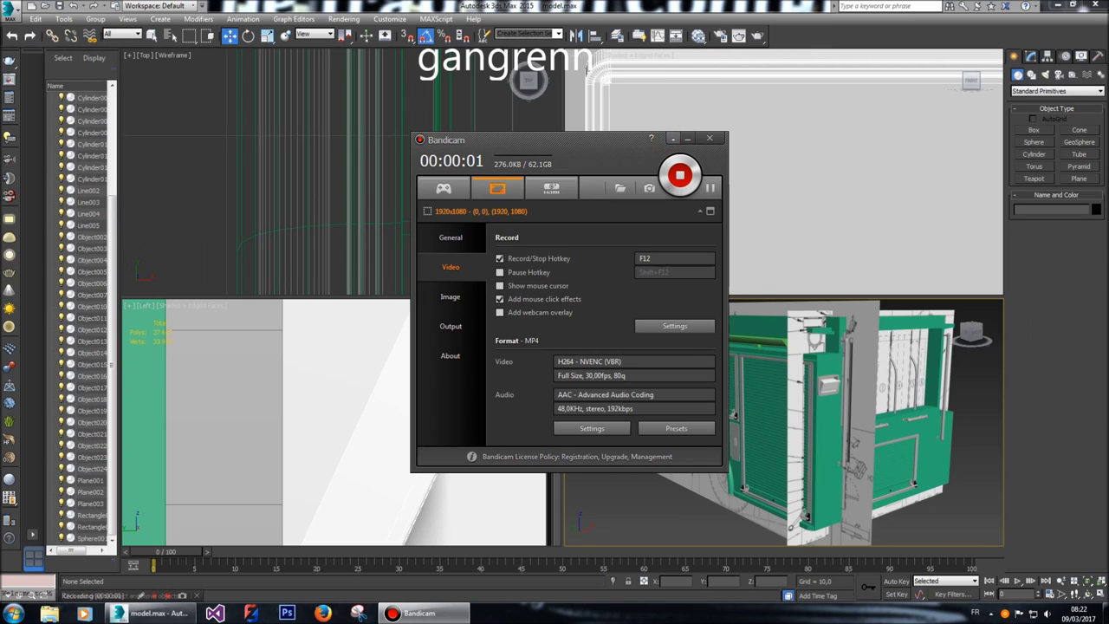
Zoom and pan the Left viewport to frame the truck's side panel.
left_click(669, 137)
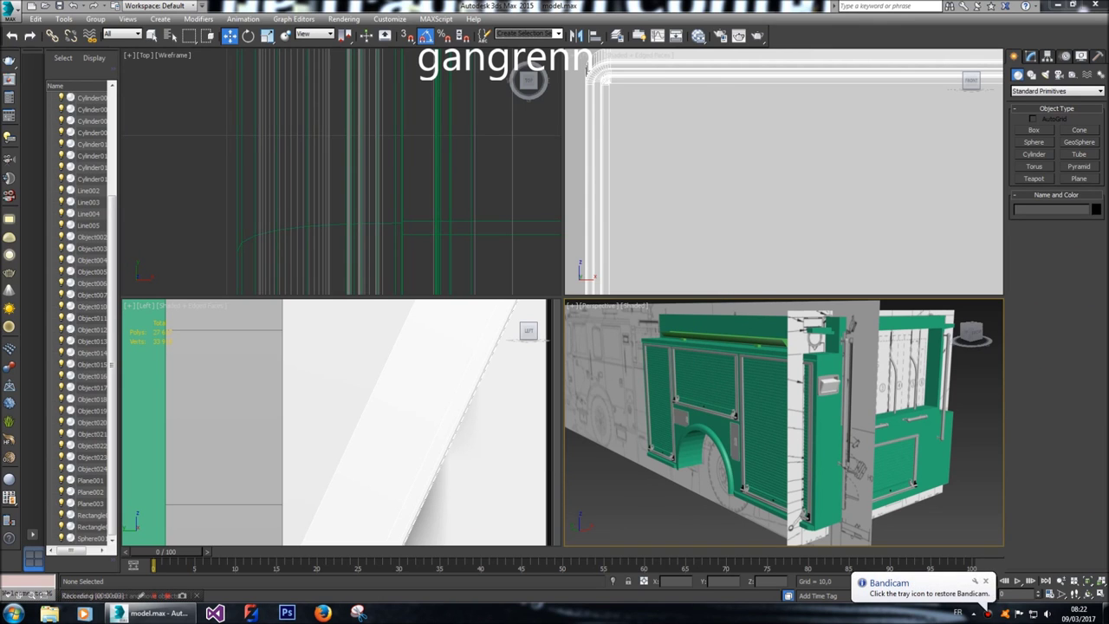
scroll(206, 358, "down", 10)
scroll(206, 358, "down", 2)
middle_click_drag(206, 357, 232, 329)
scroll(233, 329, "up", 2)
scroll(381, 459, "up", 2)
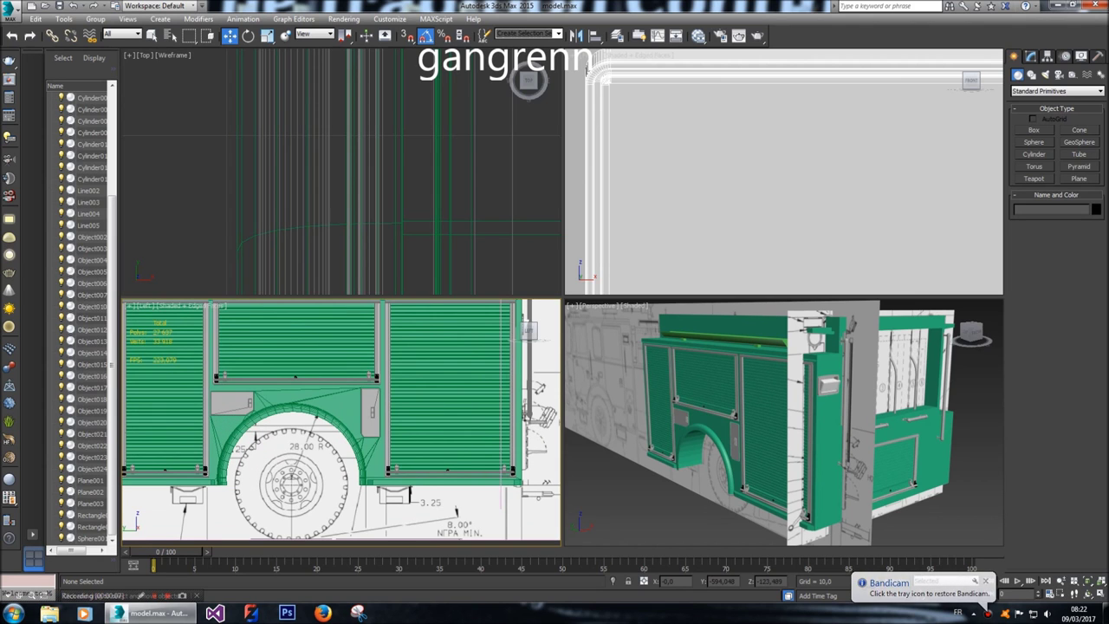
scroll(381, 459, "up", 1)
scroll(401, 496, "up", 5)
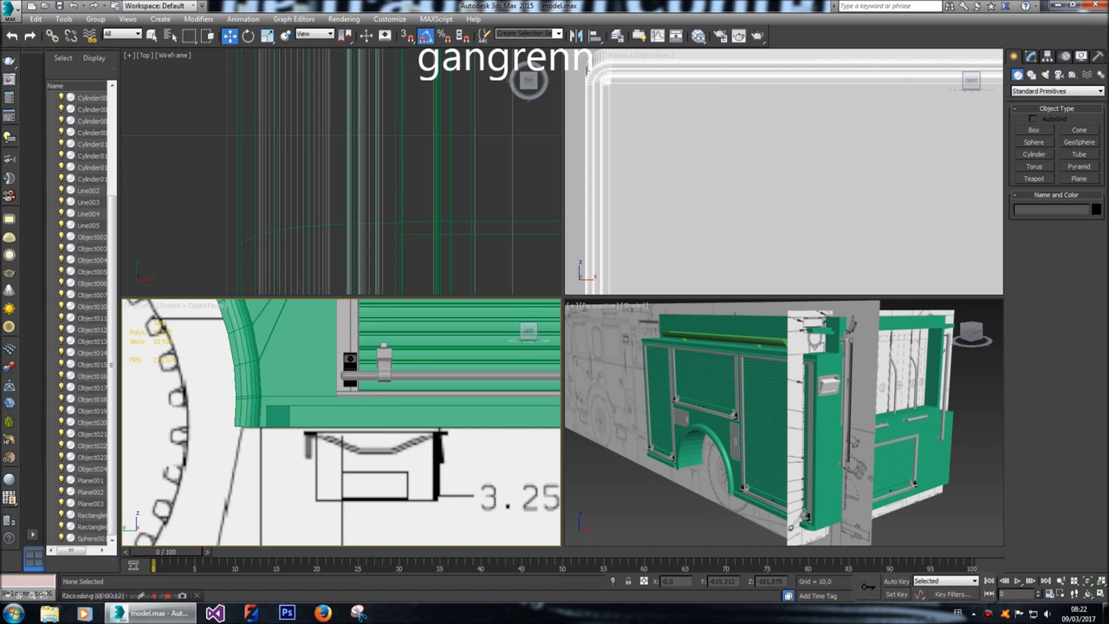
scroll(407, 468, "down", 4)
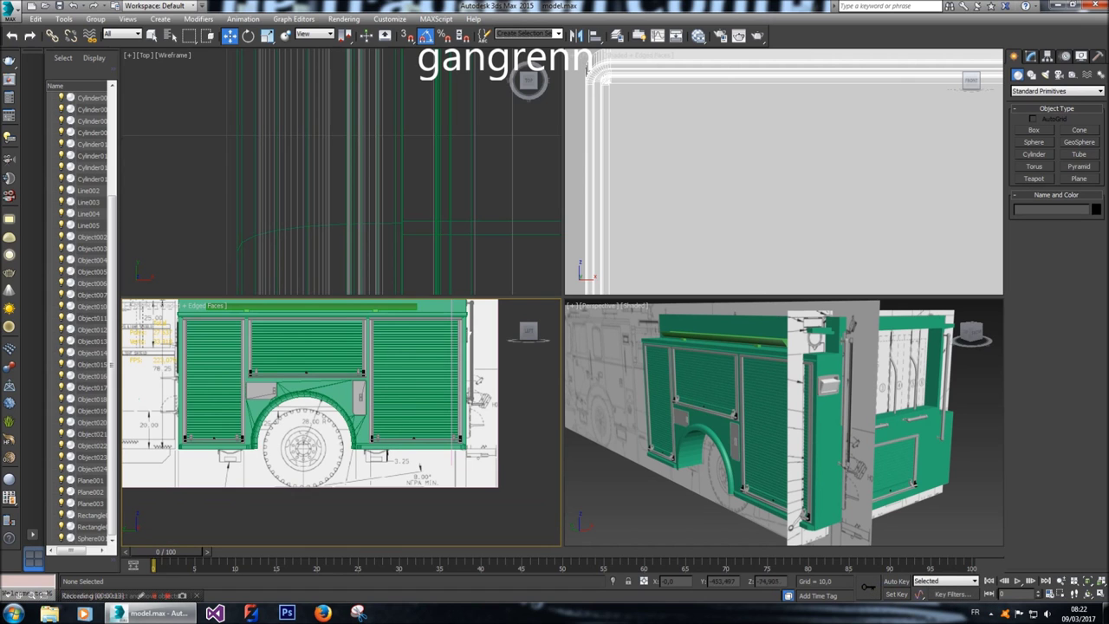
Centre the bracket near the 3.25 label and draw a box over it.
left_click(317, 370)
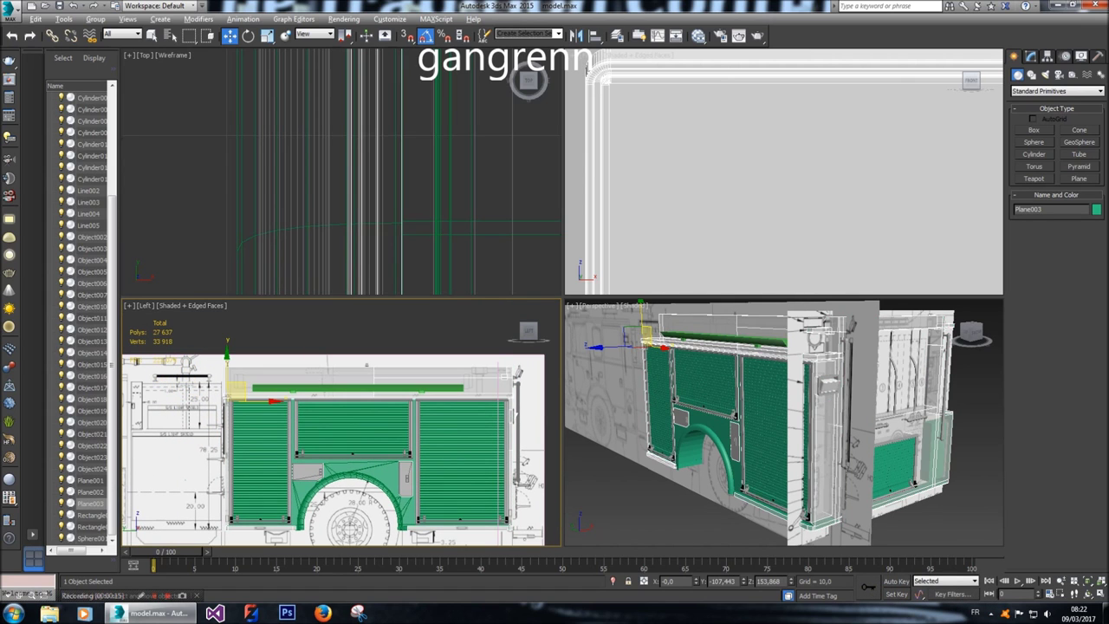
middle_click_drag(347, 434, 314, 423)
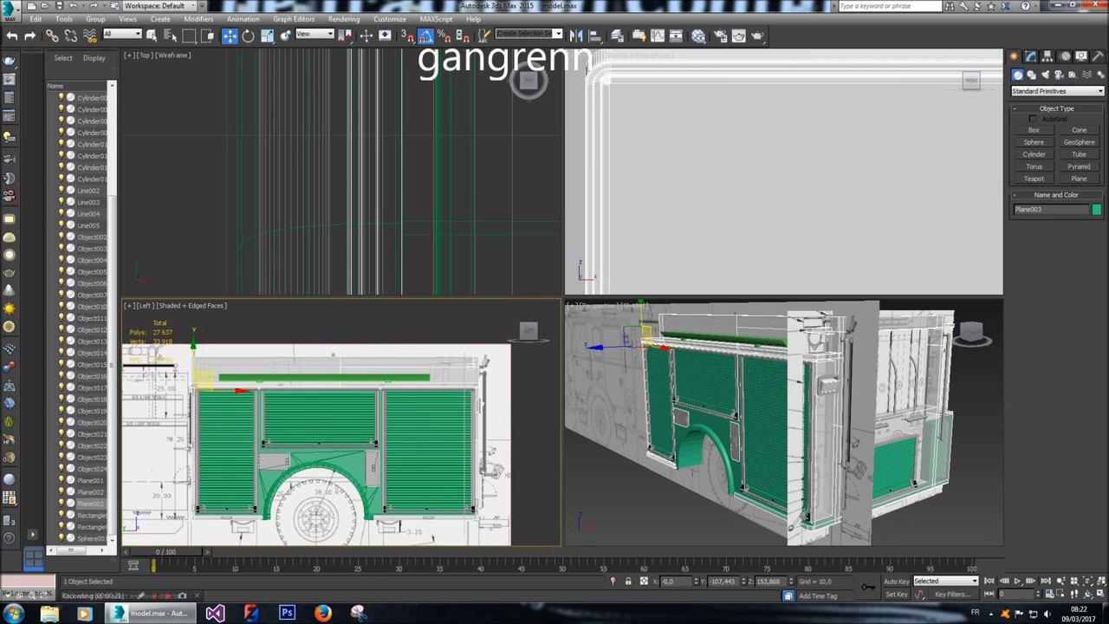
scroll(401, 533, "up", 10)
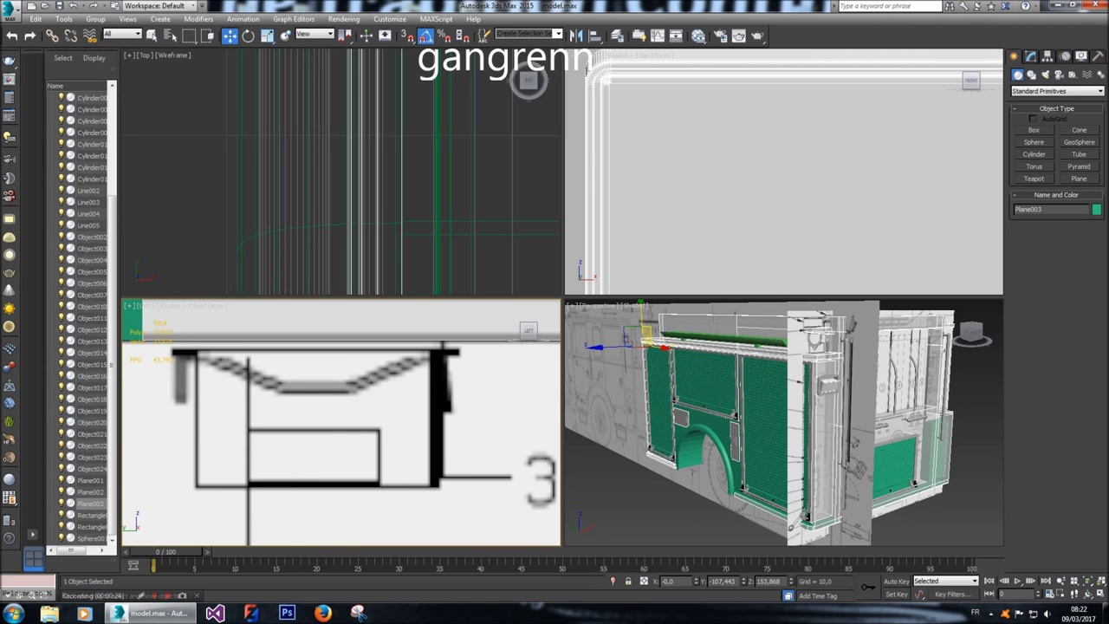
middle_click_drag(401, 533, 405, 536)
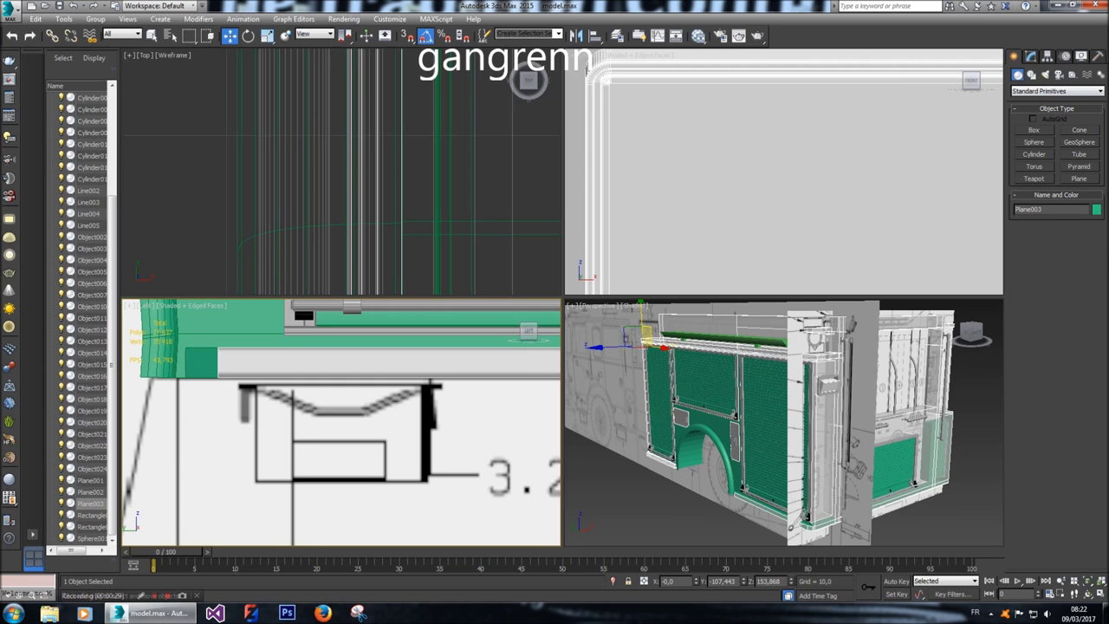
left_click(1034, 129)
left_click_drag(254, 389, 428, 484)
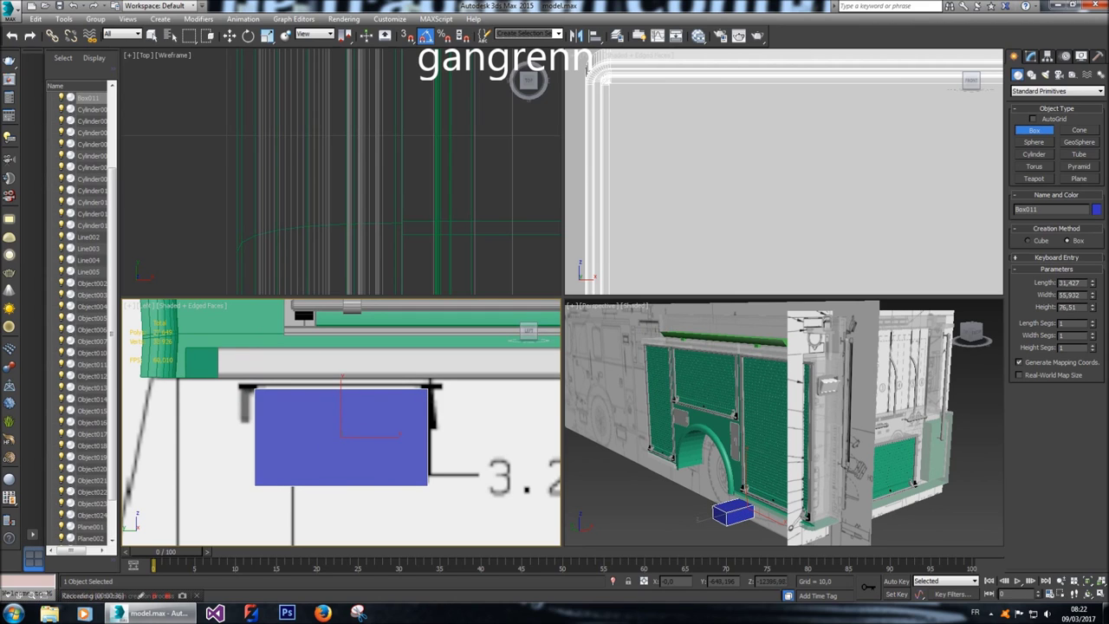
Set Box011's length to 35.
double_click(1070, 282)
type("40")
key("Return")
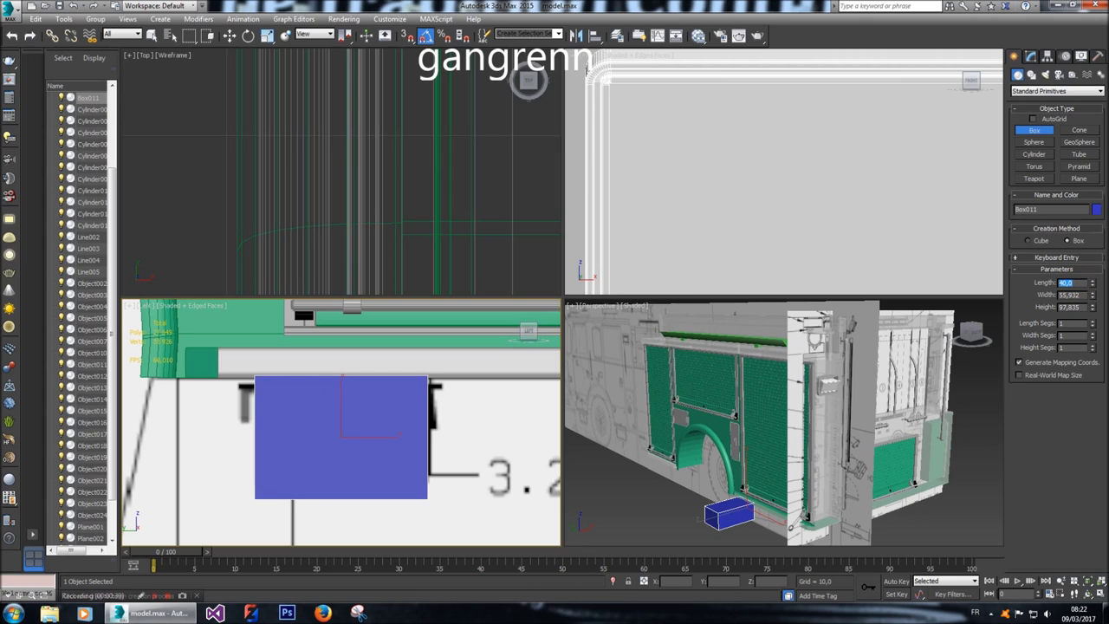
type("35")
key("Return")
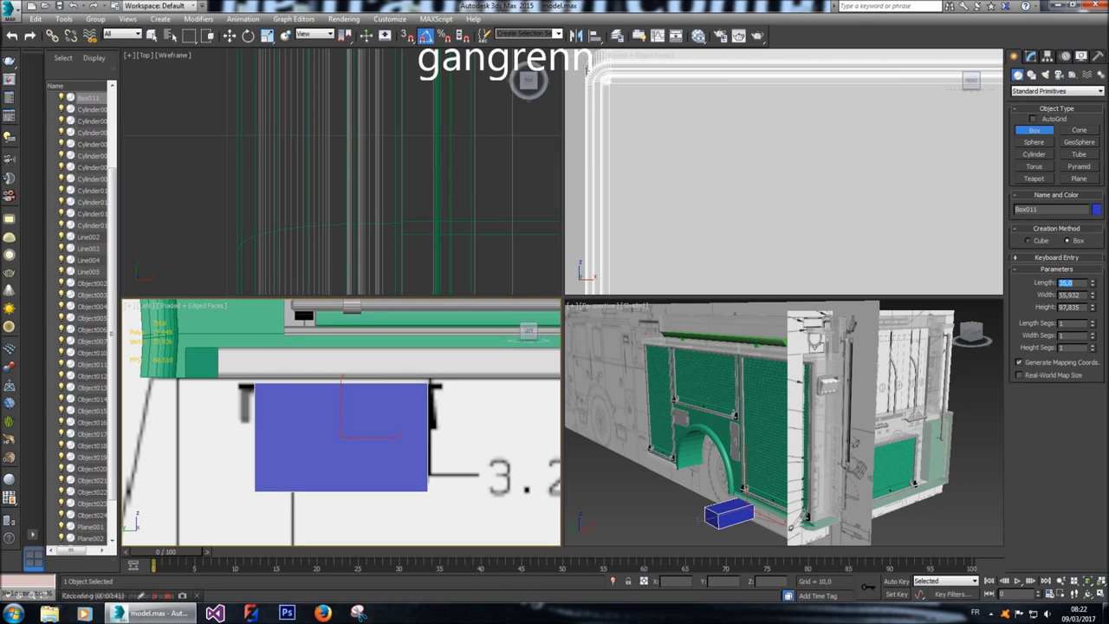
Set Box011's width to 56 and its height to 100.
key("Tab")
type("60")
key("Return")
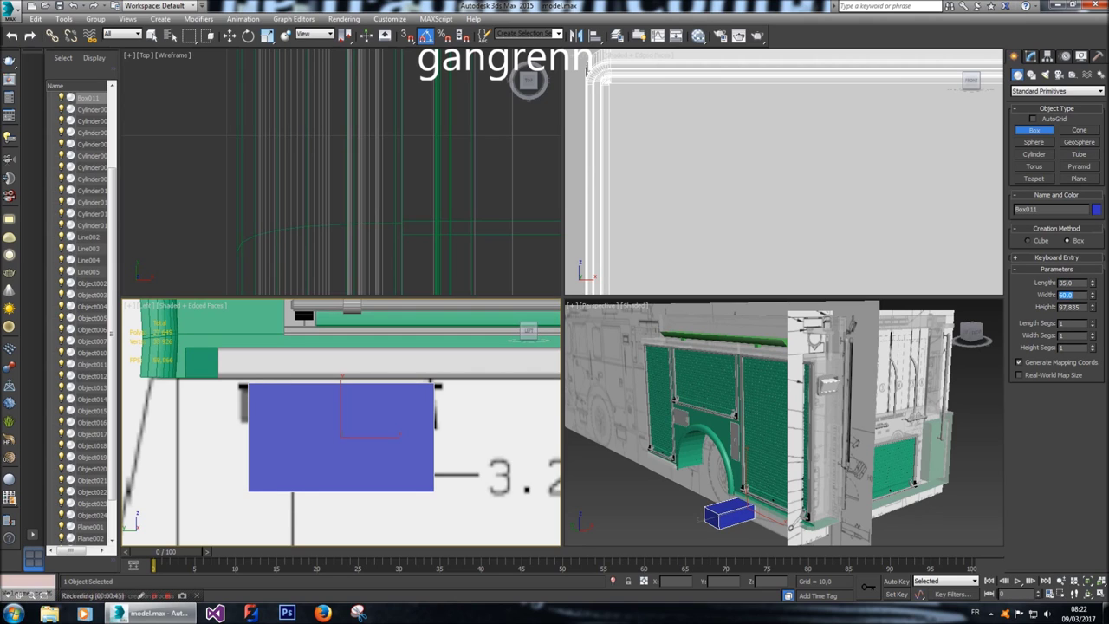
type("55")
key("Return")
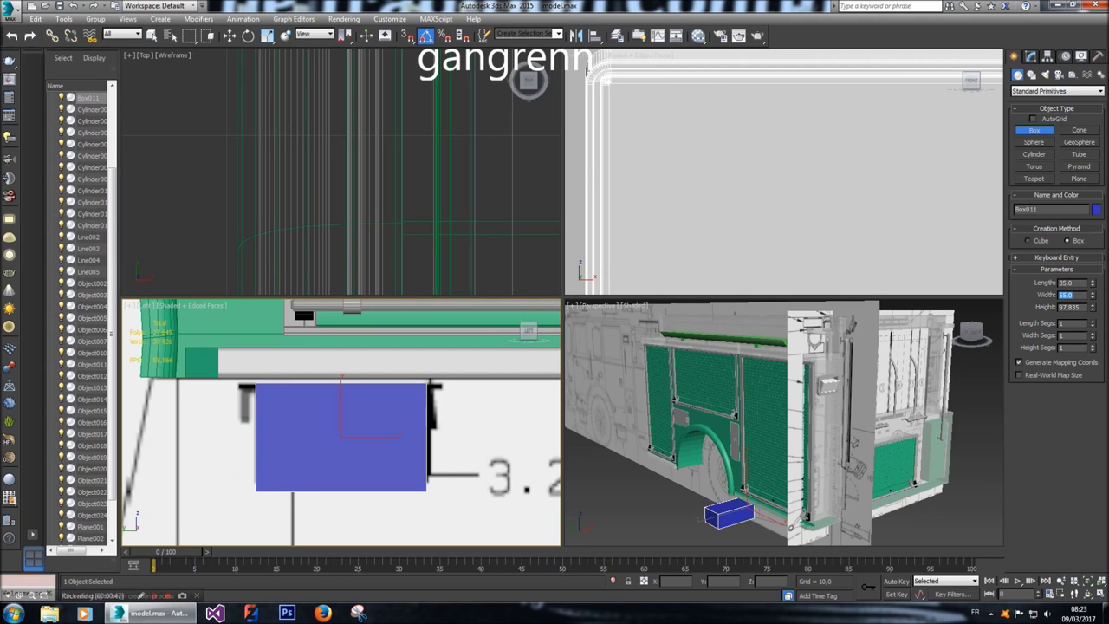
type("54")
key("Return")
type("56")
key("Return")
key("Tab")
type("100")
key("Return")
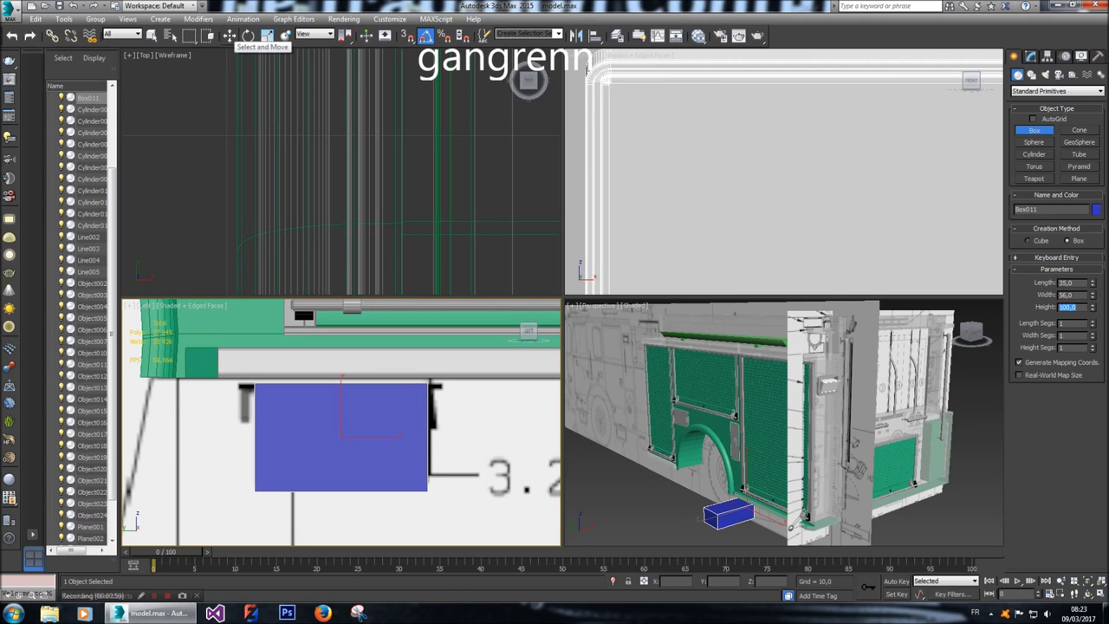
Move the blue box along X in the Front view to sit beneath the green side panel.
left_click(230, 36)
scroll(715, 217, "down", 10)
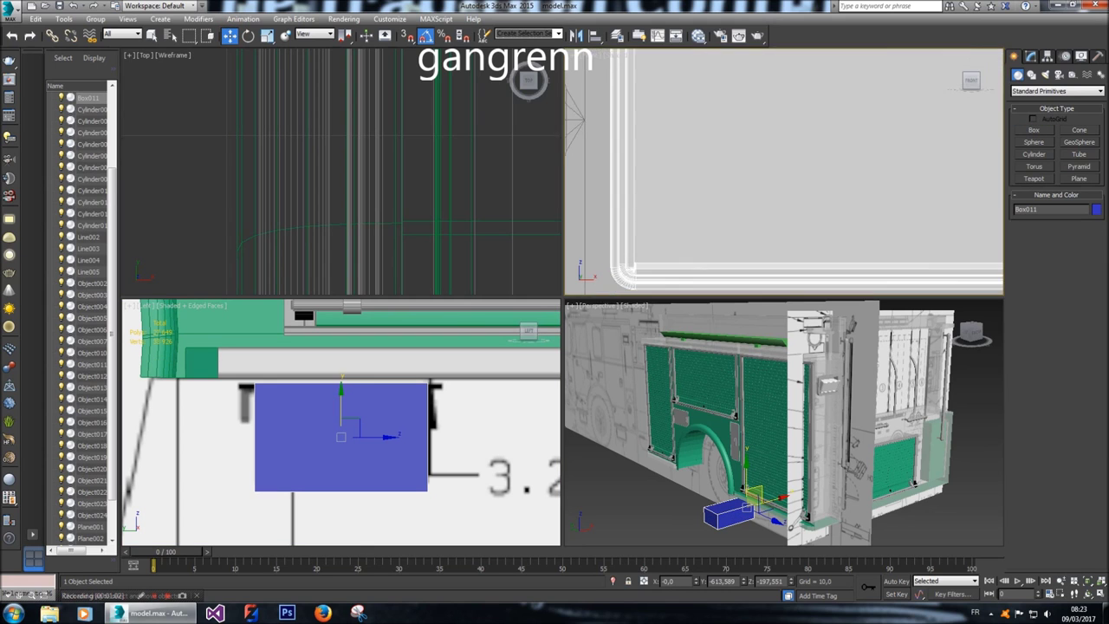
scroll(714, 217, "up", 10)
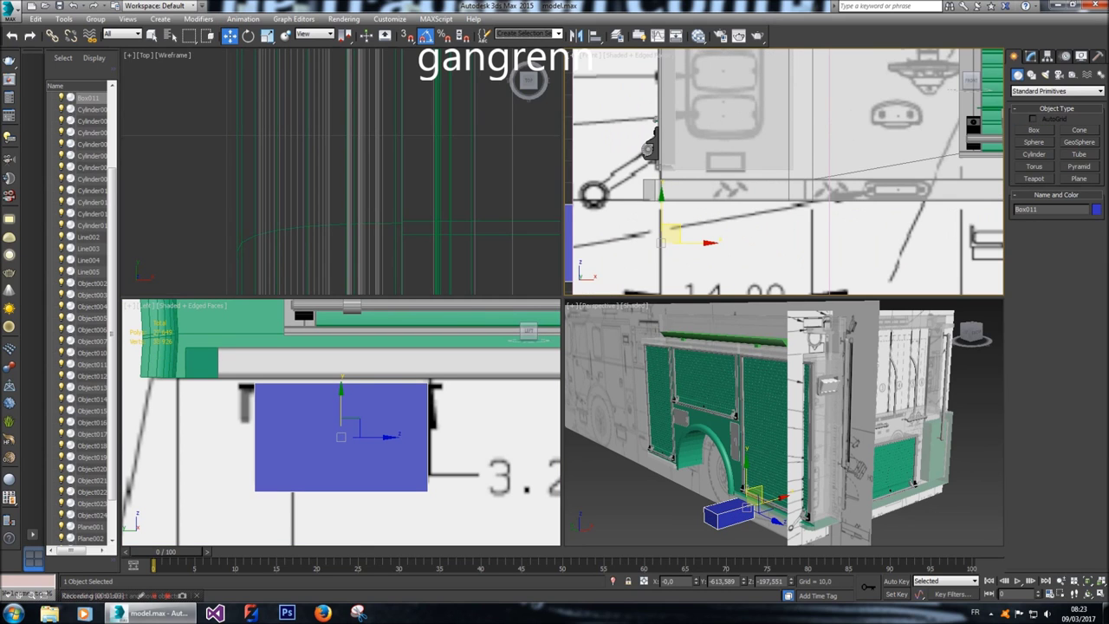
left_click_drag(689, 241, 902, 243)
scroll(762, 498, "up", 8)
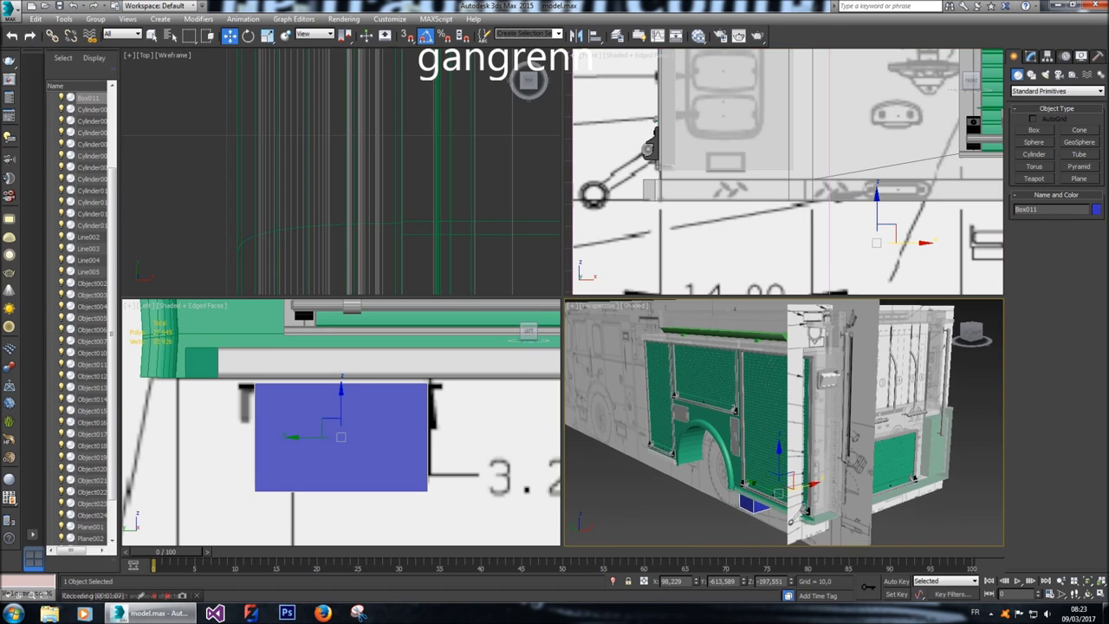
left_click(876, 226)
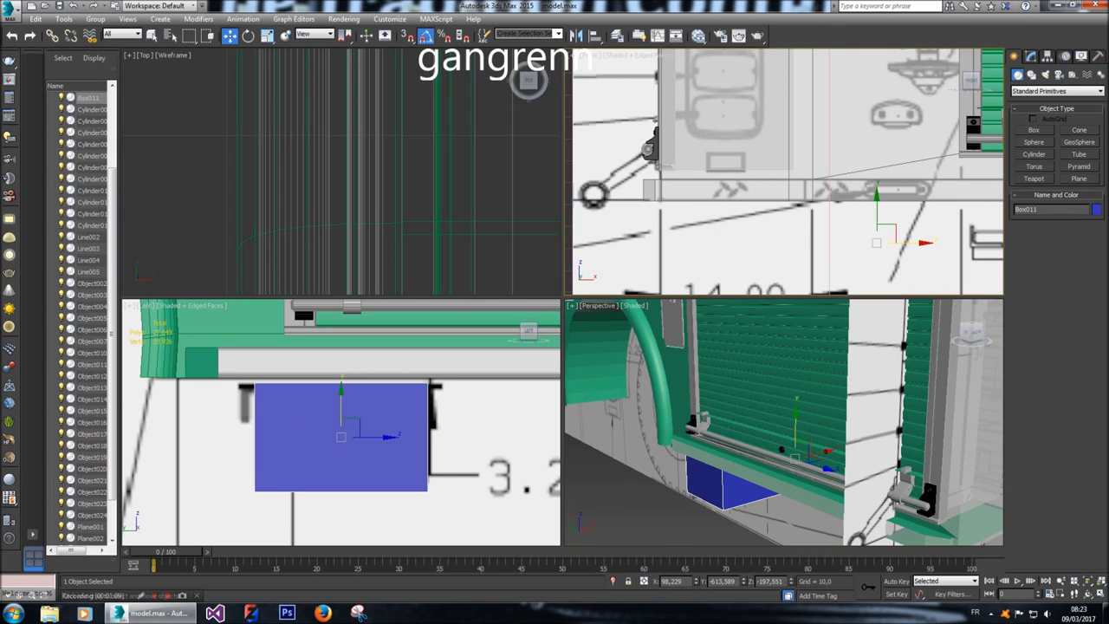
left_click_drag(922, 243, 918, 243)
Convert the blue box to an Editable Poly from the quad menu.
right_click(391, 424)
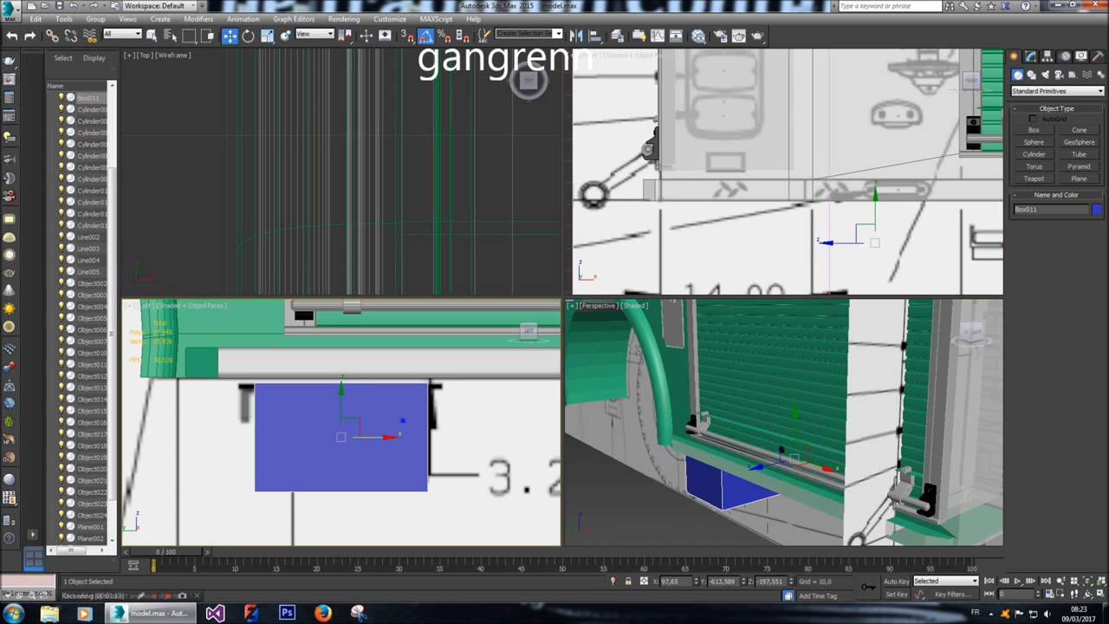
right_click(390, 423)
mouse_move(451, 539)
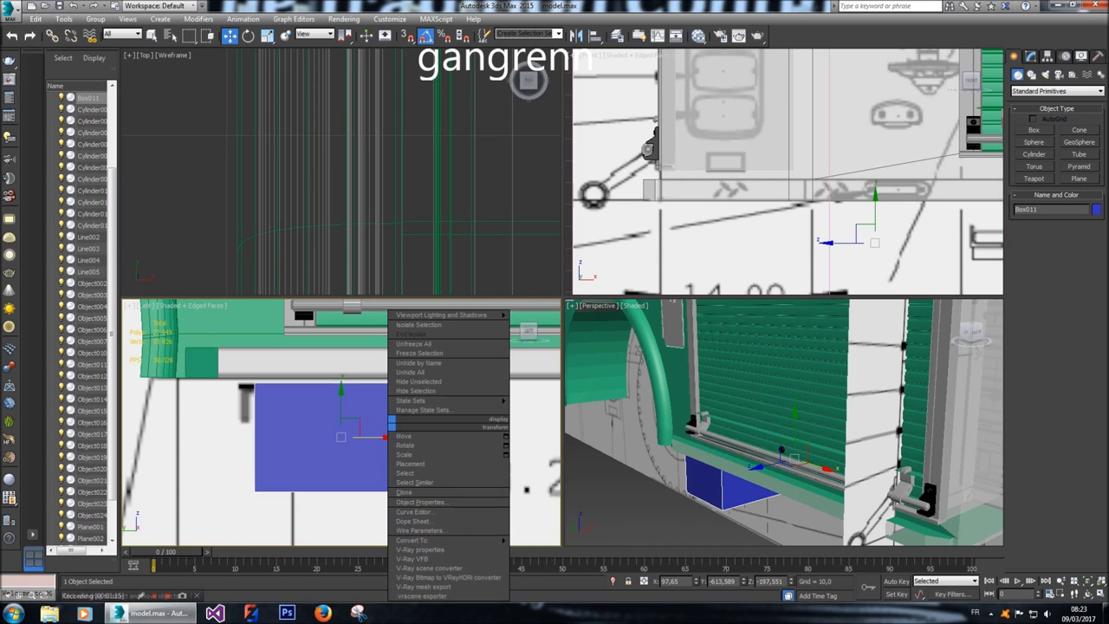
left_click(551, 550)
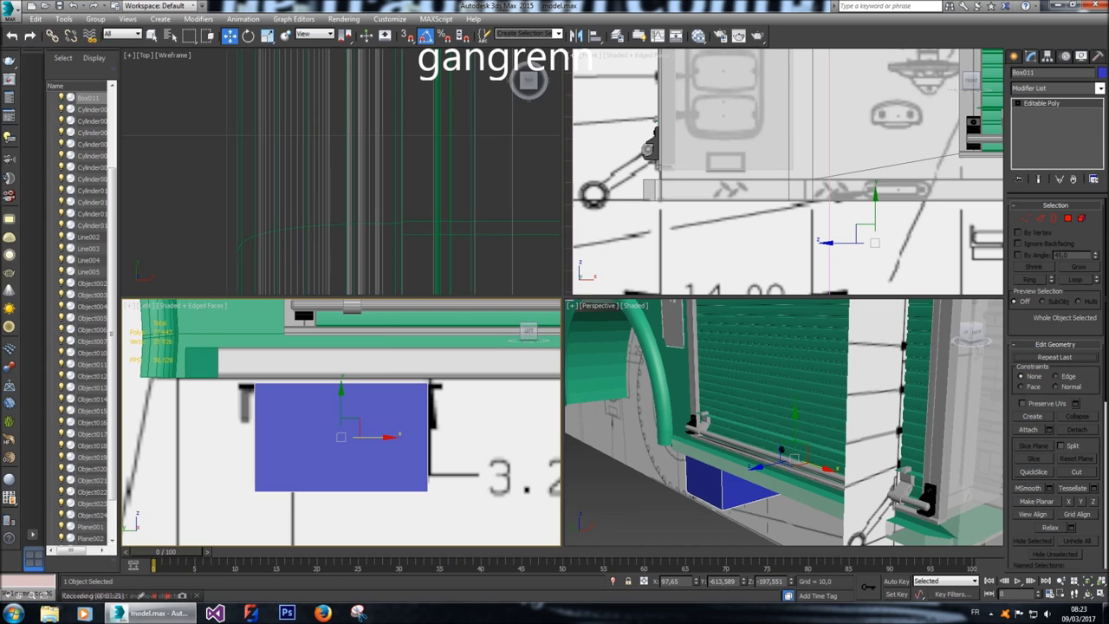
Select the box's bottom edges in Edge mode and shift them left along X to slant one side.
left_click(1040, 218)
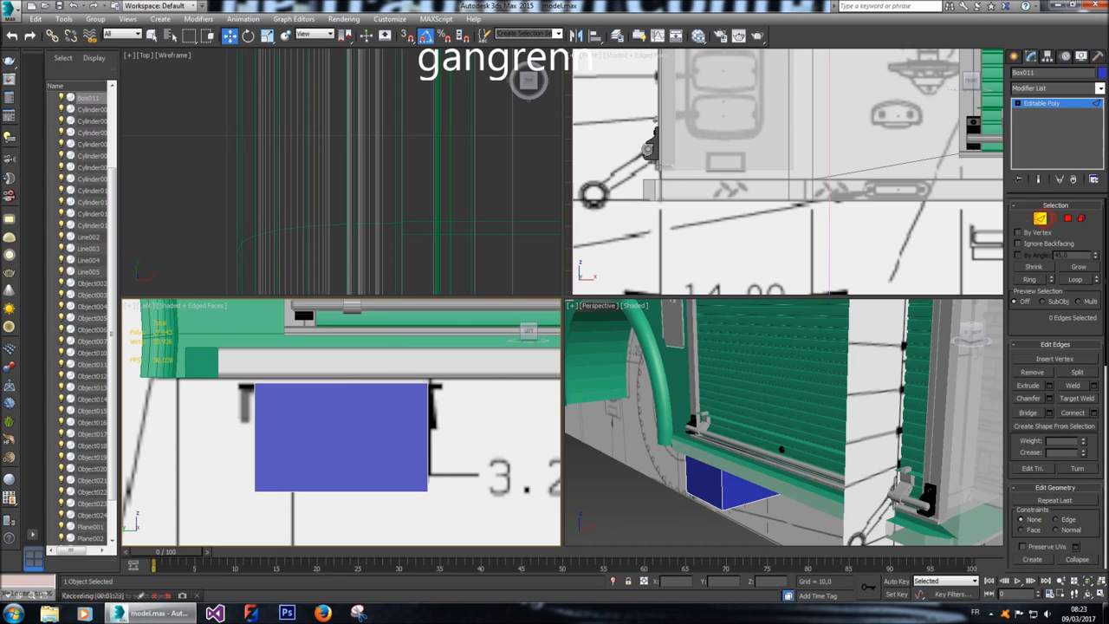
left_click(341, 492)
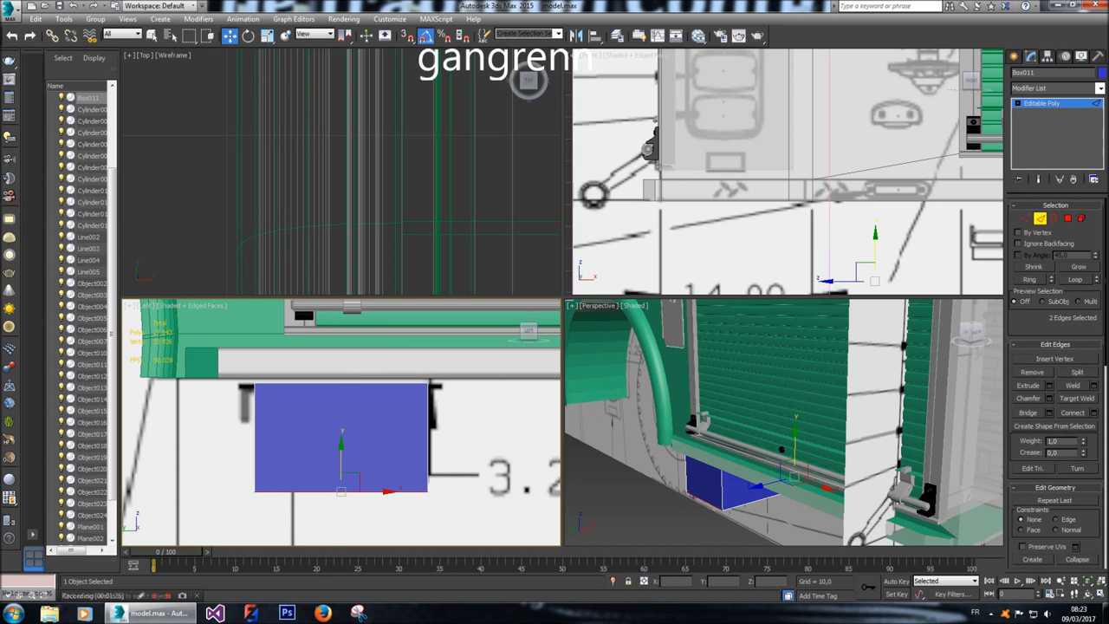
middle_click_drag(780, 416, 762, 408, "alt")
left_click(632, 235)
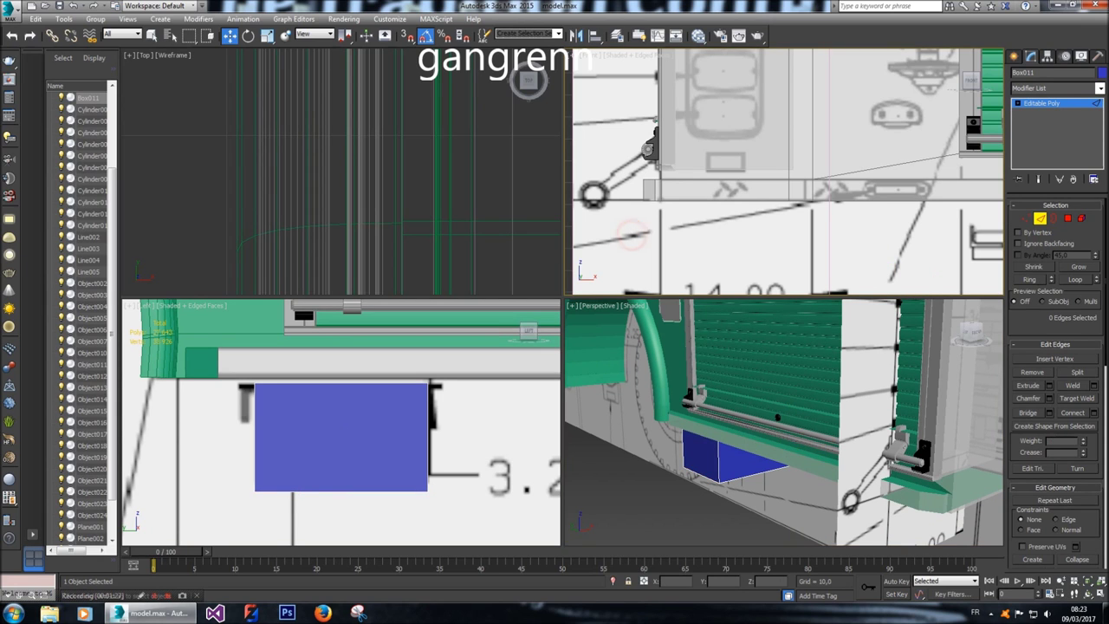
left_click(345, 494)
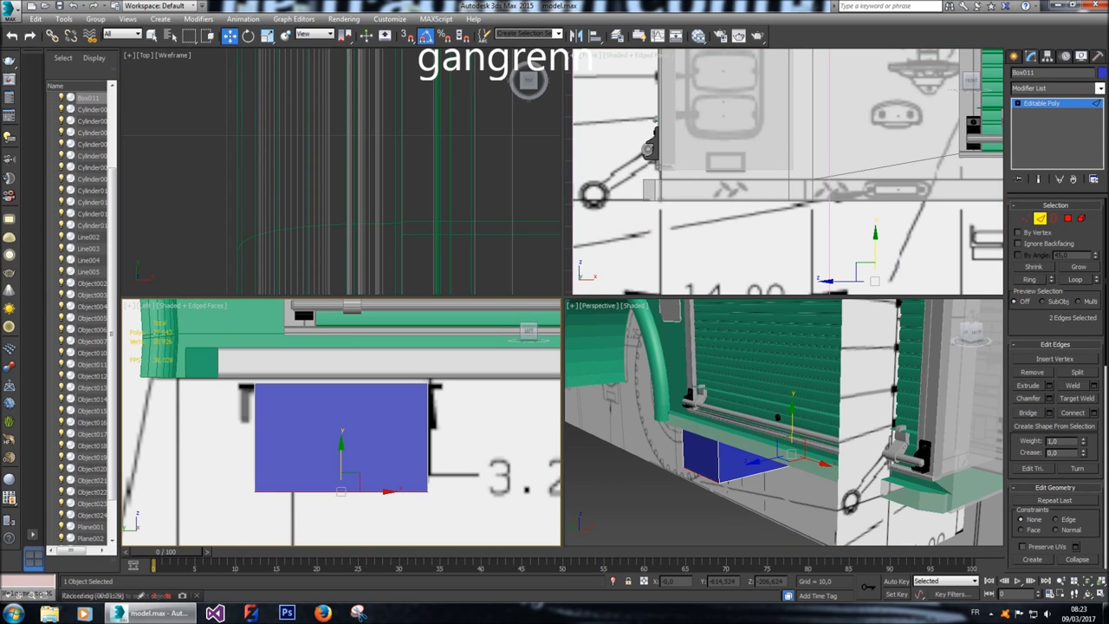
middle_click_drag(780, 417, 711, 464, "alt")
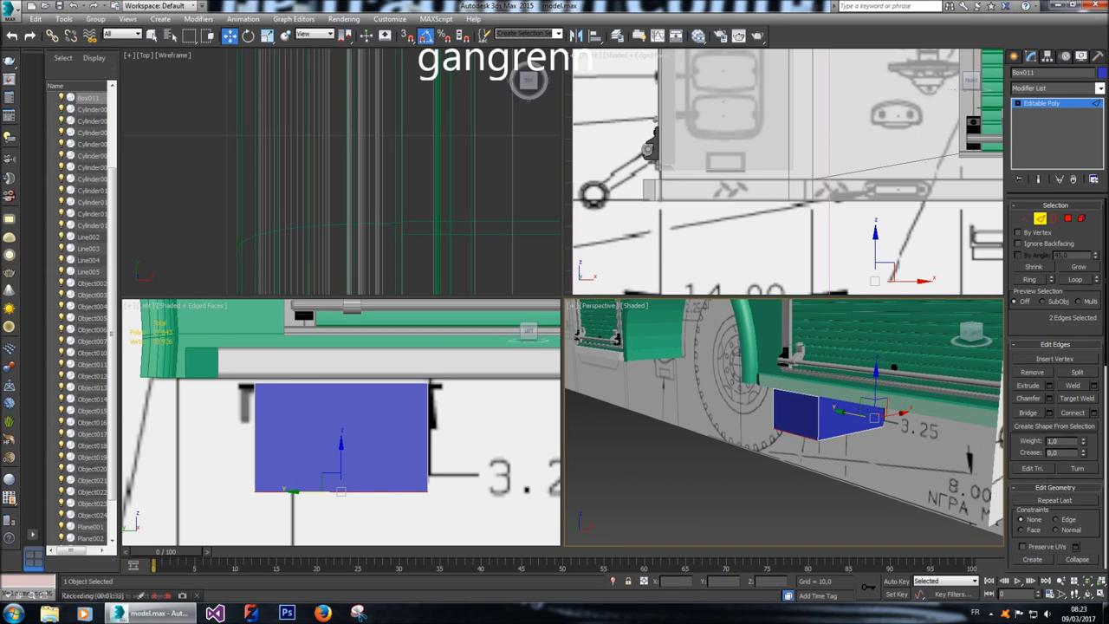
middle_click_drag(780, 217, 791, 149)
left_click_drag(774, 258, 776, 257)
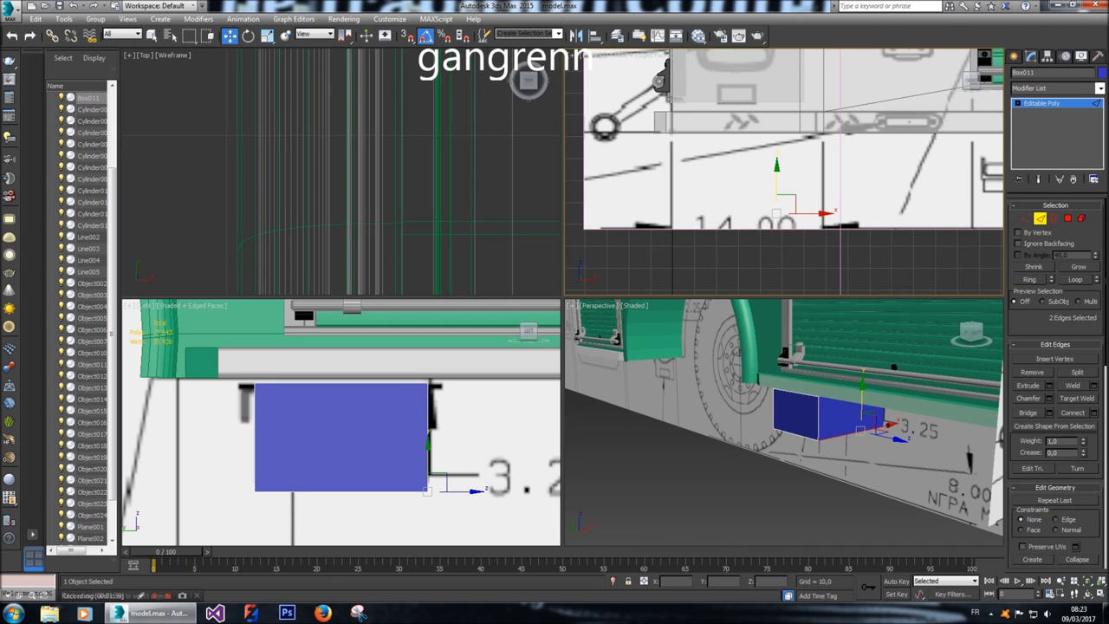
left_click(1050, 398)
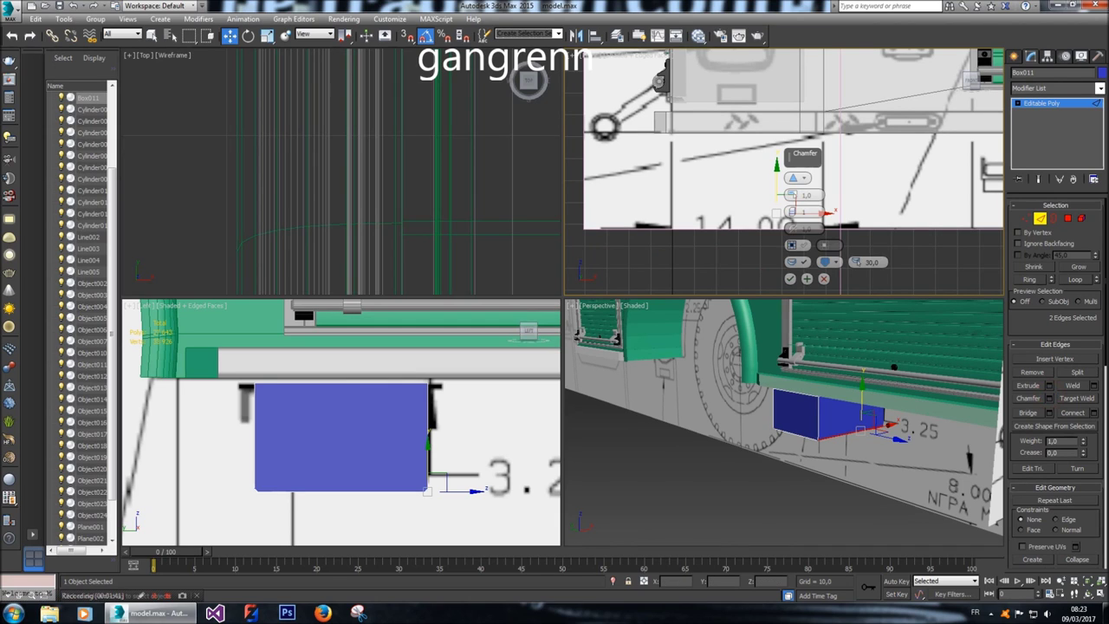
Try several chamfer amounts on the two bottom edges and settle on 6,0.
left_click(363, 445)
type("5")
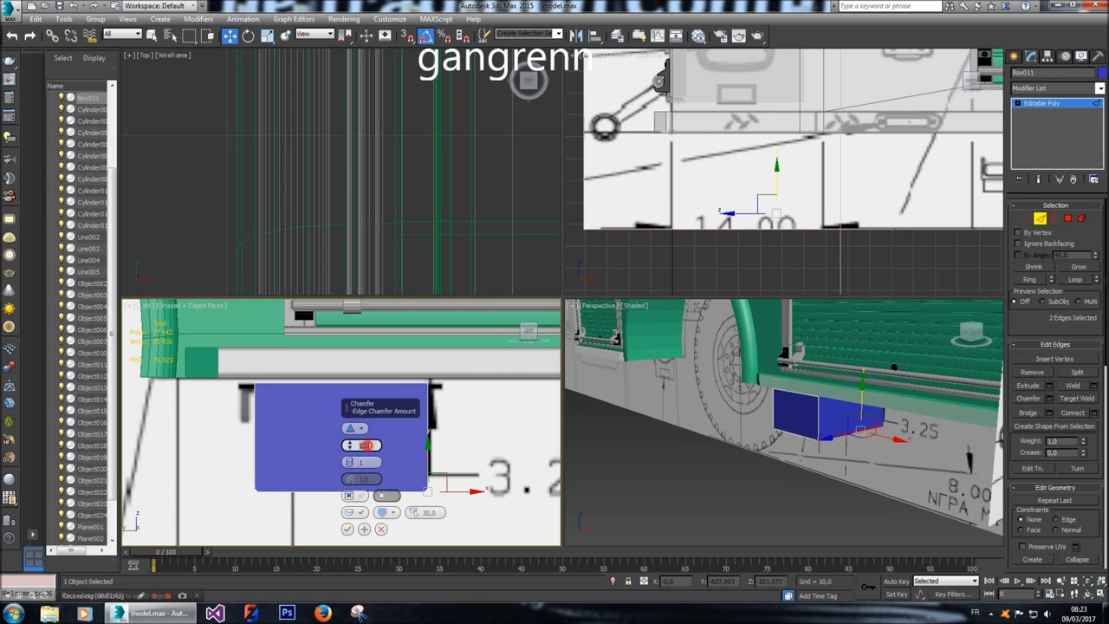
key("Return")
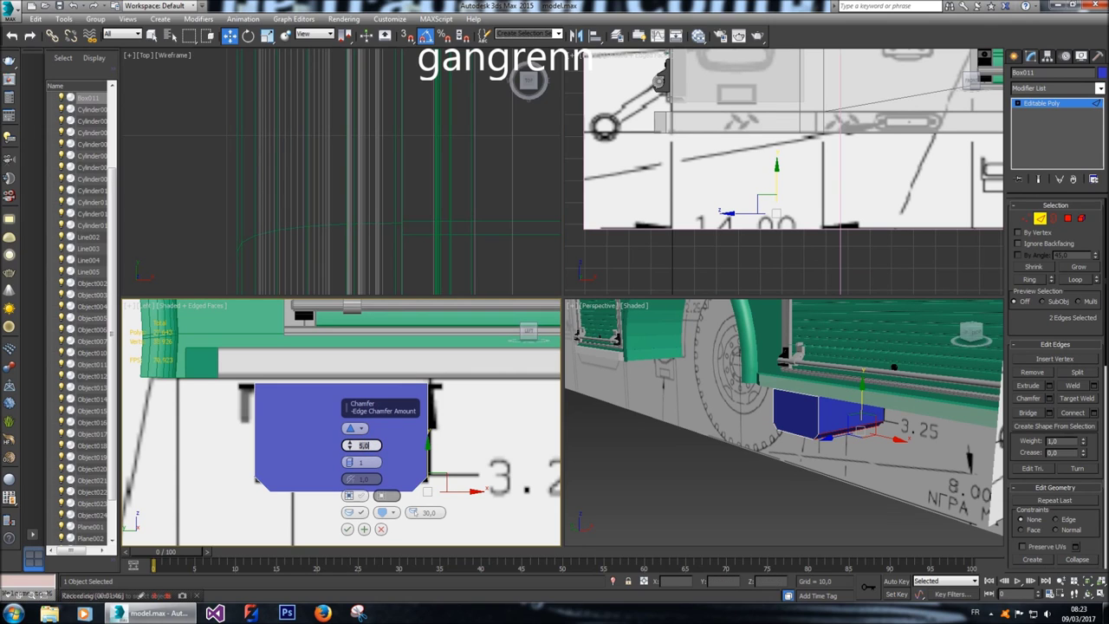
left_click(362, 462)
type("5")
key("Return")
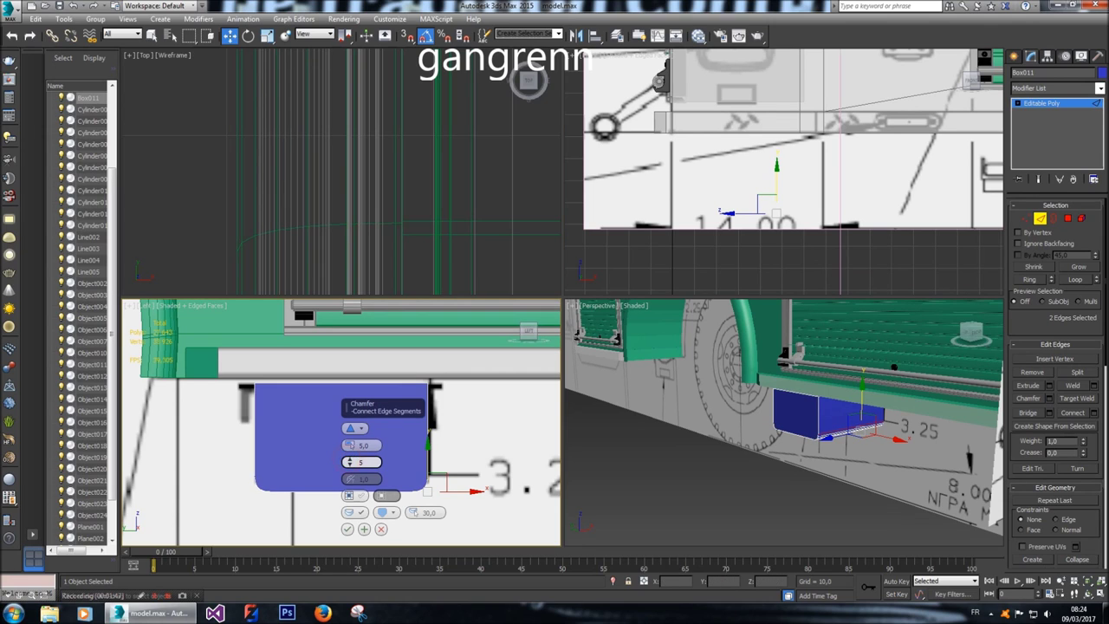
left_click(364, 445)
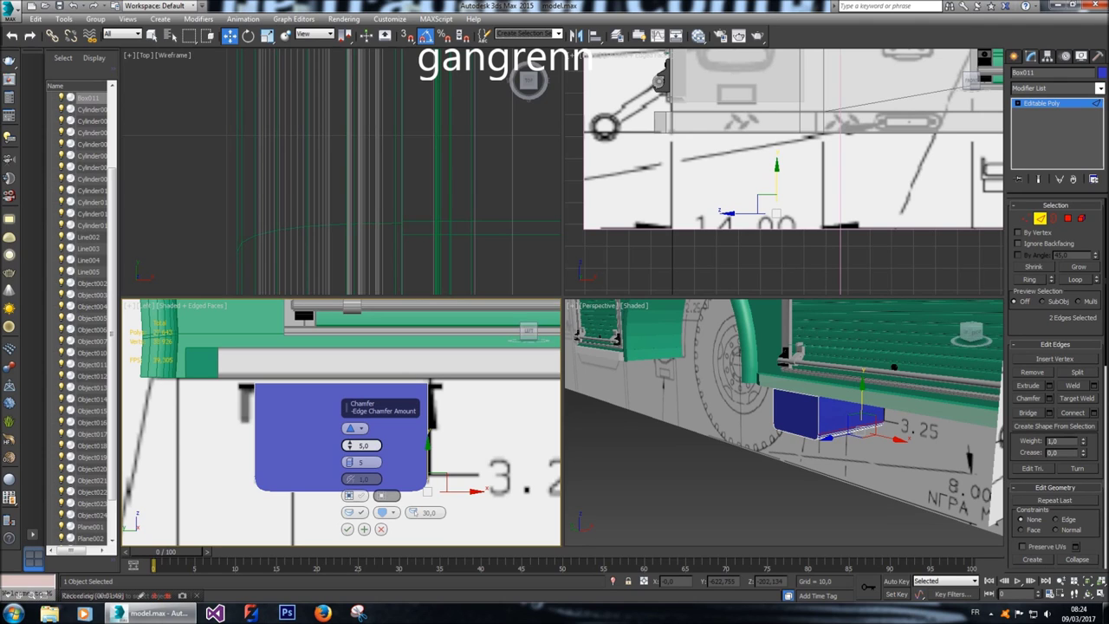
type("10")
key("Return")
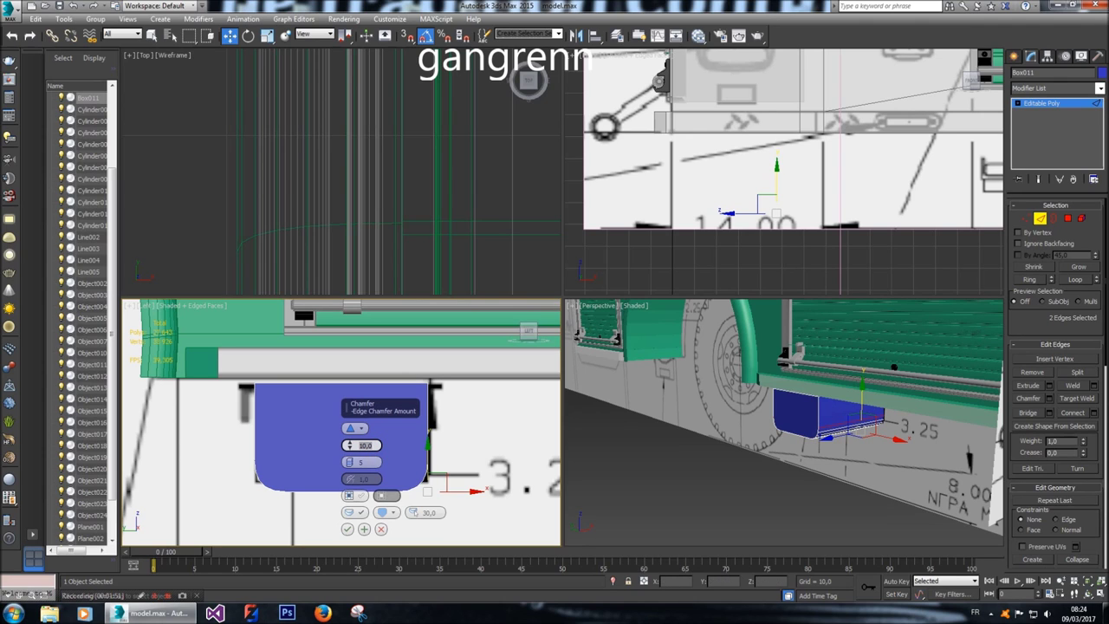
type("8")
key("Return")
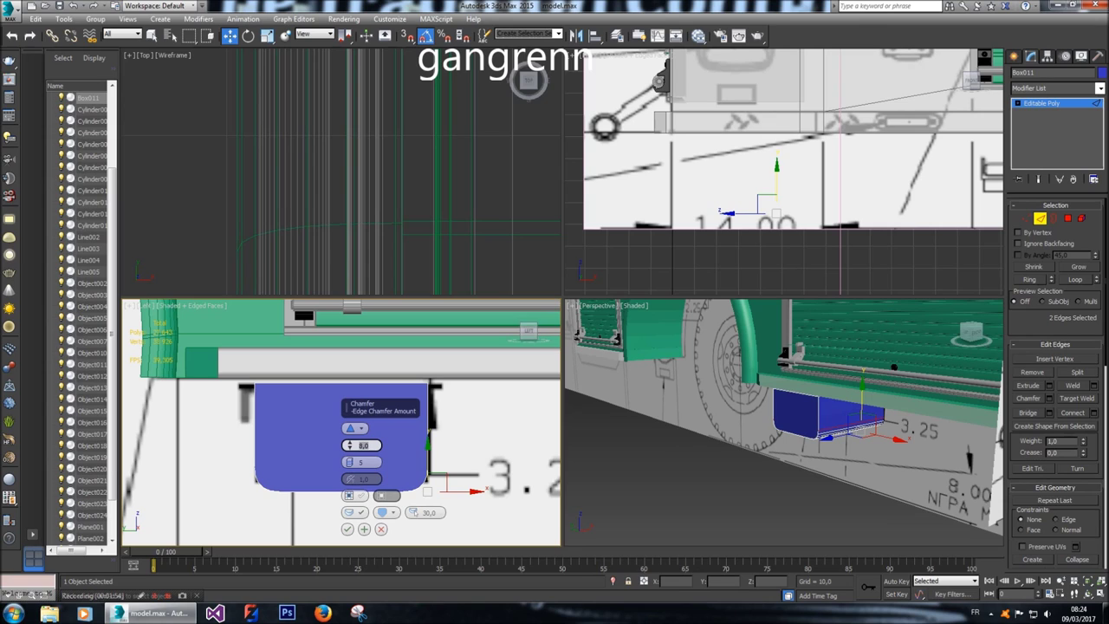
type("7")
key("Return")
type("6")
key("Return")
type("7")
key("Return")
type("6")
key("Return")
Lower the chamfer segments to 3 and commit the rounded chamfer.
key("Tab")
type("6")
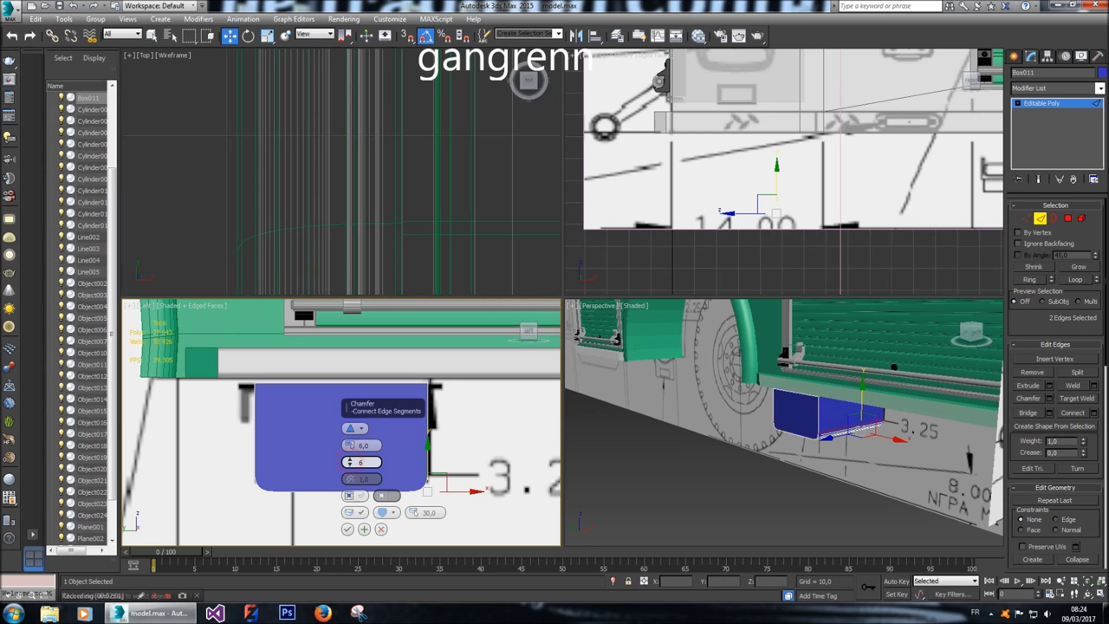
left_click_drag(350, 462, 349, 457)
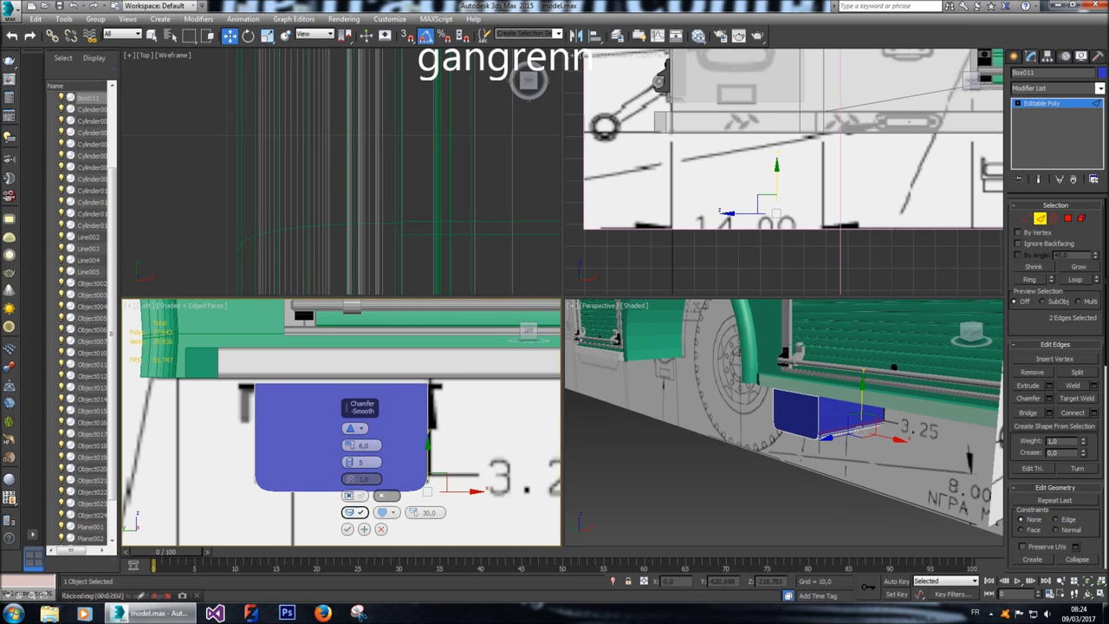
left_click(346, 528)
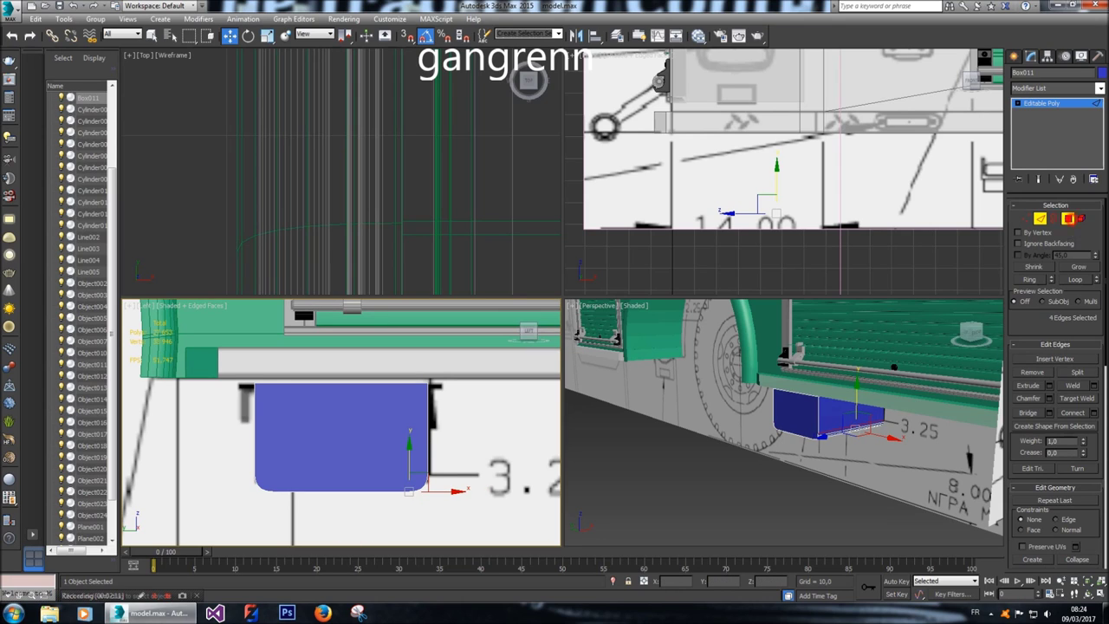
Isolate the box at Polygon level and delete its unwanted end and back faces.
key("4")
left_click(389, 409)
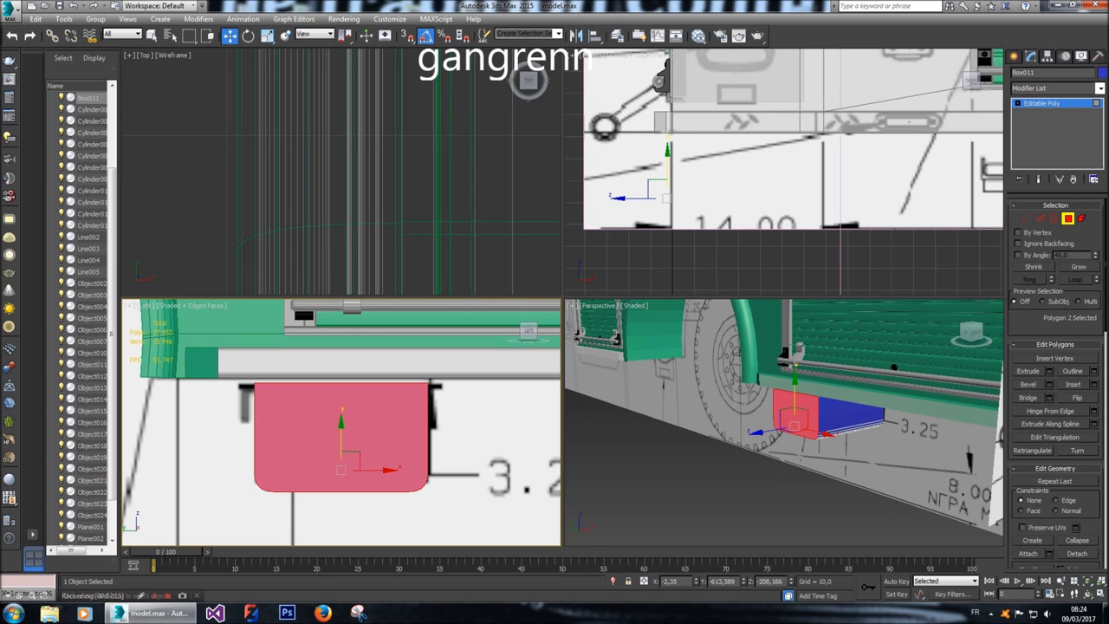
right_click(804, 421)
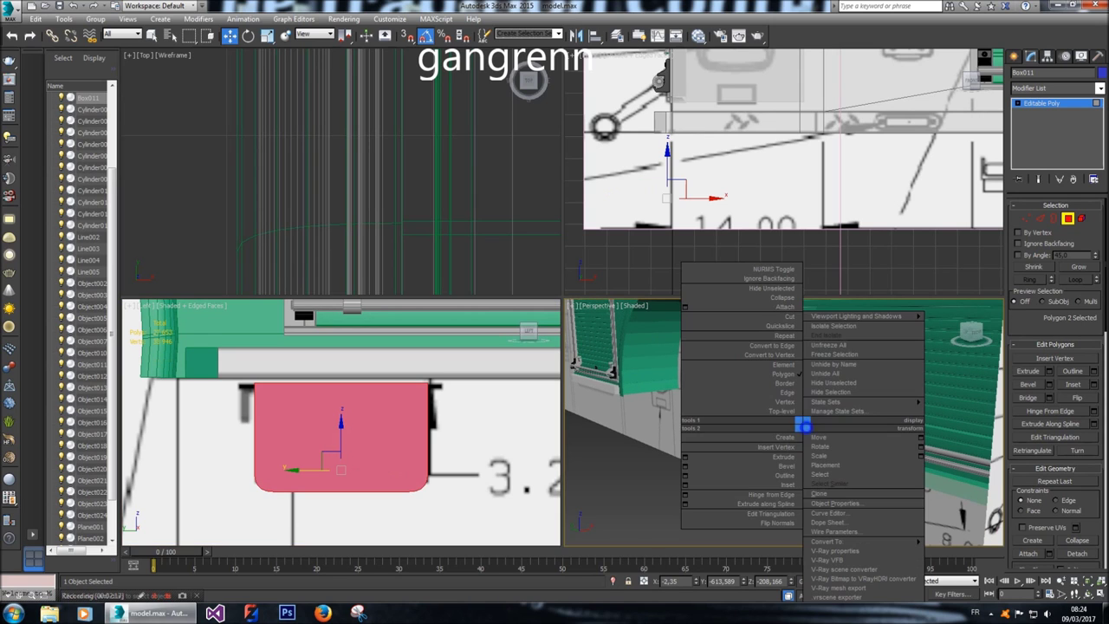
left_click(826, 398)
key("Delete")
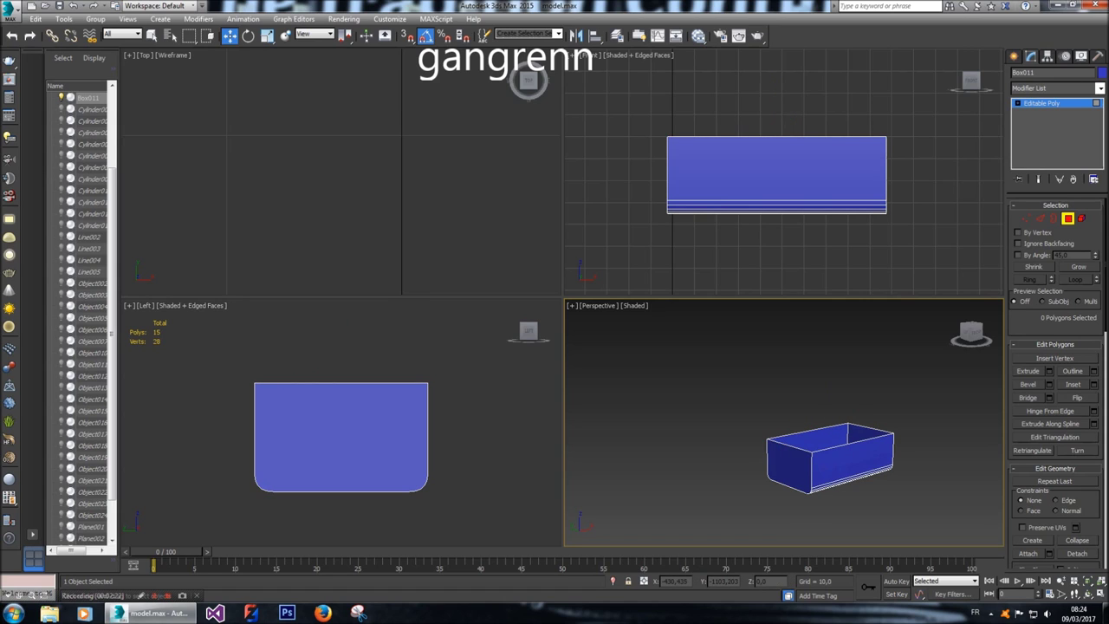
left_click(787, 464)
left_click(866, 438)
key("Delete")
Inset the end face by 1,5 and delete the inner polygon to leave a rim.
left_click(785, 468)
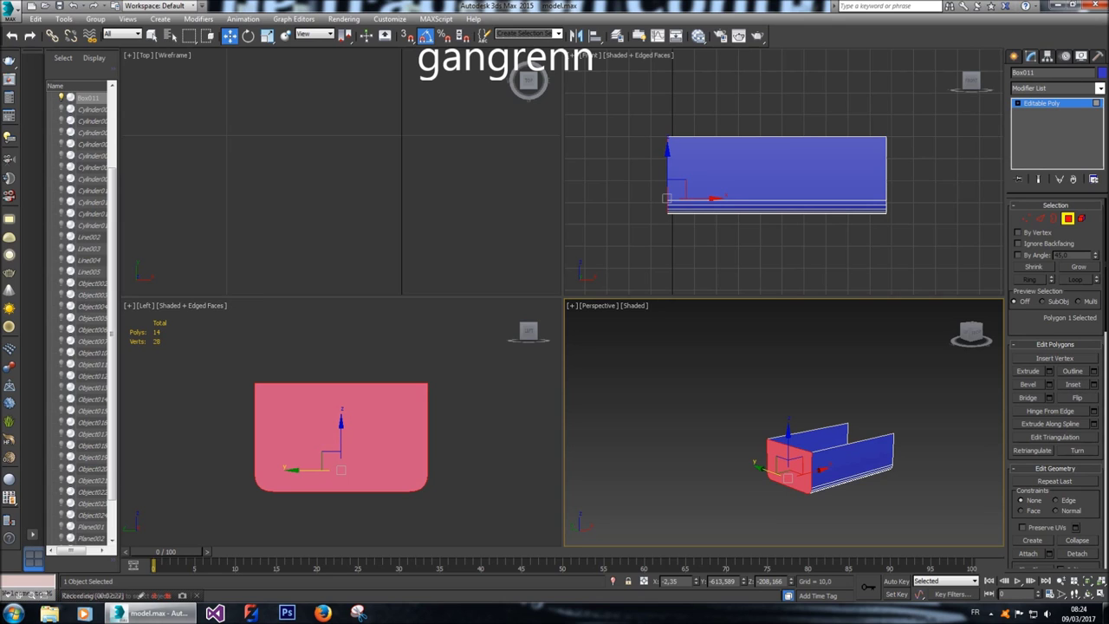
left_click(1093, 384)
left_click(364, 442)
left_click(371, 446)
type("2")
key("Return")
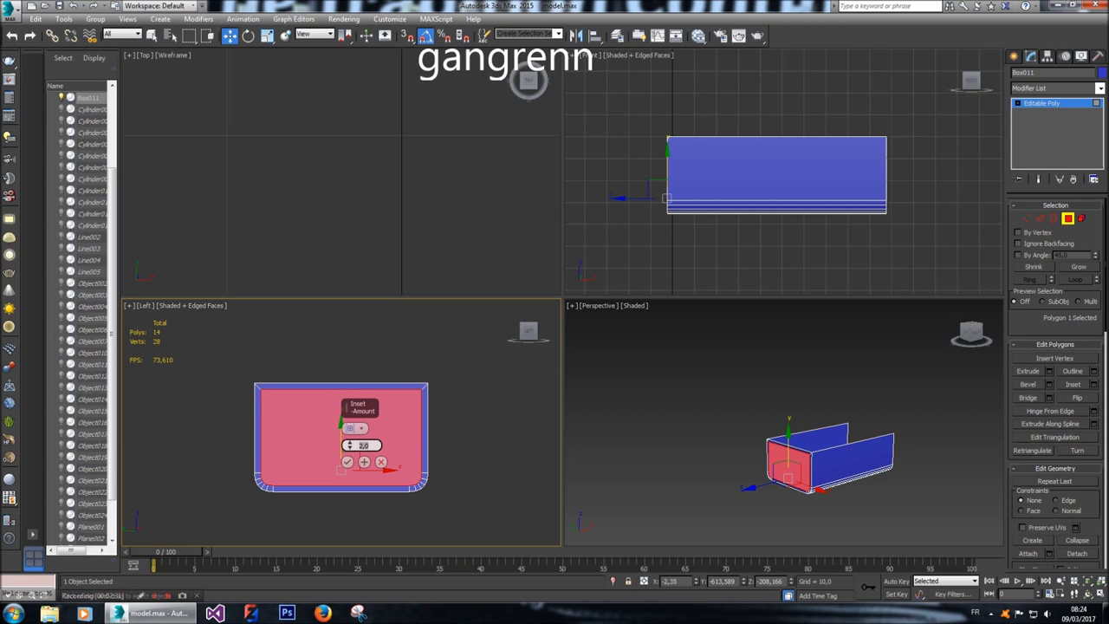
type("1,5")
key("Return")
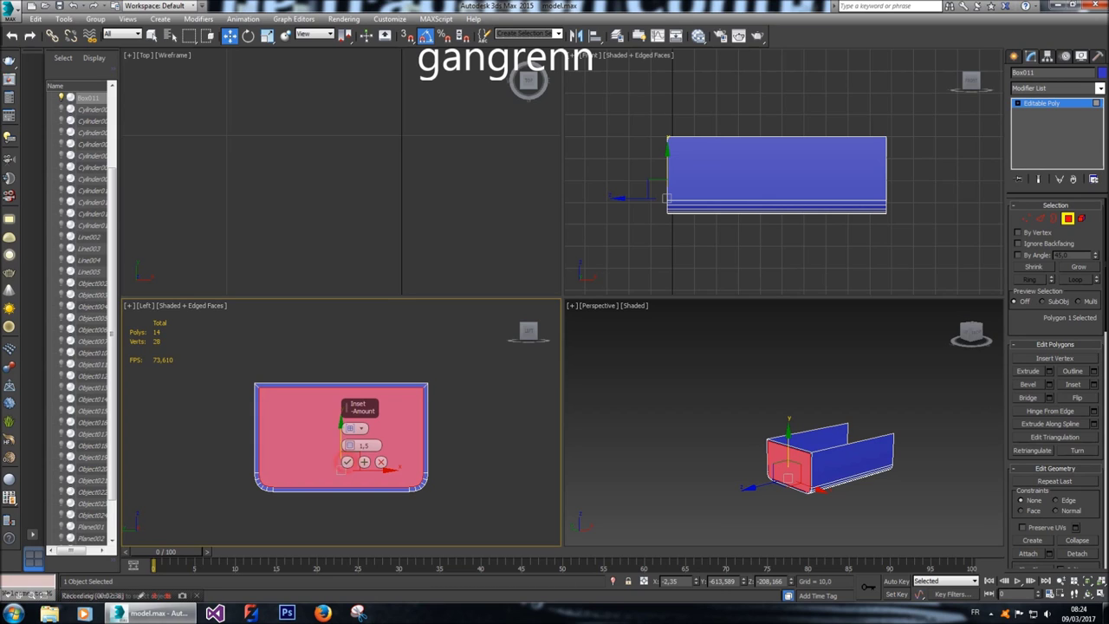
left_click(346, 462)
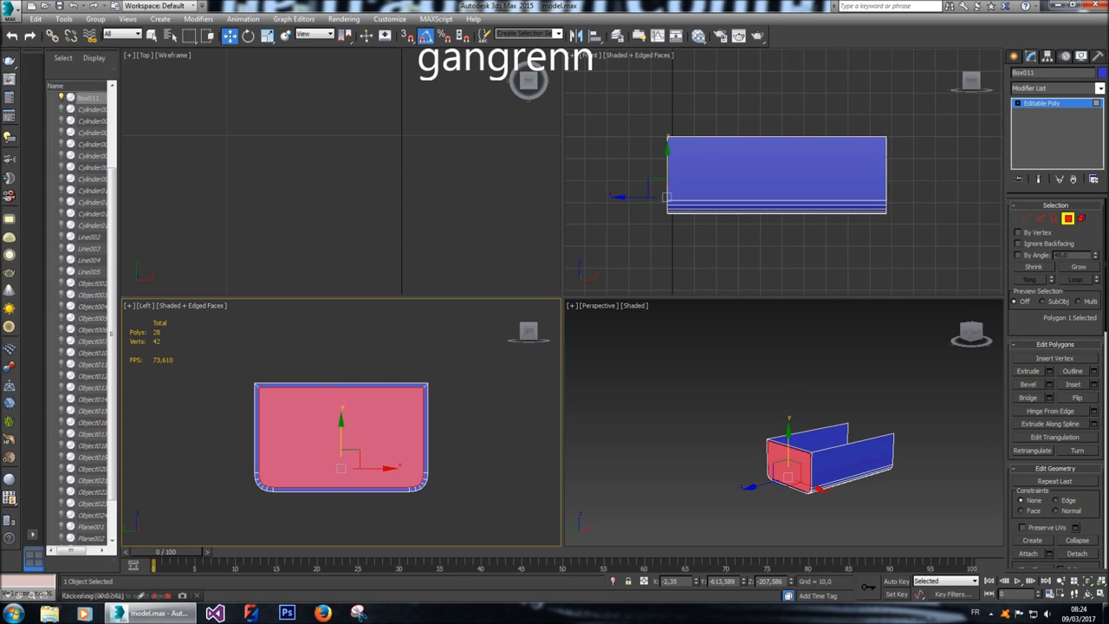
key("Delete")
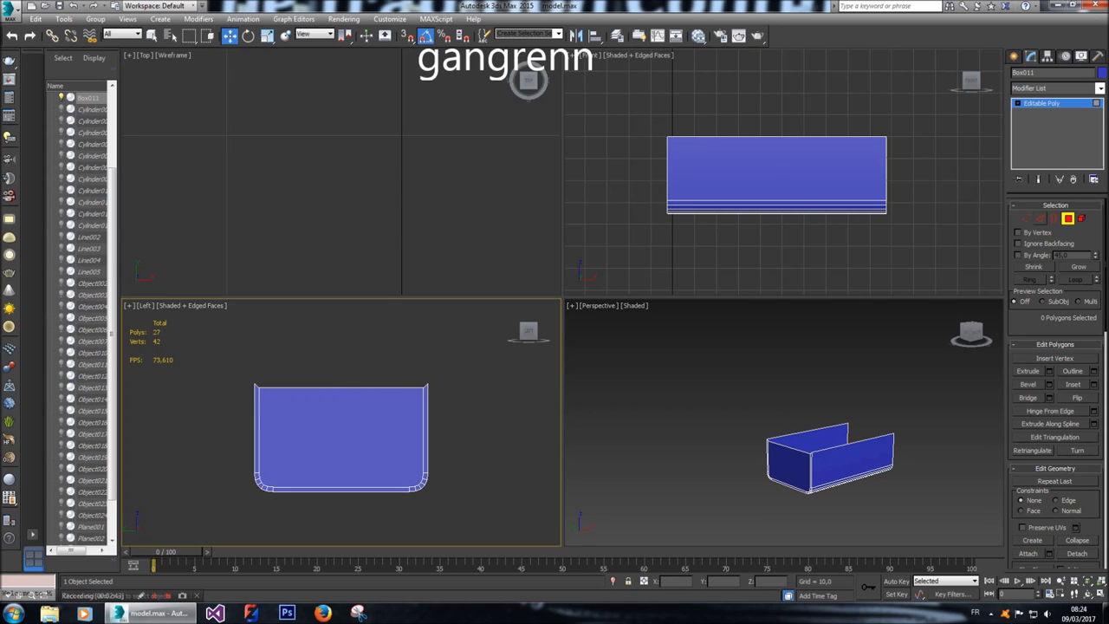
Raise the box's top edge slightly, then select the front face.
key("2")
left_click(321, 388)
scroll(321, 387, "up", 3)
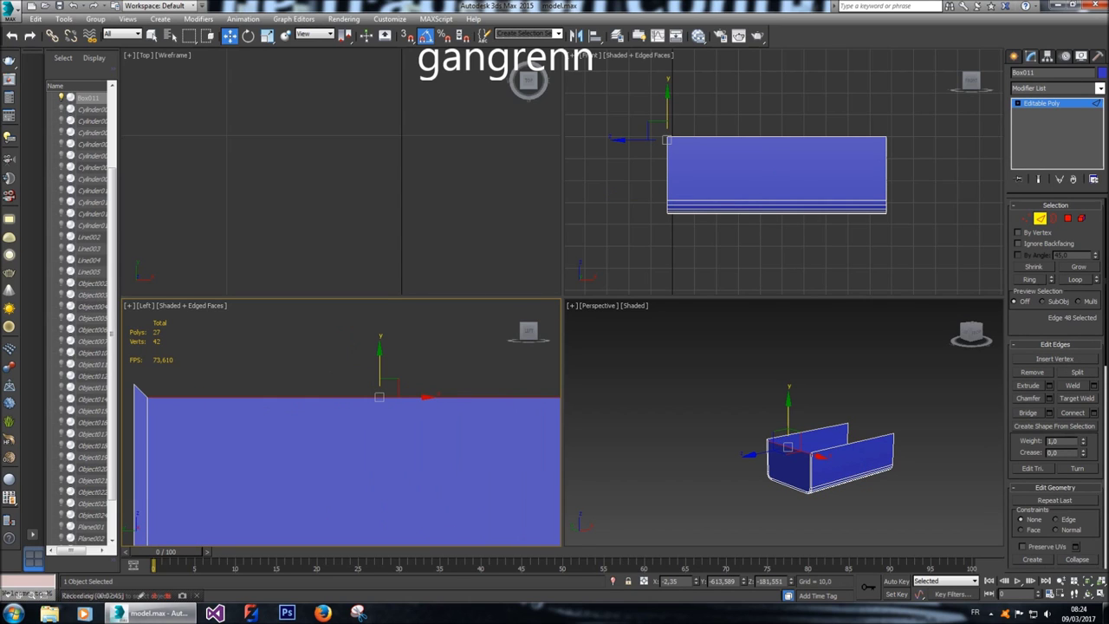
left_click_drag(378, 362, 379, 349)
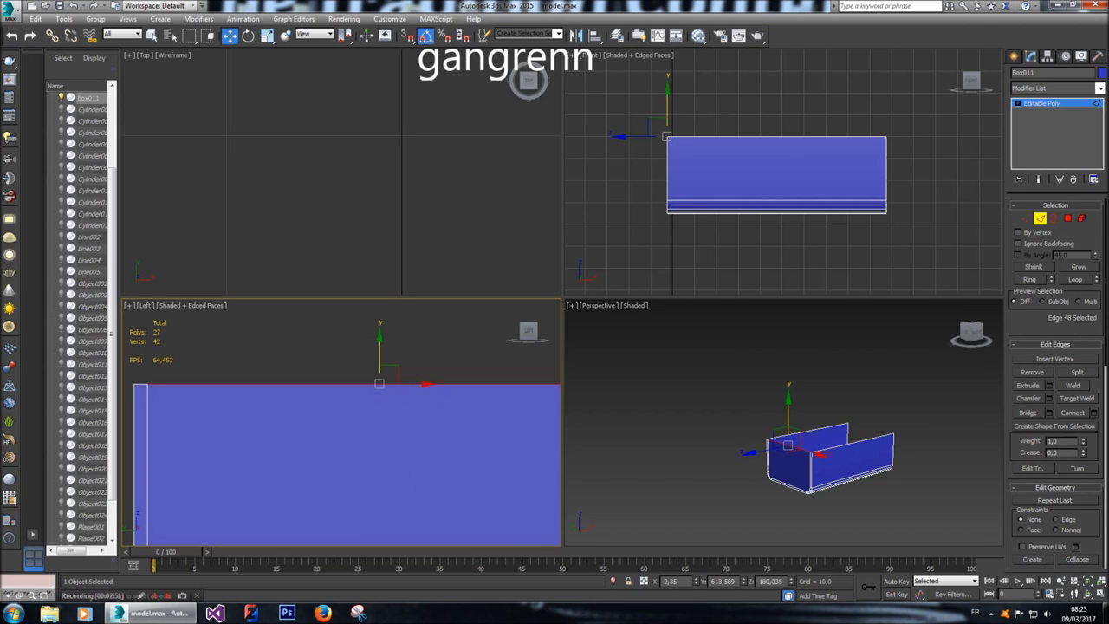
scroll(327, 386, "down", 4)
key("4")
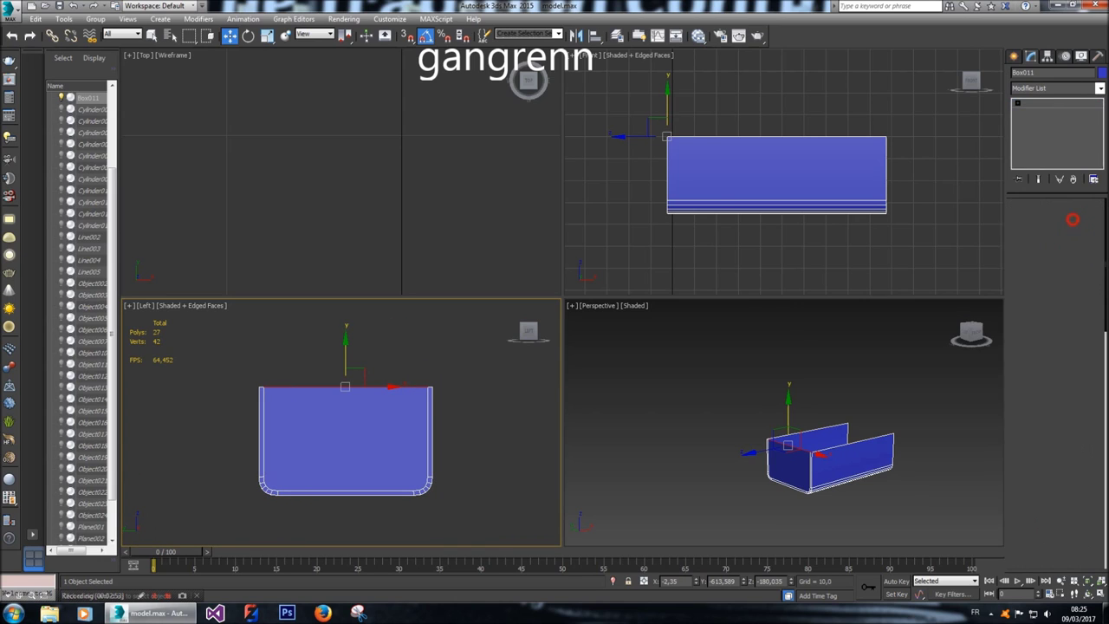
left_click(789, 461)
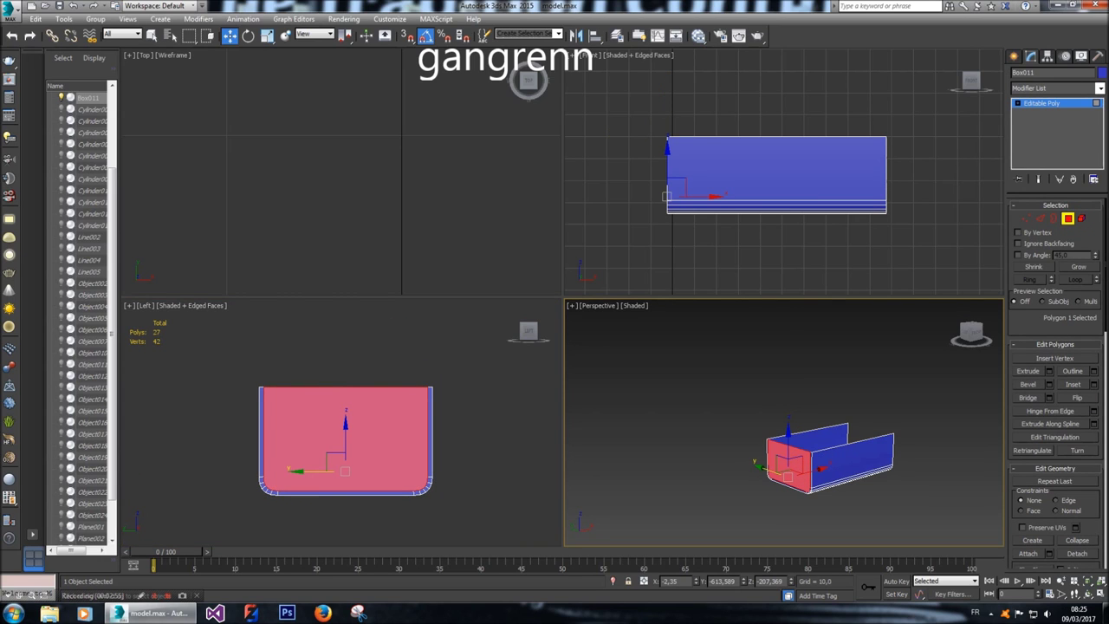
Extrude the front face inward with a height of -100,0.
left_click(1049, 371)
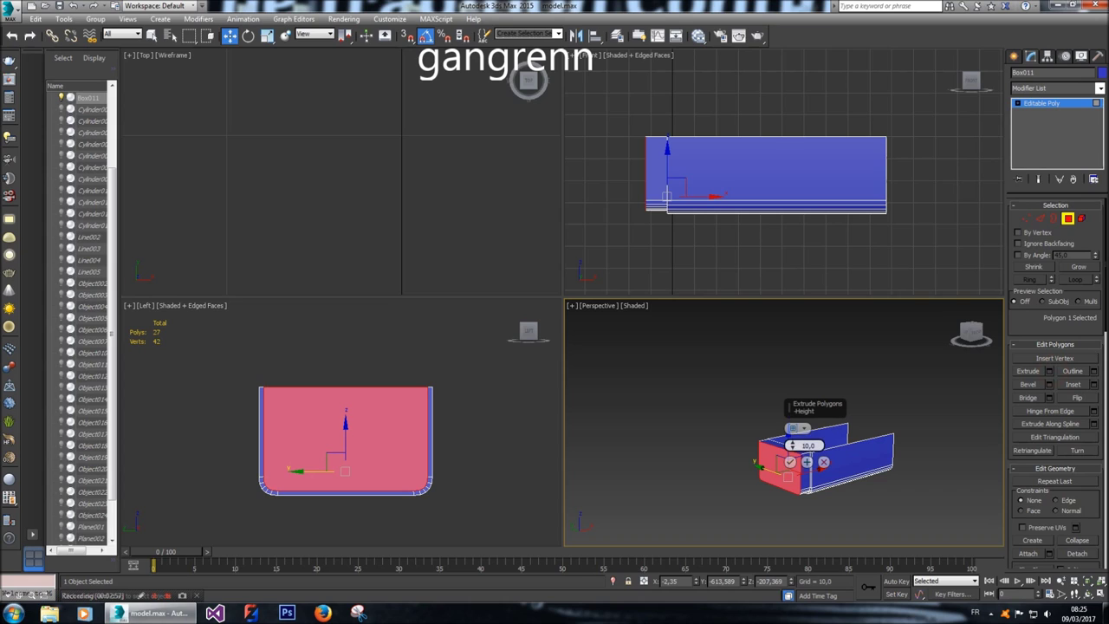
double_click(807, 446)
type("-50")
key("Return")
double_click(808, 445)
type("-")
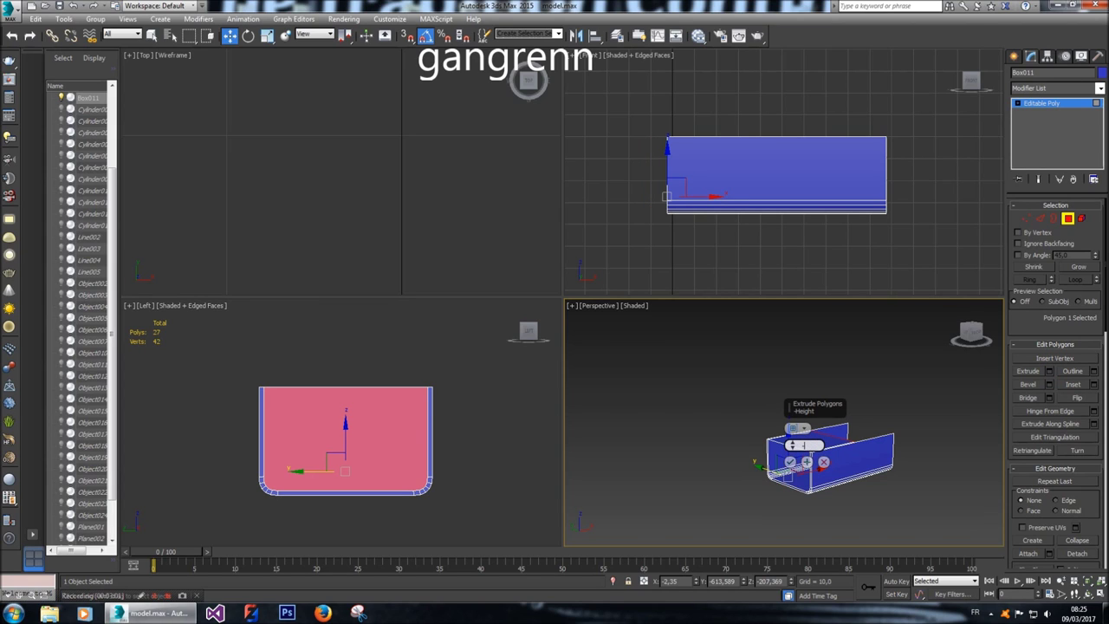
type("100")
key("Return")
left_click(791, 461)
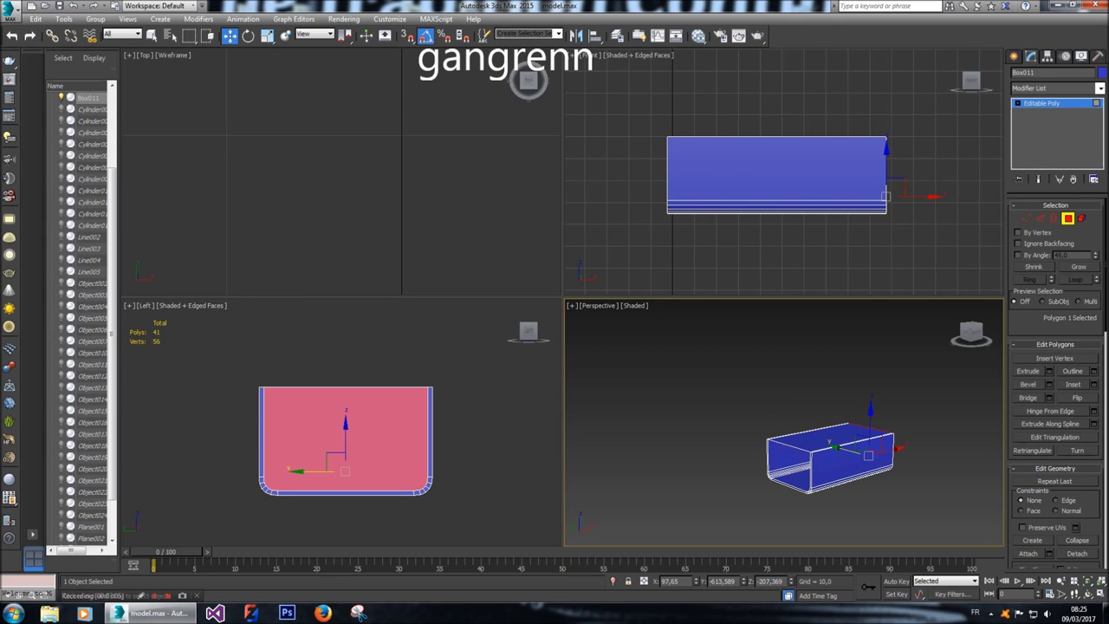
Delete the leftover end face and top face to open the U-channel, then select its right wall.
key("Delete")
left_click(830, 438)
key("Delete")
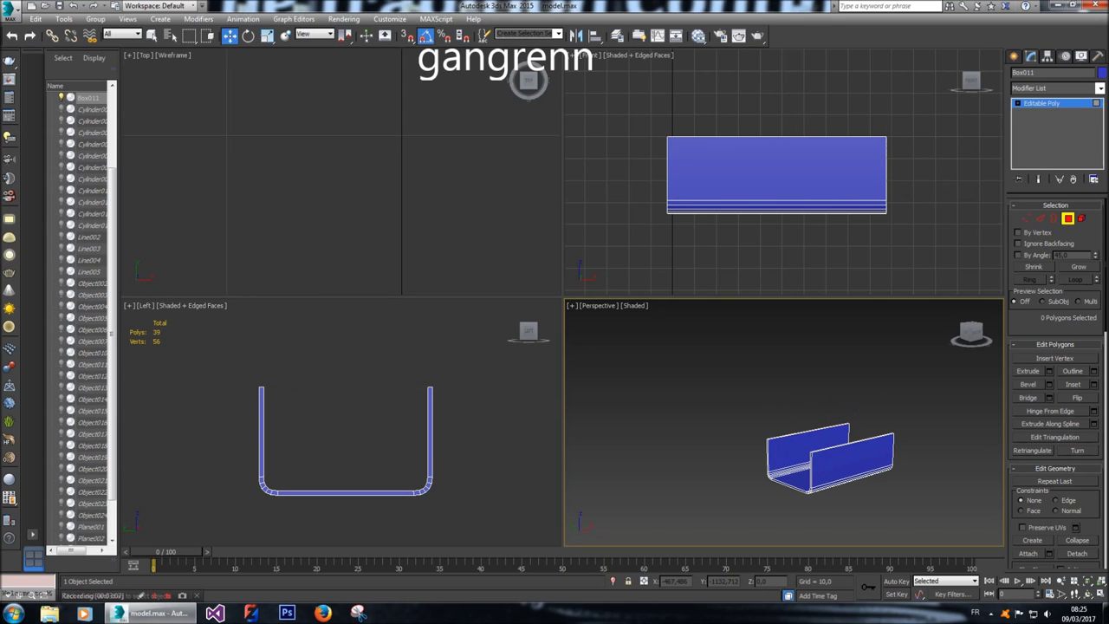
mouse_move(818, 458)
middle_mouse_down("alt")
mouse_move(862, 459)
mouse_move(884, 432)
mouse_move(845, 457)
mouse_move(880, 458)
mouse_move(806, 457)
middle_mouse_up("alt")
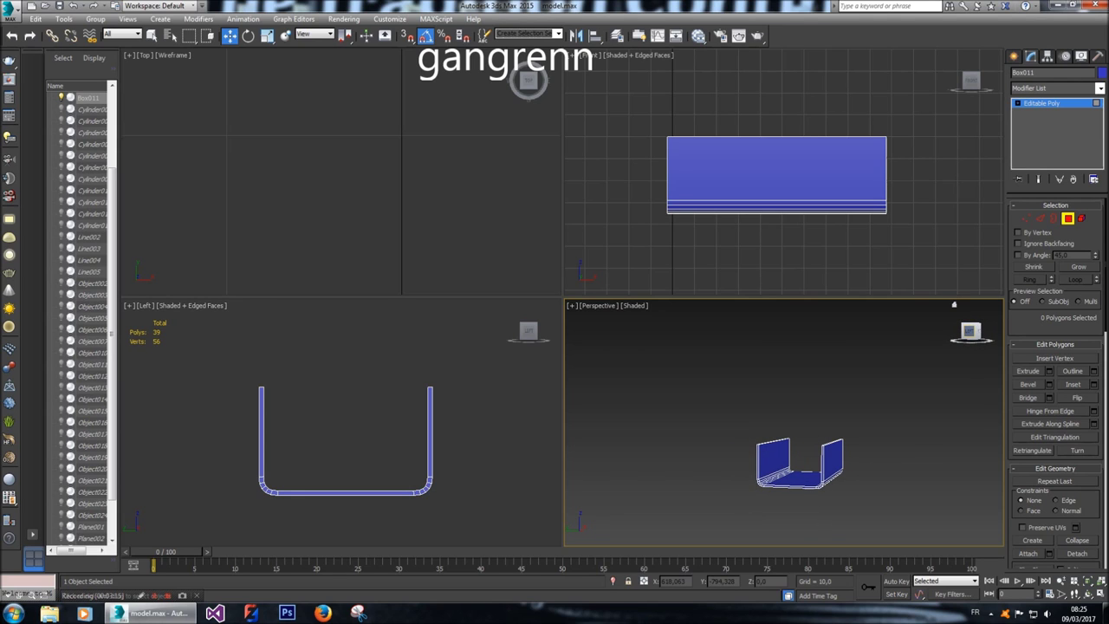
left_click_drag(969, 329, 952, 331)
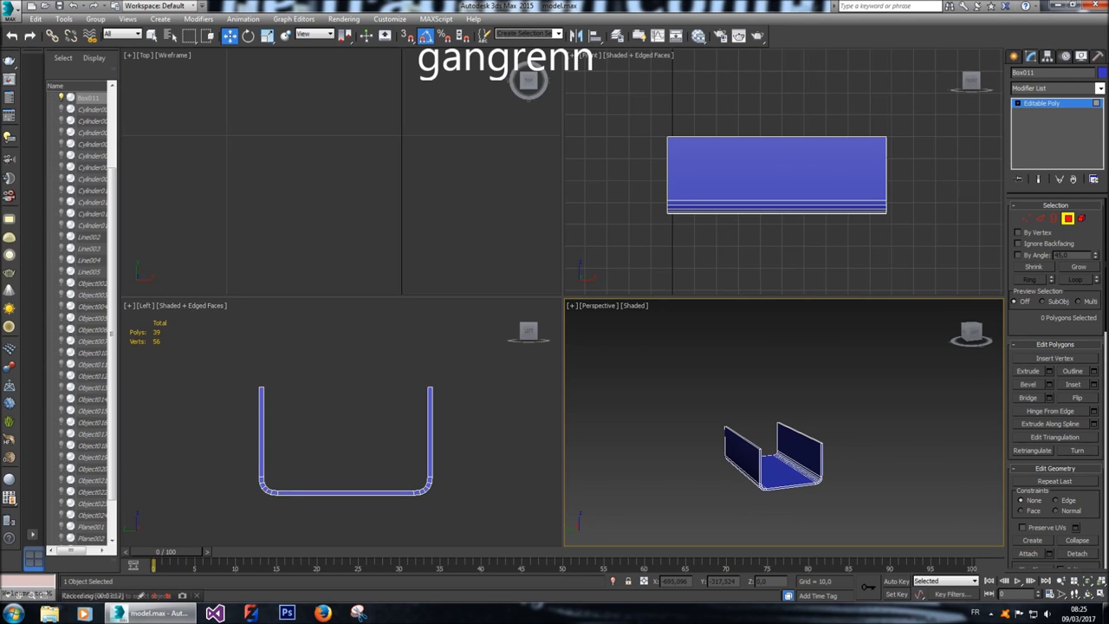
left_click(789, 444)
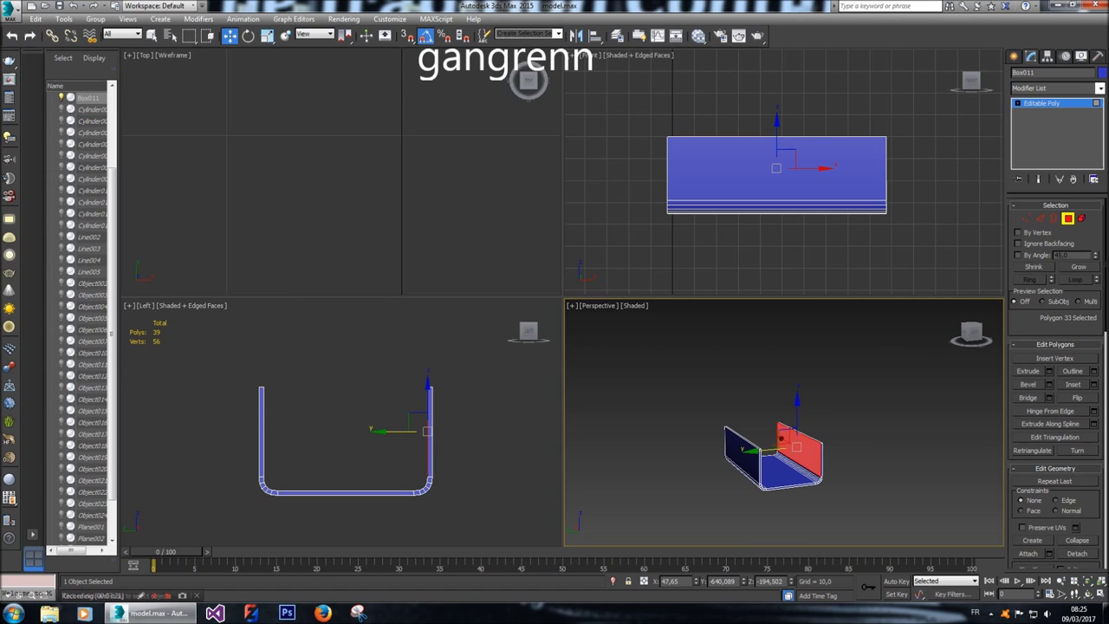
Clone the right wall face as an element beside the left wall and lower its top vertices.
left_click(428, 411)
left_click_drag(428, 414, 273, 414, "shift")
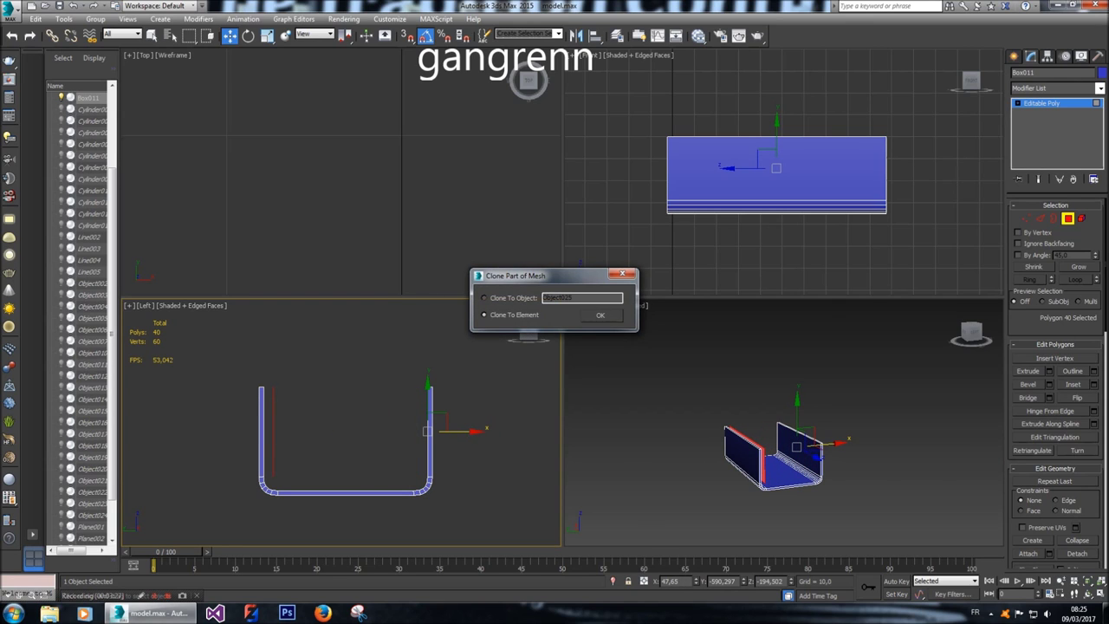
left_click(602, 314)
key("1")
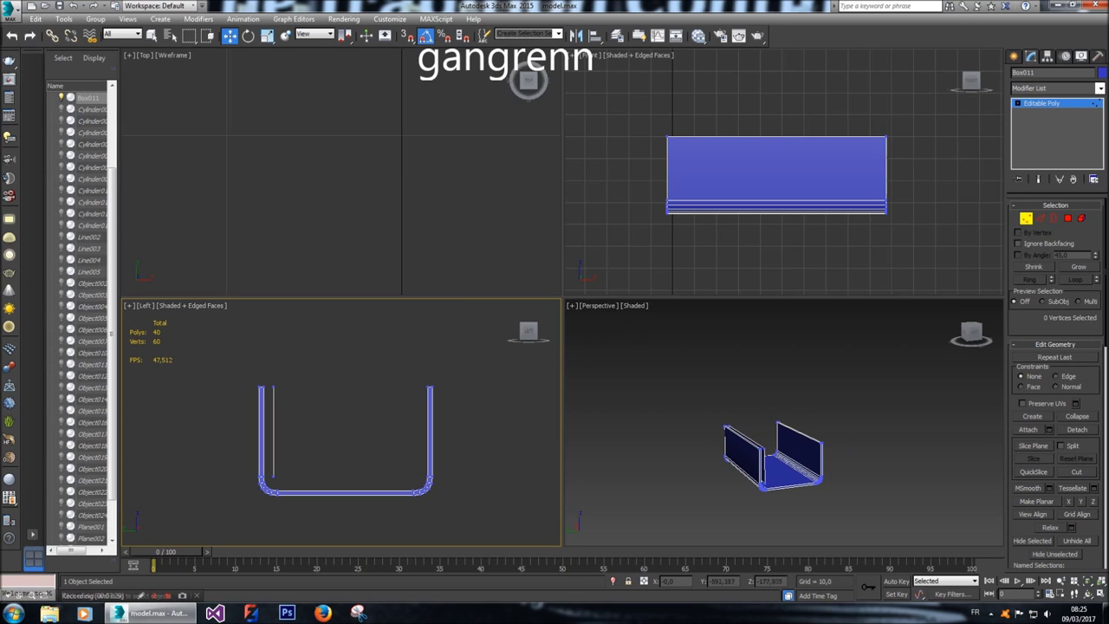
scroll(282, 381, "up", 3)
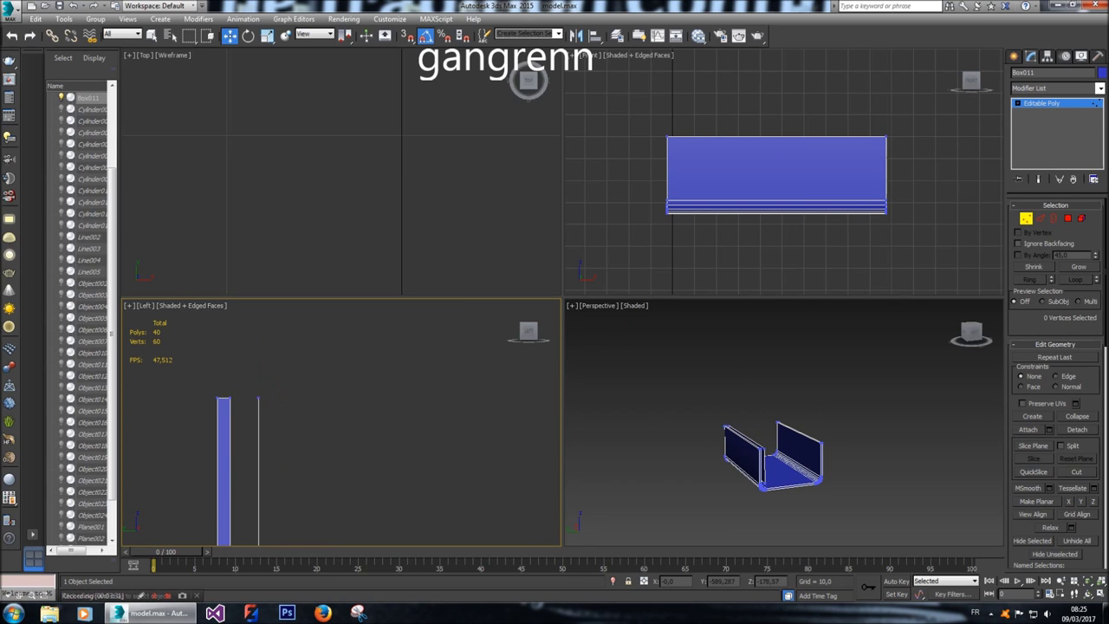
left_click(258, 396)
left_click_drag(257, 359, 258, 405)
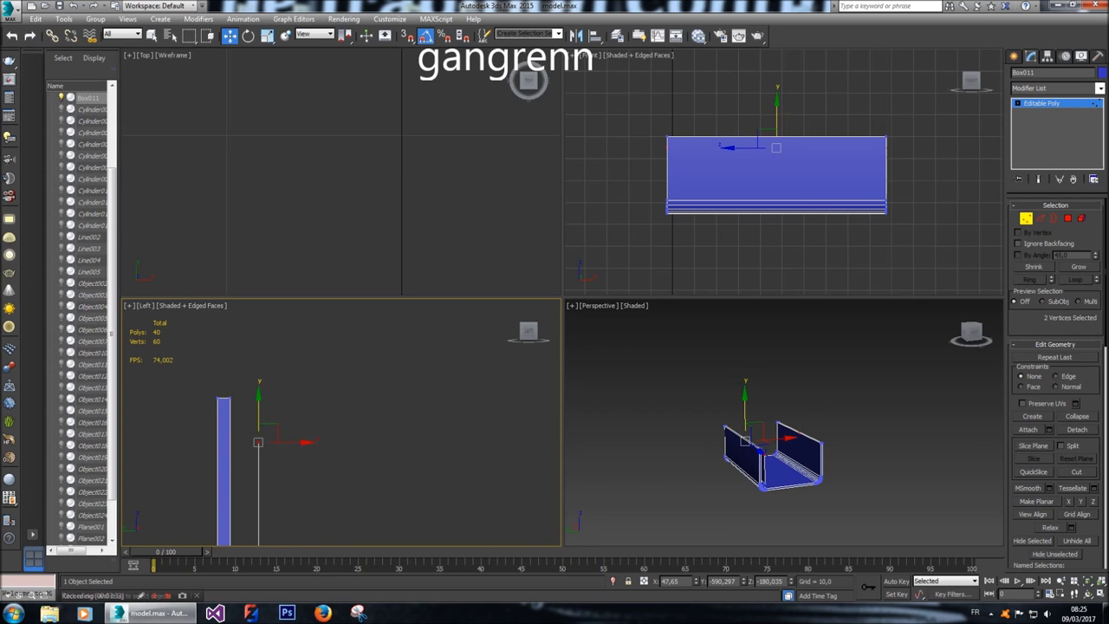
scroll(346, 424, "down", 3)
left_click_drag(252, 324, 253, 330)
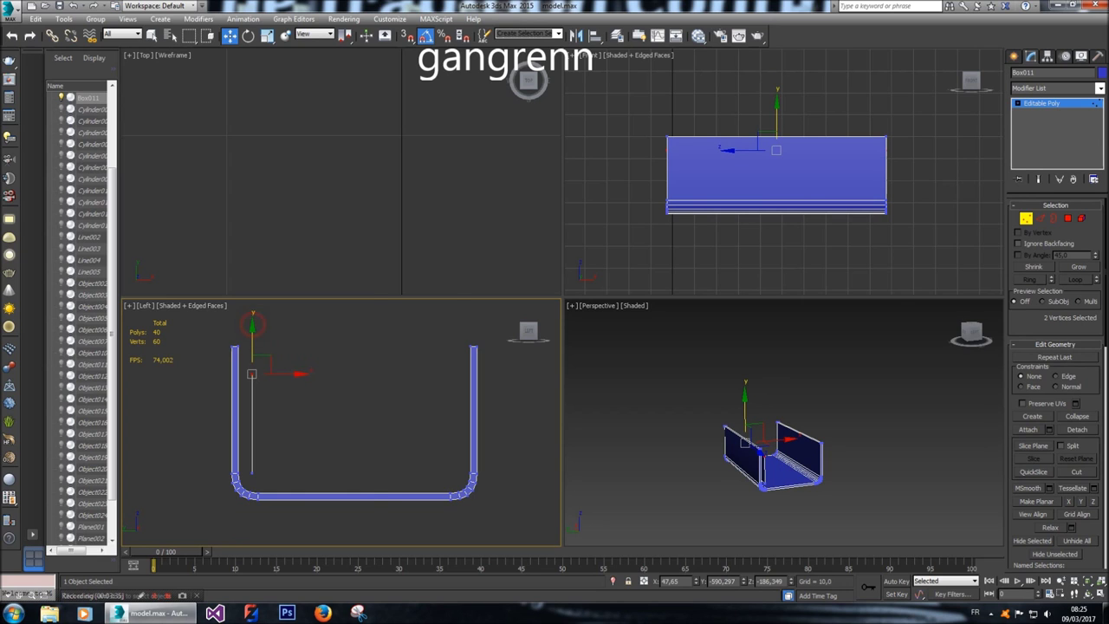
Unhide all objects, then hide the selected blueprint reference planes.
right_click(252, 325)
left_click(285, 279)
right_click(272, 367)
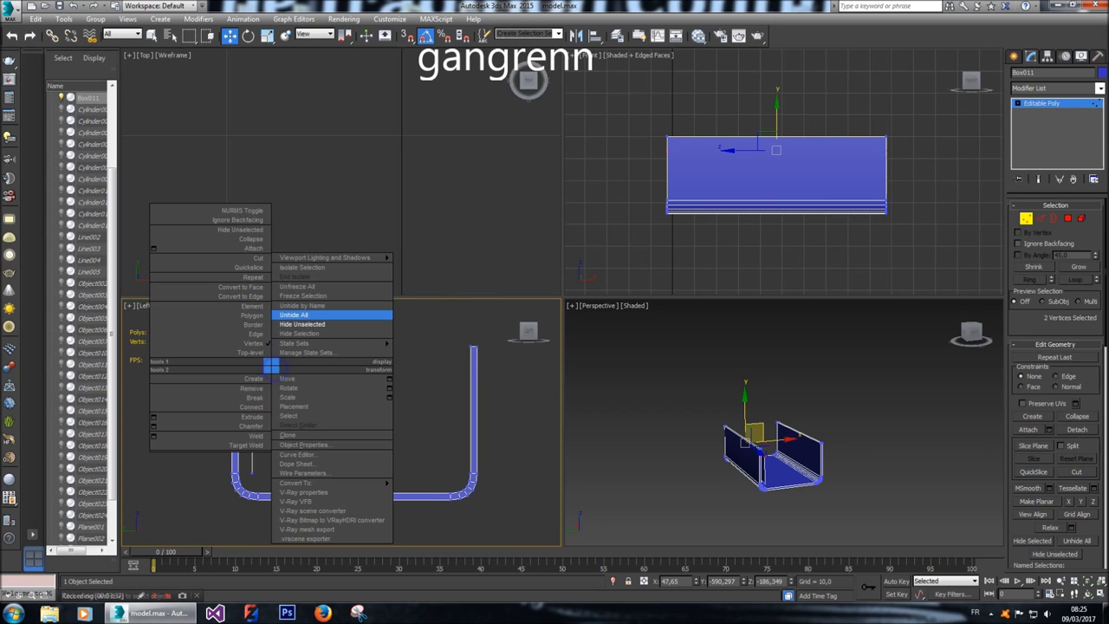
left_click(303, 305)
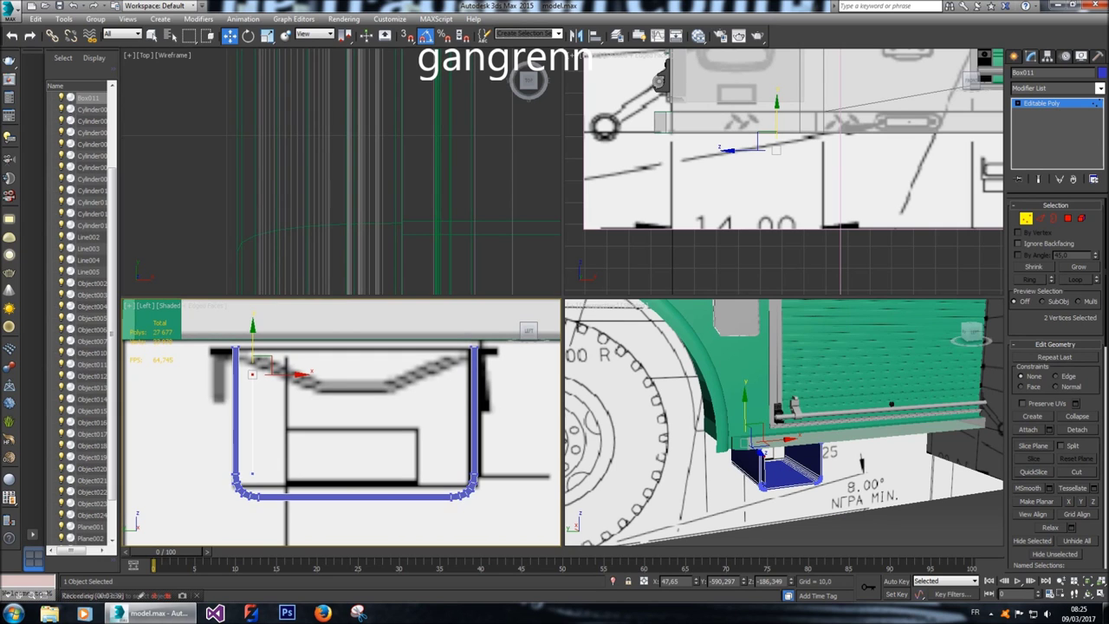
right_click(280, 403)
left_click(308, 371)
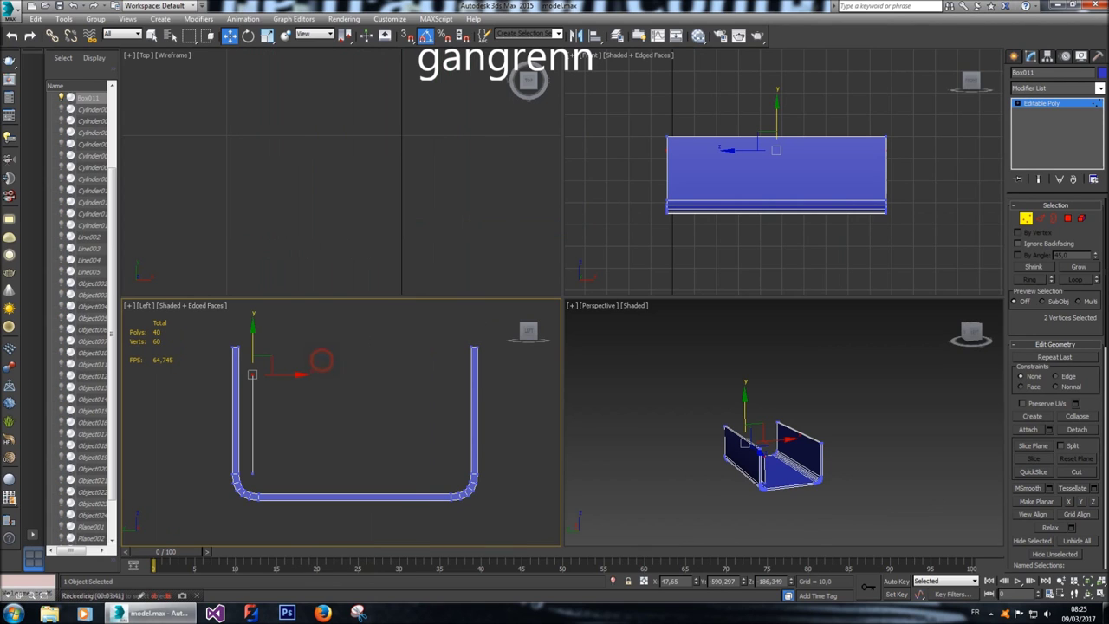
Shift-drag the strip's edges along X into a flat panel inside the channel.
key("2")
left_click(253, 429)
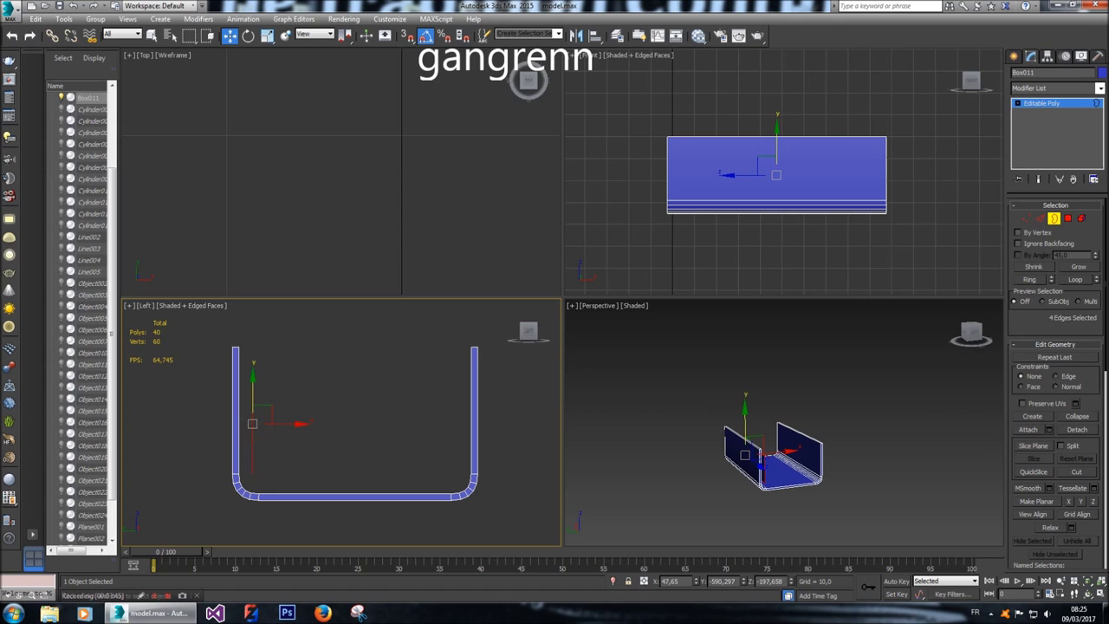
left_click_drag(299, 422, 485, 423, "shift")
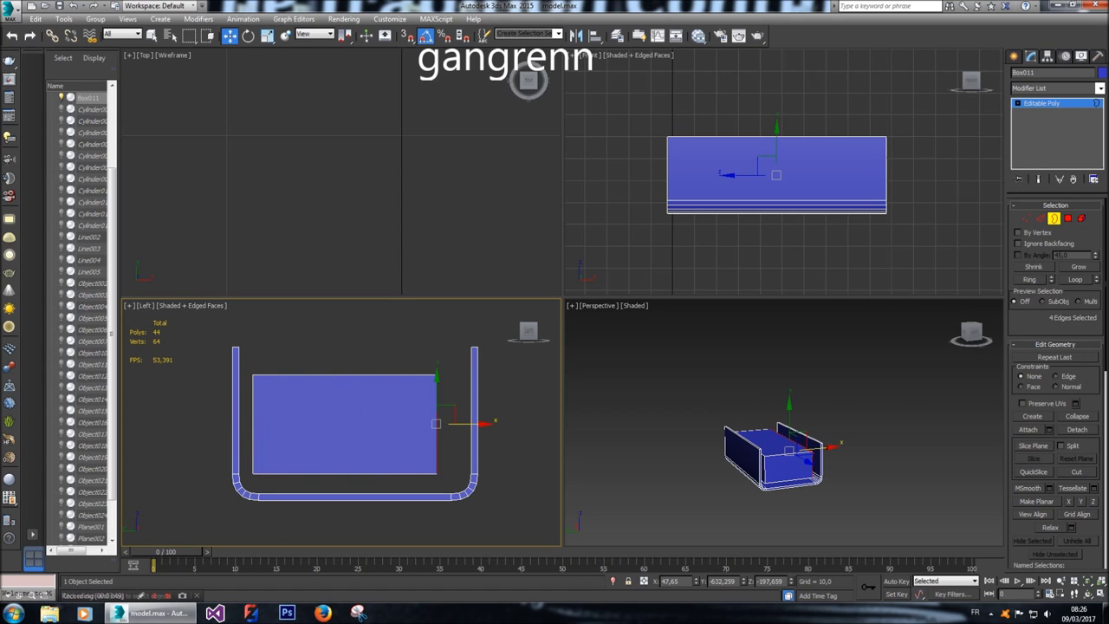
scroll(1058, 372, "down", 5)
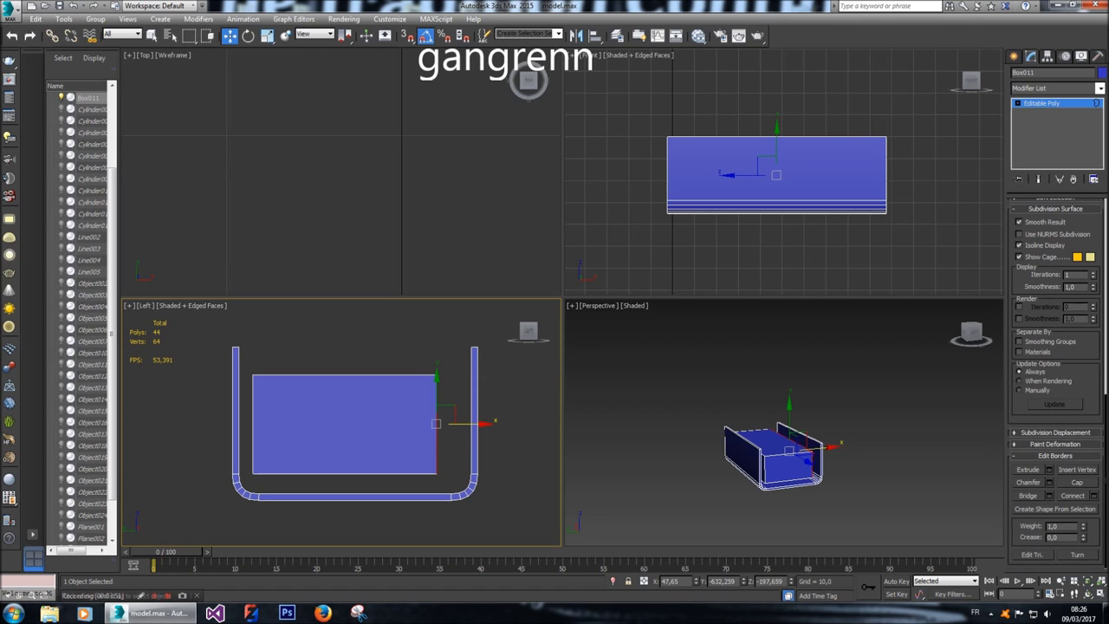
Cap the panel's open border and chamfer its top edge by 10 with 5 segments.
left_click(1077, 483)
scroll(1057, 373, "up", 5)
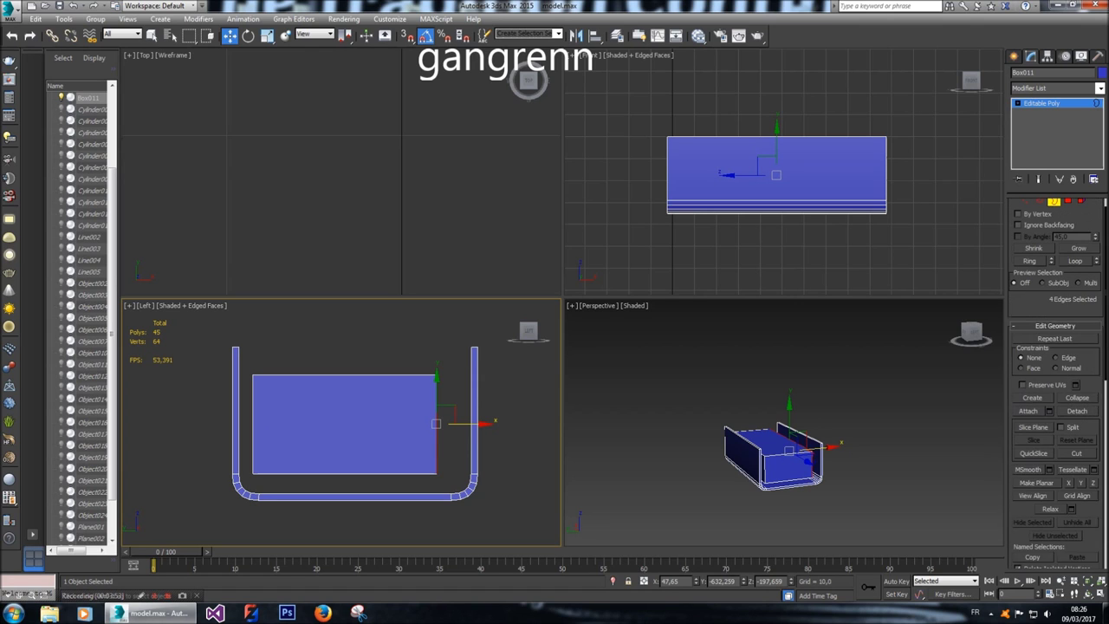
key("2")
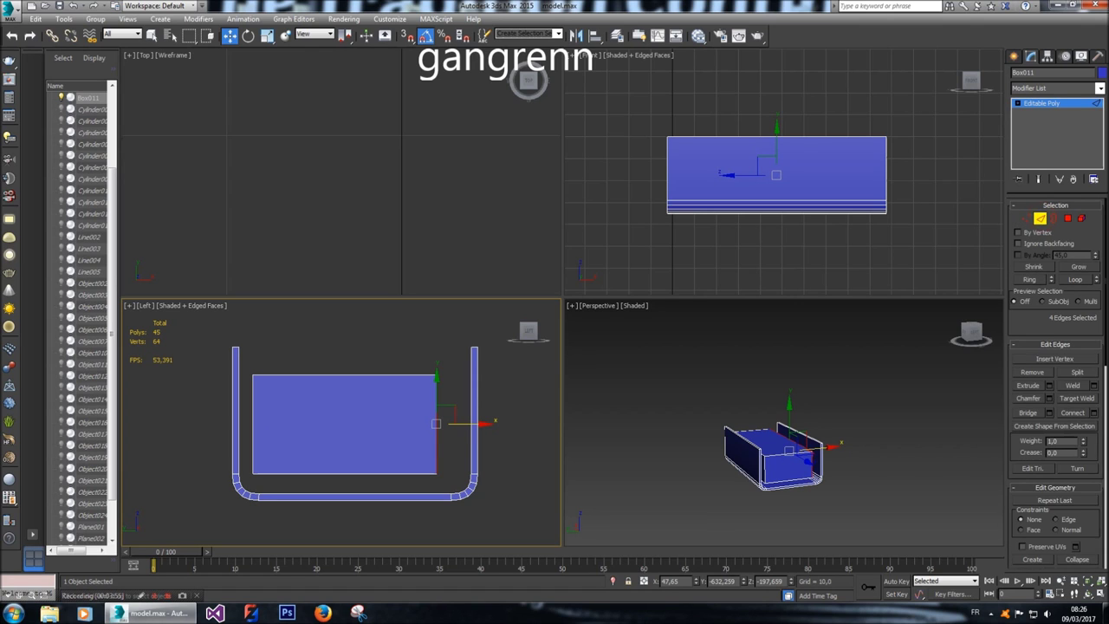
left_click(371, 375)
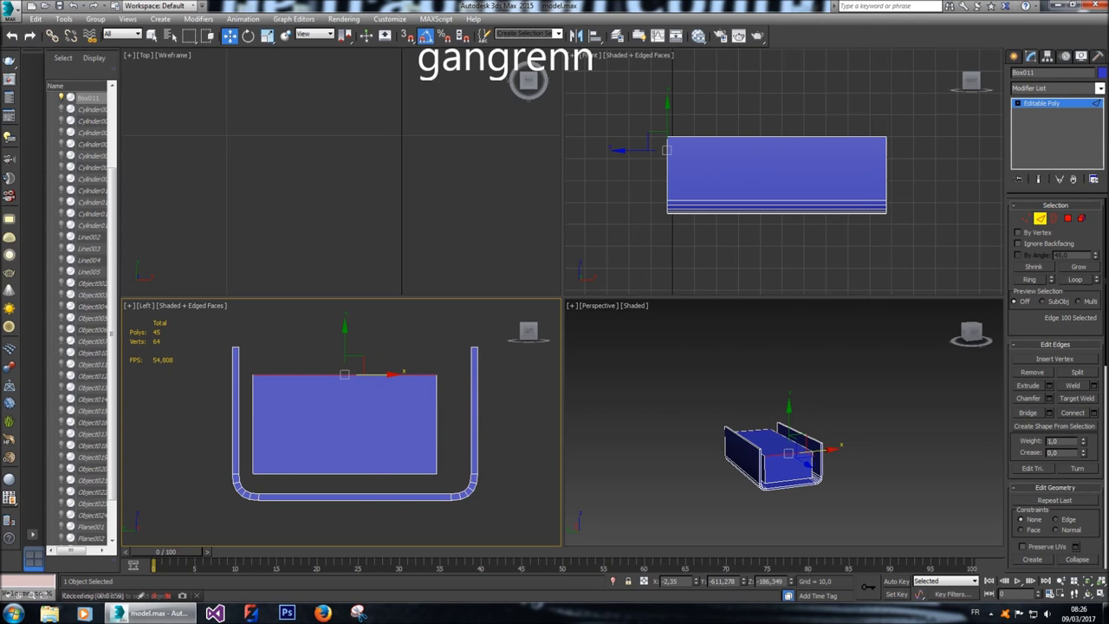
left_click(1050, 397)
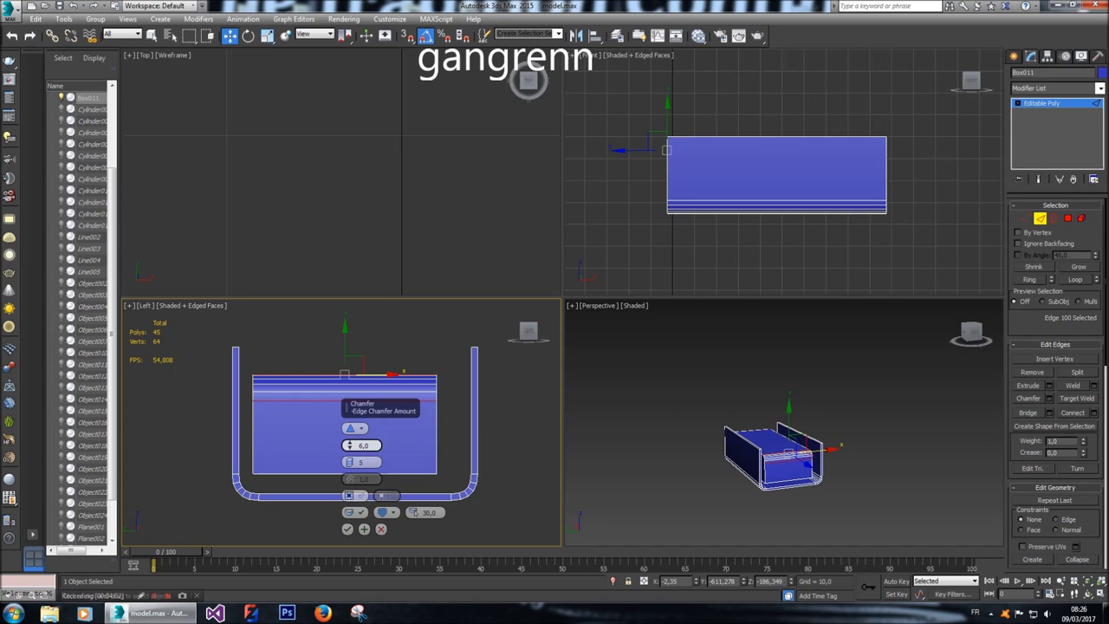
type("10")
key("Return")
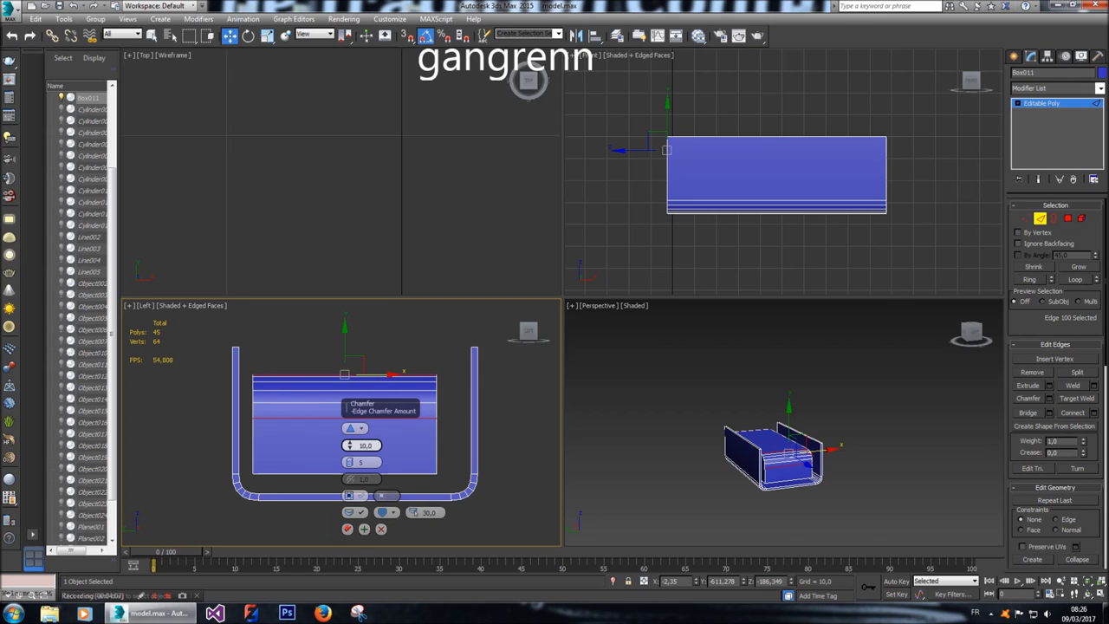
left_click(347, 529)
left_click(309, 483)
scroll(326, 253, "down", 5)
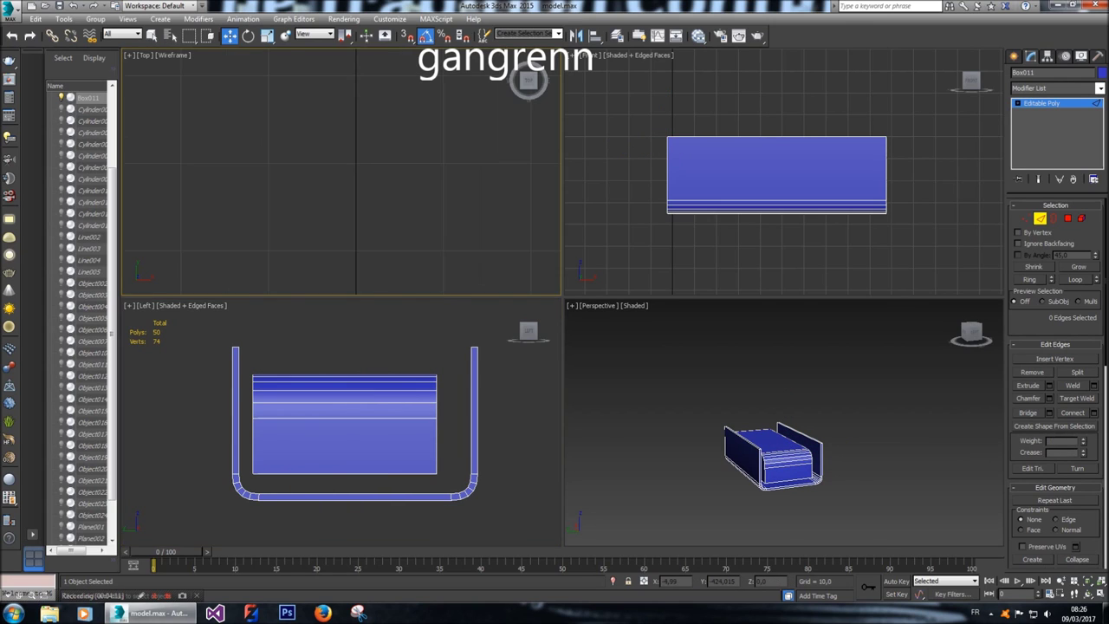
Select the panel's lengthwise edges, leaving out the bottom edges and two unwanted ones.
scroll(321, 256, "up", 10)
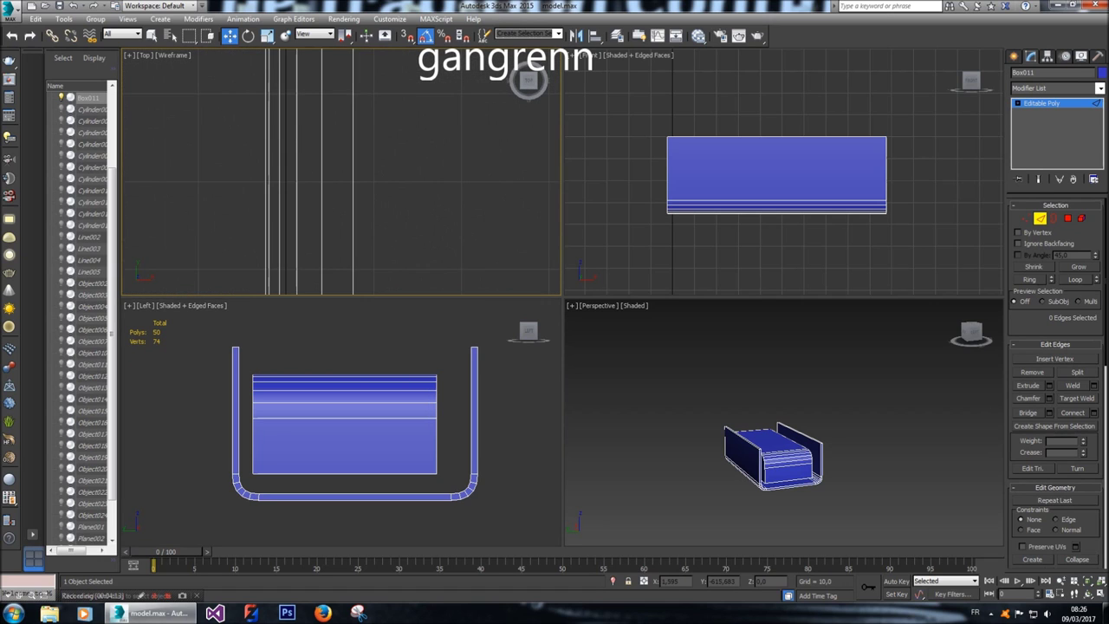
left_click(294, 184)
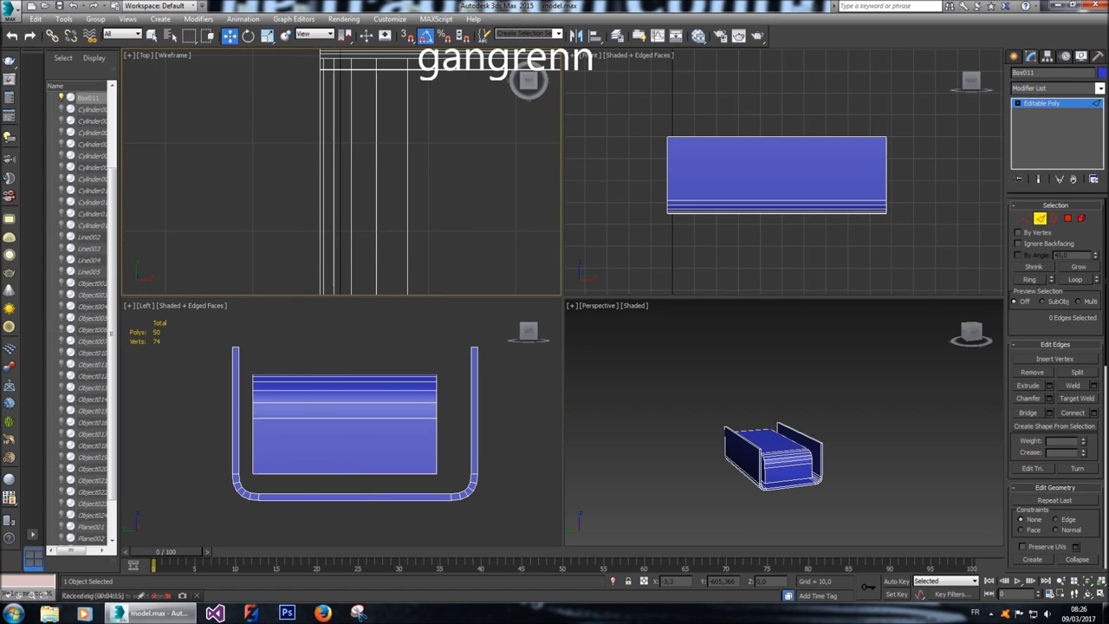
left_click_drag(434, 185, 434, 185)
left_click_drag(358, 535, 350, 492, "alt")
right_click(803, 447)
scroll(803, 446, "up", 5)
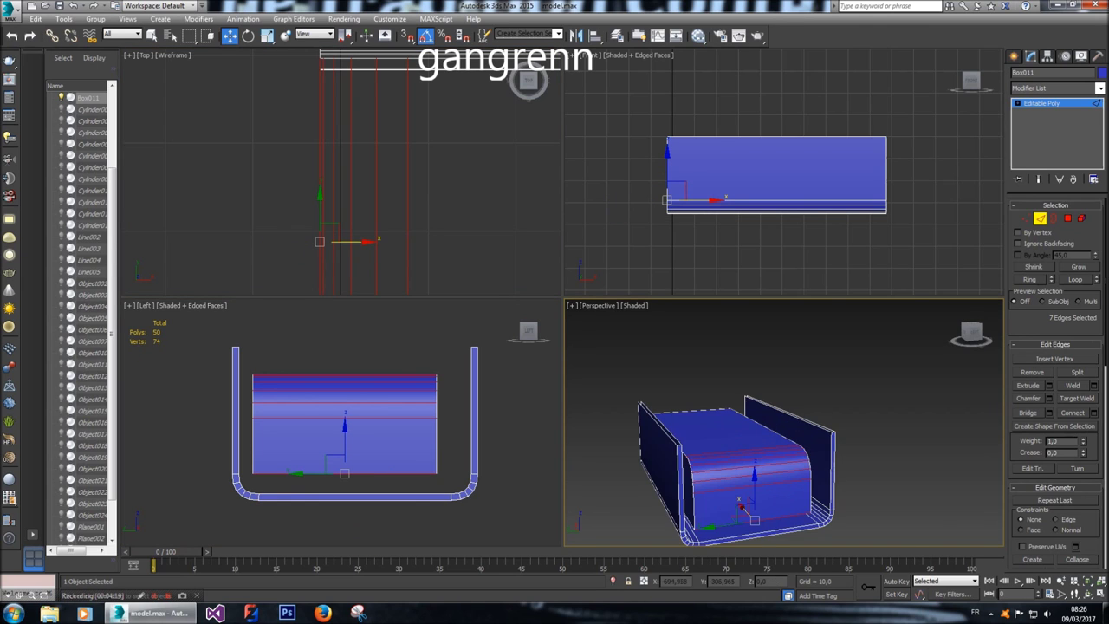
scroll(785, 447, "up", 5)
left_click_drag(746, 453, 754, 494, "alt")
scroll(784, 425, "down", 5)
middle_click_drag(784, 424, 785, 407, "alt")
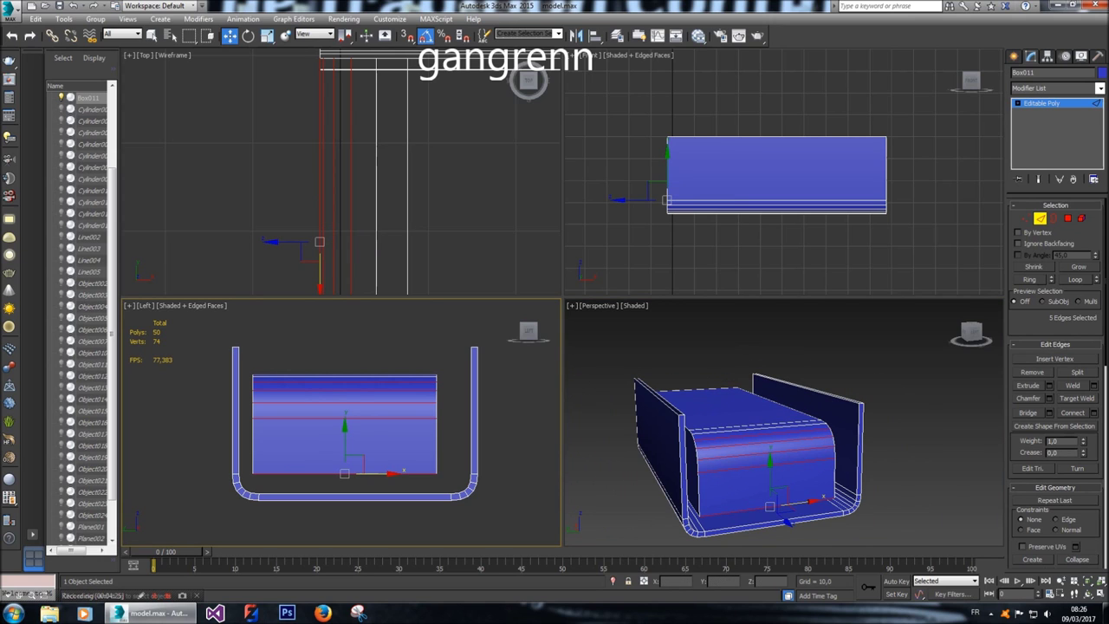
Connect the selected edges with 6 segments to add six vertical edge loops.
left_click(1093, 413)
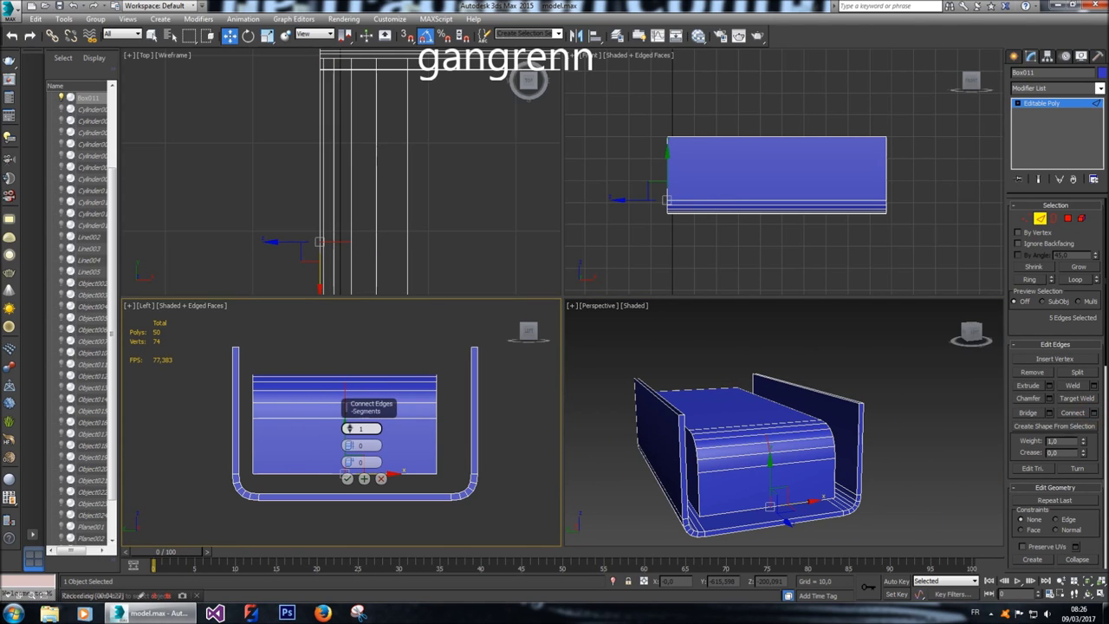
mouse_move(349, 428)
left_mouse_down()
mouse_move(350, 416)
mouse_move(349, 445)
left_mouse_up()
left_click(347, 479)
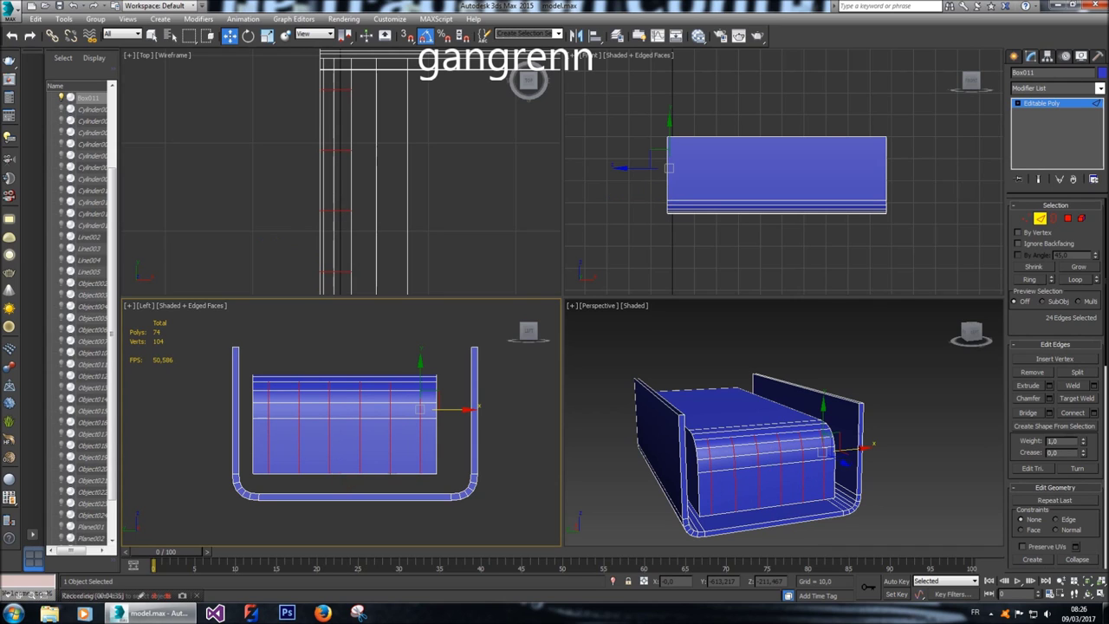
scroll(420, 434, "down", 5)
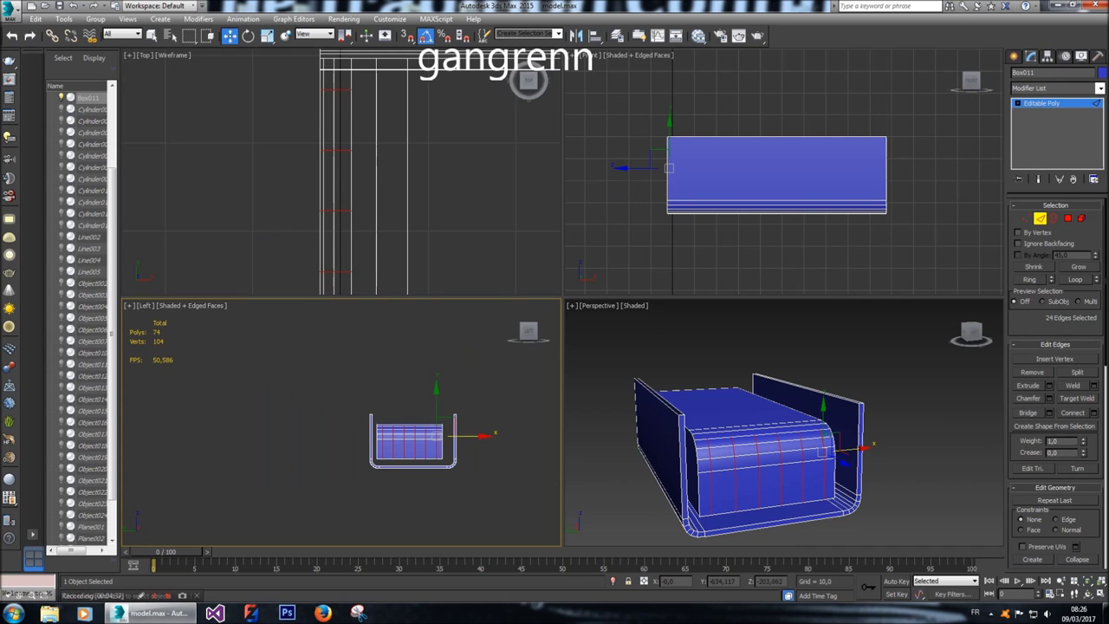
scroll(420, 433, "up", 5)
middle_click_drag(421, 434, 429, 434)
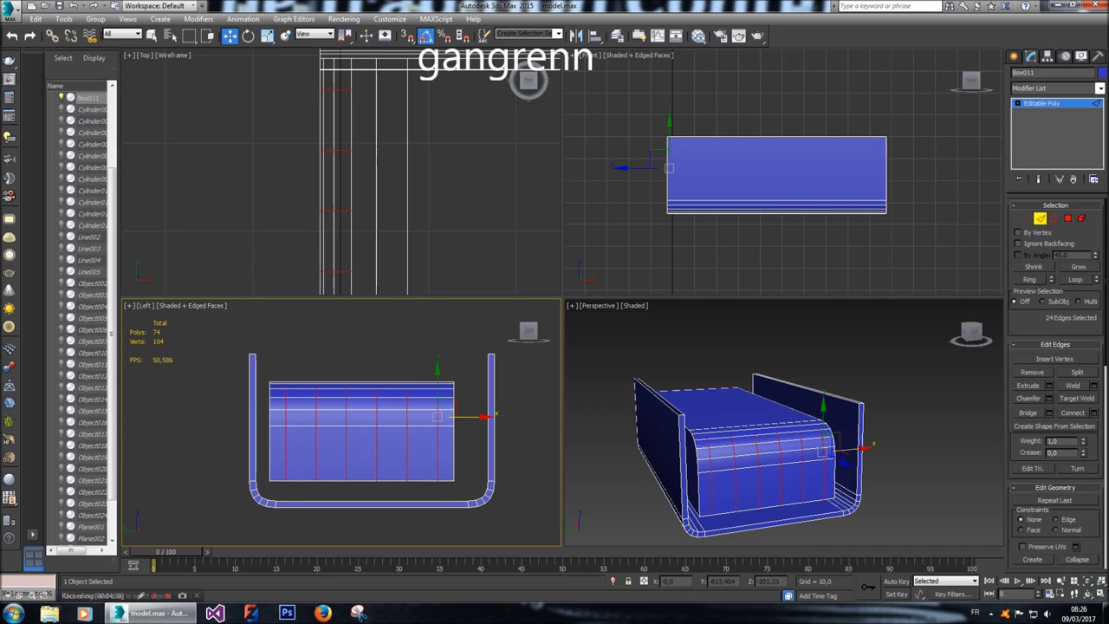
left_click(1026, 217)
Shift the vertex columns near the panel's left end slightly along X.
left_click(316, 421)
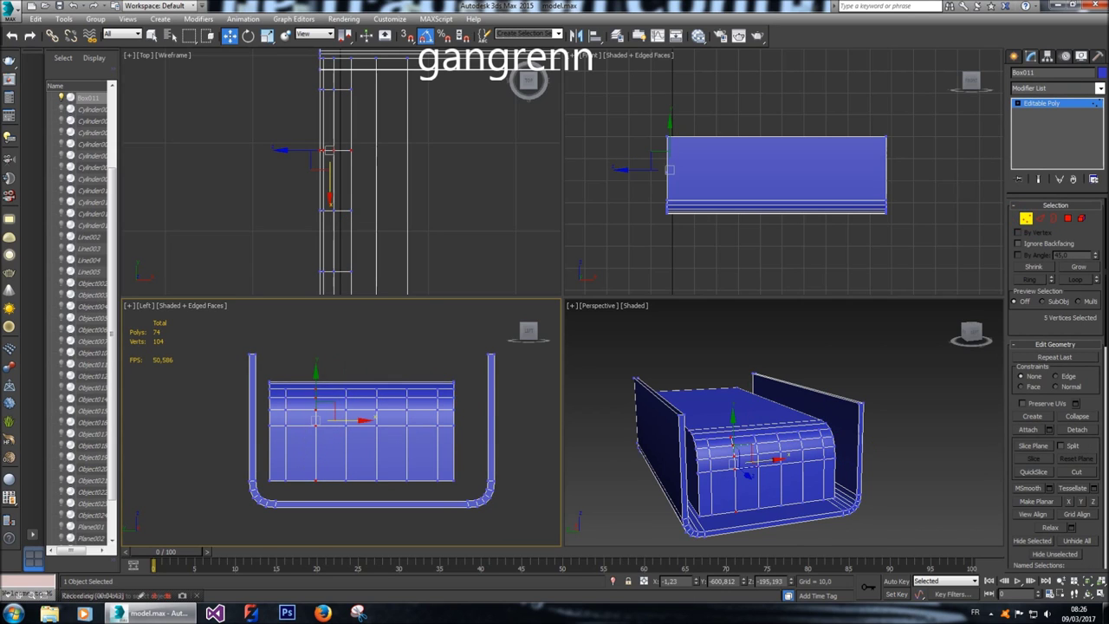
left_click_drag(316, 421, 312, 420)
left_click_drag(276, 364, 291, 484)
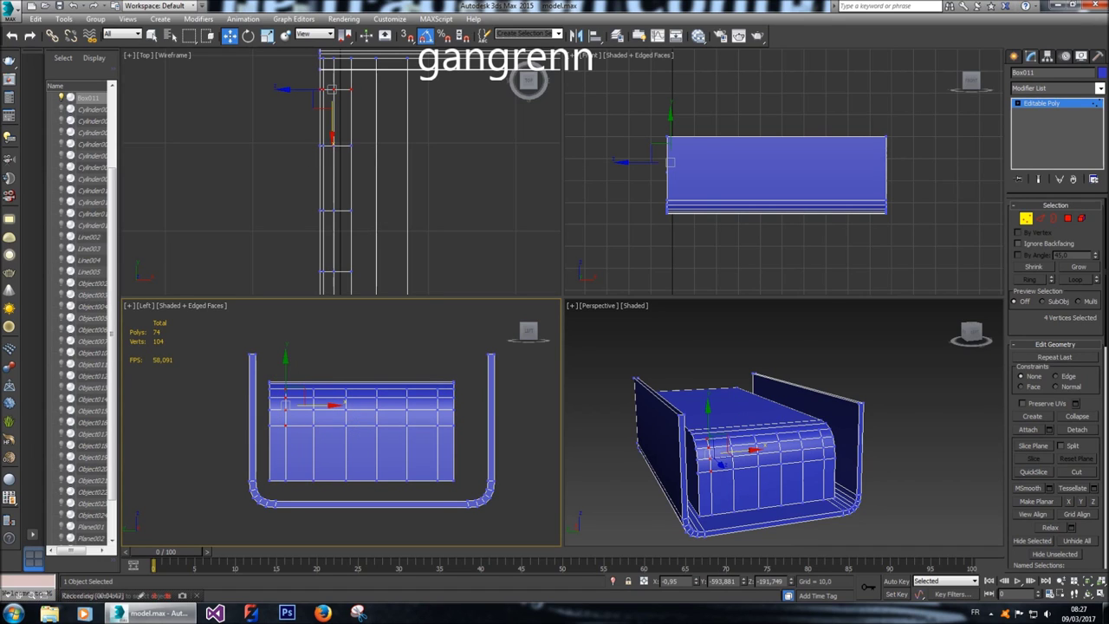
left_click(286, 481, "ctrl")
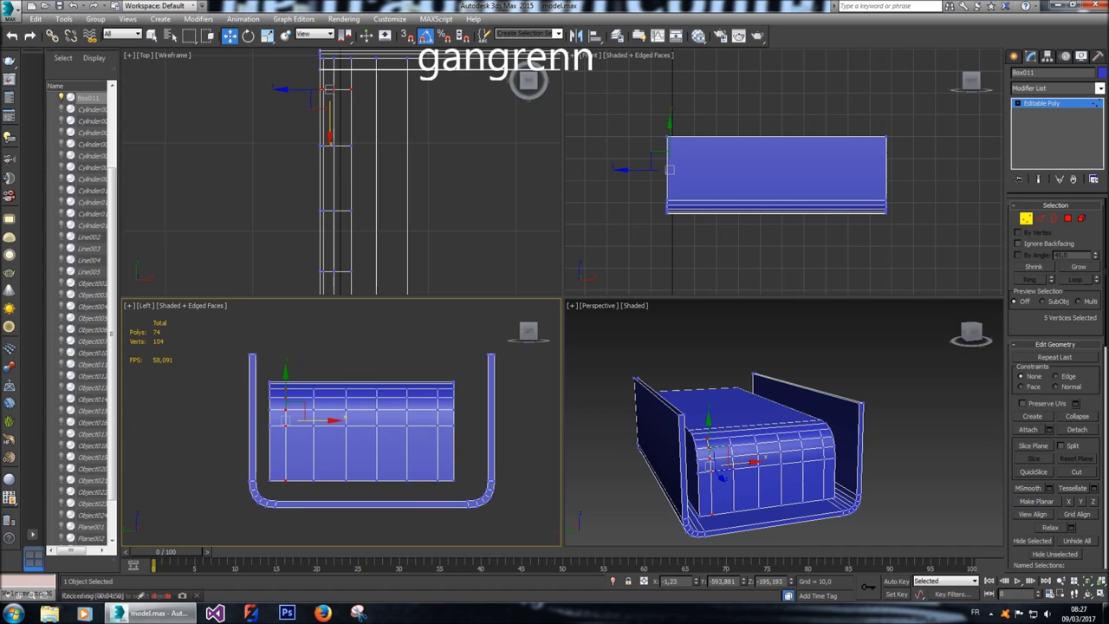
left_click(325, 450)
left_click_drag(338, 373, 351, 483)
left_click_drag(394, 420, 397, 420)
Shift the remaining vertex columns, including the right-end column, slightly along X.
left_click(385, 373)
left_click_drag(386, 373, 366, 486)
left_click_drag(394, 421, 391, 421)
left_click_drag(414, 372, 399, 487)
left_click_drag(429, 421, 437, 482)
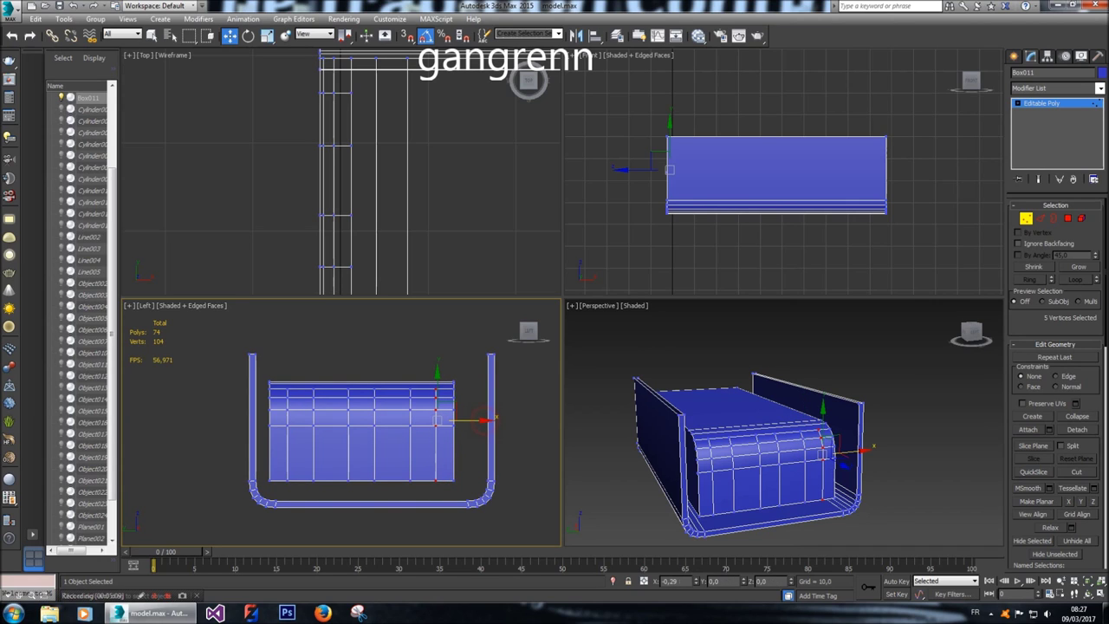
left_click_drag(438, 420, 436, 420)
At Polygon level, select the six faces of the three vertical strips on the panel.
left_click_drag(276, 369, 295, 395)
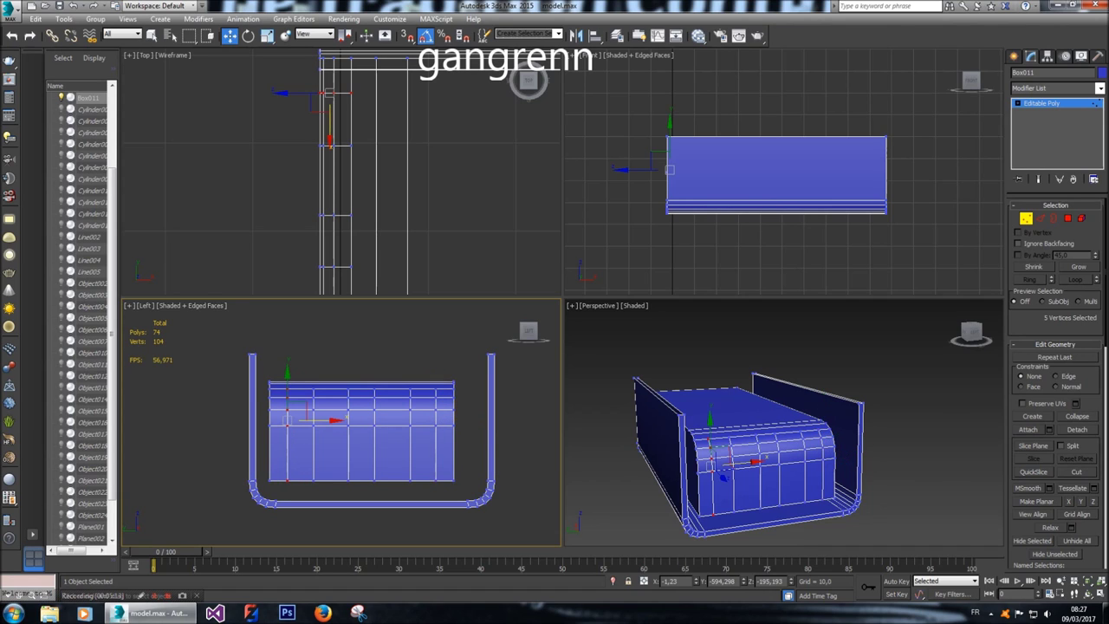
left_click(330, 360)
key("4")
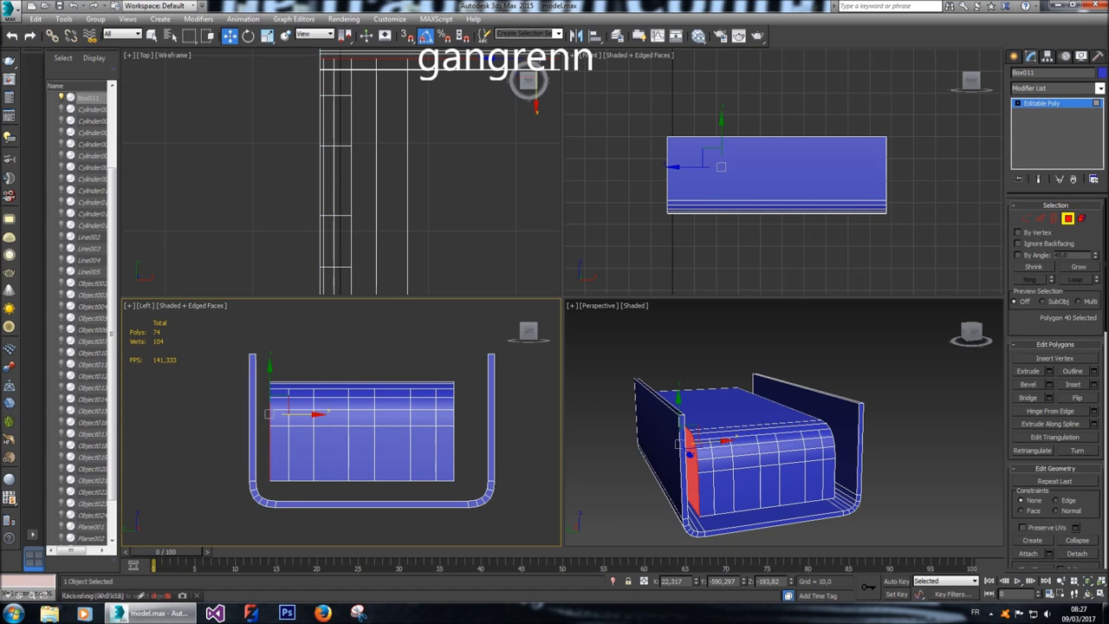
left_click(715, 478)
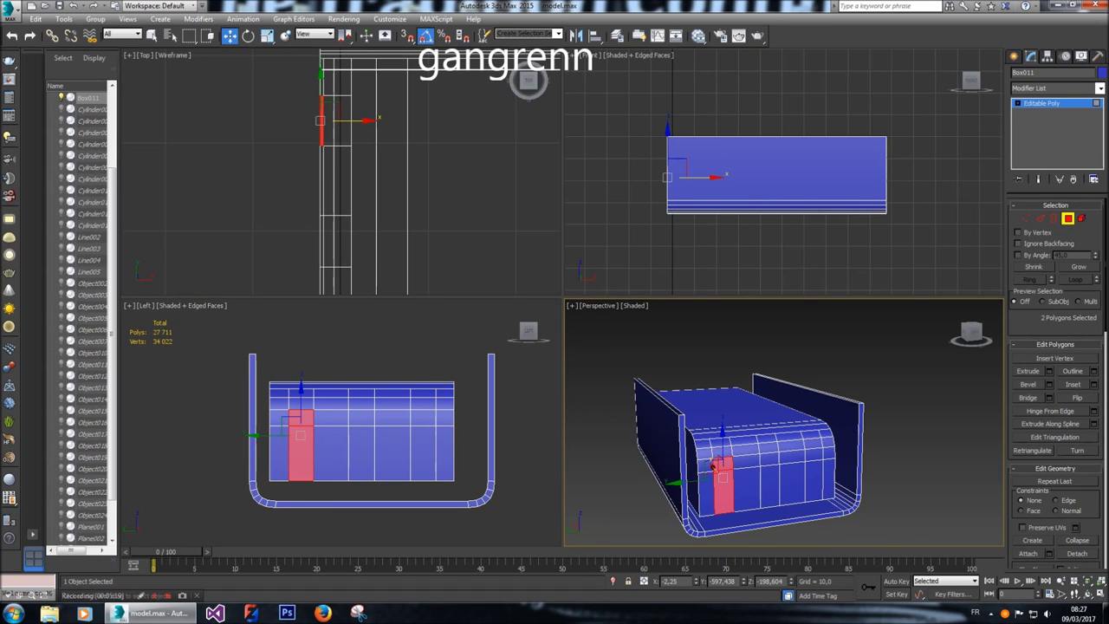
left_click(766, 458, "ctrl")
left_click(769, 487, "ctrl")
left_click(816, 479, "ctrl")
left_click(761, 468, "ctrl")
left_click(806, 464, "ctrl")
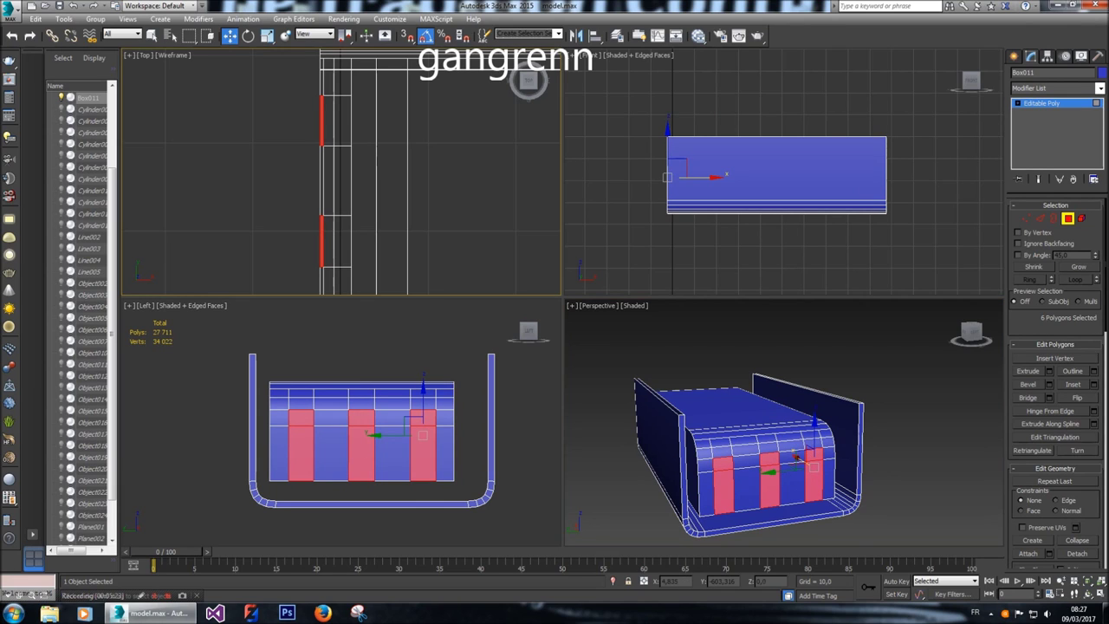
Extrude the six selected faces outward, settling on a height of 6 after trying 10 and 5.
key("shift+e")
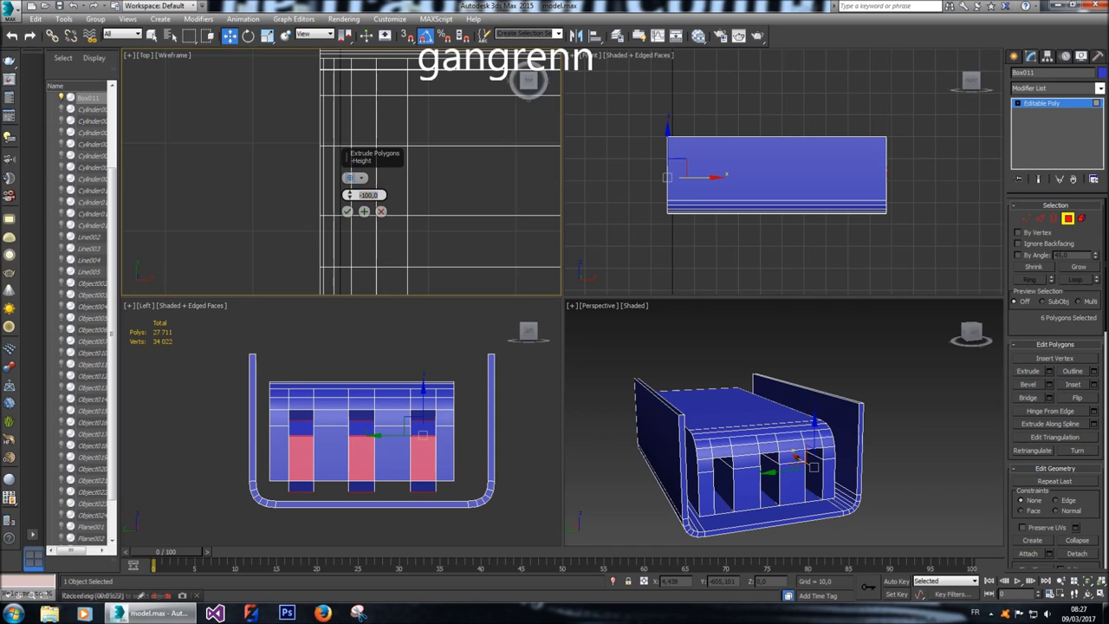
type("10")
key("Return")
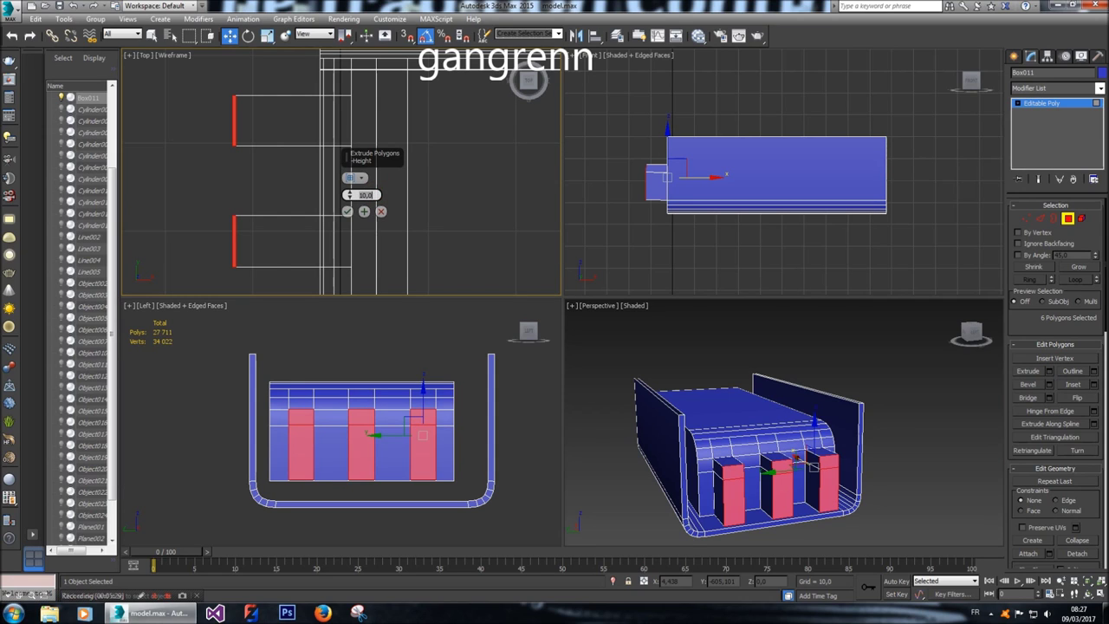
type("5")
key("Return")
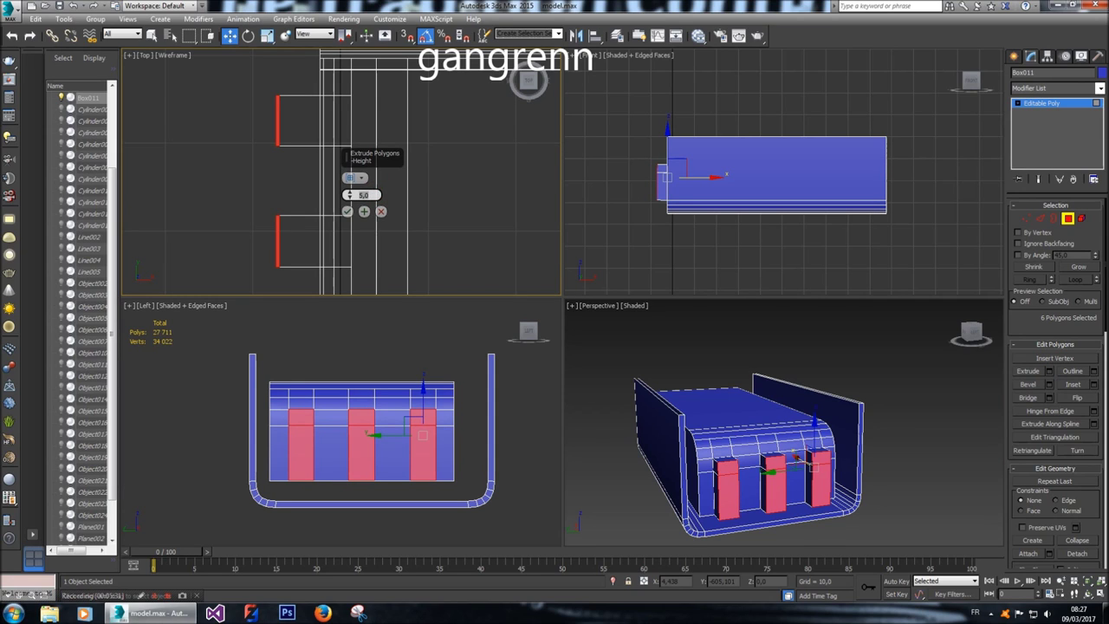
type("6")
key("Return")
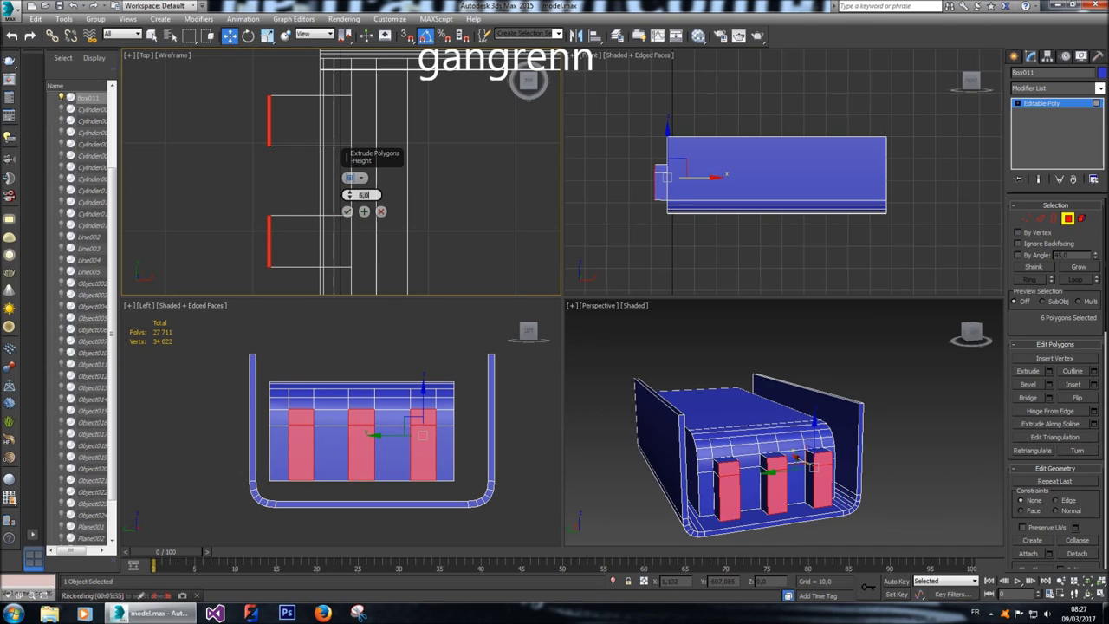
left_click(348, 211)
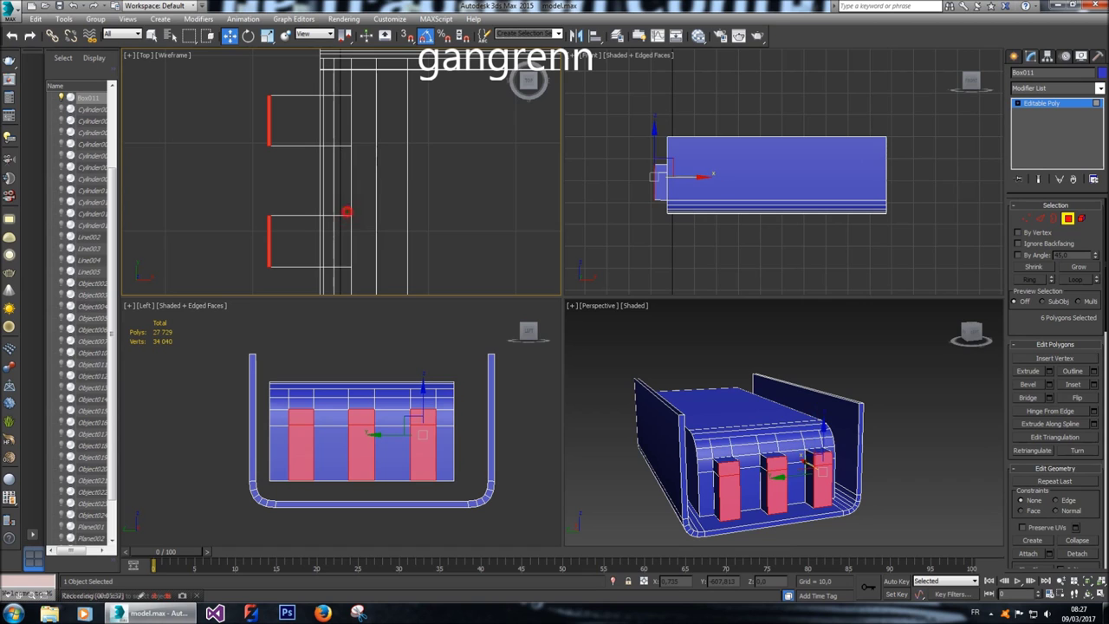
middle_click_drag(763, 251, 789, 258)
scroll(668, 179, "up", 5)
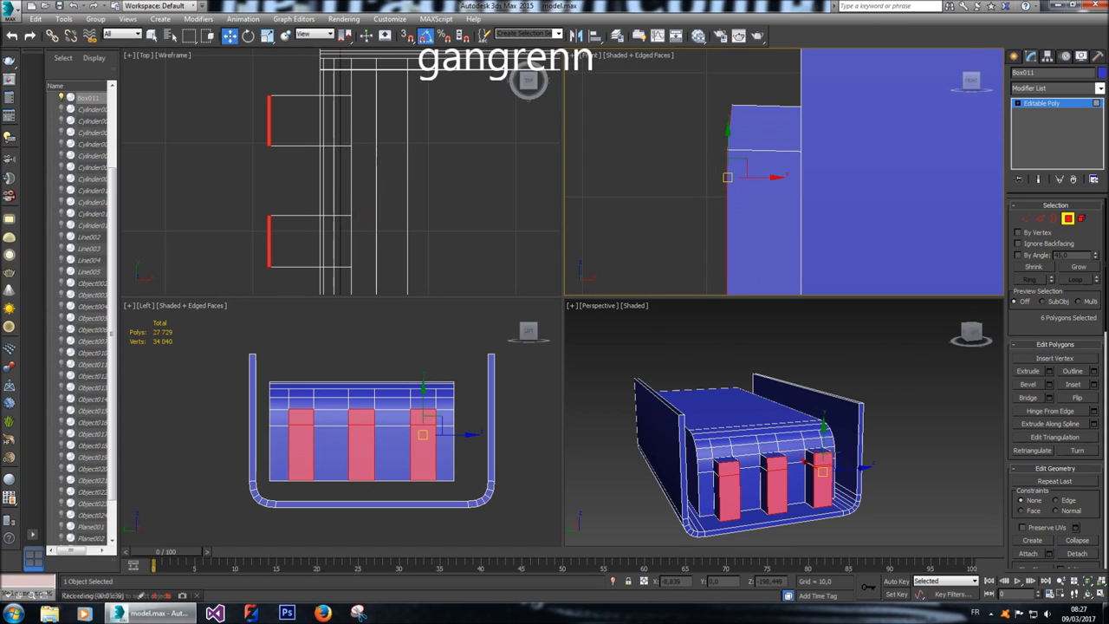
key("1")
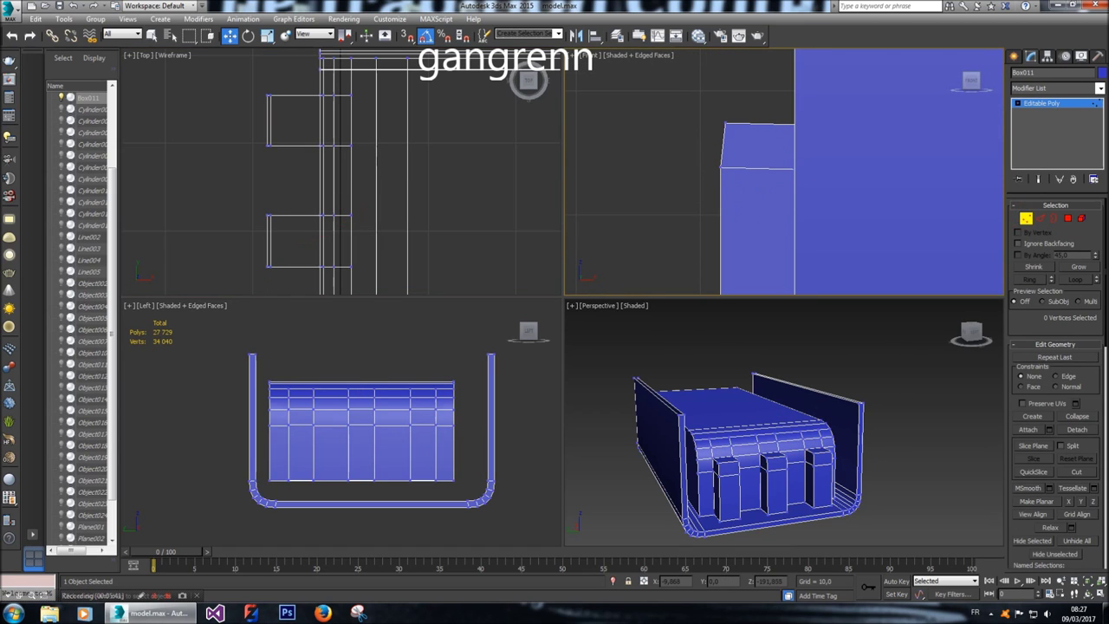
Slide the blocks' top vertices about 2.2 along X to slant their corners.
left_click_drag(762, 121, 785, 122)
left_click(832, 139)
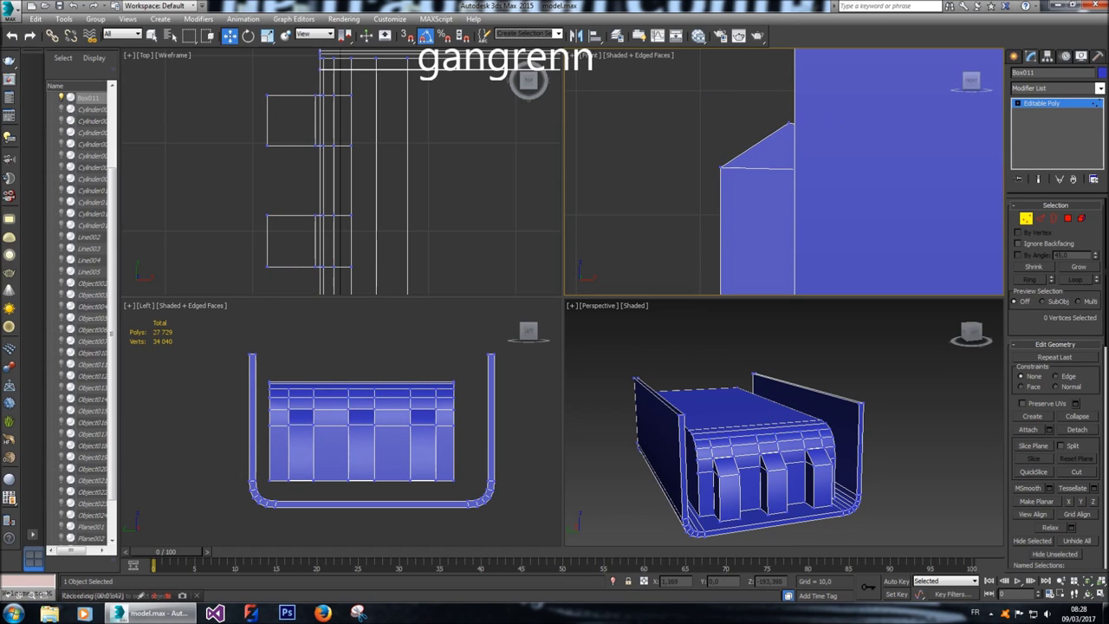
left_click(1040, 219)
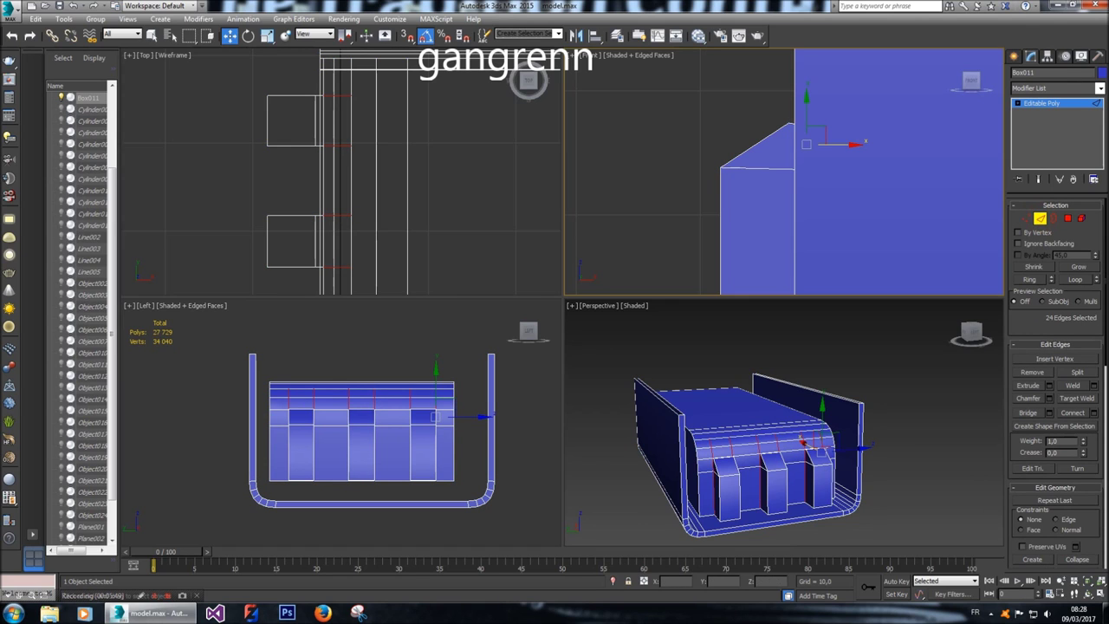
scroll(889, 427, "up", 5)
Select the three blocks' top edges, try a chamfer of 1, then cancel it.
left_click(716, 473)
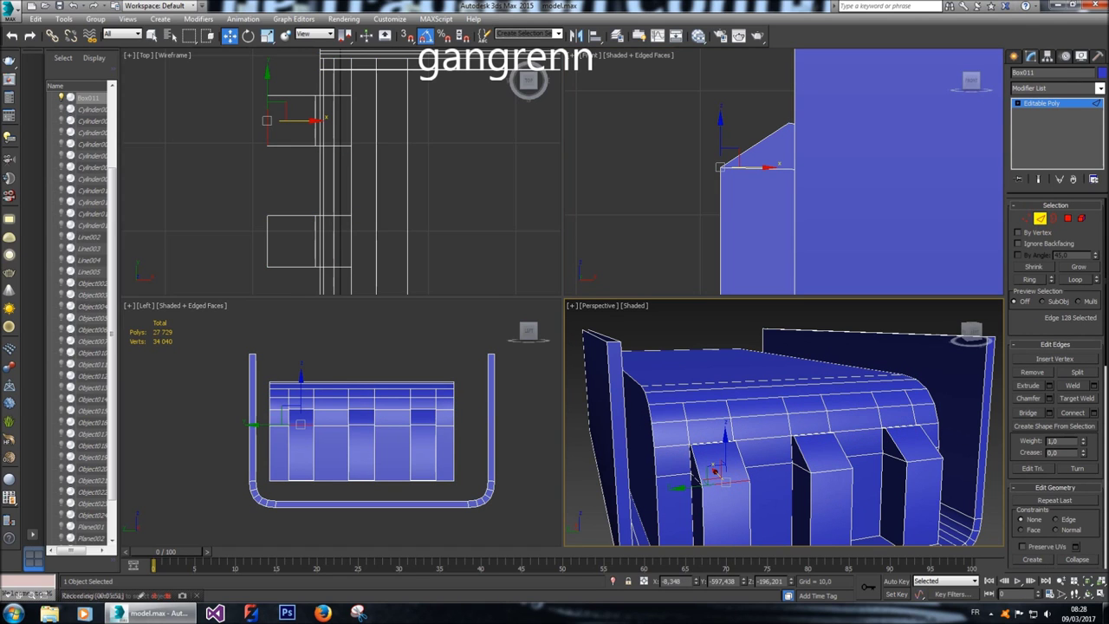
left_click(821, 466, "ctrl")
left_click(898, 449, "ctrl")
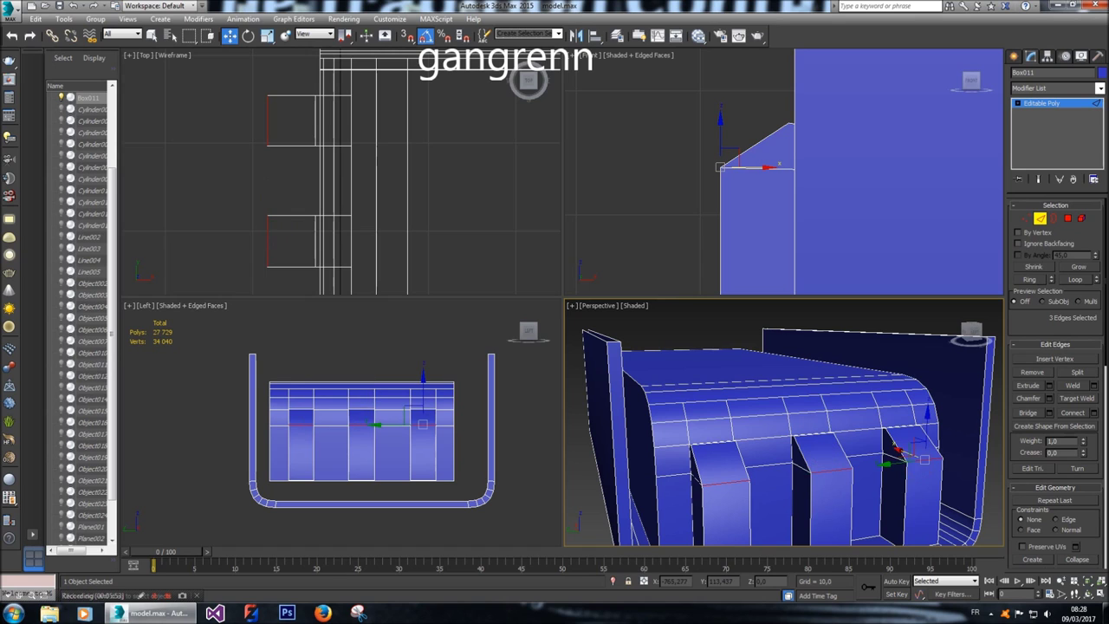
left_click(1052, 399)
right_click(694, 216)
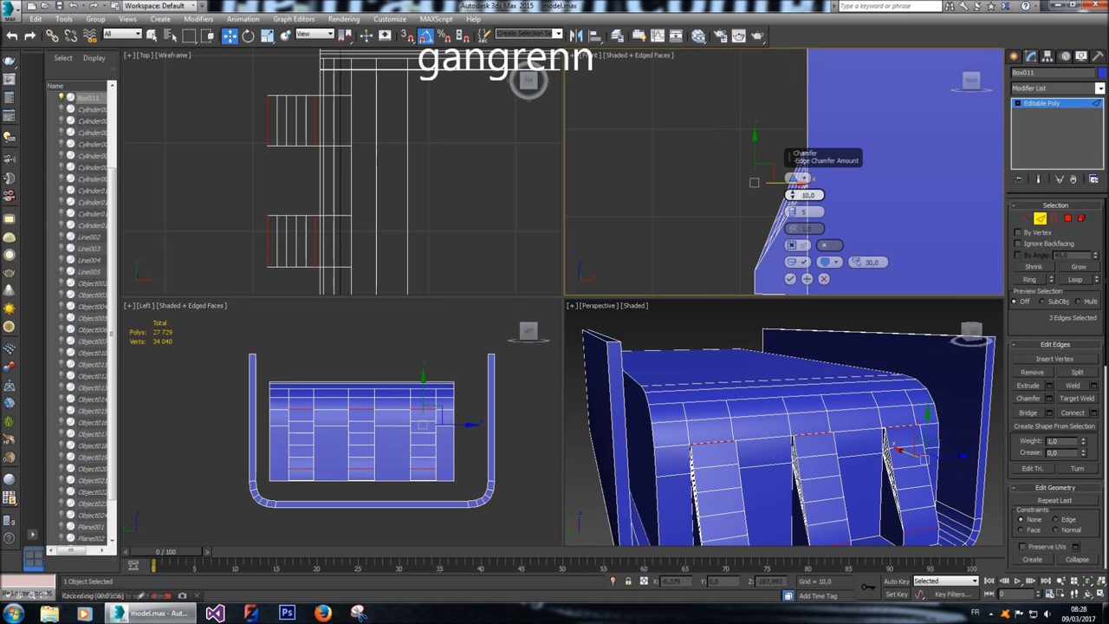
type("1")
key("Return")
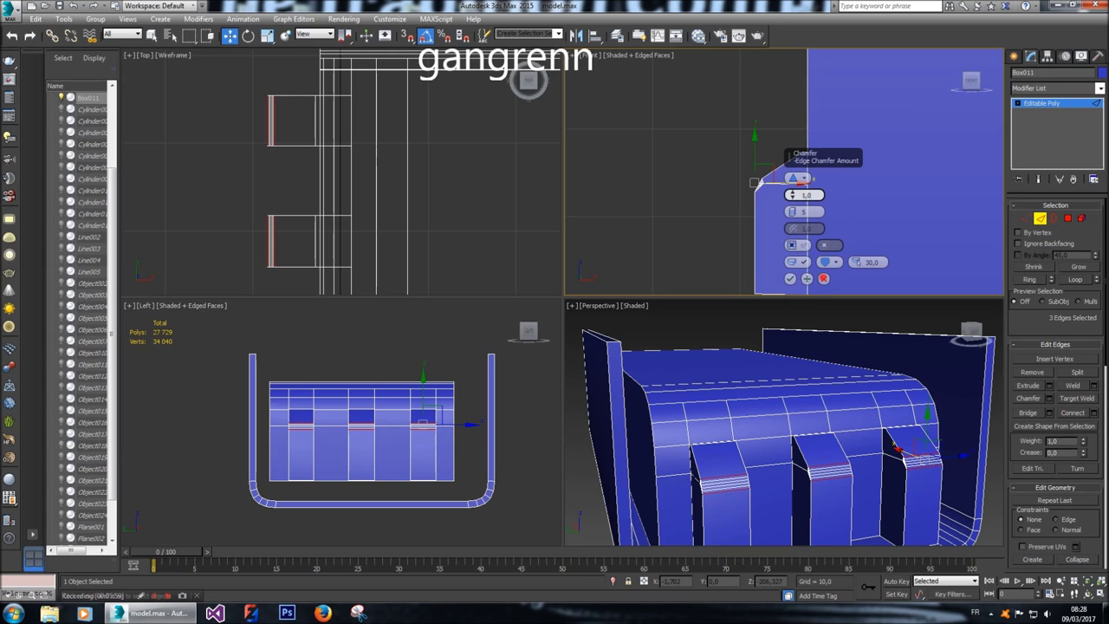
left_click(823, 278)
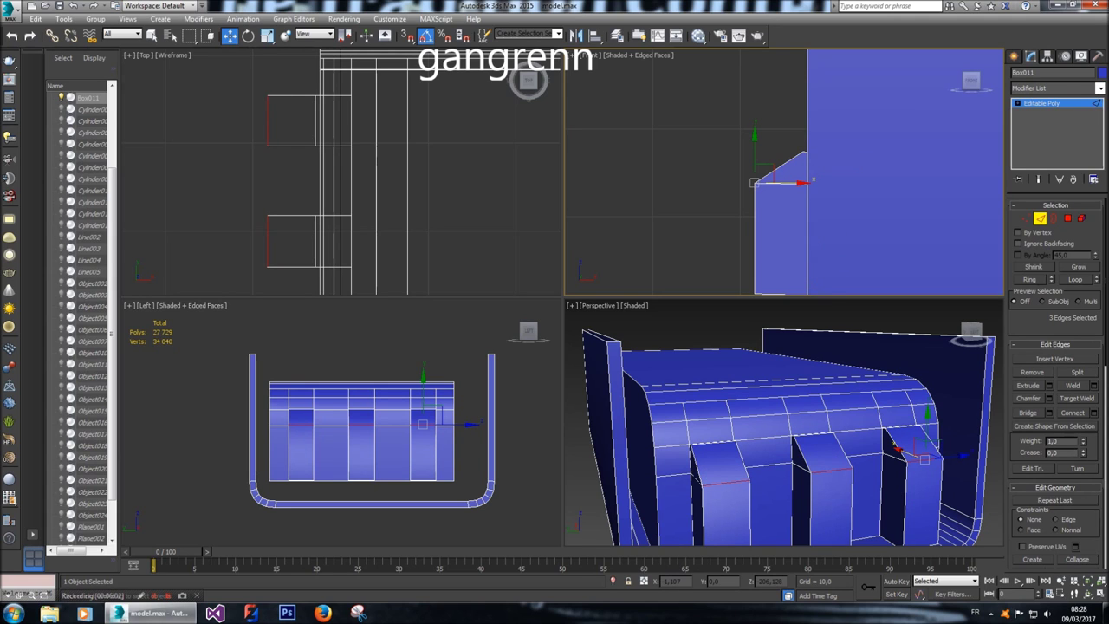
key("1")
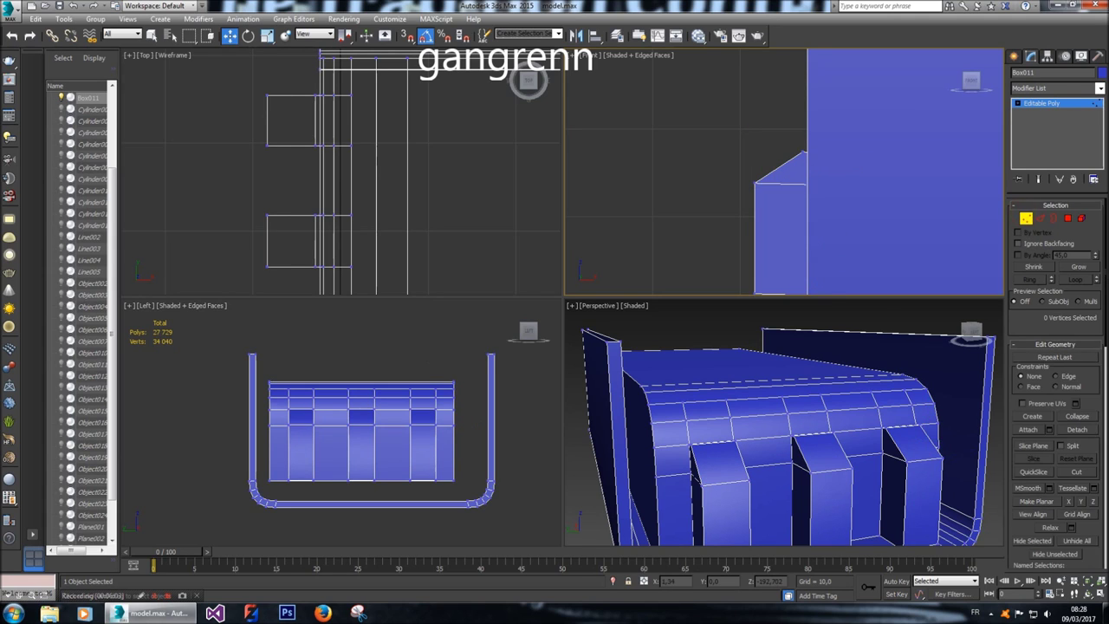
scroll(790, 157, "up", 5)
Select the top edges of two blocks for chamfering.
left_click_drag(852, 169, 767, 141)
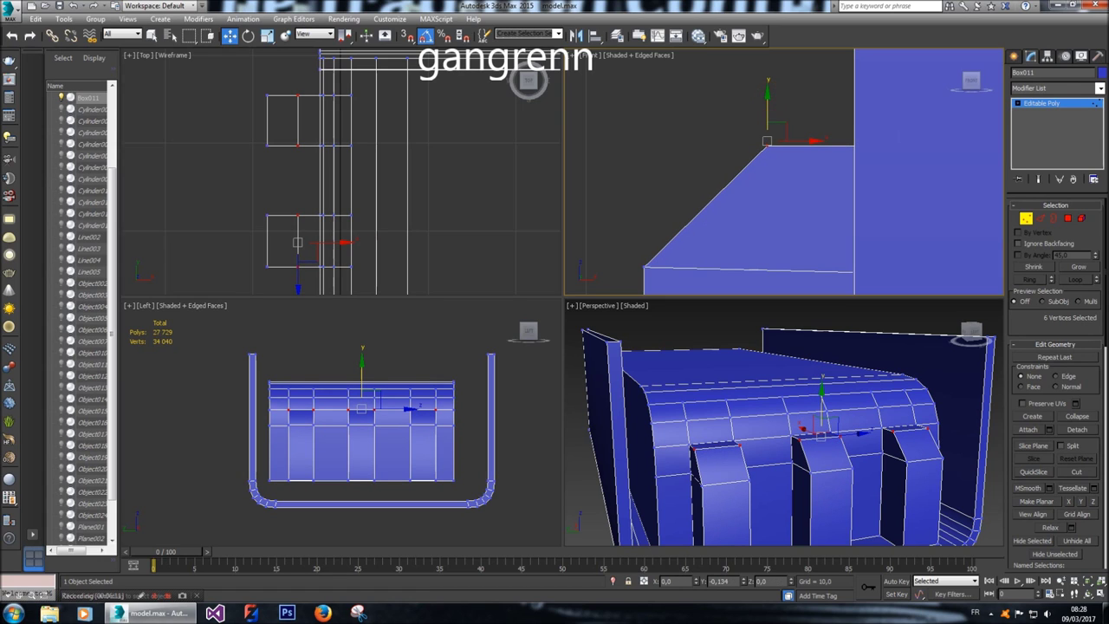
left_click(792, 92)
left_click(1040, 219)
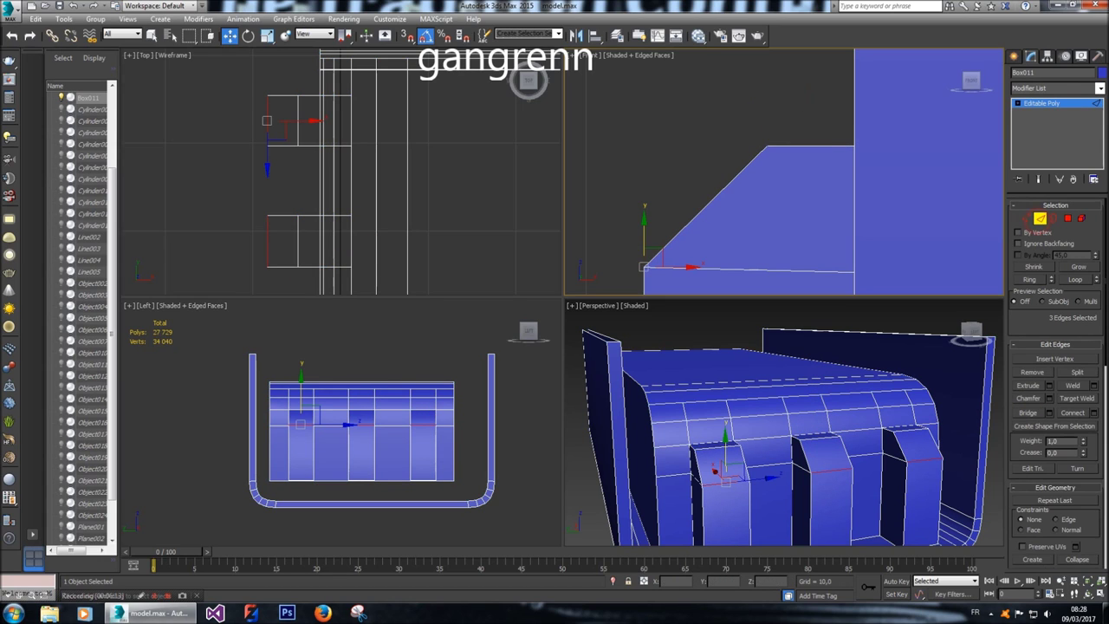
left_click(815, 437)
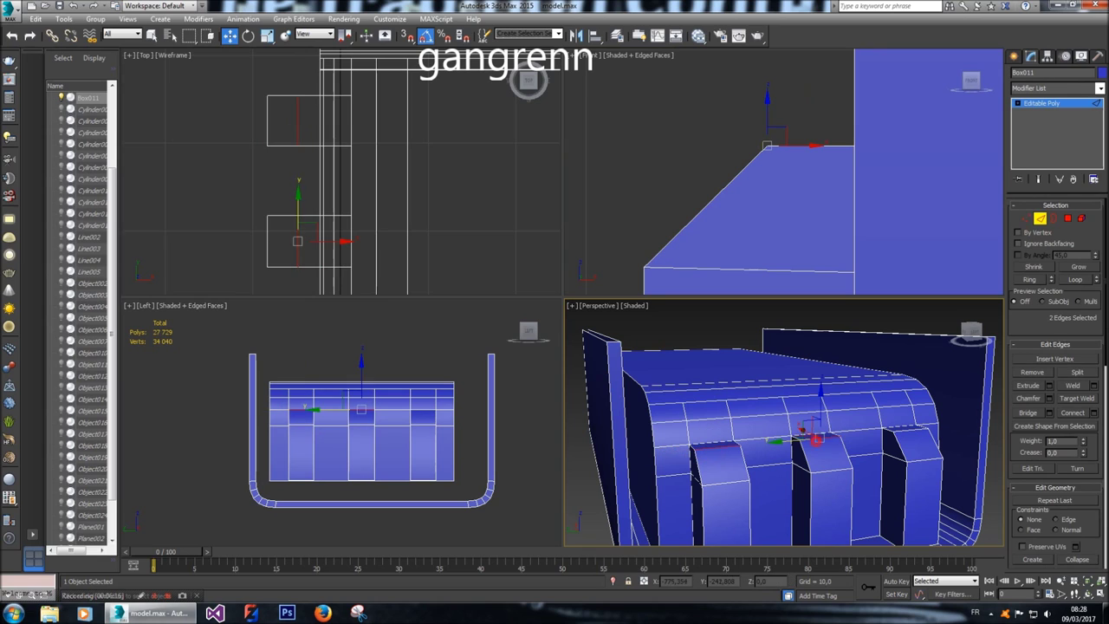
left_click(910, 429, "ctrl")
right_click(970, 260)
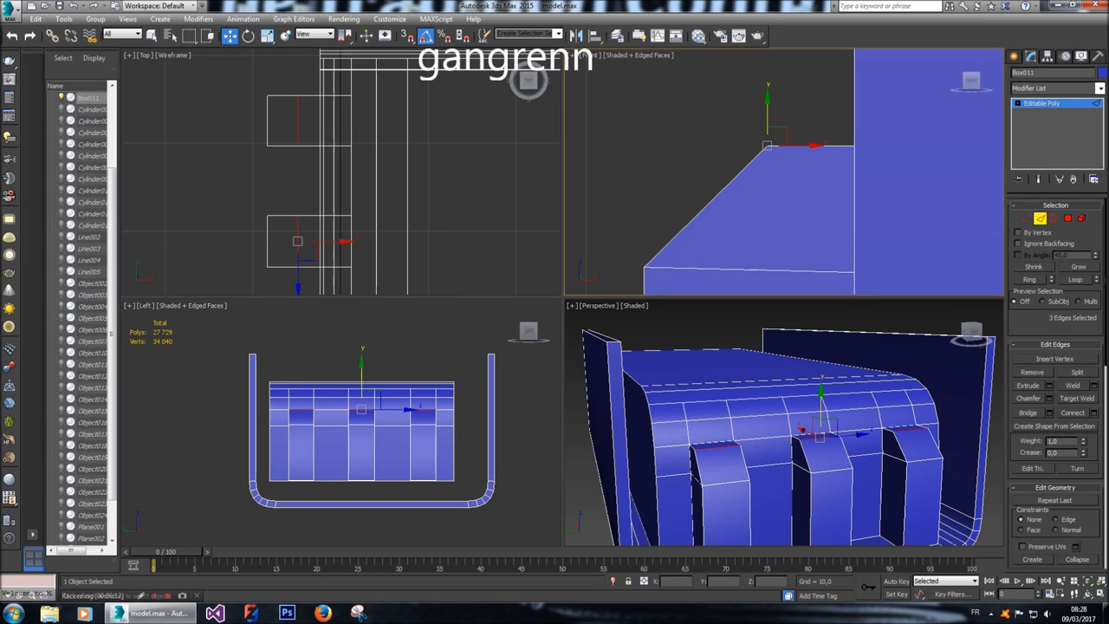
Chamfer the selected edges by 3 with 3 segments, after trying amounts 5, 2 and 4.
left_click(1049, 398)
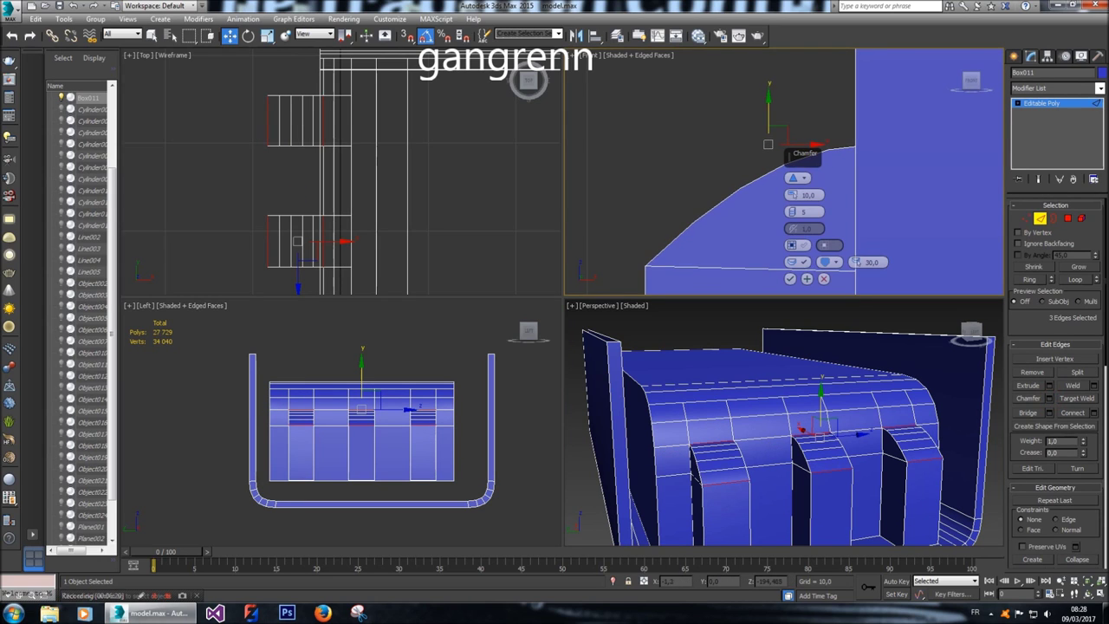
left_click(806, 195)
type("5")
key("Return")
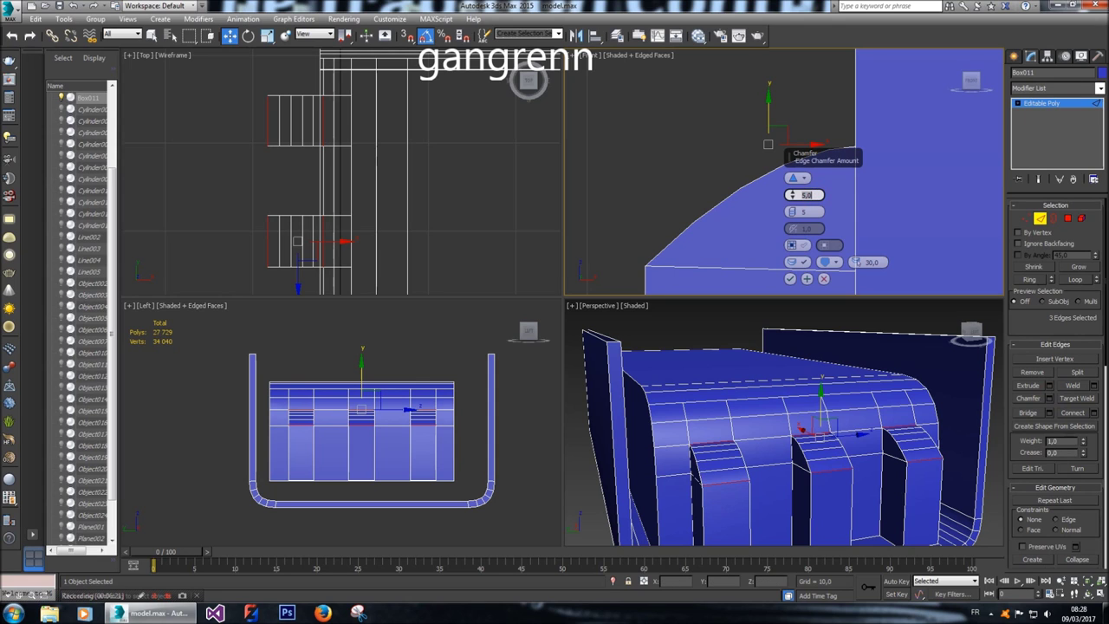
type("2")
key("Return")
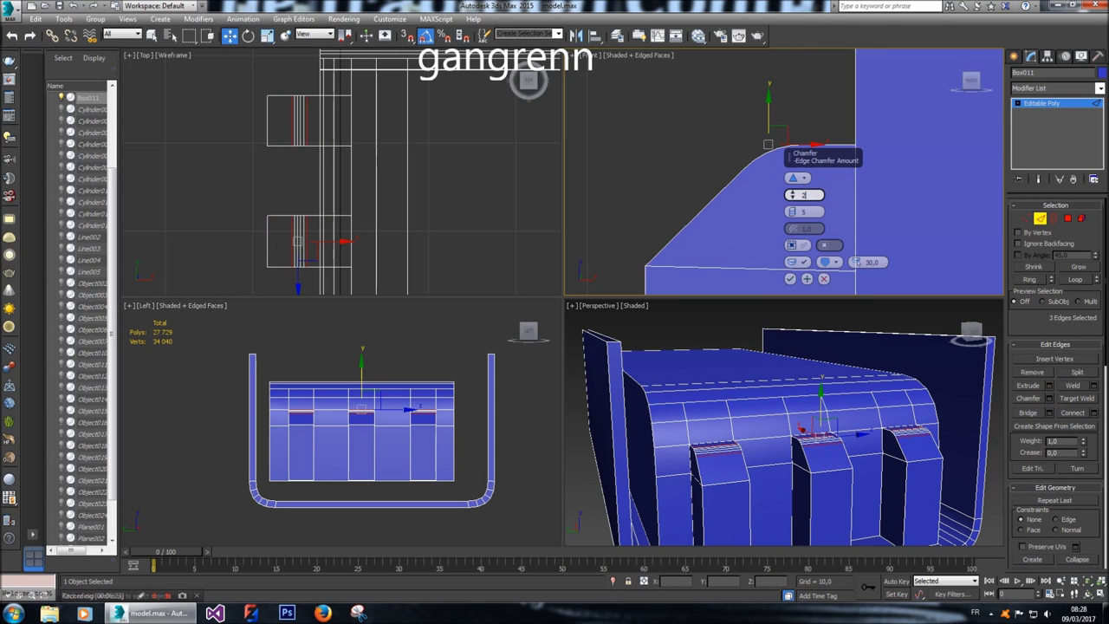
type("3")
key("Return")
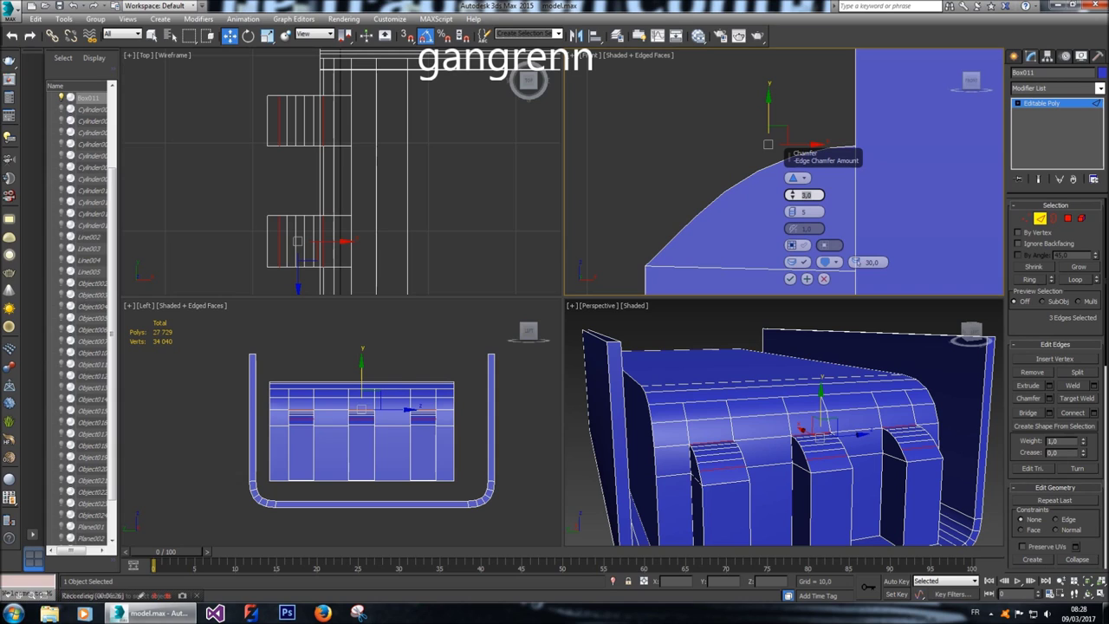
type("4")
key("Return")
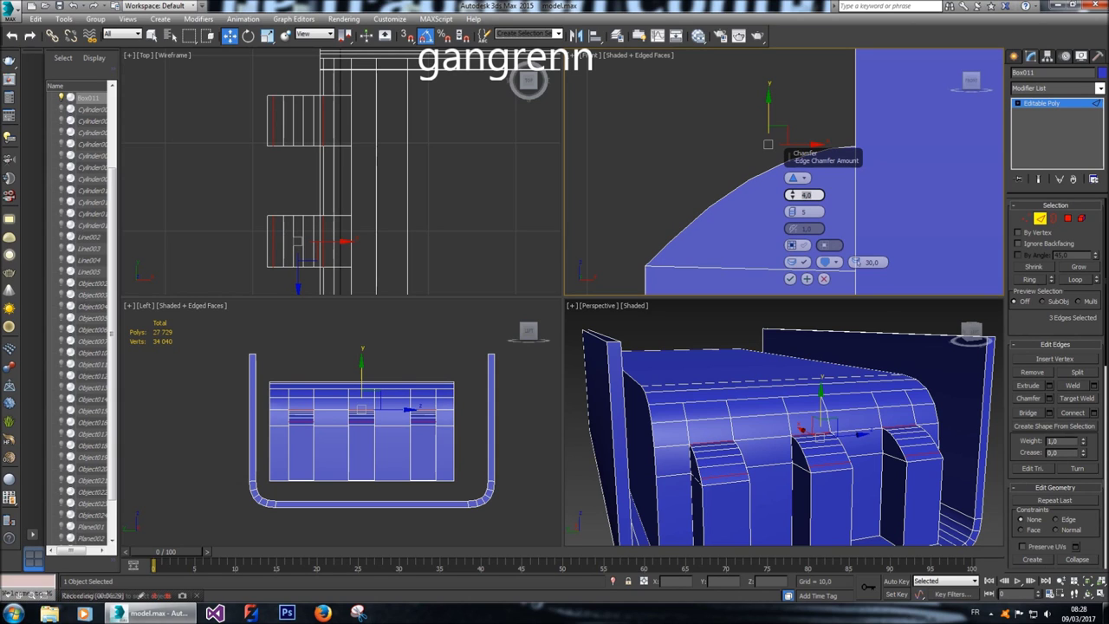
type("3")
key("Return")
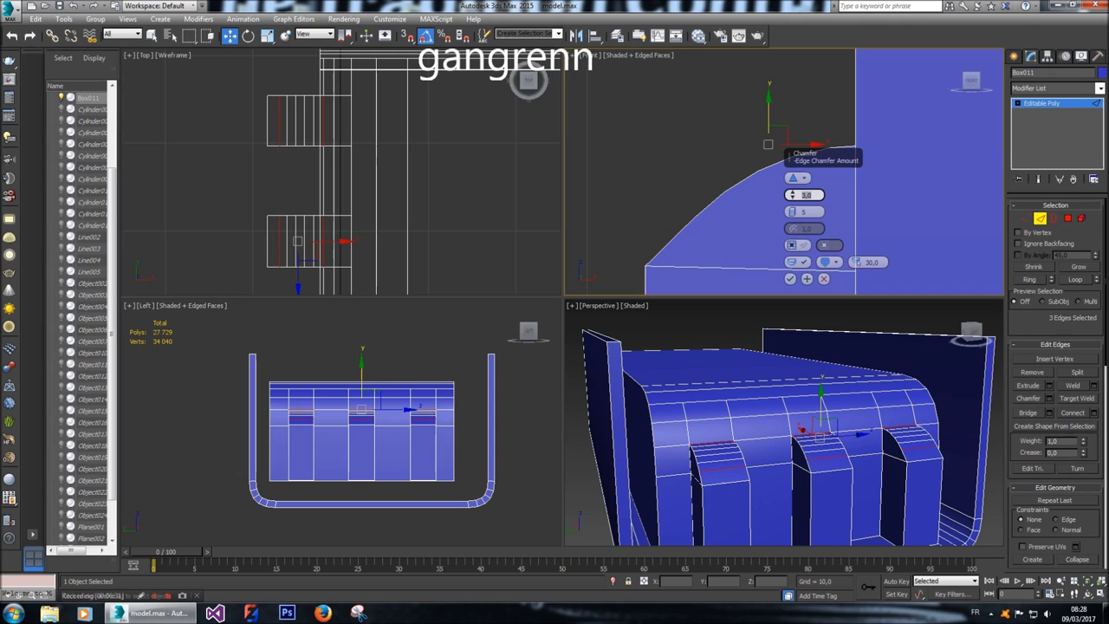
left_click(791, 214)
left_click(791, 214)
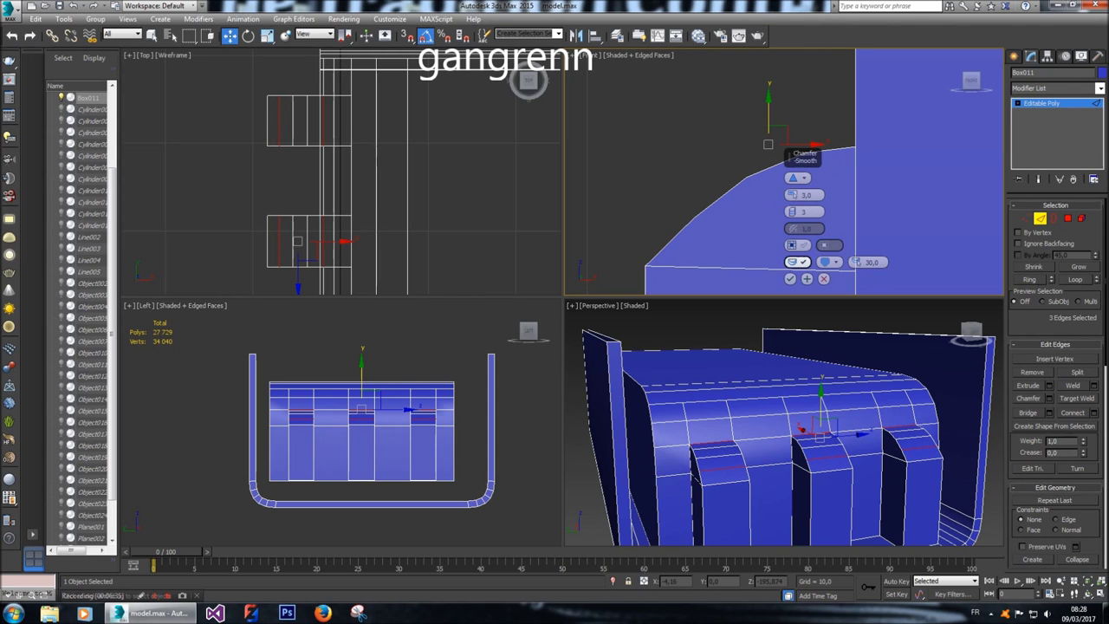
left_click(789, 279)
Orbit the Perspective view to inspect the rounded blocks, then ready the Front view in Vertex mode.
scroll(781, 208, "down", 2)
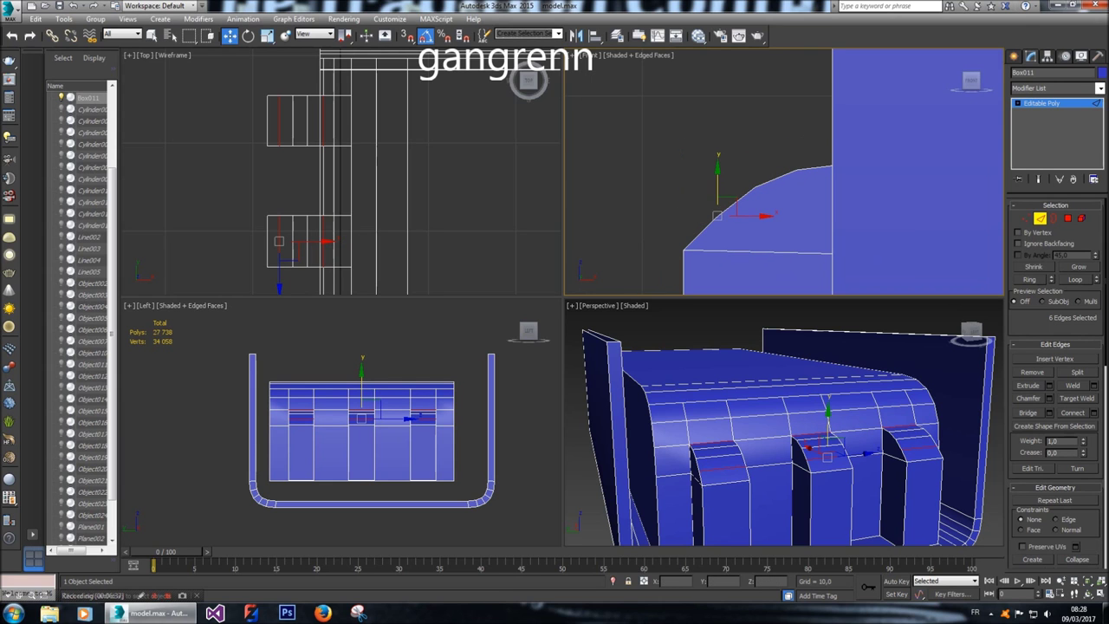
scroll(784, 425, "down", 4)
mouse_move(969, 333)
left_mouse_down()
mouse_move(1002, 332)
mouse_move(974, 332)
left_mouse_up()
left_click(972, 331)
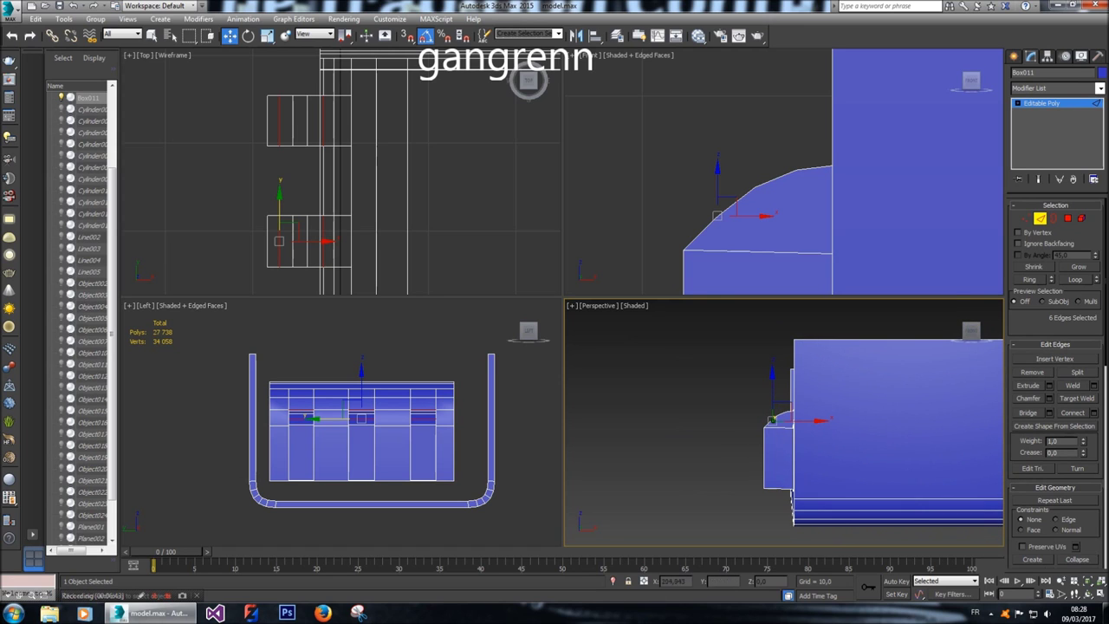
left_click_drag(973, 331, 967, 335)
left_click(770, 165)
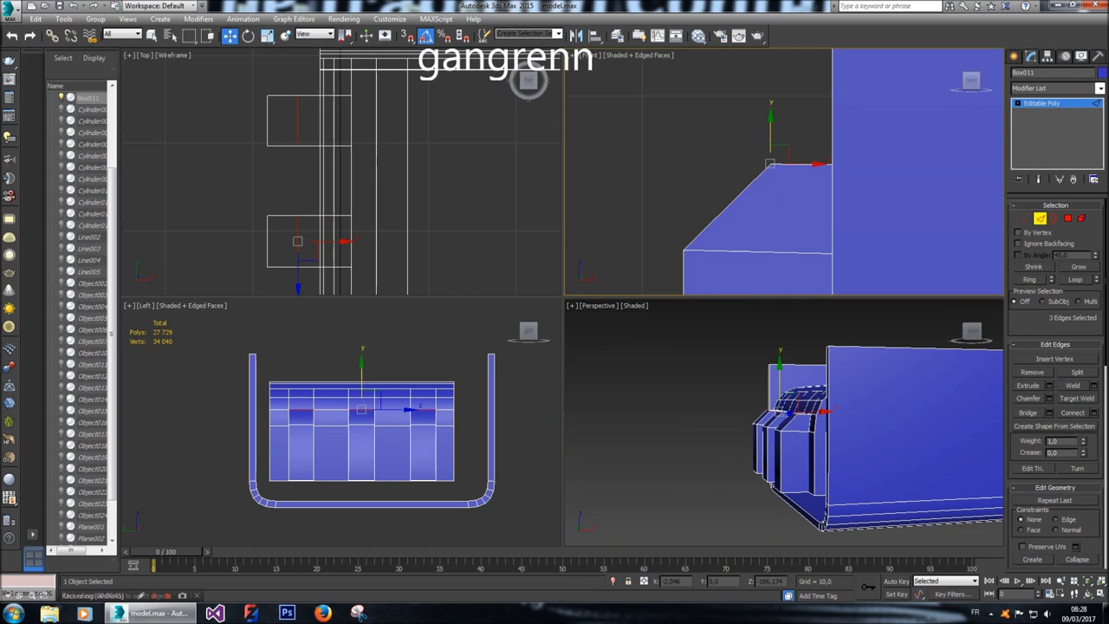
key("1")
left_click(971, 84)
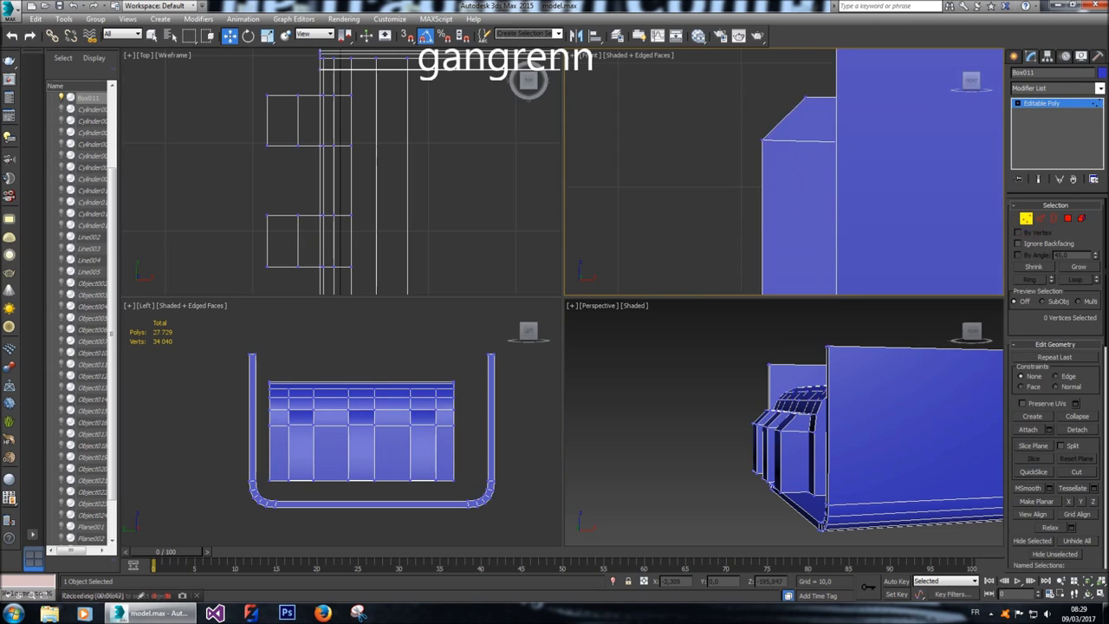
Move the box's front vertices slightly right along X, then the lower ones a bit further.
left_click_drag(775, 119, 805, 204)
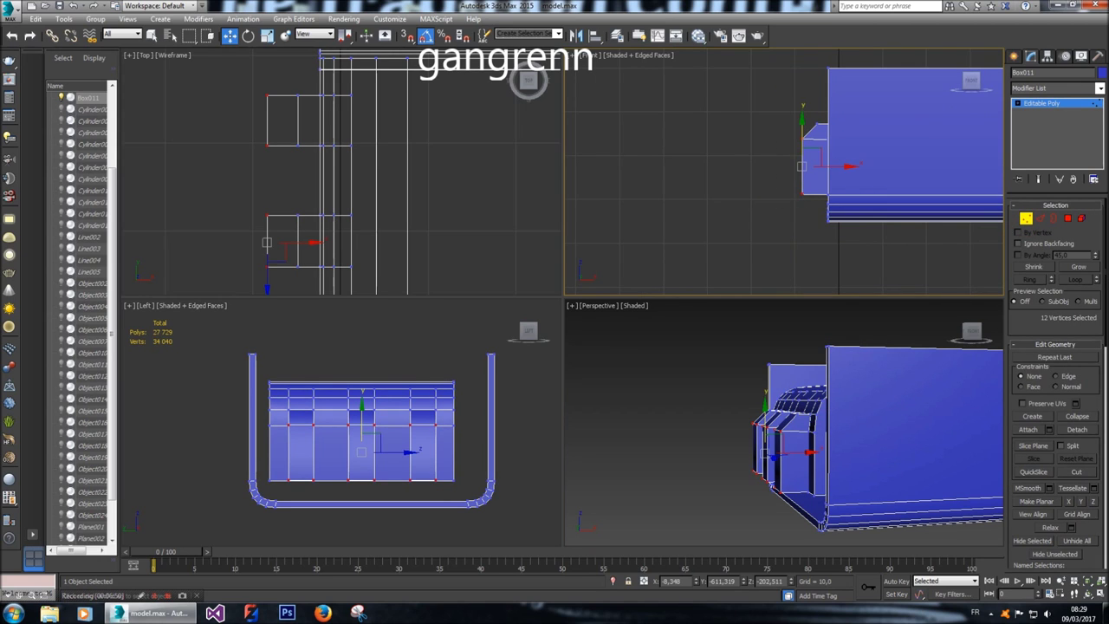
scroll(824, 160, "up", 3)
left_click_drag(789, 76, 819, 108, "ctrl")
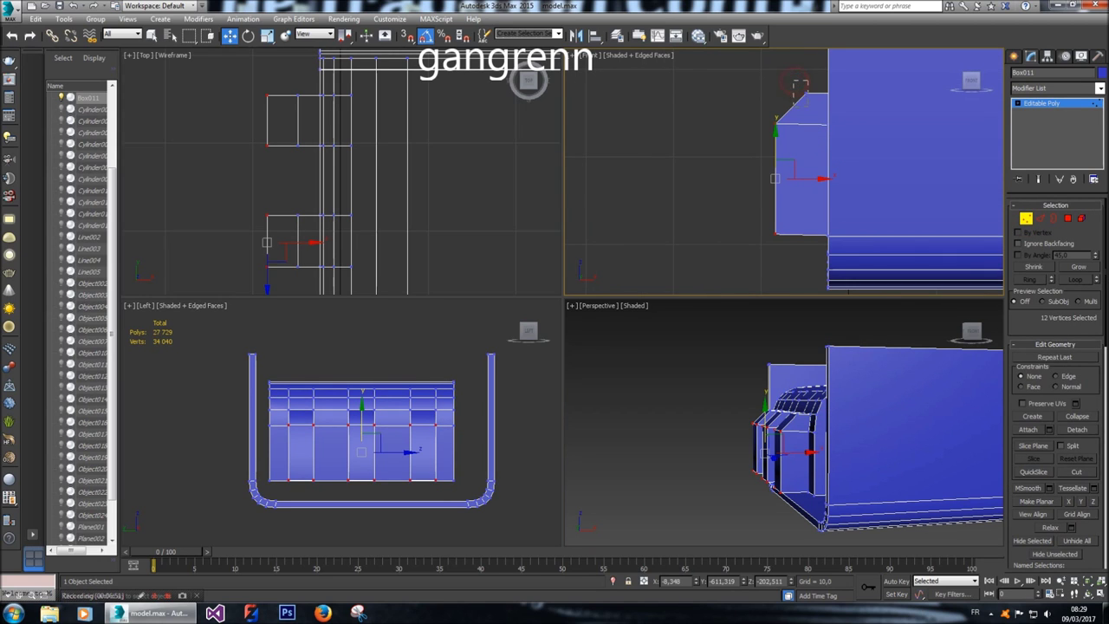
left_click_drag(811, 150, 821, 150)
left_click_drag(759, 105, 763, 169, "alt")
left_click_drag(832, 178, 843, 177)
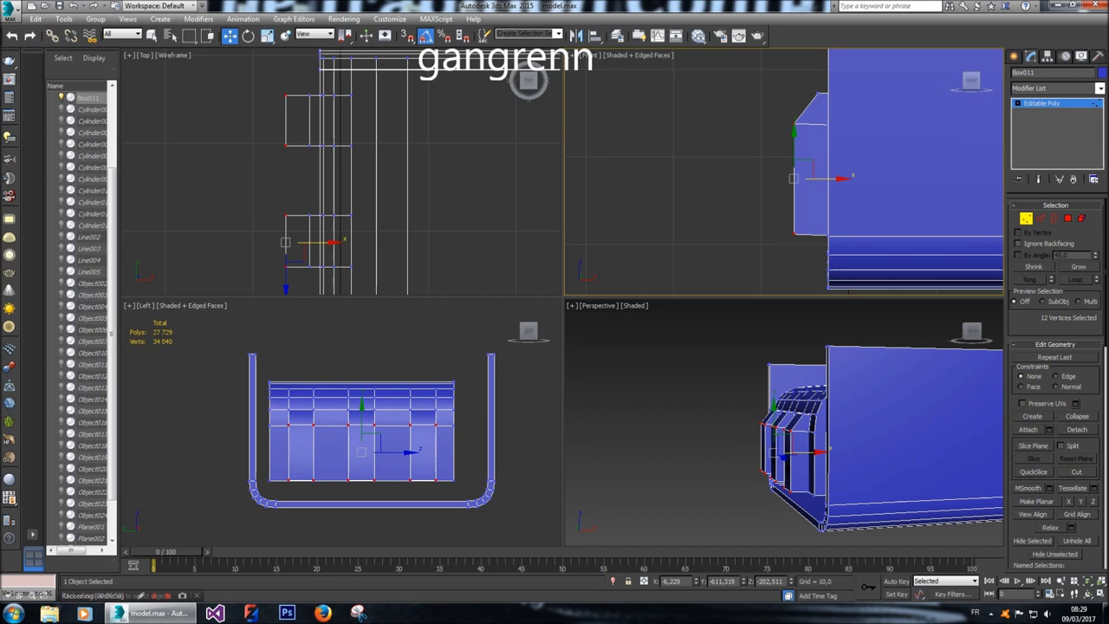
Chamfer the three selected edges and select all of the box's polygons.
key("2")
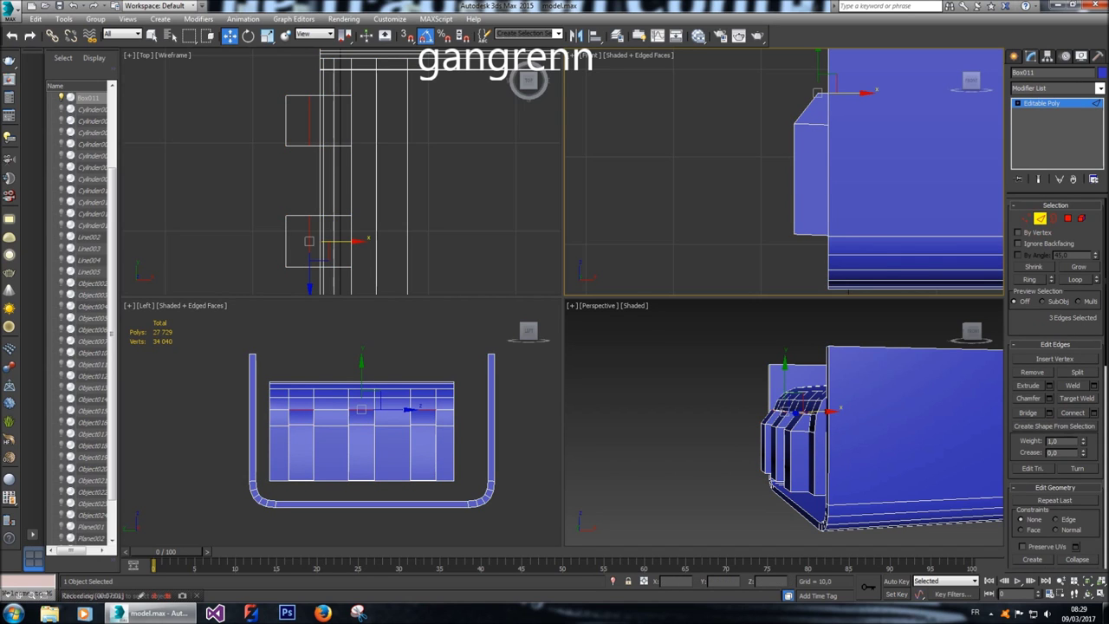
key("ctrl+shift+c")
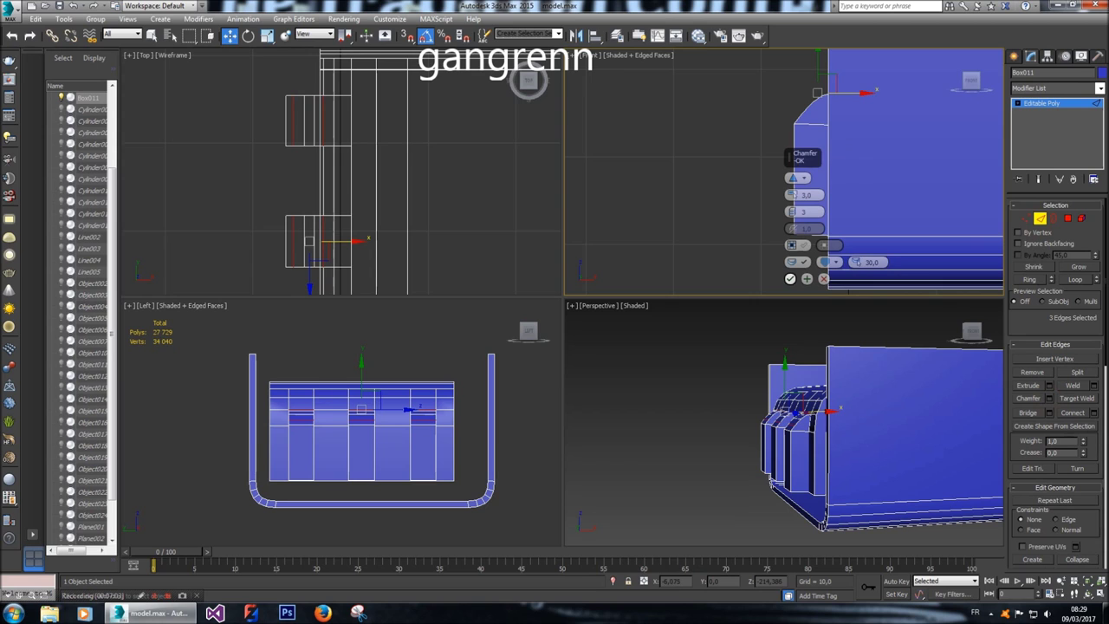
key("Return")
key("4")
key("ctrl+a")
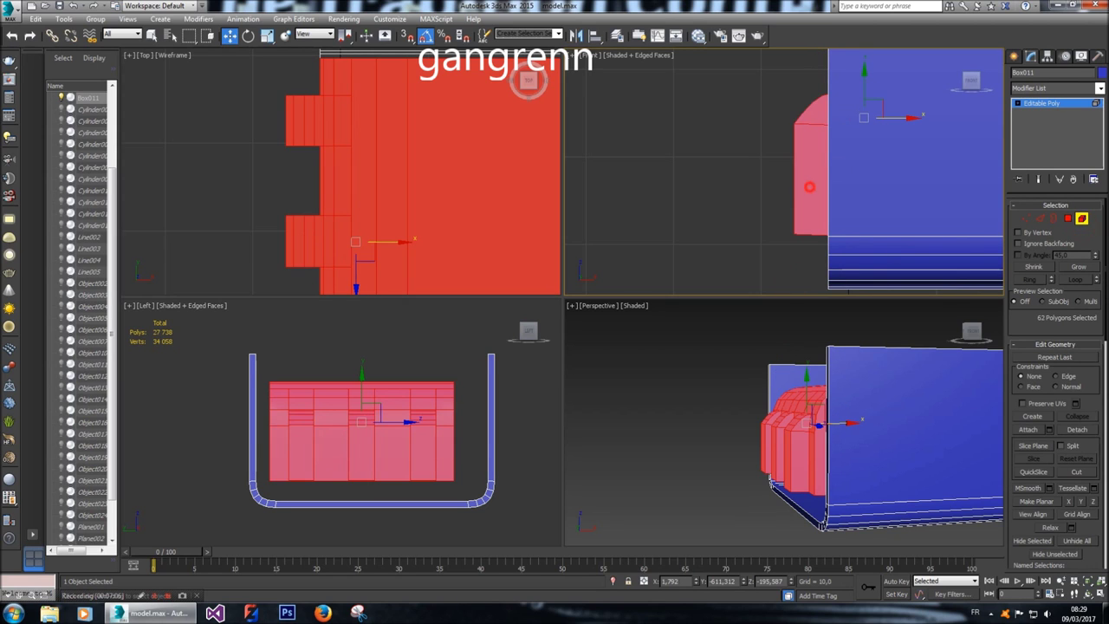
Move the whole box right in the Top view and down into the hull in the Left view.
key("t")
left_click_drag(269, 209, 305, 209)
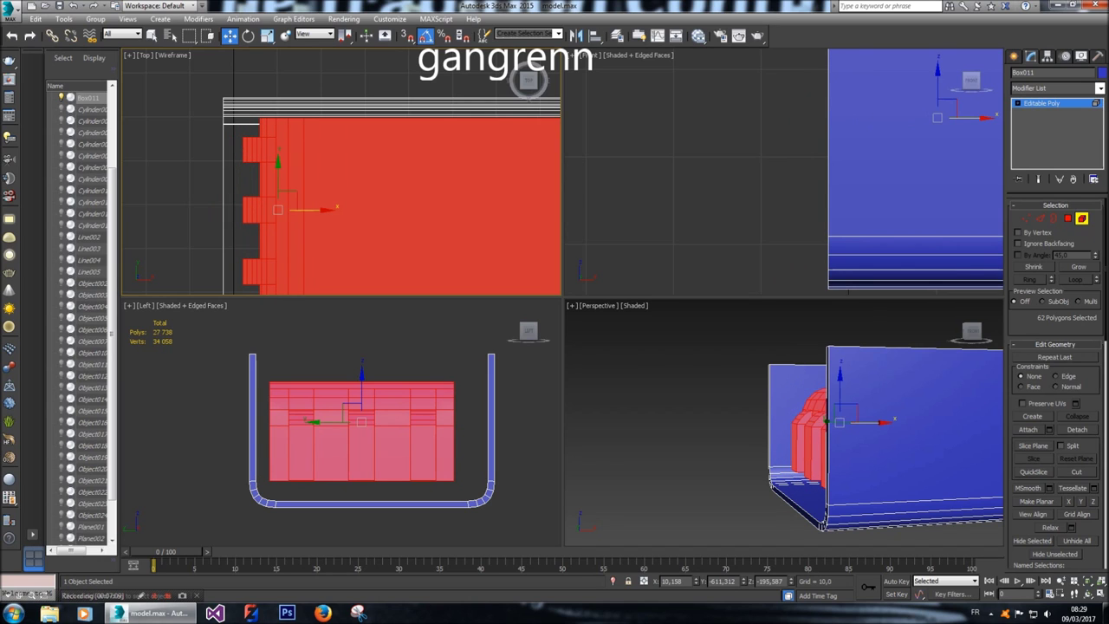
left_click(362, 399)
left_click_drag(362, 399, 373, 428)
left_click(635, 443)
middle_click_drag(635, 443, 710, 431, "alt")
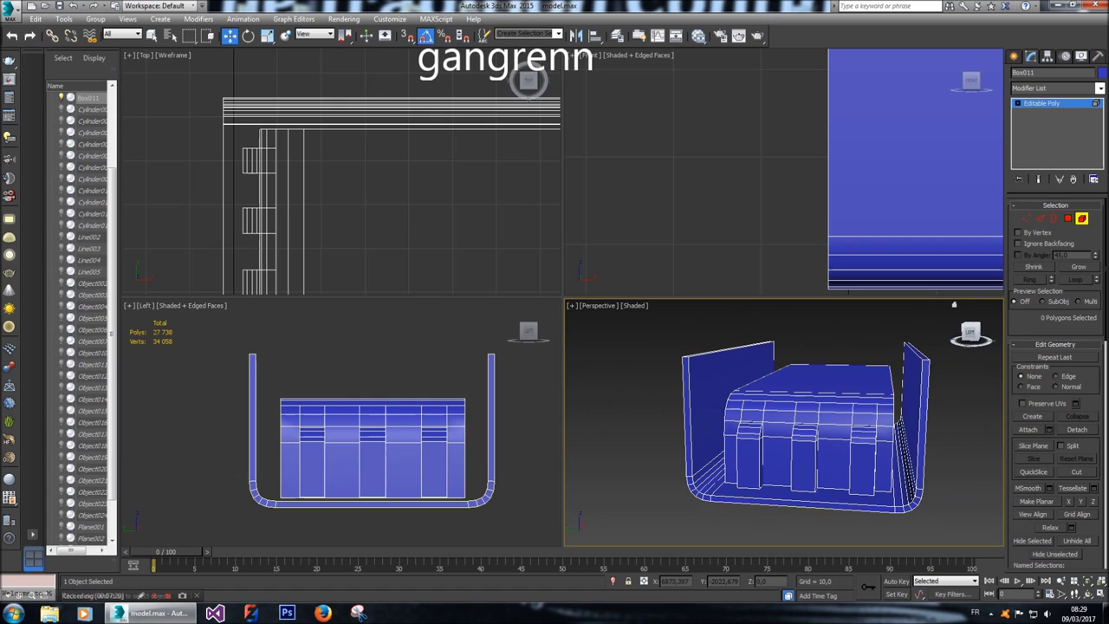
Change Box011's object colour to grey, then orbit to inspect it and reselect the box.
left_click(1101, 73)
left_click(545, 322)
left_click(543, 359)
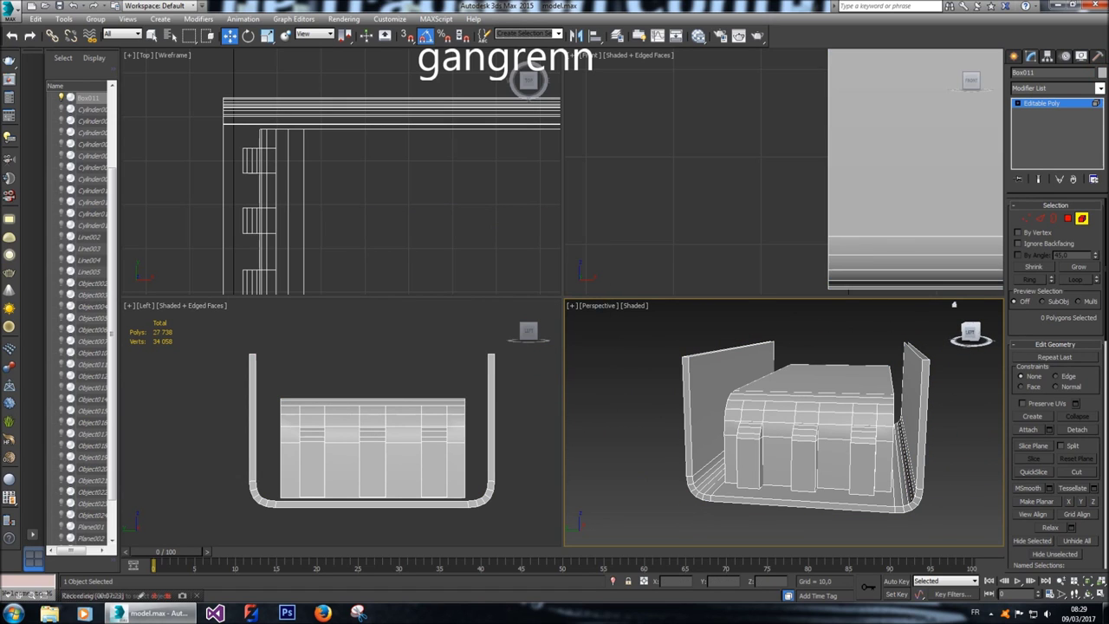
left_click(1018, 55)
left_click(977, 462)
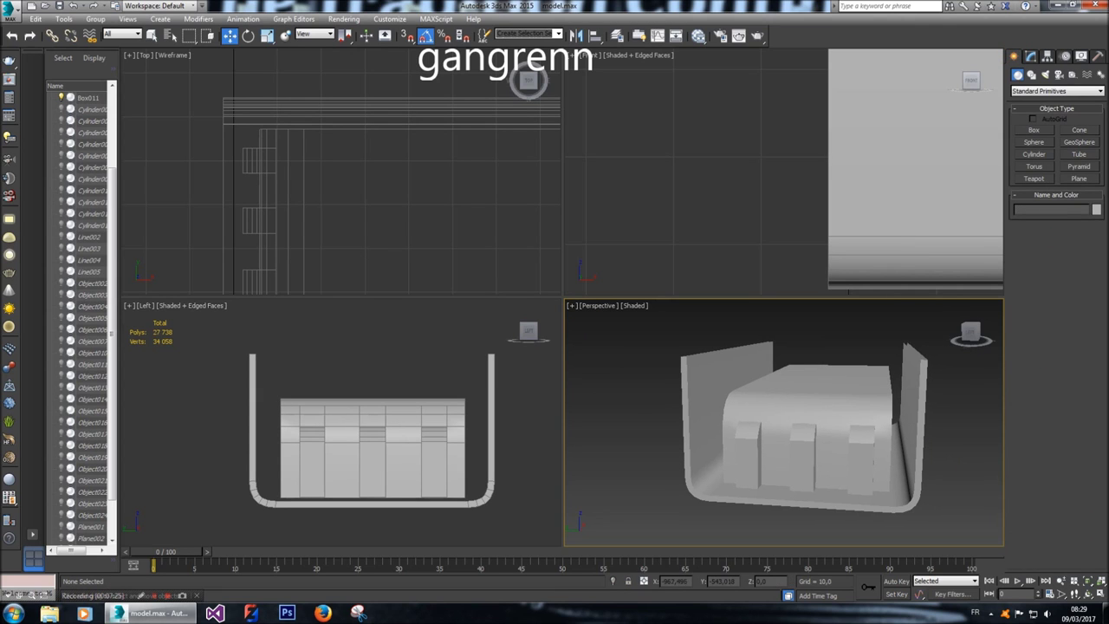
left_click(973, 333)
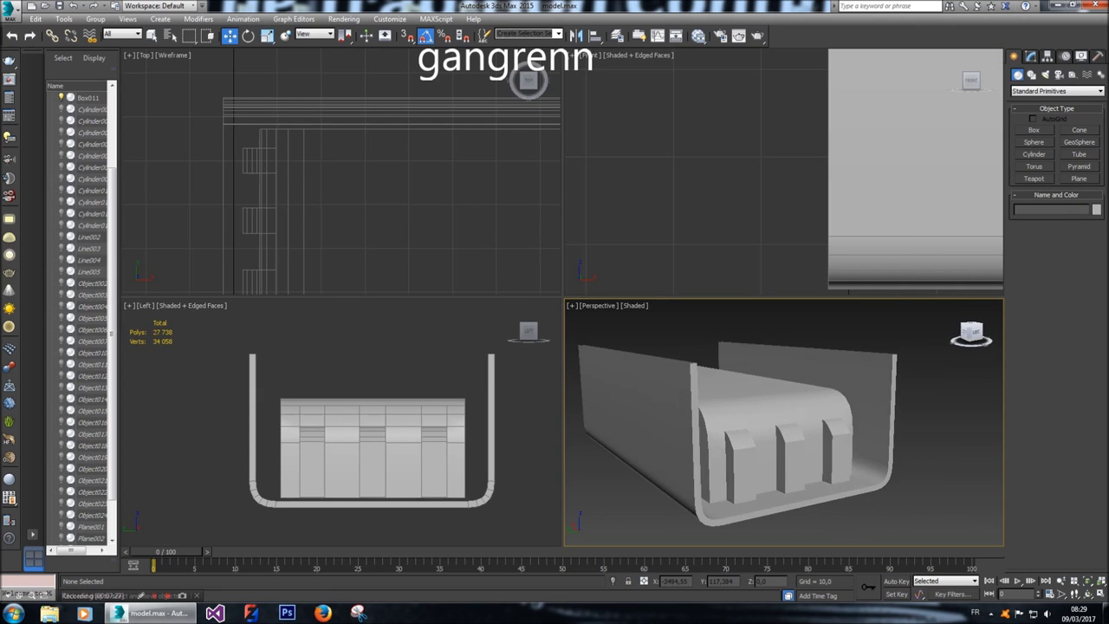
left_click_drag(972, 333, 971, 333)
left_click(971, 334)
left_click(810, 467)
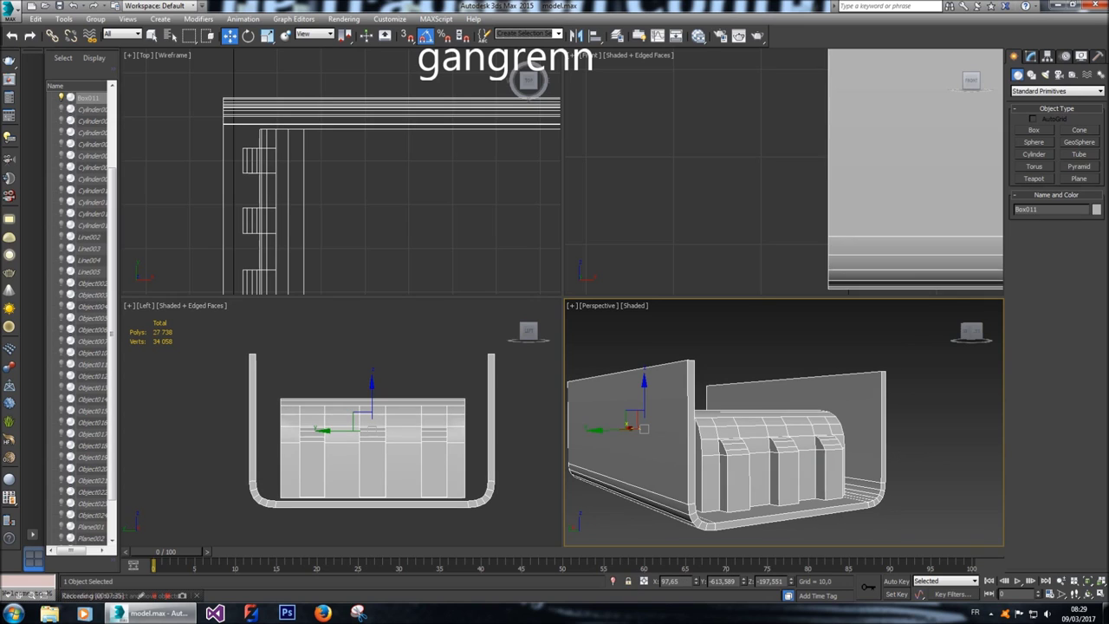
Nudge the box's front and upper vertices slightly further right along X in the Front view.
key("1")
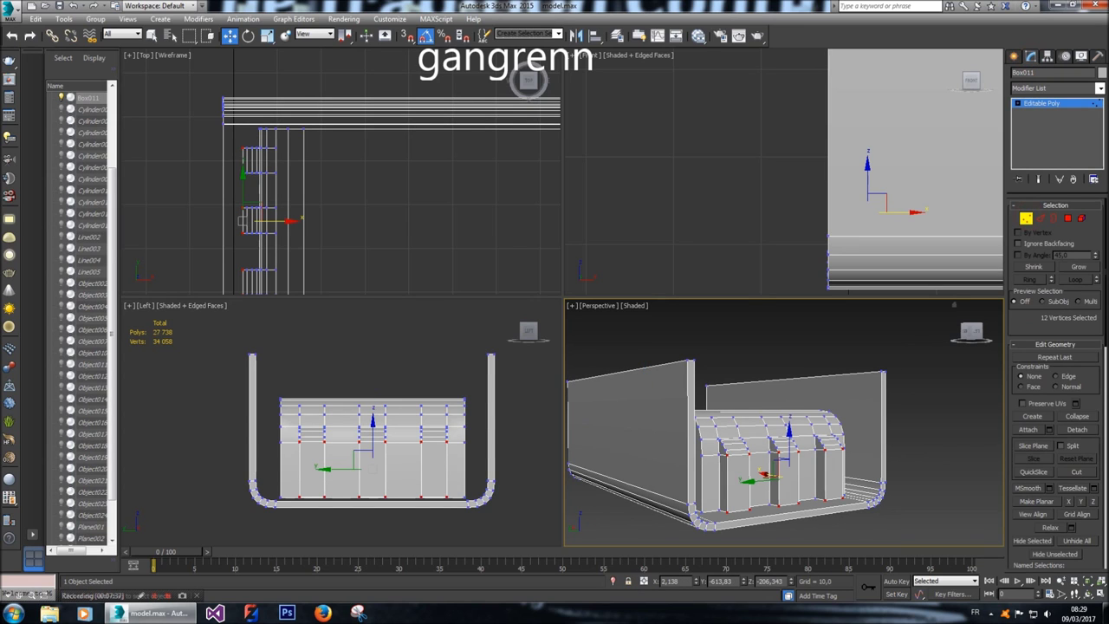
scroll(954, 226, "up", 5)
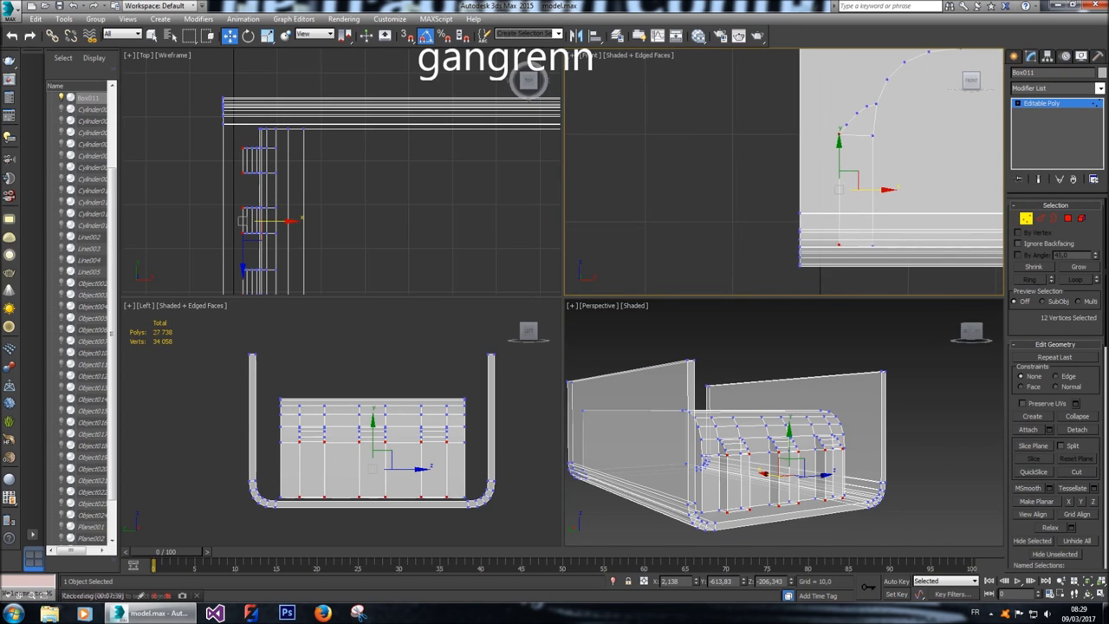
left_click_drag(865, 200, 873, 200)
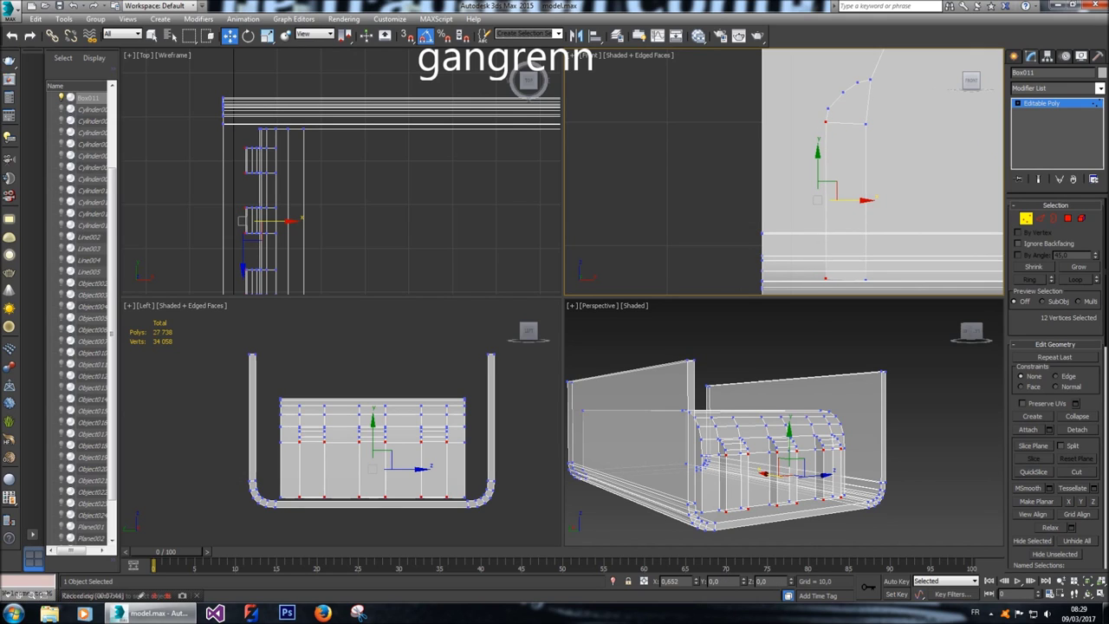
left_click_drag(805, 92, 838, 122, "ctrl")
left_click_drag(869, 168, 875, 168)
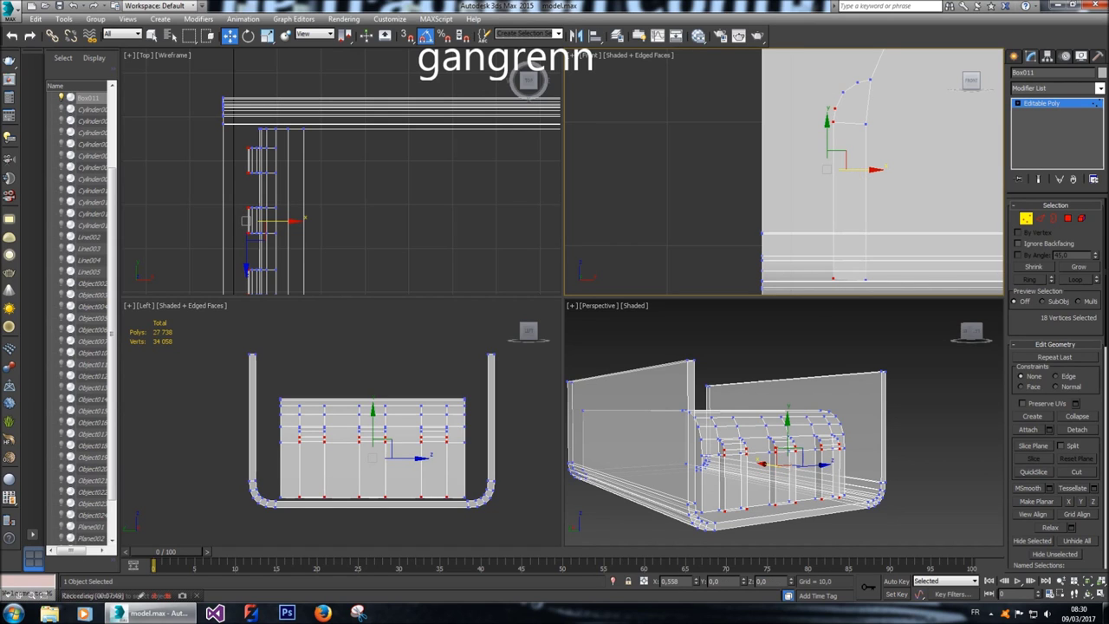
left_click_drag(875, 168, 883, 168)
left_click(936, 384)
left_click_drag(970, 334, 954, 305)
left_click(1019, 55)
Unhide all hidden scene objects and zoom the Left viewport.
right_click(853, 425)
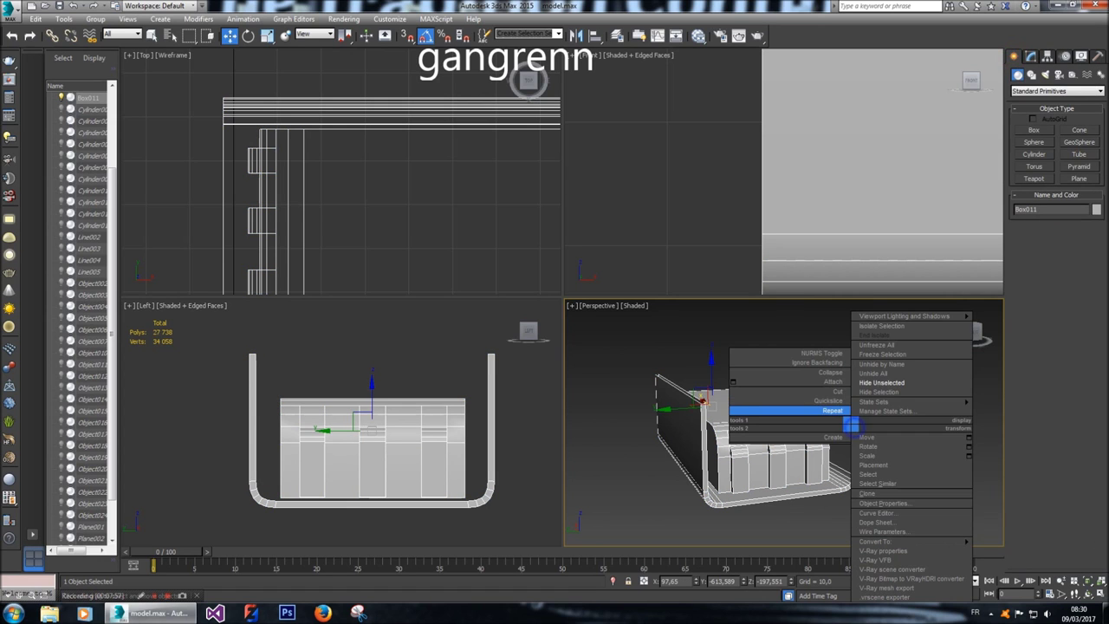
left_click(910, 380)
right_click(343, 424)
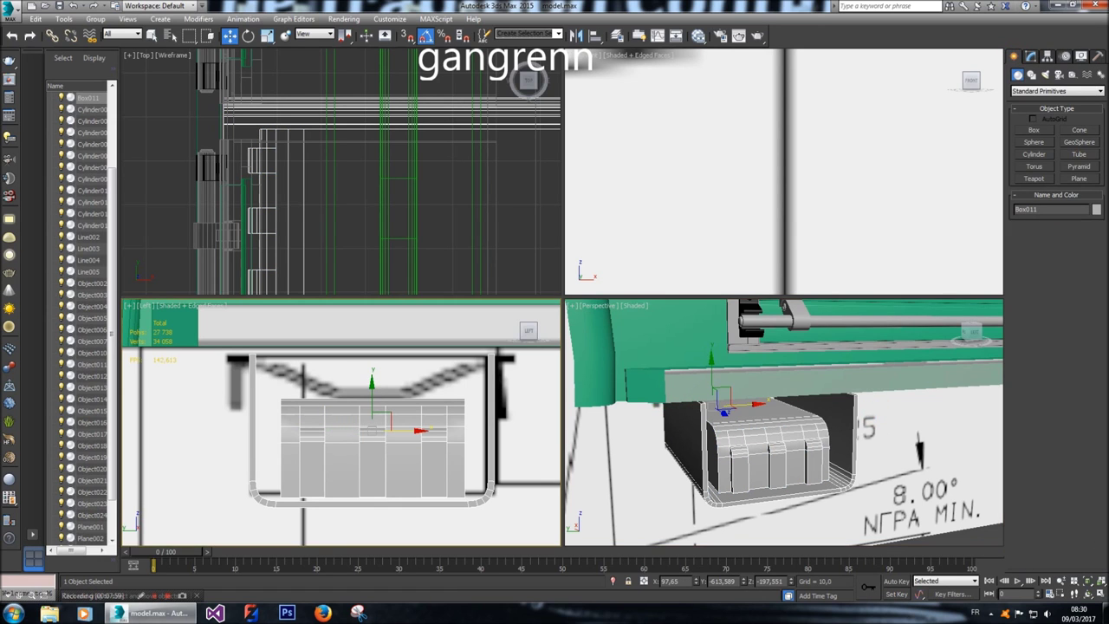
scroll(373, 434, "down", 8)
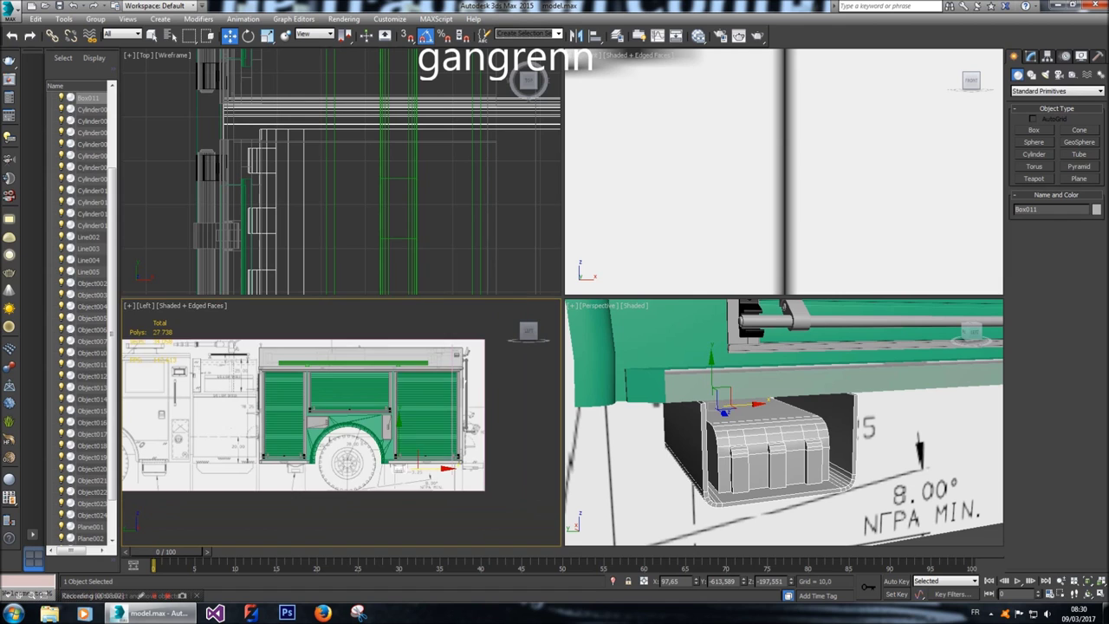
scroll(408, 473, "up", 3)
scroll(252, 144, "down", 5)
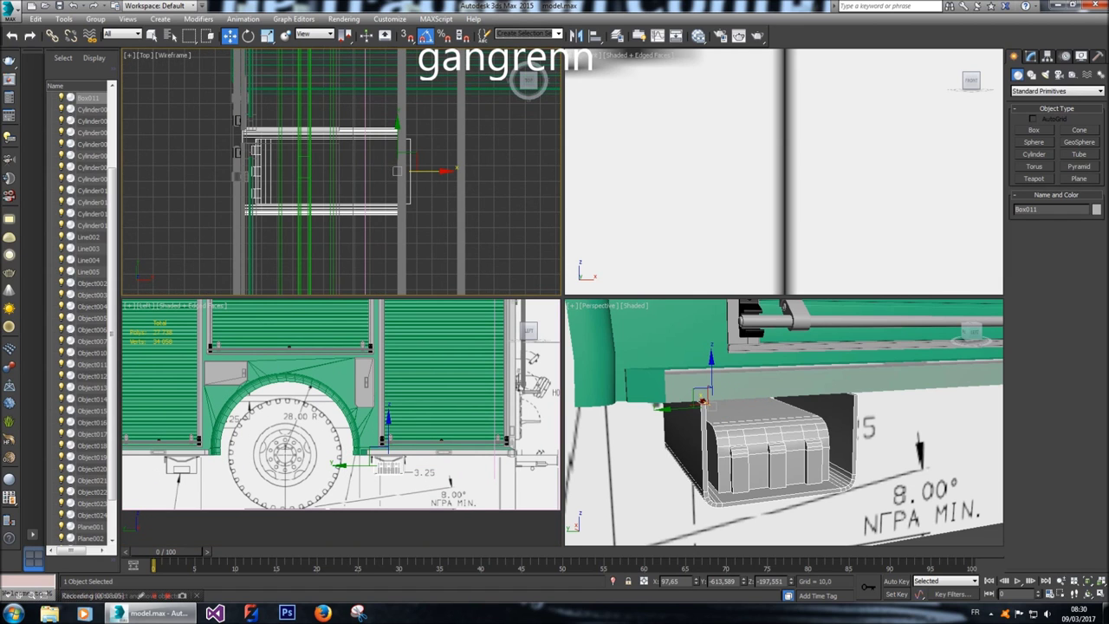
Nudge the box slightly right and drag a copy of it out to the left.
left_click_drag(444, 170, 446, 171)
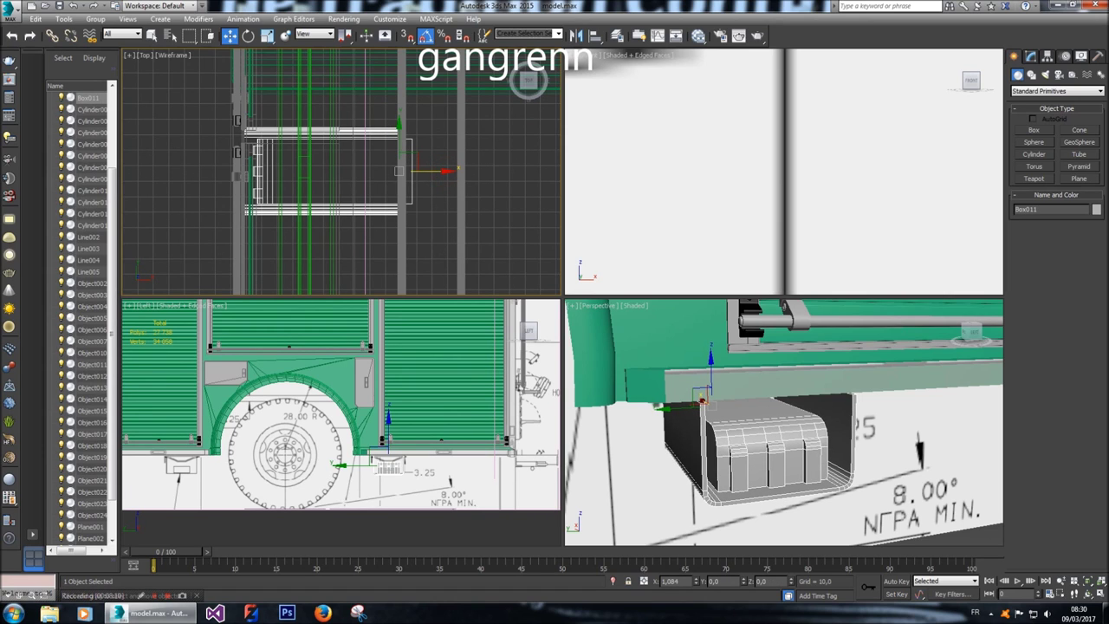
left_click_drag(445, 170, 449, 171)
right_click(405, 461)
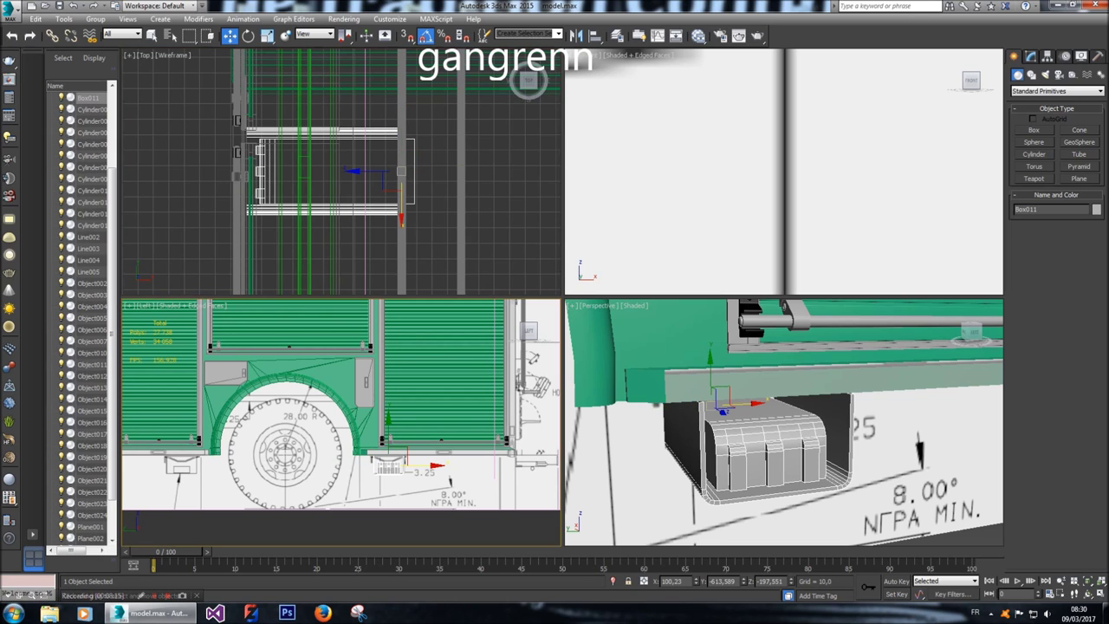
left_click_drag(416, 465, 209, 466, "shift")
left_click(556, 355)
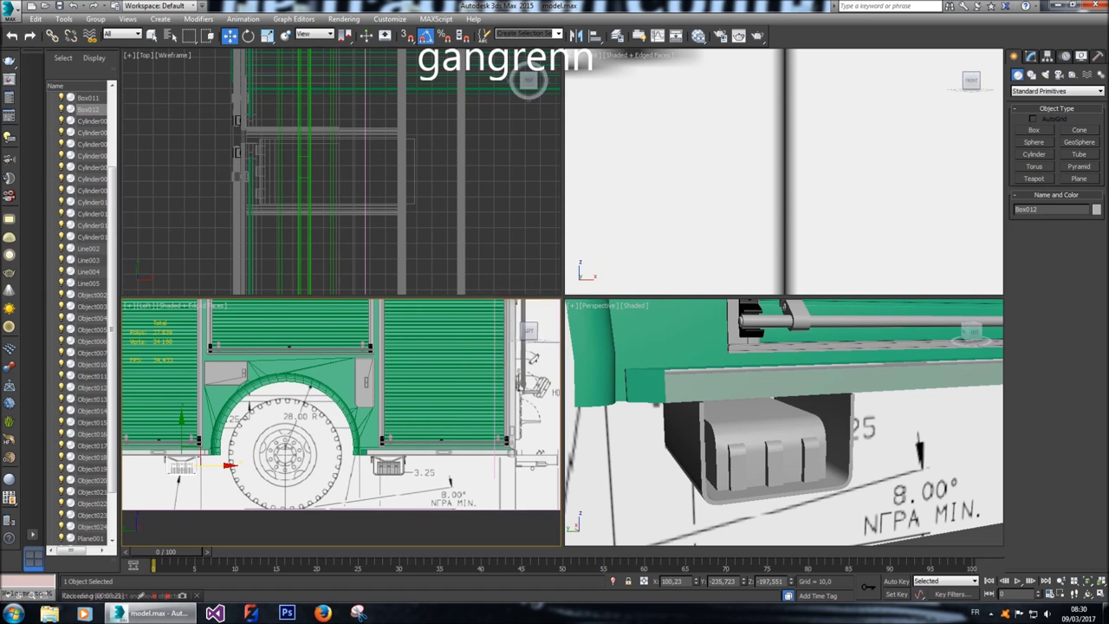
key("z")
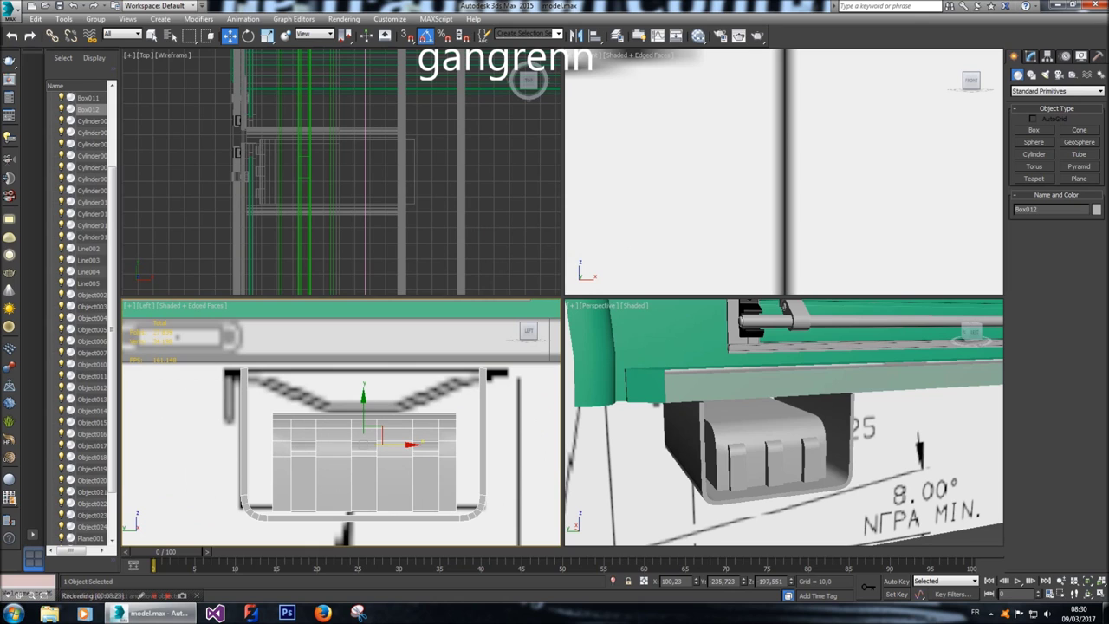
scroll(448, 453, "down", 4)
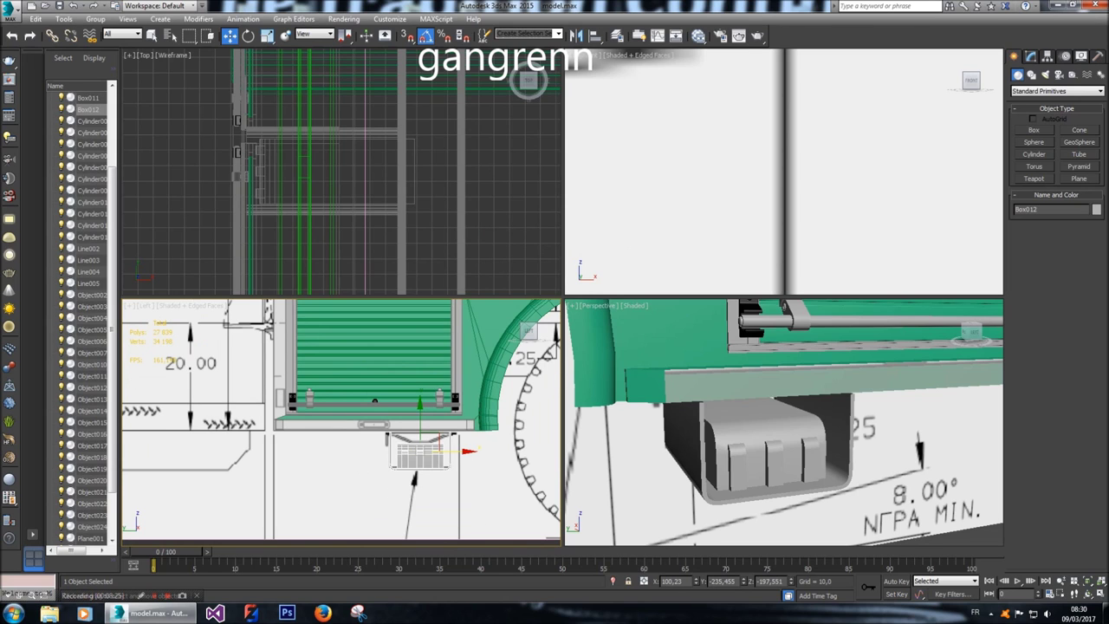
Select the grey box Box012 under the body and check its Editable Poly settings.
left_click(1030, 56)
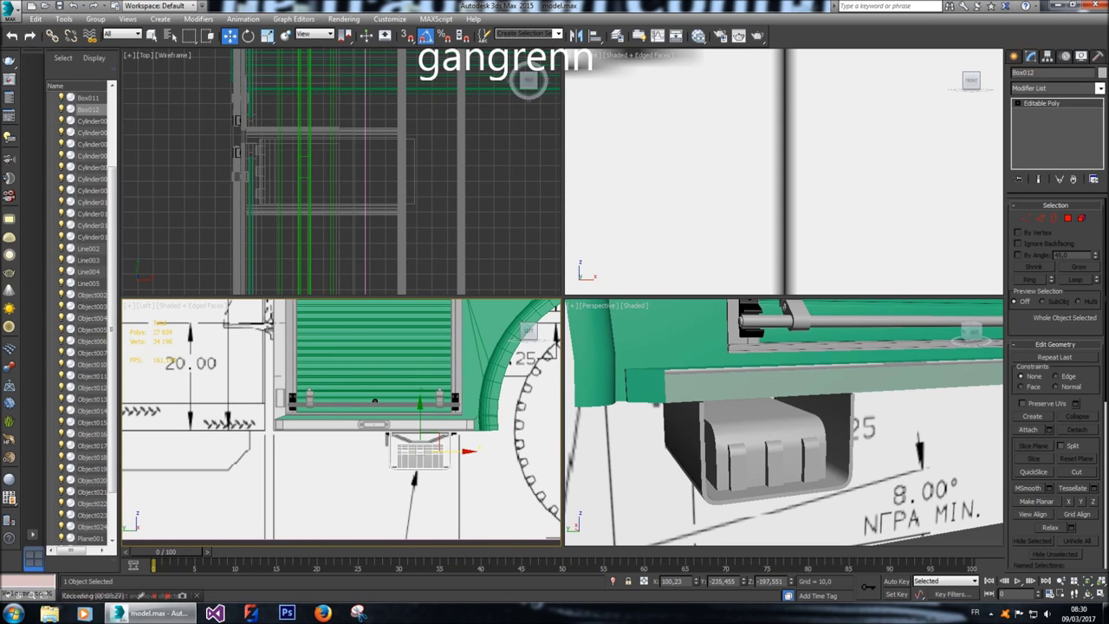
left_click(743, 445)
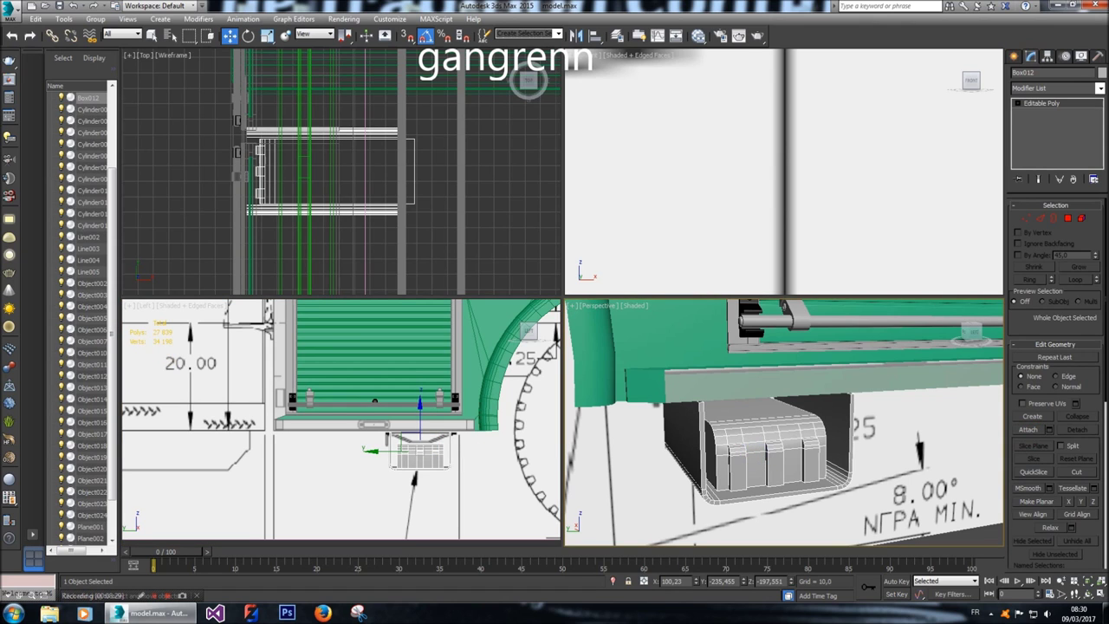
left_click(1013, 56)
Deselect and zoom out so the whole truck shows side-on, panning Perspective toward the wheel arch.
left_click(217, 476)
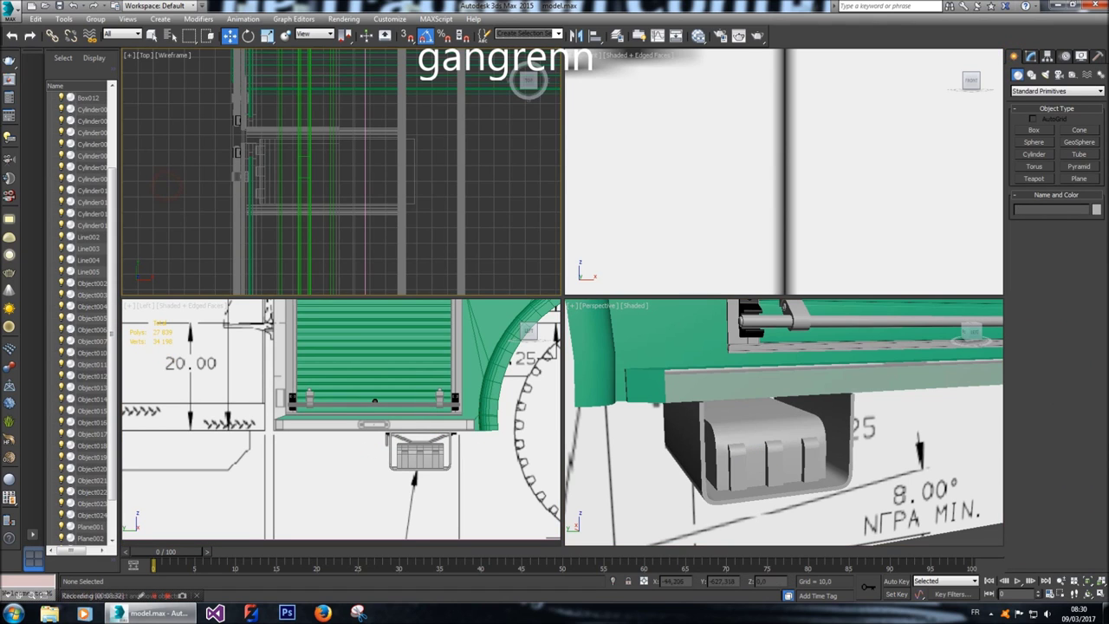
scroll(217, 477, "down", 4)
middle_click_drag(780, 390, 828, 455)
Frame the shutter and wheel arch in Perspective, then zoom the Front view onto the hook arm ring.
left_click(829, 455)
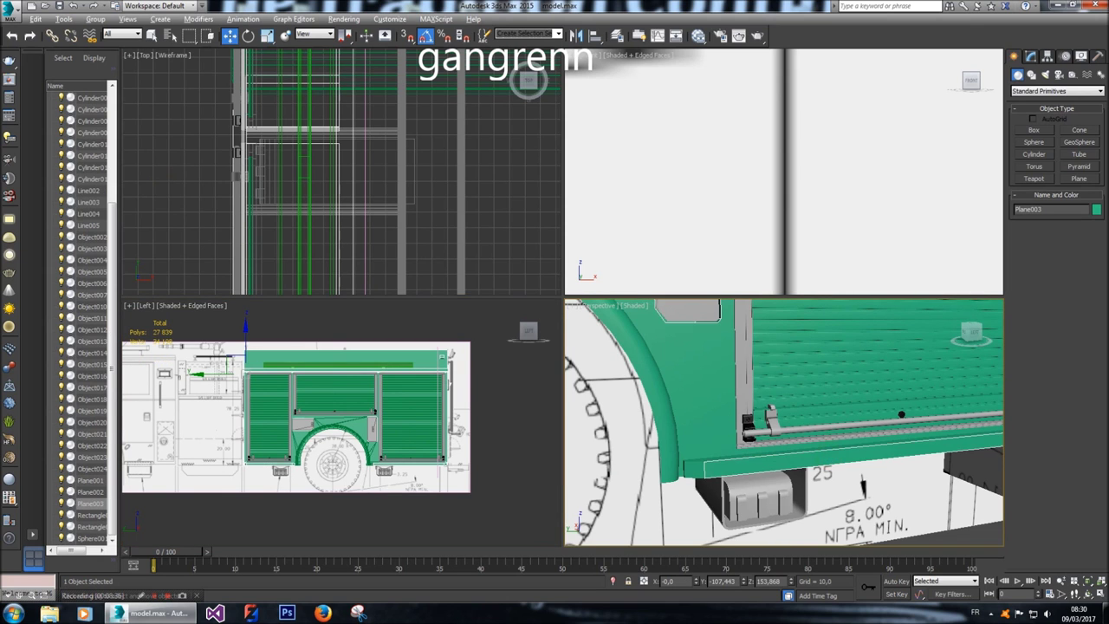
scroll(829, 455, "down", 3)
left_click(904, 451)
mouse_move(969, 334)
left_mouse_down()
mouse_move(980, 332)
mouse_move(966, 340)
left_mouse_up()
scroll(780, 424, "up", 3)
scroll(866, 481, "up", 2)
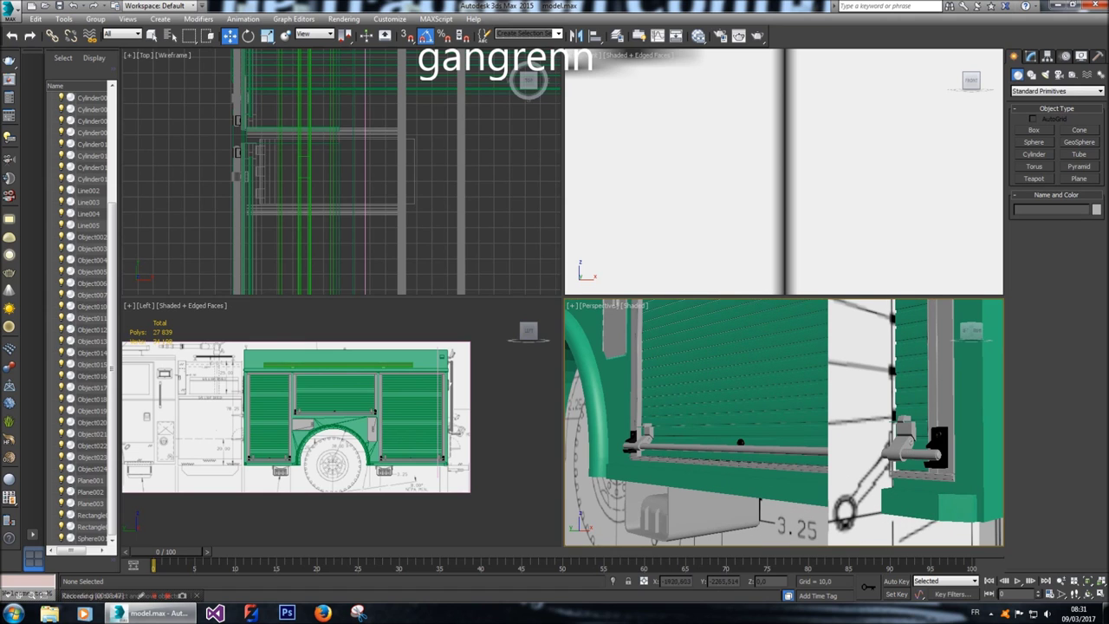
scroll(785, 422, "up", 1)
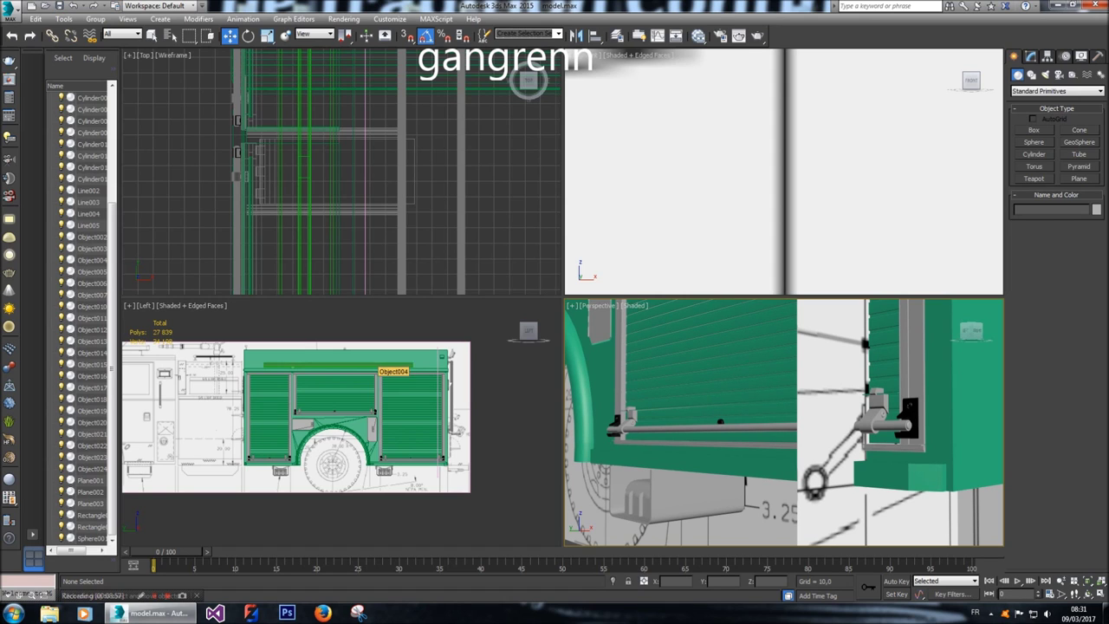
scroll(785, 172, "down", 4)
scroll(735, 156, "up", 6)
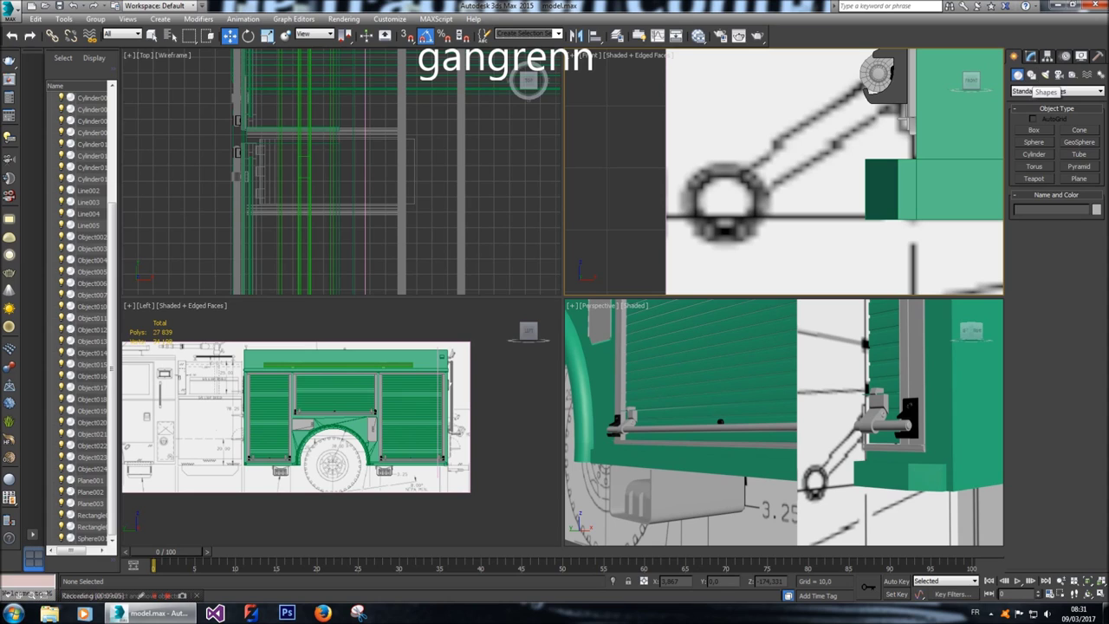
Create a cylinder at the ring's centre in Front view and line it up along the truck in Left view.
left_click(1035, 154)
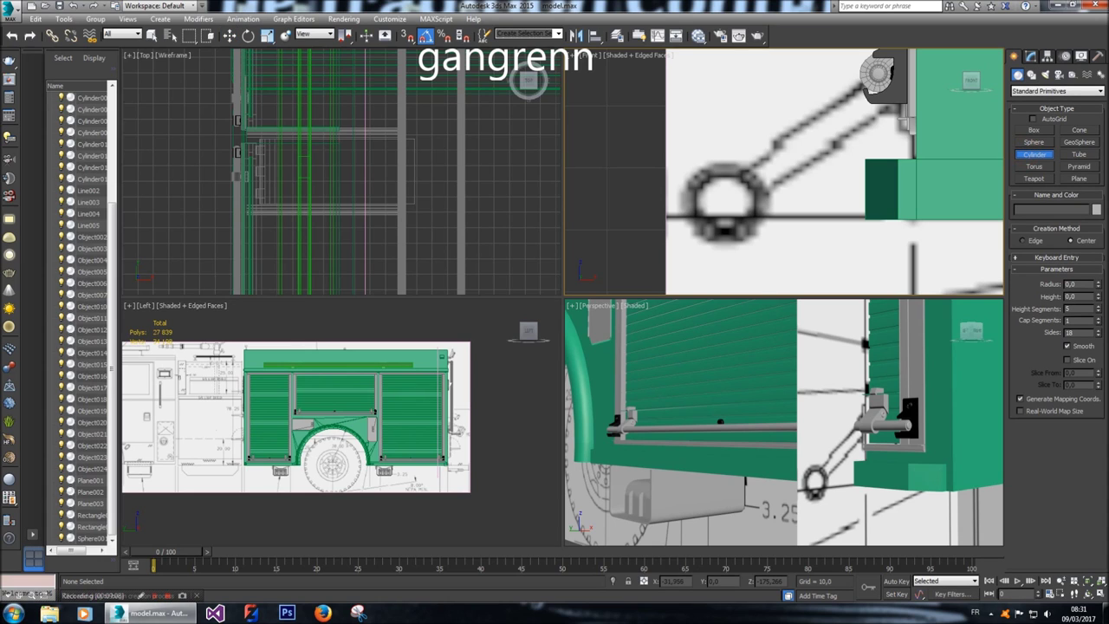
left_click(725, 199)
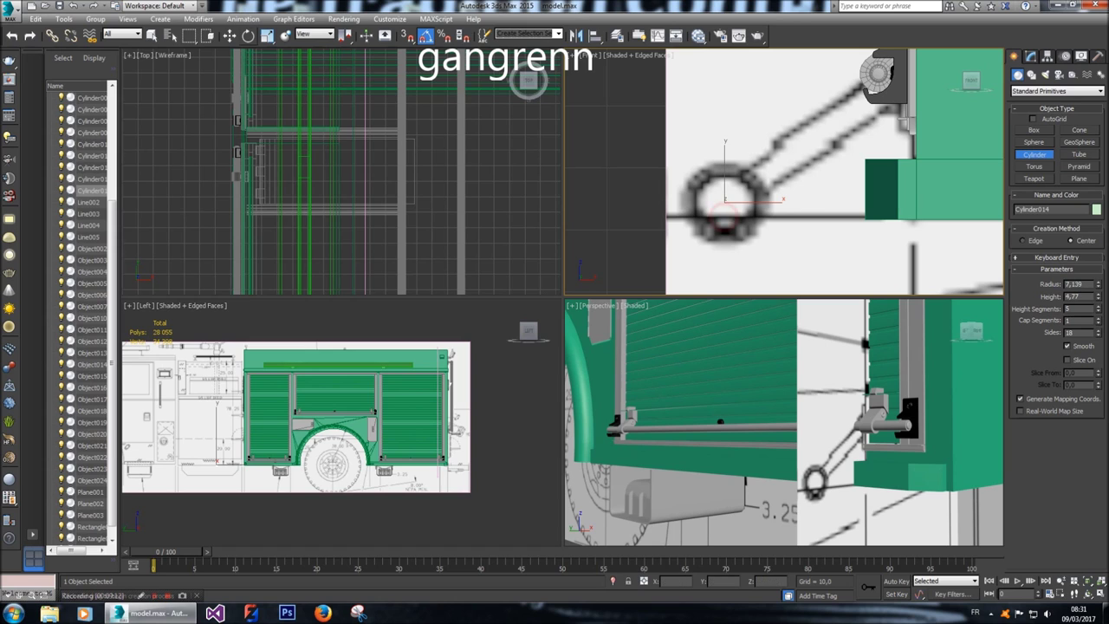
key("w")
right_click(511, 416)
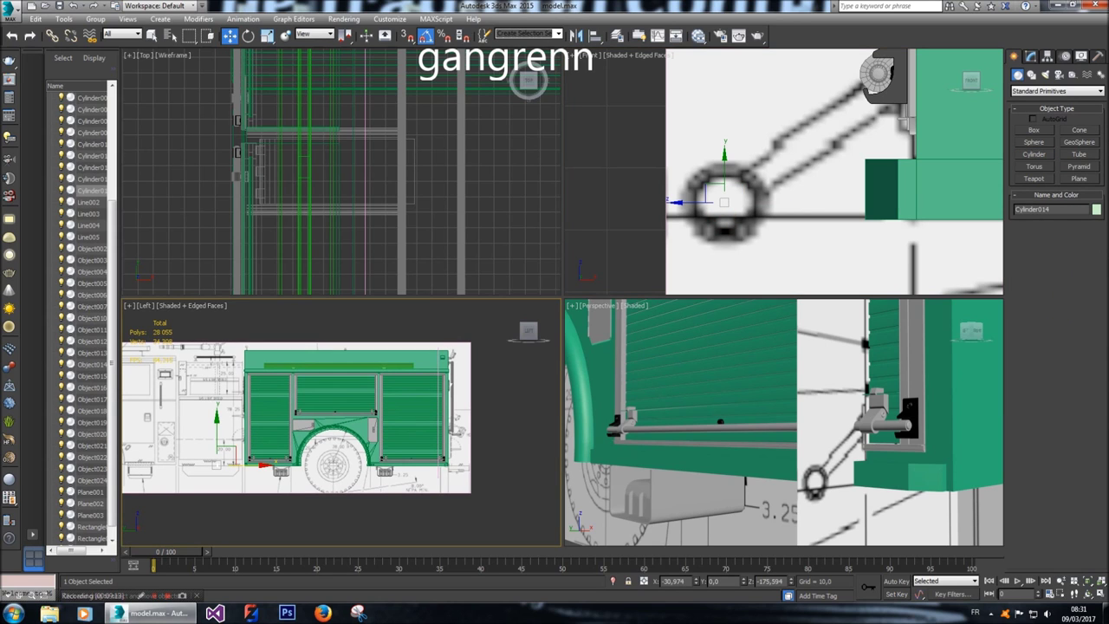
left_click_drag(263, 466, 511, 463)
scroll(468, 477, "up", 6)
scroll(405, 374, "up", 2)
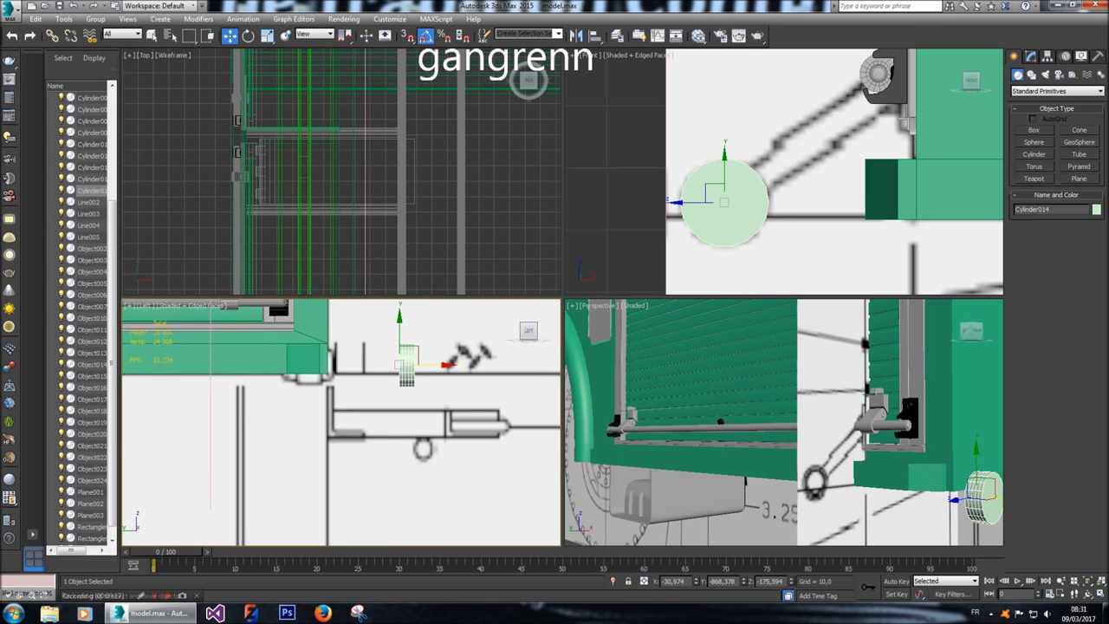
middle_click_drag(433, 356, 434, 391)
left_click_drag(446, 389, 340, 397)
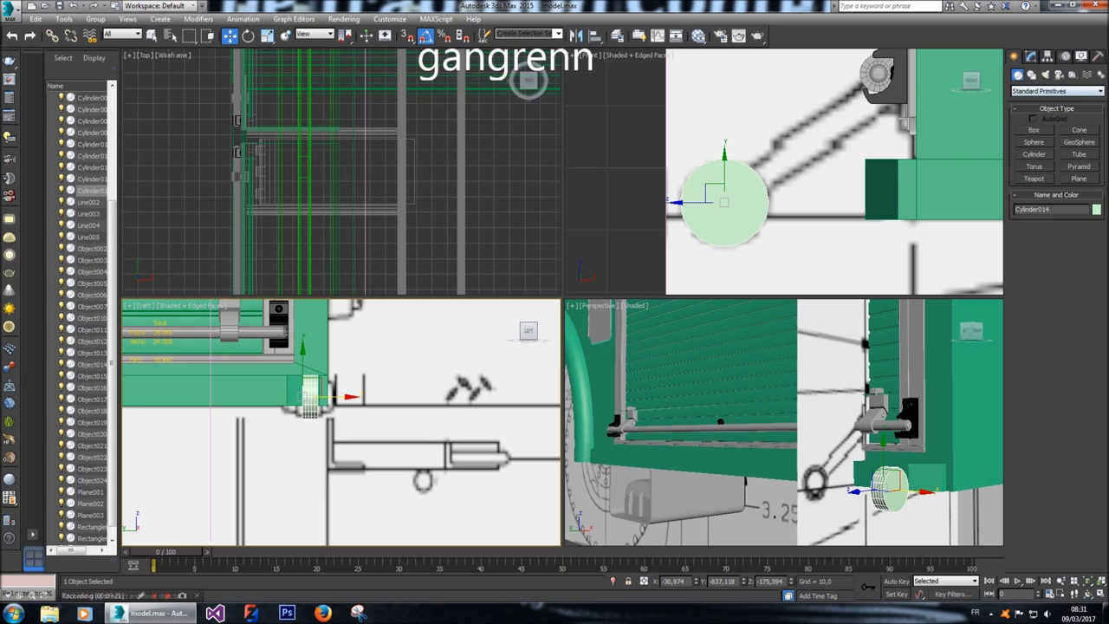
Give the cylinder 1 height segment, radius 6 and height 6.
left_click(1031, 57)
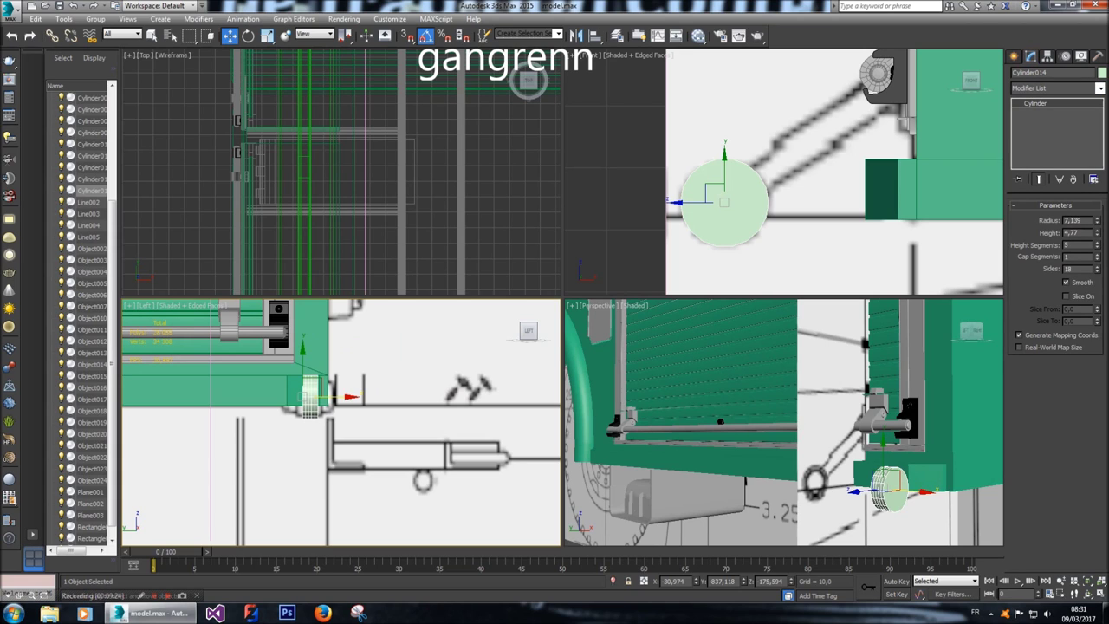
right_click(1096, 246)
left_click(1088, 220)
type("7,0")
key("Return")
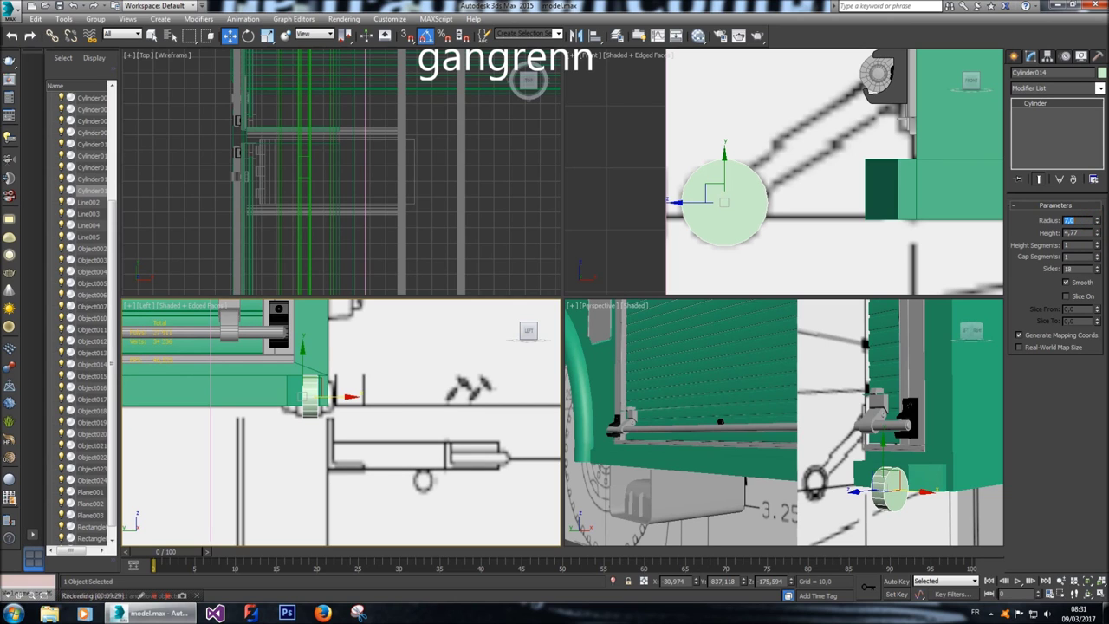
type("8")
key("Return")
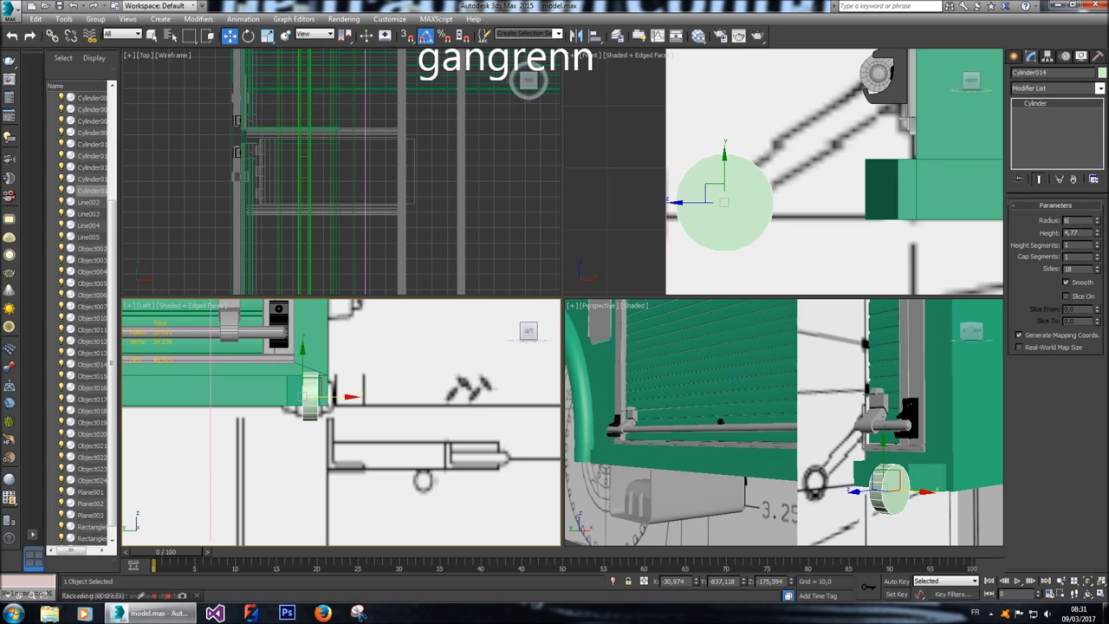
type("6")
key("Return")
double_click(1081, 230)
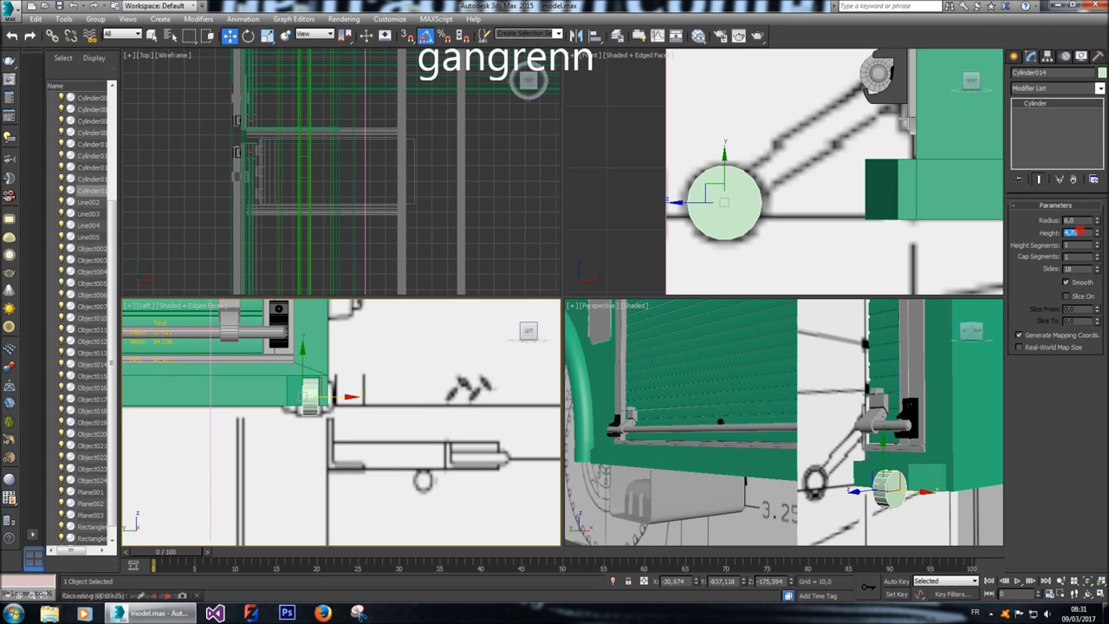
type("6")
key("Return")
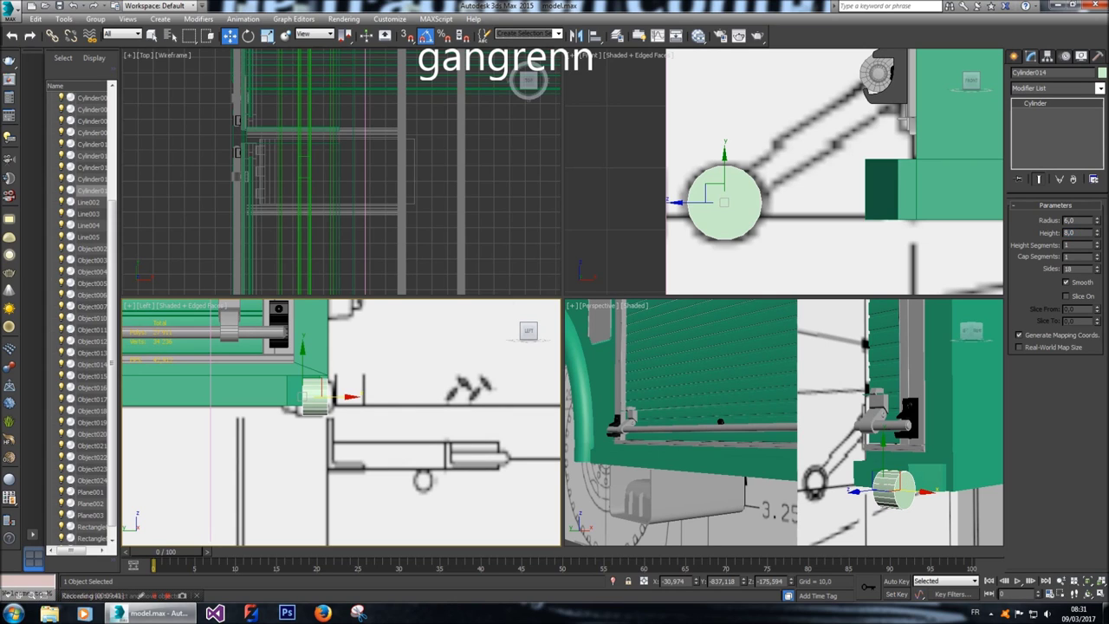
Reselect Cylinder014 and nudge it slightly left onto the ring.
left_click(90, 491)
left_click(90, 190)
left_click_drag(351, 397, 345, 397)
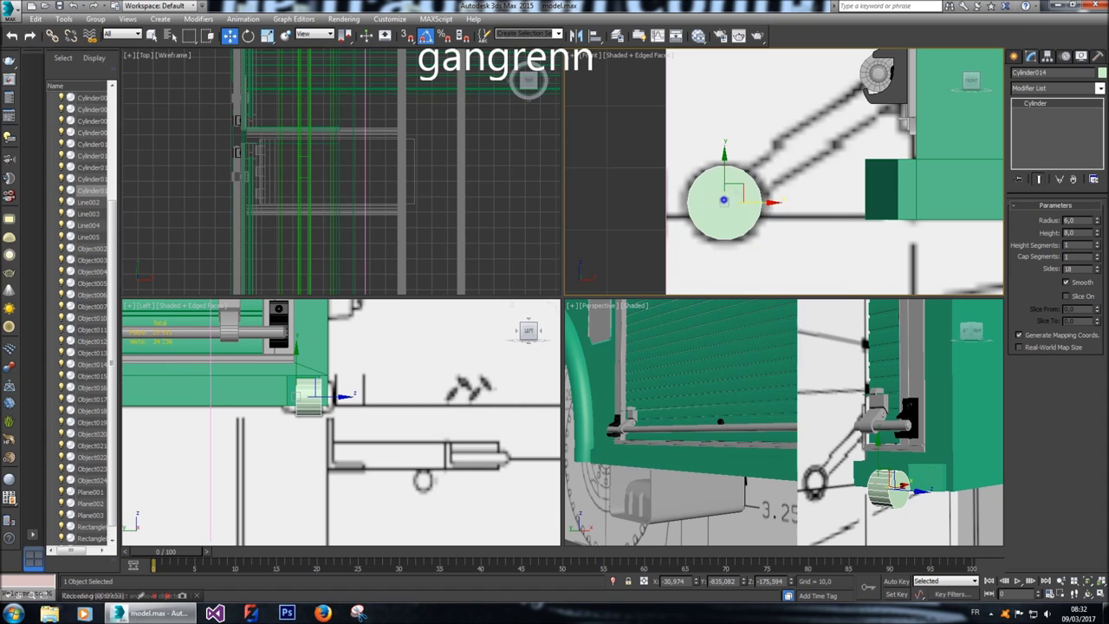
right_click(724, 200)
Convert the cylinder to Editable Poly and select three face strips on its side.
mouse_move(747, 314)
left_click(882, 322)
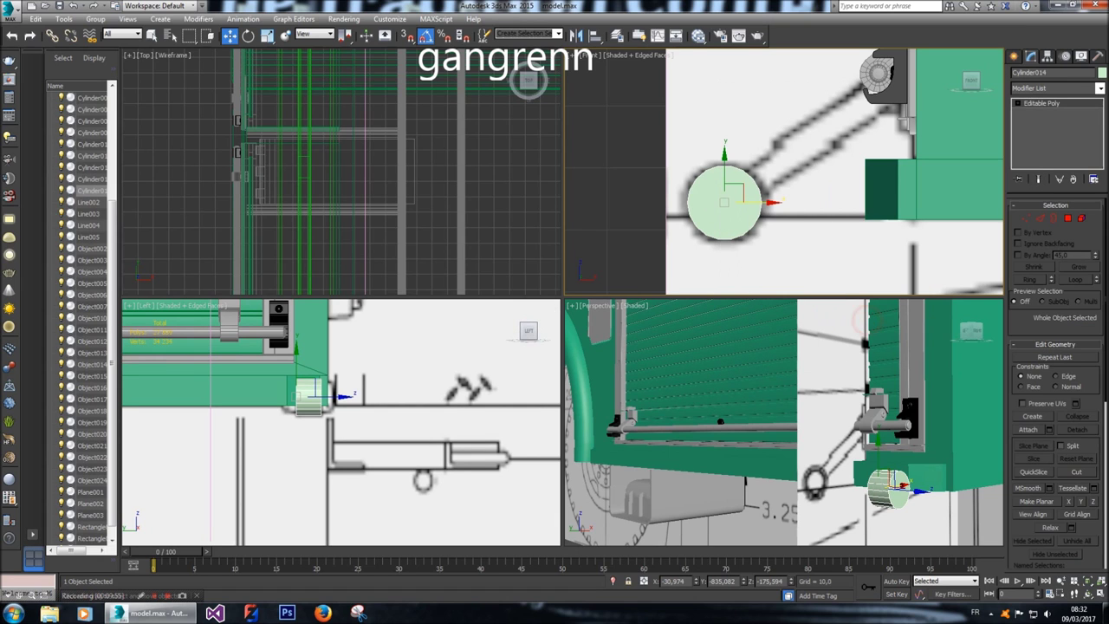
left_click_drag(969, 331, 971, 332)
scroll(969, 333, "down", 5)
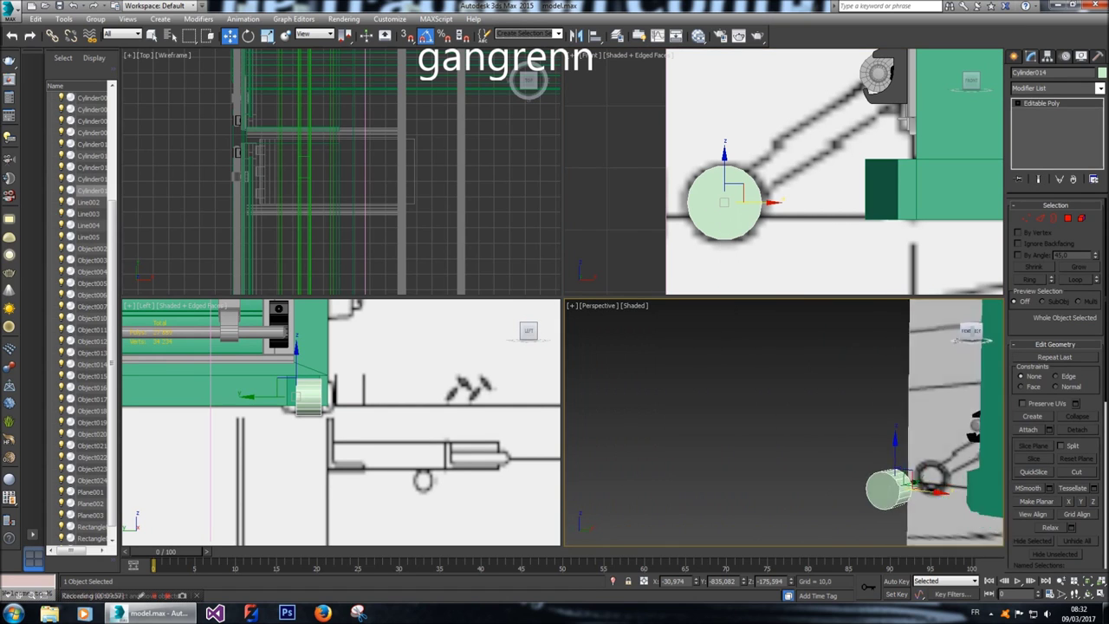
left_click(1067, 220)
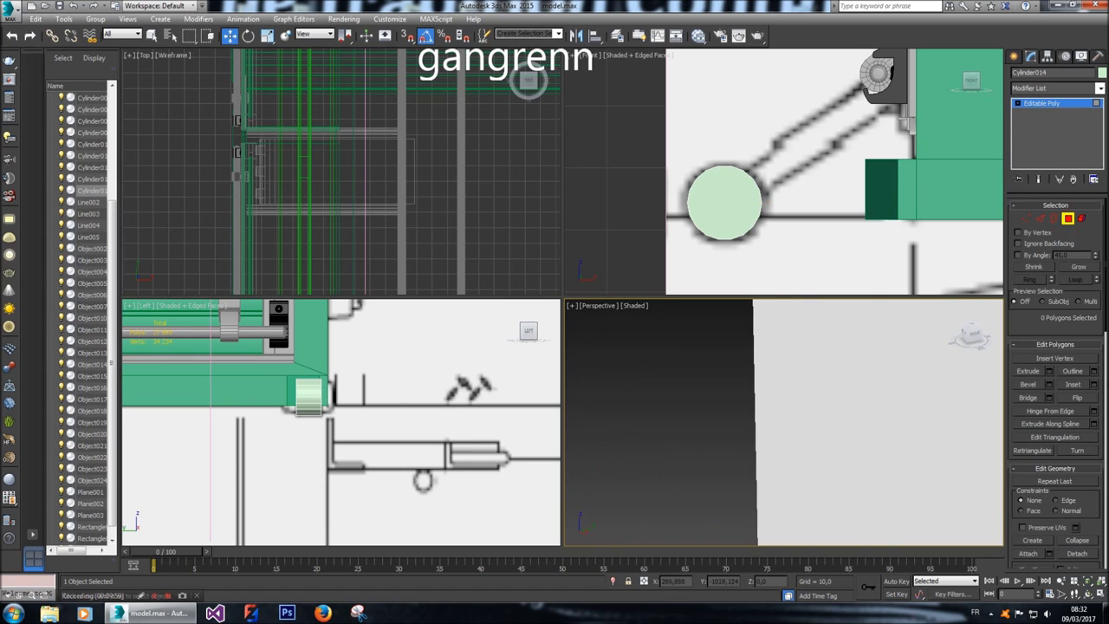
middle_click_drag(936, 486, 854, 446)
left_click(864, 394)
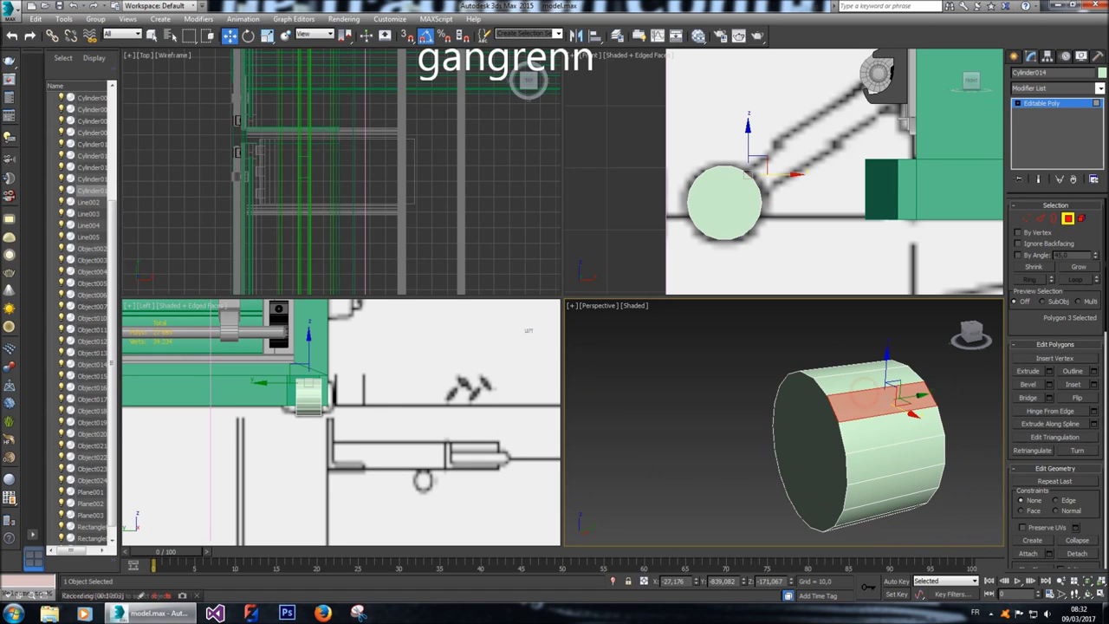
left_click(867, 434, "ctrl")
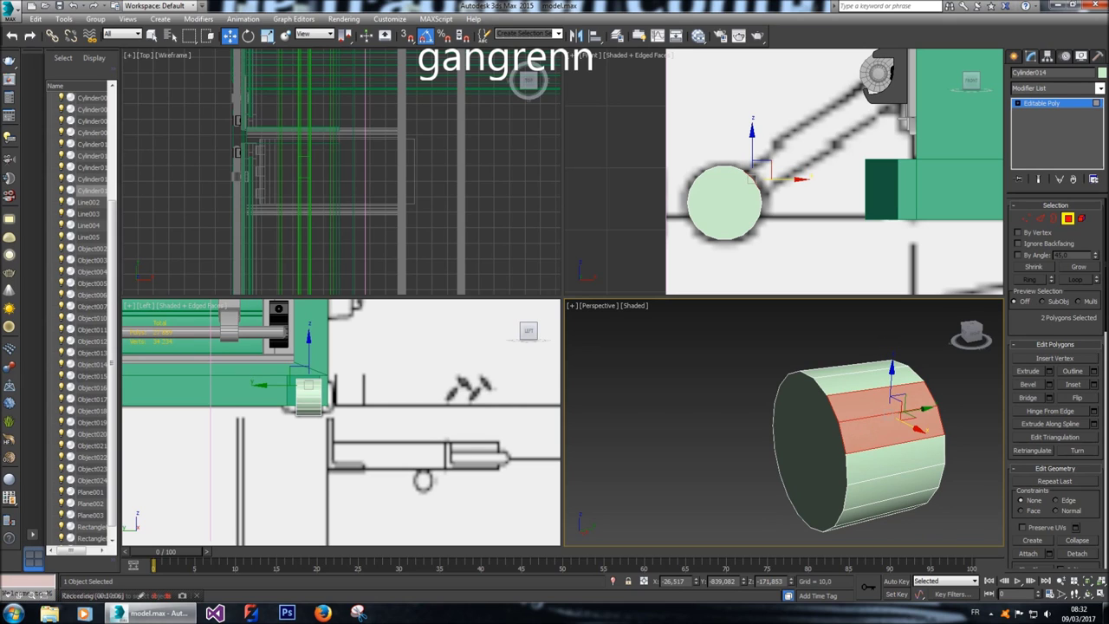
left_click(874, 471, "ctrl")
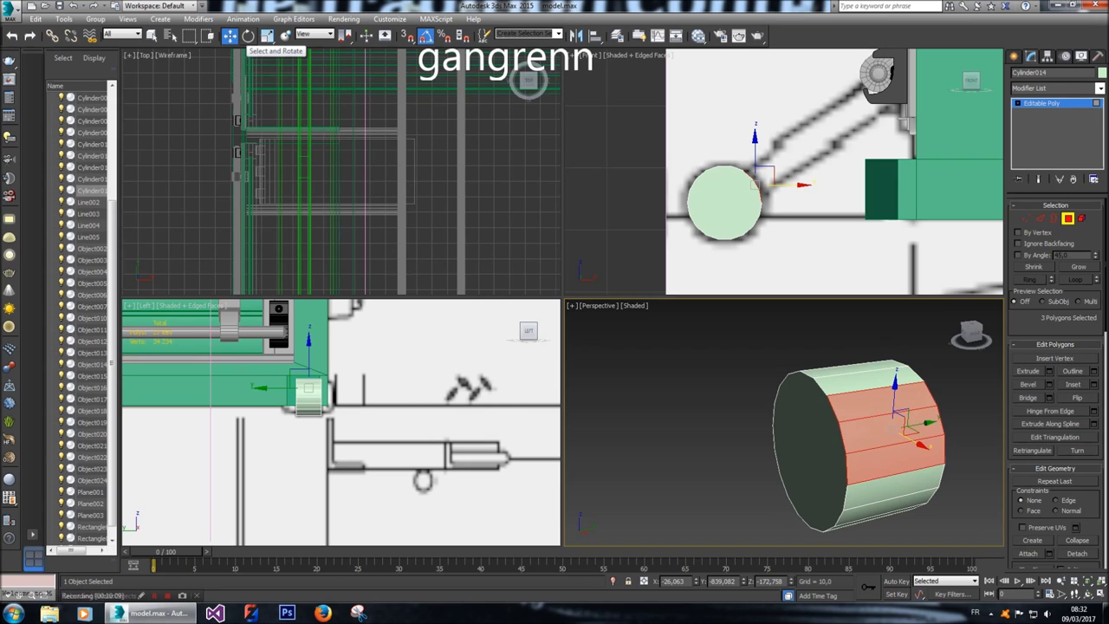
Extrude the three selected faces outward by 45.
right_click(832, 251)
middle_click_drag(832, 173, 815, 192)
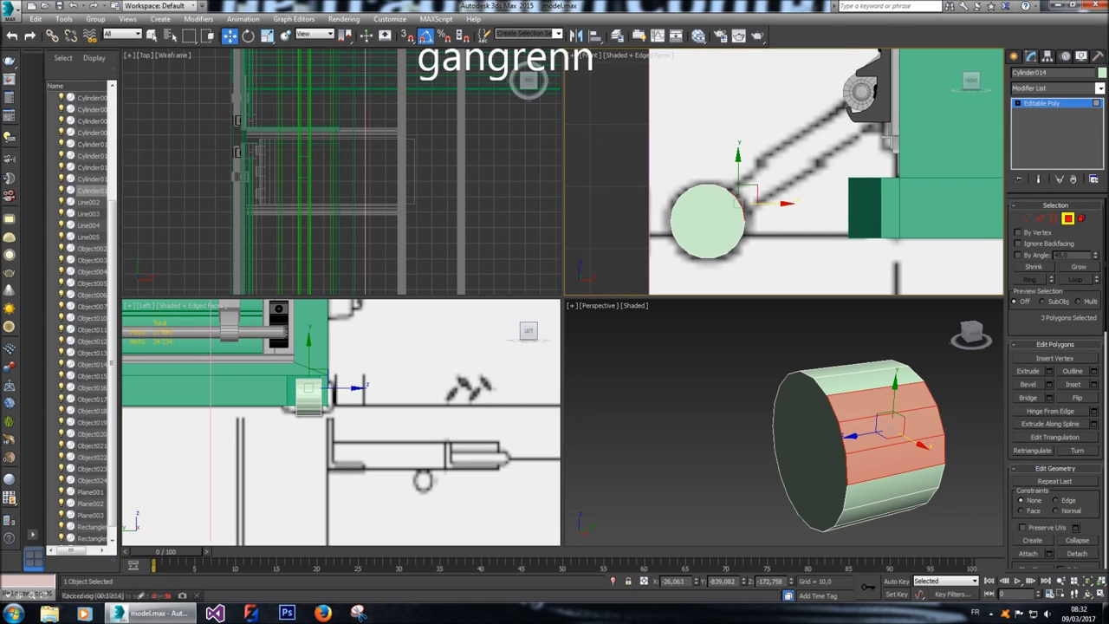
left_click(1048, 371)
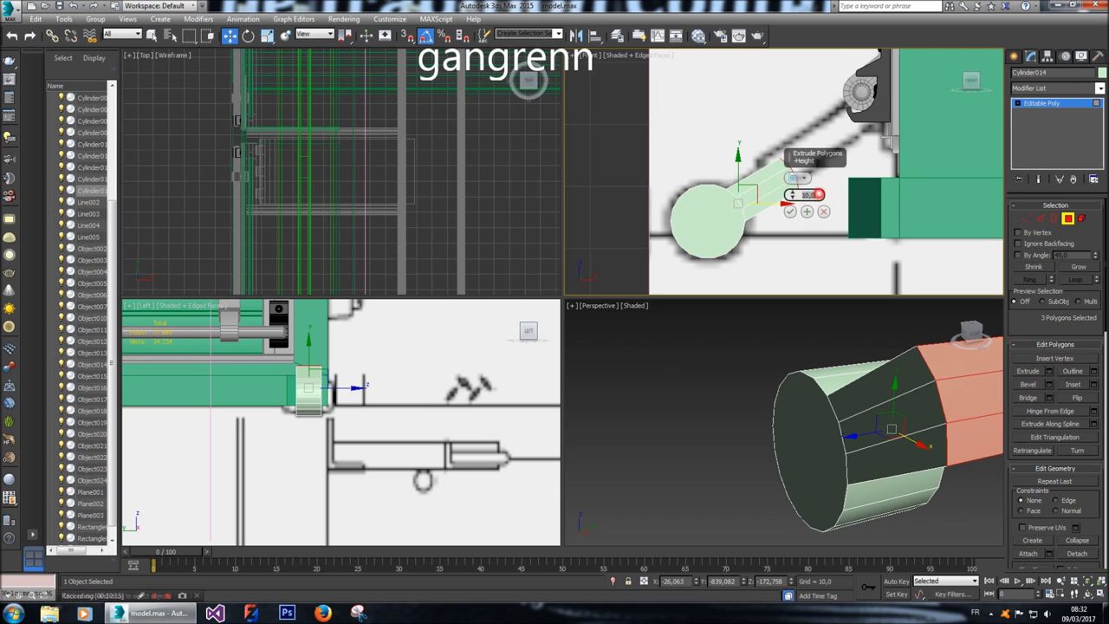
type("50")
key("Return")
type("40")
key("Return")
type("35")
key("Return")
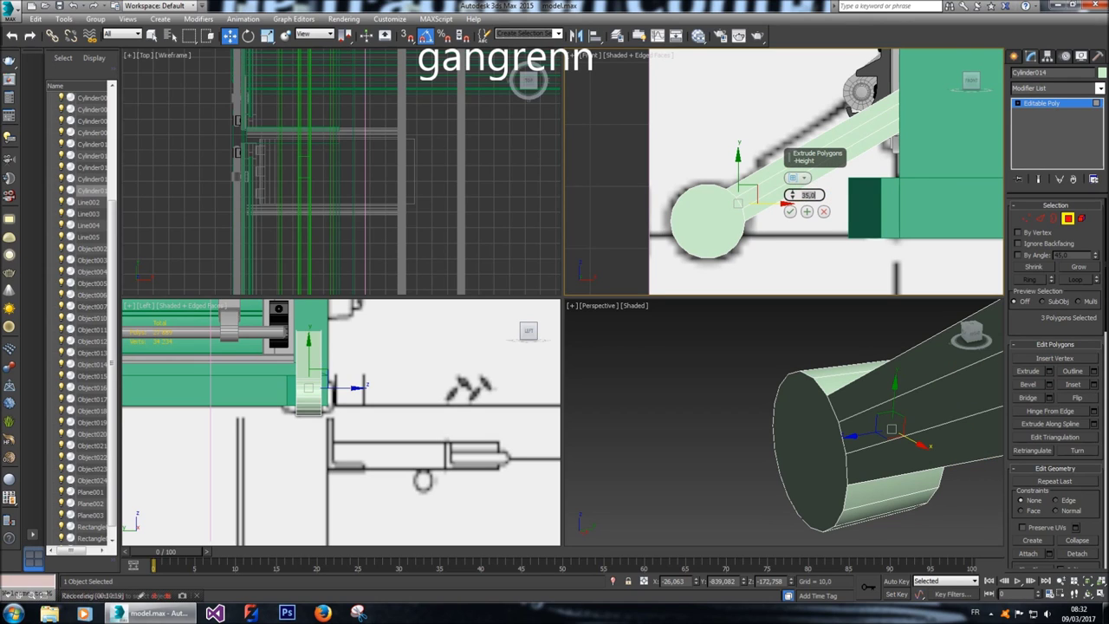
type("30")
key("Return")
type("45")
key("Return")
left_click(788, 211)
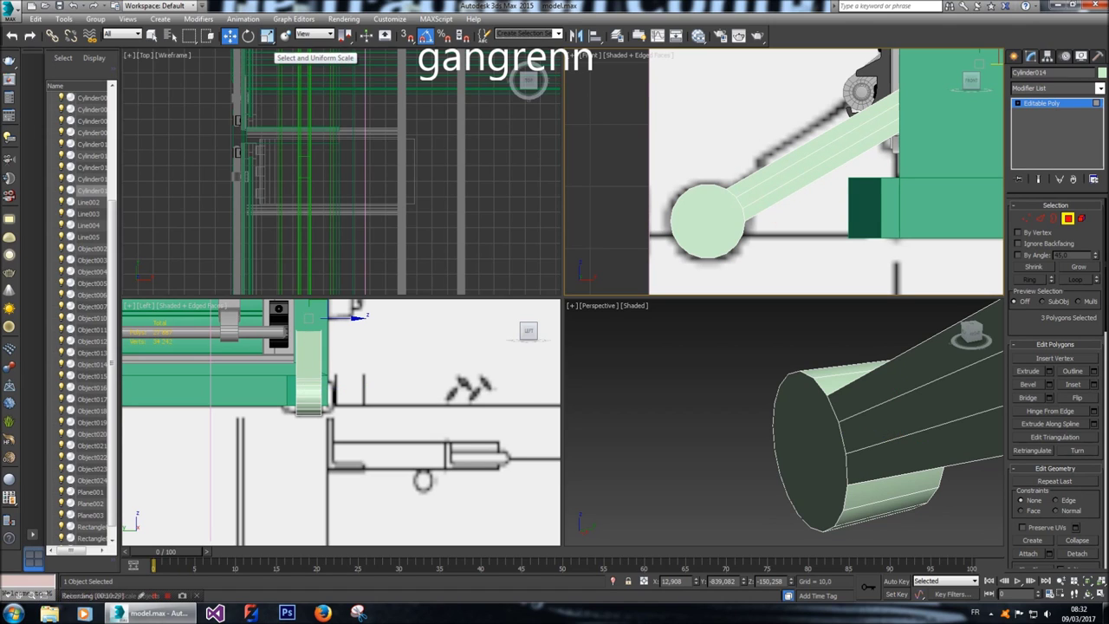
Scale the extruded faces vertically, first to 57% then to 78%.
left_click(267, 35)
middle_click_drag(347, 390, 325, 470)
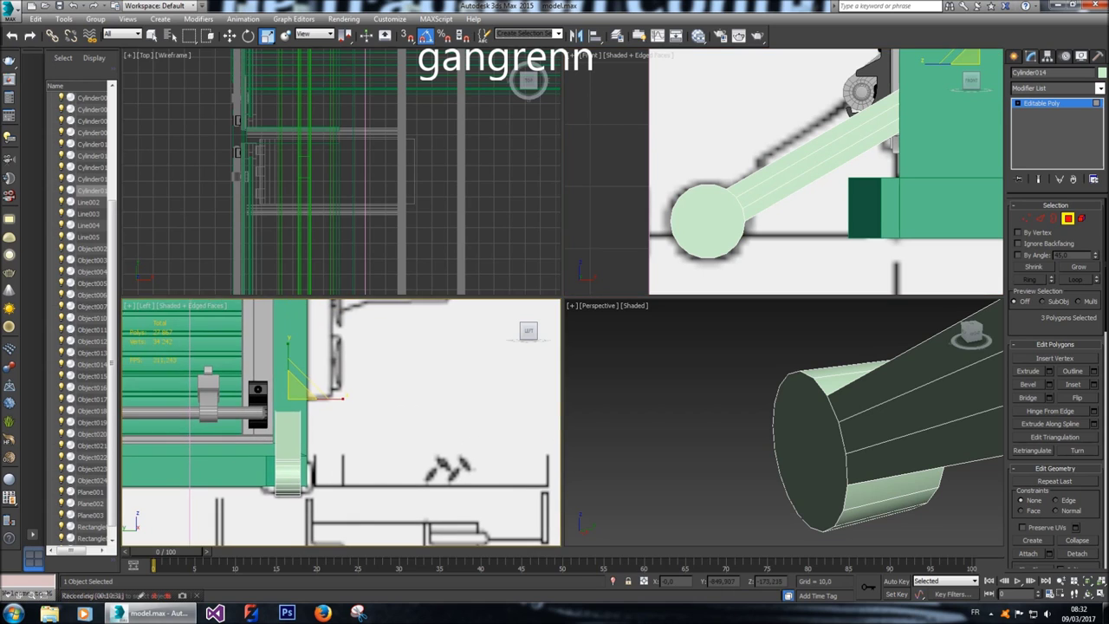
middle_click_drag(780, 174, 649, 261)
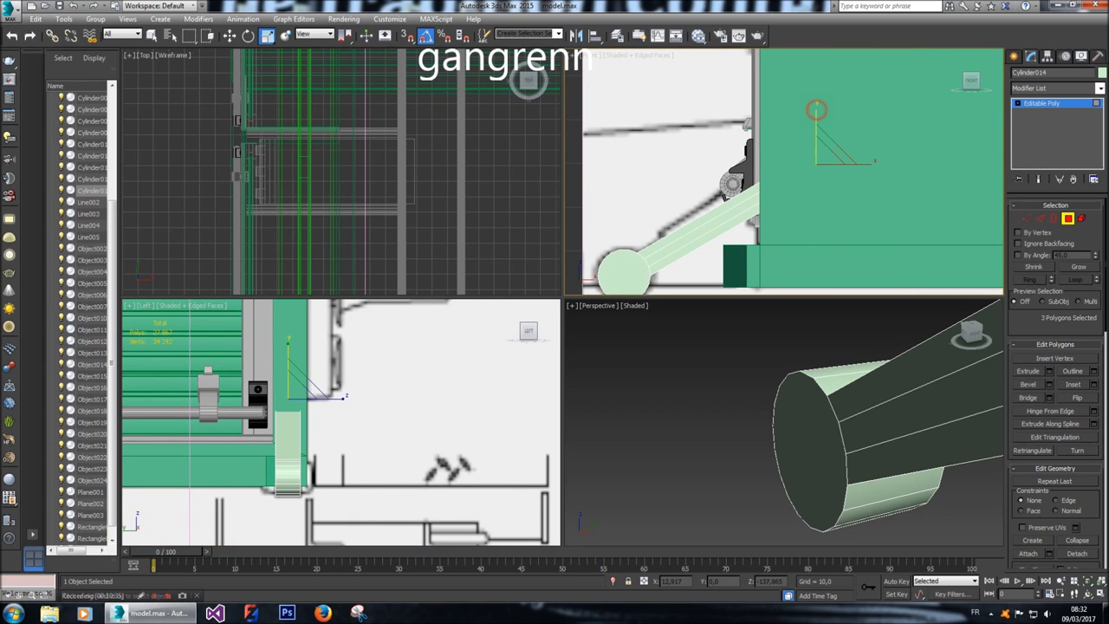
left_click_drag(289, 364, 295, 388)
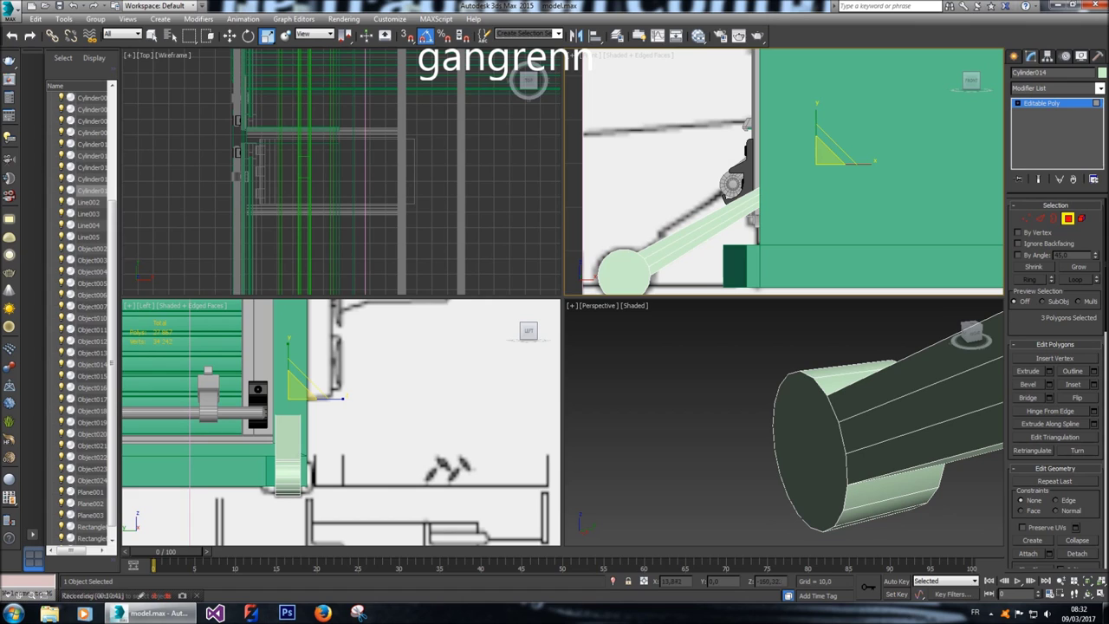
left_click_drag(295, 389, 297, 385)
left_click_drag(830, 94, 830, 106)
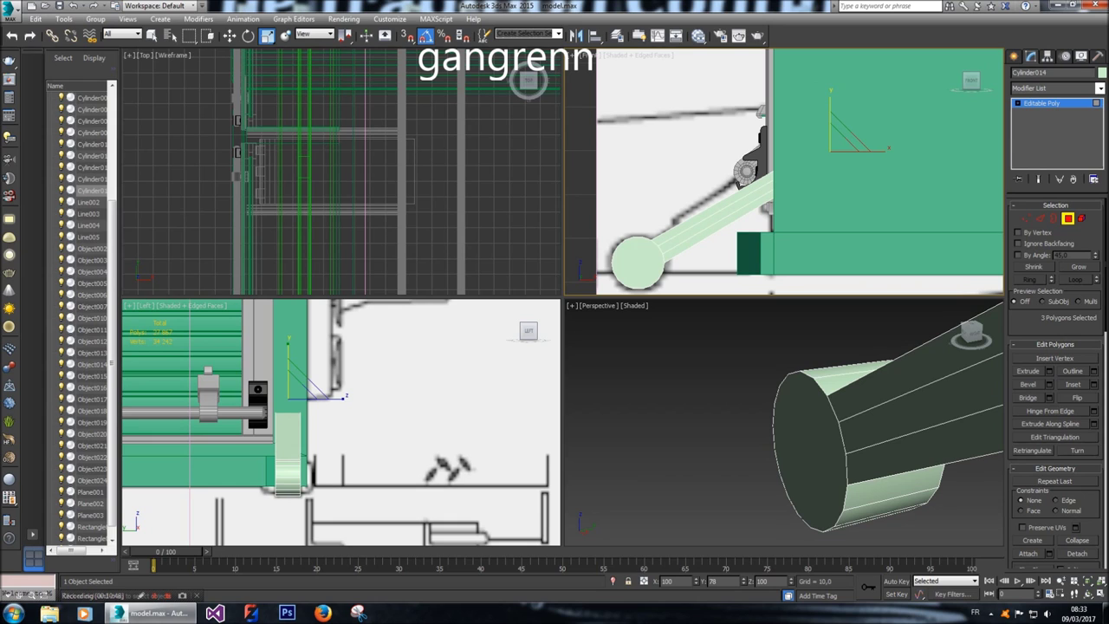
Raise the faces up against the truck body and orbit Perspective to view the arm from the side.
key("w")
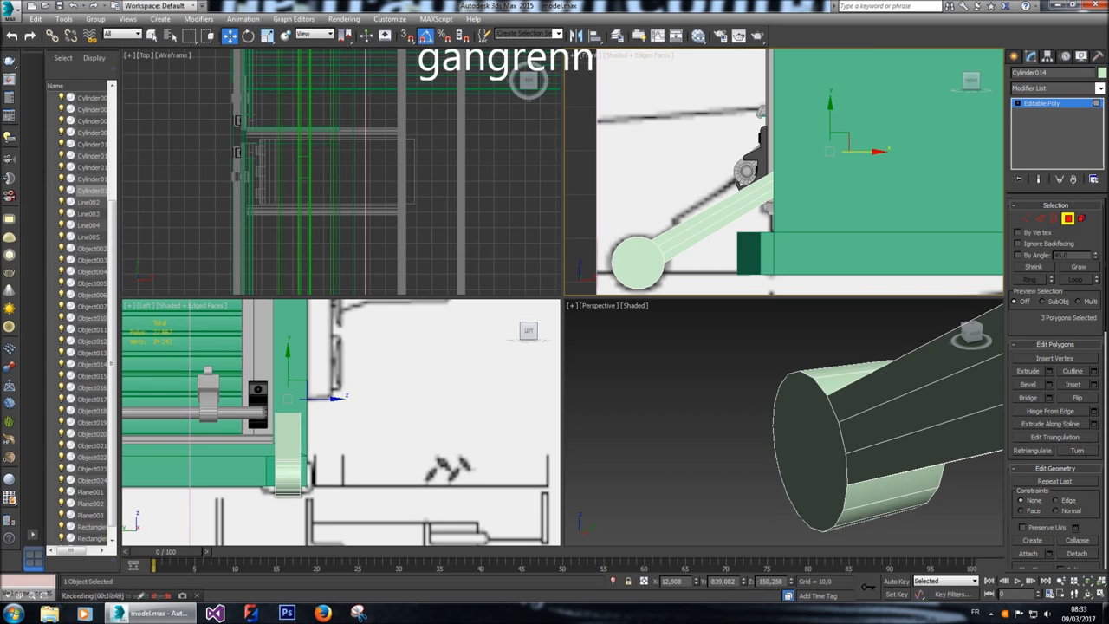
left_click_drag(830, 121, 831, 91)
middle_click_drag(919, 373, 962, 340, "alt")
left_click_drag(969, 332, 945, 337)
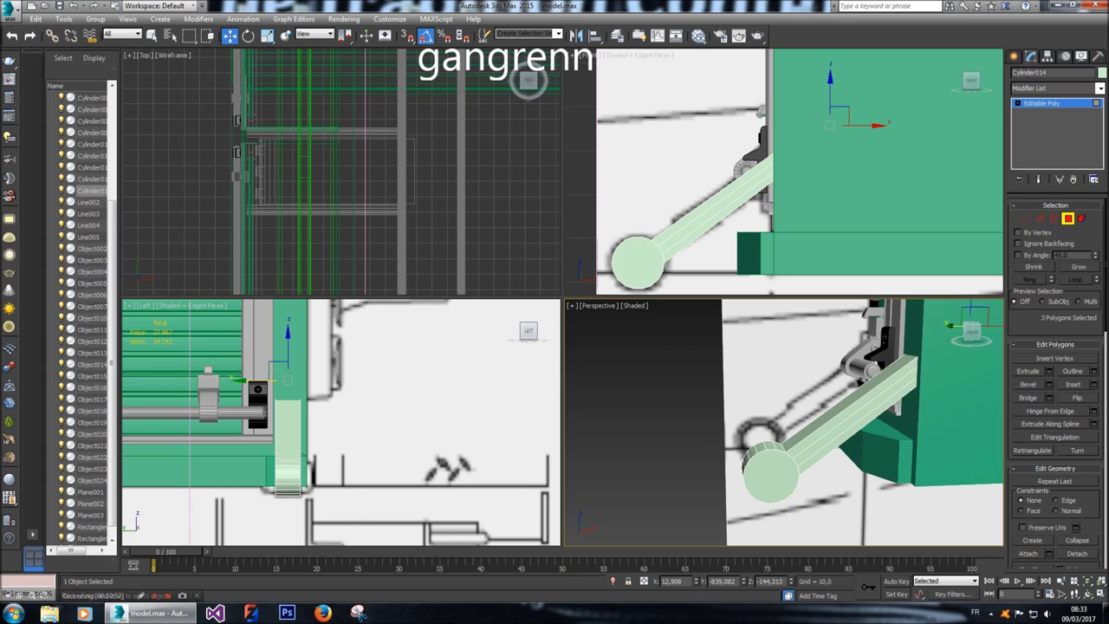
left_click(267, 36)
middle_click_drag(850, 113, 846, 131)
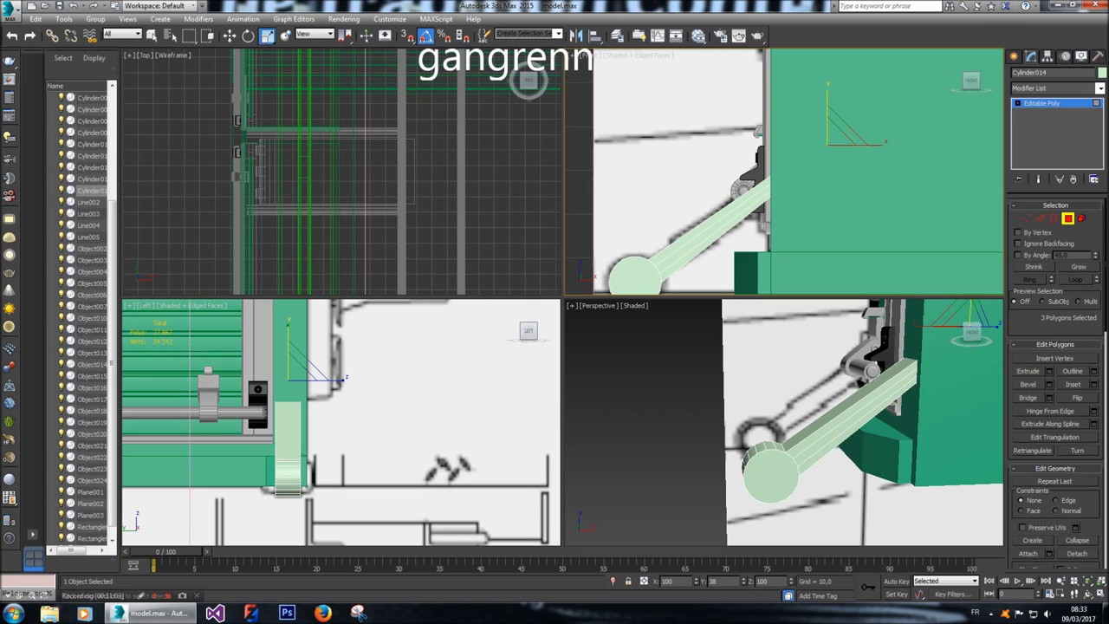
left_click(230, 36)
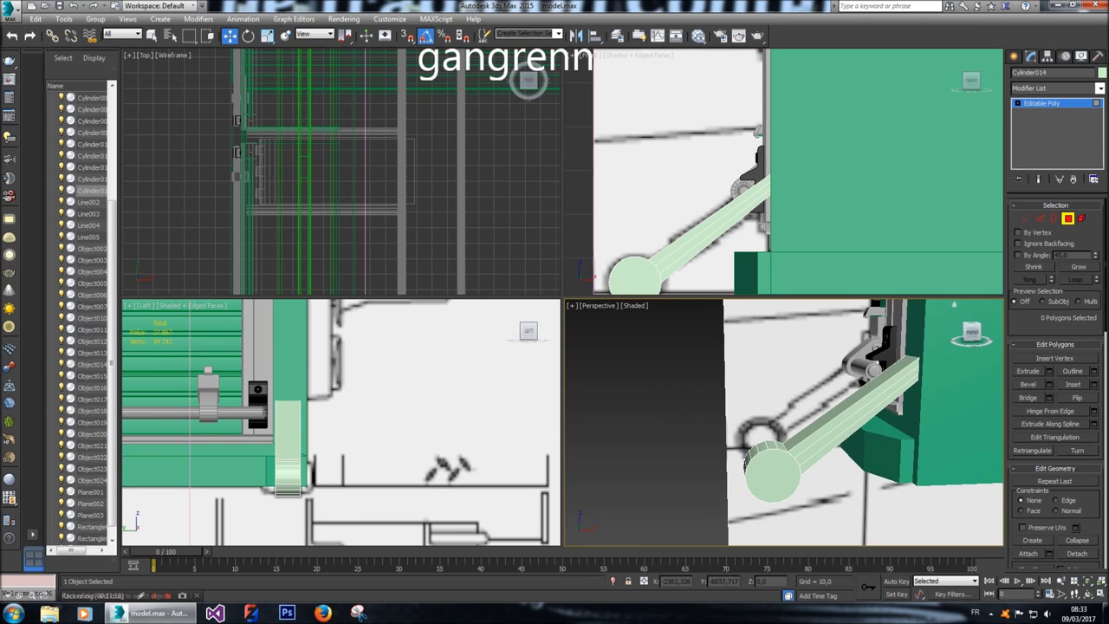
left_click(858, 409)
Shift the round end's bottom vertices sideways along X in the Left view.
left_click(696, 396)
middle_click_drag(696, 397, 823, 402, "alt")
key("1")
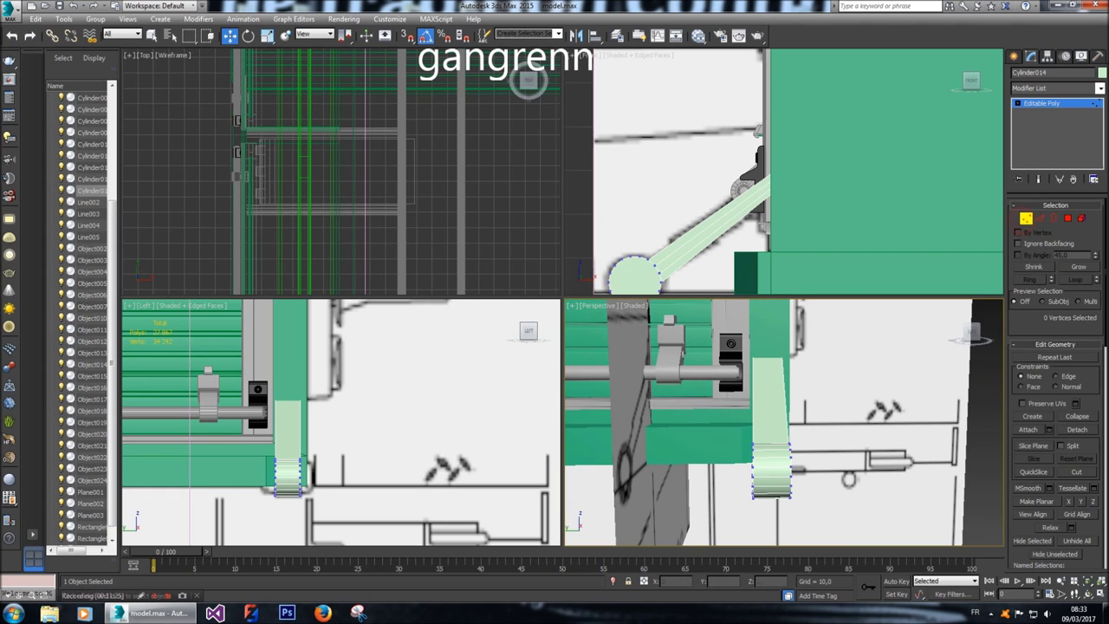
left_click_drag(262, 443, 314, 503)
left_click_drag(319, 459, 337, 459)
Nudge the round end's faces slightly left and select one face of the joint.
left_click(1081, 217)
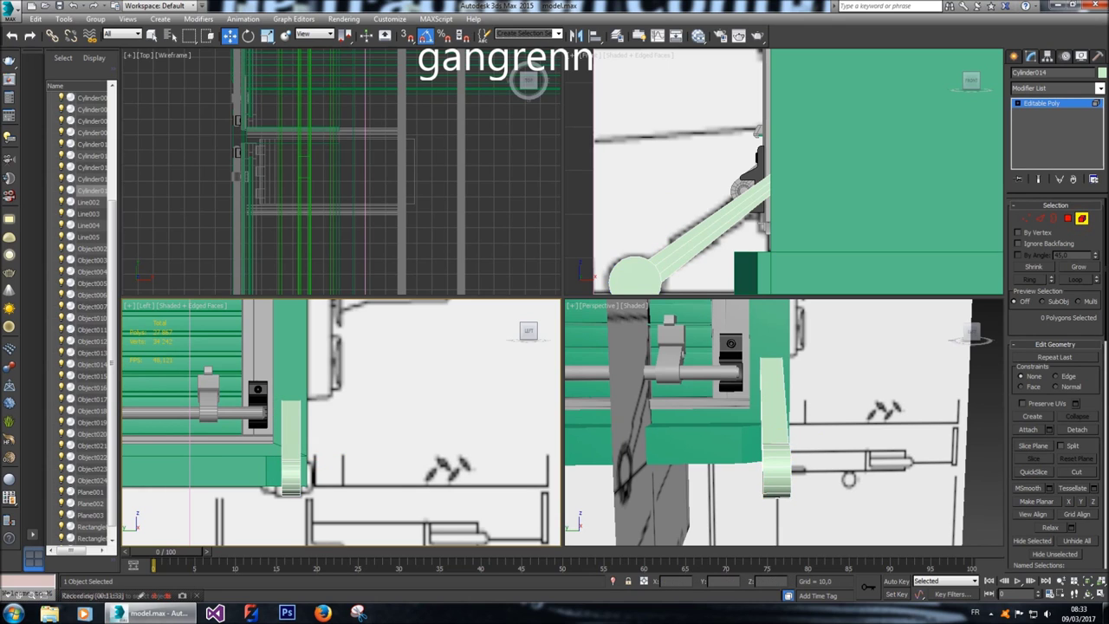
left_click_drag(339, 459, 331, 459)
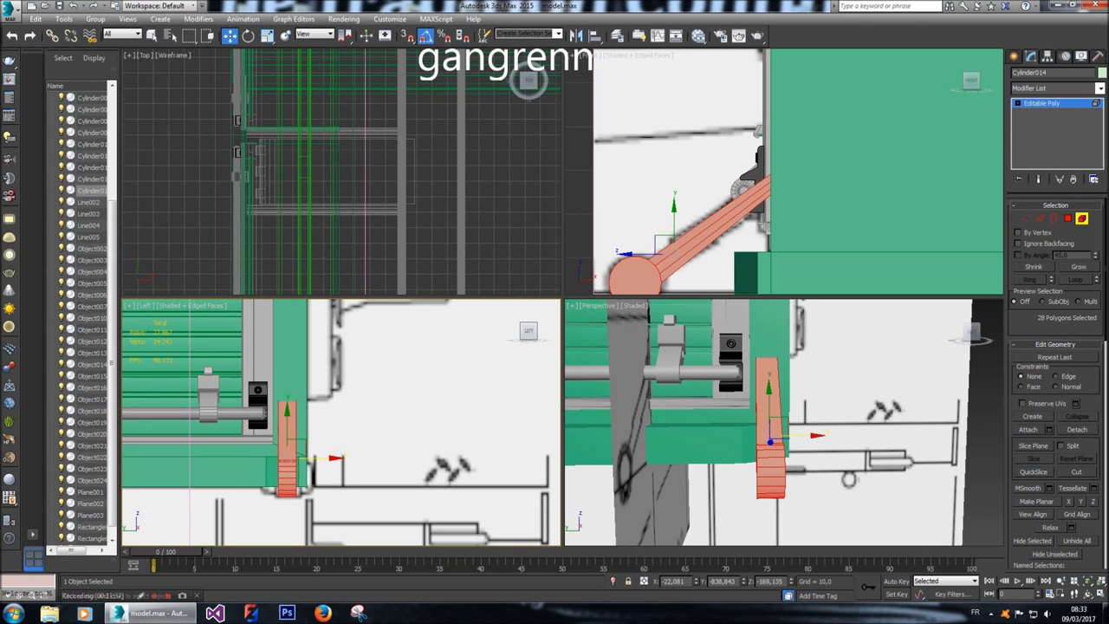
left_click(1067, 218)
left_click(782, 464)
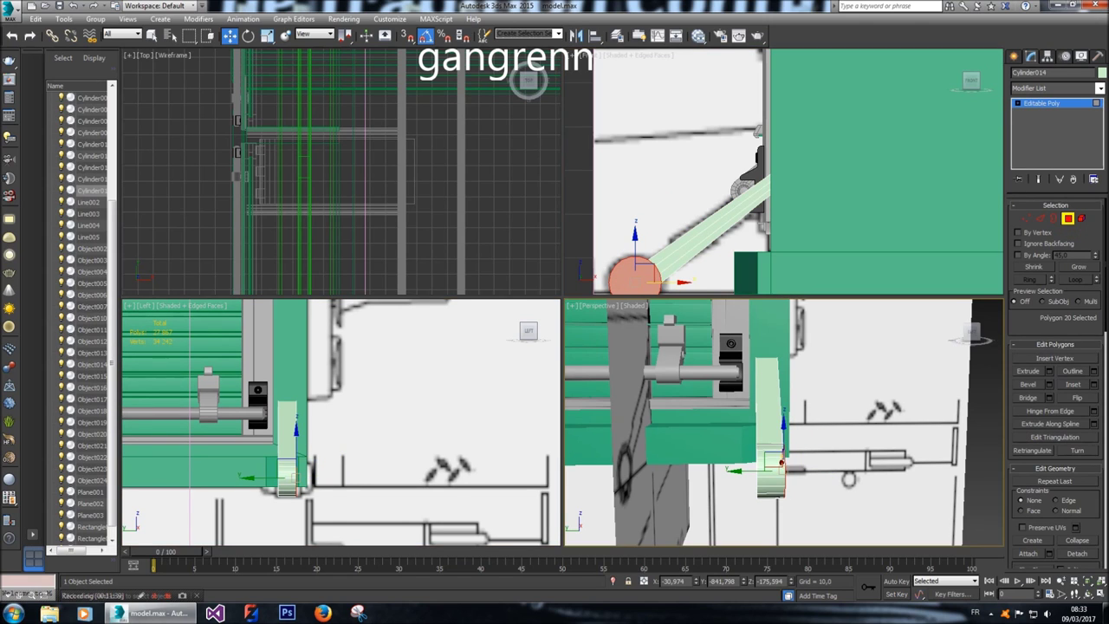
Select both end caps of the round joint and inset them by 1,8.
left_click_drag(969, 330, 958, 327)
left_click(756, 472, "ctrl")
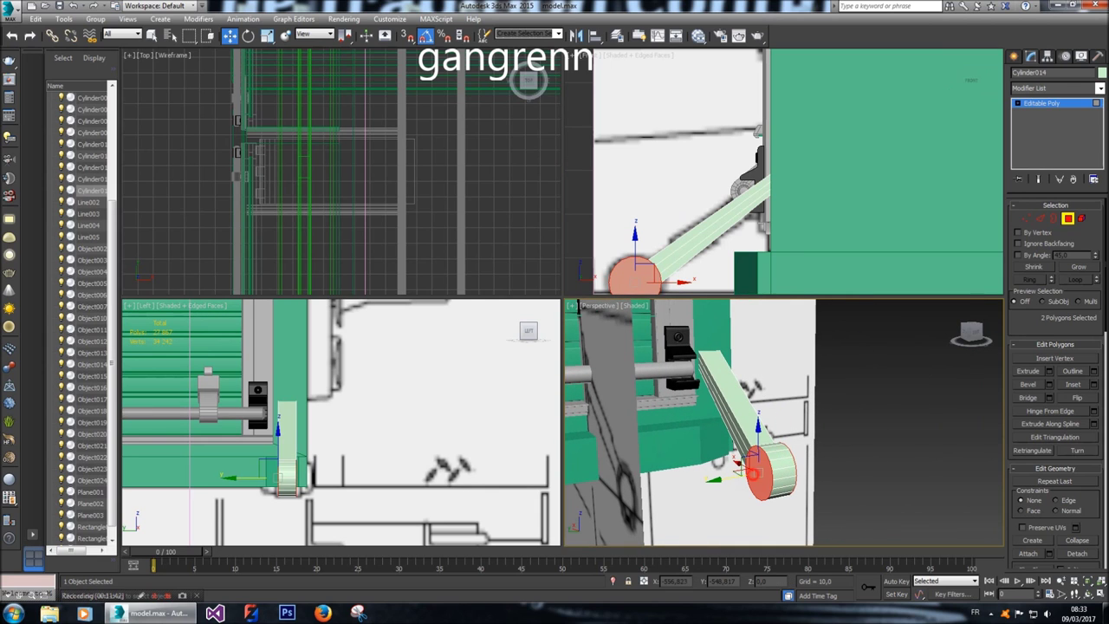
key("z")
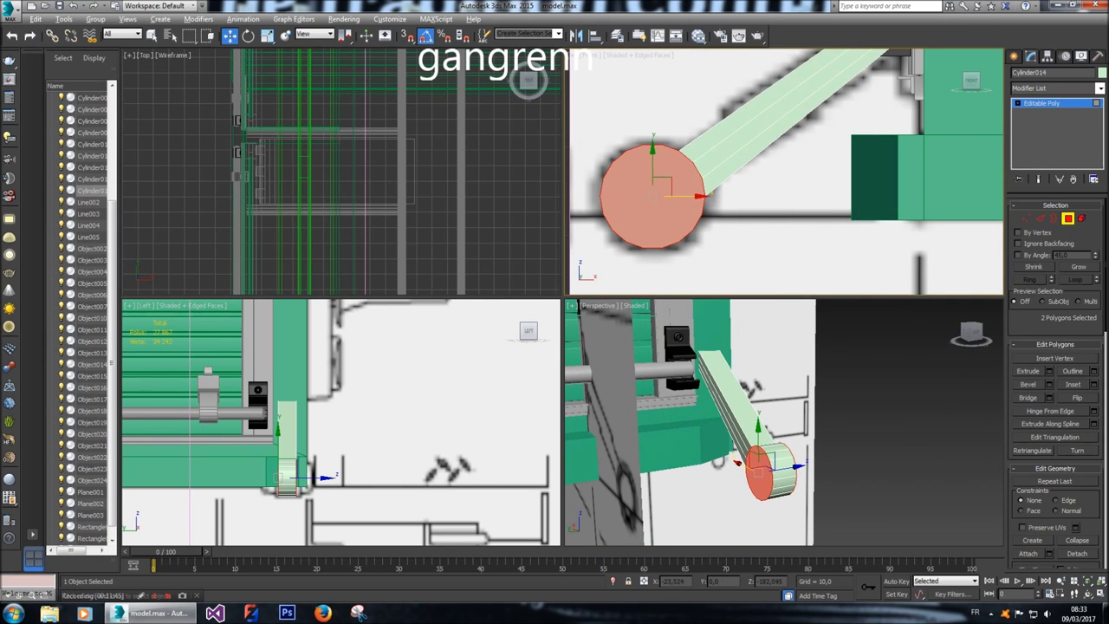
left_click(1094, 384)
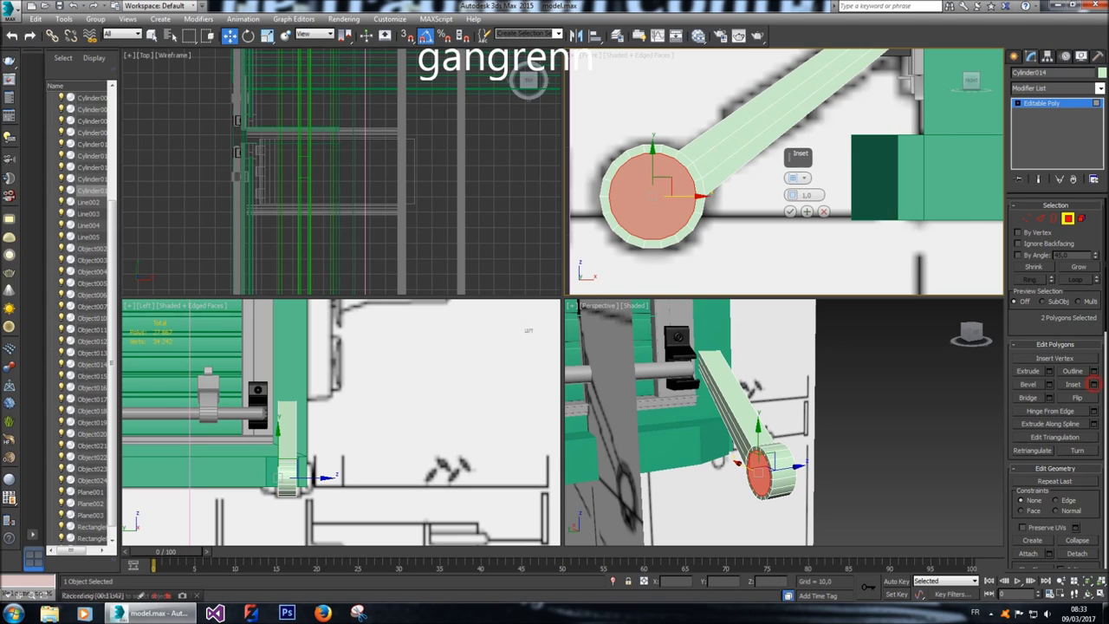
left_click(806, 194)
type("2")
key("Return")
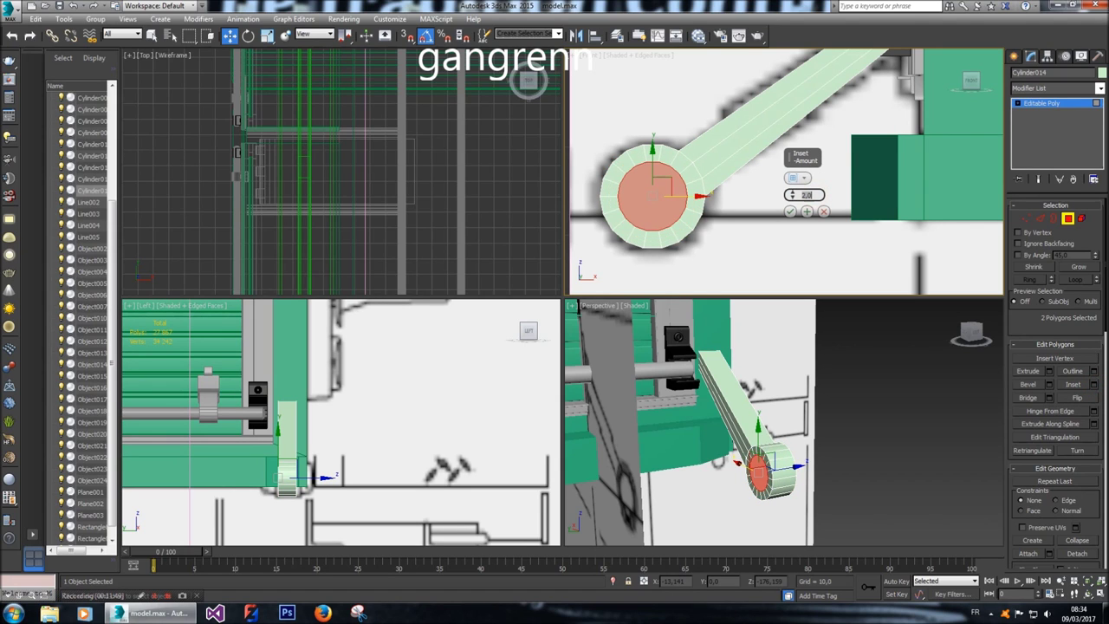
type("1,5")
key("Return")
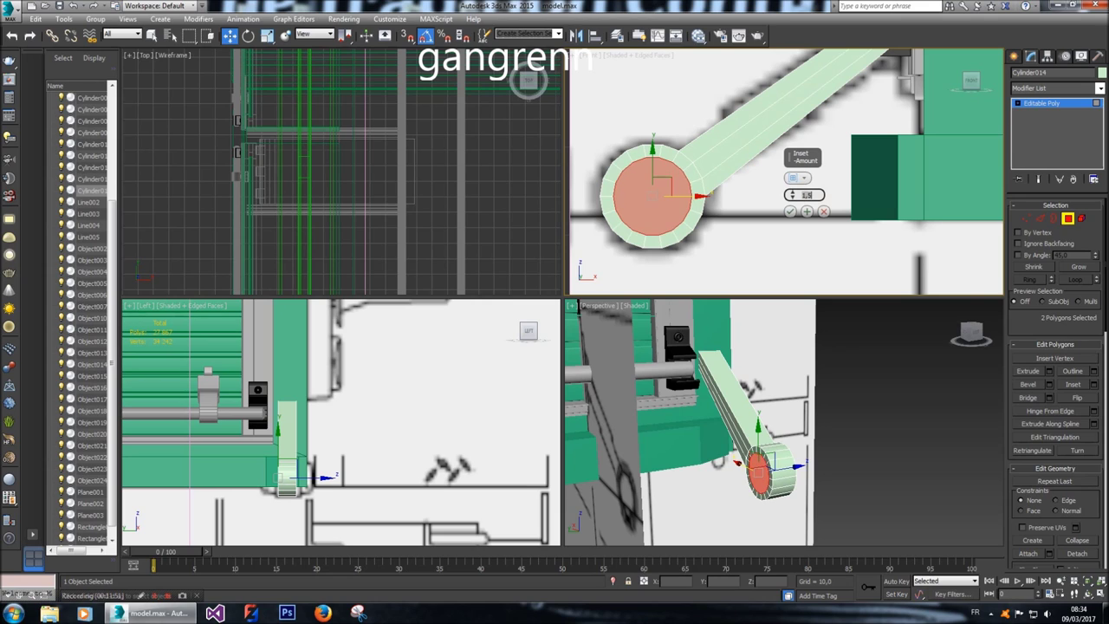
type("2")
key("Return")
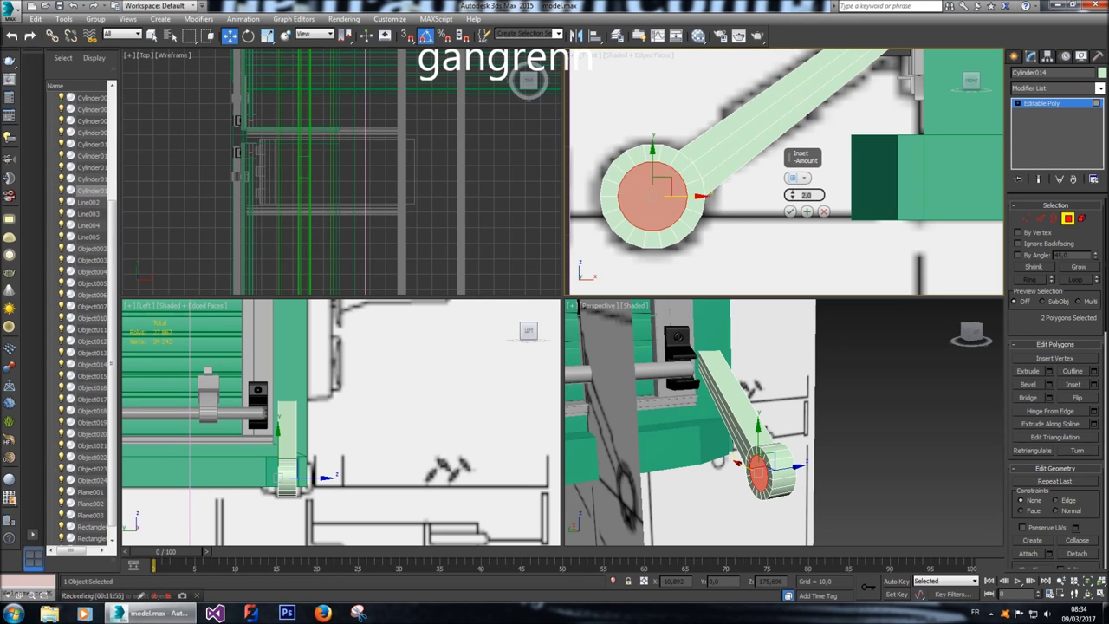
type("1,8")
key("Return")
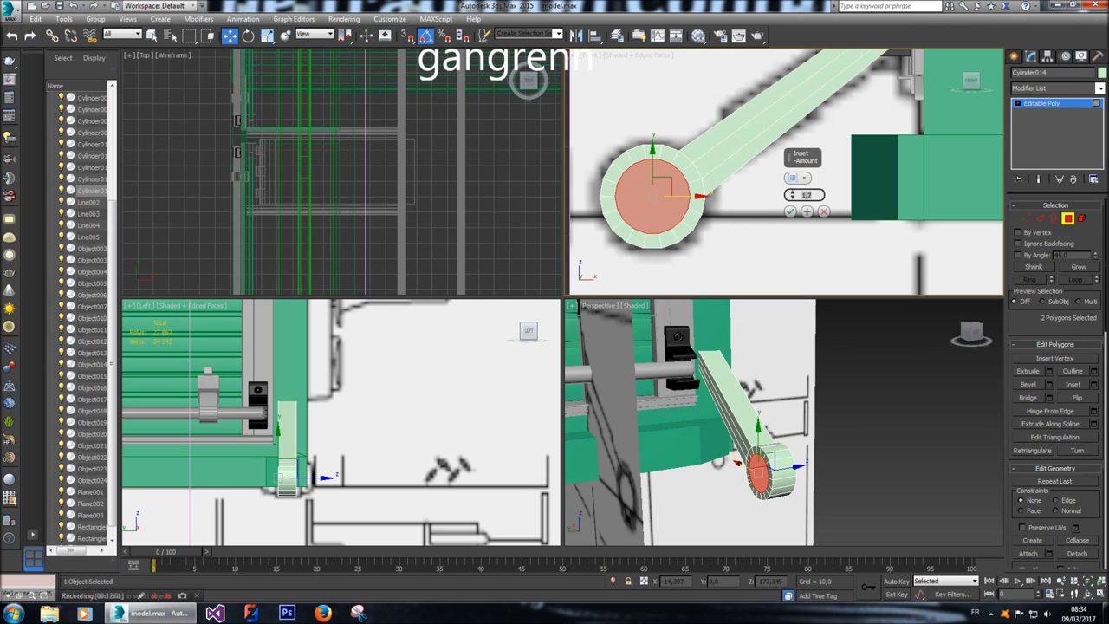
left_click(791, 212)
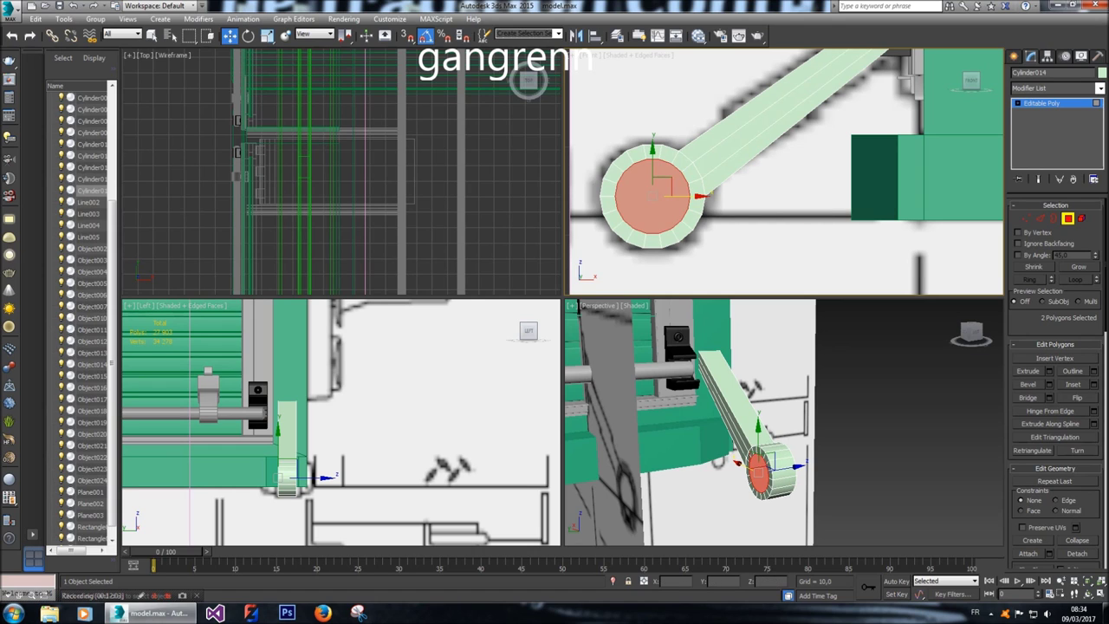
Extrude the inset caps outward by about 2,5.
left_click(1050, 371)
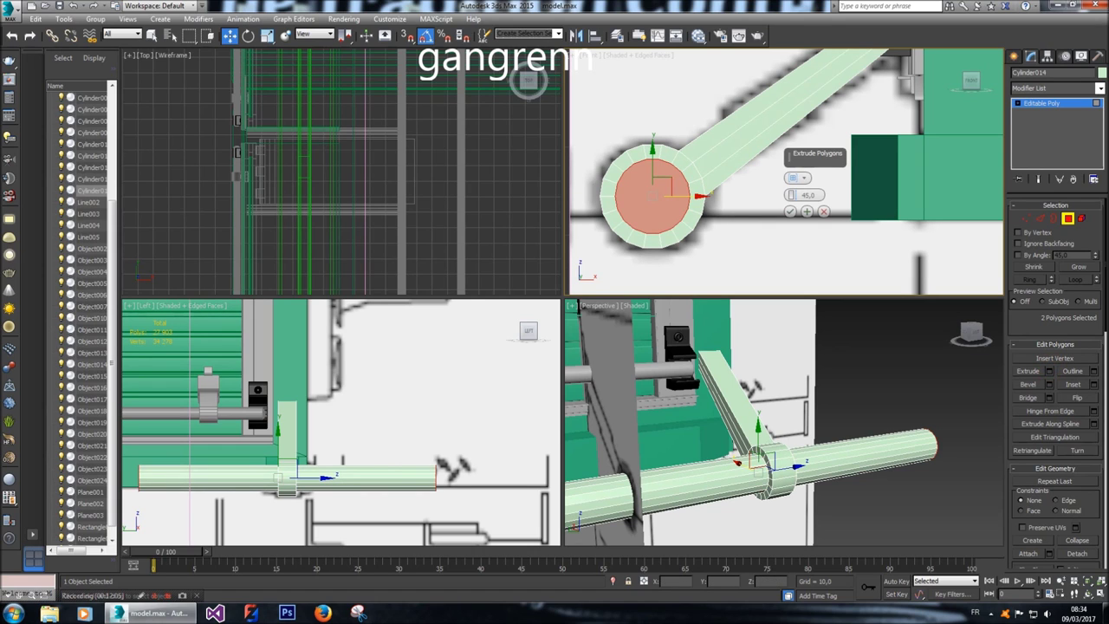
double_click(361, 445)
type("5")
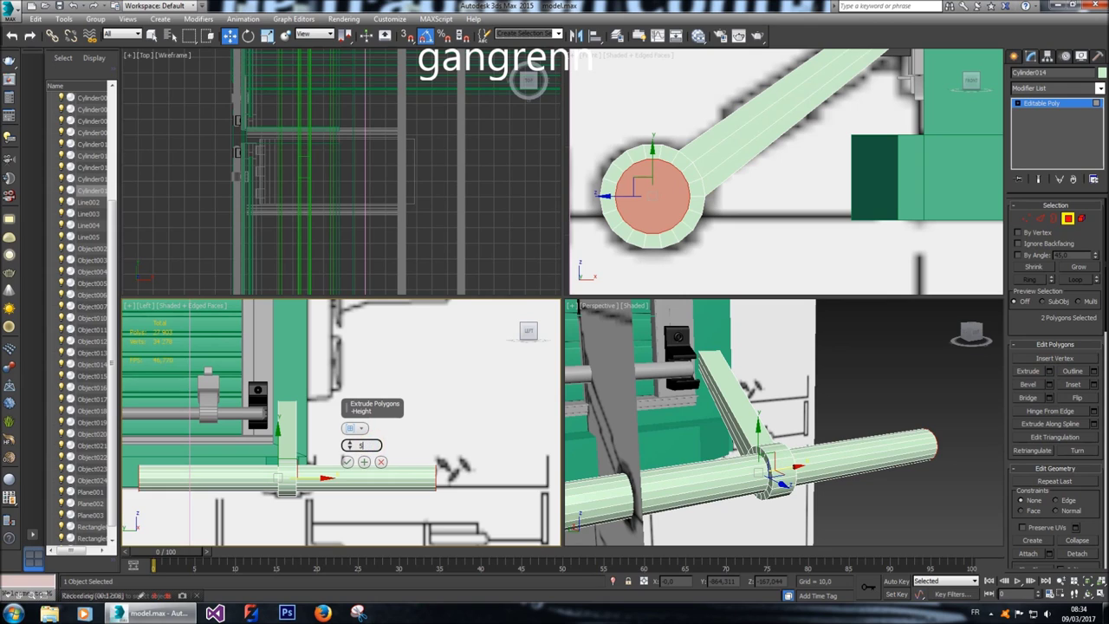
key("Return")
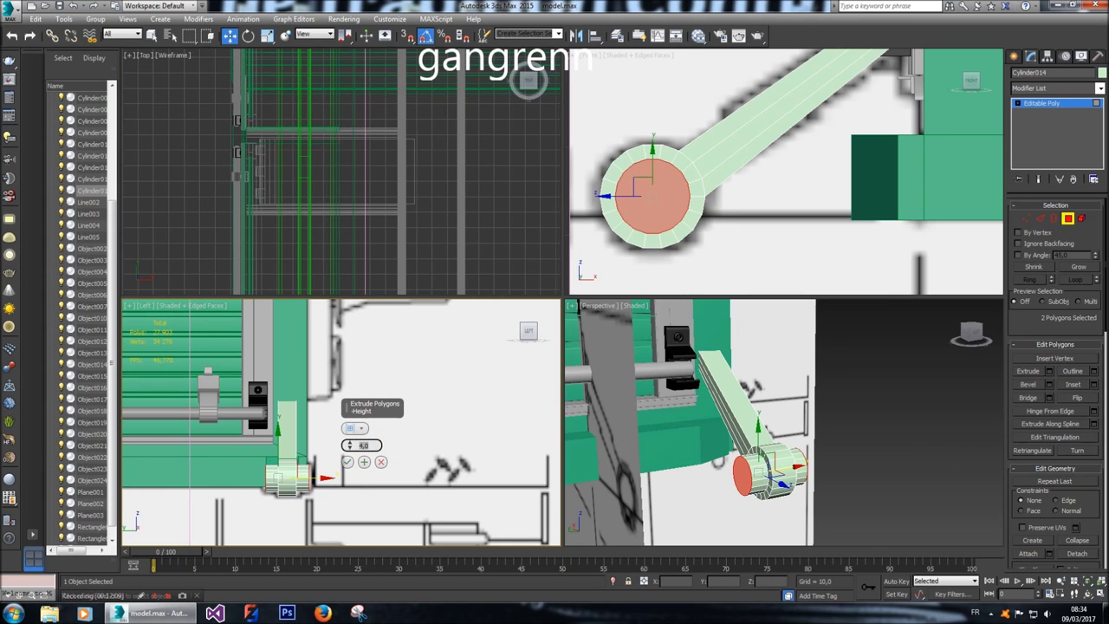
left_click_drag(348, 445, 348, 446)
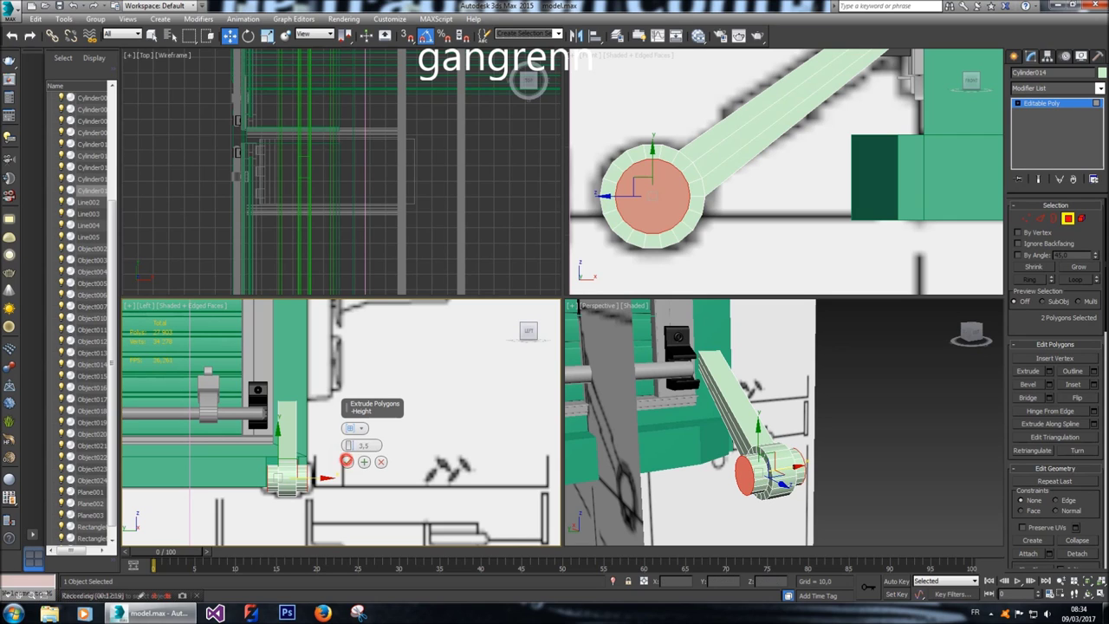
left_click(347, 462)
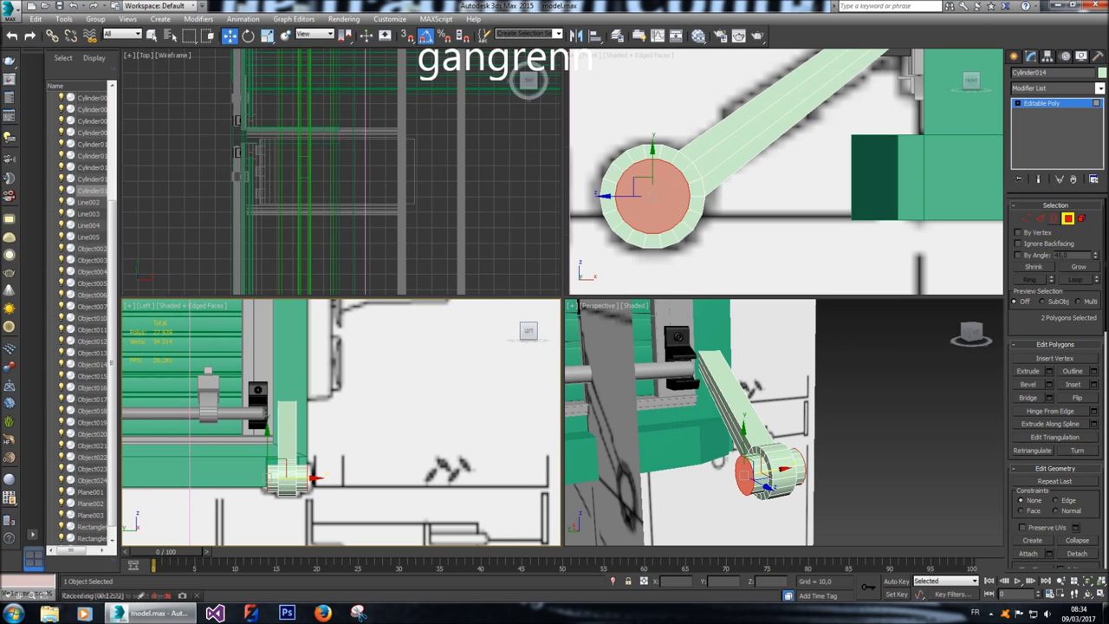
Select an edge on the cylinder's front cap at Edge level.
left_click(1040, 218)
scroll(771, 460, "up", 5)
left_click(743, 460)
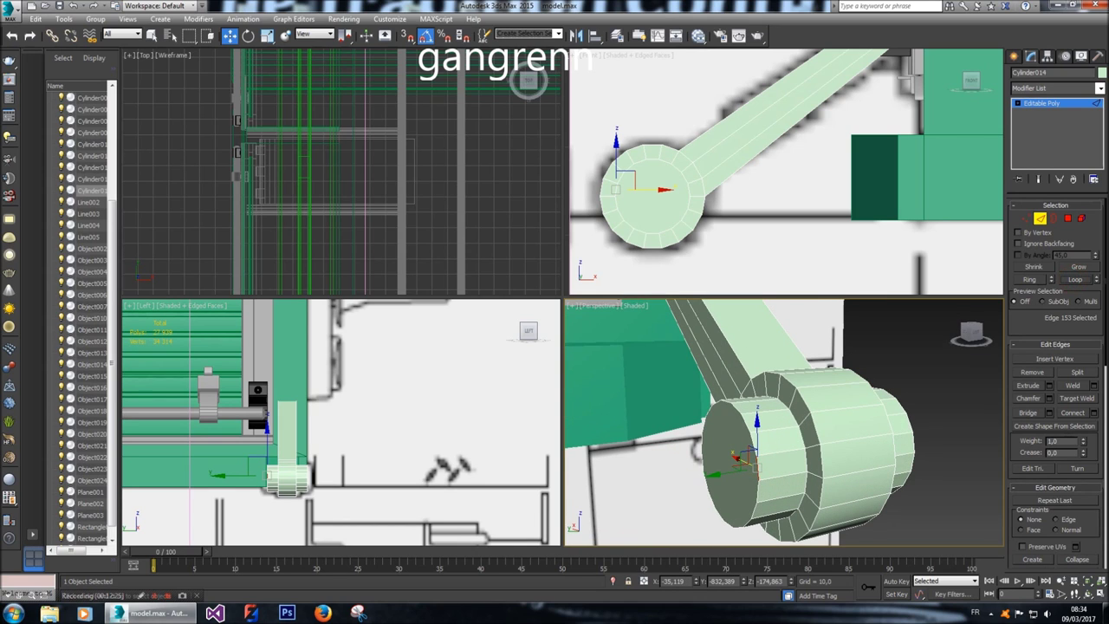
Convert the pin cylinder's front cap faces to their border edge loop.
left_click(1068, 217, "ctrl")
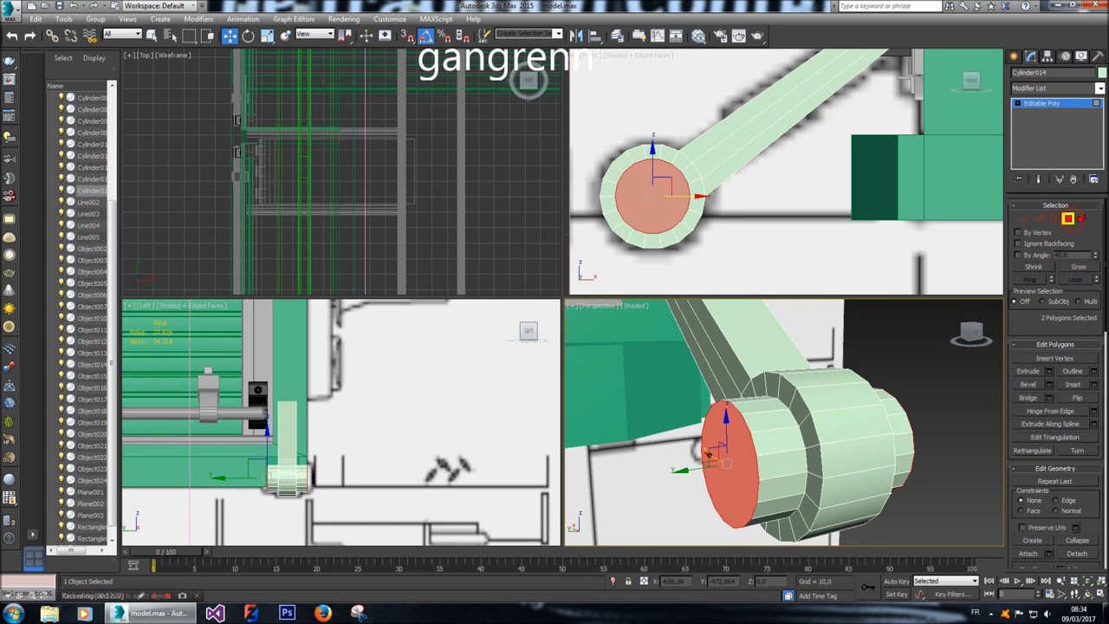
right_click(754, 424)
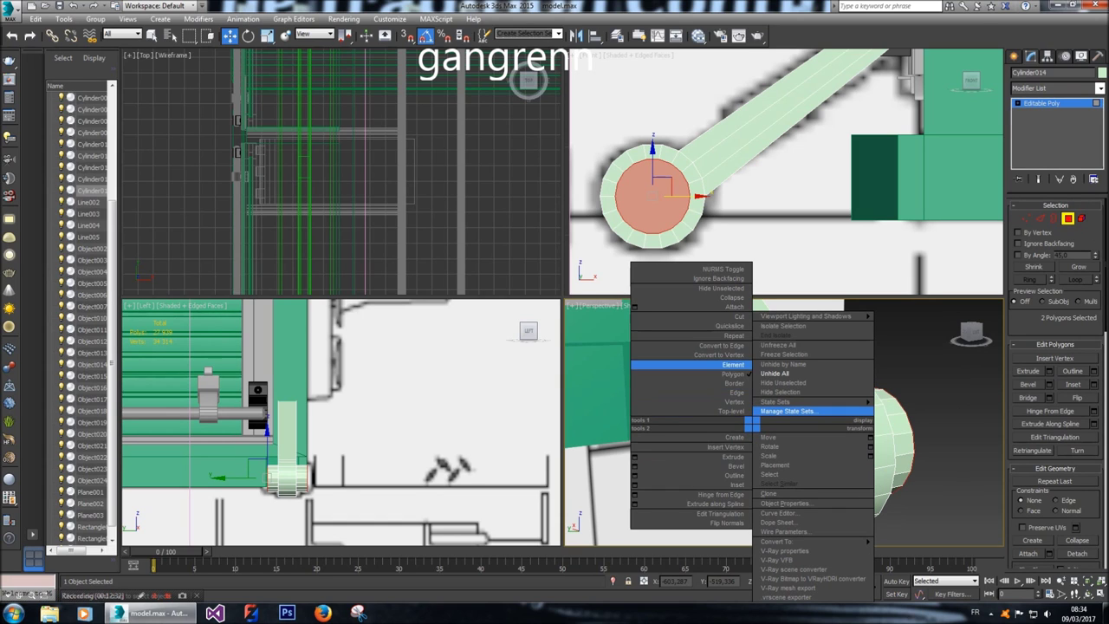
left_click(722, 345)
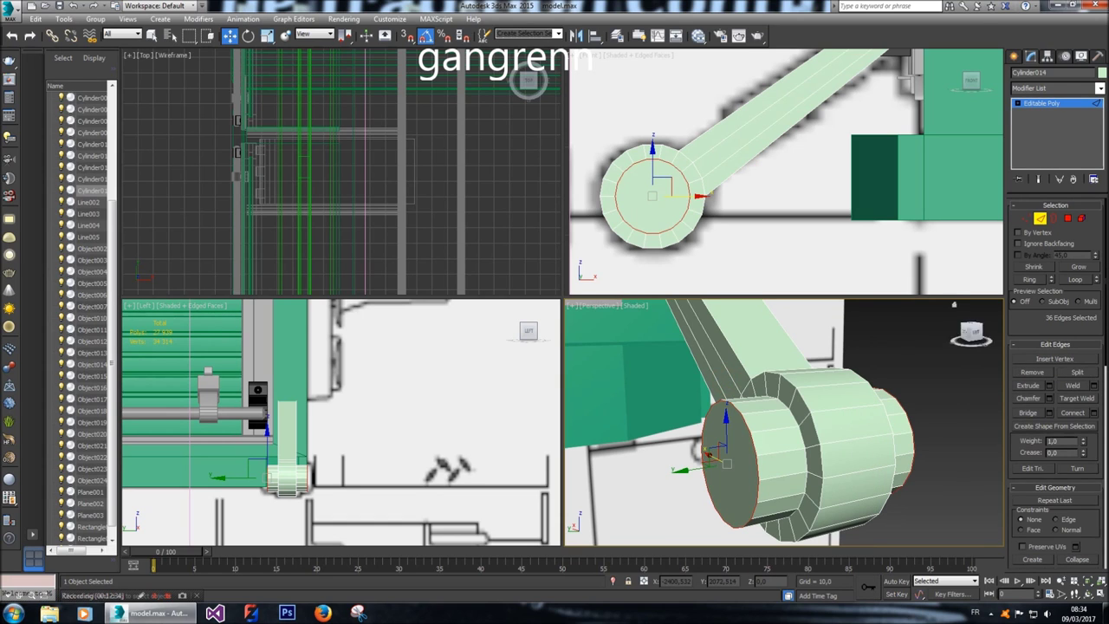
left_click_drag(971, 332, 940, 336)
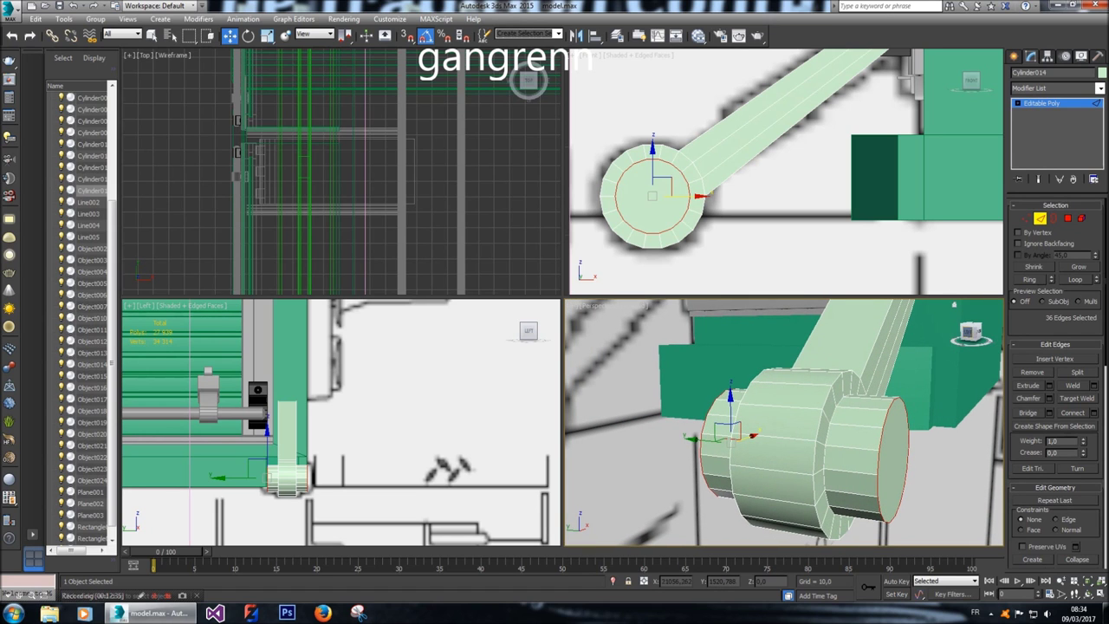
Preview a chamfer on the edge loop at amount 2.0 with 4 segments, then at 2.5.
left_click(1049, 398)
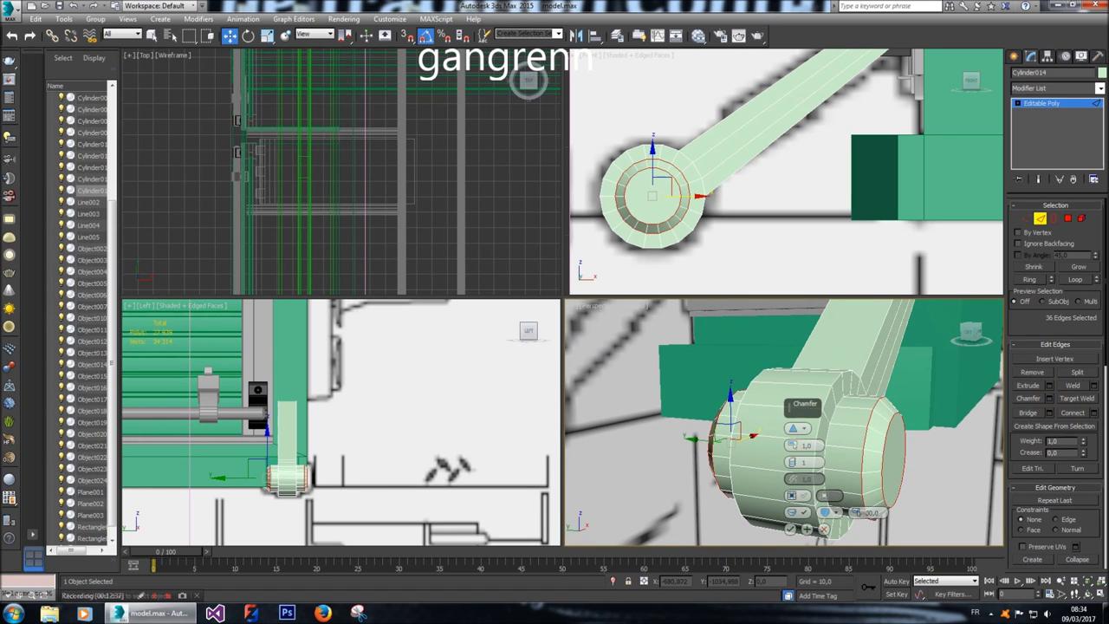
middle_click_drag(645, 520, 616, 521, "alt")
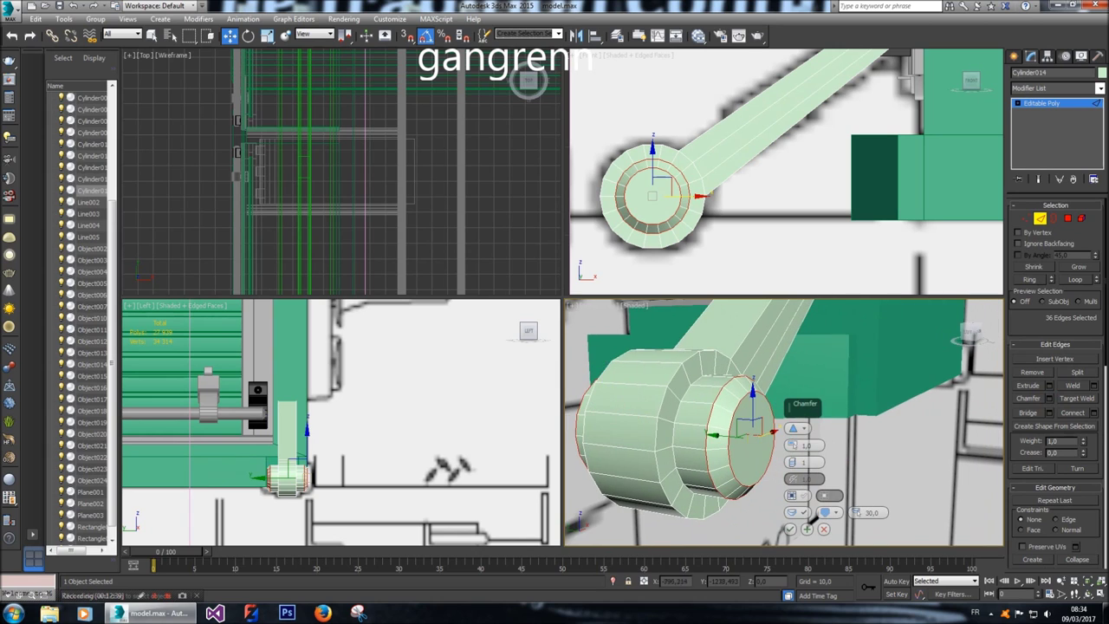
type("2")
key("Return")
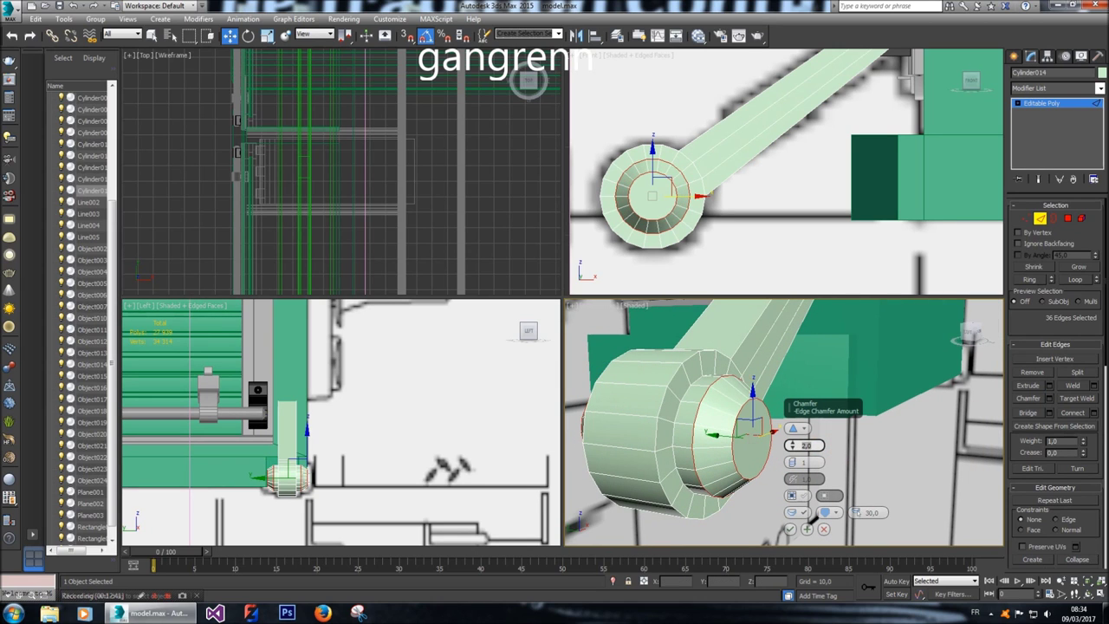
key("Tab")
type("4")
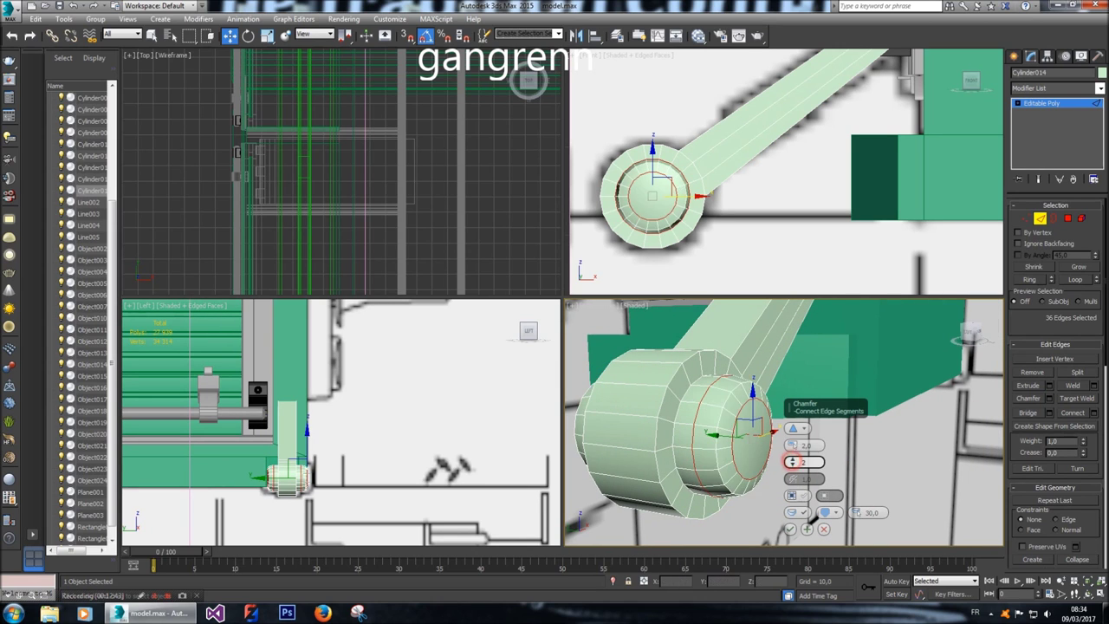
key("shift+Tab")
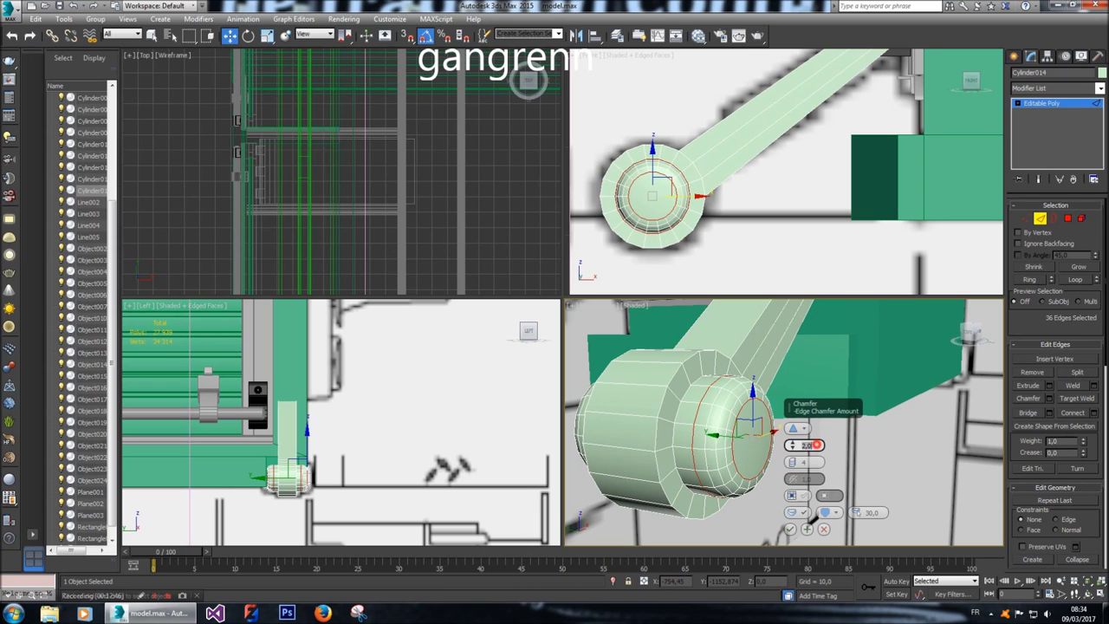
type("2,5")
key("Return")
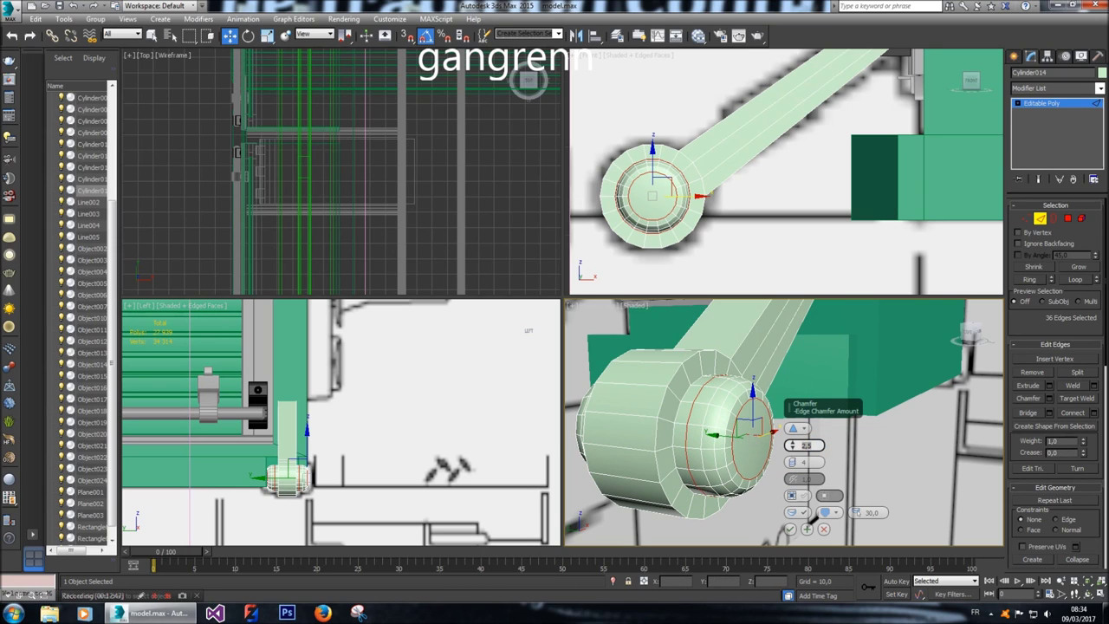
Compare chamfer amounts 3, 5, 2.5, 5 and 2, settle on 2.5 and enter 5 segments.
type("3")
key("Return")
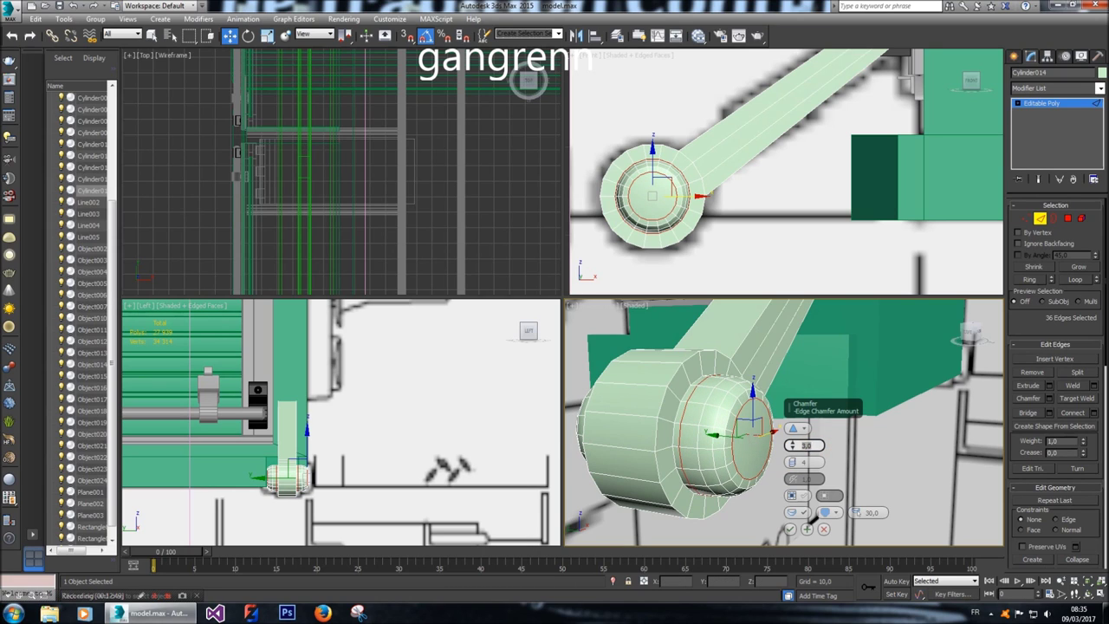
type("5")
key("Return")
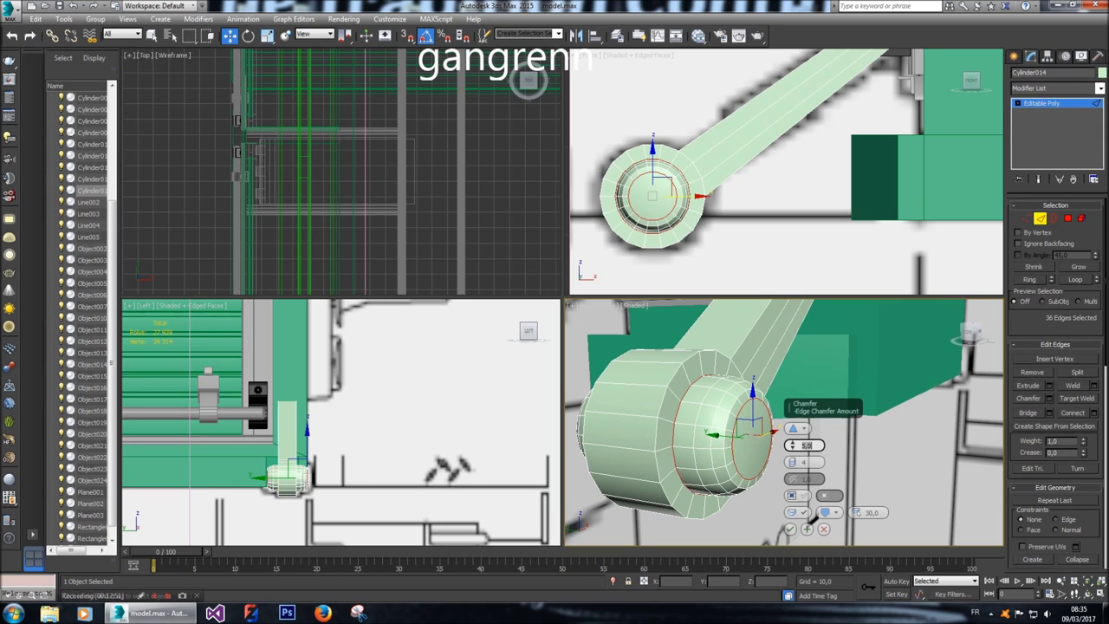
type("2,5")
key("Return")
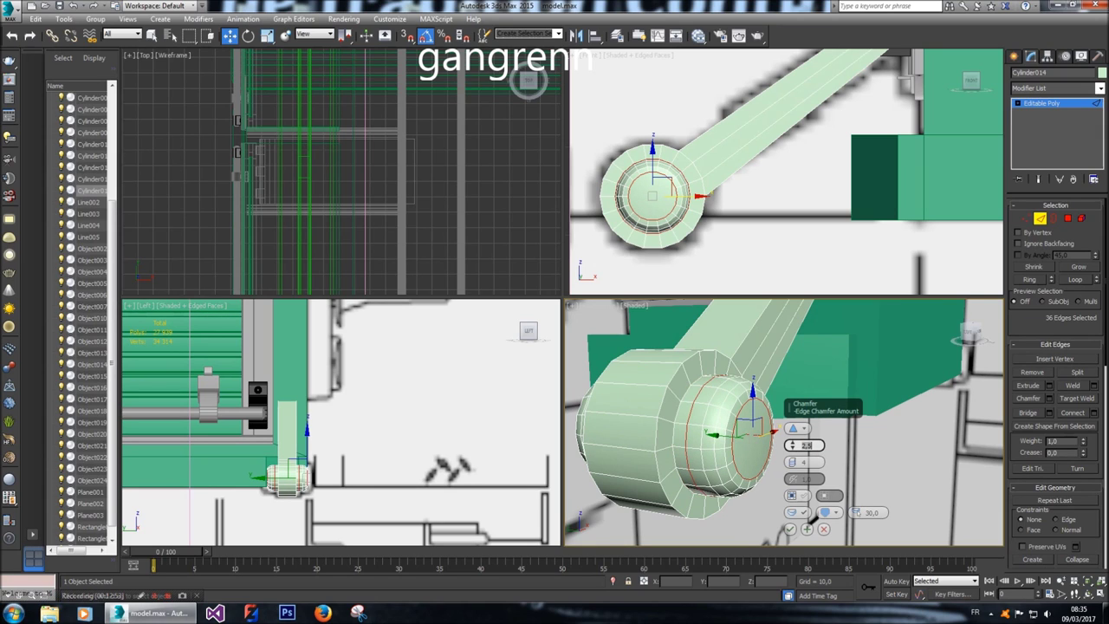
type("5")
key("Return")
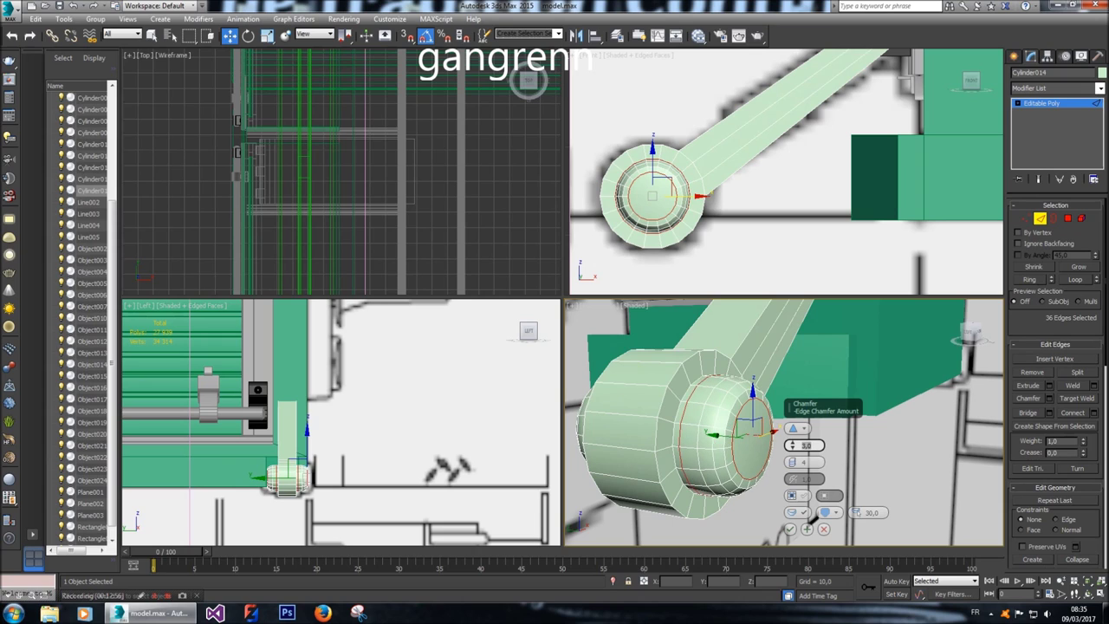
type("2")
key("Return")
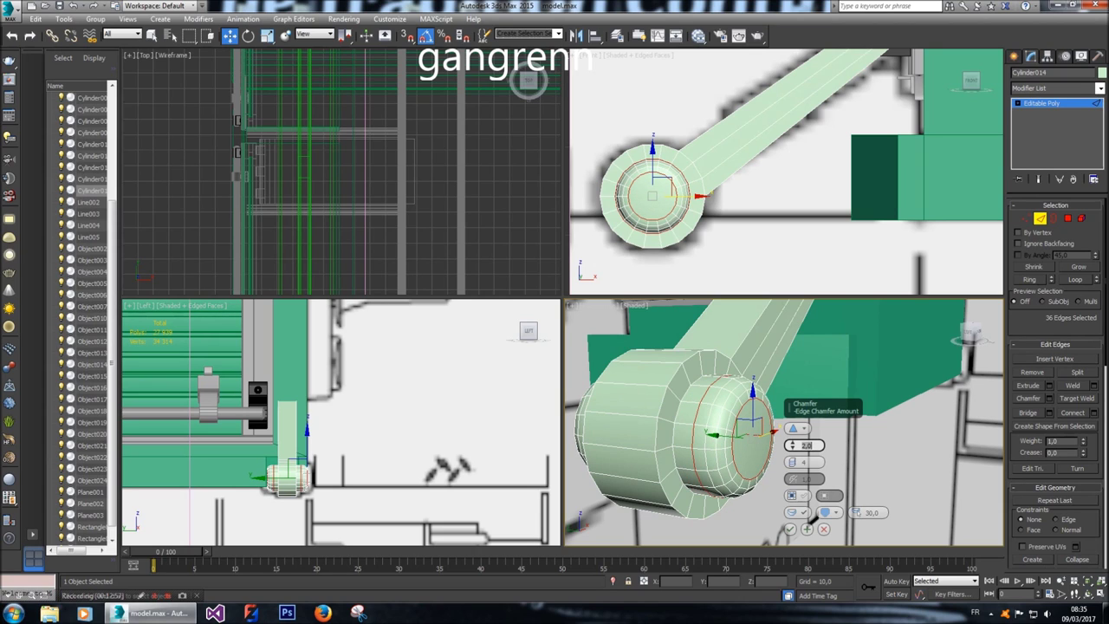
type("2,5")
key("Return")
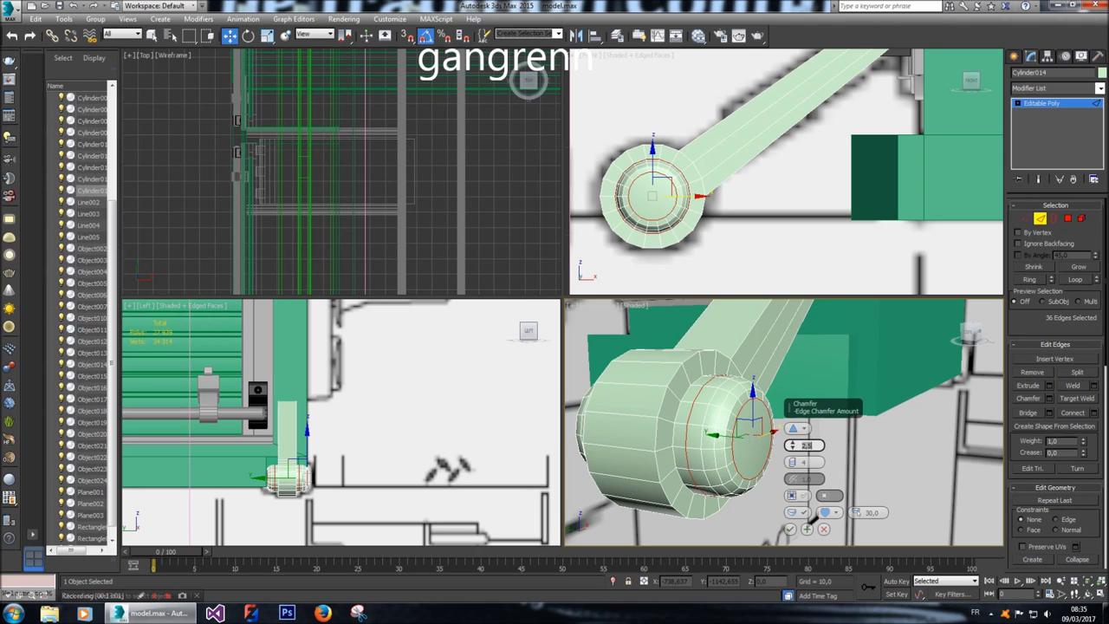
key("Tab")
type("5")
key("Return")
Discard the chamfer preview and scale the pin's end cap down to 84%.
left_click(824, 528)
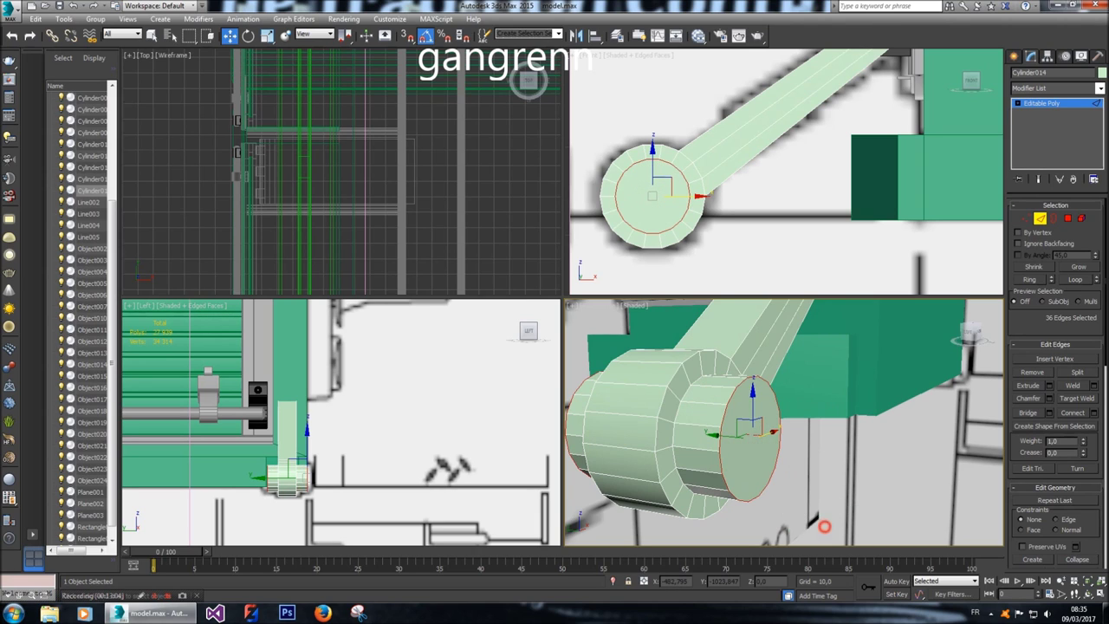
left_click(1067, 219, "ctrl")
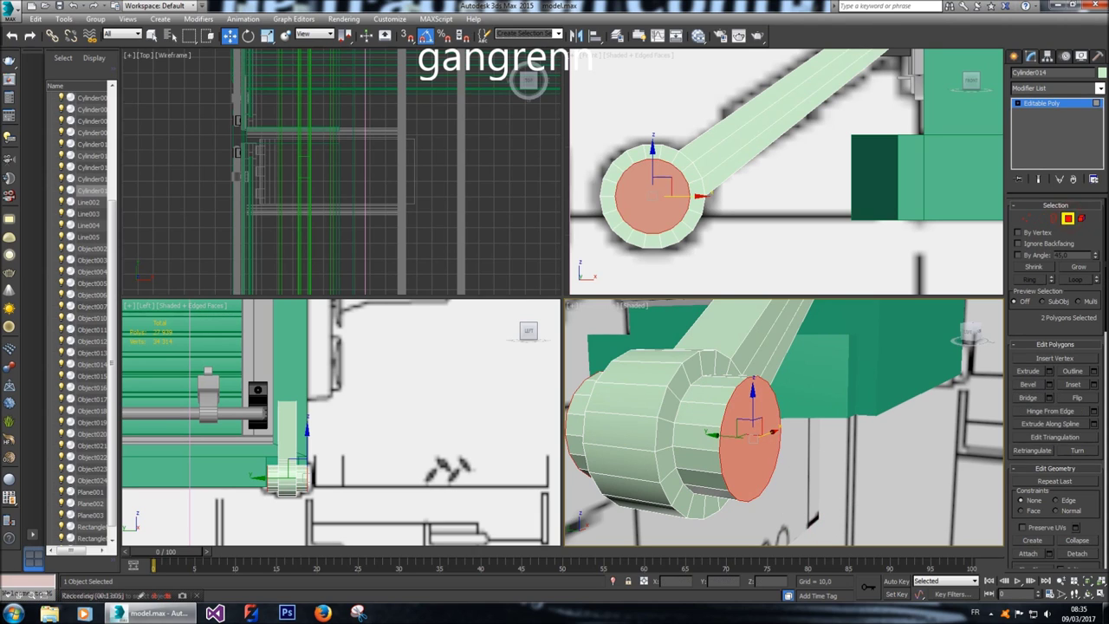
left_click(267, 35)
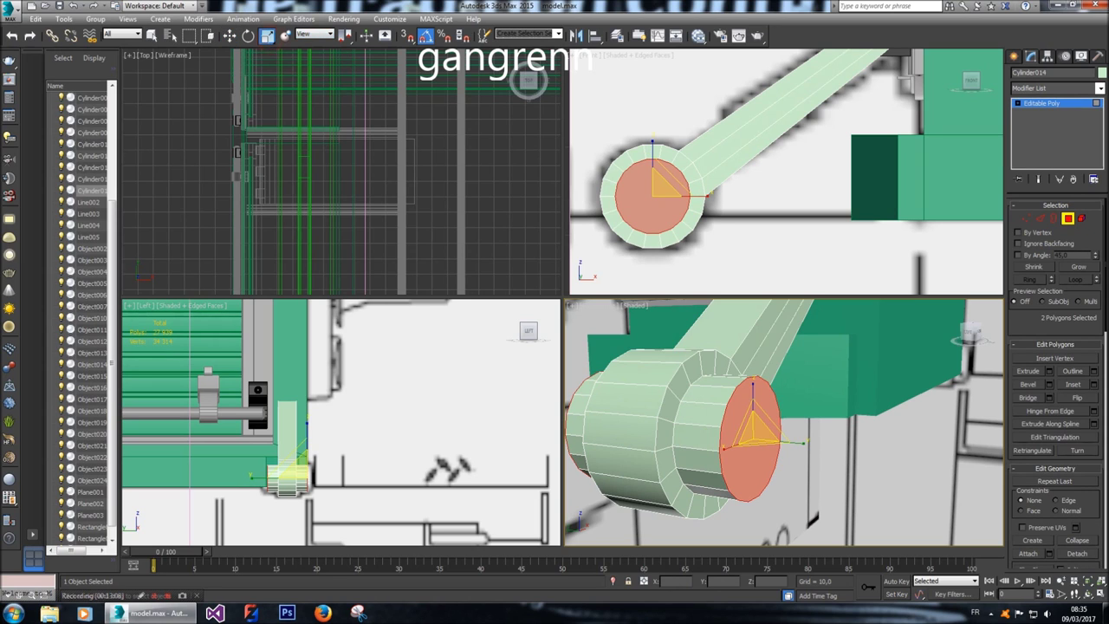
left_click_drag(754, 429, 753, 454)
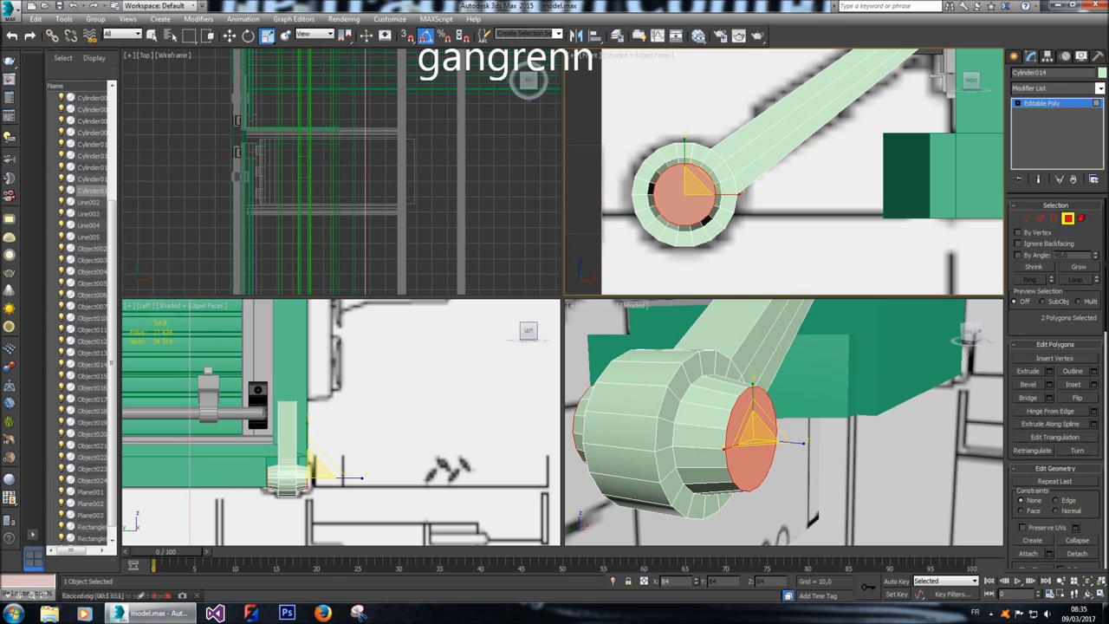
Chamfer the cap's rim edges with a rounded 3.0 amount and commit it.
left_click(1040, 218, "ctrl")
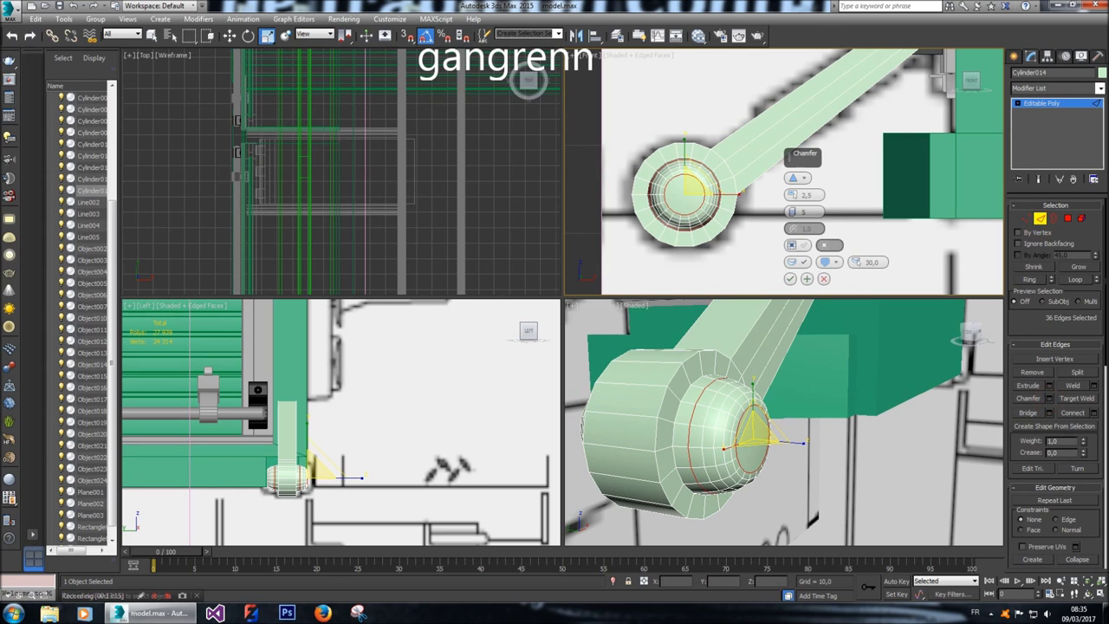
middle_click_drag(763, 416, 806, 444, "alt")
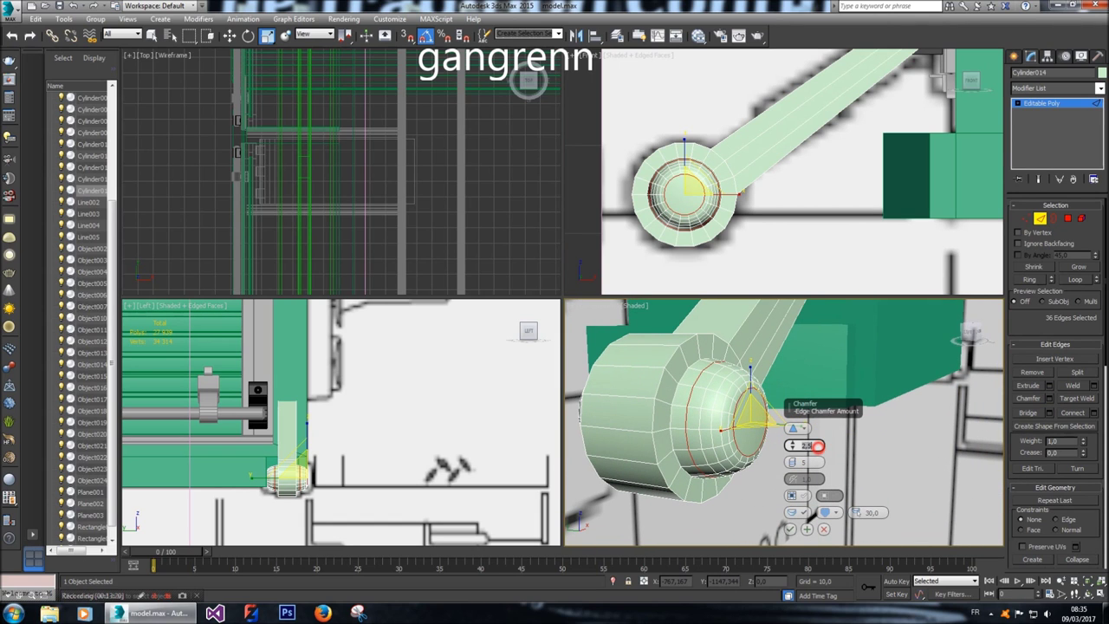
left_click_drag(806, 445, 809, 444)
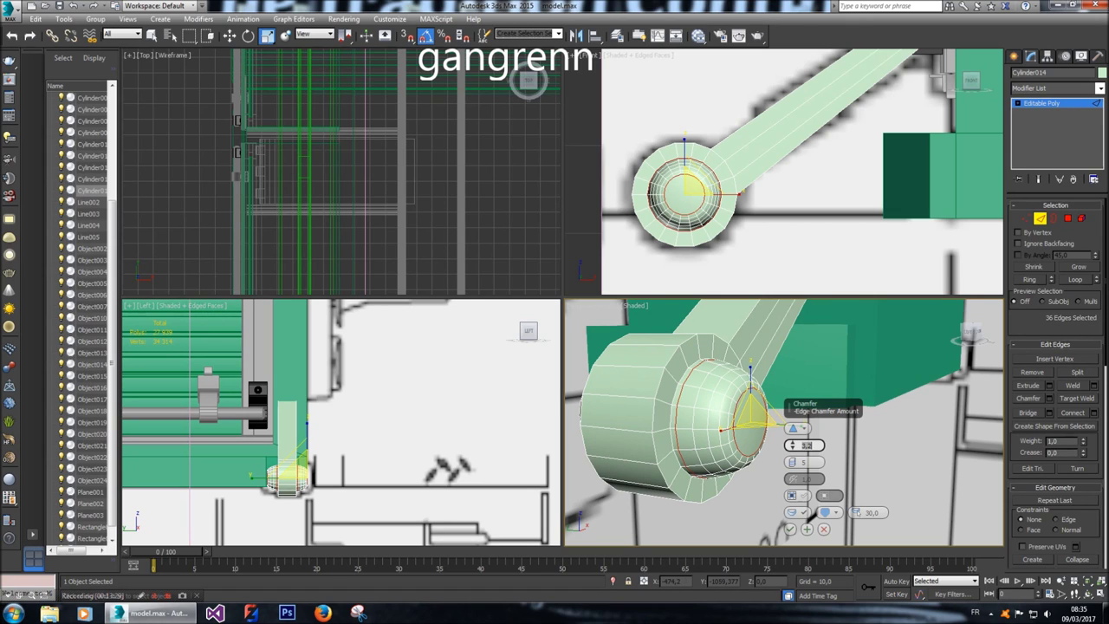
left_click(790, 529)
key("shift+z")
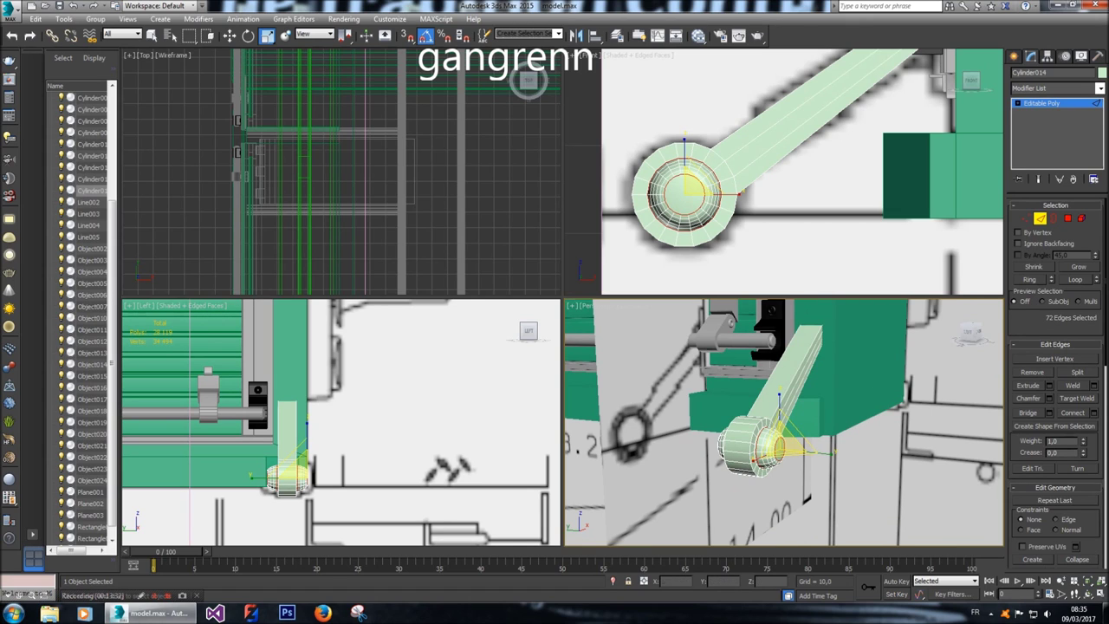
Set Cylinder014's object colour to black, then deselect it and orbit to check the result.
left_click(1100, 70)
left_click(559, 323)
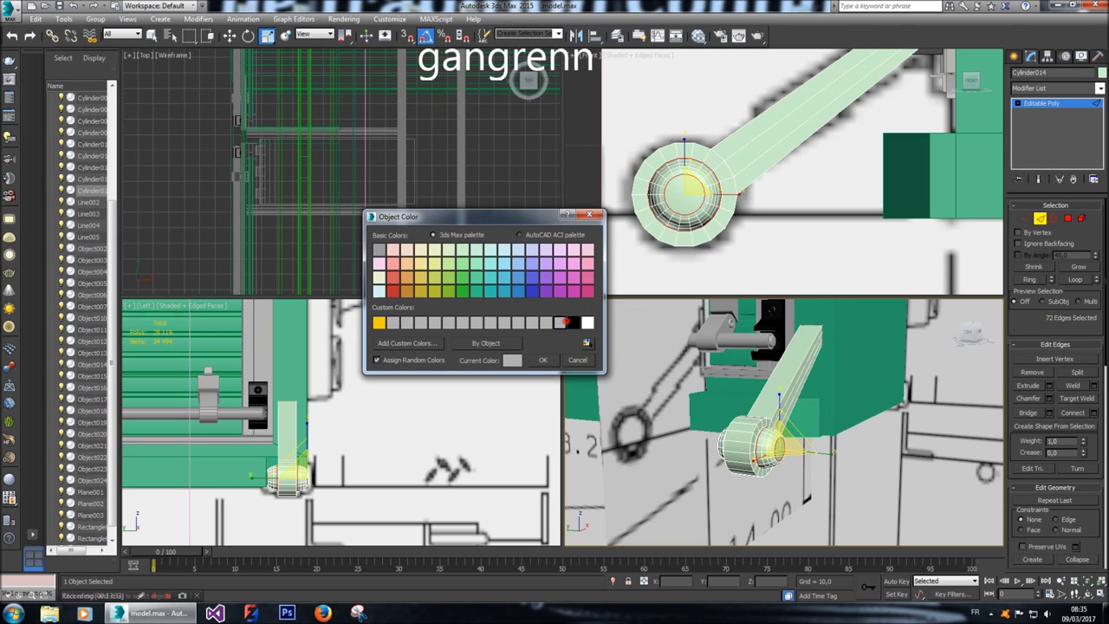
left_click(543, 360)
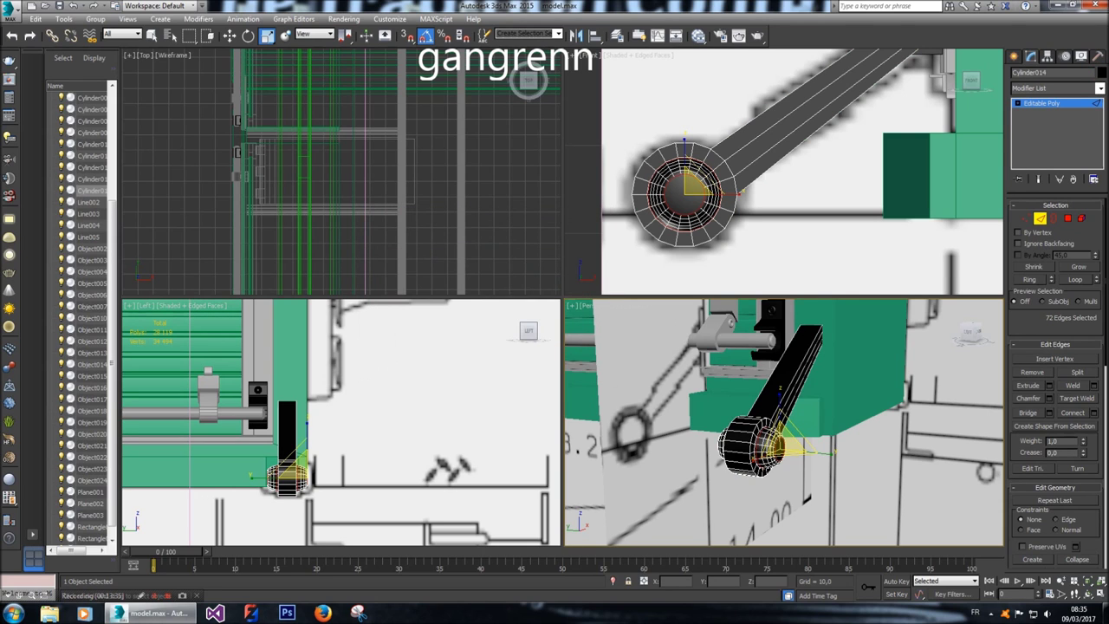
left_click(1016, 57)
left_click(529, 81)
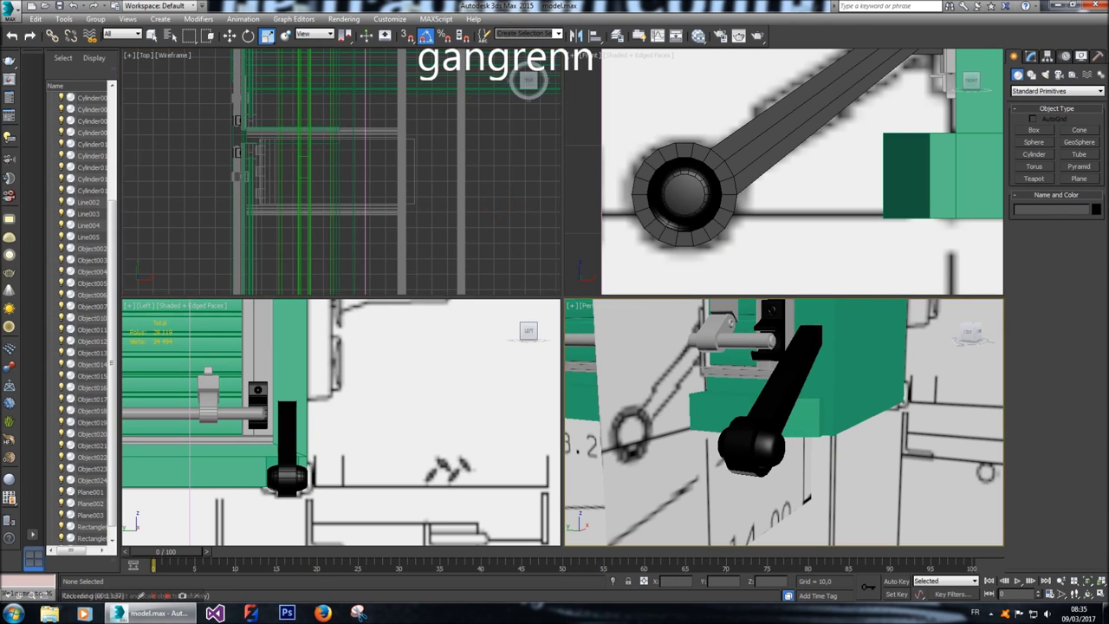
left_click(967, 333)
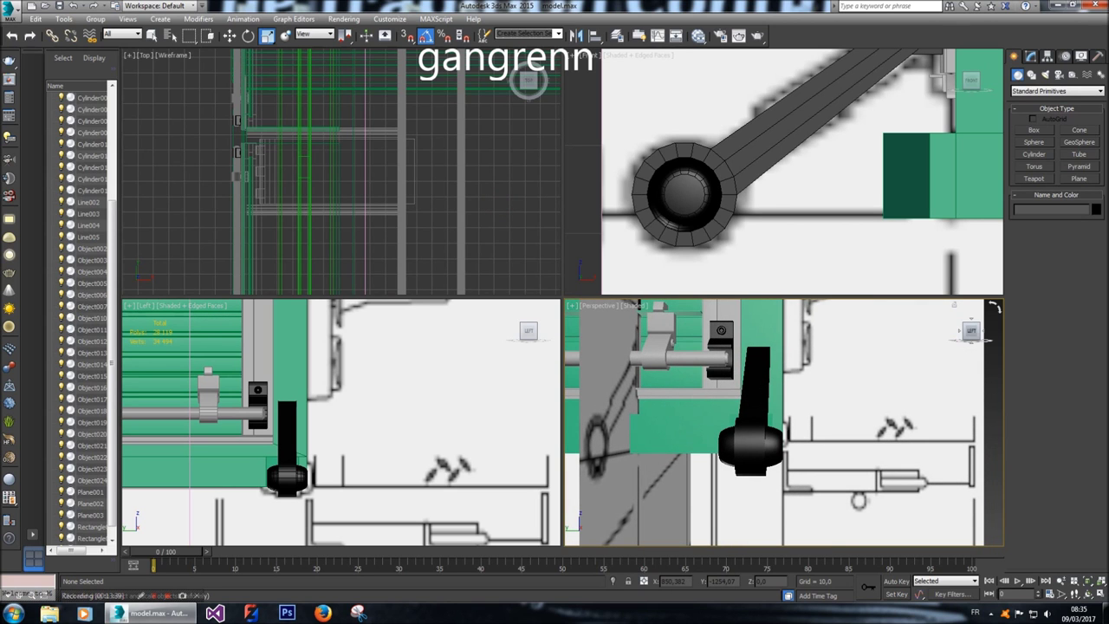
left_click_drag(969, 335, 971, 338)
Select the black pin knob, enter Vertex mode and zoom the Left view onto it.
left_click(751, 447)
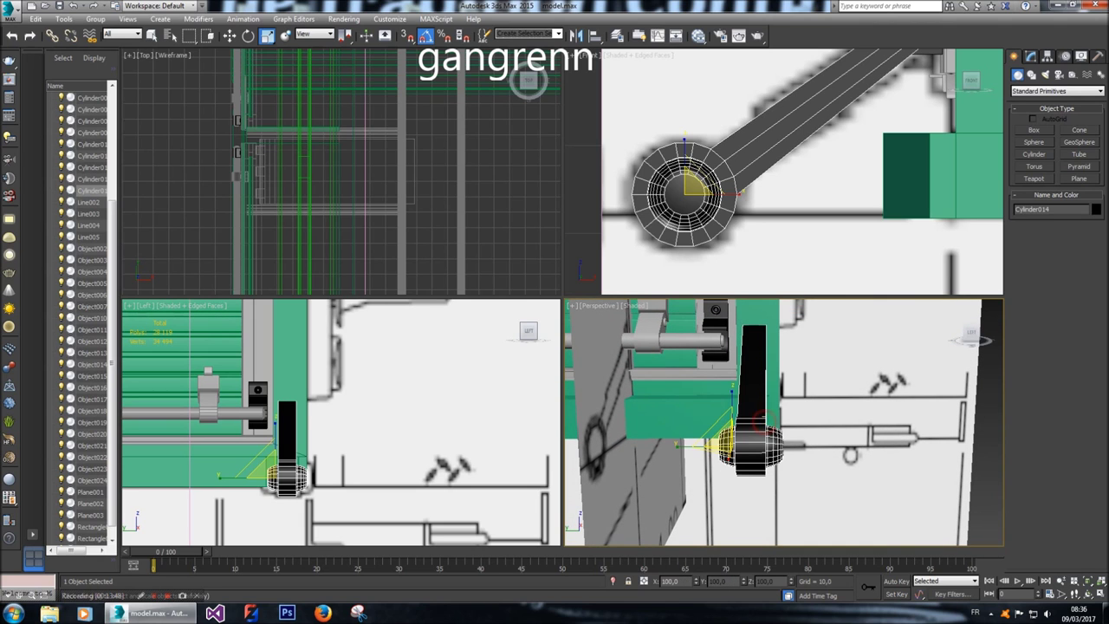
left_click(1030, 56)
left_click(1026, 218)
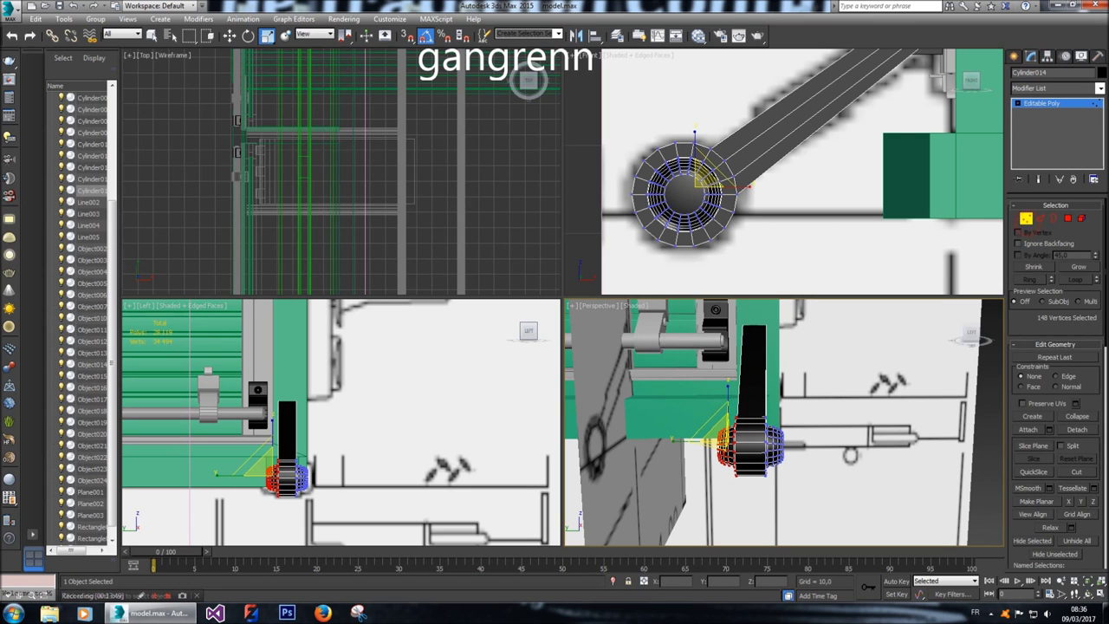
key("z")
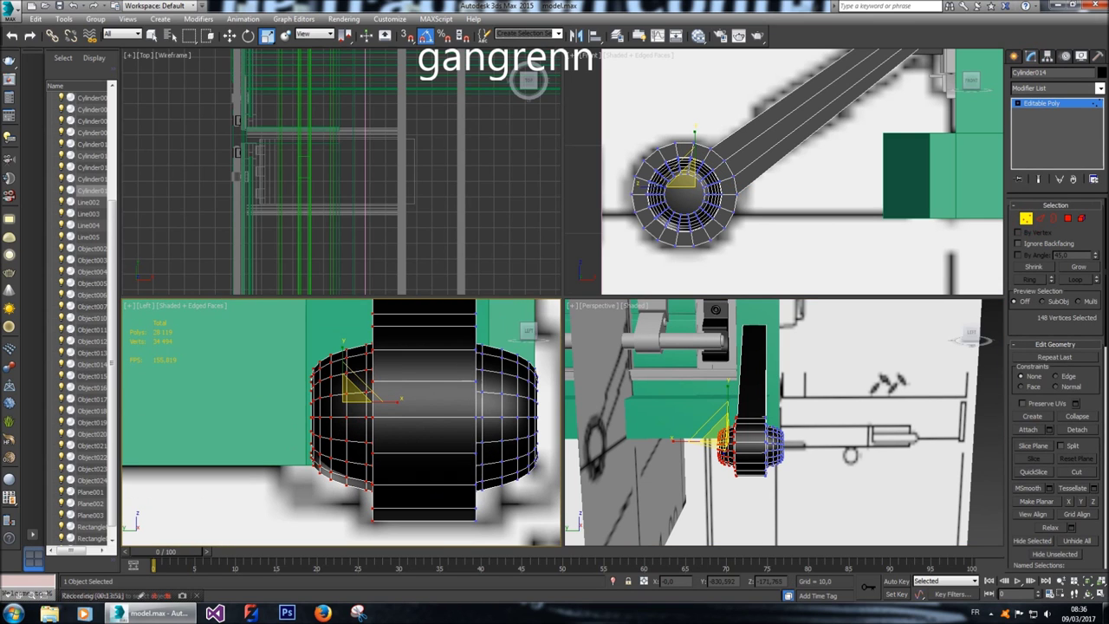
key("ctrl+d")
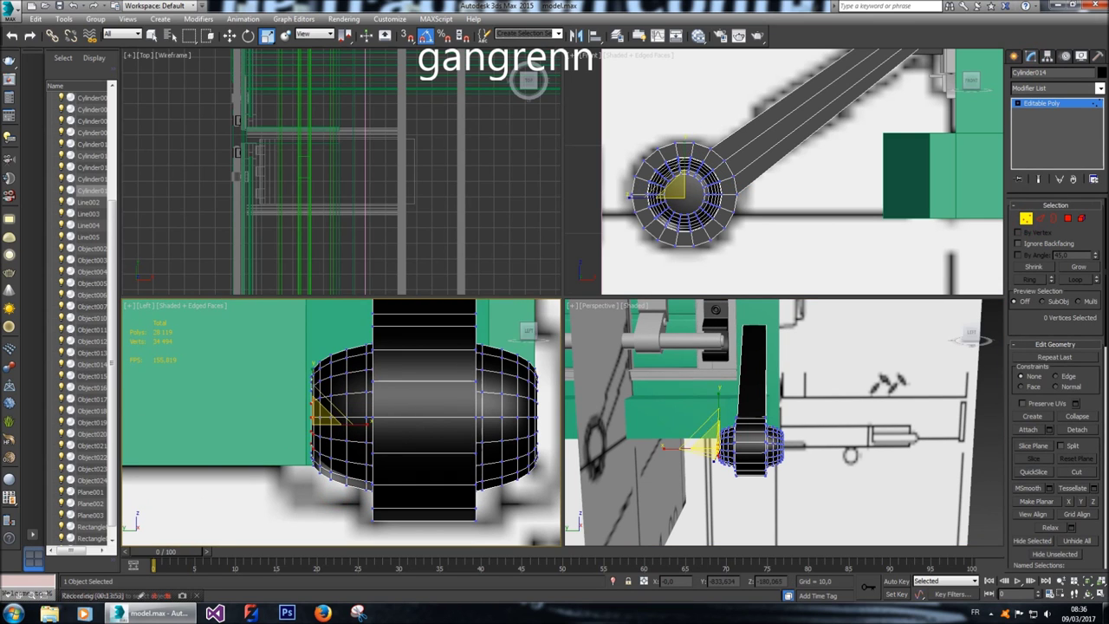
key("ctrl+d")
key("ctrl+z")
key("ctrl+z")
key("ctrl+z")
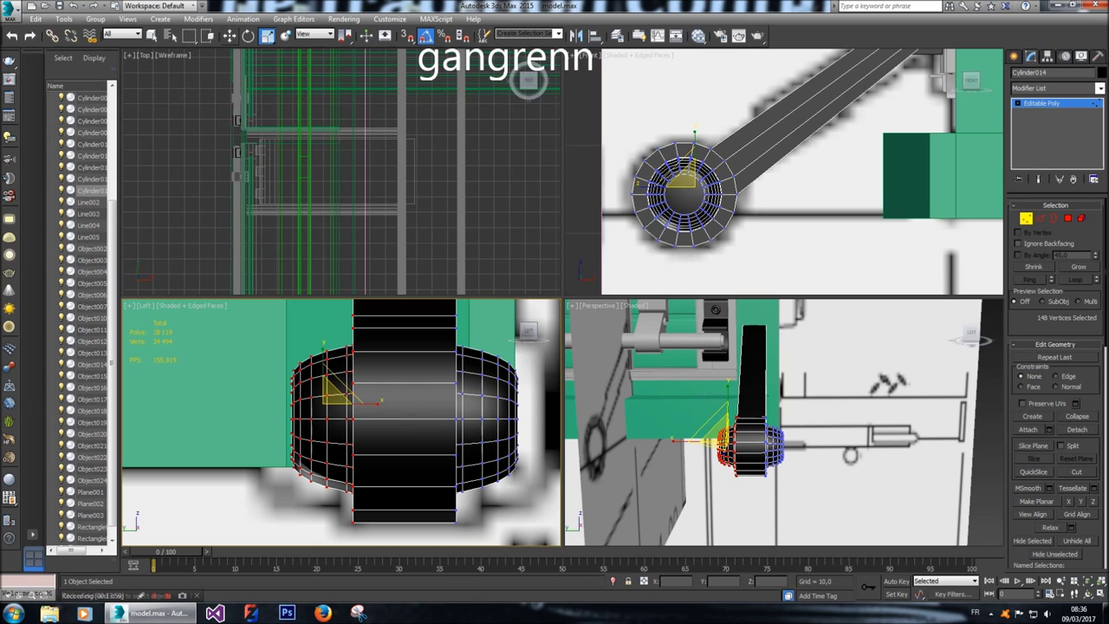
key("q")
key("ctrl+d")
Nudge the knob's left-side vertices slightly right and its right-side vertices slightly left on X.
left_click_drag(261, 328, 305, 510)
left_click_drag(353, 419, 364, 419)
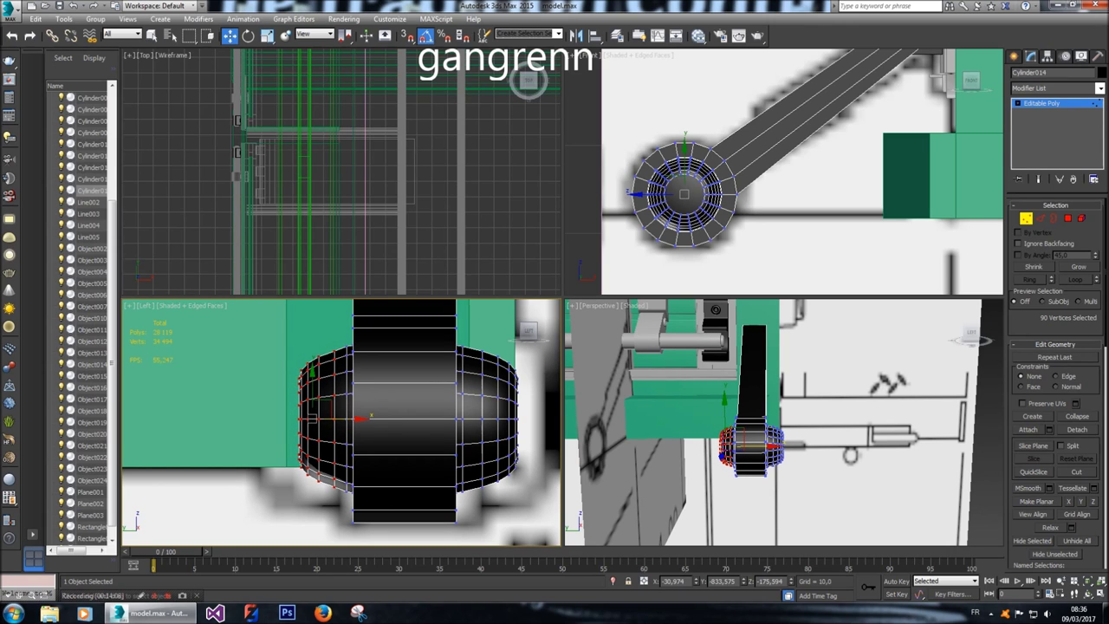
left_click_drag(542, 511, 434, 334)
middle_click_drag(513, 409, 490, 409)
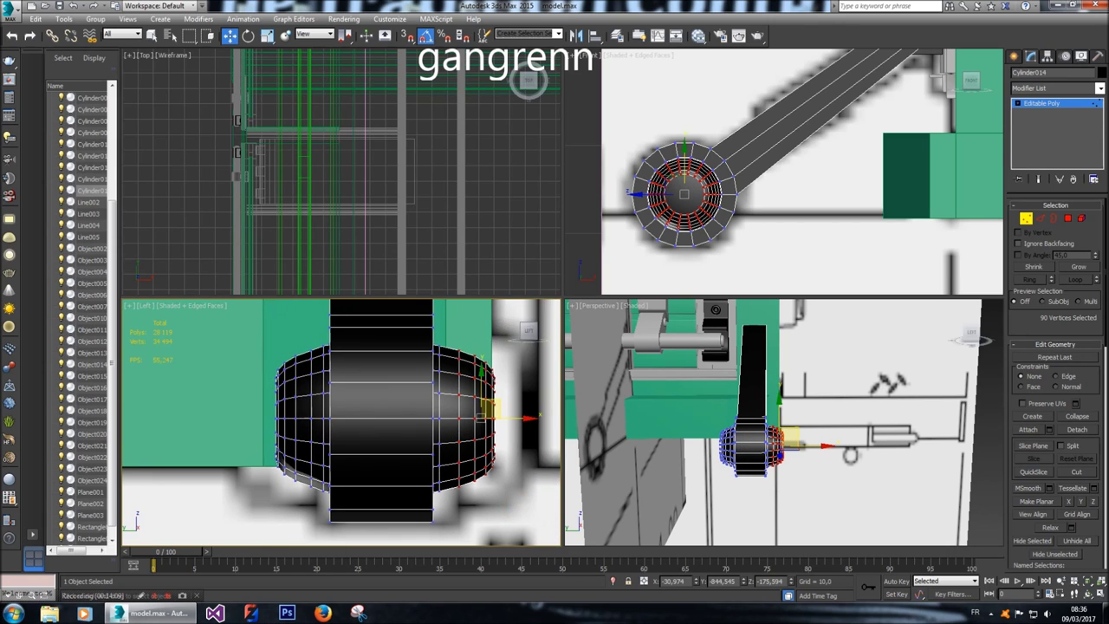
left_click_drag(531, 418, 520, 419)
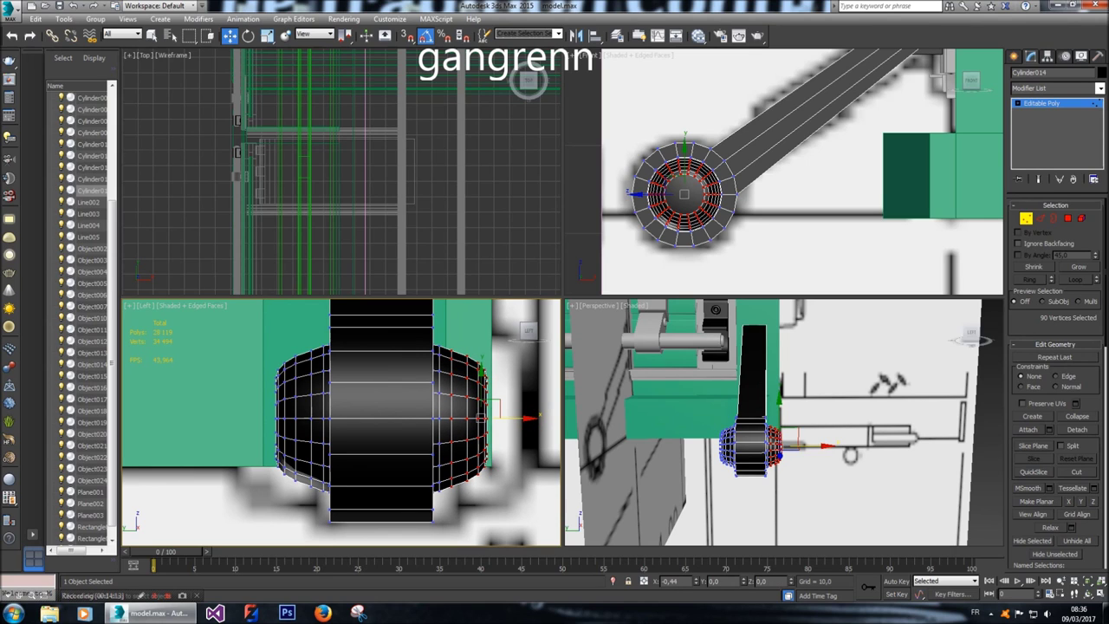
left_click(513, 455)
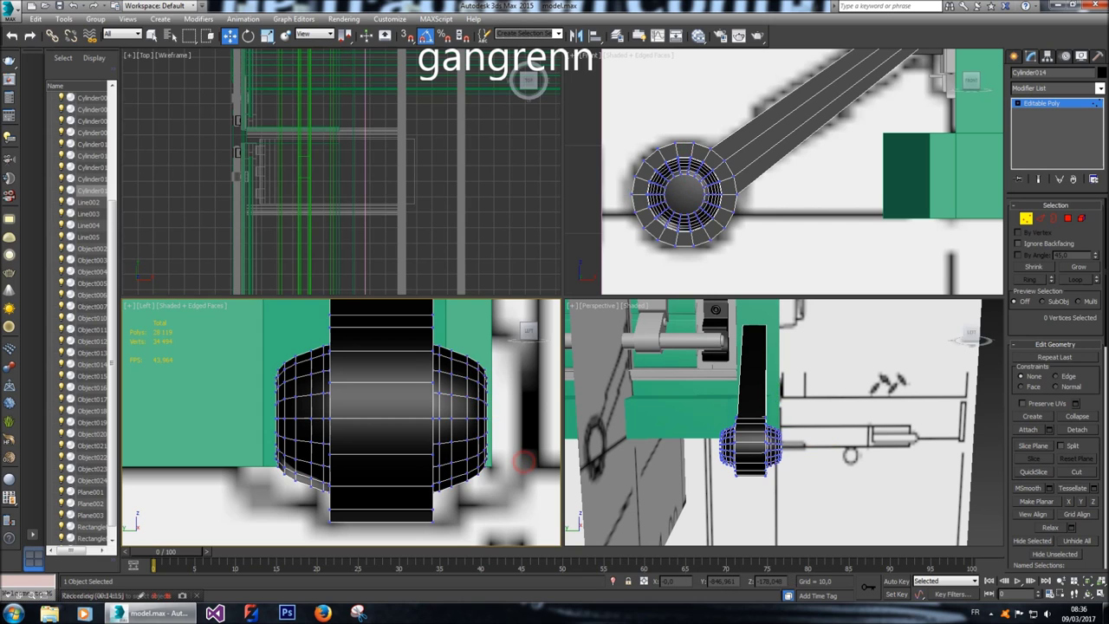
left_click(1082, 217)
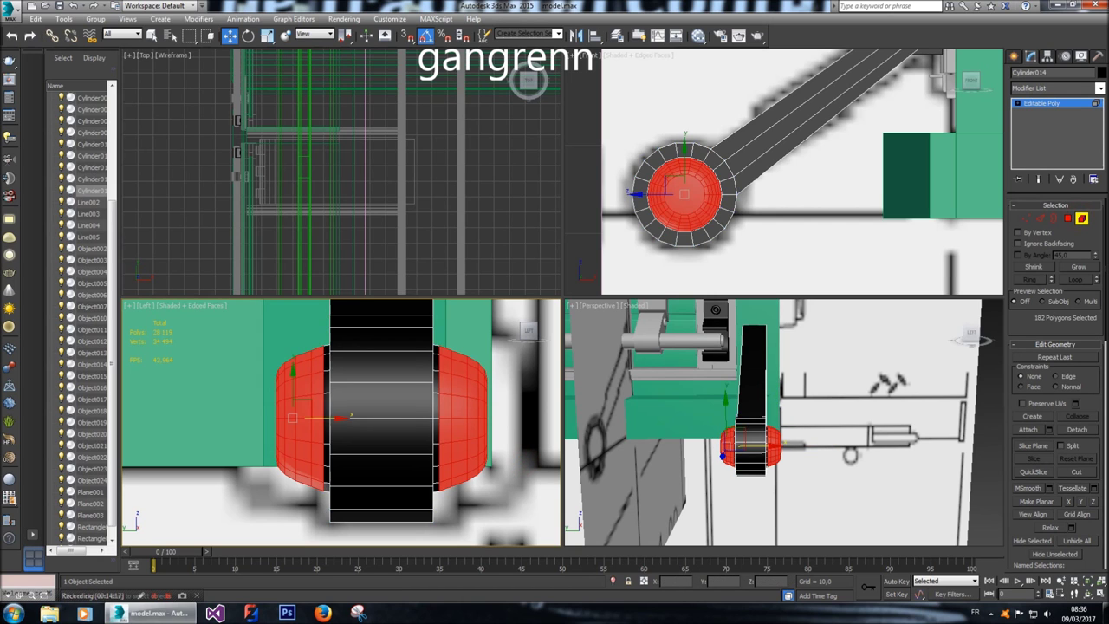
Select all of the pin's polygons and clone them with a shift-drag.
key("ctrl+a")
scroll(811, 112, "down", 5)
middle_click_drag(811, 113, 733, 130)
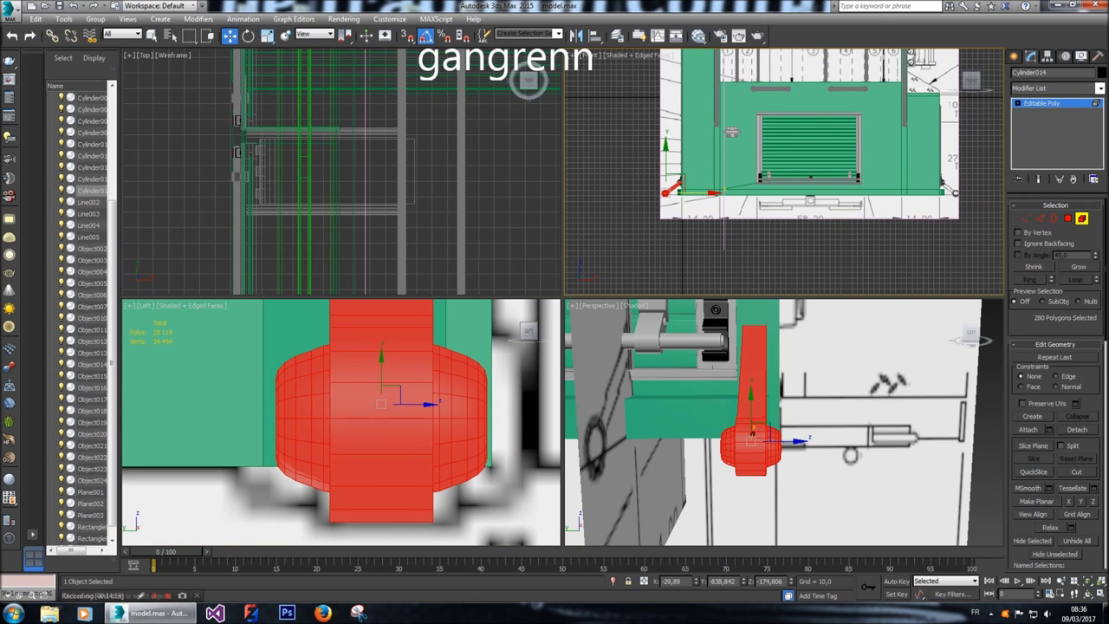
key("shift+e")
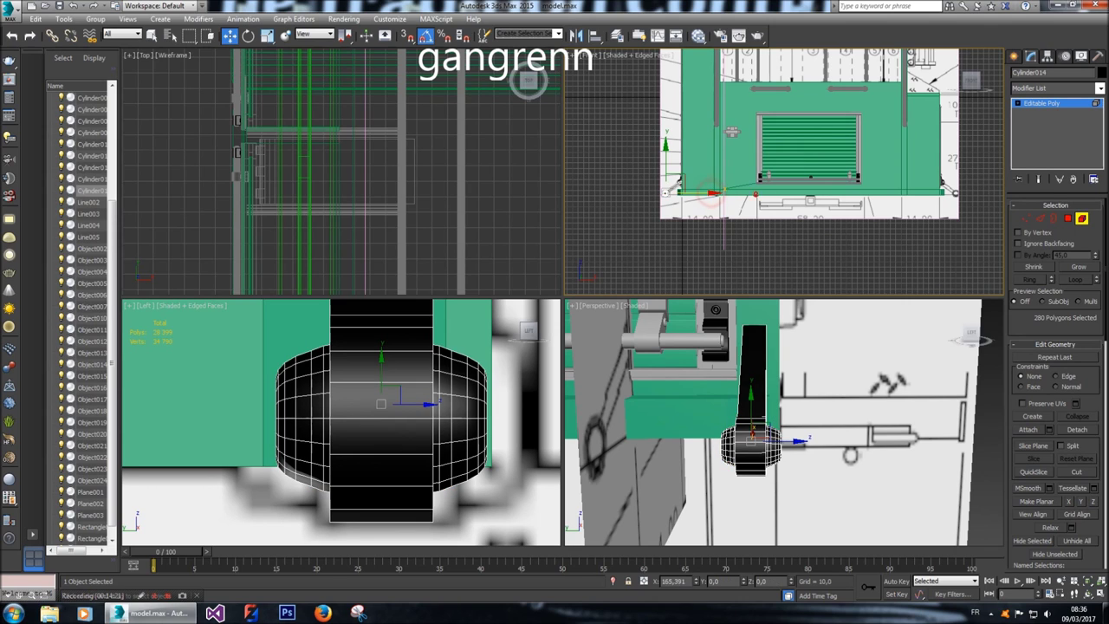
left_click_drag(669, 191, 952, 191, "shift")
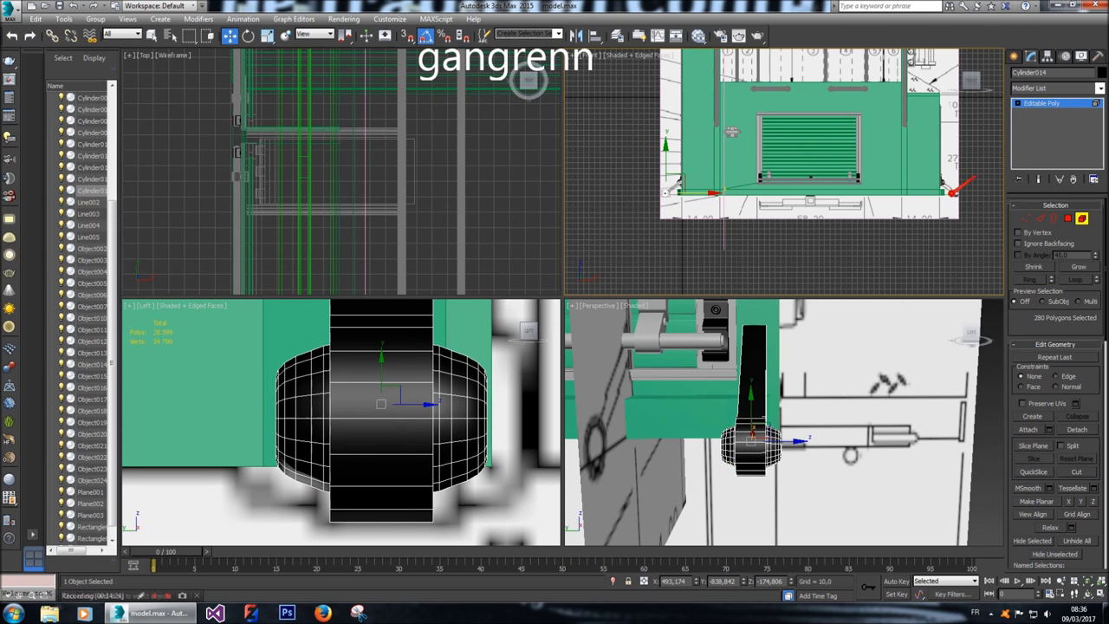
key("Return")
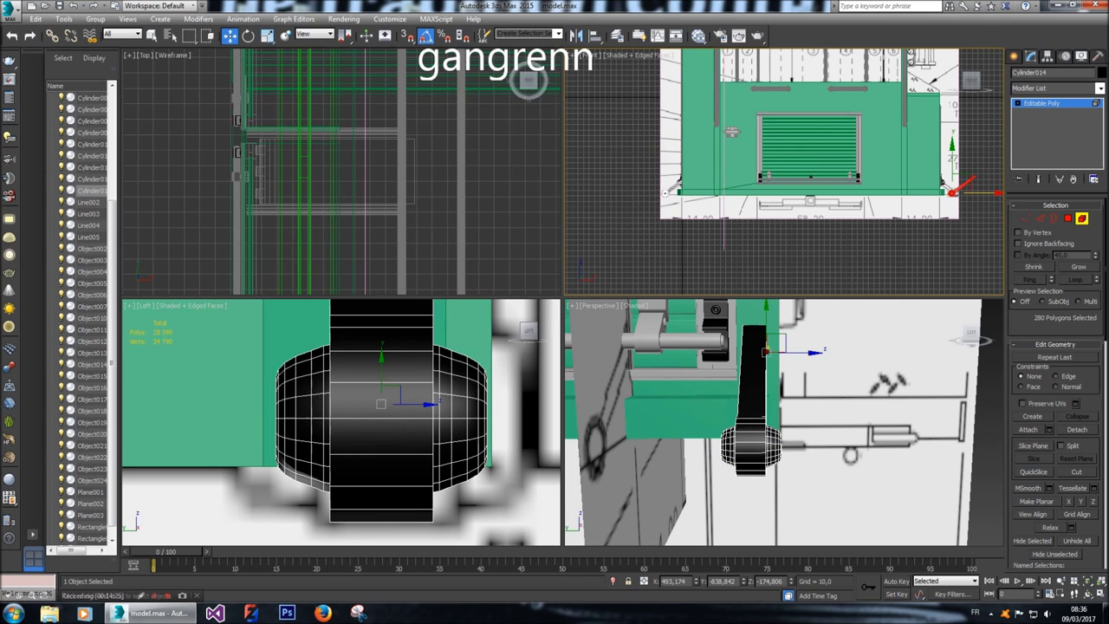
key("6")
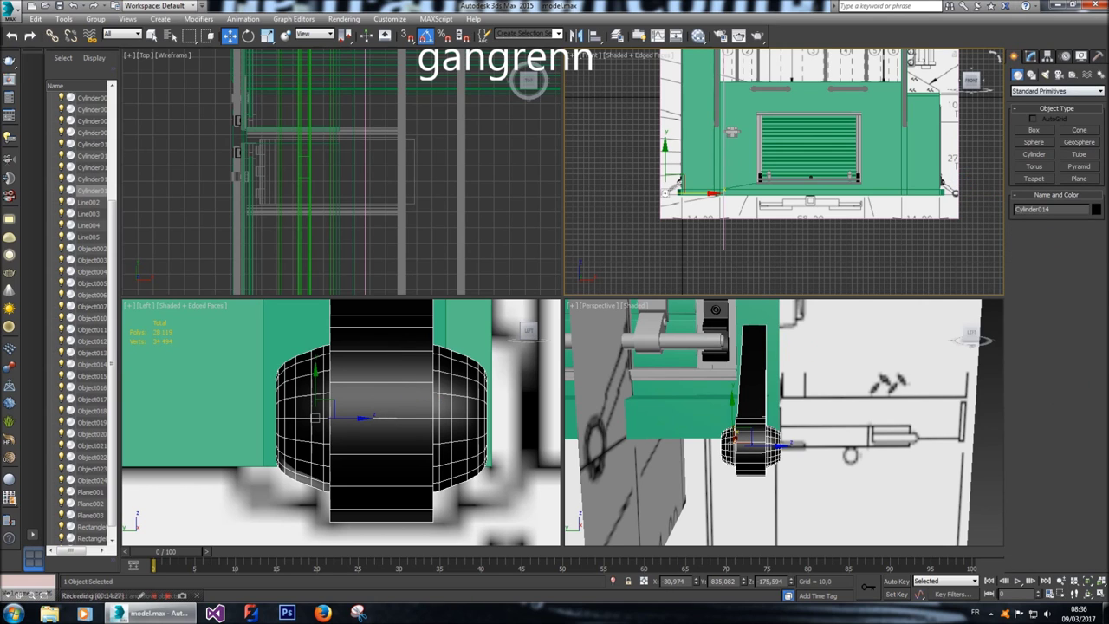
key("4")
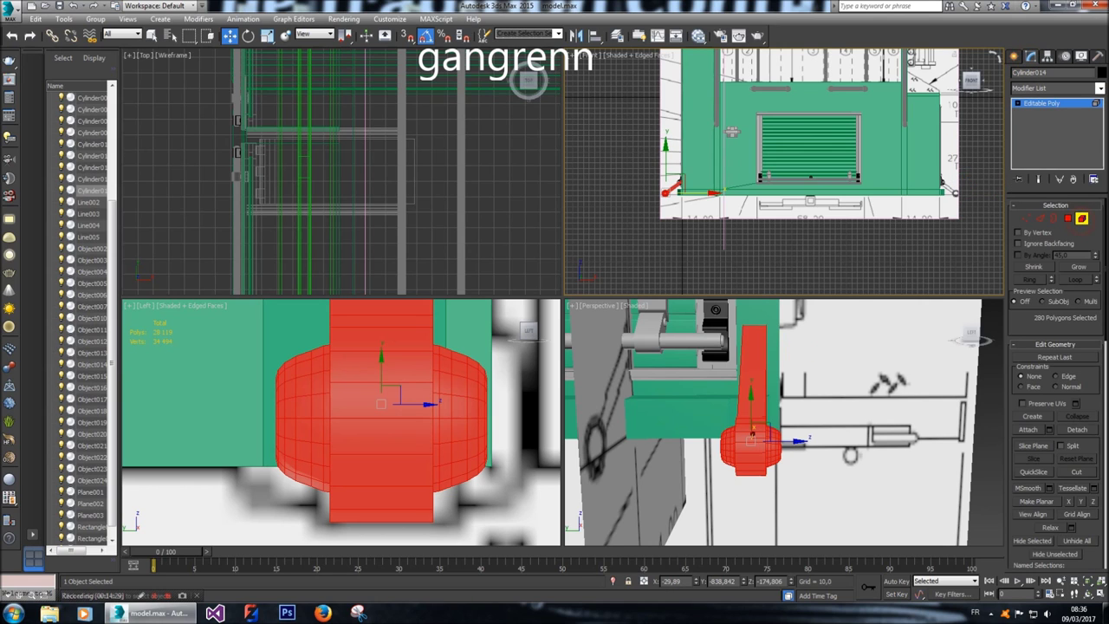
Add a Symmetry modifier mirrored on X with Flip and move its mirror plane across the truck.
left_click(1057, 87)
scroll(1053, 346, "down", 3)
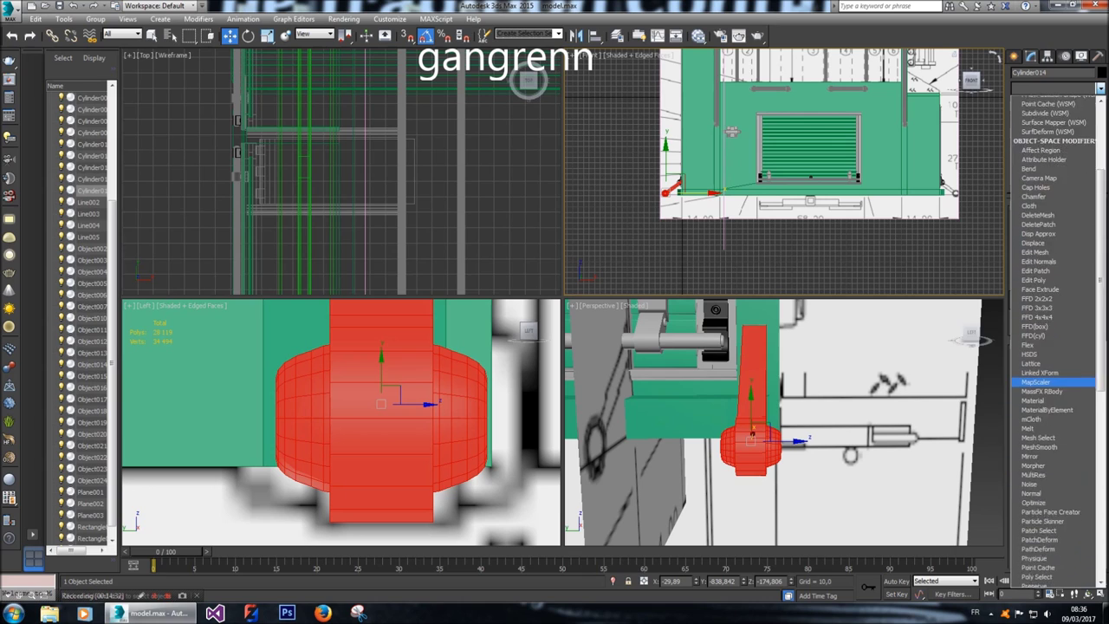
scroll(1053, 543, "down", 3)
scroll(1053, 544, "down", 2)
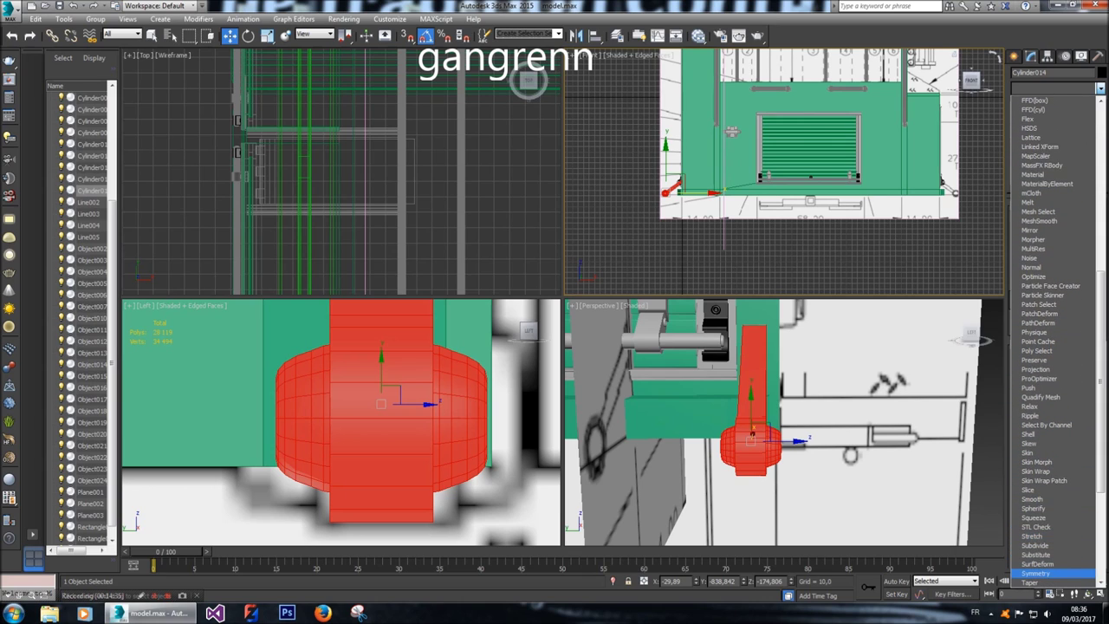
left_click(1040, 555)
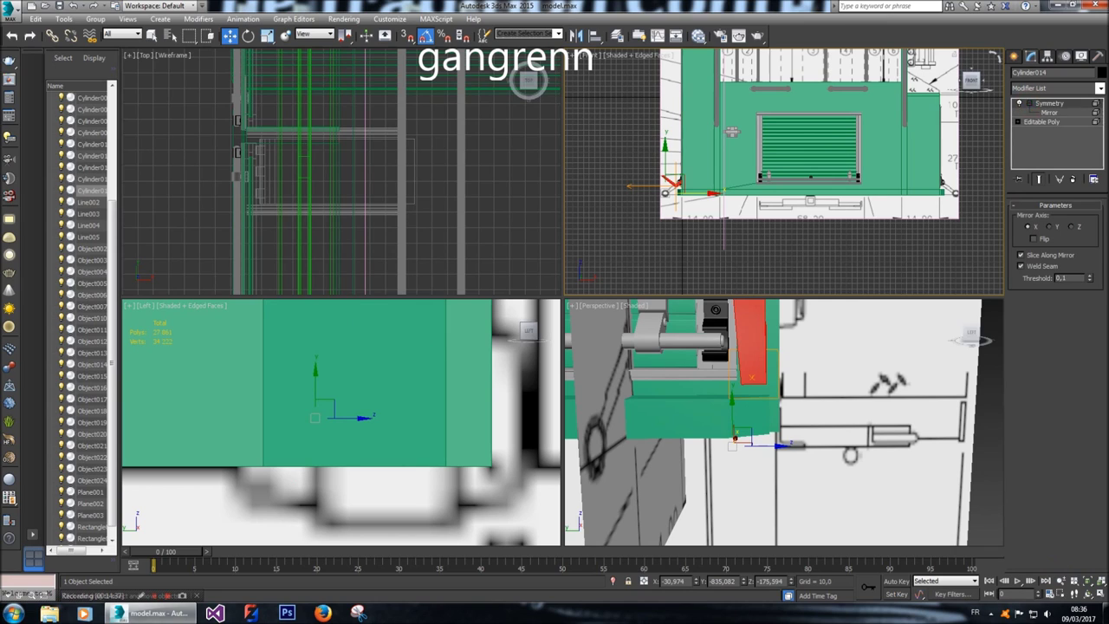
key("1")
left_click(1050, 227)
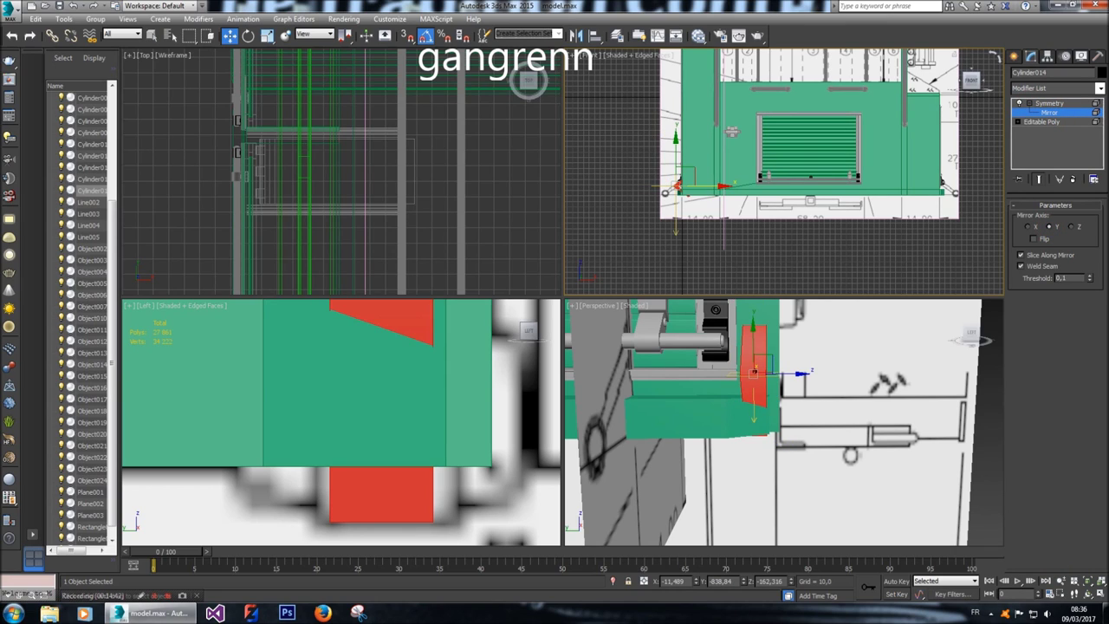
left_click(1034, 238)
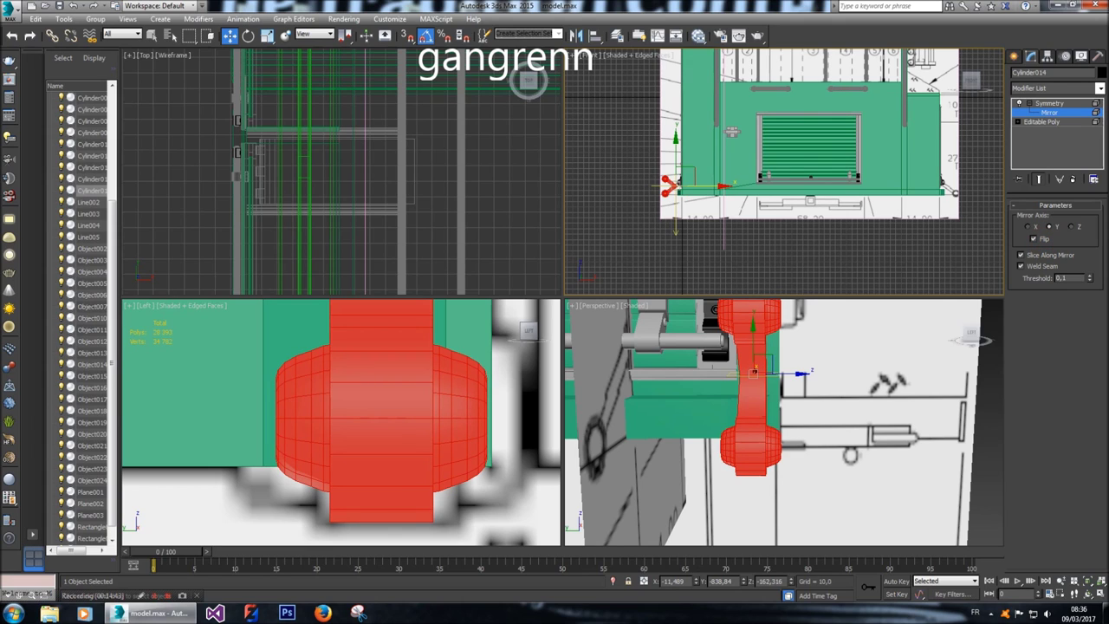
left_click(1028, 226)
left_click_drag(704, 189, 810, 184)
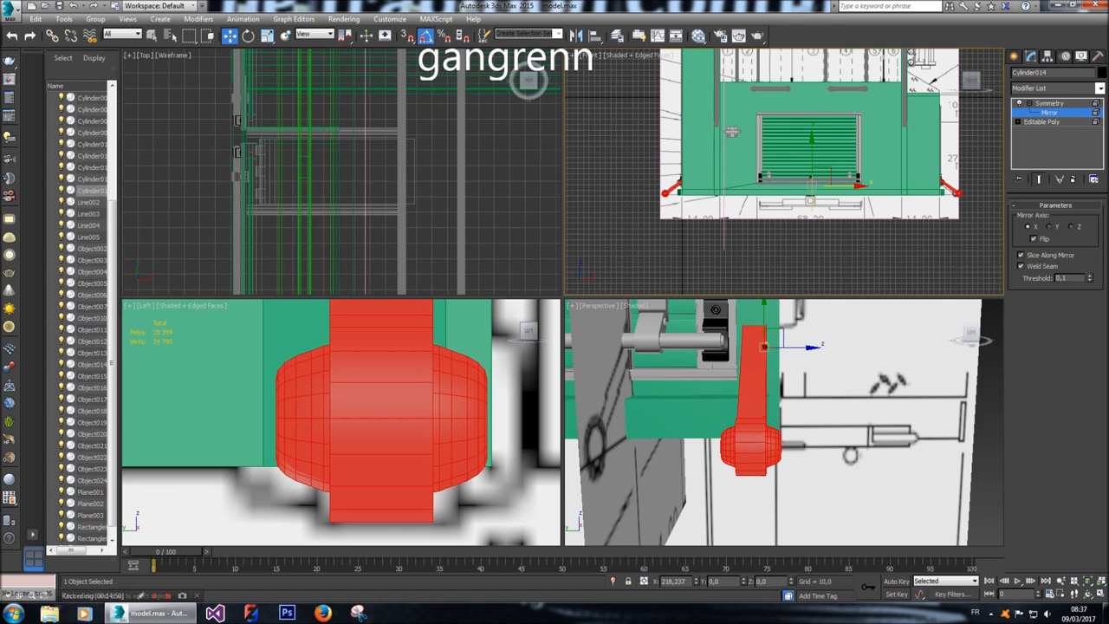
right_click(877, 199)
Convert the mirrored pin joint to an Editable Poly.
mouse_move(901, 316)
left_click(1038, 325)
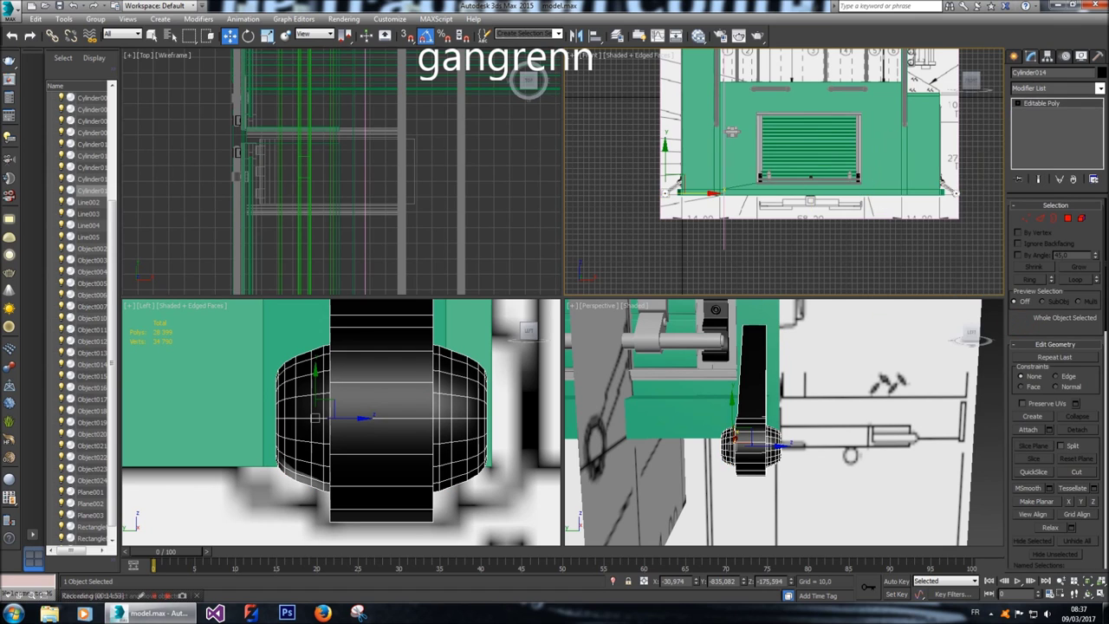
scroll(784, 172, "up", 3)
scroll(785, 172, "down", 8)
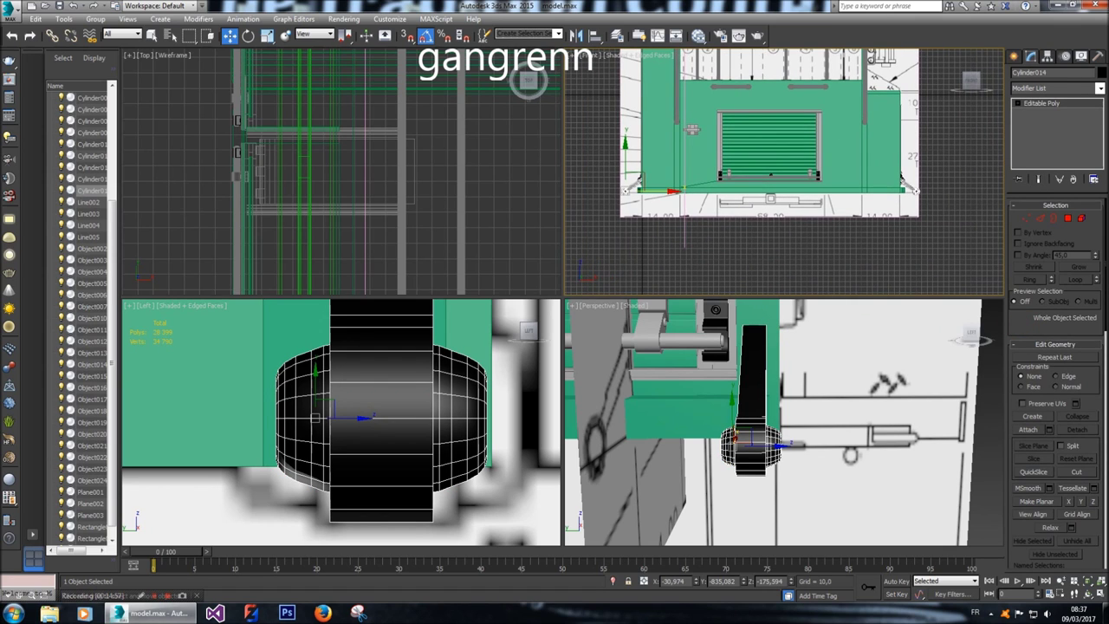
Deselect the pin, orbit to a three-quarter view and select Plane003 in the Left view.
left_click(1015, 55)
left_click(969, 214)
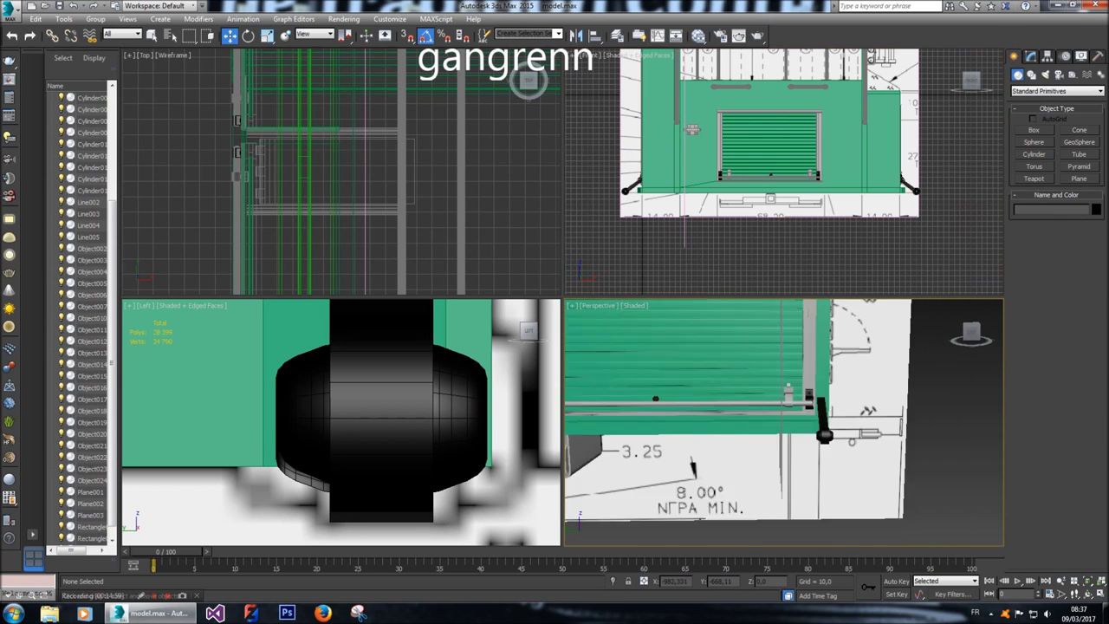
left_click(971, 334)
left_click_drag(971, 334, 917, 337)
scroll(341, 423, "down", 10)
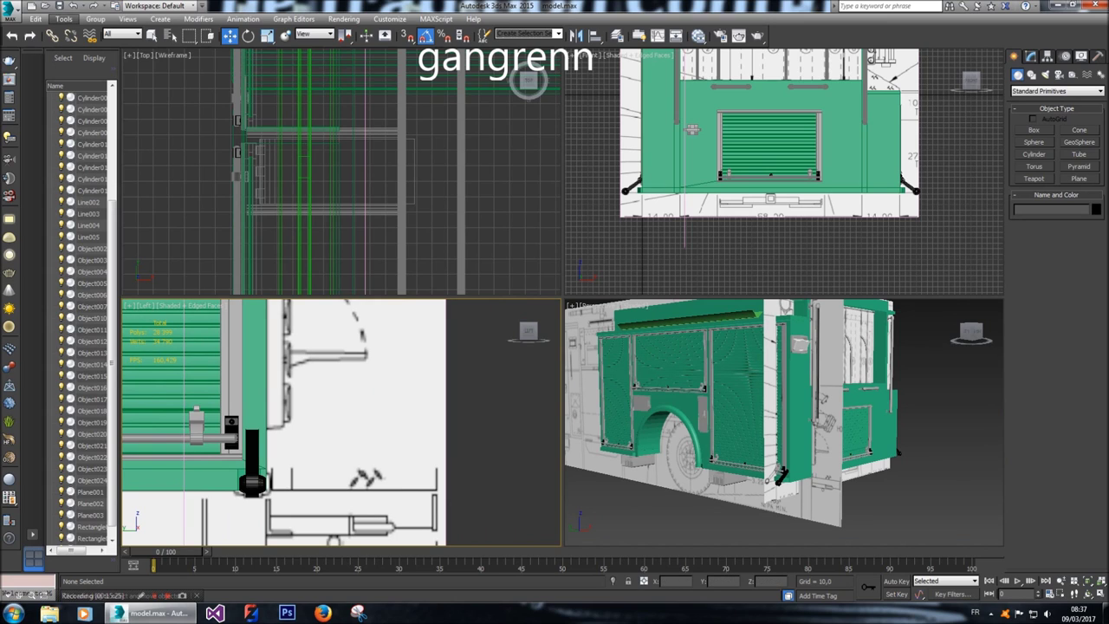
middle_click_drag(342, 423, 371, 393)
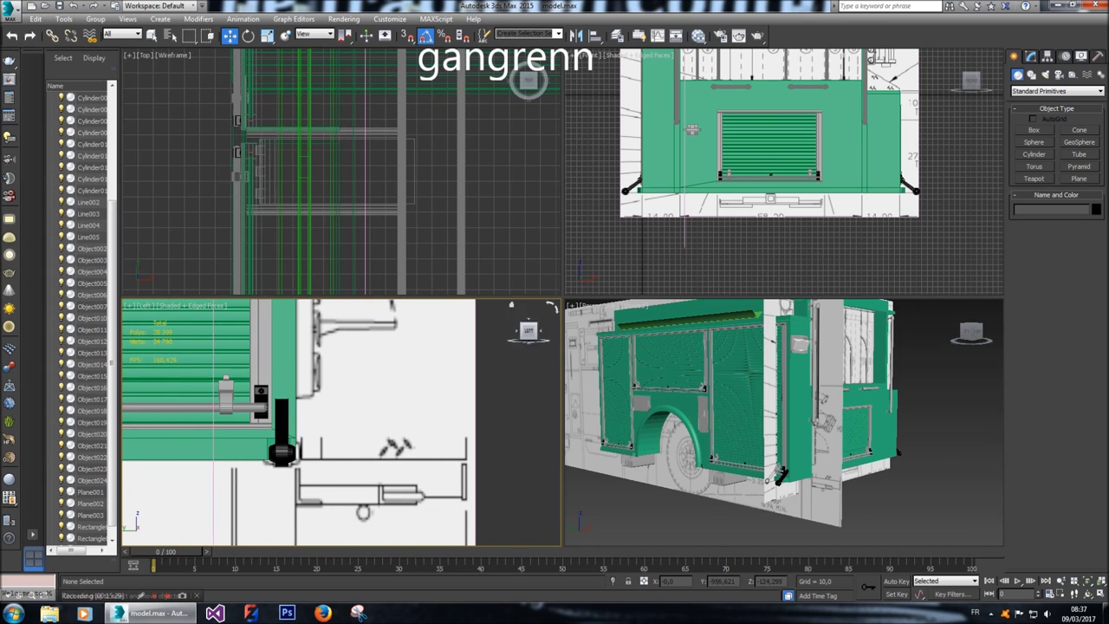
scroll(342, 423, "down", 5)
middle_click_drag(372, 392, 320, 398)
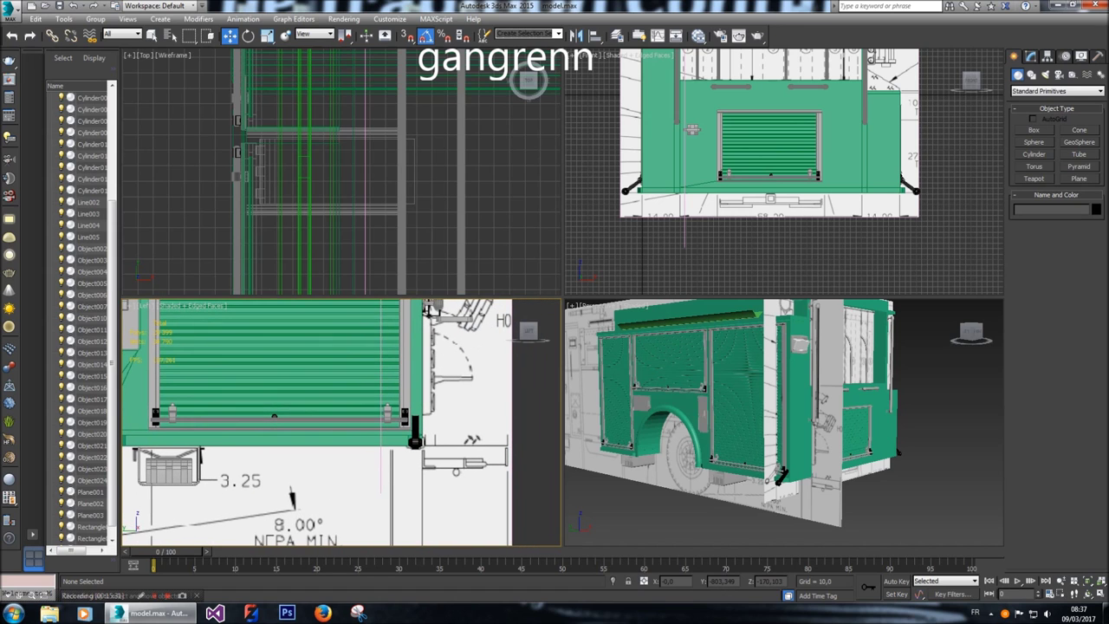
left_click(374, 442)
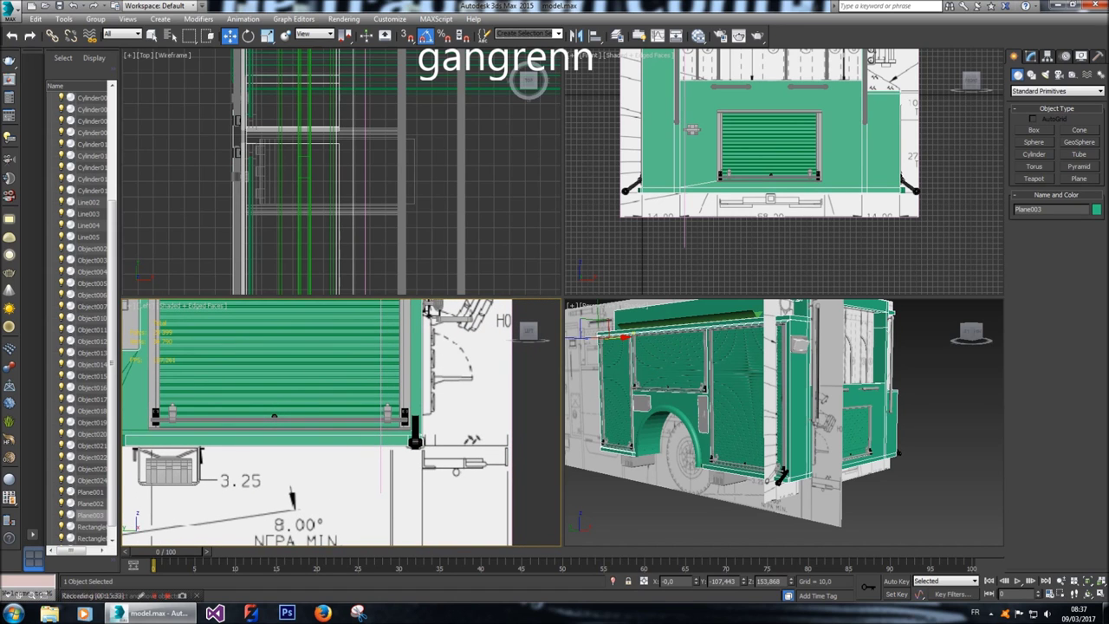
middle_click_drag(373, 416, 318, 417)
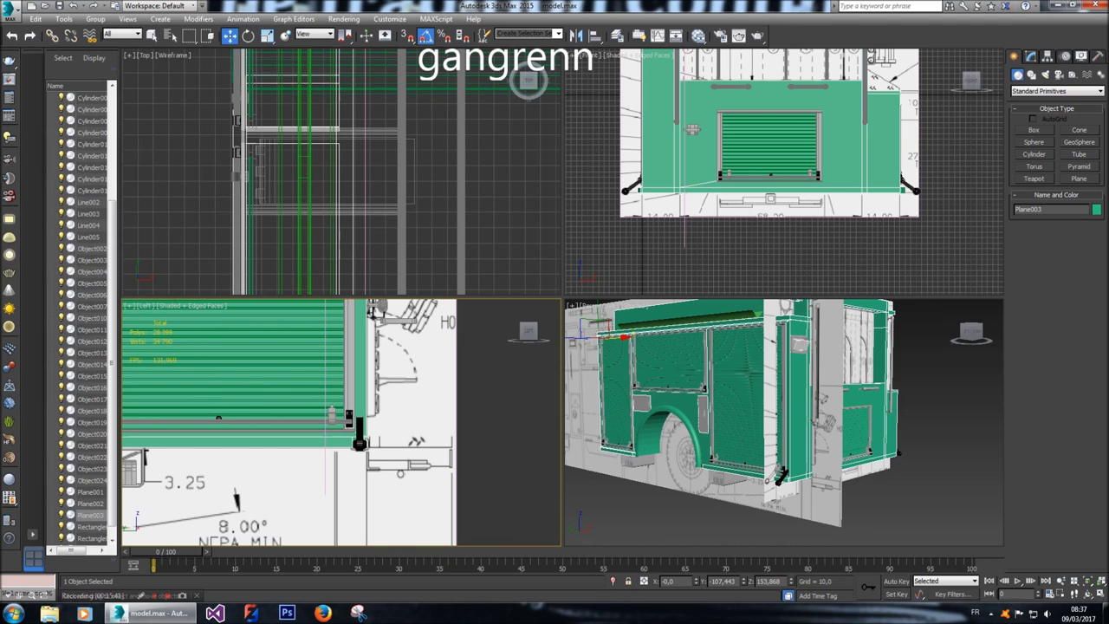
Draw a thin box beneath the rear roll-up door in the Left viewport.
left_click(1034, 129)
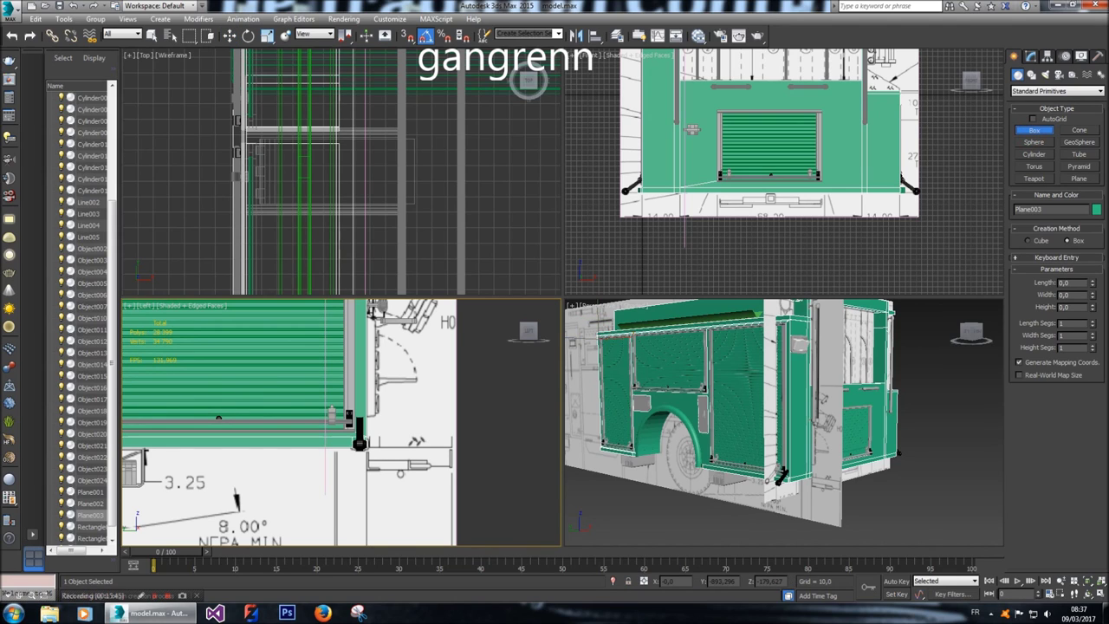
left_click_drag(371, 437, 433, 446)
left_click(374, 310)
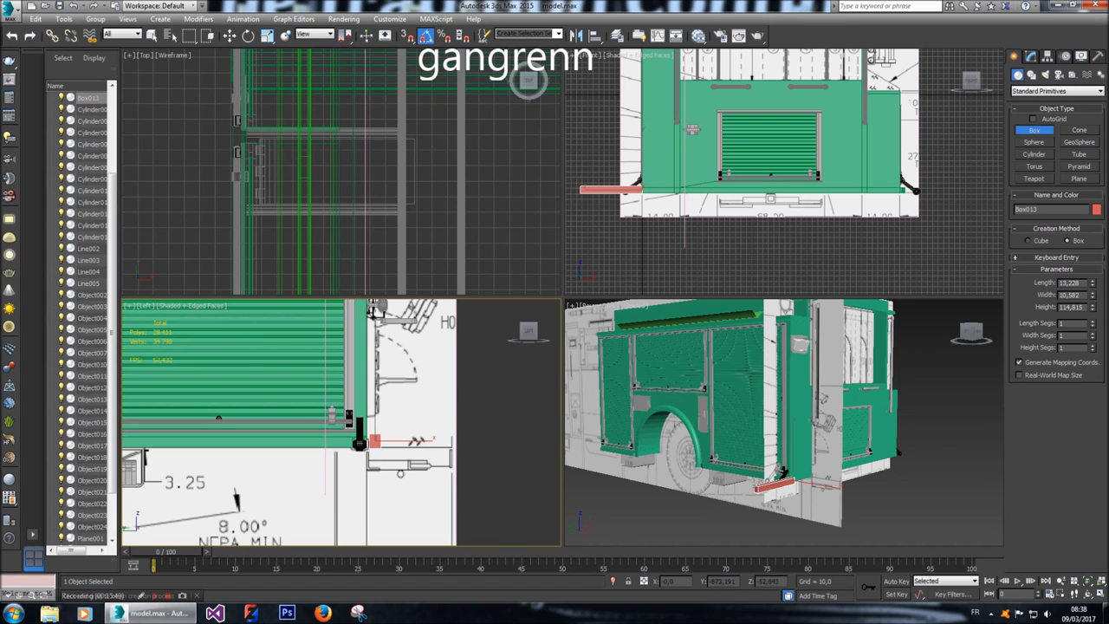
Slide Box013 along X to 300.961, under the door, and bring up its Length parameter.
key("w")
middle_click_drag(780, 173, 754, 192)
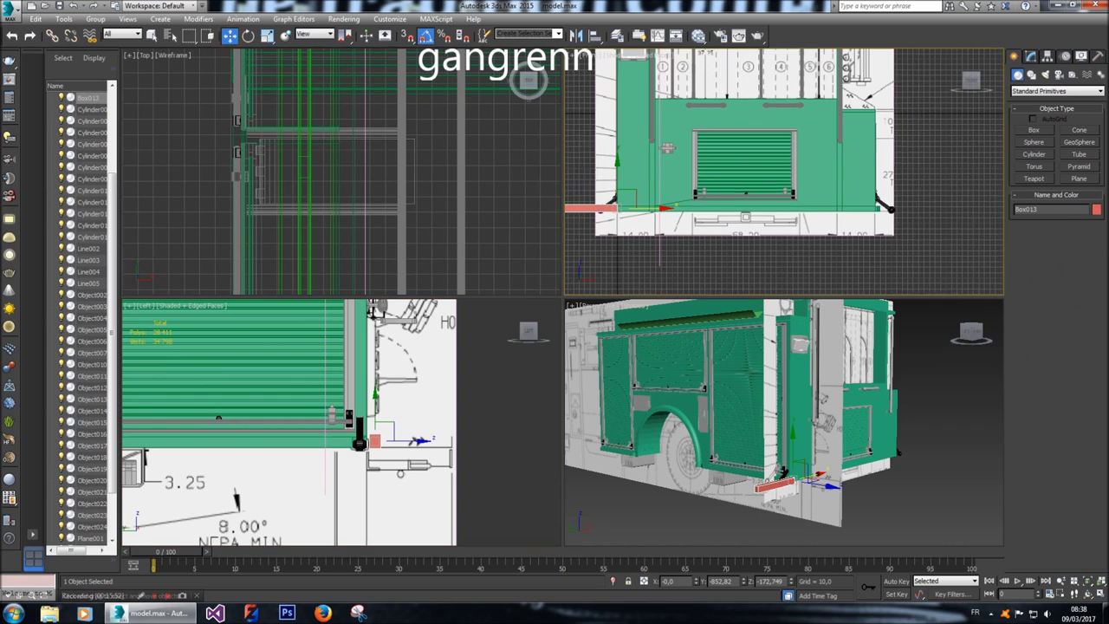
left_click_drag(641, 209, 806, 209)
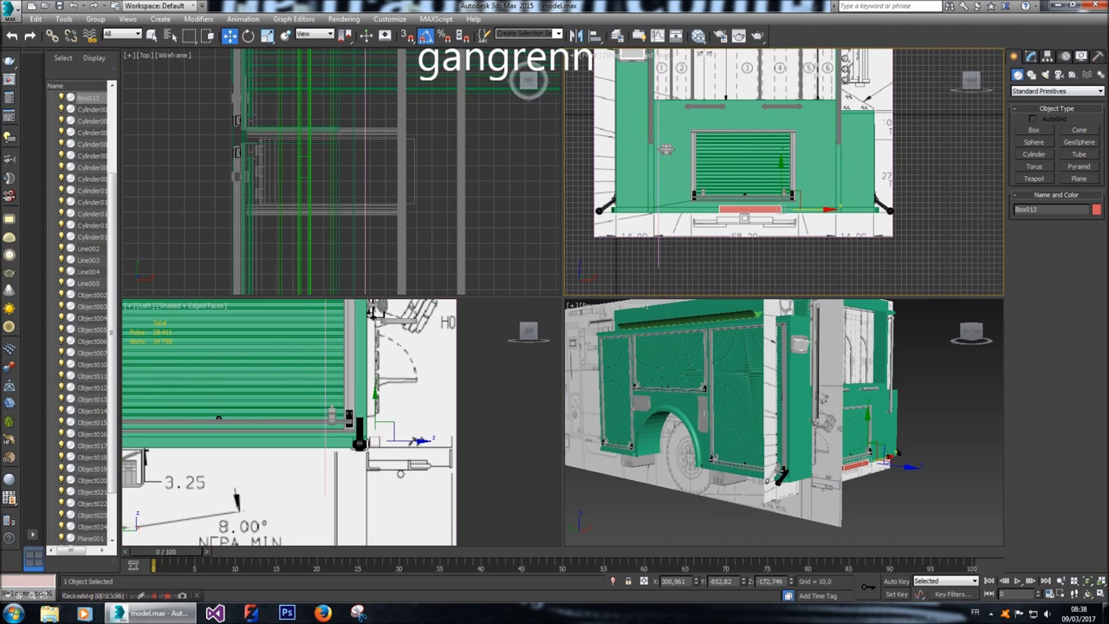
left_click(1030, 56)
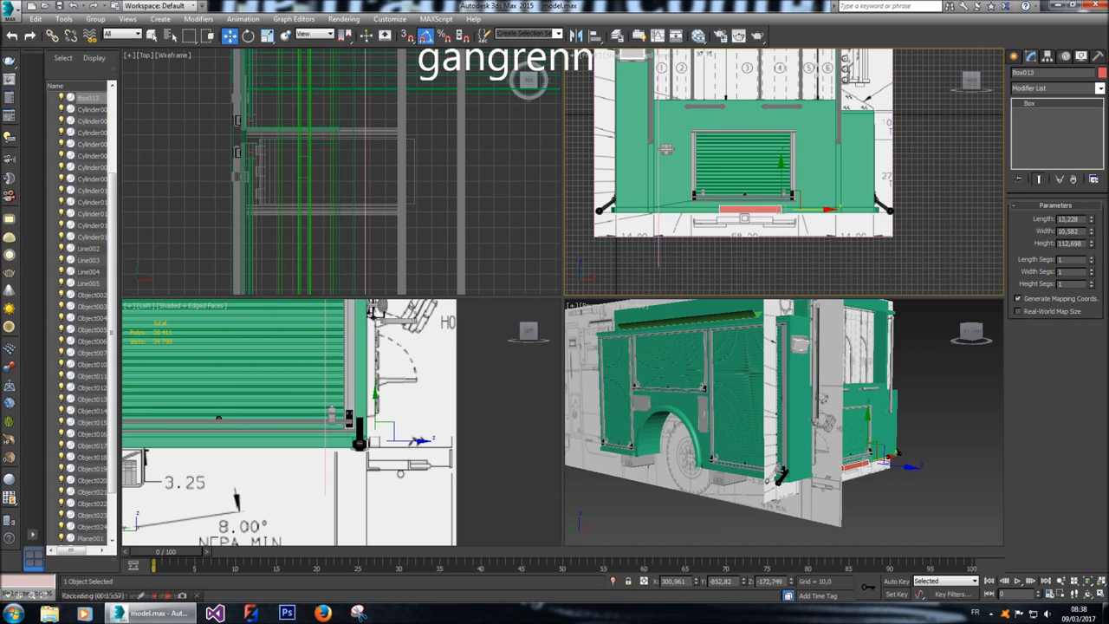
double_click(1080, 219)
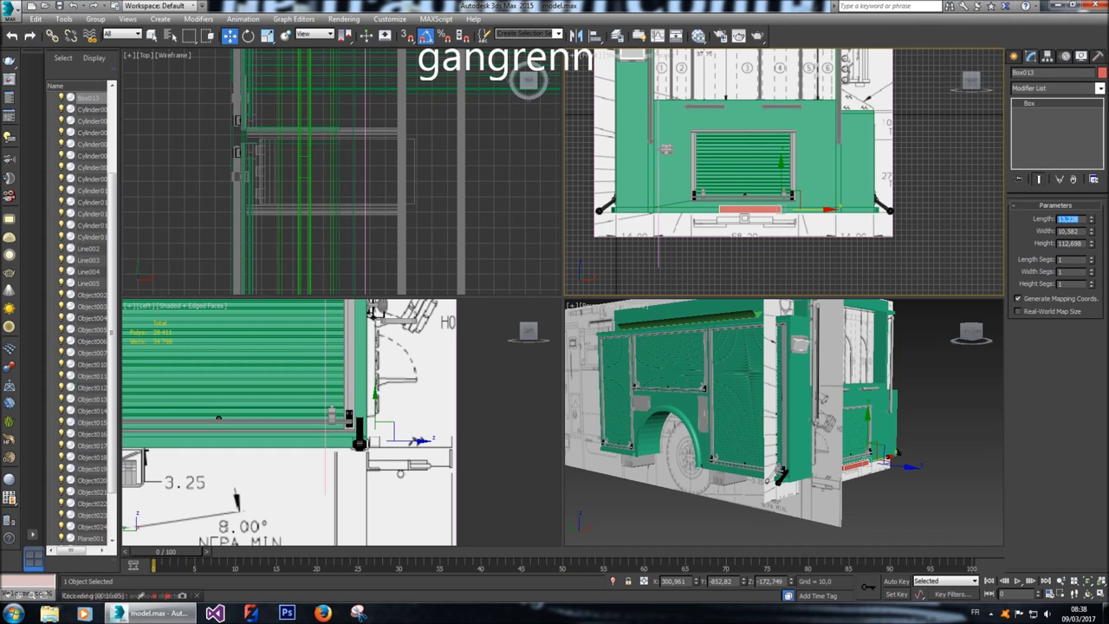
Convert the red bar Box013 to an Editable Poly.
right_click(754, 211)
mouse_move(780, 328)
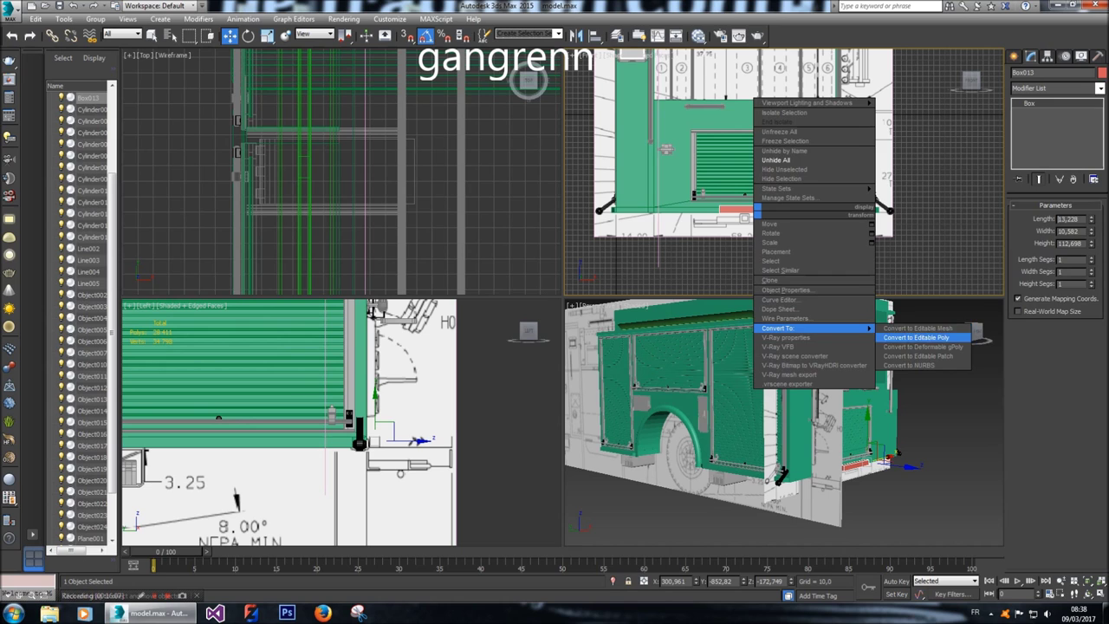
left_click(916, 337)
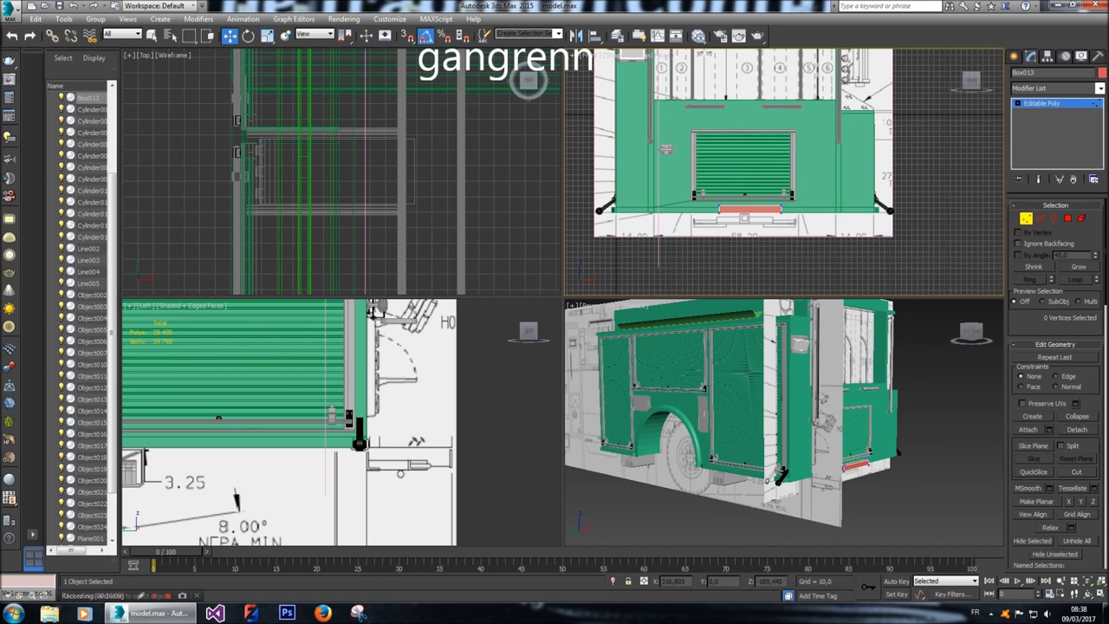
Select the bar's top-edge vertices in the Front view and lower them slightly.
scroll(746, 212, "up", 3)
left_click_drag(889, 282, 890, 283)
scroll(721, 208, "up", 3)
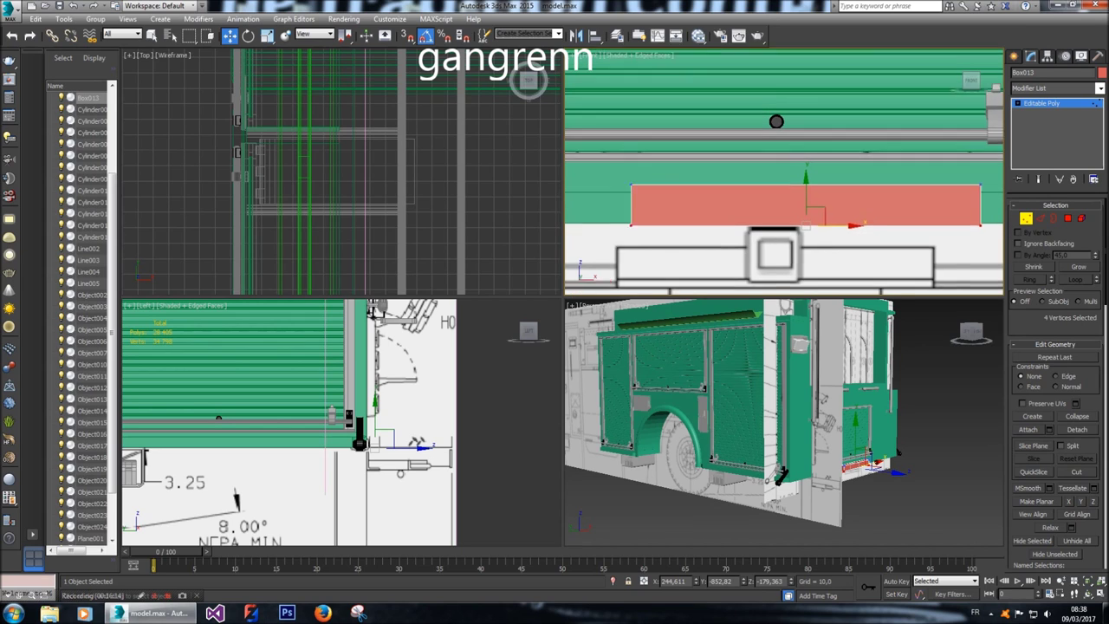
middle_click_drag(814, 217, 846, 216)
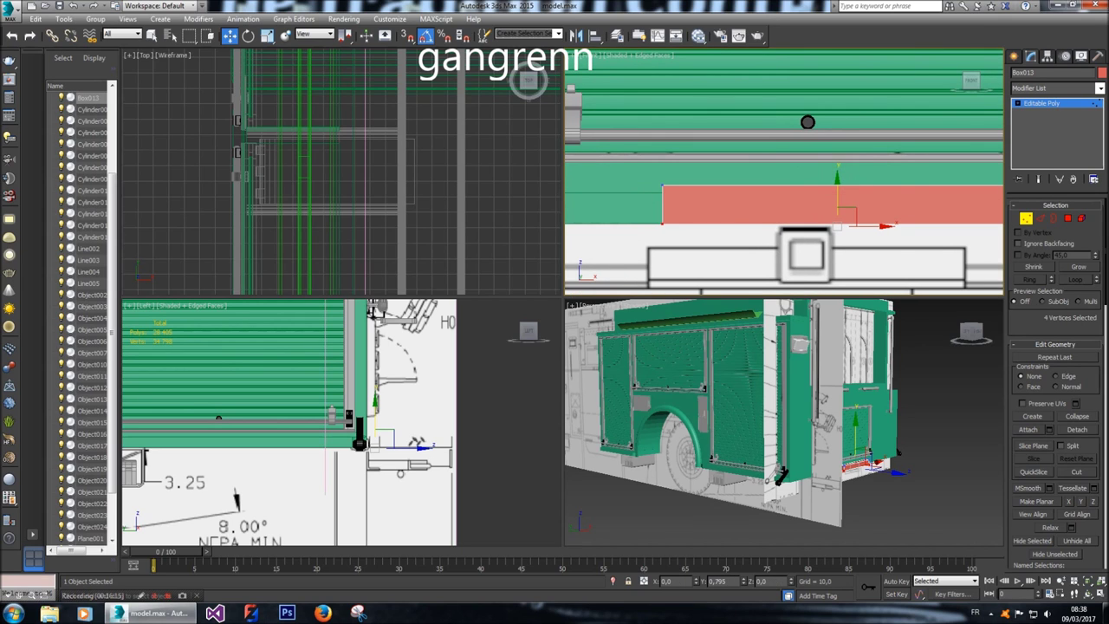
scroll(615, 182, "down", 2)
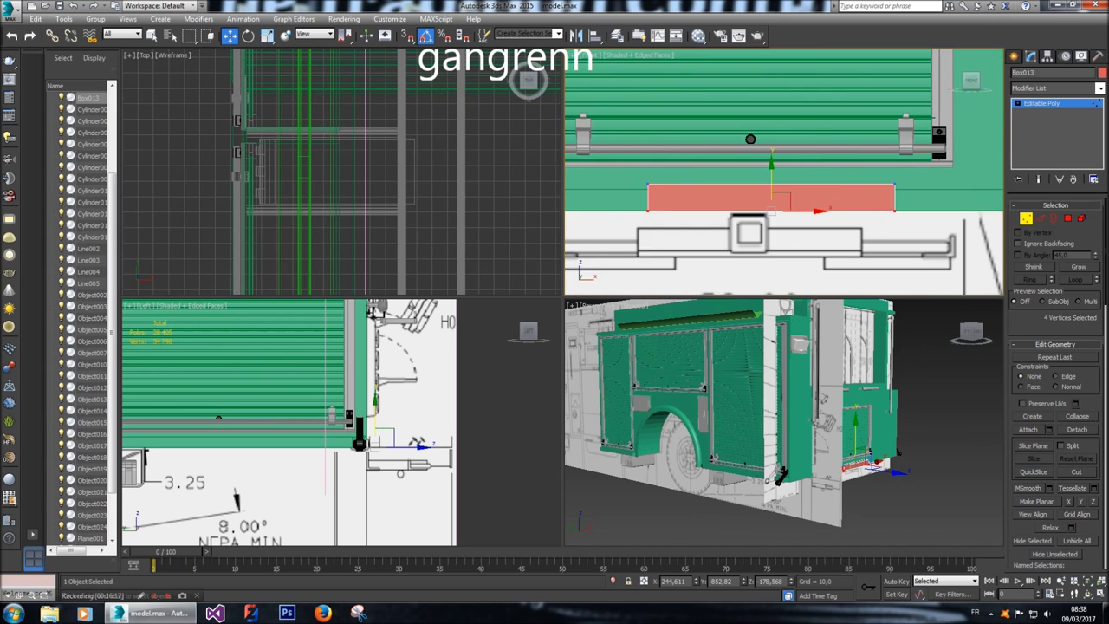
scroll(784, 186, "up", 2)
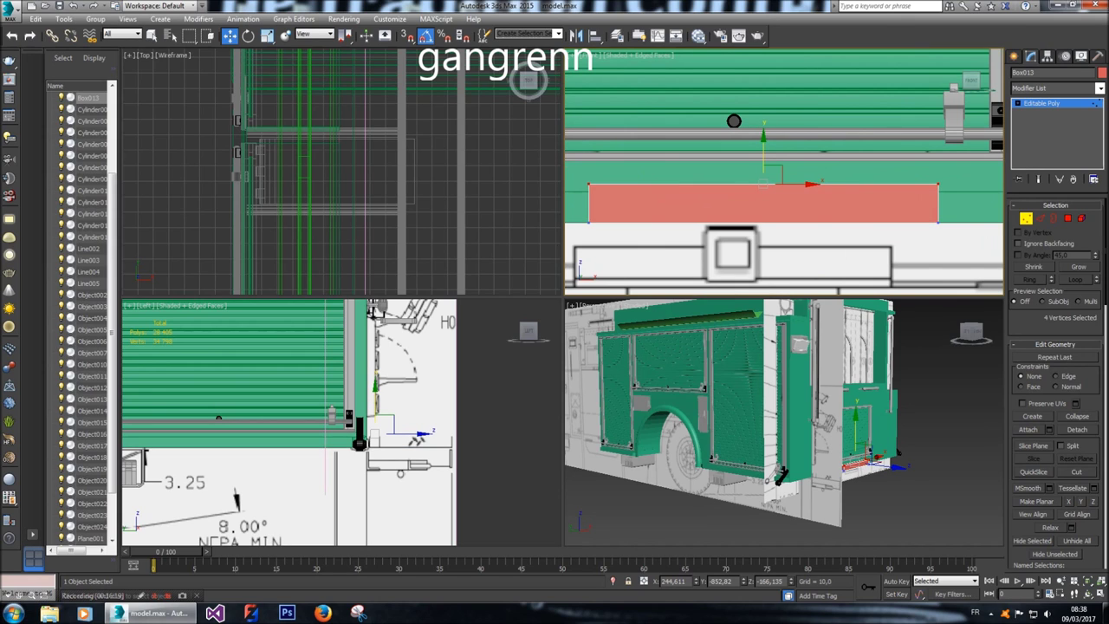
left_click_drag(763, 152, 762, 165)
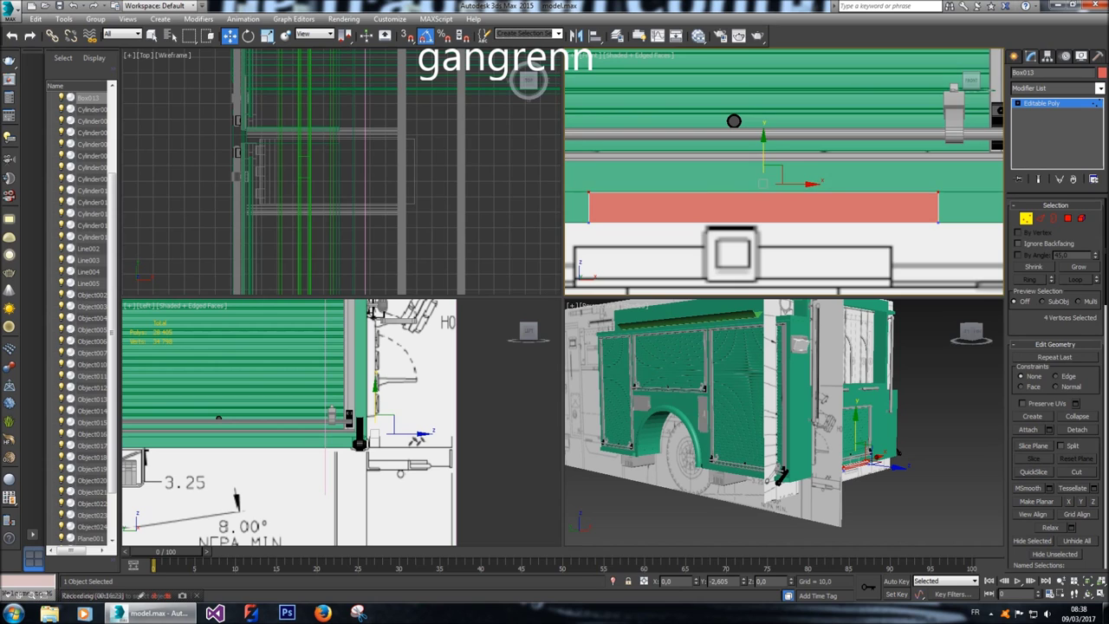
scroll(762, 164, "down", 5)
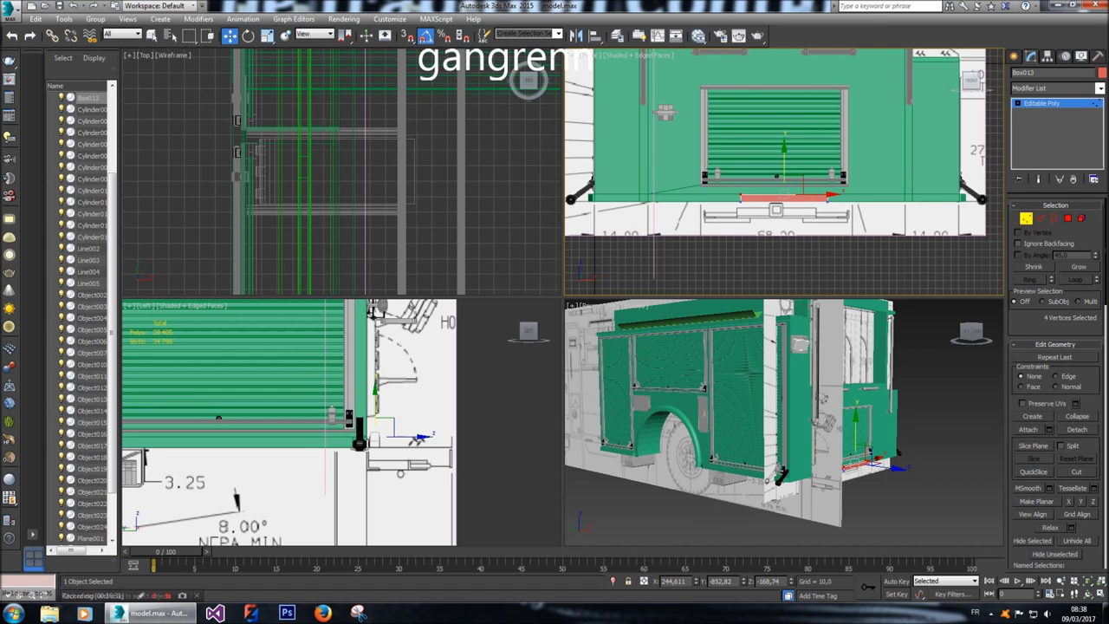
Turn on Edged Faces for the shaded Perspective view of the rear body.
middle_click_drag(780, 416, 823, 407, "alt")
left_click(634, 305)
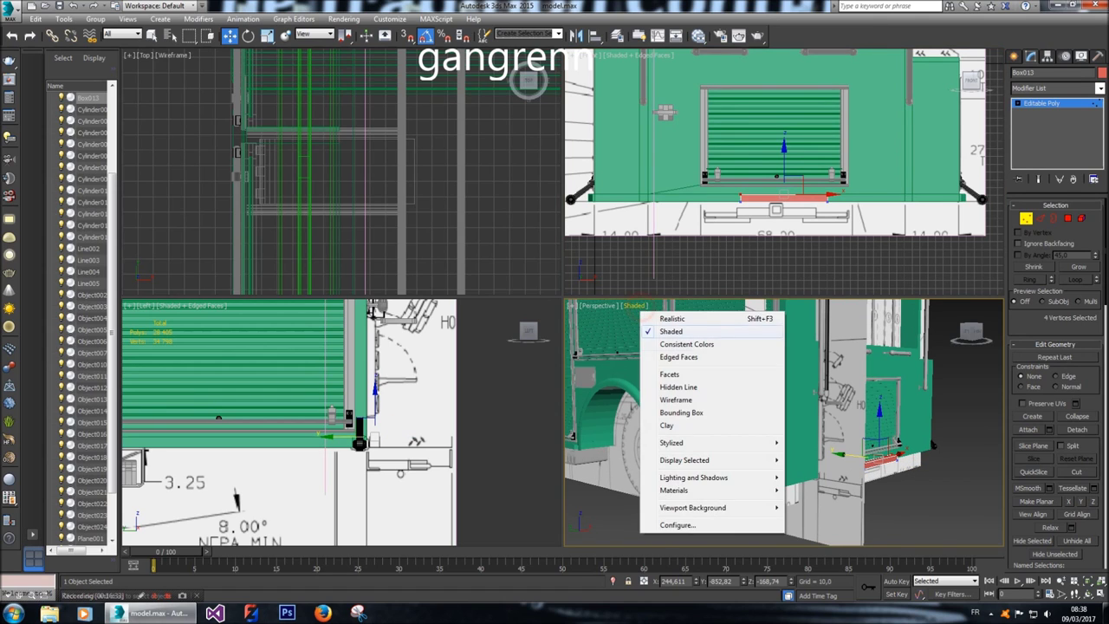
left_click(667, 355)
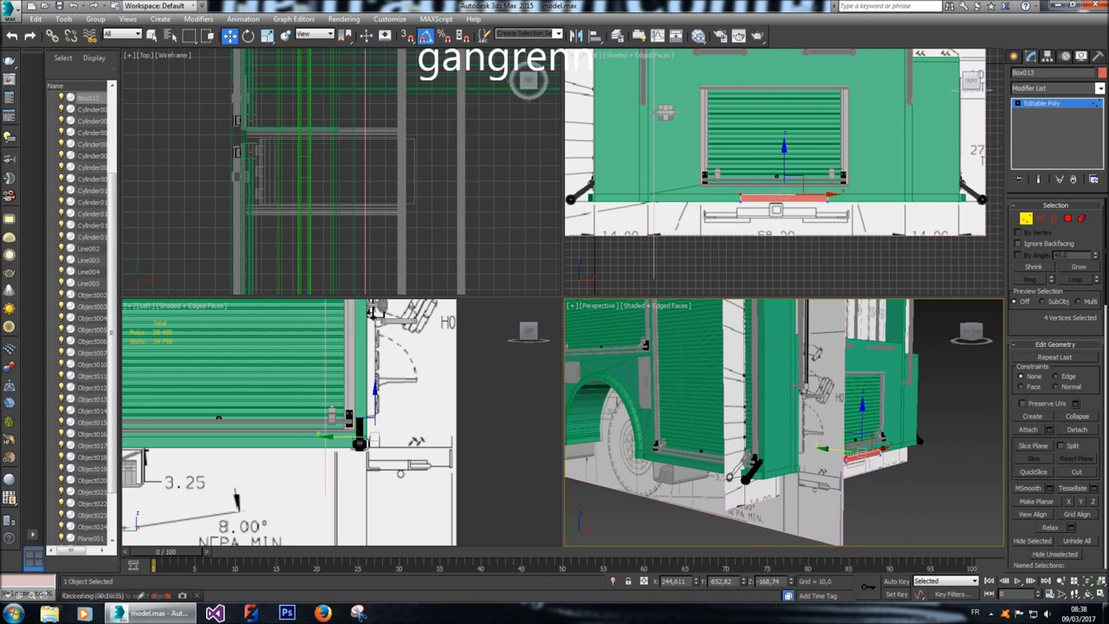
scroll(797, 472, "up", 5)
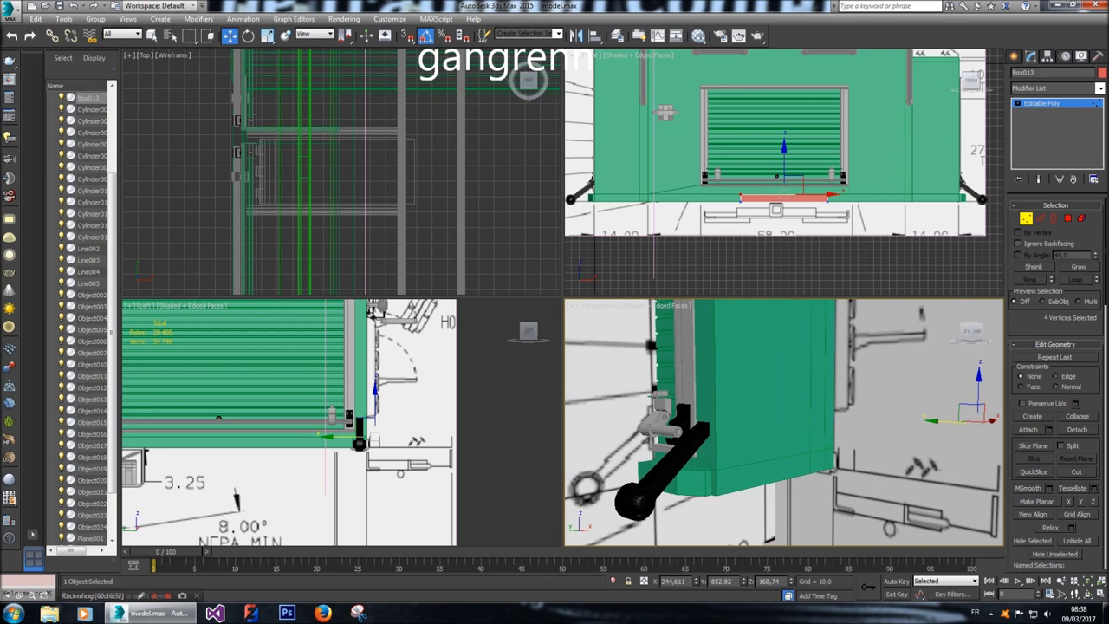
scroll(784, 422, "down", 5)
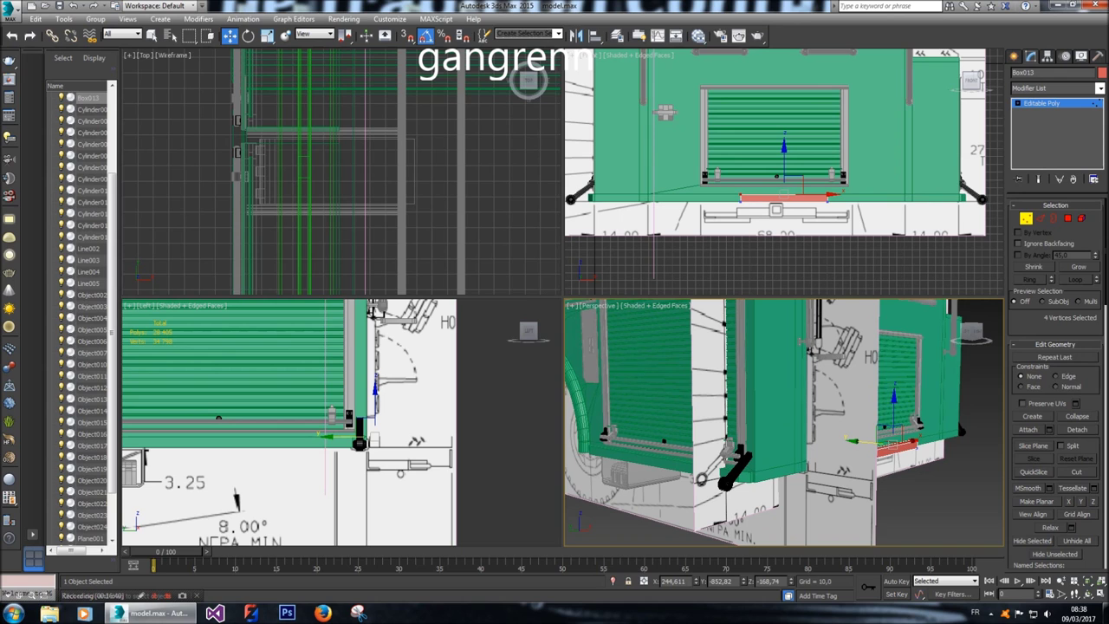
middle_click_drag(784, 422, 741, 422, "alt")
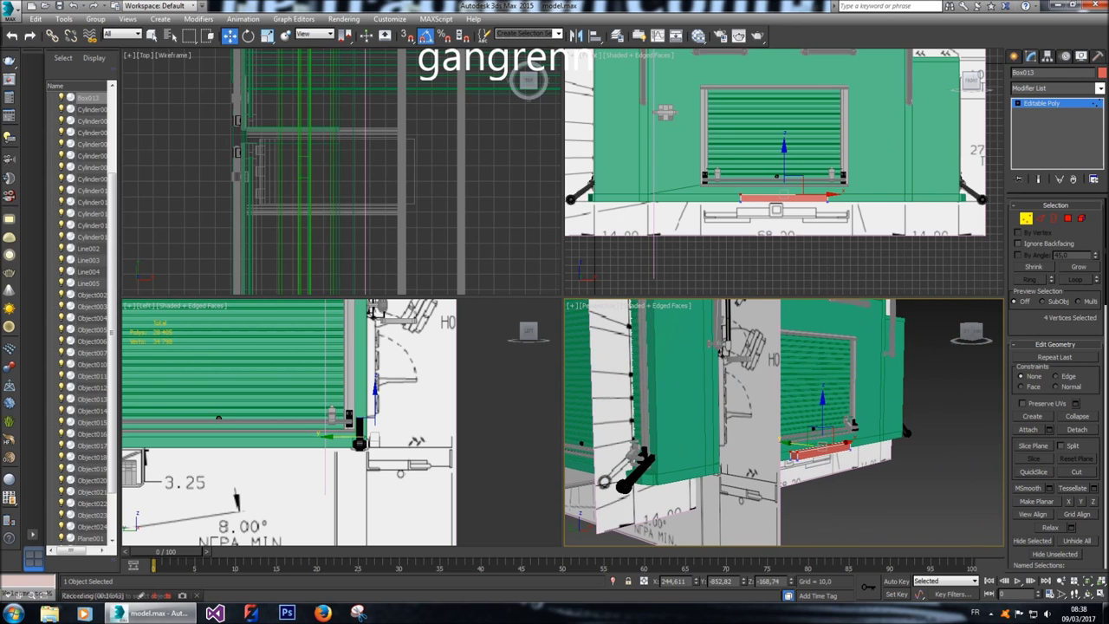
left_click(1013, 56)
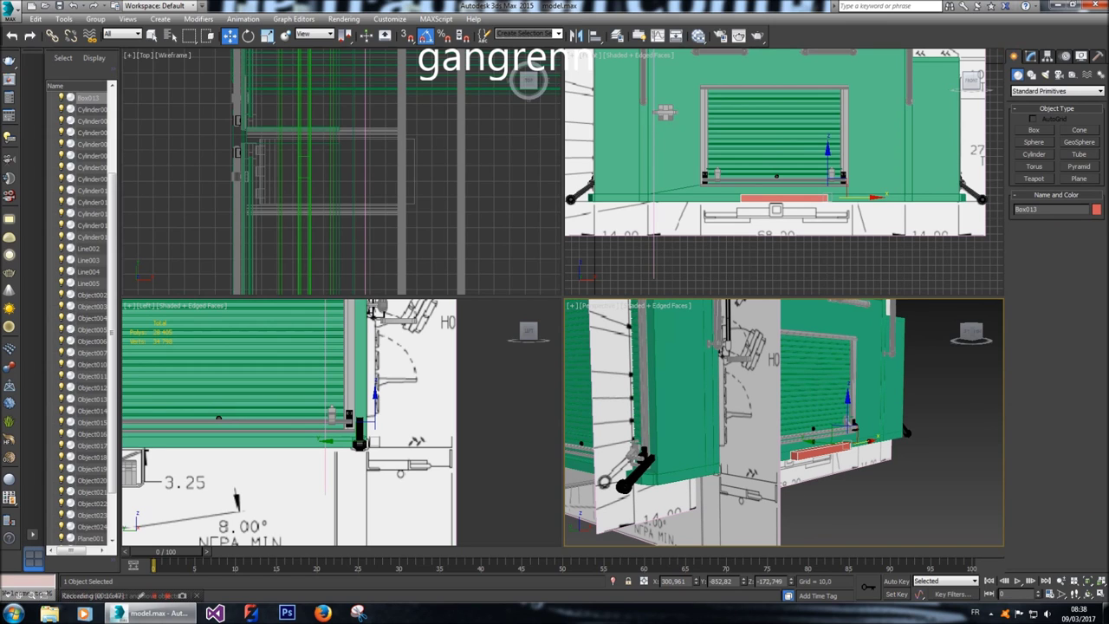
Hide the red bar and select the bottom-strip polygons of Plane003.
right_click(799, 411)
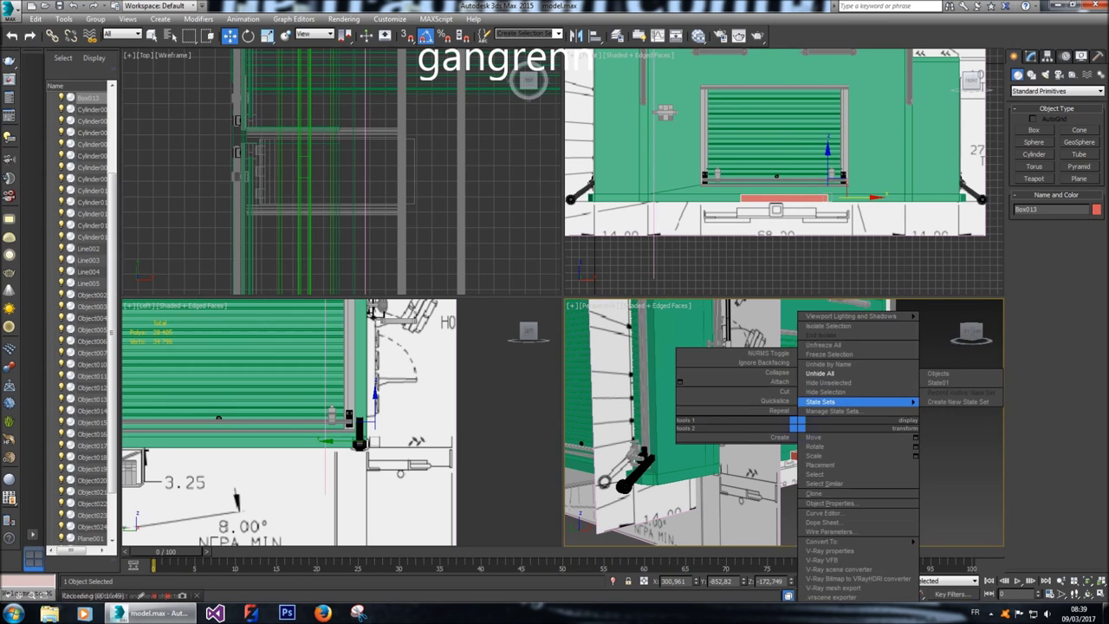
left_click(820, 420)
left_click(893, 364)
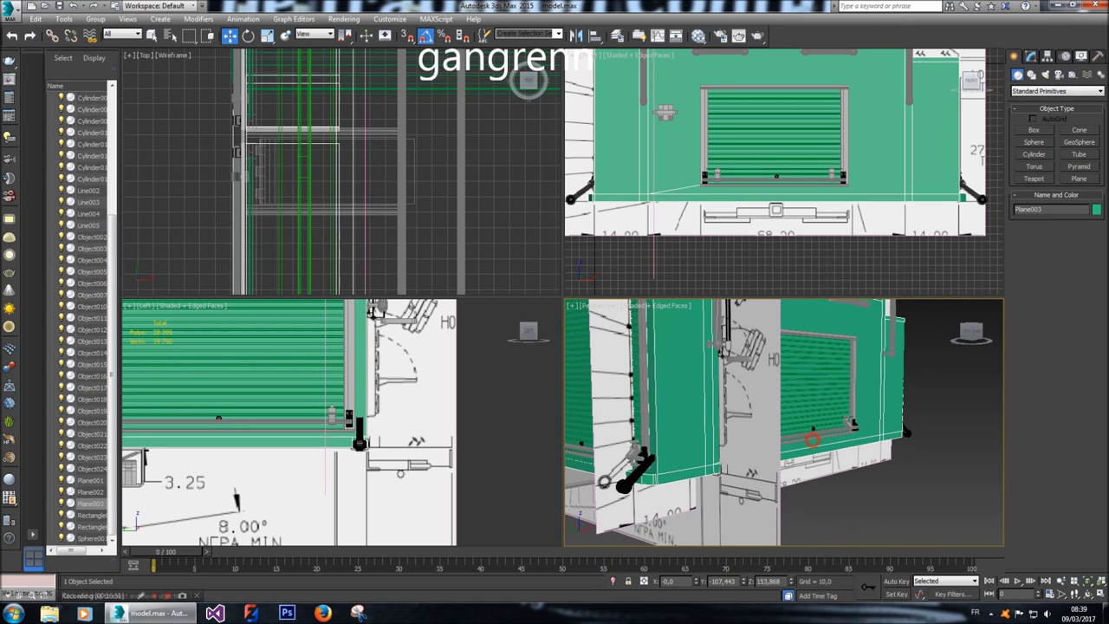
left_click(1031, 56)
key("4")
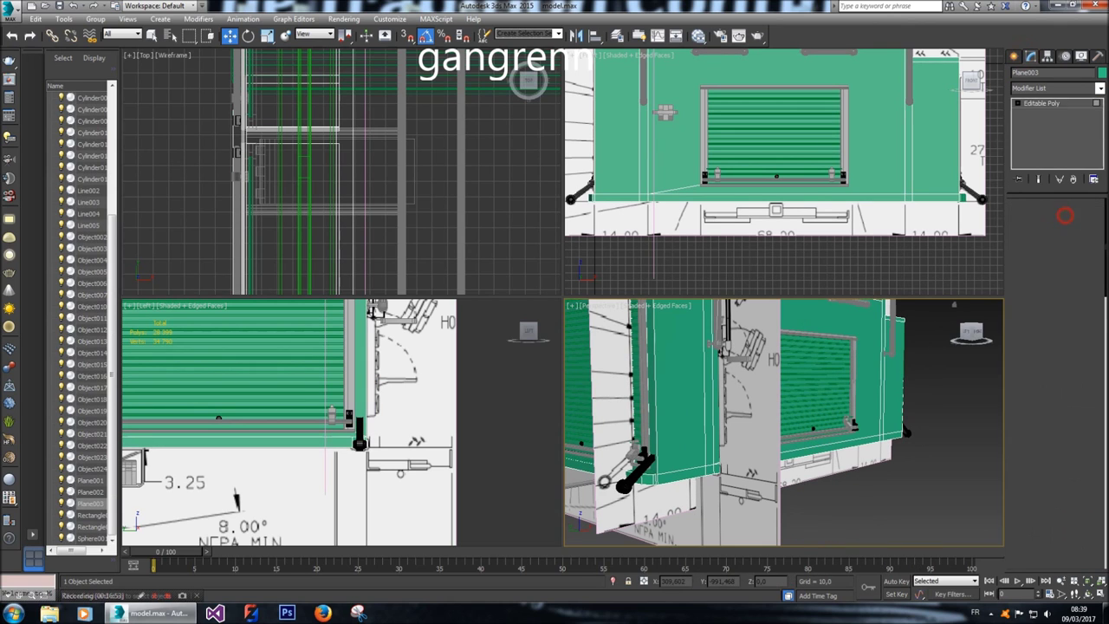
left_click(704, 472, "ctrl")
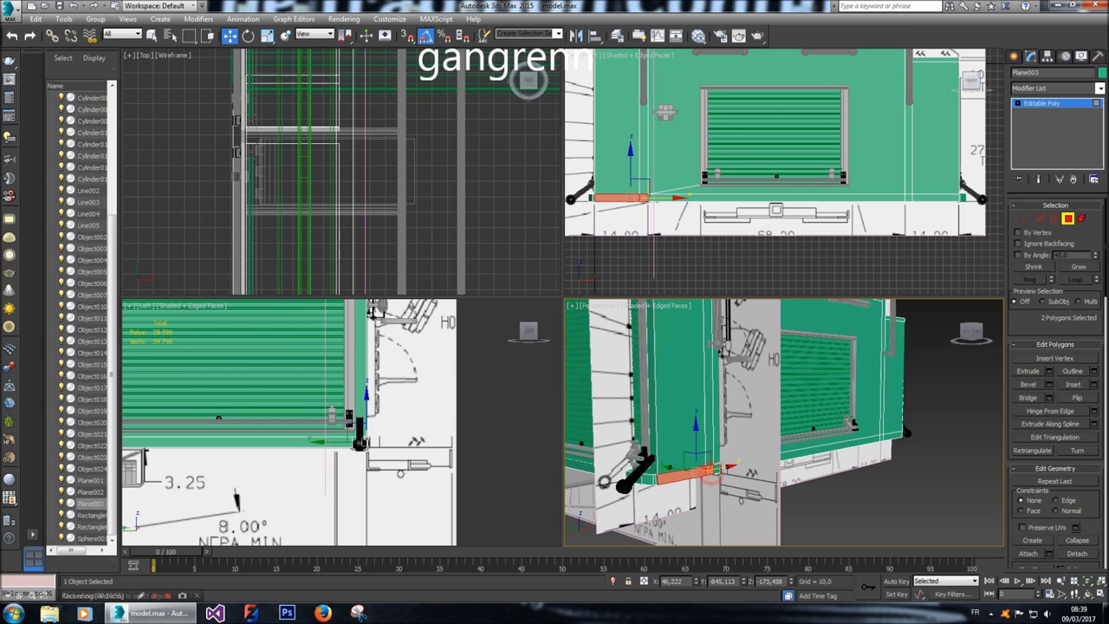
left_click(733, 462, "ctrl")
scroll(901, 429, "up", 6)
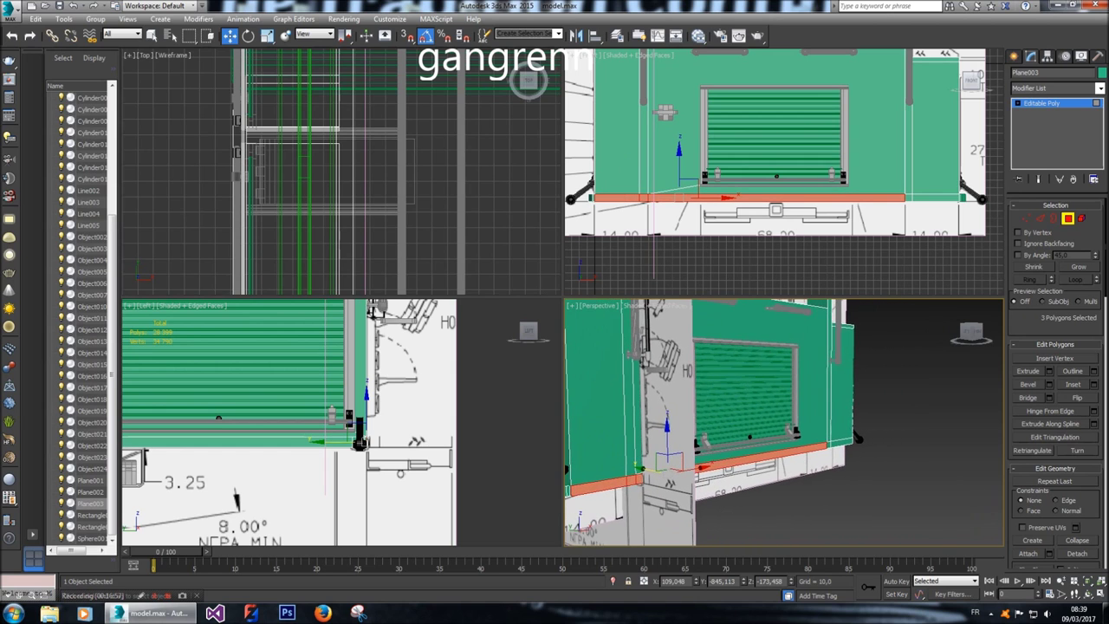
left_click(851, 443, "ctrl")
left_click(871, 438, "ctrl")
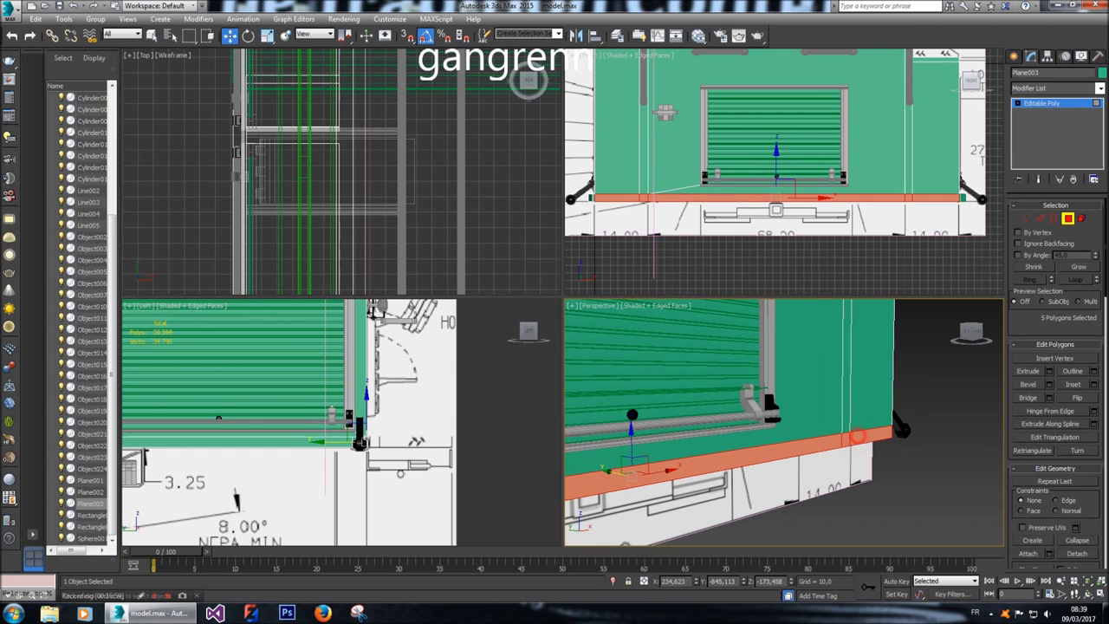
scroll(417, 440, "up", 8)
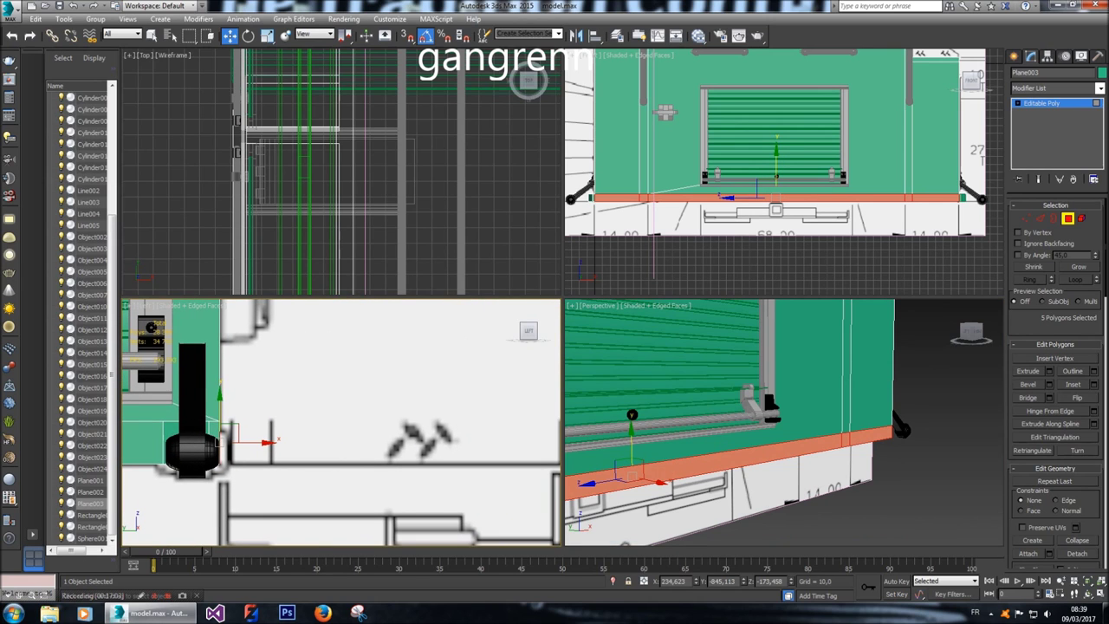
Extrude the strip polygons by 2,0 and push them outward from the body.
left_click(1050, 371)
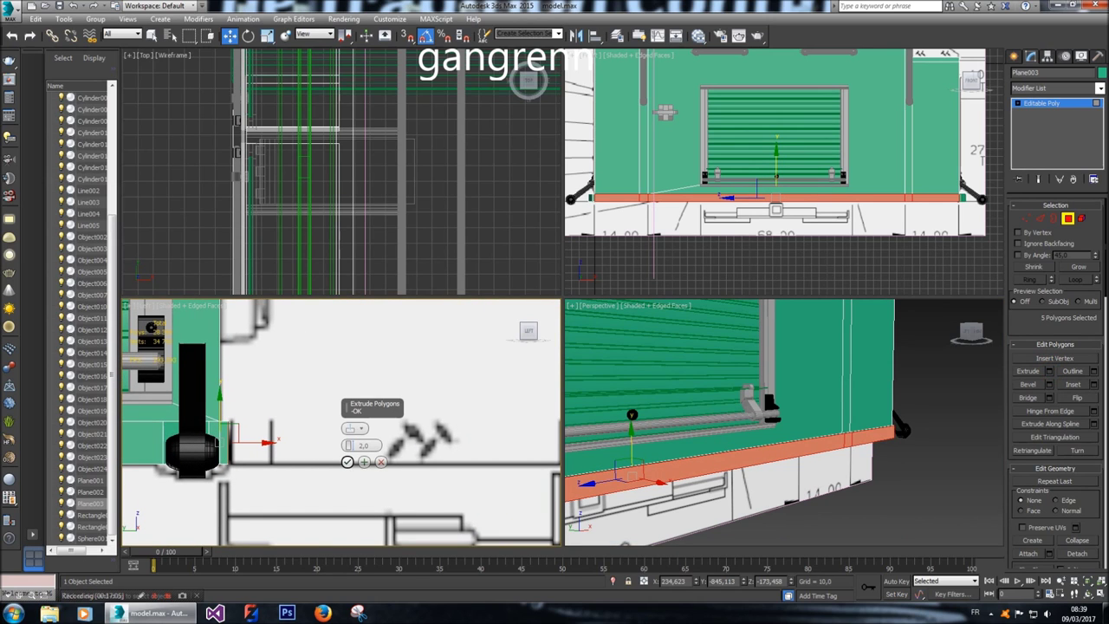
left_click(347, 462)
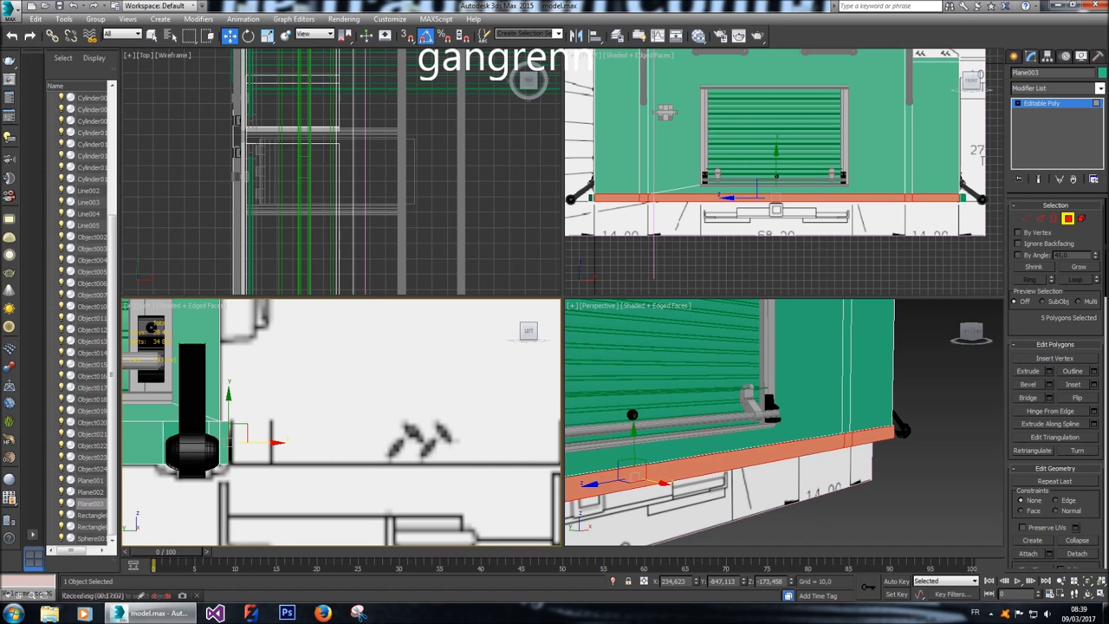
left_click_drag(260, 441, 300, 441)
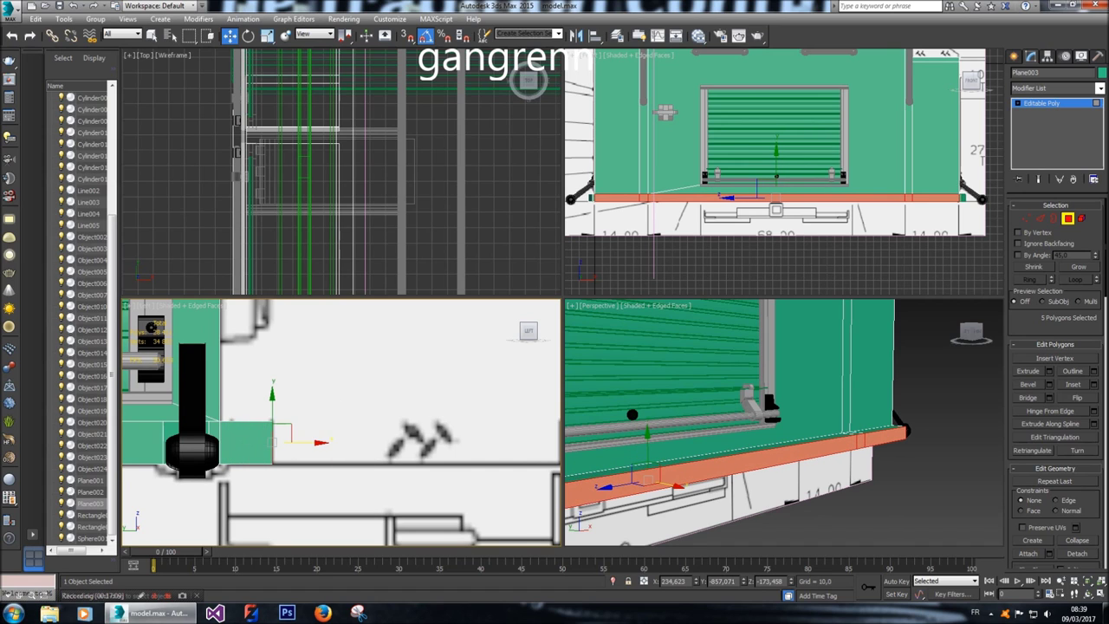
middle_click_drag(763, 156, 784, 156)
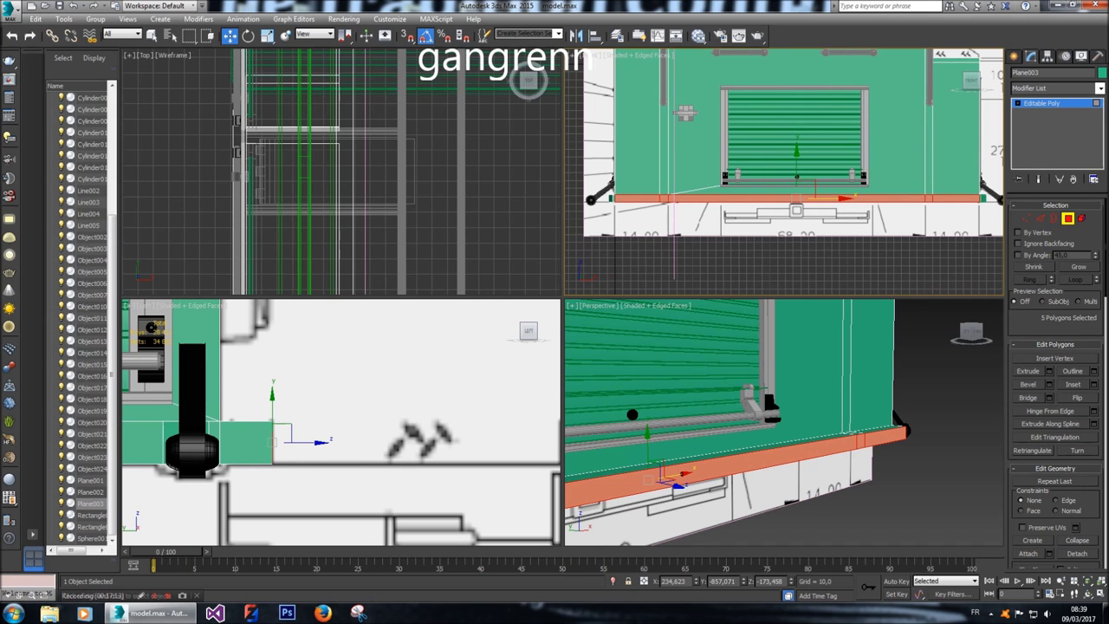
scroll(202, 407, "up", 5)
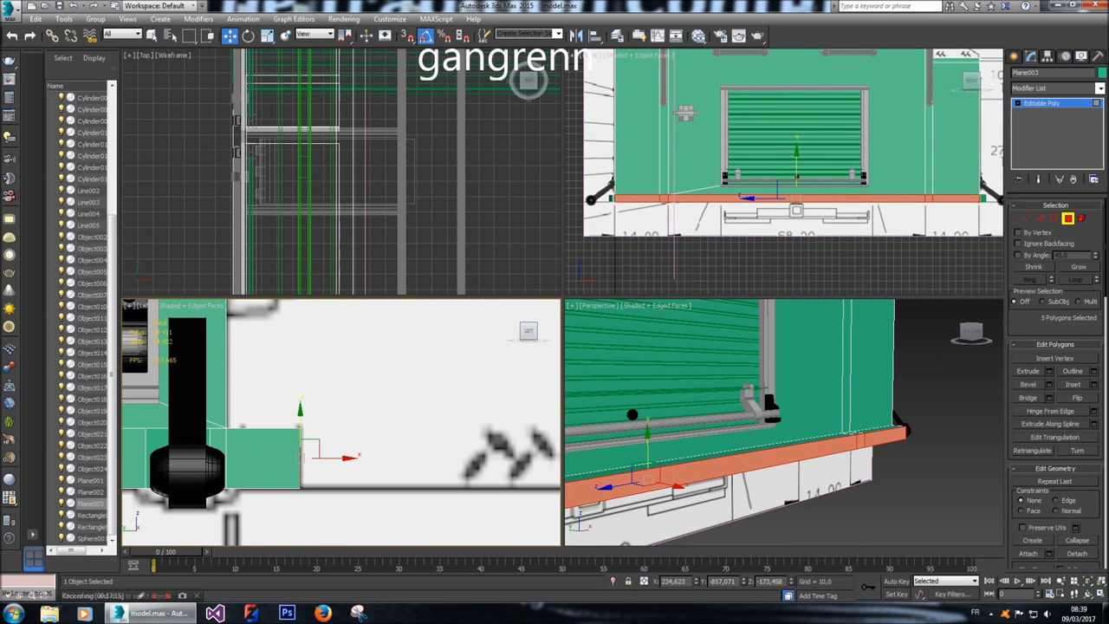
left_click_drag(350, 458, 347, 458)
Extrude the strip faces again and stretch them along their length.
middle_click_drag(780, 425, 876, 424, "alt")
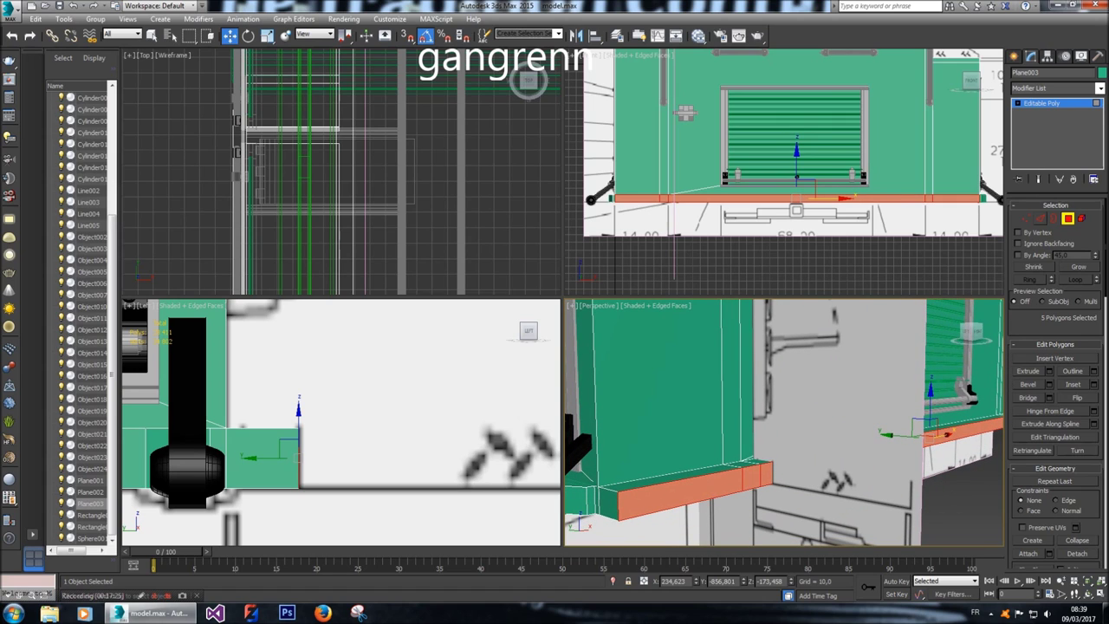
middle_click_drag(347, 424, 303, 431)
scroll(342, 422, "down", 5)
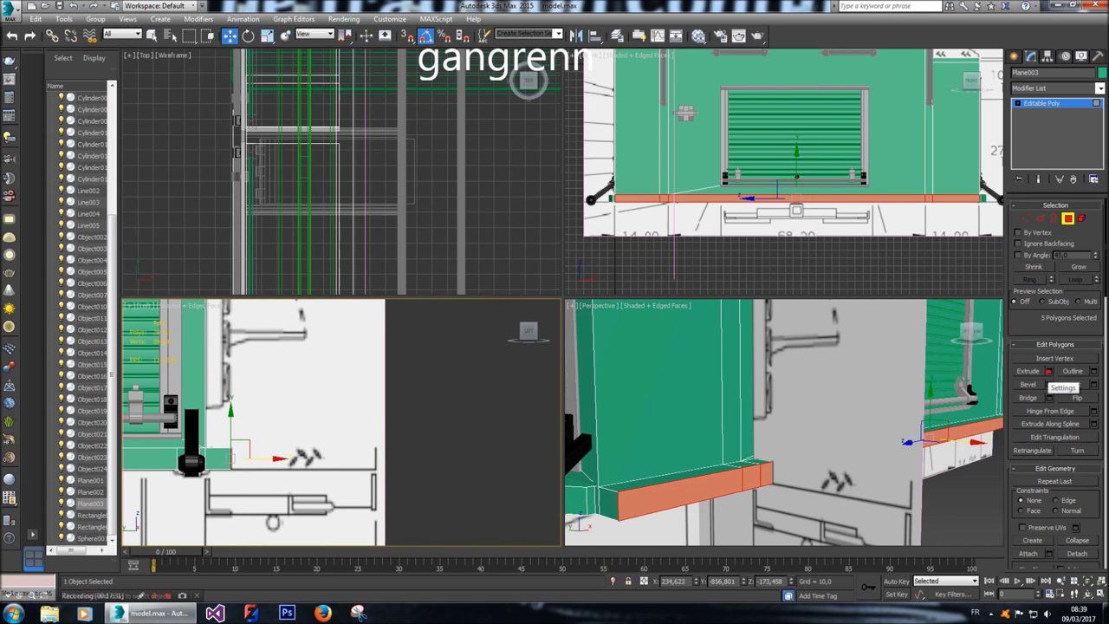
left_click(1049, 371)
left_click(346, 461)
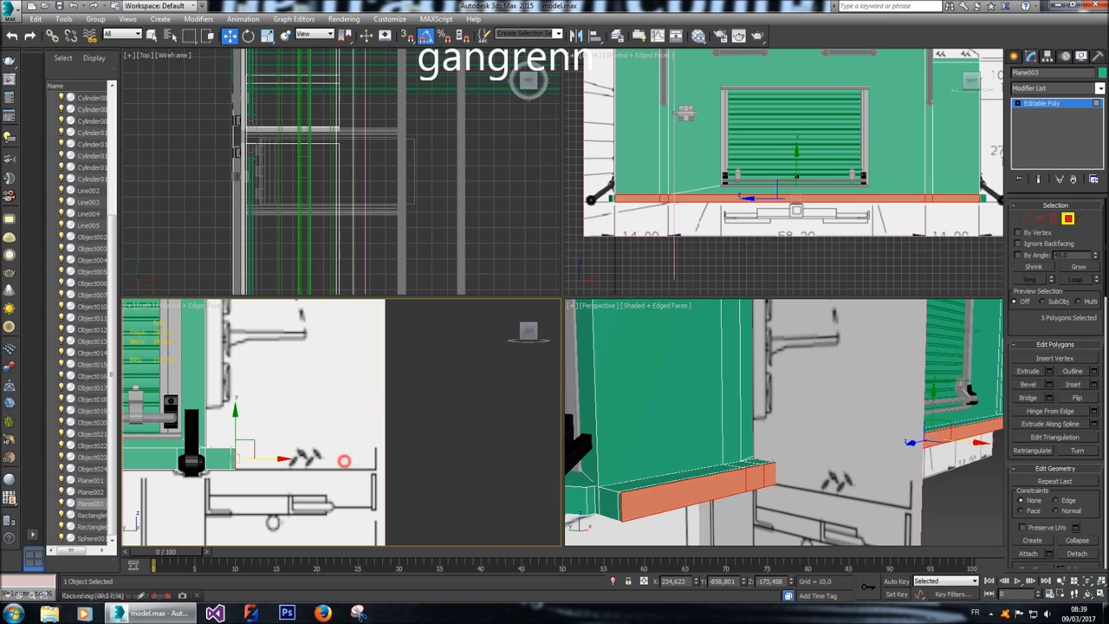
left_click_drag(280, 459, 302, 458)
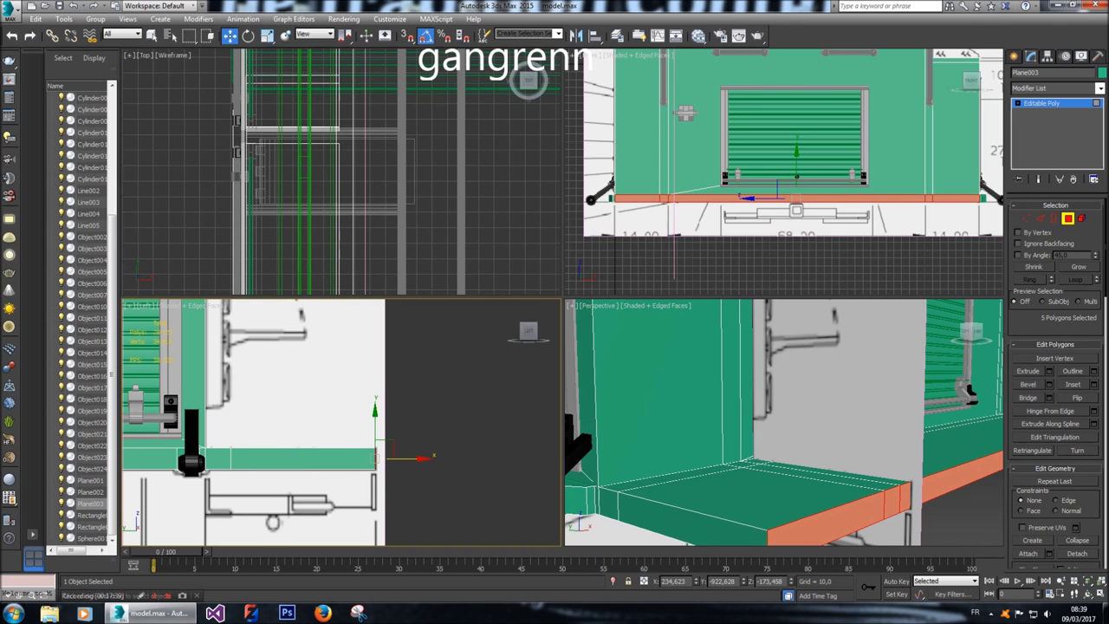
Scale the ledge along X to about 71% with See-Through on, then turn it off.
key("alt+x")
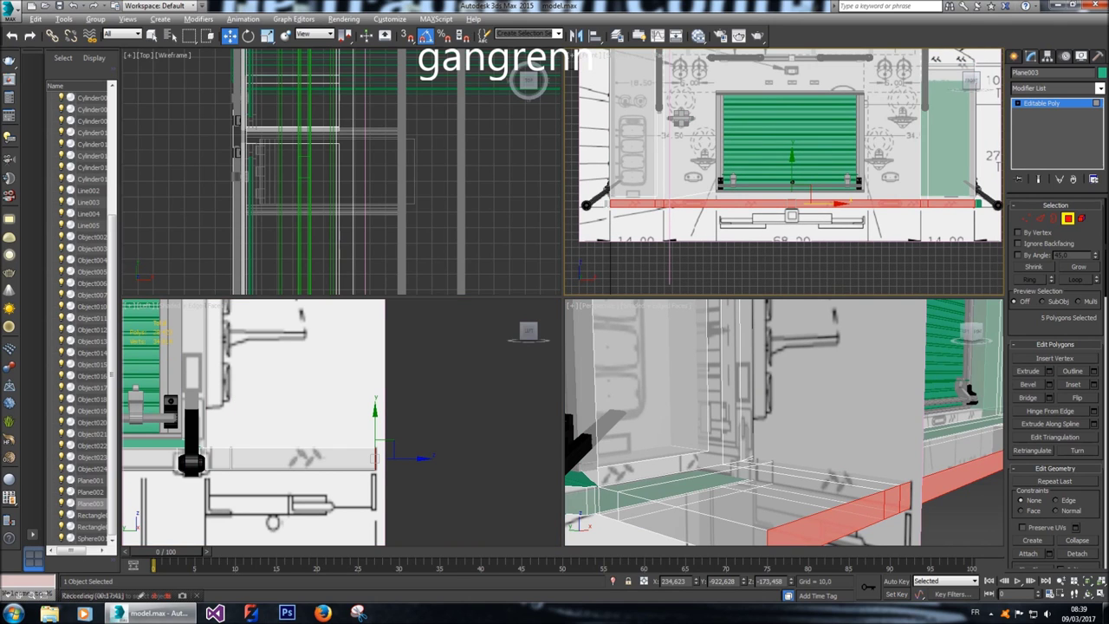
key("r")
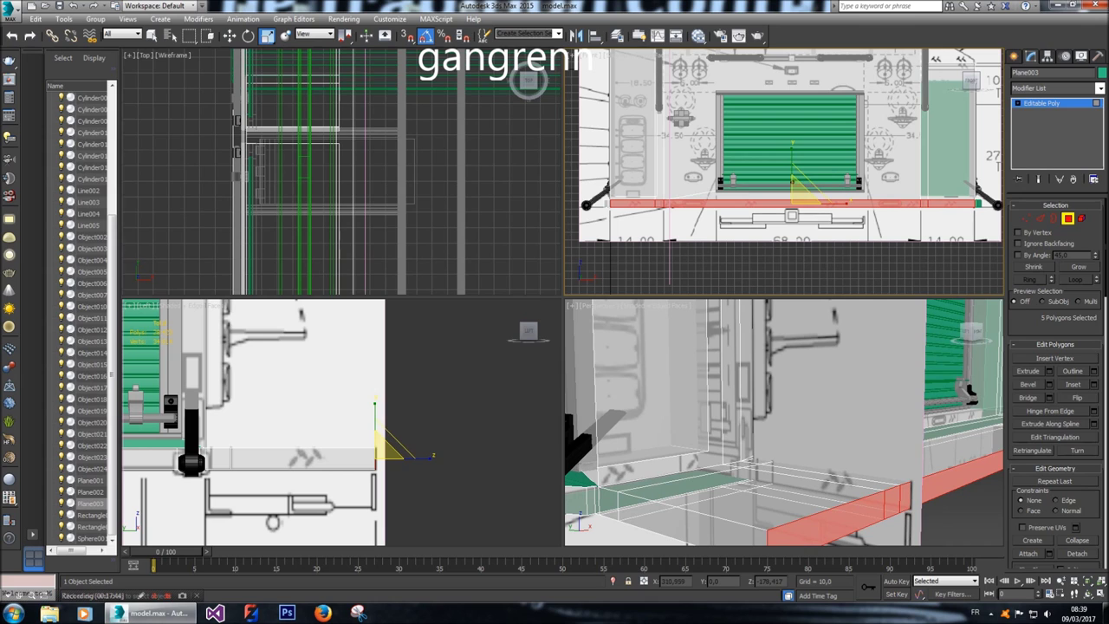
left_click_drag(845, 202, 850, 210)
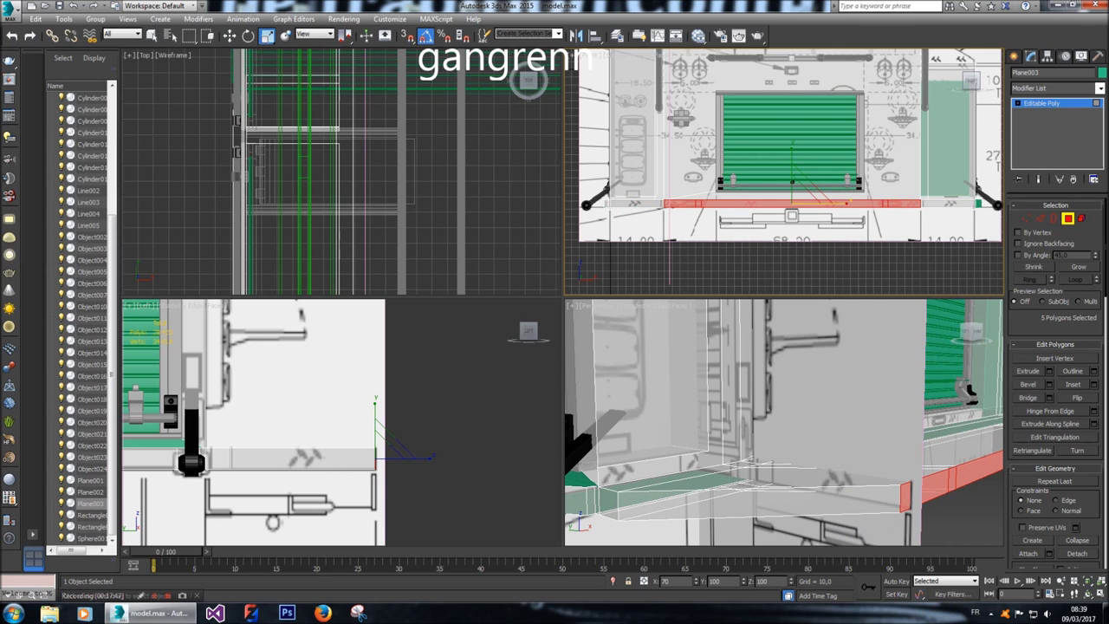
left_click_drag(850, 210, 846, 205)
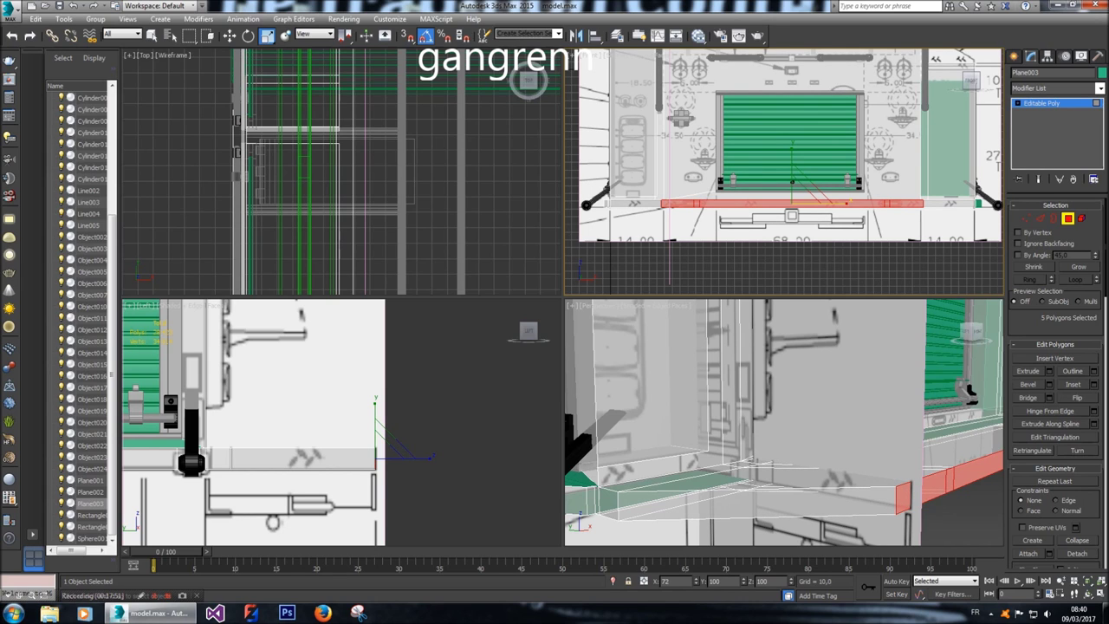
scroll(660, 204, "up", 10)
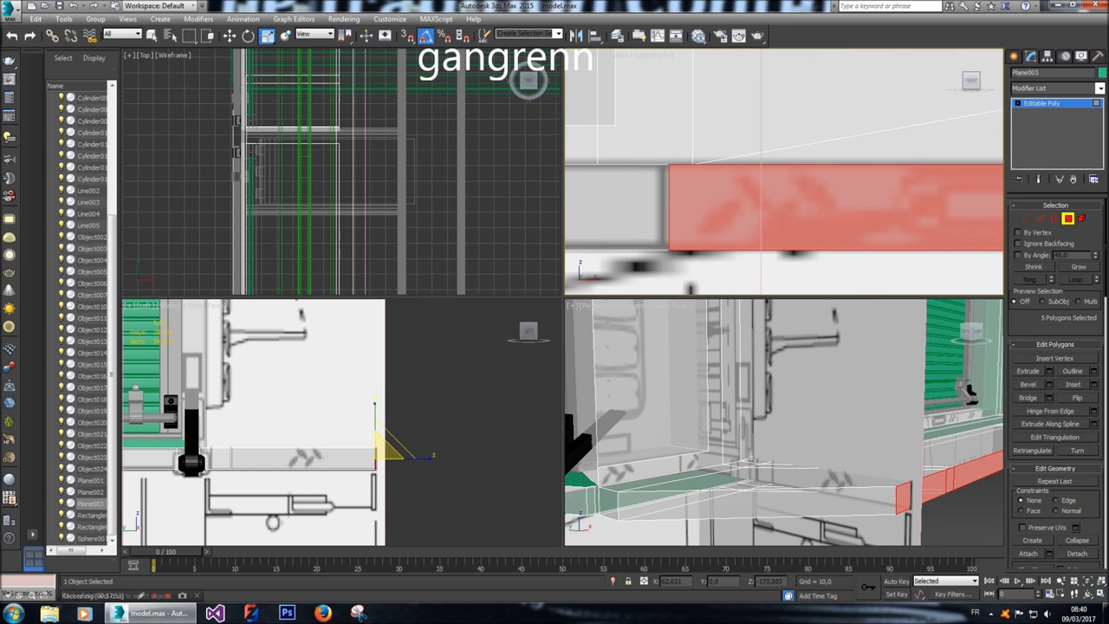
scroll(672, 208, "down", 10)
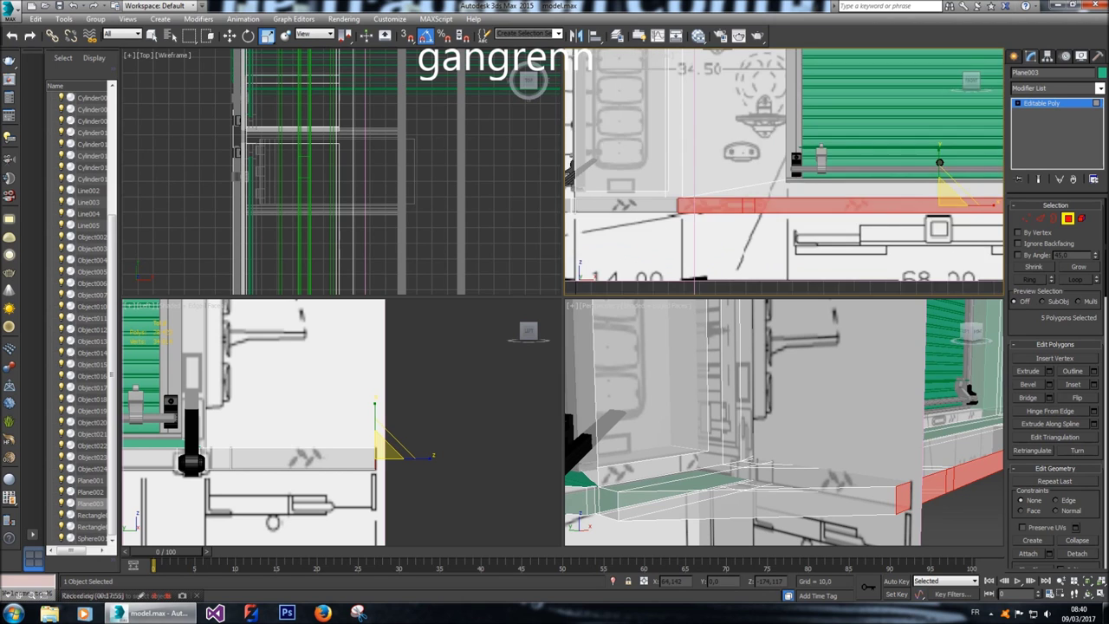
middle_click_drag(968, 390, 854, 451, "alt")
key("alt+x")
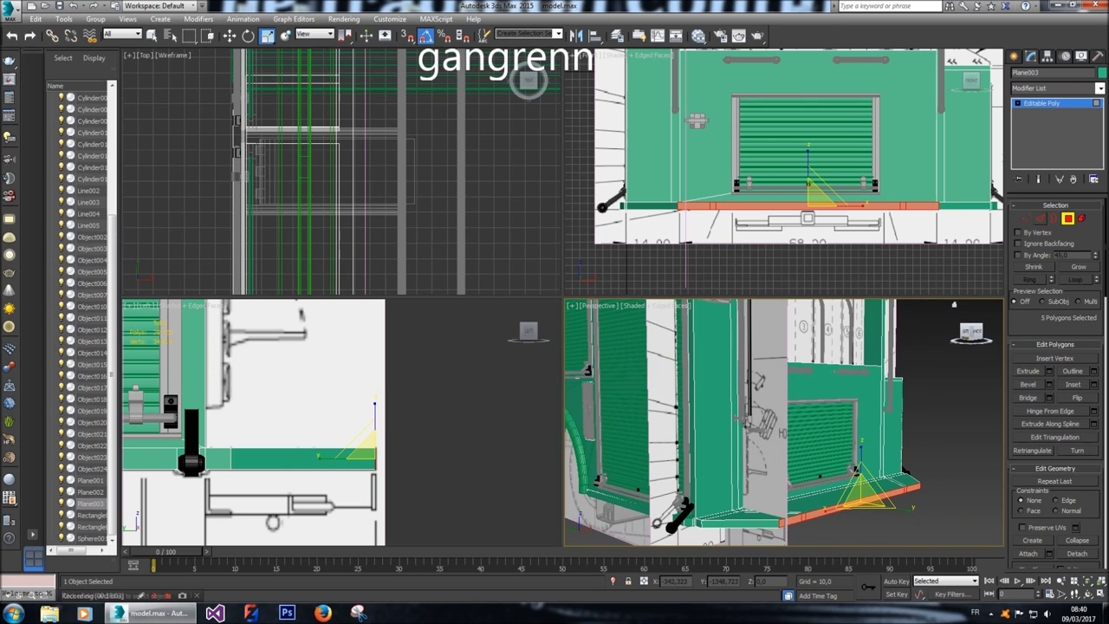
key("2")
scroll(341, 171, "down", 5)
scroll(341, 172, "up", 3)
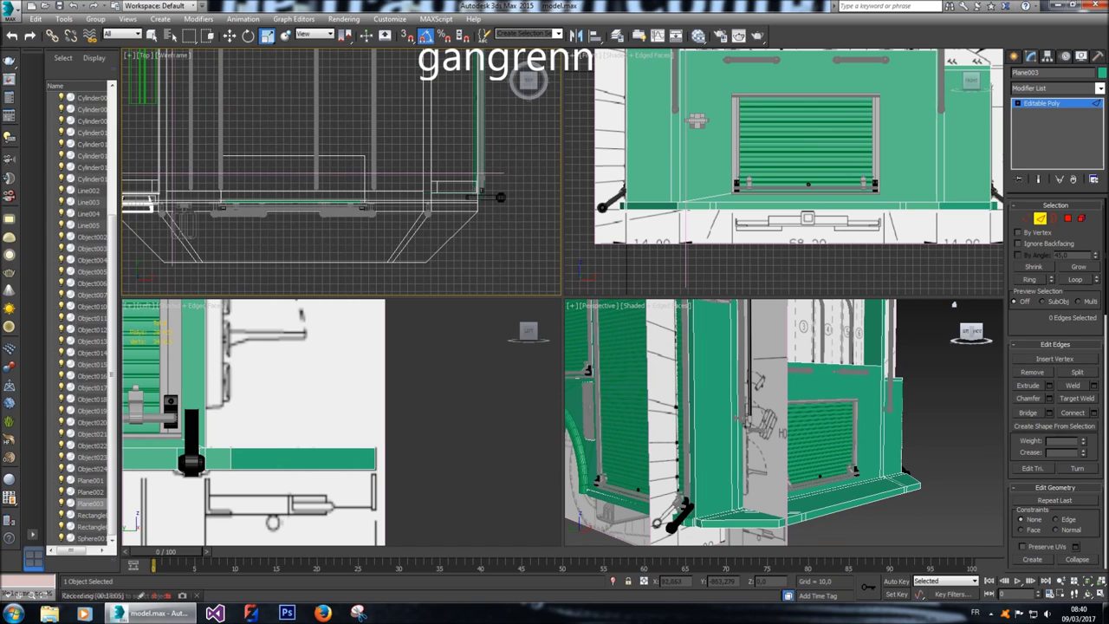
Remove the eight edges crossing the ledge and the extra edges at its right end.
left_click_drag(161, 240, 159, 243)
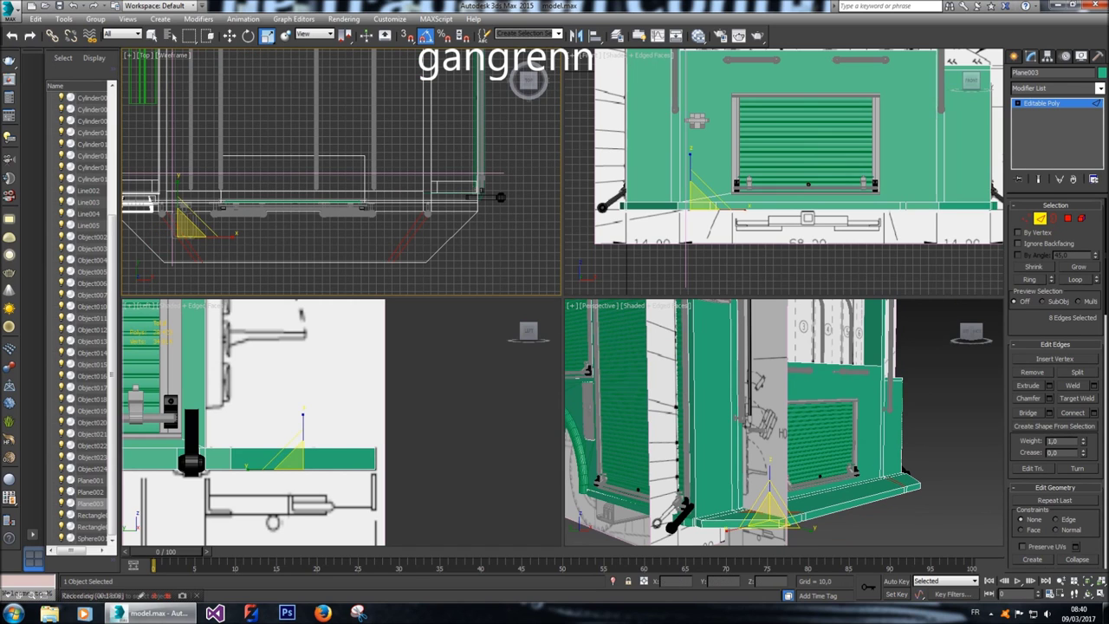
left_click(1033, 372)
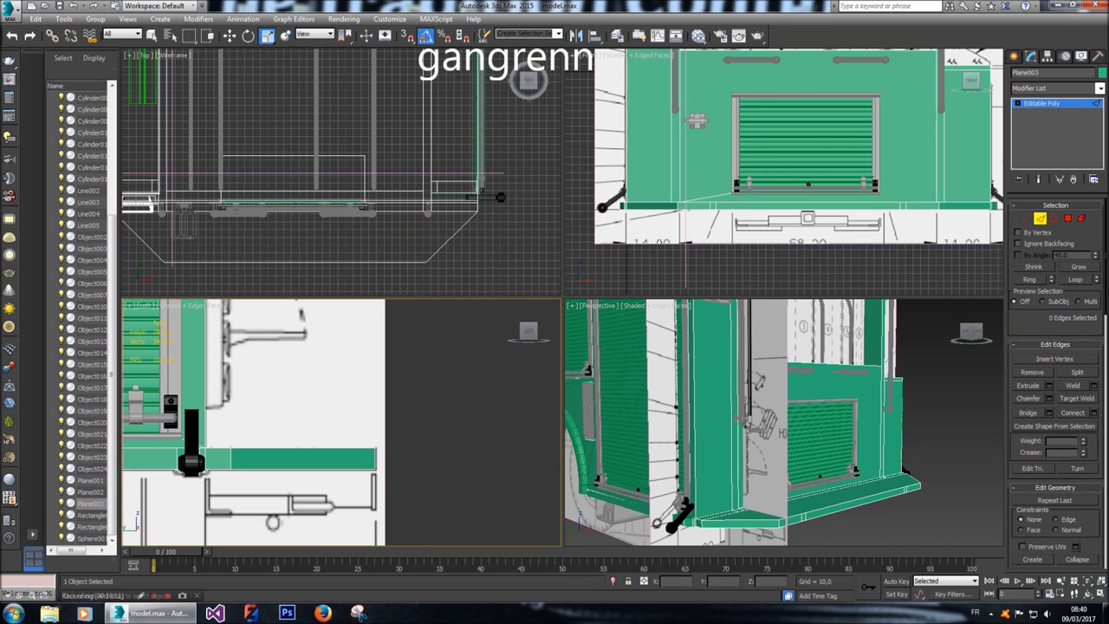
scroll(346, 433, "down", 3)
left_click_drag(372, 390, 416, 460)
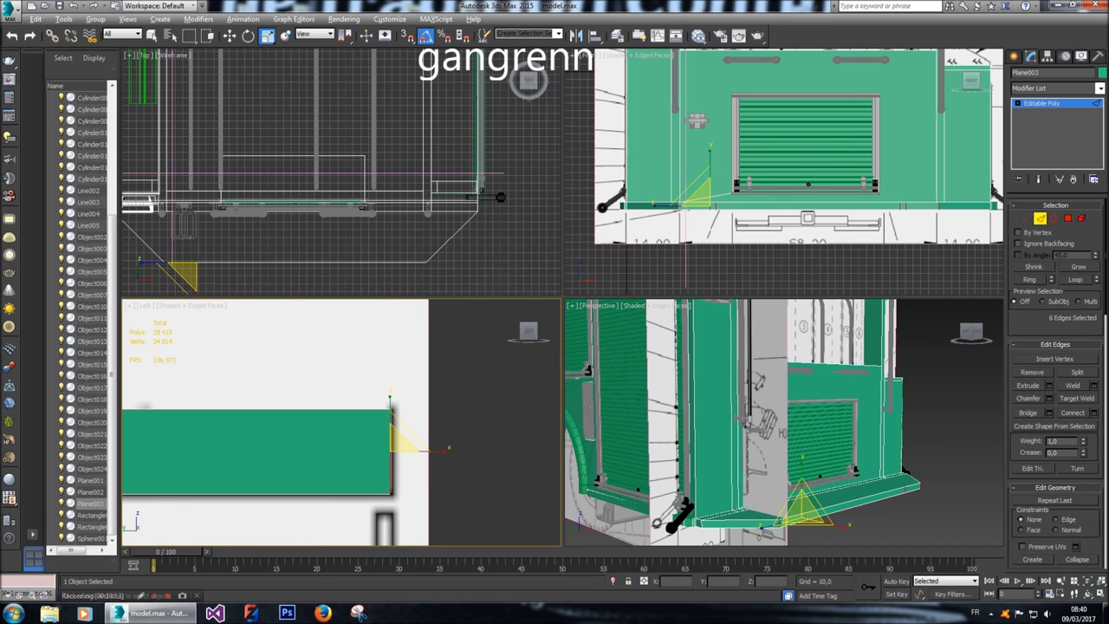
scroll(785, 424, "up", 5)
left_click(781, 451)
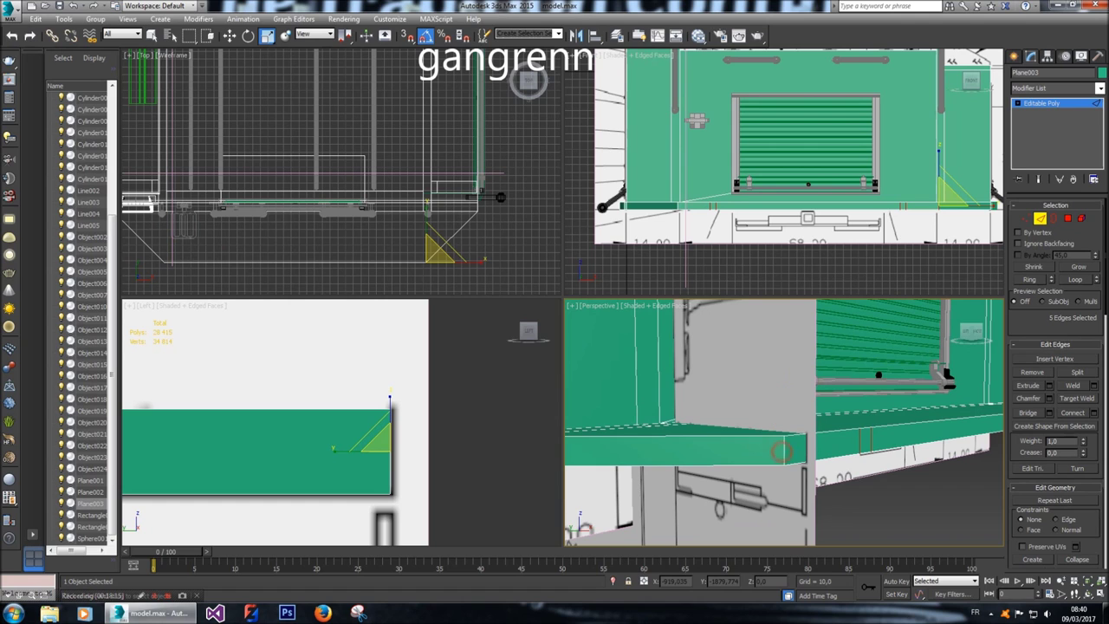
scroll(945, 197, "up", 6)
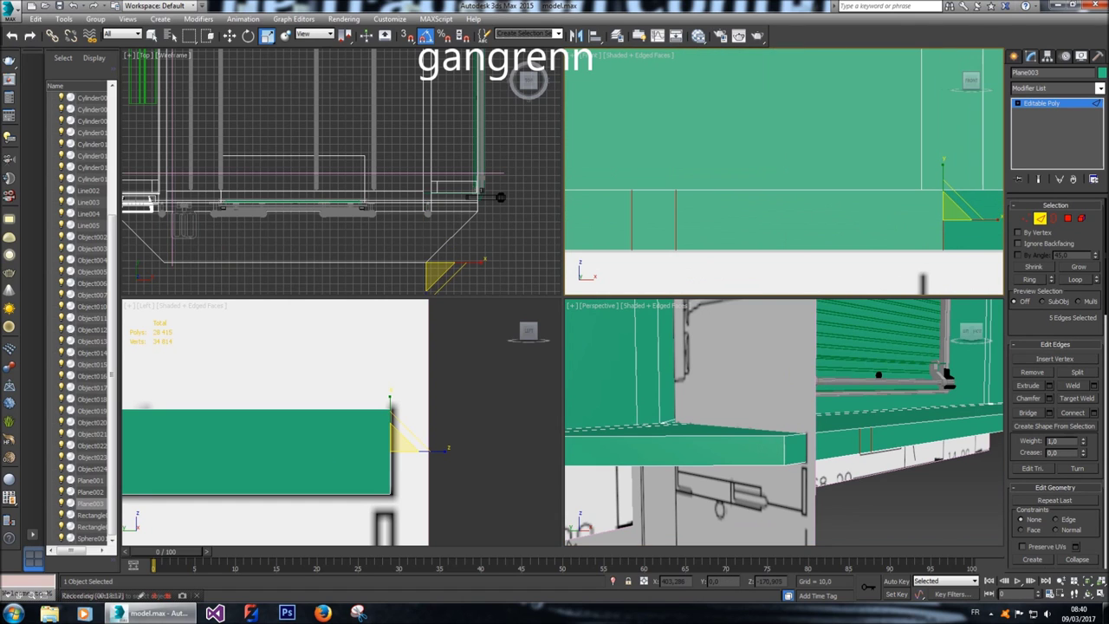
left_click(859, 418)
middle_click_drag(858, 418, 957, 416, "alt")
left_click(904, 433)
Select the edges at the ledge's left end, drop the extras, and remove them.
middle_click_drag(346, 173, 494, 208)
middle_click_drag(260, 433, 381, 433)
scroll(315, 426, "down", 2)
key("alt+x")
scroll(381, 433, "up", 4)
left_click(276, 405)
key("alt+x")
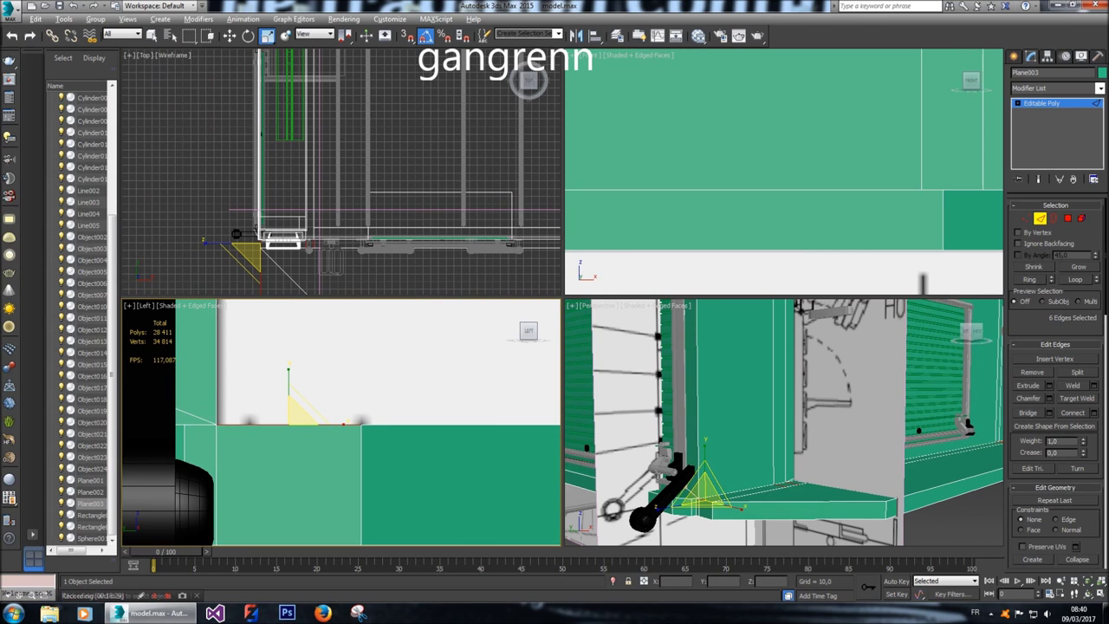
scroll(706, 489, "up", 5)
left_click(706, 488, "alt")
scroll(707, 490, "down", 5)
middle_click_drag(706, 490, 761, 459, "alt")
scroll(724, 475, "up", 5)
left_click(747, 466, "alt")
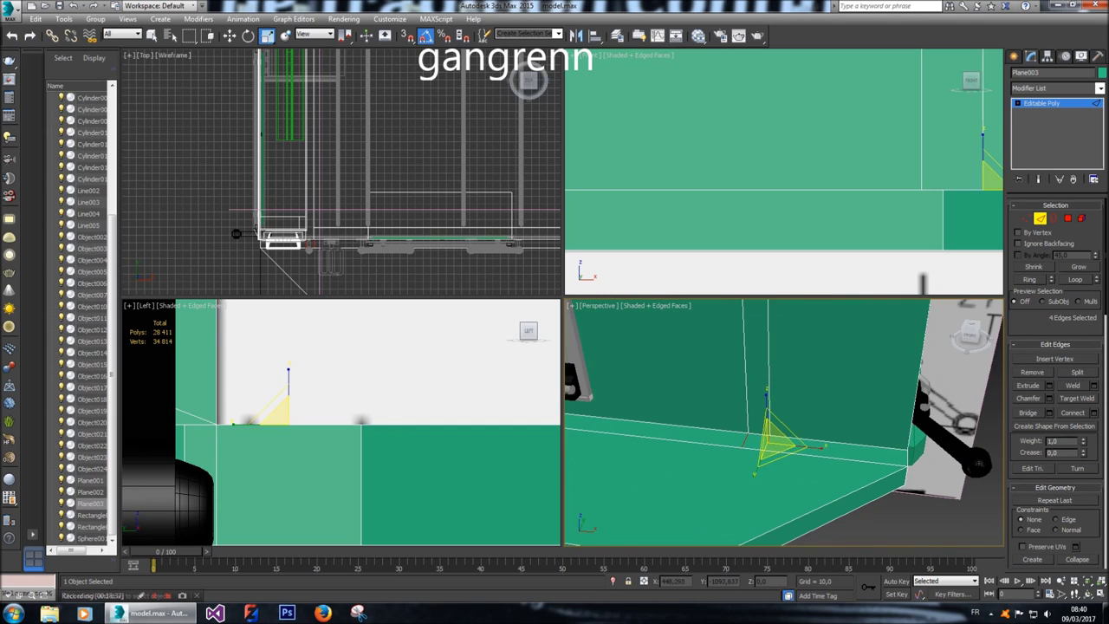
key("ctrl+d")
scroll(784, 422, "down", 6)
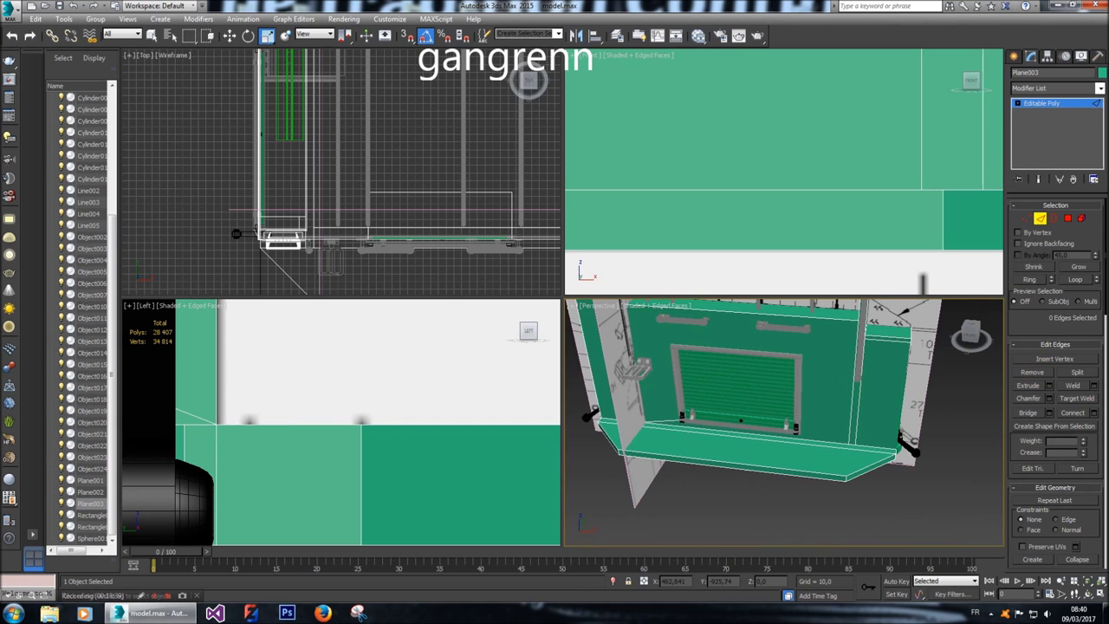
Remove the five-edge triangle at the ledge's underside end near the wheel.
middle_click_drag(784, 422, 738, 365, "alt")
key("alt+x")
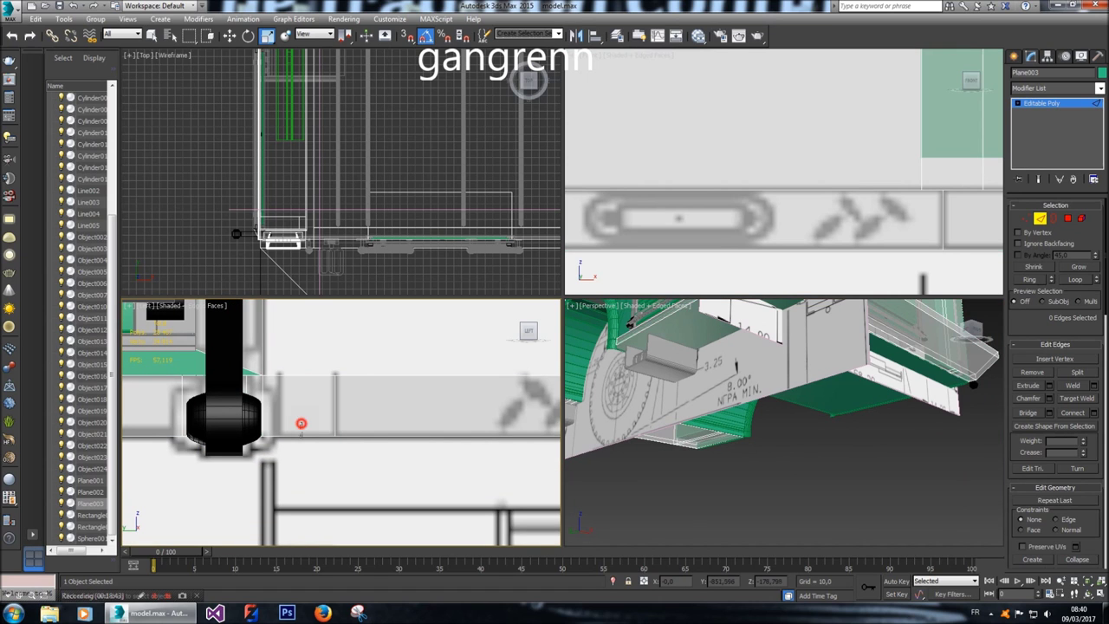
left_click(300, 425)
middle_click_drag(785, 422, 736, 401, "alt")
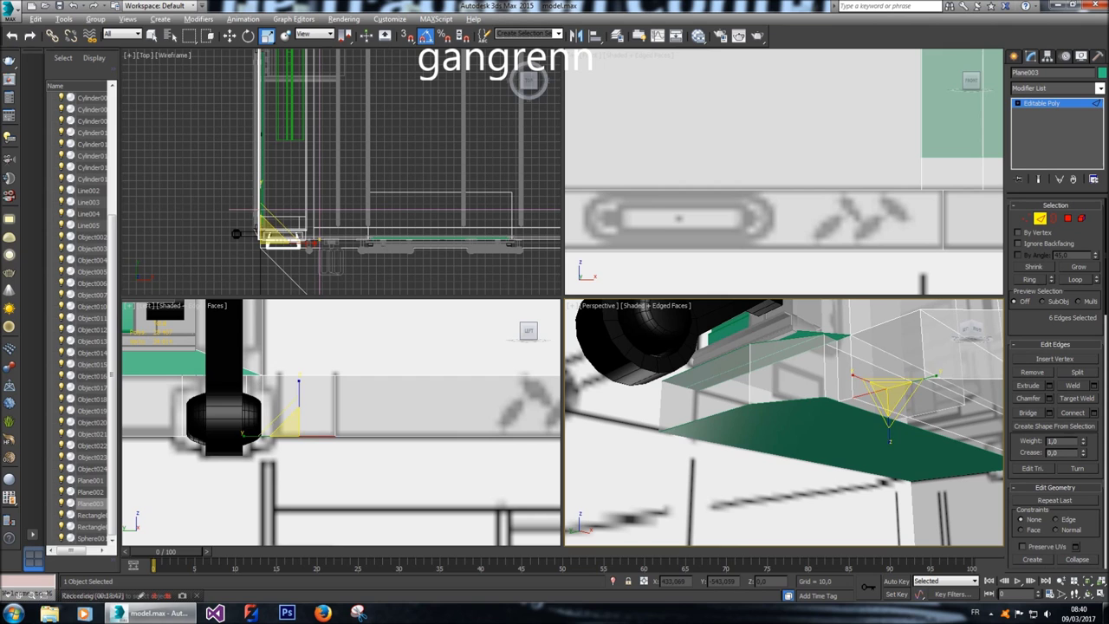
middle_click_drag(880, 394, 702, 442, "alt")
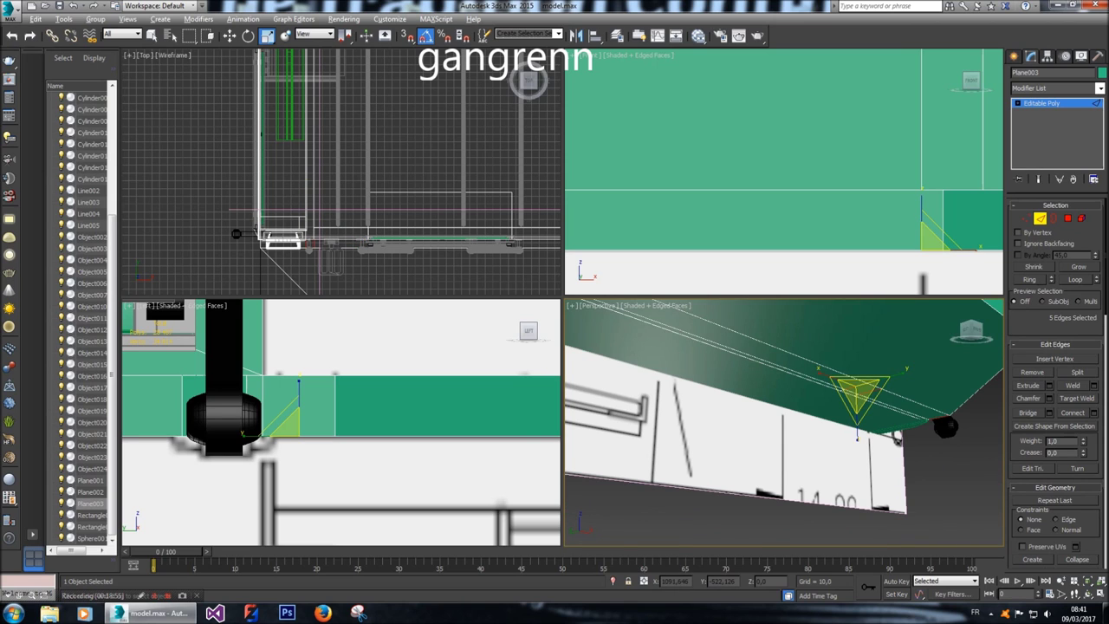
left_click(858, 432, "alt")
left_click(897, 437)
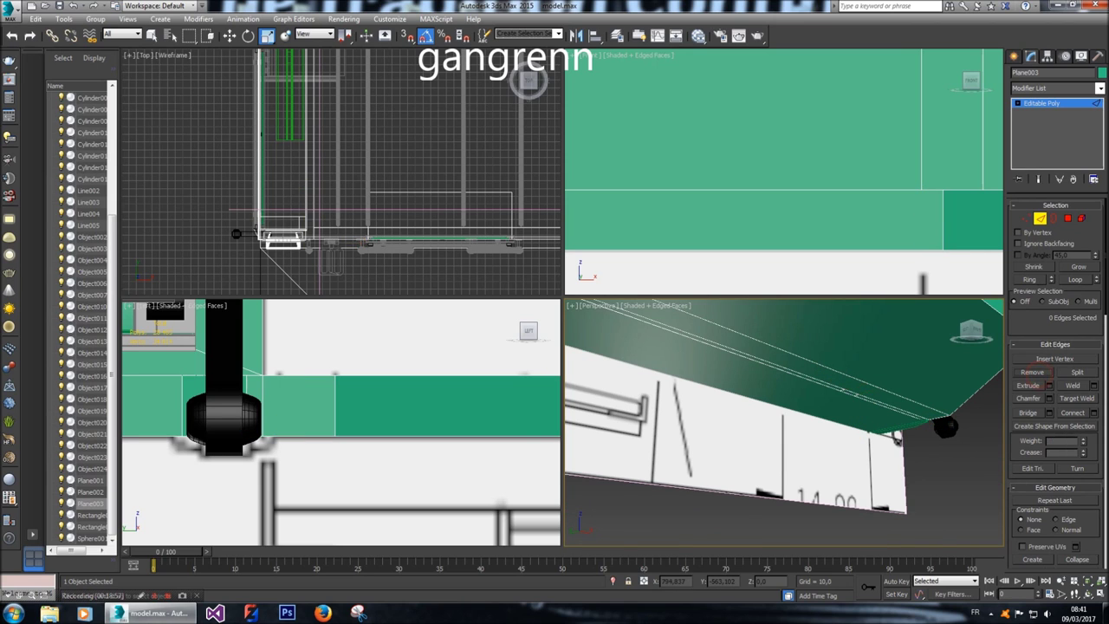
middle_click_drag(897, 438, 936, 364, "alt")
middle_click_drag(953, 473, 858, 420, "alt")
Reframe the viewports around the ledge and pan the side view onto the body.
key("z")
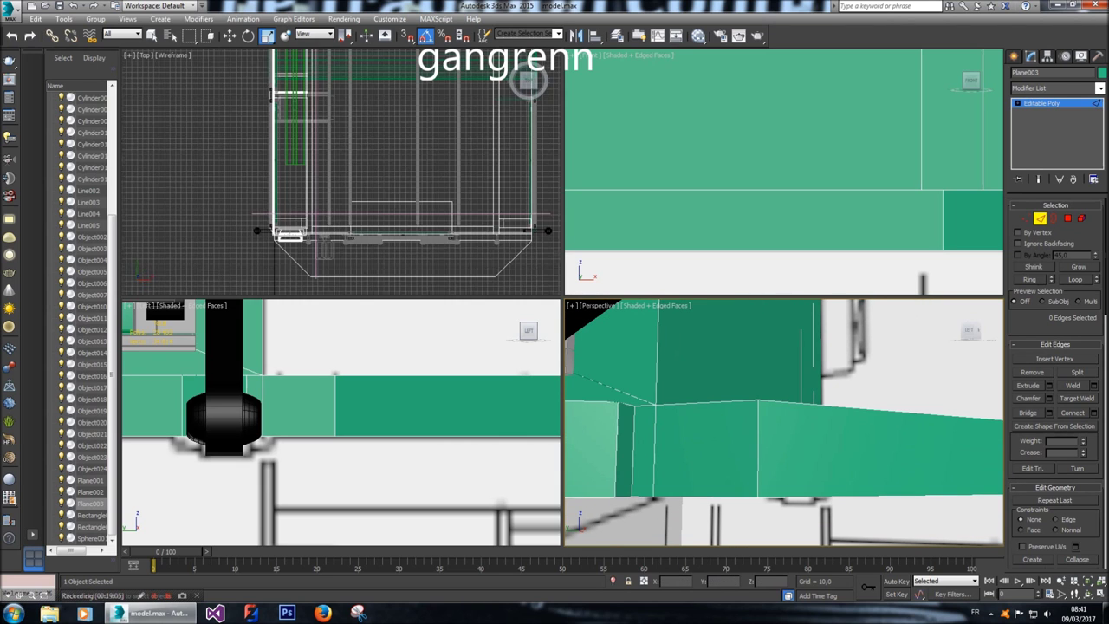
key("shift+z")
key("shift+z")
key("shift+z")
key("shift+z")
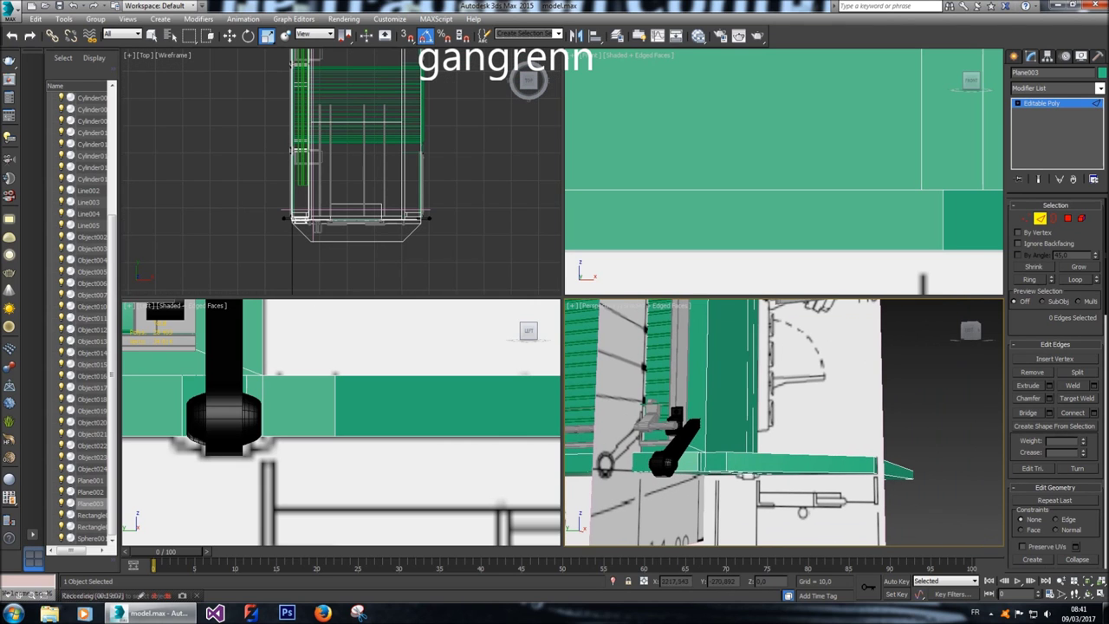
key("ctrl+z")
key("ctrl+z")
key("ctrl+z")
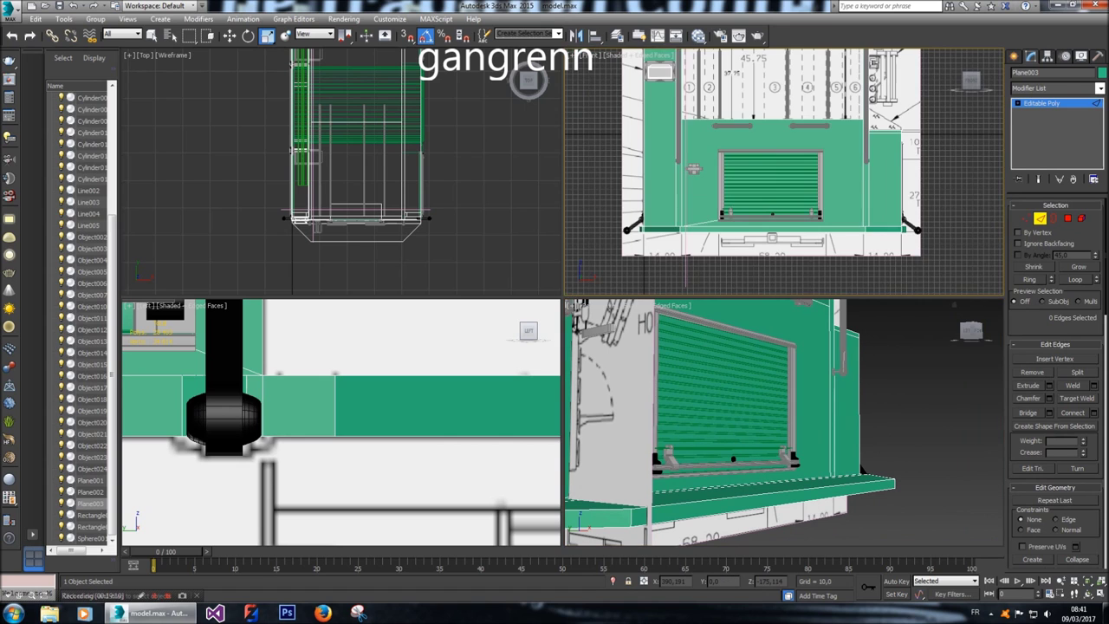
key("shift+z")
key("shift+z")
key("shift+z")
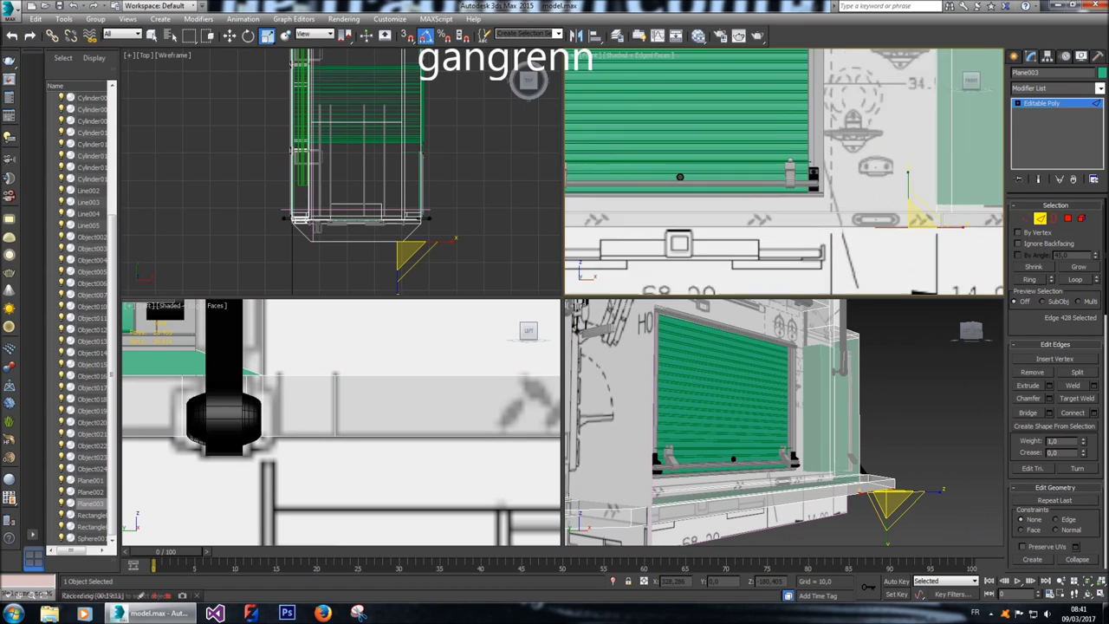
key("shift+z")
key("shift+z")
key("shift+z")
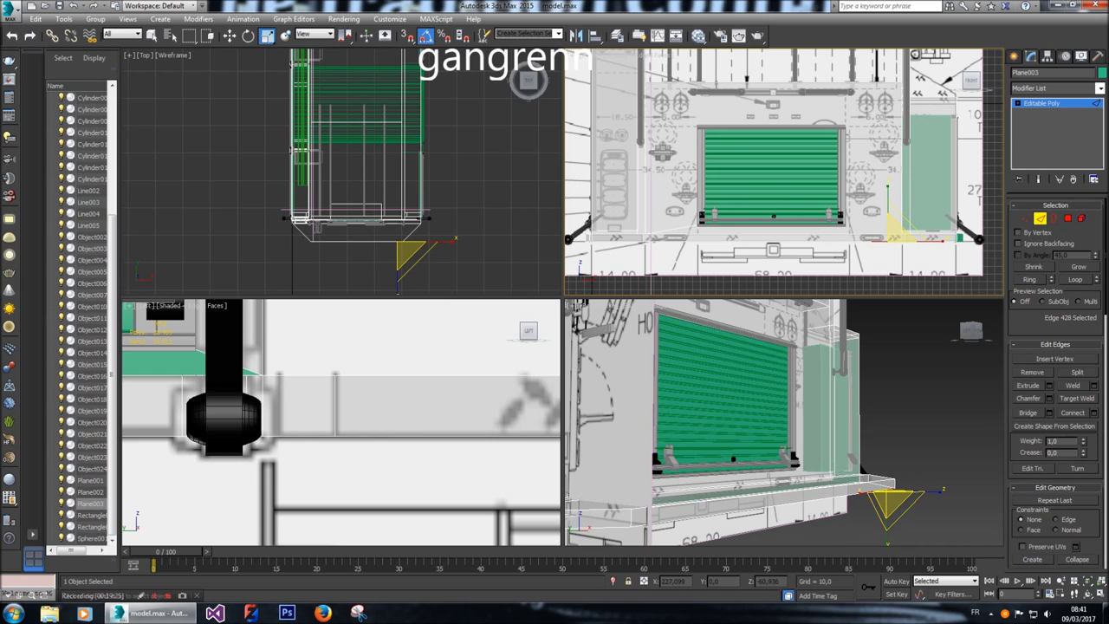
scroll(785, 172, "down", 4)
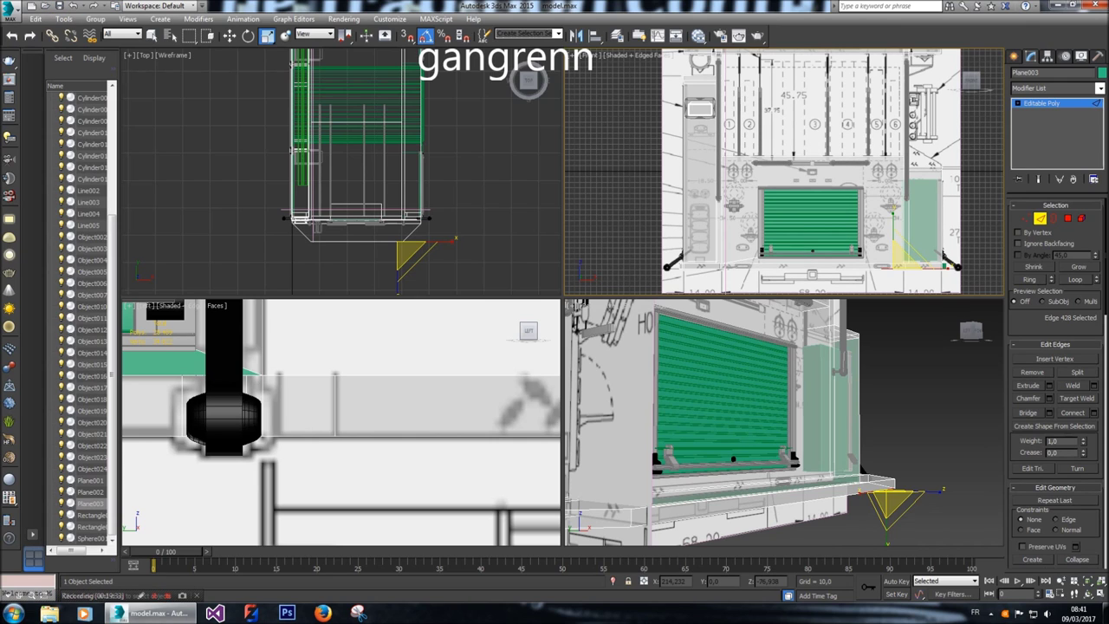
scroll(390, 306, "down", 5)
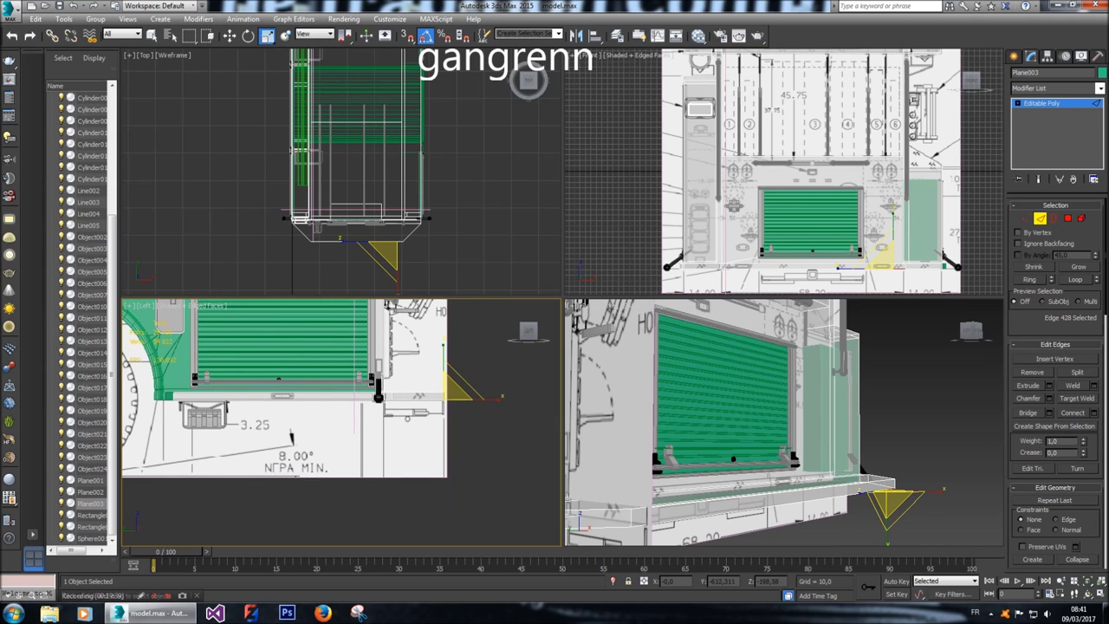
scroll(390, 306, "down", 4)
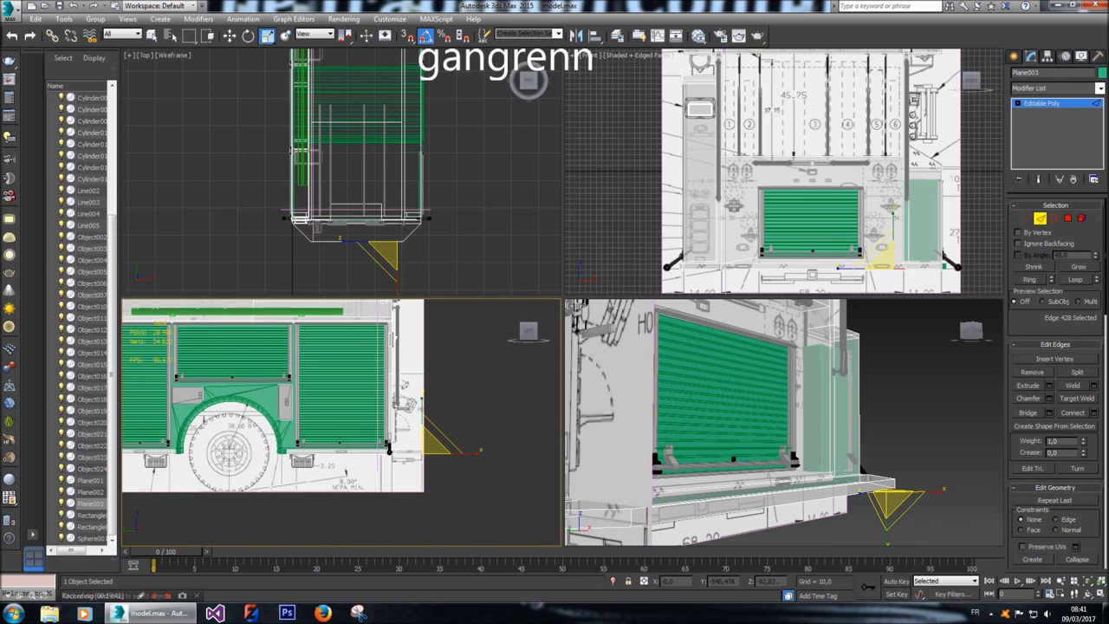
middle_click_drag(390, 306, 415, 347)
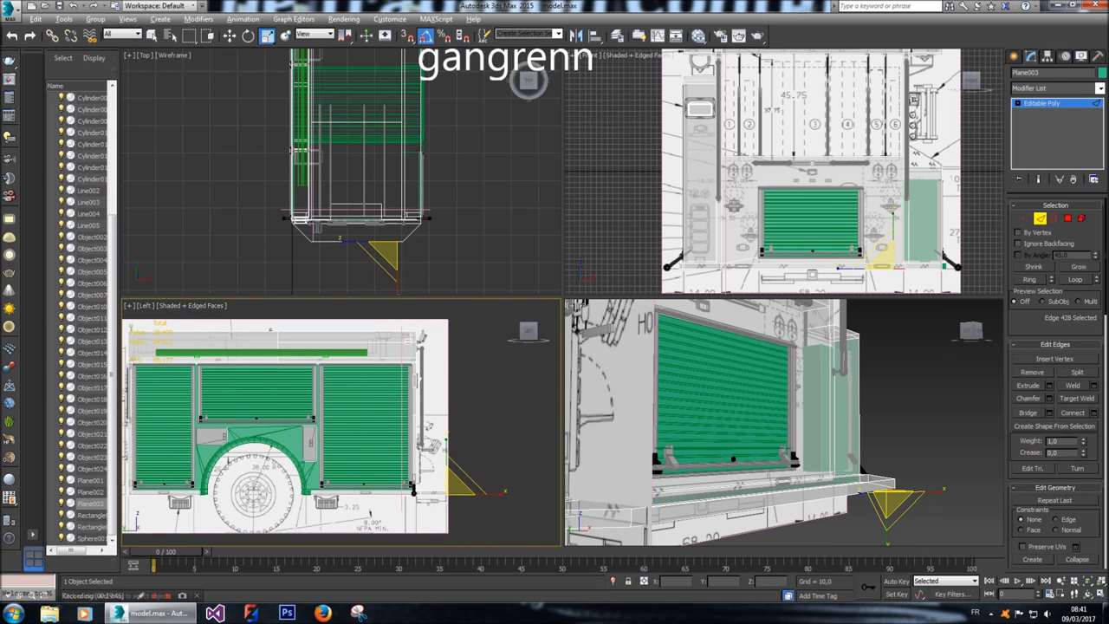
Select Plane003, clear its edge selection, make it see-through, and zoom onto it.
left_click(745, 490)
left_click(911, 314)
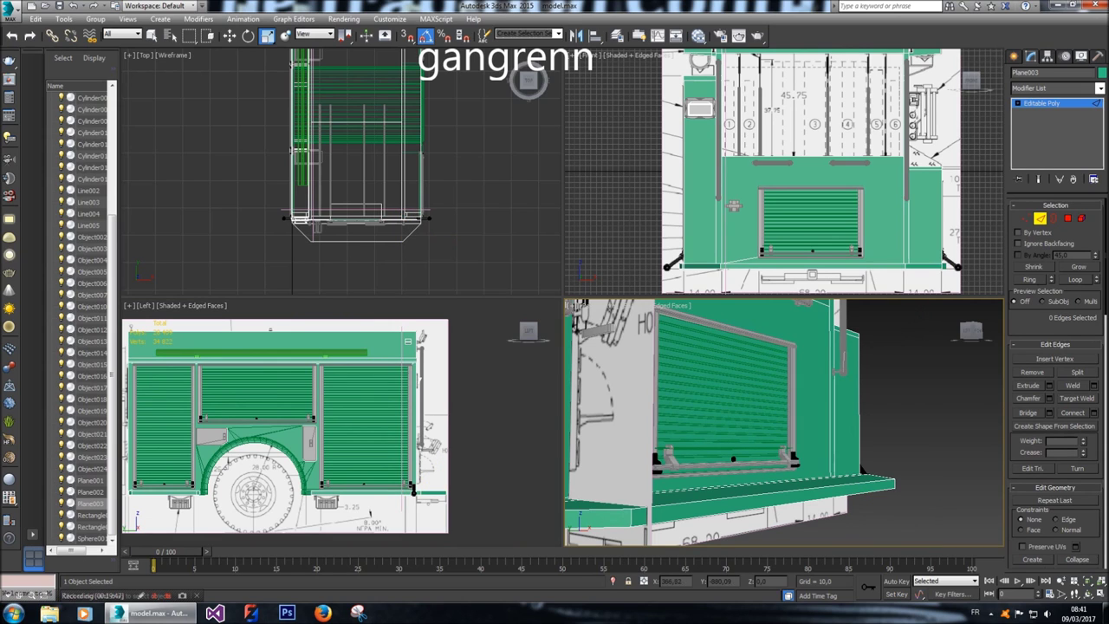
middle_click_drag(347, 416, 388, 426)
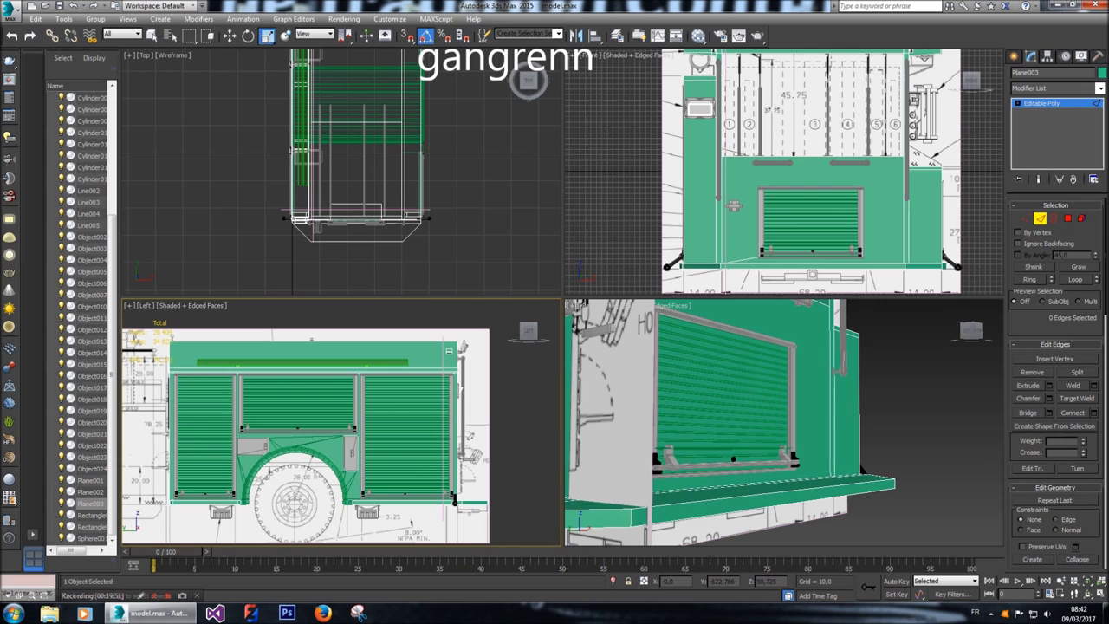
key("alt+x")
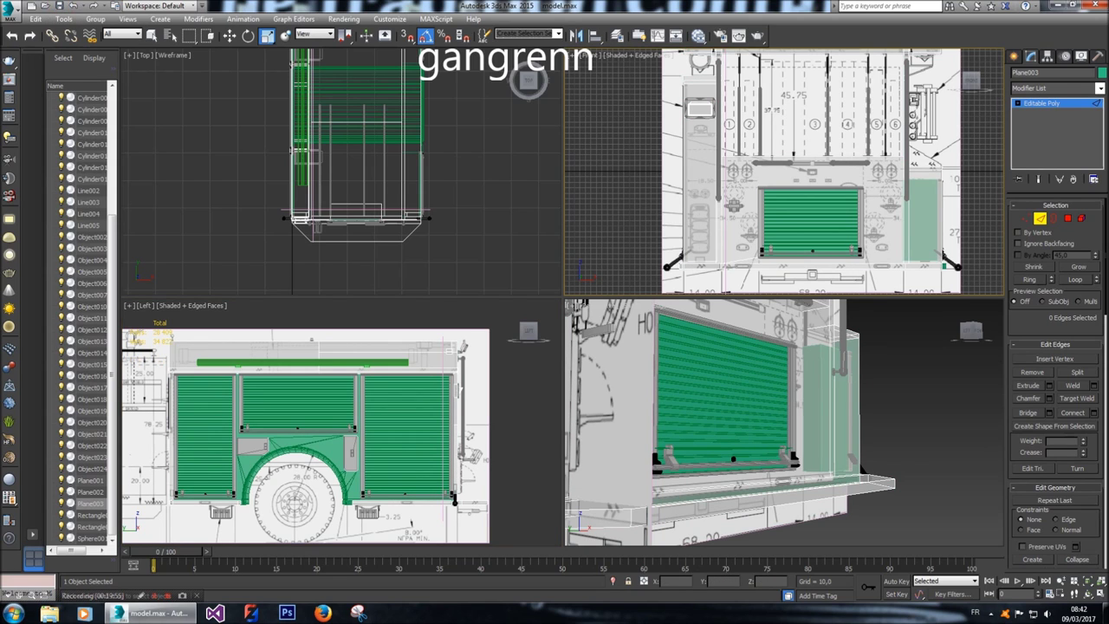
key("z")
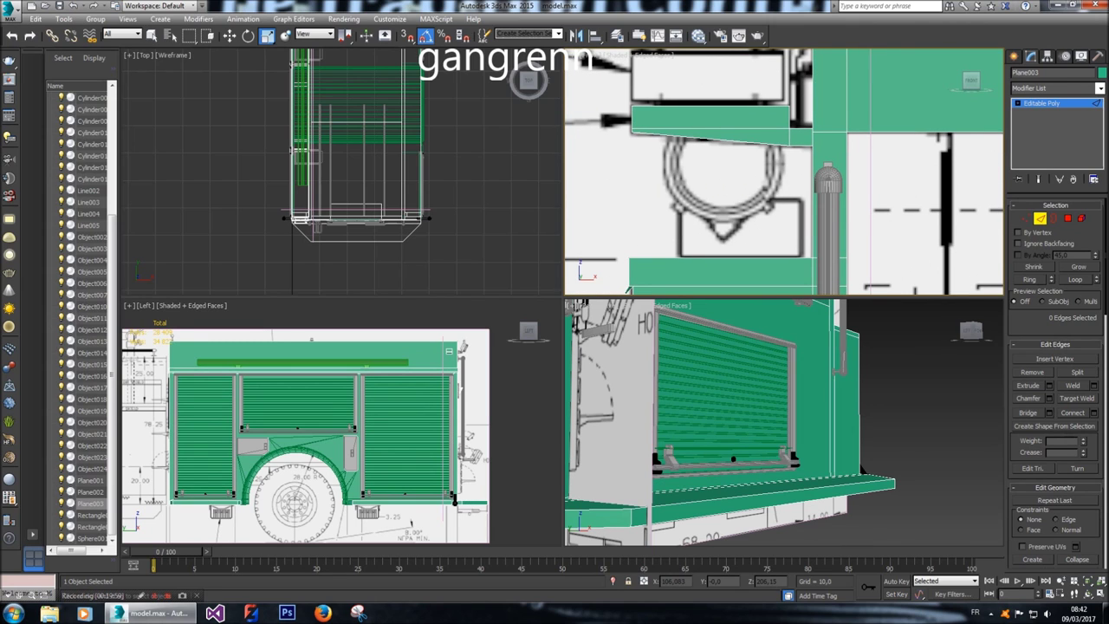
left_click(1014, 56)
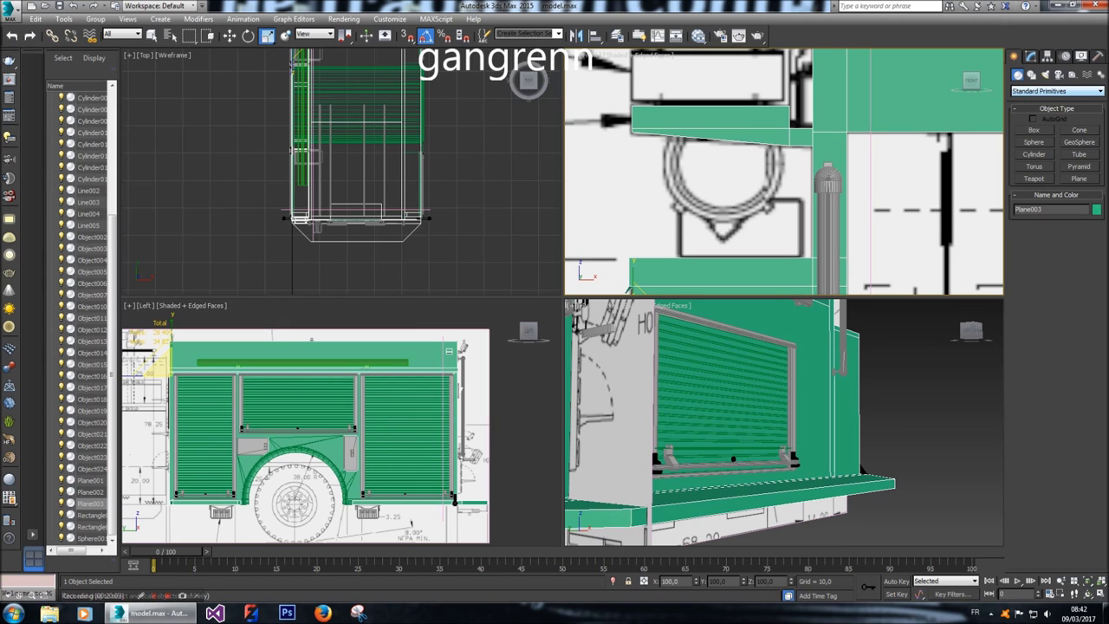
Create a cylinder in the Front view and slide it left above the shutters, with the green plane see-through.
left_click(1034, 153)
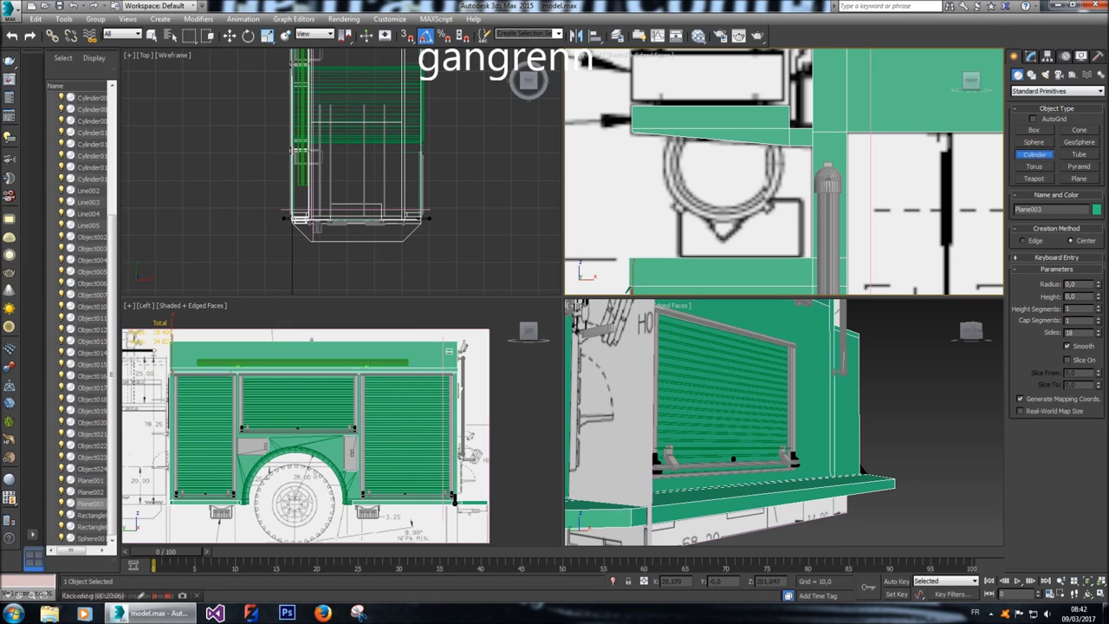
left_click(724, 159)
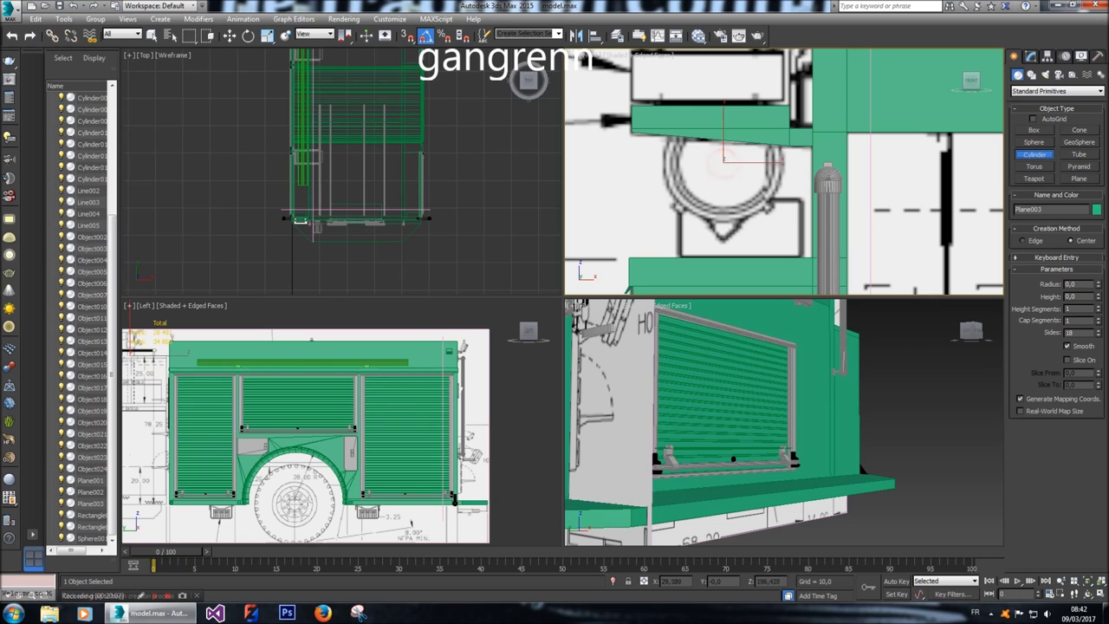
left_click_drag(724, 159, 733, 161)
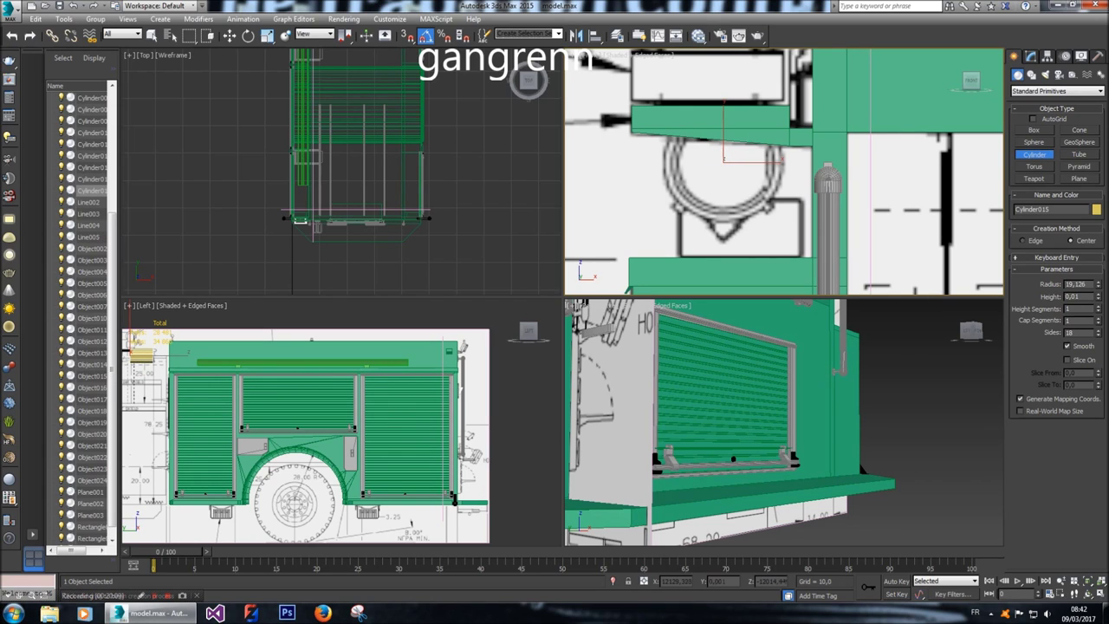
key("w")
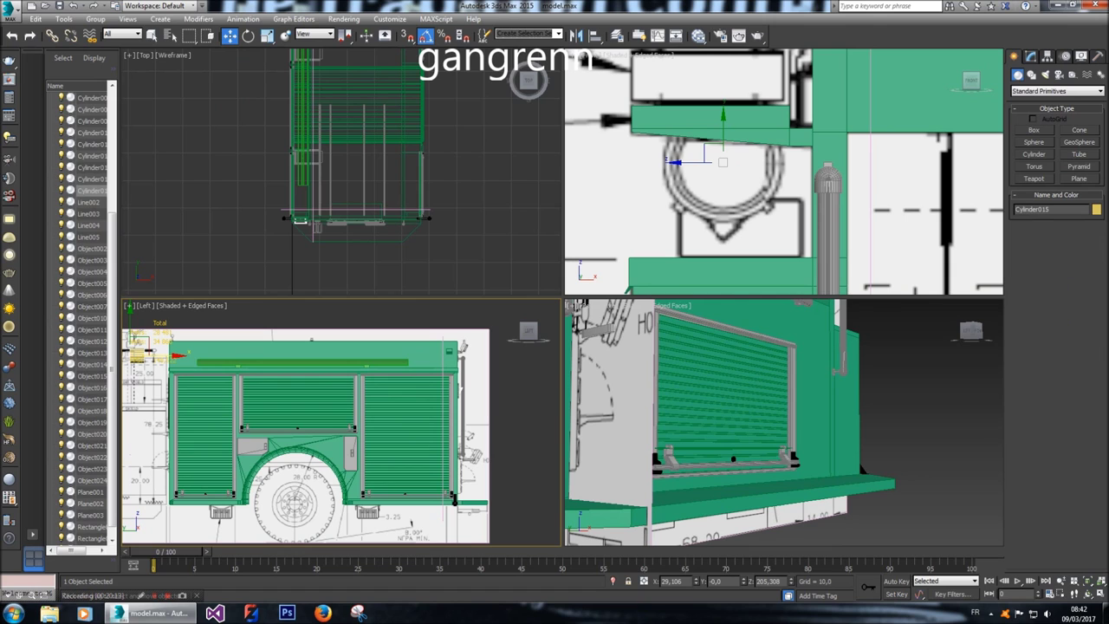
left_click(271, 351)
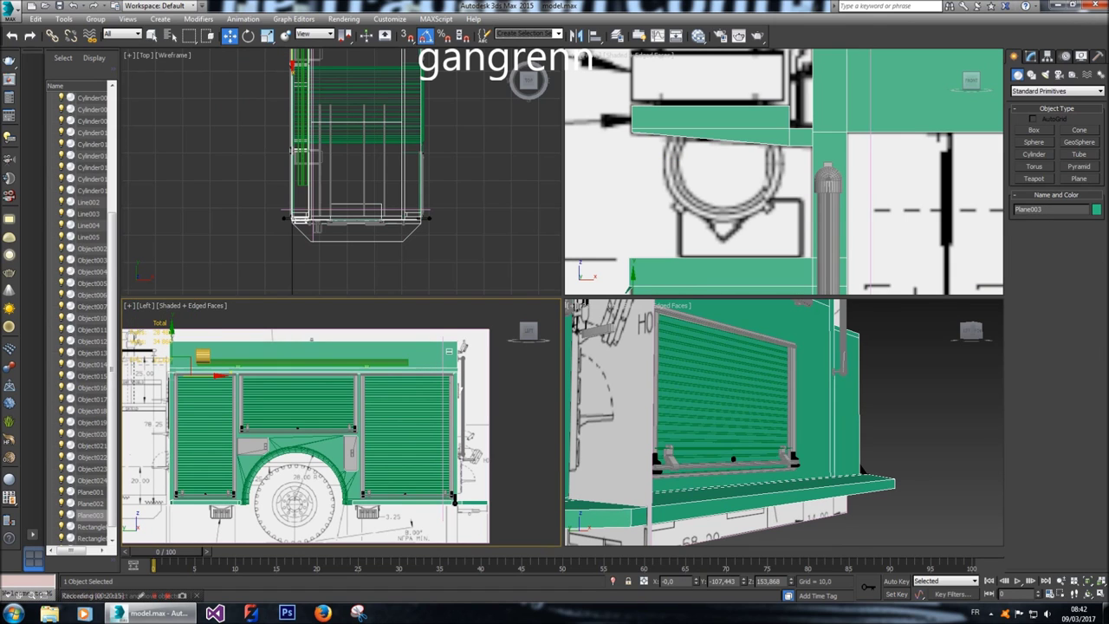
key("alt+x")
left_click(206, 357)
scroll(207, 357, "up", 4)
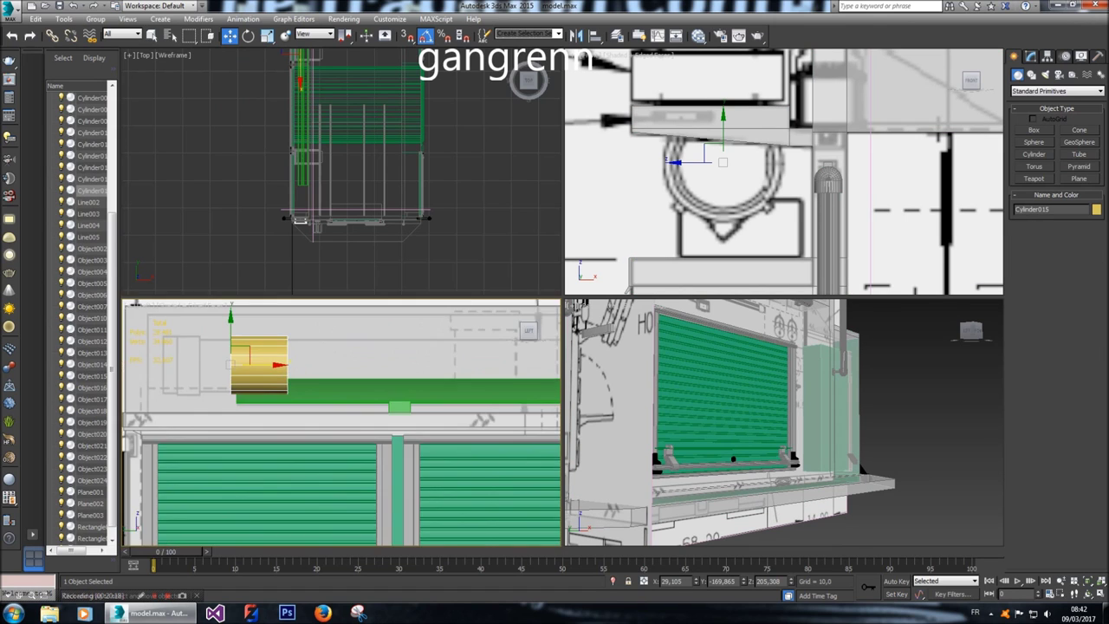
scroll(139, 317, "up", 2)
left_click_drag(308, 384, 260, 384)
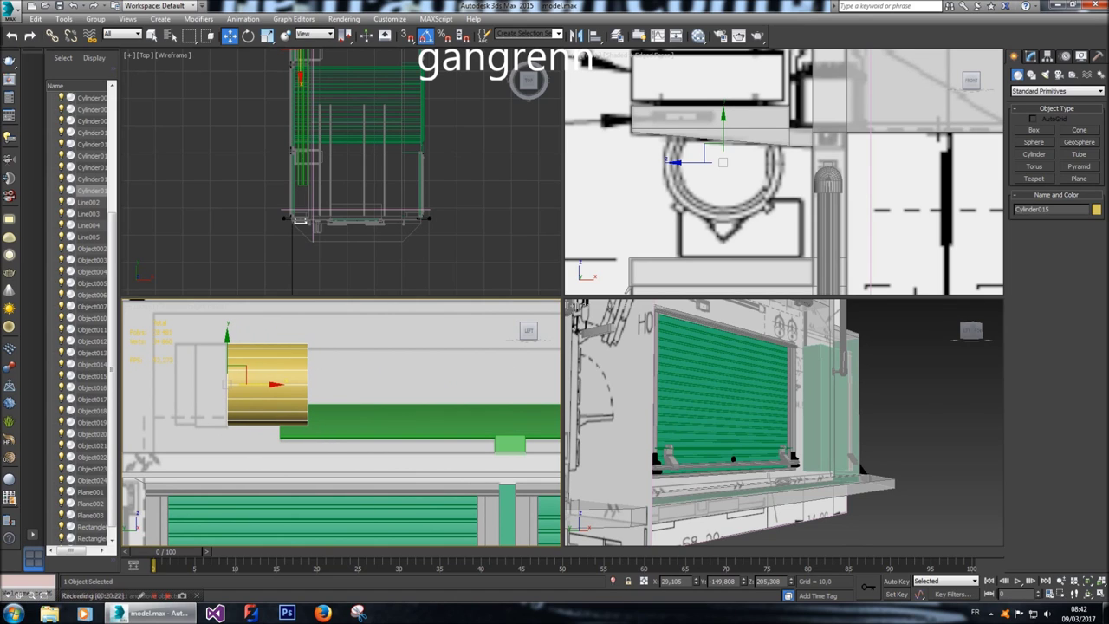
Set the cylinder's radius to 17 after trying 18 and 16.
left_click(1031, 55)
double_click(1074, 220)
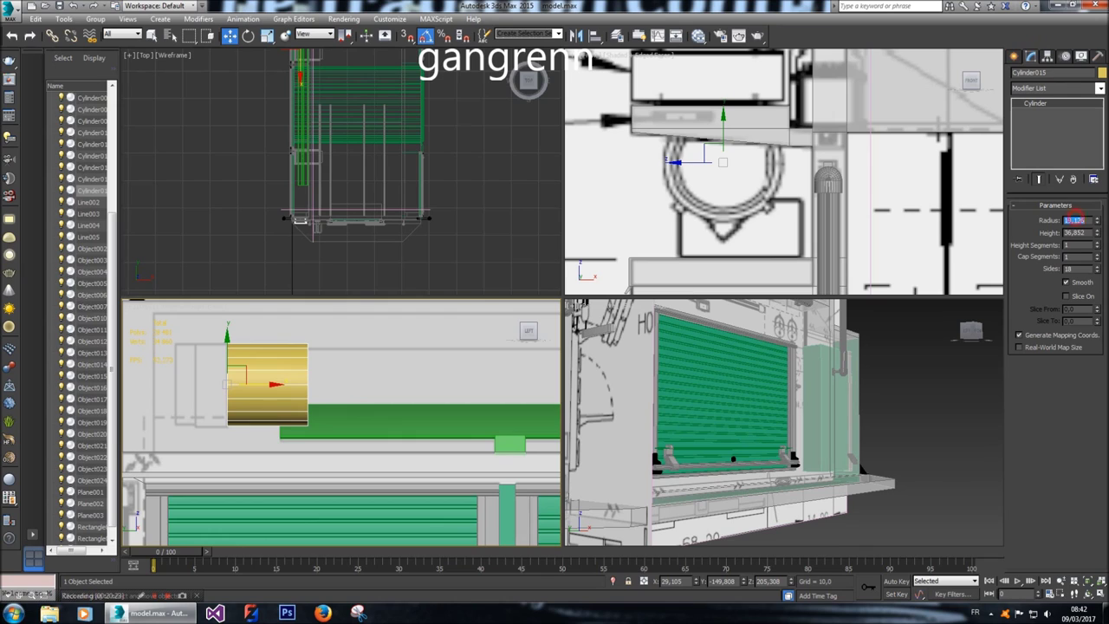
type("18")
key("Return")
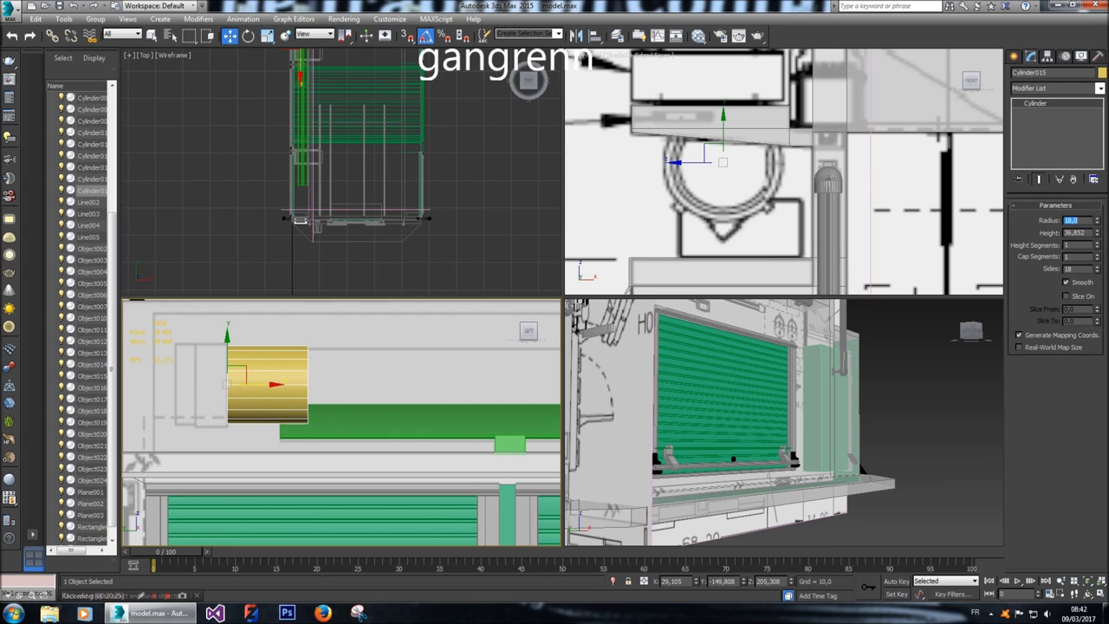
type("16")
key("Return")
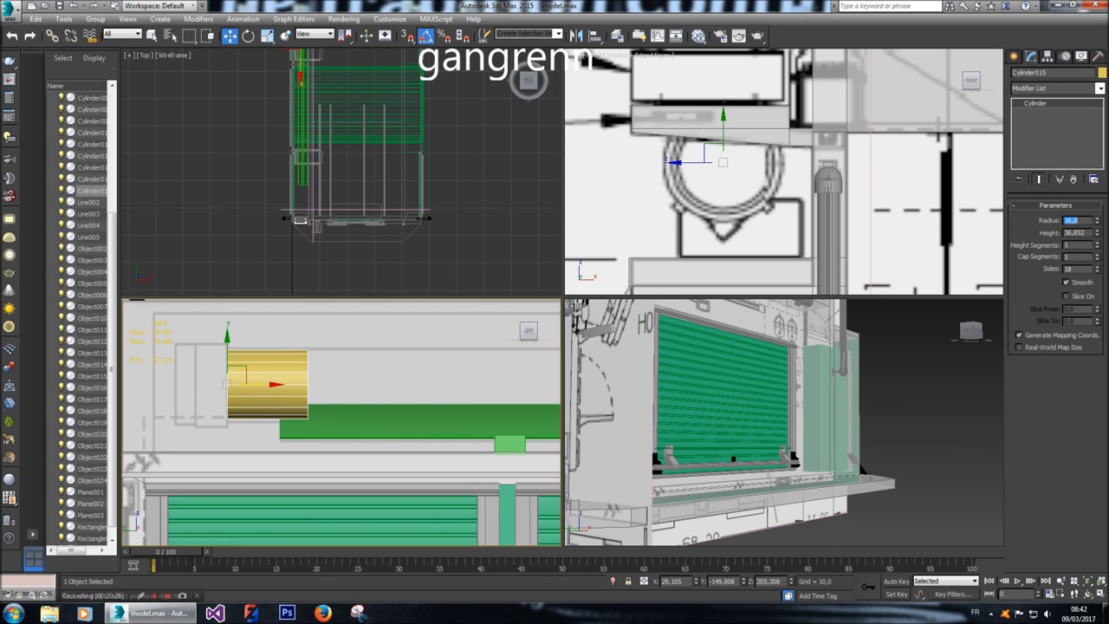
type("17")
key("Return")
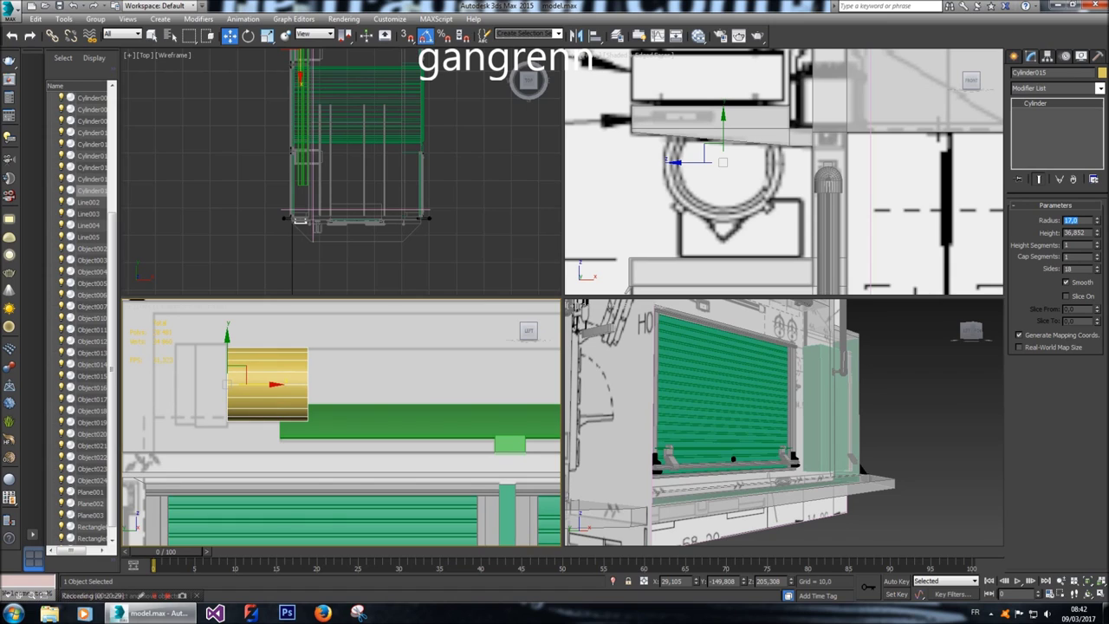
Try cylinder heights of 250, 550 and 560, settling near 570.
key("Tab")
type("250")
key("Return")
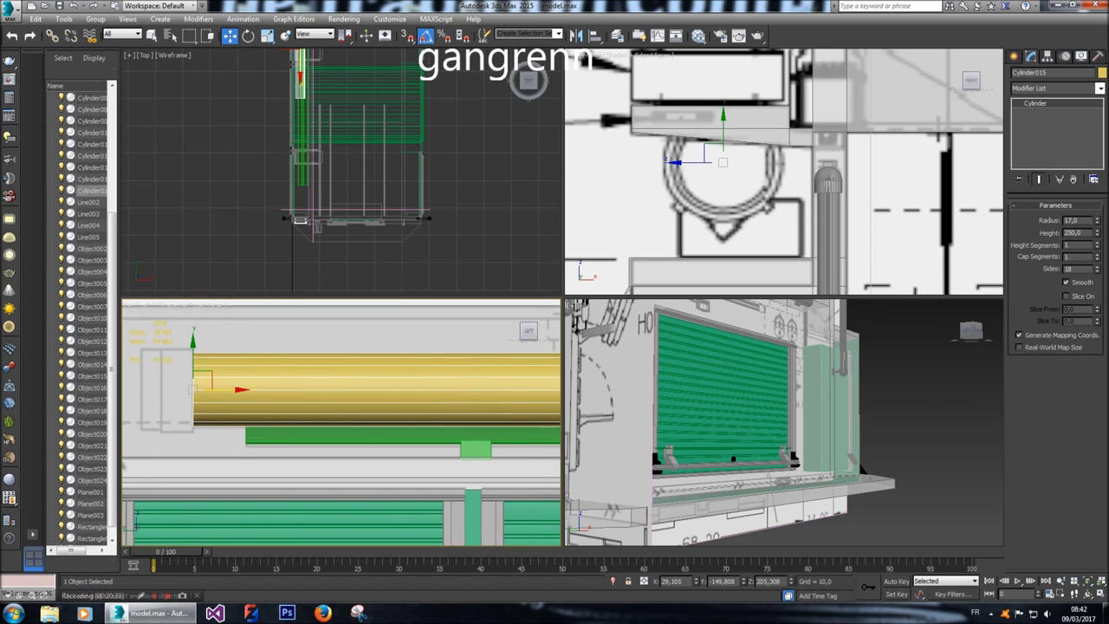
scroll(341, 423, "down", 5)
scroll(341, 423, "down", 3)
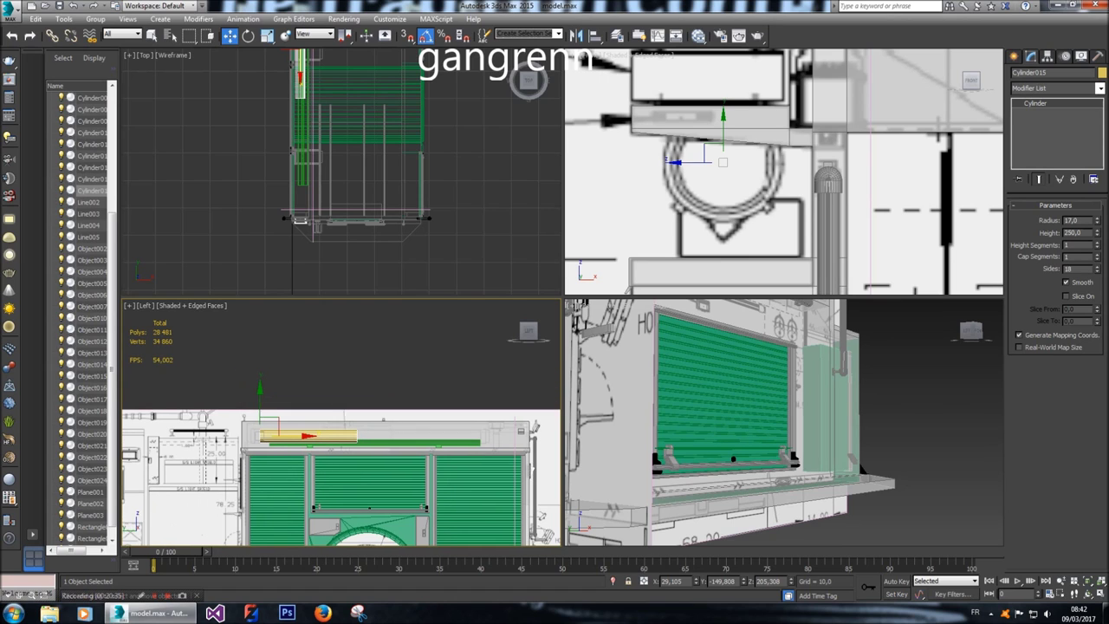
left_click(1073, 232)
type("550")
key("Return")
type("560")
key("Return")
type("570")
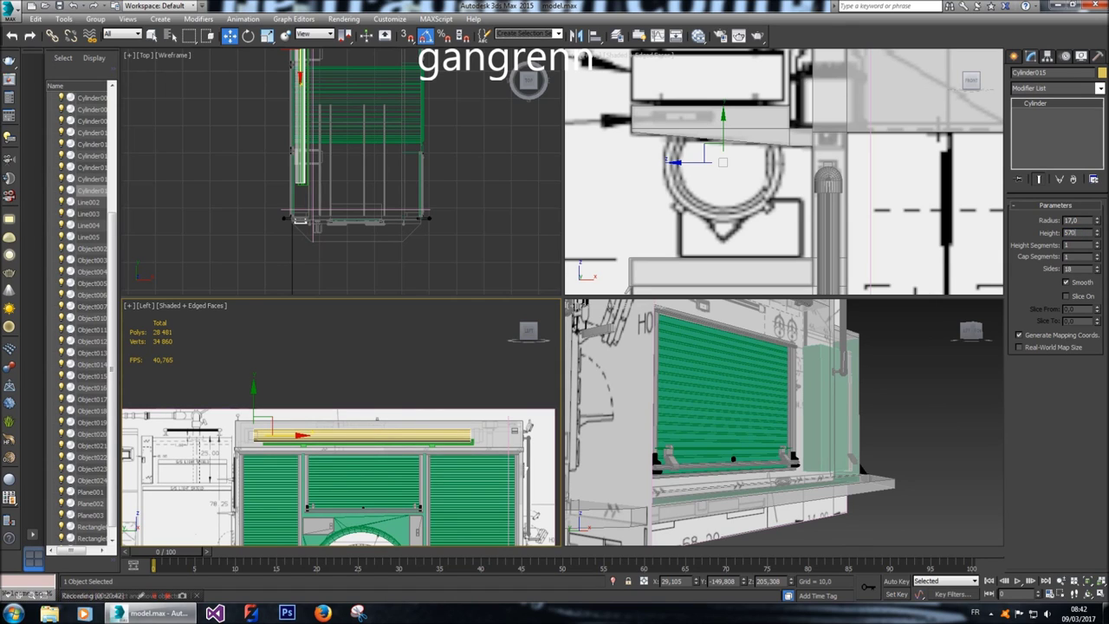
key("Return")
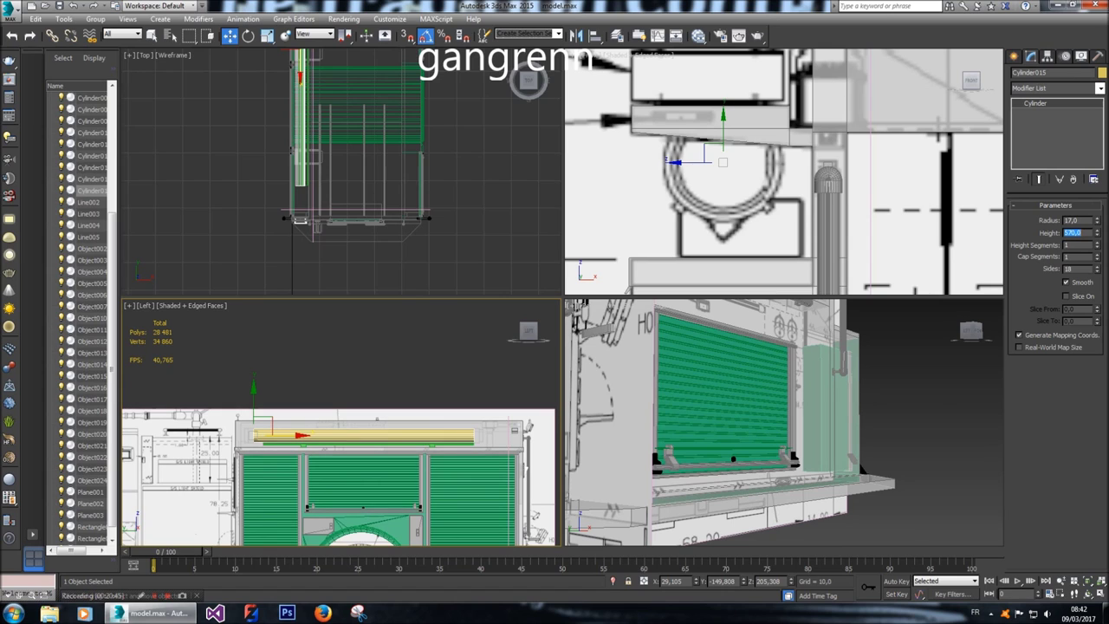
Frame the cylinder and fine-tune its height to 569.
key("z")
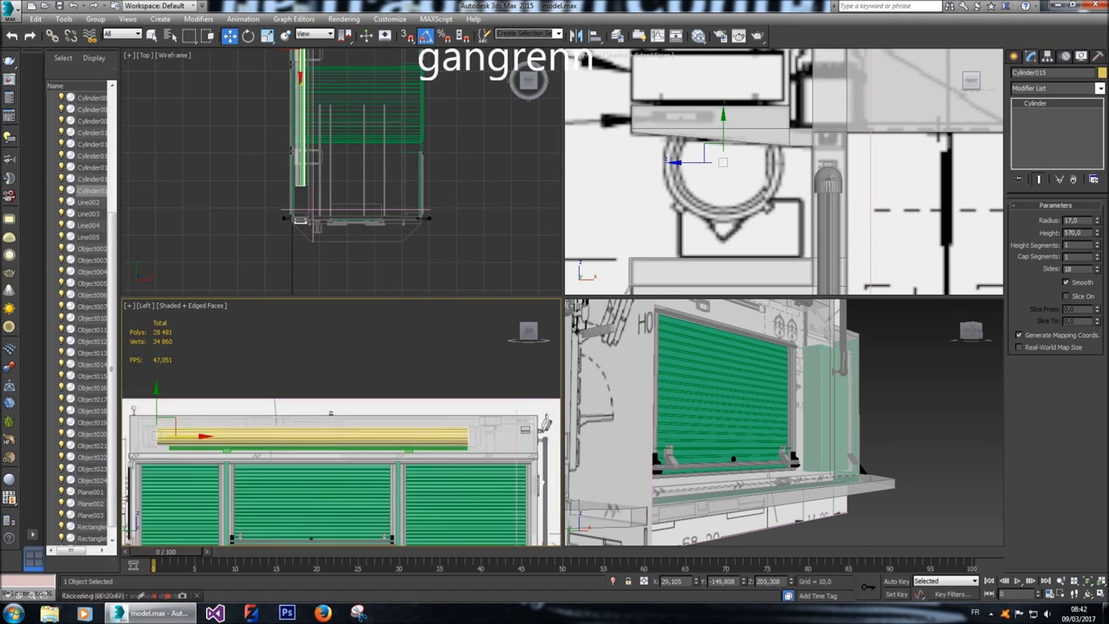
left_click(1074, 232)
type("565")
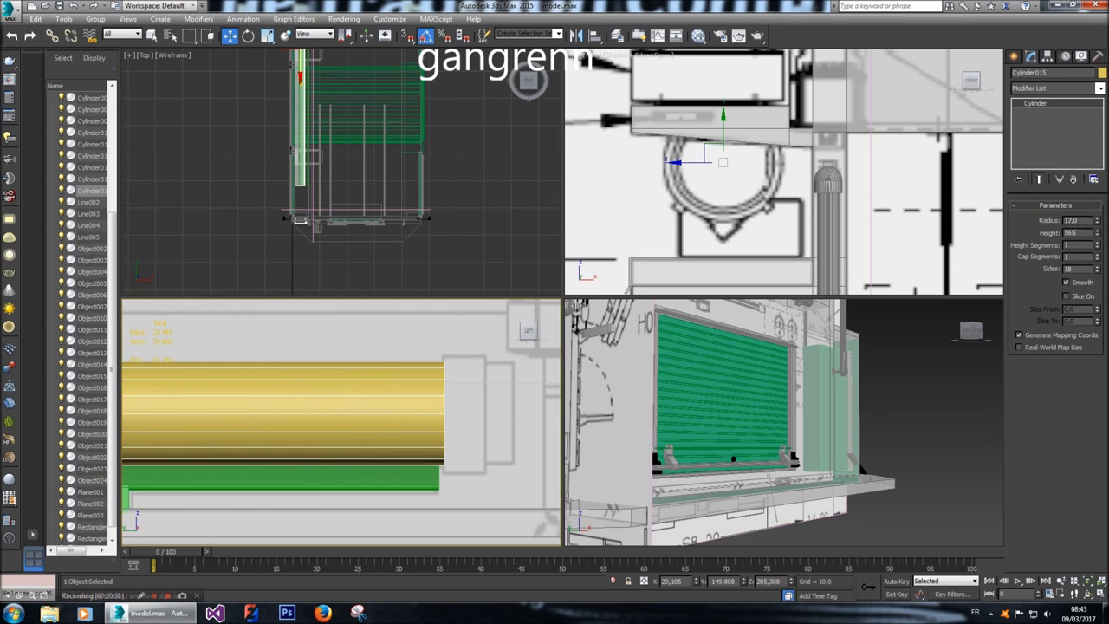
key("Return")
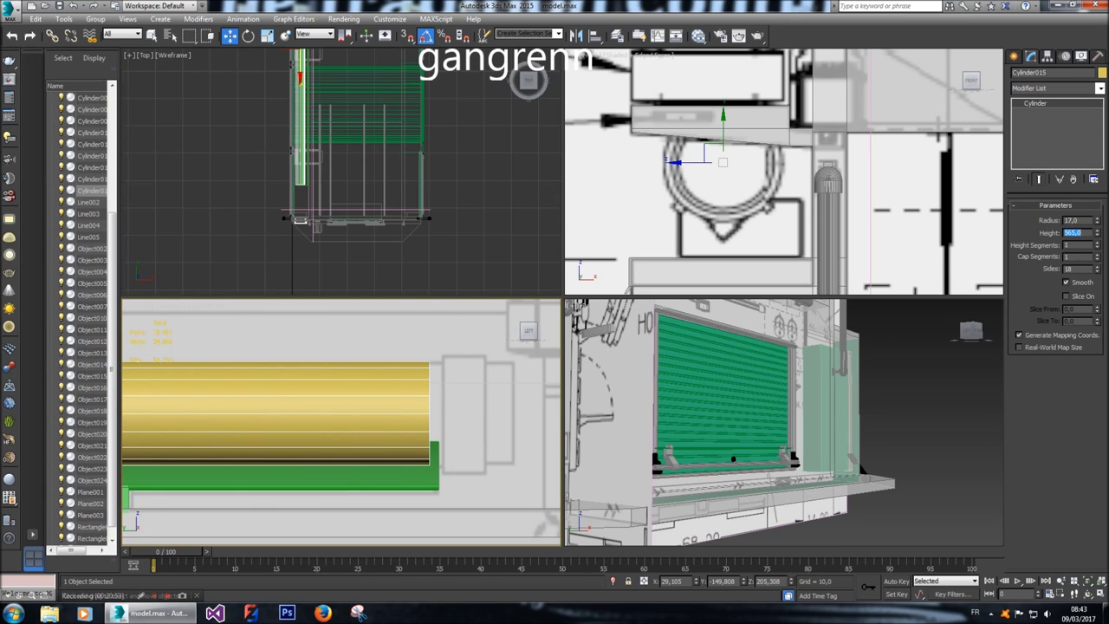
type("566")
key("Return")
type("567")
key("Return")
type("600")
key("Return")
type("568")
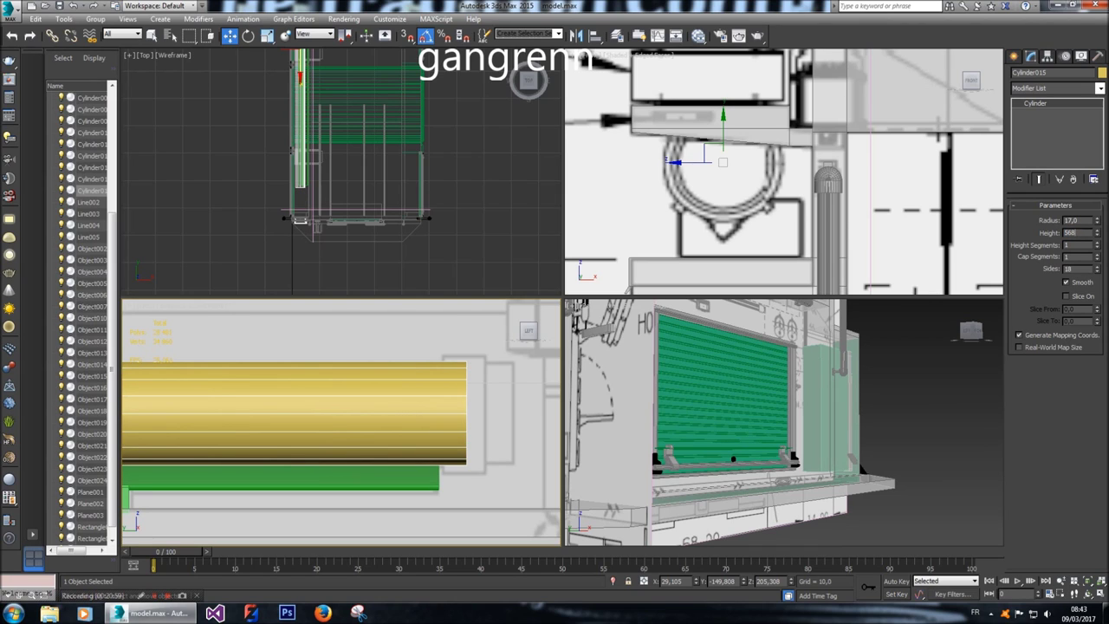
key("Return")
type("5")
key("Return")
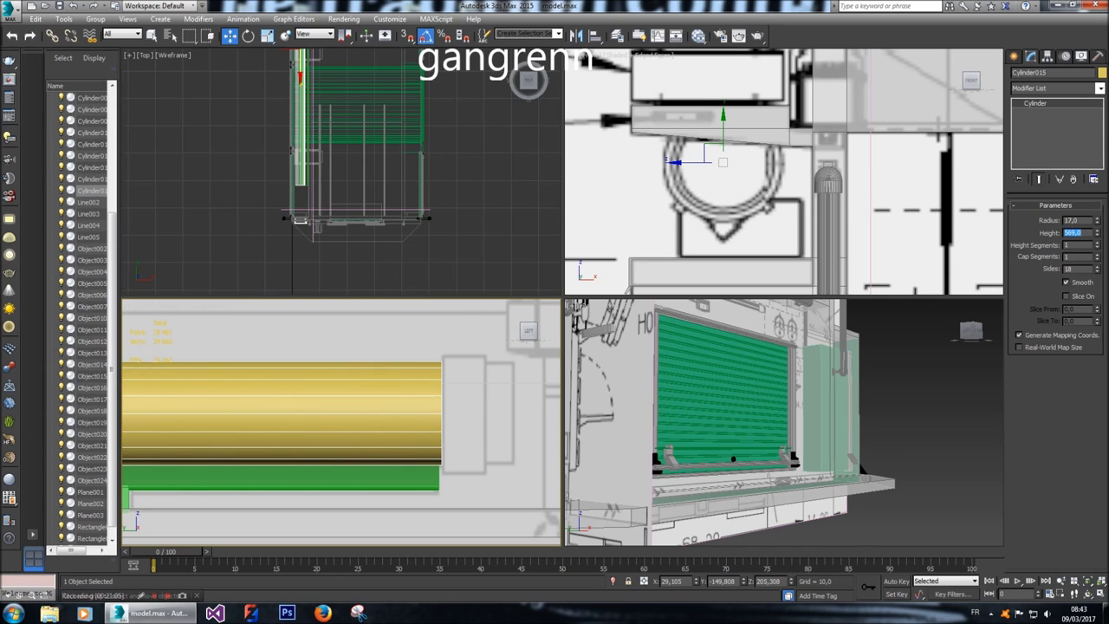
Convert the cylinder to an Editable Poly and select its end face.
right_click(403, 419)
mouse_move(424, 537)
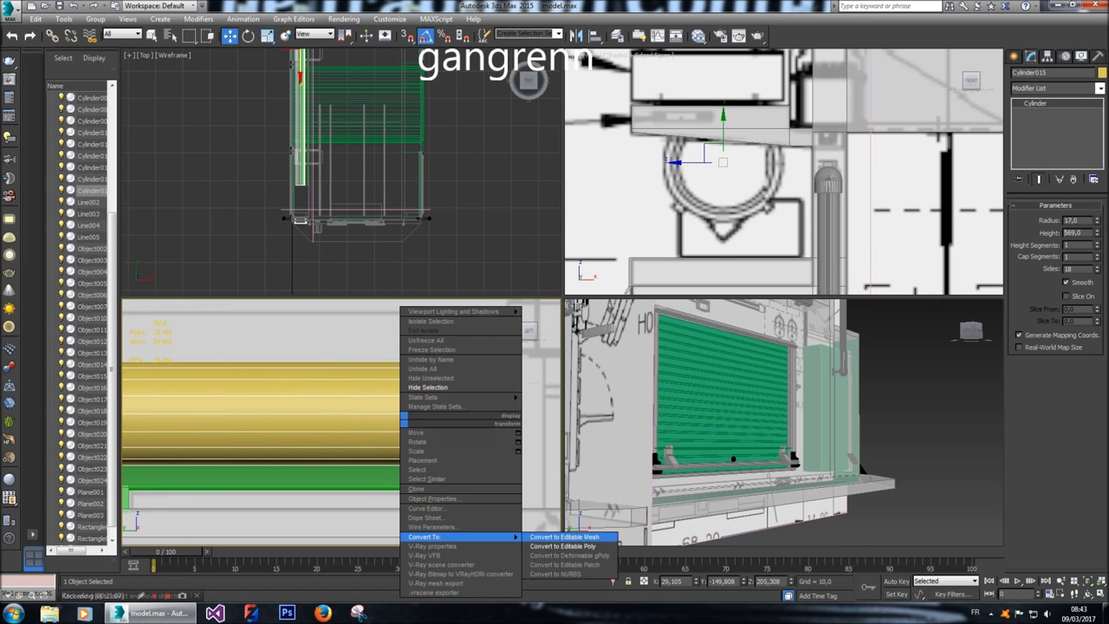
left_click(564, 546)
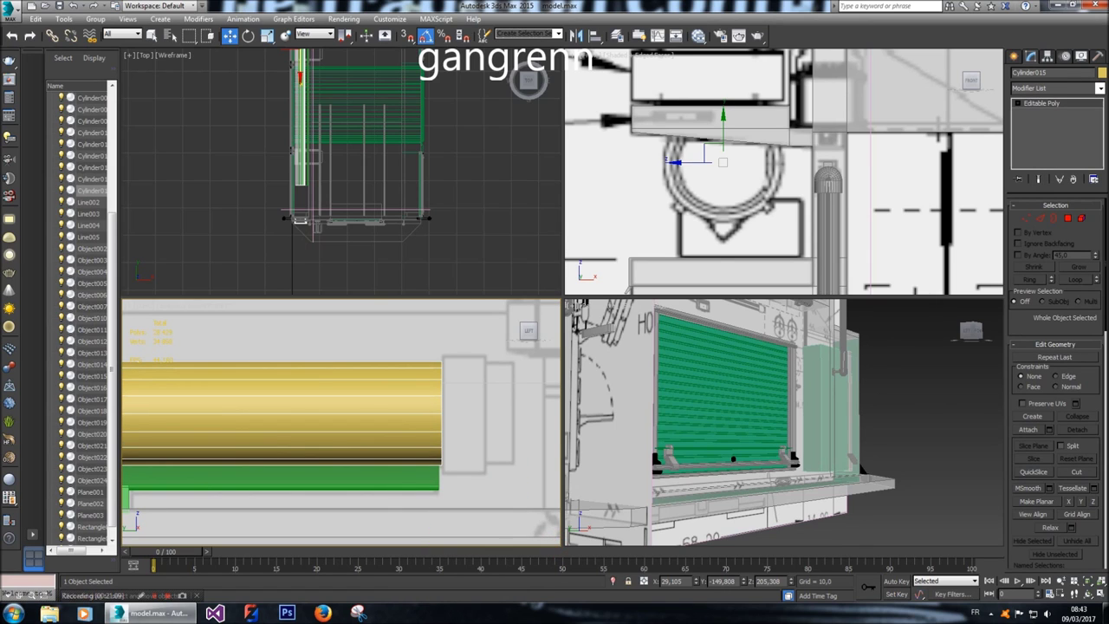
left_click(1069, 219)
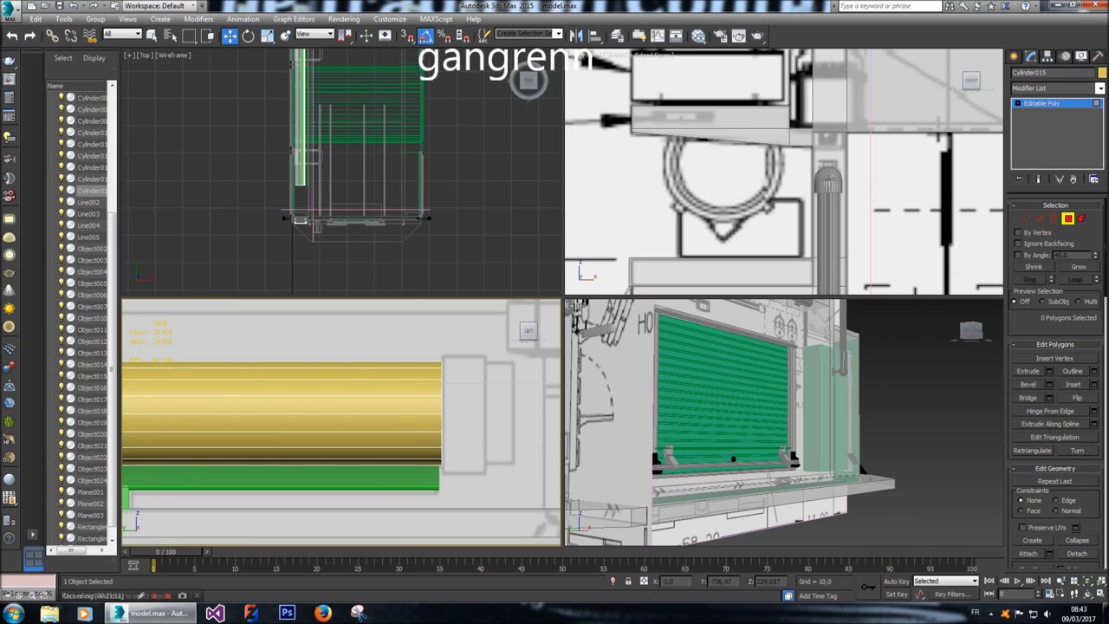
left_click(724, 169)
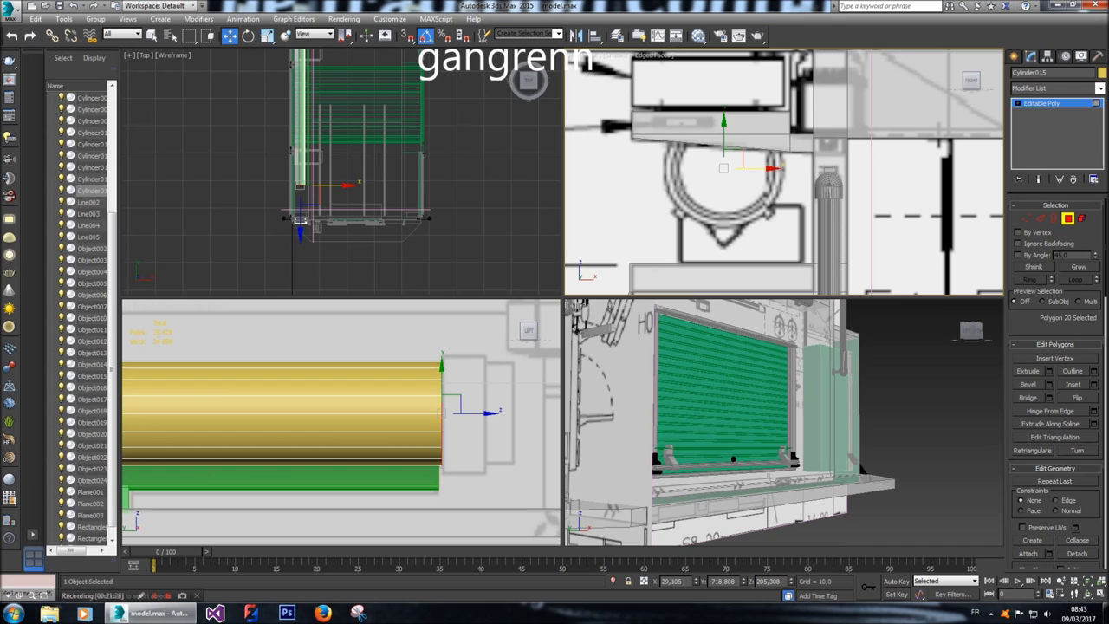
key("ctrl+z")
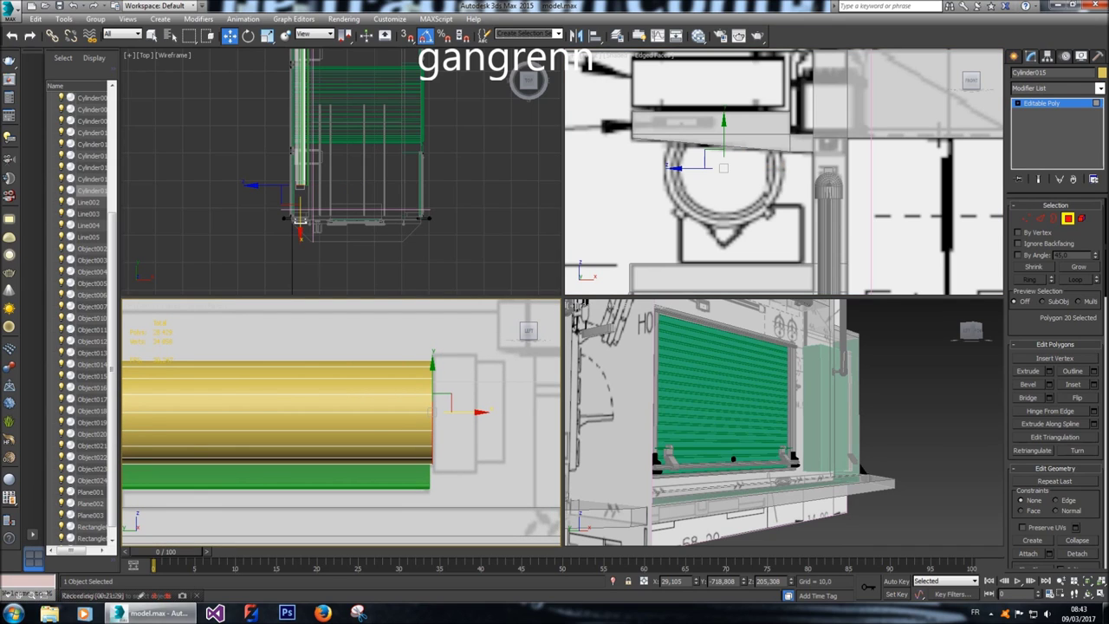
Extrude the end face outward by 14 units.
left_click(1049, 371)
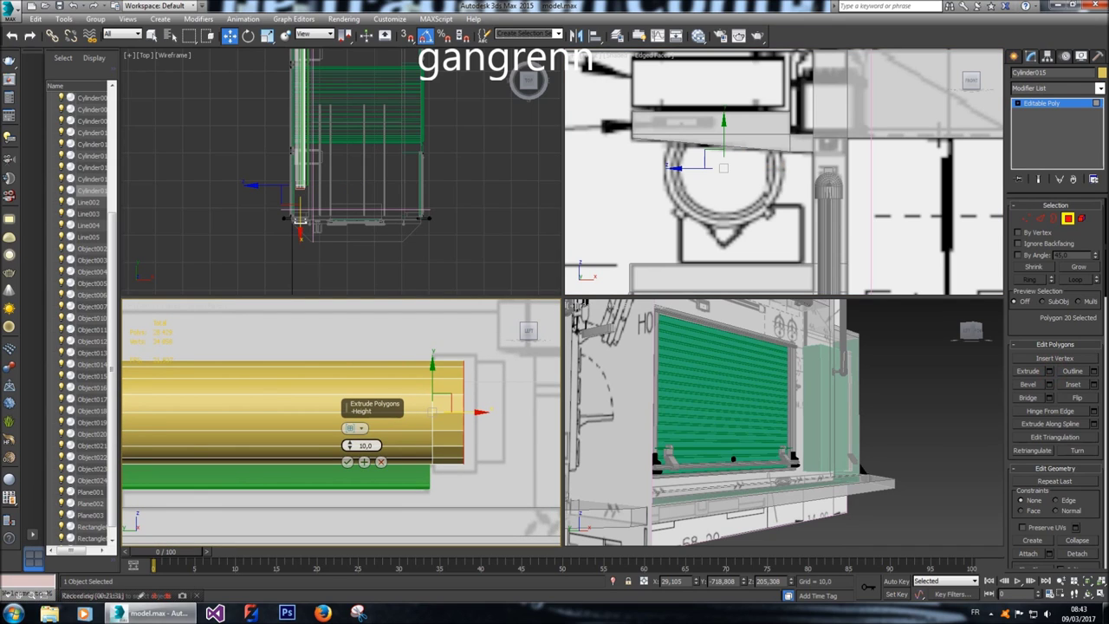
type("14")
key("Return")
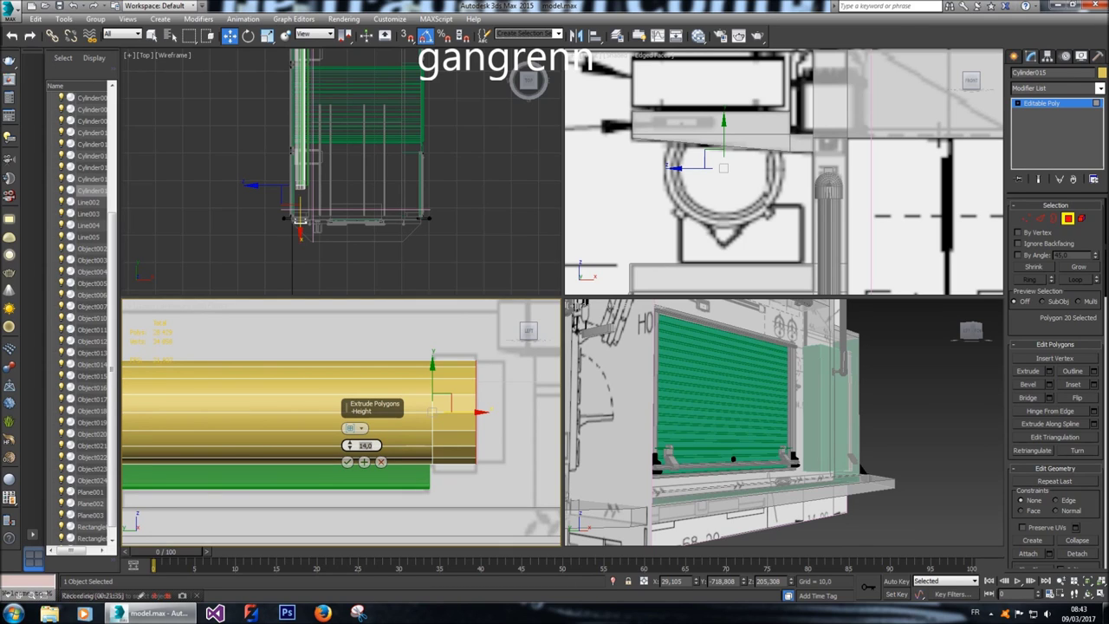
left_click(348, 461)
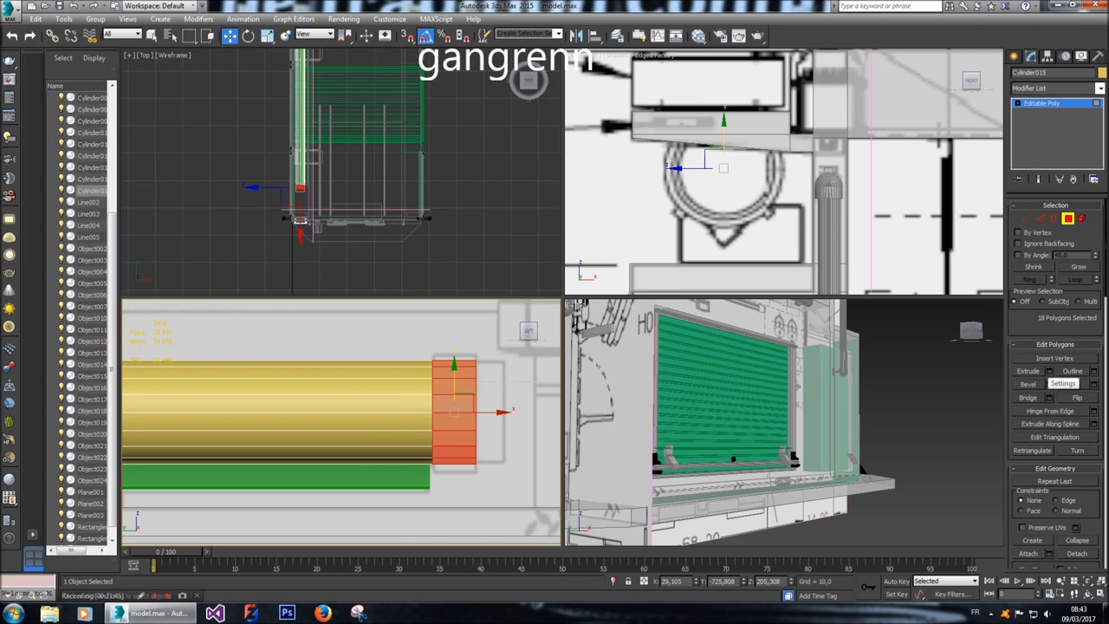
Extrude the end polygons again by 3 units to form a short collar.
left_click(1049, 370)
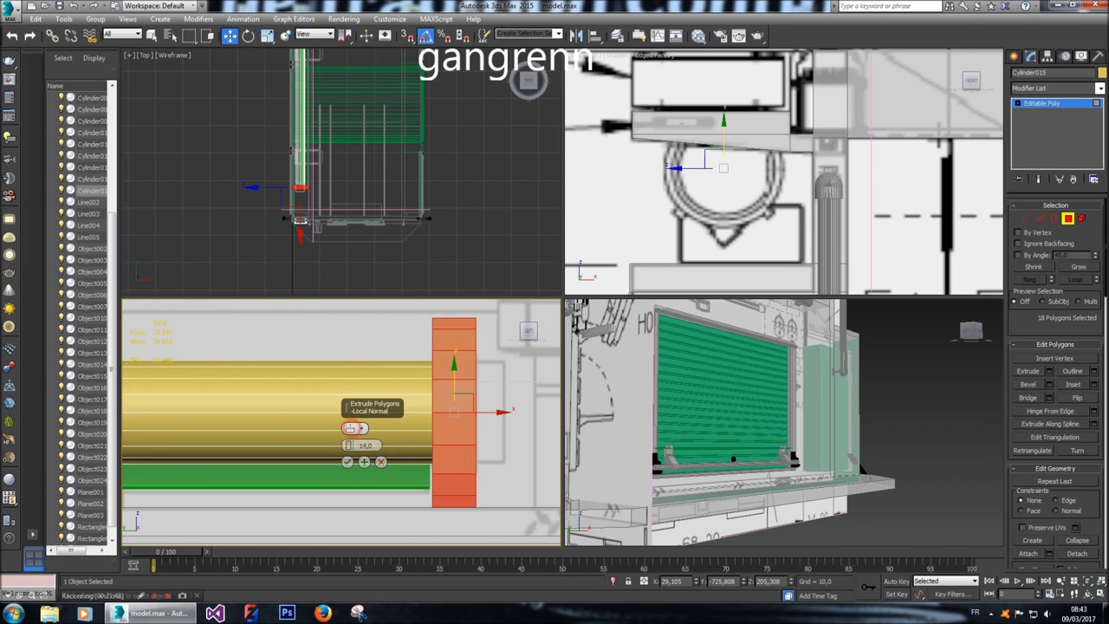
left_click(374, 445)
type("10")
key("Return")
type("4")
key("Return")
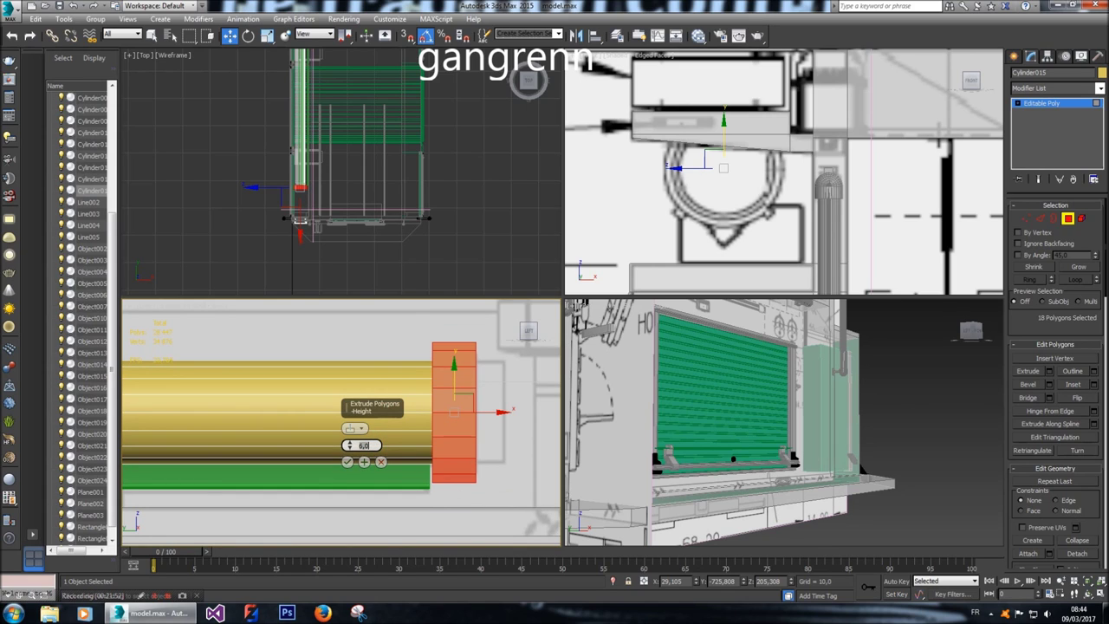
type("3")
key("Return")
type("2")
key("Return")
type("3")
key("Return")
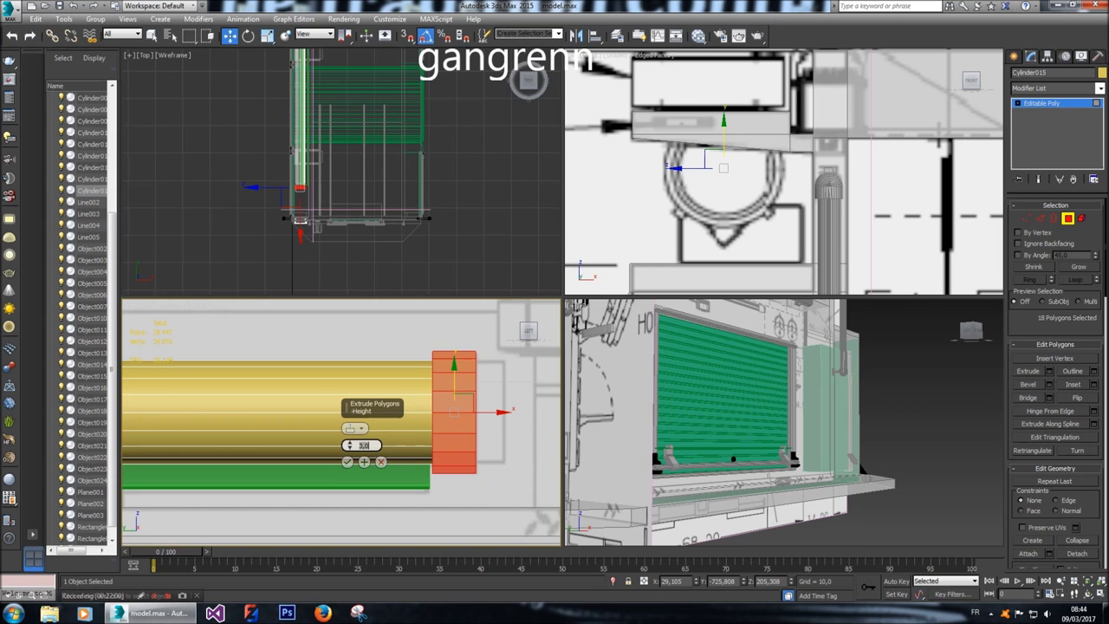
left_click(347, 461)
Orbit and zoom the Perspective view around the truck.
right_click(728, 450)
middle_click_drag(728, 451, 815, 538, "alt")
scroll(823, 382, "up", 6)
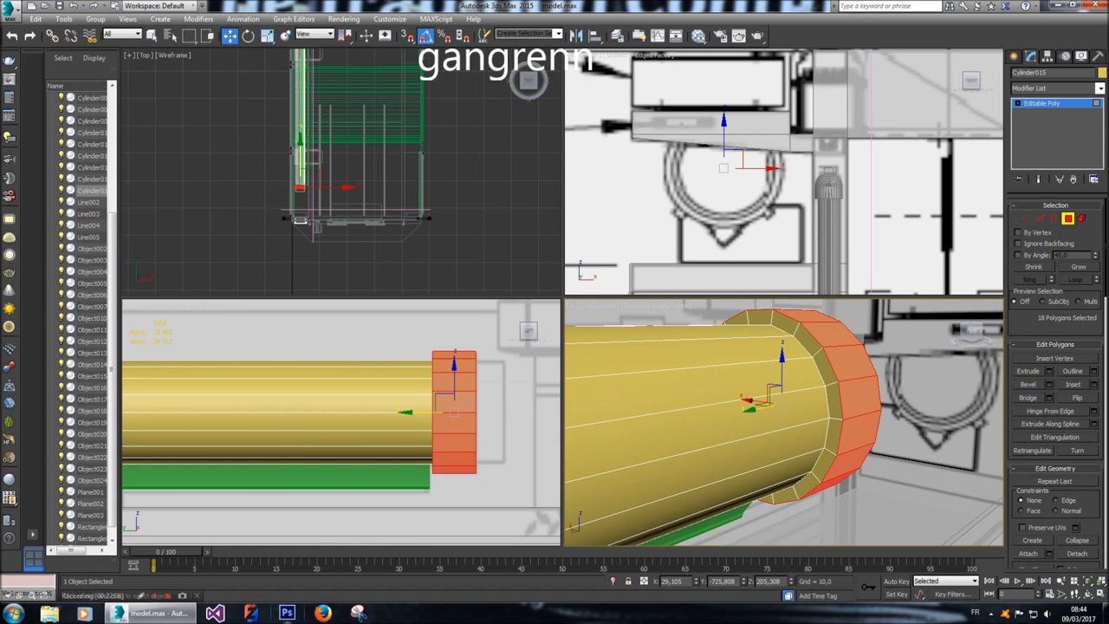
right_click(49, 612)
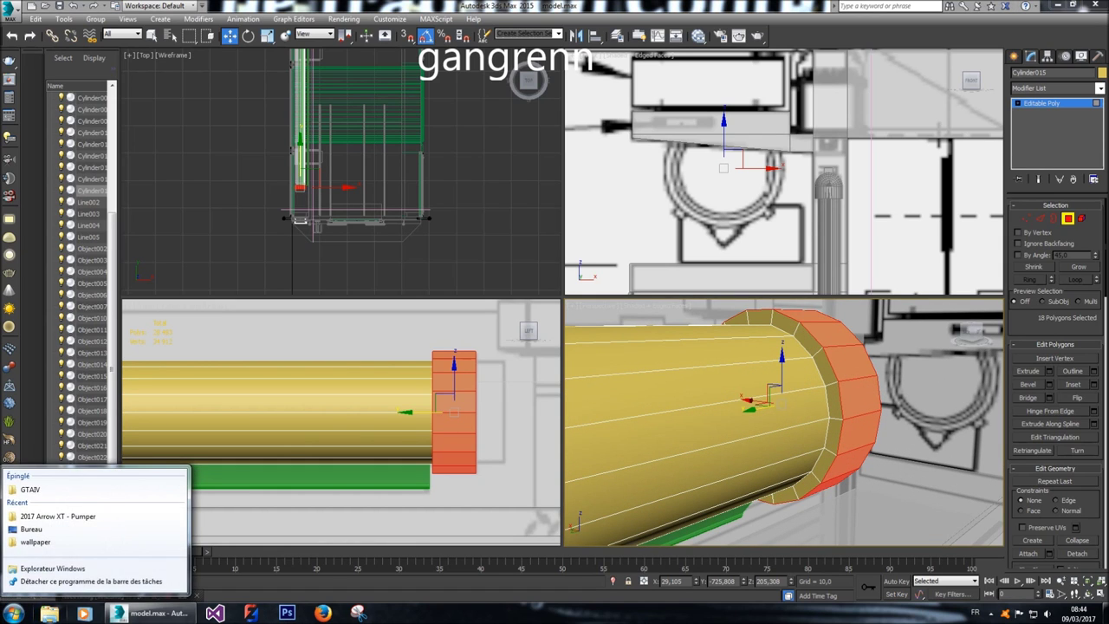
Open the Capture photo from the 2017 Arrow XT - Pumper folder and zoom in.
left_click(66, 516)
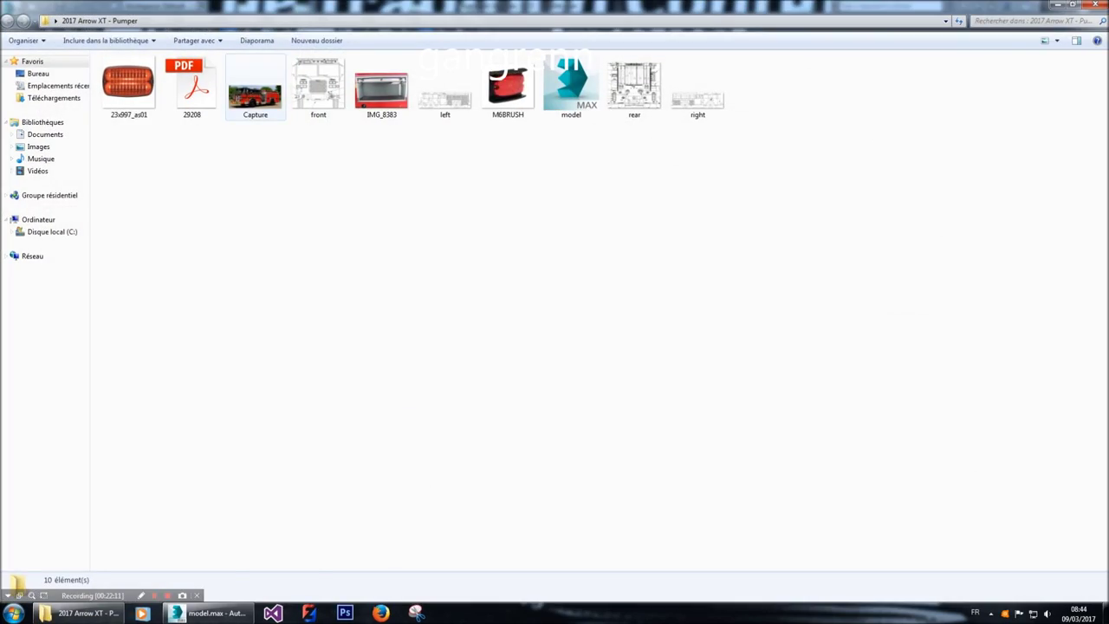
left_click(247, 95)
double_click(247, 95)
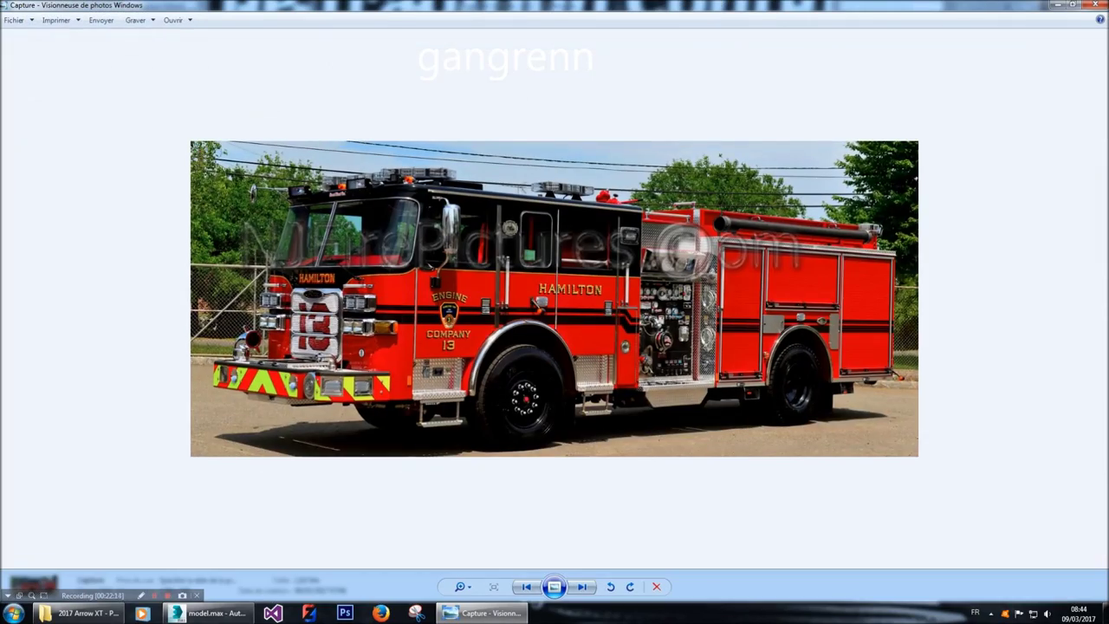
scroll(555, 299, "up", 3)
scroll(882, 206, "up", 2)
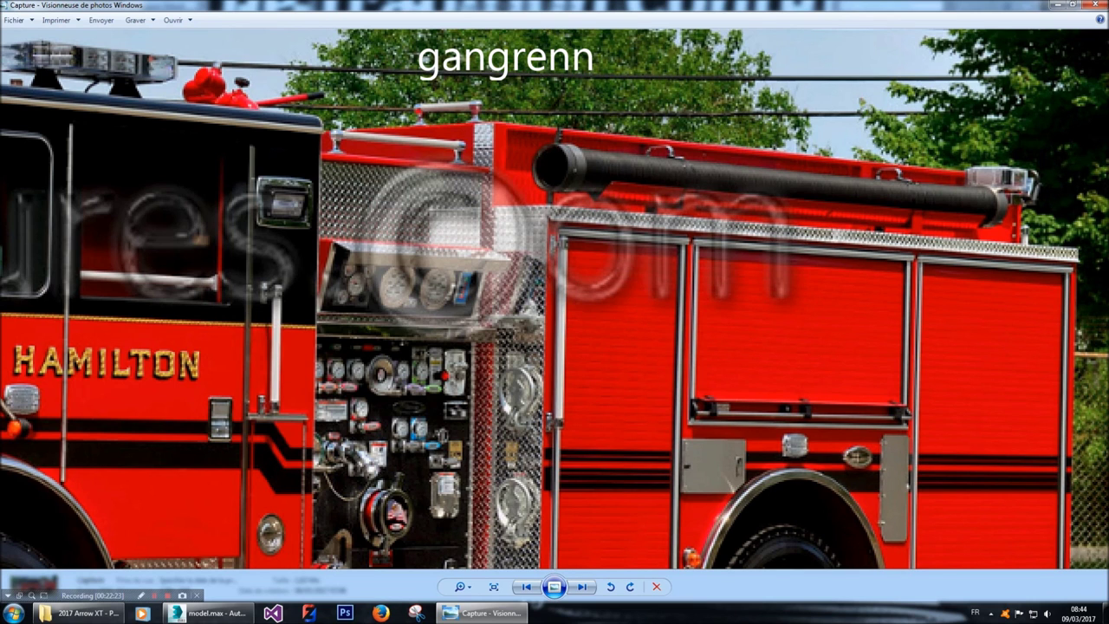
Compare the photo's black hose tube with the 3ds Max side view, then return to 3ds Max.
left_click(208, 613)
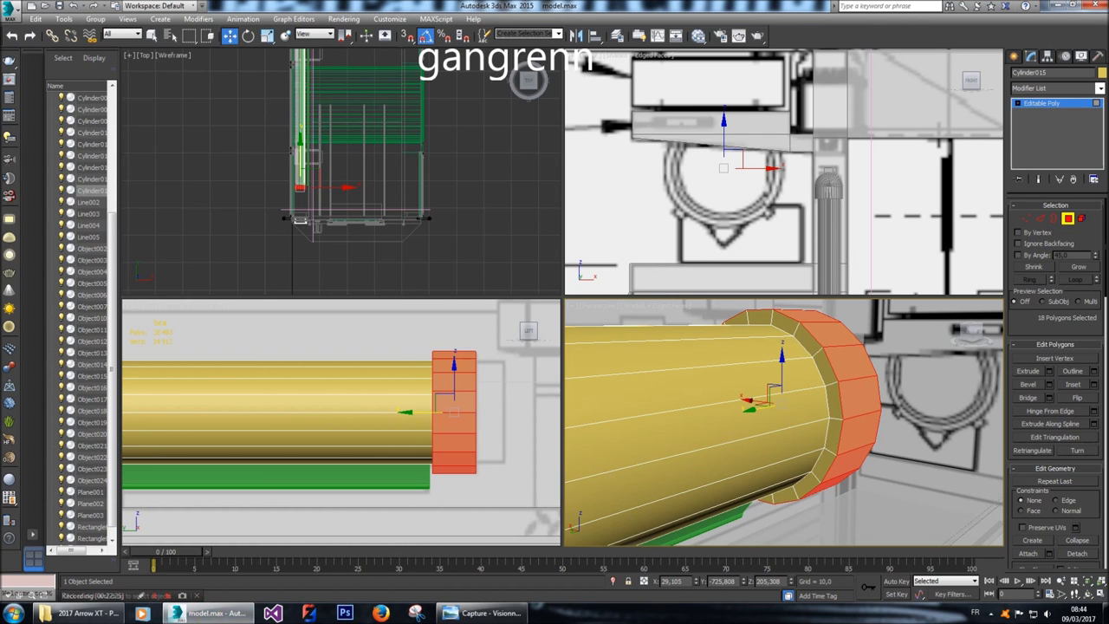
middle_click_drag(453, 408, 442, 407)
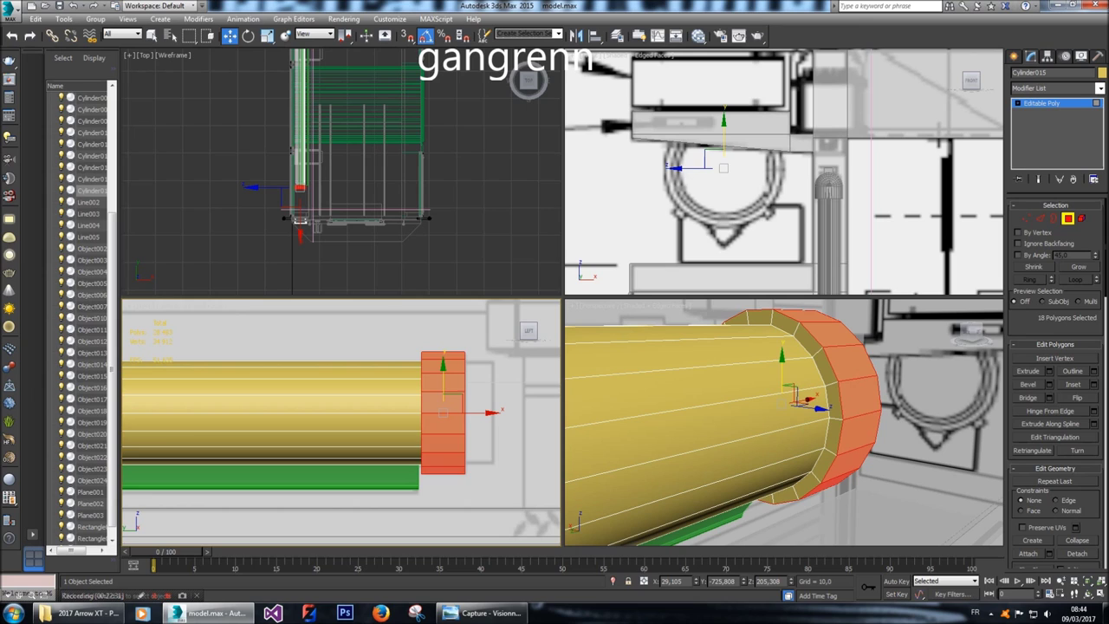
left_click(485, 613)
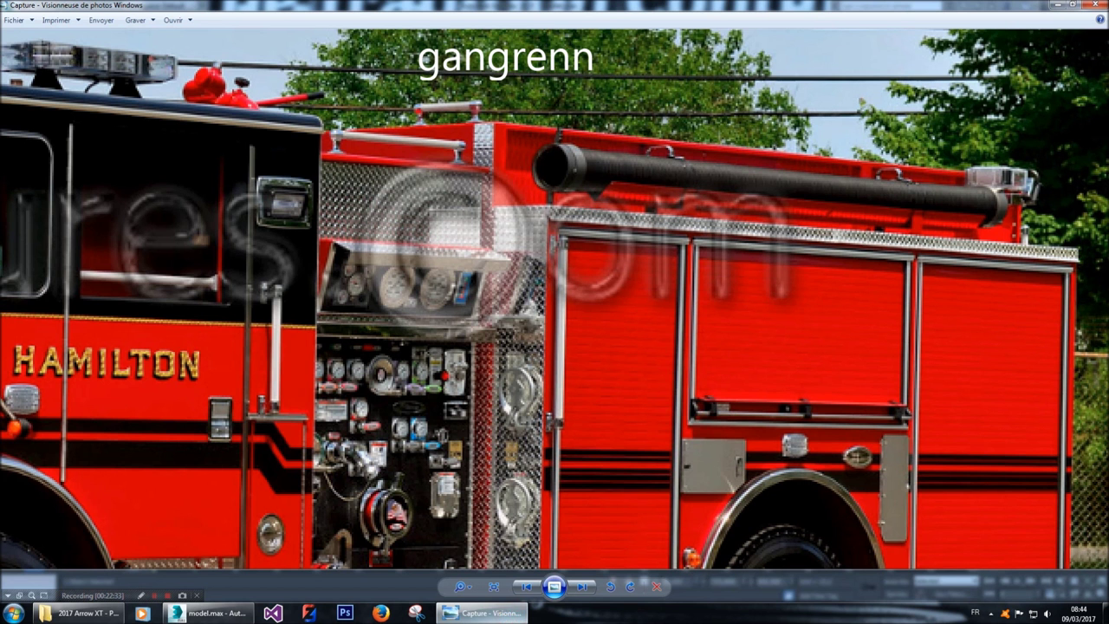
scroll(1045, 208, "up", 2)
scroll(1045, 208, "up", 1)
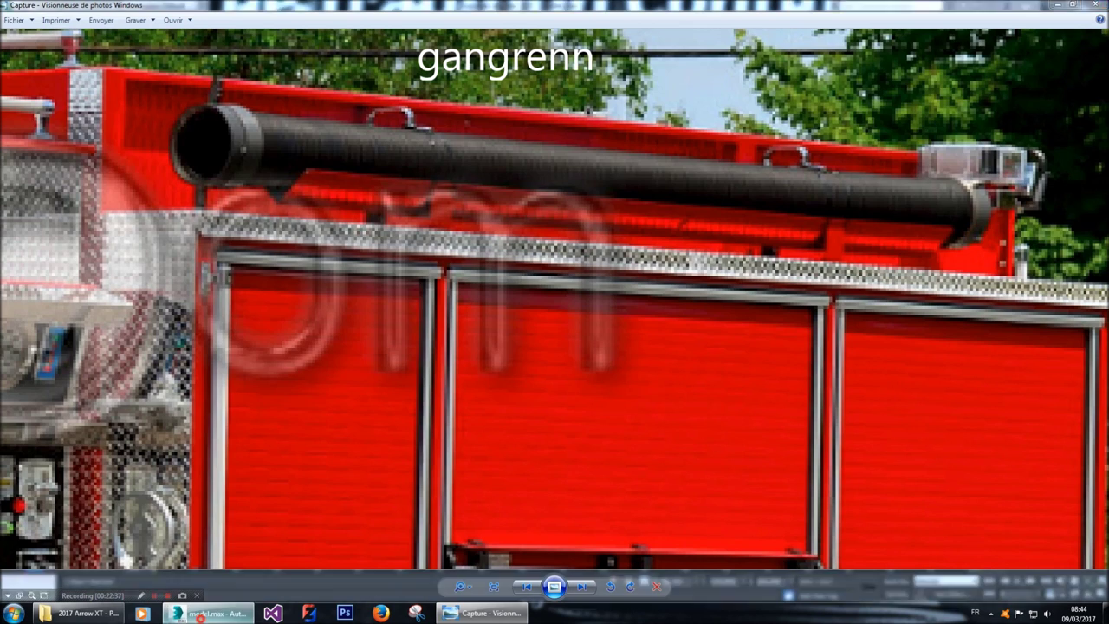
left_click(208, 613)
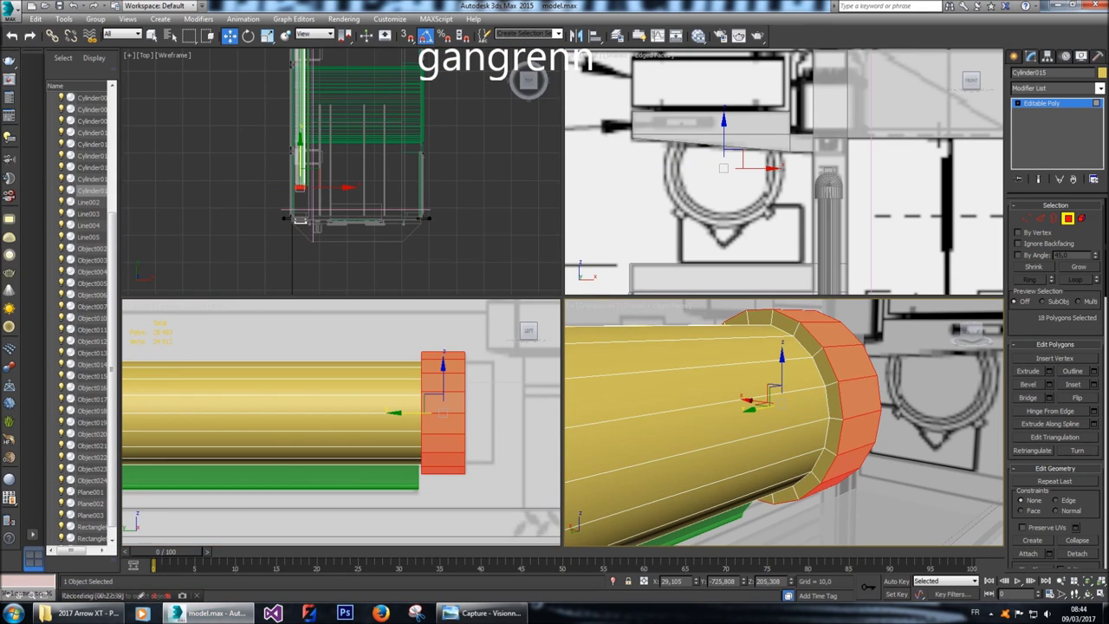
Select the tube's end cap face and inset it by 2.
left_click(724, 167)
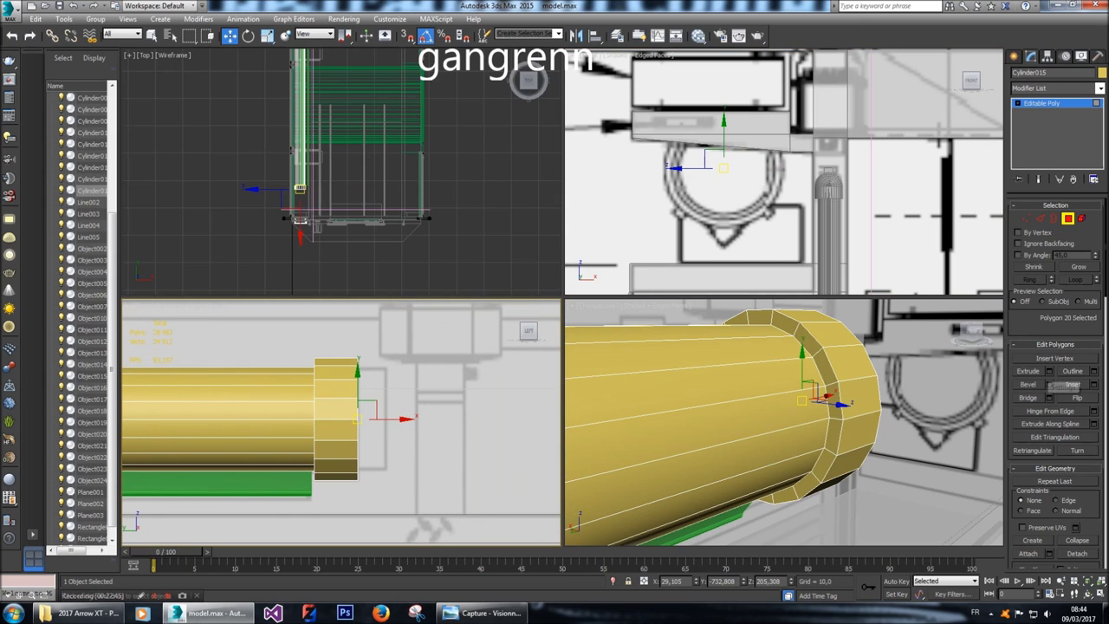
left_click(1077, 397)
left_click_drag(976, 332, 705, 305)
key("z")
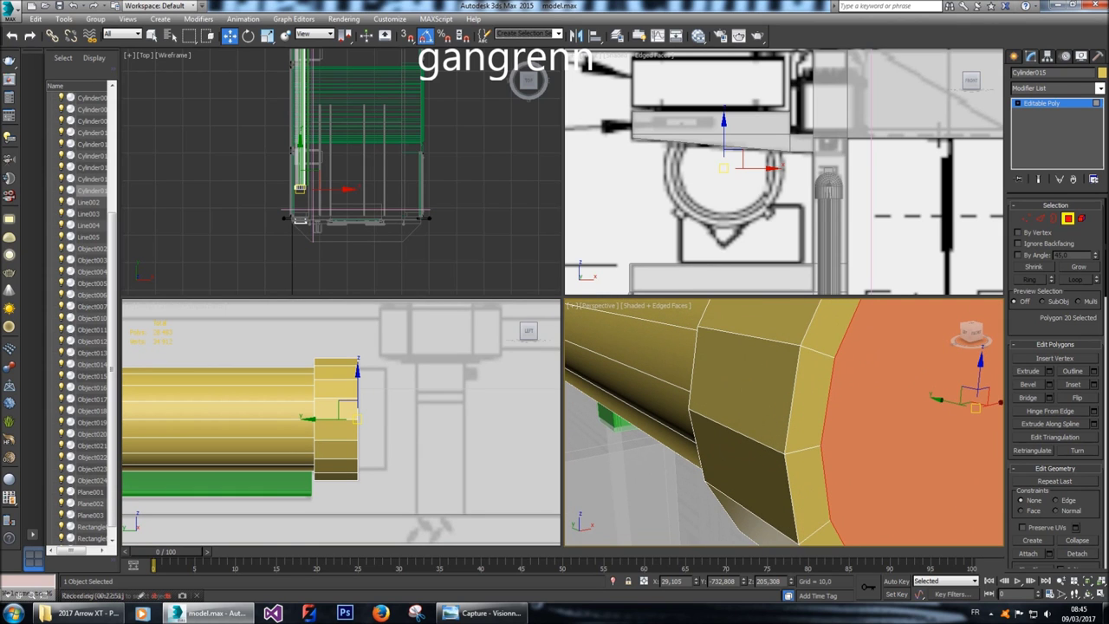
left_click(1094, 384)
type("2")
key("Return")
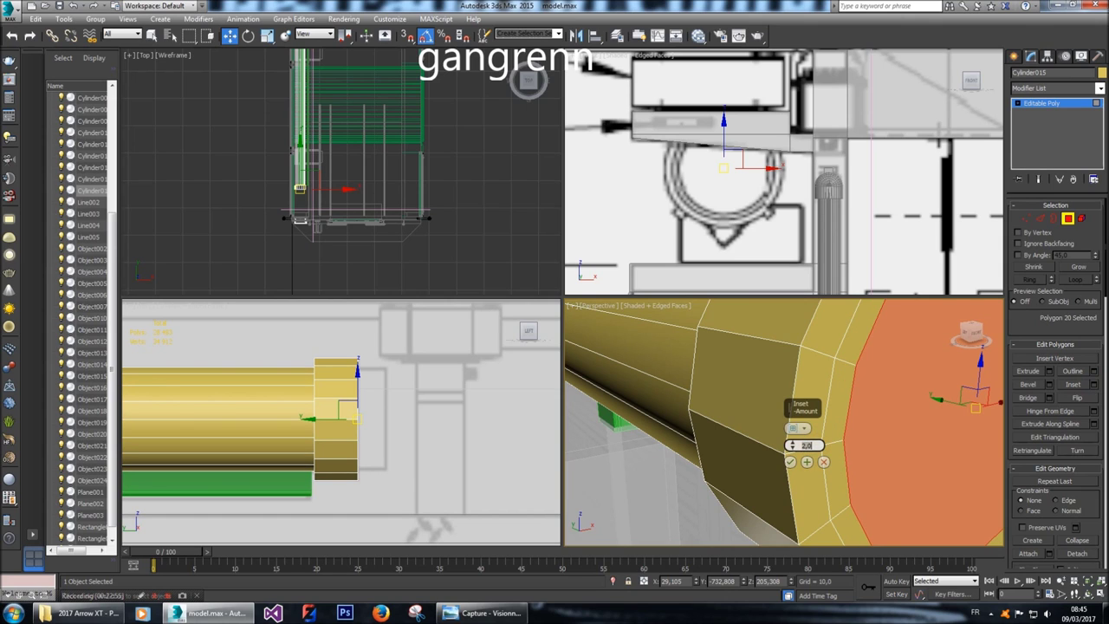
left_click(791, 462)
key("z")
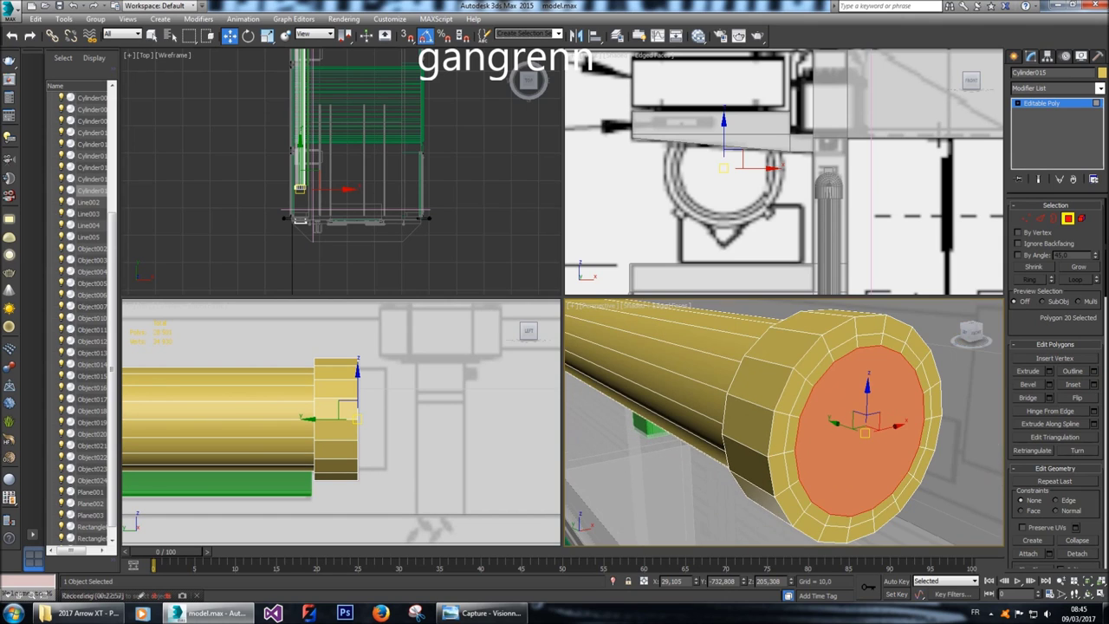
Extrude the inset end cap slightly outward.
left_click(1049, 371)
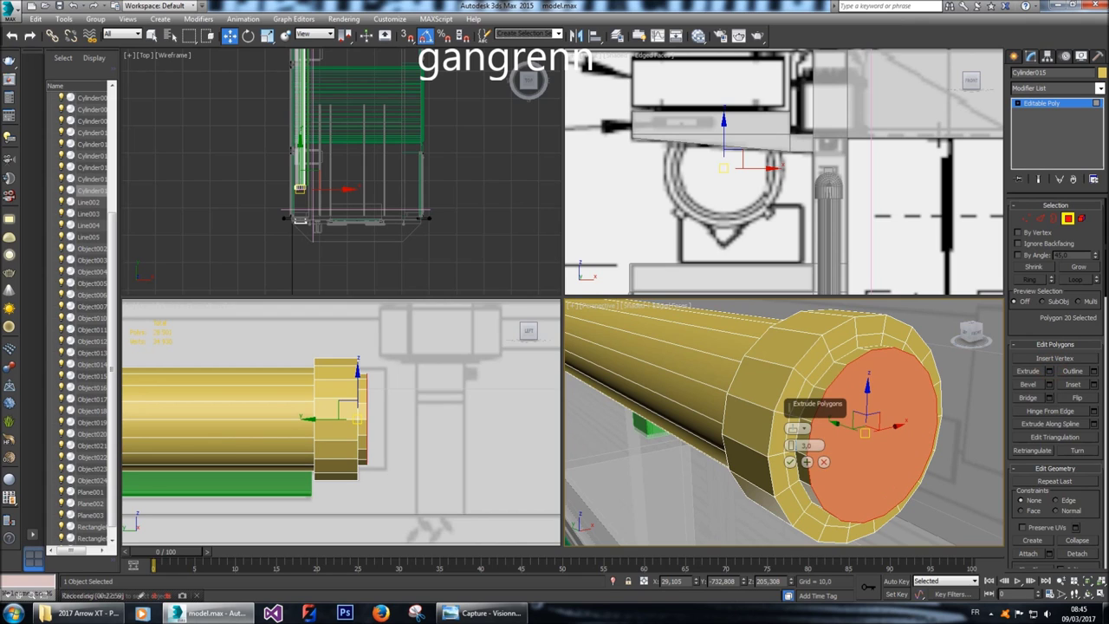
right_click(372, 442)
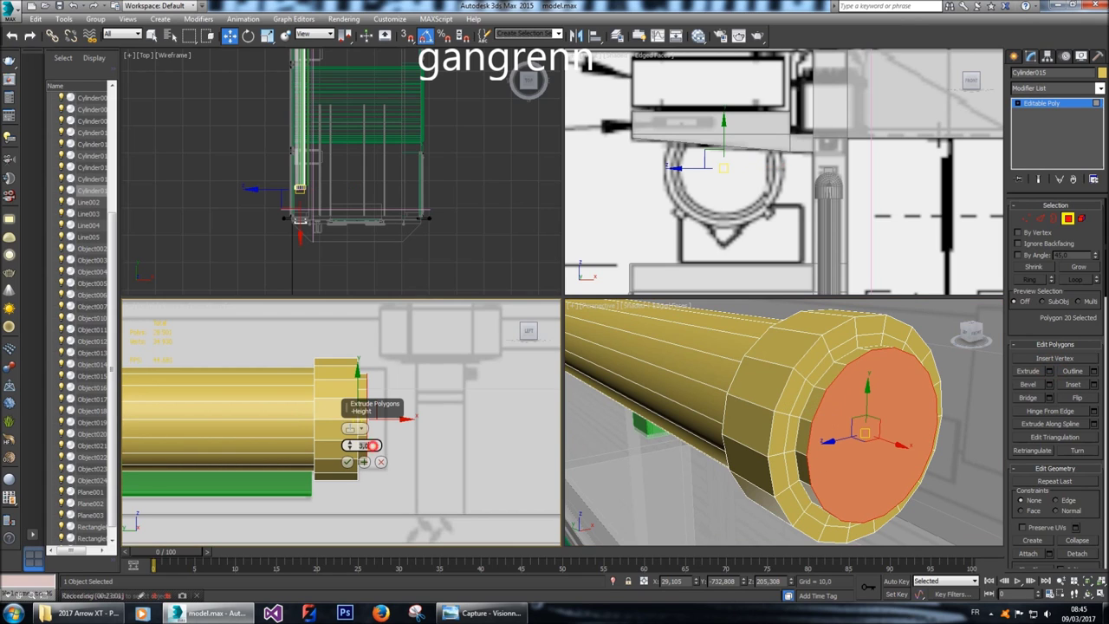
left_click_drag(364, 446, 365, 445)
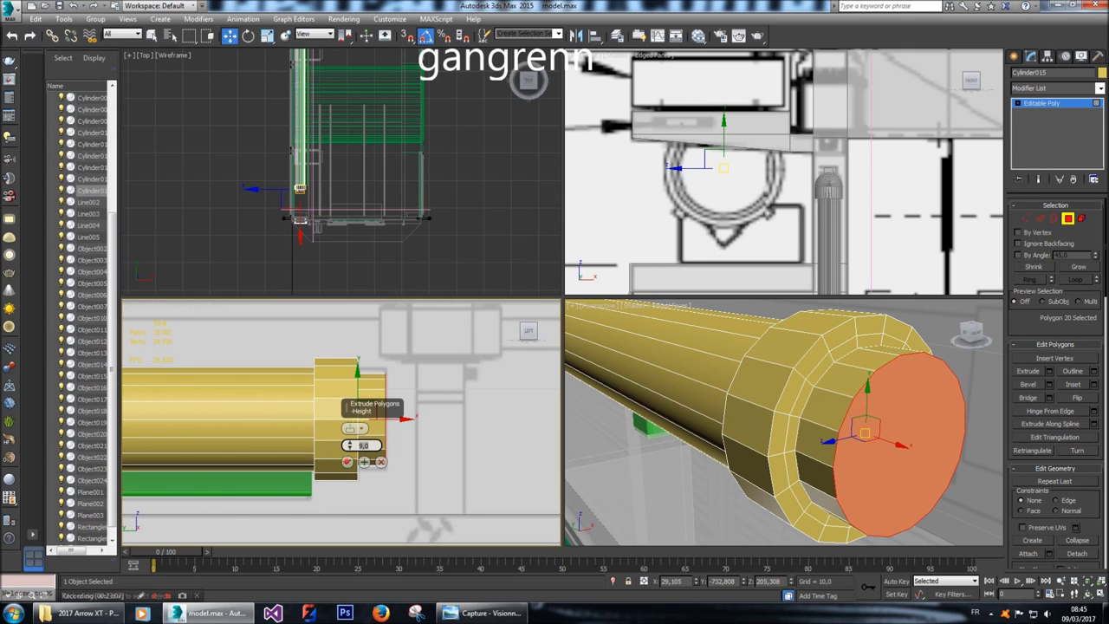
left_click(347, 461)
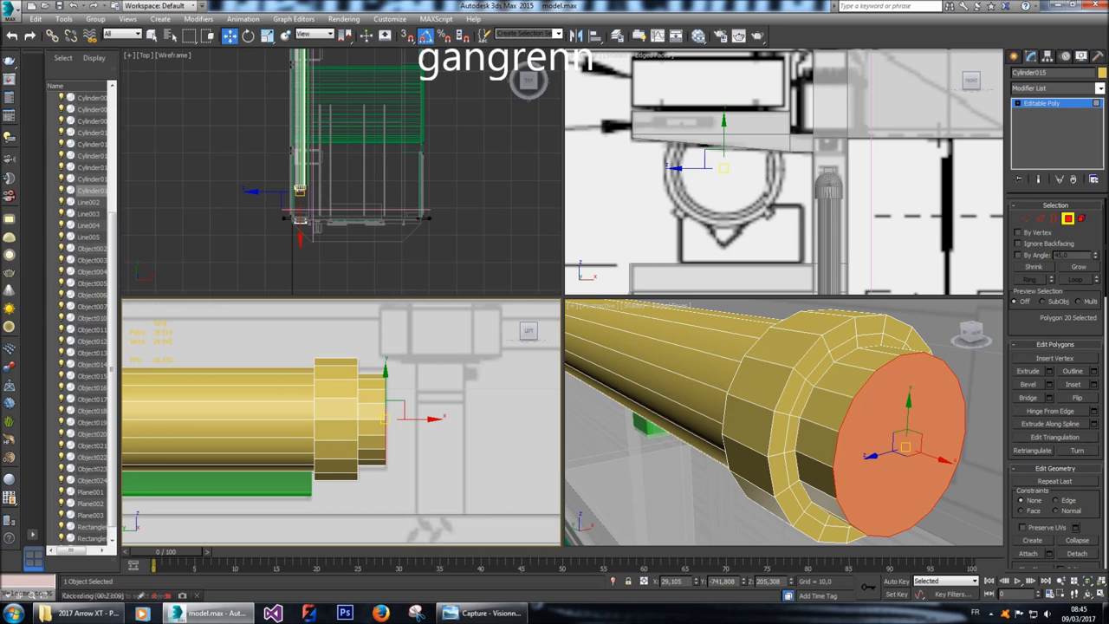
Select the ring of side faces near the tube end and extrude them -2 inward.
left_click(792, 434)
left_click(798, 404, "shift")
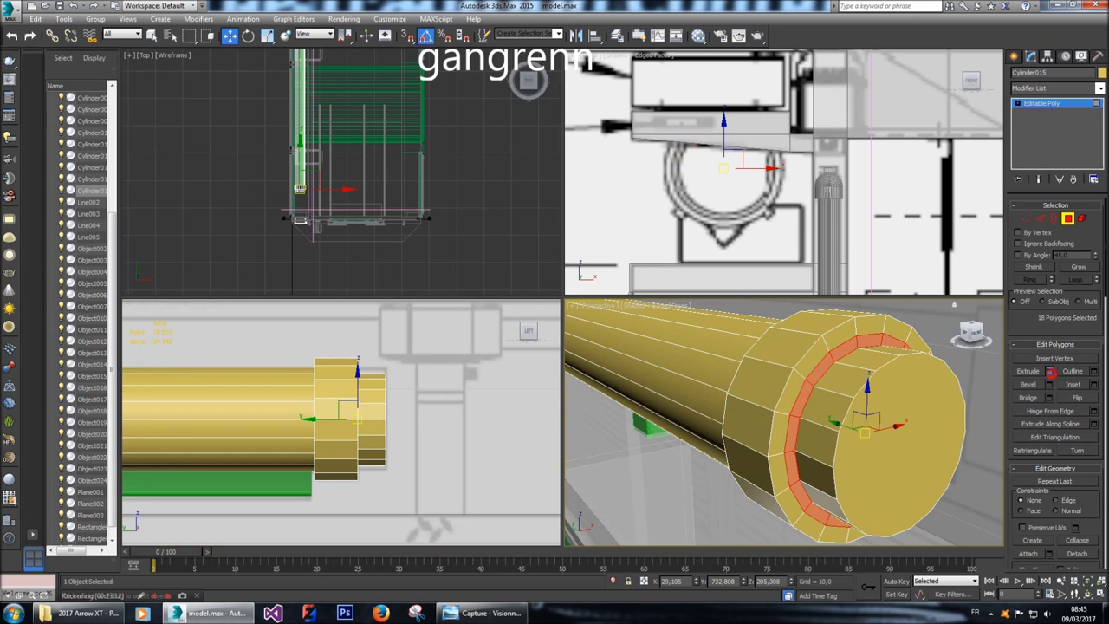
left_click(1051, 371)
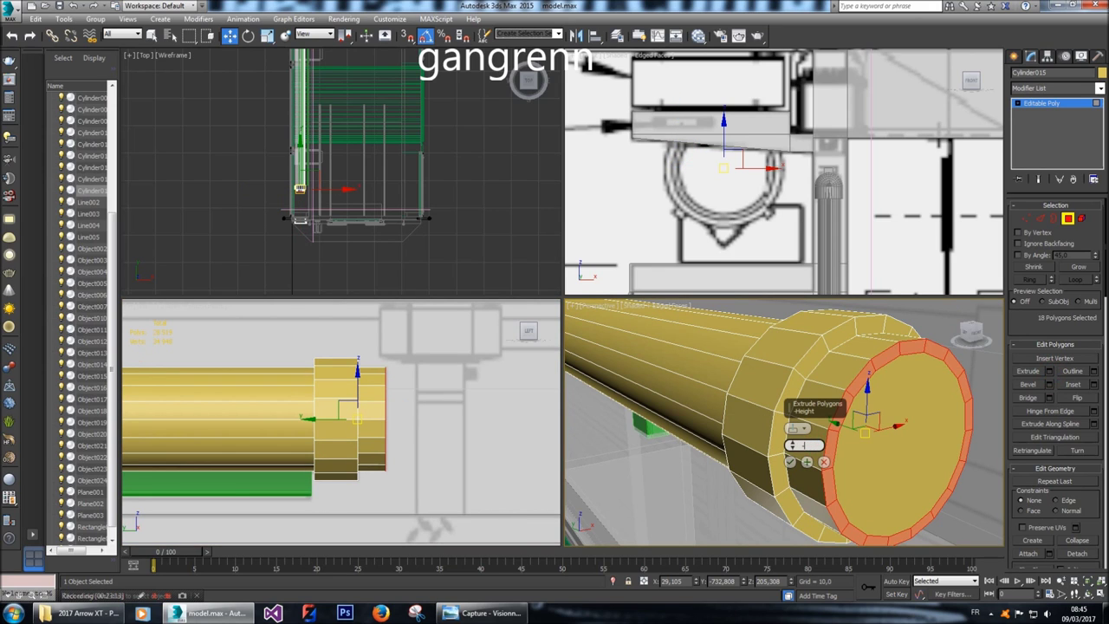
type("-2")
key("Return")
key("Return")
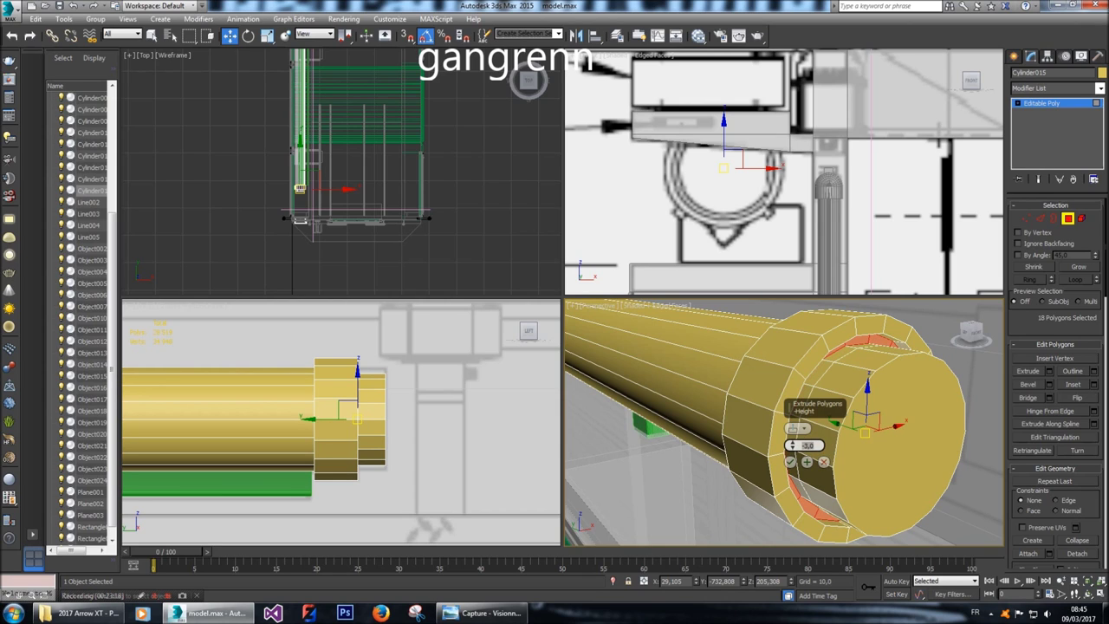
left_click(790, 461)
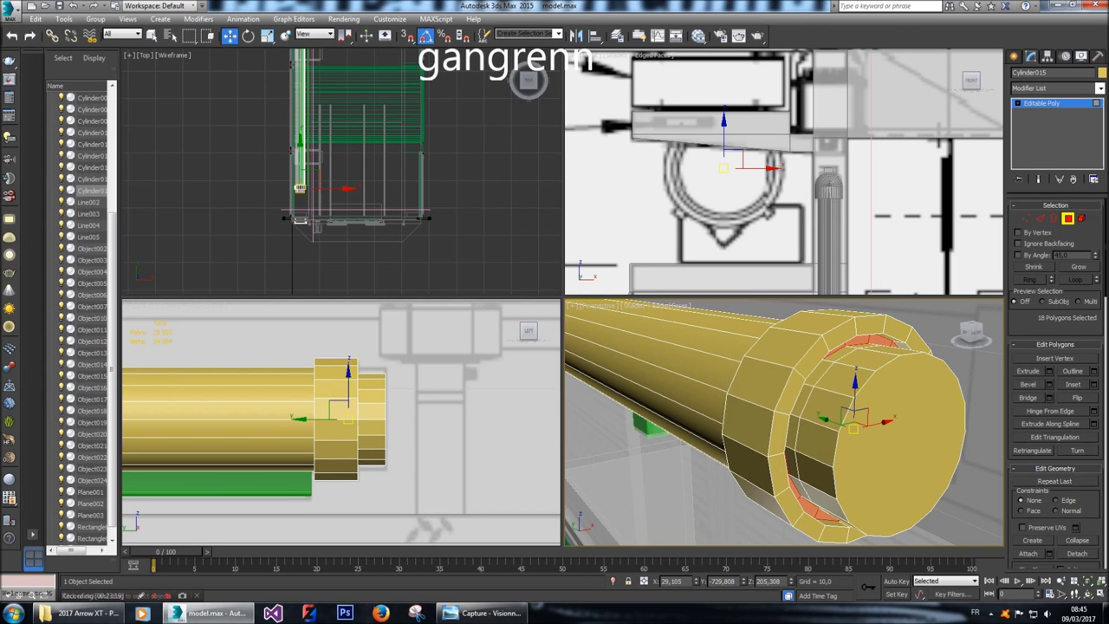
Inset the end cap face again by 1,5.
left_click(893, 437)
left_click(1094, 385)
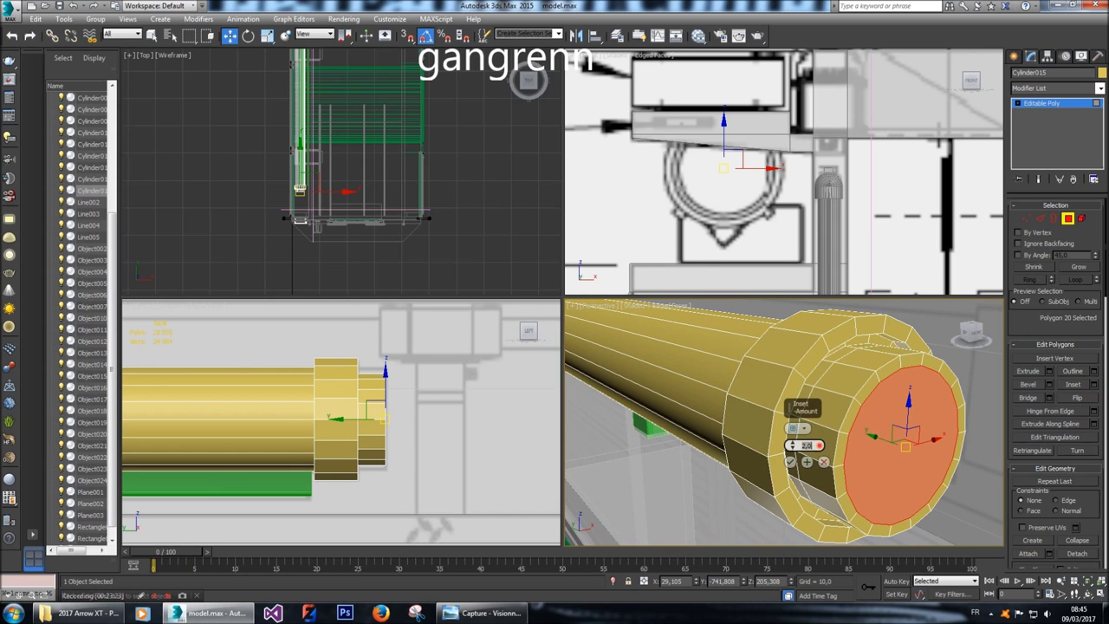
type(",5")
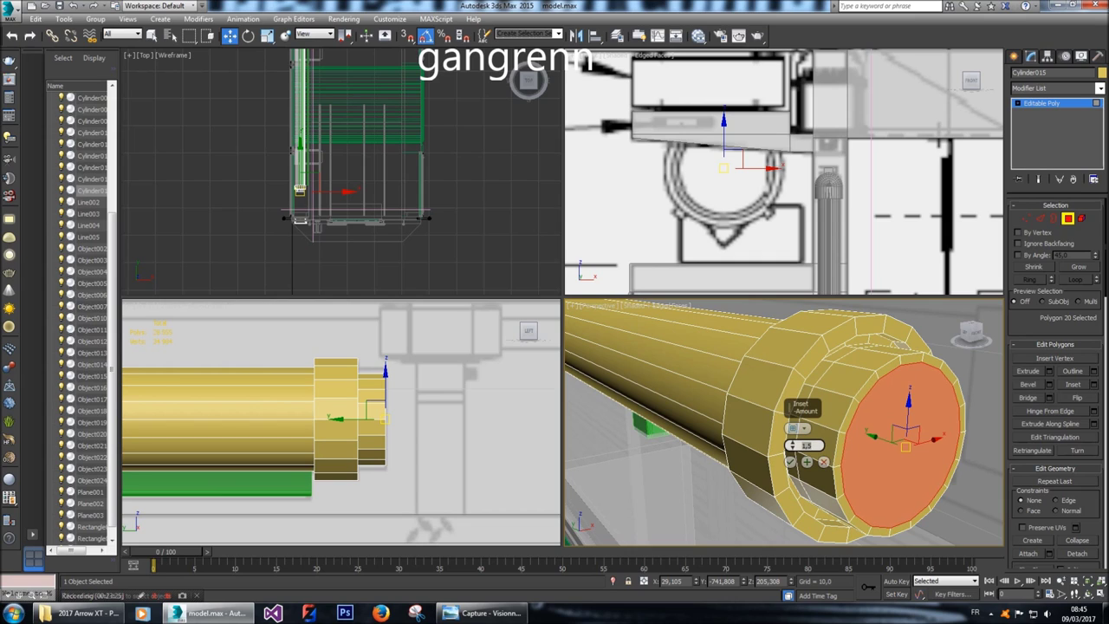
key("Return")
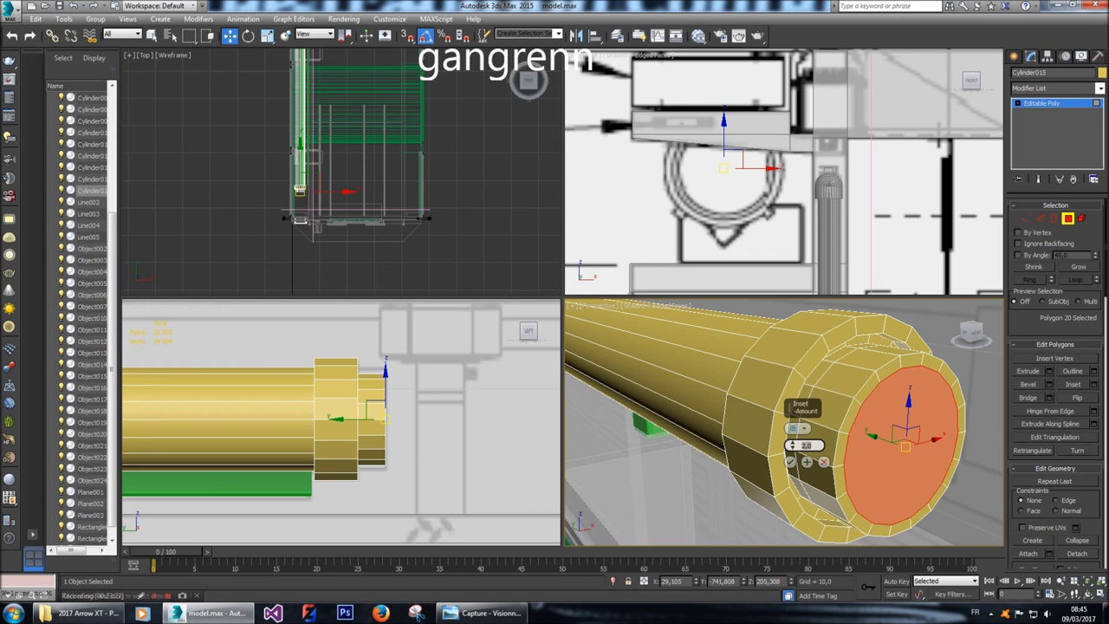
type("1,5")
key("Return")
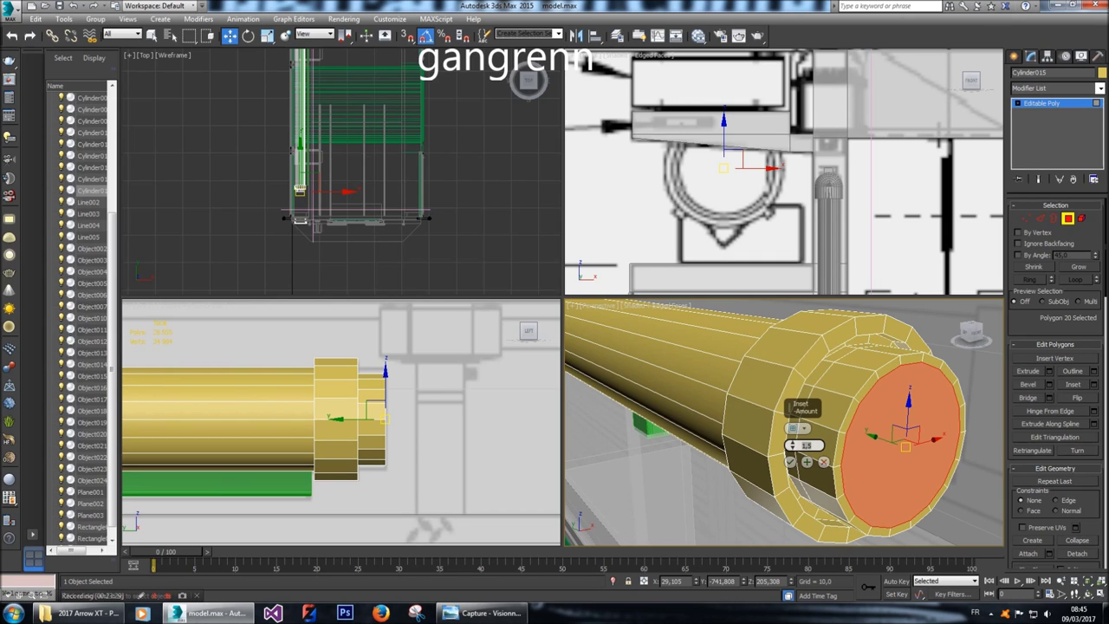
left_click(791, 462)
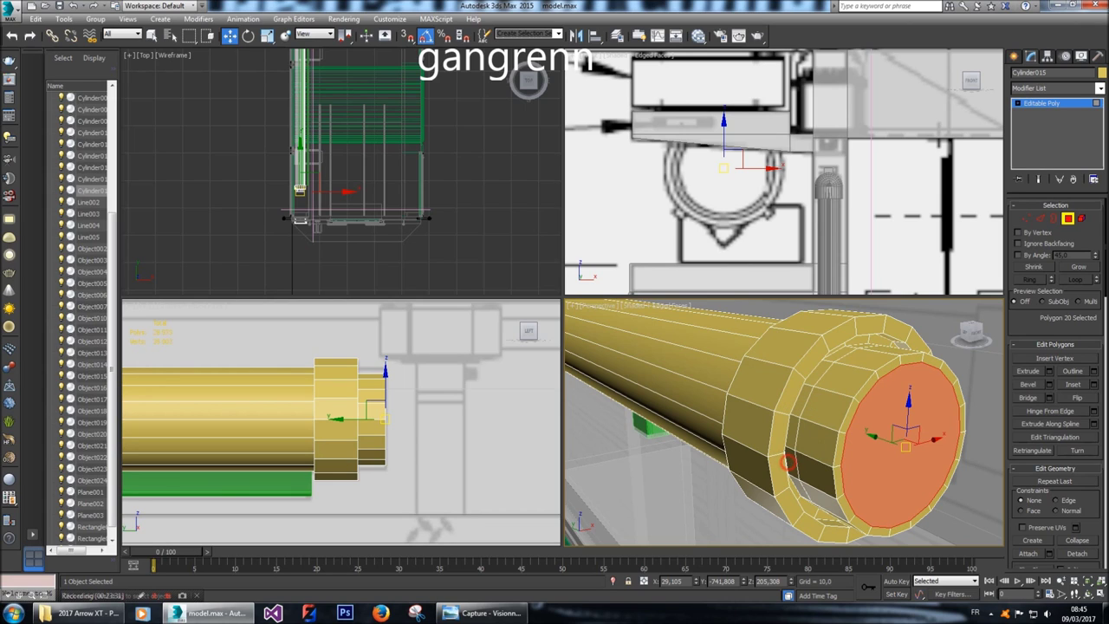
Extrude the end cap -500 inward to hollow the tube into a pipe.
left_click(1049, 371)
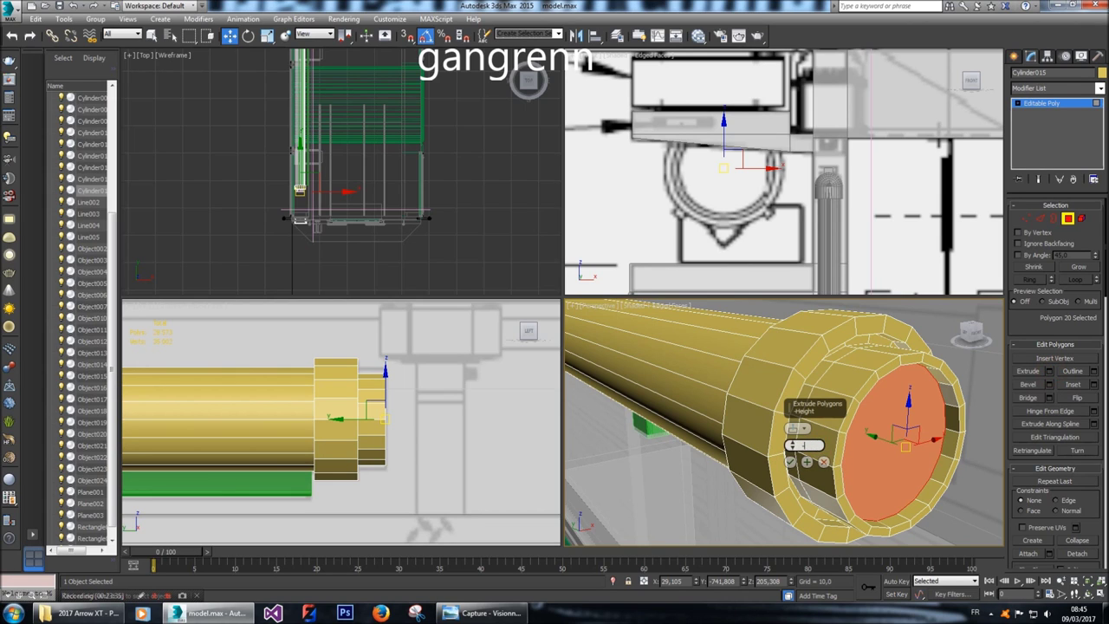
type("-500")
key("Return")
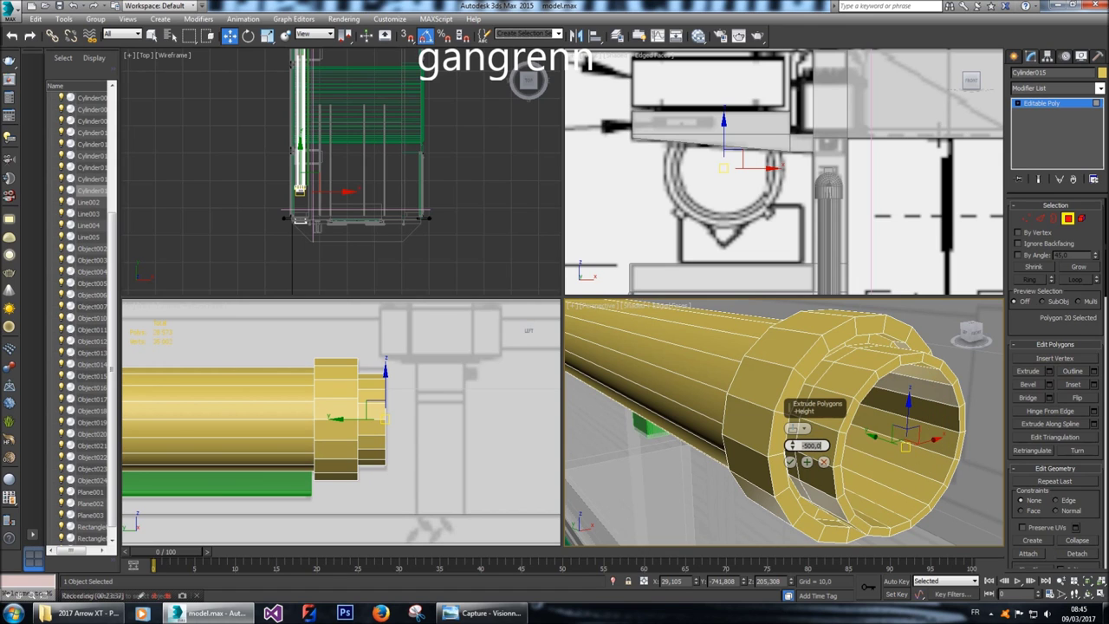
scroll(392, 450, "down", 10)
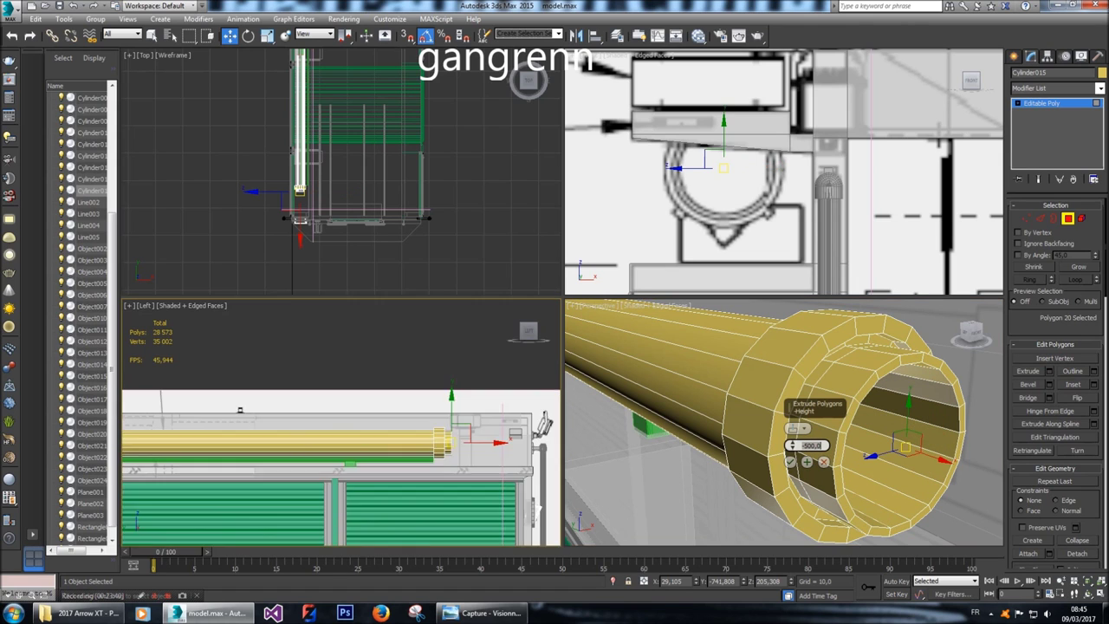
scroll(341, 463, "up", 5)
middle_click_drag(393, 451, 306, 477)
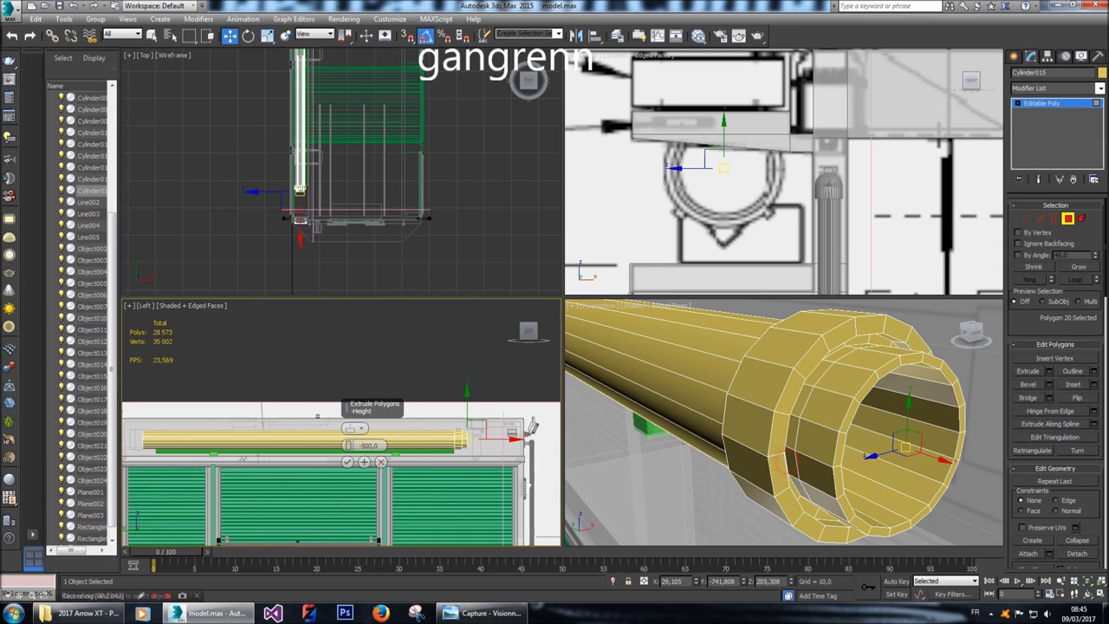
left_click(348, 462)
middle_click_drag(348, 462, 476, 463)
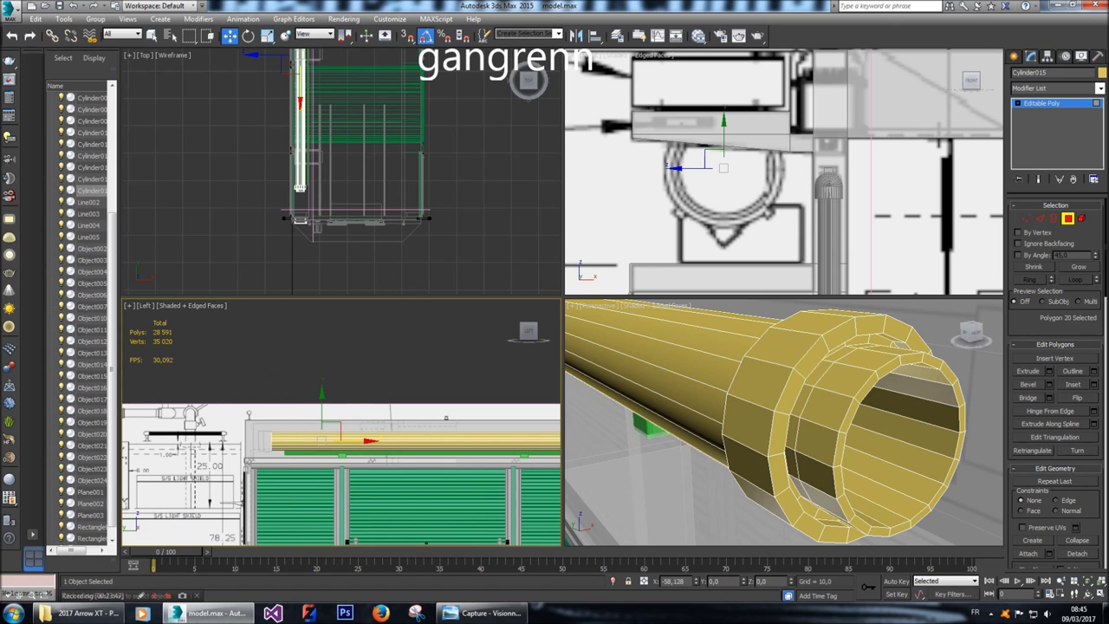
Delete the hose's inner end polygon to open up the tube.
left_click_drag(370, 441, 260, 441)
middle_click_drag(780, 416, 971, 334, "alt")
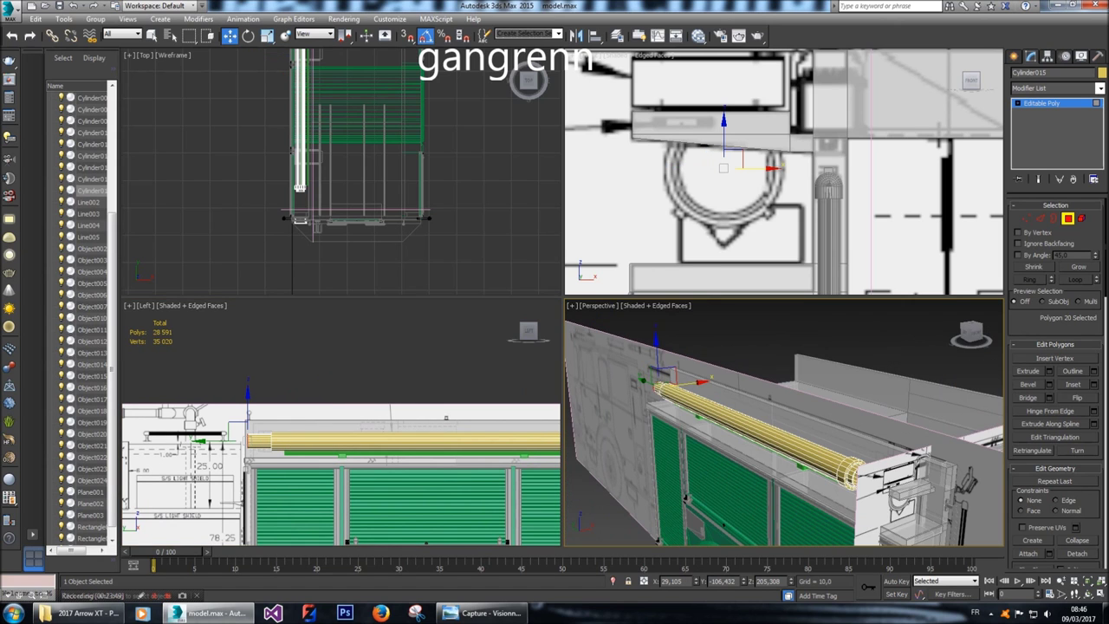
left_click_drag(971, 334, 954, 364)
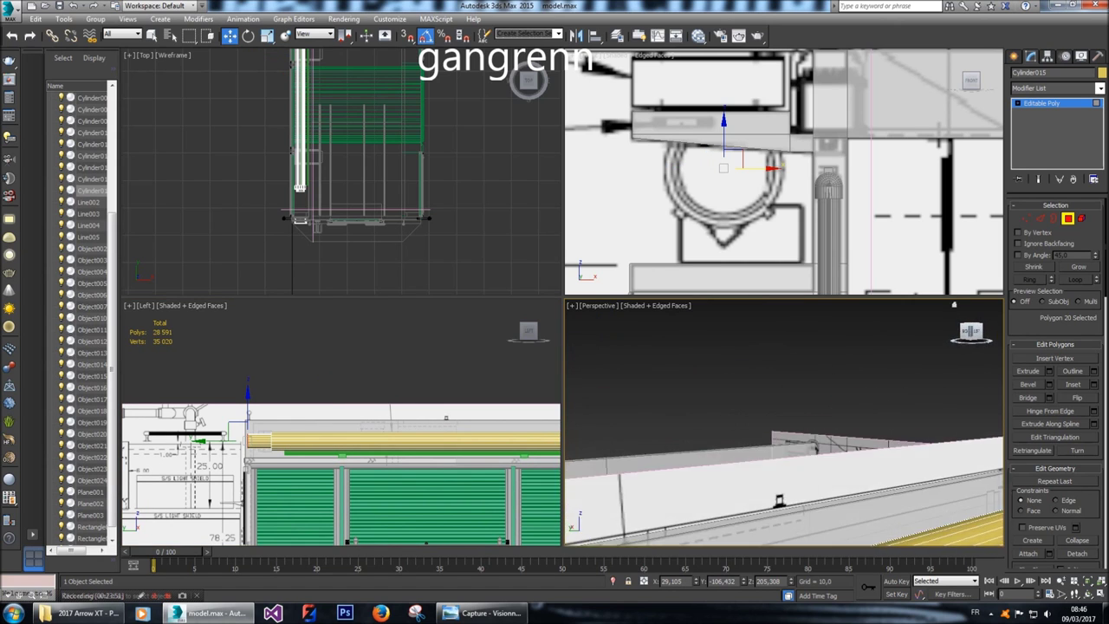
scroll(784, 423, "up", 5)
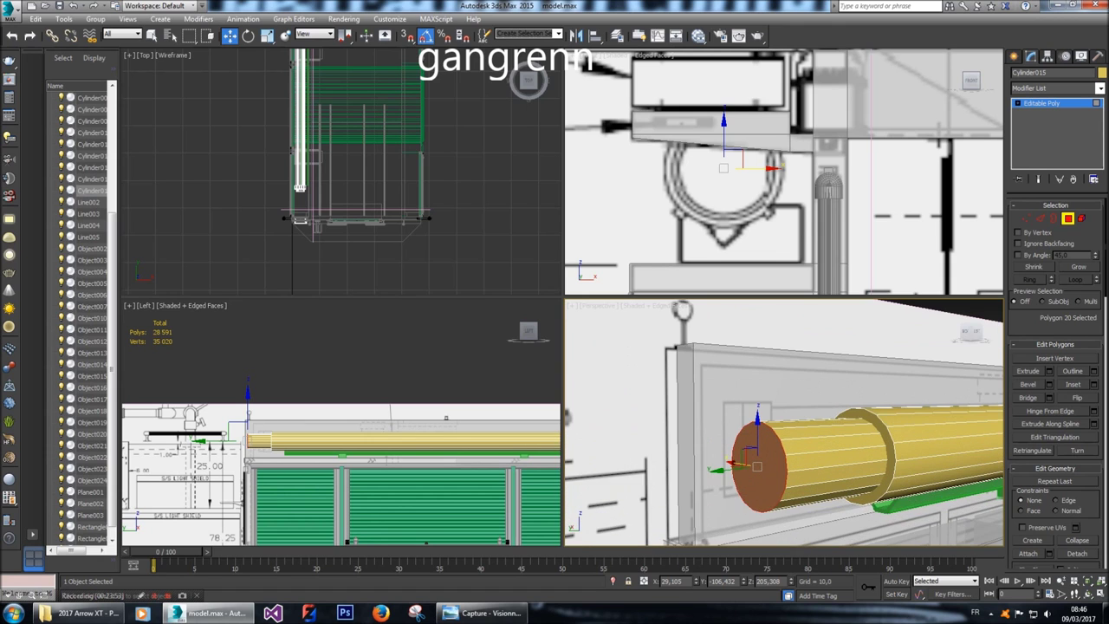
key("Delete")
middle_click_drag(971, 334, 962, 338, "alt")
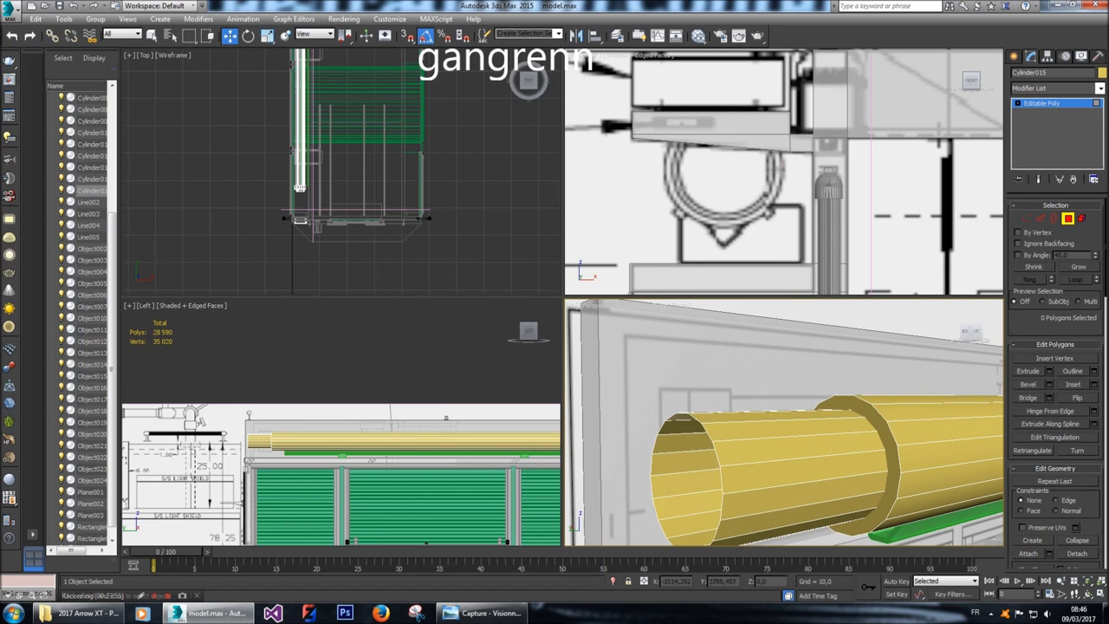
left_click_drag(969, 331, 971, 333)
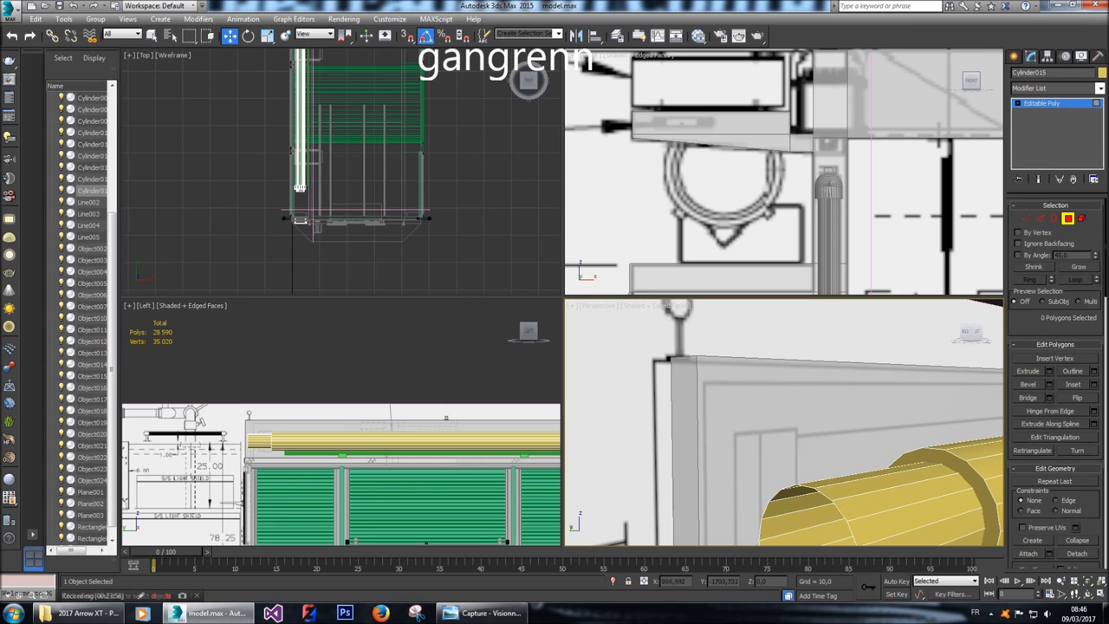
Extrude the hose's ring polygon by 14.
left_click(949, 469)
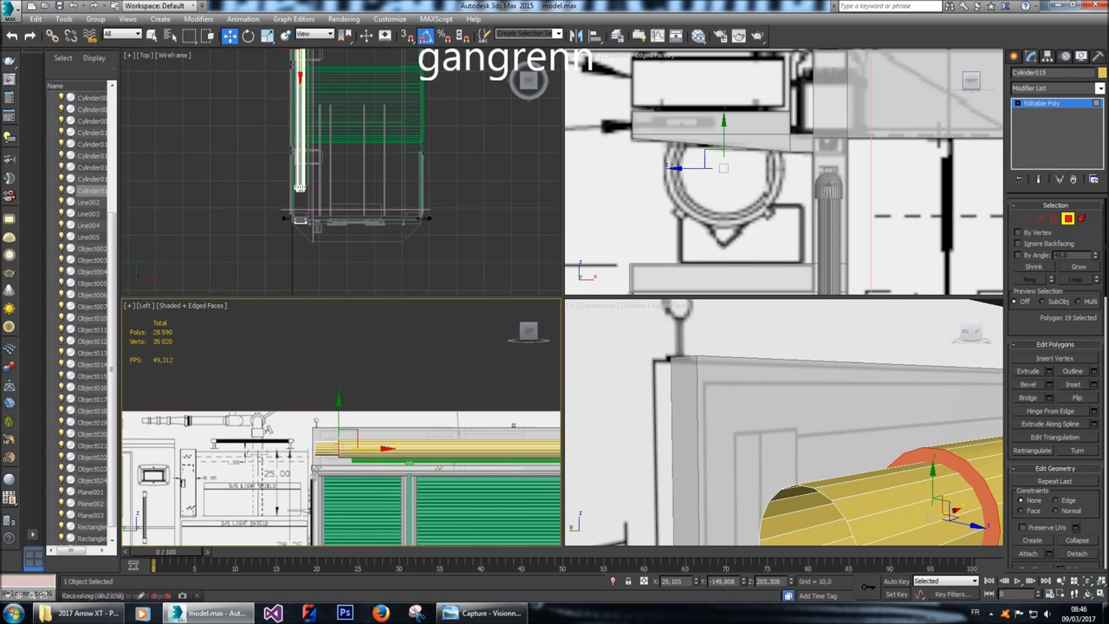
key("z")
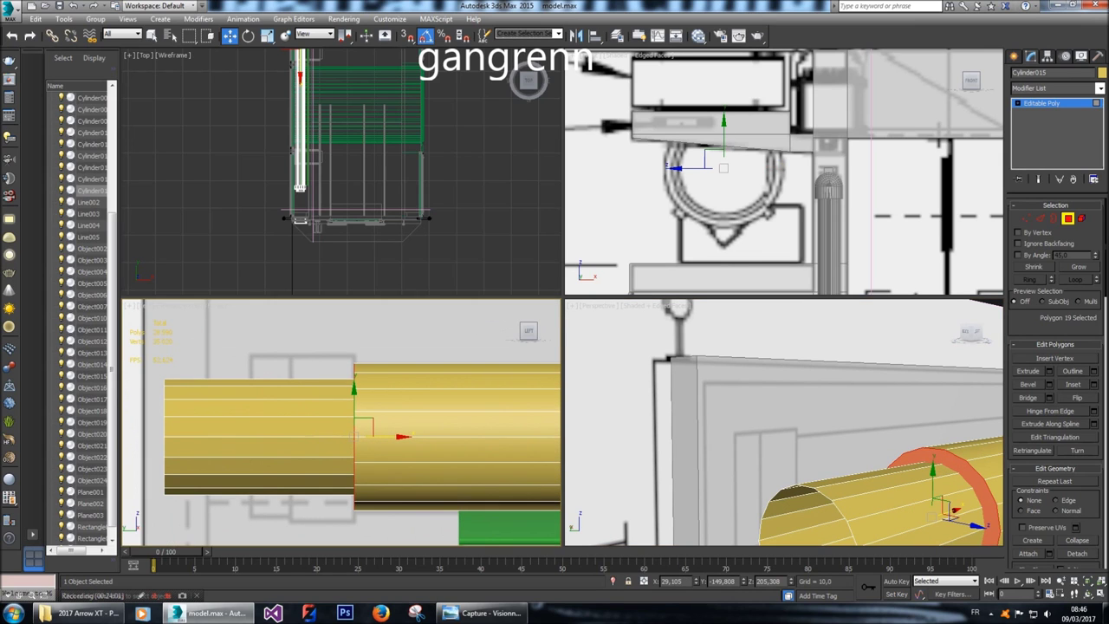
left_click(1050, 371)
double_click(368, 445)
type("10")
key("Return")
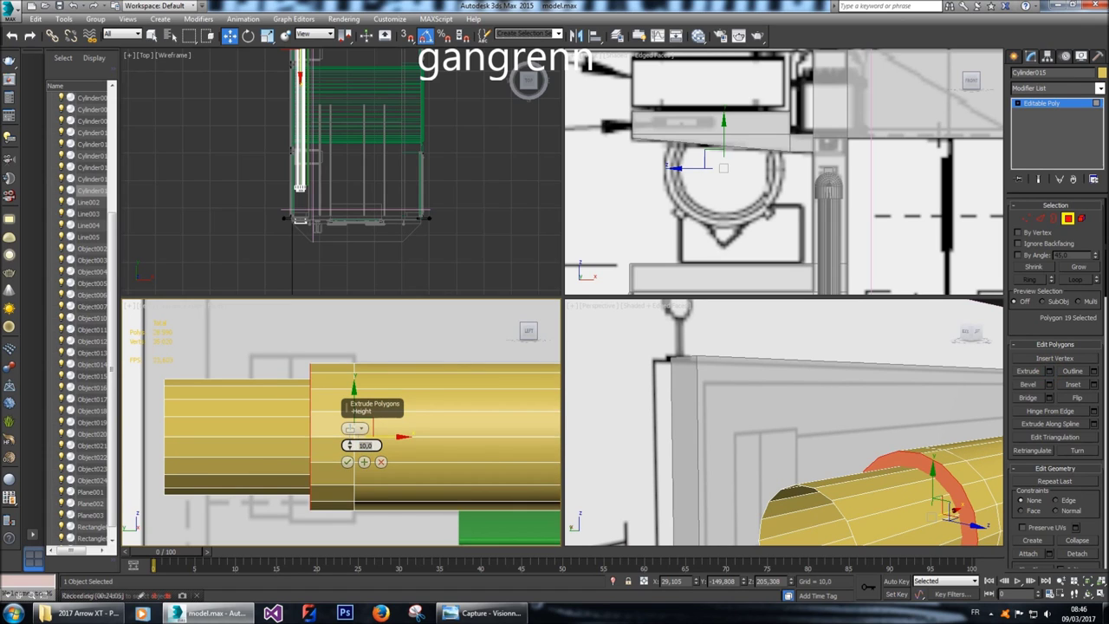
type("15")
key("Return")
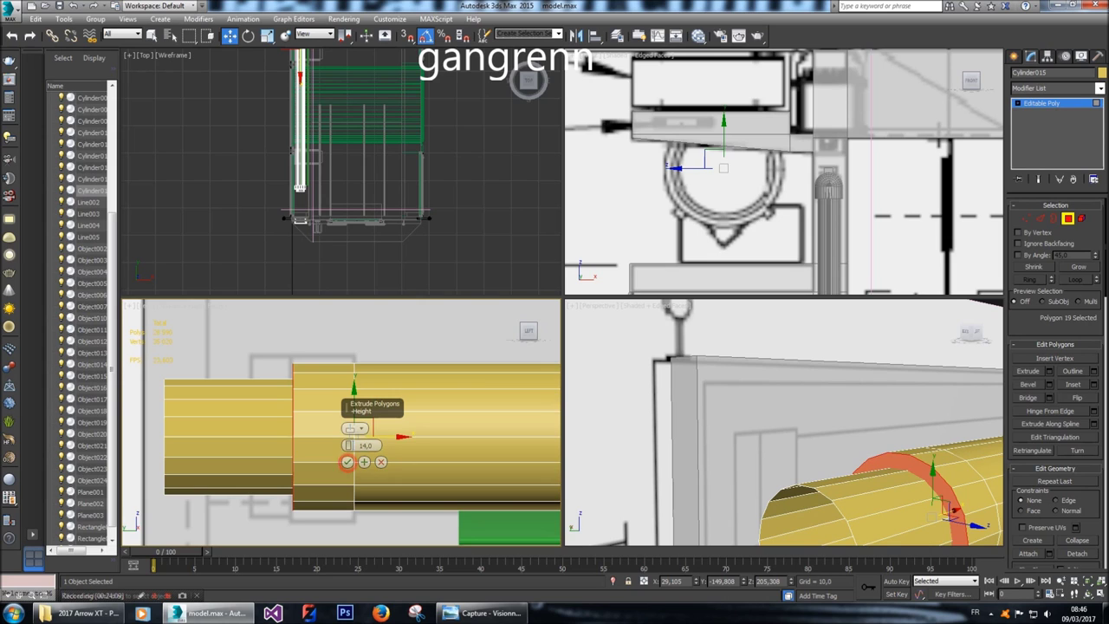
left_click(347, 462)
Extrude the 18 side polygons outward by 1.0 to form a raised collar band.
left_click(323, 455)
left_click(324, 428, "shift")
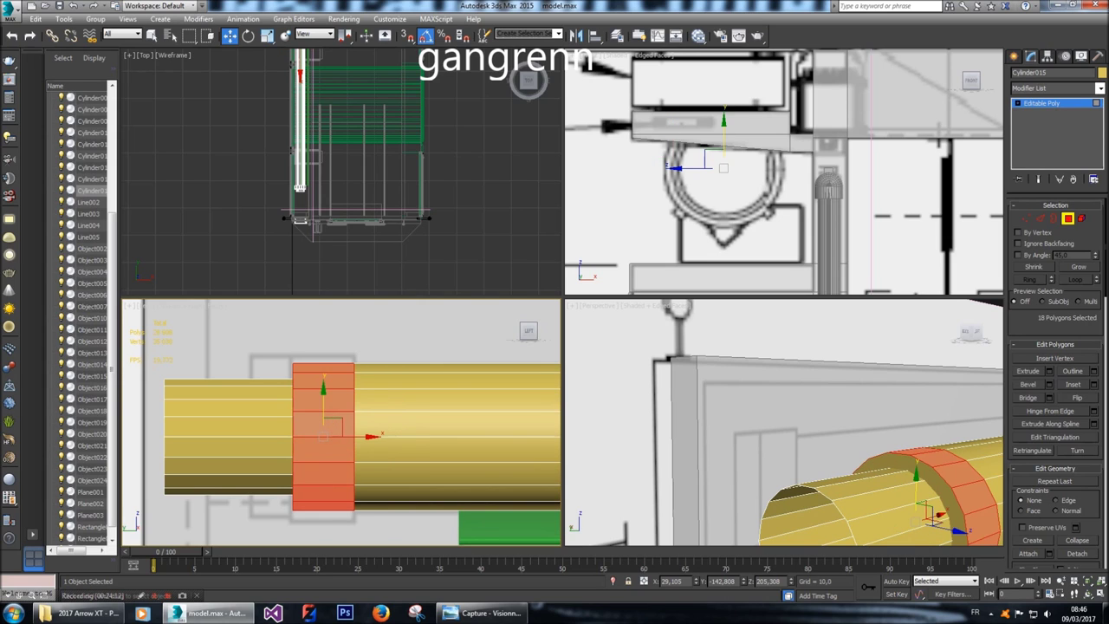
left_click(1050, 371)
type("5")
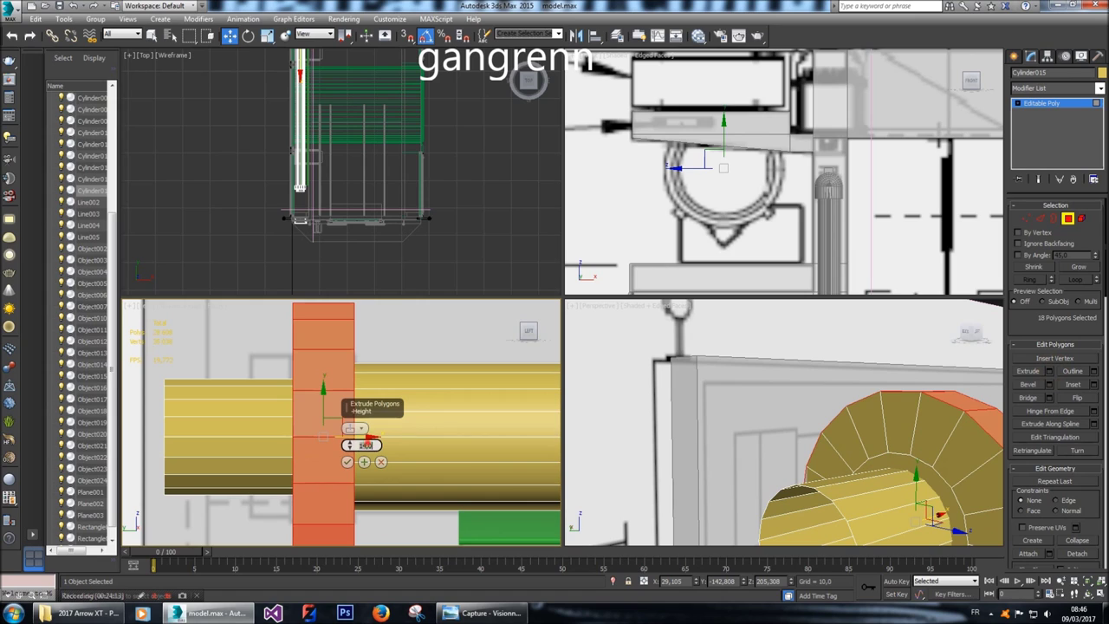
key("Return")
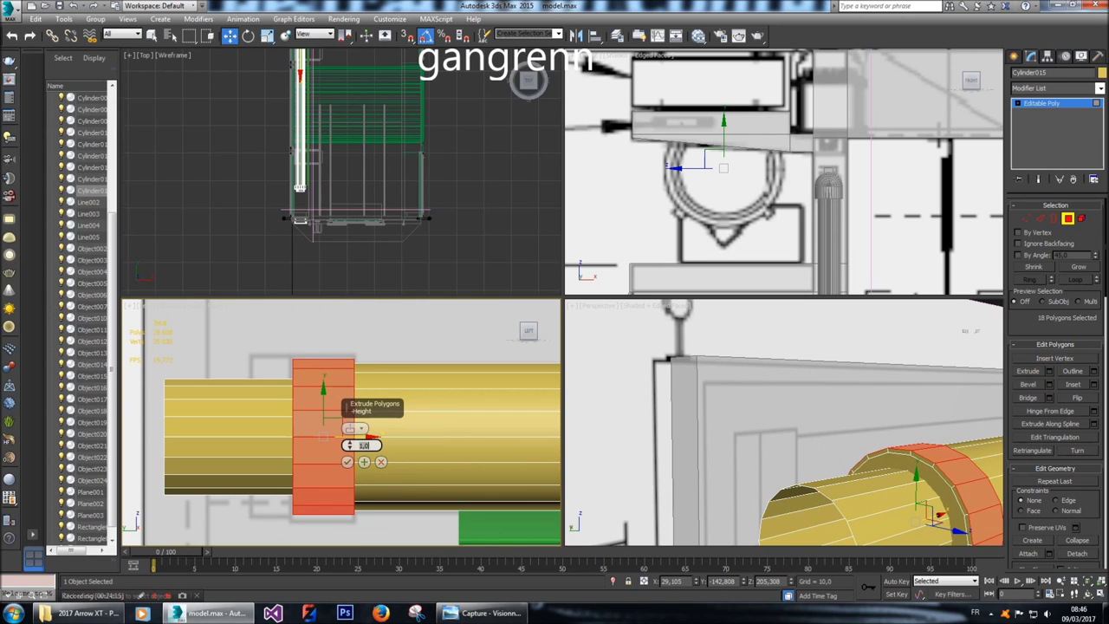
type("2")
key("Return")
key("Return")
type("1")
key("Return")
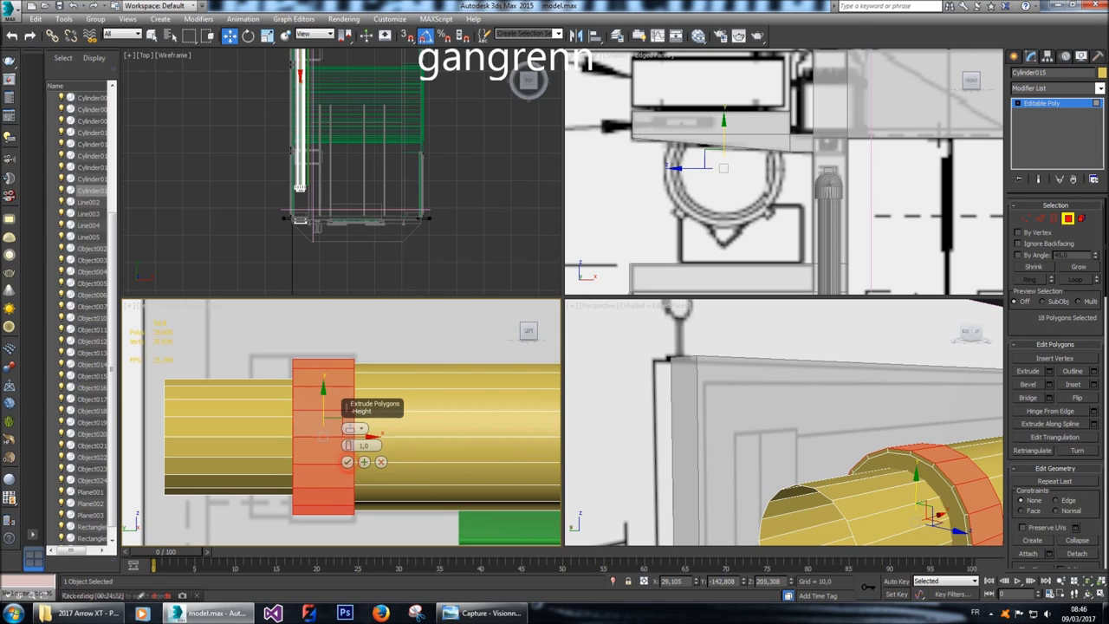
left_click(346, 462)
Select the collar's flat step face and bring up the reference photo in Photo Viewer.
left_click(780, 390)
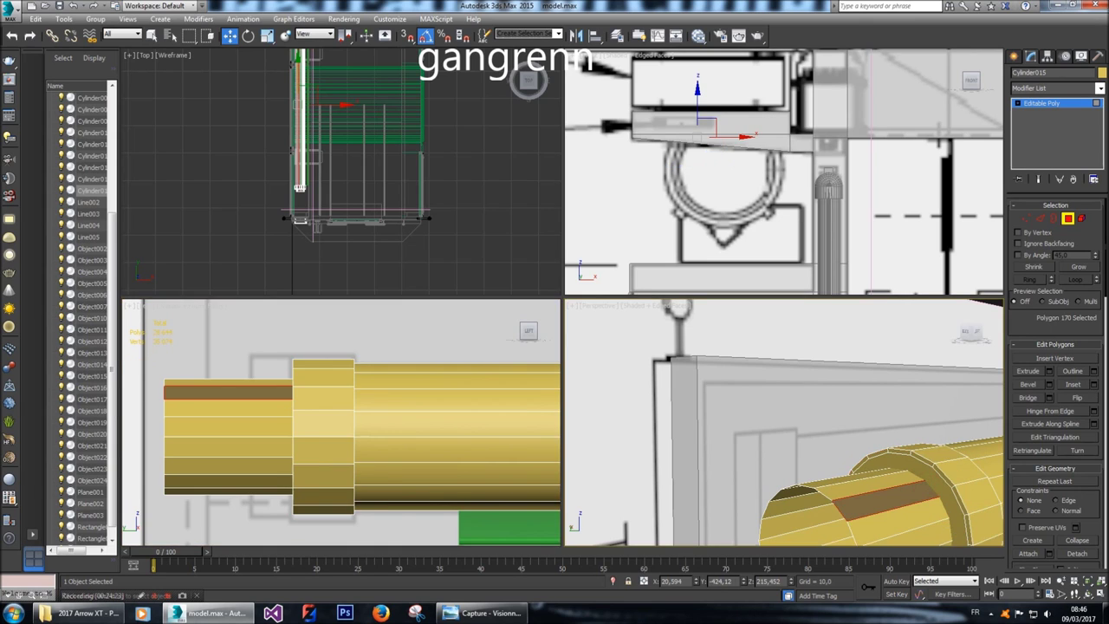
left_click(928, 475)
left_click(466, 609)
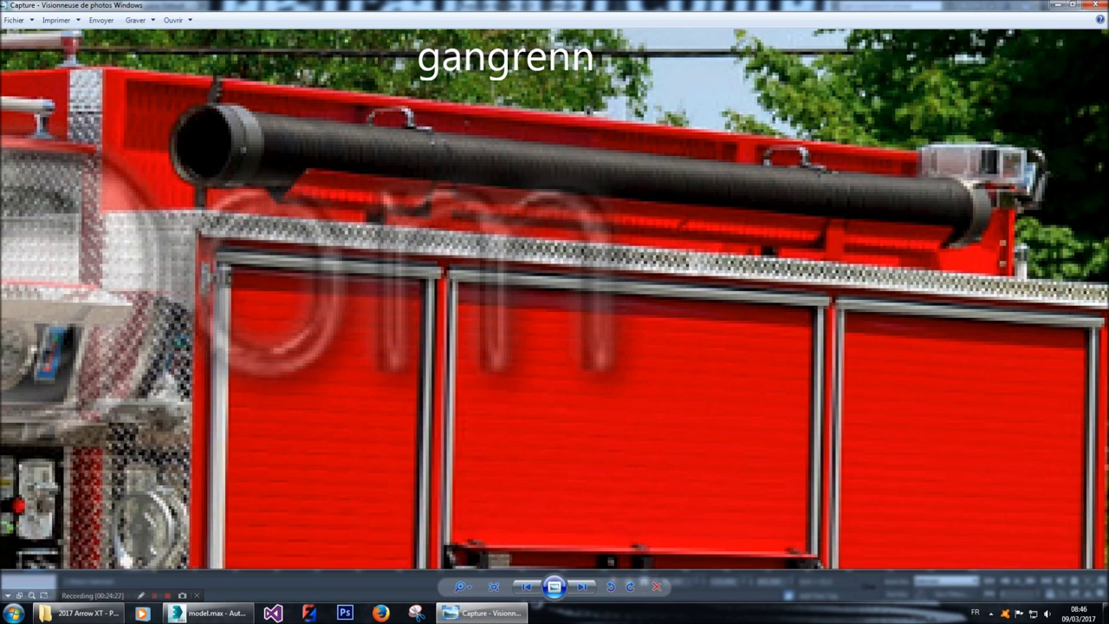
Return from the Capture reference photo to the model.max scene in 3ds Max.
left_click(210, 612)
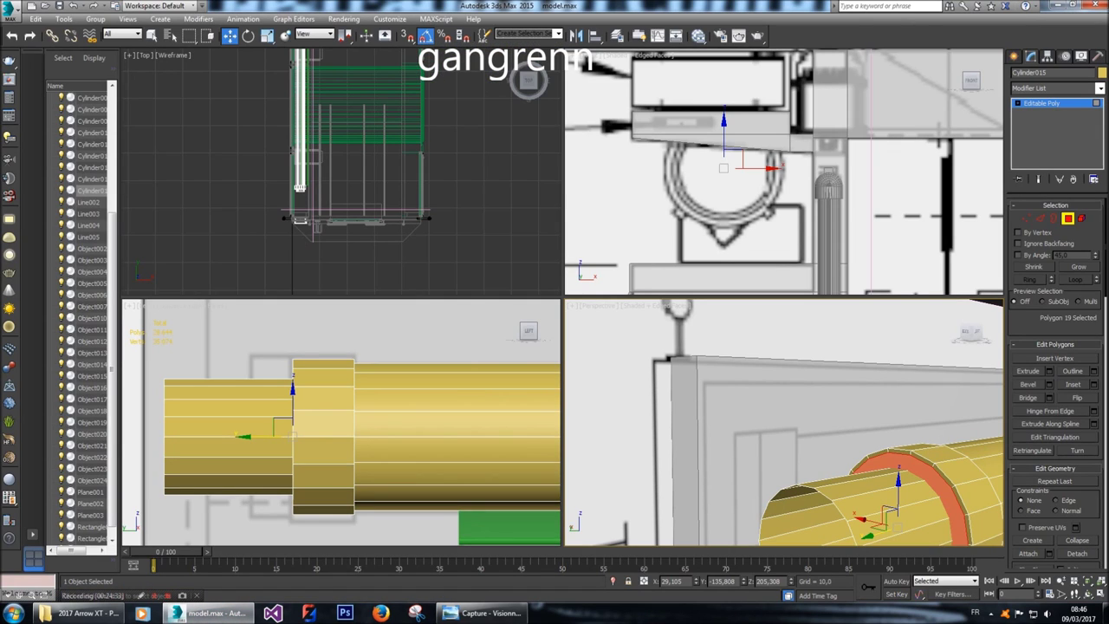
Extrude the step face again and slide the new ring left along X toward the hose end.
left_click(1050, 371)
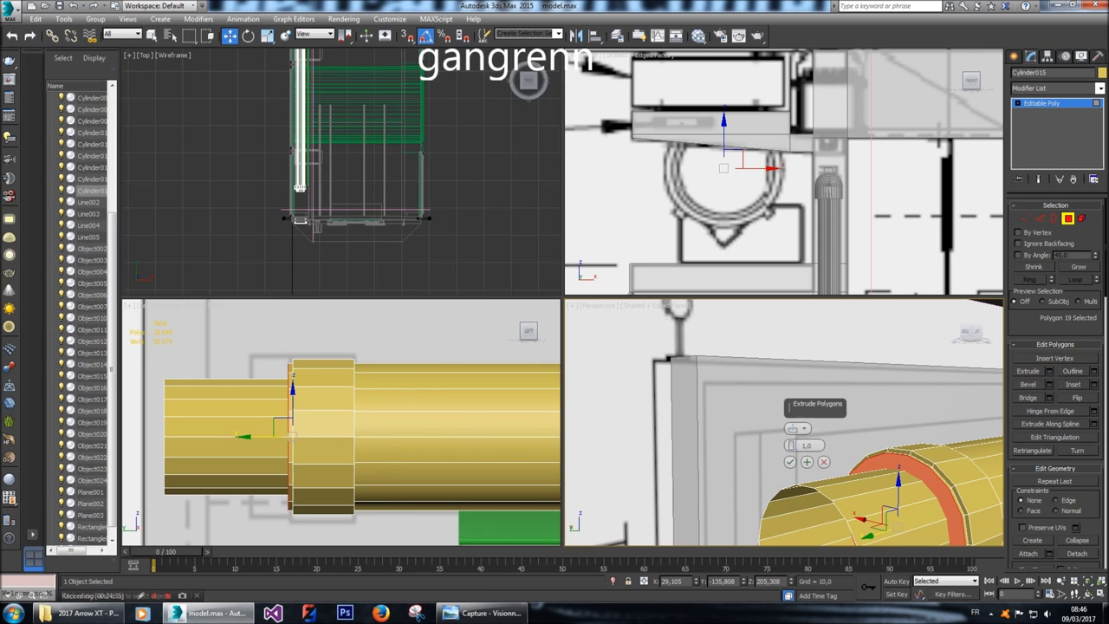
right_click(342, 451)
left_click(346, 462)
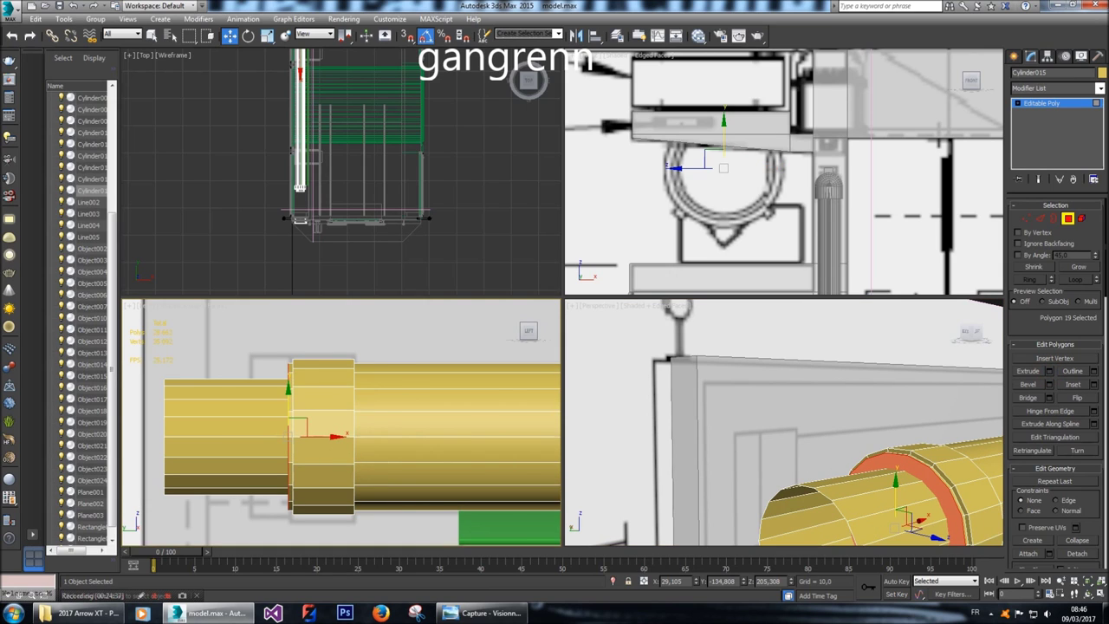
left_click_drag(337, 436, 298, 436)
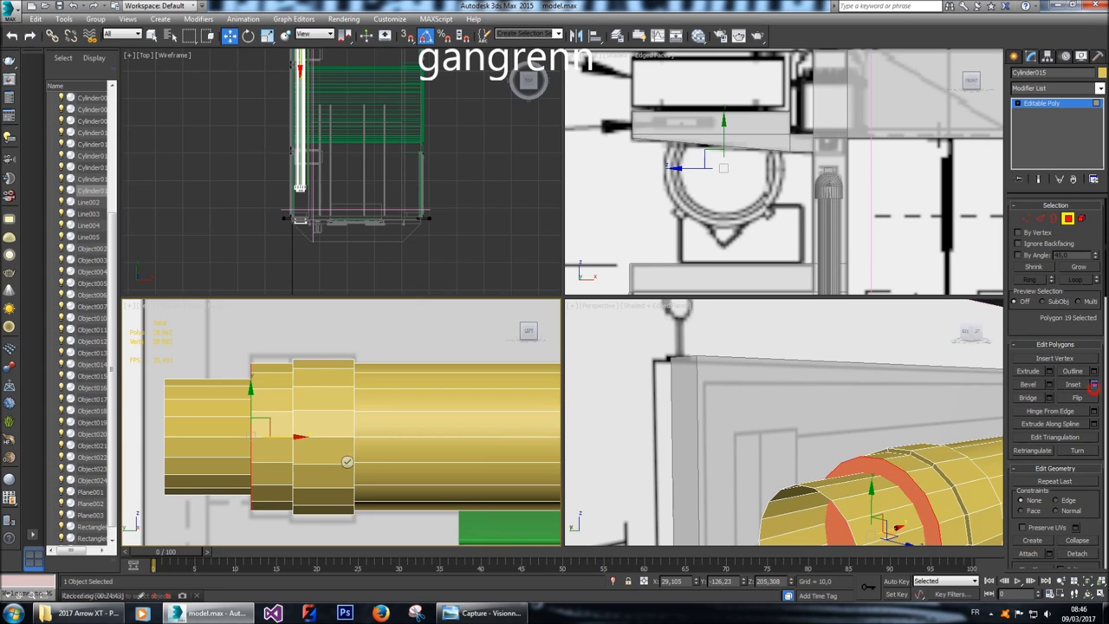
Inset the ring face by about 3, then select the hose-end edge loop in Edge mode.
left_click(1094, 384)
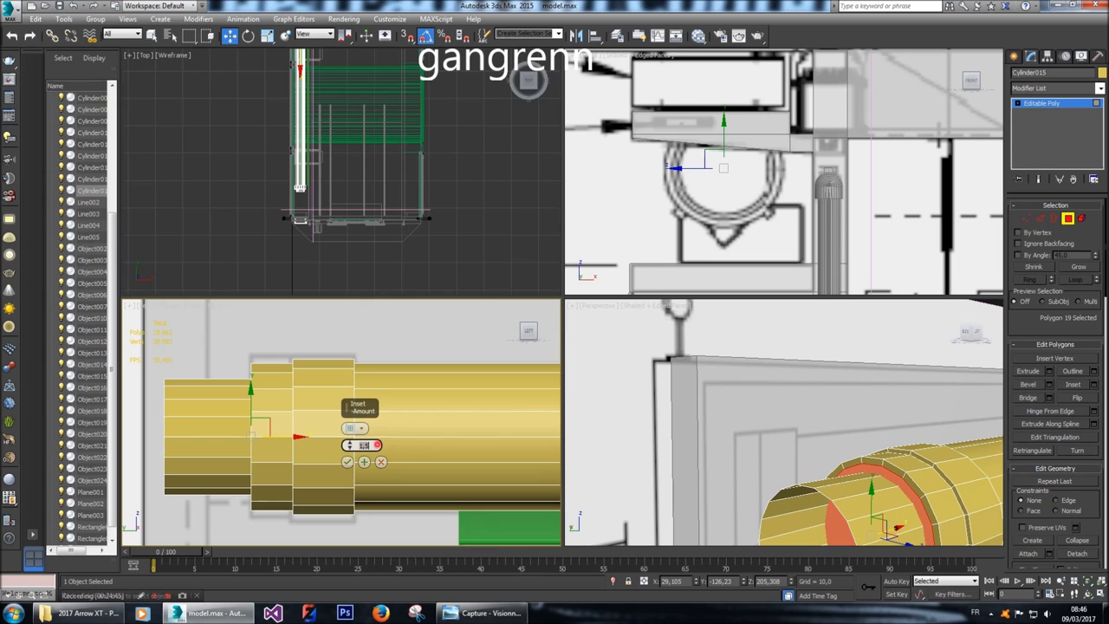
left_click_drag(349, 446, 349, 443)
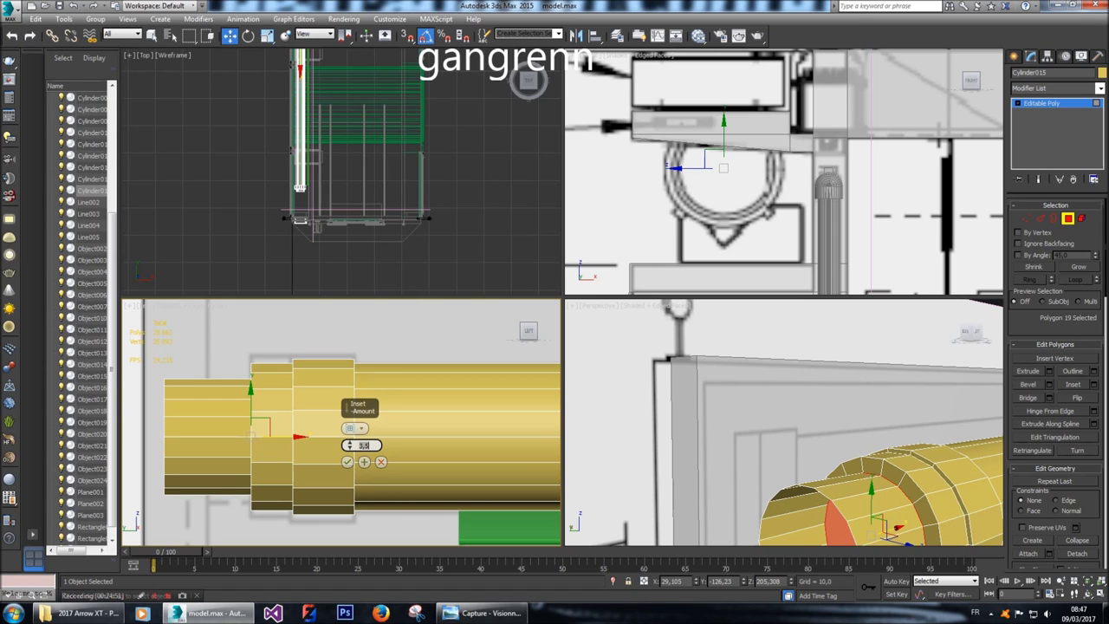
left_click(347, 462)
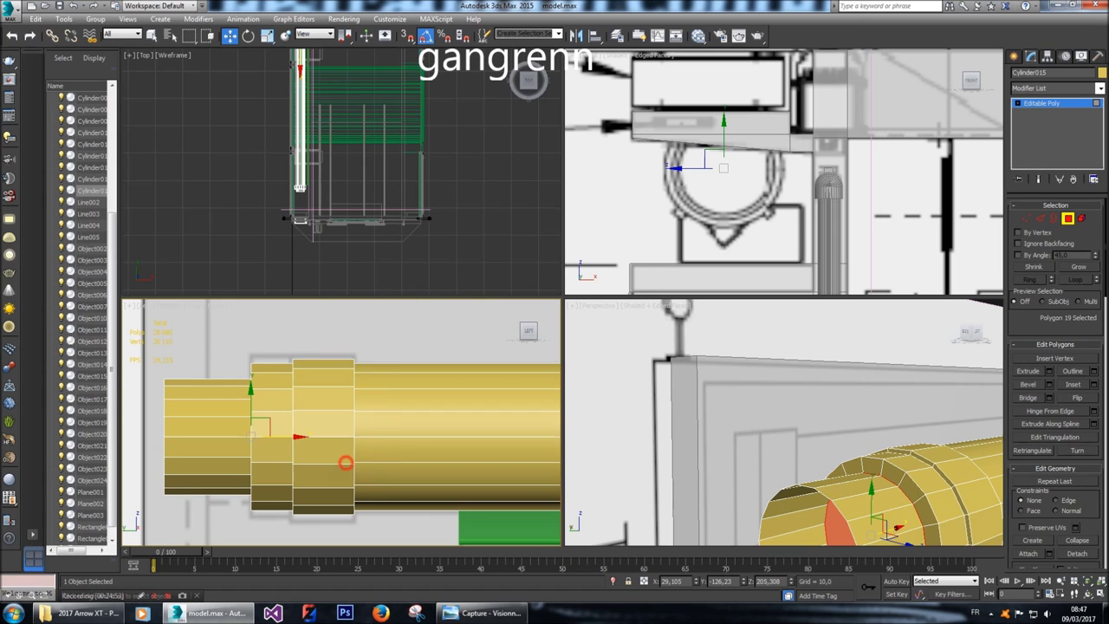
key("2")
double_click(854, 483)
Slide the hose's end edge loop along the tube using see-through display.
middle_click_drag(347, 433, 369, 429)
key("alt+x")
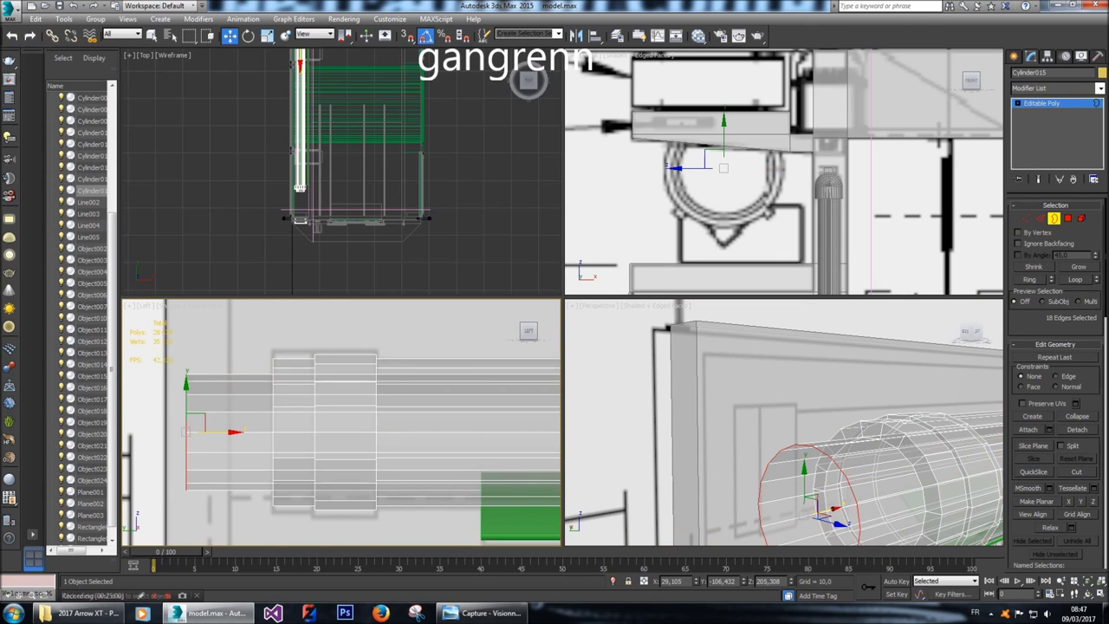
left_click(270, 436)
key("ctrl+z")
left_click_drag(241, 432, 317, 432)
key("ctrl+d")
key("alt+x")
Change Cylinder015's object colour to black.
scroll(1002, 528, "down", 5)
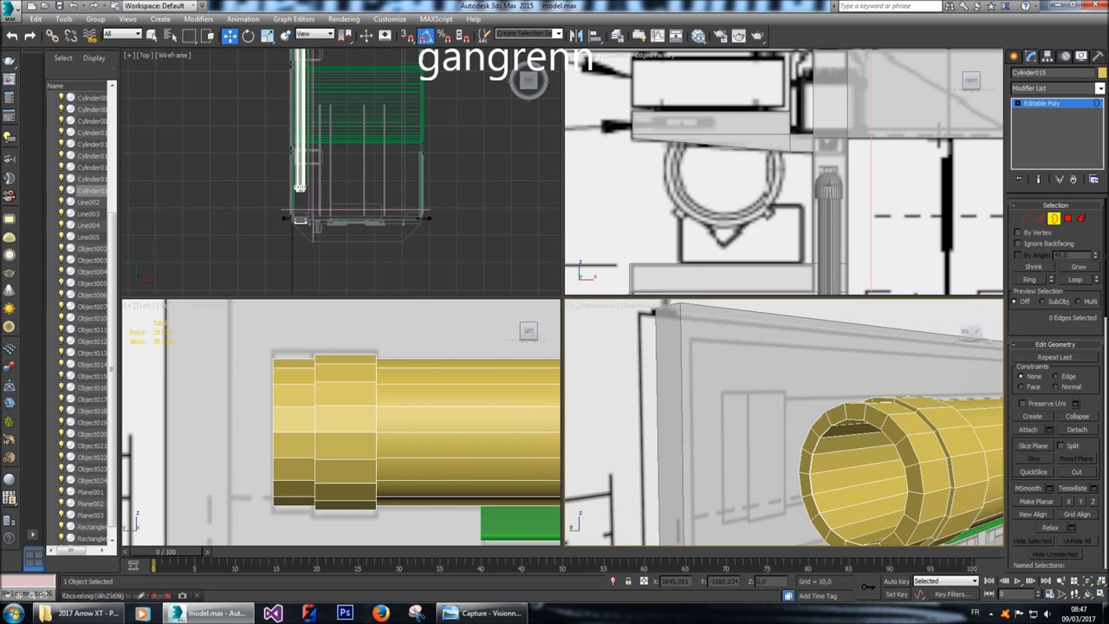
scroll(1002, 528, "down", 3)
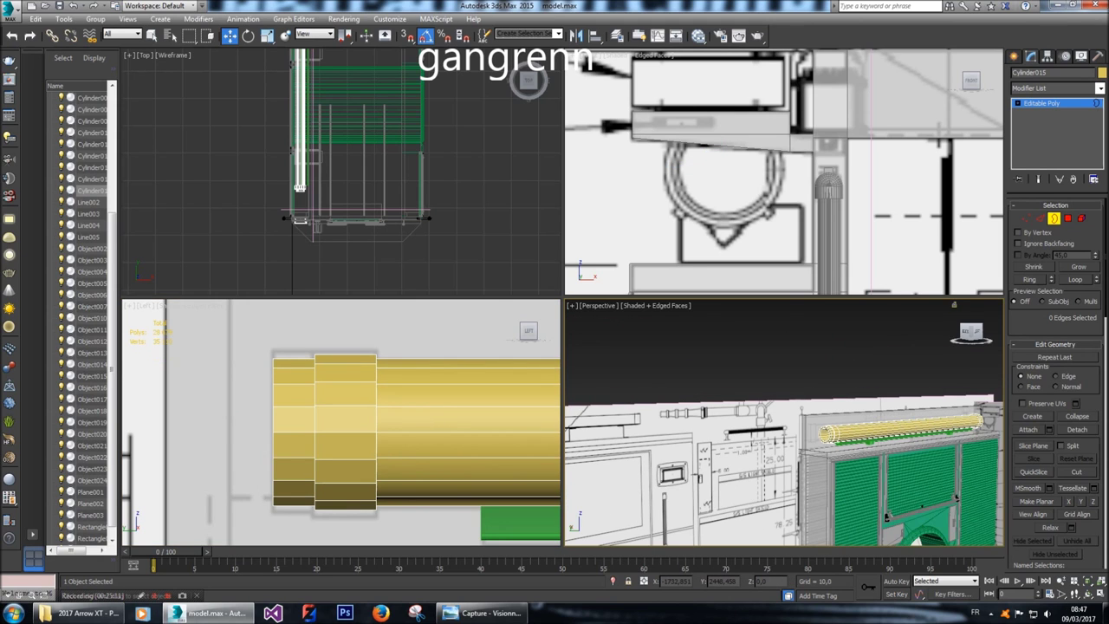
left_click(1100, 72)
left_click(577, 322)
left_click(542, 359)
scroll(818, 394, "up", 4)
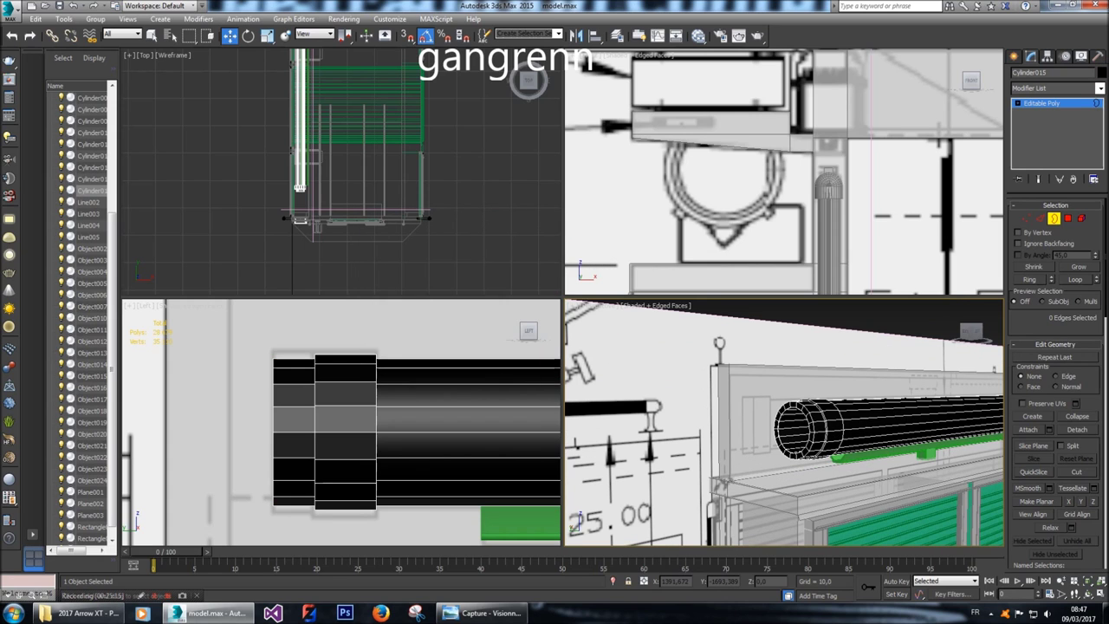
Deselect, then orbit and zoom the Perspective view onto the tube's open end.
left_click(1018, 55)
left_click(805, 312)
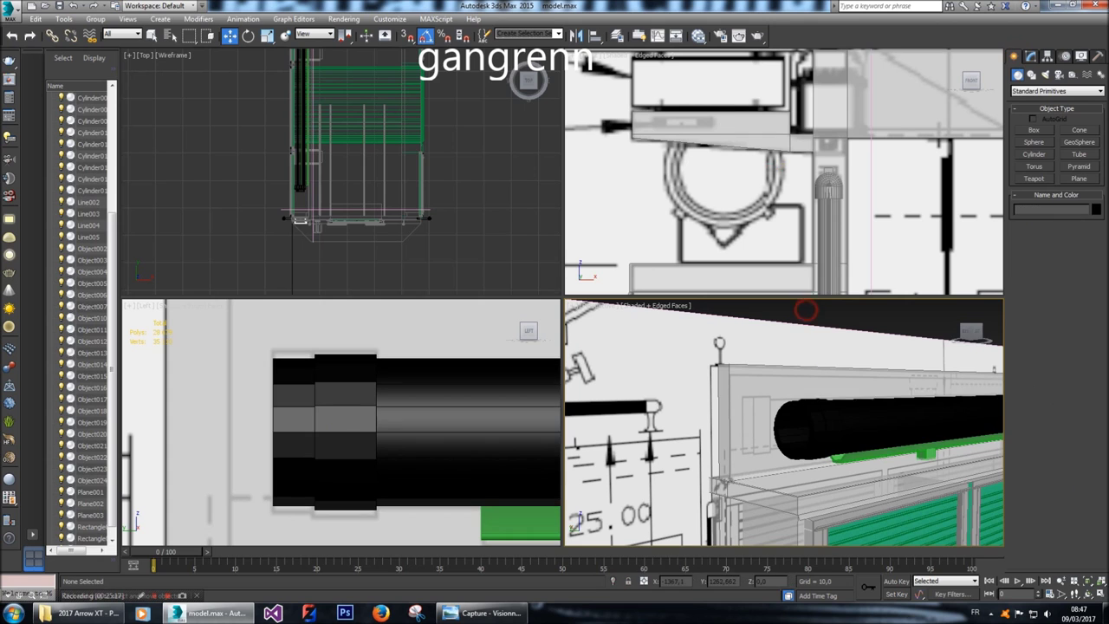
scroll(969, 518, "down", 3)
middle_click_drag(969, 518, 587, 525, "alt")
scroll(784, 422, "up", 5)
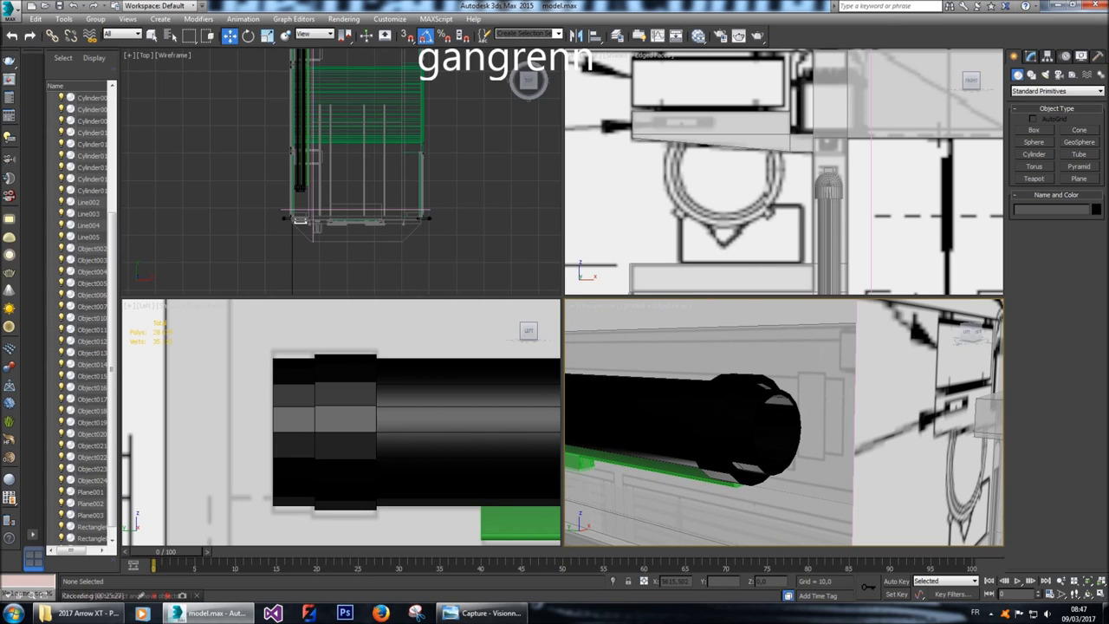
Change Cylinder015's display colour from black to grey.
left_click(728, 408)
left_click(1096, 209)
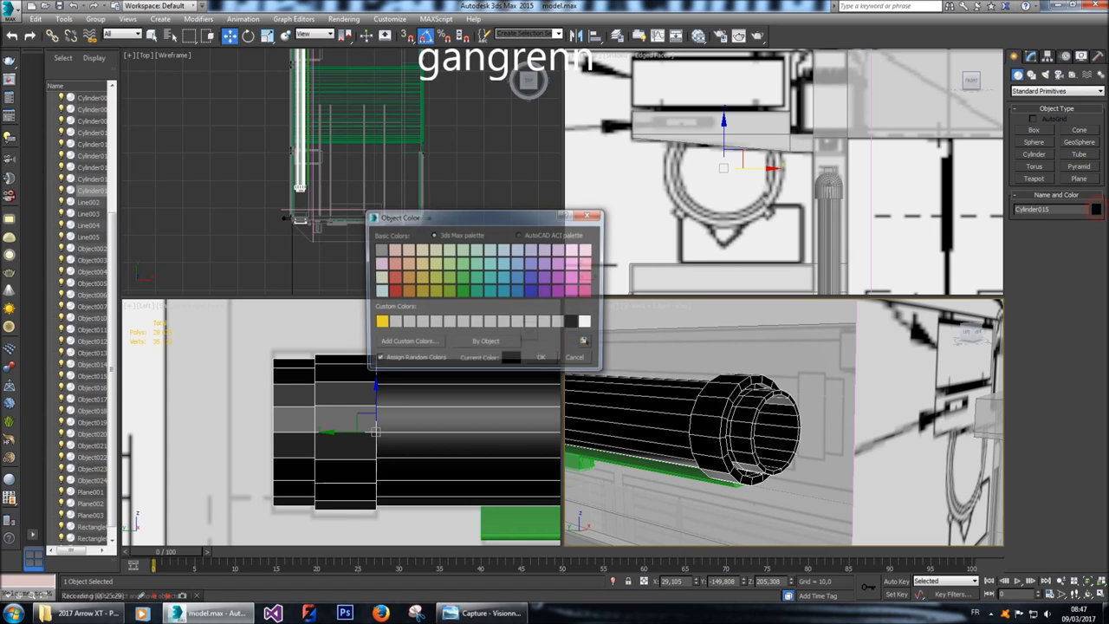
left_click(559, 323)
left_click(543, 359)
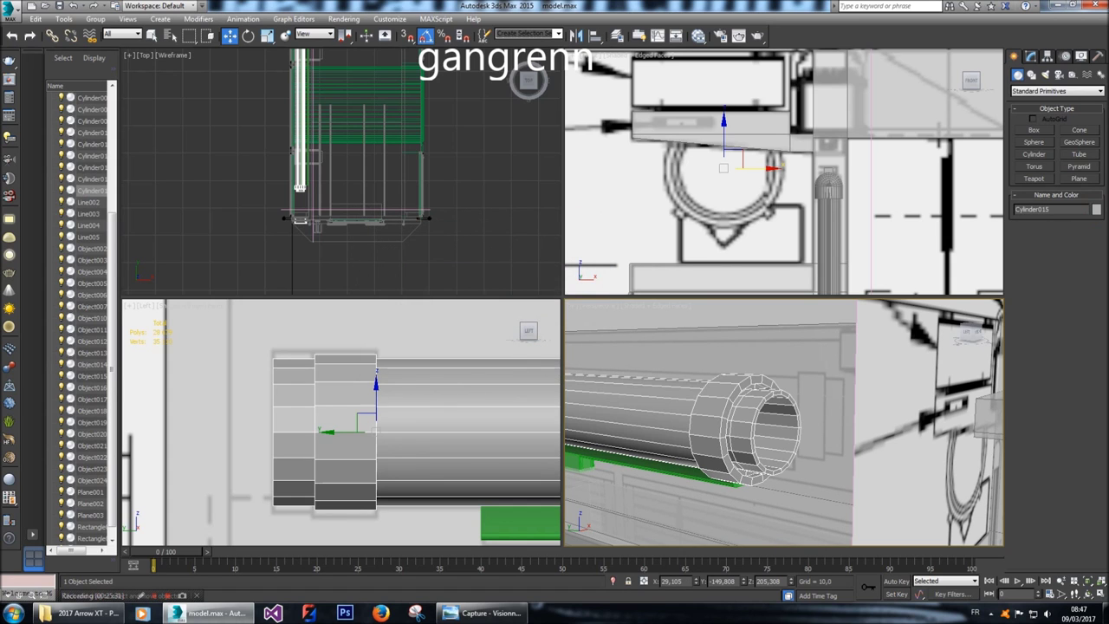
left_click(482, 245)
Inspect the body from front, back and angled top views, then orbit inside the tube's end.
middle_click_drag(780, 416, 954, 305, "alt")
left_click(973, 331)
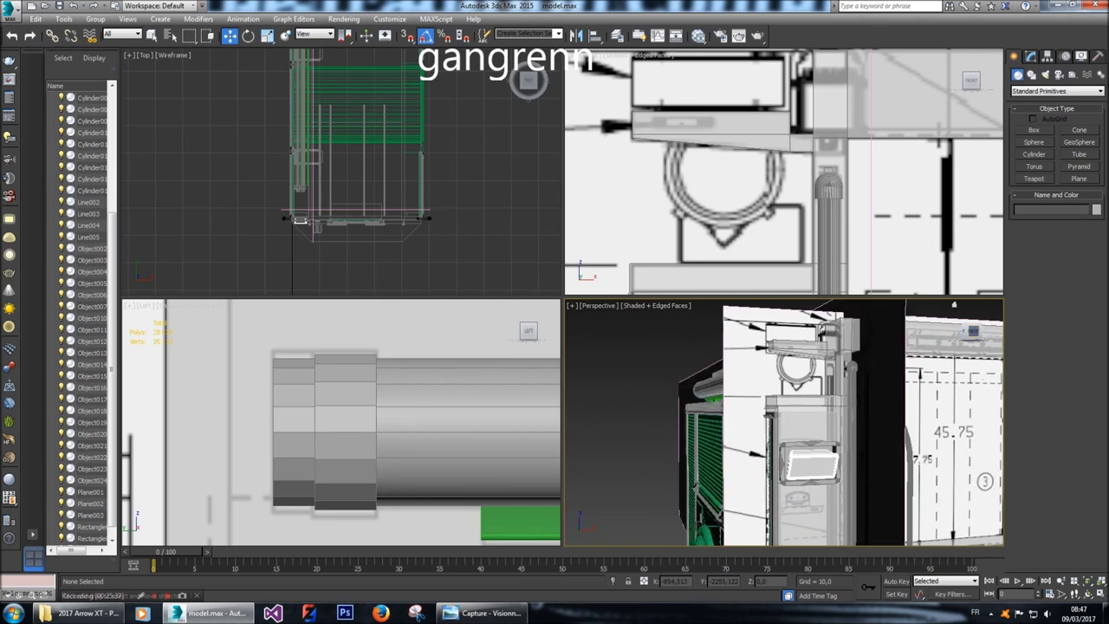
left_click(955, 306)
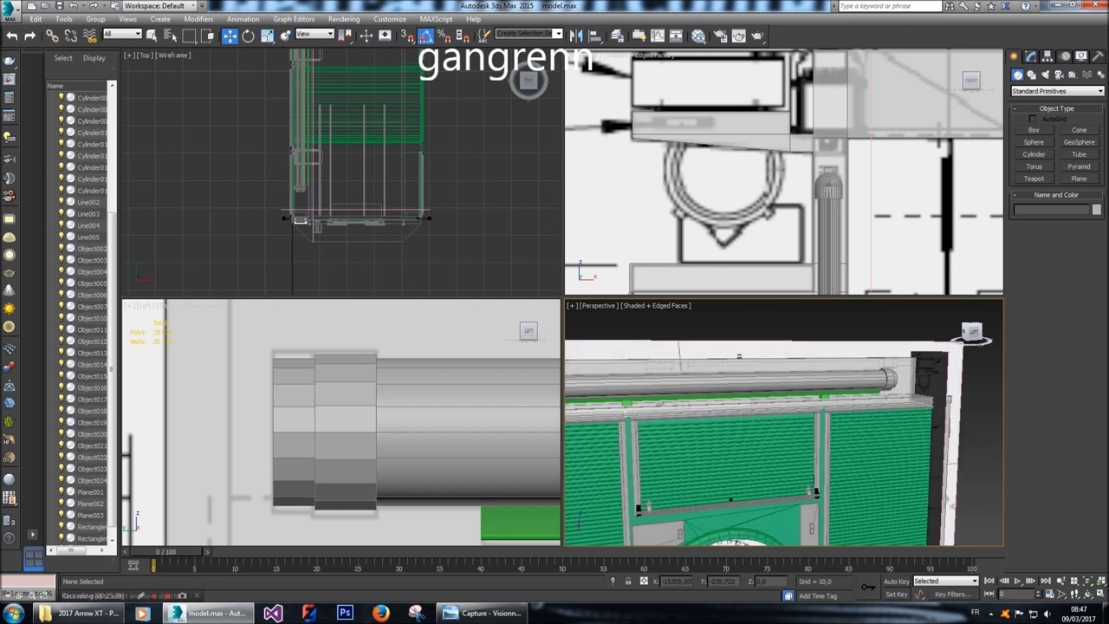
left_click(954, 305)
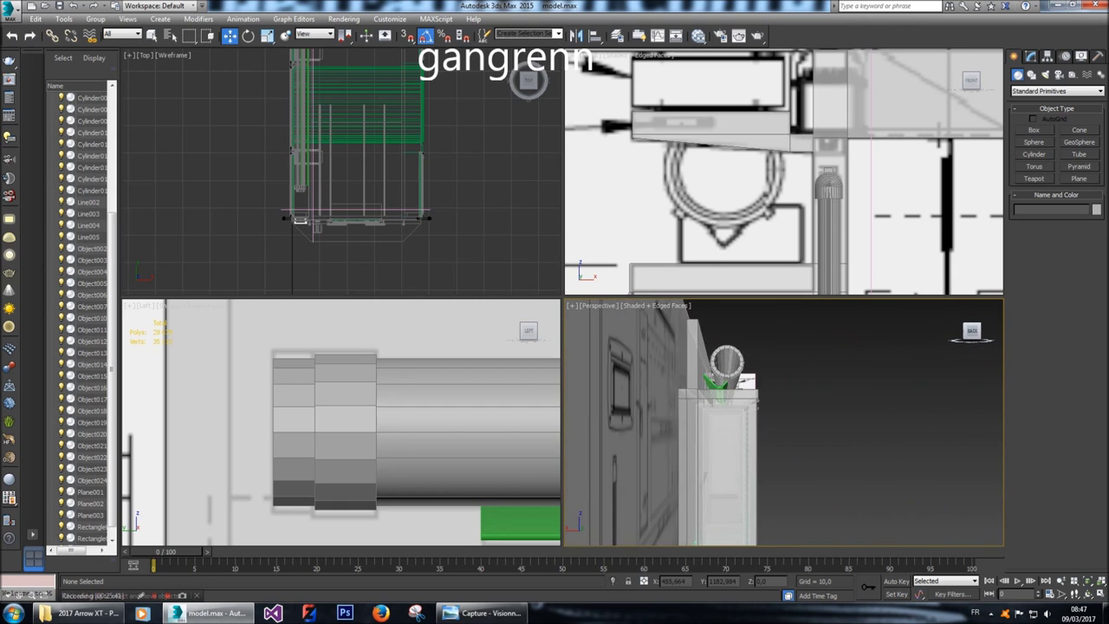
scroll(656, 395, "up", 5)
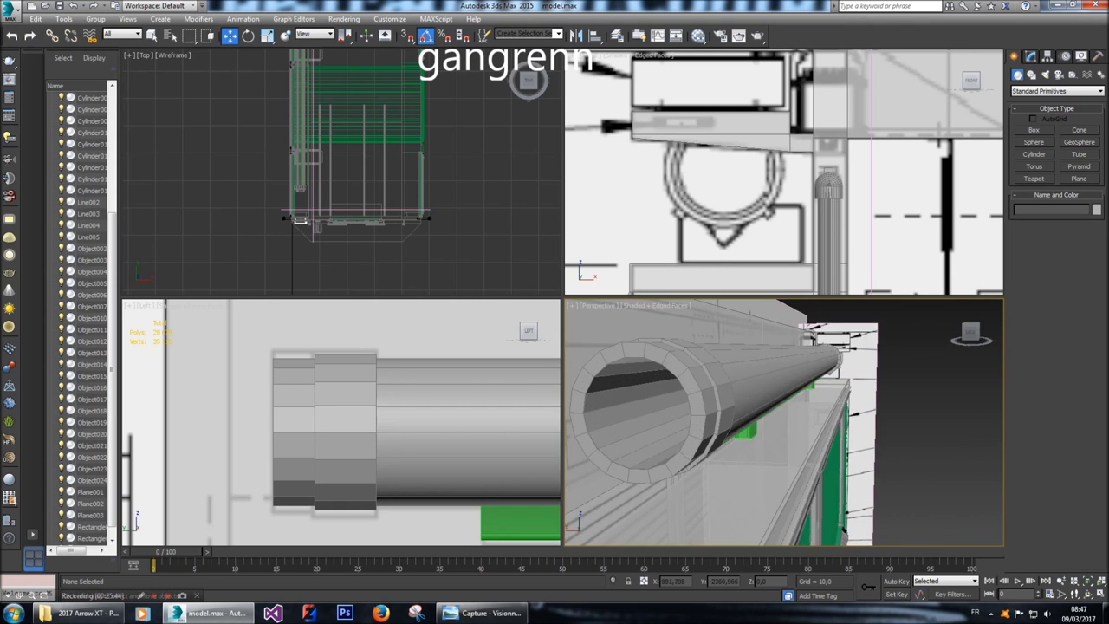
scroll(656, 395, "up", 3)
middle_click_drag(656, 394, 901, 369, "alt")
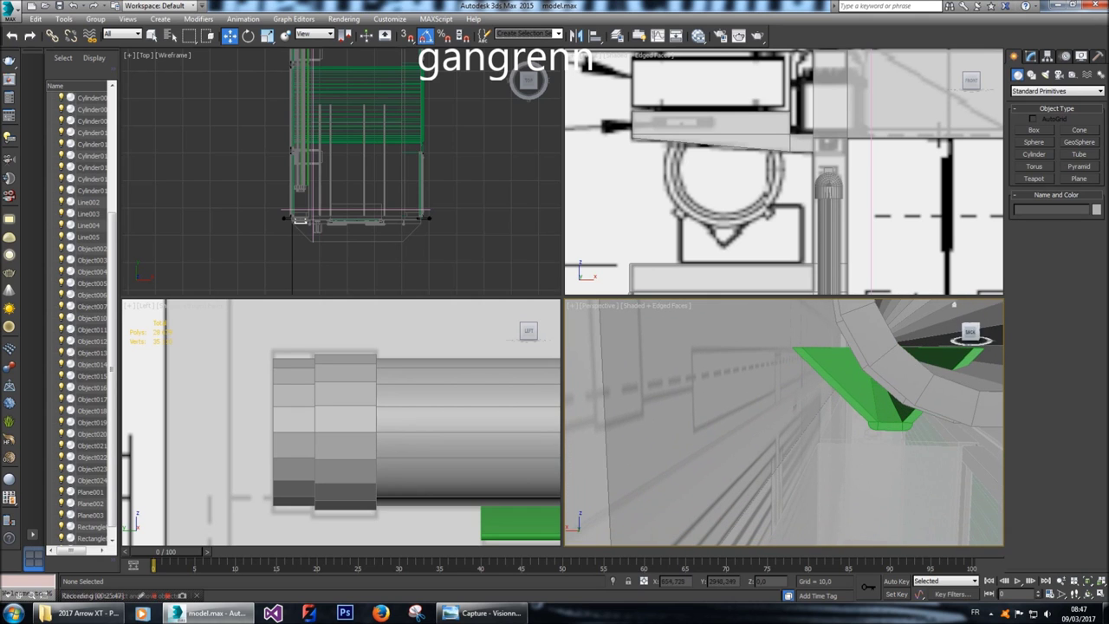
Select Cylinder015 in the Top viewport and move it about 8.83 units along X.
left_click(903, 369)
middle_click_drag(903, 369, 996, 345, "alt")
scroll(295, 174, "up", 8)
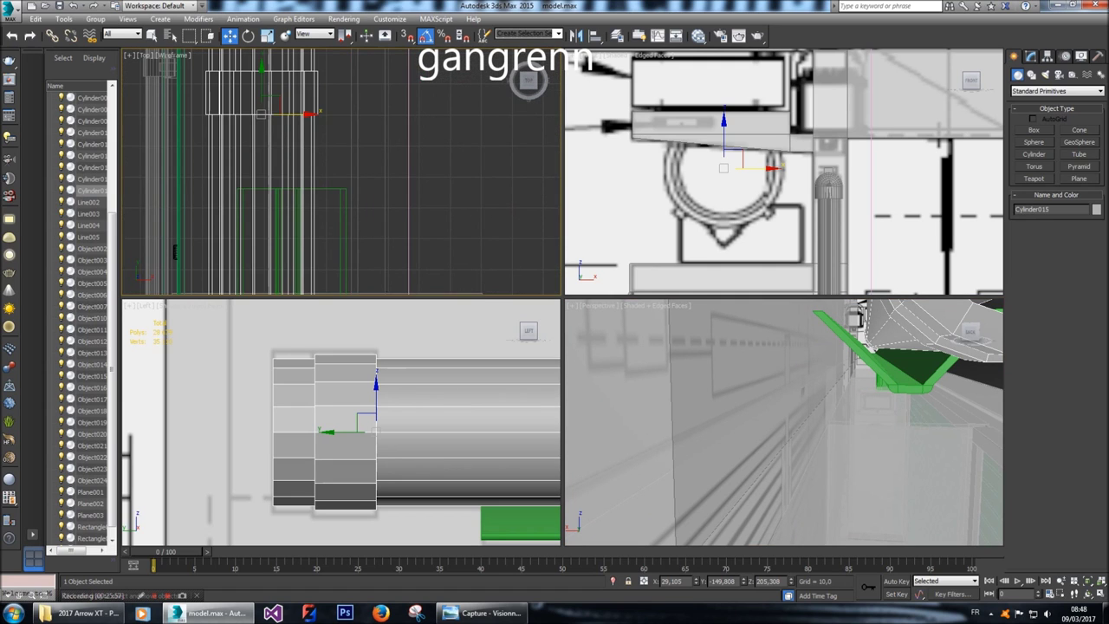
left_click(307, 118)
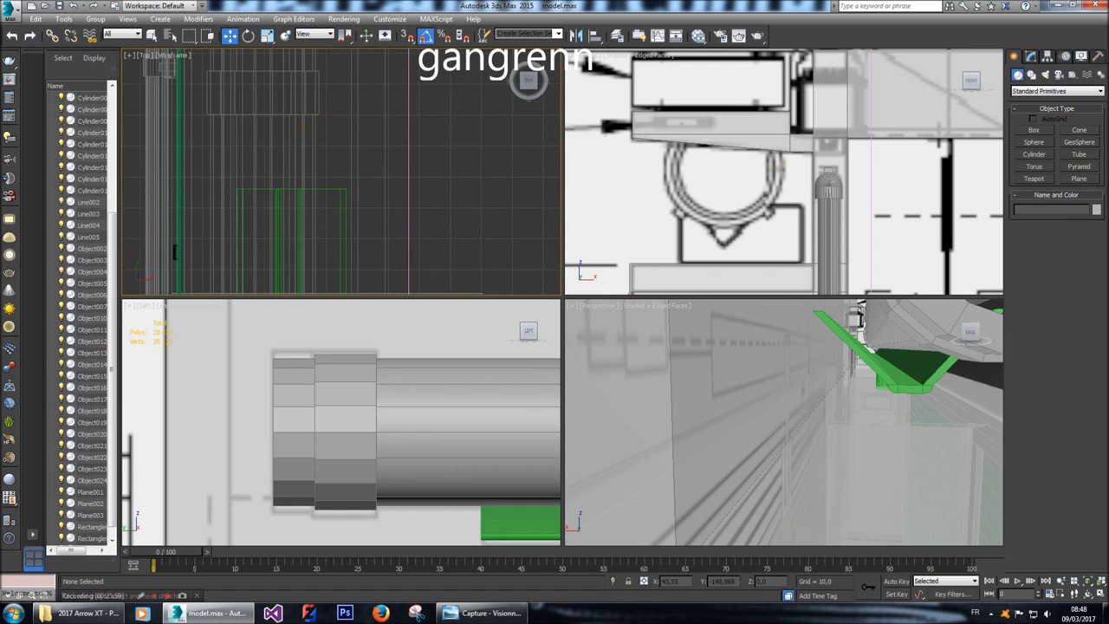
left_click(298, 115)
left_click_drag(307, 113, 336, 114)
Orbit around the body to check the tube's alignment, then reselect the tube.
middle_click_drag(806, 373, 945, 338, "alt")
middle_click_drag(174, 251, 173, 255)
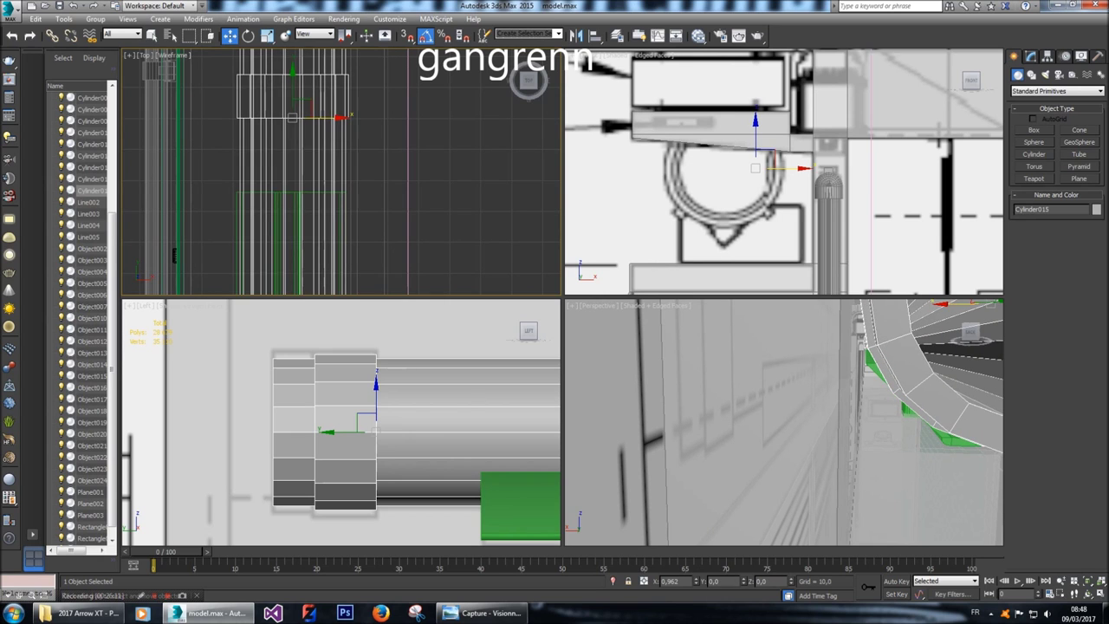
key("ctrl+d")
middle_click_drag(780, 416, 858, 375, "alt")
left_click(855, 373)
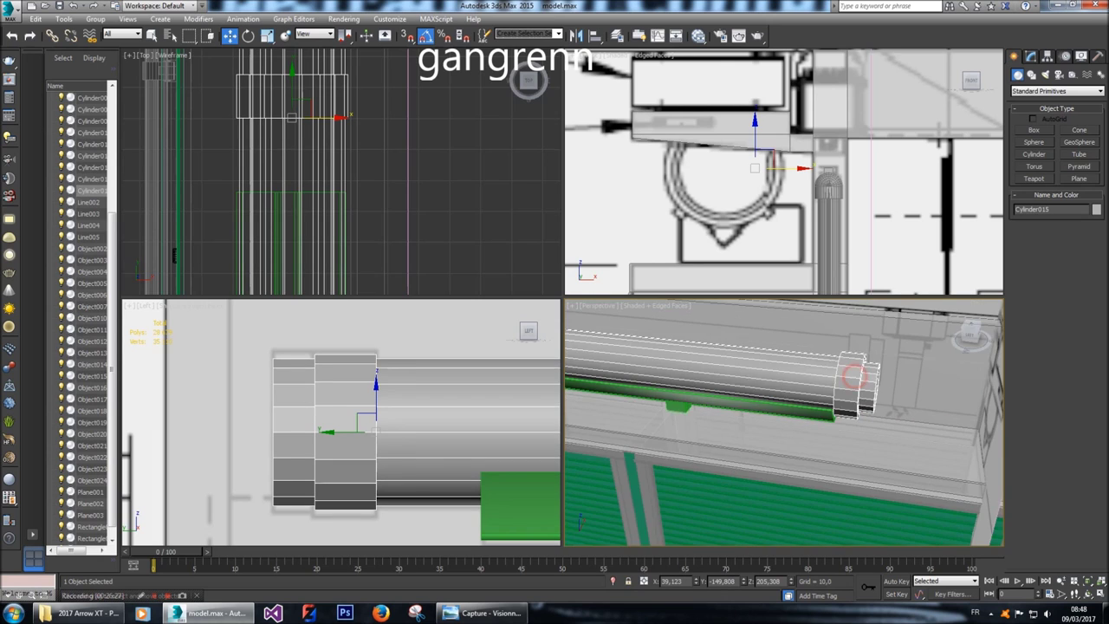
In Polygon mode, select two collar faces on Cylinder015 and hide all unselected objects.
key("z")
left_click(1030, 57)
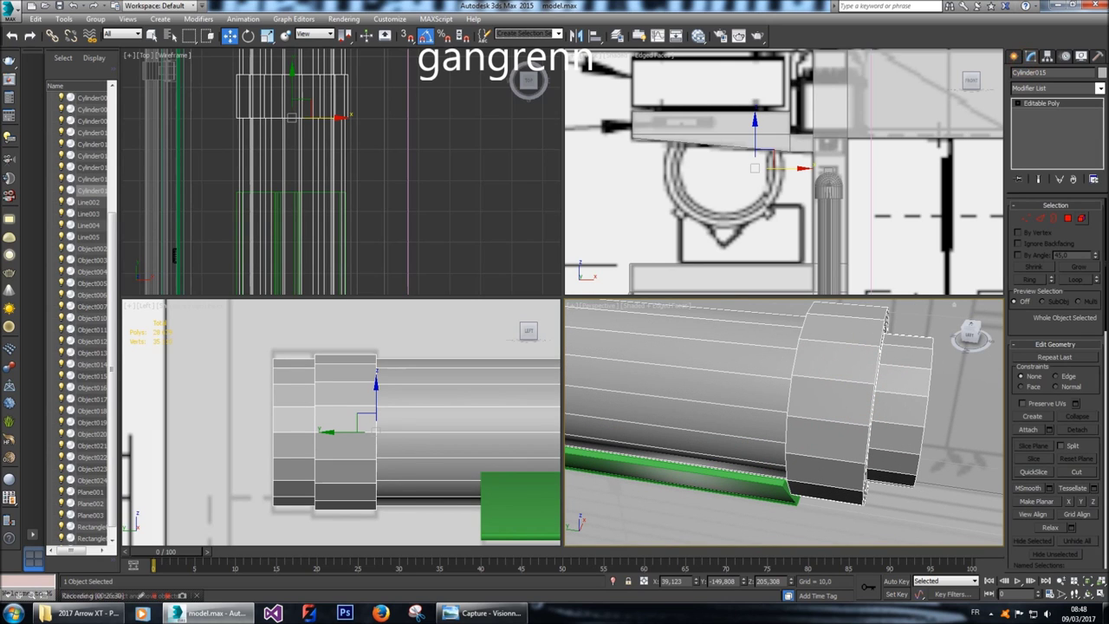
left_click(1067, 219)
left_click(836, 444)
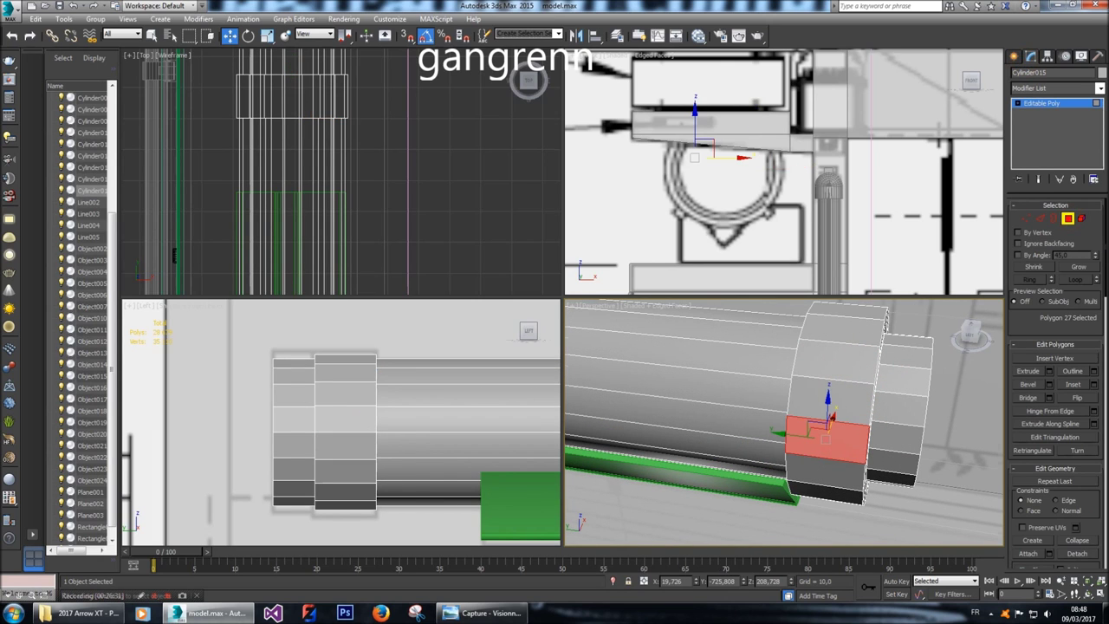
middle_click_drag(837, 444, 806, 407, "alt")
left_click(754, 407, "ctrl")
middle_click_drag(754, 407, 777, 397, "alt")
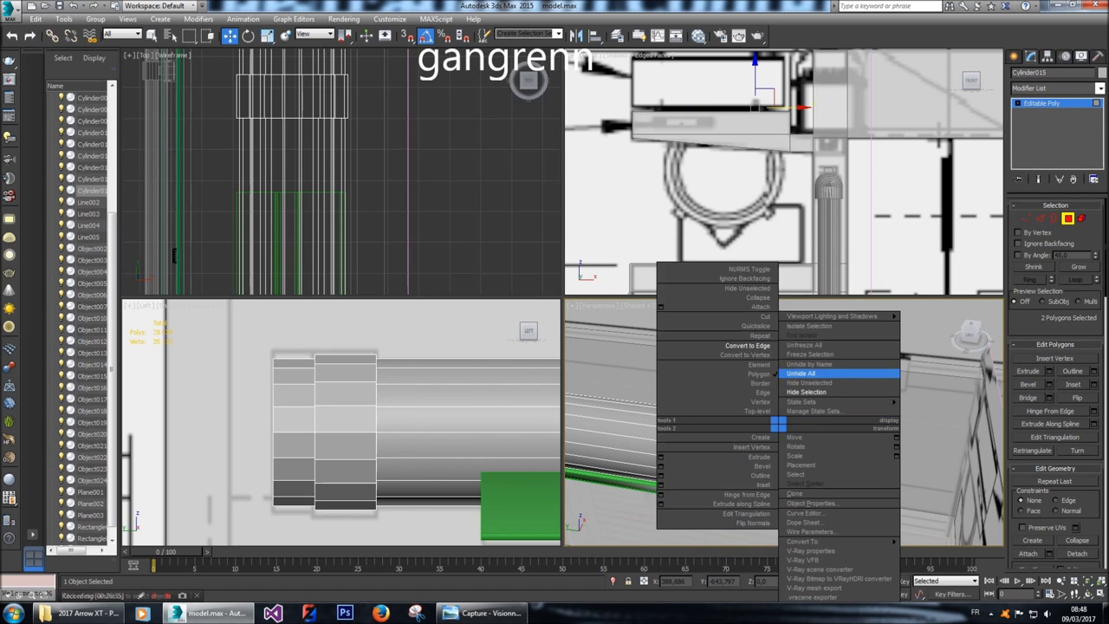
right_click(796, 409)
left_click(828, 368)
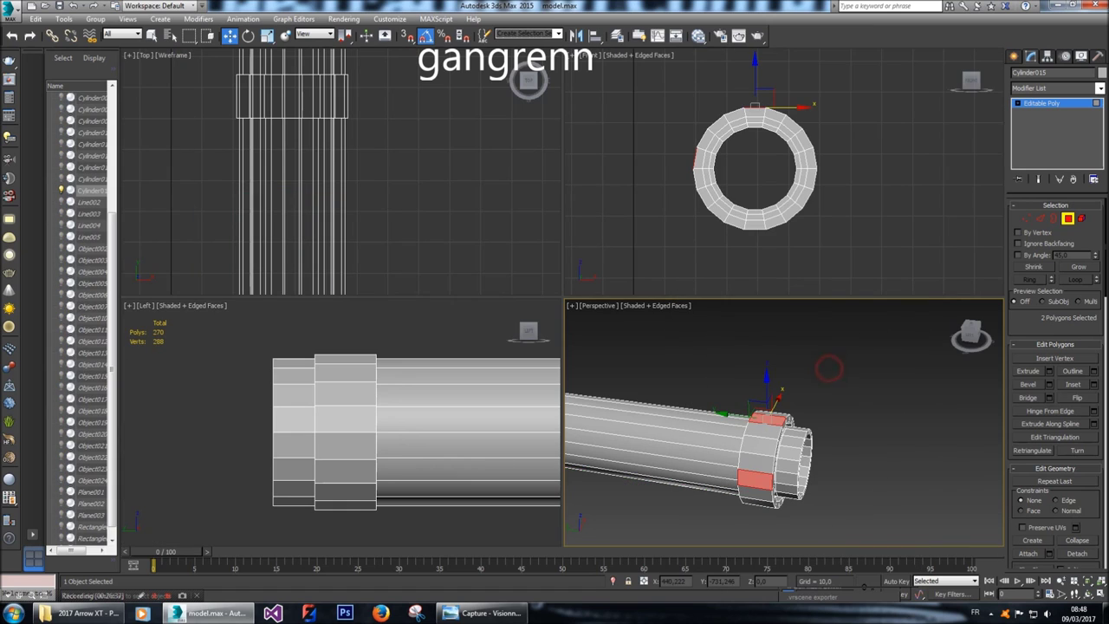
Add two more collar faces, making four, and zoom the Left view onto them.
left_click_drag(971, 336, 928, 369)
left_click(664, 383, "ctrl")
left_click_drag(971, 337, 969, 338)
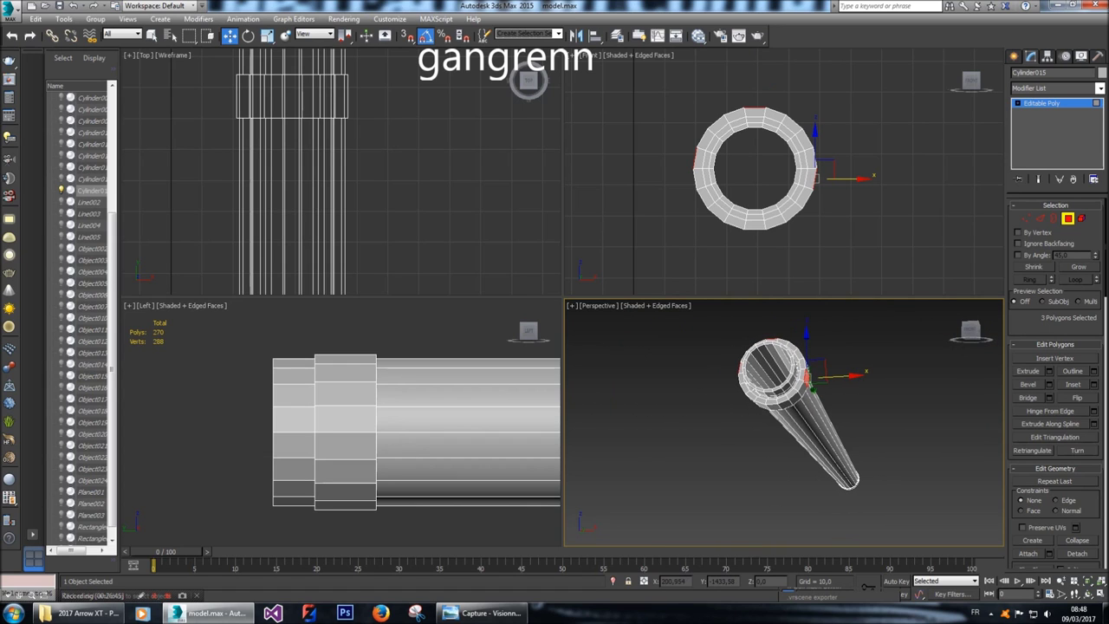
left_click(774, 404, "ctrl")
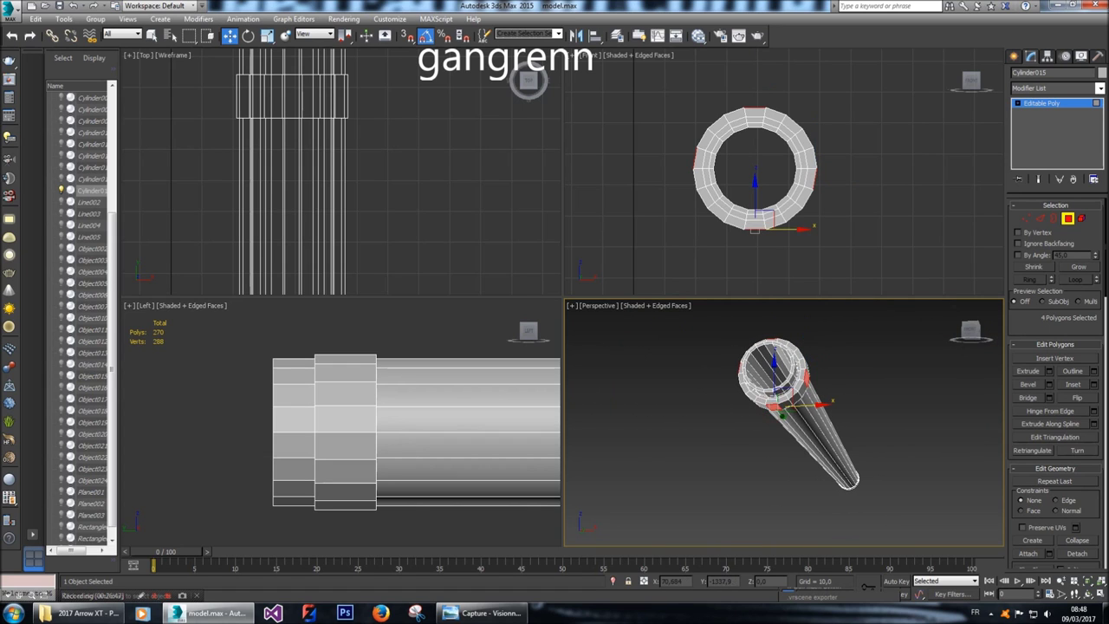
left_click_drag(970, 332, 971, 337)
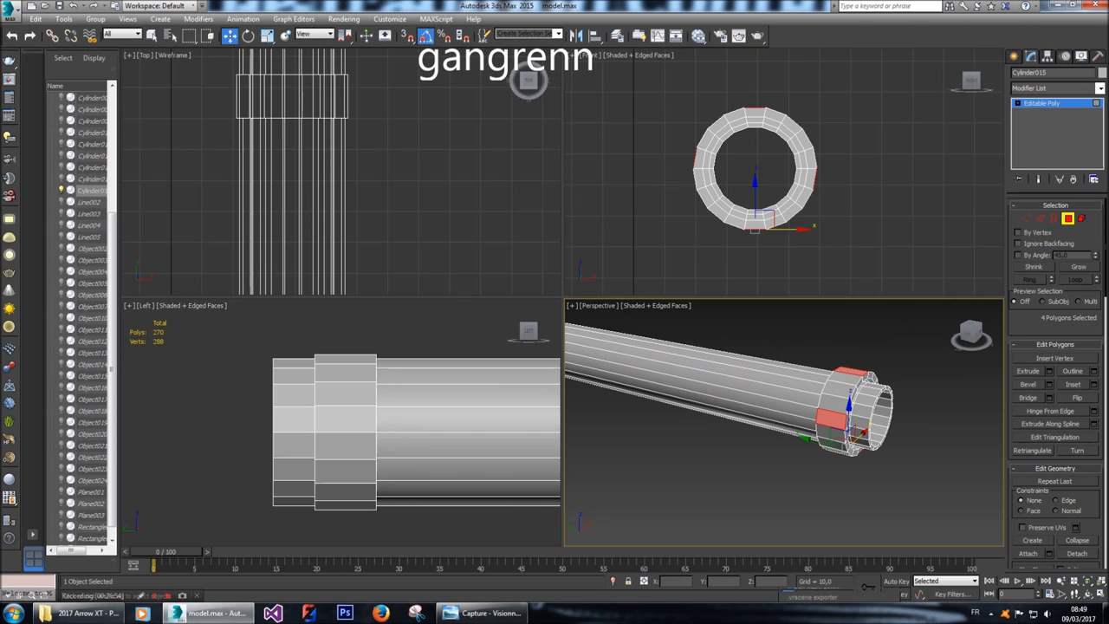
key("z")
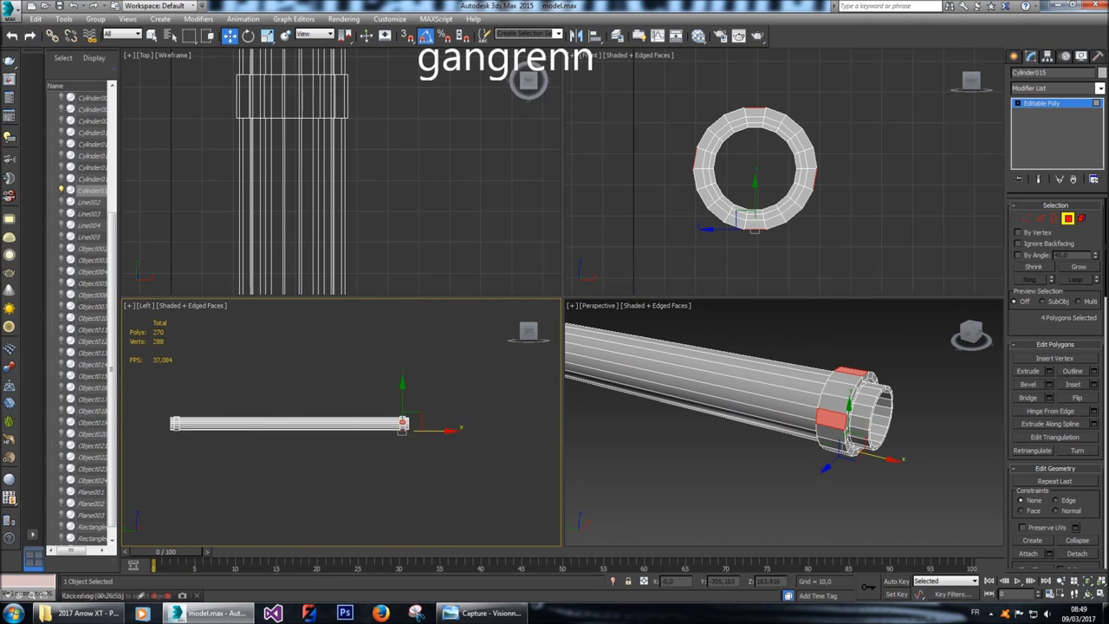
key("z")
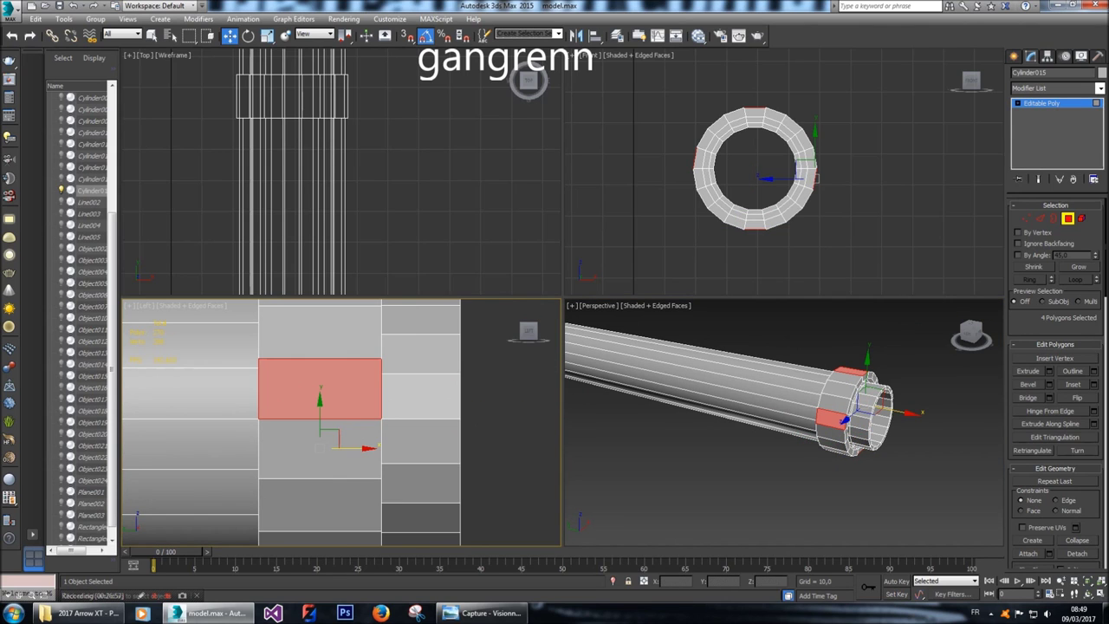
Inset the four selected collar faces by 1,5.
left_click(1094, 384)
type("2")
key("Return")
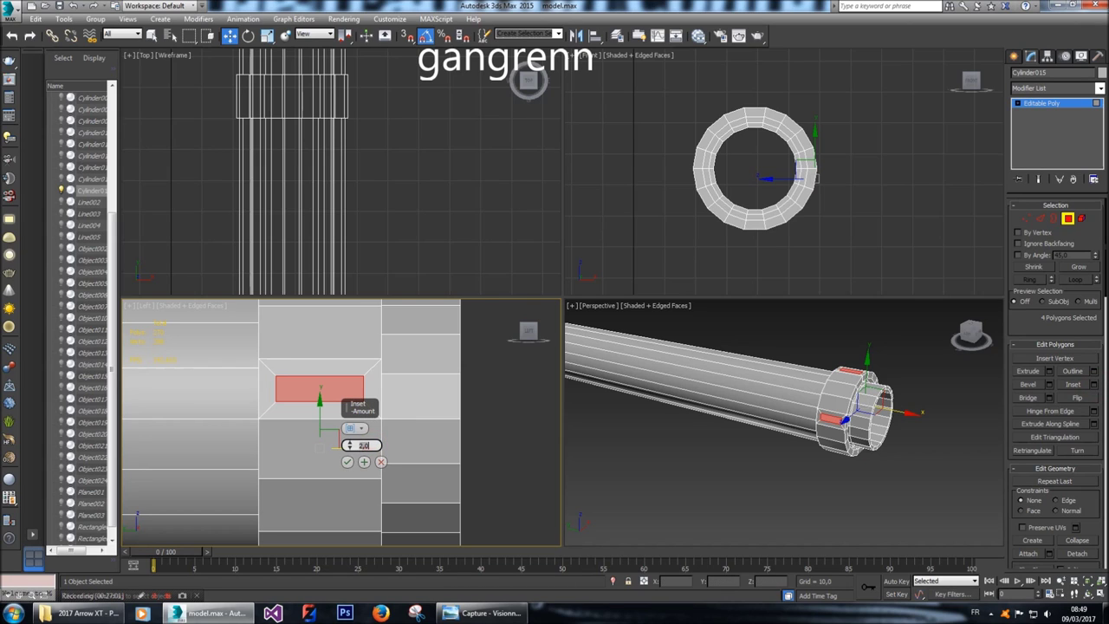
type("1,5")
key("Return")
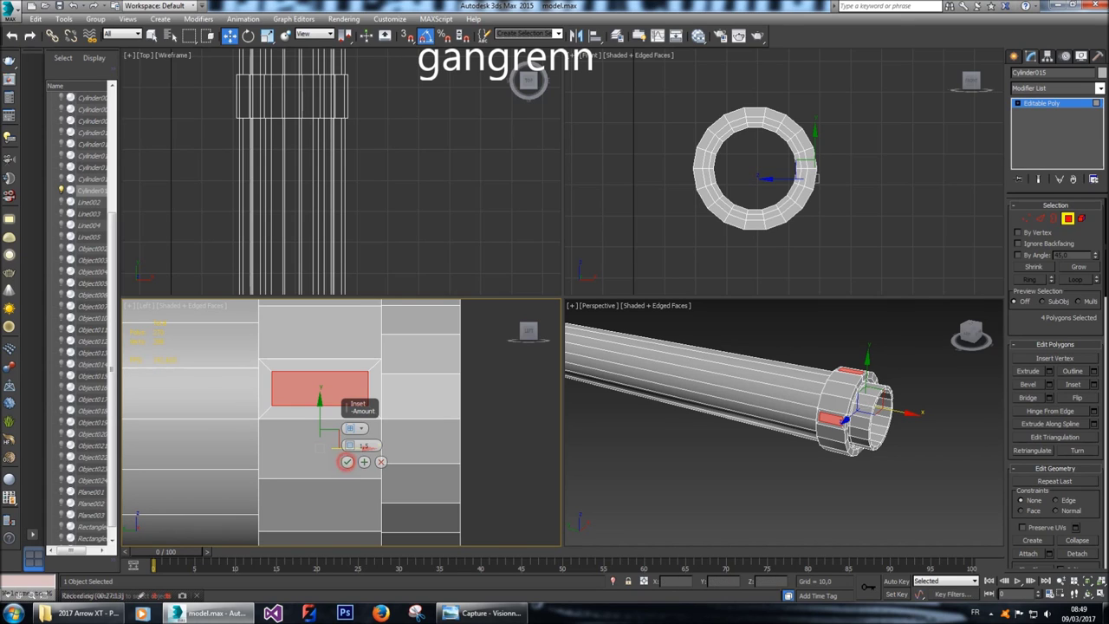
left_click(347, 462)
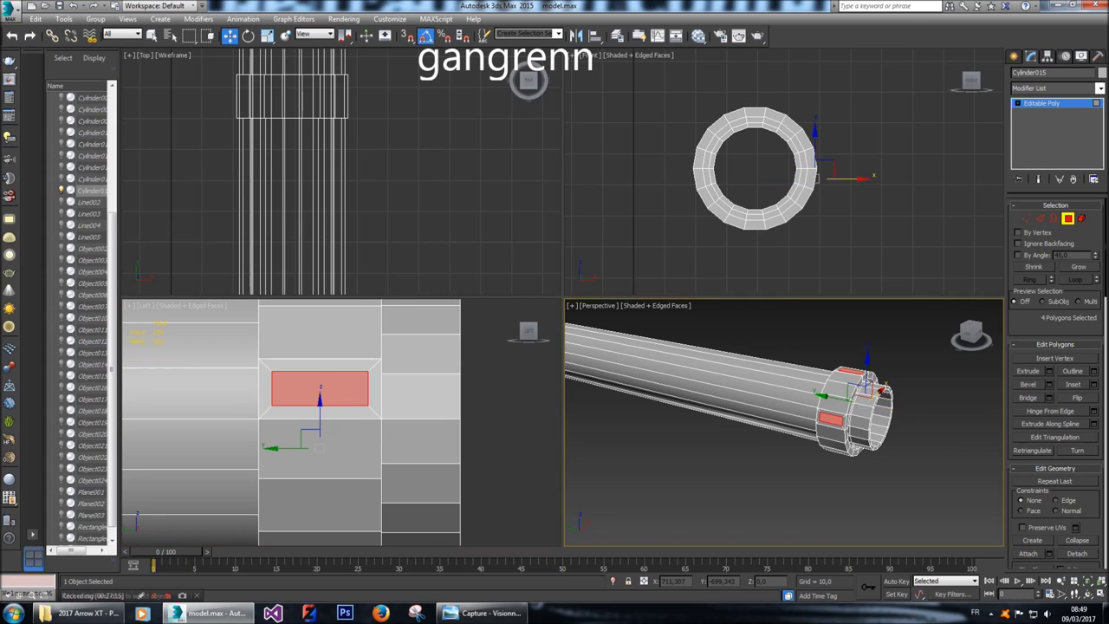
Bevel the faces with height 6,0 and outline -1,0 to form four tapered lugs.
left_click(1050, 385)
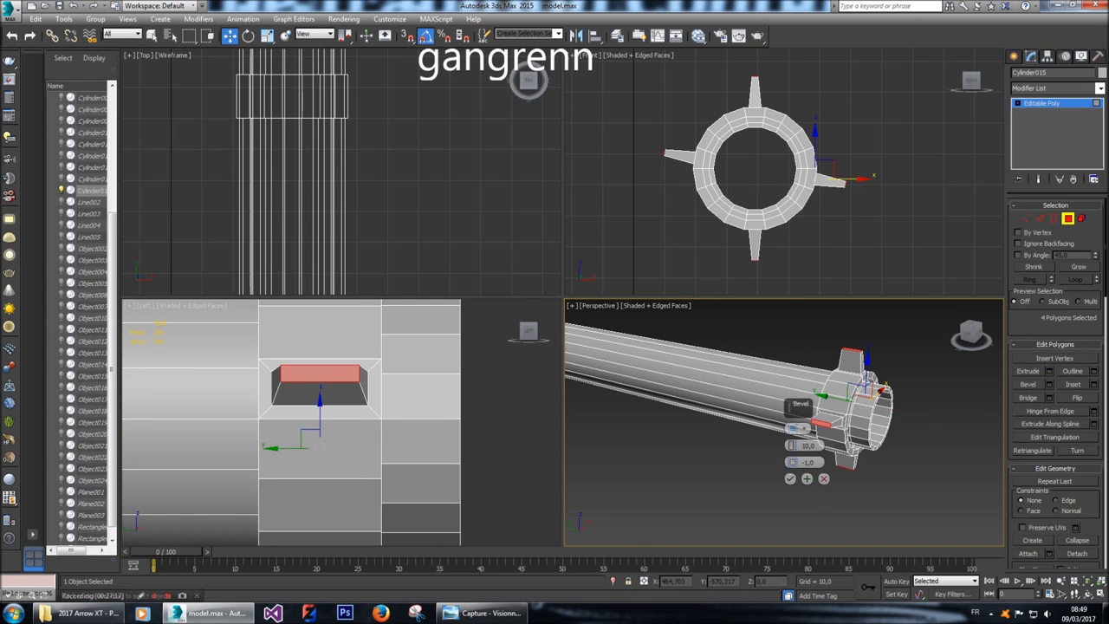
left_click(806, 444)
type("6")
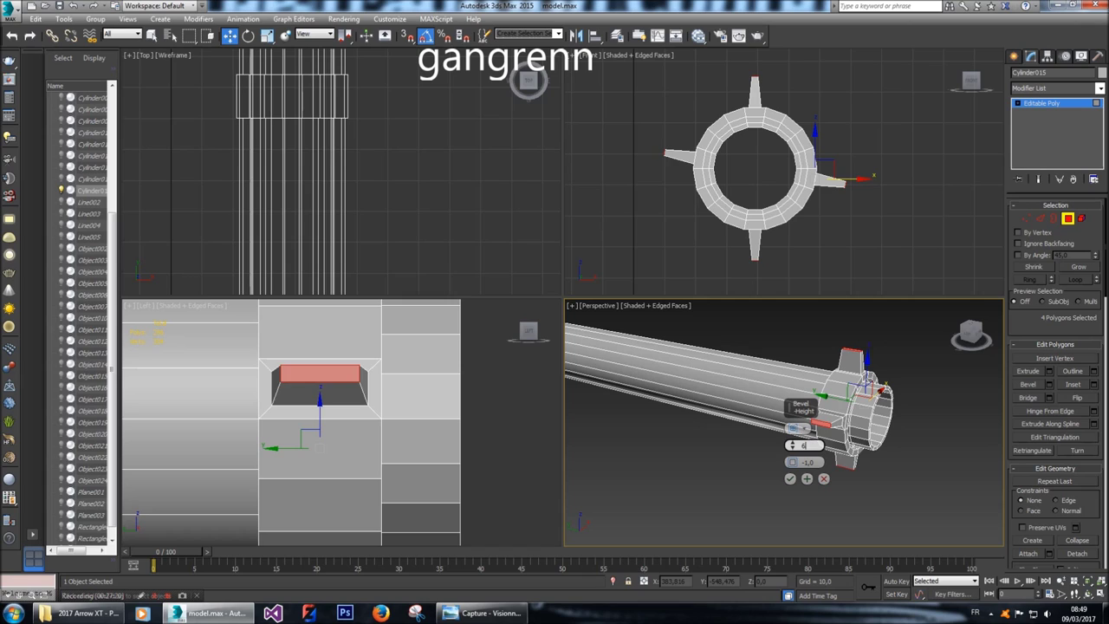
key("Return")
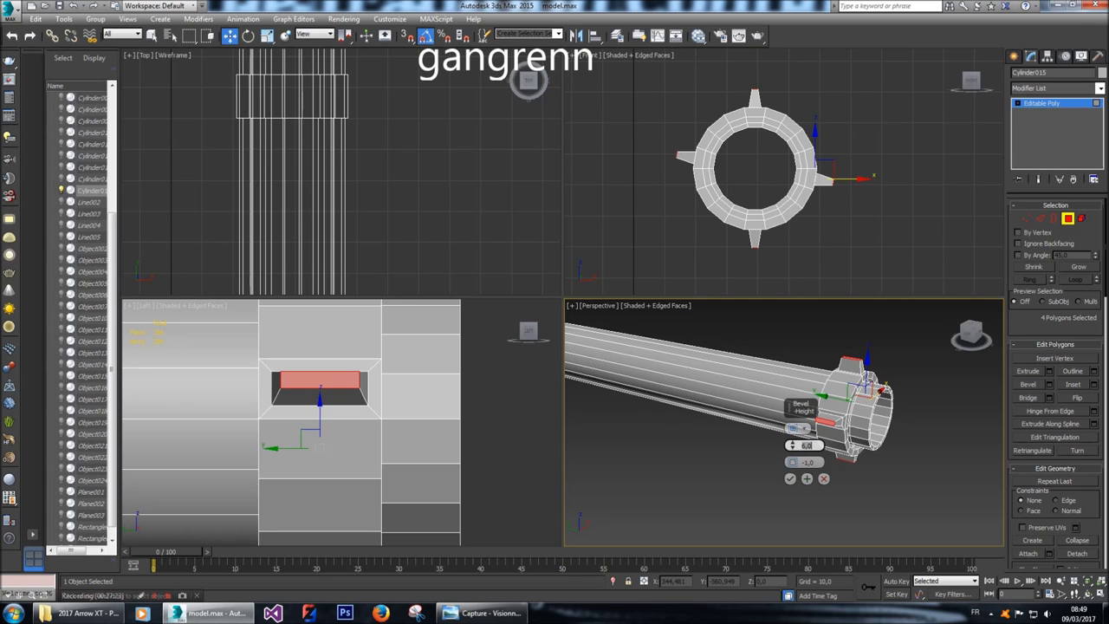
left_click(806, 462)
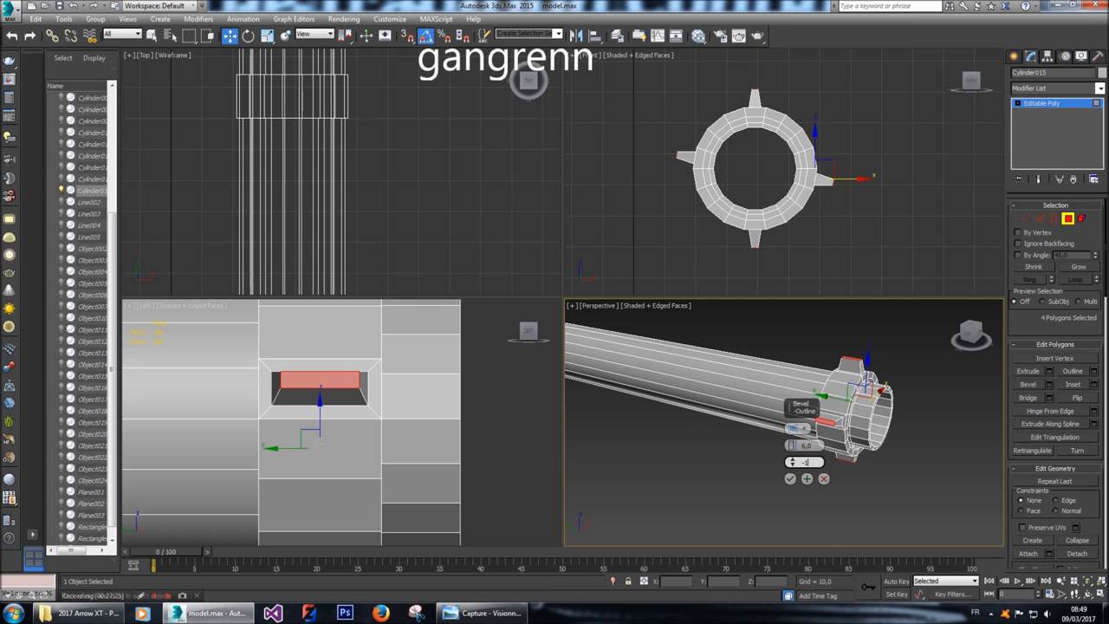
key("Return")
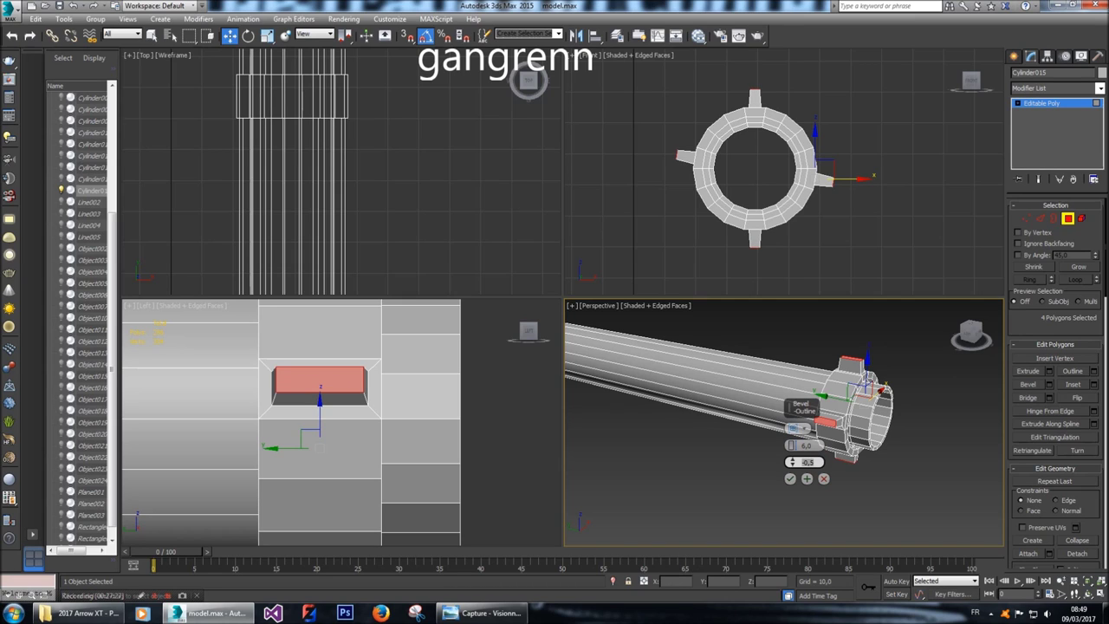
key("BackSpace")
type("7")
key("Return")
key("End")
key("Return")
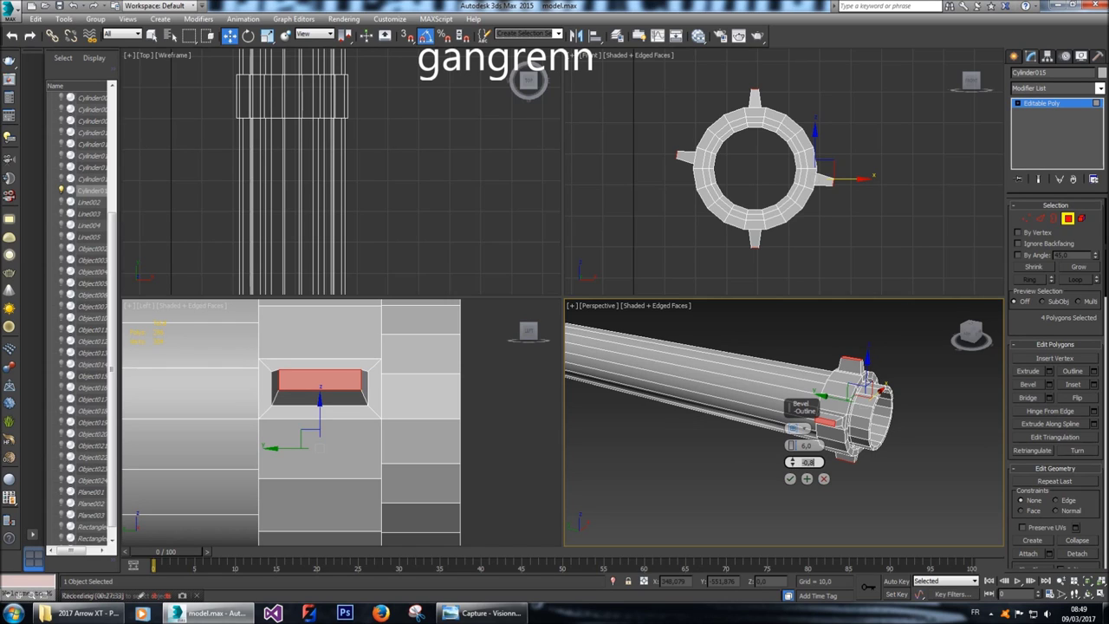
key("BackSpace")
key("BackSpace")
type("1")
key("Return")
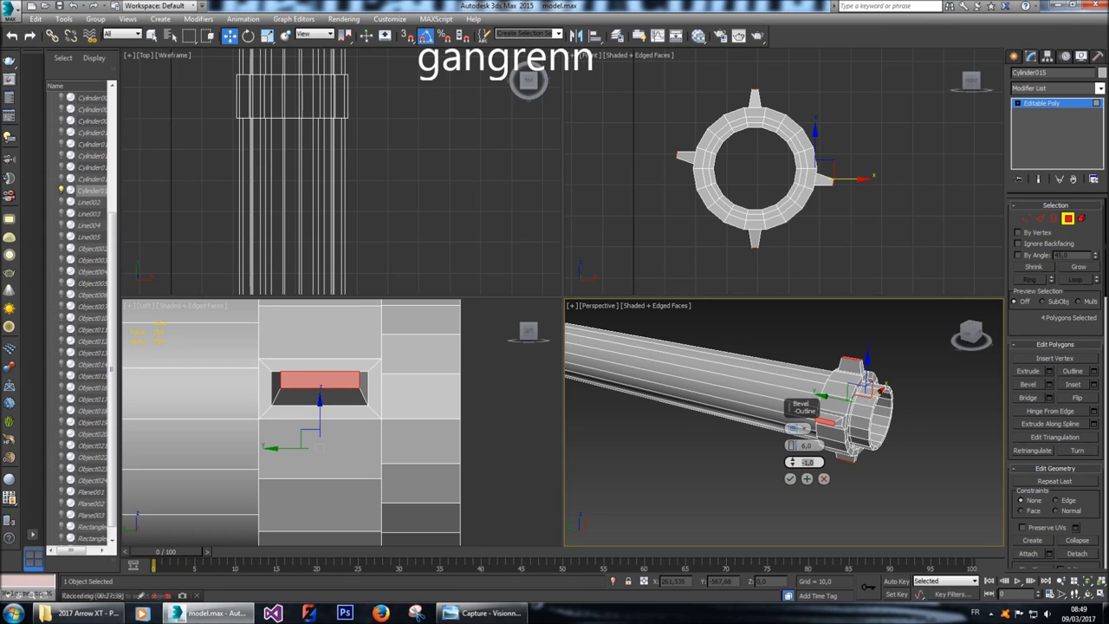
left_click(790, 478)
left_click(936, 421)
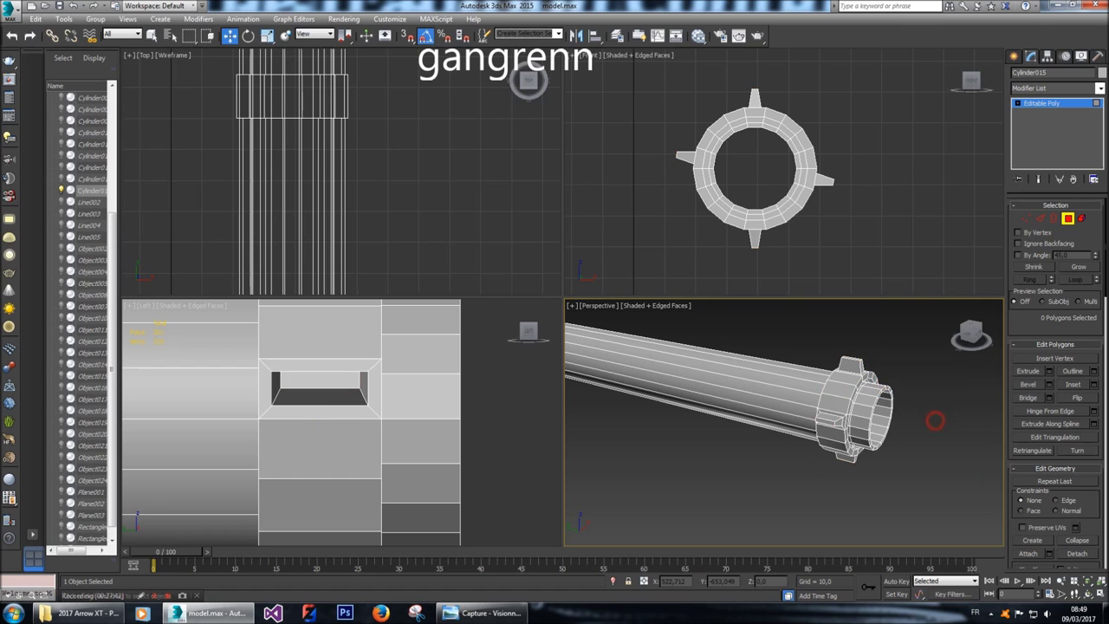
Unhide all the hidden truck parts around the tube.
left_click_drag(973, 330, 967, 336)
left_click(971, 334)
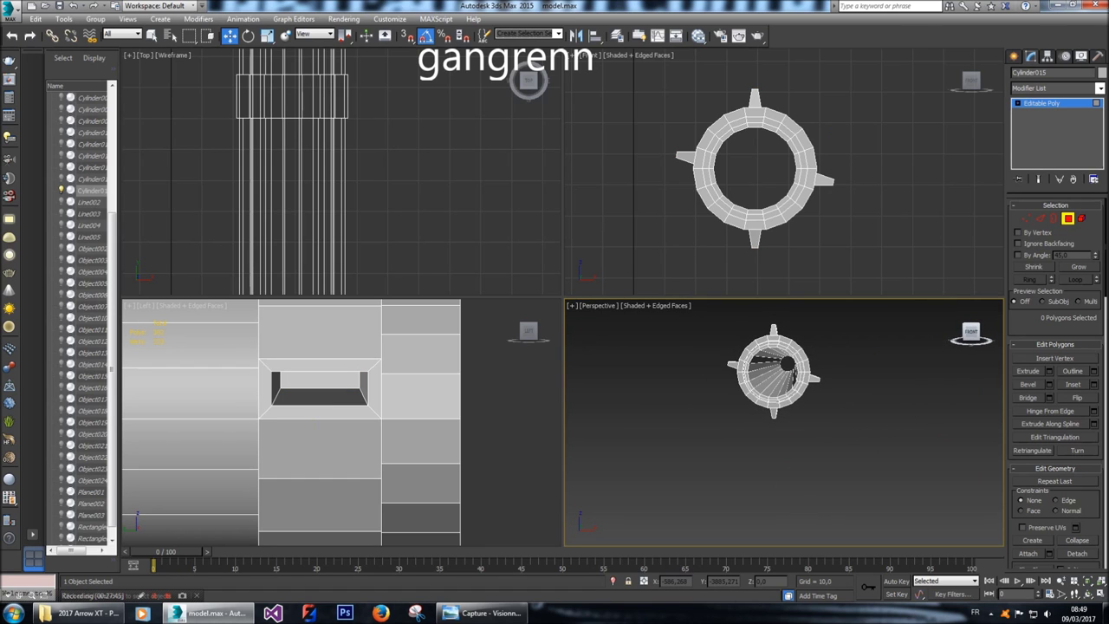
left_click(970, 334)
right_click(892, 360)
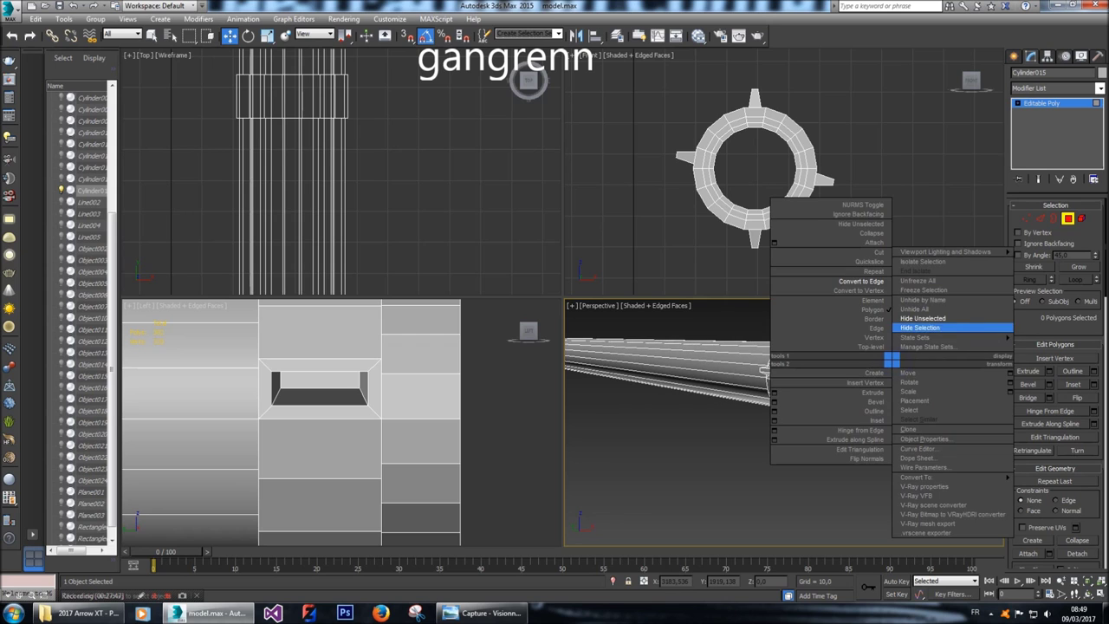
left_click(914, 309)
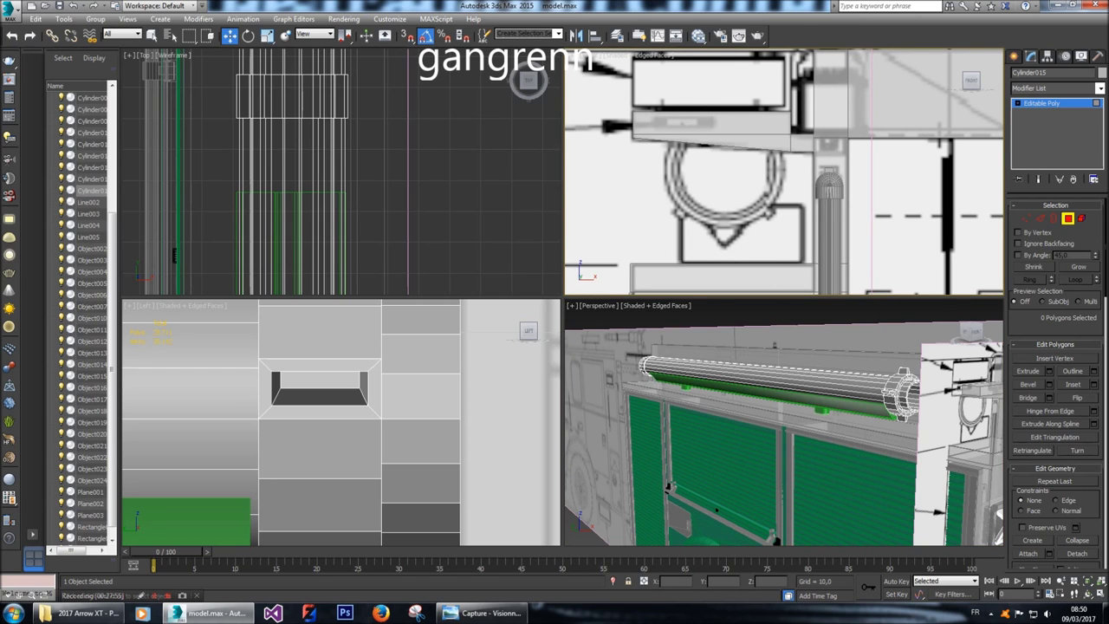
Deselect, orbit out, and frame the truck's whole rear side panel in the Left view.
left_click(972, 330)
left_click(962, 328)
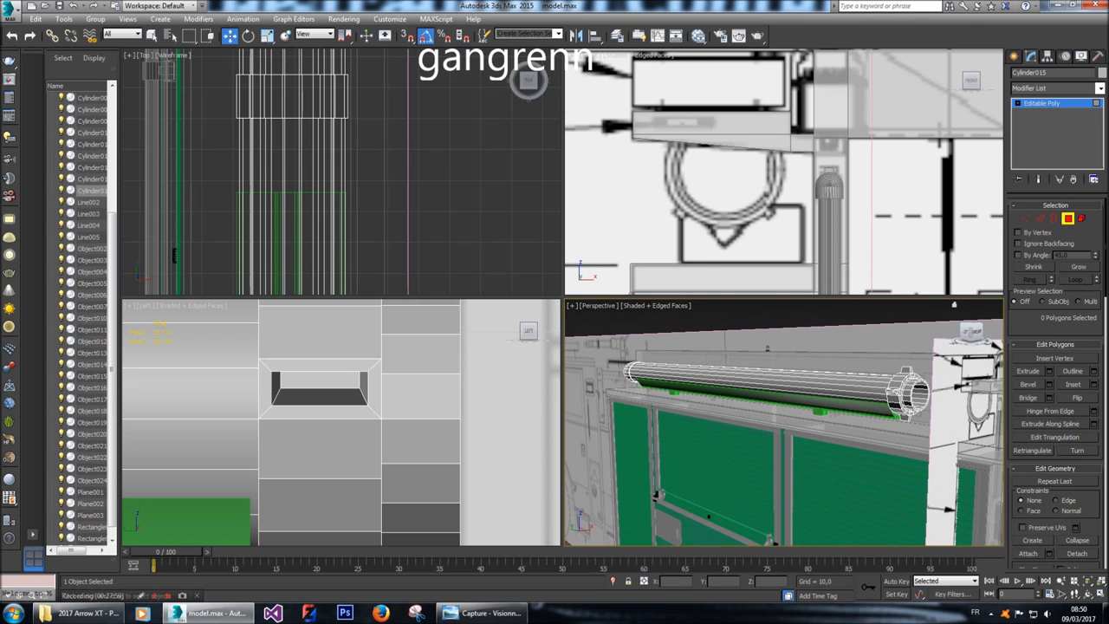
left_click(1016, 55)
key("ctrl+d")
middle_click_drag(867, 451, 971, 481, "alt")
left_click(978, 332)
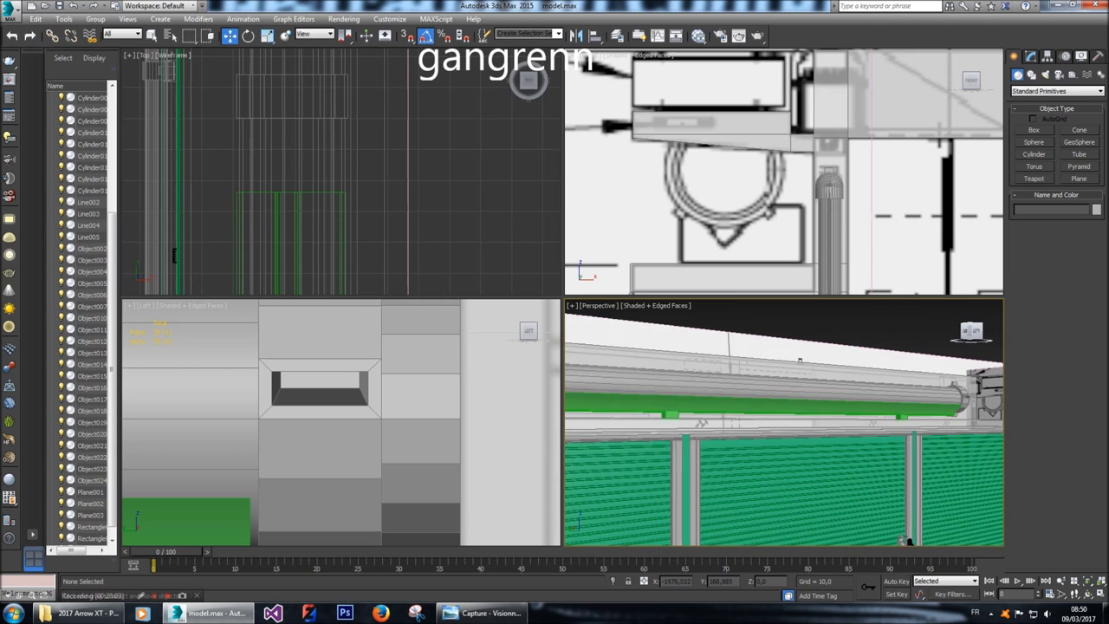
left_click_drag(978, 333, 849, 409)
left_click(529, 331)
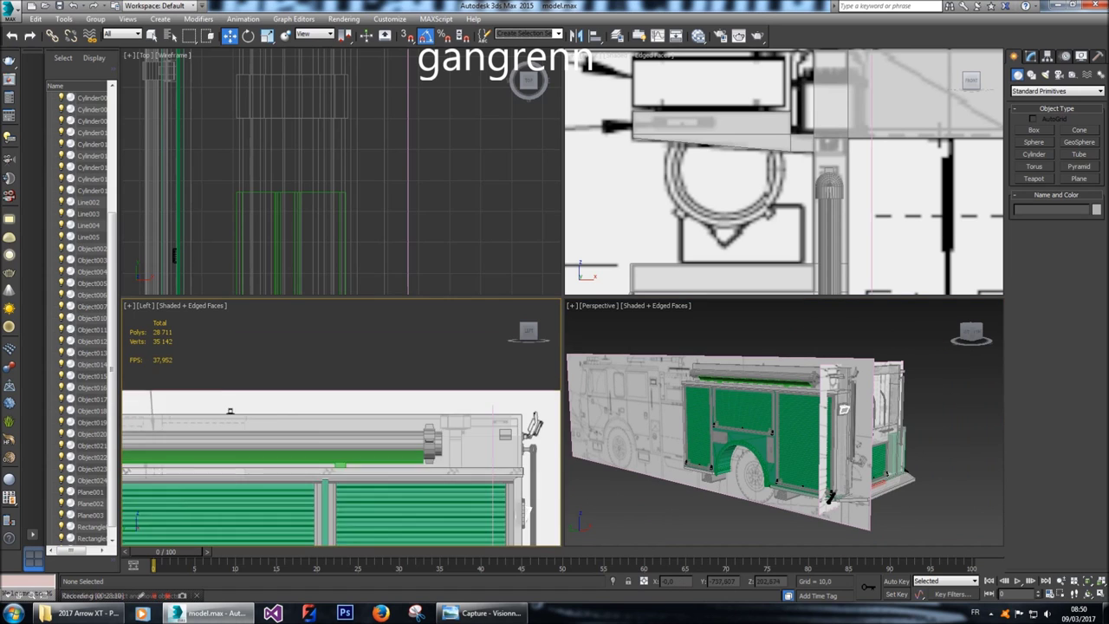
scroll(469, 523, "down", 5)
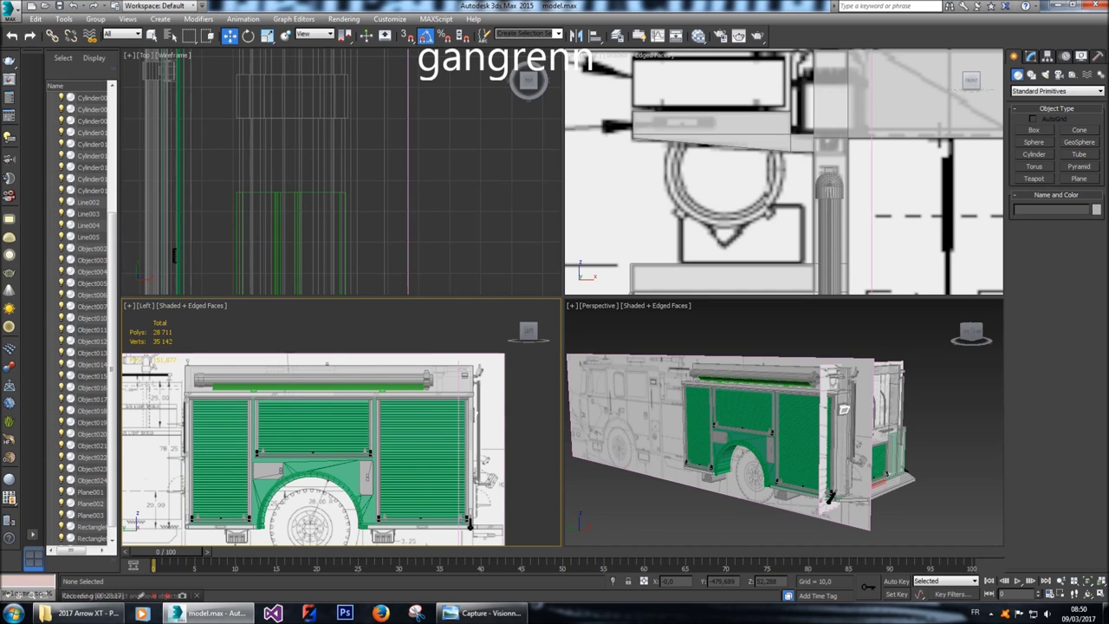
Cancel the save prompt and orbit the Perspective view around the truck.
left_click(47, 5)
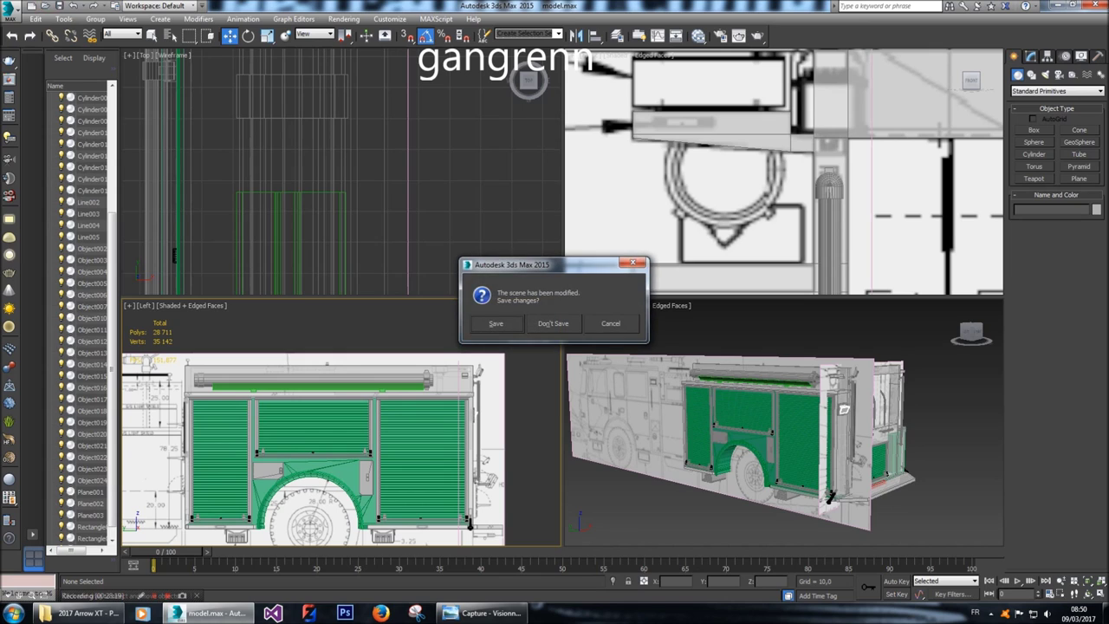
left_click(611, 324)
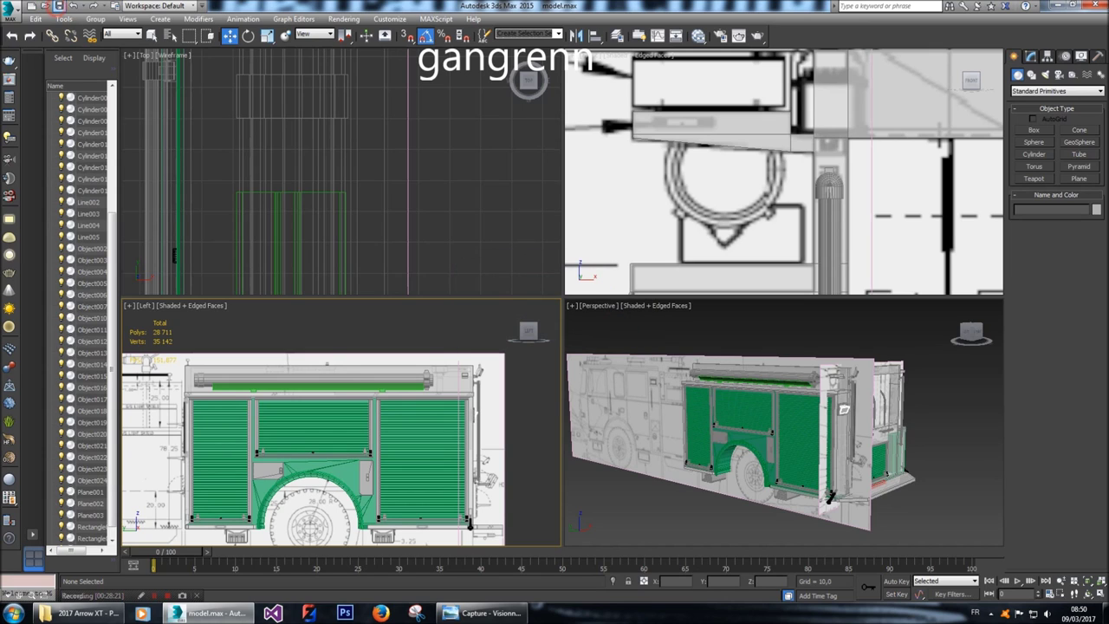
middle_click_drag(742, 433, 736, 431)
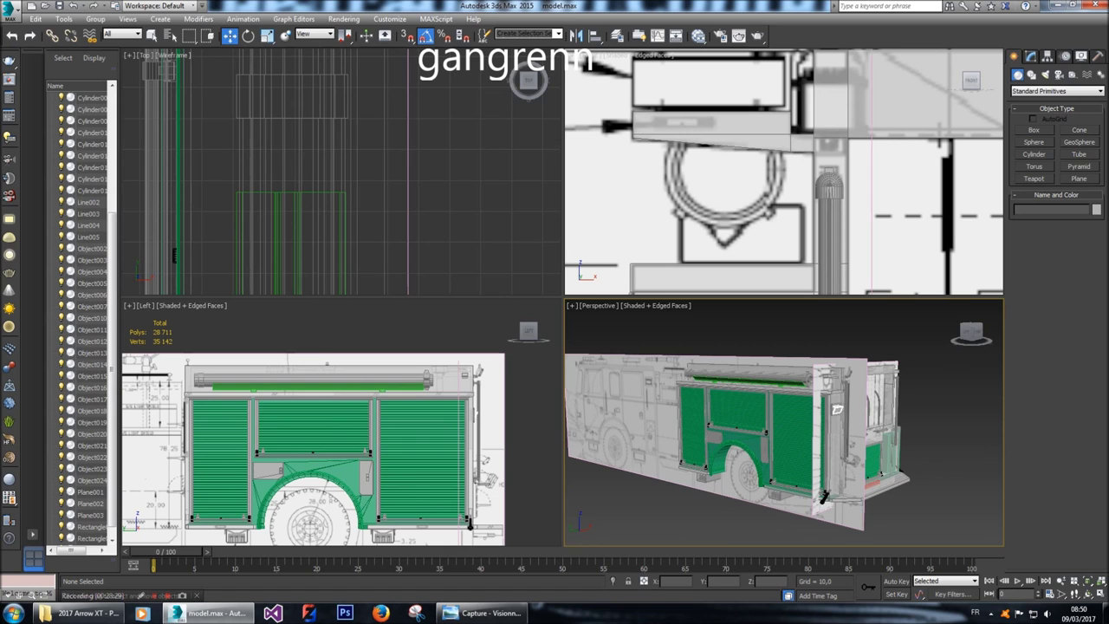
middle_click_drag(780, 425, 786, 422, "alt")
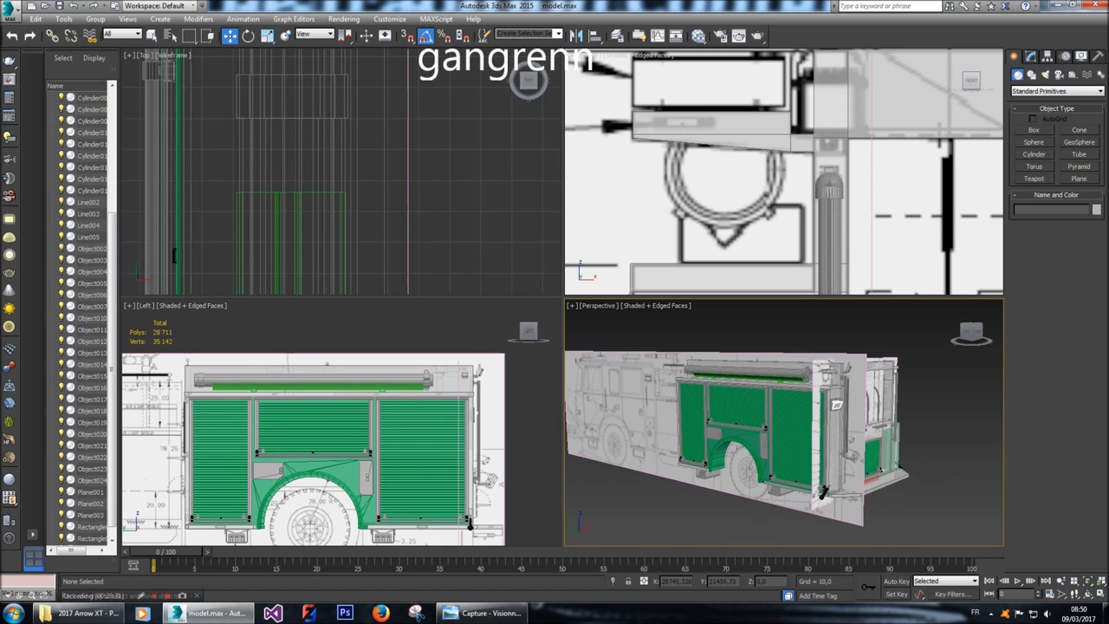
scroll(803, 339, "up", 5)
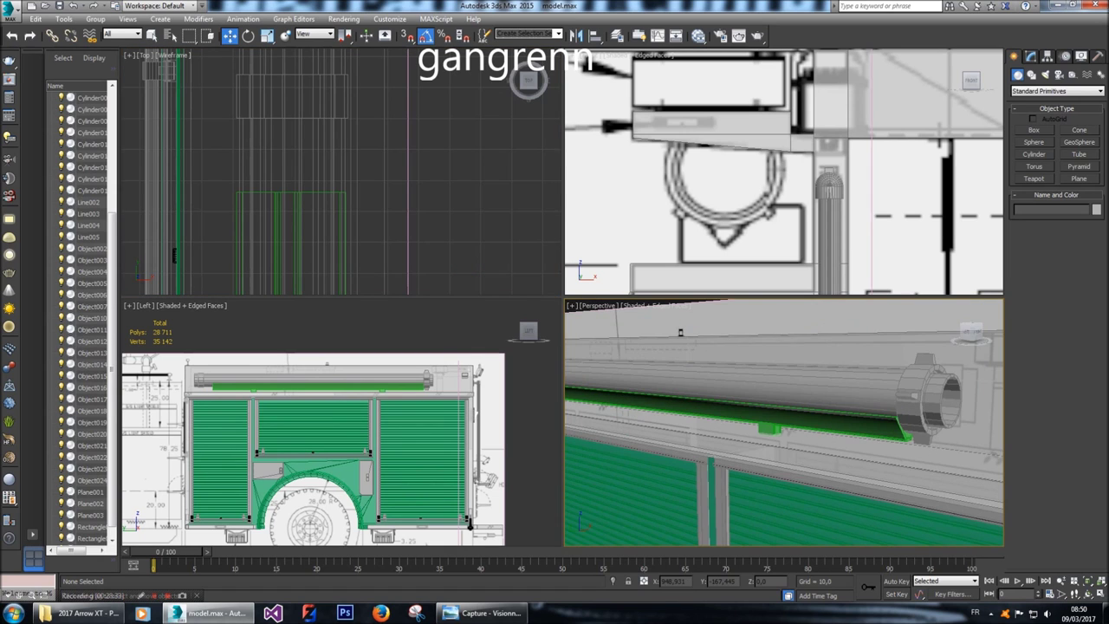
scroll(785, 422, "down", 5)
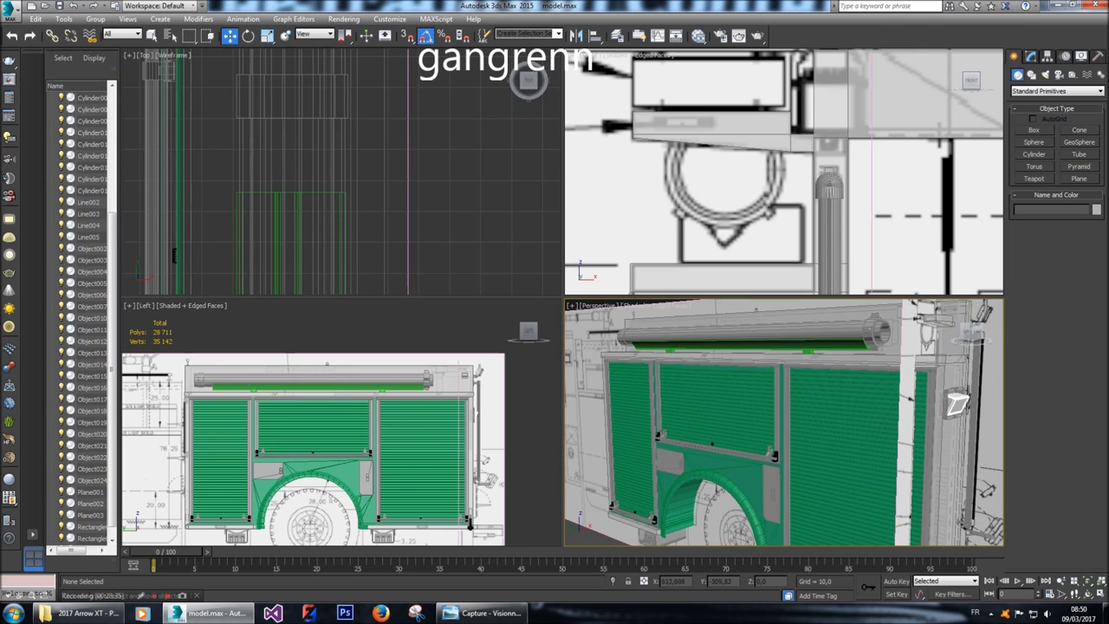
scroll(784, 422, "down", 2)
Turn off See-Through (Alt+X) so the green body panels show solid, then view the truck side-on.
middle_click_drag(784, 422, 745, 424, "alt")
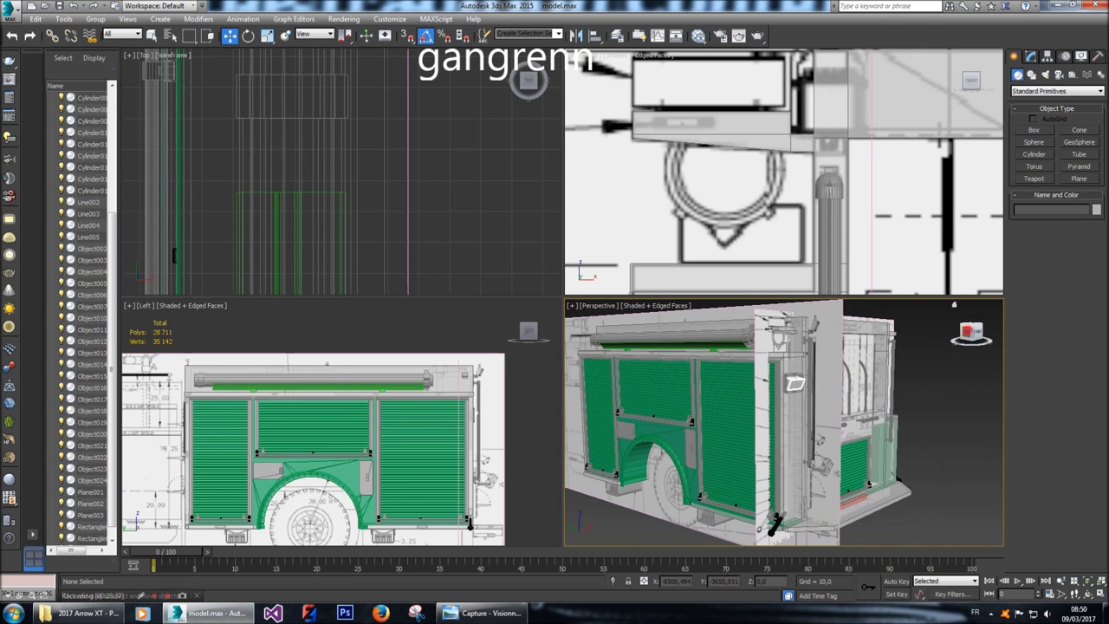
scroll(795, 383, "up", 3)
scroll(795, 382, "down", 3)
mouse_move(795, 382)
middle_mouse_down("alt")
mouse_move(745, 381)
mouse_move(780, 379)
middle_mouse_up("alt")
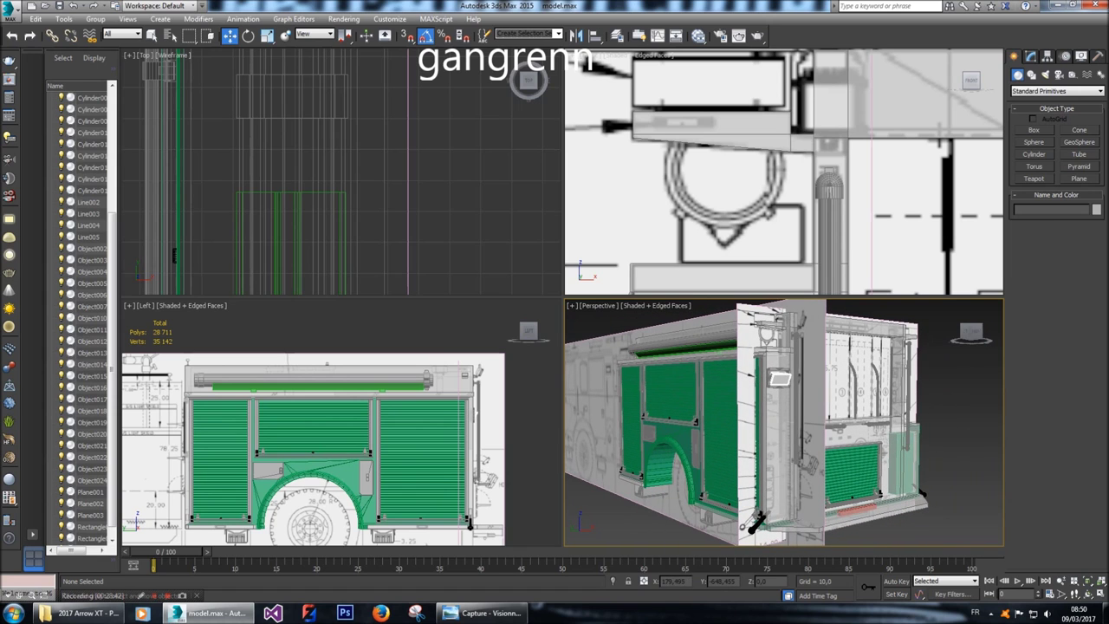
left_click(775, 422)
middle_click_drag(780, 379, 875, 379, "alt")
left_click(971, 332)
Orbit the Perspective view to an angled side view of the truck and pan the Left view.
left_click(974, 336)
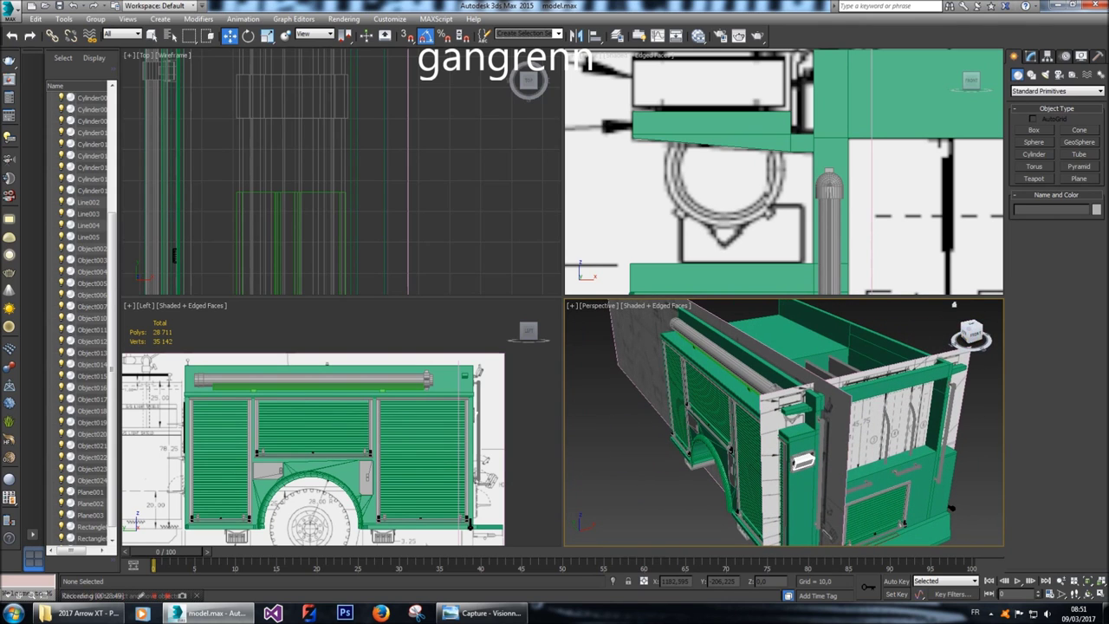
left_click_drag(972, 334, 920, 410)
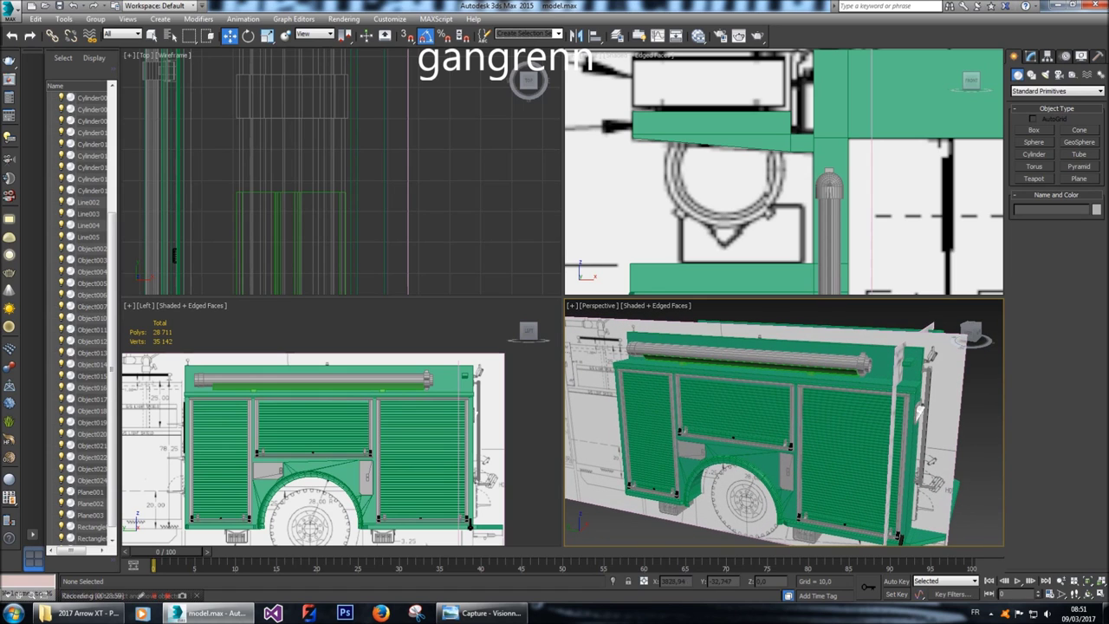
left_click_drag(919, 410, 900, 527)
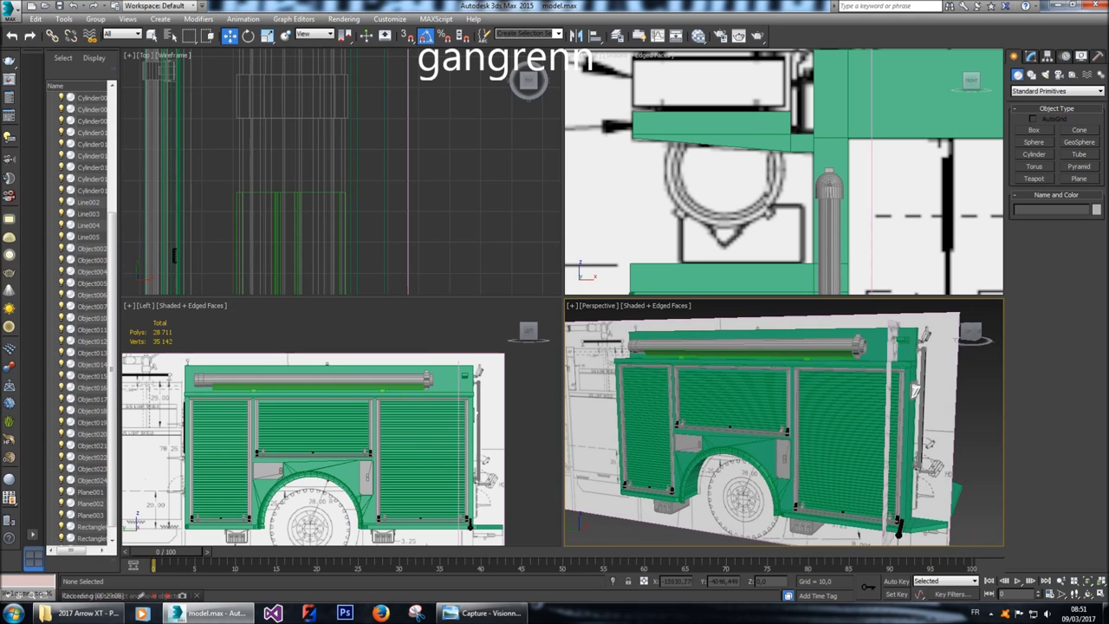
middle_click_drag(899, 527, 890, 534, "alt")
middle_click_drag(910, 401, 854, 409, "alt")
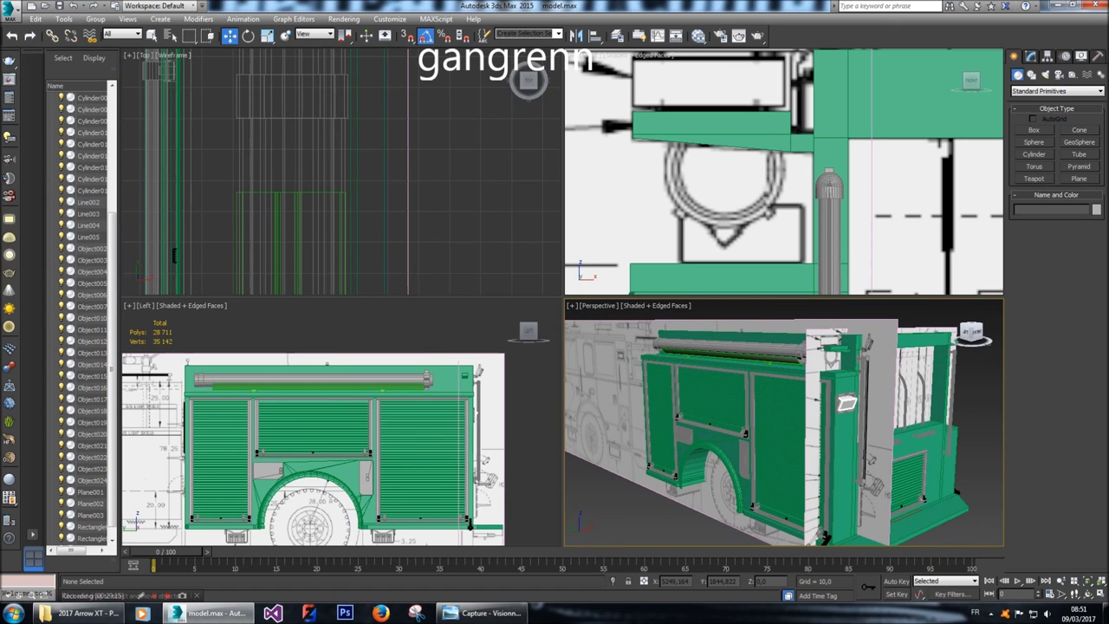
scroll(505, 368, "up", 4)
scroll(451, 385, "up", 4)
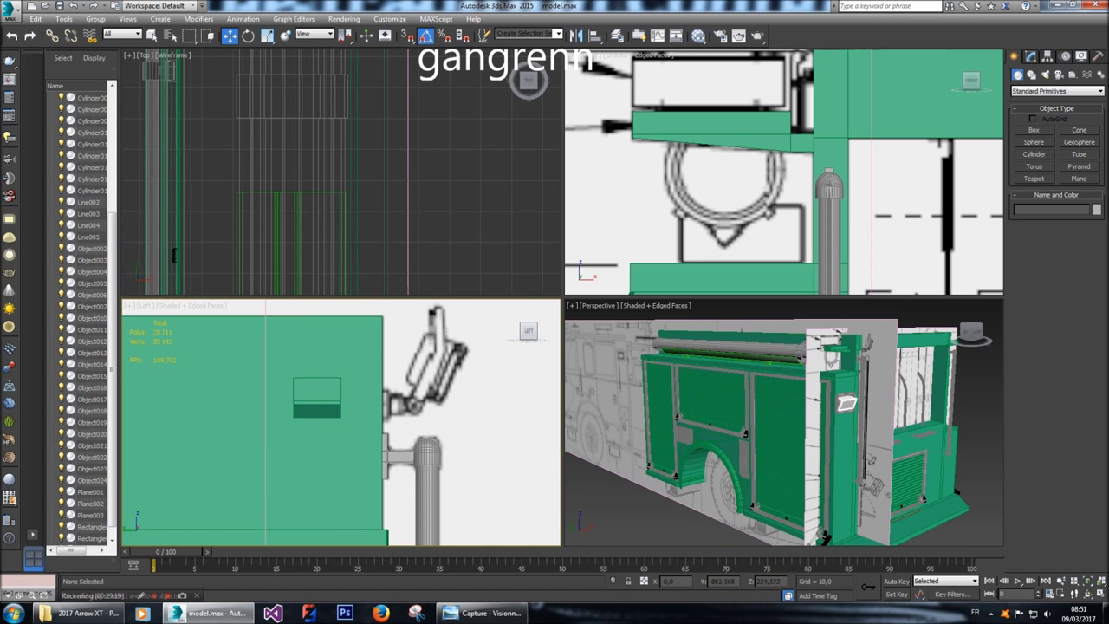
scroll(845, 401, "up", 10)
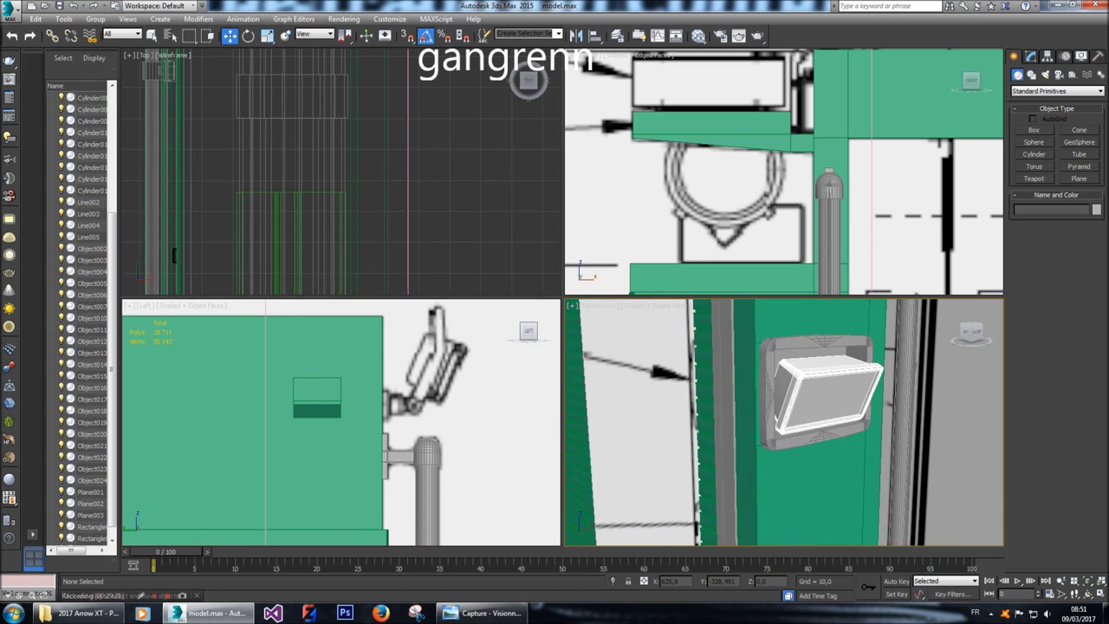
scroll(843, 407, "down", 10)
middle_click_drag(842, 433, 837, 459, "alt")
middle_click_drag(824, 500, 737, 505, "alt")
scroll(776, 215, "down", 5)
scroll(776, 215, "up", 6)
middle_click_drag(775, 215, 773, 217)
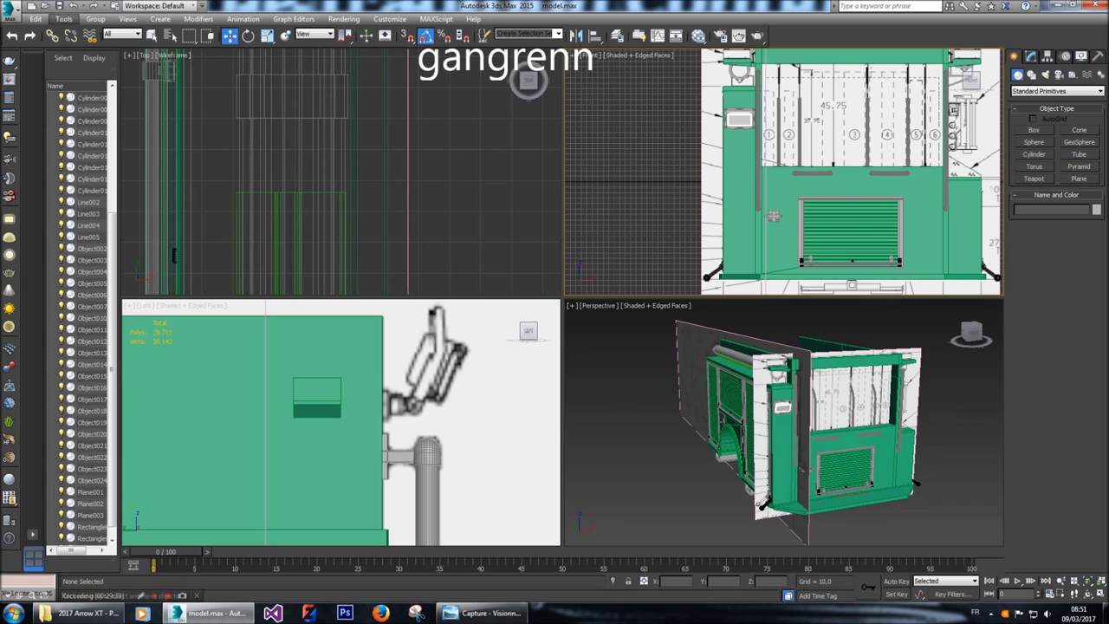
scroll(343, 425, "down", 4)
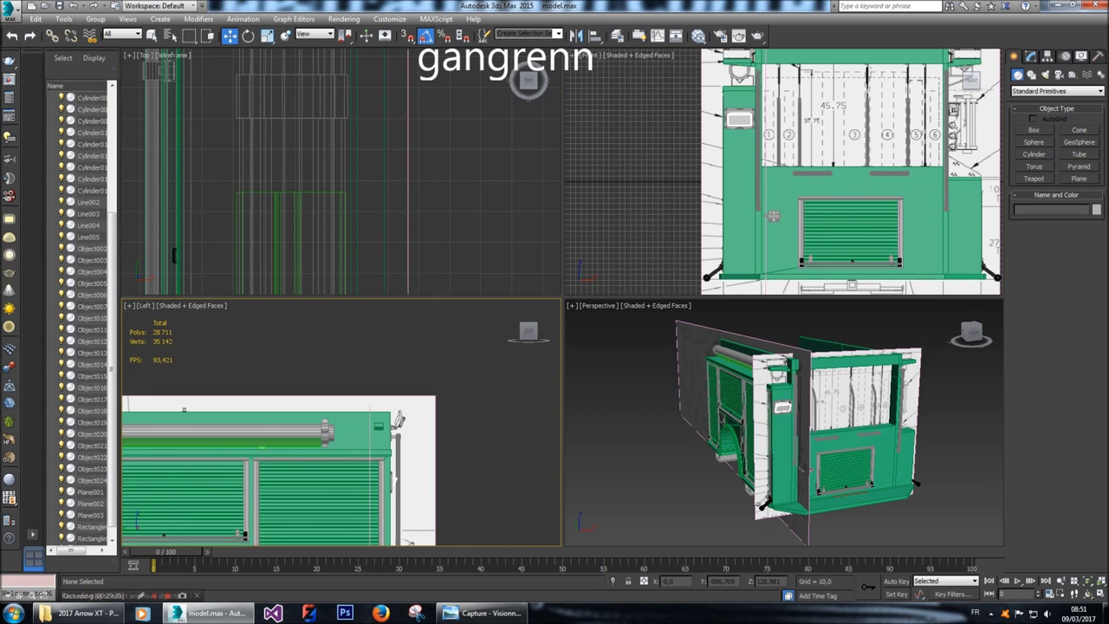
middle_click_drag(260, 424, 239, 312)
Select the handle part Object024 in the Scene Explorer and zoom the Left view to it.
left_click(90, 491)
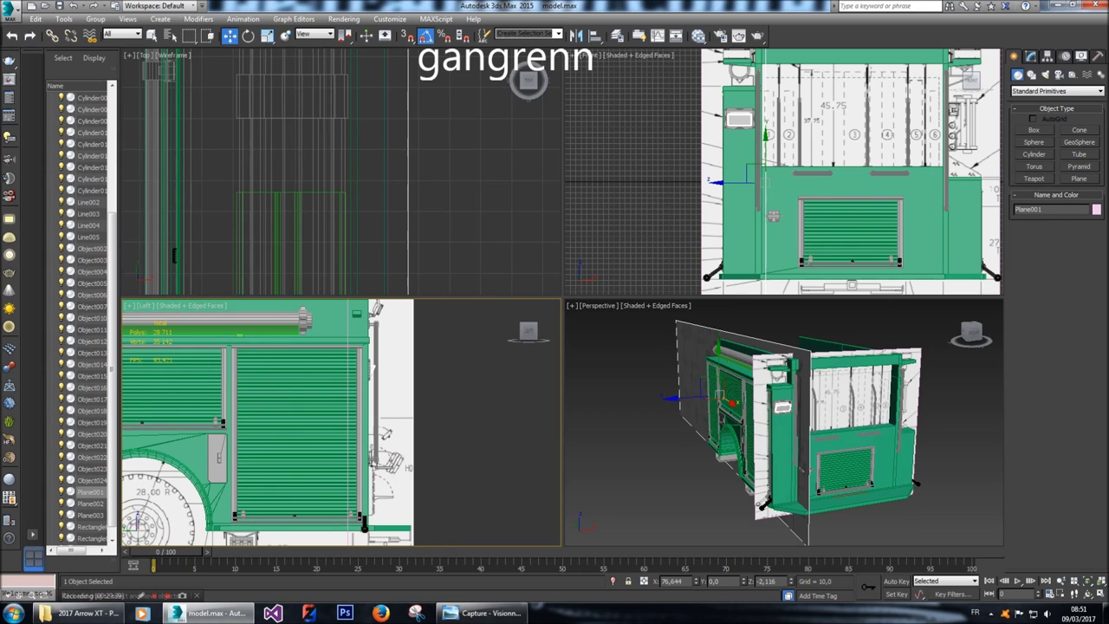
left_click(90, 480)
key("z")
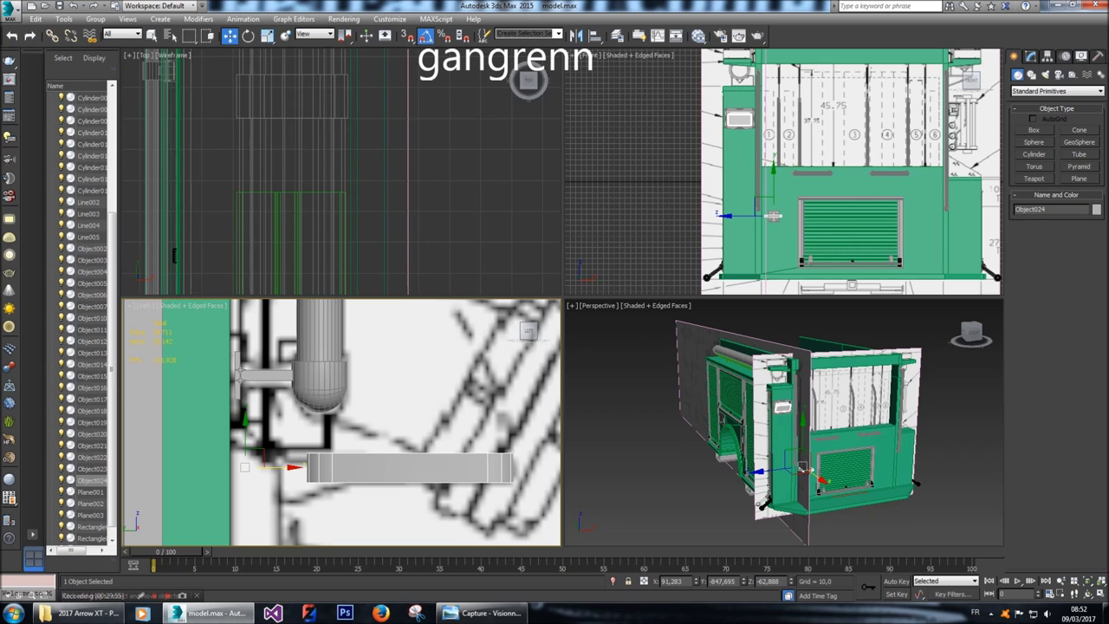
right_click(396, 425)
Hide everything except Object024 and view it from front, left and top-corner angles.
left_click(458, 384)
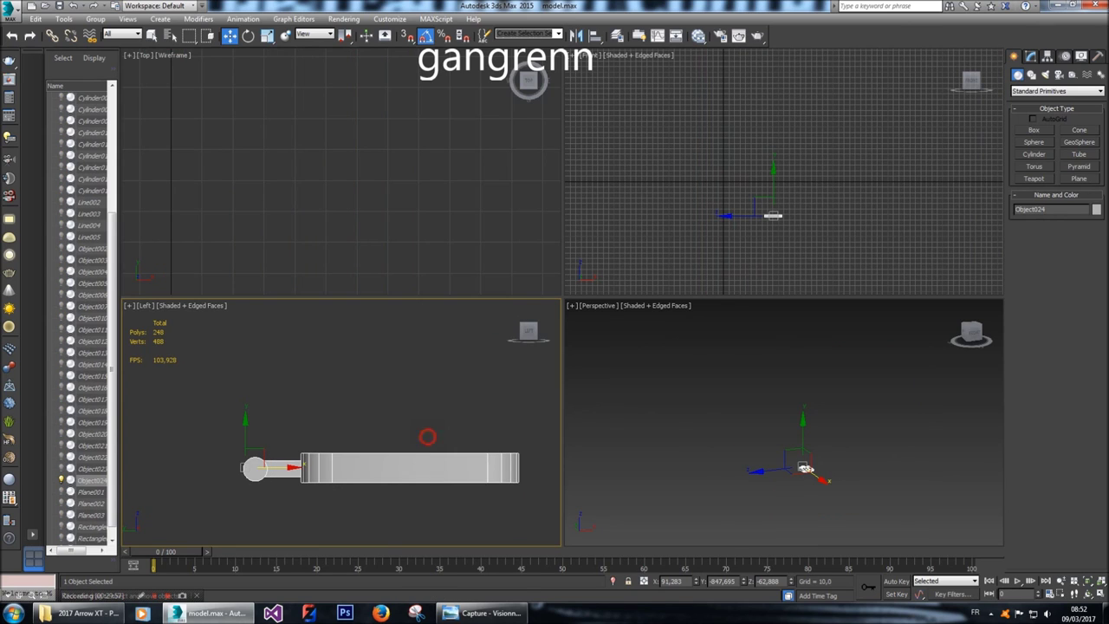
scroll(806, 468, "up", 5)
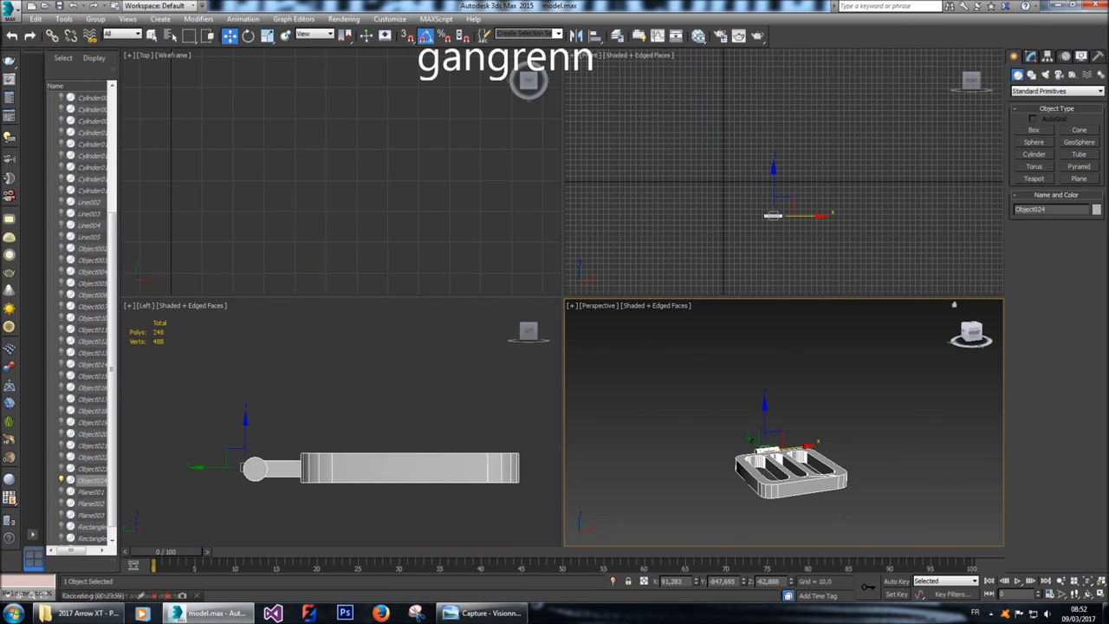
left_click(971, 331)
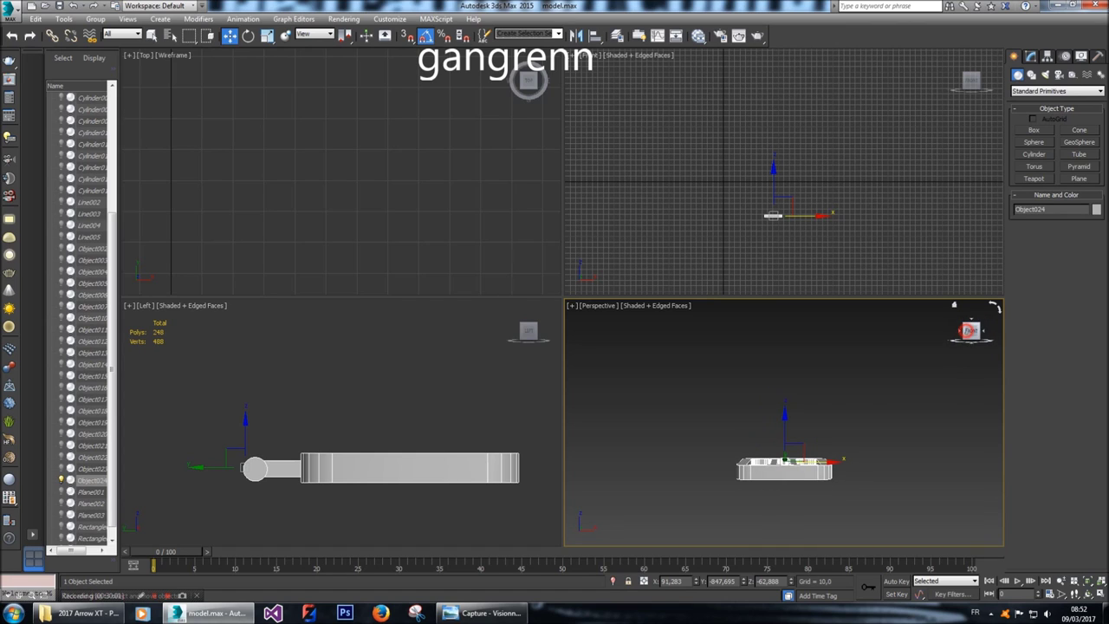
key("ctrl+d")
left_click(954, 331)
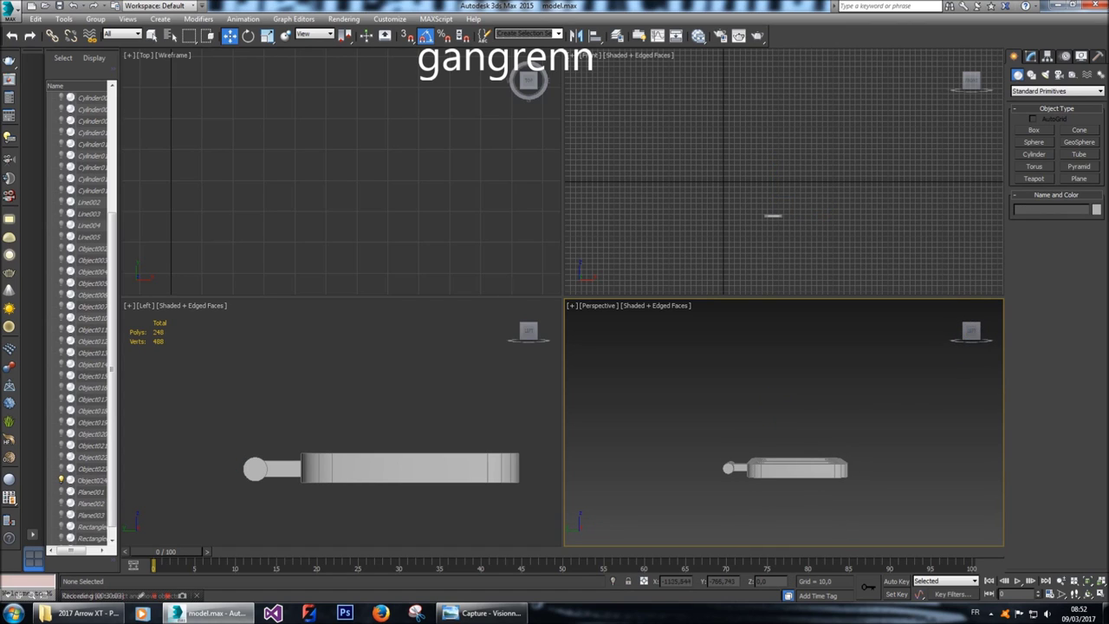
left_click(978, 327)
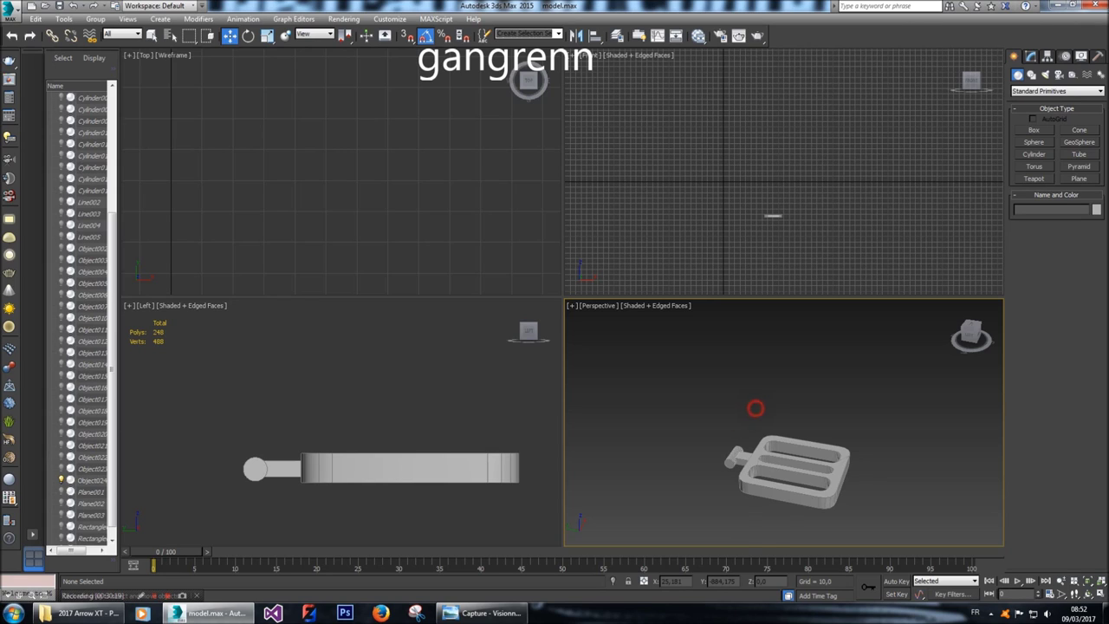
Reselect Object024 and toggle Affect Pivot Only on and off to check its pivot.
right_click(753, 408)
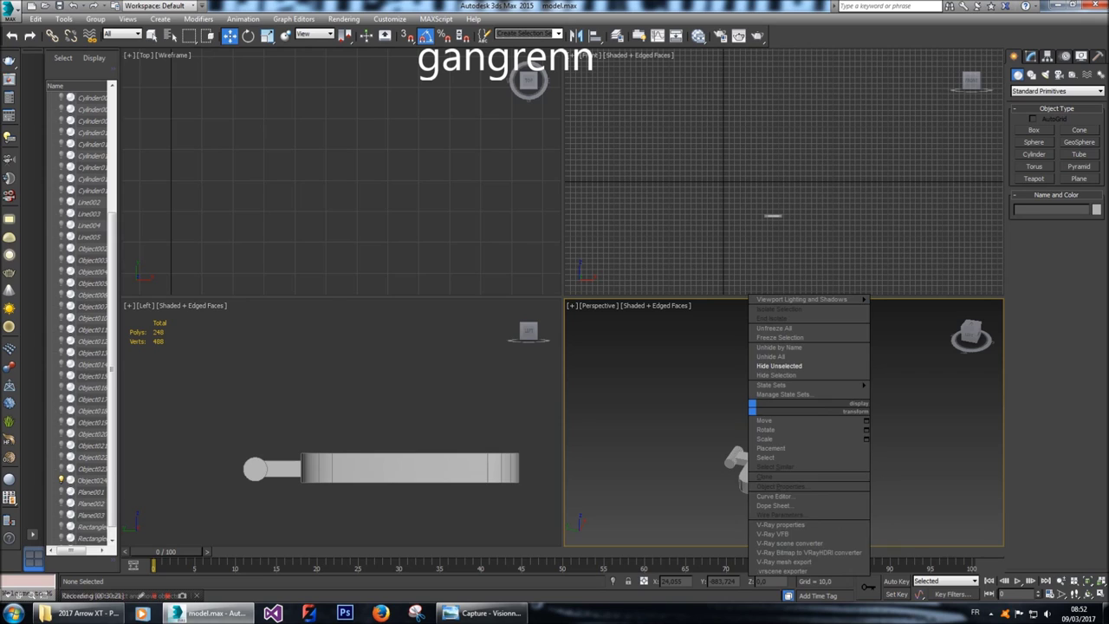
left_click(331, 471)
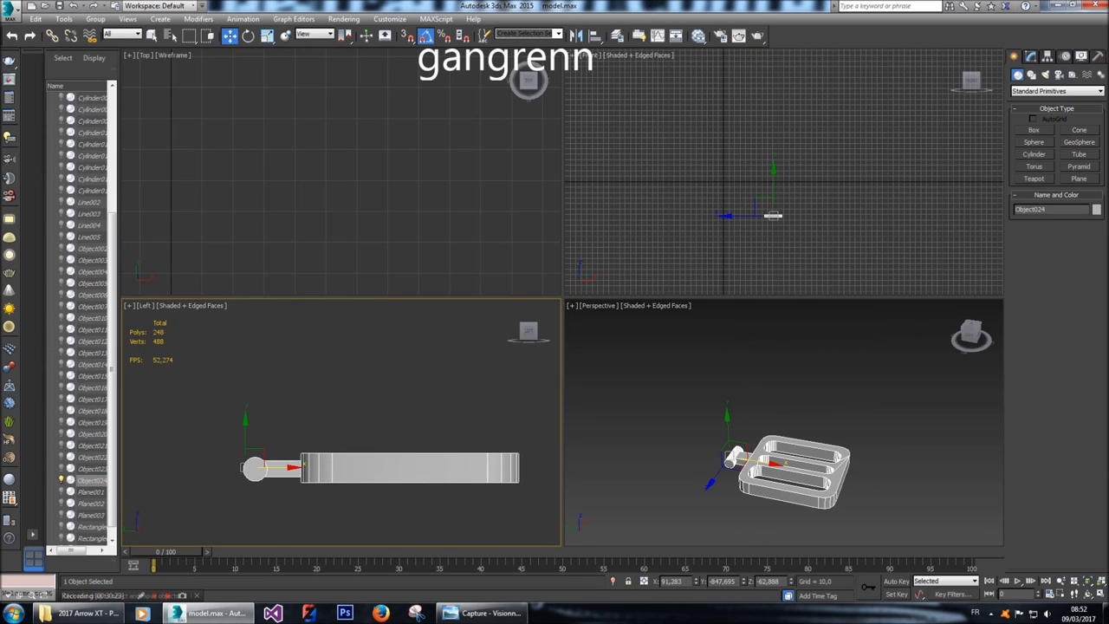
left_click(1048, 56)
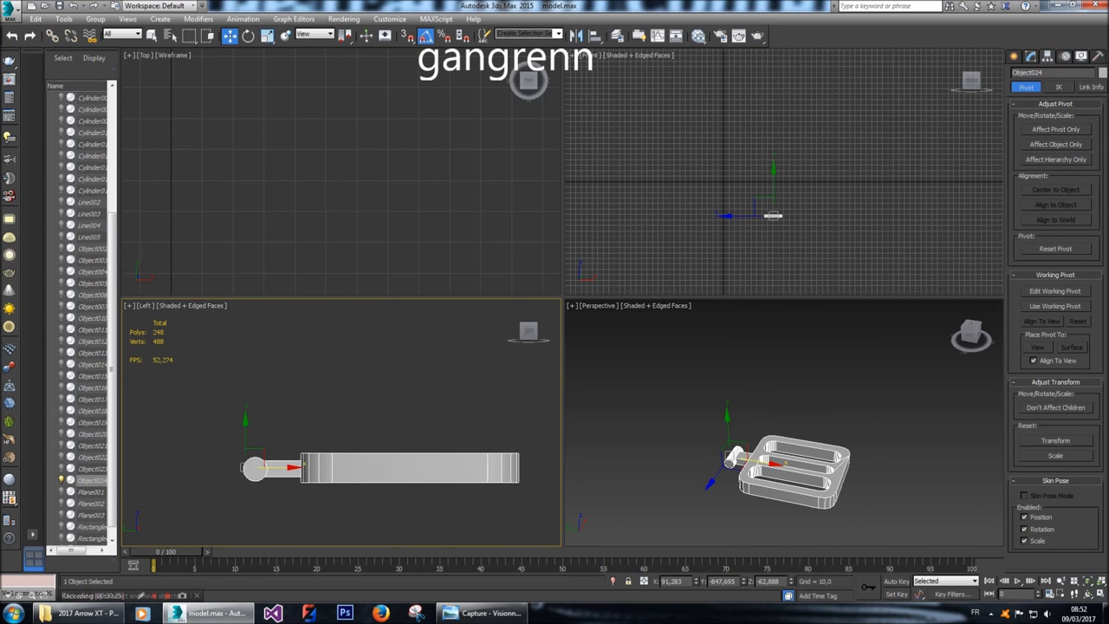
left_click(1056, 130)
scroll(260, 468, "up", 6)
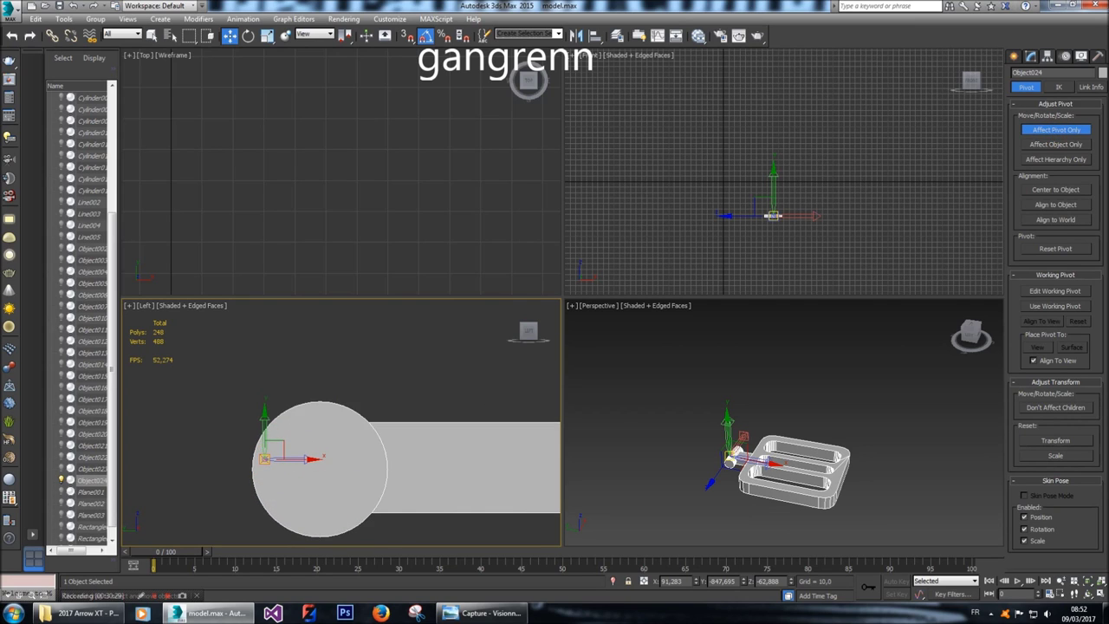
scroll(260, 464, "down", 5)
scroll(189, 467, "down", 2)
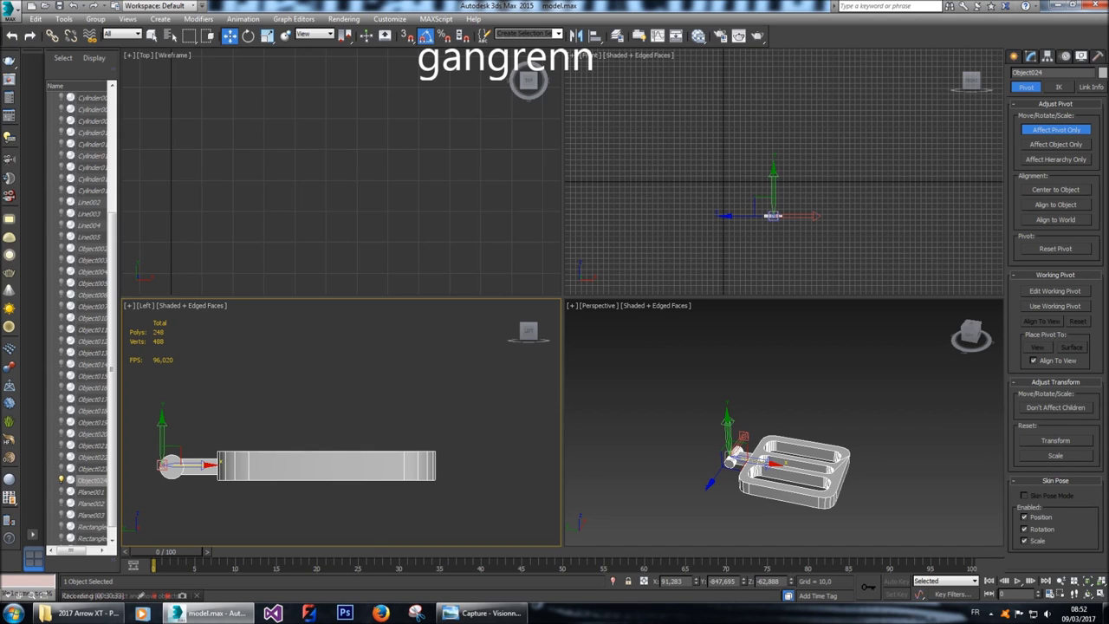
left_click(1056, 130)
Unhide all hidden truck geometry and reference images.
right_click(757, 424)
right_click(758, 425)
left_click(784, 373)
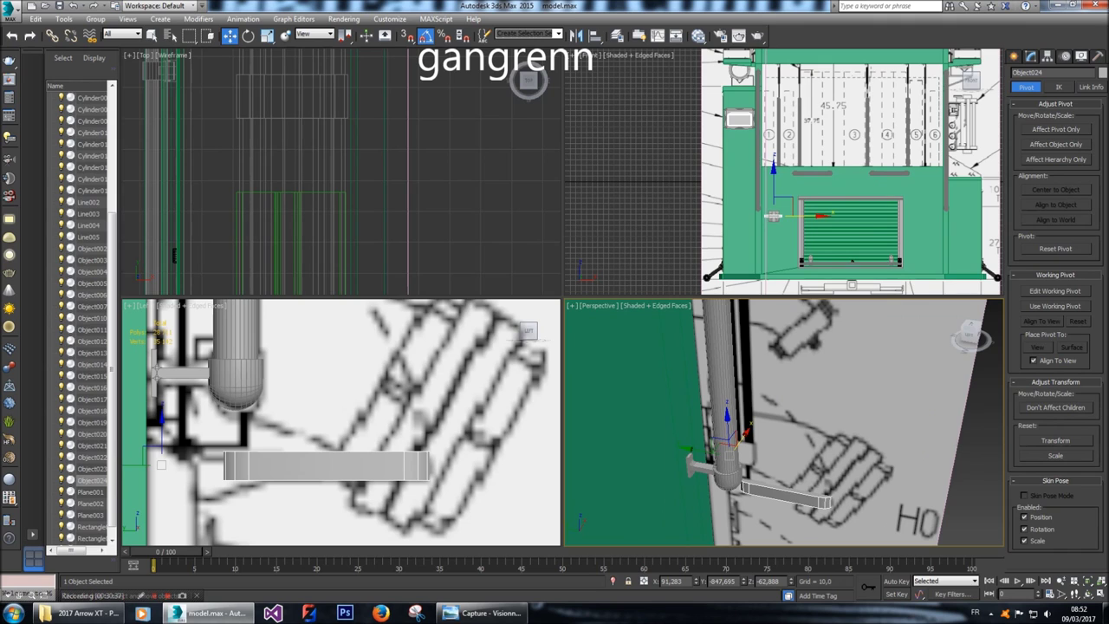
Isolate the handle and its bracket with Hide Unselected, then select just the handle.
scroll(767, 208, "up", 6)
left_click(764, 198)
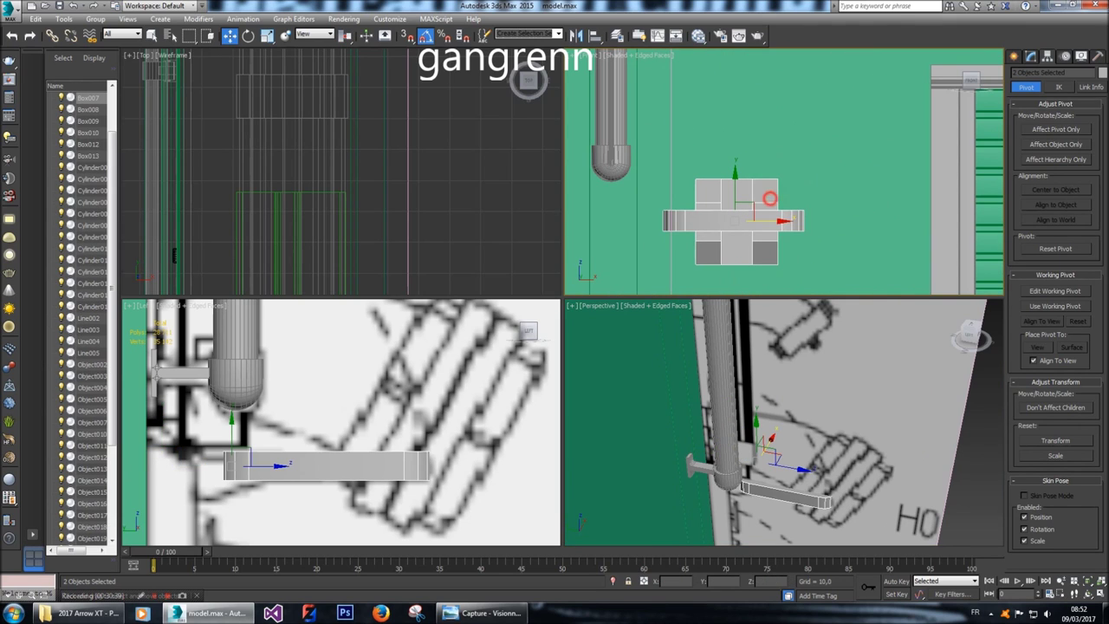
right_click(763, 198)
left_click(796, 153)
left_click(730, 442)
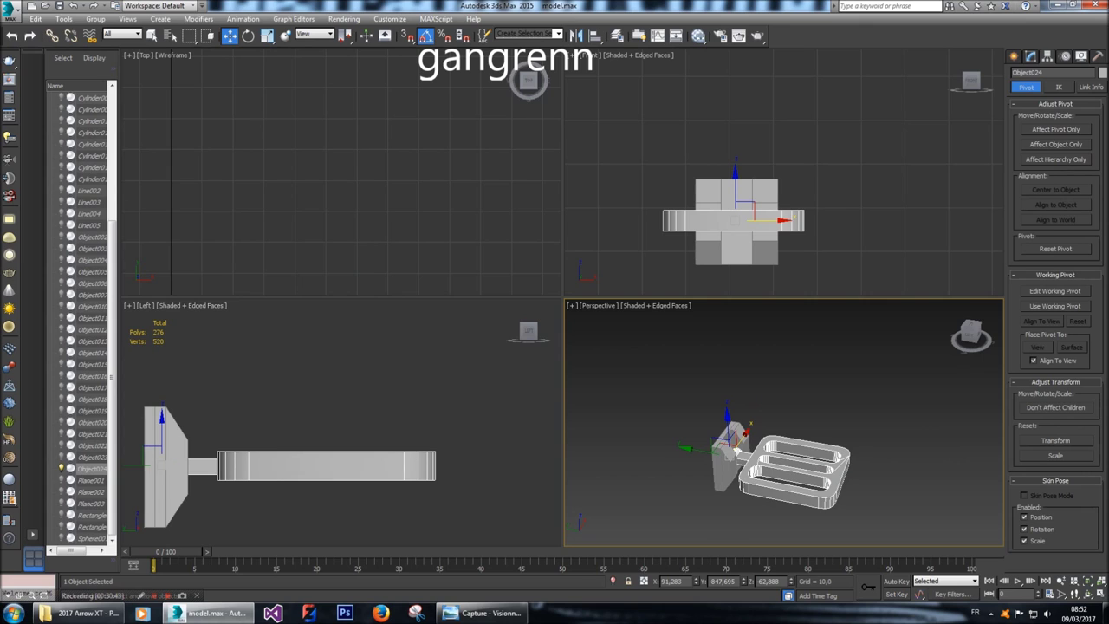
left_click(1014, 55)
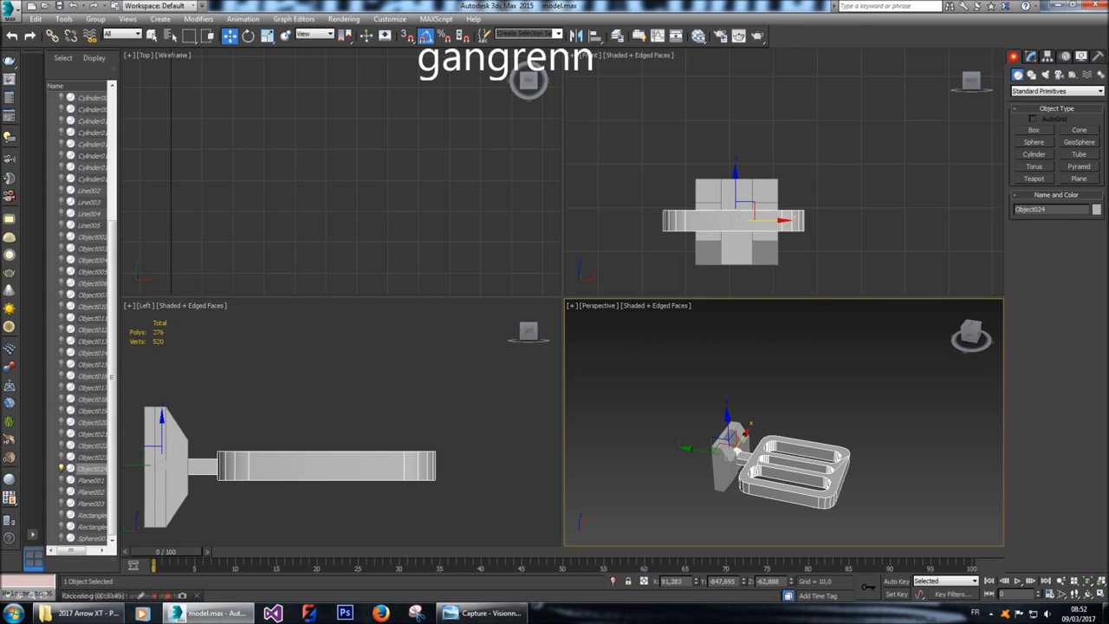
middle_click_drag(347, 468, 384, 450)
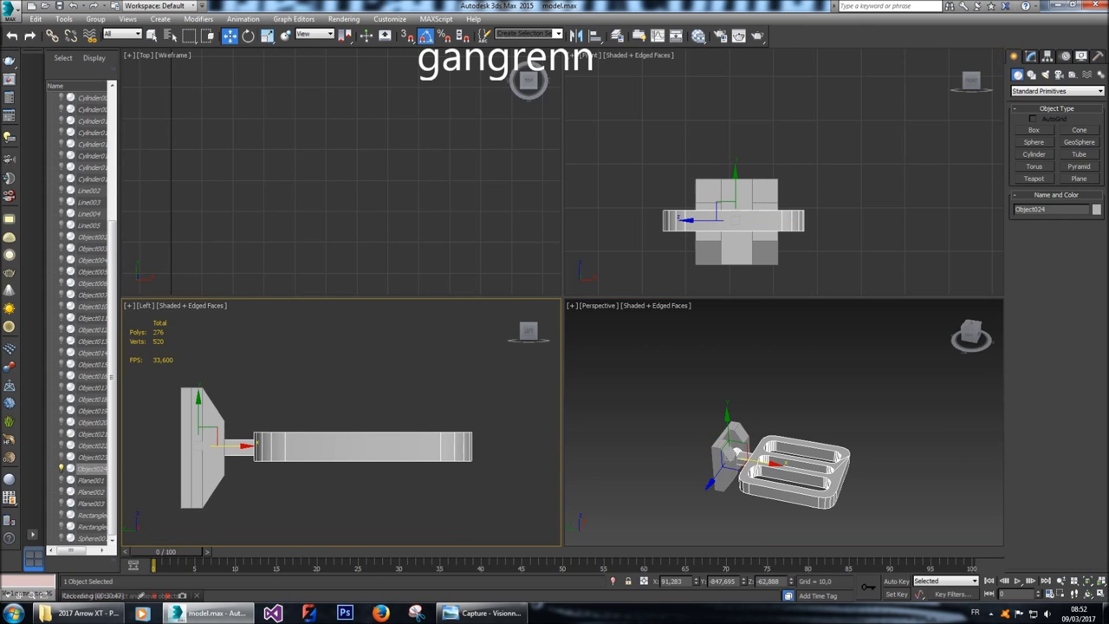
Trial-rotate the handle around its pivot, undoing and redoing the attempts.
key("e")
left_click_drag(222, 482, 227, 486)
left_click(227, 485)
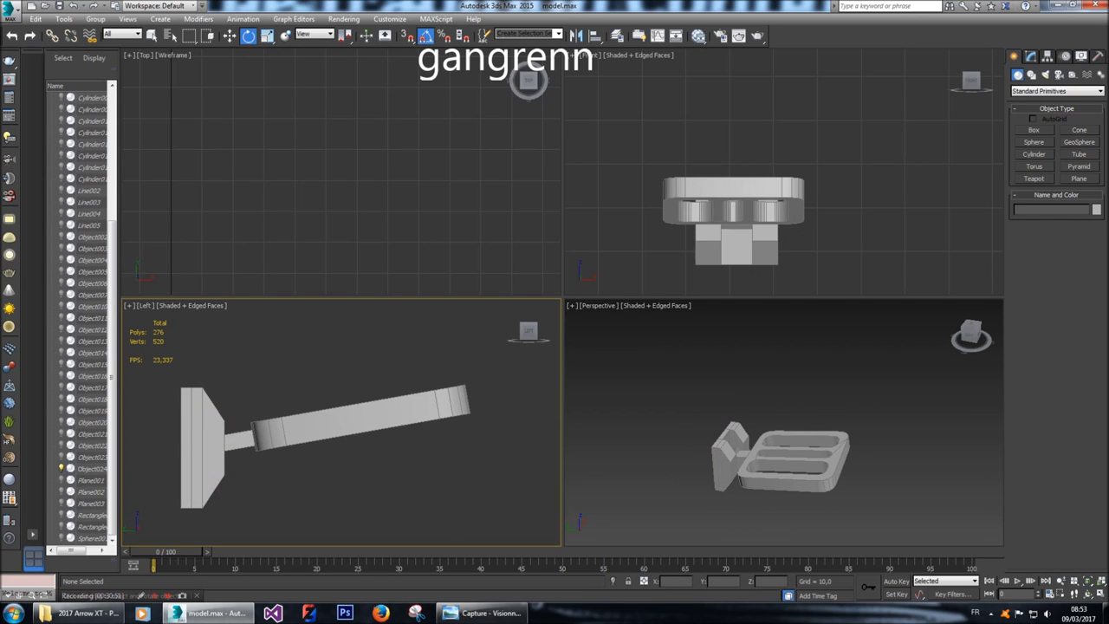
key("ctrl+z")
key("ctrl+z")
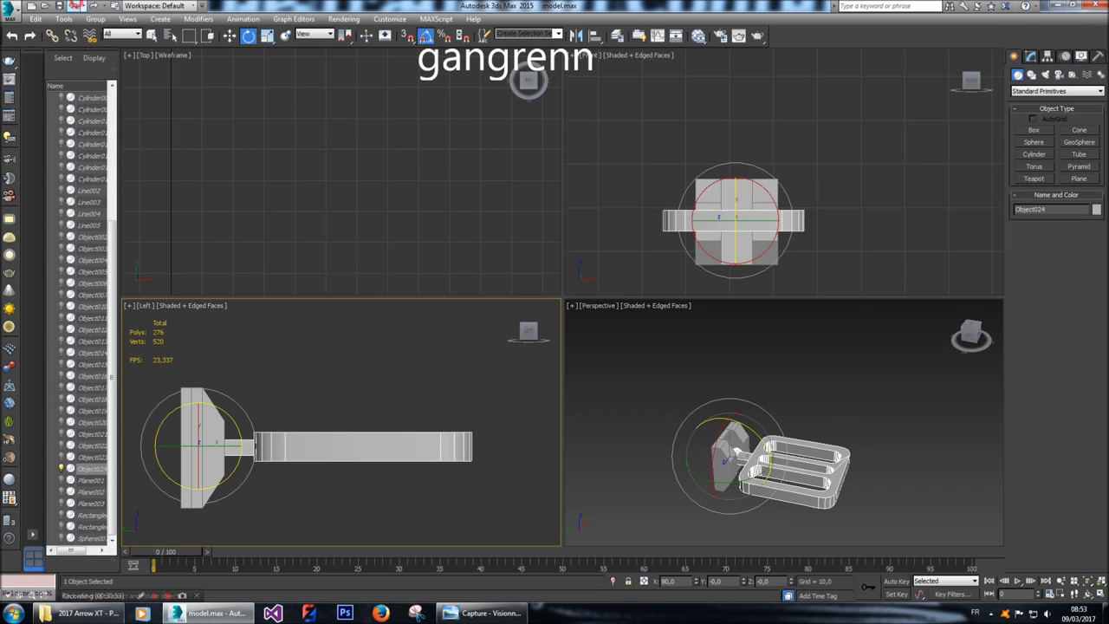
left_click_drag(216, 485, 227, 485)
left_click(227, 486)
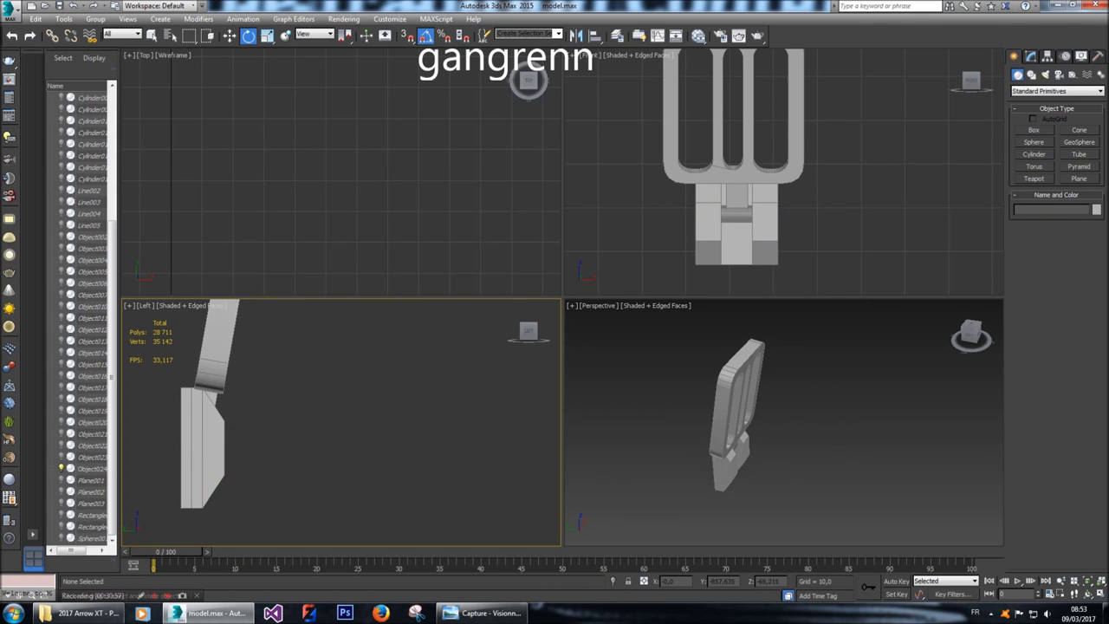
key("ctrl+z")
key("ctrl+z")
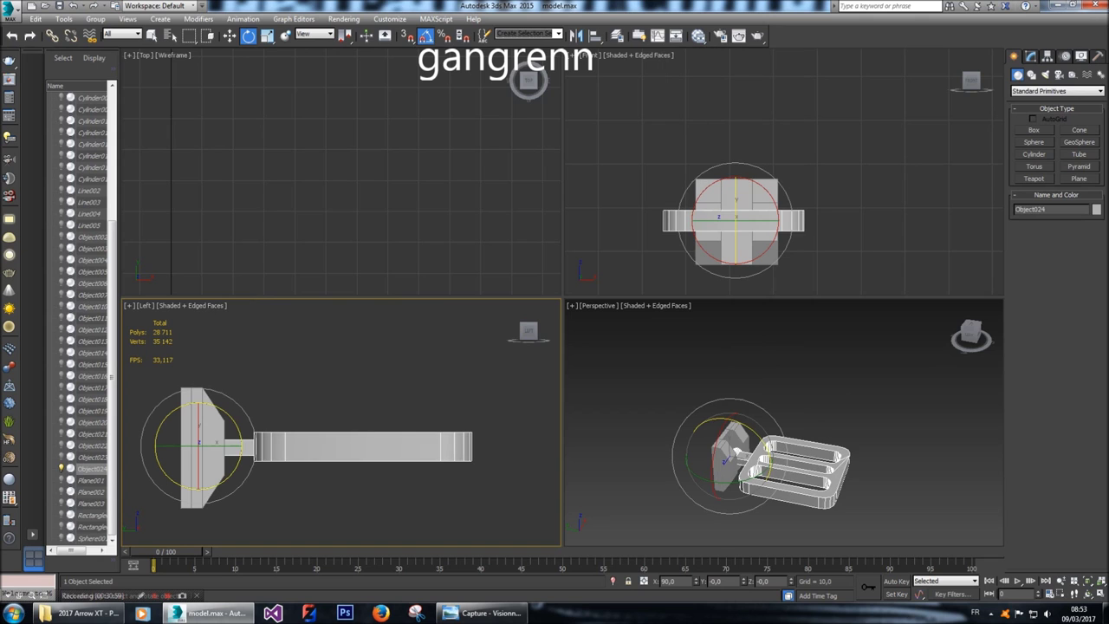
key("ctrl+y")
key("ctrl+z")
Swing the handle about 110° toward vertical, then tilt it about 10 degrees.
left_click_drag(198, 404, 208, 464)
left_click_drag(220, 484, 237, 479)
left_click(735, 223)
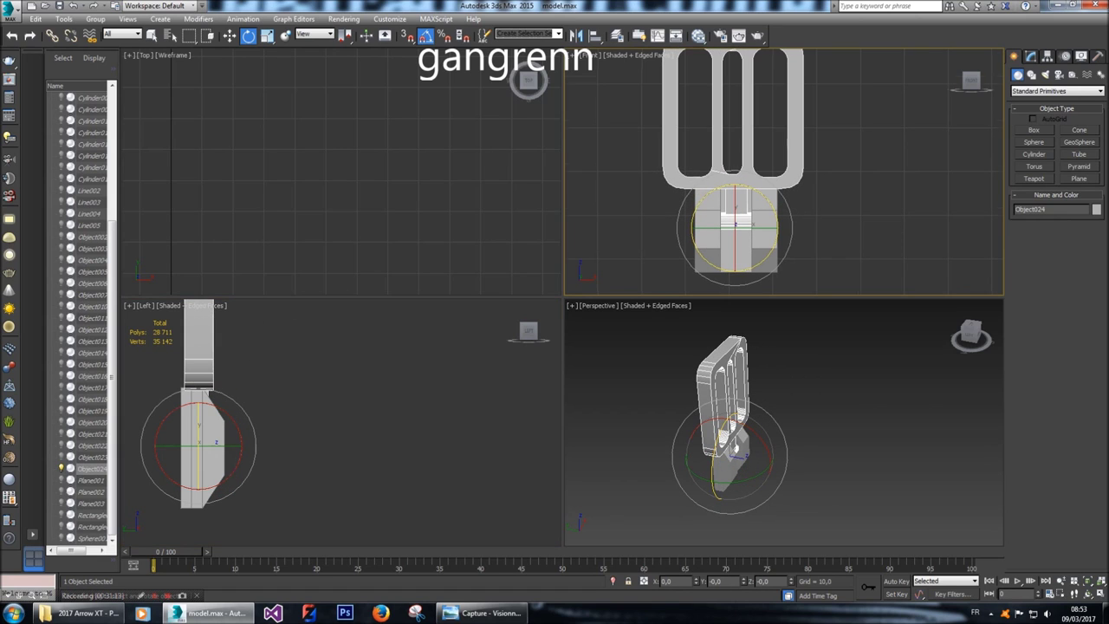
scroll(208, 393, "up", 5)
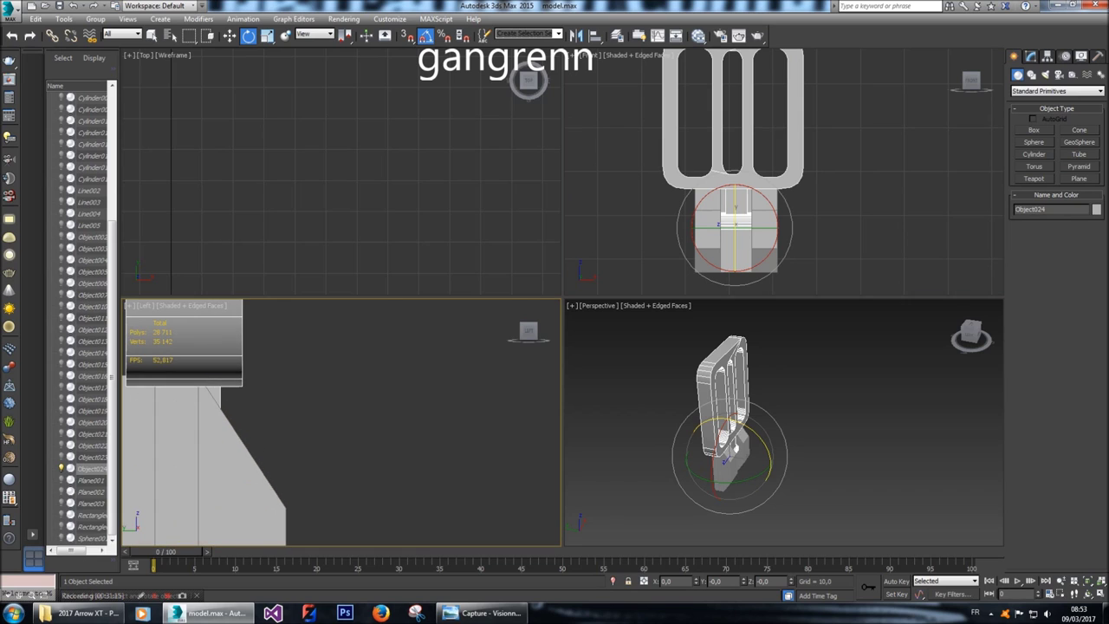
scroll(273, 424, "down", 3)
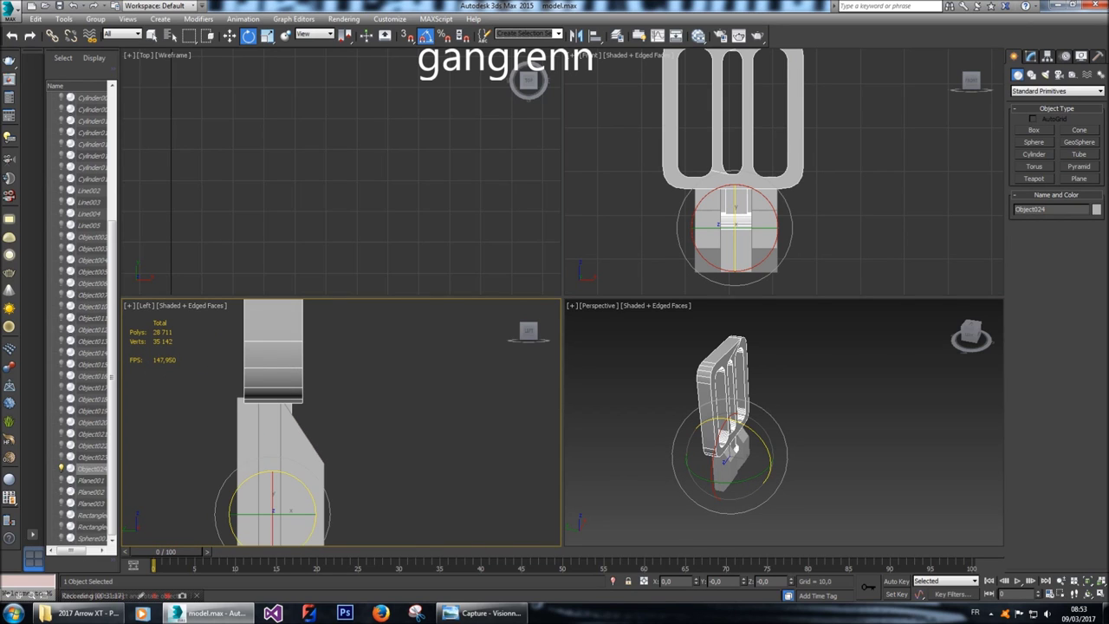
left_click_drag(319, 513, 316, 518)
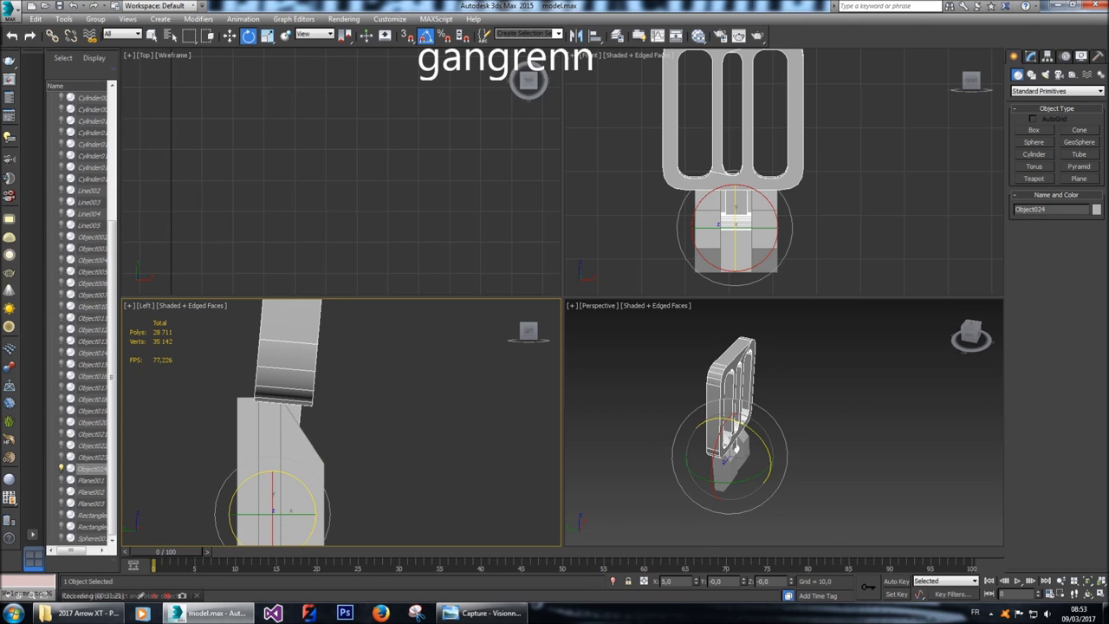
left_click(970, 332)
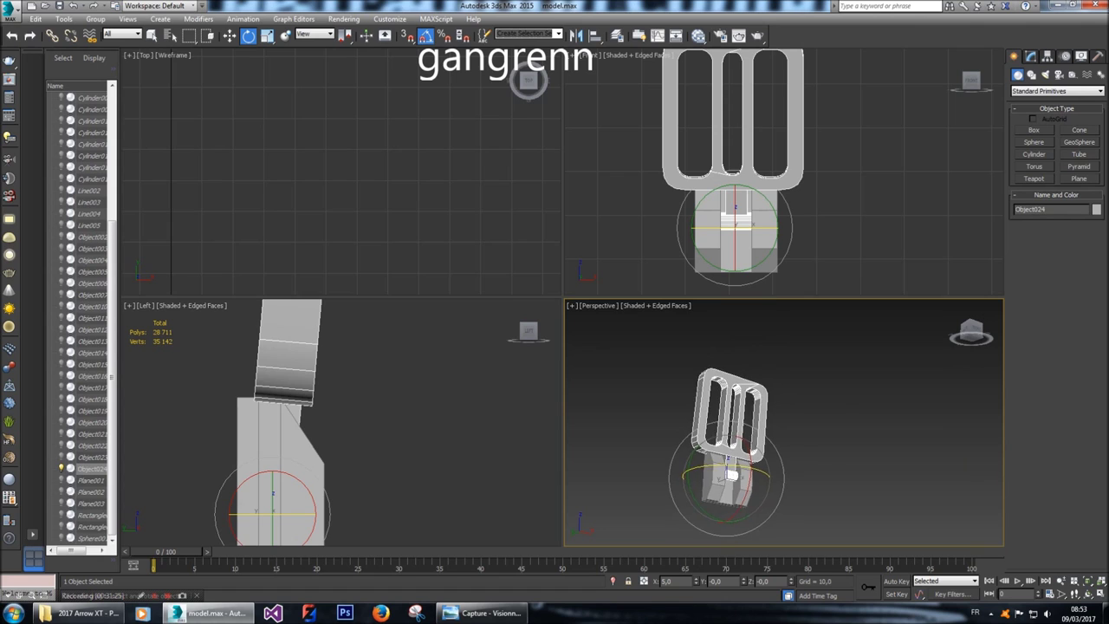
scroll(784, 422, "up", 5)
middle_click_drag(784, 422, 863, 429, "alt")
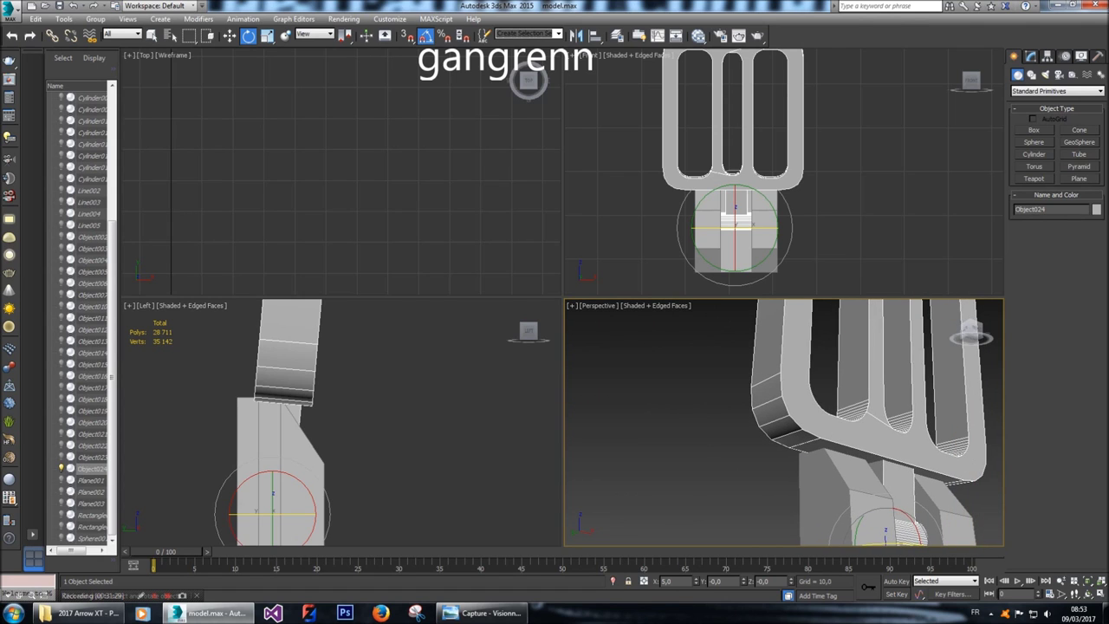
Enter an X rotation of 90 so the handle sticks out horizontally.
type("90")
key("Return")
scroll(341, 423, "down", 2)
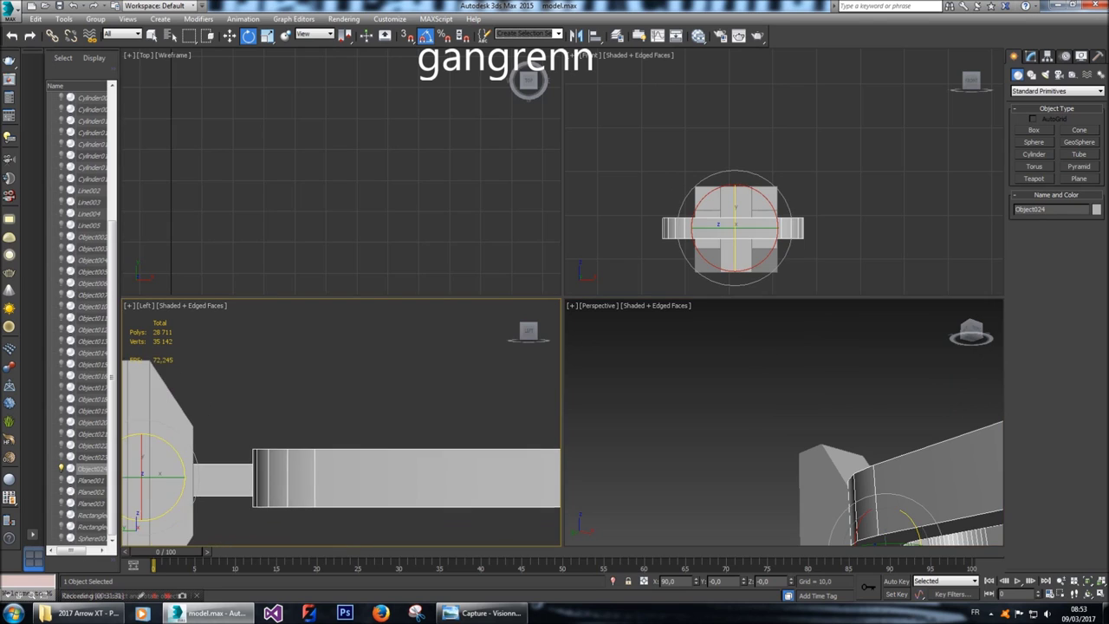
key("w")
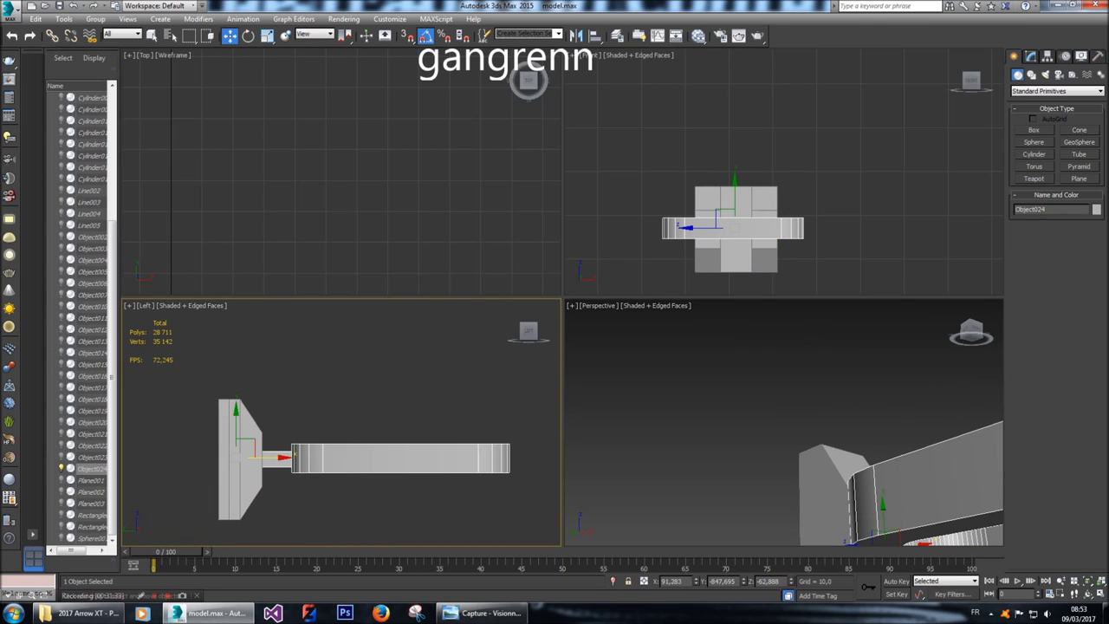
In Vertex mode, select the shaft vertices and slide them slightly along X.
key("1")
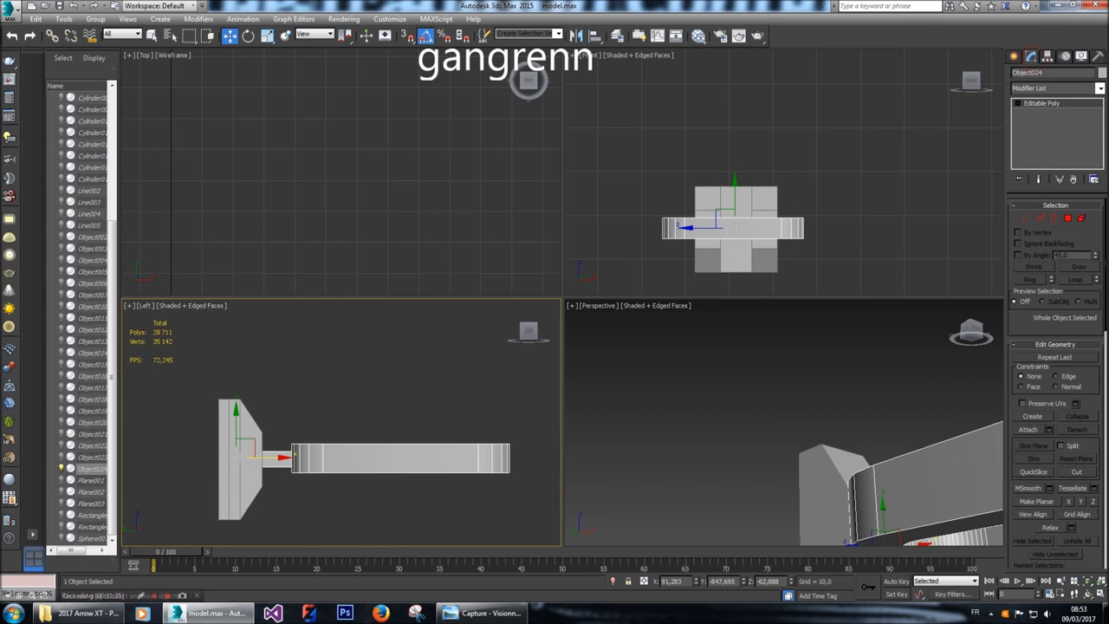
middle_click_drag(346, 451, 336, 451)
left_click_drag(520, 520, 241, 401)
left_click_drag(436, 457, 452, 457)
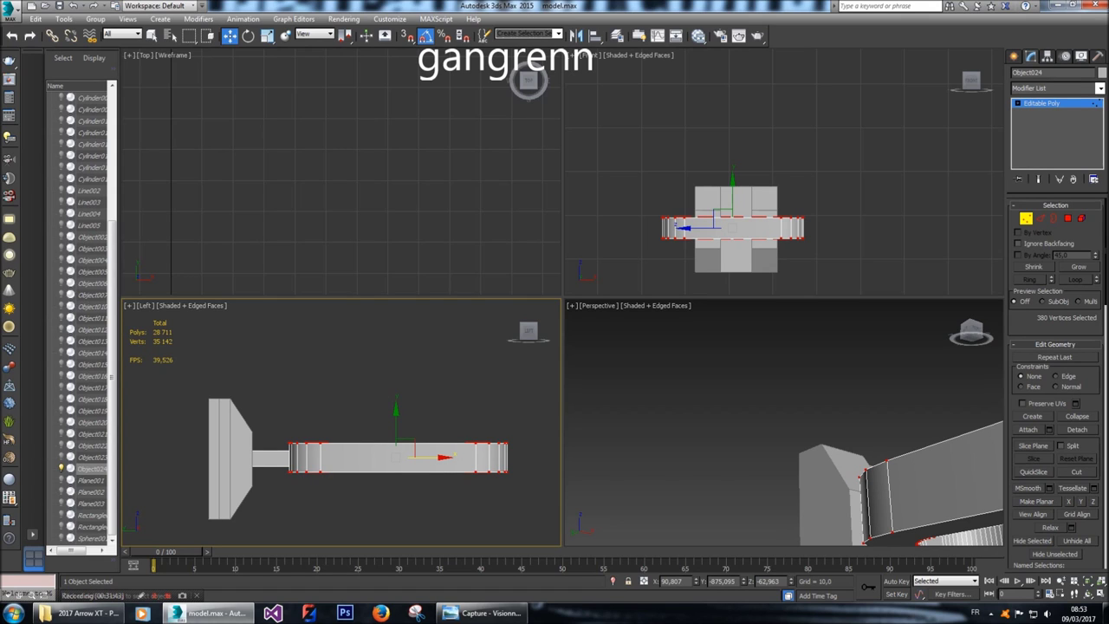
left_click(1018, 55)
Rotate the handle about 80° upright, then tilt it back 5 degrees on Z.
left_click(249, 35)
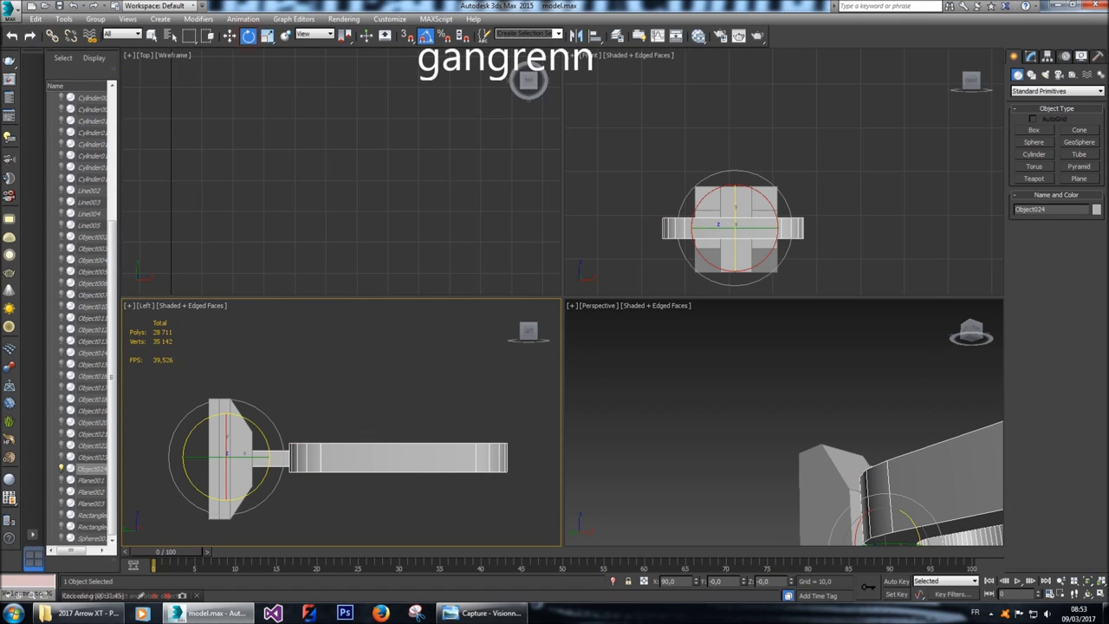
mouse_move(254, 494)
left_mouse_down()
mouse_move(272, 469)
mouse_move(253, 496)
mouse_move(269, 473)
mouse_move(262, 481)
left_mouse_up()
scroll(668, 517, "down", 10)
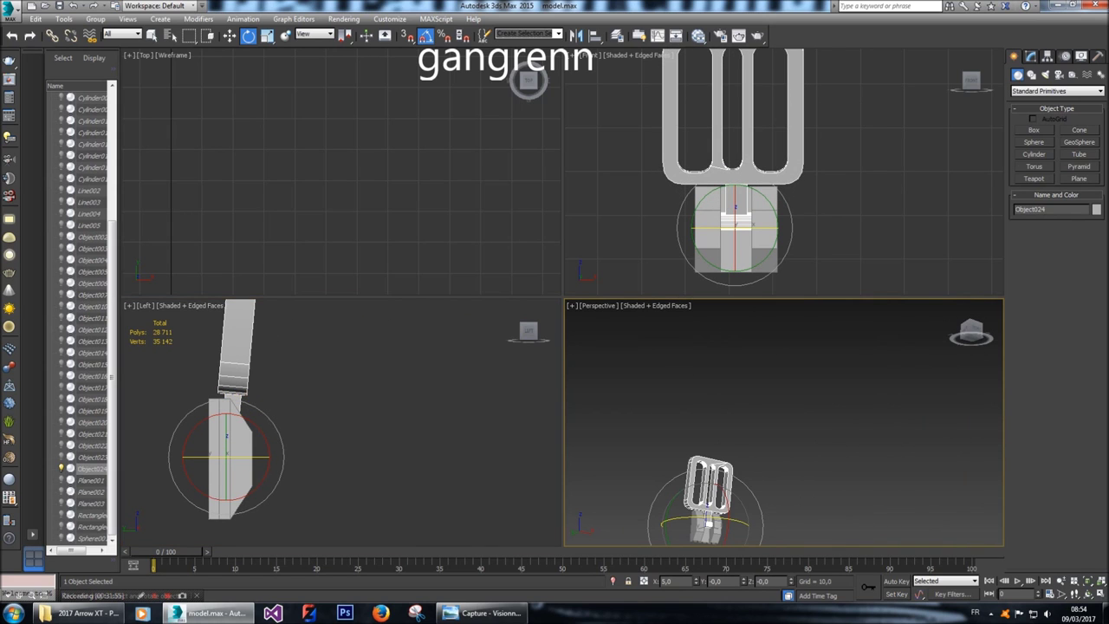
left_click_drag(971, 332, 966, 333)
middle_click_drag(347, 433, 407, 453)
mouse_move(299, 520)
left_mouse_down()
mouse_move(322, 513)
mouse_move(299, 520)
left_mouse_up()
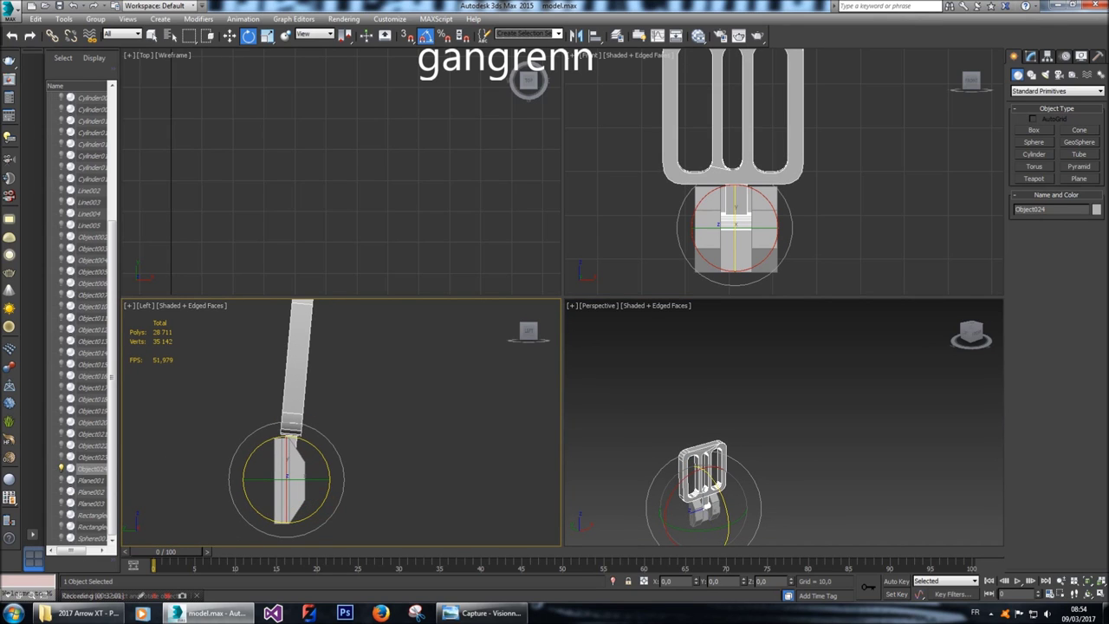
scroll(305, 495, "down", 3)
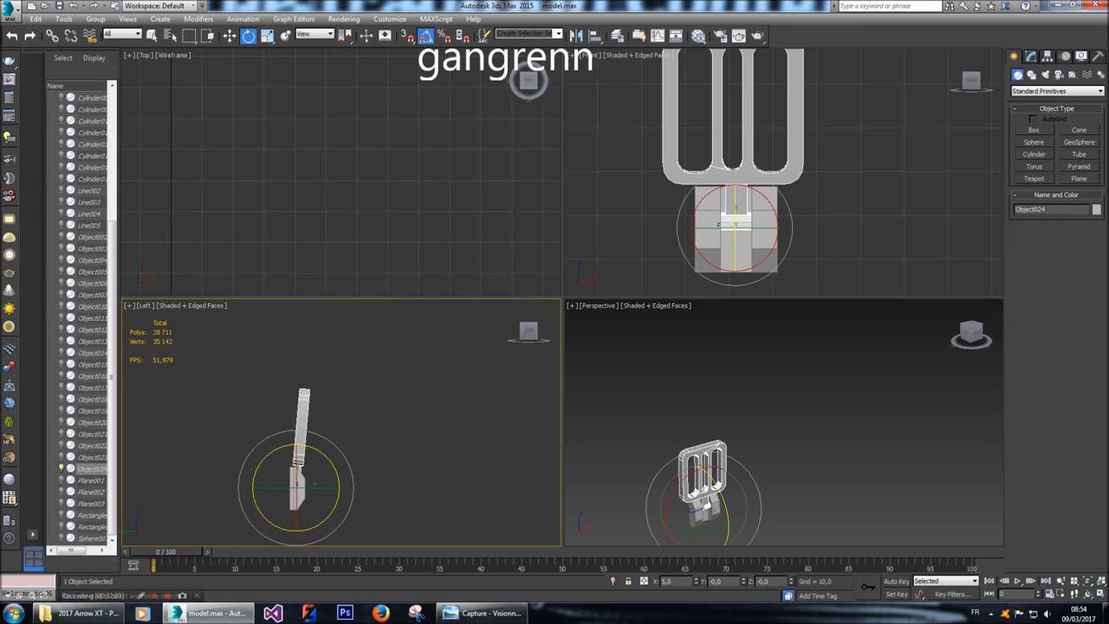
scroll(310, 516, "up", 2)
middle_click_drag(311, 516, 293, 510)
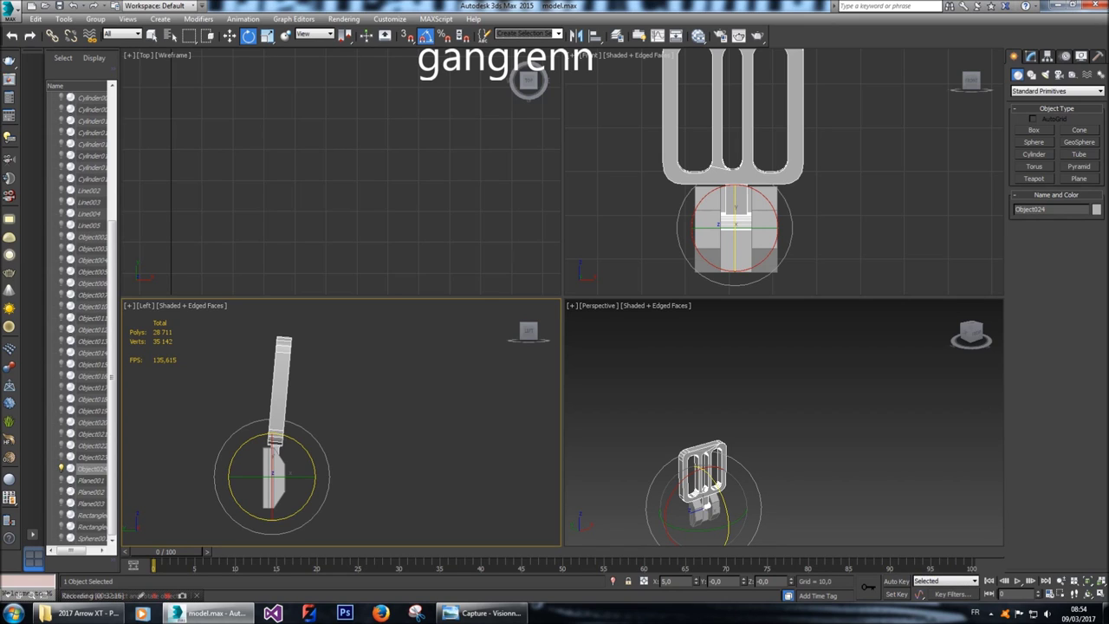
With Auto Key on, rotate the blade -75° down to horizontal at frame 10.
left_click(898, 581)
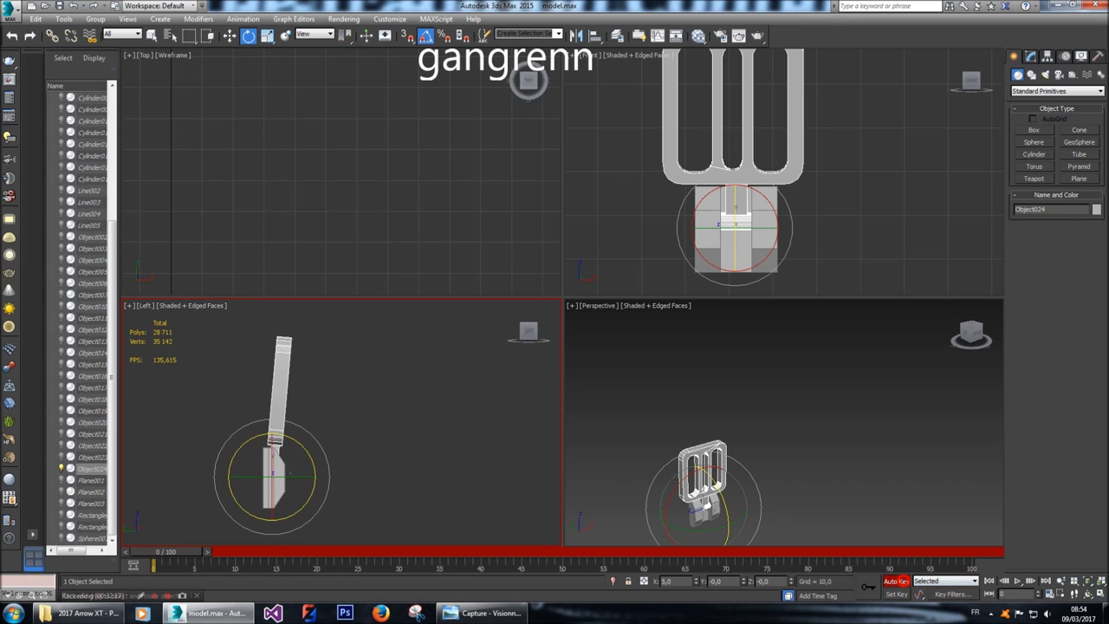
key("q")
key("period")
key("period")
key("period")
key("period")
key("period")
key("period")
key("period")
key("period")
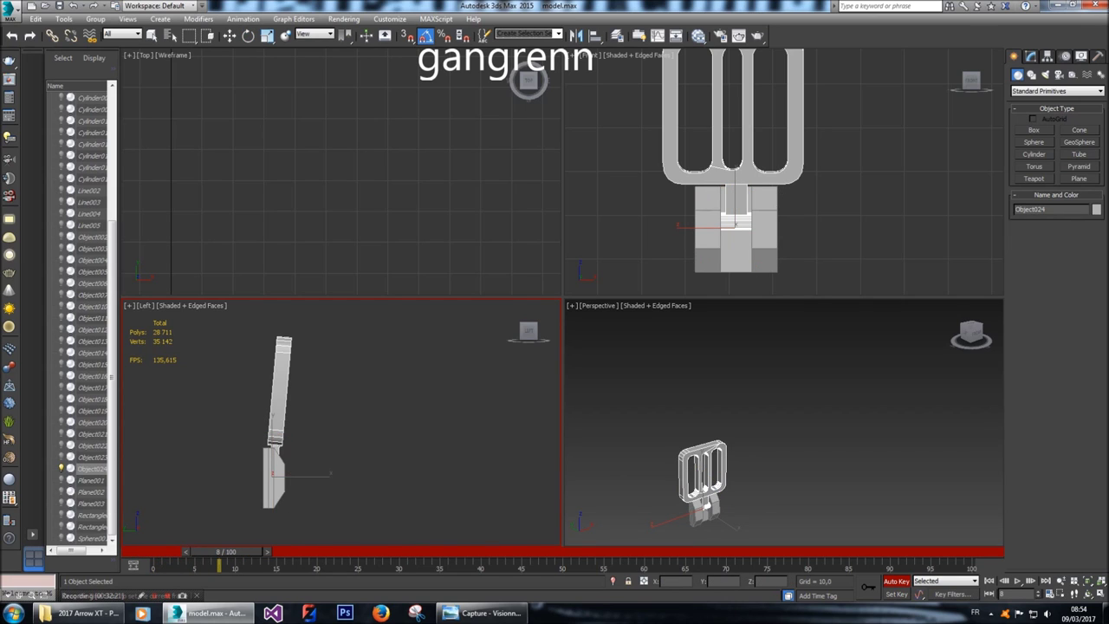
key("period")
key("period")
key("e")
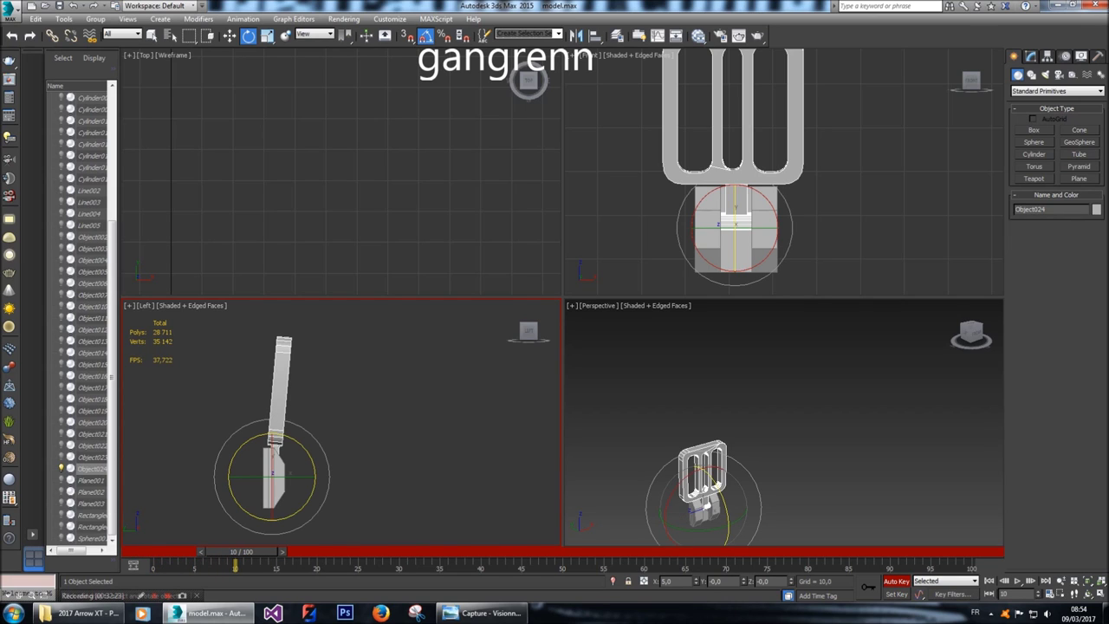
left_click_drag(315, 475, 312, 461)
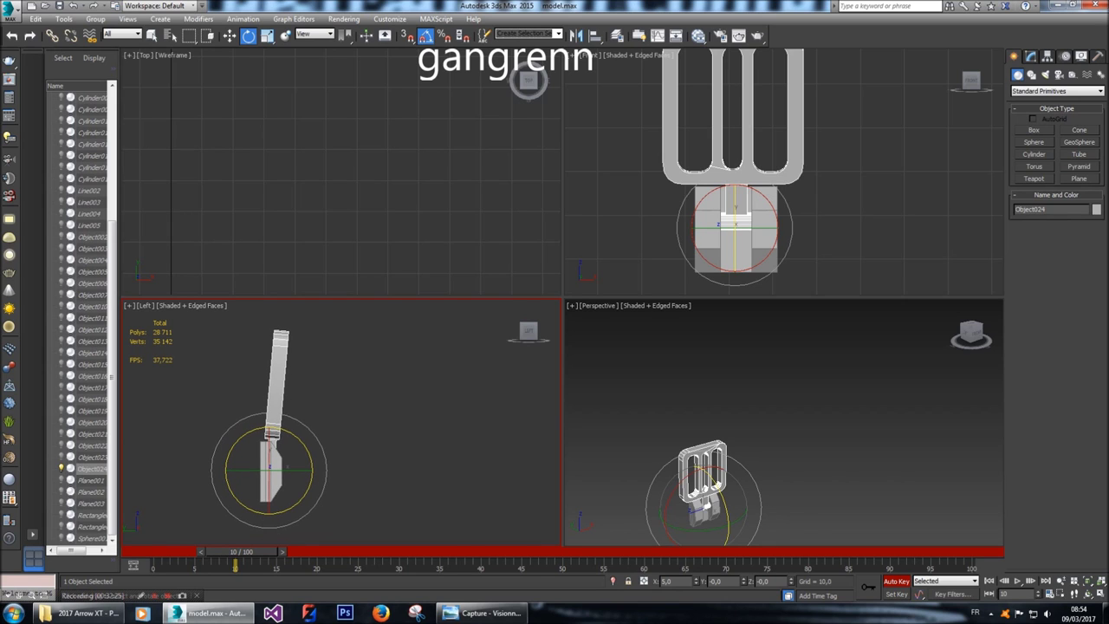
left_click_drag(311, 487, 299, 508)
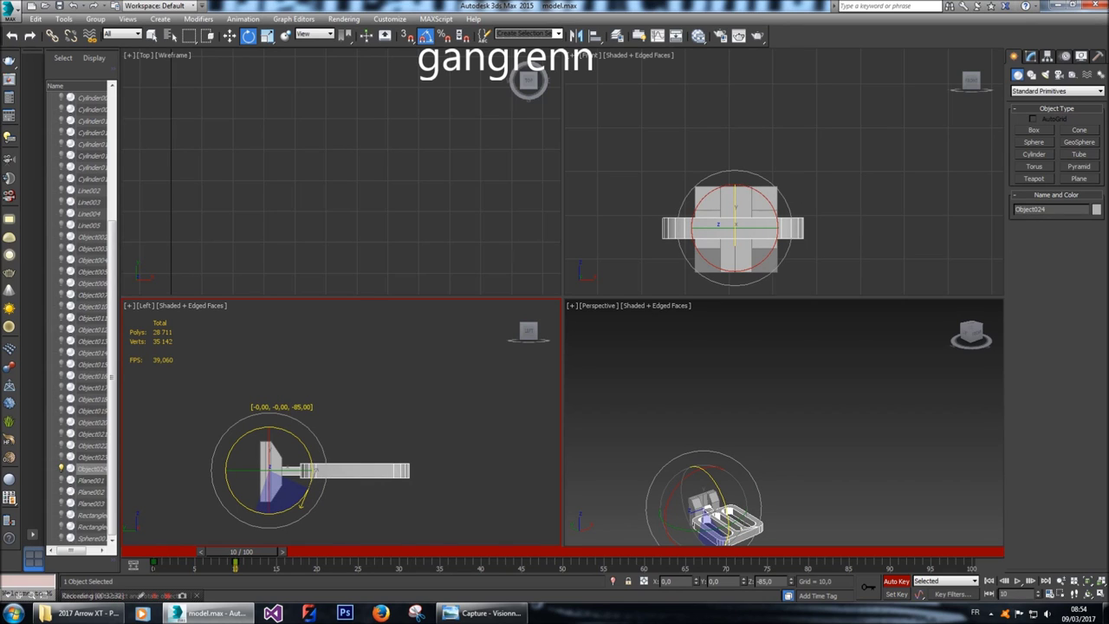
left_click_drag(299, 508, 299, 508)
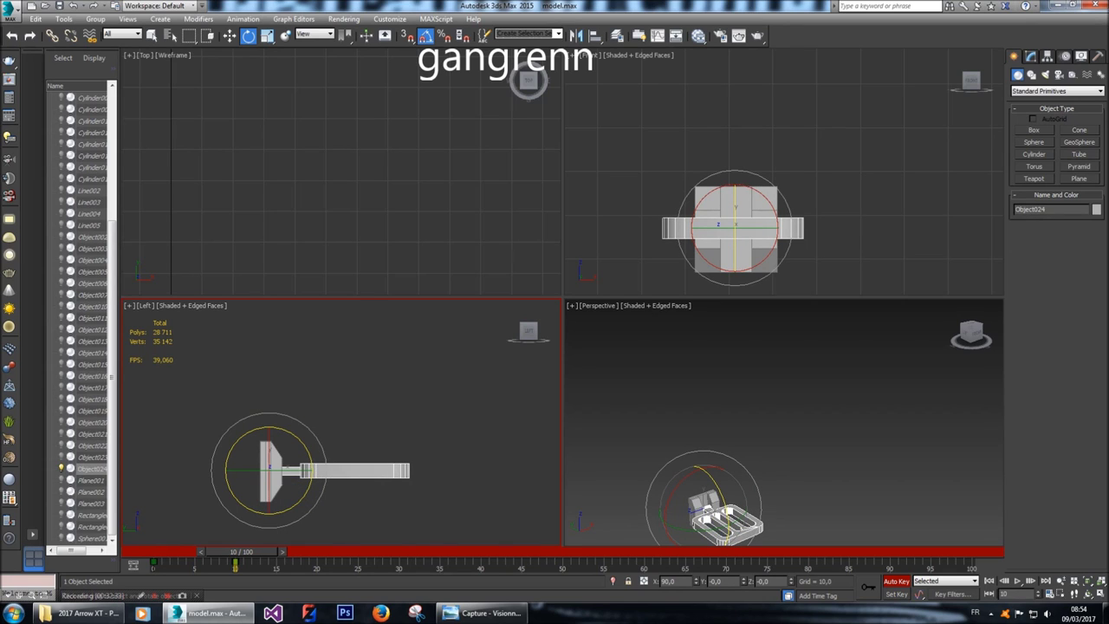
Rotate the blade 80° back upright, then play the swing from frame 0 to check it.
key("slash")
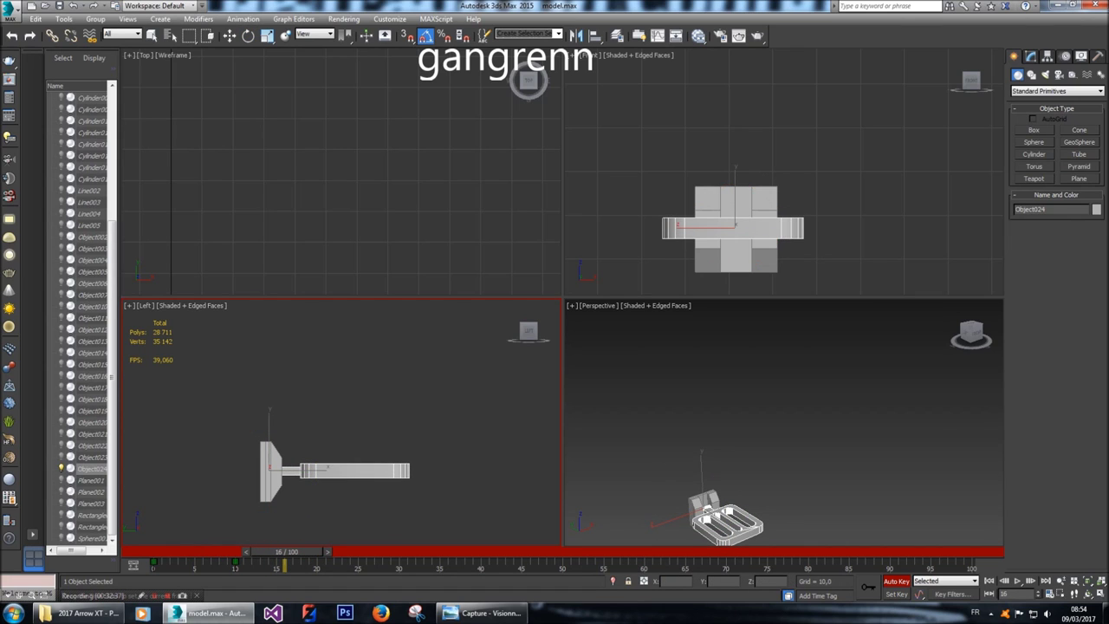
key("slash")
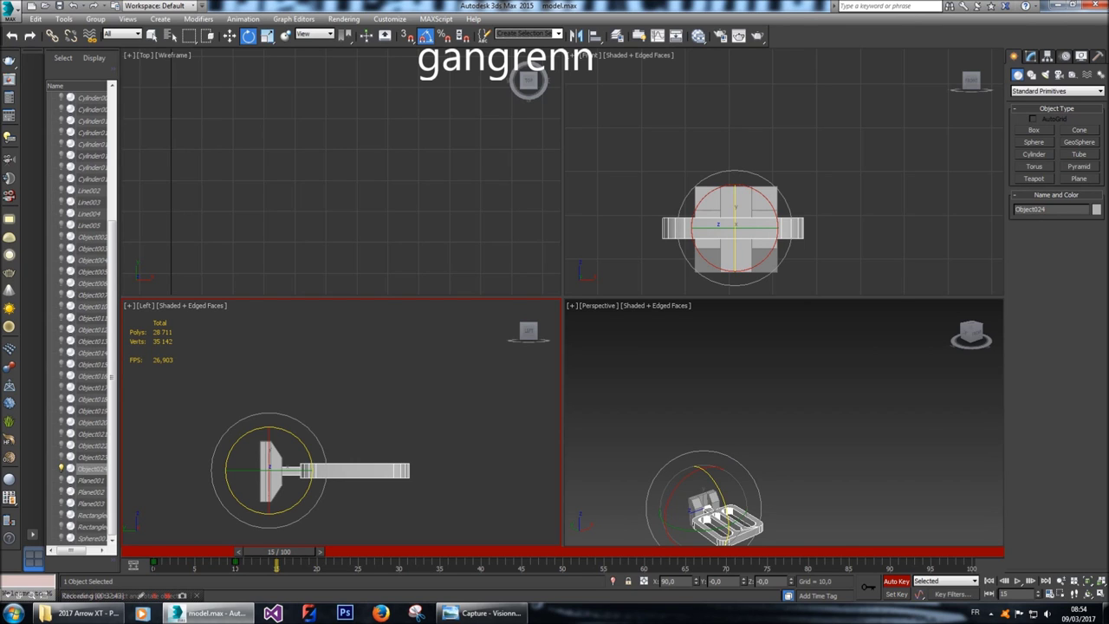
left_click_drag(282, 515, 303, 503)
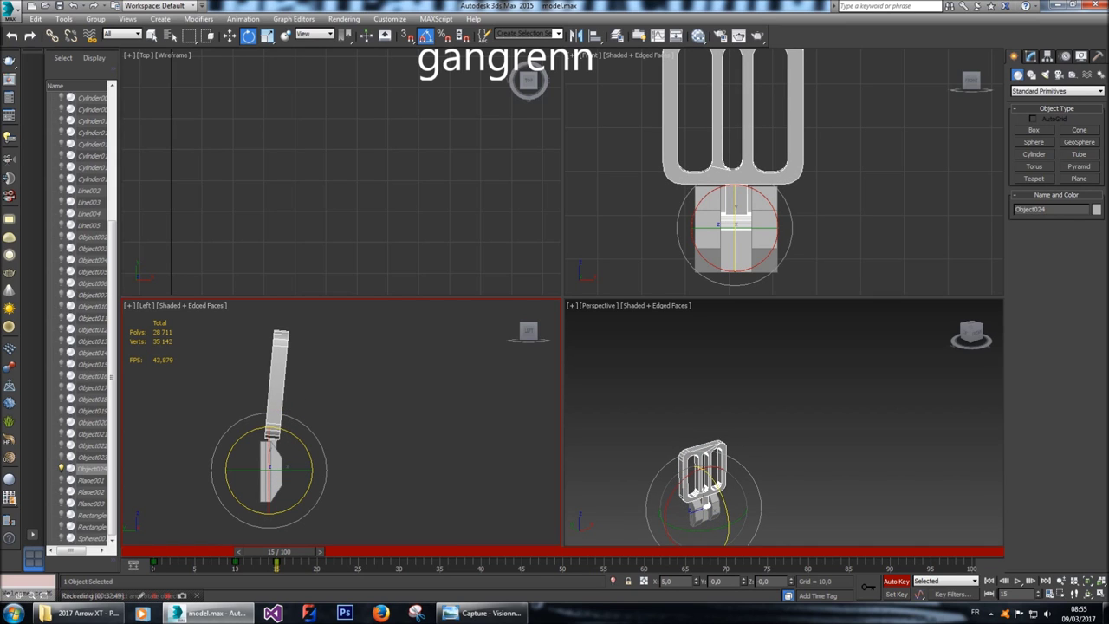
key("Home")
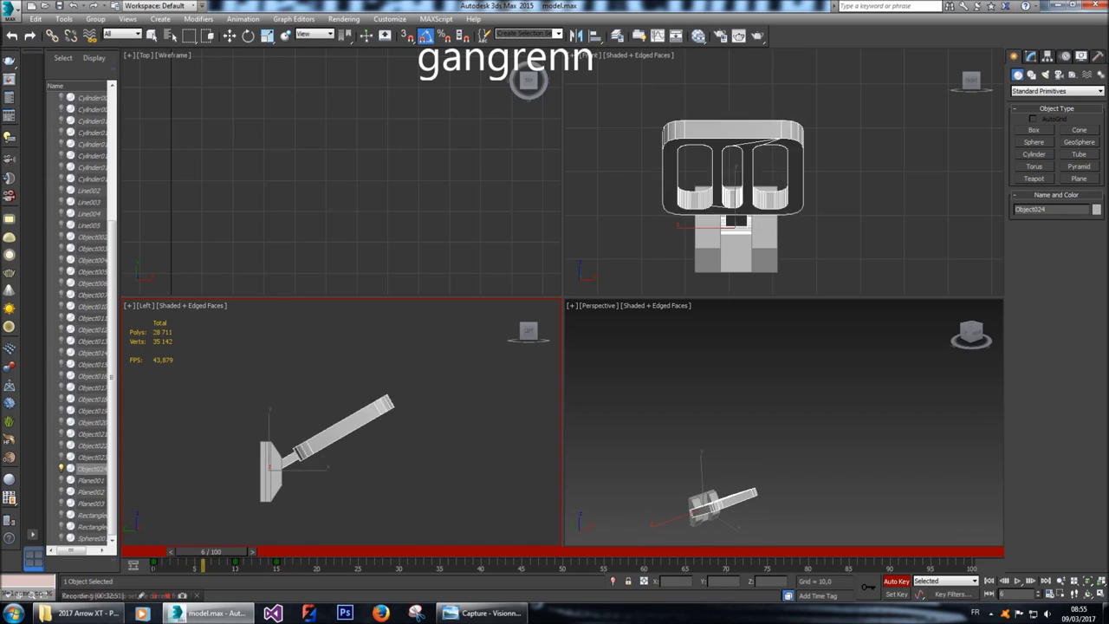
key("slash")
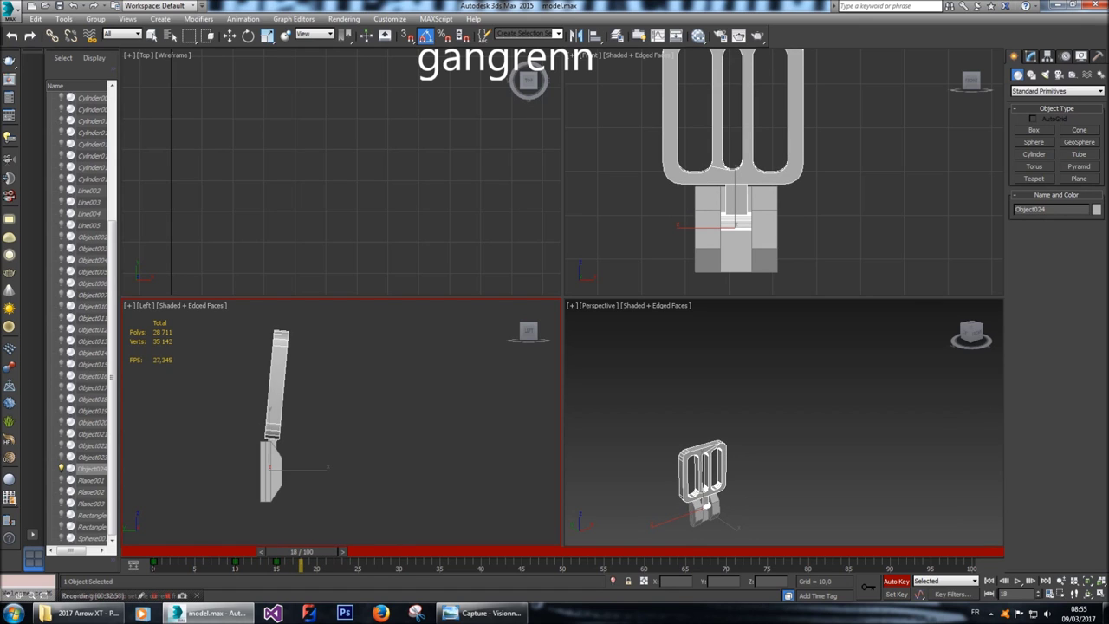
key("slash")
key("e")
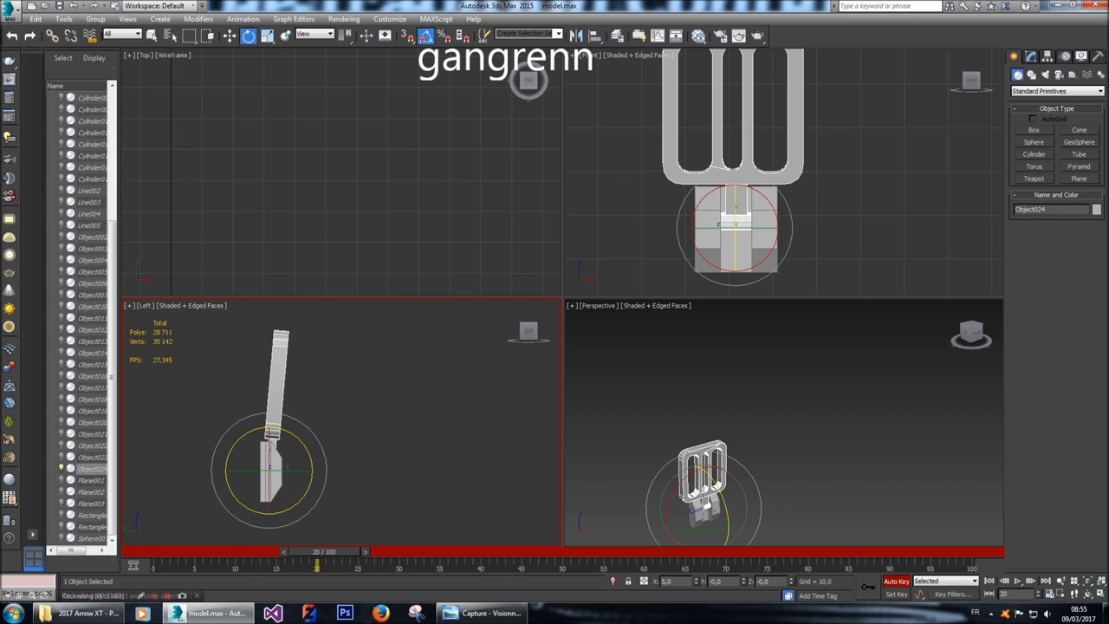
Turn Auto Key off, replay the animation from frame 0, and switch to Set Key mode.
left_click(896, 581)
key("Home")
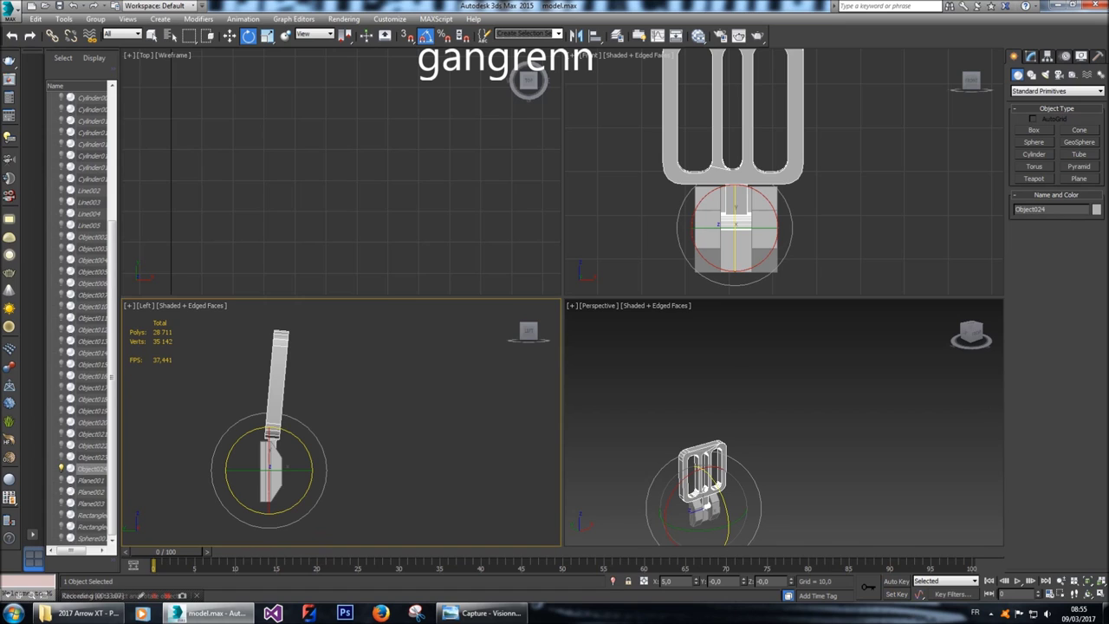
key("/")
key("Home")
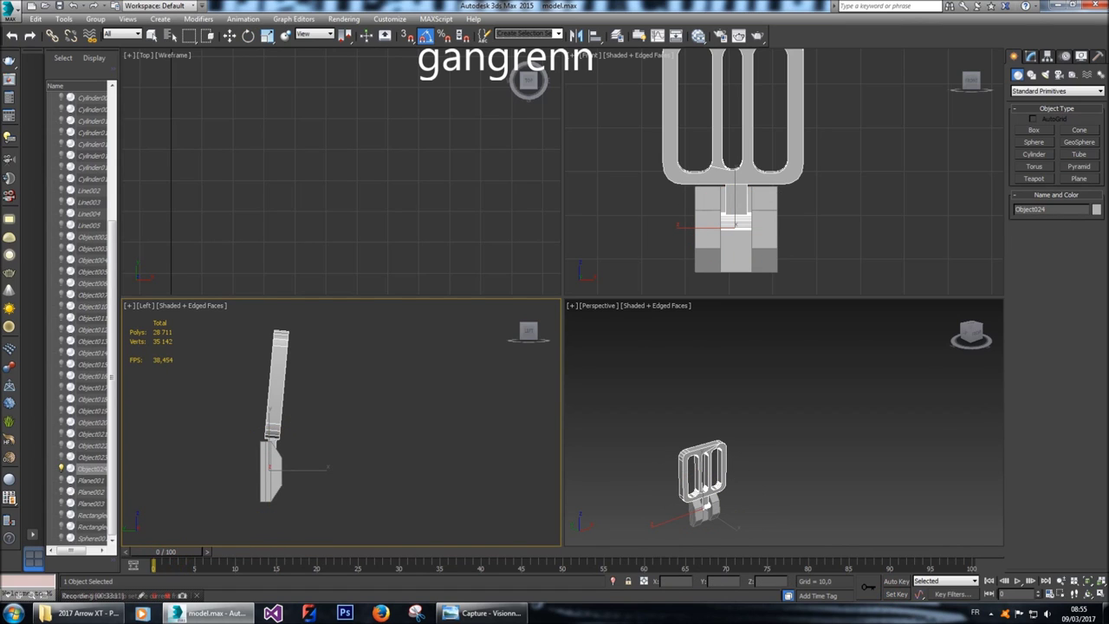
key("apostrophe")
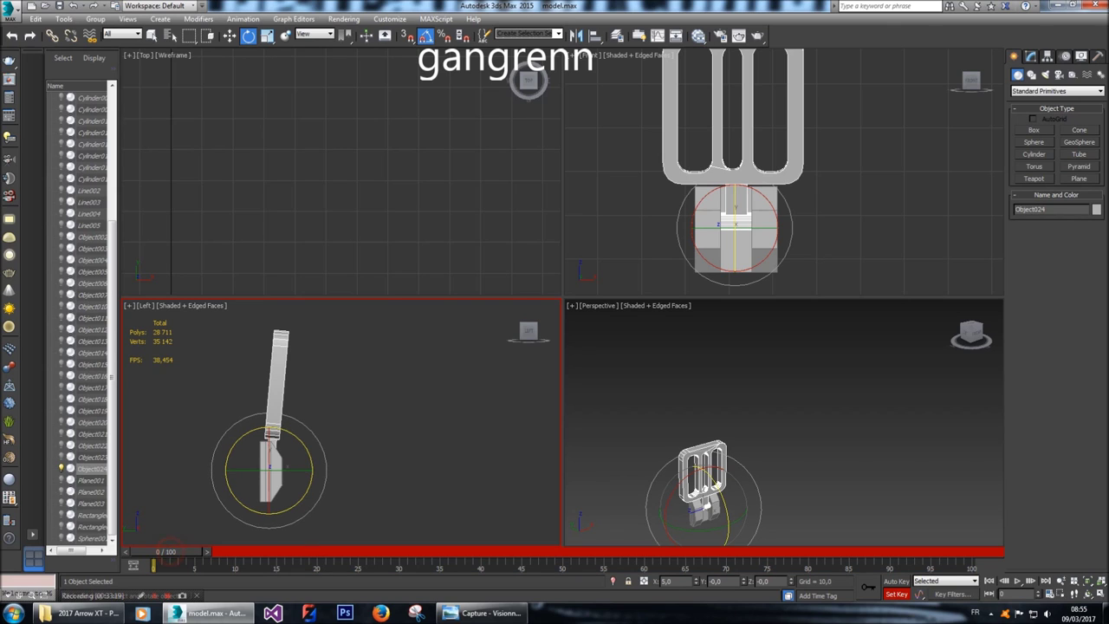
Check a timeline key's options and switch from Auto Key to Set Key mode.
right_click(154, 565)
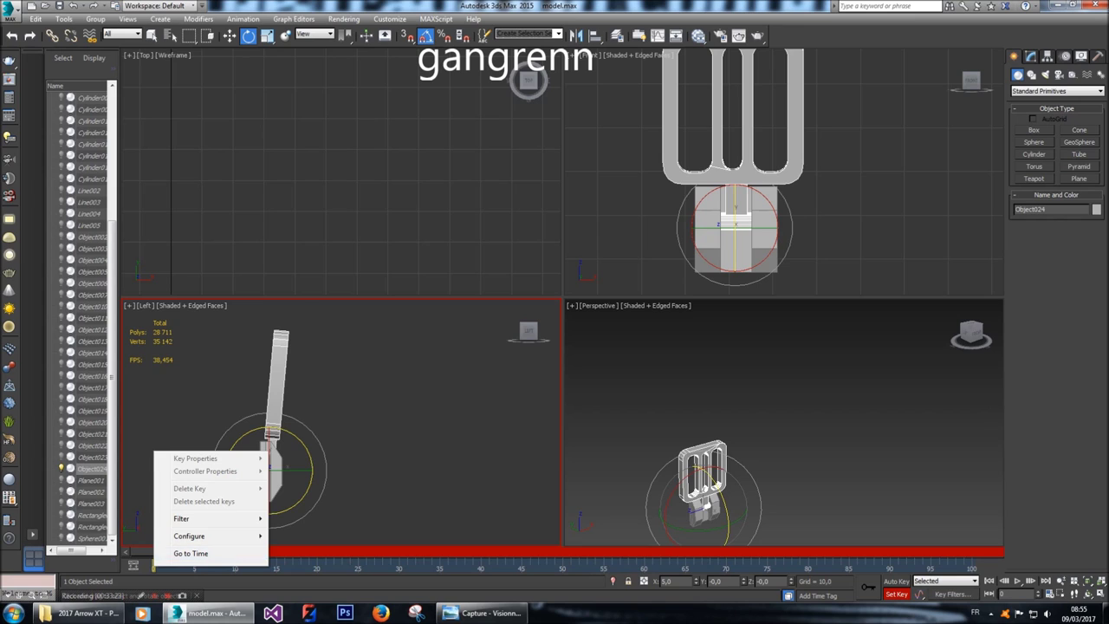
key("Escape")
key("n")
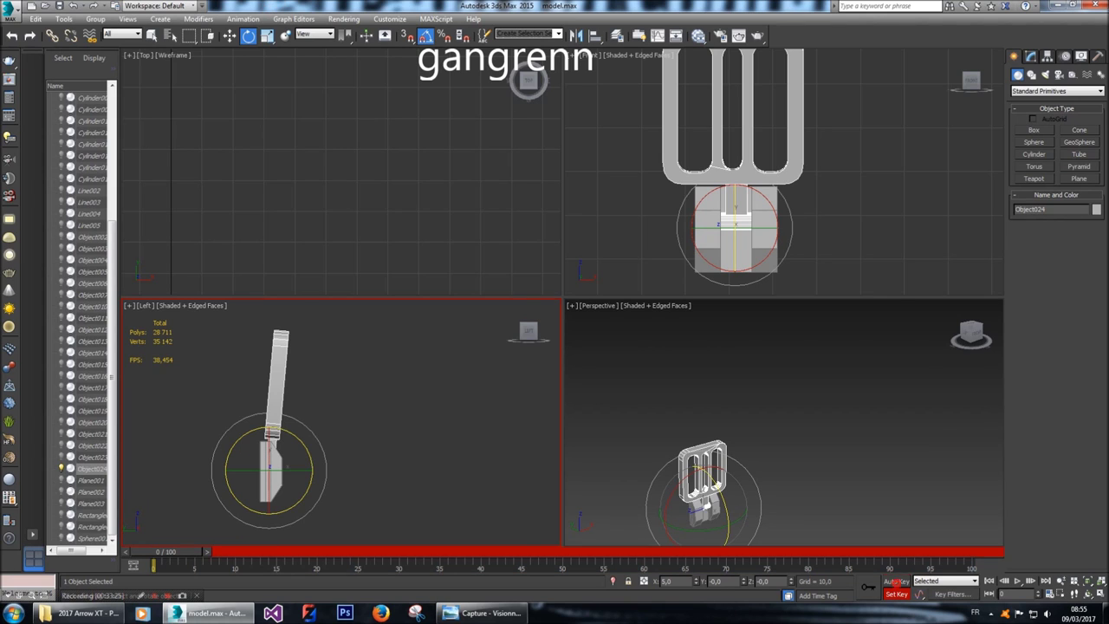
key("n")
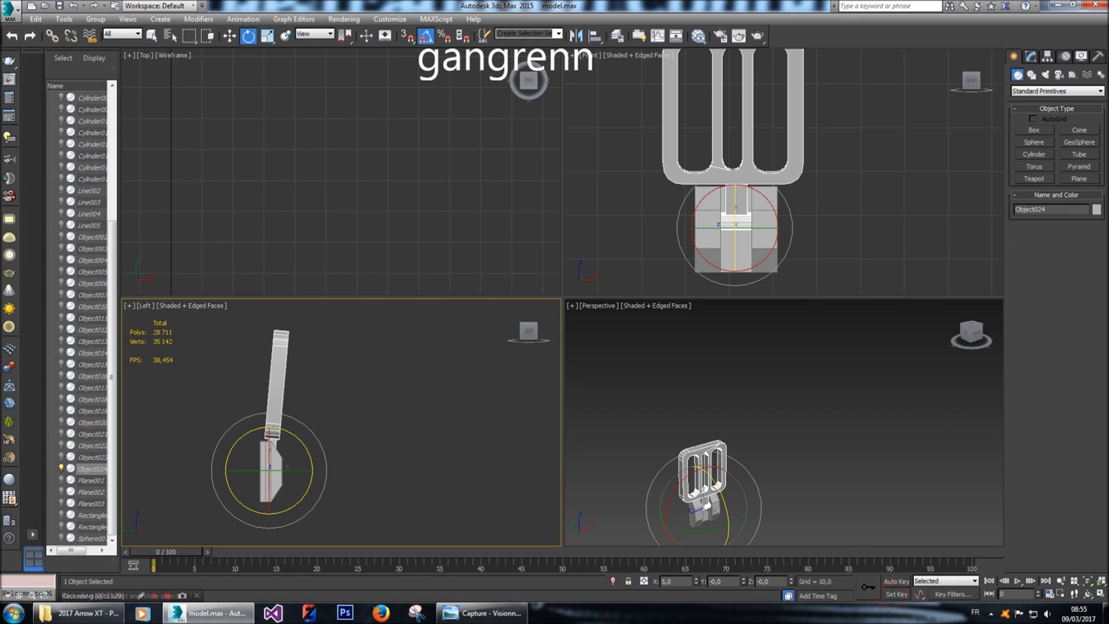
key("apostrophe")
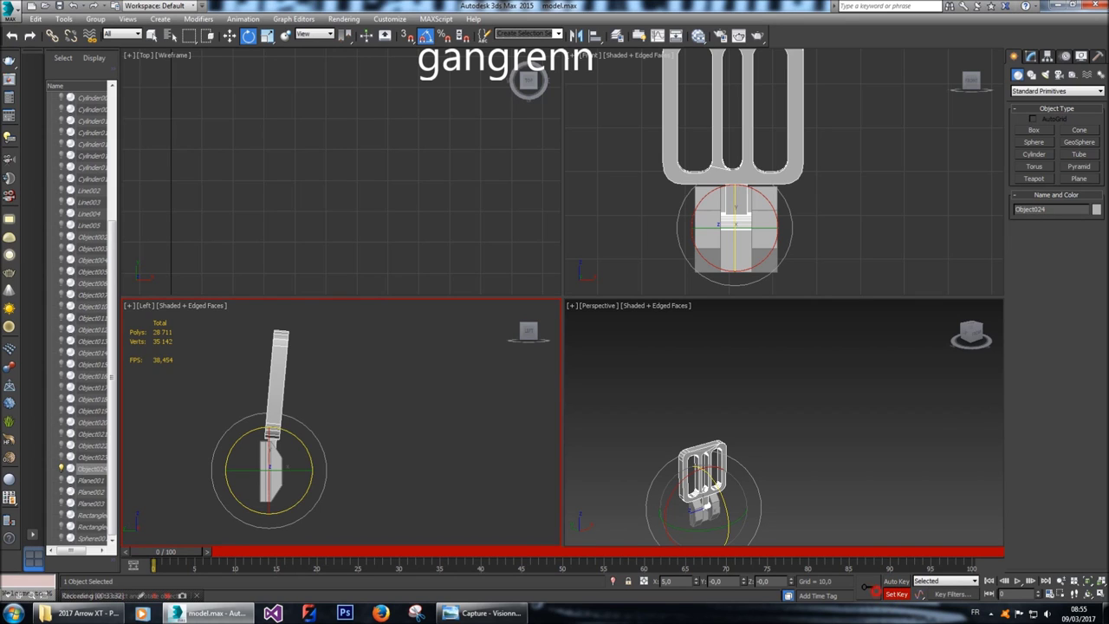
At frame 10, rotate the blade -75° to horizontal and set a key.
key("q")
key("period")
key("period")
key("period")
key("period")
key("period")
key("period")
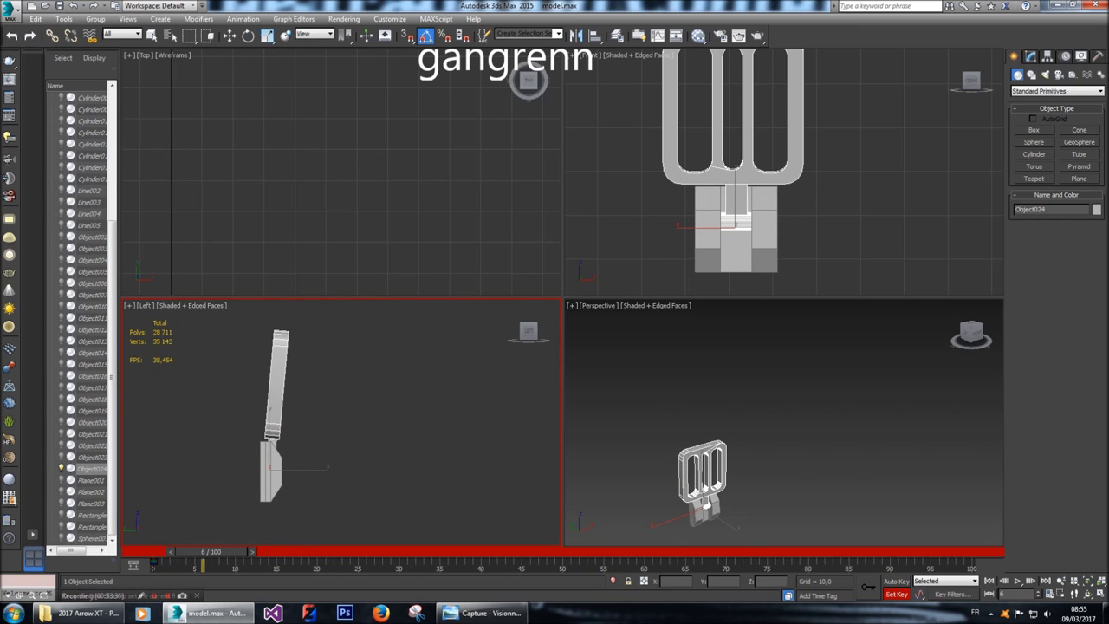
key("comma")
key("e")
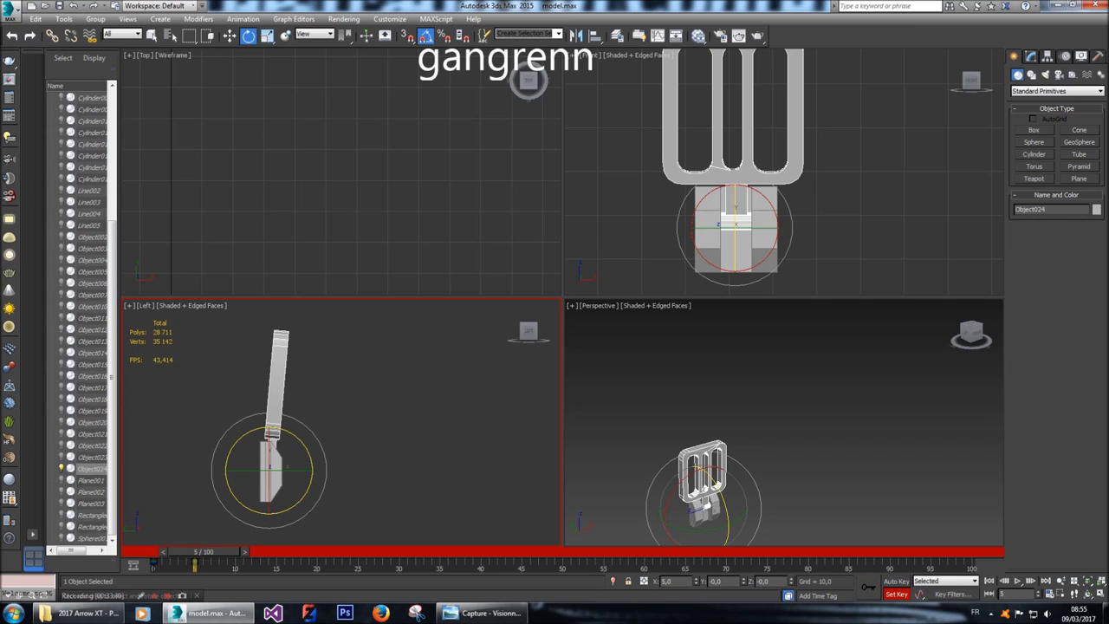
key("q")
key("period")
key("period")
key("period")
key("period")
key("period")
key("period")
key("period")
key("period")
key("period")
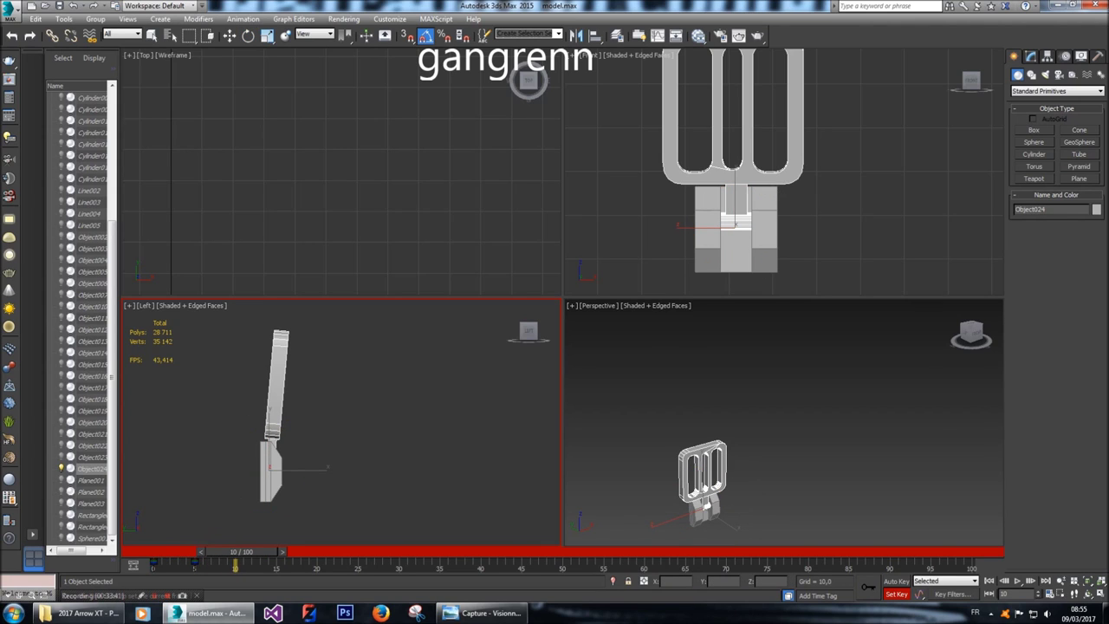
key("comma")
key("comma")
key("comma")
key("comma")
key("e")
left_click_drag(303, 485, 298, 508)
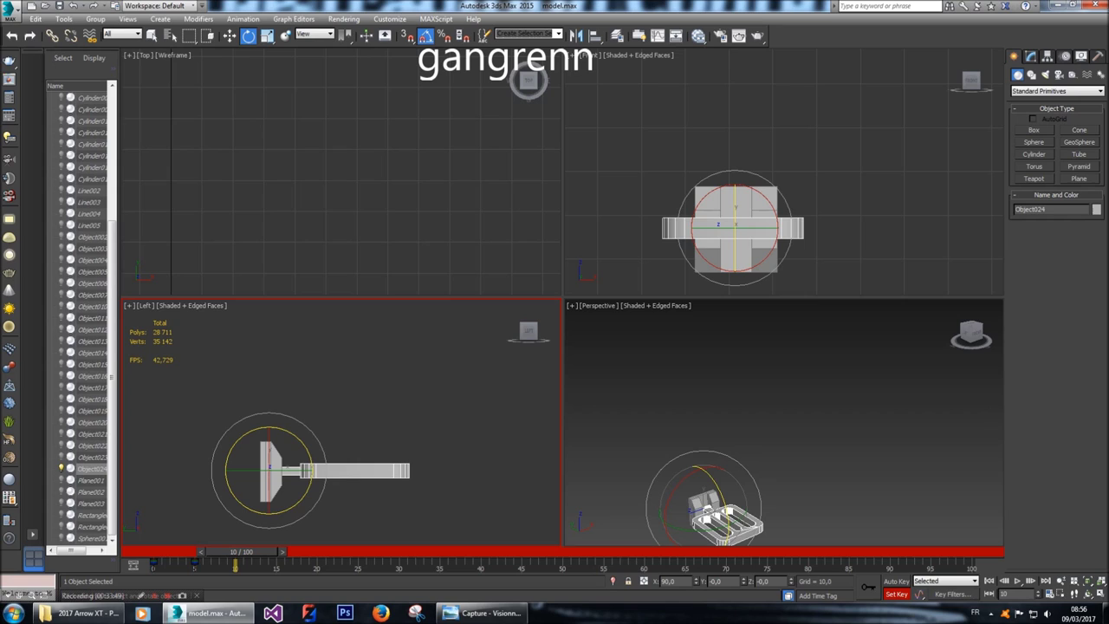
left_click(867, 587)
At frame 20, rotate the blade 80° back upright and leave Set Key mode.
key("period")
key("period")
key("period")
key("period")
key("period")
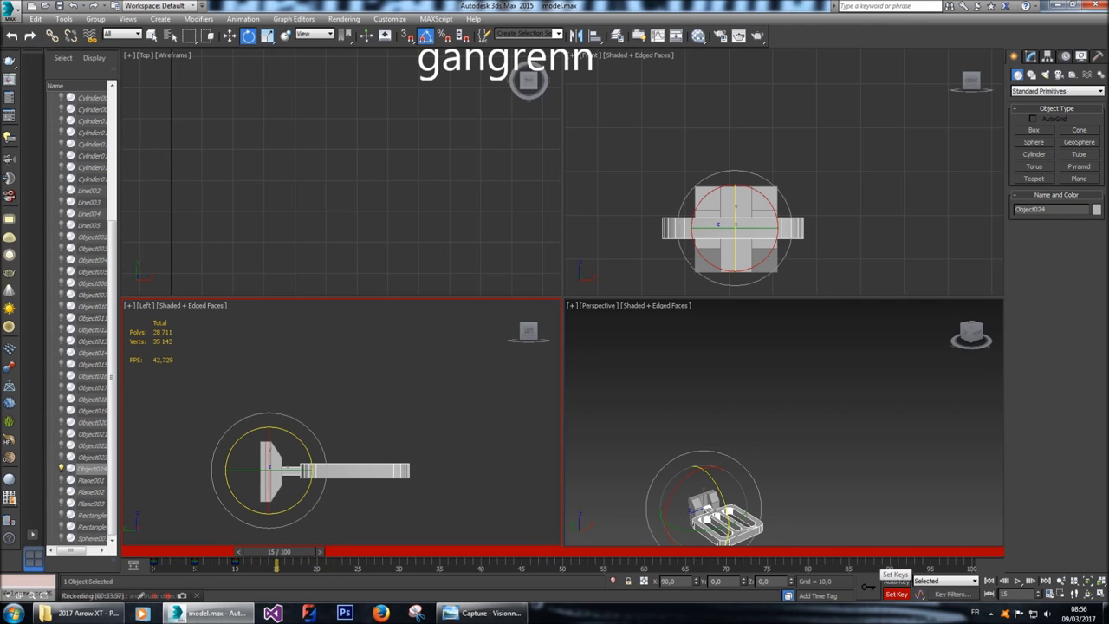
key("period")
key("period")
key("period")
key("period")
key("period")
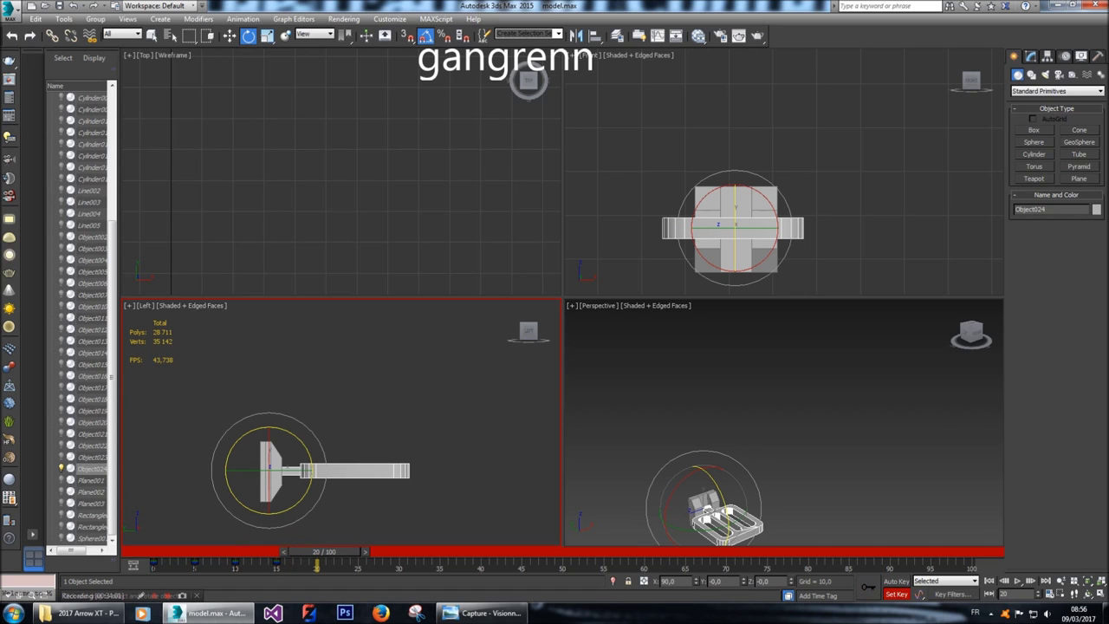
left_click_drag(289, 510, 288, 437)
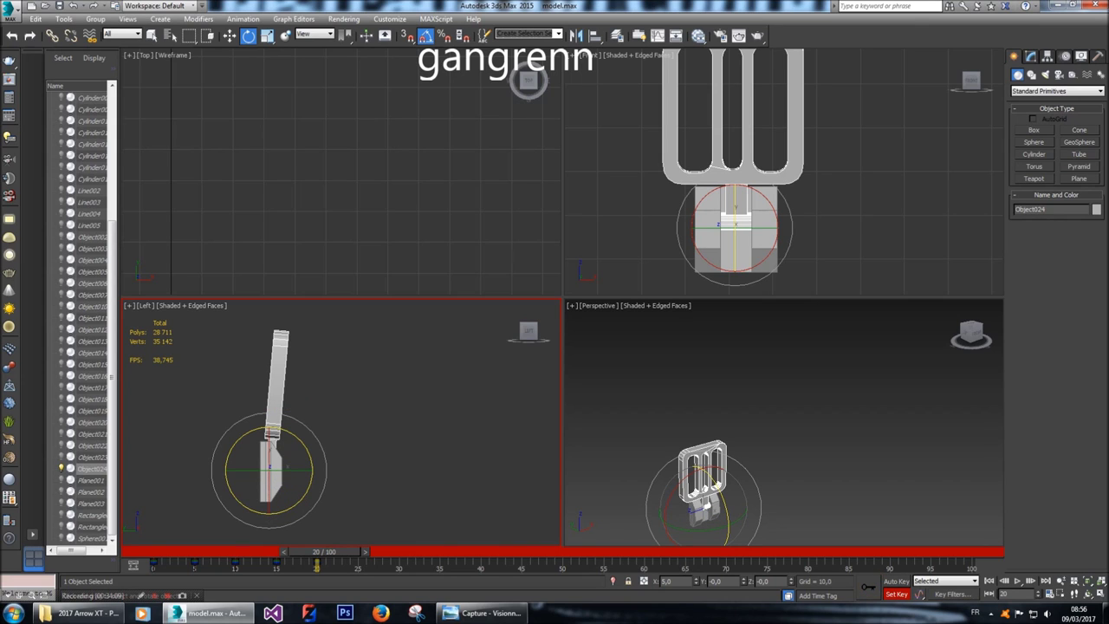
left_click(895, 593)
Scrub through the swing up to frame 21 to check it, then save the scene.
mouse_move(324, 552)
left_mouse_down()
mouse_move(165, 552)
mouse_move(332, 552)
left_mouse_up()
key("e")
key("q")
key("e")
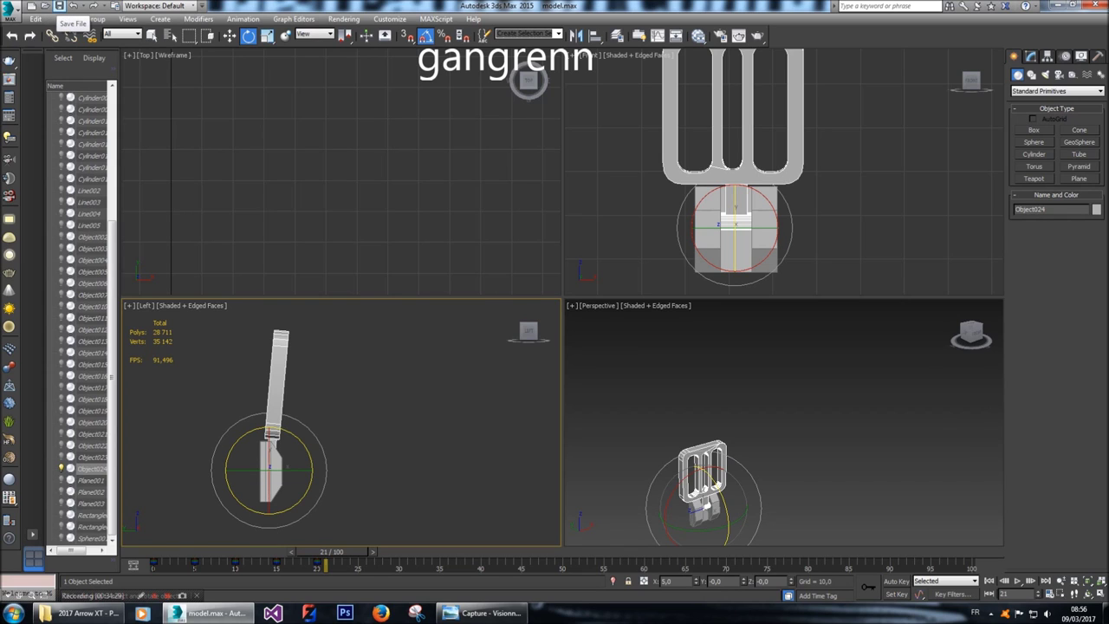
left_click(59, 7)
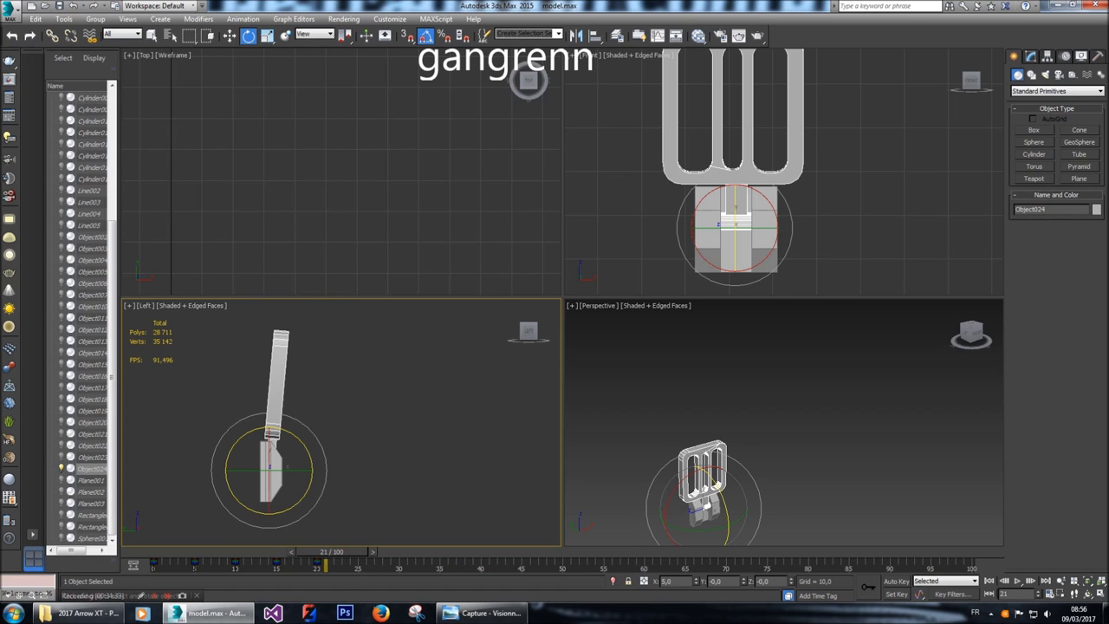
Unhide all objects in the scene.
right_click(285, 423)
left_click(344, 374)
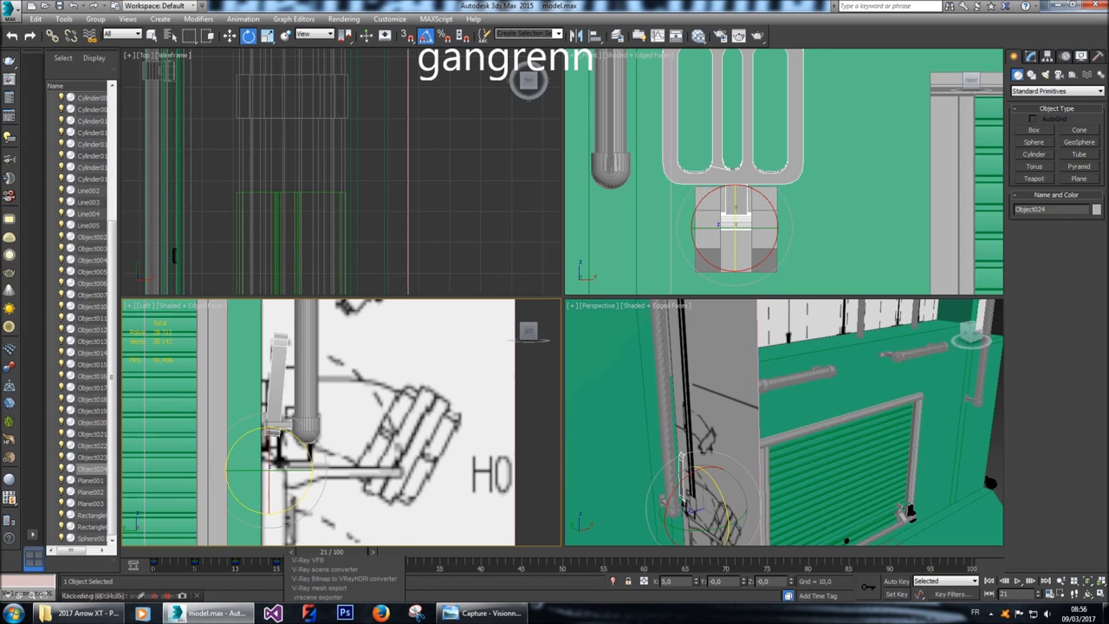
scroll(676, 227, "down", 5)
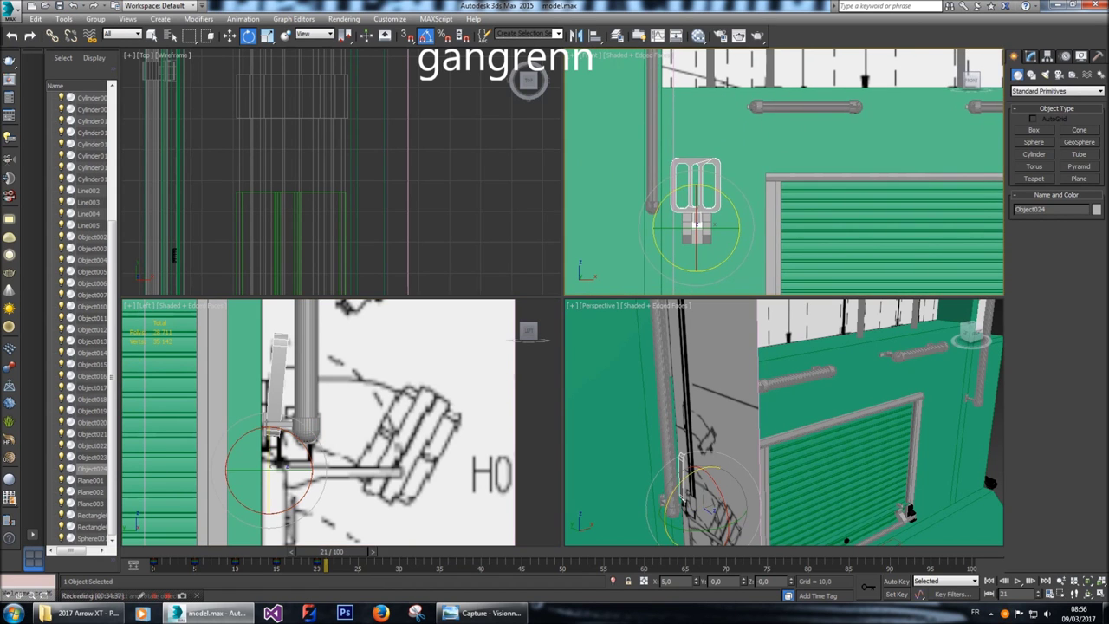
Select the two handle pieces beside the green shutter in the Front view.
left_click(696, 224)
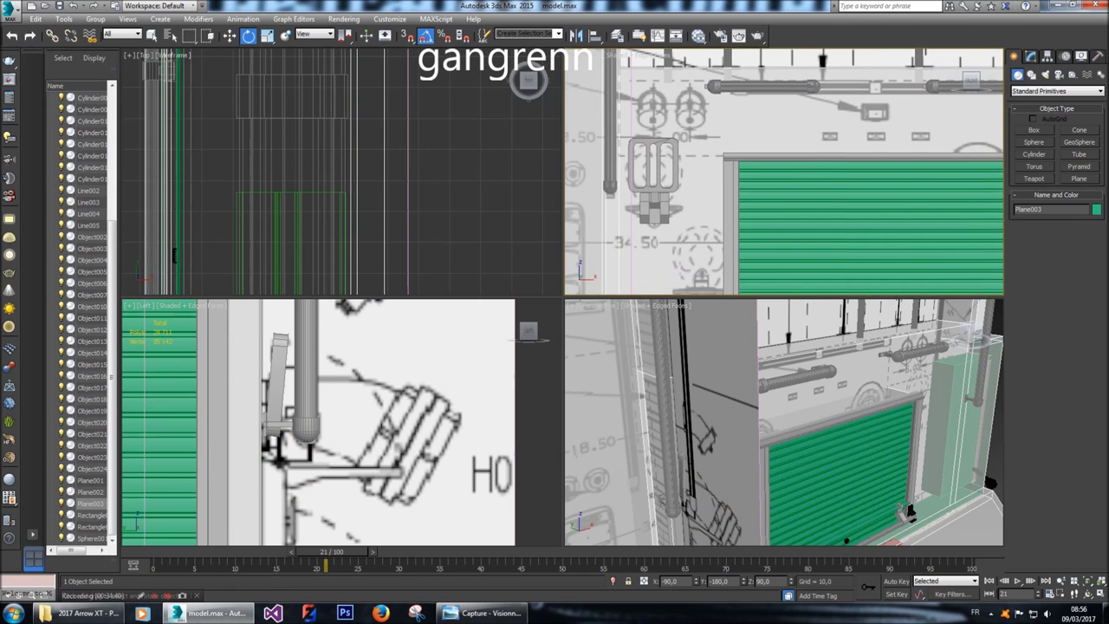
scroll(703, 190, "down", 2)
left_click(673, 185)
scroll(673, 185, "up", 5)
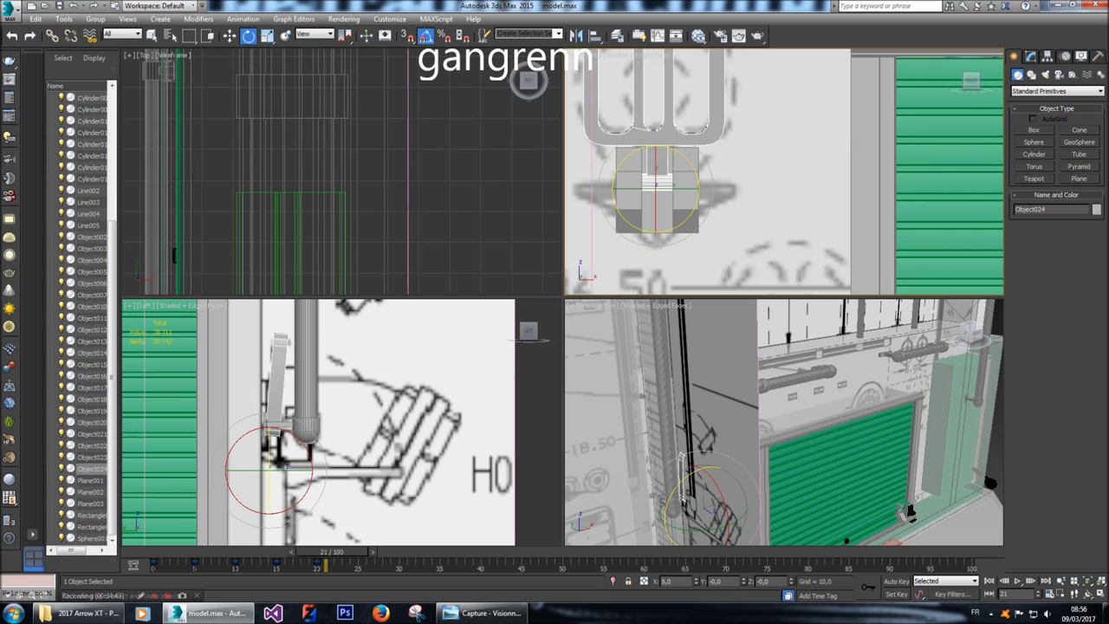
scroll(82, 260, "up", 5)
left_click(87, 97)
Clone the two handle pieces as a Copy and place the copy below the original.
key("w")
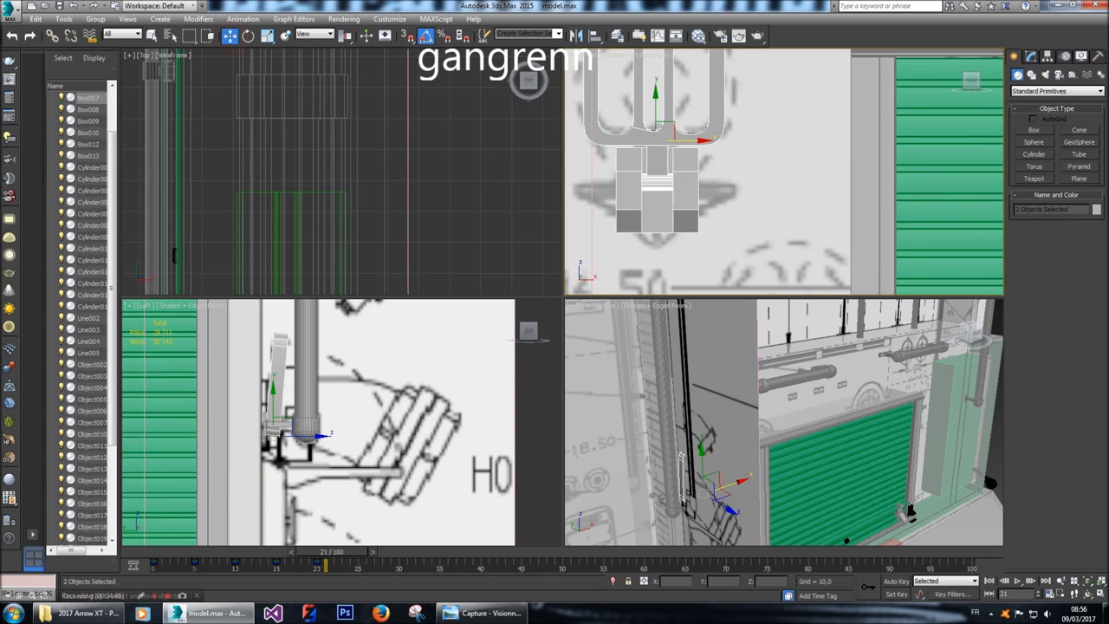
scroll(684, 130, "down", 3)
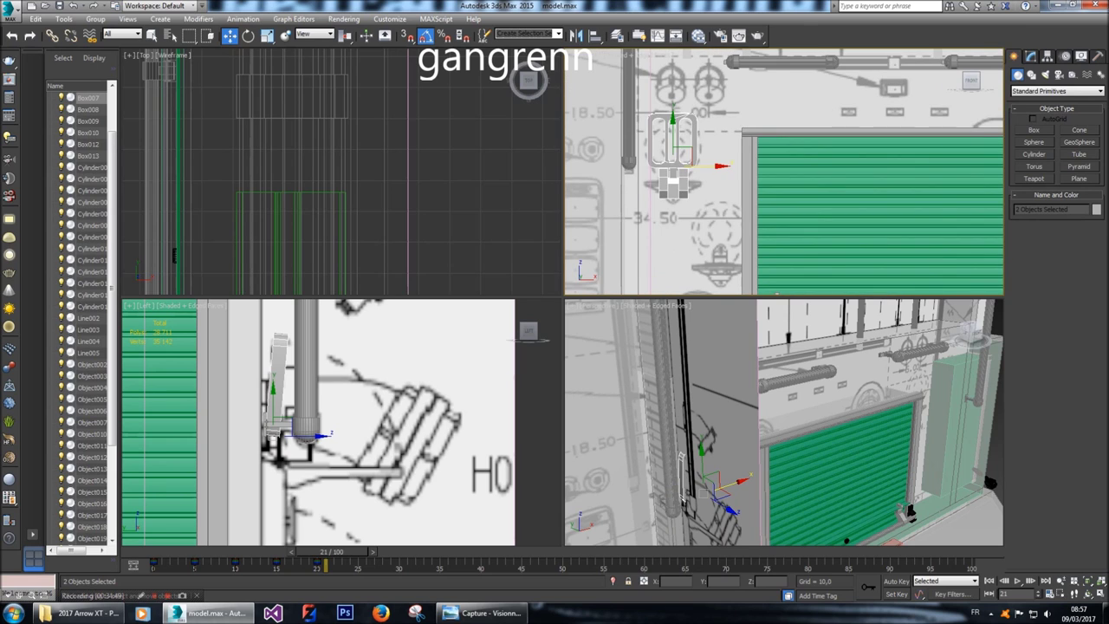
middle_click_drag(776, 186, 781, 169)
left_click_drag(725, 149, 771, 149, "shift")
key("Return")
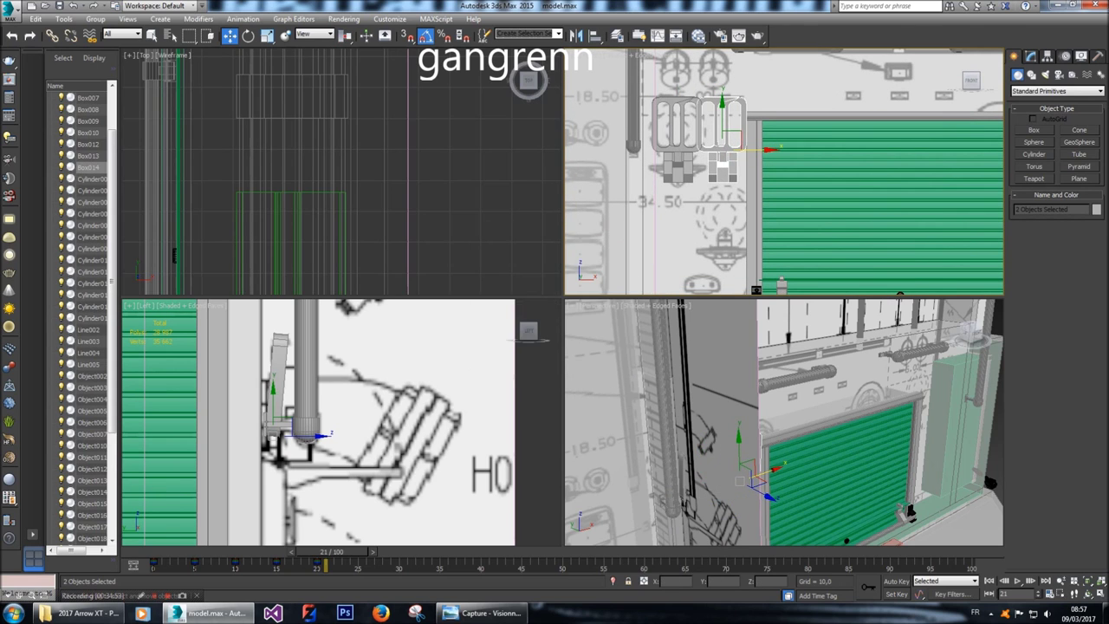
left_click_drag(721, 104, 721, 194)
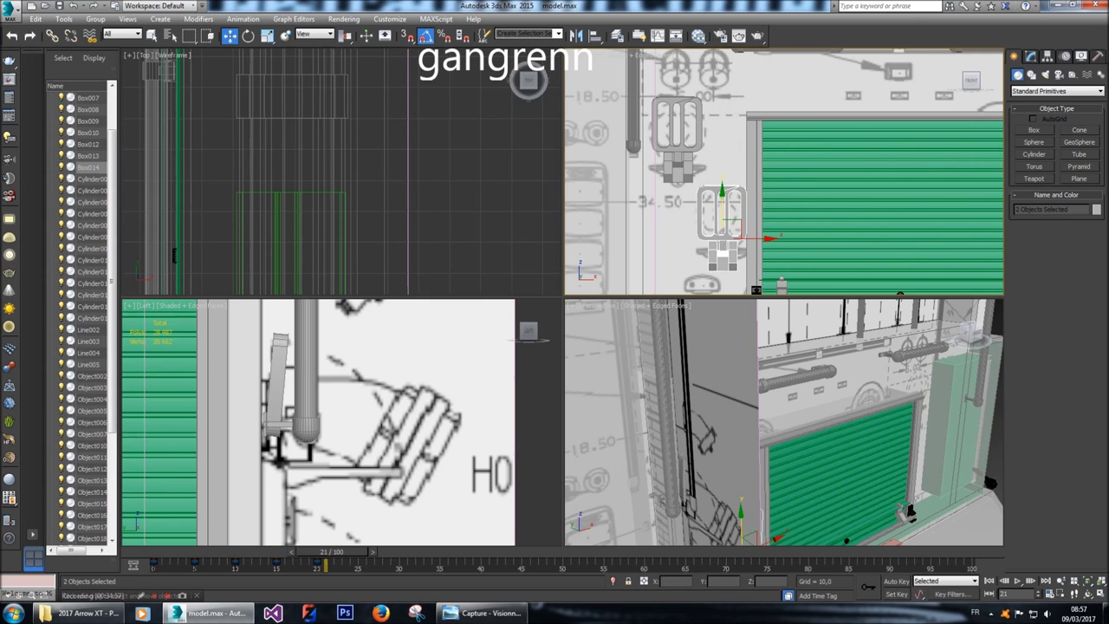
left_click_drag(768, 237, 717, 219)
Fine-tune the copied handle's height, checking it from the truck's rear in perspective.
middle_click_drag(780, 416, 901, 419, "alt")
middle_click_drag(780, 174, 773, 153)
left_click_drag(711, 177, 710, 181)
scroll(784, 173, "down", 3)
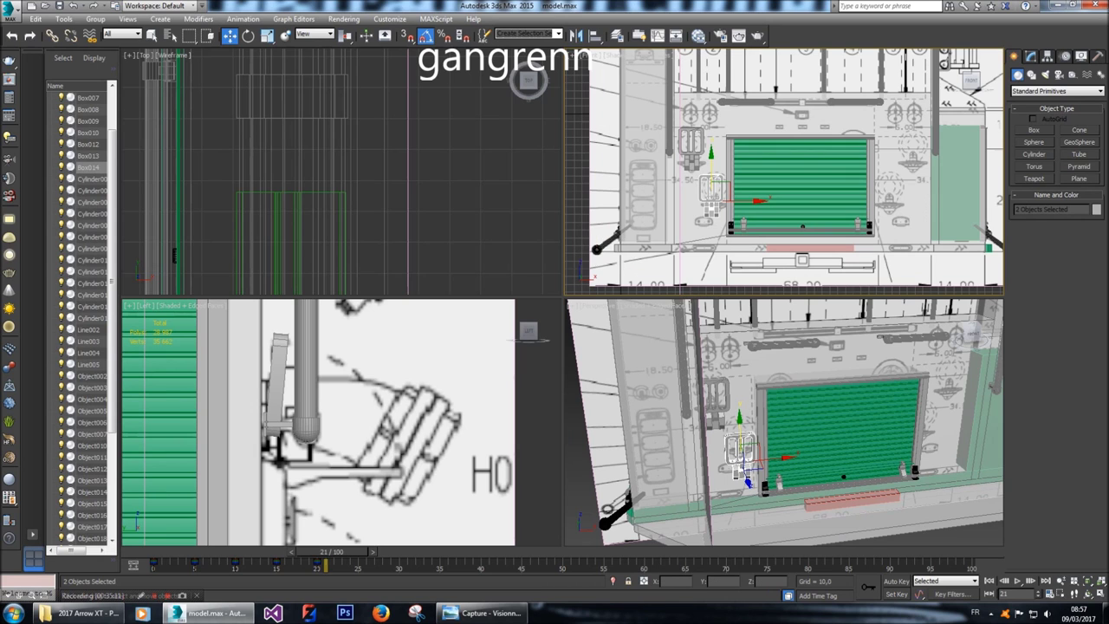
scroll(710, 186, "up", 4)
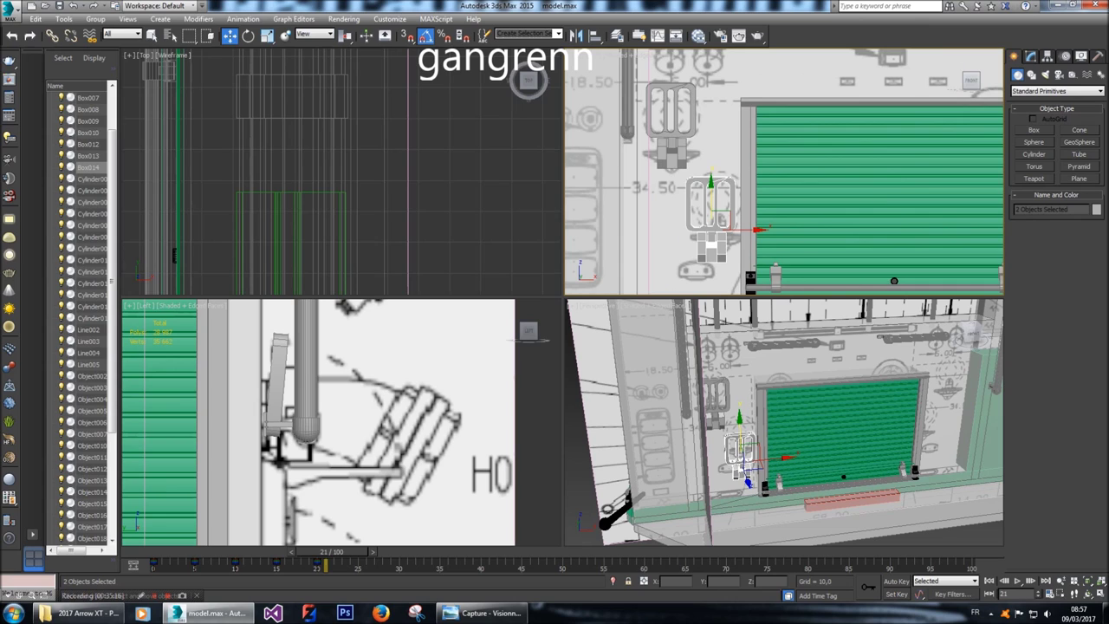
left_click_drag(711, 180, 711, 181)
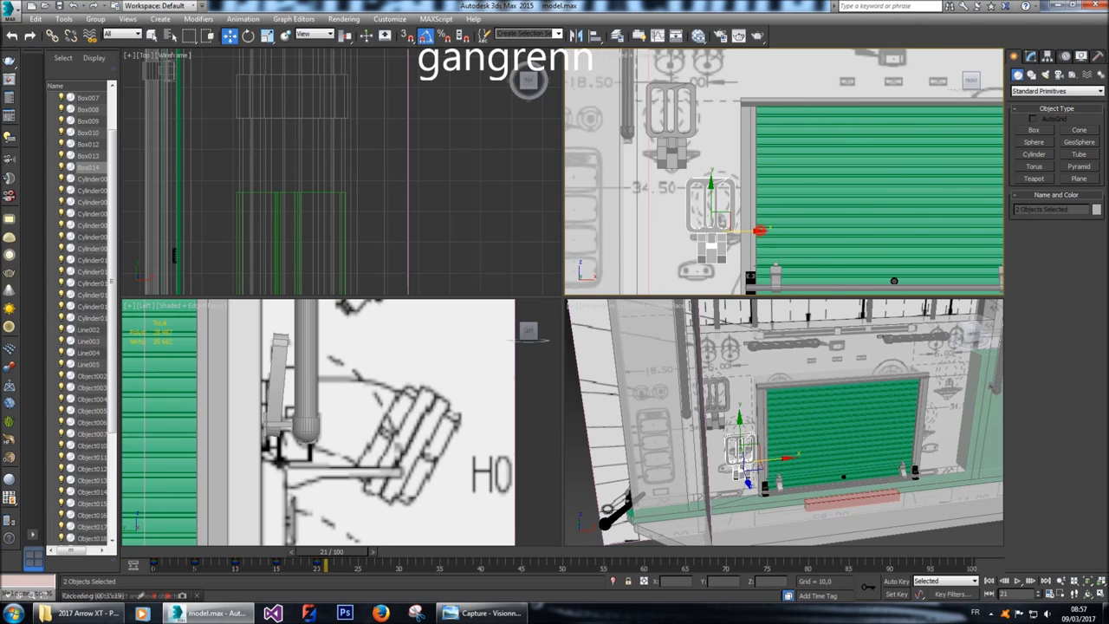
scroll(693, 199, "down", 3)
scroll(746, 221, "up", 3)
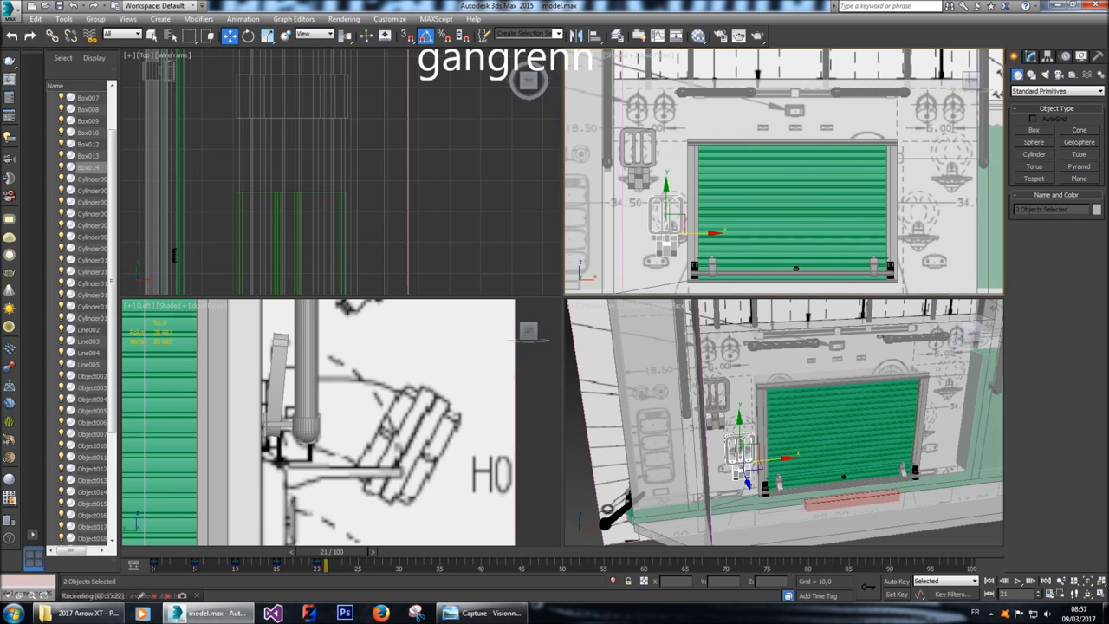
scroll(681, 236, "up", 3)
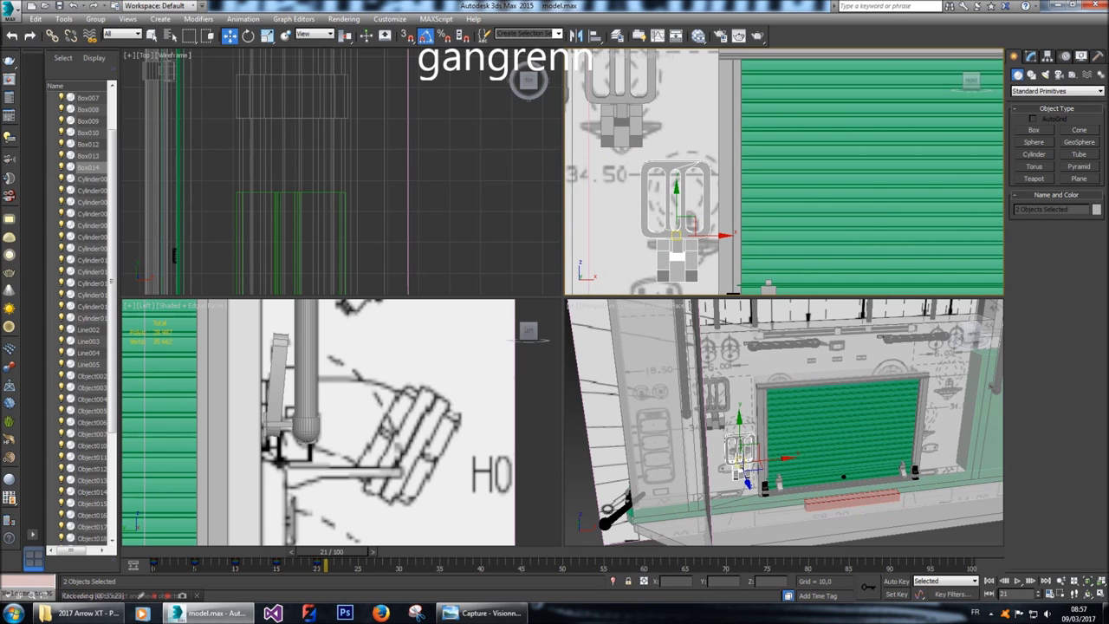
scroll(694, 208, "down", 3)
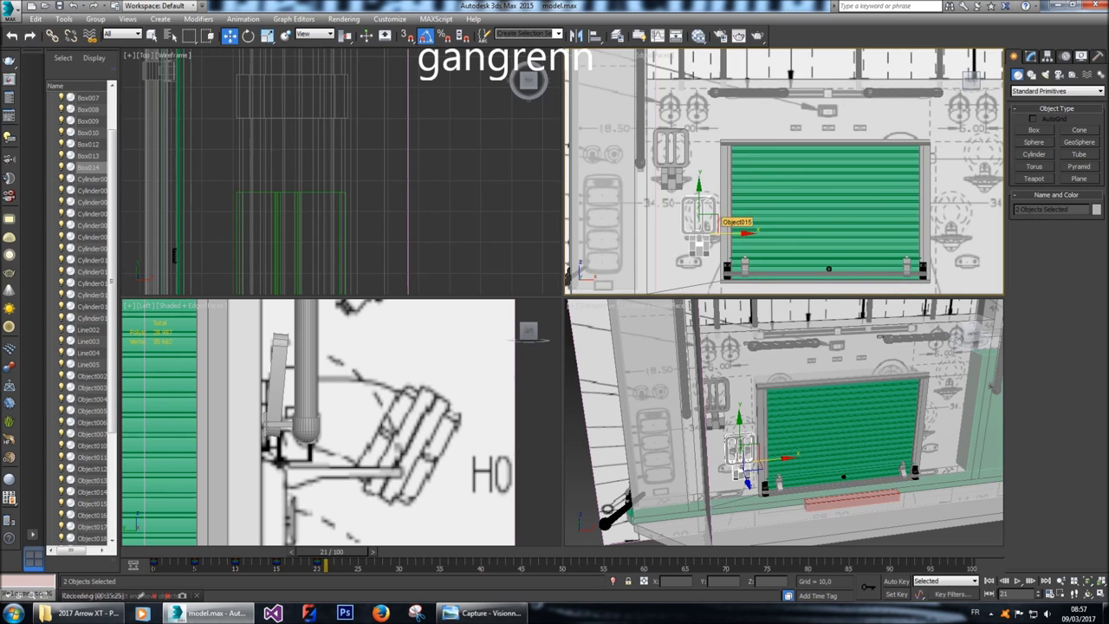
middle_click_drag(784, 173, 723, 171)
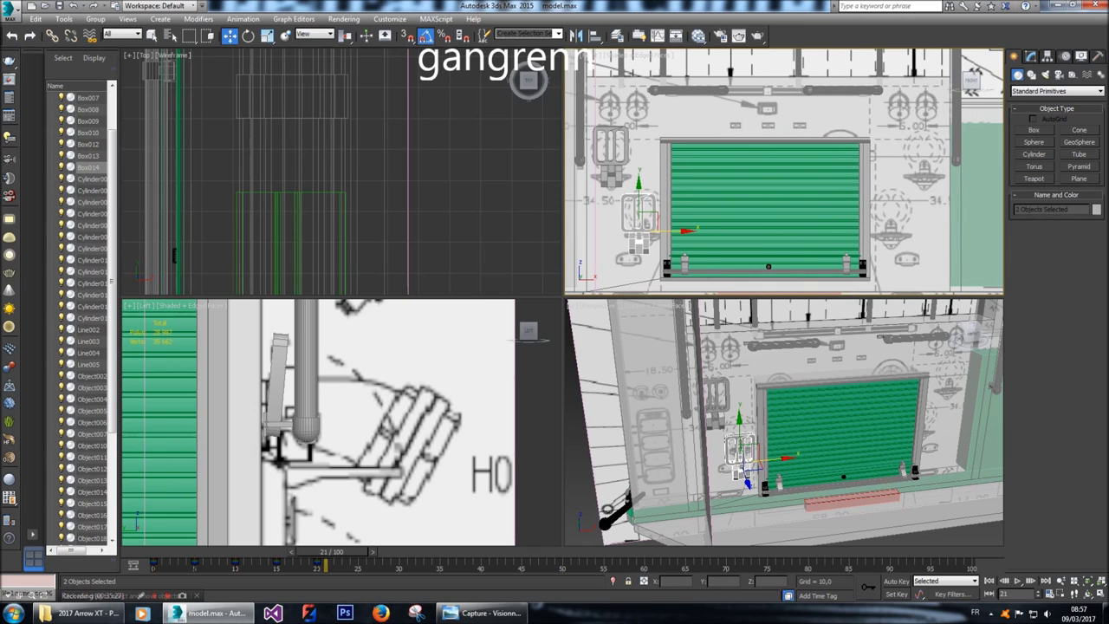
Copy the lower and upper handles over to the shutter's right side, then deselect.
left_click_drag(658, 231, 914, 231)
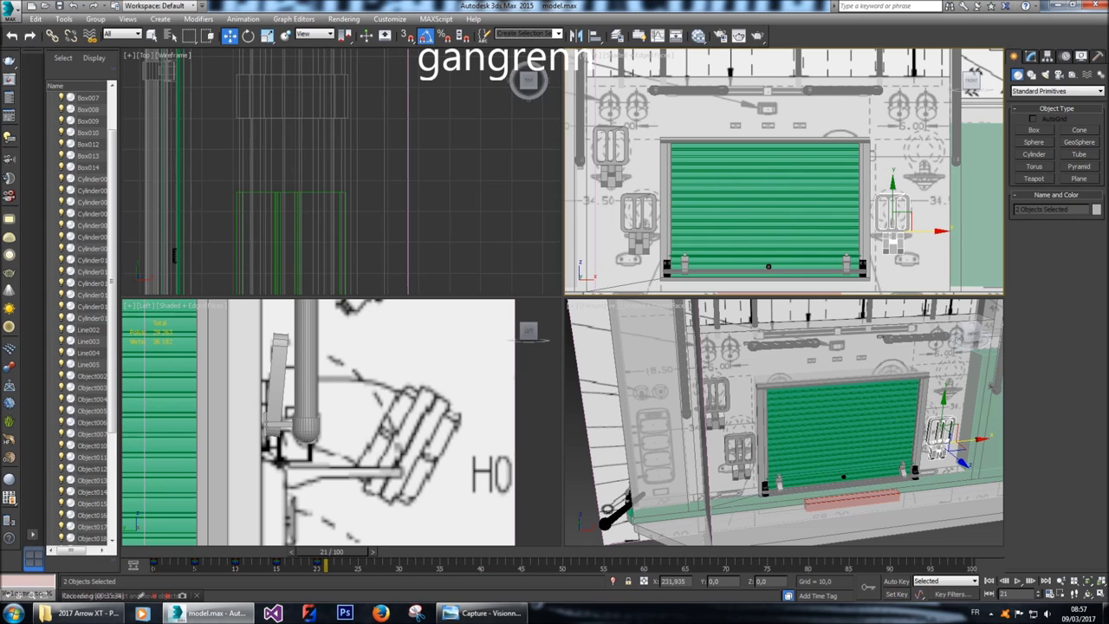
left_click_drag(914, 230, 914, 231, "shift")
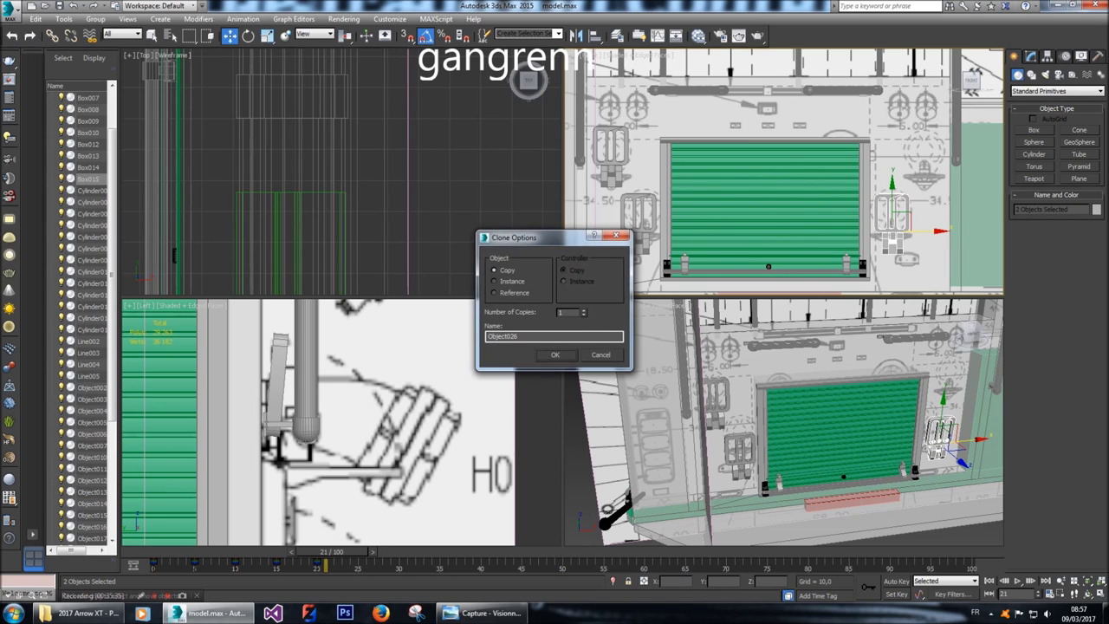
key("Return")
left_click(612, 169)
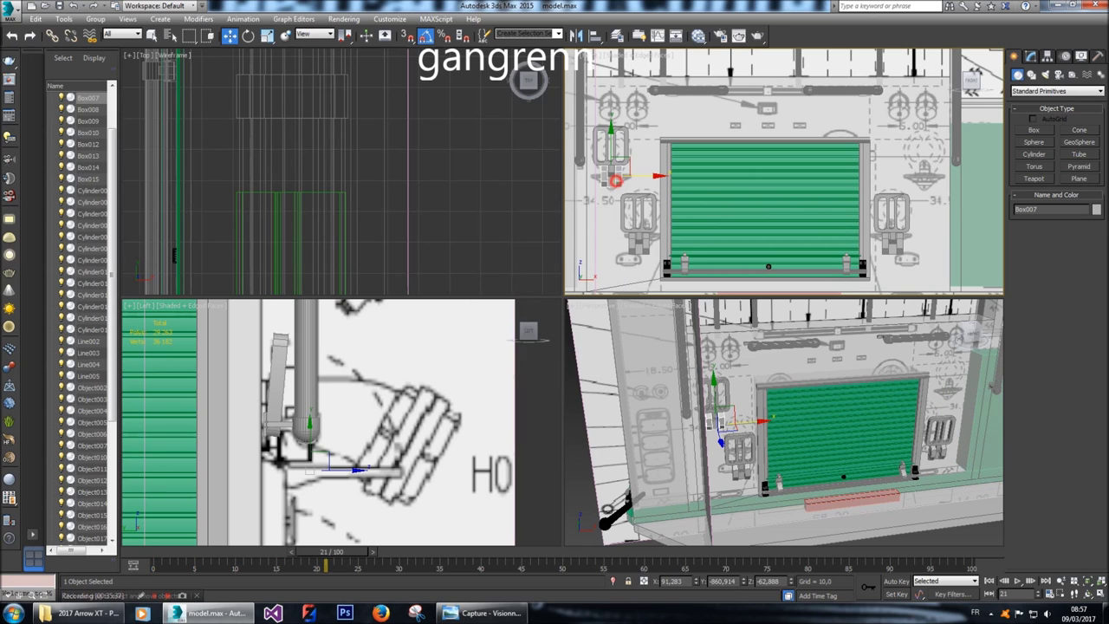
left_click(612, 146, "ctrl")
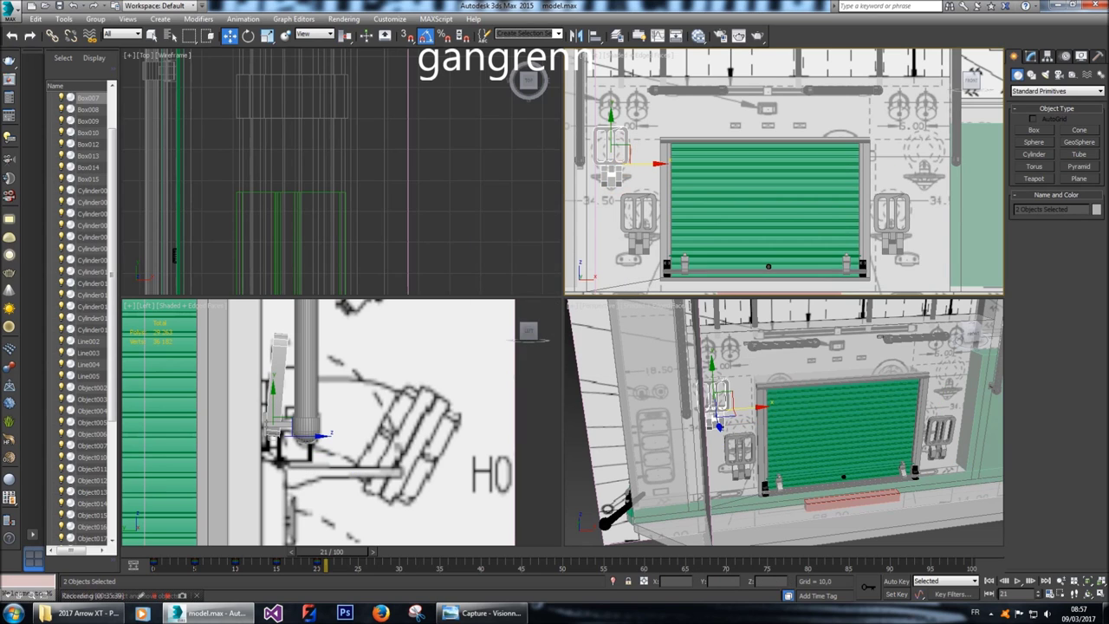
left_click_drag(611, 163, 925, 163)
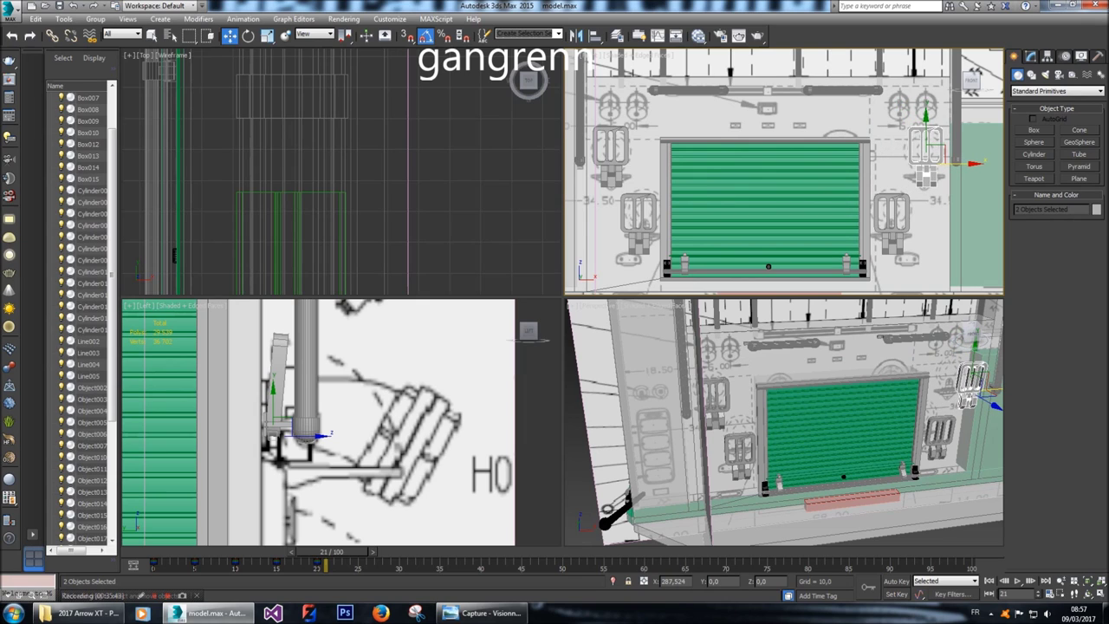
left_click_drag(926, 163, 924, 163)
key("Return")
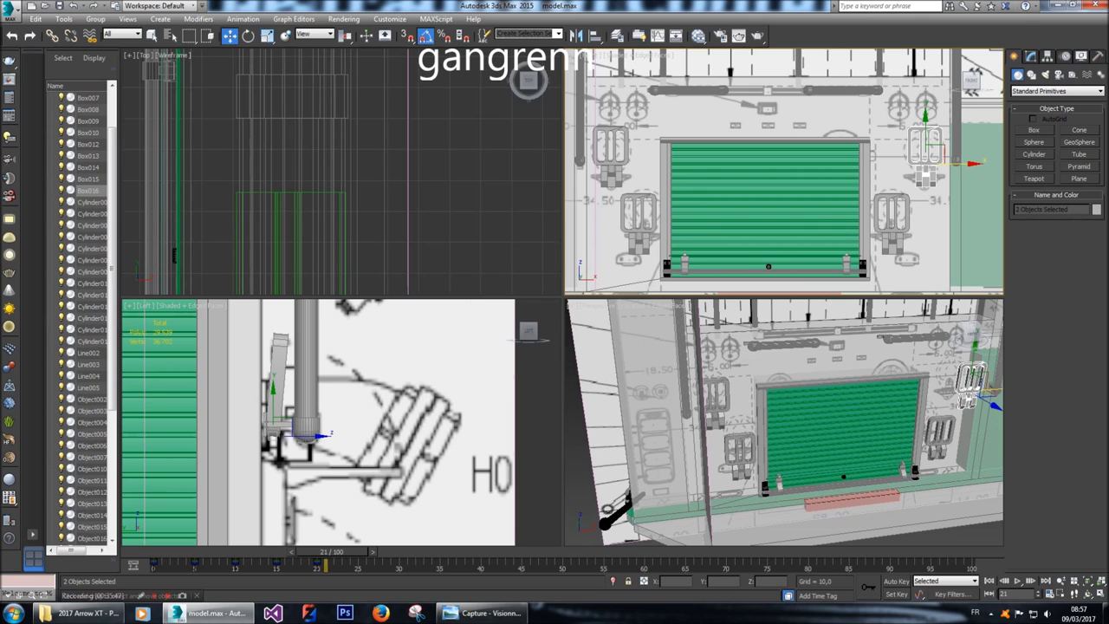
middle_click_drag(867, 434, 919, 520, "alt")
left_click(918, 525)
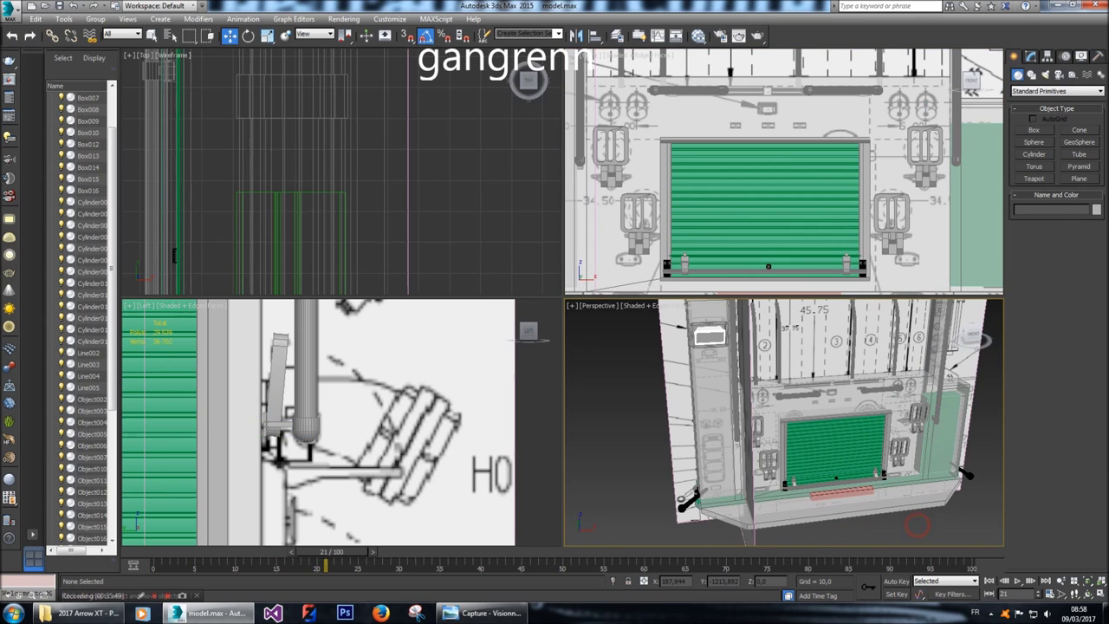
key("q")
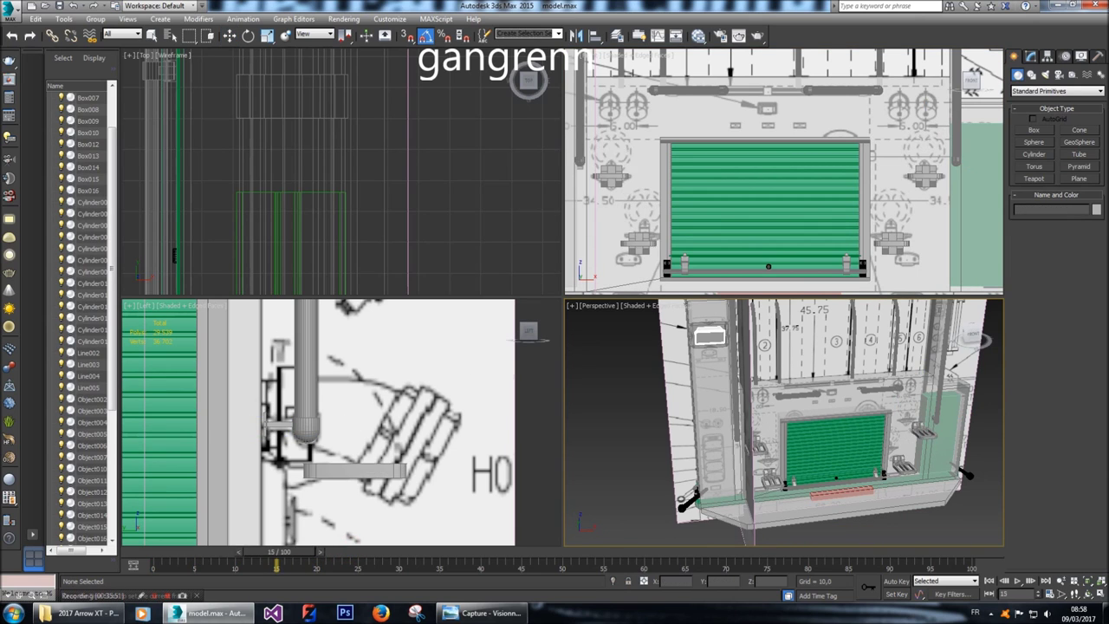
key("Home")
key("slash")
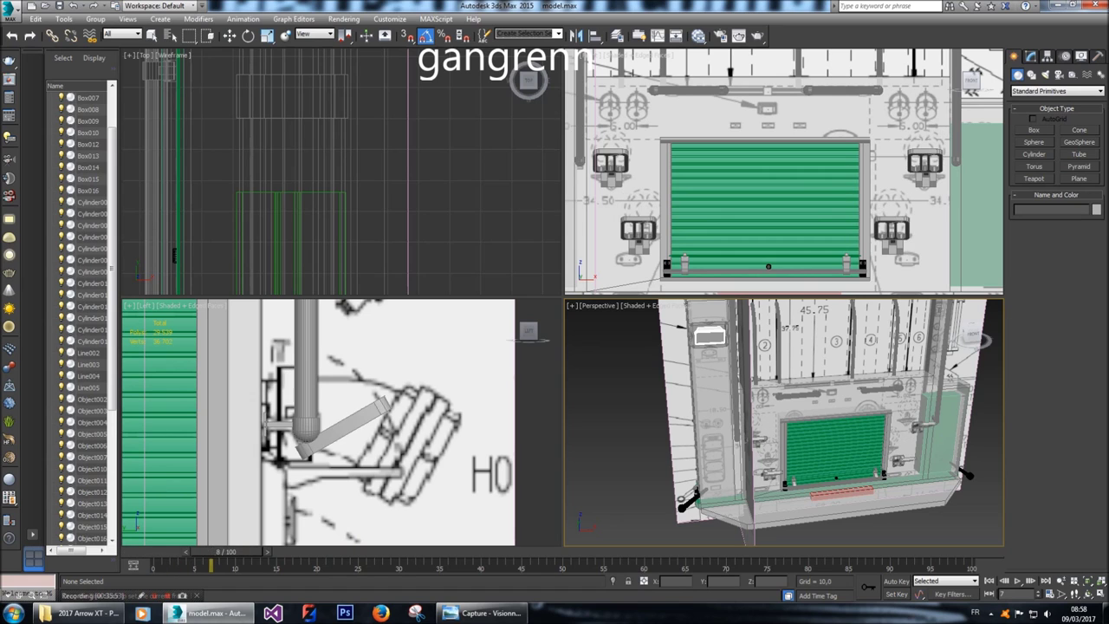
key("Home")
key("w")
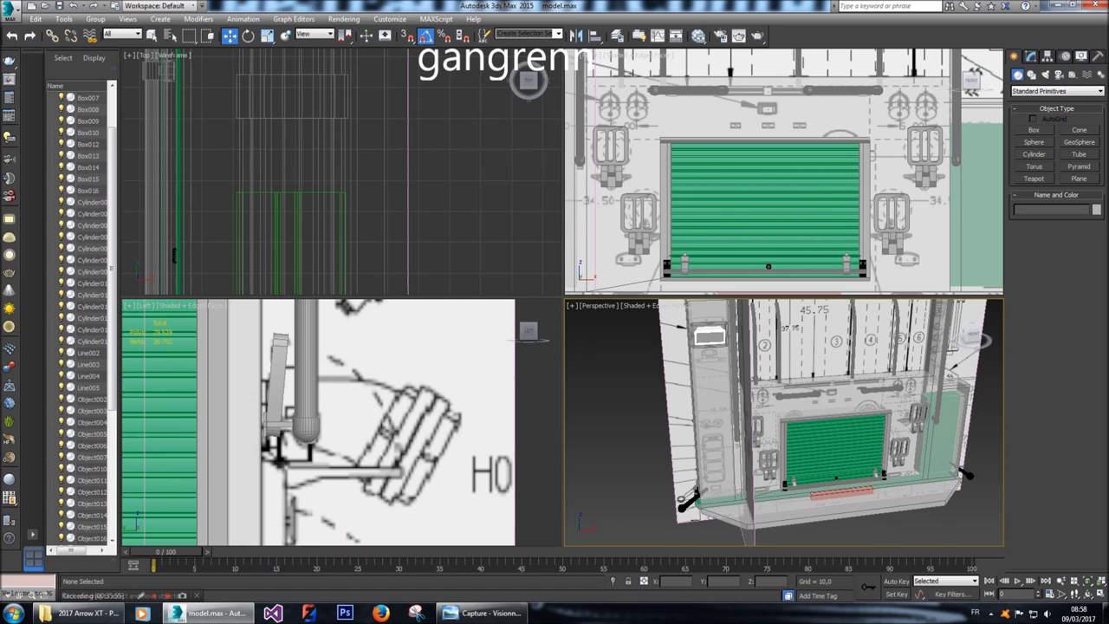
left_click(618, 166)
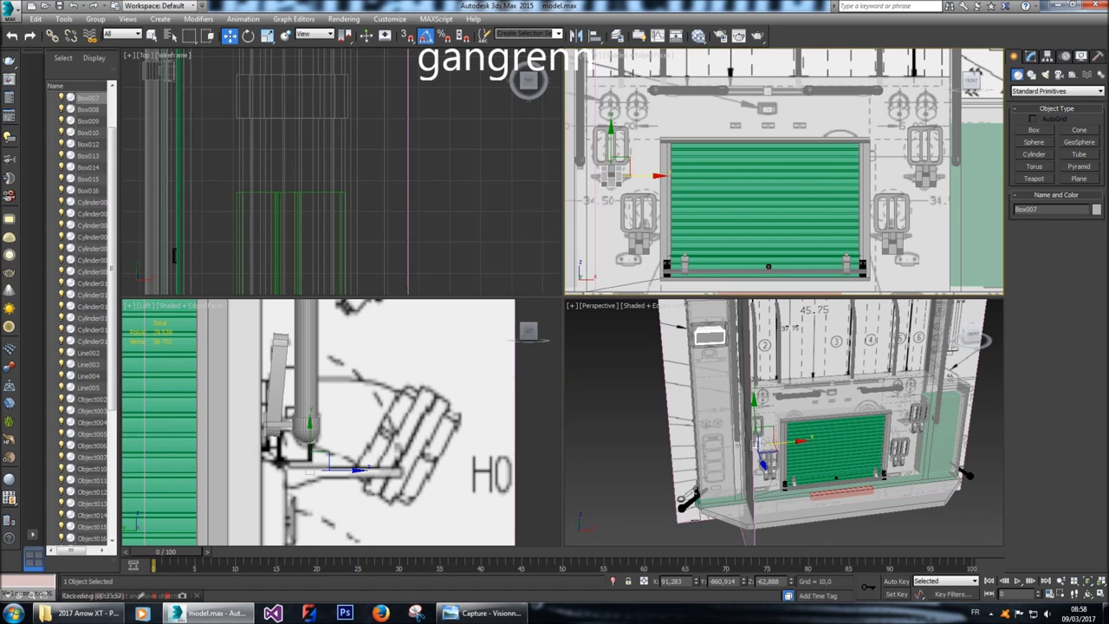
left_click(612, 173)
scroll(610, 147, "up", 3)
scroll(784, 171, "down", 5)
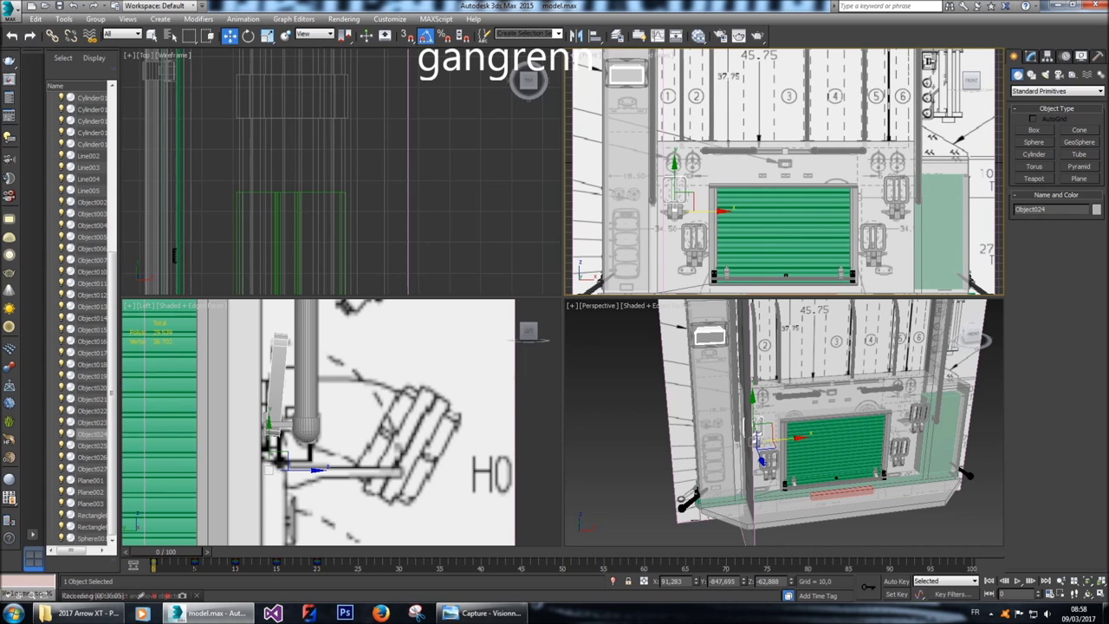
left_click(588, 436)
key("/")
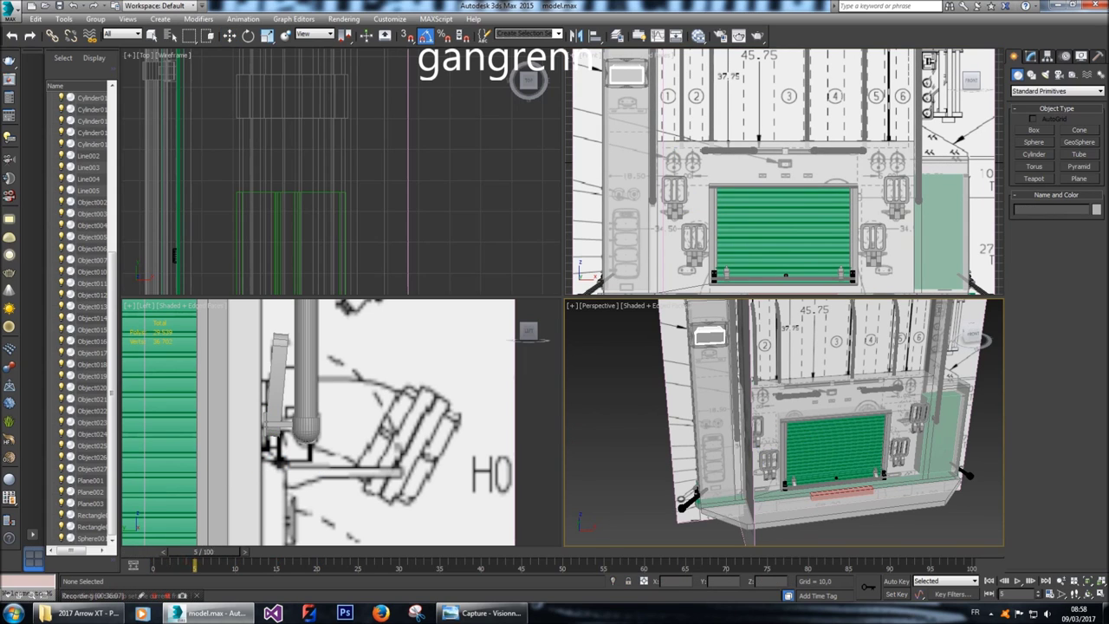
key("/")
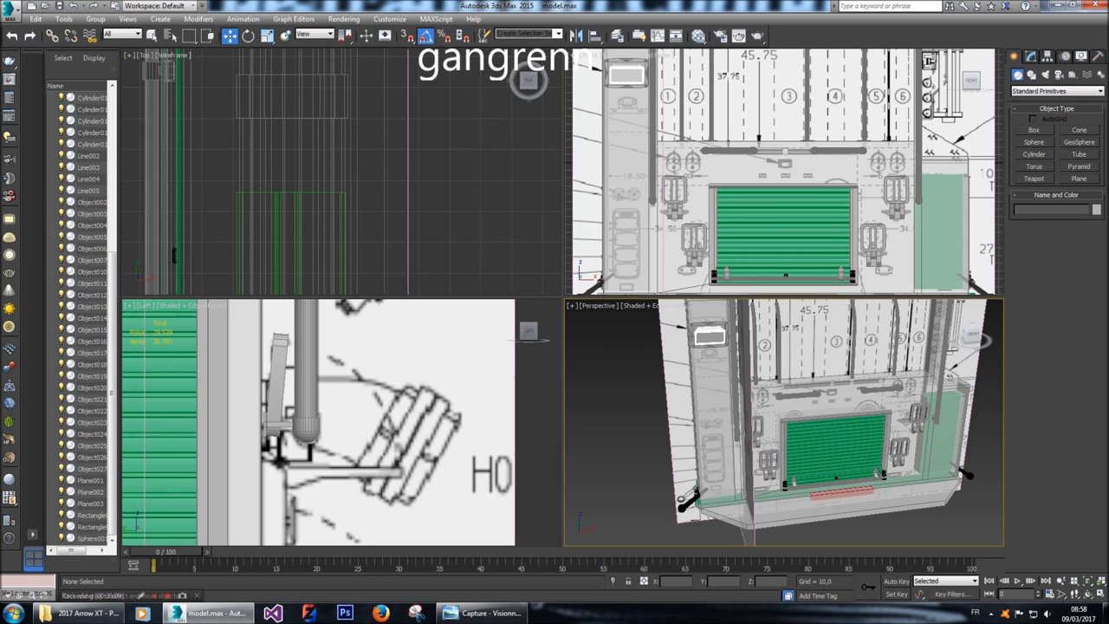
left_click(678, 199)
key("/")
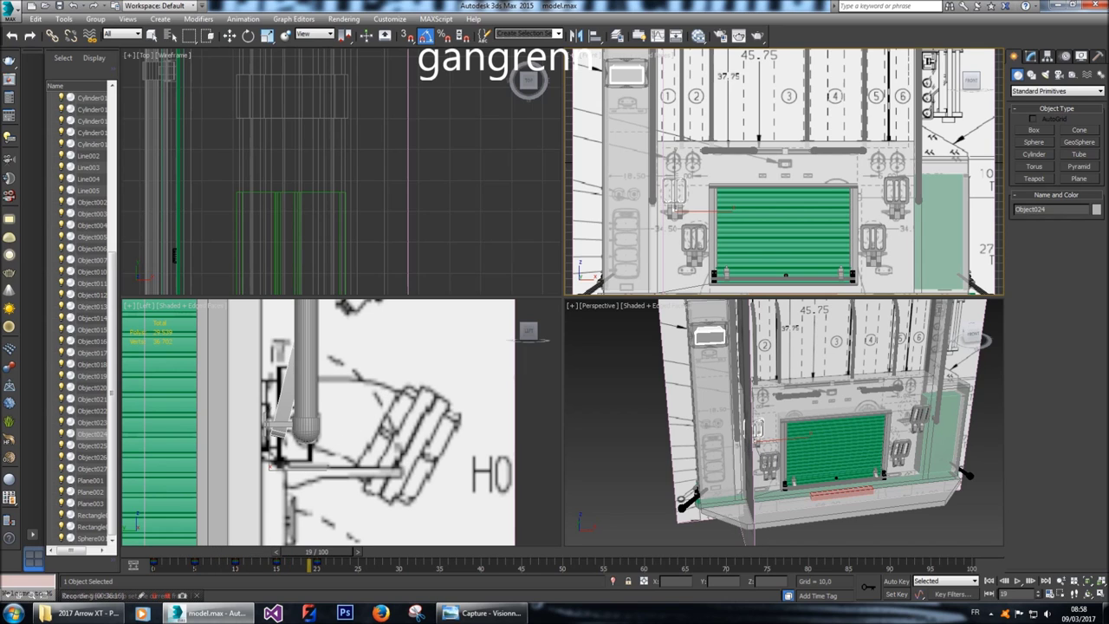
key("Home")
key("/")
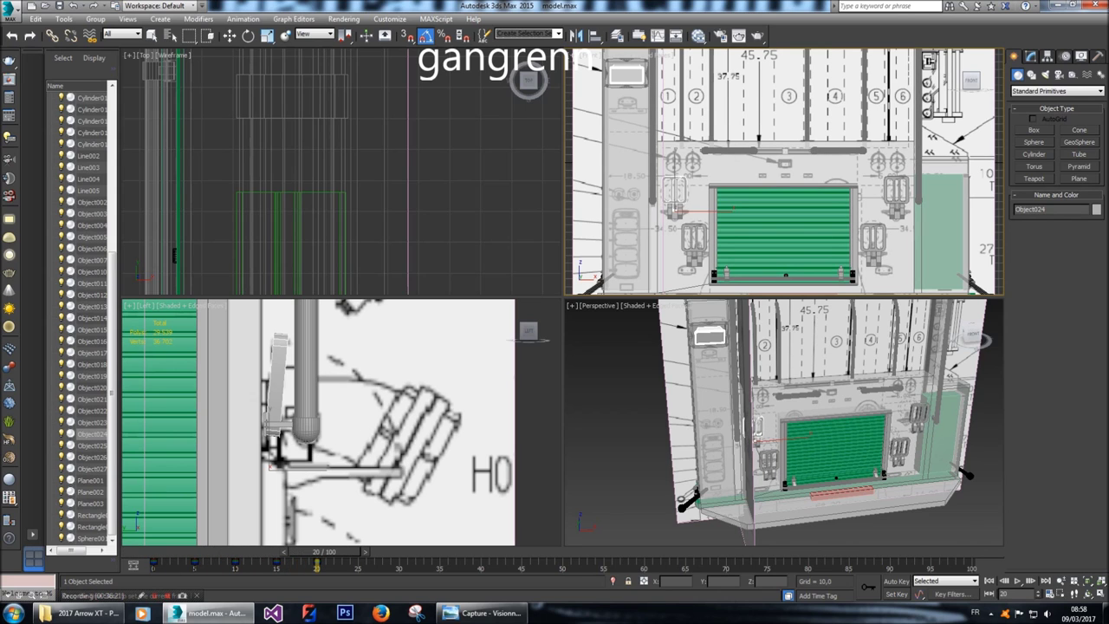
key("Home")
key("w")
left_click(601, 389)
middle_click_drag(780, 217, 780, 189)
scroll(784, 171, "down", 2)
scroll(784, 172, "up", 2)
scroll(785, 172, "up", 4)
scroll(784, 172, "down", 3)
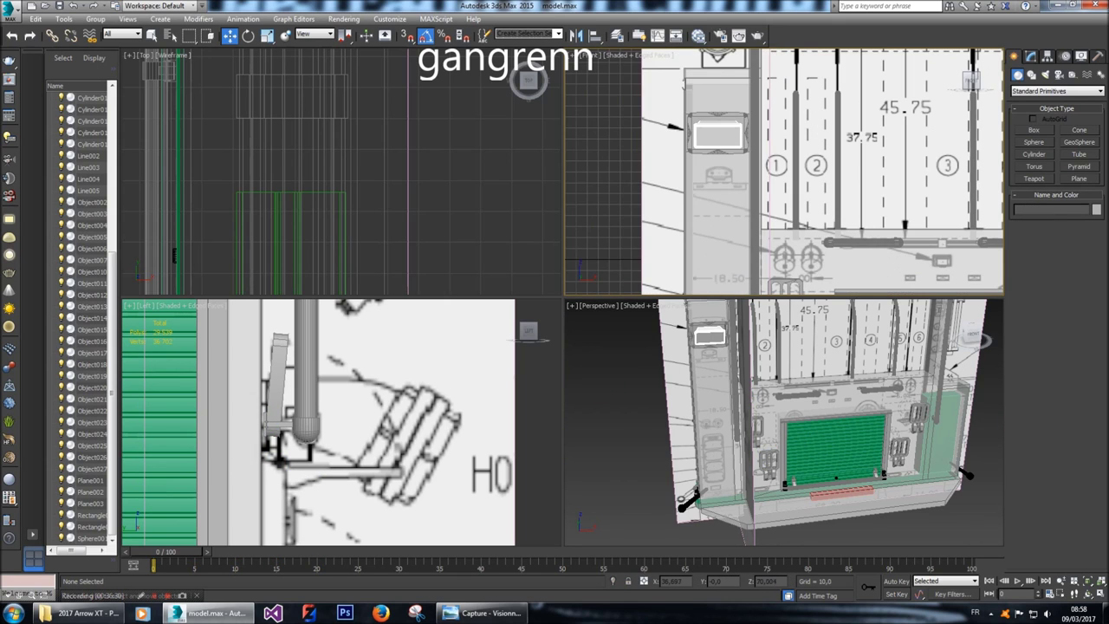
scroll(785, 172, "down", 4)
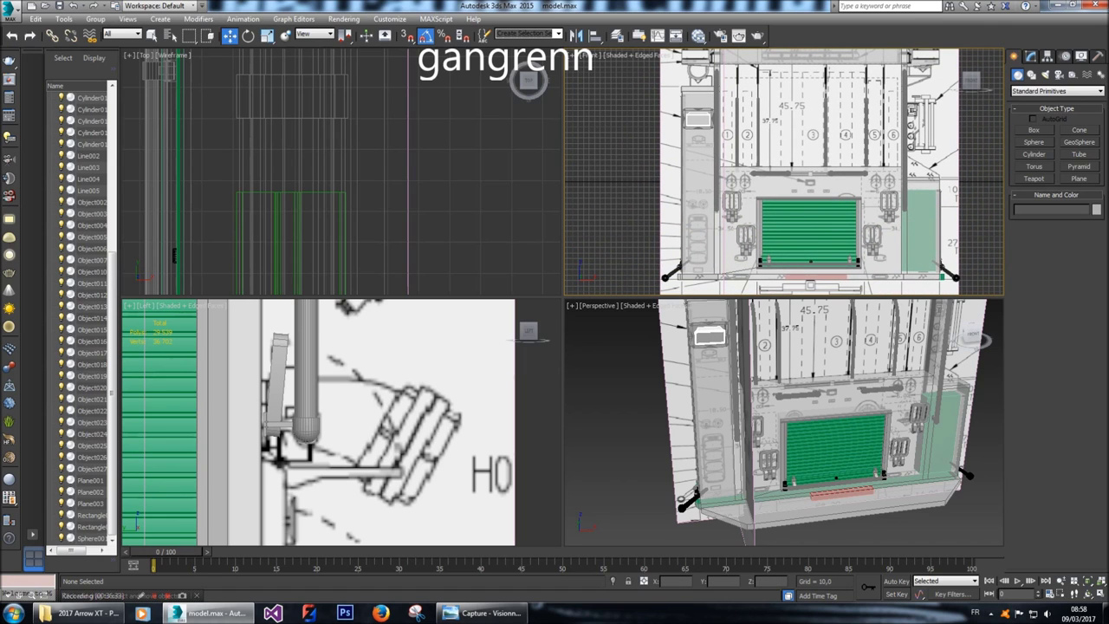
scroll(338, 423, "down", 5)
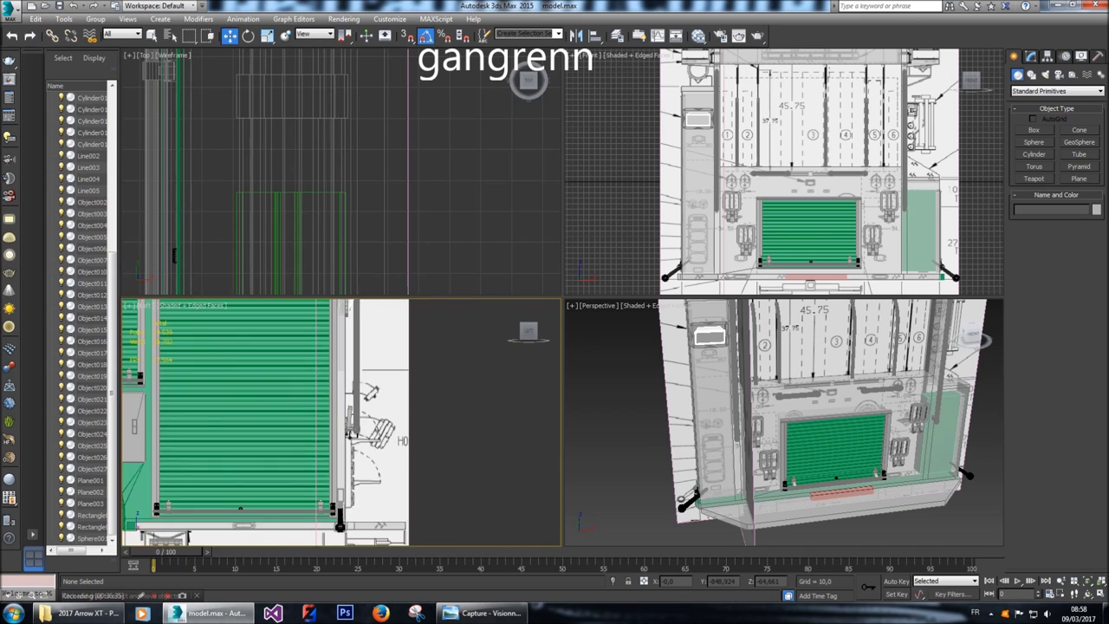
scroll(338, 422, "up", 3)
scroll(342, 422, "down", 2)
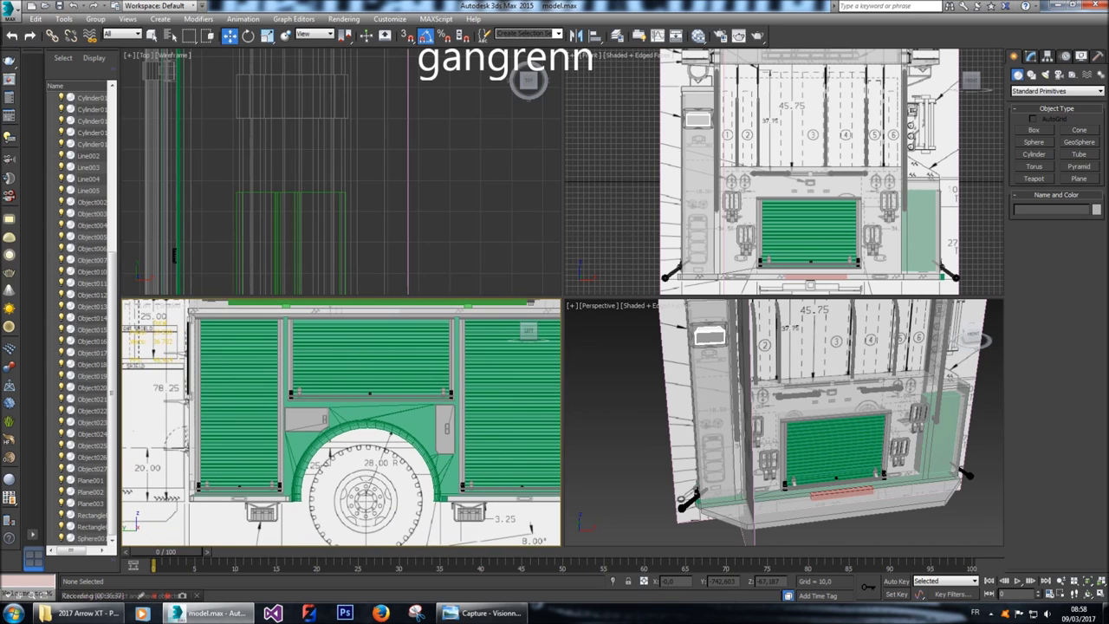
scroll(341, 422, "up", 2)
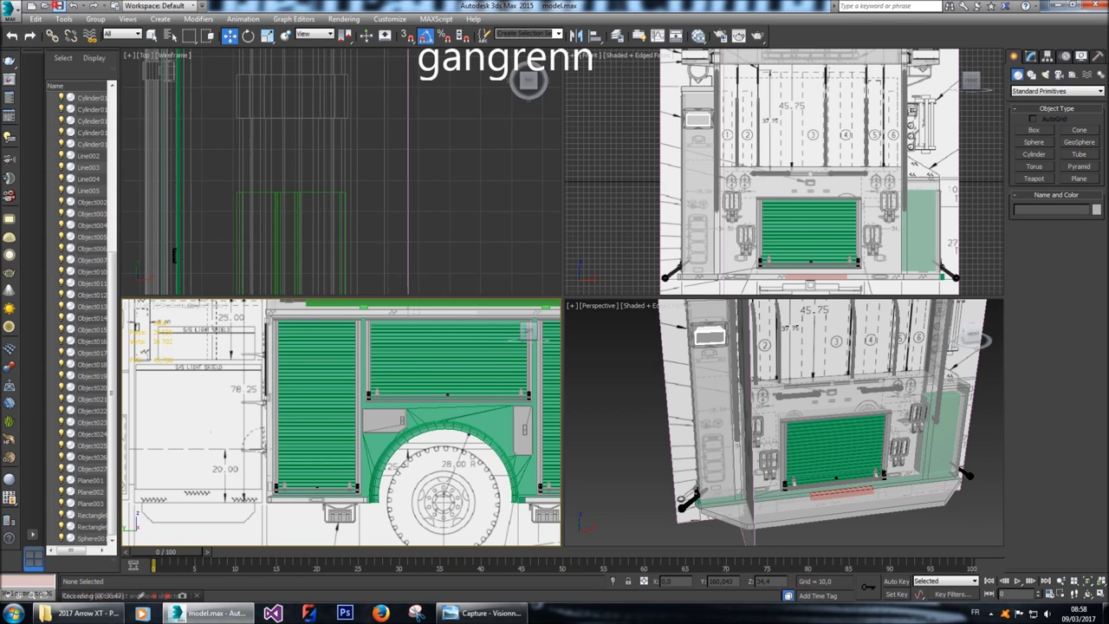
middle_click_drag(806, 173, 791, 172)
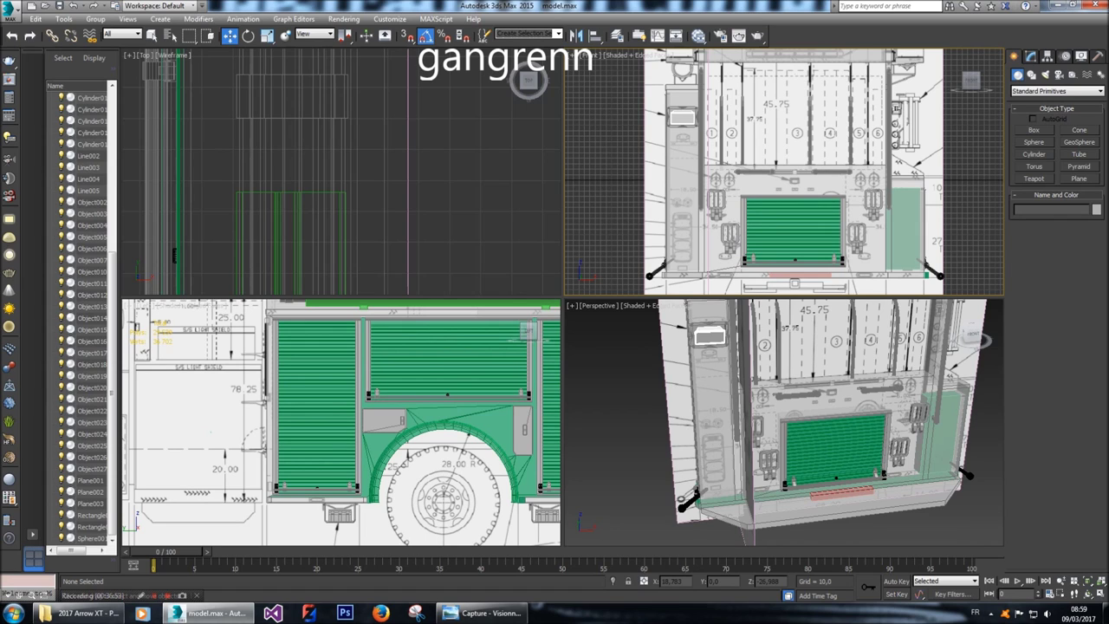
scroll(341, 422, "down", 5)
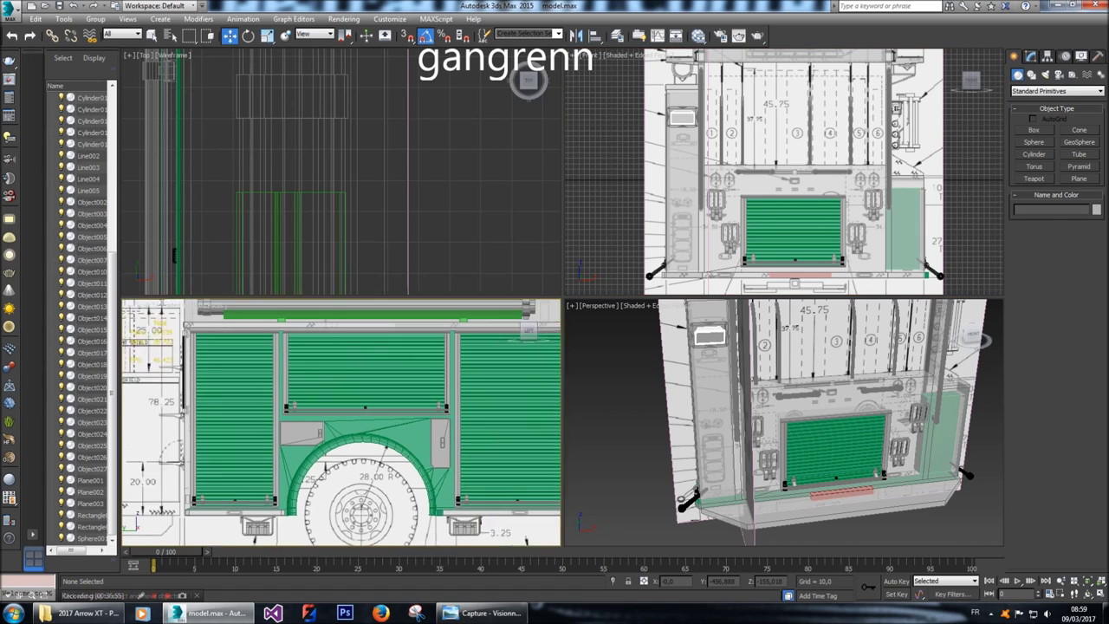
scroll(860, 229, "down", 3)
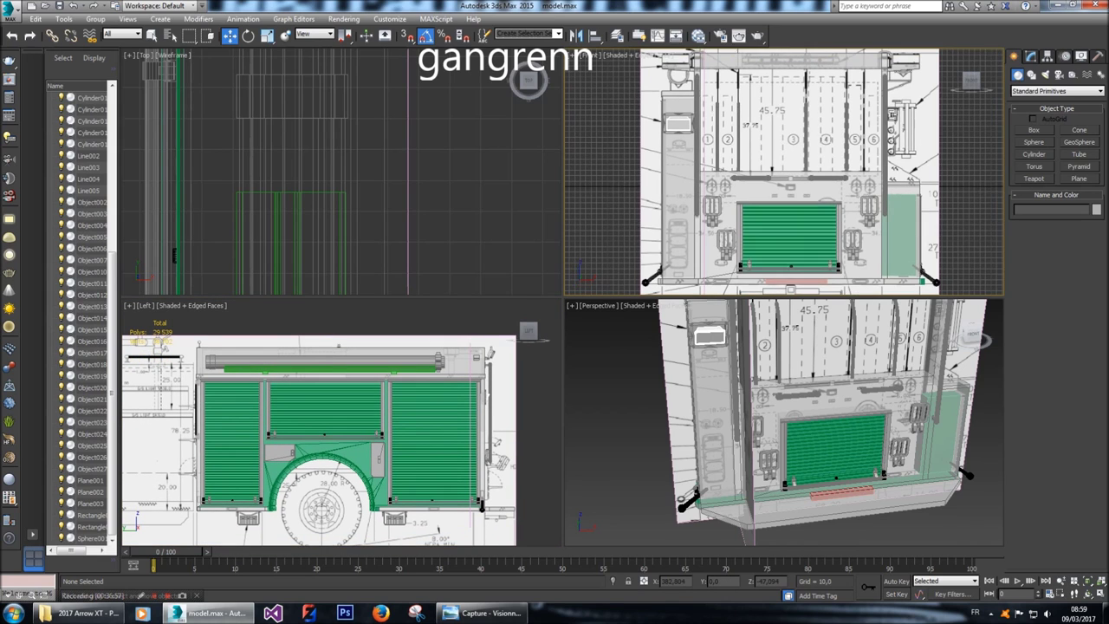
scroll(780, 100, "up", 10)
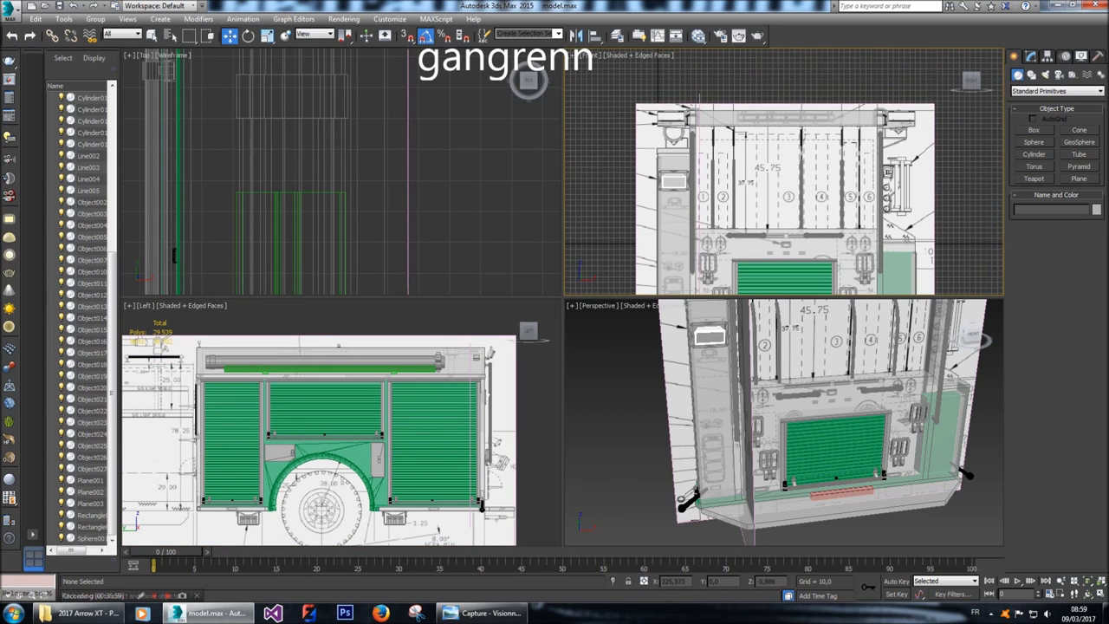
scroll(780, 104, "down", 8)
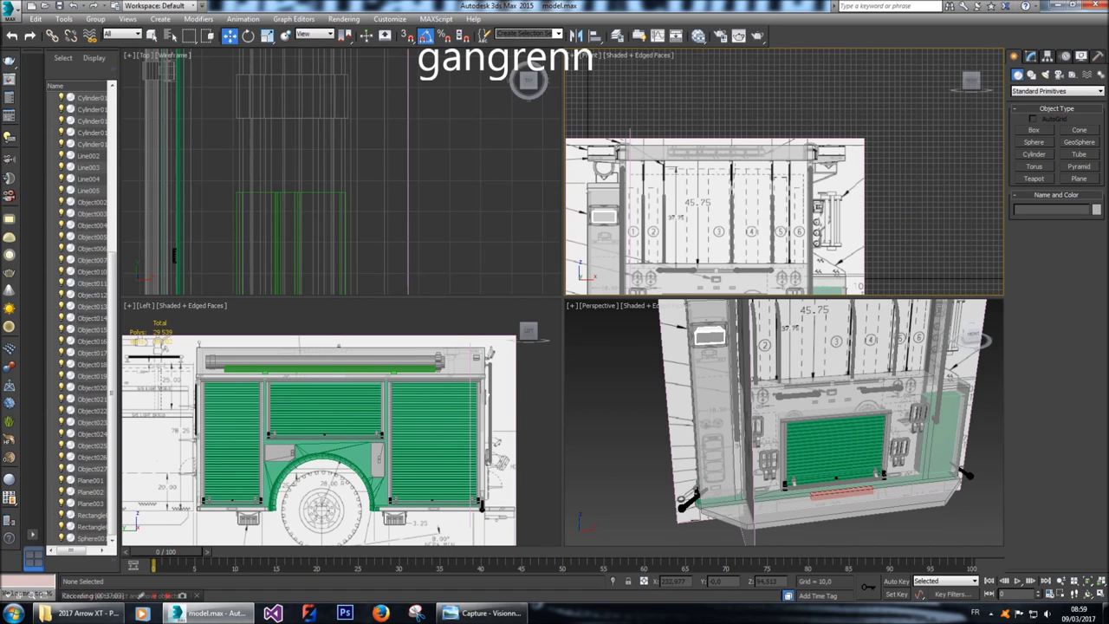
middle_click_drag(719, 217, 781, 104)
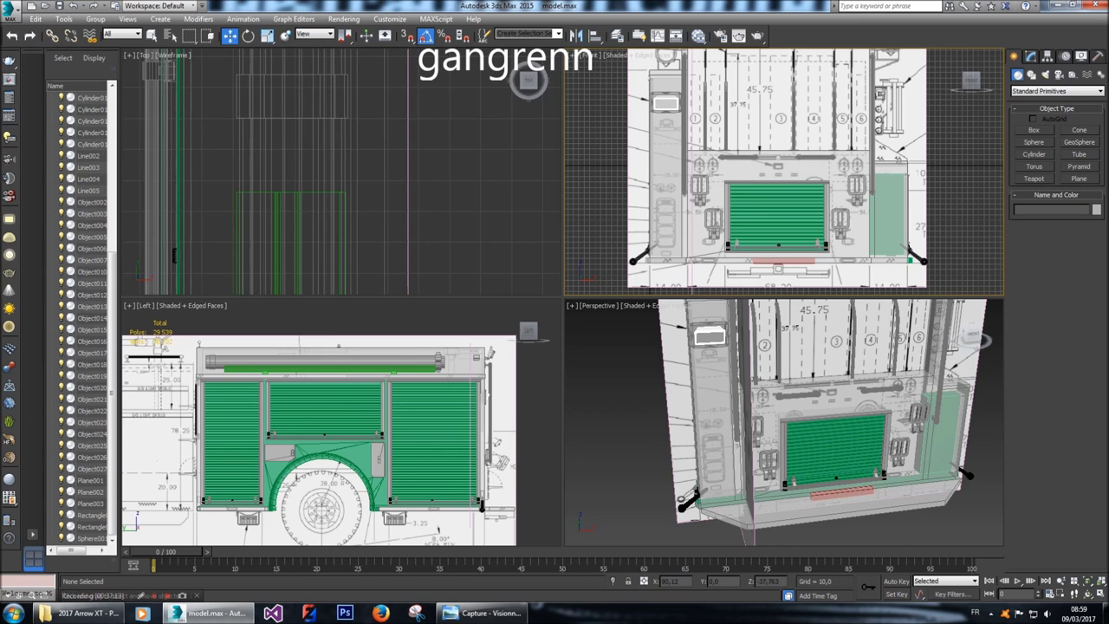
middle_click_drag(784, 173, 783, 202)
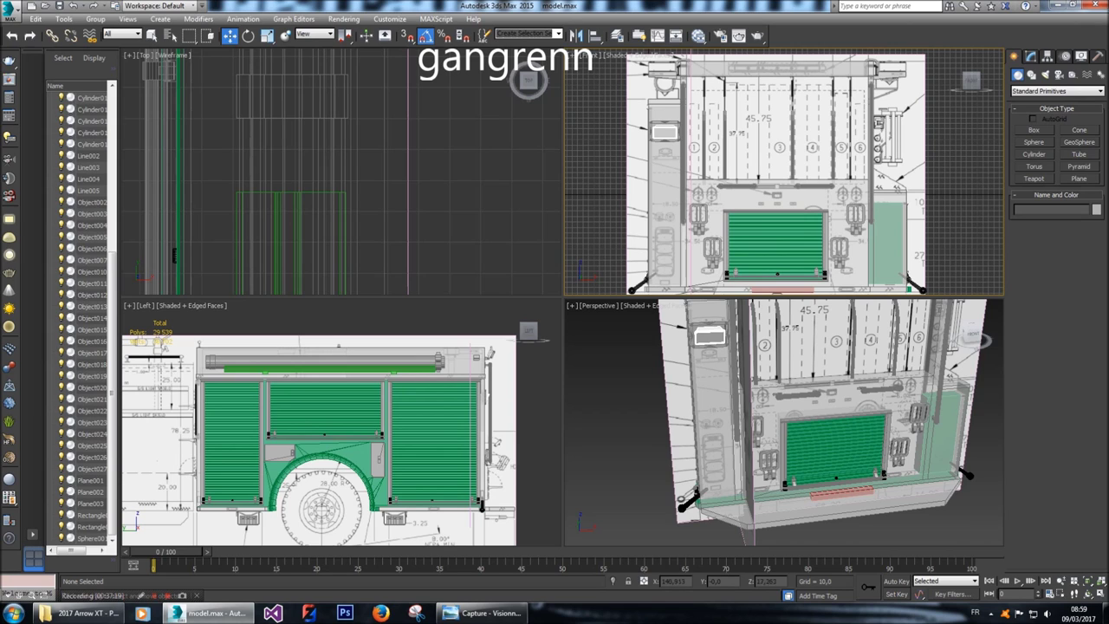
middle_click_drag(784, 173, 780, 169)
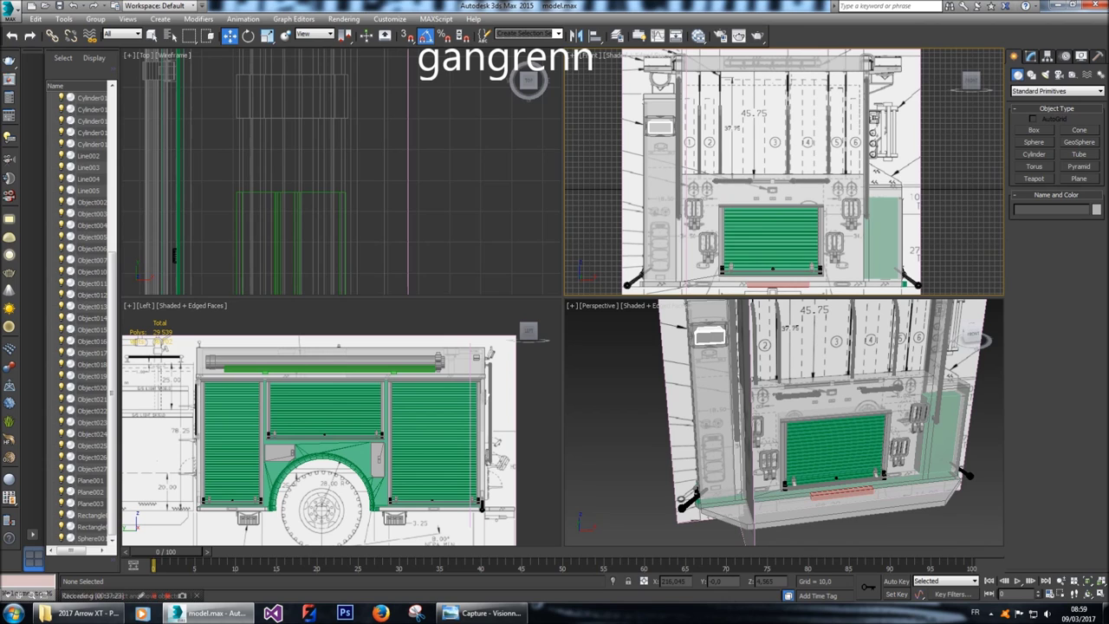
scroll(518, 424, "up", 6)
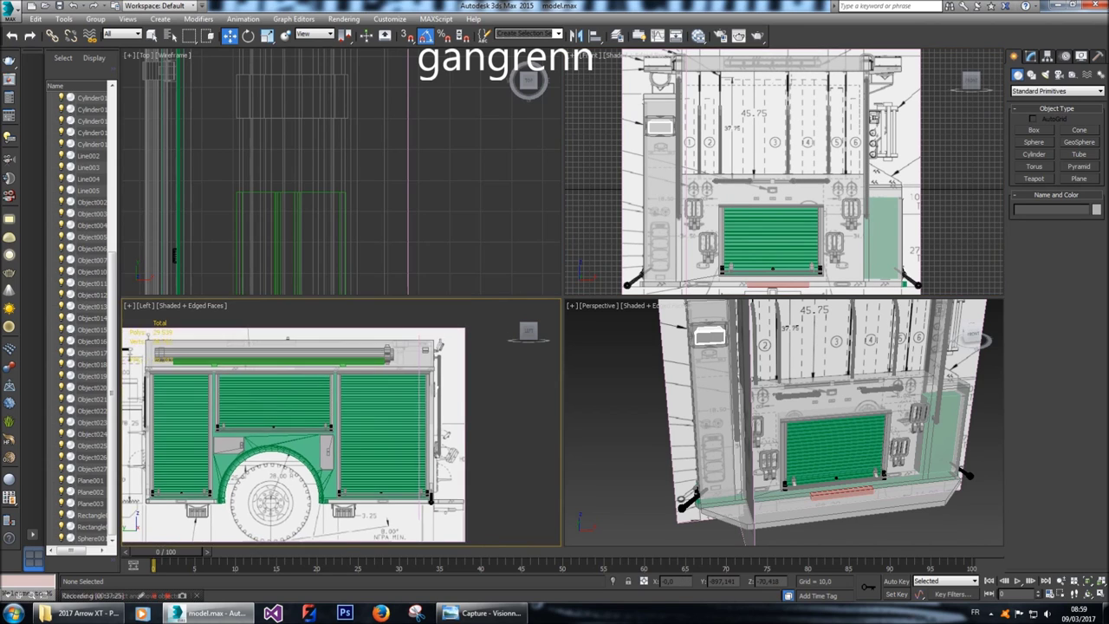
scroll(443, 444, "up", 4)
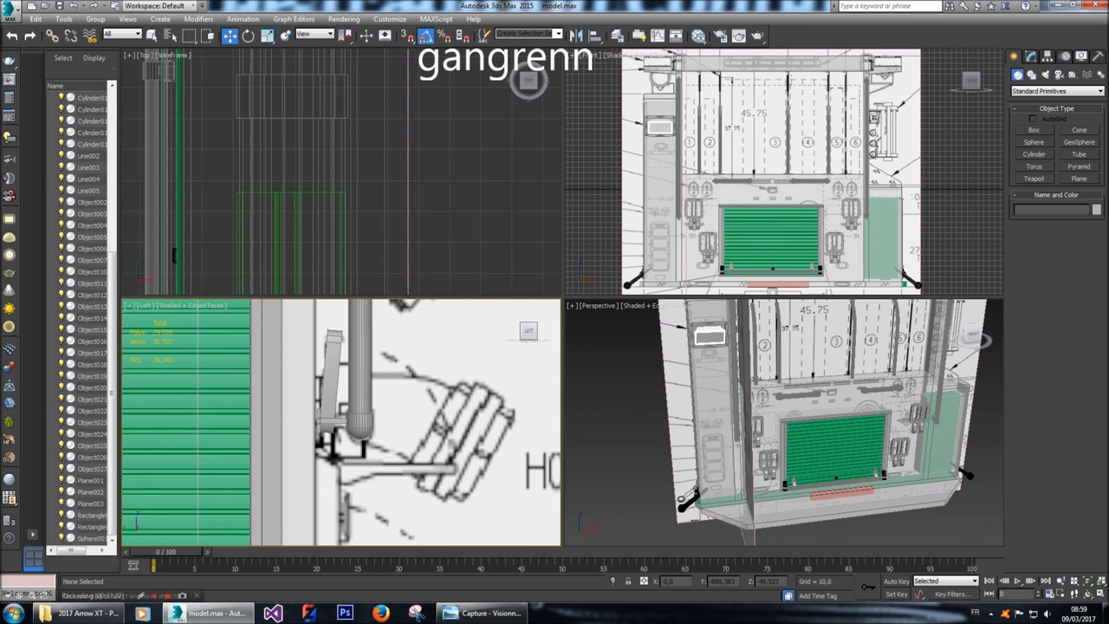
middle_click_drag(784, 169, 785, 176)
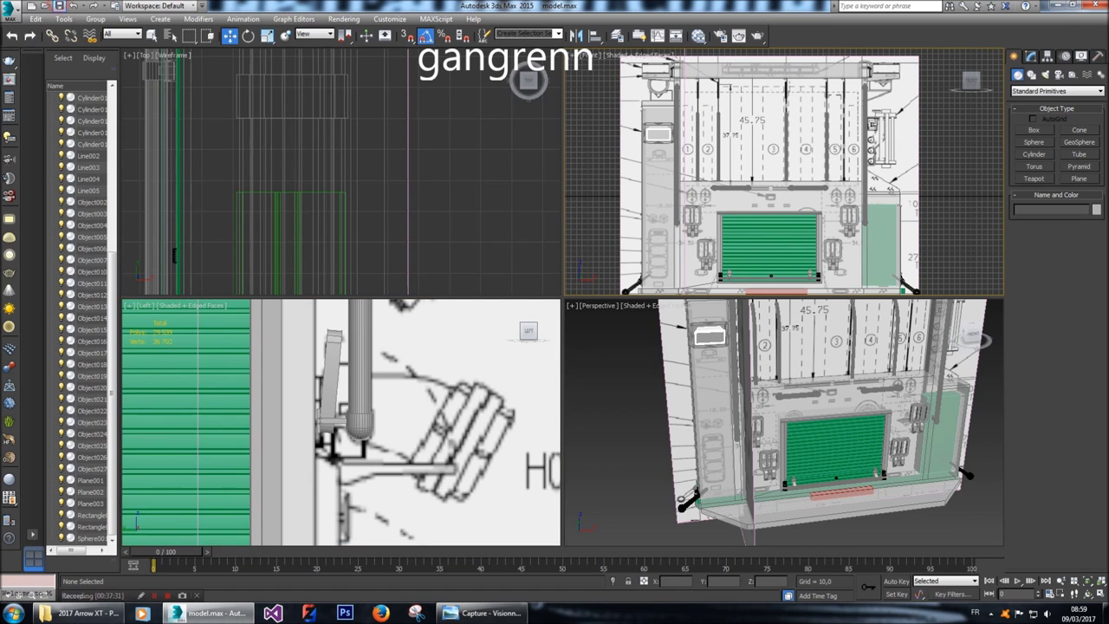
scroll(408, 199, "down", 6)
scroll(436, 281, "up", 5)
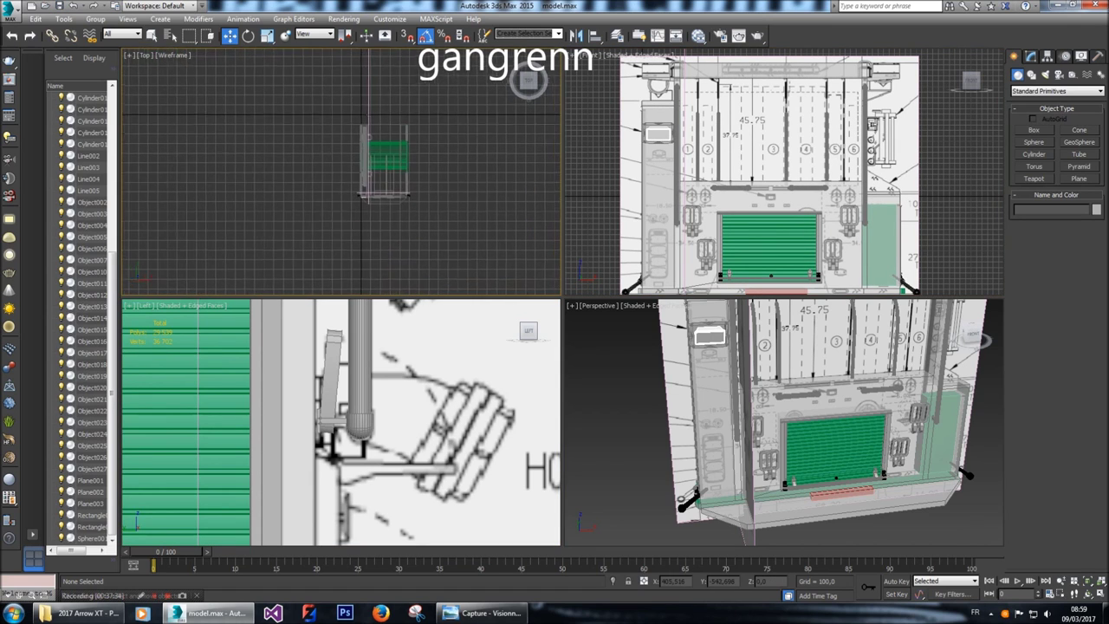
scroll(381, 187, "up", 2)
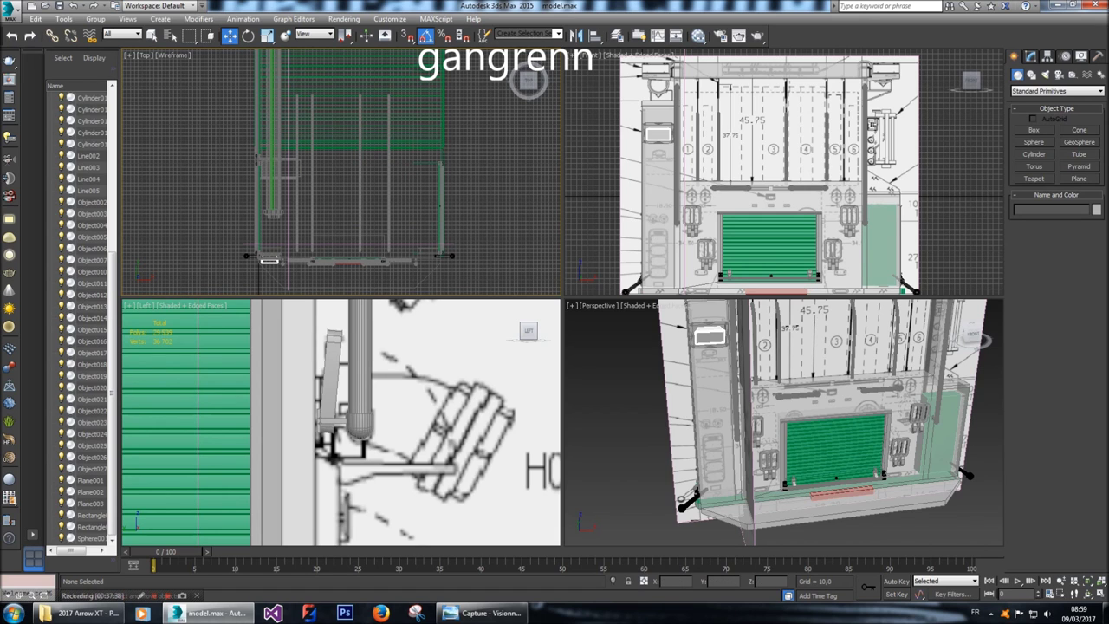
left_click(825, 201)
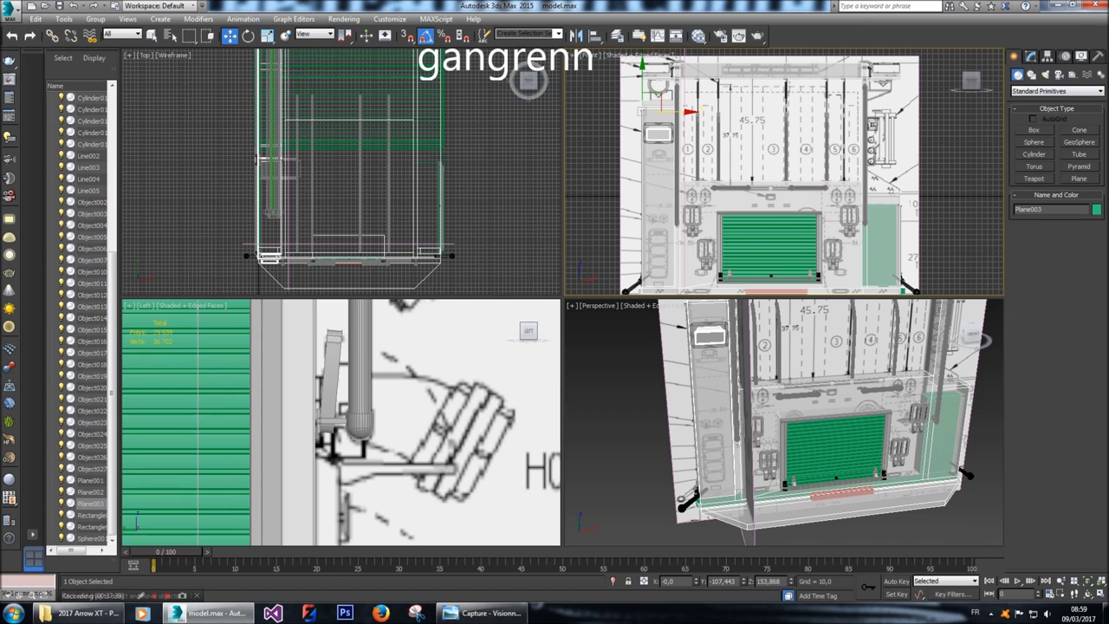
At Plane003's Polygon level, select the large polygon covering the compartment top.
left_click(1031, 55)
left_click(1067, 218)
left_click(860, 522)
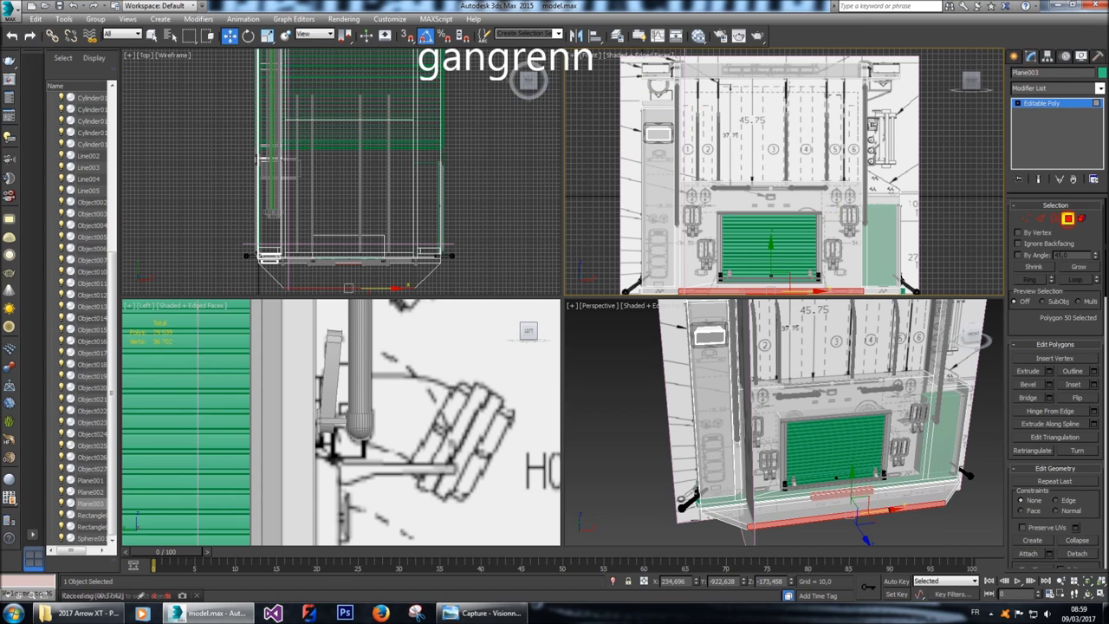
left_click(350, 189)
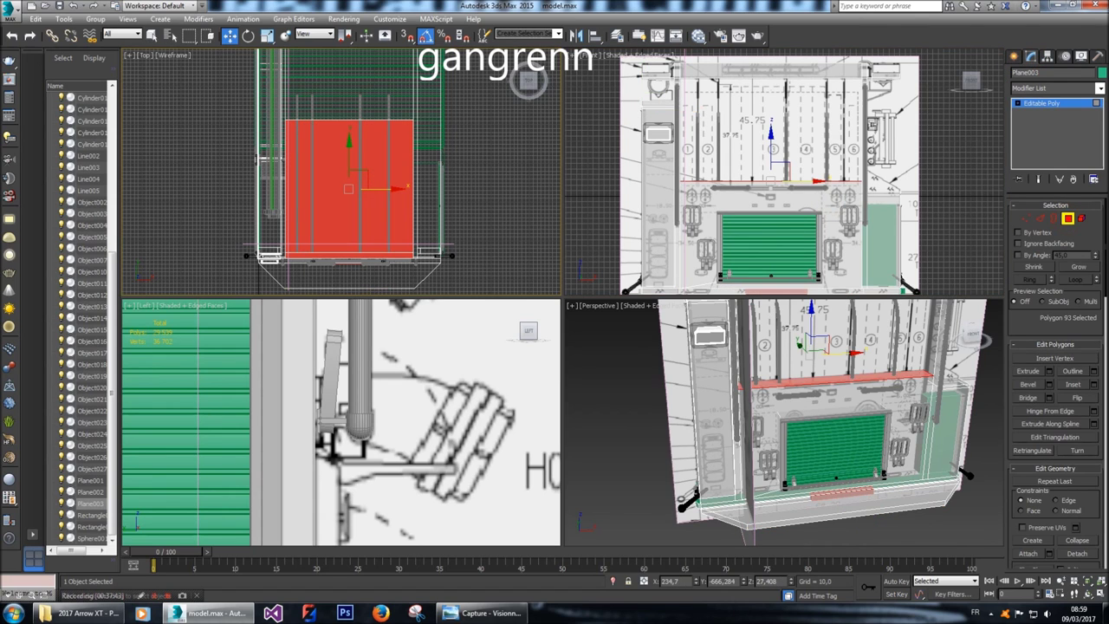
scroll(785, 422, "up", 5)
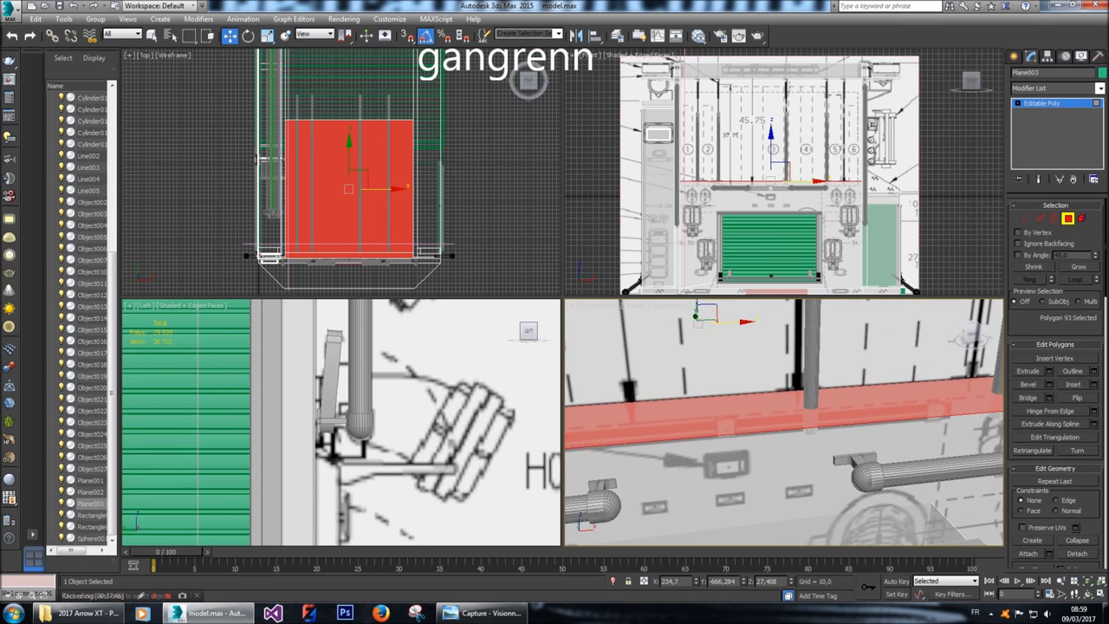
scroll(784, 422, "down", 2)
middle_click_drag(784, 422, 789, 448)
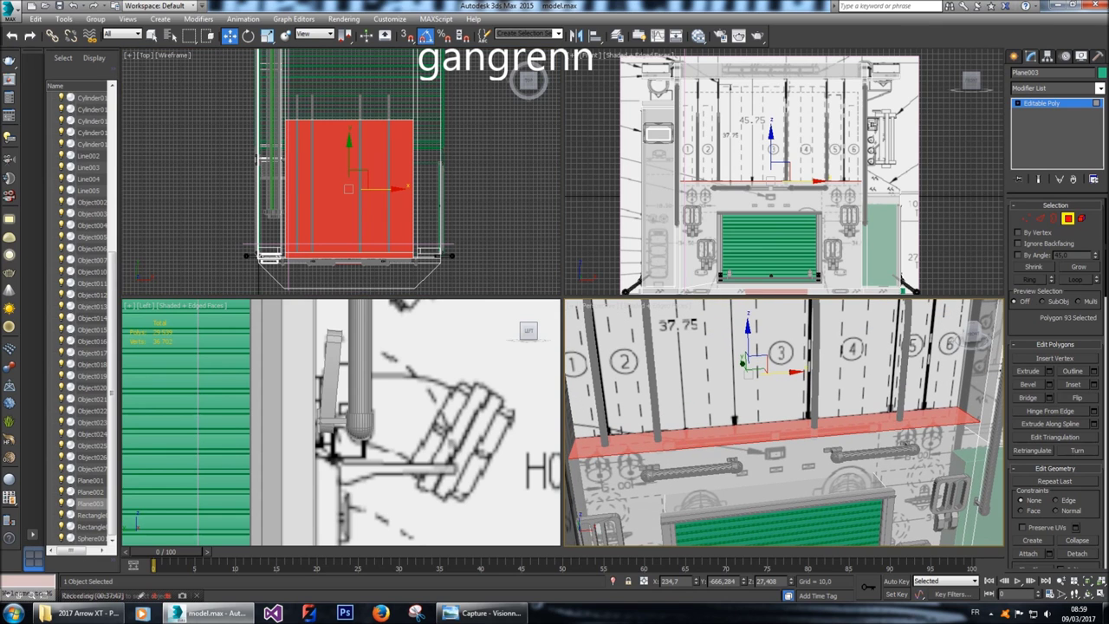
scroll(324, 527, "down", 5)
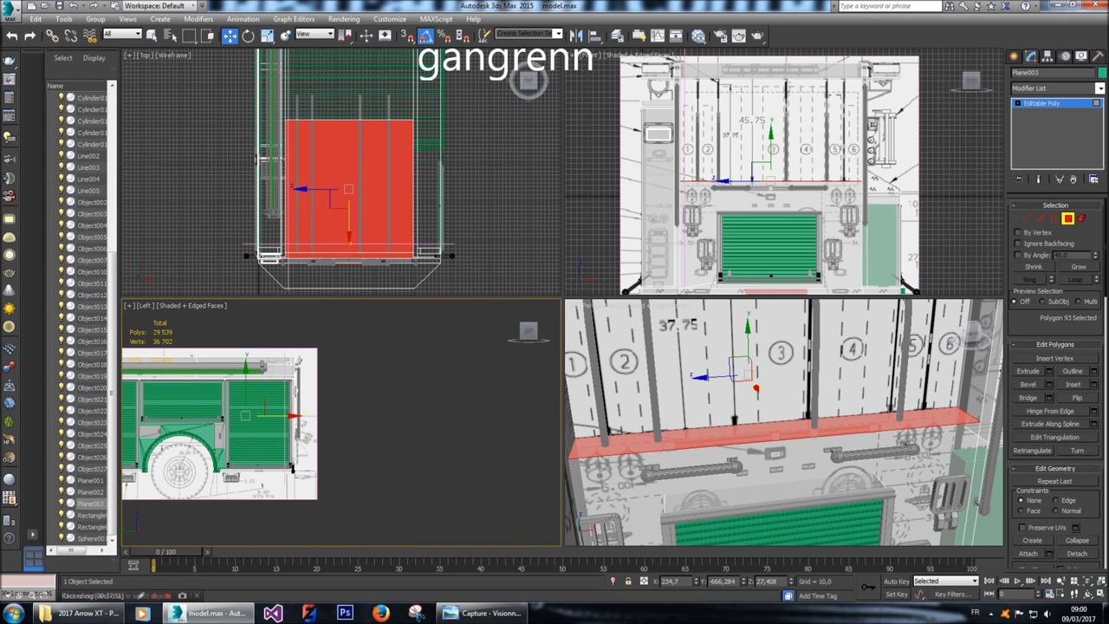
Shift-move the polygon and clone it to a new object, Object028, then deselect.
left_click_drag(293, 419, 430, 418, "shift")
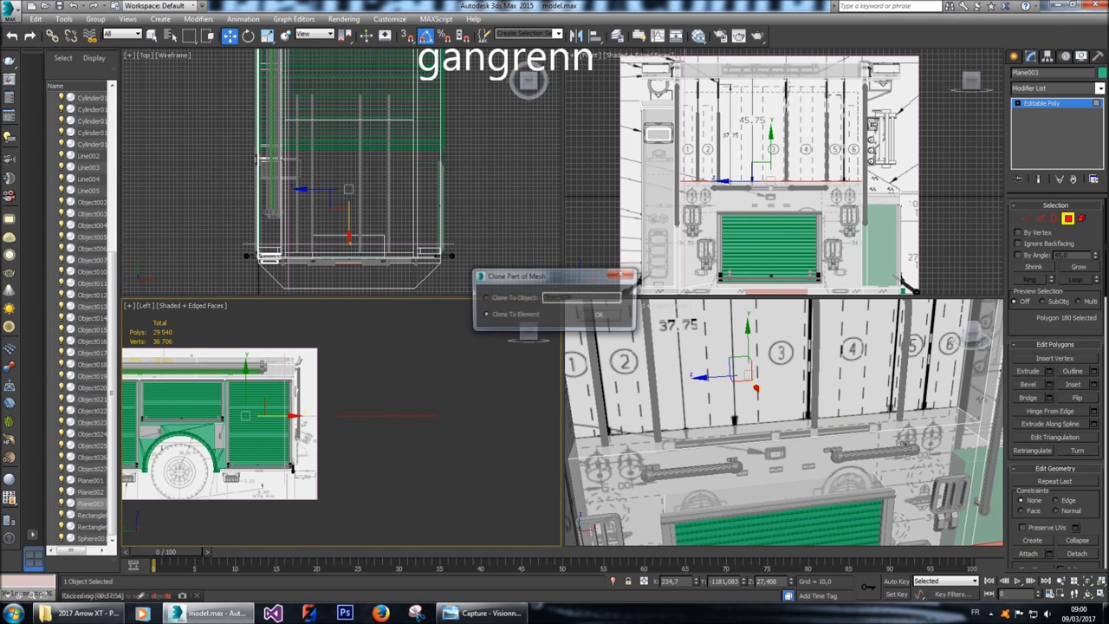
left_click(496, 298)
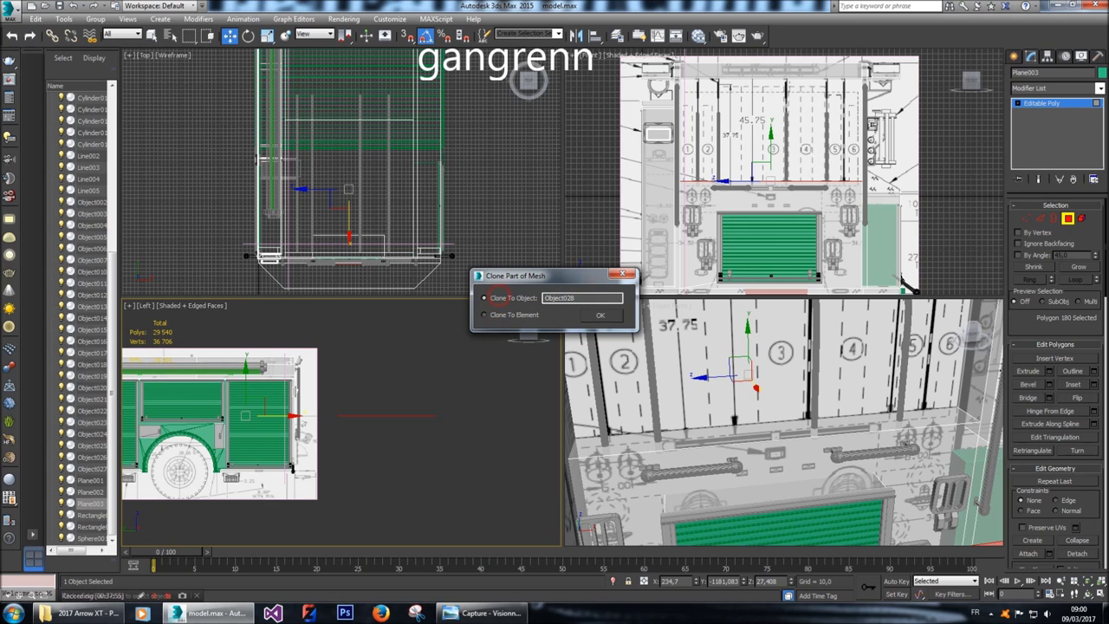
left_click(600, 315)
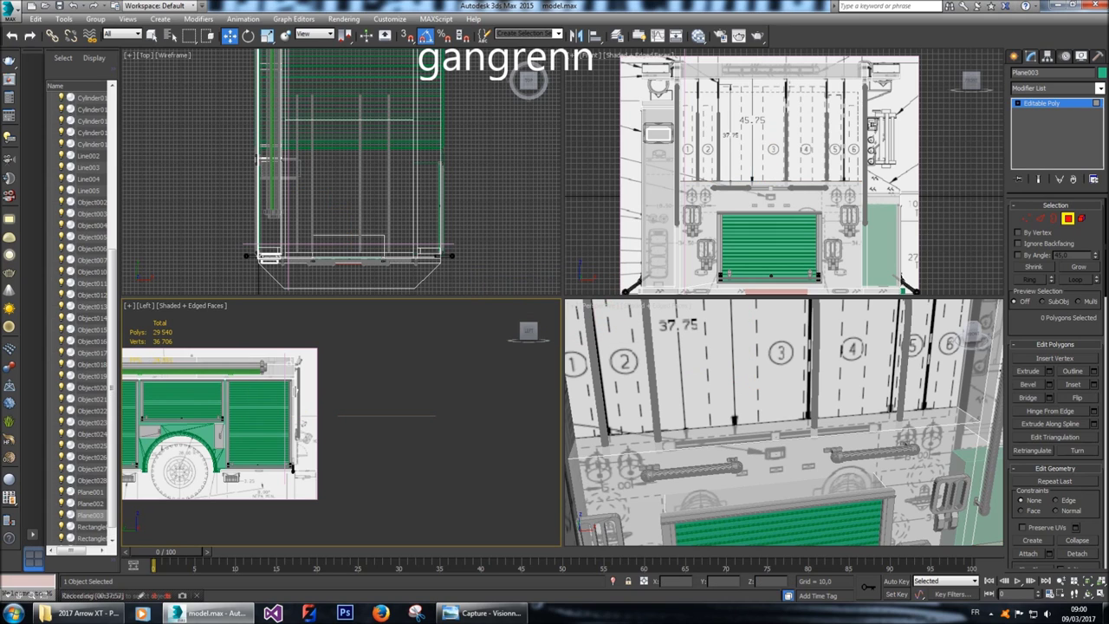
left_click(1018, 56)
left_click(391, 407)
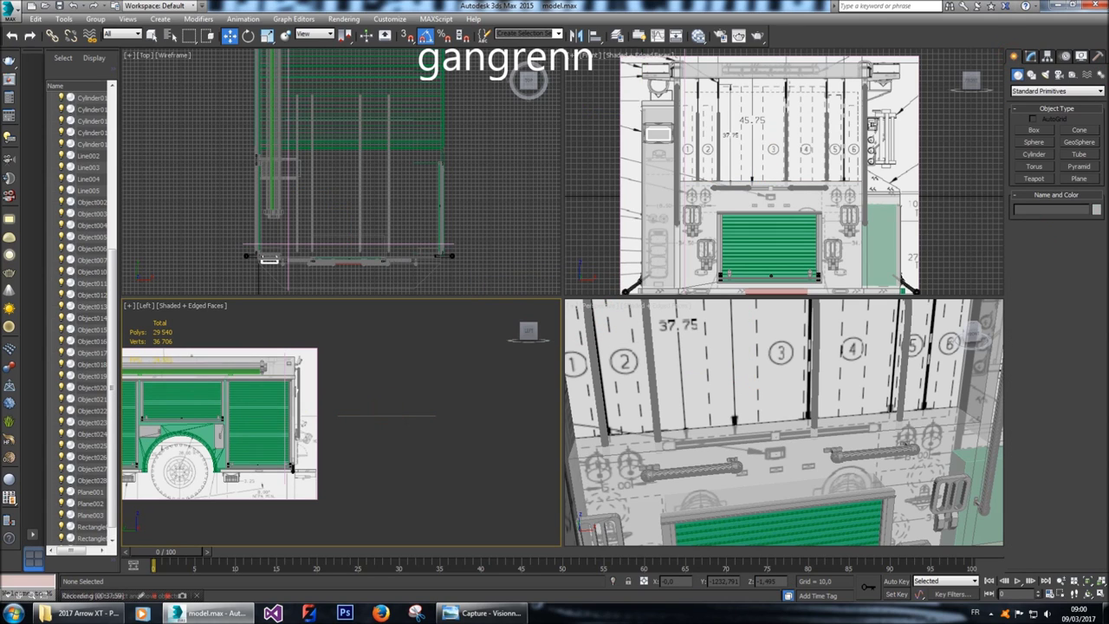
middle_click_drag(299, 282, 299, 195)
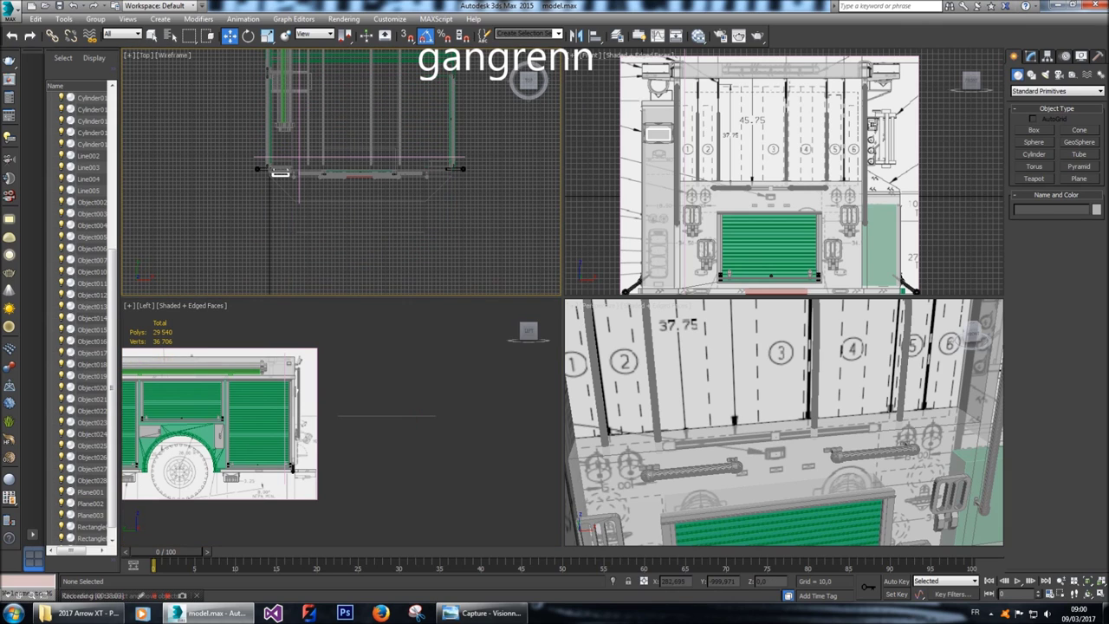
Slide Object028's end vertices along X to the blueprint mark.
left_click(91, 480)
scroll(390, 190, "down", 2)
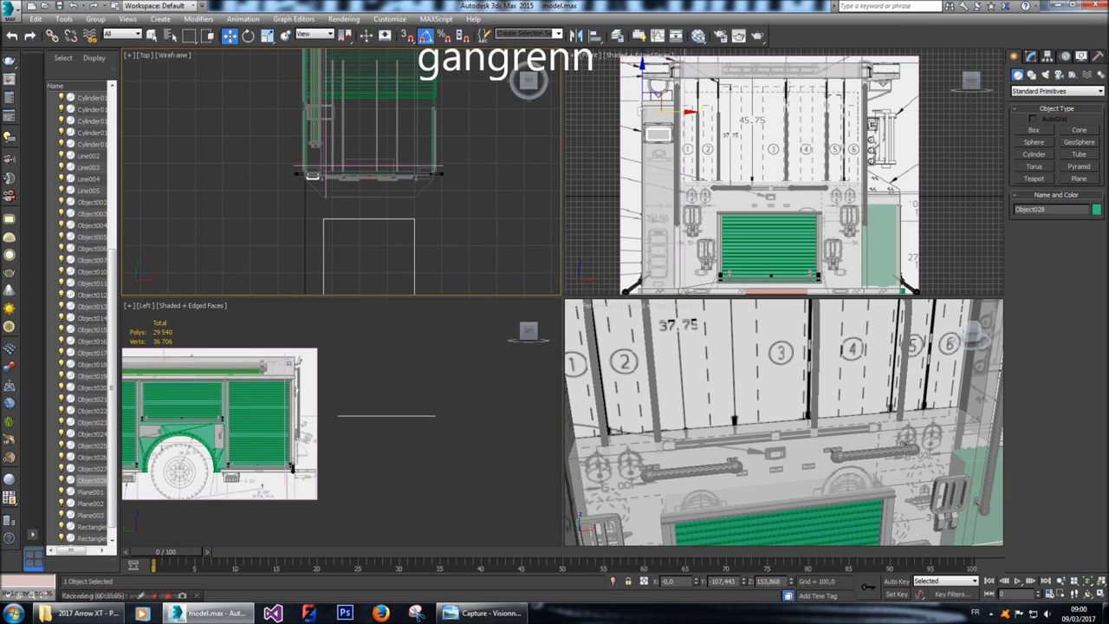
left_click(1032, 56)
left_click(1026, 218)
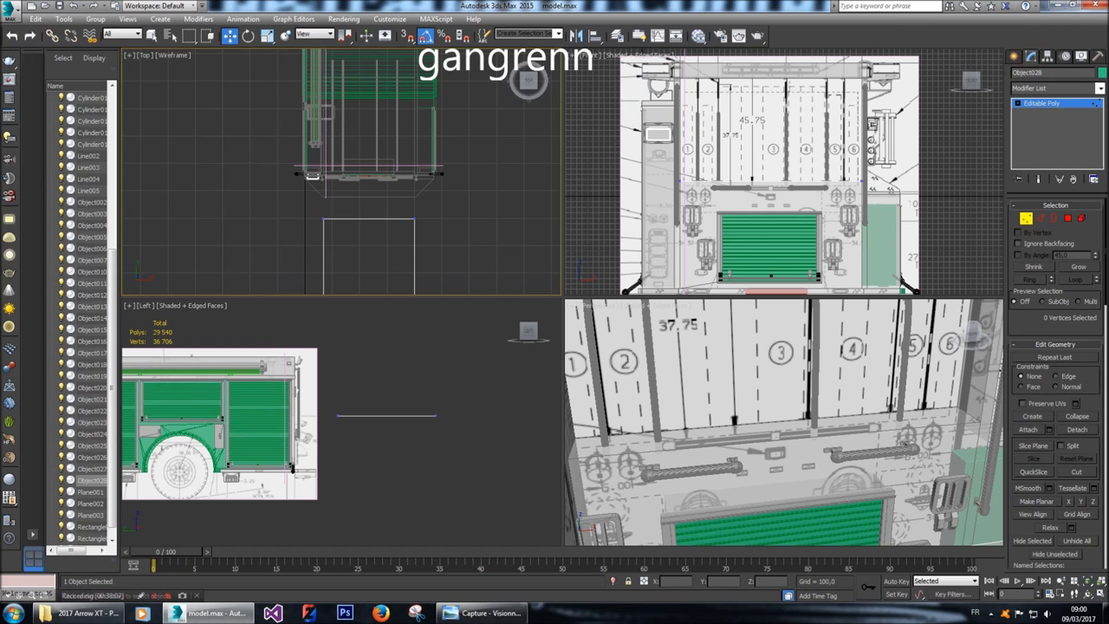
left_click_drag(880, 192, 906, 217)
scroll(892, 208, "up", 2)
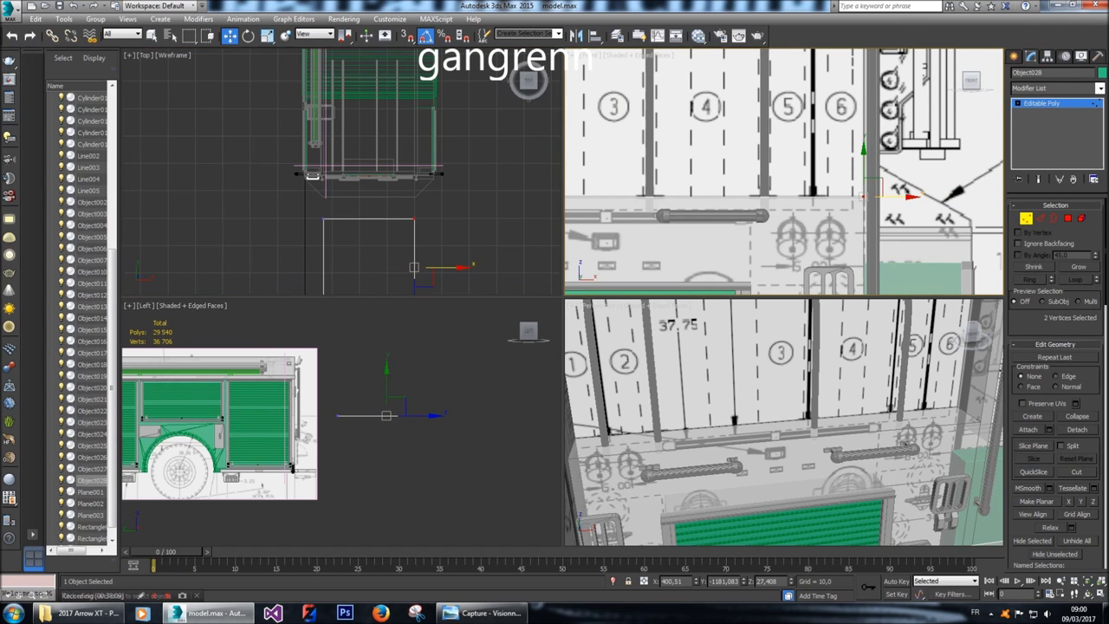
scroll(893, 208, "up", 2)
left_click_drag(904, 205, 884, 205)
scroll(884, 205, "down", 3)
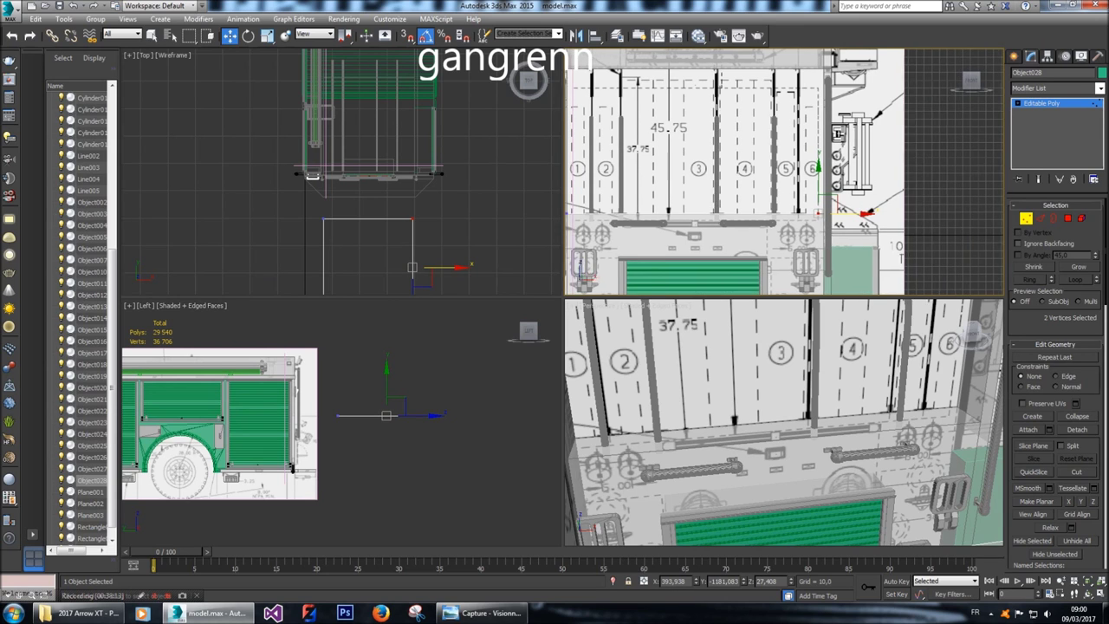
left_click_drag(666, 218, 852, 218)
scroll(852, 217, "up", 5)
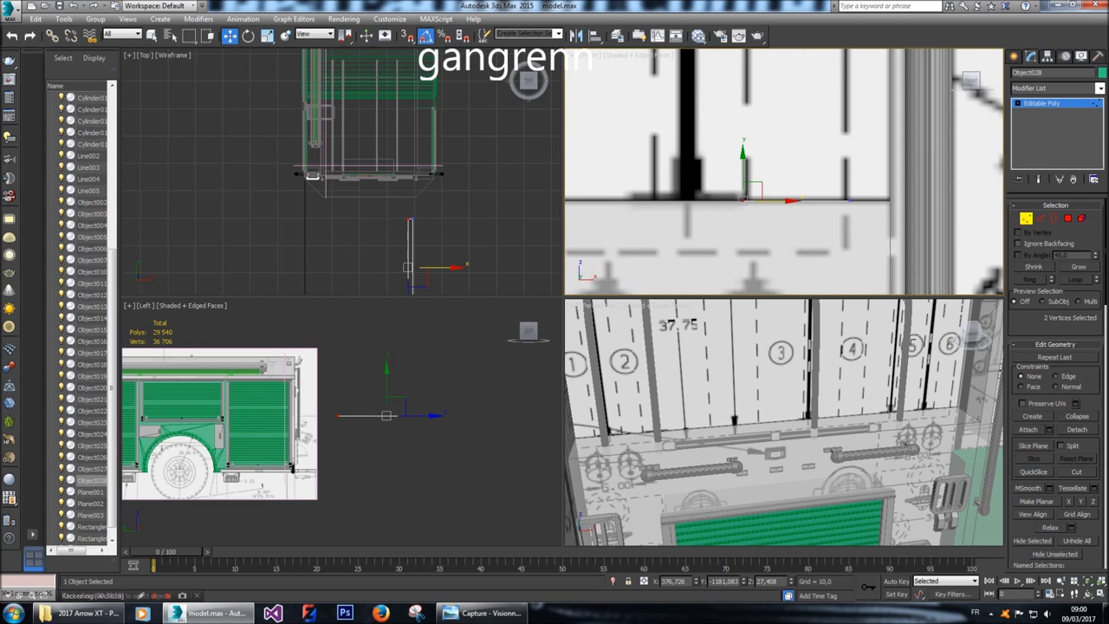
left_click_drag(784, 199, 891, 200)
Move the slat face and its vertices left along X to align with the blueprint.
key("4")
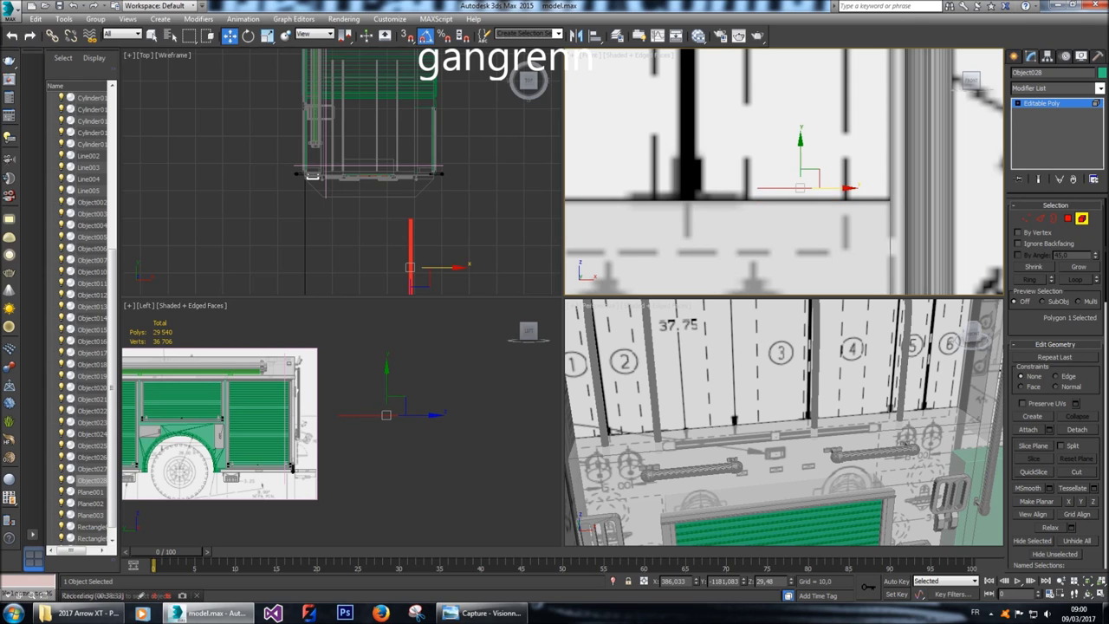
scroll(801, 159, "down", 2)
middle_click_drag(801, 159, 852, 189)
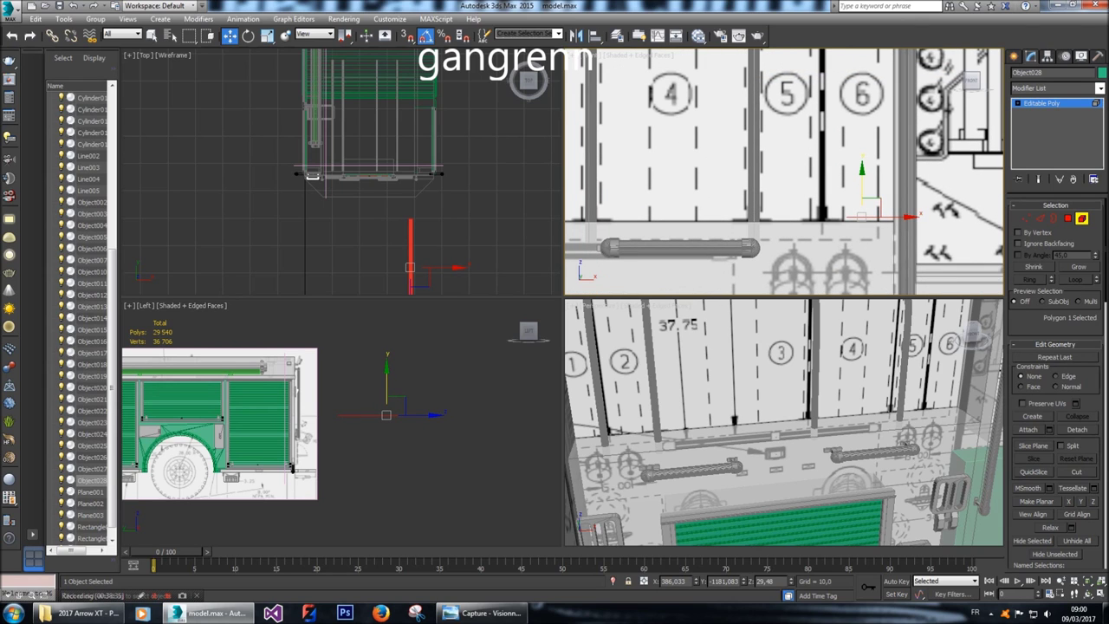
left_click_drag(893, 217, 733, 228)
key("1")
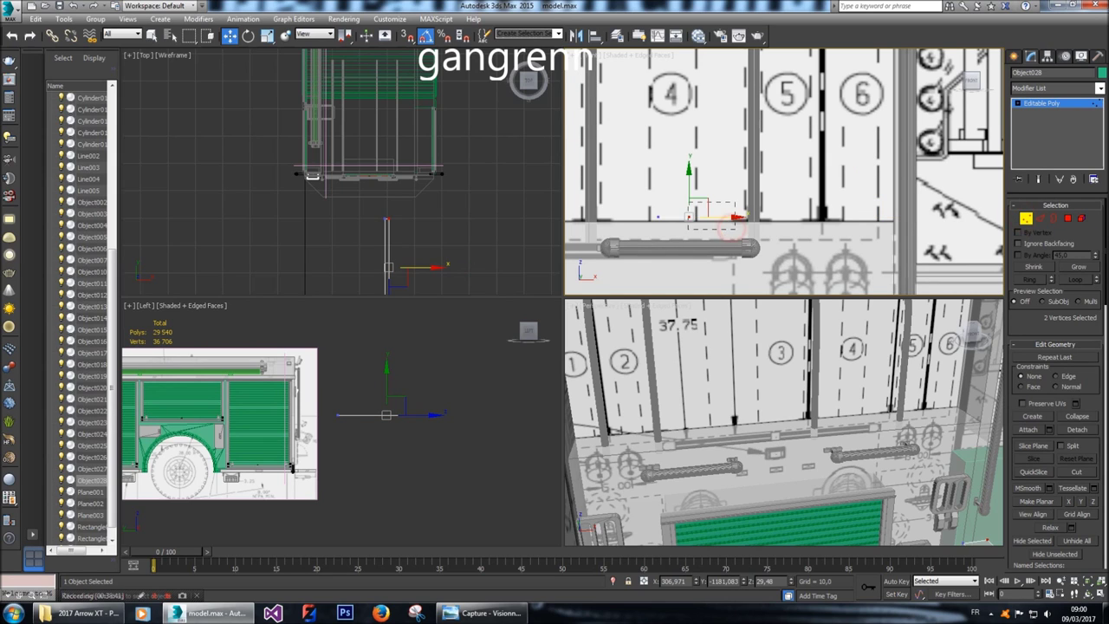
scroll(732, 228, "up", 5)
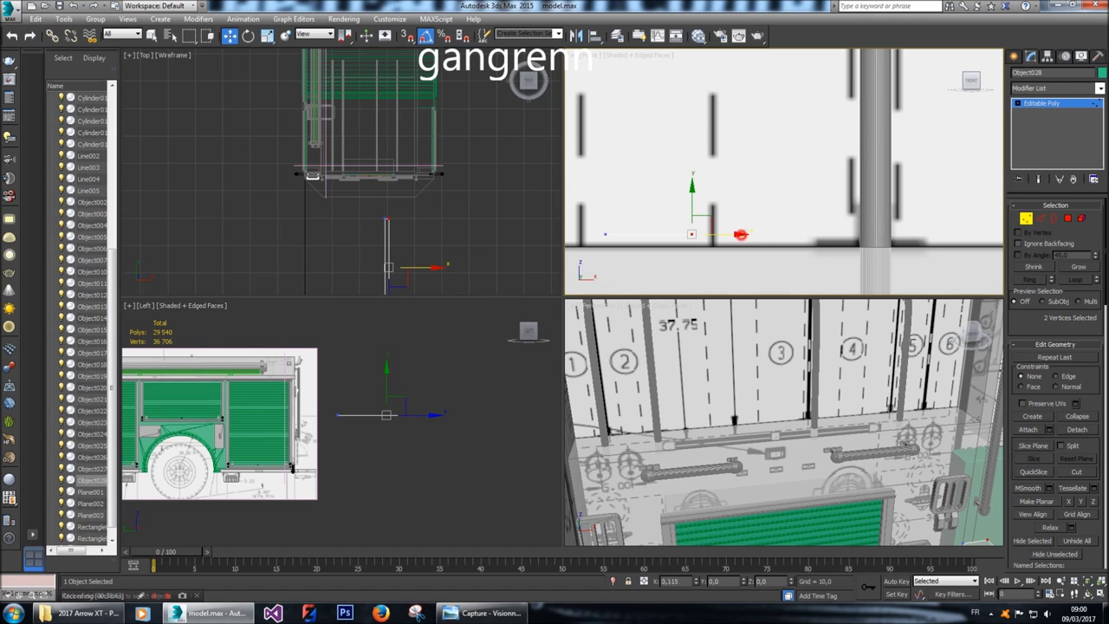
left_click_drag(741, 234, 758, 234)
middle_click_drag(758, 234, 803, 229)
left_click_drag(759, 218, 677, 229)
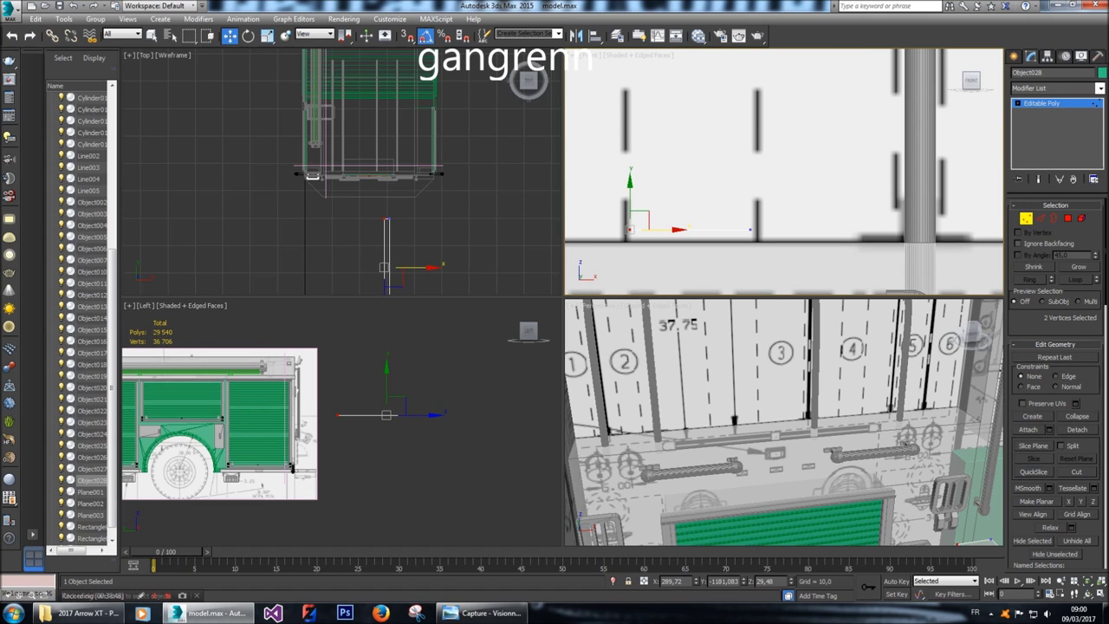
scroll(450, 138, "down", 4)
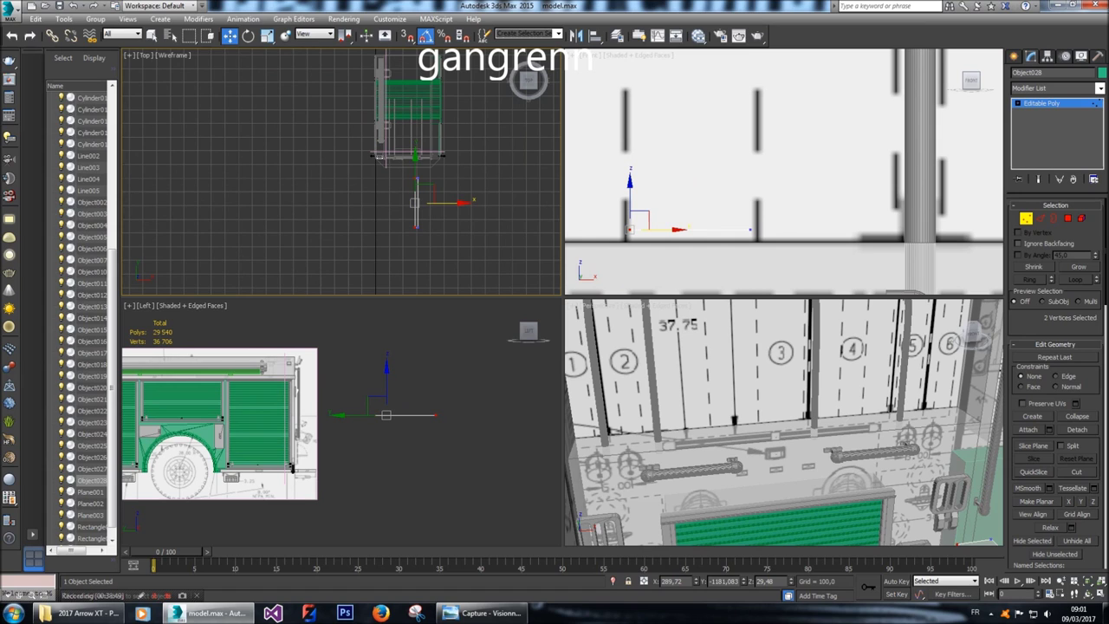
Make the side view active and switch to Border sub-object selection.
key("4")
right_click(384, 373)
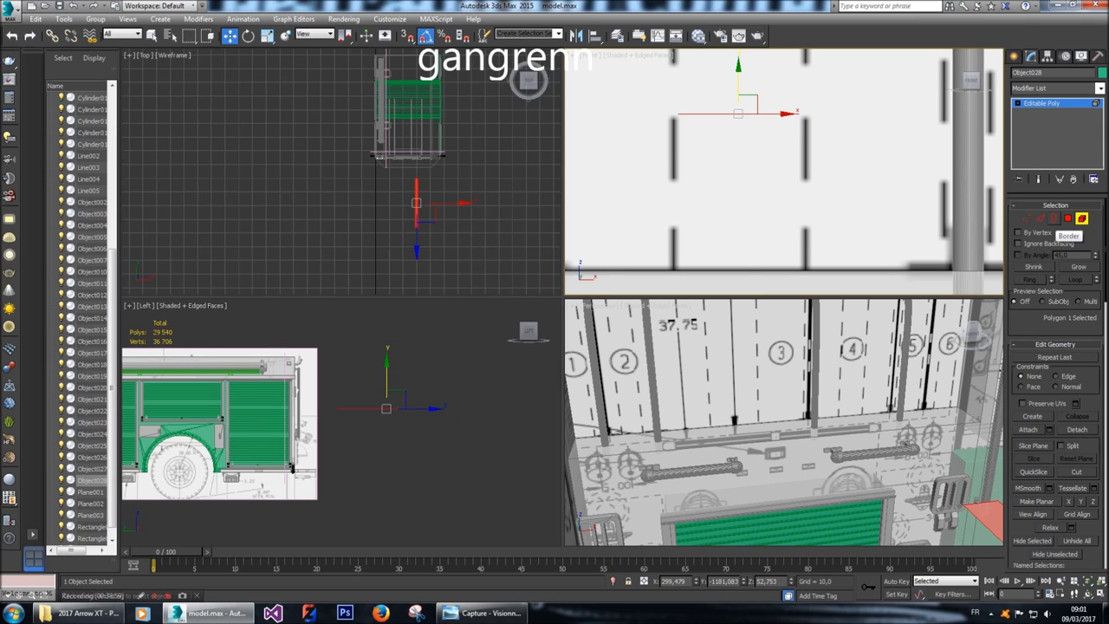
left_click(1054, 219)
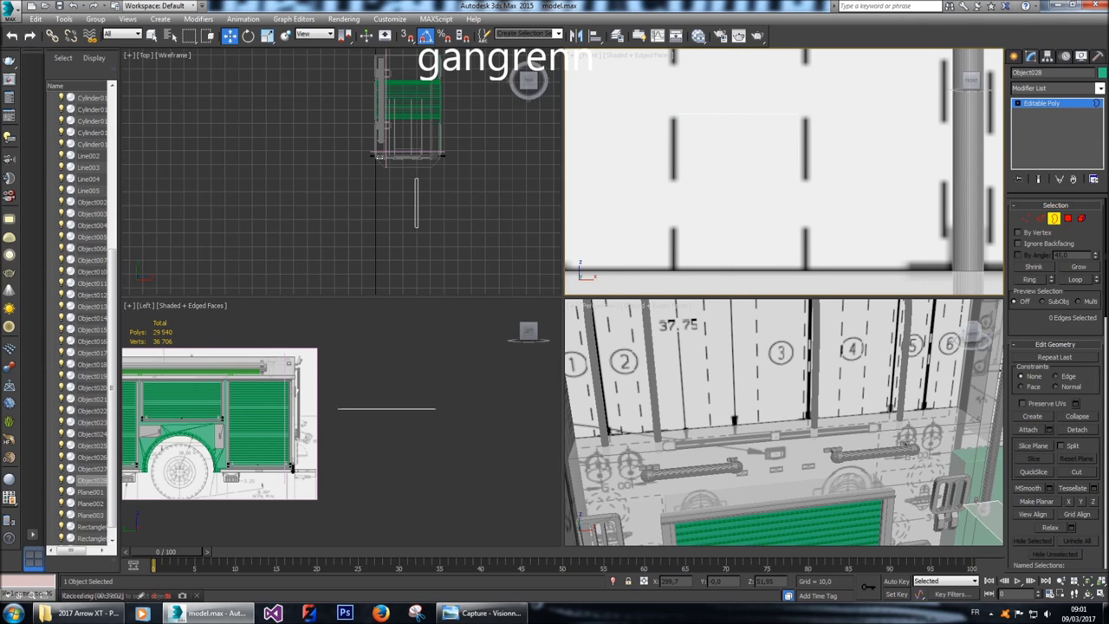
Shift-drag the strip's bottom edge down, then sideways, forming a bent lip.
key("2")
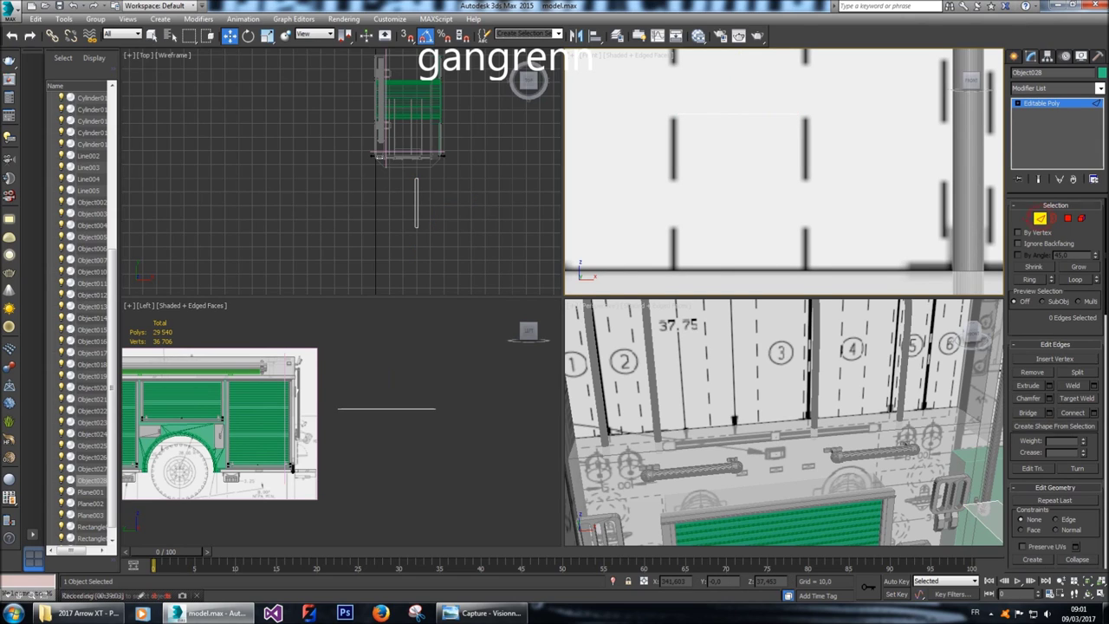
scroll(417, 230, "up", 3)
scroll(412, 223, "up", 2)
left_click(413, 222)
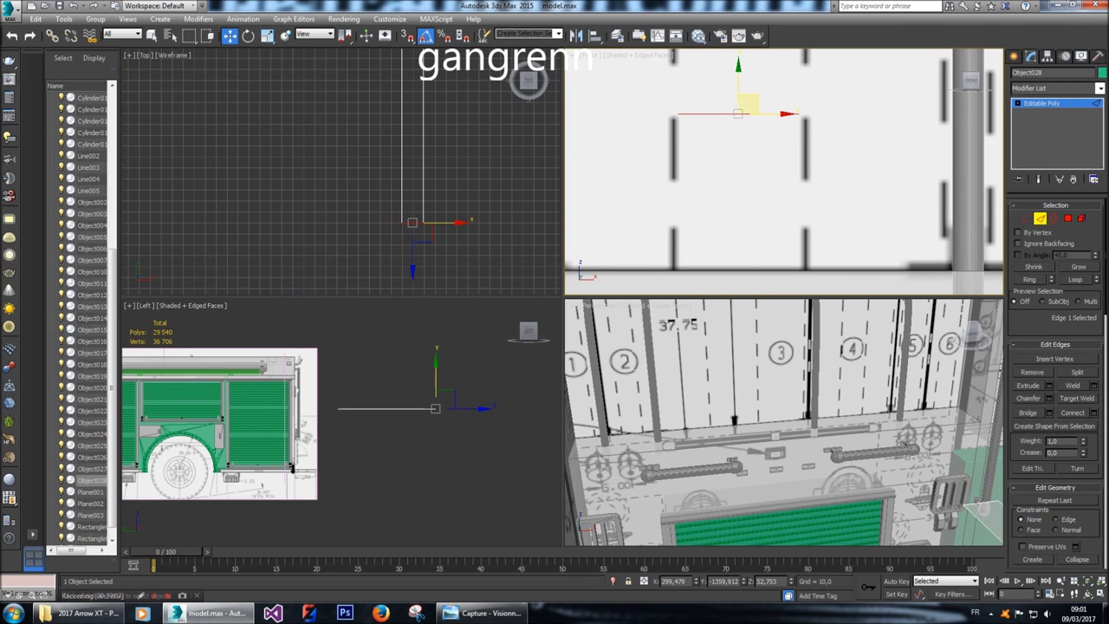
left_click_drag(739, 86, 738, 156, "shift")
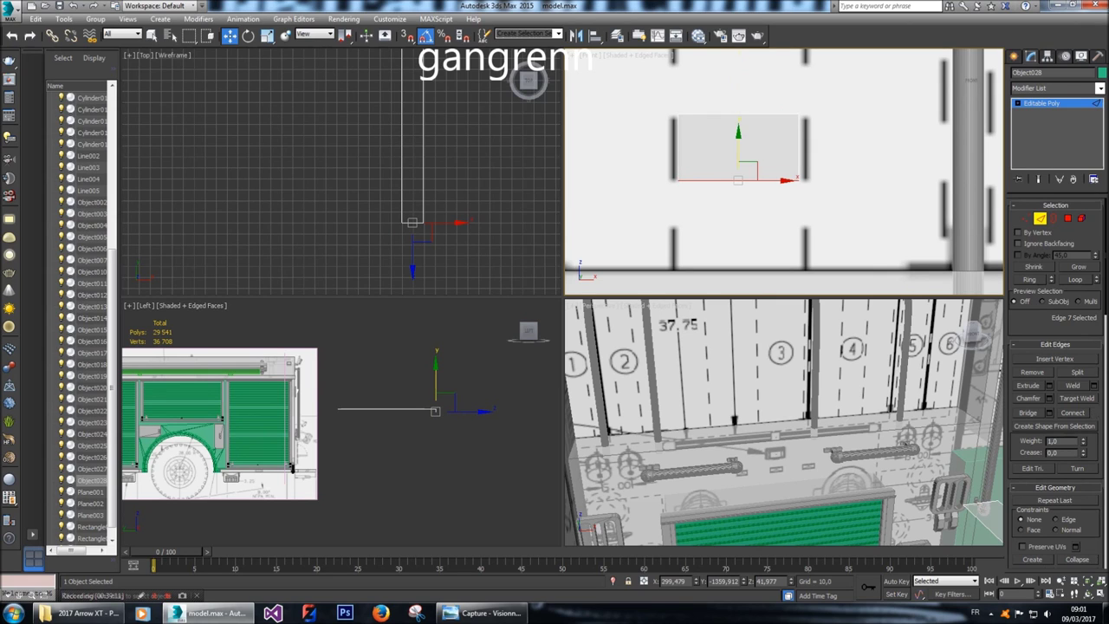
scroll(426, 411, "up", 6)
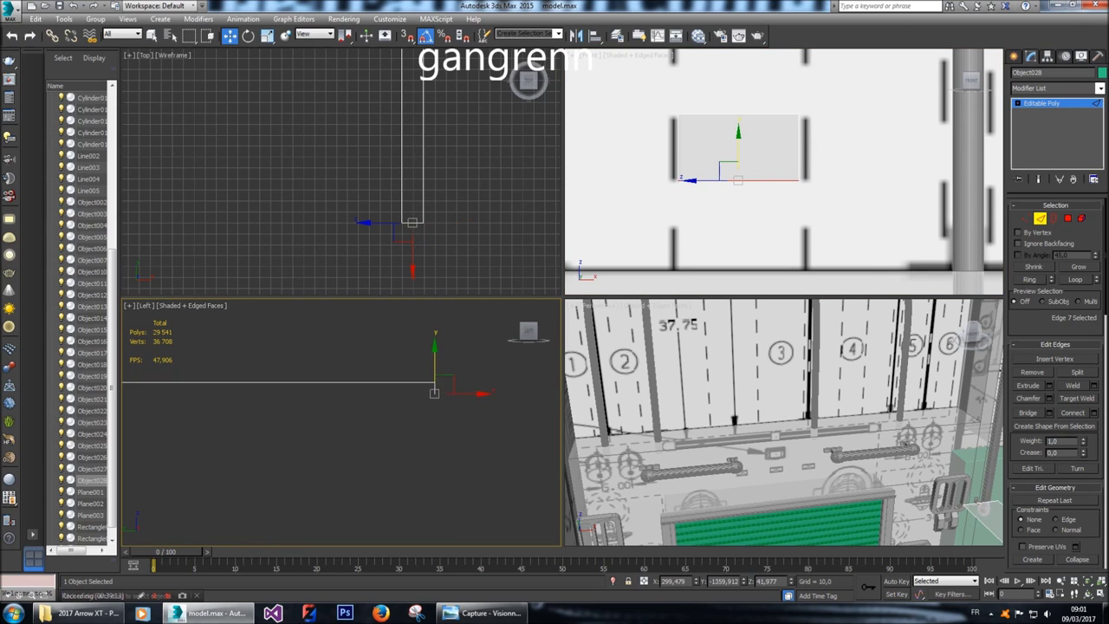
left_click_drag(494, 404, 416, 405, "shift")
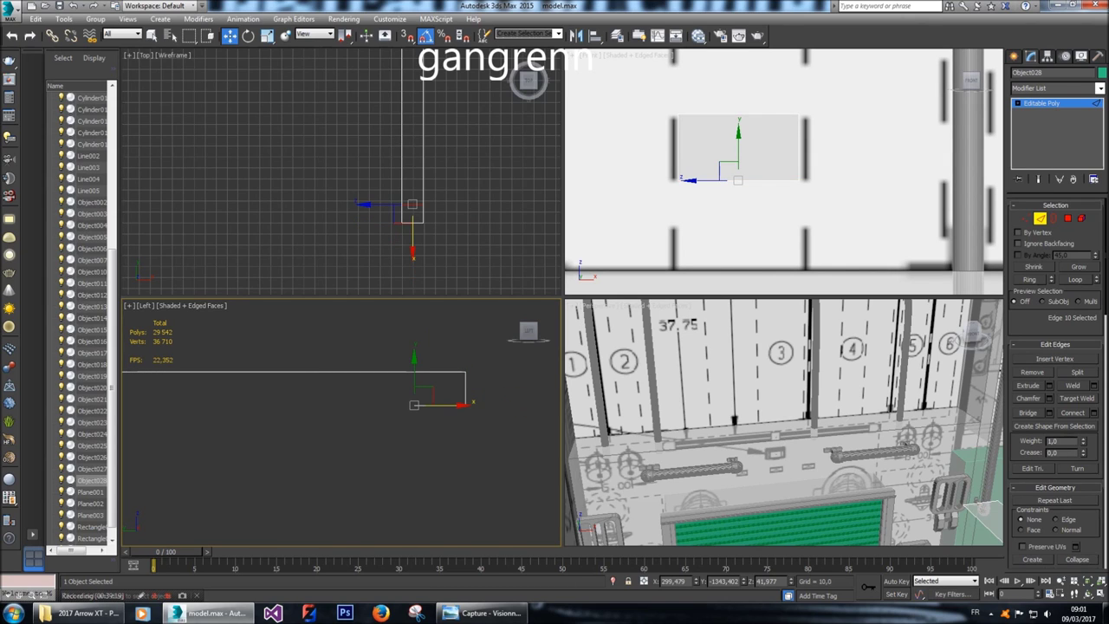
Select both bend edges and view the bent strip from below.
left_click(711, 179)
left_click(421, 221)
left_click(422, 232)
left_click(425, 217, "ctrl")
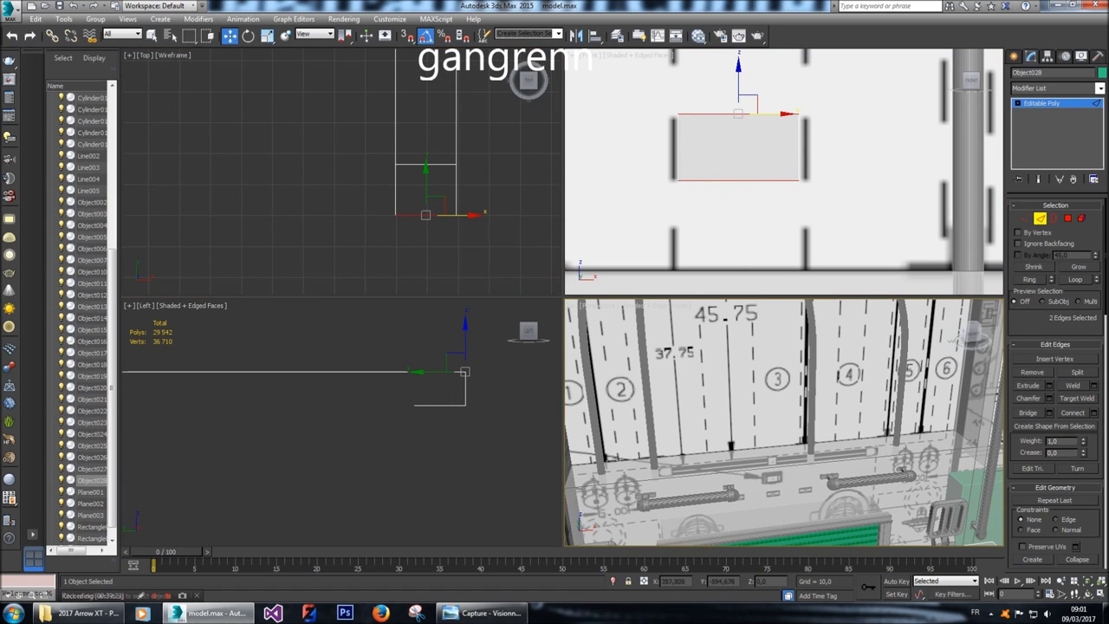
left_click_drag(971, 334, 910, 321)
scroll(884, 451, "up", 6)
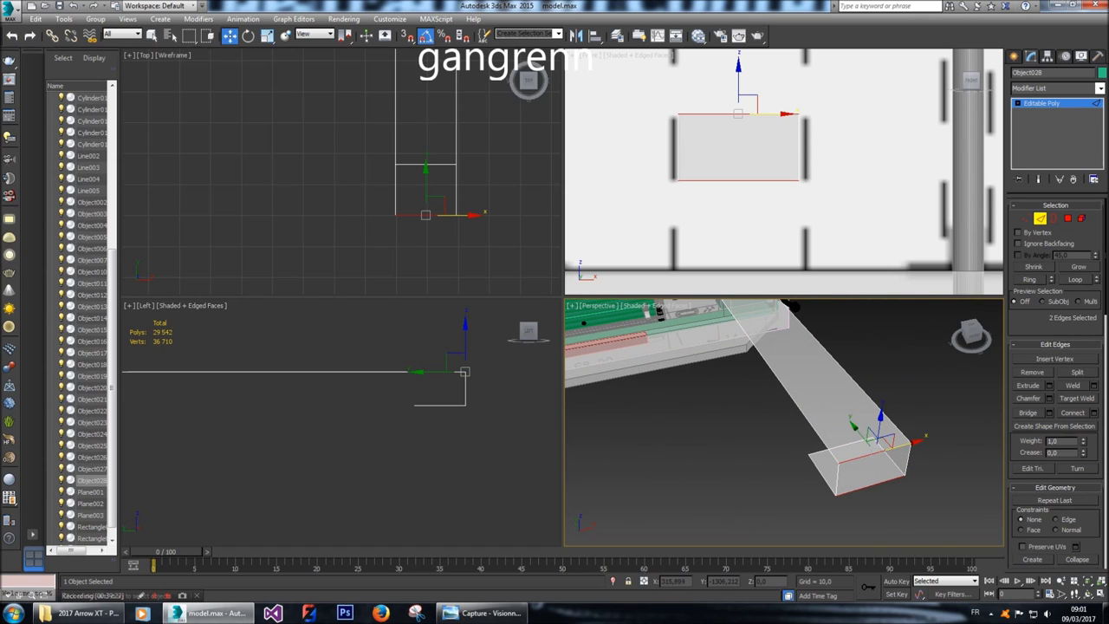
Chamfer the two bend edges, trying amounts 5 and 4, with 4 connect segments.
left_click(1050, 397)
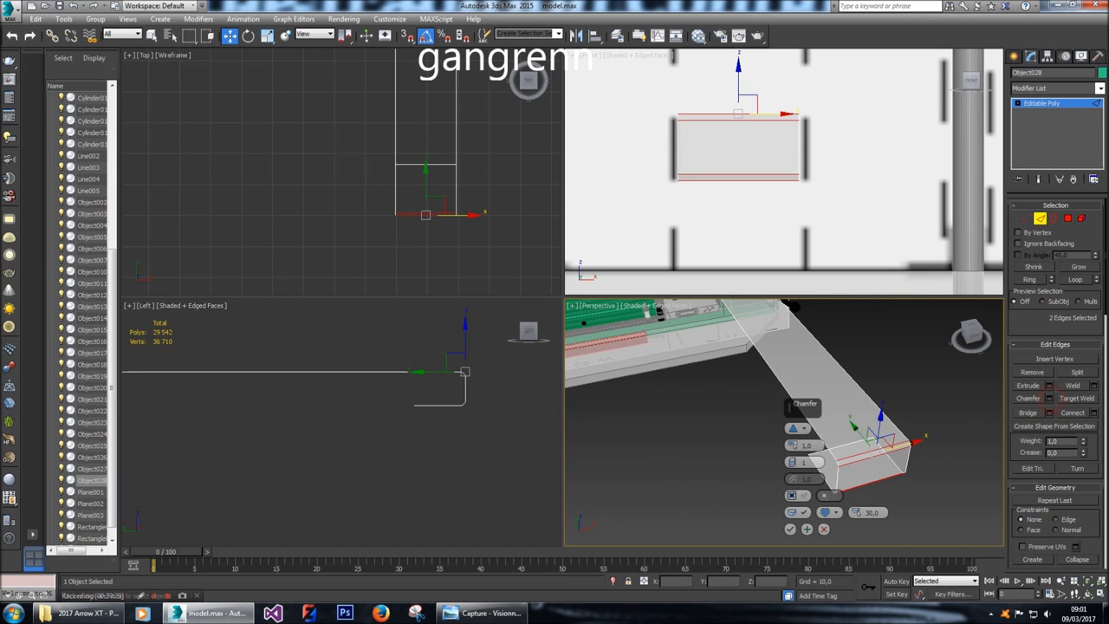
double_click(806, 445)
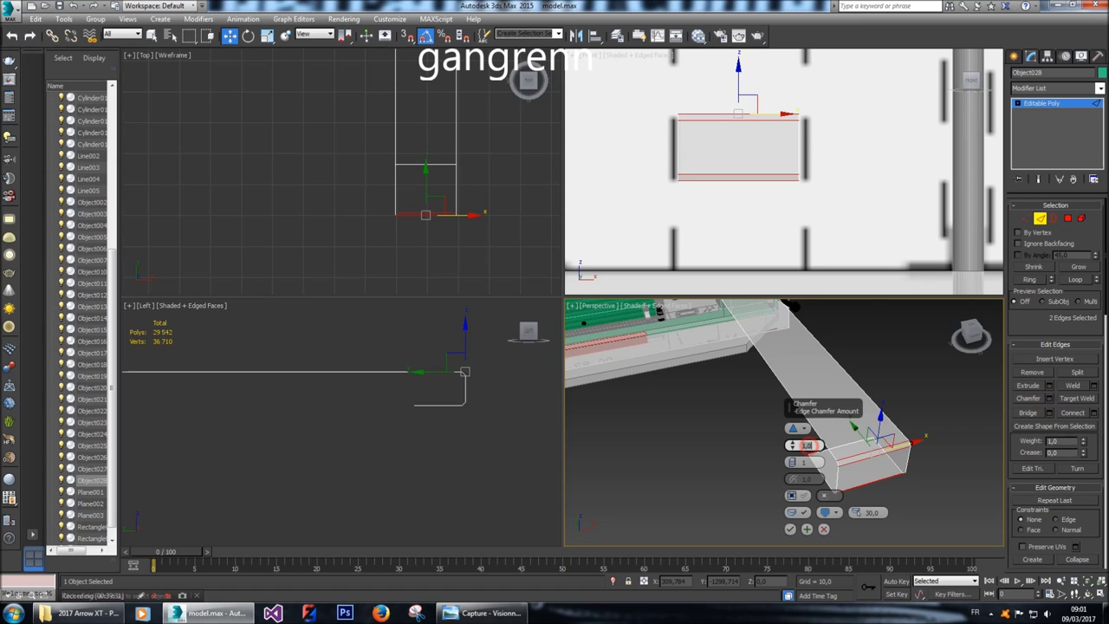
type("5")
key("Return")
type("4")
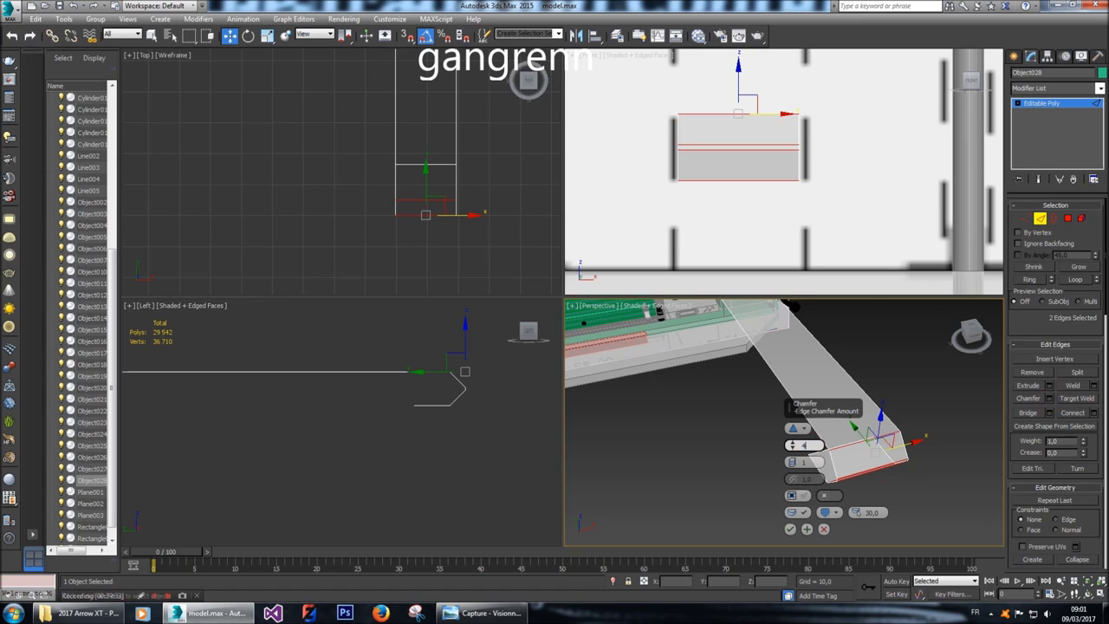
key("Return")
key("Tab")
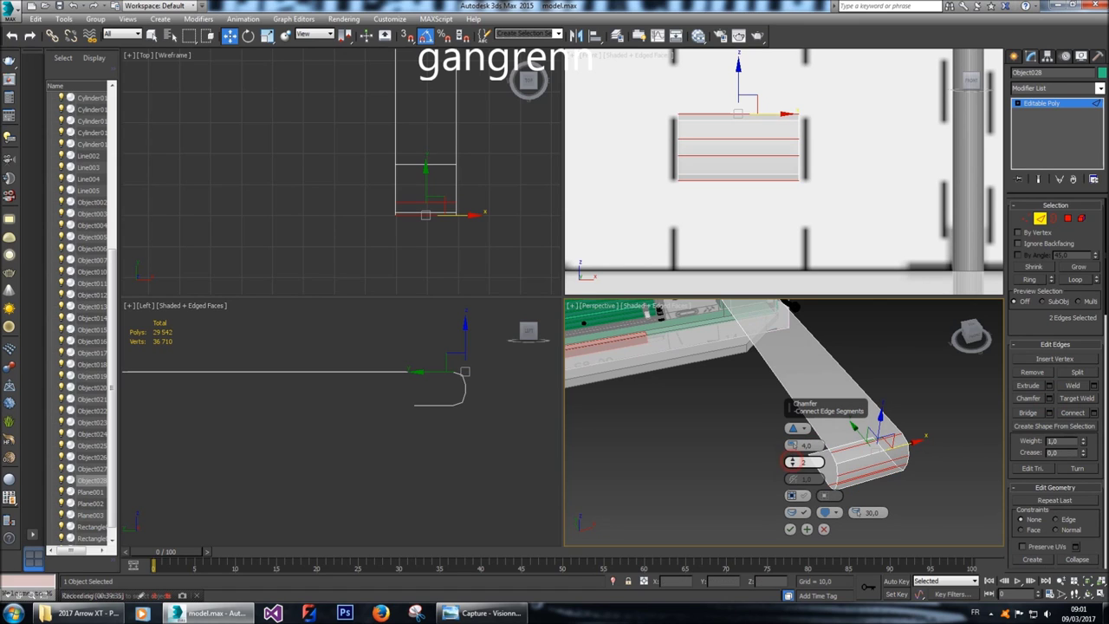
type("3")
key("Return")
type("4")
key("Return")
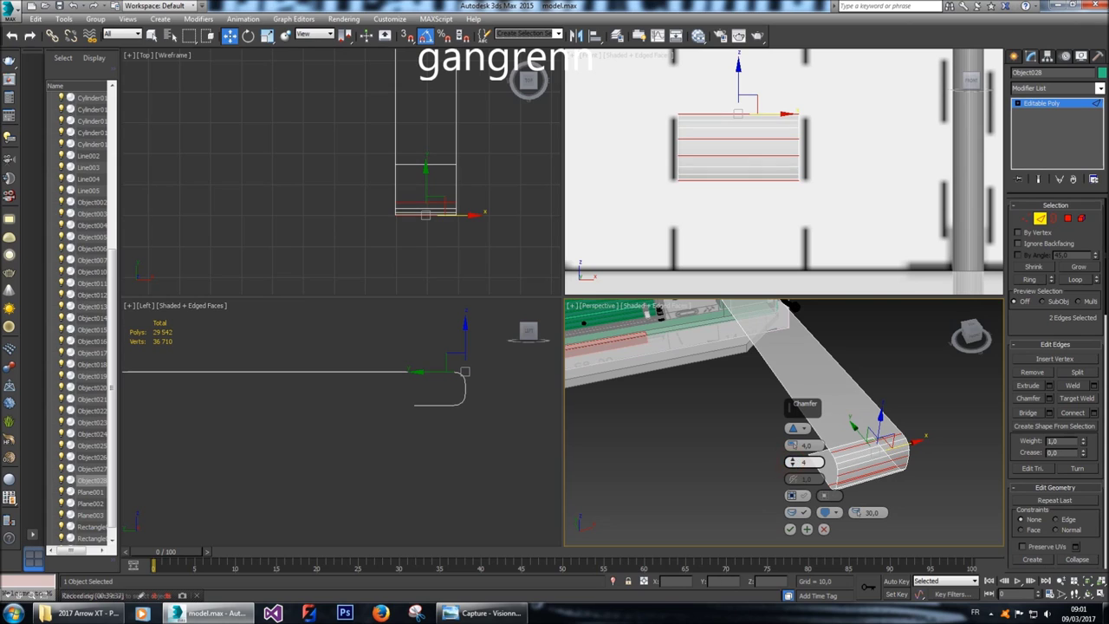
Refine the chamfer amount to 4.5 and confirm the four-segment chamfer.
double_click(808, 445)
type("3")
key("Return")
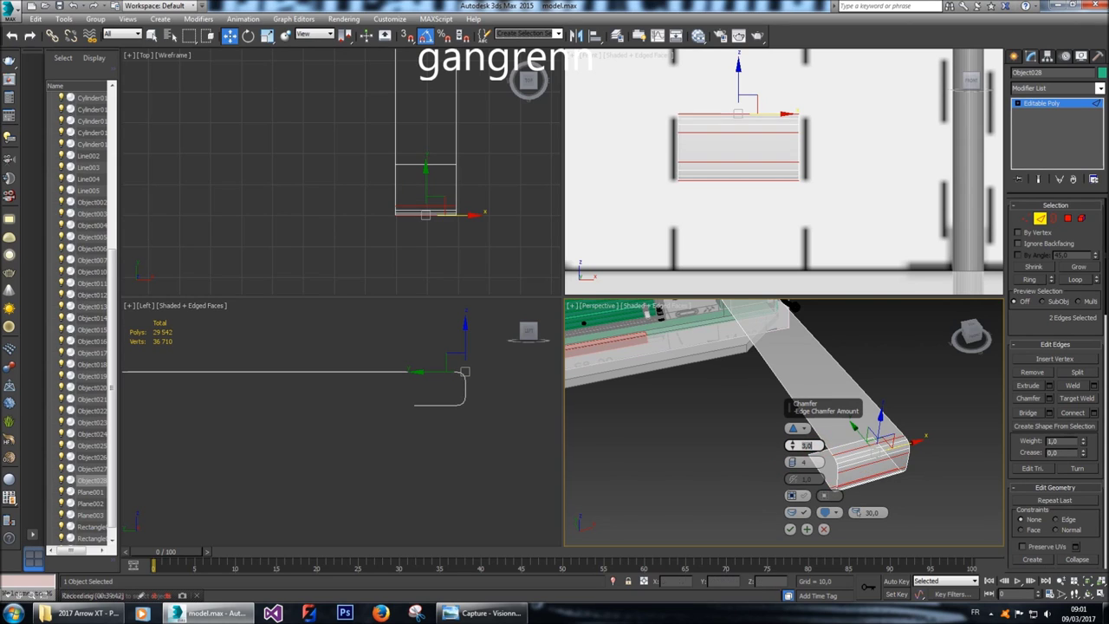
type("2,5")
key("Return")
type("2")
key("Return")
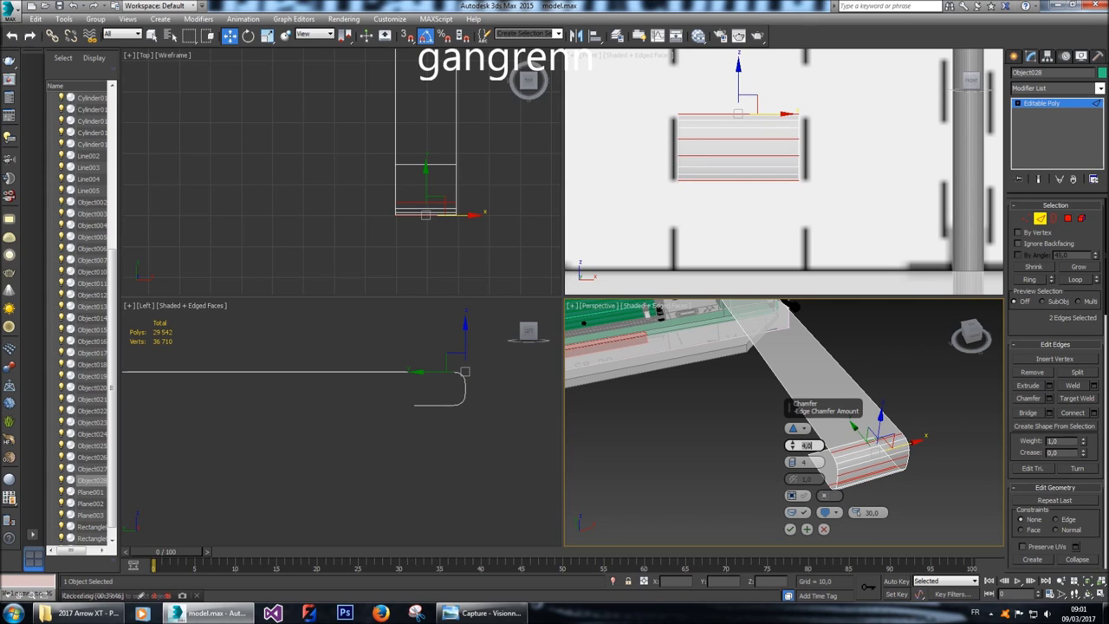
type("4,5")
key("Return")
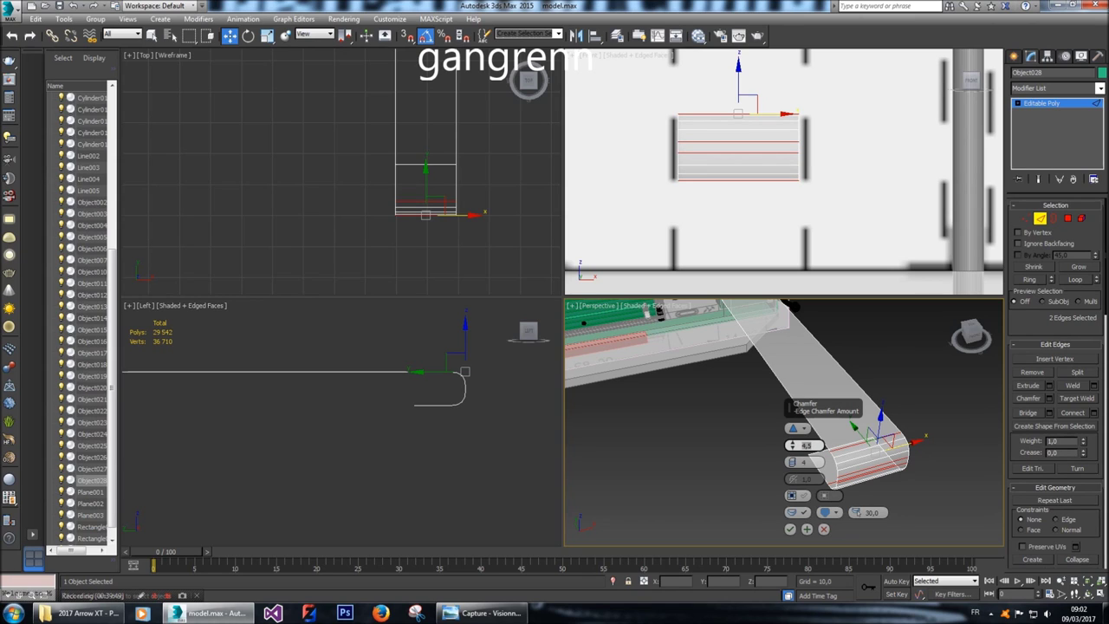
key("Return")
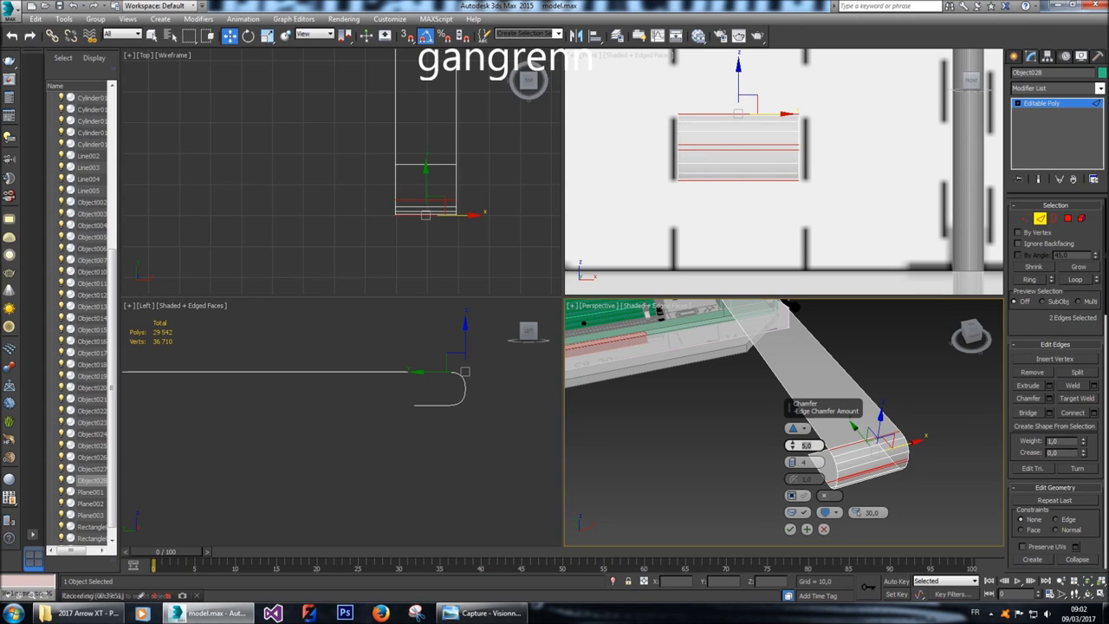
type("4,5")
key("Return")
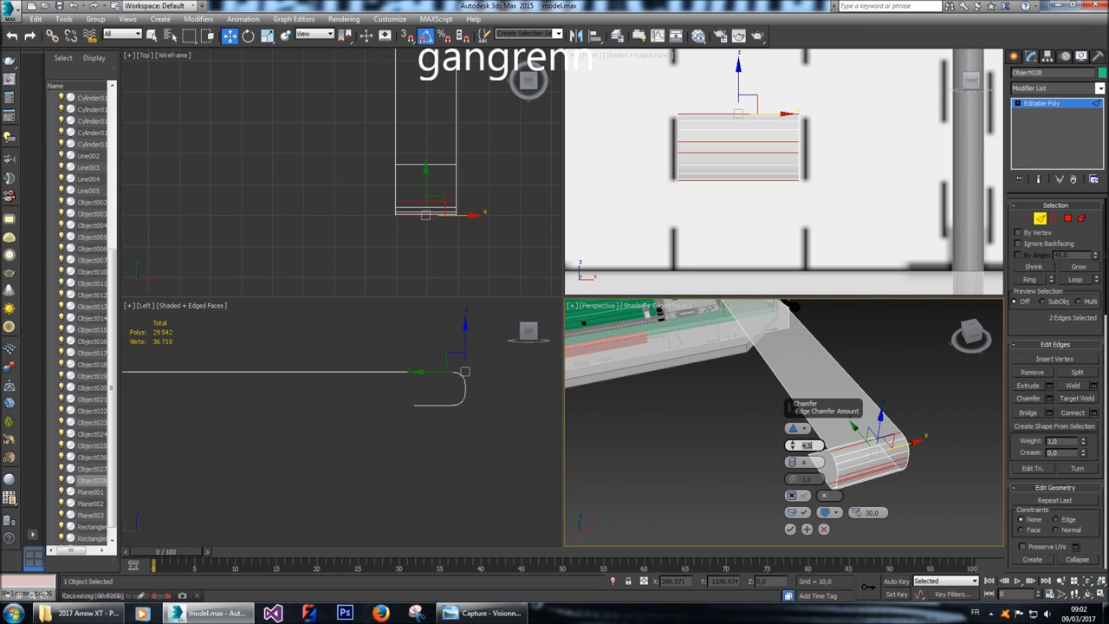
left_click(791, 528)
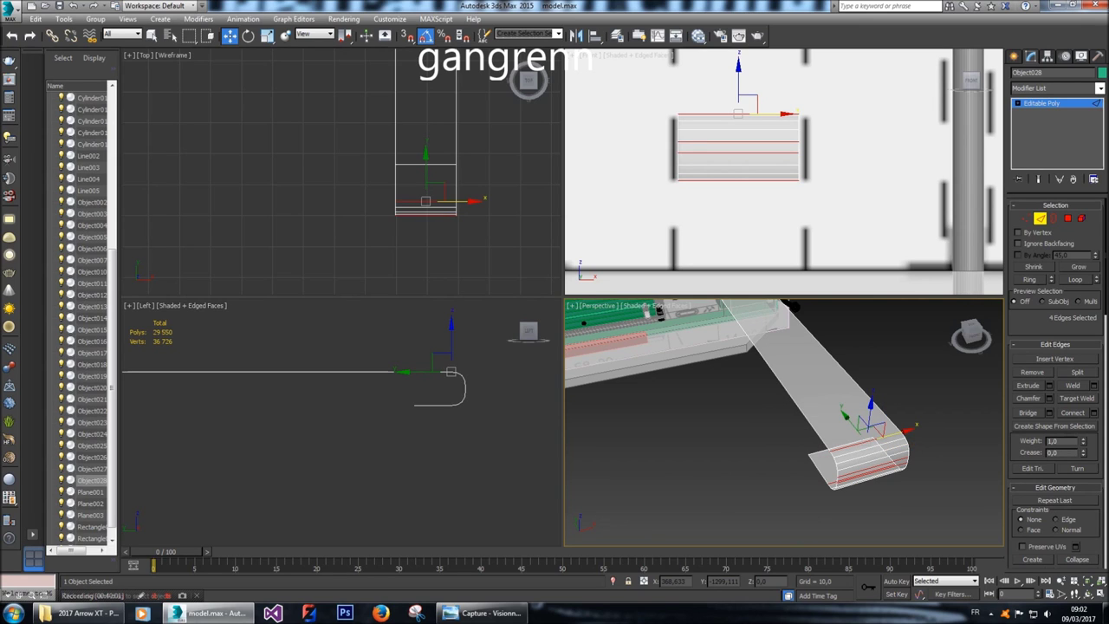
Clone all strip polygons downward as a new element and move the row lower.
key("4")
key("ctrl+a")
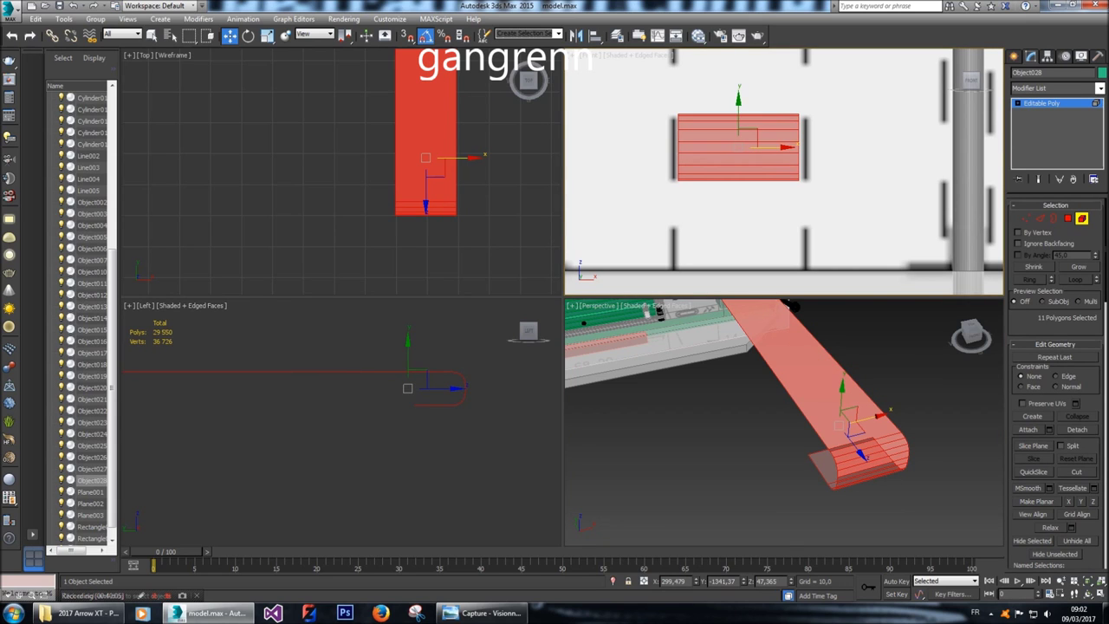
mouse_move(738, 100)
left_mouse_down("shift")
mouse_move(738, 178)
mouse_move(738, 166)
left_mouse_up("shift")
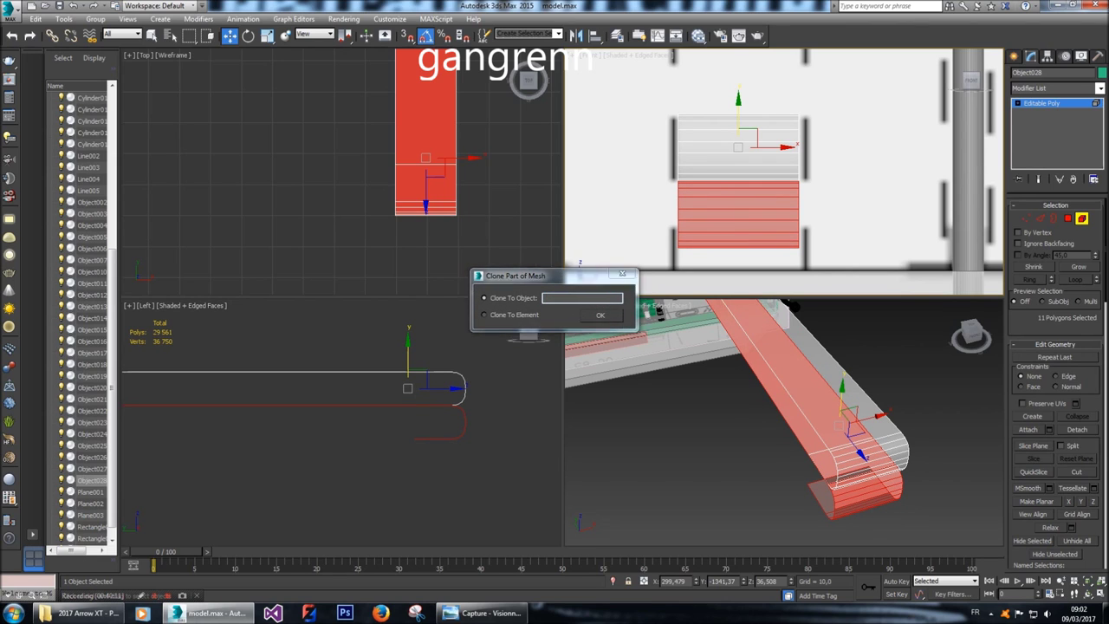
left_click(600, 314)
scroll(426, 421, "up", 3)
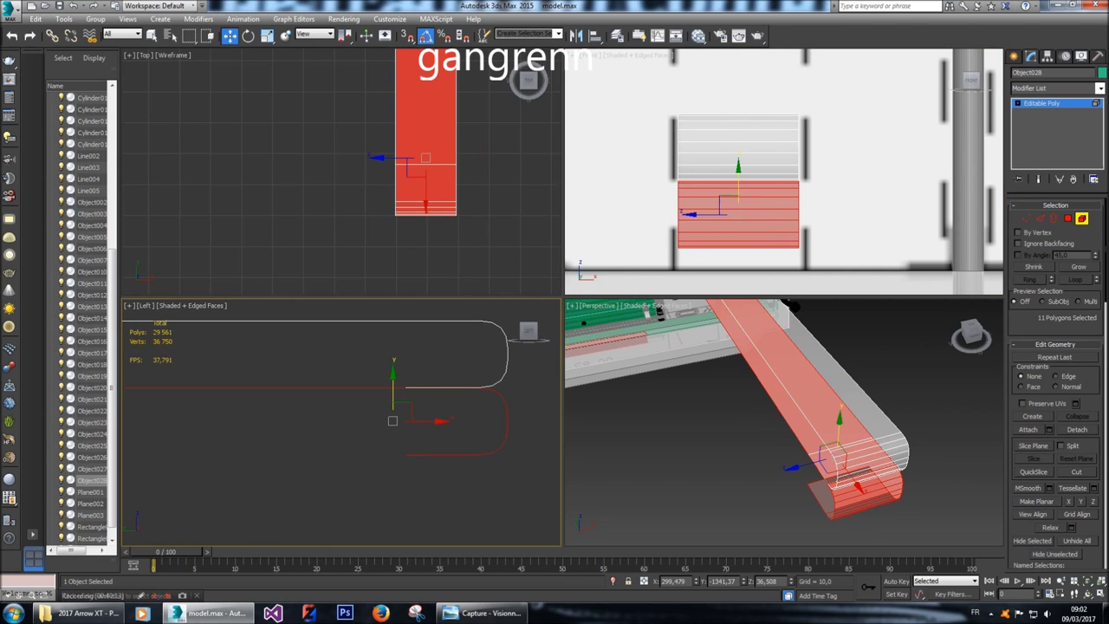
left_click_drag(392, 373, 392, 433)
Select the new row's end vertices and lower them to stagger the row.
left_click(1026, 218)
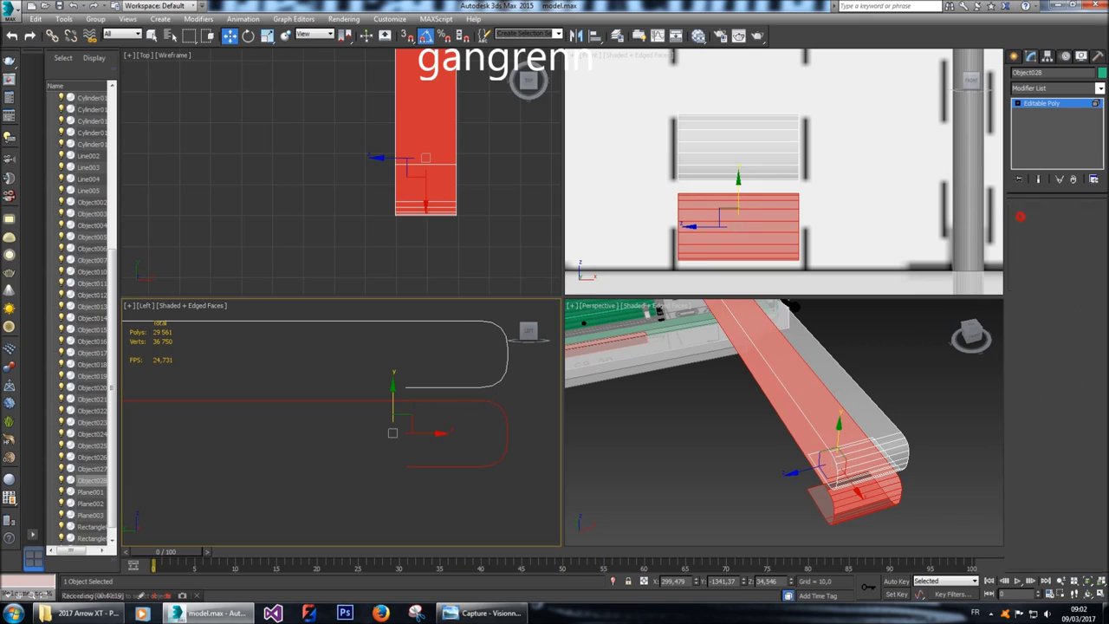
left_click_drag(398, 381, 421, 404)
left_click_drag(390, 455, 416, 475, "ctrl")
left_click_drag(405, 381, 405, 403)
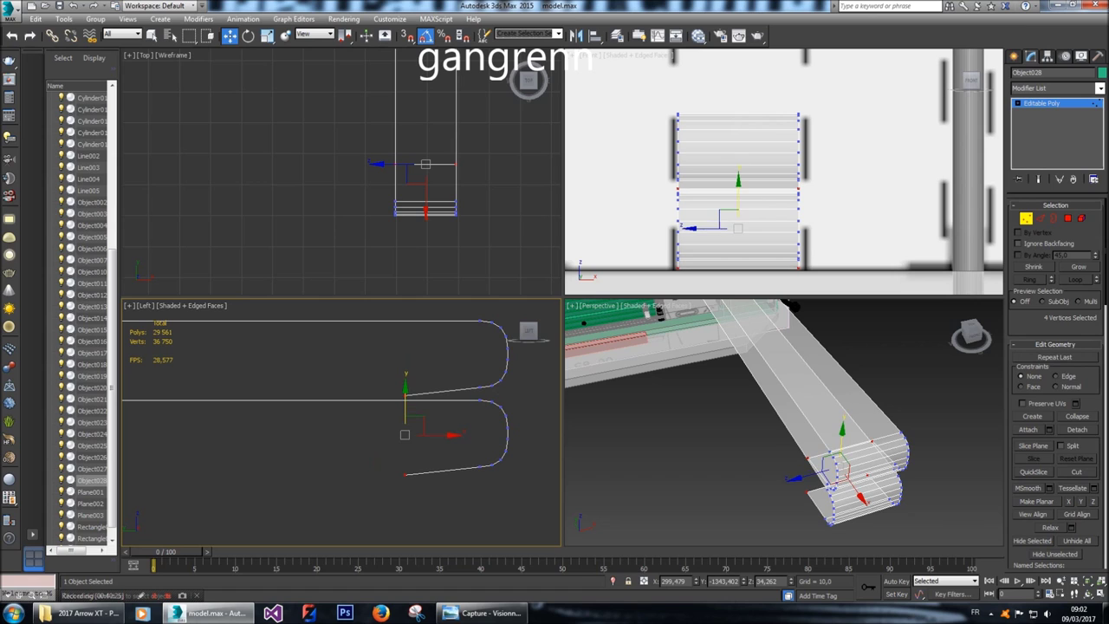
Select the new row's polygons and raise them slightly.
left_click(1082, 218)
left_click(753, 224)
scroll(491, 390, "up", 4)
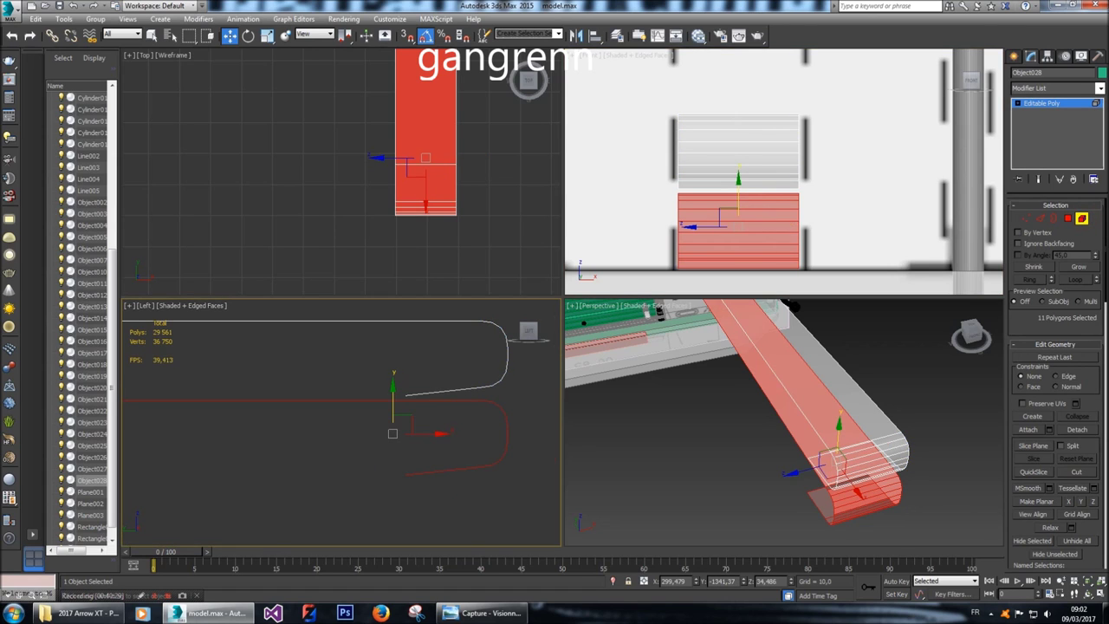
left_click_drag(296, 436, 295, 419)
scroll(311, 427, "down", 6)
Grow the selection to both slat rows and clone them upward twice as elements.
scroll(785, 172, "down", 2)
scroll(784, 172, "up", 2)
key("ctrl+Page_Up")
scroll(784, 171, "down", 3)
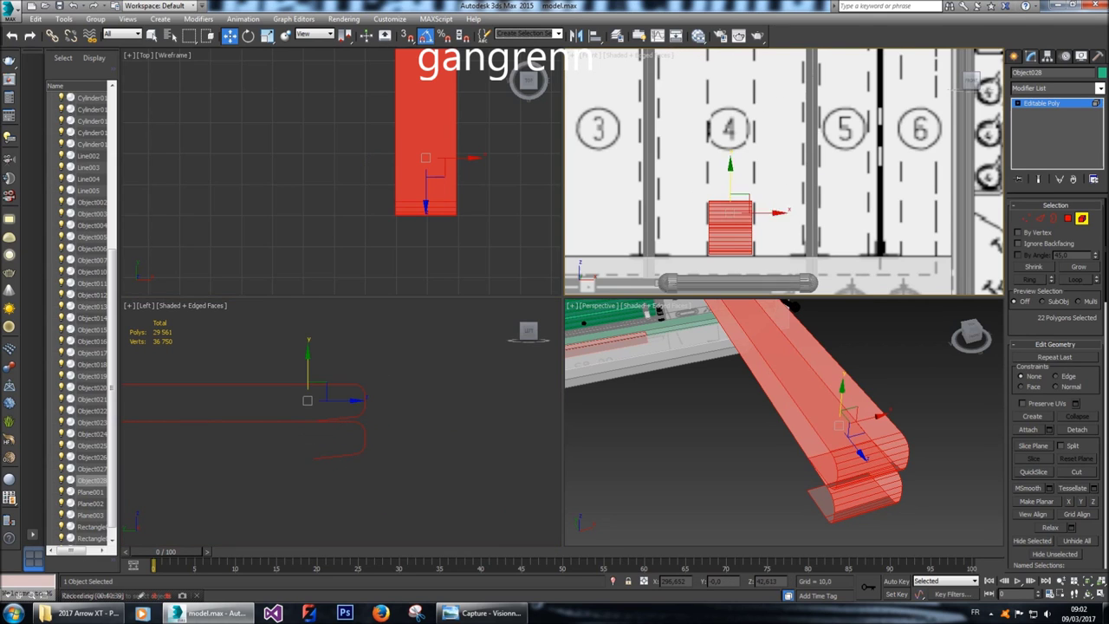
mouse_move(731, 198)
left_mouse_down("shift")
mouse_move(731, 143)
mouse_move(731, 172)
left_mouse_up("shift")
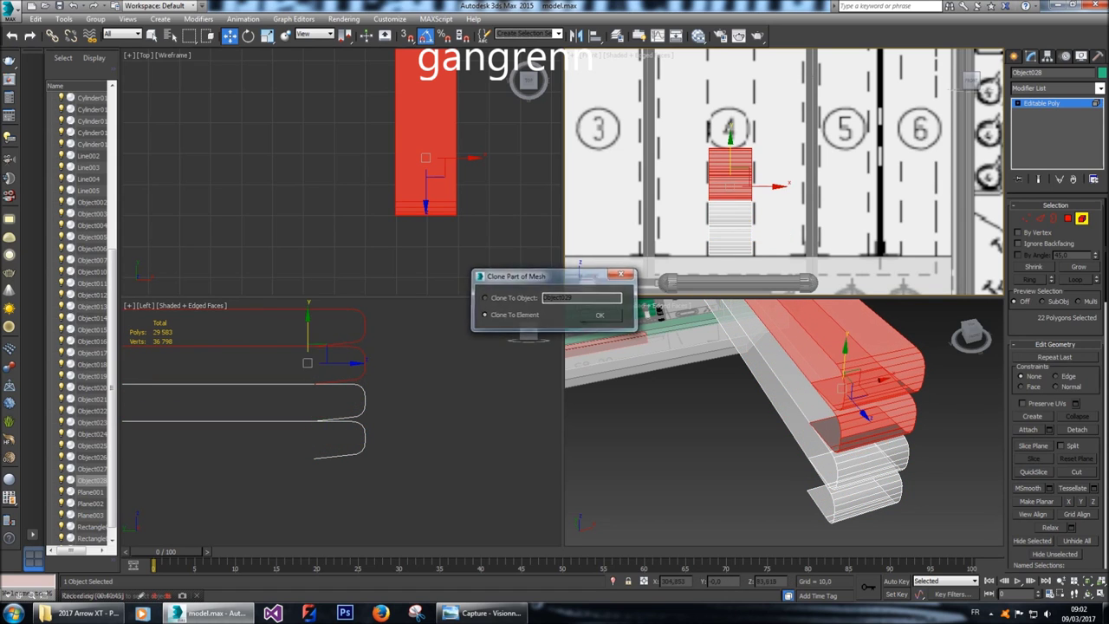
left_click(600, 315)
key("ctrl+Page_Up")
scroll(768, 130, "down", 2)
middle_click_drag(730, 164, 732, 209)
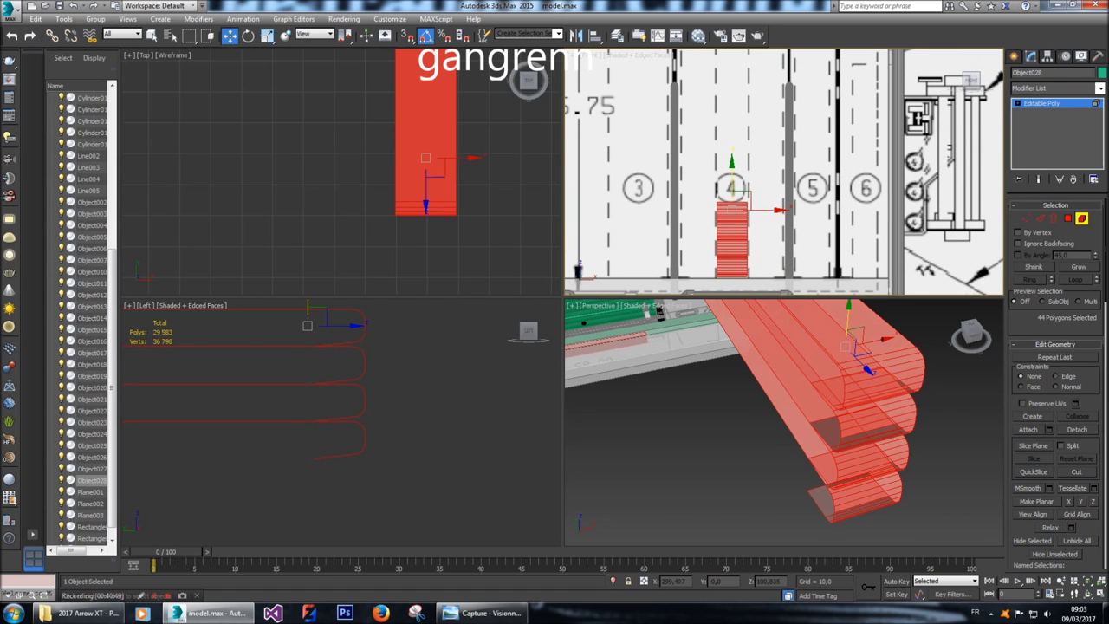
left_click_drag(732, 209, 732, 134)
left_click(602, 316)
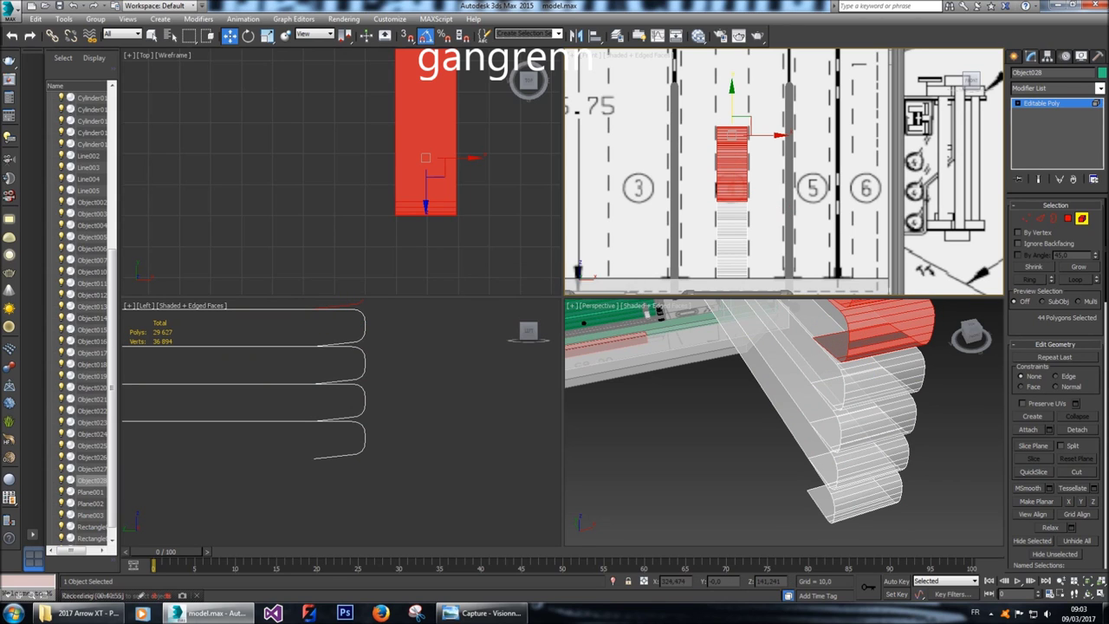
Select all slat rows and clone the full set upward again.
key("ctrl+a")
scroll(780, 173, "down", 3)
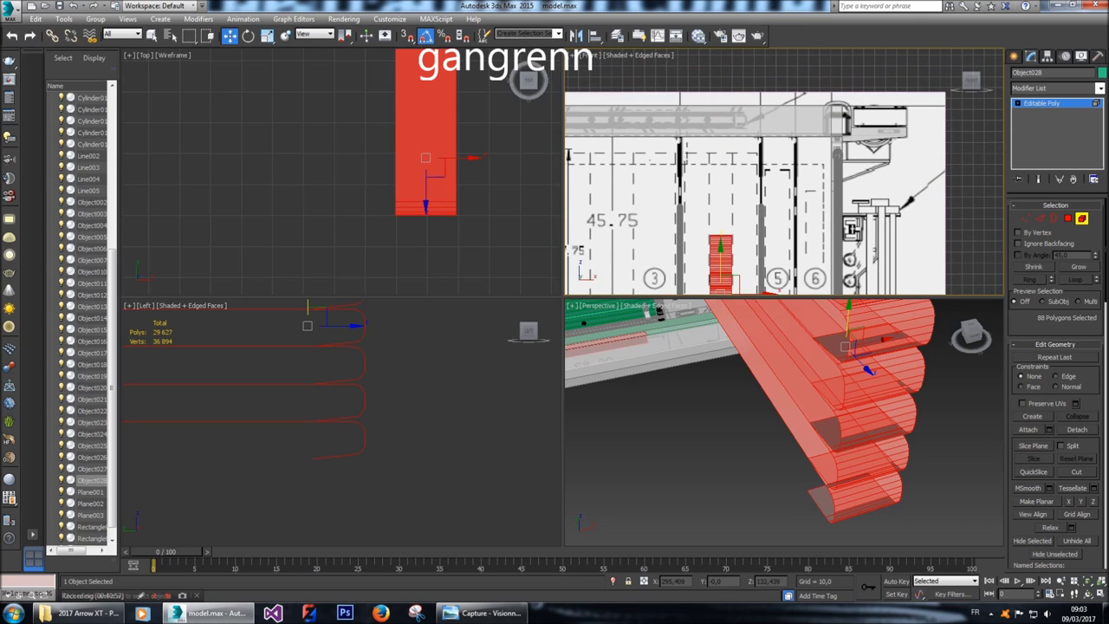
left_click_drag(720, 217, 720, 111, "shift")
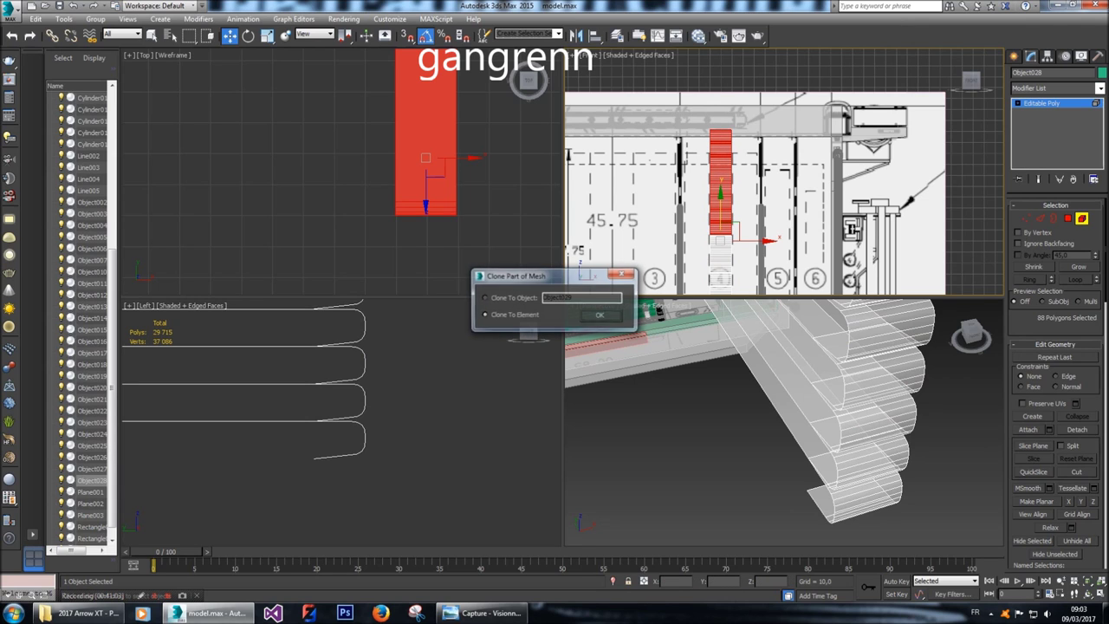
left_click(602, 312)
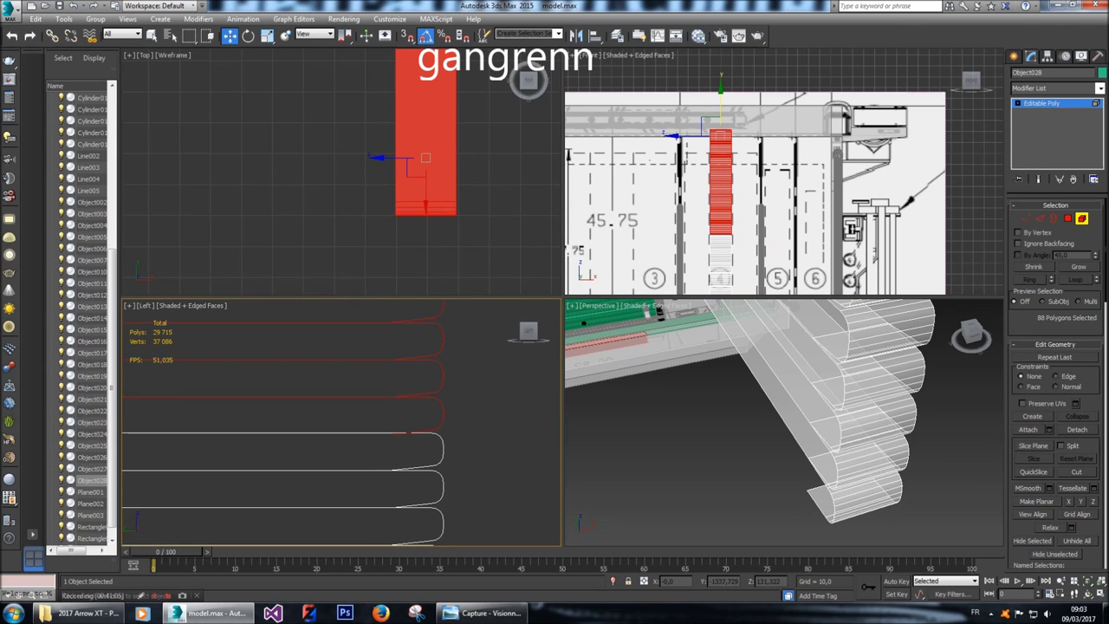
Set the slat object's colour to white.
middle_click_drag(693, 216, 693, 233)
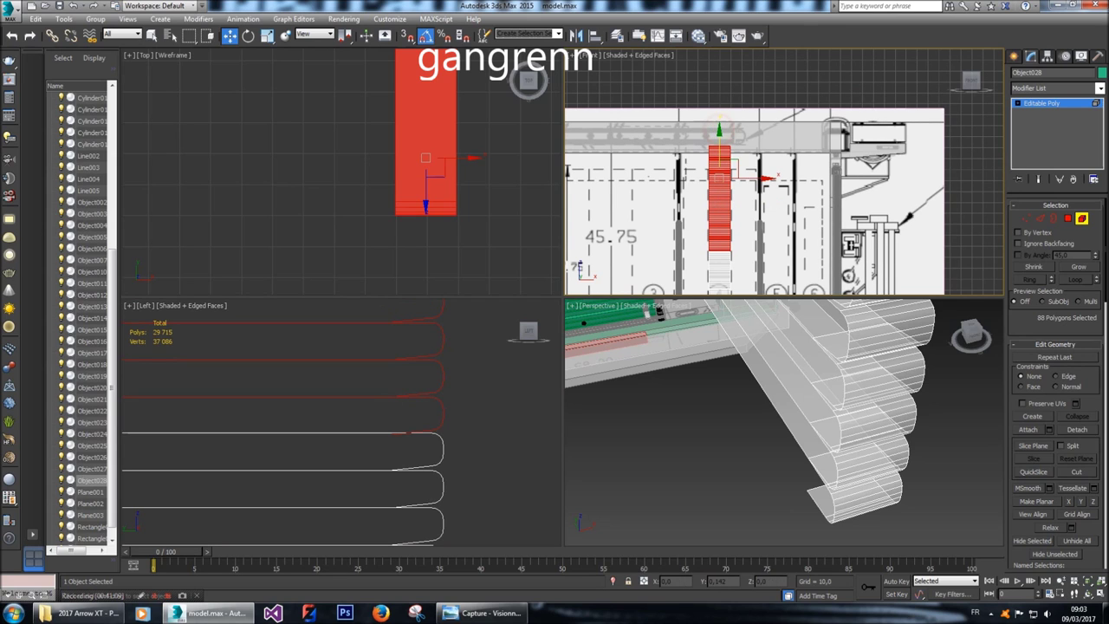
middle_click(347, 408)
scroll(342, 445, "down", 2)
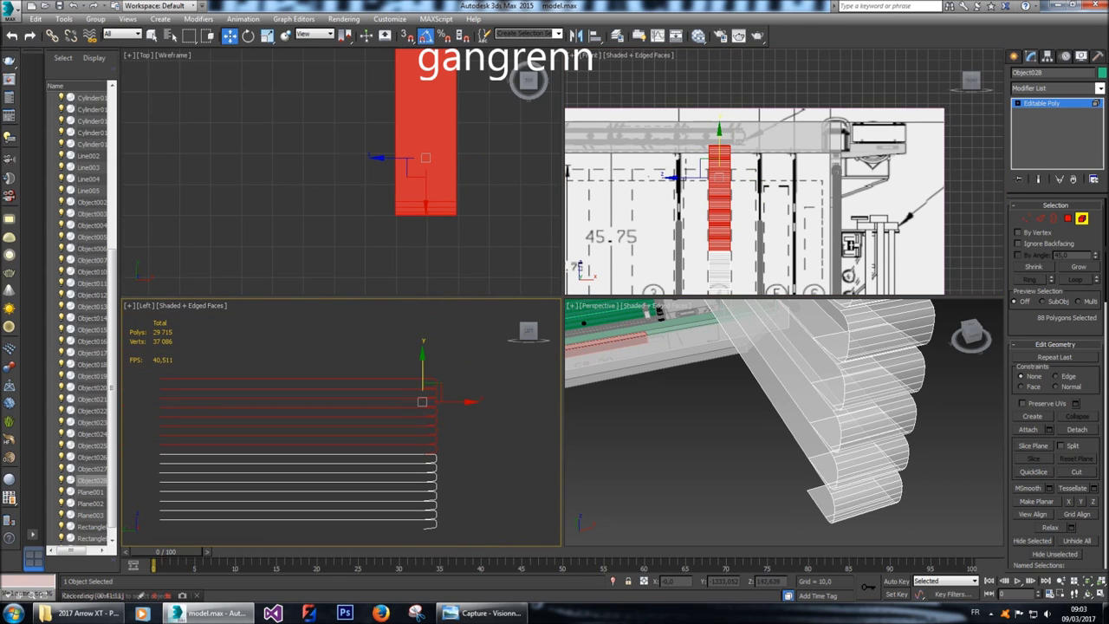
middle_click_drag(780, 416, 954, 304, "alt")
left_click(1102, 73)
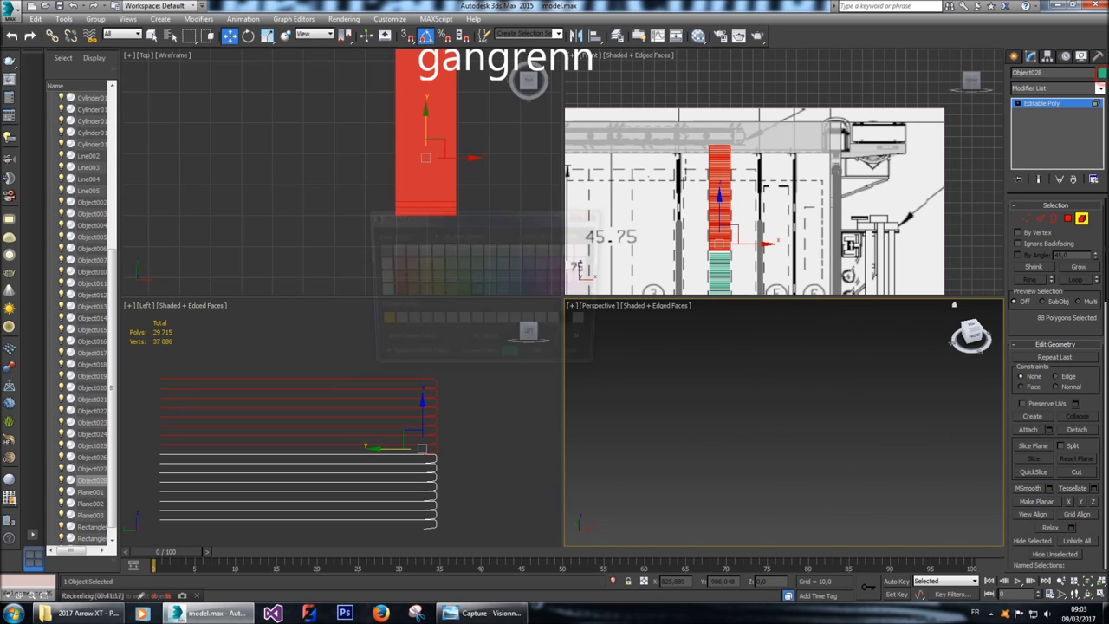
left_click(588, 322)
left_click(543, 360)
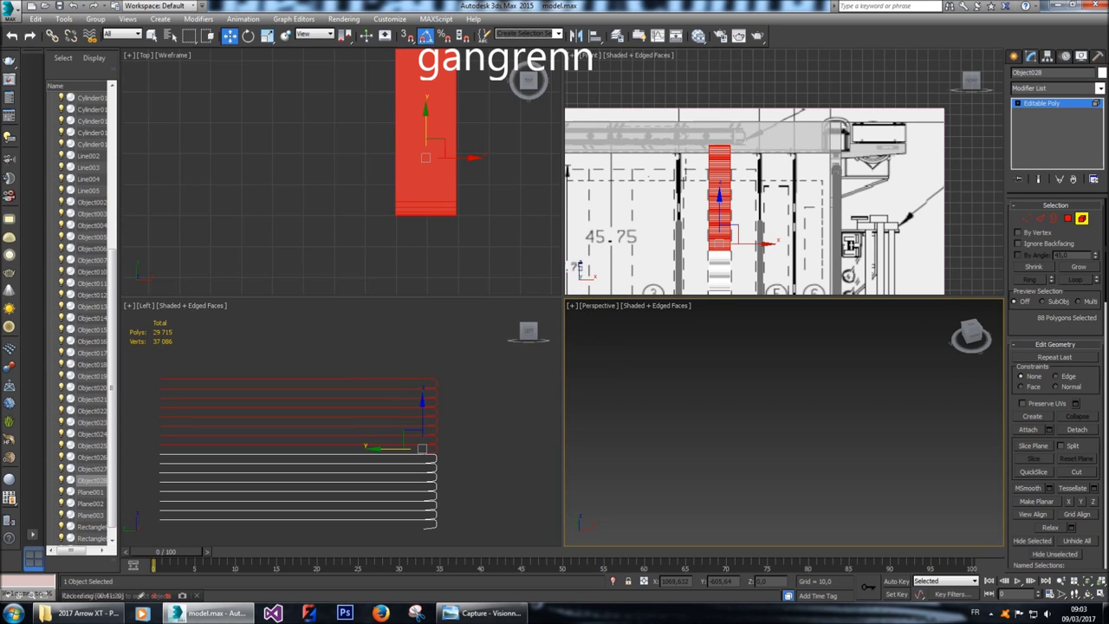
Undo twice to return to a single slat row selection.
scroll(725, 490, "up", 10)
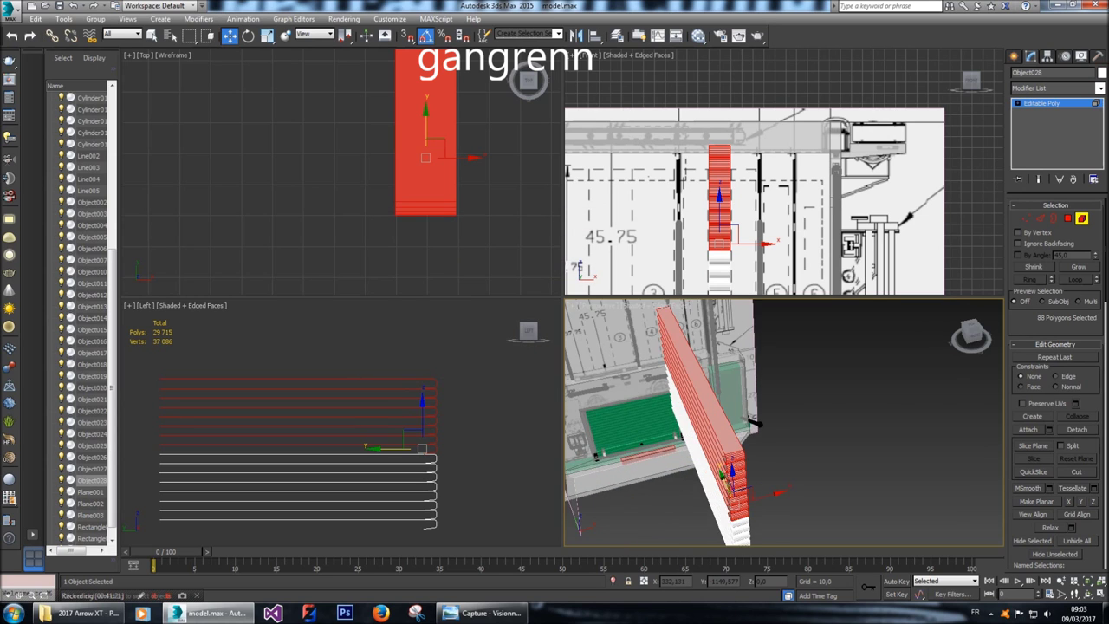
mouse_move(725, 491)
middle_mouse_down()
mouse_move(733, 455)
mouse_move(732, 485)
mouse_move(743, 485)
middle_mouse_up()
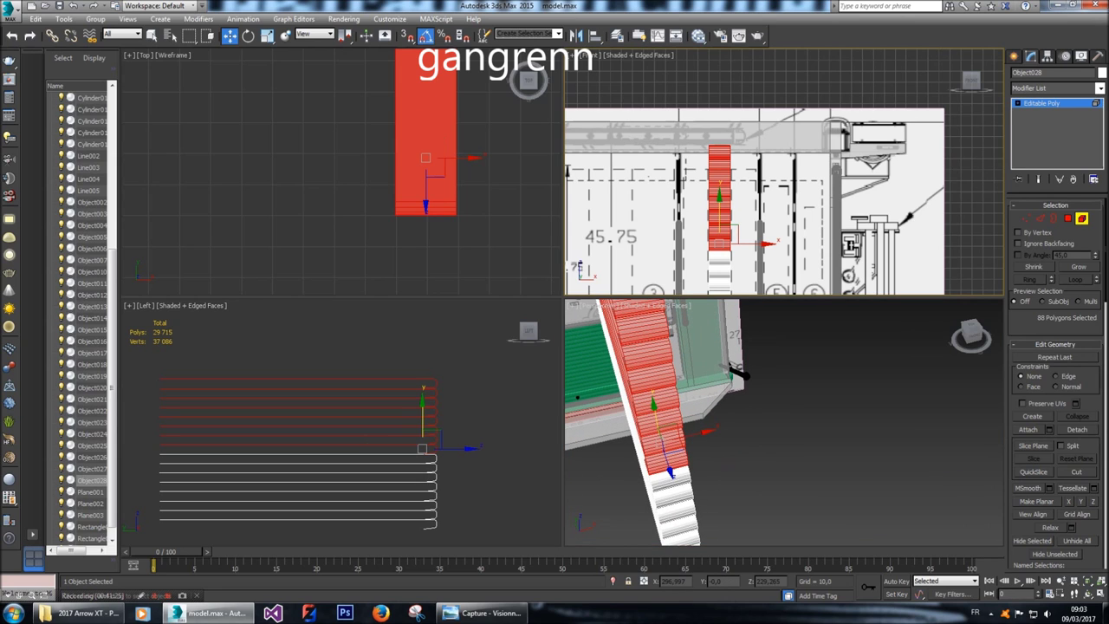
key("ctrl+z")
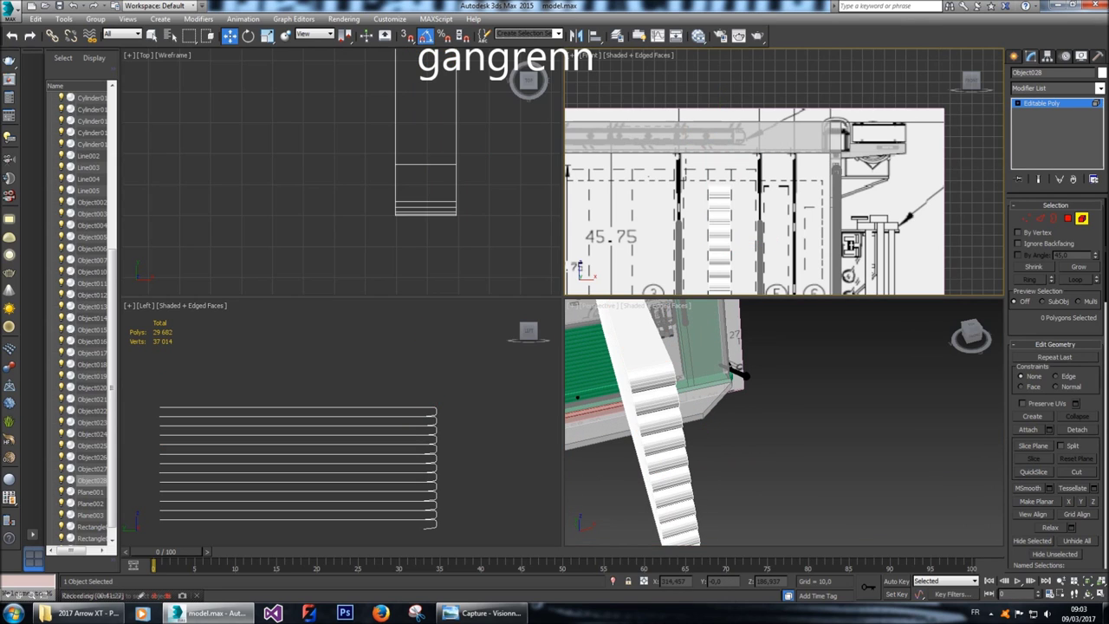
key("ctrl+z")
middle_click_drag(737, 373, 806, 376, "alt")
left_click(1027, 219)
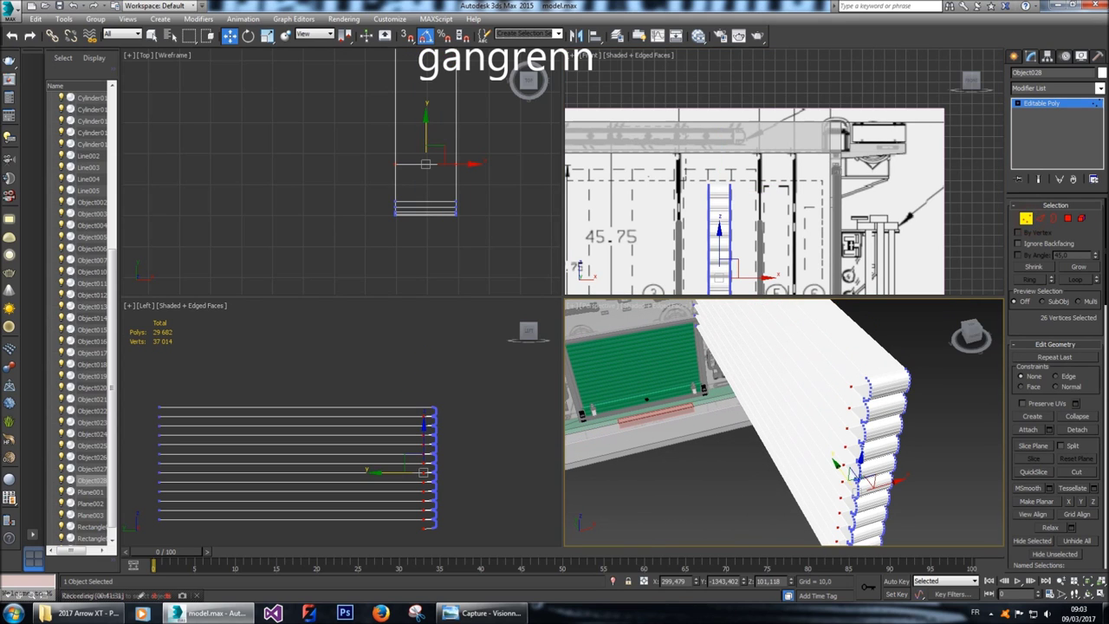
left_click_drag(151, 414, 169, 459)
left_click_drag(176, 519, 176, 520)
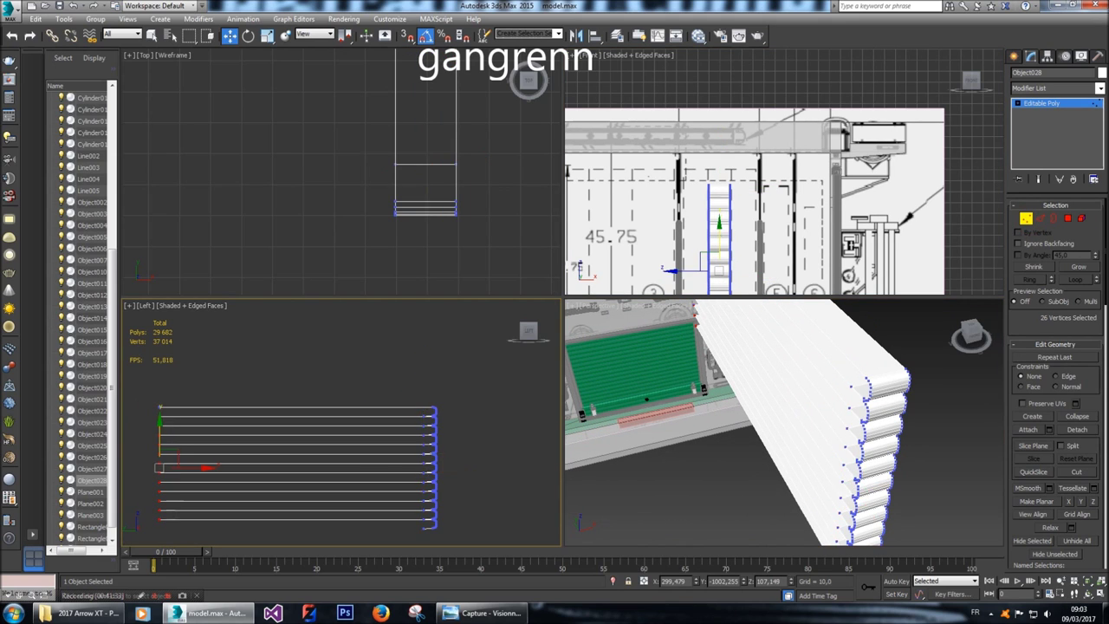
key("Delete")
middle_click_drag(347, 434, 346, 423)
middle_click_drag(802, 375, 793, 365, "alt")
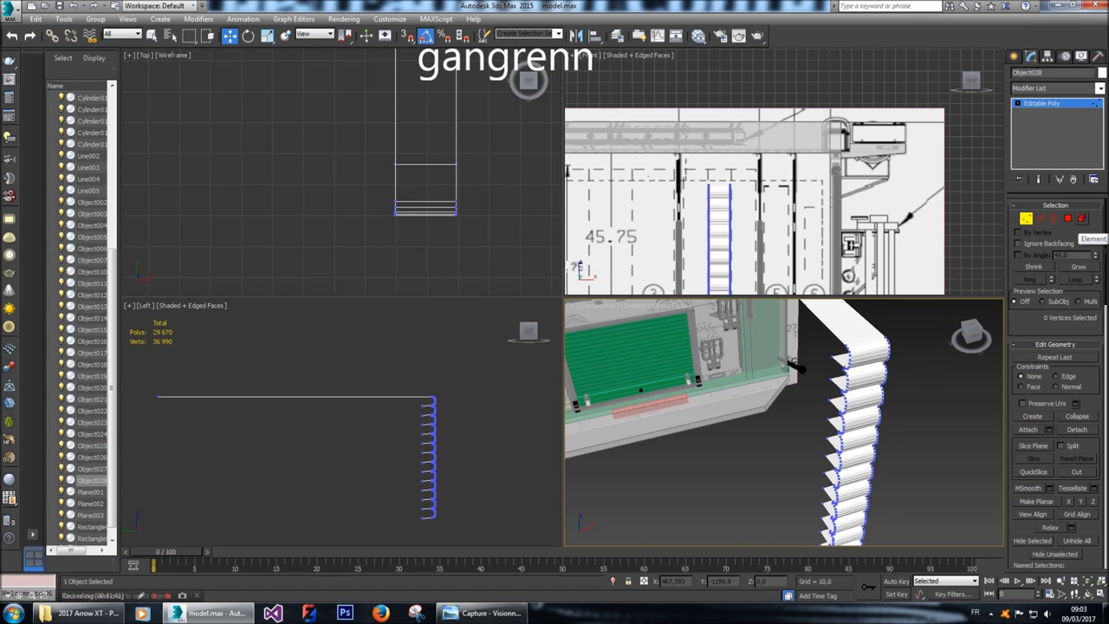
left_click_drag(793, 366, 689, 305, "shift")
left_click(1082, 219)
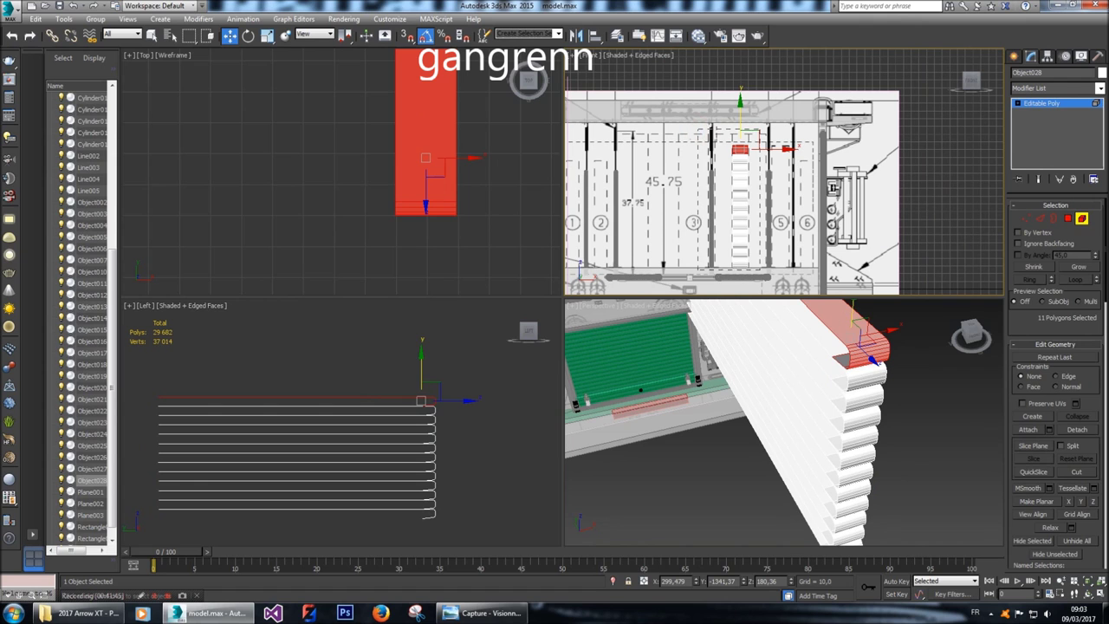
left_click(742, 247, "ctrl")
Clone the slat stack sideways as elements and slide the copy left into place.
scroll(750, 251, "up", 5)
scroll(768, 239, "up", 3)
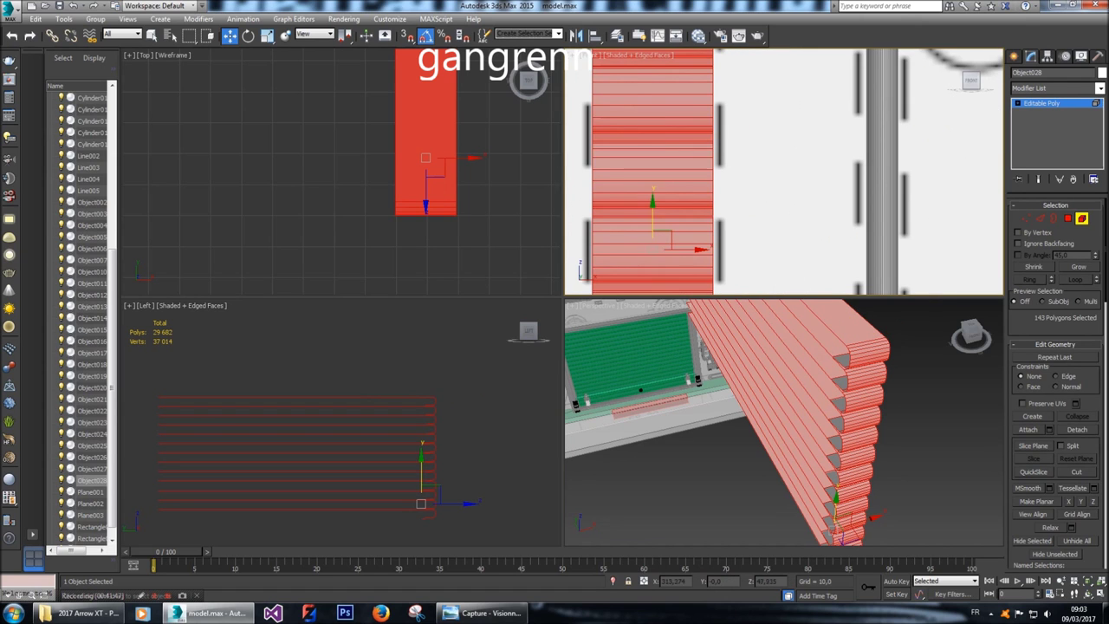
left_click_drag(693, 249, 842, 250, "shift")
left_click(602, 315)
scroll(867, 226, "down", 5)
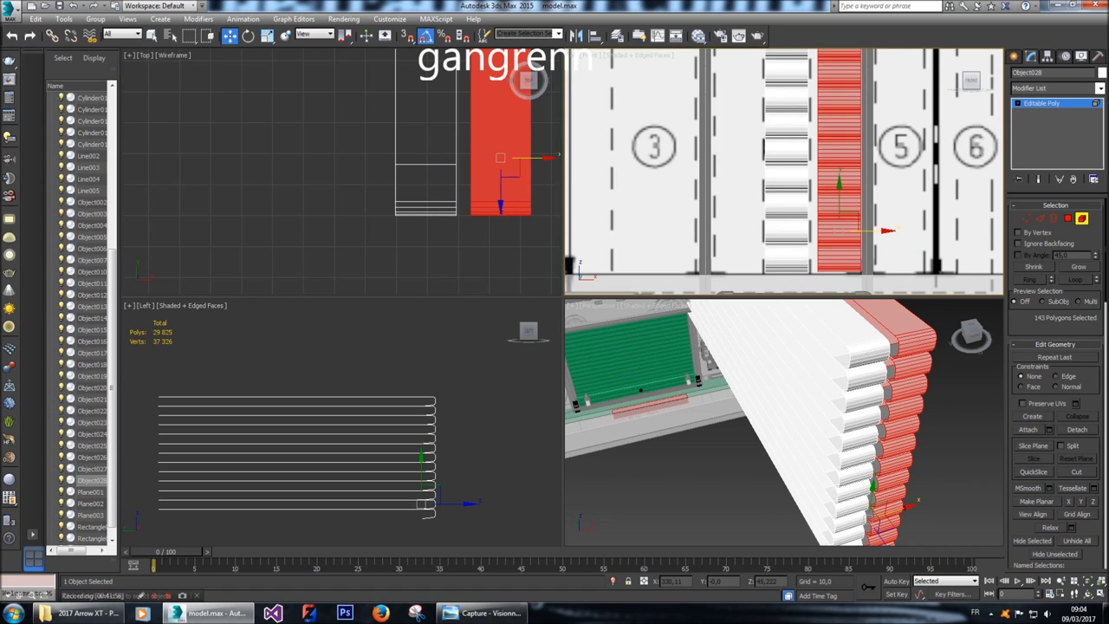
scroll(851, 194, "up", 5)
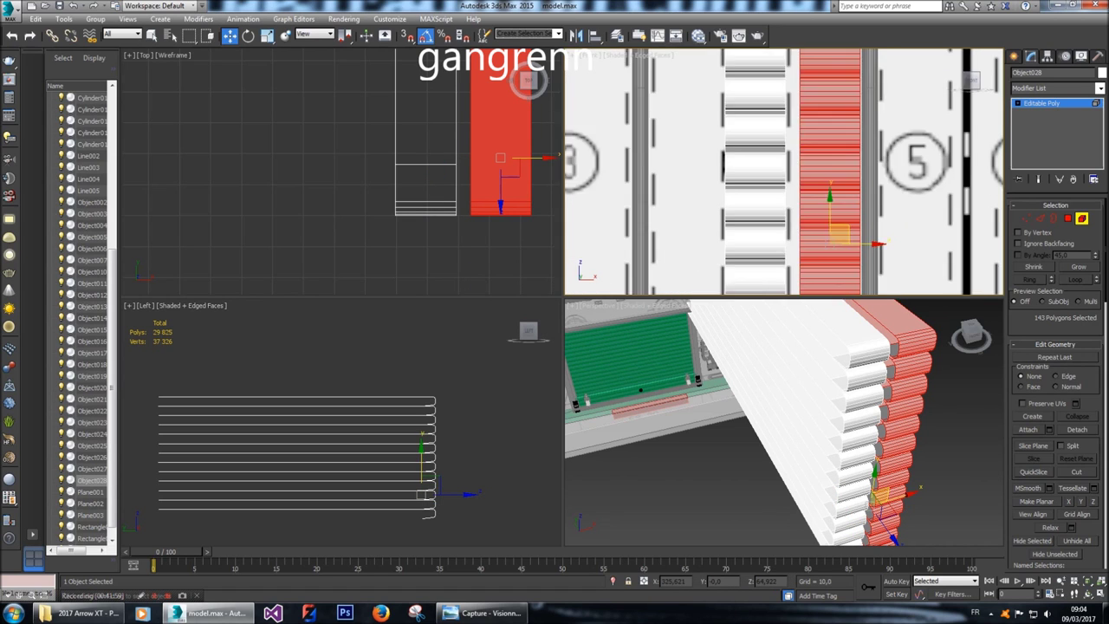
left_click_drag(841, 249, 634, 250)
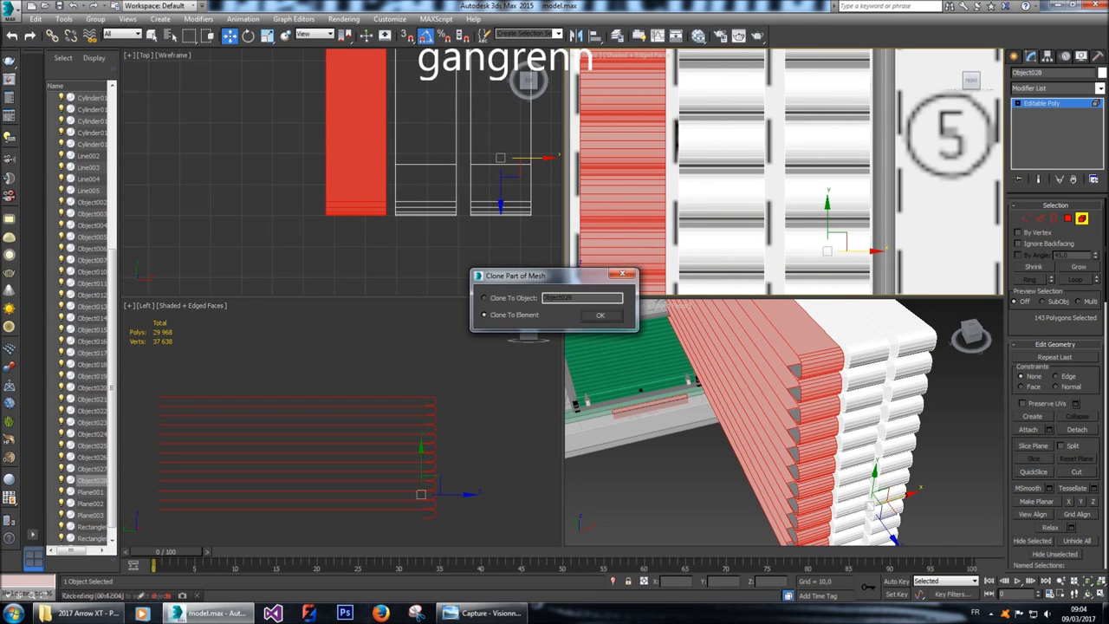
left_click(600, 314)
middle_click_drag(780, 174, 867, 174)
left_click_drag(763, 221, 750, 221)
scroll(778, 221, "down", 5)
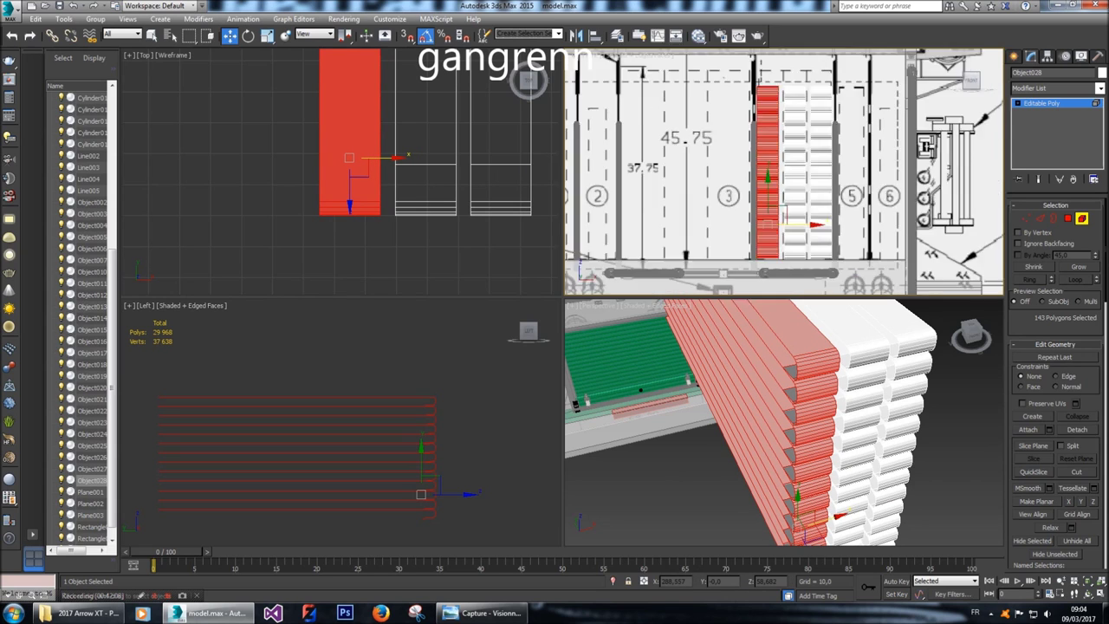
Select a vertical vertex column and shift it along X toward the blueprint edge.
left_click(1026, 218)
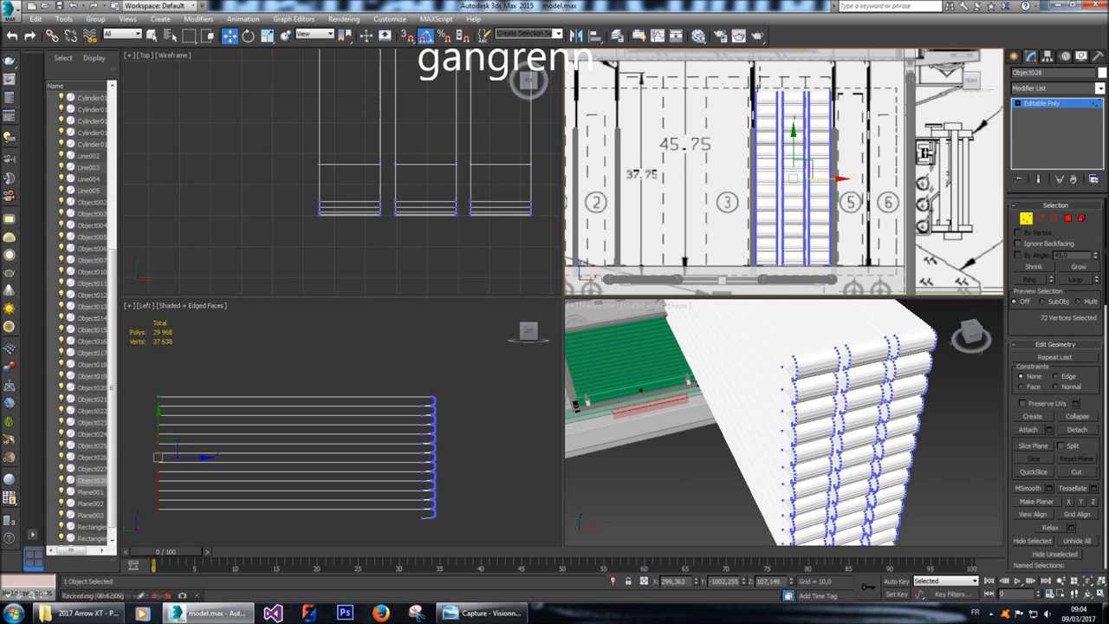
left_click_drag(768, 74, 780, 274)
scroll(781, 178, "up", 8)
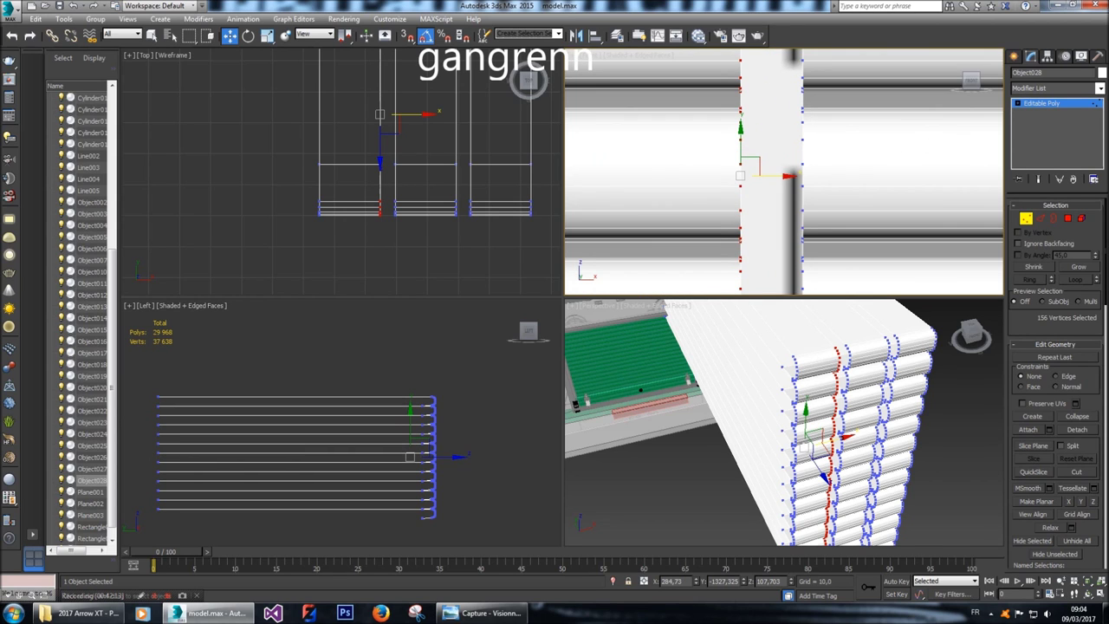
mouse_move(785, 176)
left_mouse_down()
mouse_move(835, 176)
mouse_move(789, 176)
left_mouse_up()
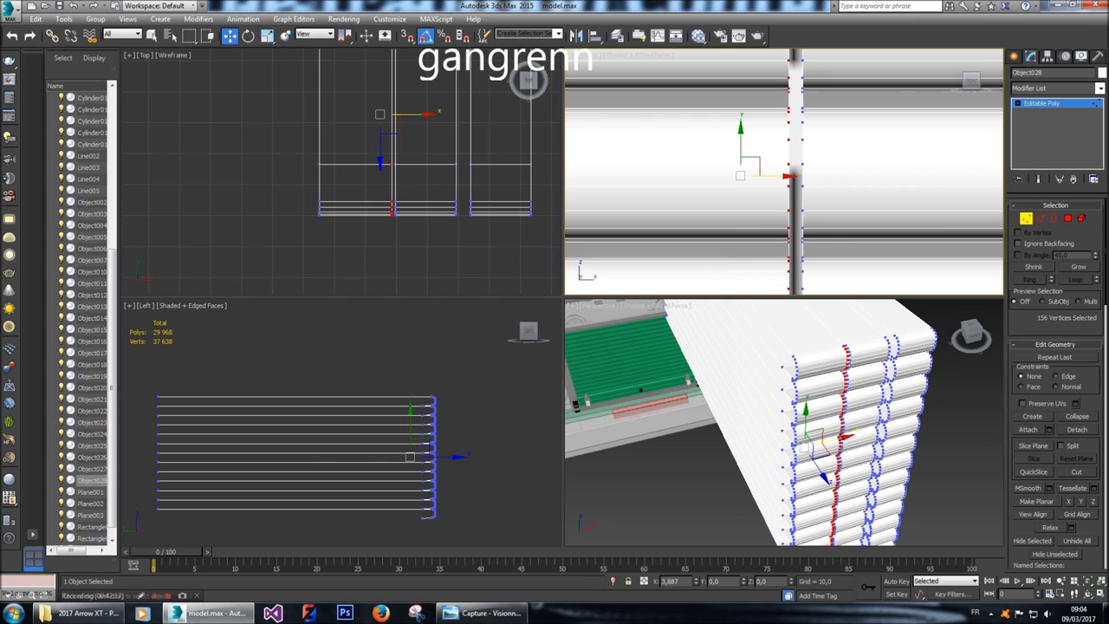
left_click_drag(789, 175, 845, 176)
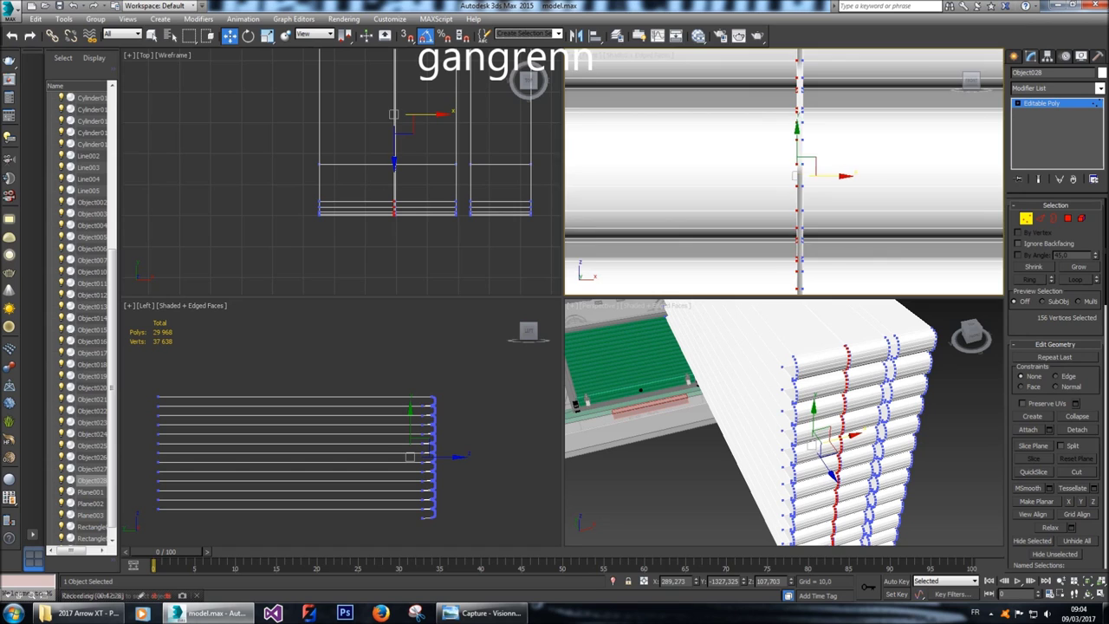
Fine-tune the vertex column to about X 309.6 within gap 1, then return to Polygon mode.
scroll(889, 191, "down", 3)
middle_click_drag(889, 191, 857, 182)
scroll(821, 183, "down", 2)
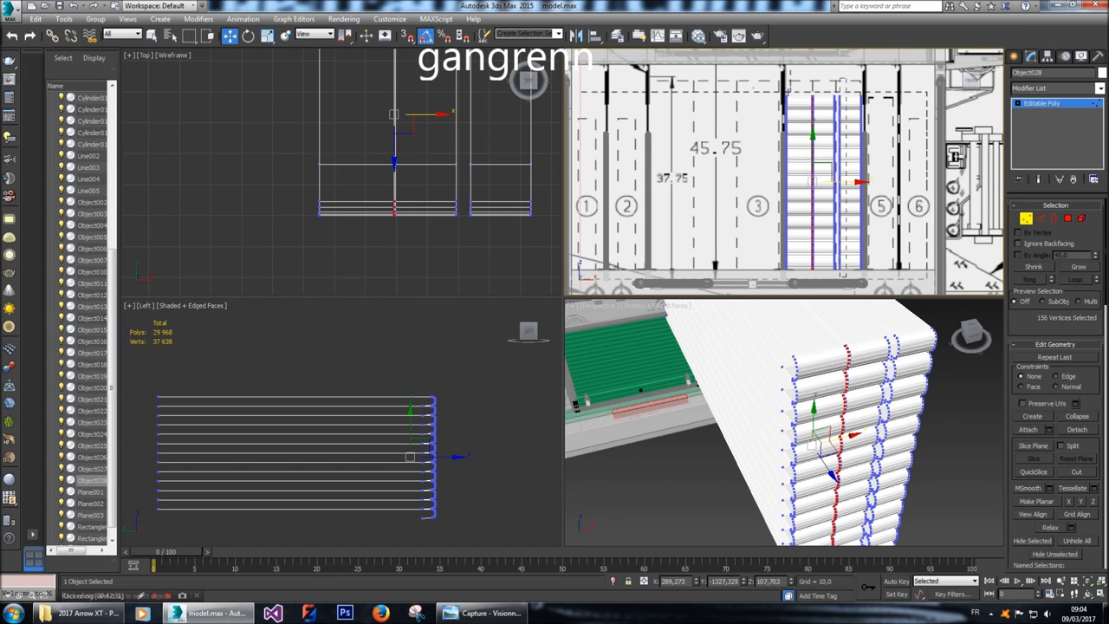
left_click_drag(815, 183, 843, 184)
scroll(843, 184, "up", 6)
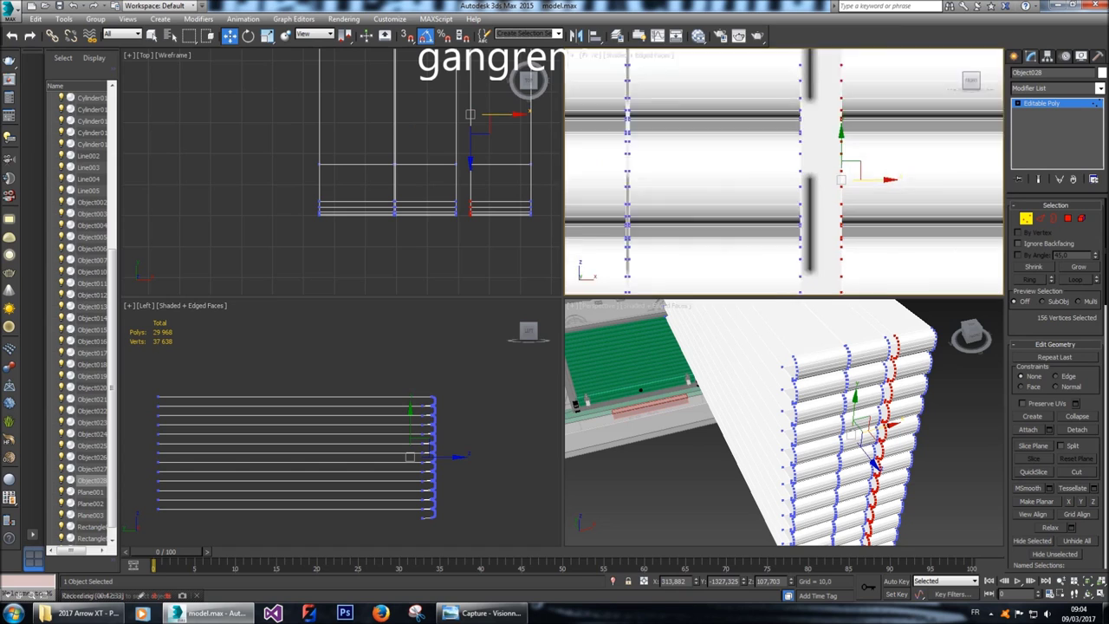
left_click_drag(867, 160, 802, 161)
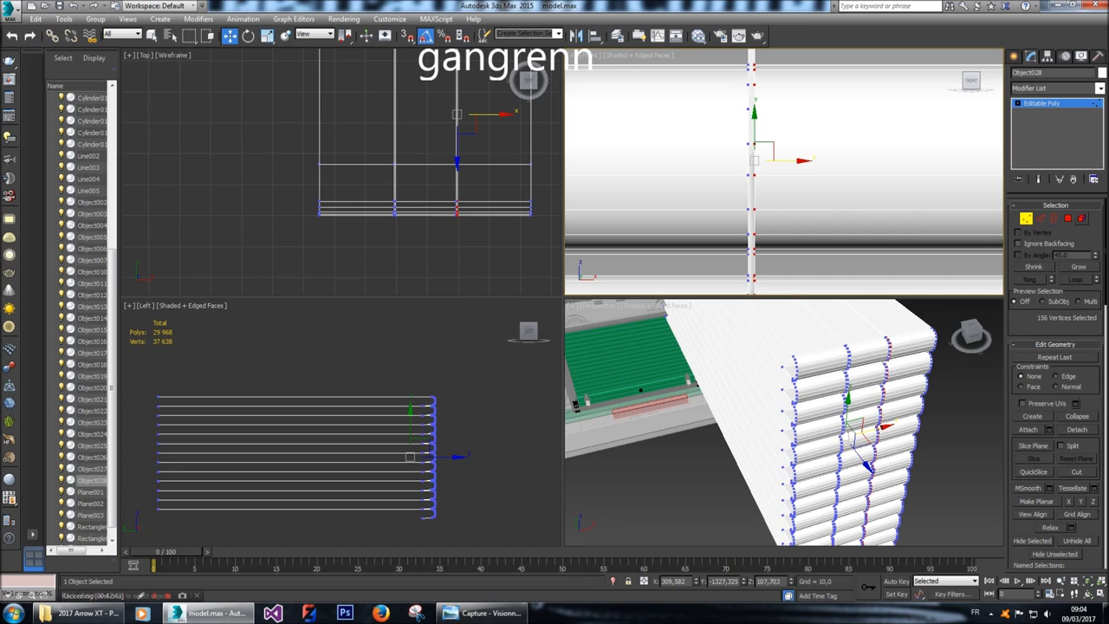
key("4")
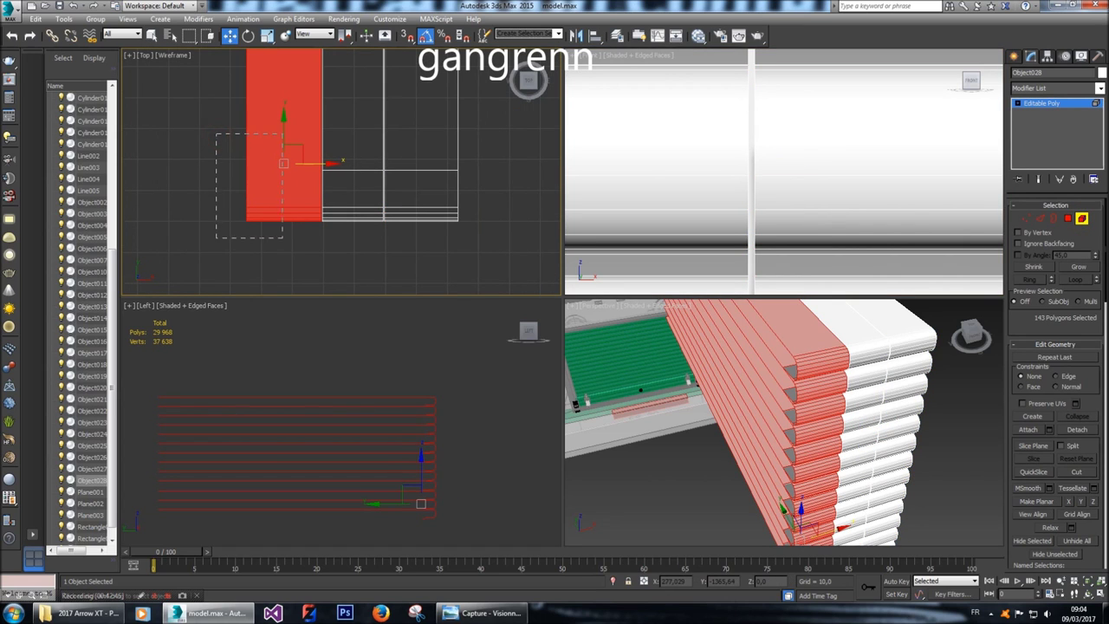
scroll(271, 181, "up", 4)
Offset the selected 143-polygon slat column vertically so its rows stagger.
left_click_drag(296, 111, 297, 105)
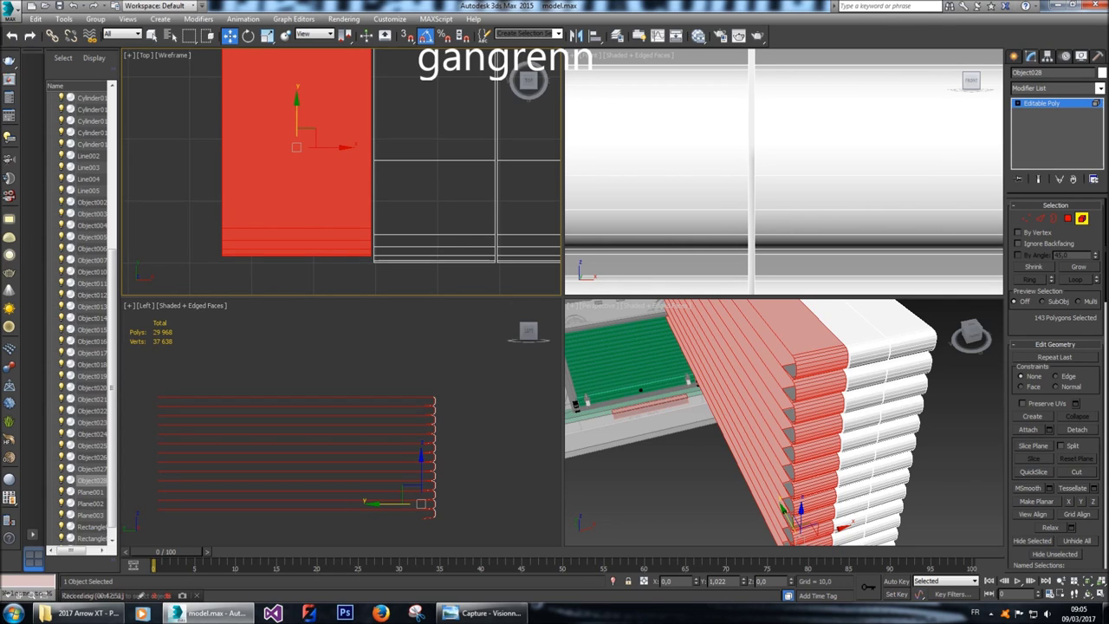
scroll(414, 525, "up", 5)
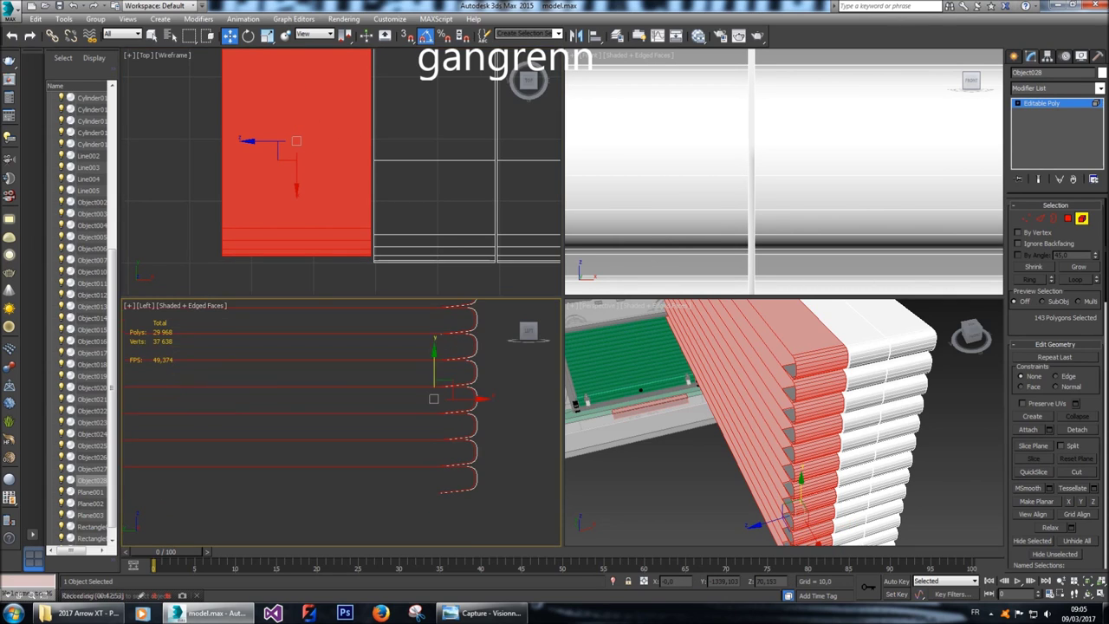
scroll(436, 354, "up", 3)
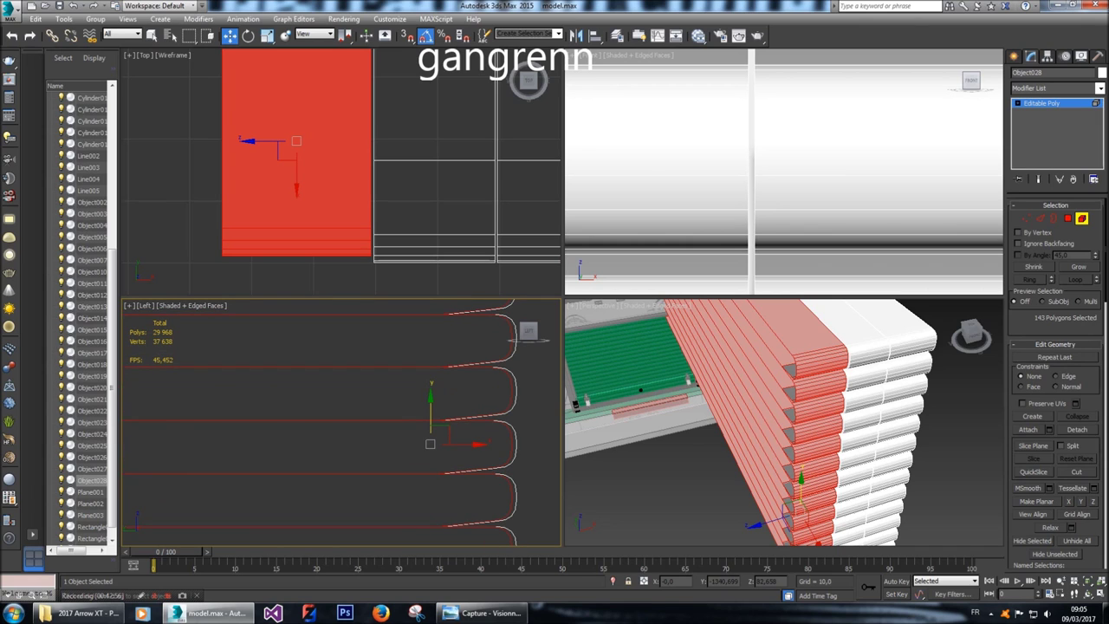
left_click_drag(431, 397, 431, 398)
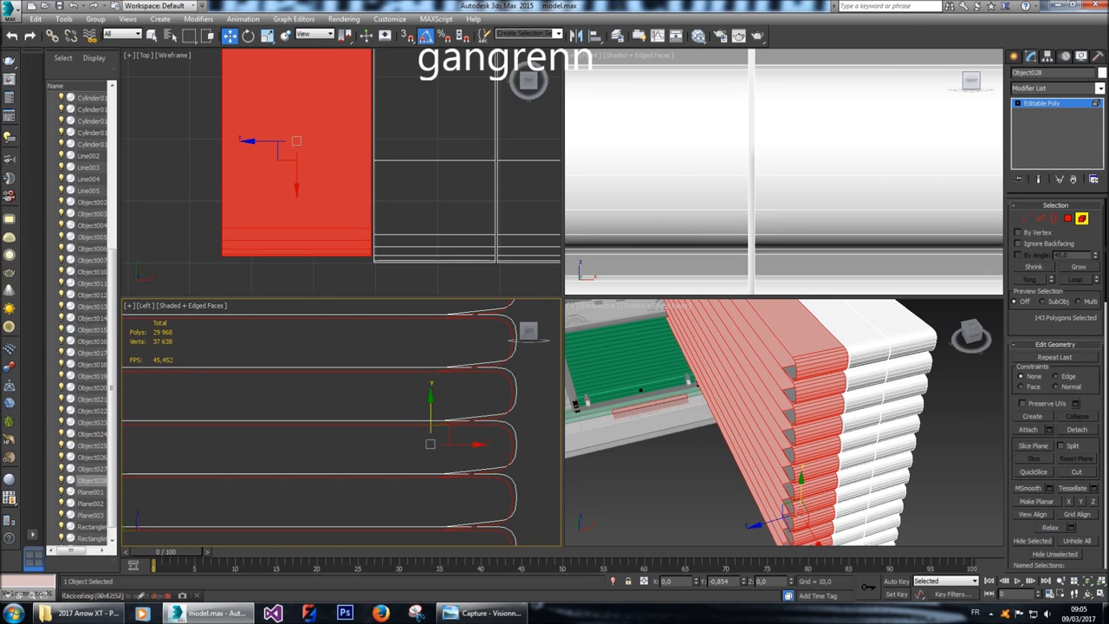
left_click_drag(430, 399, 431, 400)
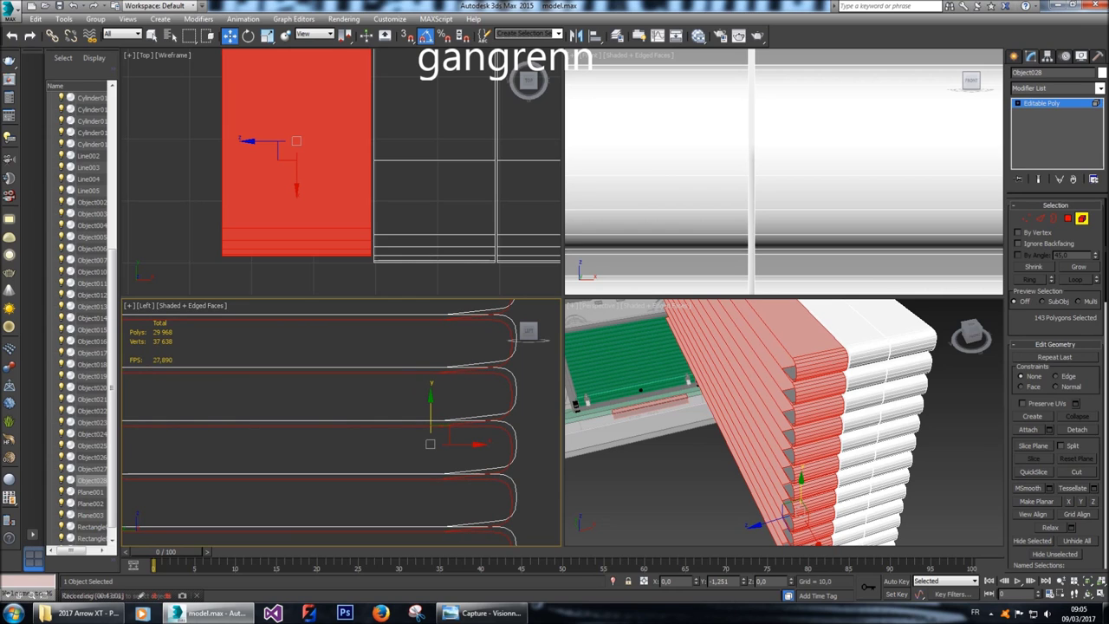
left_click_drag(431, 400, 431, 408)
scroll(785, 172, "down", 6)
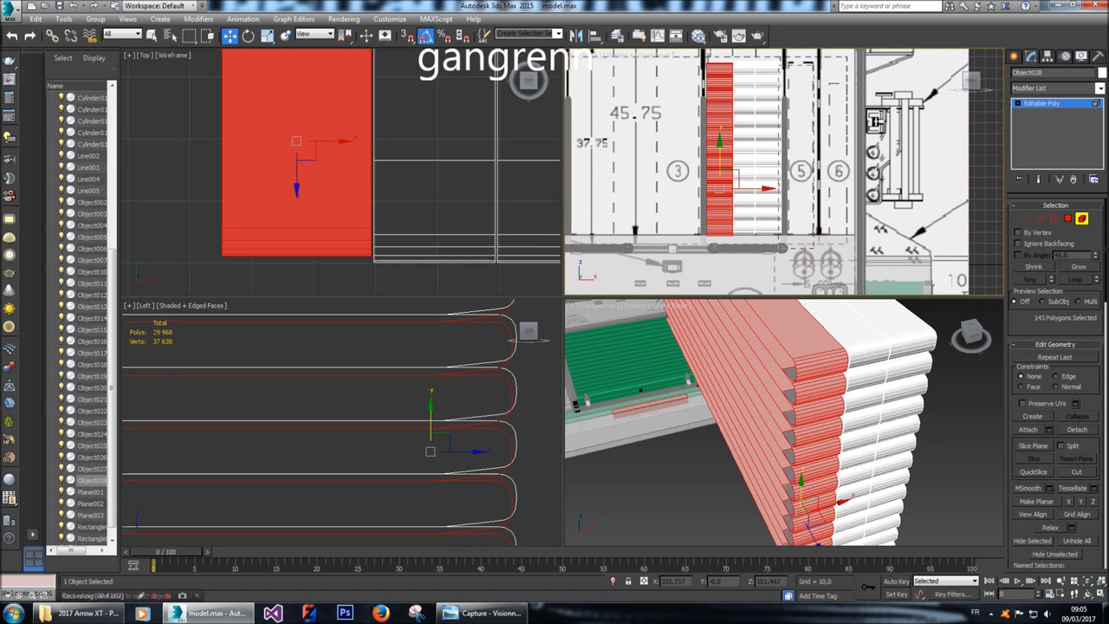
Move the slat column sideways along X beside blueprint panel 5, then deselect.
left_click_drag(767, 187, 815, 185)
scroll(436, 401, "up", 4)
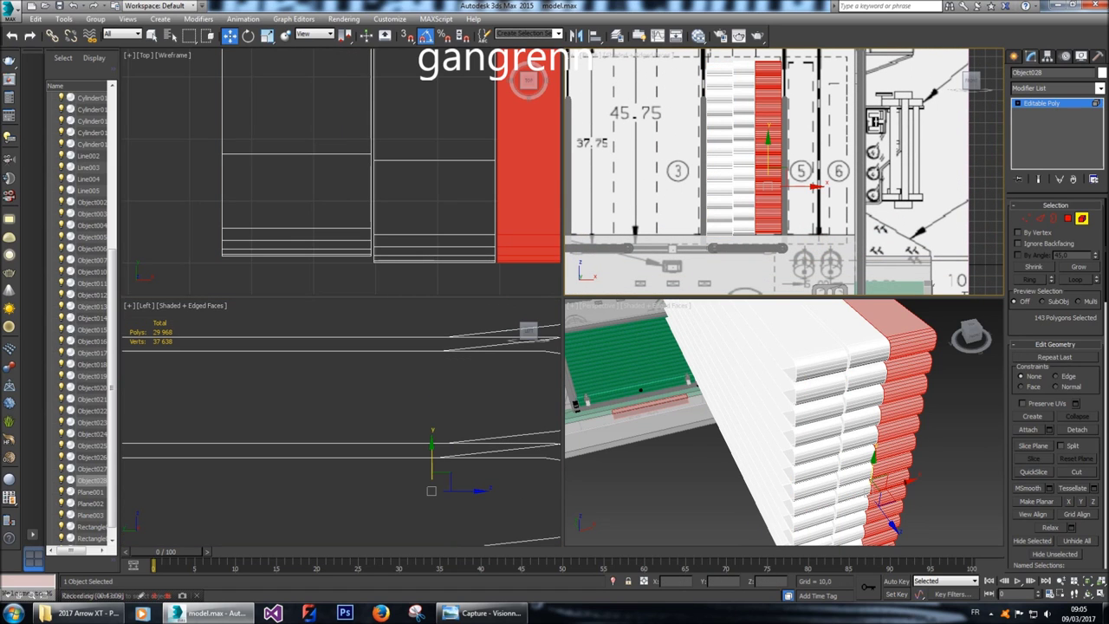
scroll(364, 424, "down", 3)
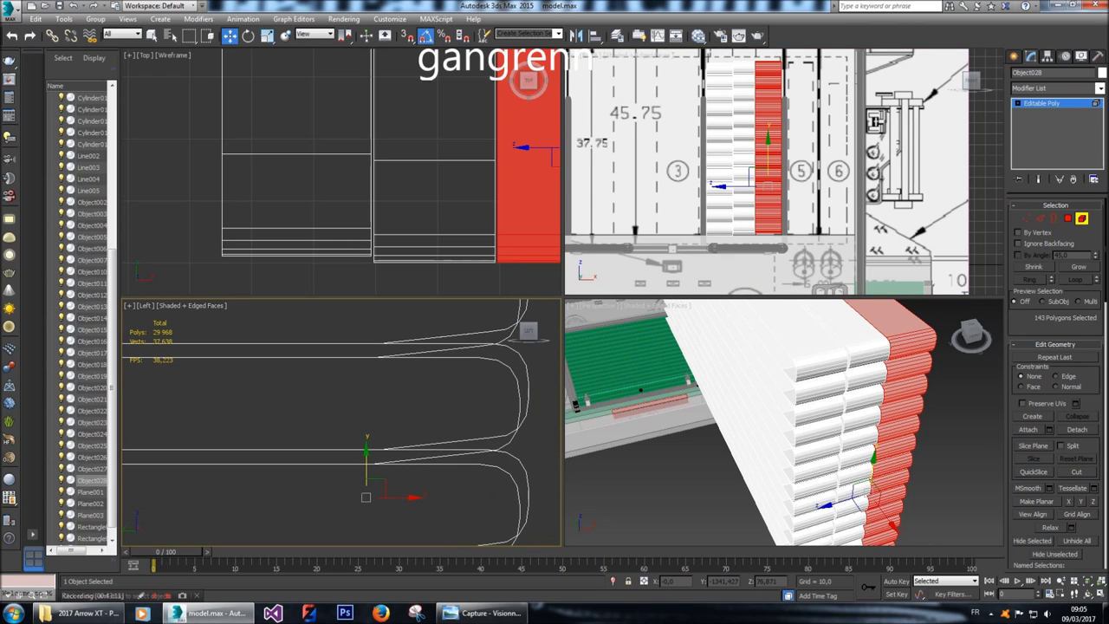
left_click_drag(364, 452, 366, 449)
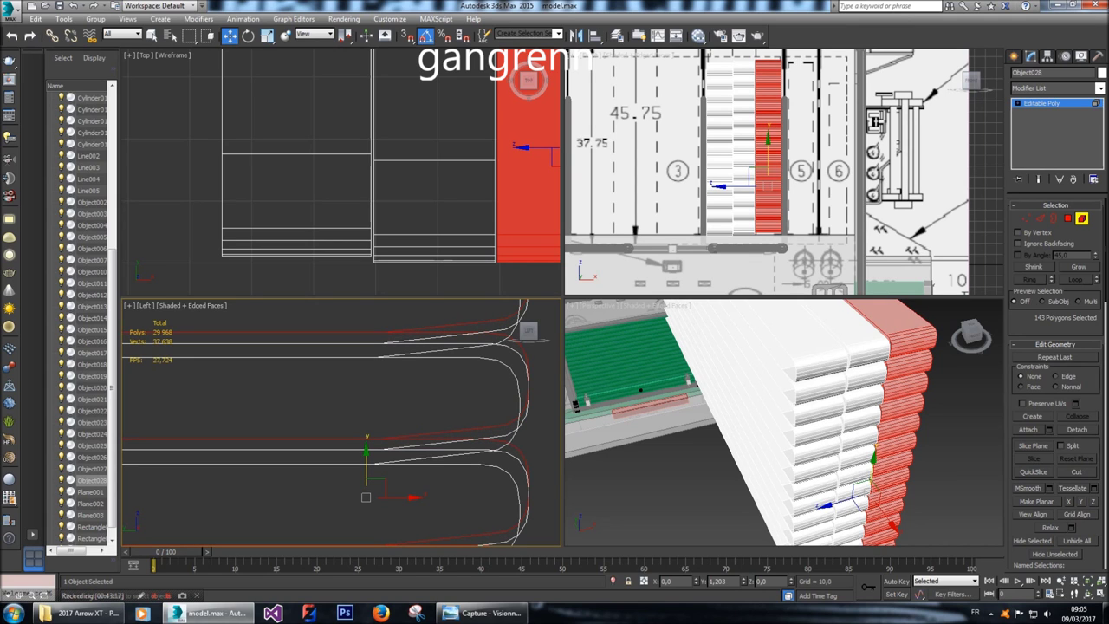
scroll(784, 171, "down", 3)
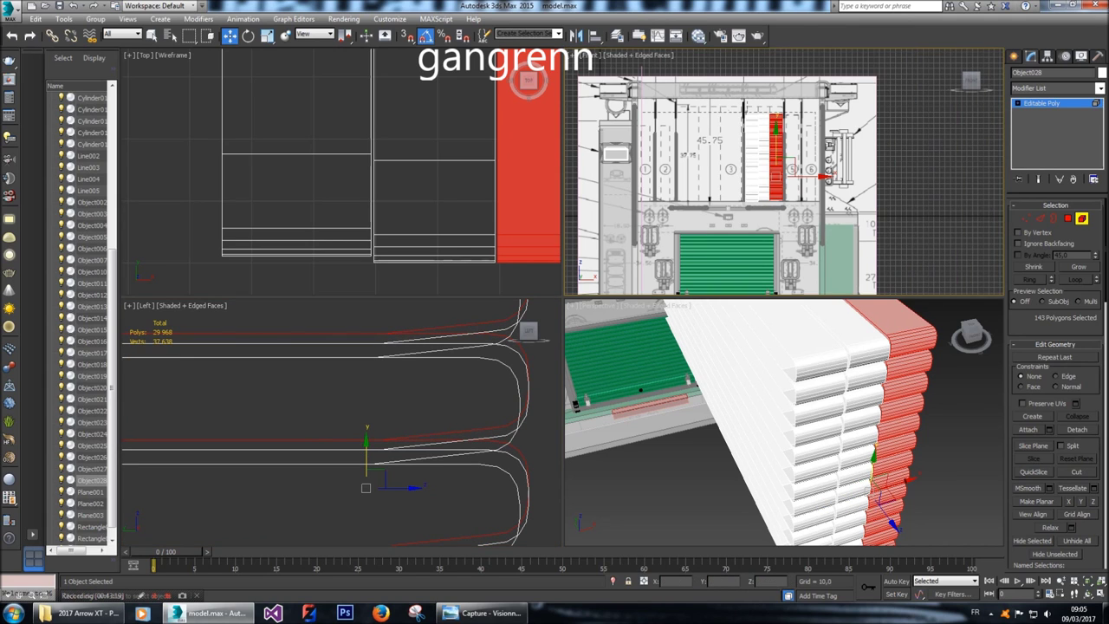
left_click(974, 441)
scroll(784, 422, "down", 5)
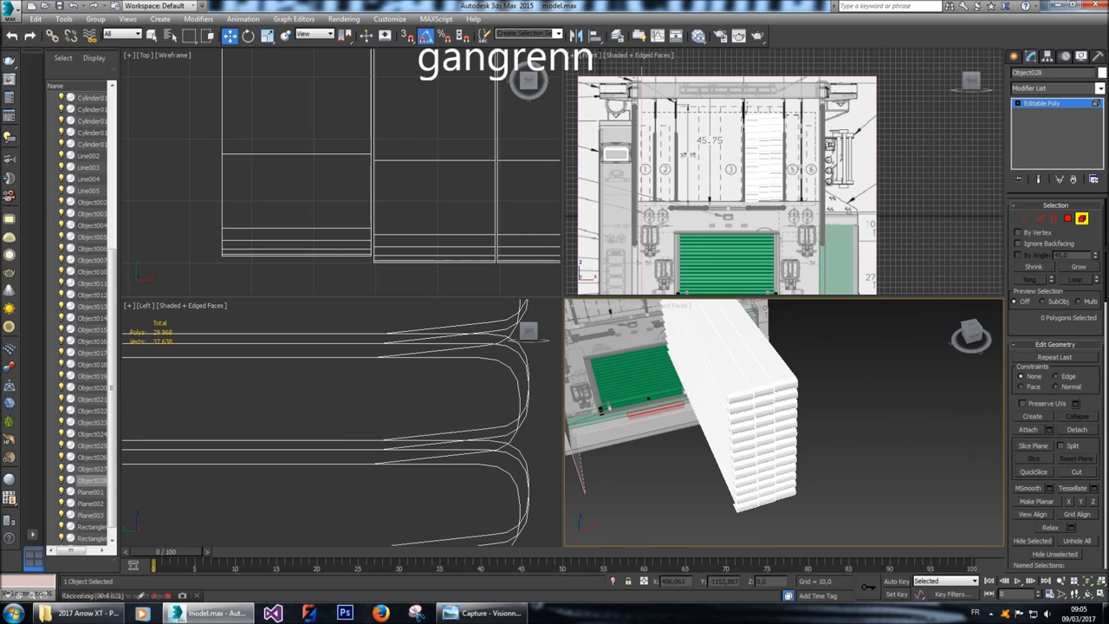
Select and frame all slat polygons, clone the block left into the mesh, then deselect.
key("ctrl+a")
key("z")
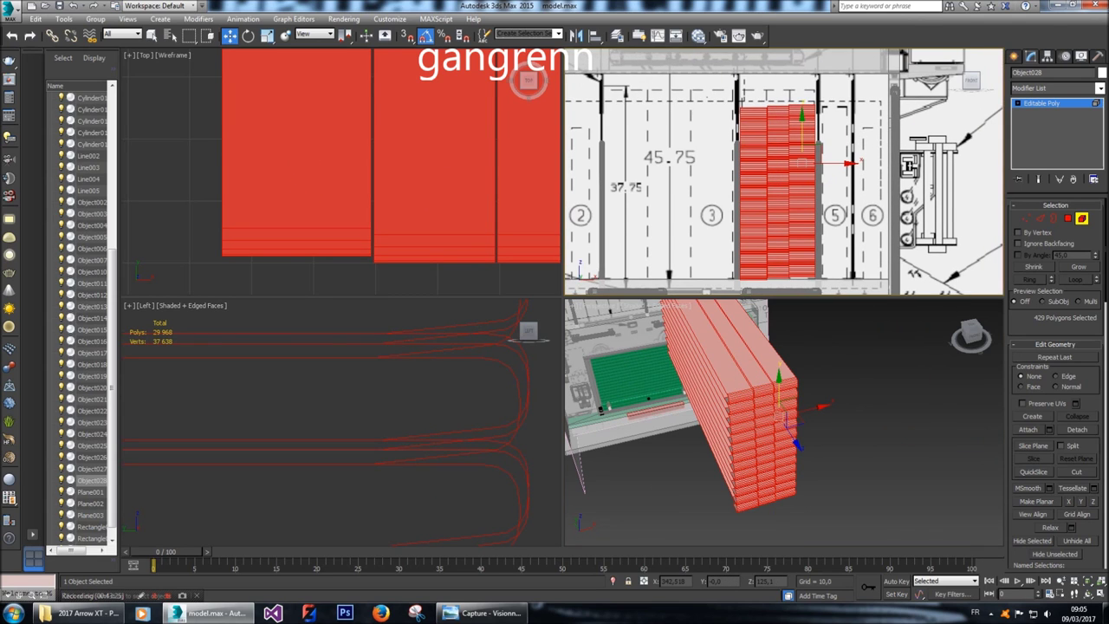
left_click_drag(840, 163, 763, 163, "shift")
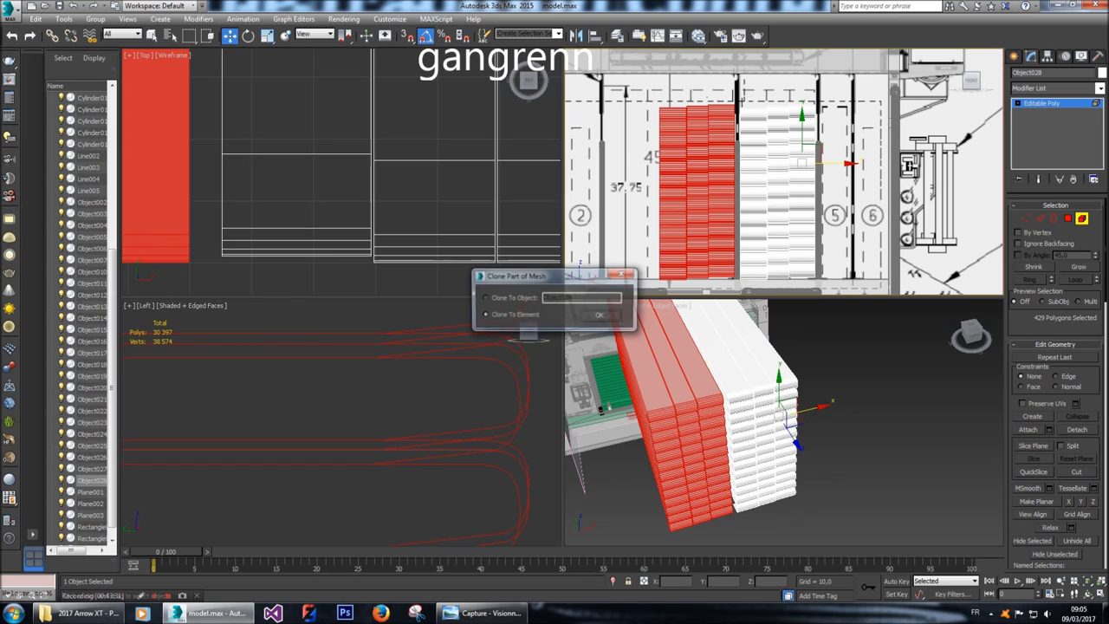
key("Return")
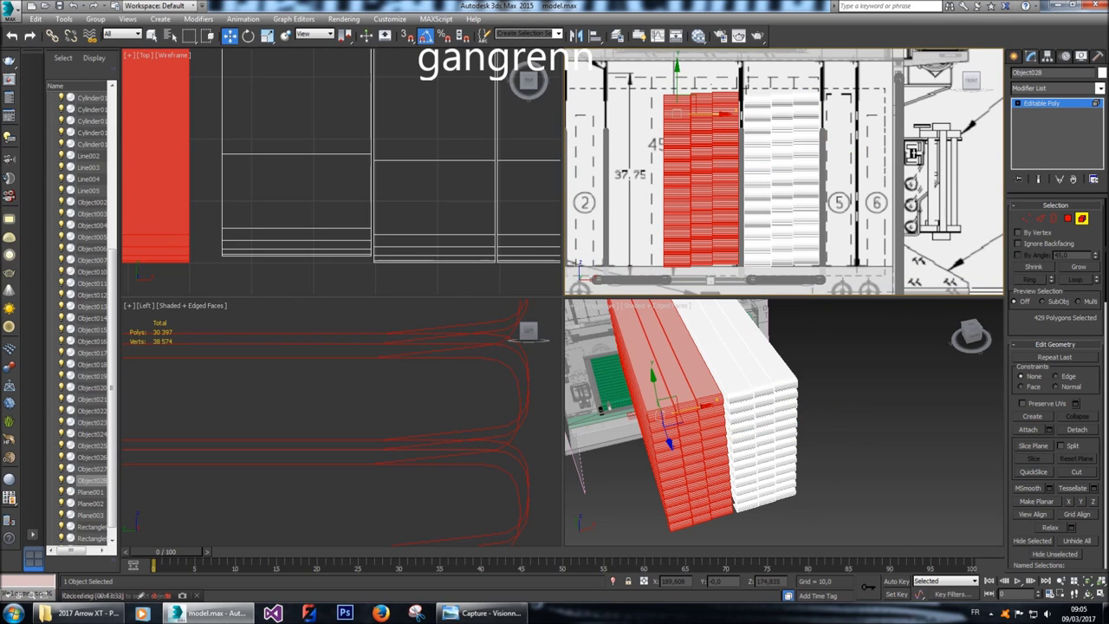
key("ctrl+d")
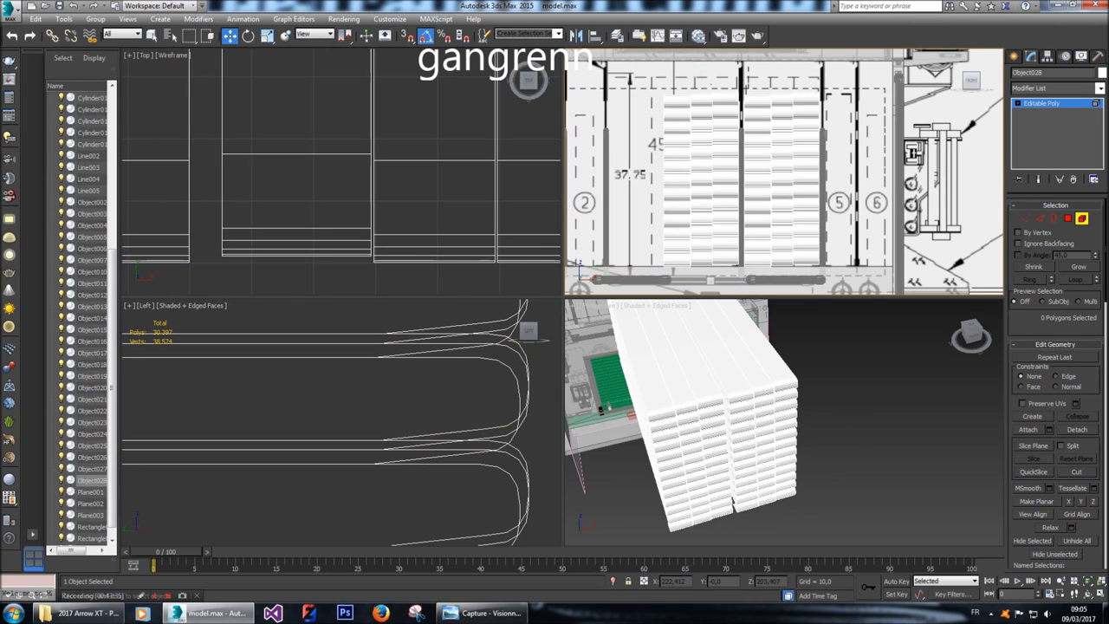
Clone one vertical slat column into the mesh and widen it to the right.
mouse_move(723, 77)
left_mouse_down()
mouse_move(724, 255)
mouse_move(744, 243)
mouse_move(676, 243)
left_mouse_up()
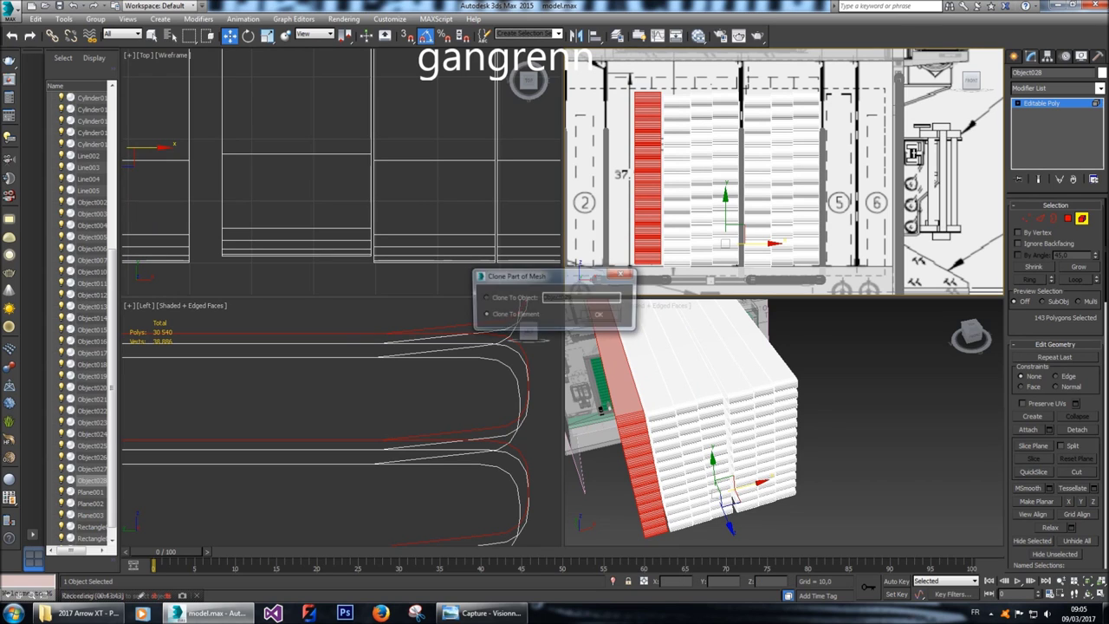
left_click(600, 315)
scroll(652, 173, "up", 5)
scroll(672, 201, "up", 3)
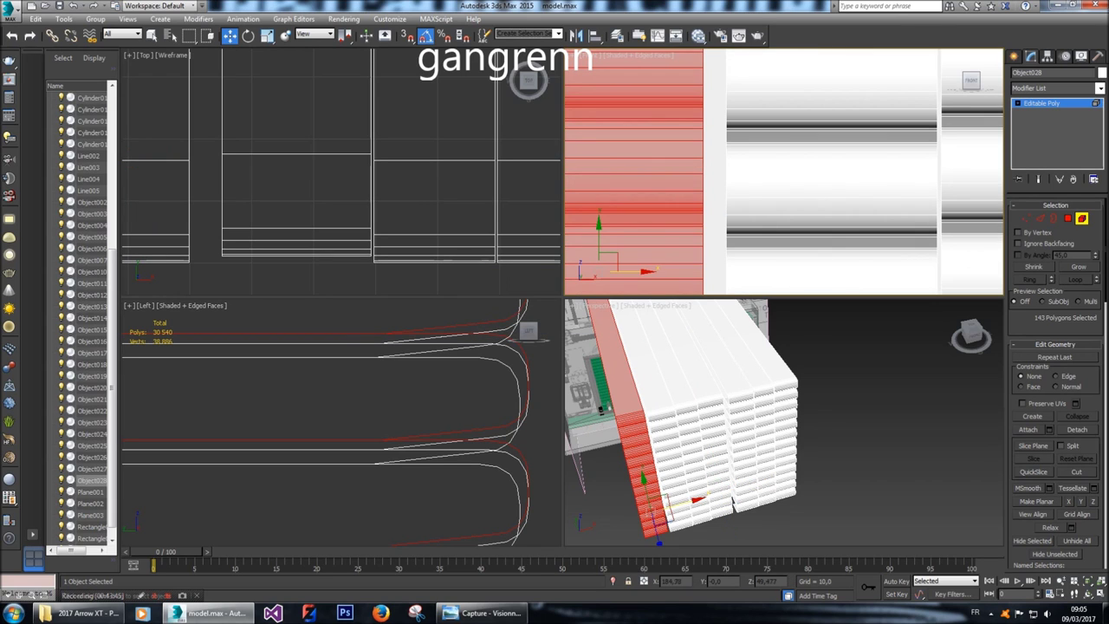
left_click_drag(649, 272, 666, 271)
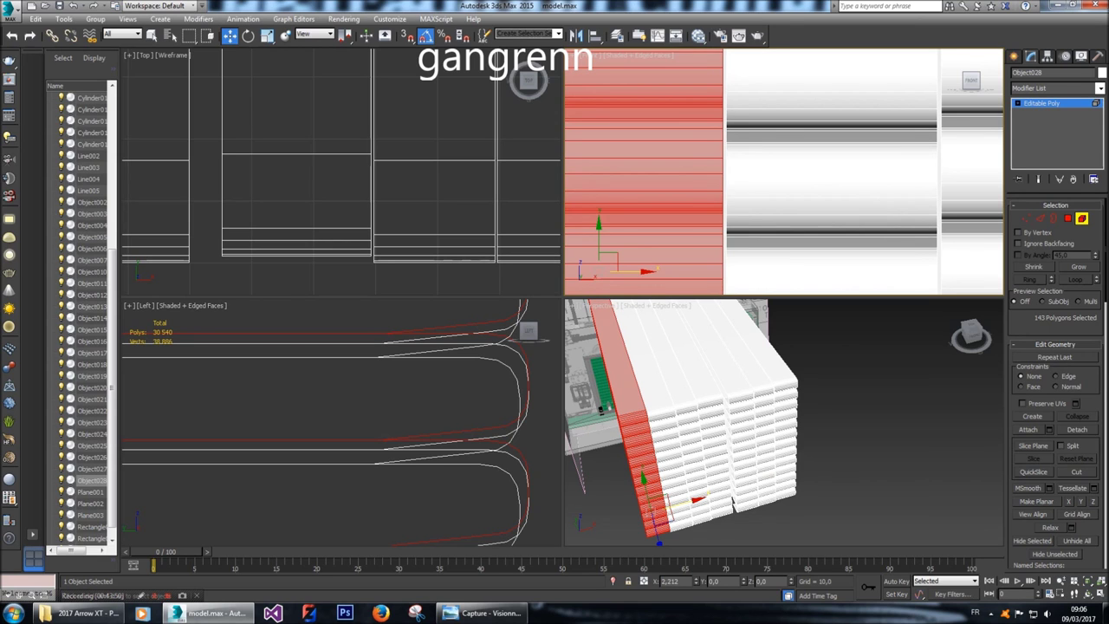
scroll(685, 247, "down", 5)
scroll(702, 260, "down", 4)
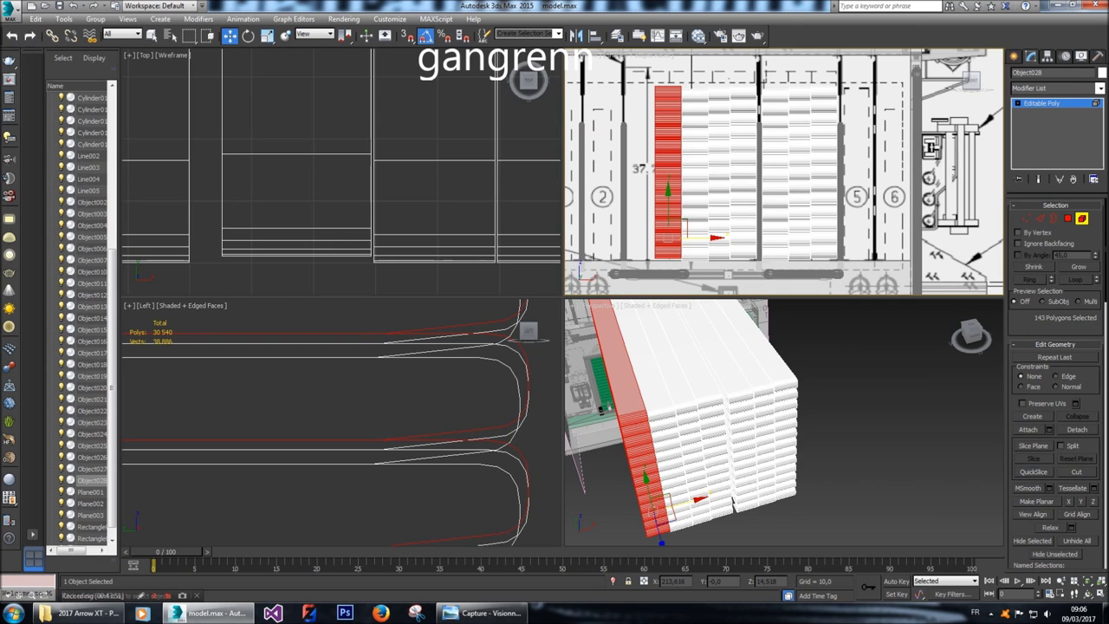
left_click(705, 268)
Clone another single slat column further left and widen it rightward.
left_click_drag(696, 273, 696, 85)
left_click_drag(728, 241, 674, 241)
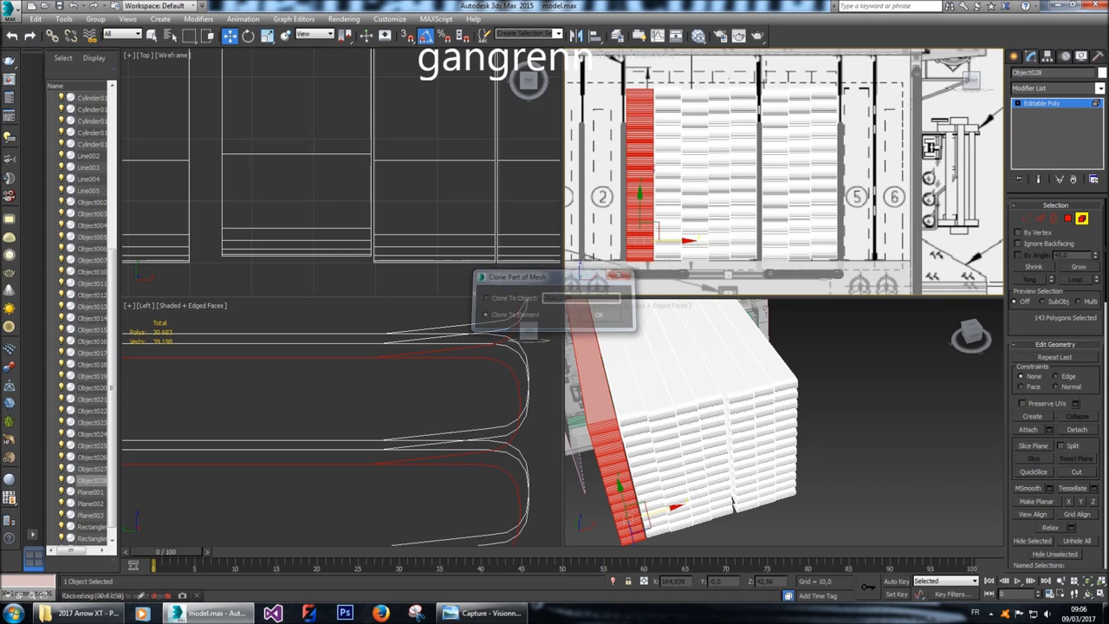
key("Return")
scroll(654, 242, "up", 10)
left_click_drag(680, 241, 700, 241)
scroll(785, 172, "down", 5)
middle_click_drag(736, 173, 832, 201)
scroll(784, 172, "down", 2)
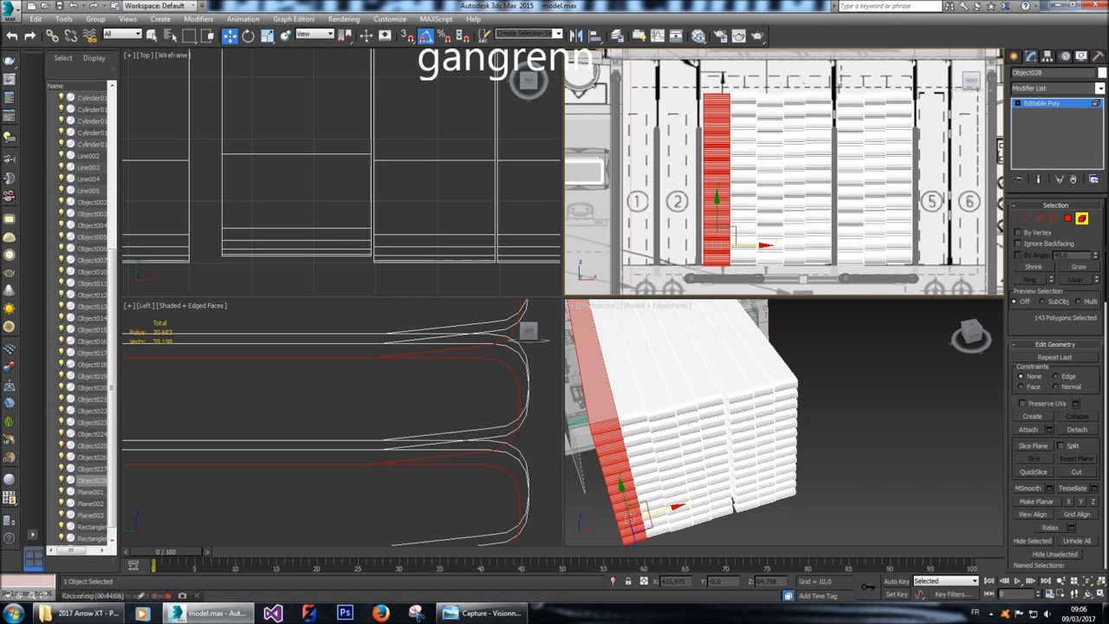
Slide the vertex column in gap 1 slightly left to meet the blueprint edge.
key("1")
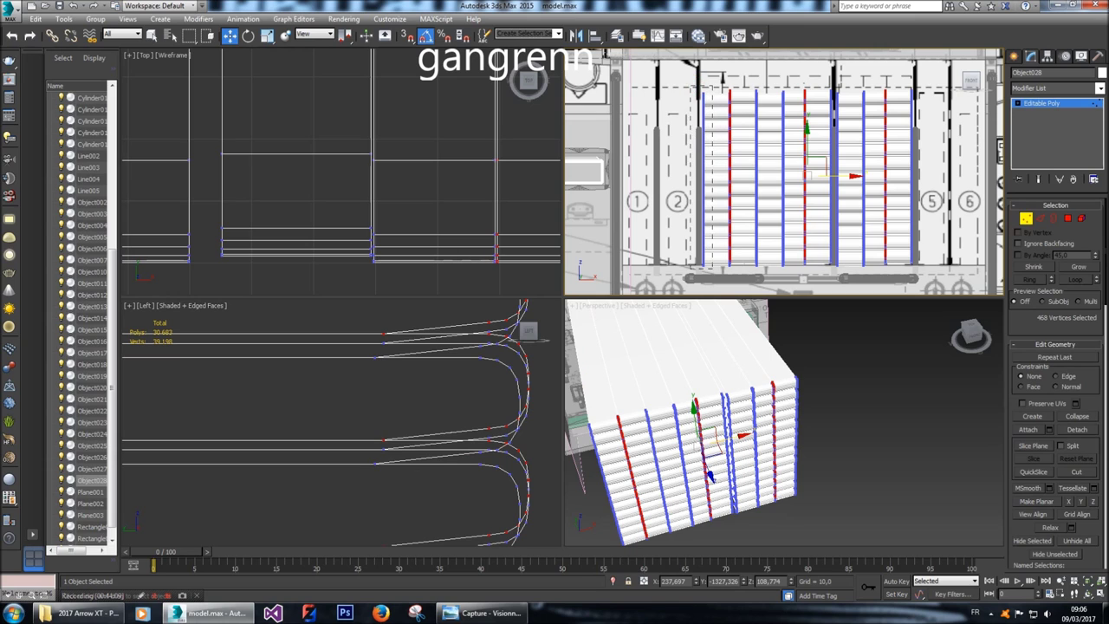
left_click_drag(694, 73, 718, 276)
scroll(706, 170, "up", 10)
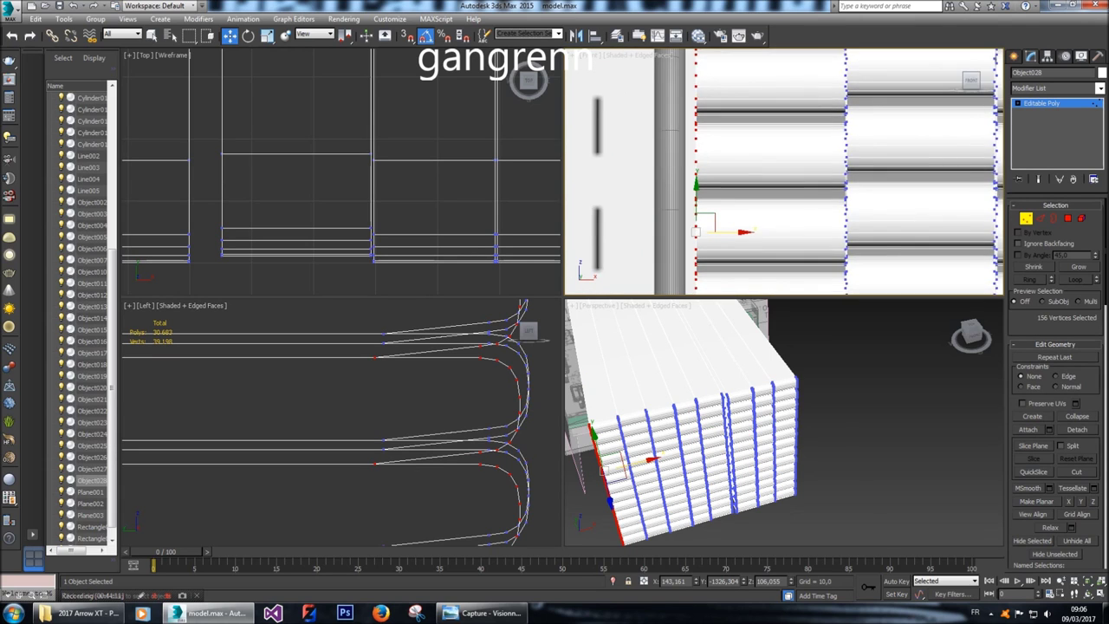
left_click_drag(730, 235, 716, 235)
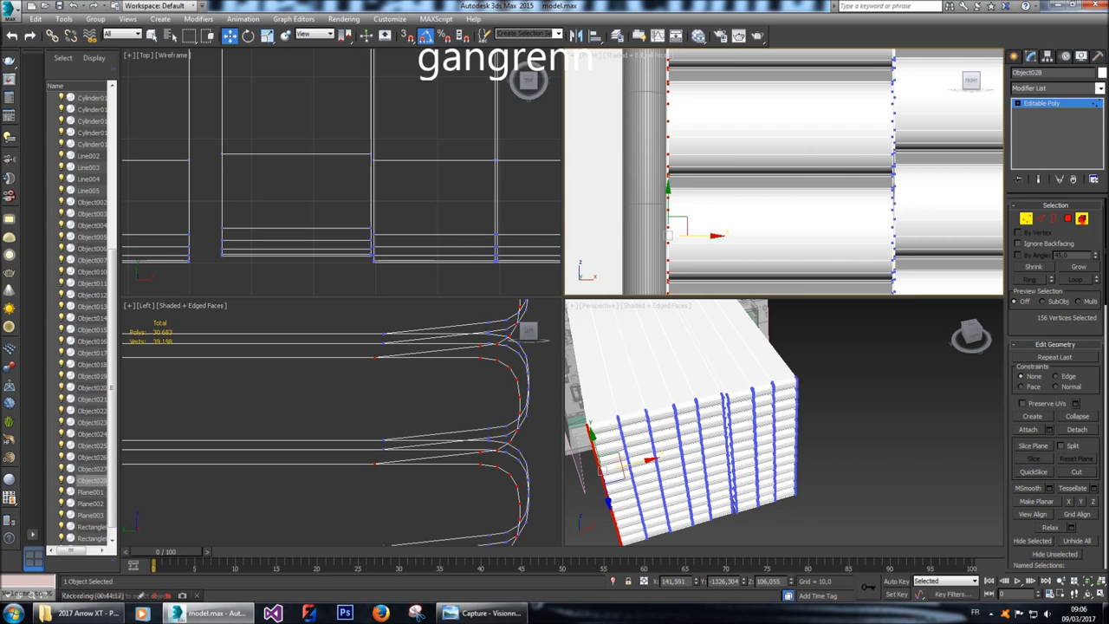
key("4")
scroll(754, 227, "down", 10)
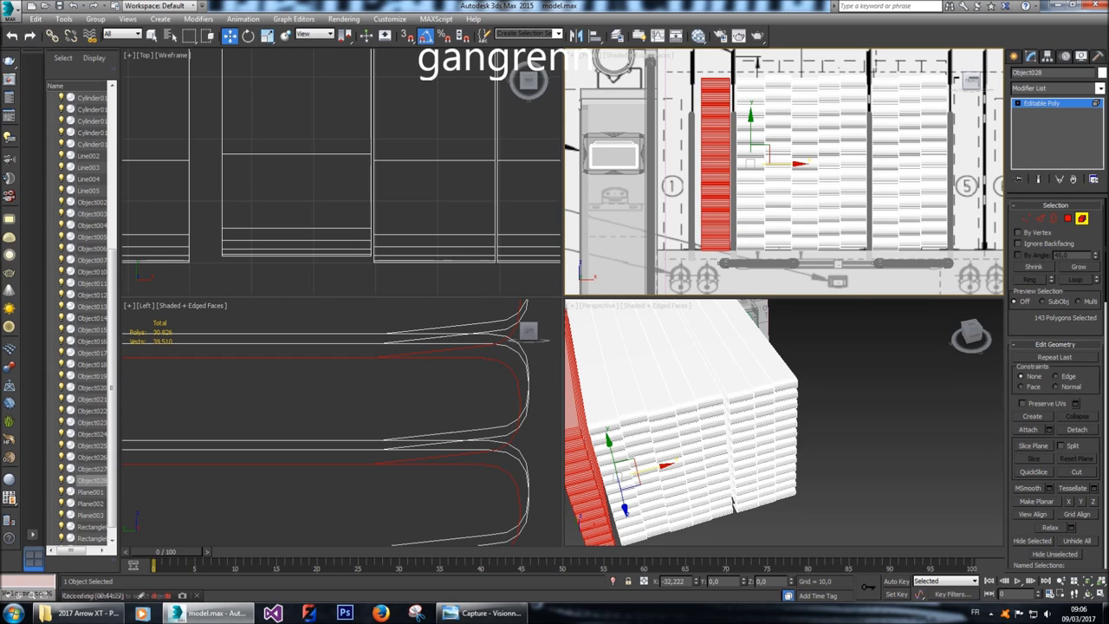
Clone the slat strip into the mesh, shift its vertices slightly left, then deselect.
left_click_drag(750, 163, 752, 163, "shift")
key("Return")
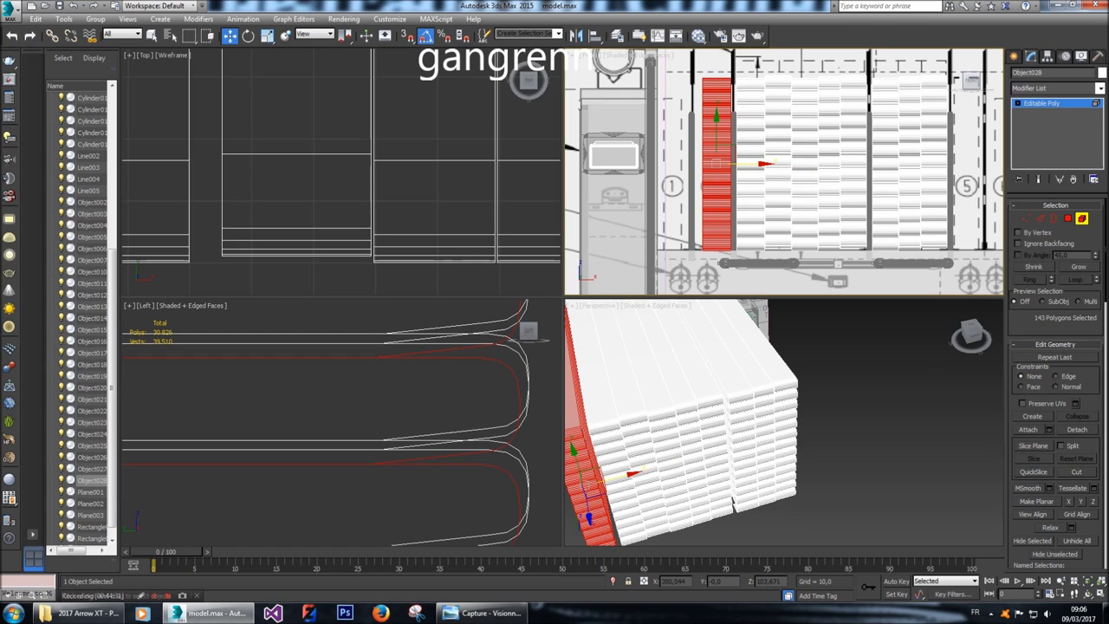
left_click(1027, 219)
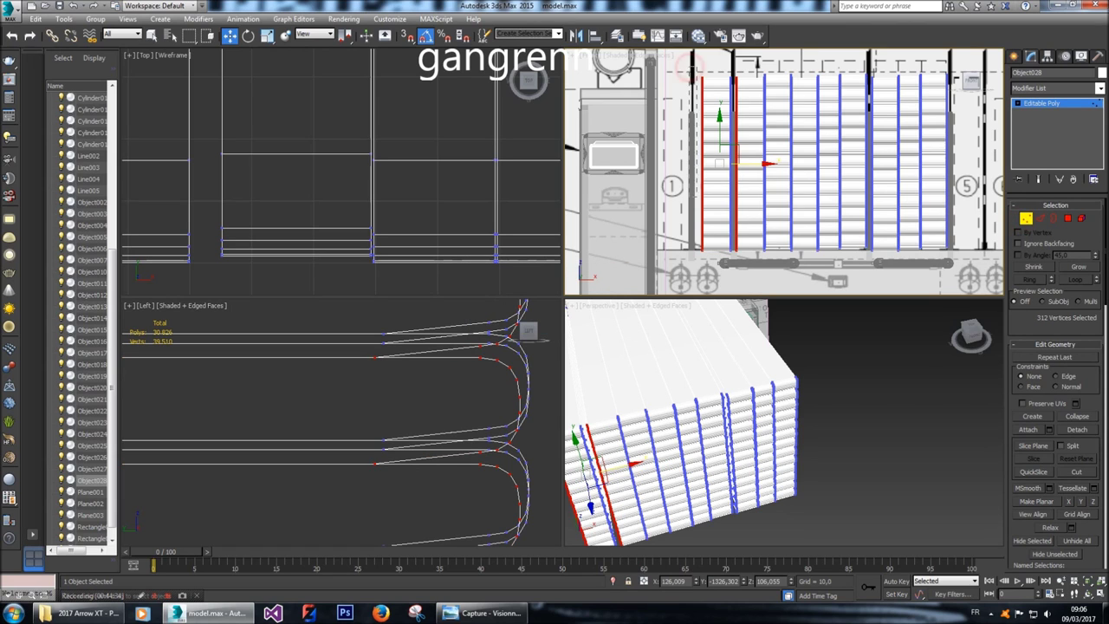
left_click_drag(751, 163, 736, 163)
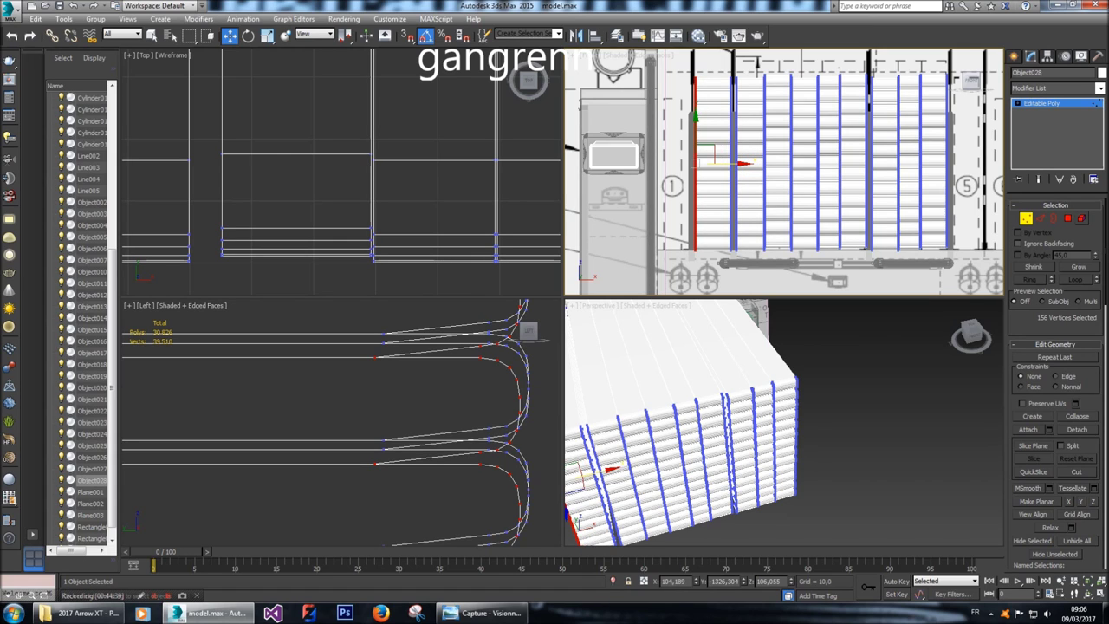
key("4")
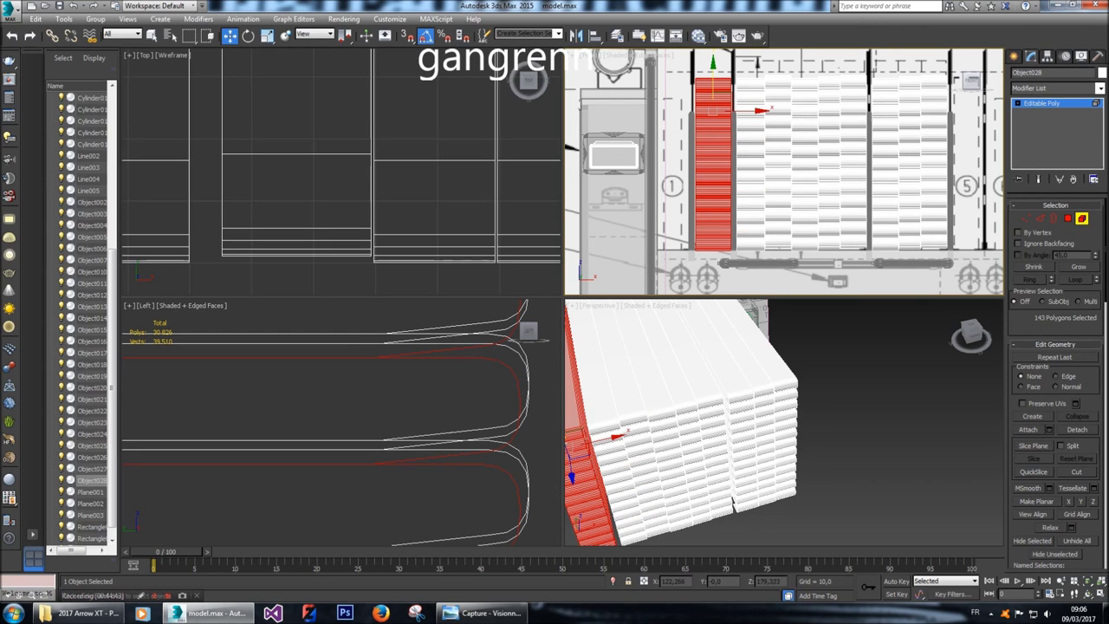
left_click(713, 79)
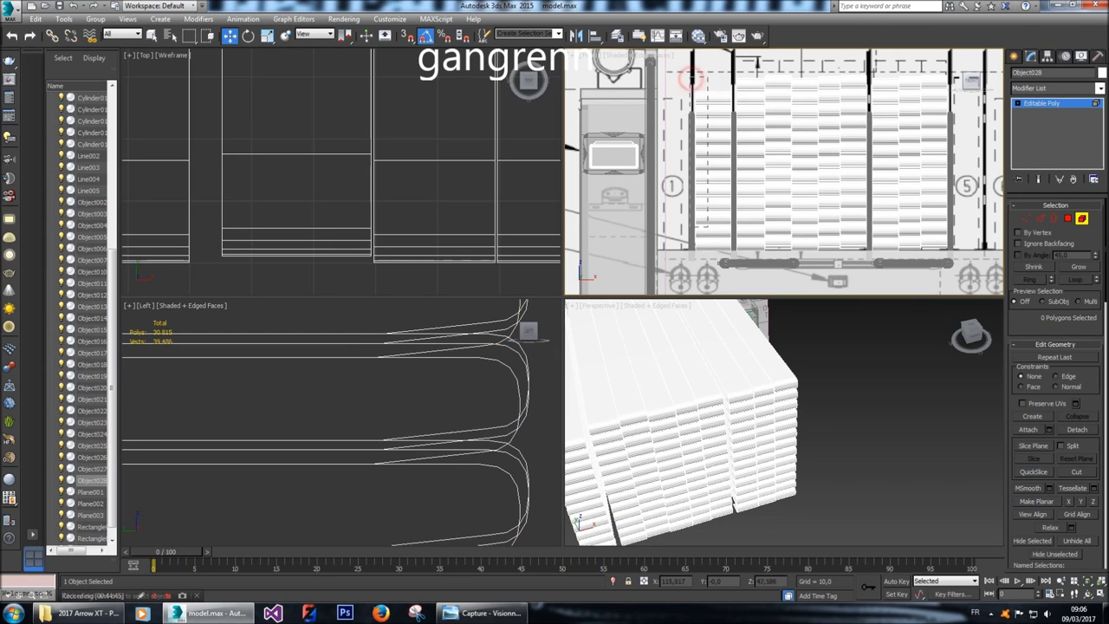
Clone the selected slat polygon column to the shutter's left edge as part of the mesh.
left_click(715, 221)
scroll(715, 225, "up", 4)
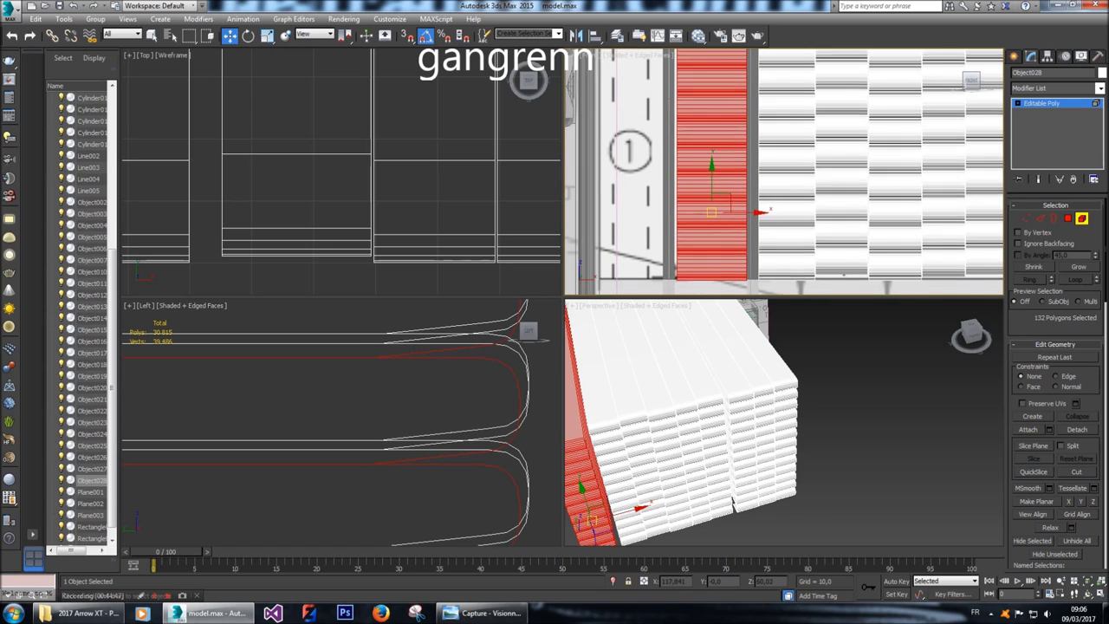
left_click_drag(711, 160, 710, 169)
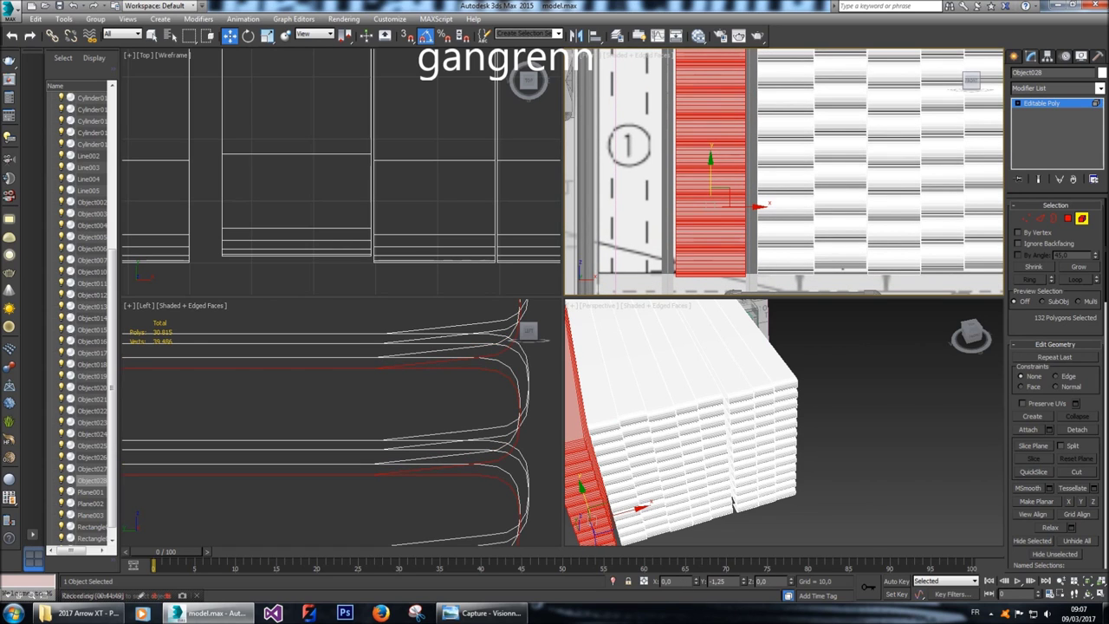
scroll(702, 194, "down", 4)
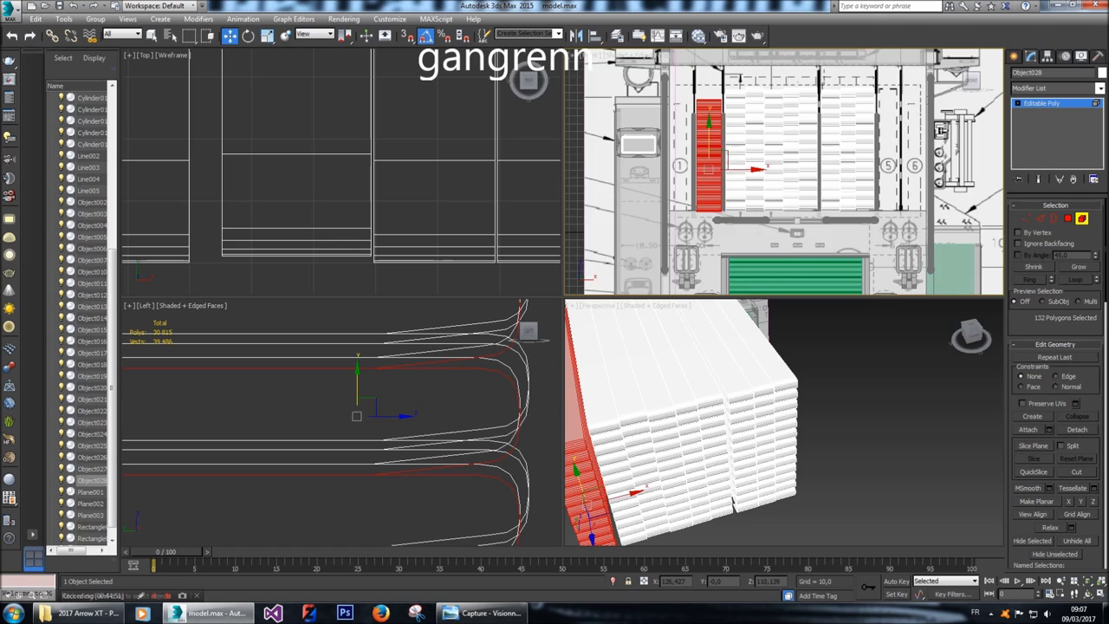
left_click_drag(750, 178, 707, 178)
left_click(600, 315)
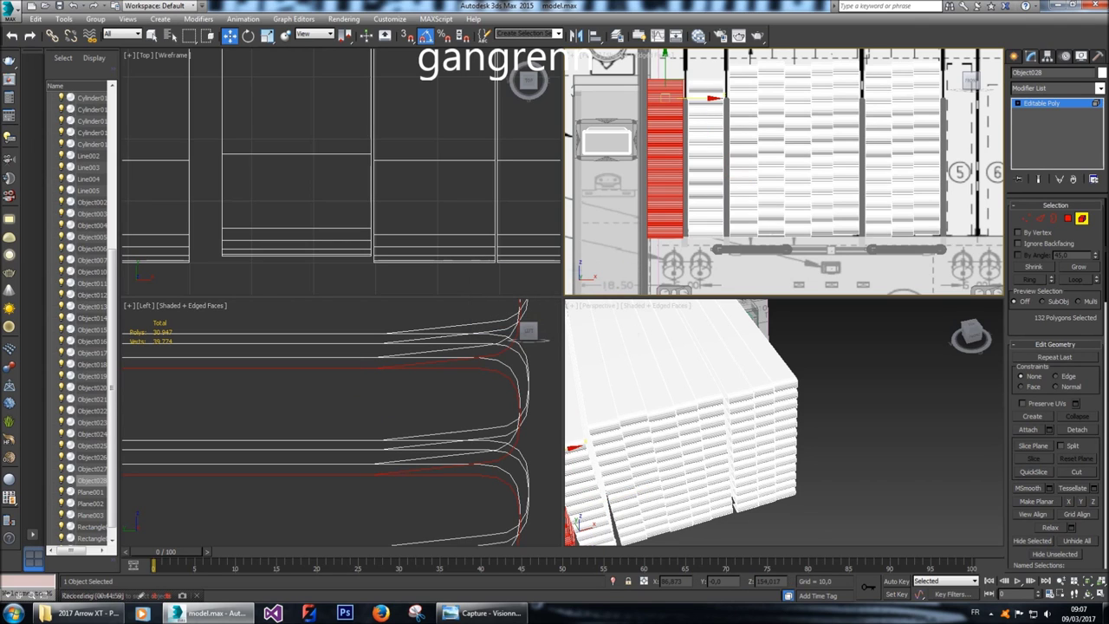
Move the new left-edge column vertically so its slats stagger with the neighbouring column.
left_click(527, 331)
left_click_drag(630, 69, 673, 154)
scroll(665, 232, "up", 5)
middle_click_drag(673, 154, 676, 273)
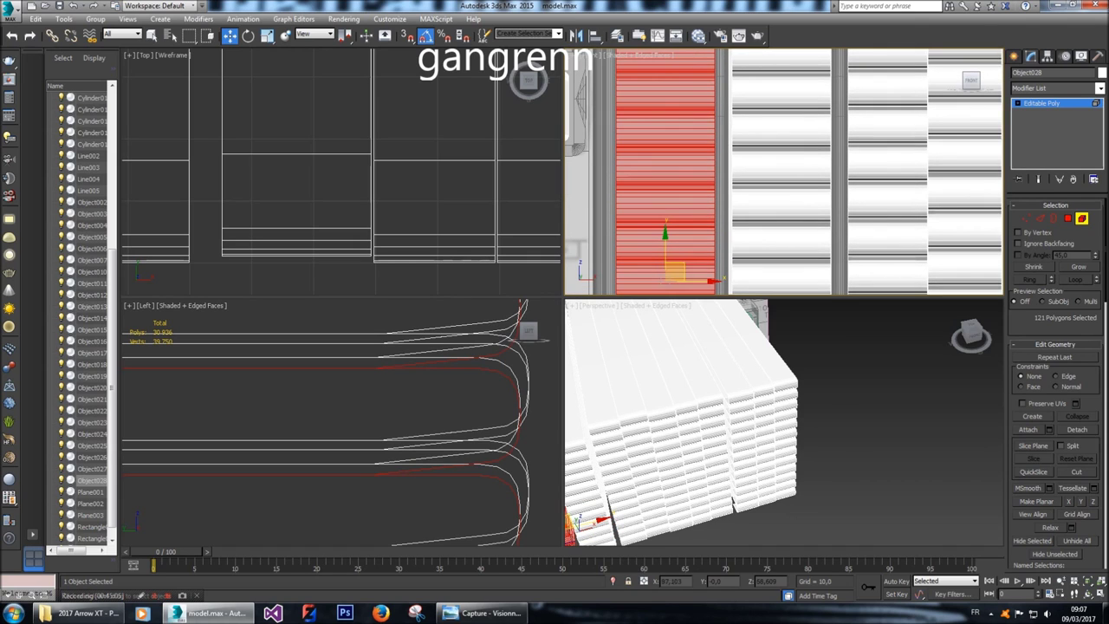
left_click_drag(664, 253, 664, 248)
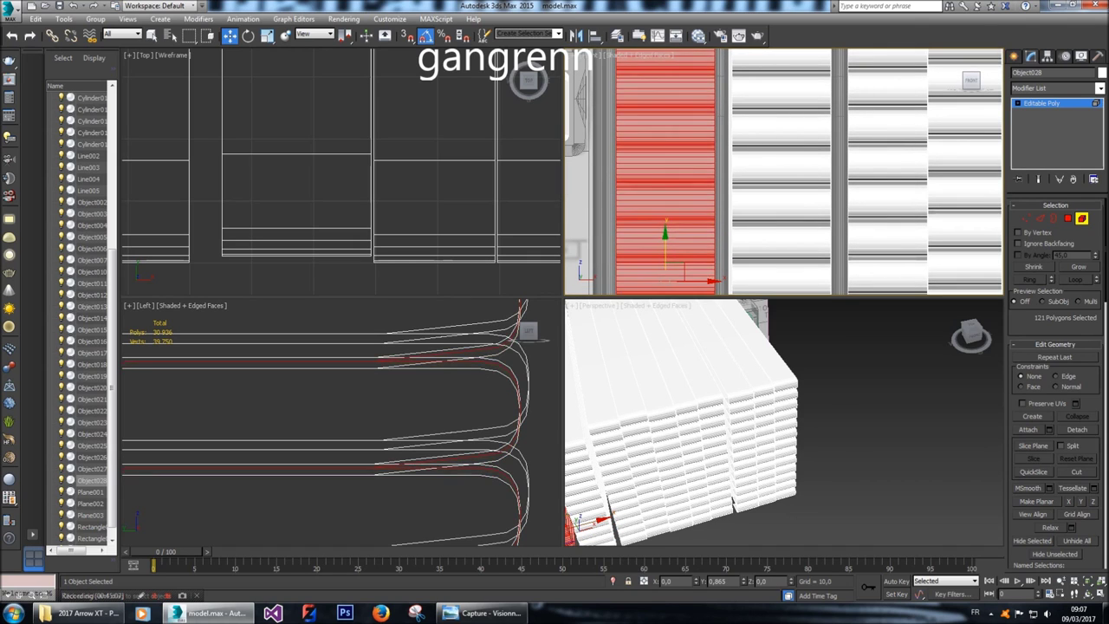
scroll(642, 199, "down", 6)
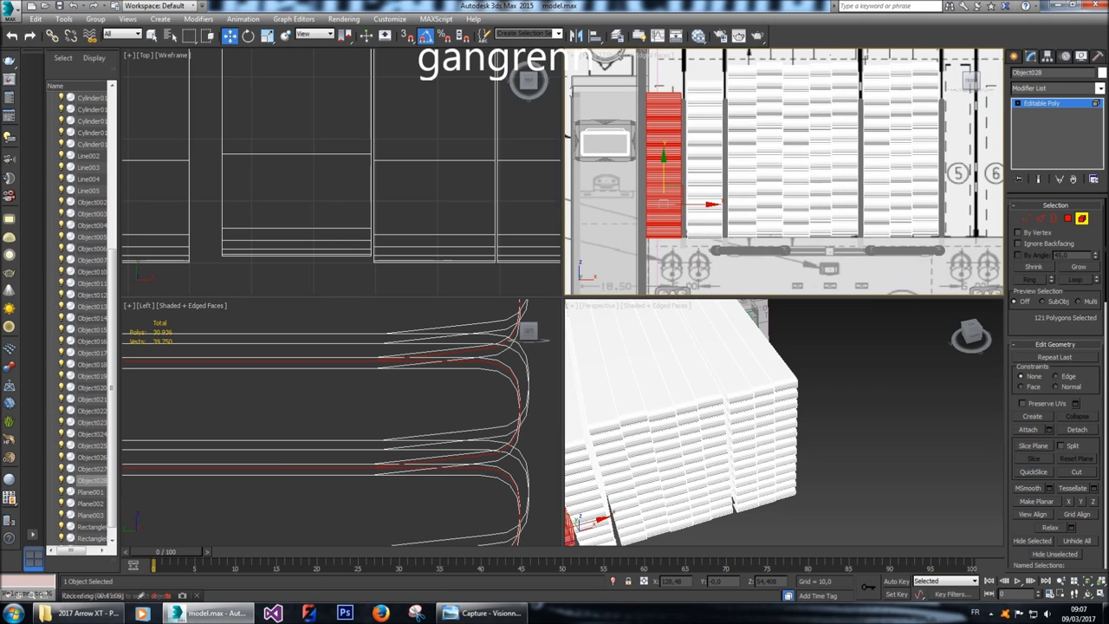
scroll(676, 191, "down", 2)
scroll(676, 191, "up", 6)
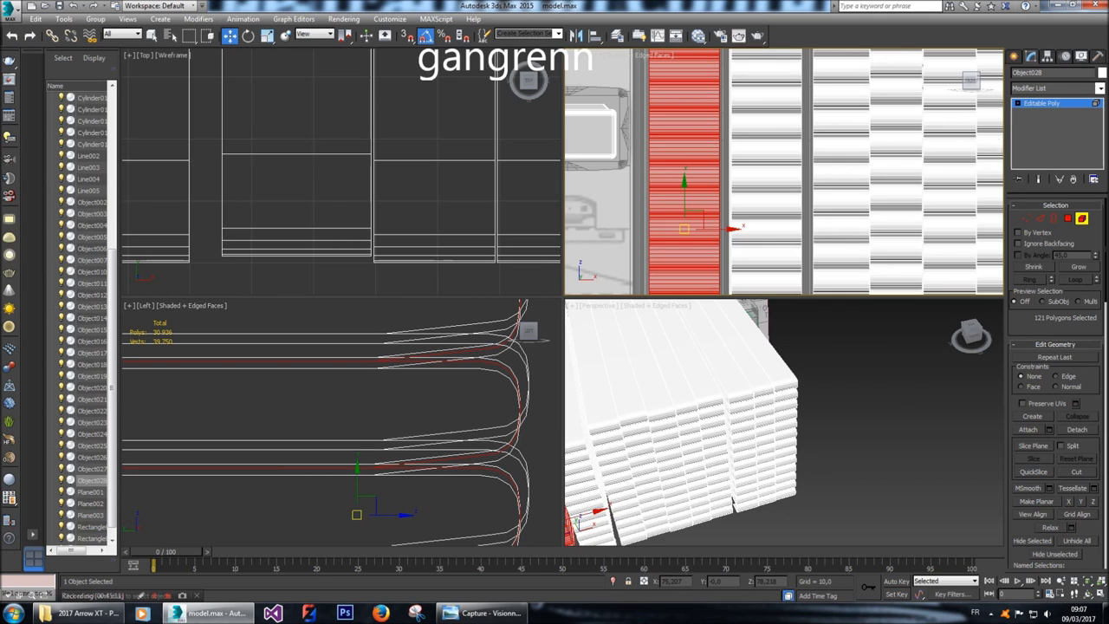
scroll(681, 191, "down", 4)
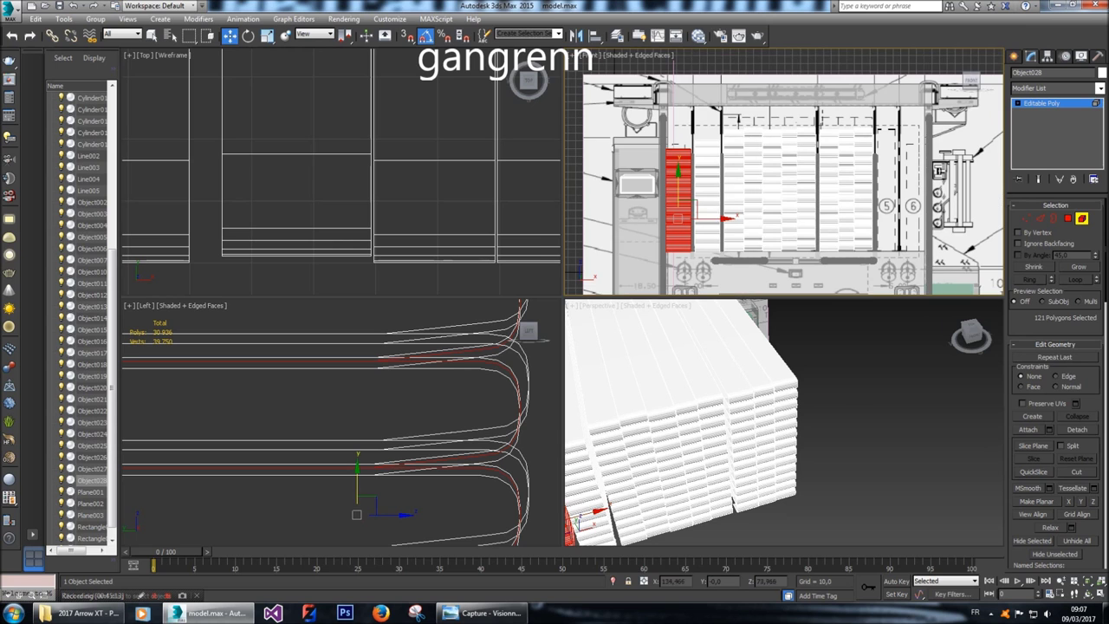
middle_click_drag(598, 513, 867, 399, "alt")
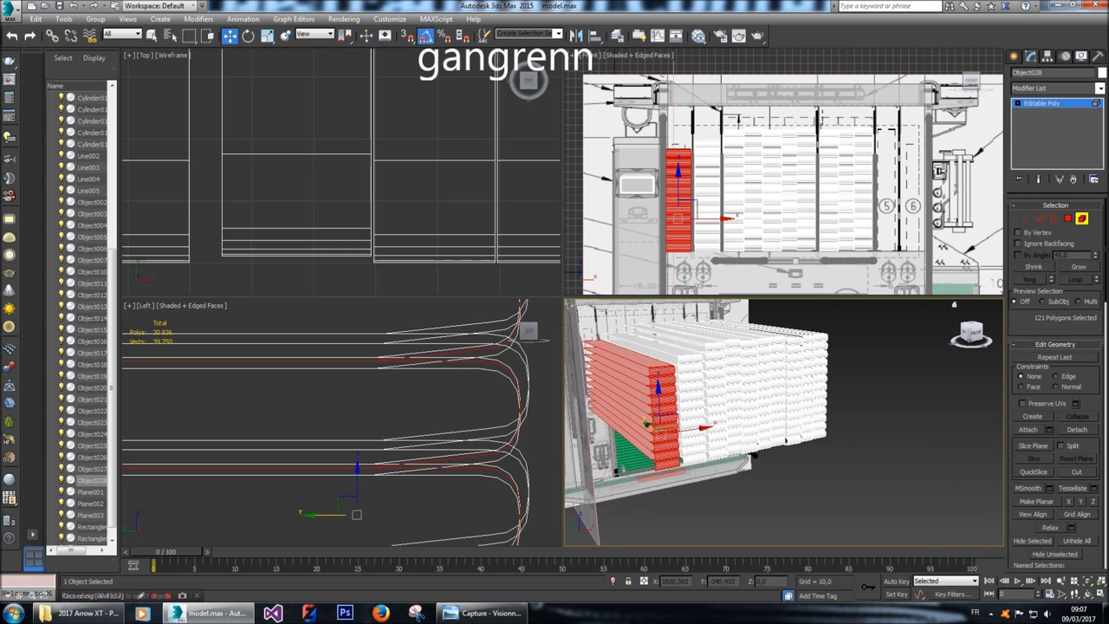
left_click(931, 377)
Place a copy of the left-edge slat column at X 274,108, beside blueprint panel 6.
middle_click_drag(784, 174, 757, 170)
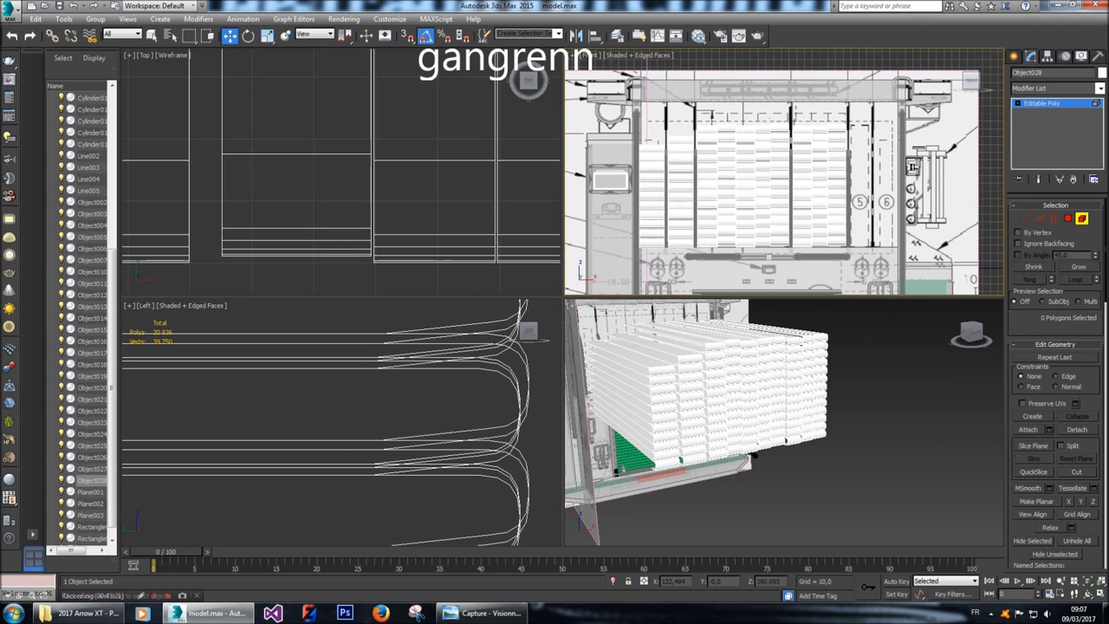
left_click_drag(650, 126, 668, 256)
type("270,367")
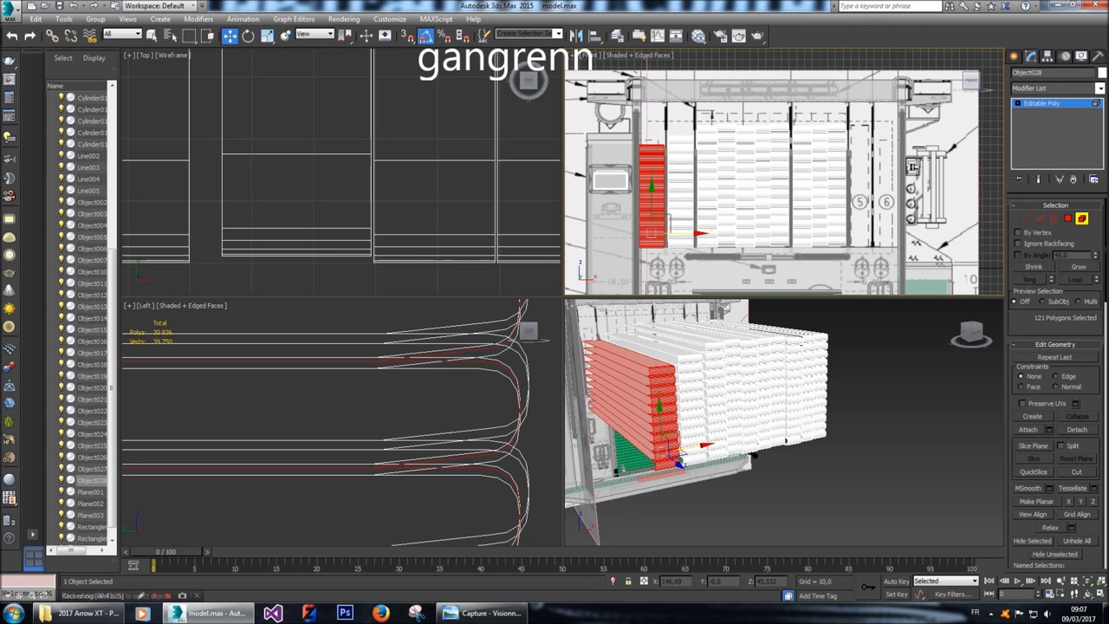
key("Return")
type("273,367")
key("Return")
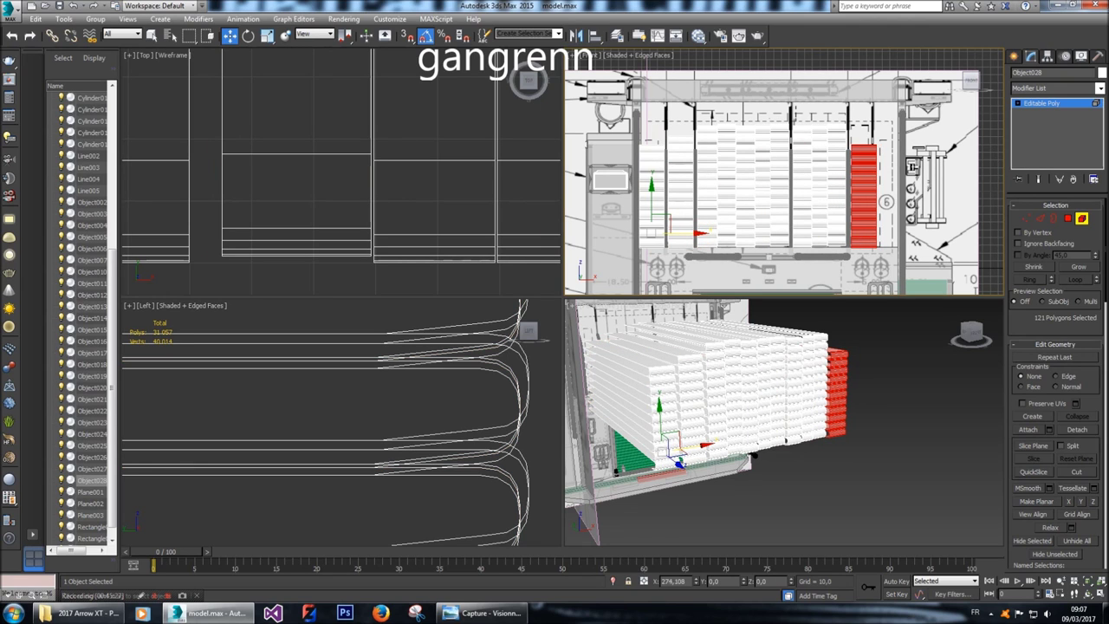
type("274,108")
key("Return")
key("Return")
Raise the copied right-edge column along Y and nudge it slightly left into place.
scroll(784, 172, "up", 3)
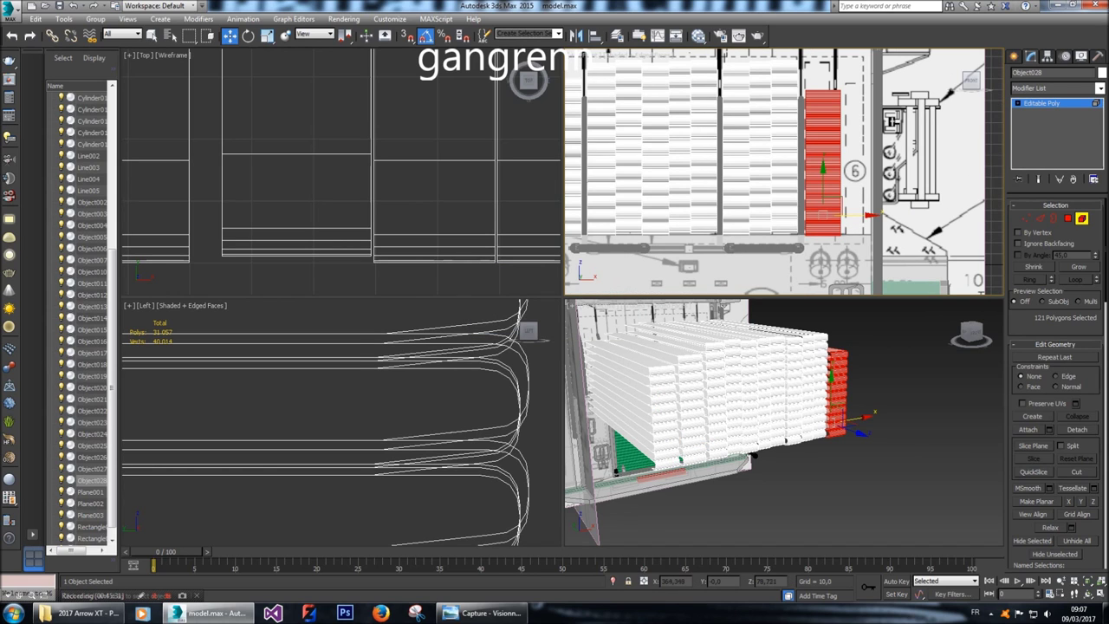
middle_click_drag(784, 171, 771, 244)
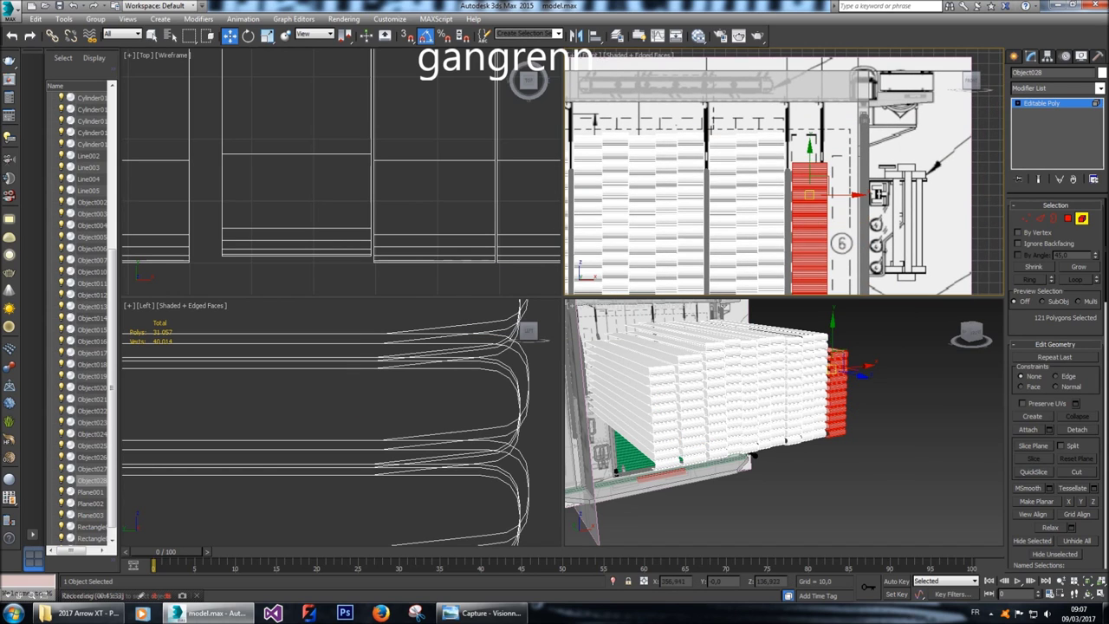
left_click_drag(810, 193, 810, 134)
mouse_move(809, 137)
middle_mouse_down()
mouse_move(798, 95)
mouse_move(796, 124)
middle_mouse_up()
left_click_drag(796, 124, 795, 122)
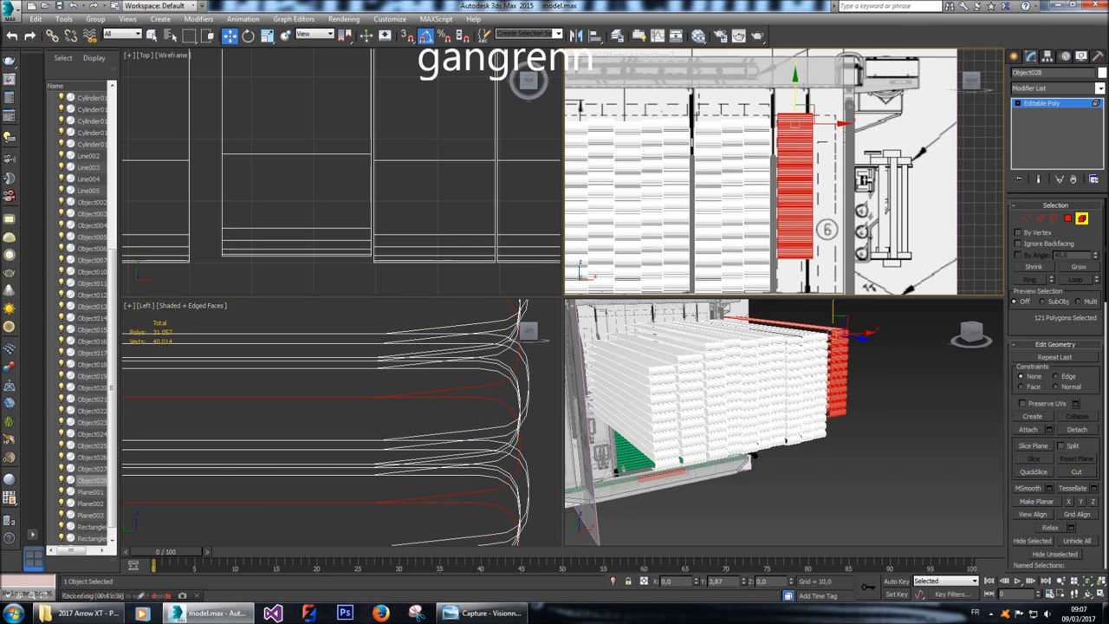
scroll(802, 144, "up", 4)
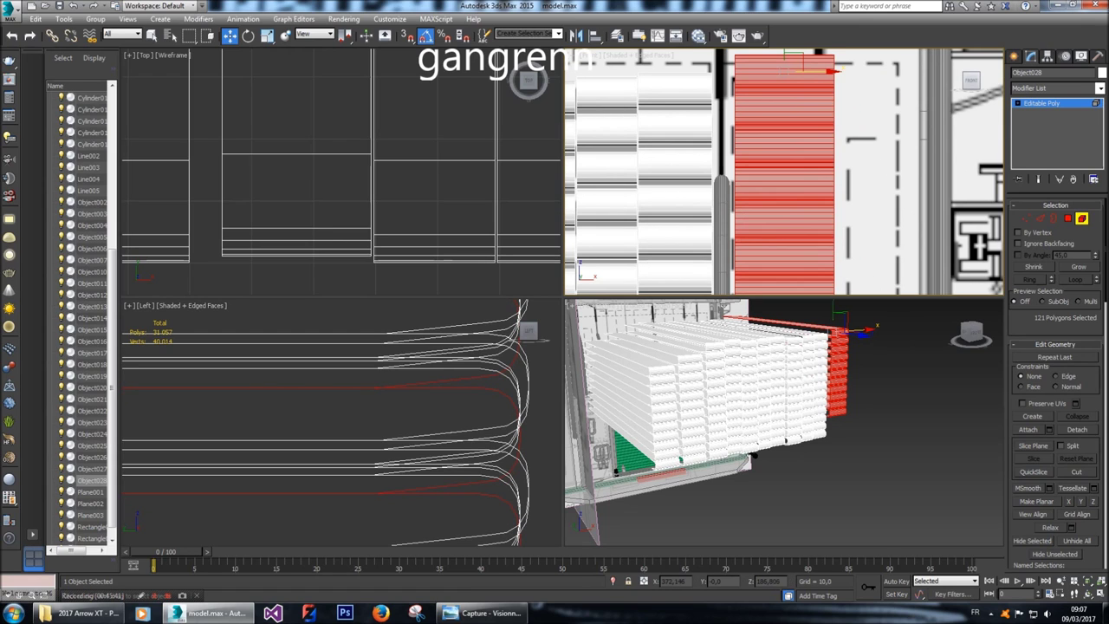
left_click_drag(832, 74, 827, 74)
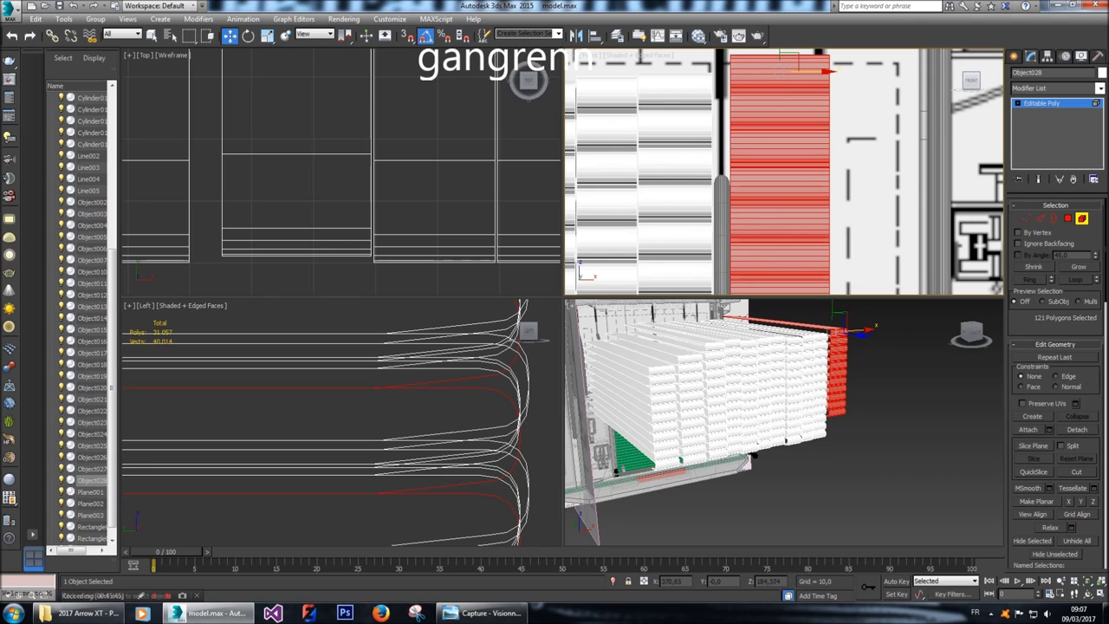
scroll(827, 74, "down", 4)
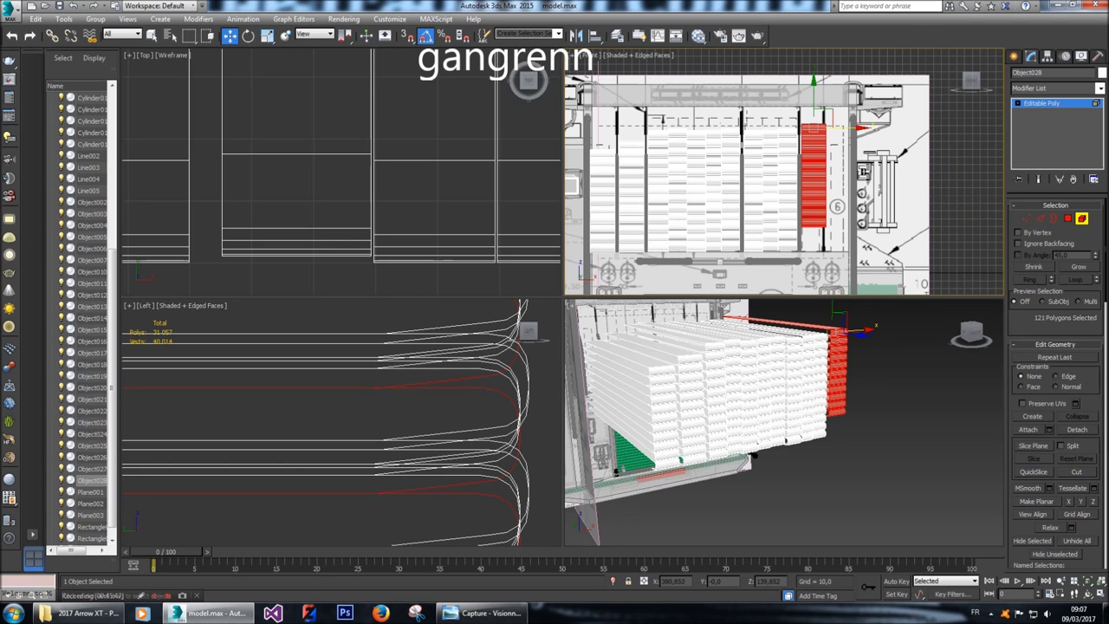
scroll(797, 190, "up", 5)
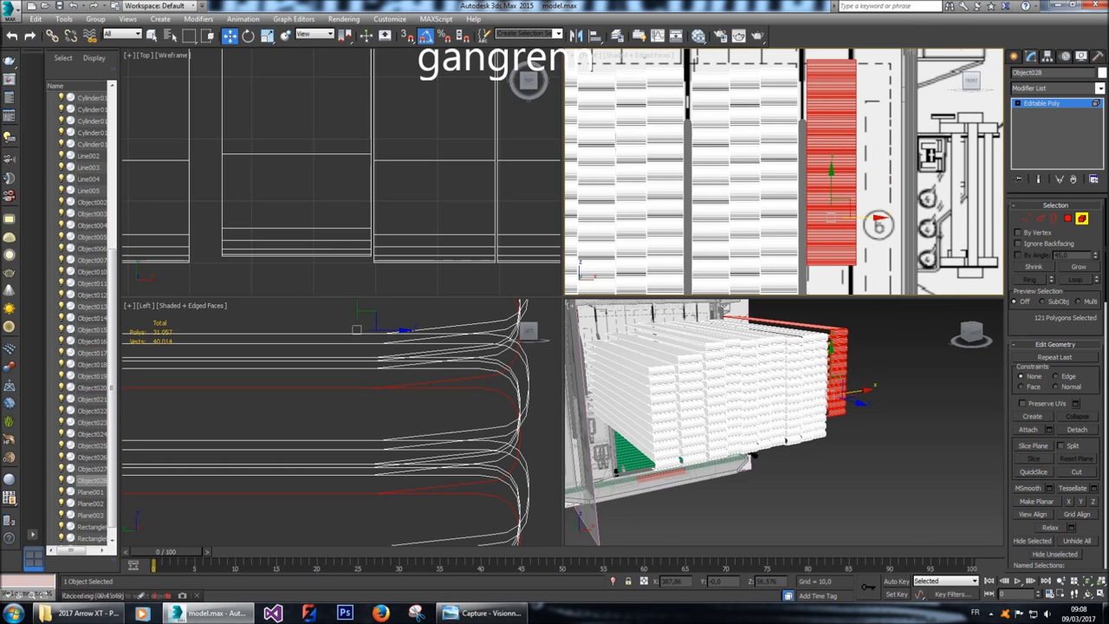
left_click_drag(806, 92, 881, 268)
scroll(871, 227, "up", 4)
scroll(342, 425, "down", 2)
scroll(342, 425, "up", 3)
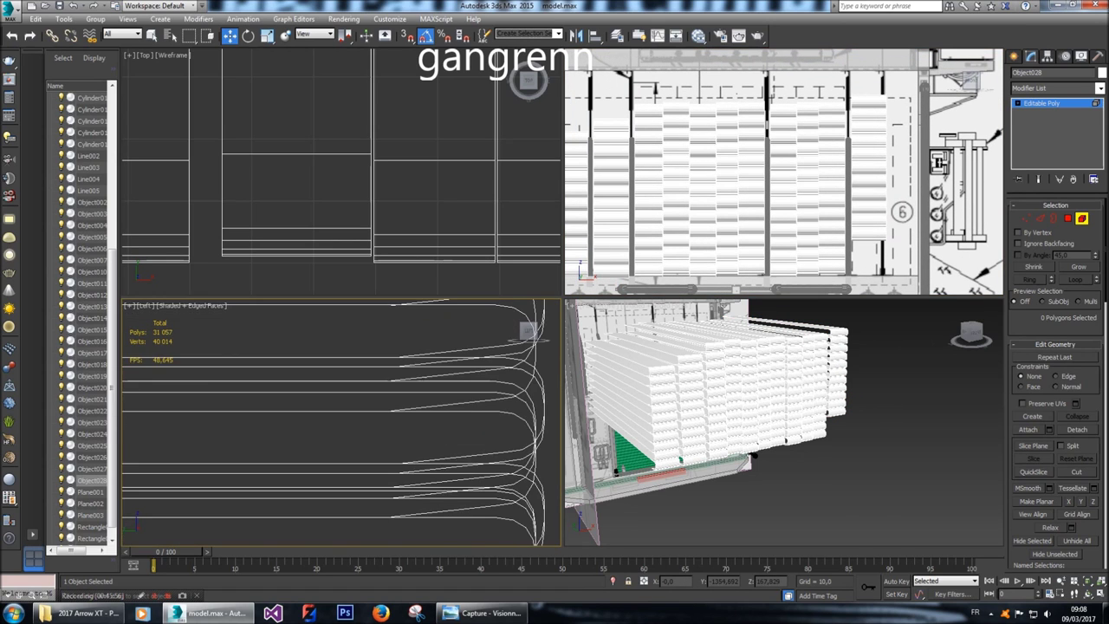
middle_click_drag(533, 338, 460, 338)
Select the top slat row across all bays and nudge it slightly right.
left_click_drag(486, 428, 312, 347)
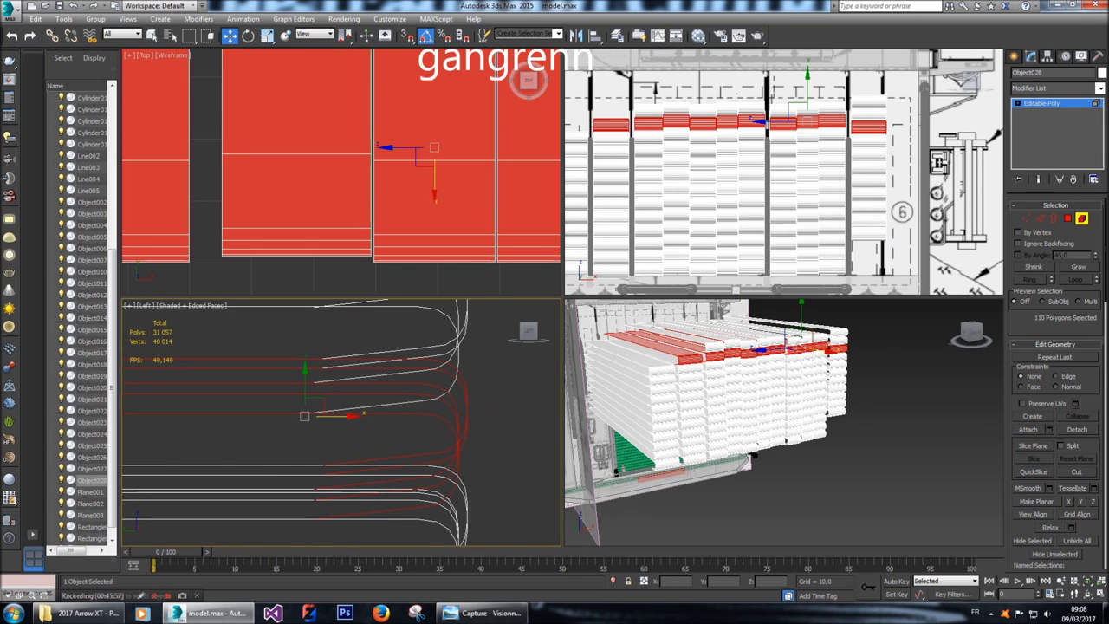
scroll(802, 121, "up", 3)
scroll(851, 138, "up", 2)
left_click_drag(833, 136, 843, 136)
scroll(475, 329, "down", 3)
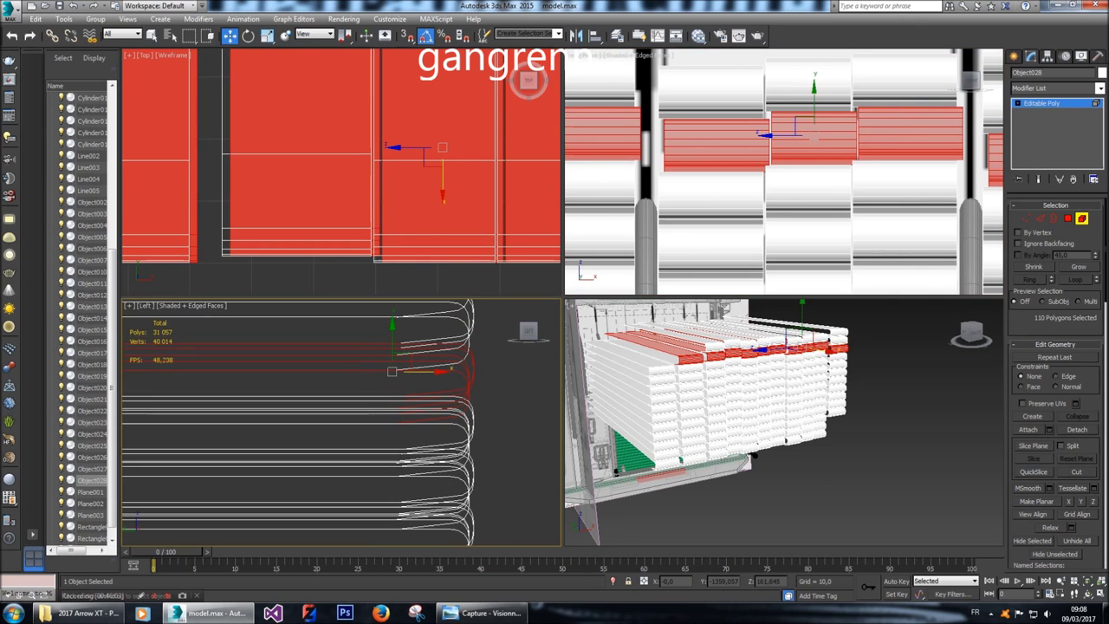
Select a lower slat row and adjust it left, down, then slightly right.
left_click(493, 477)
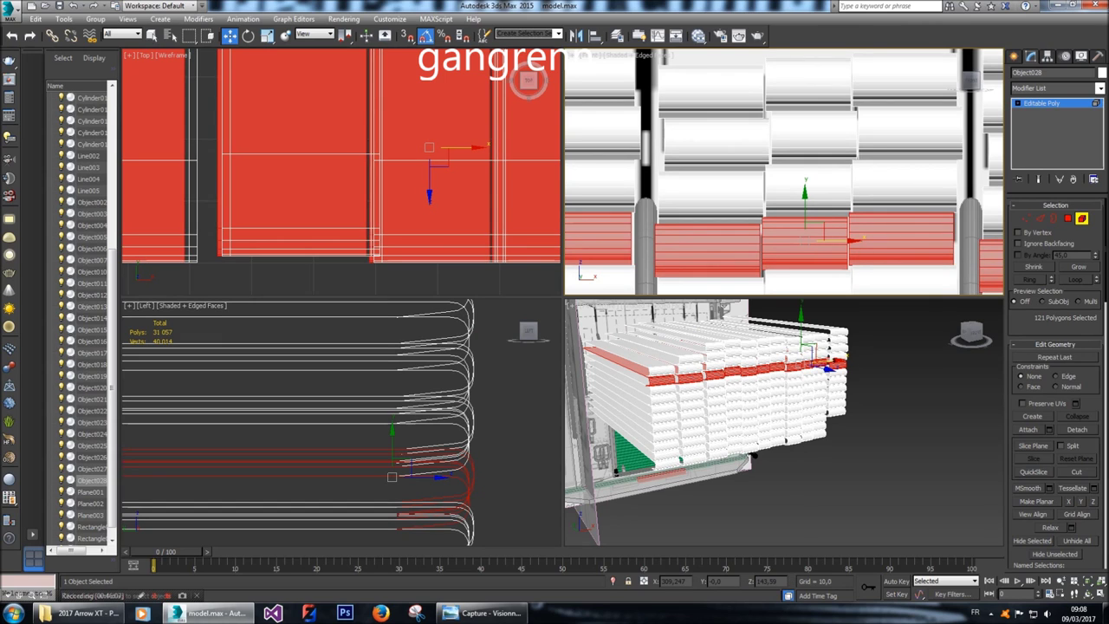
left_click_drag(857, 241, 852, 241)
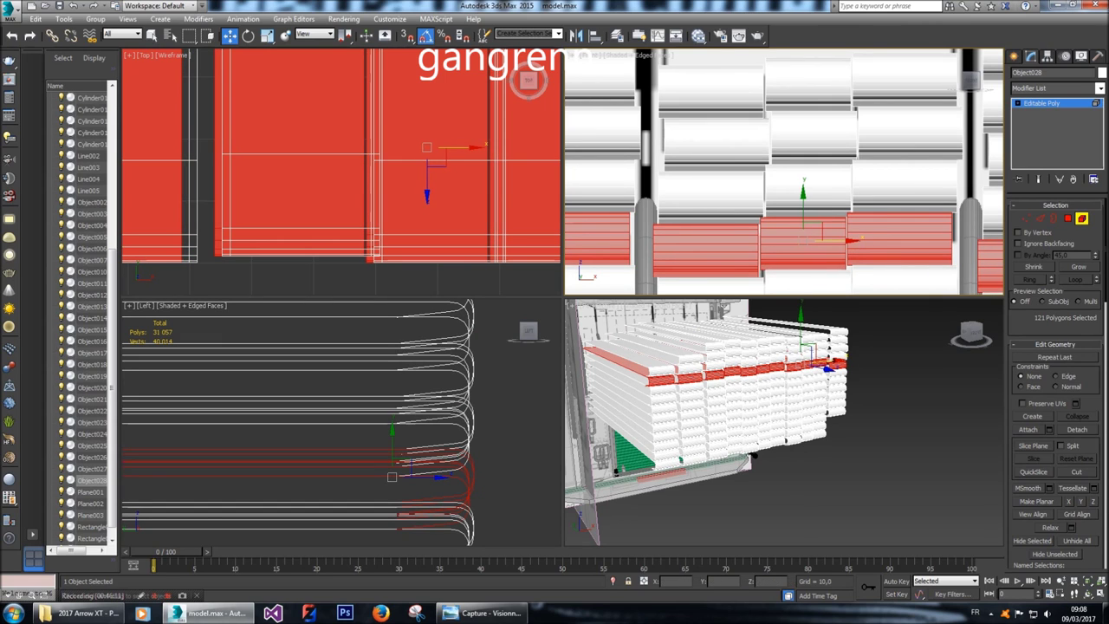
middle_click_drag(347, 451, 329, 346)
left_click_drag(375, 360, 375, 466)
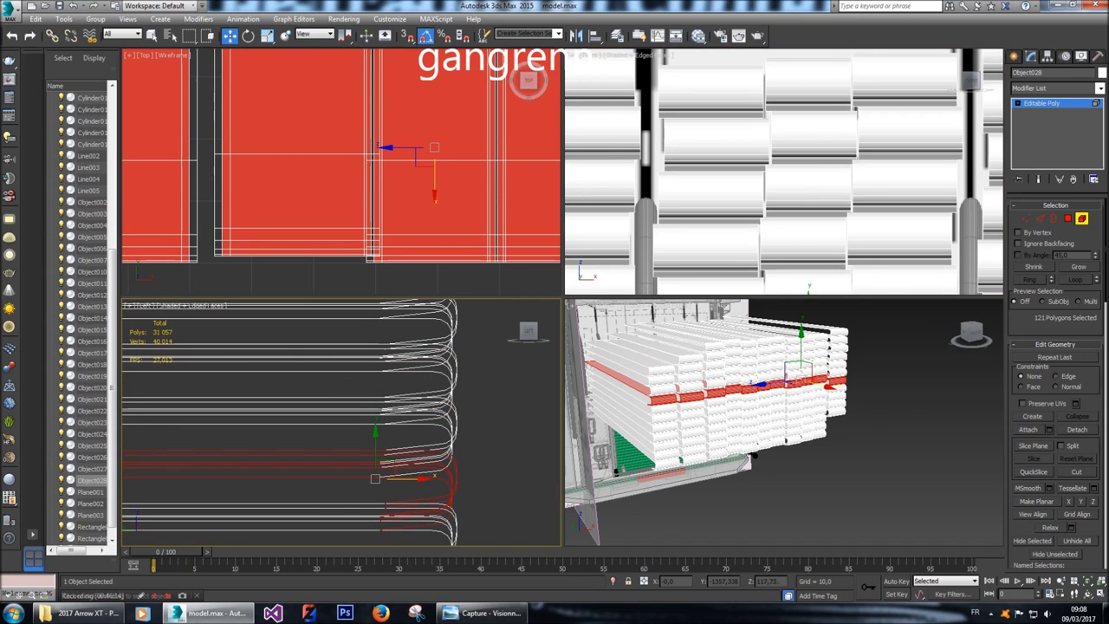
middle_click_drag(815, 286, 832, 208)
left_click_drag(874, 229, 881, 229)
scroll(780, 165, "down", 3)
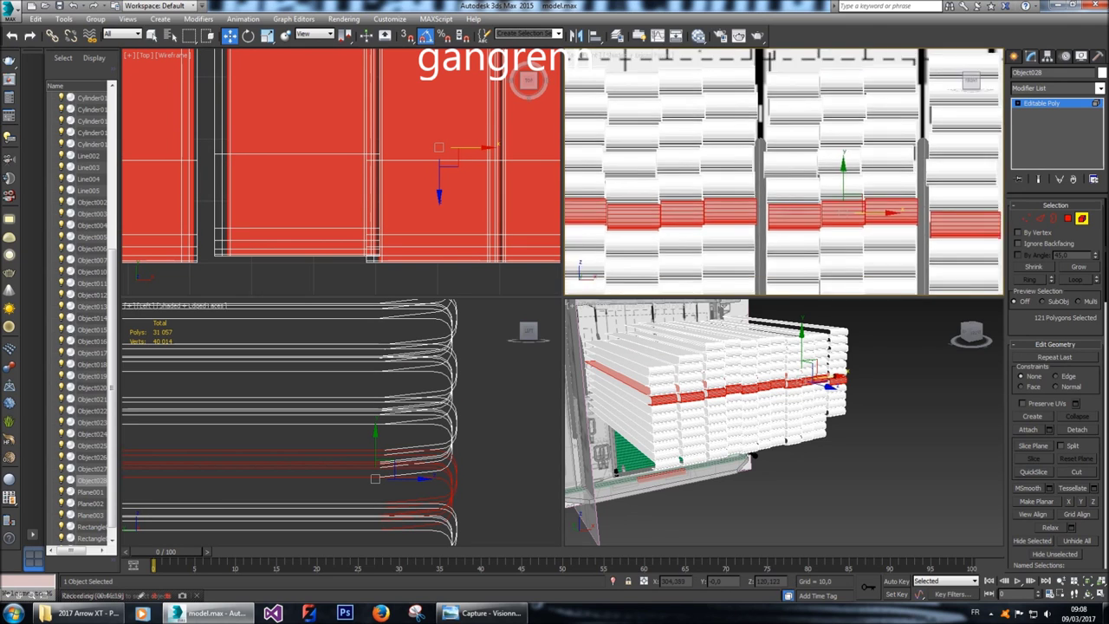
middle_click_drag(286, 485, 286, 351)
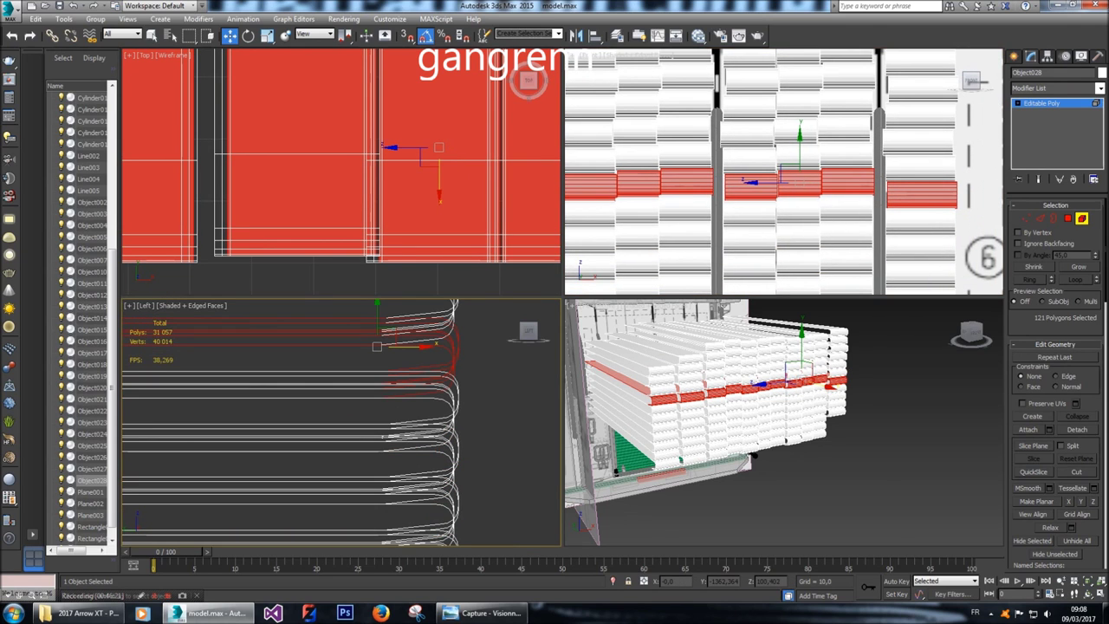
Shift another slat row slightly sideways along X, then clear the selection.
left_click(483, 457)
scroll(800, 178, "up", 3)
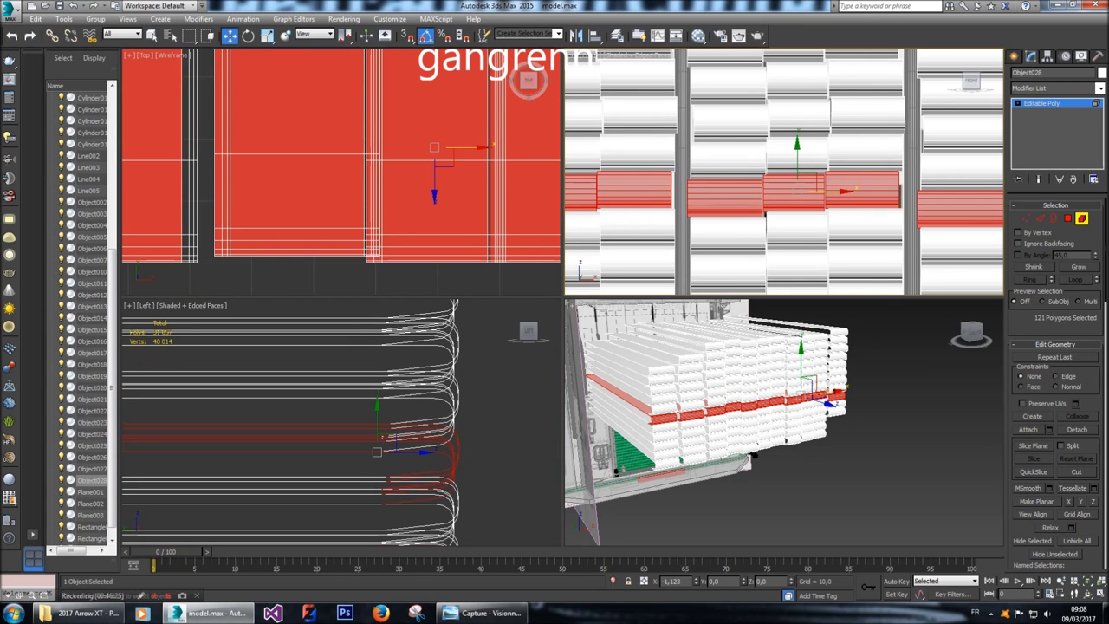
left_click(915, 438)
scroll(340, 423, "down", 2)
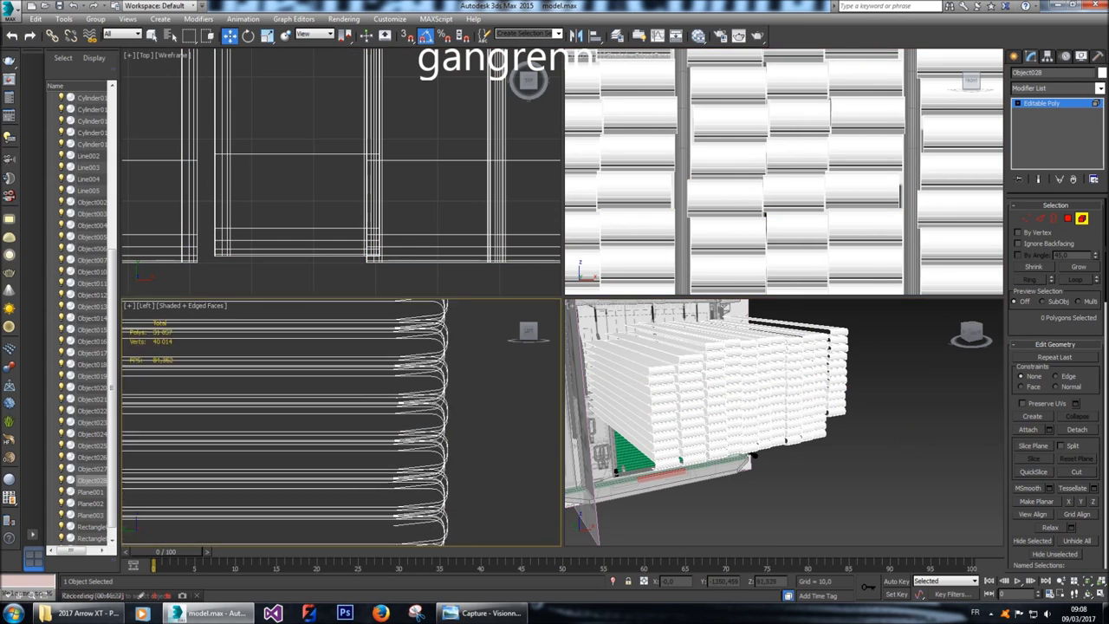
left_click(433, 479)
middle_click_drag(784, 174, 769, 164)
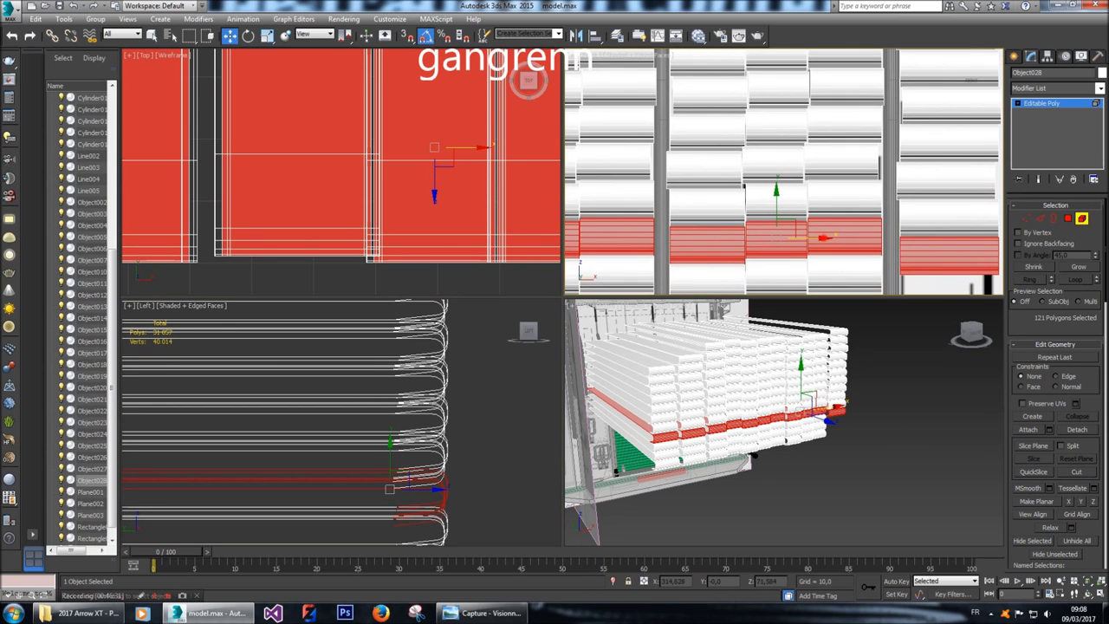
left_click_drag(824, 236, 826, 236)
key("ctrl+d")
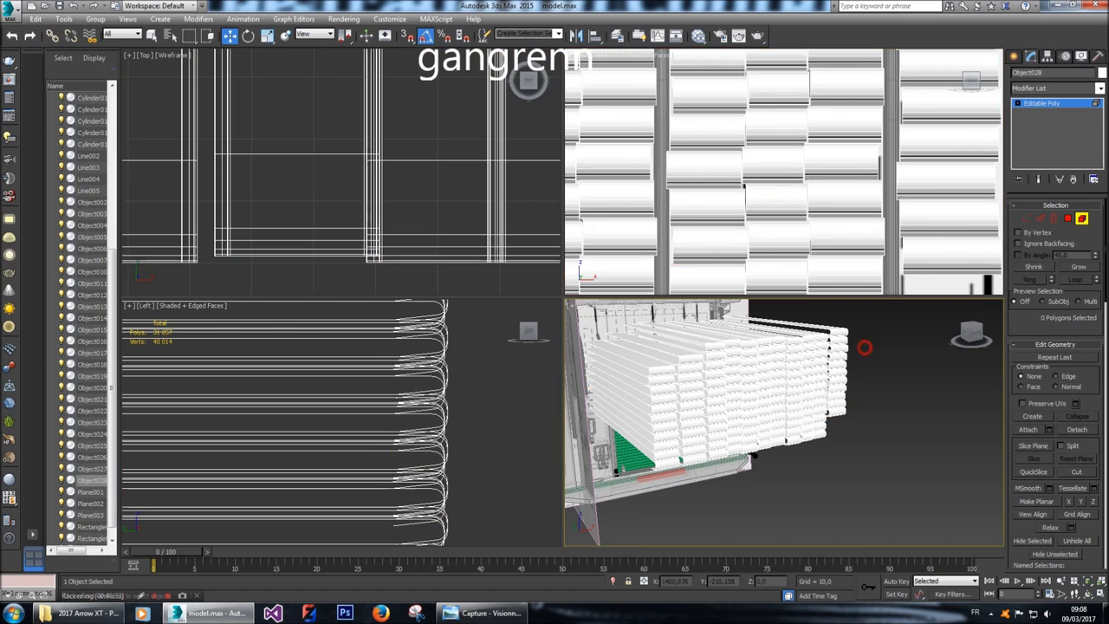
Select the top slat rows, then clear the polygon selection and deselect the shutter.
scroll(784, 173, "down", 3)
scroll(784, 171, "down", 3)
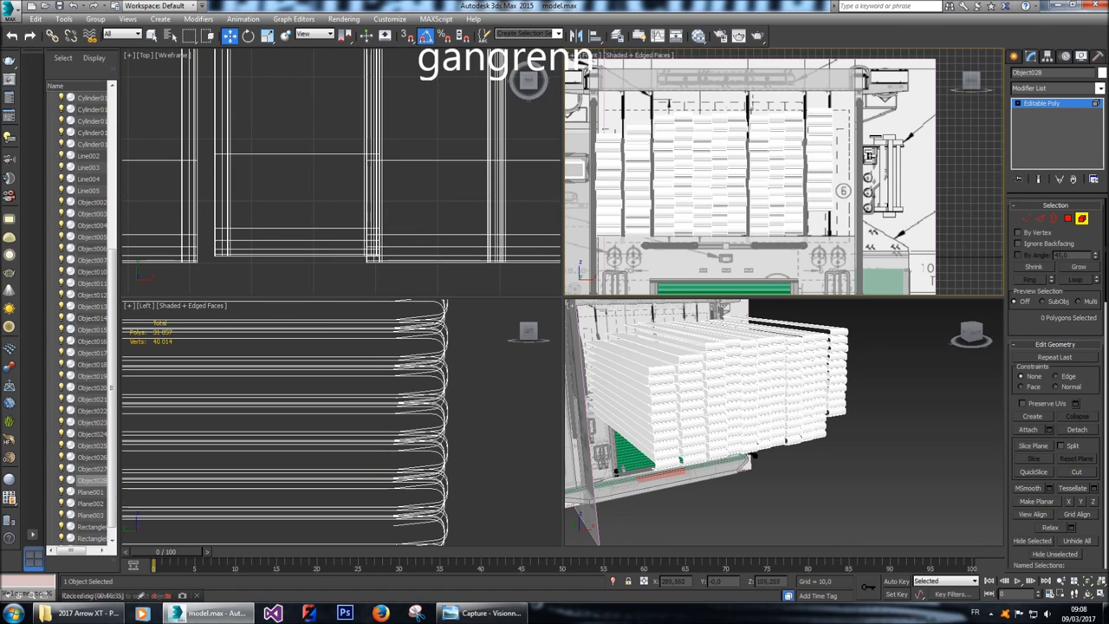
scroll(644, 201, "up", 2)
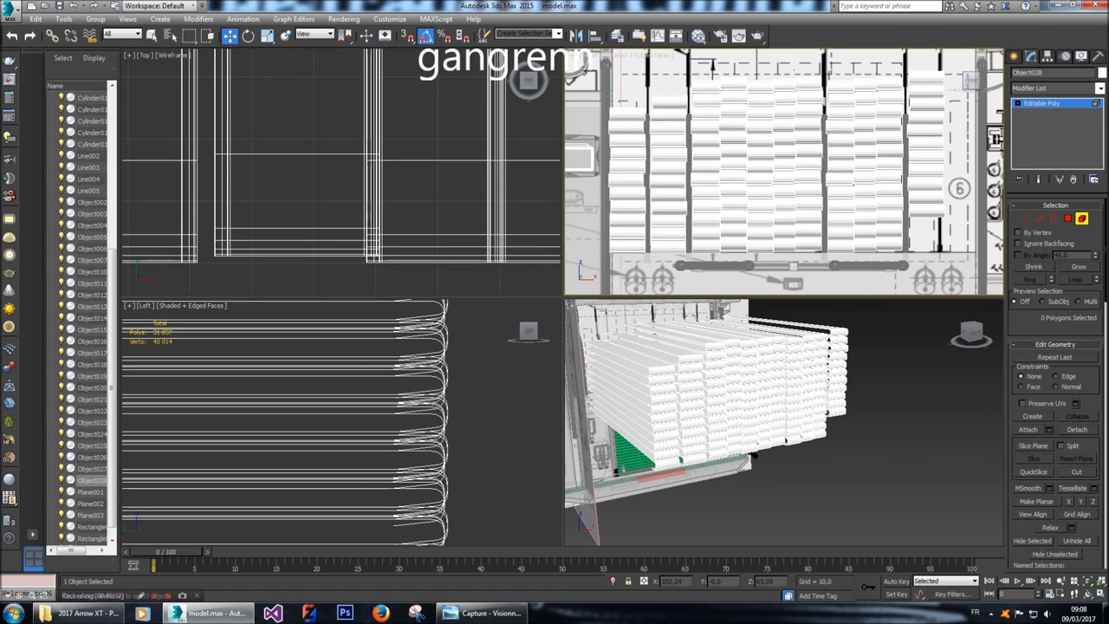
scroll(303, 520, "down", 2)
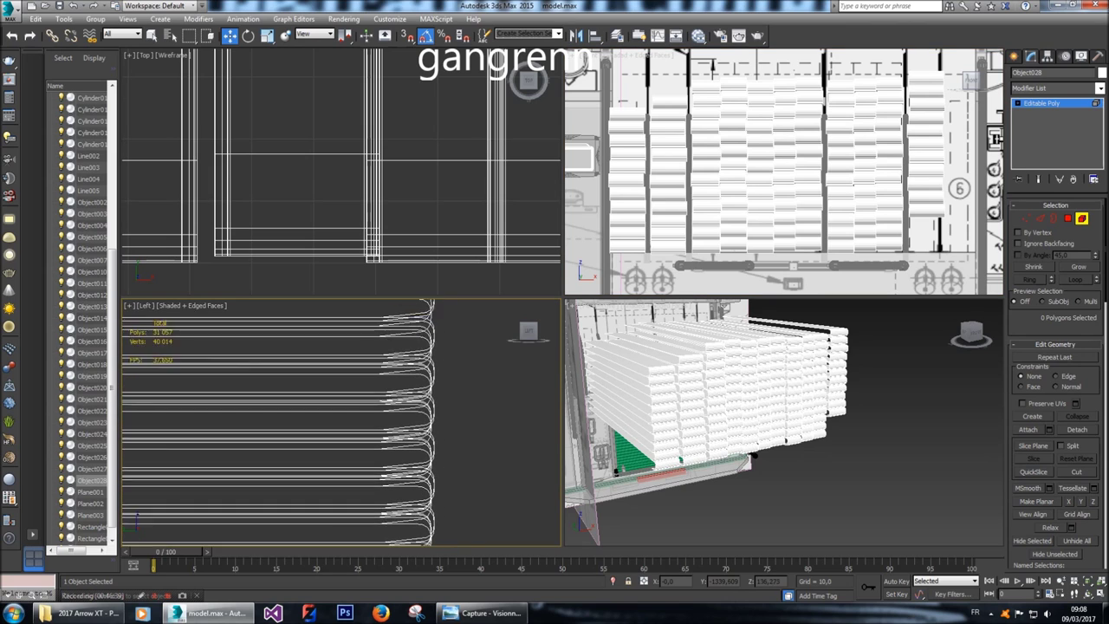
left_click_drag(438, 351, 405, 372)
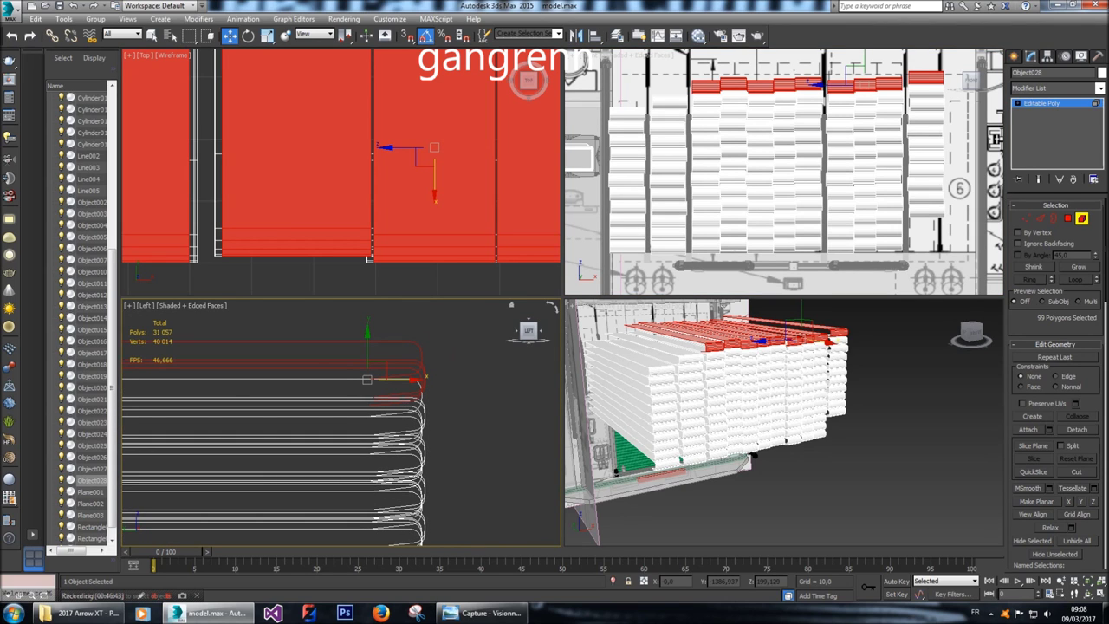
middle_click_drag(815, 264, 809, 297)
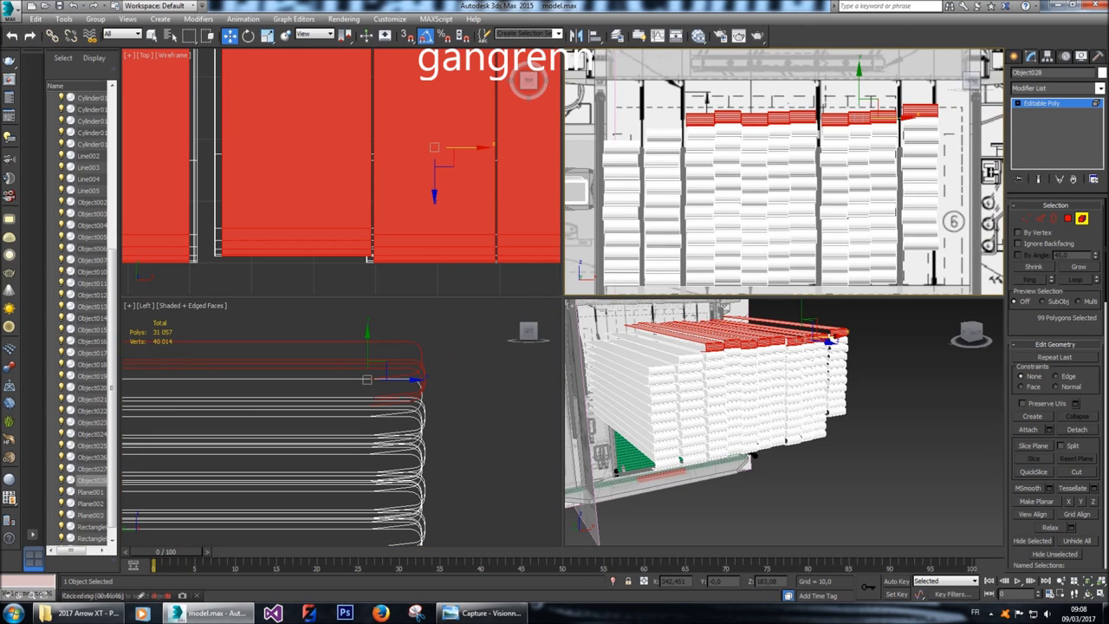
right_click(891, 398)
left_click(891, 398)
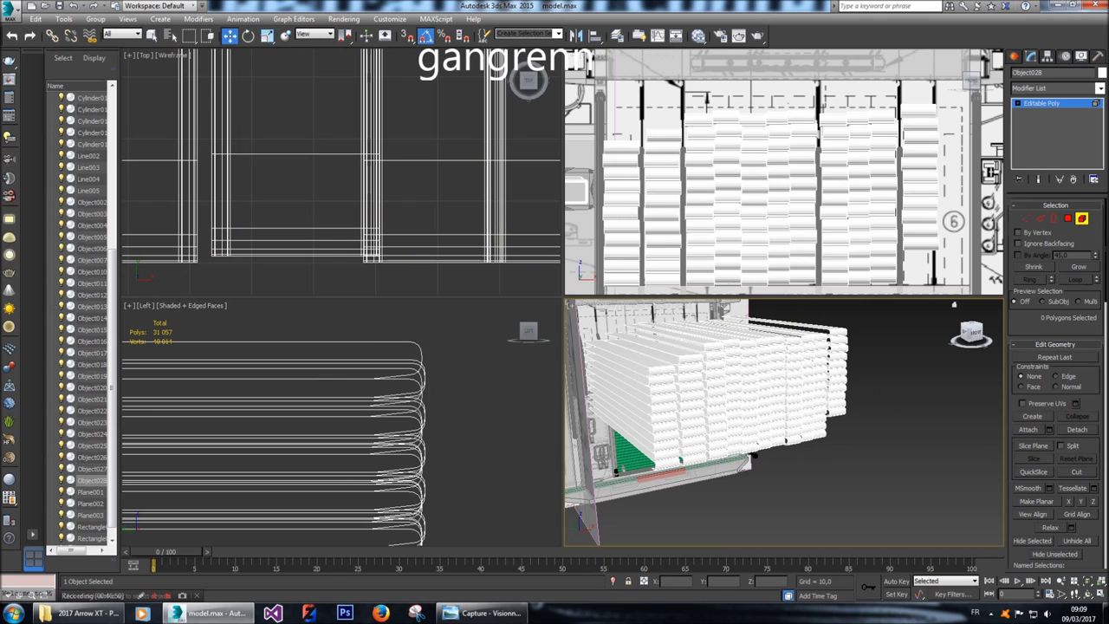
left_click(932, 450)
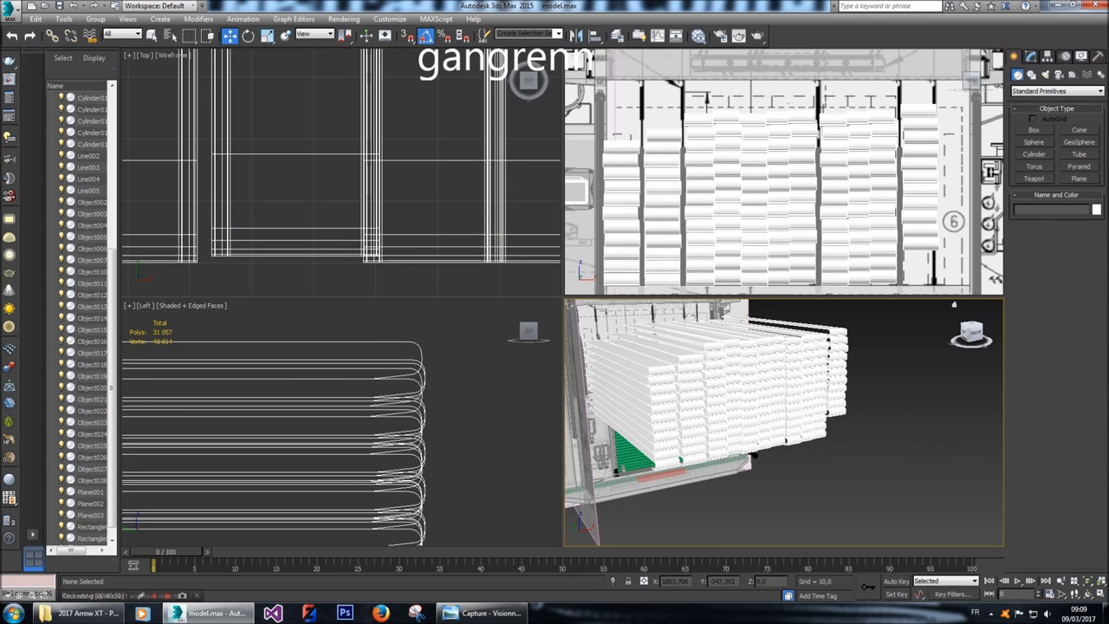
Change the Perspective view's shading and orbit close to inspect the staggered slats from the front.
left_click(980, 334)
left_click_drag(971, 333, 972, 334)
left_click(654, 306)
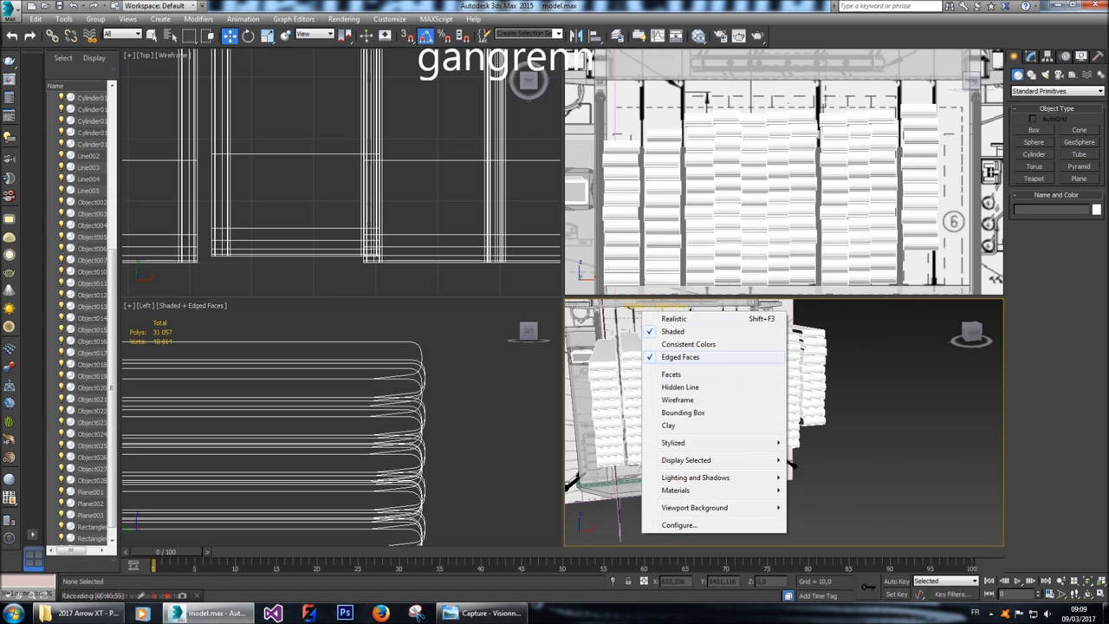
left_click(685, 356)
left_click(972, 332)
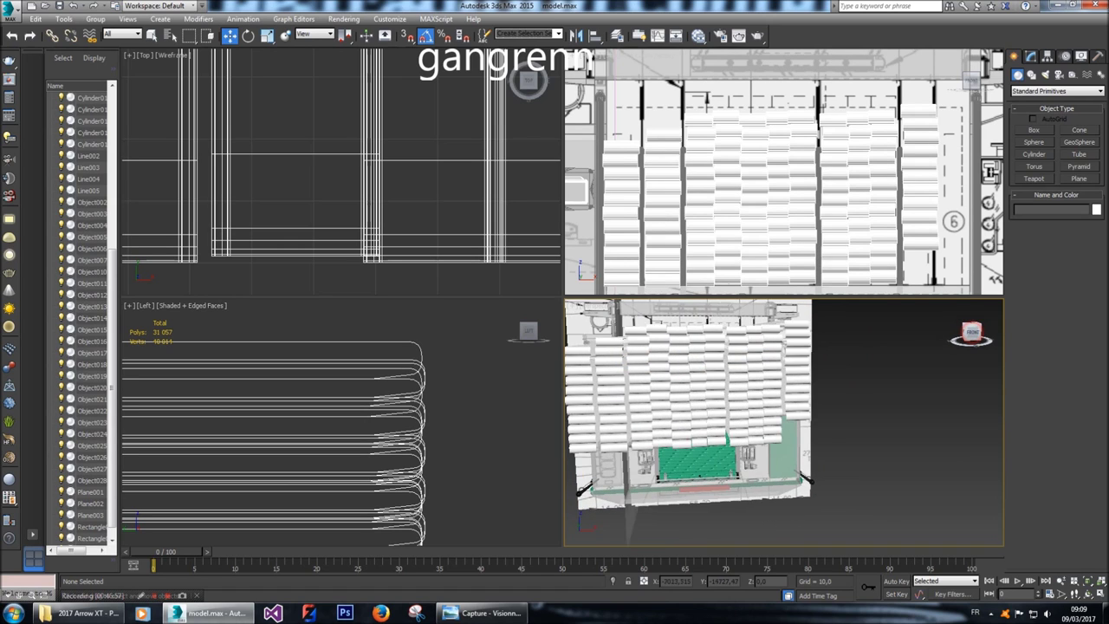
left_click_drag(973, 333, 943, 348)
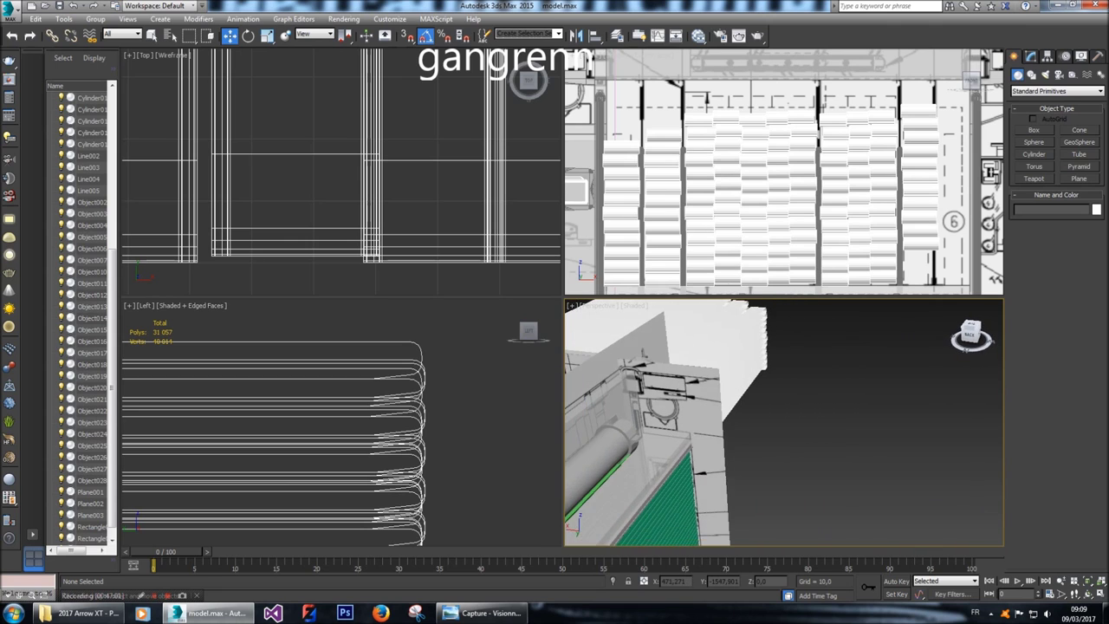
left_click(970, 338)
left_click_drag(971, 335, 957, 342)
scroll(762, 460, "up", 10)
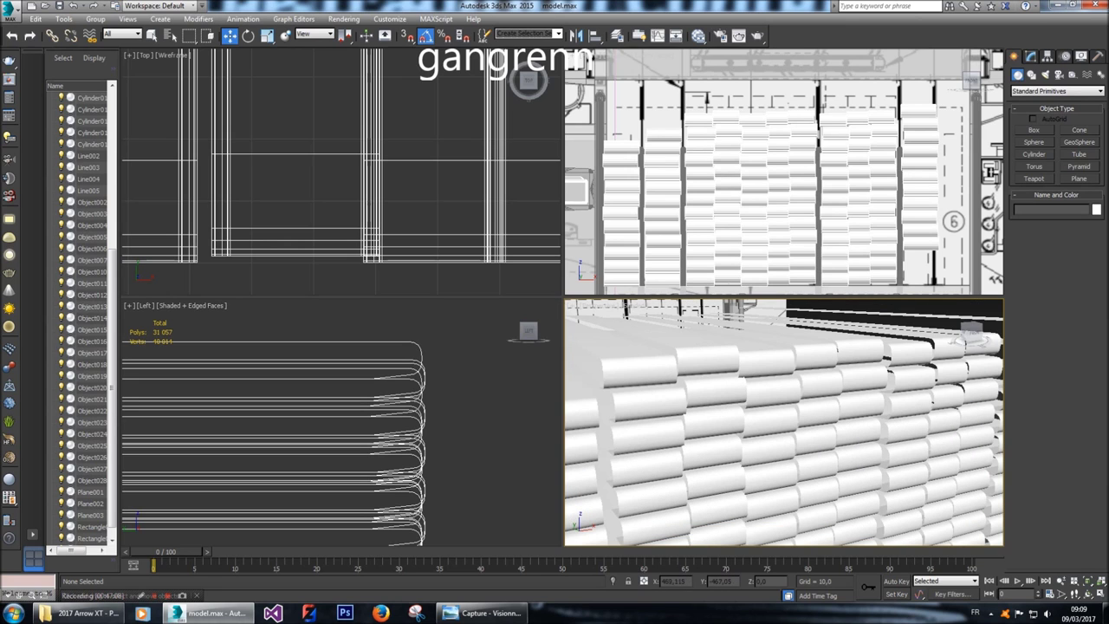
left_click(971, 334)
middle_click_drag(707, 323, 648, 317, "alt")
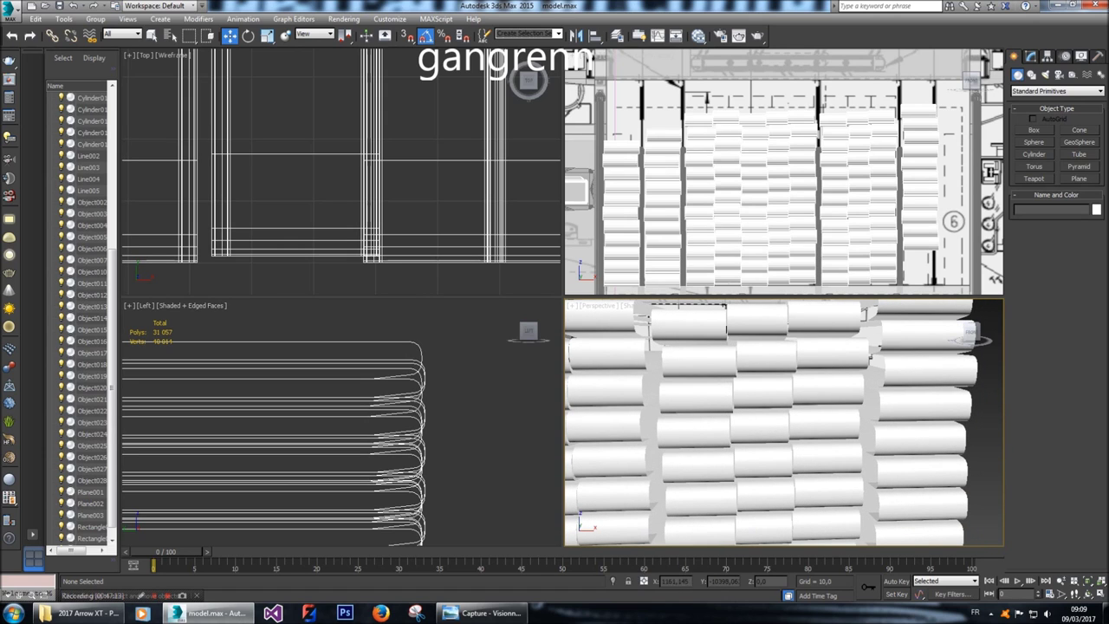
Reselect Object028 in the Modify panel and enter Polygon sub-object mode.
left_click(442, 465)
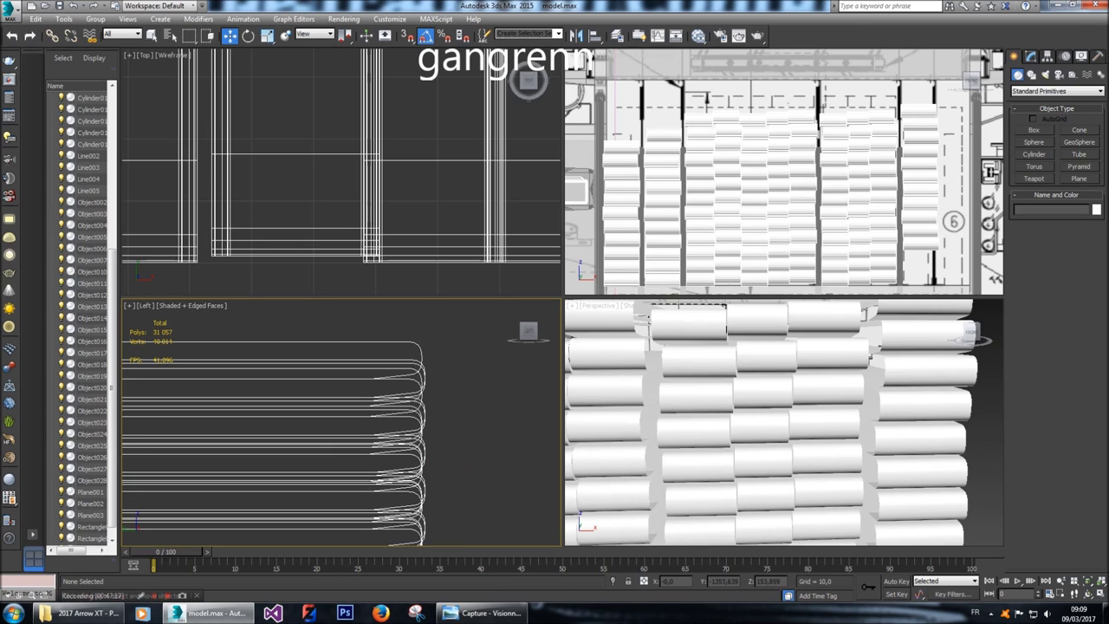
left_click(1031, 56)
left_click(648, 338)
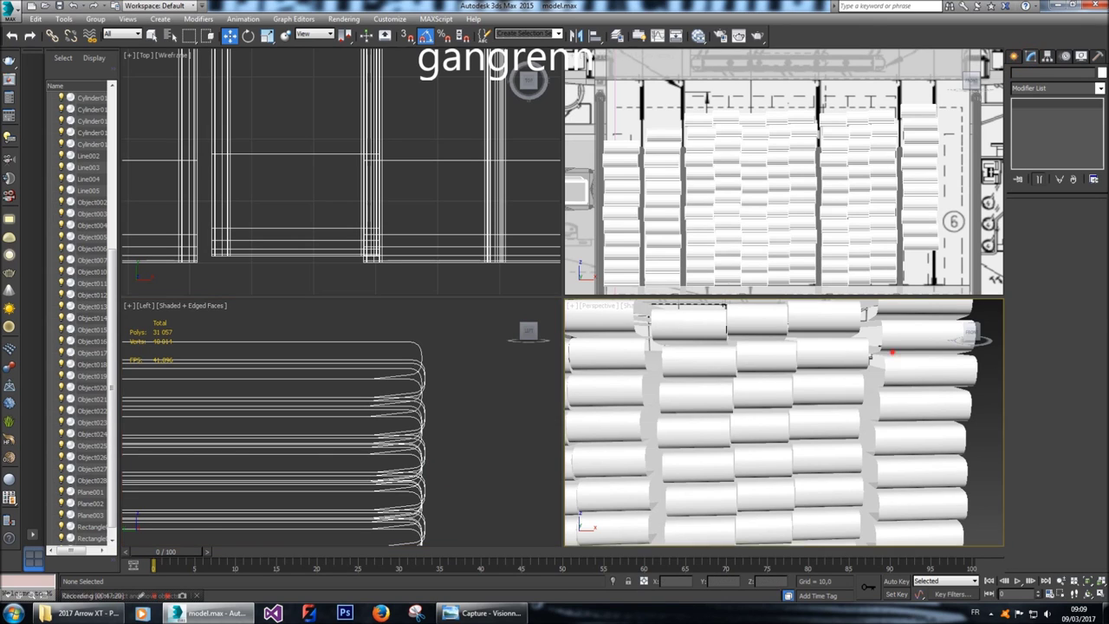
left_click(1082, 219)
Select a lower slat row, move it down and slide it right along X.
left_click(431, 414)
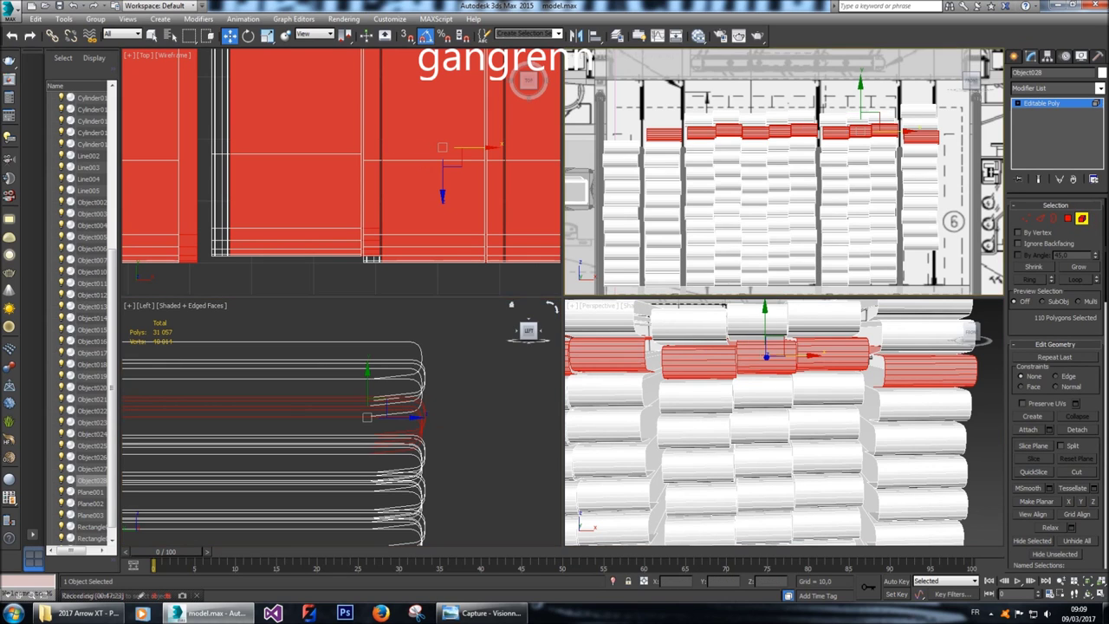
scroll(785, 171, "up", 2)
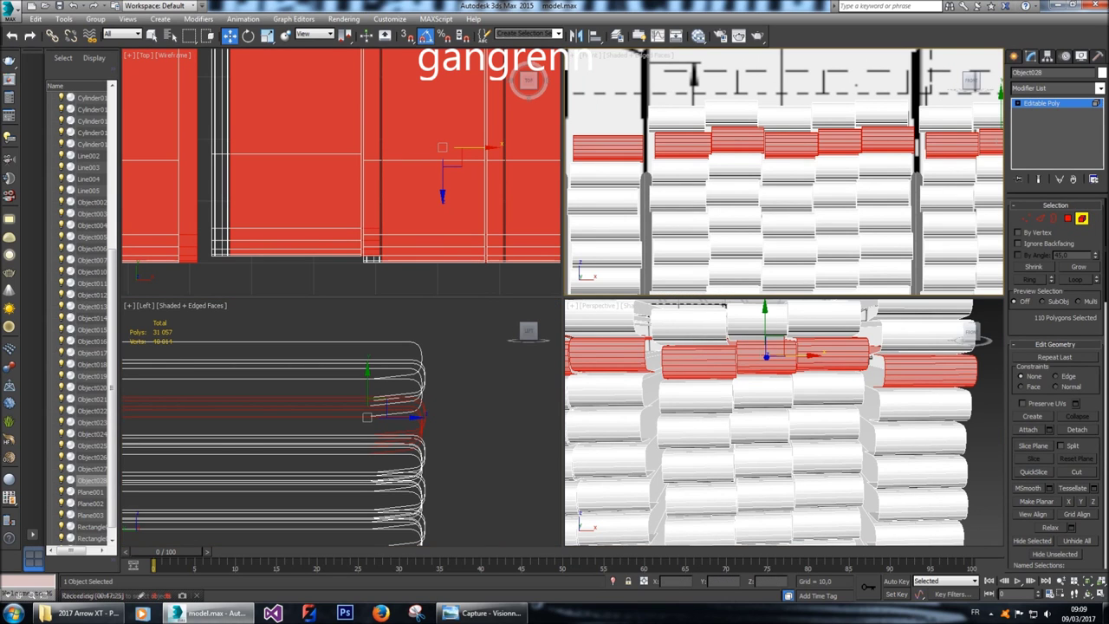
left_click_drag(443, 463, 448, 466)
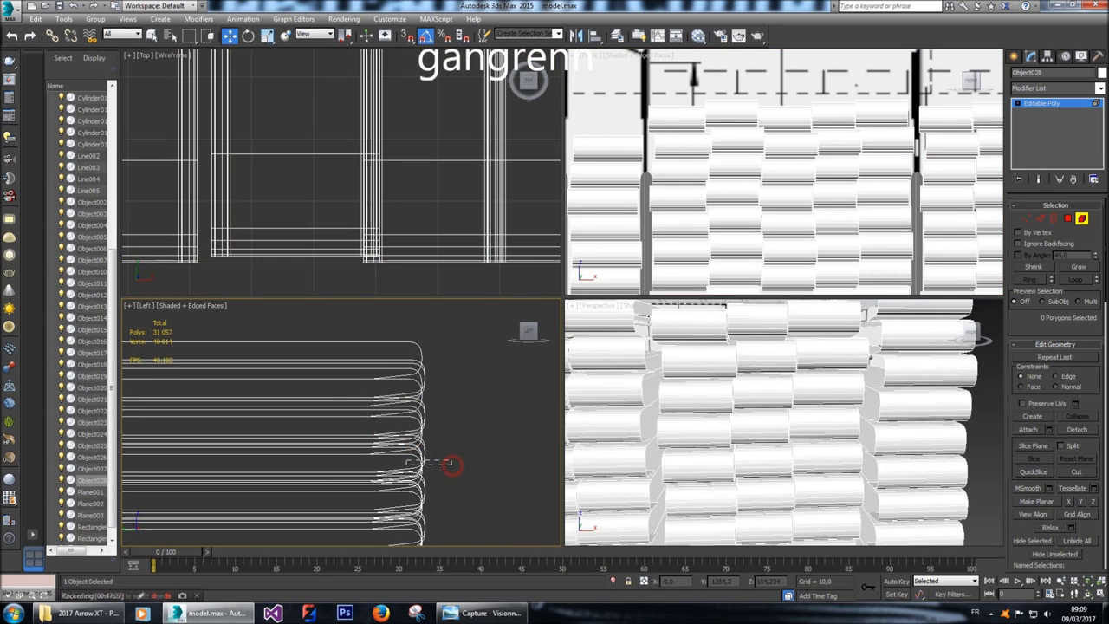
middle_click_drag(785, 172, 733, 181)
left_click_drag(898, 179, 890, 179)
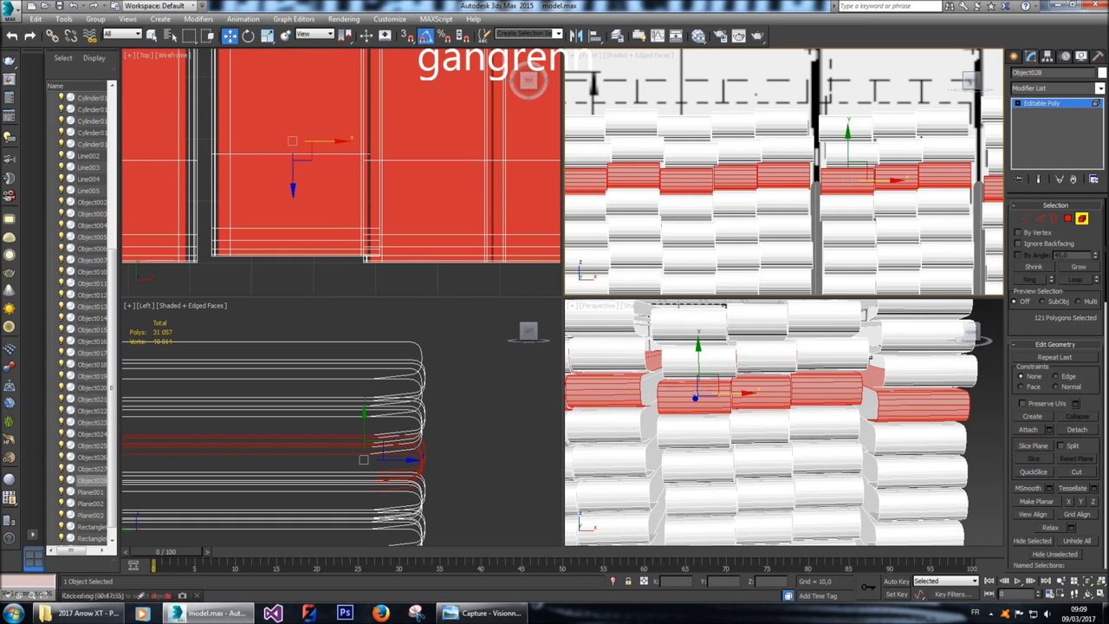
left_click_drag(893, 179, 892, 206)
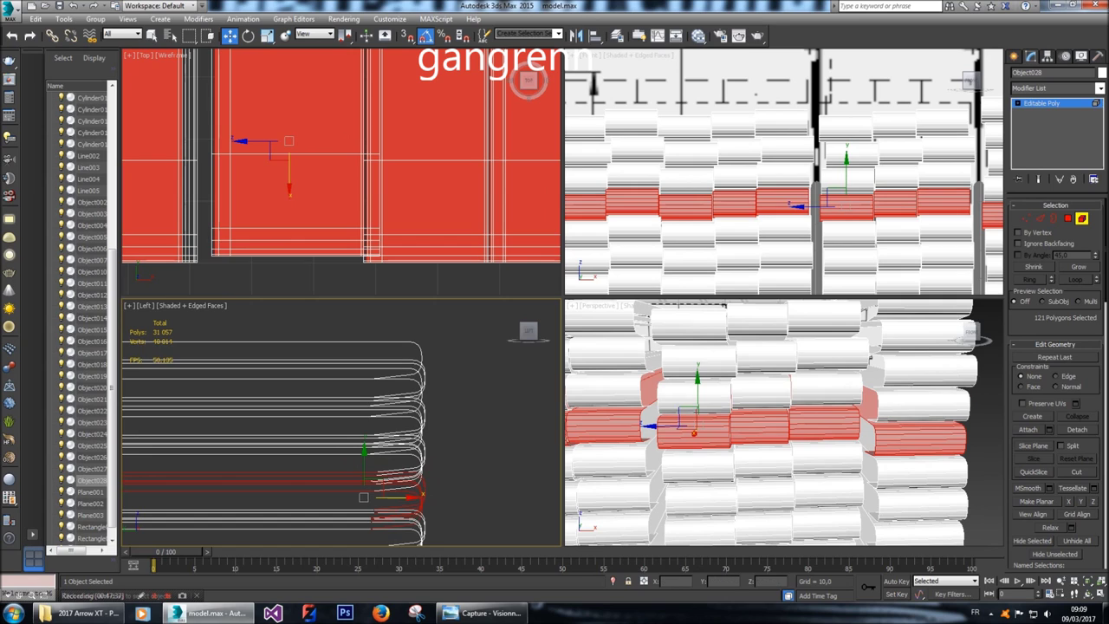
left_click_drag(893, 205, 917, 205)
middle_click_drag(893, 205, 867, 207)
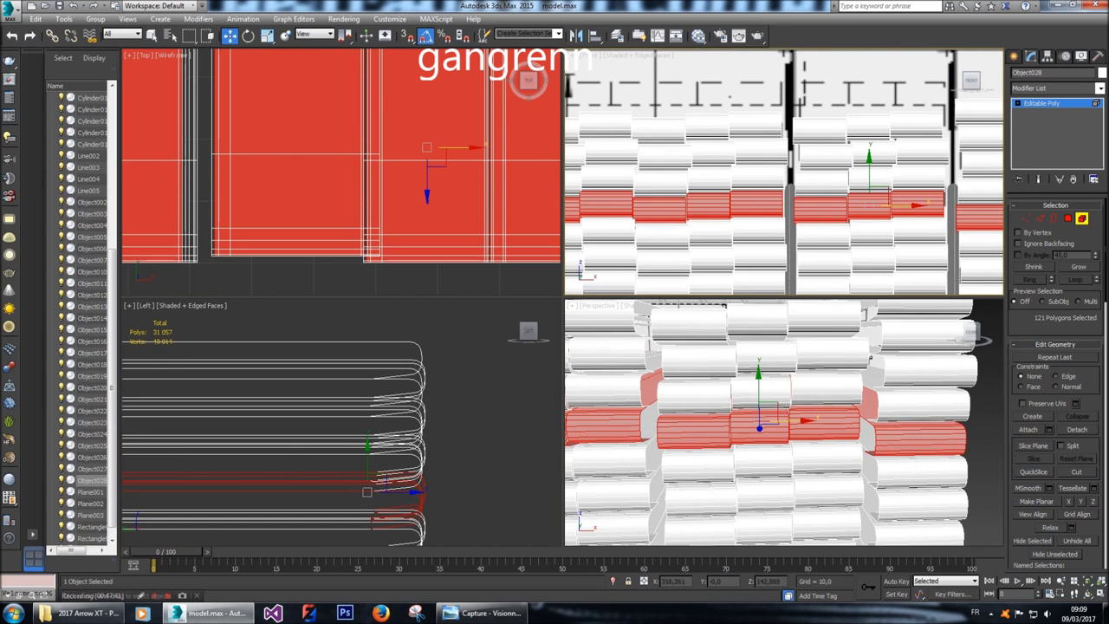
left_click_drag(916, 205, 914, 206)
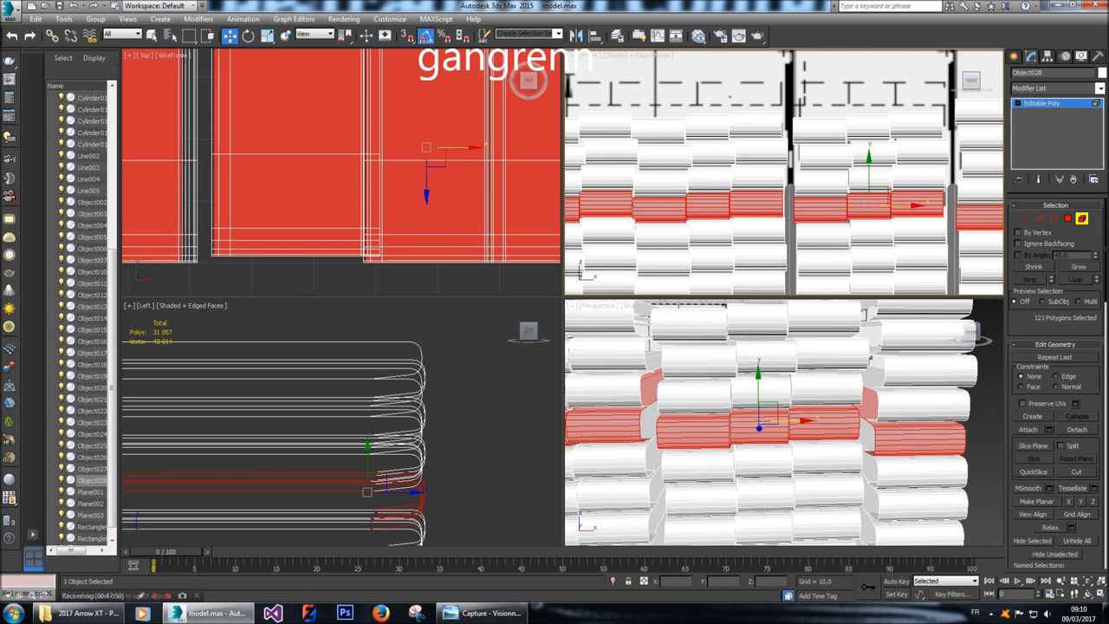
scroll(777, 422, "down", 5)
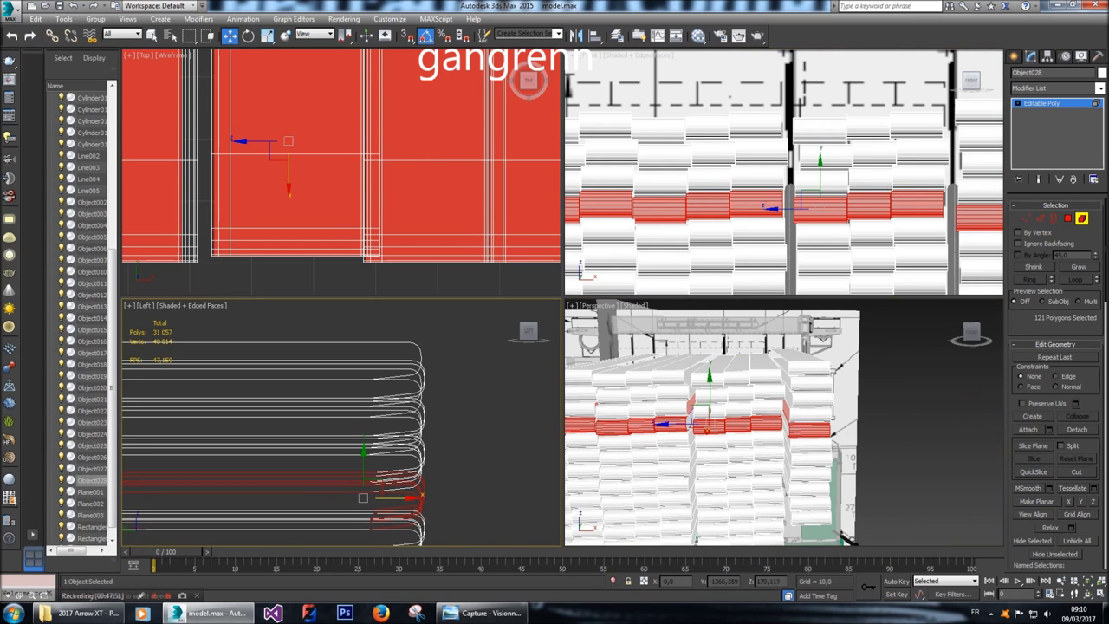
Shift two more slat rows sideways, offsetting them so the rows stagger.
left_click(443, 430)
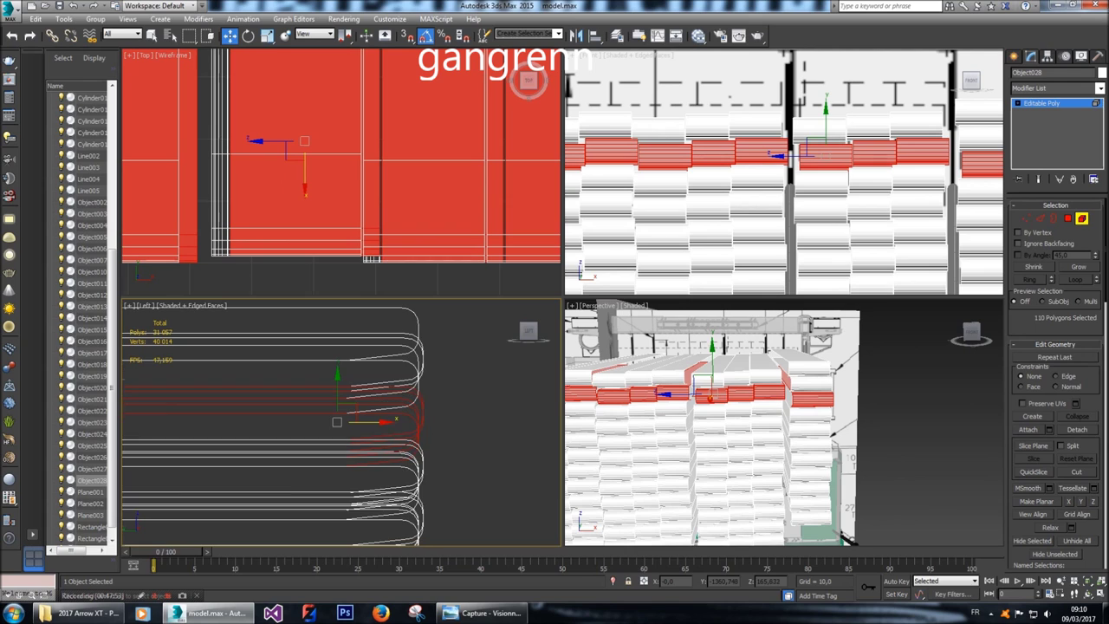
left_click_drag(387, 422, 383, 422)
middle_click_drag(383, 422, 372, 305)
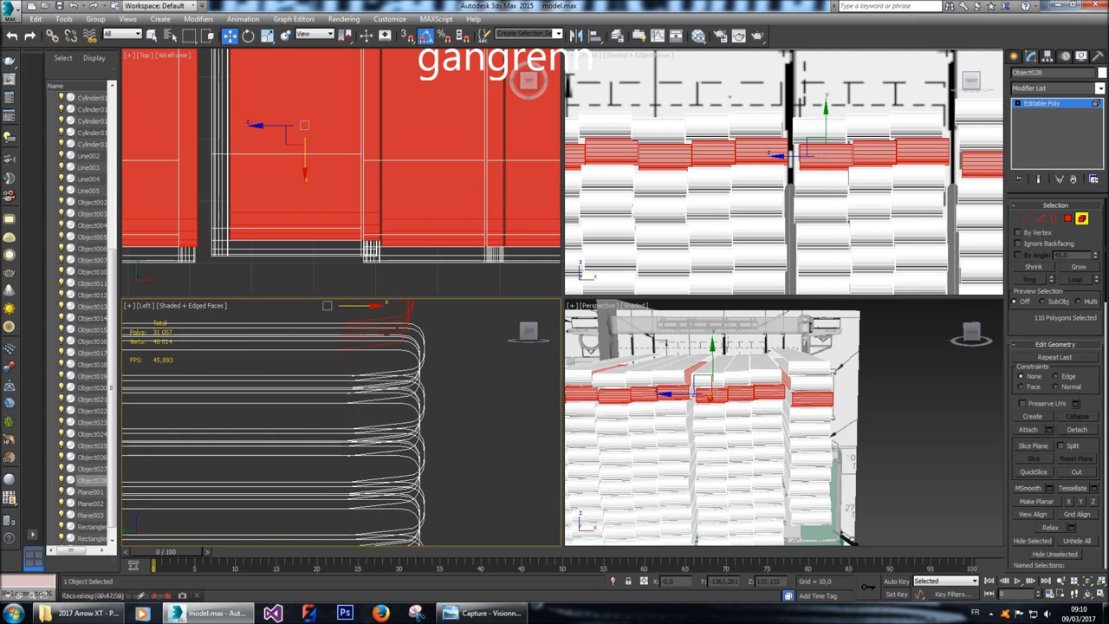
left_click(439, 464)
left_click_drag(381, 463, 401, 464)
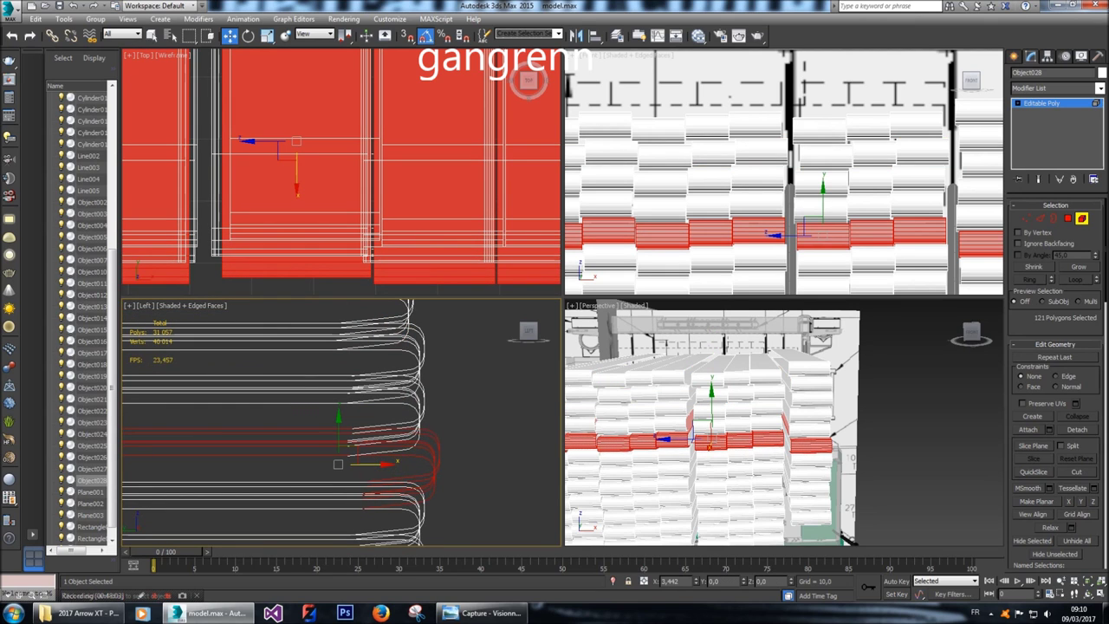
middle_click_drag(401, 463, 416, 437)
In Element mode, reposition a lower slat element sideways, then orbit the view and deselect.
left_click(441, 432)
key("5")
left_click_drag(386, 430, 393, 429)
middle_click_drag(393, 429, 357, 314)
left_click_drag(408, 480, 433, 475)
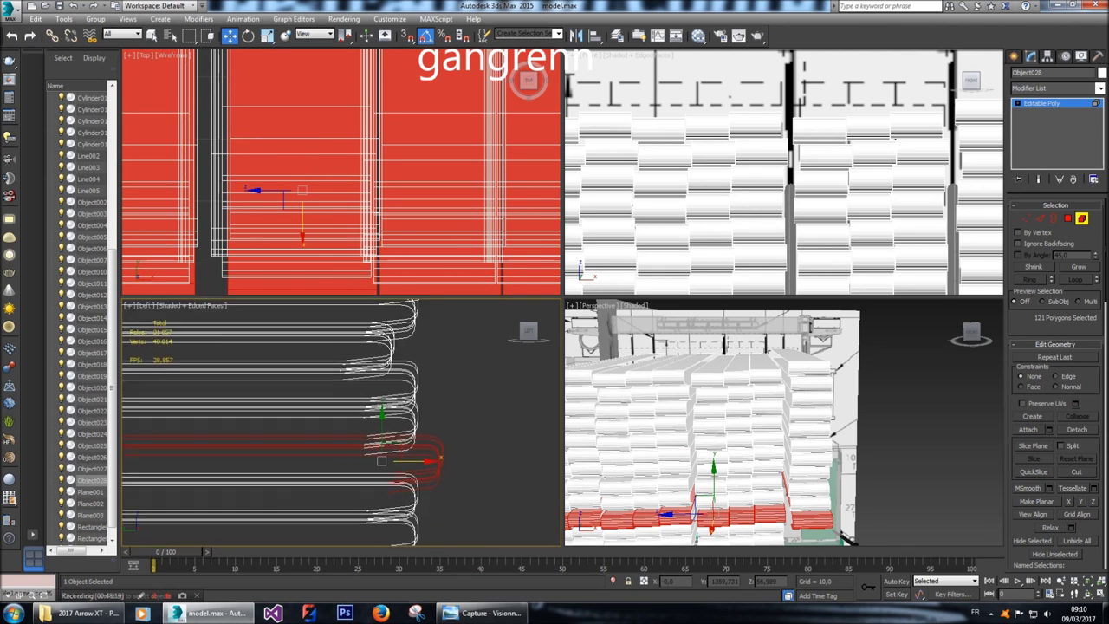
left_click(413, 425)
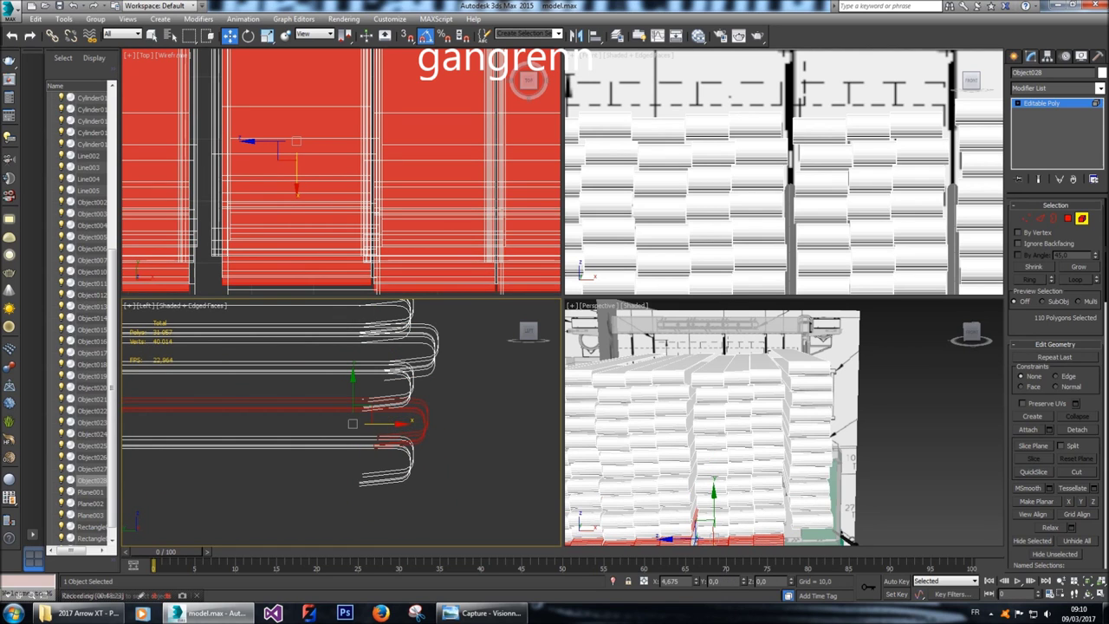
middle_click_drag(711, 416, 763, 407, "alt")
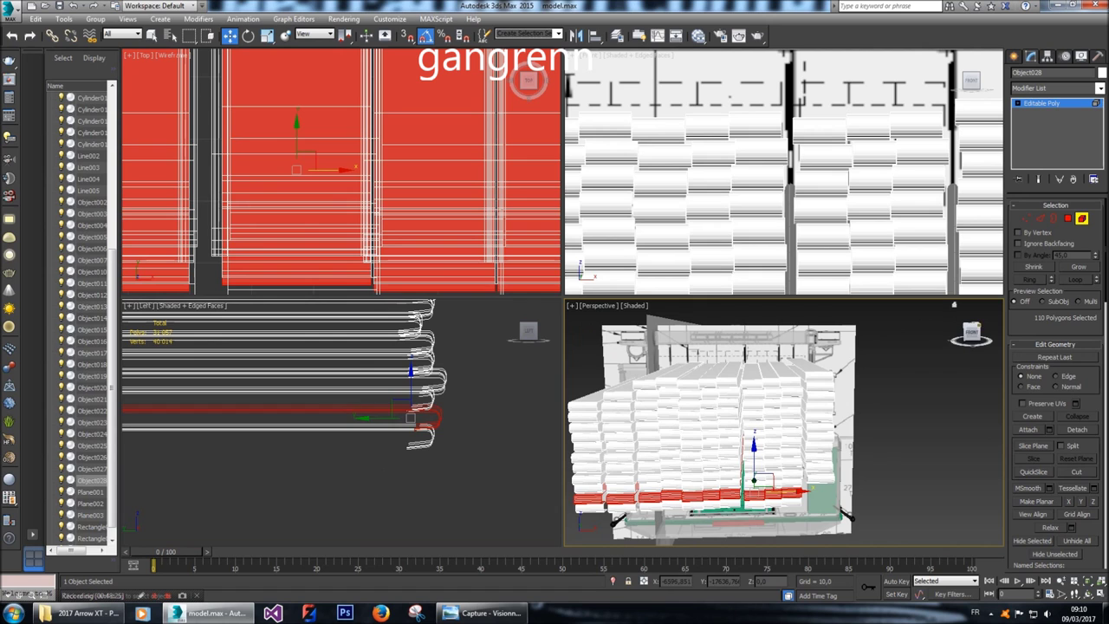
left_click(966, 327)
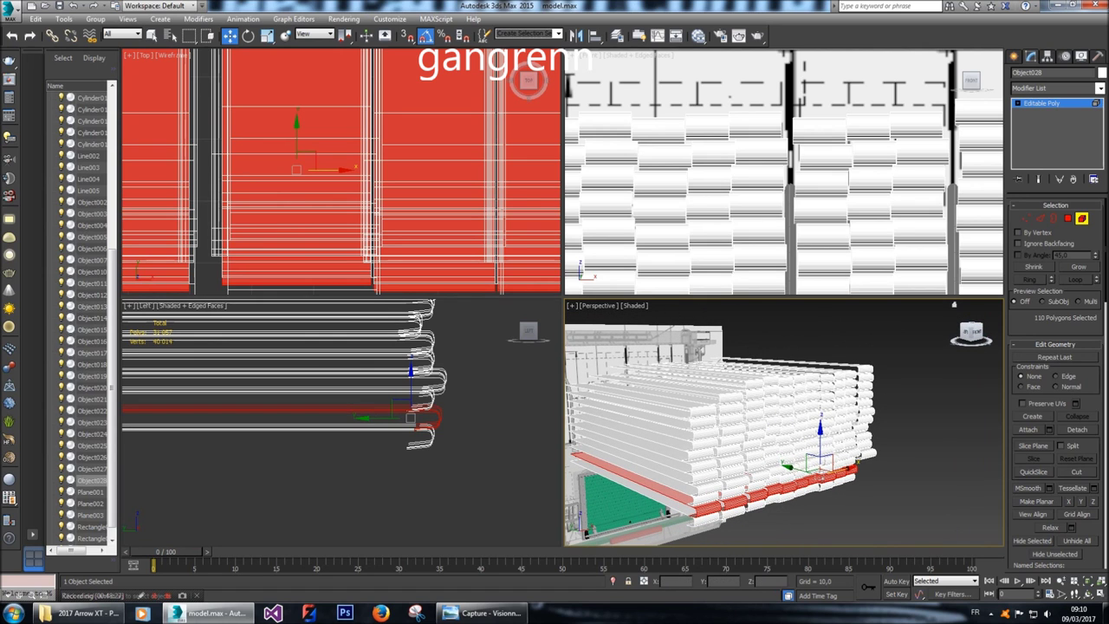
left_click(972, 468)
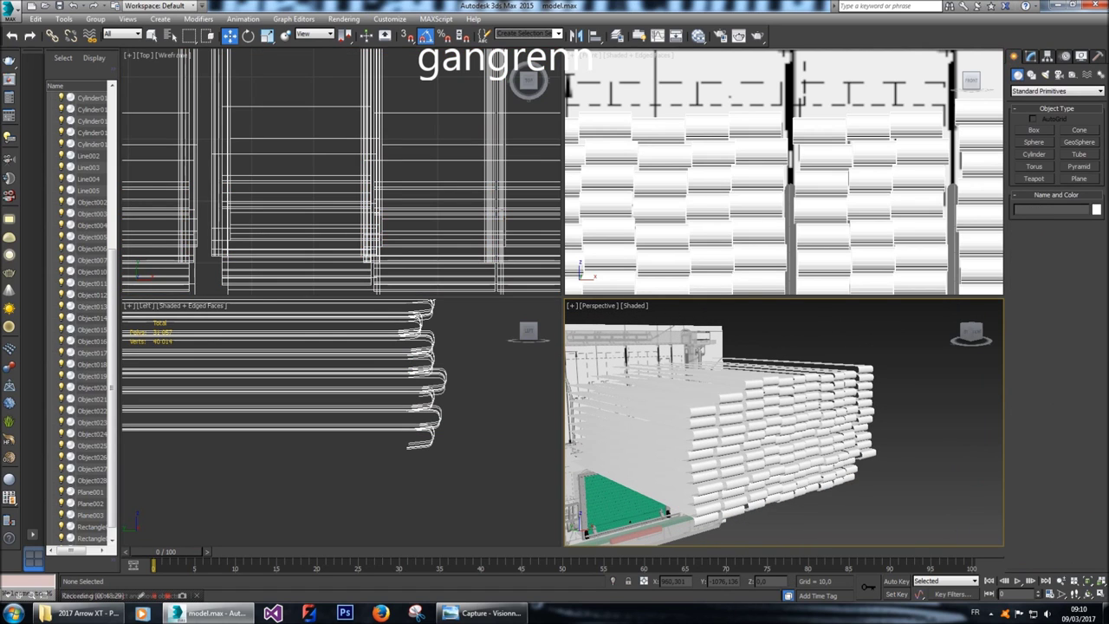
Select Object028 and centre its pivot on the object using Affect Pivot Only.
mouse_move(972, 334)
left_mouse_down()
mouse_move(995, 336)
mouse_move(973, 335)
left_mouse_up()
scroll(625, 542, "up", 3)
left_click(637, 503)
key("z")
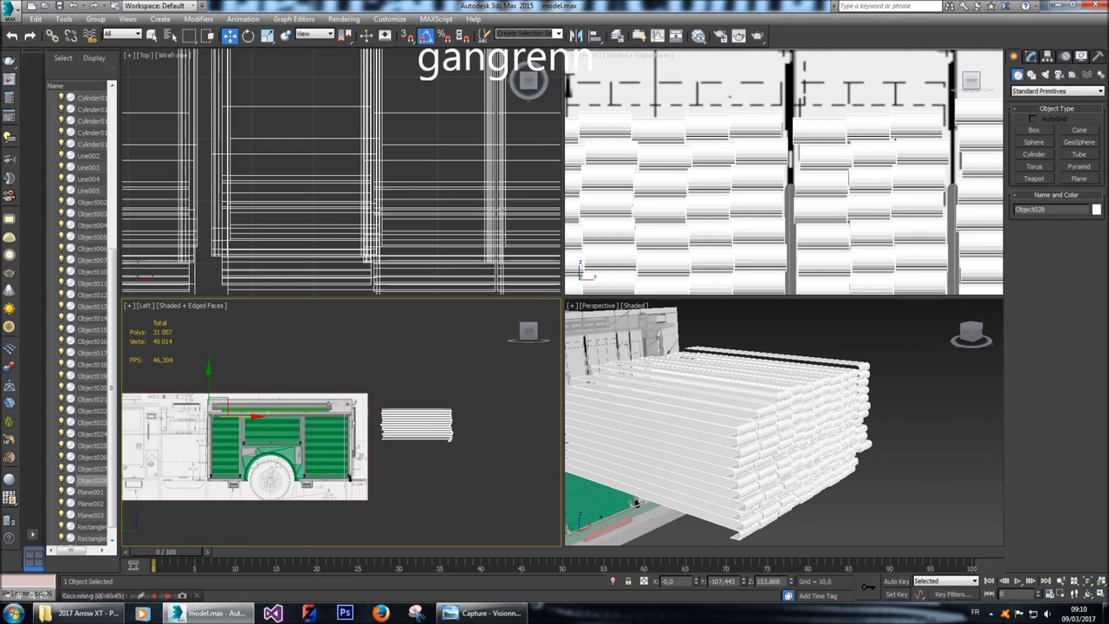
left_click(1047, 55)
left_click(1057, 129)
left_click(1055, 190)
left_click(1056, 129)
left_click(1014, 56)
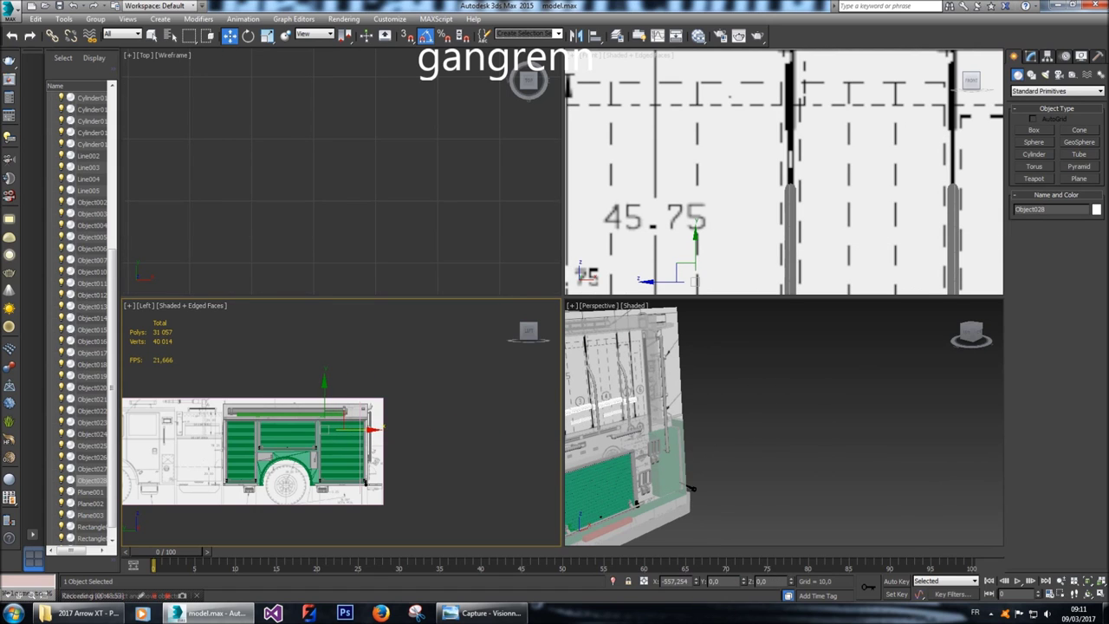
Move the shutter about 9.5 units along Y, to roughly Y -613.98, in the Top view.
key("ctrl+z")
key("z")
middle_click_drag(373, 173, 360, 155)
mouse_move(348, 121)
left_mouse_down()
mouse_move(347, 107)
mouse_move(348, 127)
mouse_move(348, 118)
left_mouse_up()
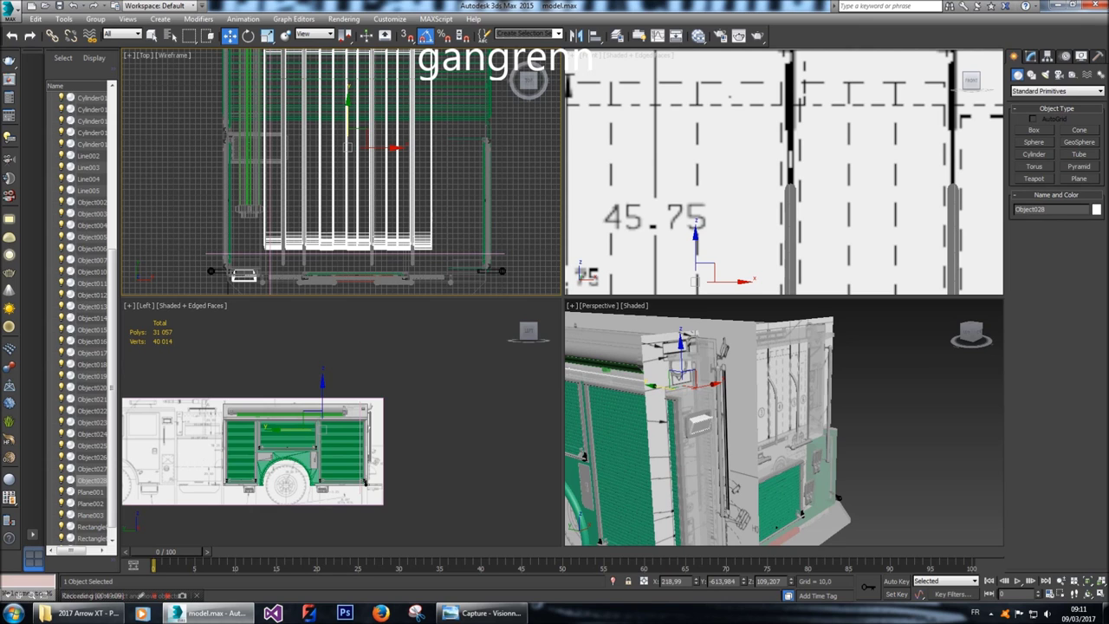
right_click(735, 329)
Hide the shutter, then unhide all objects to bring back the white blocks.
right_click(735, 329)
left_click(754, 306)
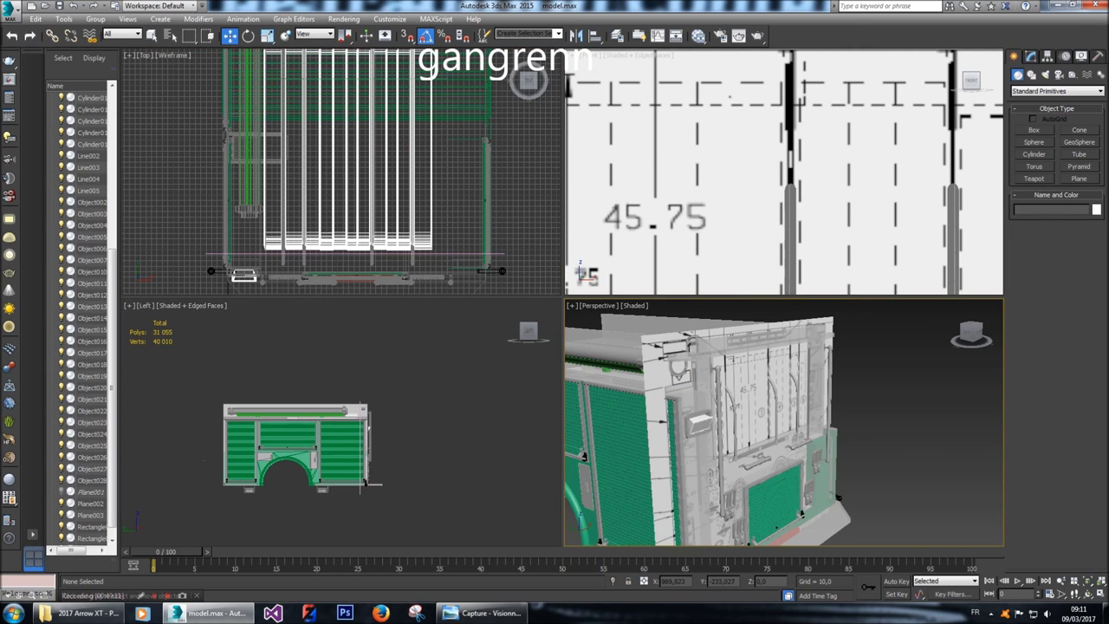
right_click(758, 378)
left_click(783, 346)
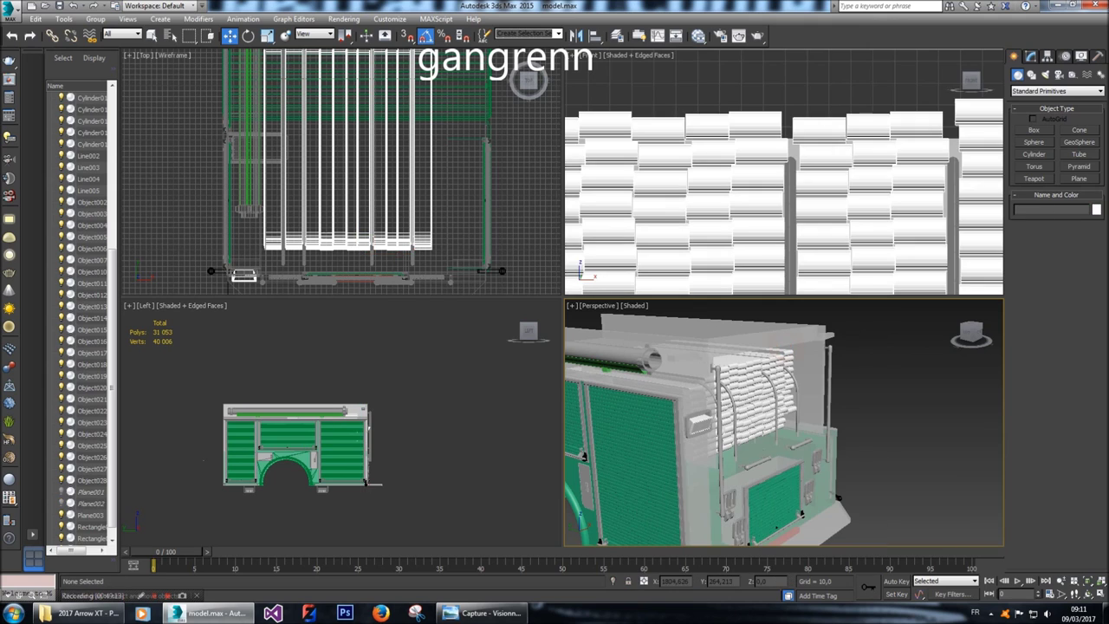
Reselect Object028 and adjust its Y position so it sits inside the rear compartment.
left_click(684, 359)
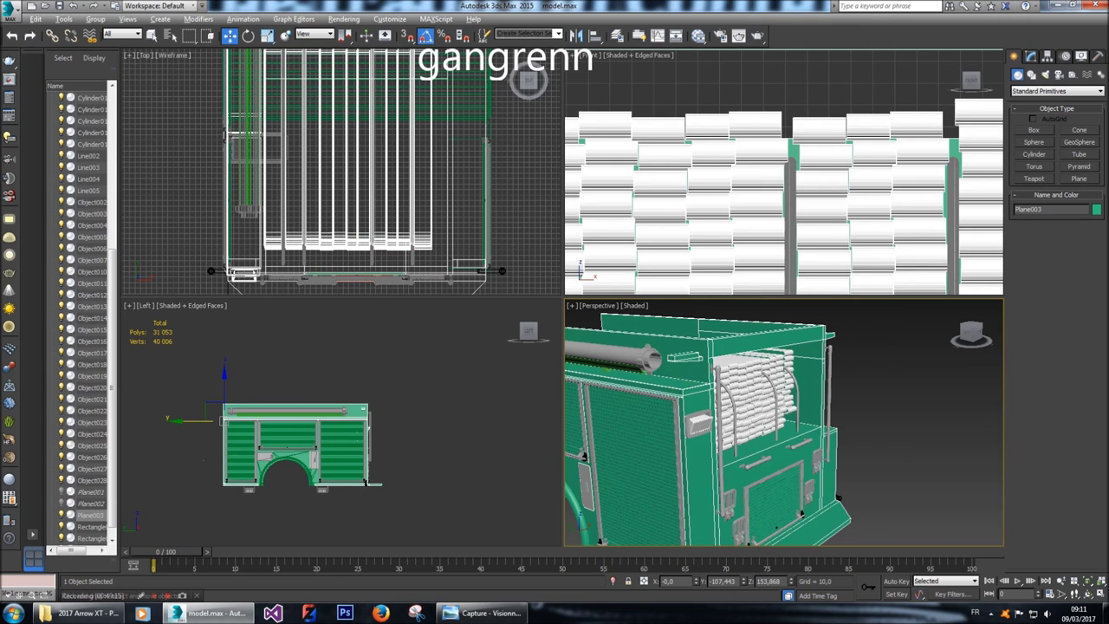
left_click(742, 395)
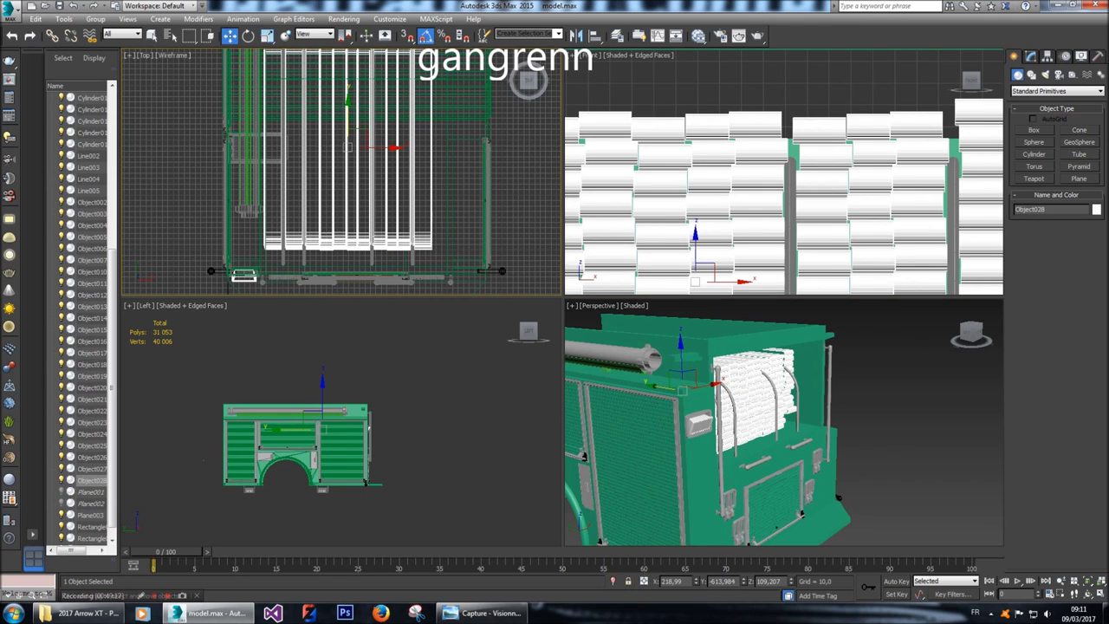
left_click_drag(347, 102, 347, 85)
left_click_drag(347, 128, 347, 125)
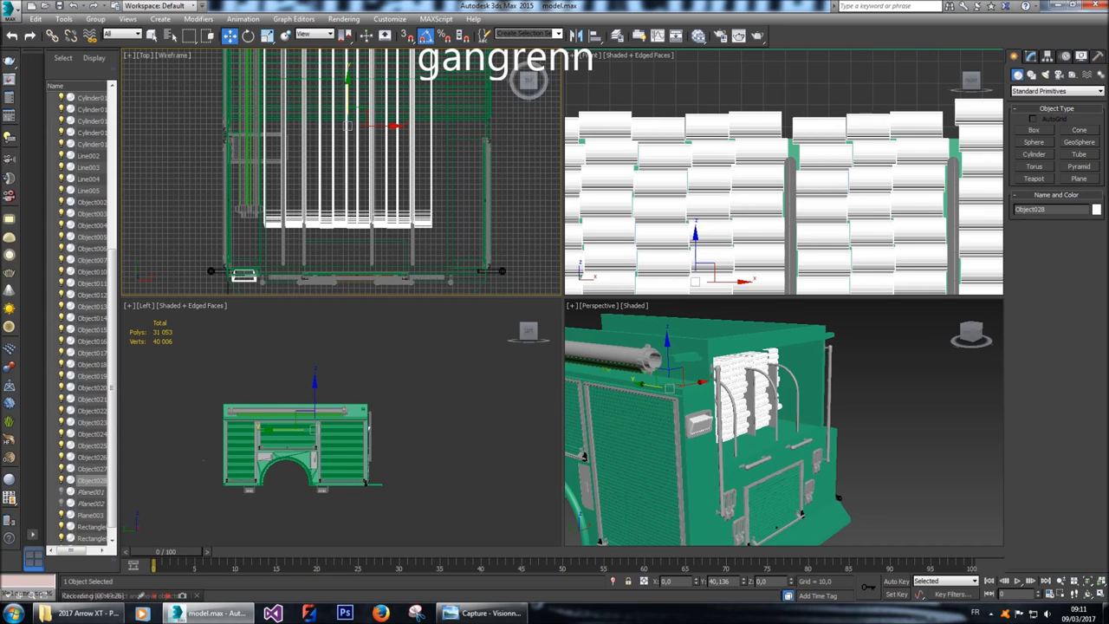
left_click_drag(347, 126, 347, 159)
Review the rear and right blueprint images, then open 29208.pdf at its page 2 drawings.
left_click(78, 613)
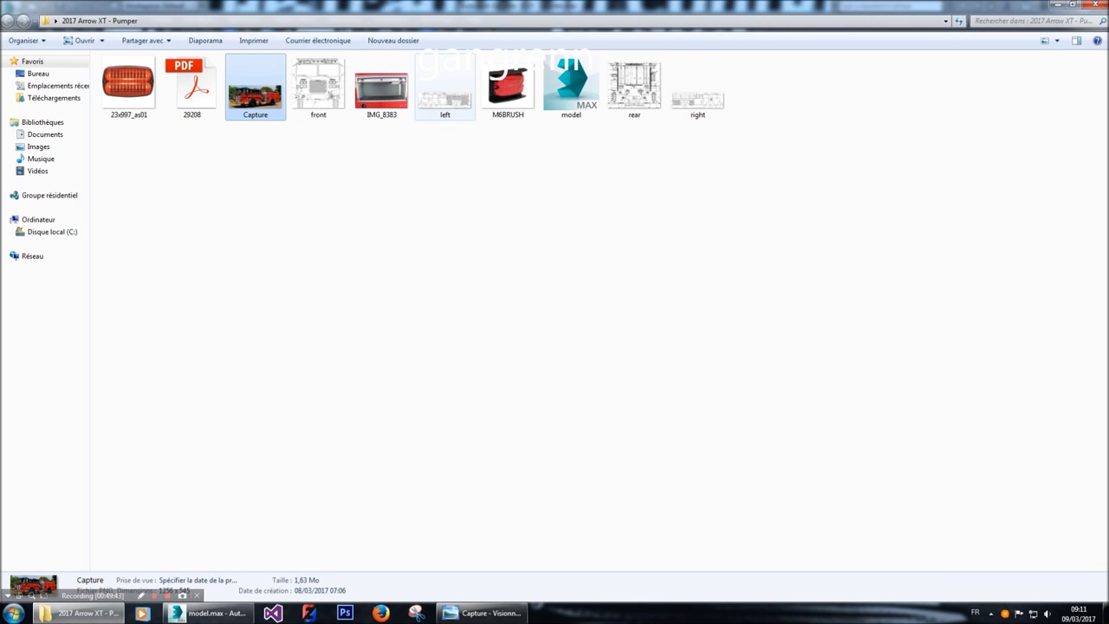
double_click(634, 87)
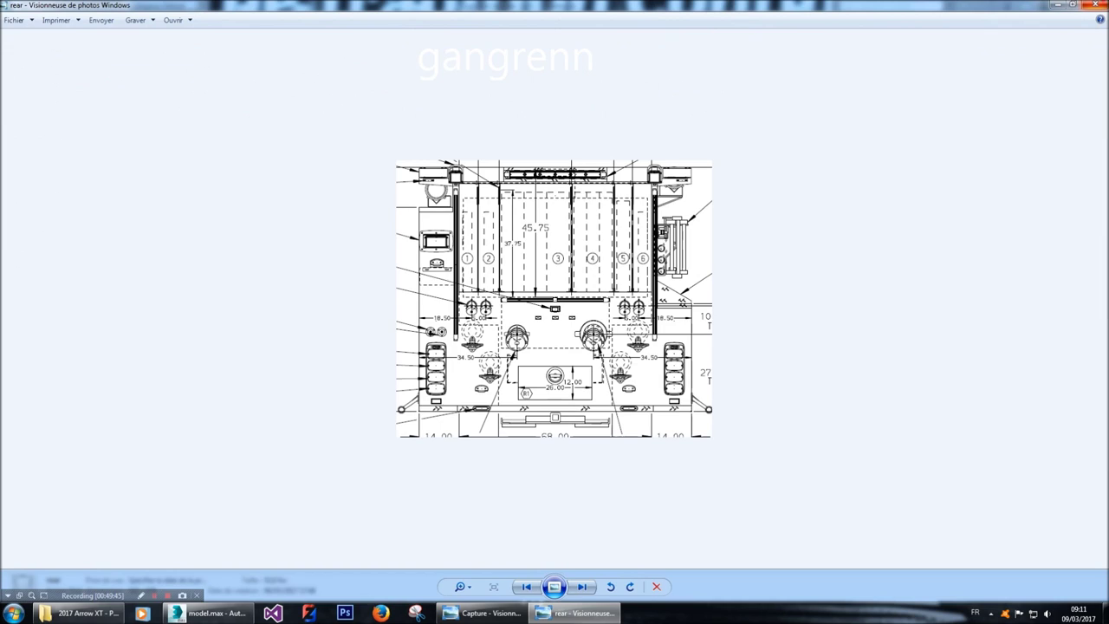
key("alt+F4")
double_click(698, 87)
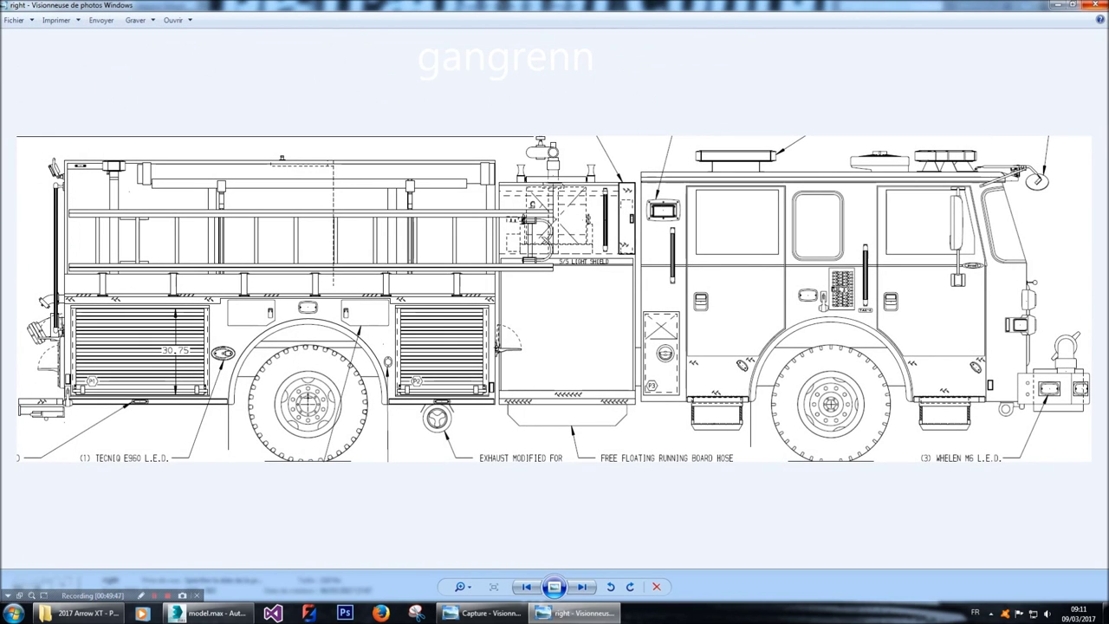
key("alt+F4")
double_click(188, 92)
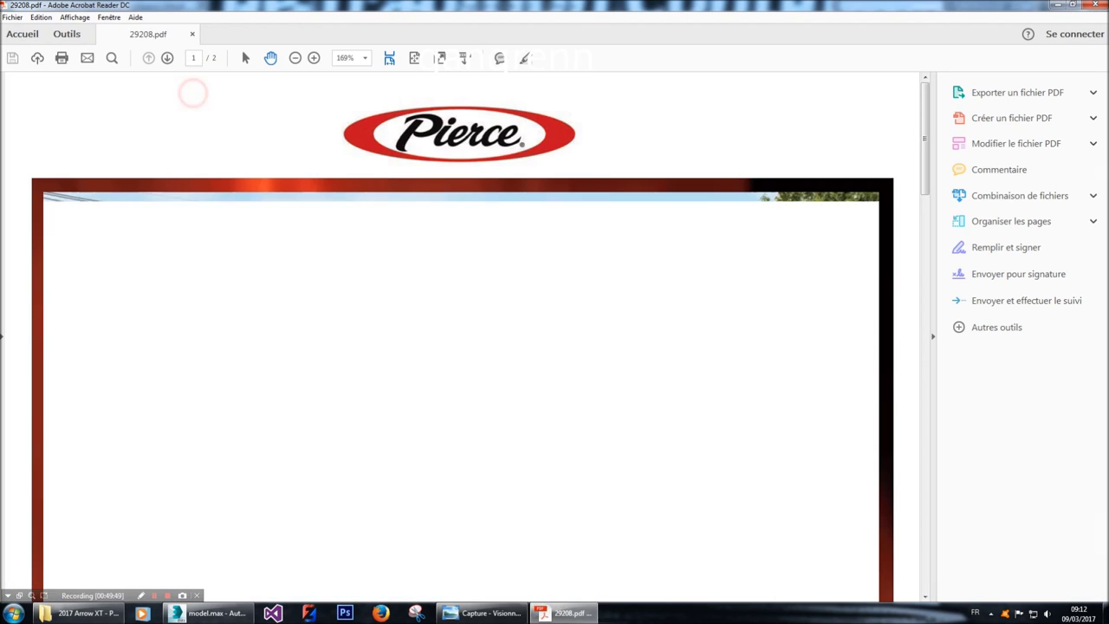
scroll(462, 338, "down", 15)
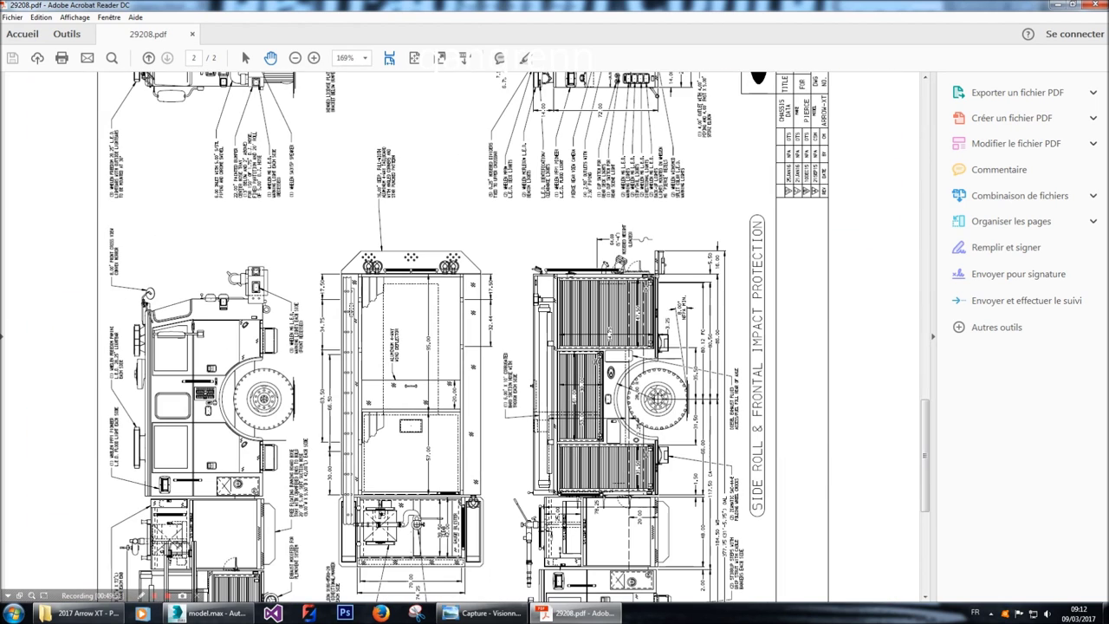
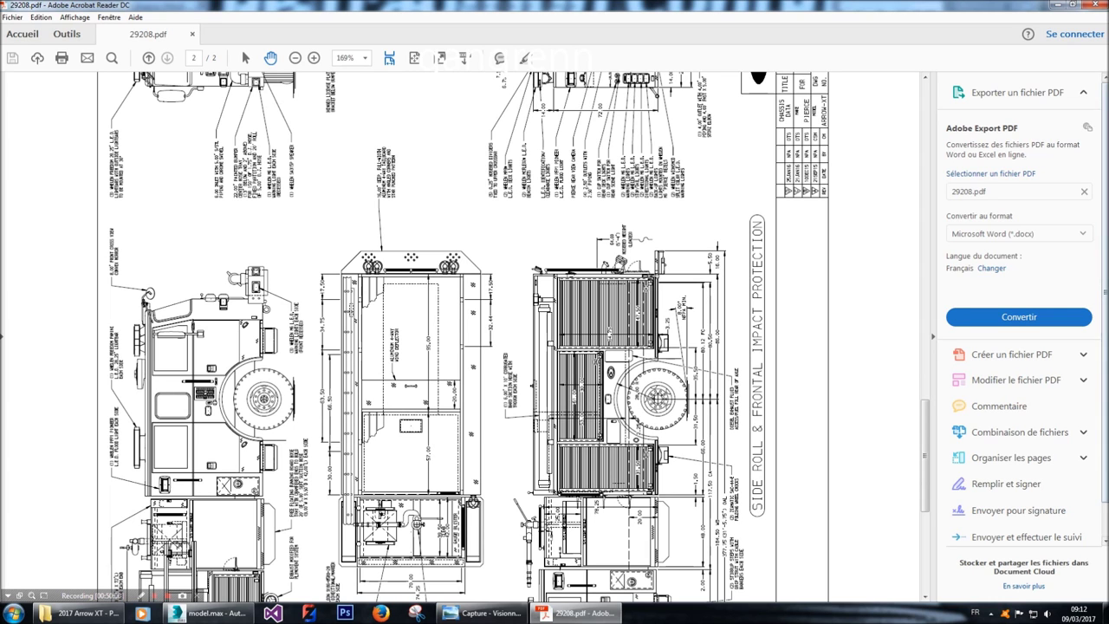
Close the 29208.pdf truck drawings in Acrobat Reader and switch back to model.max in 3ds Max.
left_click(1096, 5)
left_click(212, 613)
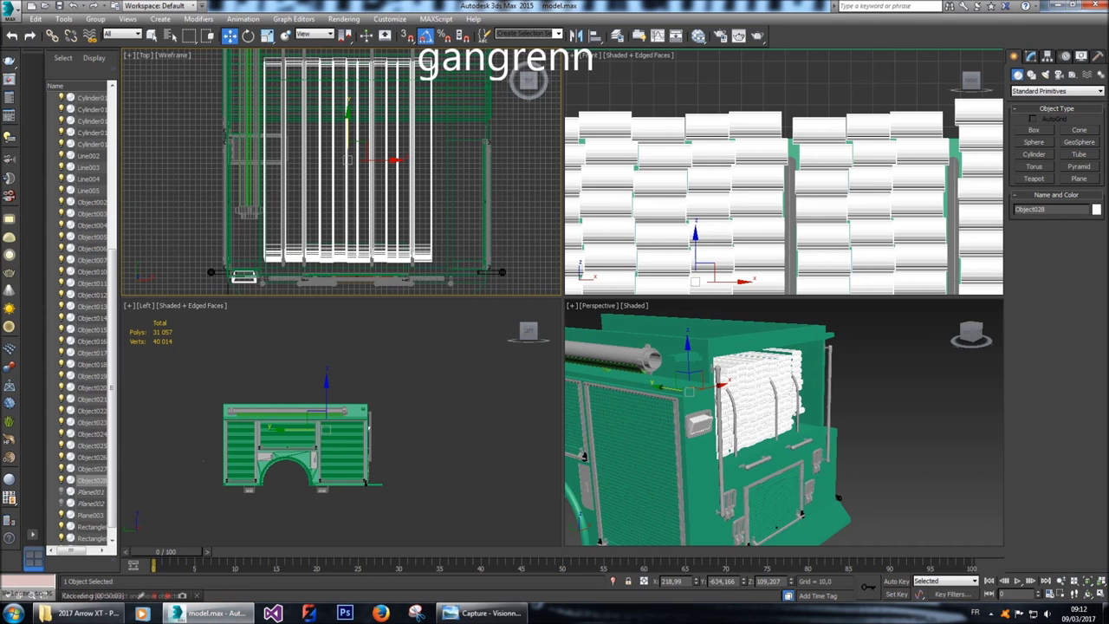
Nudge the selected object and the slat stack slightly along Y.
left_click_drag(348, 113, 347, 109)
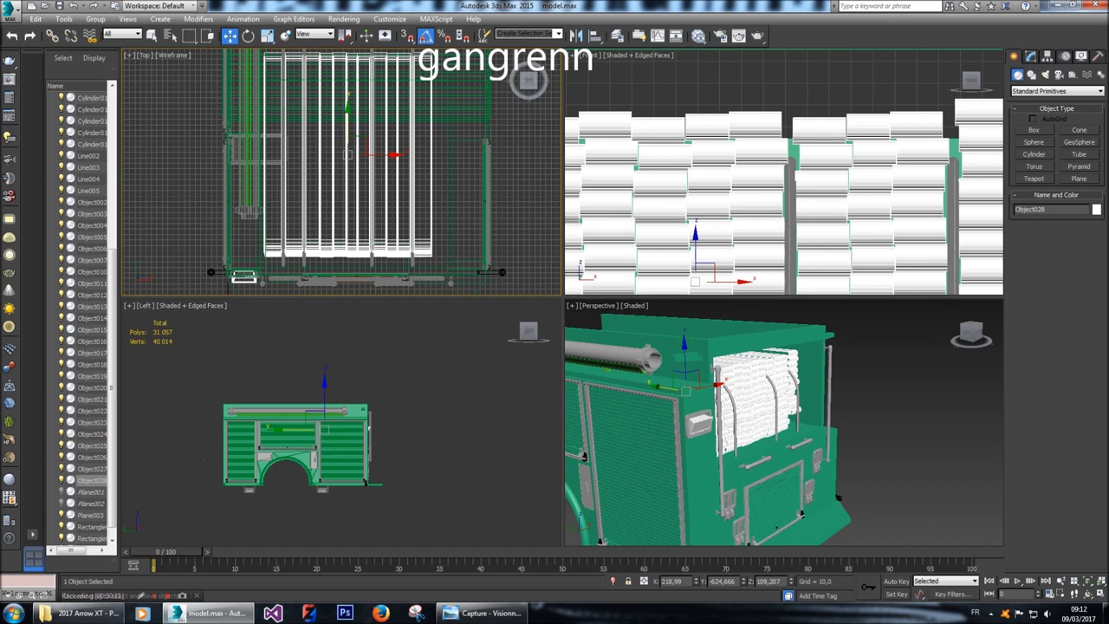
left_click(796, 452)
scroll(775, 460, "up", 3)
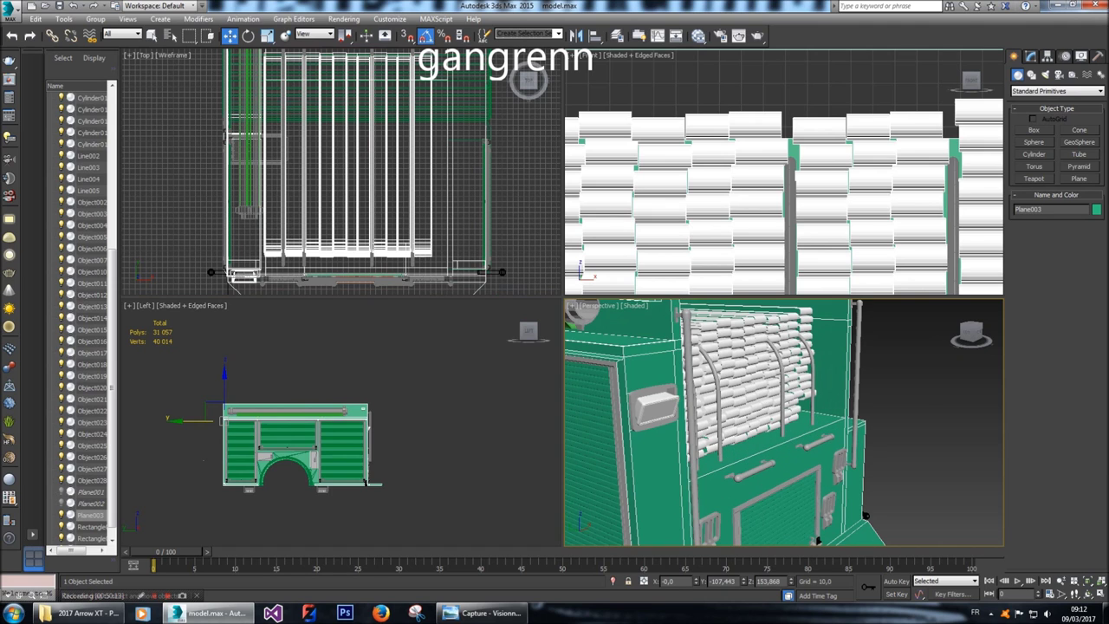
left_click(754, 390)
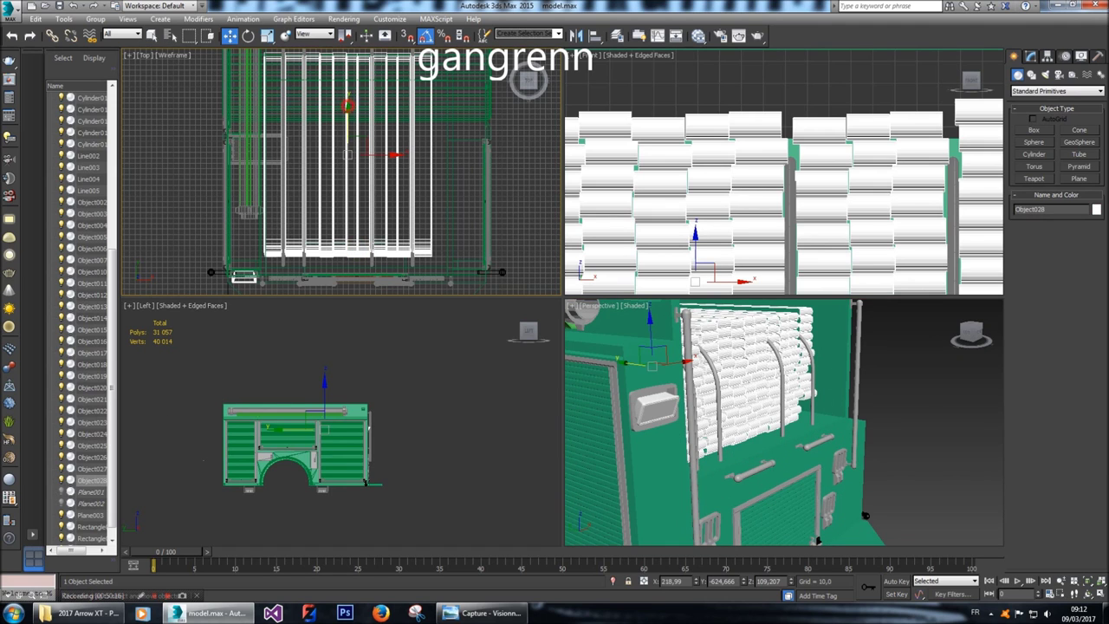
left_click_drag(346, 106, 347, 109)
Attach the second bent pipe to Line002.
left_click(712, 390)
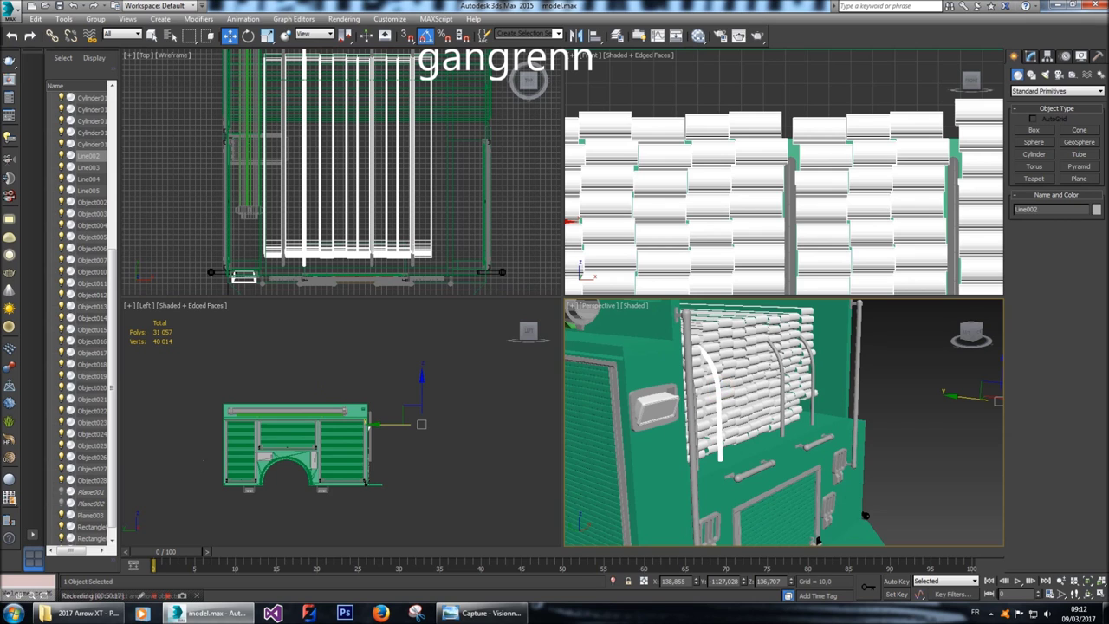
scroll(286, 271, "up", 4)
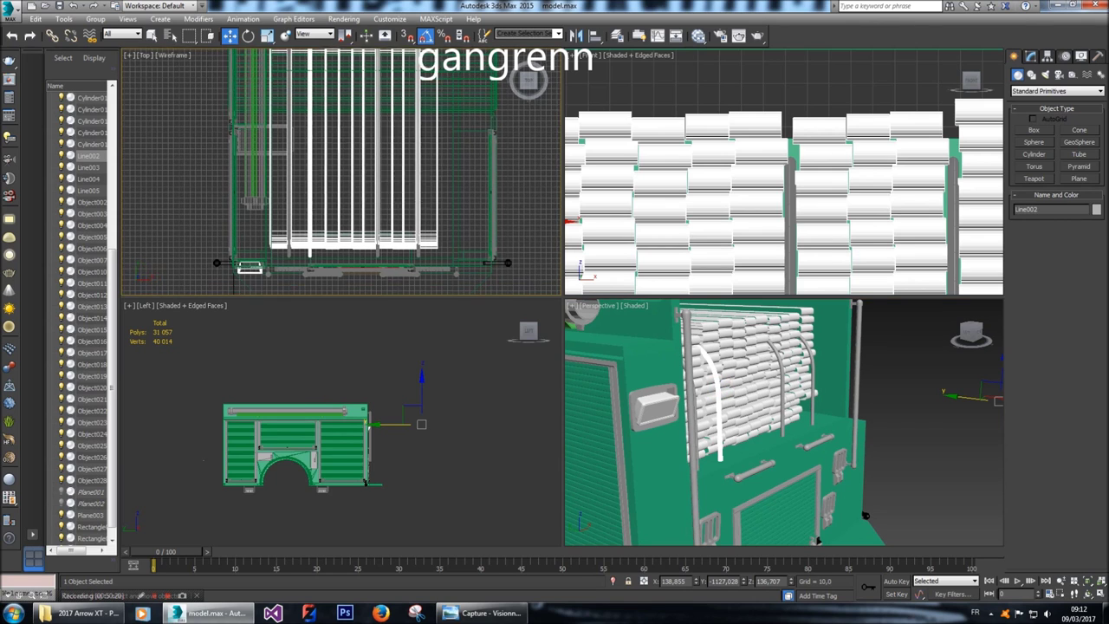
left_click(1031, 55)
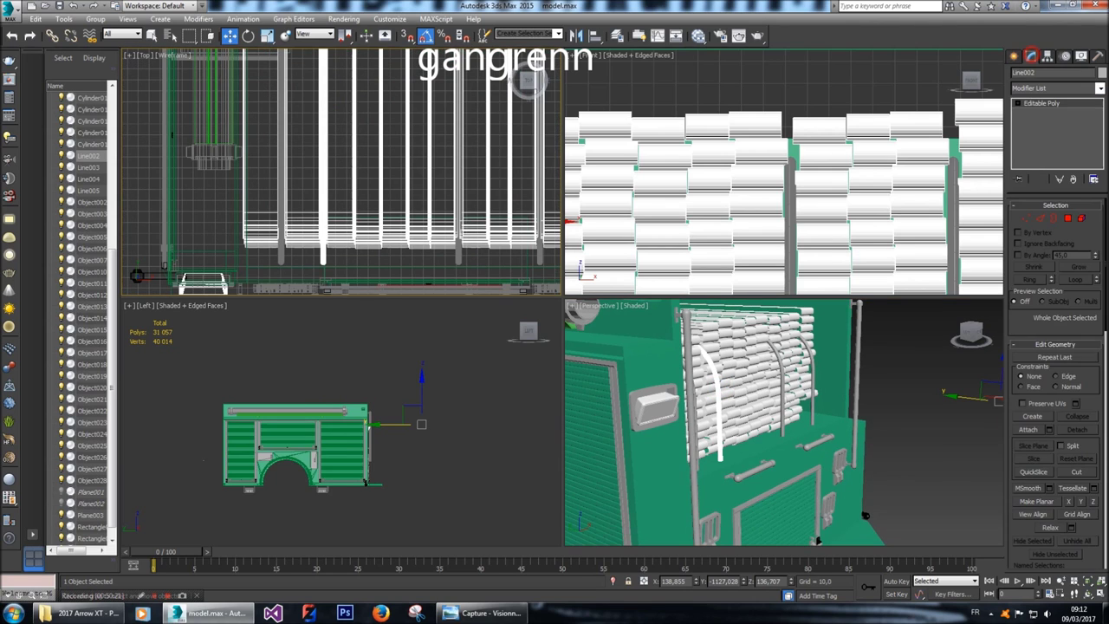
left_click(1029, 430)
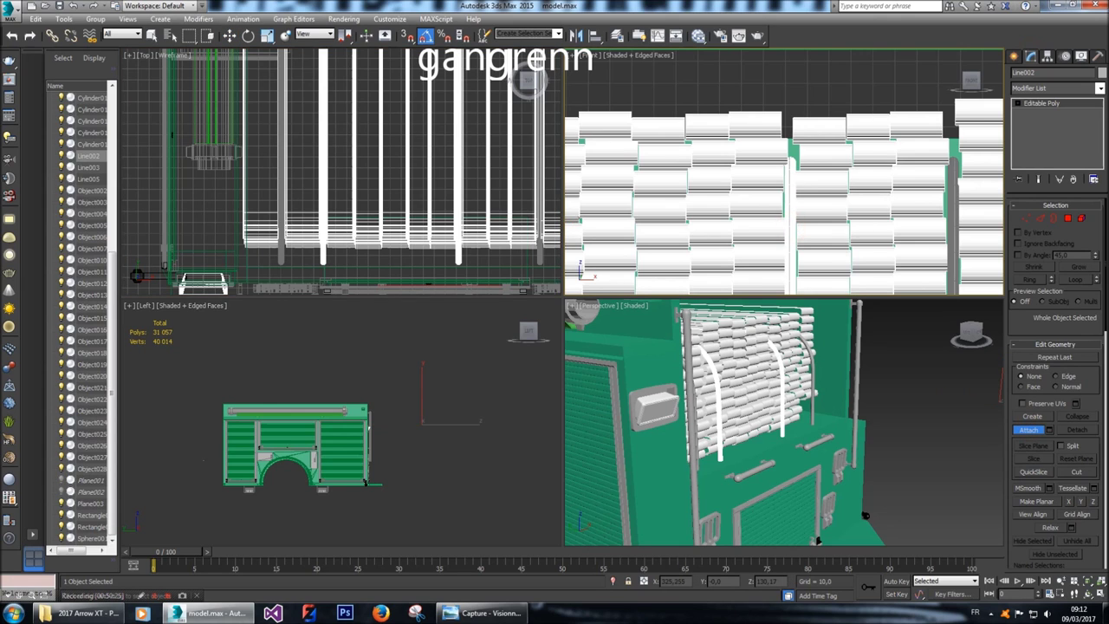
left_click(949, 231)
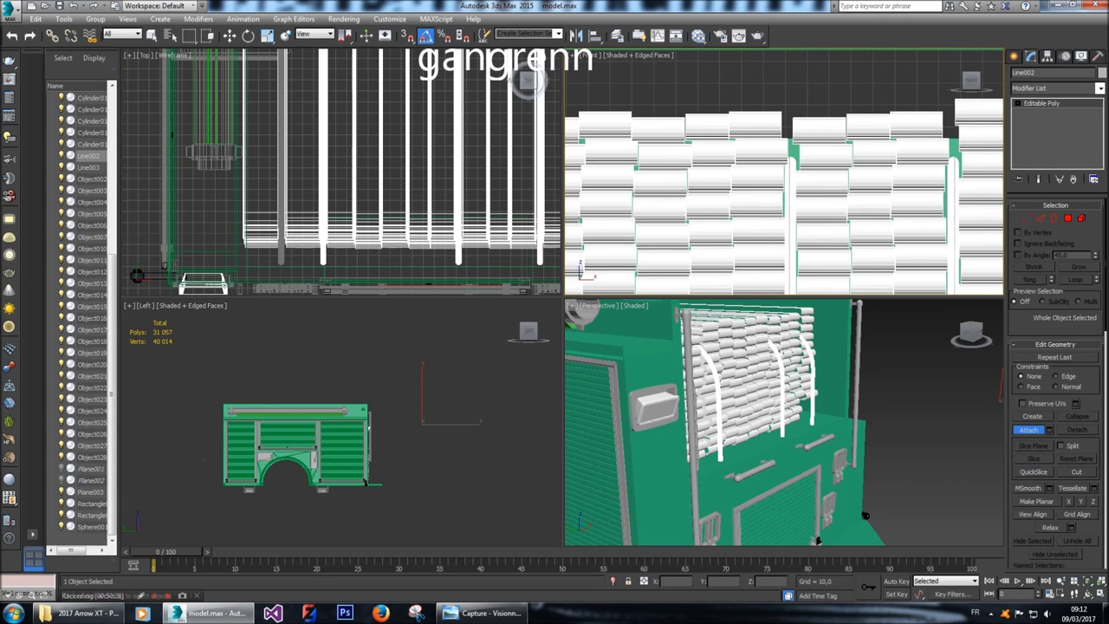
right_click(278, 252)
key("w")
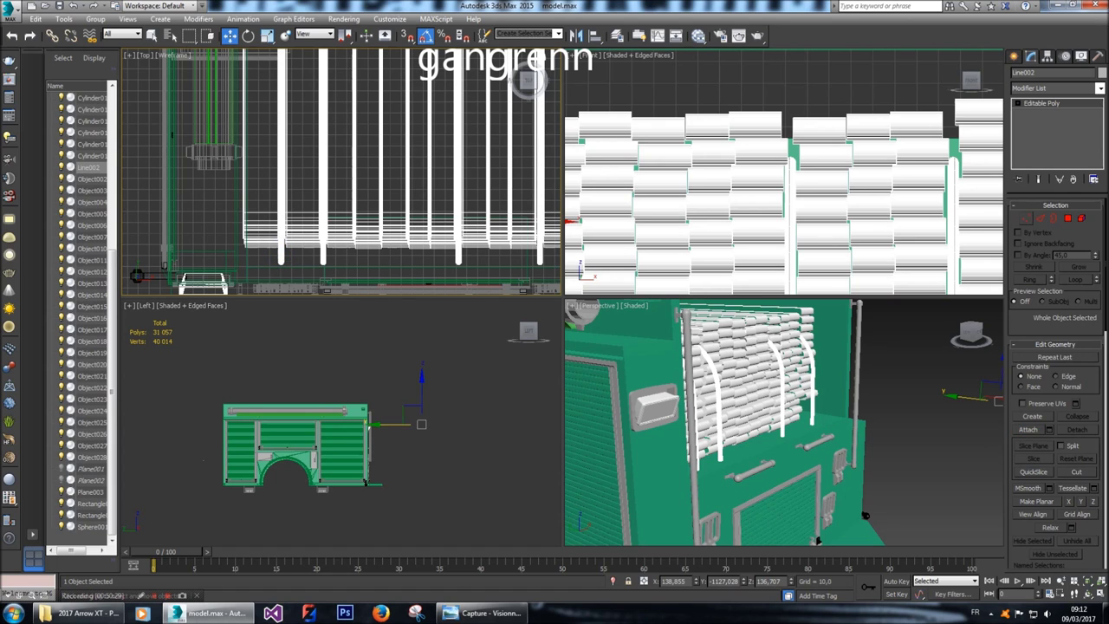
In Vertex mode, move Line002's pipe vertices slightly along Y in the Top view.
key("1")
middle_click_drag(347, 174, 291, 156)
left_click_drag(196, 167, 494, 262)
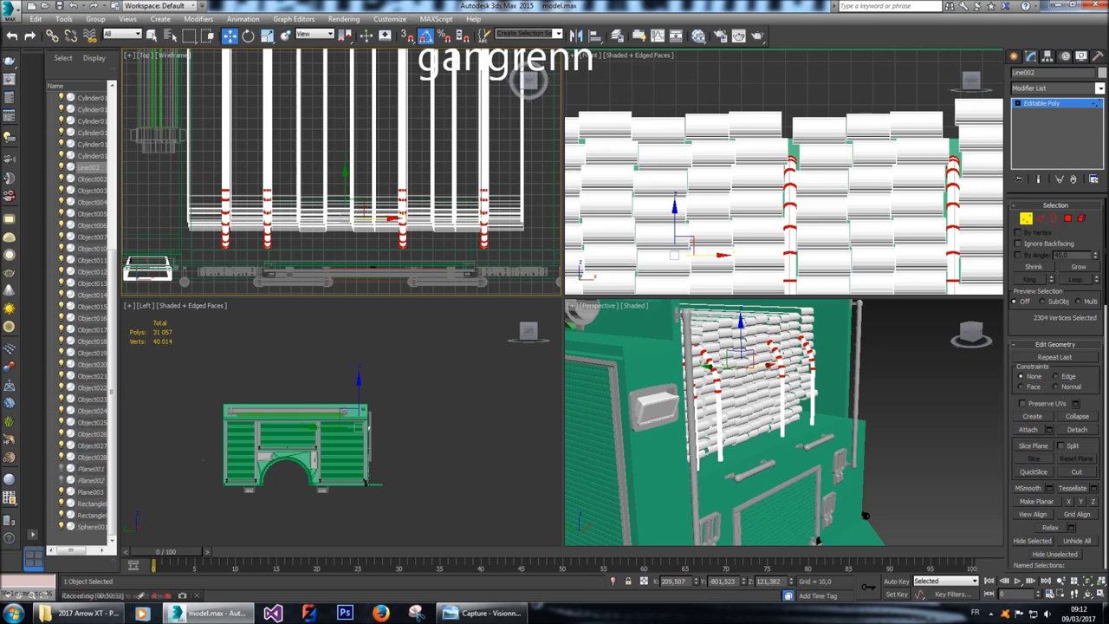
left_click_drag(345, 173, 345, 192)
left_click(921, 384)
Orbit the perspective view around the pipes and bring up the Left view's context menu.
left_click_drag(971, 334, 972, 334)
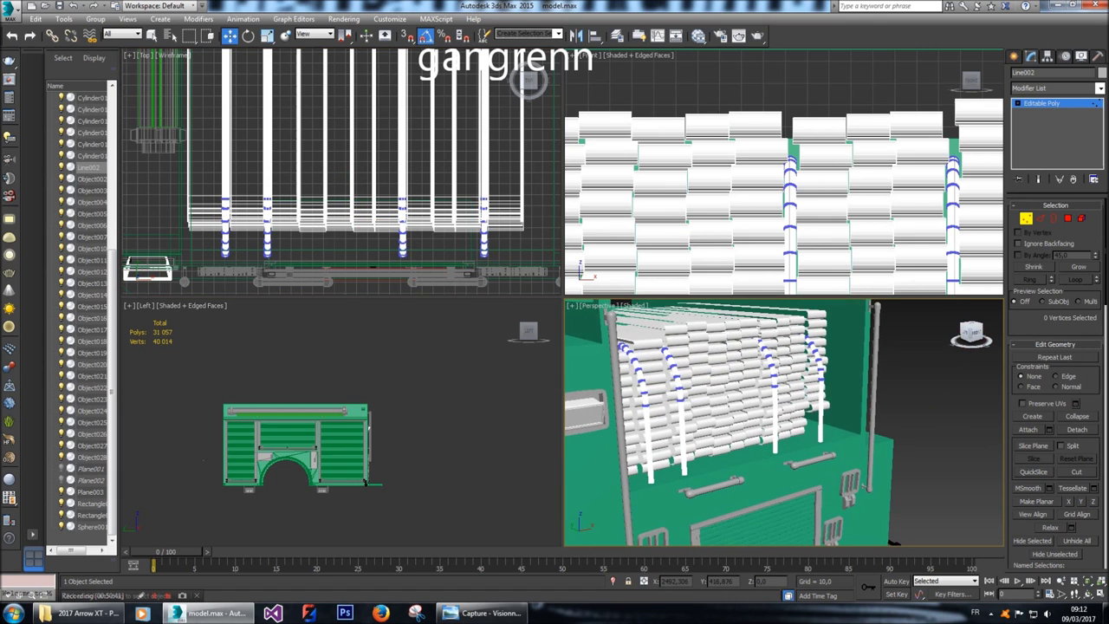
middle_click_drag(893, 542, 885, 529, "alt")
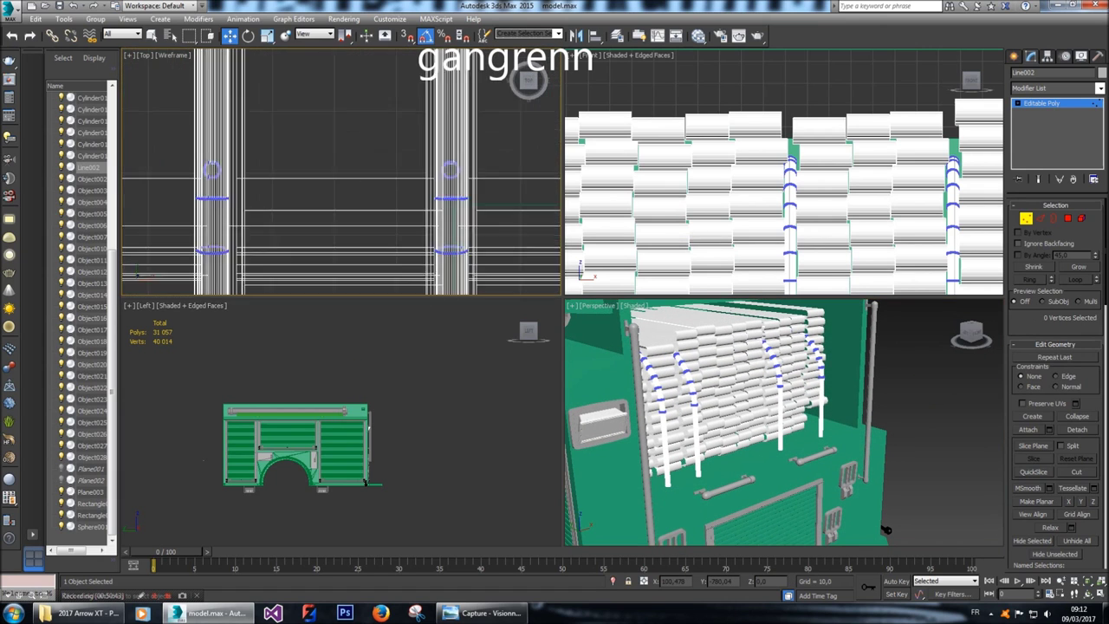
scroll(226, 172, "up", 2)
right_click(349, 408)
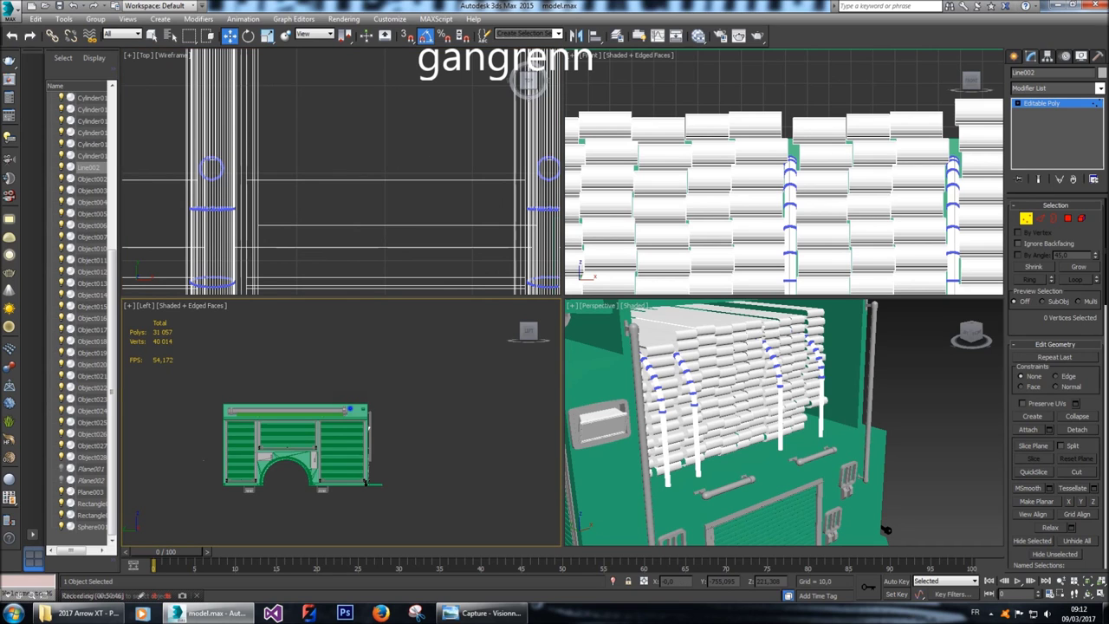
right_click(370, 402)
Hide the slat stack, then shift the arch-top vertices slightly along X.
left_click(409, 369)
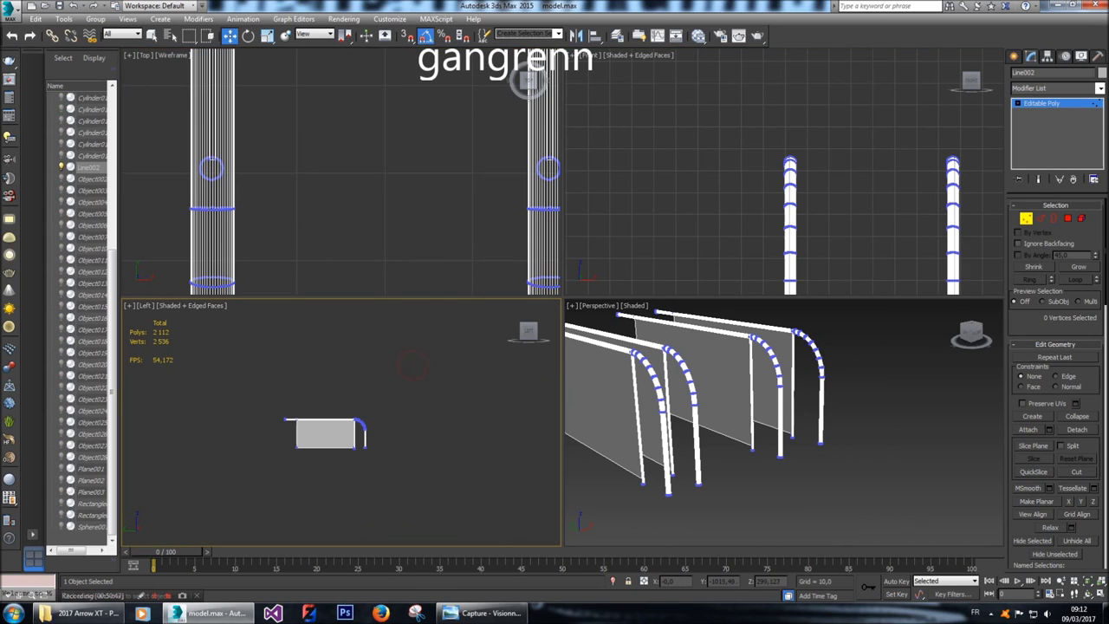
scroll(357, 438, "up", 5)
scroll(224, 438, "up", 3)
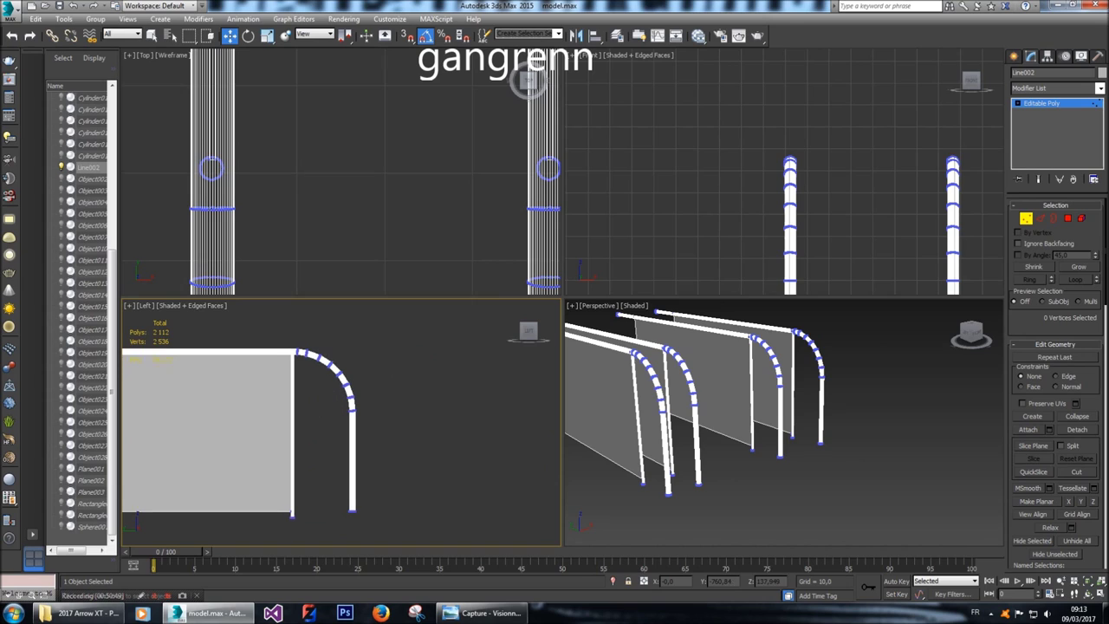
left_click_drag(269, 329, 322, 472)
left_click_drag(345, 390, 362, 387)
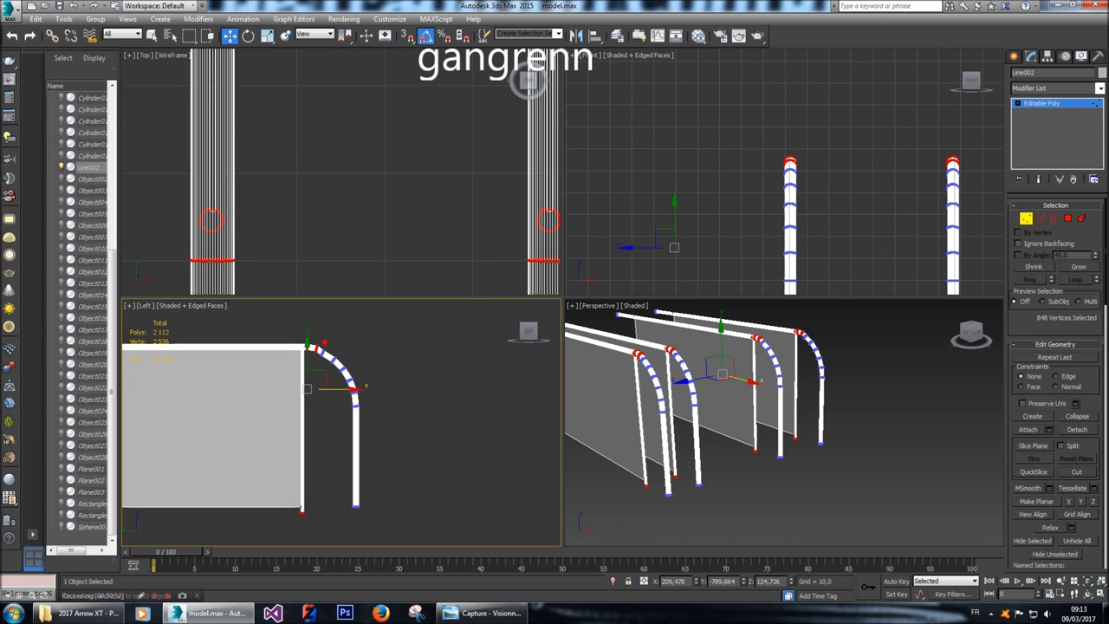
key("ctrl+d")
Nudge the arch-top vertex ring along Y and slide the extended ring selection right along X.
scroll(319, 344, "up", 5)
left_click_drag(287, 350, 301, 392)
left_click_drag(300, 322, 300, 327)
scroll(299, 372, "down", 6)
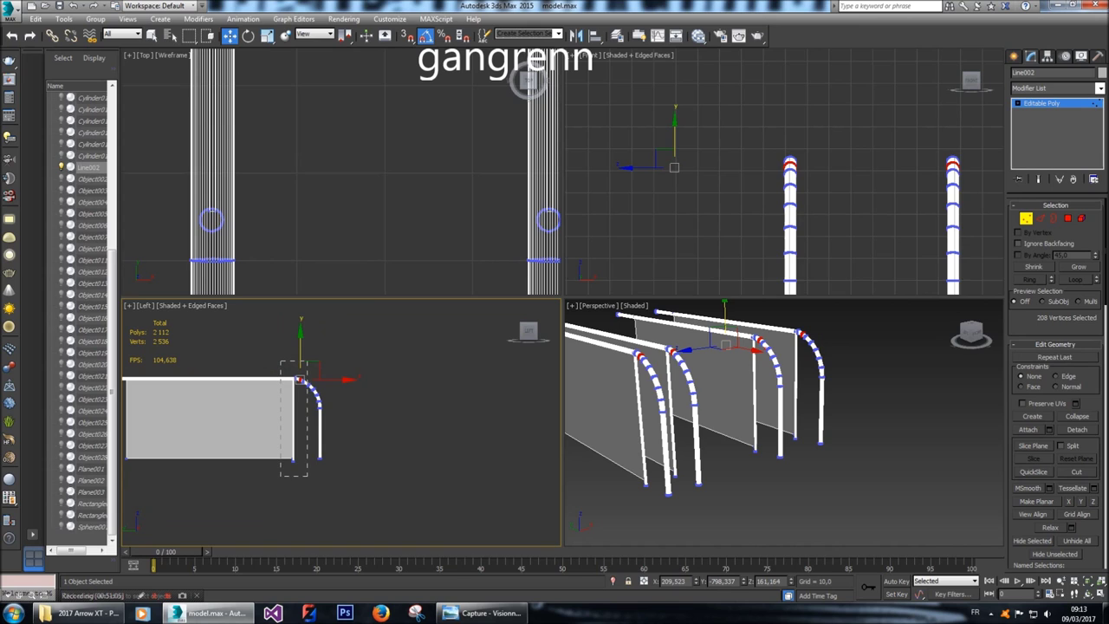
left_click_drag(306, 477, 306, 477)
scroll(312, 396, "up", 5)
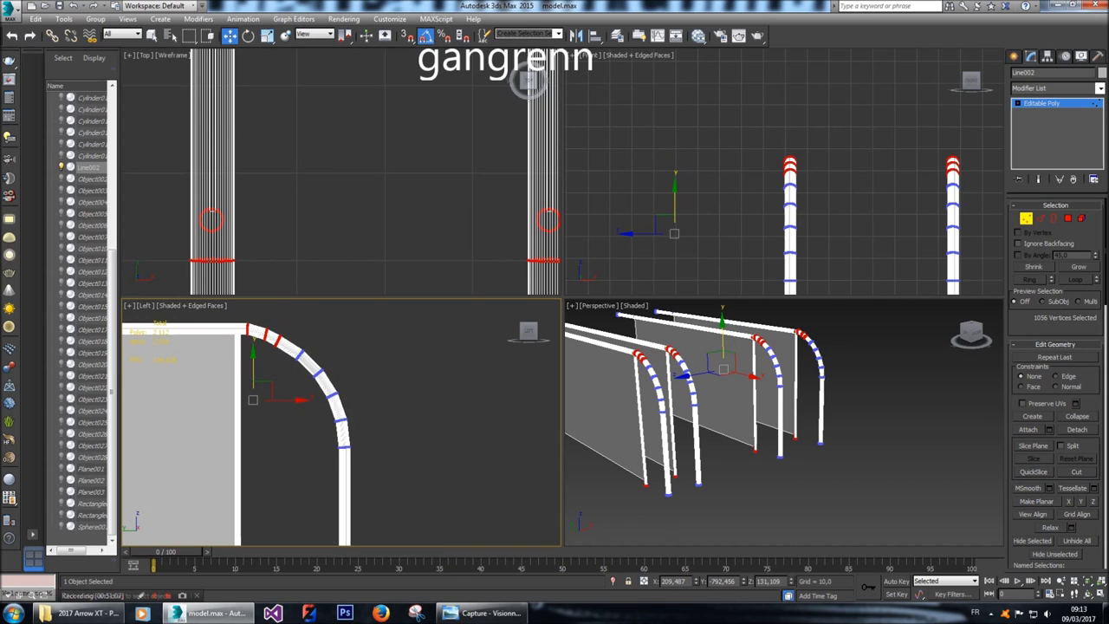
left_click_drag(301, 399, 312, 399)
scroll(334, 346, "up", 3)
left_click(298, 329)
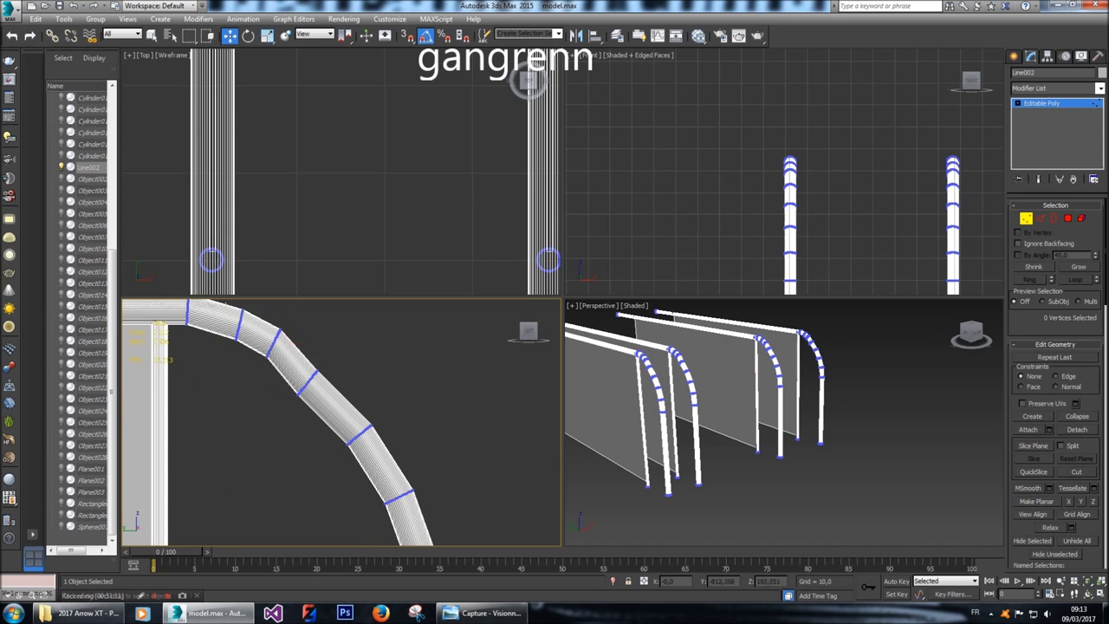
Nudge two vertex rings on the bend, then lower another single ring slightly along Y.
scroll(341, 422, "down", 3)
left_click_drag(372, 367, 302, 421)
left_click_drag(335, 351, 334, 348)
left_click(343, 459)
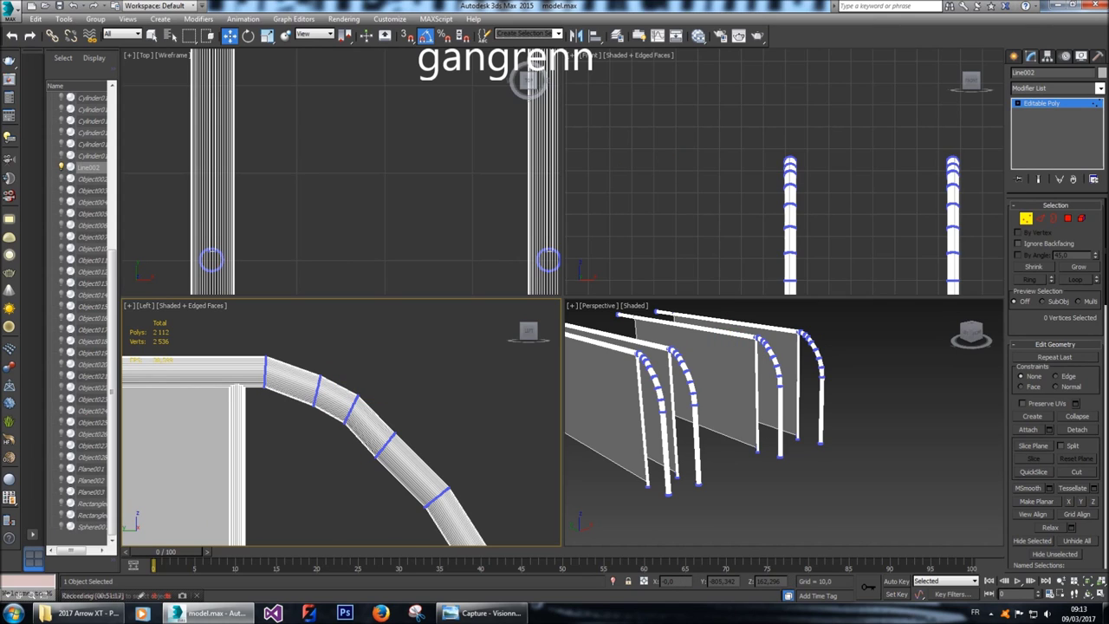
left_click_drag(373, 378, 334, 438)
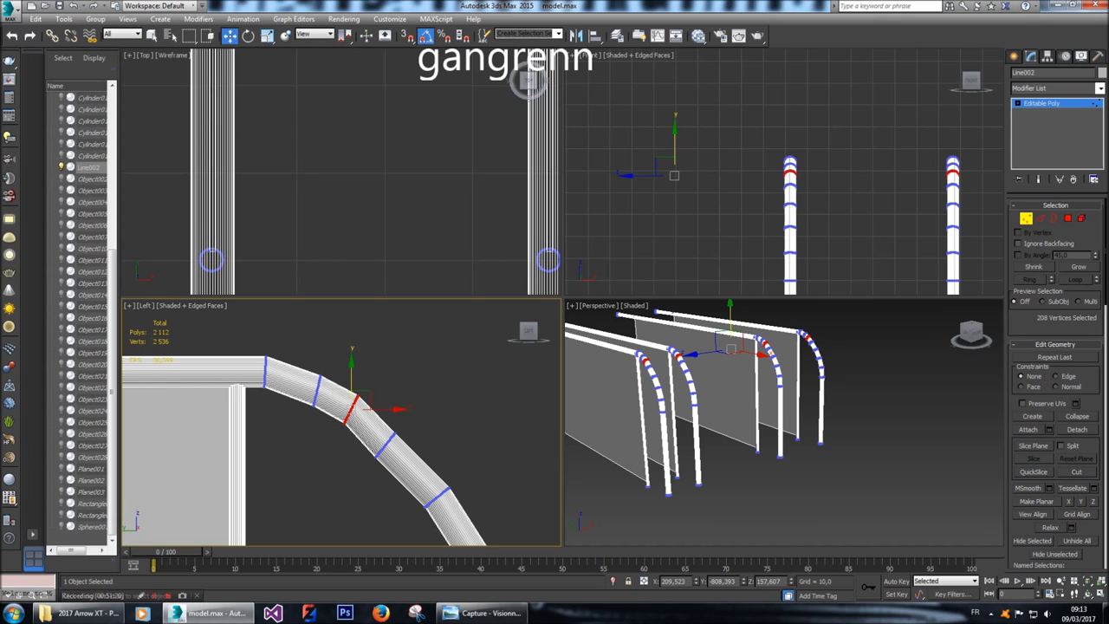
left_click_drag(351, 360, 352, 365)
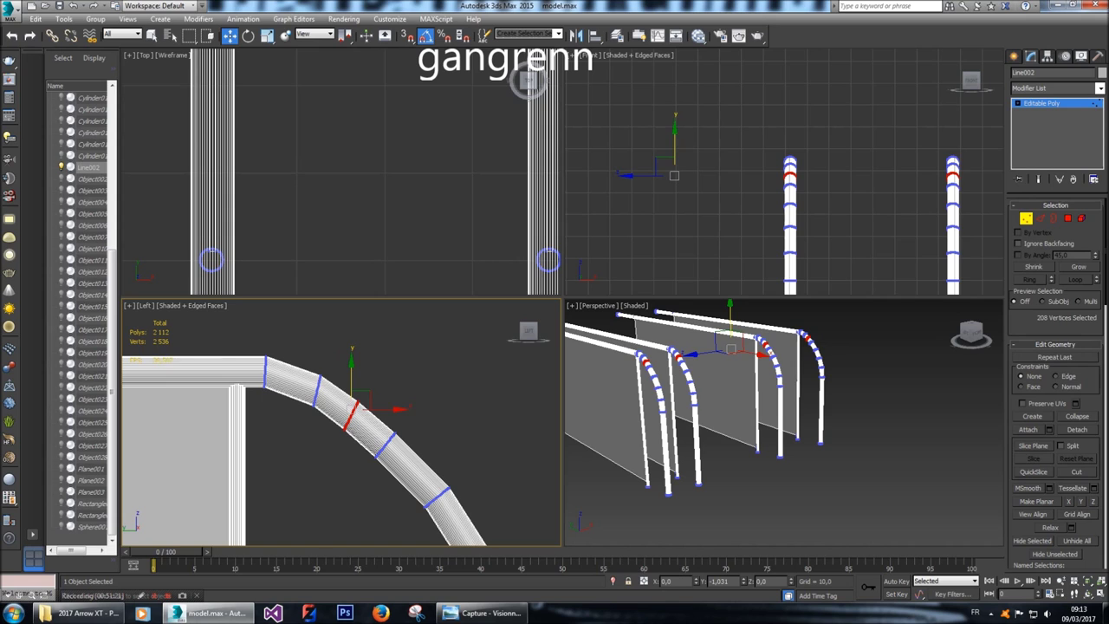
scroll(358, 375, "down", 4)
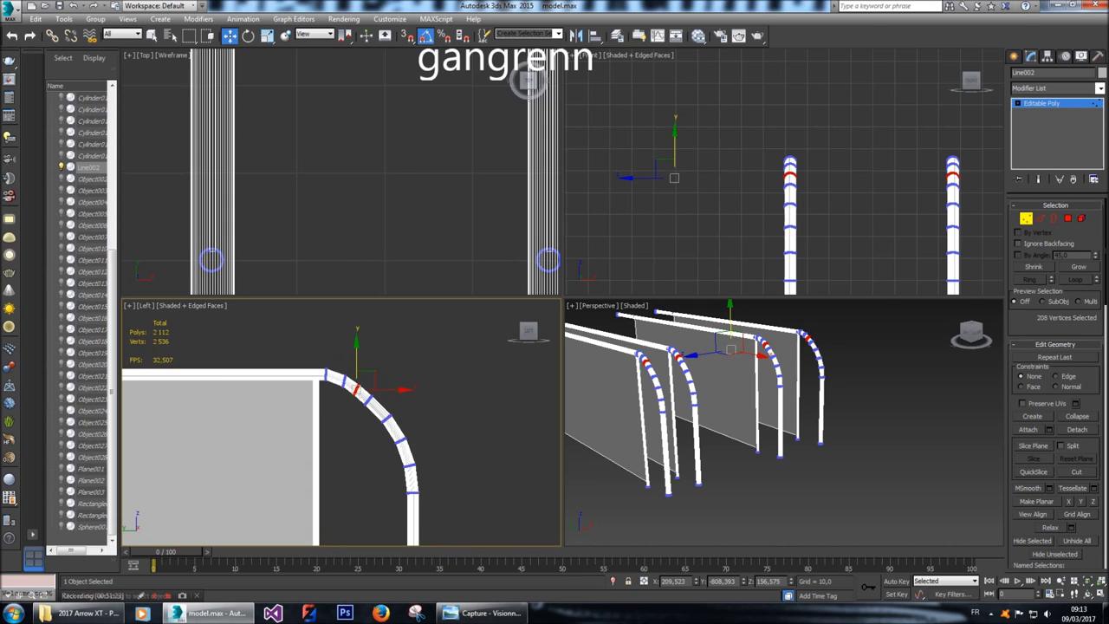
scroll(338, 381, "up", 5)
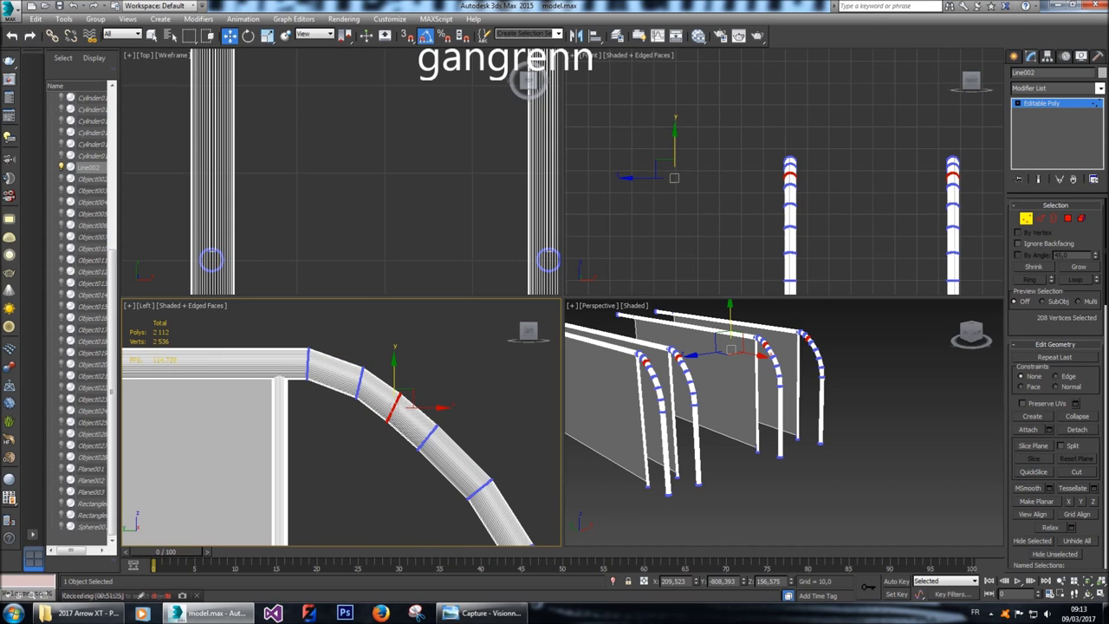
scroll(343, 386, "down", 5)
Shift the pipe bend vertices right along X and lower one bend band slightly.
left_click_drag(305, 363, 353, 516)
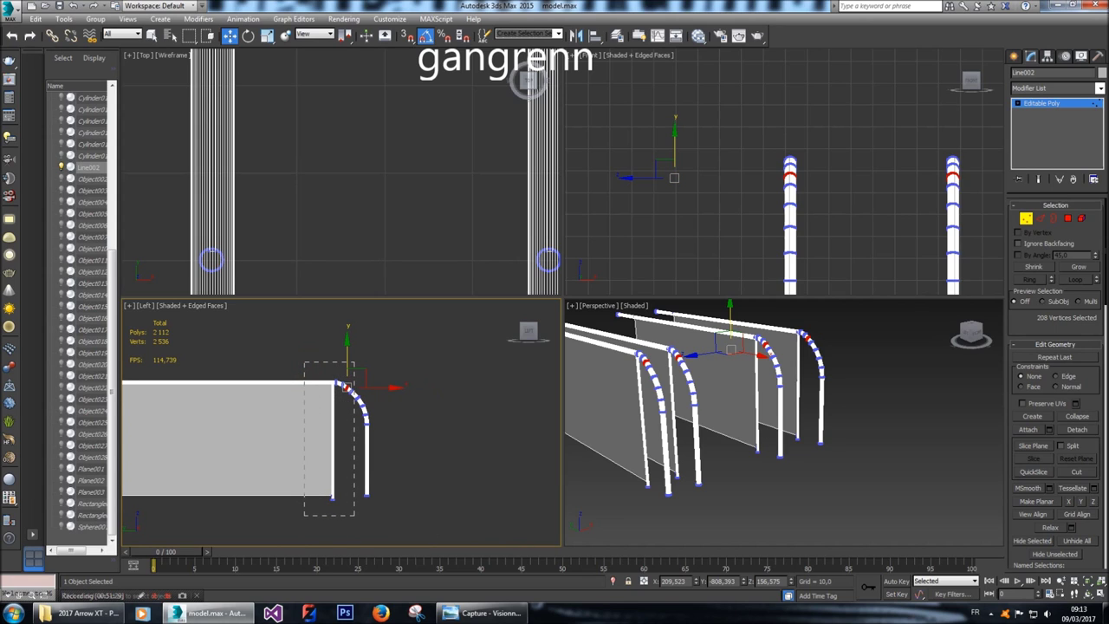
left_click_drag(353, 516, 355, 519)
scroll(347, 389, "up", 5)
left_click_drag(364, 415, 421, 448)
left_click_drag(343, 443, 352, 444)
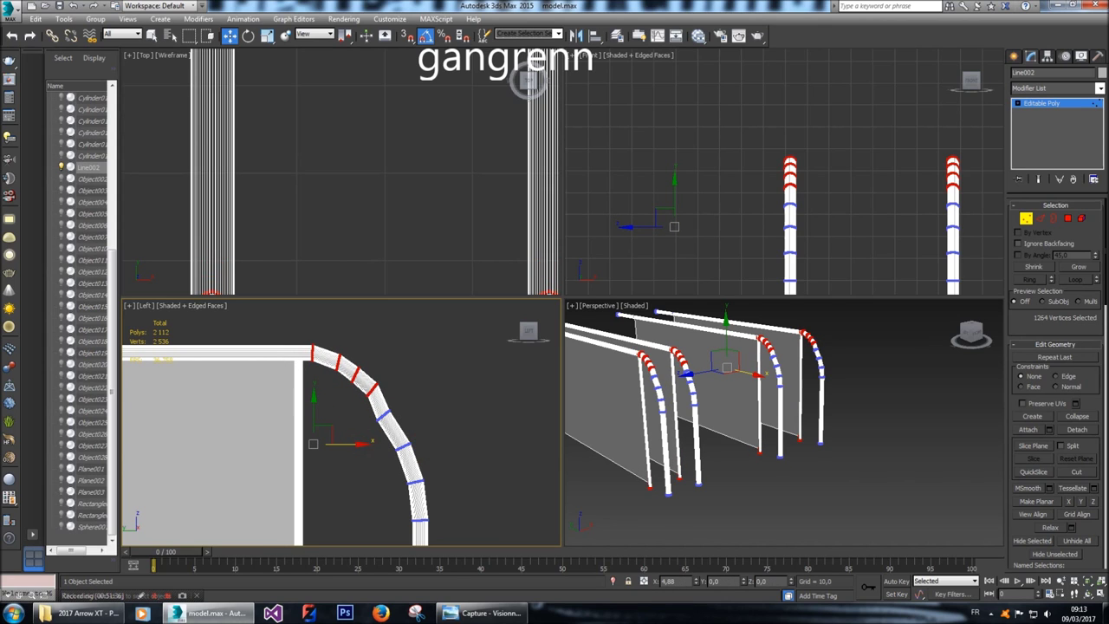
scroll(390, 403, "up", 2)
left_click_drag(387, 362, 338, 409)
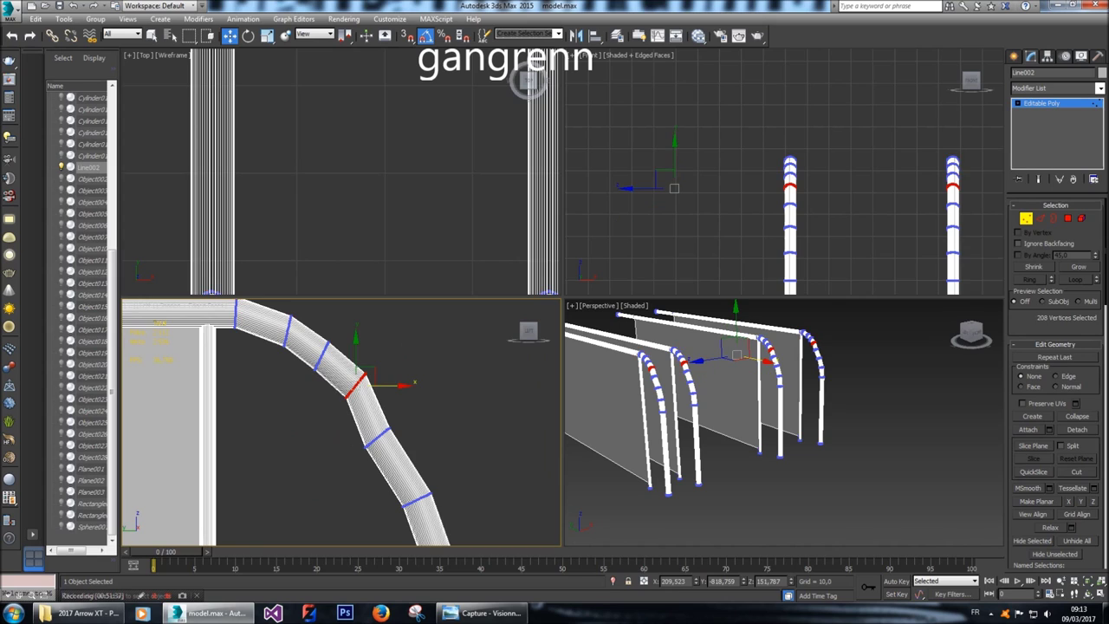
left_click_drag(403, 386, 399, 396)
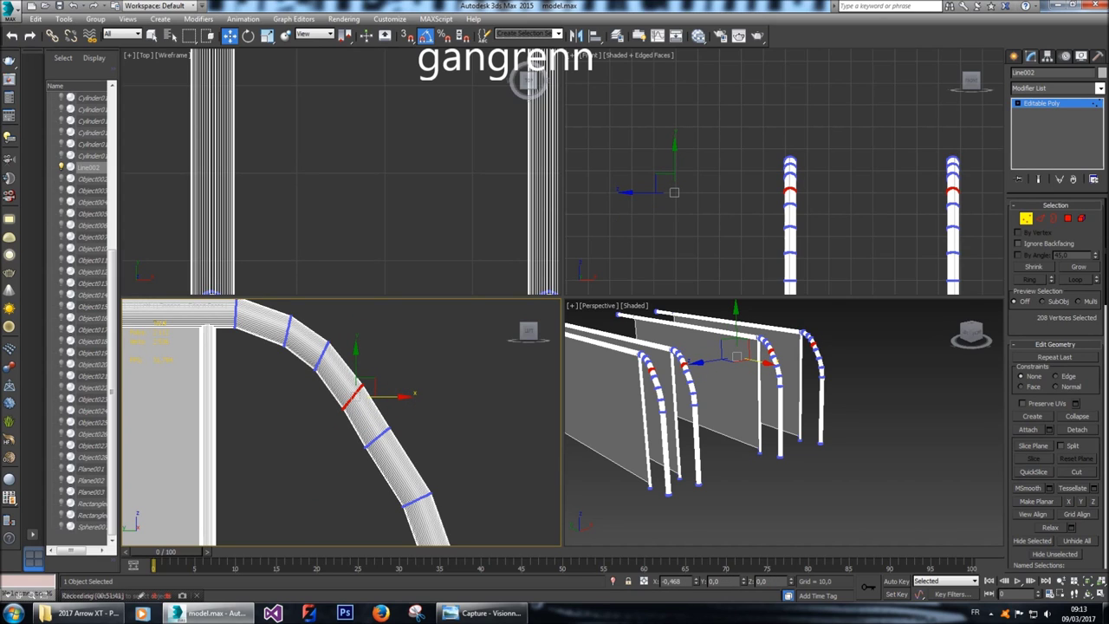
left_click(388, 354)
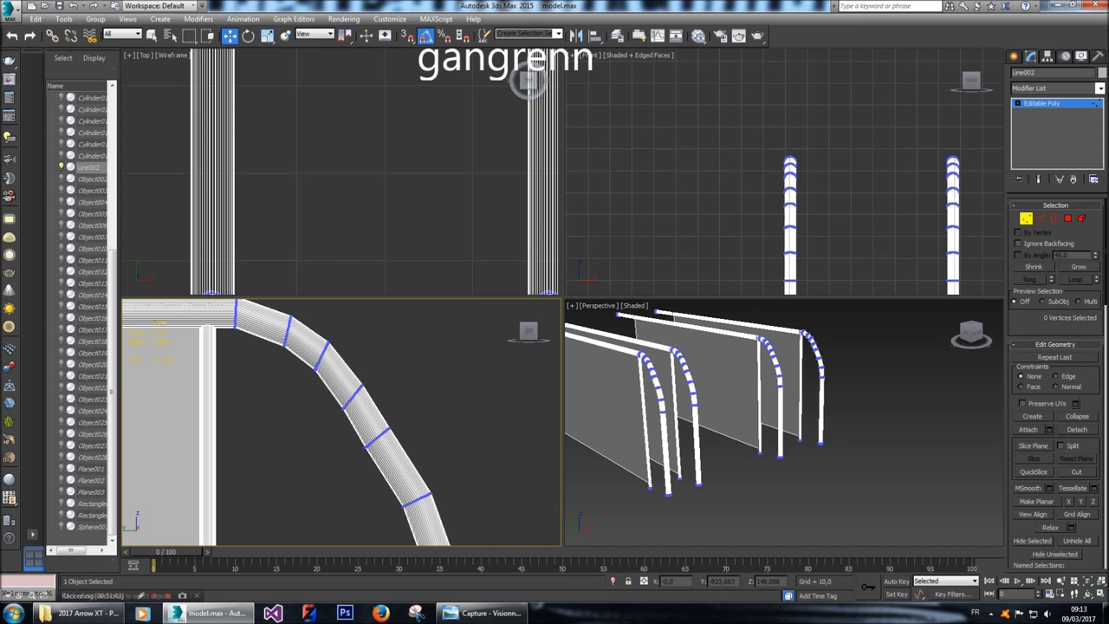
scroll(340, 423, "down", 5)
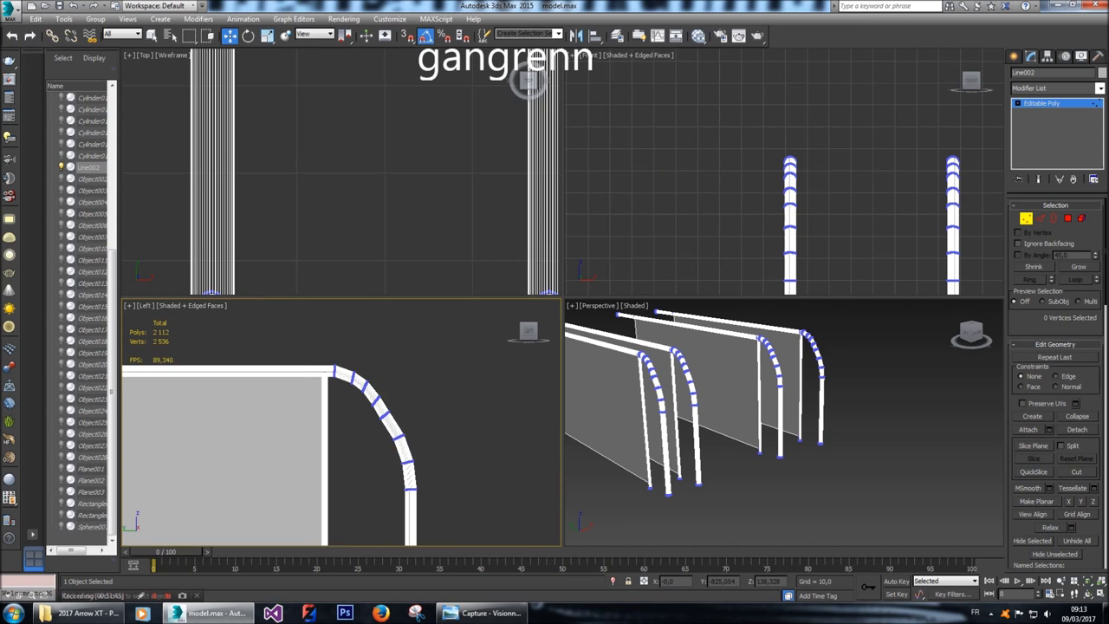
Nudge a vertex ring on the pipe bend slightly to the right.
scroll(341, 423, "up", 5)
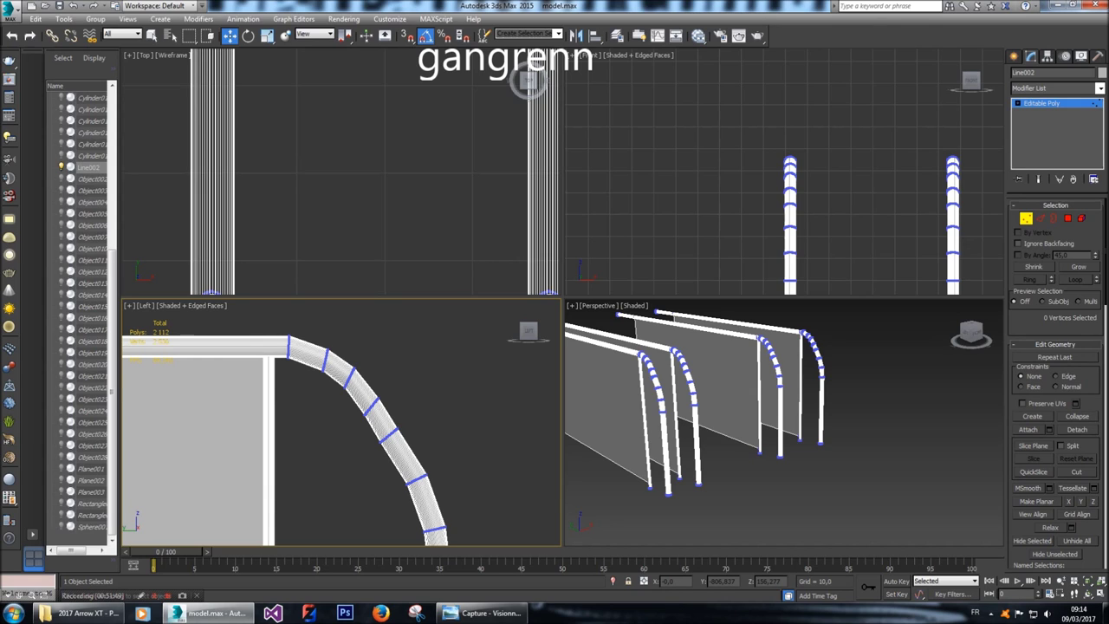
scroll(341, 423, "down", 3)
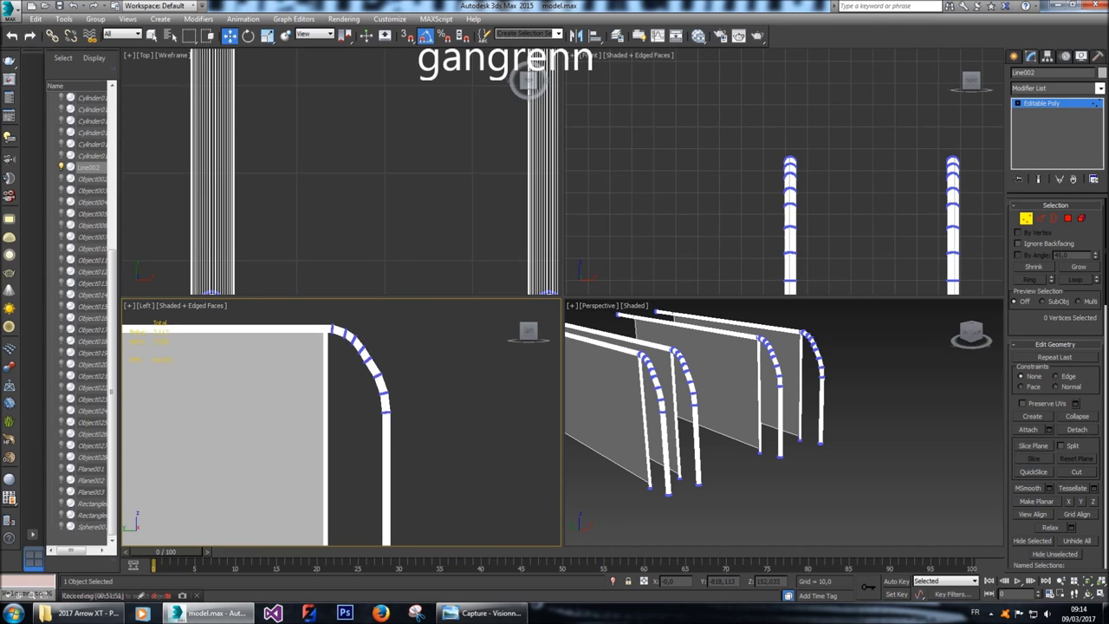
scroll(359, 347, "down", 2)
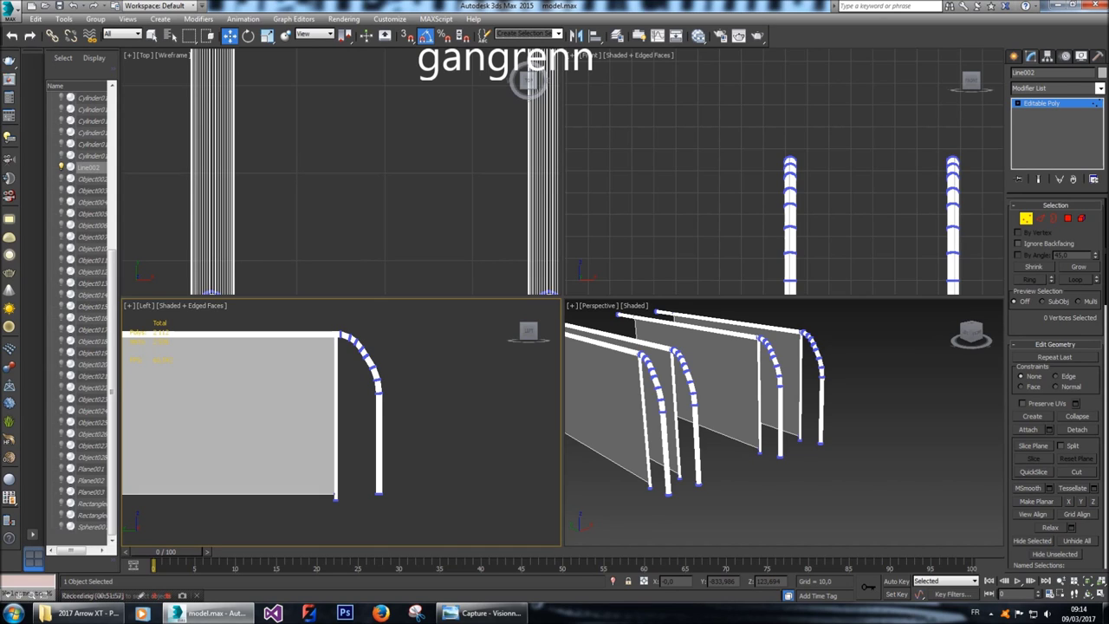
scroll(364, 330, "up", 4)
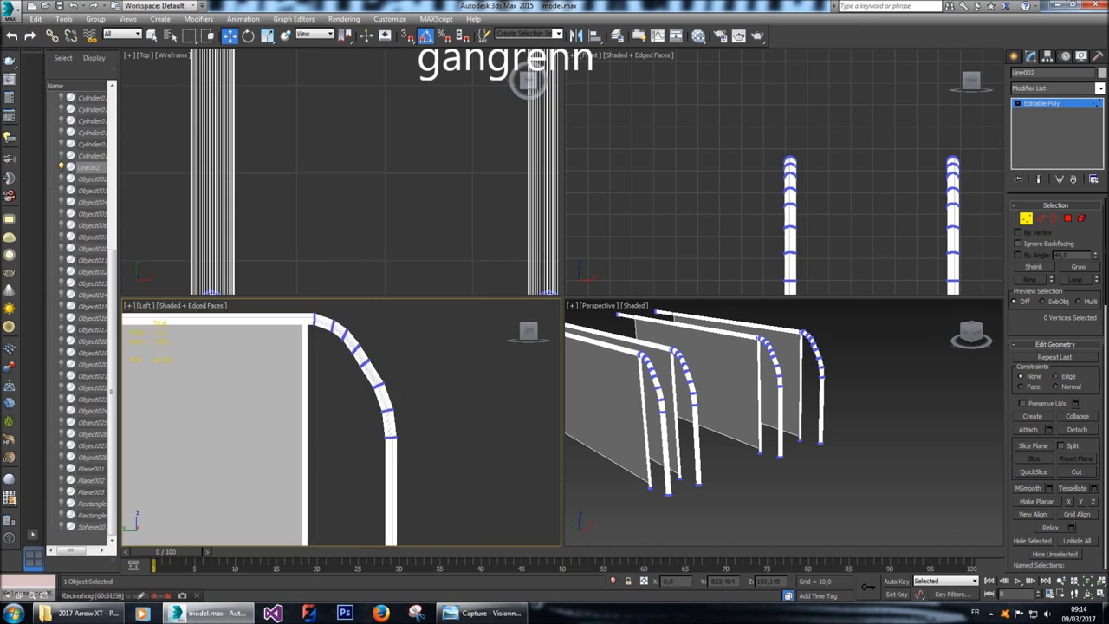
left_click_drag(330, 424, 395, 491)
left_click_drag(353, 453, 357, 437)
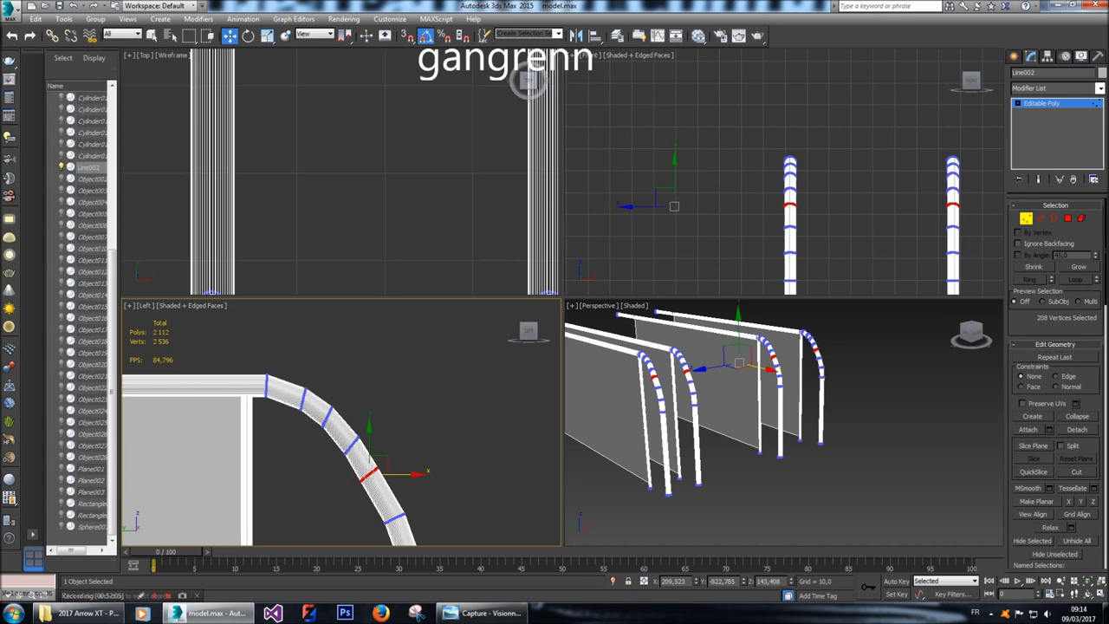
left_click_drag(409, 474, 416, 473)
left_click(421, 441)
Shift the vertices along the lower arch leg slightly to the left.
scroll(421, 442, "down", 5)
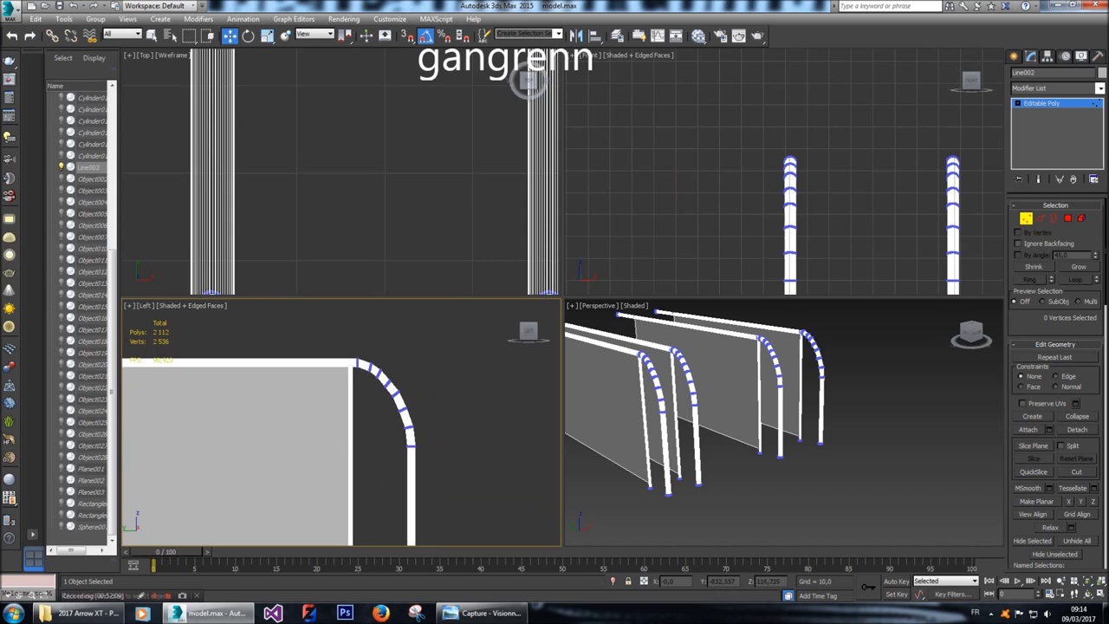
scroll(421, 442, "down", 1)
left_click_drag(413, 455, 438, 531)
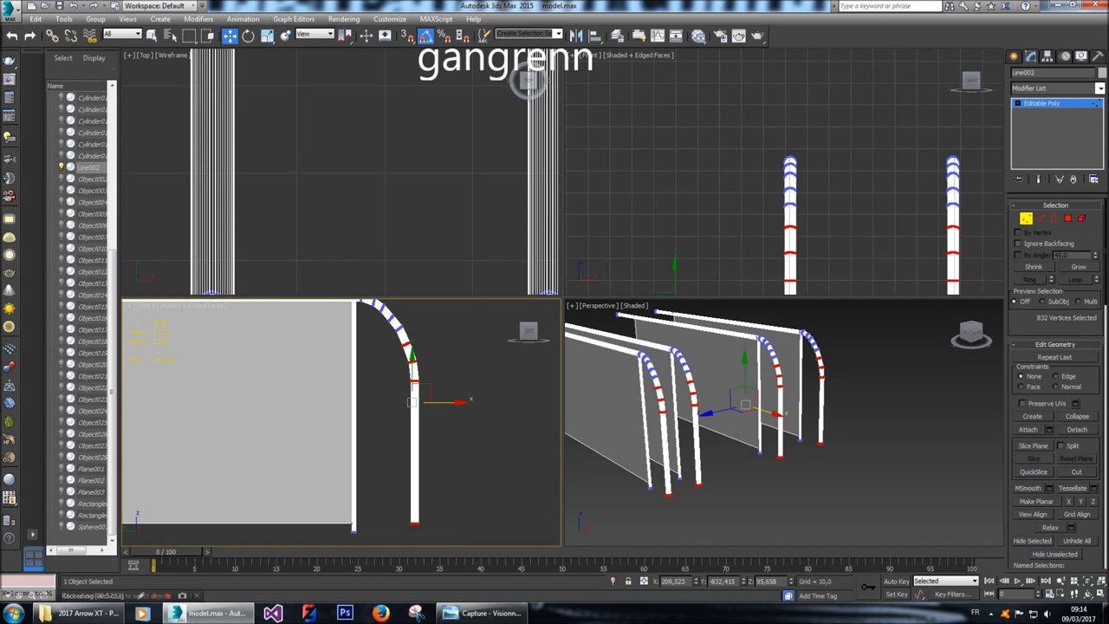
left_click(454, 456)
left_click_drag(424, 534, 392, 355)
left_click_drag(460, 422, 454, 421)
left_click(452, 363)
Nudge another arch bend vertex ring slightly, then pan the side view and bring up the viewport context menu.
scroll(453, 363, "up", 1)
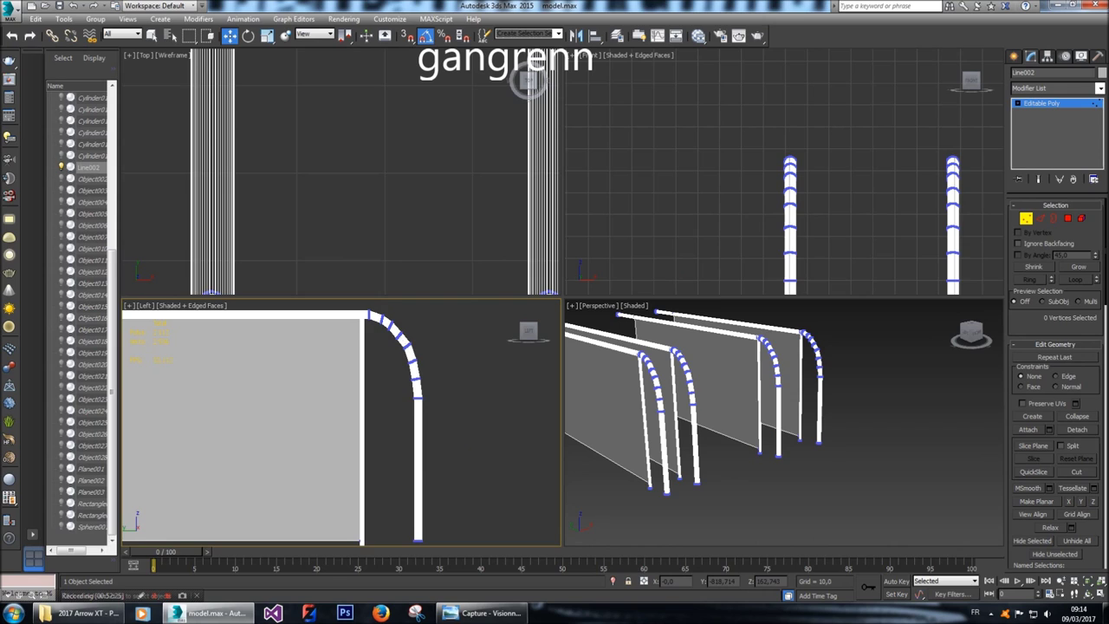
scroll(421, 347, "up", 3)
mouse_move(416, 345)
left_mouse_down()
mouse_move(421, 374)
mouse_move(446, 364)
mouse_move(396, 336)
left_mouse_up()
left_click_drag(444, 364, 447, 364)
scroll(470, 396, "down", 5)
left_click(471, 396)
middle_click_drag(471, 396, 462, 376)
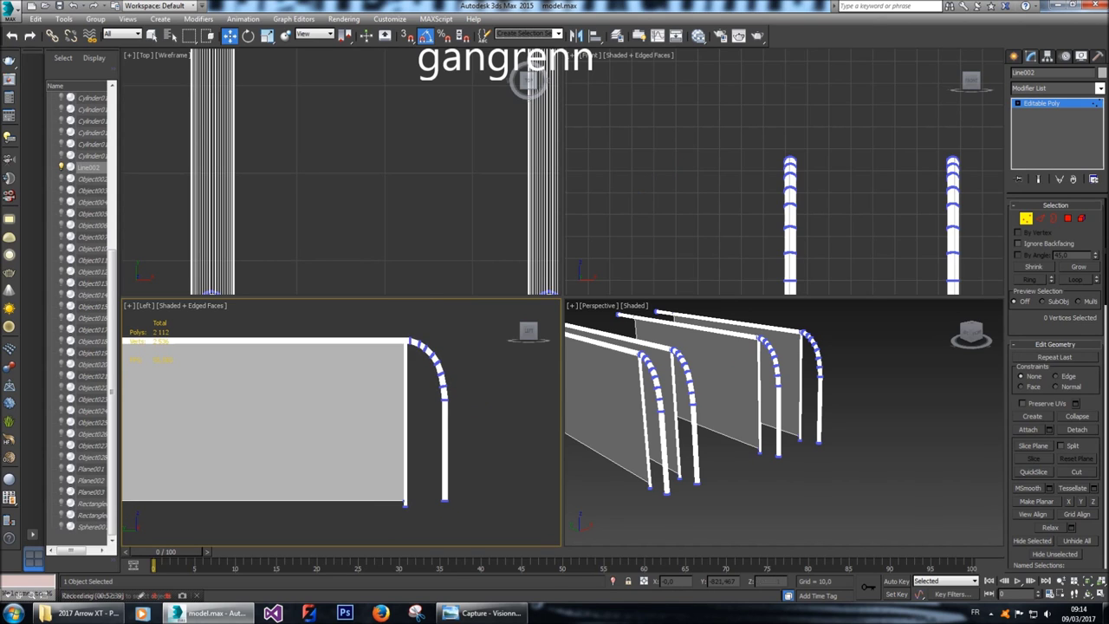
right_click(433, 415)
Unhide all geometry, hide Plane002, and select the stack of white rolls.
left_click(460, 363)
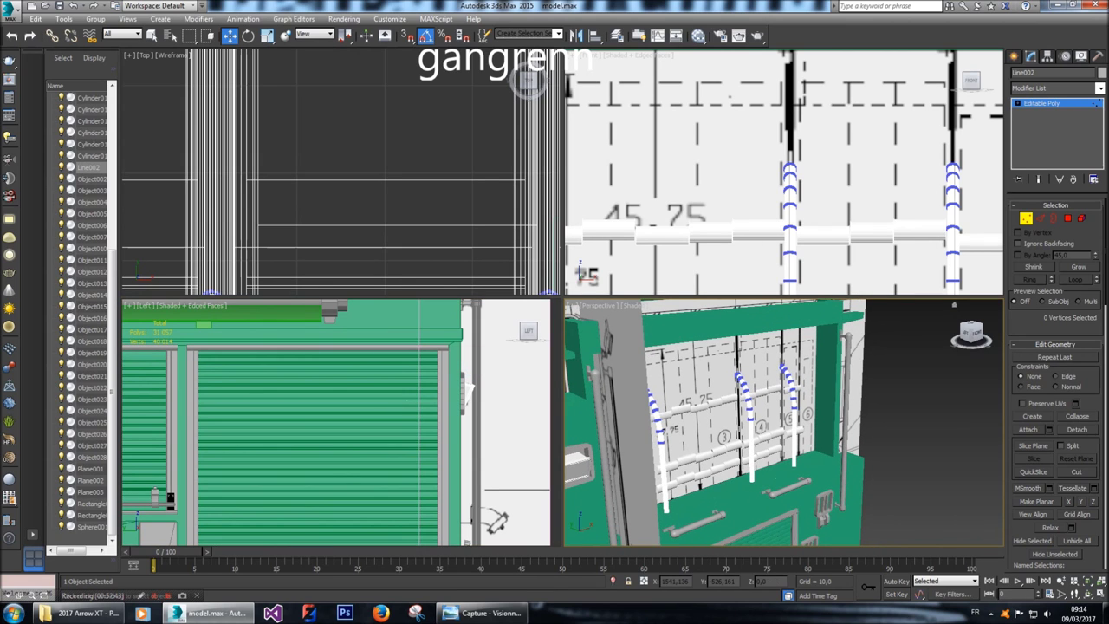
left_click(719, 451)
right_click(772, 351)
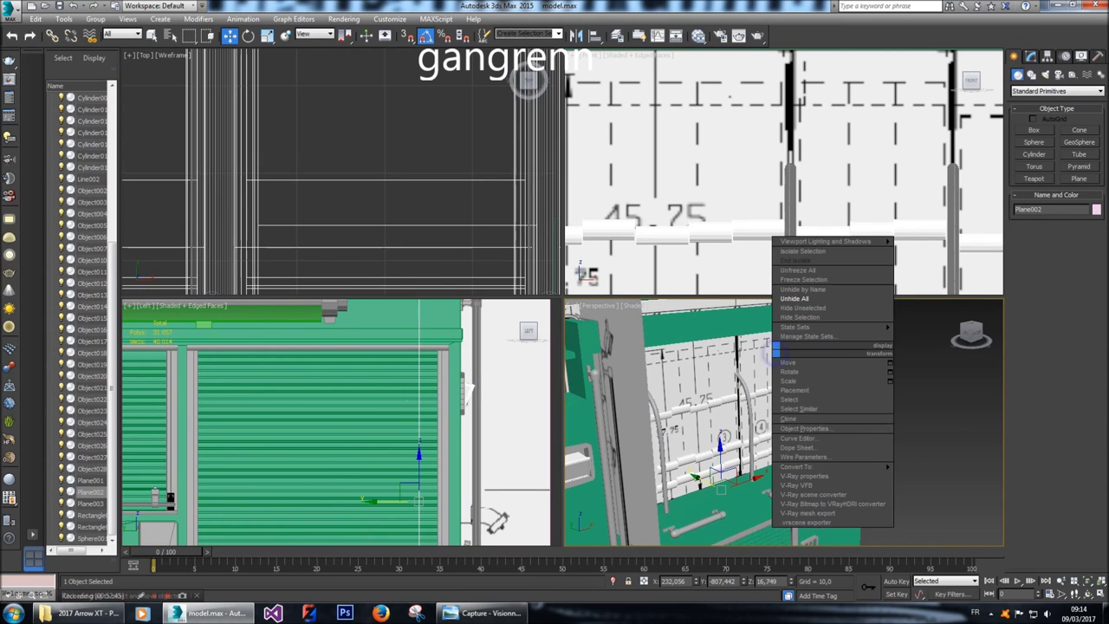
left_click(802, 317)
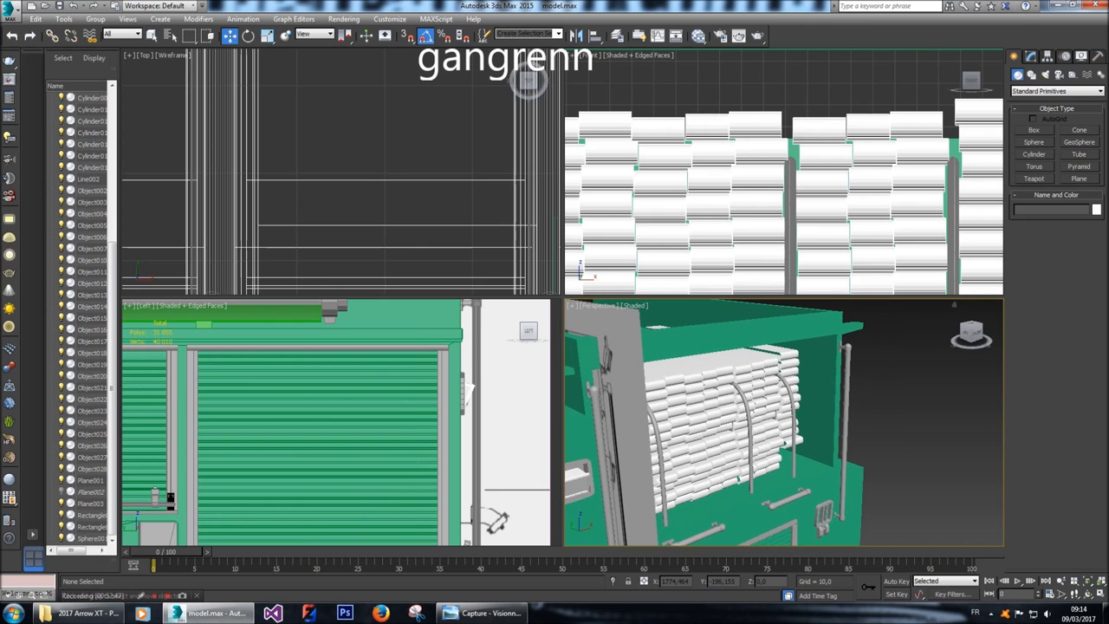
mouse_move(972, 336)
left_mouse_down()
mouse_move(912, 340)
mouse_move(980, 340)
left_mouse_up()
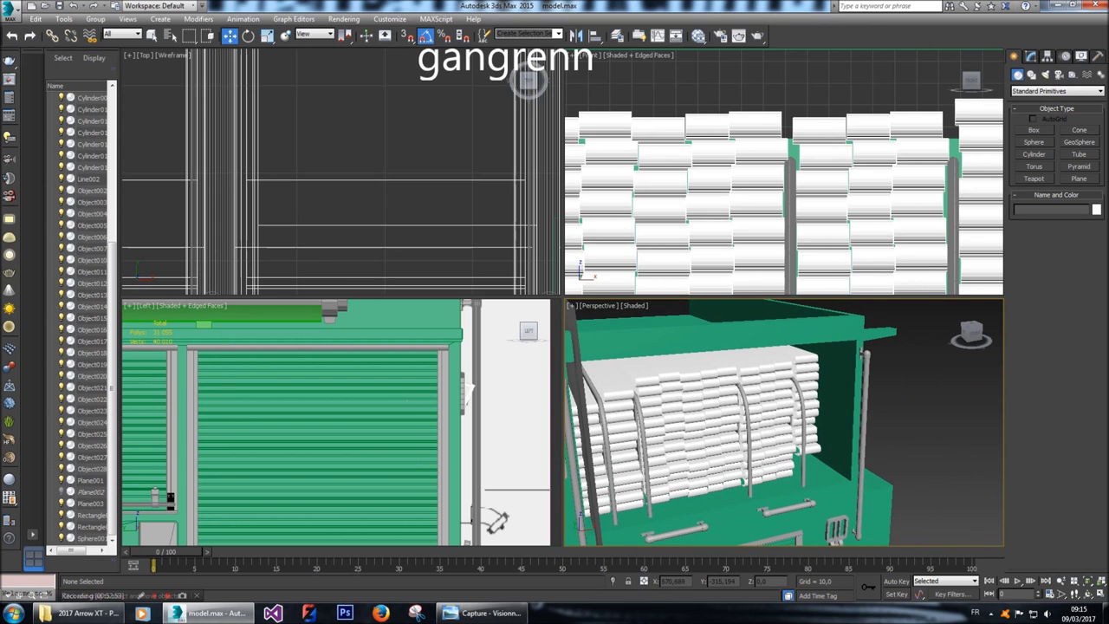
left_click(702, 416)
scroll(529, 80, "down", 3)
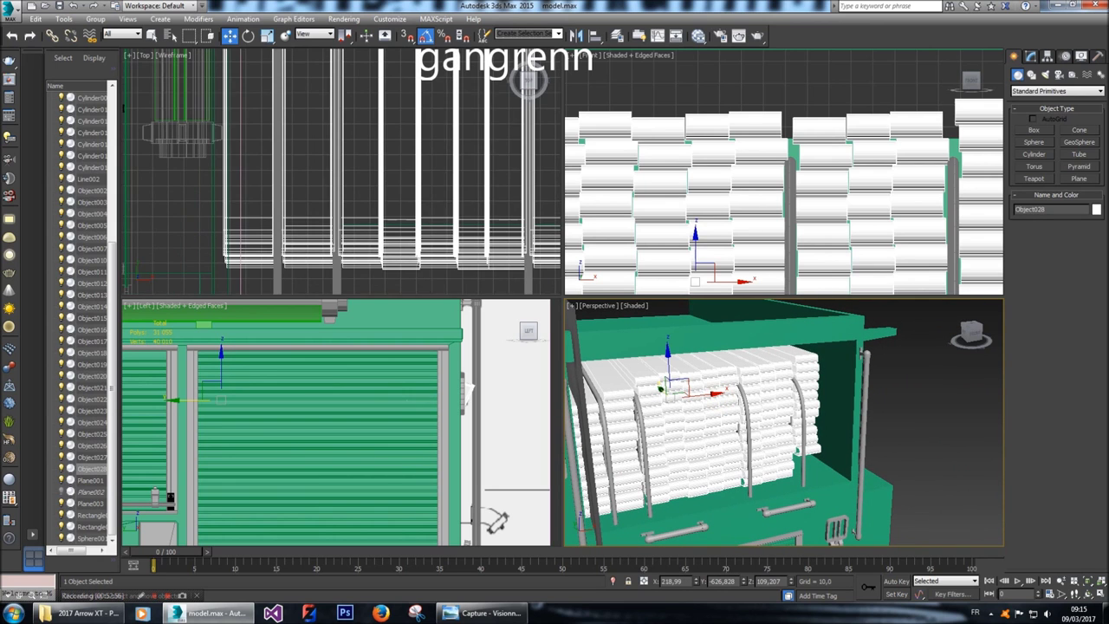
Move the white roll stack about 19.5 units along Y in the Top view.
scroll(529, 81, "down", 3)
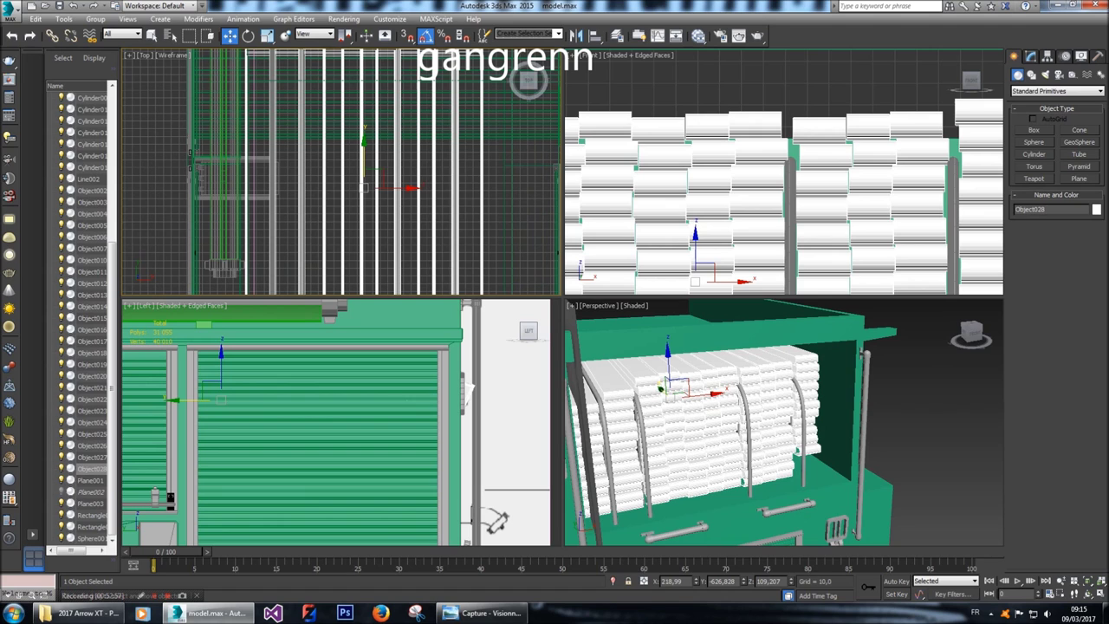
left_click_drag(364, 165, 364, 148)
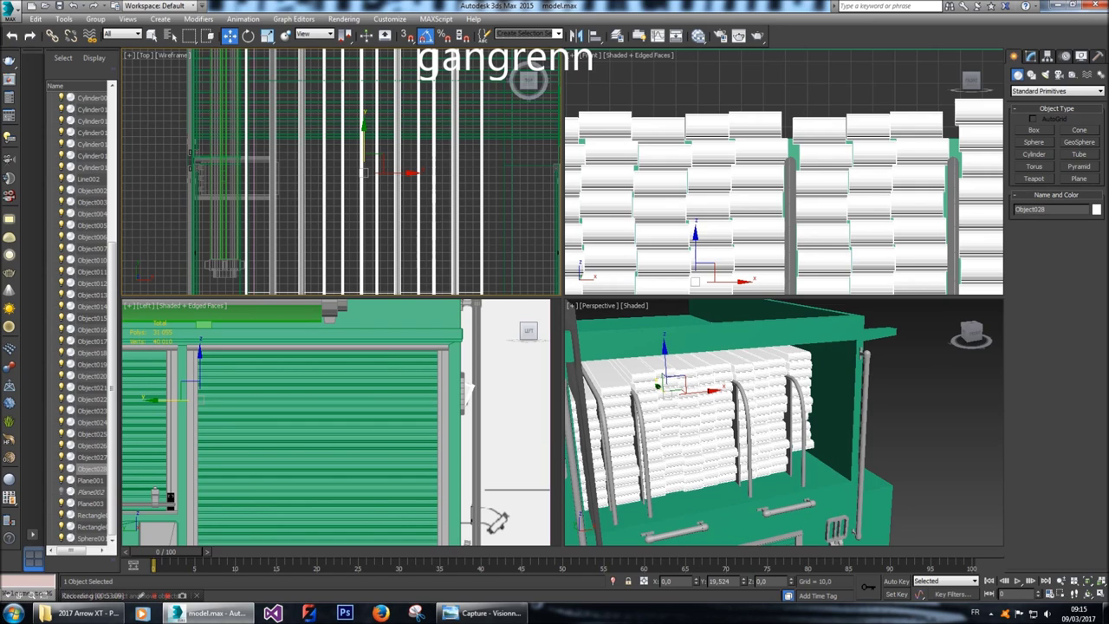
left_click_drag(364, 149, 364, 149)
left_click(936, 416)
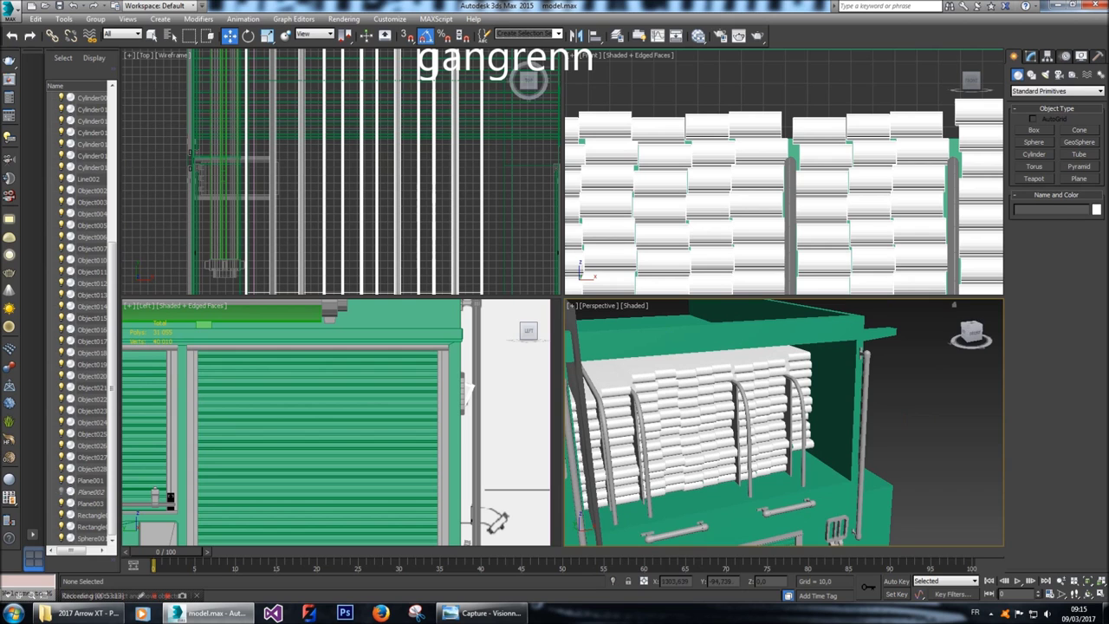
Orbit the perspective view to check the rolls against the pipes, then reselect Object028.
left_click_drag(971, 335, 954, 338)
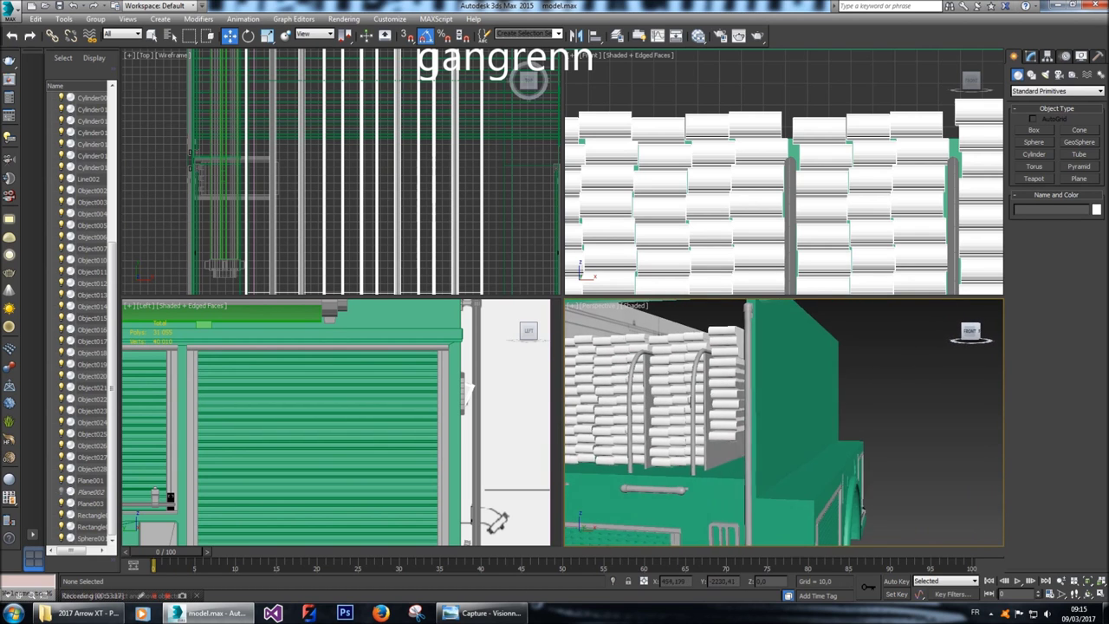
scroll(892, 457, "up", 5)
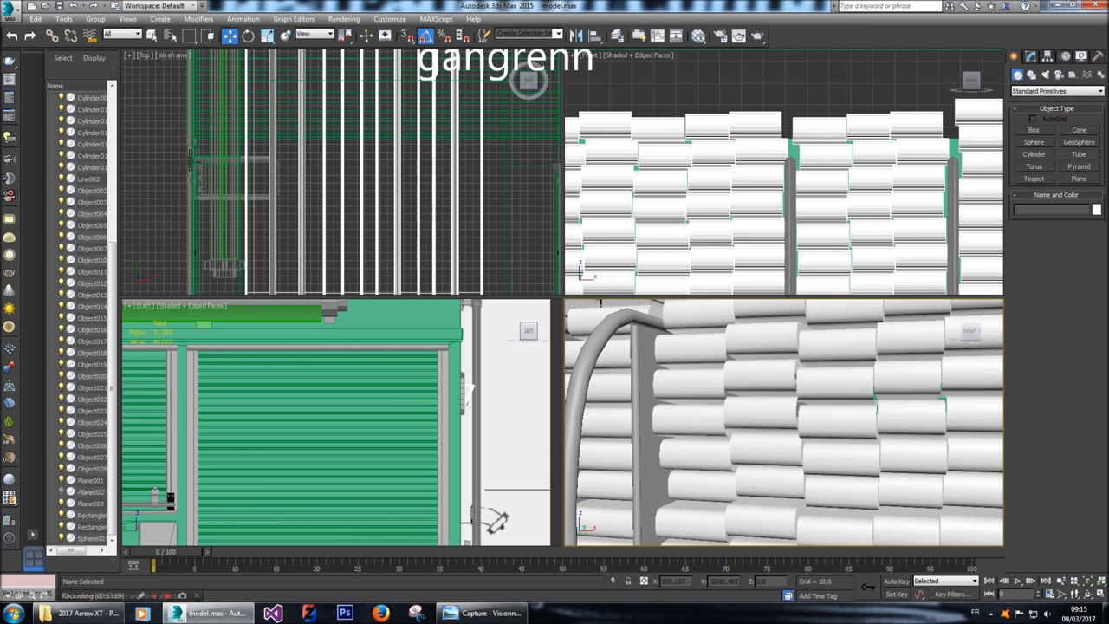
middle_click_drag(892, 458, 689, 442)
left_click(780, 416)
left_click(866, 349)
scroll(910, 173, "down", 3)
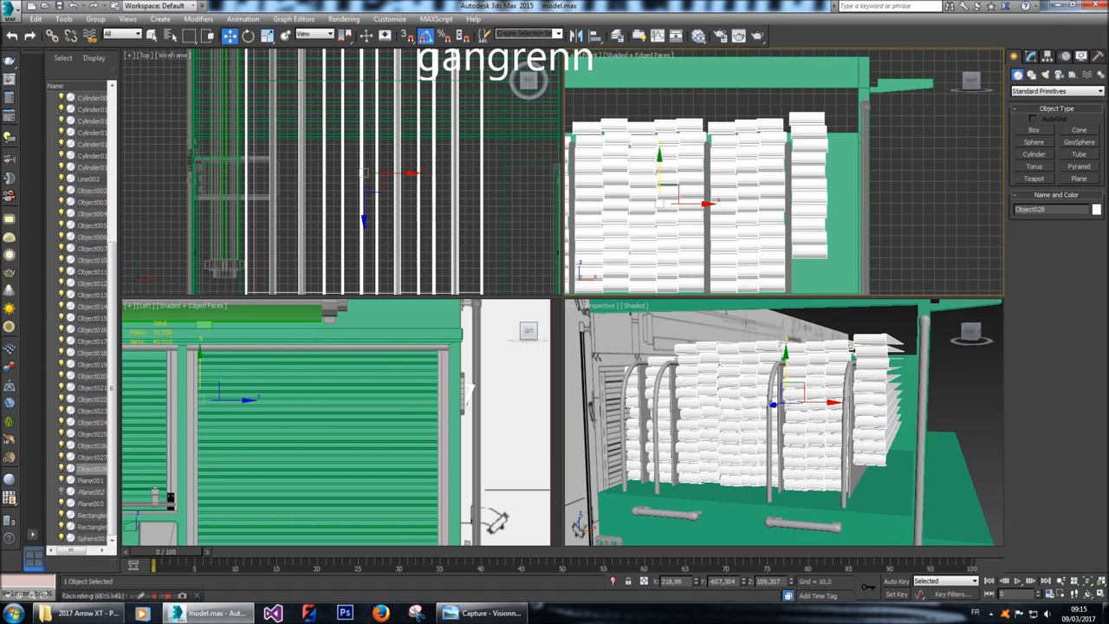
left_click(1030, 55)
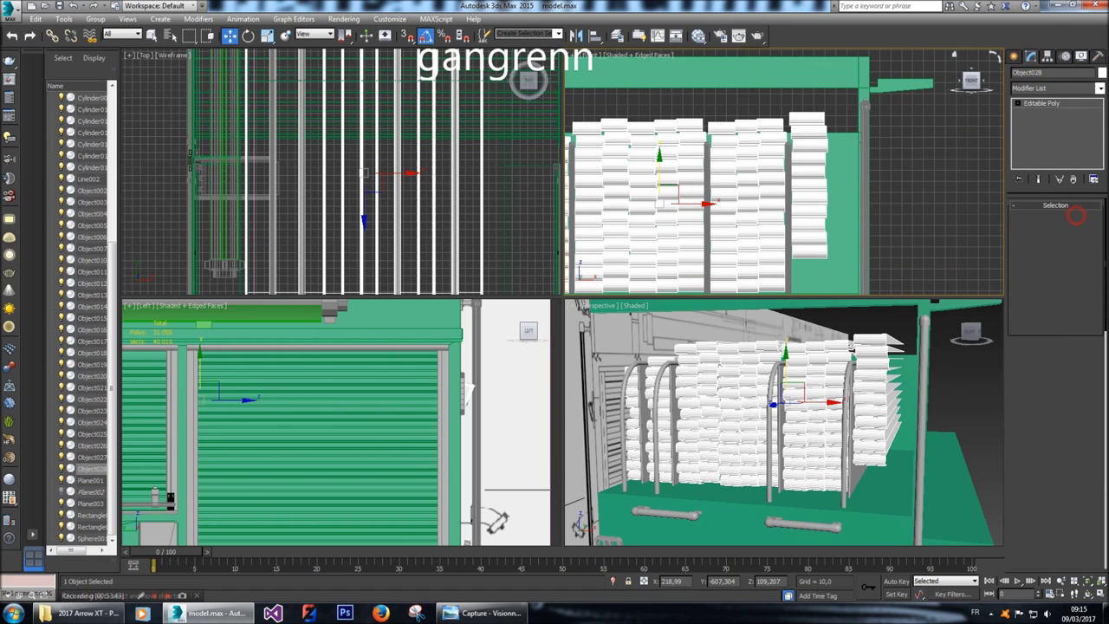
key("ctrl+z")
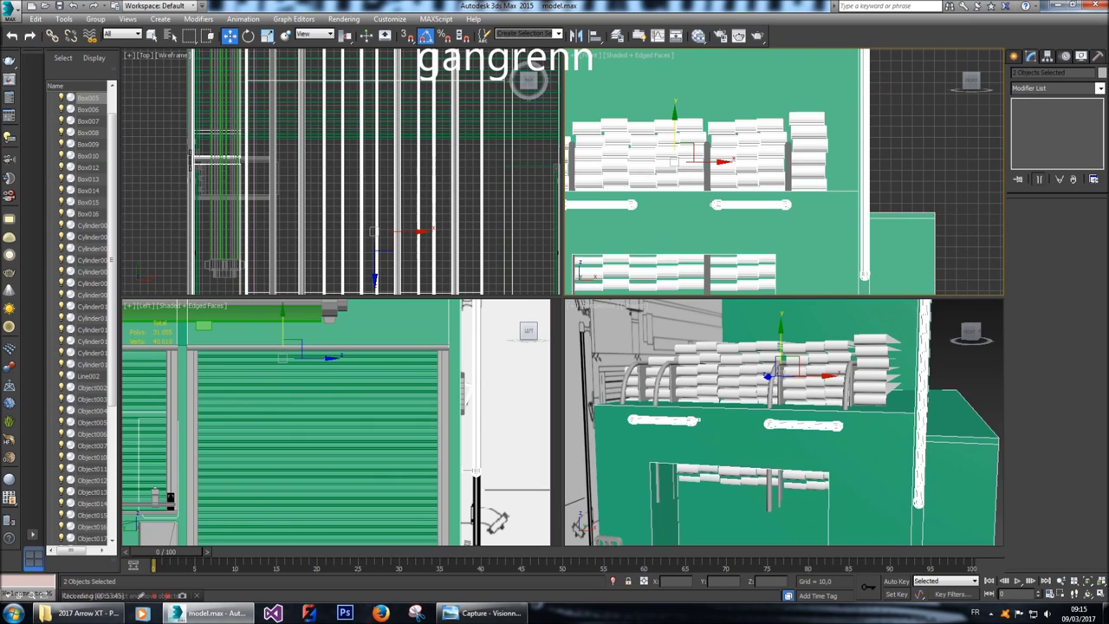
key("ctrl+y")
key("4")
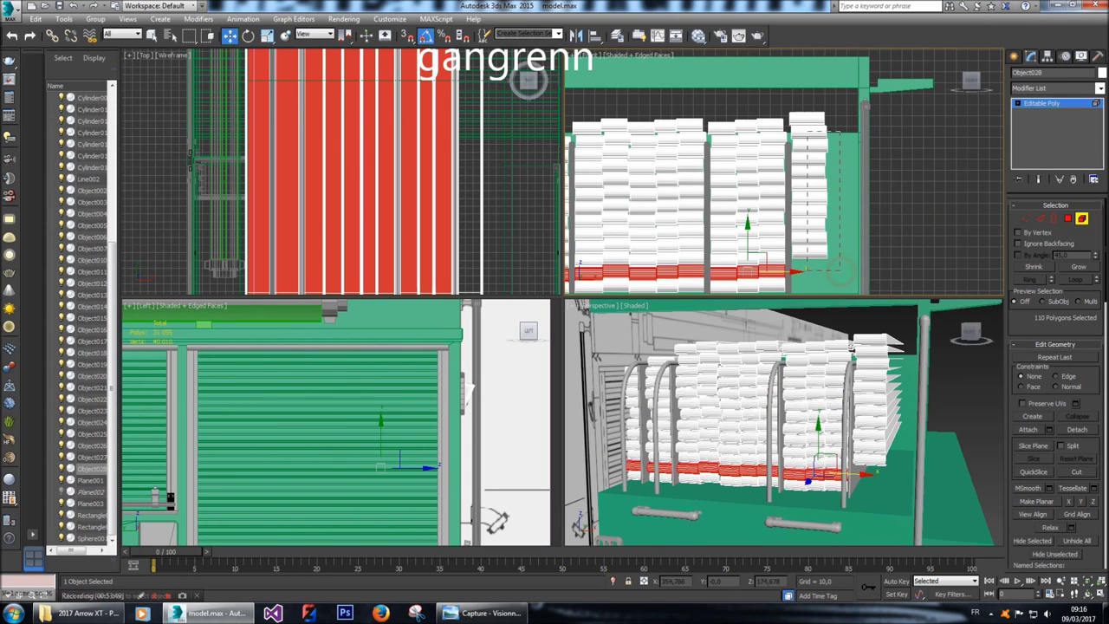
left_click(852, 346)
left_click_drag(529, 80, 529, 80)
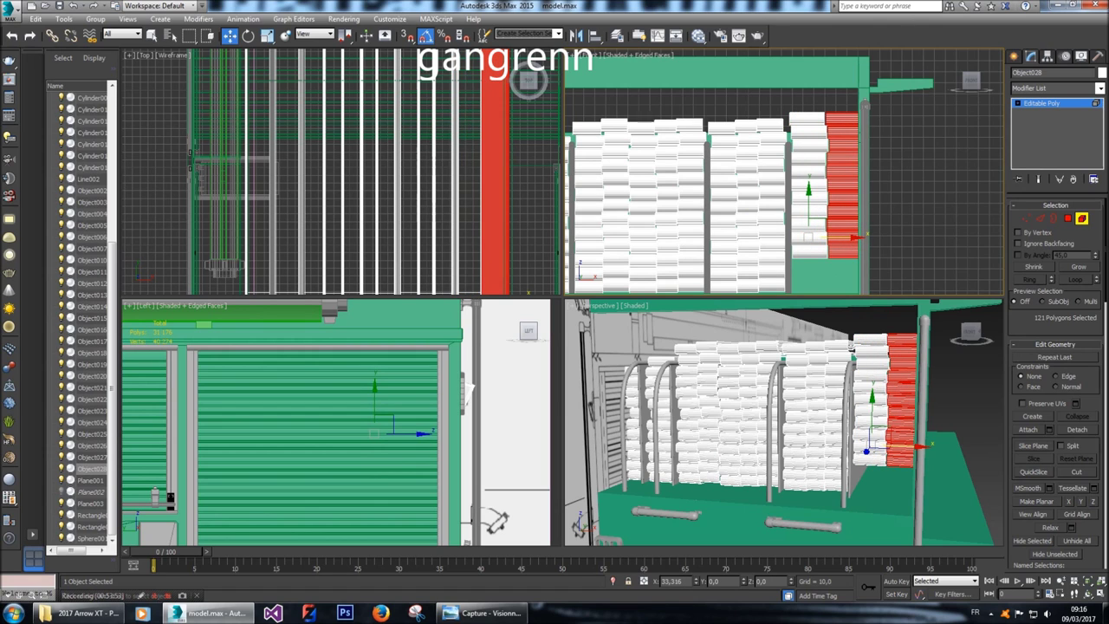
key("Return")
scroll(842, 207, "up", 2)
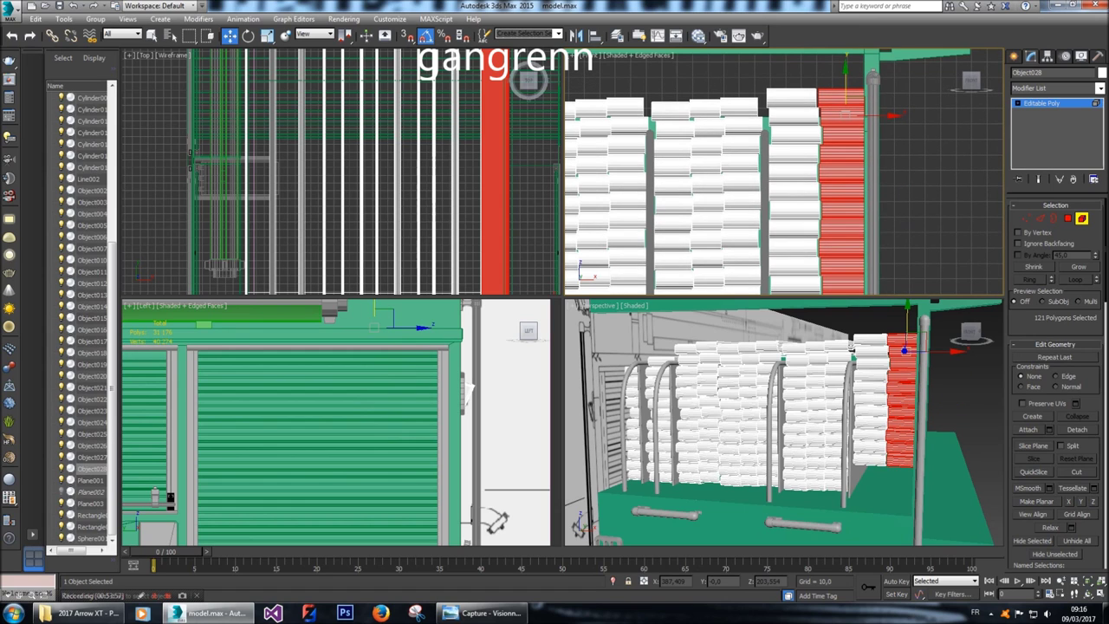
left_click_drag(848, 73, 848, 74)
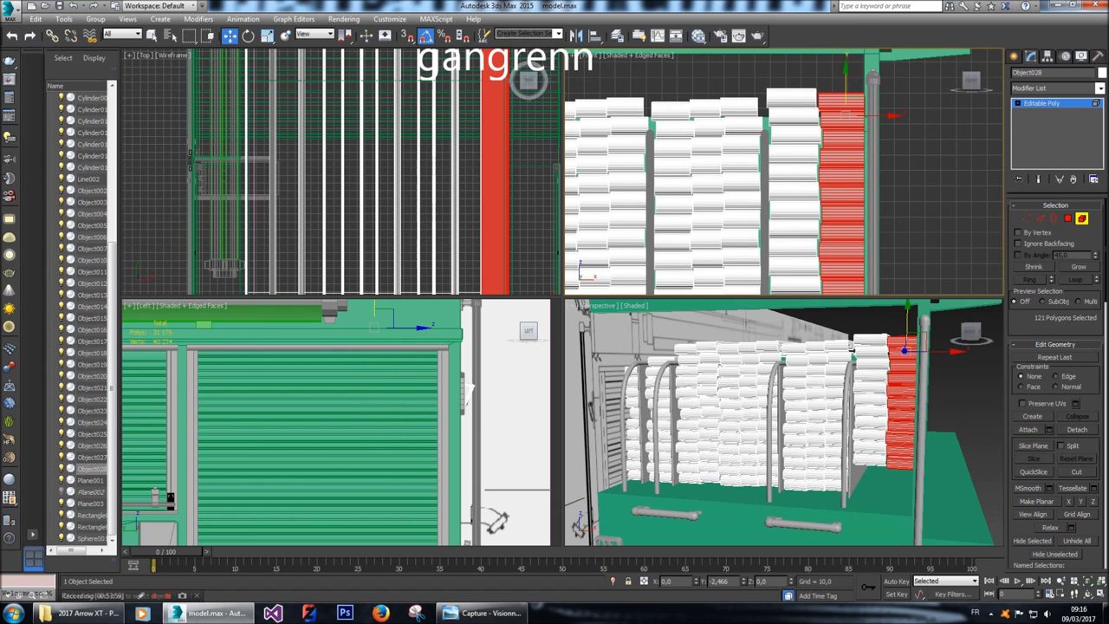
scroll(784, 172, "up", 2)
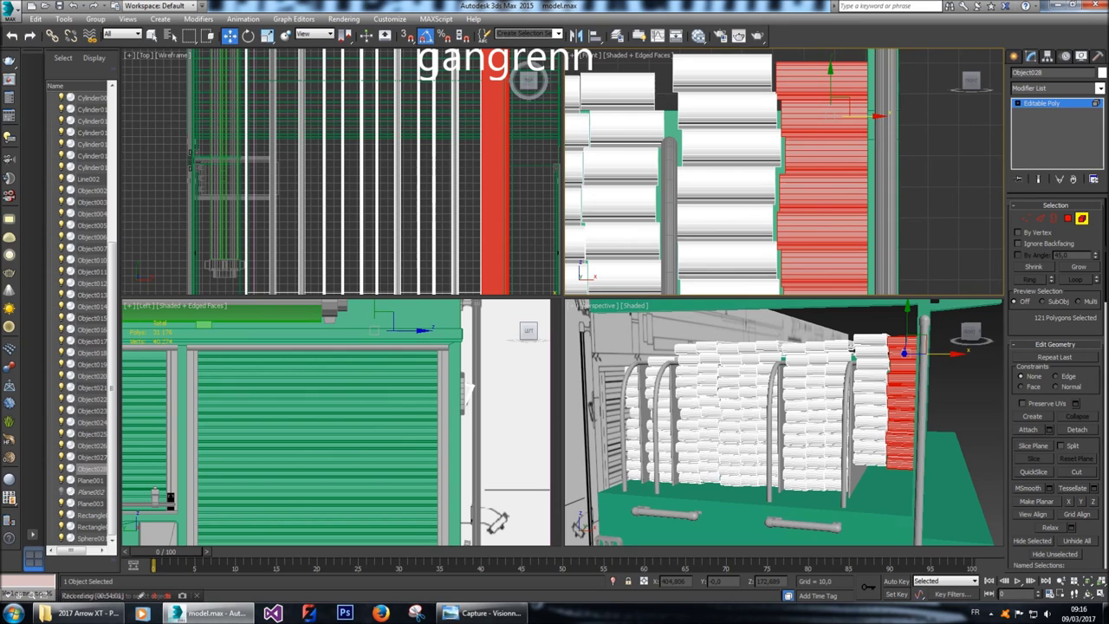
left_click(1026, 217)
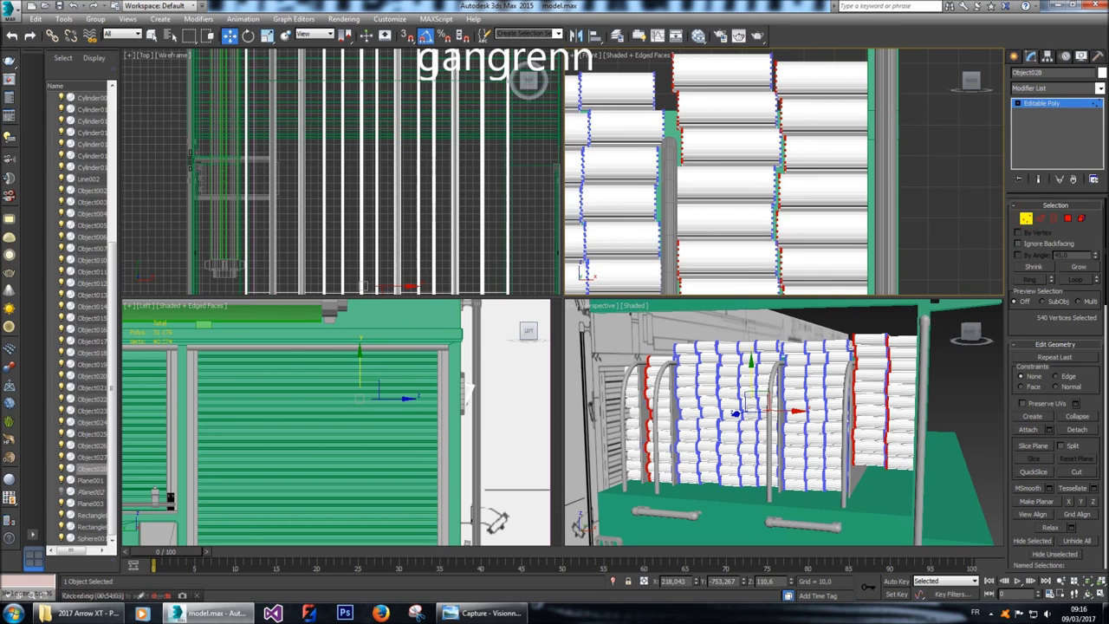
key("ctrl+d")
key("z")
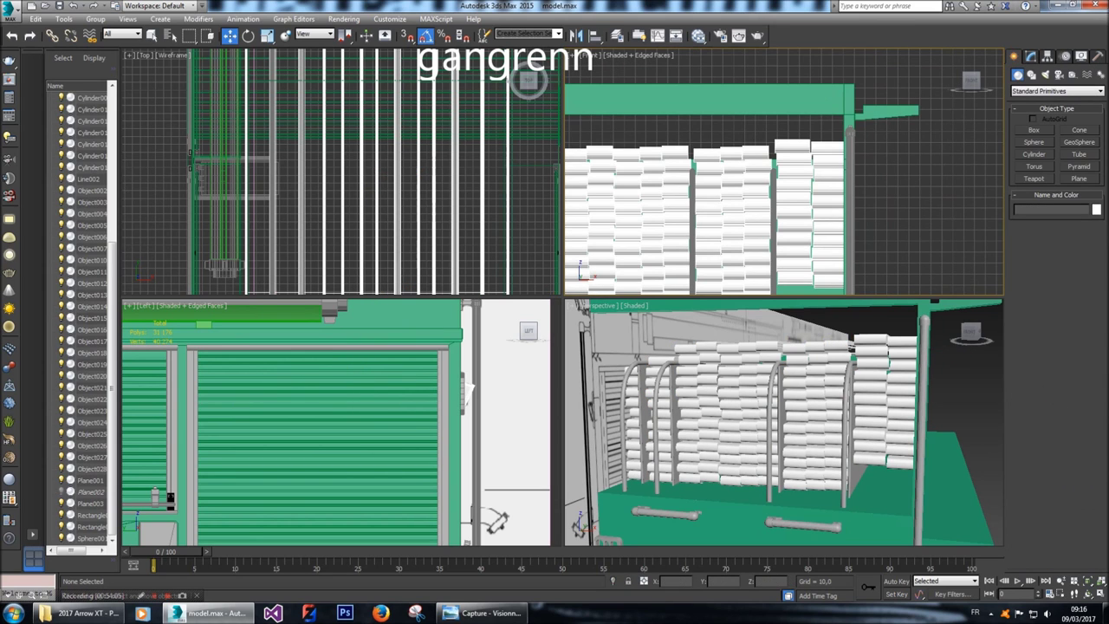
left_click(953, 305)
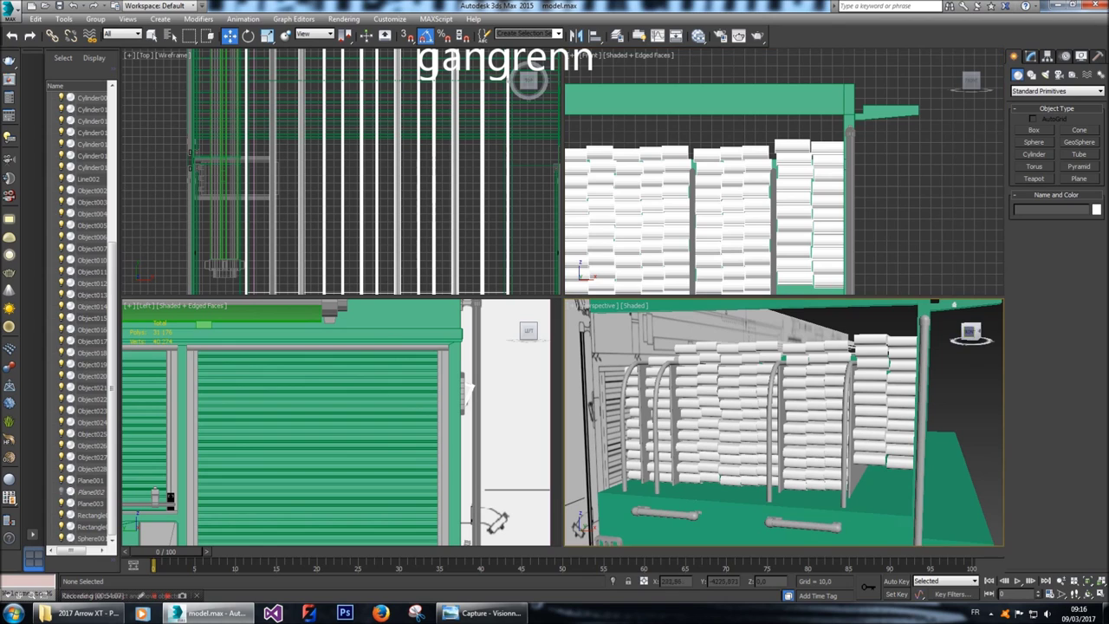
left_click(92, 503)
key("z")
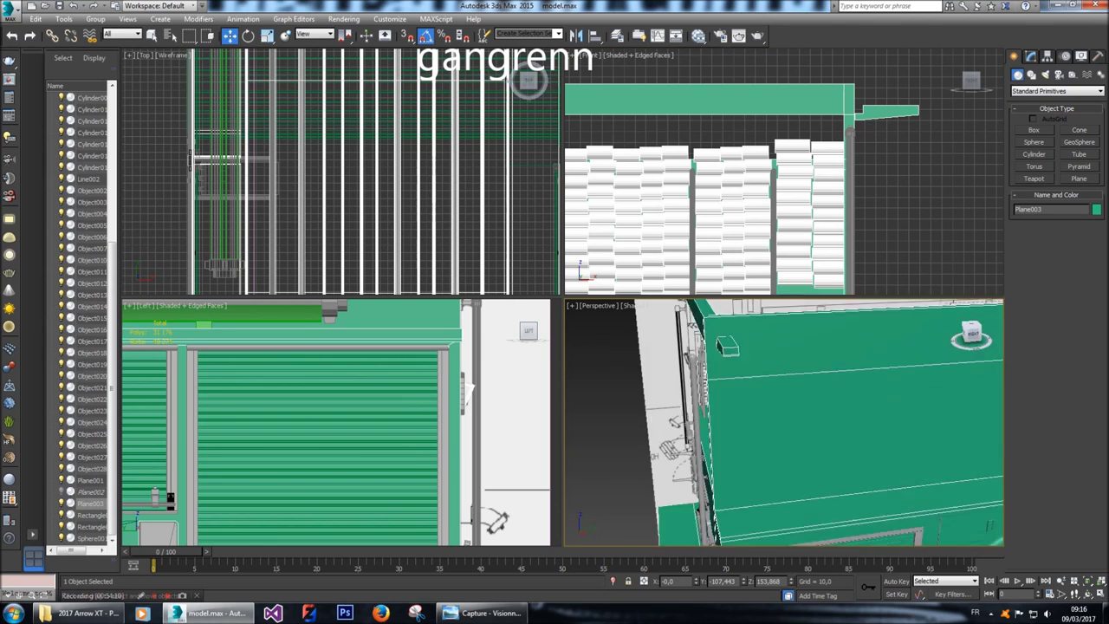
middle_click_drag(624, 334, 608, 406, "alt")
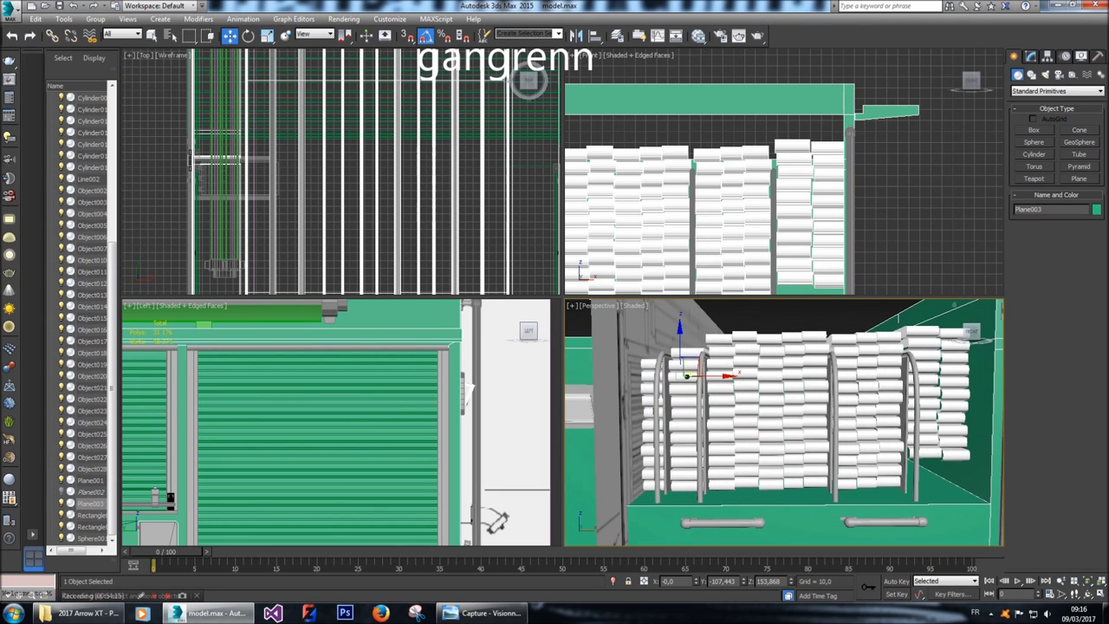
middle_click_drag(737, 173, 797, 202)
left_click(1031, 56)
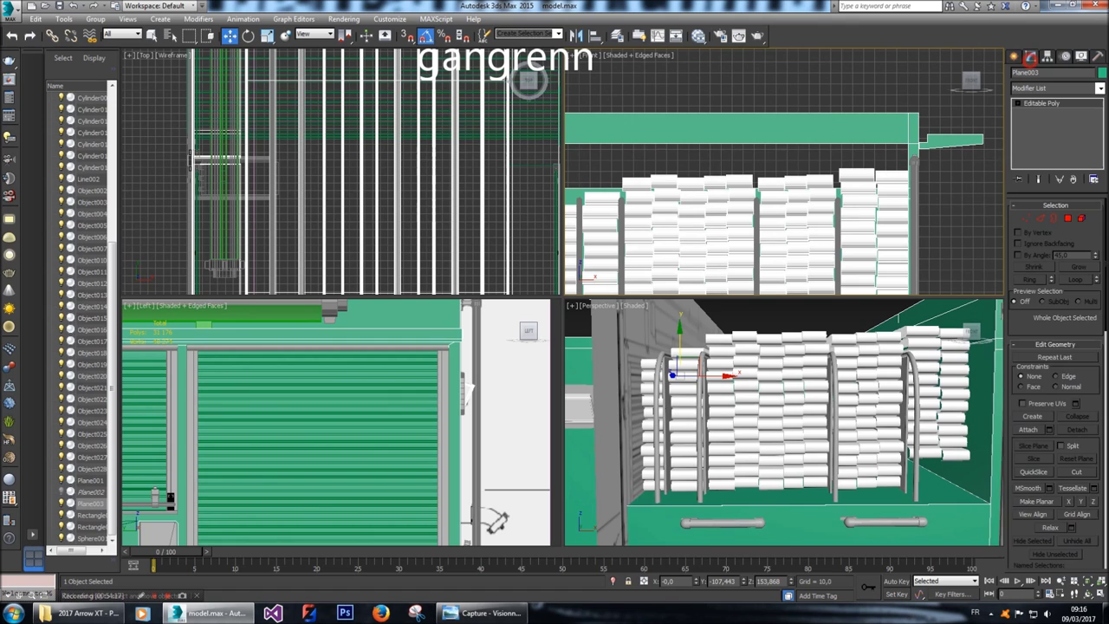
key("5")
key("ctrl+a")
left_click(633, 185)
left_click(1014, 56)
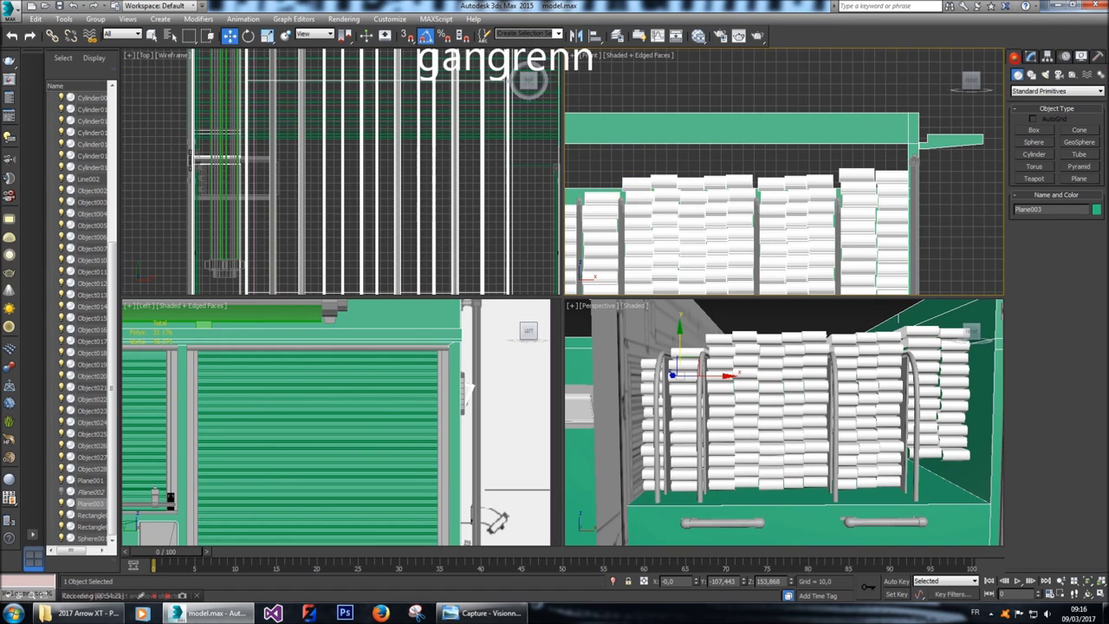
left_click(879, 197)
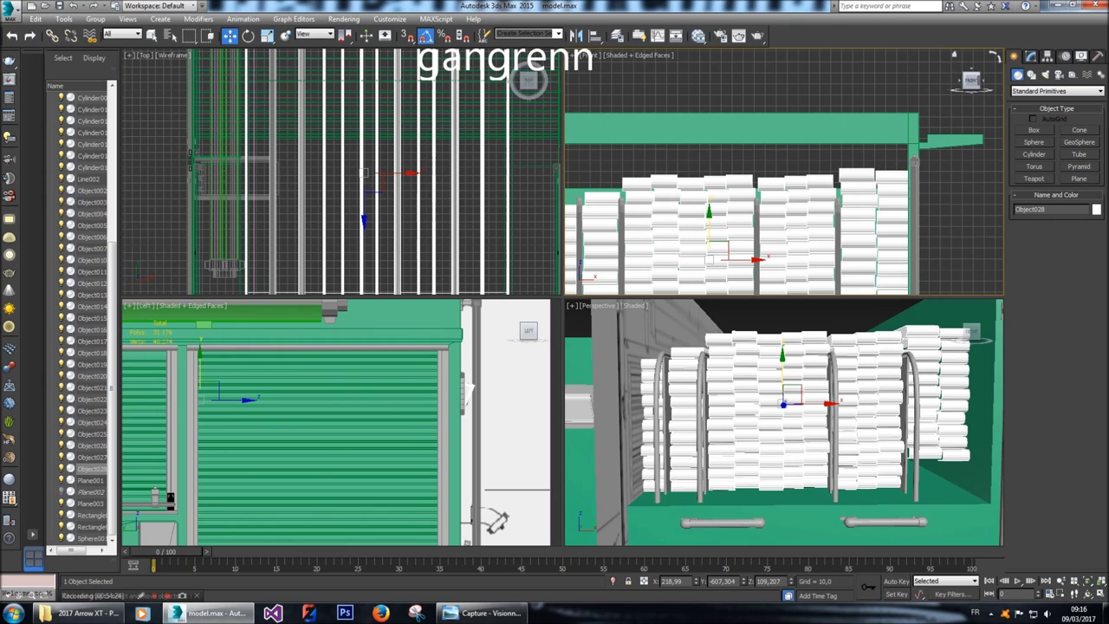
In Element mode on Object028, delete the top-row panels of one stack.
left_click(1031, 56)
left_click(1082, 217)
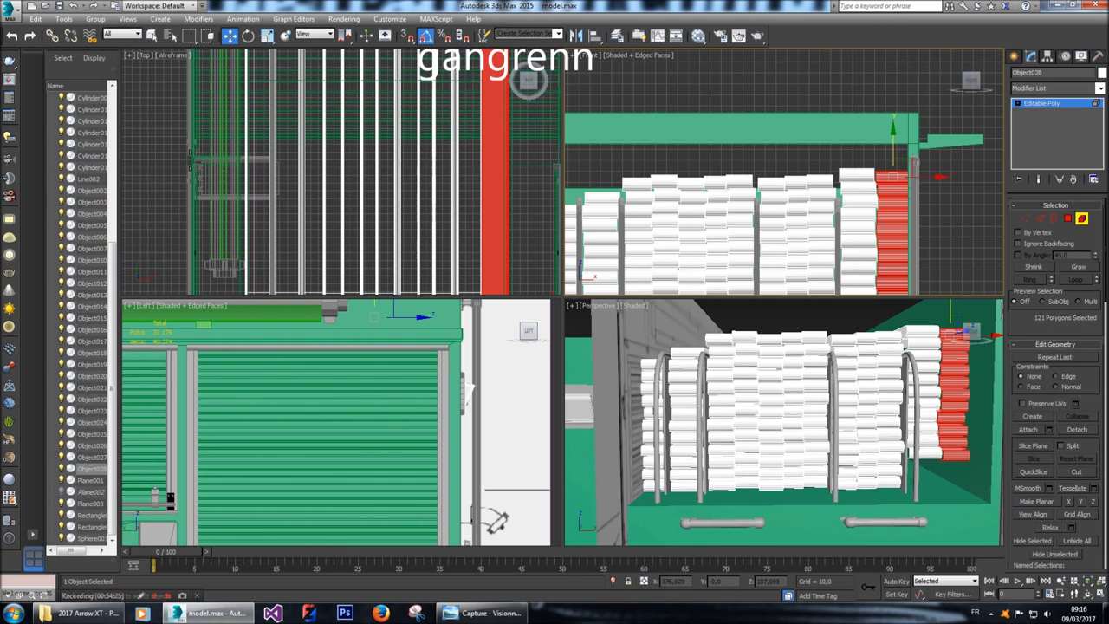
left_click_drag(737, 184, 738, 185)
left_click(738, 151)
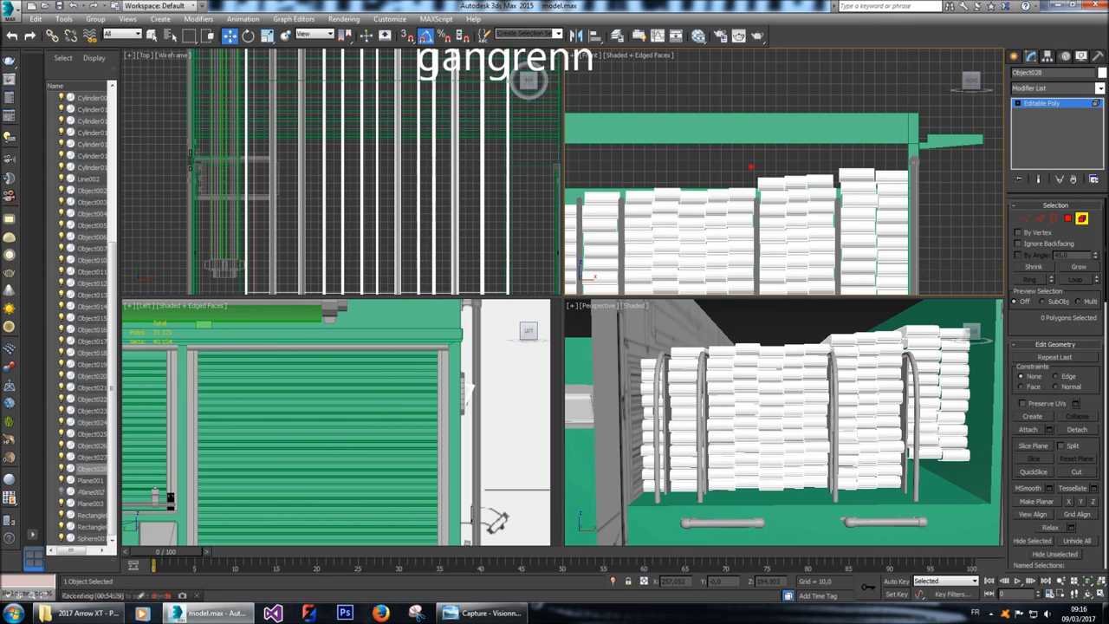
left_click_drag(823, 185, 842, 164)
key("Delete")
key("Delete")
Select the right stack's top-row panels and pick through further panel columns.
middle_click_drag(843, 163, 841, 153)
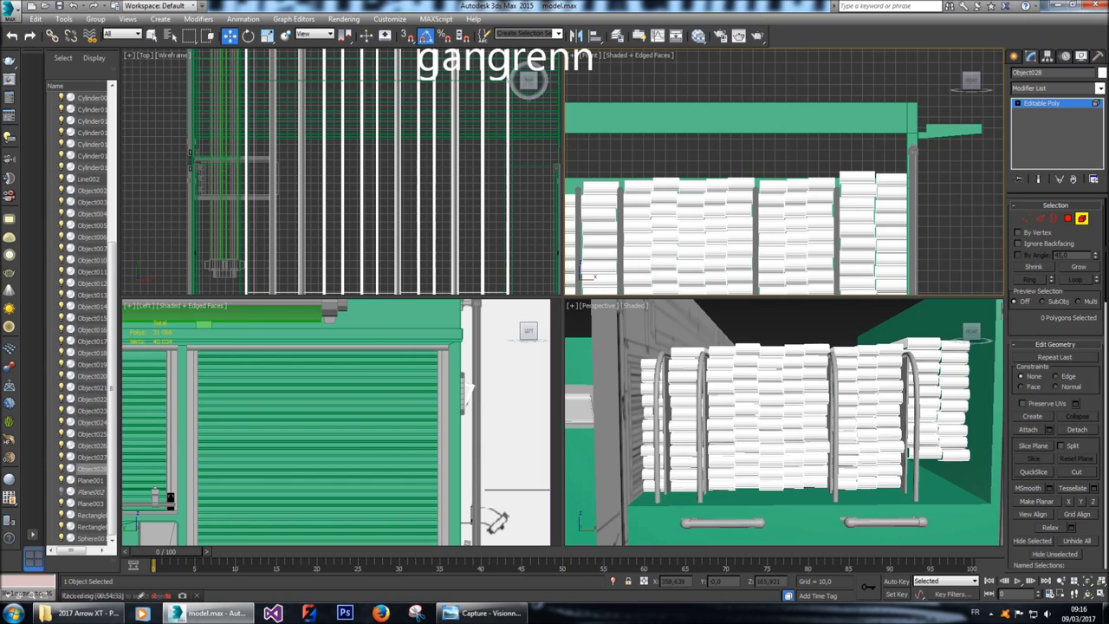
scroll(585, 282, "up", 2)
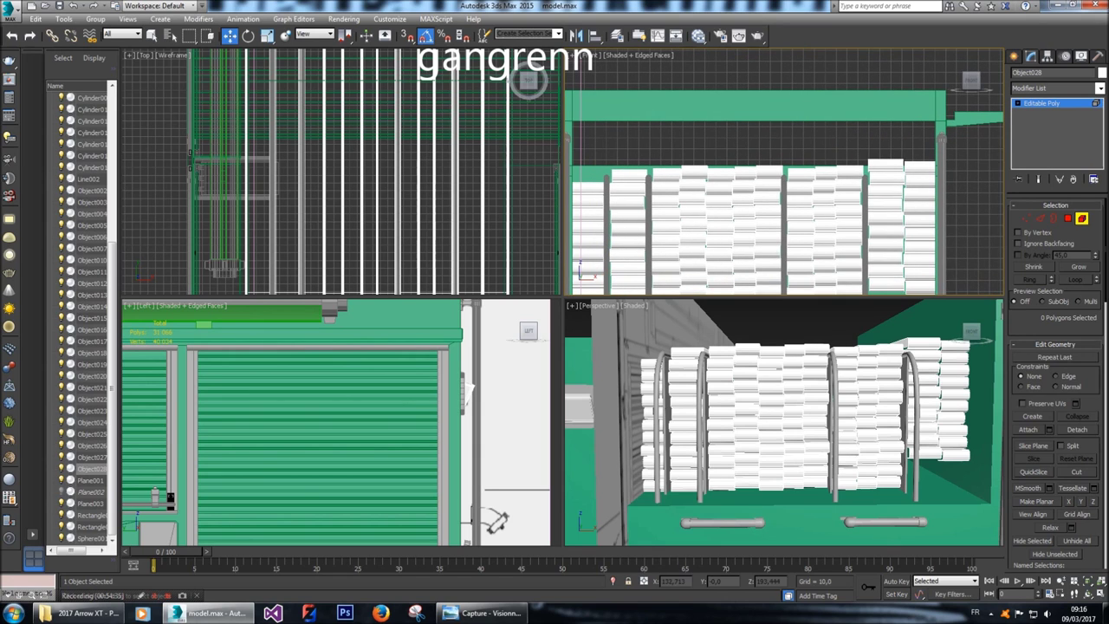
left_click(315, 173)
left_click(334, 173)
left_click(353, 173)
left_click(371, 174)
left_click(386, 174)
left_click(399, 173)
left_click(410, 173)
left_click(424, 173)
left_click(427, 174)
left_click(446, 174)
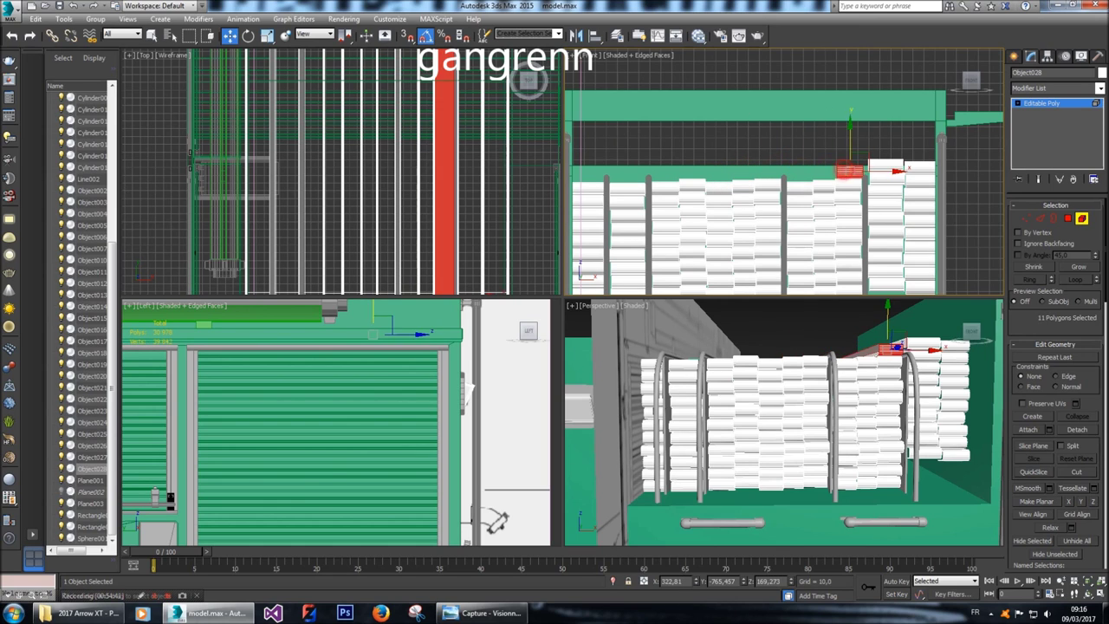
left_click(470, 173)
left_click(495, 173)
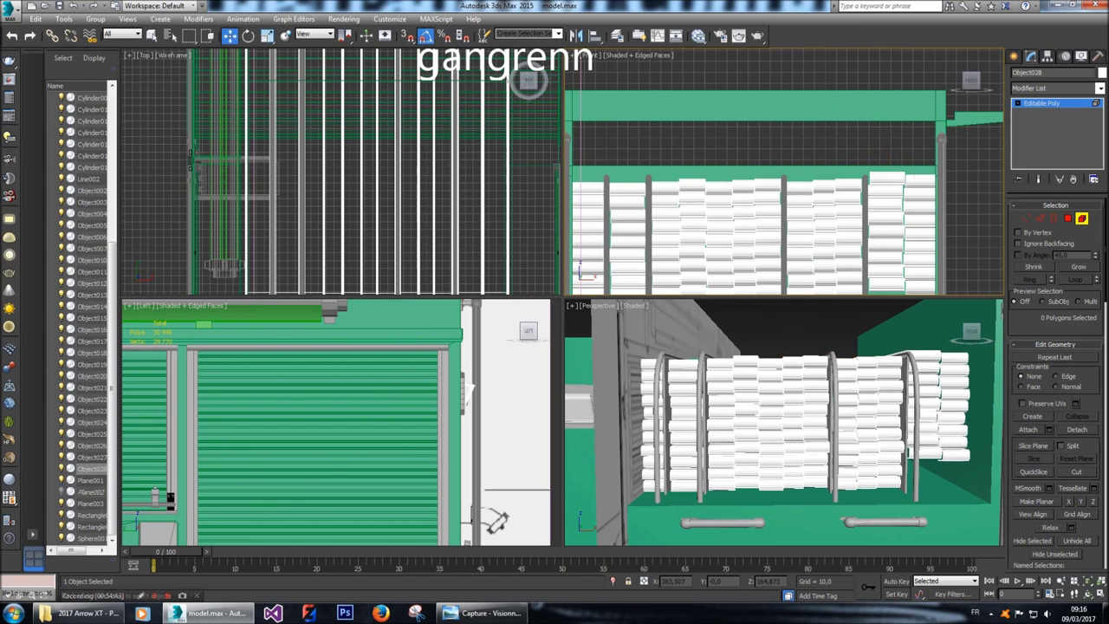
left_click(497, 174)
left_click(471, 173)
Select all panel elements and move them up into place in the rear rack.
mouse_move(784, 423)
middle_mouse_down("alt")
mouse_move(832, 422)
mouse_move(780, 422)
middle_mouse_up("alt")
middle_click_drag(785, 173, 784, 156, "alt")
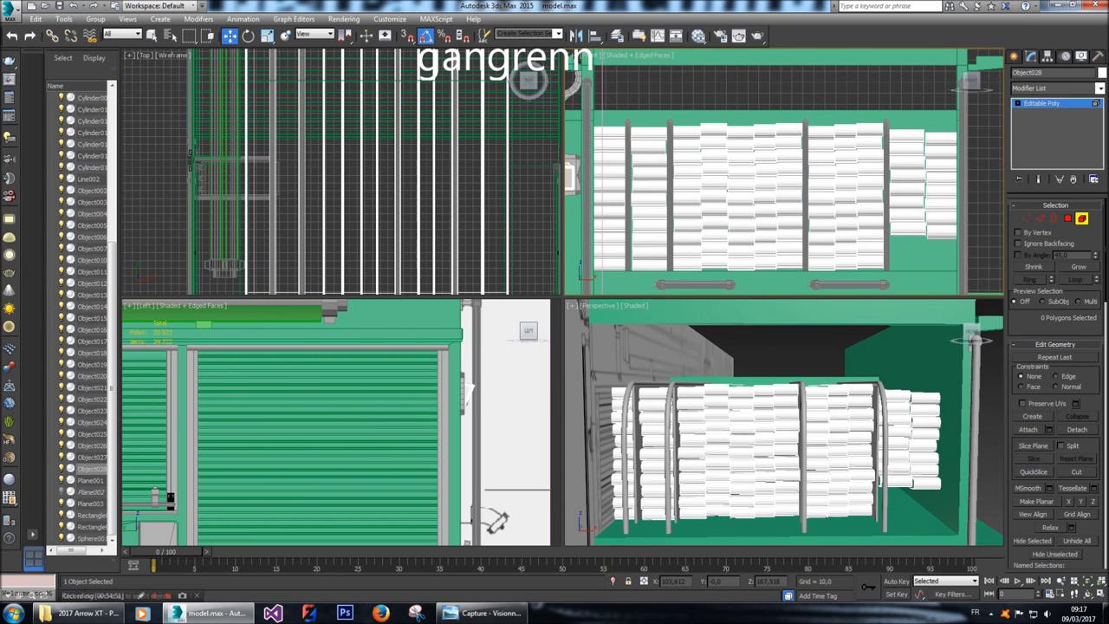
scroll(785, 172, "down", 3)
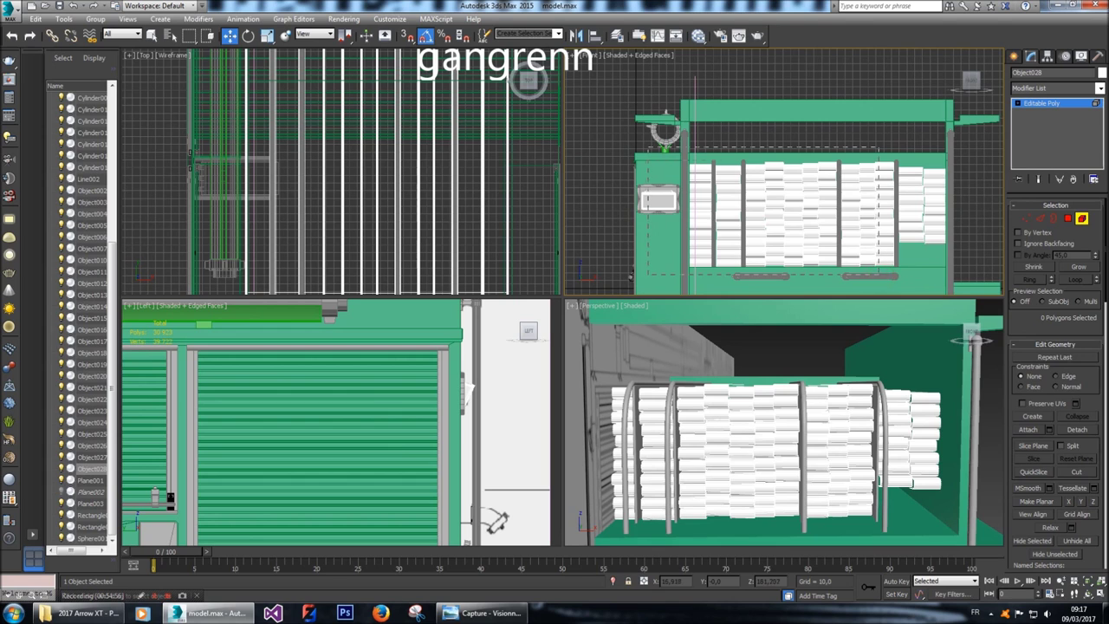
left_click(828, 184)
scroll(827, 184, "up", 2)
left_click_drag(825, 178, 825, 149)
key("ctrl+d")
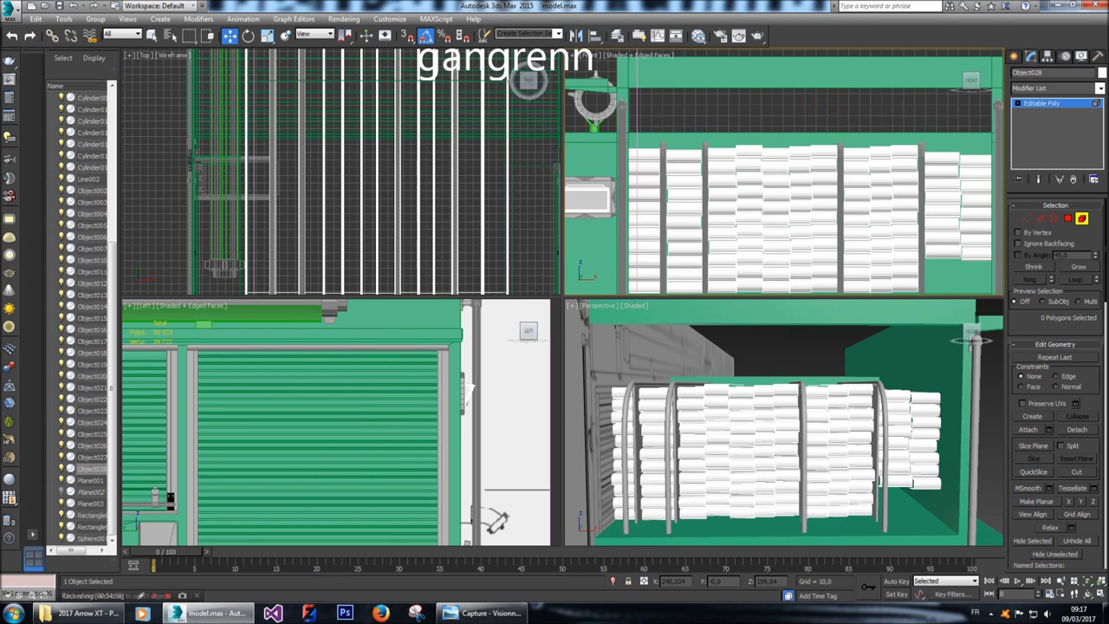
key("ctrl+z")
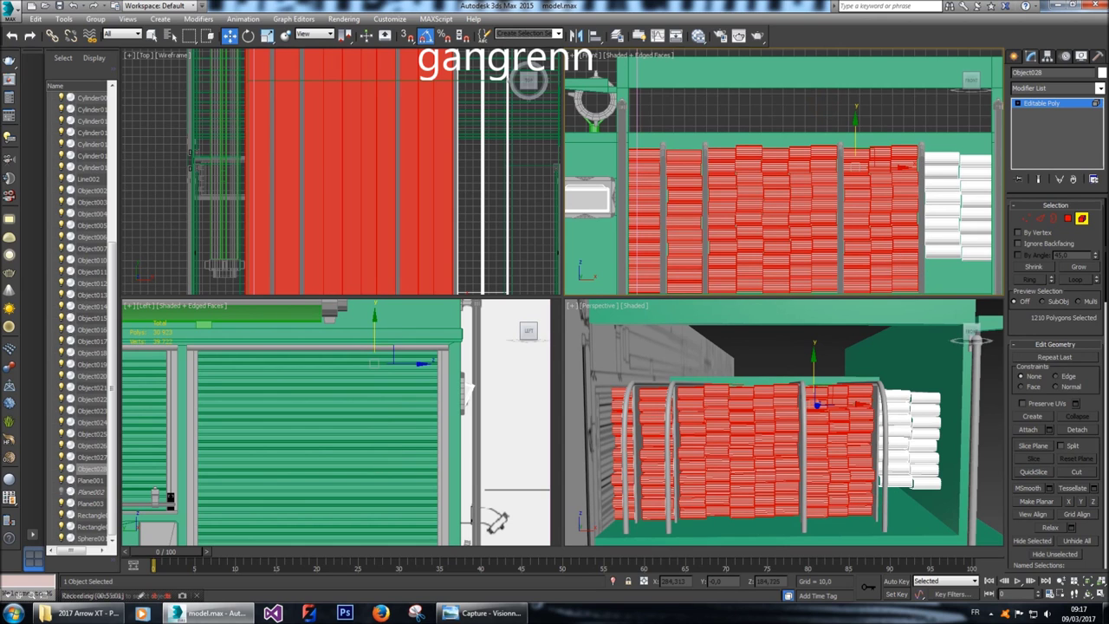
left_click_drag(817, 404, 716, 508)
scroll(716, 508, "up", 6)
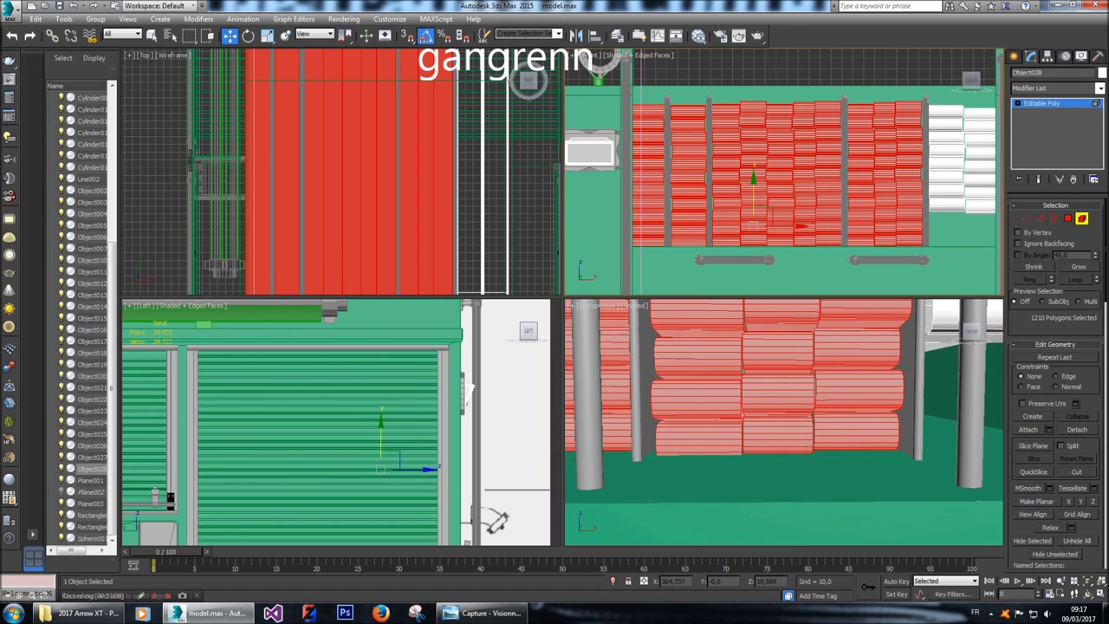
Pick individual panels at the left edge, then orbit the stacks and exit element editing.
left_click(687, 241)
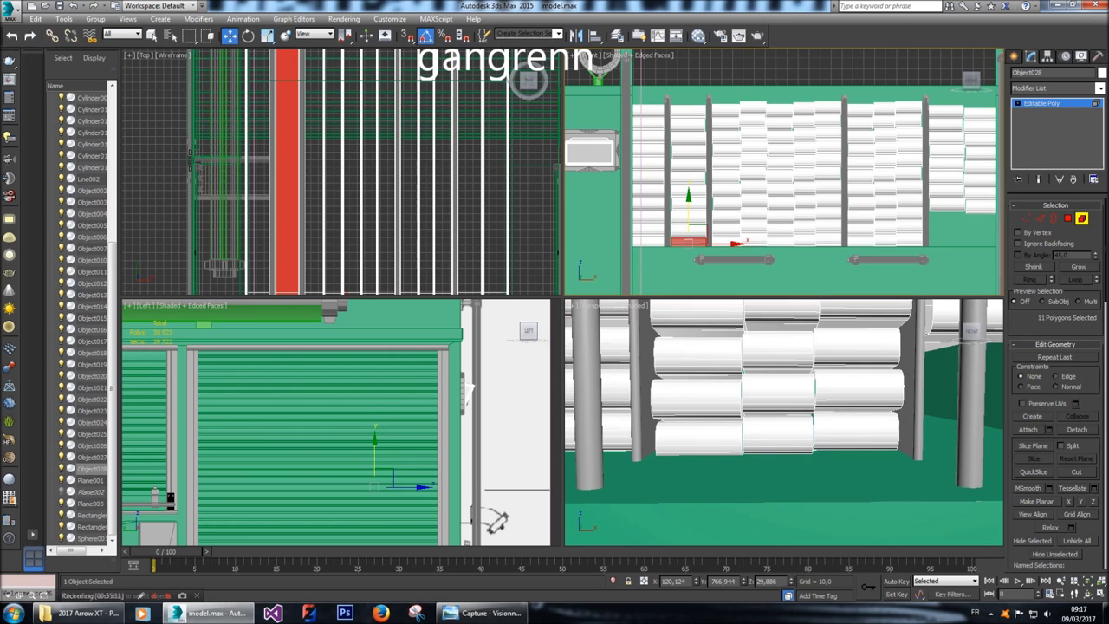
left_click(642, 263)
left_click(642, 243)
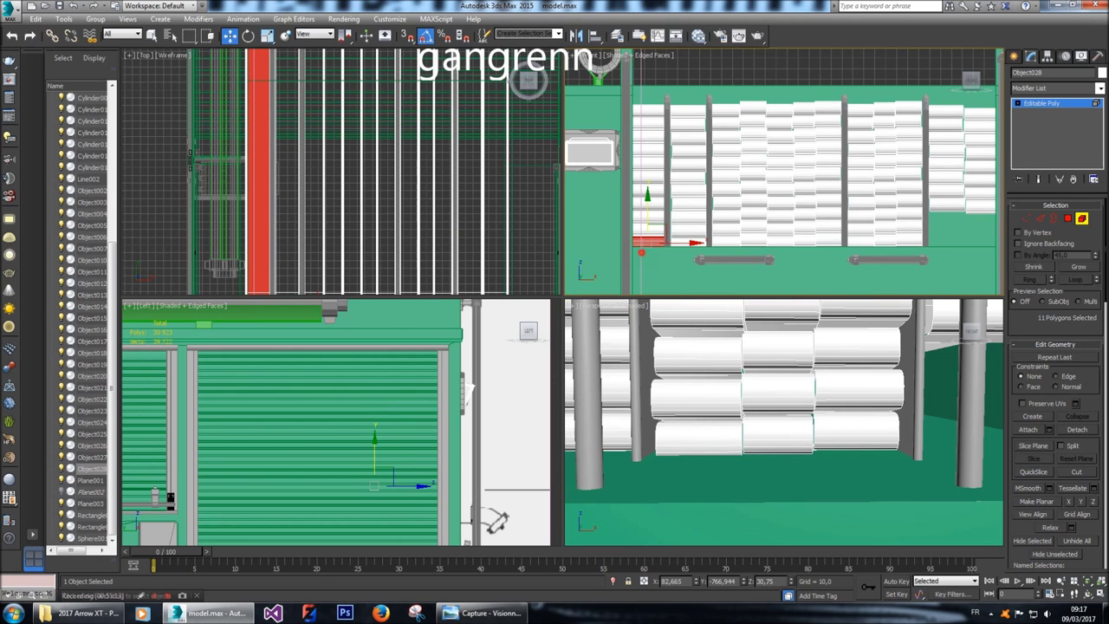
left_click(642, 253)
middle_click_drag(784, 422, 659, 381, "alt")
left_click(1017, 55)
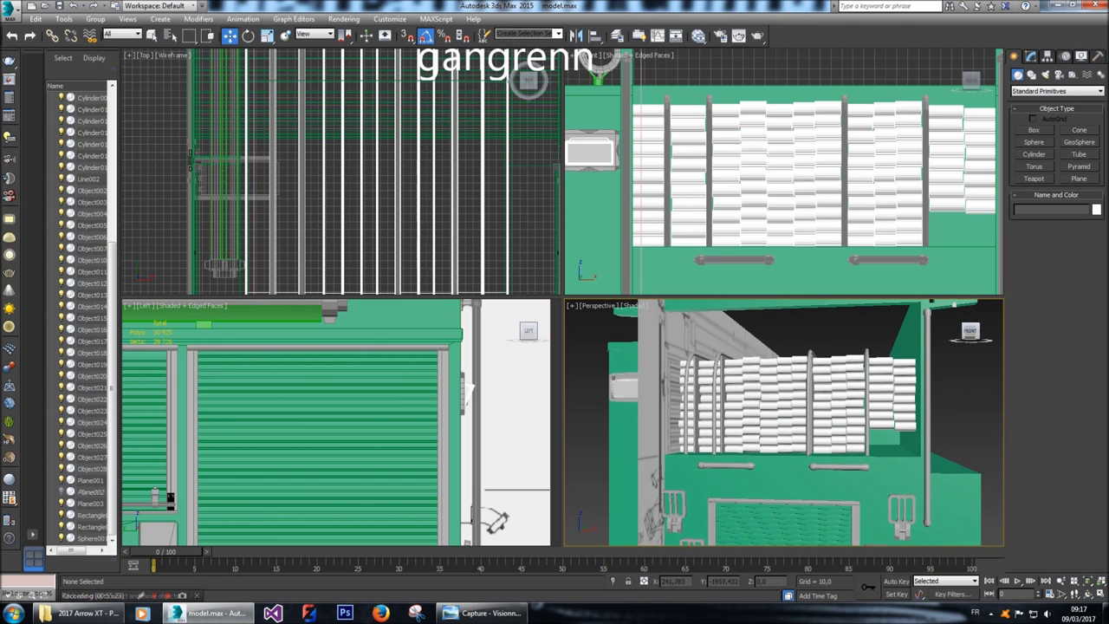
scroll(658, 381, "down", 3)
Orbit to the rear of the truck body and unhide the blueprint reference planes.
middle_click_drag(907, 527, 832, 513, "alt")
scroll(832, 513, "up", 3)
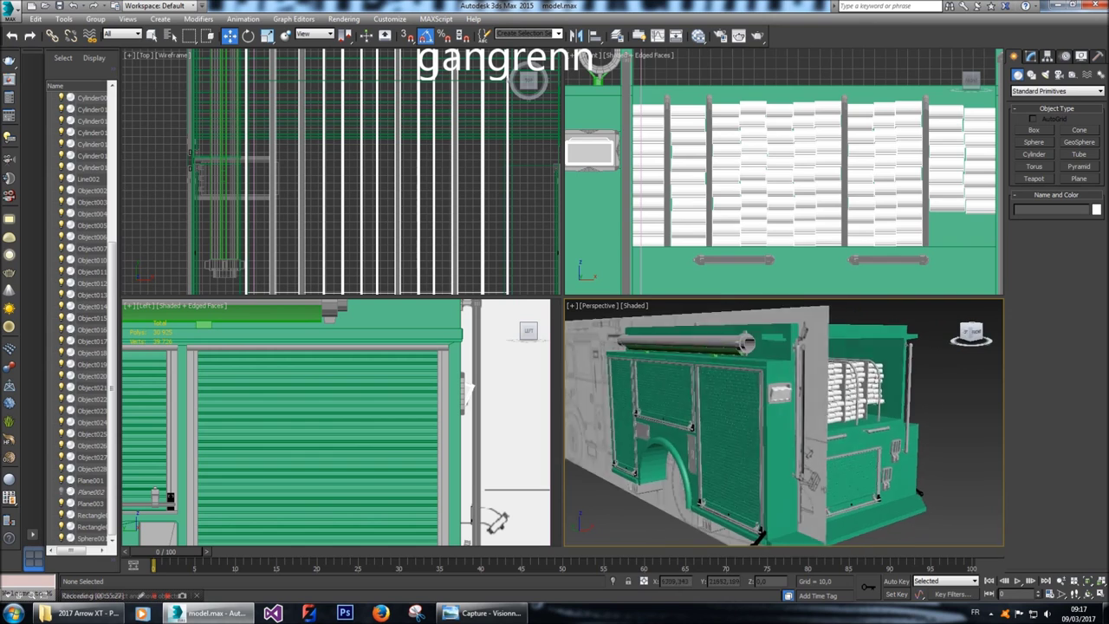
middle_click_drag(901, 511, 923, 498, "alt")
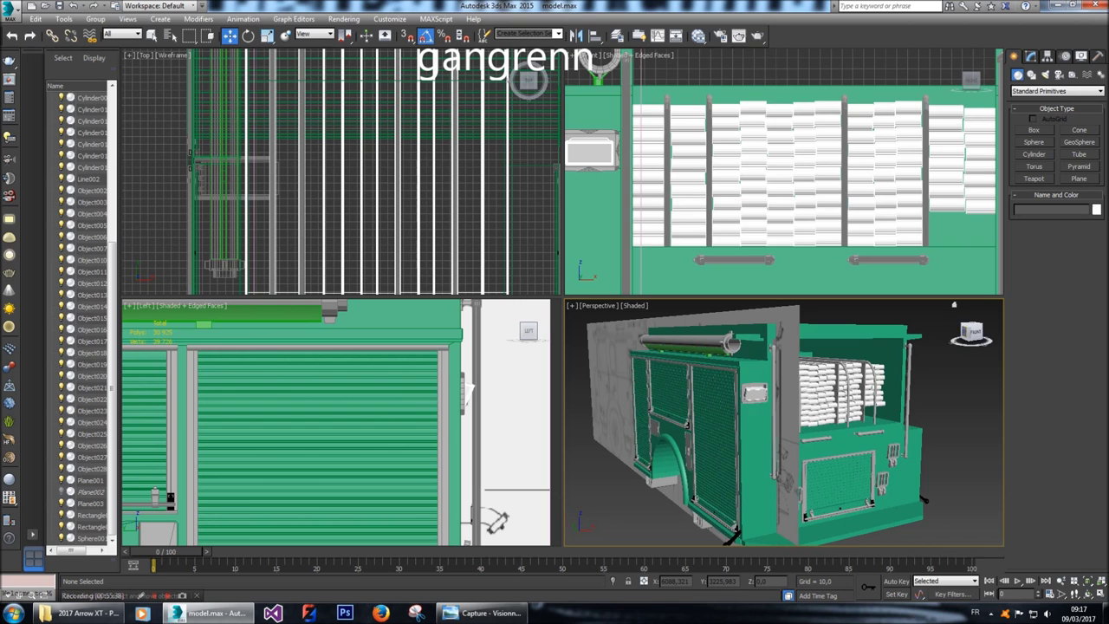
right_click(923, 499)
left_click(953, 358)
middle_click_drag(923, 500, 908, 457, "alt")
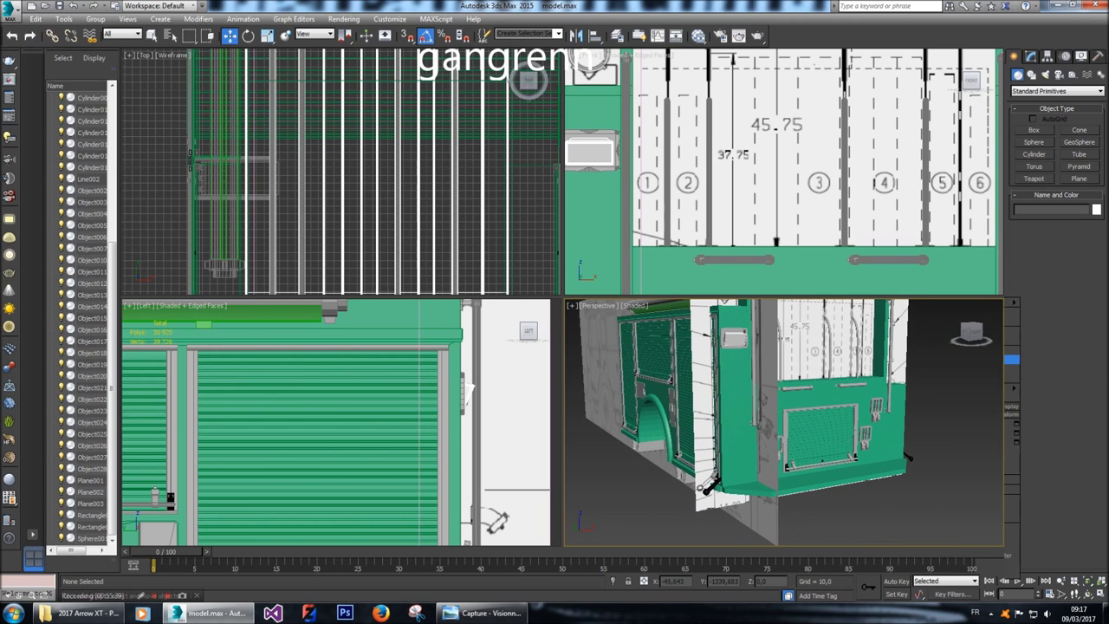
scroll(352, 341, "down", 8)
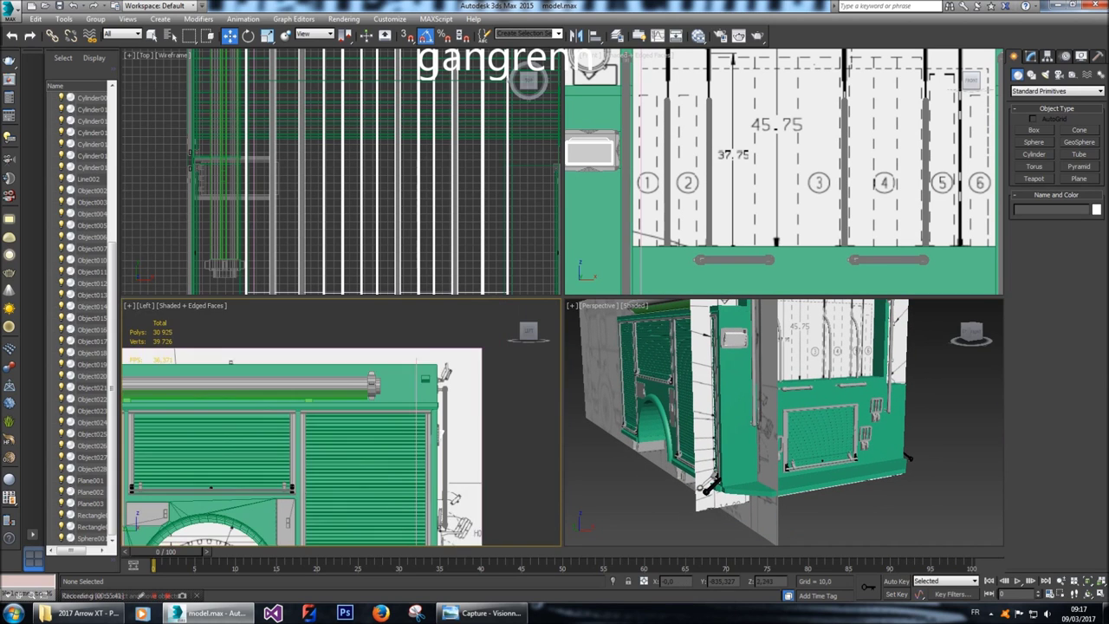
scroll(385, 478, "up", 2)
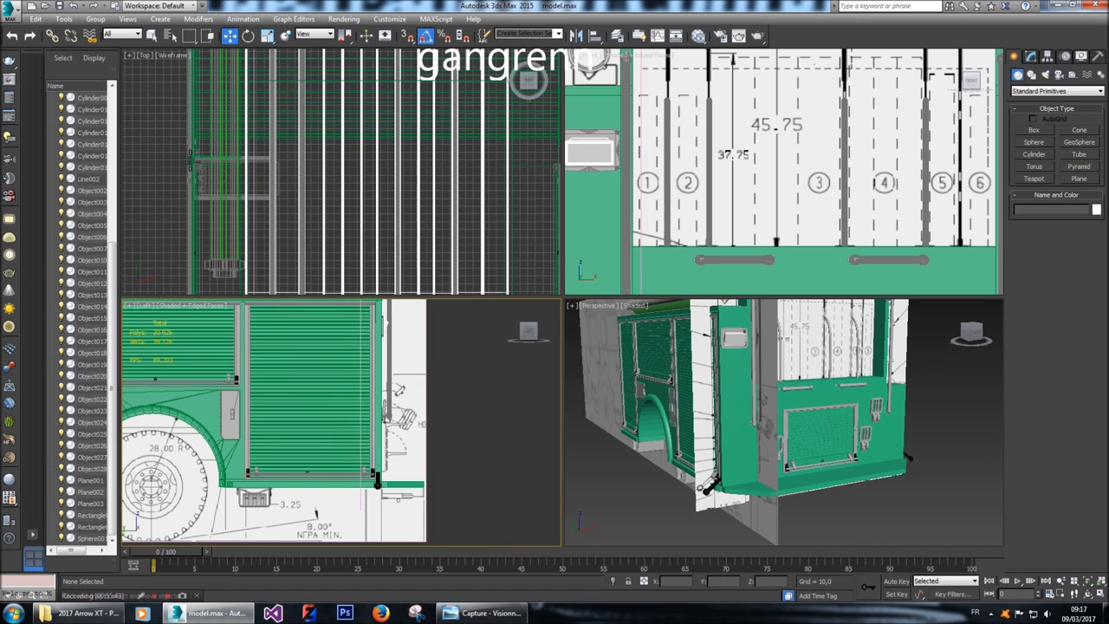
middle_click_drag(719, 408, 771, 373, "alt")
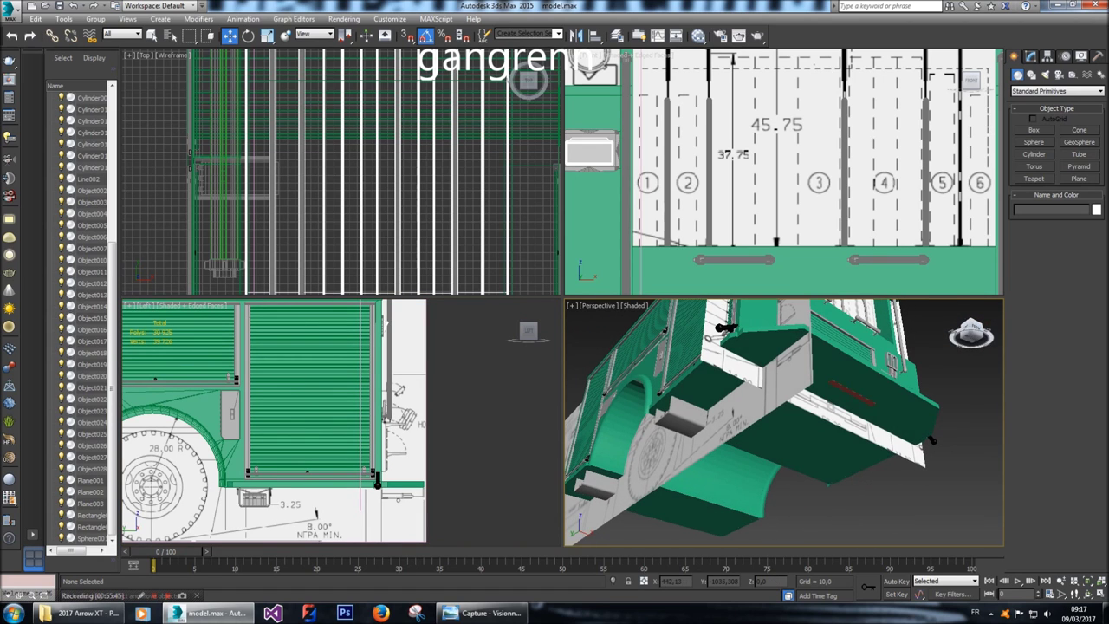
Select Box013 and slide it further right along X in the Front view.
left_click(850, 392)
left_click_drag(377, 483, 436, 483)
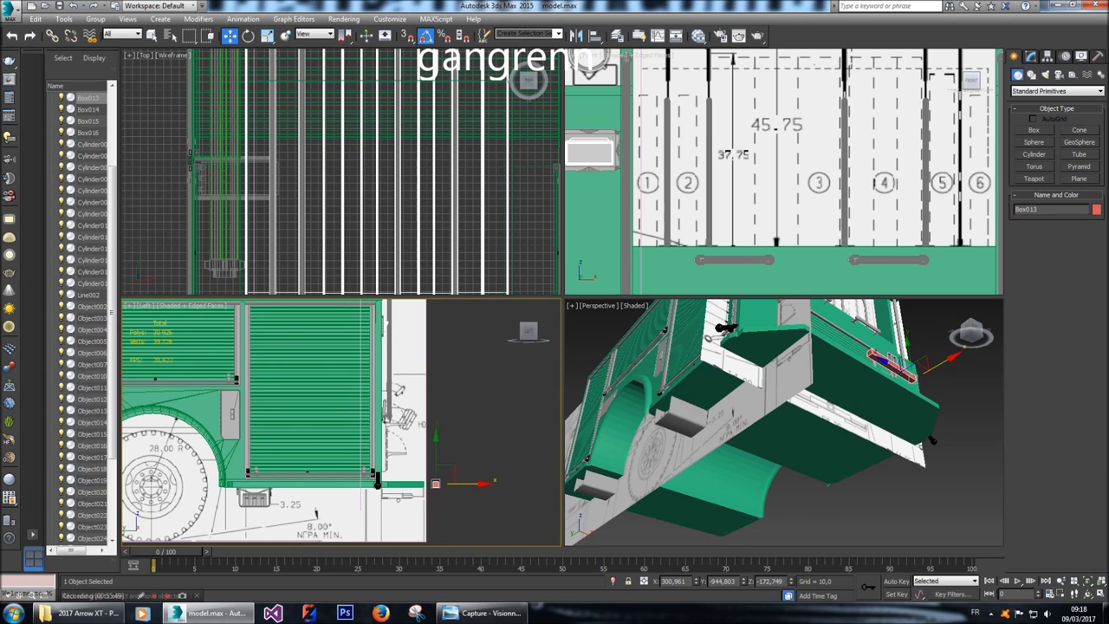
scroll(780, 217, "down", 6)
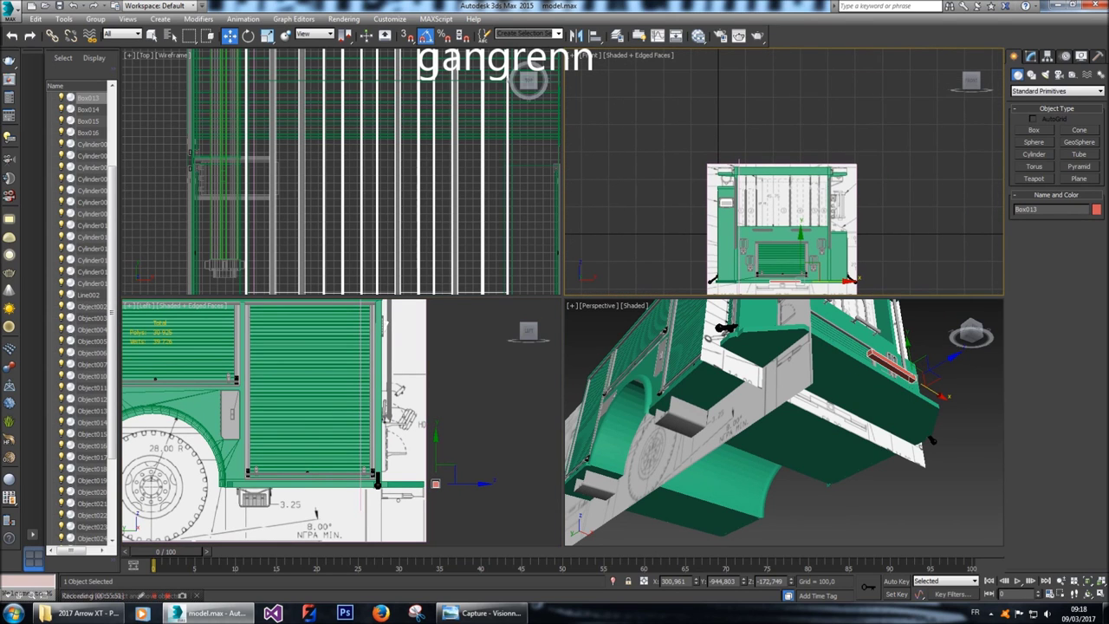
left_click_drag(823, 281, 838, 203)
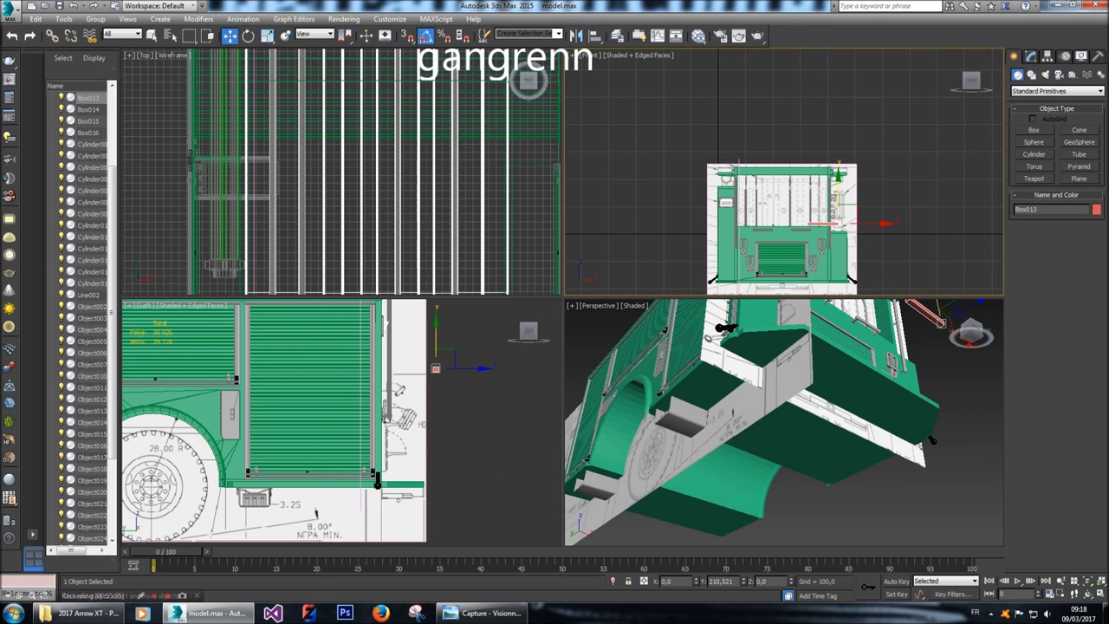
scroll(825, 222, "up", 8)
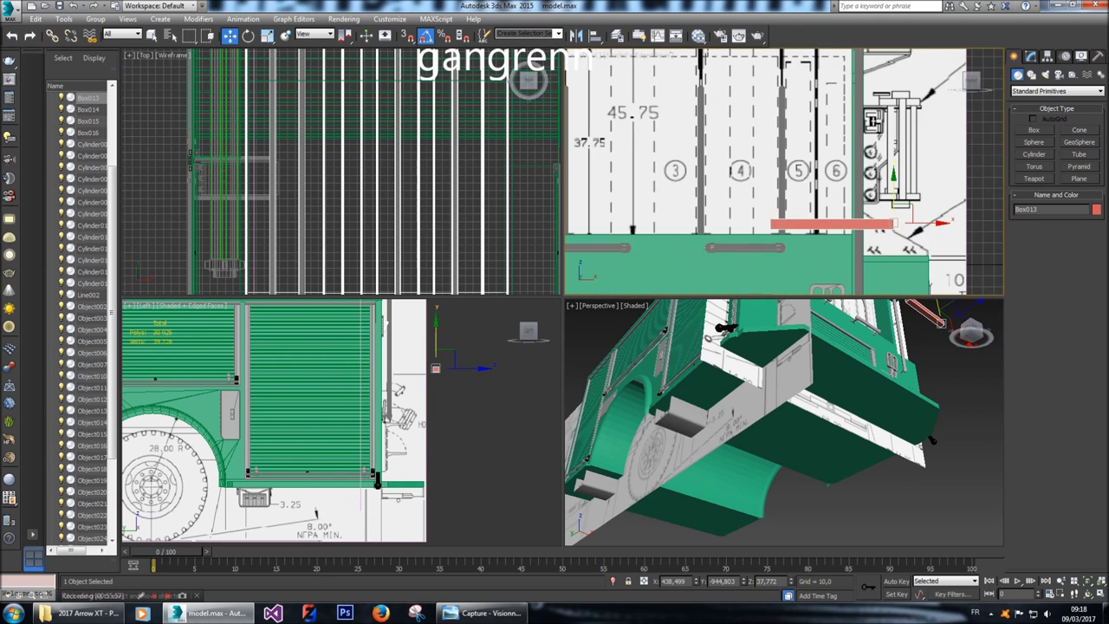
middle_click_drag(824, 222, 837, 229)
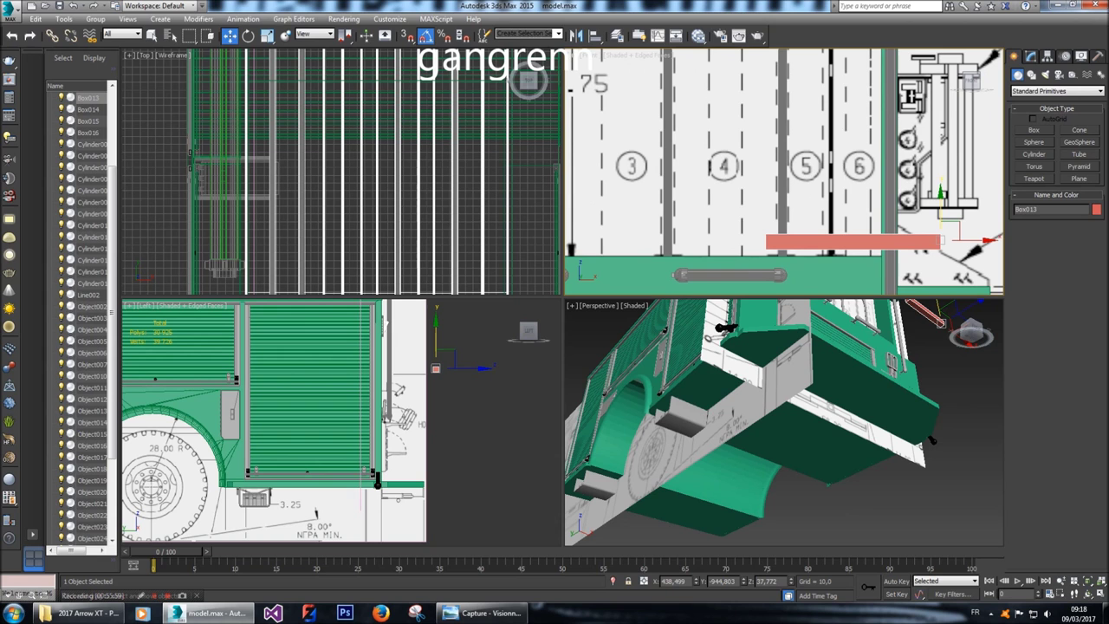
middle_click_drag(780, 416, 714, 373, "alt")
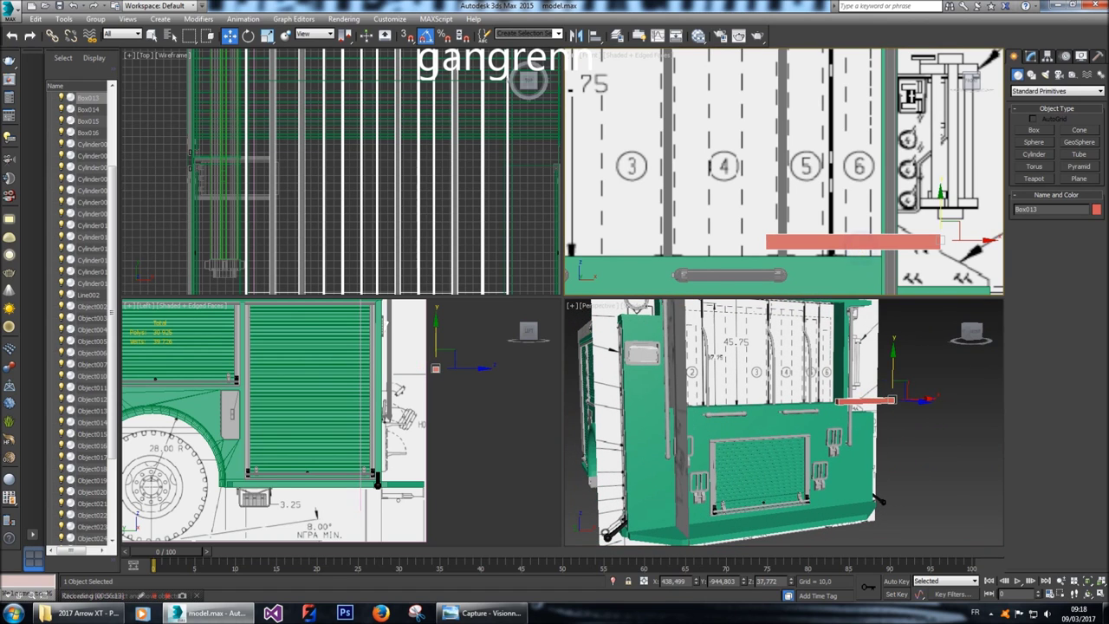
right_click(860, 245)
Convert Box013 to Editable Poly and select its end vertices in Vertex mode.
mouse_move(919, 359)
left_click(1003, 369)
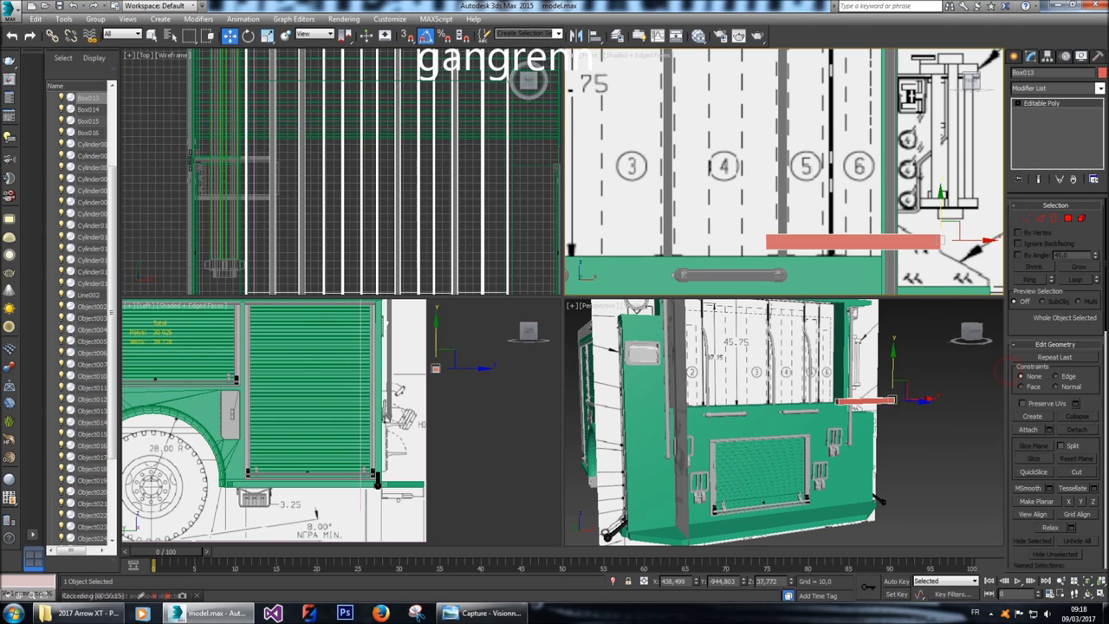
key("1")
left_click_drag(954, 215, 934, 243)
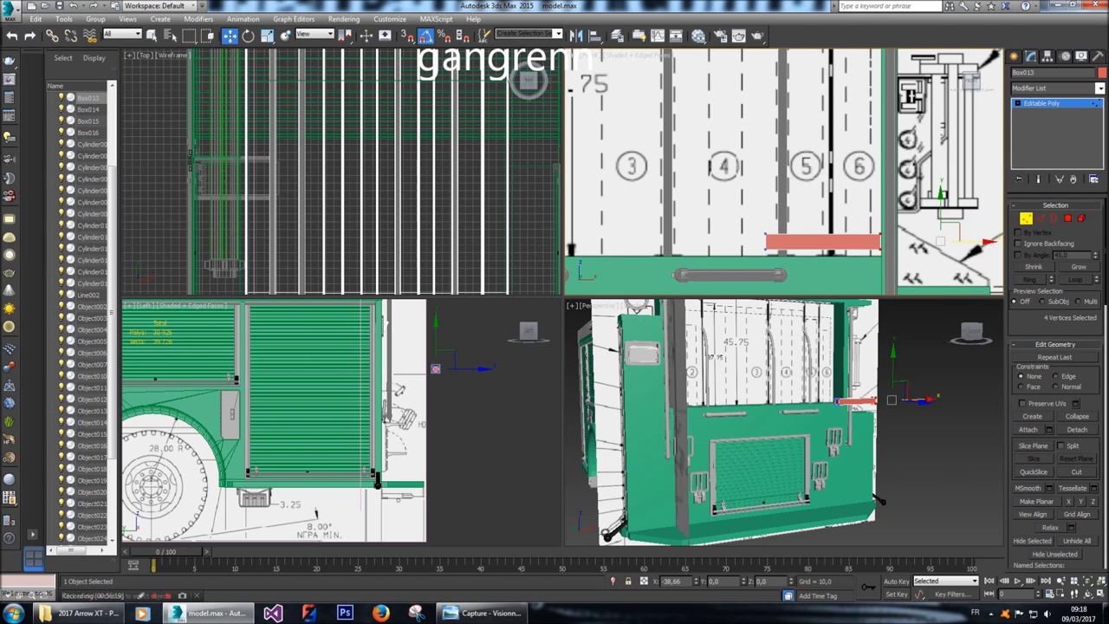
left_click_drag(751, 224, 790, 241)
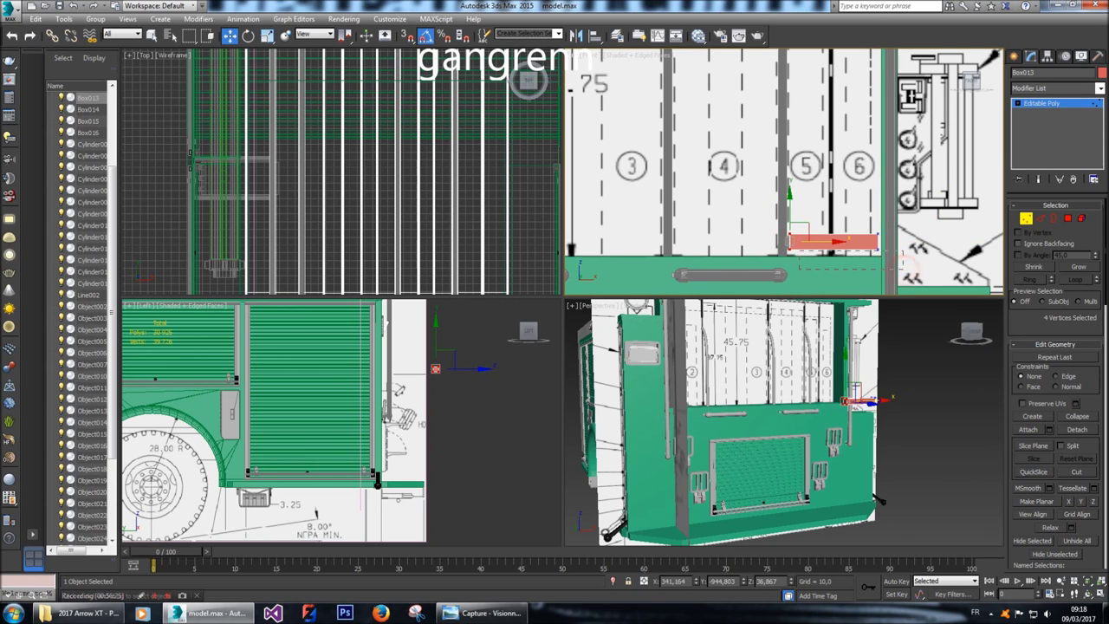
Raise Box013's top vertices upward in the Front viewport.
scroll(815, 242, "up", 4)
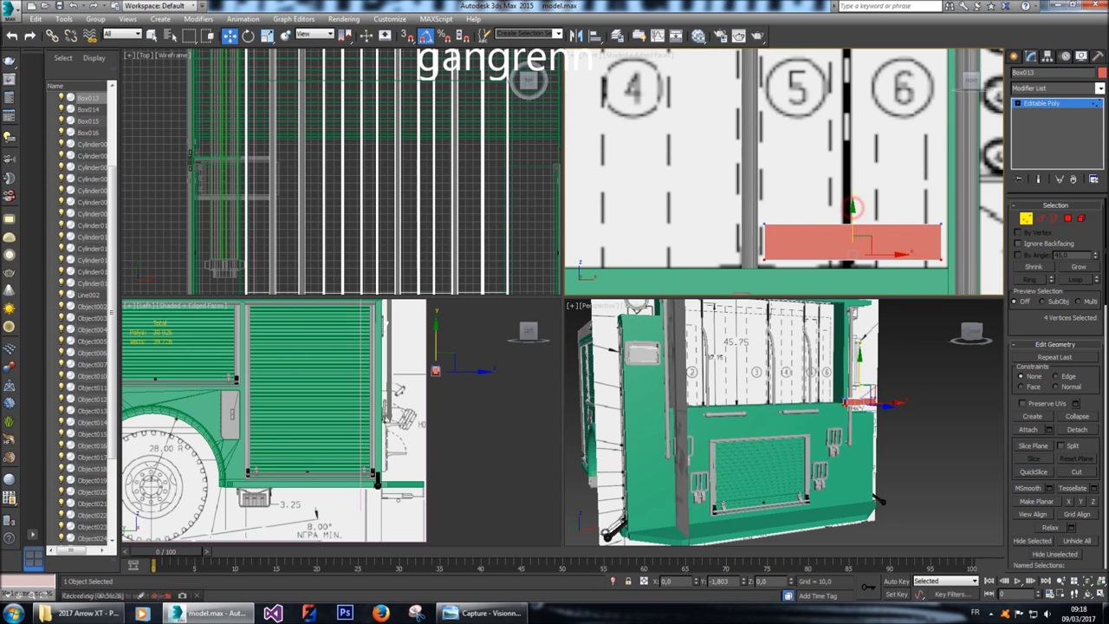
key("ctrl+z")
left_click_drag(853, 223, 853, 194)
left_click_drag(853, 195, 853, 173)
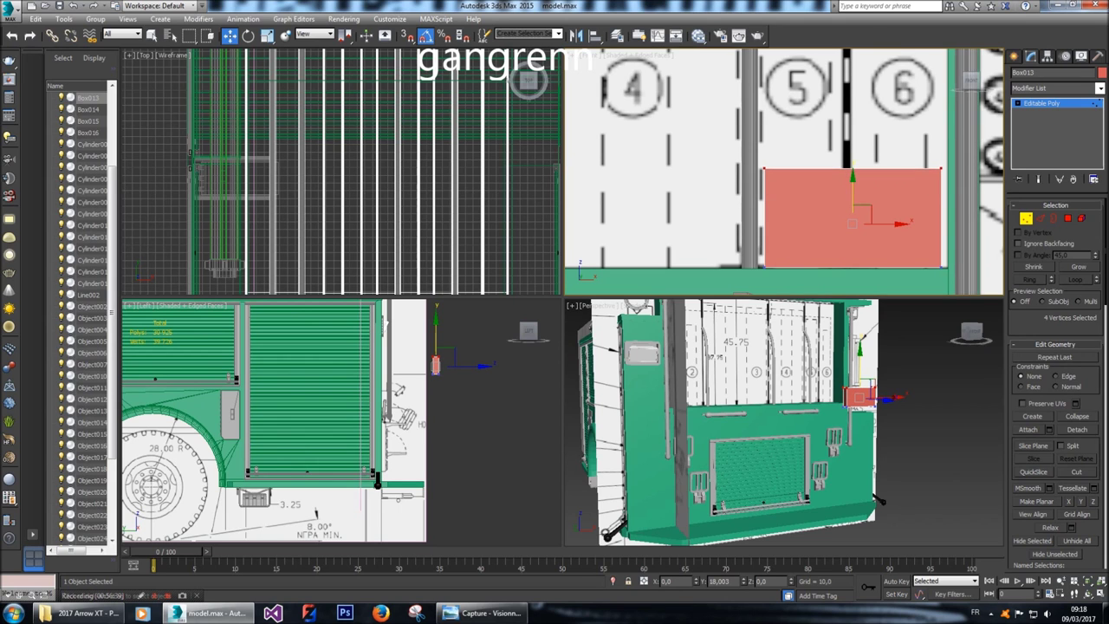
scroll(853, 197, "down", 8)
scroll(853, 183, "up", 5)
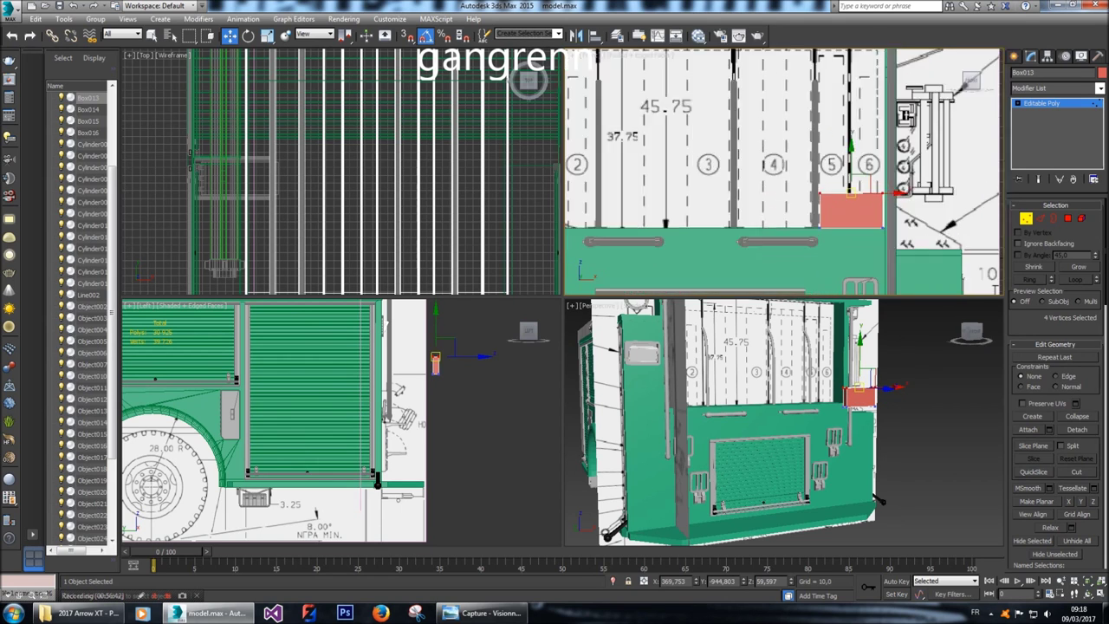
middle_click(416, 346)
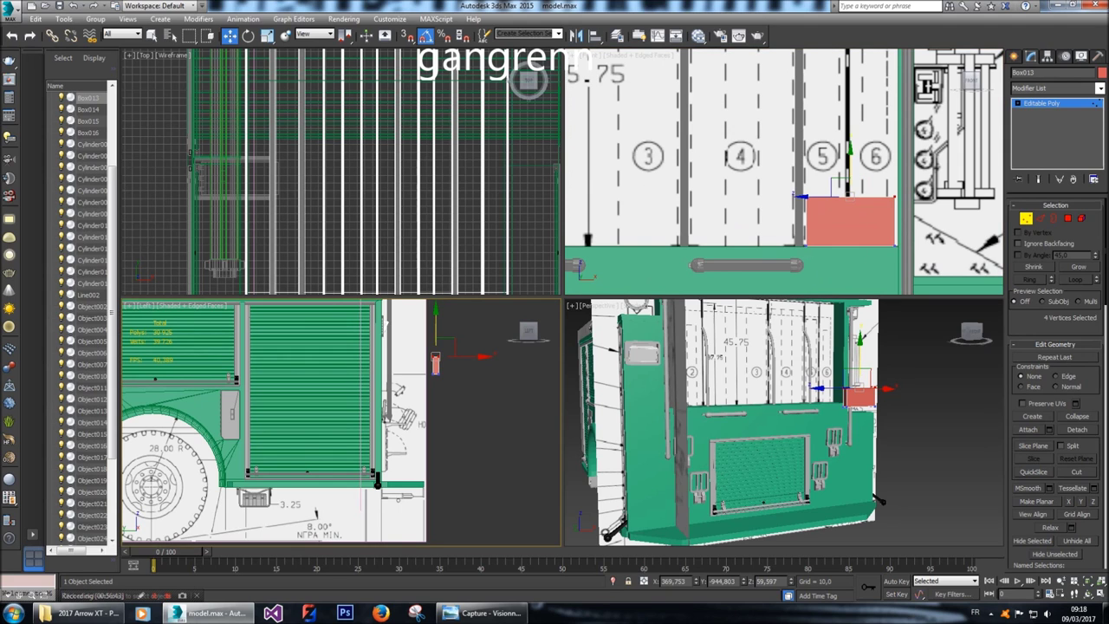
scroll(519, 468, "down", 4)
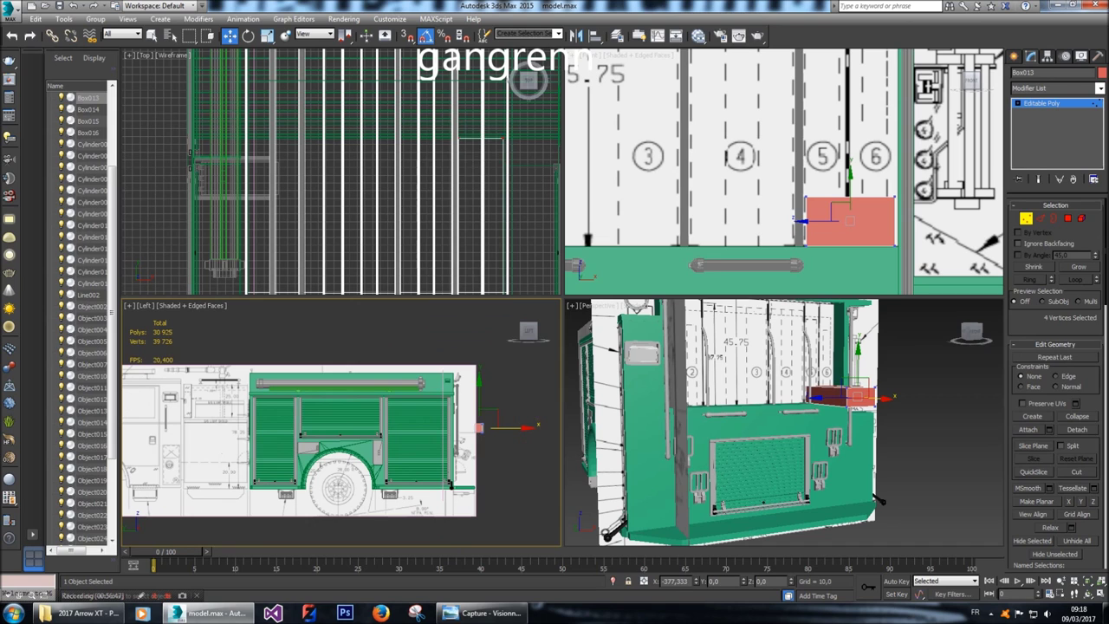
middle_click_drag(780, 425, 754, 426, "alt")
scroll(865, 395, "up", 5)
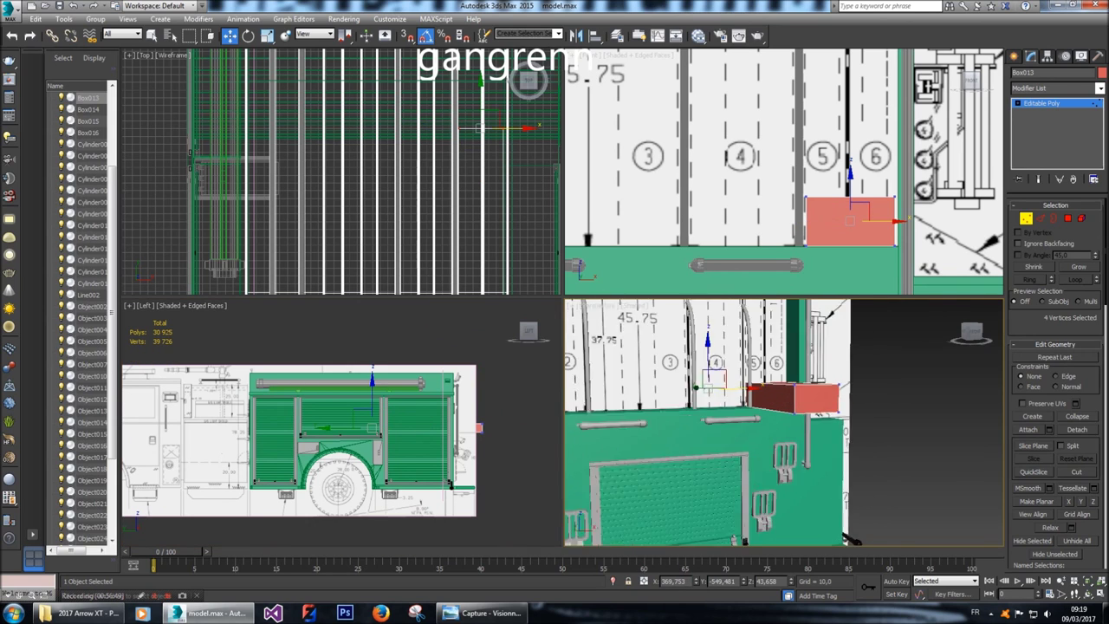
left_click(1068, 218)
Select the red box's top face and inset it.
middle_click_drag(763, 390, 763, 434, "alt")
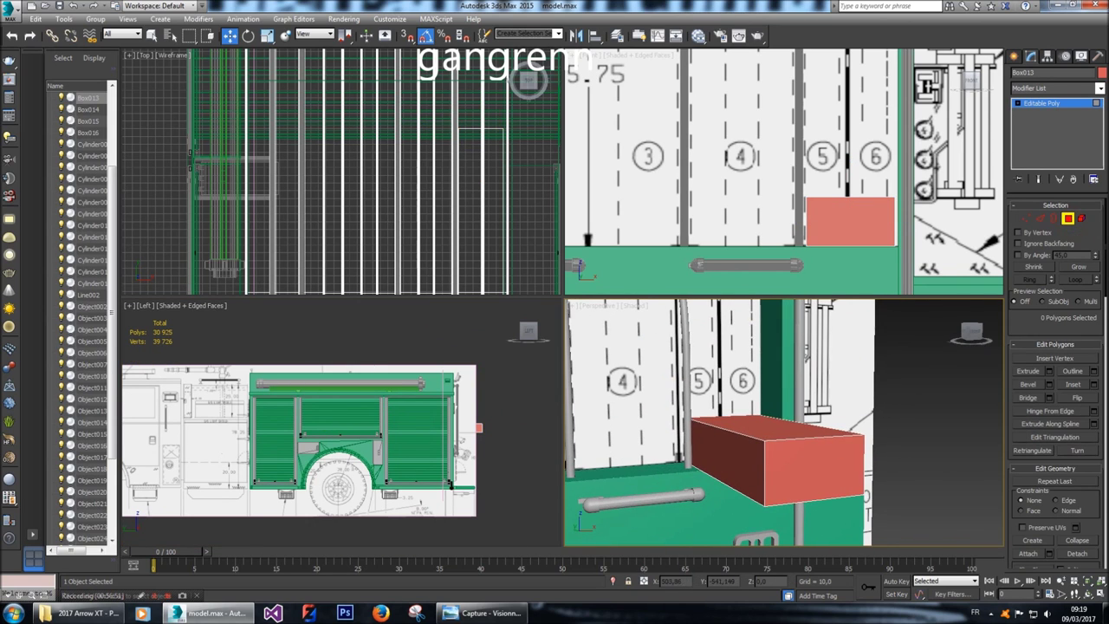
left_click(765, 434)
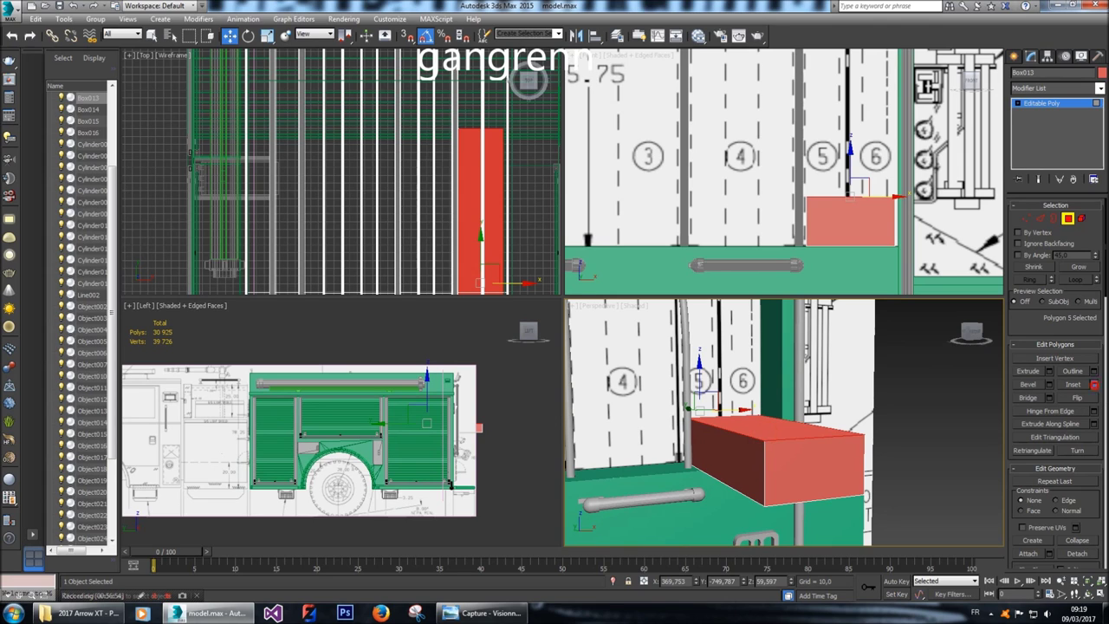
left_click(1094, 383)
scroll(847, 433, "up", 5)
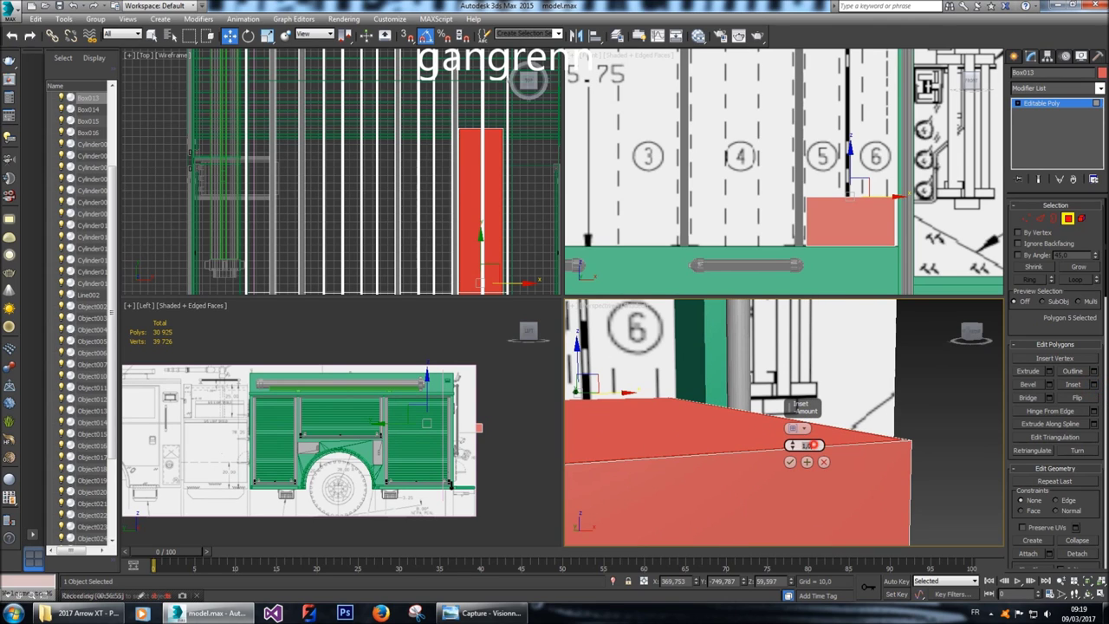
left_click_drag(791, 444, 791, 429)
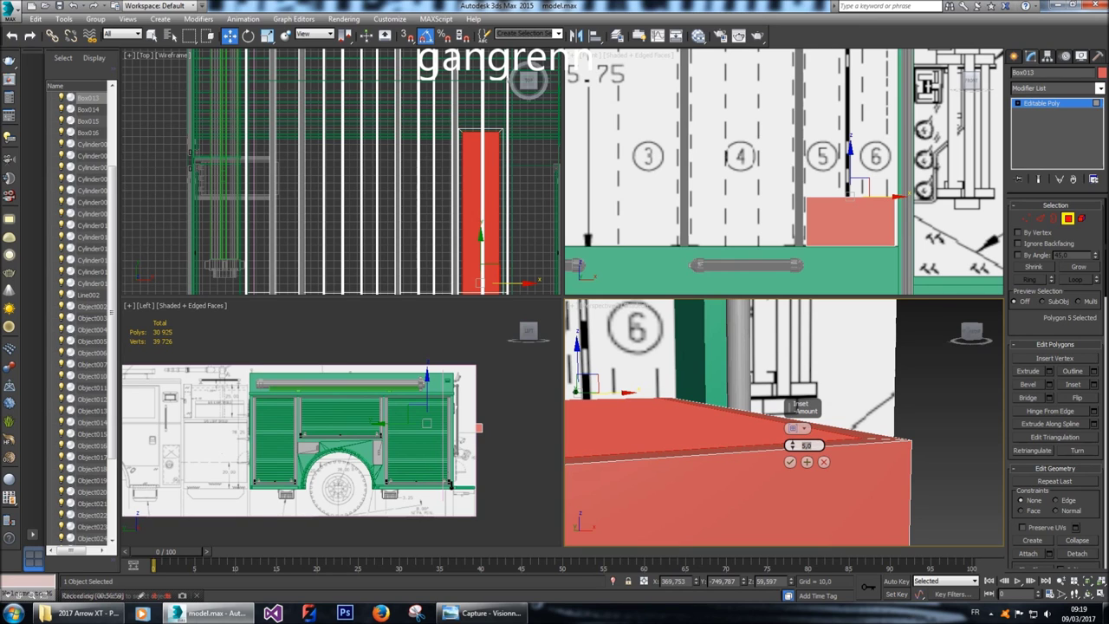
middle_click_drag(780, 485, 884, 486, "alt")
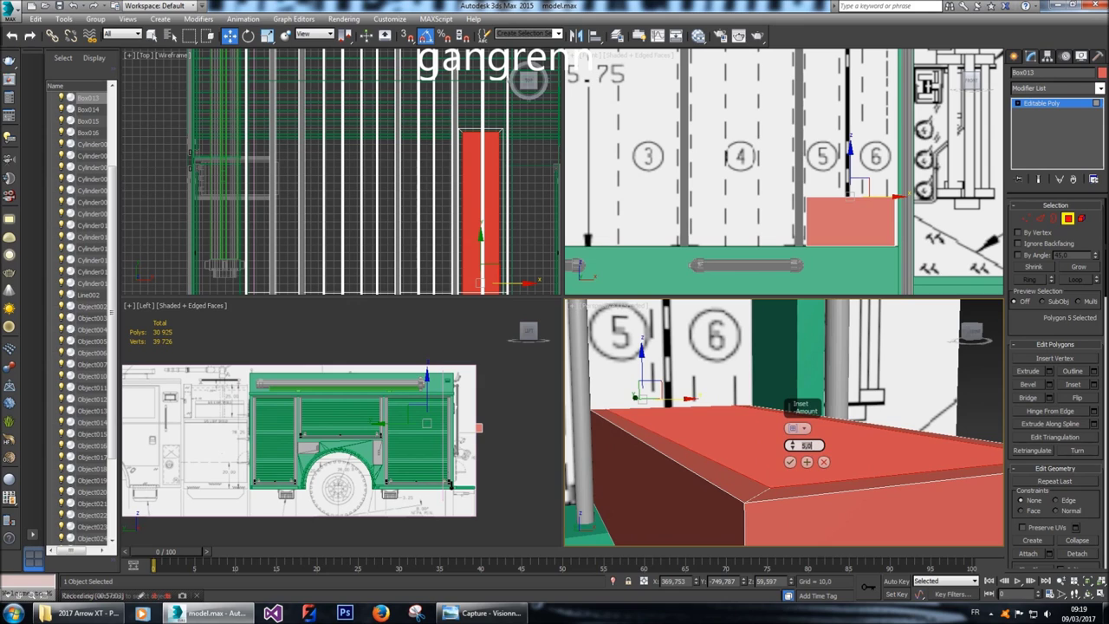
left_click(790, 462)
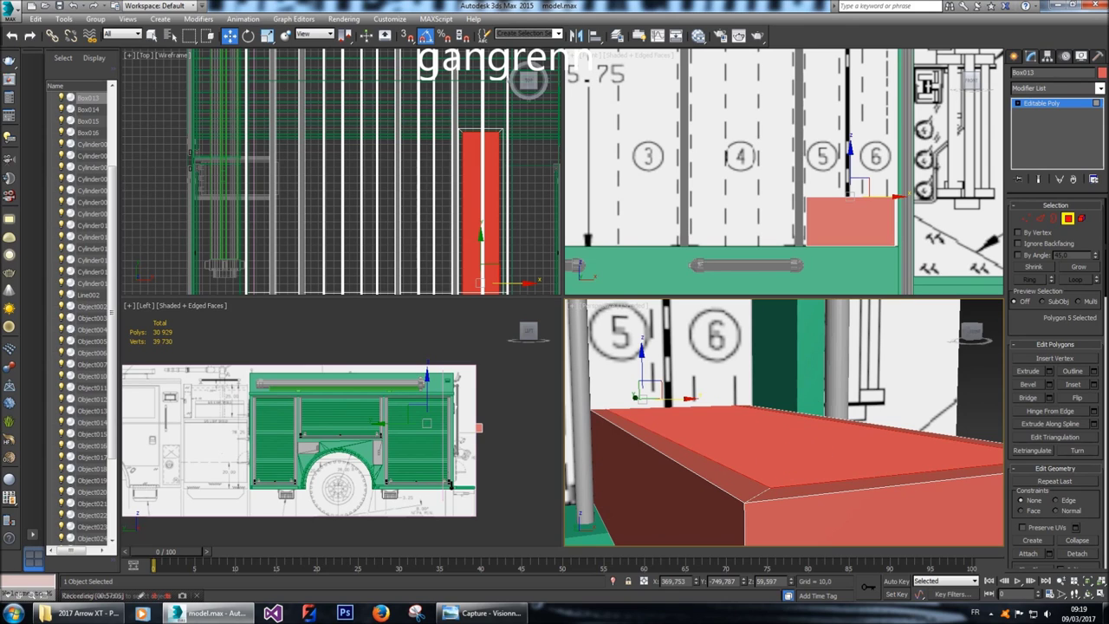
Extrude the inset top face upward by about 1,5.
left_click(1049, 371)
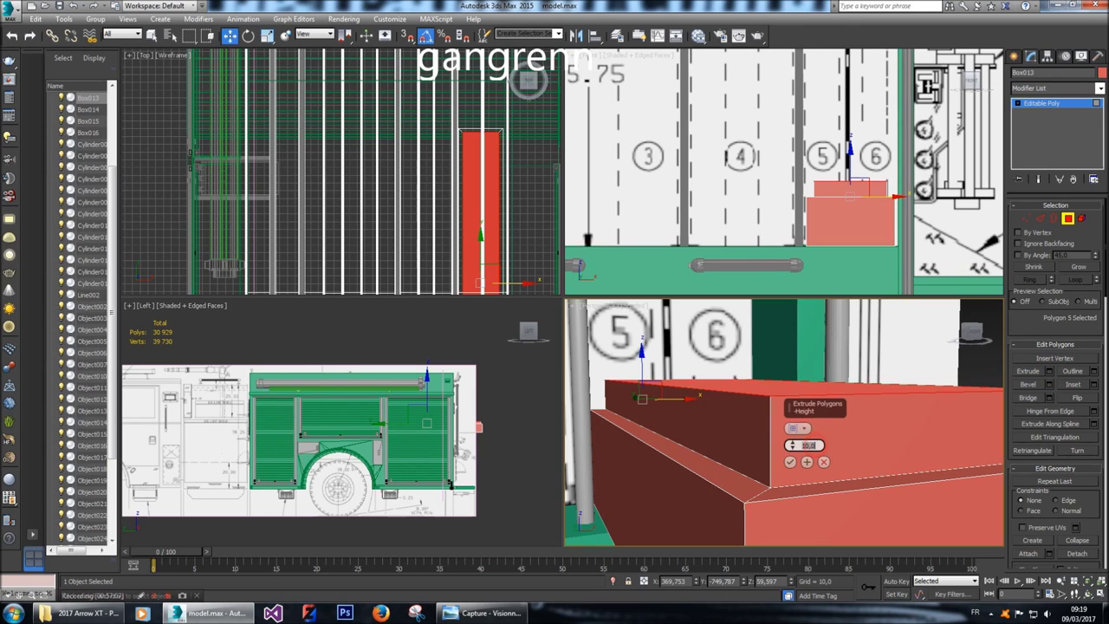
type("2")
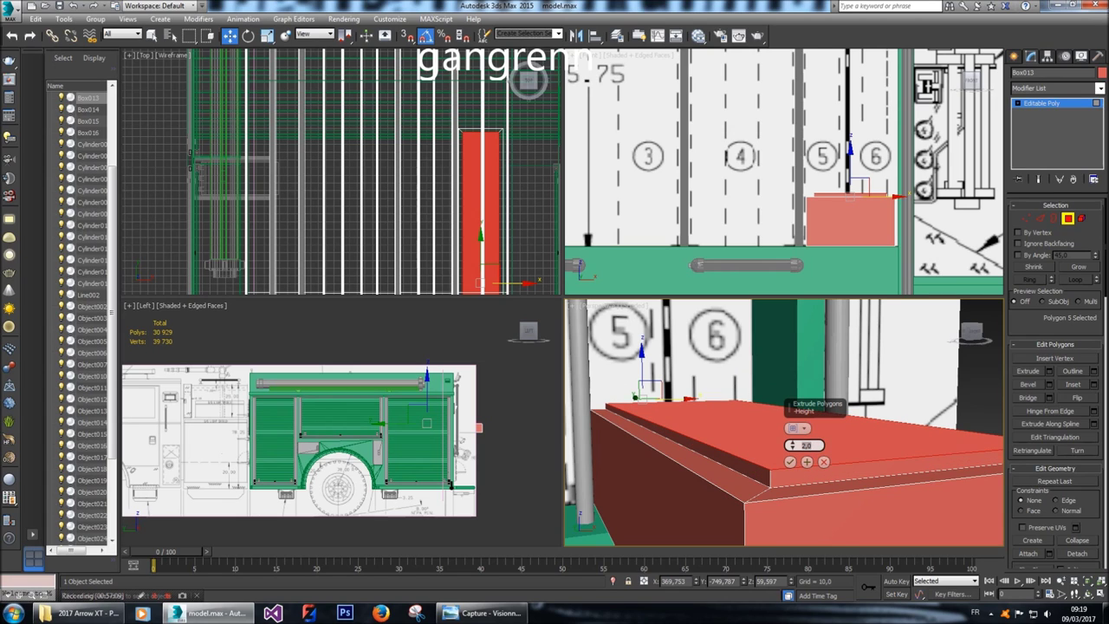
type("1,5")
key("Return")
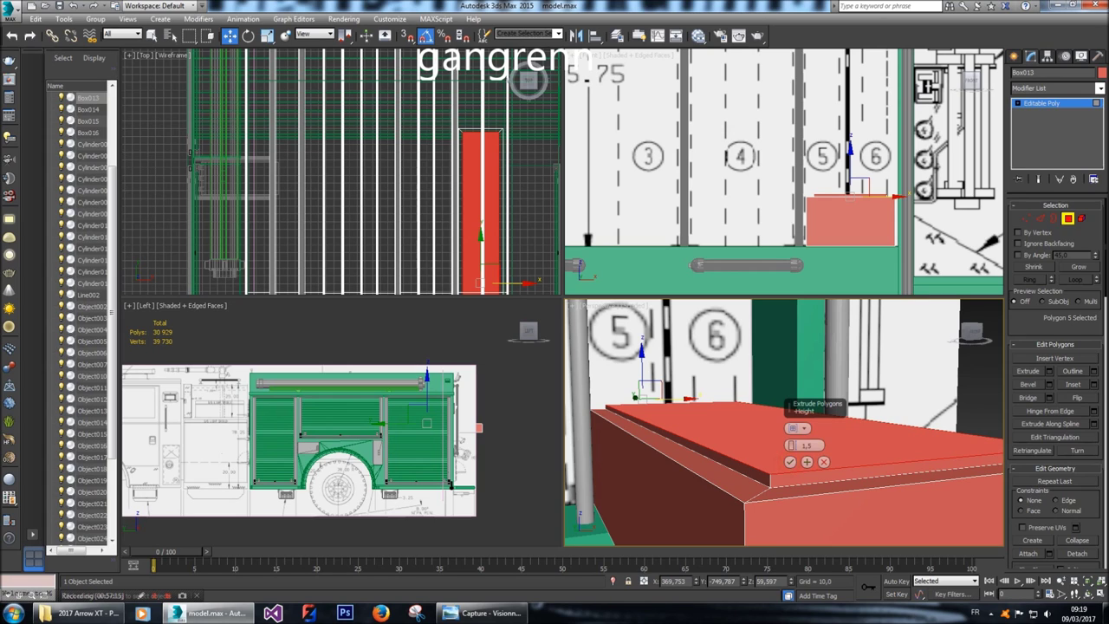
left_click(790, 462)
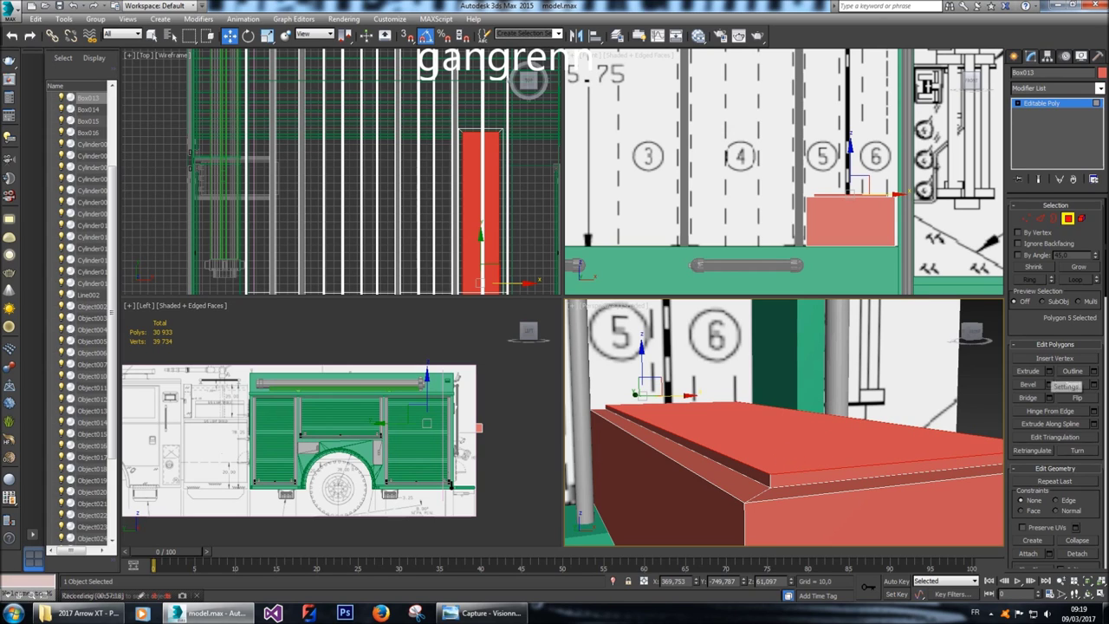
Extrude the top again, trying heights 4,0 and 3,0 before settling on 5,5.
left_click(1049, 371)
double_click(807, 446)
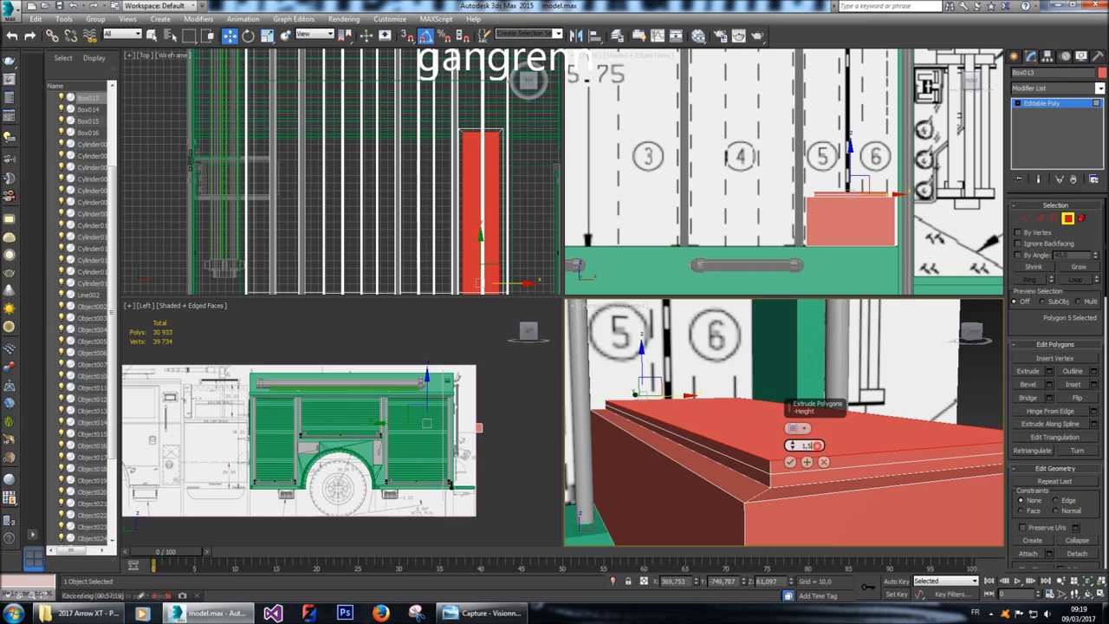
type("4")
key("Return")
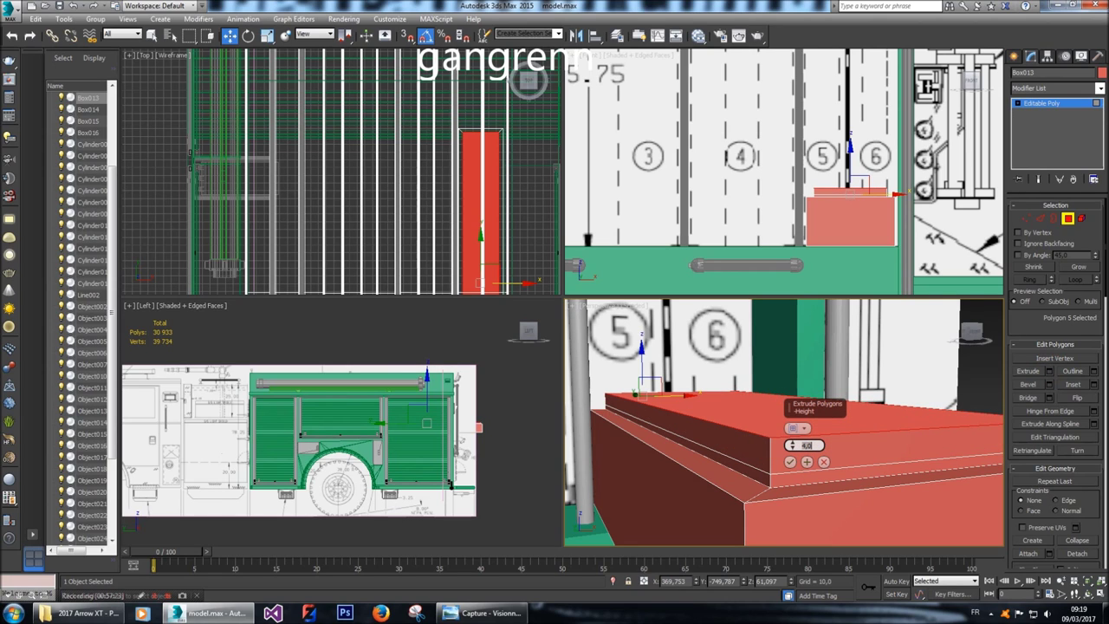
type("3")
key("Return")
type("5,5")
key("Return")
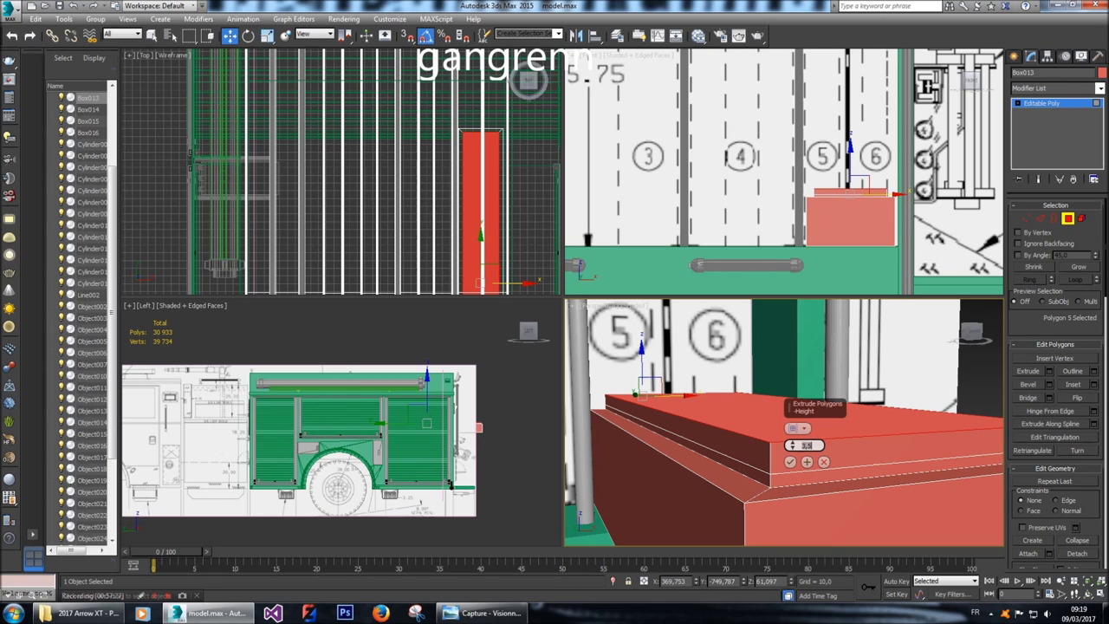
left_click(790, 462)
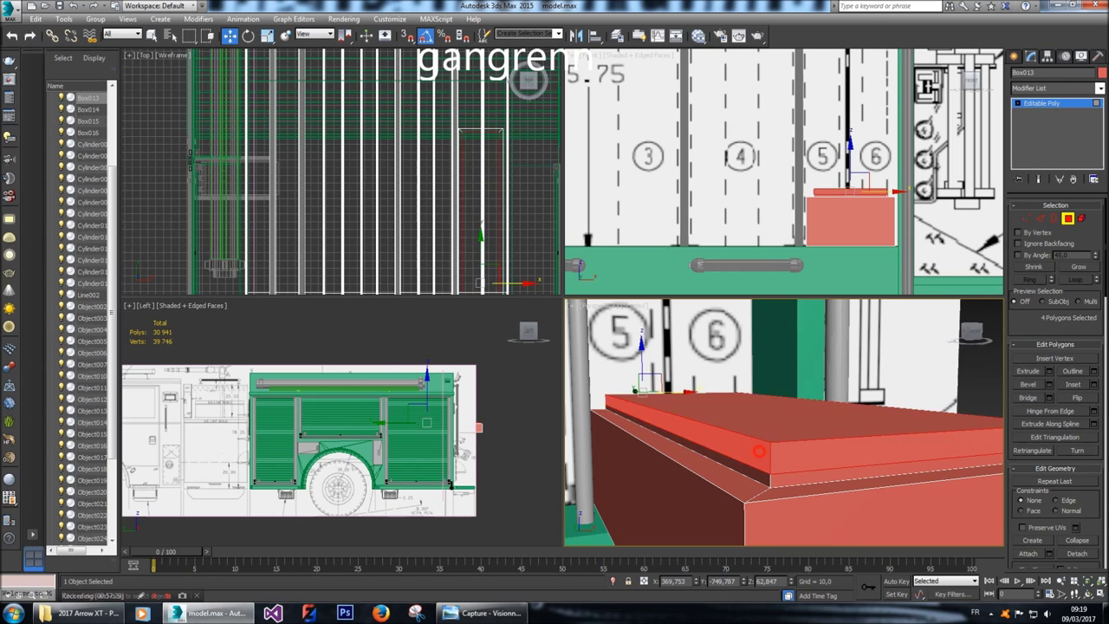
Extrude the four top faces along their own normals, settling on a height of 7.
key("shift+e")
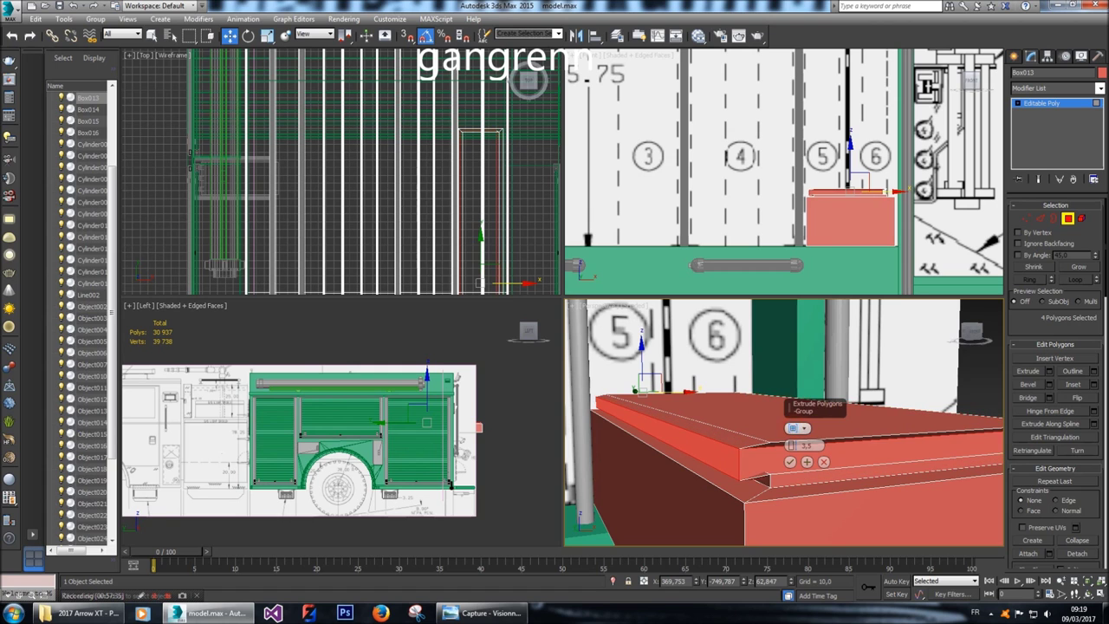
middle_click_drag(791, 429, 771, 412, "alt")
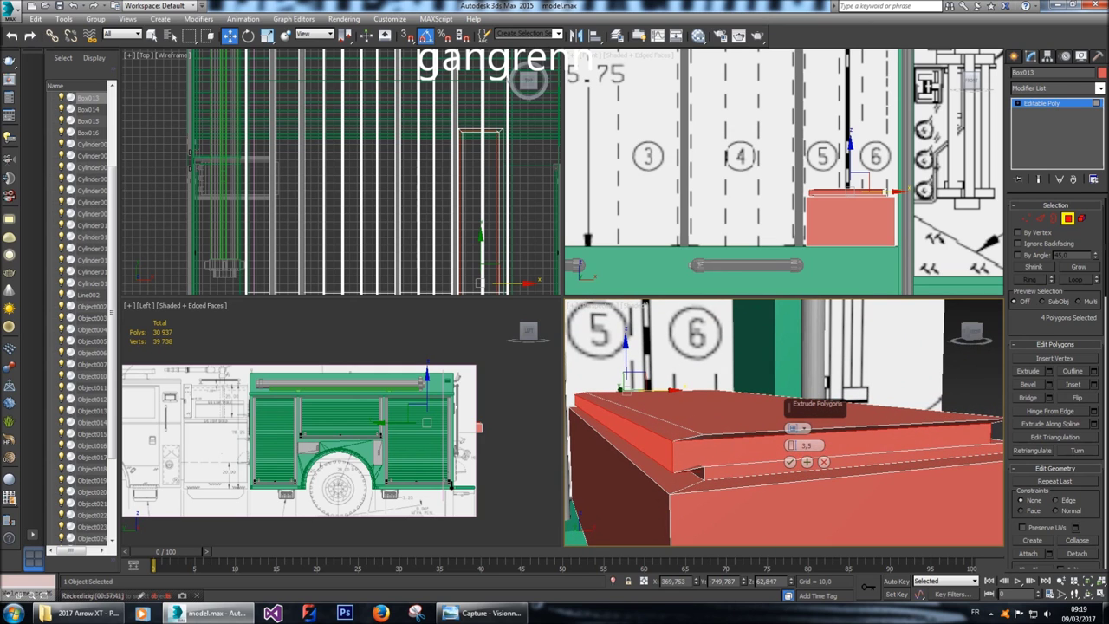
left_click(797, 428)
middle_click_drag(798, 428, 793, 431, "alt")
left_click(806, 445)
type("5")
key("Return")
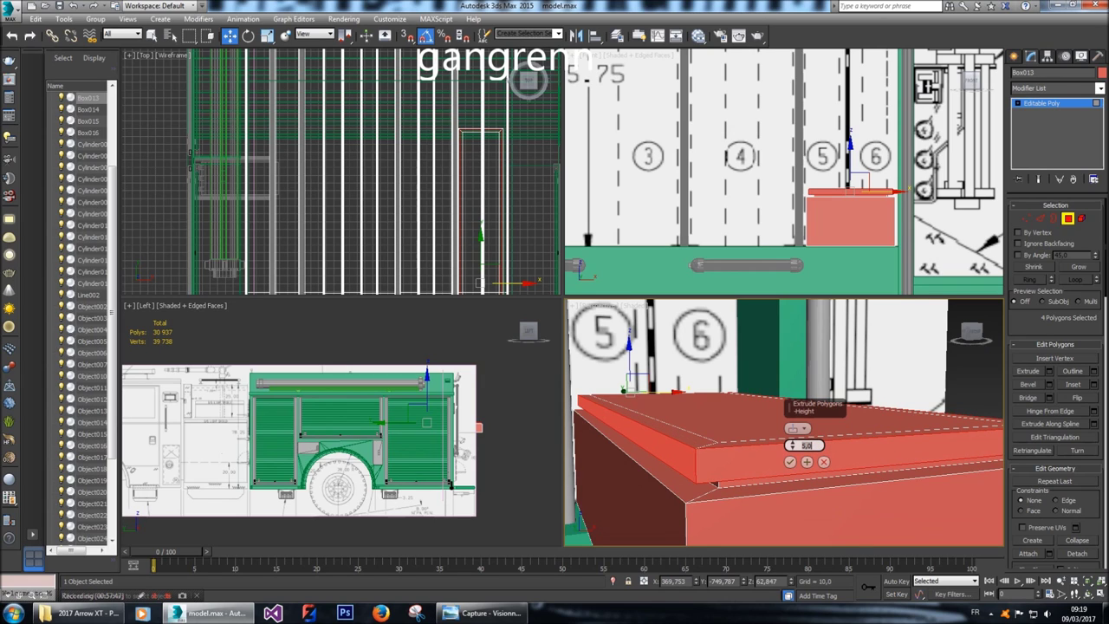
type("6")
key("Return")
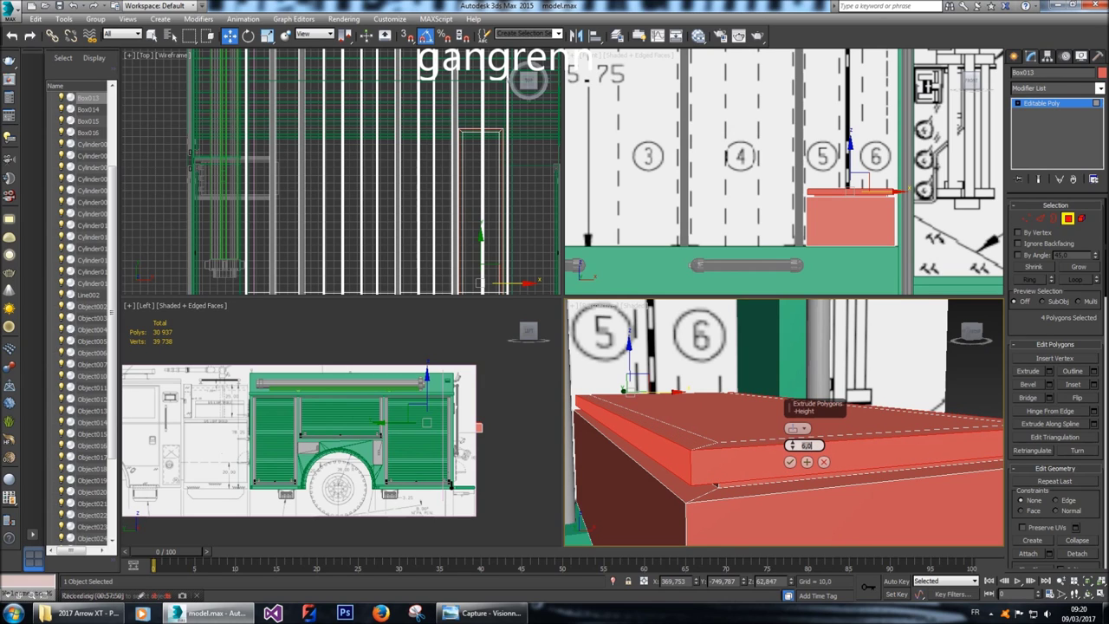
type("7")
key("Return")
type("8")
key("Return")
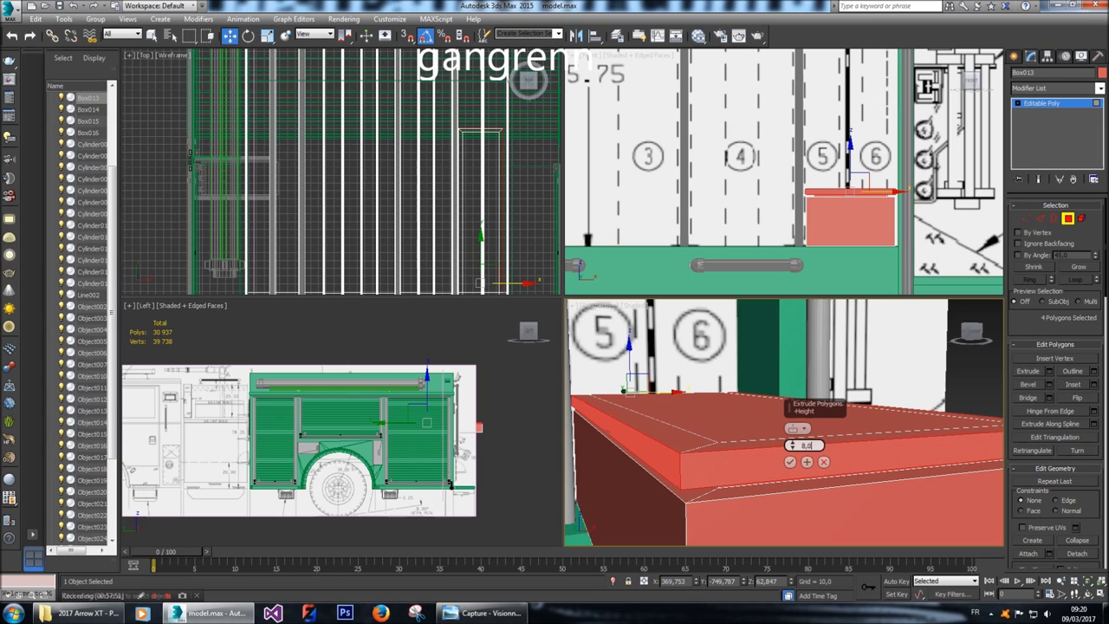
type("7")
key("Return")
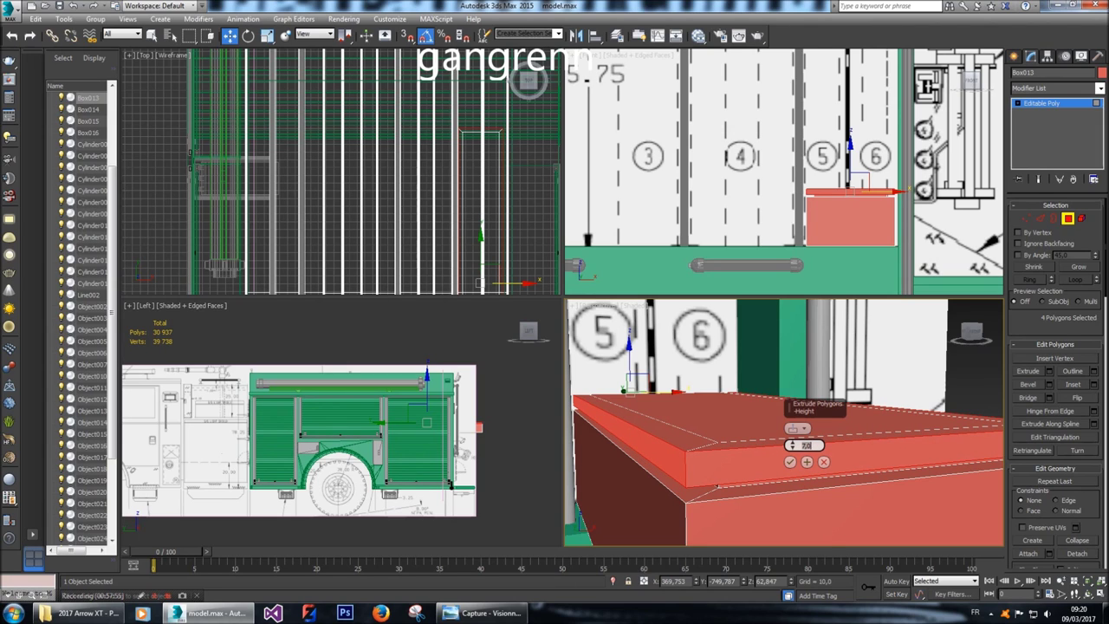
Commit the top extrusion and inset the box's front face by 3,5.
left_click(790, 461)
middle_click_drag(790, 462, 811, 461, "alt")
left_click(811, 461)
scroll(865, 236, "up", 6)
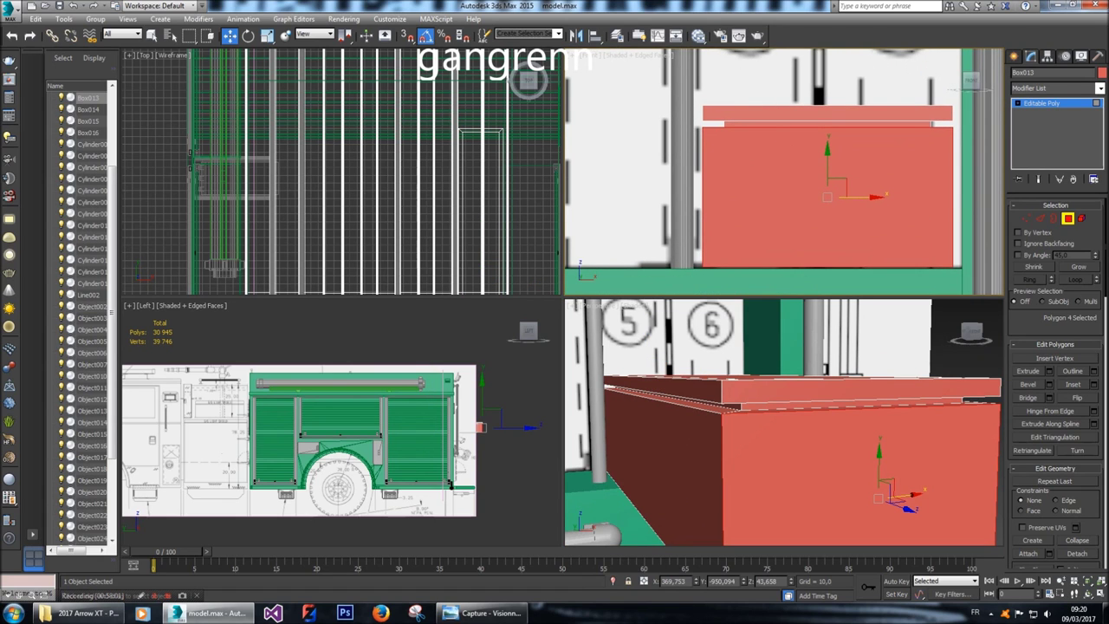
left_click(1094, 384)
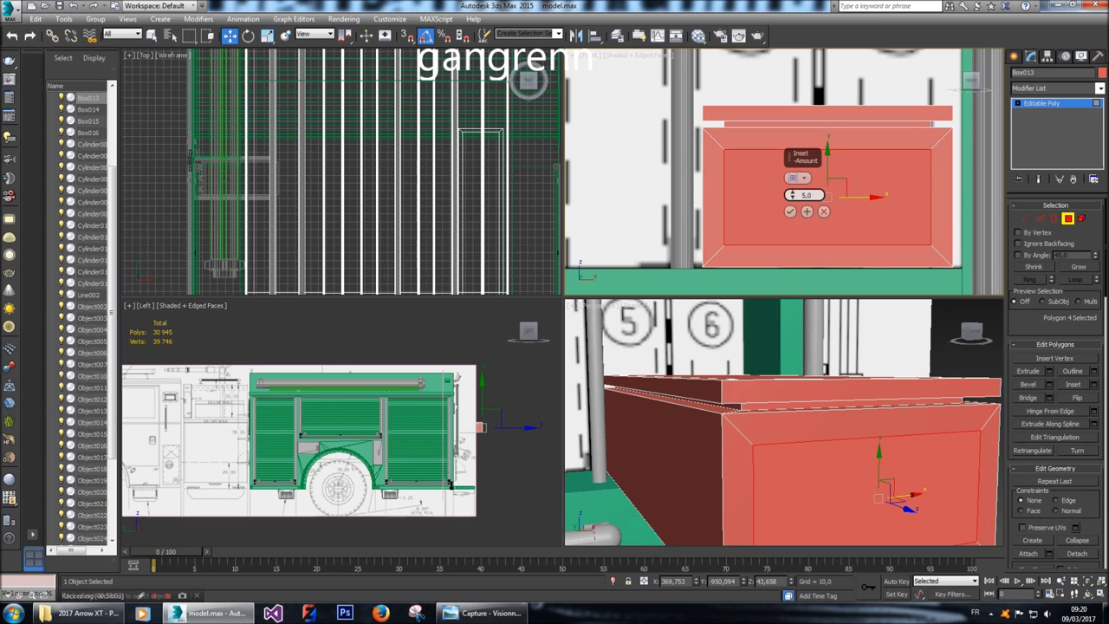
double_click(806, 195)
type("3")
key("Return")
type("3,5")
key("Return")
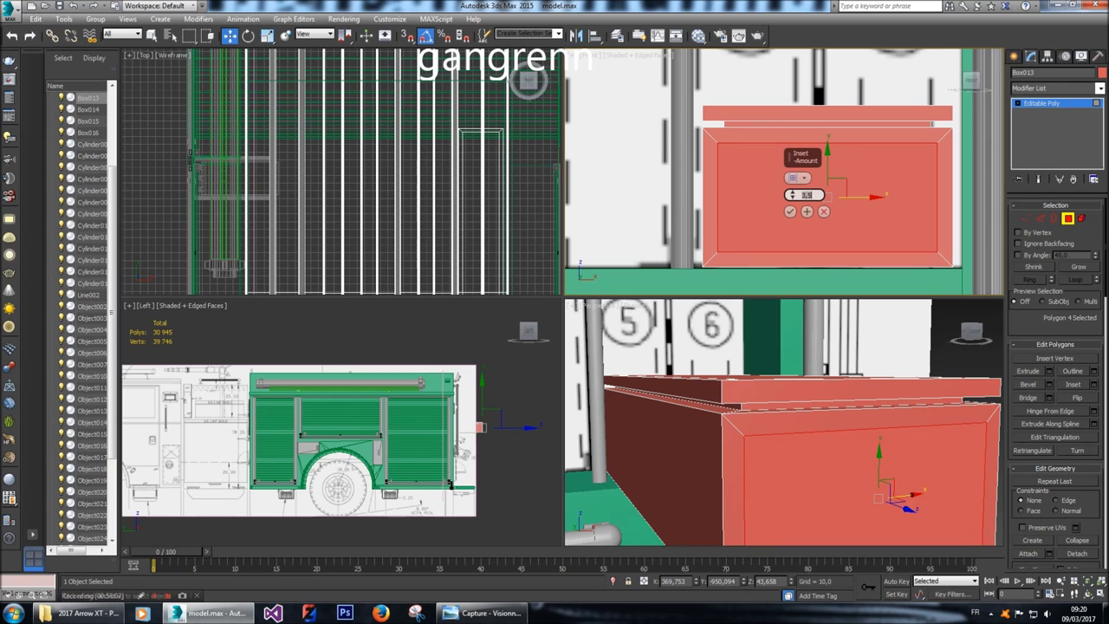
left_click(807, 212)
Add a second inset of 1,0 to the front face.
type("1,5")
key("Return")
type("1,0")
key("Return")
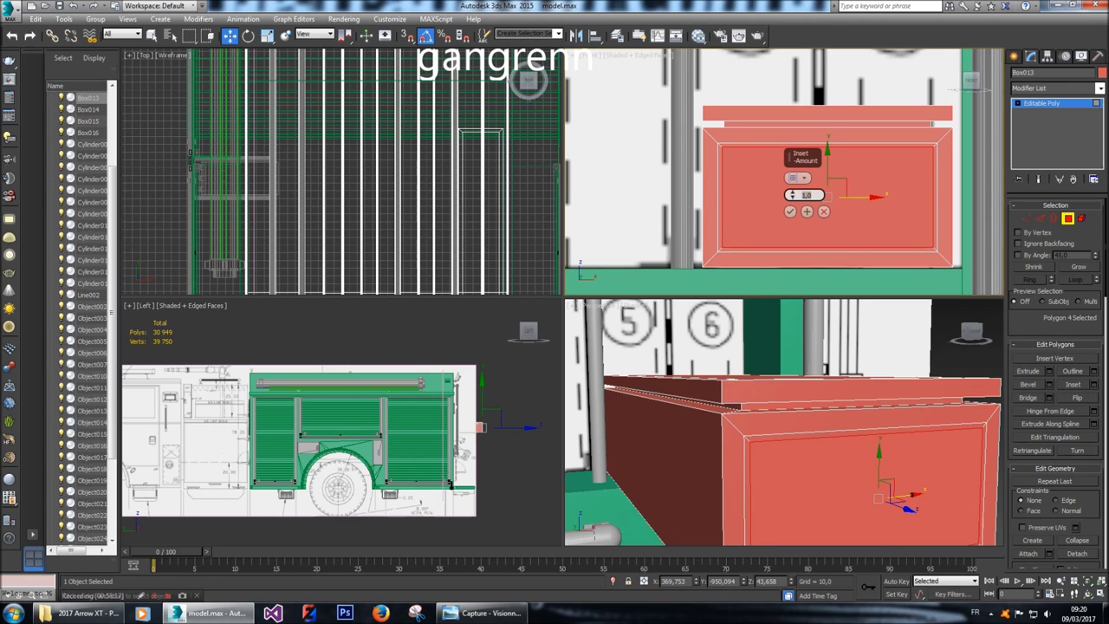
left_click(789, 211)
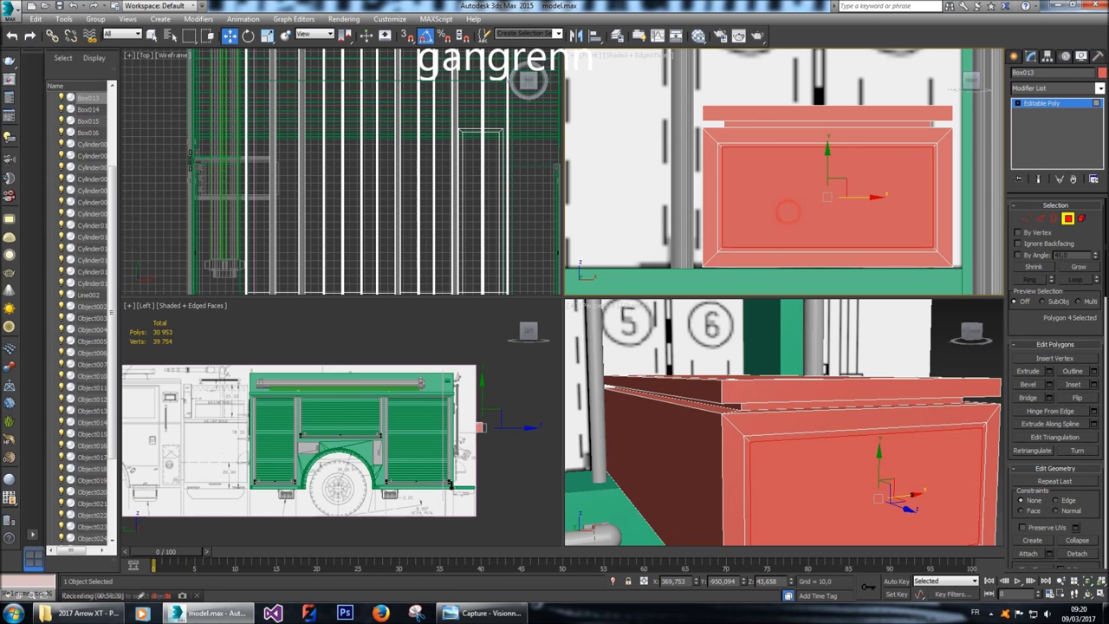
Select the thin border ring of polygons and extrude it by -10.
key("ctrl+Page_Up")
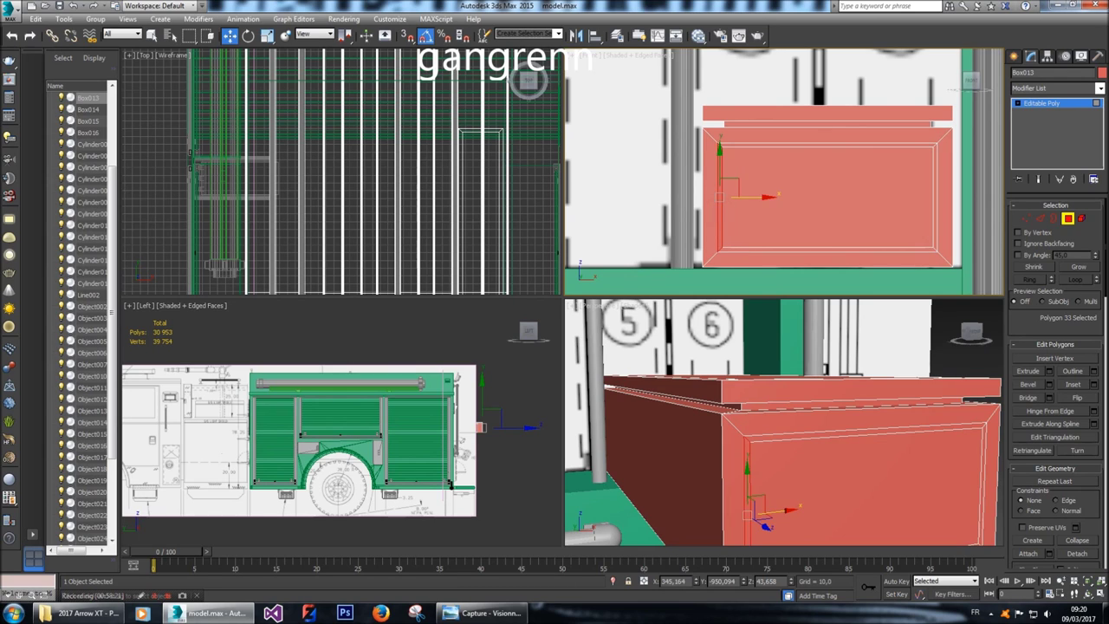
scroll(751, 442, "up", 5)
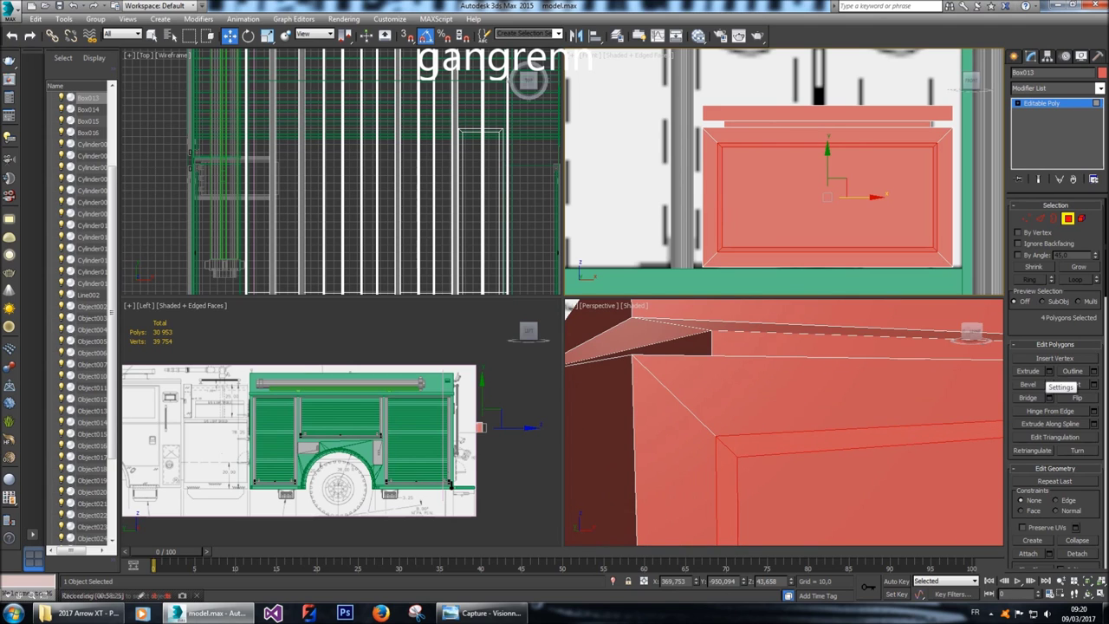
left_click(1049, 370)
double_click(810, 195)
type("-10")
key("Return")
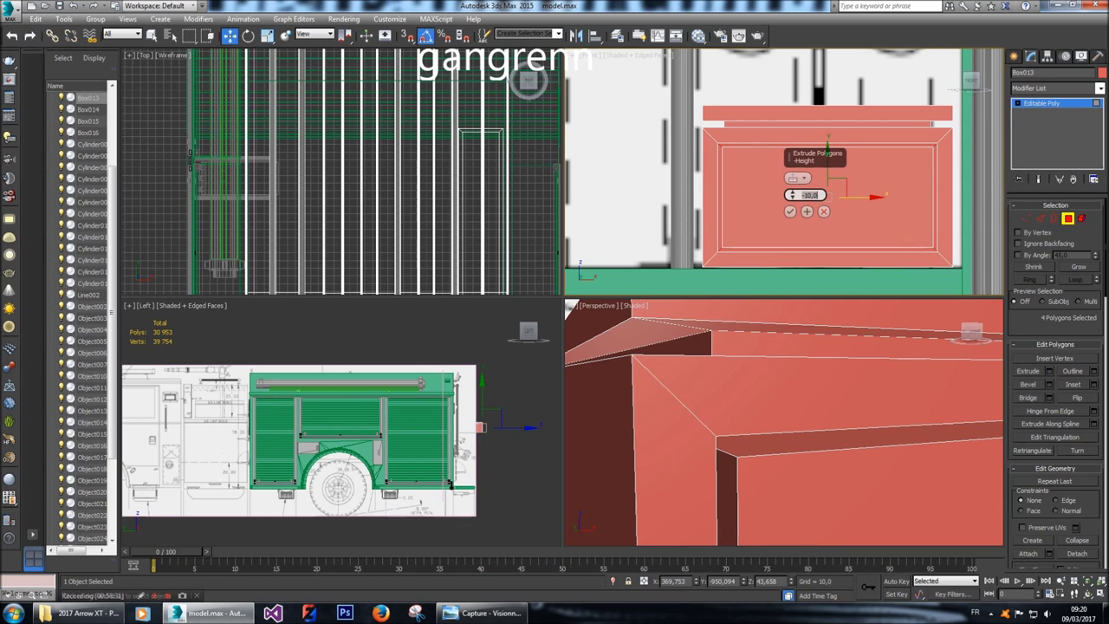
left_click(789, 211)
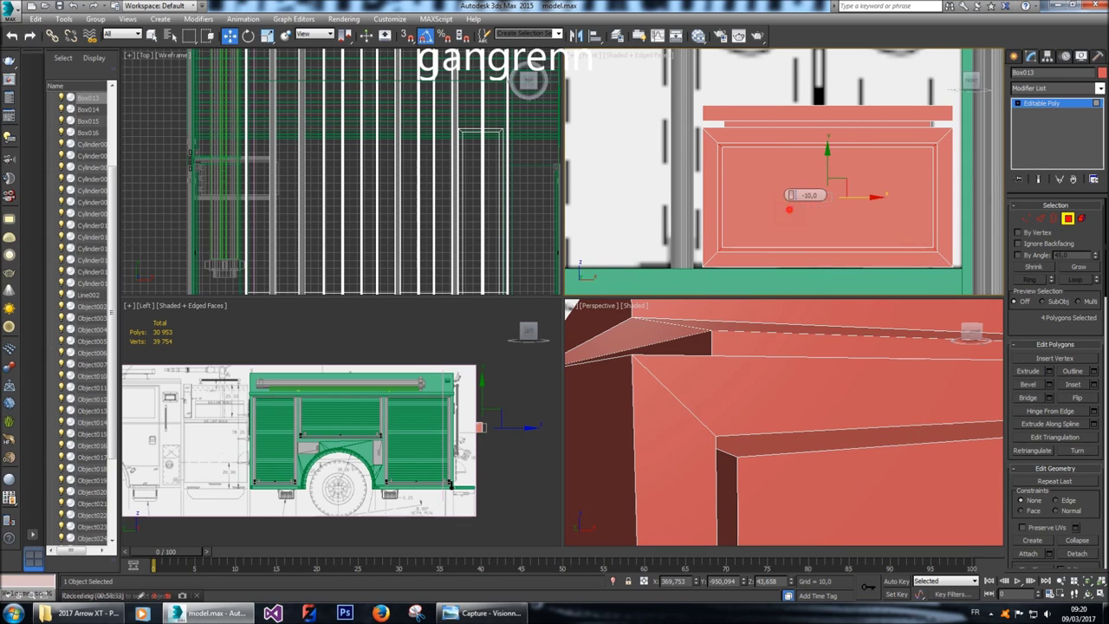
key("z")
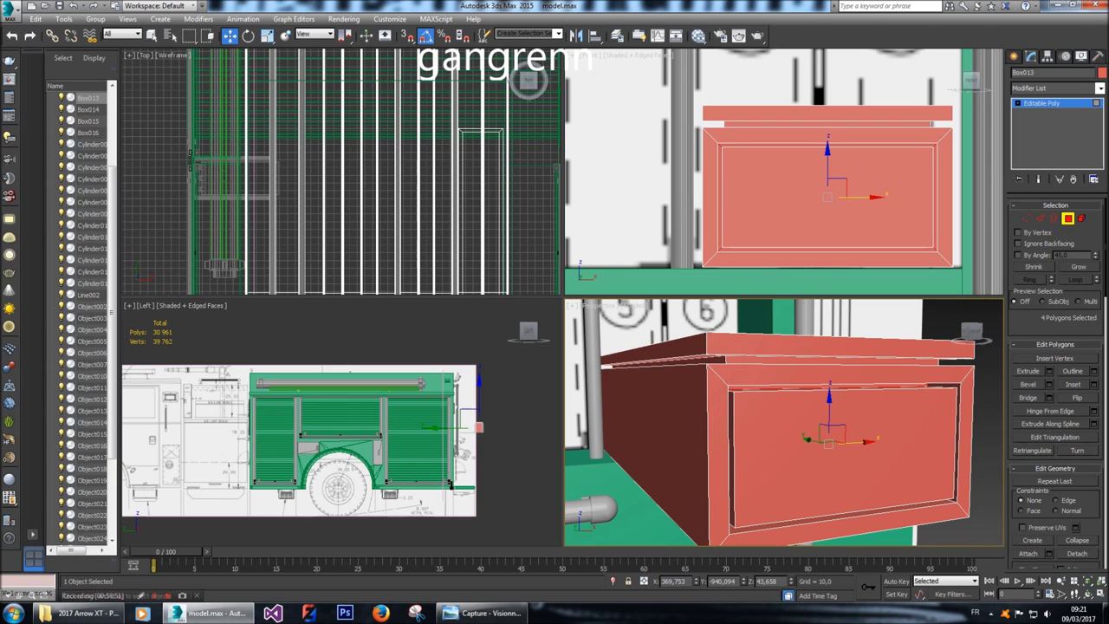
Select the whole box element and give it a new object colour.
right_click(520, 408)
left_click_drag(528, 428, 513, 427)
left_click(1081, 218)
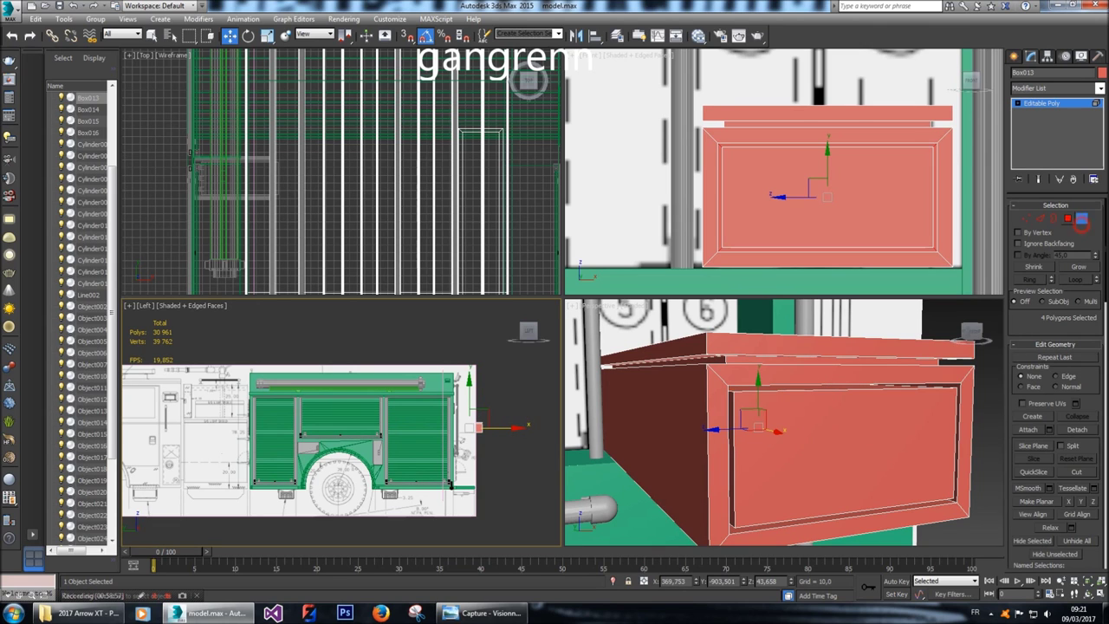
left_click(666, 386)
left_click(1102, 72)
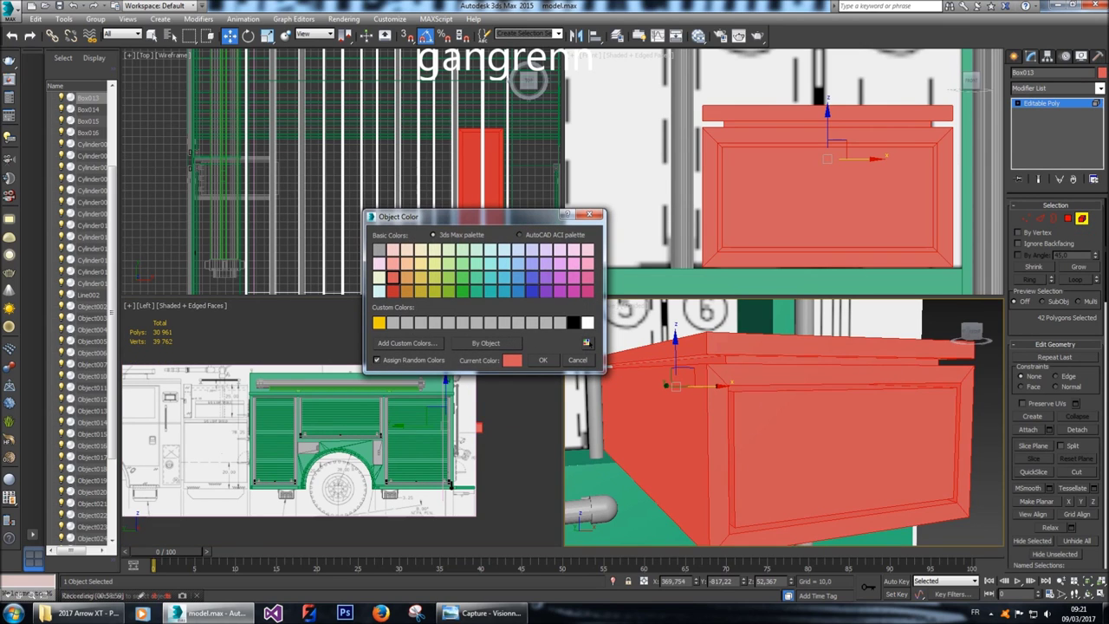
left_click(545, 361)
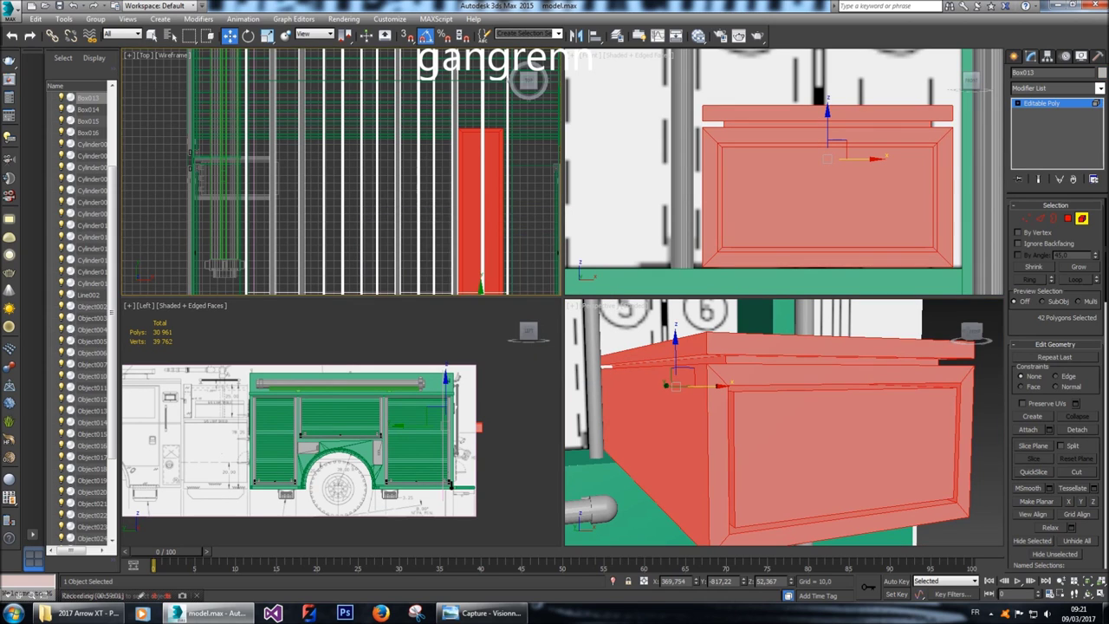
Move the box forward along Y past the wall.
middle_click_drag(373, 199, 340, 134)
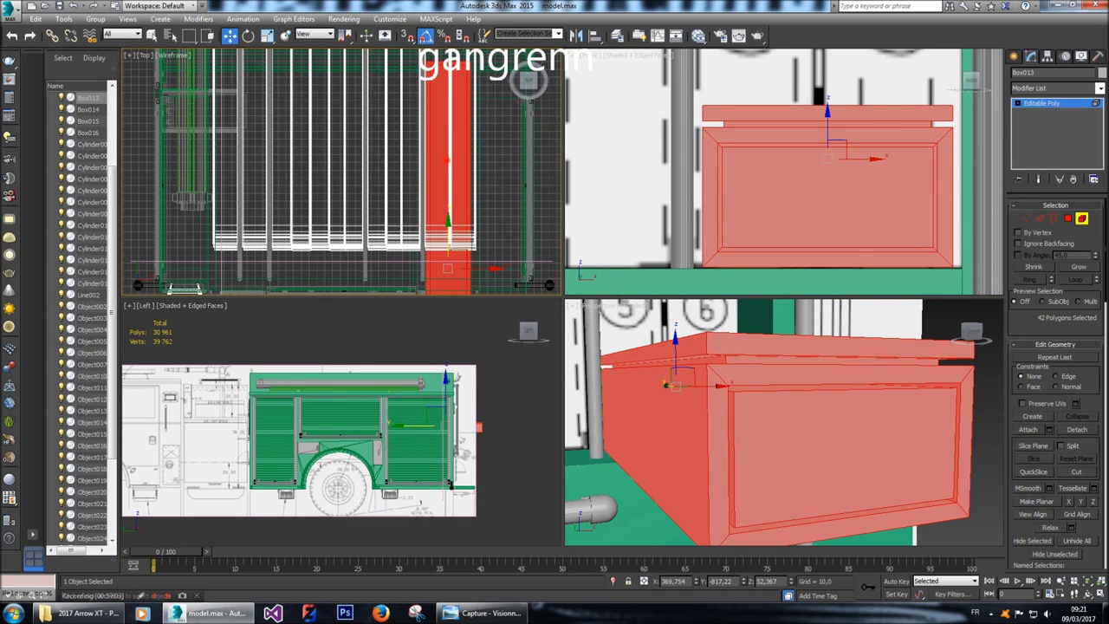
scroll(668, 387, "down", 4)
key("Delete")
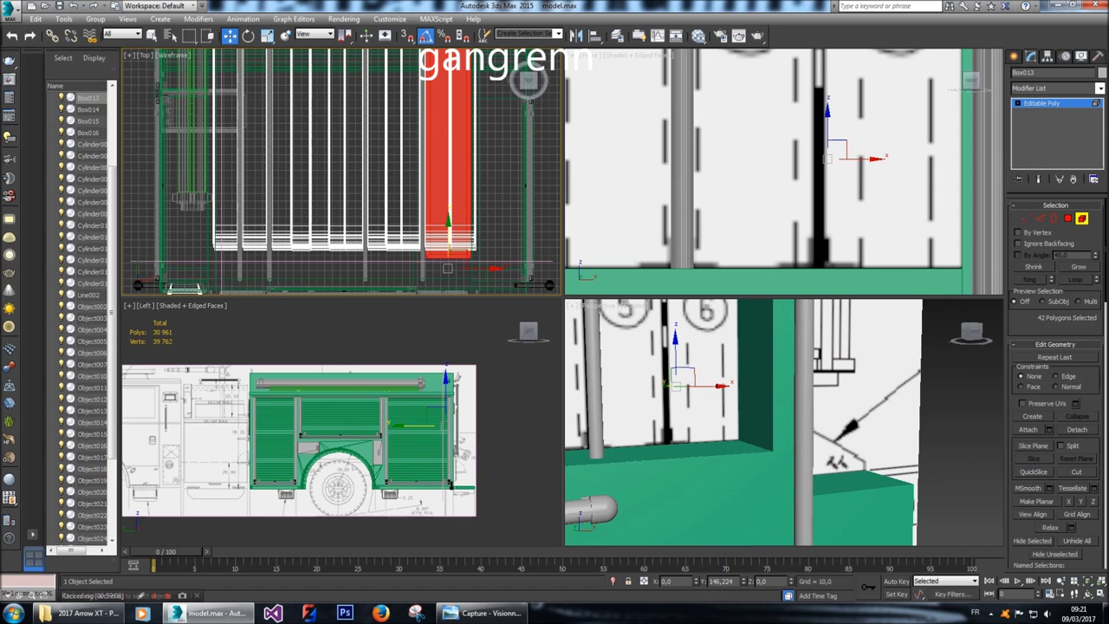
key("ctrl+z")
left_click_drag(666, 384, 663, 381)
left_click_drag(663, 381, 666, 385)
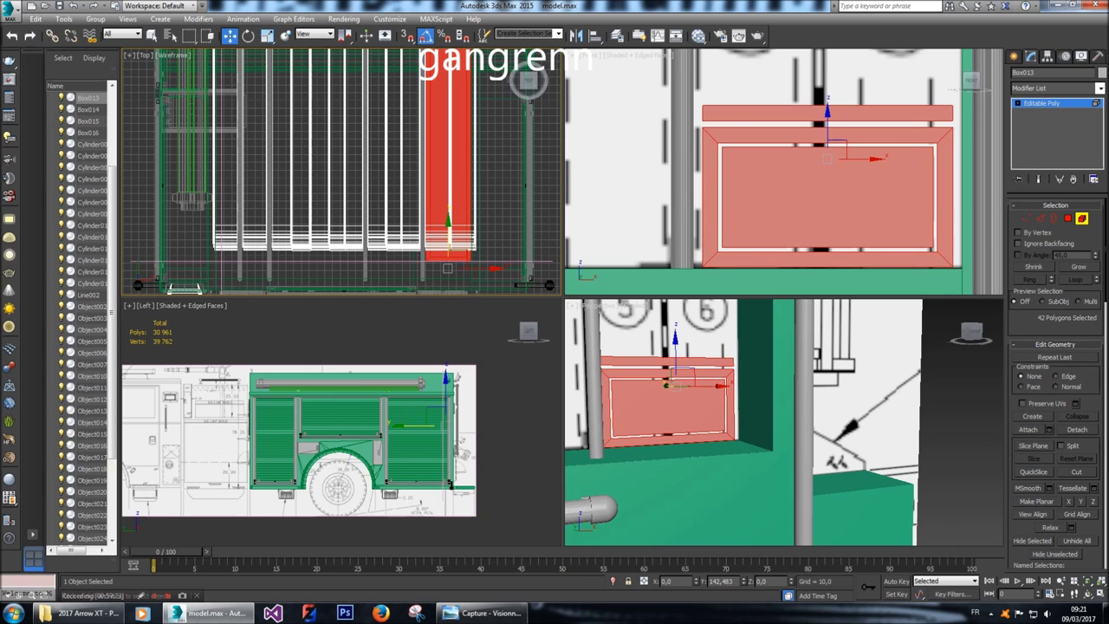
left_click_drag(666, 385, 667, 383)
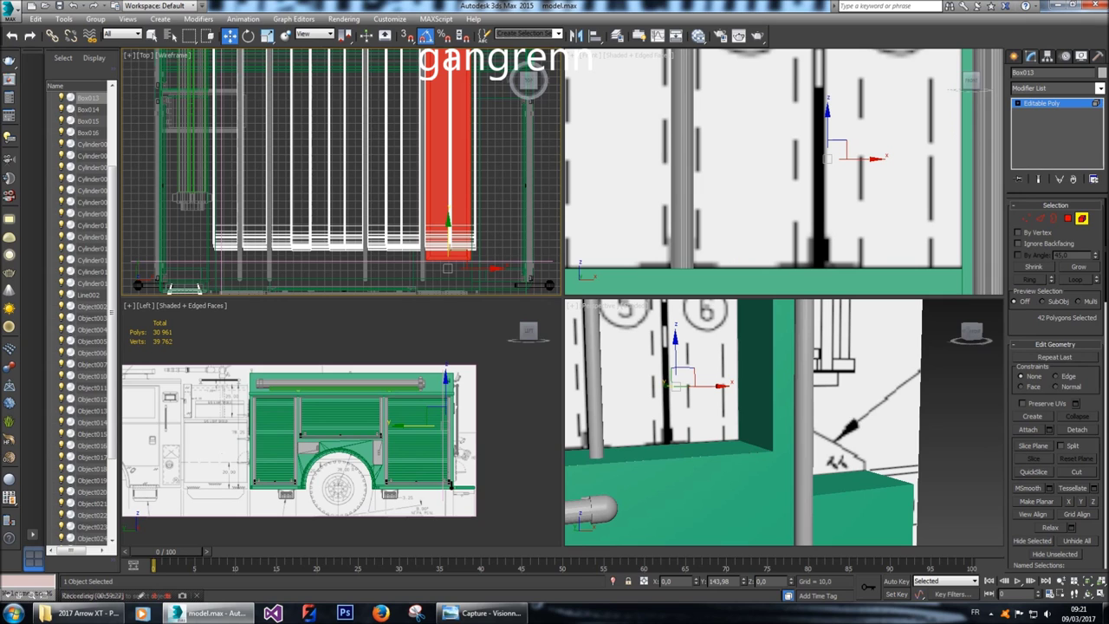
left_click_drag(666, 382, 615, 379)
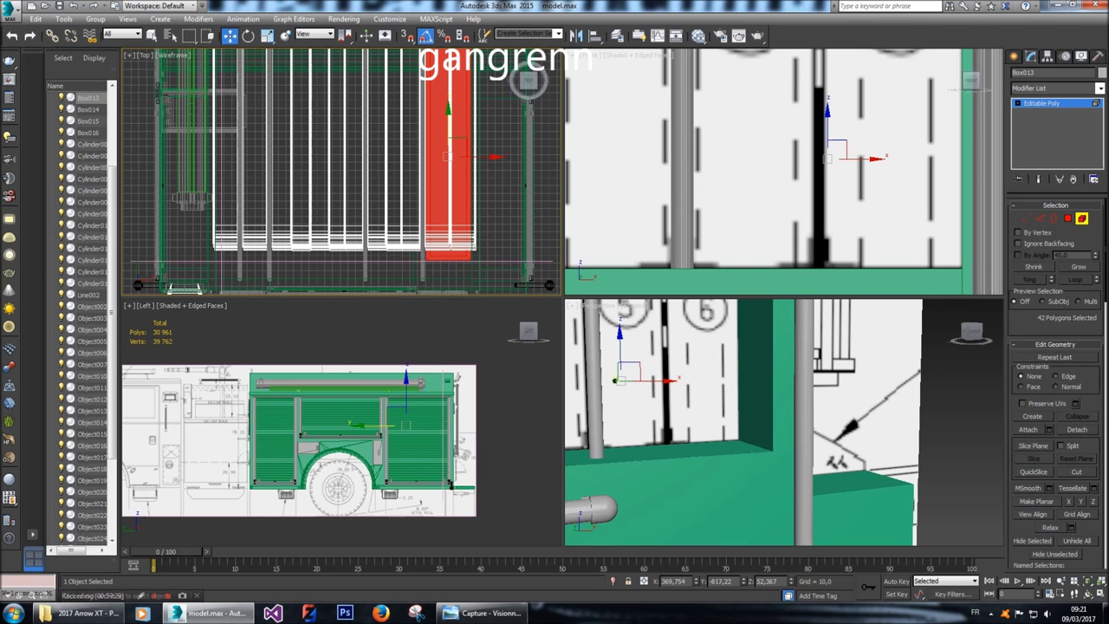
scroll(737, 425, "down", 3)
Deselect the box and hide the wall in front of the hoses.
middle_click_drag(737, 425, 780, 416, "alt")
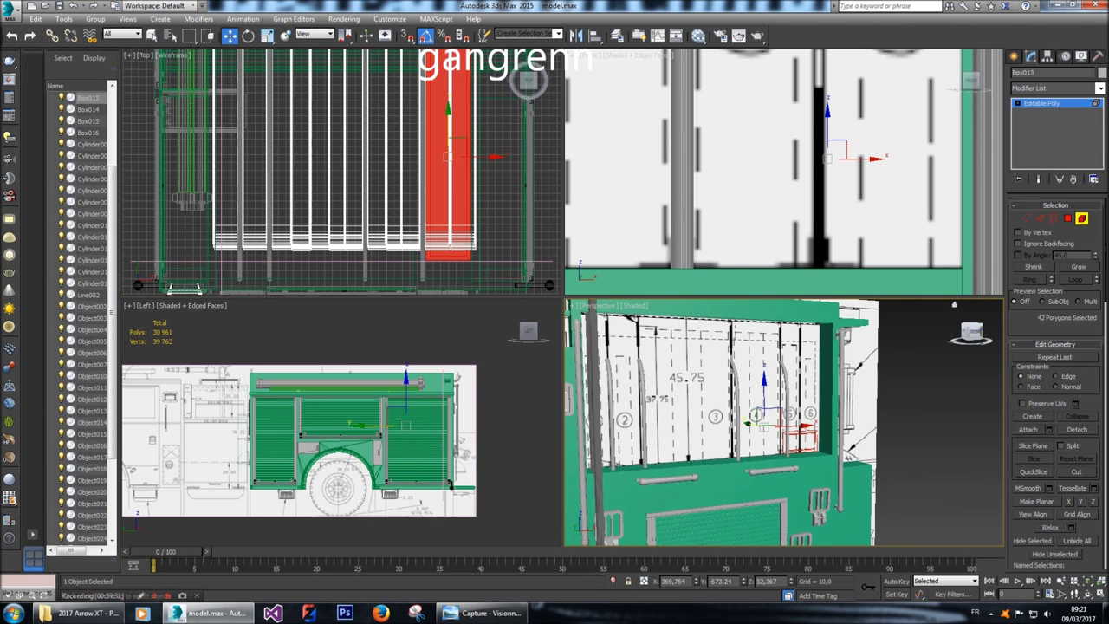
left_click(1015, 56)
left_click(797, 373)
right_click(796, 373)
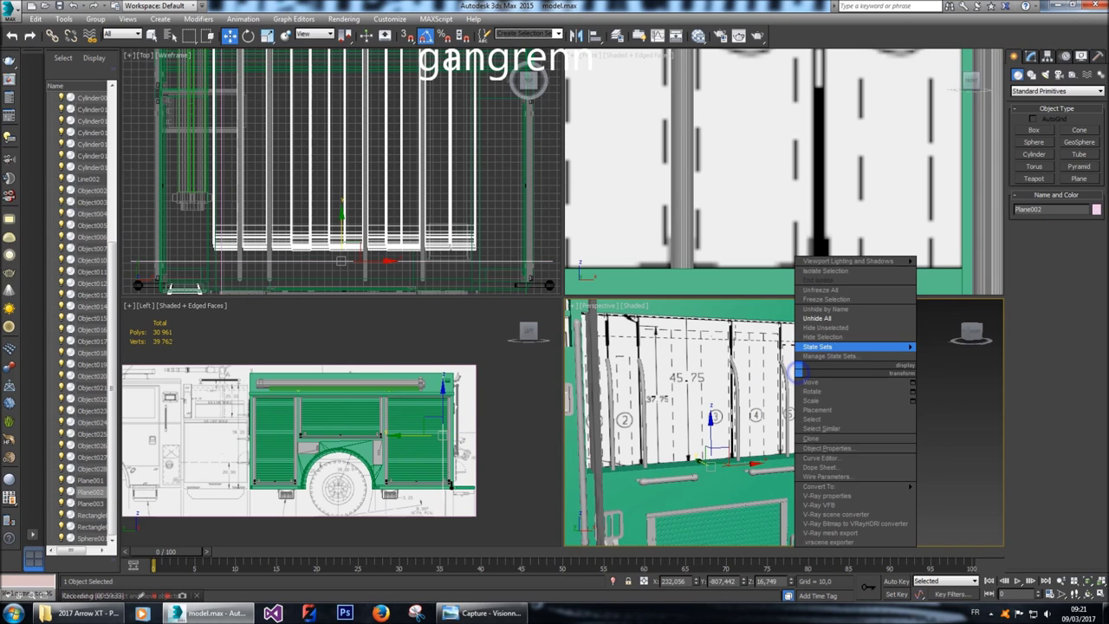
left_click(818, 339)
Select the right-hand stack of hoses and test sliding it up and down.
scroll(801, 427, "up", 8)
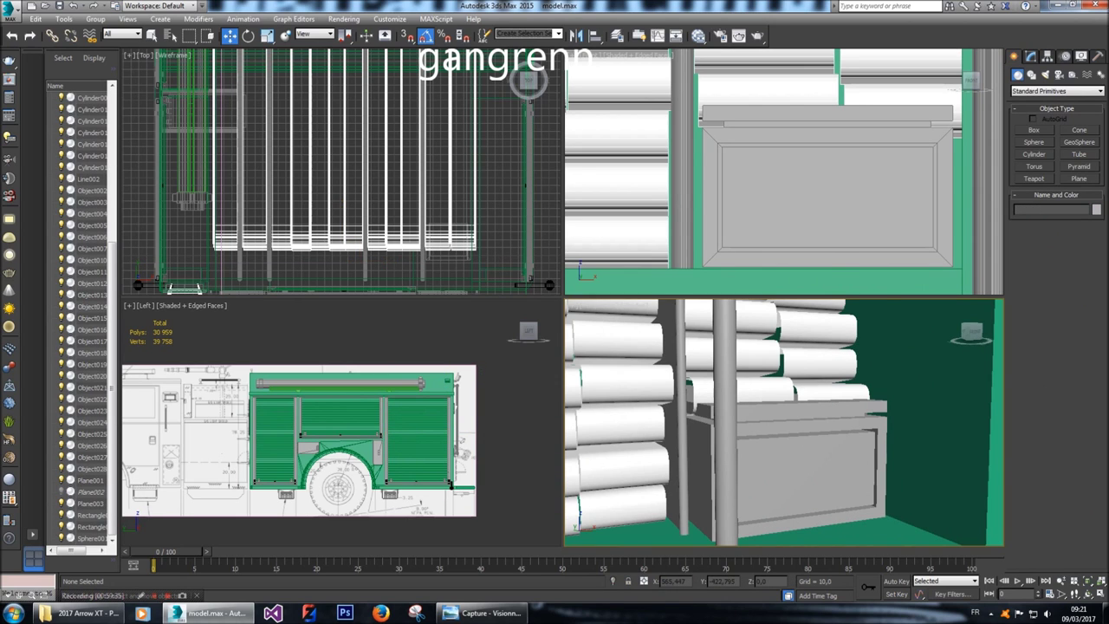
middle_click_drag(784, 425, 754, 423, "alt")
left_click(841, 390)
middle_click_drag(841, 390, 746, 391, "alt")
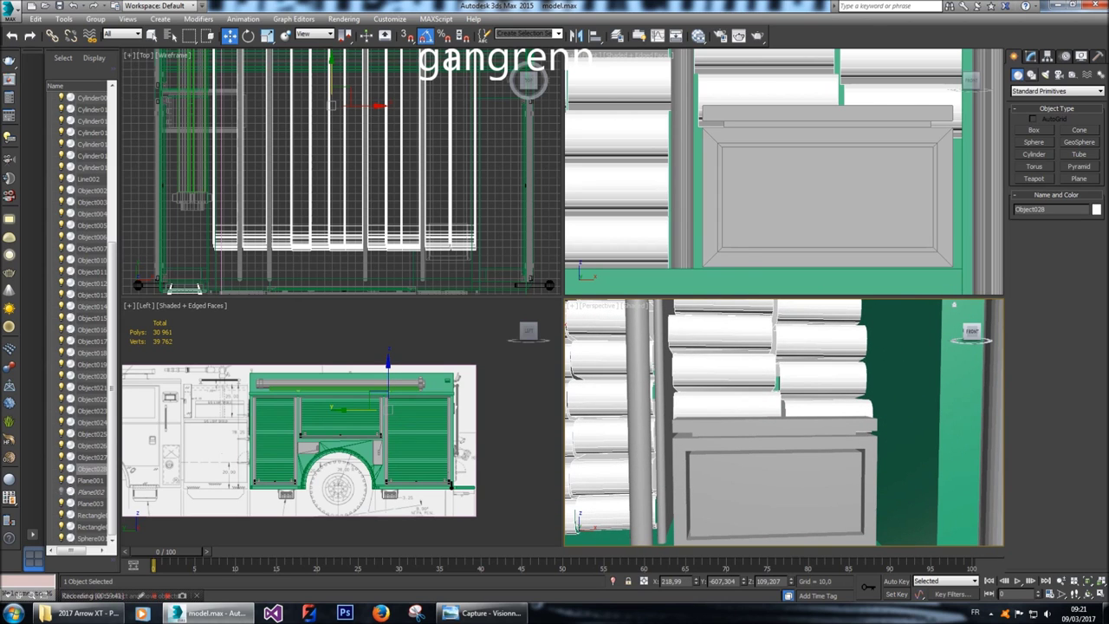
key("5")
scroll(834, 260, "down", 5)
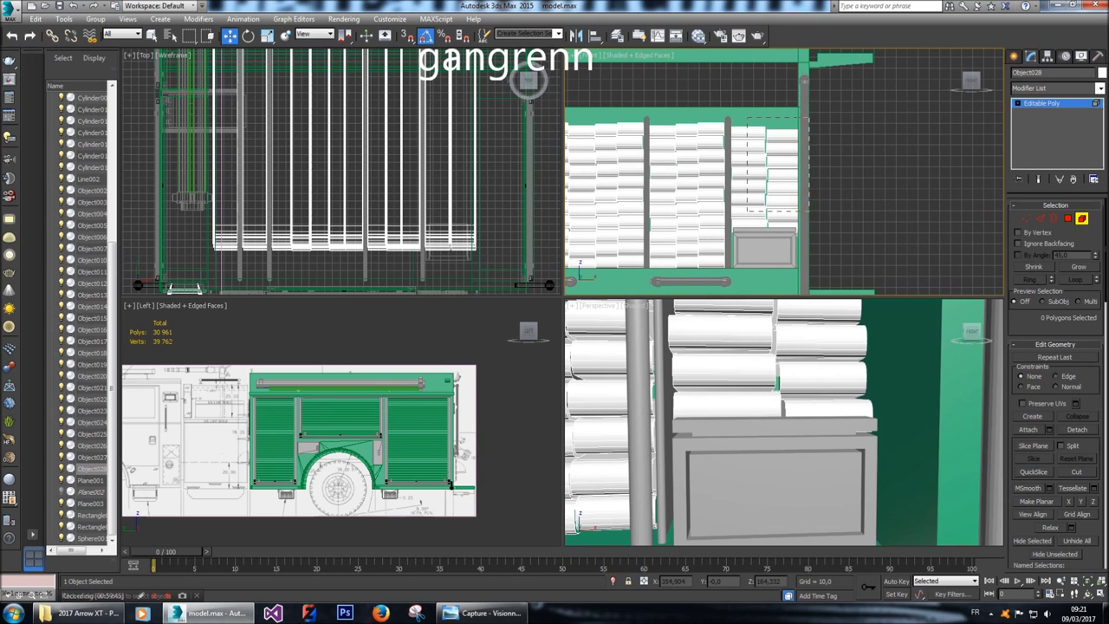
left_click(805, 203)
left_click_drag(748, 104, 846, 258)
key("z")
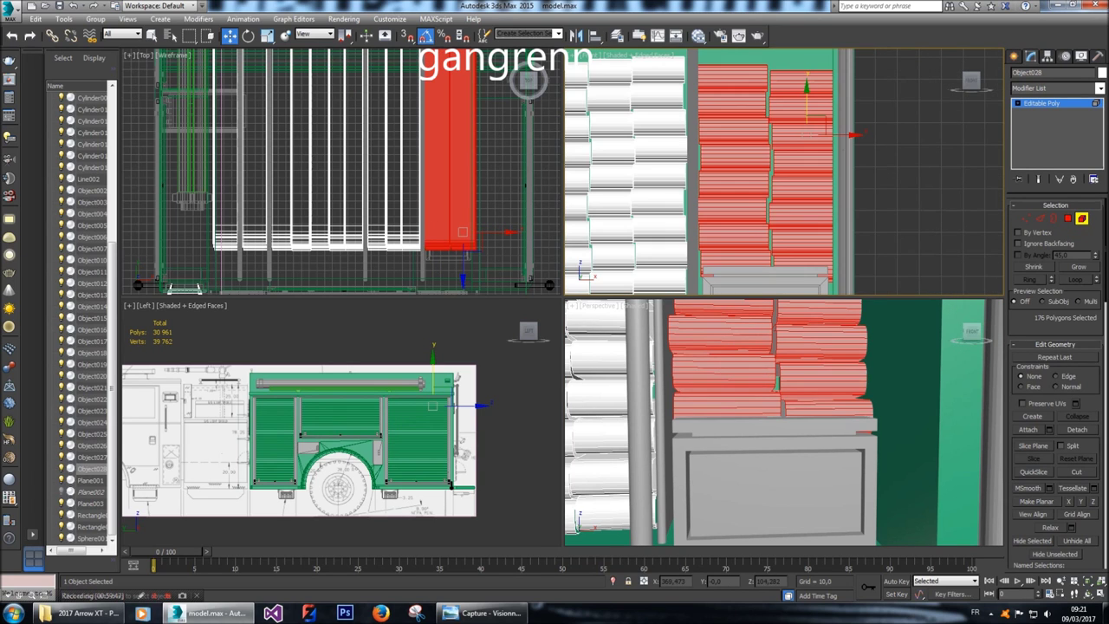
left_click(803, 83)
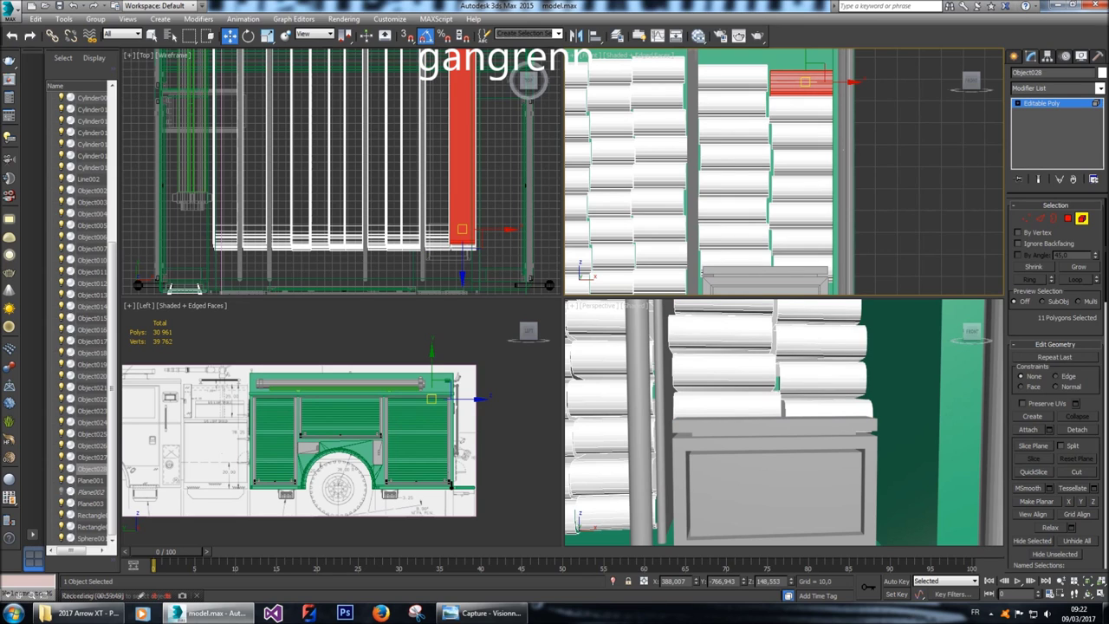
key("ctrl+z")
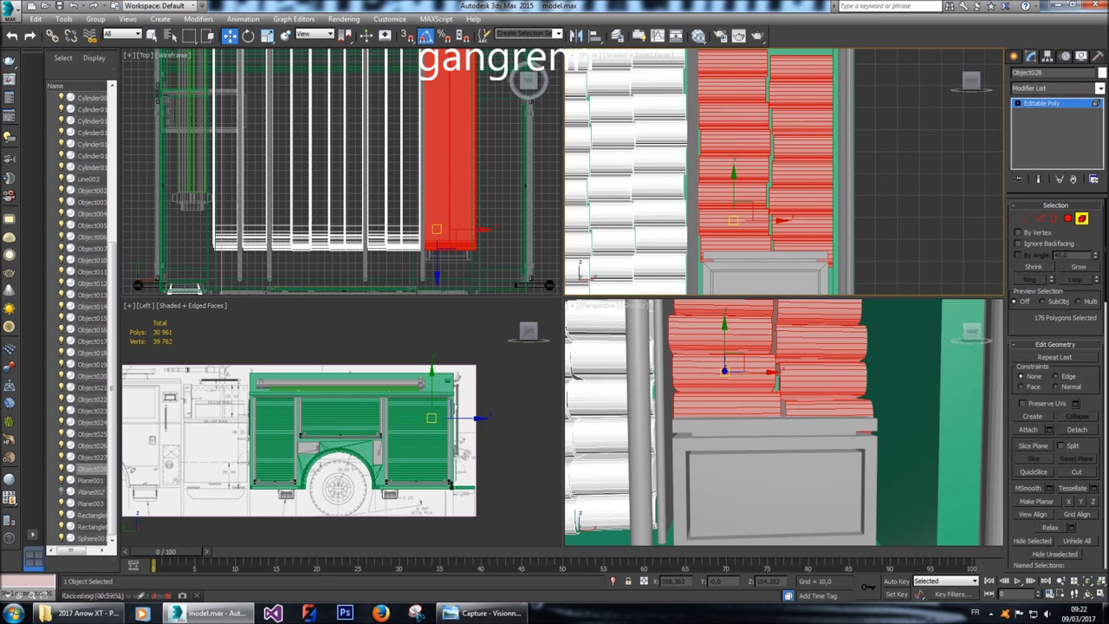
key("shift+z")
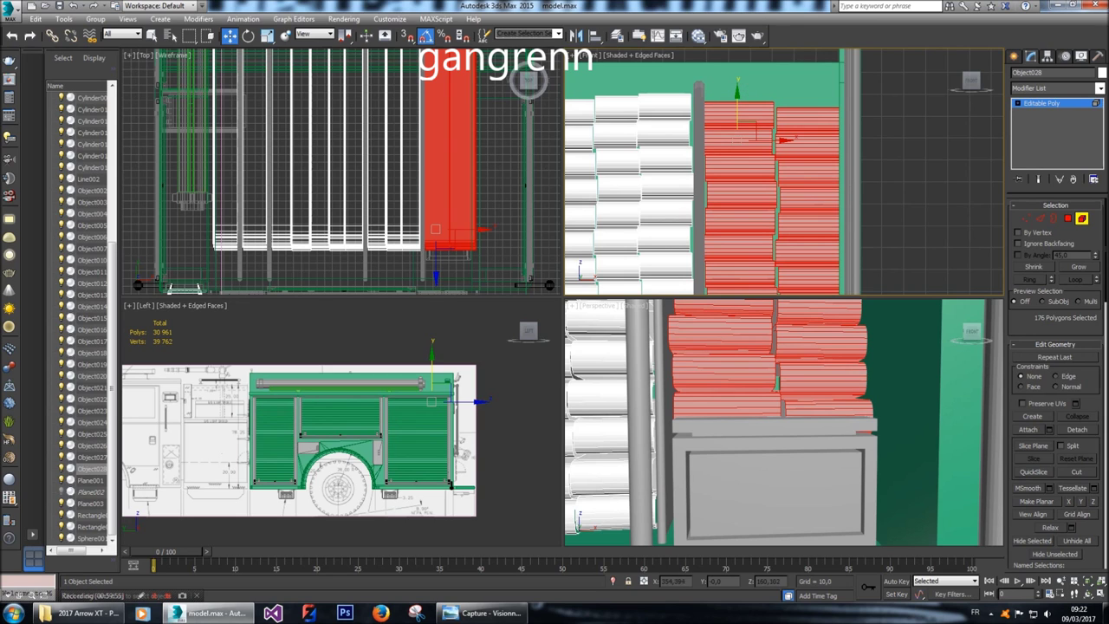
left_click_drag(737, 92, 737, 67)
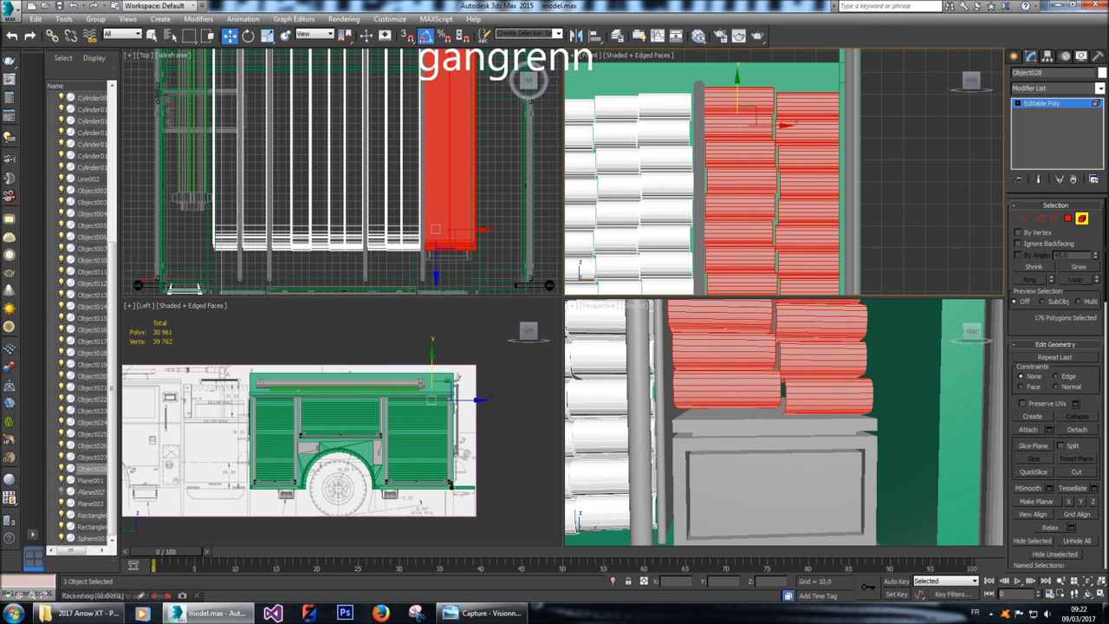
Move the edge bordering the gap along Y to close it, then clear the selection.
scroll(783, 422, "up", 4)
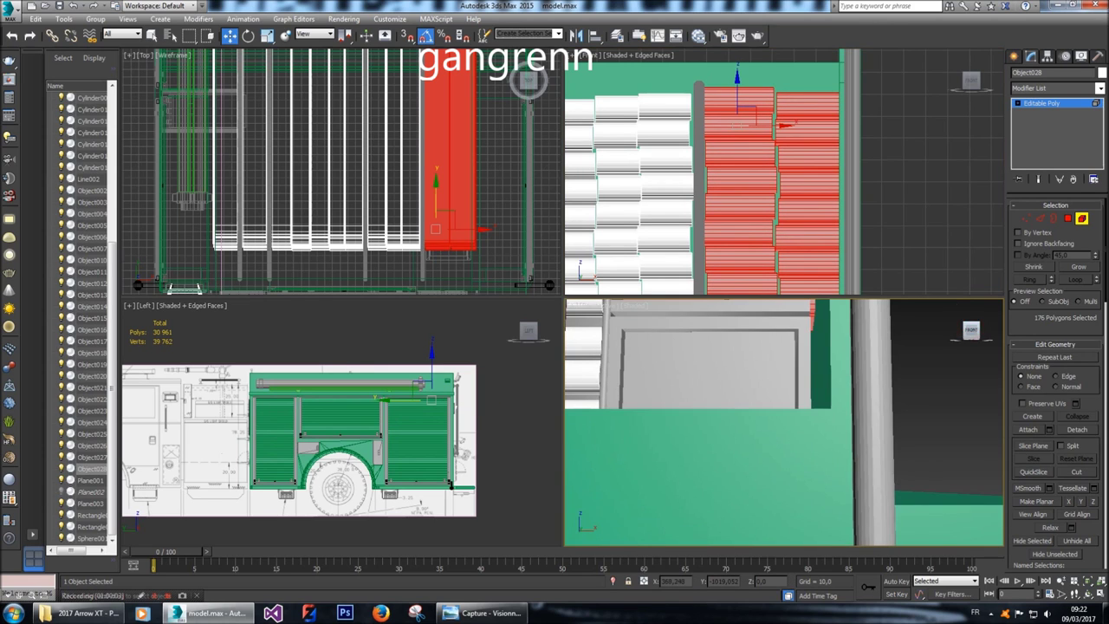
scroll(736, 346, "up", 6)
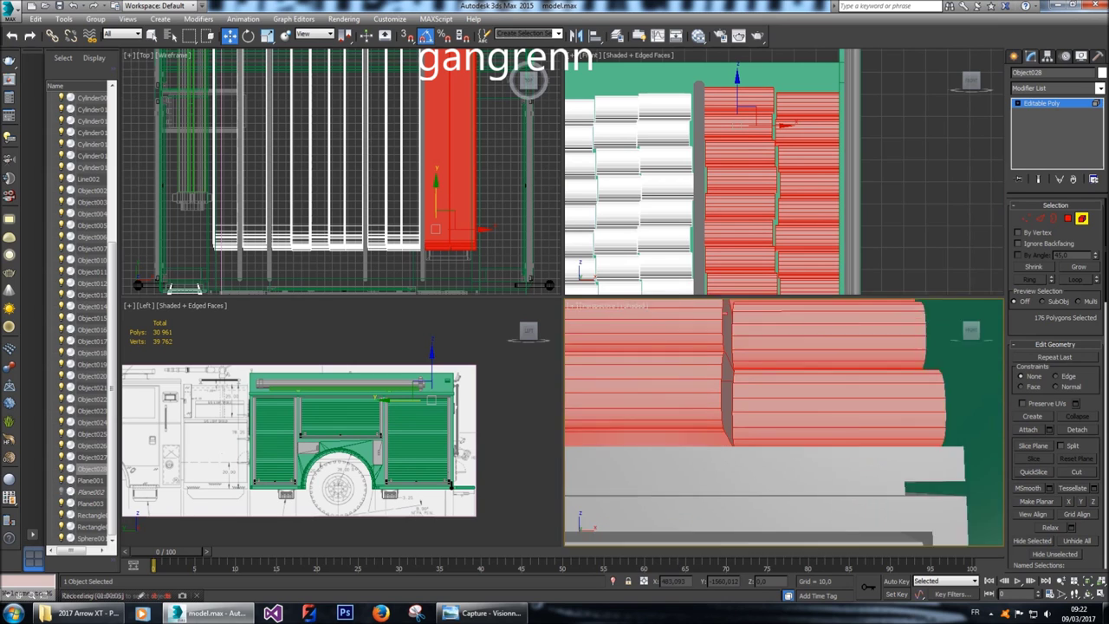
scroll(659, 390, "up", 5)
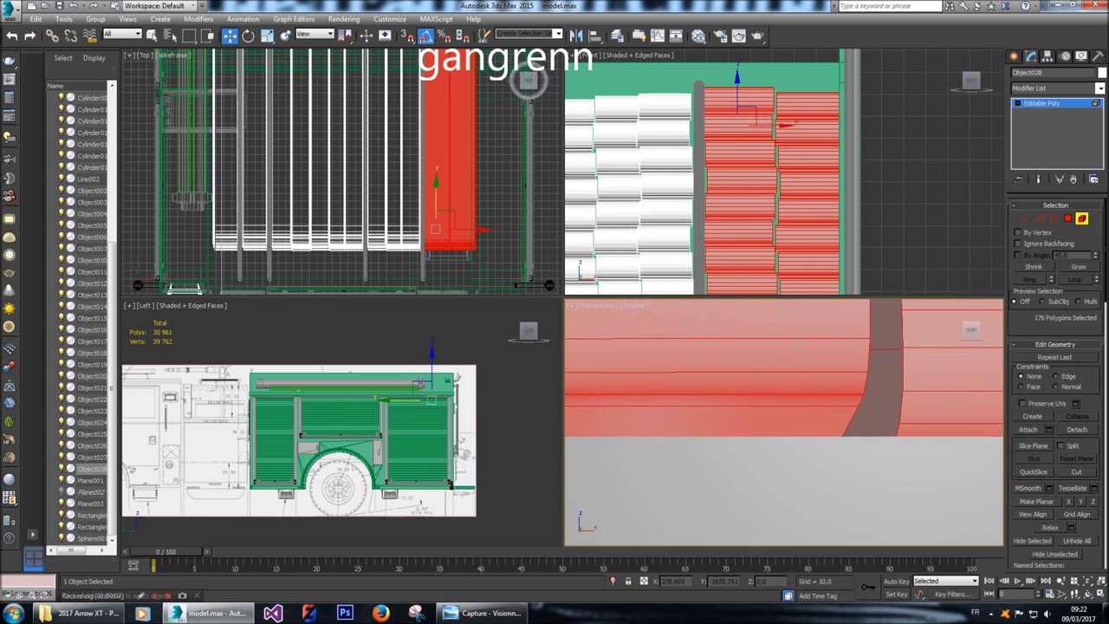
left_click(1041, 218)
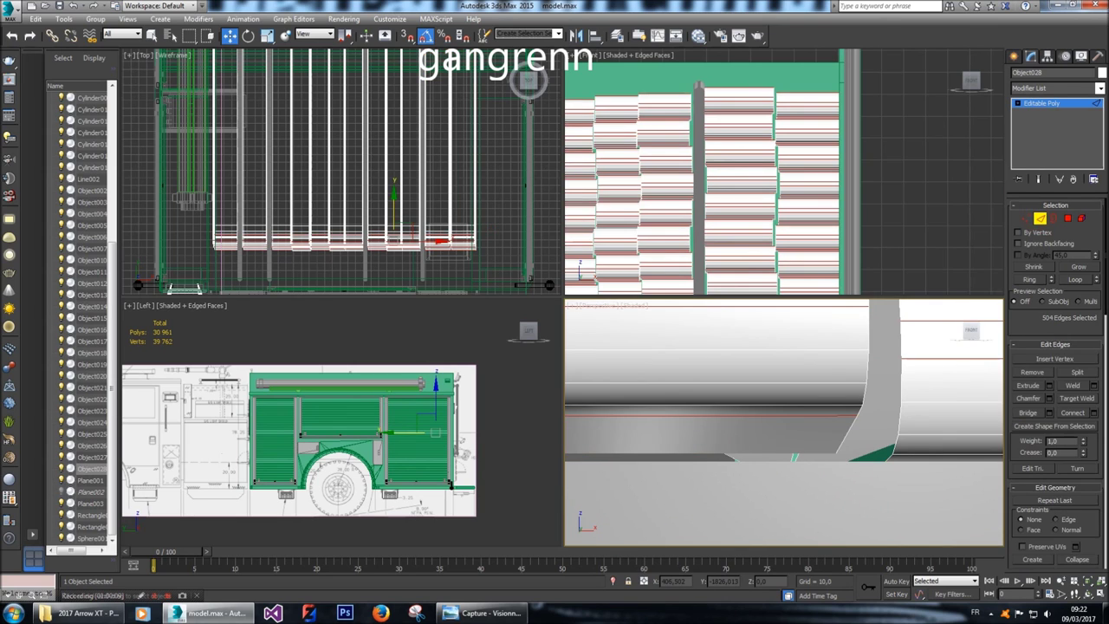
left_click(766, 449)
middle_click_drag(766, 449, 806, 449, "alt")
left_click(780, 462)
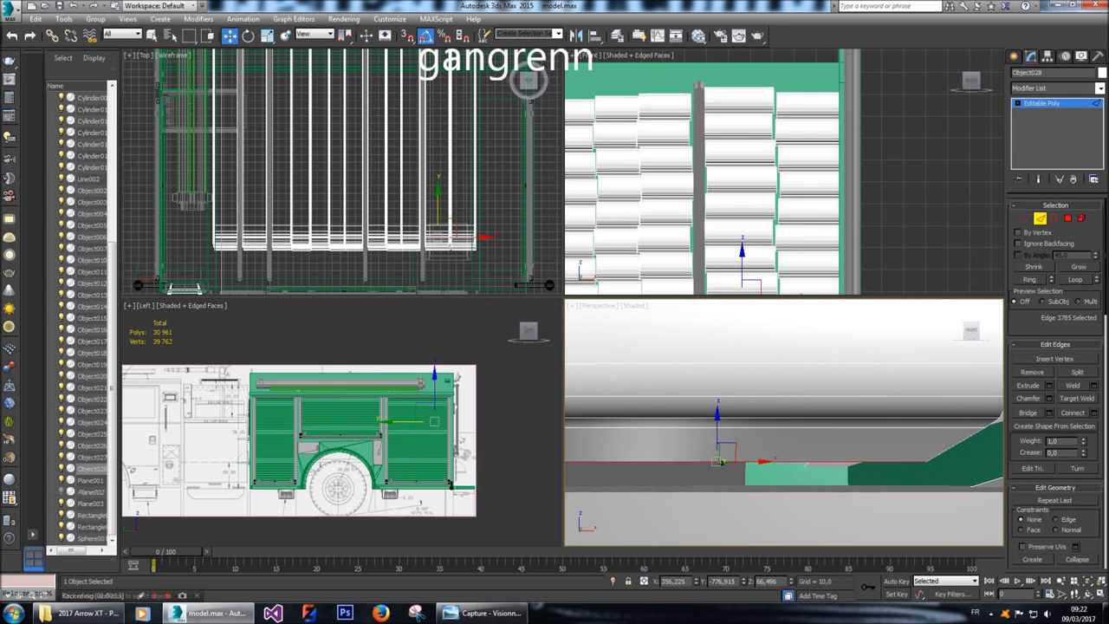
key("z")
left_click_drag(721, 447, 714, 491)
middle_click_drag(711, 490, 672, 495, "alt")
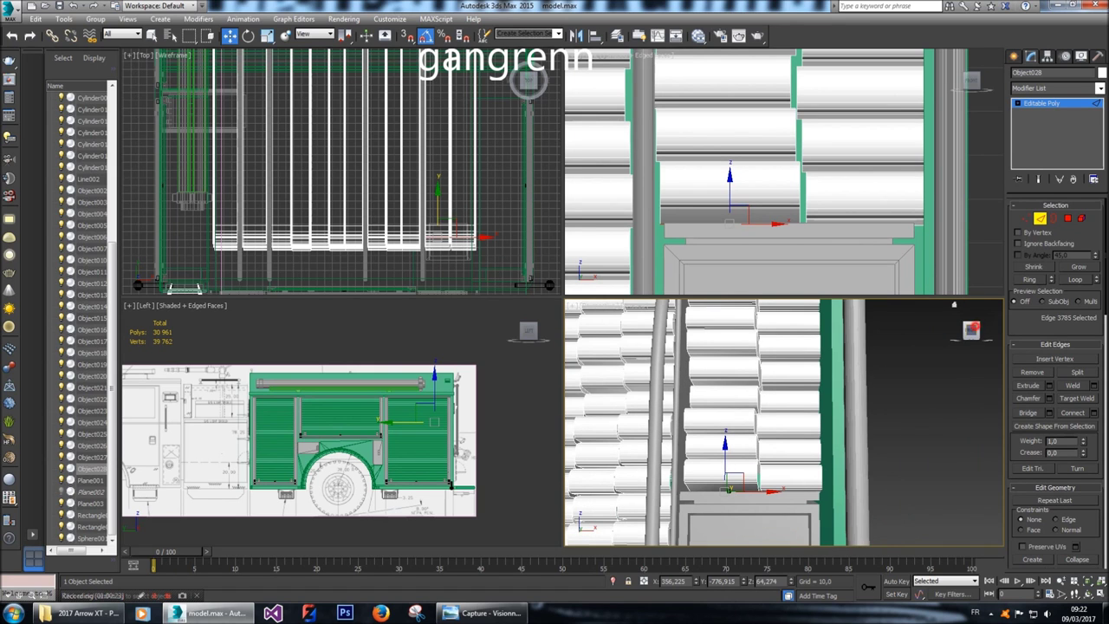
scroll(671, 496, "down", 10)
middle_click_drag(671, 495, 659, 490, "alt")
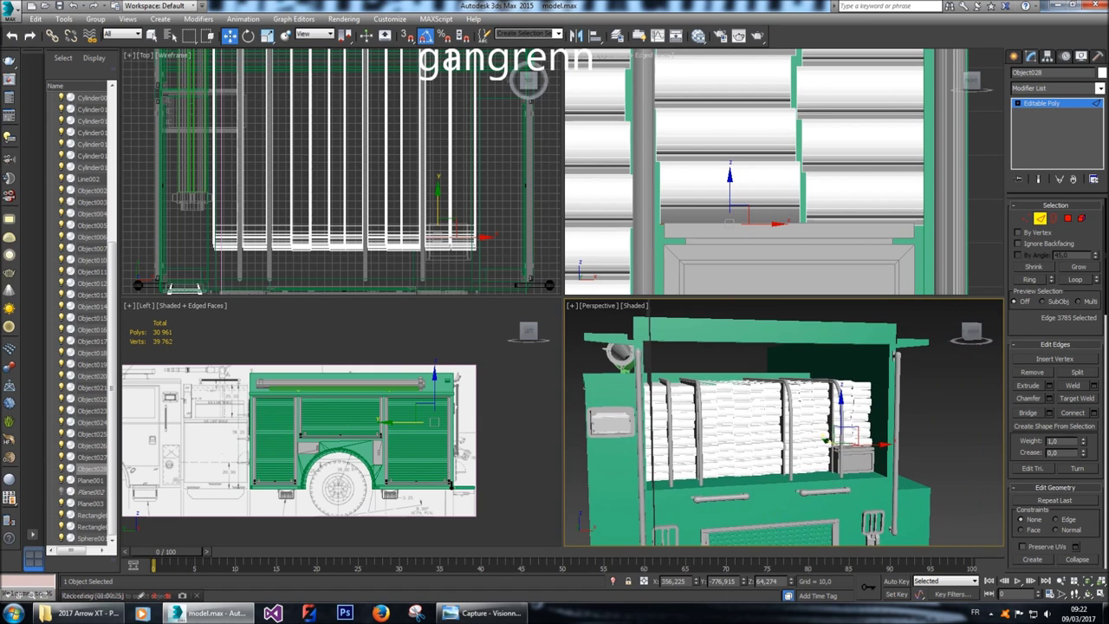
left_click(975, 427)
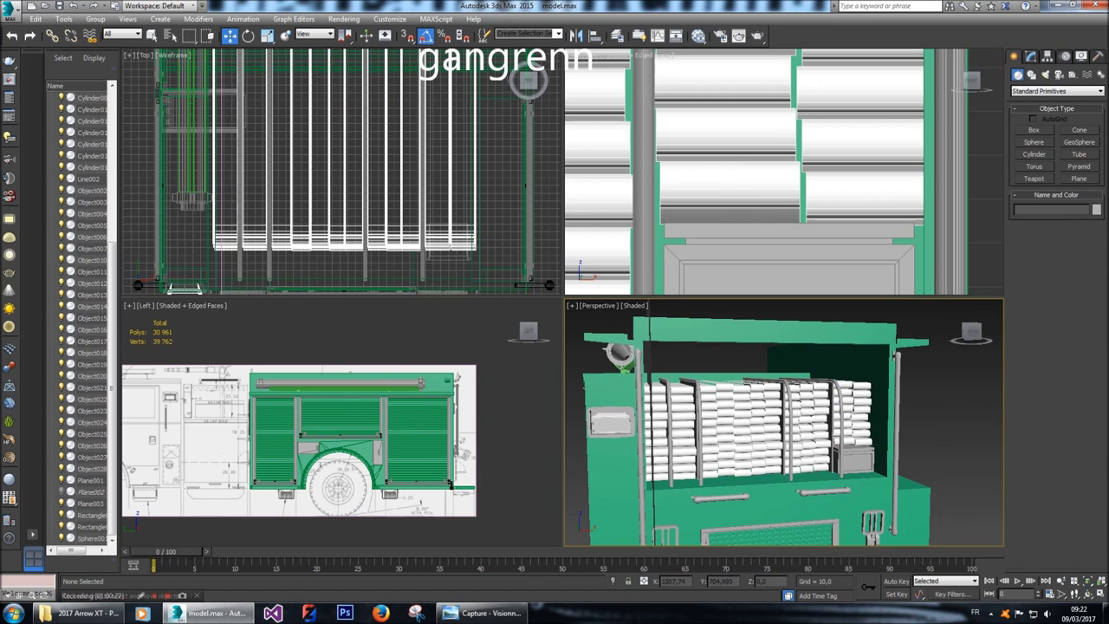
Orbit, pan and zoom the Perspective view to inspect the truck's side and hose compartment from above.
mouse_move(971, 331)
left_mouse_down()
mouse_move(988, 335)
mouse_move(927, 337)
mouse_move(971, 334)
left_mouse_up()
scroll(785, 423, "up", 6)
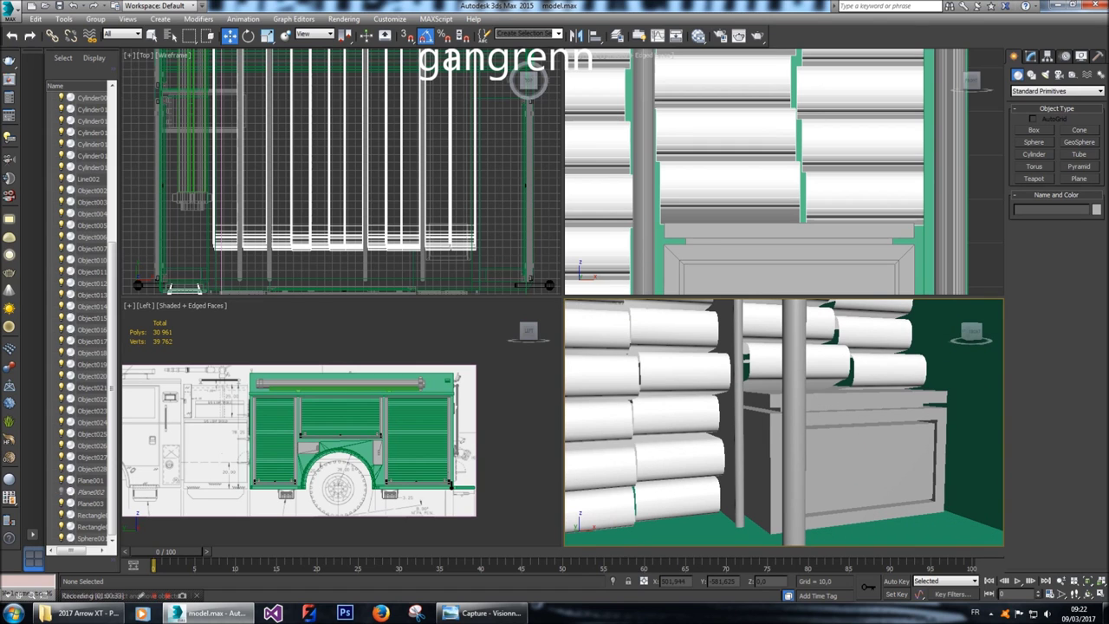
scroll(784, 422, "down", 5)
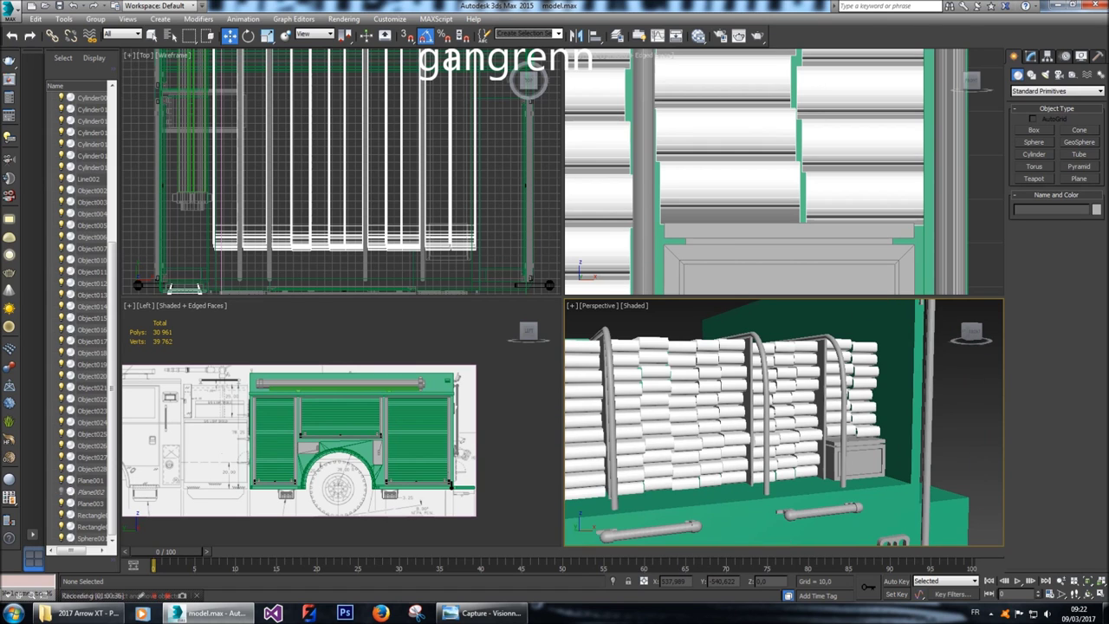
middle_click_drag(785, 423, 871, 423)
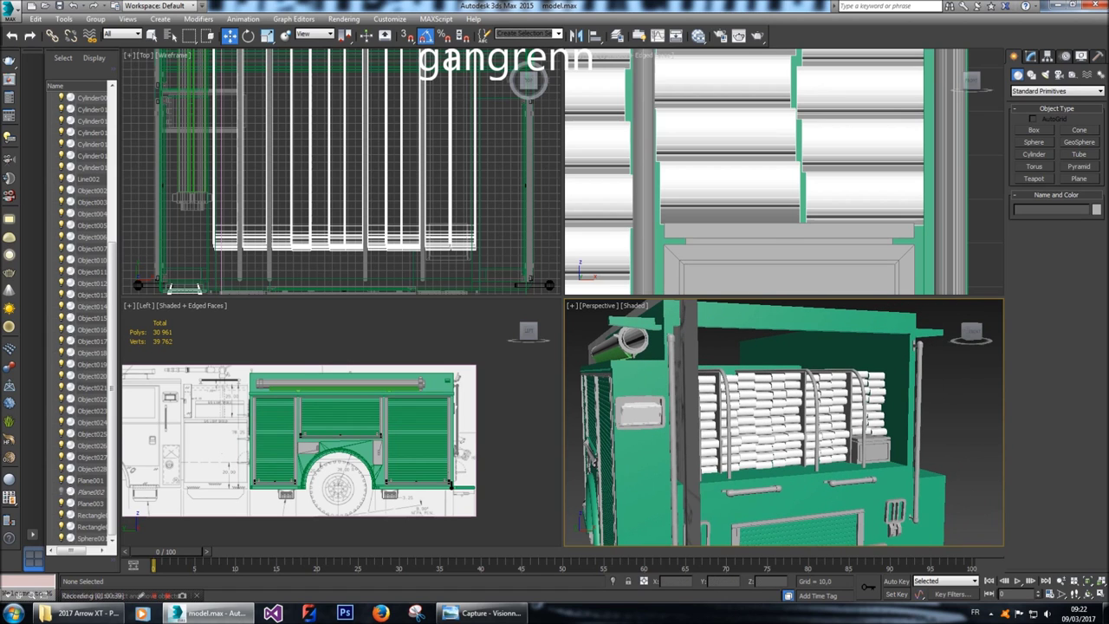
scroll(341, 423, "up", 8)
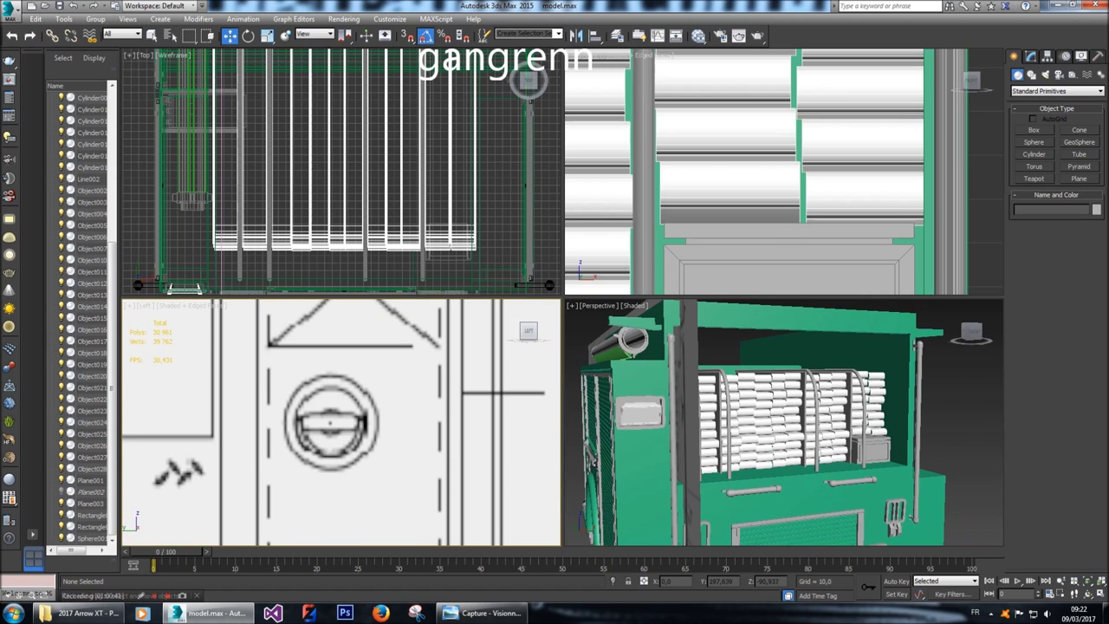
scroll(342, 423, "down", 8)
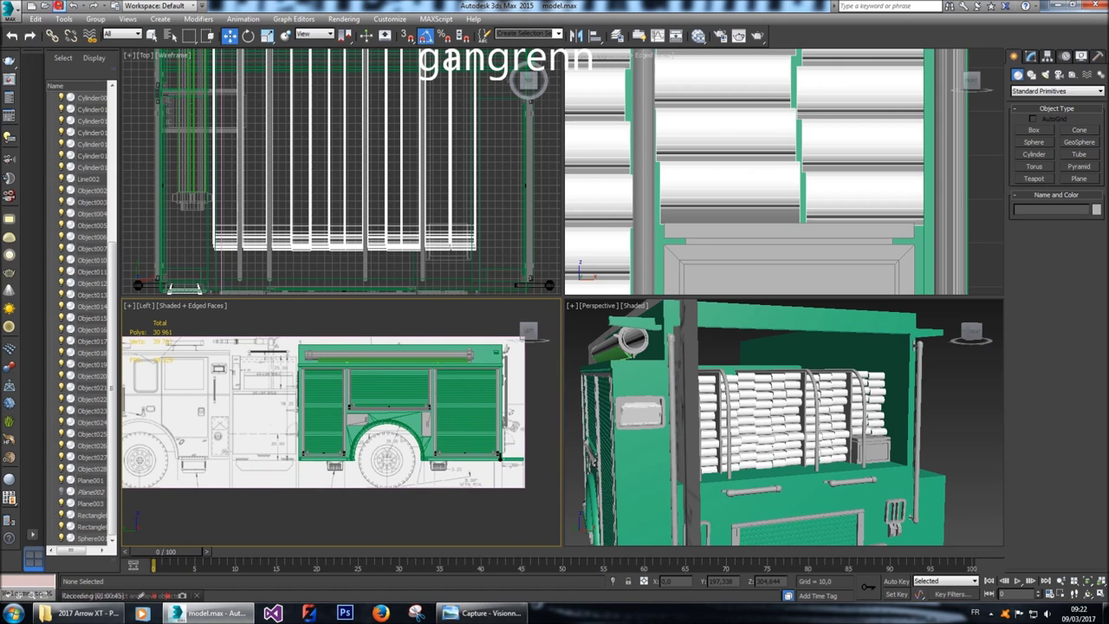
left_click(784, 425)
scroll(784, 425, "up", 6)
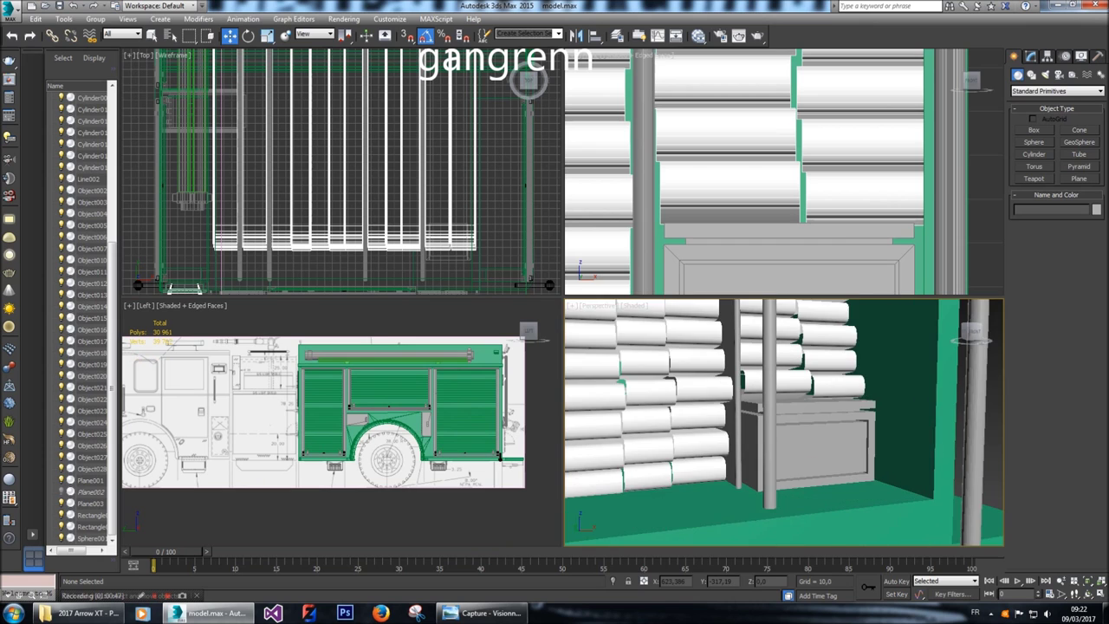
scroll(784, 424, "down", 4)
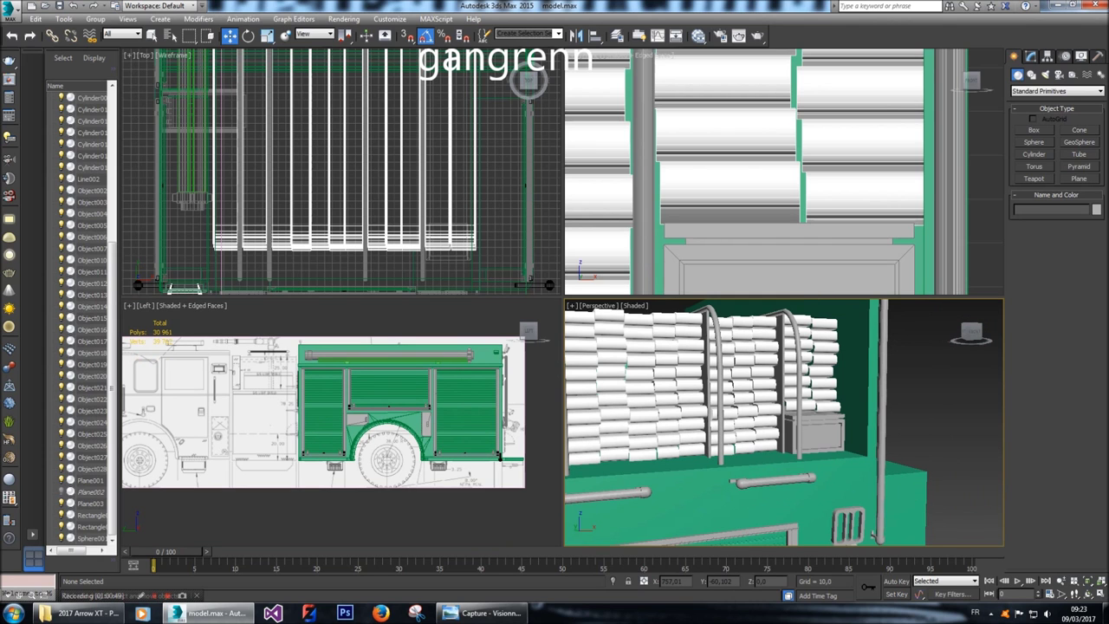
mouse_move(784, 424)
middle_mouse_down("alt")
mouse_move(789, 459)
mouse_move(819, 494)
mouse_move(802, 425)
mouse_move(745, 429)
mouse_move(793, 408)
middle_mouse_up("alt")
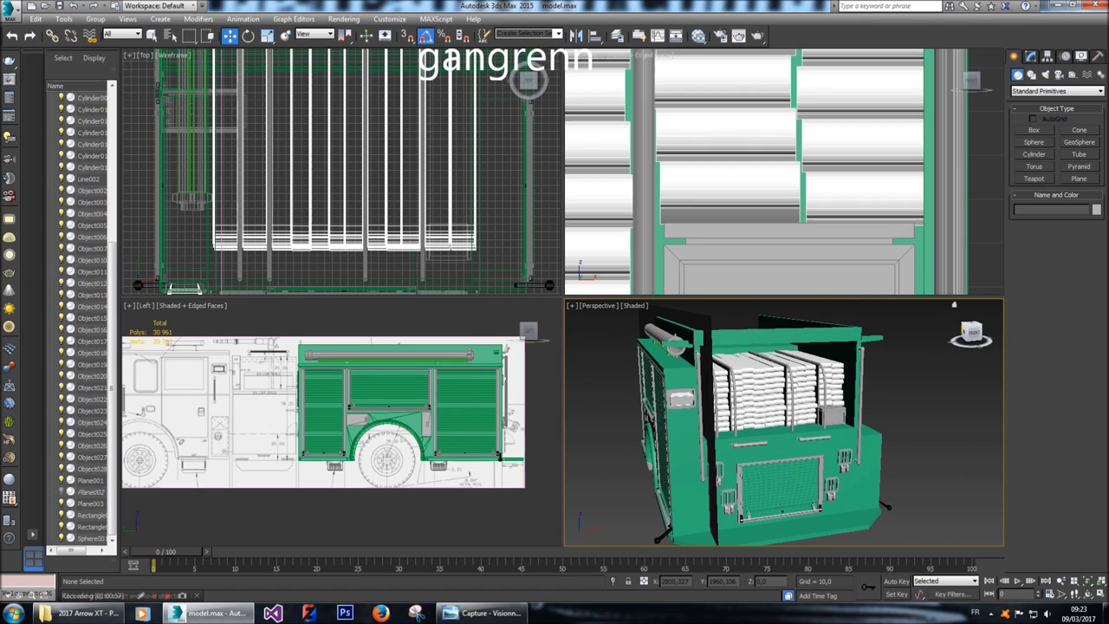
Turn to an angled front-left view, adjust the Left view, and bring up the Front viewport's quad menu.
left_click(969, 332)
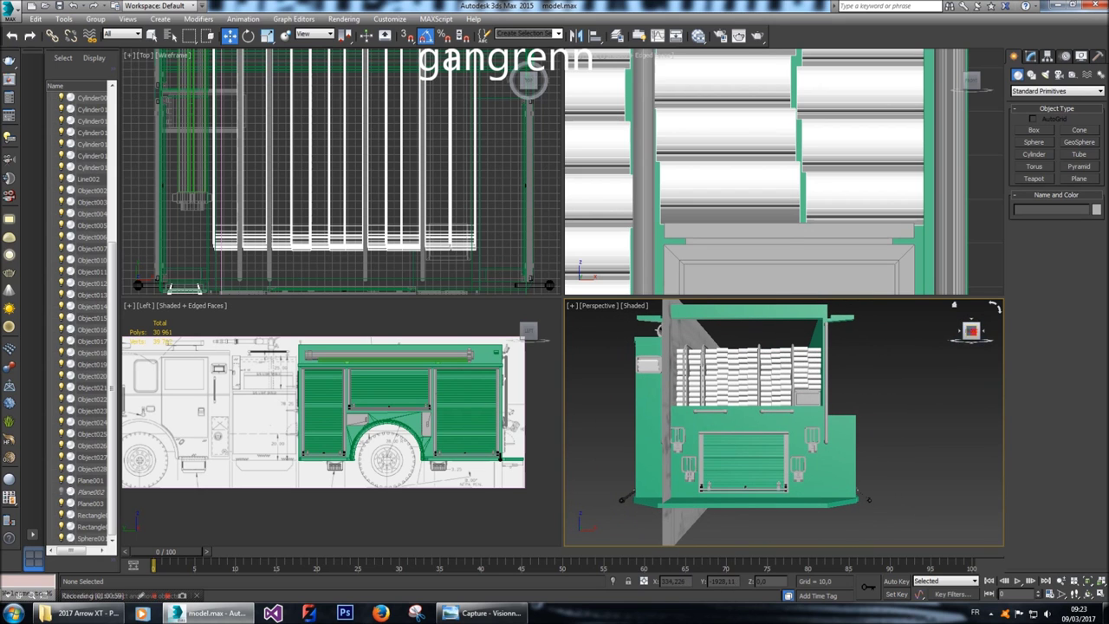
mouse_move(969, 331)
left_mouse_down()
mouse_move(953, 333)
mouse_move(969, 332)
left_mouse_up()
middle_click_drag(347, 416, 334, 416)
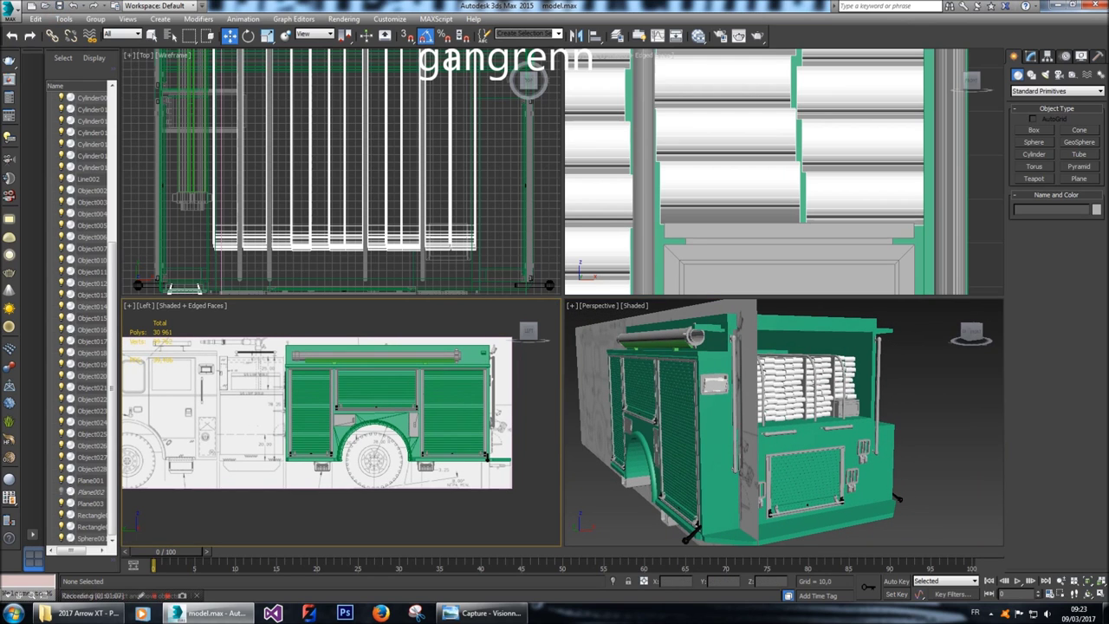
scroll(762, 171, "down", 2)
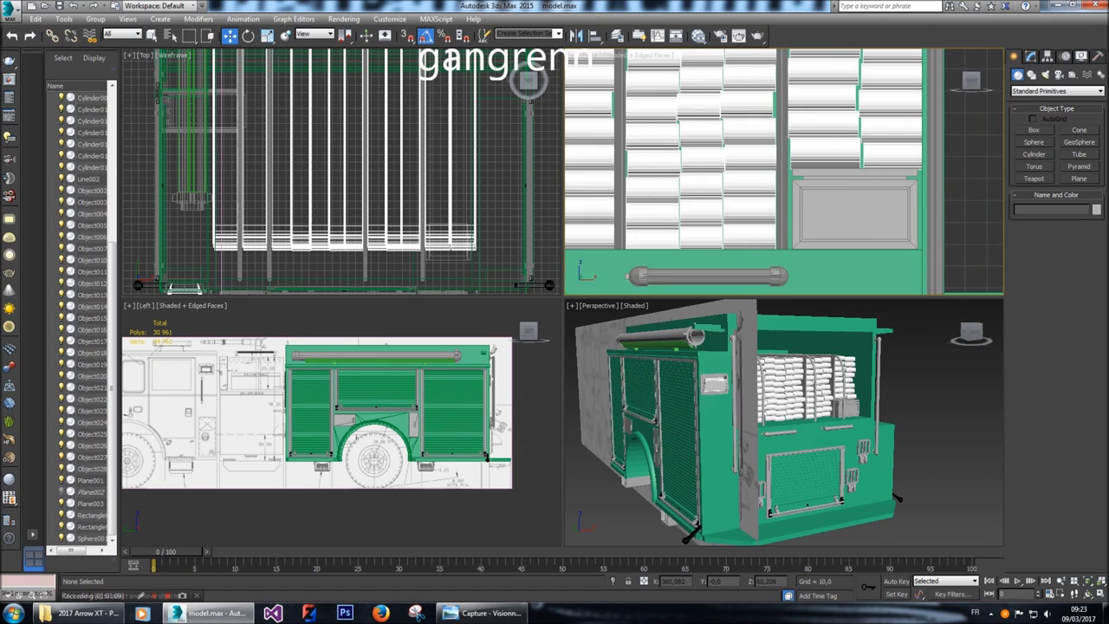
scroll(762, 171, "down", 2)
scroll(762, 172, "down", 3)
right_click(823, 193)
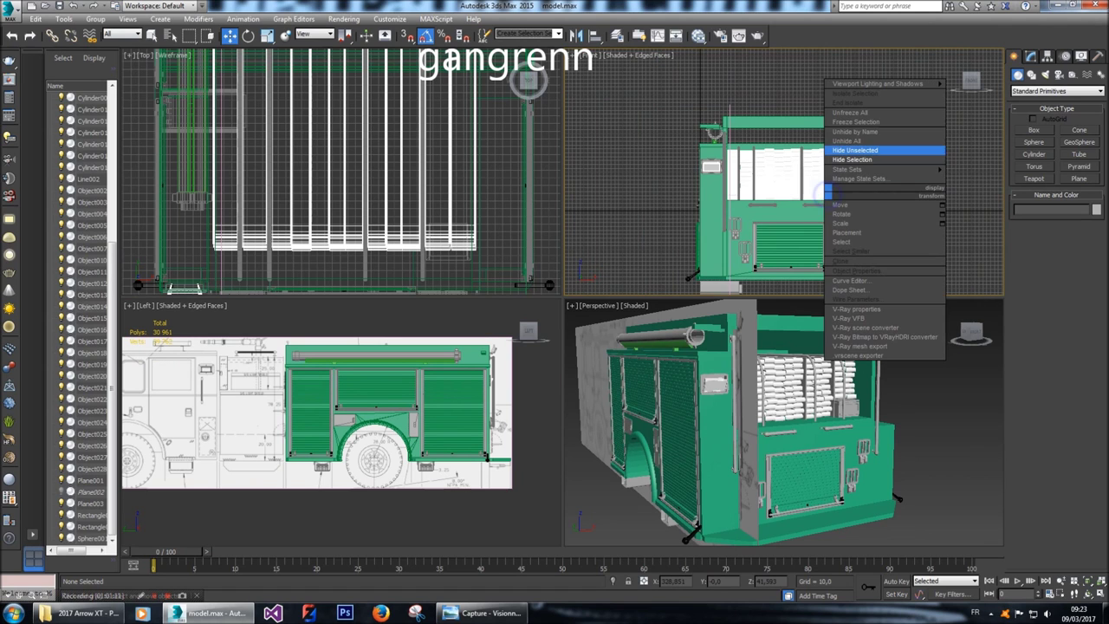
Unhide all objects and make the blueprint plane Plane003 see-through.
left_click(867, 145)
left_click(529, 81)
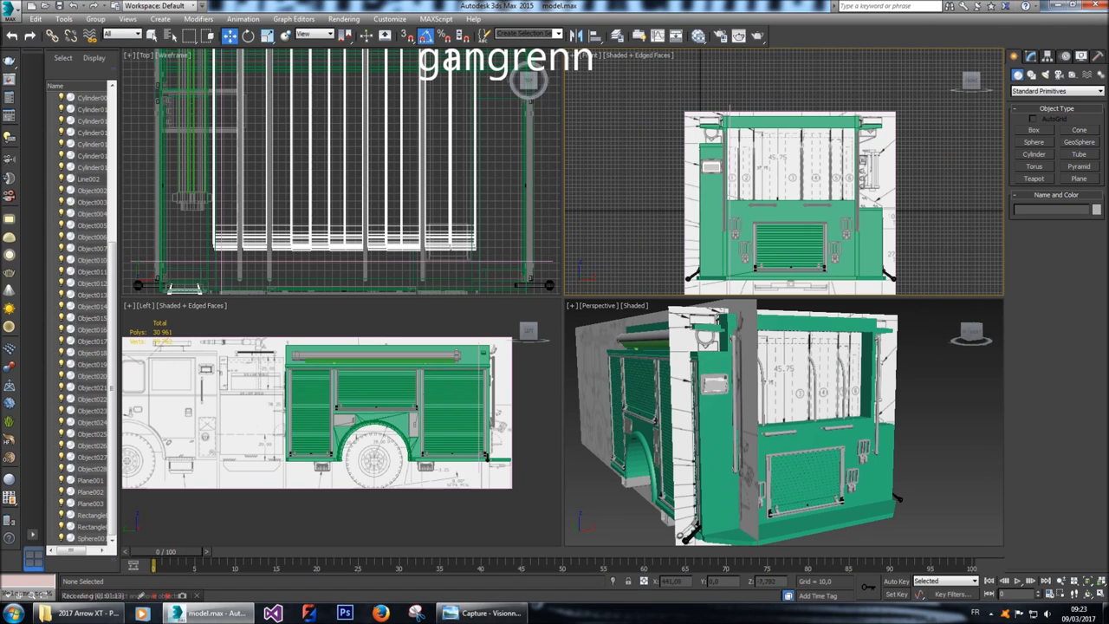
key("alt+x")
key("z")
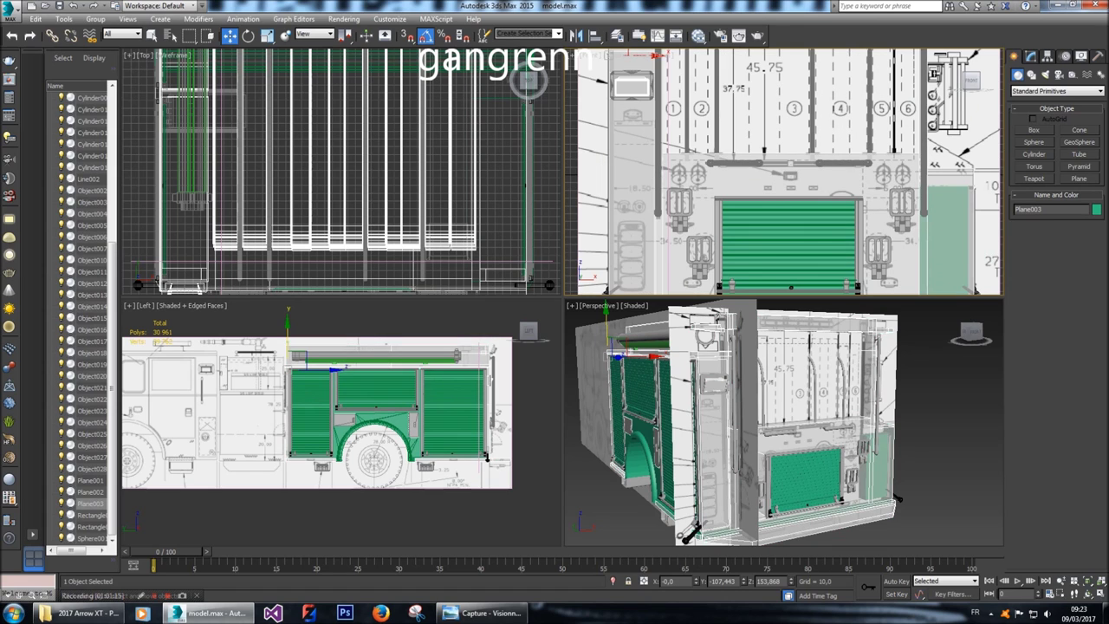
key("alt")
key("Escape")
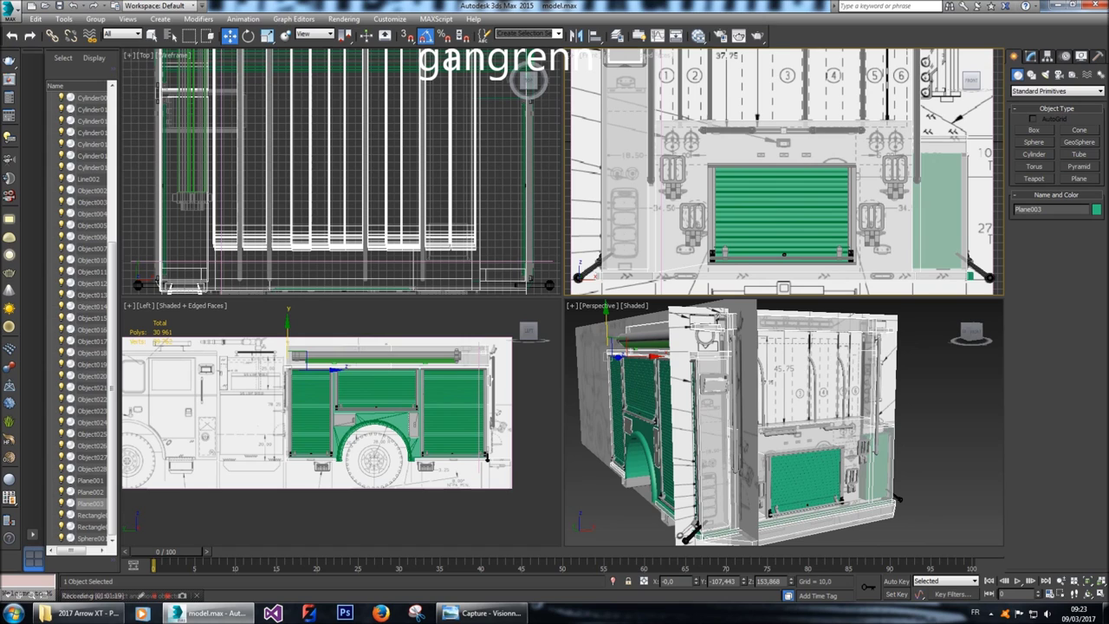
Clear the selection and frame the nozzle drawing in the Left viewport.
scroll(277, 403, "up", 3)
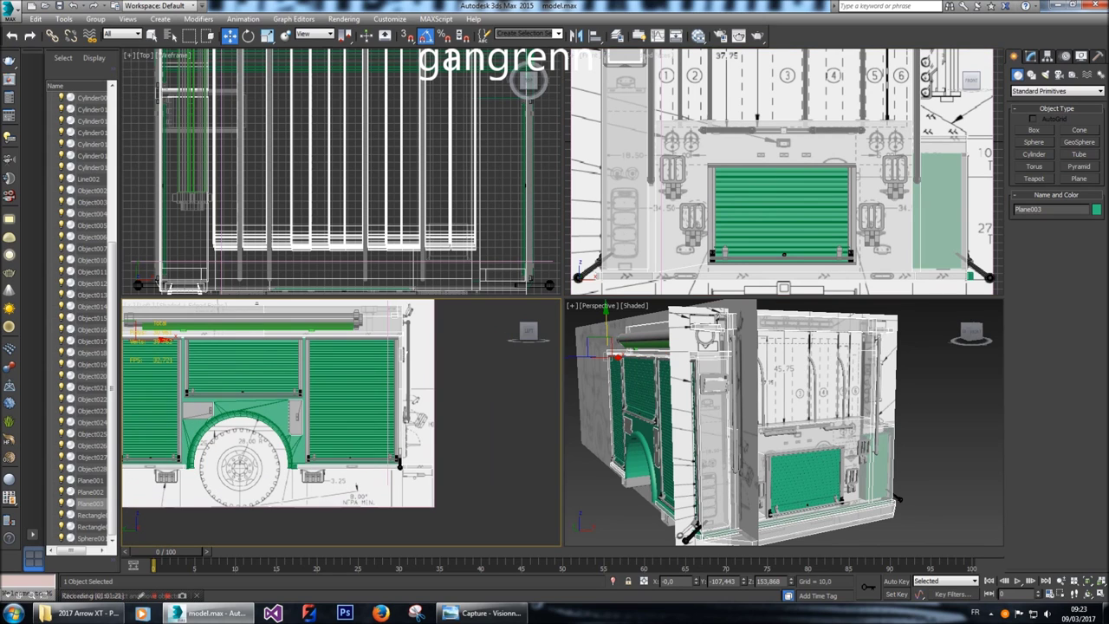
scroll(412, 400, "up", 4)
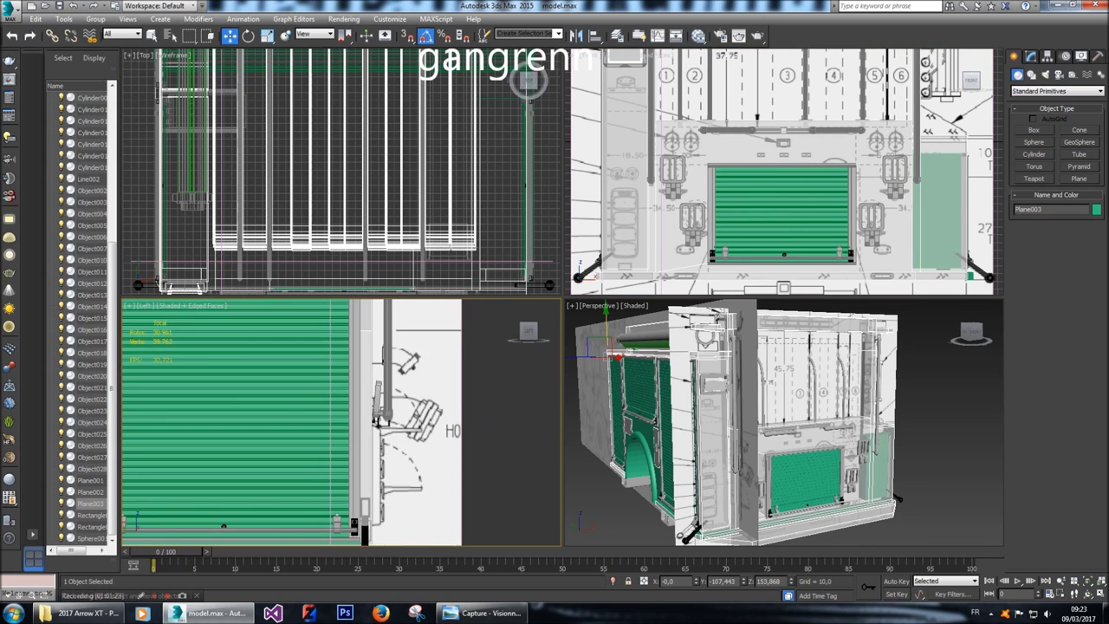
scroll(359, 486, "down", 2)
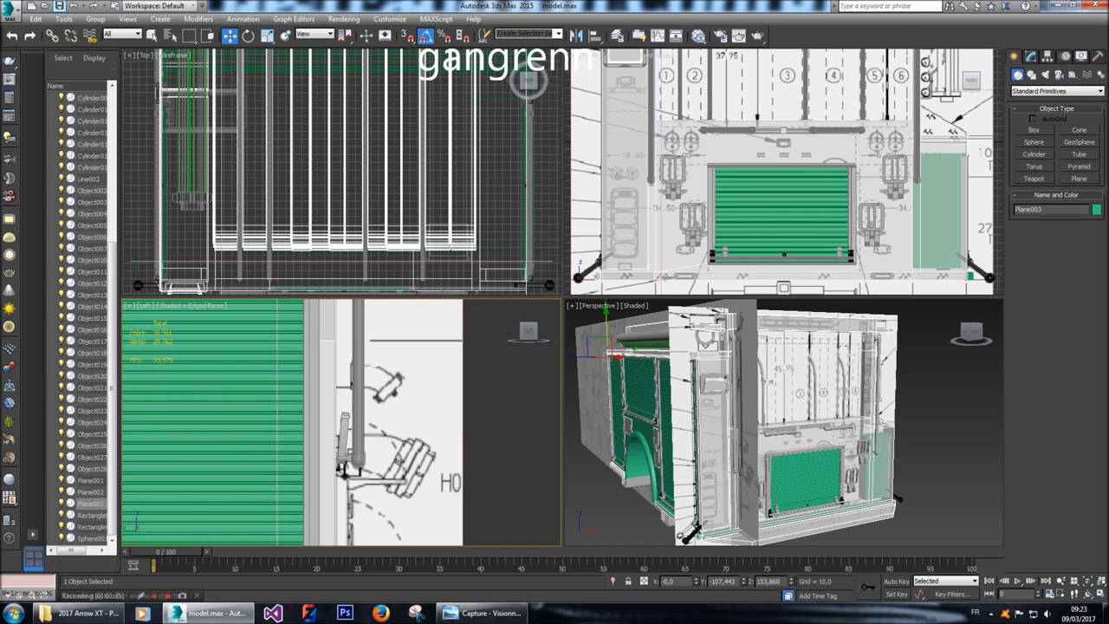
left_click(521, 468)
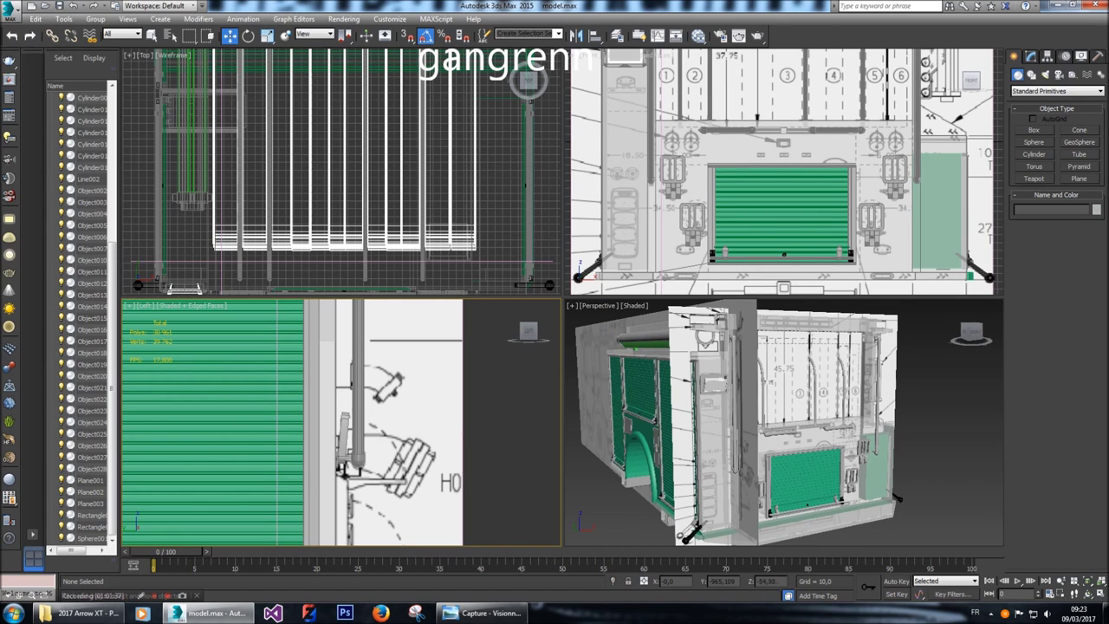
middle_click_drag(390, 425, 379, 412)
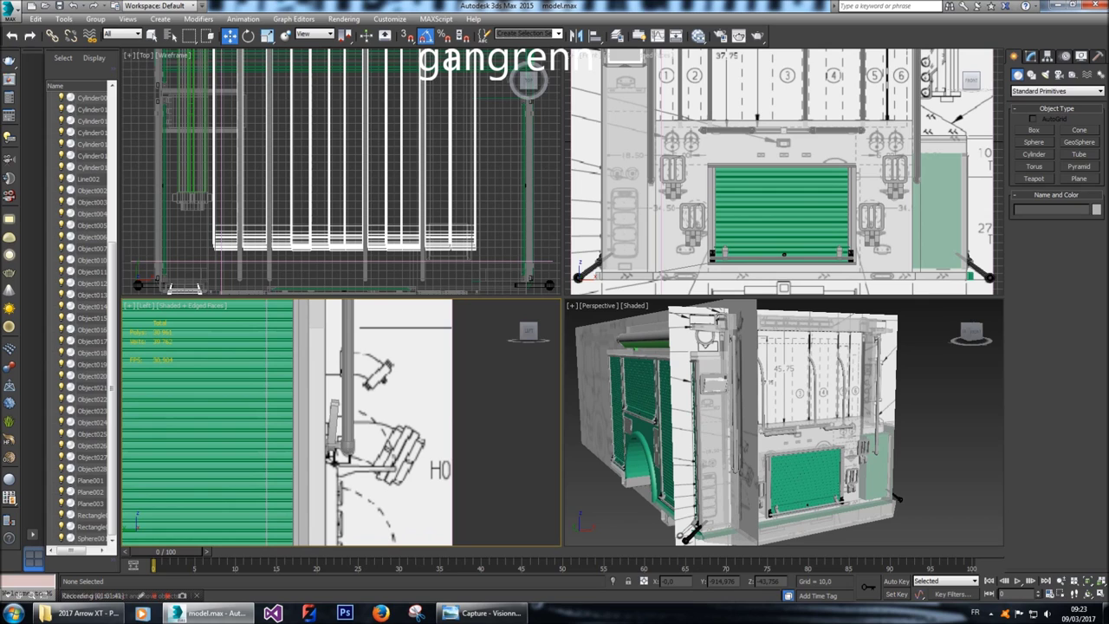
scroll(396, 494, "up", 3)
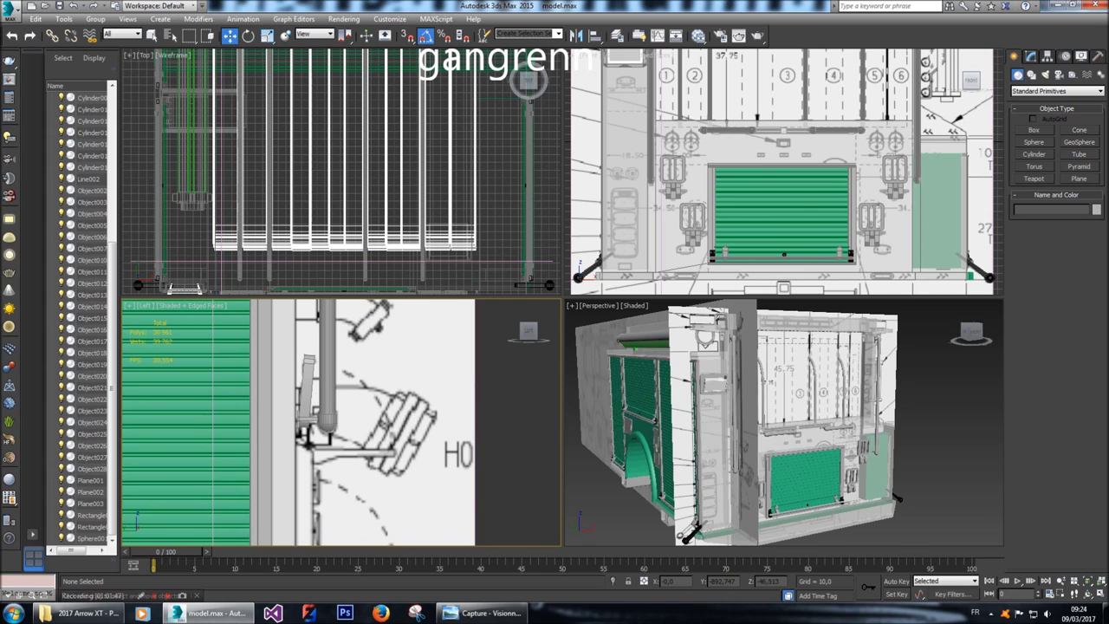
left_click(1031, 55)
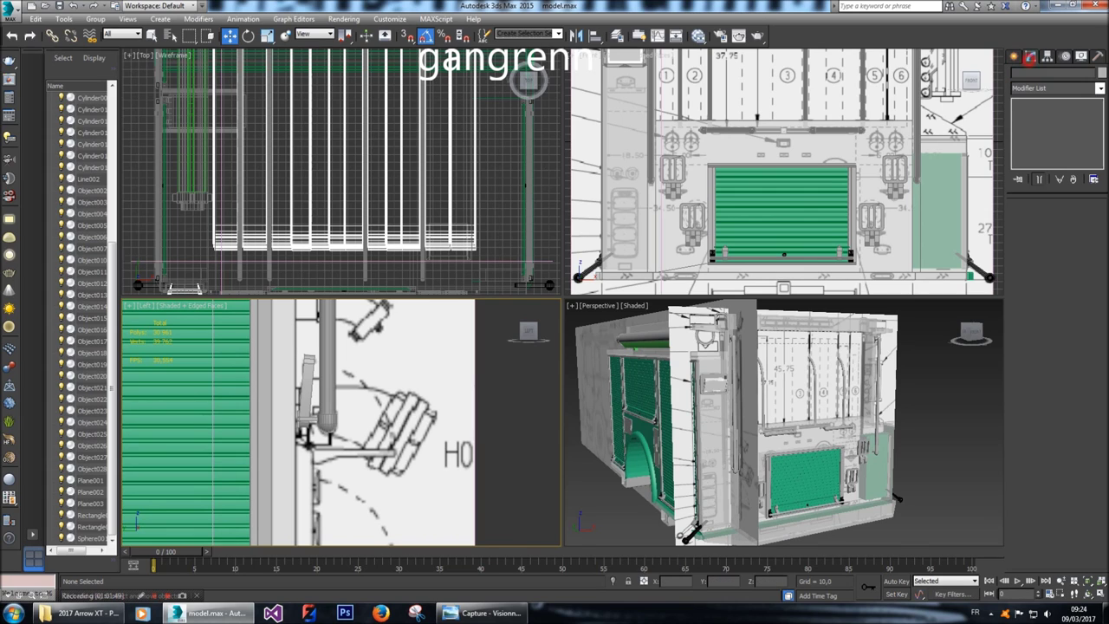
left_click(1014, 55)
Abandon a Line shape and choose the Cylinder primitive instead.
left_click(1031, 75)
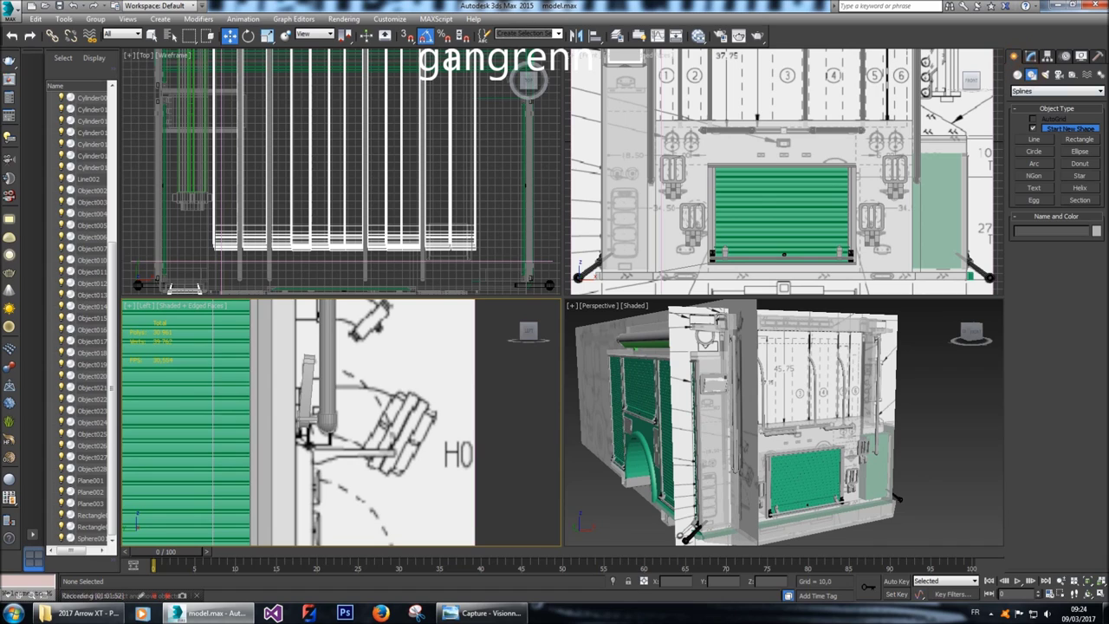
left_click(1034, 139)
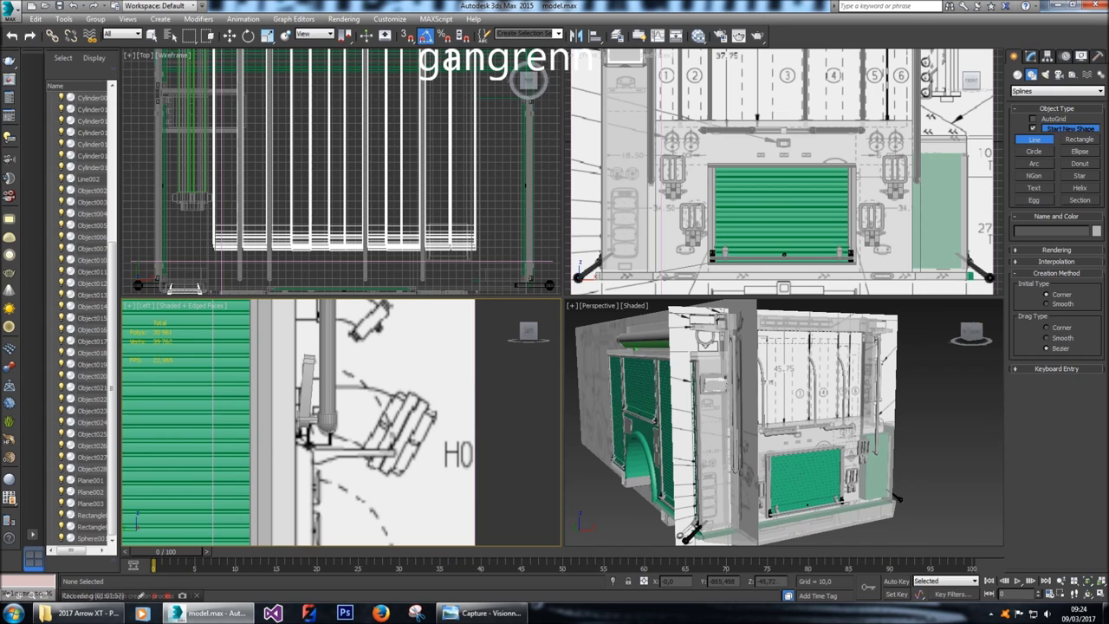
right_click(369, 422)
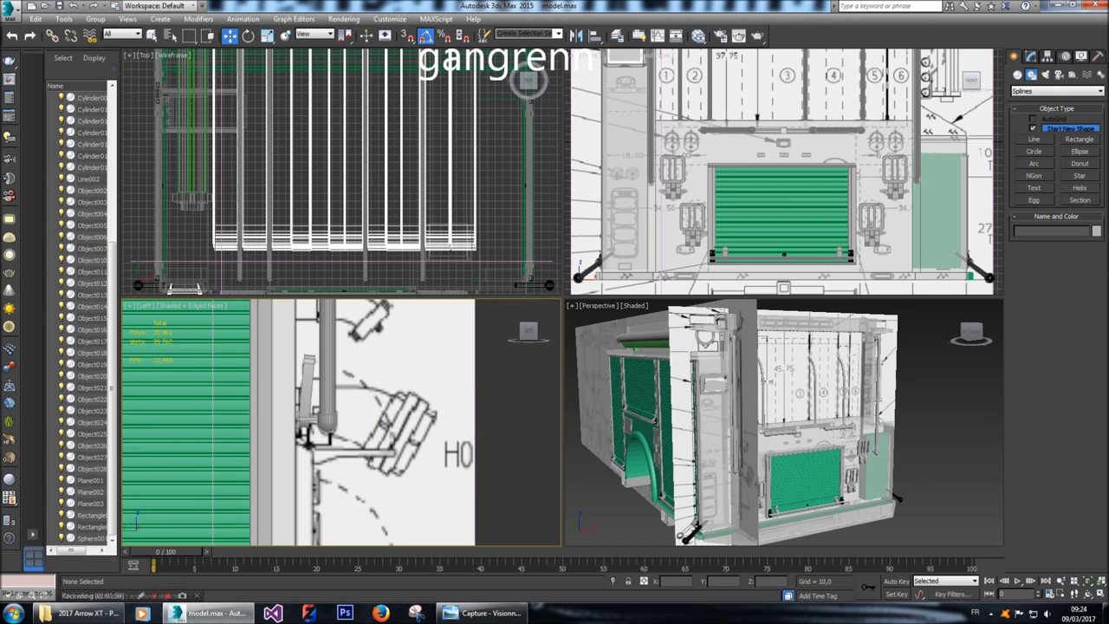
left_click(1019, 75)
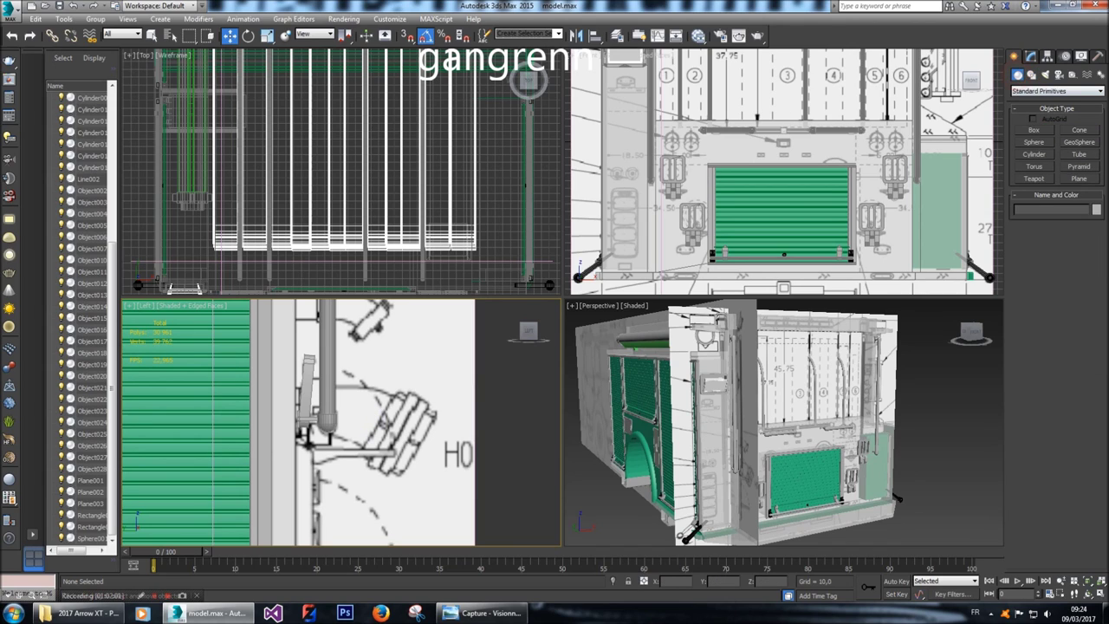
left_click(1033, 154)
Frame the circular fittings in the Front viewport and drag a cylinder over the round fitting.
middle_click_drag(780, 173, 763, 170)
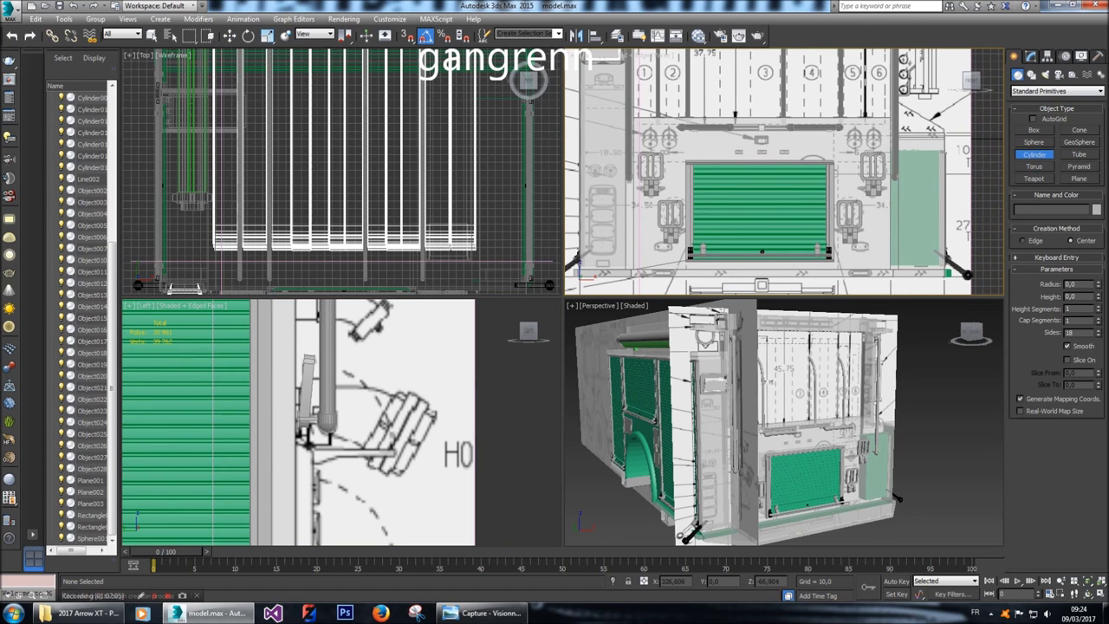
scroll(865, 141, "up", 5)
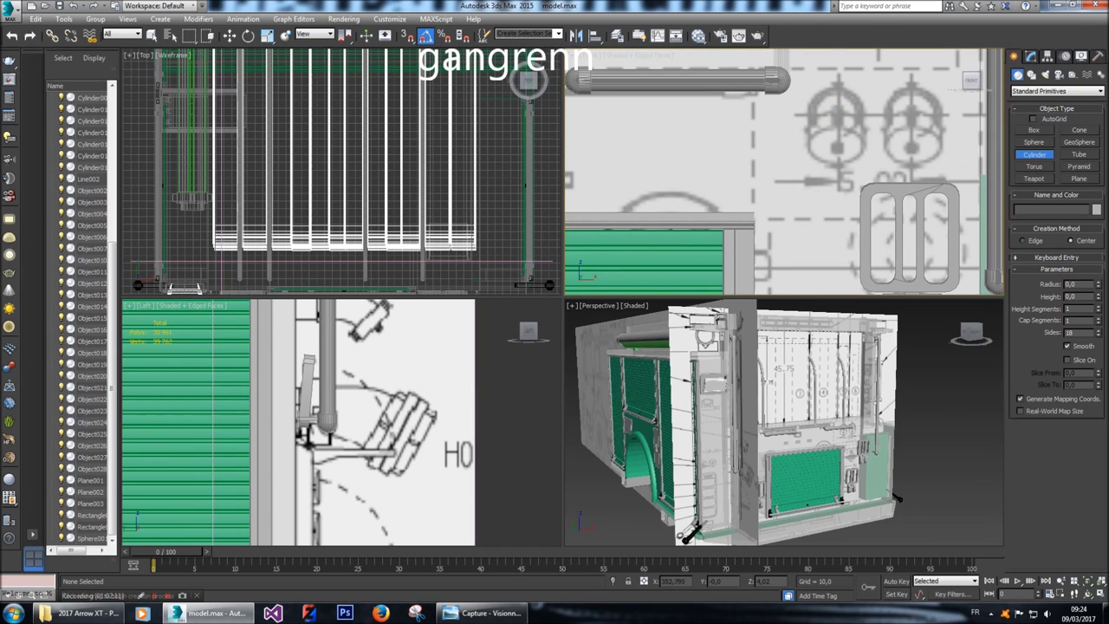
left_click_drag(834, 111, 839, 113)
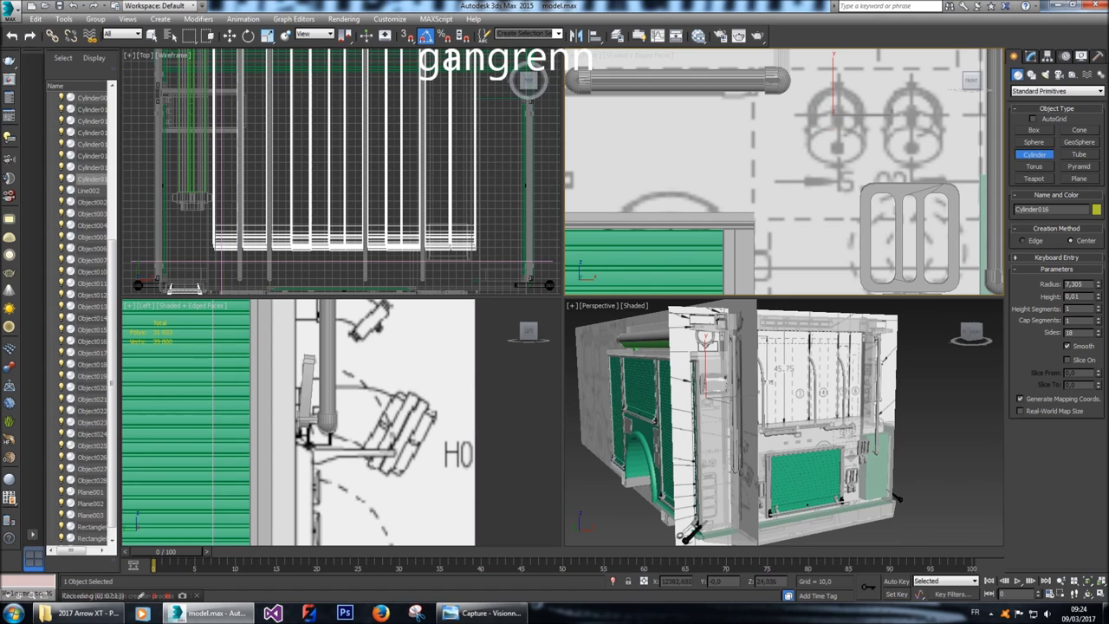
Slide the new cylinder to the truck's rear edge and zoom the Top view onto it.
left_click(230, 35)
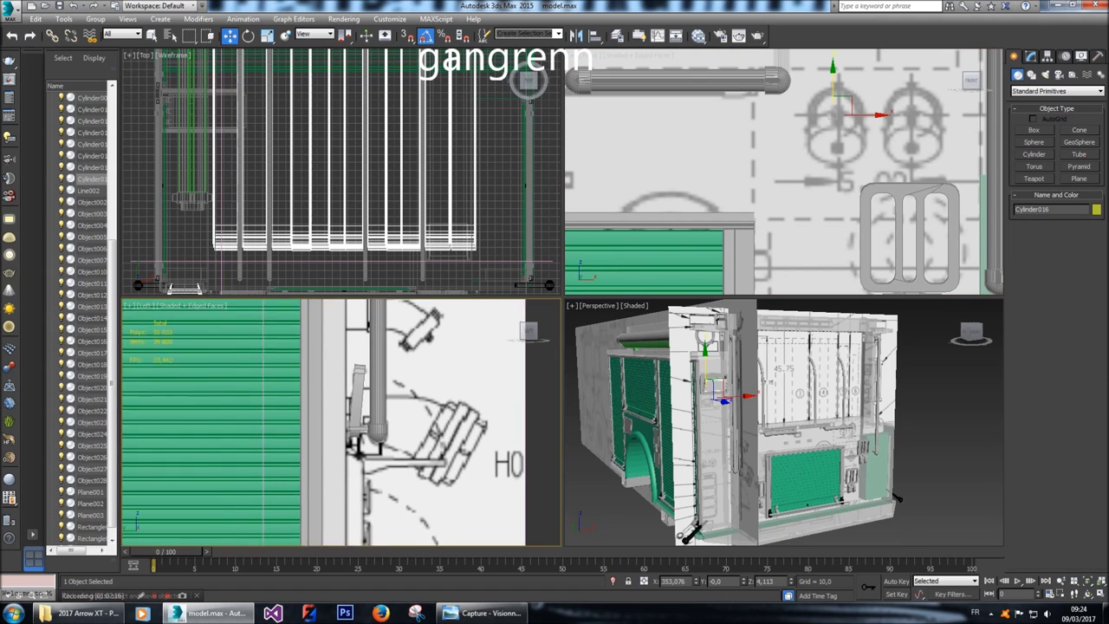
scroll(234, 416, "down", 8)
left_click_drag(187, 417, 350, 417)
right_click(867, 173)
scroll(338, 407, "up", 4)
scroll(433, 260, "up", 3)
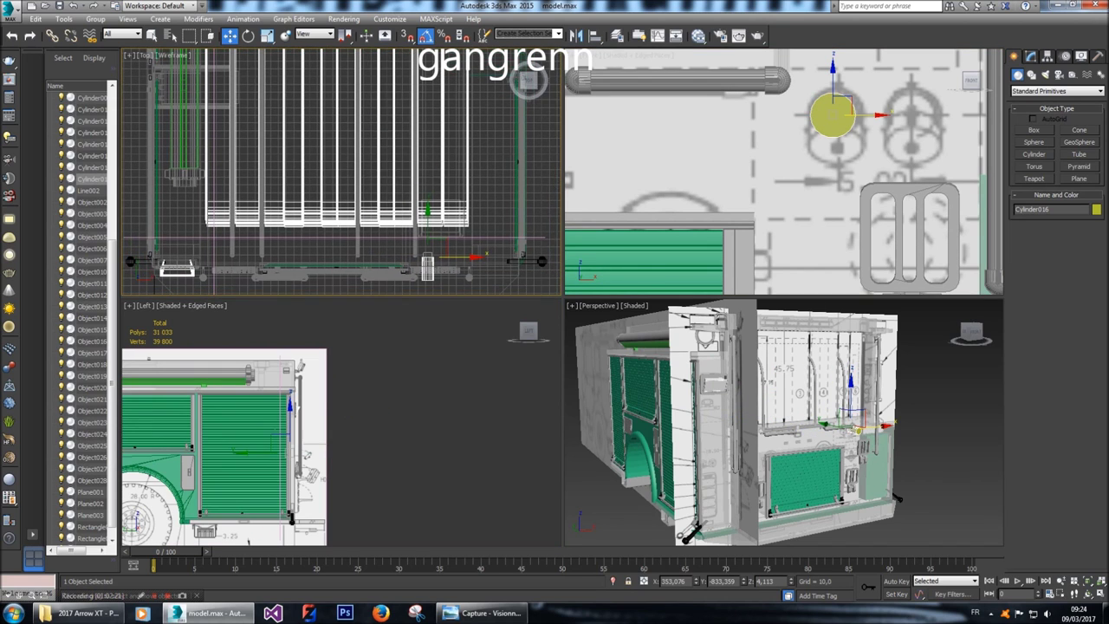
scroll(276, 373, "up", 4)
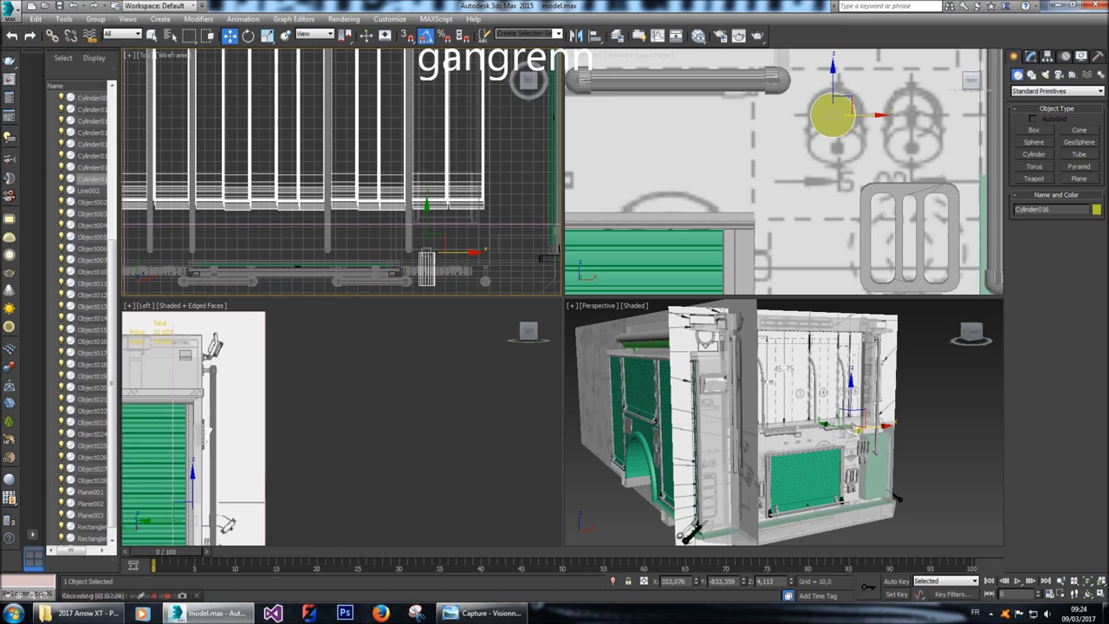
middle_click_drag(445, 112, 434, 74)
scroll(416, 191, "up", 2)
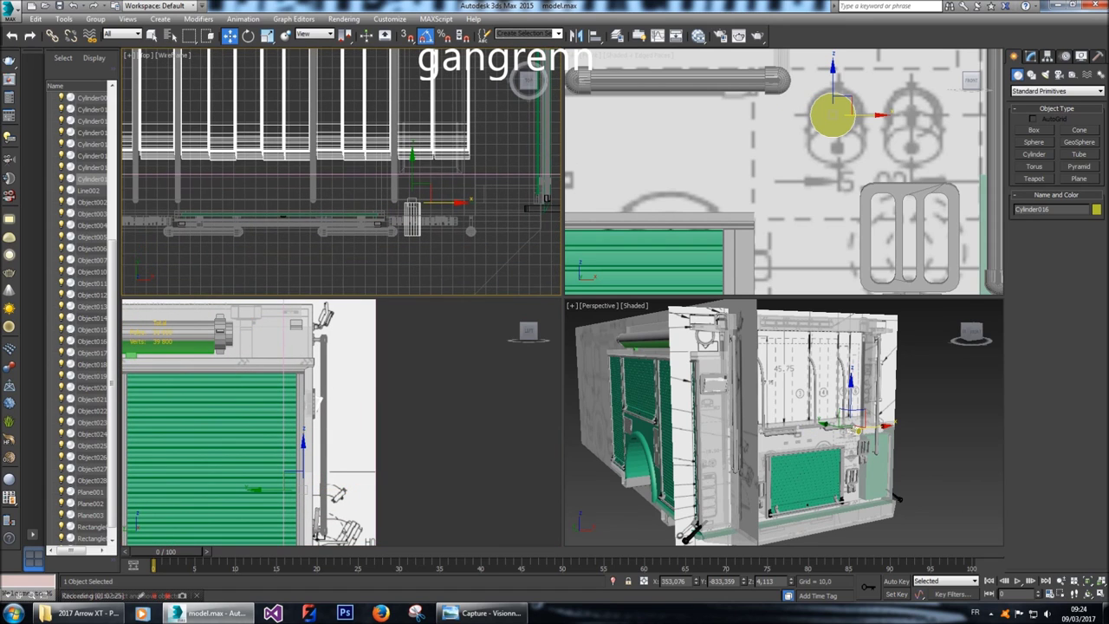
scroll(784, 172, "up", 1)
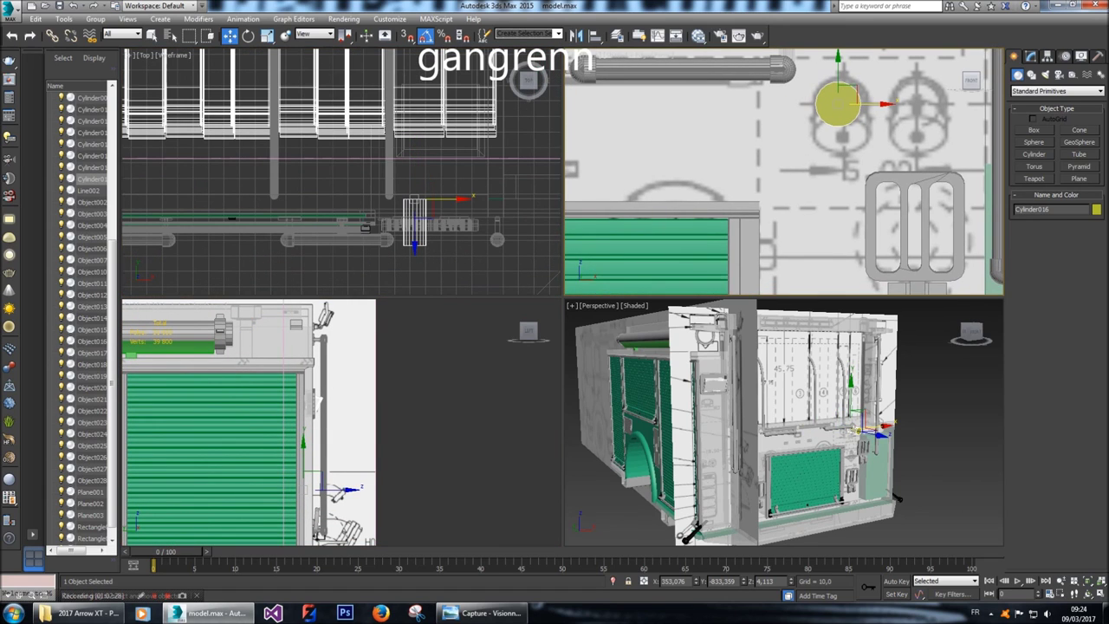
scroll(257, 422, "up", 3)
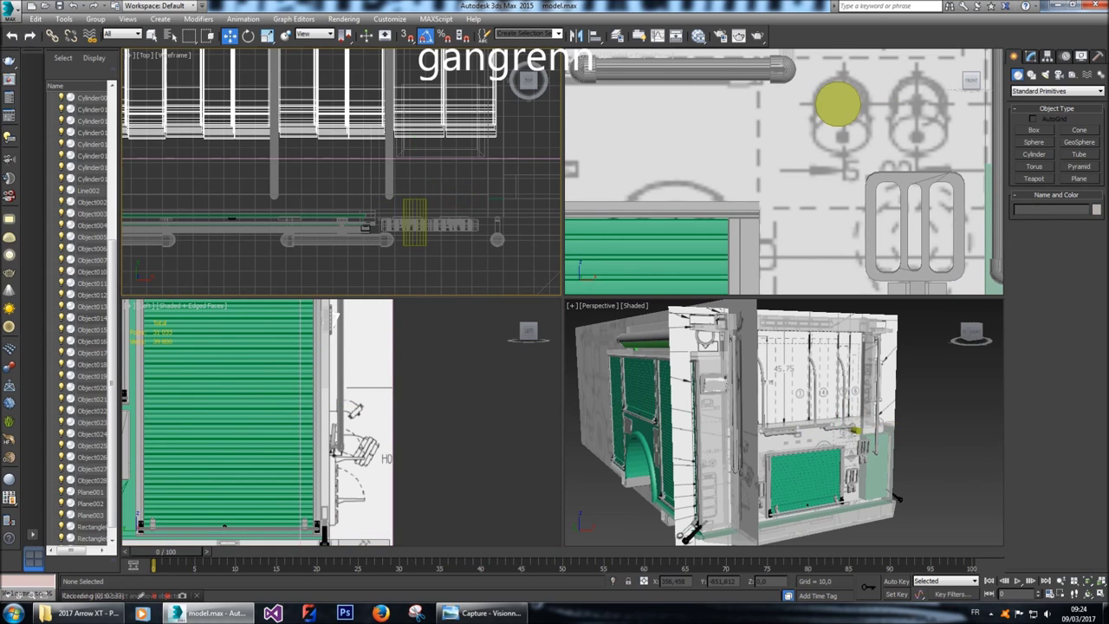
Shift-move a clone of the cylinder to the left, then reselect the cylinder.
left_click_drag(433, 199, 276, 199, "shift")
key("Return")
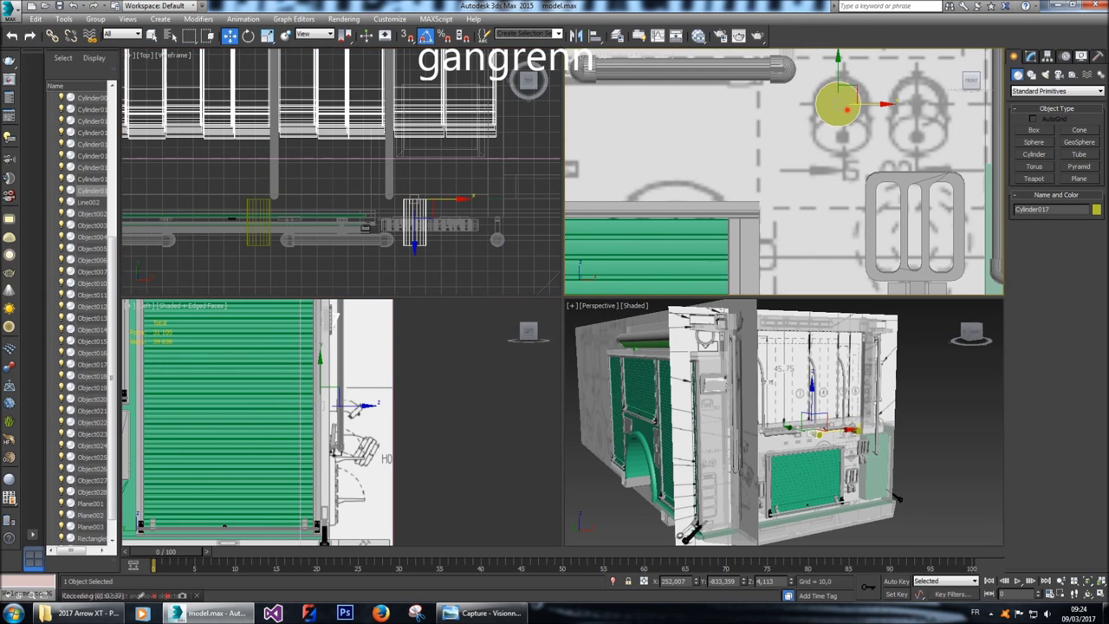
scroll(334, 407, "up", 4)
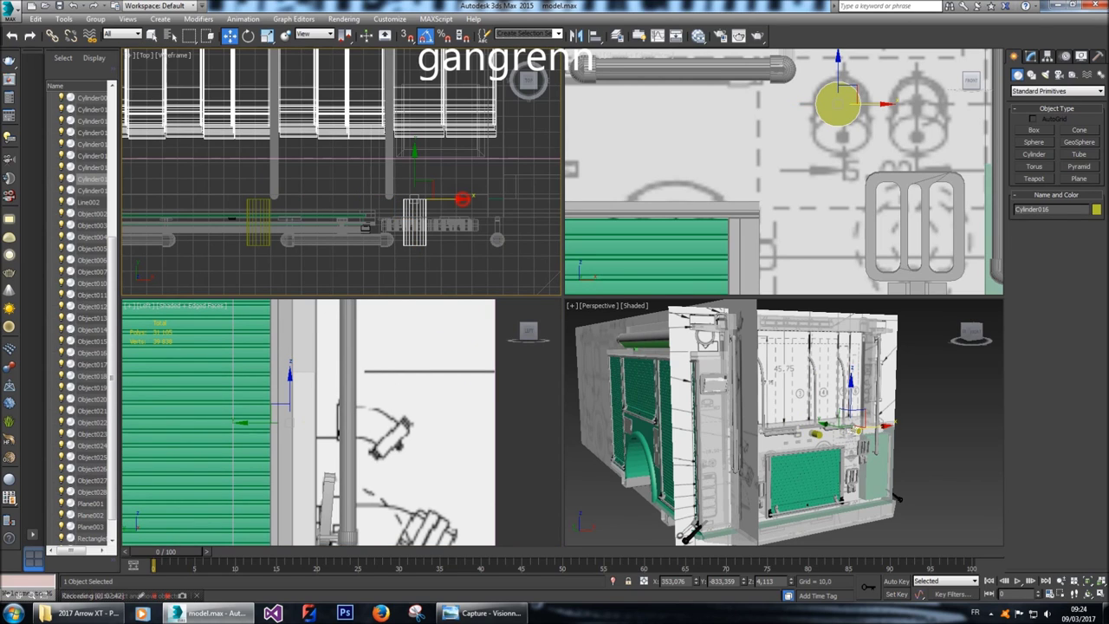
left_click(347, 206)
left_click(404, 243)
left_click_drag(372, 217, 315, 218)
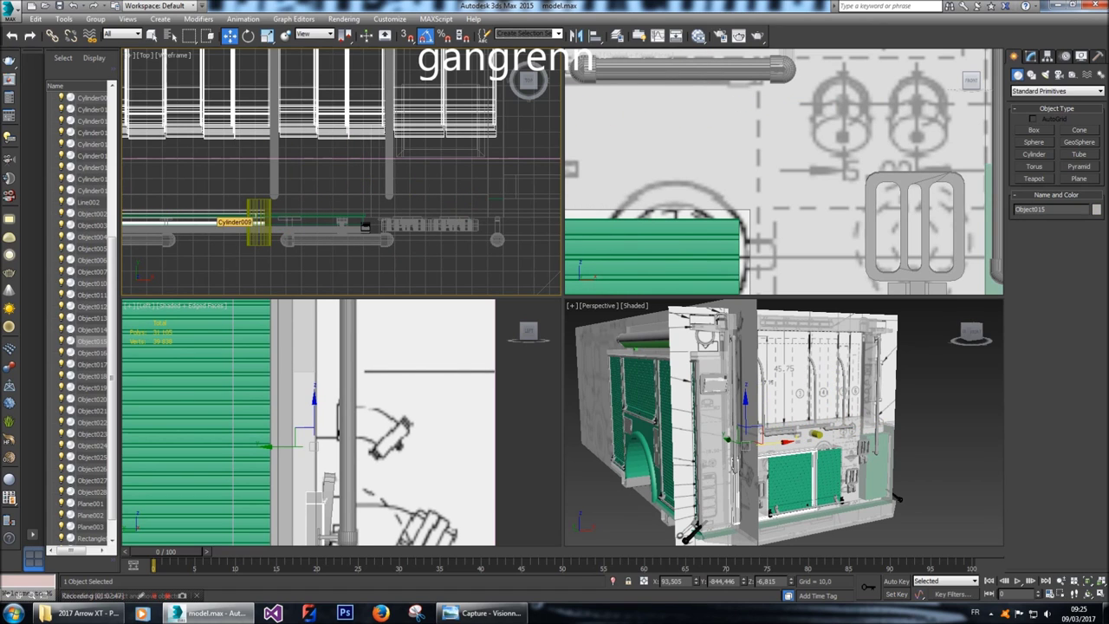
left_click(298, 208)
scroll(346, 213, "down", 2)
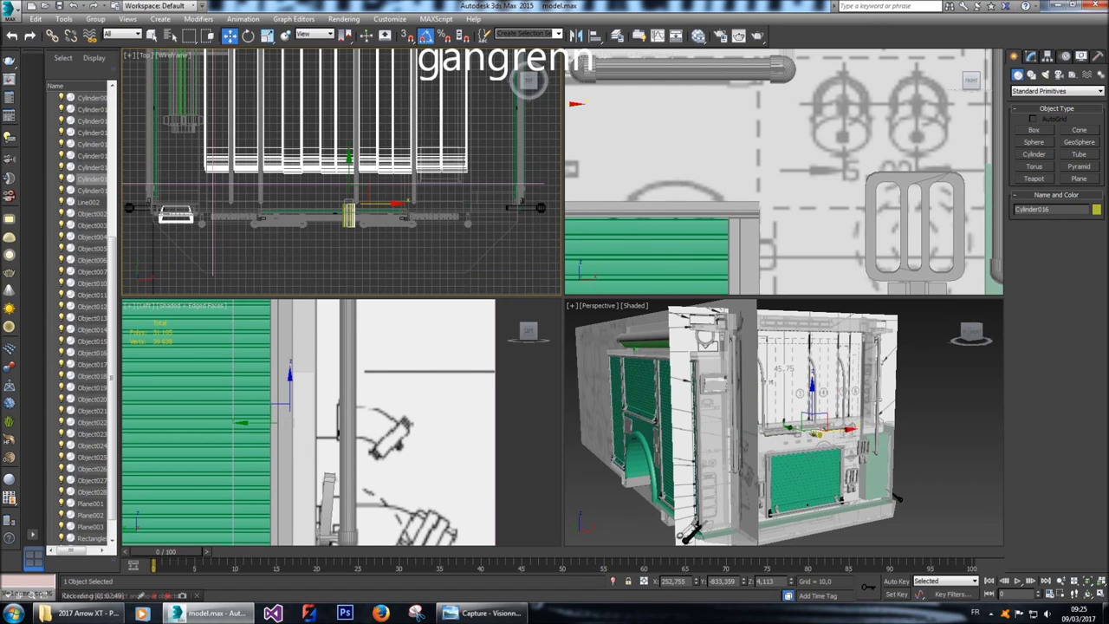
scroll(394, 216, "down", 2)
Move the cylinder onto the vertical pipe so it sticks out from it.
left_click_drag(408, 210, 286, 210)
scroll(344, 429, "up", 3)
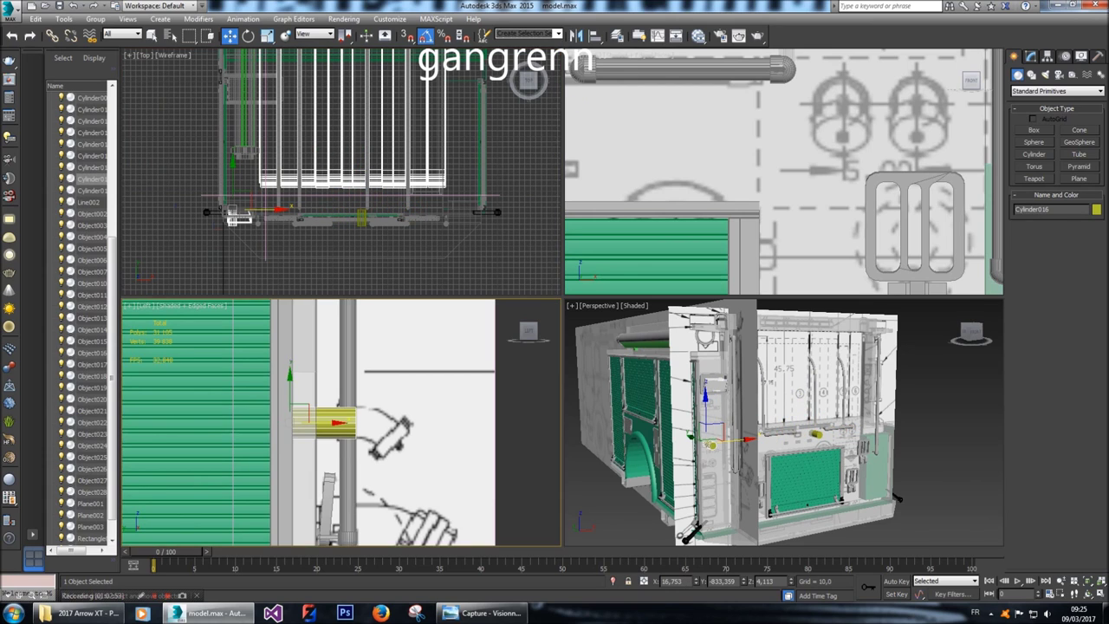
left_click_drag(273, 411, 346, 411)
left_click(1030, 56)
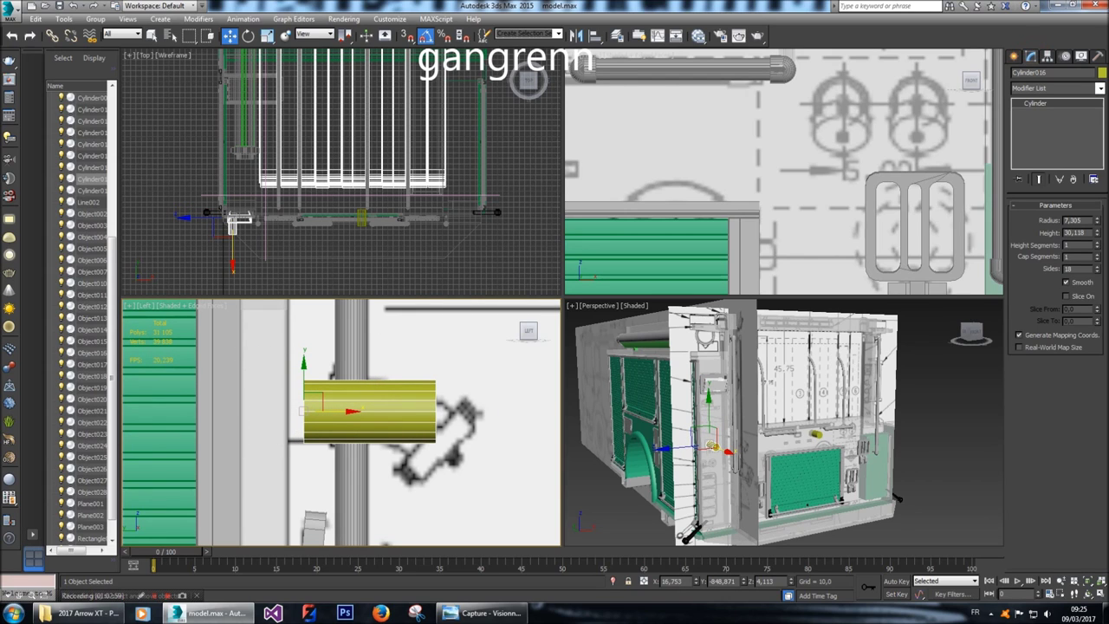
Try radii 7,0 and 6,0, settling on radius 6,5 and height 30,0.
double_click(1075, 220)
type("7,0")
key("Return")
type("6,0")
key("Return")
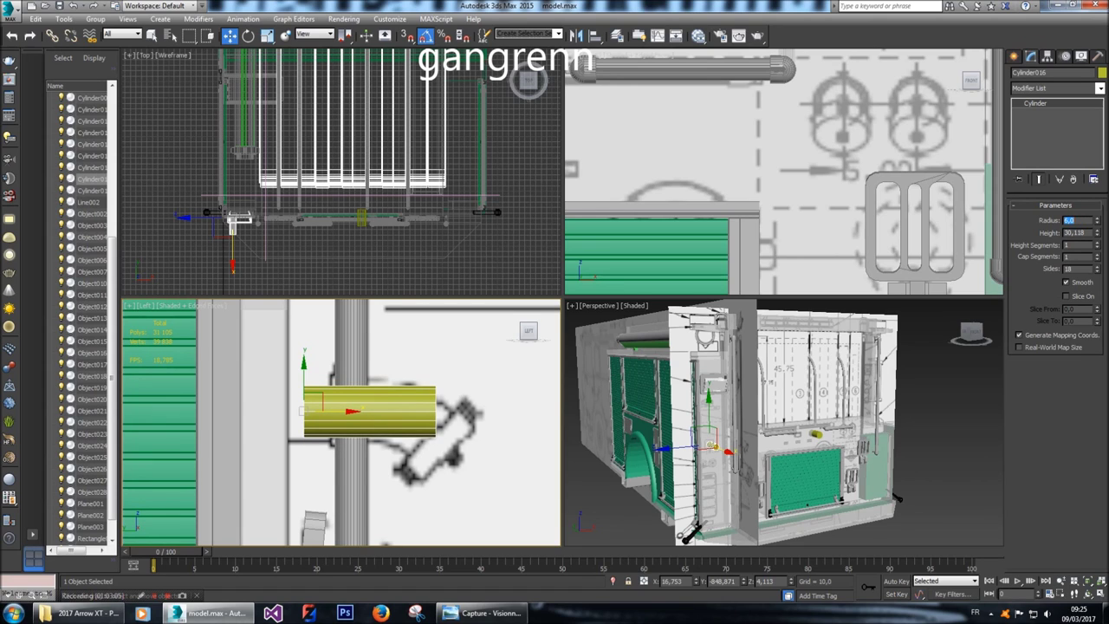
type("7,0")
key("Return")
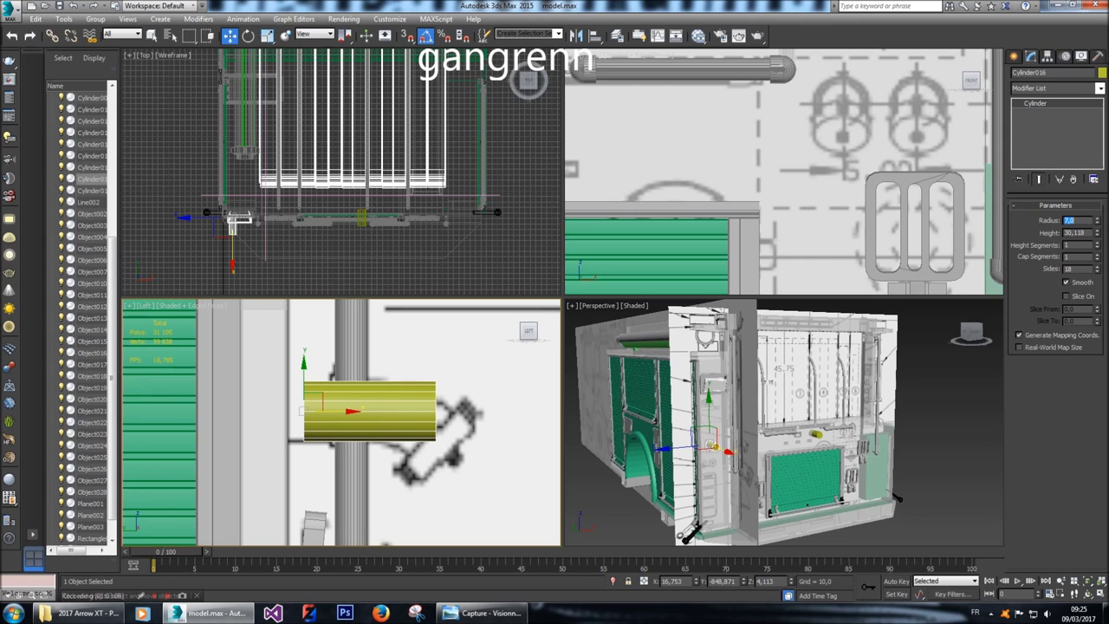
type("6,5")
key("Return")
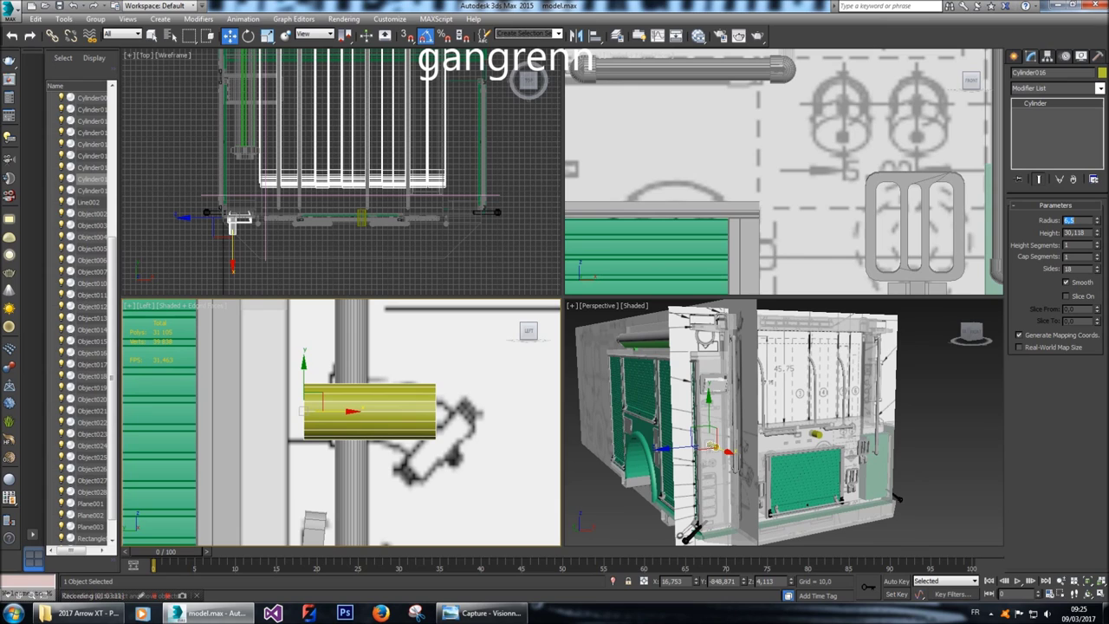
key("Tab")
type("30,0")
key("Return")
Convert the cylinder to an editable poly.
right_click(481, 434)
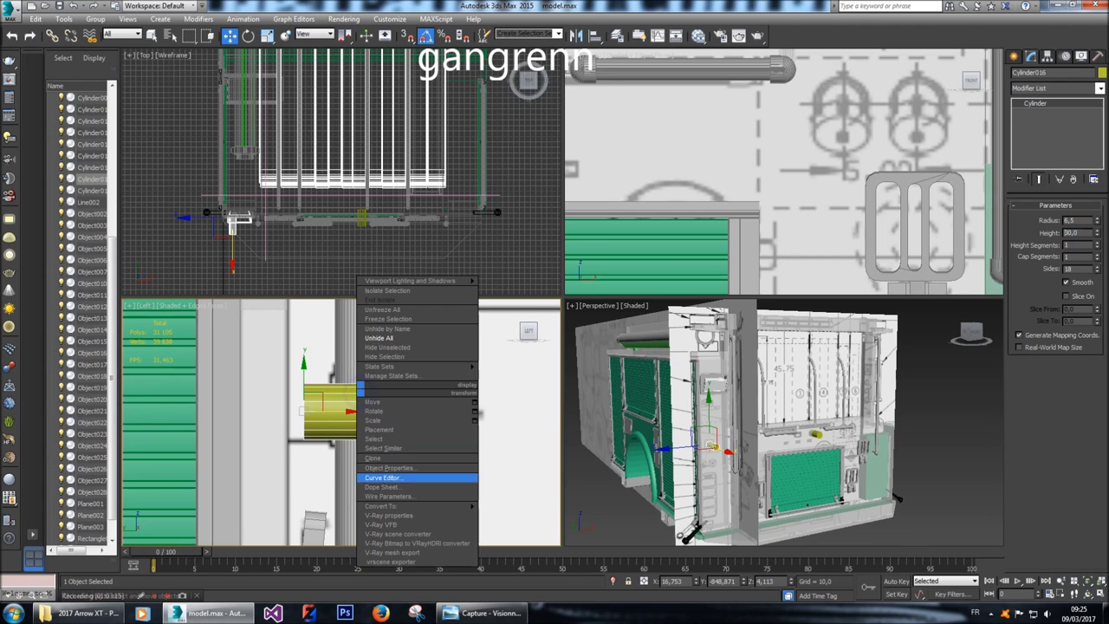
mouse_move(468, 509)
left_click(518, 514)
Extrude the cylinder's end cap polygon by a height of 4,0.
key("4")
scroll(785, 171, "down", 3)
middle_click_drag(763, 174, 990, 159)
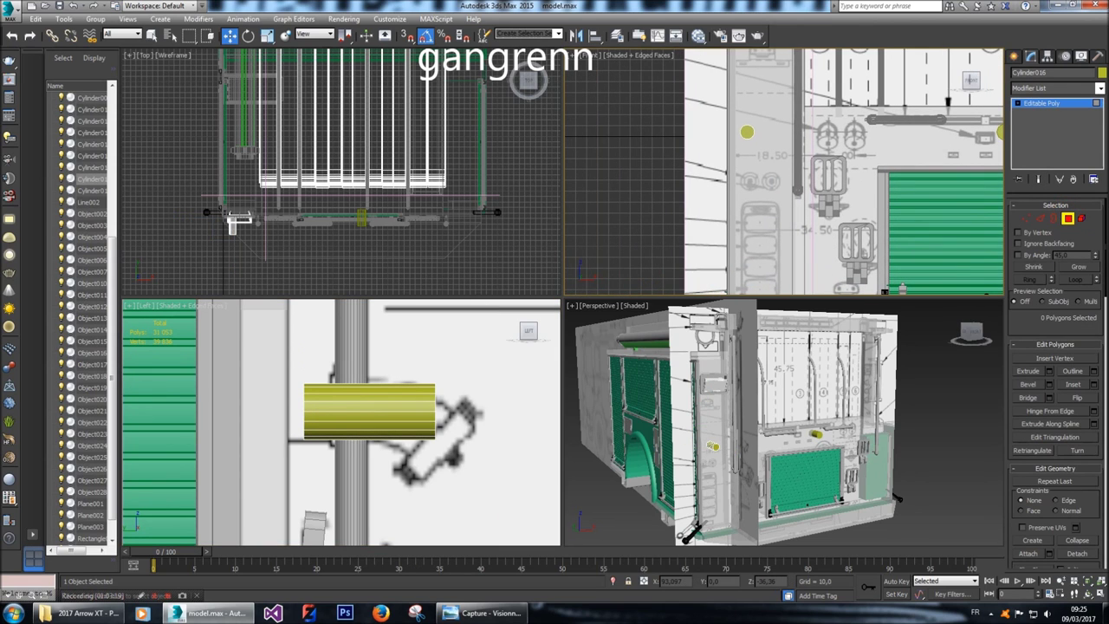
left_click(747, 131)
scroll(446, 404, "up", 3)
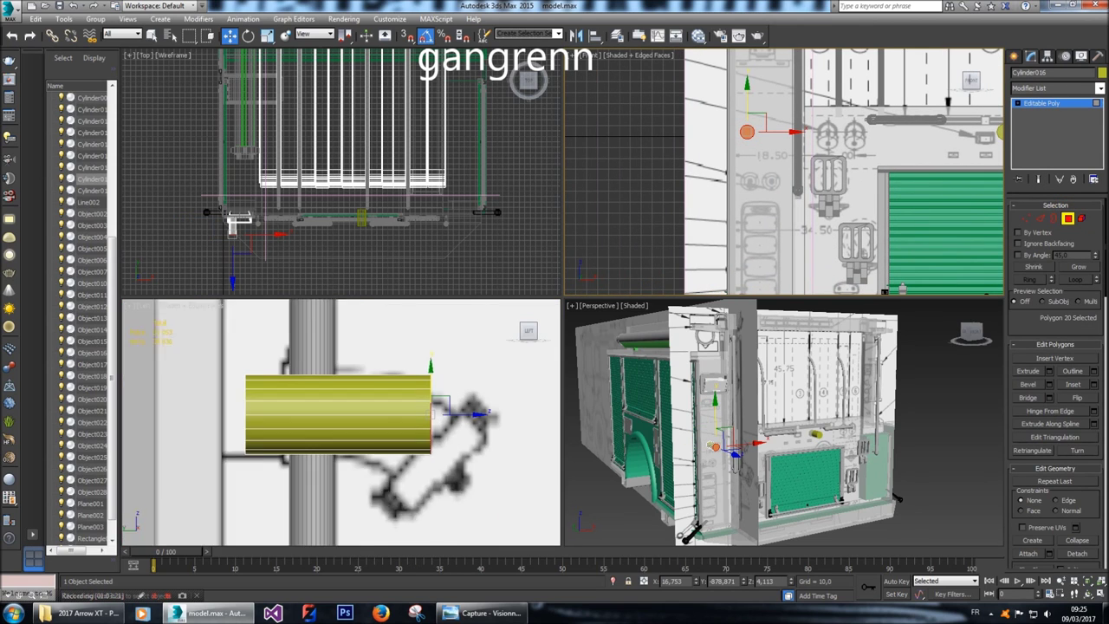
middle_click_drag(447, 404, 432, 404)
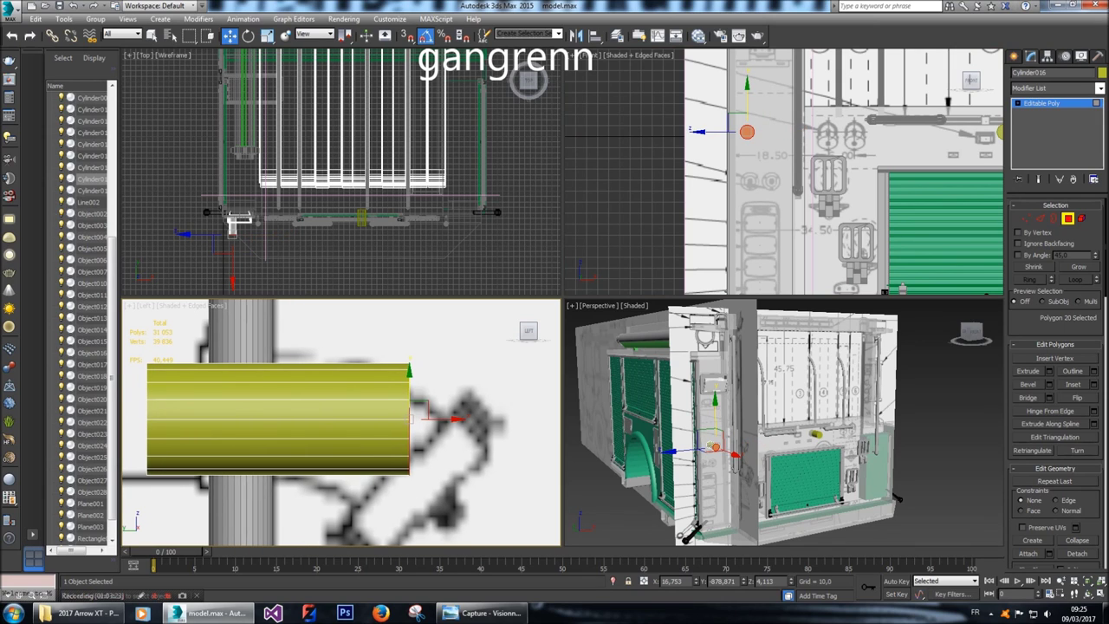
left_click(1049, 371)
double_click(365, 444)
type("30,0")
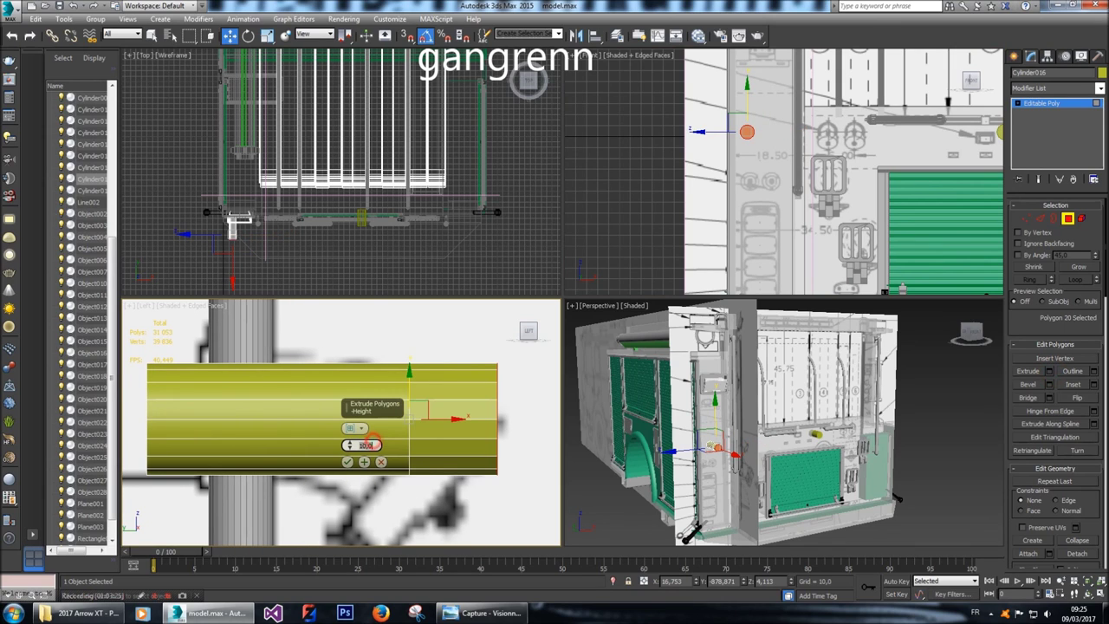
key("Return")
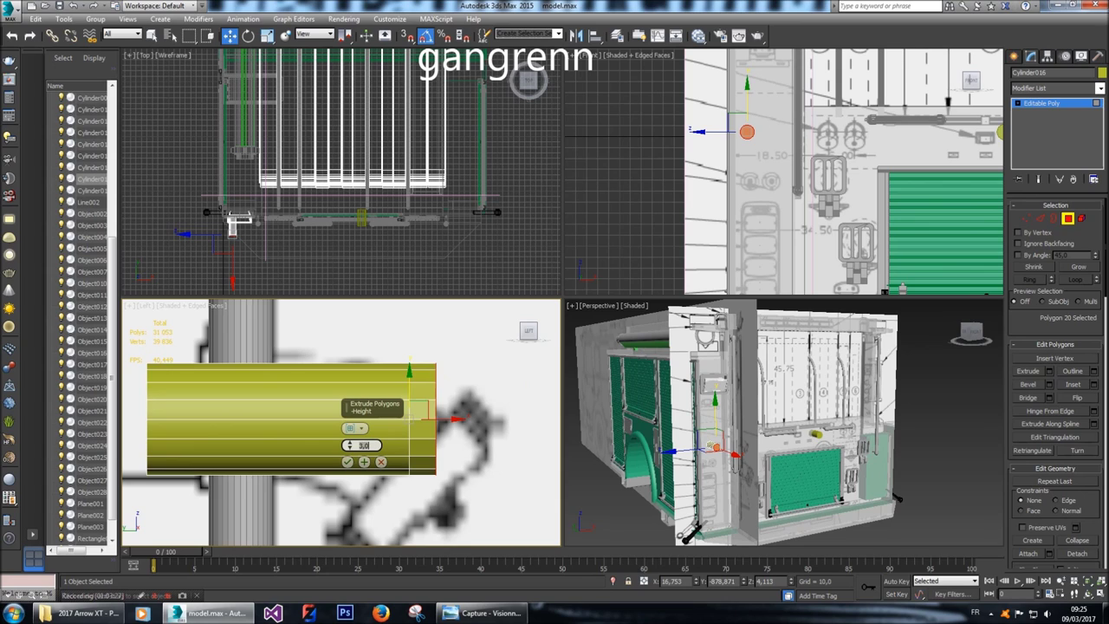
type("4")
key("Return")
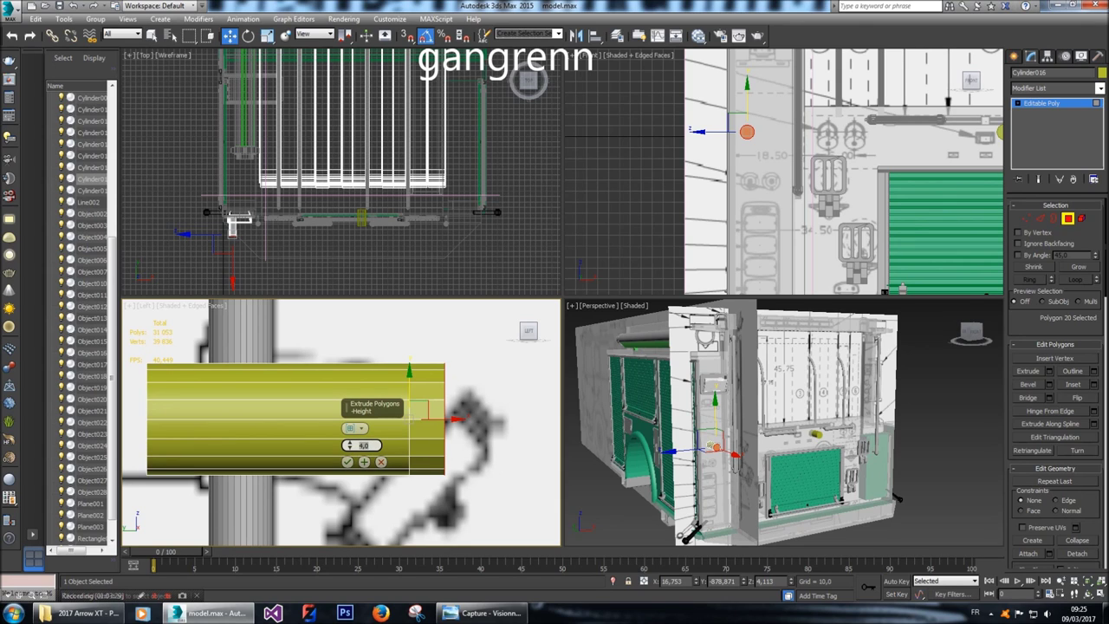
left_click(346, 462)
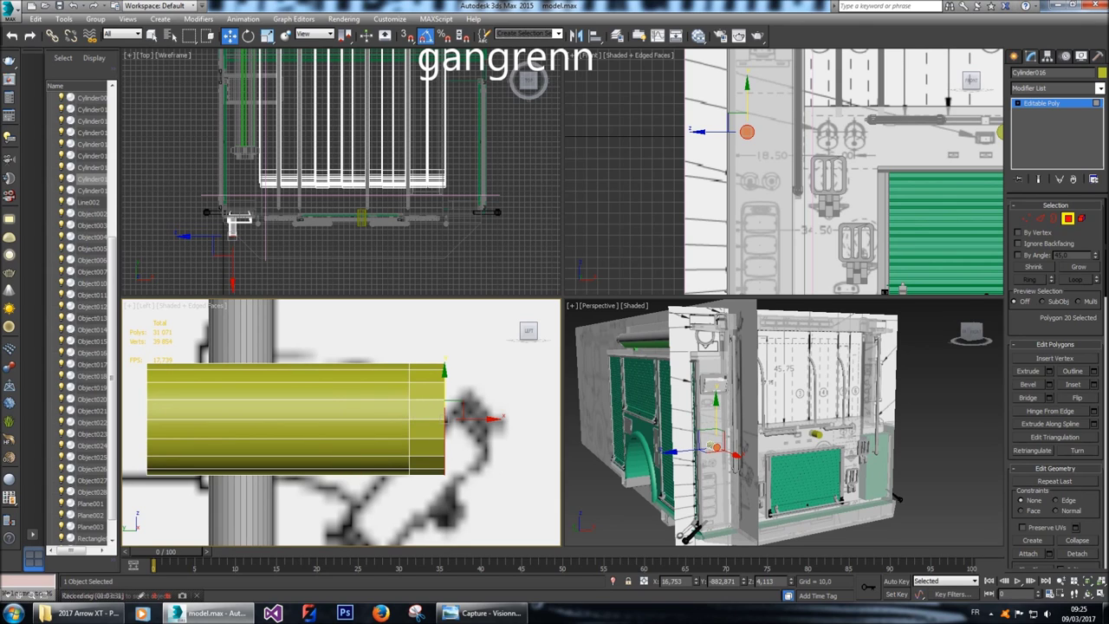
Extrude the ring of polygons near the end by 3,0 along Local Normal to form a collar.
left_click(416, 448)
left_click(425, 434, "shift")
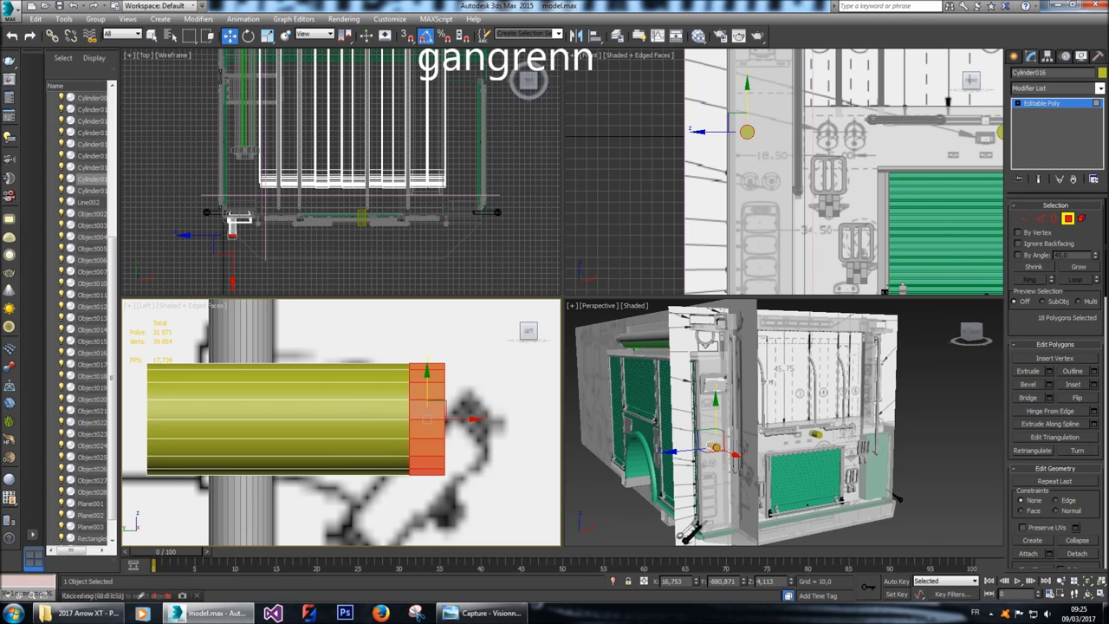
left_click(1050, 371)
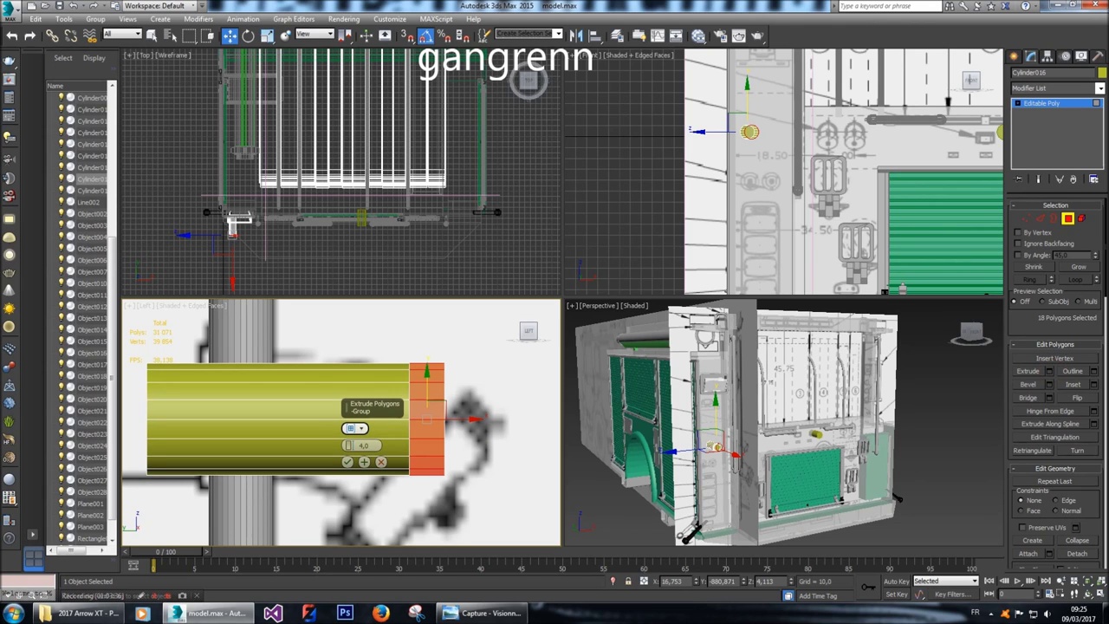
left_click(355, 428)
left_click(364, 446)
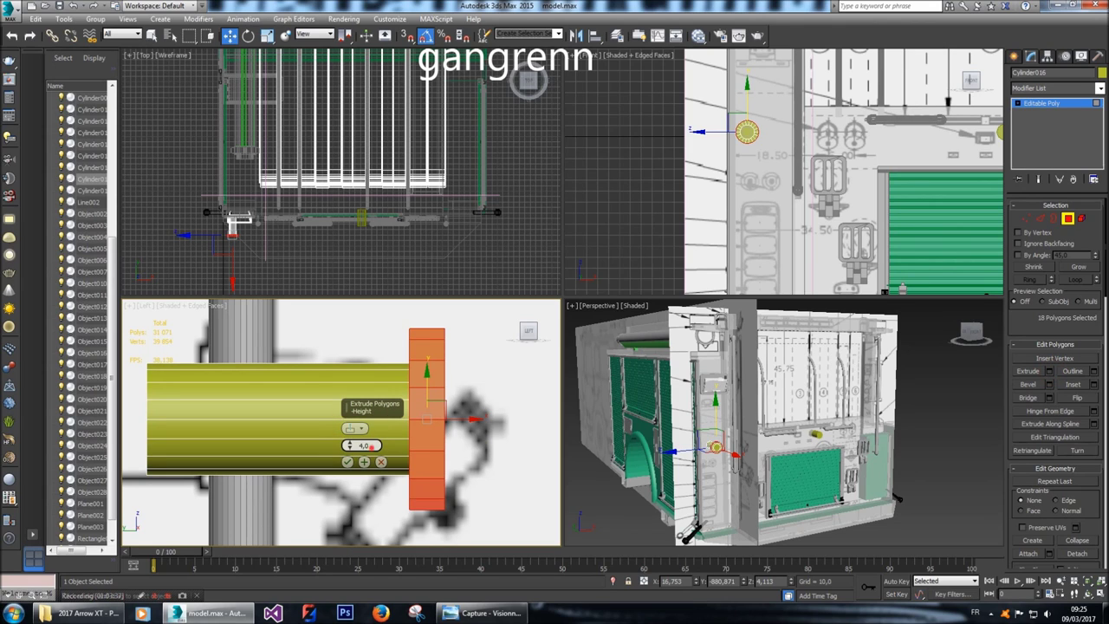
type("3")
key("Return")
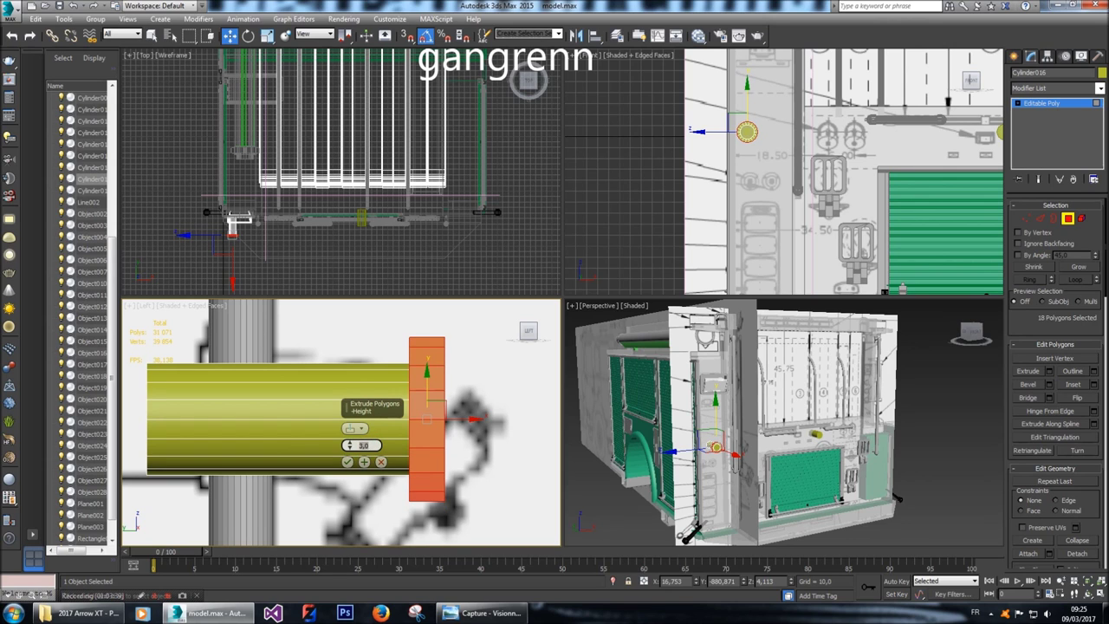
key("z")
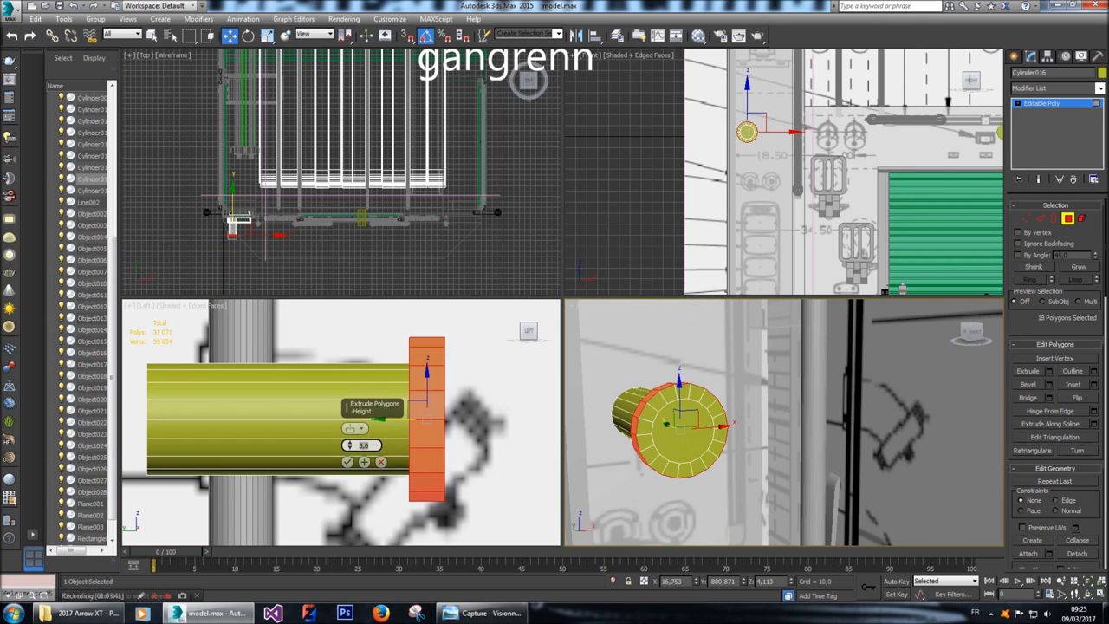
right_click(784, 433)
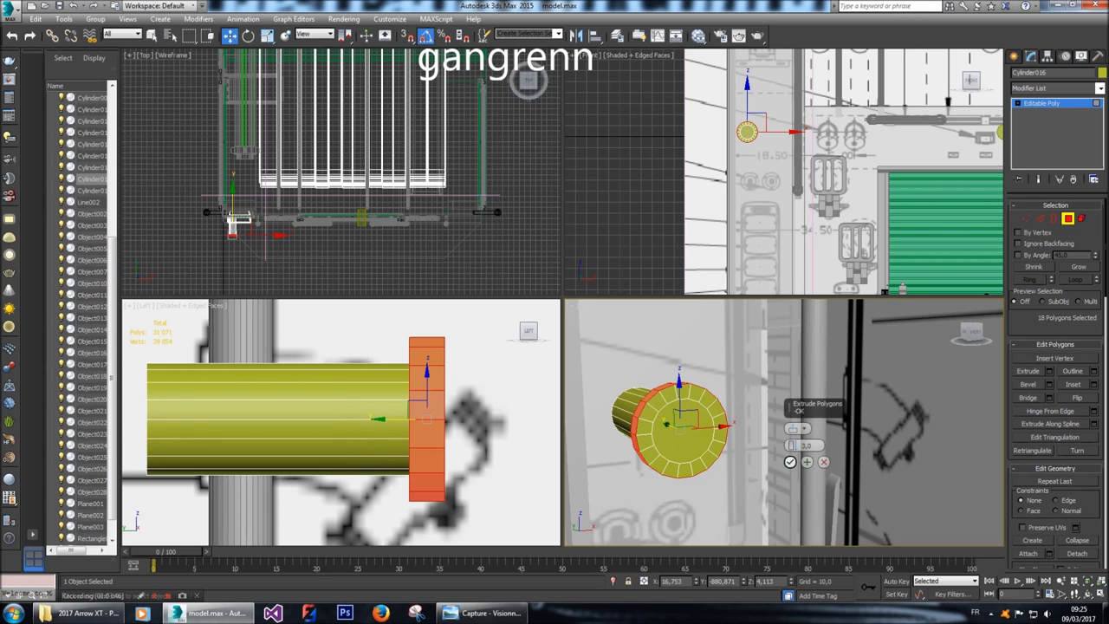
left_click(790, 461)
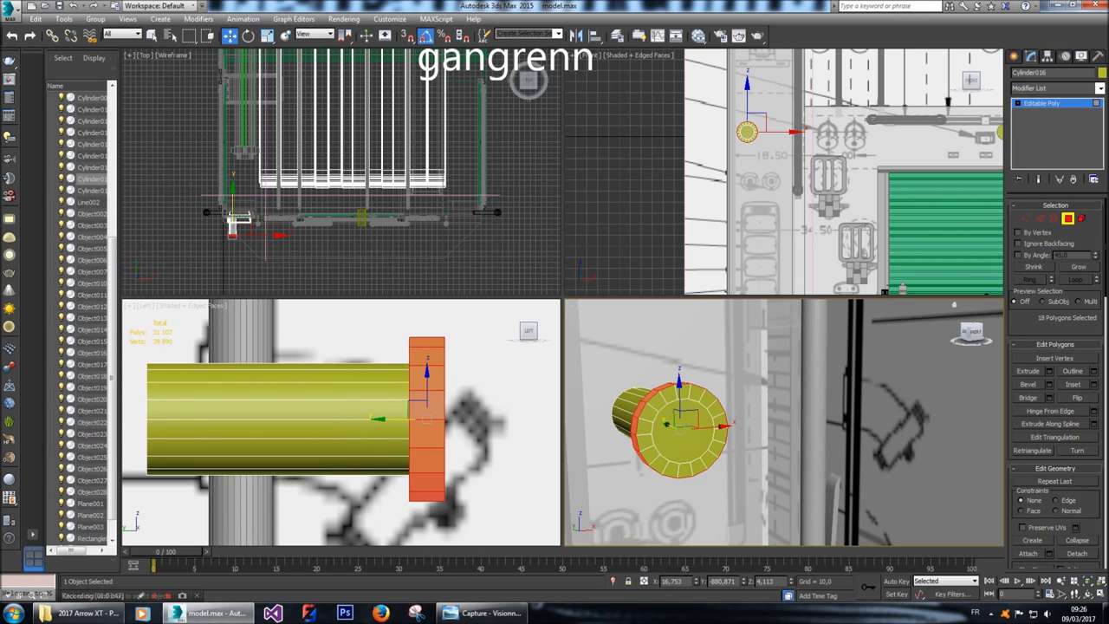
left_click_drag(958, 329, 884, 332)
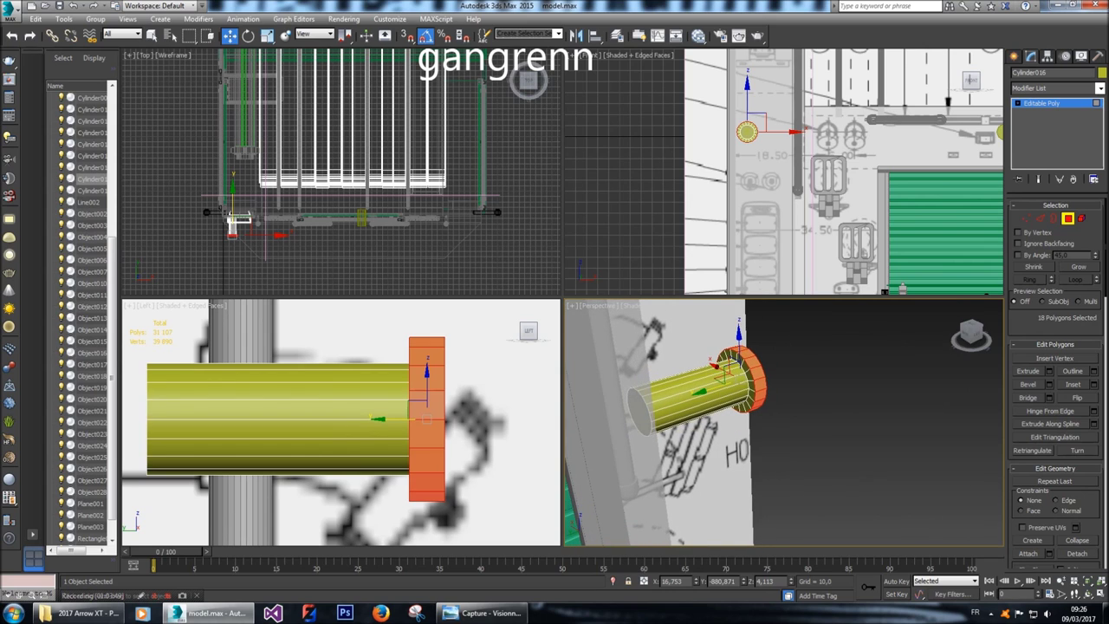
scroll(750, 374, "up", 5)
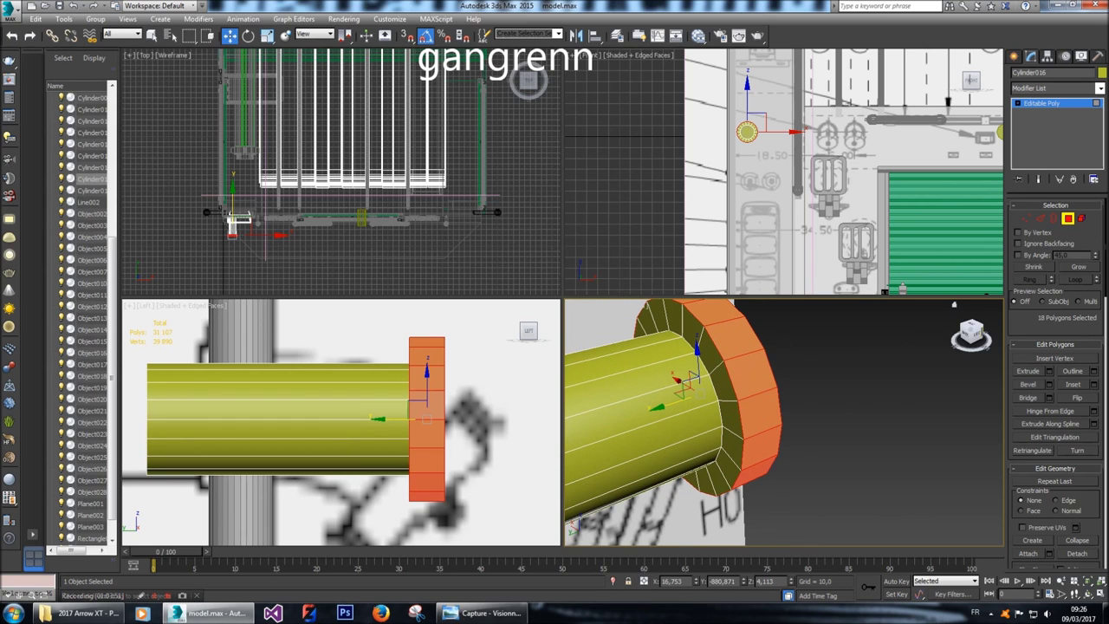
Chamfer the flange's first rim edge loop by about 0,6 with 3 segments.
key("2")
left_click(737, 386)
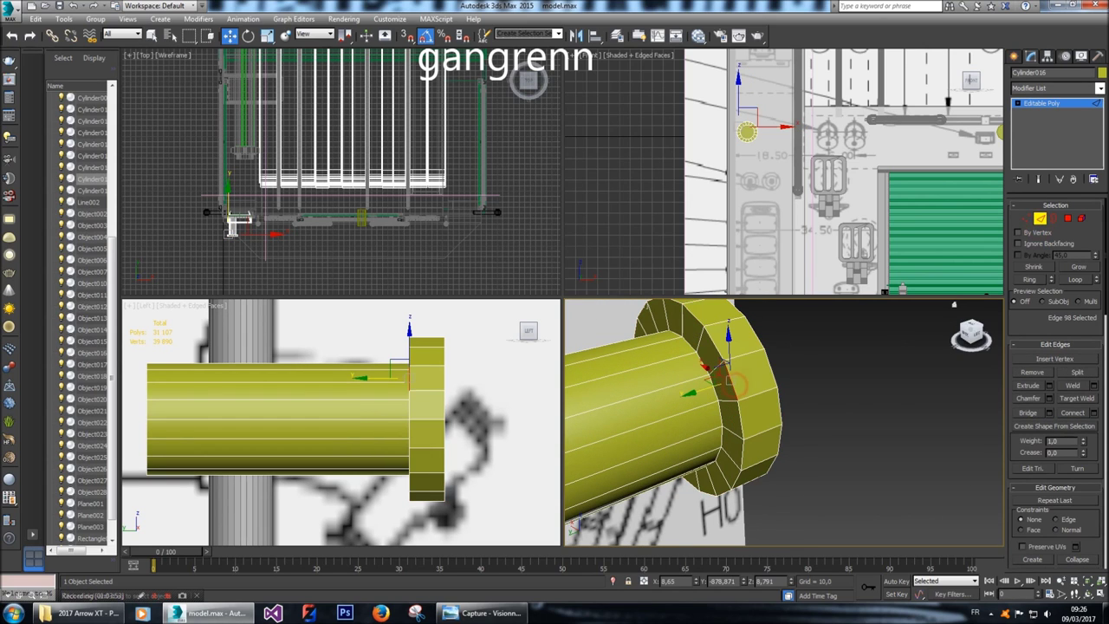
left_click(1074, 279)
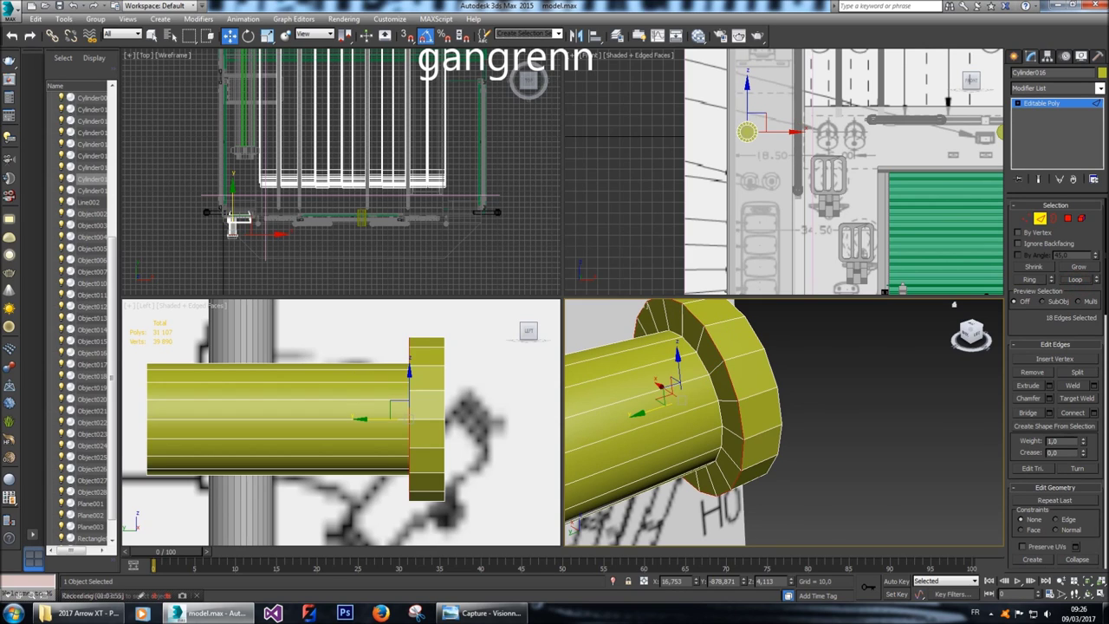
left_click(1050, 397)
double_click(806, 445)
type("0,8")
key("Return")
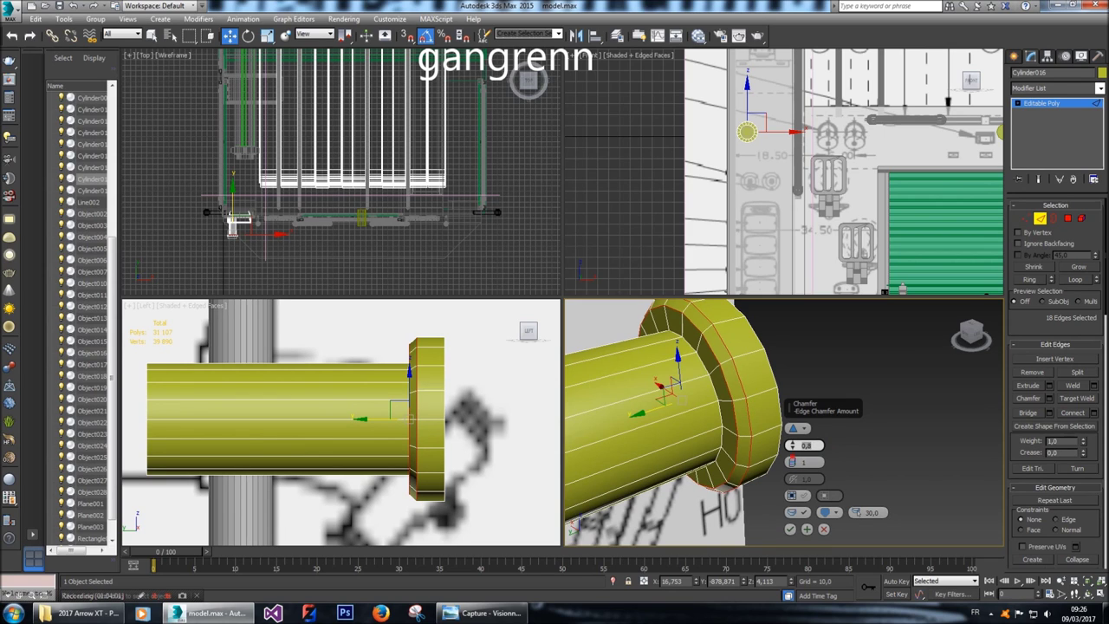
left_click(791, 459)
left_click(792, 459)
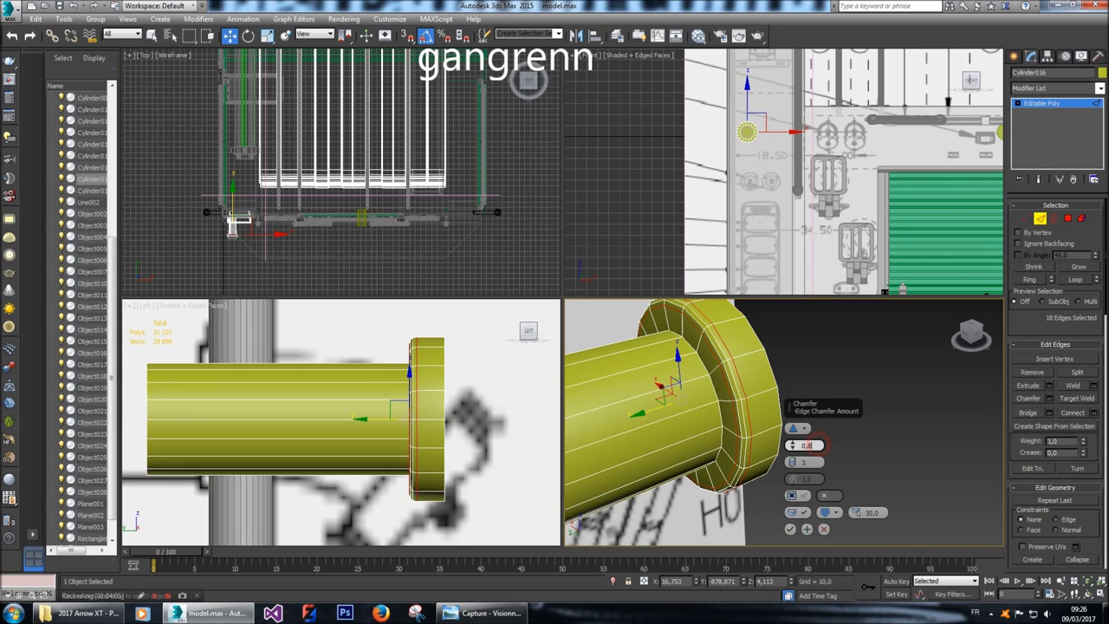
type("0,5")
key("Return")
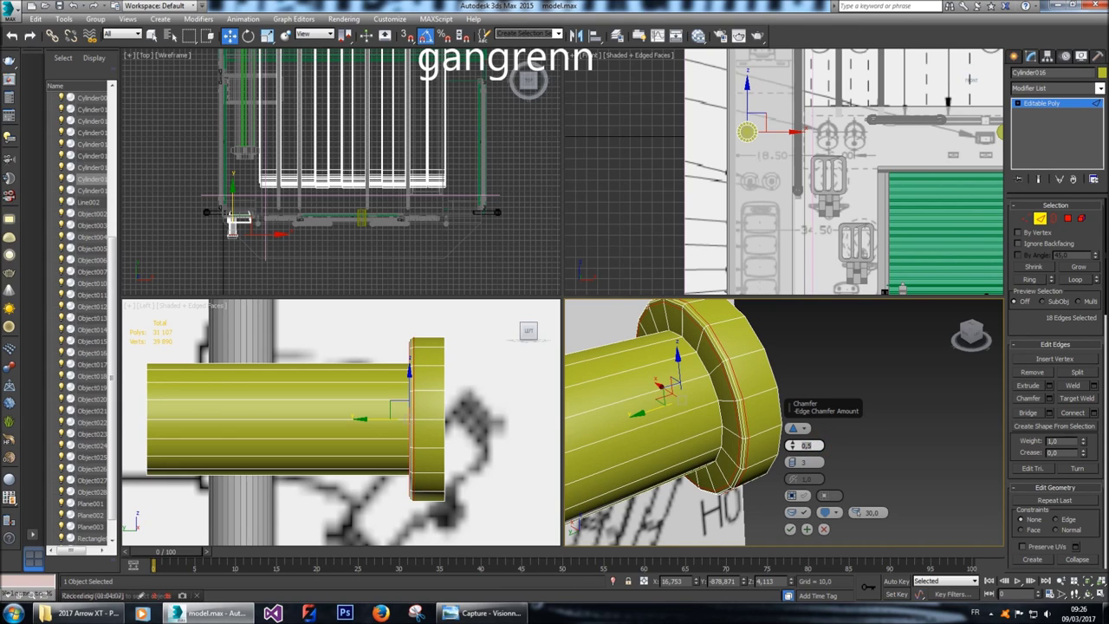
key("Return")
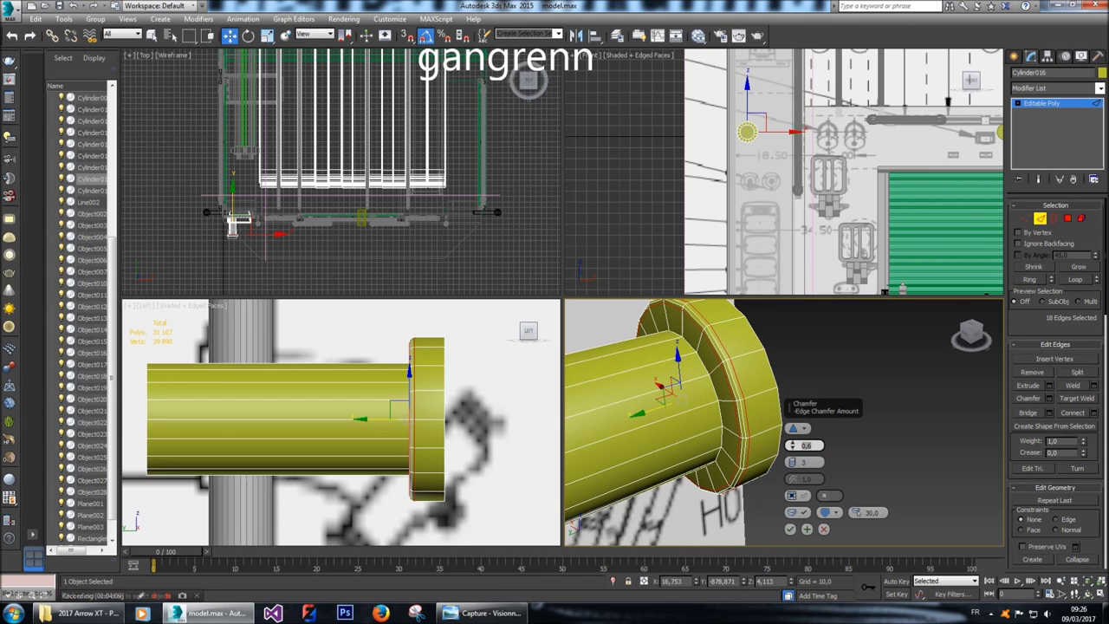
left_click(790, 529)
Apply the same 3-segment chamfer to the flange's other rim loop.
scroll(850, 136, "up", 8)
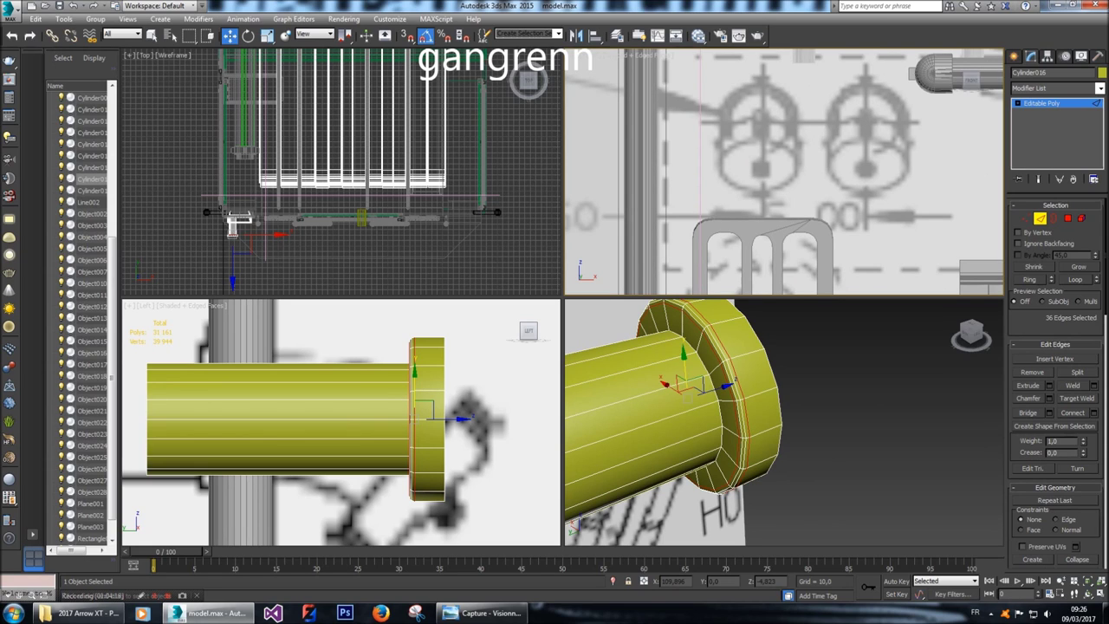
left_click(446, 353)
left_click(1078, 279)
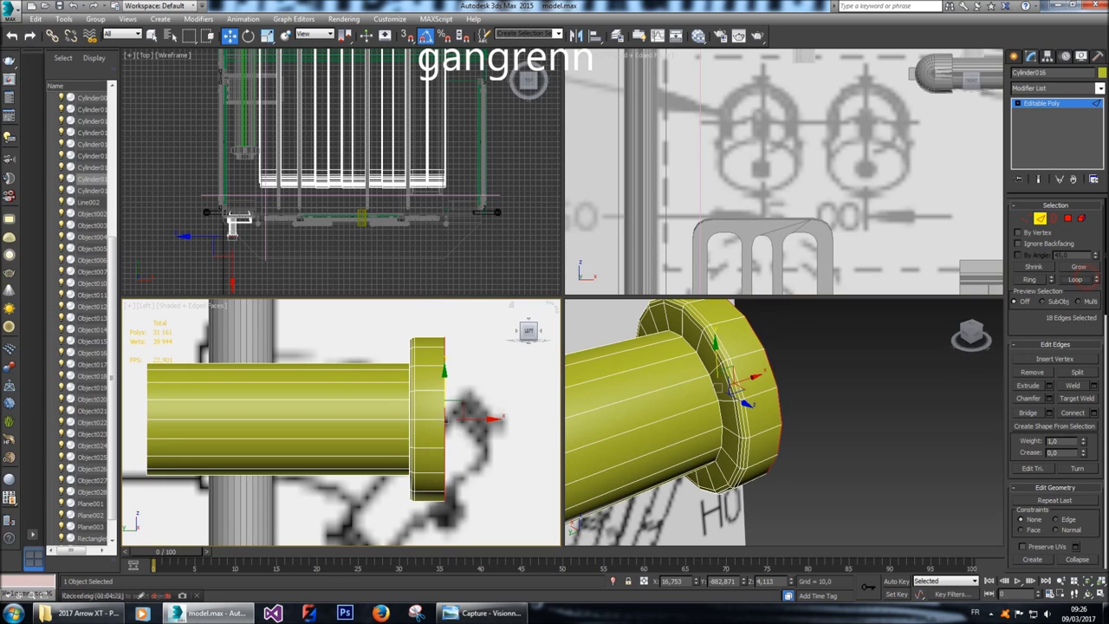
left_click(1049, 397)
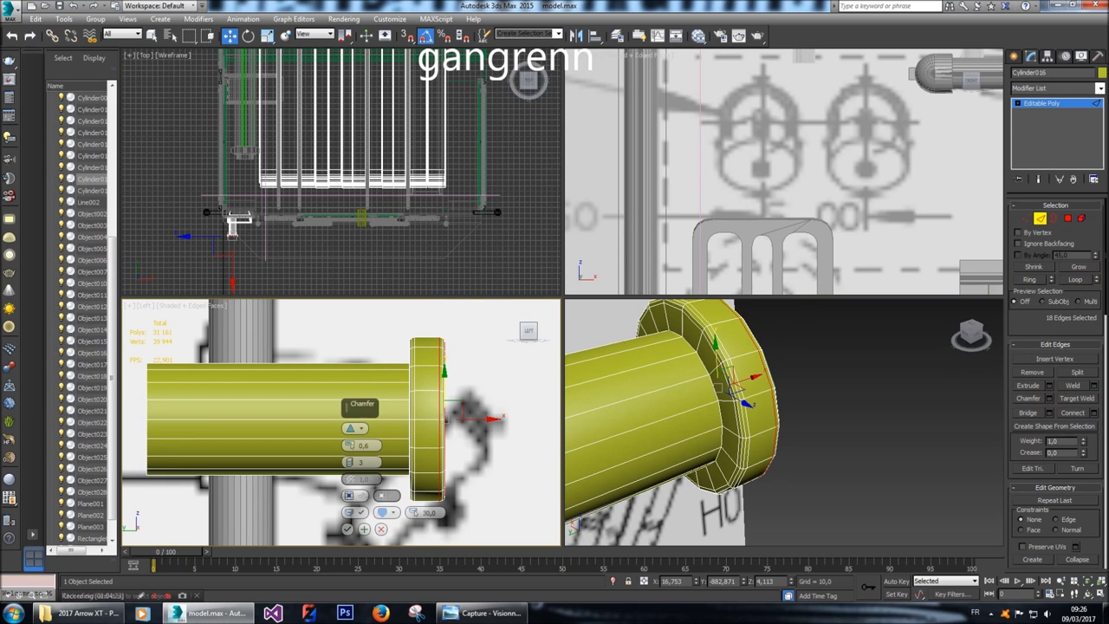
left_click(347, 528)
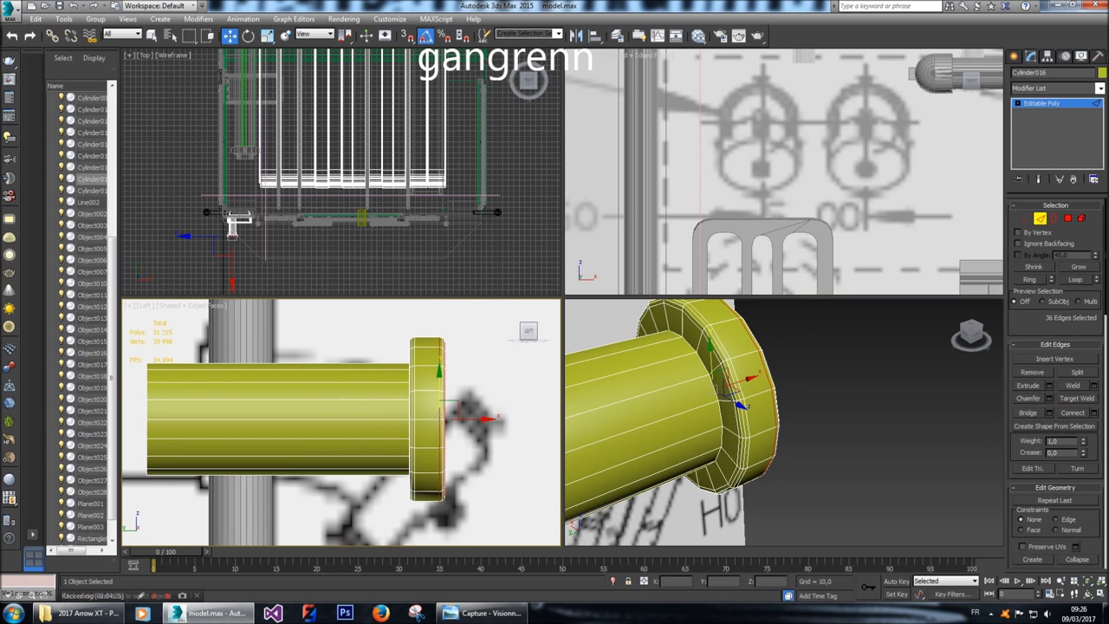
Select the ring of lengthwise pipe edges beside the flange for connecting.
left_click(1068, 218, "ctrl")
left_click(706, 351)
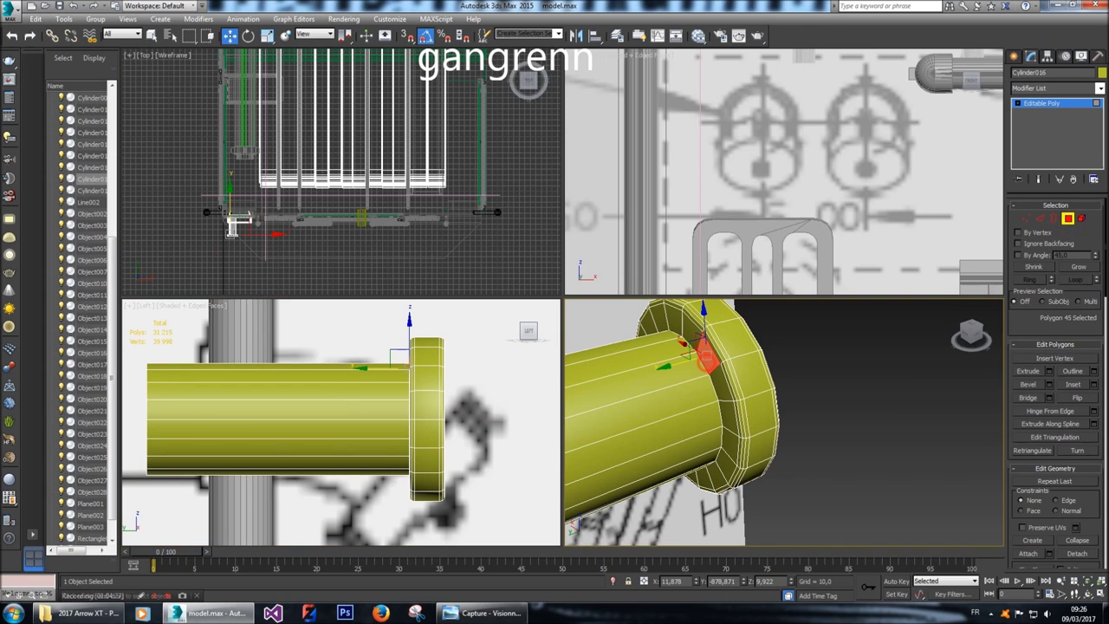
left_click(1040, 218)
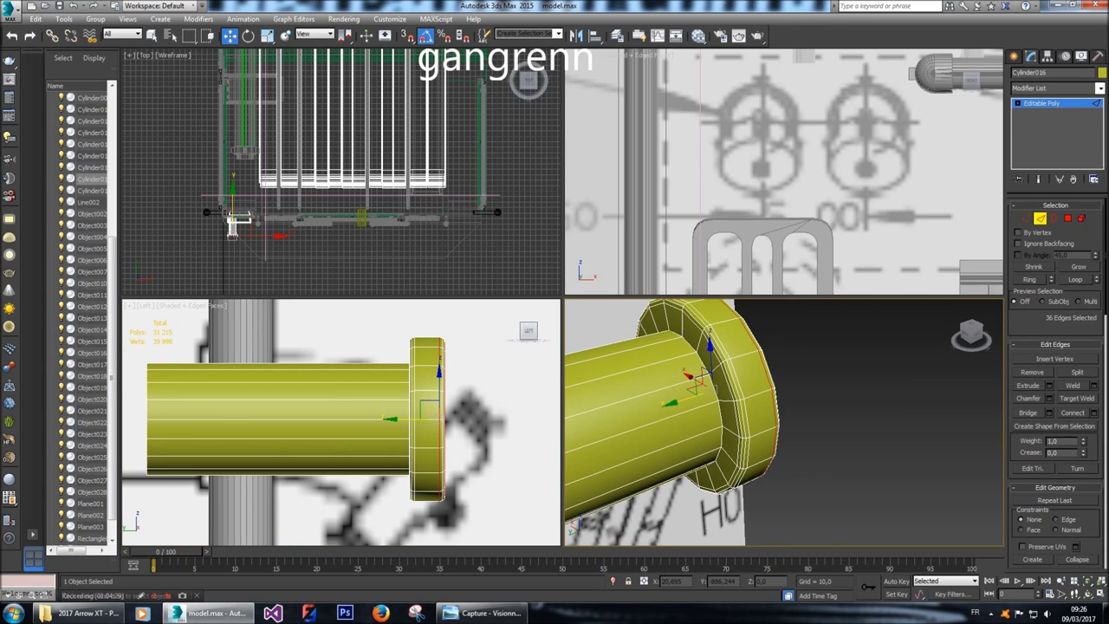
left_click(413, 345)
left_click(1029, 280)
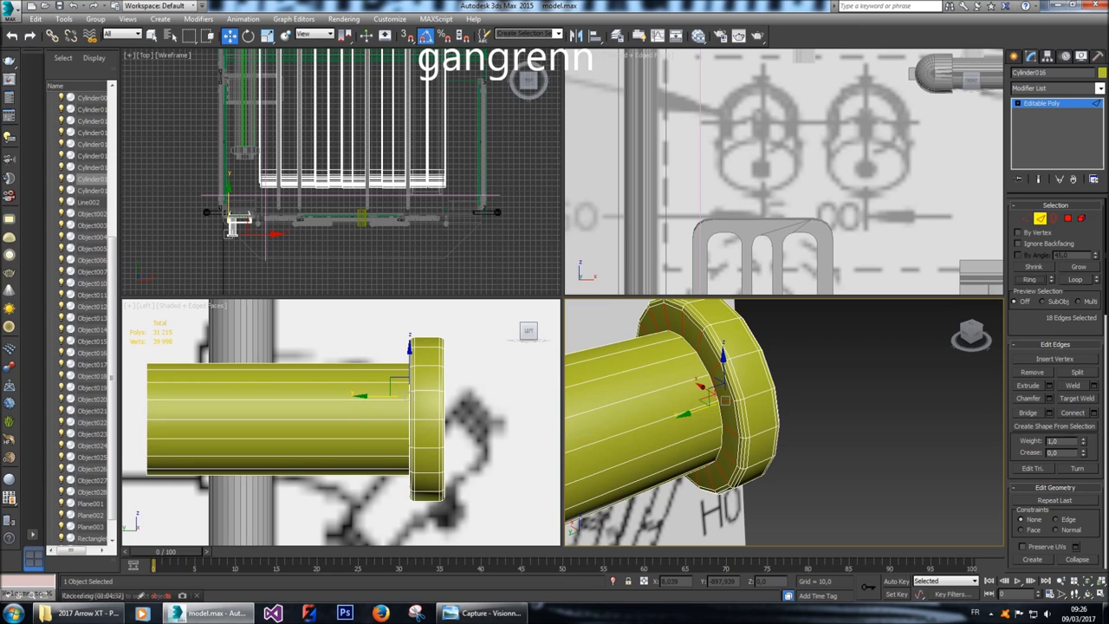
left_click(1093, 412)
Add an edge loop around the pipe with pinch 0 and slide 1.
scroll(694, 399, "up", 4)
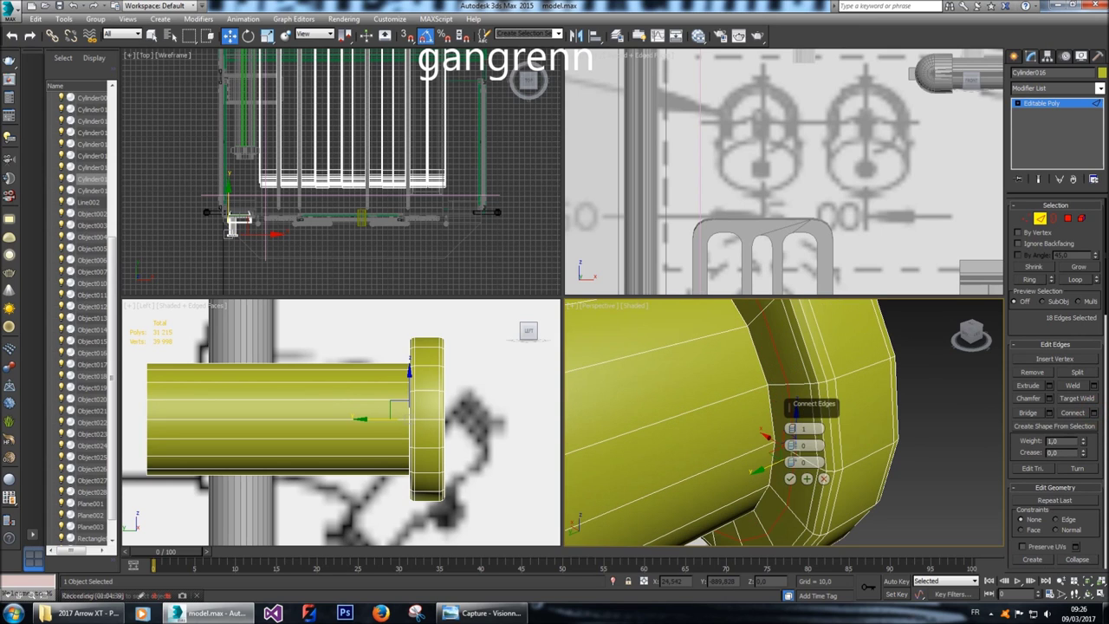
left_click_drag(792, 446, 794, 477)
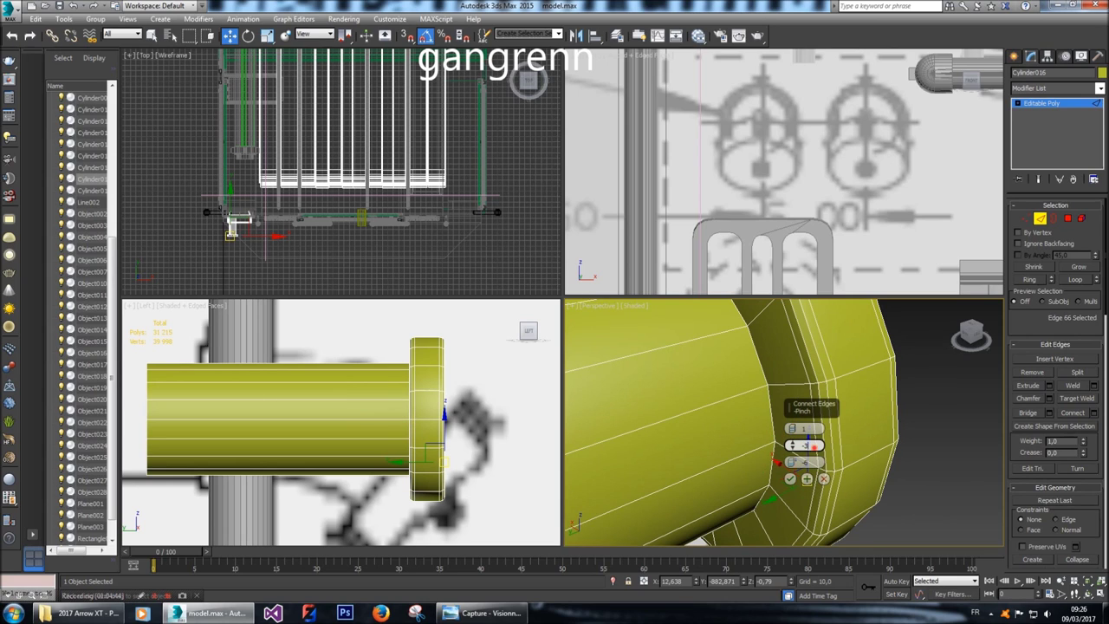
type("0")
key("Tab")
type("0")
key("BackSpace")
type("1")
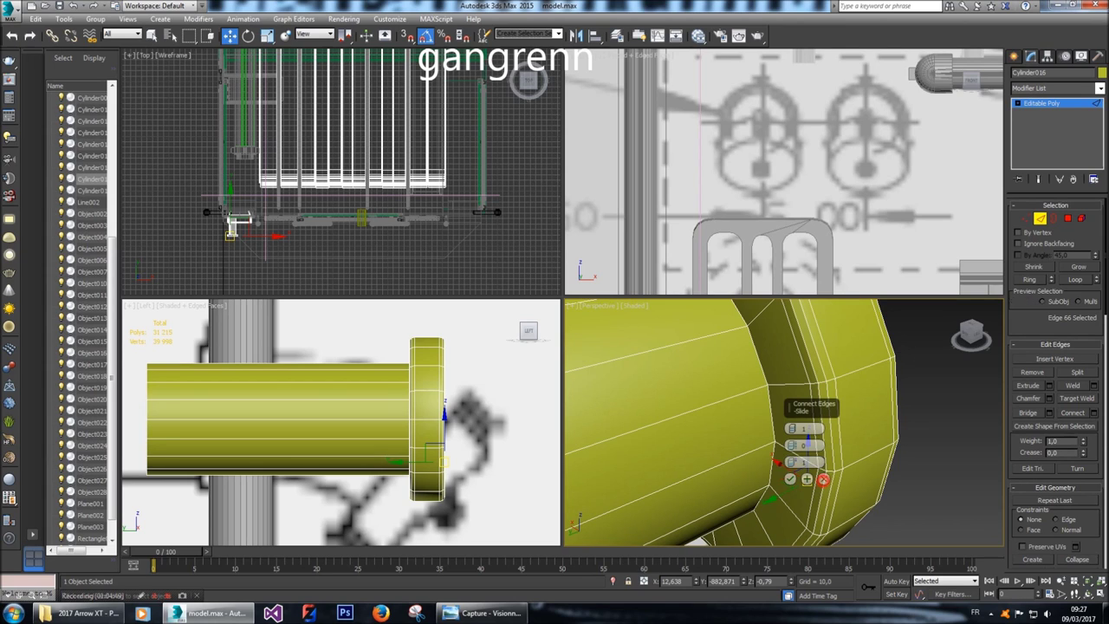
key("Return")
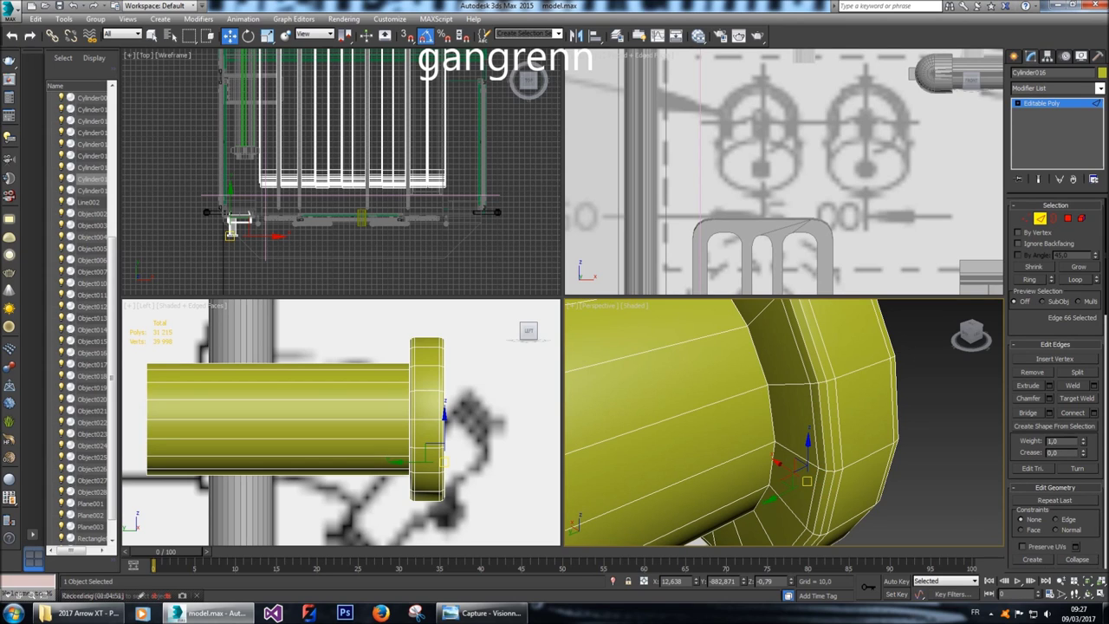
Select the ring of edges around the pipe next to the new loop.
middle_click_drag(780, 416, 771, 408, "alt")
left_click(797, 448)
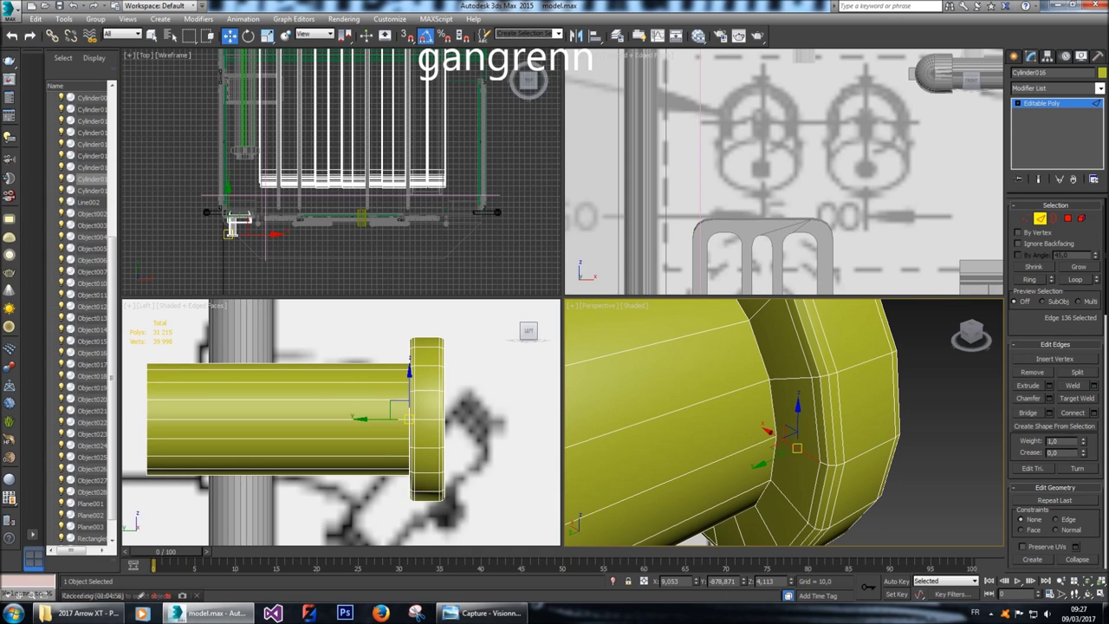
left_click(1029, 279)
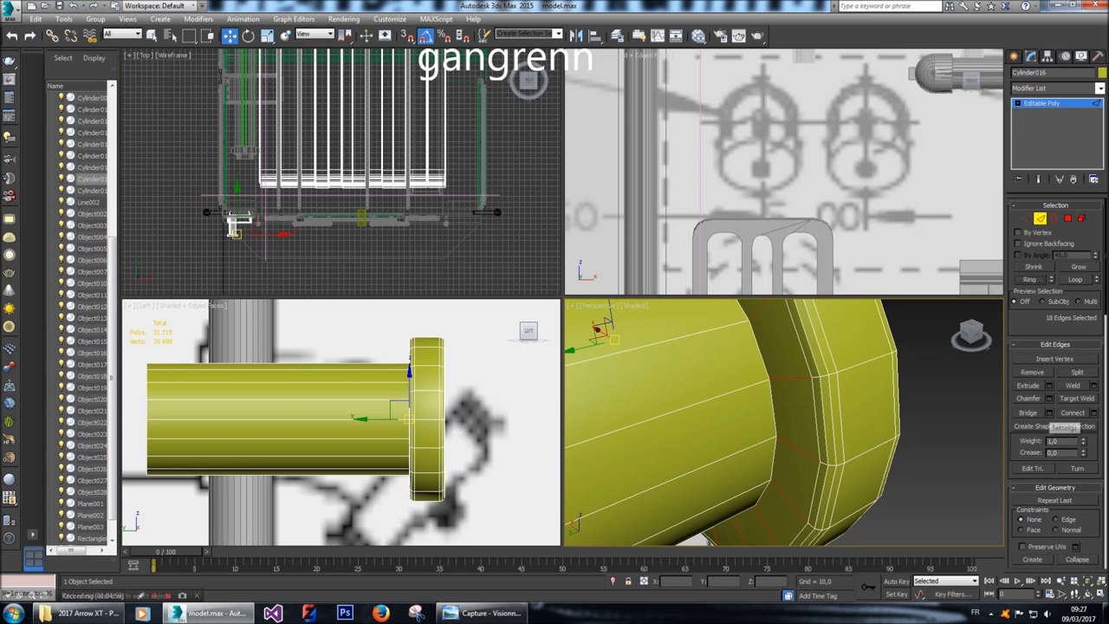
Connect the edge ring with a slide of -45, placing the loop beside the collar.
left_click(1094, 413)
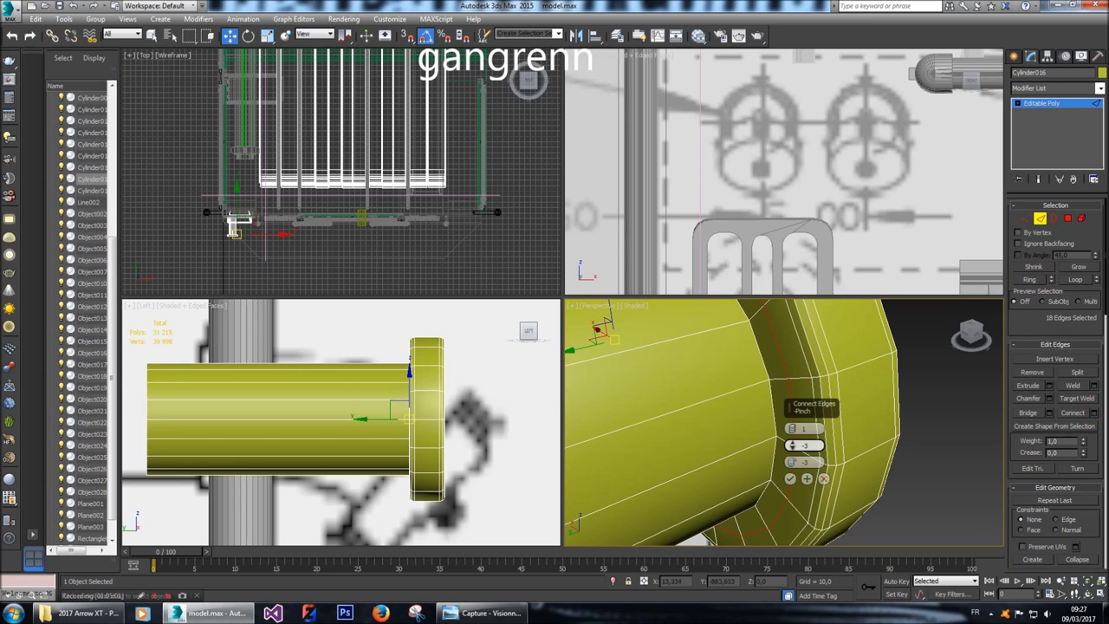
double_click(805, 462)
type("-10")
key("Return")
type("-15")
key("Return")
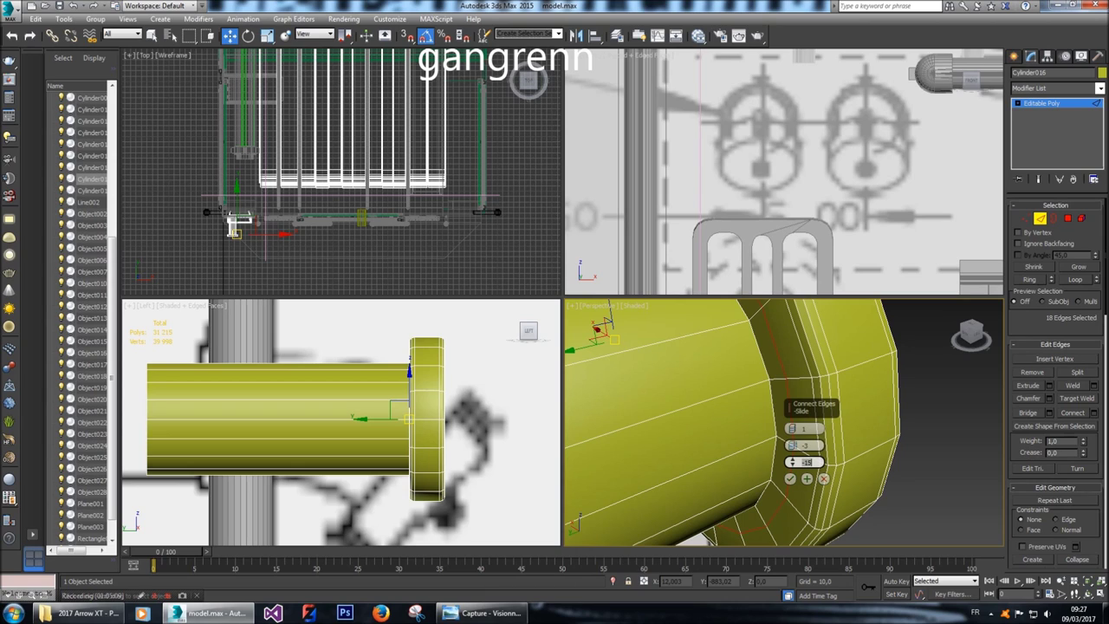
type("-20")
key("Return")
type("-50")
key("Return")
type("-45")
key("Return")
left_click(790, 478)
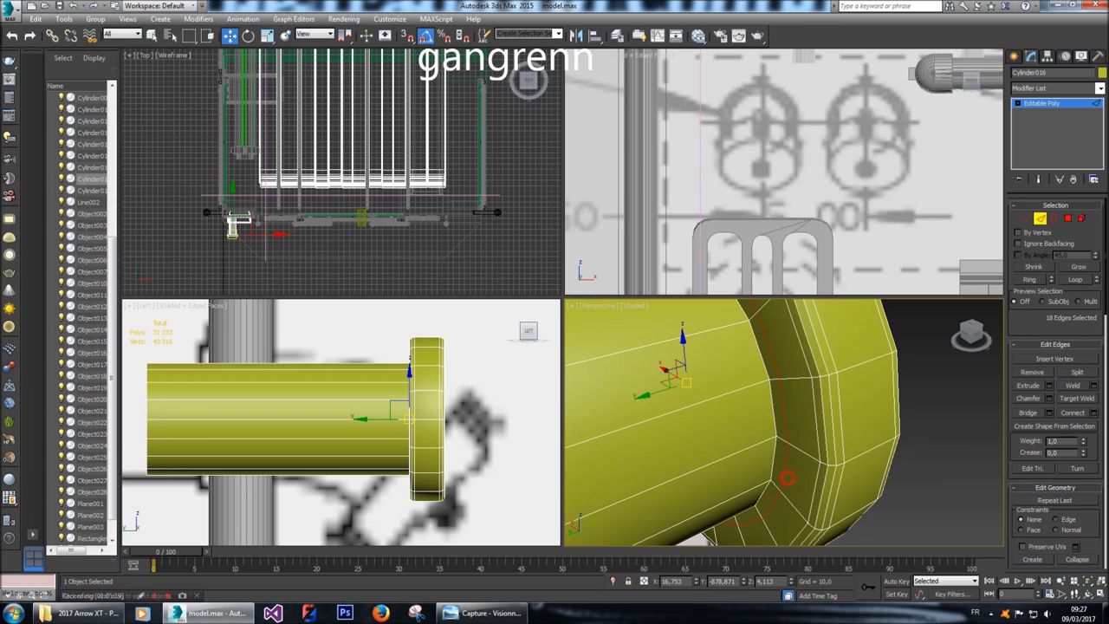
Extrude the loop of faces behind the flange inward by -1,0 to form a groove.
left_click(1068, 219)
left_click(766, 362)
key("alt+l")
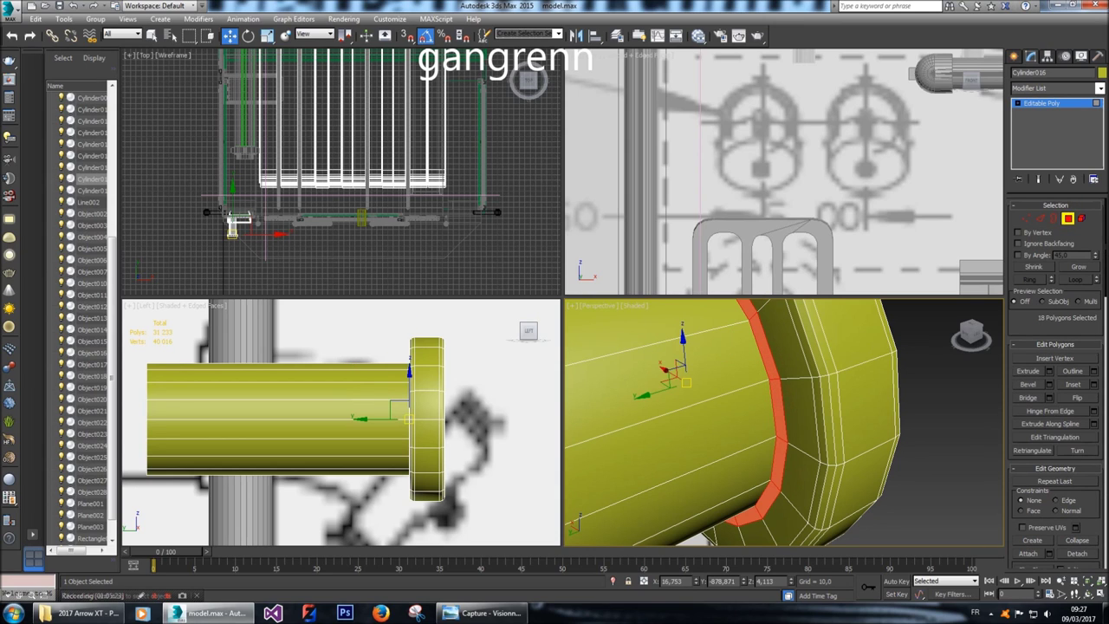
left_click(1049, 371)
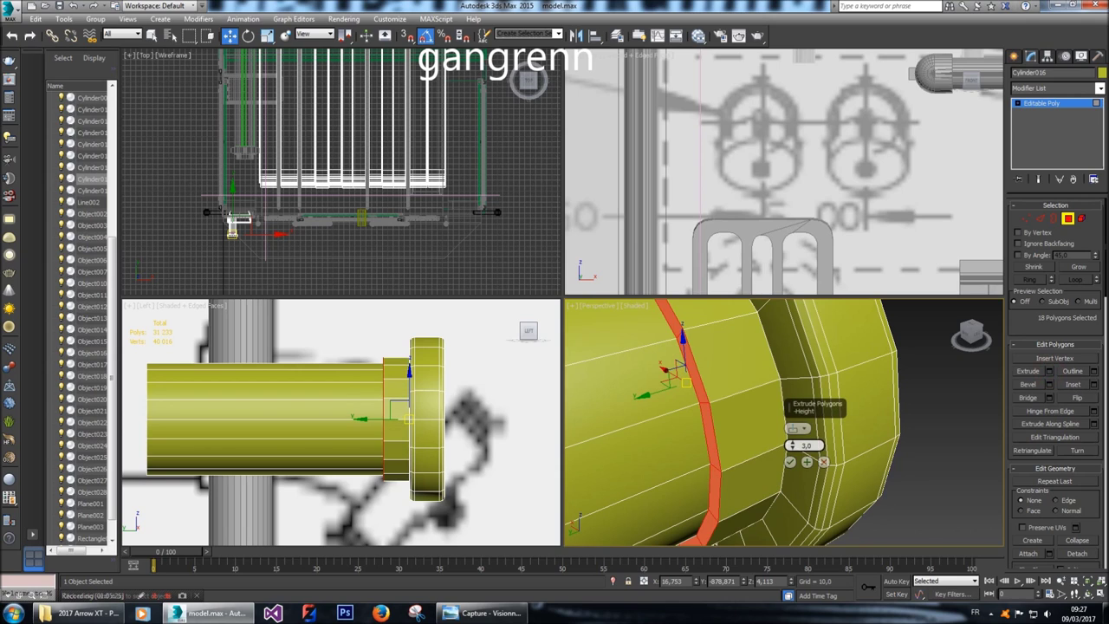
double_click(806, 445)
type("-1")
key("Return")
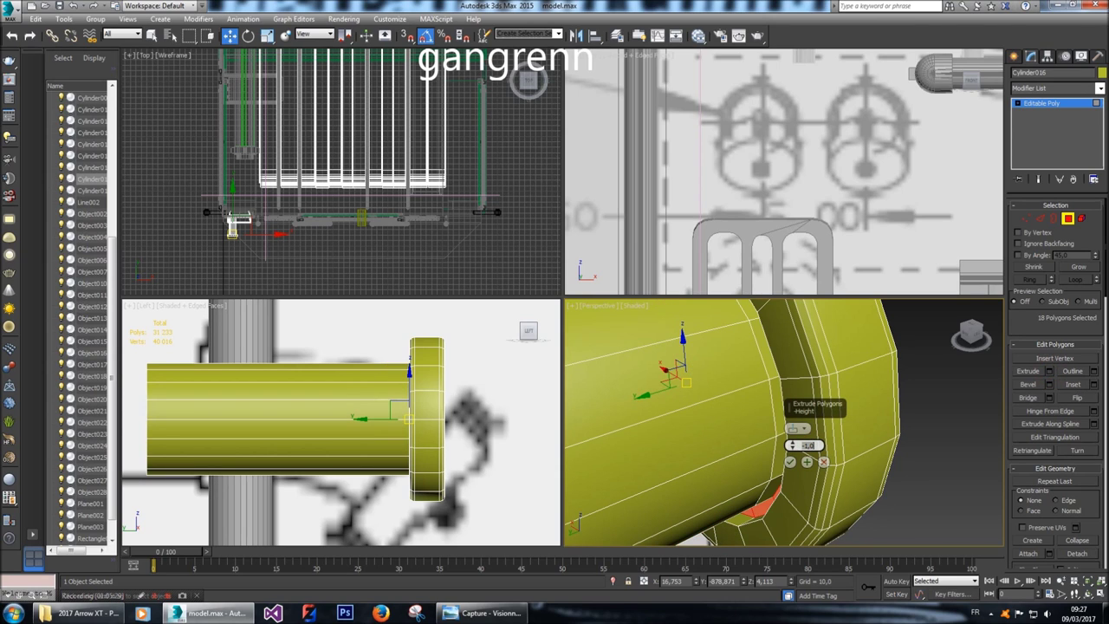
left_click(791, 461)
Turn the view toward the flange and select its front polygon.
middle_click_drag(736, 416, 806, 421, "alt")
left_click(972, 336)
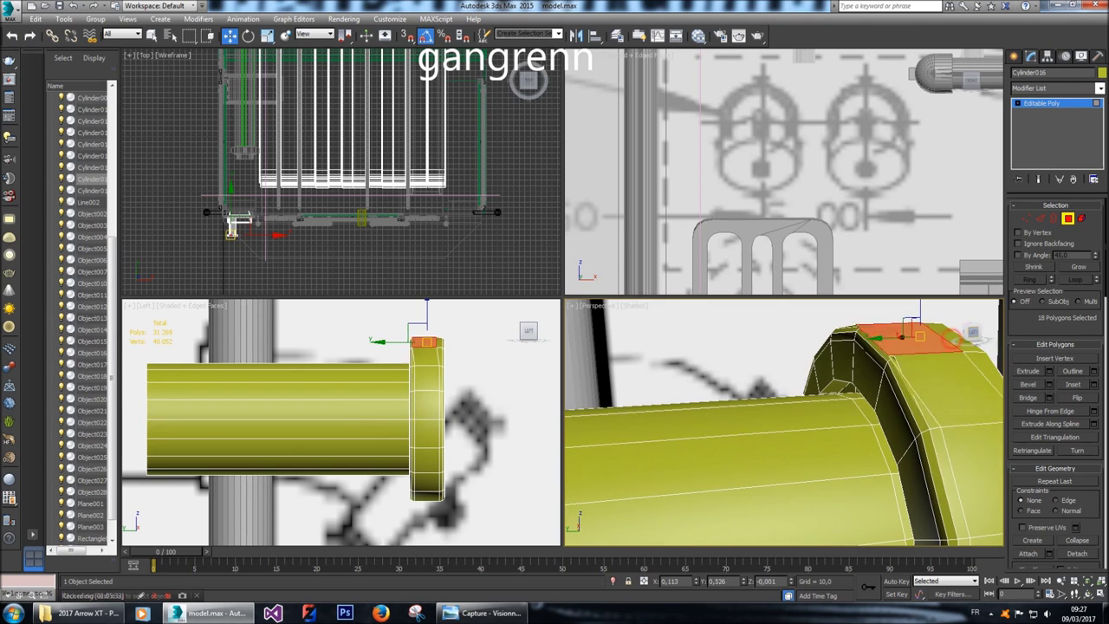
left_click(967, 332)
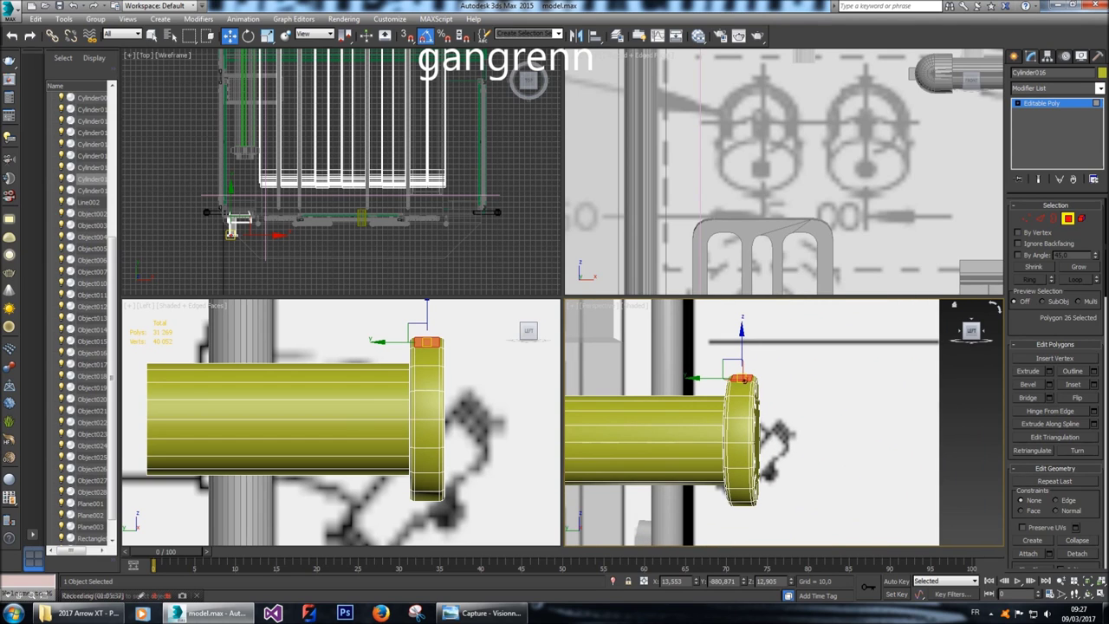
left_click(971, 333)
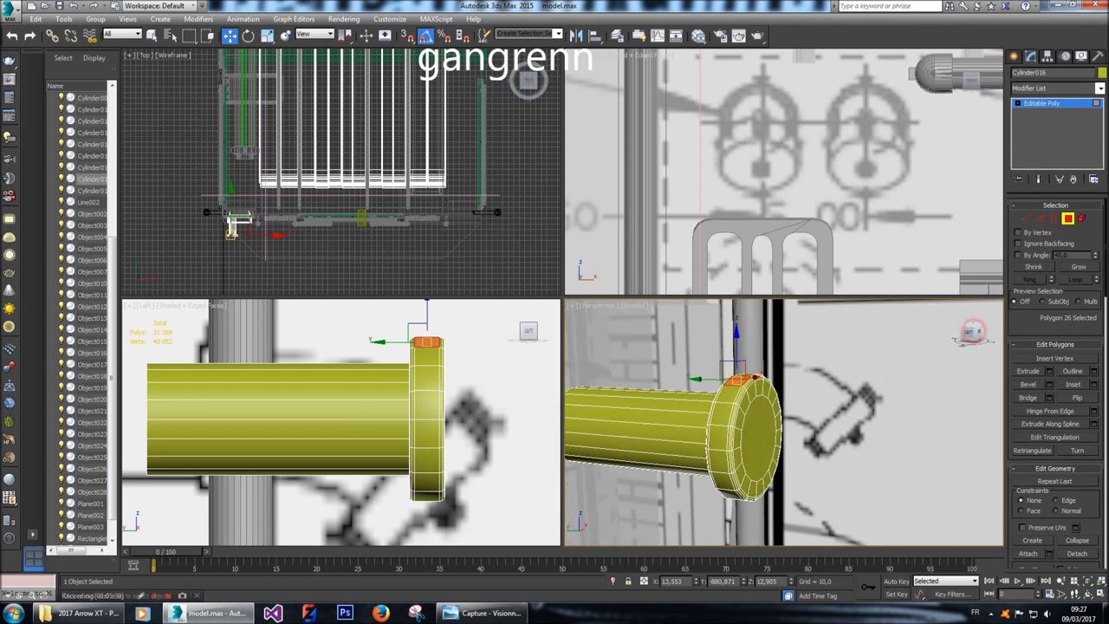
left_click(756, 433)
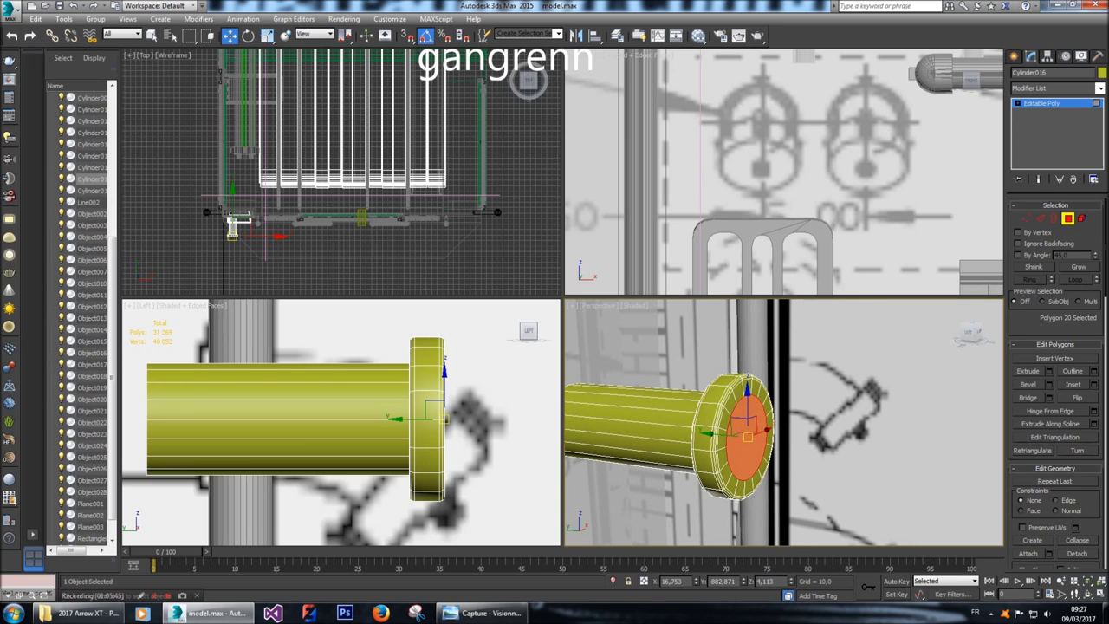
Inset the flange's front face by about 5,8 and extrude the centre face out about 3,0.
left_click(1093, 384)
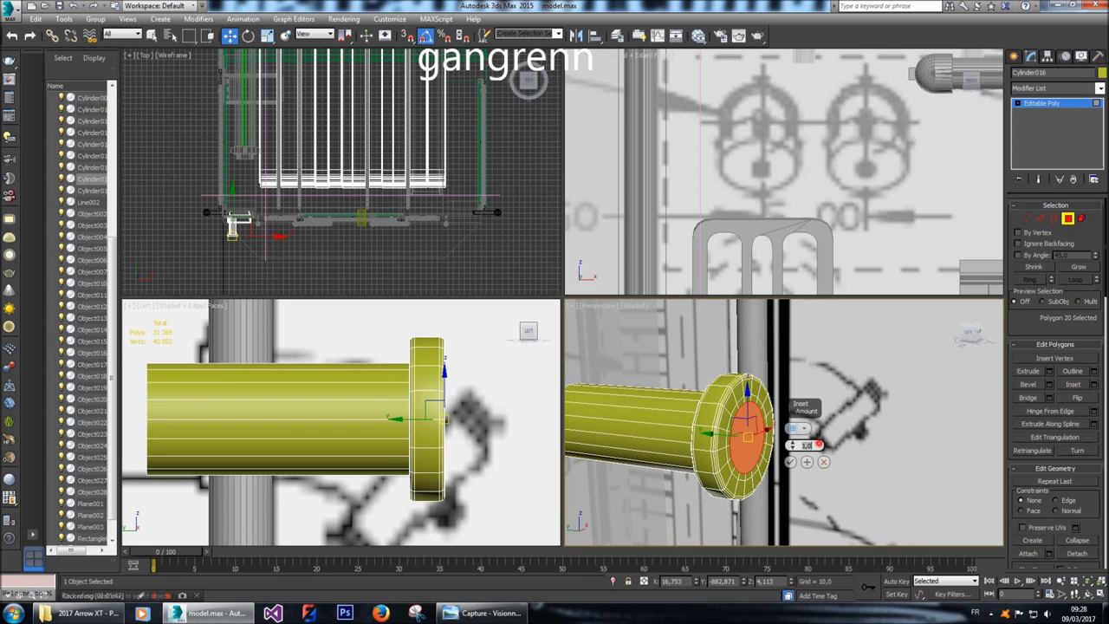
mouse_move(791, 444)
left_mouse_down()
mouse_move(791, 416)
mouse_move(791, 453)
mouse_move(791, 441)
left_mouse_up()
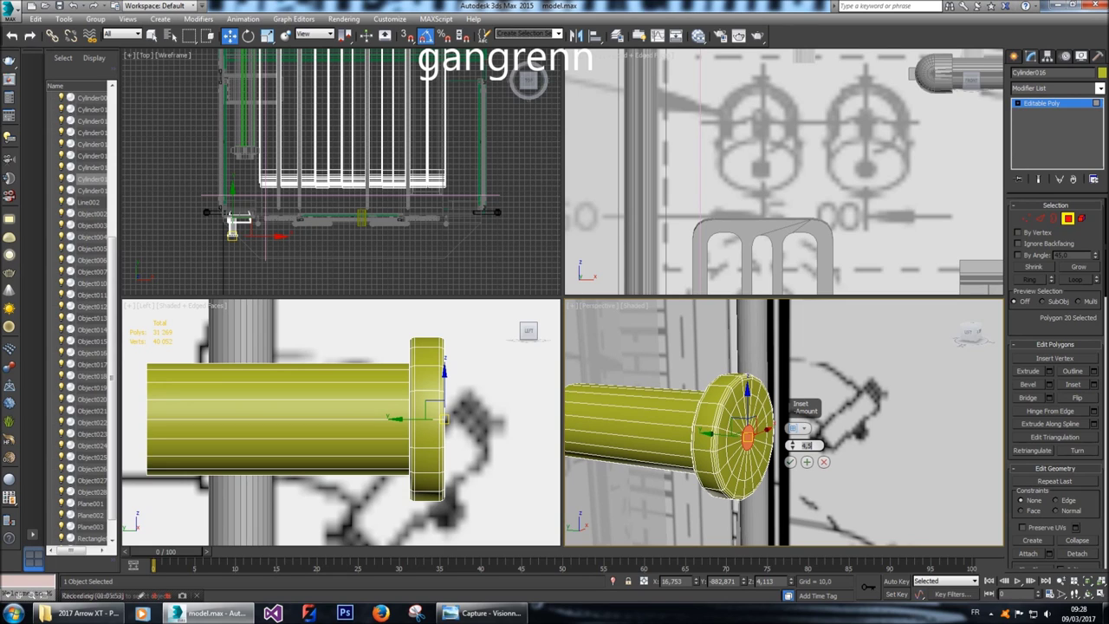
left_click(791, 462)
left_click(1049, 371)
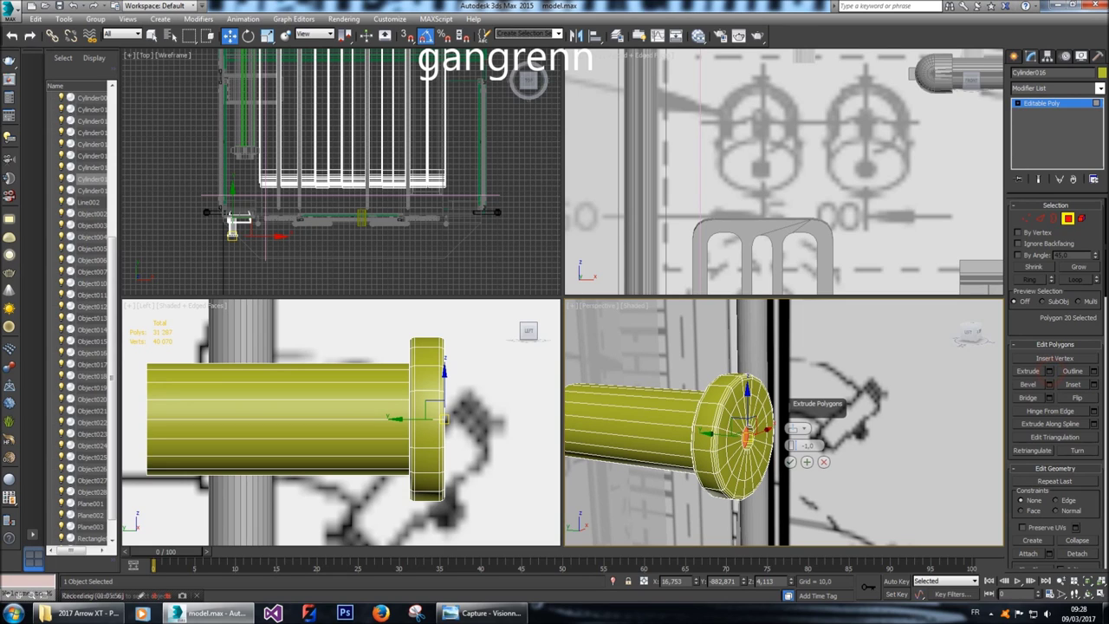
left_click_drag(791, 444, 791, 436)
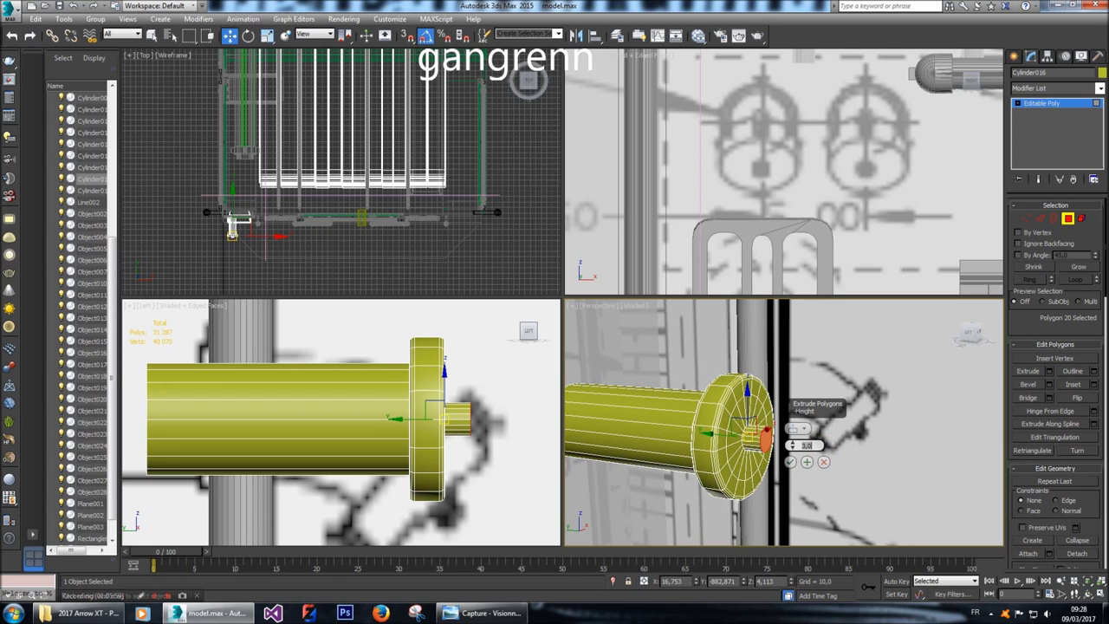
left_click(791, 462)
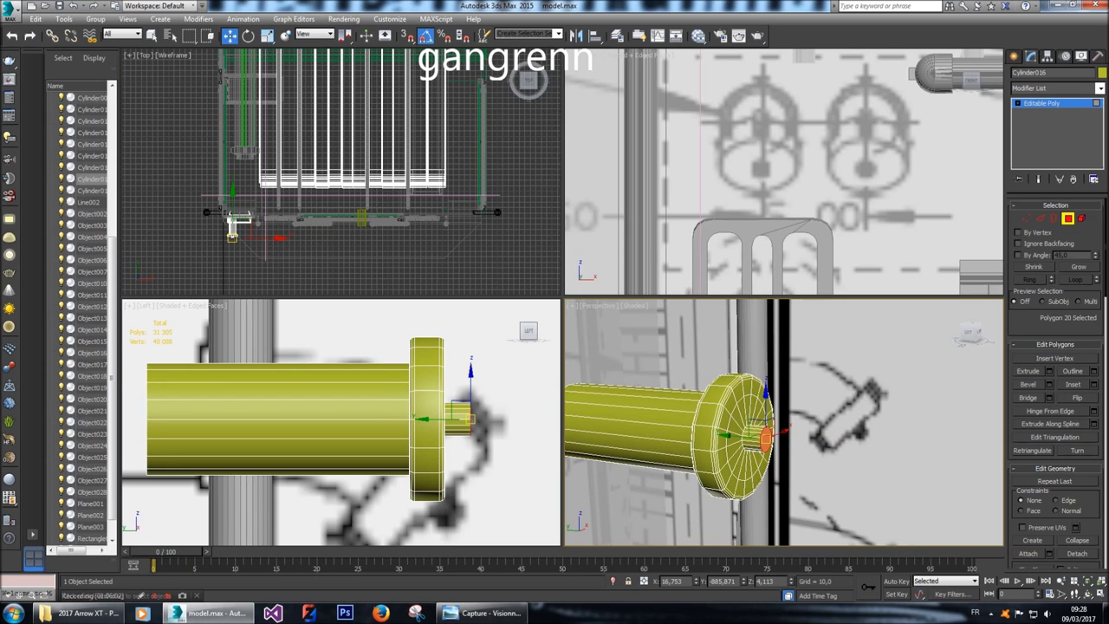
Taper the nozzle by scaling its end face smaller and nudging it along X in the Left view.
left_click(267, 35)
scroll(780, 173, "down", 5)
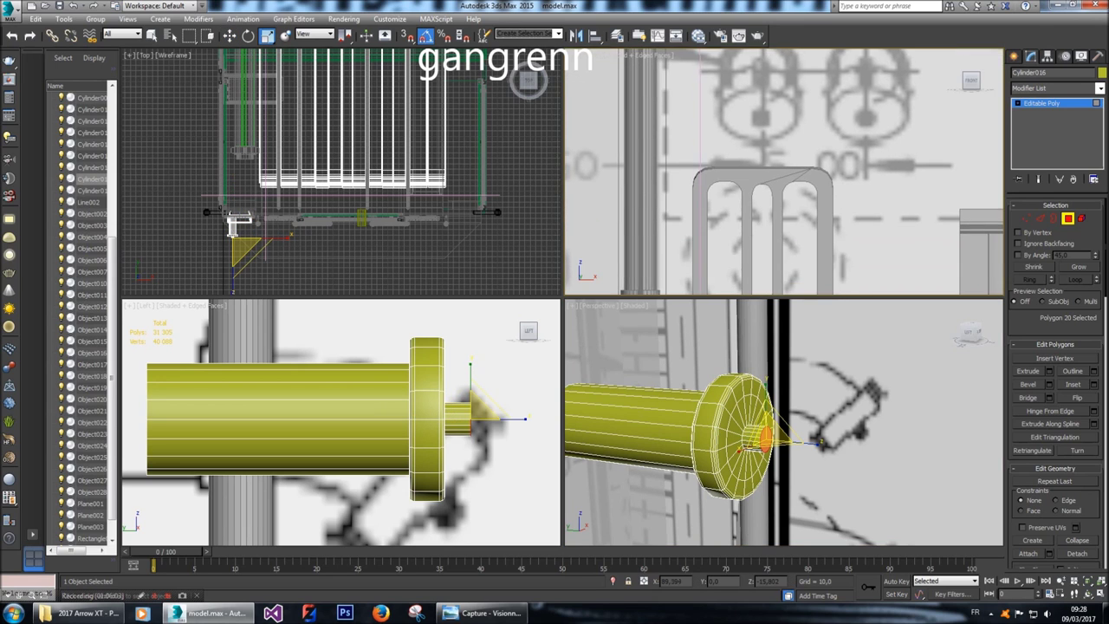
scroll(750, 122, "up", 6)
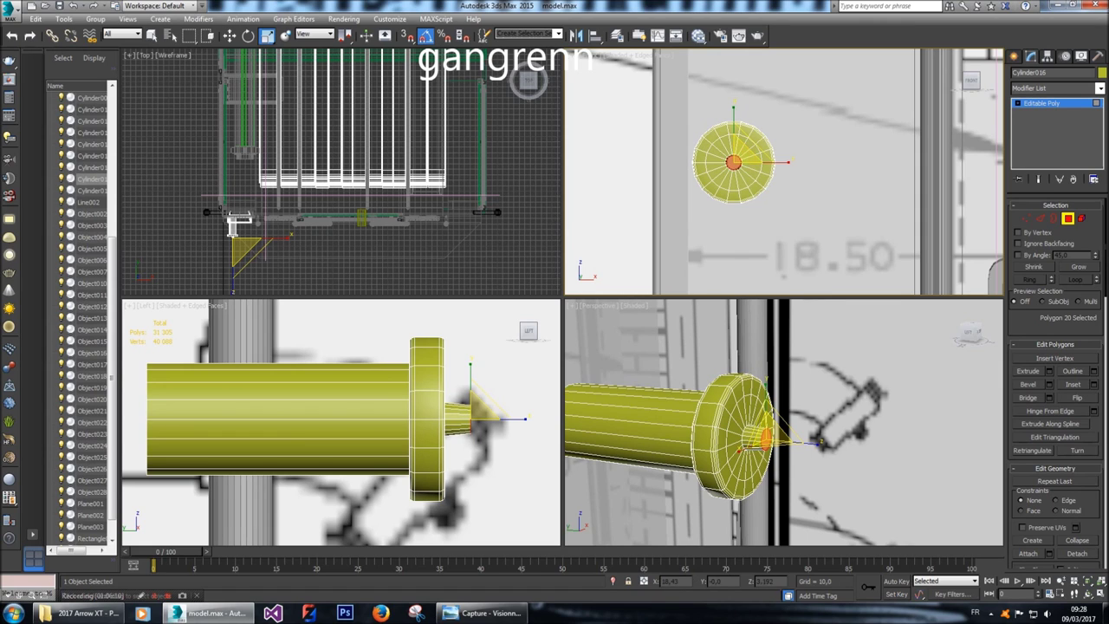
left_click(749, 170)
left_click(735, 161)
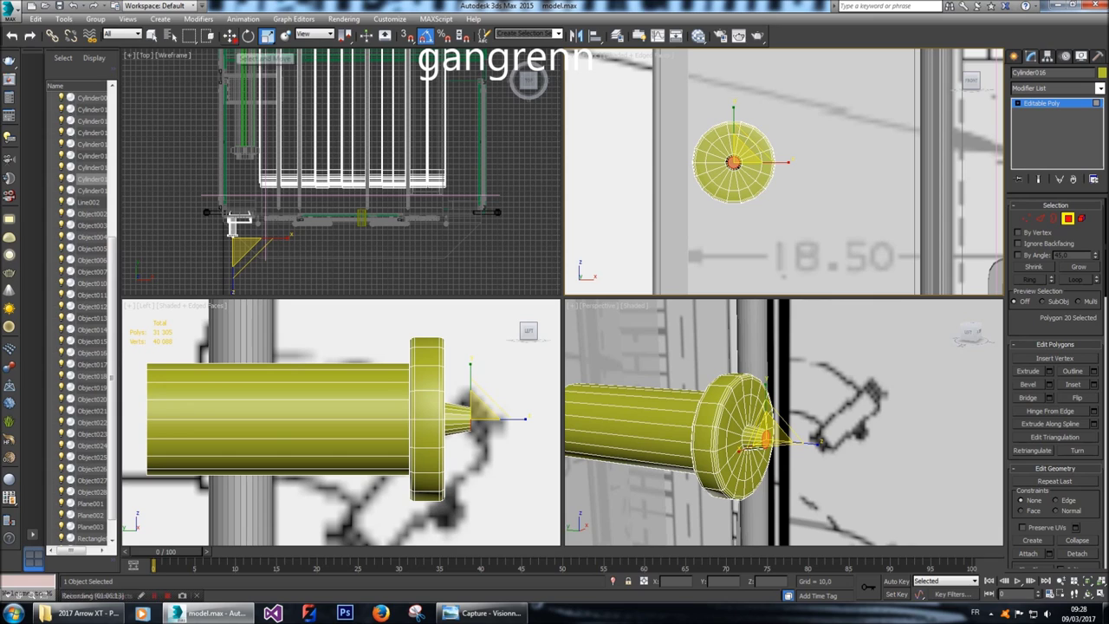
left_click(230, 35)
left_click(511, 418)
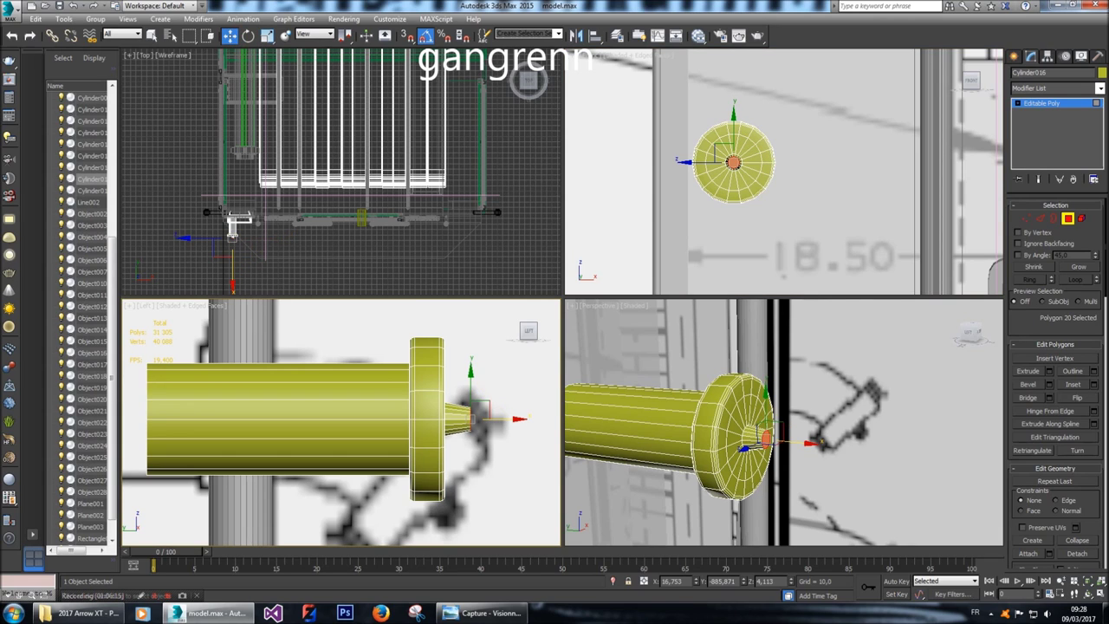
left_click_drag(518, 419, 514, 419)
Select the nozzle's edges by ringing them and converting the face selection to border edges.
key("2")
scroll(763, 437, "up", 5)
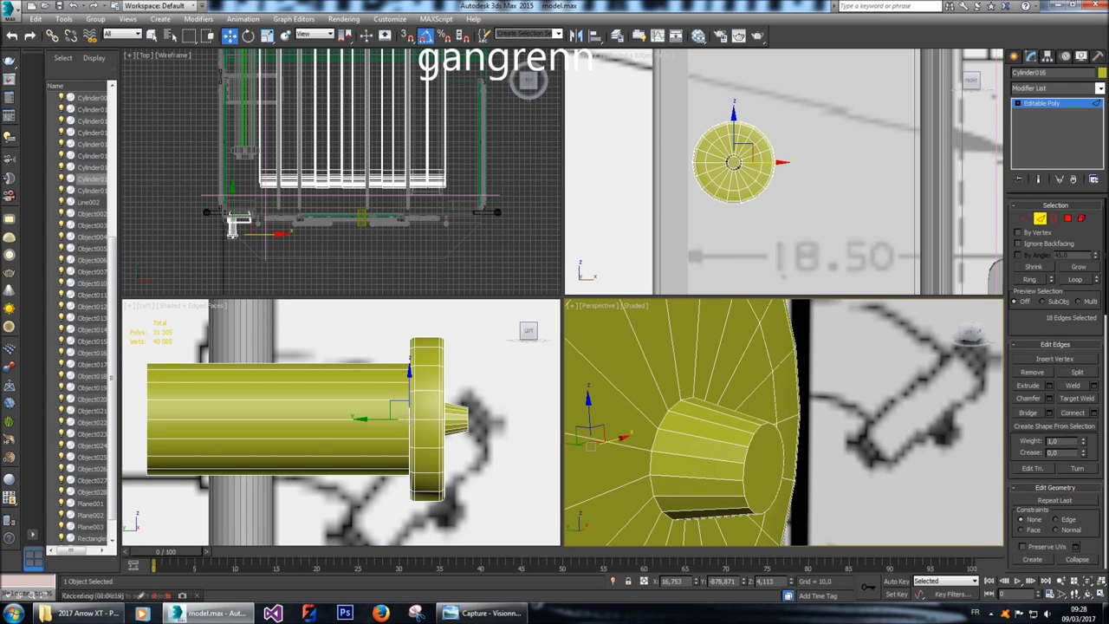
left_click(747, 457)
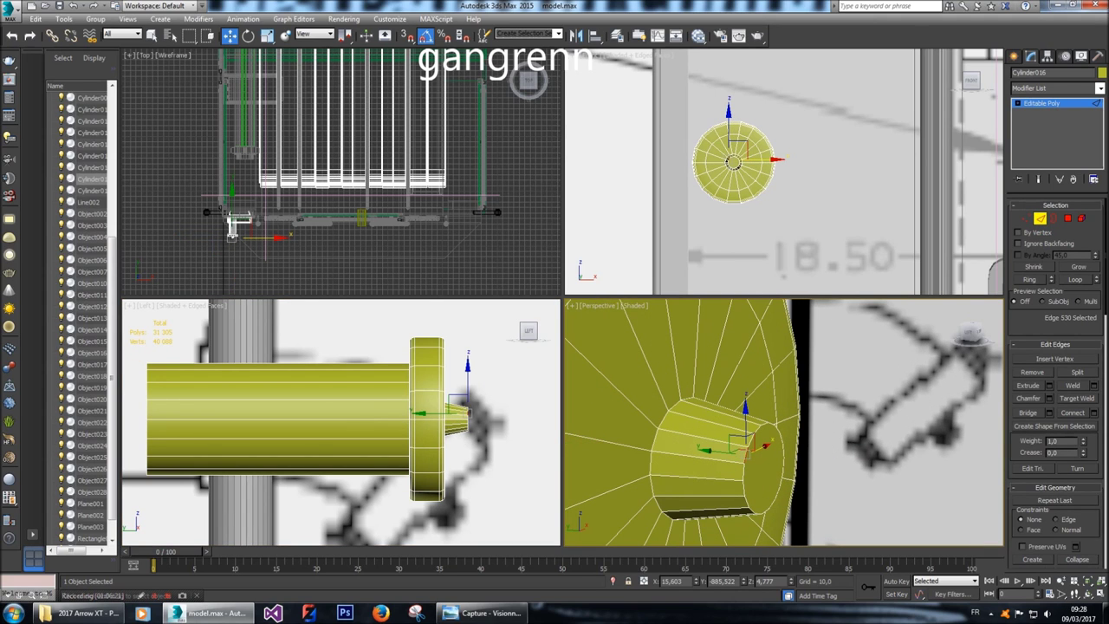
key("alt+r")
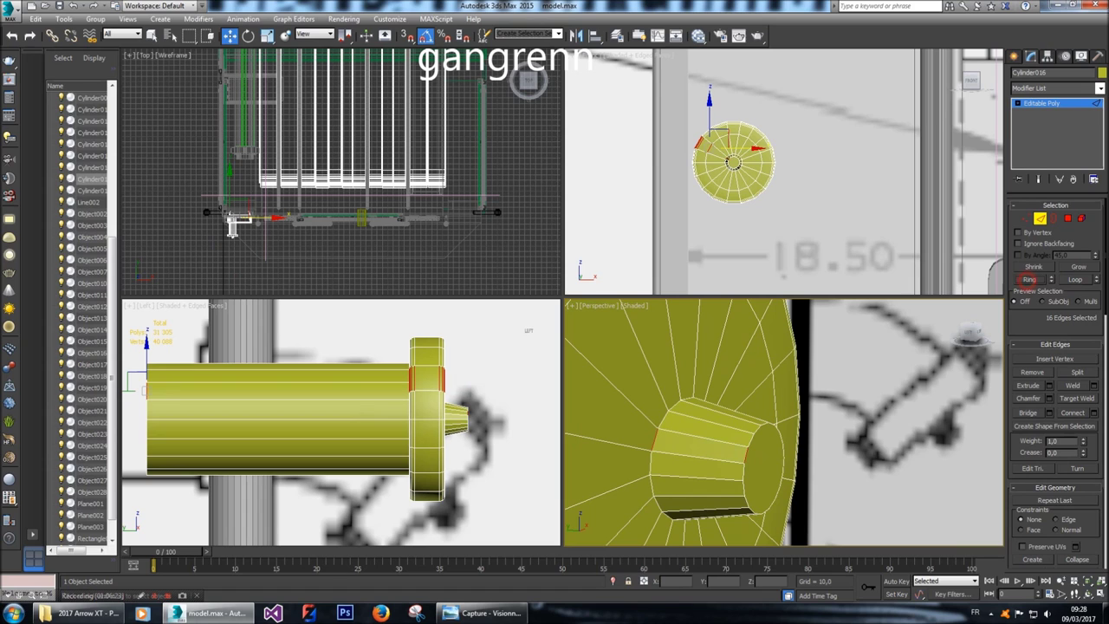
key("4")
right_click(756, 423)
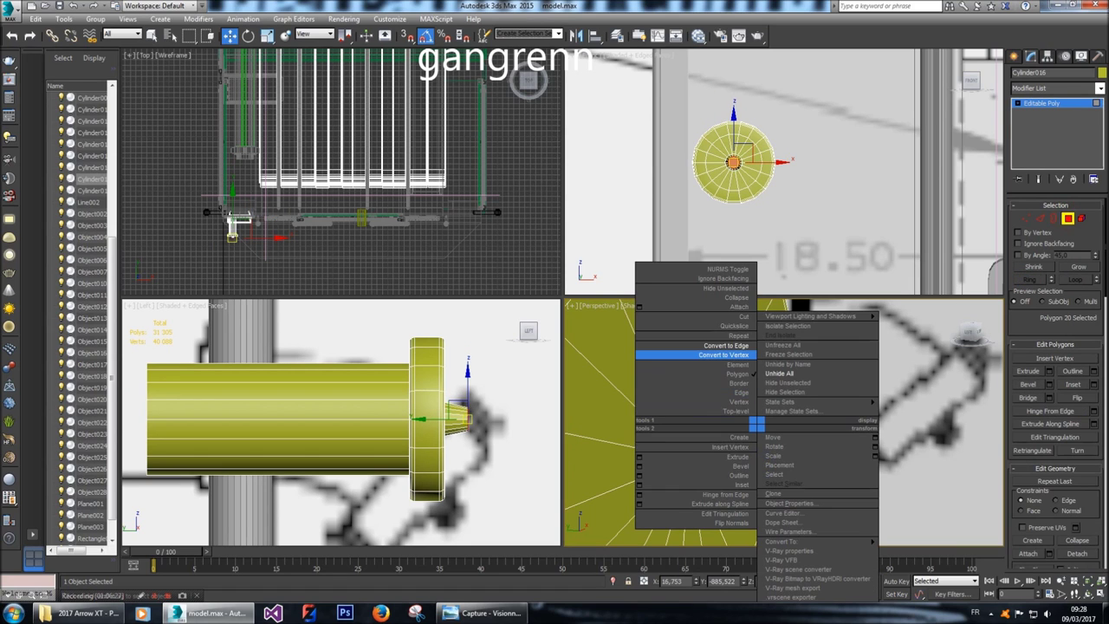
left_click(685, 345)
mouse_move(719, 385)
middle_mouse_down("alt")
mouse_move(737, 382)
mouse_move(719, 390)
middle_mouse_up("alt")
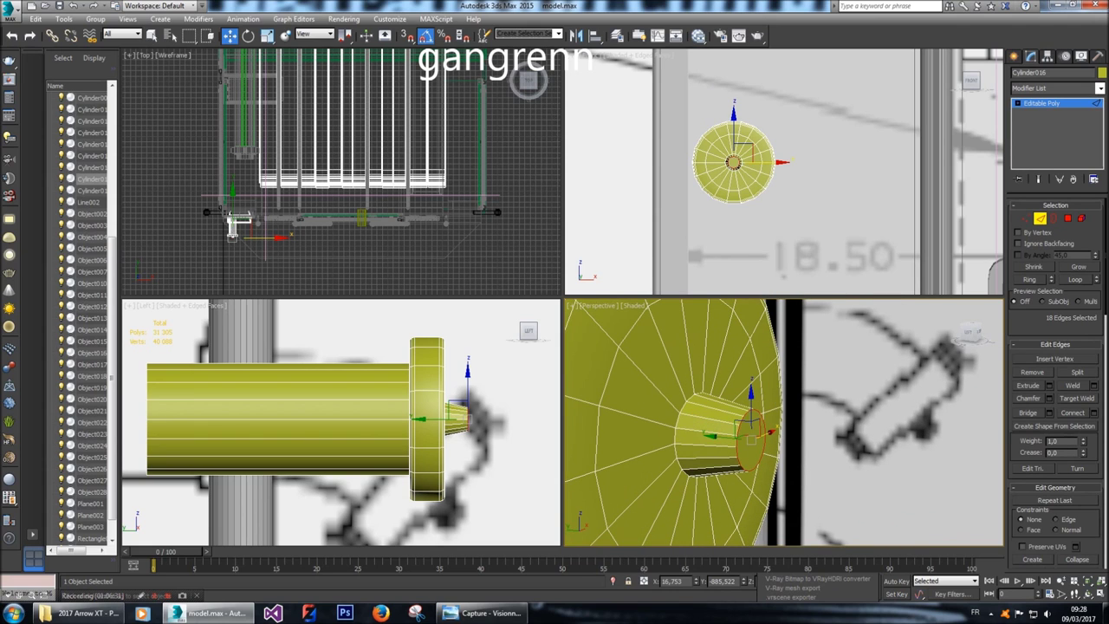
Chamfer the selected nozzle edges with an amount of 1,0.
left_click(1050, 398)
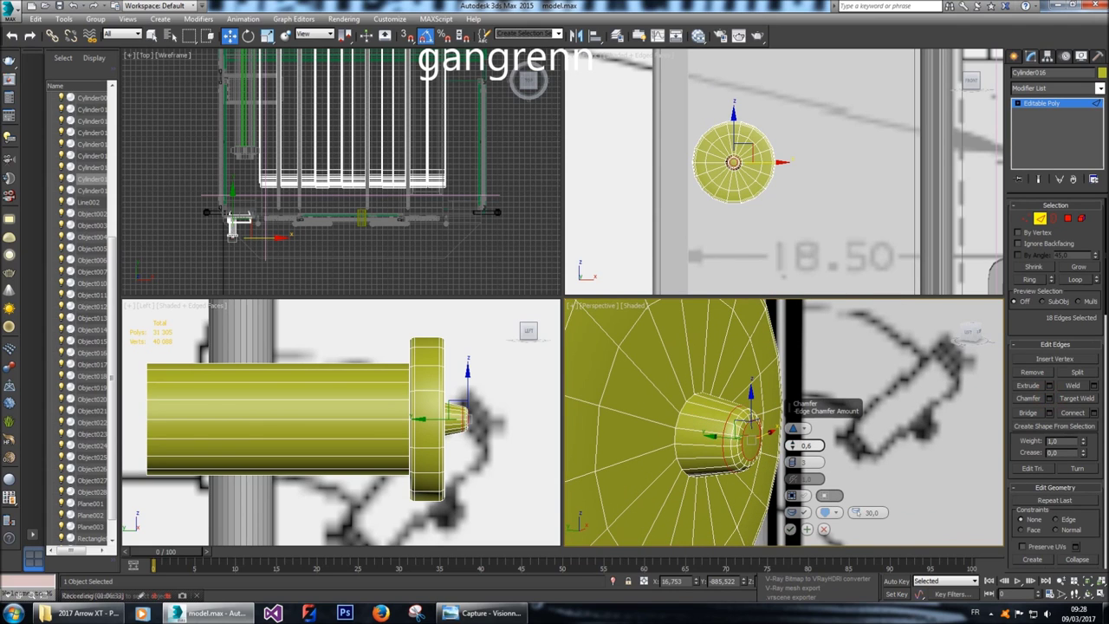
left_click(808, 446)
type("2")
key("Return")
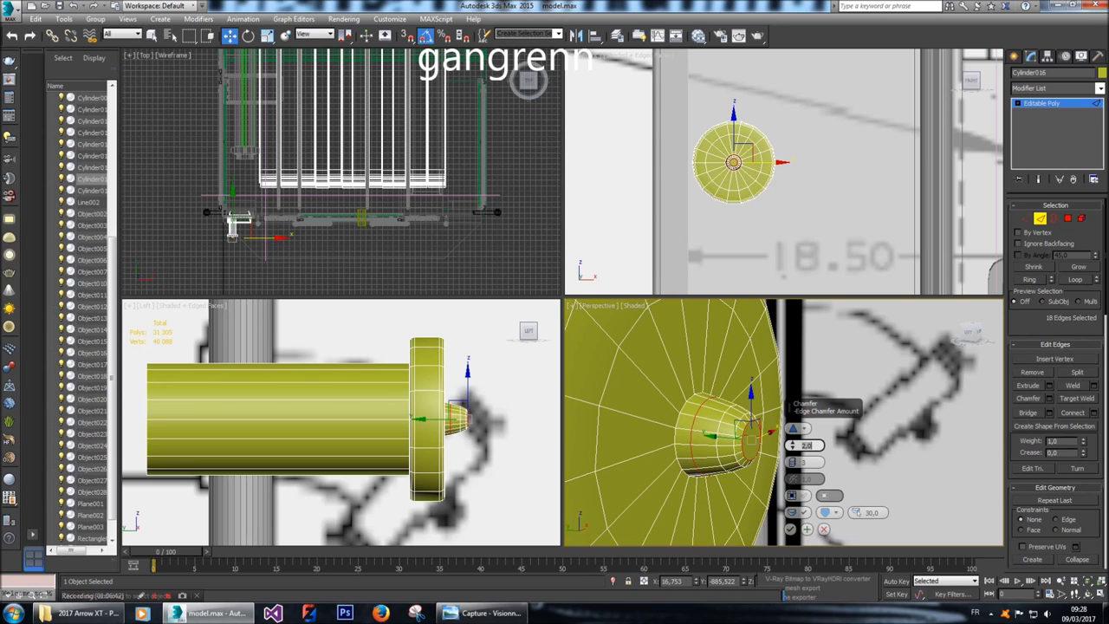
key("Return")
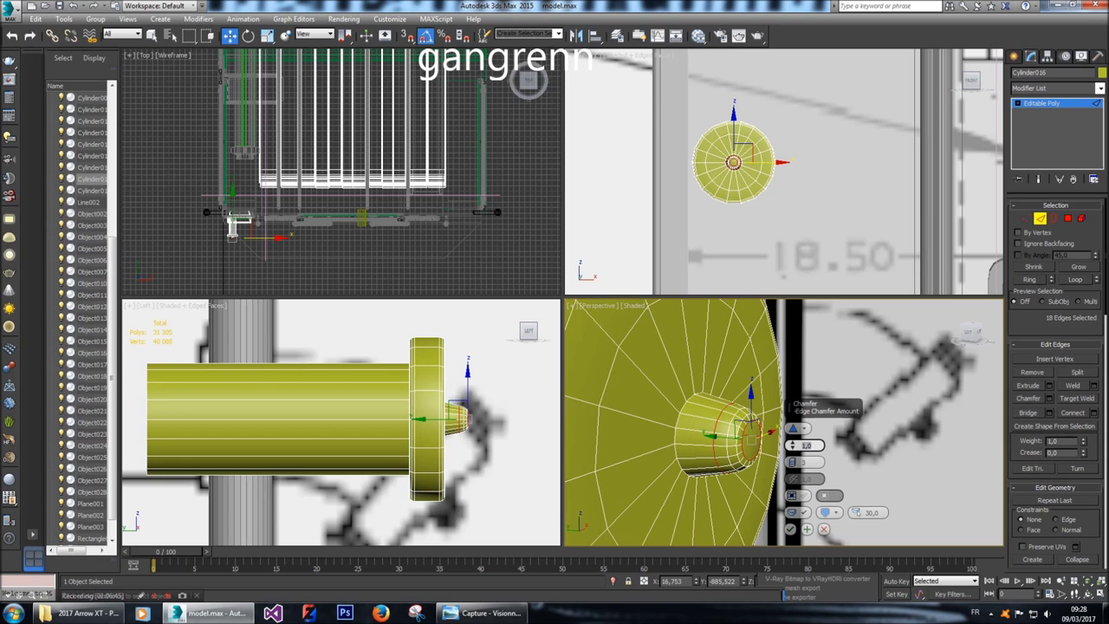
left_click(791, 529)
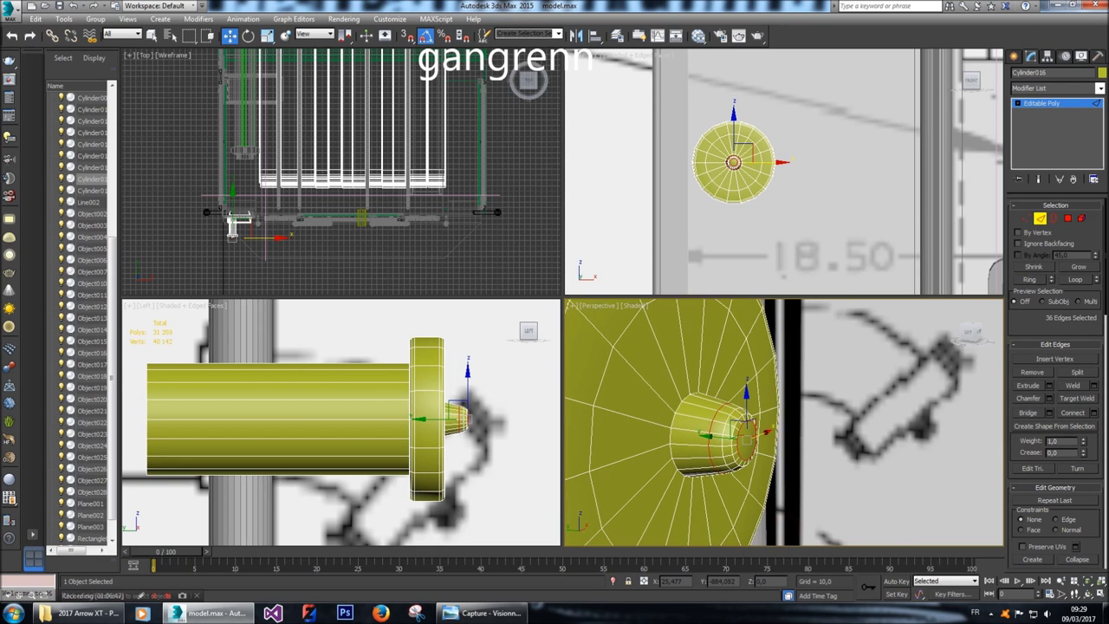
Clear the selection and orbit around the yellow pipe to inspect the rounded nozzle.
scroll(793, 468, "down", 5)
left_click(971, 430)
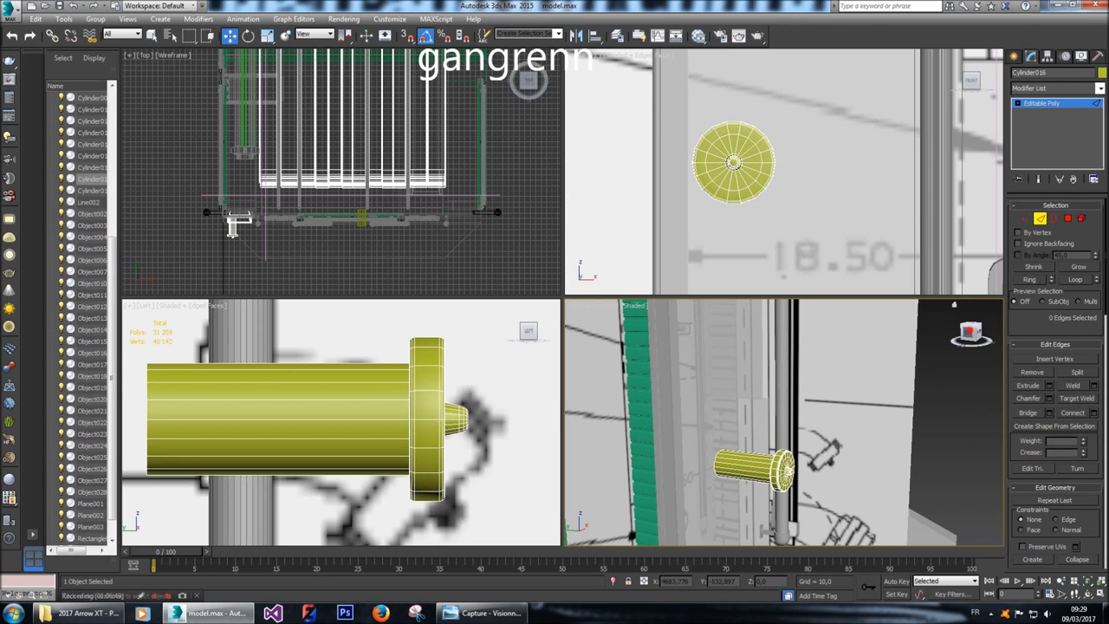
left_click(969, 334)
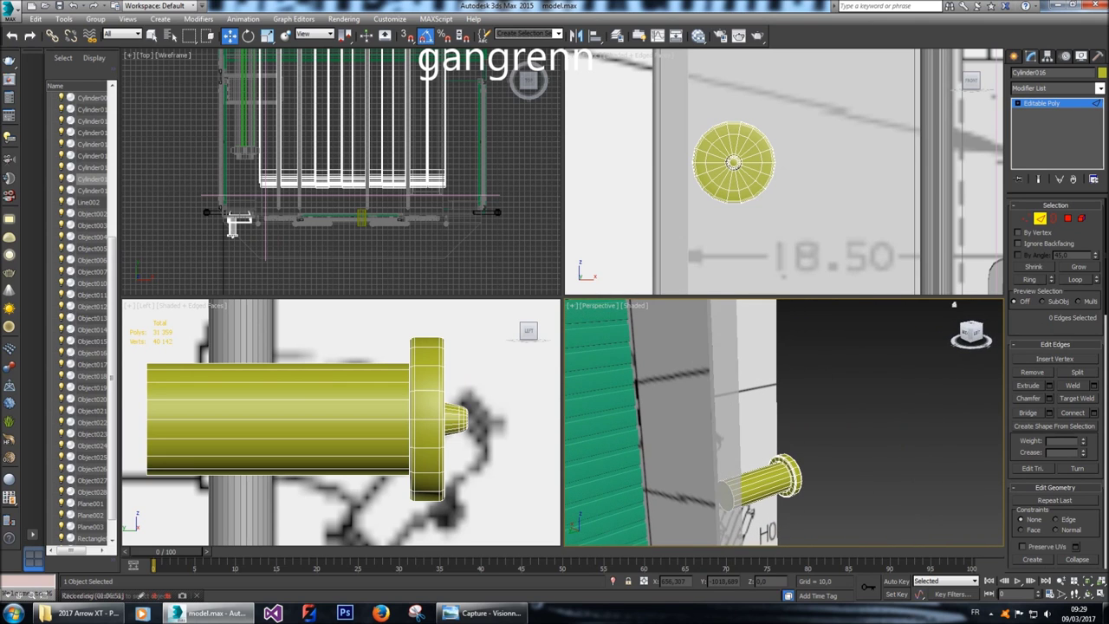
key("z")
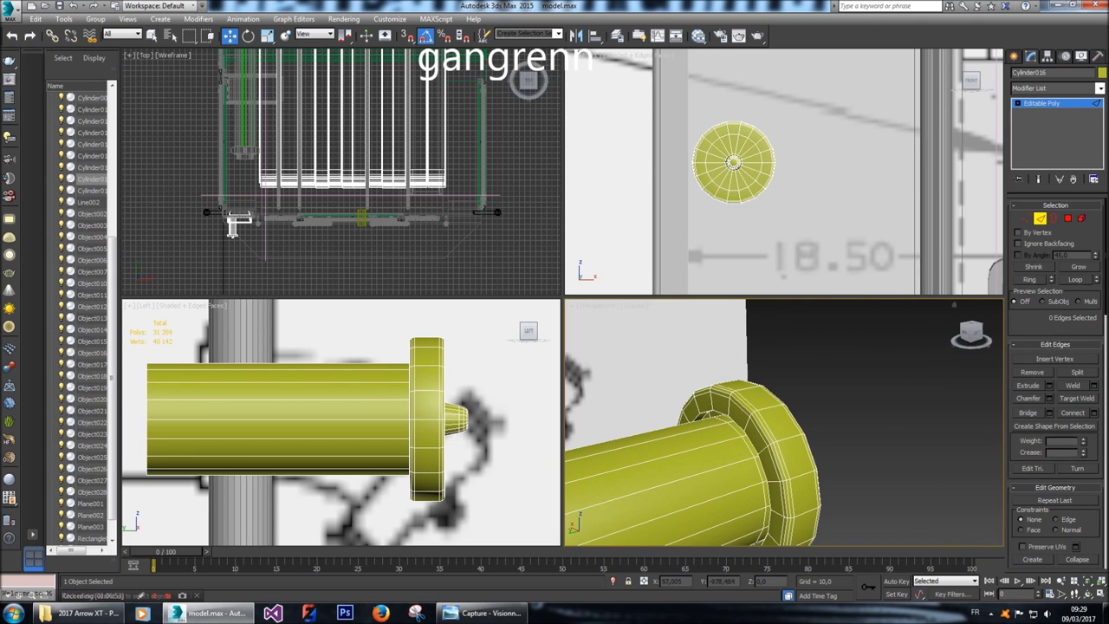
left_click(957, 333)
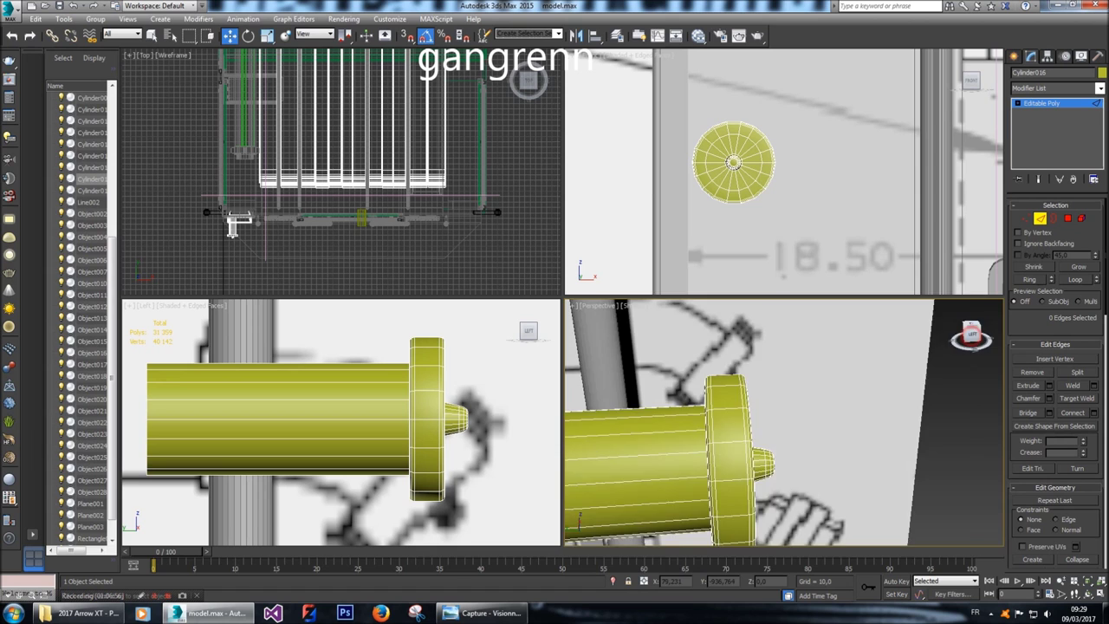
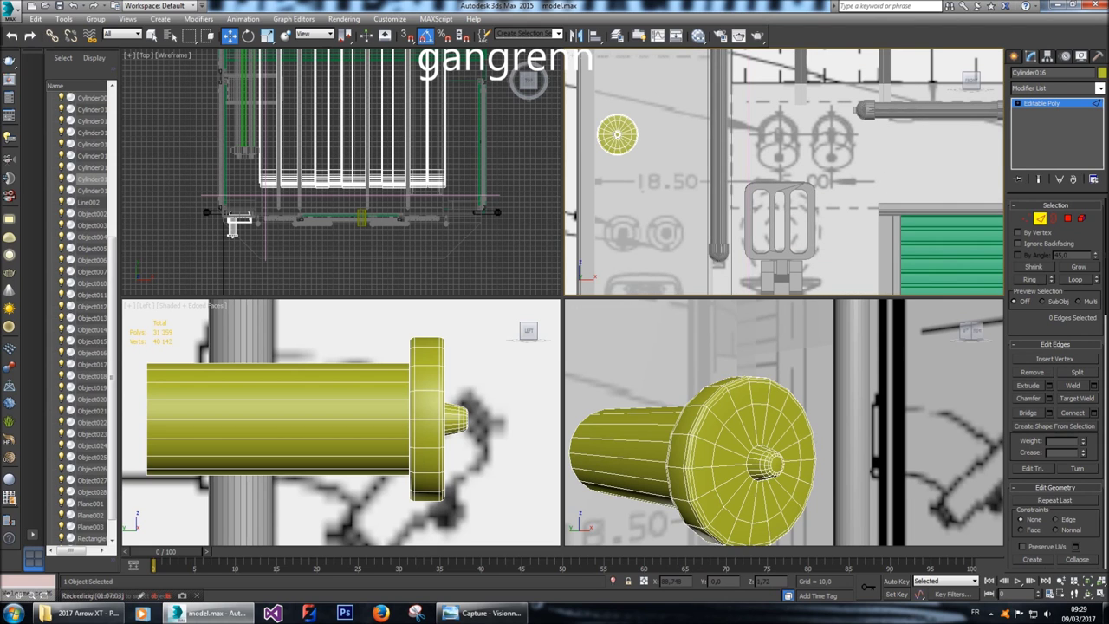
In Polygon mode, select the top and bottom rim polygons of the cylinder's flange.
left_click_drag(965, 332, 953, 305)
key("4")
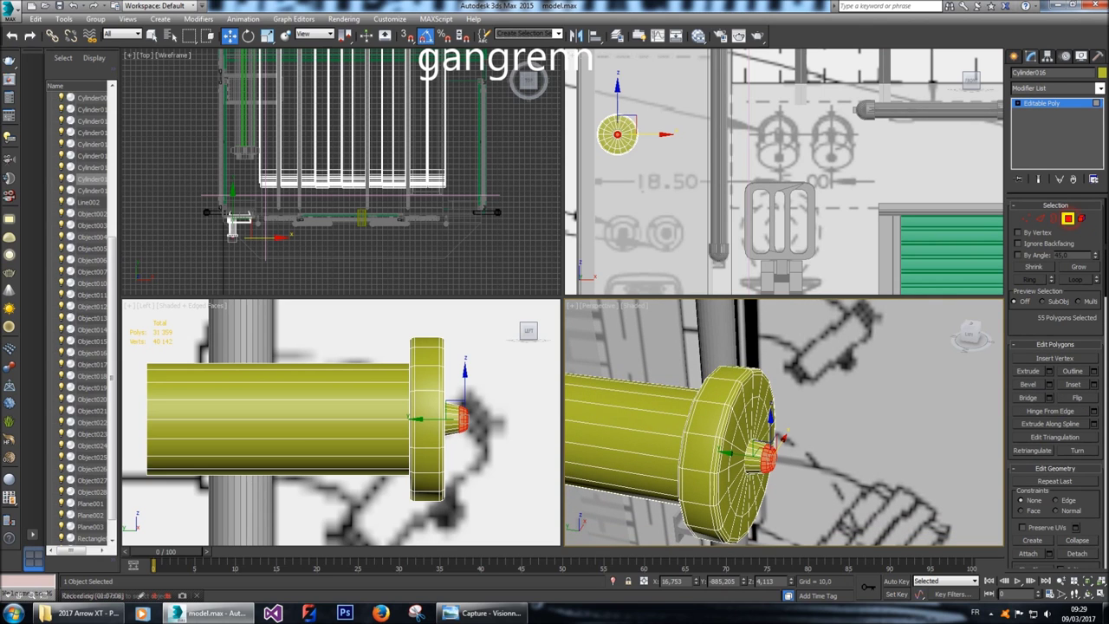
left_click(728, 373)
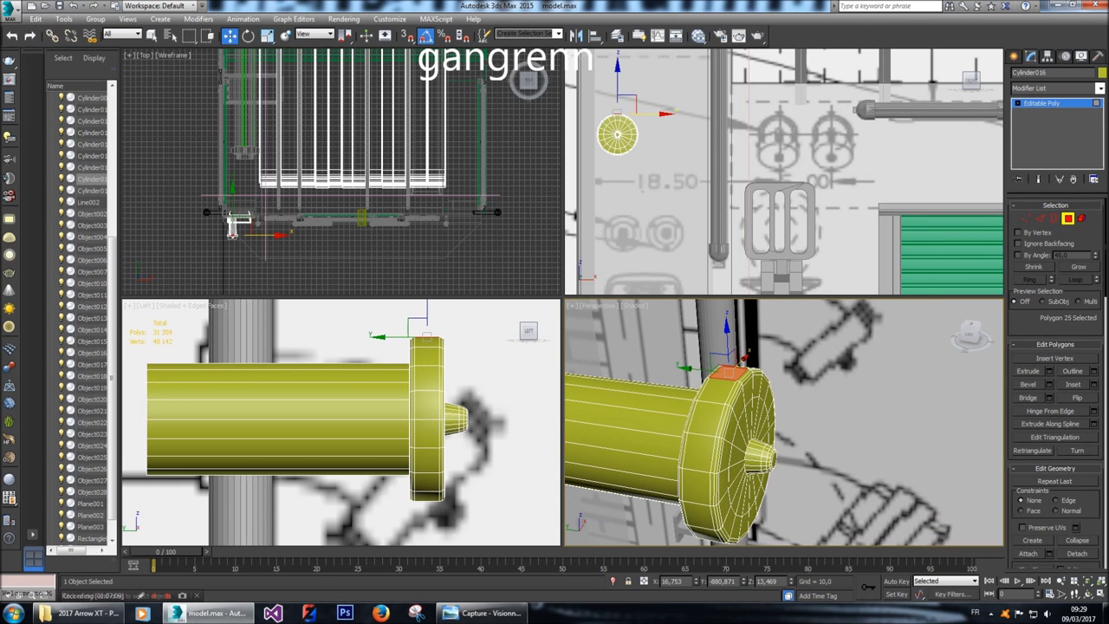
left_click_drag(969, 331, 967, 350)
left_click(733, 499)
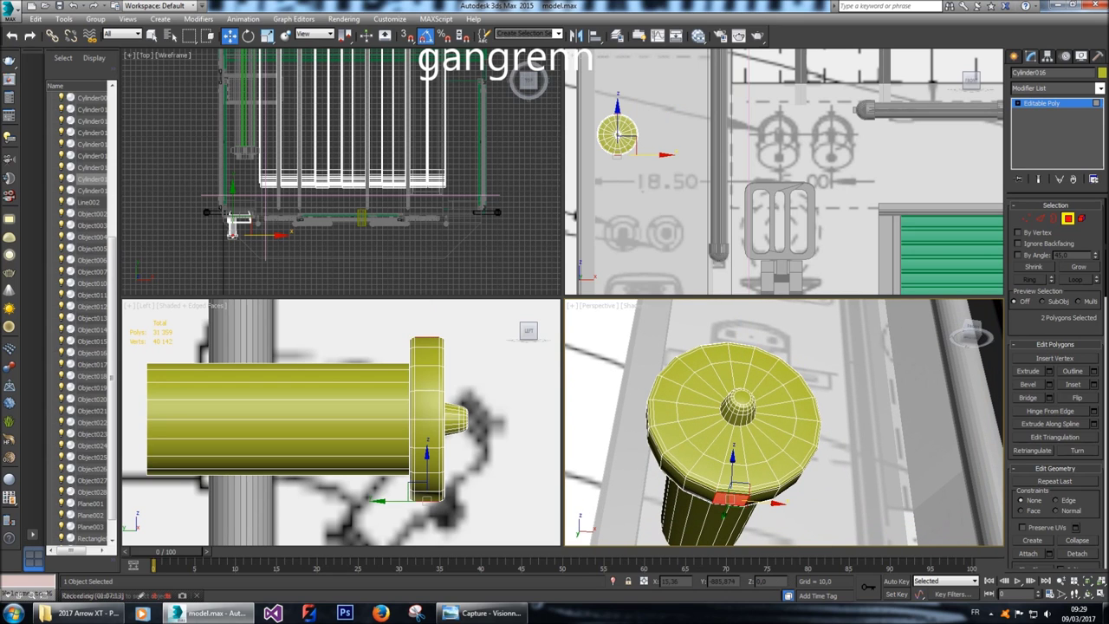
middle_click_drag(347, 416, 321, 416)
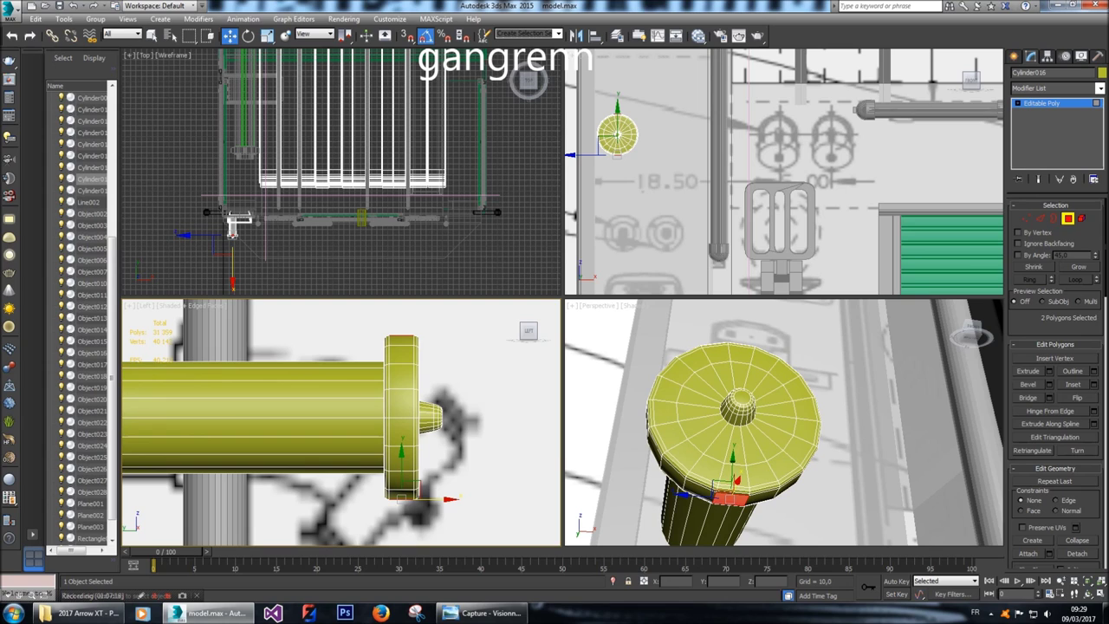
Bevel the two rim polygons, trying bevel heights of 5,0 and then 4,0.
left_click(1049, 384)
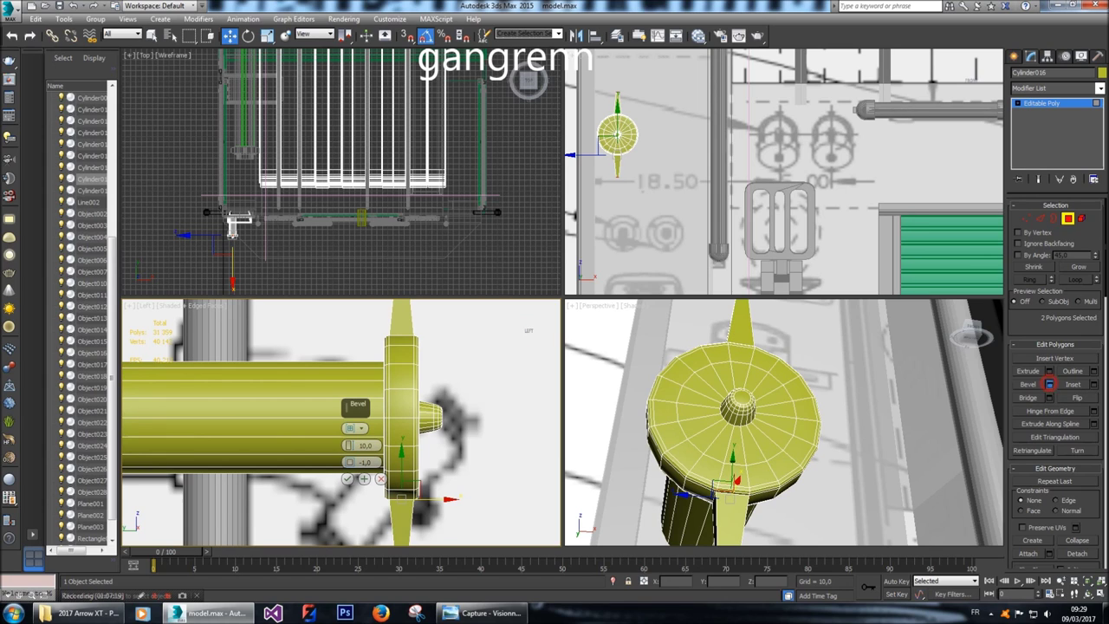
double_click(364, 444)
type("5")
key("Return")
type("4")
key("Return")
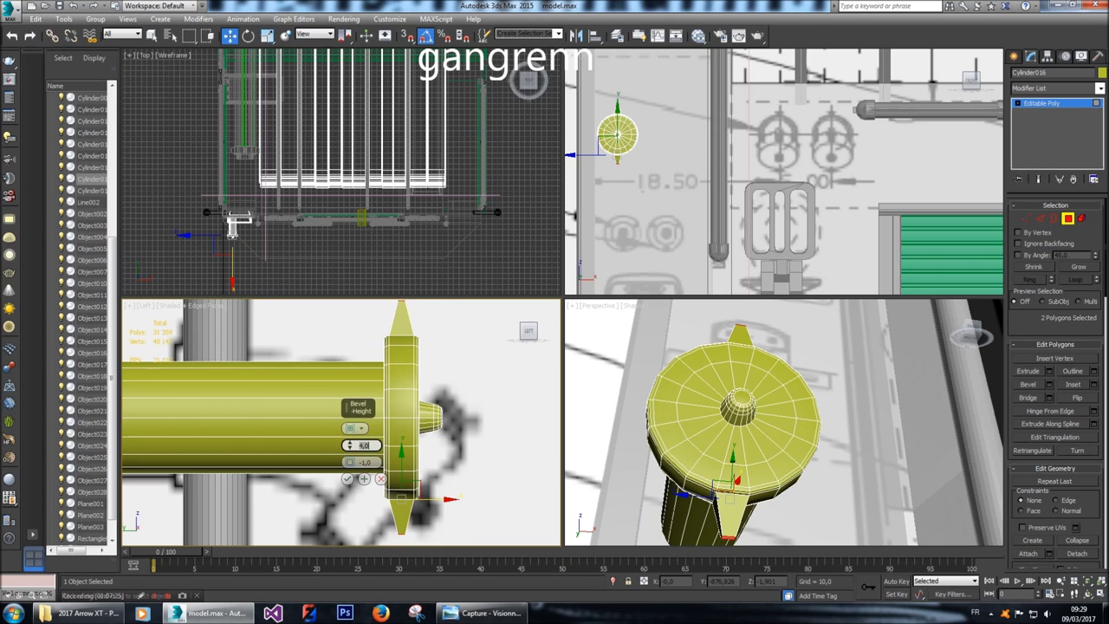
Set the bevel outline to -0,7 and the height to 3,0, then confirm.
left_click(364, 462)
type("-0,5")
key("Return")
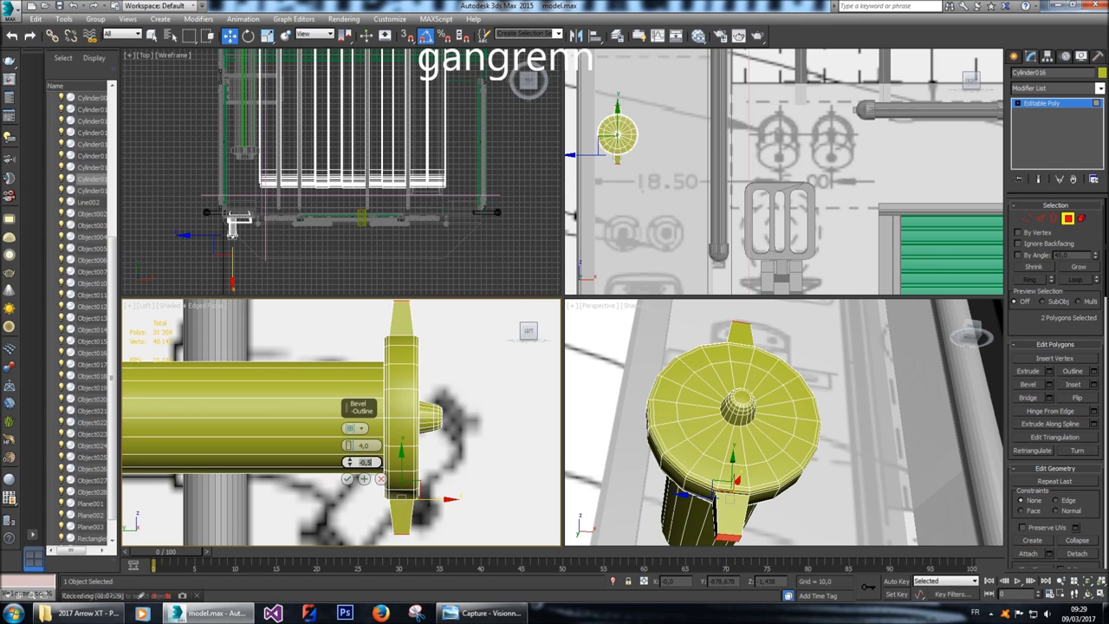
type("-0,7")
key("Return")
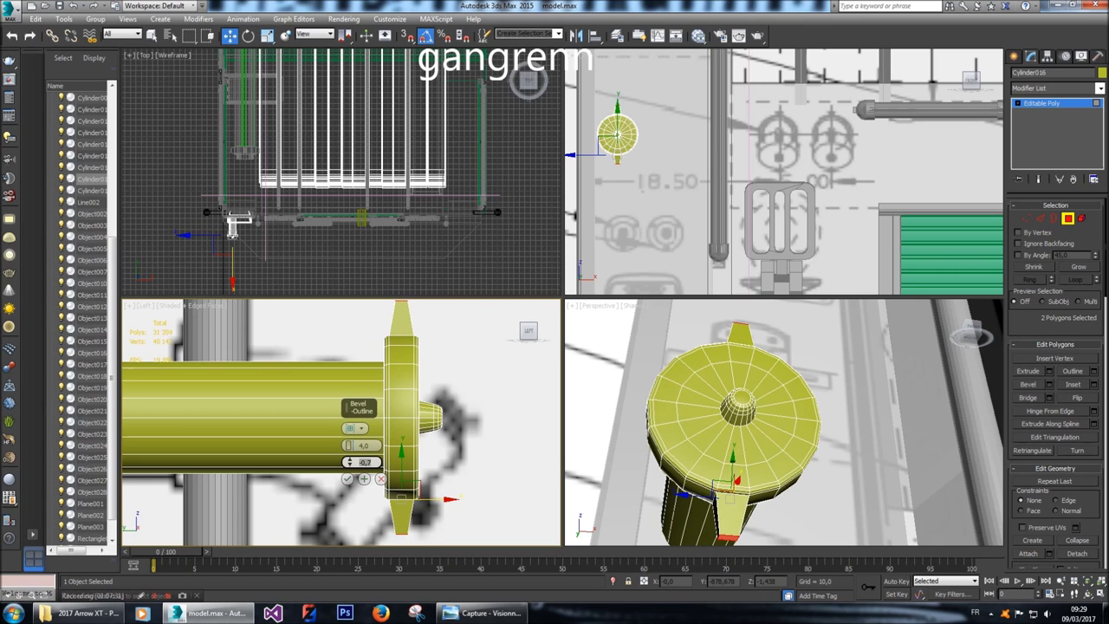
key("shift+Tab")
type("3,0")
key("Return")
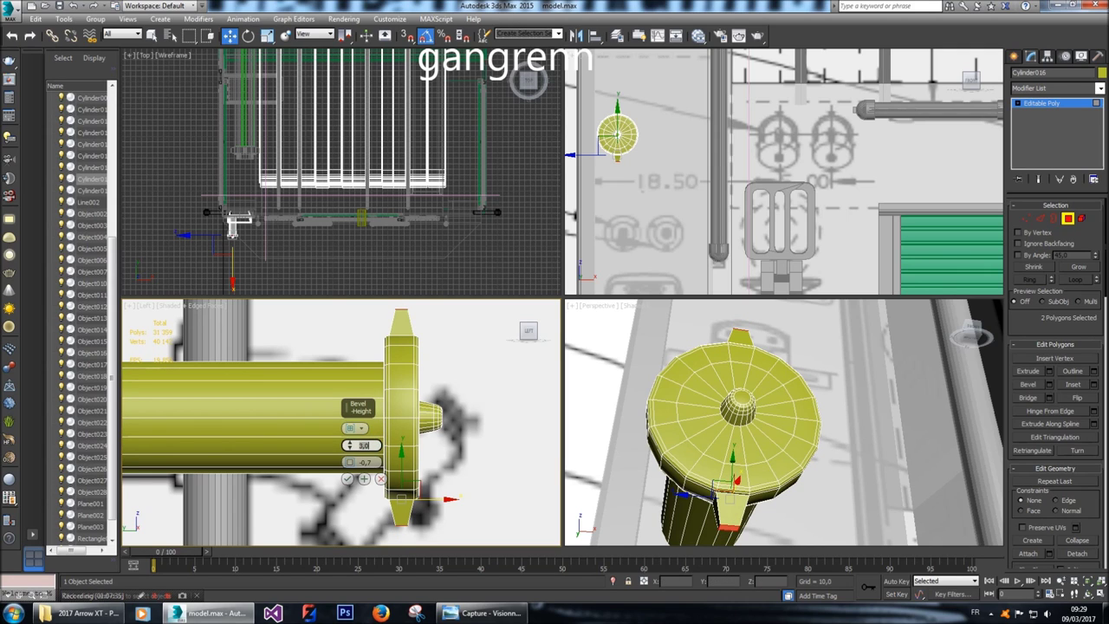
left_click(347, 479)
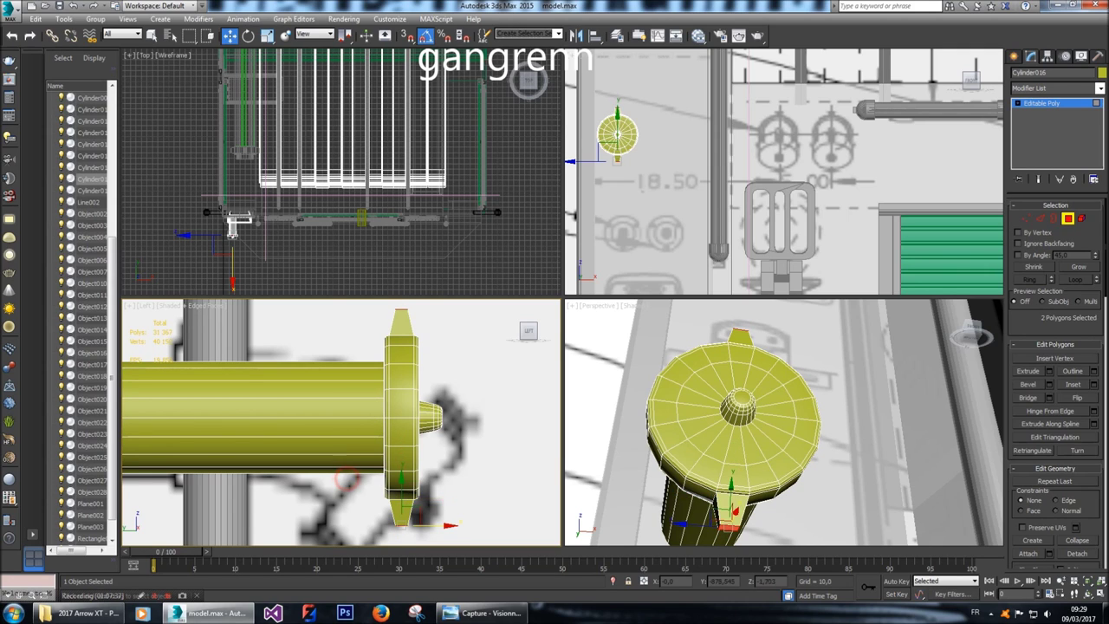
scroll(767, 422, "down", 3)
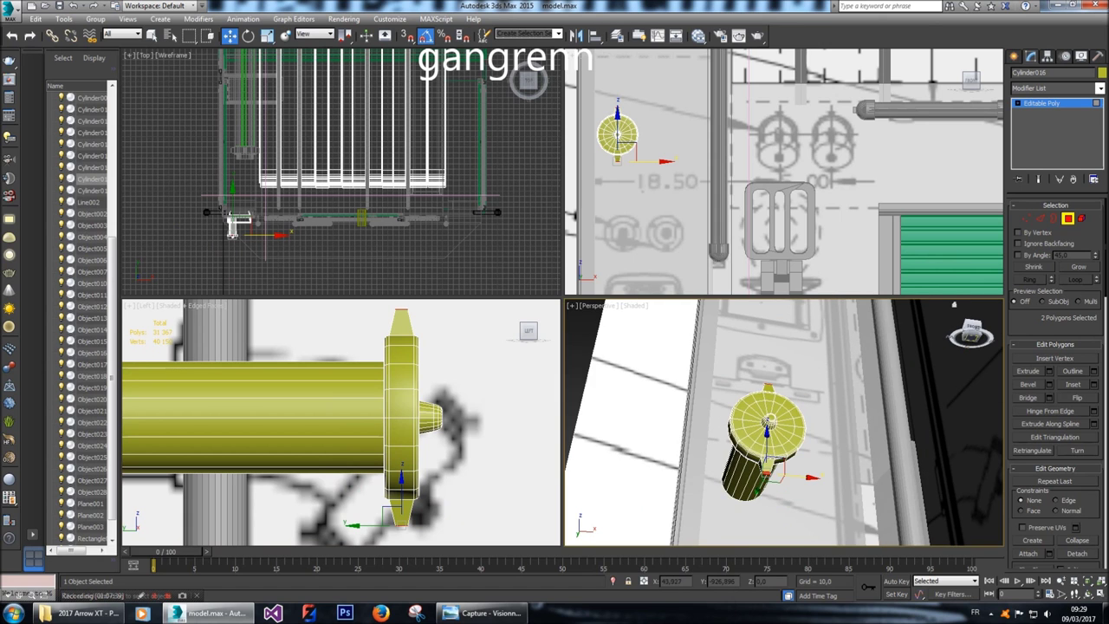
left_click(973, 335)
In see-through Vertex mode, slide the flange's vertices left along the cylinder.
middle_click_drag(780, 424, 834, 419, "alt")
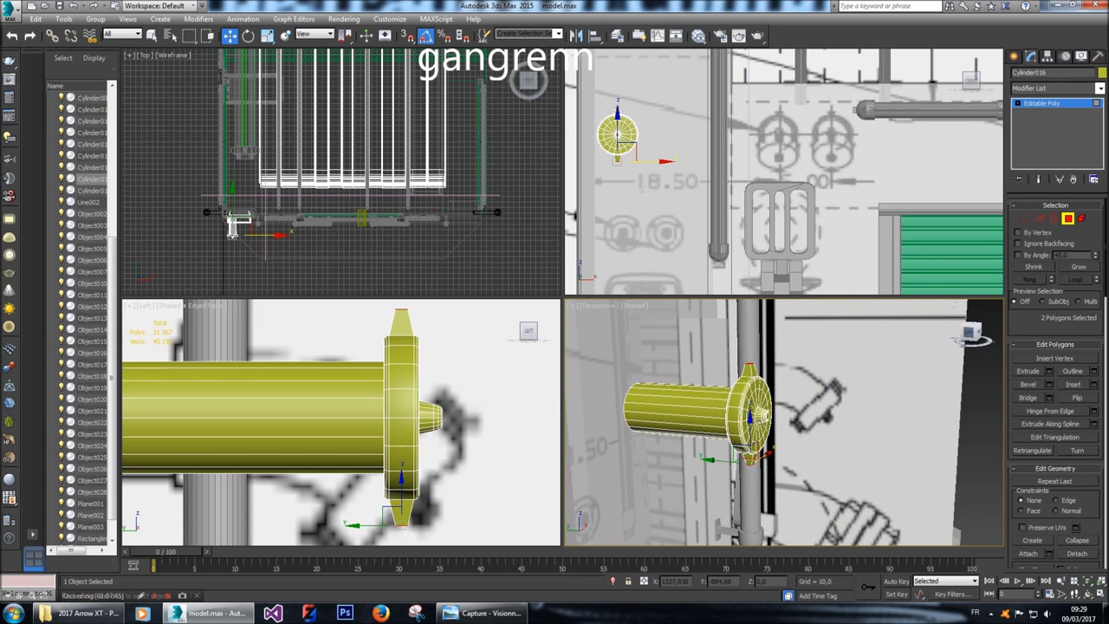
middle_click_drag(780, 174, 676, 161)
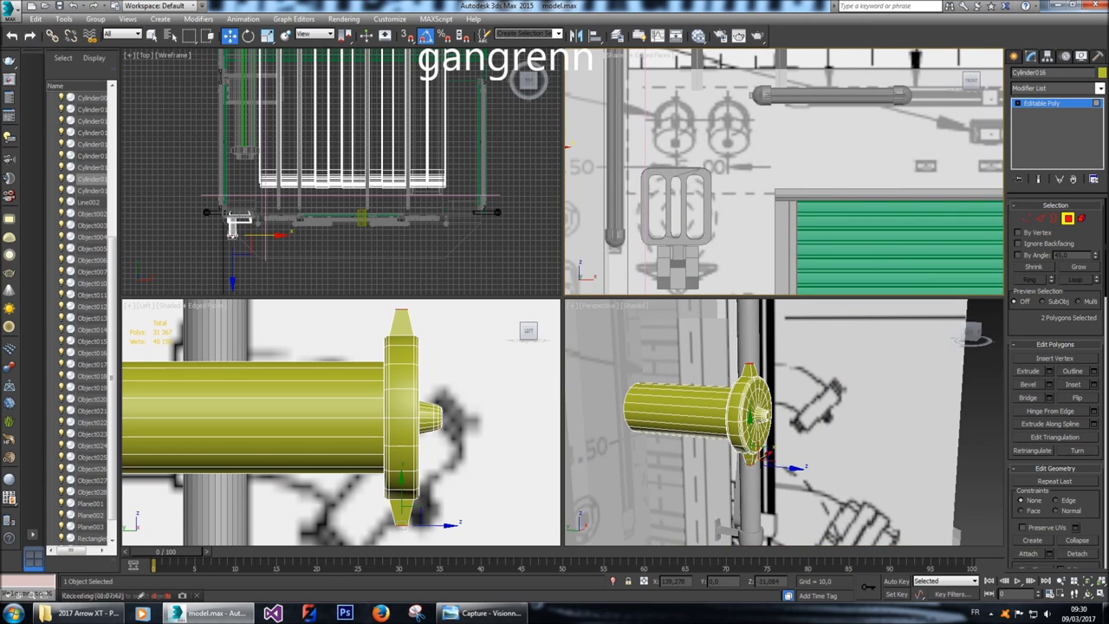
key("1")
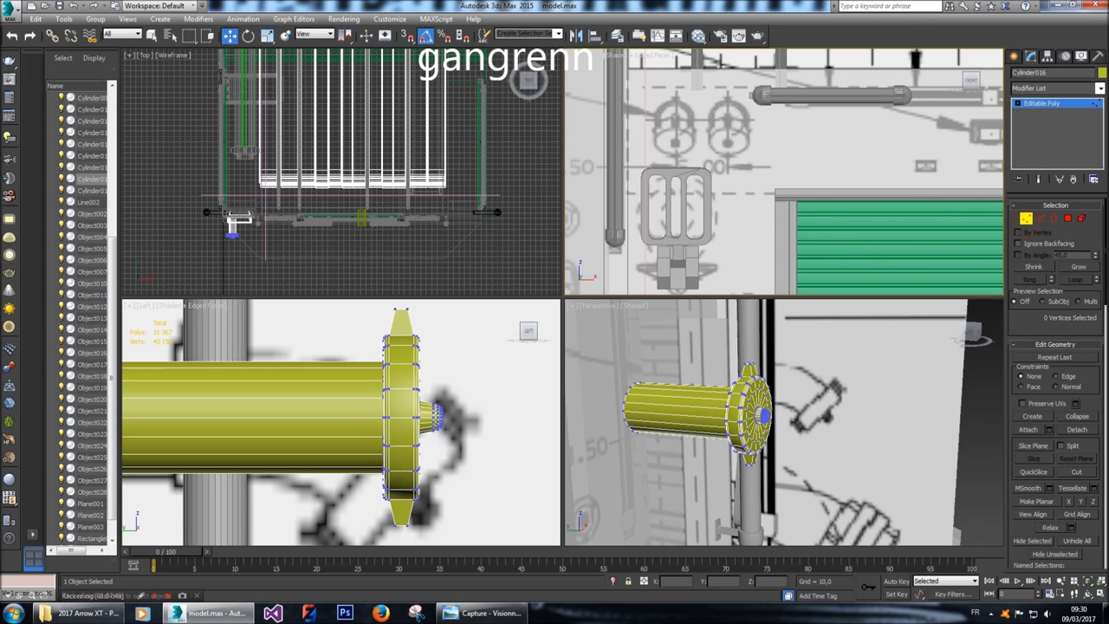
key("alt+x")
scroll(415, 395, "down", 2)
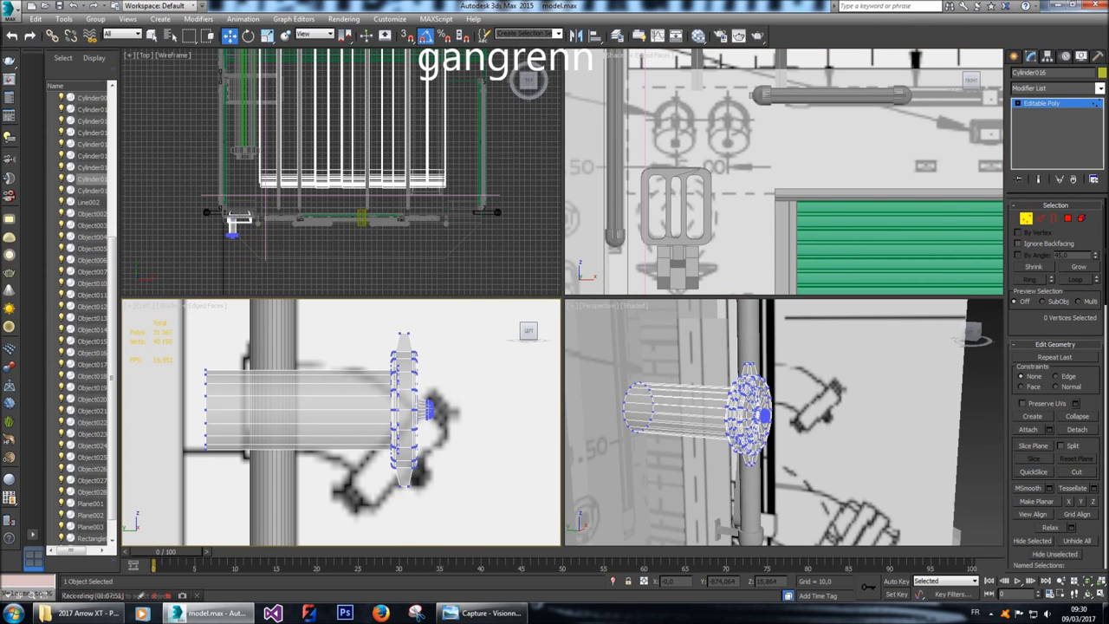
left_click_drag(361, 326, 353, 321)
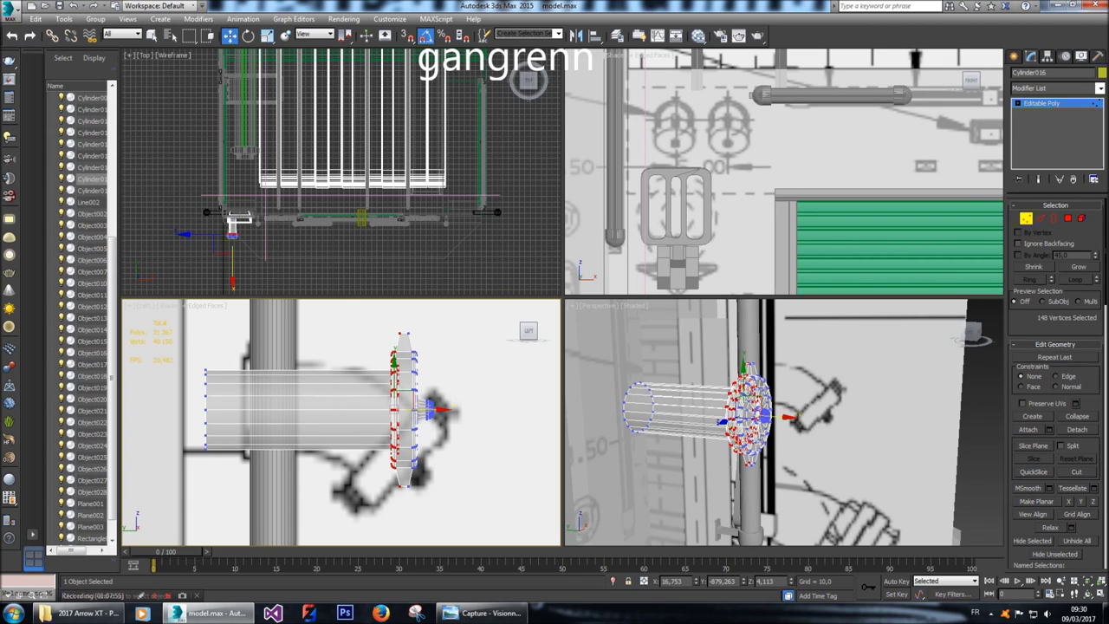
left_click_drag(434, 409, 409, 409)
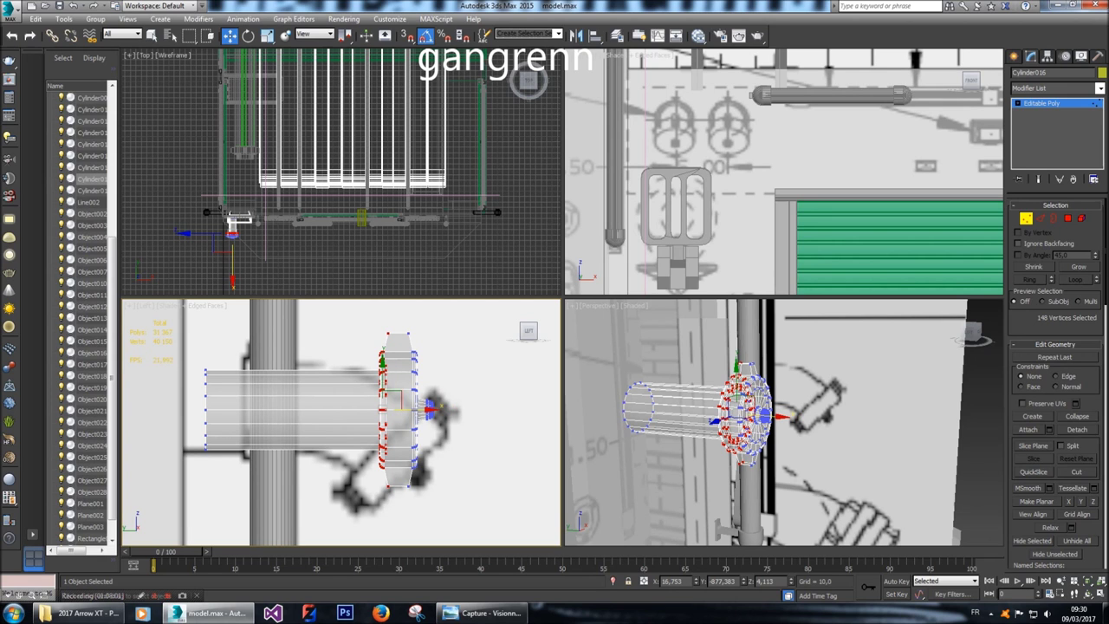
middle_click_drag(866, 338, 954, 304, "alt")
key("alt+x")
scroll(763, 433, "up", 10)
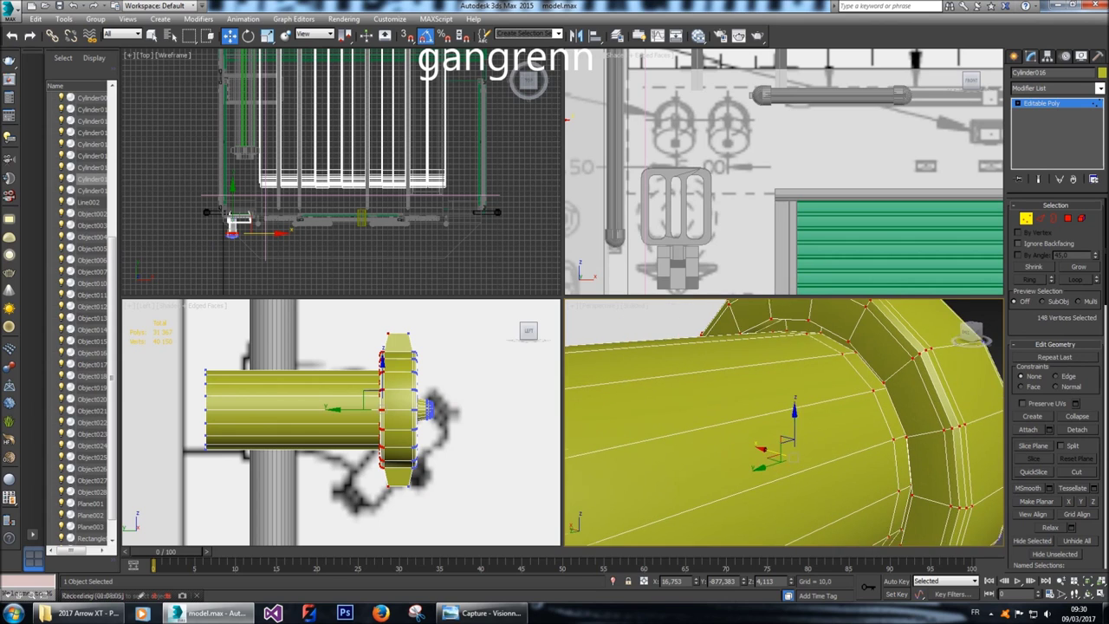
Loop-select the flange seam polygon ring and move it along the cylinder.
key("4")
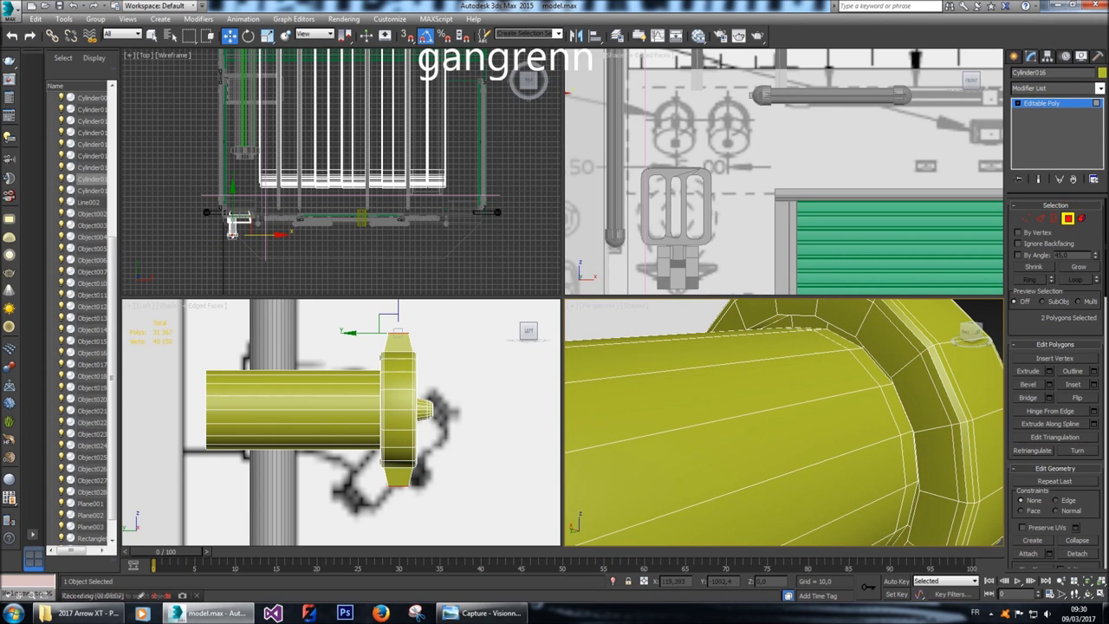
left_click(806, 323)
left_click(819, 328, "shift")
key("alt+x")
middle_click_drag(828, 337, 827, 365, "alt")
scroll(407, 403, "up", 4)
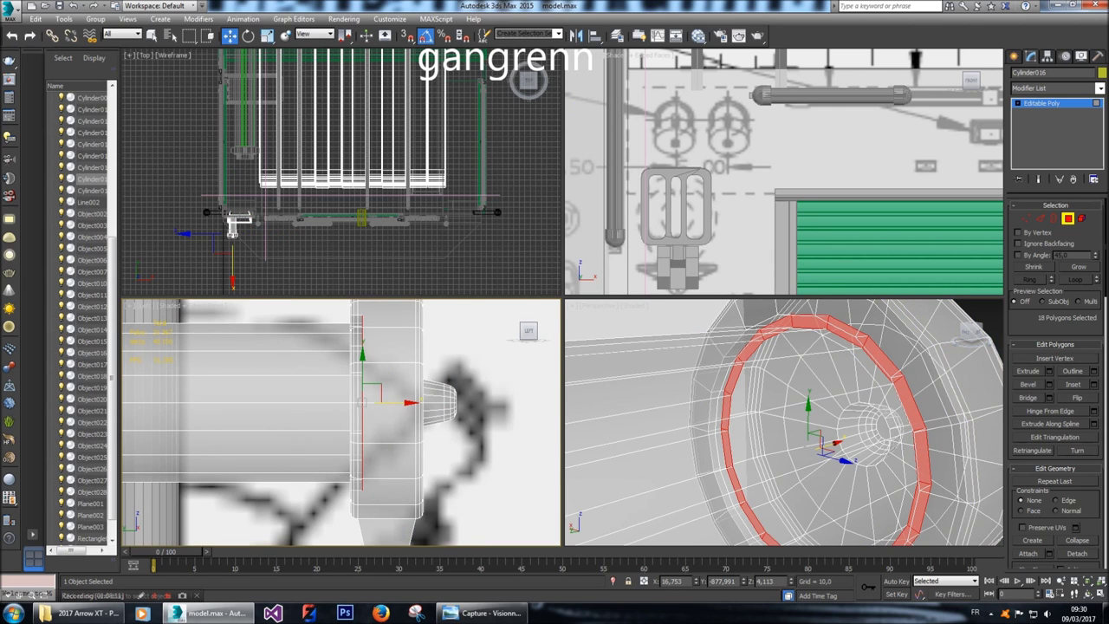
left_click_drag(828, 440, 842, 445)
key("alt+x")
middle_click_drag(817, 448, 928, 383, "alt")
left_click(929, 384)
left_click(972, 331)
left_click_drag(972, 331, 971, 334)
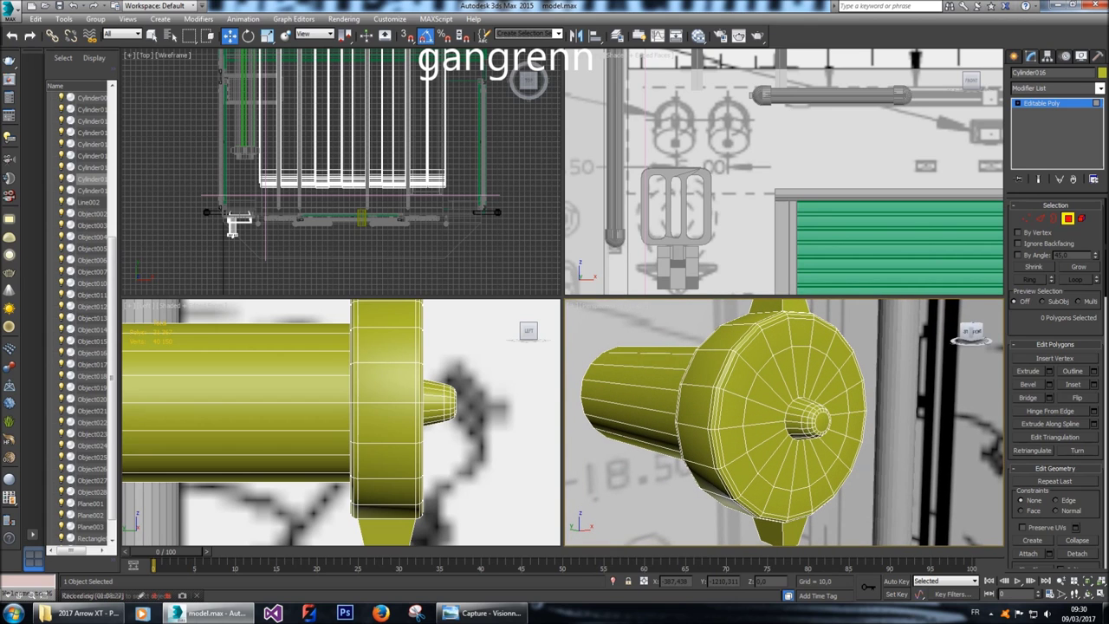
Select the cylinder's far end-cap polygon in Polygon mode.
middle_click_drag(997, 120, 977, 119)
scroll(936, 143, "down", 2)
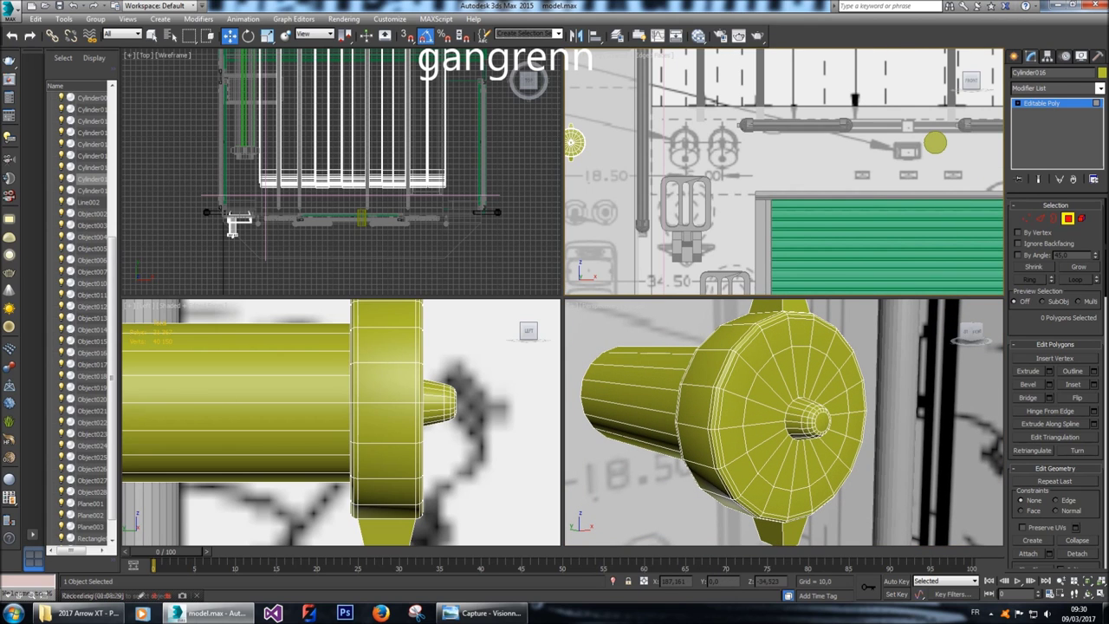
scroll(341, 422, "down", 4)
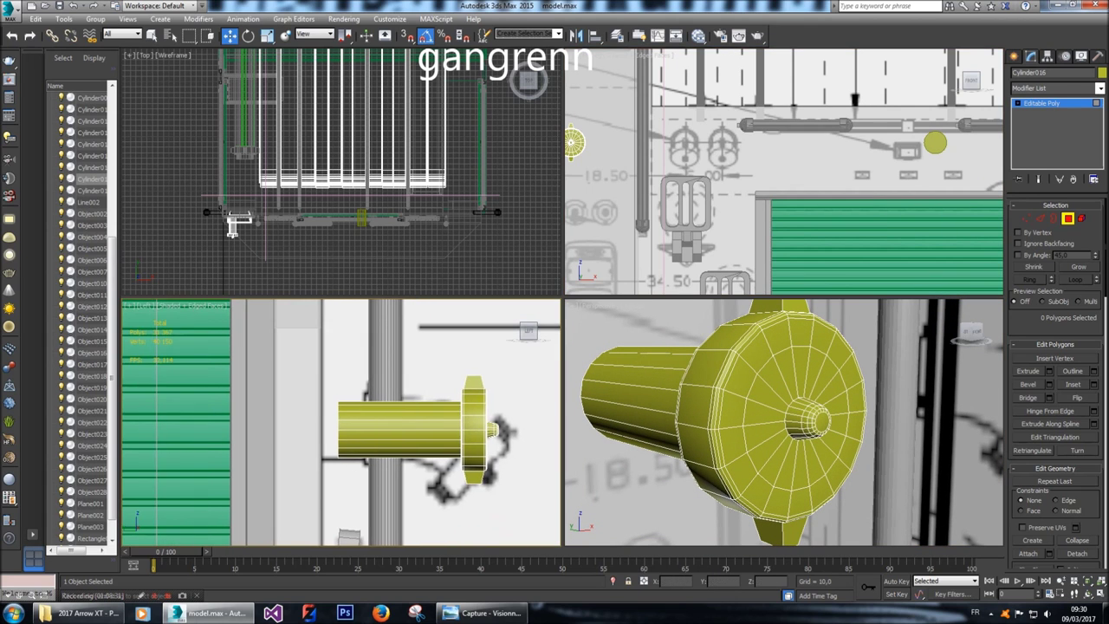
left_click(1054, 219)
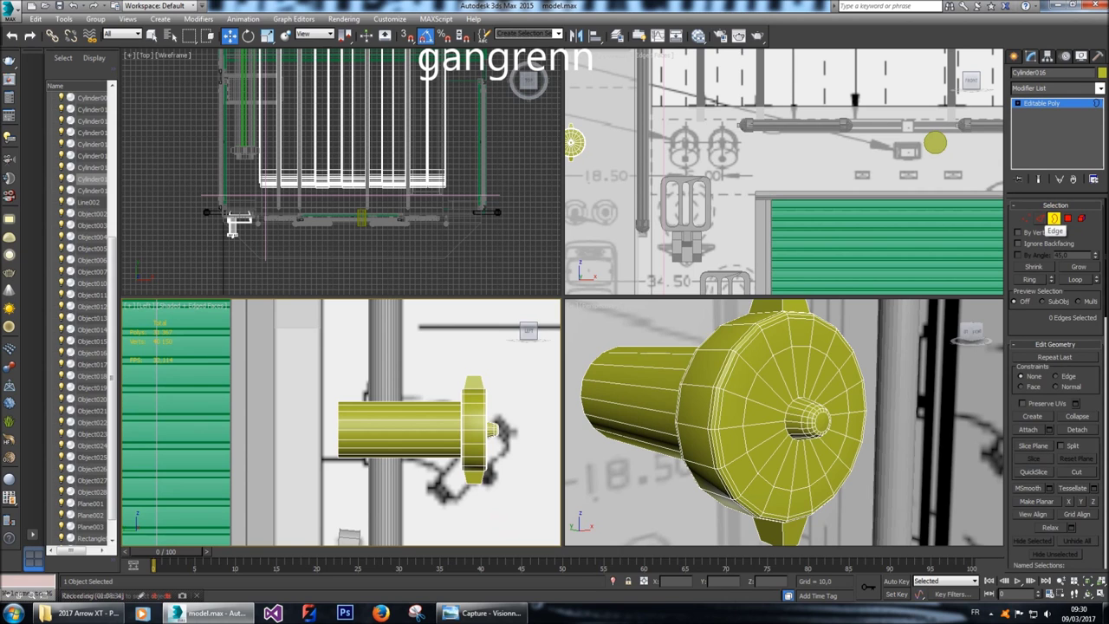
left_click(1068, 219)
left_click(953, 305)
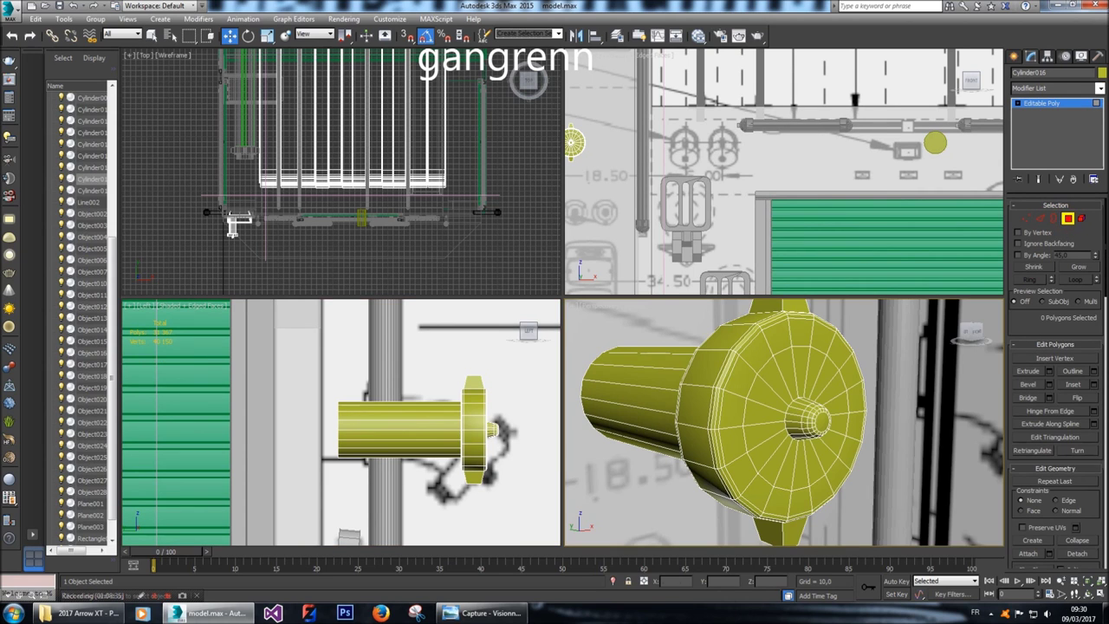
middle_click_drag(954, 305, 840, 318, "alt")
left_click(643, 451)
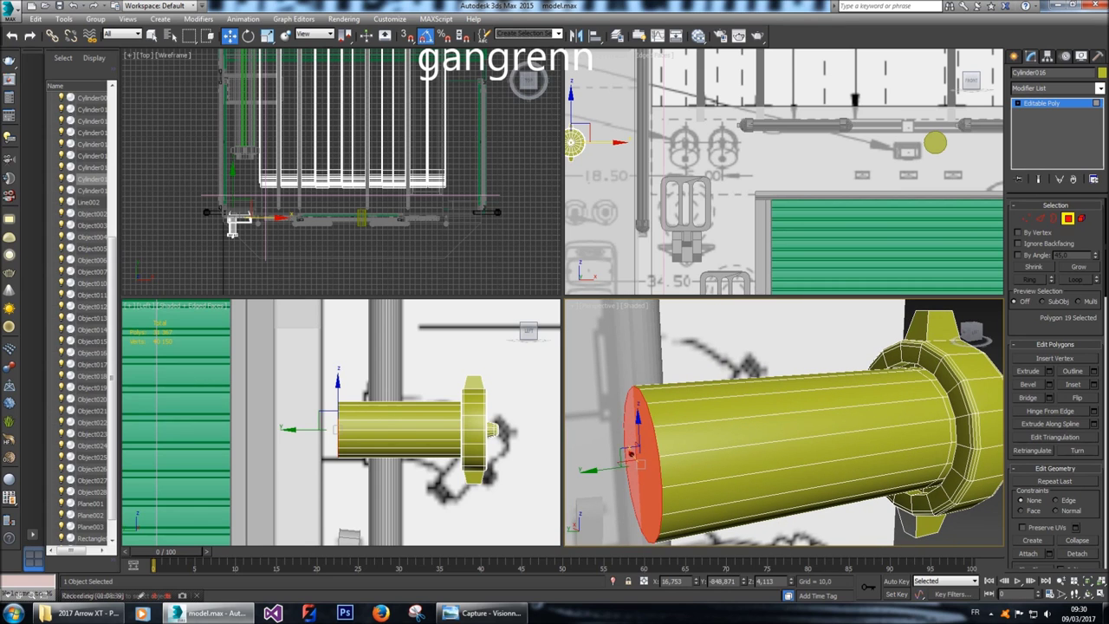
scroll(784, 172, "up", 5)
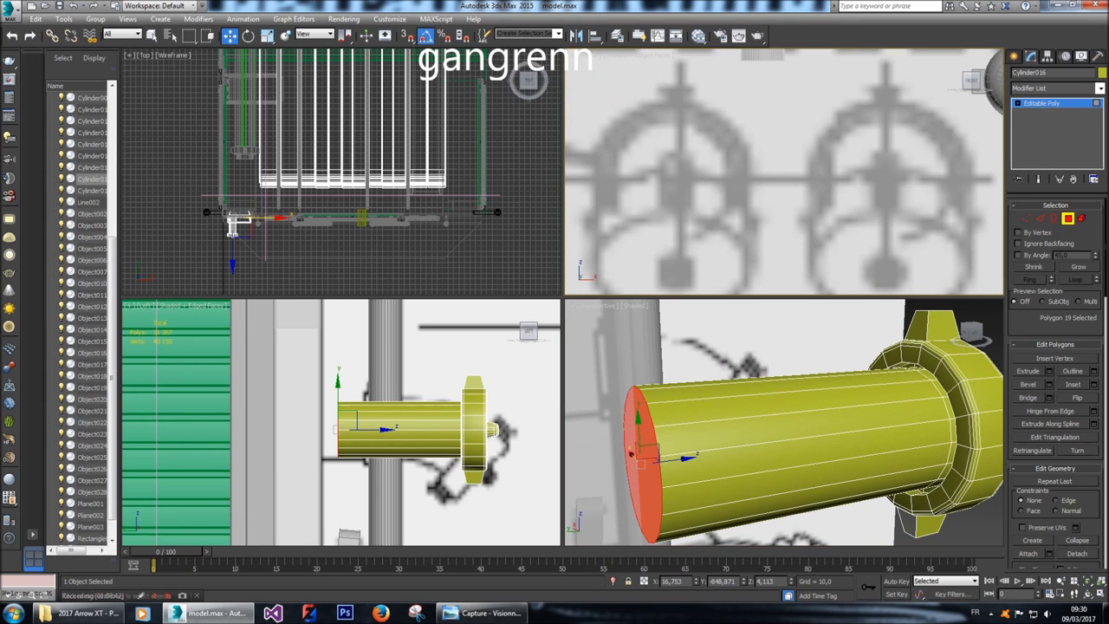
scroll(320, 429, "up", 3)
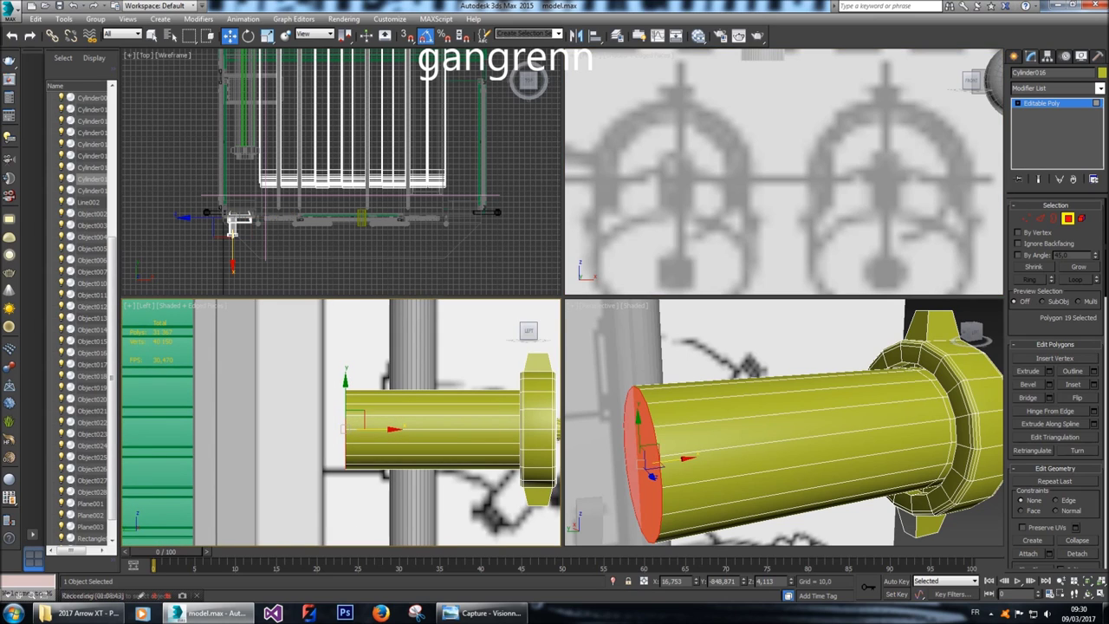
Extrude the end cap, trying heights 2,0 and 3,0 before settling on 1,5.
left_click(1048, 371)
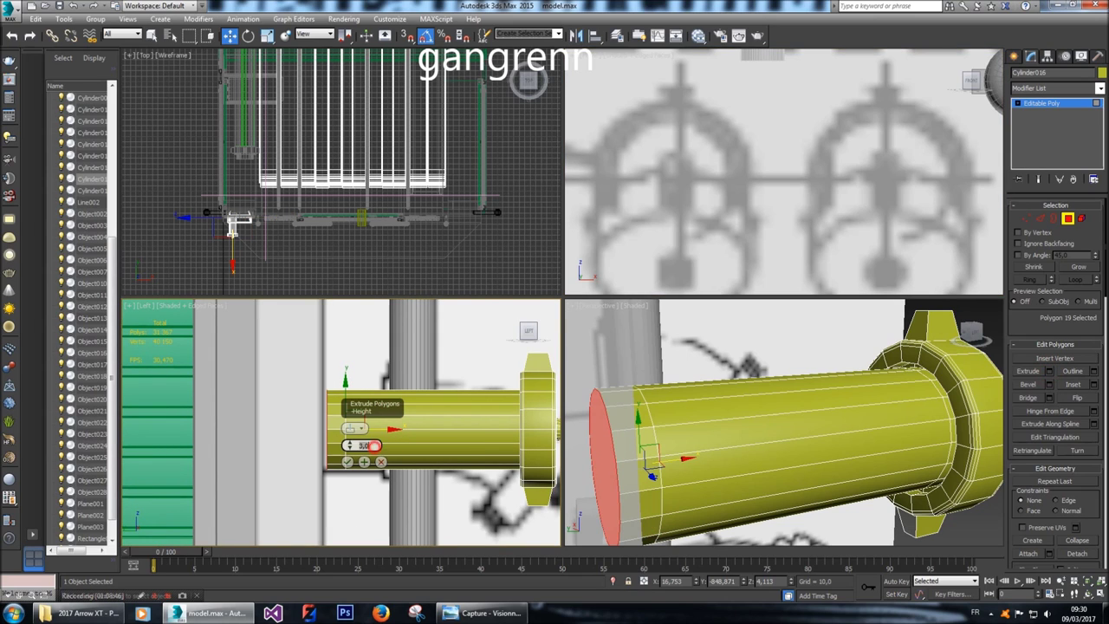
type("2")
key("Return")
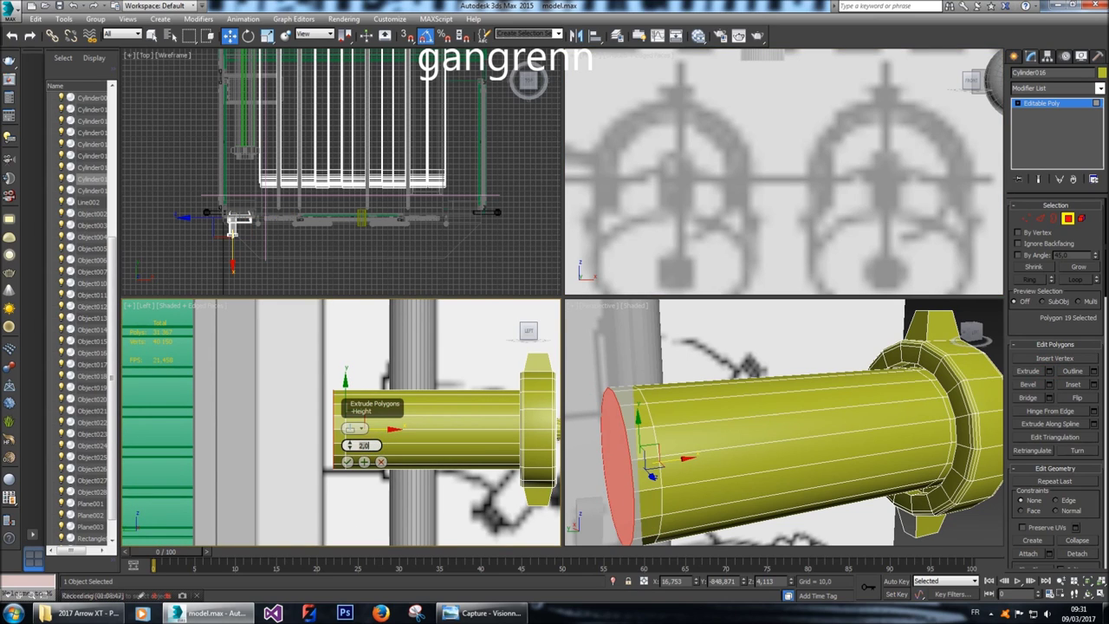
type("3")
key("Return")
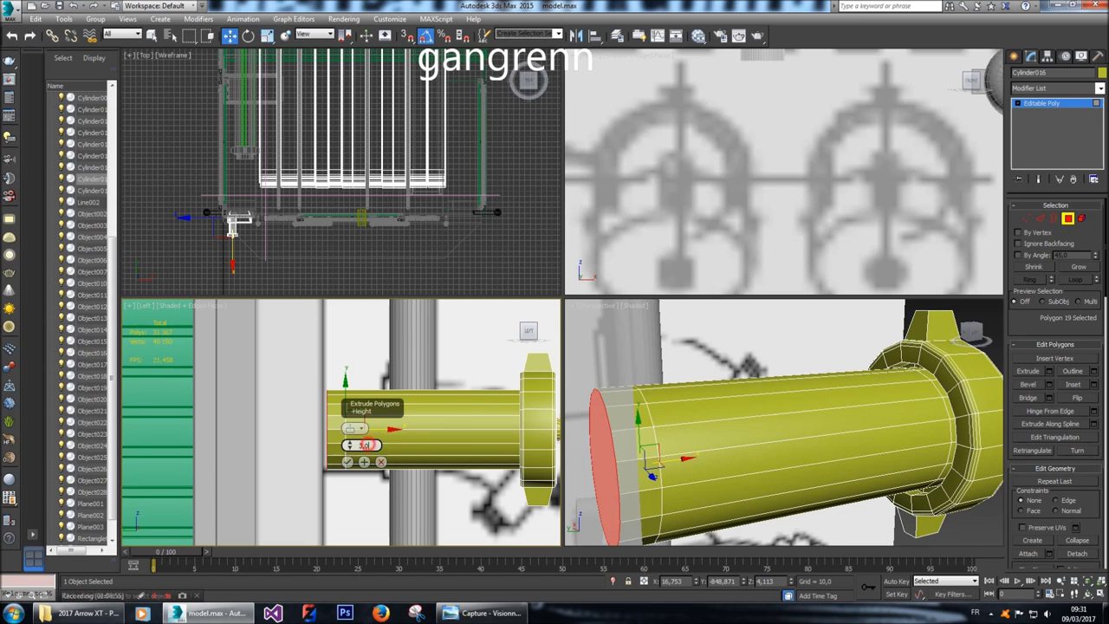
type("2")
key("Return")
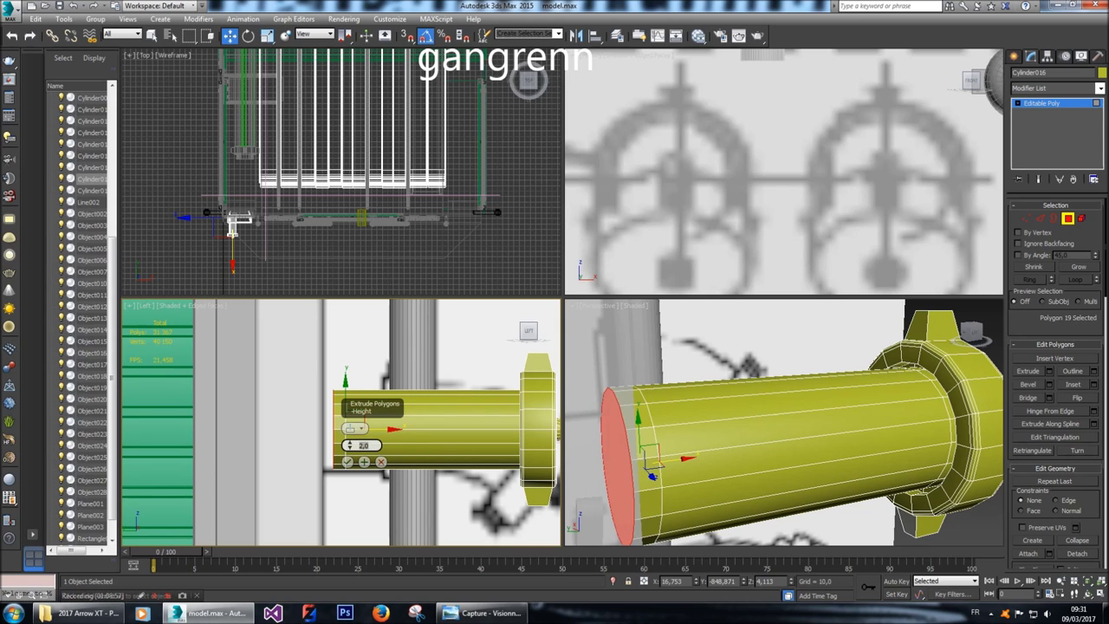
type("1,5")
key("Return")
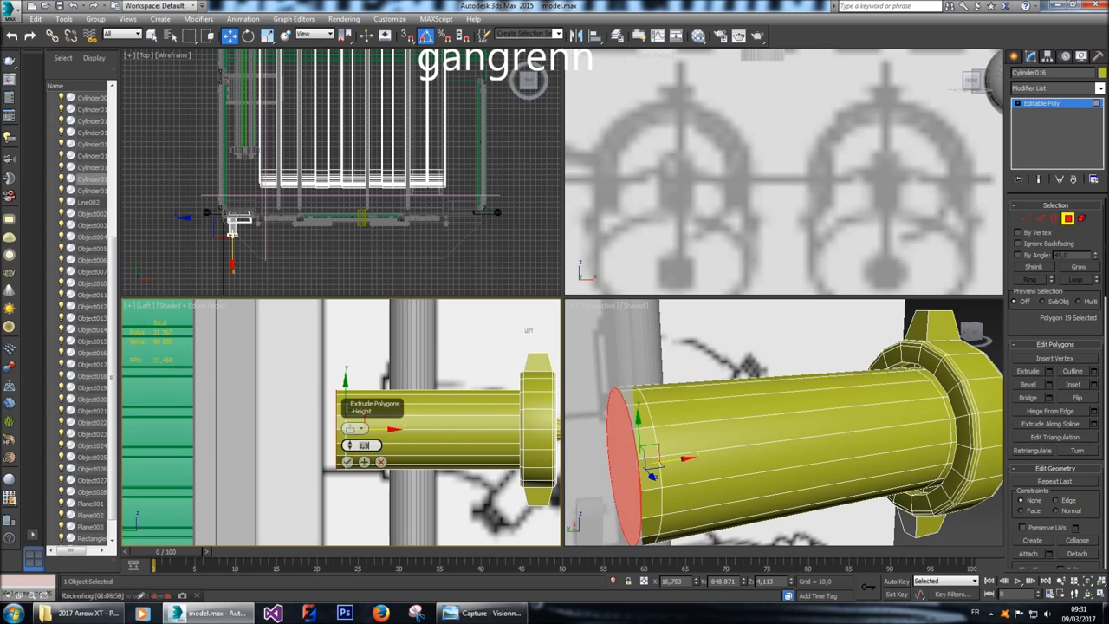
left_click(348, 461)
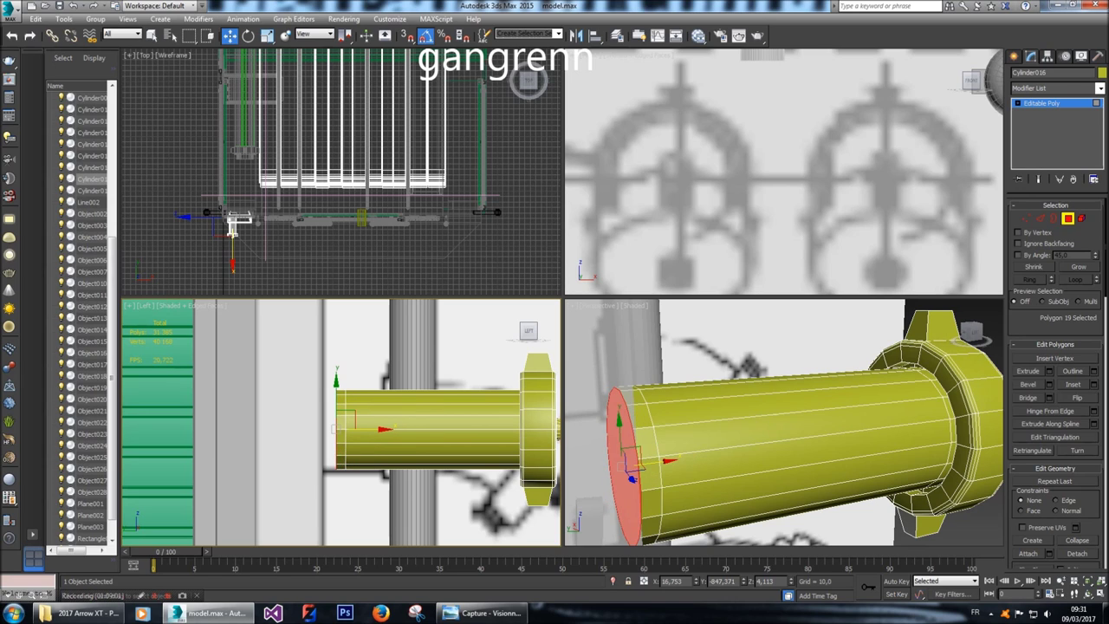
Extrude the rim's 18 side polygons outward with a height of 2,0.
left_click_drag(329, 364, 348, 485)
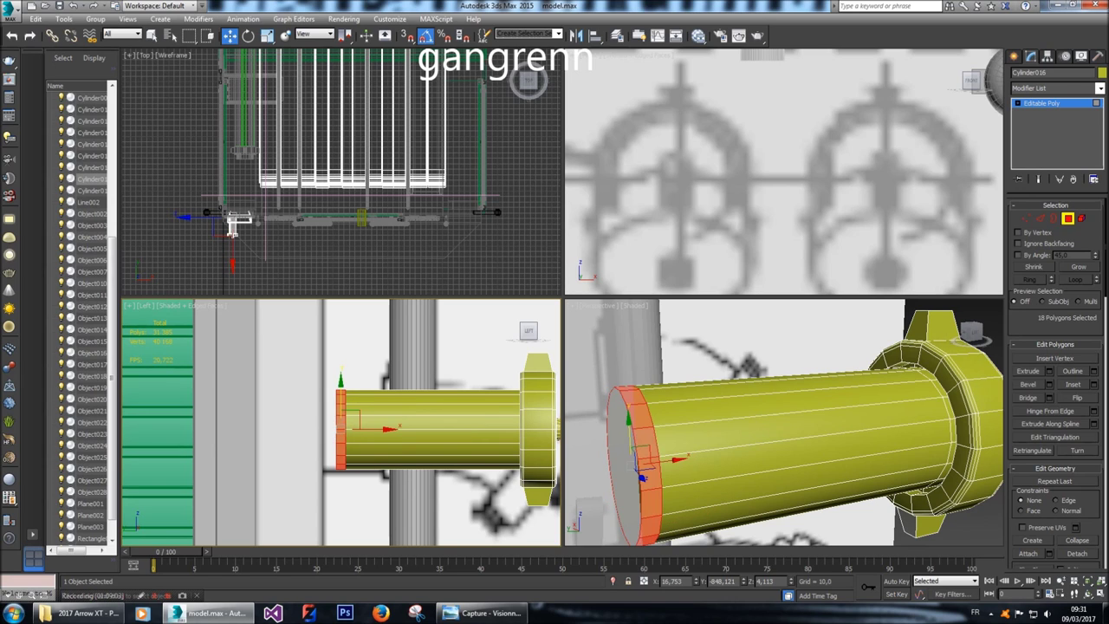
left_click(1050, 371)
left_click(364, 445)
type("2")
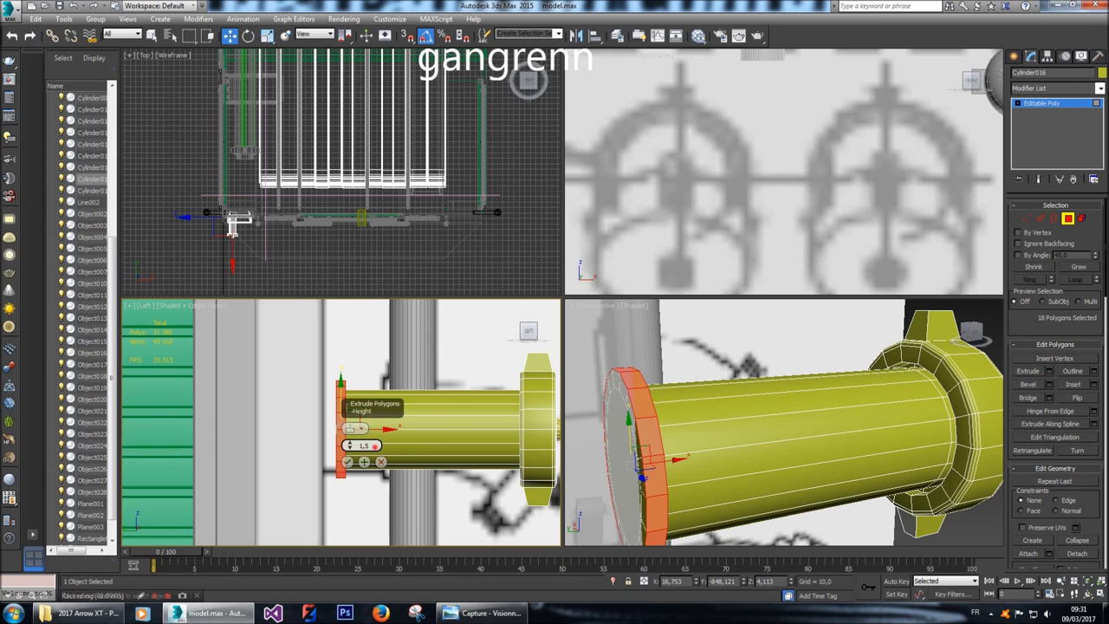
key("Return")
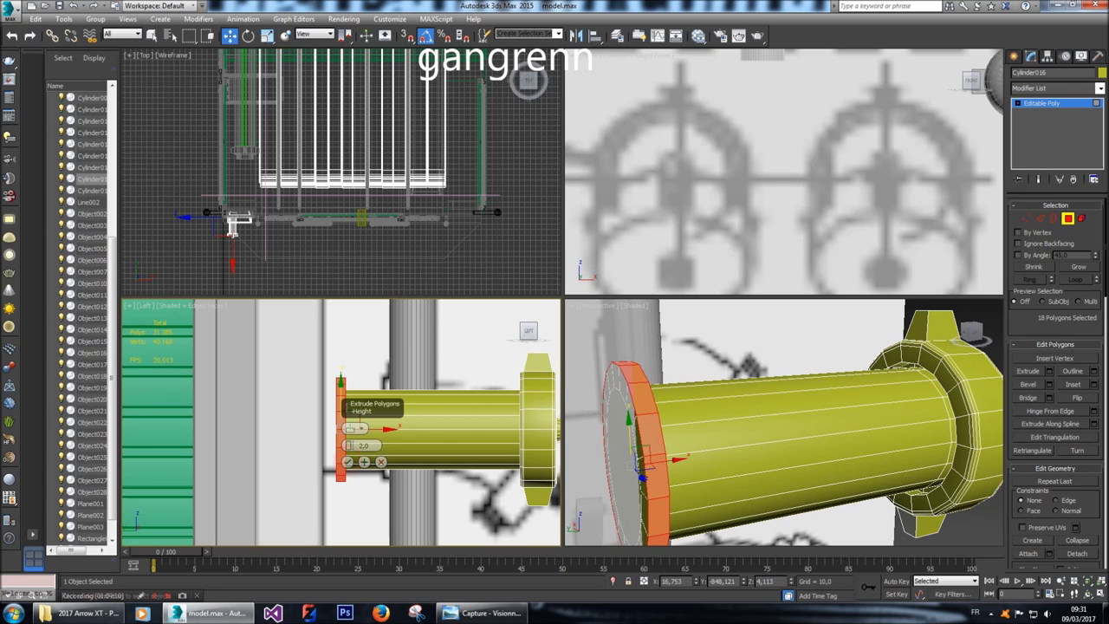
key("Return")
Select the 18-polygon front ring, extrude it twice and push it outward.
left_click(631, 426)
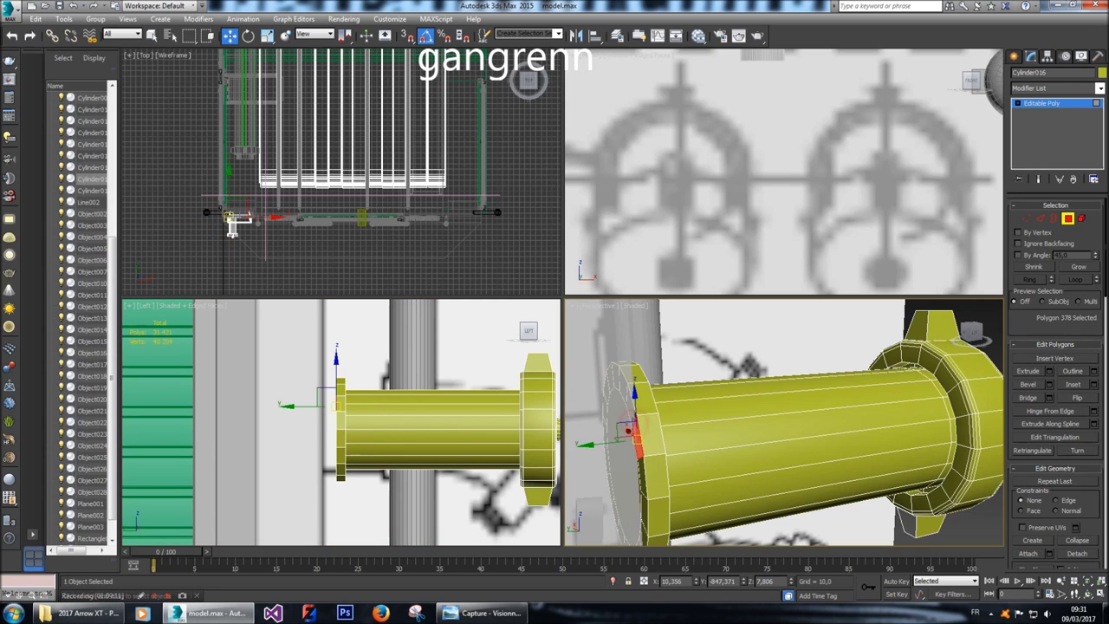
left_click(633, 442, "shift")
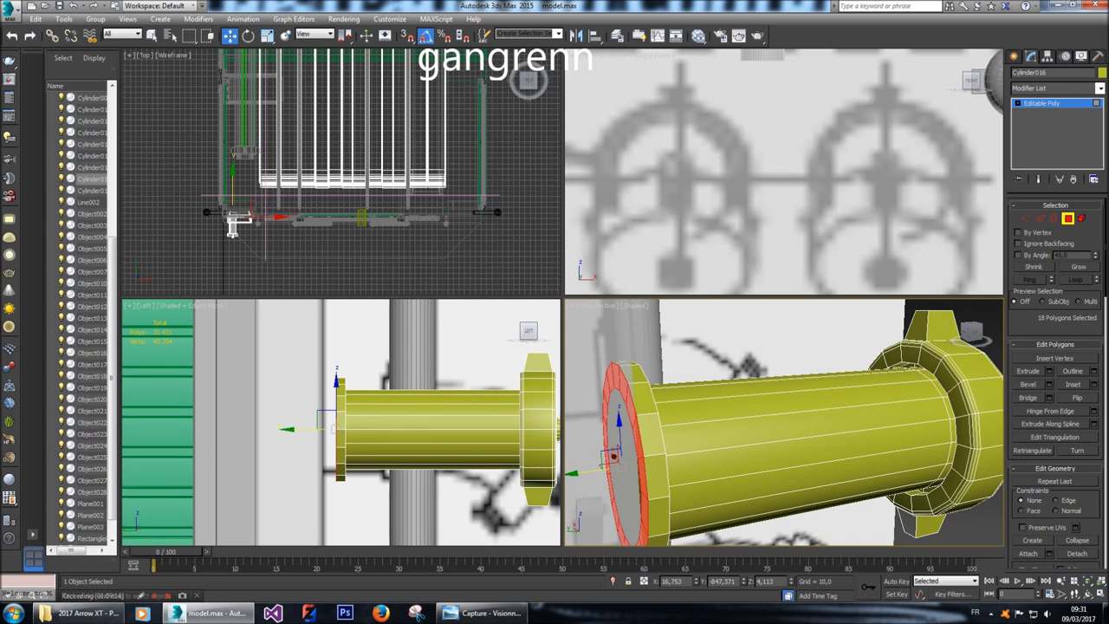
left_click(633, 438)
left_click(639, 464, "shift")
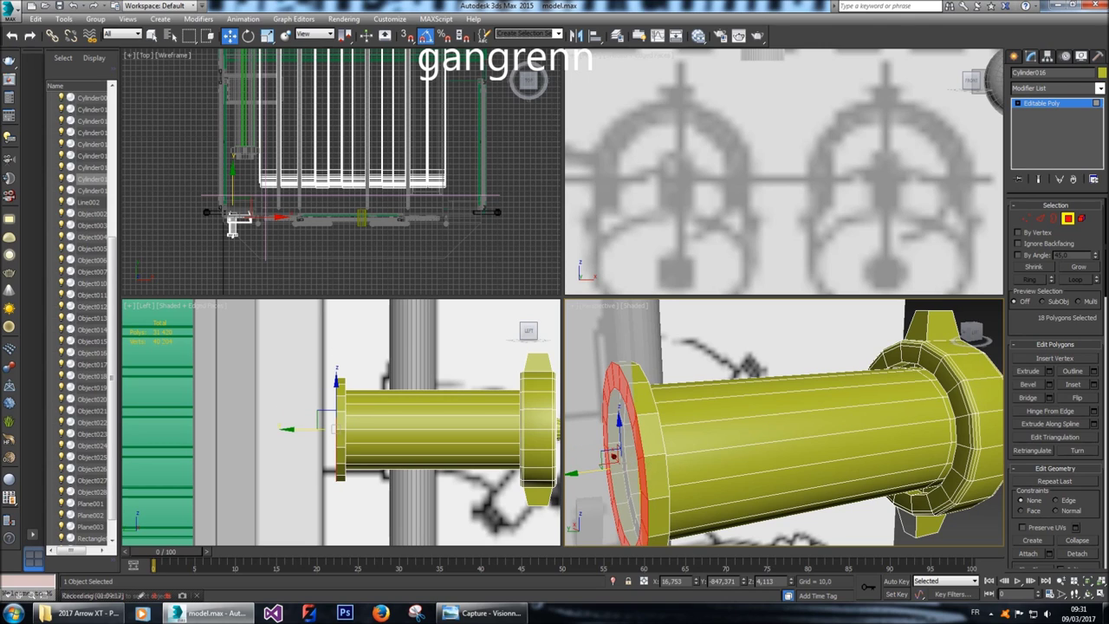
key("shift+e")
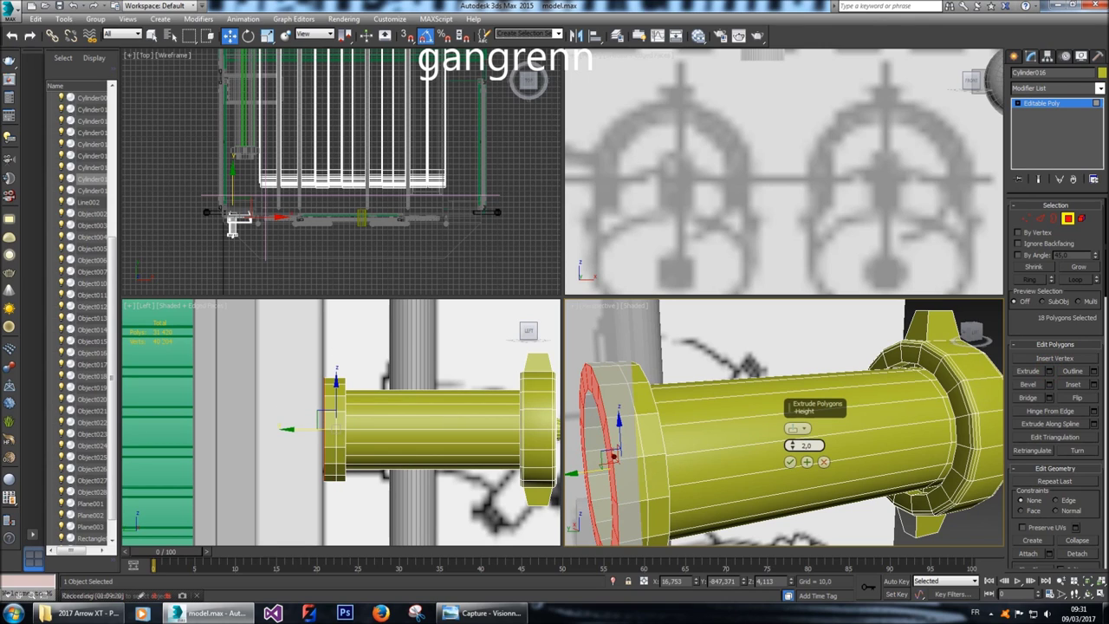
left_click(789, 461)
mouse_move(588, 459)
left_mouse_down()
mouse_move(614, 466)
mouse_move(602, 458)
left_mouse_up()
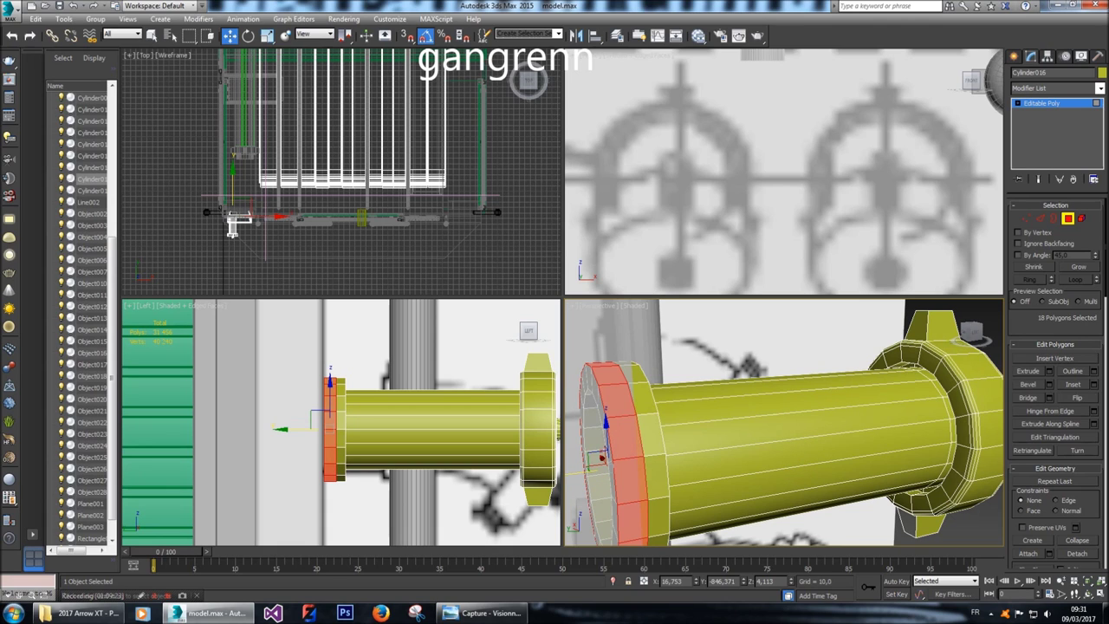
key("shift+e")
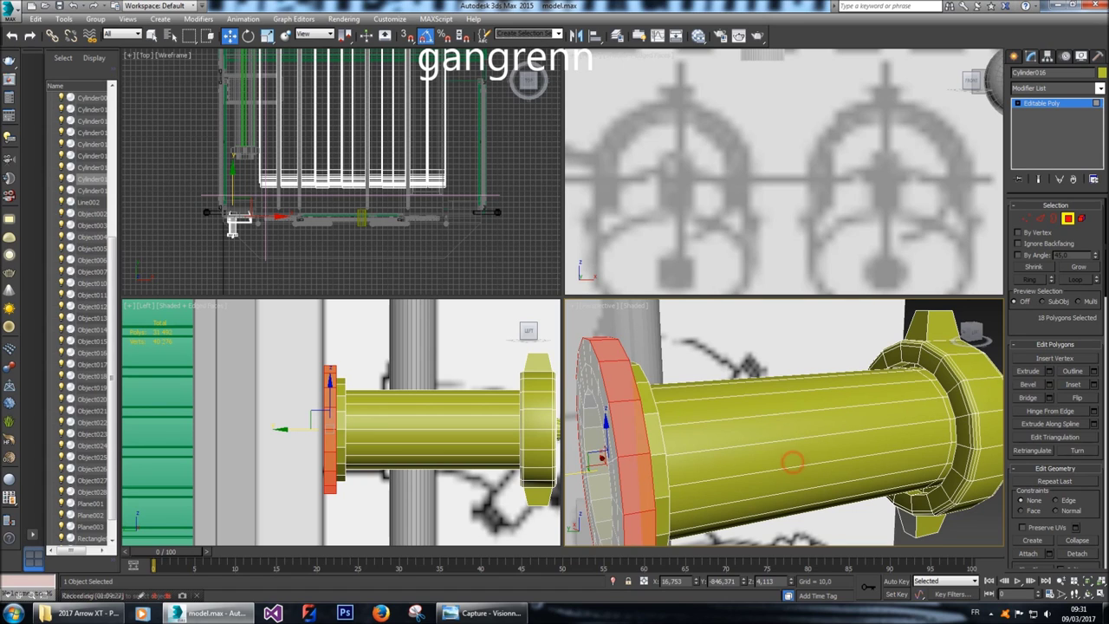
left_click(1025, 218)
In see-through mode, shift the cylinder's near-end vertices slightly left.
left_click(347, 501)
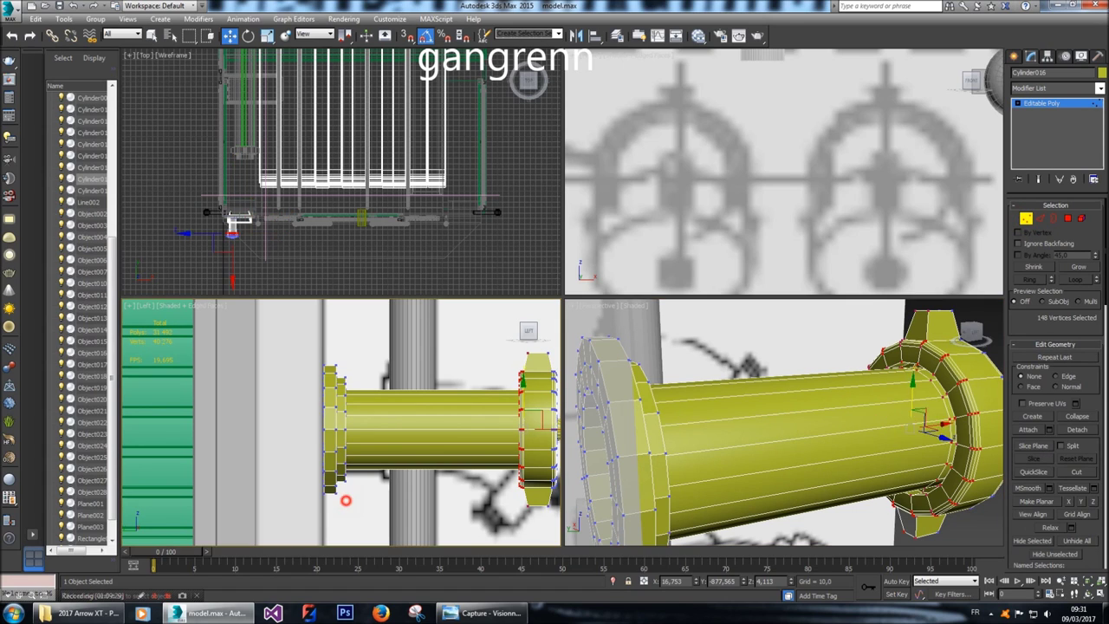
key("alt+x")
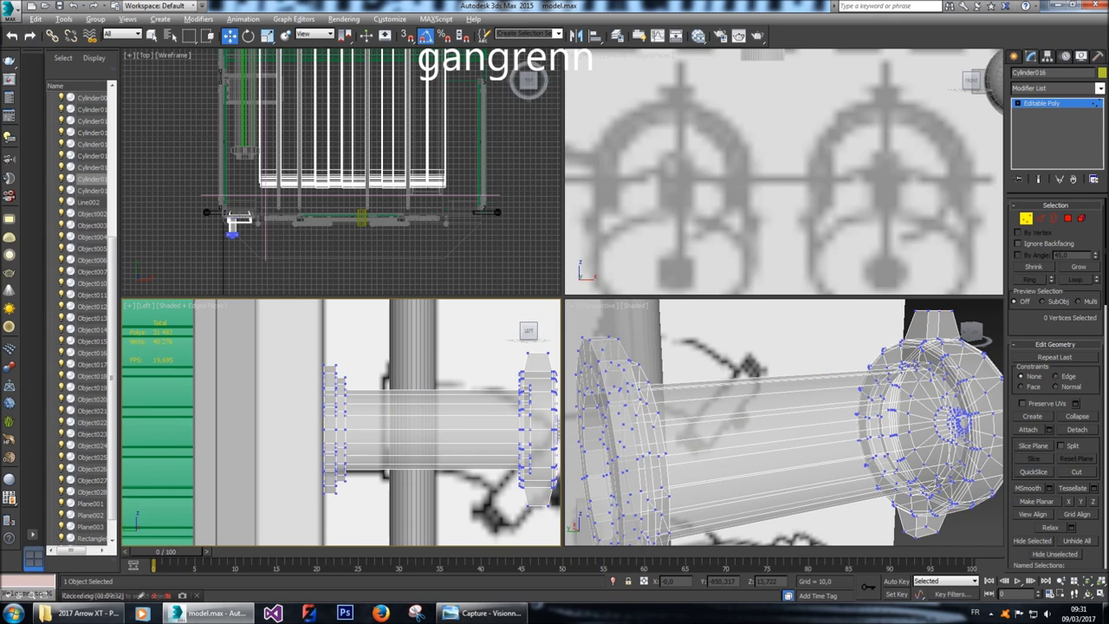
left_click_drag(296, 333, 325, 510)
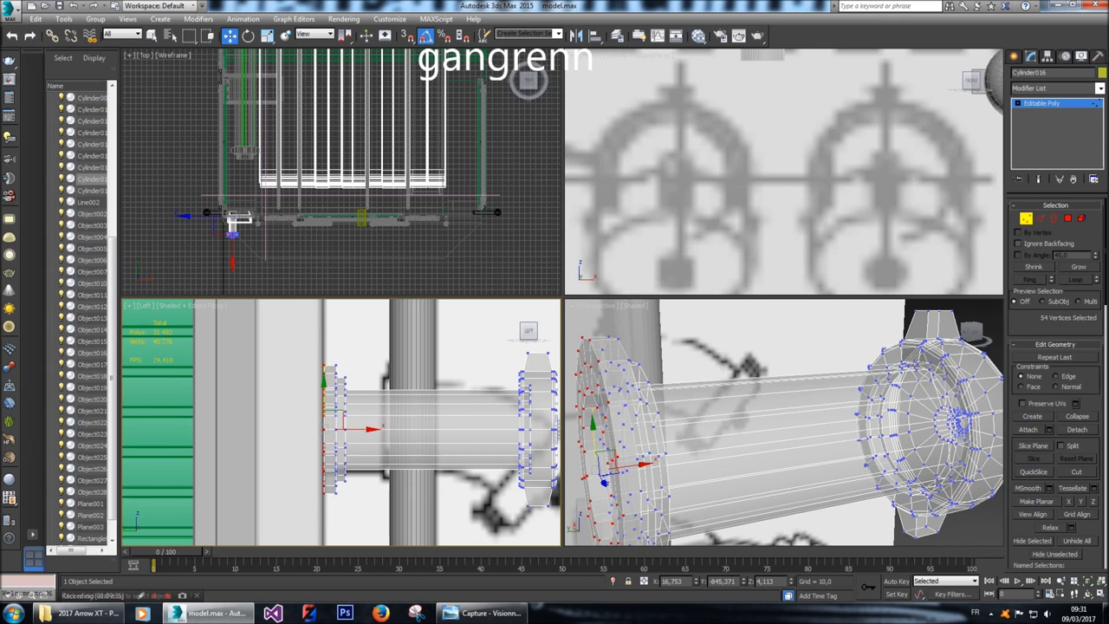
left_click_drag(370, 429, 366, 429)
key("alt+x")
middle_click_drag(780, 424, 737, 437, "alt")
Try selecting inner and outer polygon rings on the end flange, then deselect them.
key("4")
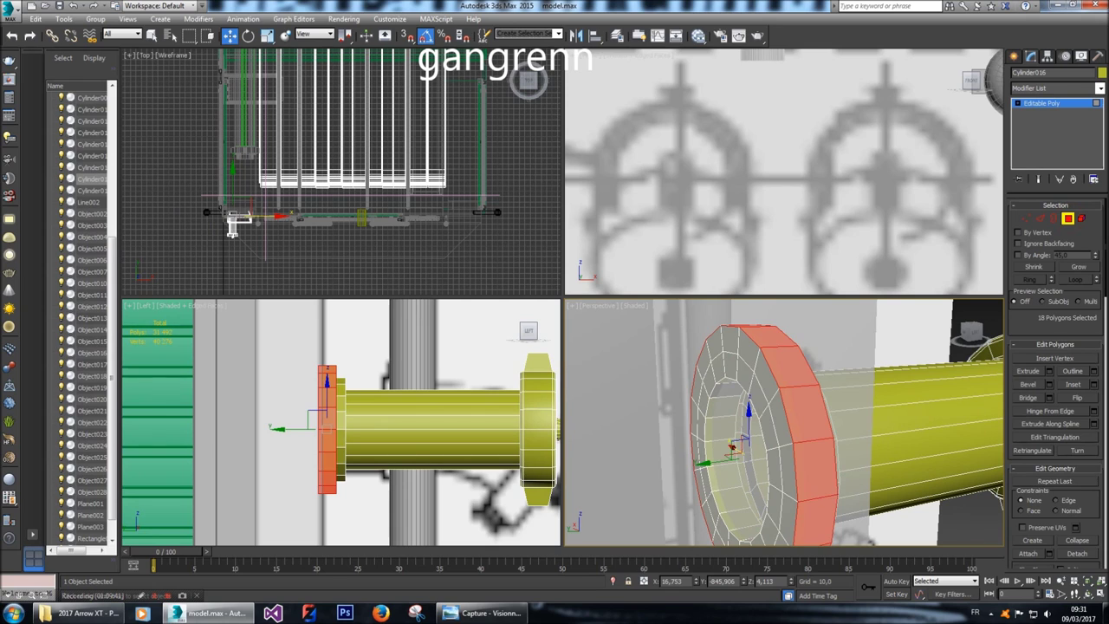
left_click(763, 403)
left_click(766, 428)
left_click(758, 435)
left_click(763, 385)
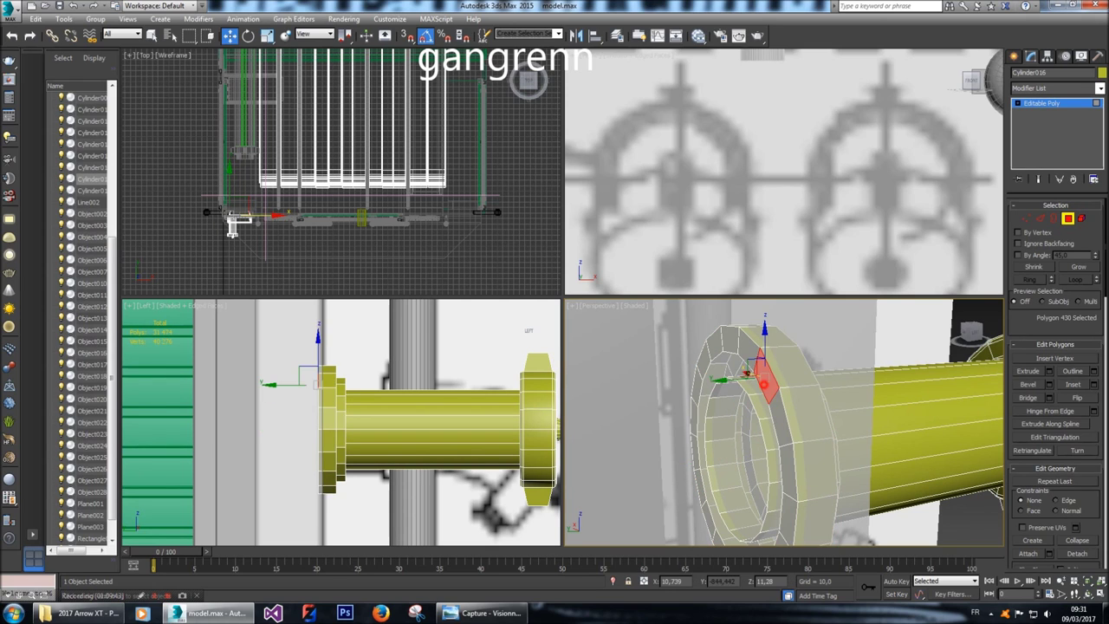
left_click(780, 415)
left_click(785, 414, "alt")
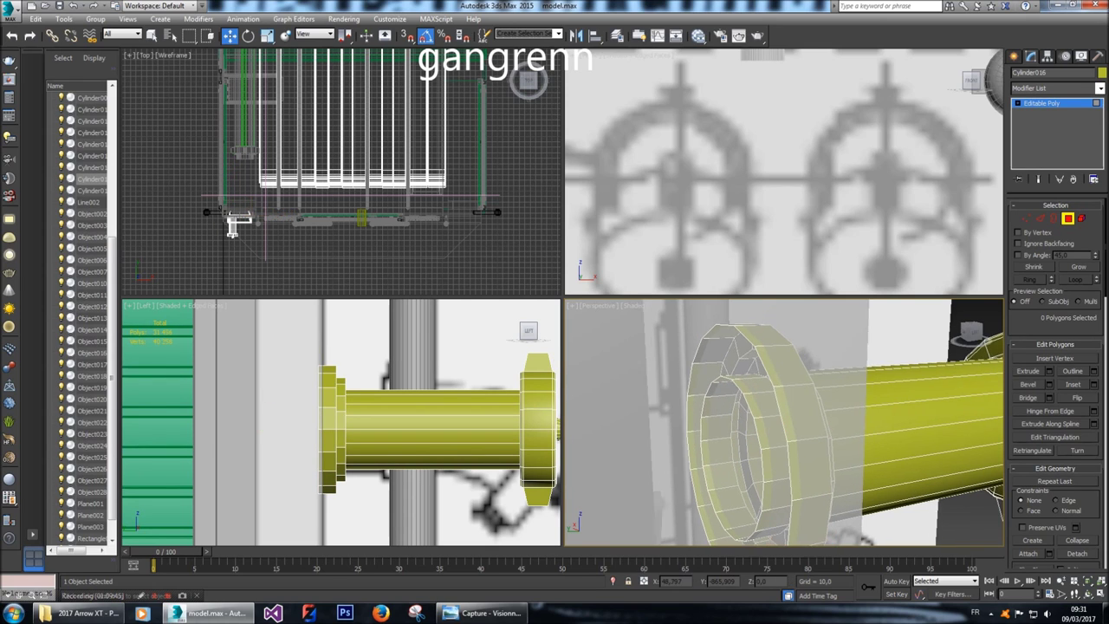
scroll(784, 423, "down", 3)
scroll(784, 422, "down", 5)
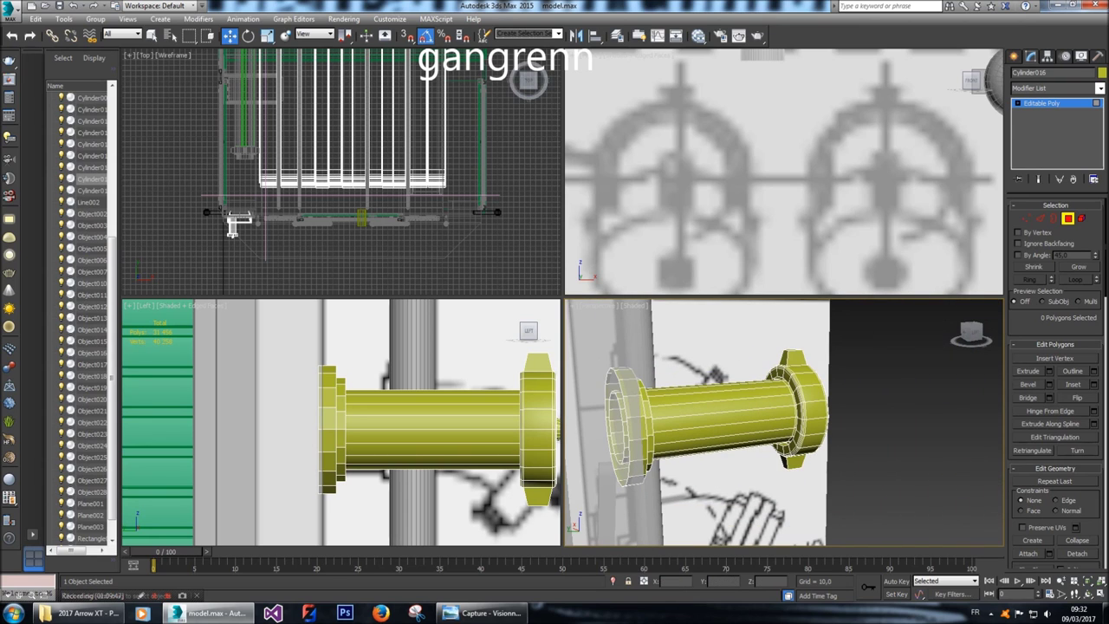
Select all of the cylinder's polygons, checking the near end cap from several views.
left_click(1040, 217)
left_click(438, 368)
scroll(437, 368, "down", 3)
scroll(438, 368, "down", 2)
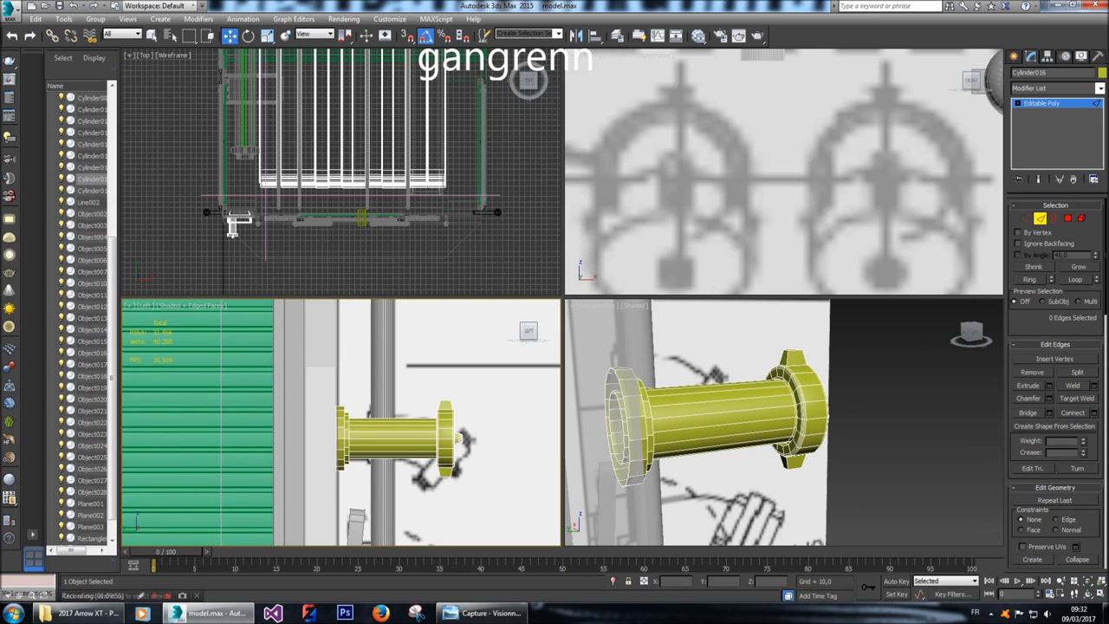
left_click(1082, 219)
key("ctrl+a")
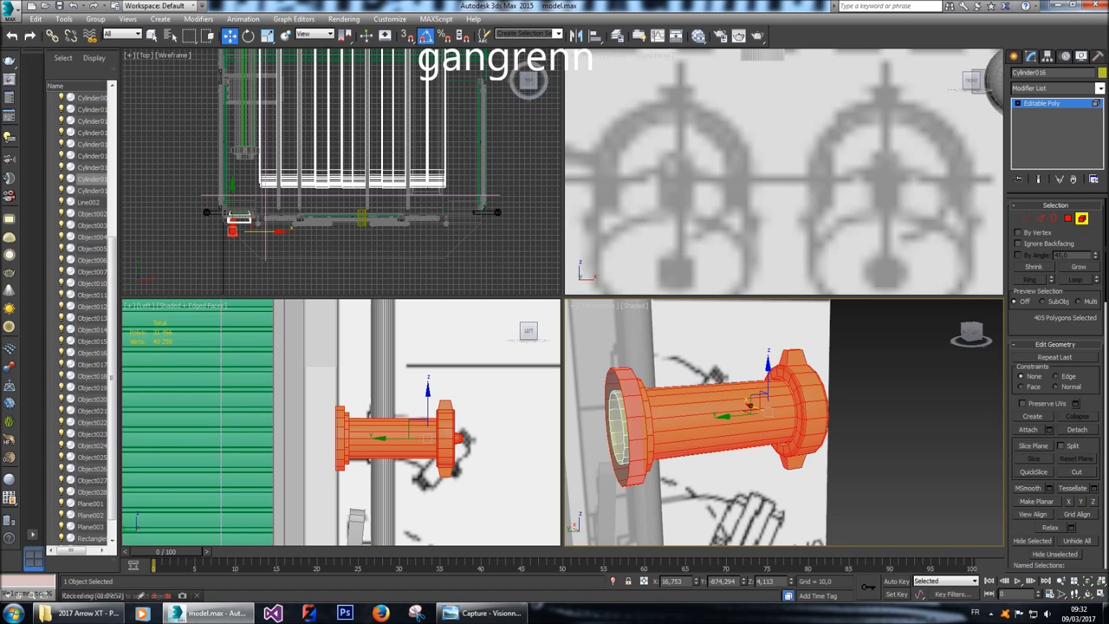
left_click_drag(239, 213, 233, 227)
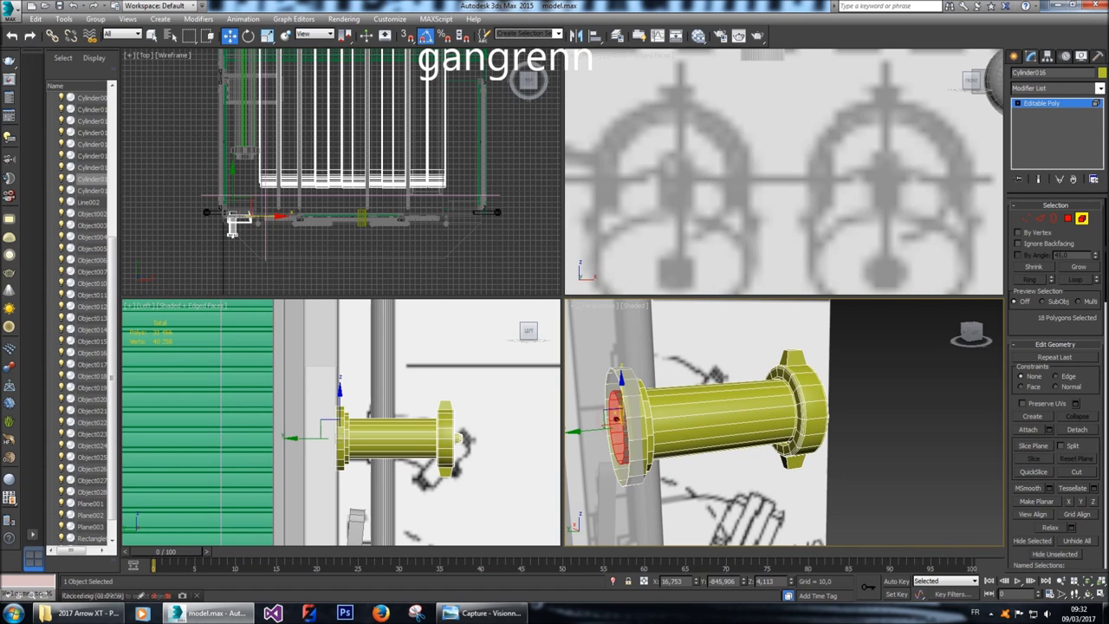
left_click(972, 329)
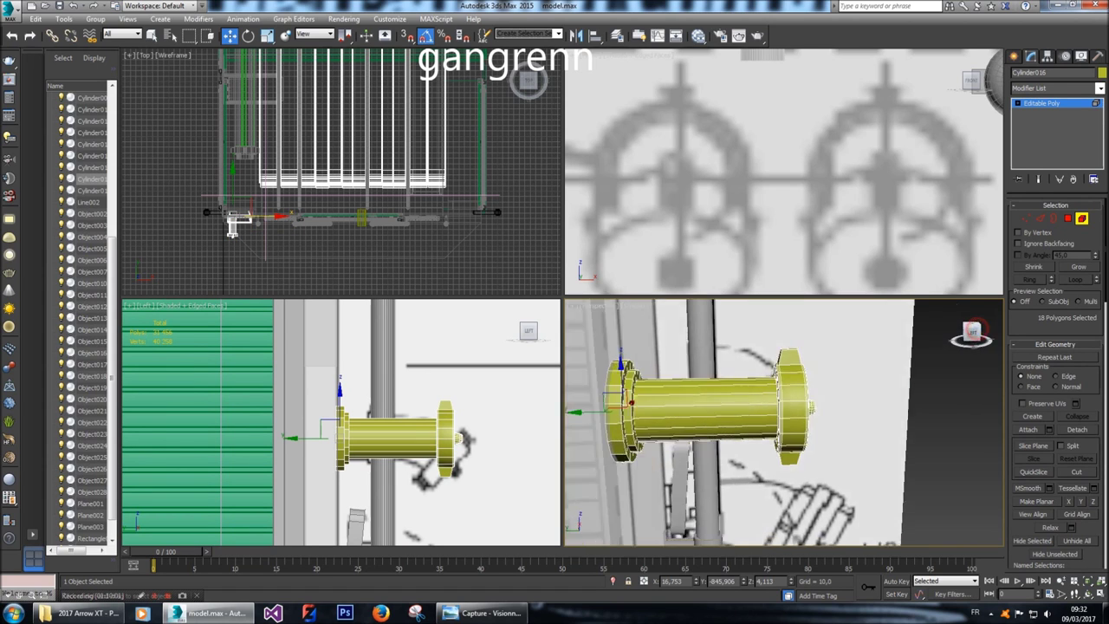
key("shift+z")
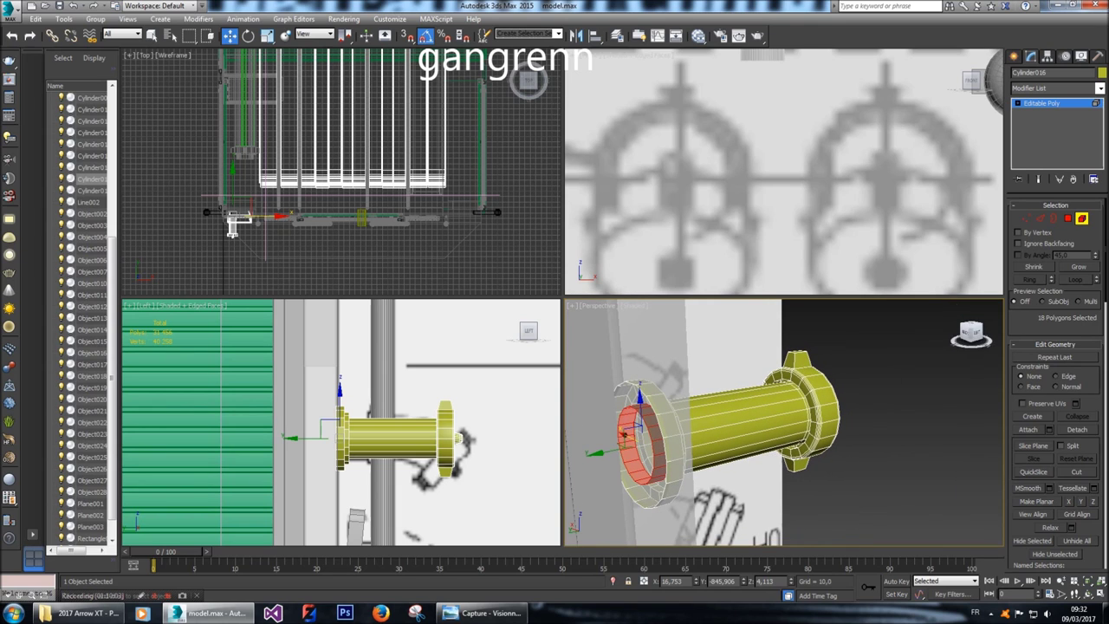
key("ctrl+d")
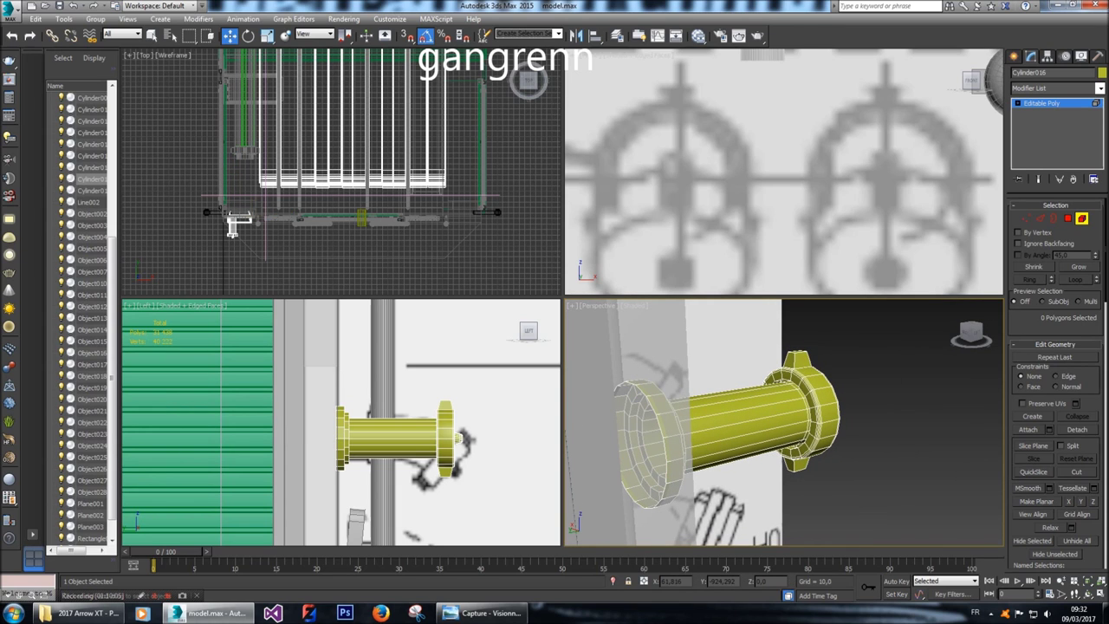
left_click(972, 331)
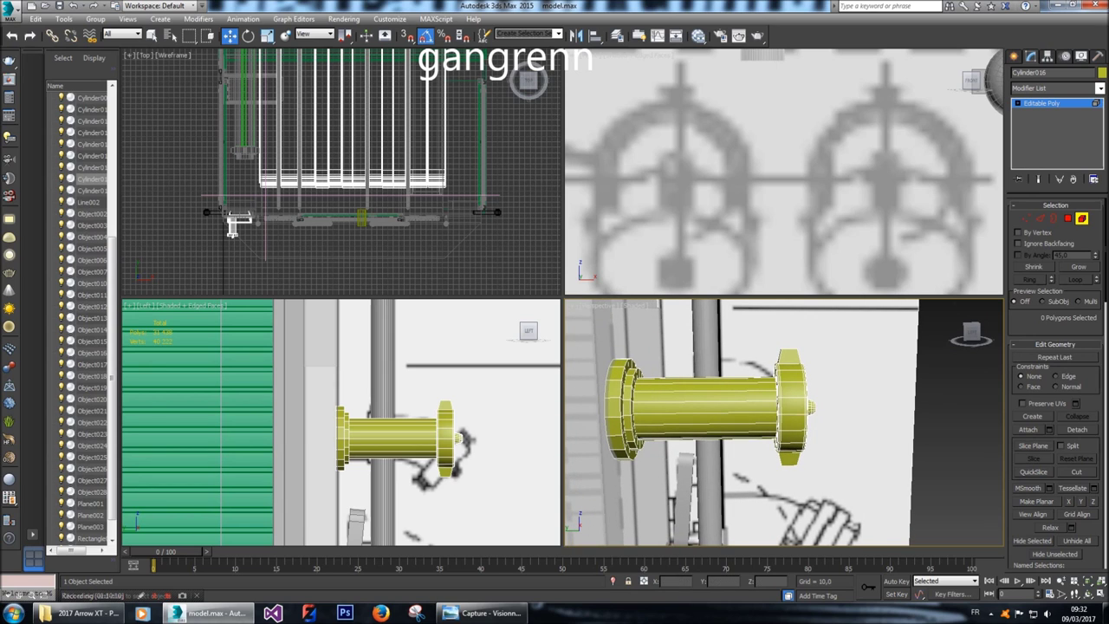
key("ctrl+a")
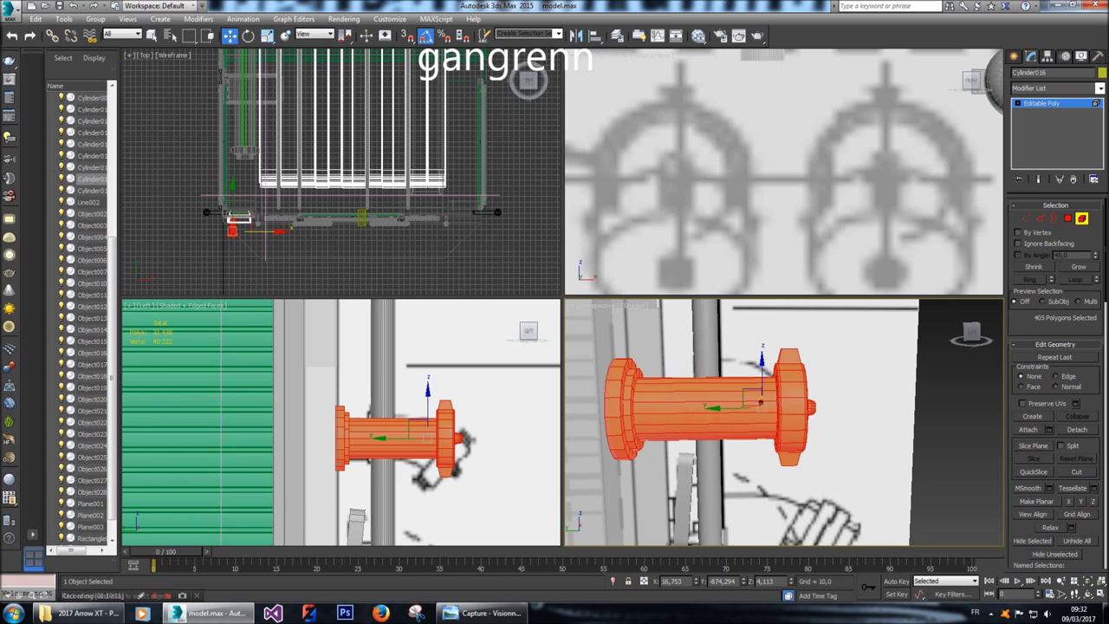
Add an FFD 4x4x4 modifier to the cylinder and enter Control Points.
left_click(1055, 87)
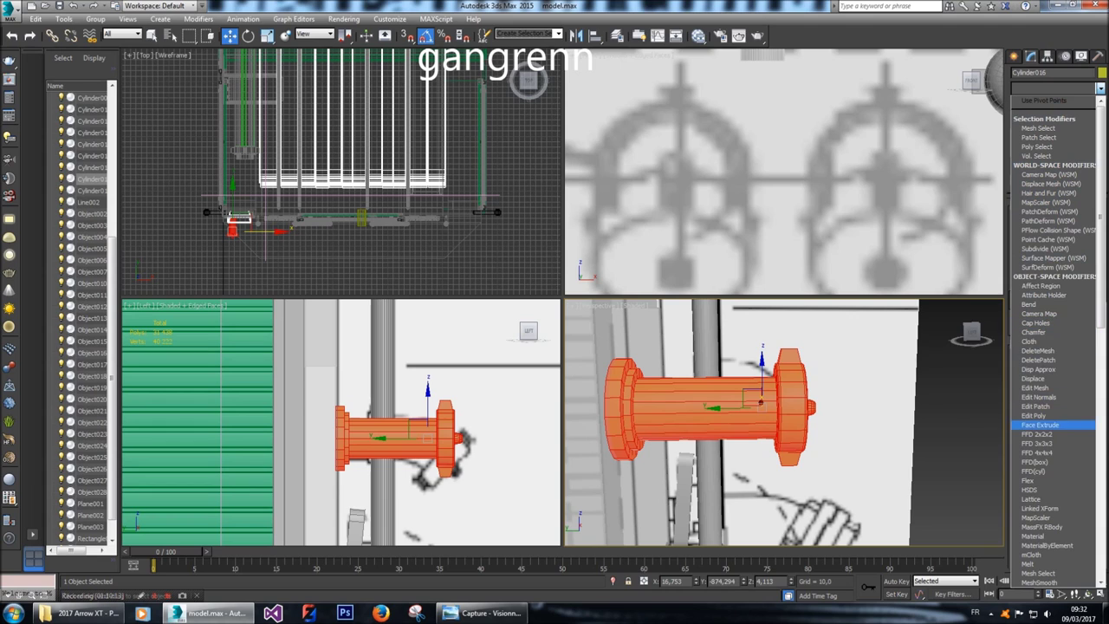
left_click(1037, 452)
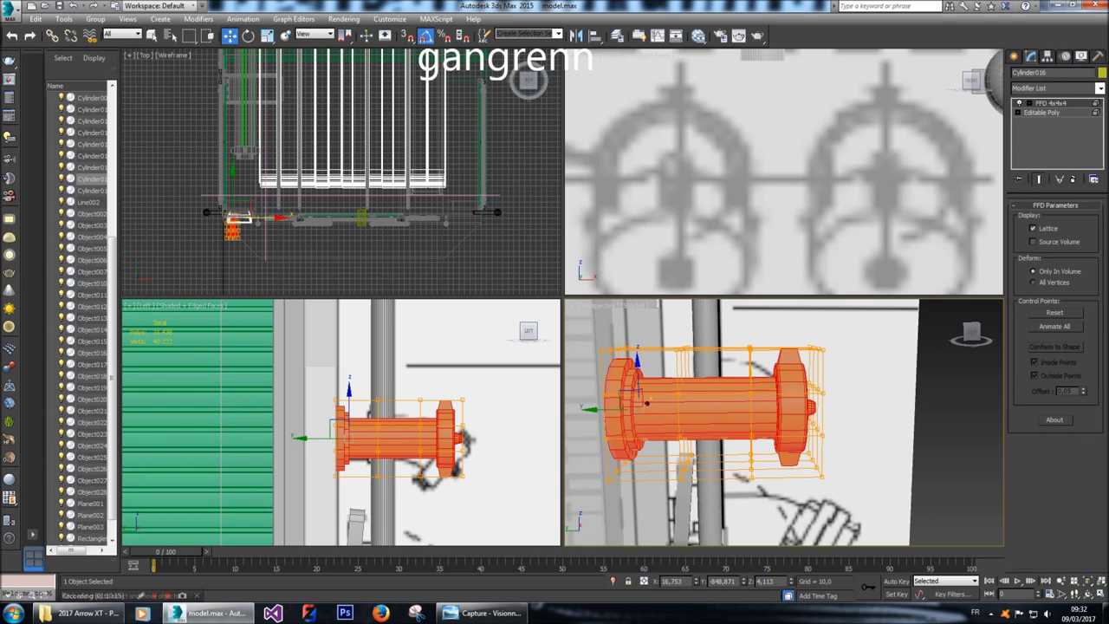
left_click(1021, 104)
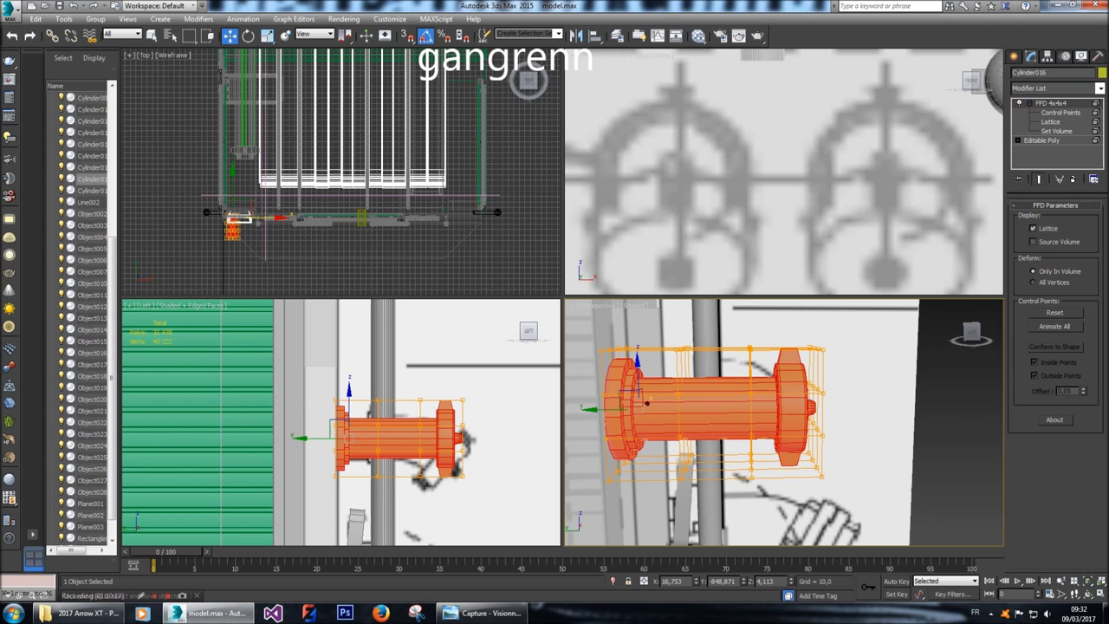
left_click(1061, 113)
Select the lattice's right-end control points and move them down and outward.
left_click_drag(503, 379, 408, 471)
left_click_drag(475, 491, 335, 396)
left_click_drag(420, 416, 421, 425)
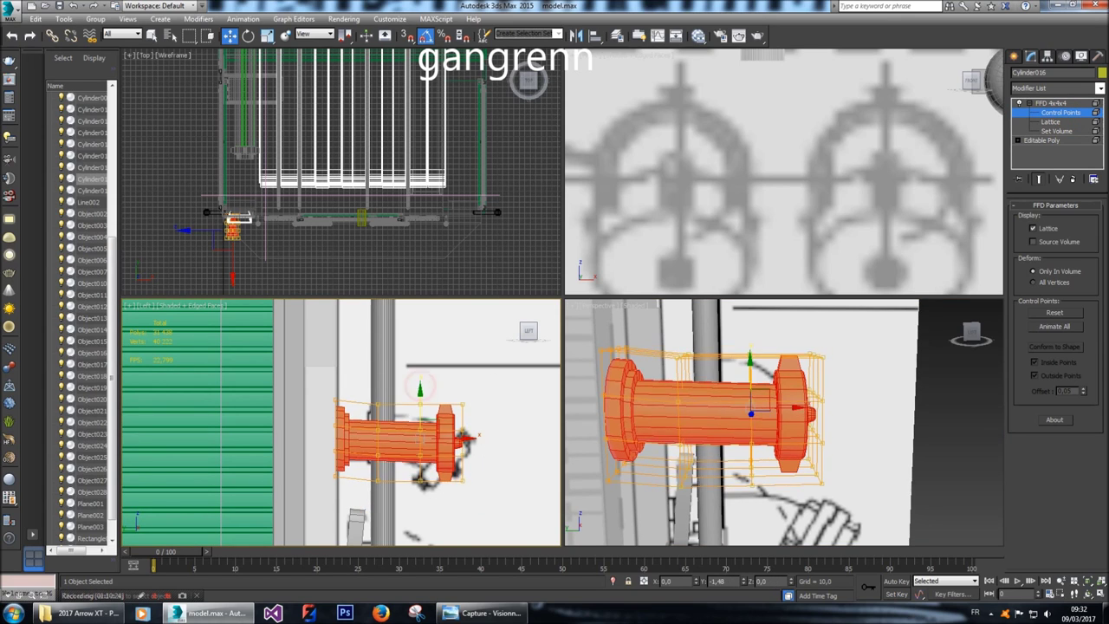
left_click(440, 397)
left_click_drag(440, 394, 441, 405)
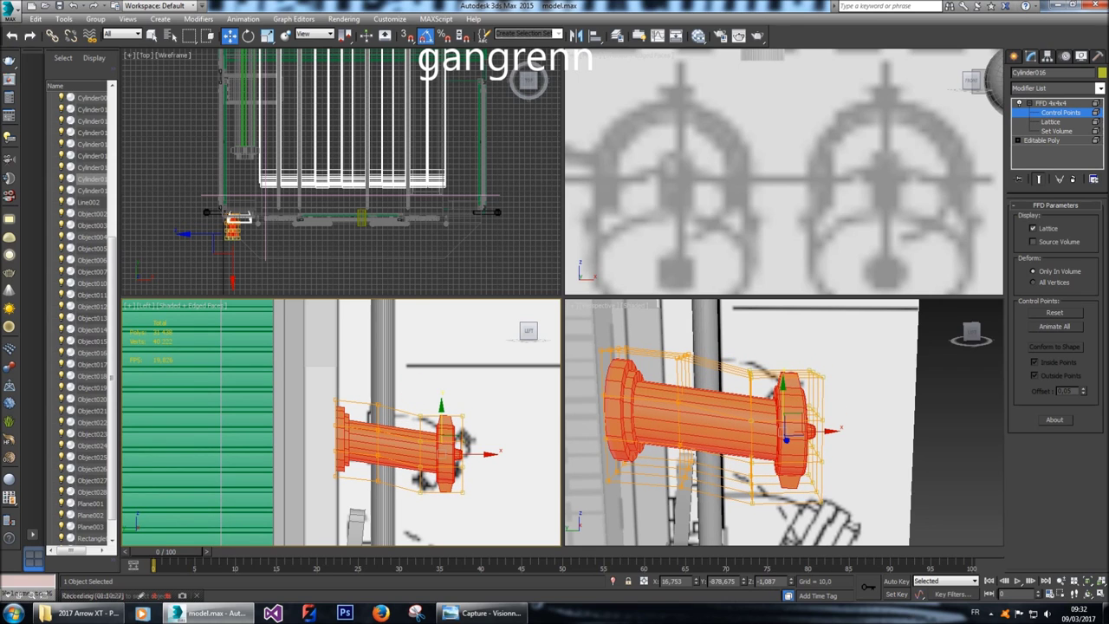
left_click_drag(479, 454, 501, 454)
left_click_drag(462, 412, 462, 443)
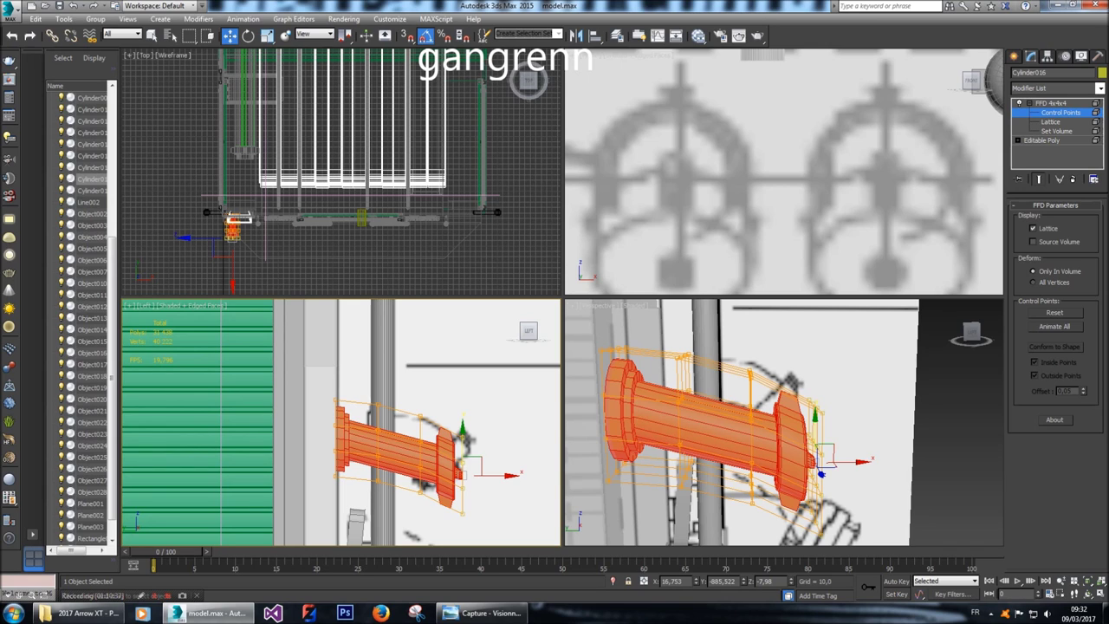
Rotate the right-end control points so the flange tilts downward.
key("e")
left_click_drag(490, 508, 483, 531)
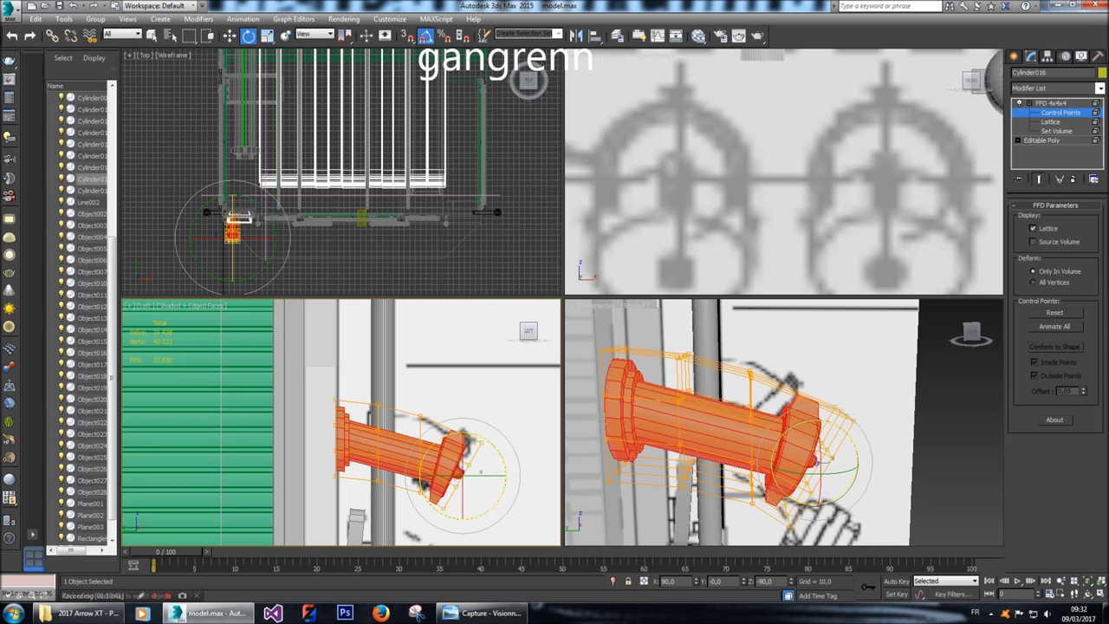
left_click(396, 505)
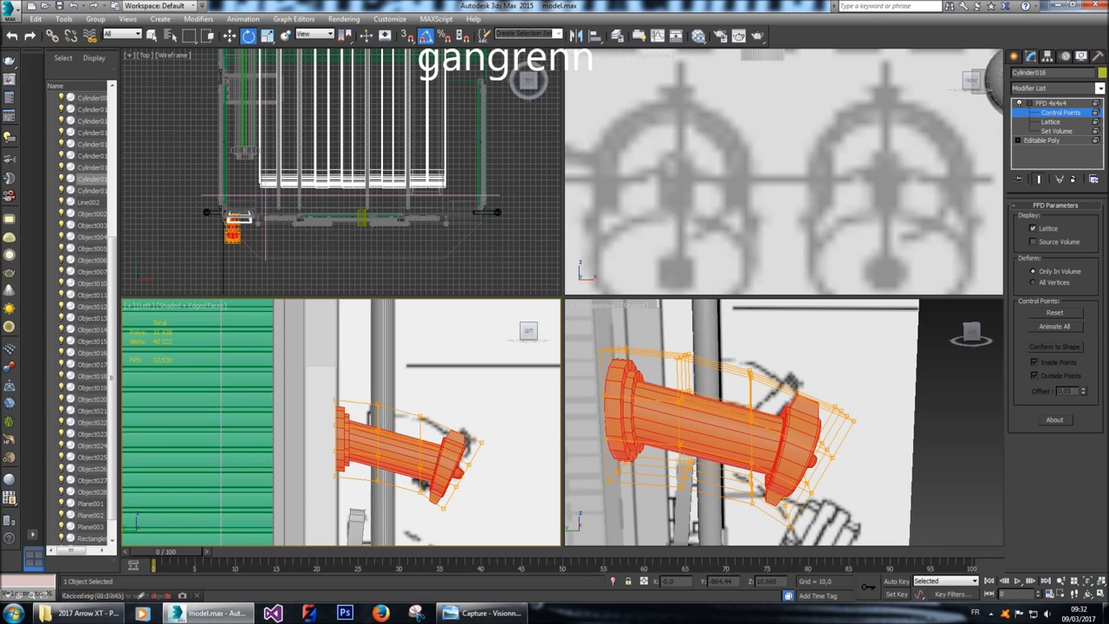
left_click(423, 518)
left_click(422, 525)
left_click(423, 513)
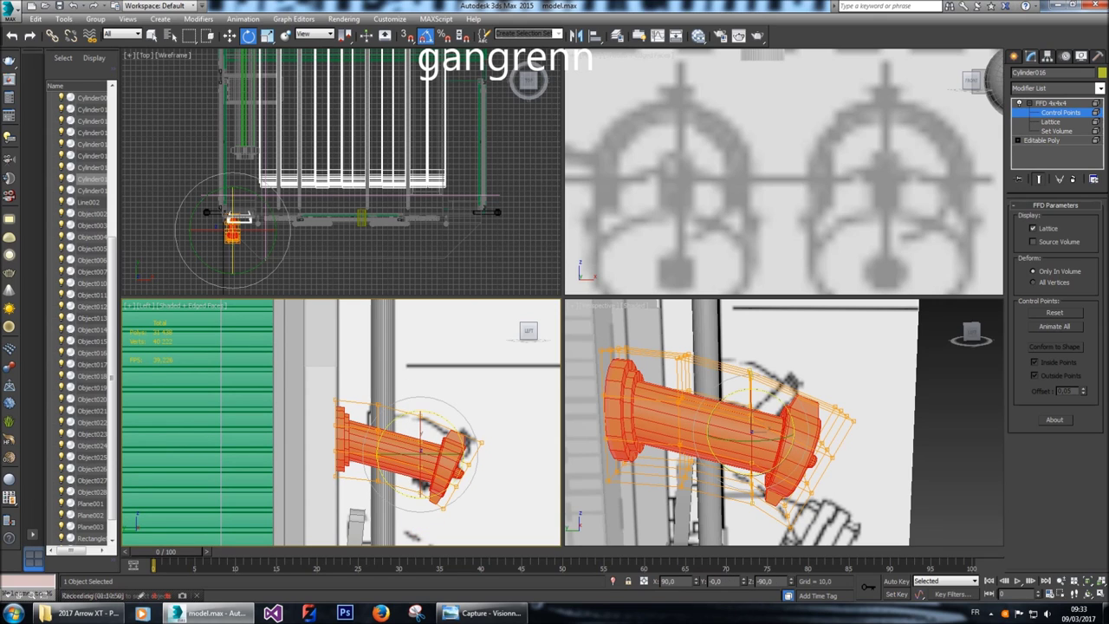
left_click_drag(455, 484, 448, 493)
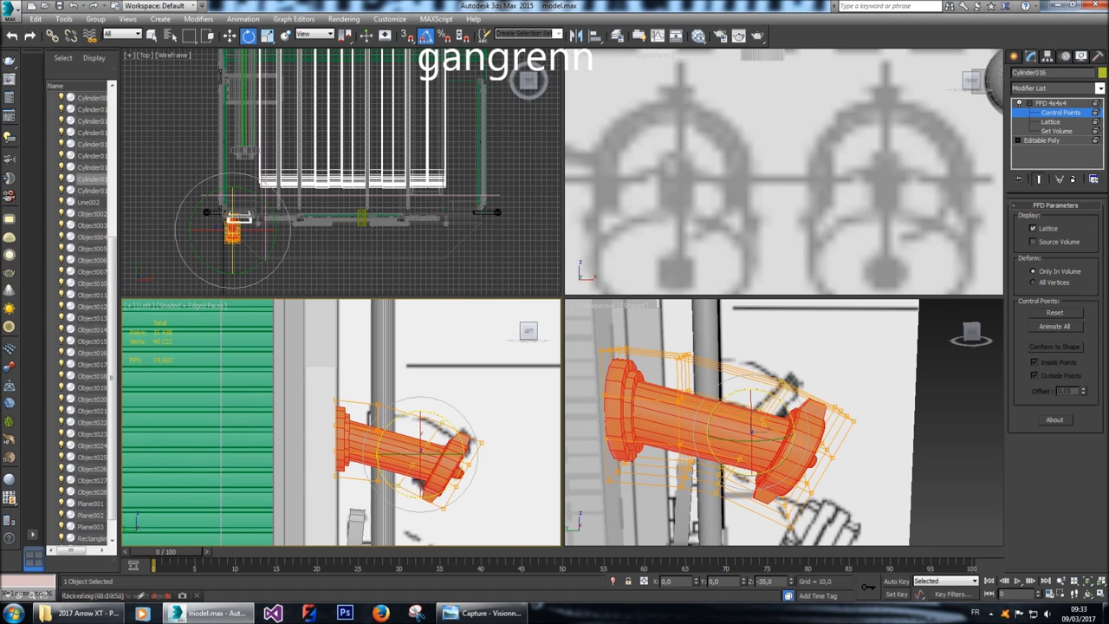
left_click_drag(448, 493, 447, 494)
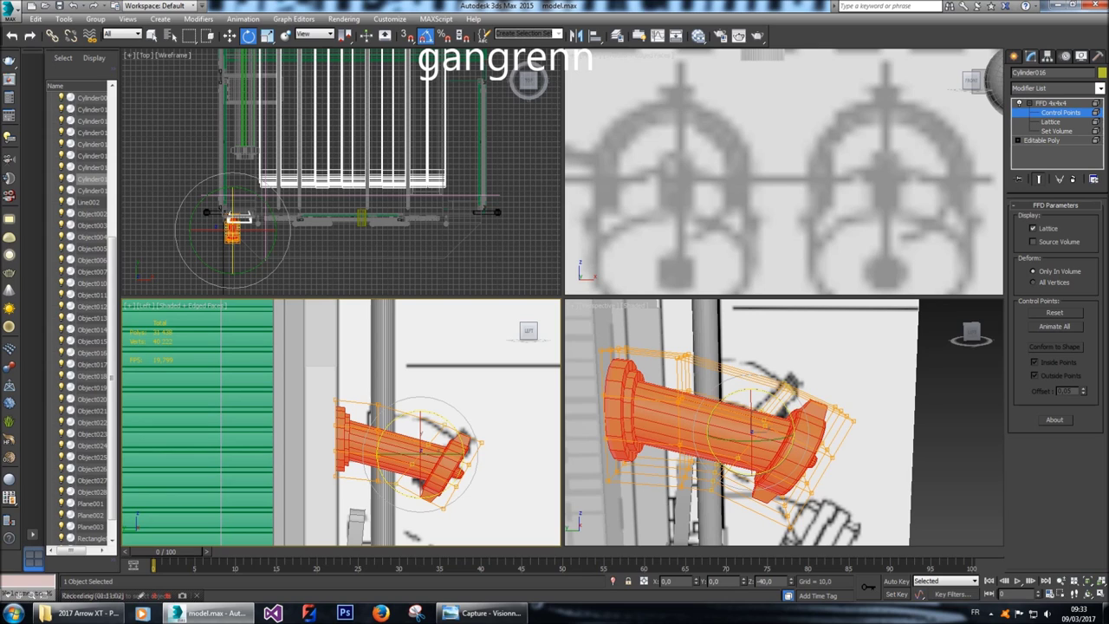
left_click_drag(447, 494, 447, 494)
key("w")
Try raising another set of control points, undo it, and open the context menu.
key("ctrl+d")
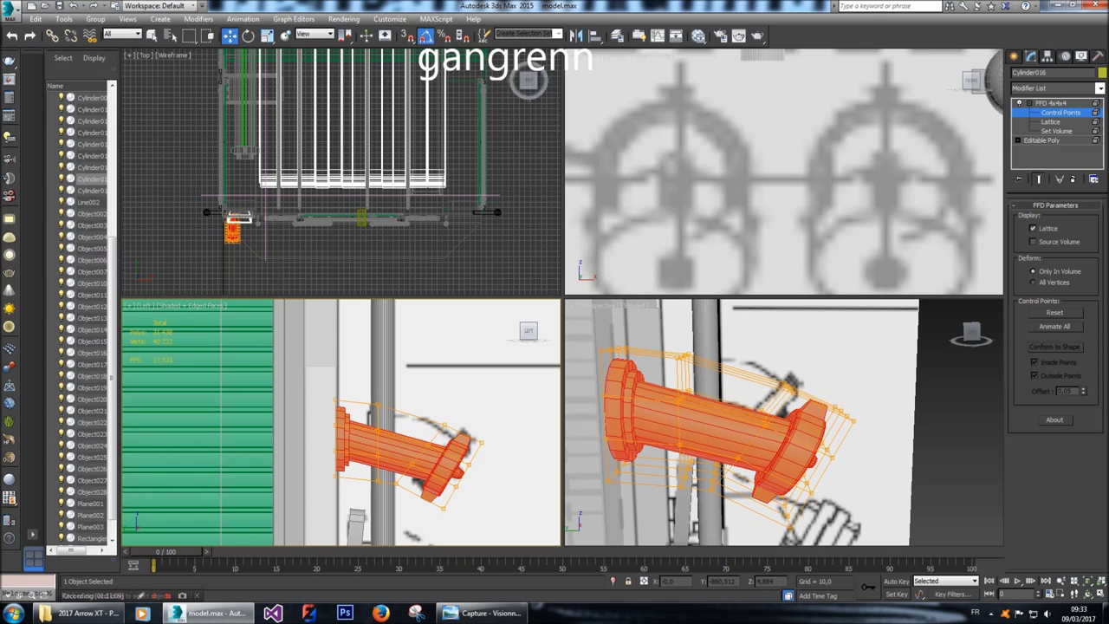
left_click_drag(355, 376, 371, 421)
left_click_drag(683, 385, 681, 334)
key("ctrl+z")
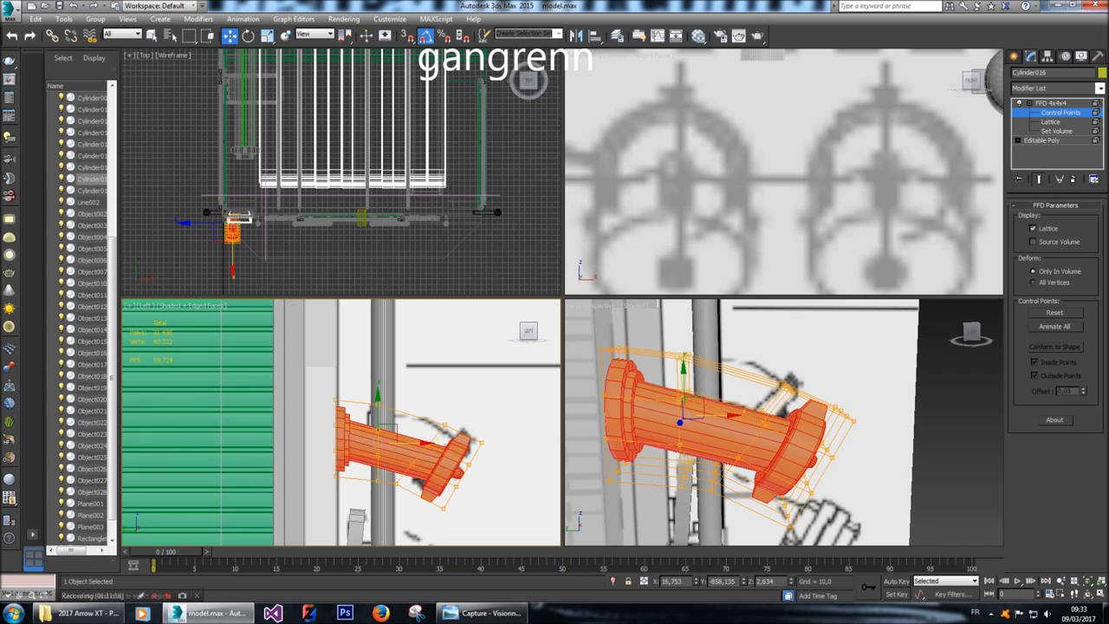
right_click(402, 437)
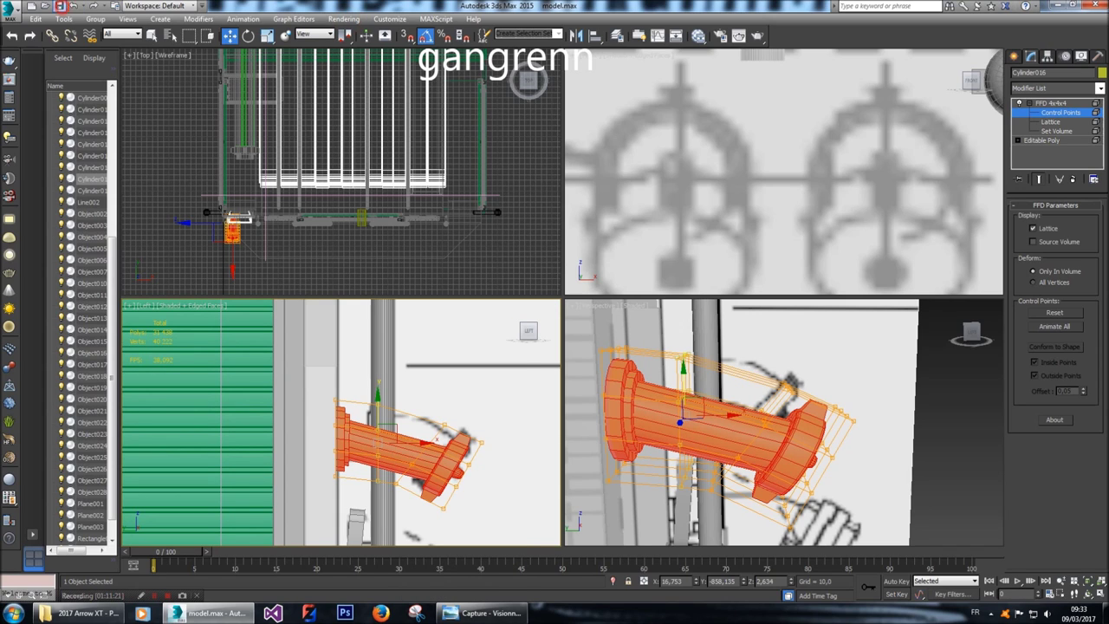
right_click(404, 426)
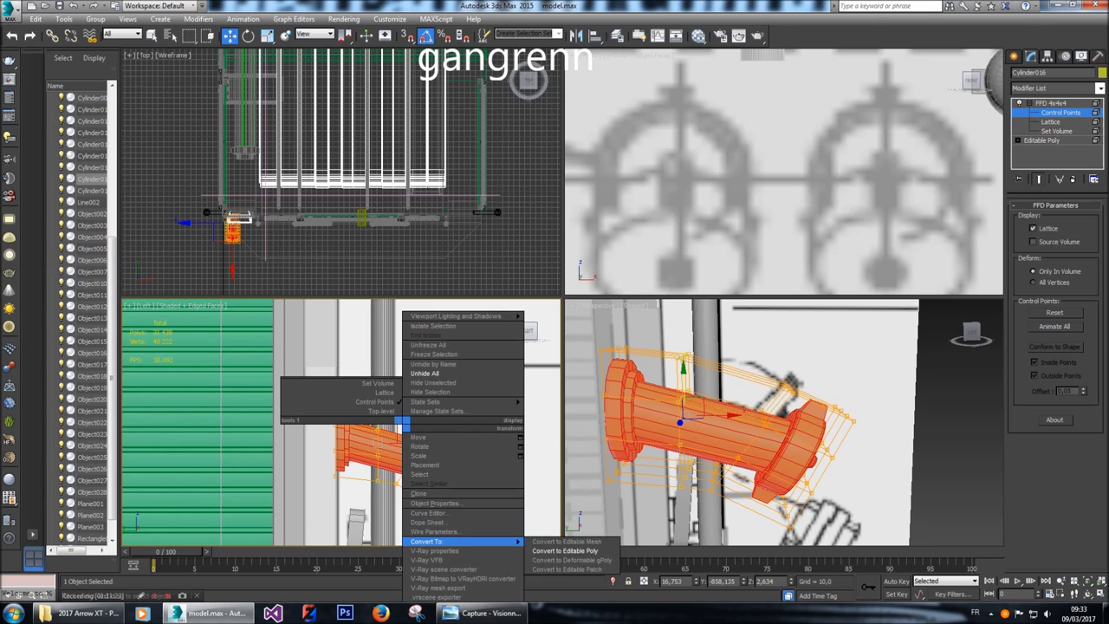
Convert the fitting to Editable Poly and connect a new edge loop around the tube's middle.
left_click(564, 552)
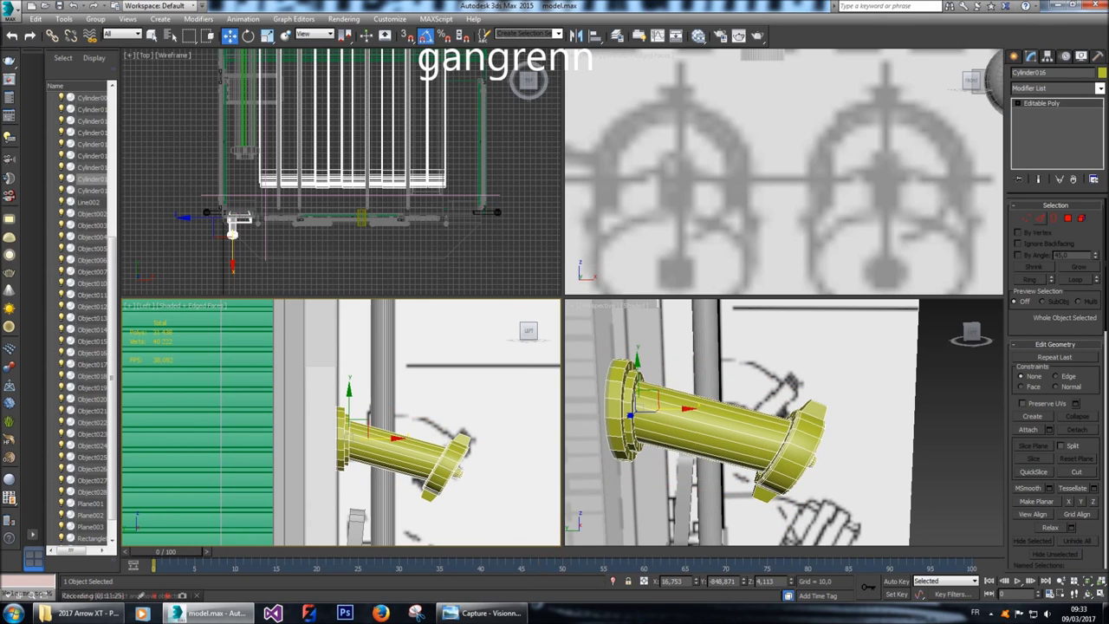
left_click(1040, 220)
left_click(394, 406)
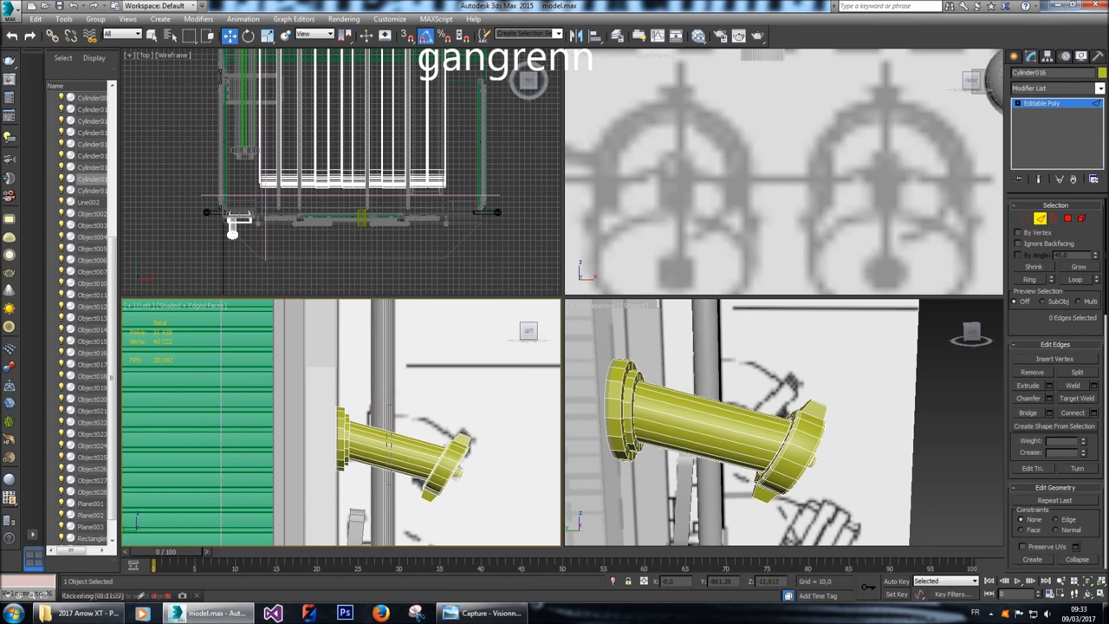
left_click(394, 408, "shift")
left_click(1073, 412)
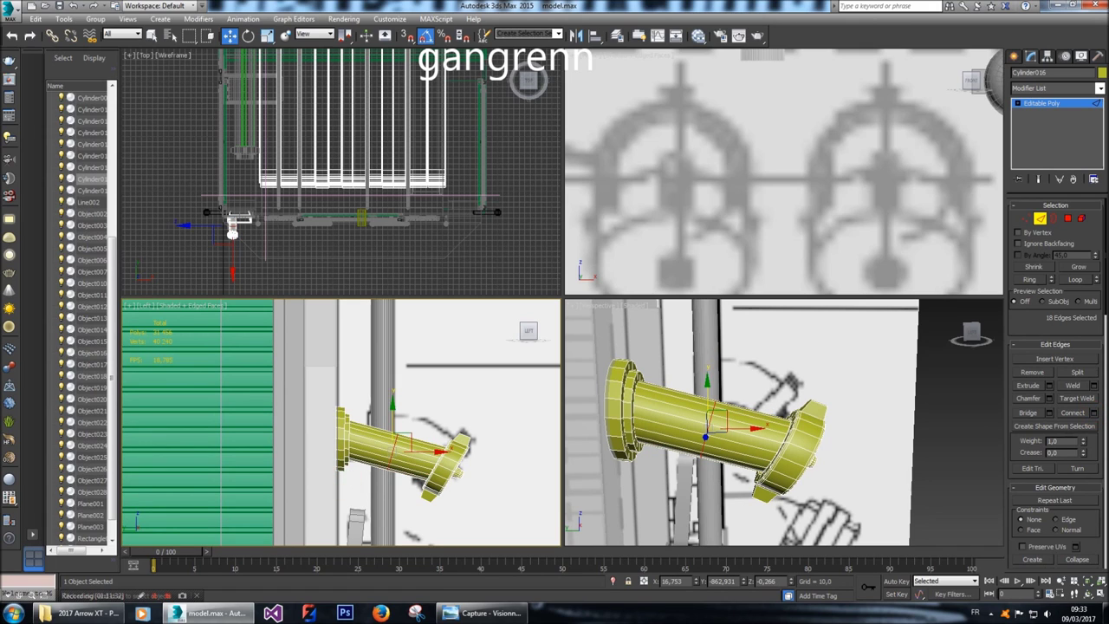
Raise the middle edge loop to form the elbow bend.
left_click_drag(393, 408, 393, 396)
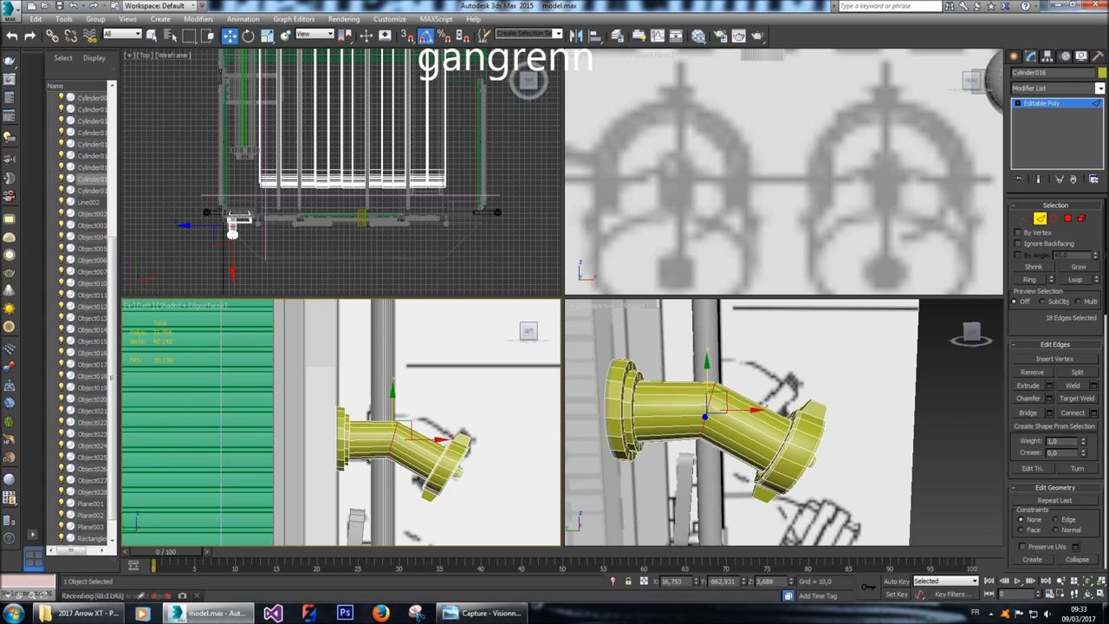
scroll(393, 396, "up", 6)
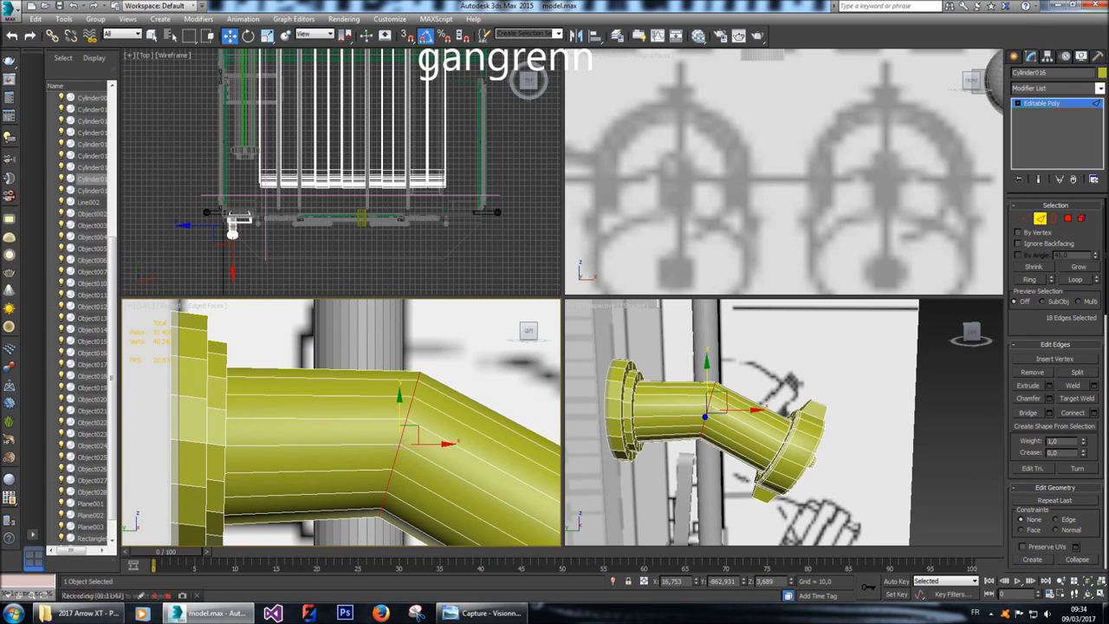
left_click_drag(392, 396, 392, 400)
Start a chamfer on the elbow loop with amount 5,0.
scroll(392, 400, "down", 4)
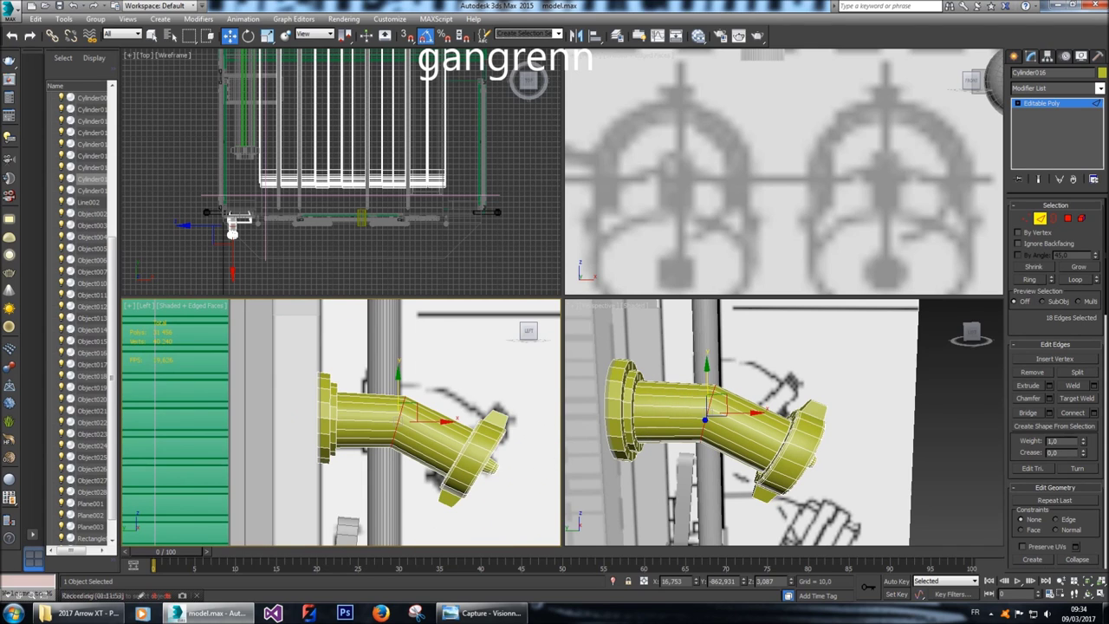
left_click(1050, 398)
left_click_drag(365, 445, 348, 461)
middle_click_drag(347, 462, 408, 460)
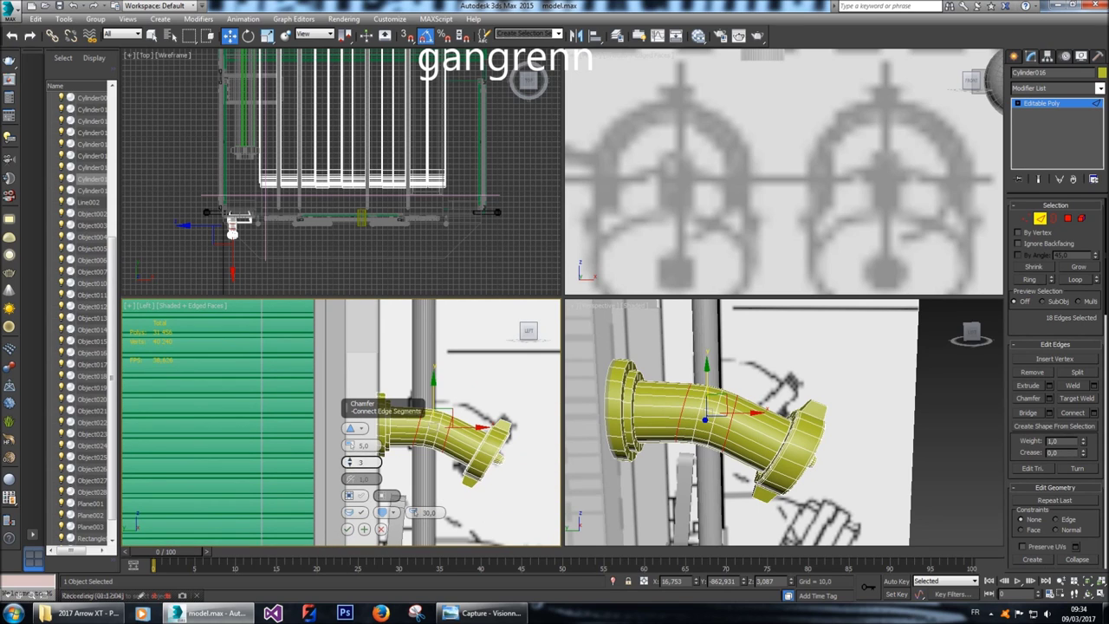
Preview a 10,0, 4-segment chamfer on the elbow loop in Perspective, then cancel it.
double_click(368, 445)
type("10")
key("Return")
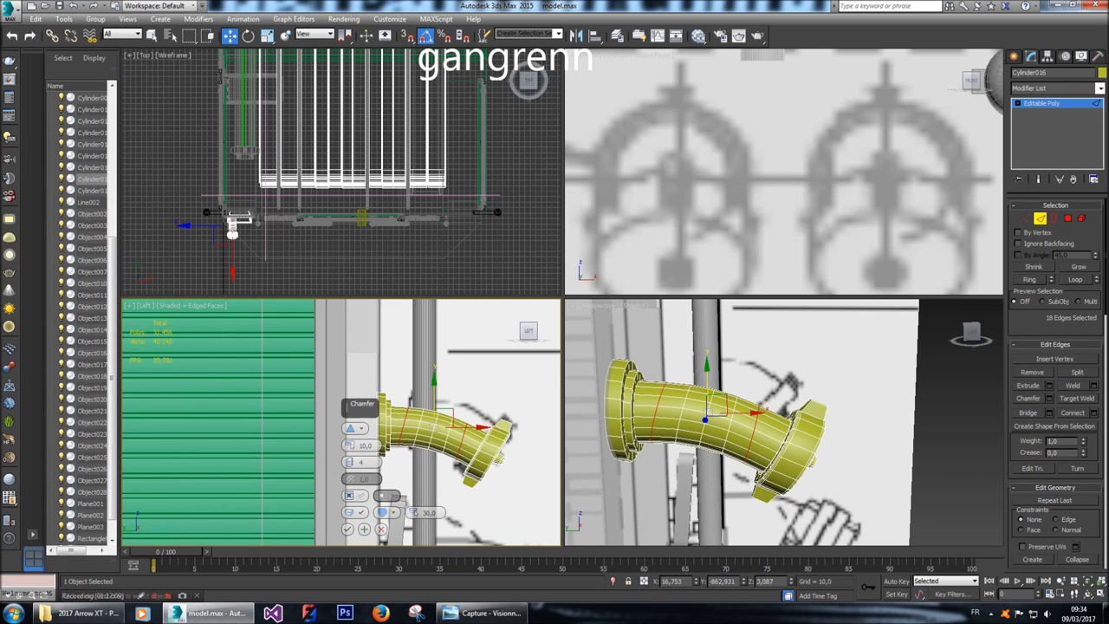
middle_click(793, 462)
middle_click_drag(793, 462, 572, 454, "alt")
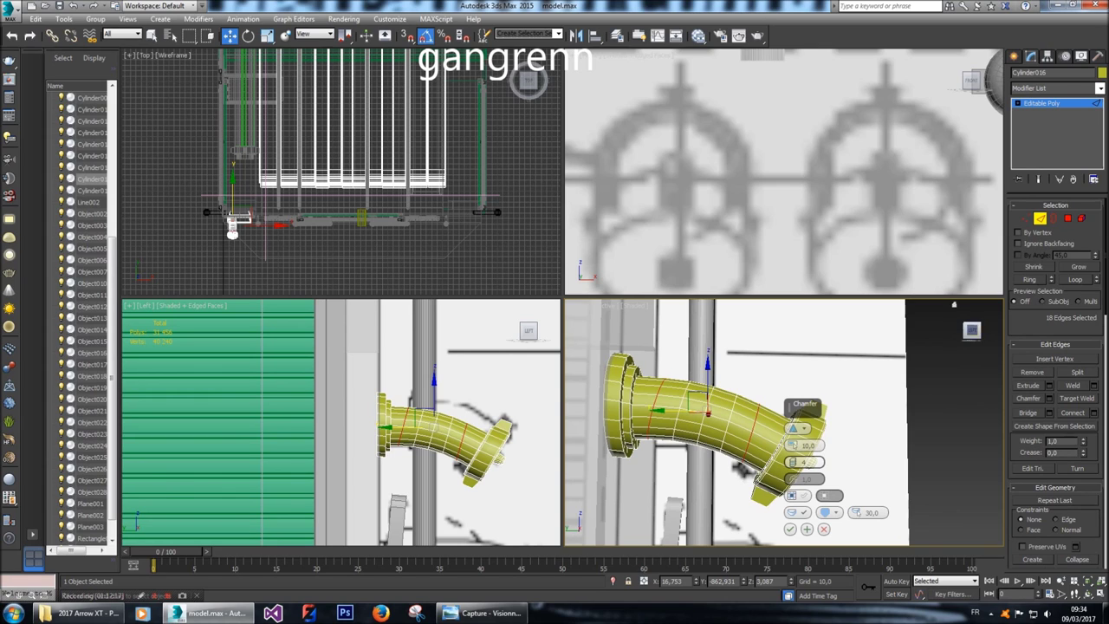
left_click(823, 528)
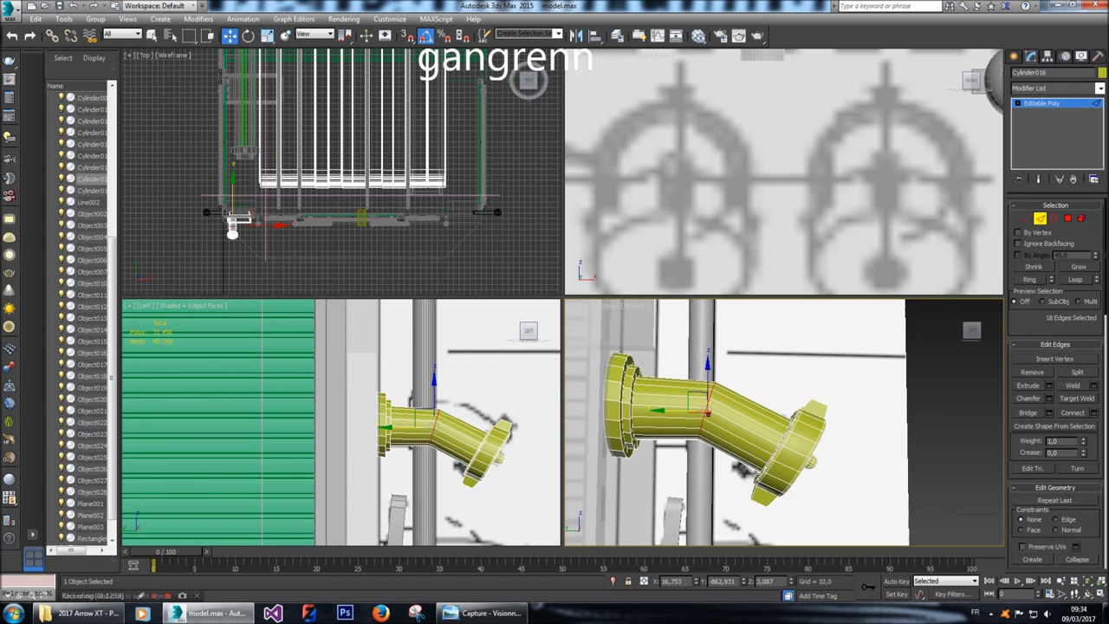
key("1")
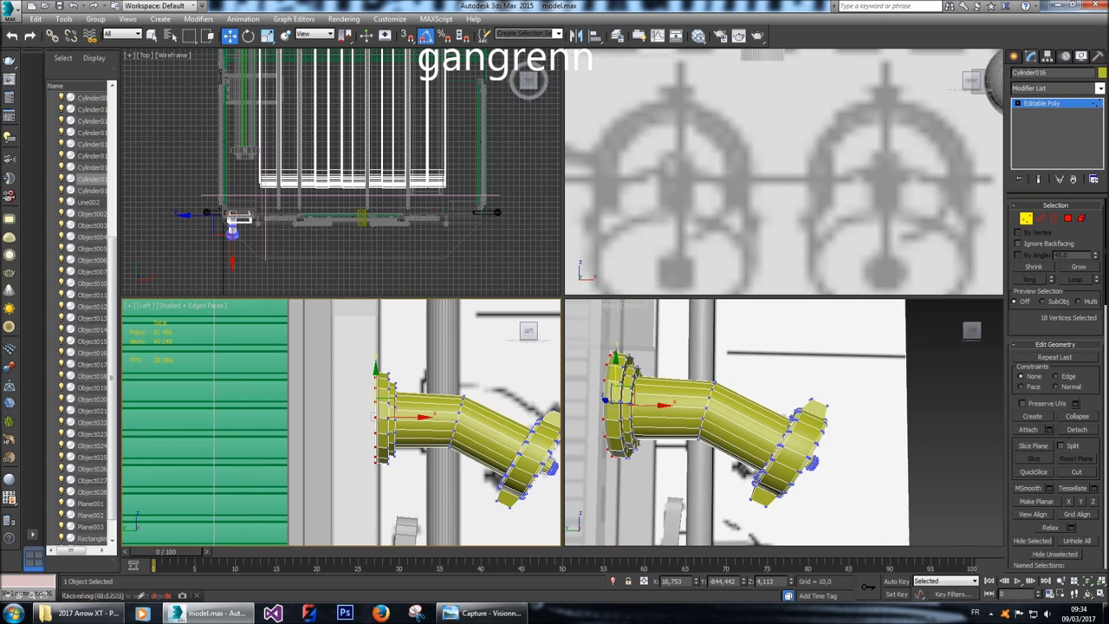
Nudge the wall-side flange vertices slightly along the pipe.
left_click_drag(412, 494, 387, 387)
scroll(390, 403, "up", 3)
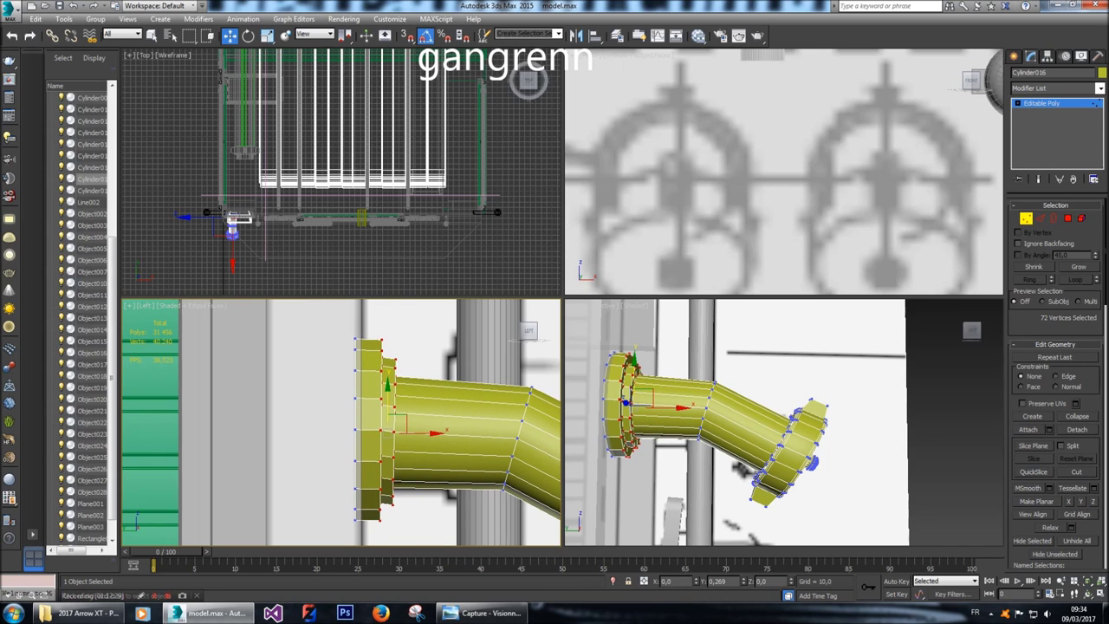
left_click_drag(387, 388, 387, 385)
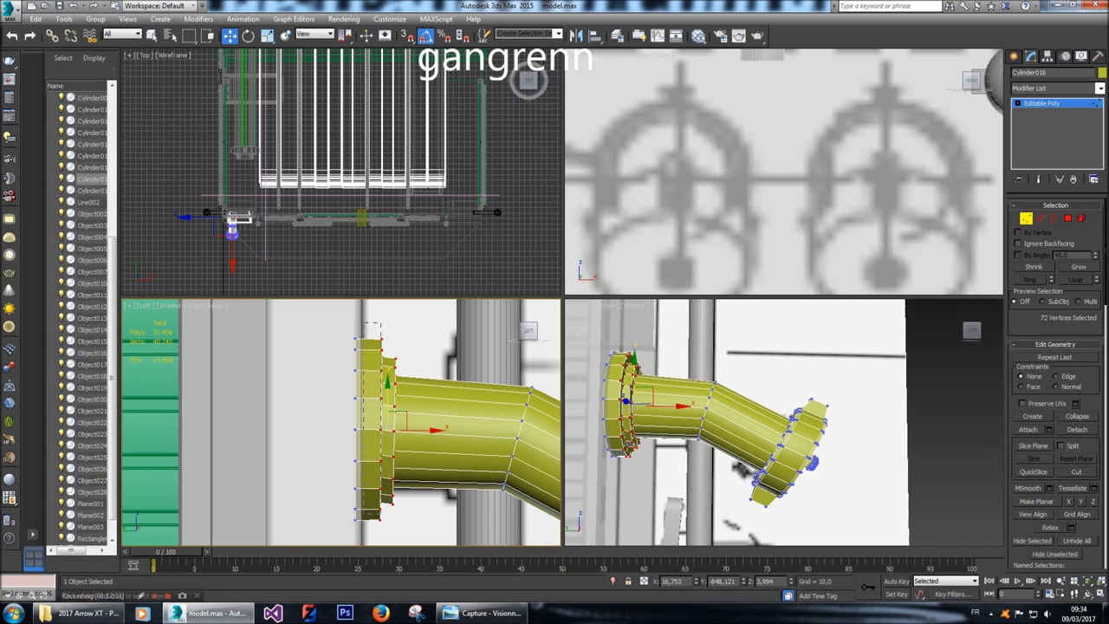
key("ctrl+z")
left_click_drag(395, 386, 394, 385)
key("ctrl+d")
Back in Edge mode, reopen the elbow chamfer at amount 10 with 4 segments.
scroll(395, 385, "down", 1)
middle_click_drag(395, 385, 323, 372)
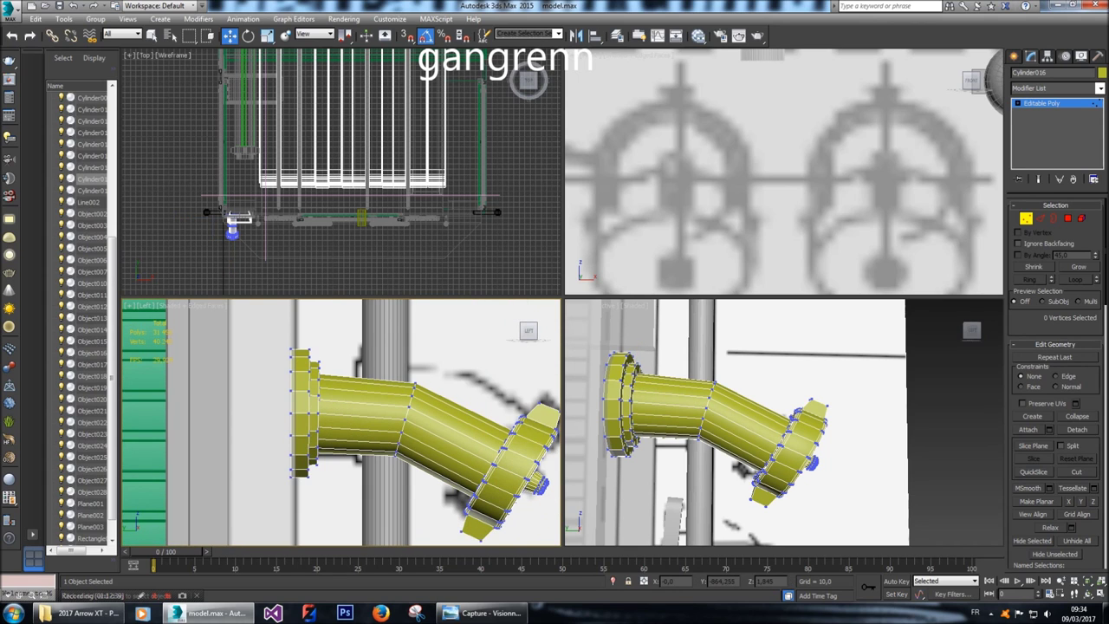
scroll(342, 422, "down", 1)
key("2")
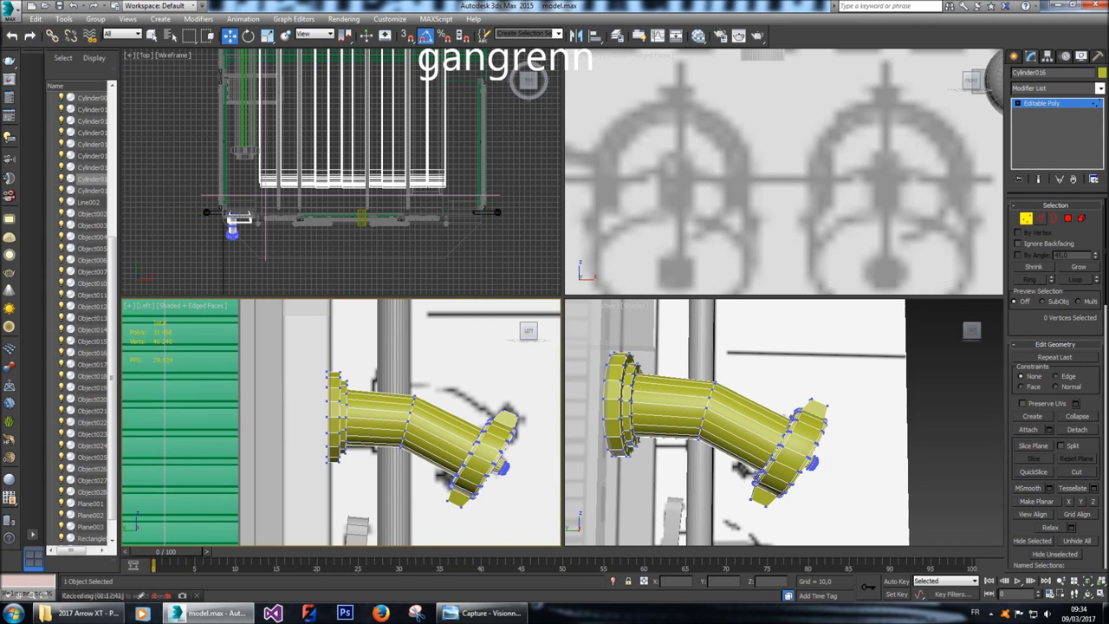
left_click(1049, 399)
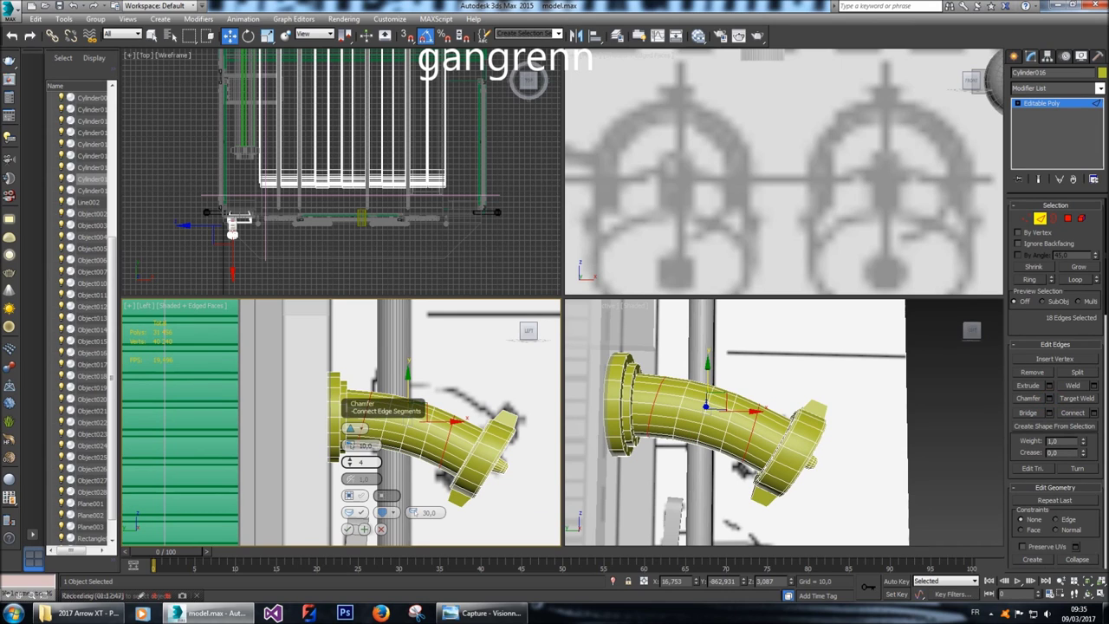
Commit the elbow chamfer at amount 12 after trying 15.
left_click(345, 459)
left_click(345, 466)
double_click(363, 445)
type("15")
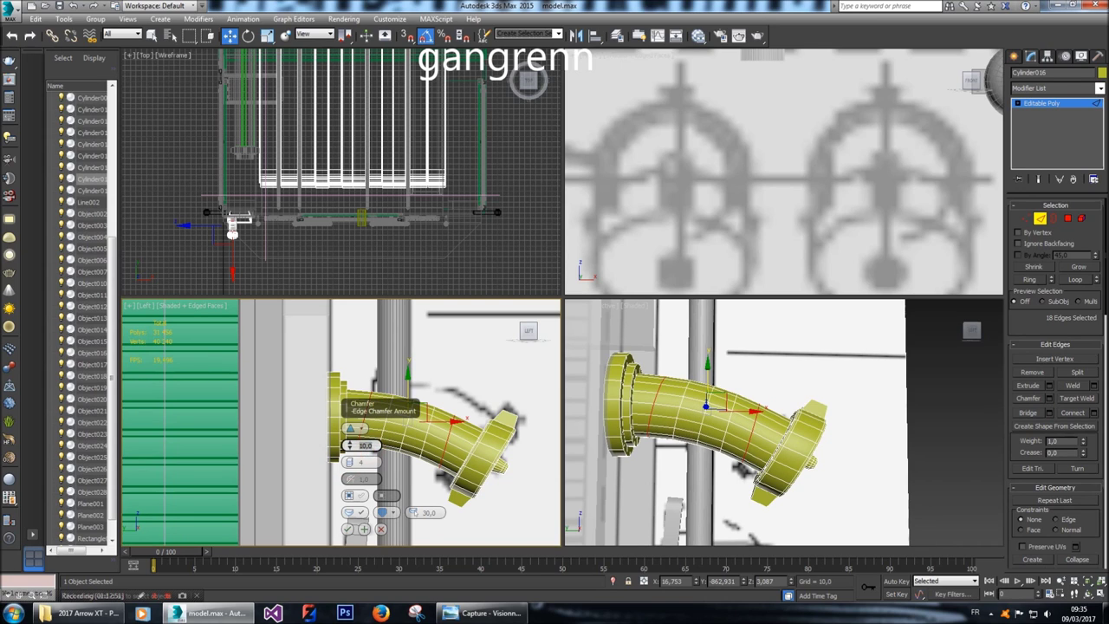
key("Return")
left_click_drag(347, 445, 348, 451)
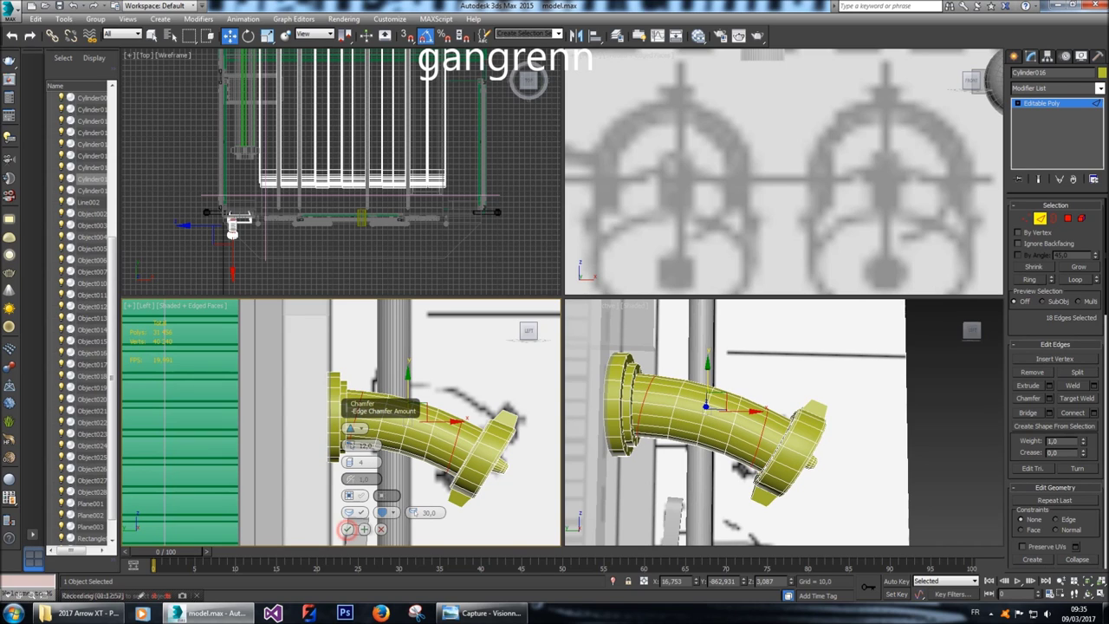
left_click(348, 529)
Exit Edge mode, deselect the pipe and orbit the Perspective view around it.
key("2")
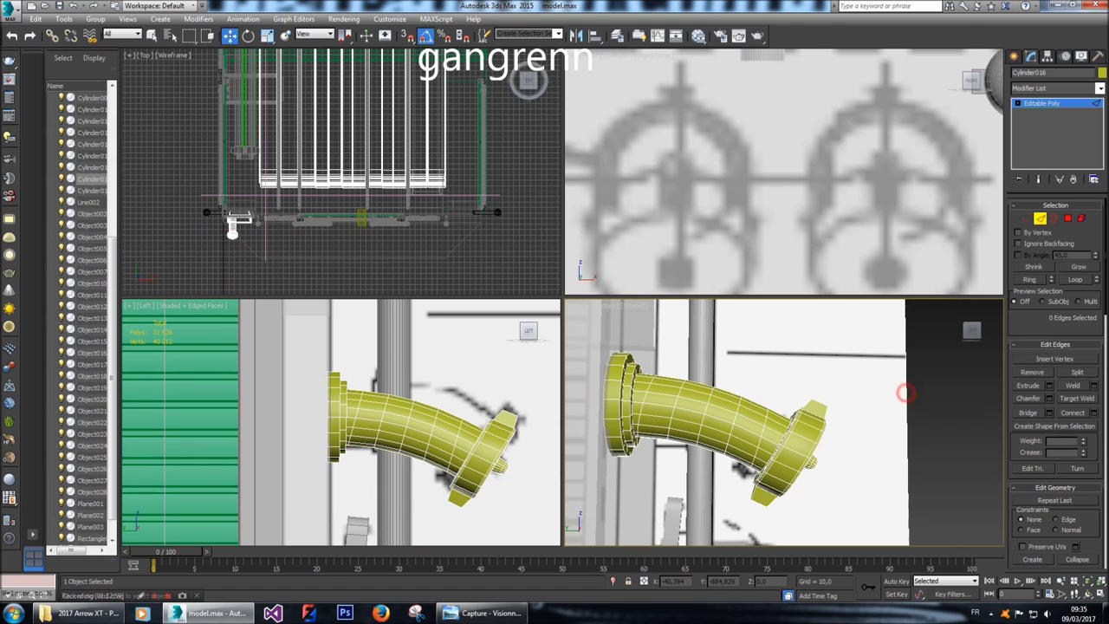
left_click(1015, 55)
left_click(924, 442)
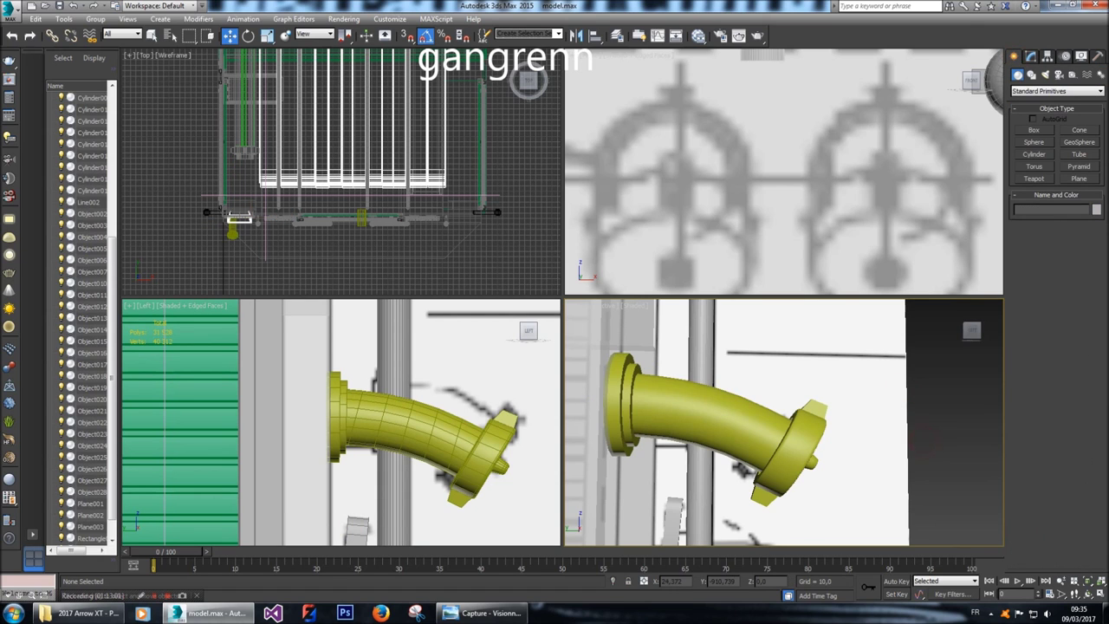
left_click(974, 333)
middle_click_drag(785, 422, 873, 437, "alt")
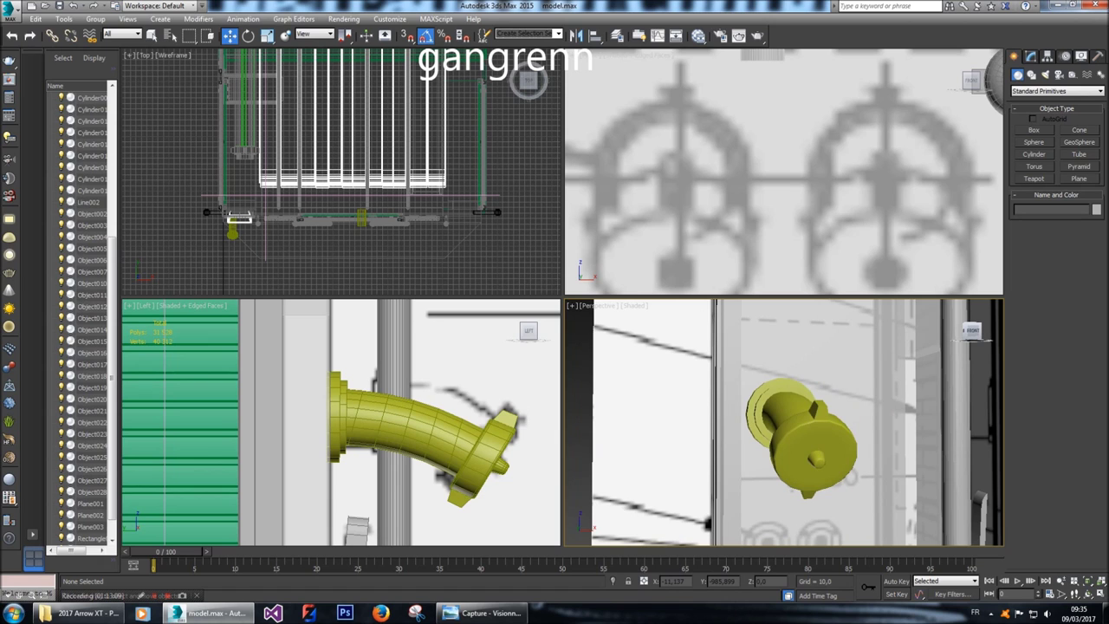
Scale the bent pipe to 84 percent along X.
middle_click_drag(873, 437, 898, 441, "alt")
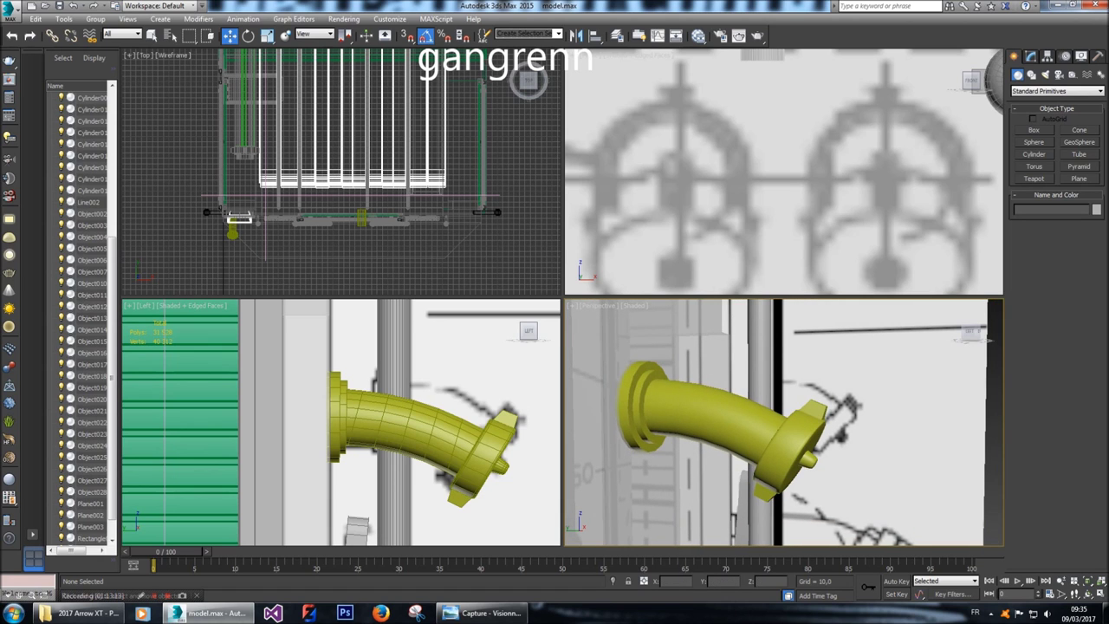
left_click(425, 434)
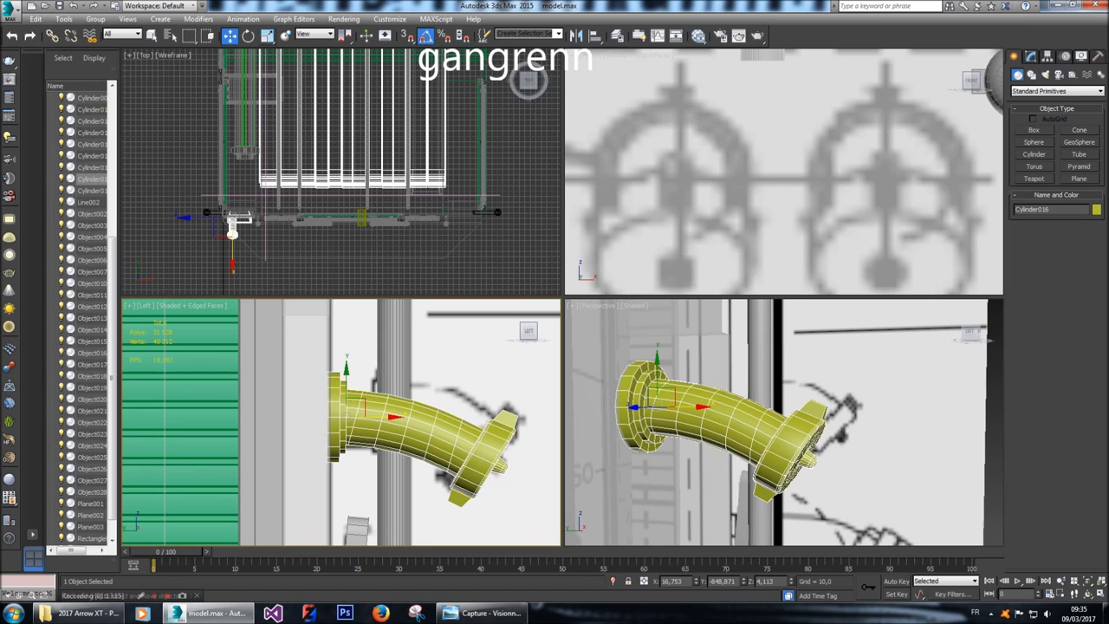
key("r")
left_click_drag(403, 416, 381, 419)
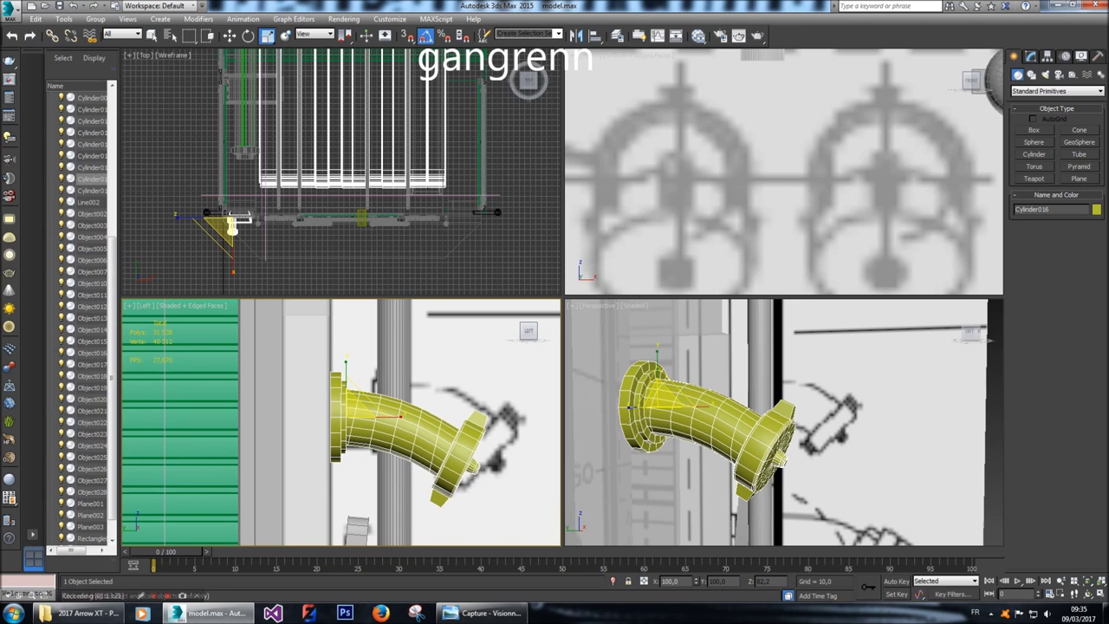
scroll(784, 171, "down", 3)
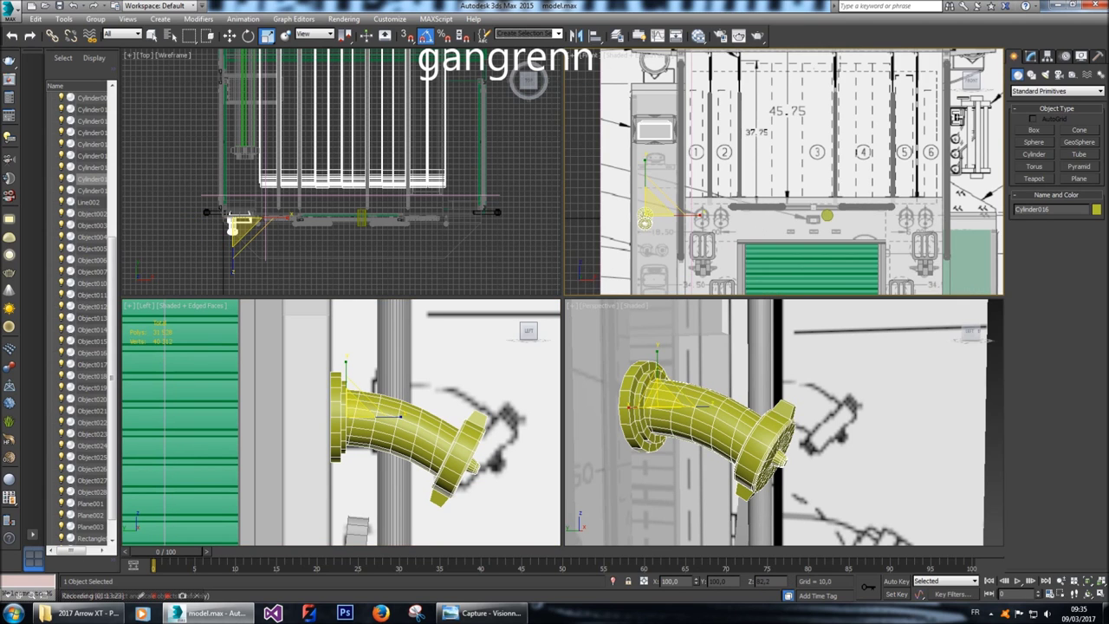
scroll(644, 206, "up", 2)
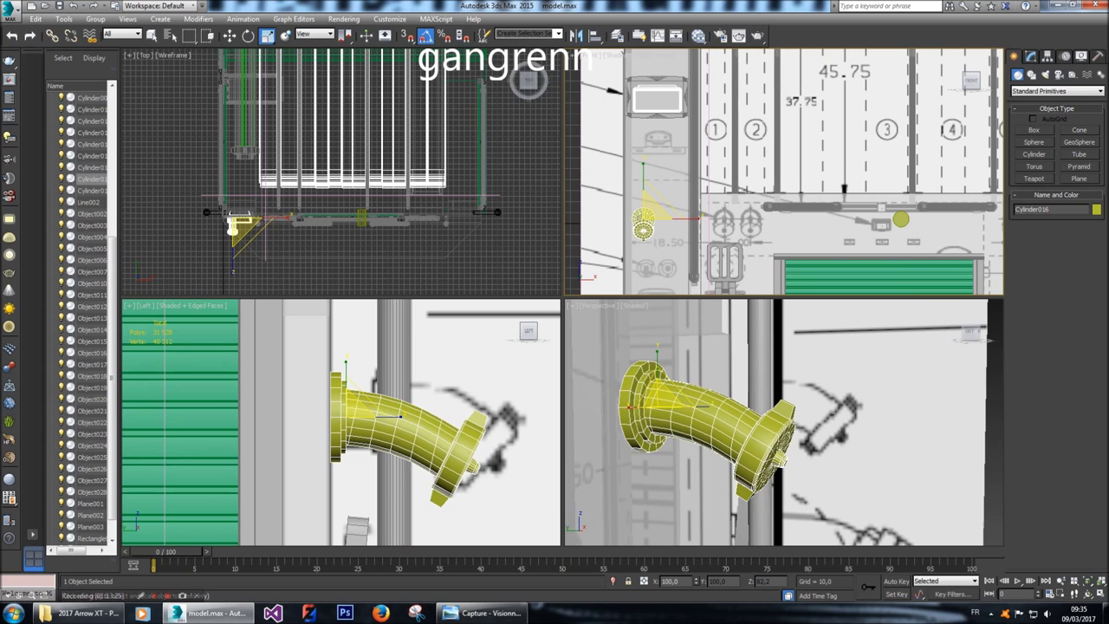
key("w")
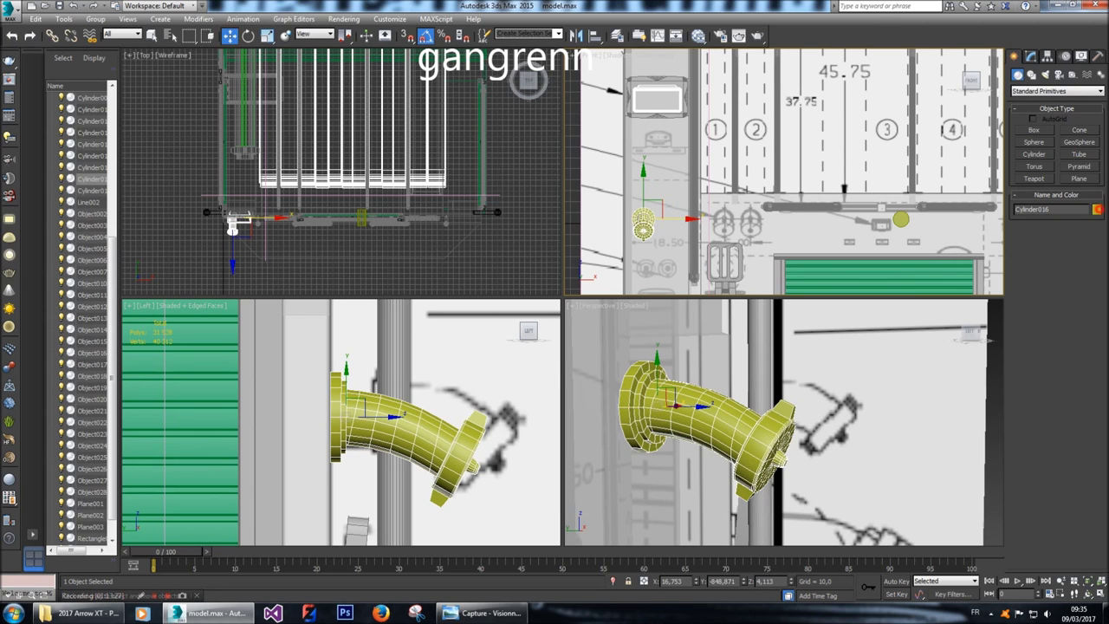
Change the pipe's object colour from yellow to grey.
left_click(1097, 209)
left_click(501, 321)
left_click(542, 359)
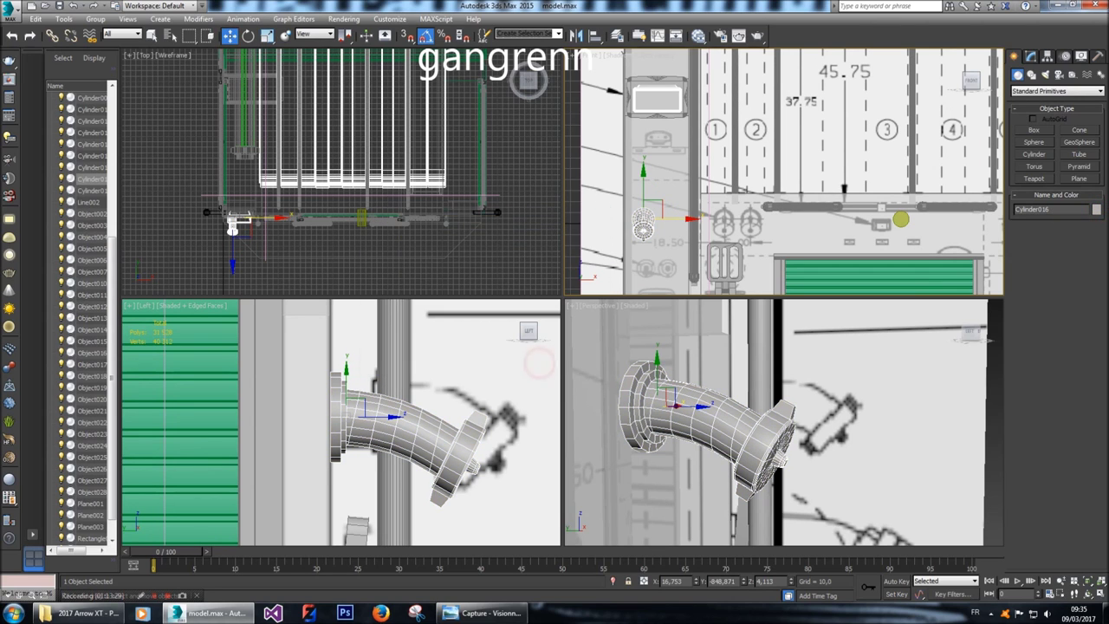
middle_click(529, 241)
left_click(530, 241)
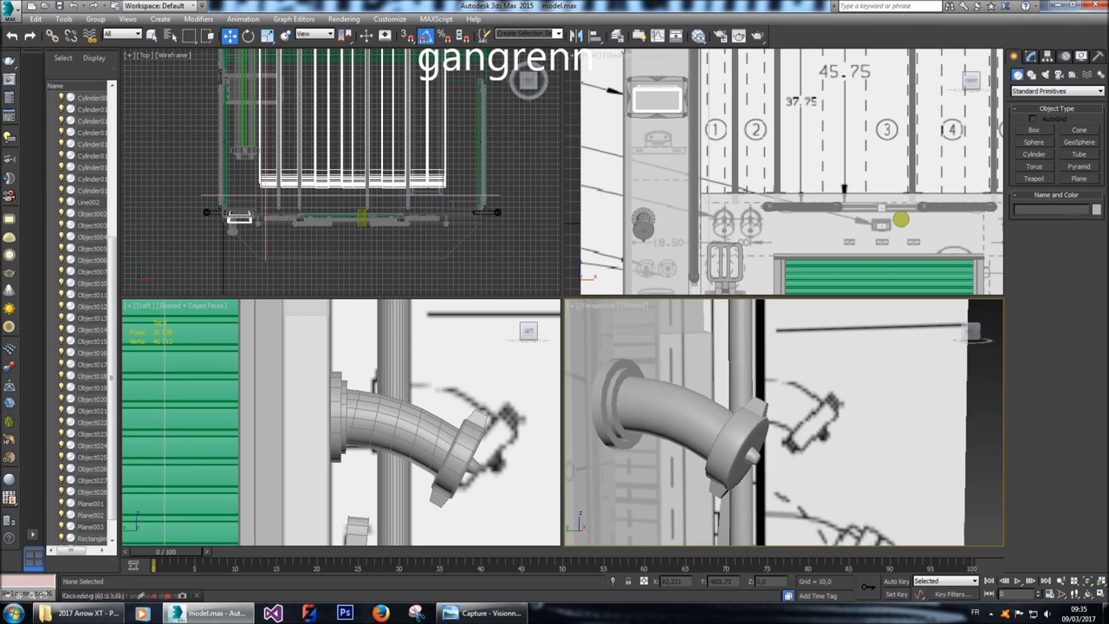
Reselect the grey pipe and move it right in the Front view.
left_click(973, 330)
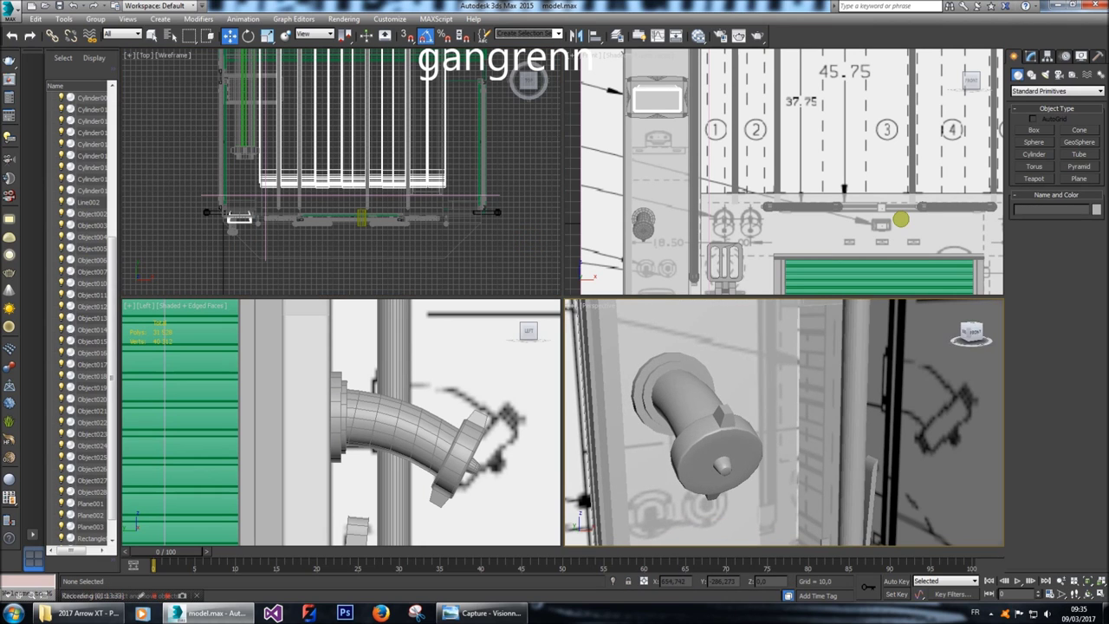
left_click(721, 455)
middle_click(901, 219)
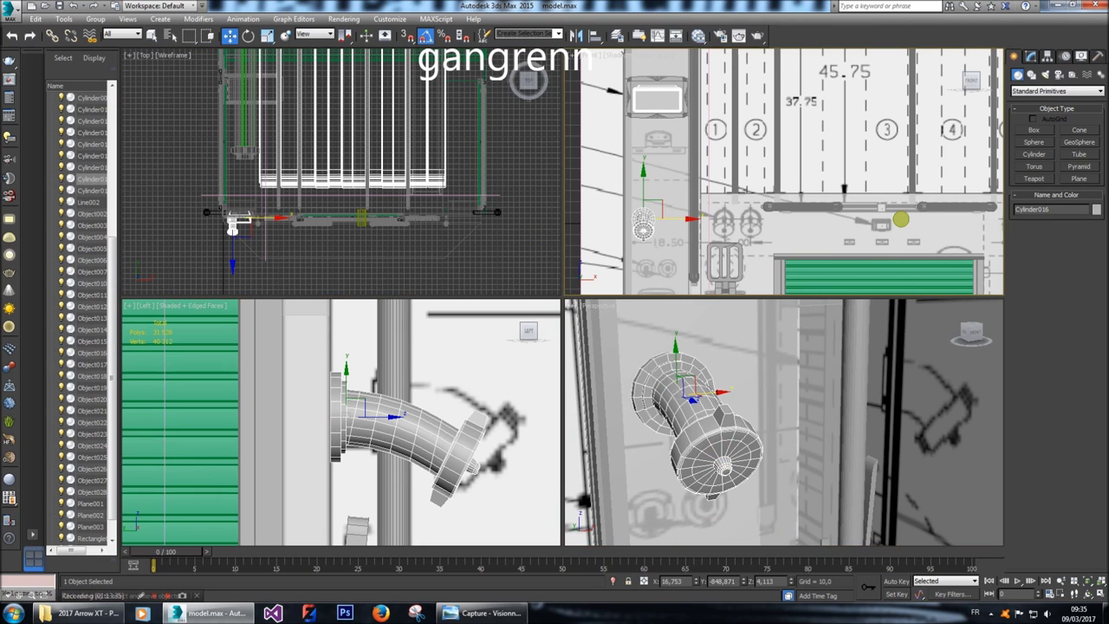
left_click_drag(643, 217, 724, 221)
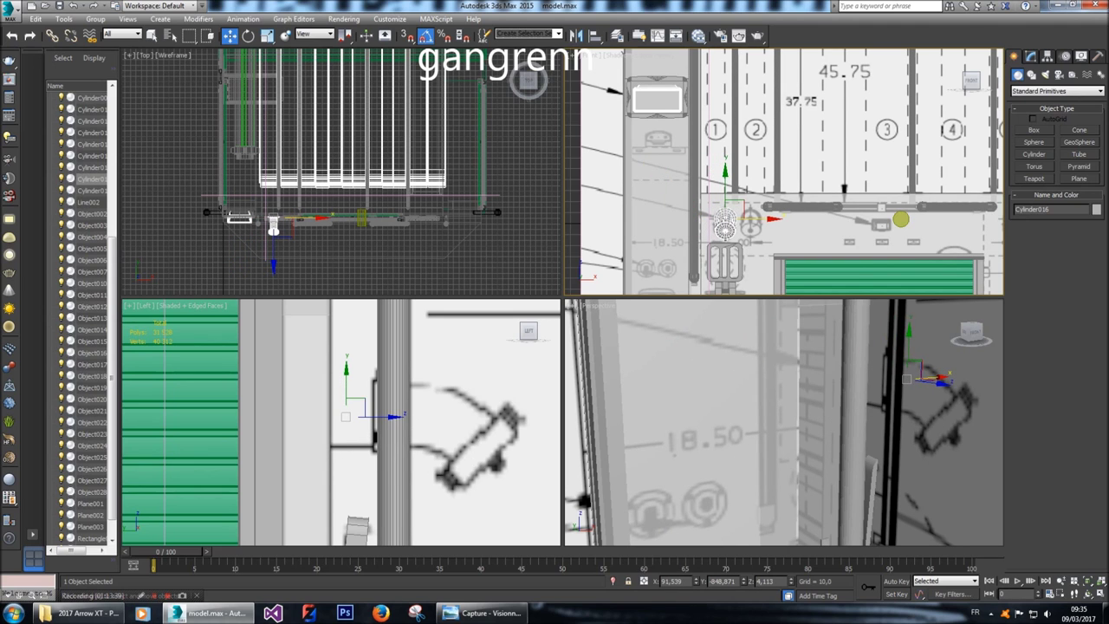
Raise the pipe slightly in the Front view onto the next blueprint fitting.
scroll(725, 219, "up", 6)
left_click_drag(729, 192, 730, 185)
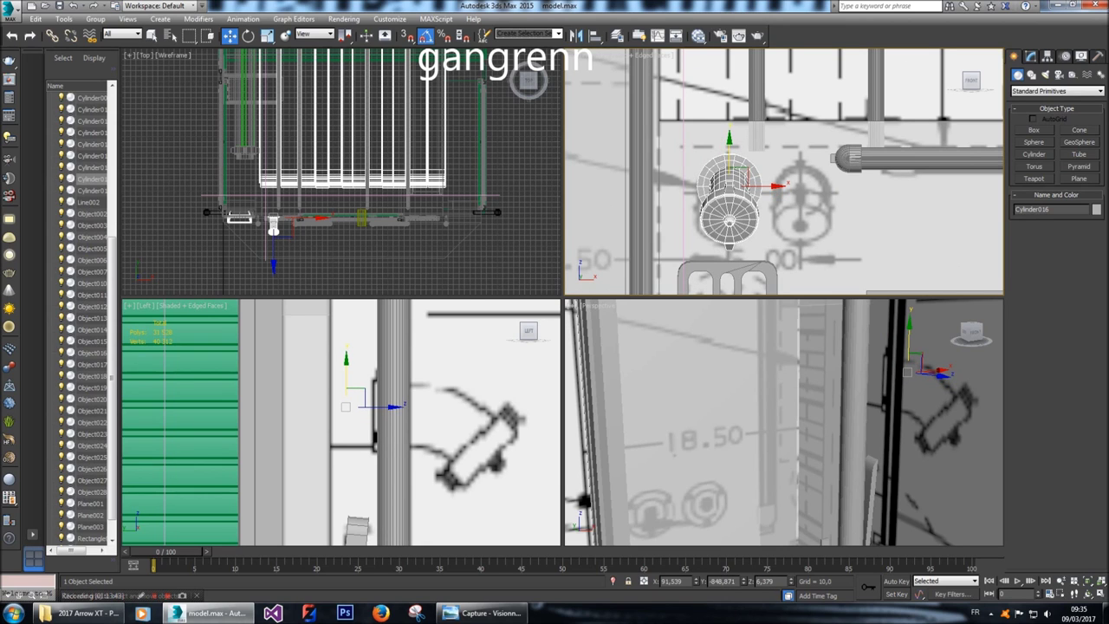
scroll(260, 234, "up", 8)
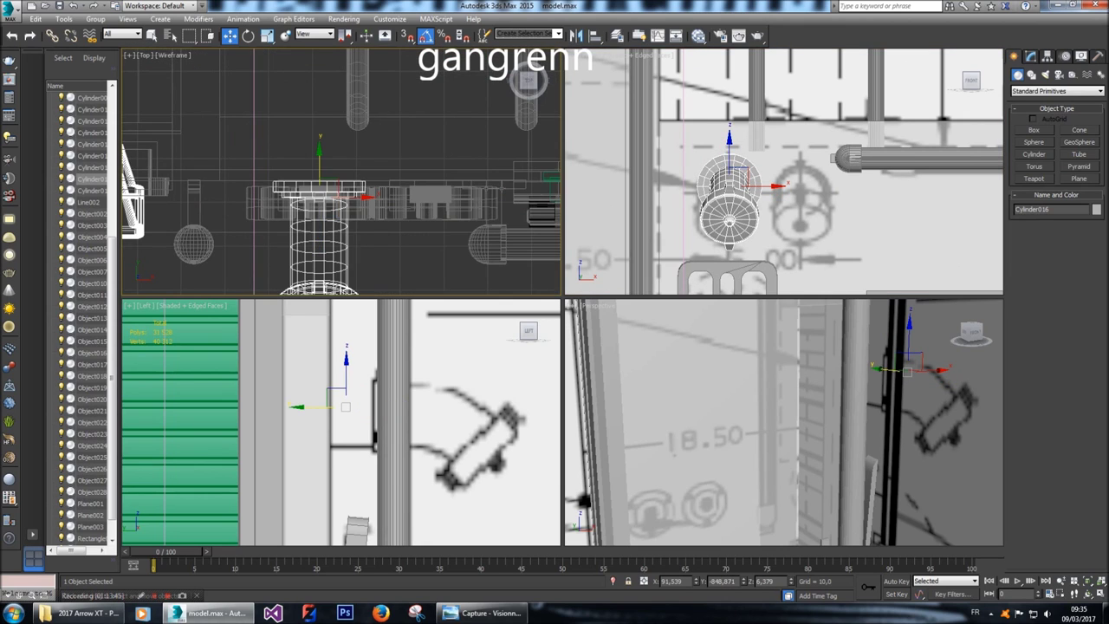
scroll(319, 190, "up", 3)
scroll(319, 177, "down", 5)
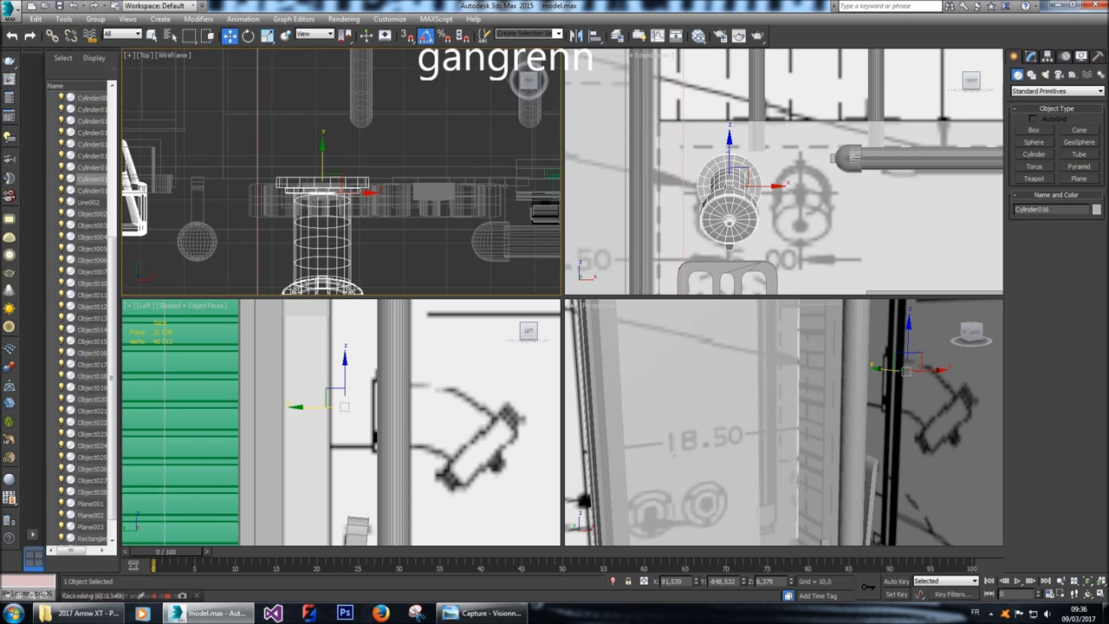
middle_click_drag(321, 182, 409, 222)
middle_click_drag(906, 368, 732, 364)
scroll(784, 422, "up", 5)
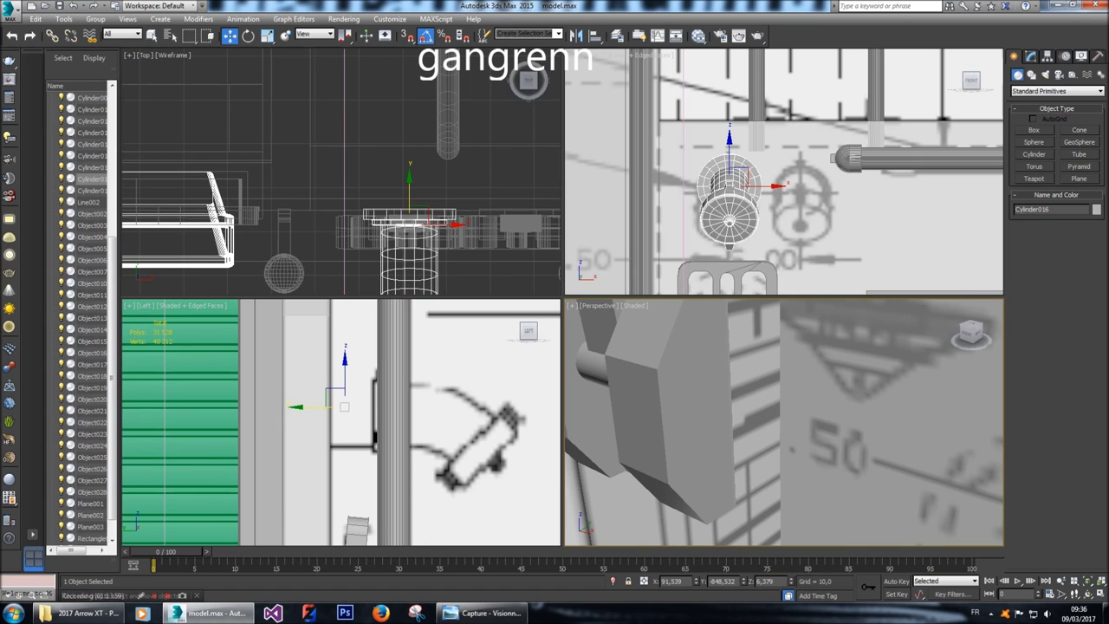
Hide the Plane003 blueprint plane.
left_click(752, 433)
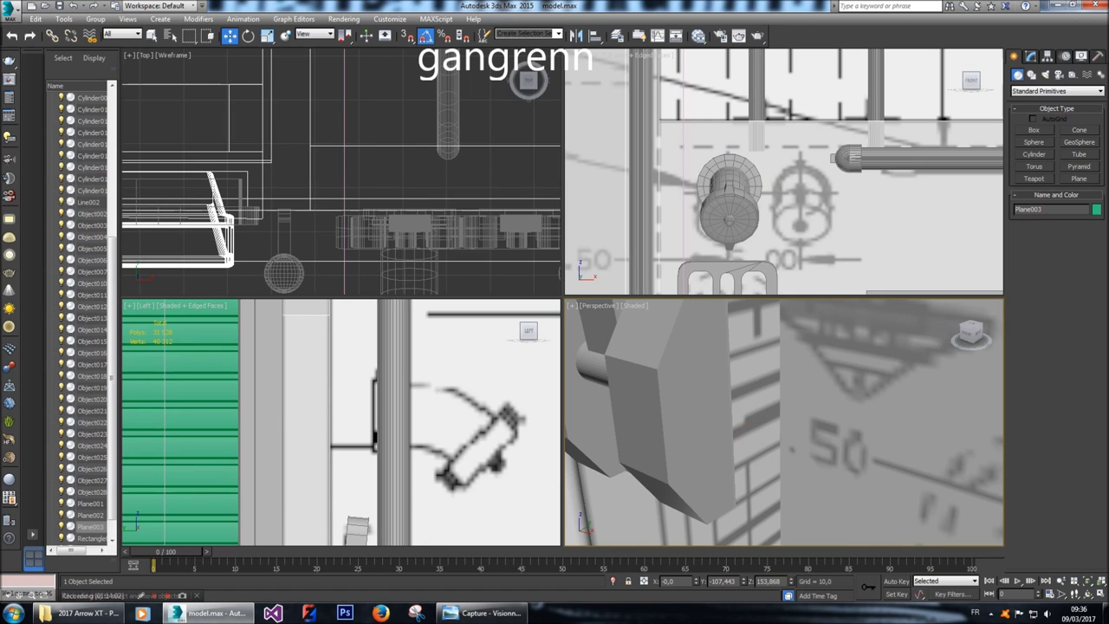
key("Delete")
middle_click_drag(791, 450, 682, 451, "alt")
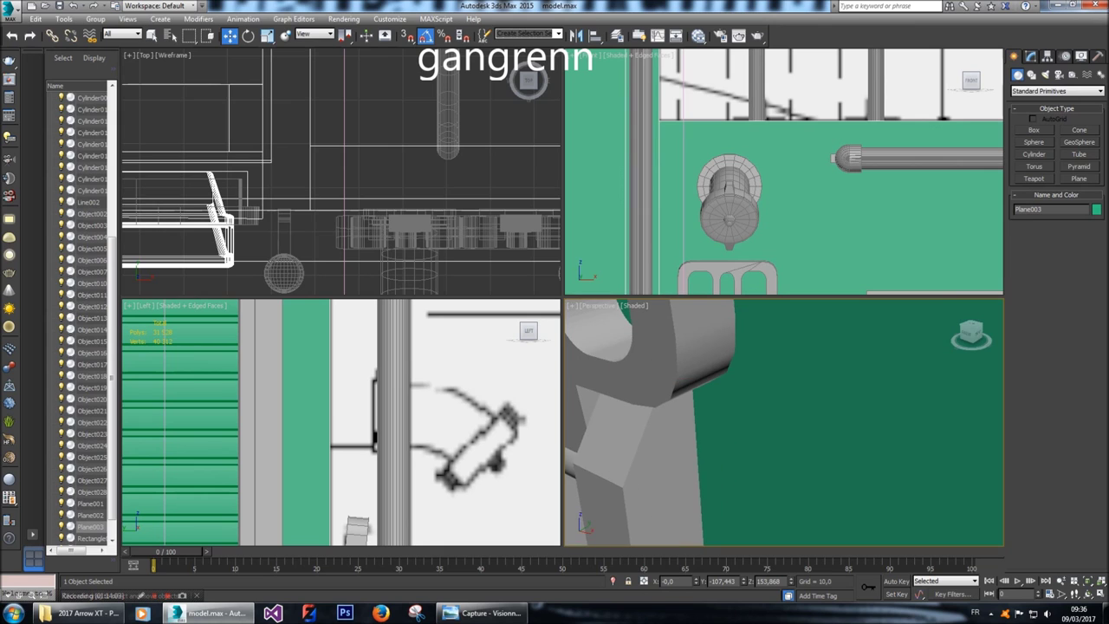
left_click(682, 451)
scroll(681, 451, "down", 6)
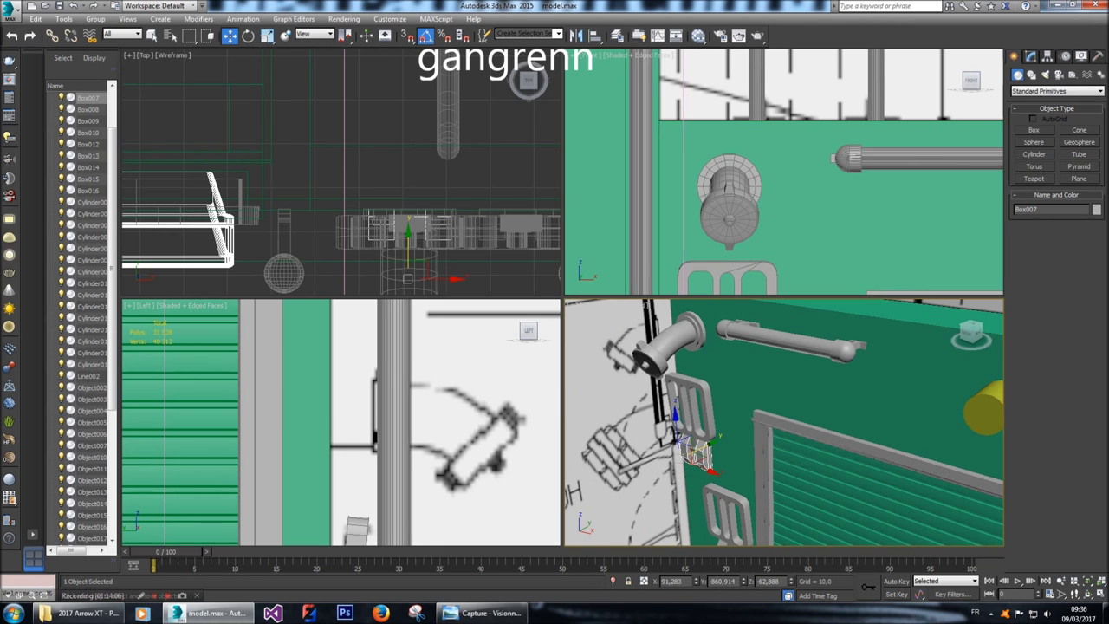
Reselect Cylinder016 and nudge it along Y in the Top view.
left_click(680, 340)
middle_click_drag(390, 174, 488, 190)
scroll(488, 190, "down", 3)
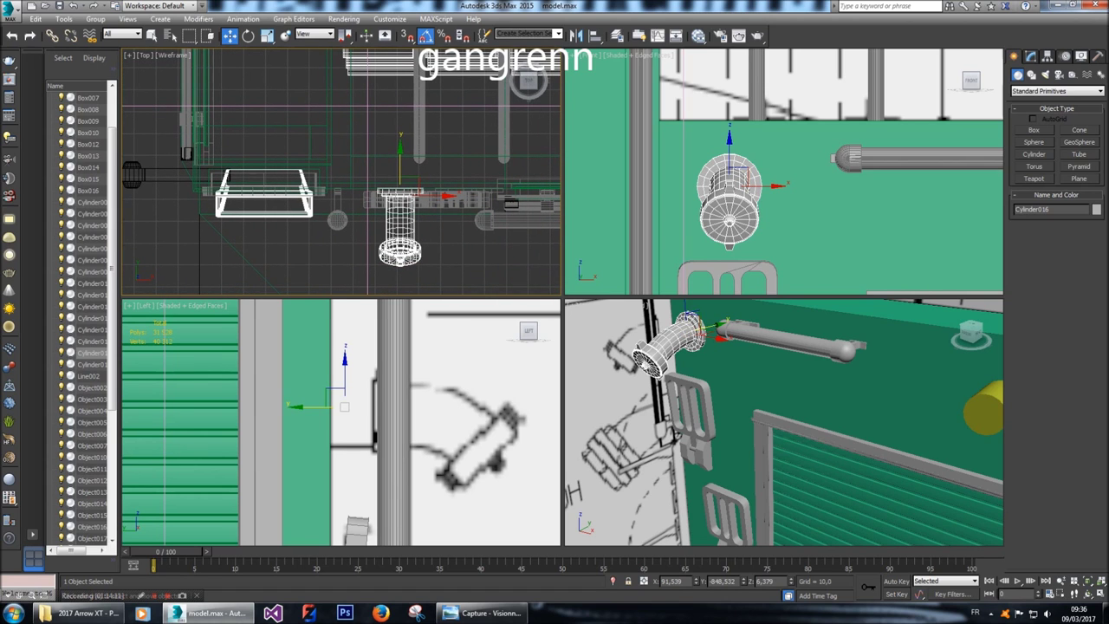
left_click(258, 232)
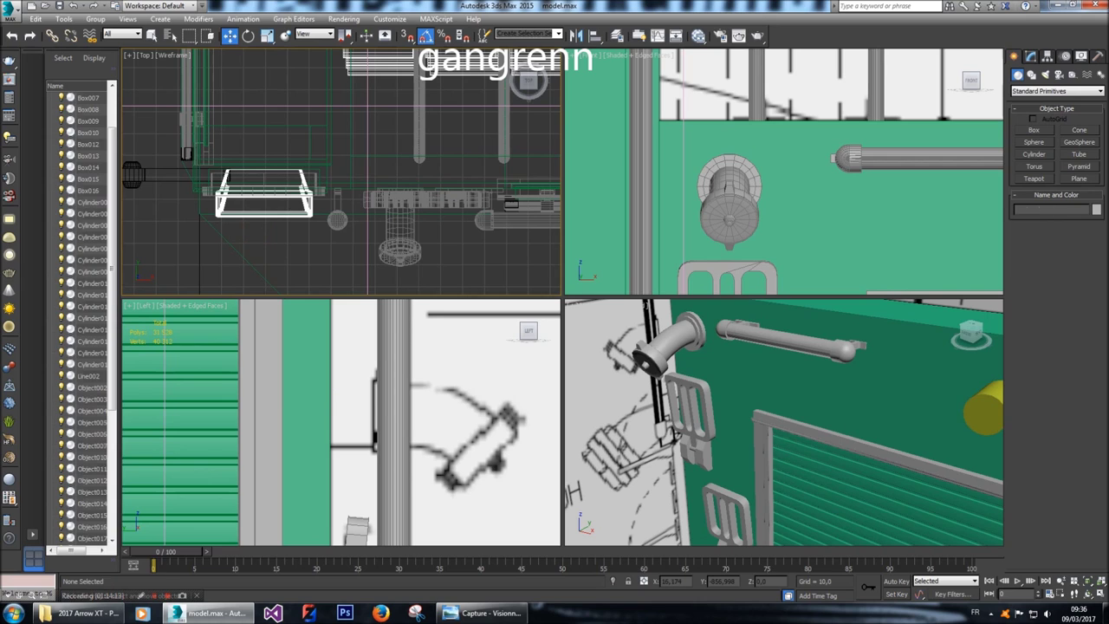
left_click(235, 217)
left_click(400, 247)
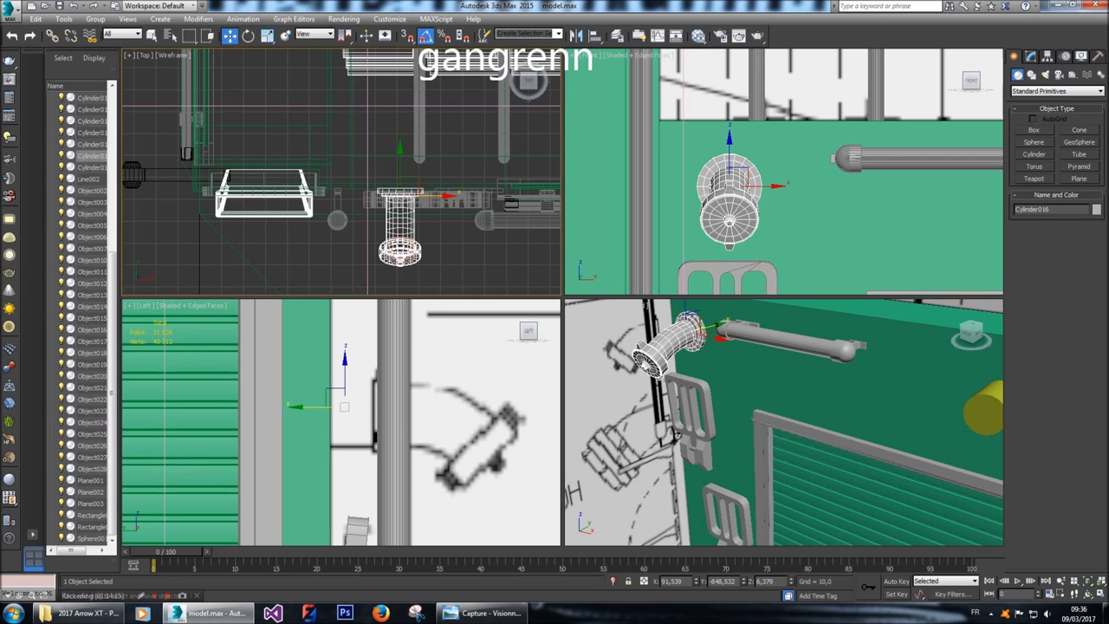
left_click_drag(400, 153, 401, 166)
key("z")
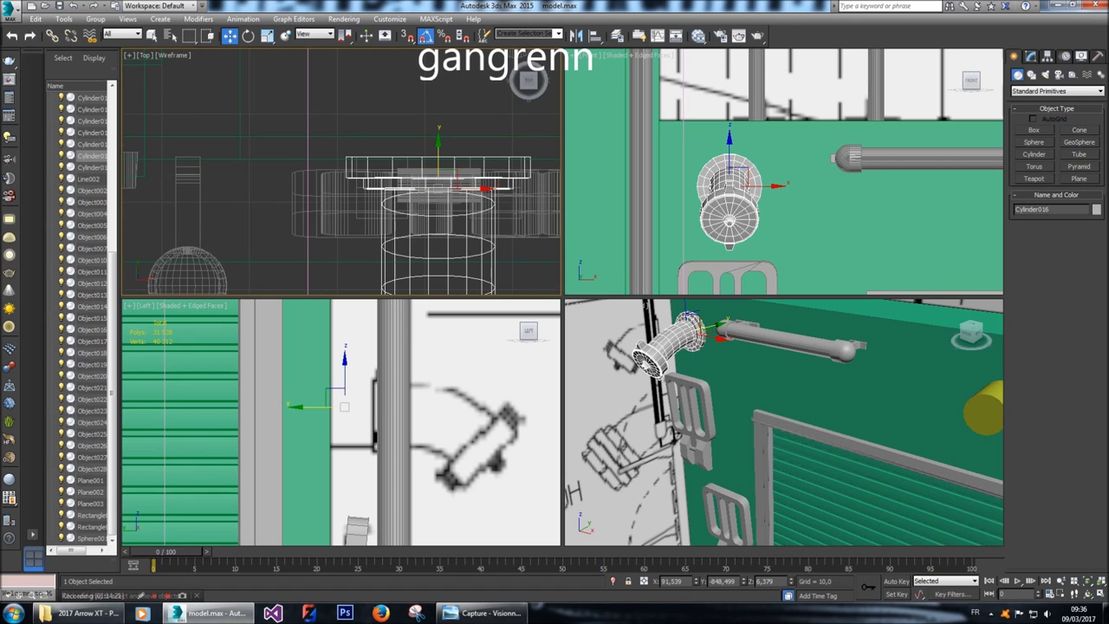
key("z")
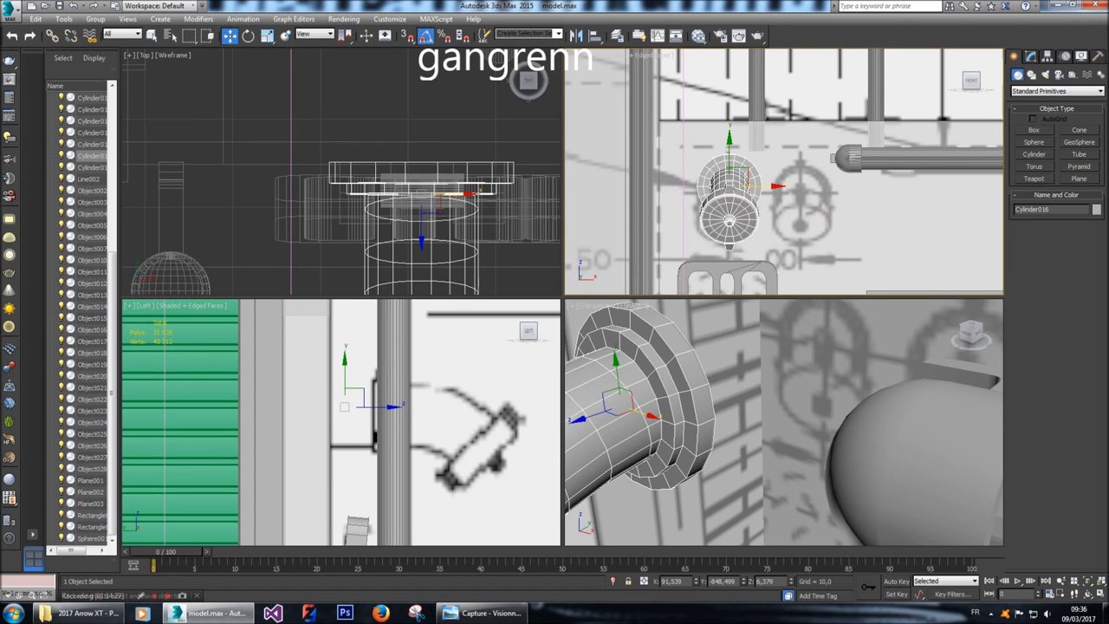
Select all of Cylinder016's polygons in Polygon mode.
key("ctrl+z")
key("4")
key("ctrl+a")
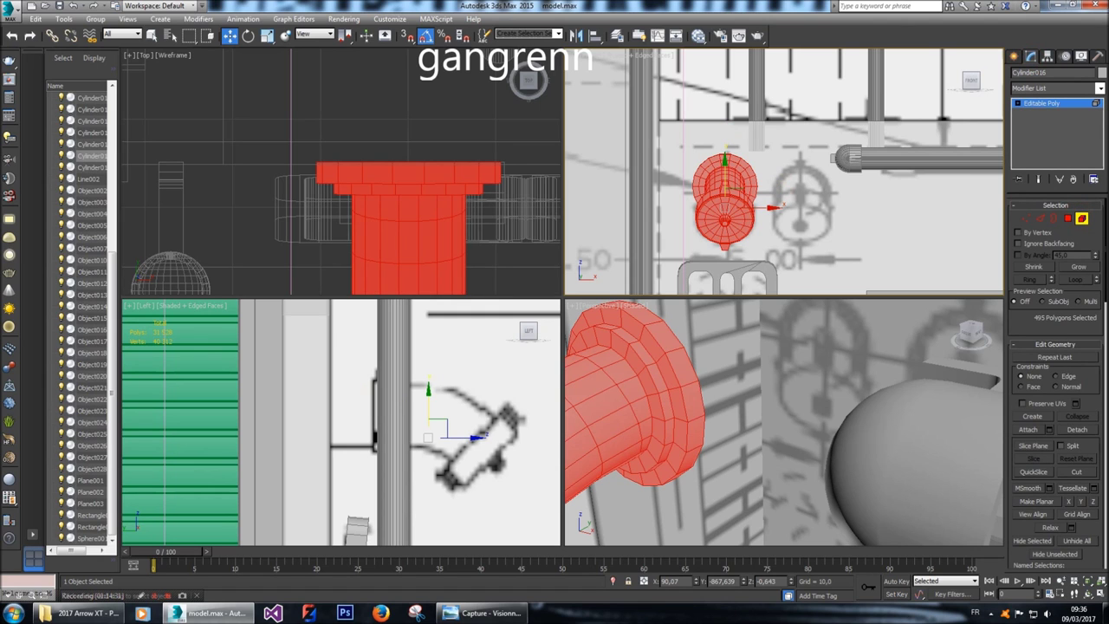
Copy the fitting's polygons 23,6 units along X as an element, keeping it upright.
left_click_drag(756, 208, 834, 208, "shift")
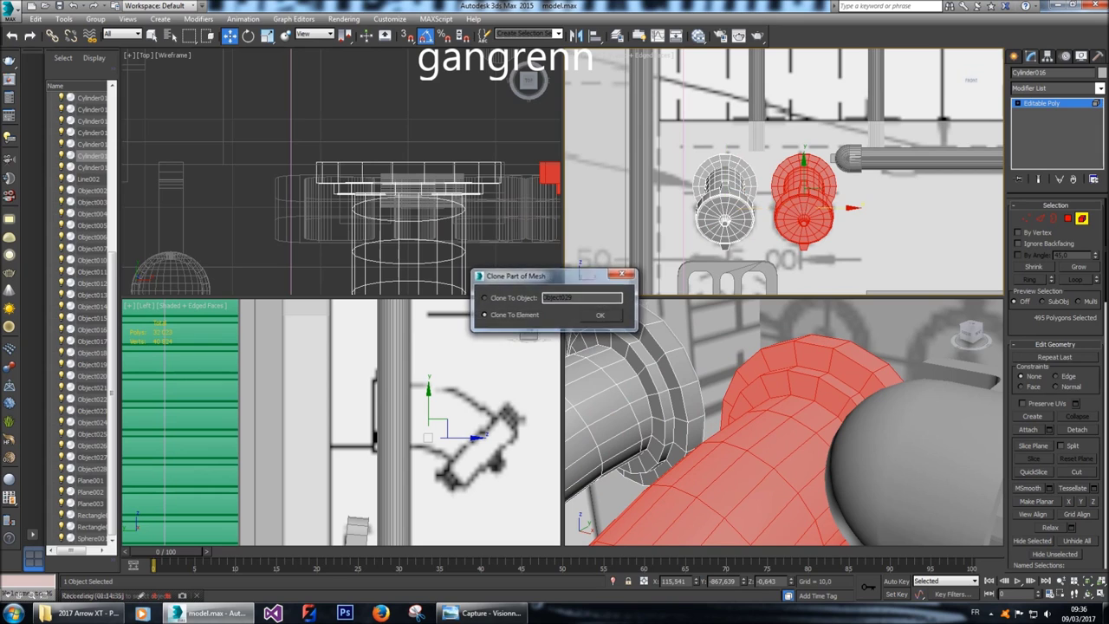
key("Return")
key("e")
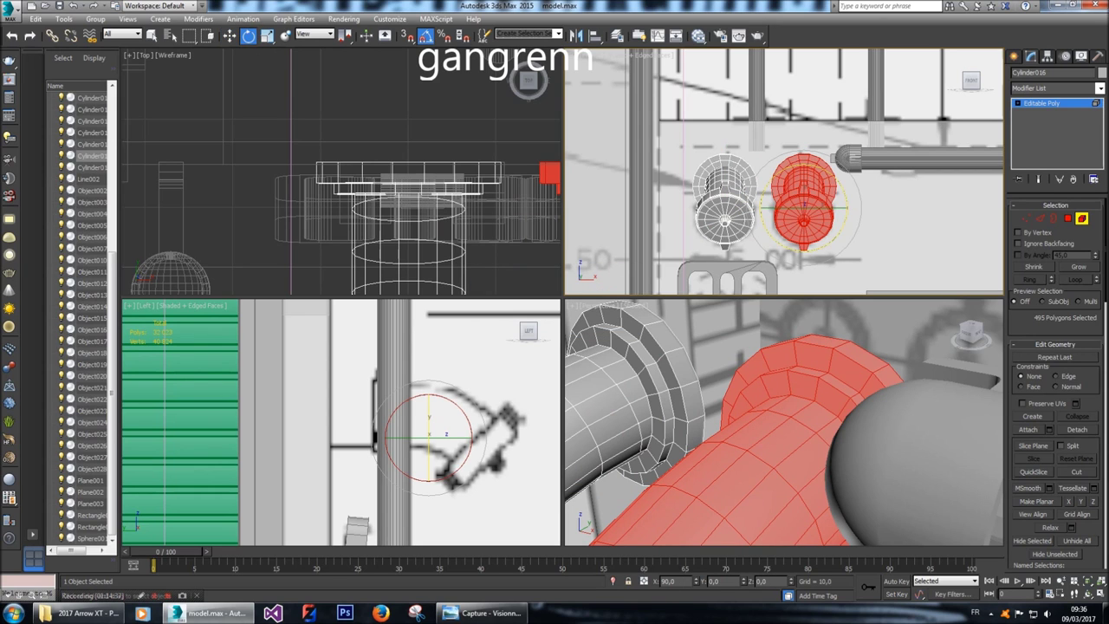
left_click_drag(839, 236, 834, 213)
key("z")
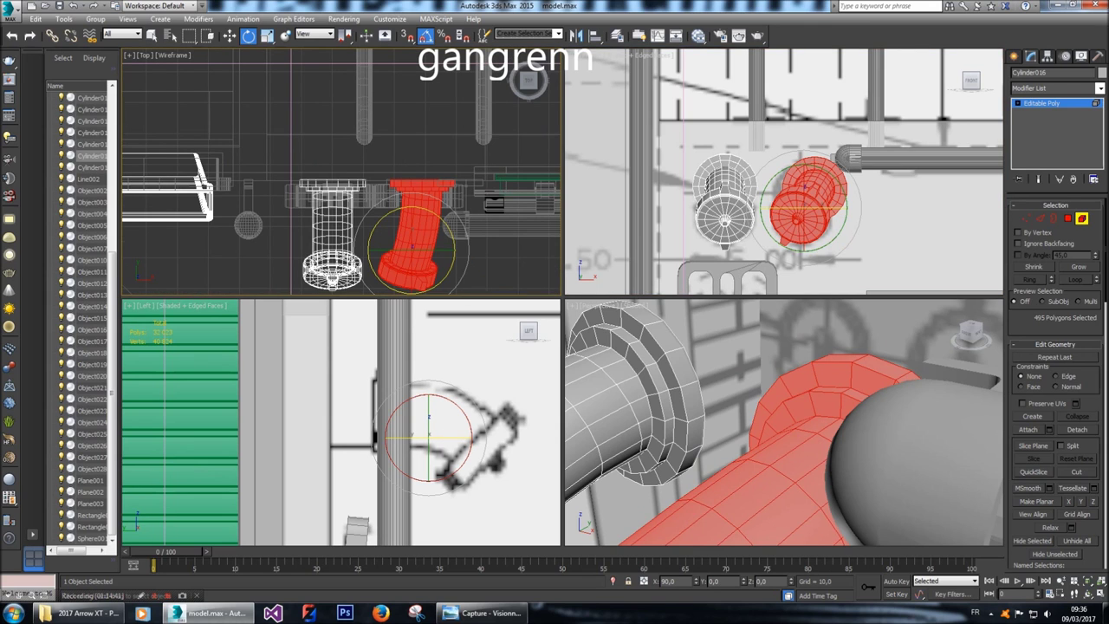
key("ctrl+z")
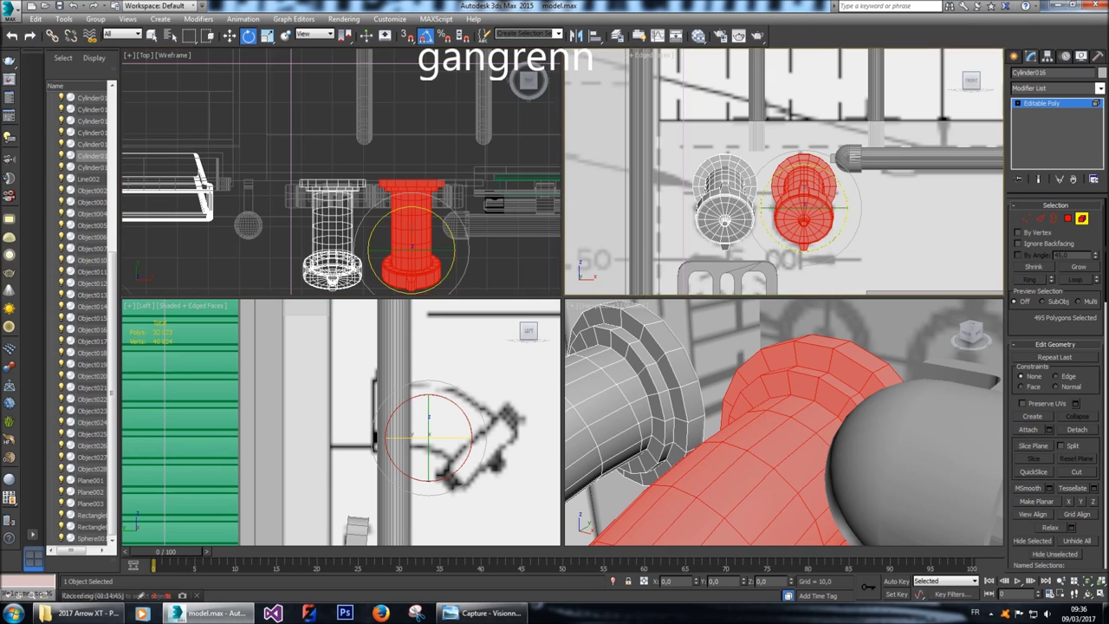
key("z")
Undo a trial rotation of the copy and select both cylinder fittings.
scroll(806, 180, "up", 2)
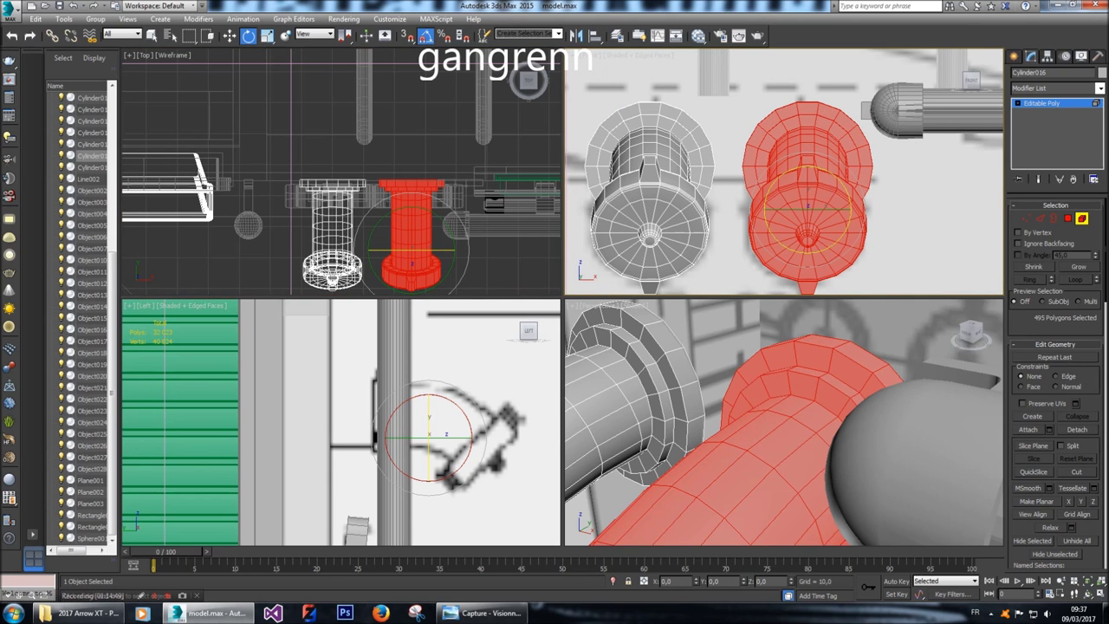
key("z")
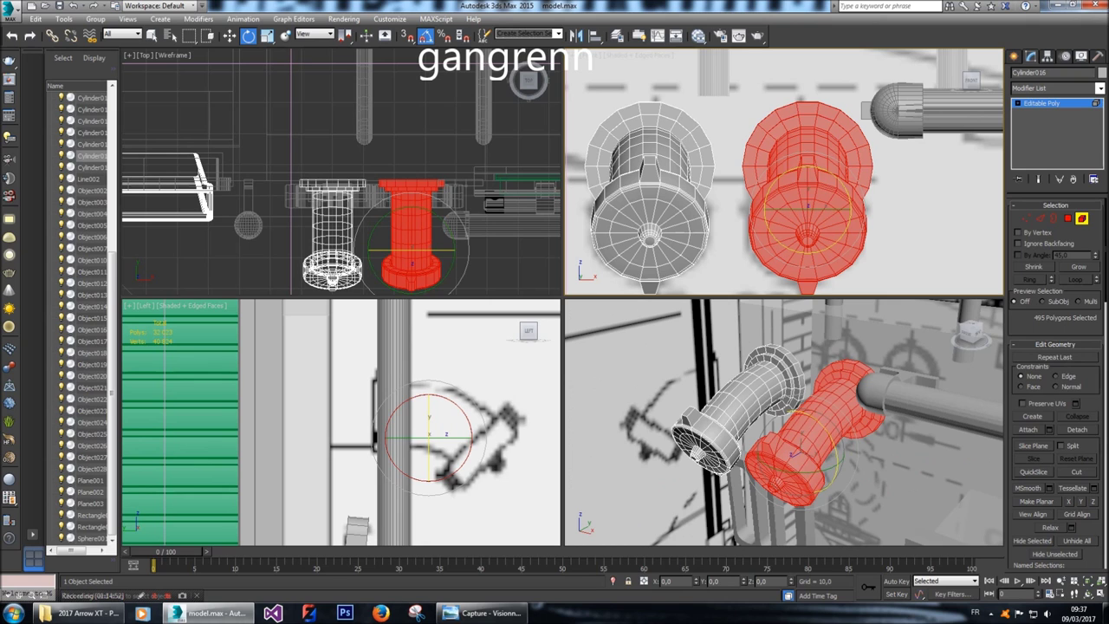
left_click_drag(845, 234, 815, 200)
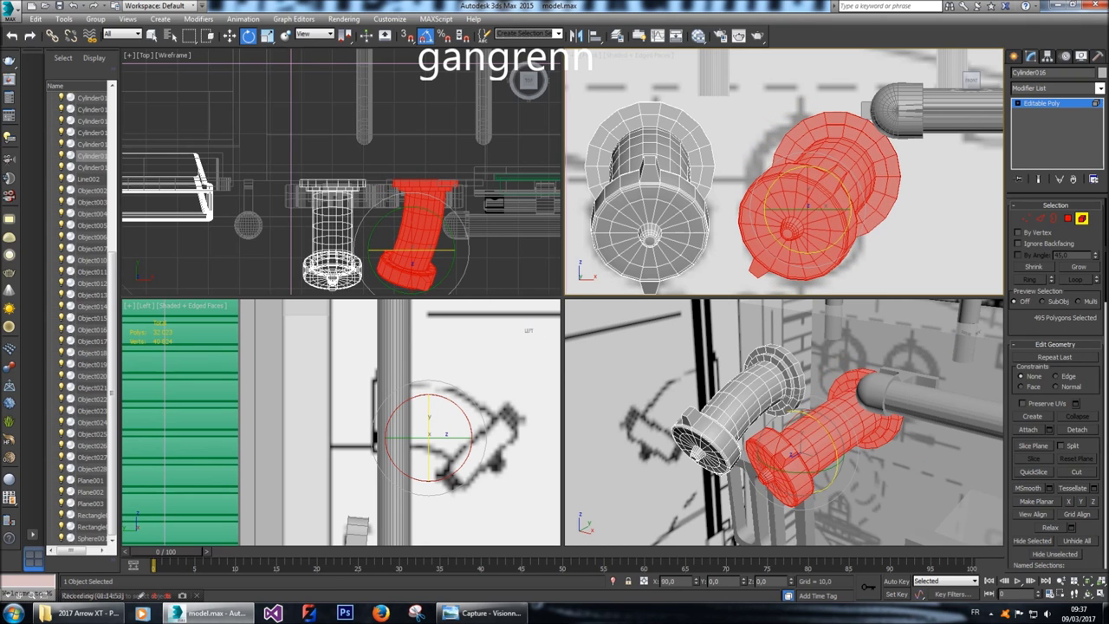
key("ctrl+z")
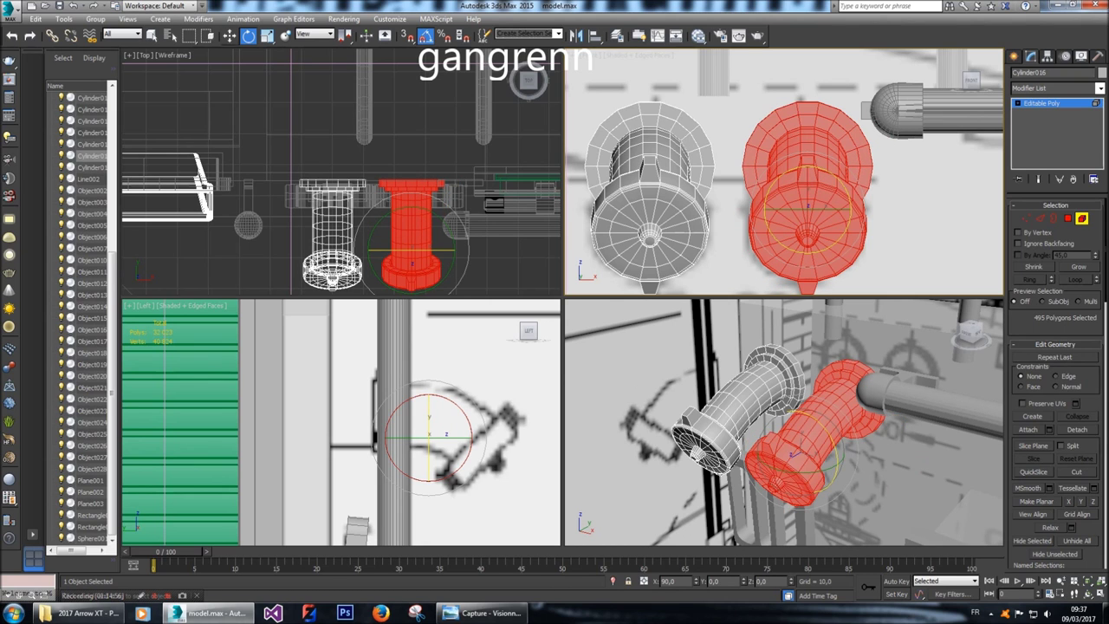
left_click(229, 35)
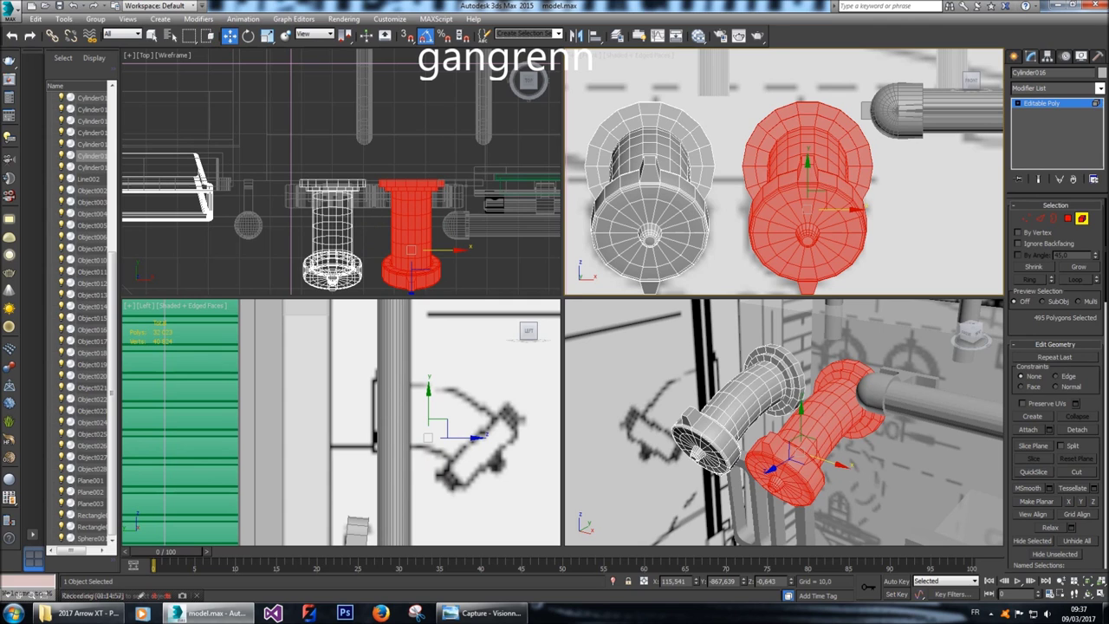
left_click(687, 179, "ctrl")
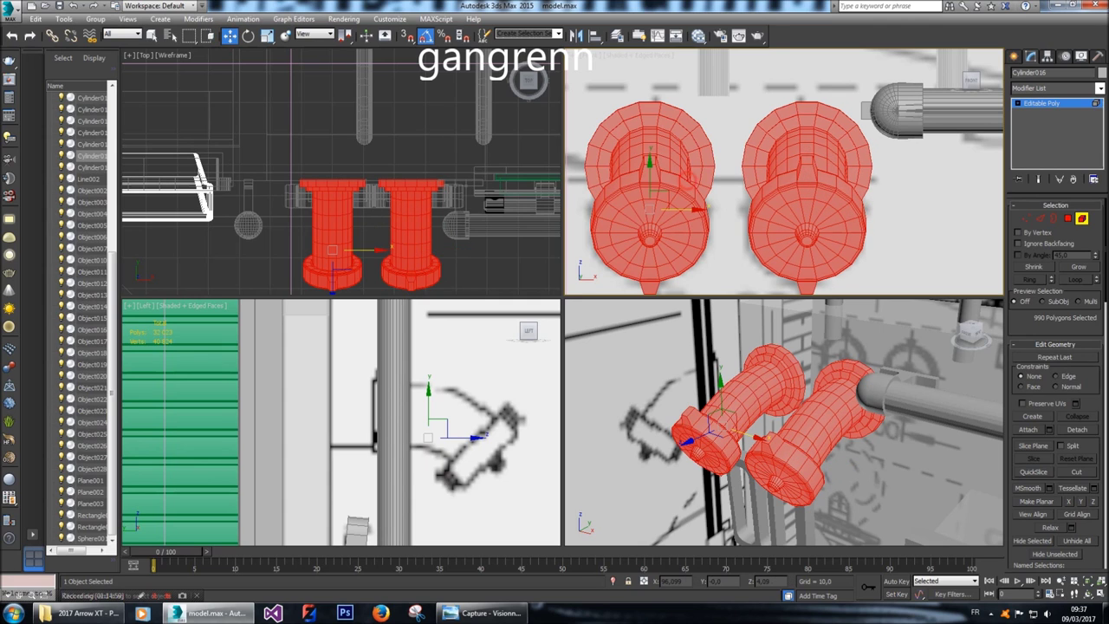
Lower both cylinder fittings slightly along Y.
left_click_drag(649, 173, 656, 149)
scroll(658, 169, "down", 3)
scroll(659, 173, "up", 2)
scroll(657, 154, "down", 5)
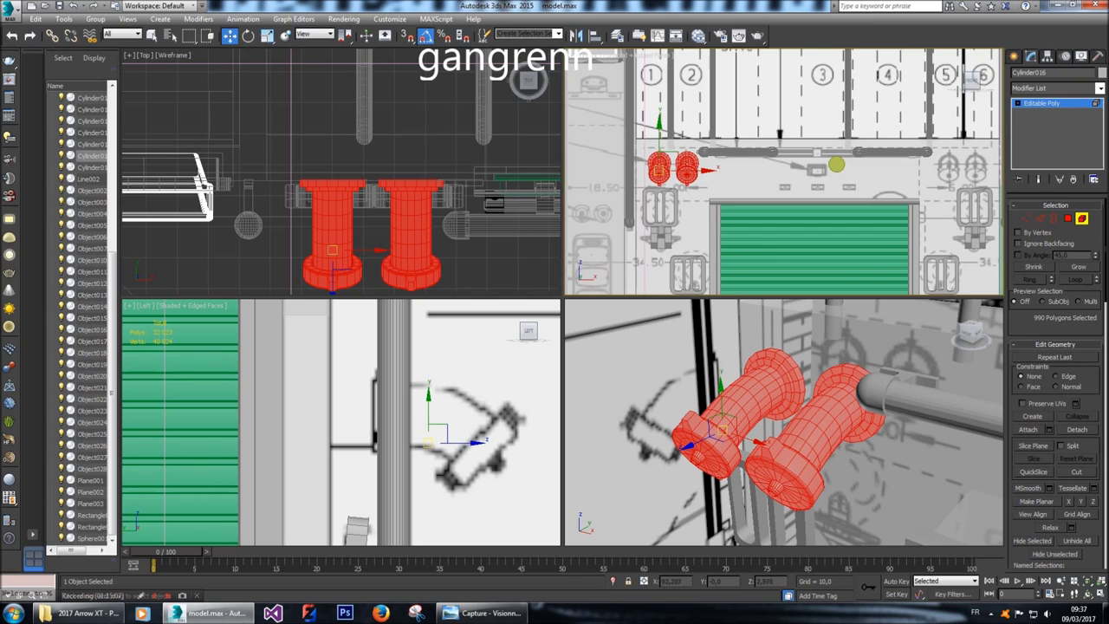
middle_click_drag(657, 155, 671, 151)
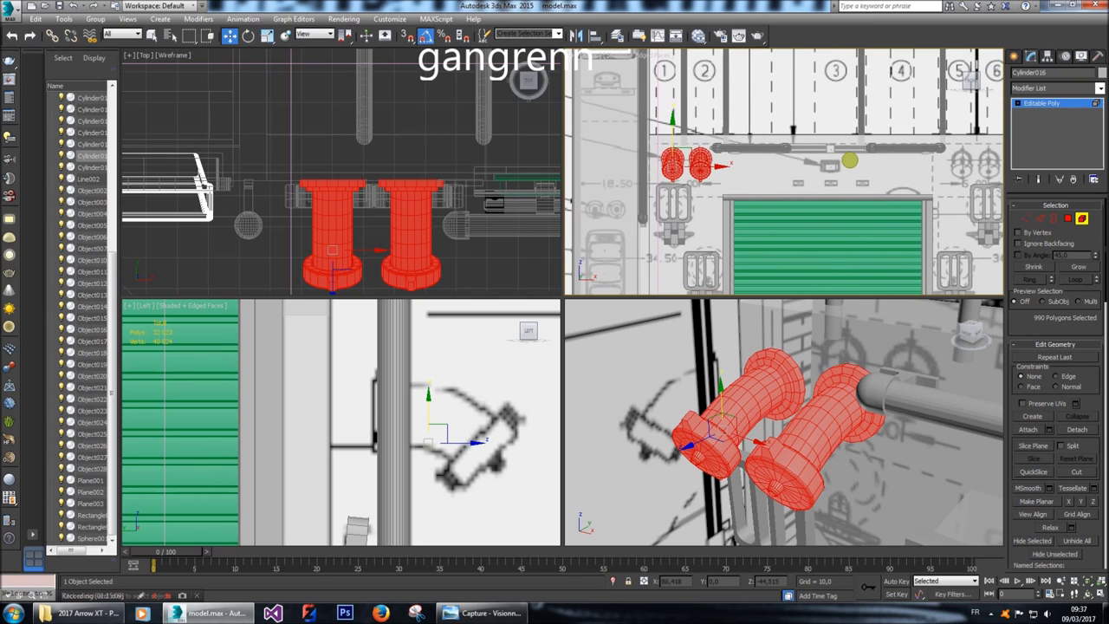
scroll(675, 165, "up", 5)
left_click(732, 143, "alt")
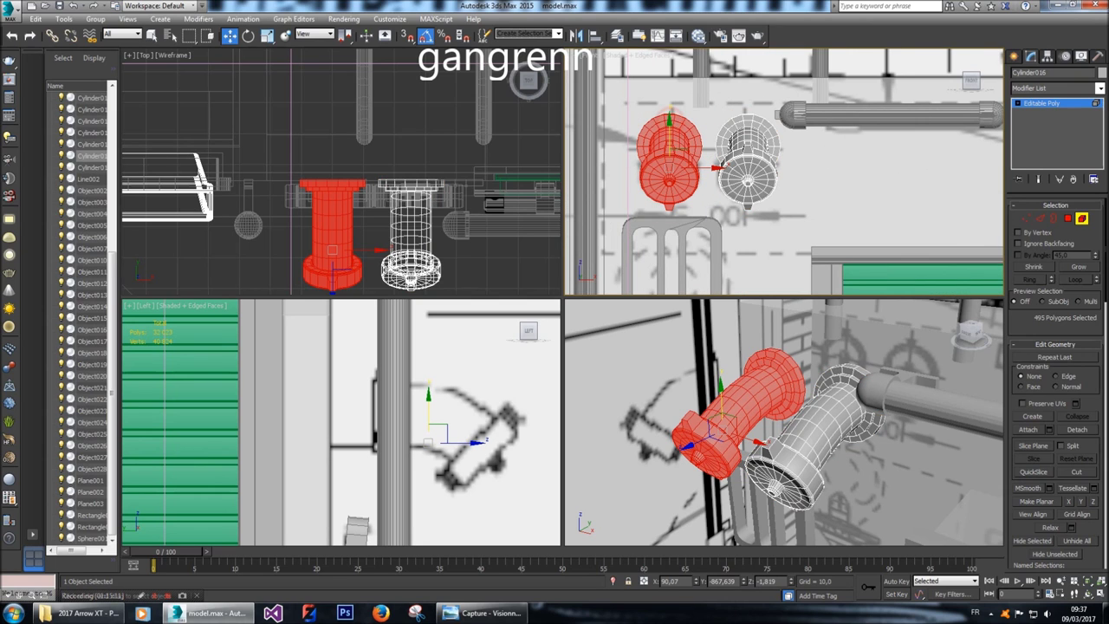
key("ctrl+z")
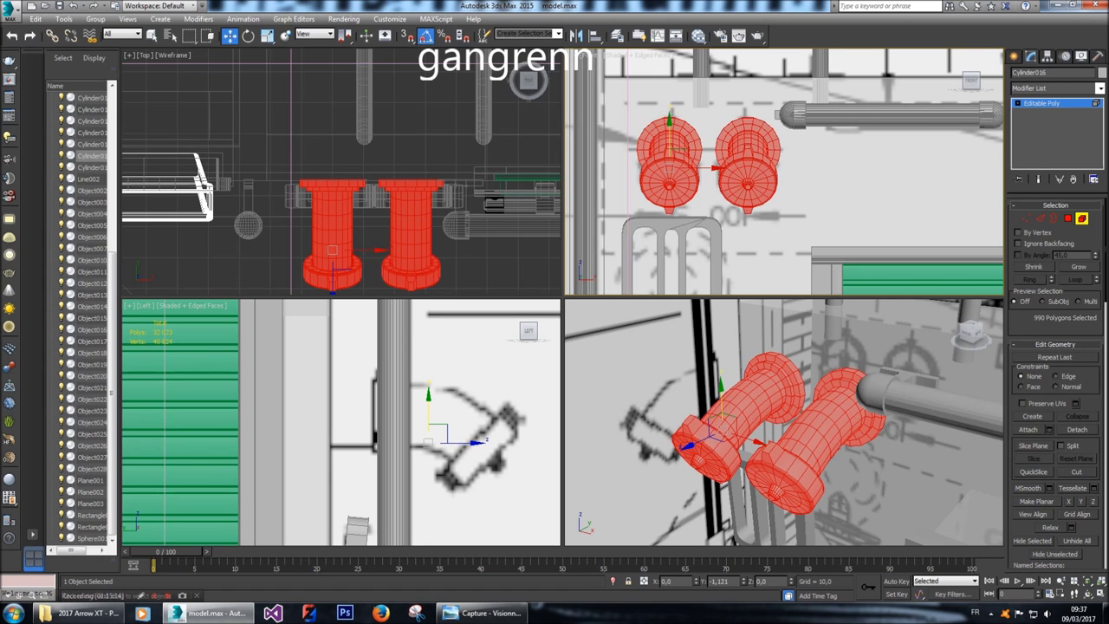
scroll(711, 170, "down", 5)
Clone the cylinder pair along X to the panel's right-hand fitting spot.
middle_click_drag(710, 169, 612, 168)
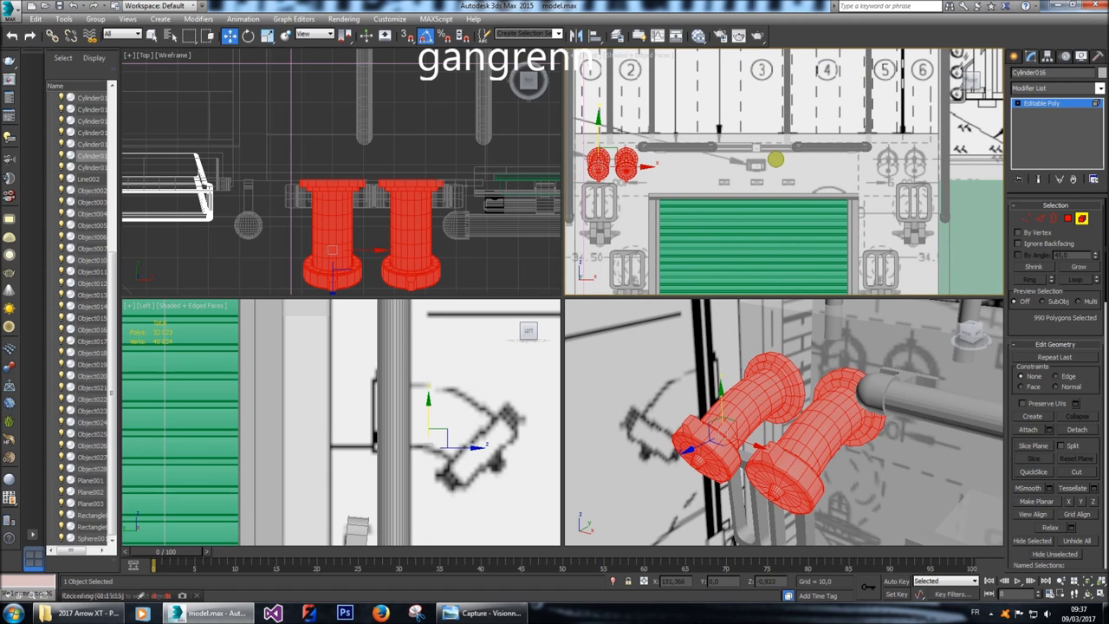
left_click_drag(644, 166, 931, 166, "shift")
left_click(602, 315)
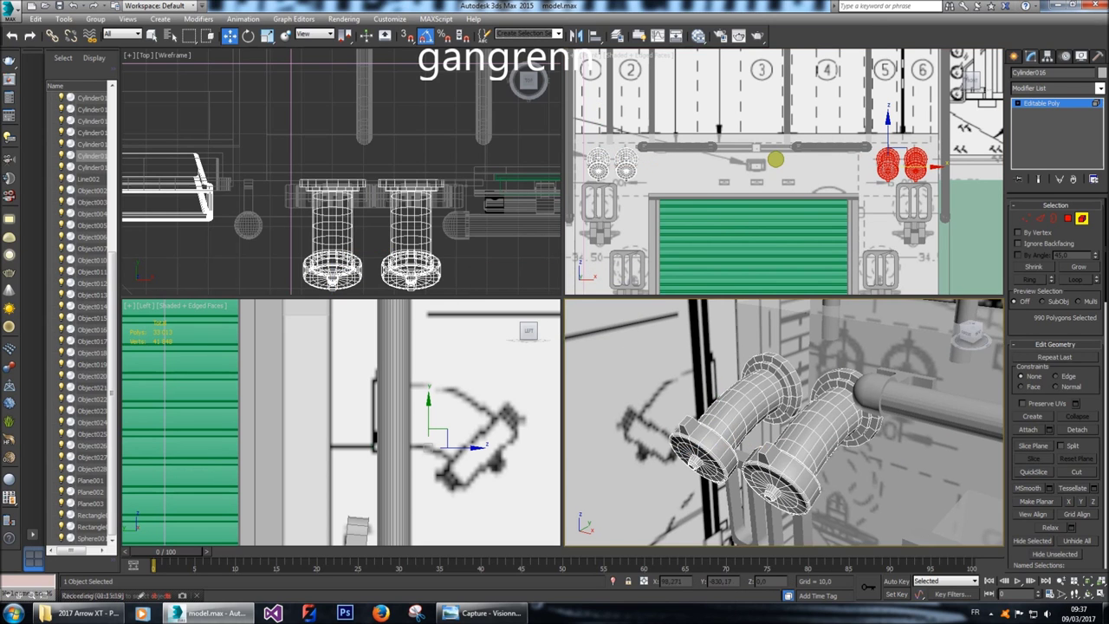
middle_click_drag(784, 422, 815, 412, "alt")
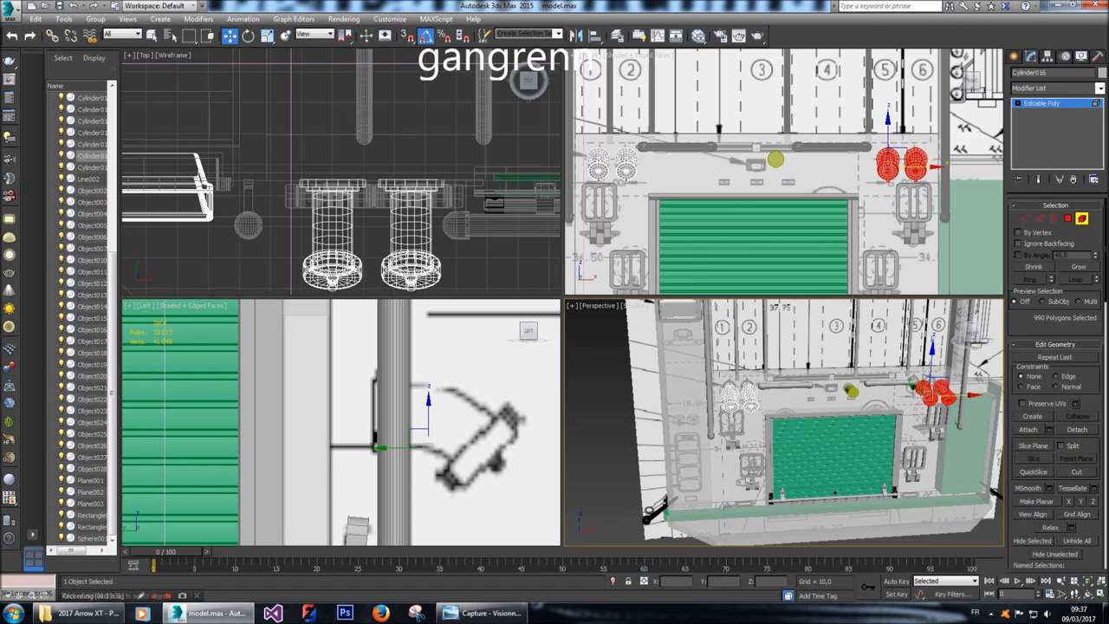
Clear the polygon selection and review both fitting pairs in the viewports.
key("ctrl+d")
middle_click_drag(815, 412, 646, 412, "alt")
scroll(780, 173, "down", 2)
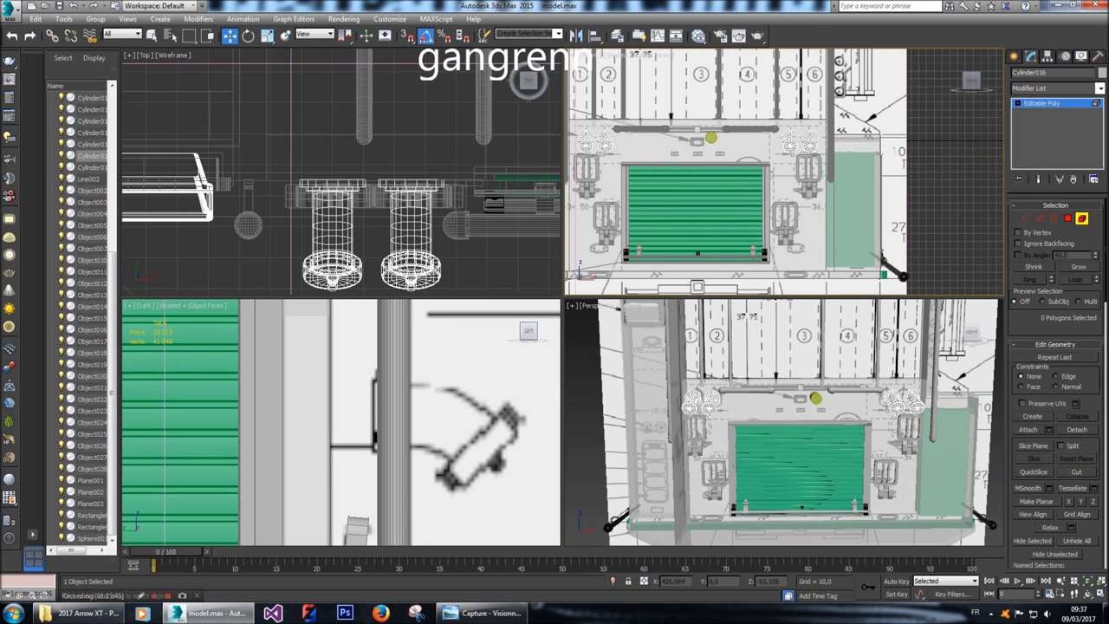
middle_click_drag(762, 173, 830, 175)
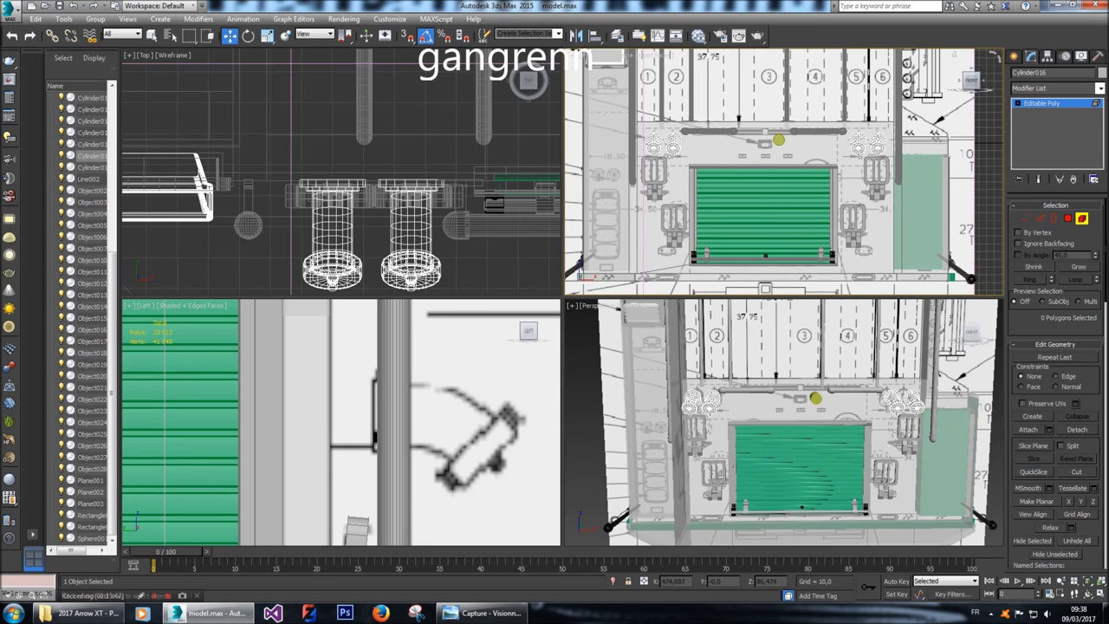
Select Box007 and a second box beside the green shutter.
left_click(1015, 57)
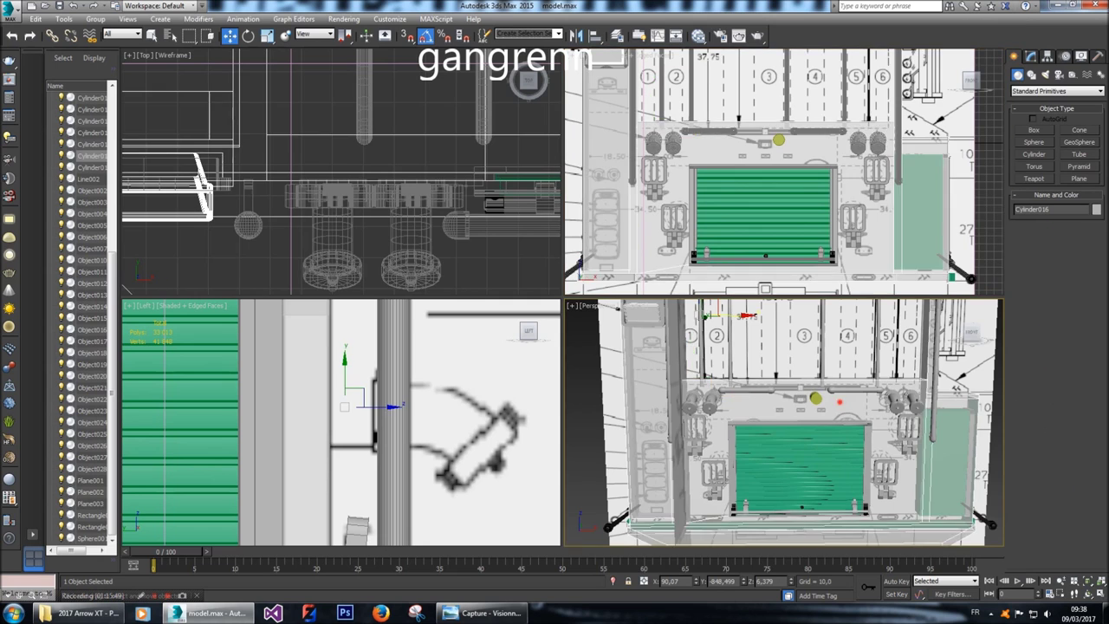
left_click(90, 503)
key("z")
left_click(992, 422)
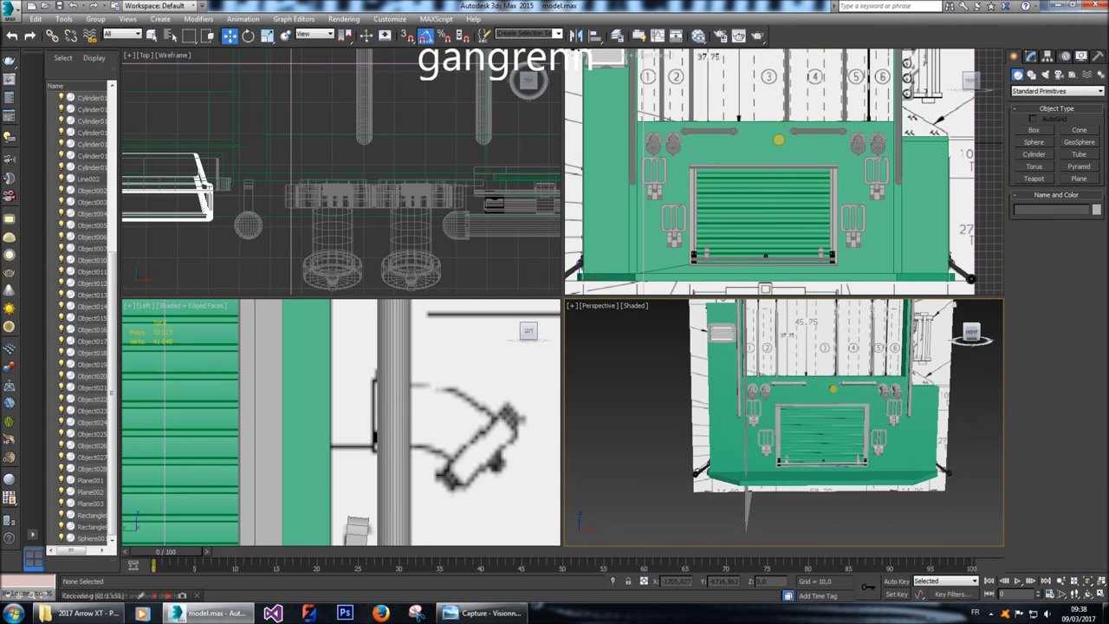
left_click_drag(971, 334, 971, 334)
left_click(656, 196)
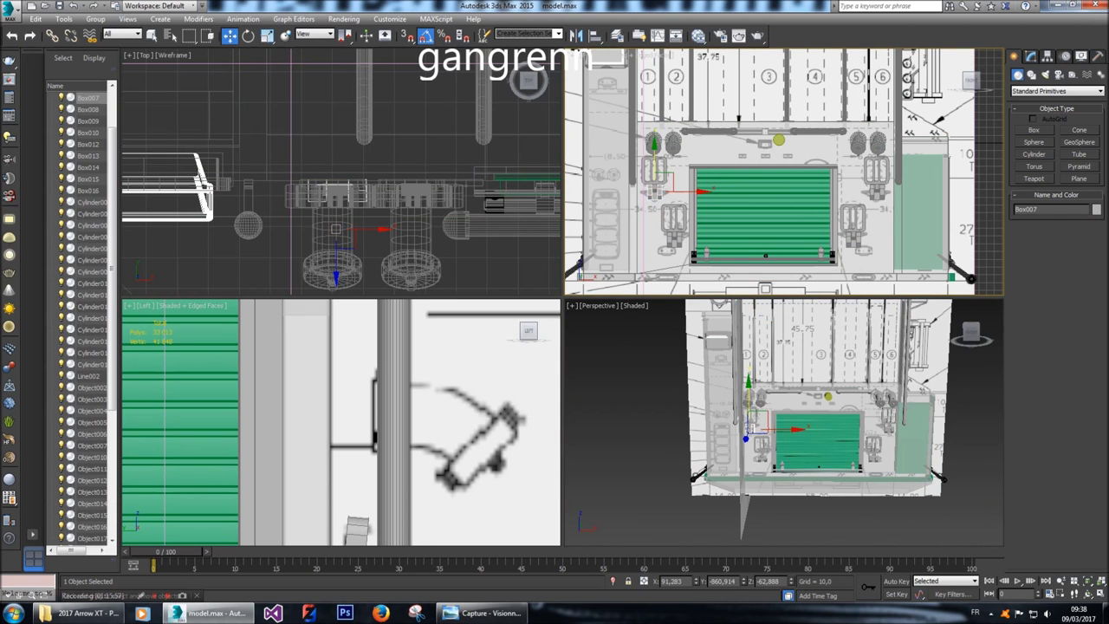
left_click(656, 193, "ctrl")
scroll(657, 191, "up", 2)
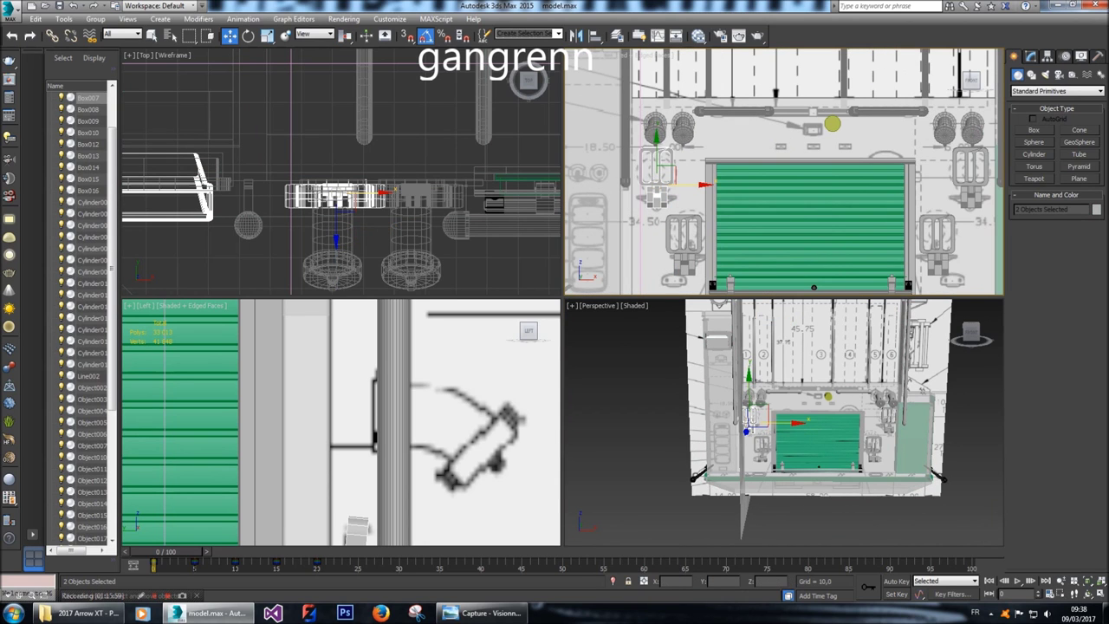
Nudge the two selected boxes, then add two more and move all four down.
left_click_drag(704, 184, 698, 184)
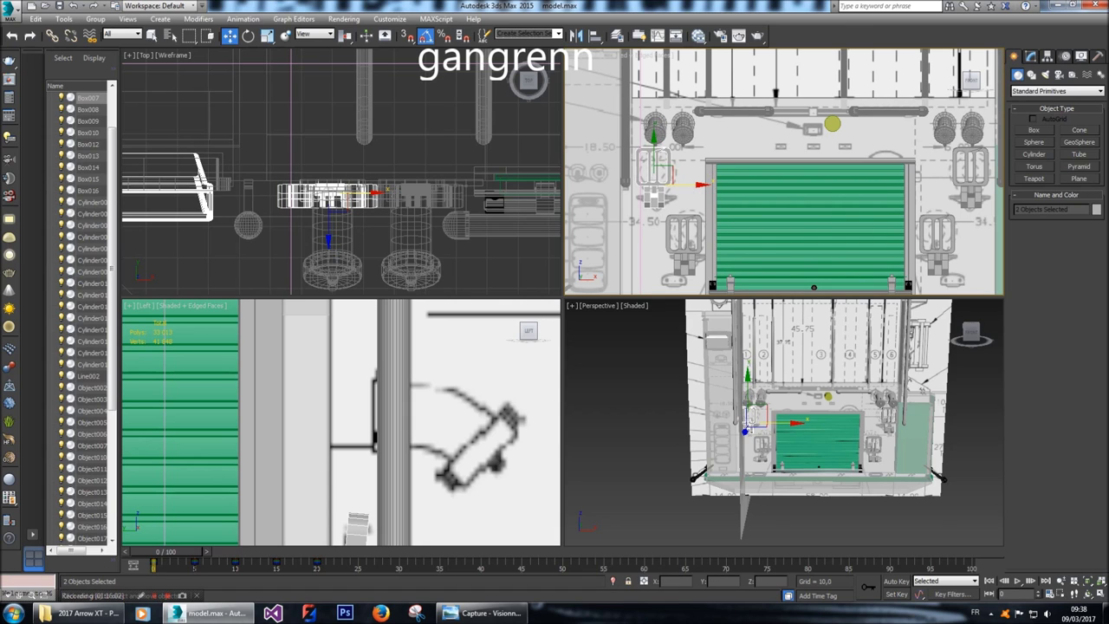
left_click_drag(655, 135, 661, 137)
left_click(967, 186, "ctrl")
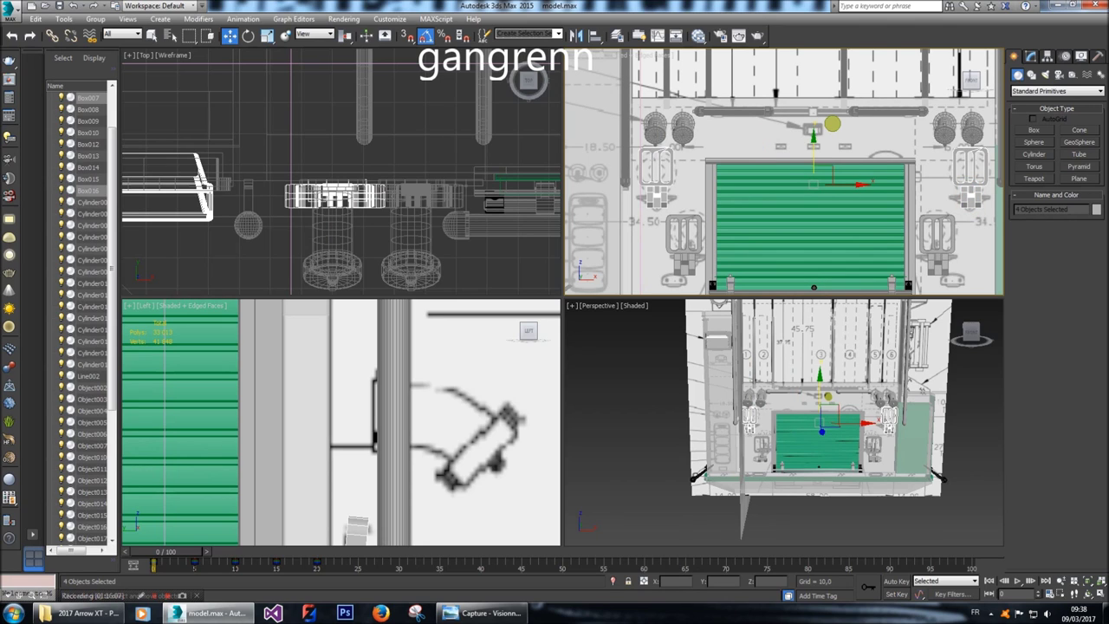
left_click_drag(967, 186, 967, 196)
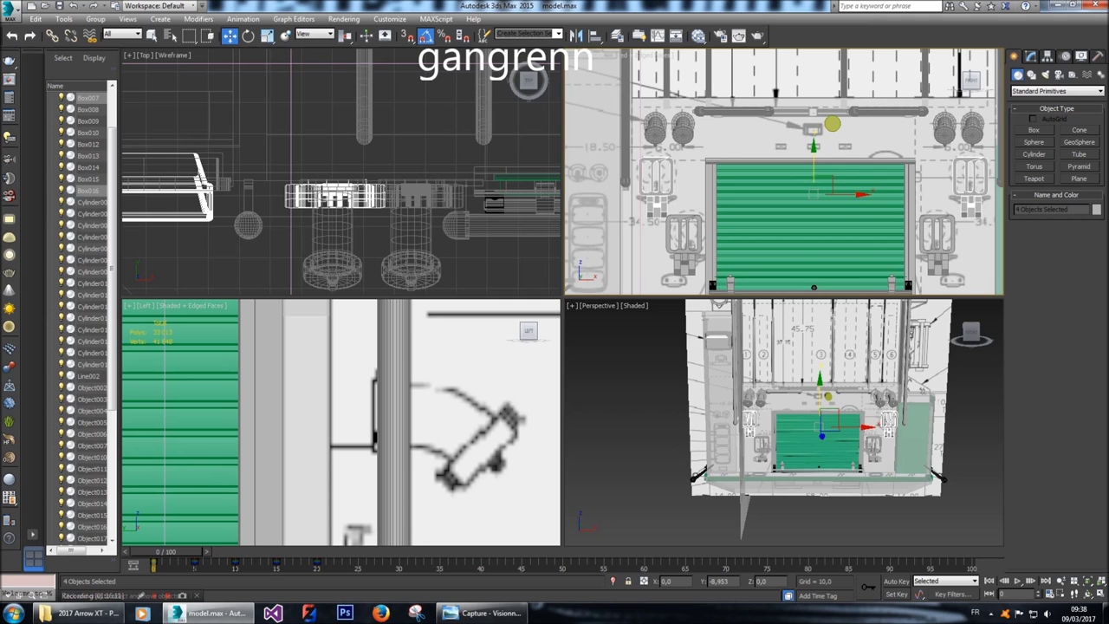
middle_click_drag(967, 196, 936, 155)
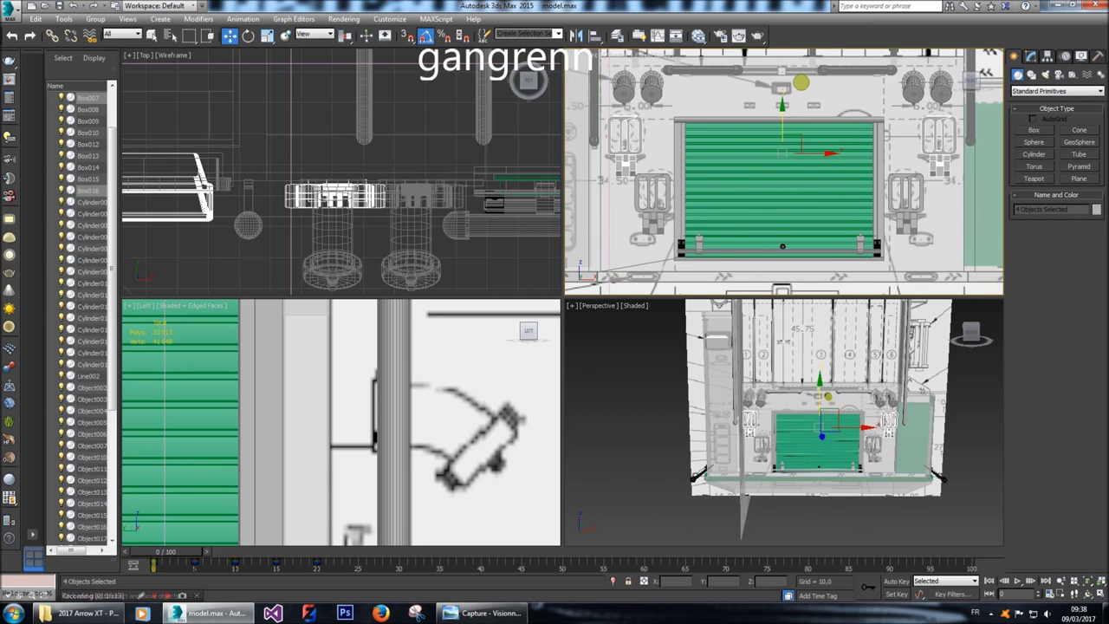
Reselect the four parts around the shutter and lower them slightly.
left_click(659, 224)
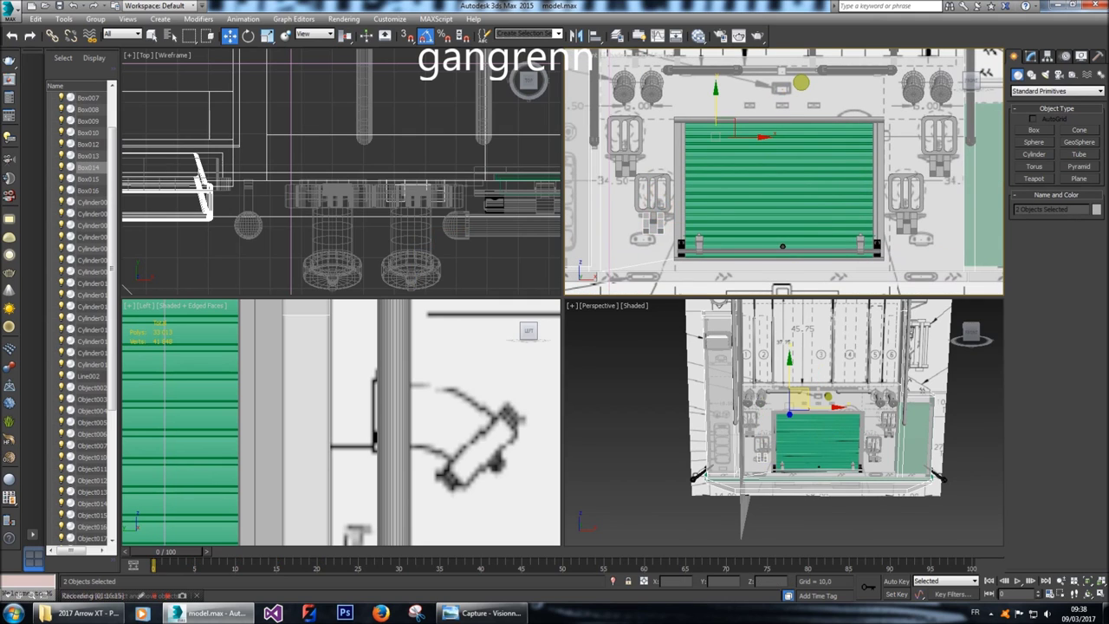
left_click(656, 212, "ctrl")
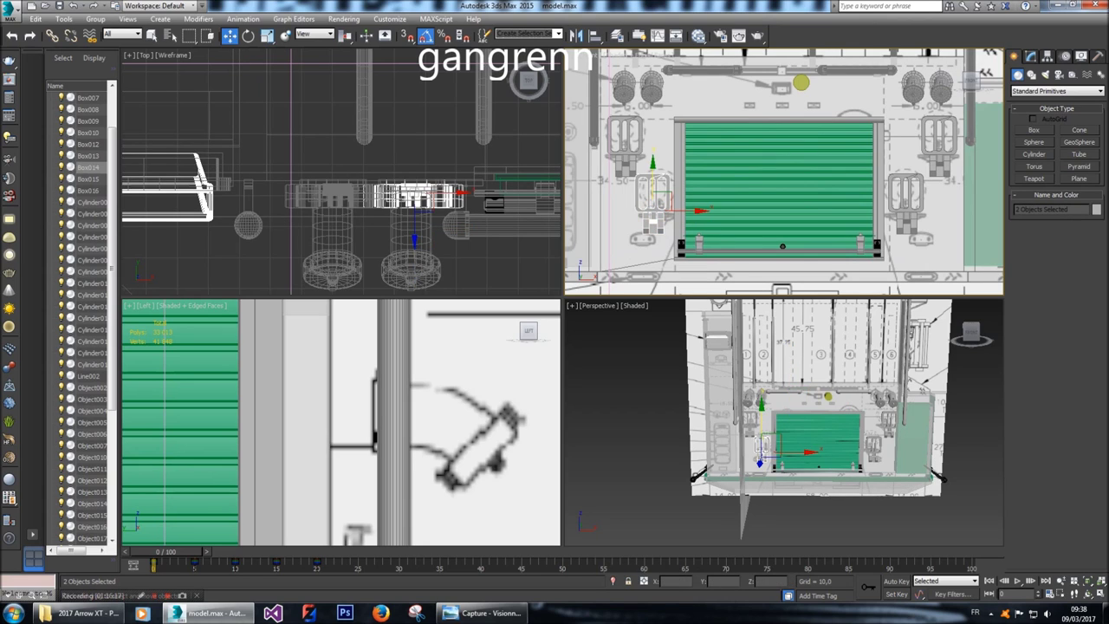
left_click(910, 205, "ctrl")
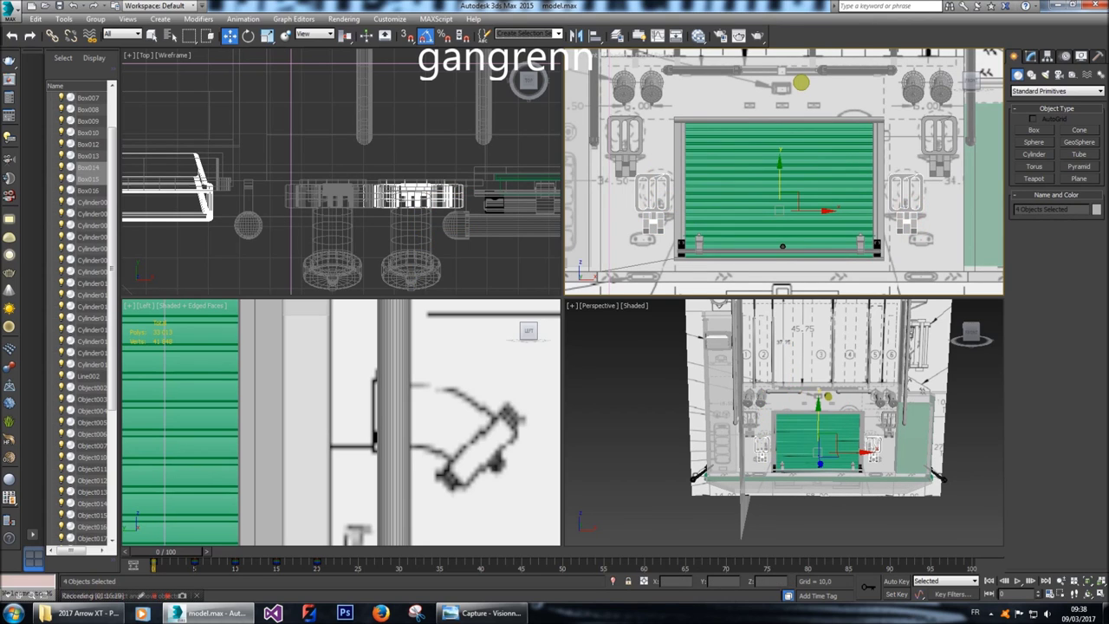
left_click_drag(780, 178, 780, 192)
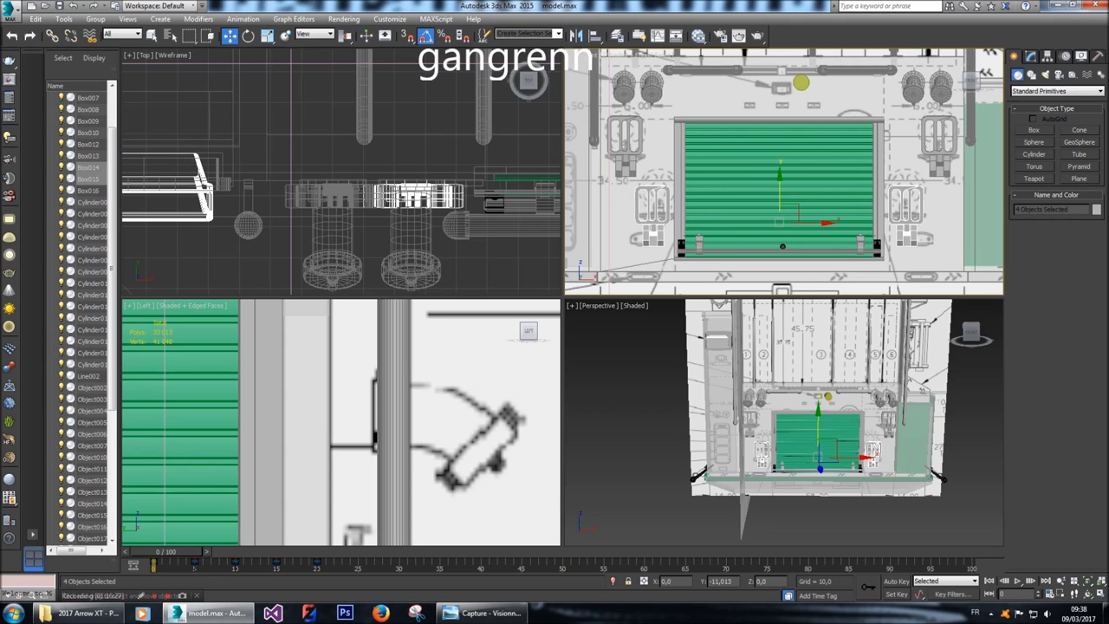
left_click(628, 167)
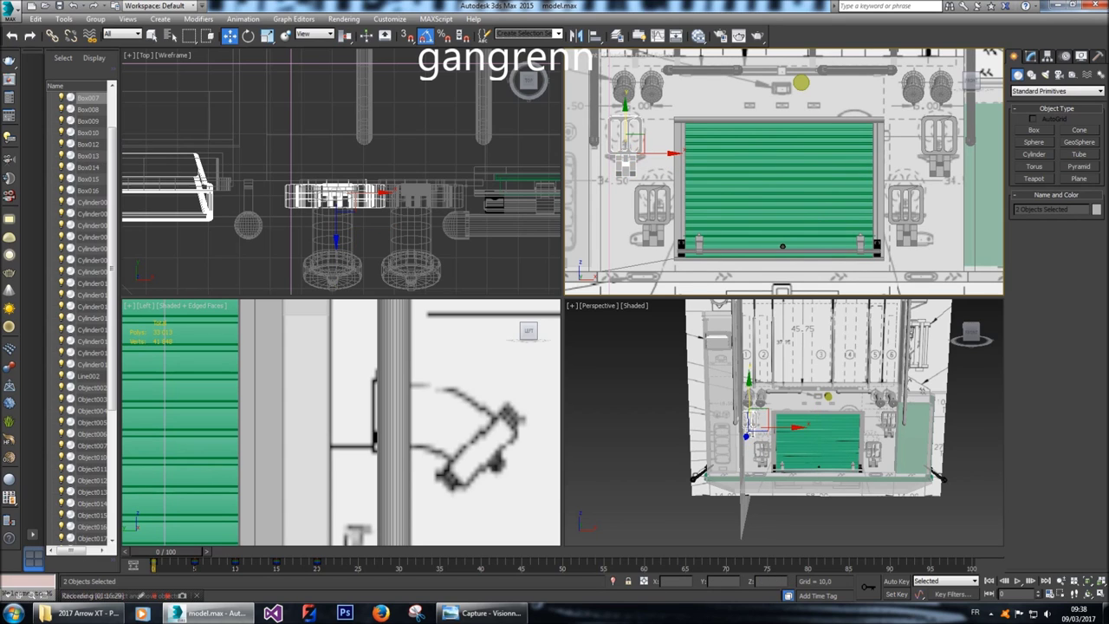
left_click(940, 156, "ctrl")
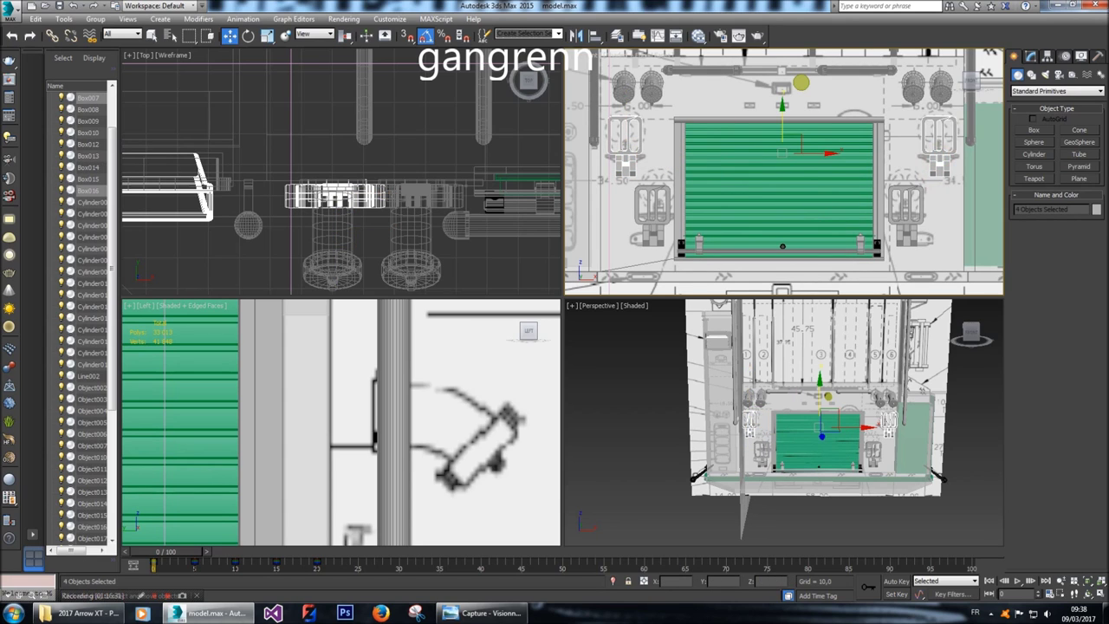
left_click_drag(781, 105, 781, 109)
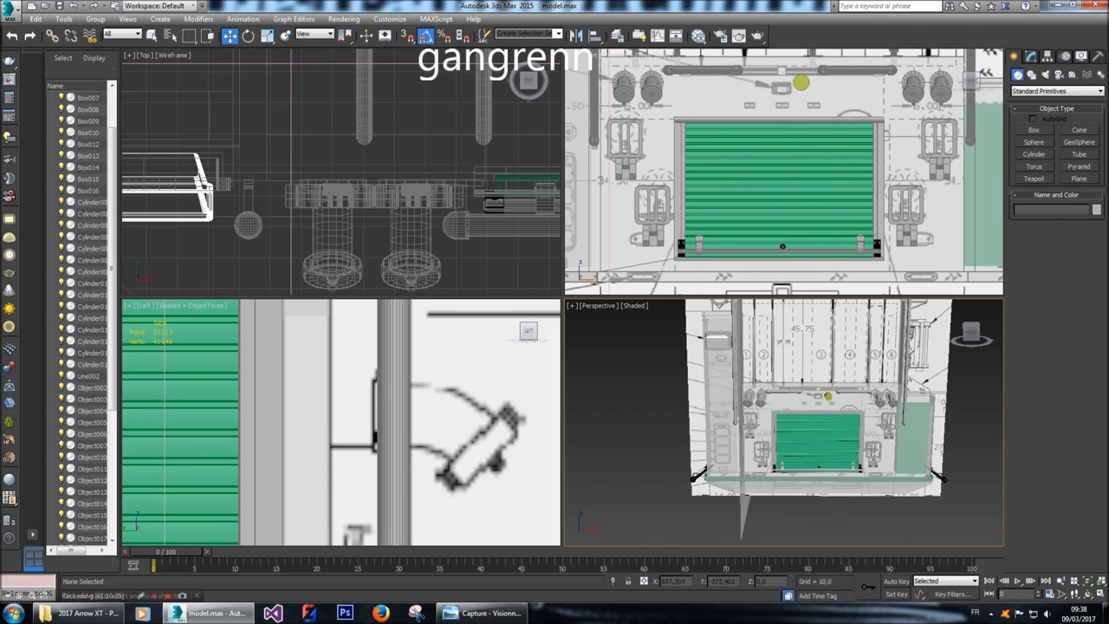
Select the rear panel Object014 and make it see-through with Alt+X.
left_click(987, 411)
left_click_drag(977, 332, 905, 352)
left_click(91, 306)
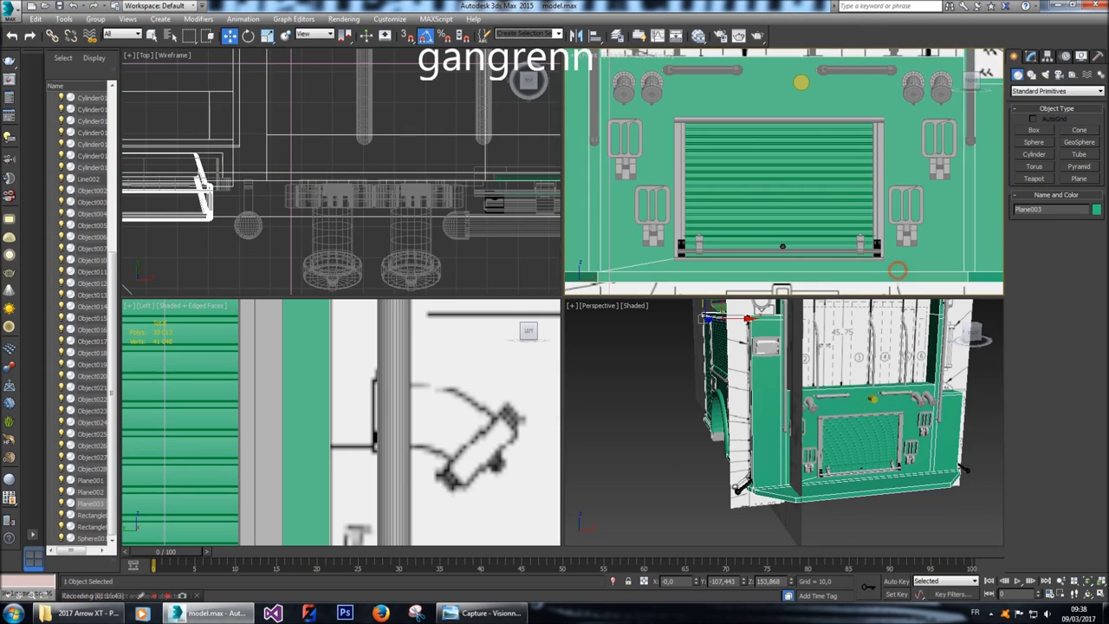
key("alt+x")
Zoom the Front viewport and select the yellow cylinder Cylinder017.
scroll(754, 163, "up", 5)
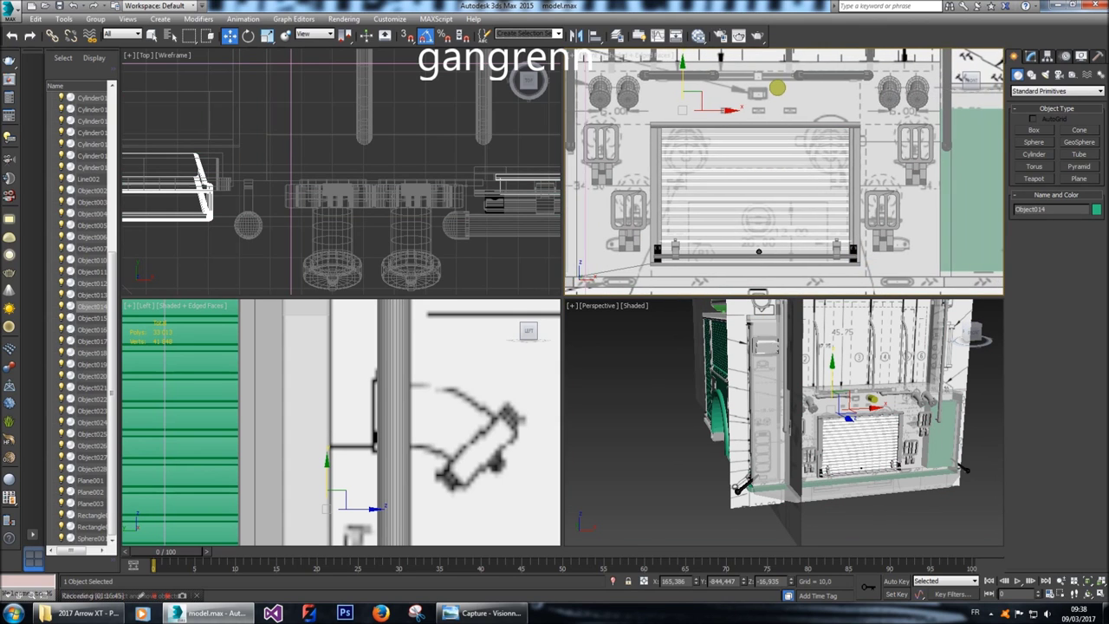
scroll(785, 172, "down", 4)
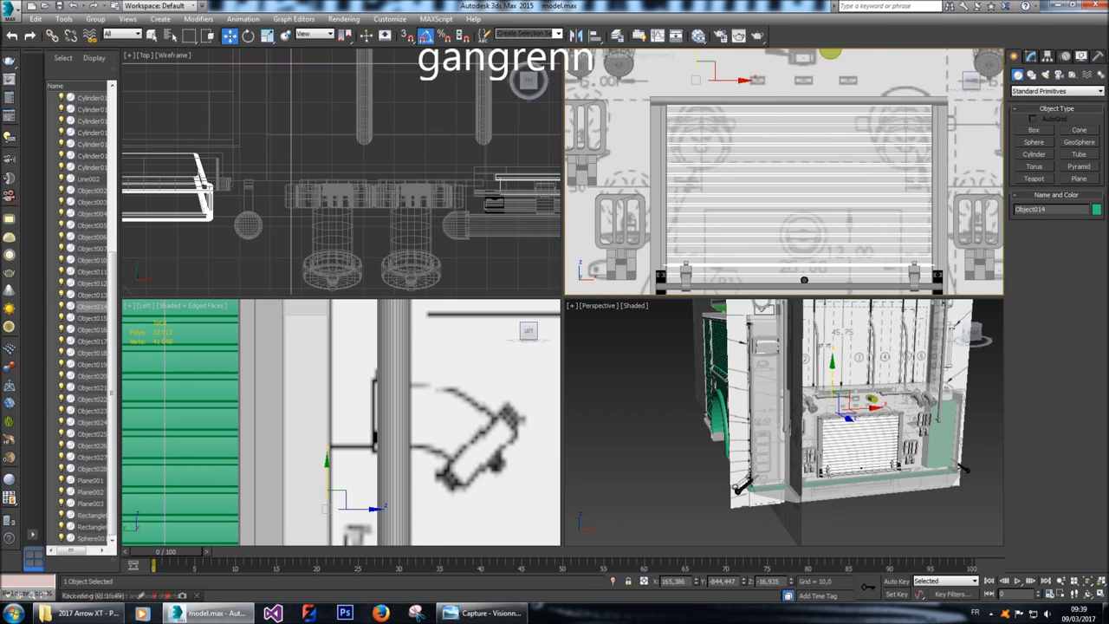
scroll(785, 172, "down", 4)
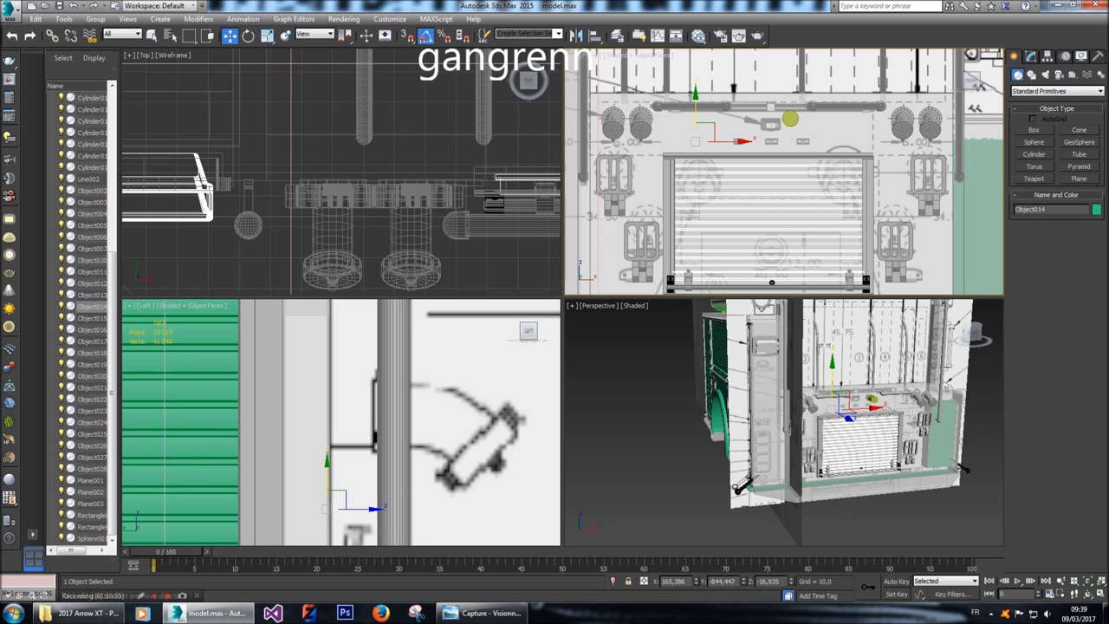
scroll(785, 171, "down", 2)
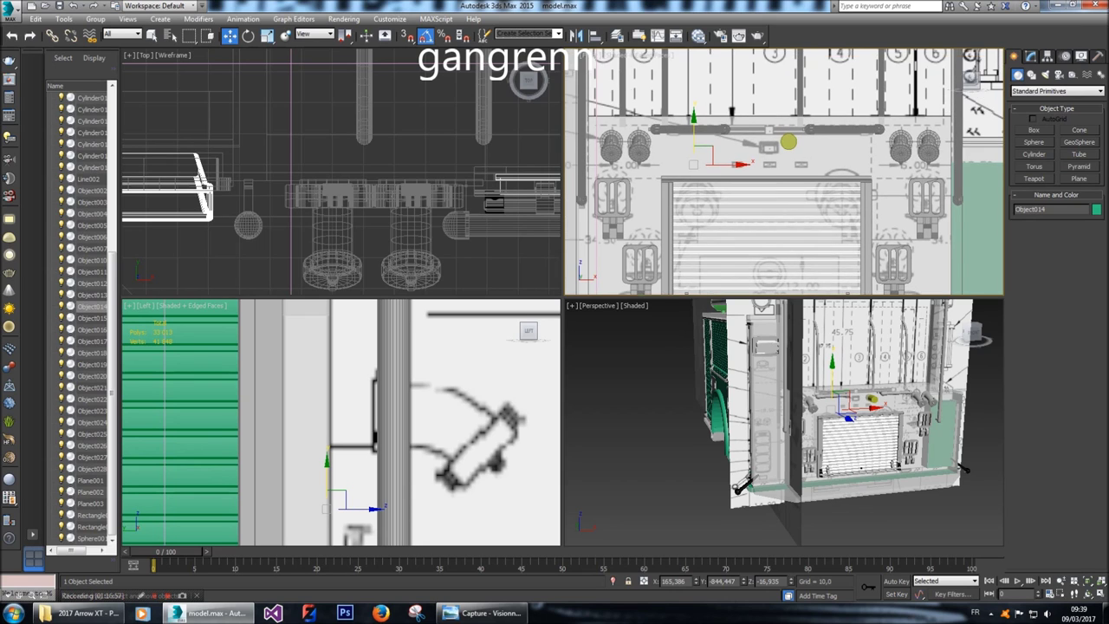
scroll(795, 185, "up", 3)
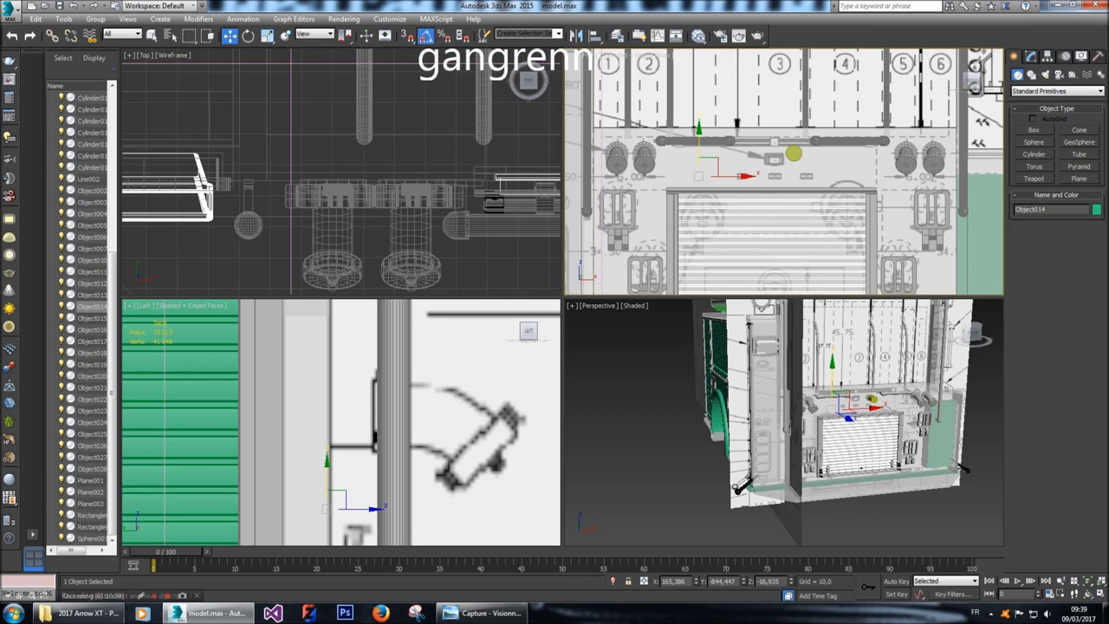
scroll(784, 172, "up", 3)
scroll(785, 172, "down", 4)
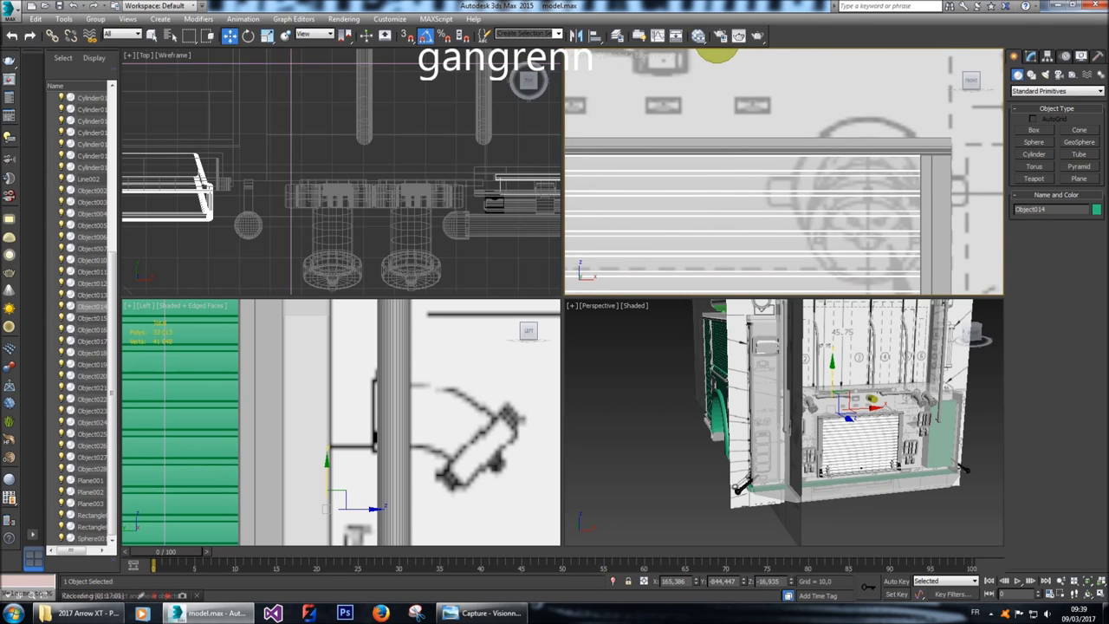
scroll(783, 127, "down", 3)
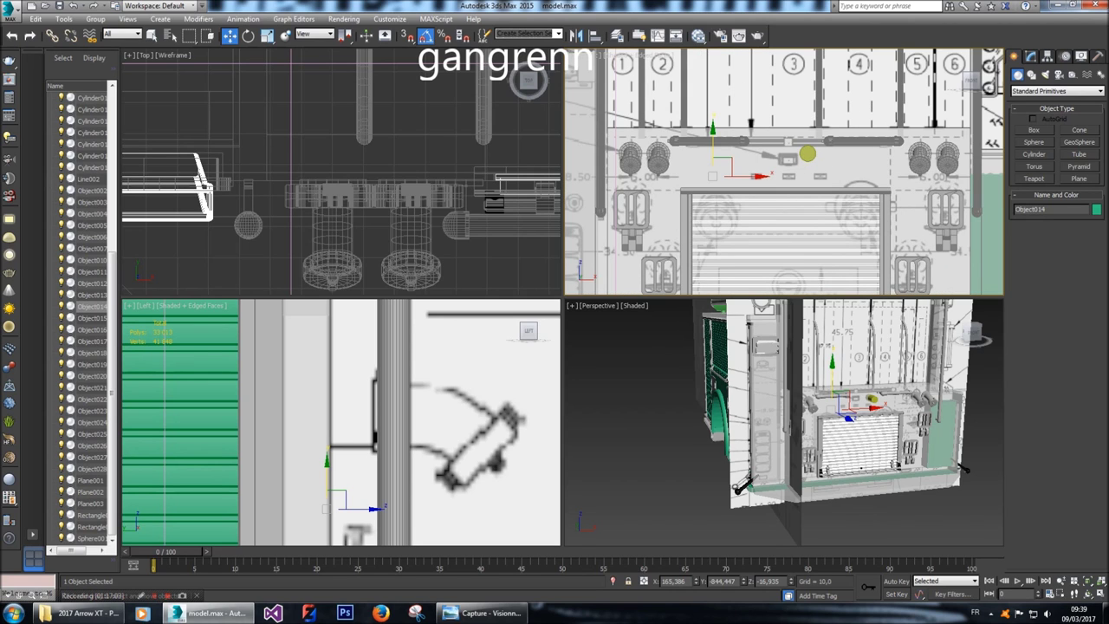
left_click(806, 154)
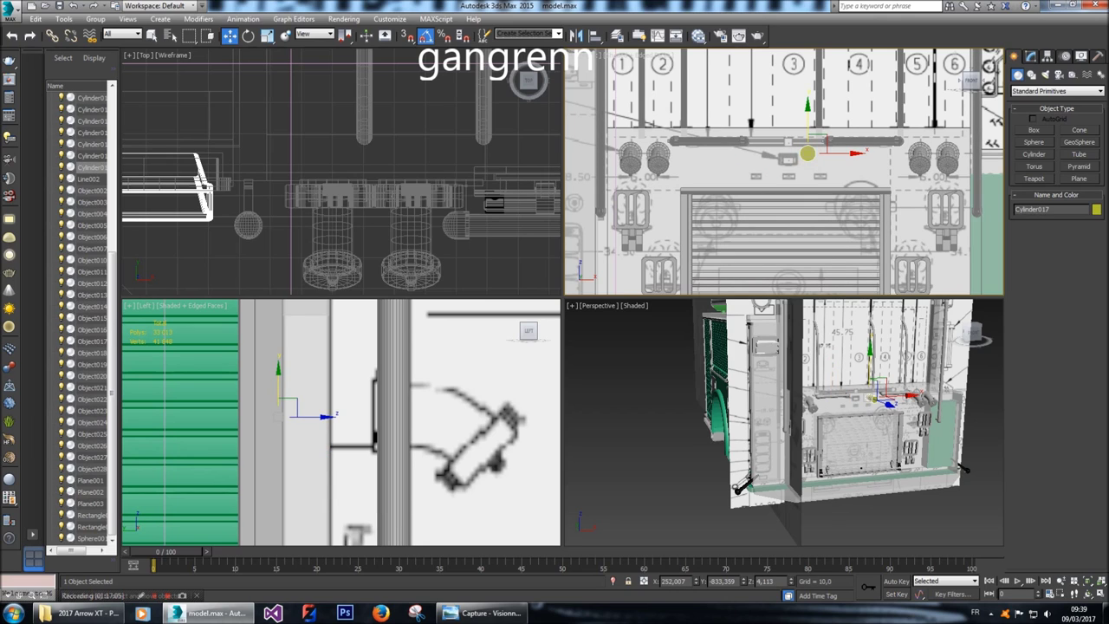
Set Cylinder017's radius to 20.
left_click(1030, 56)
double_click(1075, 220)
type("1")
key("BackSpace")
type("20")
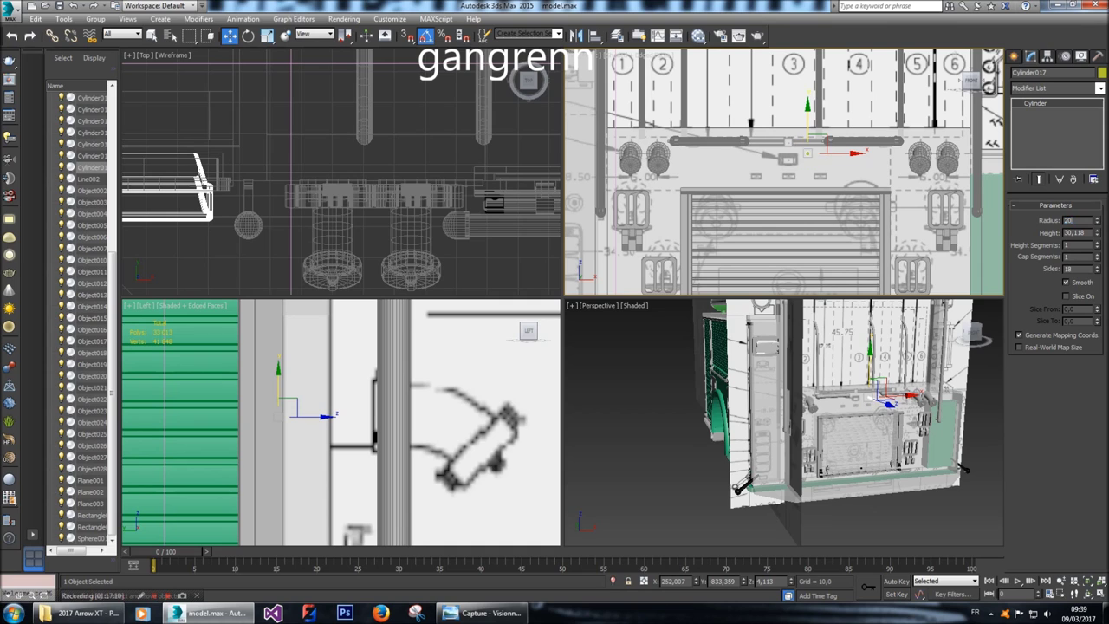
key("Return")
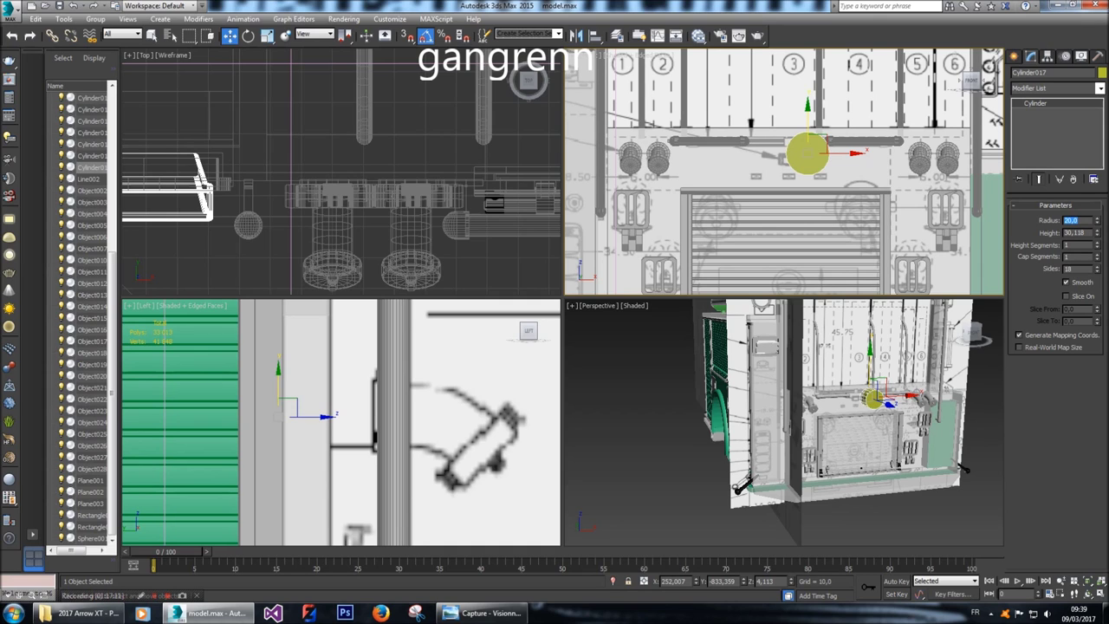
Move the cylinder left to the panel's edge and lower down, using the Front and Left views.
scroll(331, 459, "down", 3)
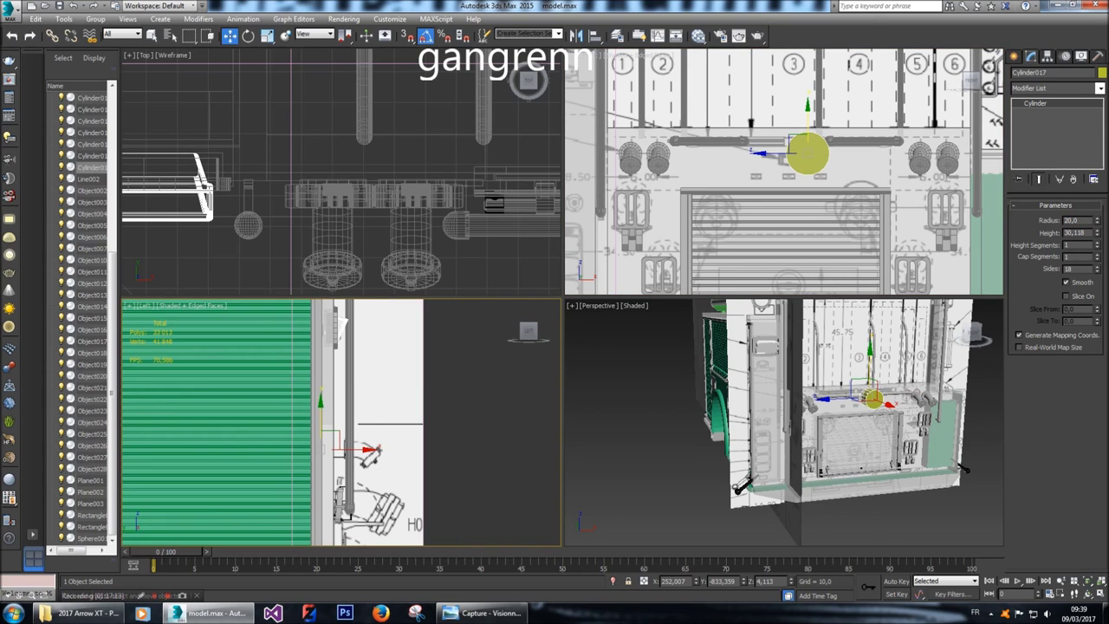
middle_click_drag(341, 460, 331, 431)
left_click(855, 154)
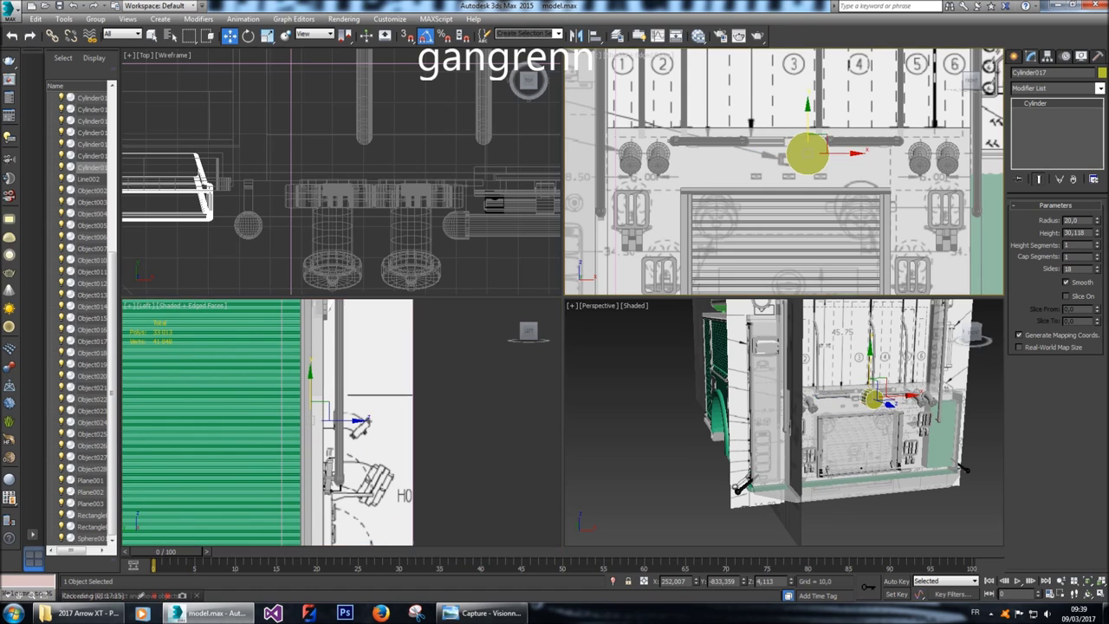
left_click_drag(855, 153, 630, 156)
left_click(359, 423)
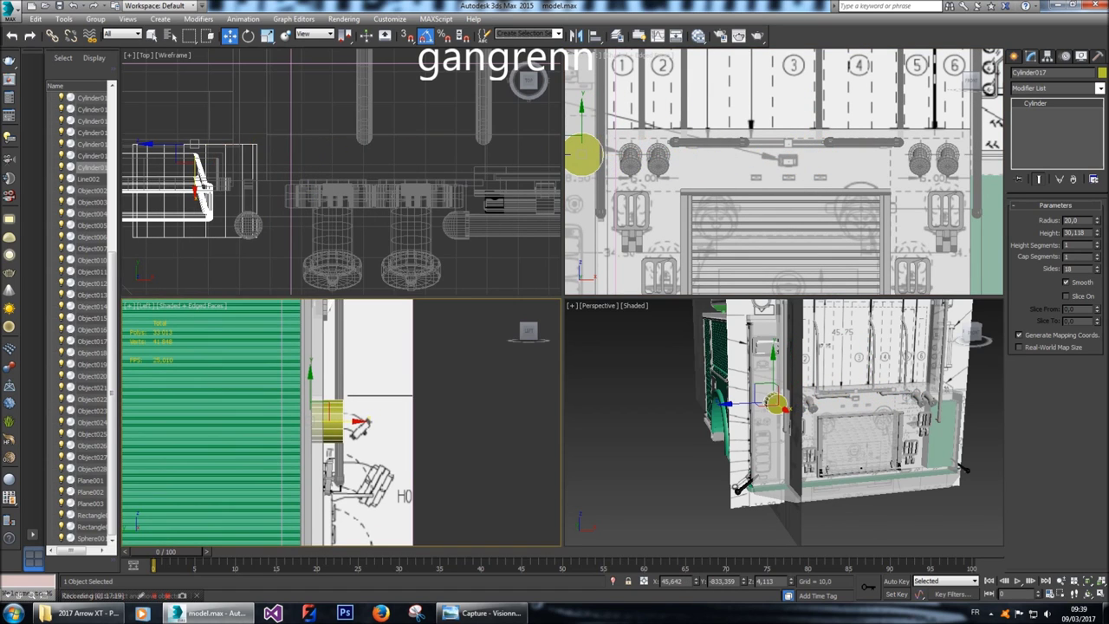
left_click_drag(360, 422, 358, 477)
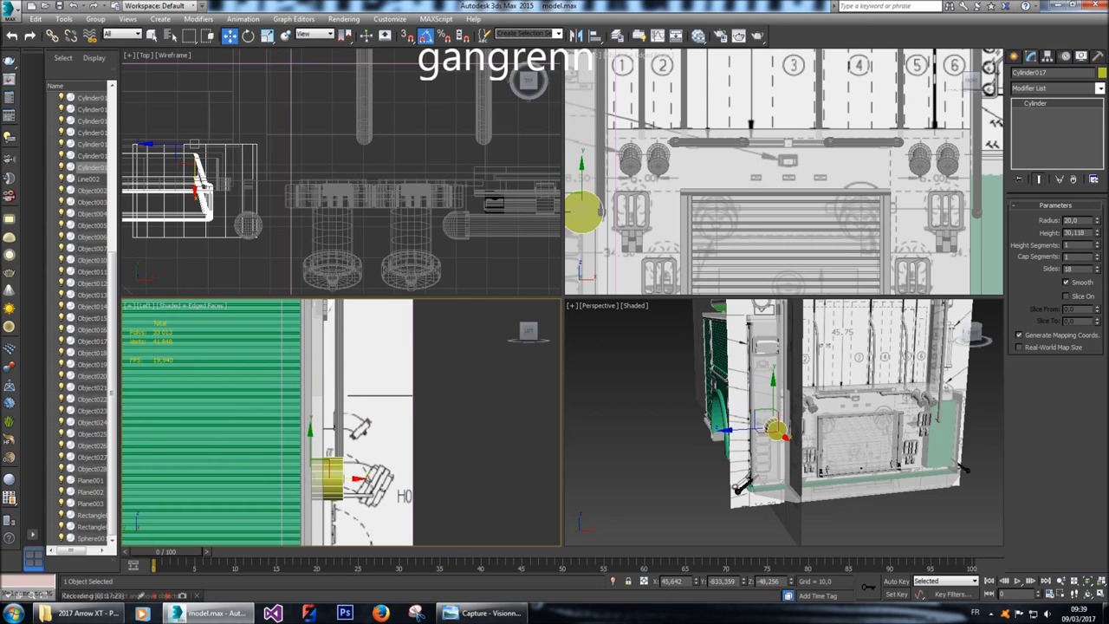
Reduce the cylinder's radius to 18.
scroll(347, 479, "up", 2)
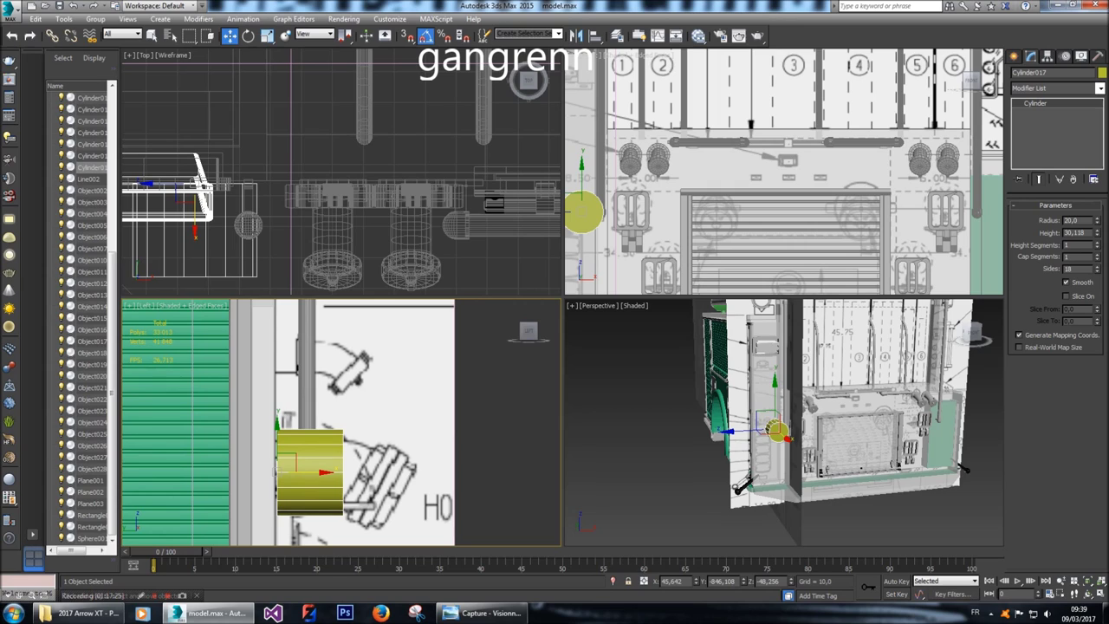
double_click(1073, 220)
type("18")
key("Return")
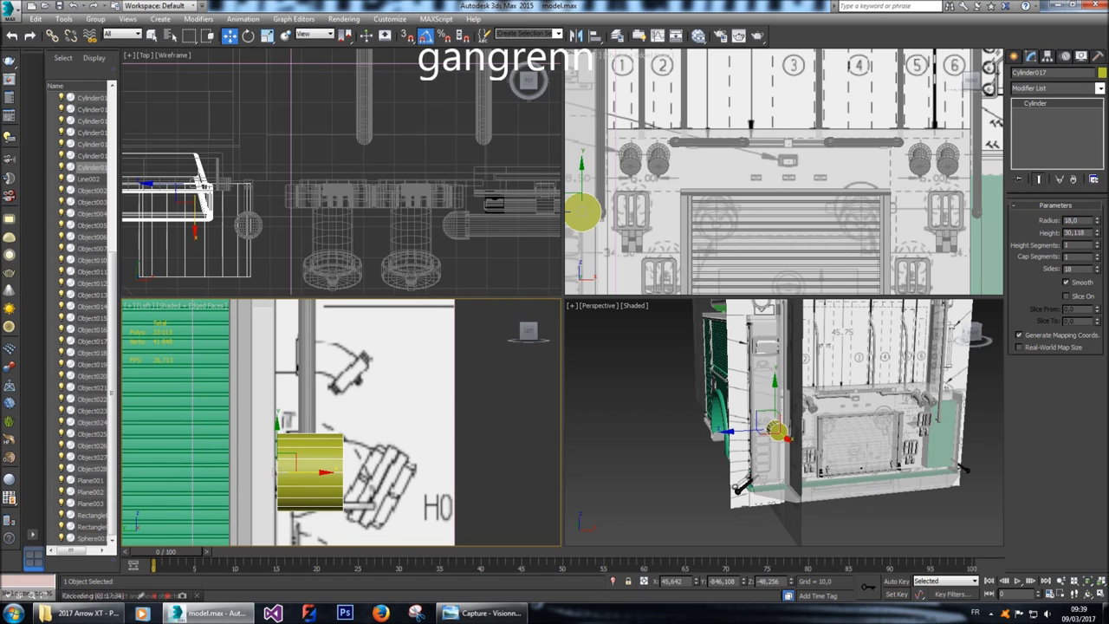
scroll(357, 486, "up", 3)
right_click(771, 429)
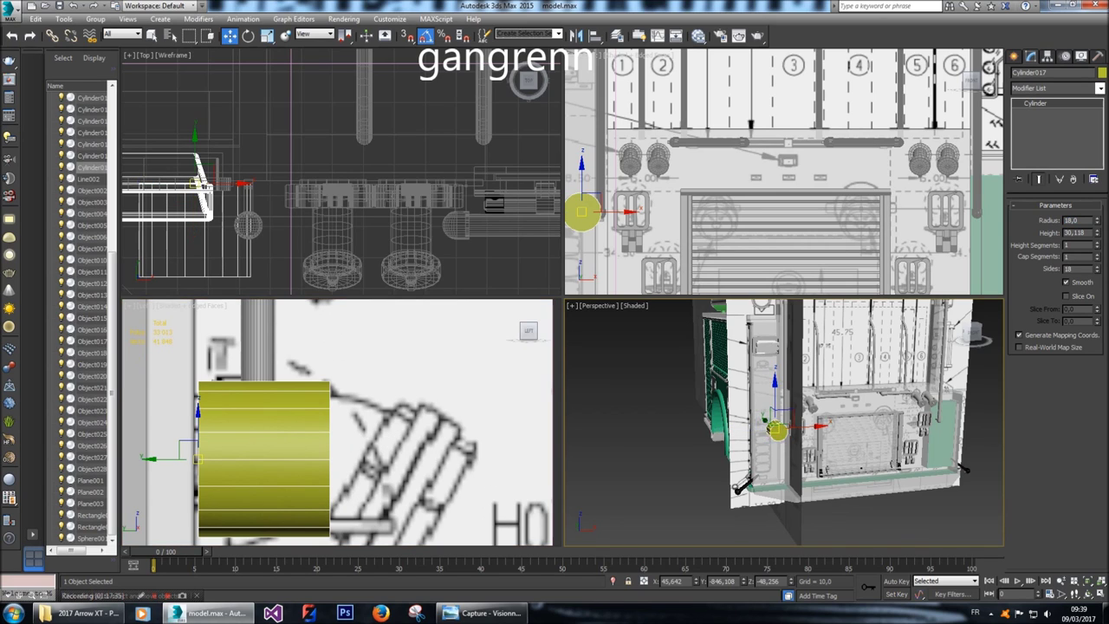
right_click(770, 425)
Convert the cylinder to an Editable Poly and select its end-cap polygon.
mouse_move(823, 541)
left_click(931, 551)
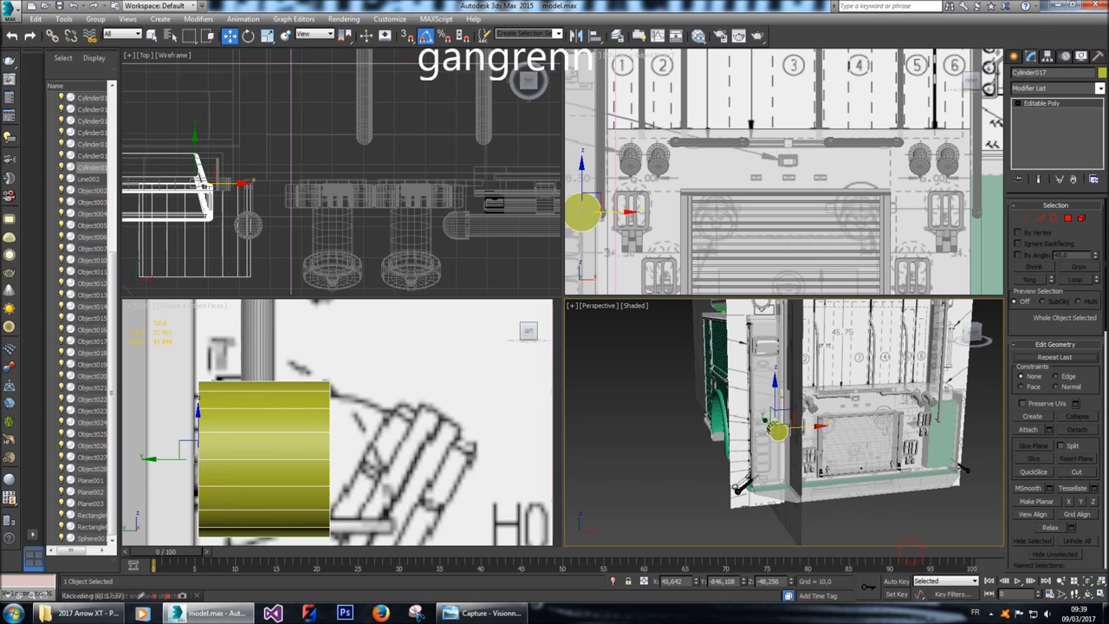
left_click(1067, 218)
left_click(778, 431)
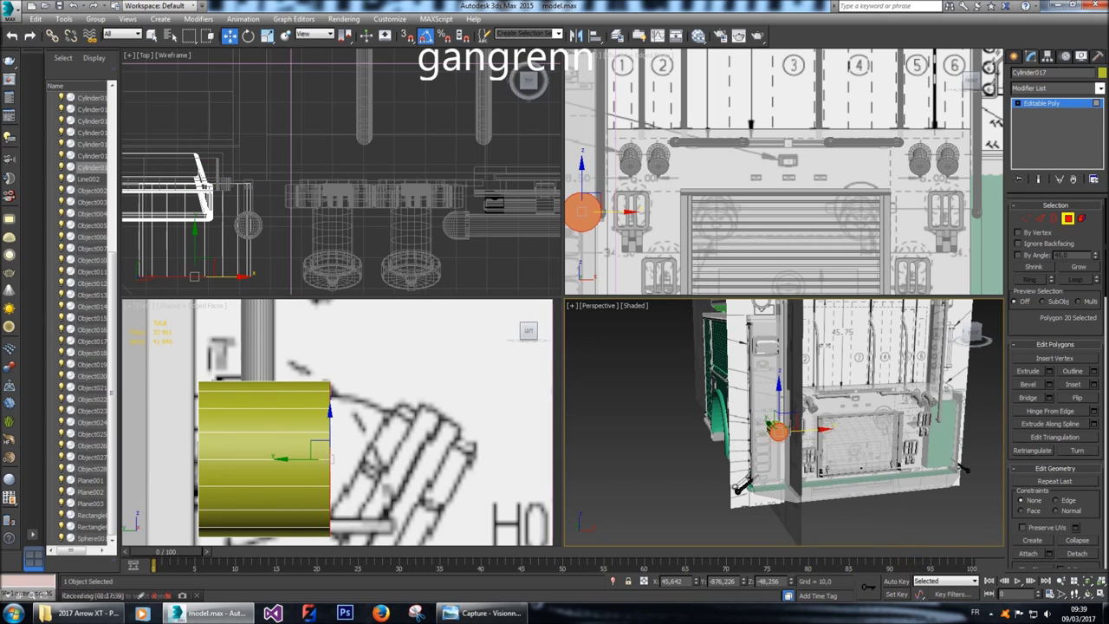
middle_click_drag(364, 433, 338, 404)
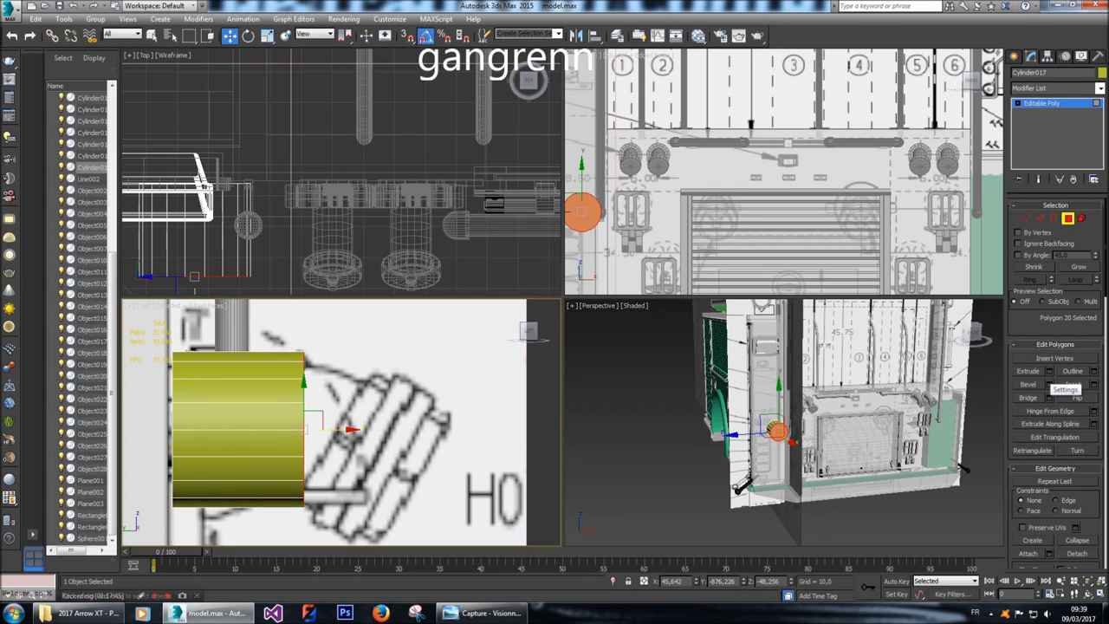
Extrude the end cap by a height of 20, then switch to see-through Edge mode.
left_click(1049, 371)
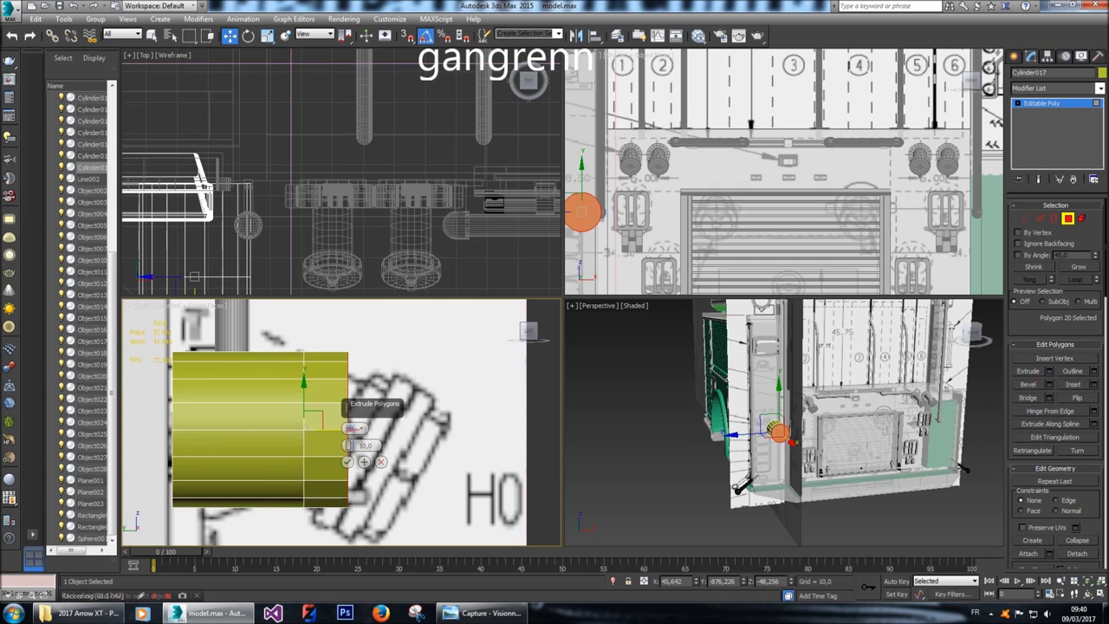
type("20")
key("Return")
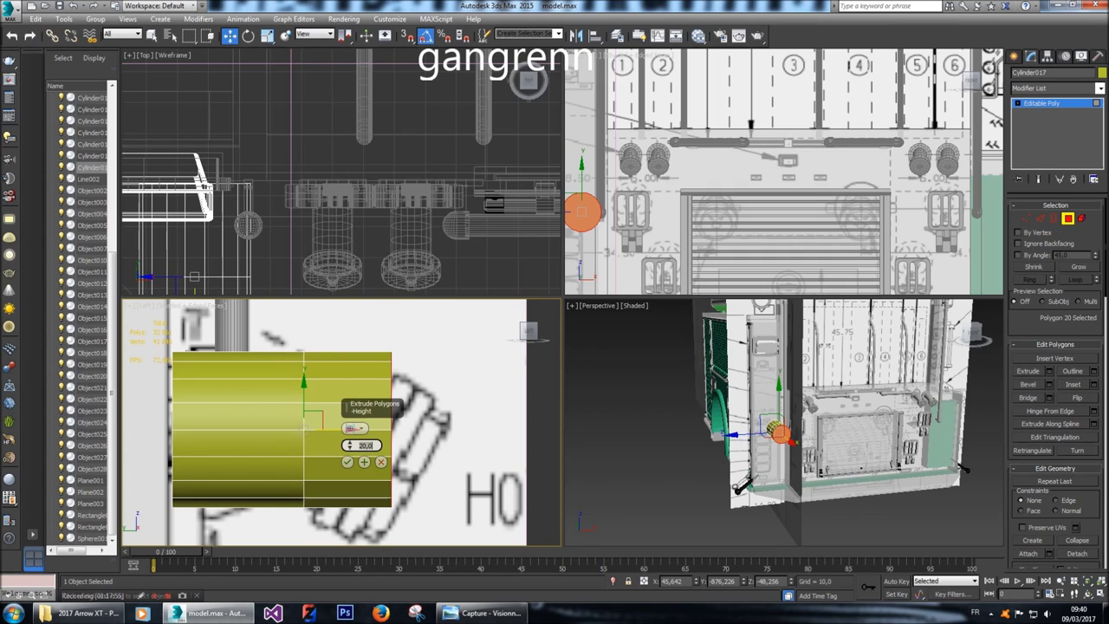
left_click(347, 462)
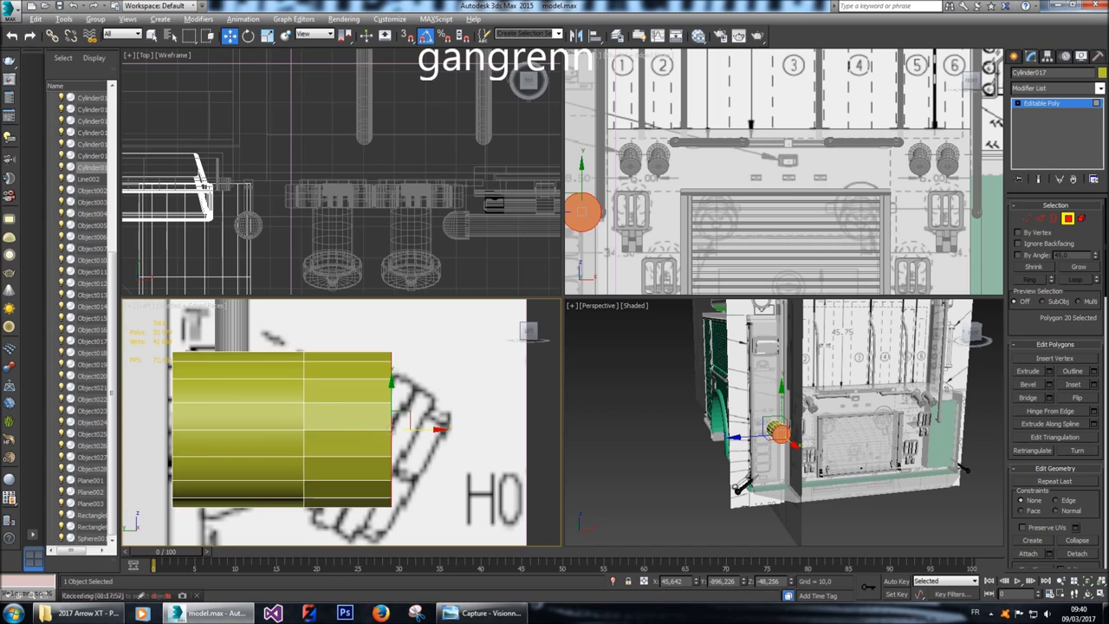
key("alt+x")
key("2")
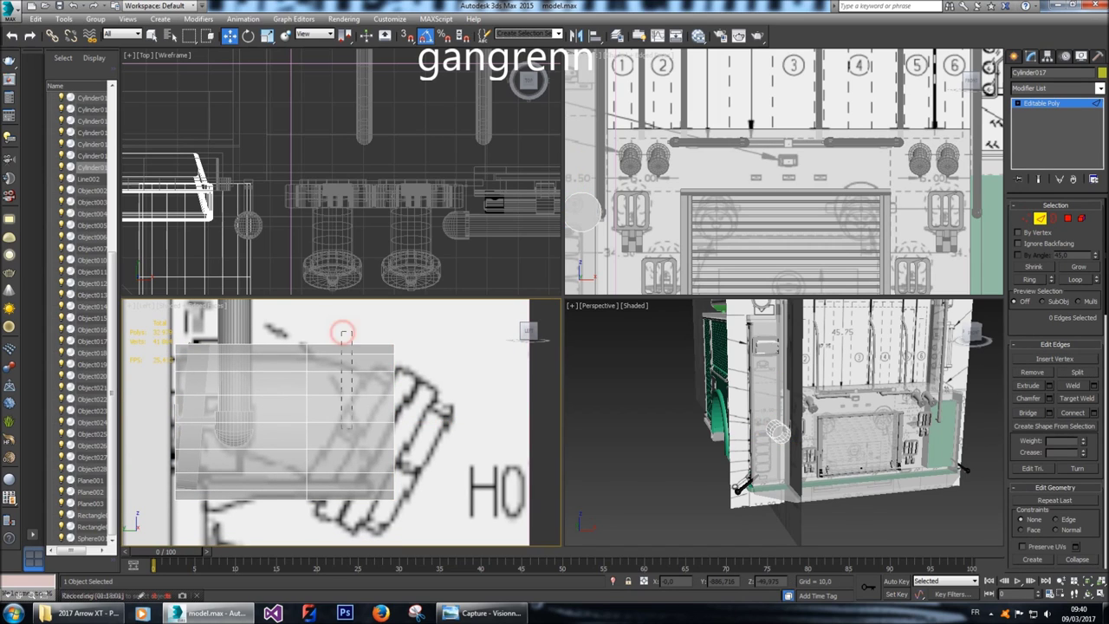
Connect the 18 lengthwise edges with two spread-apart edge loops.
left_click_drag(343, 333, 403, 508)
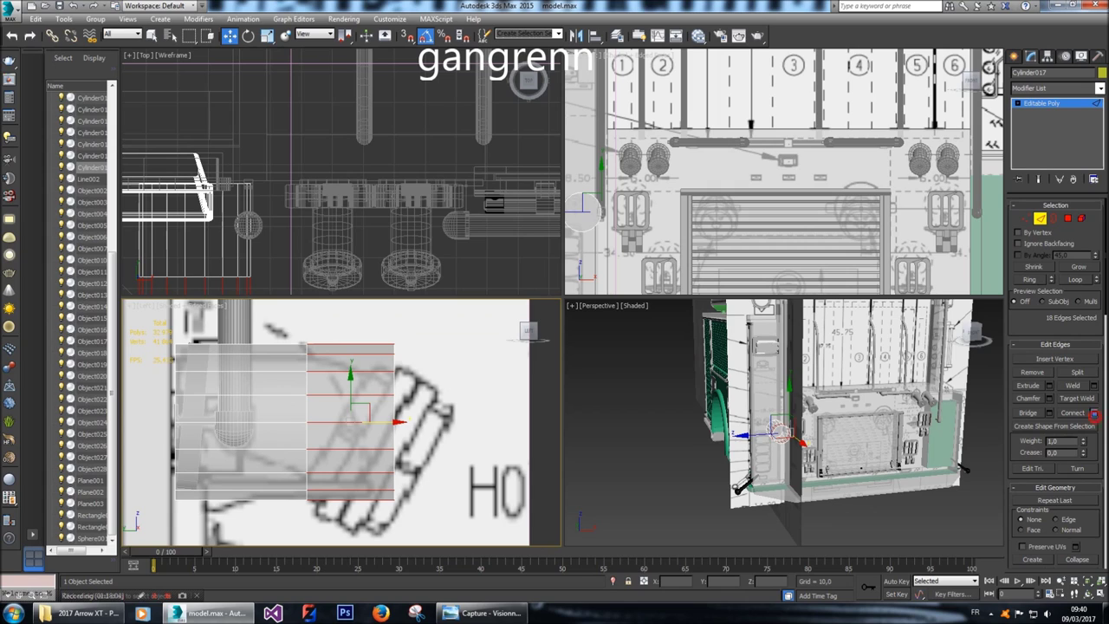
left_click(1090, 413)
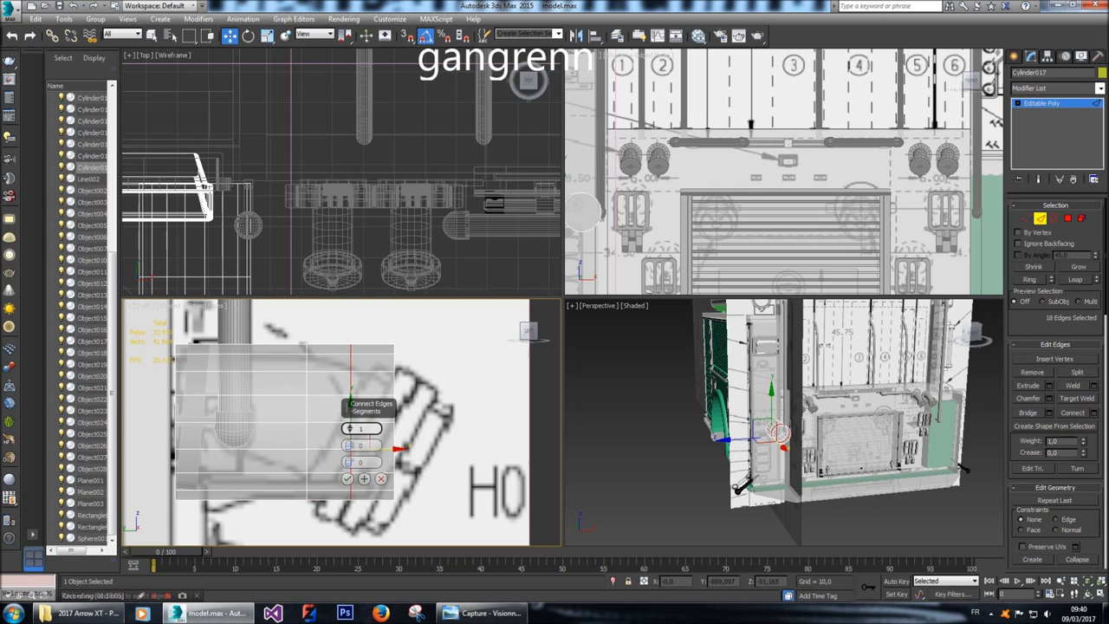
left_click(349, 426)
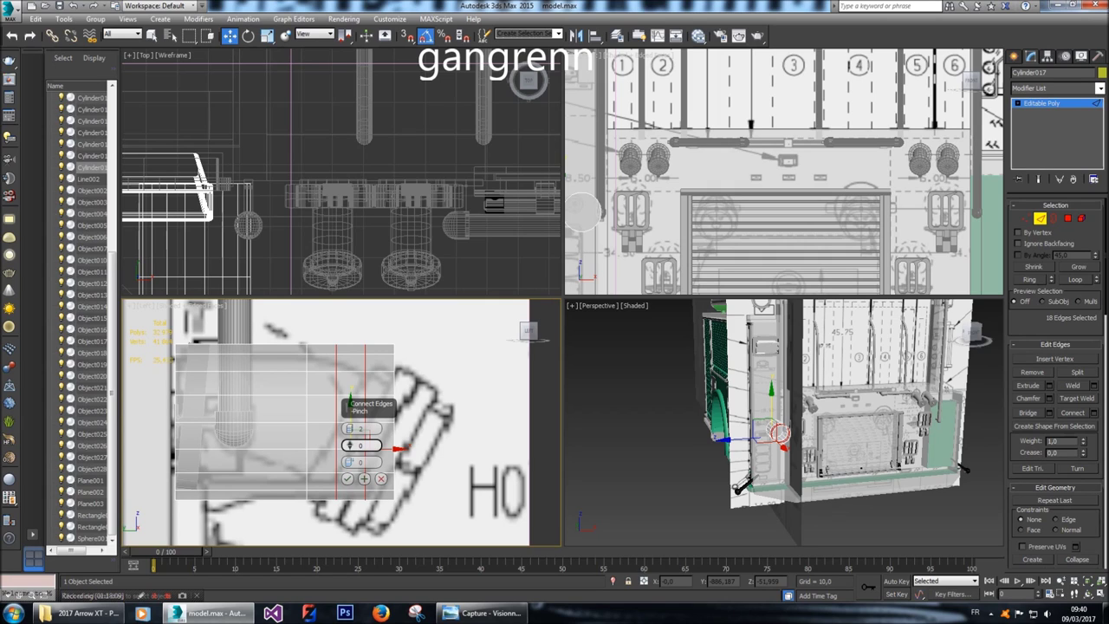
left_click_drag(349, 446, 349, 428)
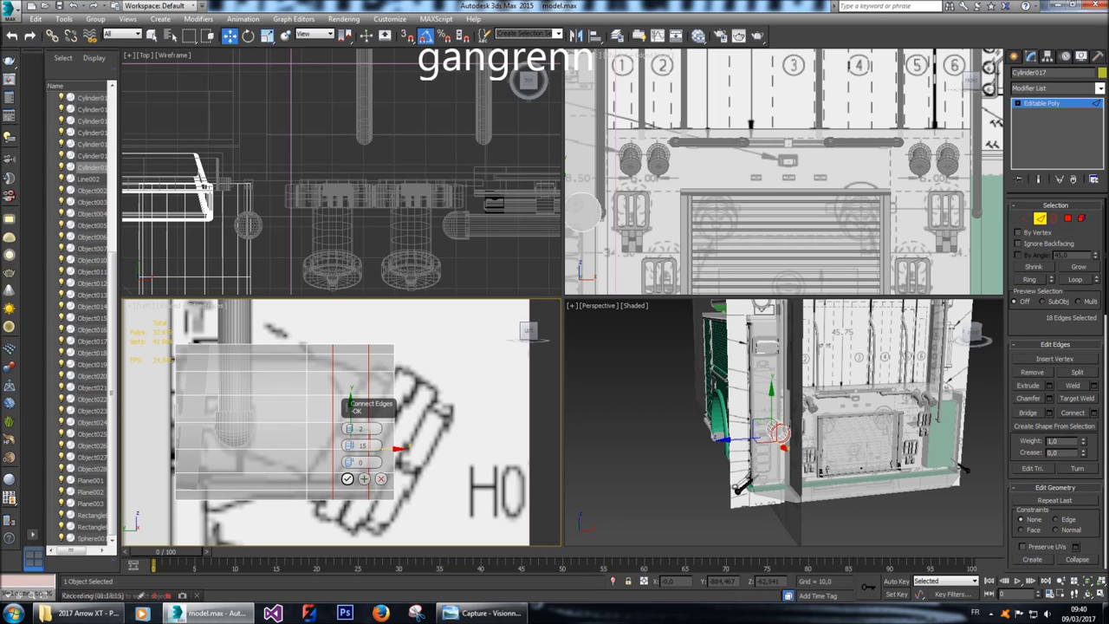
left_click(347, 479)
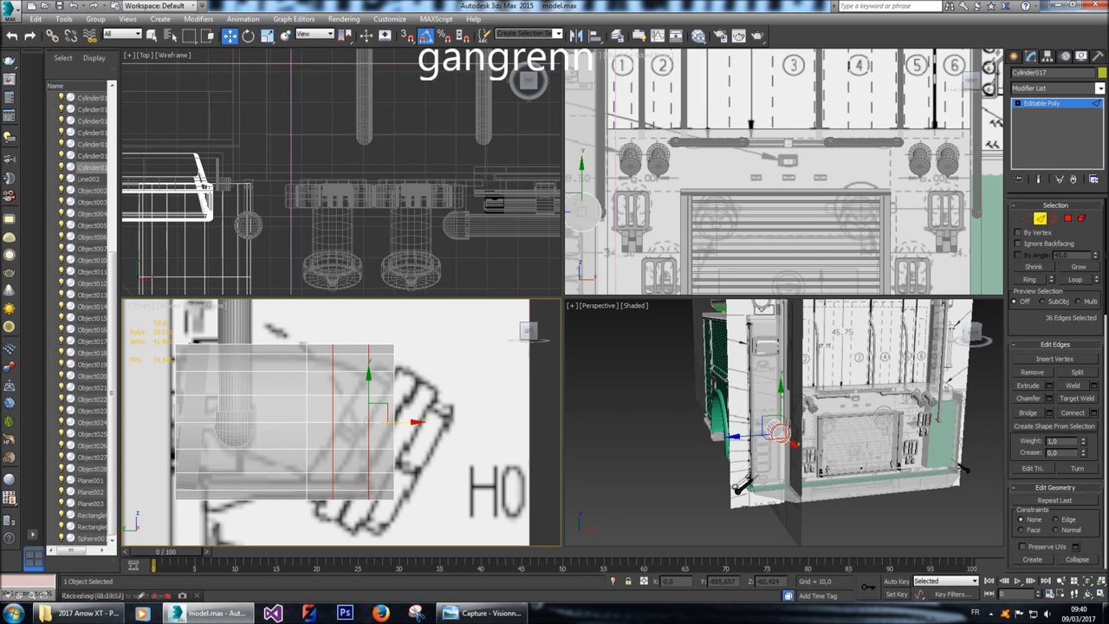
Loop-select the polygon band between the loops and extrude it along Local Normal by 5.
key("4")
left_click(583, 212)
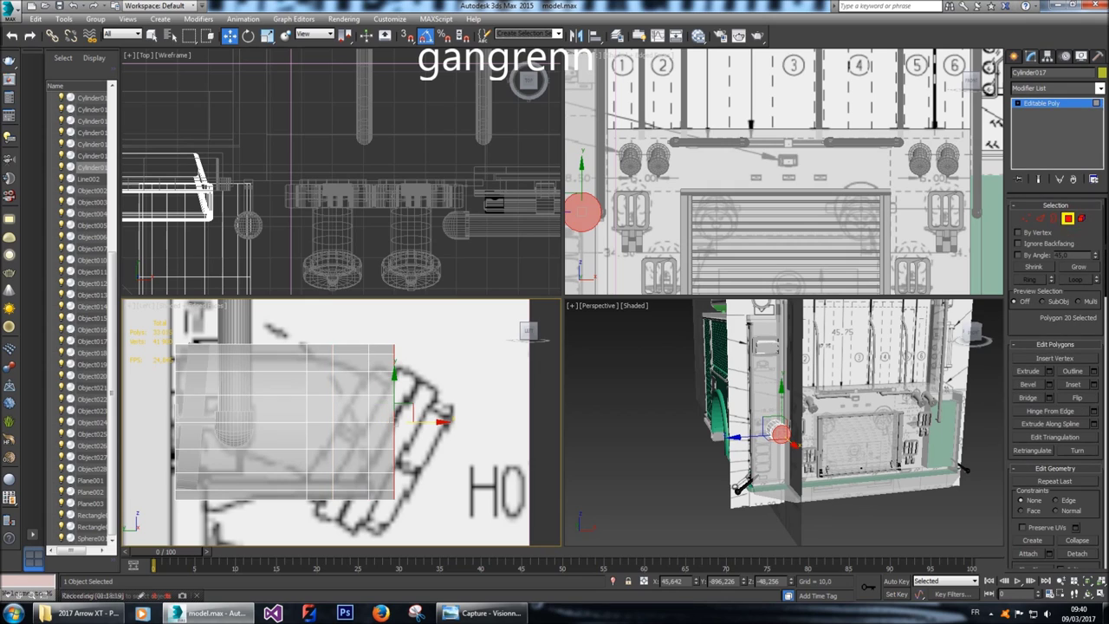
left_click(965, 336)
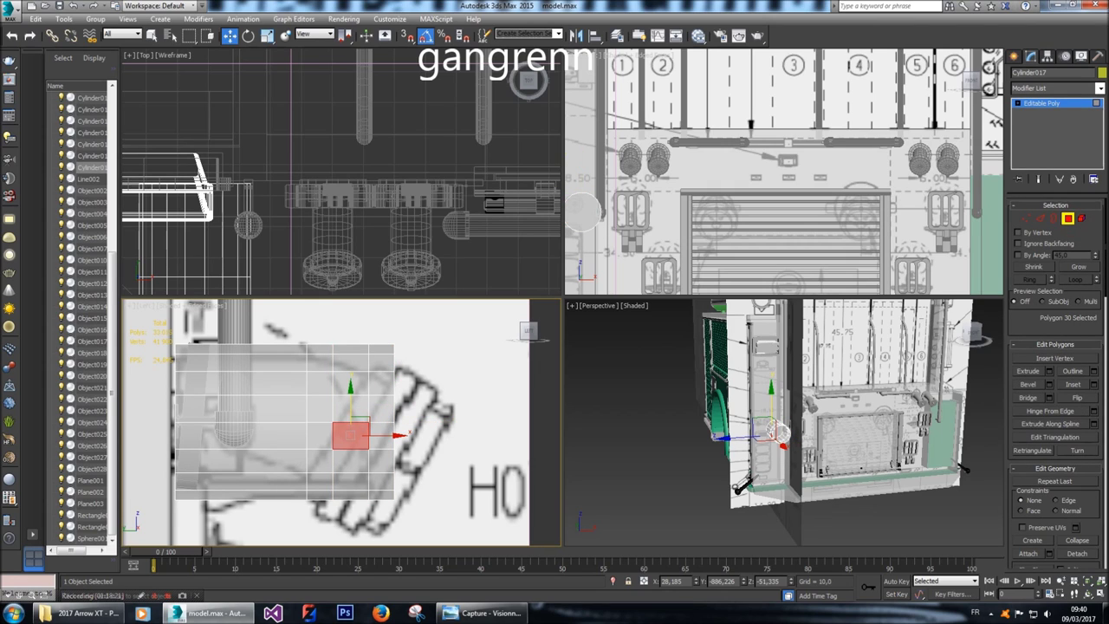
left_click(350, 402, "shift")
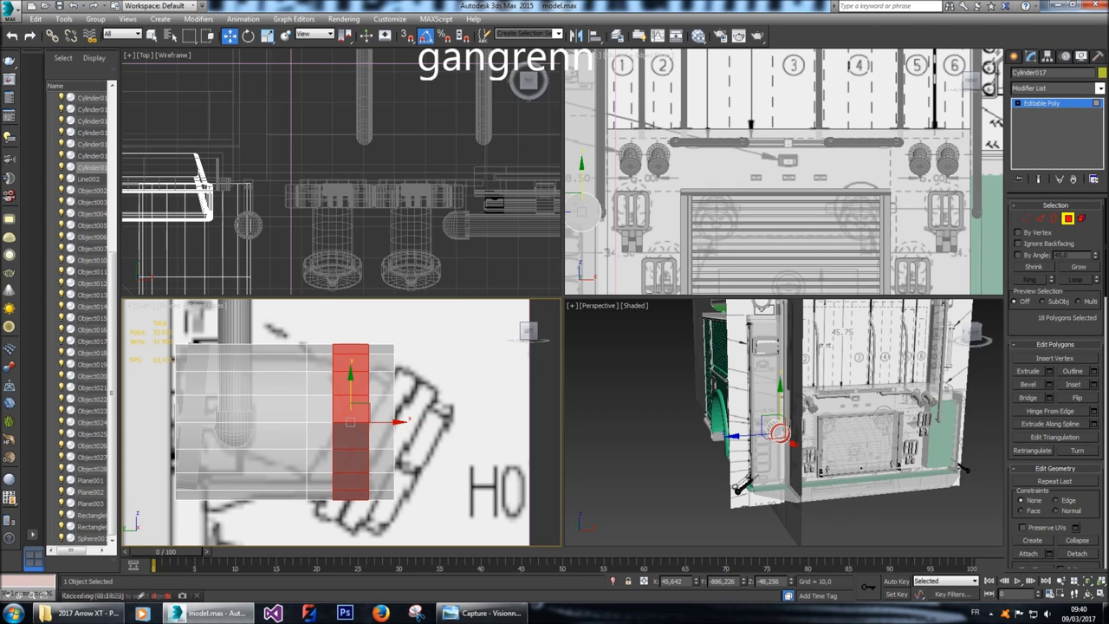
left_click(1050, 371)
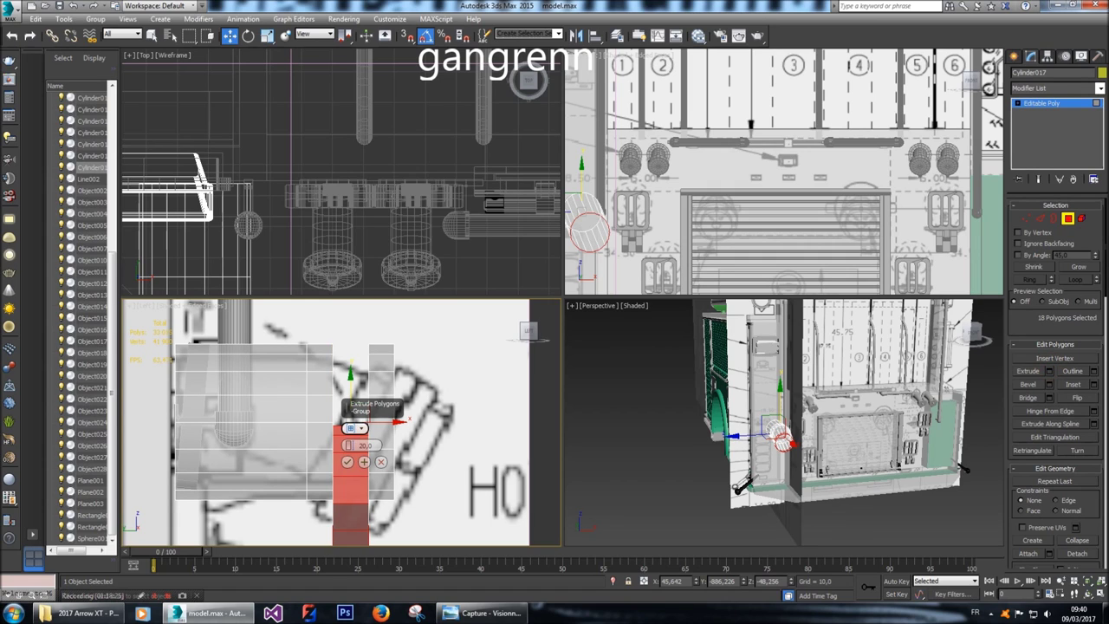
left_click(351, 429)
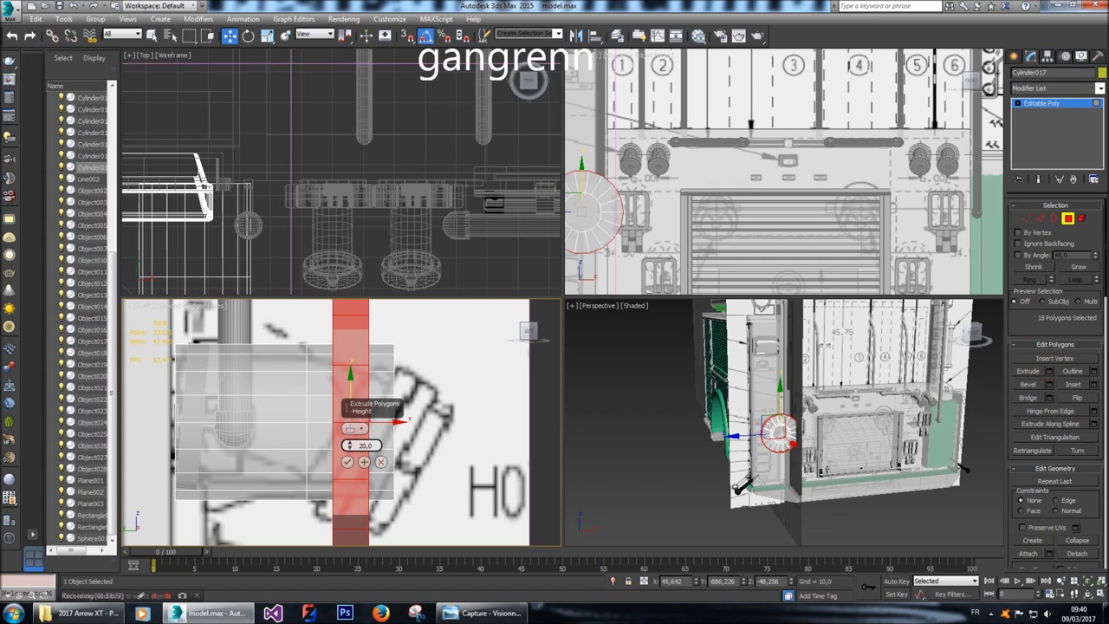
type("5")
key("Return")
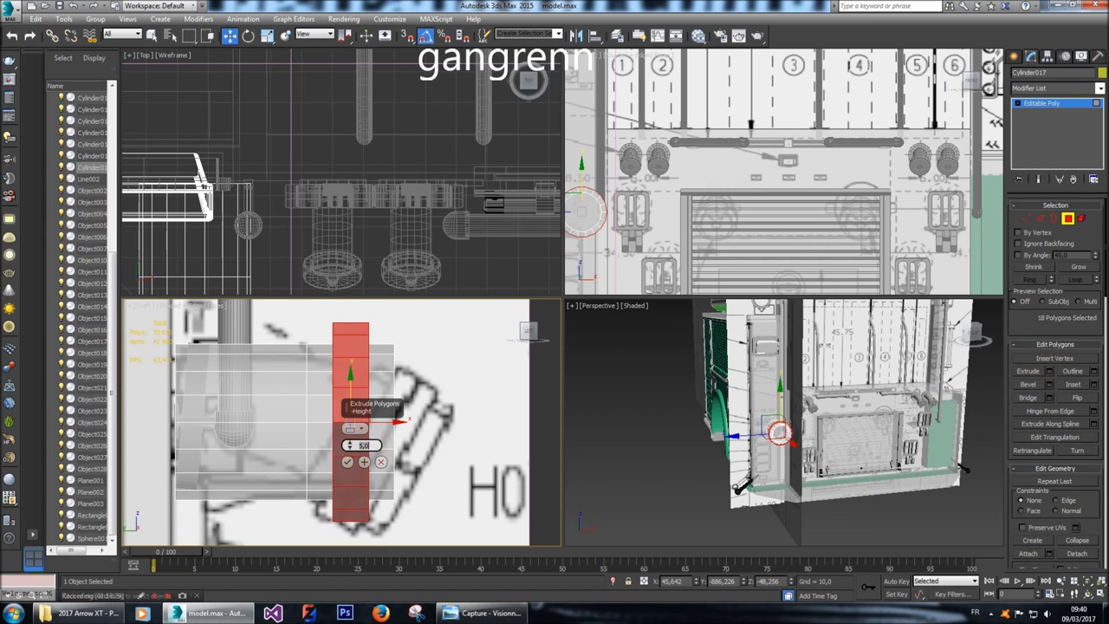
Redo the band extrusion, entering a height of 10, and commit the raised ring.
scroll(780, 433, "up", 15)
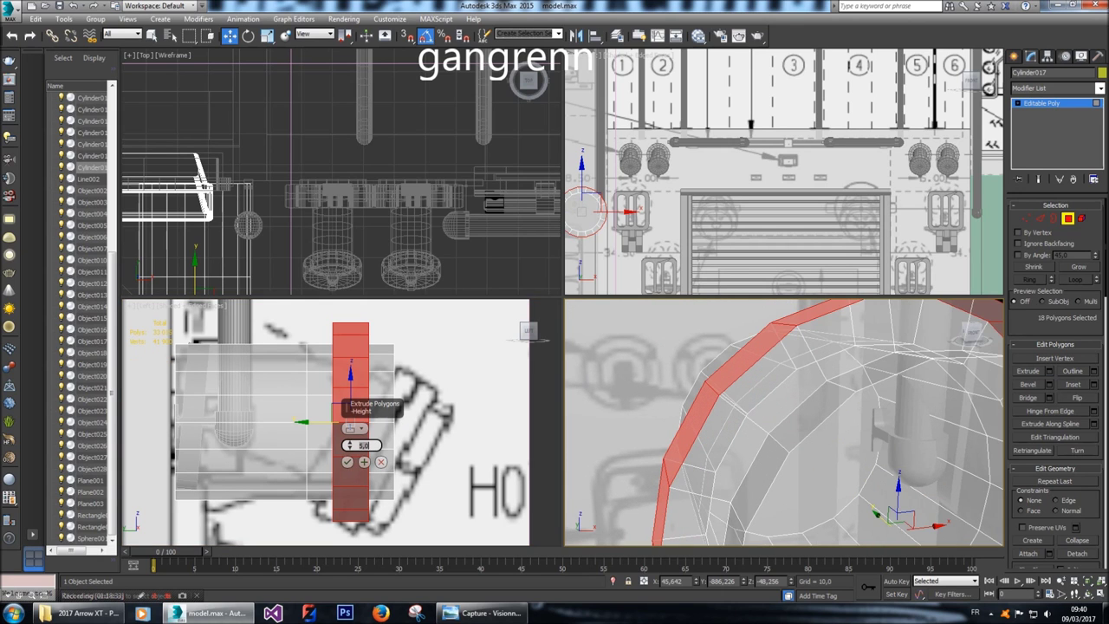
key("alt+x")
scroll(785, 423, "up", 3)
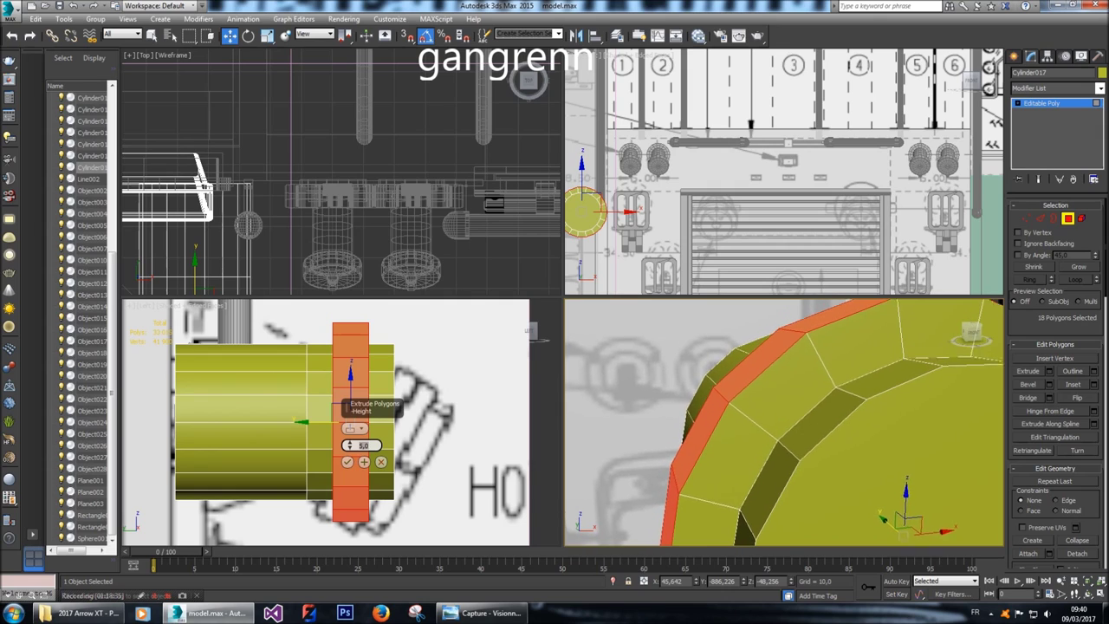
middle_click(451, 407)
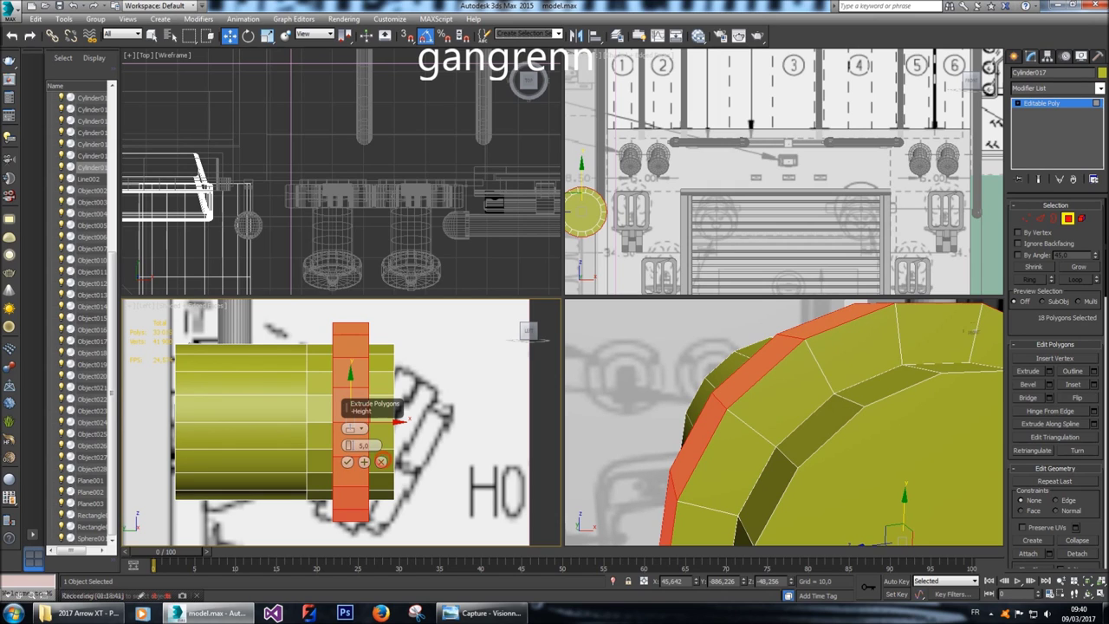
left_click(382, 462)
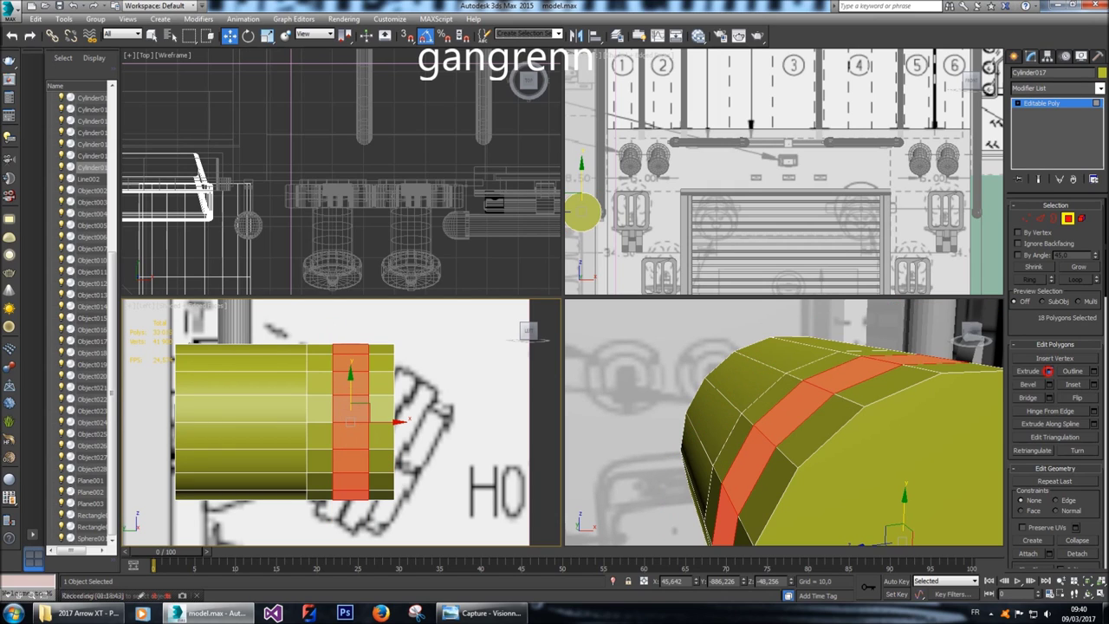
left_click(1049, 371)
left_click(362, 445)
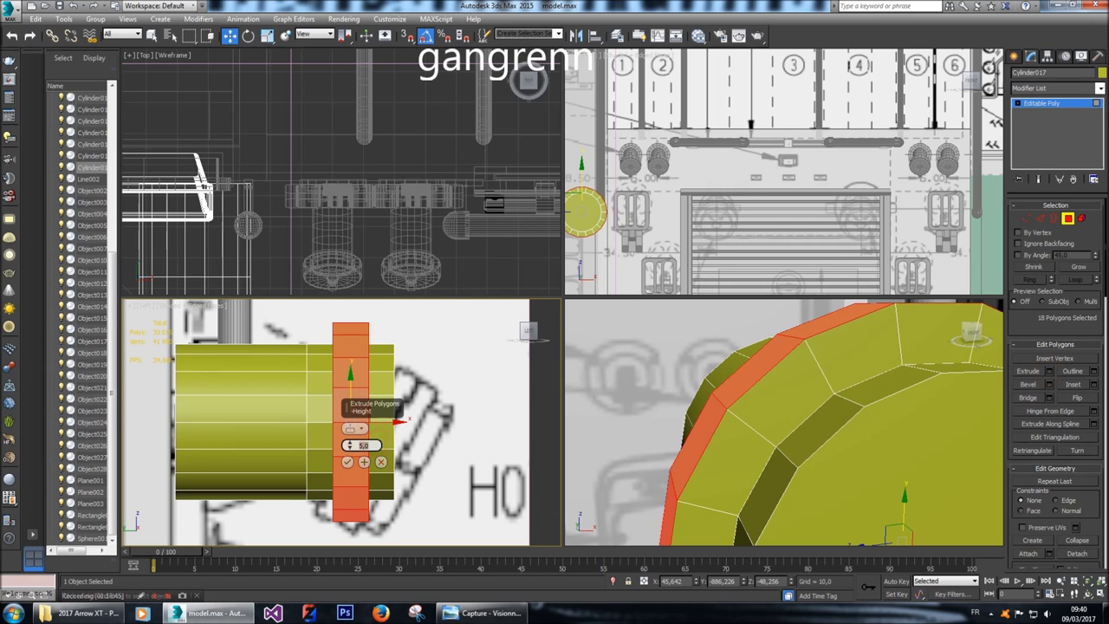
type("10")
key("Return")
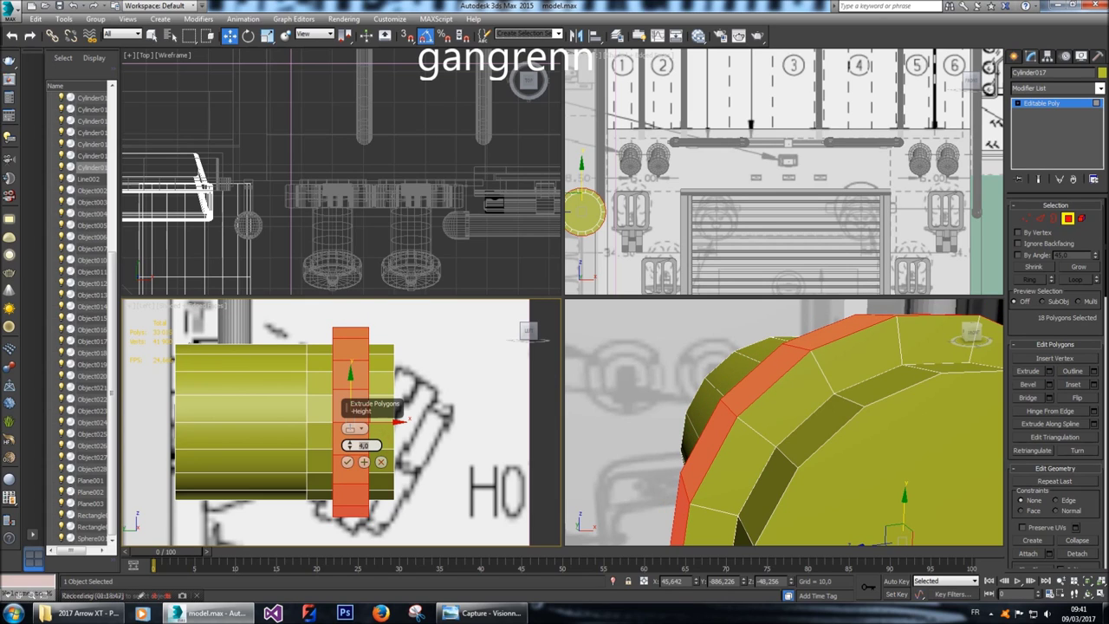
left_click(347, 462)
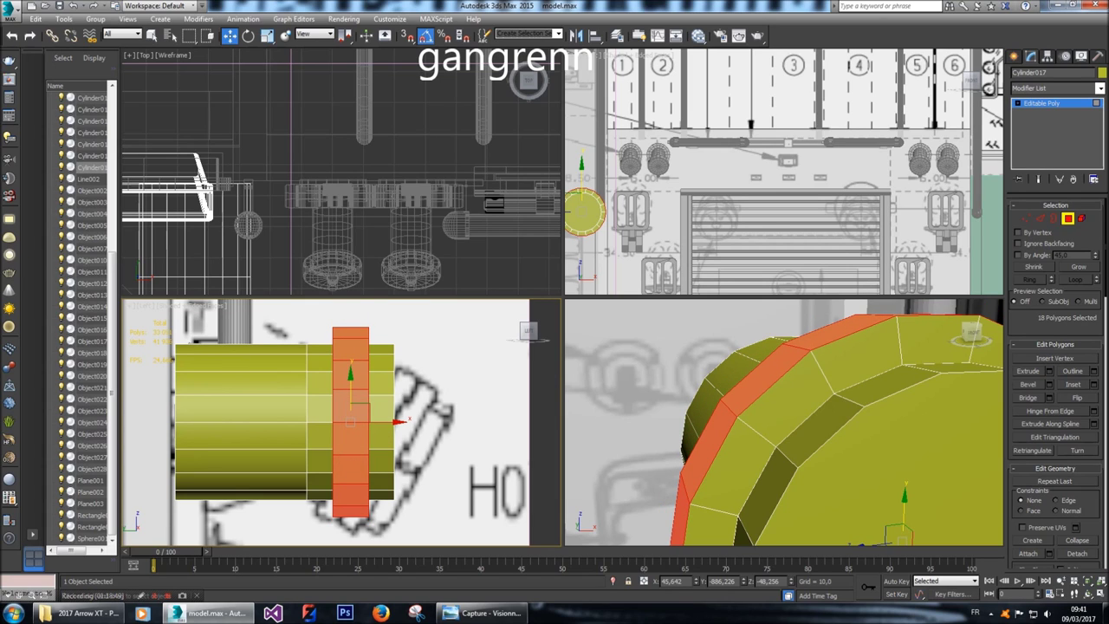
Connect the raised ring's edges with two new loops at Pinch -30.
key("2")
key("alt+x")
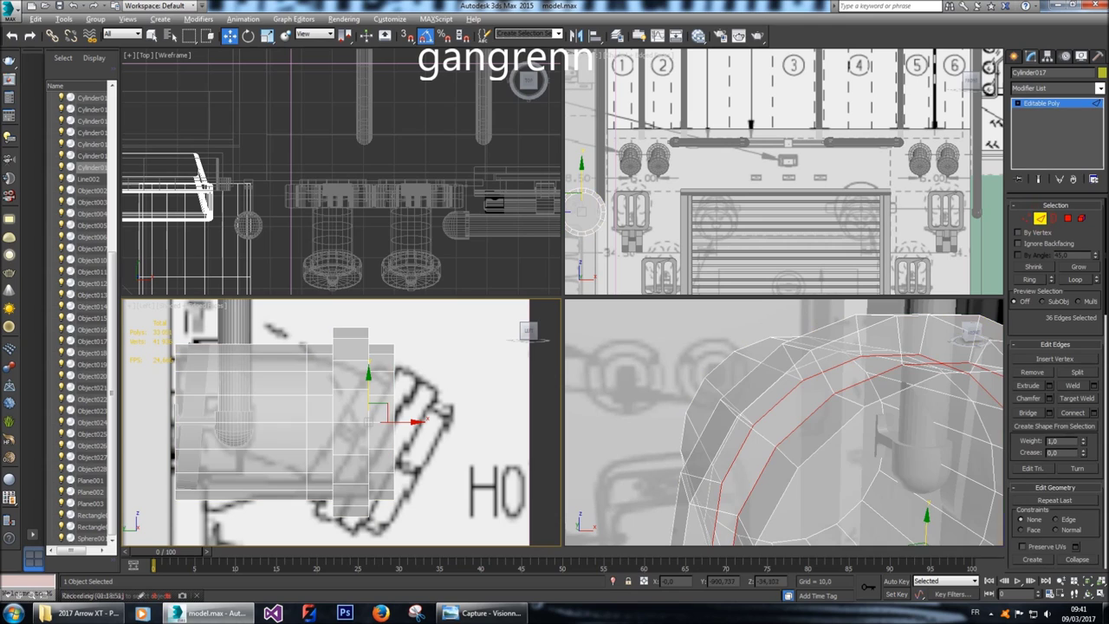
left_click(350, 327)
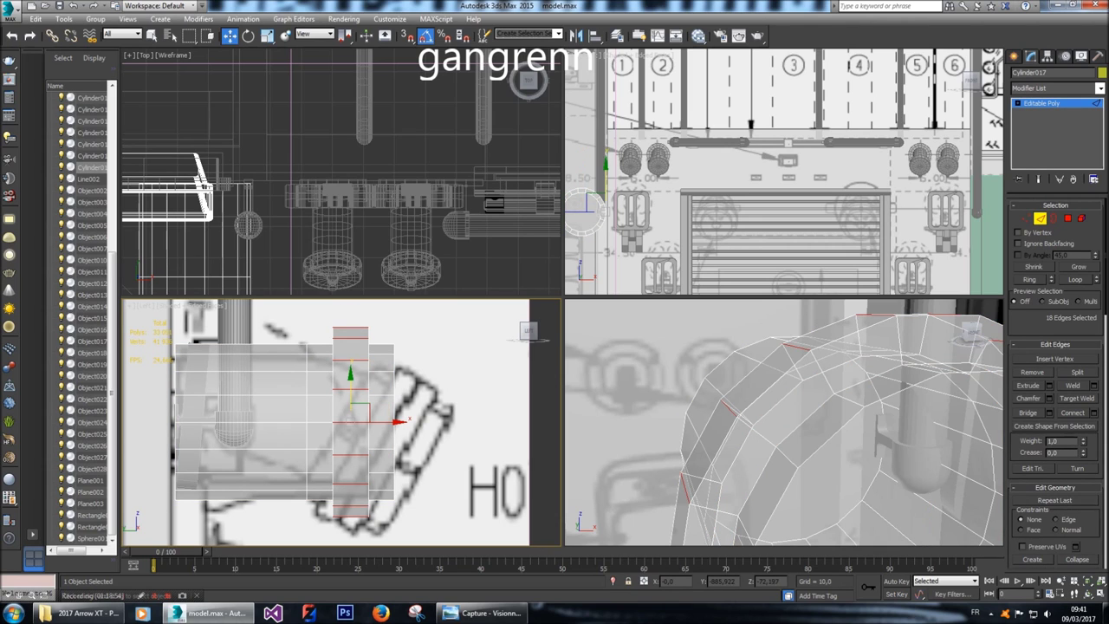
key("ctrl+shift+e")
left_click_drag(367, 444, 368, 445)
type("0")
key("Return")
type("-10")
key("Return")
type("-20")
key("Return")
type("-25")
key("Return")
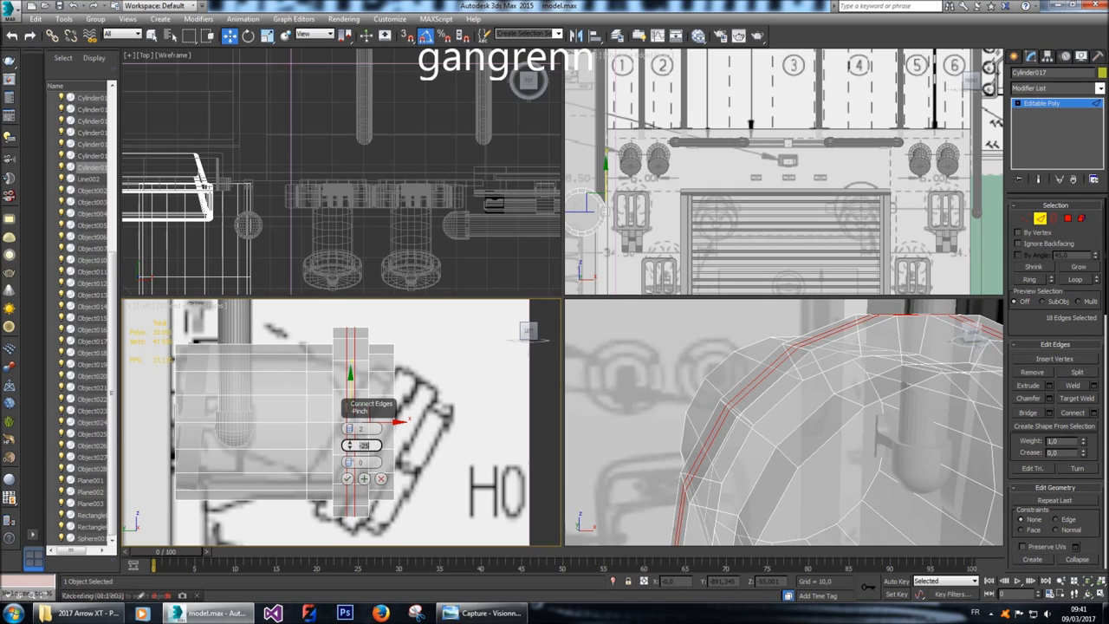
type("-35")
key("Return")
type("-30")
key("Return")
left_click(347, 479)
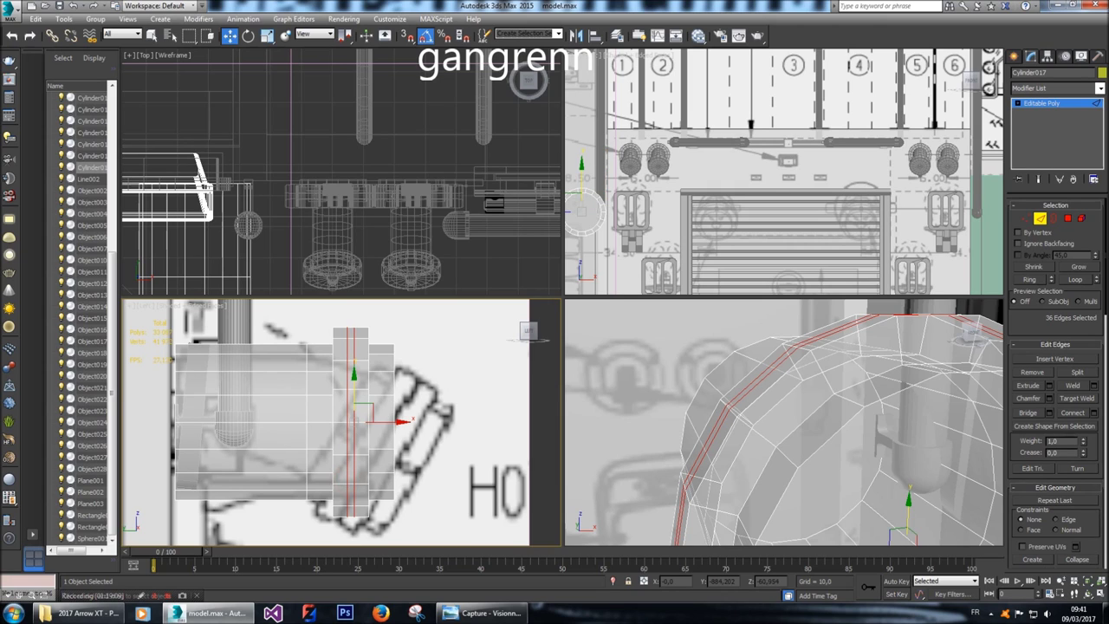
Shrink the polygon selection to the centre band and extrude it inward by -5 into a groove.
left_click(1067, 217, "ctrl")
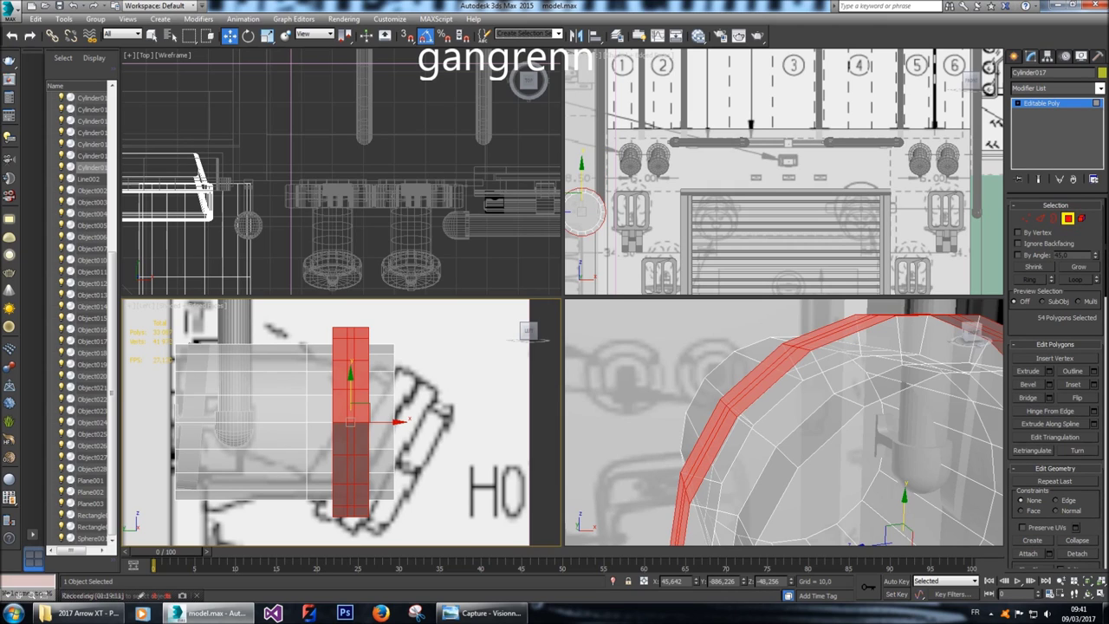
key("ctrl+Page_Down")
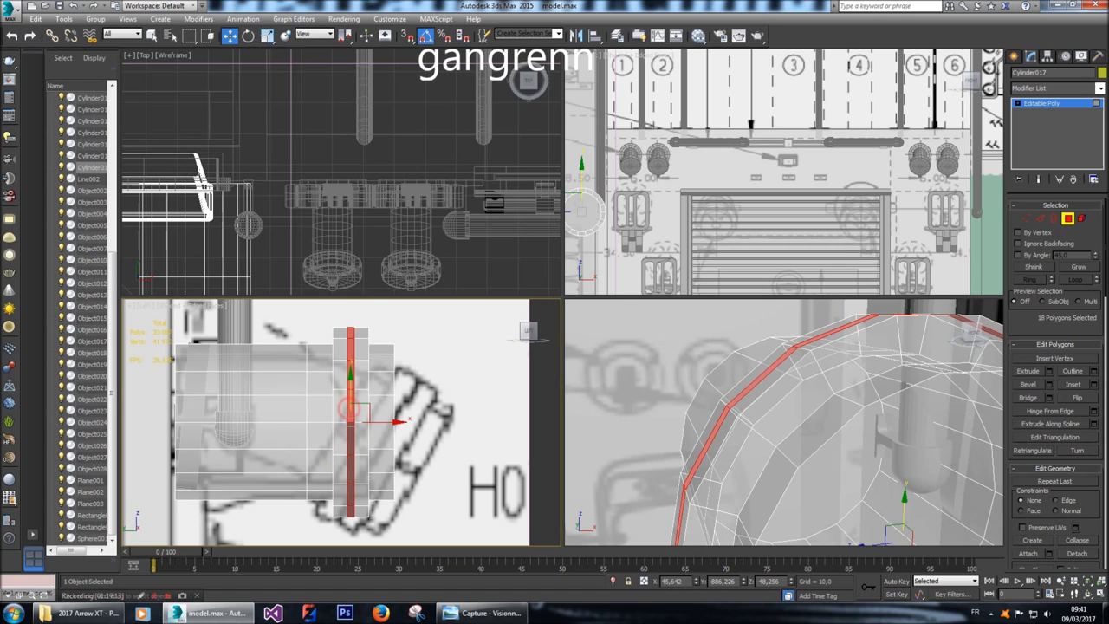
left_click(1049, 371)
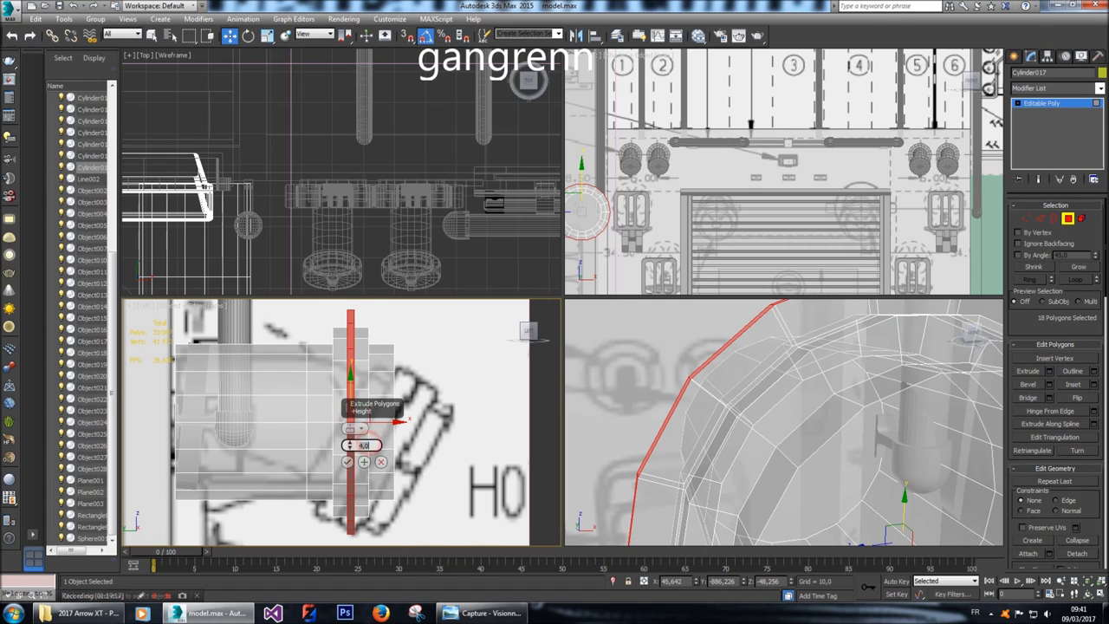
double_click(364, 446)
type("-5")
key("Return")
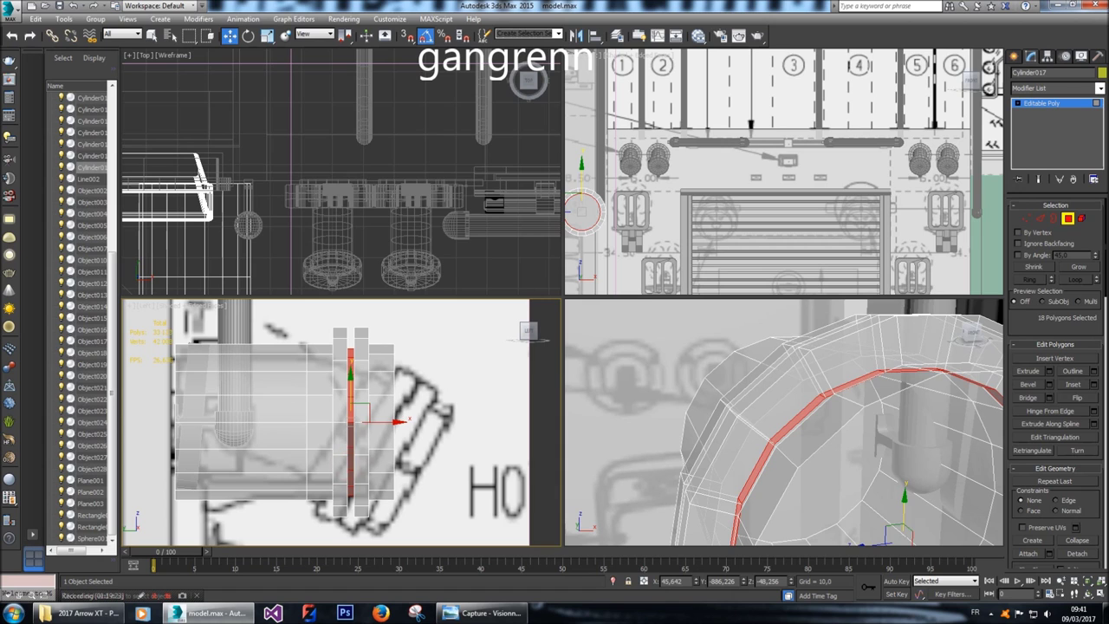
left_click(593, 381)
key("alt+x")
middle_click_drag(780, 425, 819, 420, "alt")
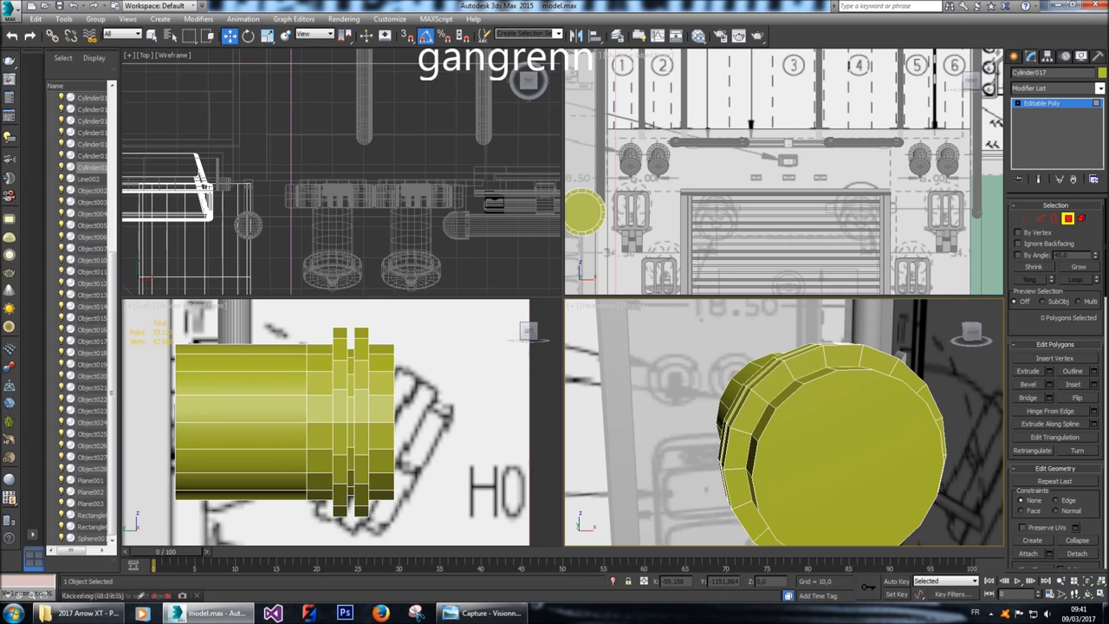
middle_click_drag(955, 303, 918, 451, "alt")
Select five small tab faces around the collar's rim.
left_click(915, 459)
middle_click(416, 422)
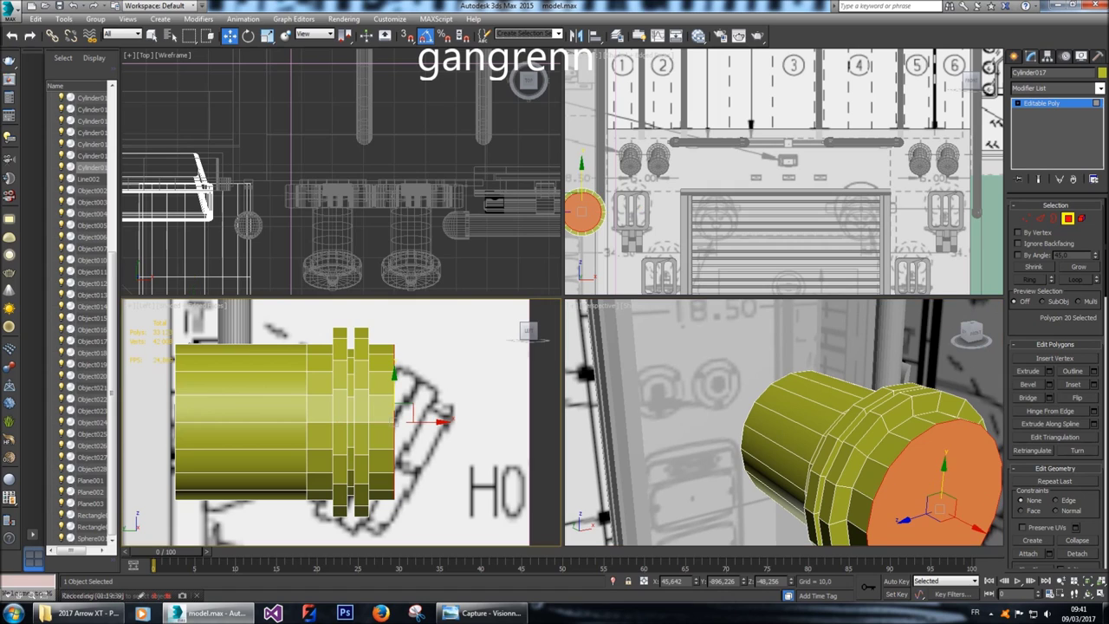
left_click_drag(442, 422, 436, 423)
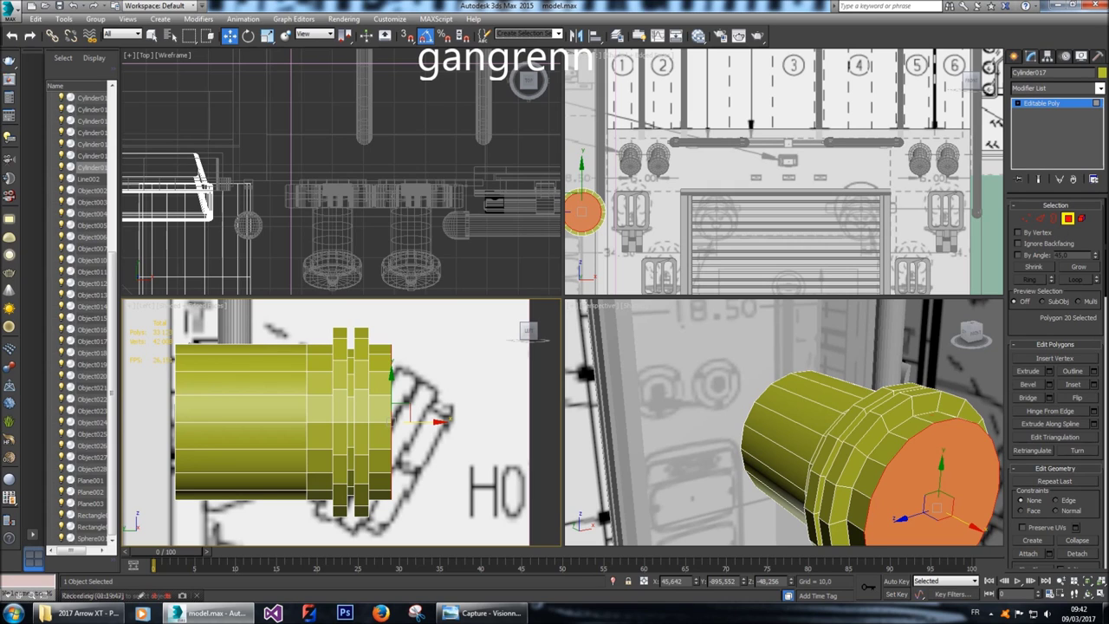
left_click(934, 417)
left_click(858, 510, "ctrl")
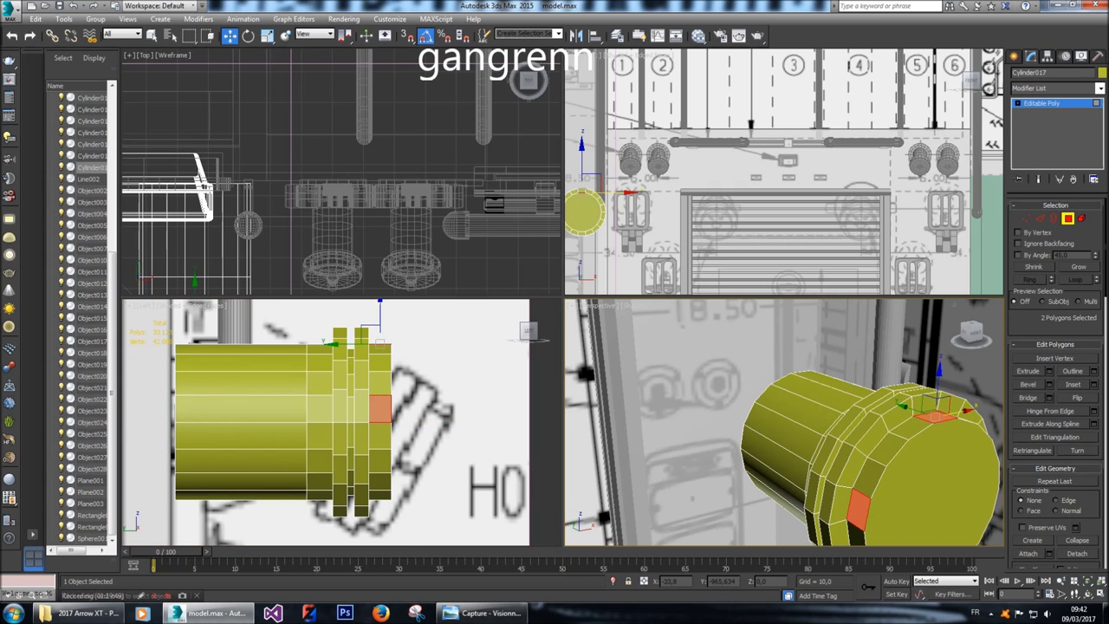
left_click_drag(976, 332, 969, 333)
left_click(828, 419, "ctrl")
left_click(854, 435, "ctrl")
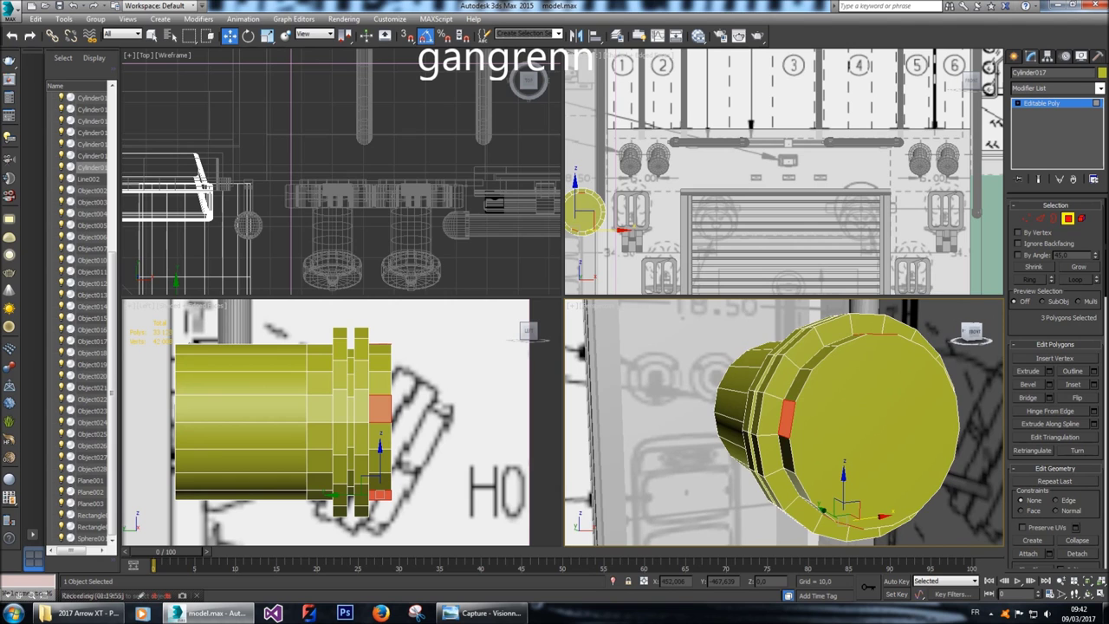
scroll(785, 423, "up", 3)
middle_click_drag(784, 422, 591, 340)
left_click(718, 314, "ctrl")
middle_click_drag(717, 314, 767, 394, "alt")
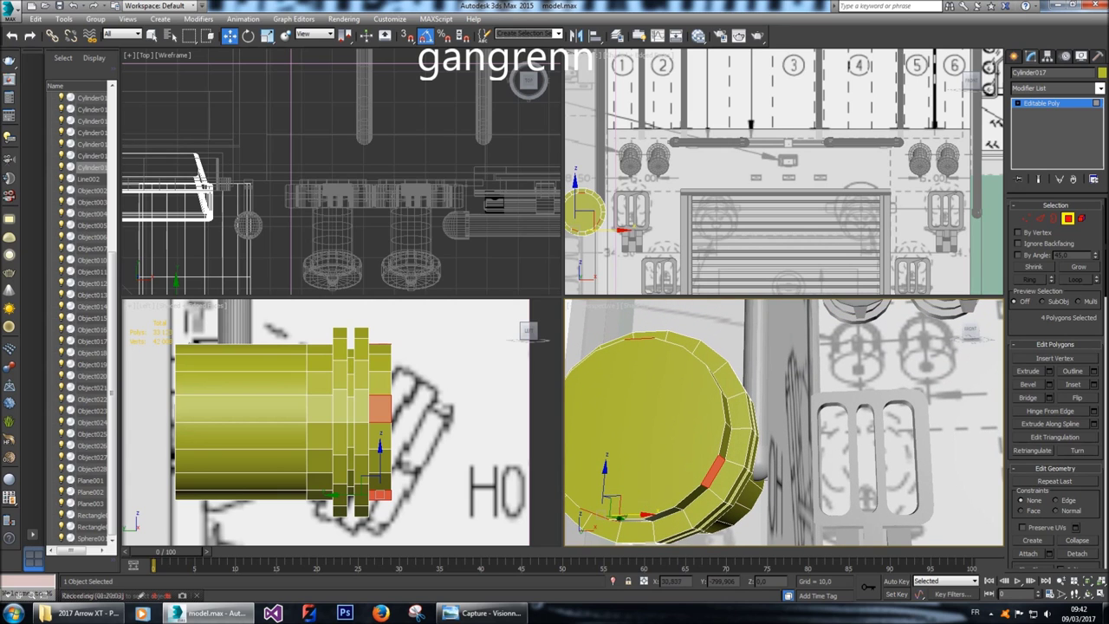
middle_click_drag(728, 381, 832, 364, "alt")
left_click(642, 408, "ctrl")
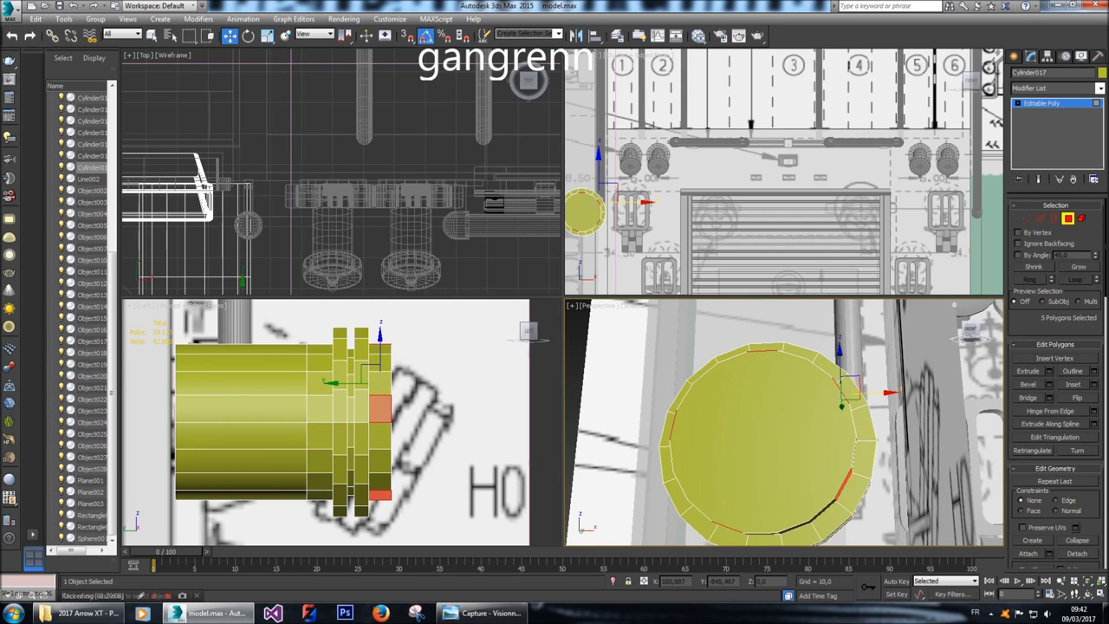
left_click(970, 328)
left_click_drag(971, 327, 910, 335)
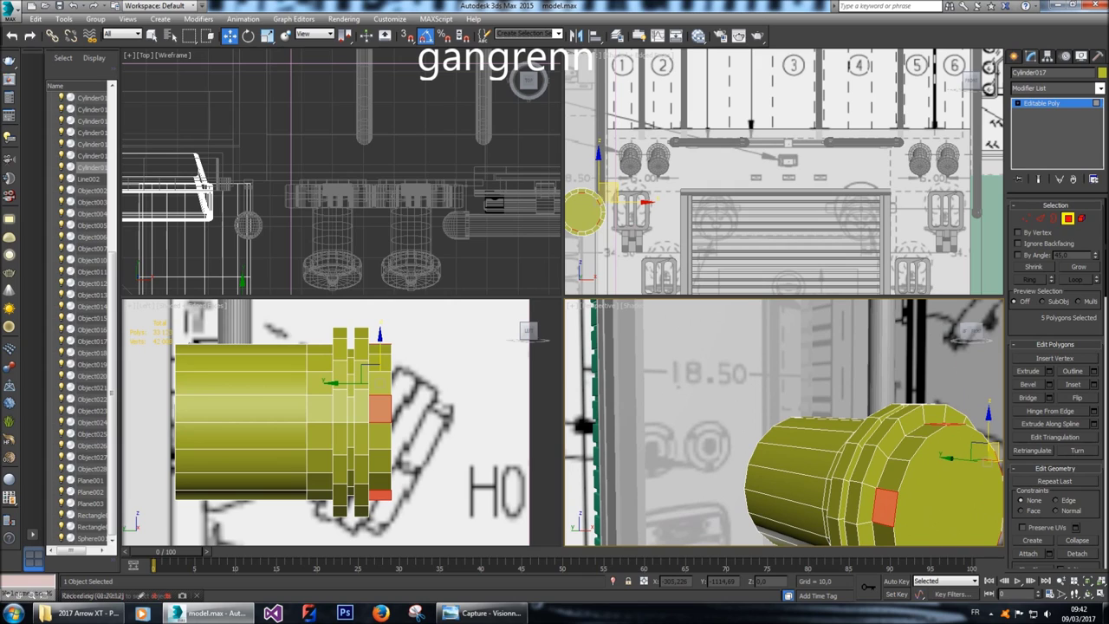
Inset the tab faces, then bevel them with height 6 and outline -0,8.
left_click(1094, 384)
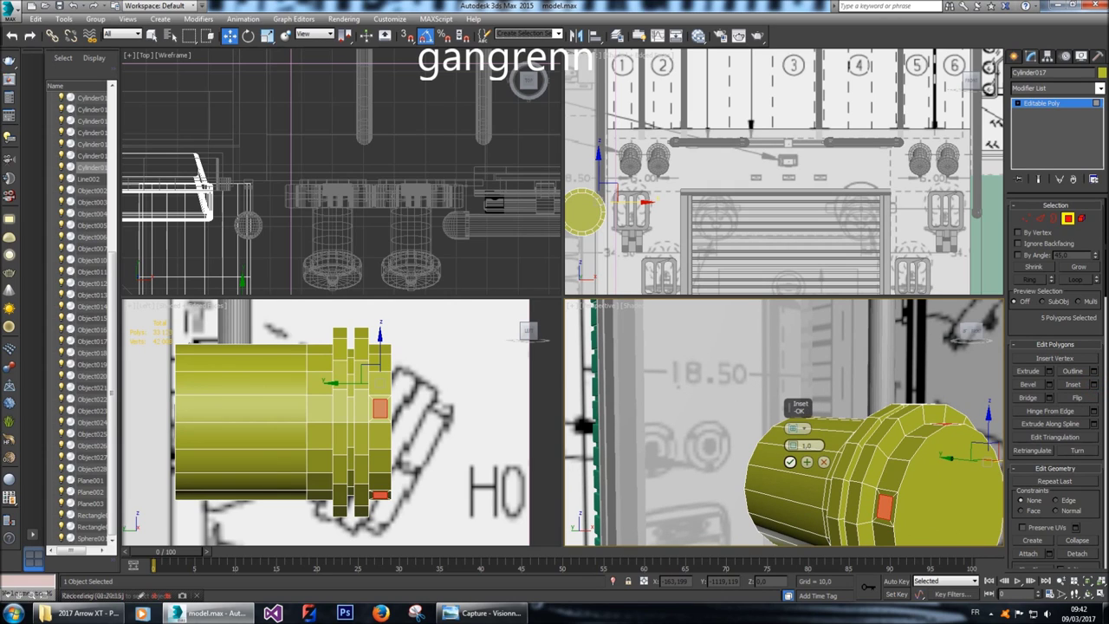
left_click(789, 462)
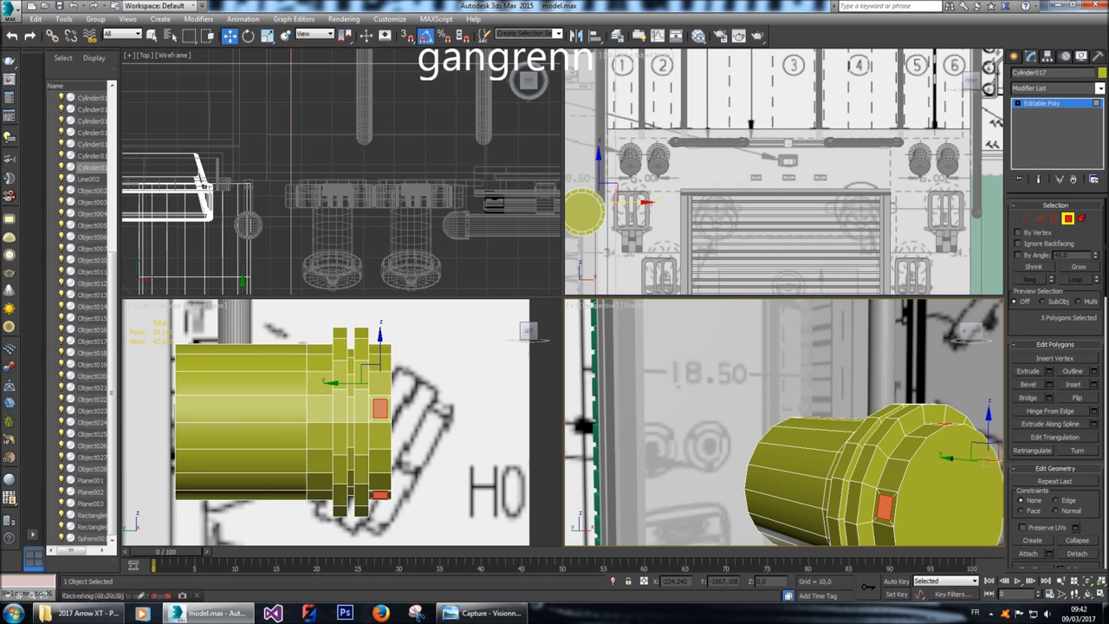
left_click(1050, 383)
left_click(808, 444)
type("5")
key("Return")
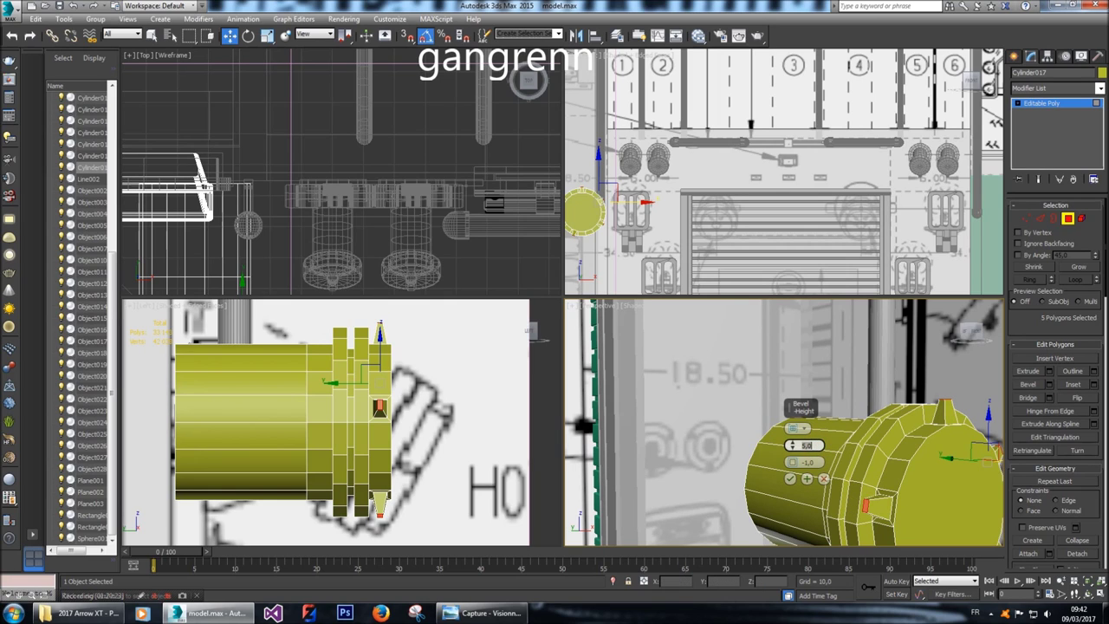
type("6")
key("Return")
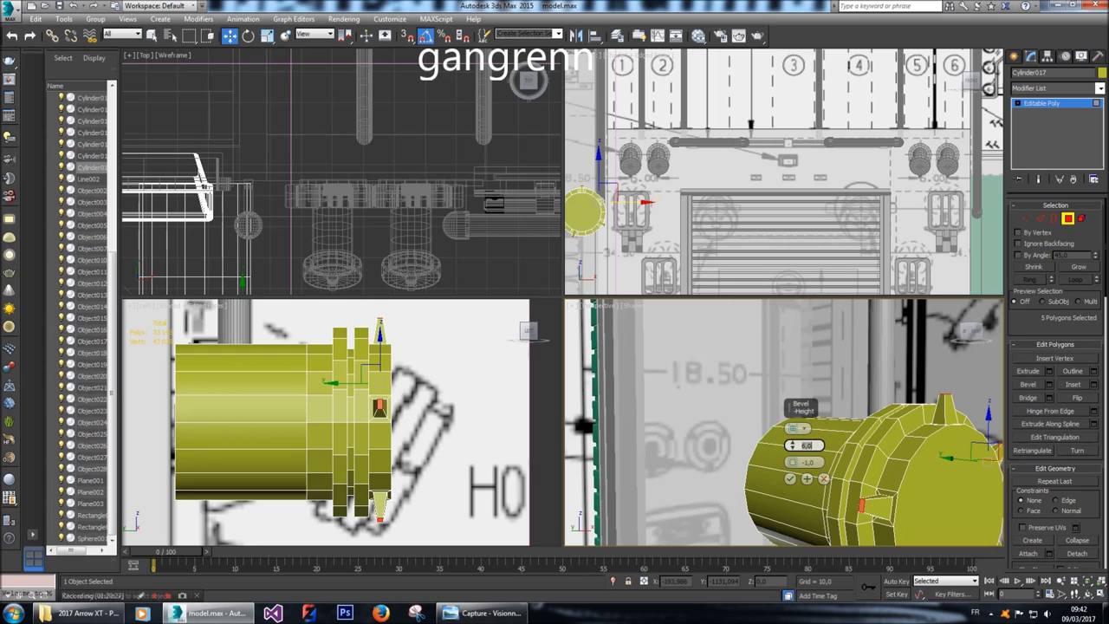
key("Tab")
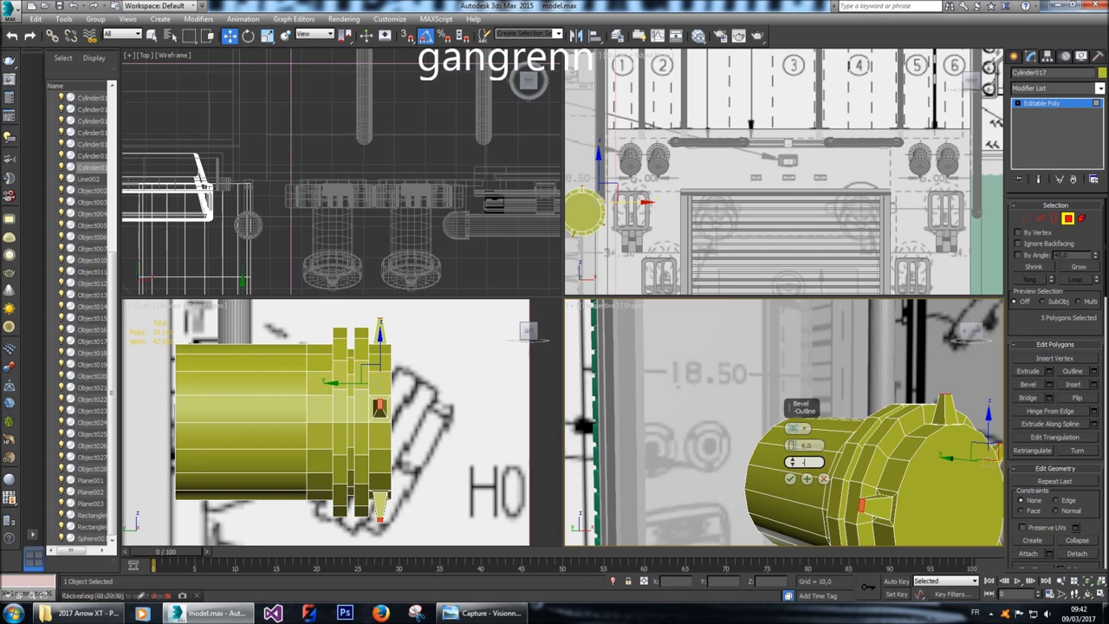
key("Return")
left_click(791, 478)
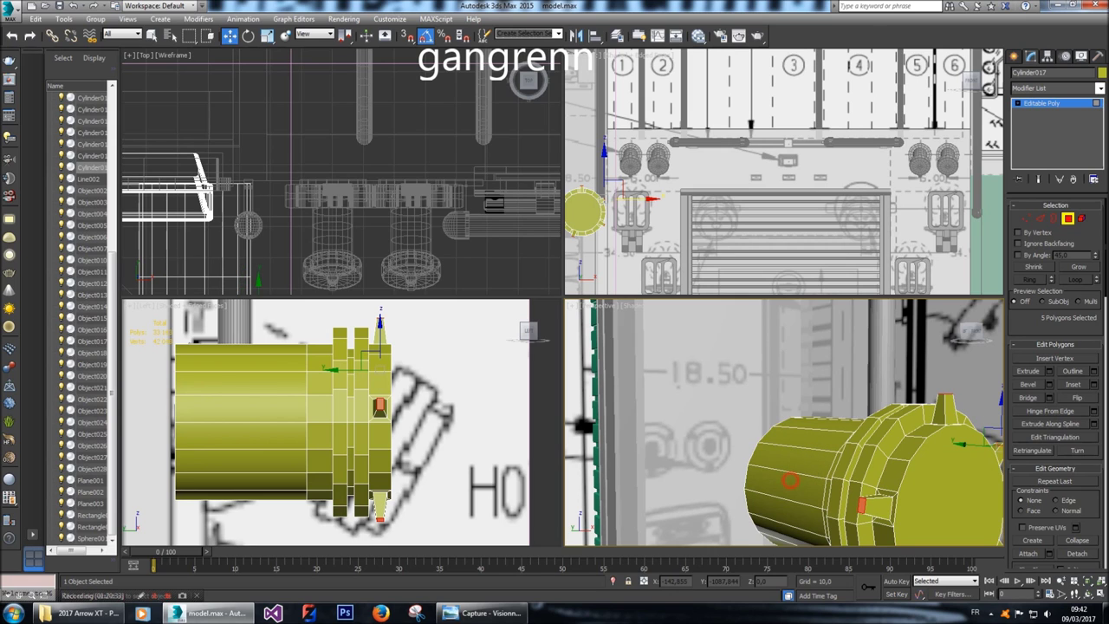
Select the four edge loops around the cylinder's raised rings in Edge mode.
key("2")
middle_click_drag(785, 422, 850, 422, "alt")
scroll(866, 425, "up", 3)
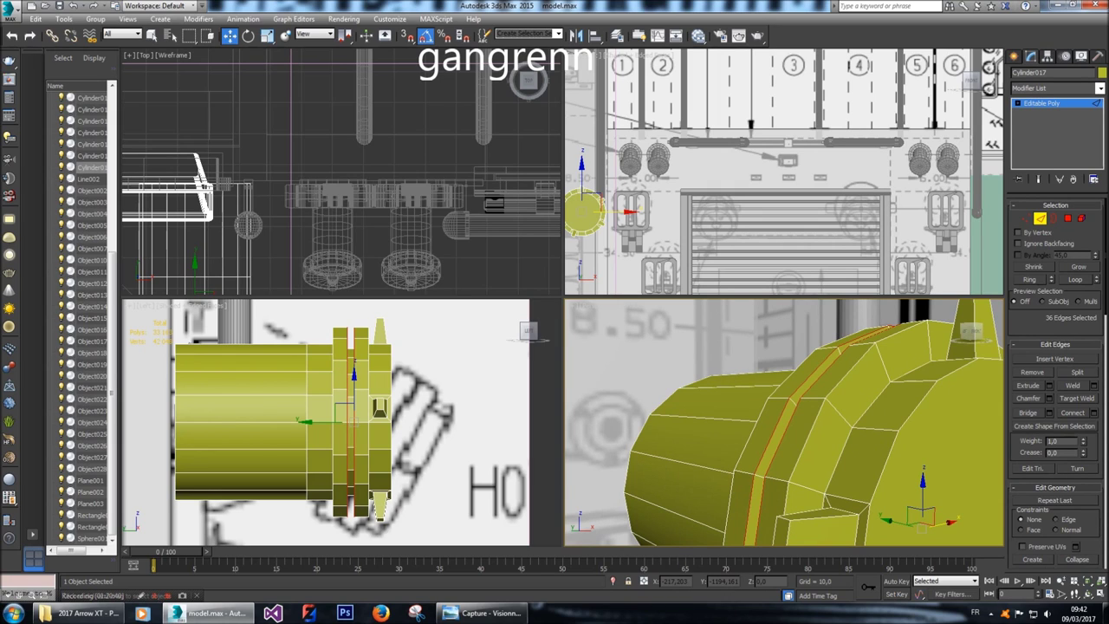
double_click(803, 450, "ctrl")
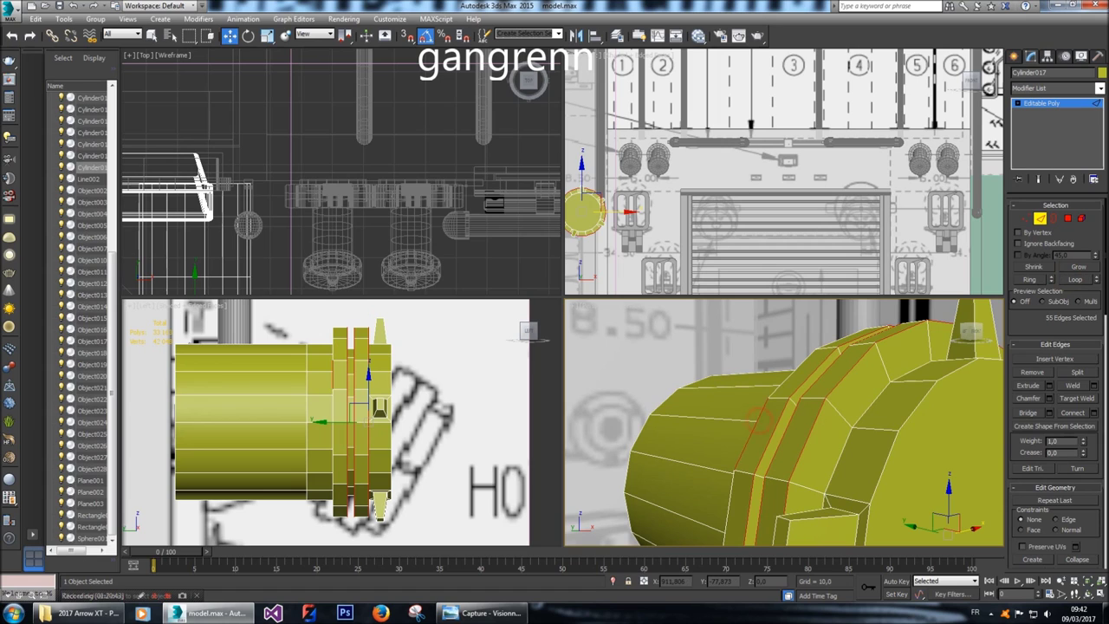
double_click(333, 416, "ctrl")
scroll(784, 422, "up", 2)
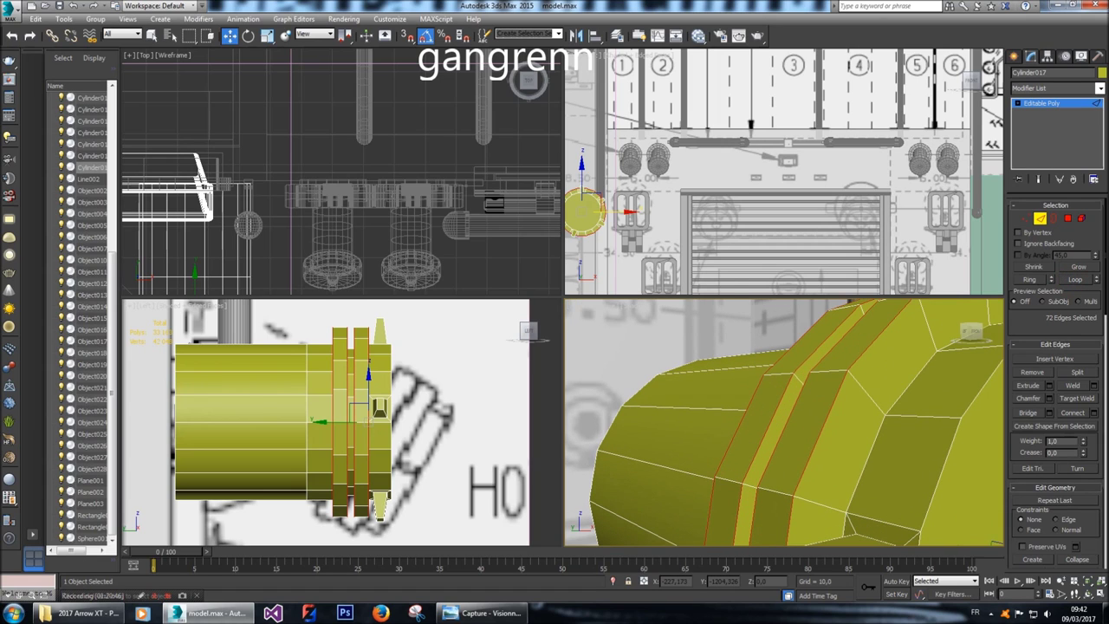
Chamfer the selected loops, trying an amount of 0,5 with 2 segments.
left_click(1049, 398)
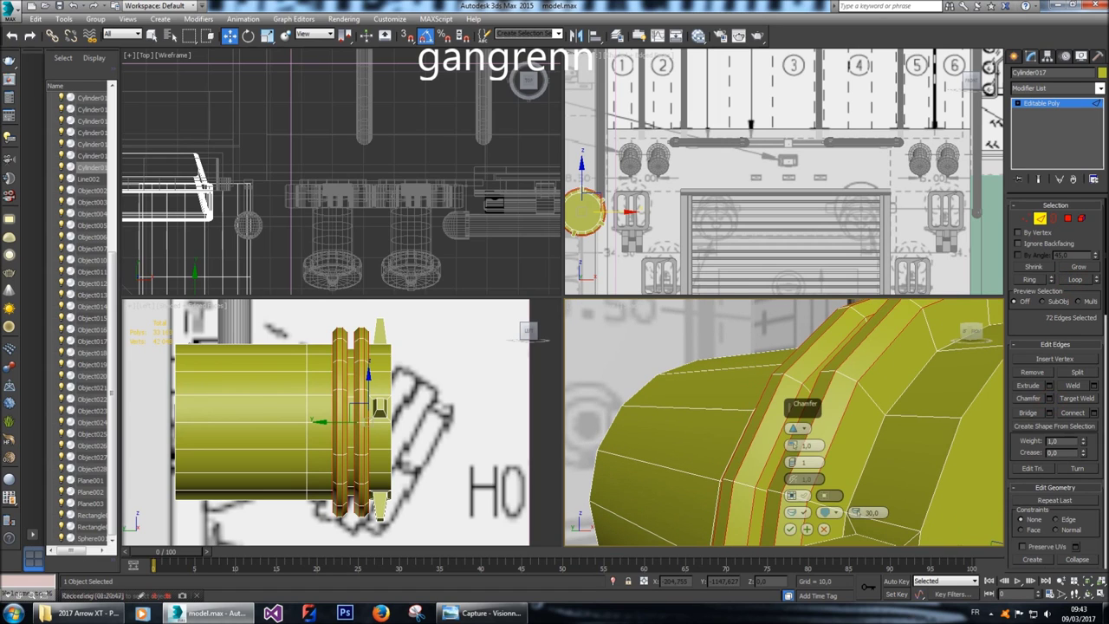
type("0,5")
key("Return")
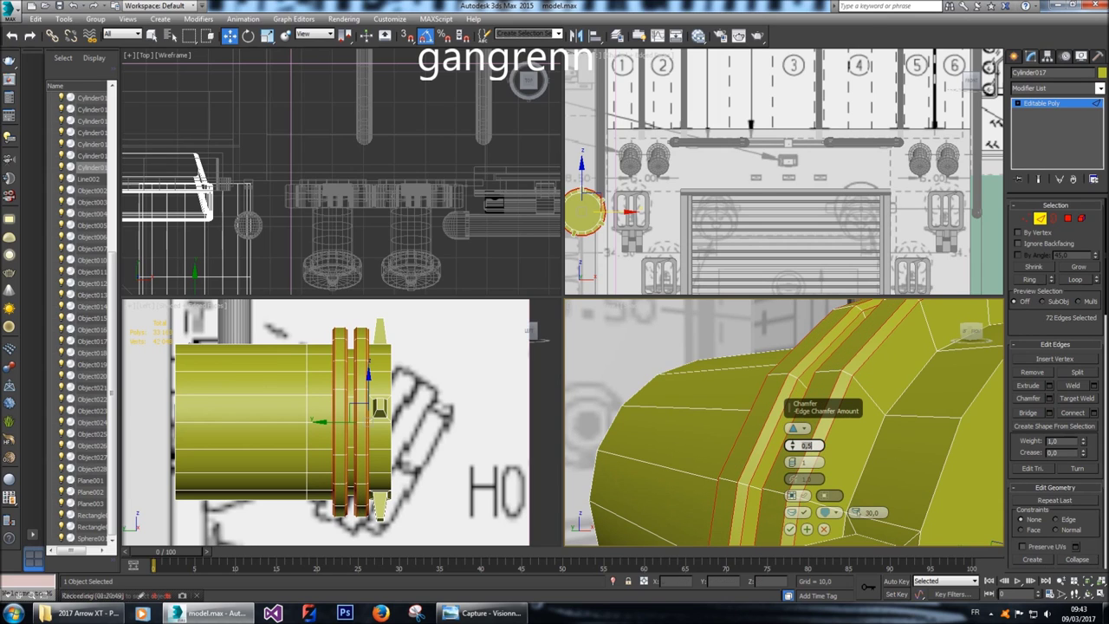
key("Tab")
type("2")
key("Return")
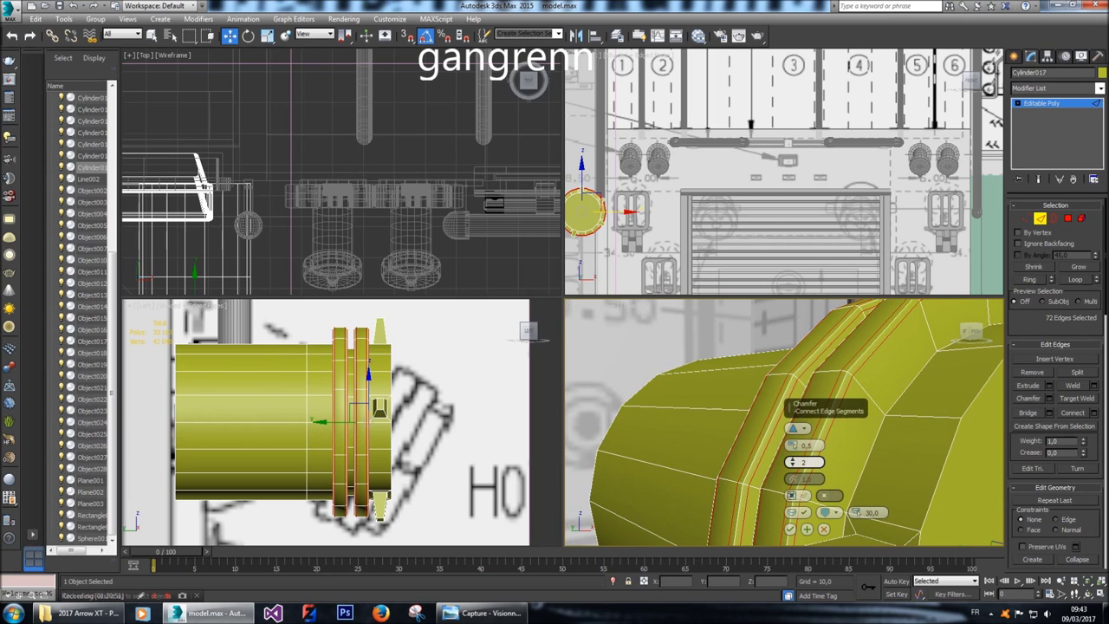
Adjust the chamfer to 0,7 amount with 4 segments and confirm it.
left_click(791, 459)
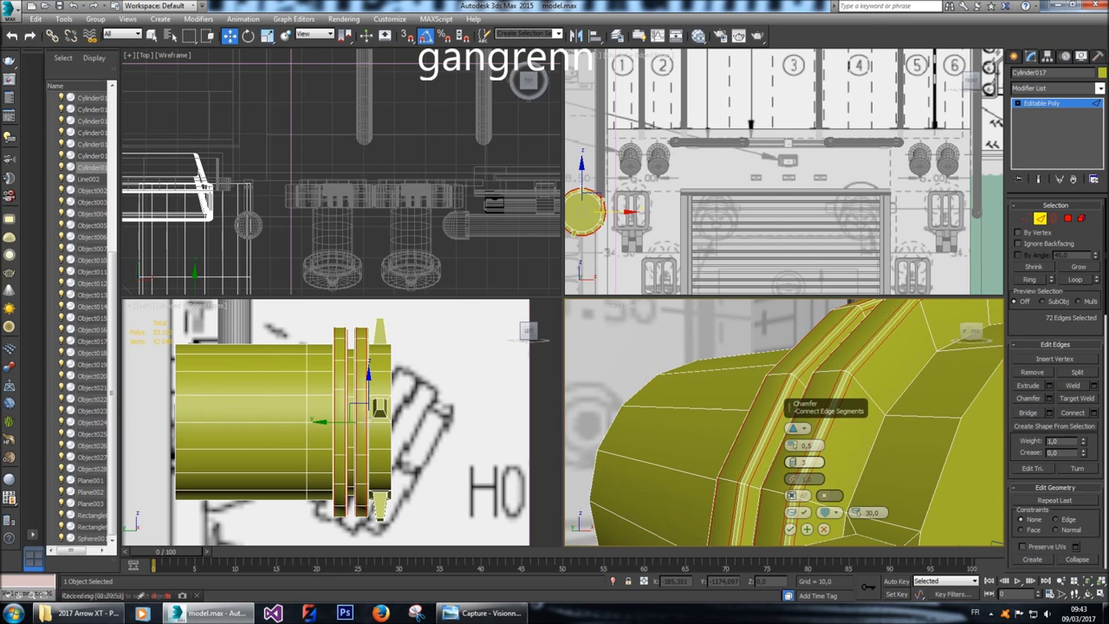
key("Return")
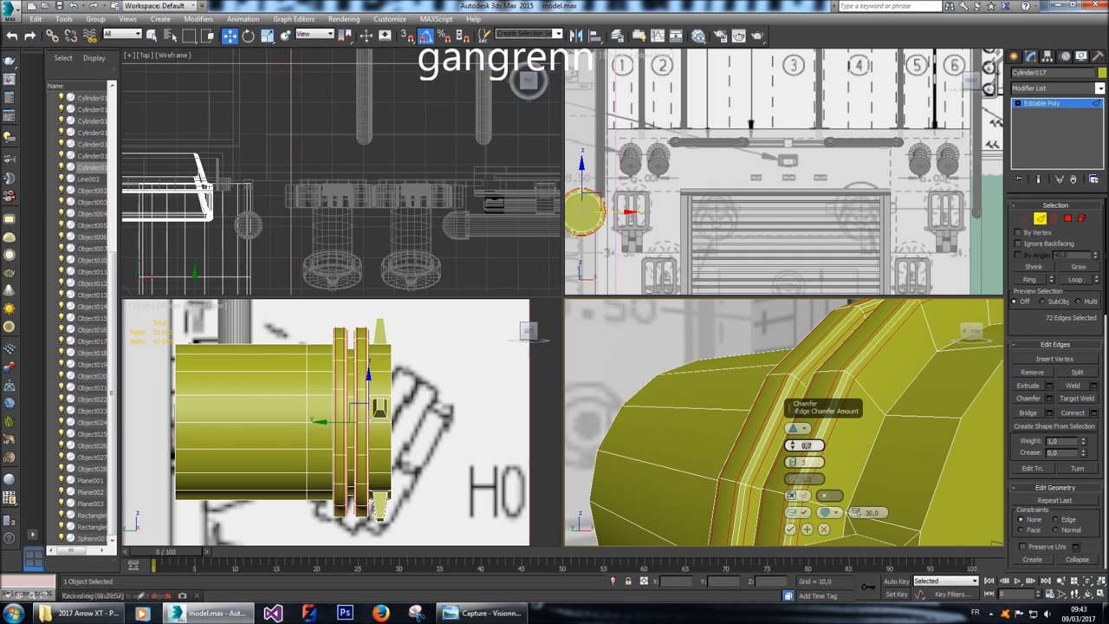
key("BackSpace")
key("BackSpace")
key("BackSpace")
type("1,0")
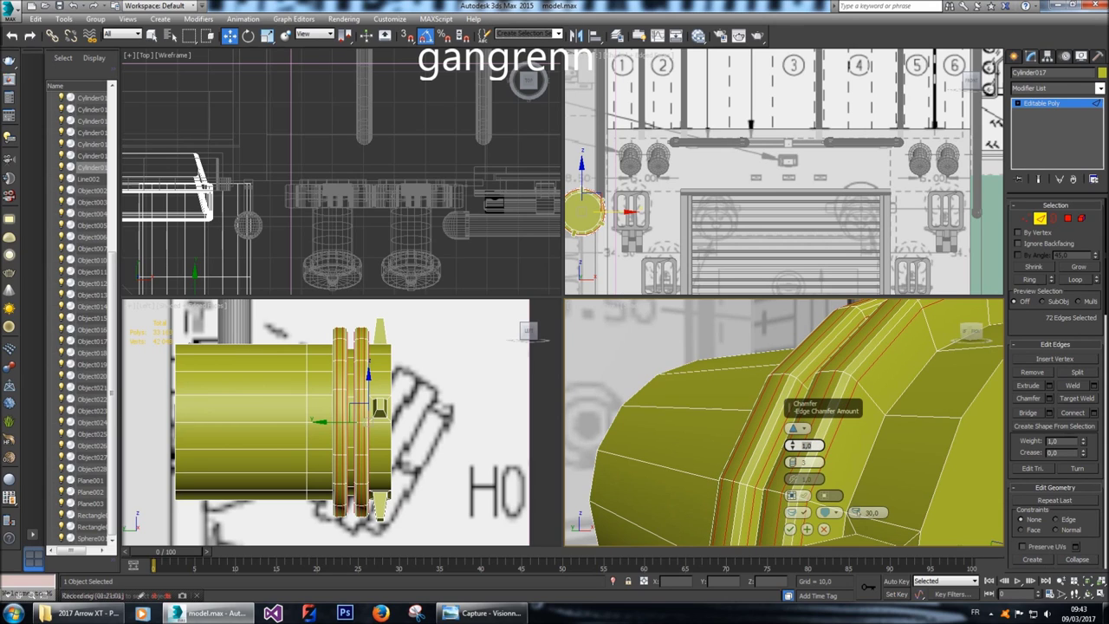
key("BackSpace")
key("BackSpace")
key("BackSpace")
type("0,7")
left_click(791, 459)
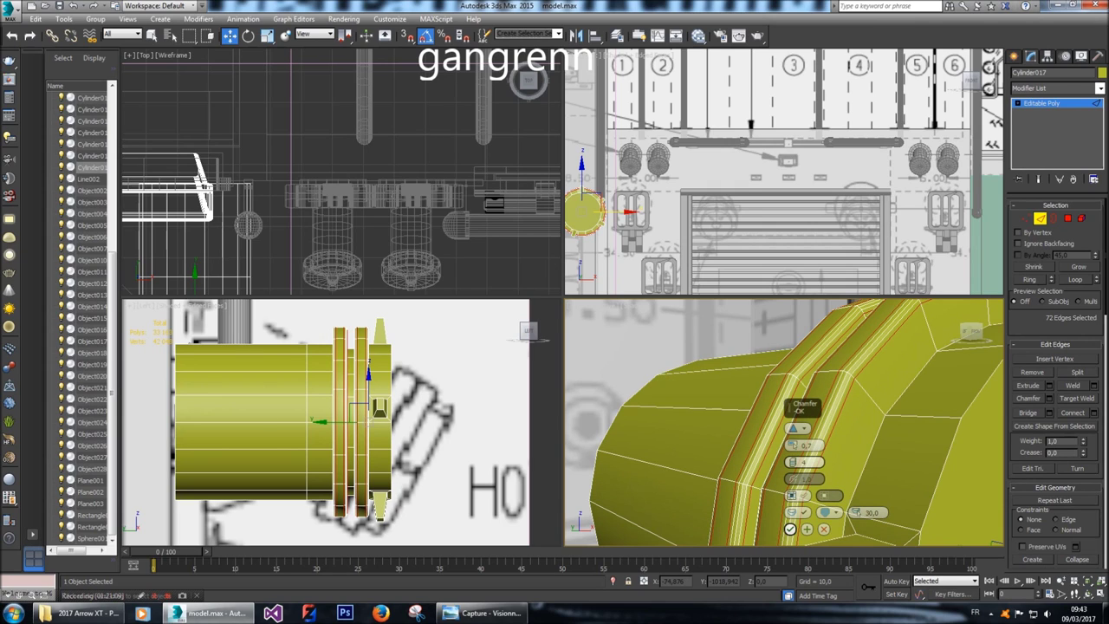
left_click(789, 529)
middle_click_drag(790, 529, 962, 451, "alt")
Select the full ring of polygons on the cylinder body in Polygon mode.
left_click(1067, 218)
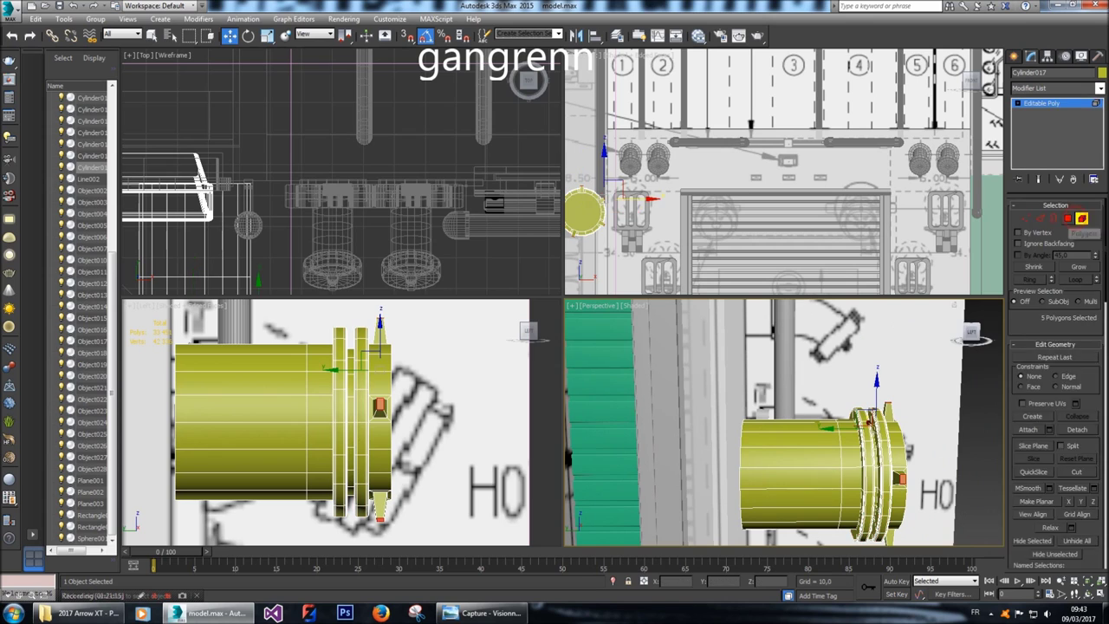
left_click(853, 459)
left_click(845, 486, "shift")
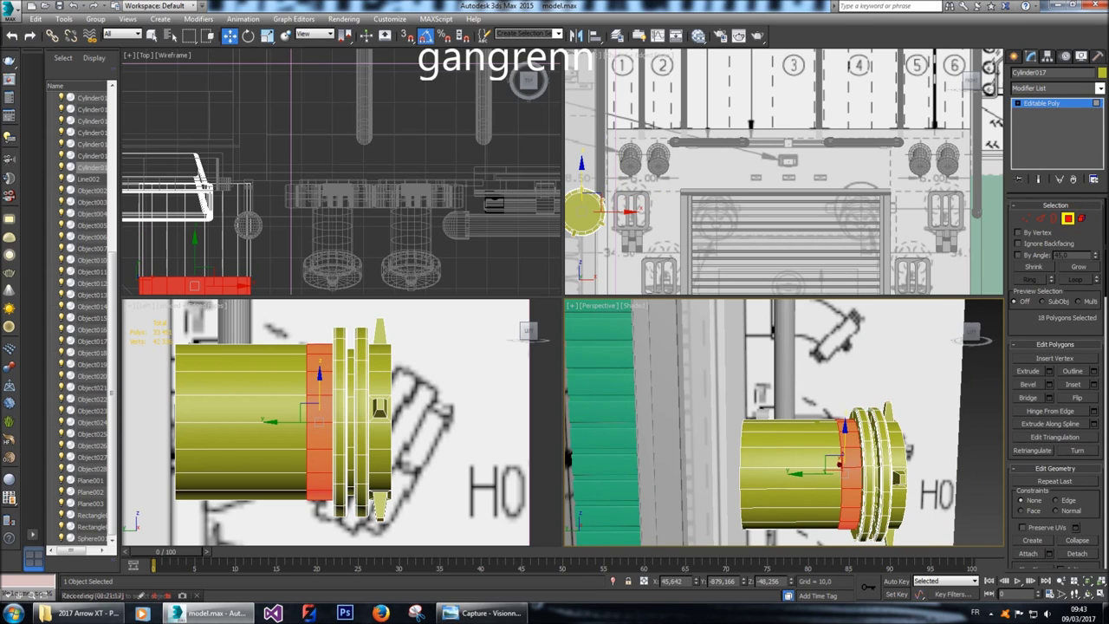
scroll(832, 476, "up", 3)
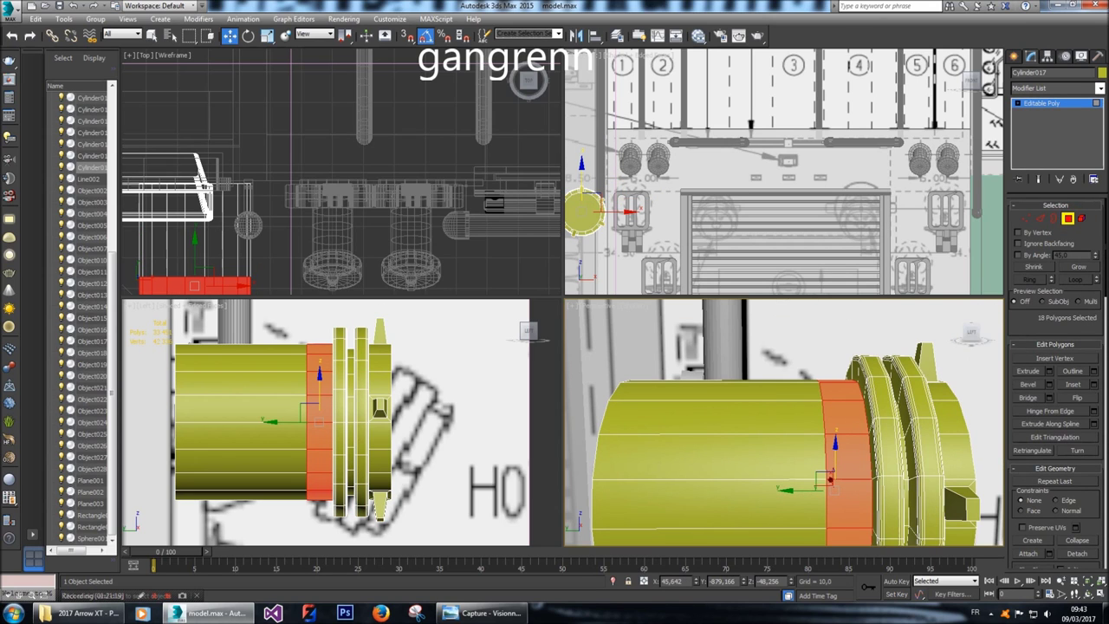
Extrude the face ring outward, settling on an extrusion height of 2.
left_click(1050, 371)
double_click(806, 445)
type("1")
key("Return")
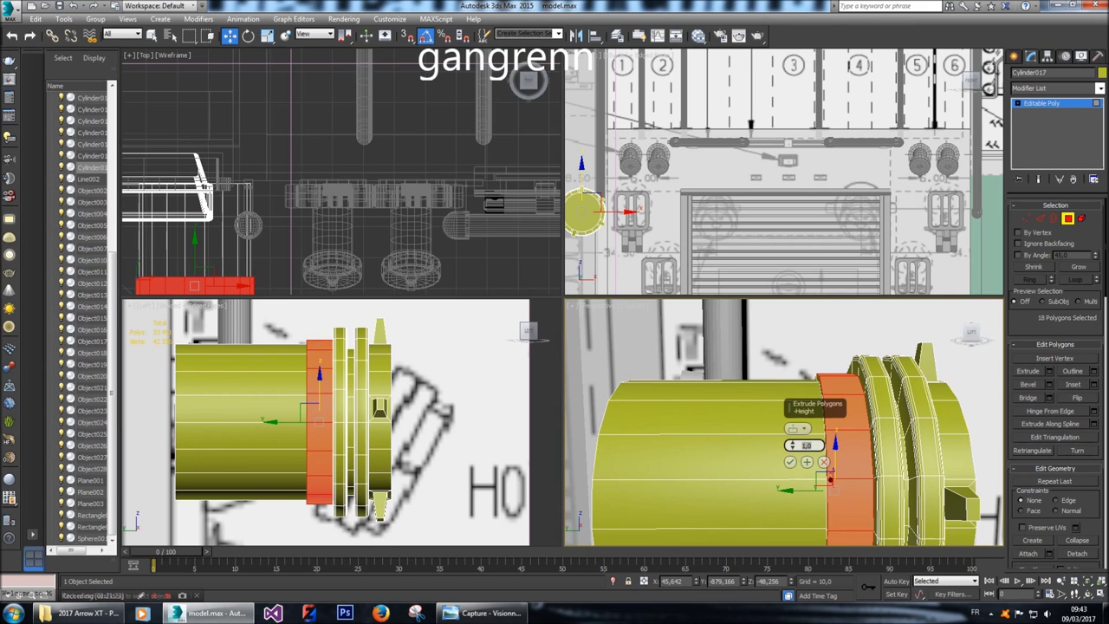
type("2")
key("Return")
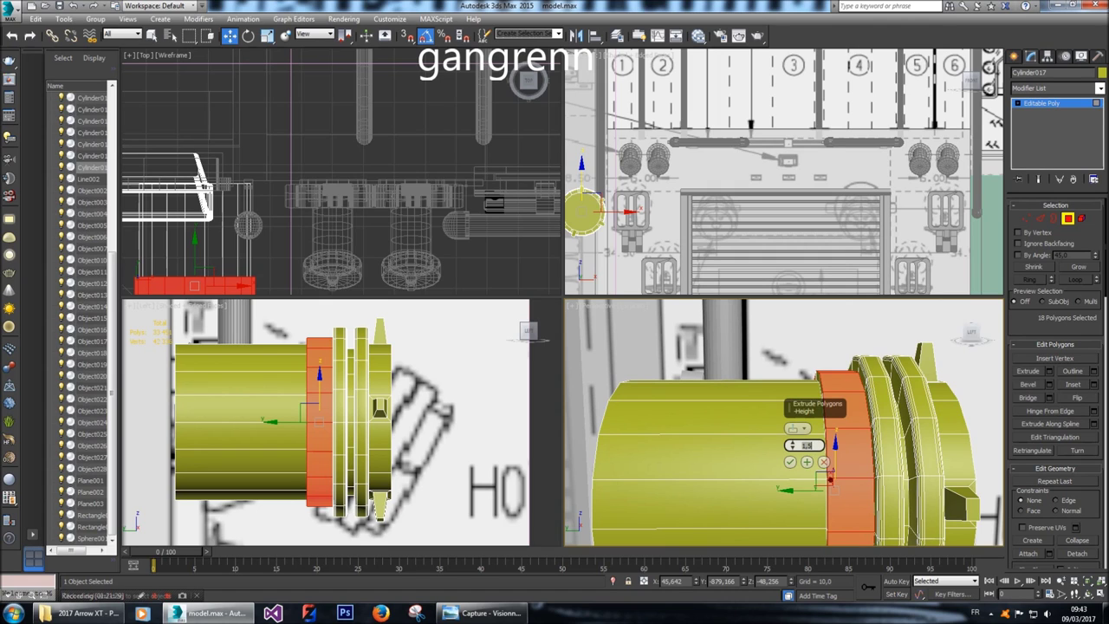
Commit the ring extrusion and select the ring's full edge loop.
left_click(790, 461)
scroll(792, 458, "up", 6)
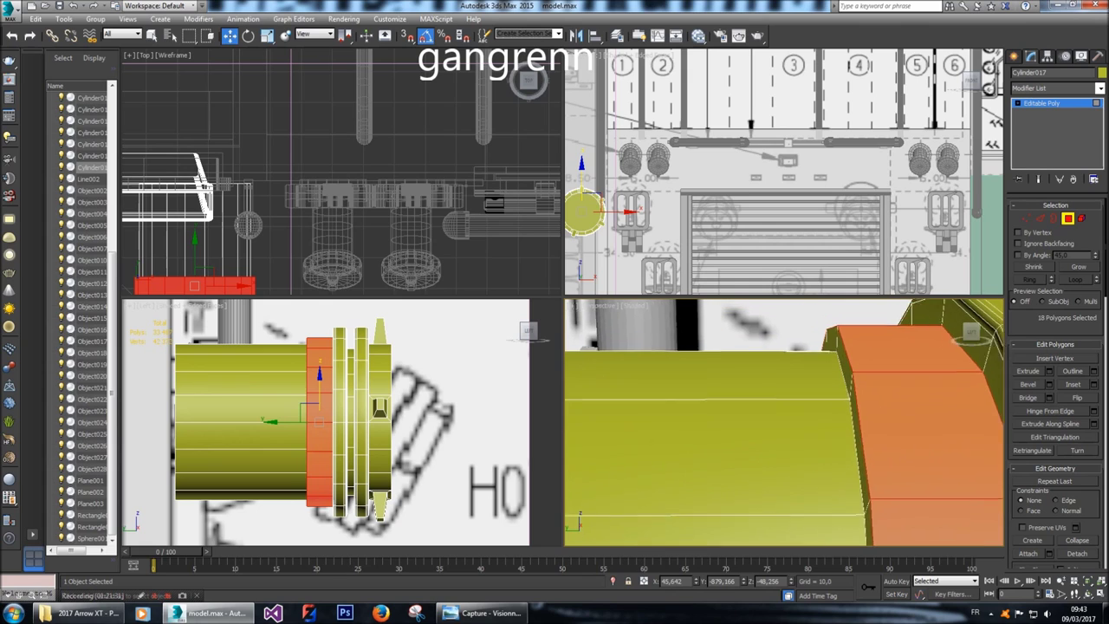
left_click(1040, 218)
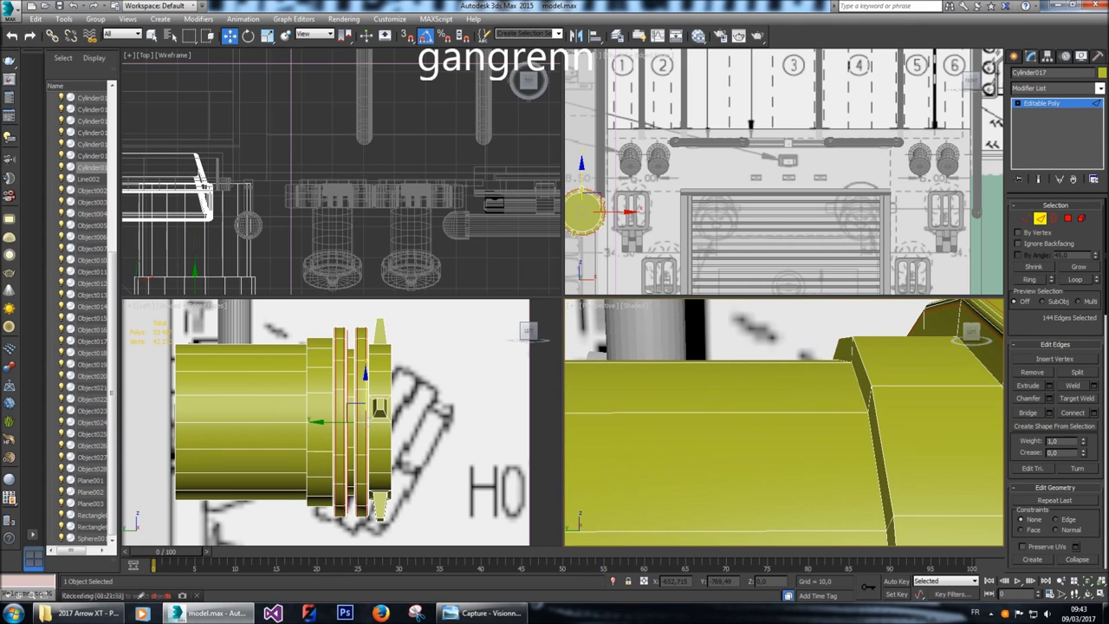
left_click(856, 357)
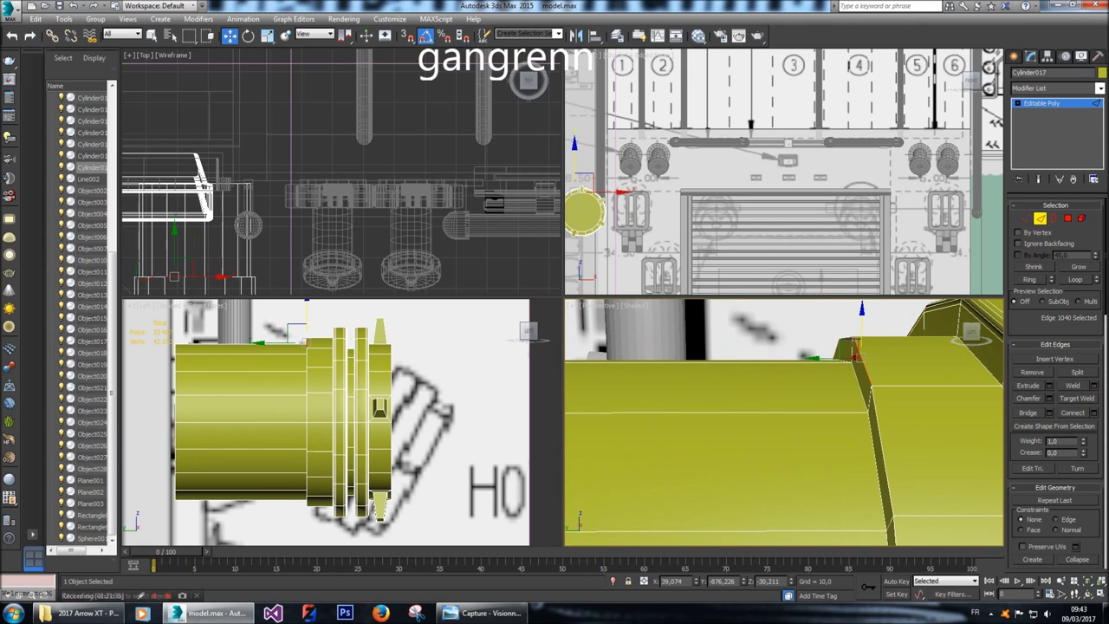
left_click(1075, 280)
Chamfer the selected edge loop by 0,5 with 3 segments.
left_click(1050, 398)
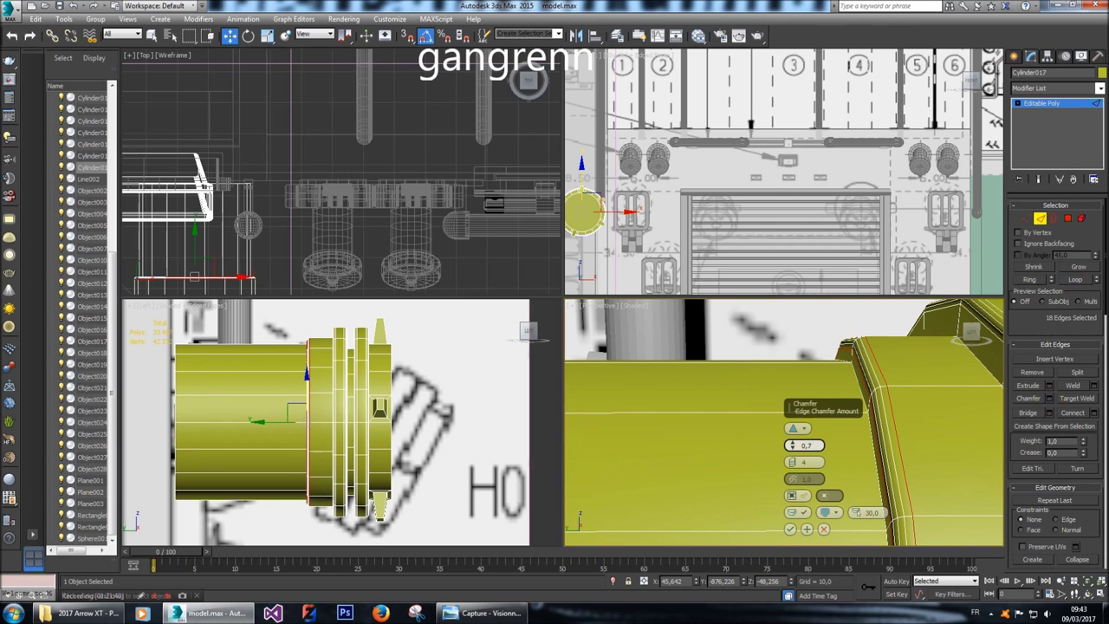
key("Return")
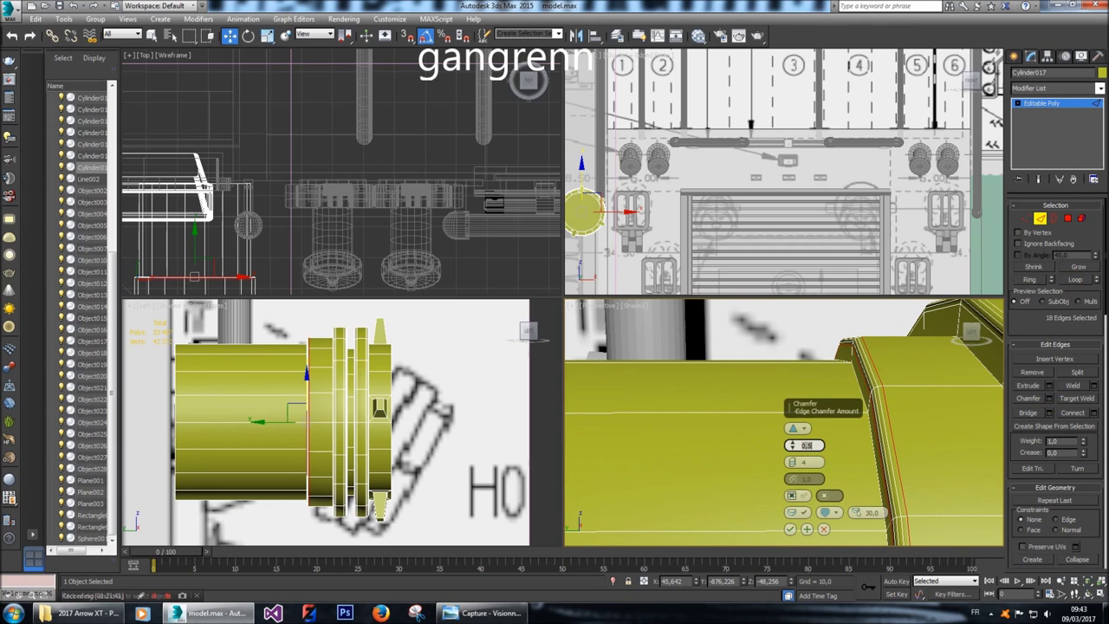
key("Tab")
type("3")
key("Return")
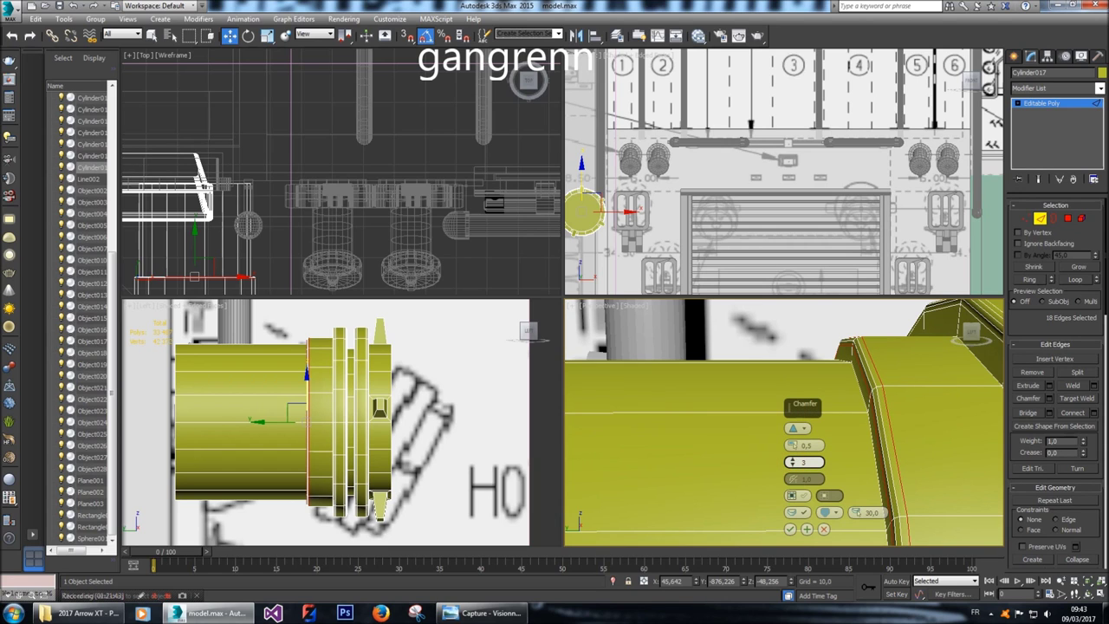
left_click(790, 529)
middle_click_drag(790, 529, 693, 502, "alt")
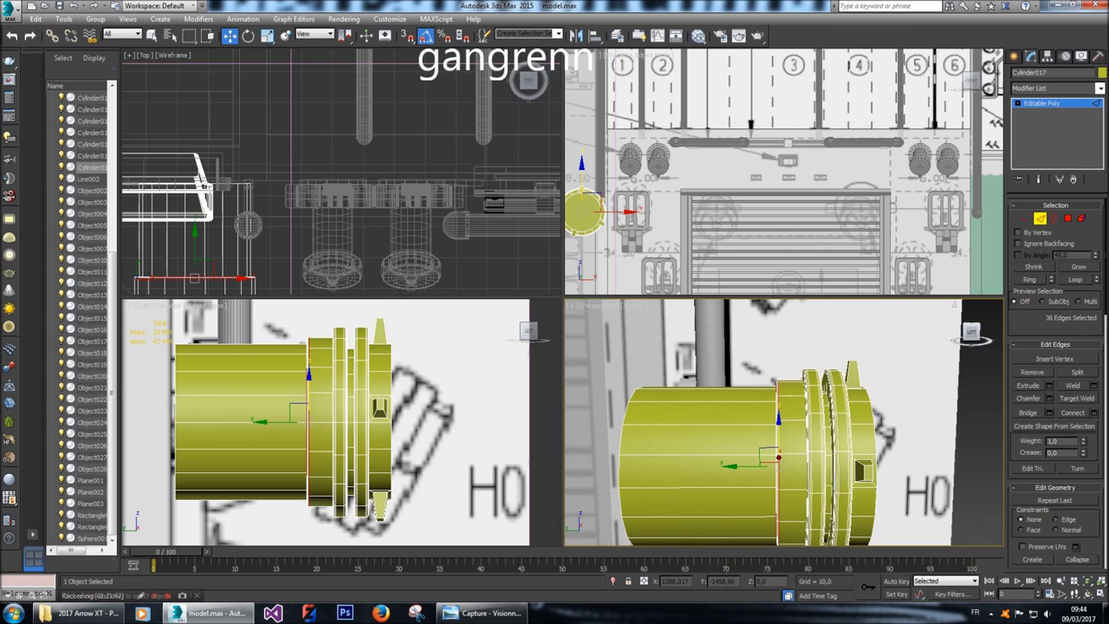
left_click(1018, 55)
Select Cylinder017 and pick the polygon loop around its rib.
left_click(970, 381)
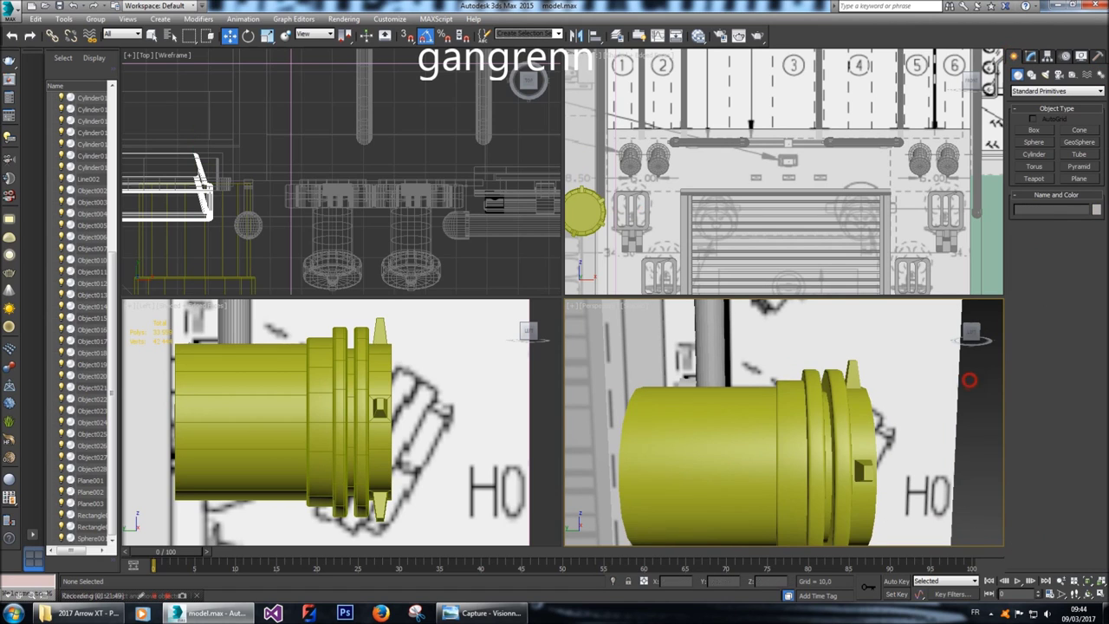
middle_click_drag(971, 381, 953, 373, "alt")
left_click_drag(972, 331, 855, 342)
scroll(806, 364, "up", 5)
left_click(806, 364)
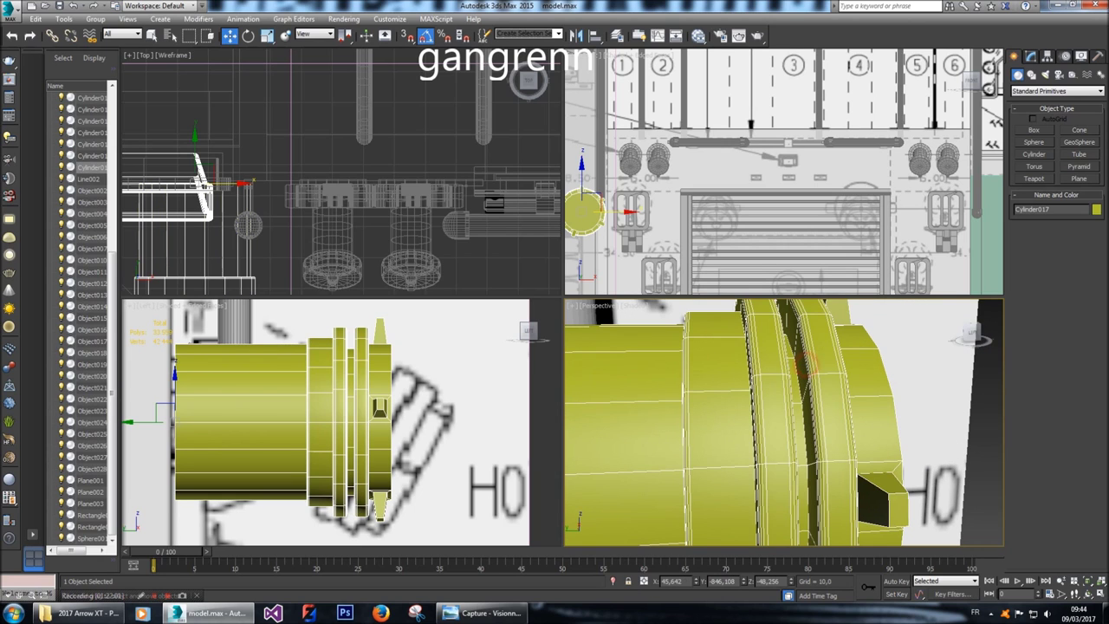
left_click(1031, 57)
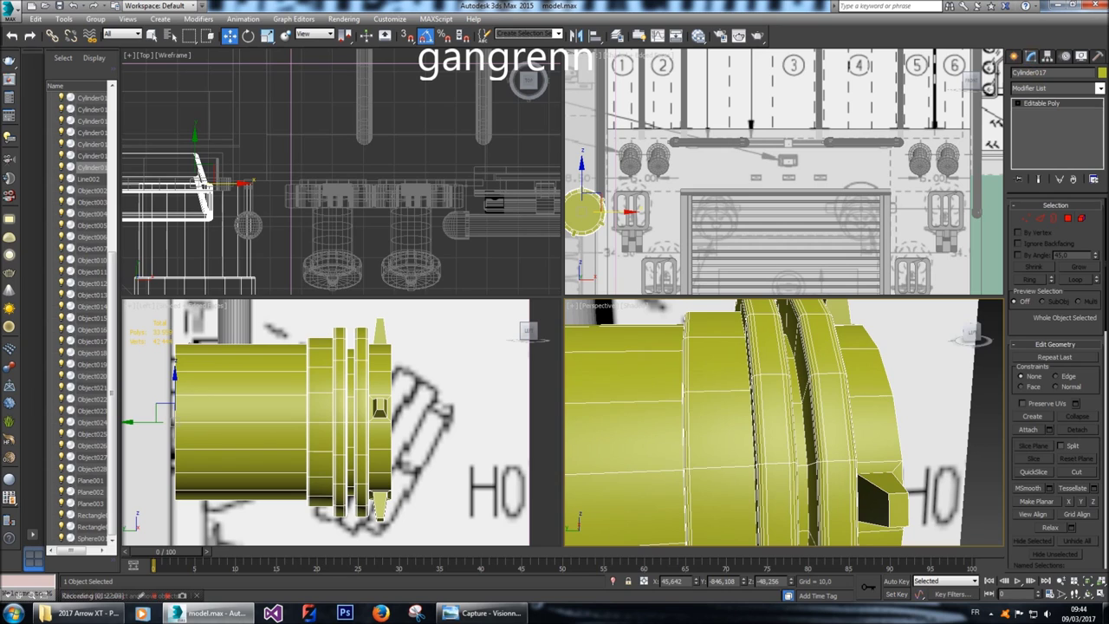
left_click(1068, 218)
left_click(798, 371)
left_click(808, 416, "shift")
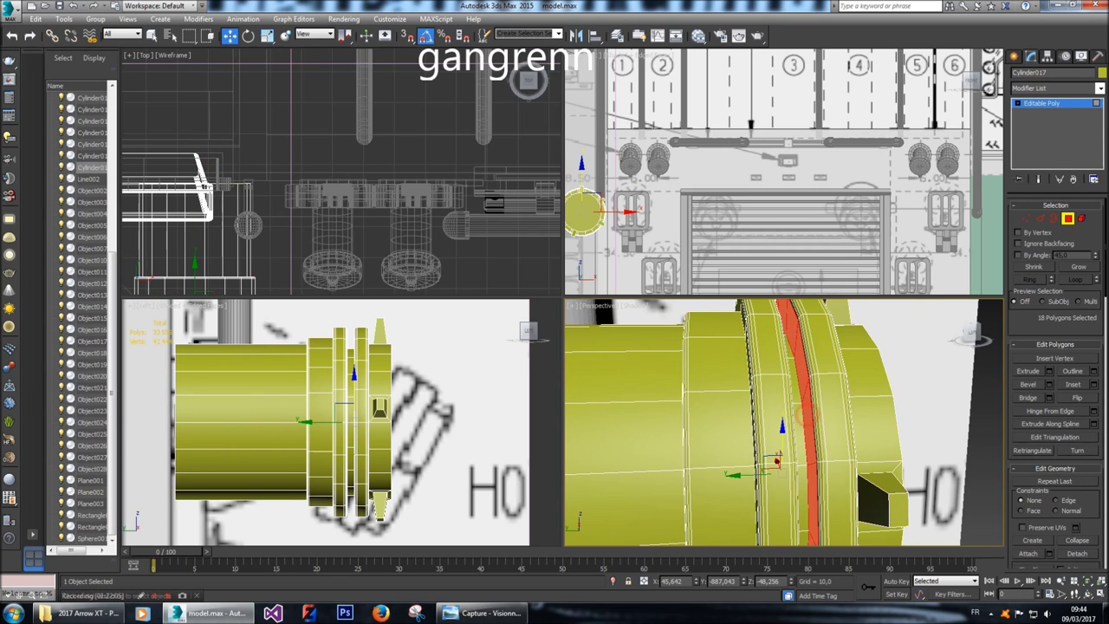
scroll(808, 416, "up", 5)
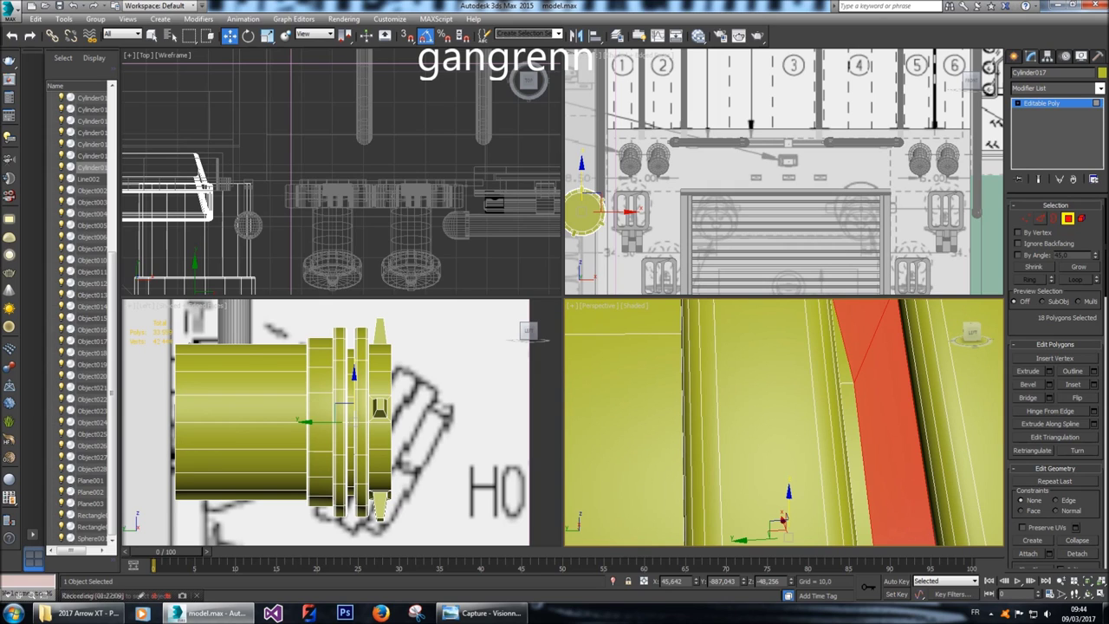
Select the ring of parallel edges across the rib at Edge level.
key("2")
left_click(867, 359)
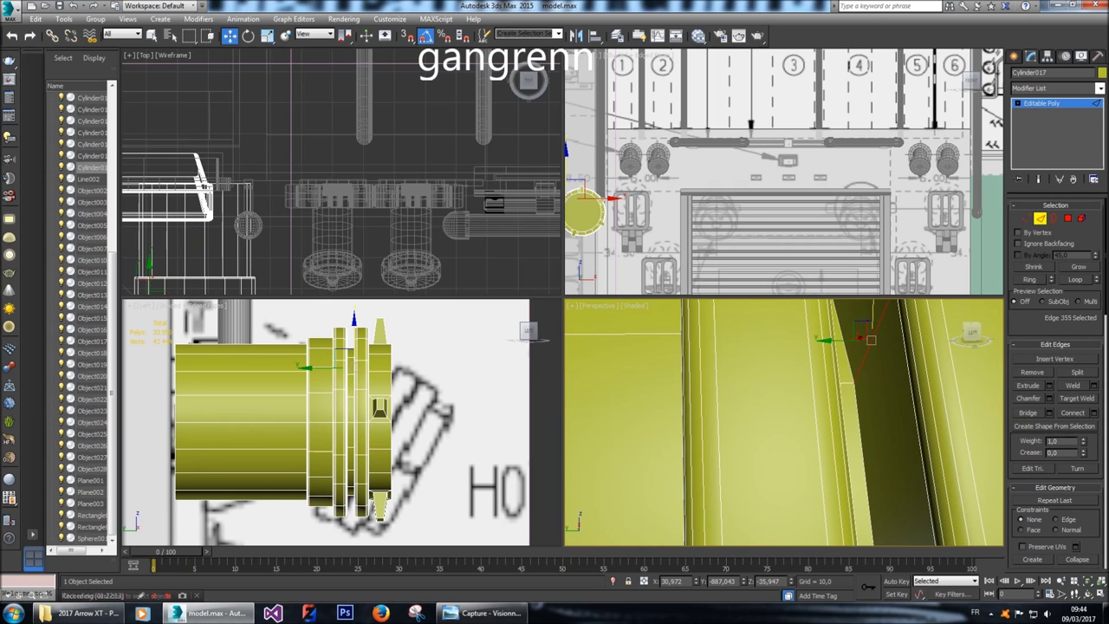
key("alt+x")
middle_click_drag(785, 422, 737, 434, "alt")
key("alt+x")
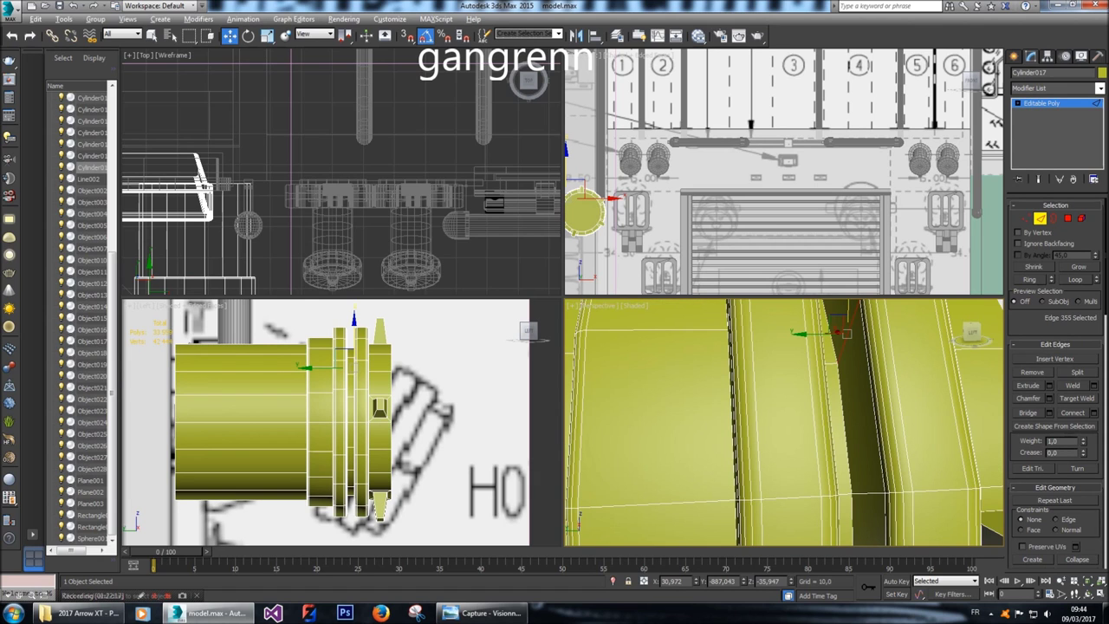
left_click(1031, 279)
Connect the edge ring with a single new edge loop.
left_click(1088, 413)
middle_click_drag(797, 433, 789, 432, "alt")
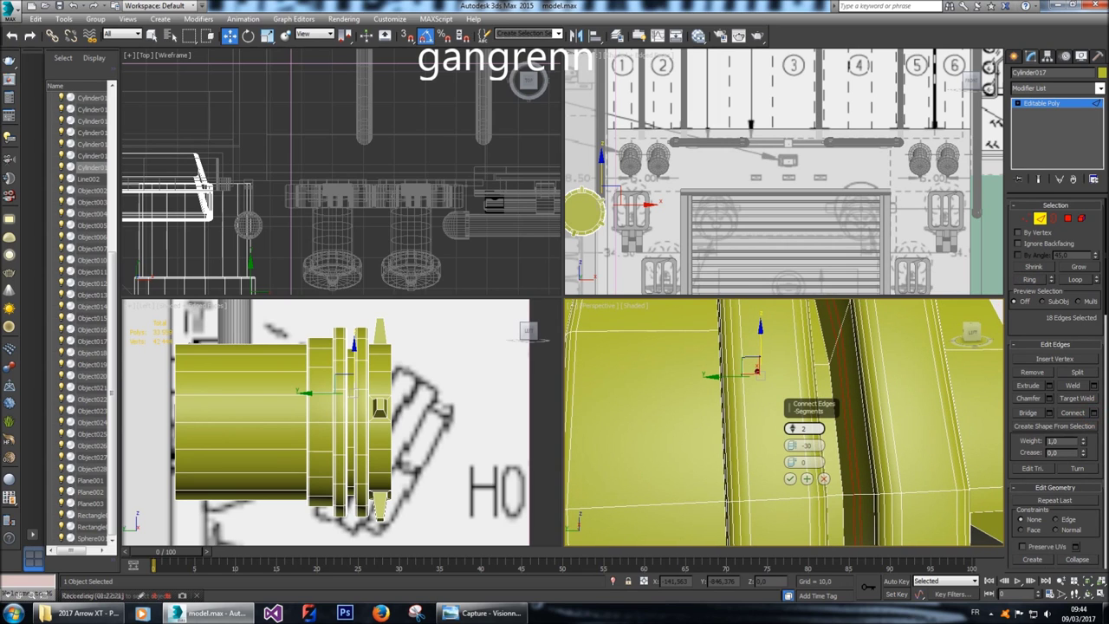
left_click_drag(792, 428, 791, 435)
middle_click_drag(791, 435, 780, 430, "alt")
Slide the new loop off-centre to a slide value of 30 and confirm.
left_click(806, 462)
type("10")
key("BackSpace")
key("BackSpace")
type("-50")
key("Home")
key("Delete")
key("Delete")
type("4")
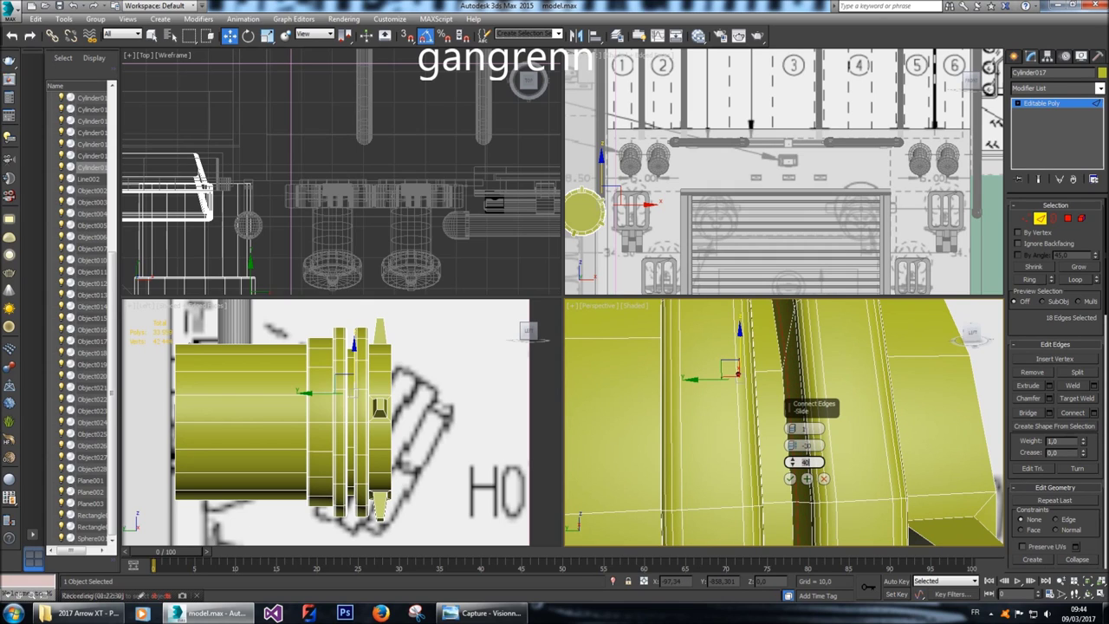
key("BackSpace")
key("Delete")
type("30")
middle_click_drag(867, 416, 819, 411, "alt")
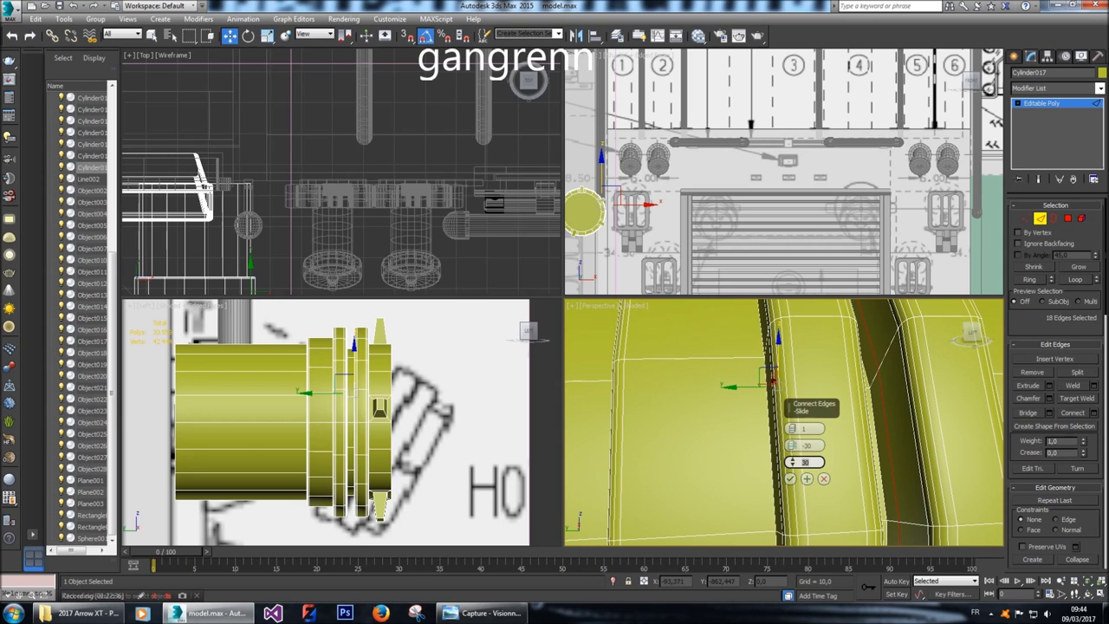
left_click(791, 479)
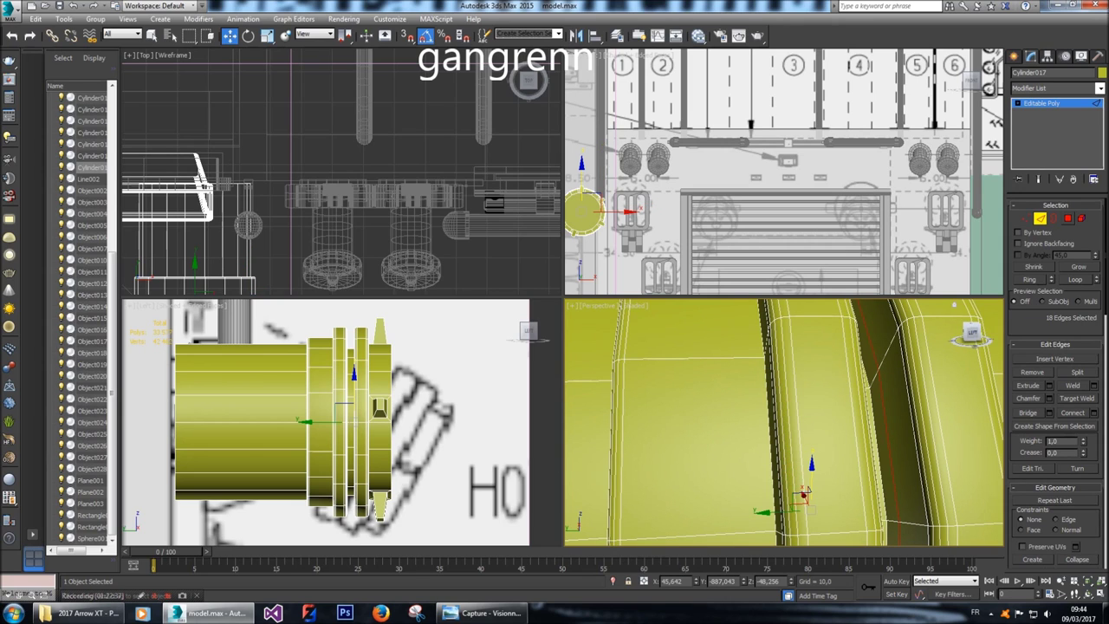
Select the 18-polygon strip beside the new loop at Polygon level.
key("4")
left_click(879, 433, "alt")
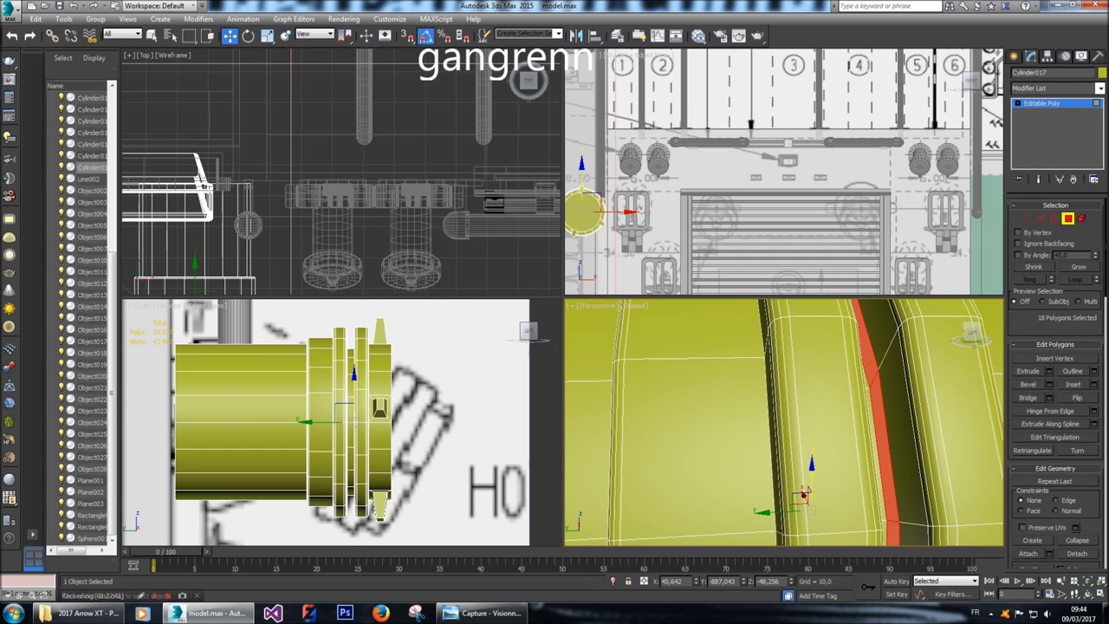
key("shift+e")
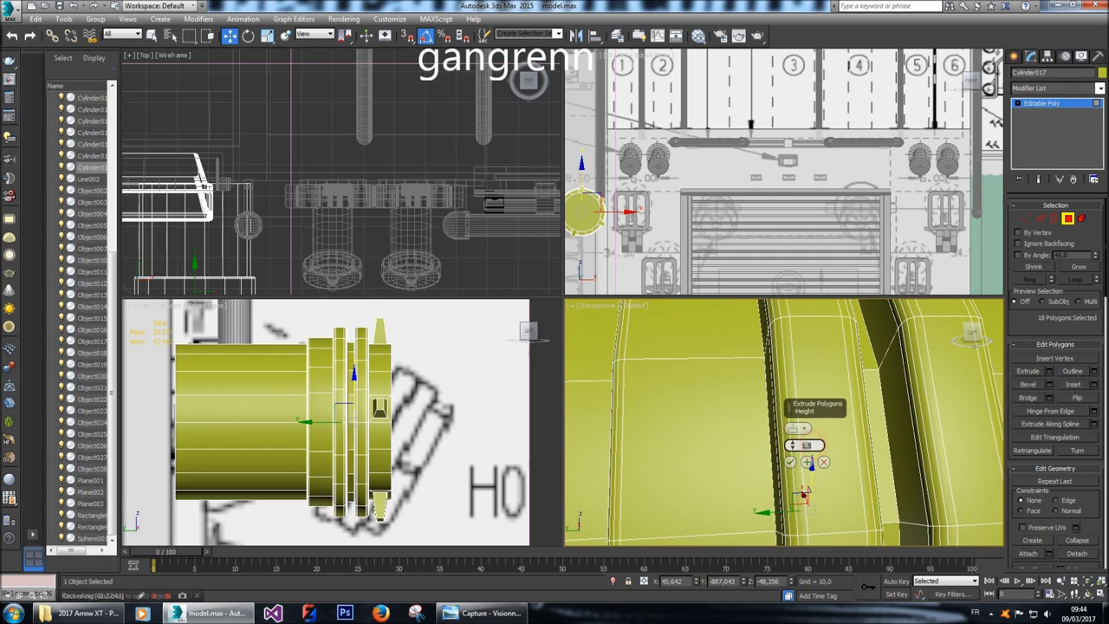
Extrude the selected rib polygons inward with a height of -1.
type("-1")
key("Return")
type("-2")
key("Return")
type("-5")
key("Return")
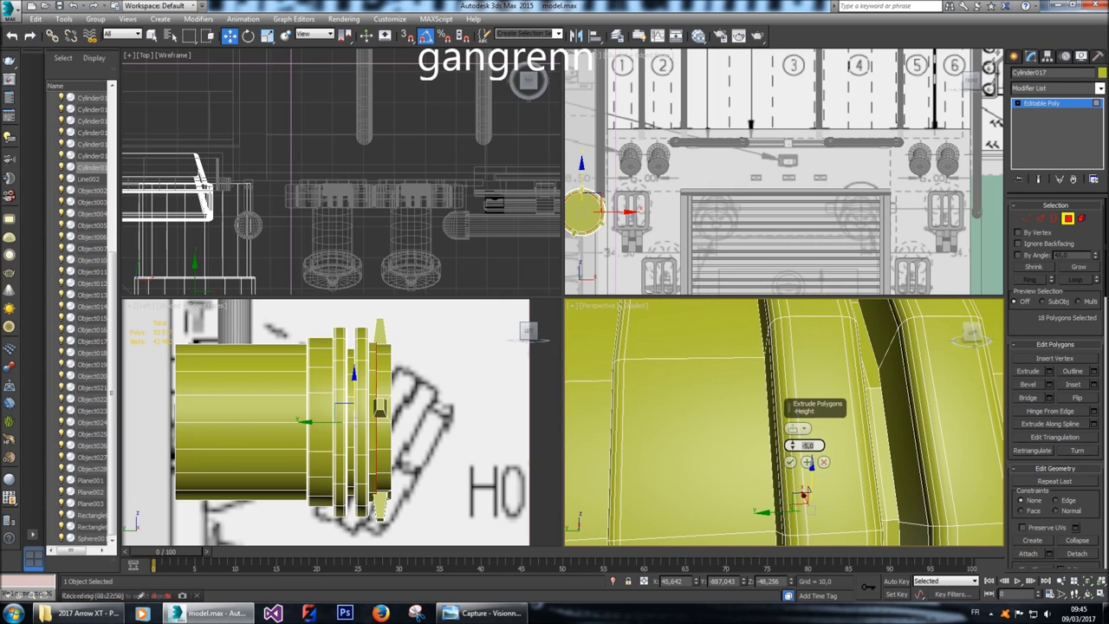
type("-1")
key("Return")
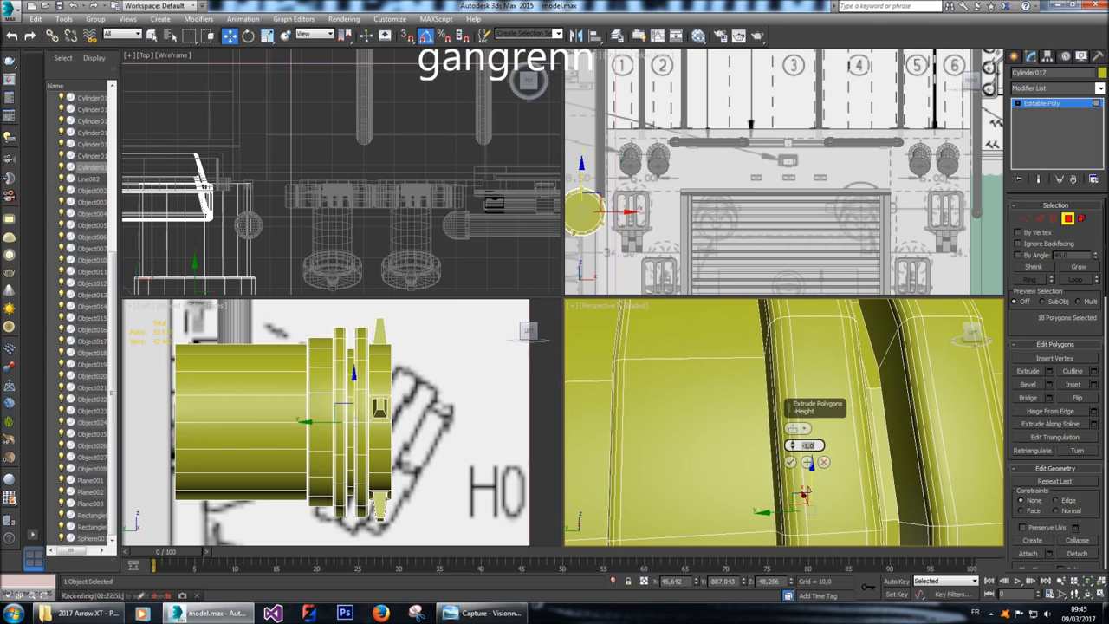
left_click(791, 462)
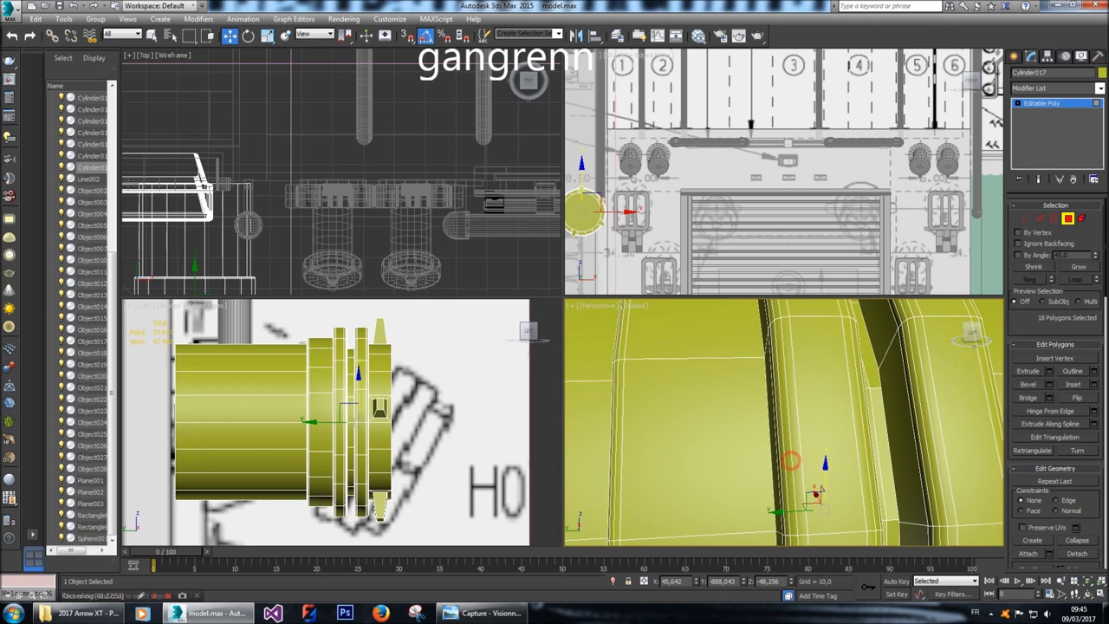
Nudge the groove polygons slightly along X, then clear the selection.
key("alt+x")
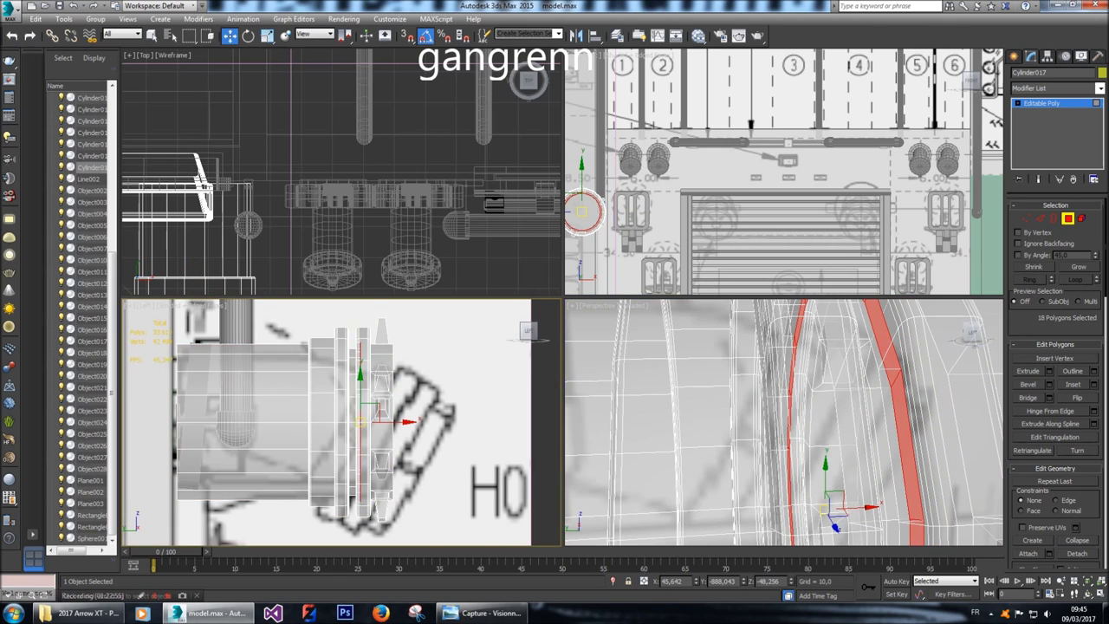
scroll(360, 416, "up", 5)
left_click_drag(407, 428, 438, 427)
key("alt+x")
middle_click_drag(780, 416, 982, 408, "alt")
left_click(982, 407)
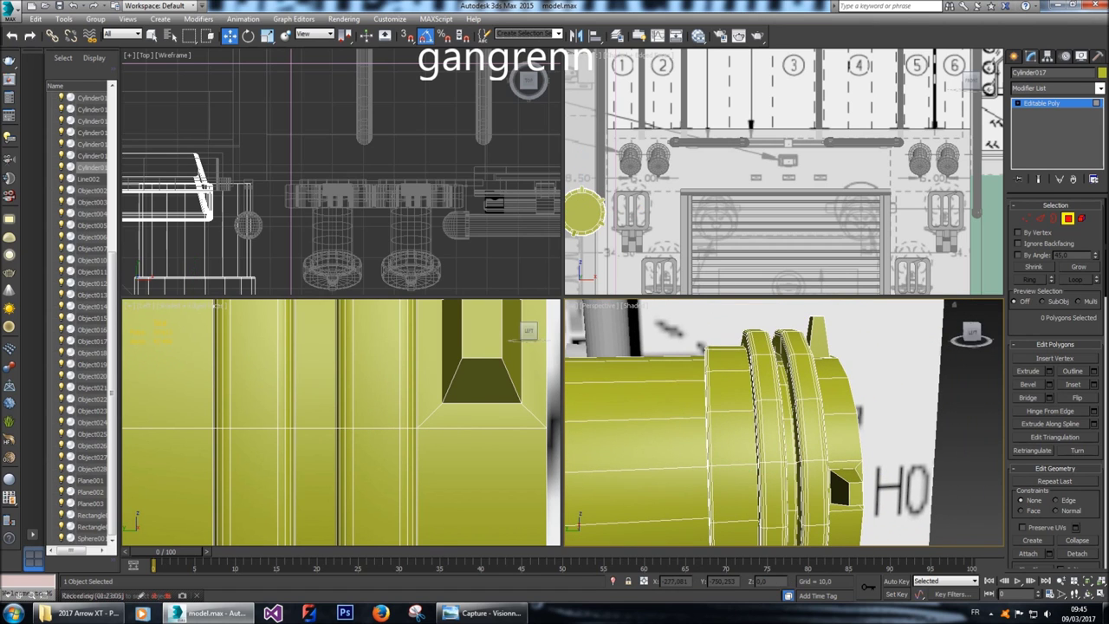
left_click_drag(969, 334, 954, 304)
Reselect the yellow cylinder and pick its end cap face in Polygon mode.
left_click(972, 432)
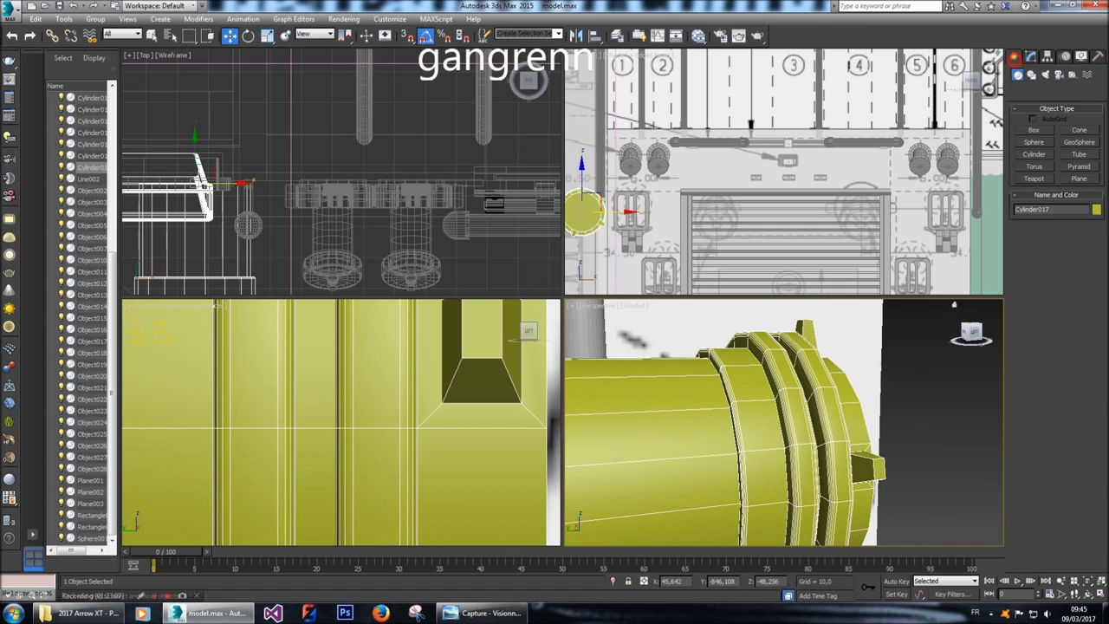
middle_click_drag(974, 433, 977, 436, "alt")
scroll(866, 425, "up", 5)
middle_click_drag(867, 425, 975, 407, "alt")
left_click_drag(971, 336, 928, 337)
left_click_drag(907, 531, 901, 513)
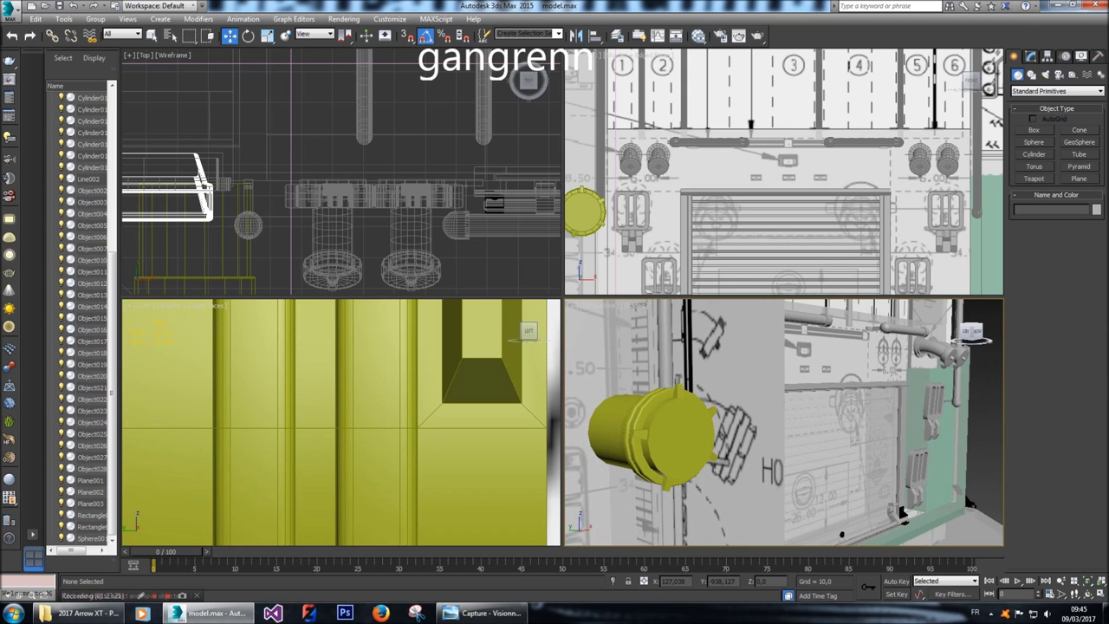
middle_click_drag(902, 514, 891, 507, "alt")
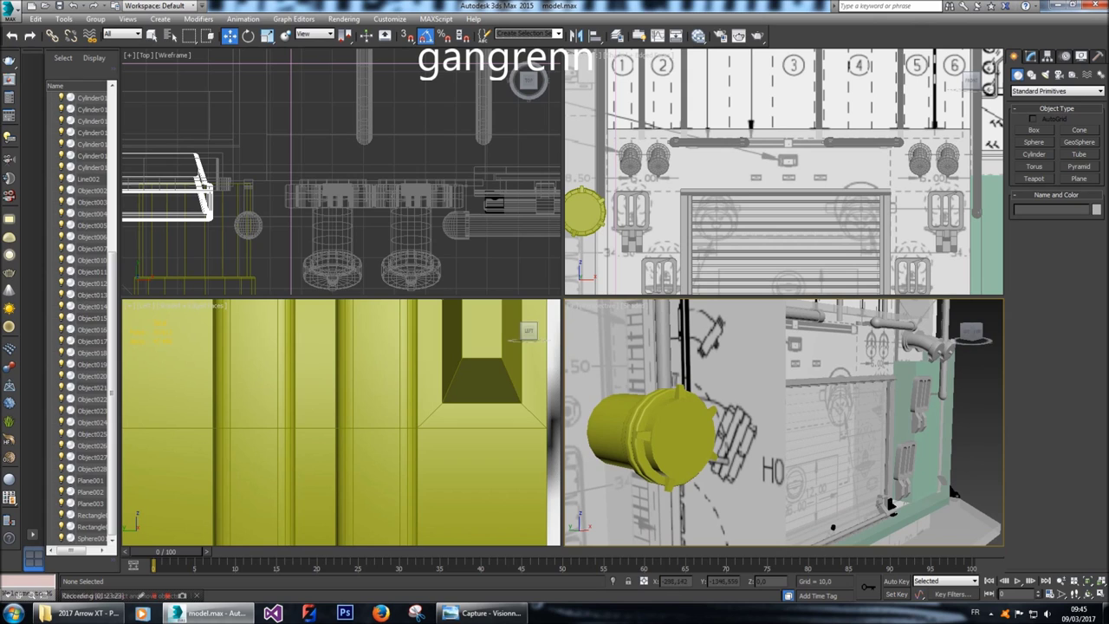
key("ctrl+z")
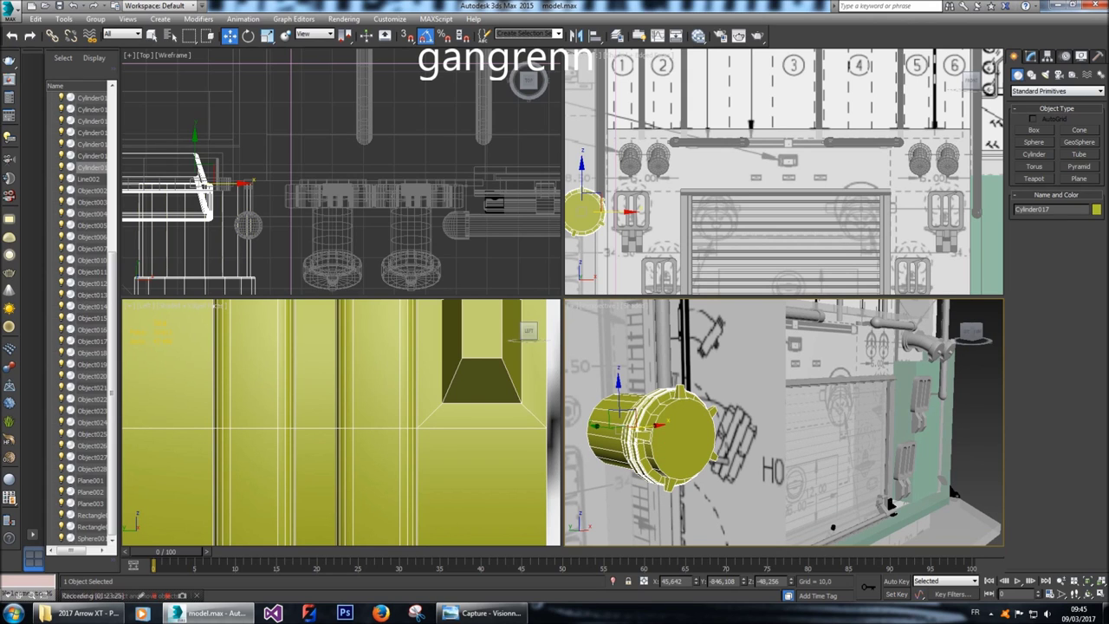
key("4")
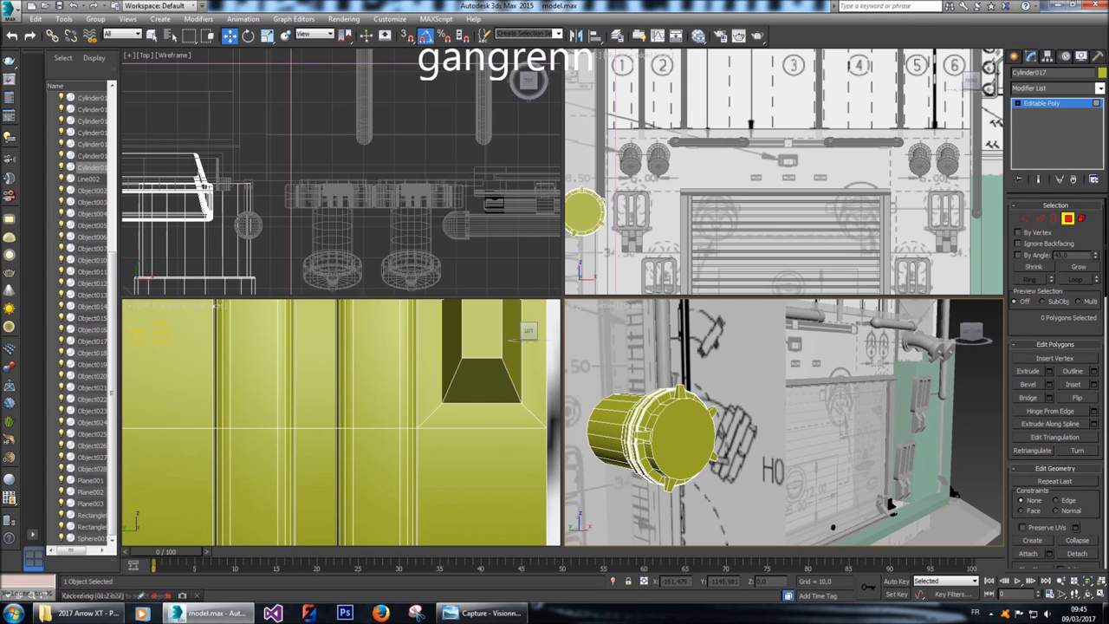
left_click(683, 433)
Inset the cylinder's end cap by 3.
scroll(889, 506, "up", 3)
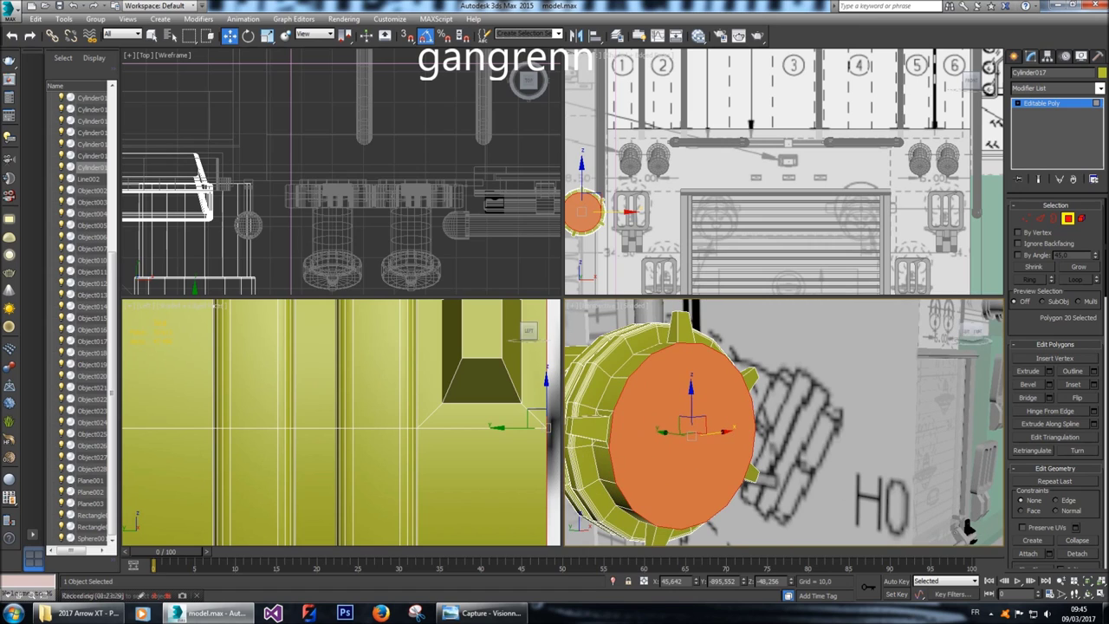
left_click(1094, 384)
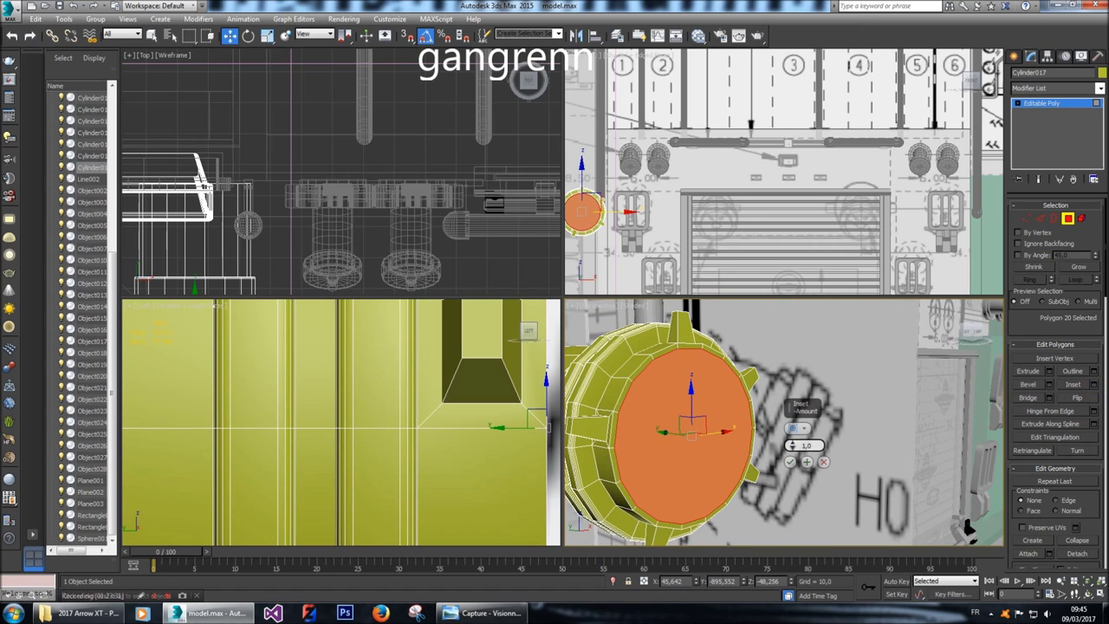
type("3")
key("Return")
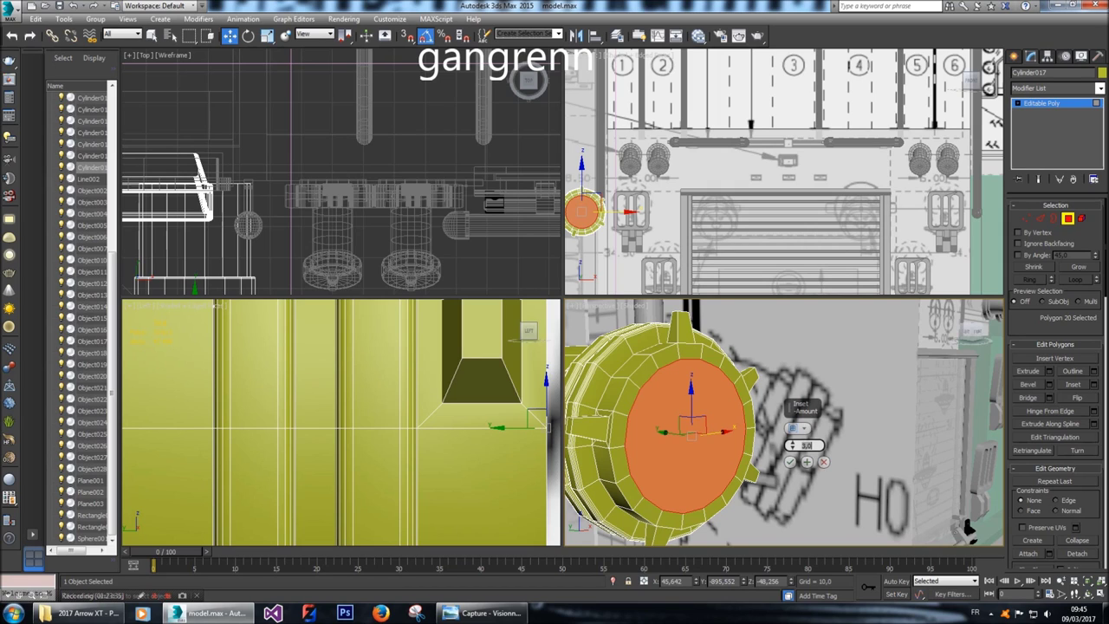
key("Return")
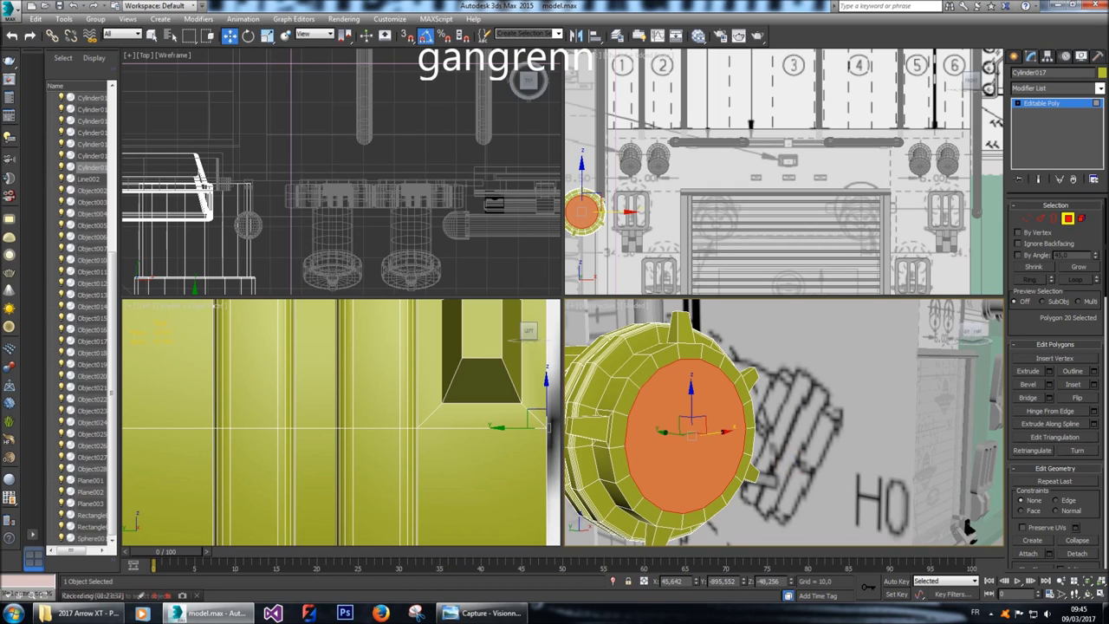
Recess the inset cap with an inward extrusion of -1.5.
key("shift+e")
type("-2")
key("Return")
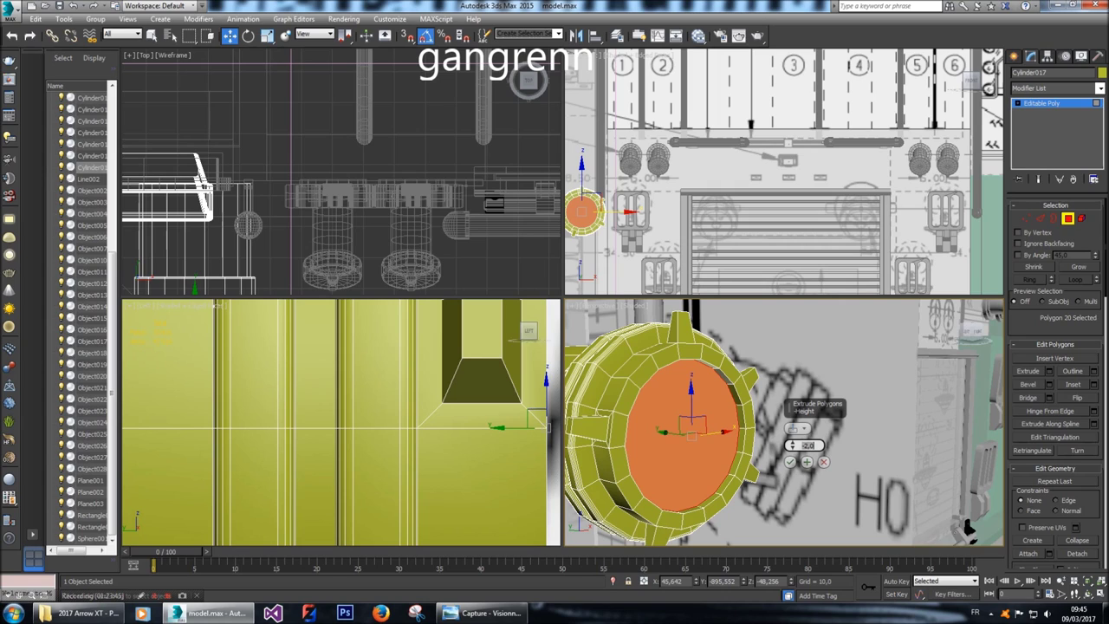
type(",5")
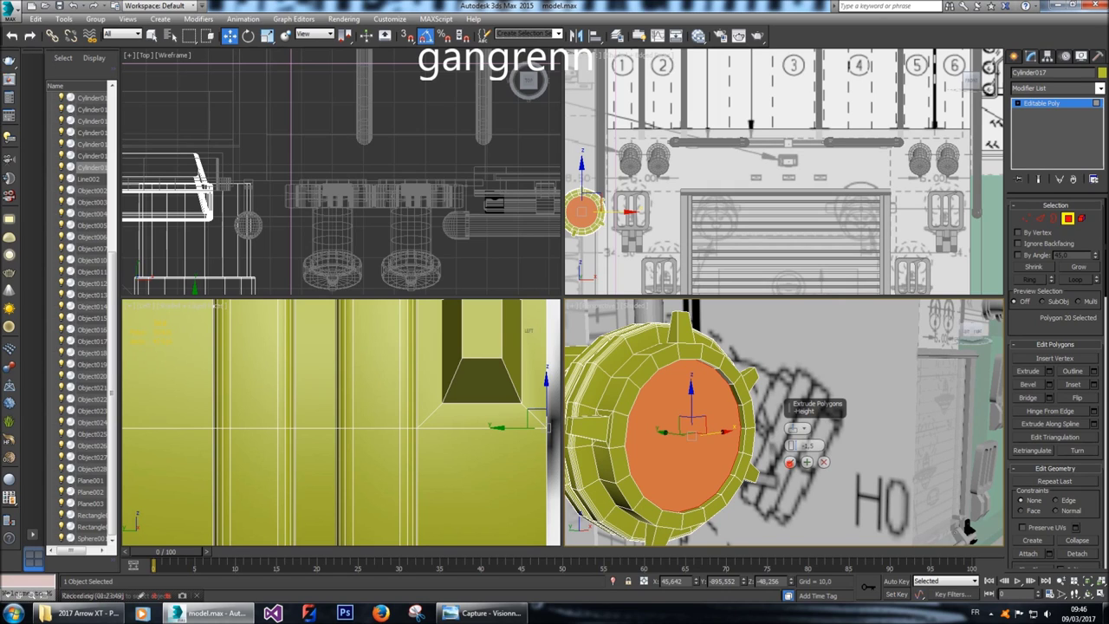
left_click(790, 461)
Inset the recessed cap a second time by 11.
left_click(1091, 384)
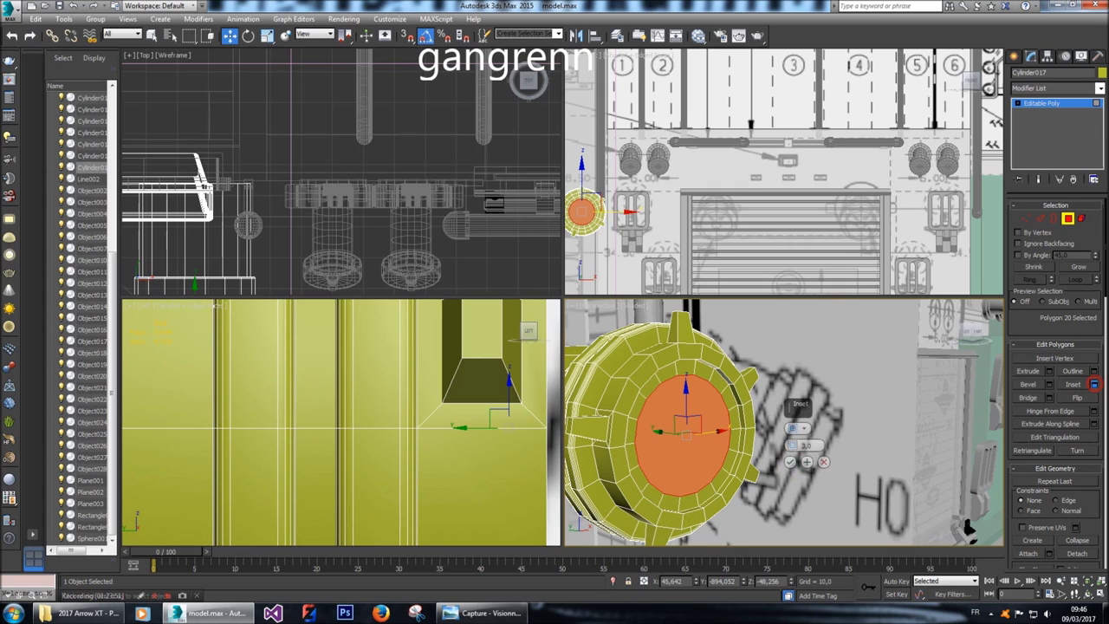
type("5")
key("Return")
type("10")
key("Return")
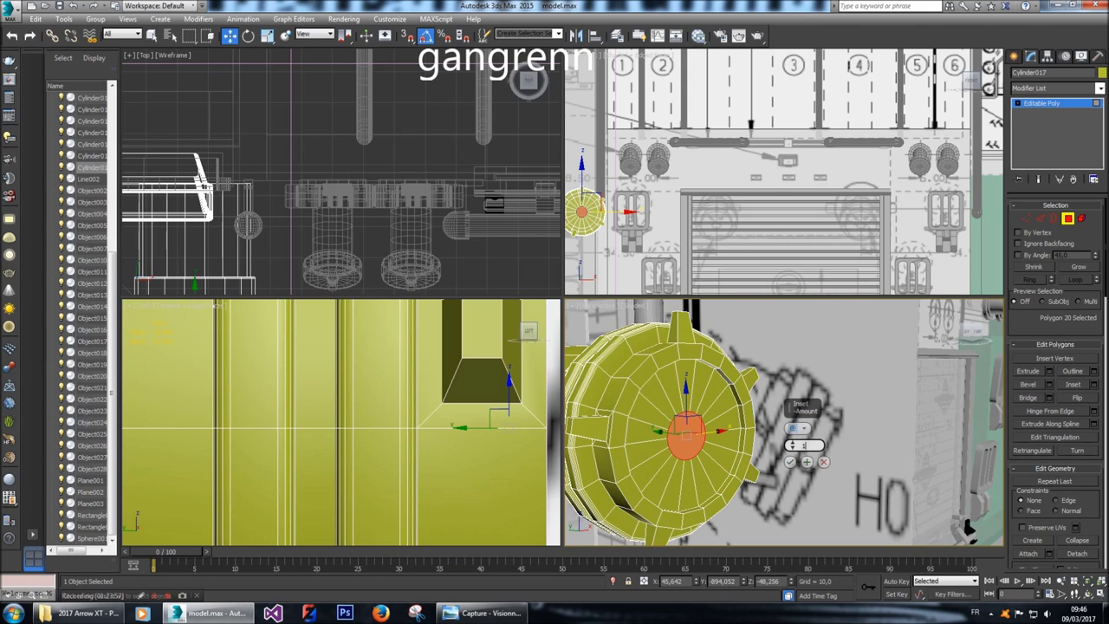
key("BackSpace")
type("12")
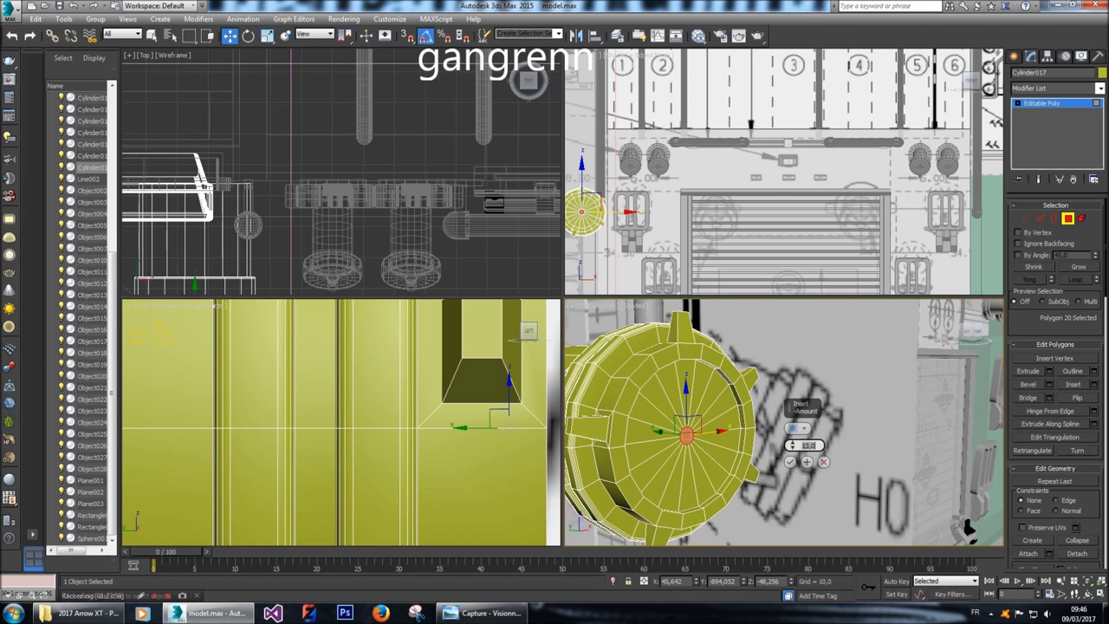
key("Return")
type("11")
key("Return")
type("12")
key("Return")
type("11")
key("Return")
left_click(789, 461)
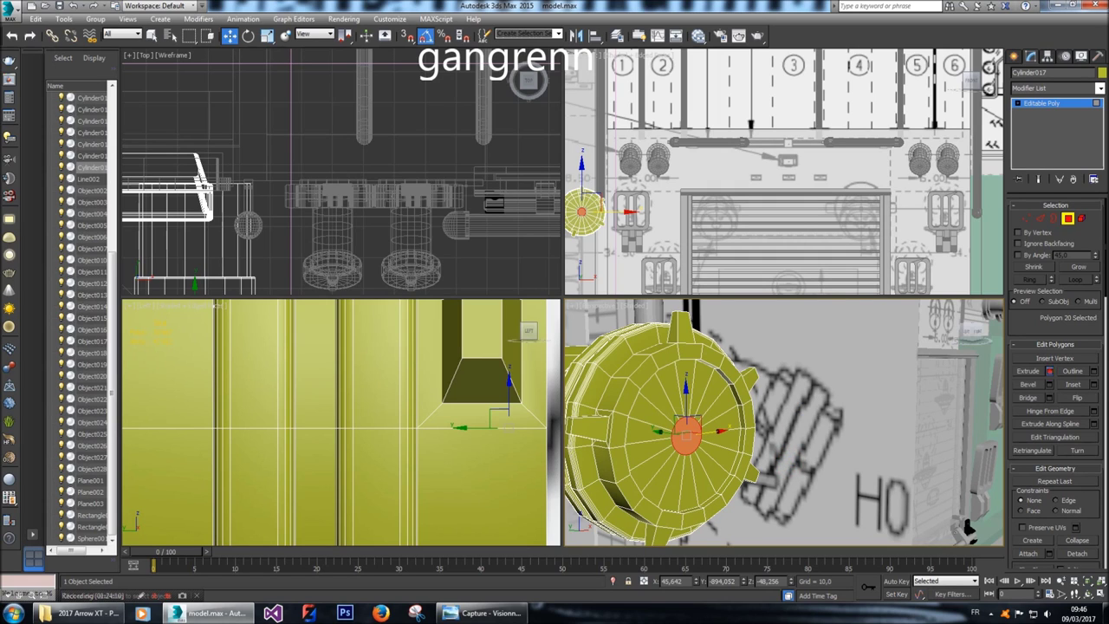
Extrude the small centre face outward by 4 to form a knob.
left_click(1050, 370)
type("2")
key("Return")
type("4")
key("Return")
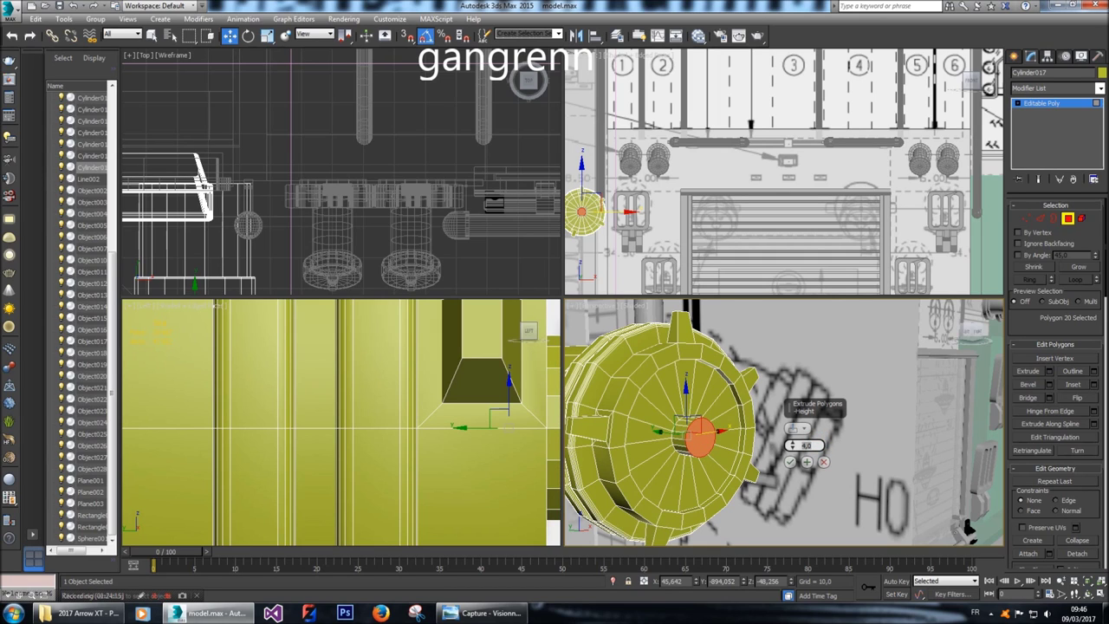
key("Return")
Scale the knob's centre face down slightly with Uniform Scale.
key("z")
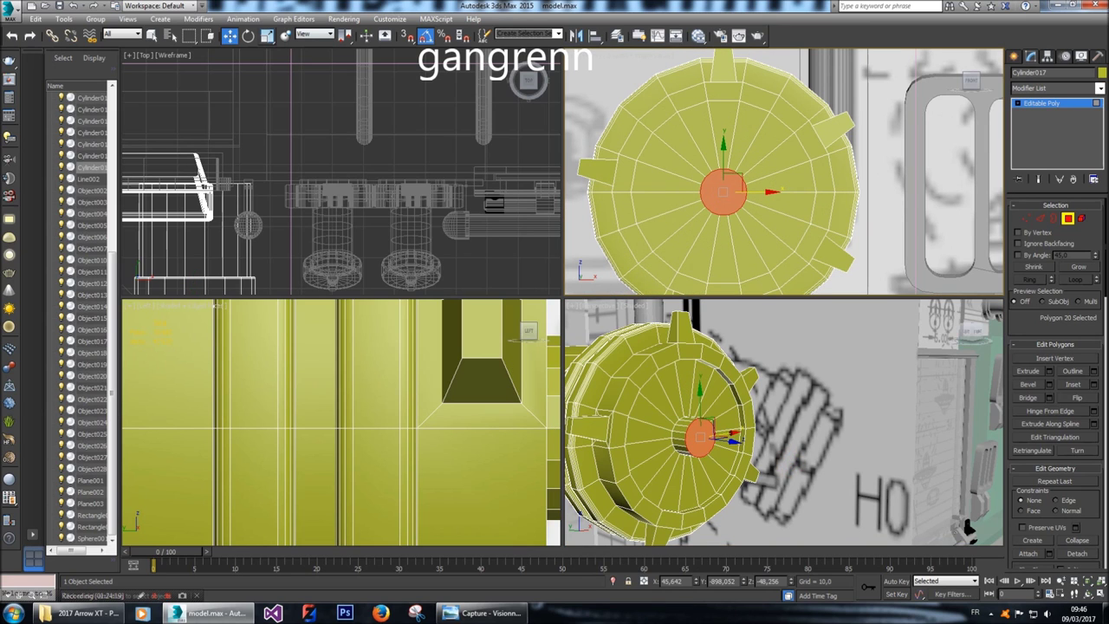
key("r")
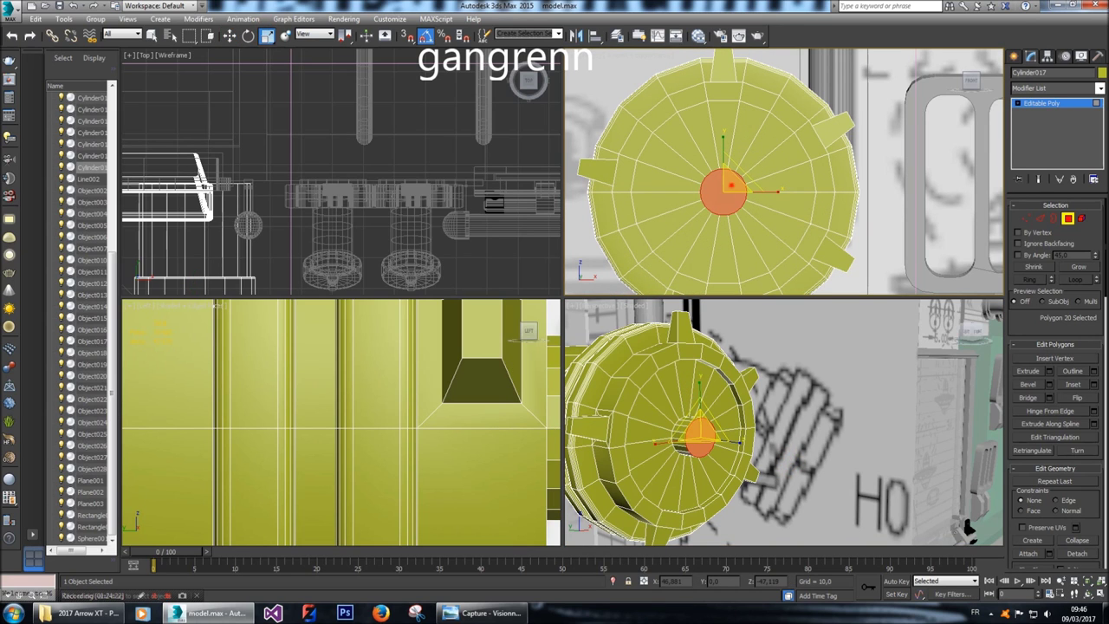
left_click_drag(733, 185, 732, 204)
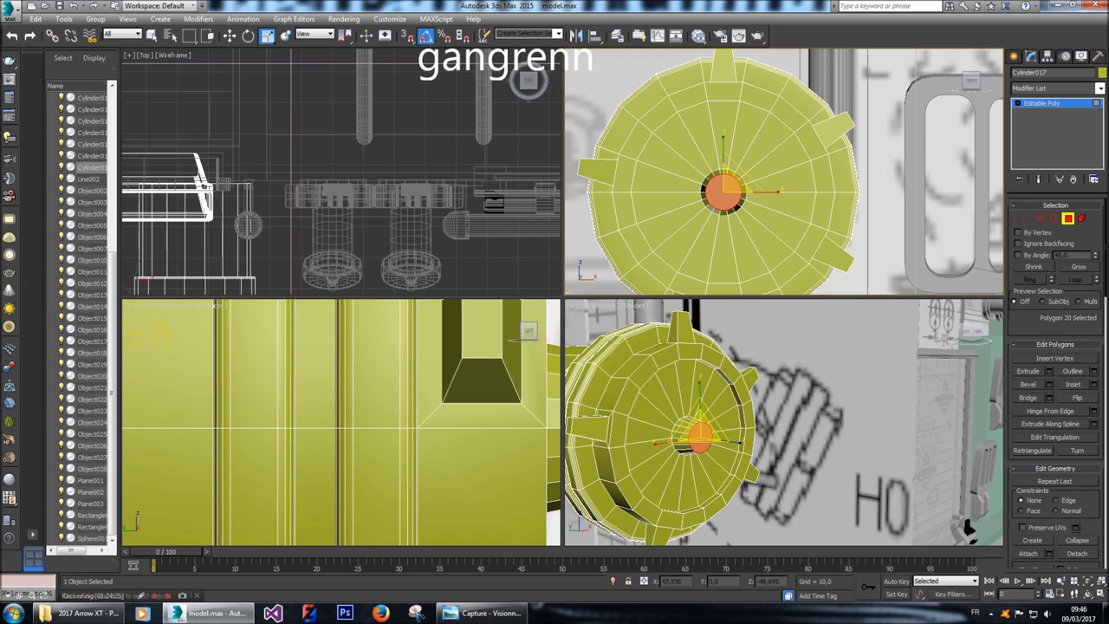
Convert the knob face selection to edges and chamfer them by 3.
right_click(733, 200)
left_click(703, 119)
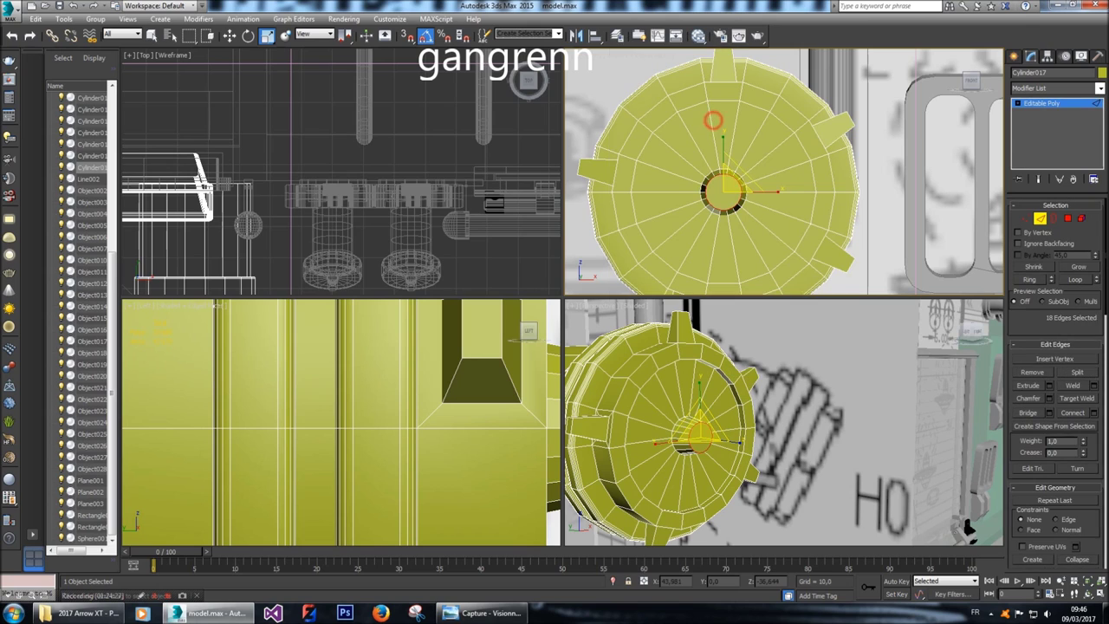
left_click(1049, 398)
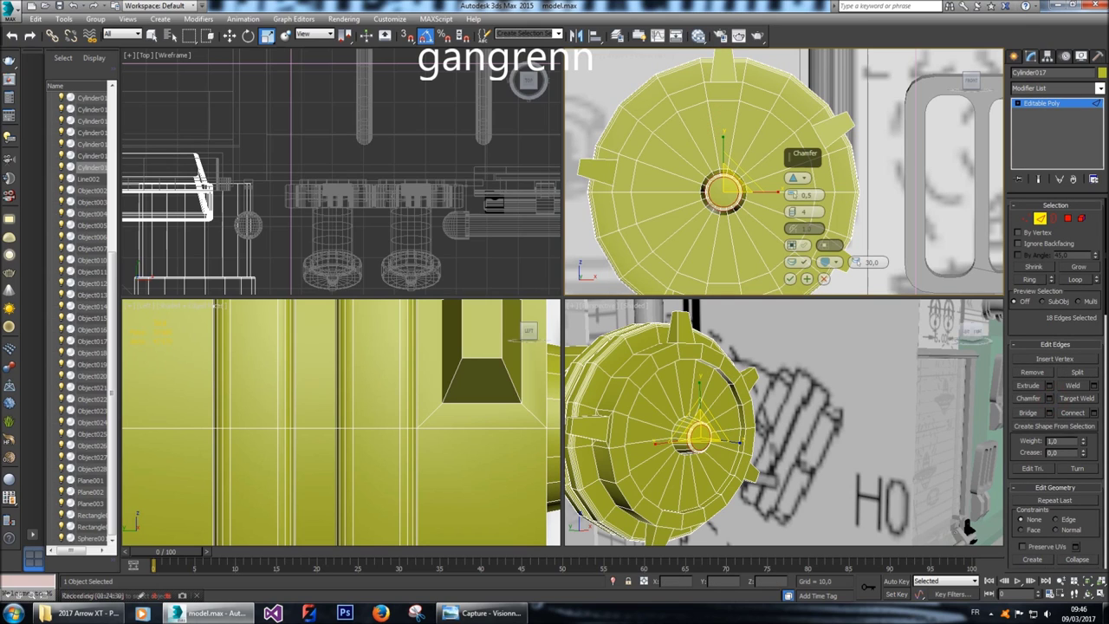
type("5")
key("Return")
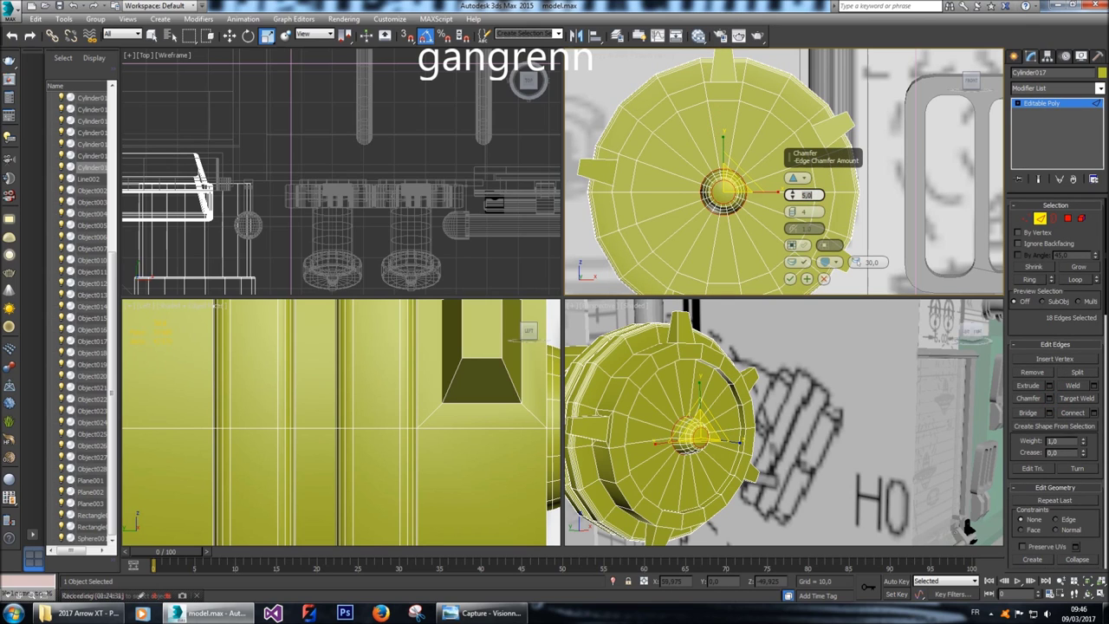
type("3")
key("Return")
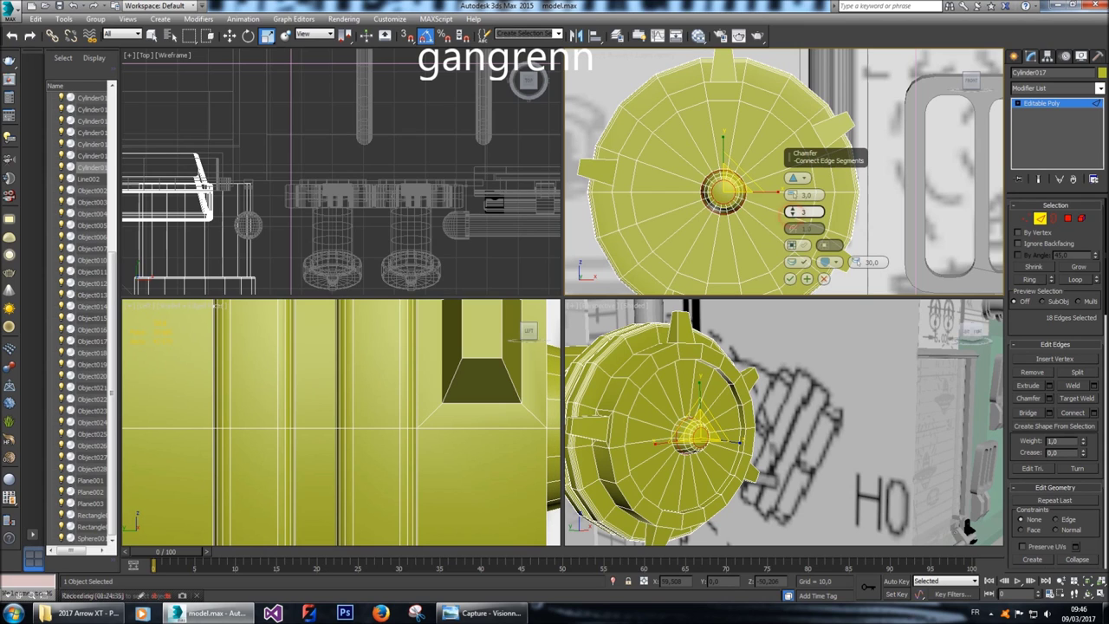
left_click(791, 278)
Change Cylinder017's object colour from yellow to grey.
middle_click_drag(969, 528, 954, 513, "alt")
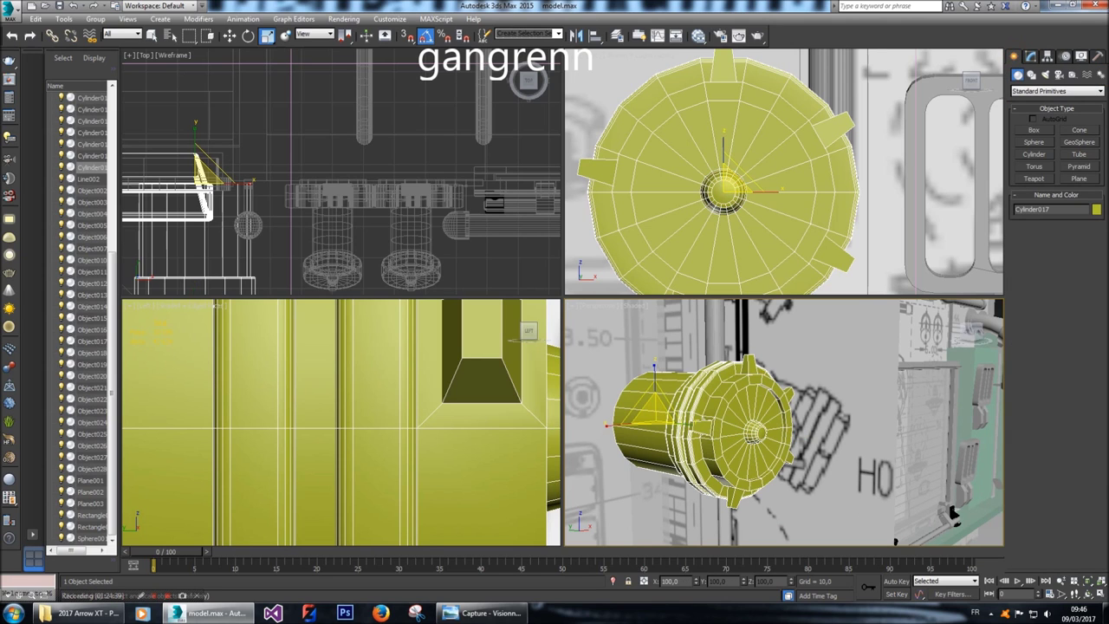
key("ctrl+d")
scroll(884, 488, "down", 5)
scroll(884, 488, "up", 3)
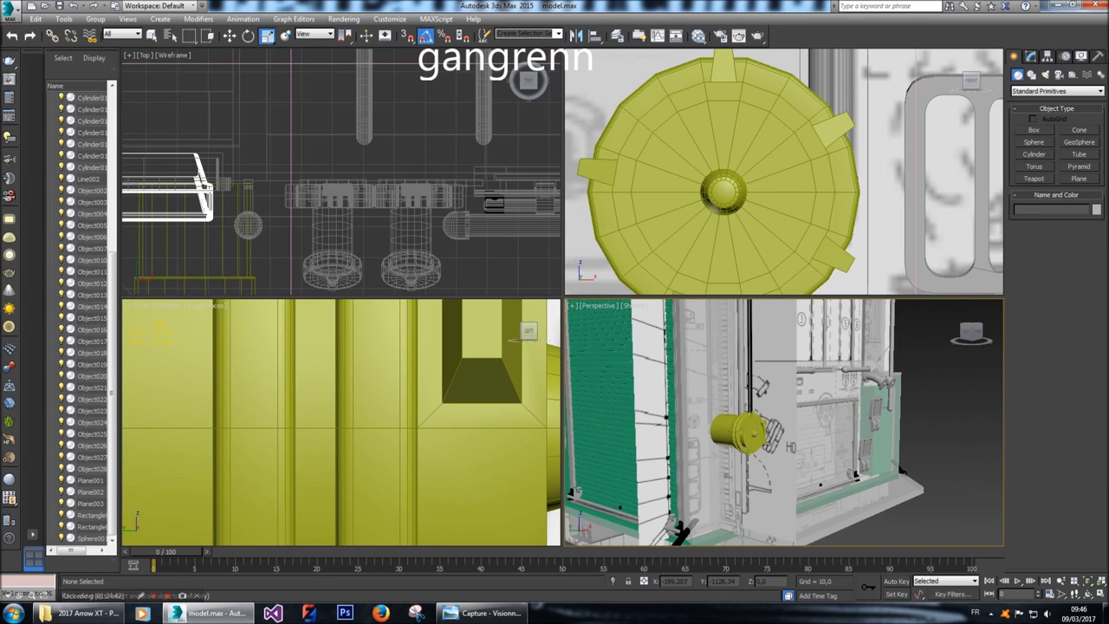
middle_click_drag(910, 501, 953, 473, "alt")
left_click(693, 429)
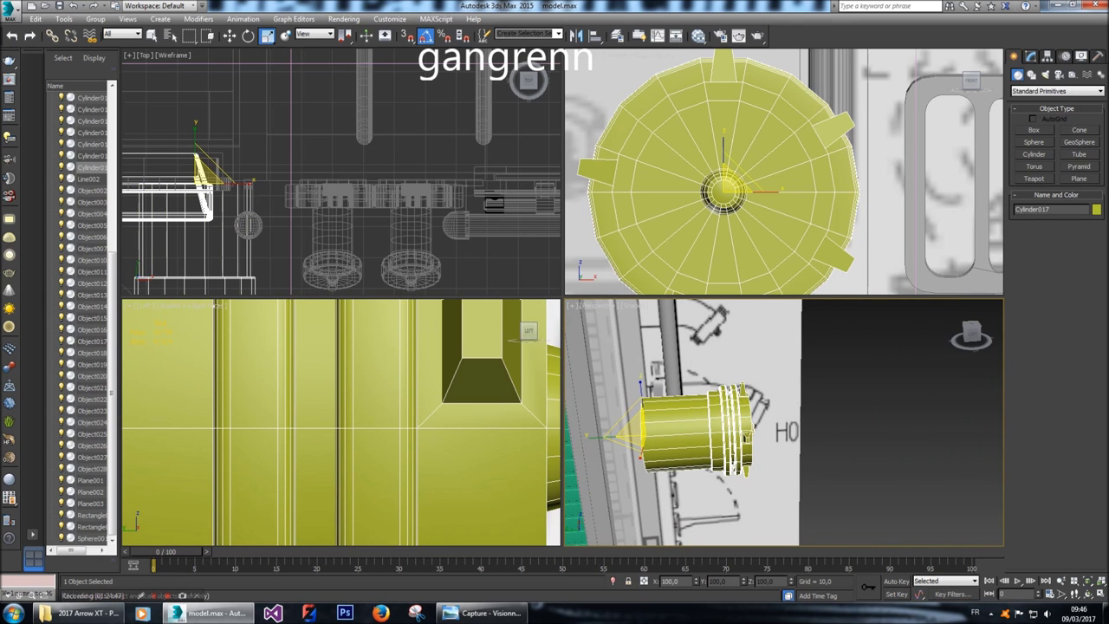
left_click(1096, 209)
left_click(531, 322)
left_click(541, 360)
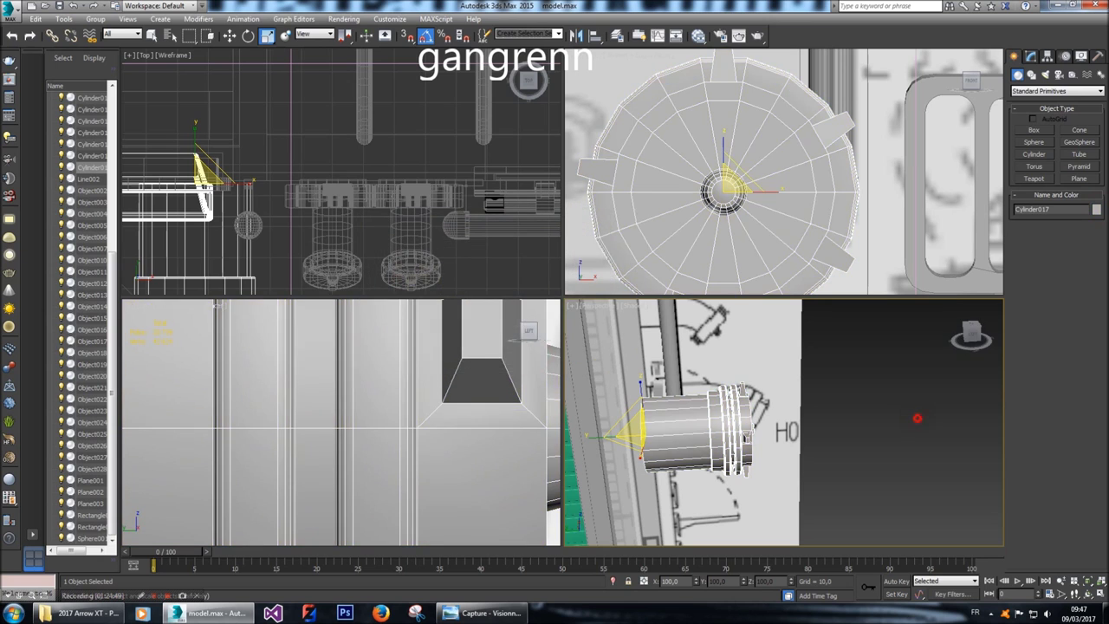
left_click(917, 418)
left_click_drag(971, 334, 975, 411)
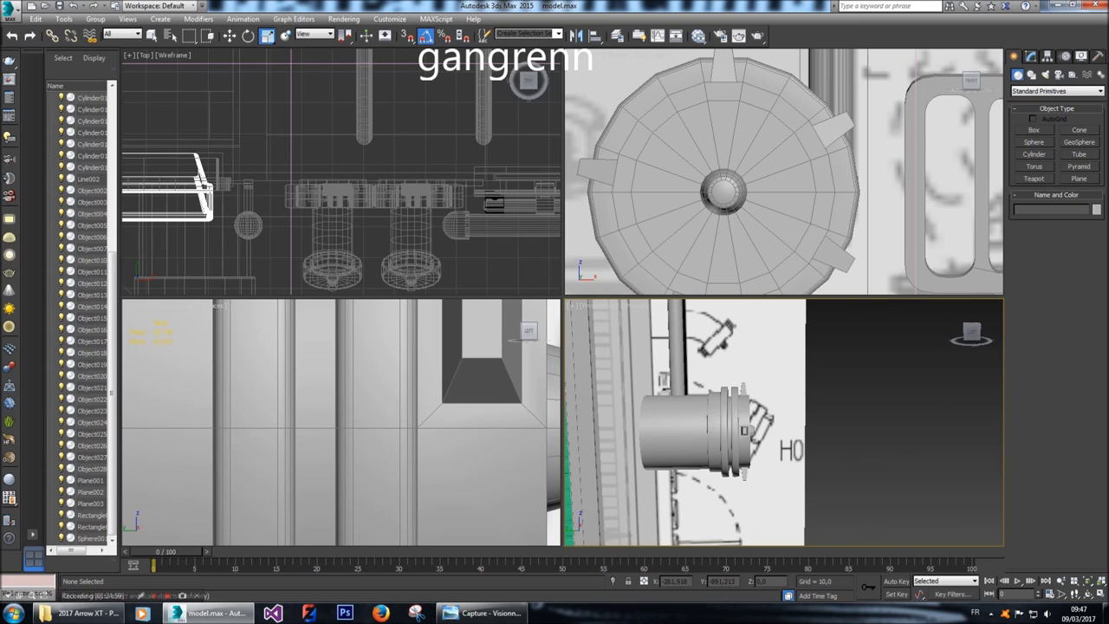
left_click(733, 425)
Make Cylinder017 see-through with Alt+X and tilt it about 50 degrees.
scroll(286, 200, "down", 2)
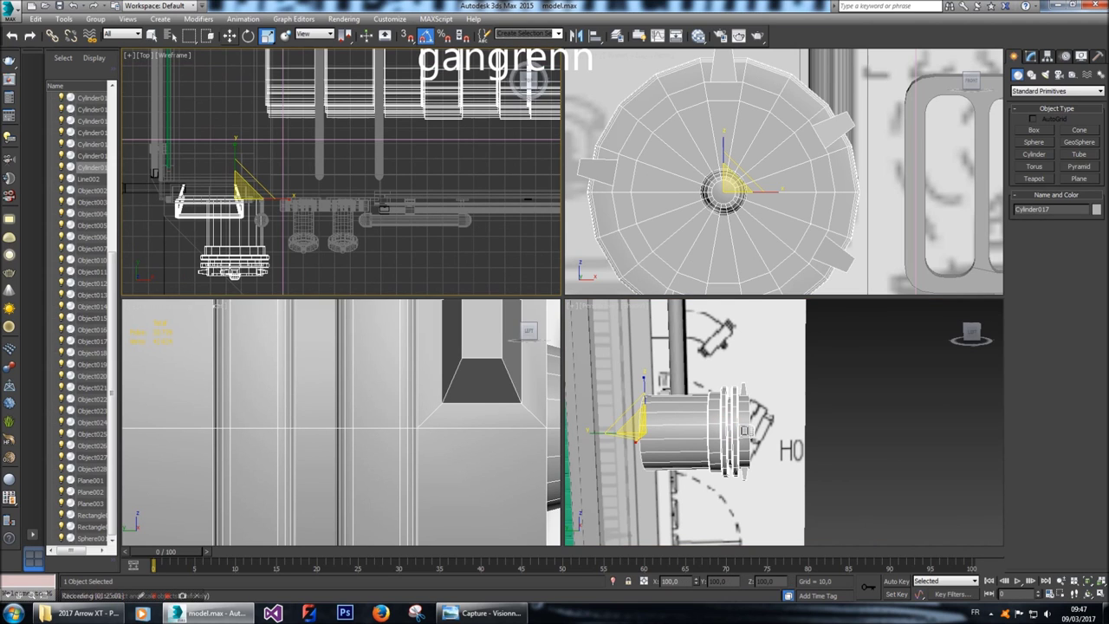
left_click(229, 36)
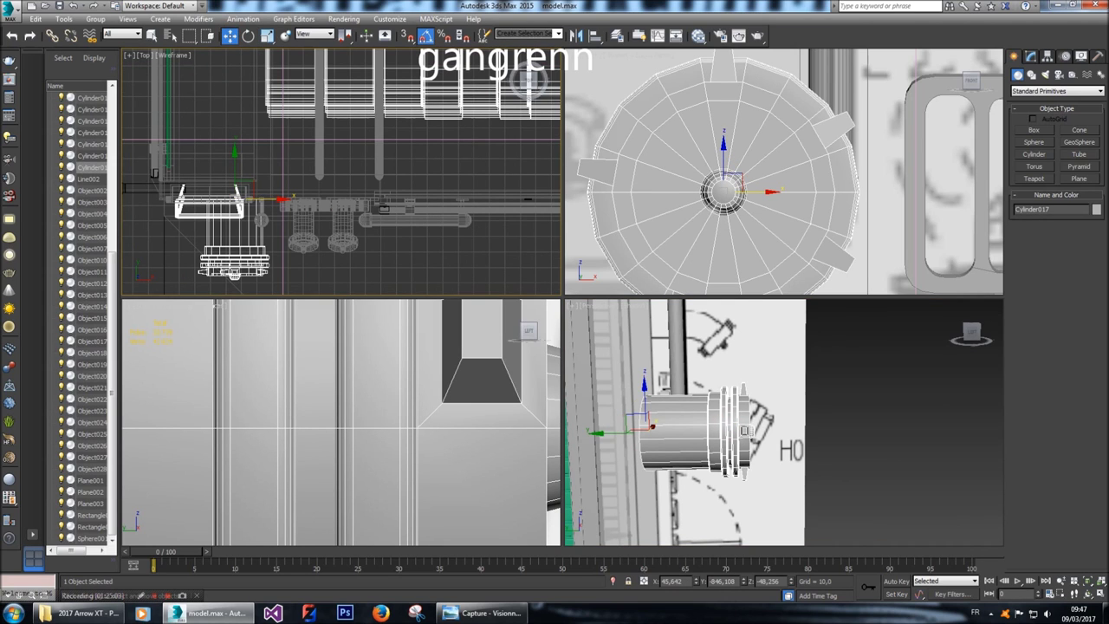
key("z")
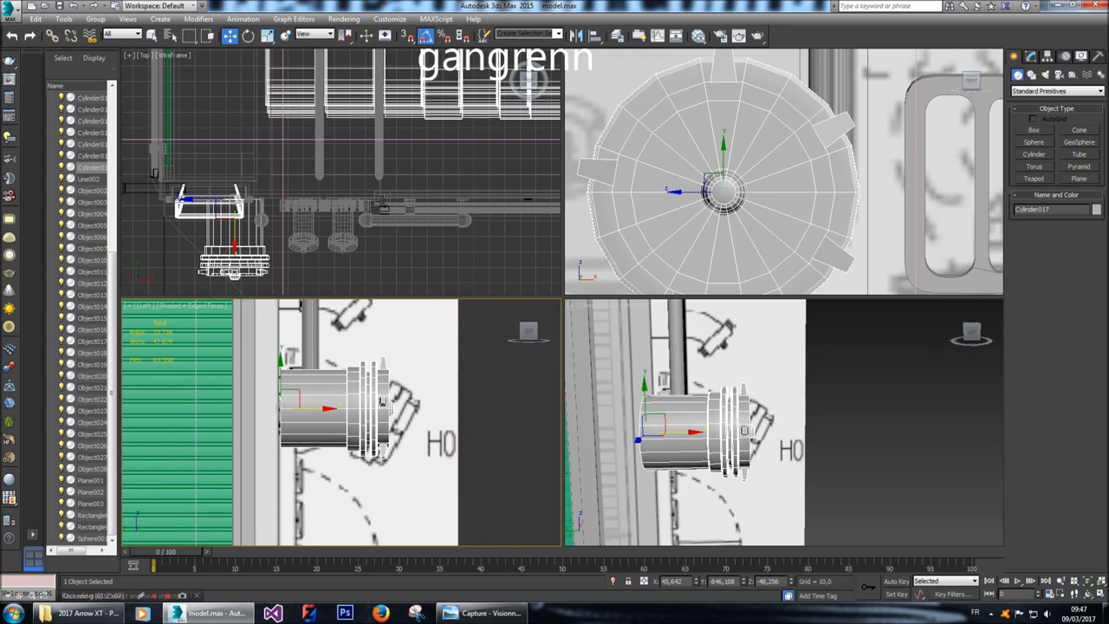
key("e")
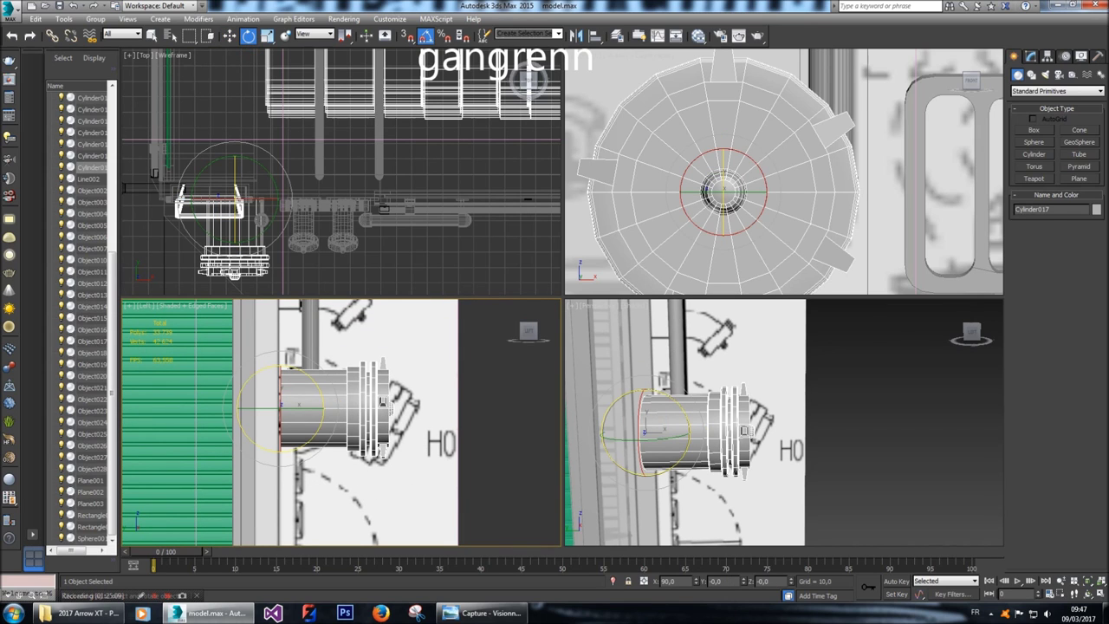
key("alt+x")
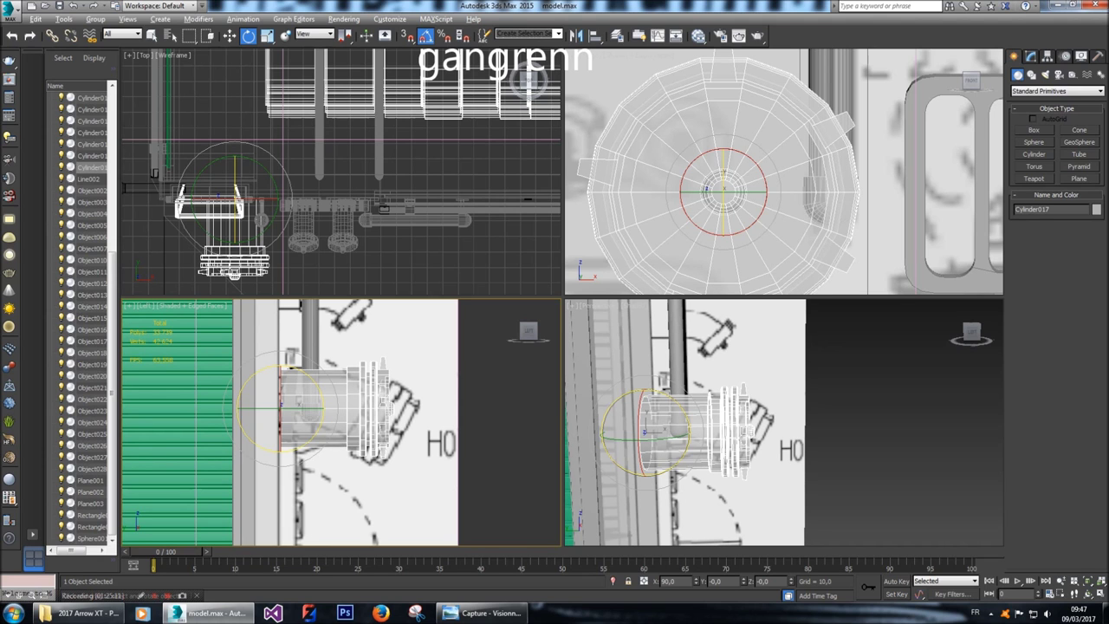
left_click_drag(318, 432, 328, 457)
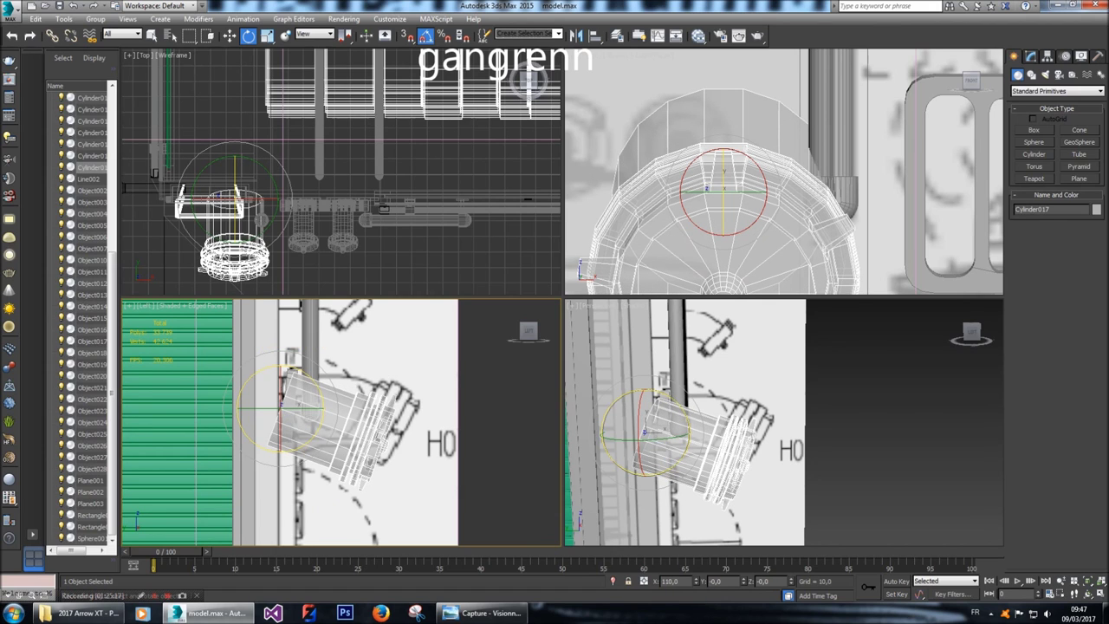
Slide the cylinder along X, tilt it a further 15 degrees and nudge it slightly.
key("w")
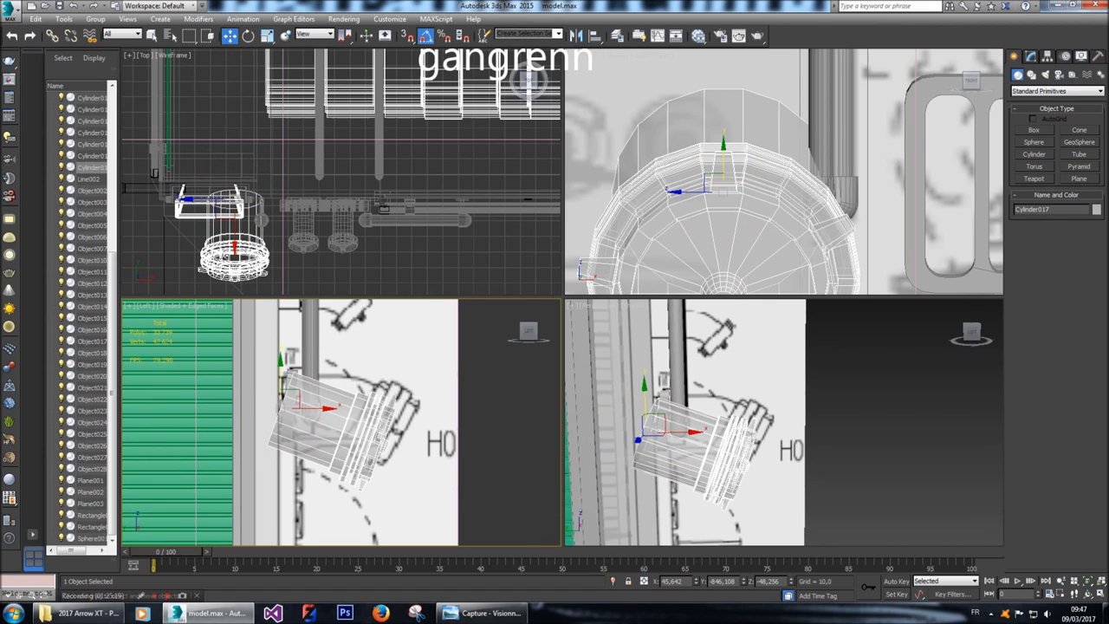
left_click(279, 360)
left_click(279, 359)
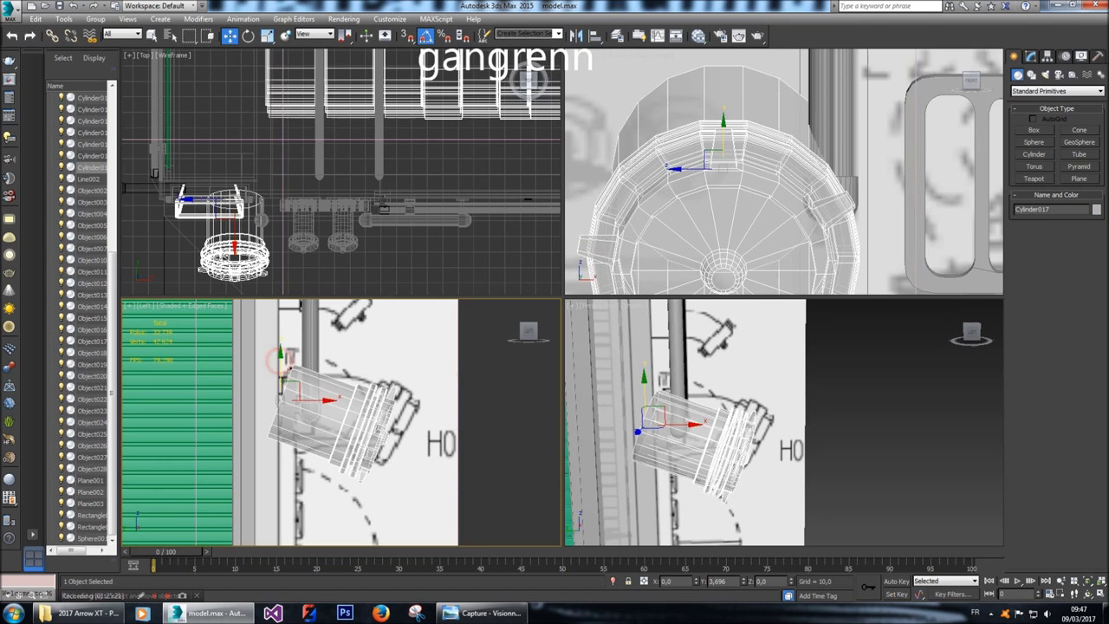
left_click_drag(312, 398, 336, 399)
key("e")
left_click_drag(322, 409, 338, 433)
key("w")
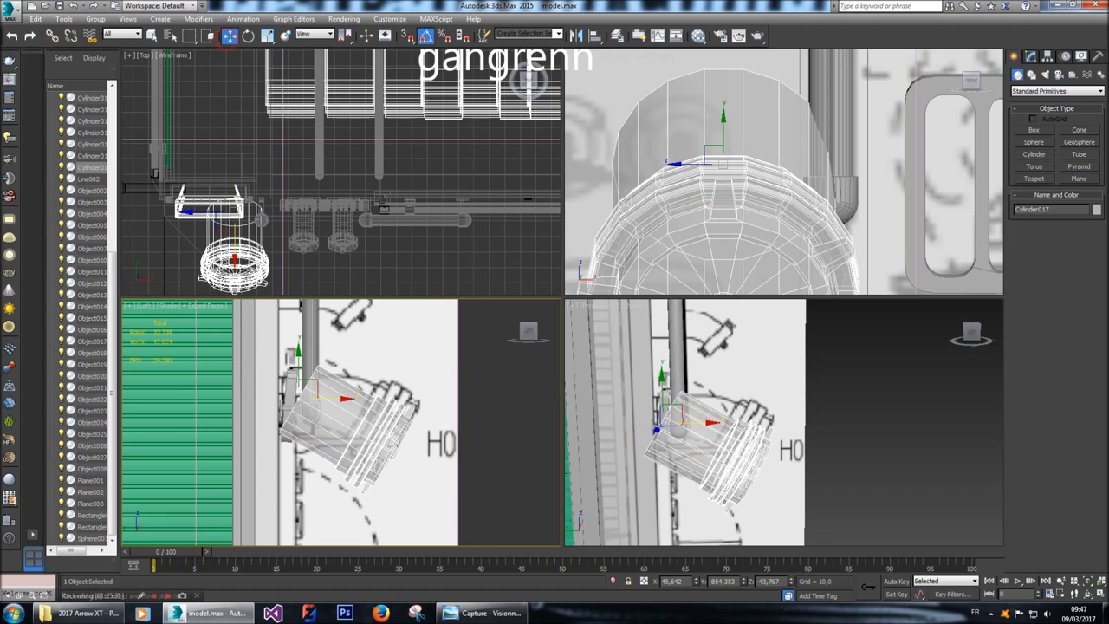
left_click_drag(343, 399, 348, 388)
Undo the trial rotations and moves so the cylinder sits level in its original orientation.
scroll(348, 388, "up", 5)
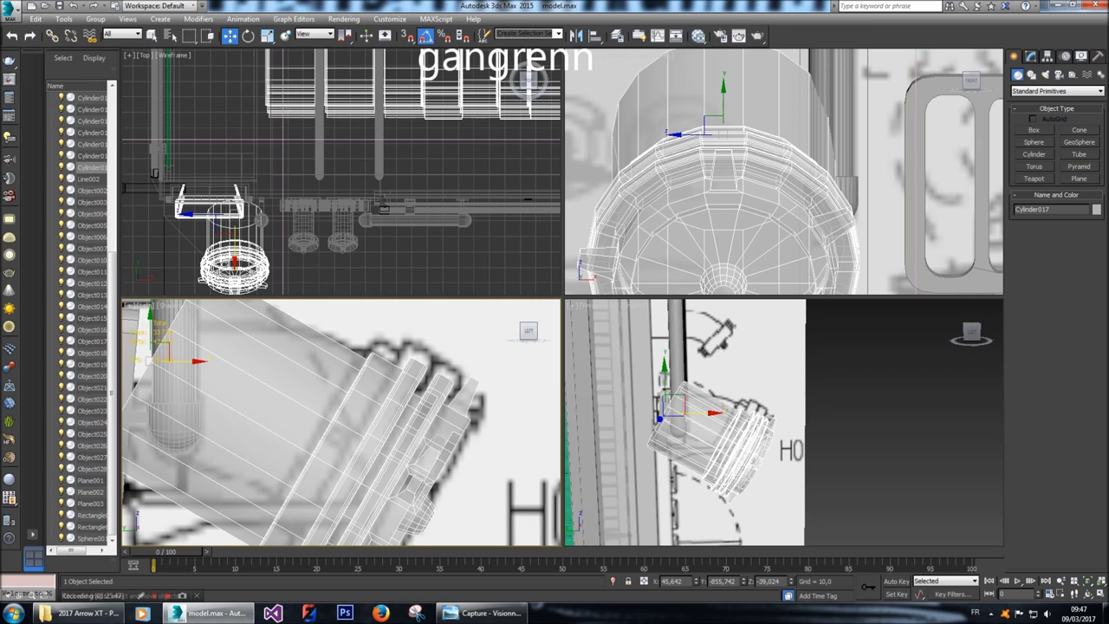
scroll(342, 422, "down", 2)
left_click_drag(258, 372, 264, 381)
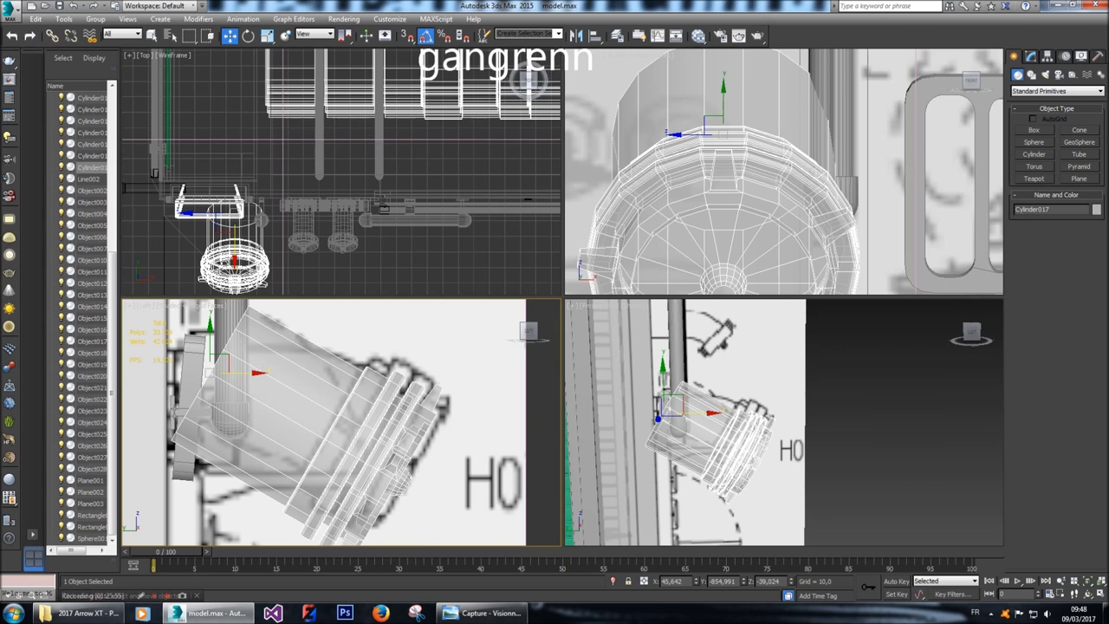
left_click_drag(258, 372, 259, 374)
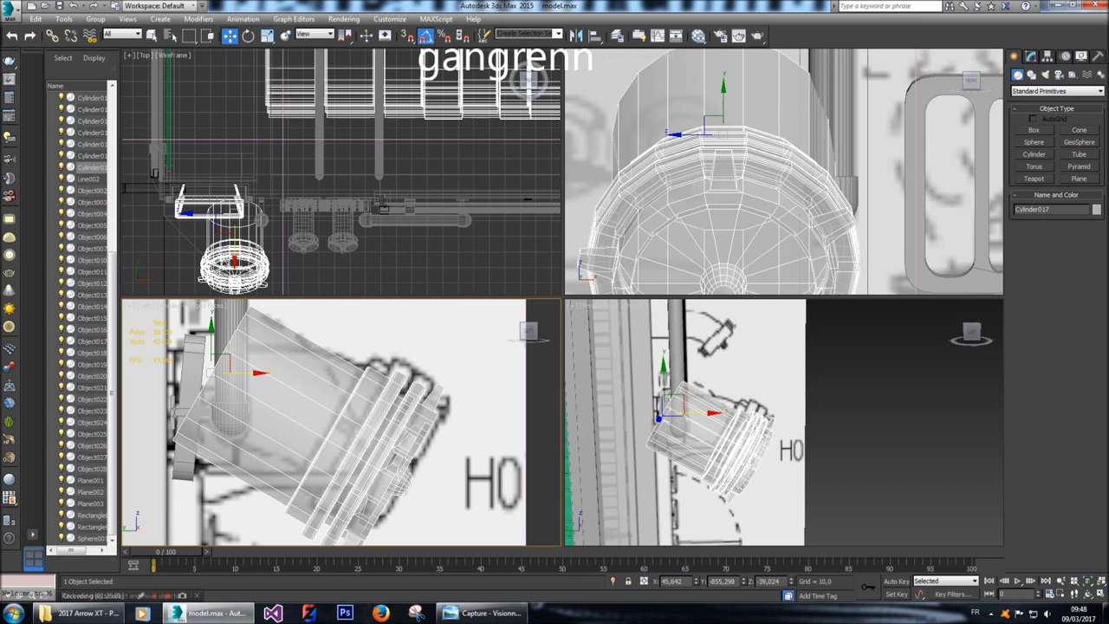
left_click_drag(258, 373, 254, 393)
key("ctrl+z")
key("ctrl+z")
key("ctrl+z")
key("ctrl+z")
key("ctrl+z")
key("ctrl+z")
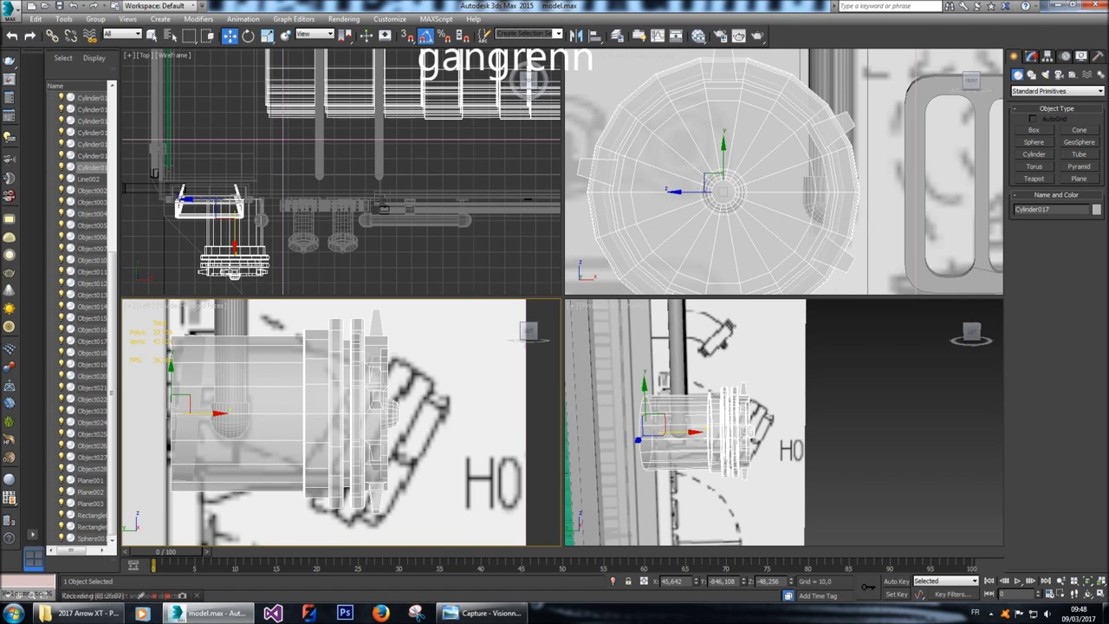
key("alt+p")
Shift the cylinder's front and leftmost vertex rings slightly along X.
key("1")
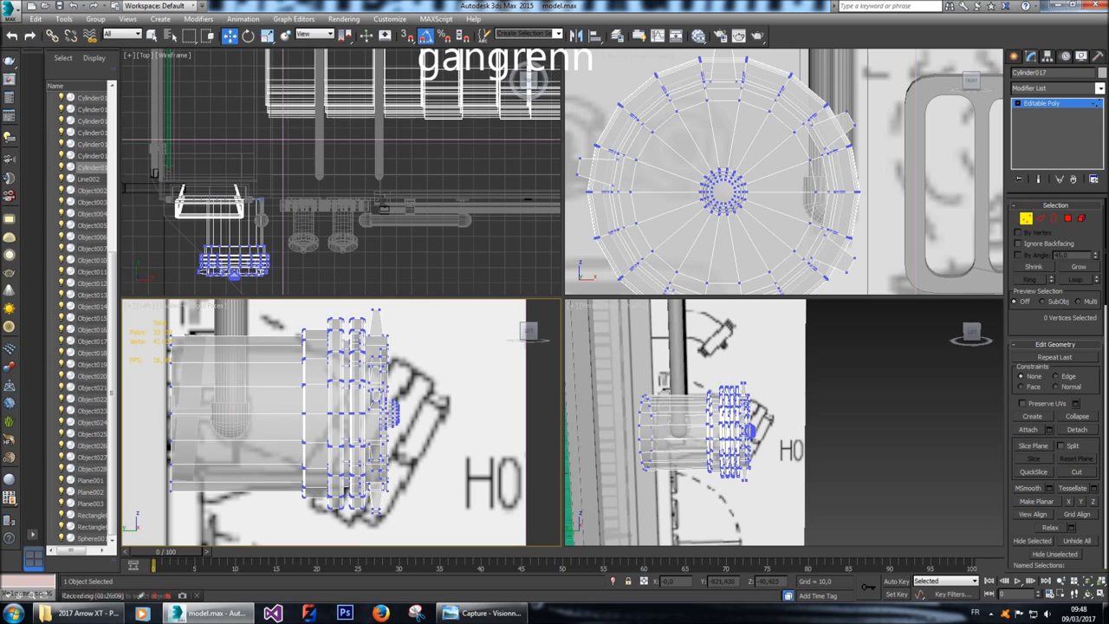
left_click_drag(314, 309, 336, 519)
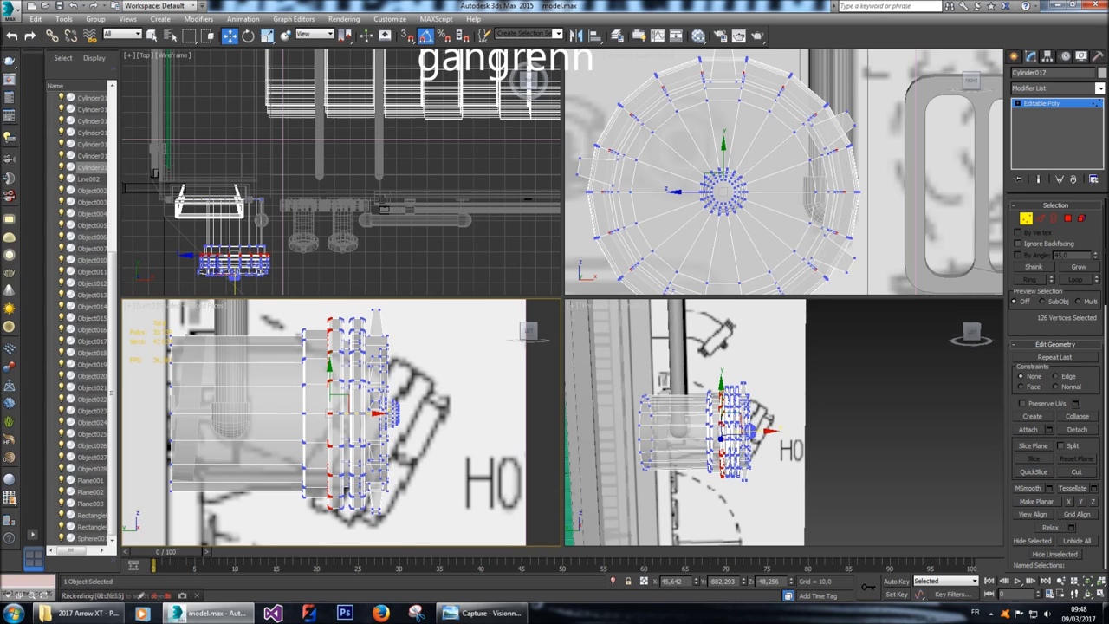
left_click_drag(378, 413, 369, 414)
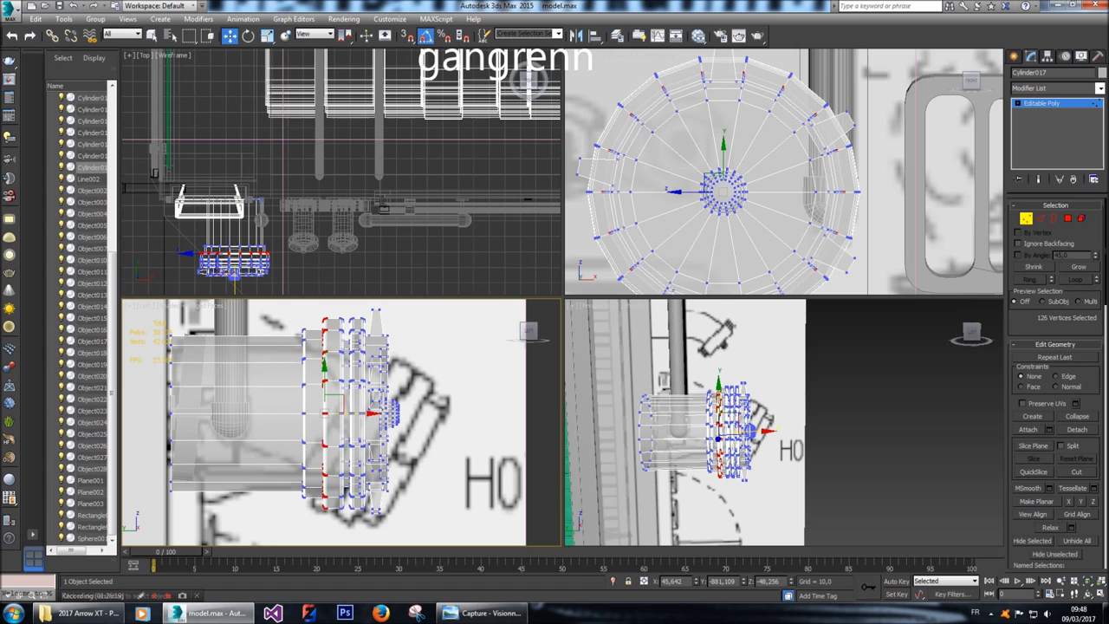
left_click_drag(286, 316, 312, 507)
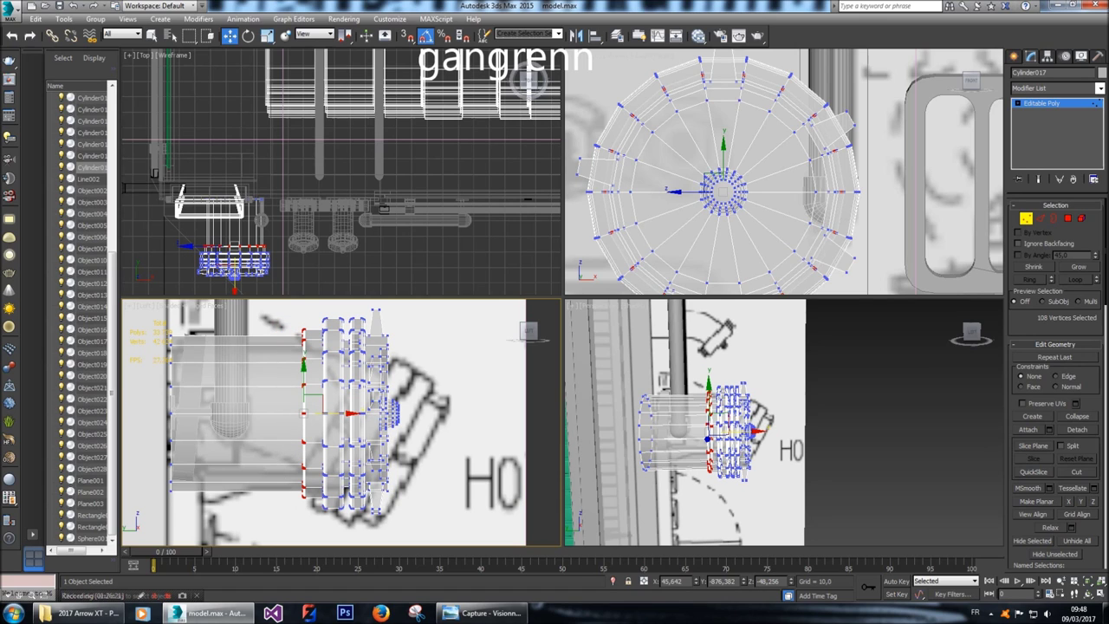
left_click_drag(351, 413, 346, 413)
left_click_drag(368, 333, 422, 529)
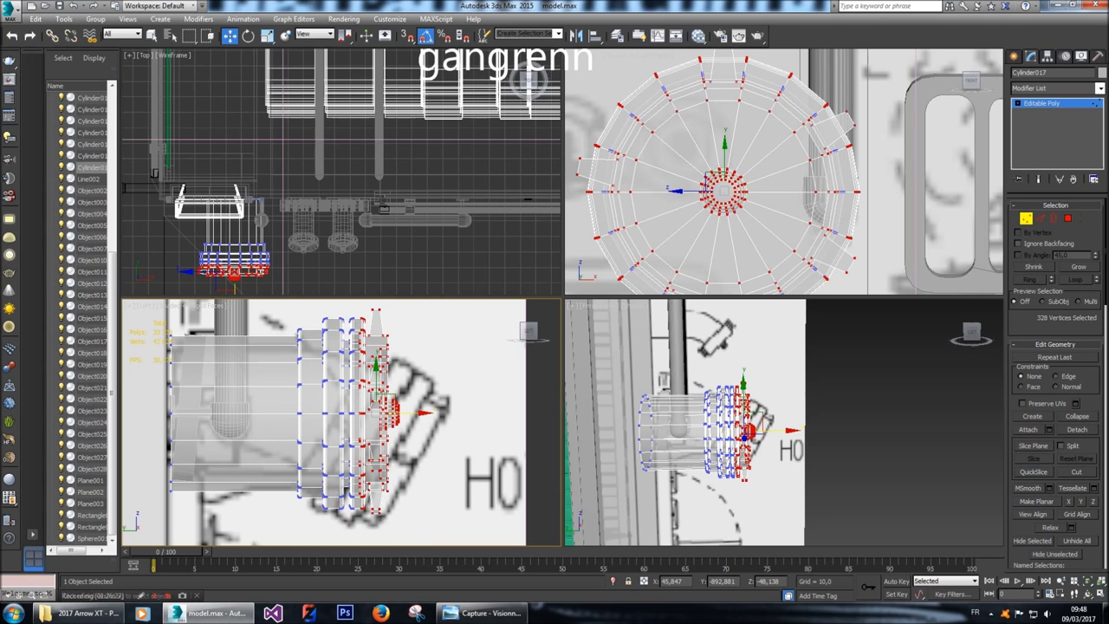
left_click_drag(424, 414, 430, 414)
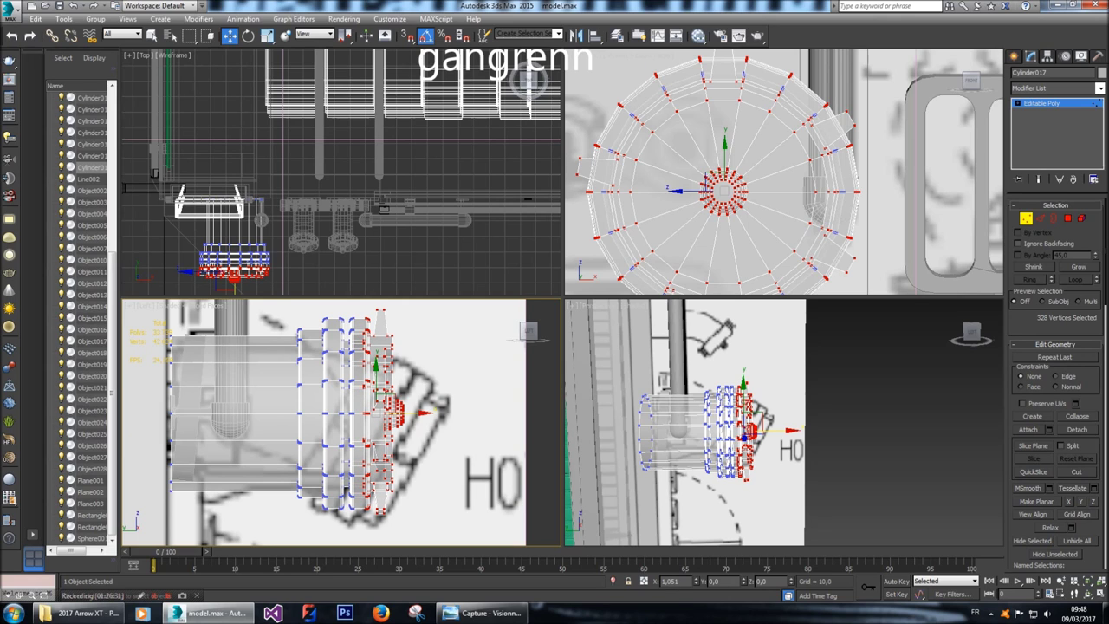
left_click(461, 367)
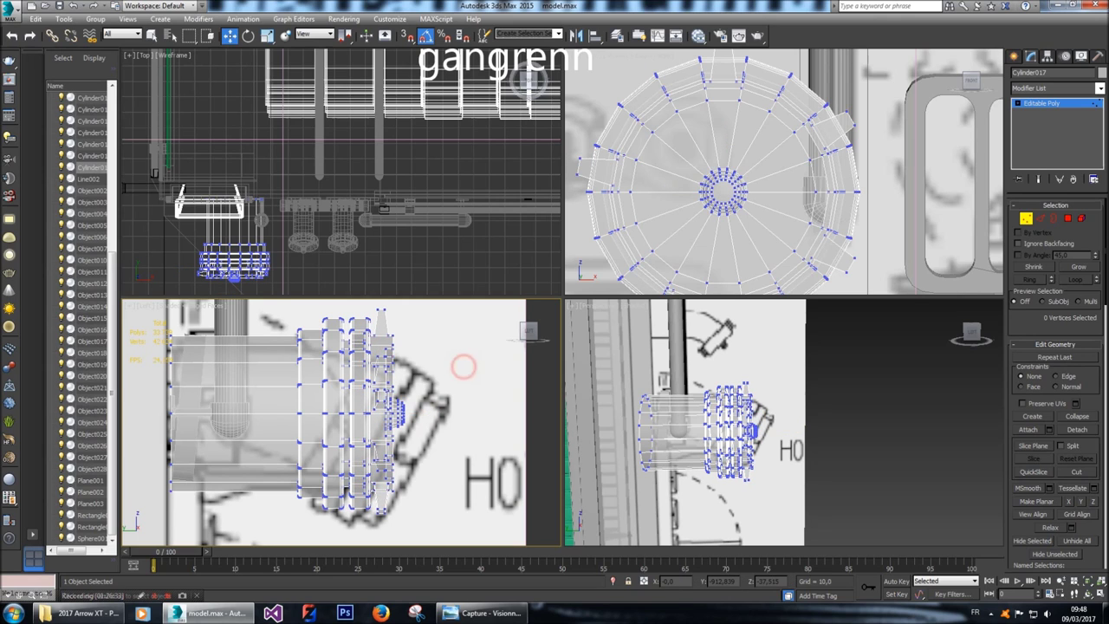
Select the whole cylinder as an element, tilt it 30 degrees and move it to a new spot.
key("5")
key("ctrl+a")
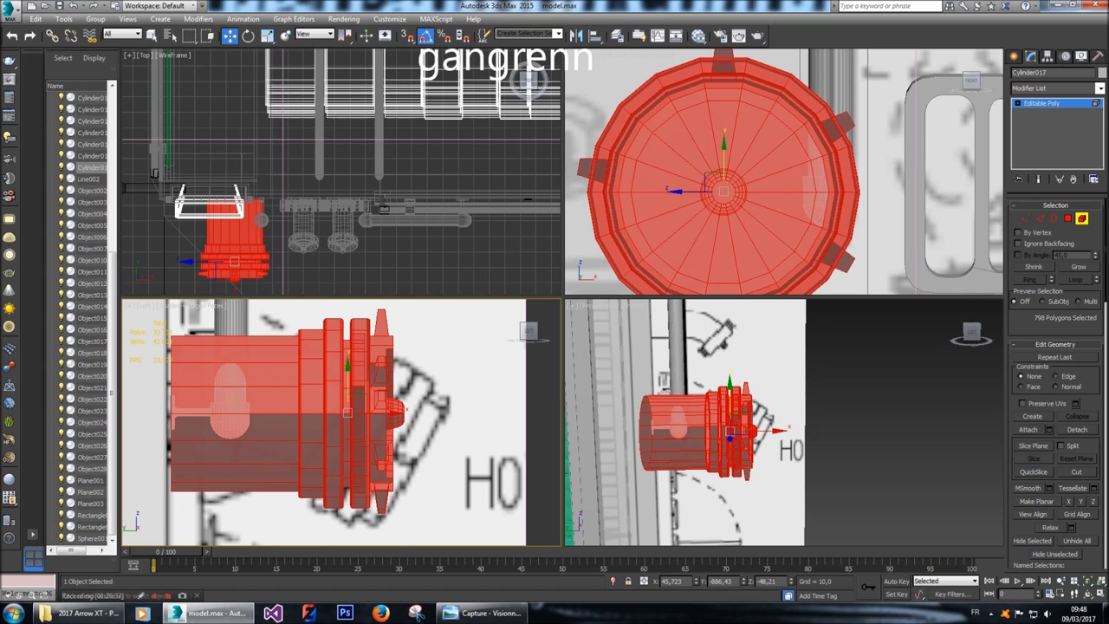
key("e")
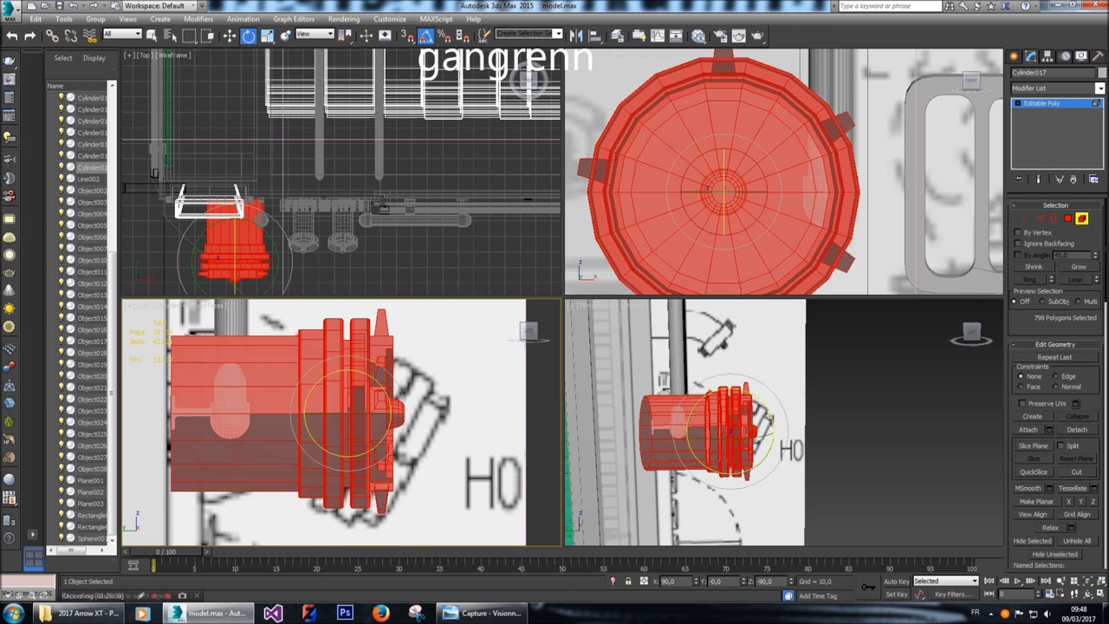
left_click_drag(347, 372, 390, 390)
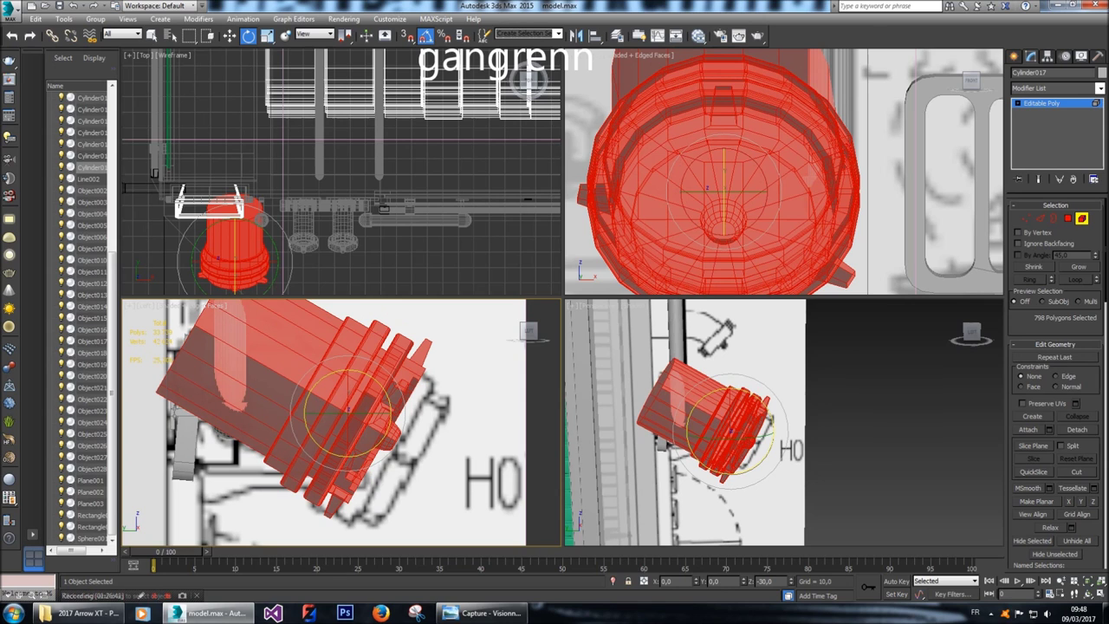
key("w")
left_click_drag(350, 373, 381, 410)
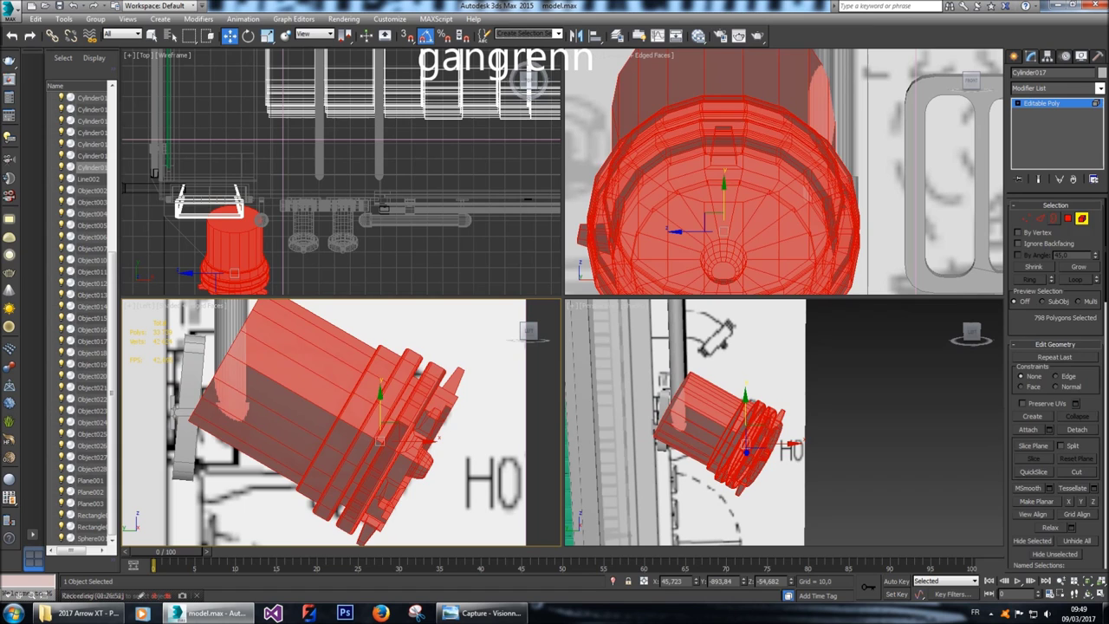
left_click(1054, 219)
scroll(780, 433, "up", 3)
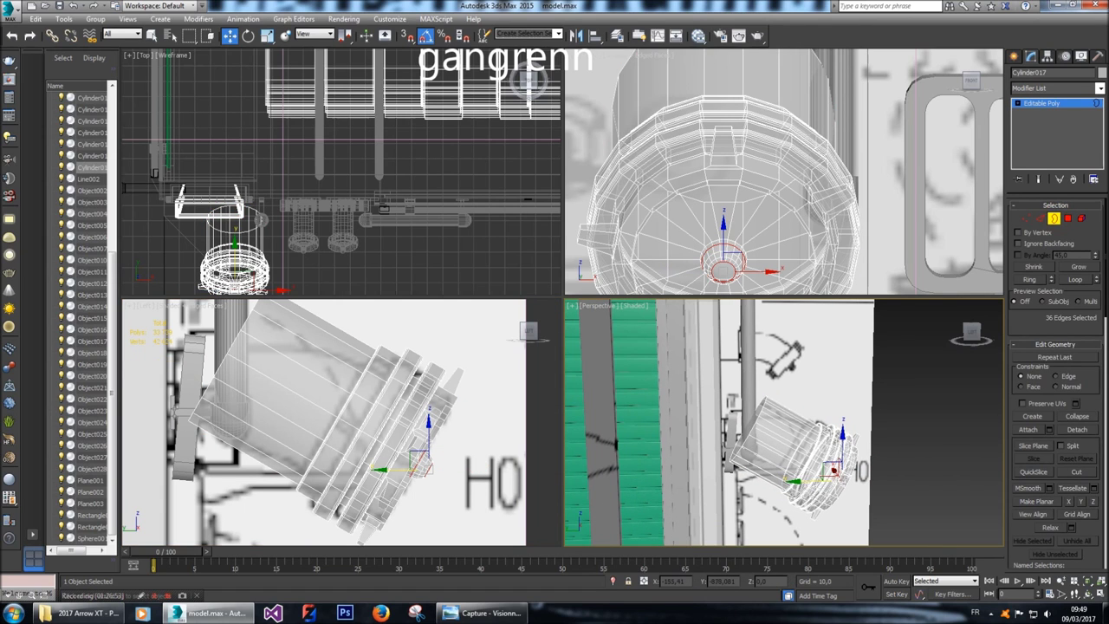
Extrude the cylinder's back end cap polygon by 10.
left_click(1068, 219)
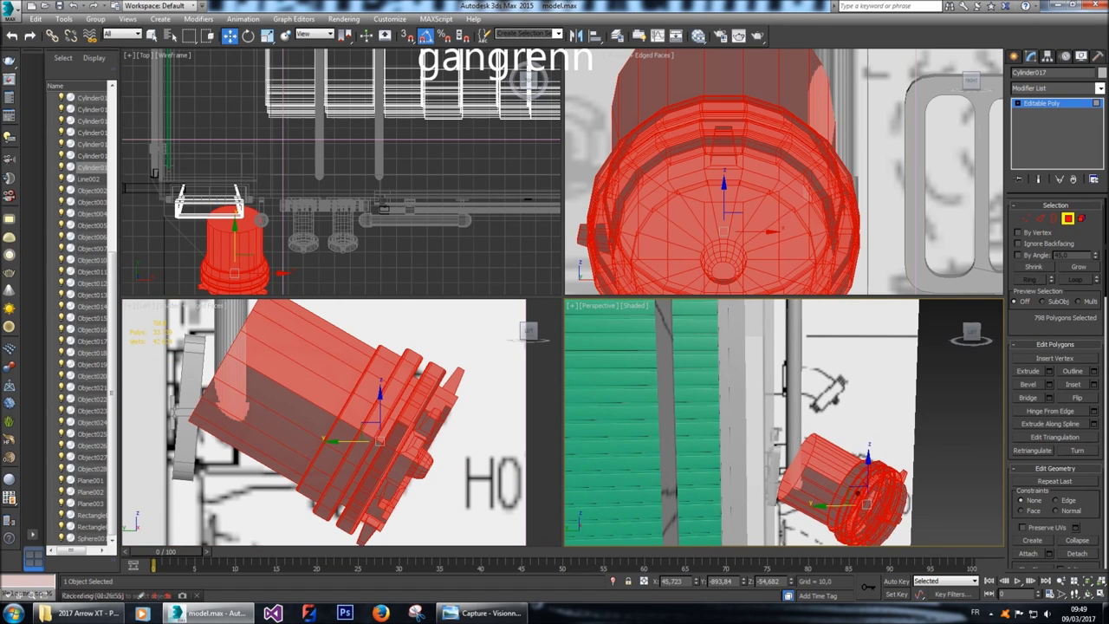
left_click(804, 462)
scroll(346, 424, "down", 3)
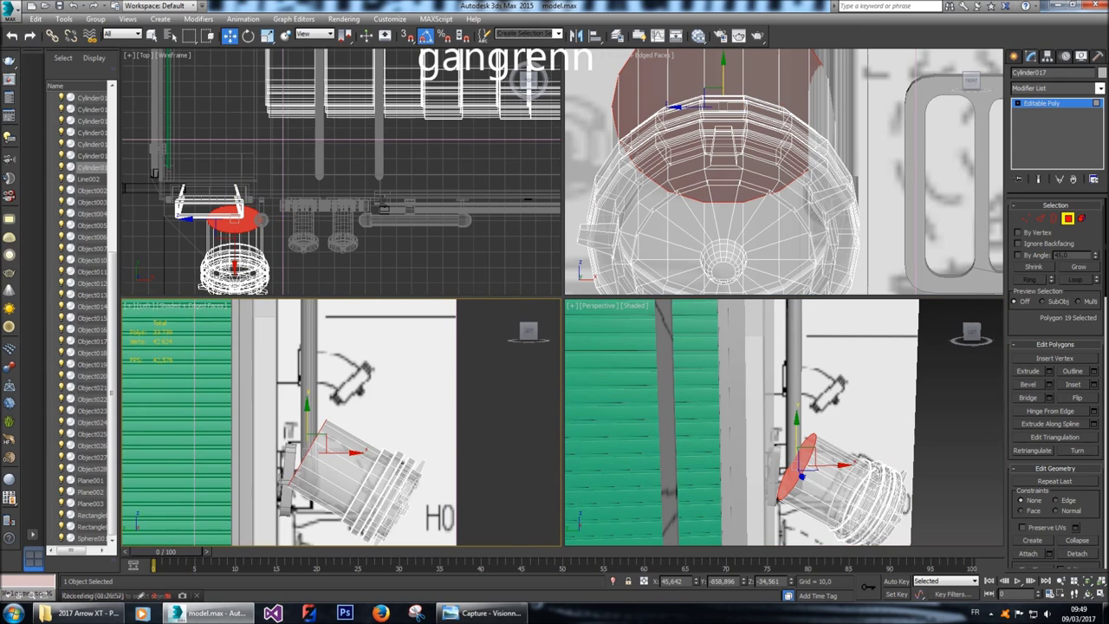
left_click(1049, 371)
type("10")
key("Return")
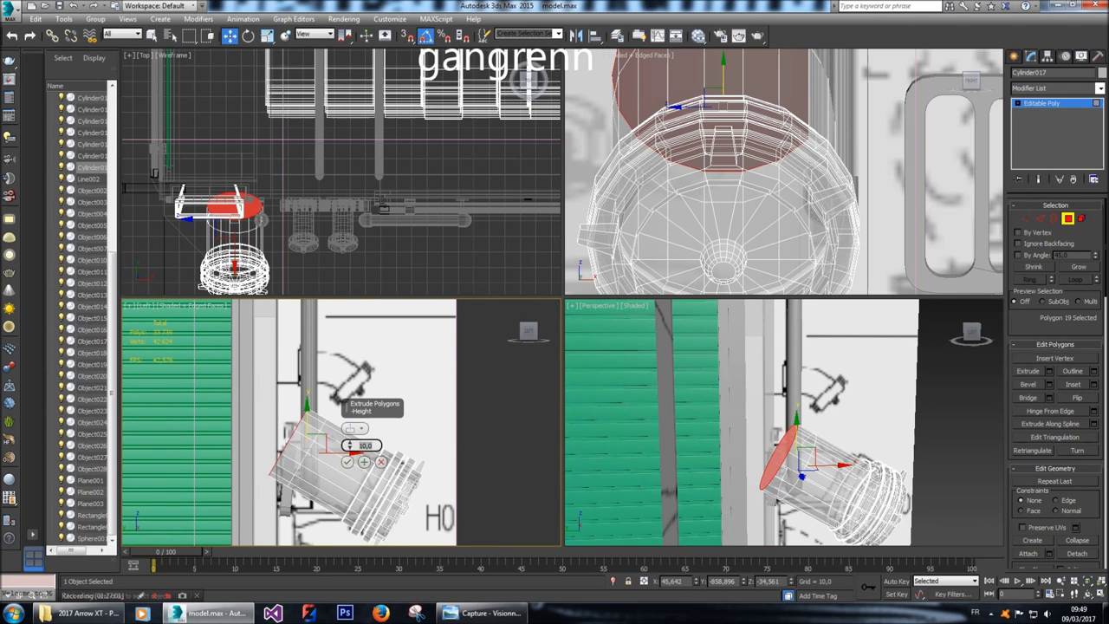
left_click(346, 461)
scroll(347, 461, "up", 3)
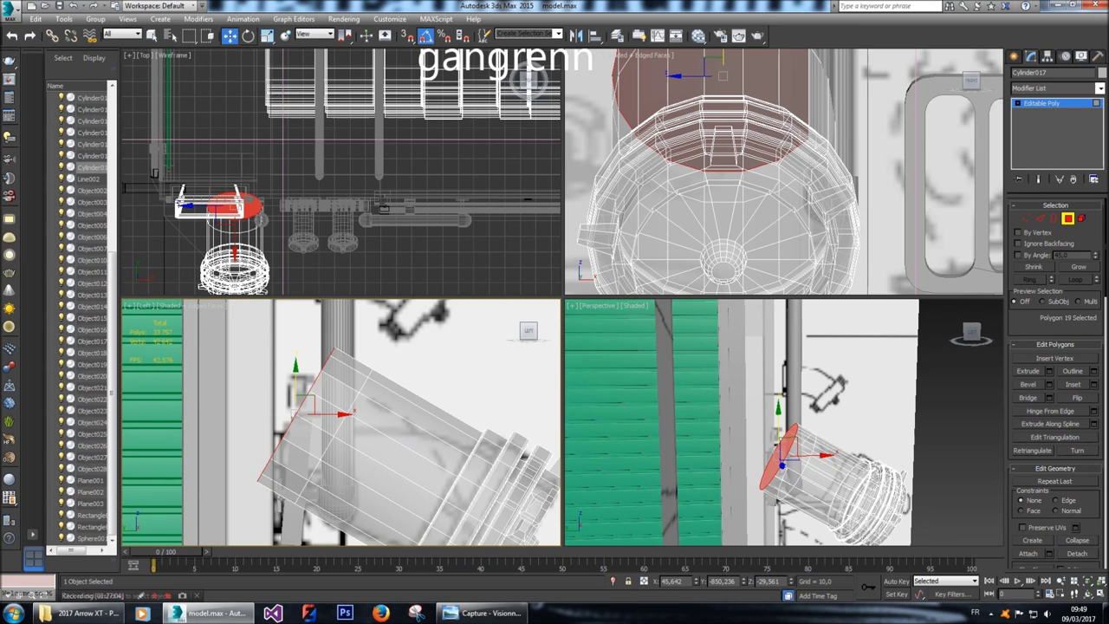
Rotate the extruded cap upright and move it left against the panel.
key("e")
left_click_drag(309, 453, 286, 491)
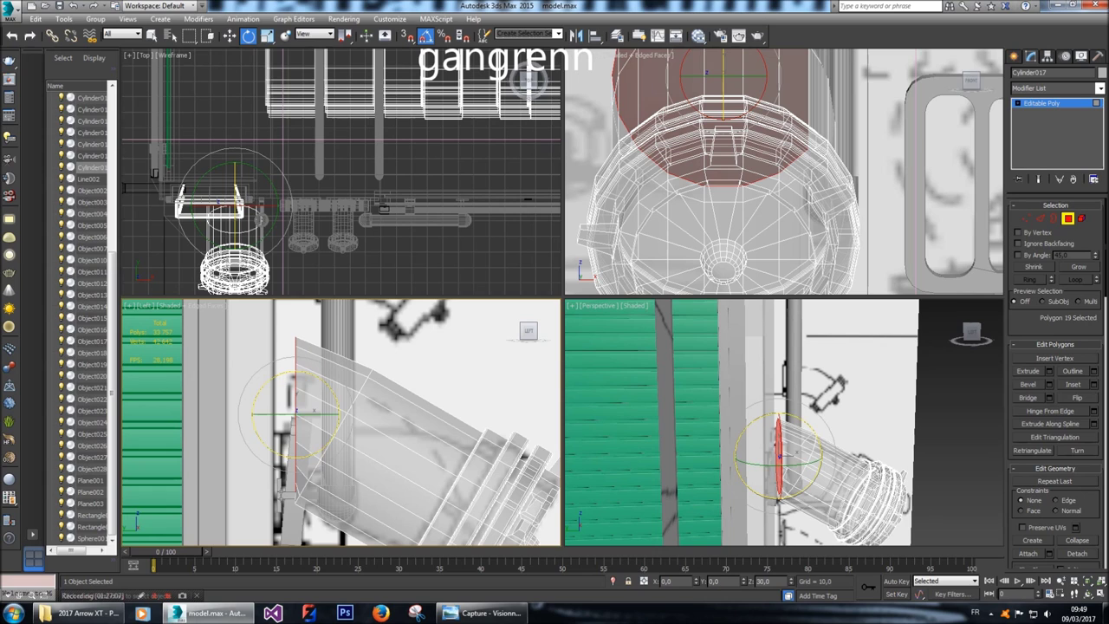
key("w")
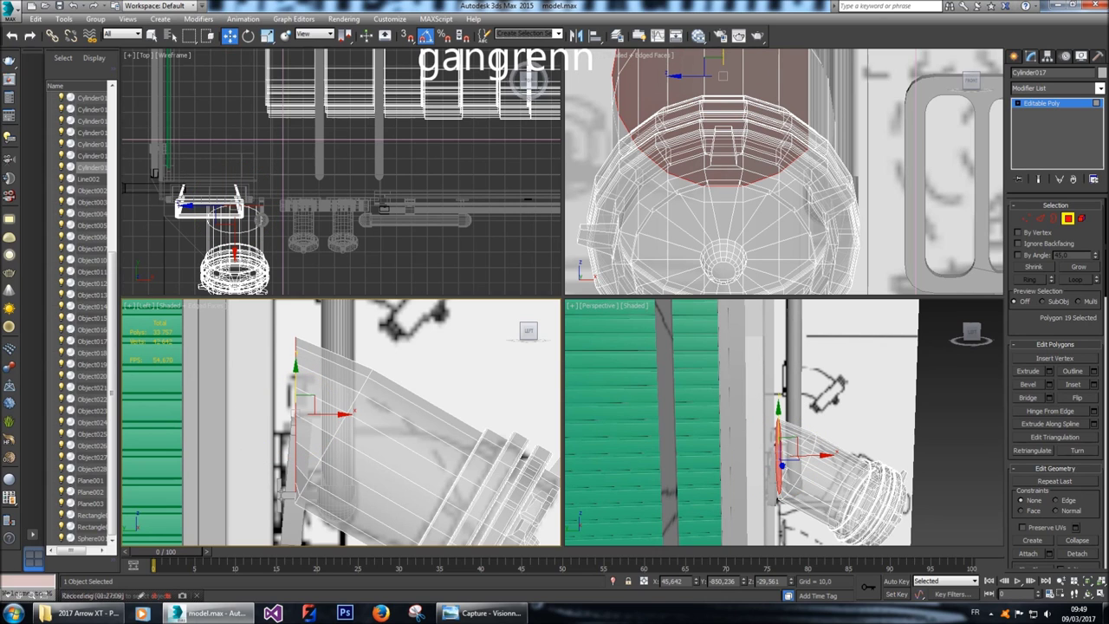
left_click_drag(341, 415, 314, 414)
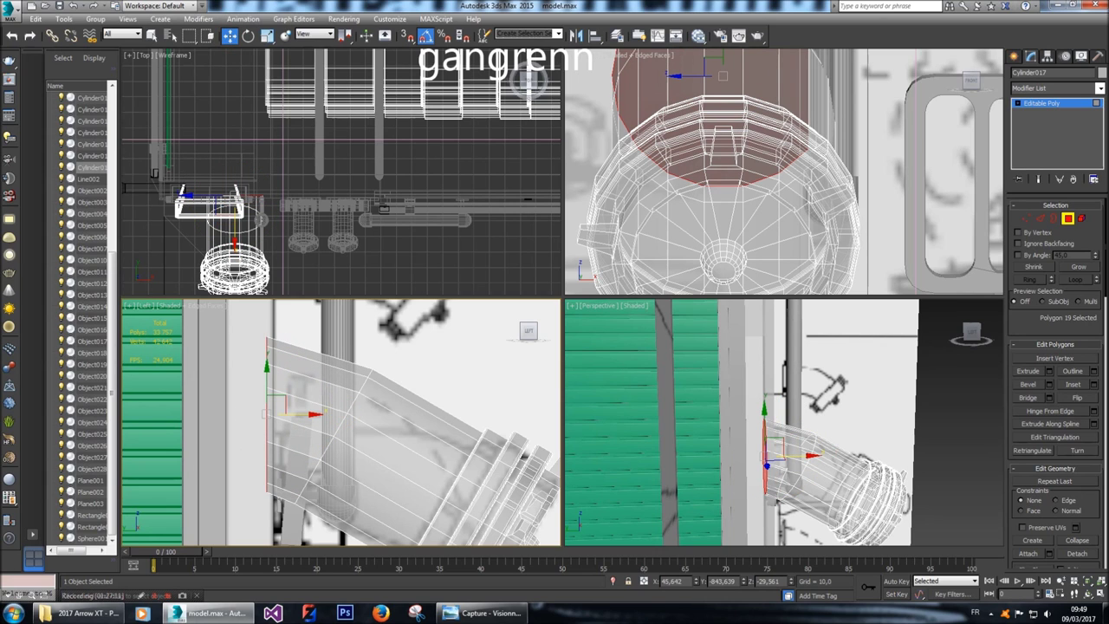
left_click_drag(268, 365, 268, 385)
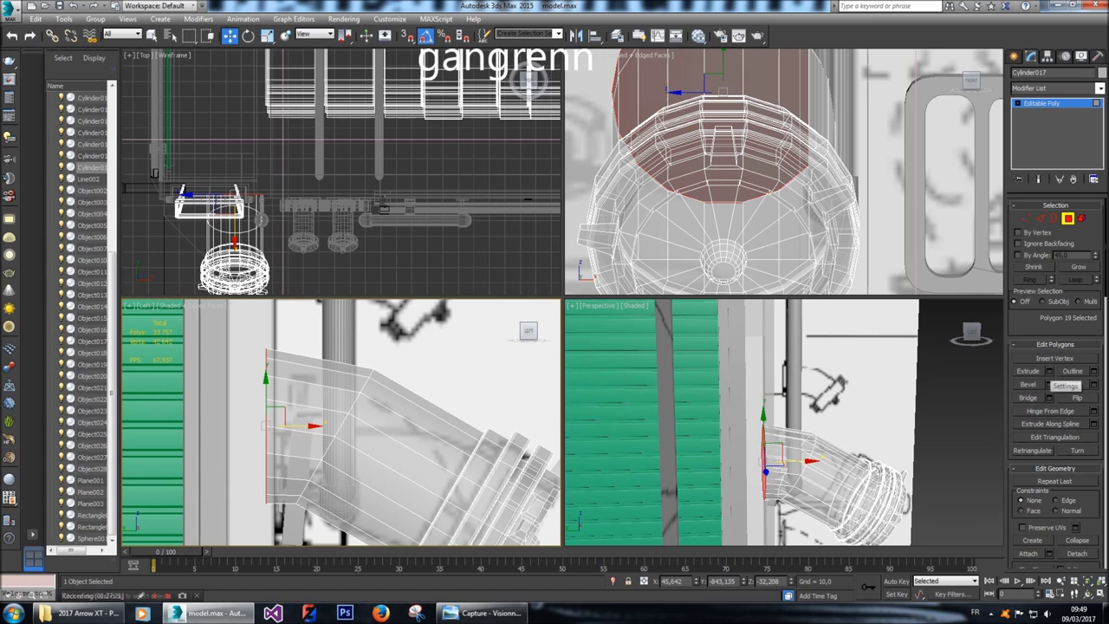
Extrude the end cap another 3 units.
left_click(1049, 371)
double_click(366, 446)
type("3")
key("Return")
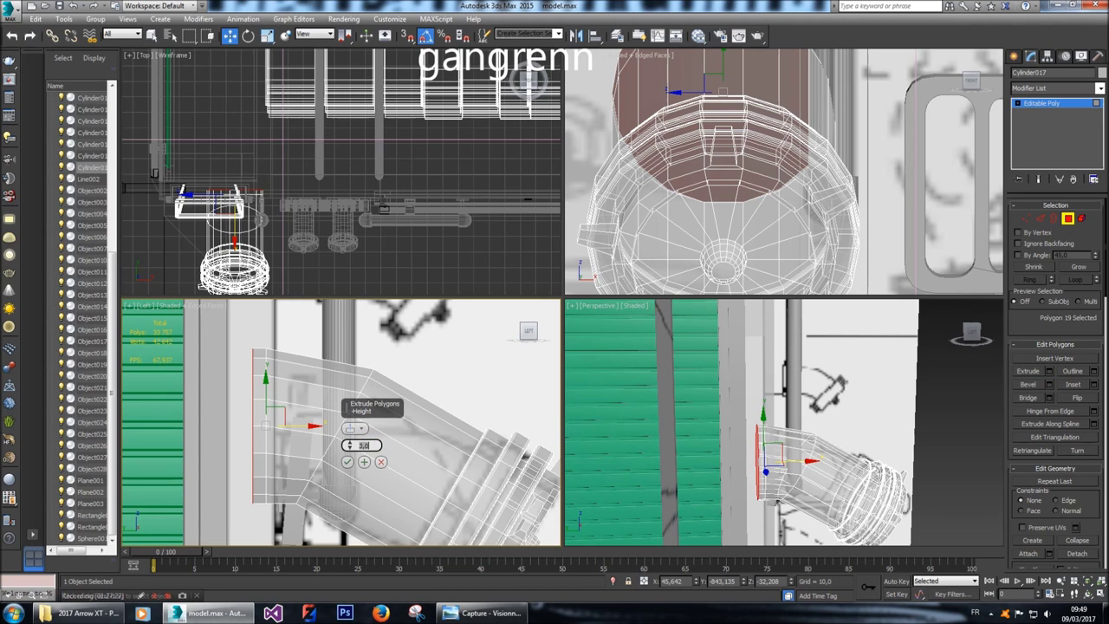
left_click(364, 462)
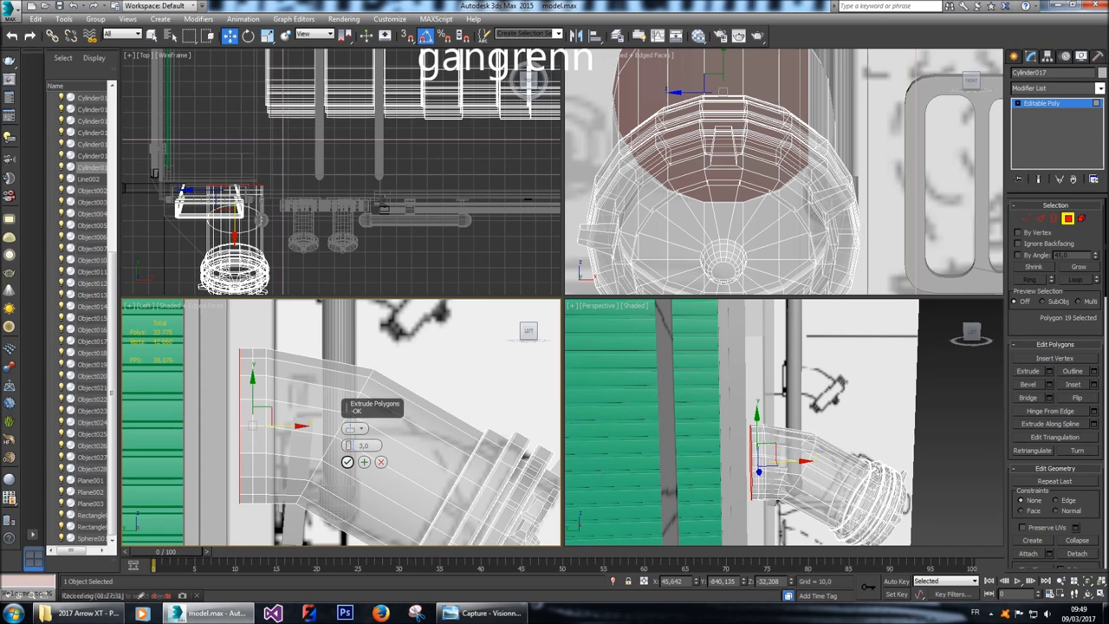
left_click(347, 462)
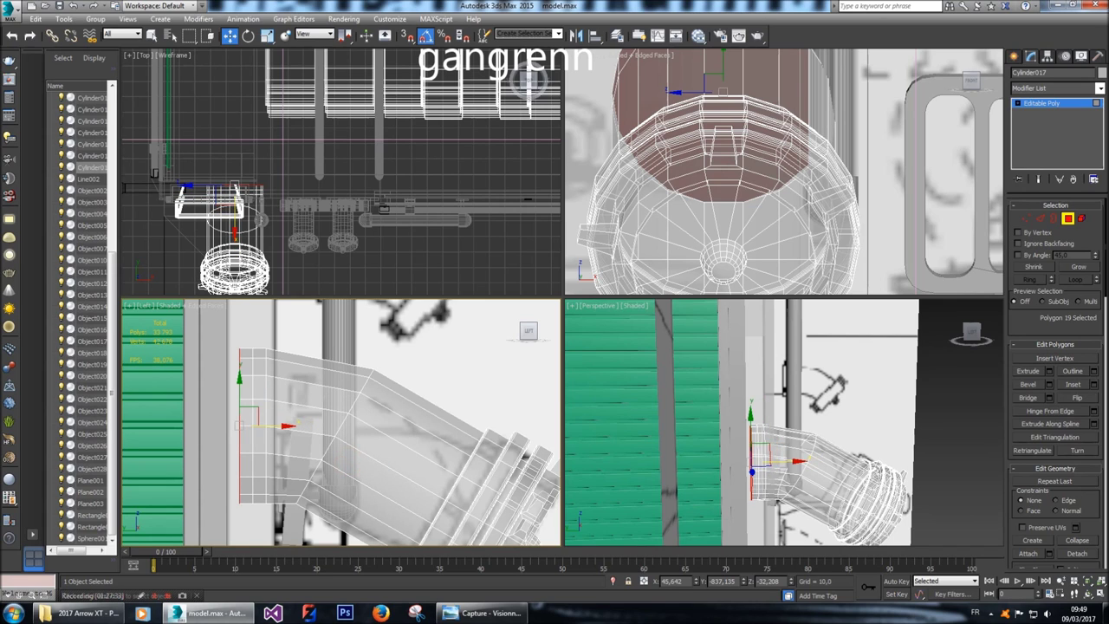
Extrude the tube's end rim polygon loop by a height of 5.
left_click(247, 443)
left_click(247, 412, "shift")
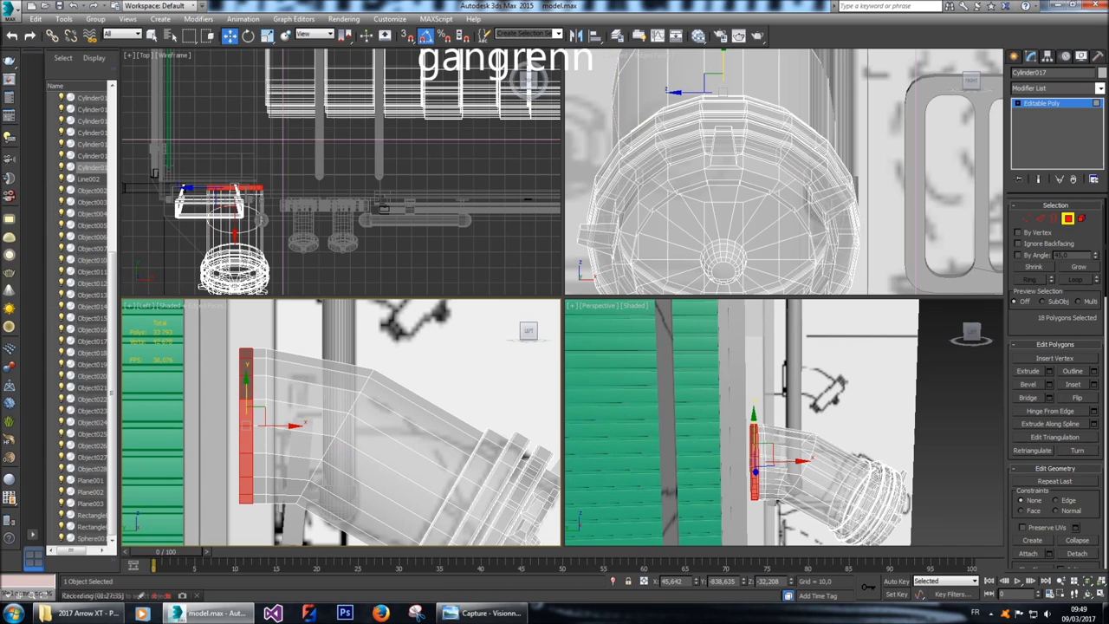
left_click(1050, 371)
left_click(369, 444)
key("BackSpace")
key("BackSpace")
key("BackSpace")
type("5")
key("Return")
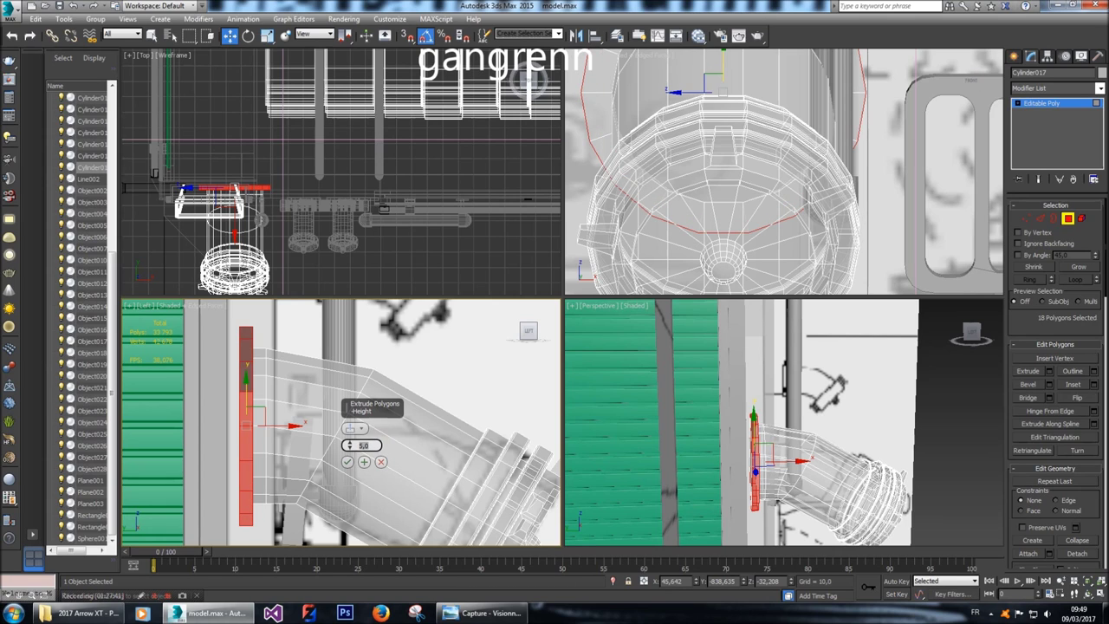
left_click(347, 462)
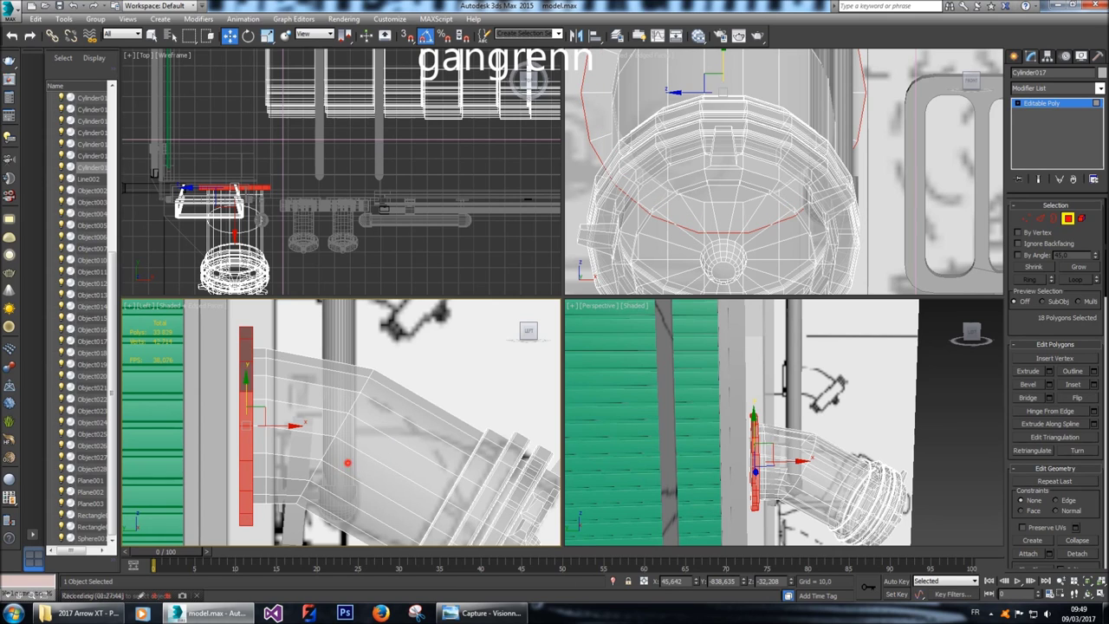
Extrude the new rim polygon loop again by a height of 2,5.
left_click(260, 444)
left_click(263, 420, "shift")
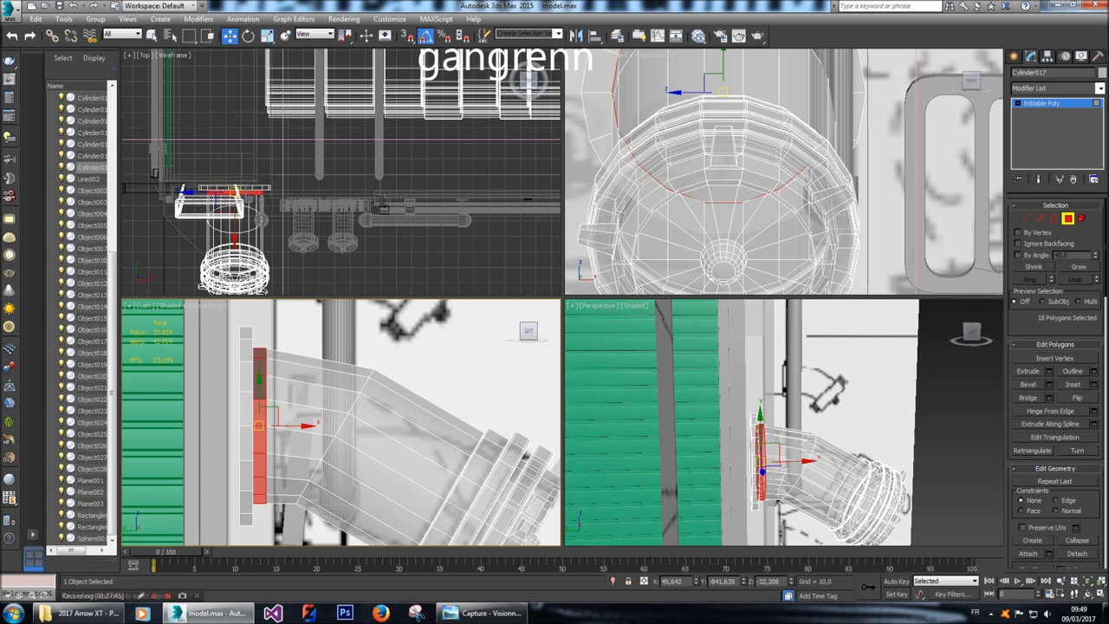
left_click(1049, 370)
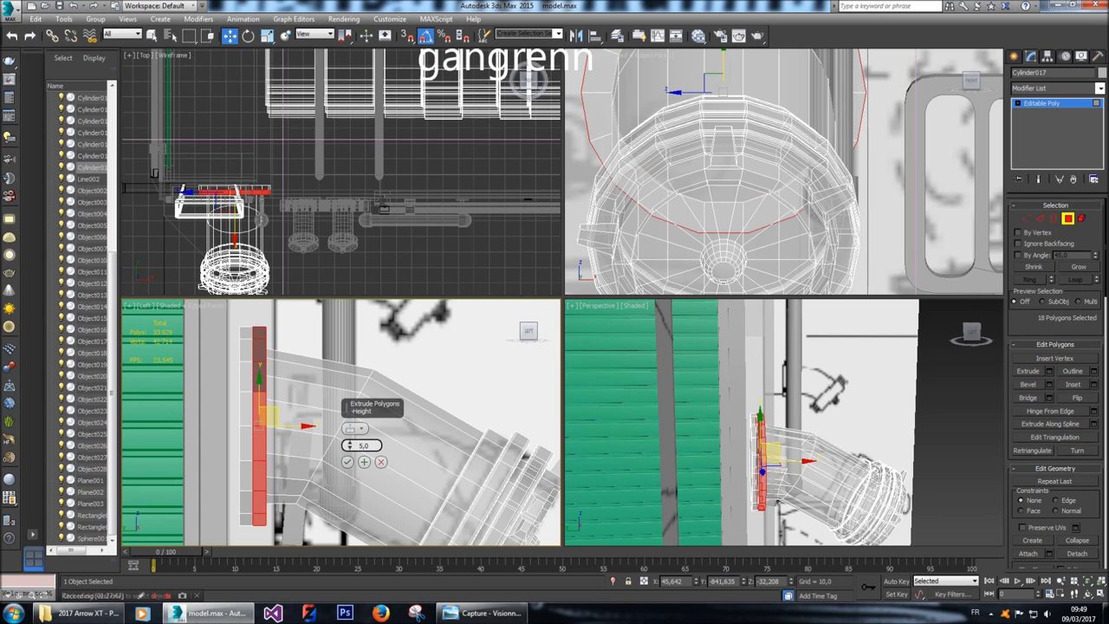
type("0")
key("Return")
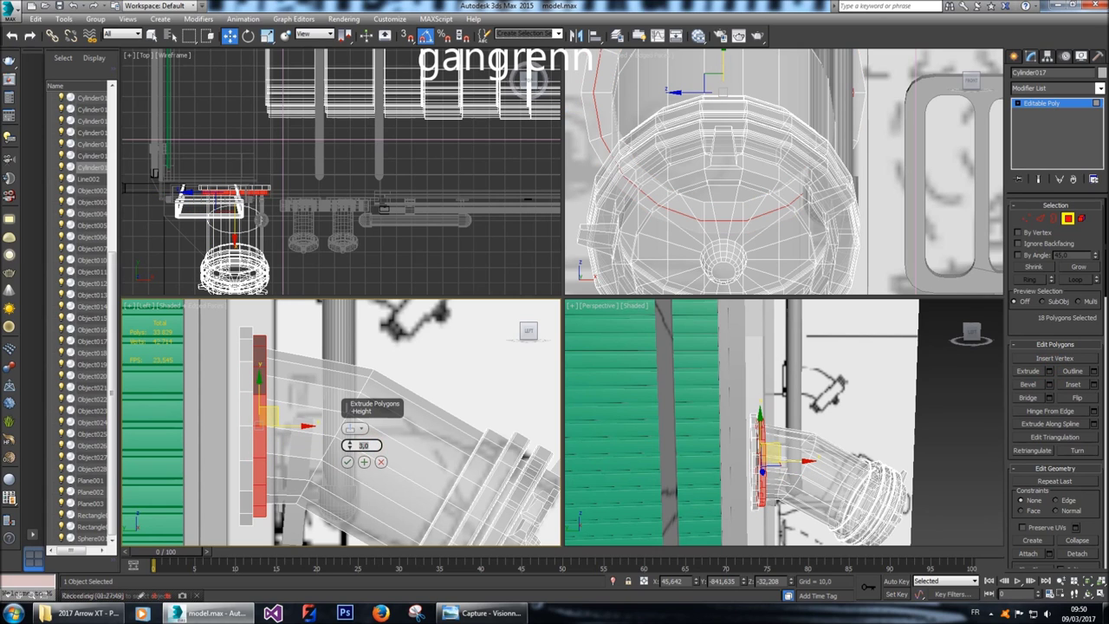
type("2,5")
key("Return")
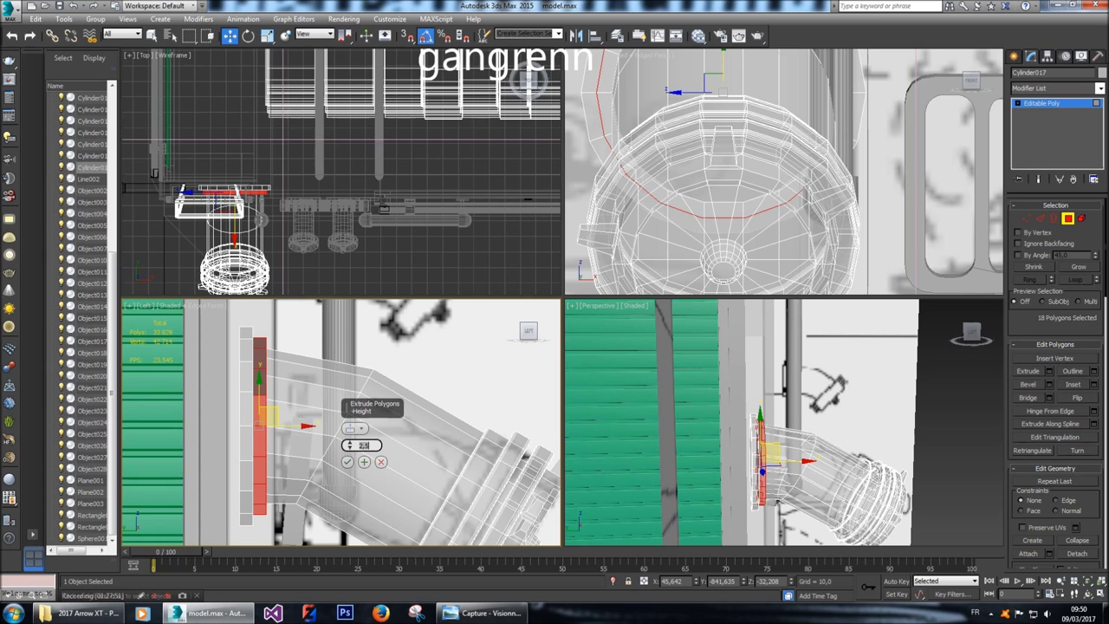
left_click(347, 462)
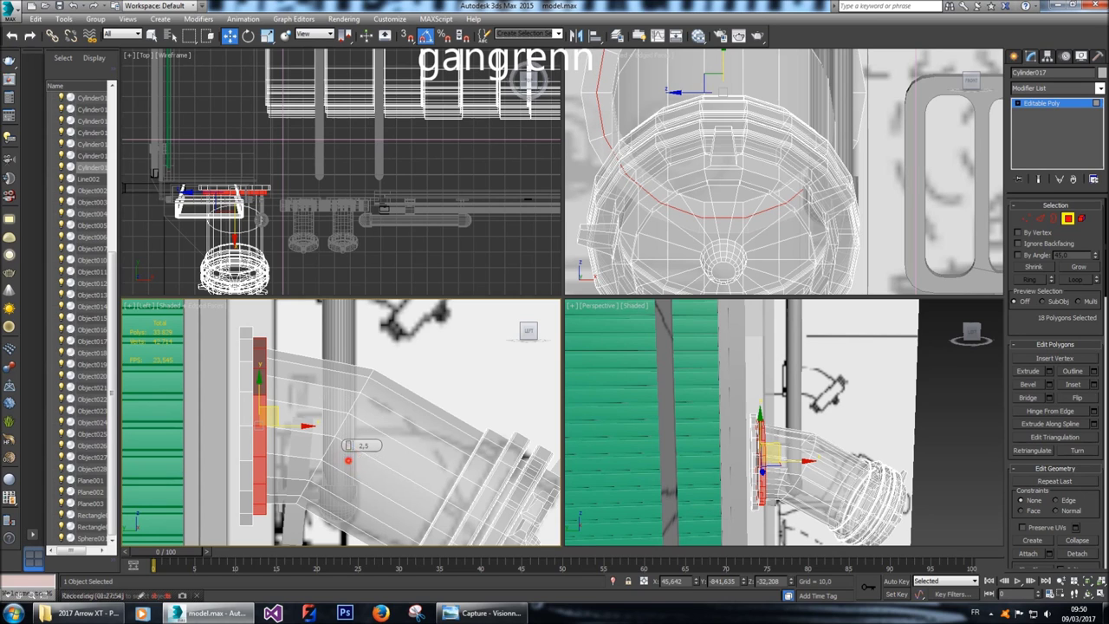
Nudge the column of vertices at the tube's end slightly toward the panel.
middle_click_drag(342, 422, 381, 422, "alt")
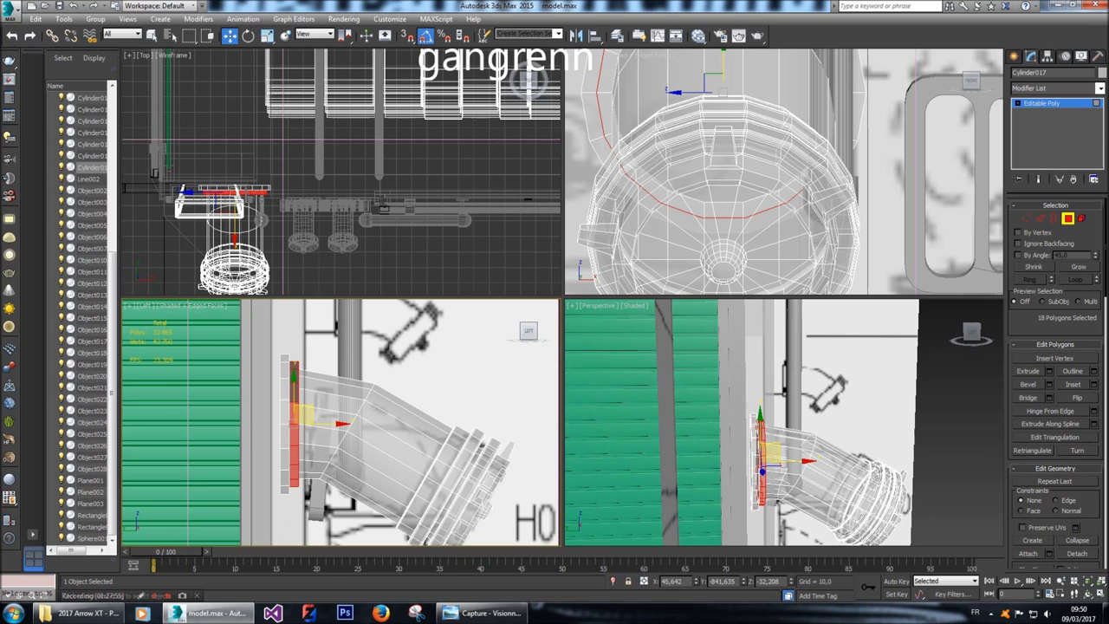
key("1")
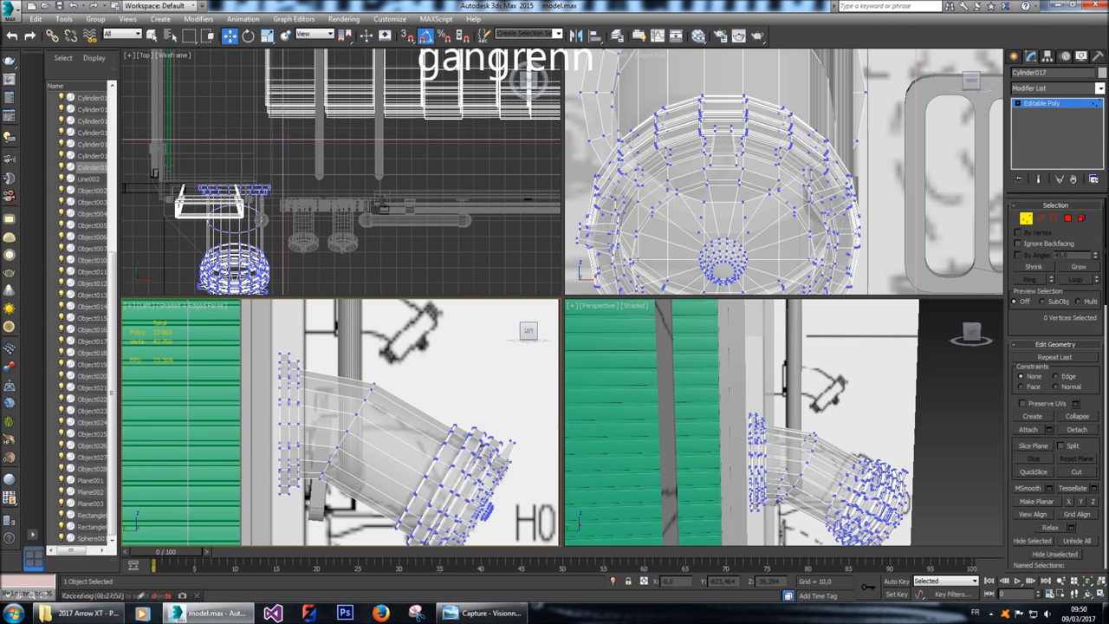
left_click_drag(217, 333, 300, 513)
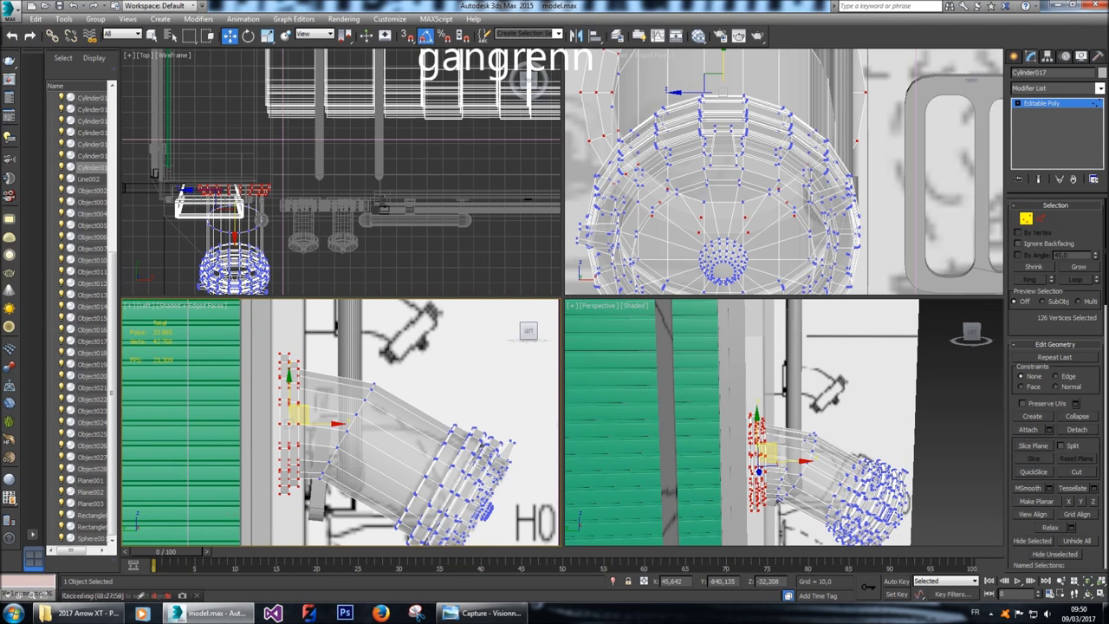
left_click_drag(297, 414, 292, 415)
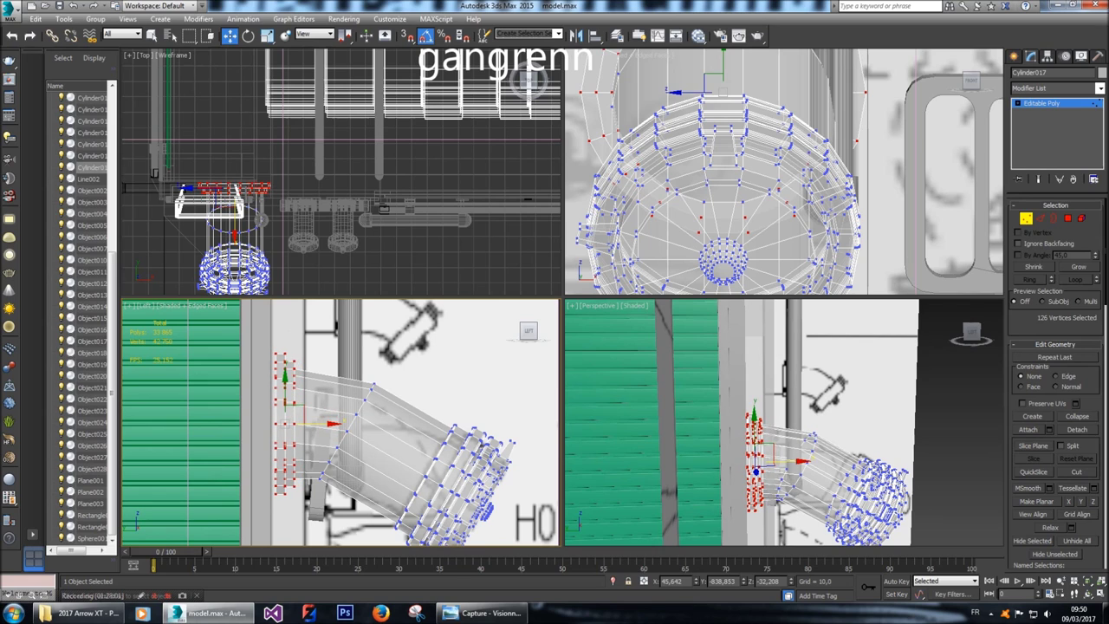
key("2")
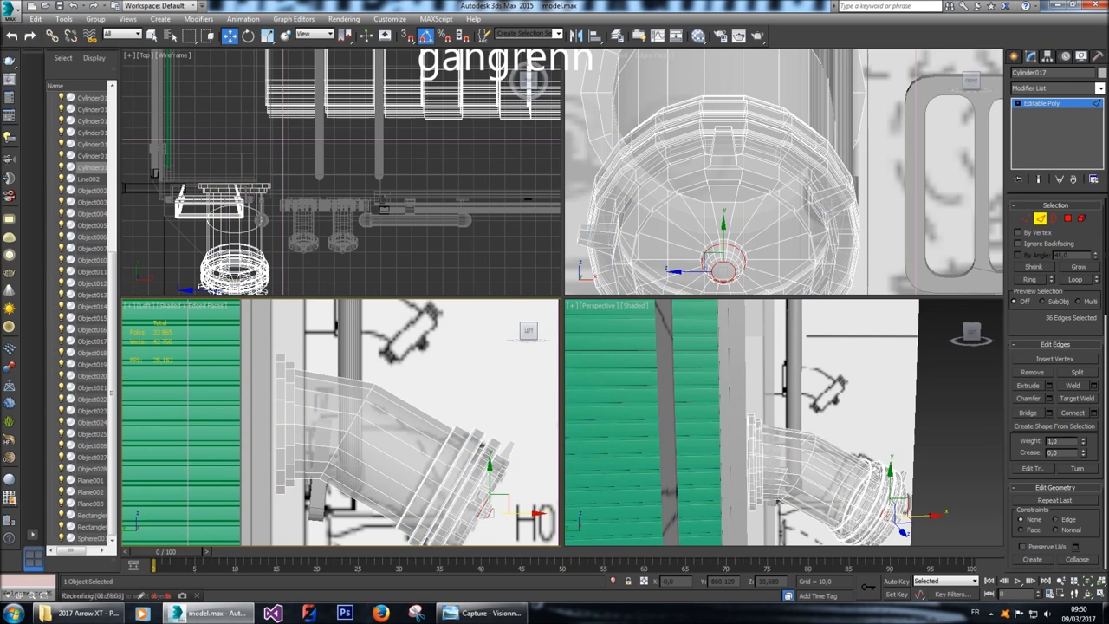
left_click(352, 423)
Select the tube's middle edge loop and try chamfer amounts of 15, 20 and 25.
key("alt+l")
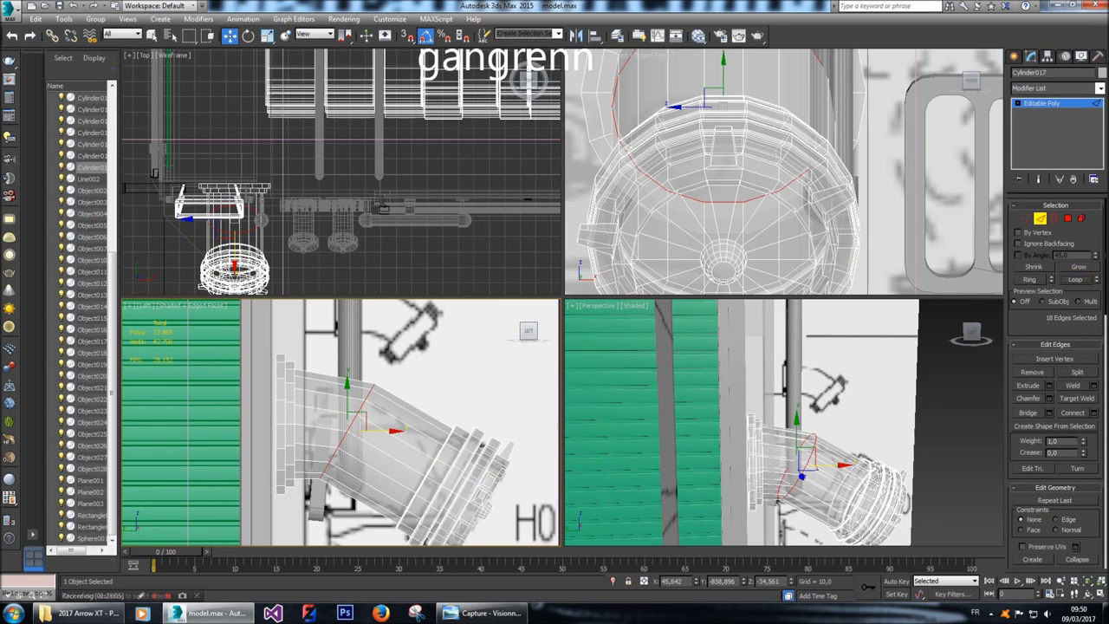
left_click(1049, 398)
left_click(362, 445)
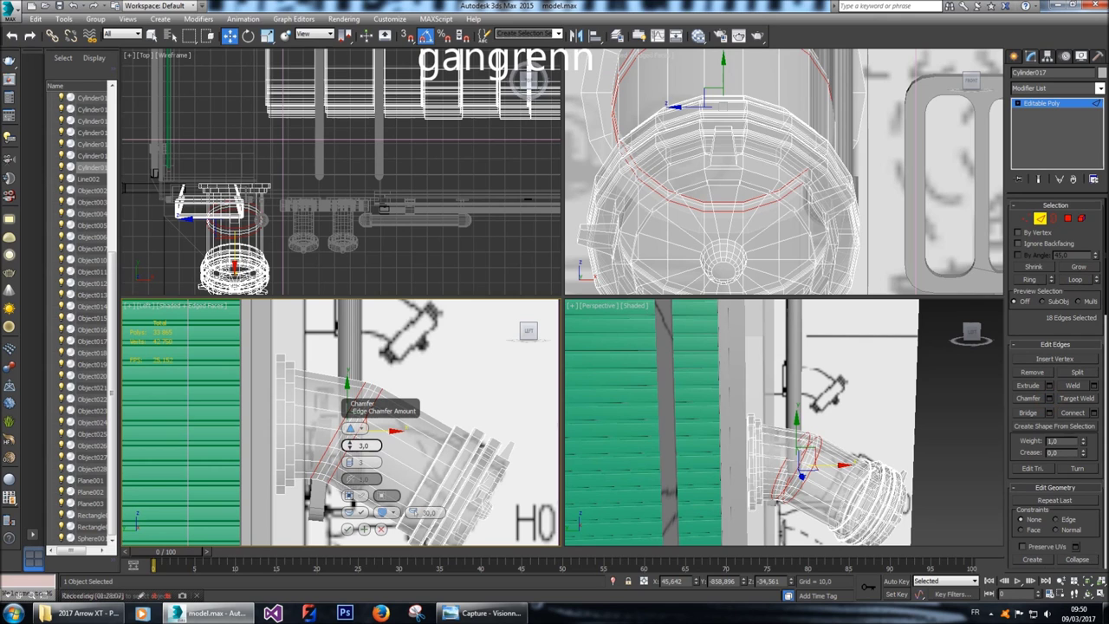
type("15")
key("Return")
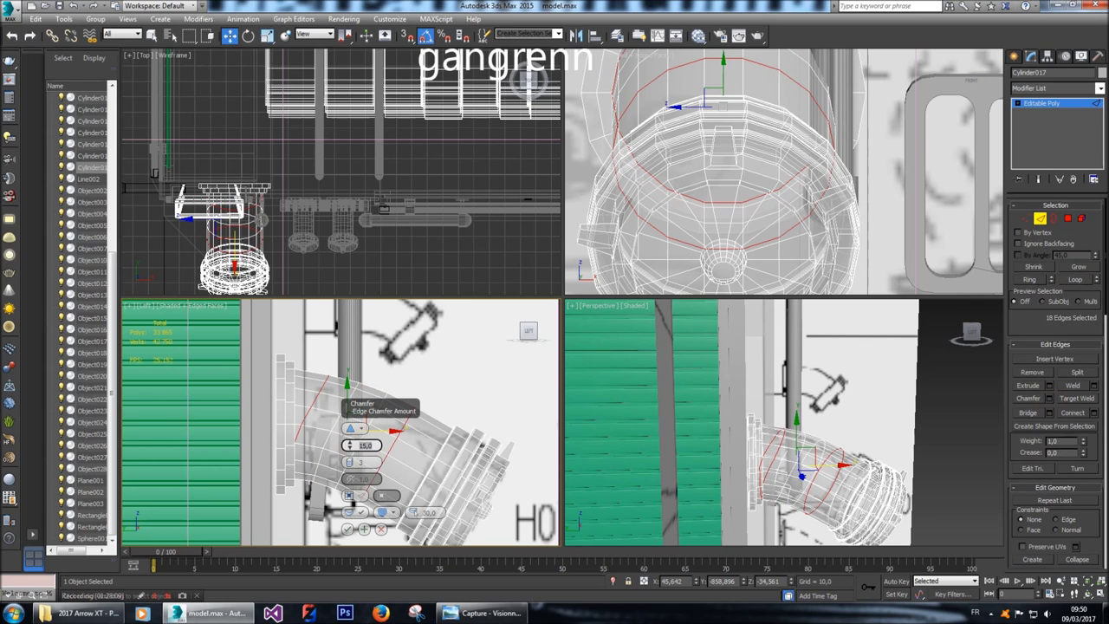
type("20")
key("Return")
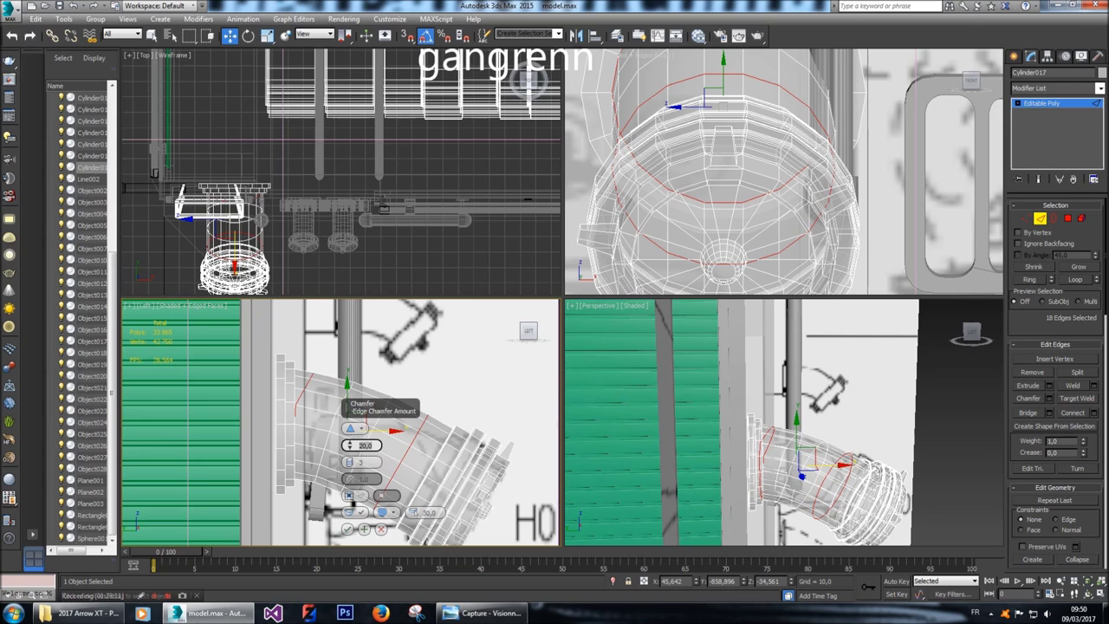
type("25")
key("Return")
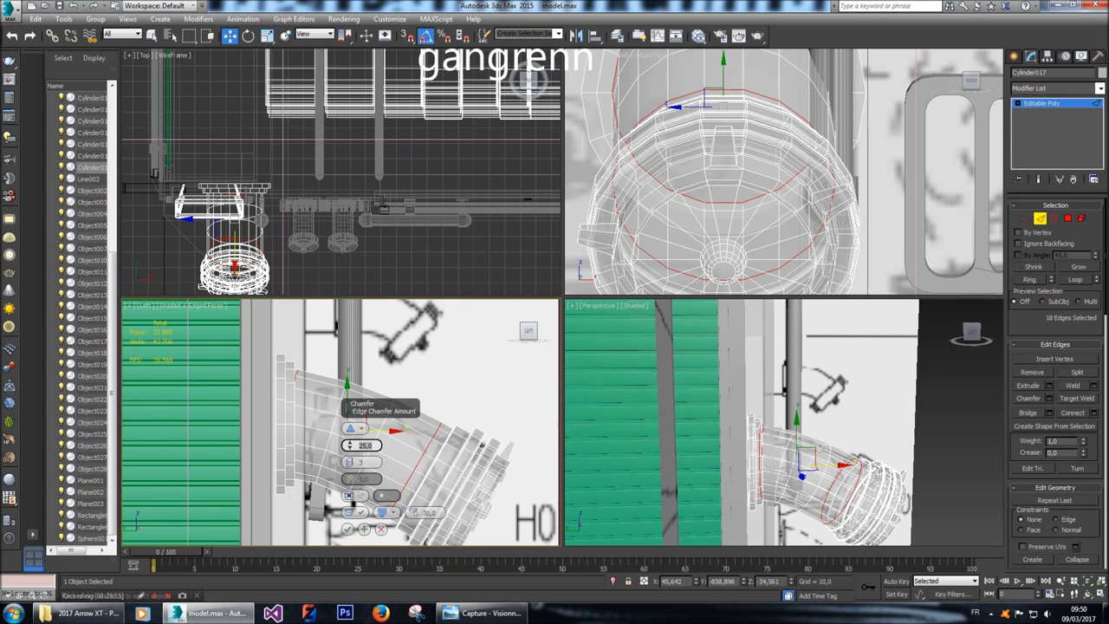
type("20")
key("Return")
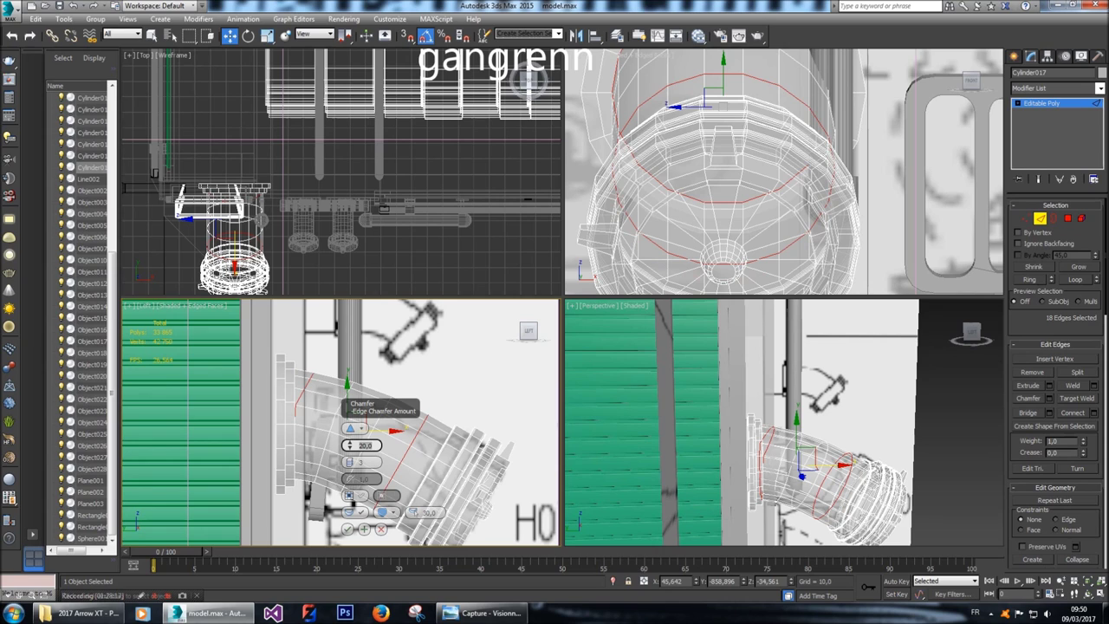
Settle the chamfer at amount 24 with 5 segments and confirm it.
key("Tab")
type("4")
key("Return")
type("25")
key("Return")
type("24")
key("Return")
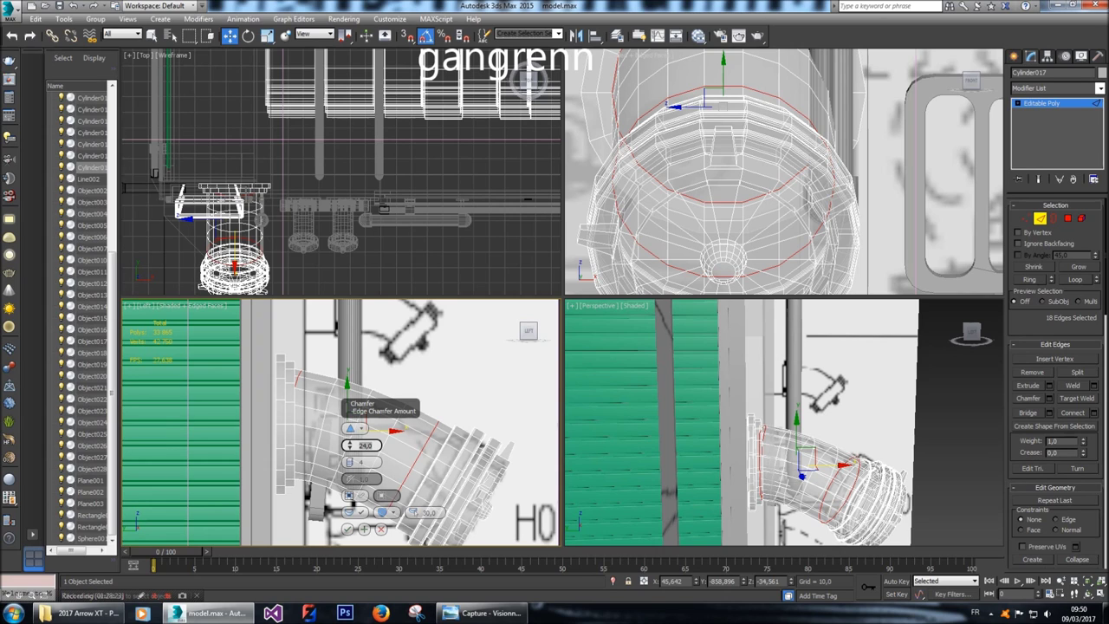
key("Tab")
type("5")
key("Return")
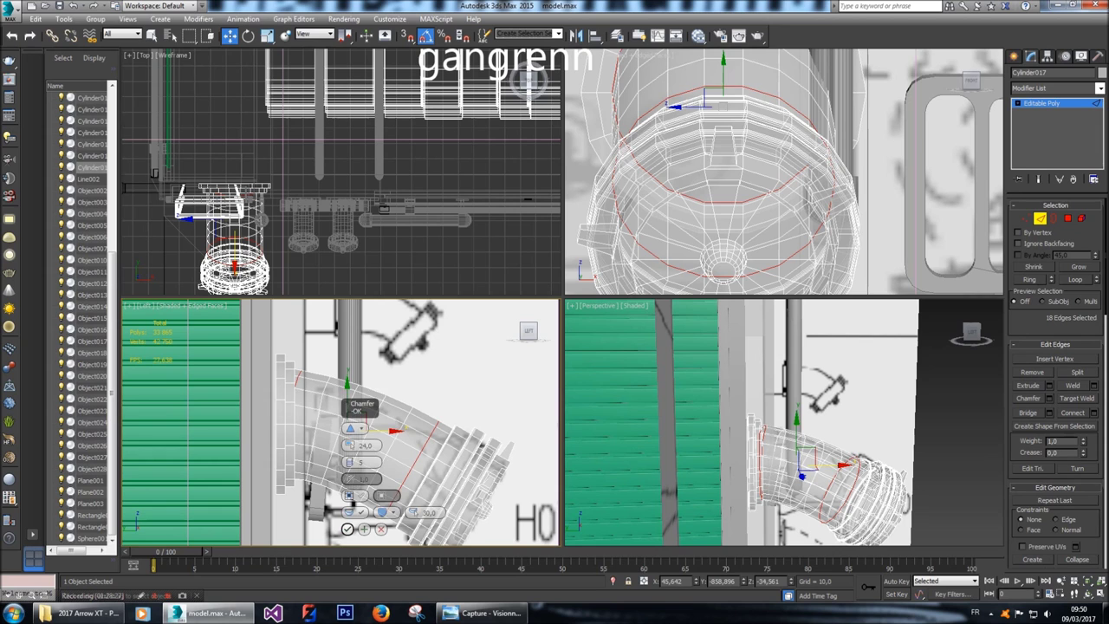
left_click(346, 528)
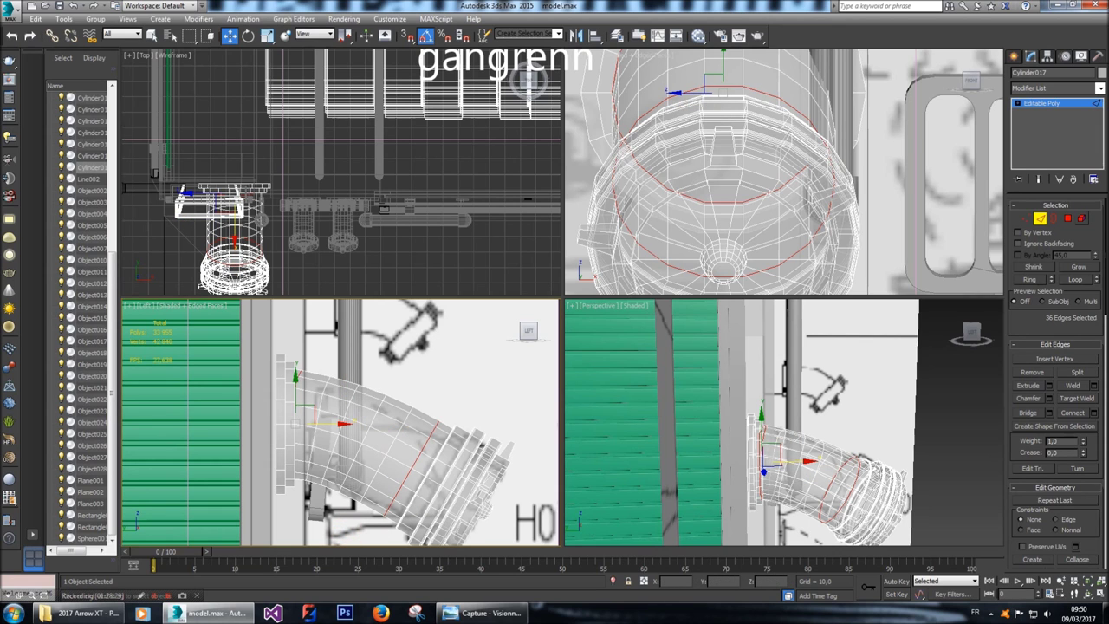
Select all the tube's polygons and move it right, up, then down to about X 122,258, Z -30,636.
key("4")
key("ctrl+a")
key("z")
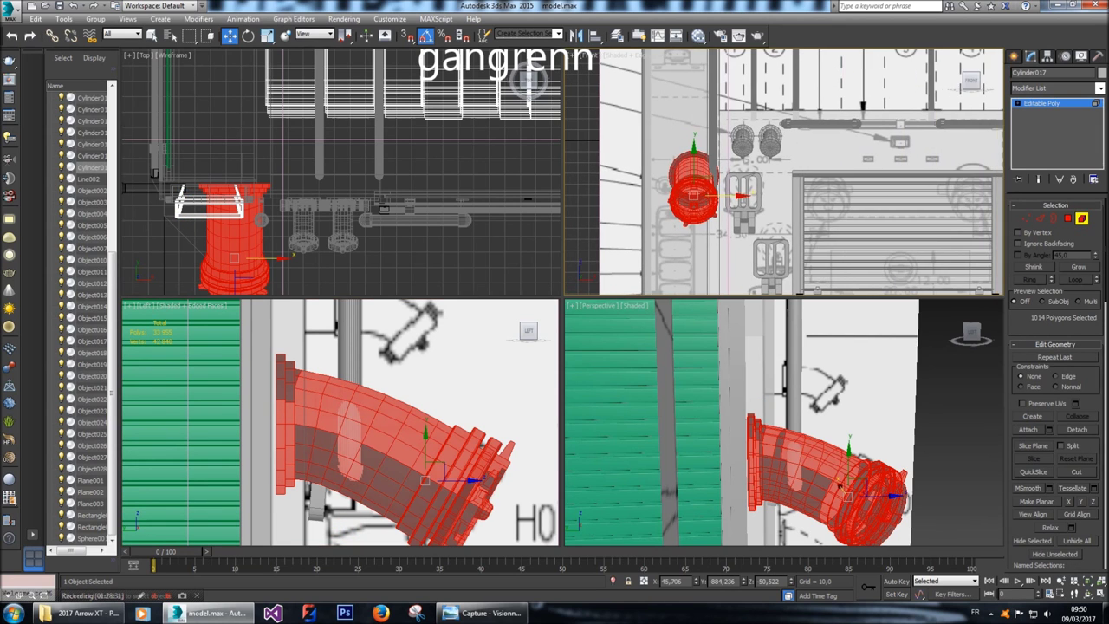
scroll(784, 172, "down", 2)
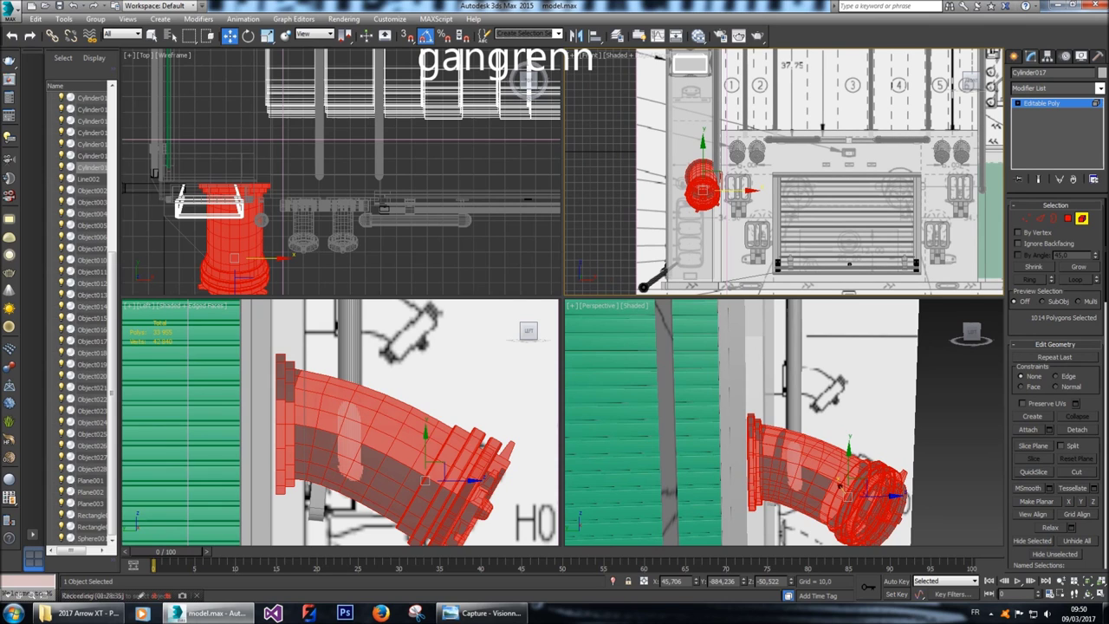
scroll(785, 172, "down", 2)
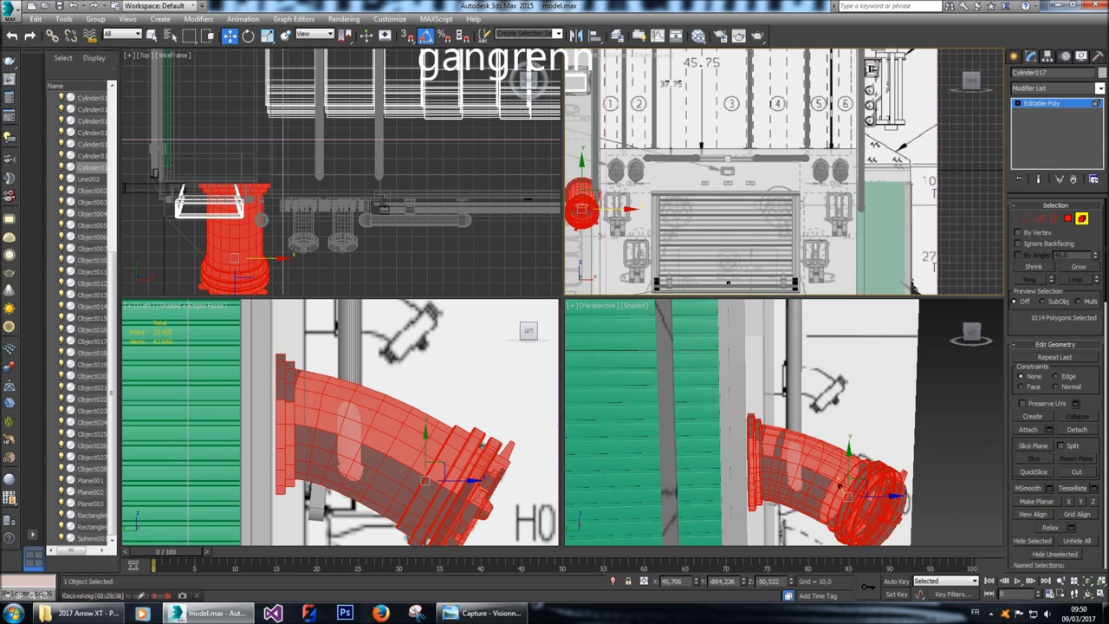
scroll(579, 163, "up", 5)
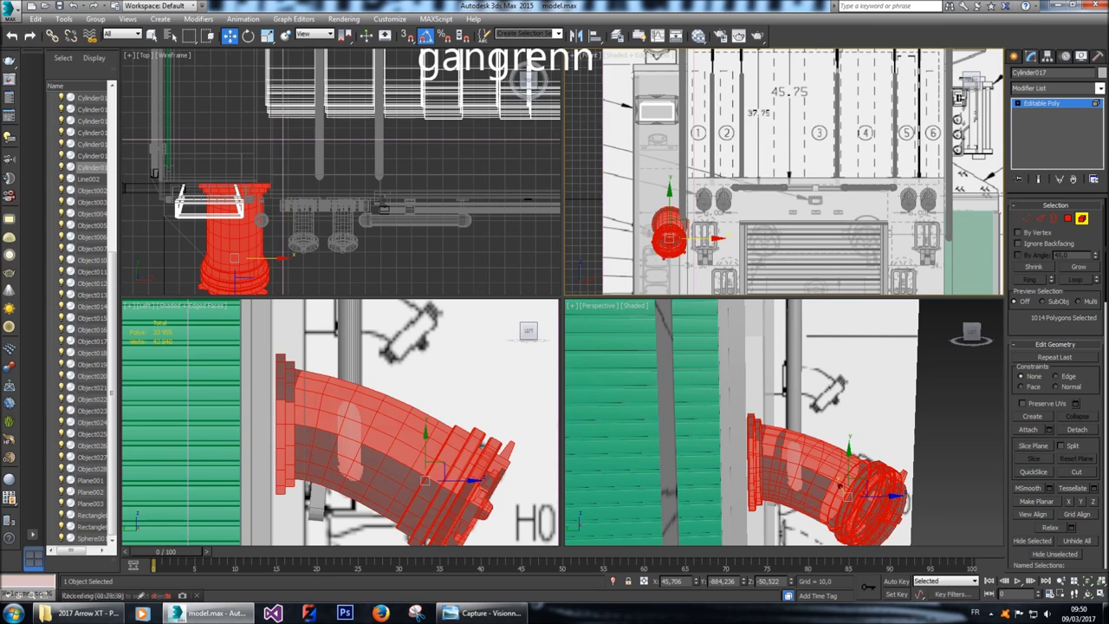
scroll(598, 195, "down", 3)
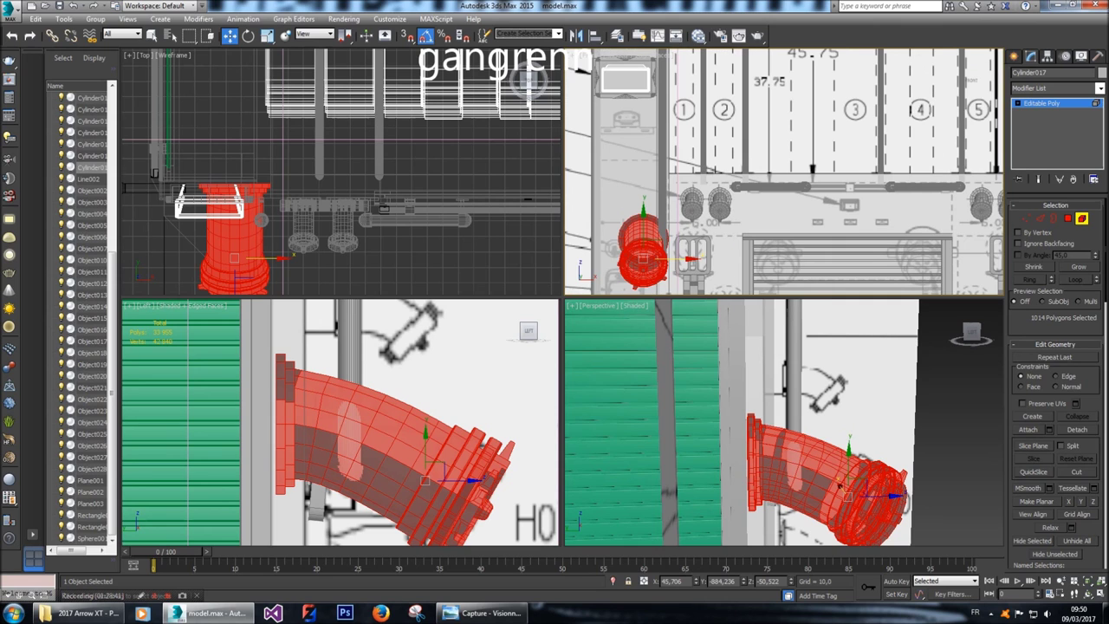
left_click_drag(660, 257, 723, 257)
left_click_drag(677, 226, 698, 199)
middle_click_drag(699, 198, 581, 149)
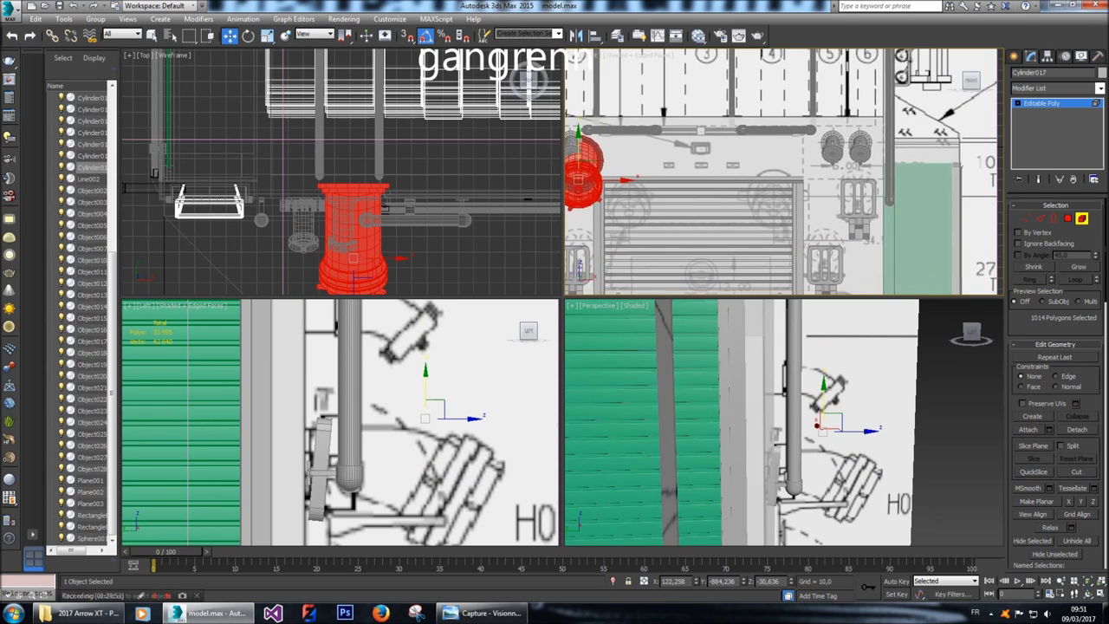
scroll(589, 156, "down", 2)
Slide the cylinder further right and raise it beside the green panel to about X 434,294, Z -95,562.
left_click_drag(592, 179, 864, 255)
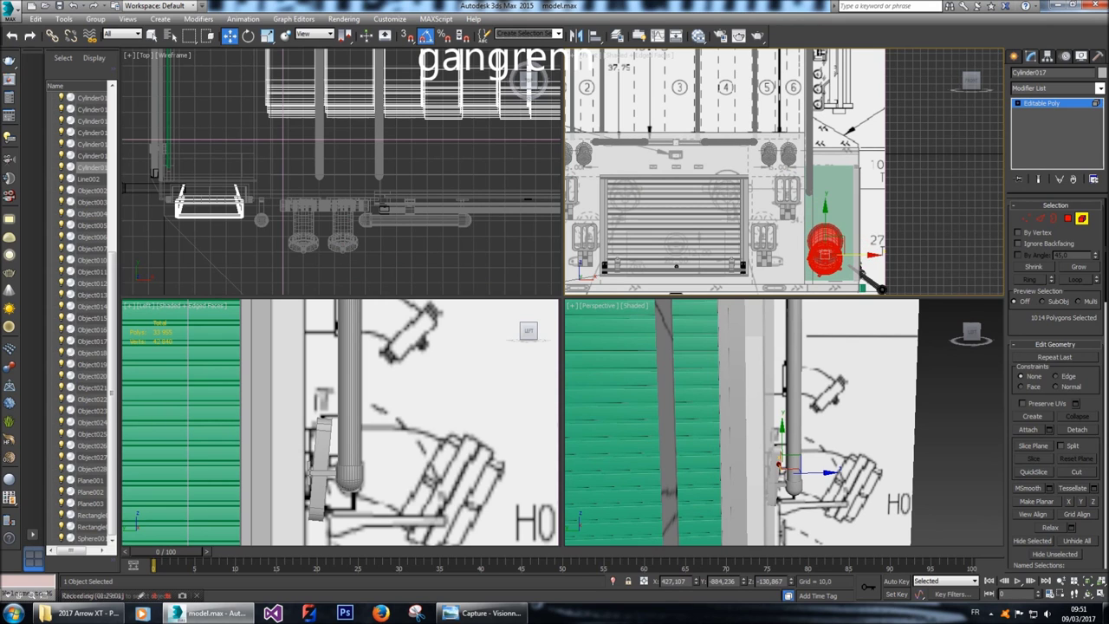
scroll(910, 201, "down", 2)
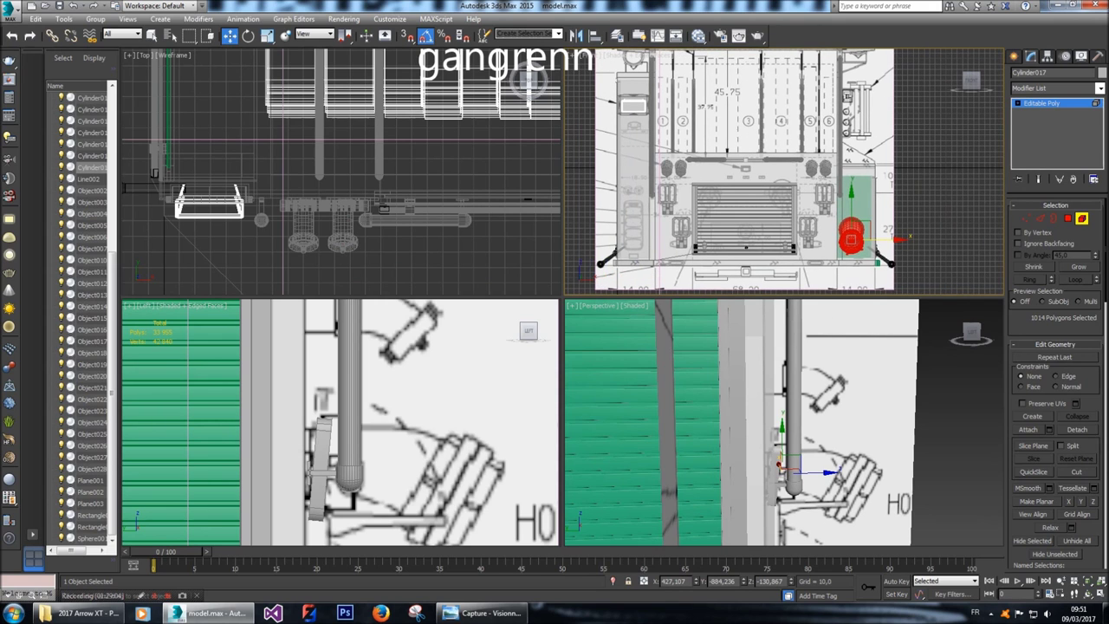
key("t")
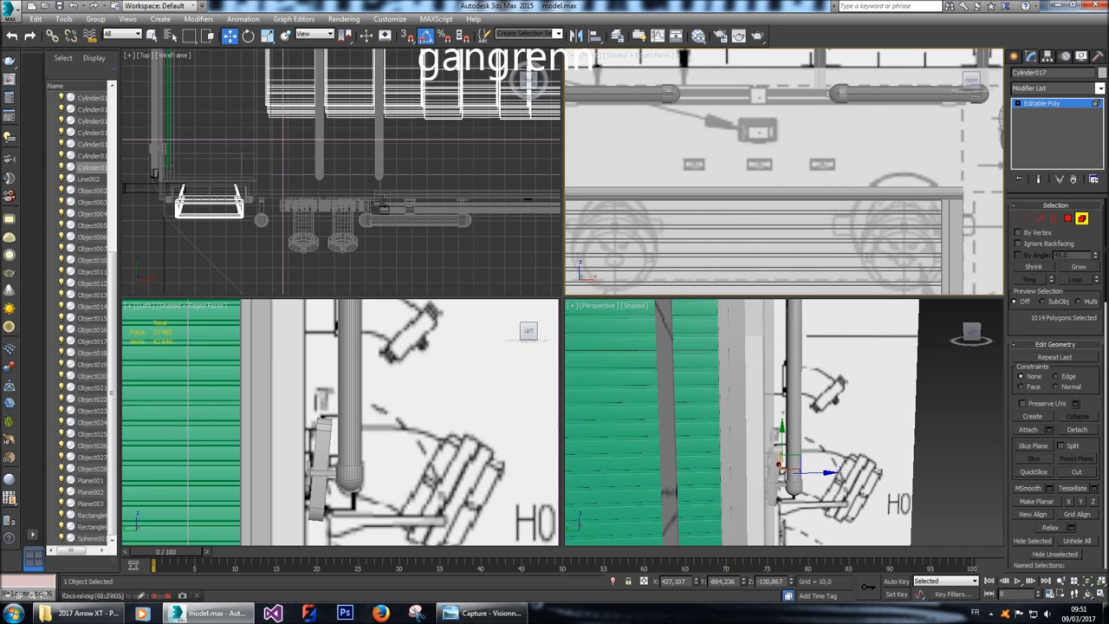
key("f")
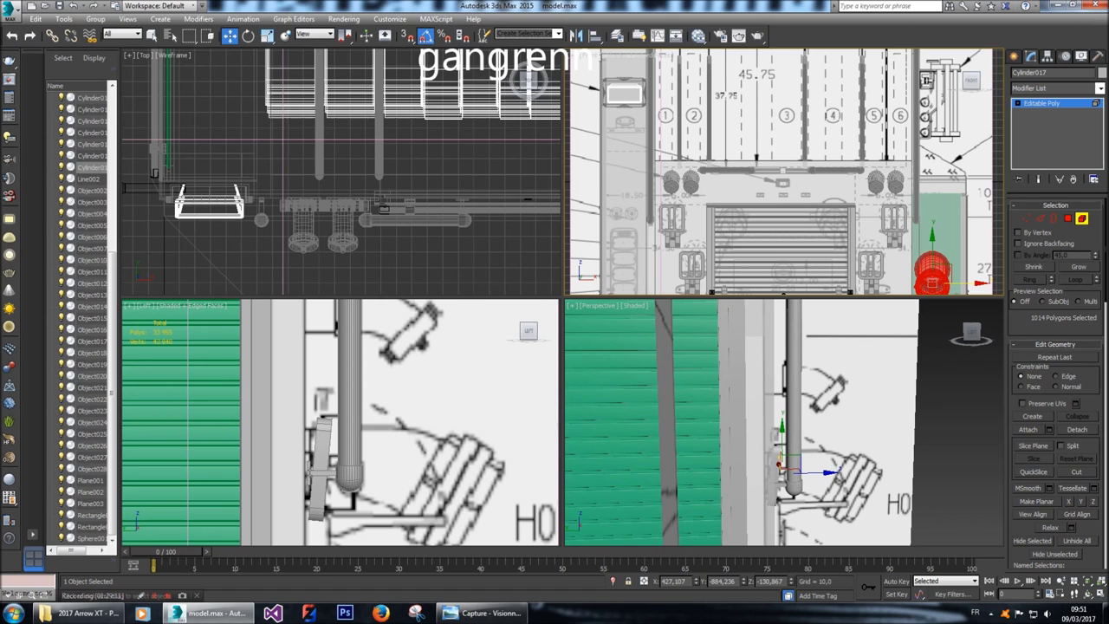
key("alt+ctrl+z")
scroll(955, 304, "down", 1)
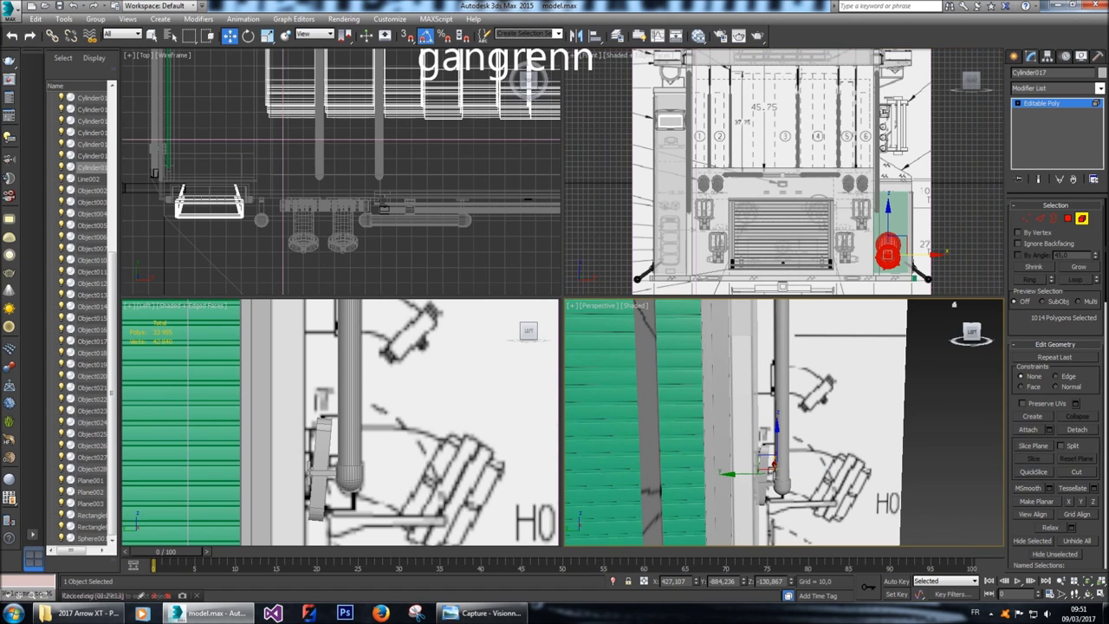
middle_click_drag(954, 304, 659, 465, "alt")
left_click_drag(887, 221, 888, 199)
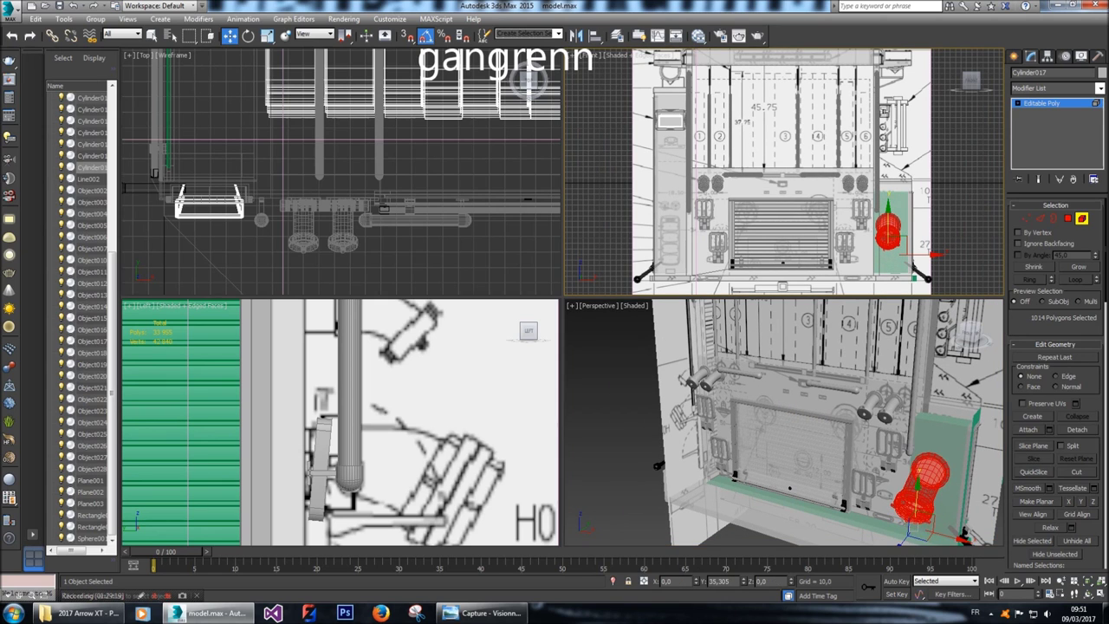
left_click_drag(936, 235, 943, 234)
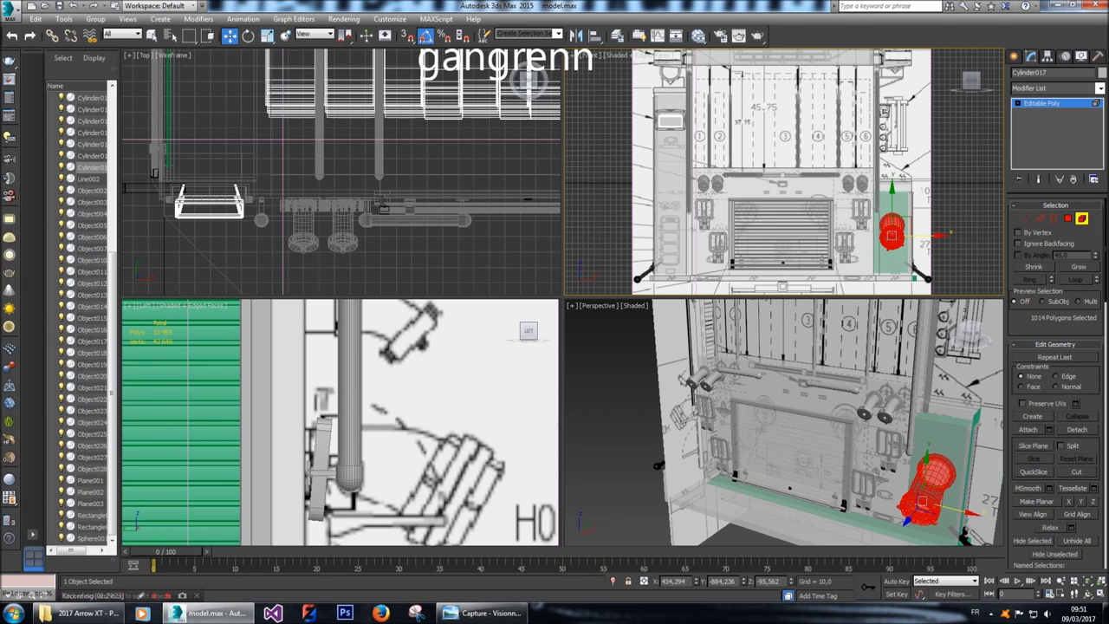
scroll(433, 200, "up", 5)
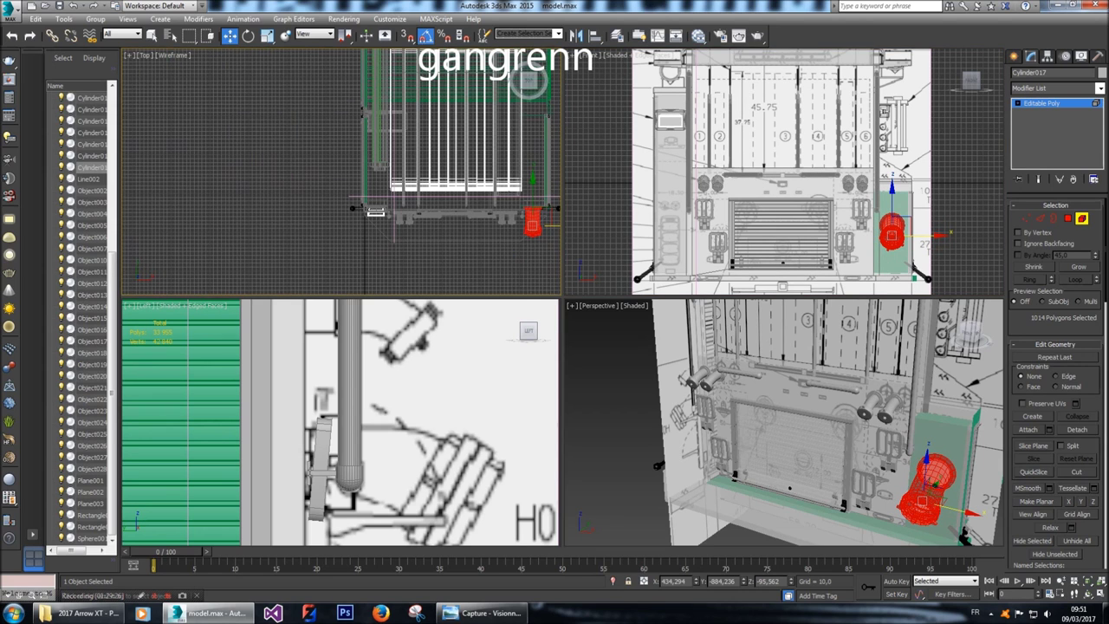
Move the red cylinder up and across the front view until it sits above the shutter's right end.
left_click_drag(478, 213, 474, 214)
right_click(953, 252)
left_click_drag(890, 208, 890, 197)
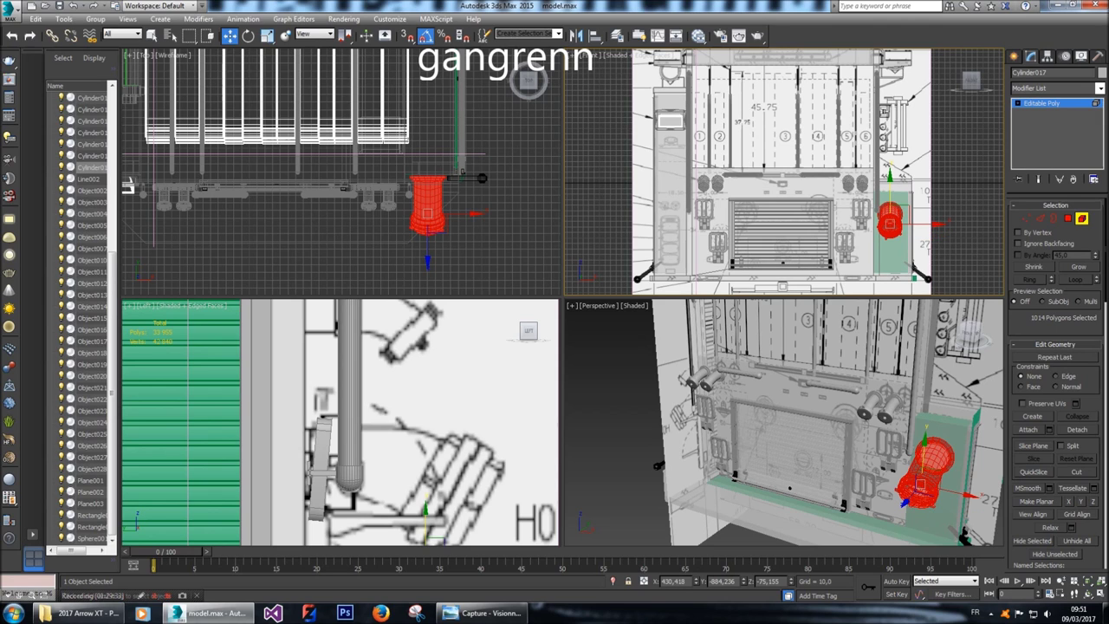
left_click_drag(890, 199, 738, 192)
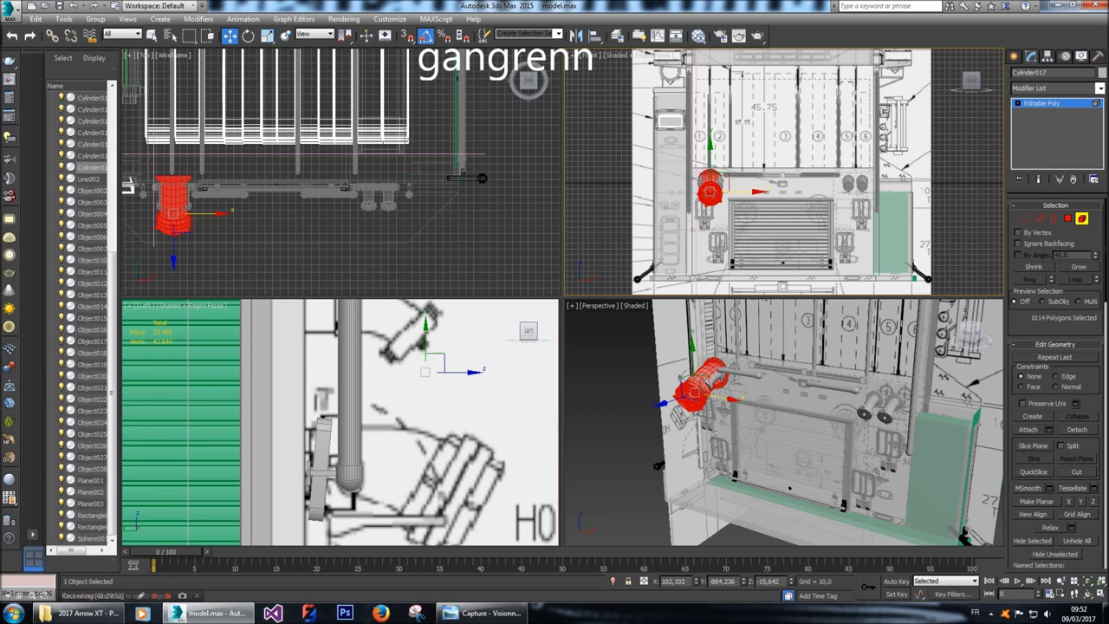
left_click_drag(753, 192, 758, 191)
left_click_drag(836, 414, 871, 409)
Lower the cylinder slightly and shift its selected polygons a little to the right.
scroll(851, 175, "up", 5)
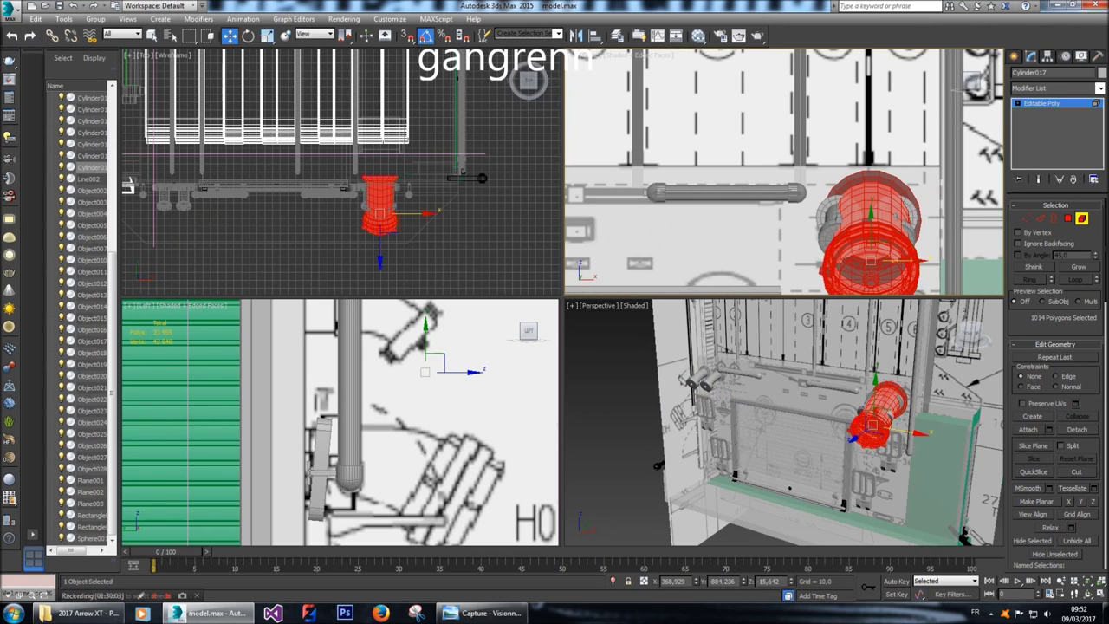
left_click_drag(871, 212, 871, 216)
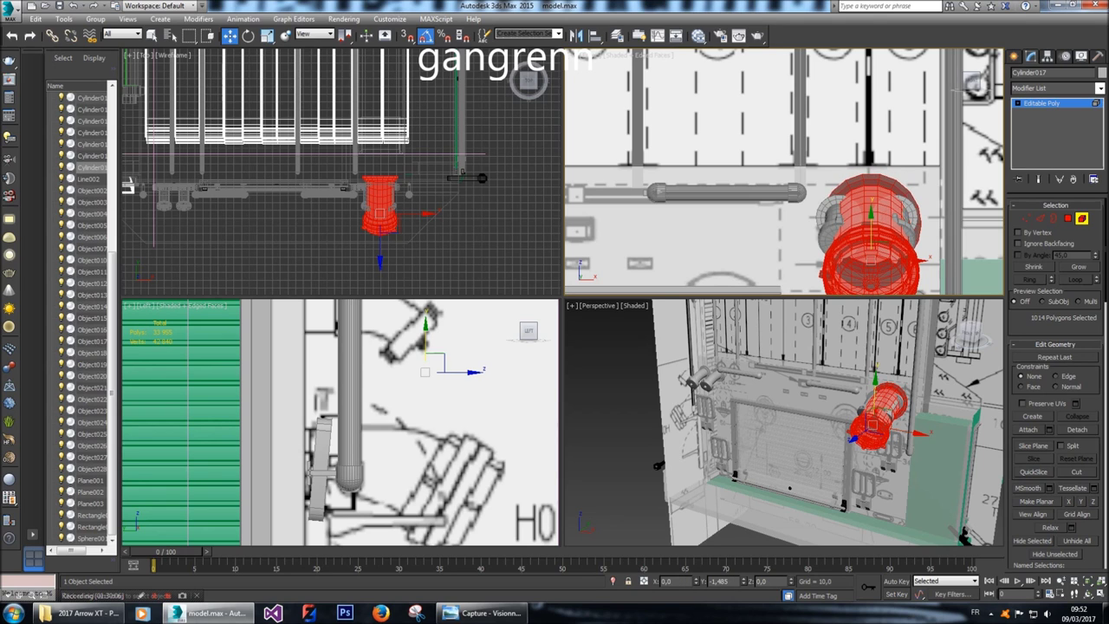
scroll(871, 216, "down", 3)
scroll(871, 216, "down", 2)
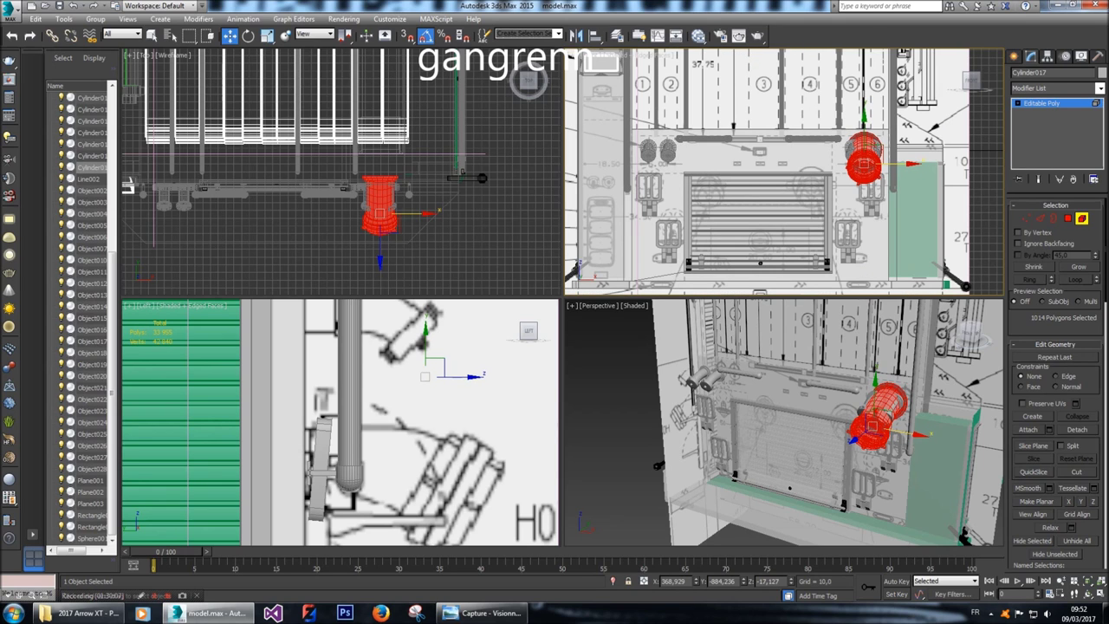
middle_click_drag(871, 217, 878, 217)
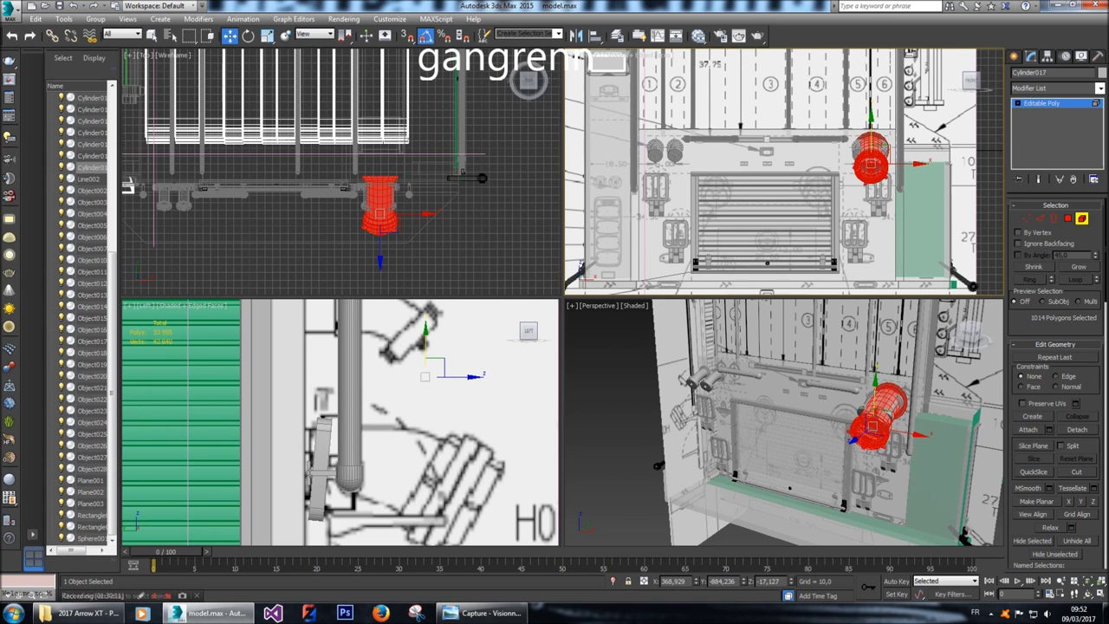
scroll(871, 164, "up", 5)
left_click_drag(909, 181, 915, 180)
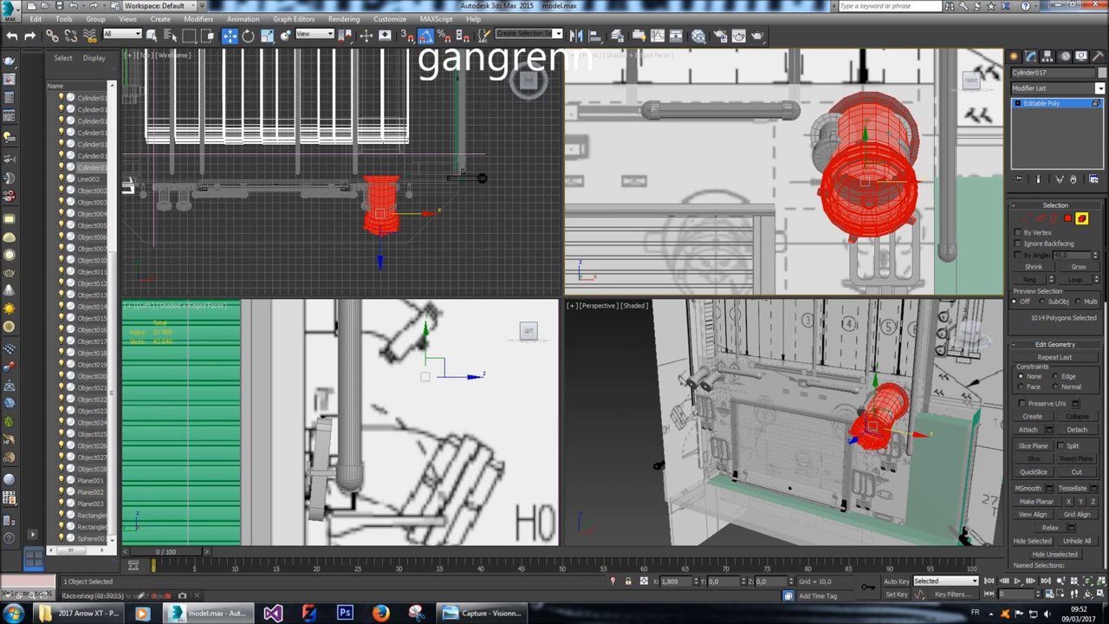
left_click_drag(915, 180, 917, 180)
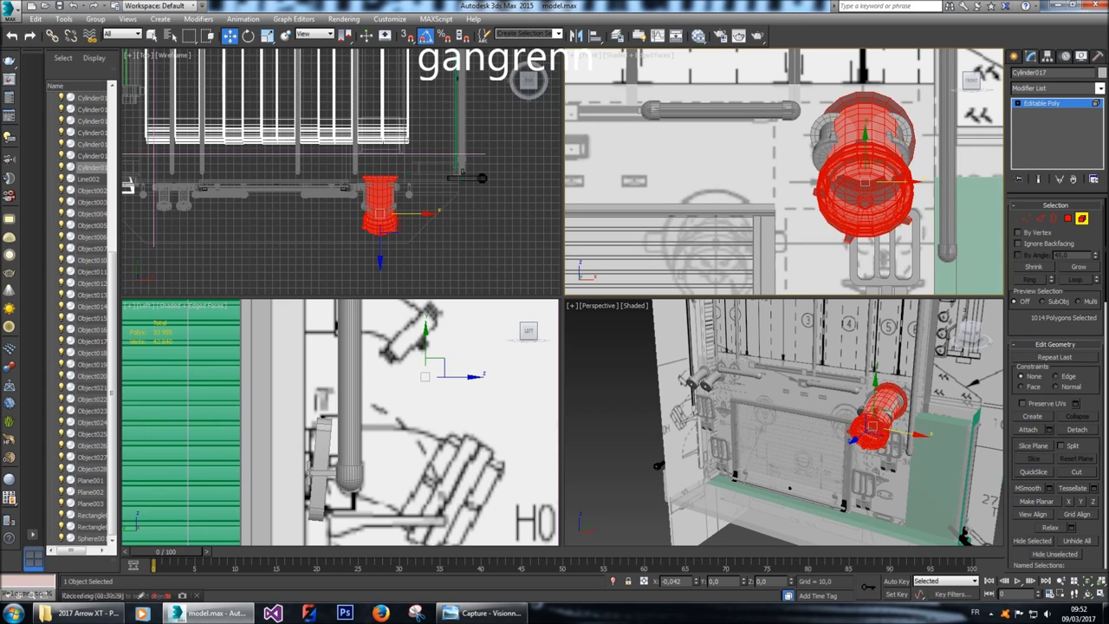
Frame the cylinder in the top view and move it left against the vertical pipe.
key("z")
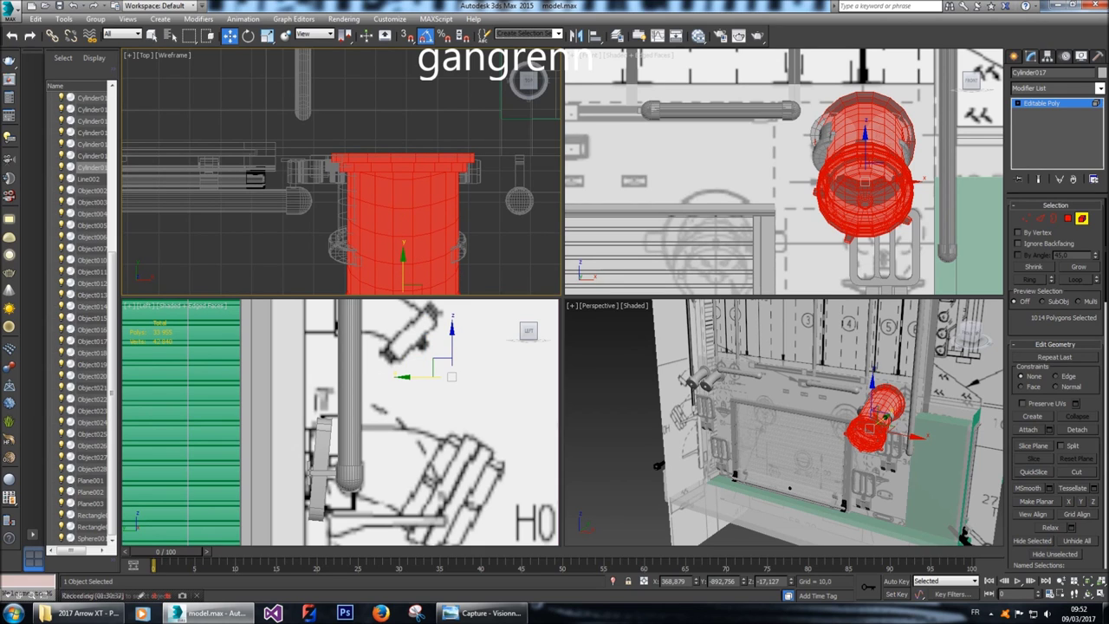
scroll(437, 127, "down", 3)
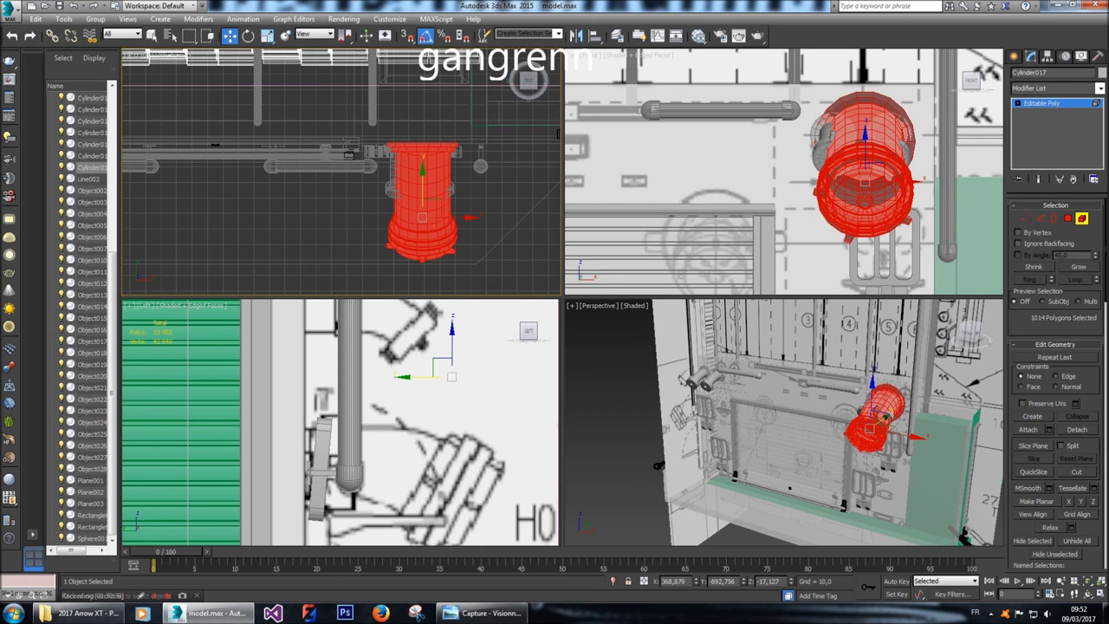
scroll(784, 172, "down", 10)
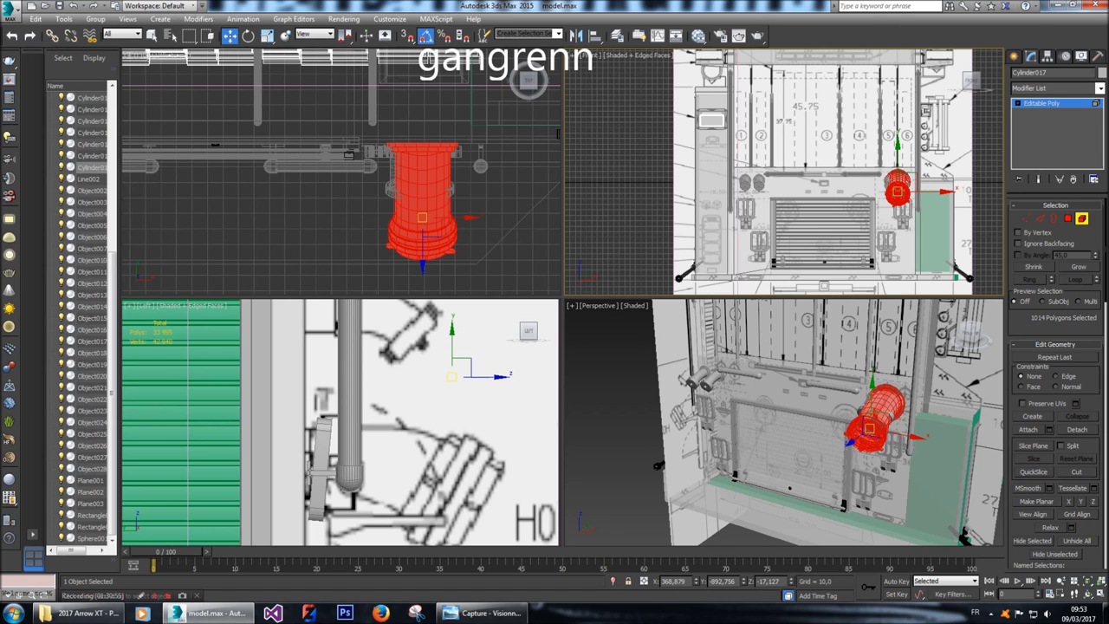
scroll(911, 188, "up", 3)
left_click_drag(941, 198, 930, 197)
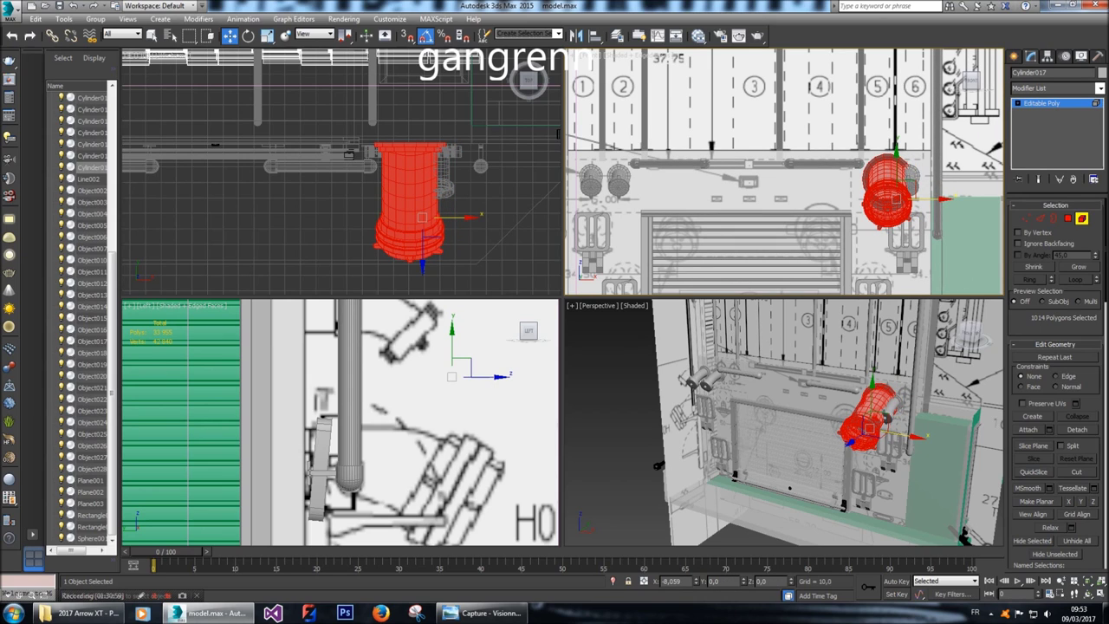
left_click_drag(930, 197, 922, 199)
Check the placement from a frontal perspective angle, nudge the cylinder right, and exit Polygon mode.
left_click(968, 332)
left_click(968, 333)
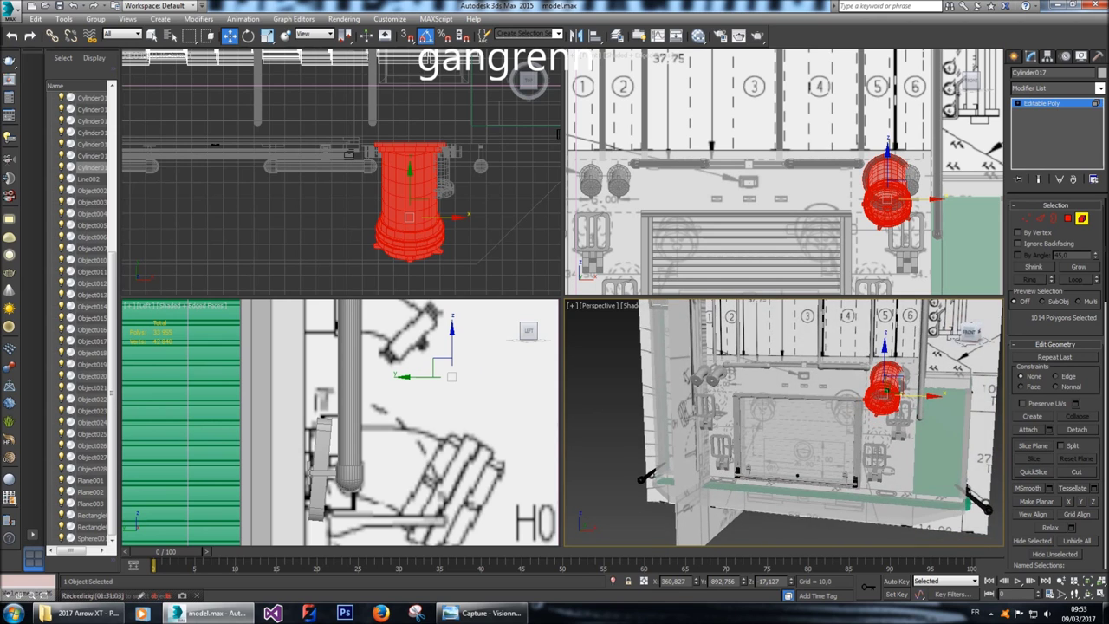
left_click(968, 333)
left_click(968, 332)
mouse_move(968, 332)
left_mouse_down()
mouse_move(948, 376)
mouse_move(941, 364)
mouse_move(961, 332)
left_mouse_up()
scroll(785, 173, "up", 2)
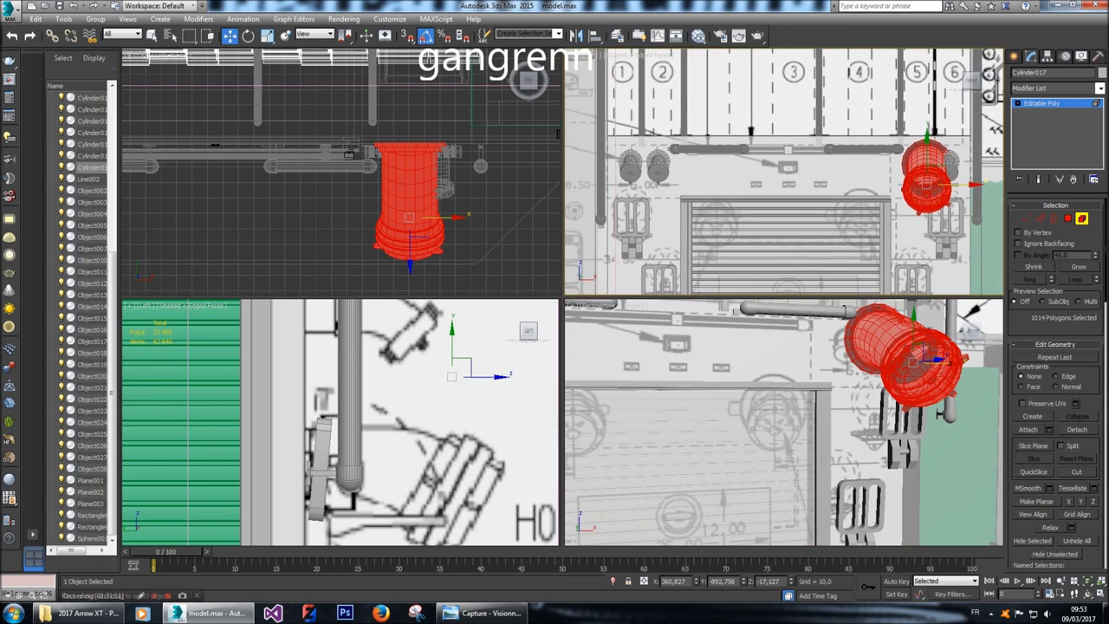
scroll(785, 172, "down", 3)
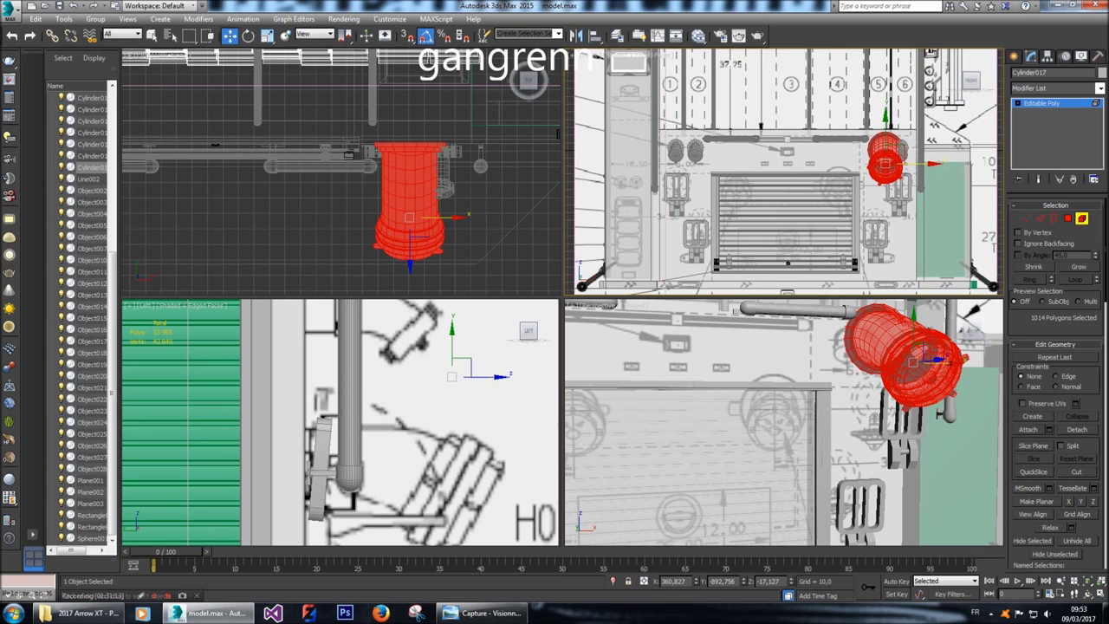
scroll(913, 163, "up", 3)
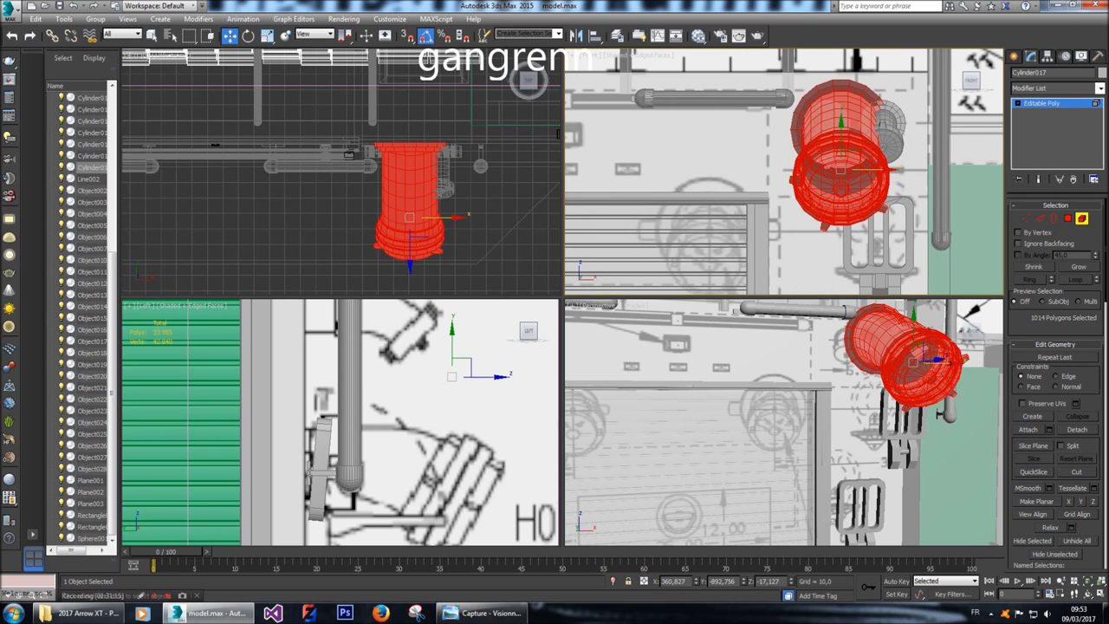
left_click_drag(892, 172, 897, 171)
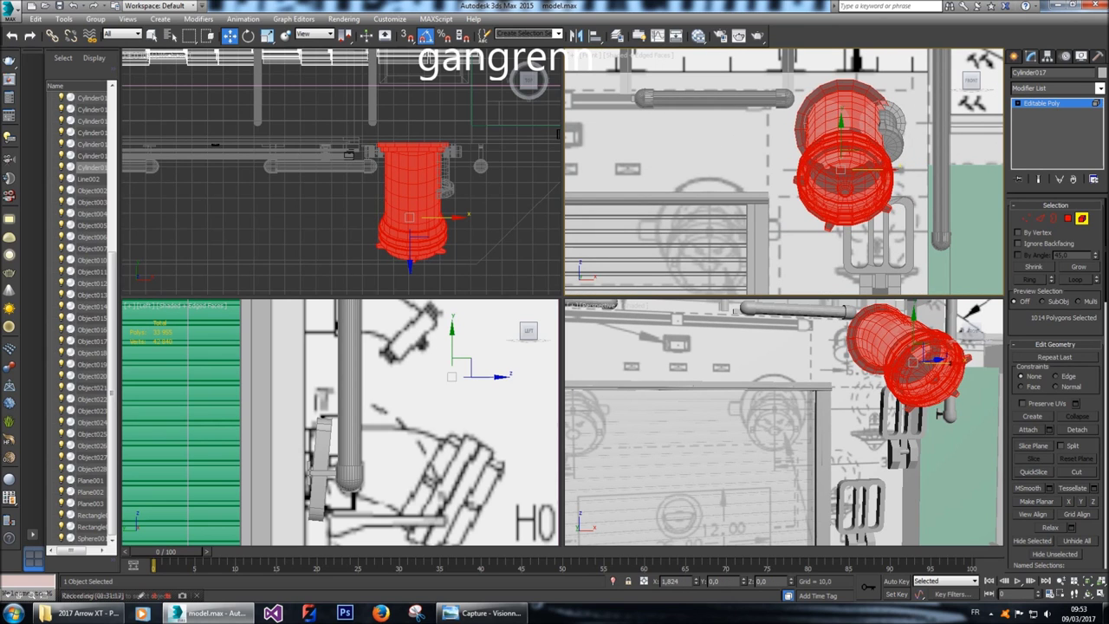
left_click(1015, 56)
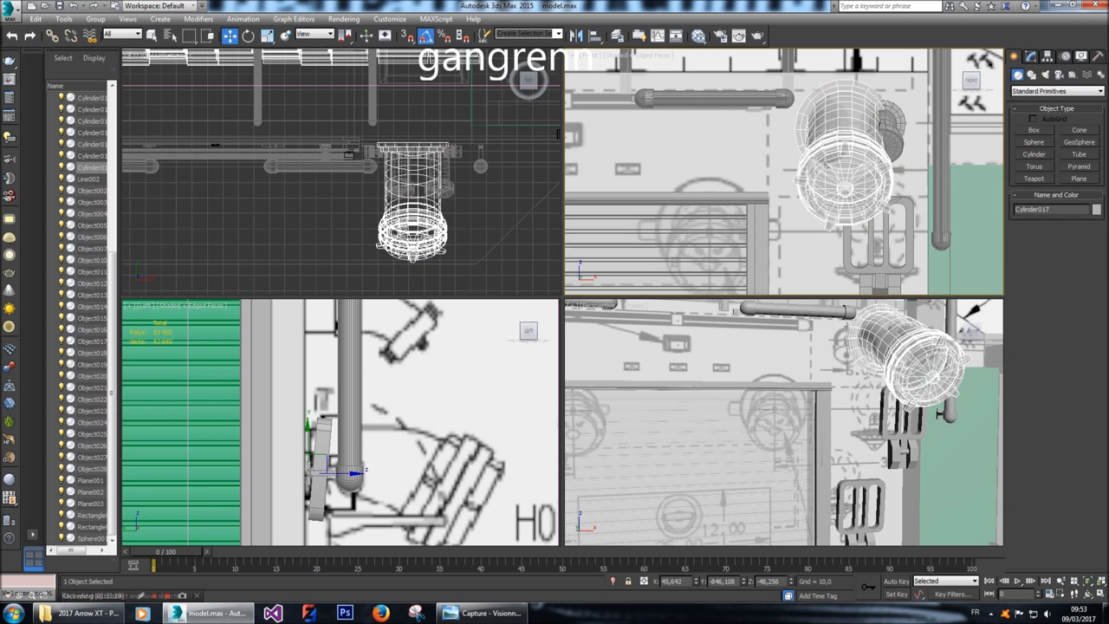
left_click(91, 457)
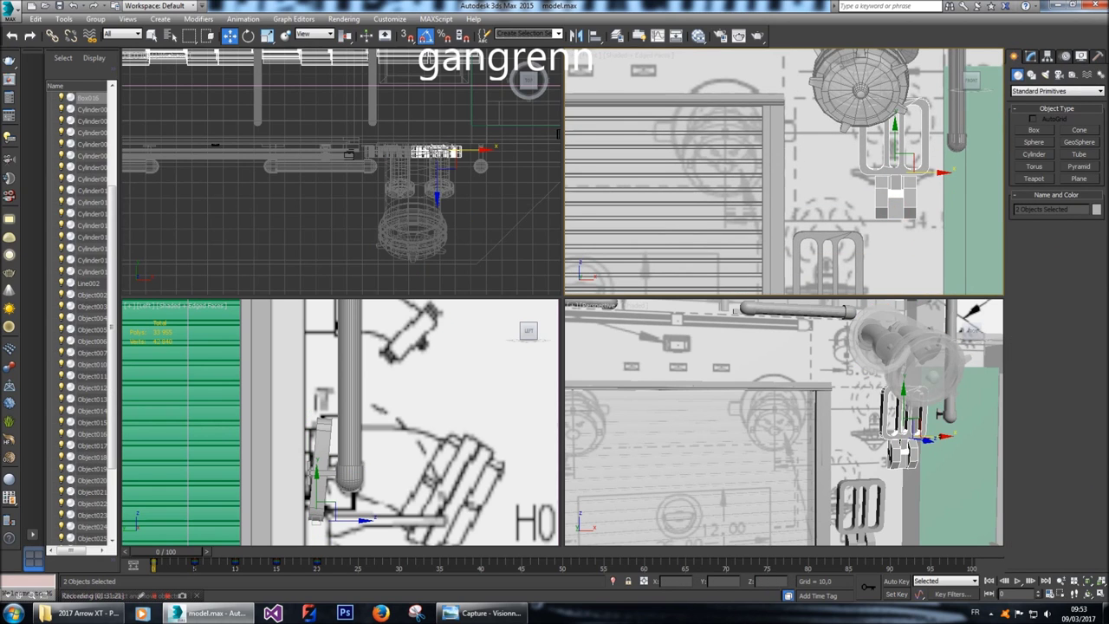
Select the eight box parts around the shutter, including Box015 and Box007.
key("z")
left_click(871, 219, "ctrl")
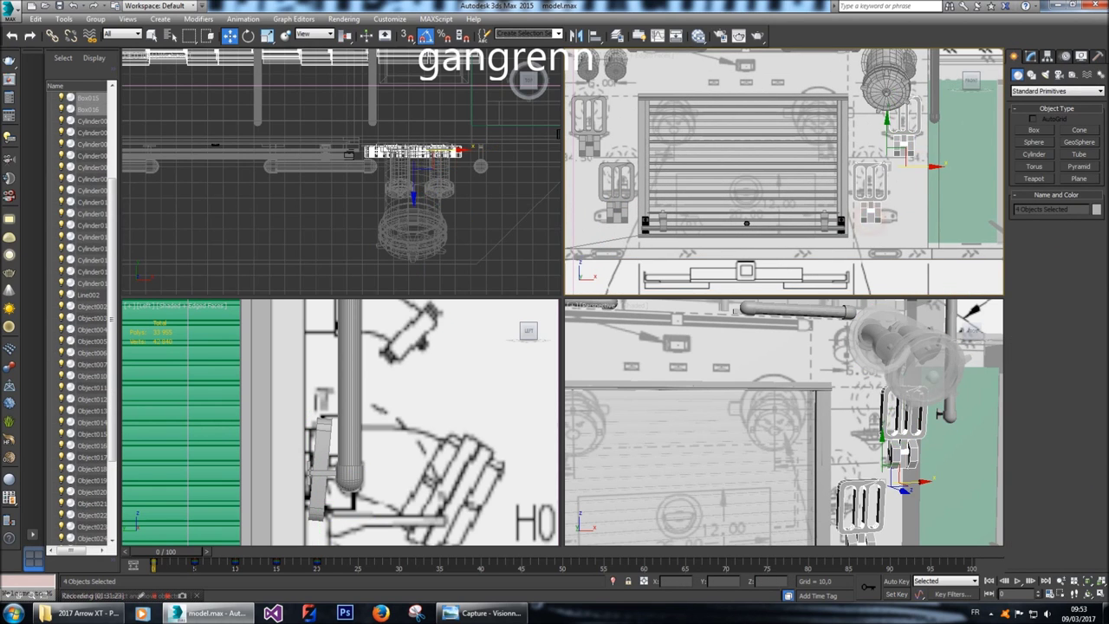
left_click(620, 190, "ctrl")
left_click(624, 212, "ctrl")
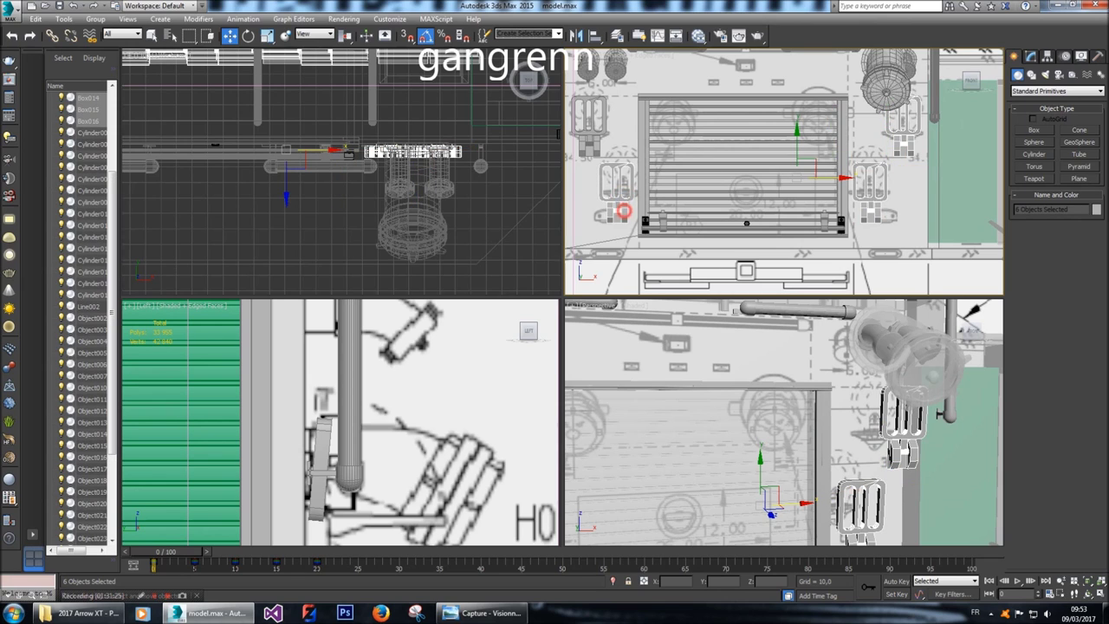
key("z")
left_click(667, 171, "ctrl")
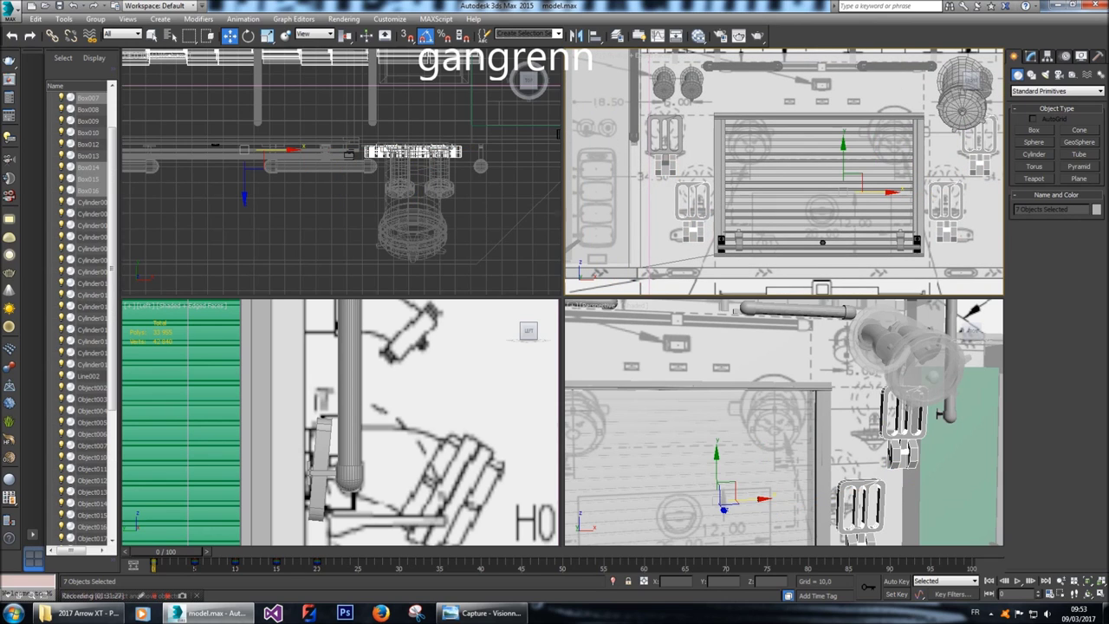
left_click(660, 152, "ctrl")
key("z")
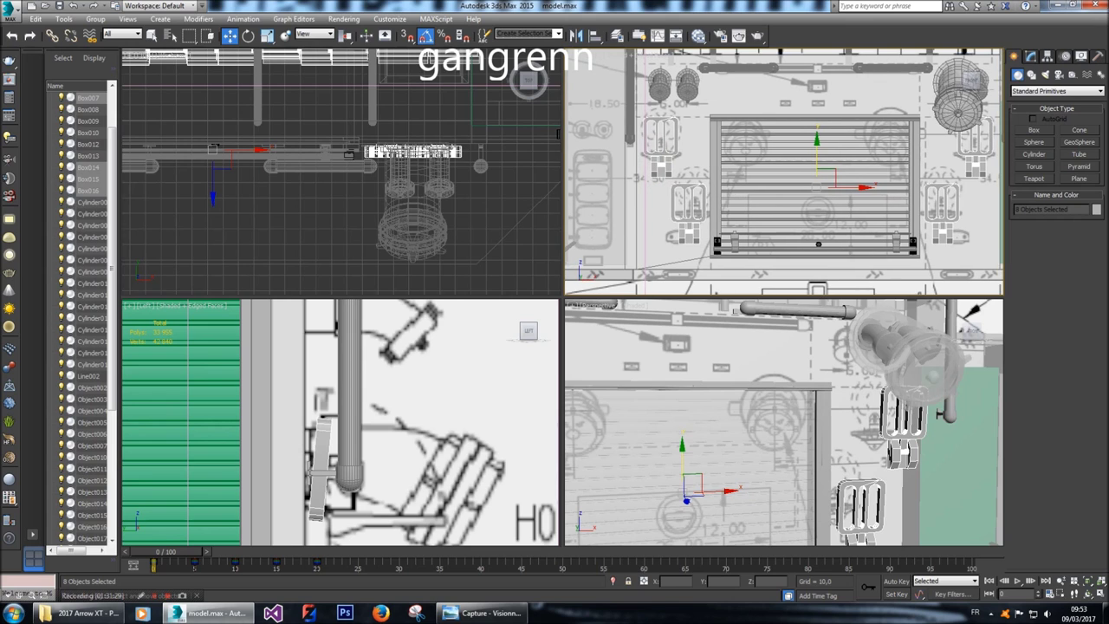
Move the eight selected shutter parts slightly down in Y.
left_click_drag(817, 161, 816, 176)
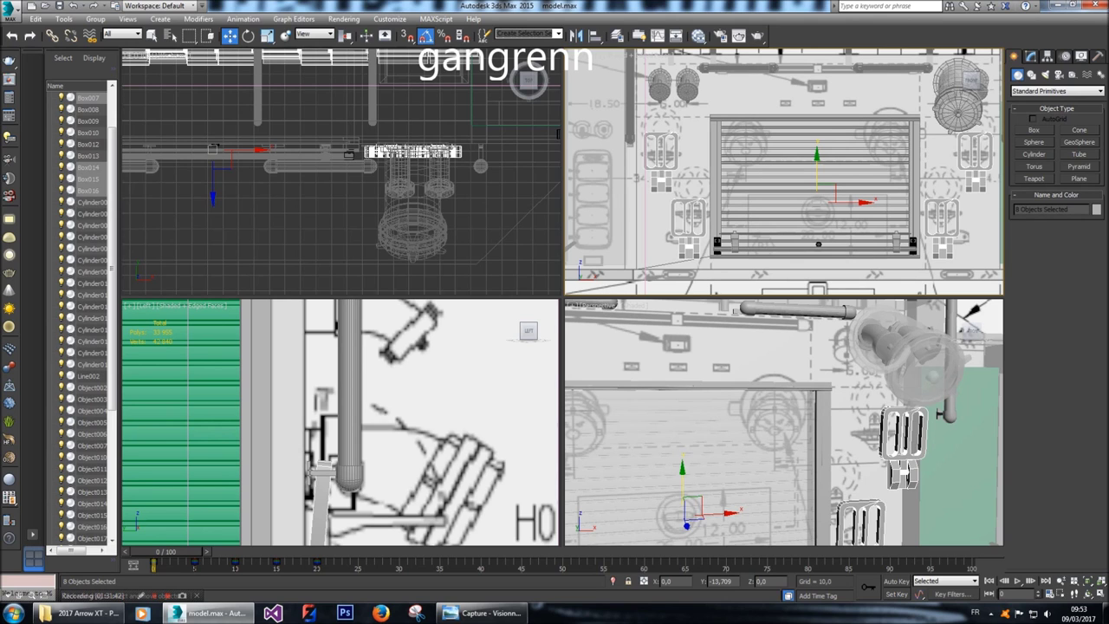
scroll(736, 172, "down", 3)
scroll(798, 161, "up", 2)
middle_click_drag(798, 161, 793, 163)
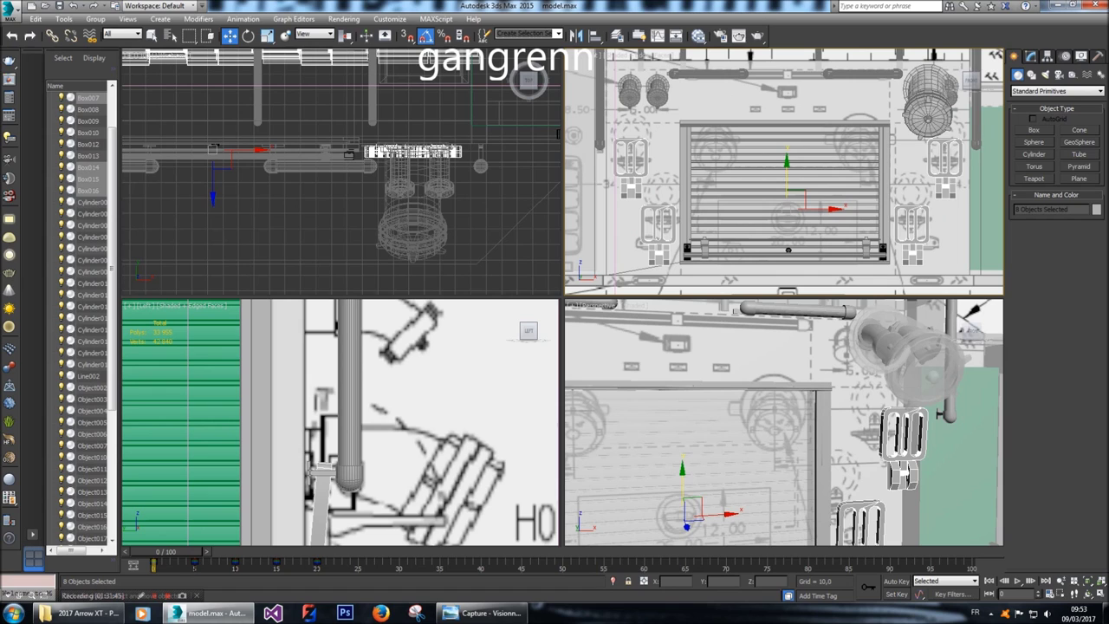
left_click_drag(787, 161, 786, 159)
Nudge the two-piece bracket beside the shutter to the right, then clear the selection.
left_click(950, 190)
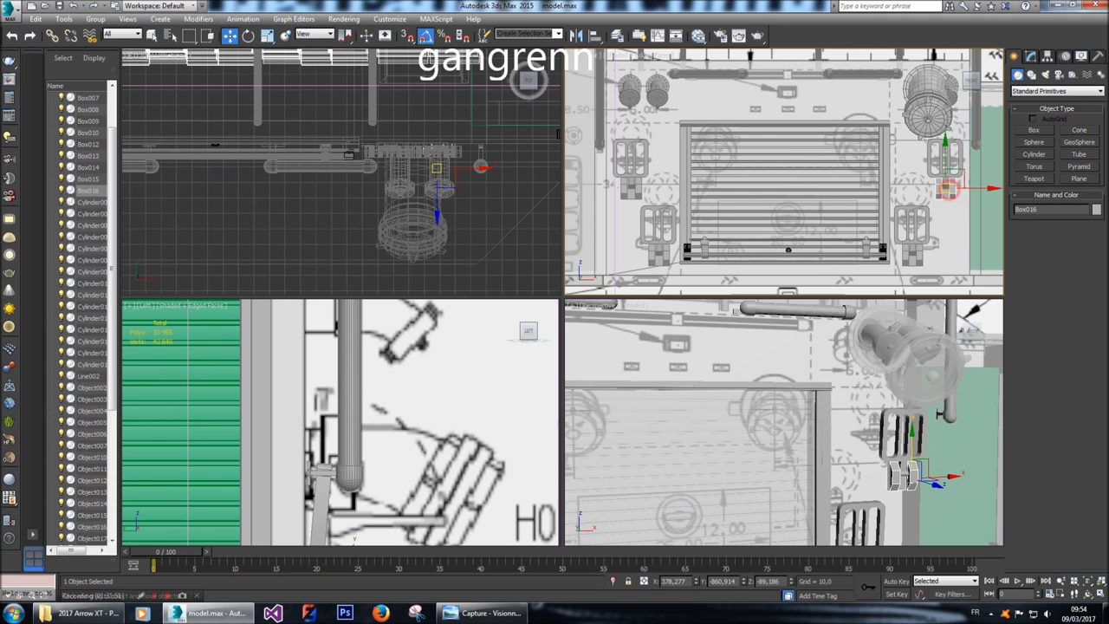
middle_click_drag(950, 189, 898, 193)
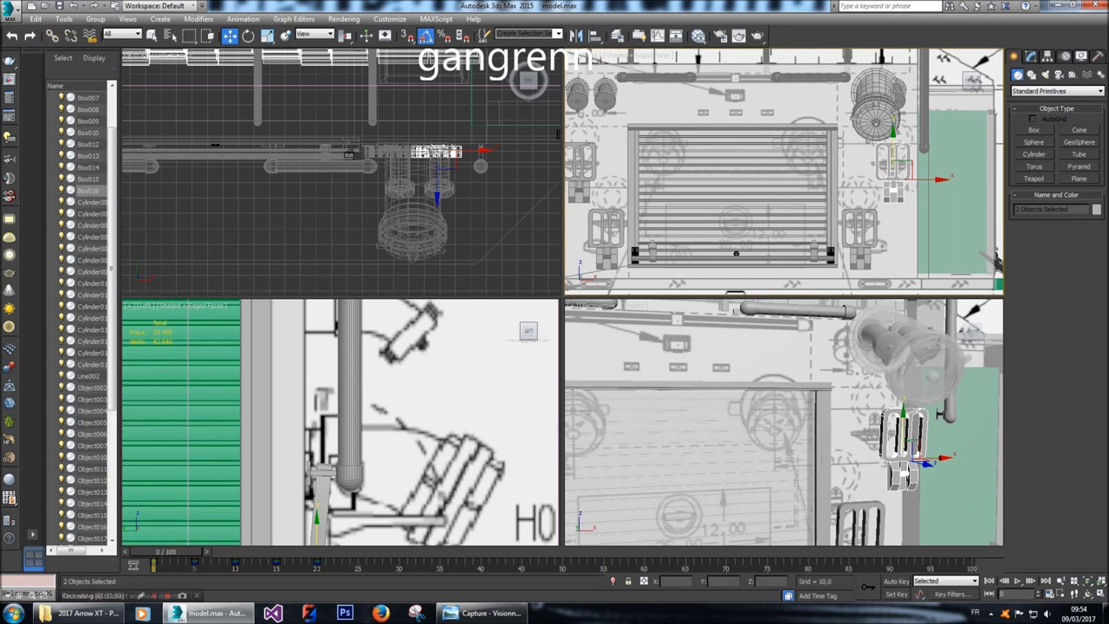
left_click_drag(892, 181, 891, 181)
middle_click_drag(891, 181, 920, 179)
scroll(867, 186, "down", 2)
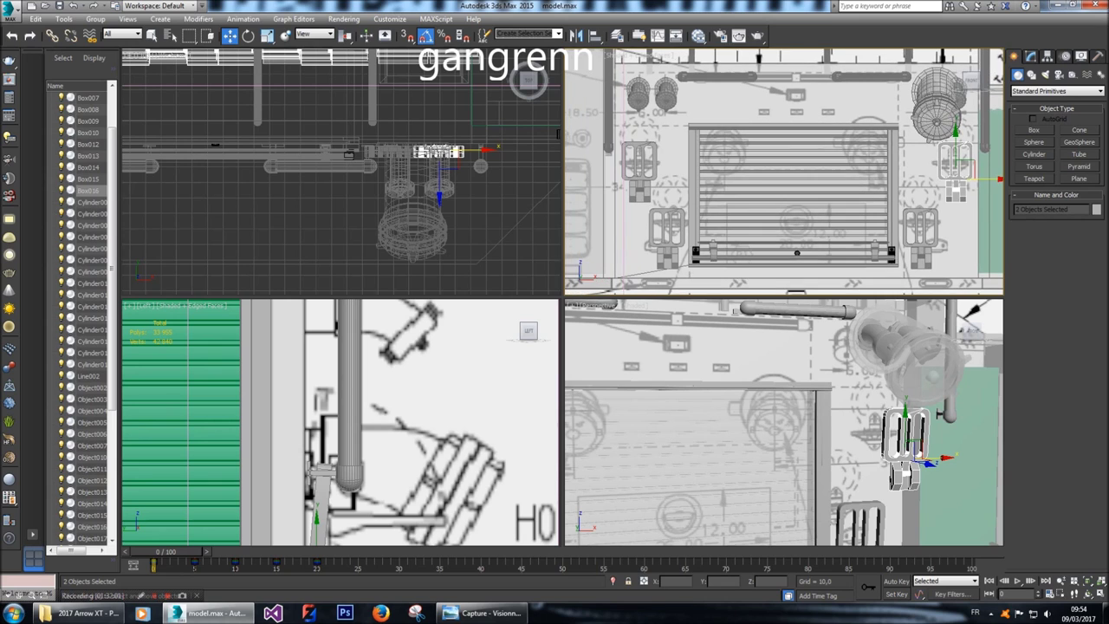
left_click(500, 255)
scroll(852, 499, "down", 3)
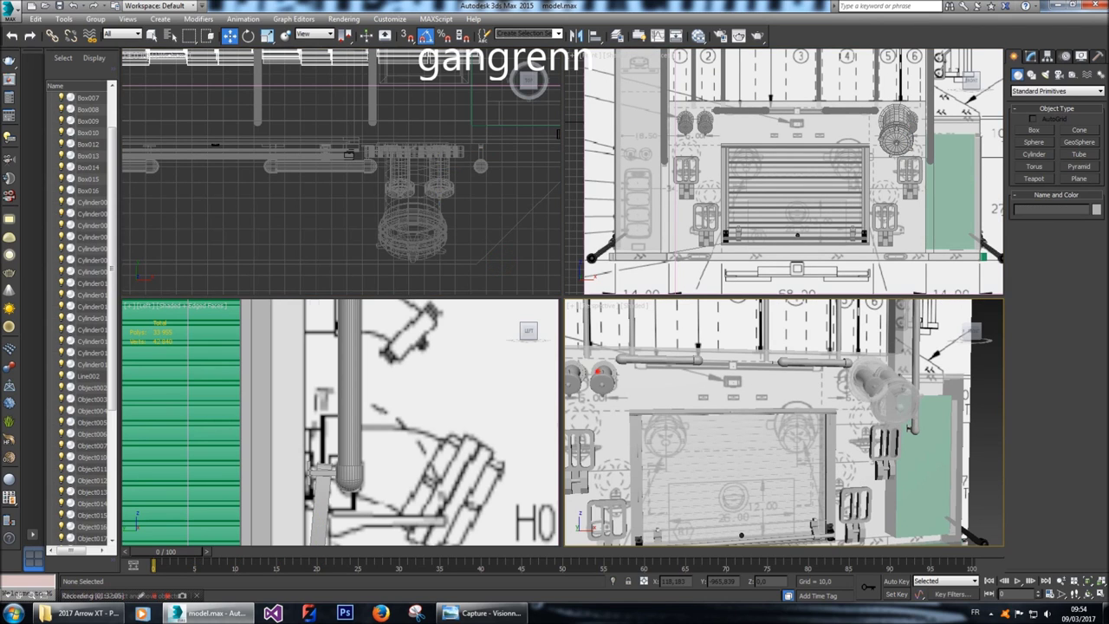
left_click(590, 377)
Leave Cylinder016's element editing and orbit the framed model to view it from below.
left_click(1030, 55)
left_click(1082, 219)
left_click(899, 121)
left_click(969, 80)
key("ctrl+z")
key("ctrl+z")
key("ctrl+z")
key("ctrl+z")
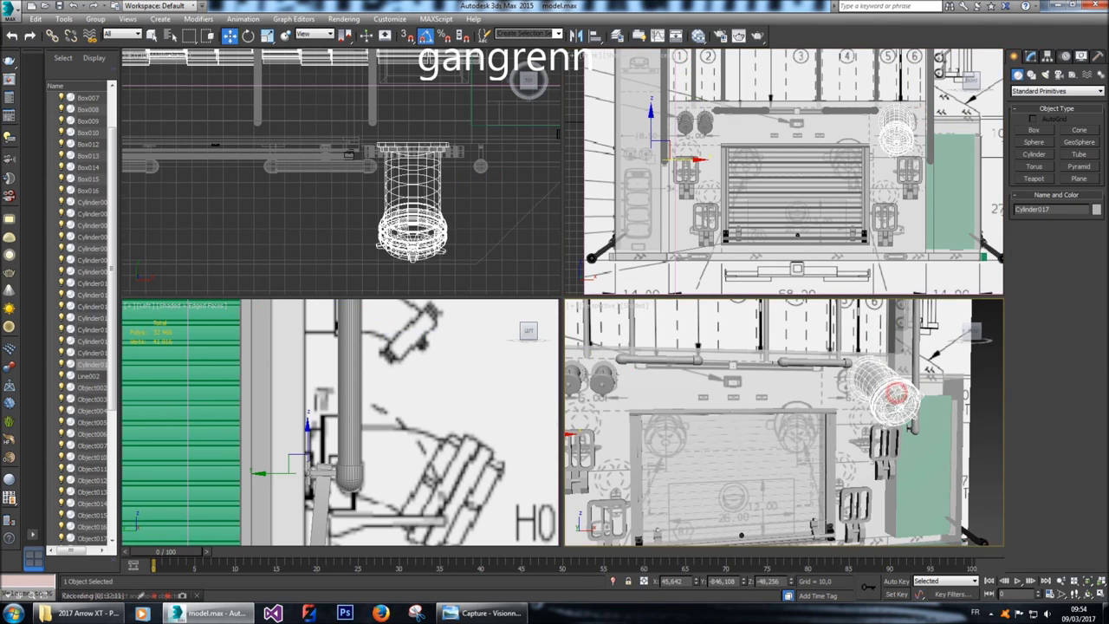
key("z")
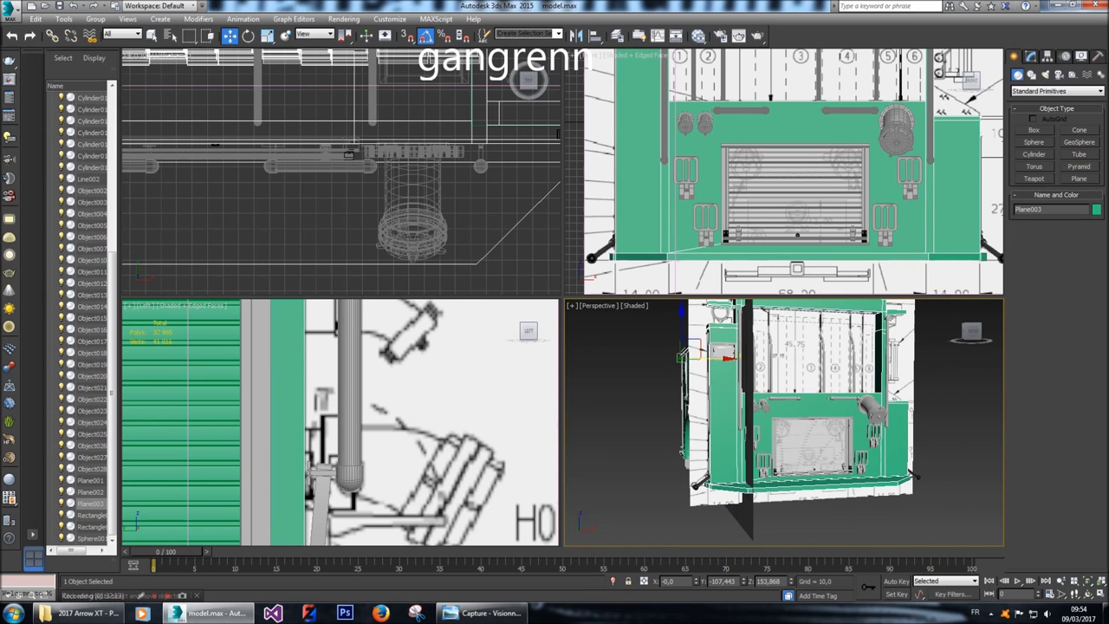
left_click(943, 395)
middle_click_drag(943, 395, 954, 304, "alt")
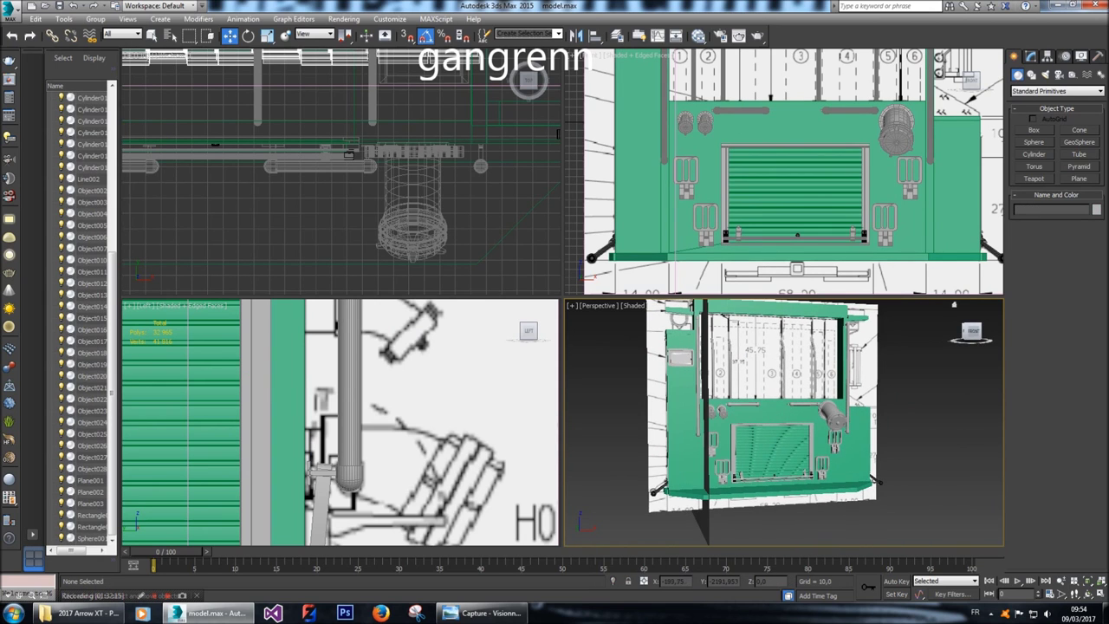
mouse_move(967, 331)
left_mouse_down()
mouse_move(957, 338)
mouse_move(972, 334)
left_mouse_up()
Isolate the curved pipe Cylinder017 and scale it down slightly along X.
left_click(776, 426)
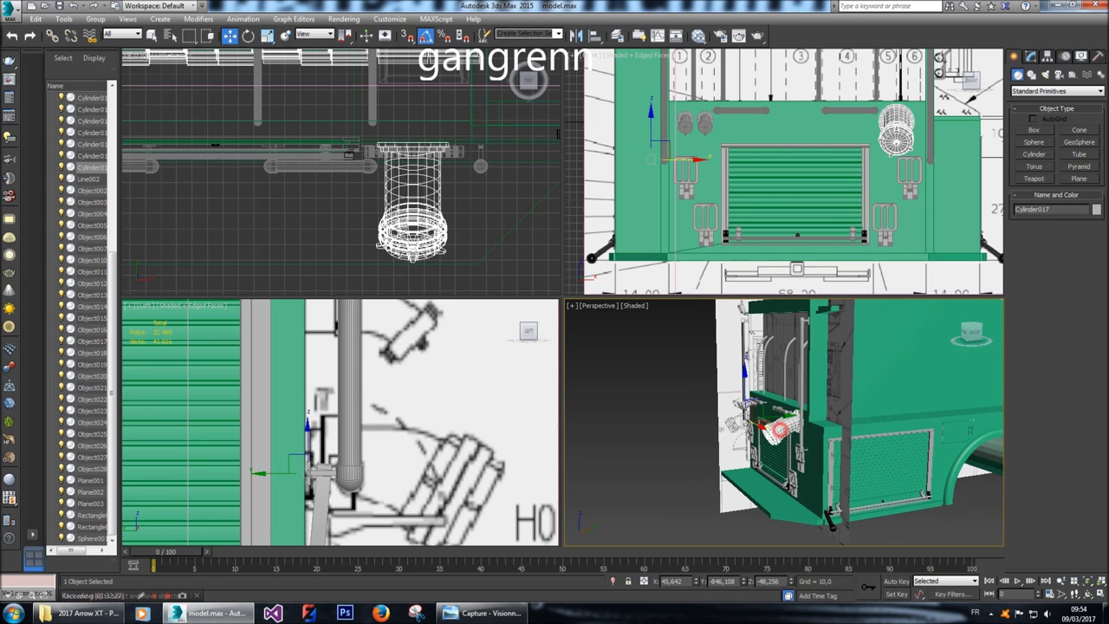
key("r")
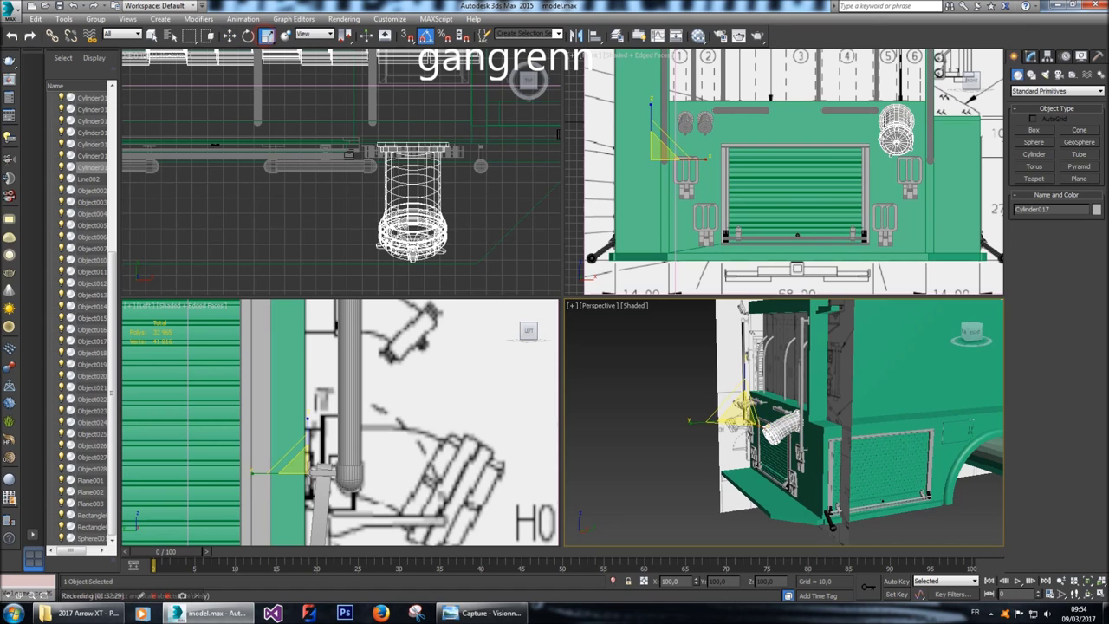
right_click(378, 416)
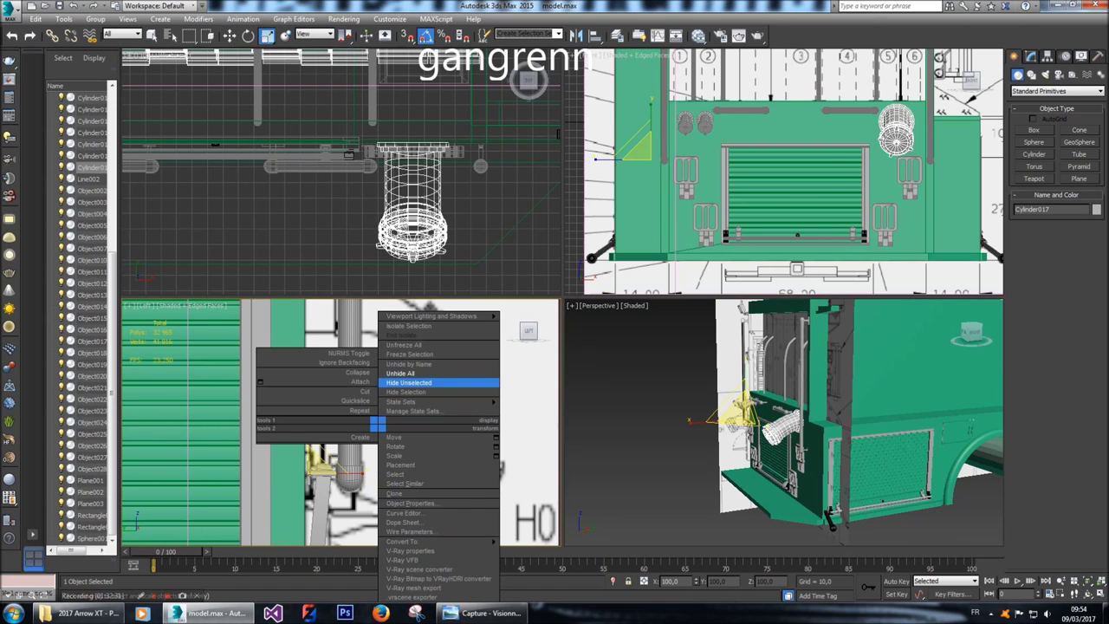
left_click(416, 382)
left_click_drag(360, 467, 362, 468)
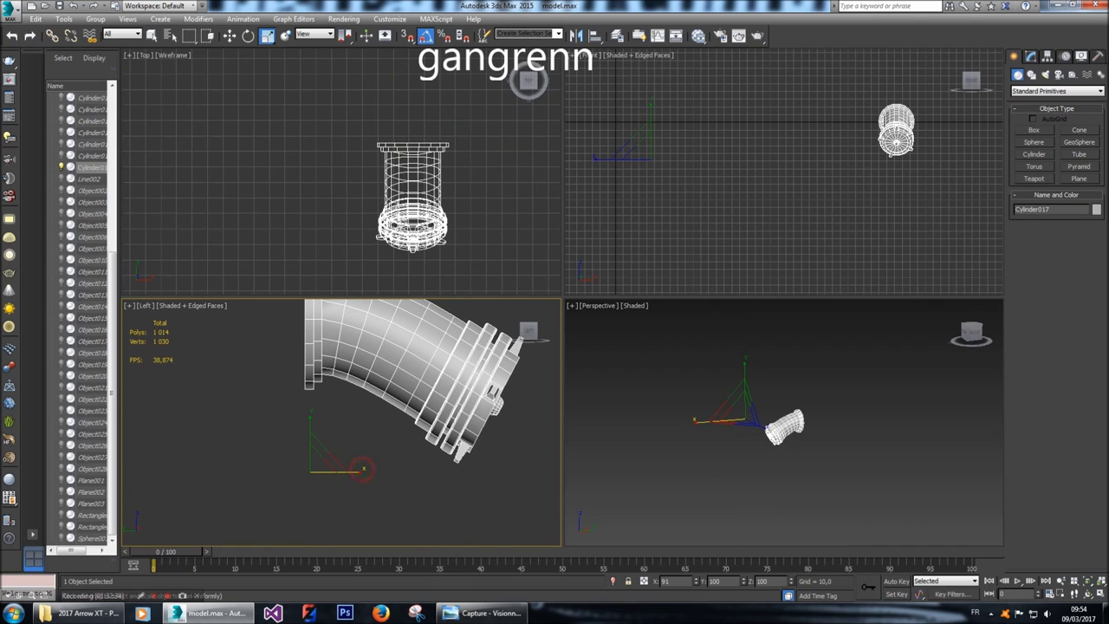
middle_click_drag(323, 459, 315, 501)
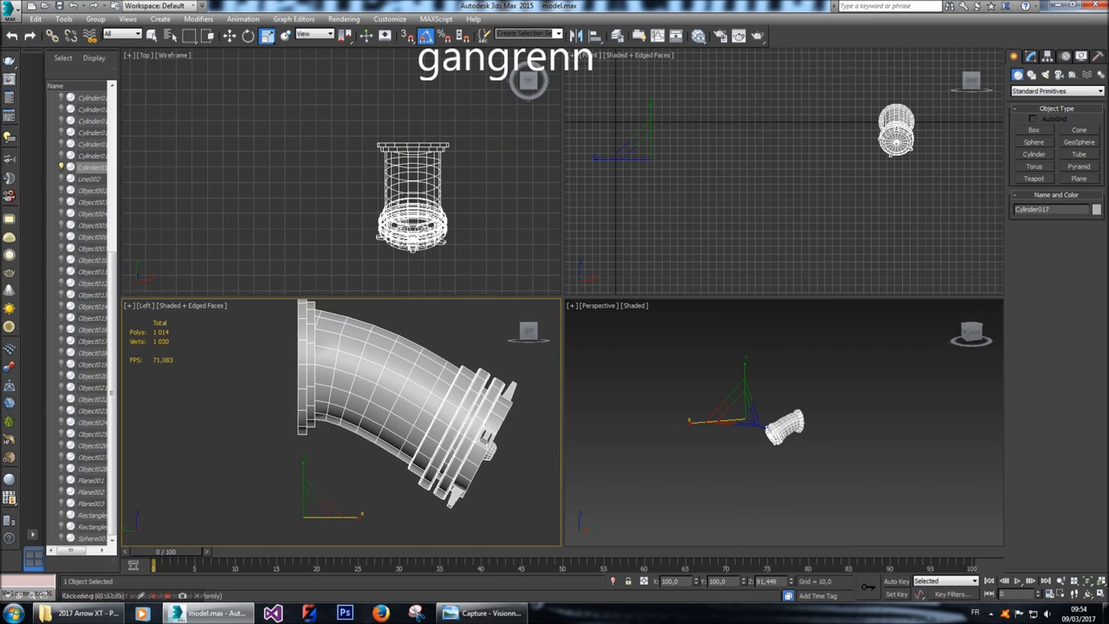
left_click_drag(356, 515, 348, 515)
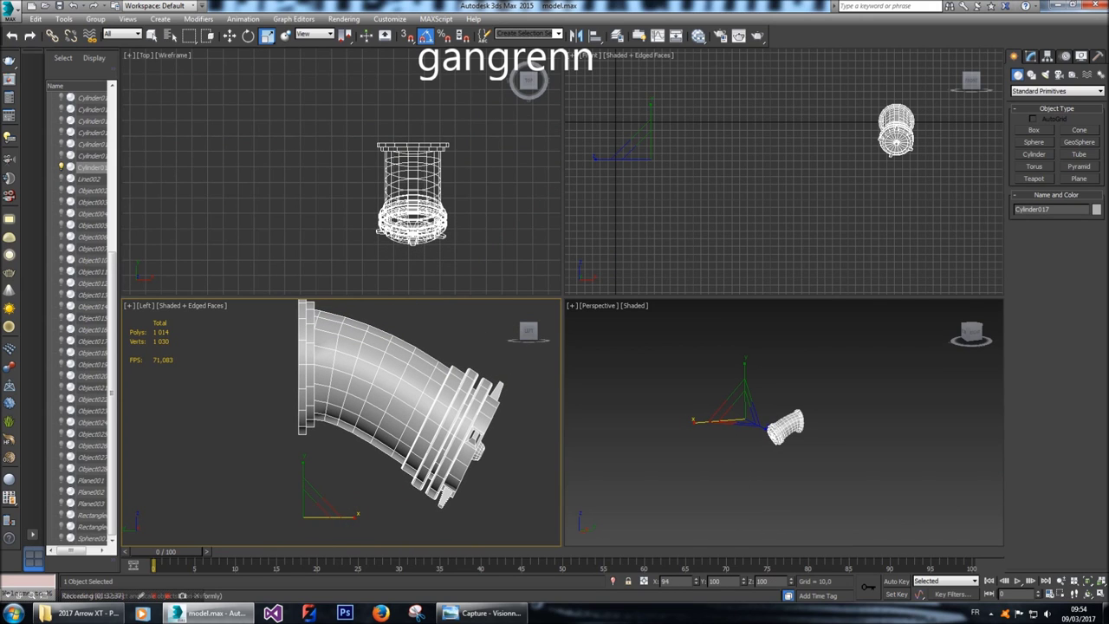
Unhide all geometry and frame Cylinder017 from a side angle.
right_click(351, 424)
left_click(381, 373)
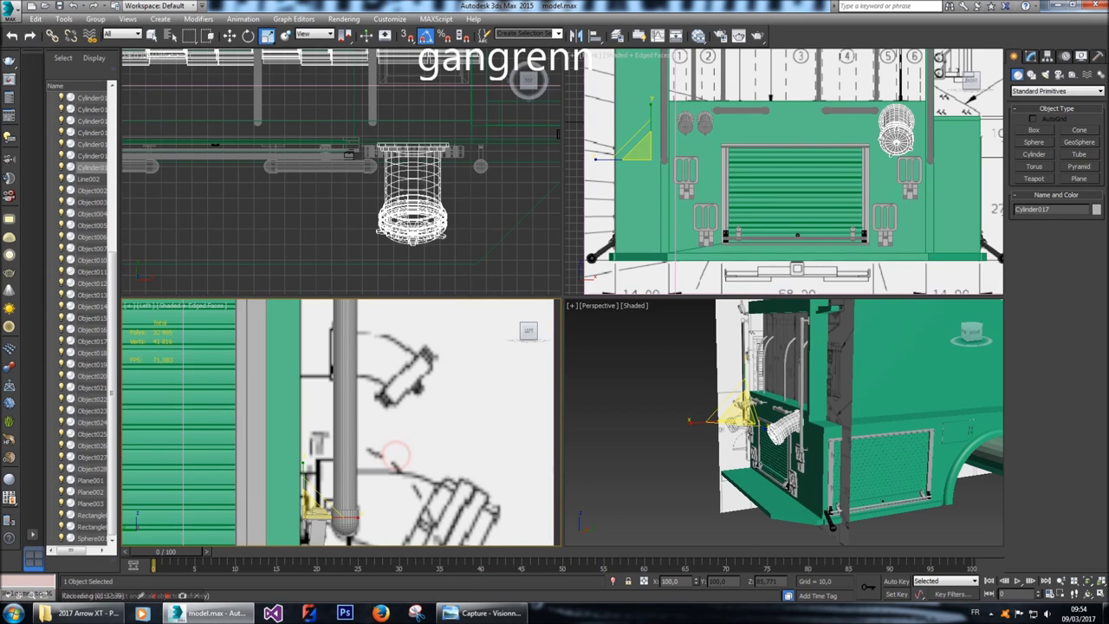
key("z")
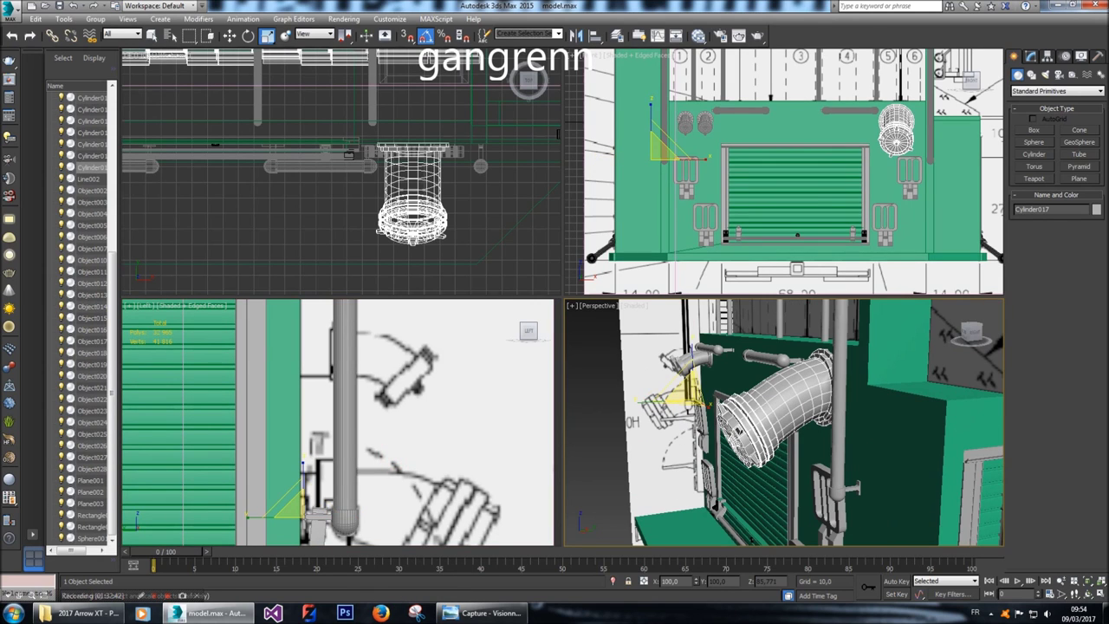
middle_click_drag(784, 423, 758, 418, "alt")
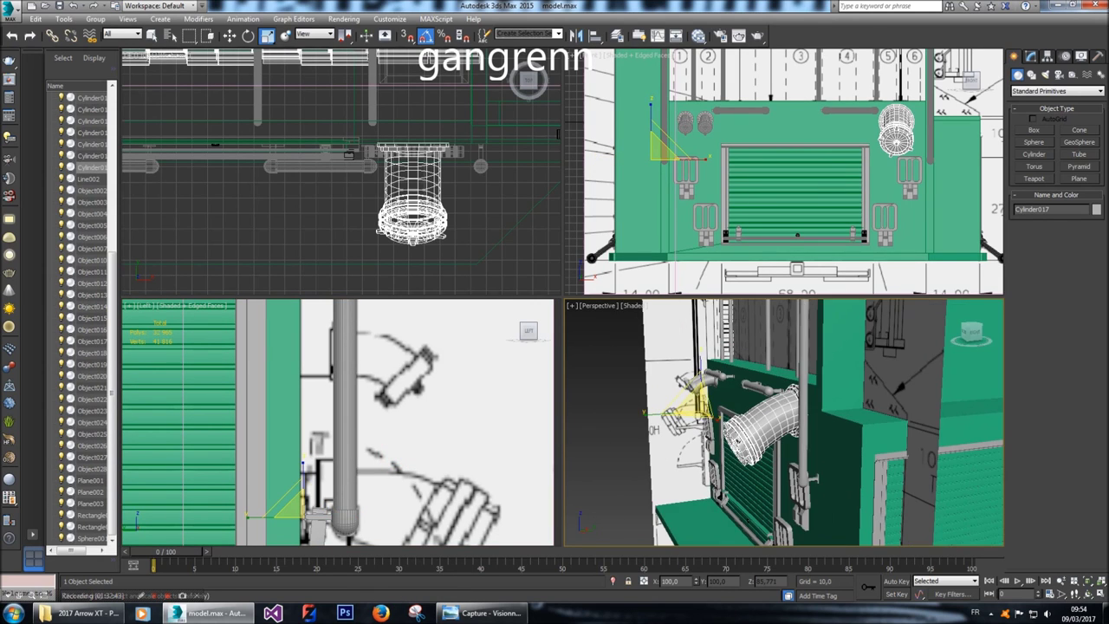
mouse_move(970, 334)
left_mouse_down()
mouse_move(879, 340)
mouse_move(962, 336)
mouse_move(936, 338)
mouse_move(969, 347)
mouse_move(964, 378)
mouse_move(972, 336)
left_mouse_up()
Centre the cylinder's pivot on the object and move it slightly along X in the top view.
key("w")
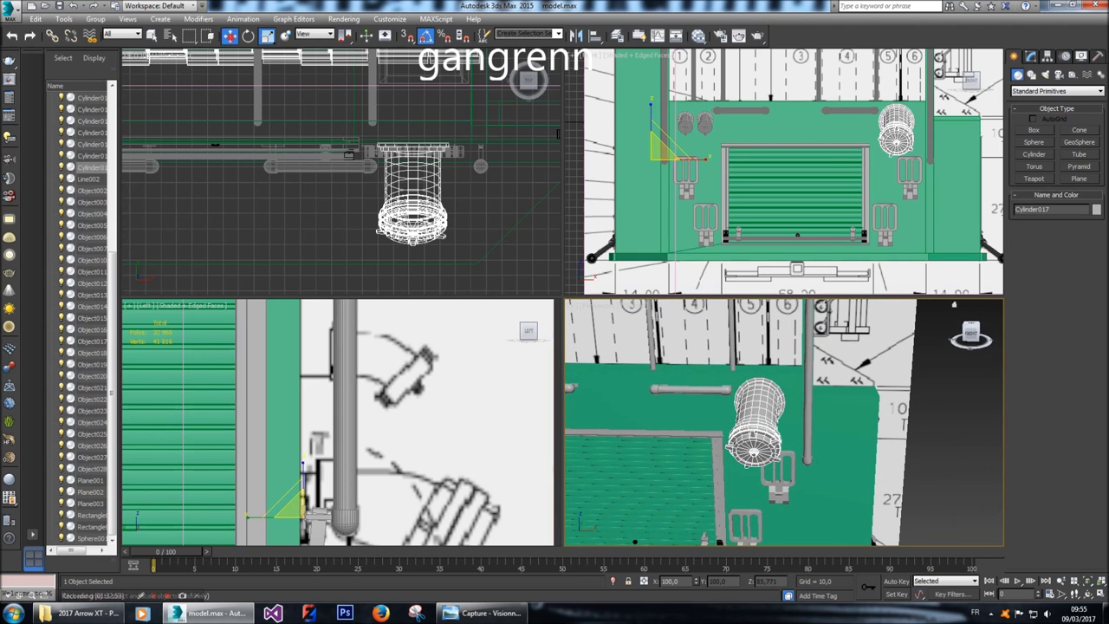
middle_click_drag(867, 174, 830, 173)
left_click(1047, 56)
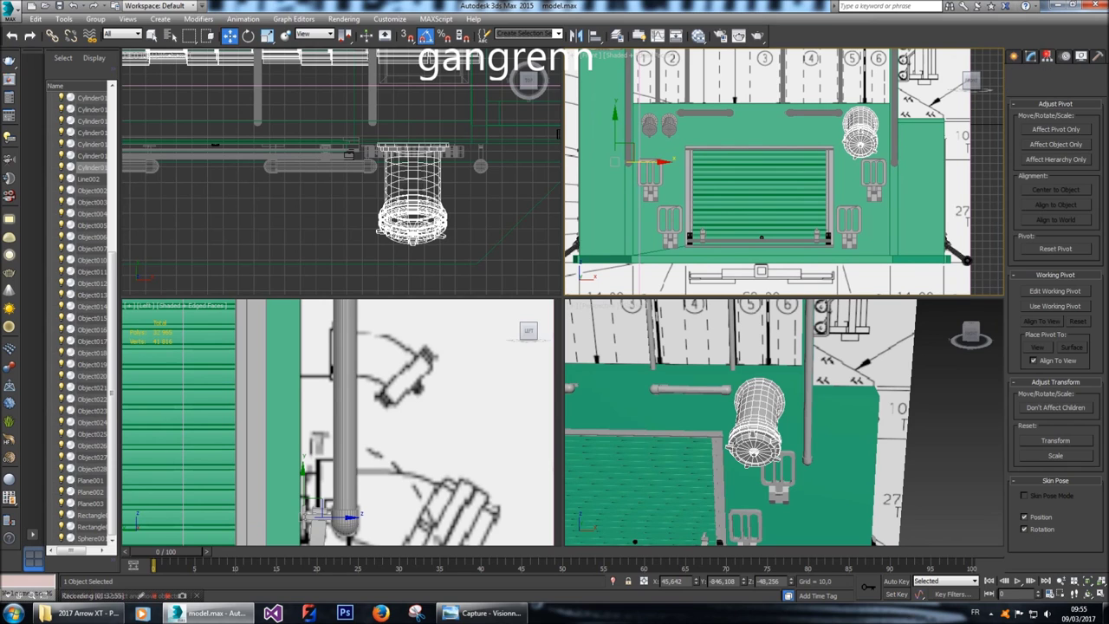
left_click(1056, 129)
left_click(1051, 188)
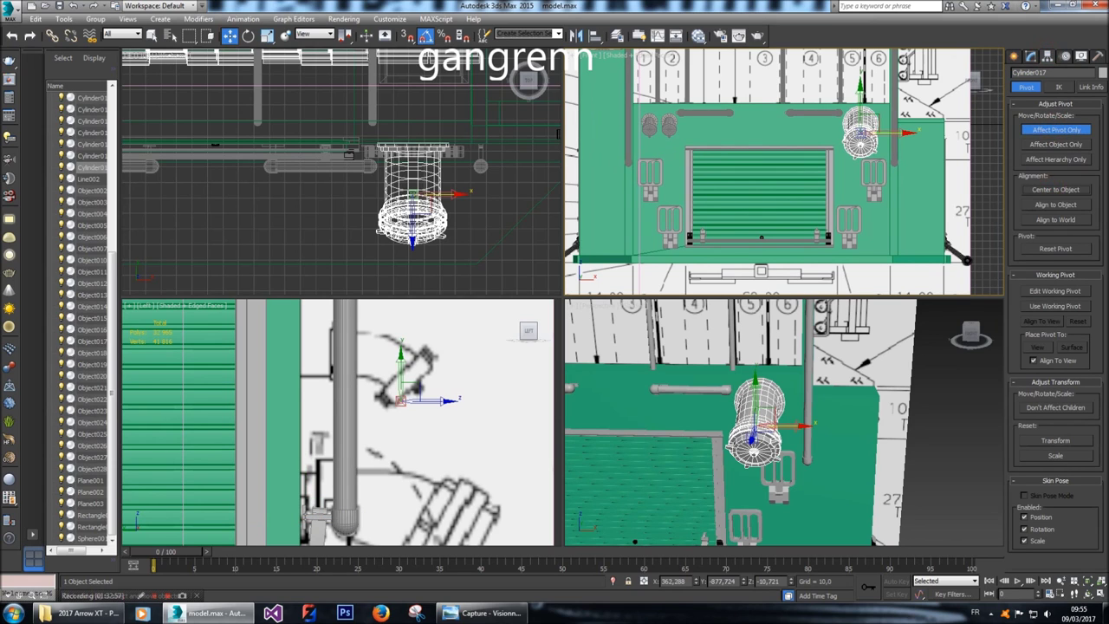
left_click(1048, 129)
left_click(1015, 55)
right_click(338, 217)
left_click_drag(458, 194, 466, 195)
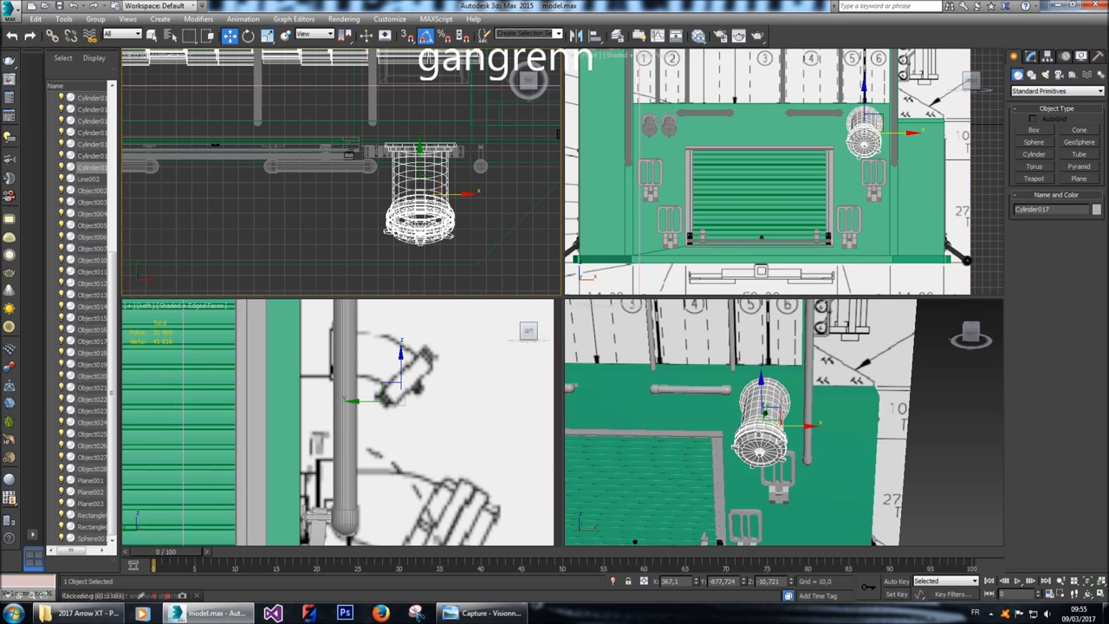
left_click(954, 429)
left_click_drag(970, 335, 908, 333)
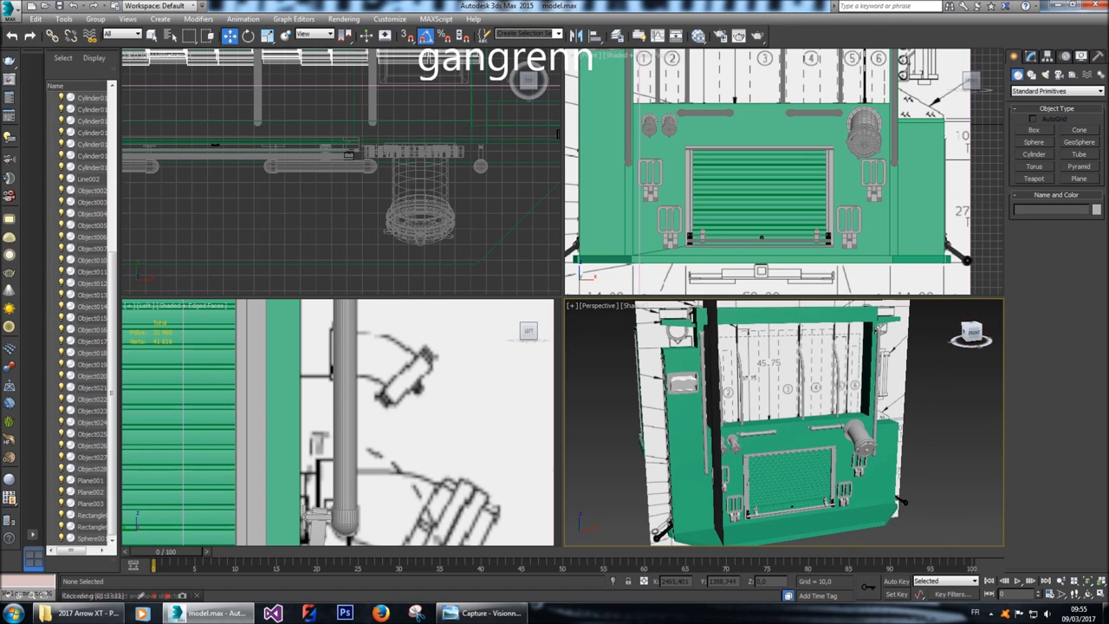
middle_click_drag(767, 169, 767, 181)
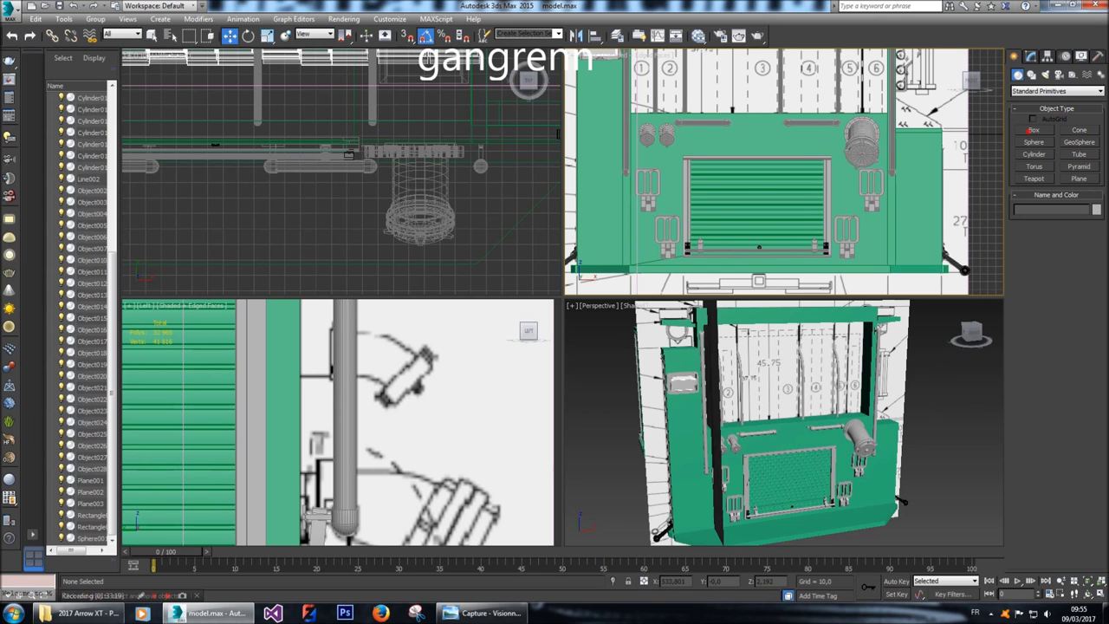
Draw Box017 on the green rear panel in the Front view and slide it sideways in the Left view.
left_click(1034, 129)
scroll(767, 86, "up", 5)
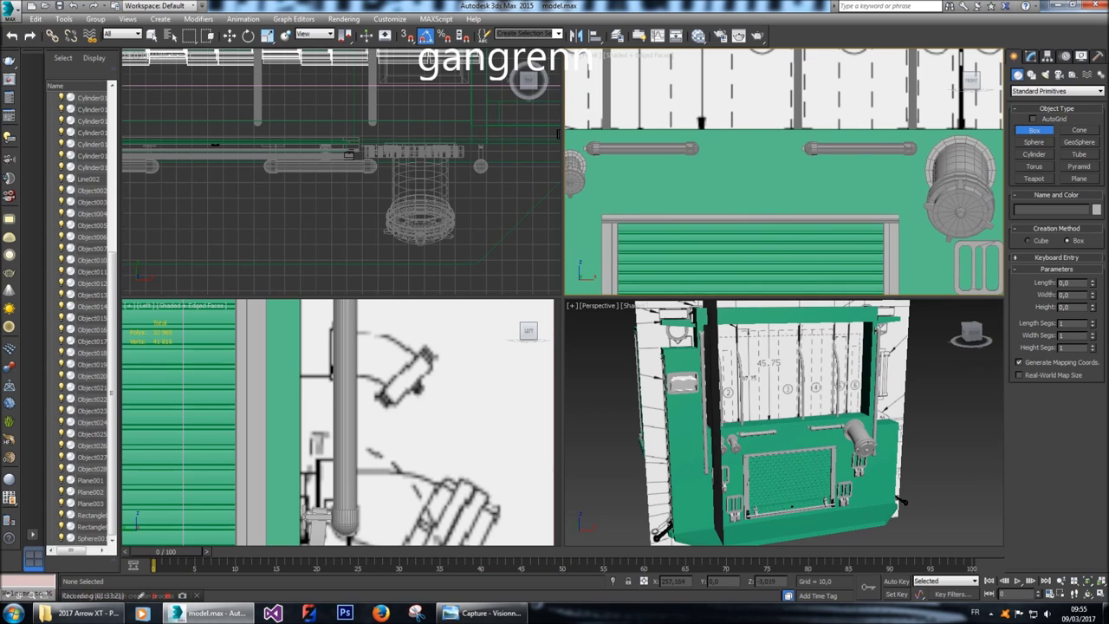
left_click_drag(801, 189, 756, 102)
left_click(706, 104)
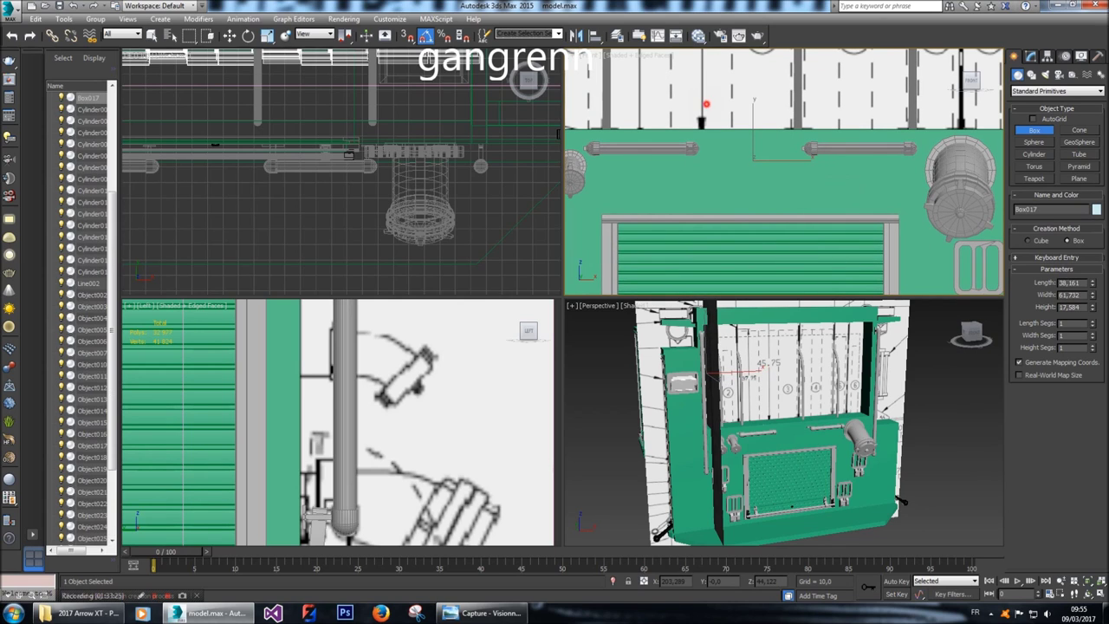
left_click(229, 36)
scroll(356, 499, "down", 5)
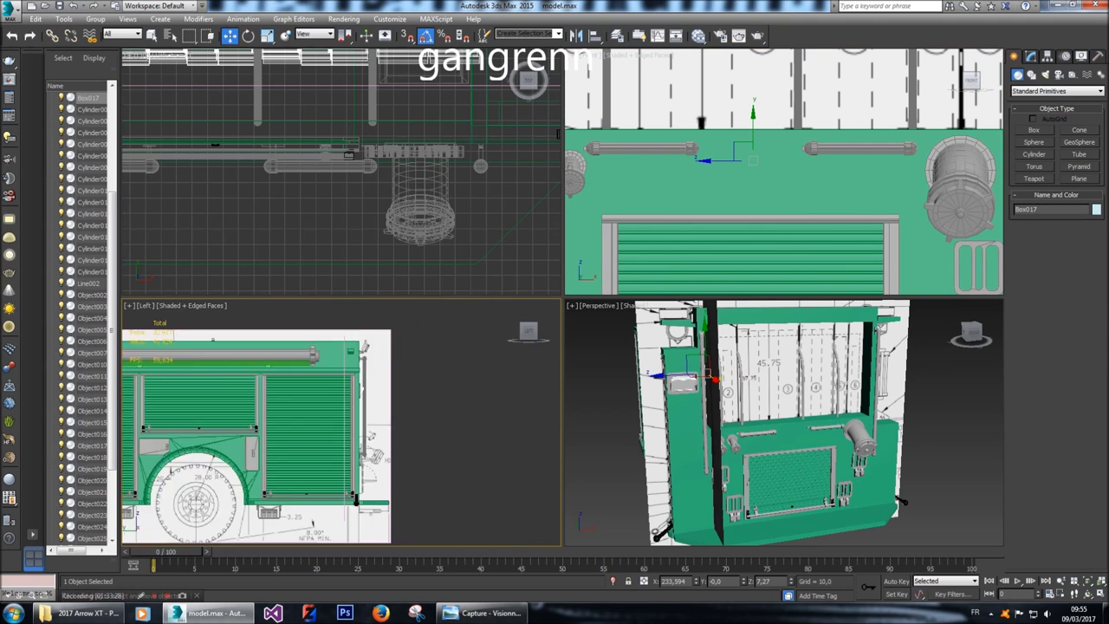
scroll(355, 499, "down", 3)
left_click_drag(166, 433, 354, 434)
Convert Box017 to an editable poly and move its top row of vertices up.
right_click(252, 191)
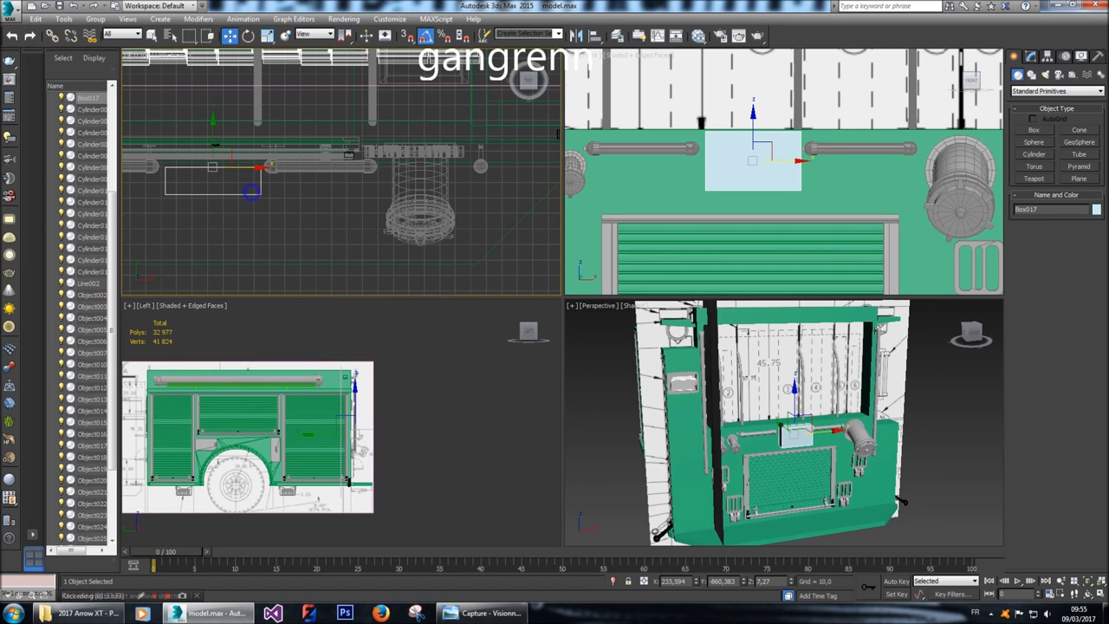
right_click(252, 191)
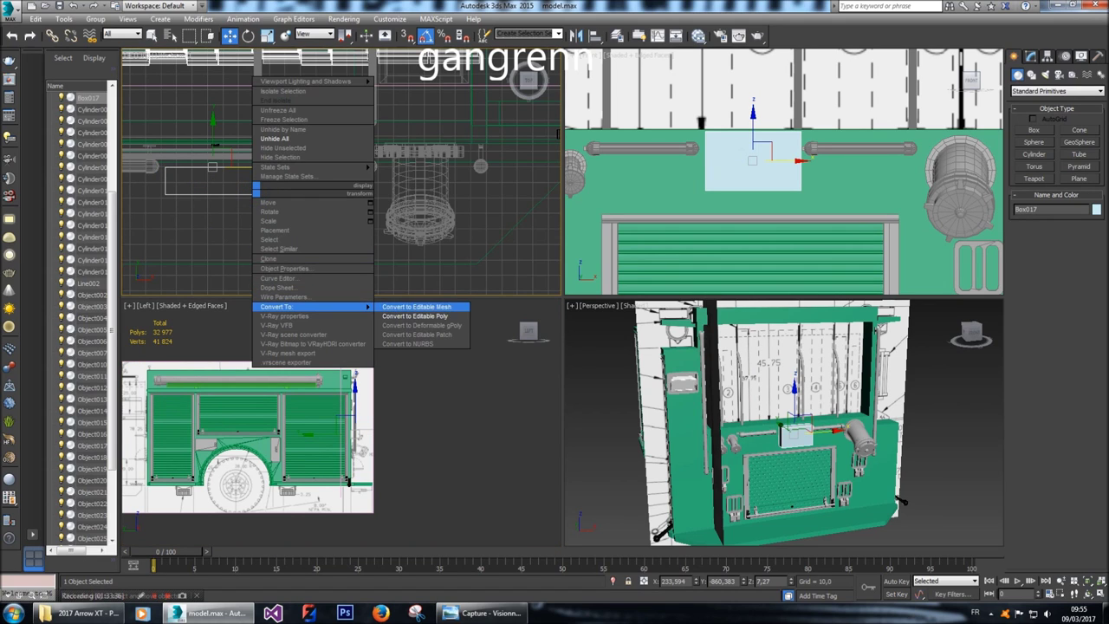
left_click(426, 314)
left_click(1025, 219)
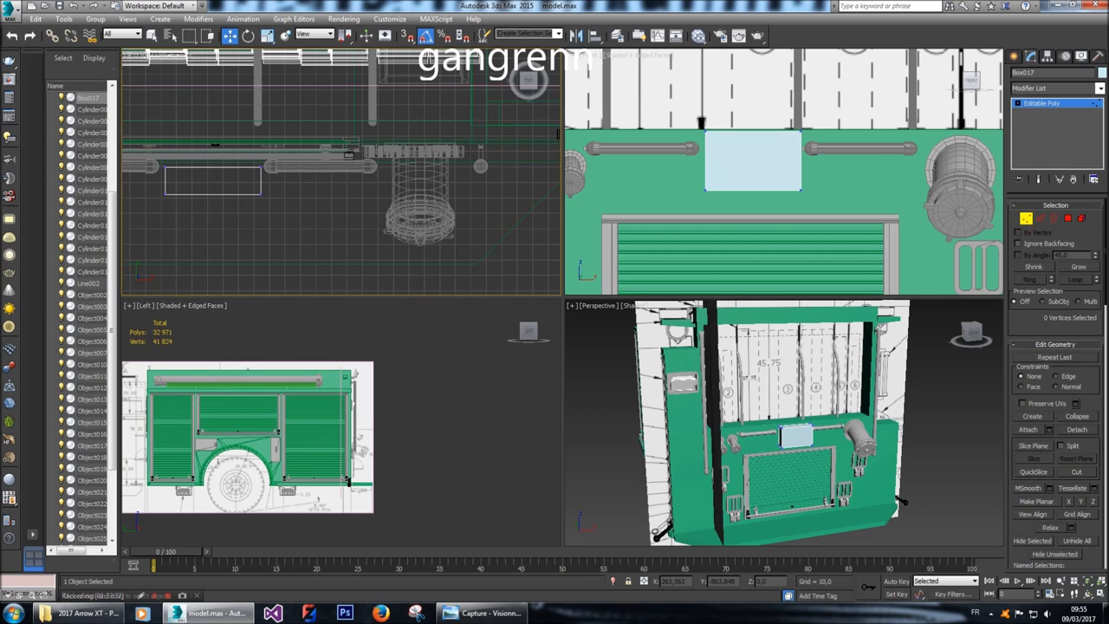
scroll(188, 168, "up", 5)
middle_click_drag(187, 168, 233, 179)
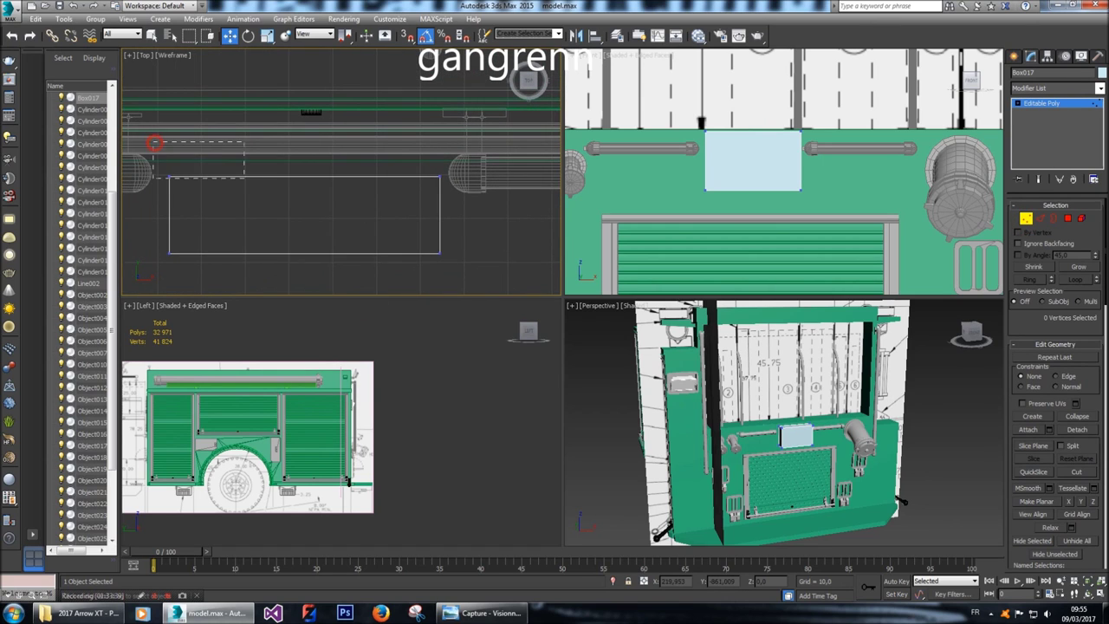
left_click_drag(156, 169, 450, 187)
left_click_drag(304, 149, 304, 134)
Widen Box017 by moving its left and right edge vertices outward, then ease the left edge back in.
left_click_drag(152, 151, 186, 260)
left_click_drag(223, 208, 165, 208)
left_click_drag(391, 153, 455, 262)
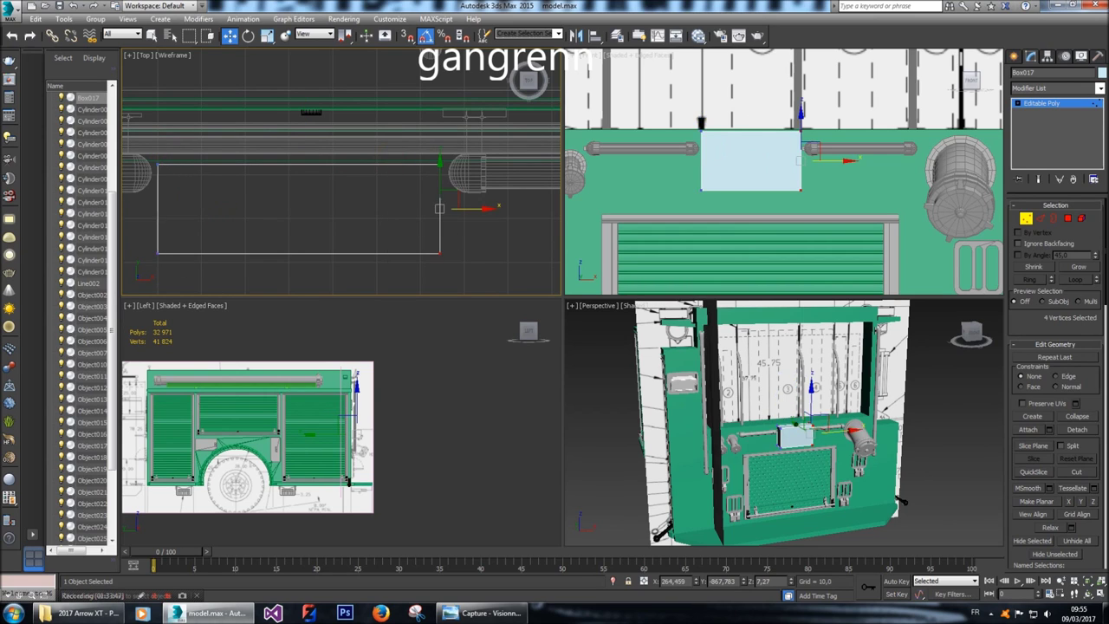
left_click_drag(440, 208, 438, 208)
left_click(149, 161)
left_click_drag(172, 263, 146, 158)
left_click_drag(202, 212, 206, 212)
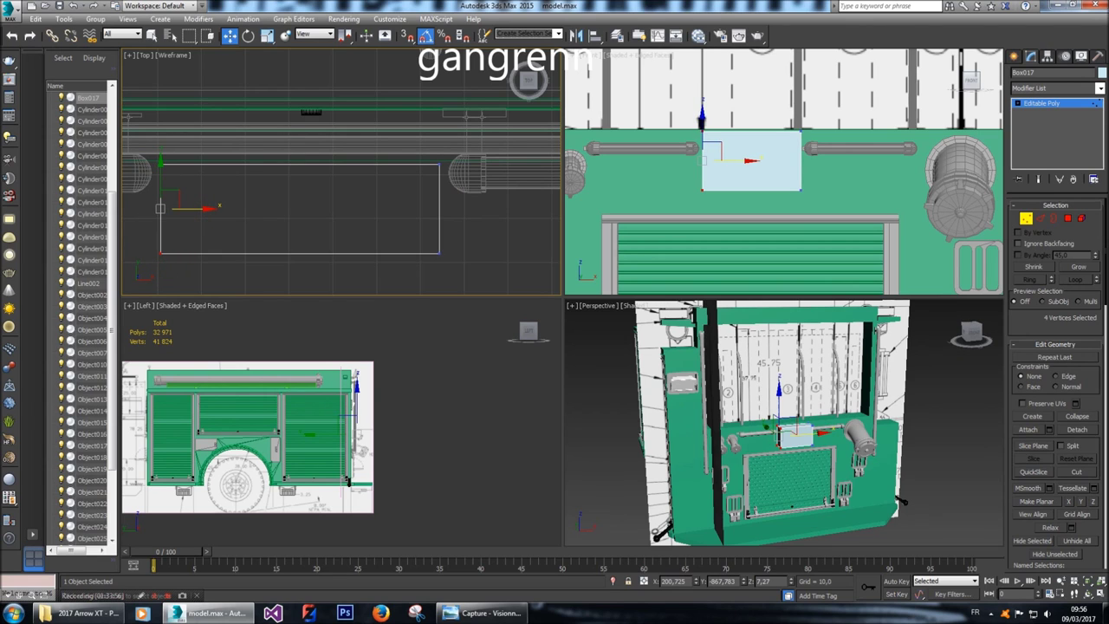
left_click(1072, 218)
left_click(762, 149)
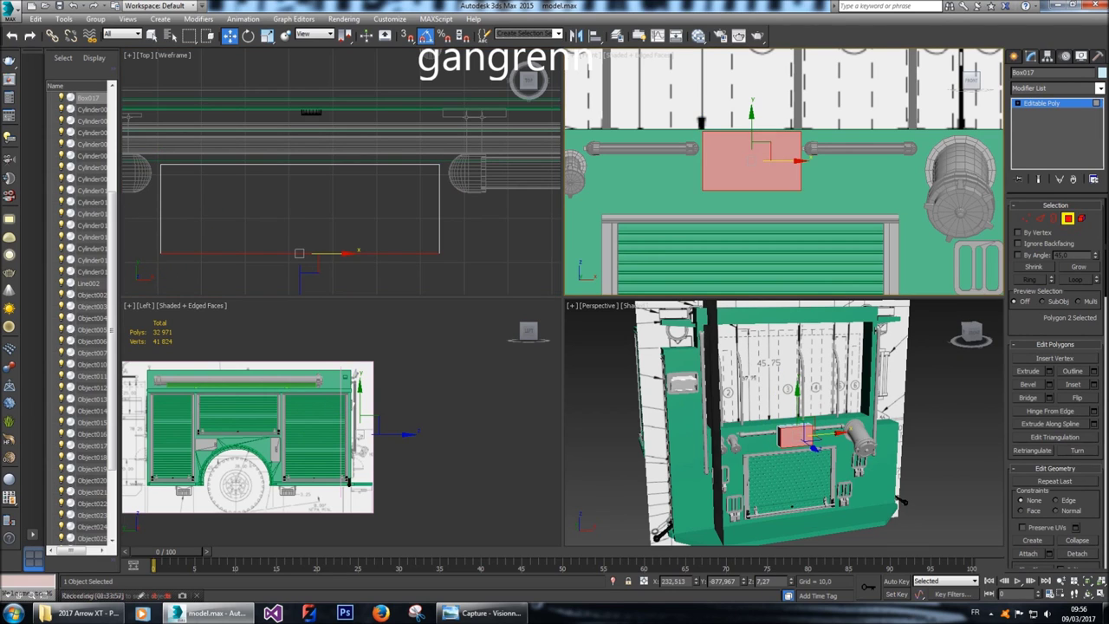
Deepen Box017 by pulling its selected face along Y.
scroll(393, 150, "down", 2)
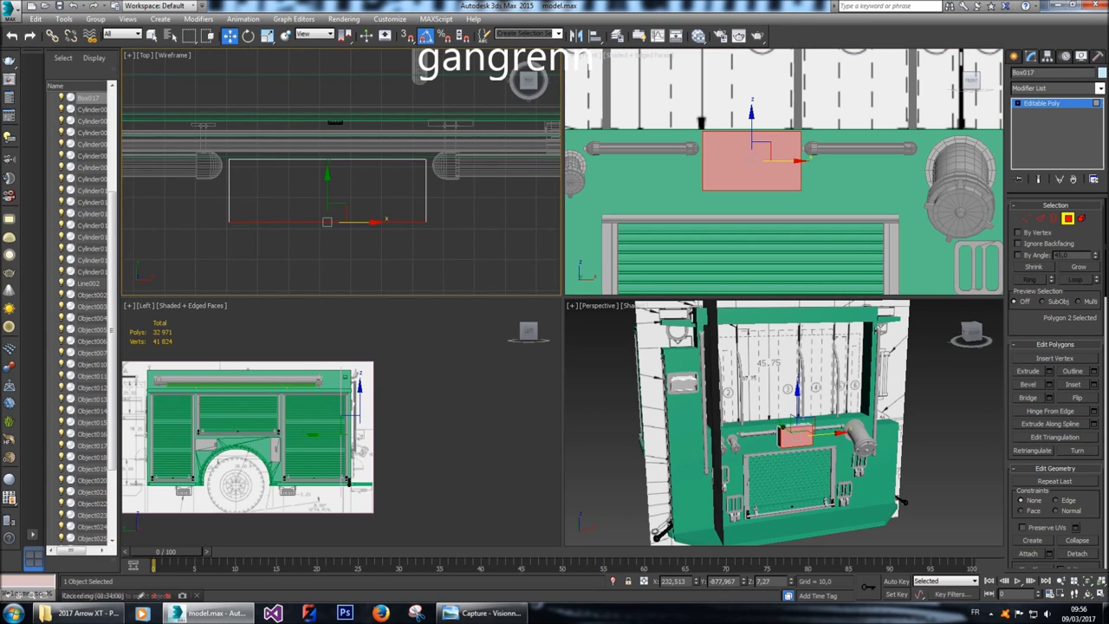
left_click_drag(326, 195, 327, 228)
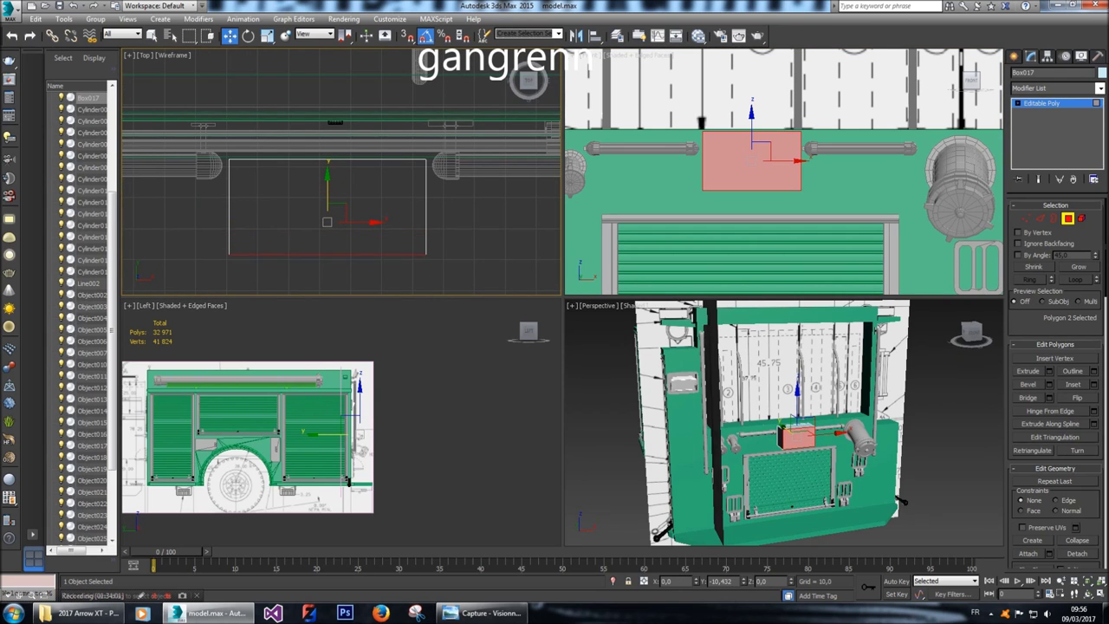
scroll(325, 223, "down", 3)
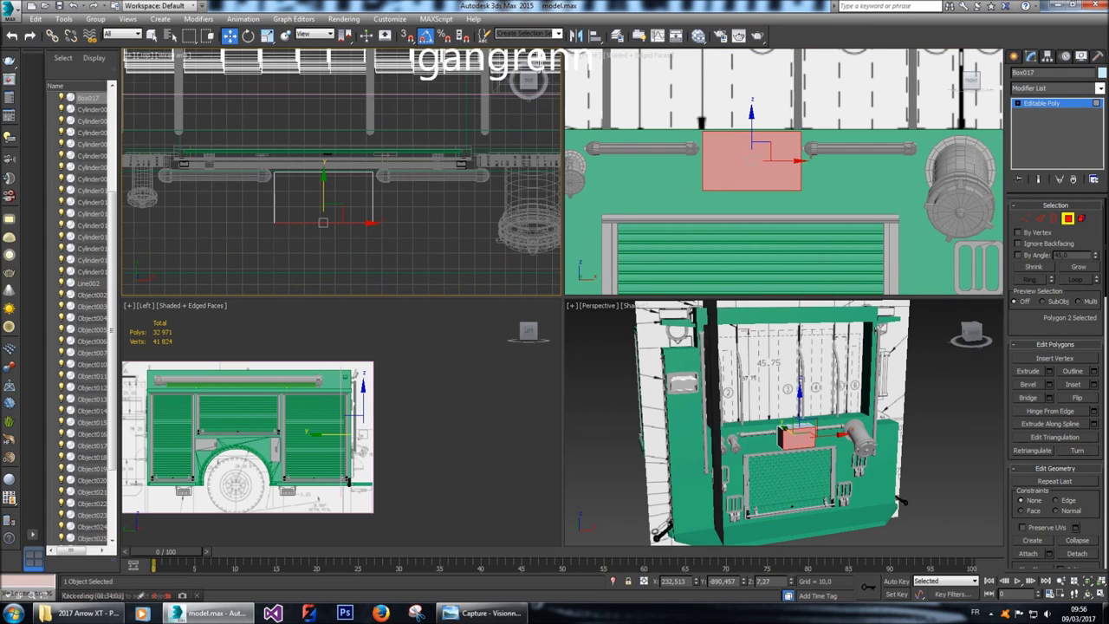
left_click_drag(322, 183, 322, 178)
left_click_drag(323, 222, 322, 216)
Lower Box017's top edge and shift it along the box's depth.
left_click(1040, 217)
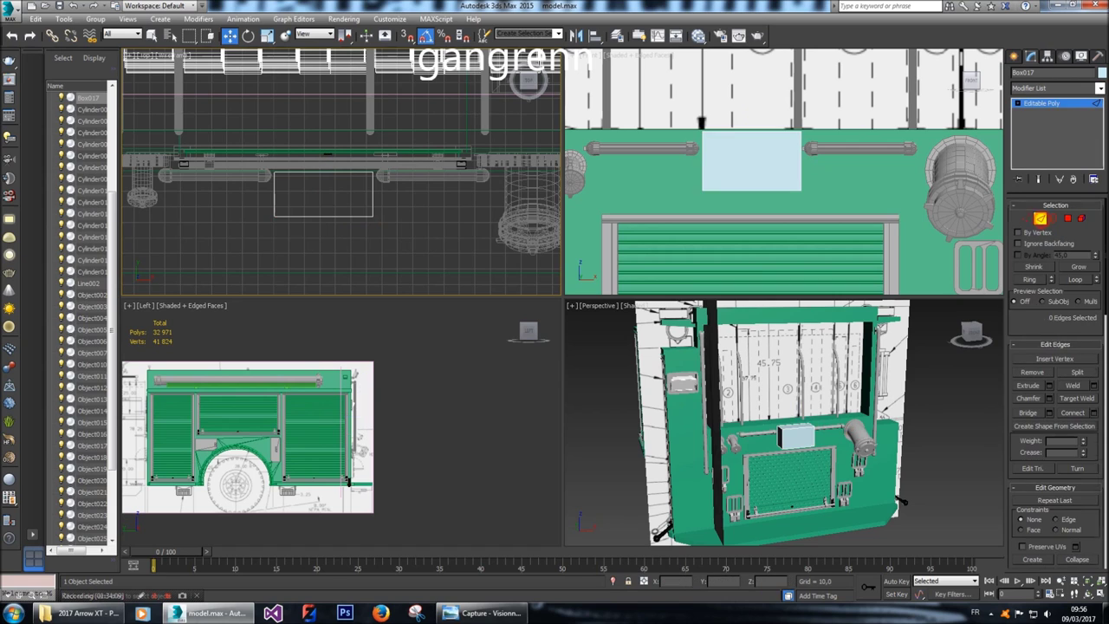
left_click(724, 130)
scroll(368, 433, "up", 10)
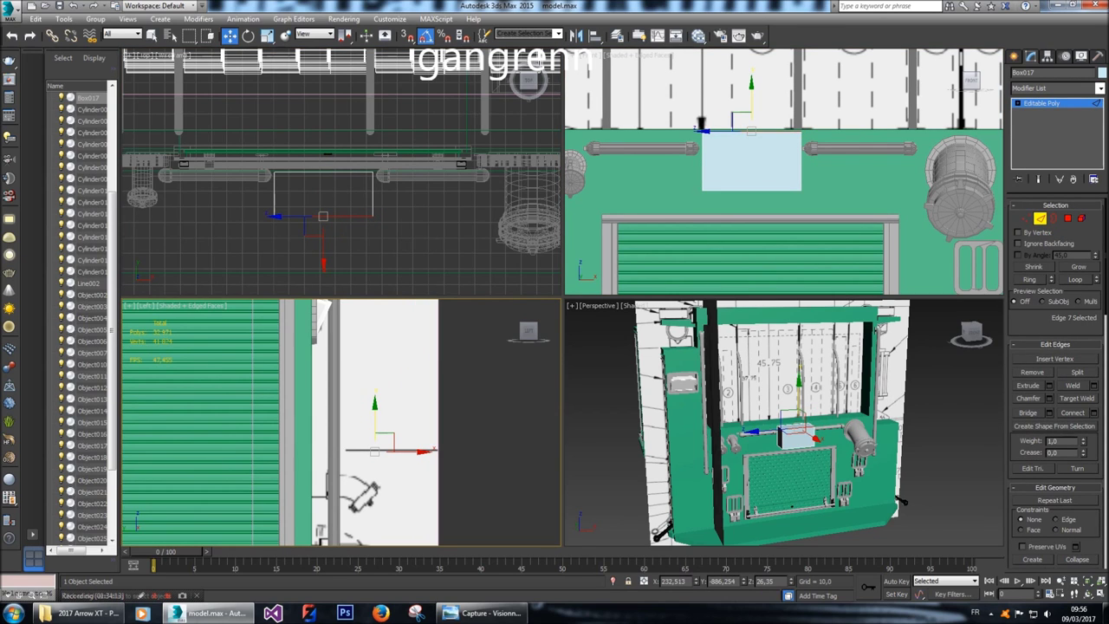
left_click_drag(375, 403, 374, 414)
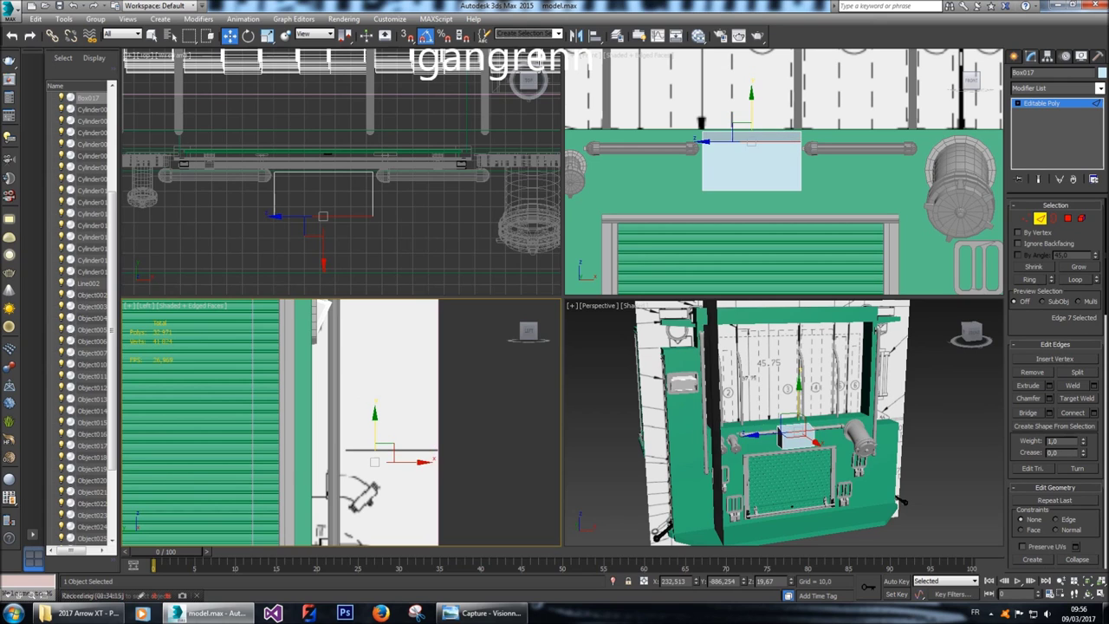
scroll(793, 438, "up", 8)
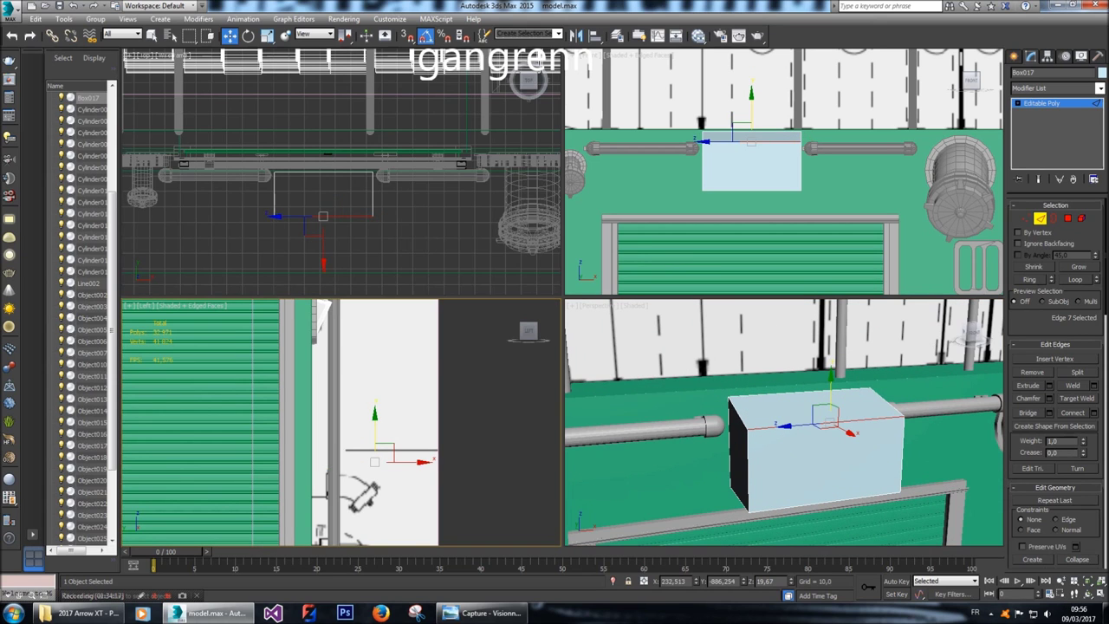
left_click_drag(374, 416, 374, 427)
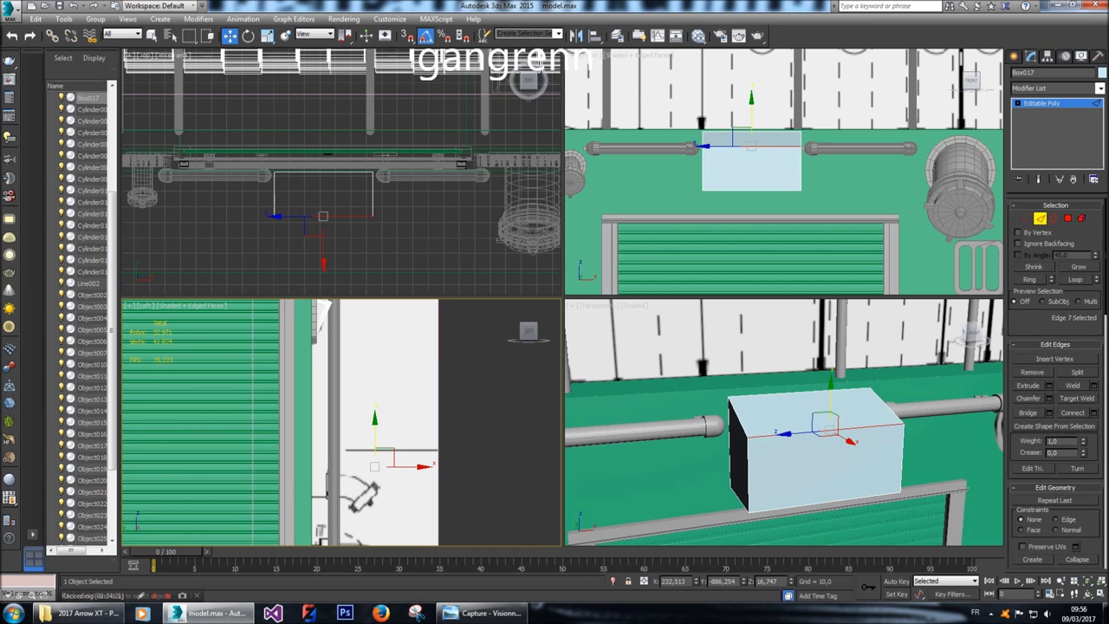
Narrow Box017's front face to 91% width and push it outward.
left_click(1068, 218)
left_click(720, 164)
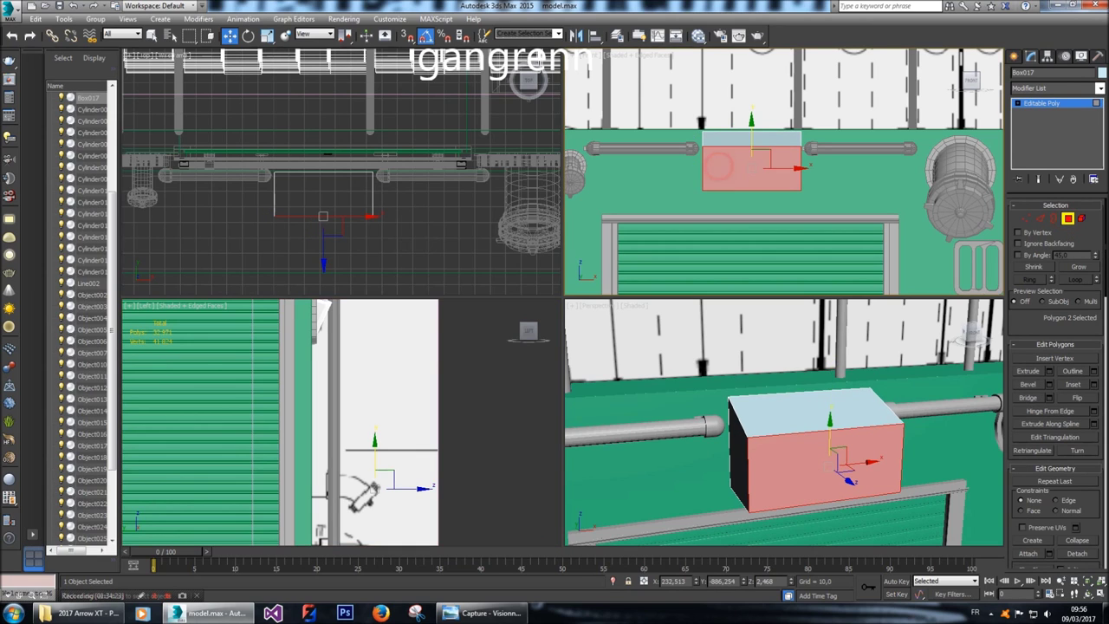
key("r")
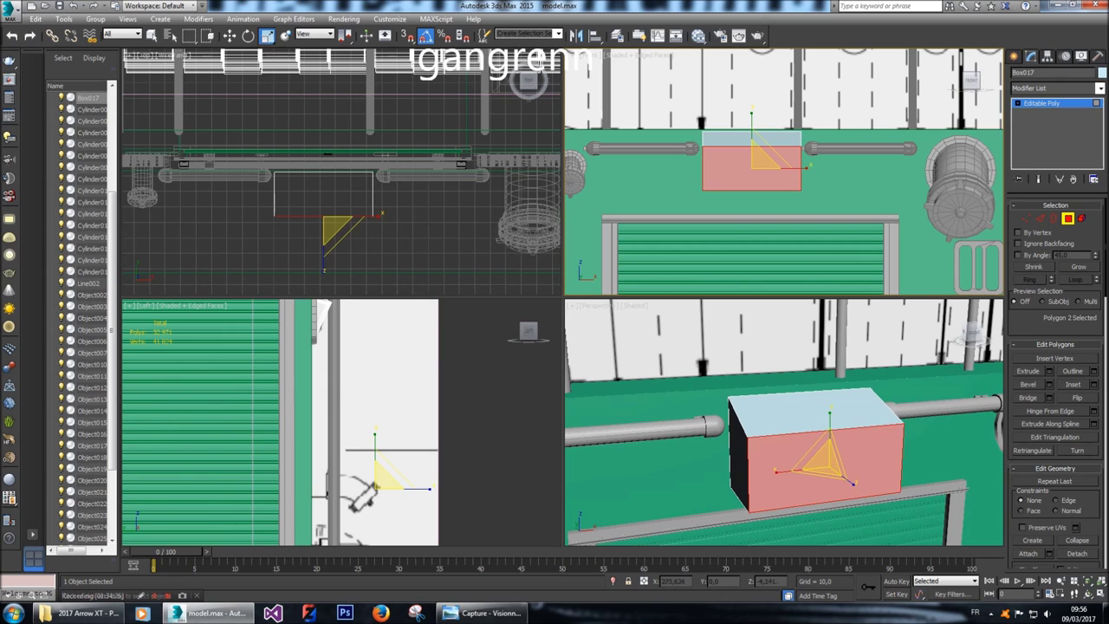
left_click_drag(806, 168, 779, 168)
key("w")
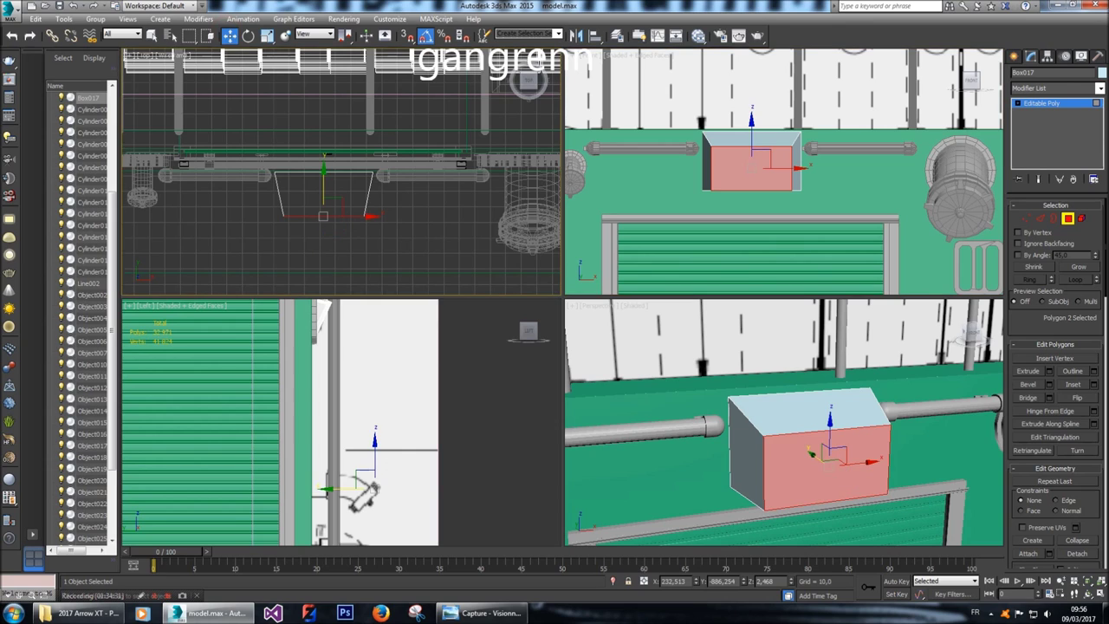
left_click_drag(323, 173, 323, 169)
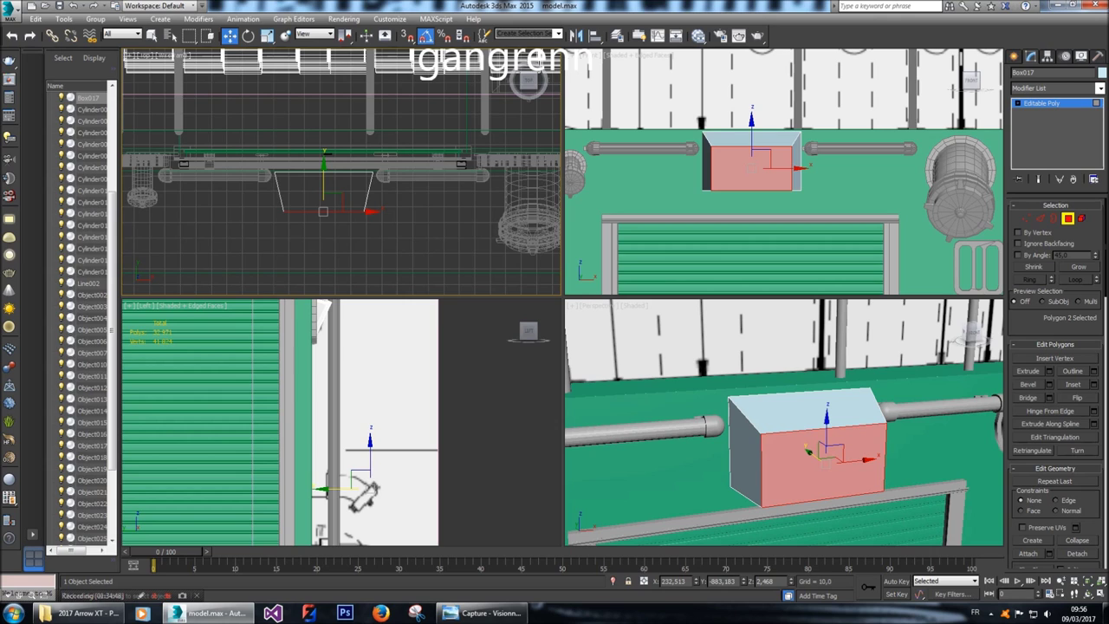
left_click_drag(820, 458, 825, 461)
key("2")
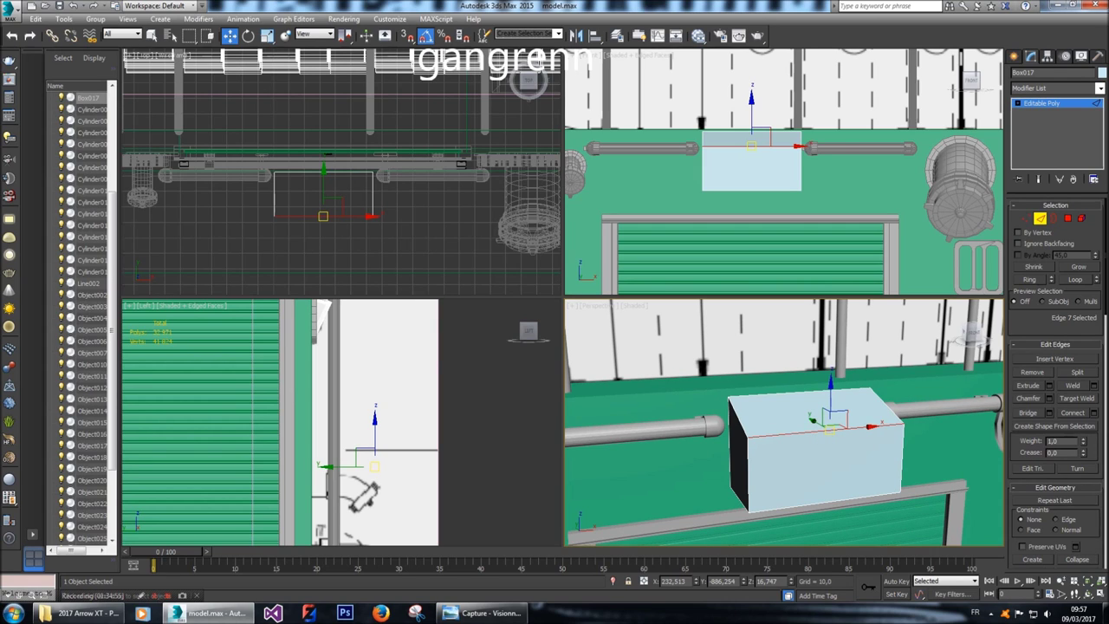
Chamfer the selected edge with amount 10 and 4 segments for a rounded edge.
left_click(1049, 398)
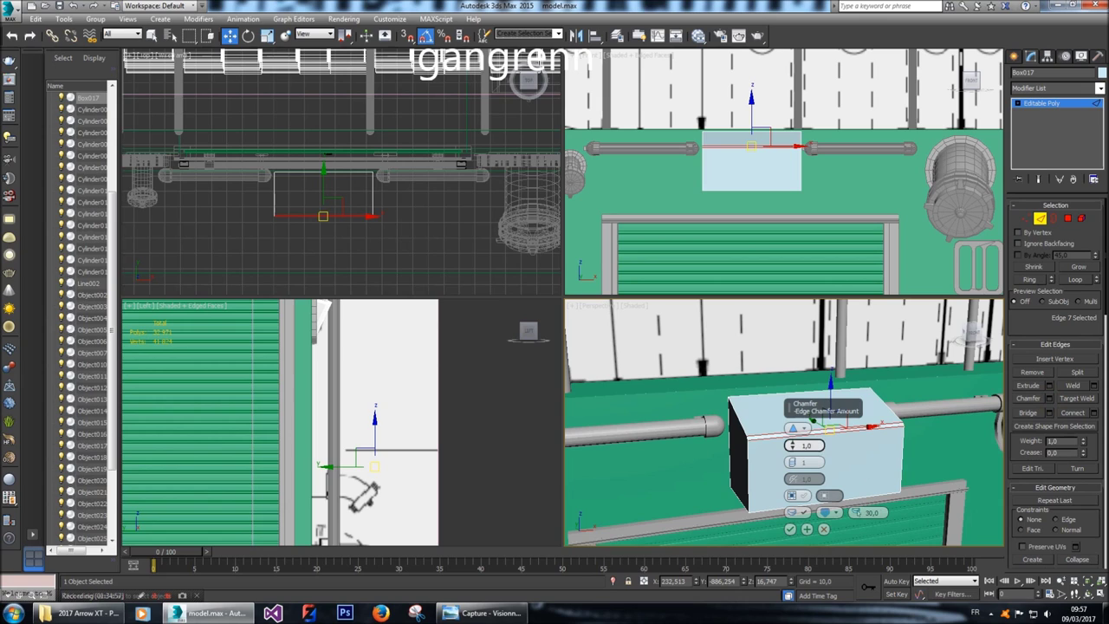
type("10")
key("Return")
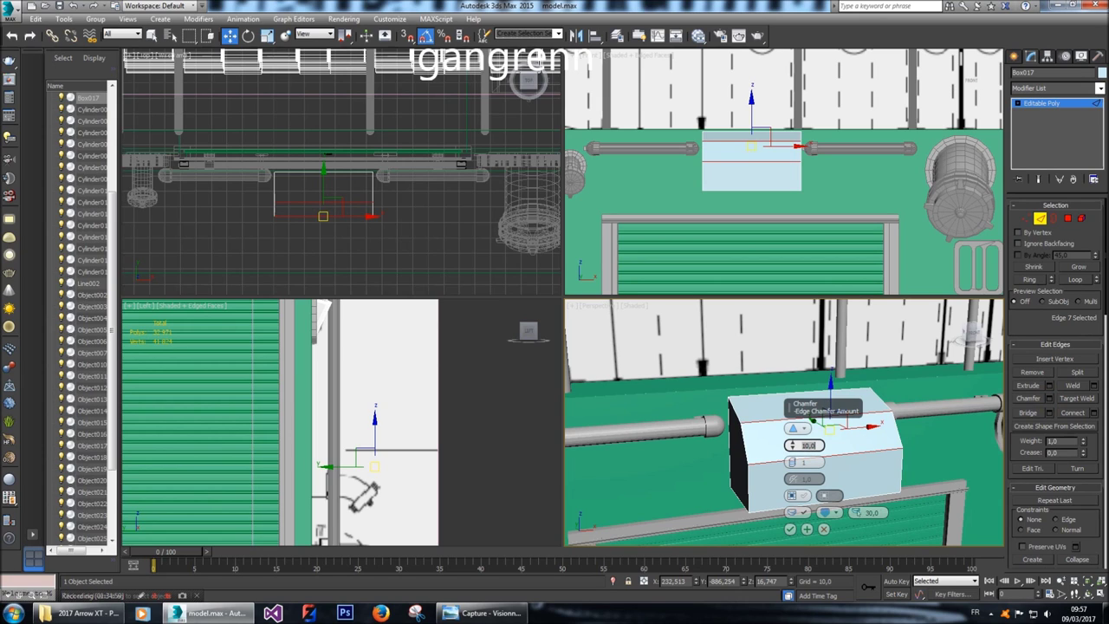
type("8")
key("Return")
left_click_drag(792, 462, 791, 455)
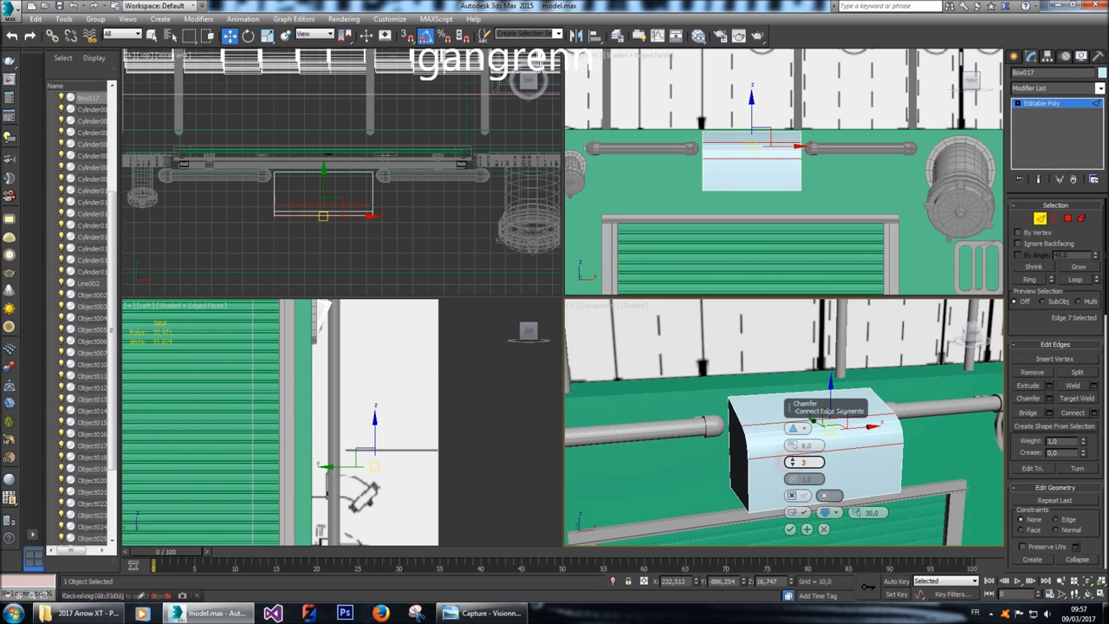
double_click(806, 444)
type("10")
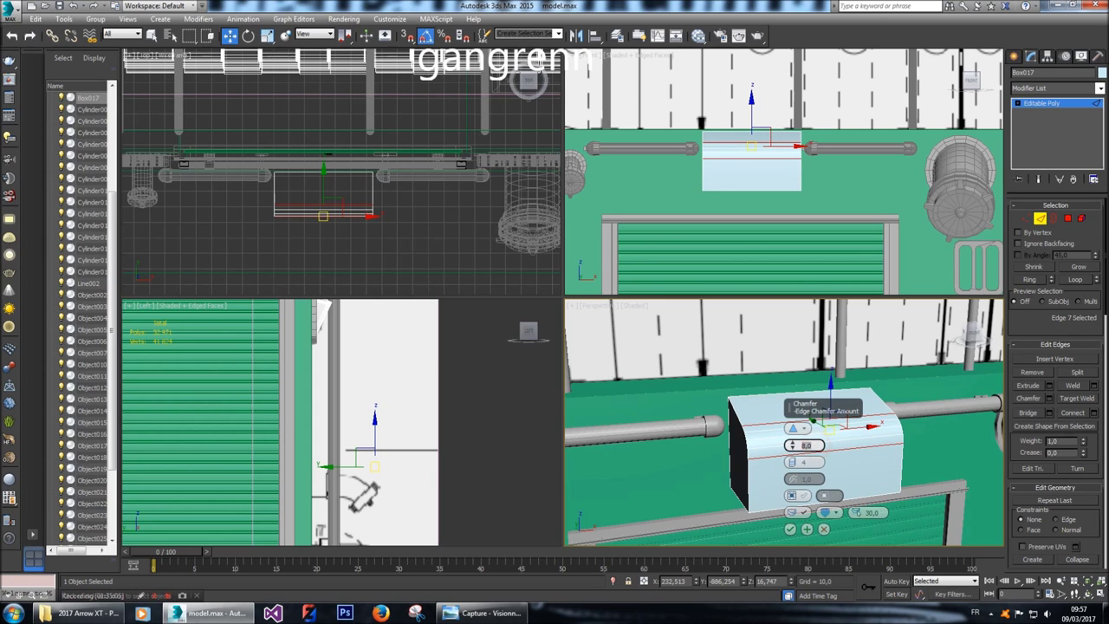
key("Return")
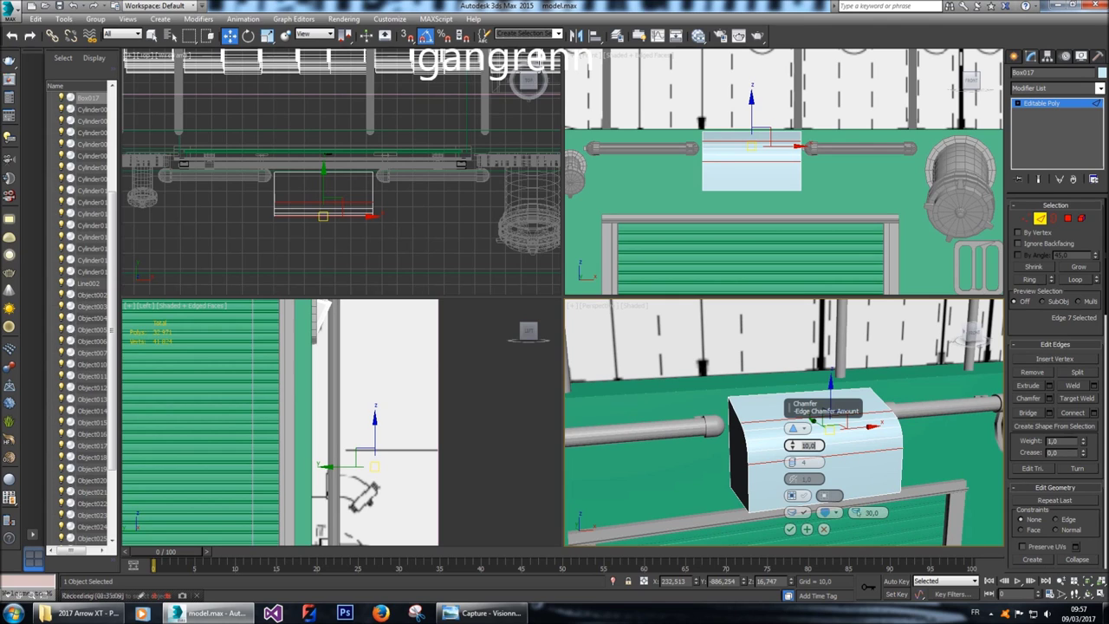
key("Return")
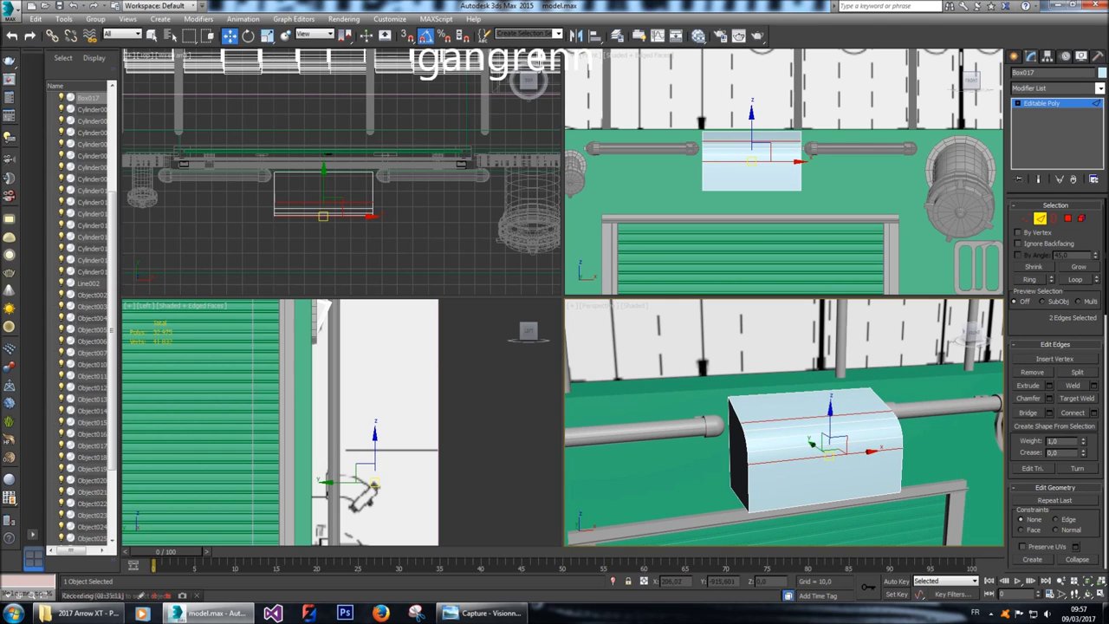
Select the box's left vertical edge, frame it in Perspective and pick an edge on its side.
left_click(742, 472)
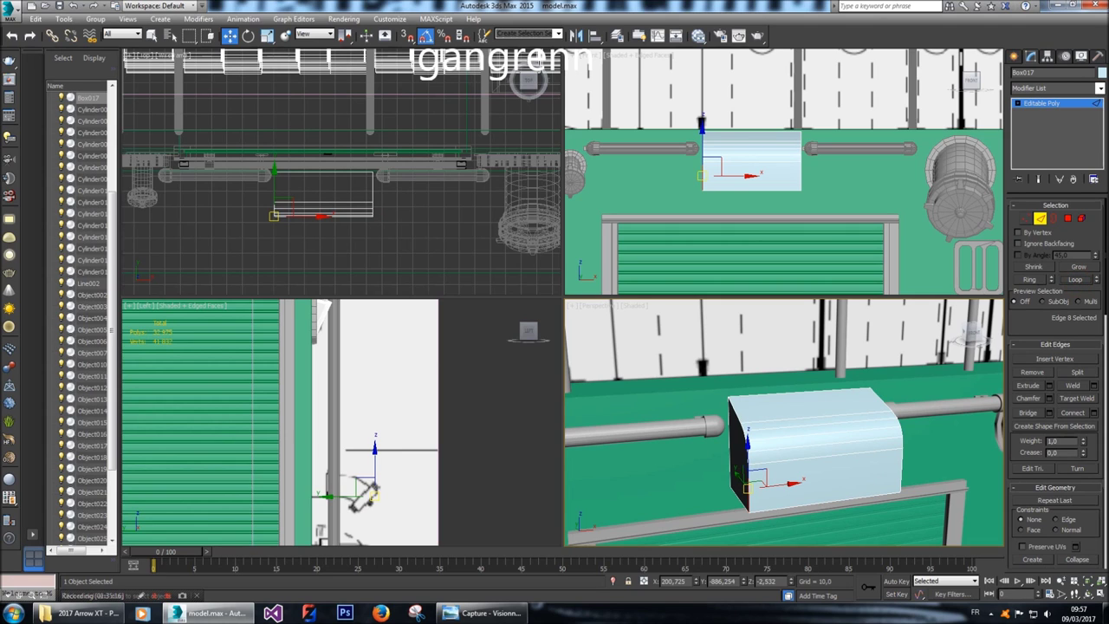
key("z")
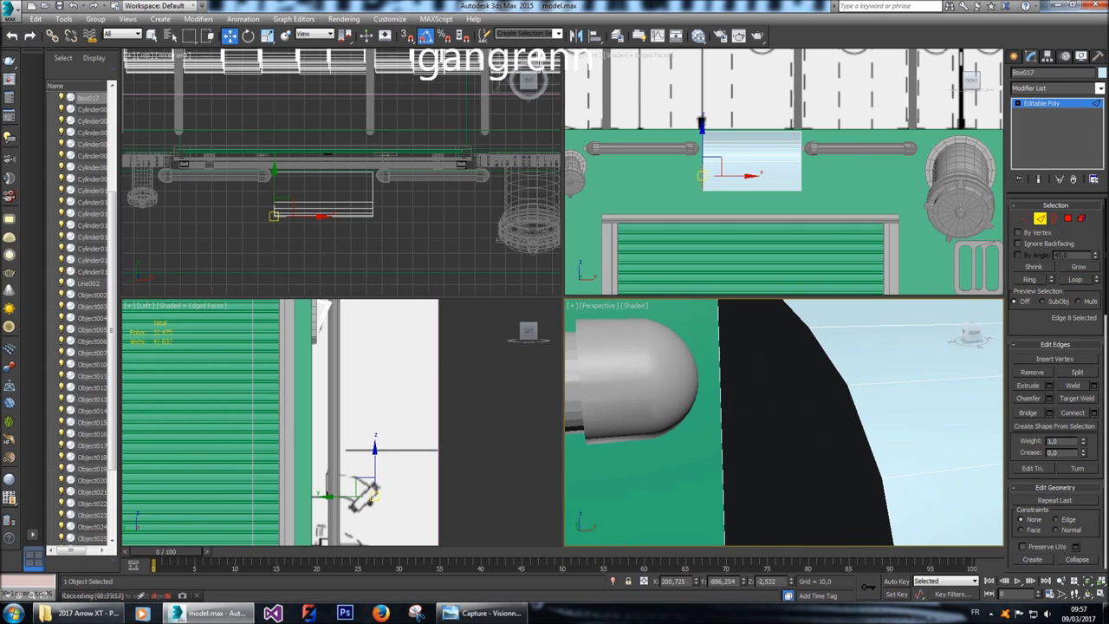
middle_click_drag(780, 425, 719, 424, "alt")
left_click(676, 416)
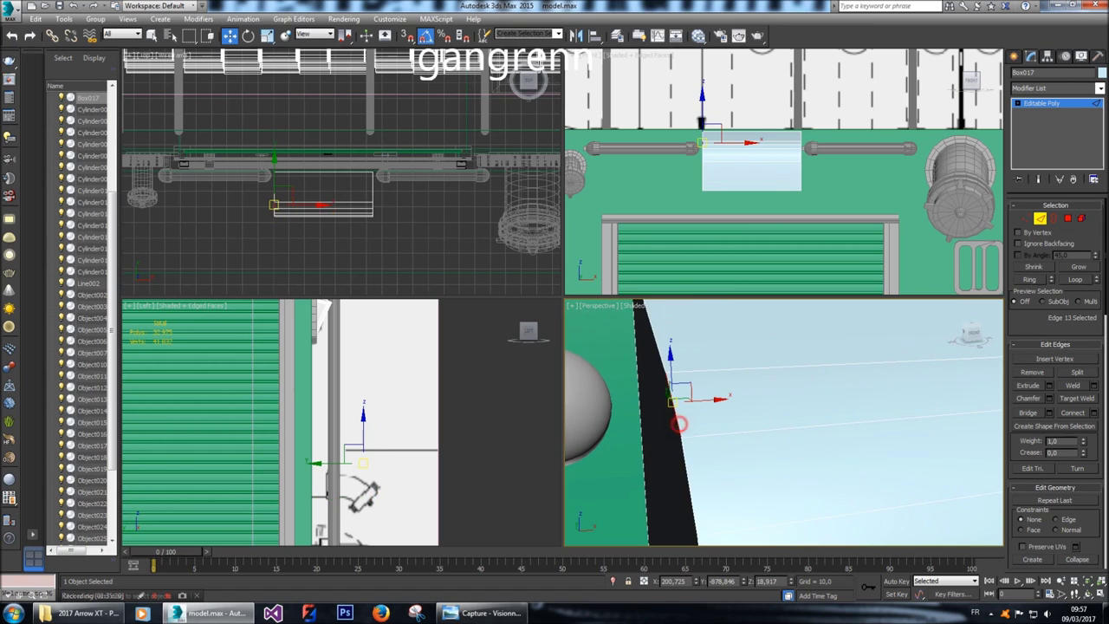
Marquee the box's vertices, convert them to edges, and deselect the depth edges to leave 14.
left_click(1026, 218)
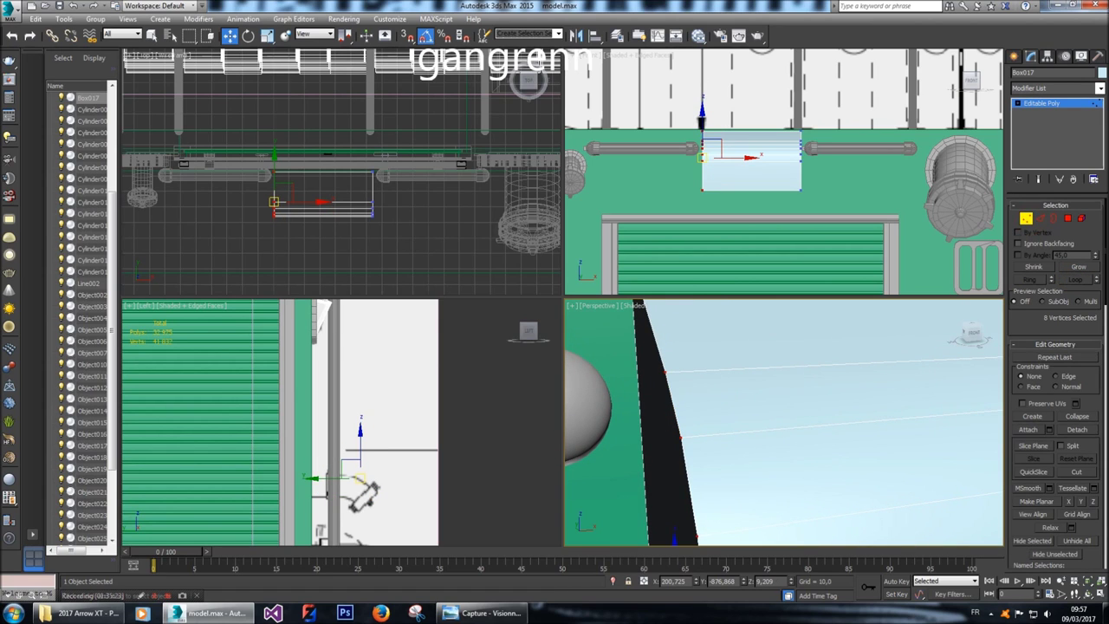
left_click_drag(698, 169, 804, 206)
right_click(780, 163)
left_click(719, 97)
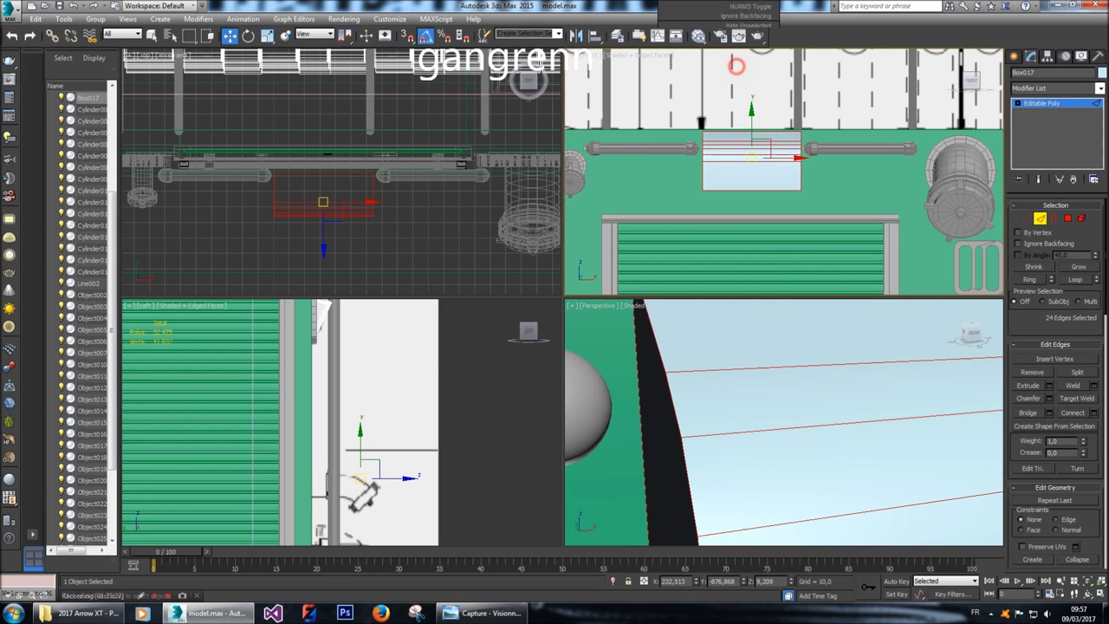
left_click_drag(749, 99, 806, 162, "alt")
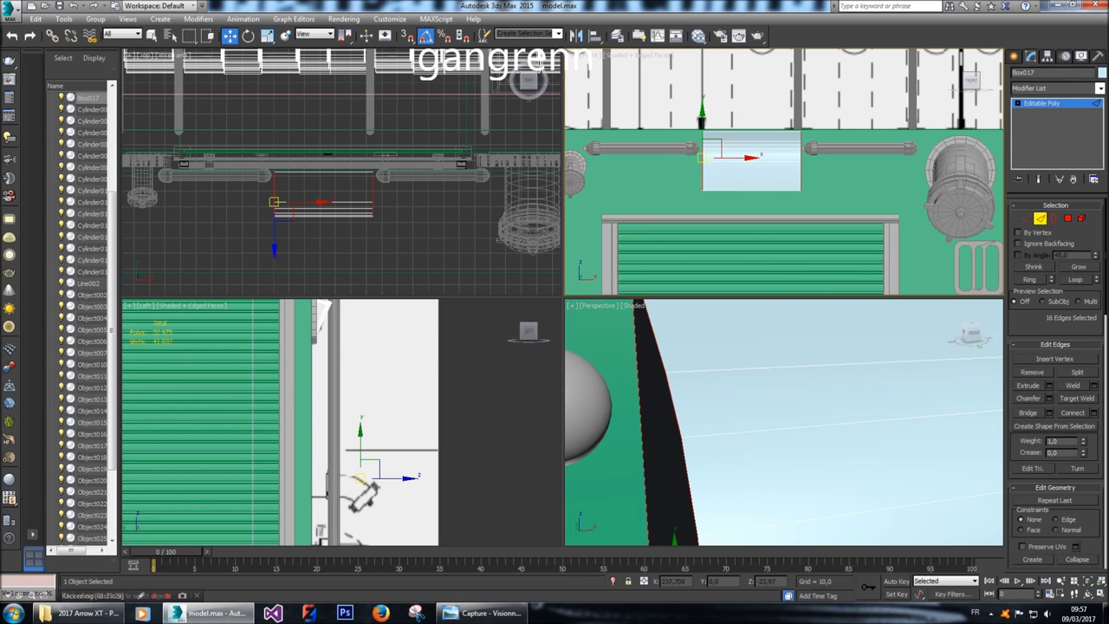
scroll(784, 422, "down", 5)
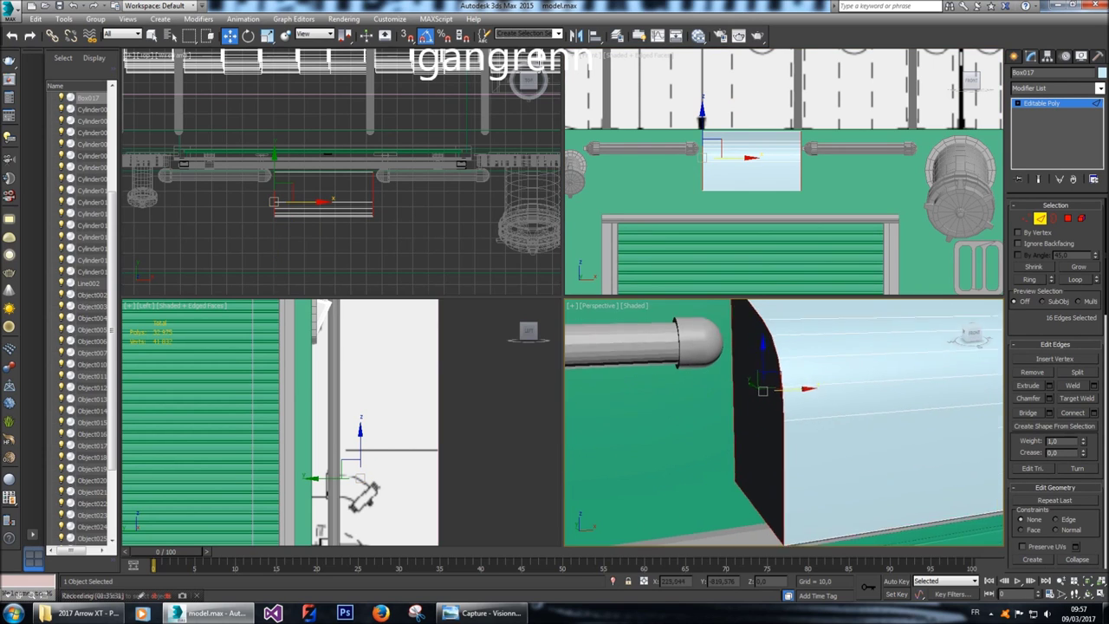
Frame the box in the Perspective view and make it see-through to inspect its far side.
right_click(361, 477)
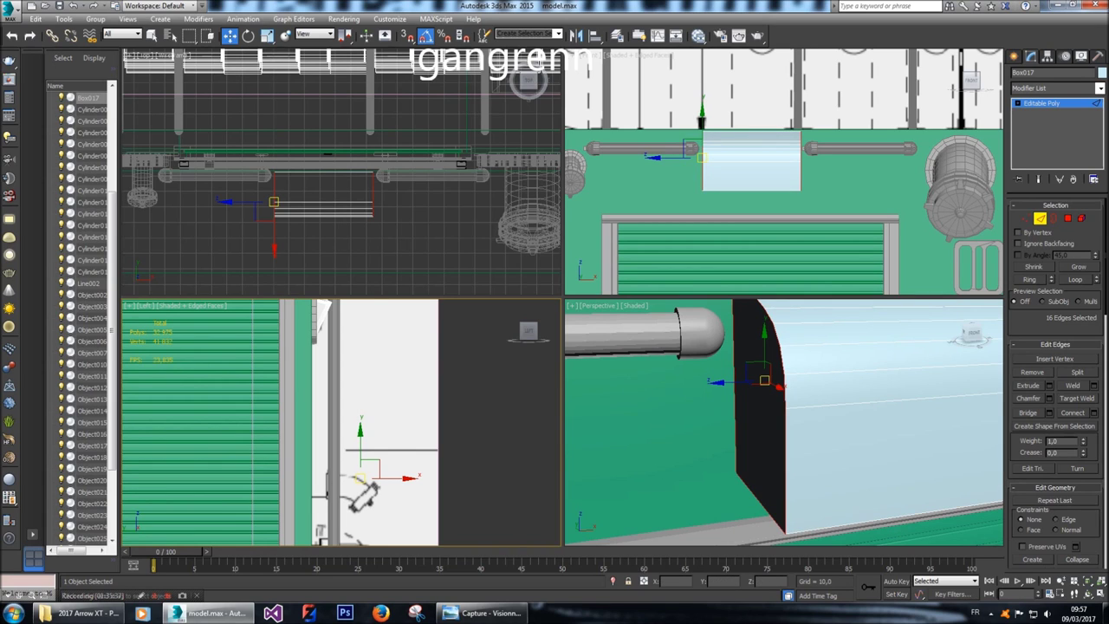
right_click(760, 495)
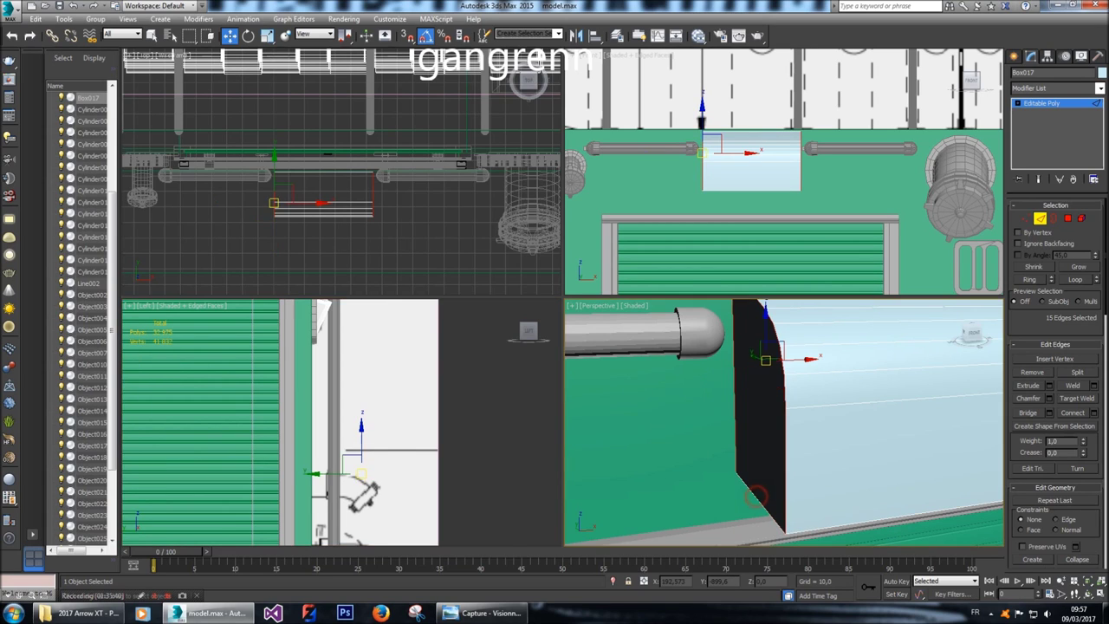
key("z")
key("alt+x")
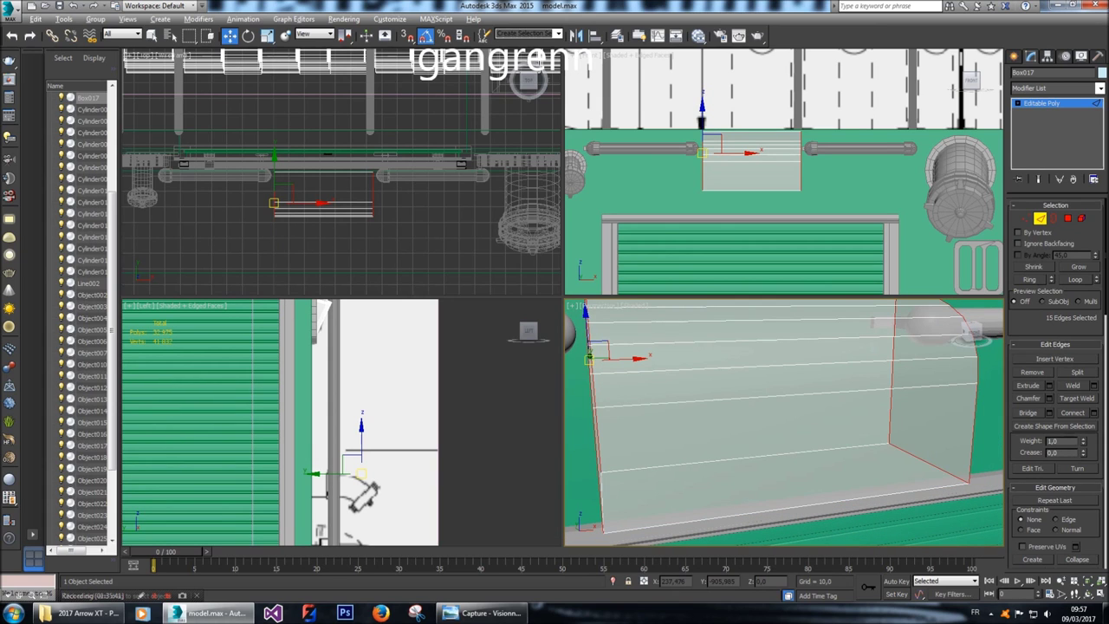
middle_click_drag(928, 461, 841, 439, "alt")
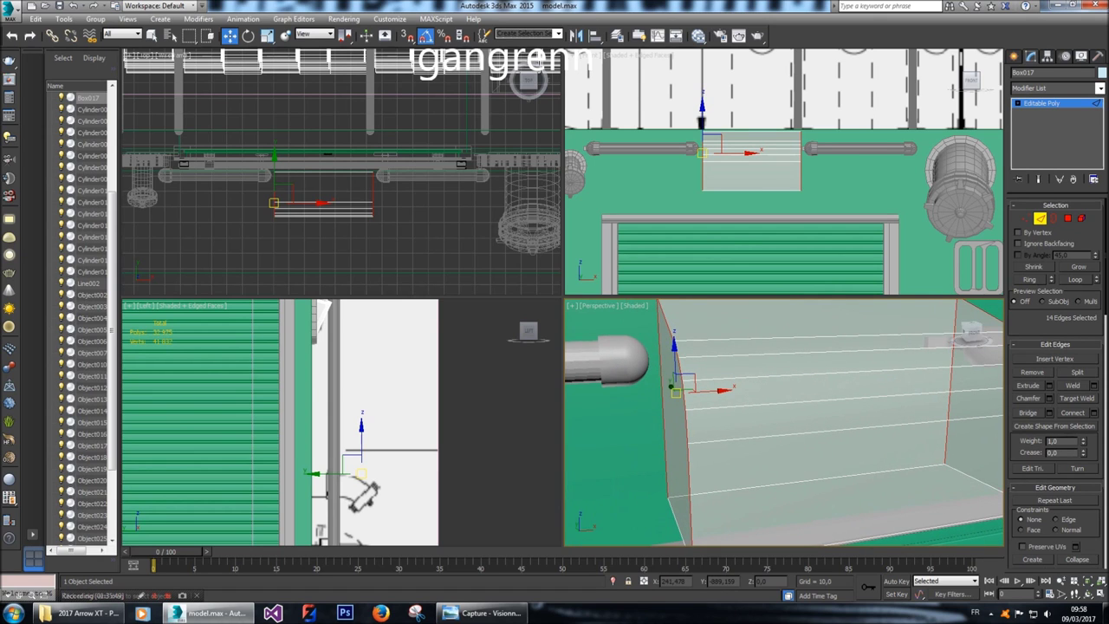
Begin chamfering the chosen edges with amount 5 and 3 segments, box opaque again.
left_click(1049, 397)
key("alt+x")
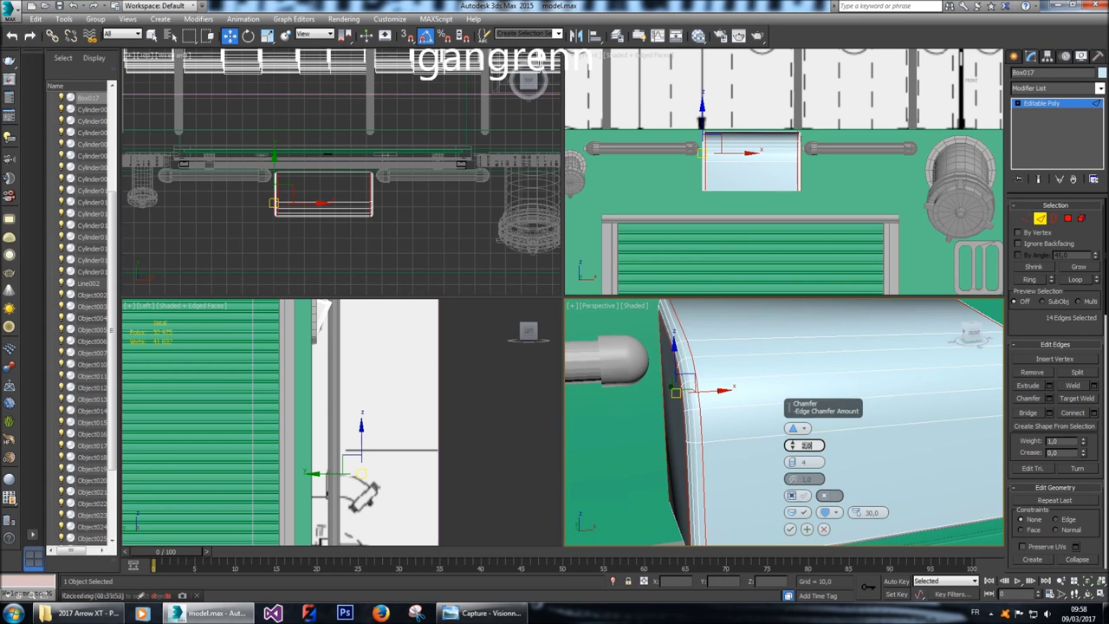
type("5")
key("Return")
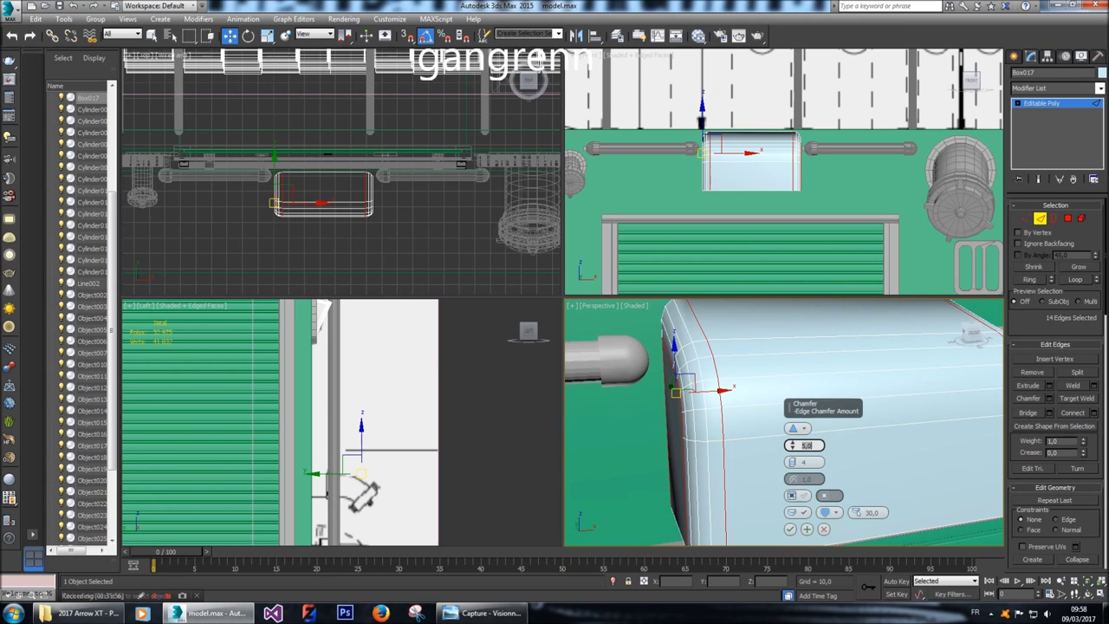
scroll(784, 422, "down", 3)
middle_click_drag(784, 422, 738, 425, "alt")
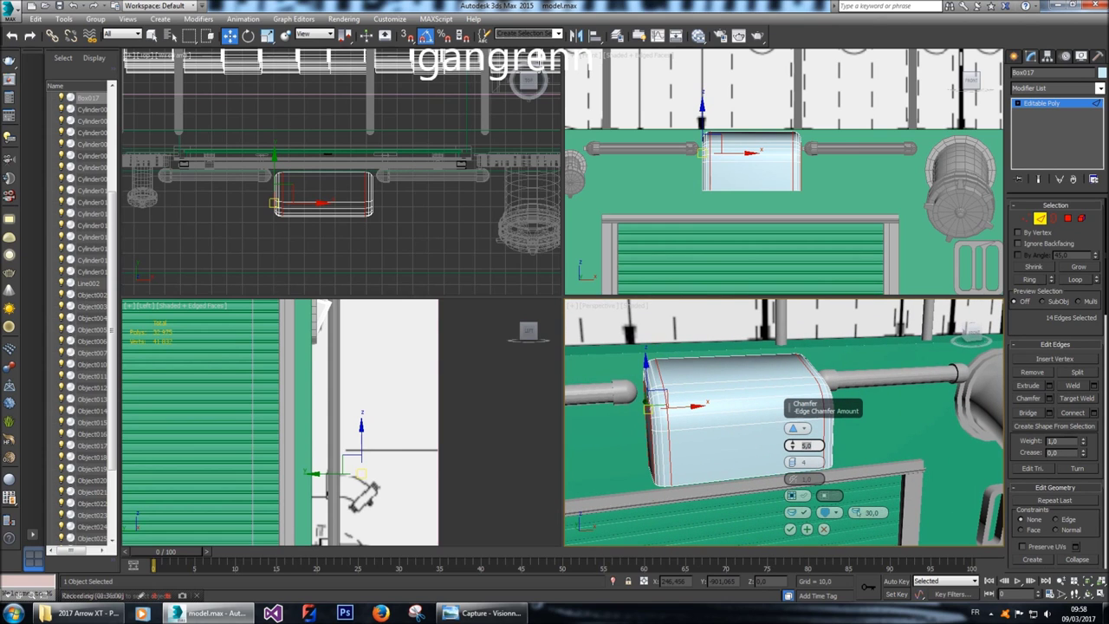
left_click_drag(791, 462, 791, 468)
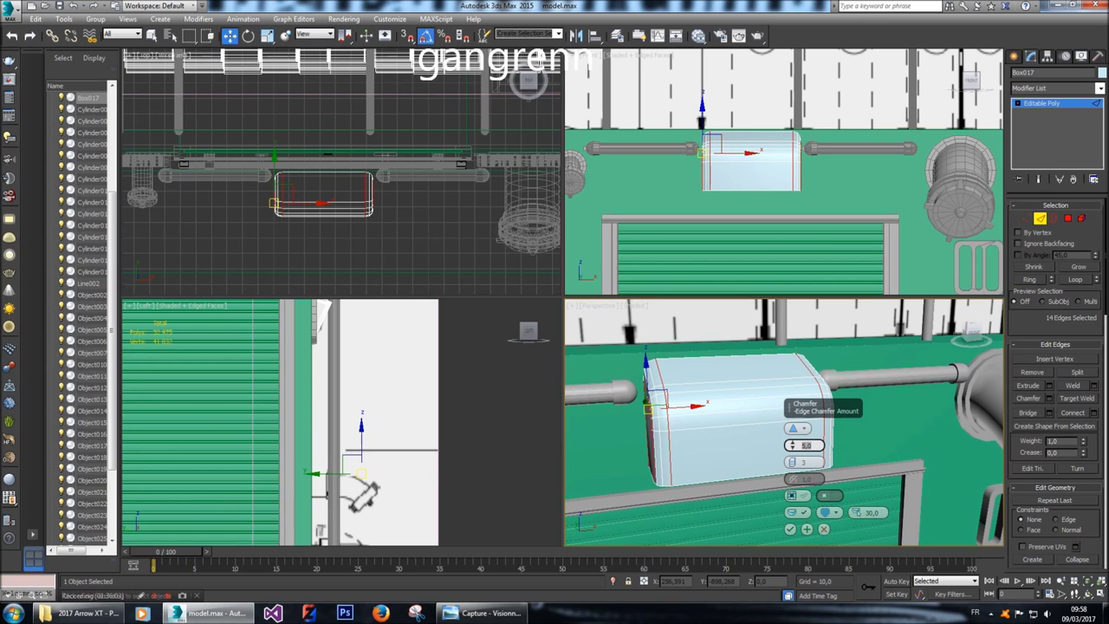
Try chamfer amounts 8, 6, 5 and 3, then apply the chamfer at 4.
type("8")
key("Return")
type("6")
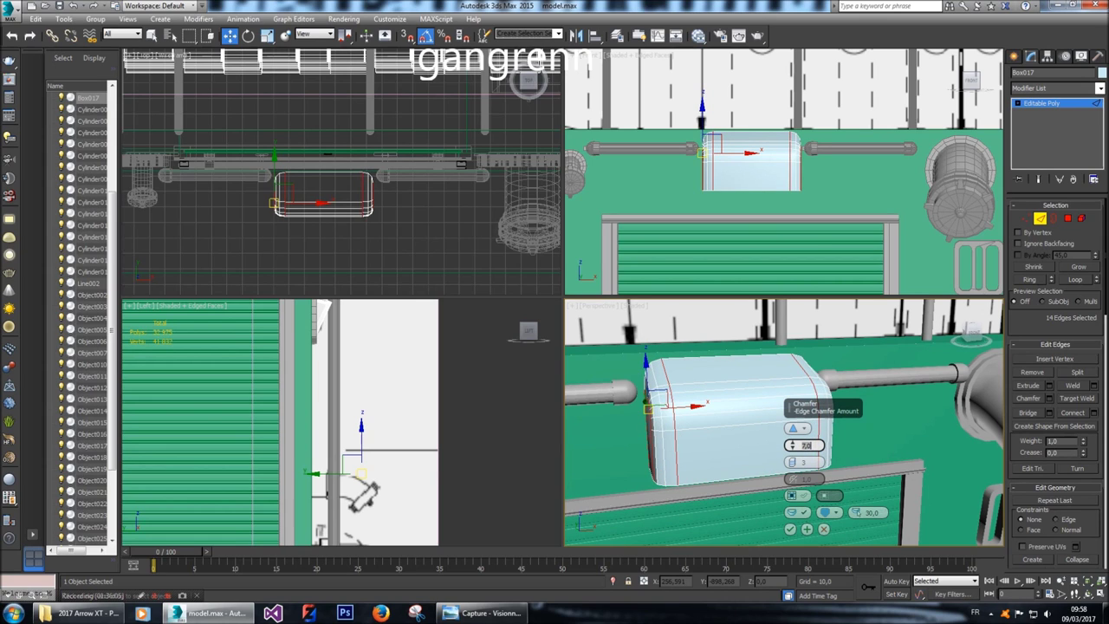
key("Return")
type("5")
key("Return")
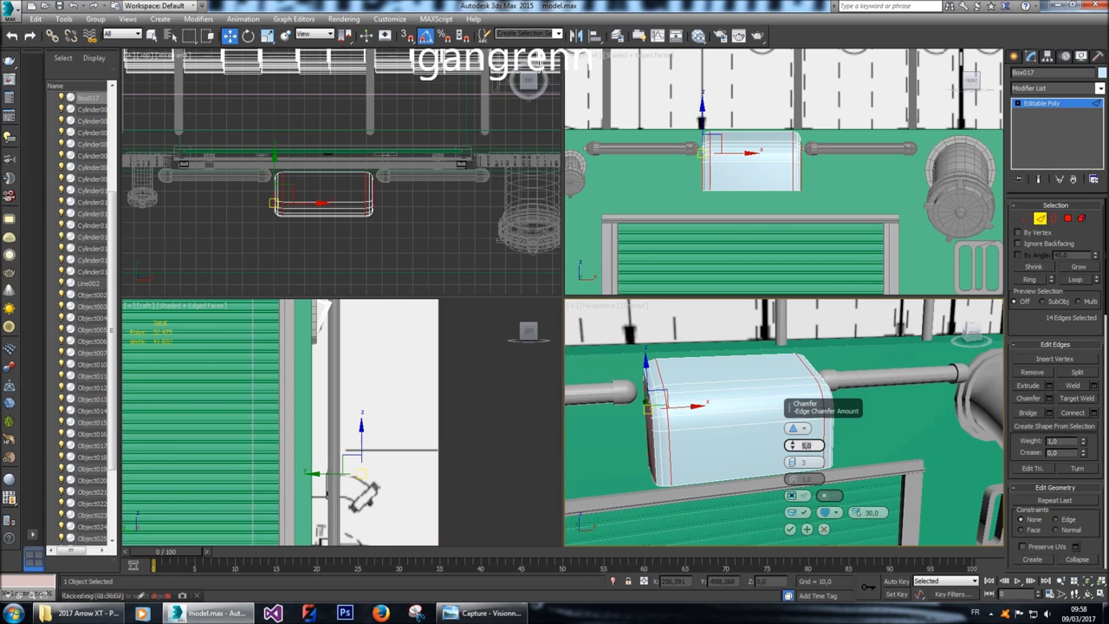
type("3")
key("Return")
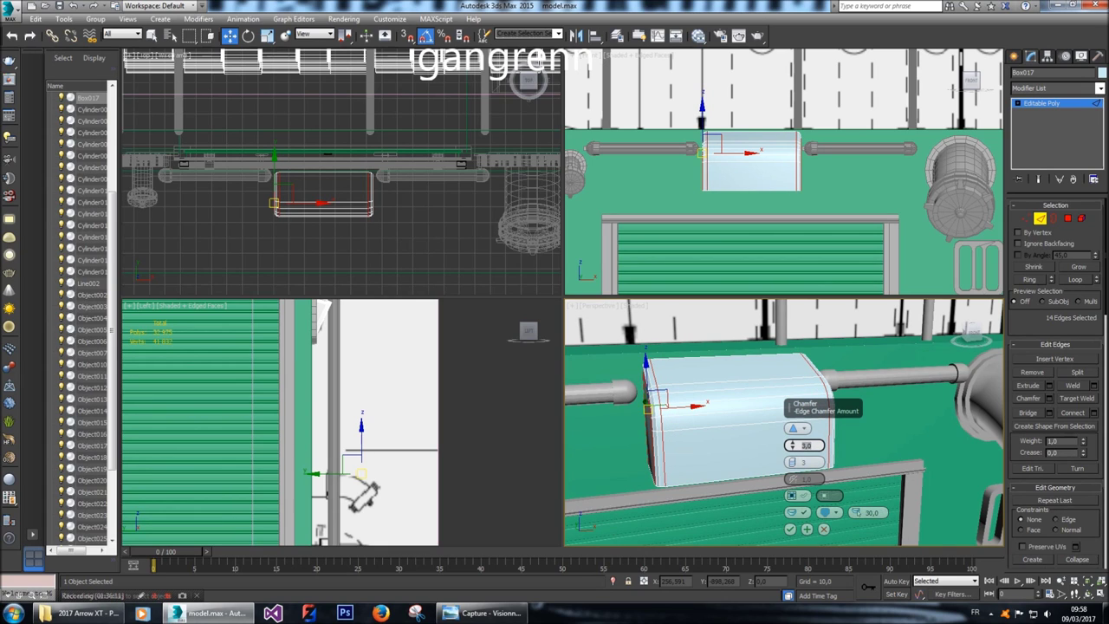
type("4")
key("Return")
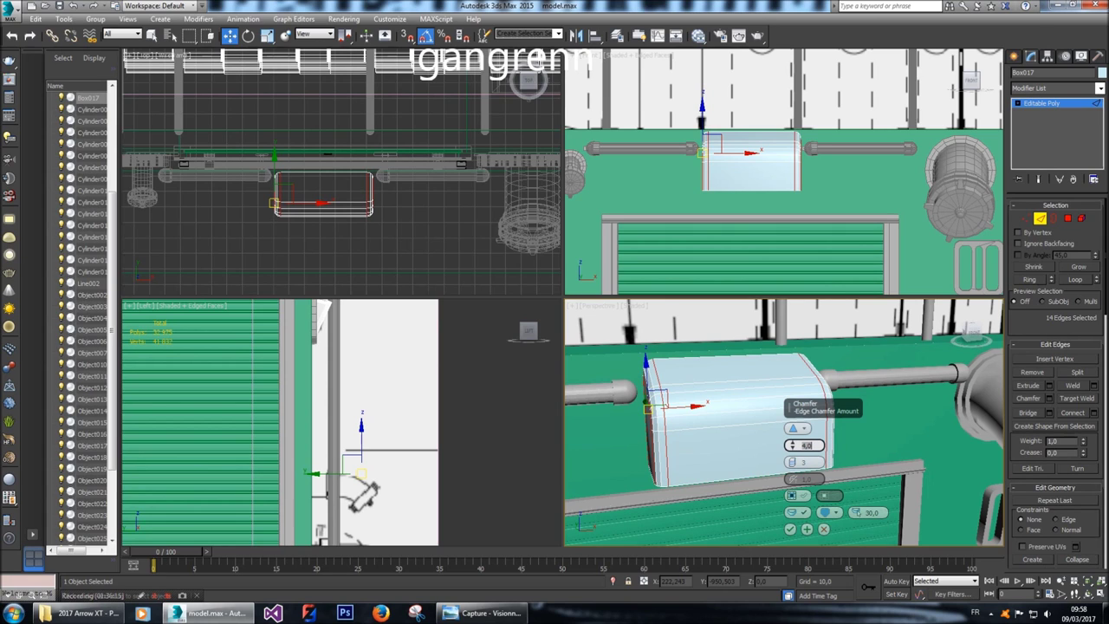
left_click(790, 529)
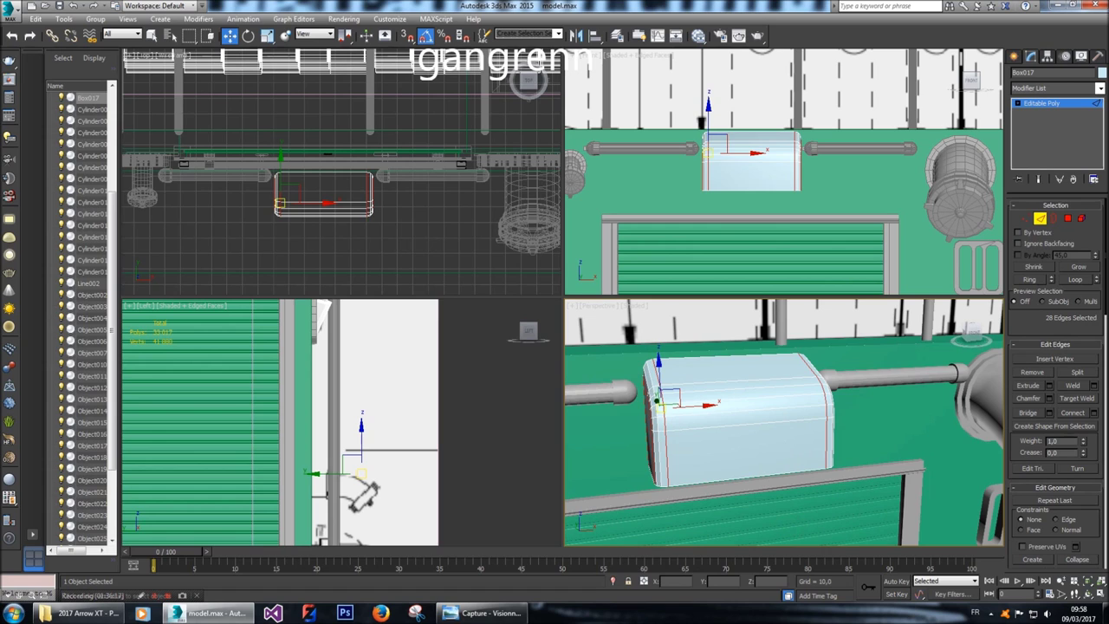
Select the box's front row of vertices and pull them back to reduce its depth.
left_click(1026, 218)
left_click_drag(215, 189, 422, 251)
scroll(298, 193, "up", 1)
left_click_drag(333, 175, 332, 163)
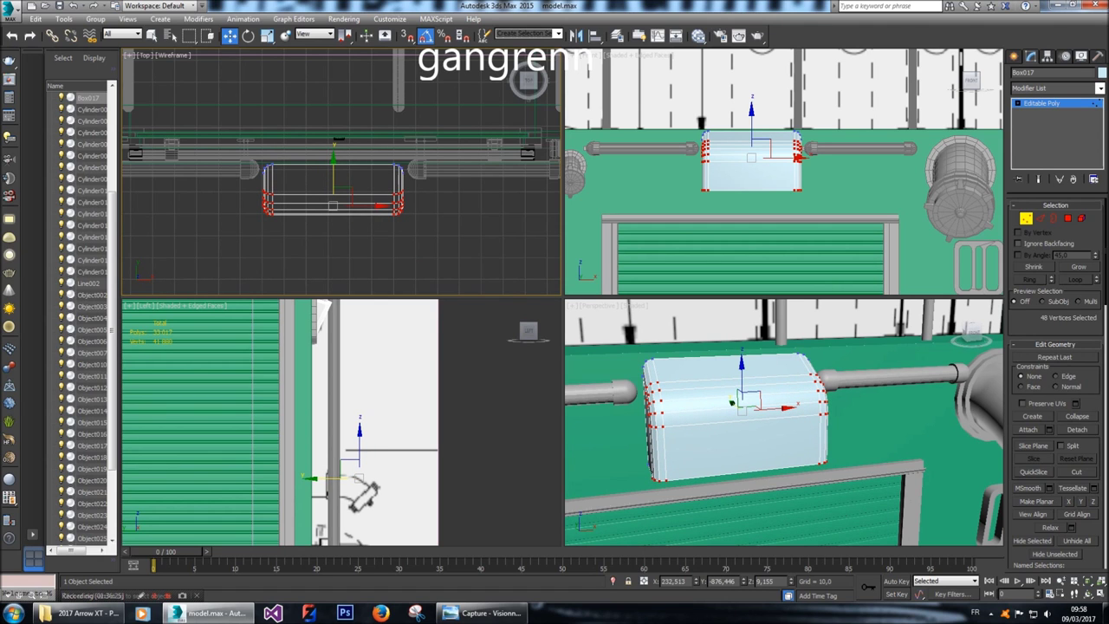
Scale the top row of vertices slightly wider along X, undoing an initial narrowing.
mouse_move(969, 334)
left_mouse_down()
mouse_move(960, 332)
mouse_move(971, 335)
left_mouse_up()
key("r")
left_click_drag(392, 205, 389, 209)
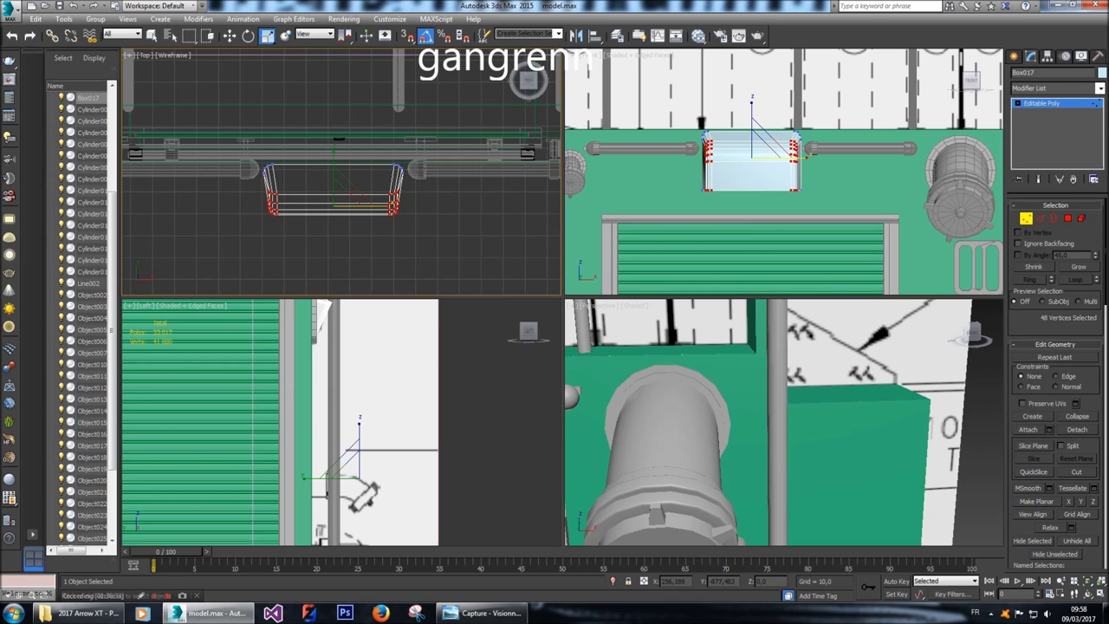
key("ctrl+z")
left_click_drag(247, 156, 395, 164)
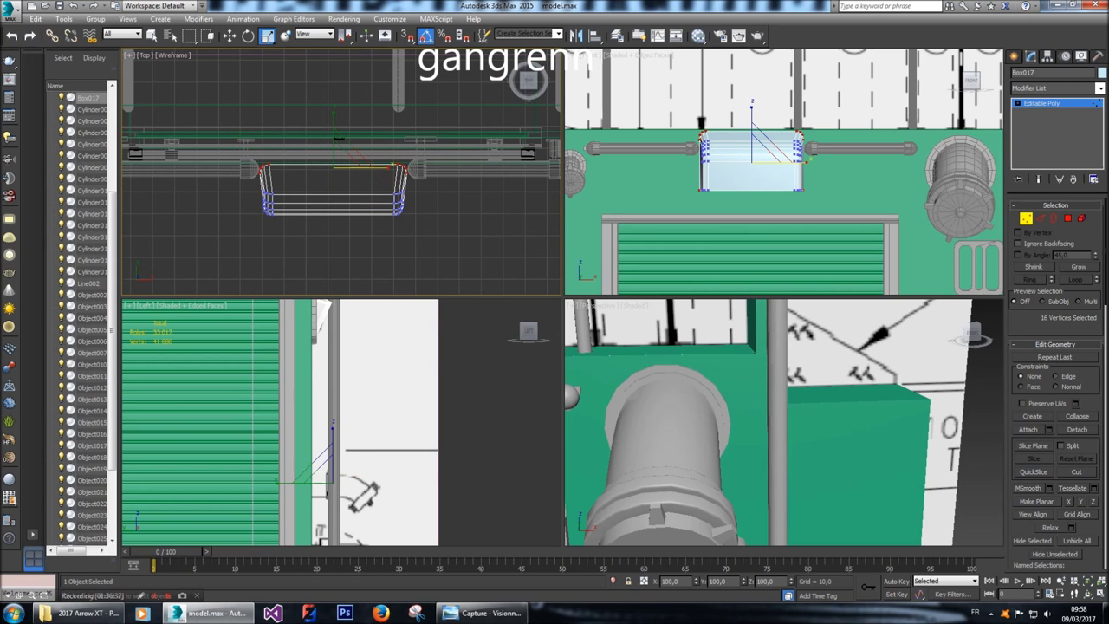
scroll(770, 422, "down", 5)
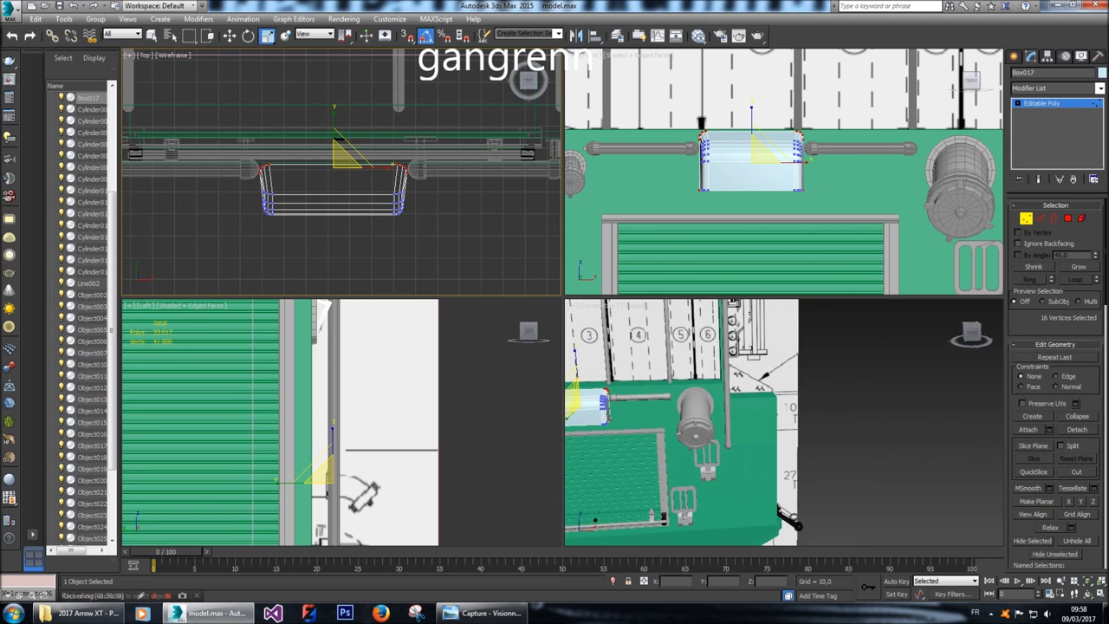
key("z")
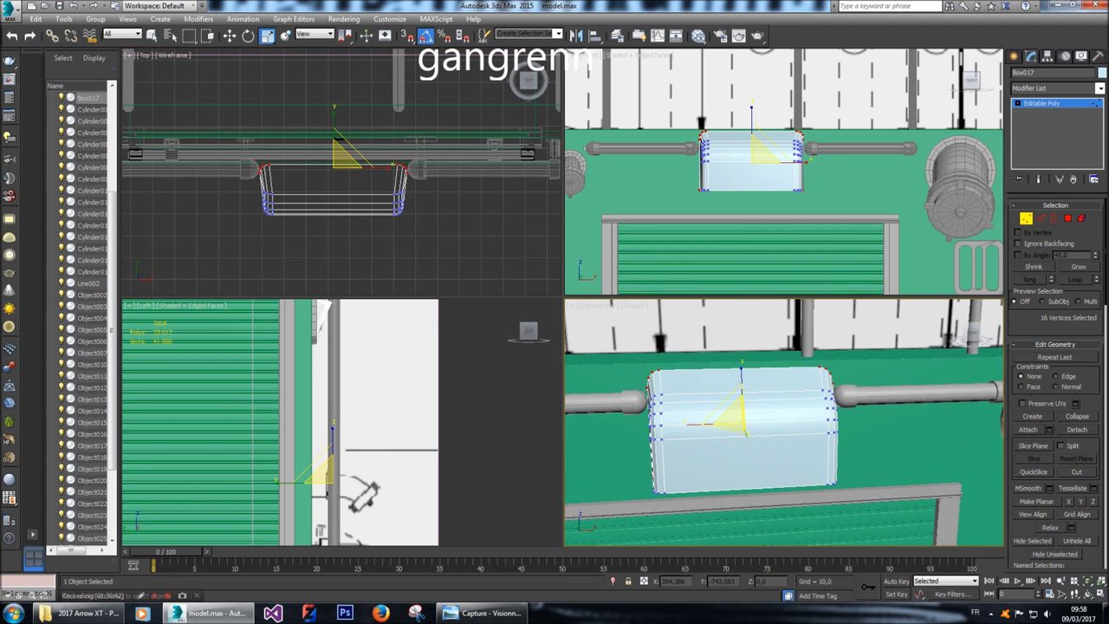
middle_click_drag(784, 422, 797, 404, "alt")
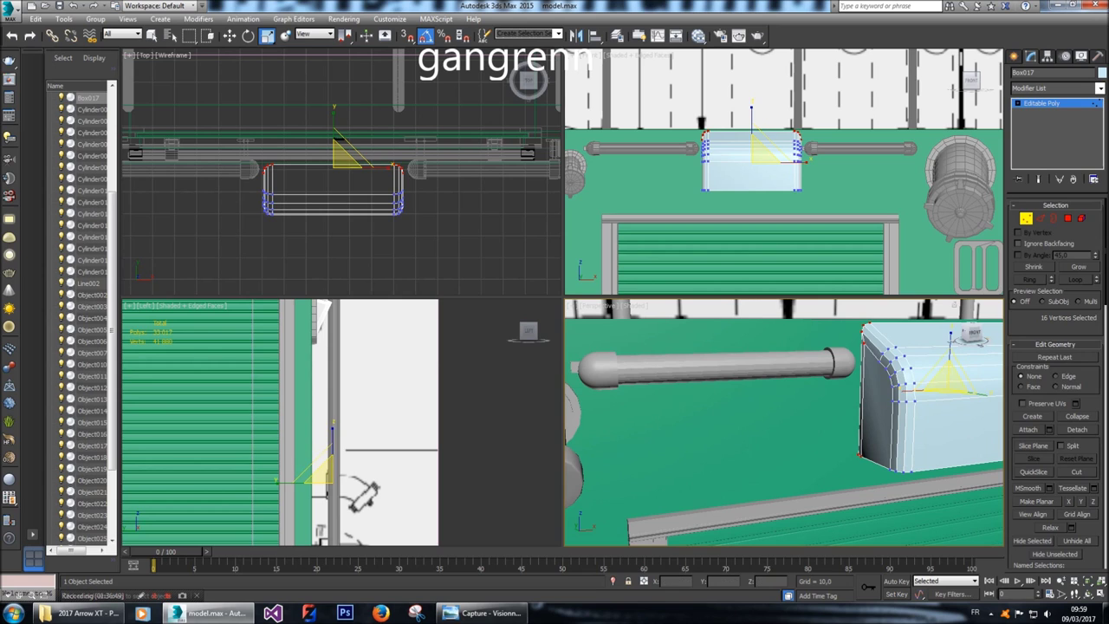
Clear the selection, then undo back to the box's earlier edge selection.
left_click(1015, 56)
left_click(469, 261)
middle_click_drag(780, 416, 836, 421, "alt")
left_click(841, 422)
key("ctrl+z")
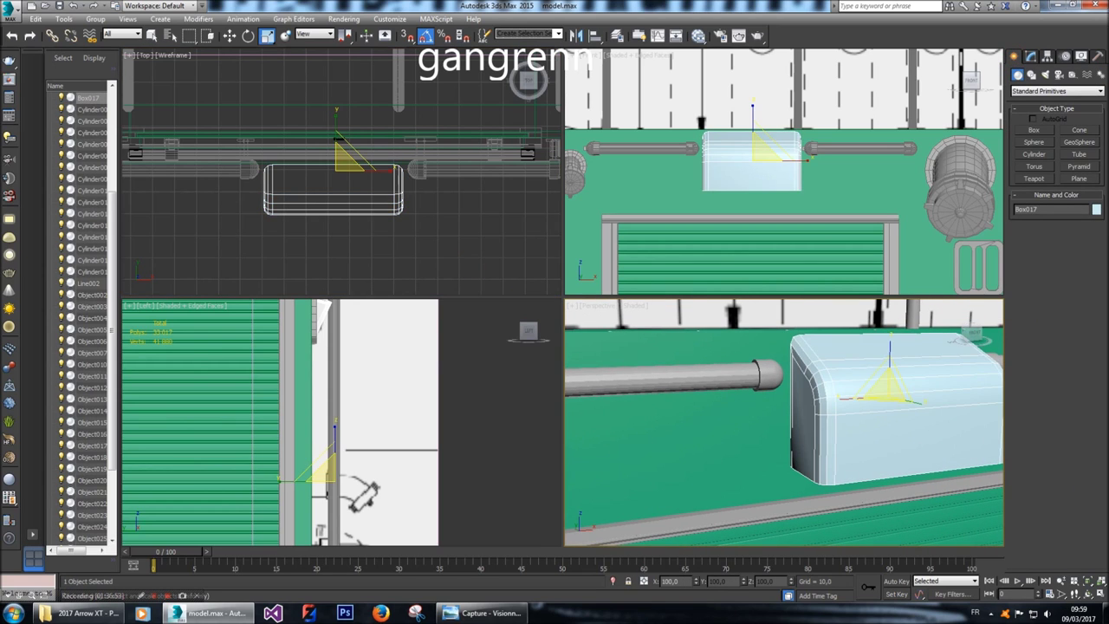
key("ctrl+z")
key("ctrl+z")
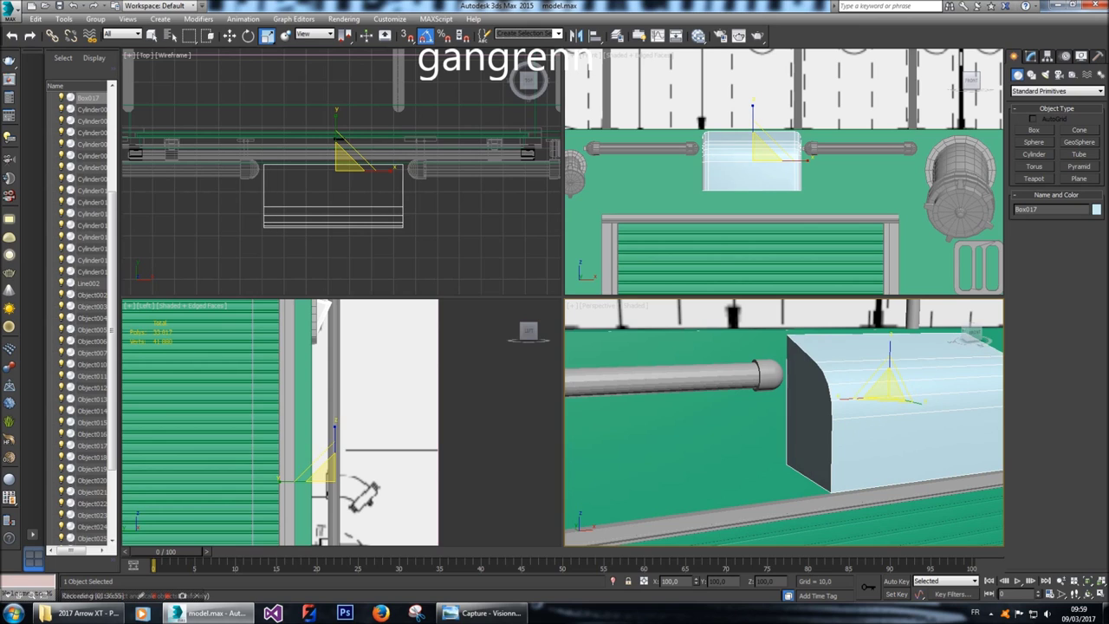
middle_click_drag(837, 421, 797, 422, "alt")
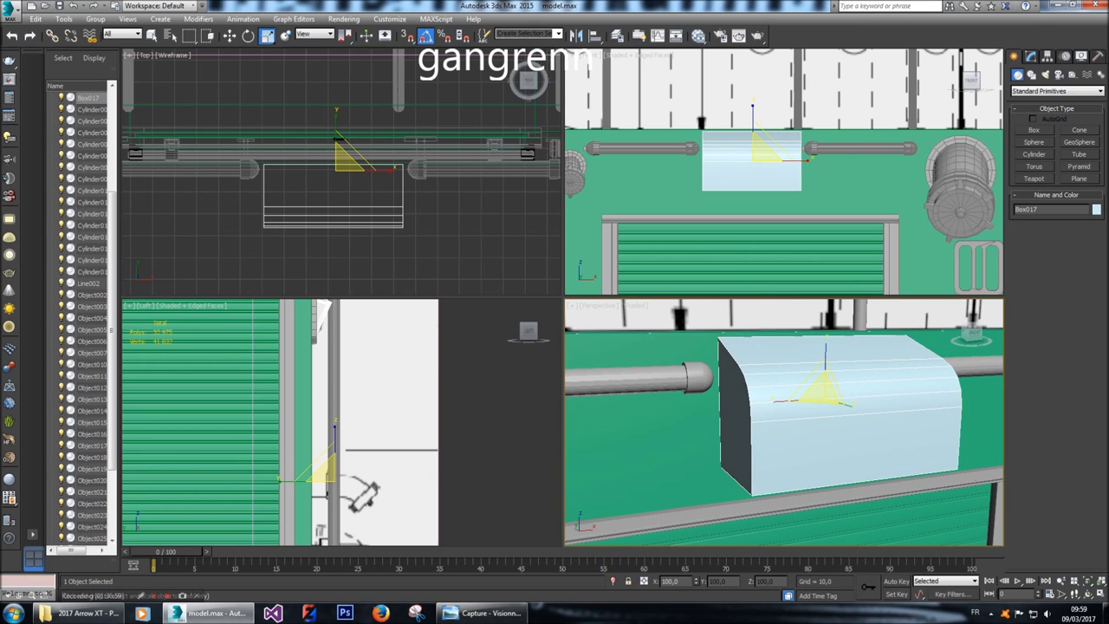
key("ctrl+z")
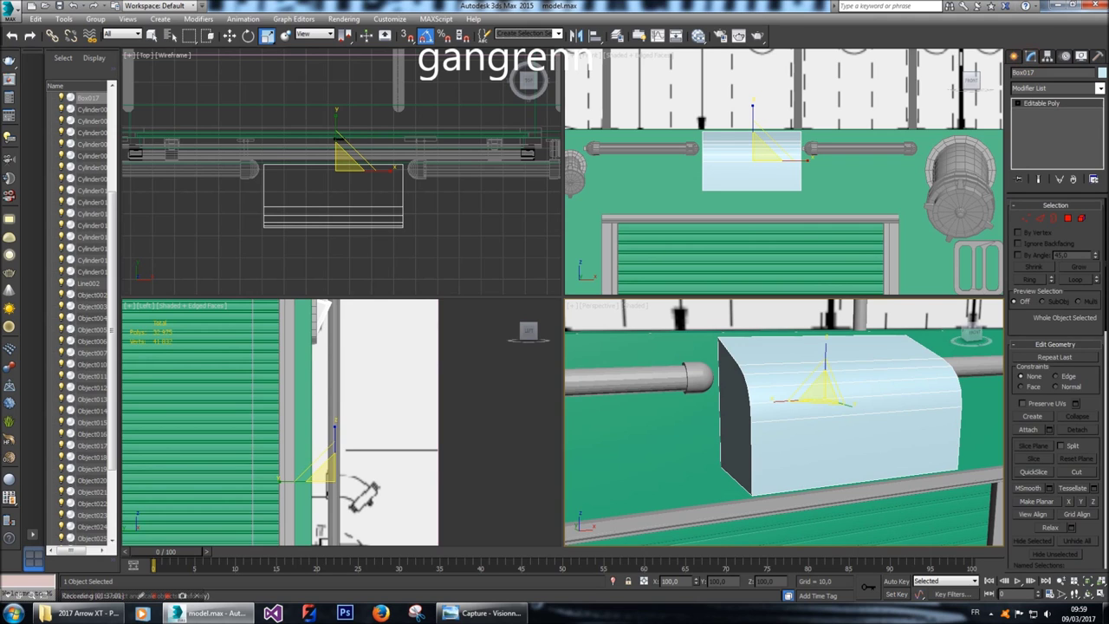
key("ctrl+z")
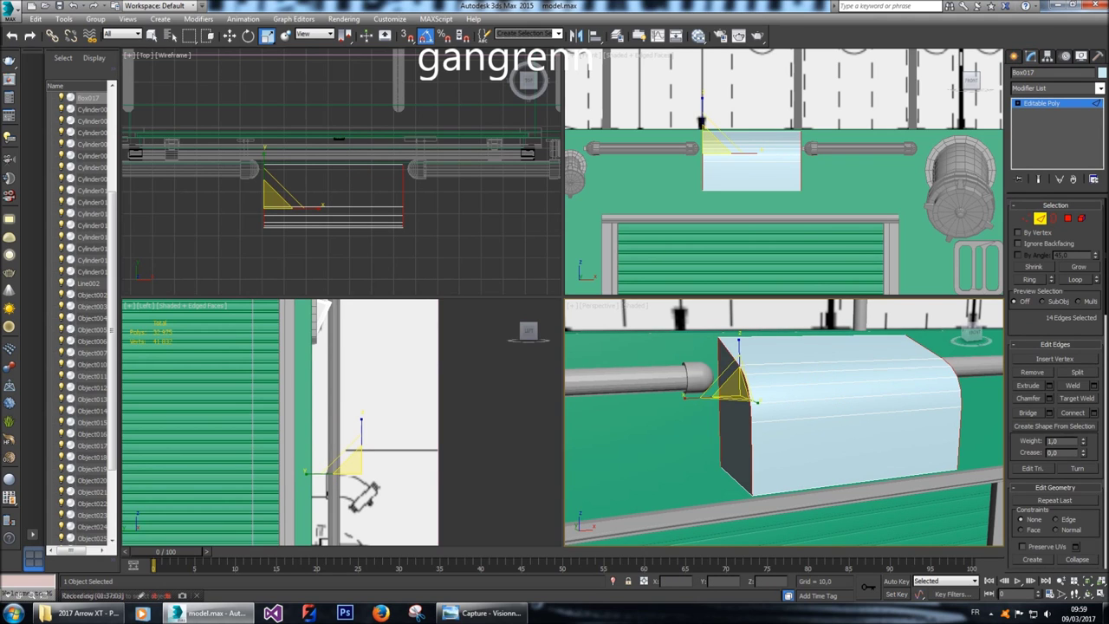
Preview a chamfer of 3,0 with 2 segments and switch it to the other chamfer type.
left_click(1050, 398)
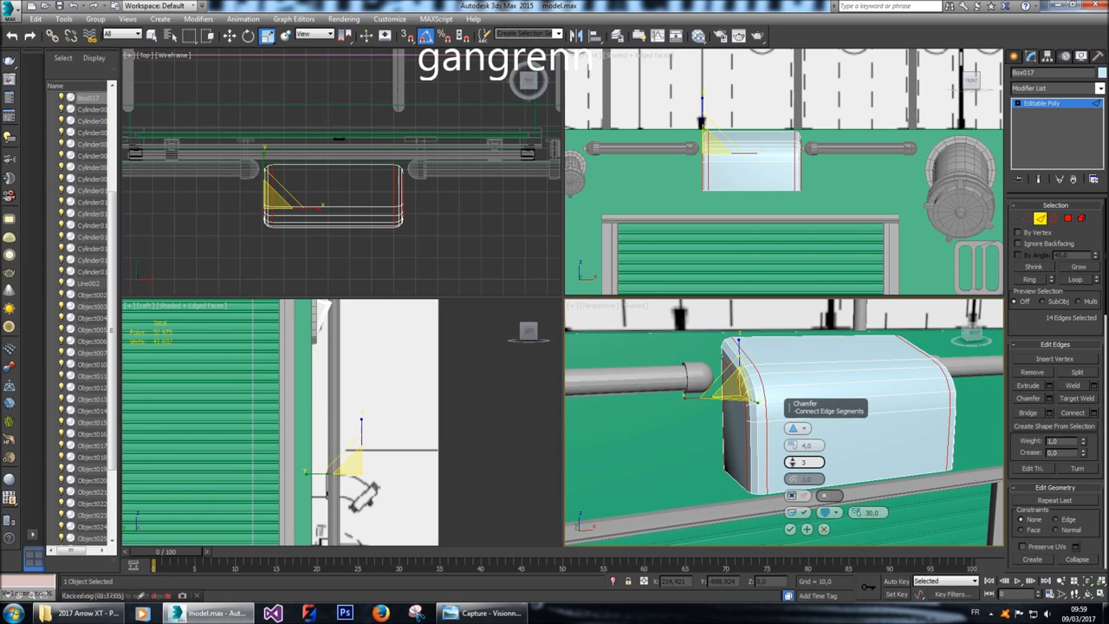
left_click_drag(792, 462, 792, 468)
double_click(806, 445)
type("3")
key("Return")
type("2")
key("Return")
type("1")
key("Return")
type("5")
key("Return")
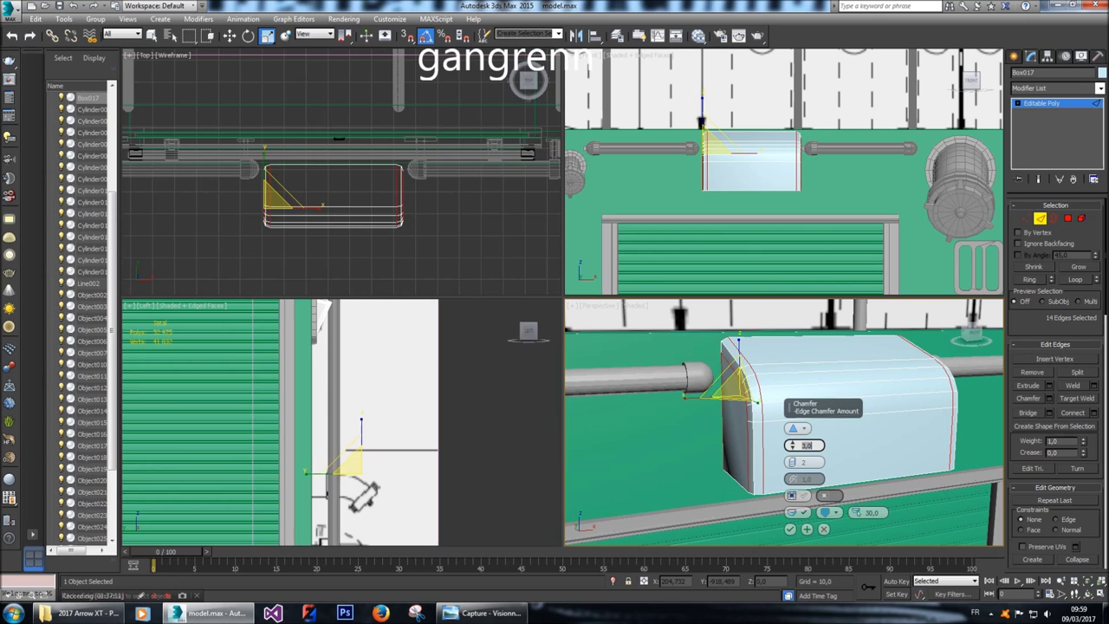
type("3")
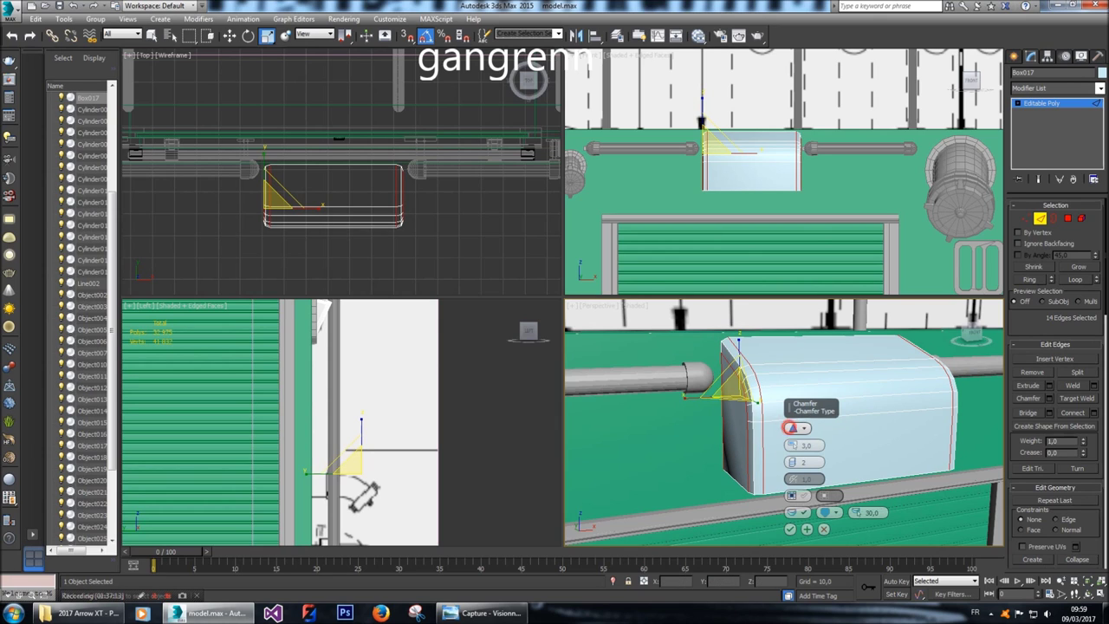
key("Return")
left_click(796, 428)
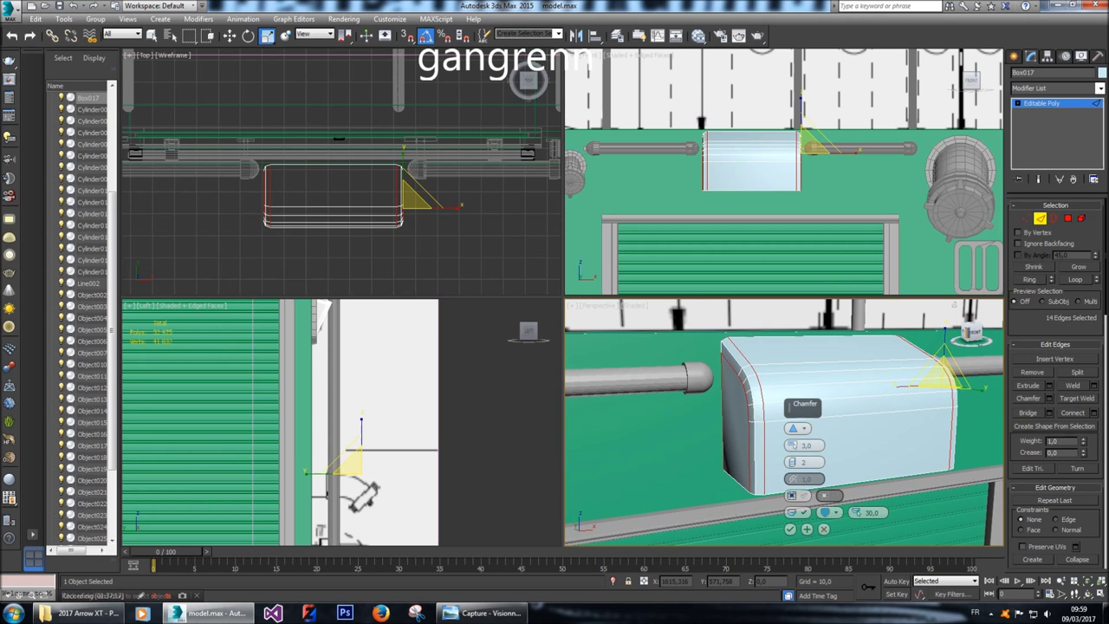
Isolate the box by hiding the other scene objects.
scroll(972, 333, "up", 5)
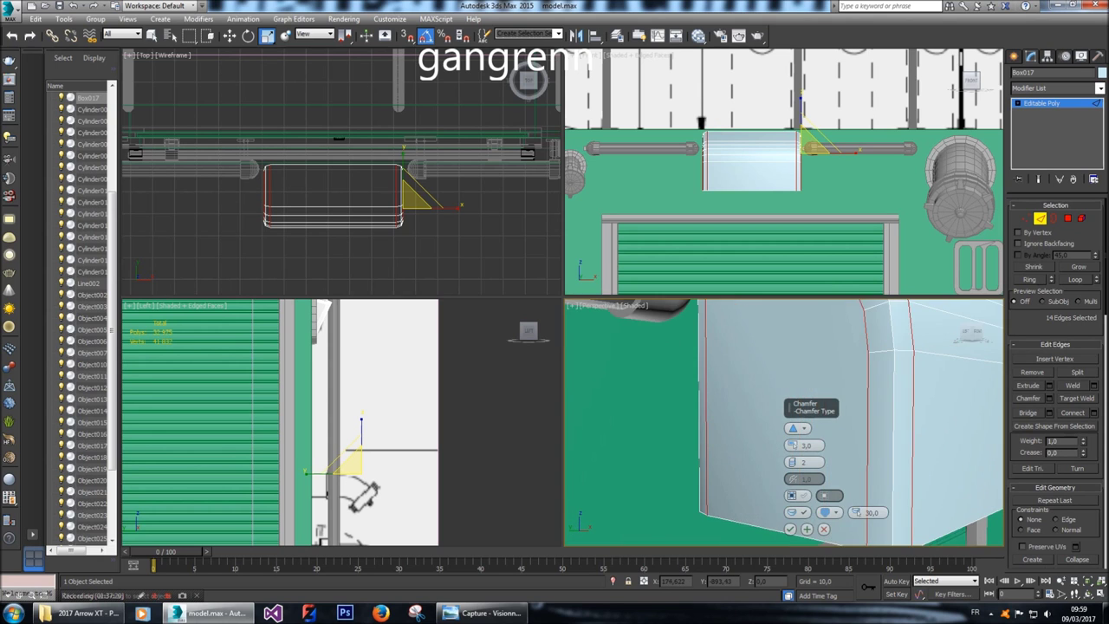
scroll(784, 422, "down", 5)
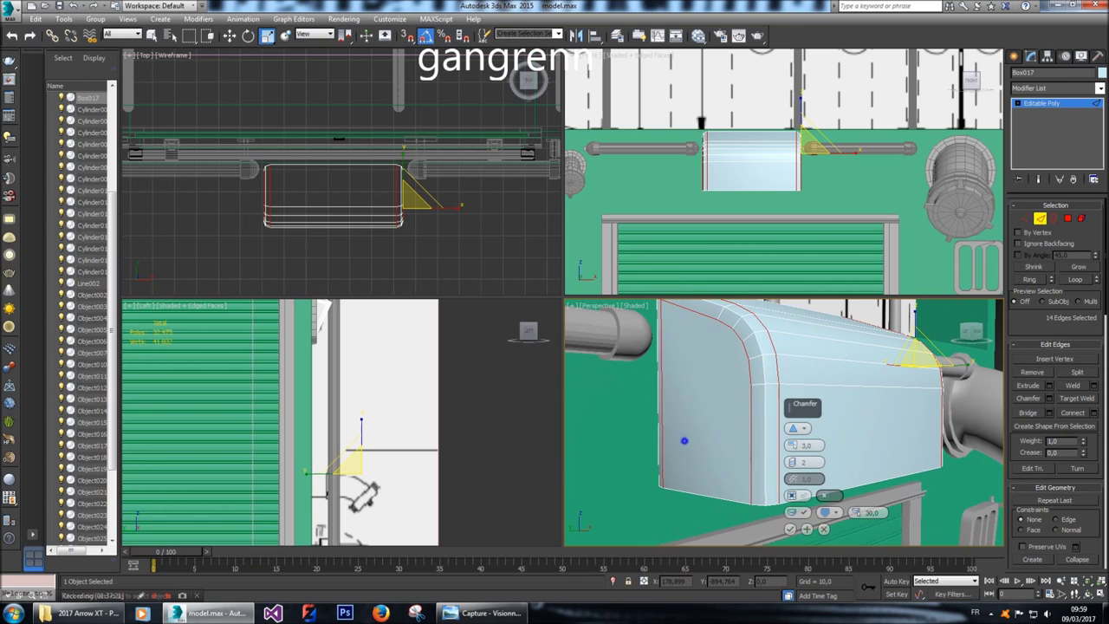
right_click(684, 442)
left_click(736, 382)
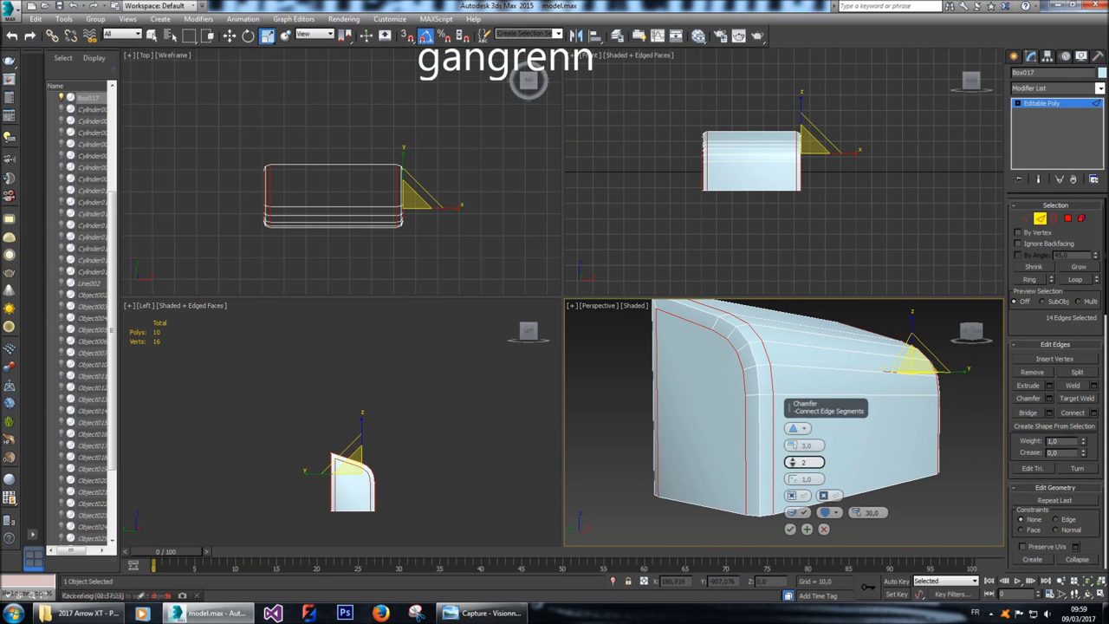
Apply a chamfer of 4,0 with 4 segments to the box's edges.
left_click(811, 445)
type("4")
key("Return")
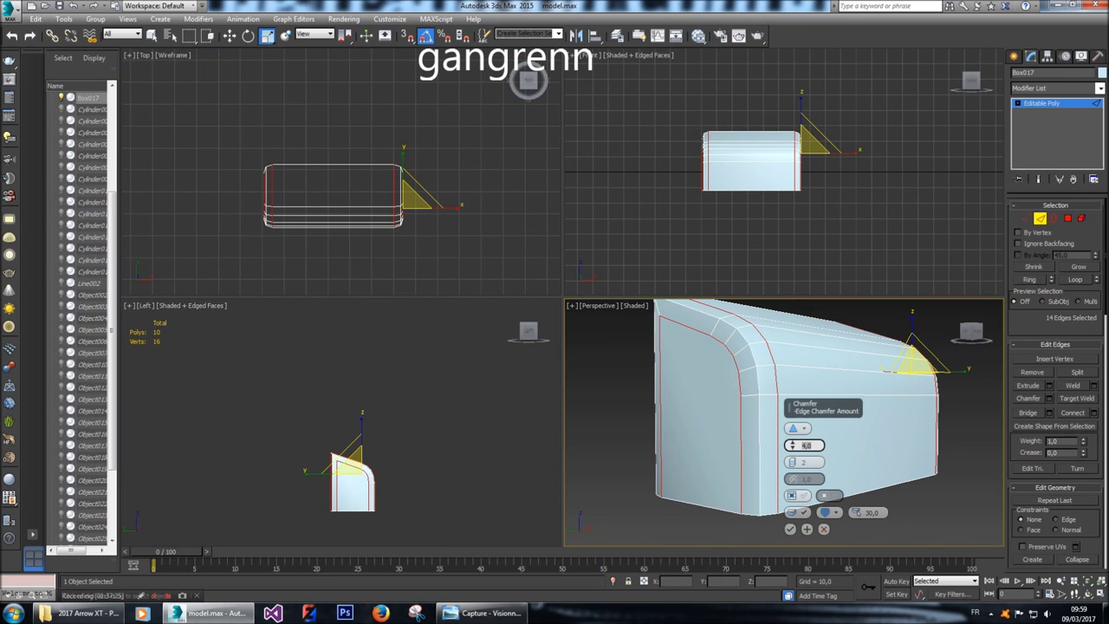
key("Tab")
type("4")
key("Return")
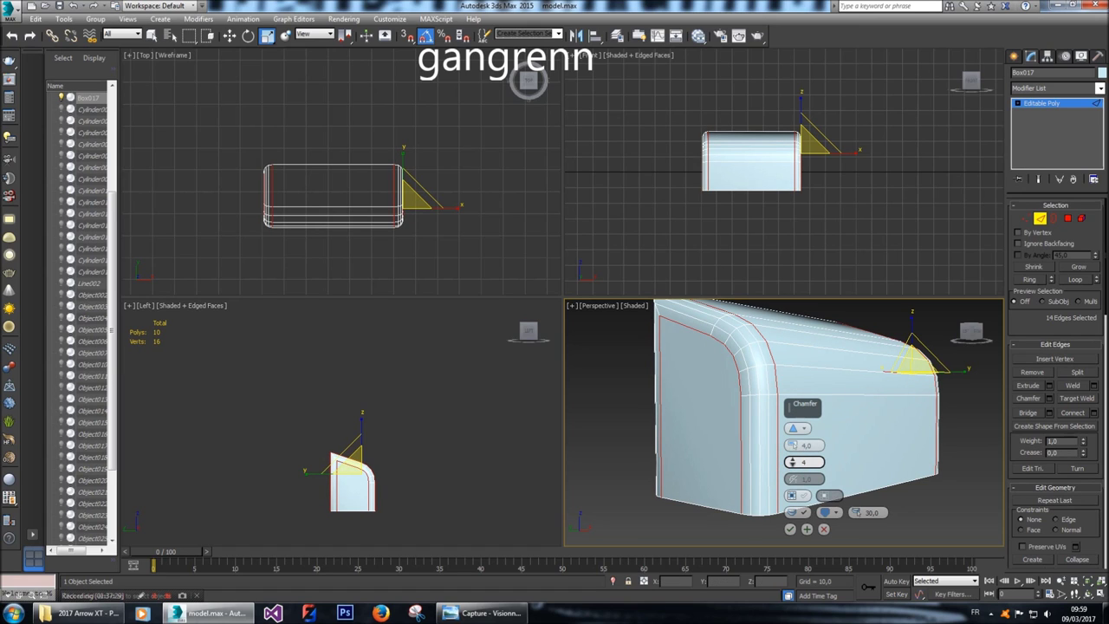
left_click(791, 465)
left_click(791, 459)
middle_click_drag(791, 459, 825, 497, "alt")
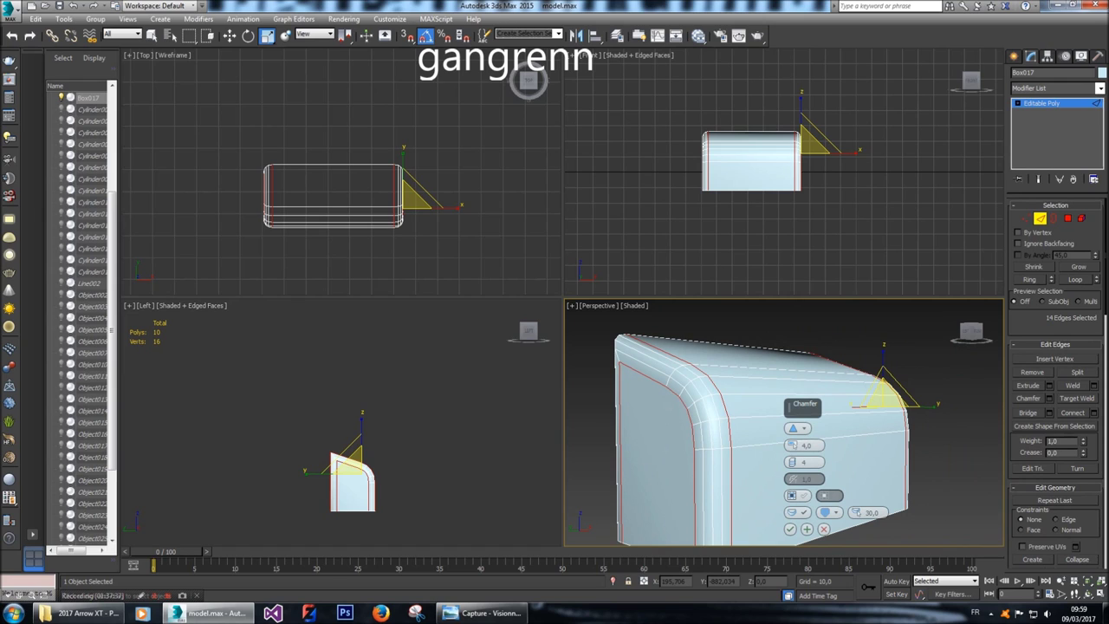
middle_click_drag(825, 497, 823, 499, "alt")
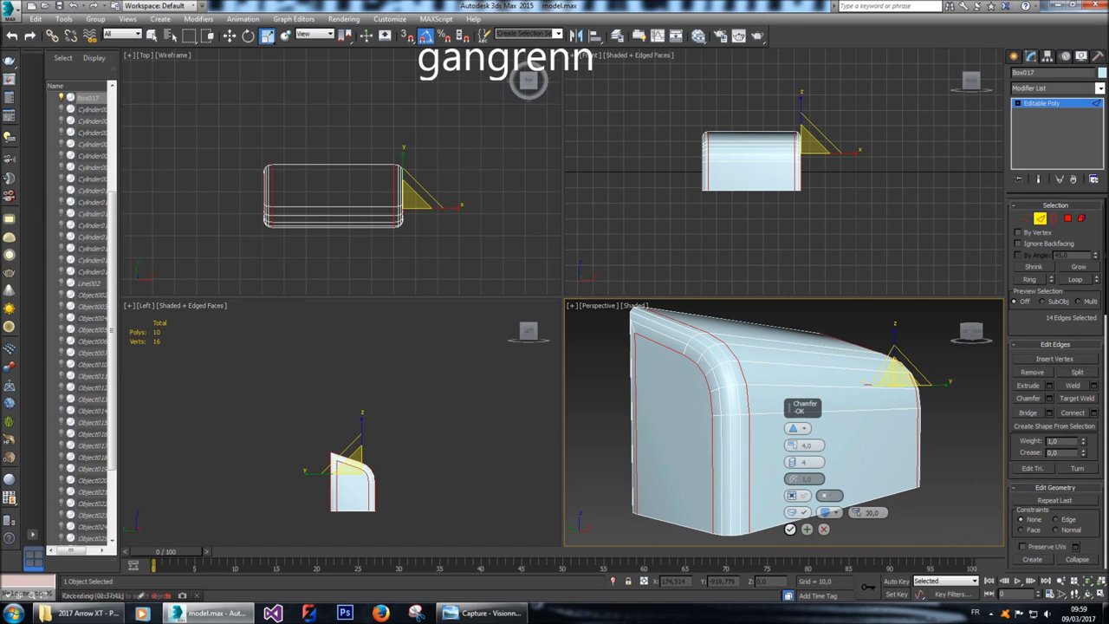
left_click(790, 529)
Unhide all the hidden scene objects.
right_click(779, 425)
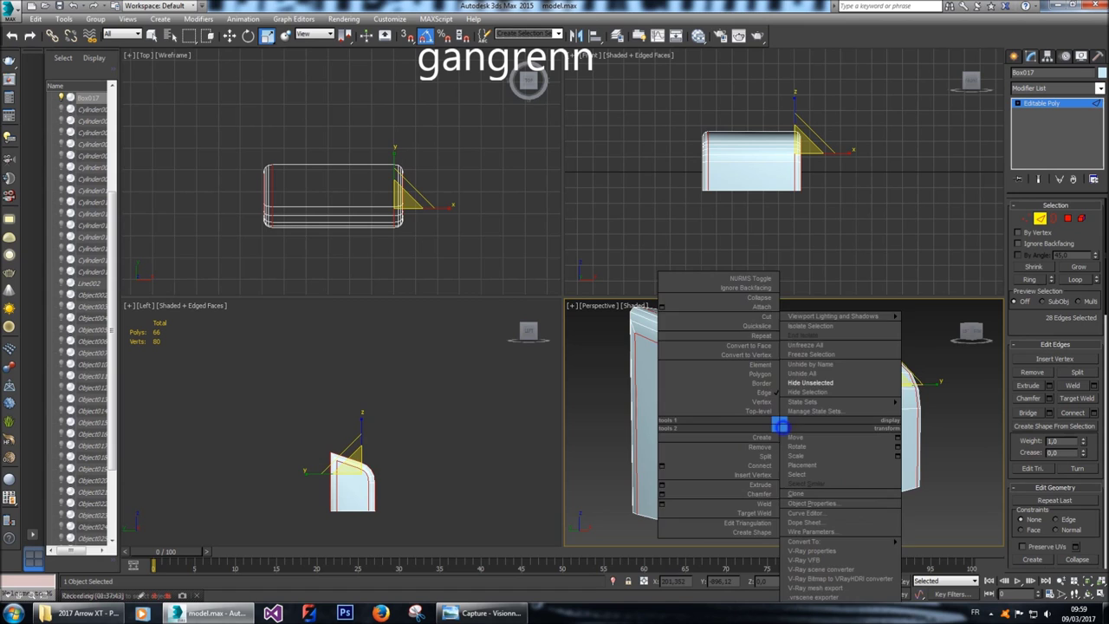
left_click(806, 374)
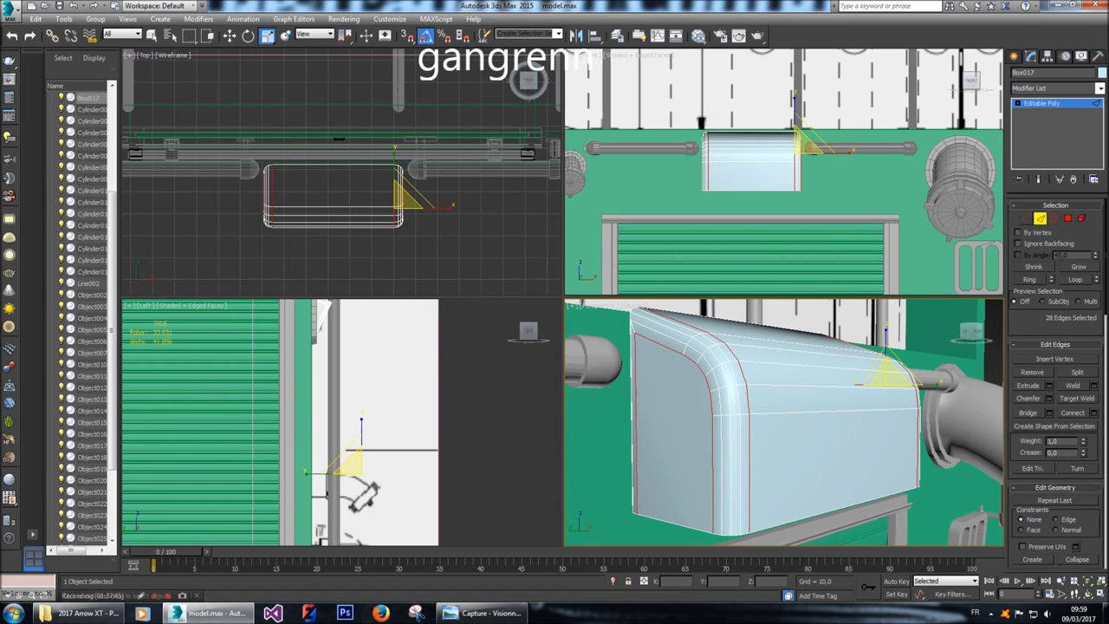
left_click(1025, 218)
Select the box's front vertices in Top view and move them about 7,2 units back along Y.
left_click_drag(438, 276, 234, 203)
key("w")
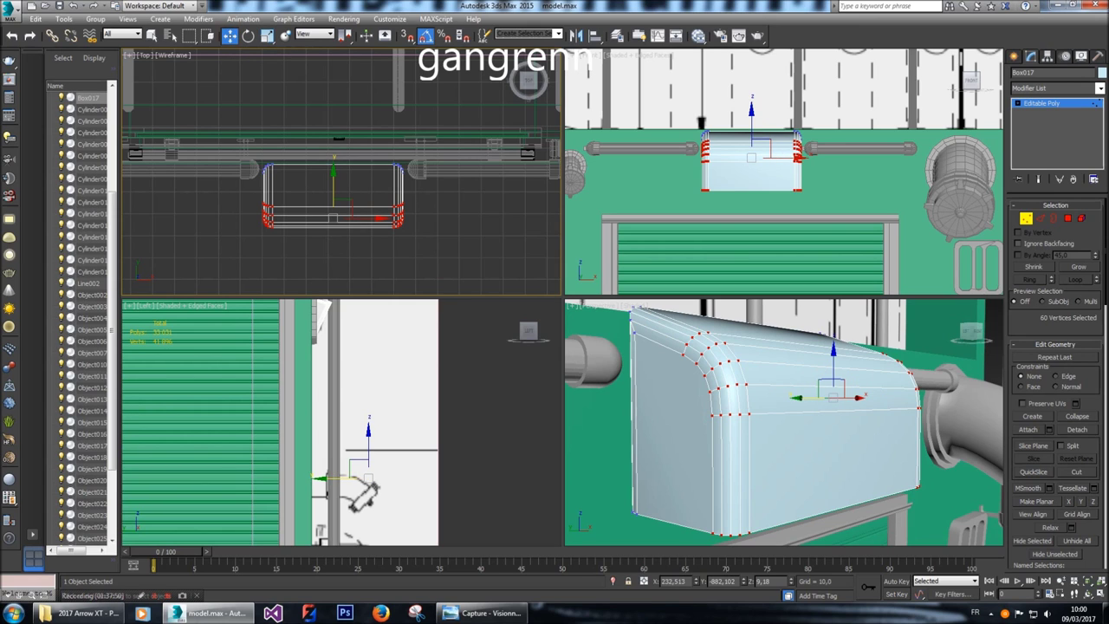
left_click_drag(334, 177, 334, 164)
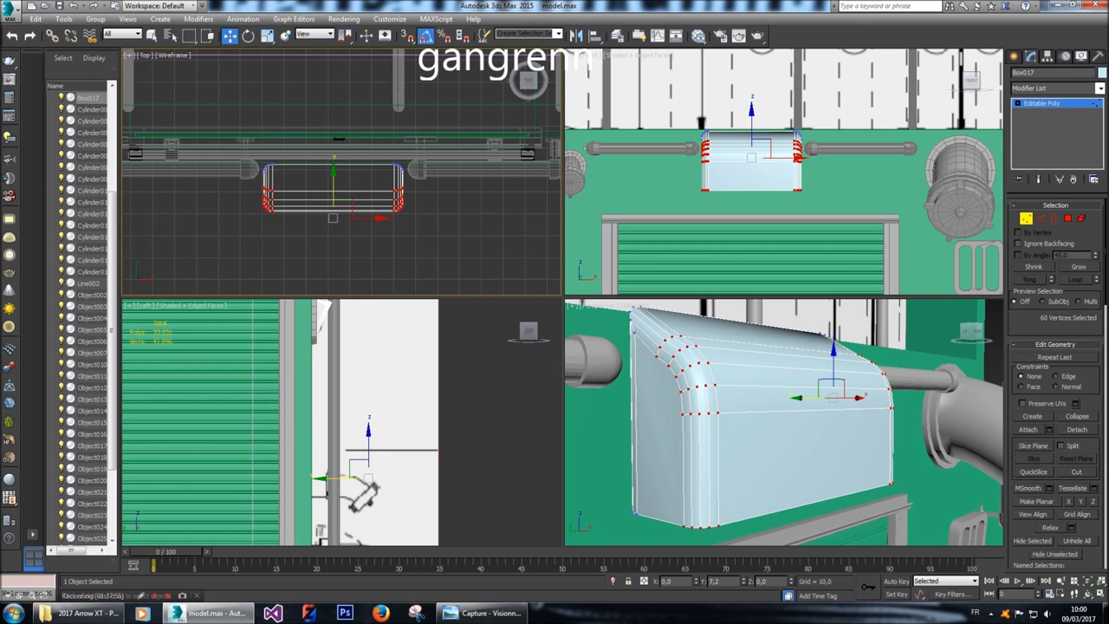
left_click_drag(333, 164, 334, 164)
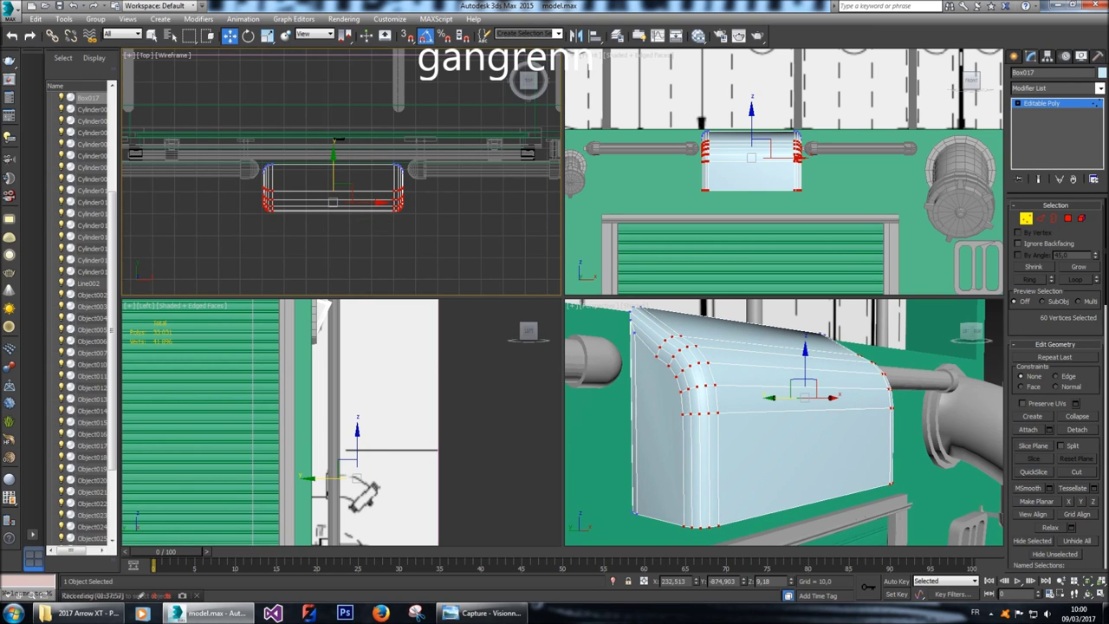
scroll(784, 422, "down", 3)
middle_click_drag(784, 422, 854, 385, "alt")
scroll(785, 422, "down", 3)
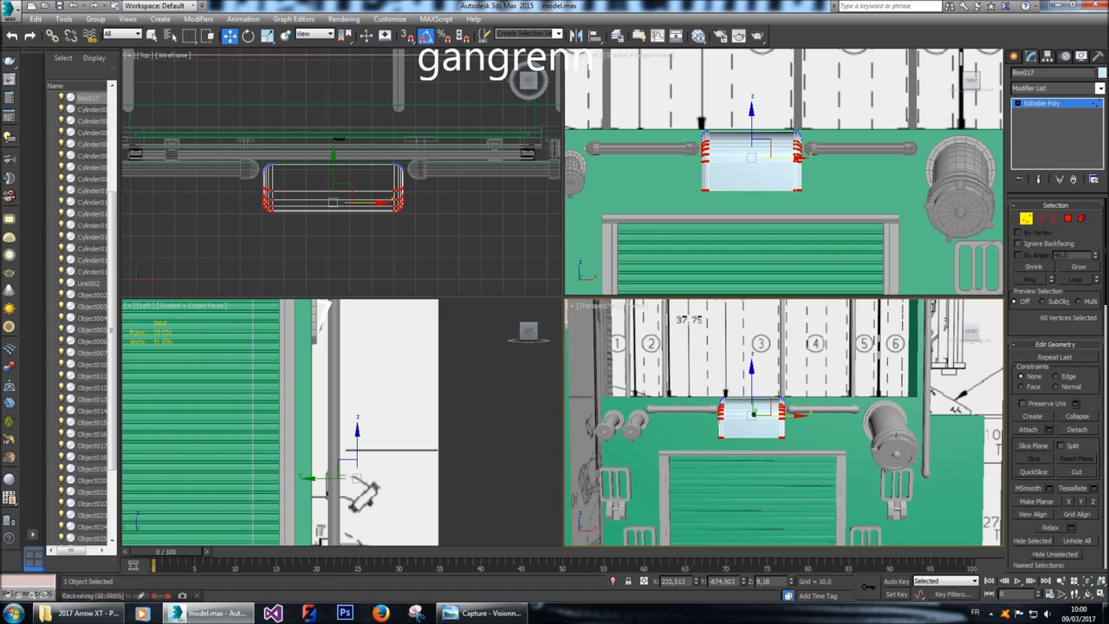
scroll(784, 422, "down", 5)
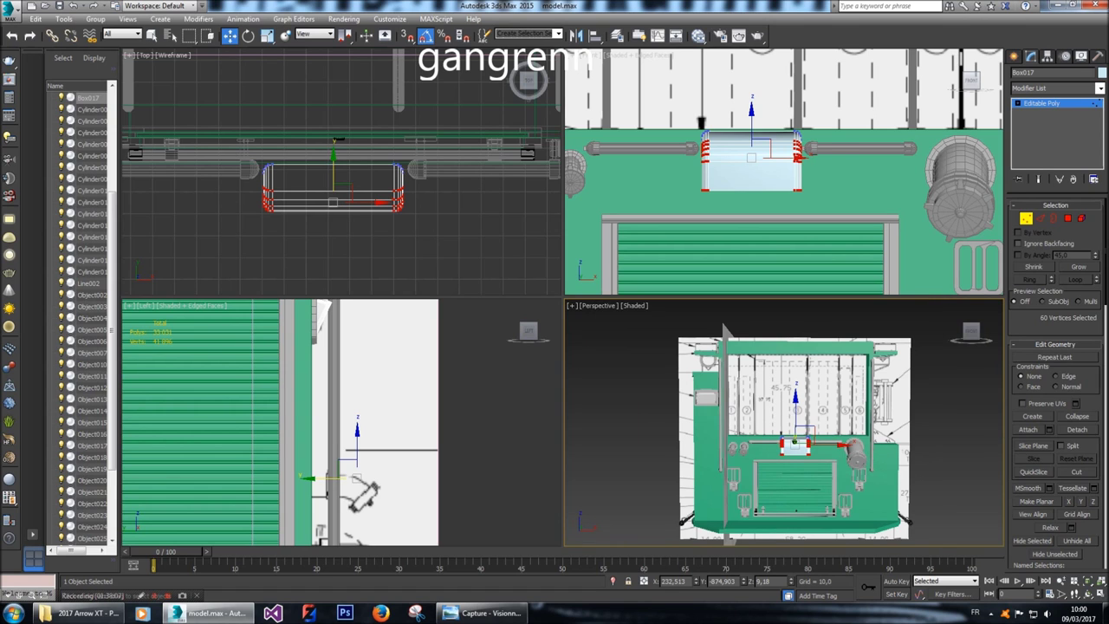
middle_click_drag(795, 433, 760, 433)
Deselect the box, select Plane003 and make it see-through with Alt+X.
left_click(1019, 55)
left_click(960, 370)
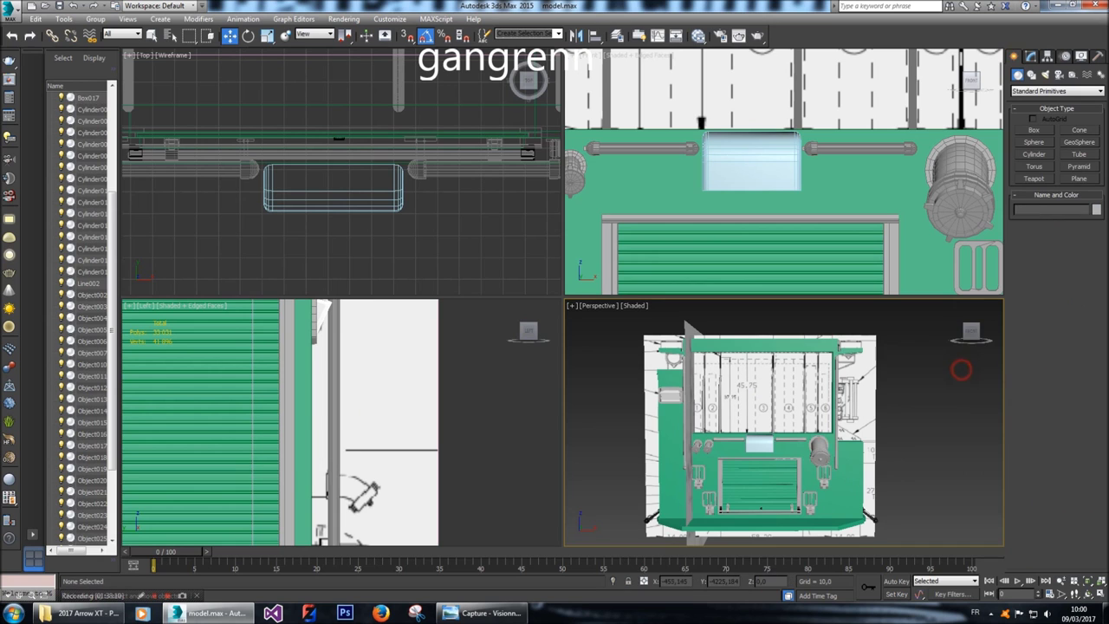
middle_click_drag(785, 424, 823, 467, "alt")
scroll(904, 239, "down", 5)
left_click(867, 216)
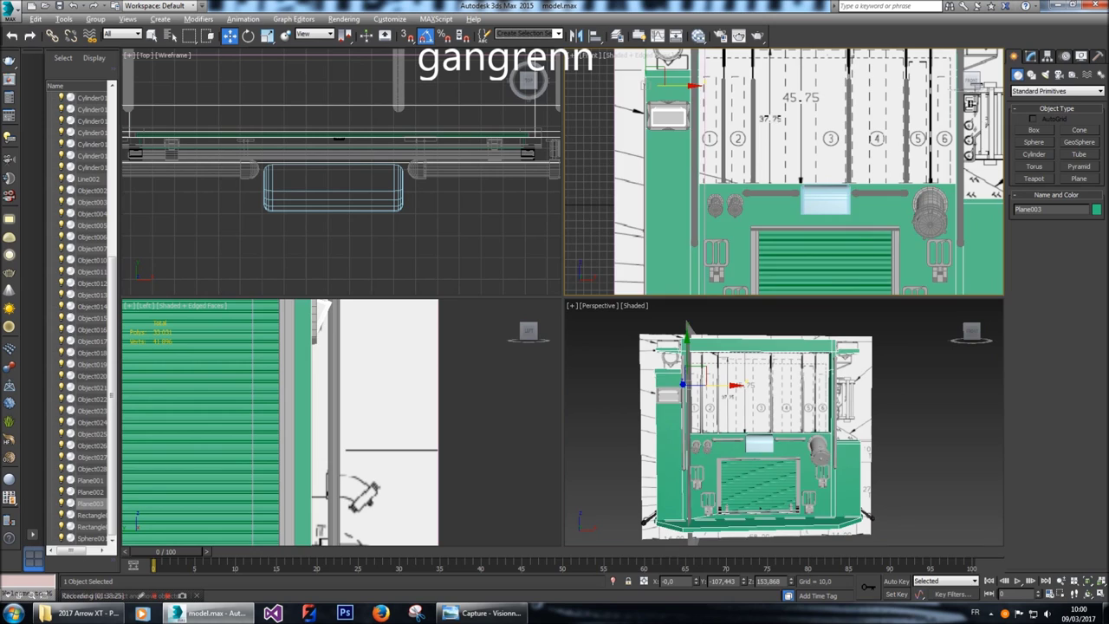
middle_click_drag(867, 216, 843, 160)
key("alt+x")
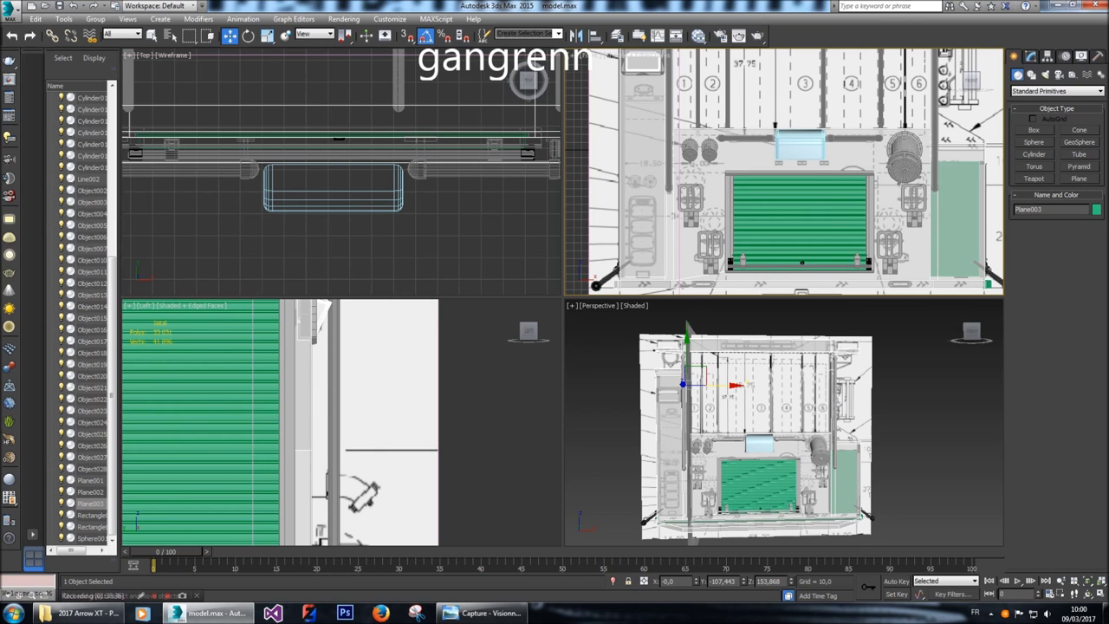
Pan across the drawing and zoom extents to fit the whole model in the Front view.
middle_click_drag(785, 139, 771, 197)
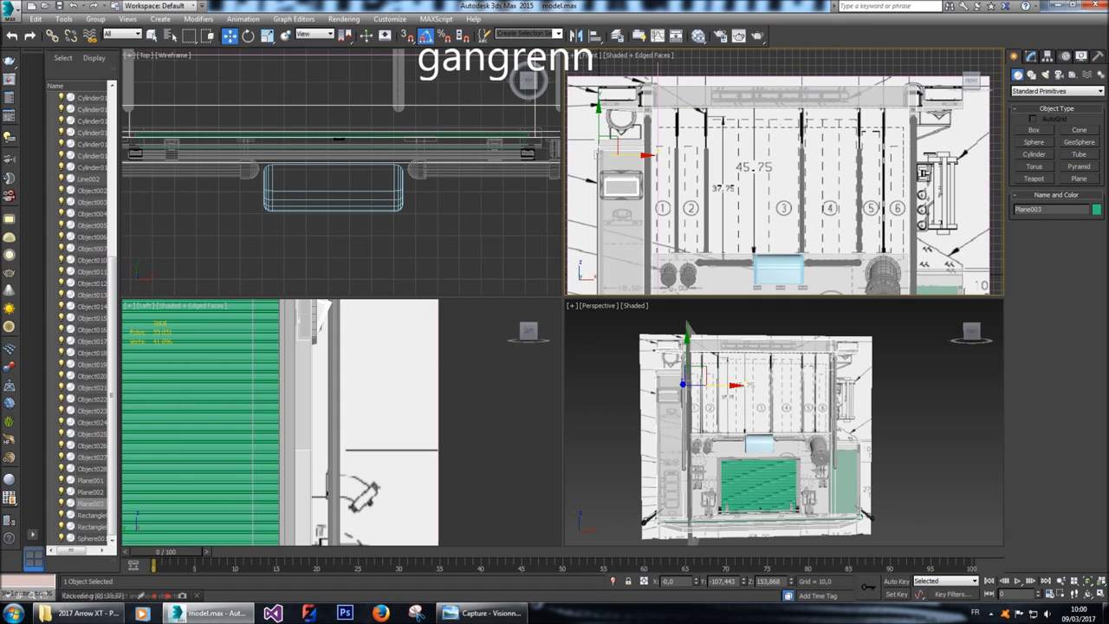
middle_click_drag(785, 260, 867, 61)
scroll(733, 199, "up", 4)
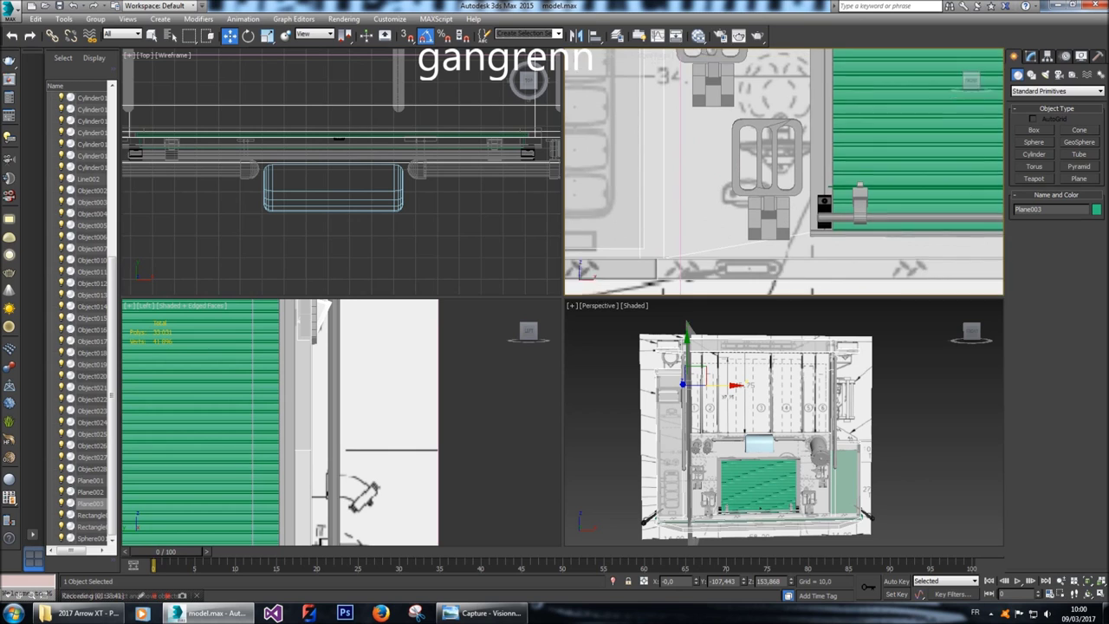
scroll(751, 184, "up", 3)
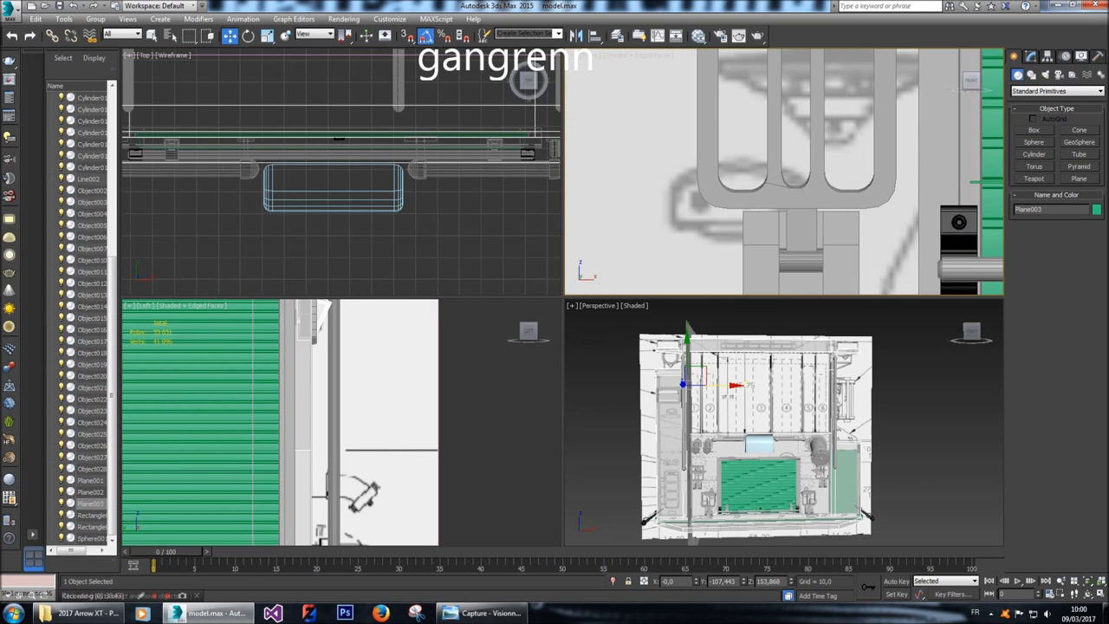
key("z")
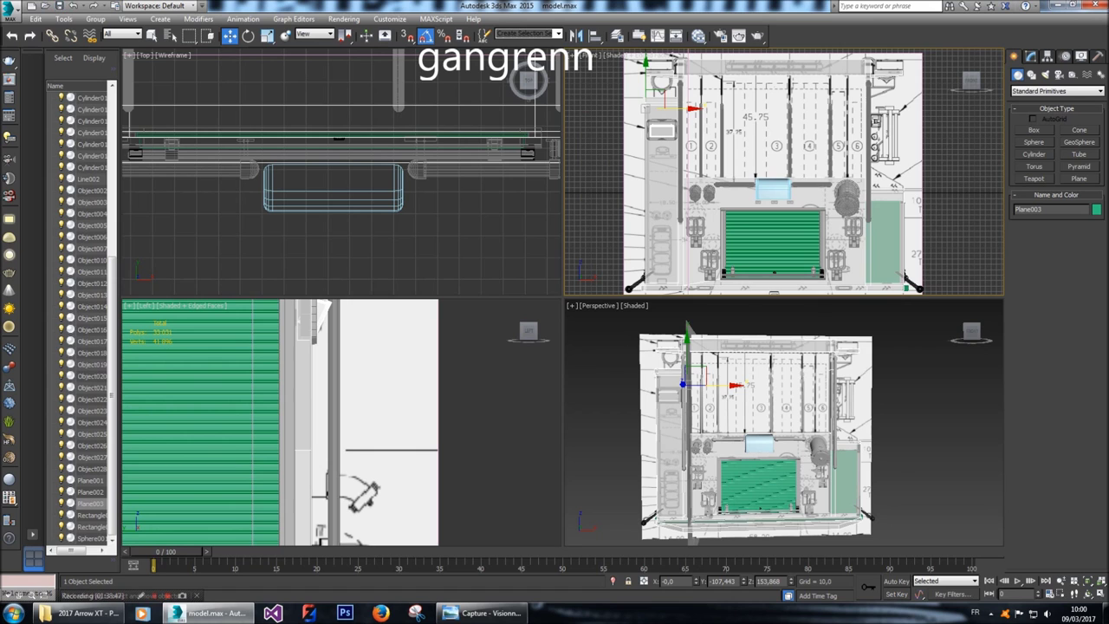
scroll(648, 143, "up", 5)
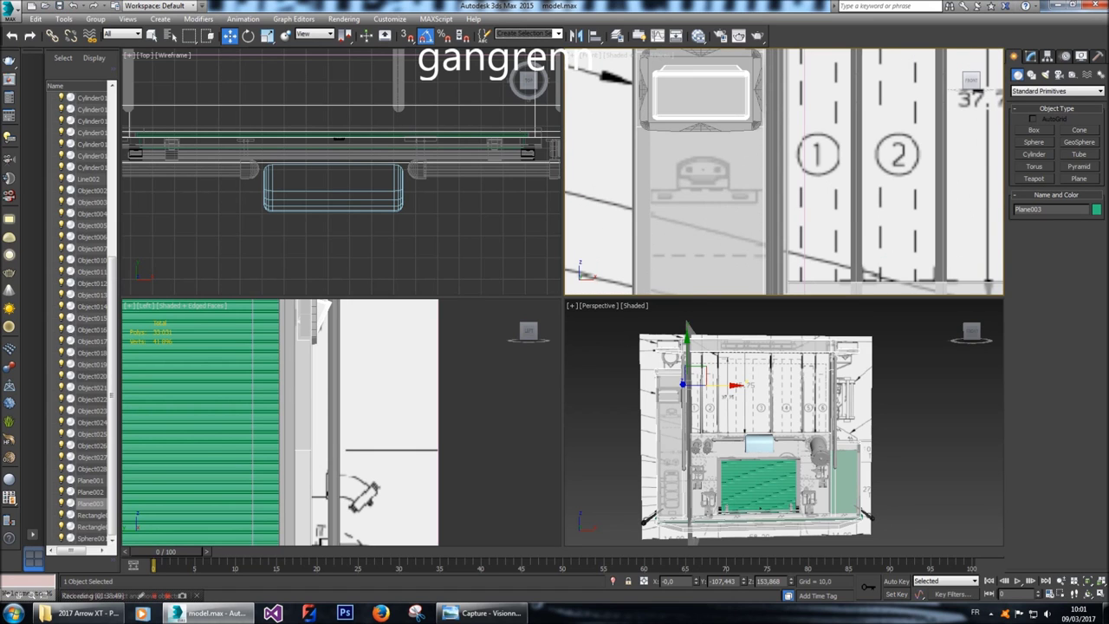
key("z")
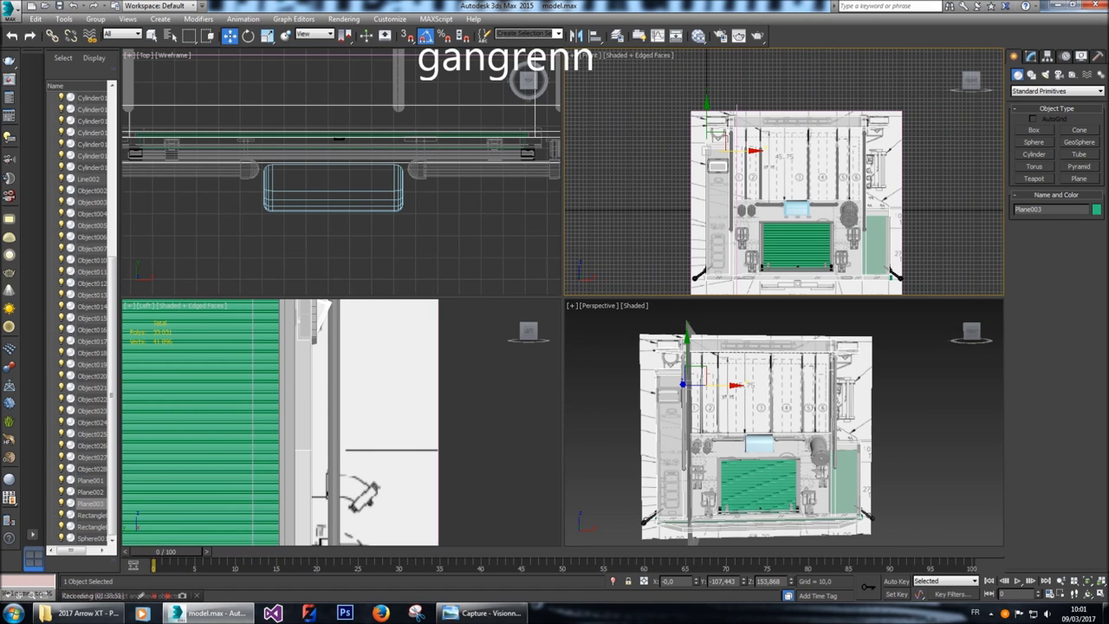
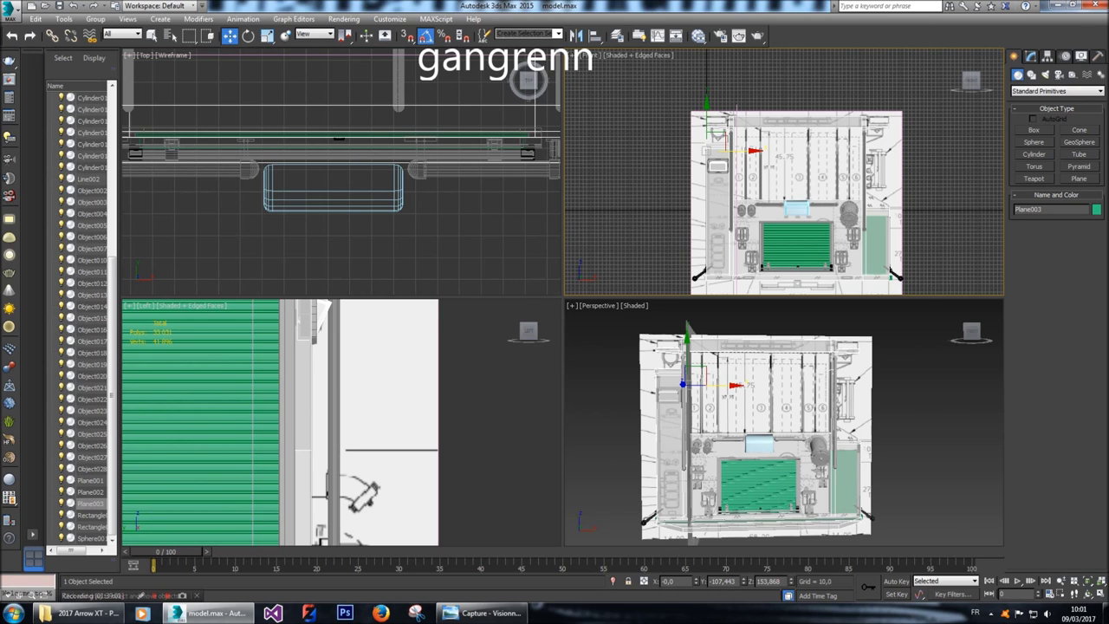
Enter Edge level on Plane003 and select two edges across the rear band's upper part.
scroll(793, 135, "up", 5)
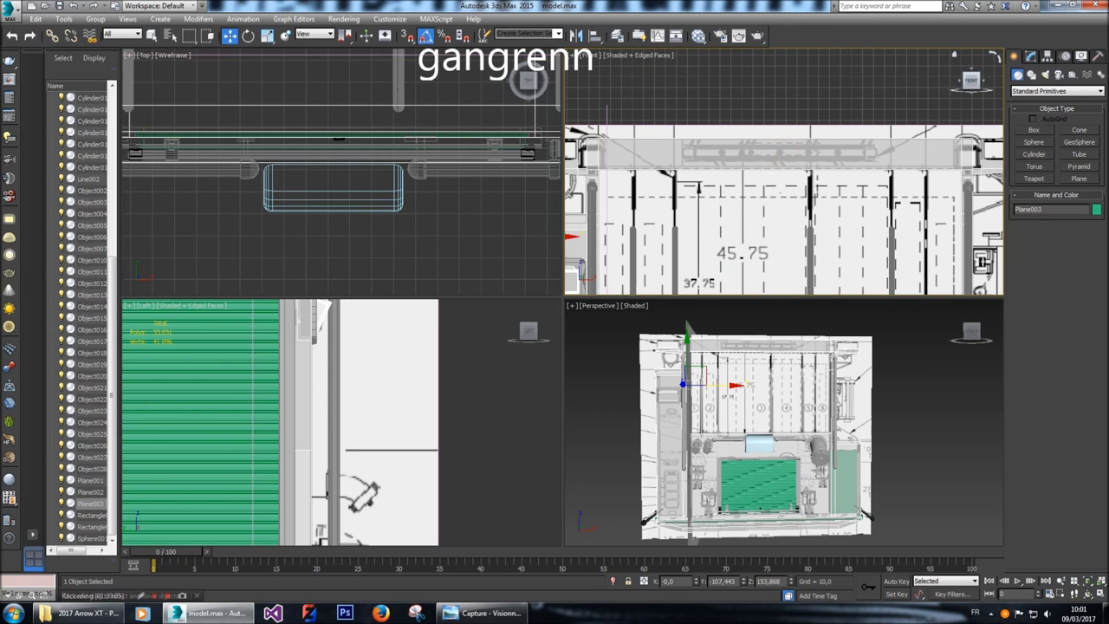
left_click(1030, 55)
left_click(1069, 222)
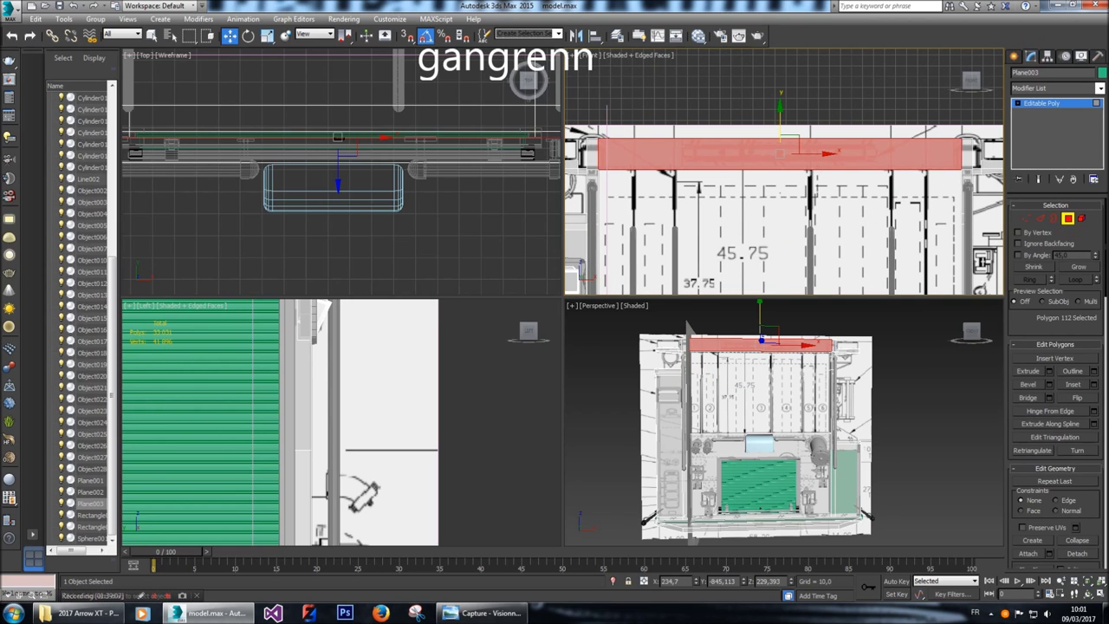
left_click(1037, 219)
scroll(743, 407, "up", 6)
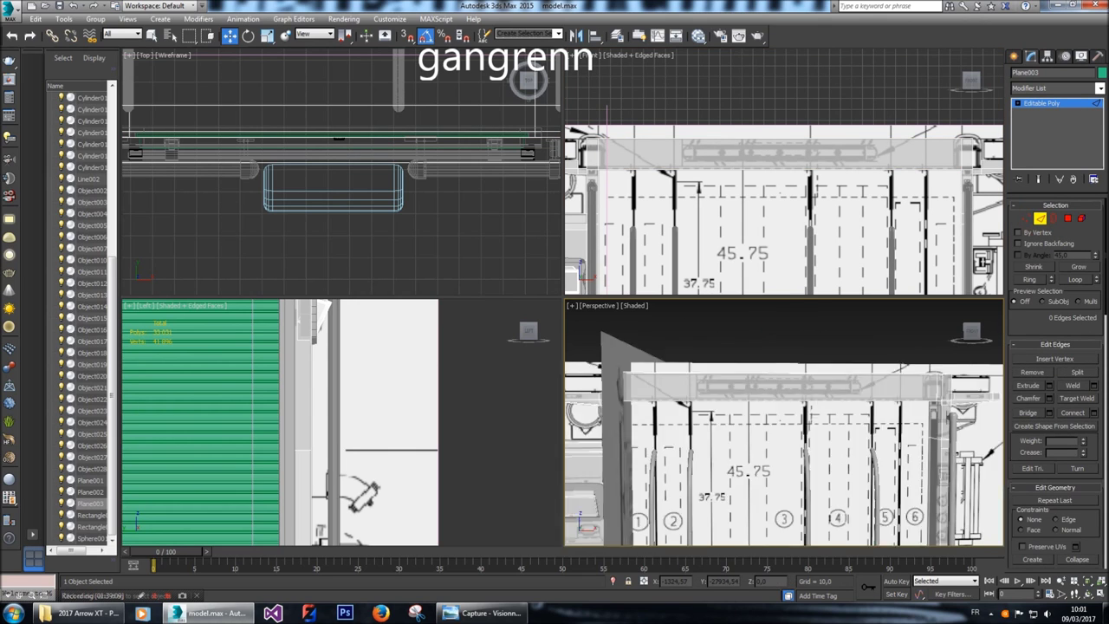
middle_click_drag(743, 406, 752, 511)
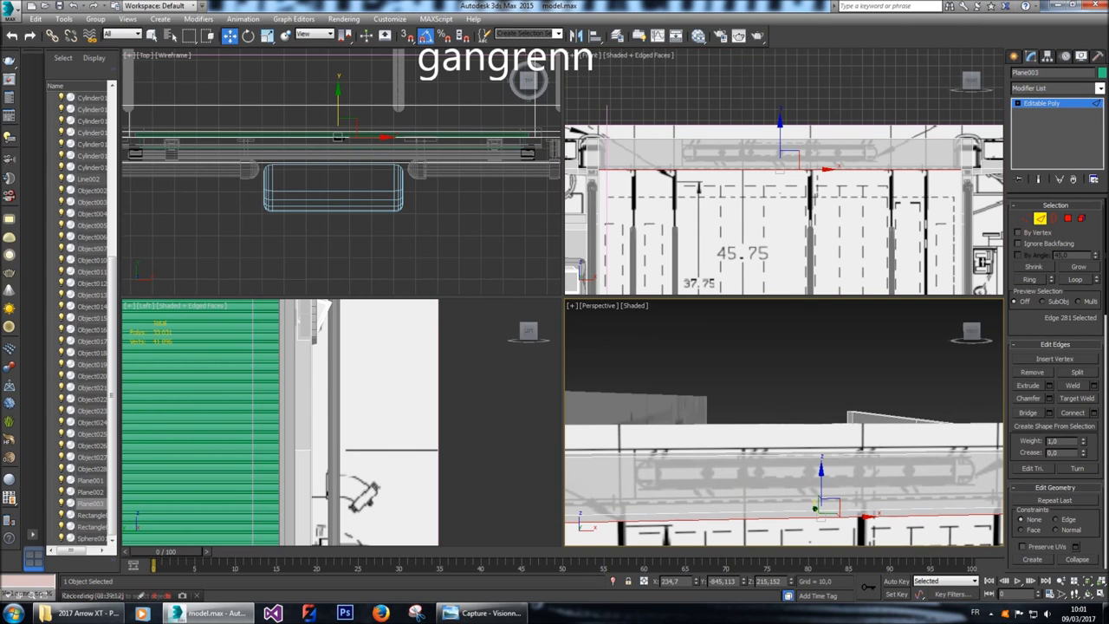
left_click(750, 450, "ctrl")
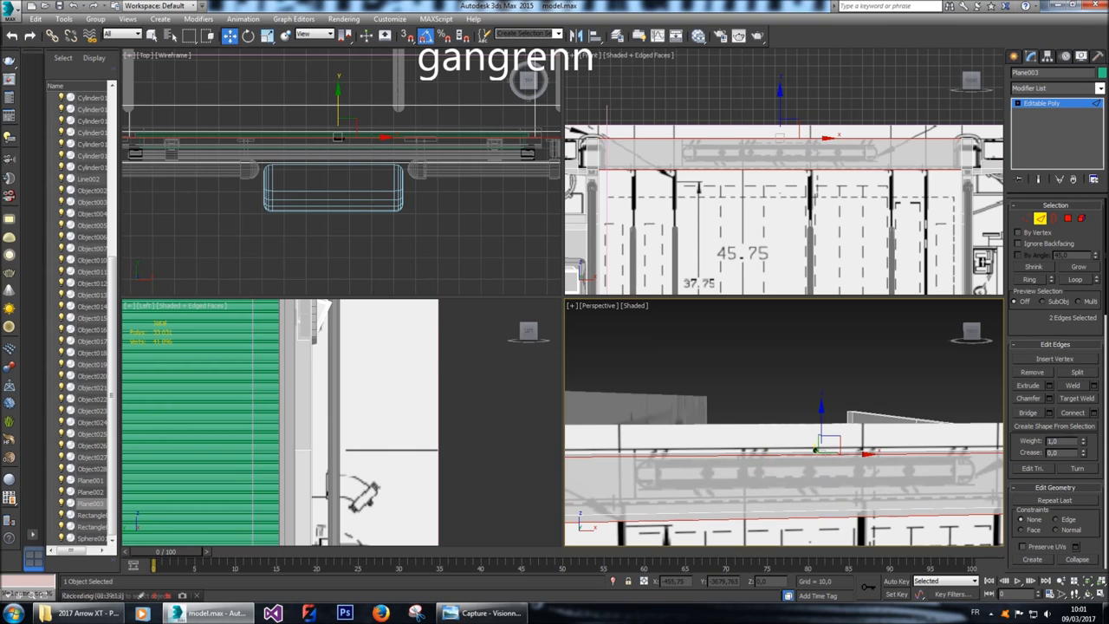
Connect the two selected edges with a Pinch of 36.
left_click(1093, 412)
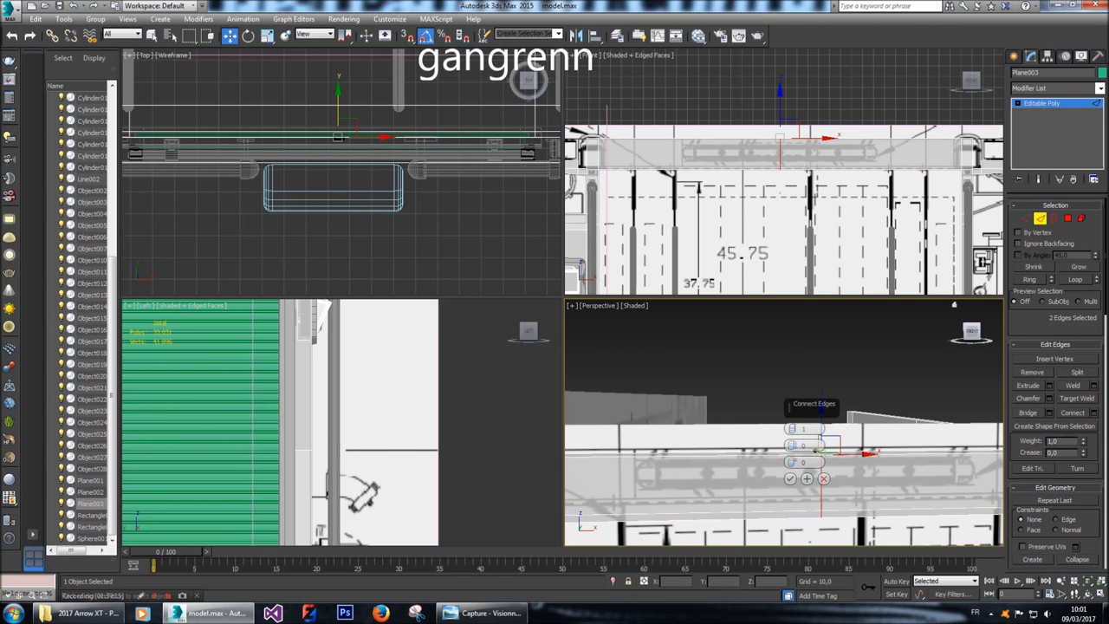
right_click(919, 260)
left_click_drag(791, 194, 792, 190)
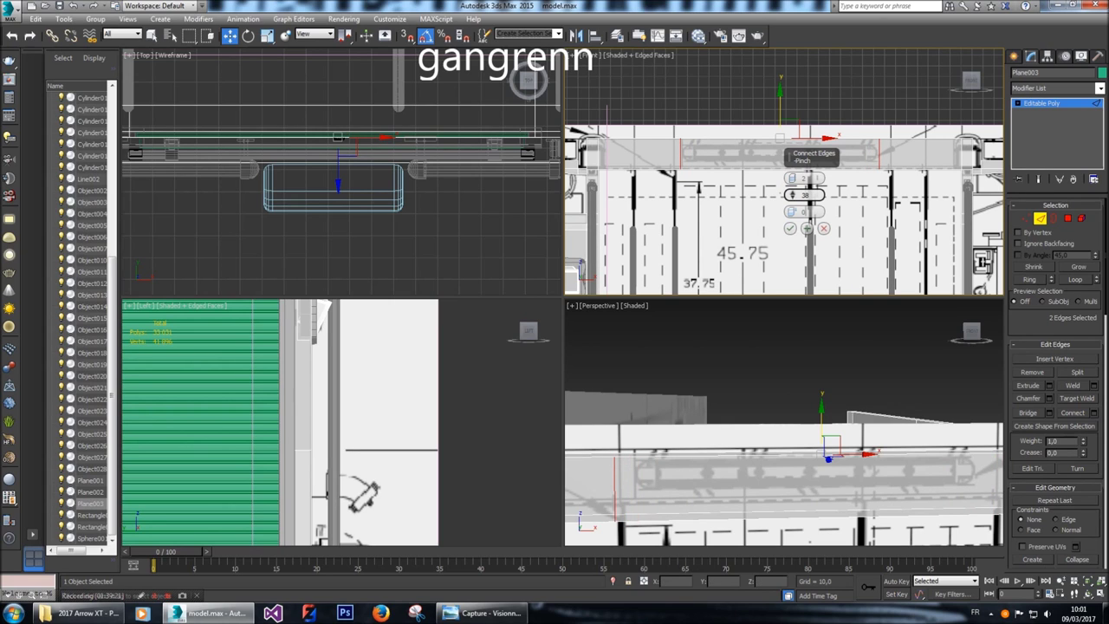
left_click(789, 228)
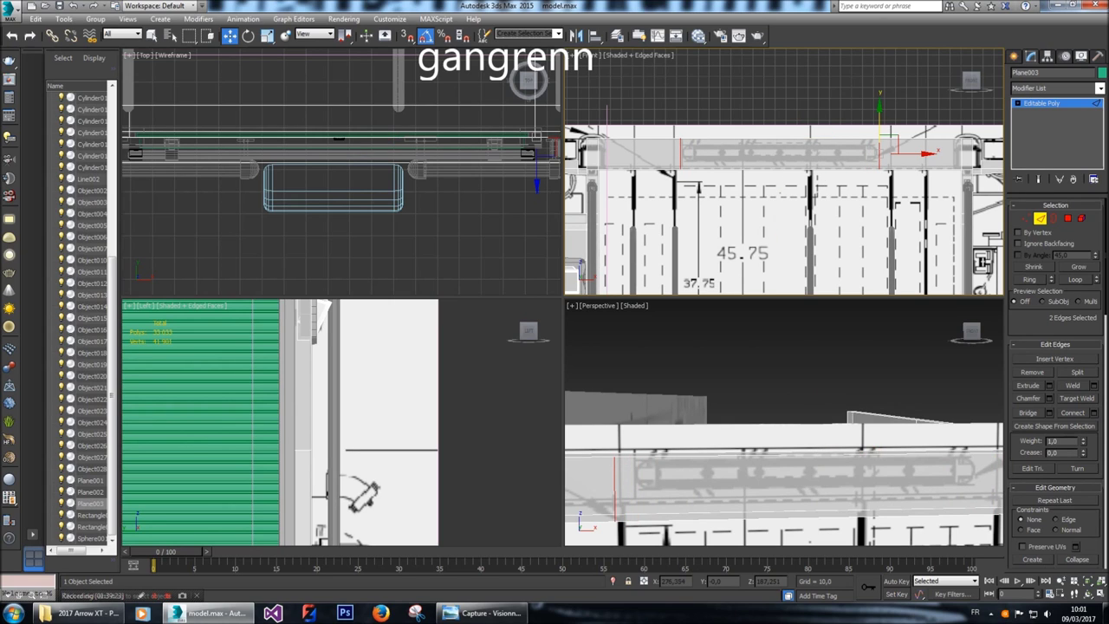
Connect the edges a second time to add the other horizontal cut.
left_click(1093, 412)
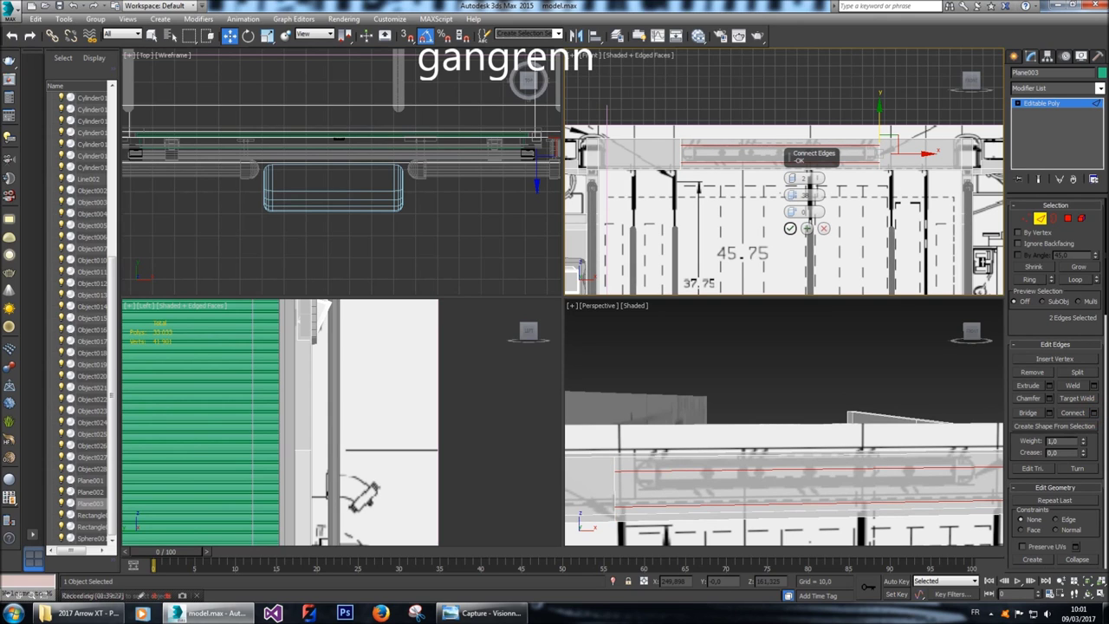
left_click(790, 228)
scroll(848, 118, "up", 2)
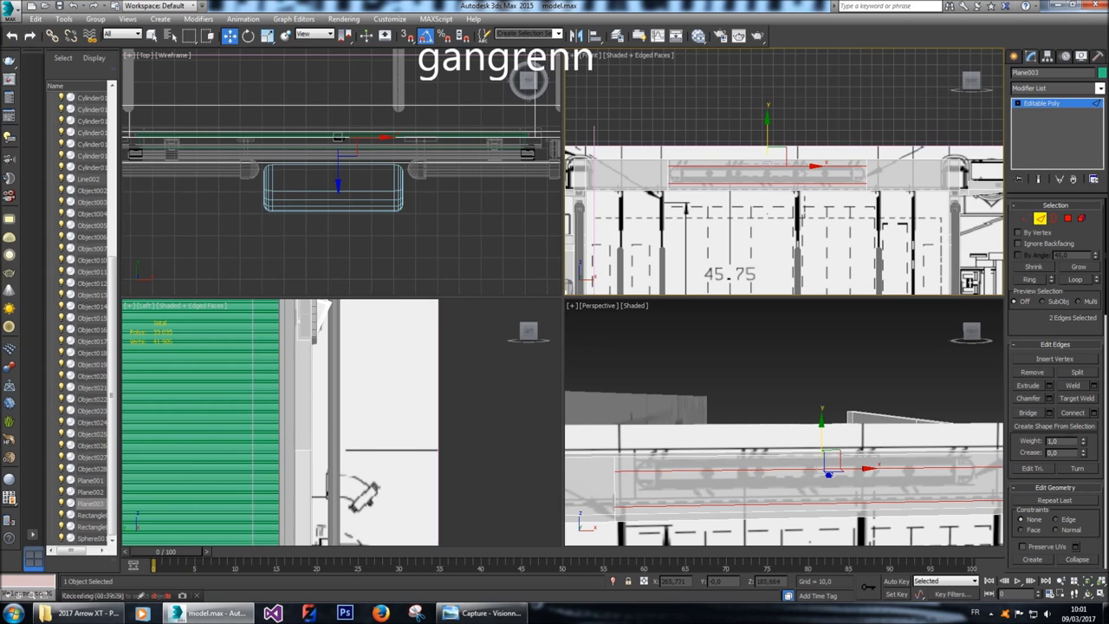
left_click(1067, 219)
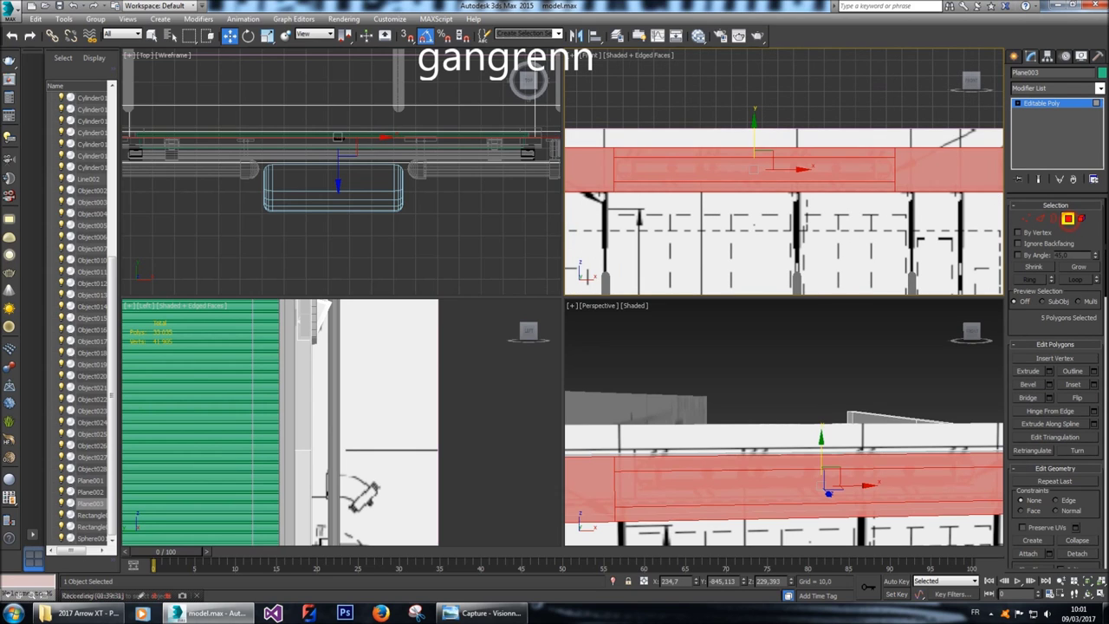
Connect the strip's two edges with 6 segments, pinched toward the centre.
left_click(837, 173)
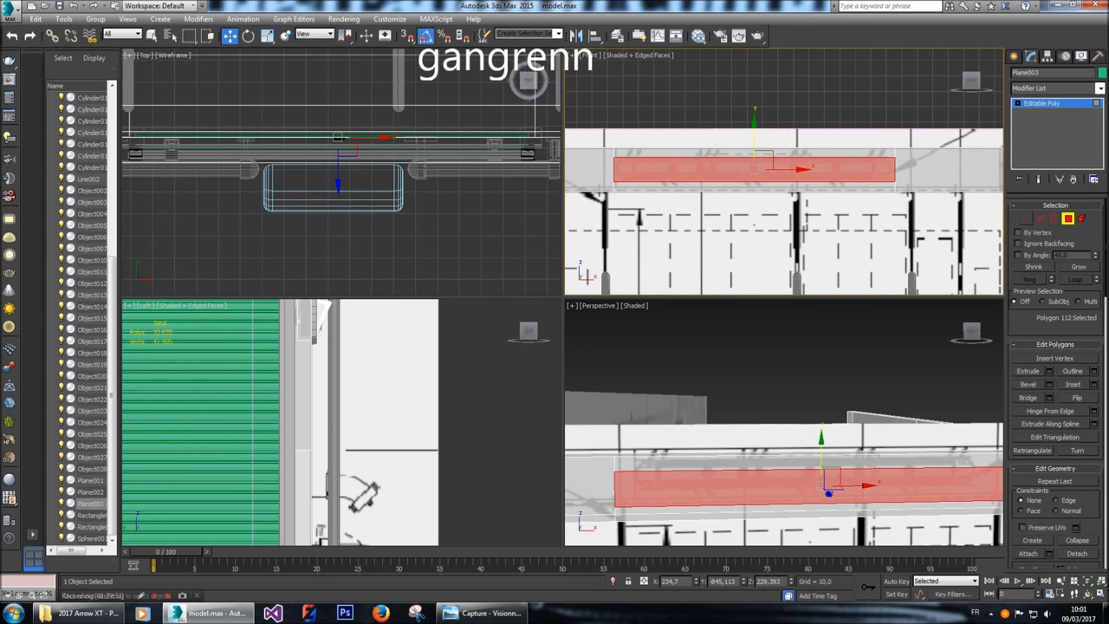
left_click(1040, 219)
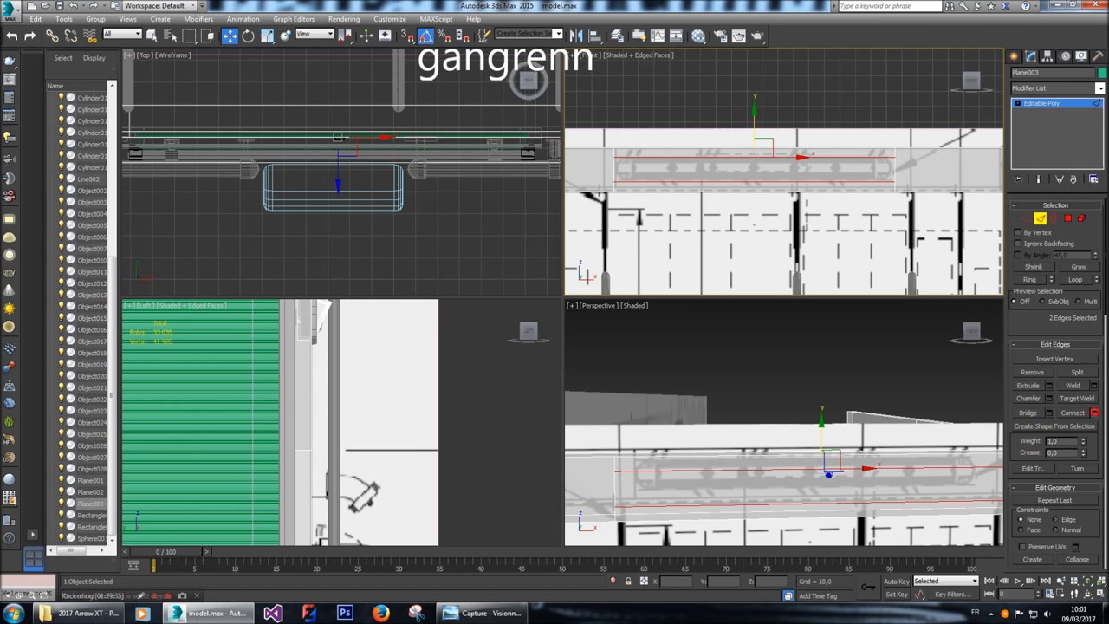
left_click(1095, 413)
left_click_drag(791, 179, 791, 178)
left_click(791, 175)
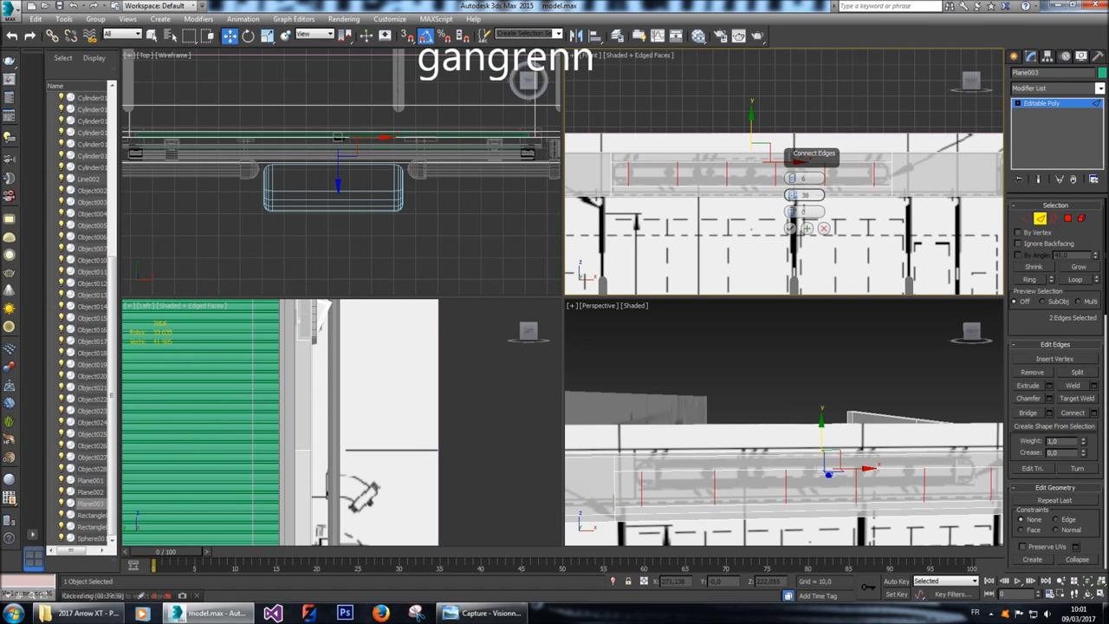
left_click_drag(816, 194, 817, 186)
scroll(785, 173, "down", 2)
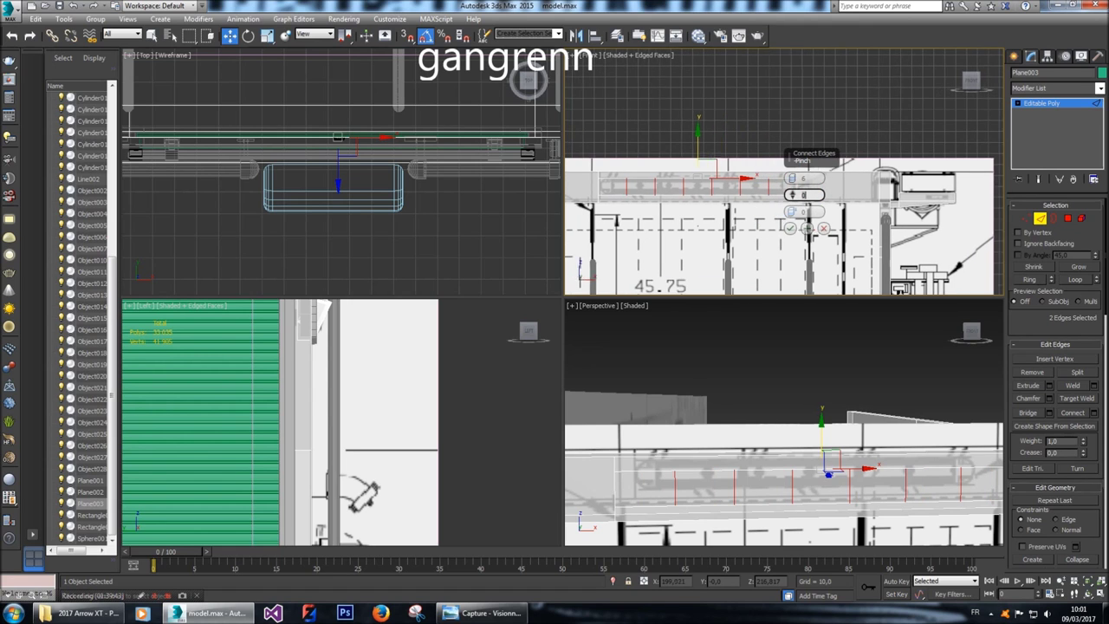
middle_click_drag(784, 225, 774, 225)
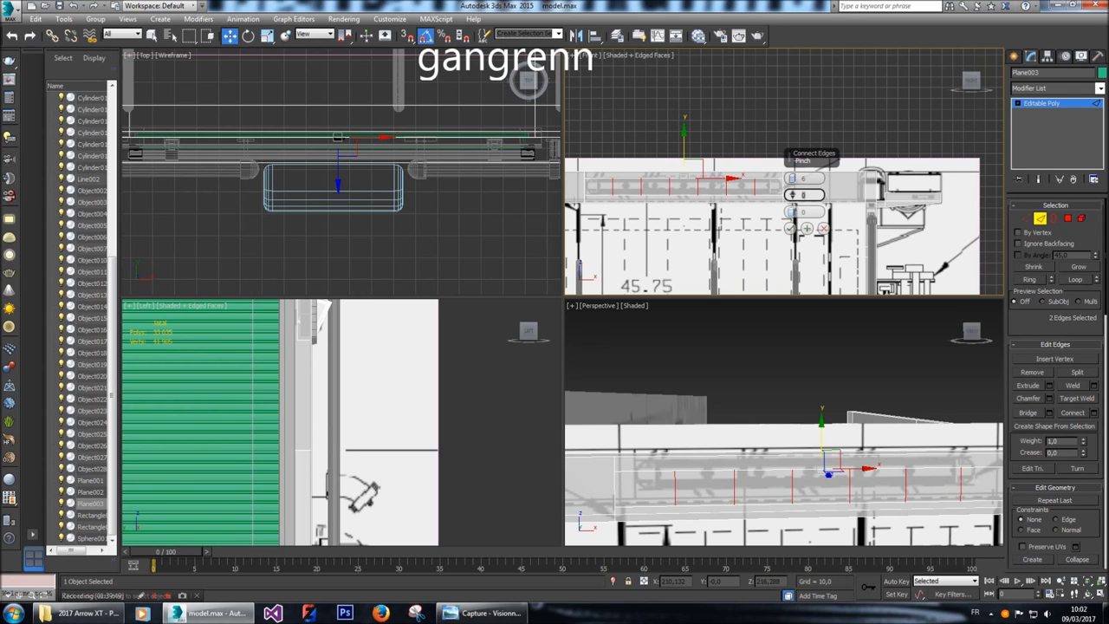
middle_click_drag(785, 225, 773, 233)
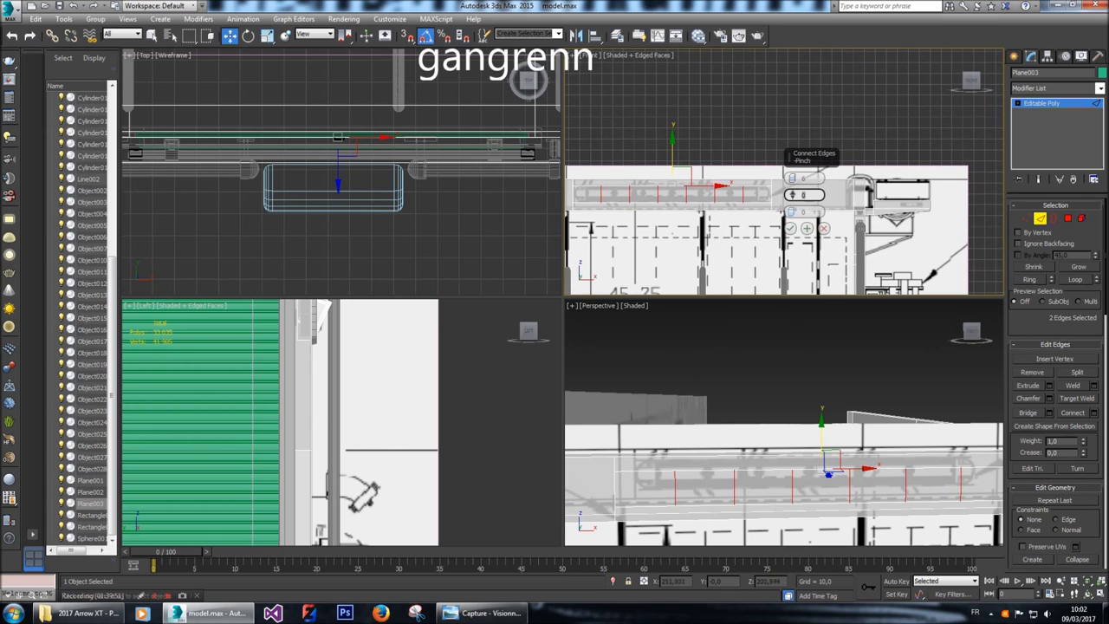
left_click(791, 228)
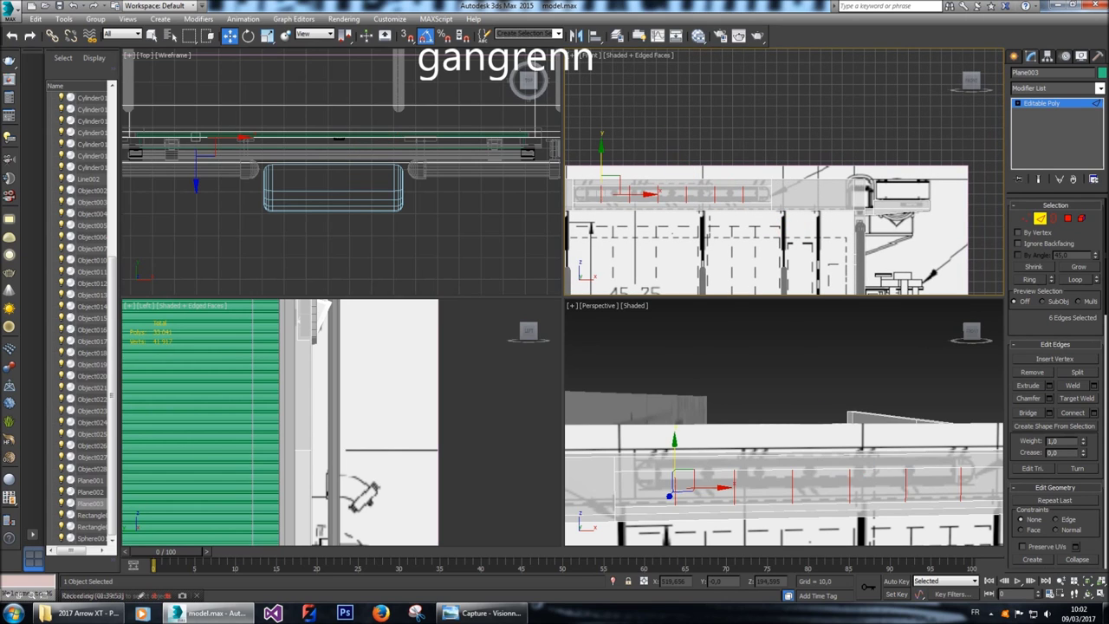
Select the seven resulting strip sections at Polygon level.
key("4")
left_click_drag(760, 198, 587, 193)
scroll(586, 191, "up", 3)
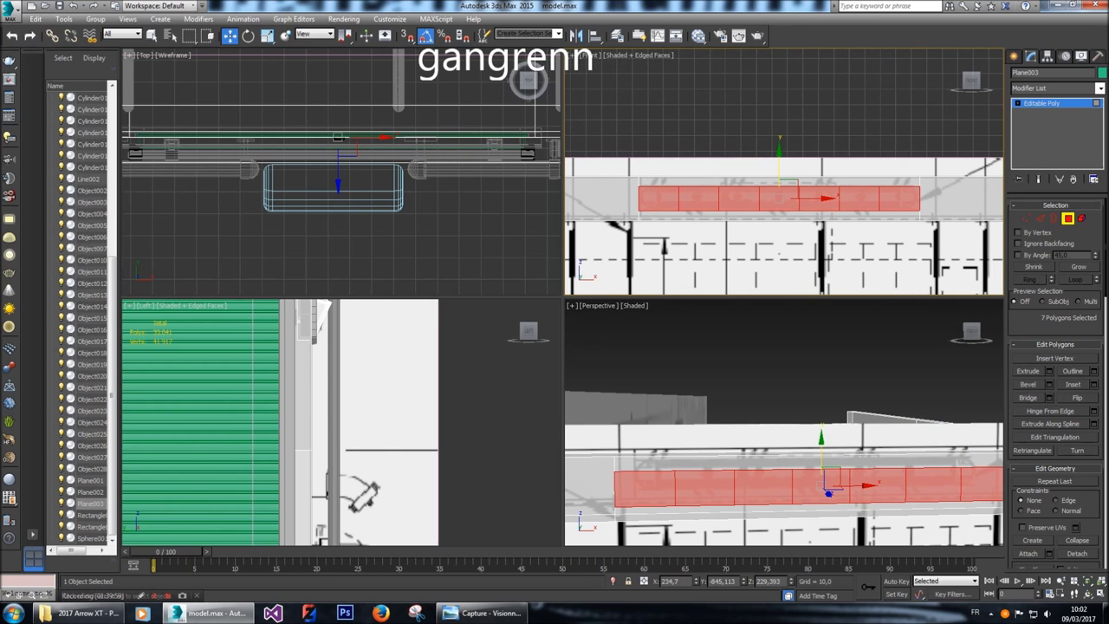
Inset the seven strip sections By Polygon with an amount of 2,5.
left_click(1094, 384)
type("2")
key("Return")
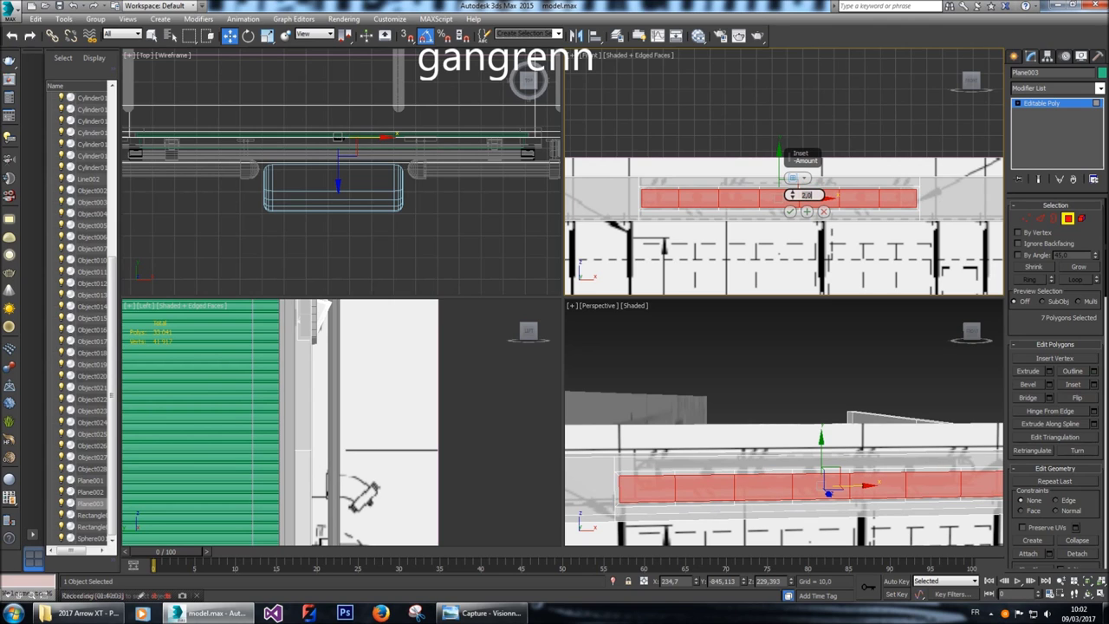
left_click(796, 177)
left_click(793, 193)
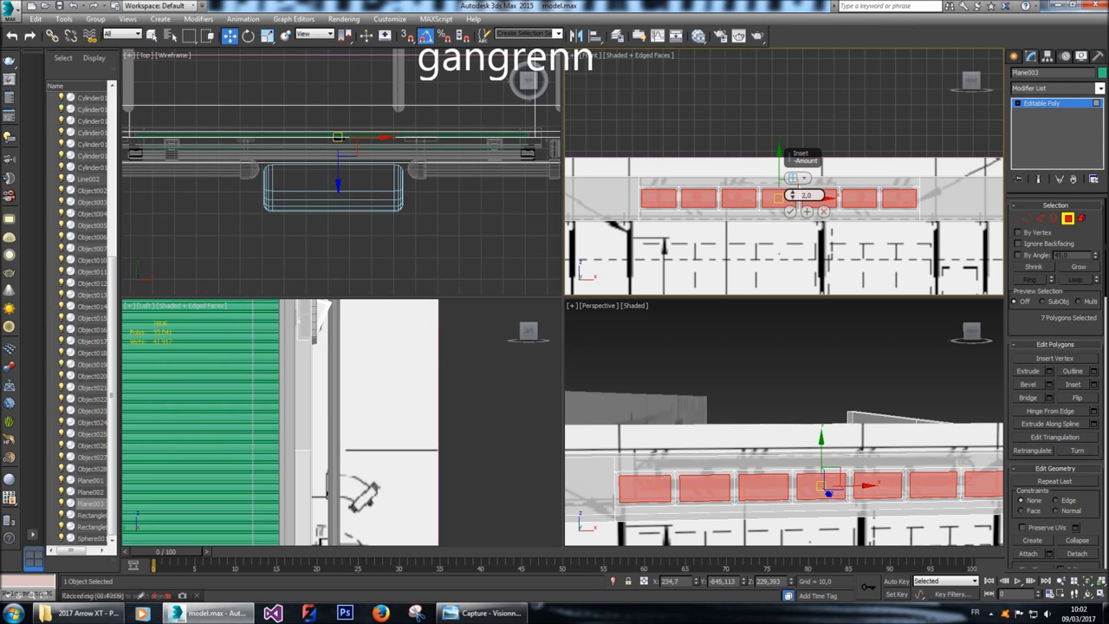
left_click(791, 193)
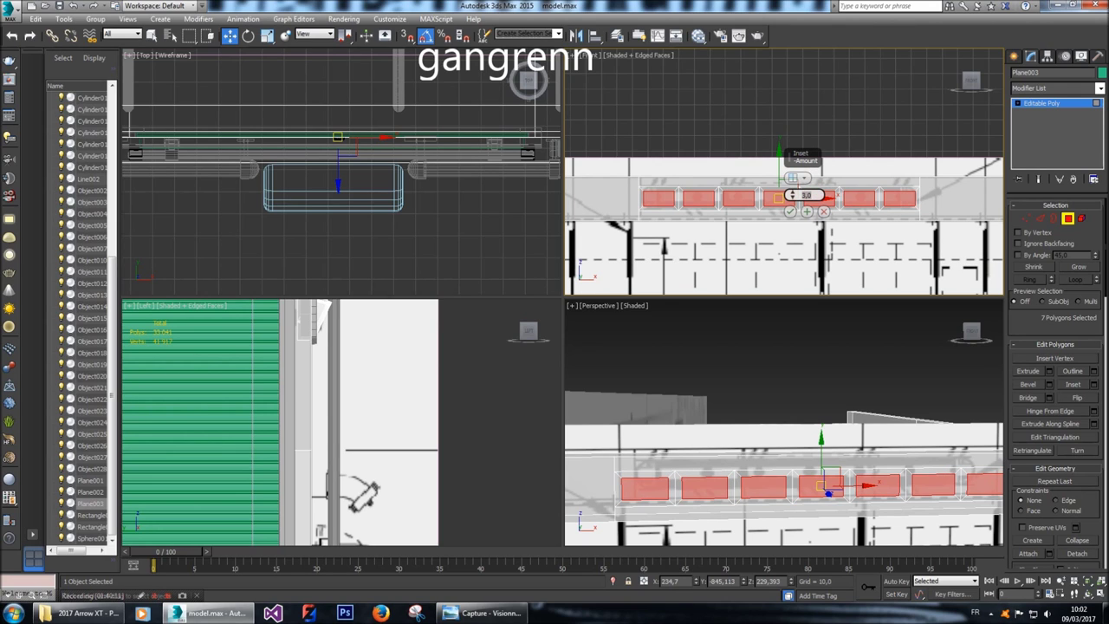
left_click(790, 197)
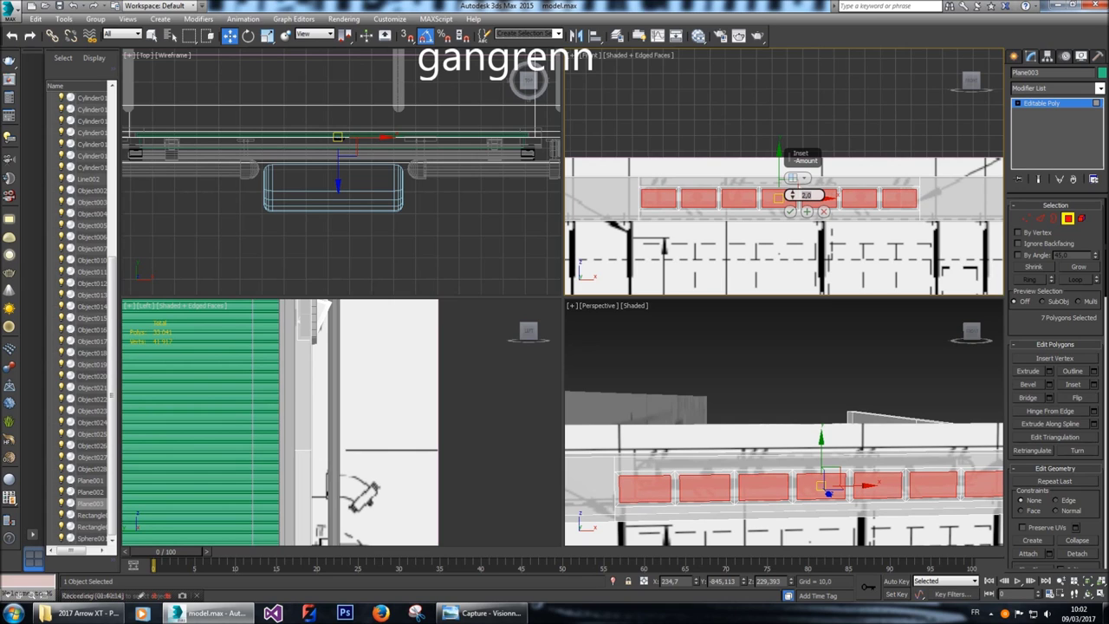
left_click(790, 193)
left_click(808, 195)
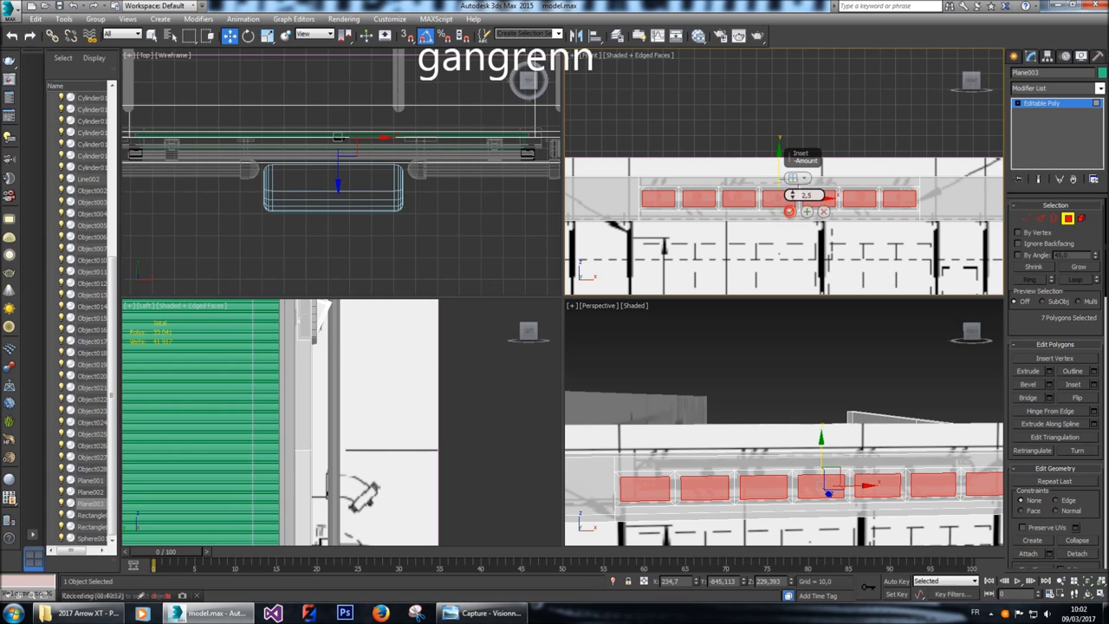
left_click(791, 212)
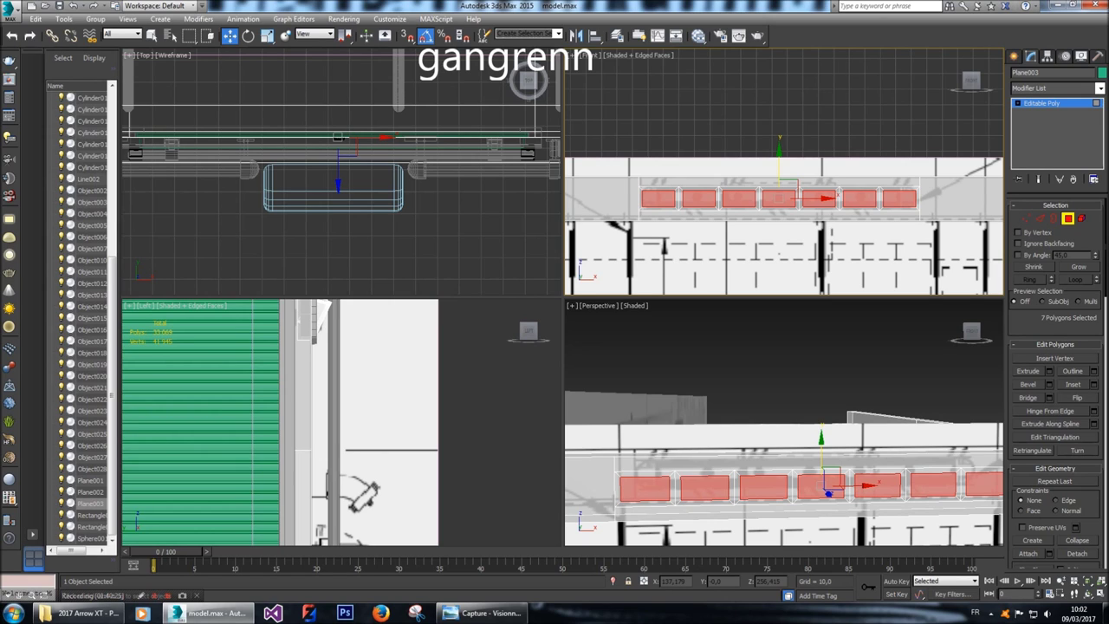
key("ctrl+z")
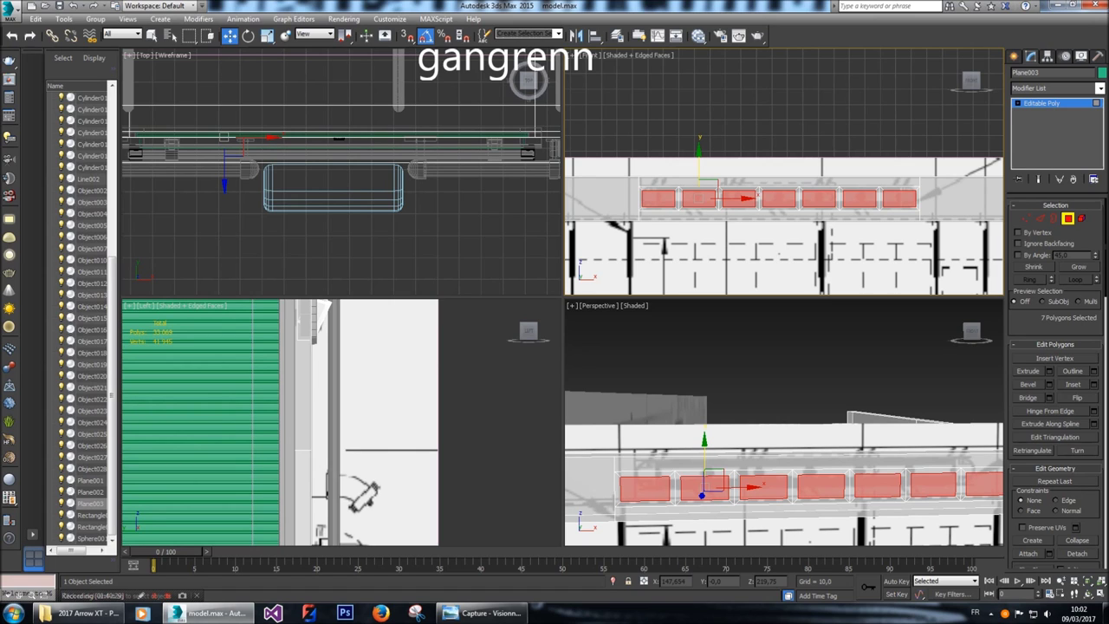
Grow the polygon selection along the strip to cover all 28 frame polygons.
key("ctrl+z")
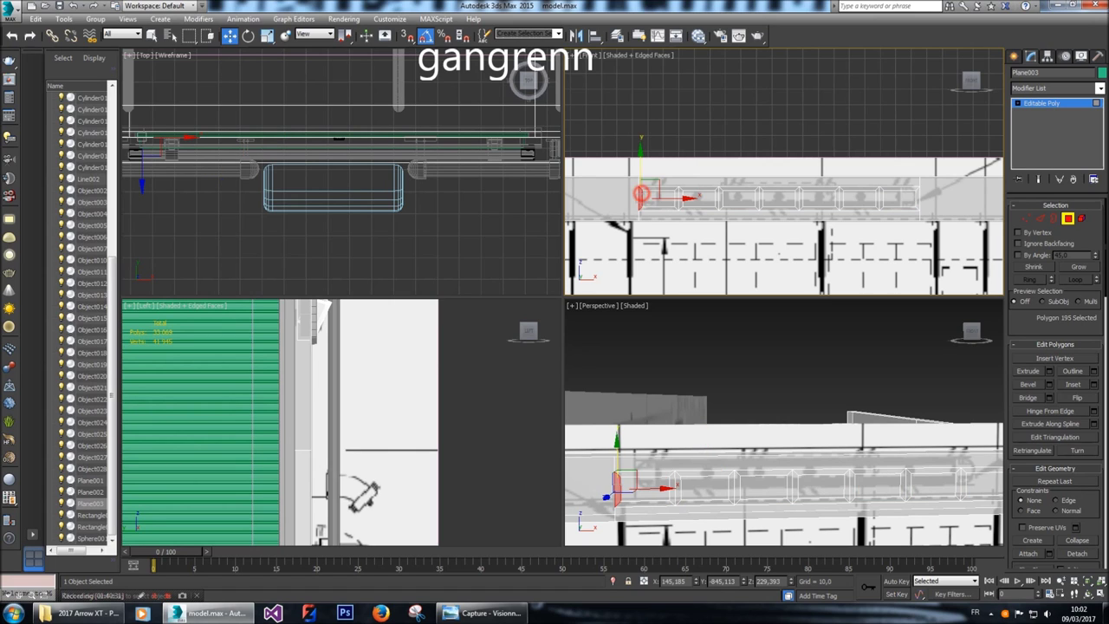
key("ctrl+z")
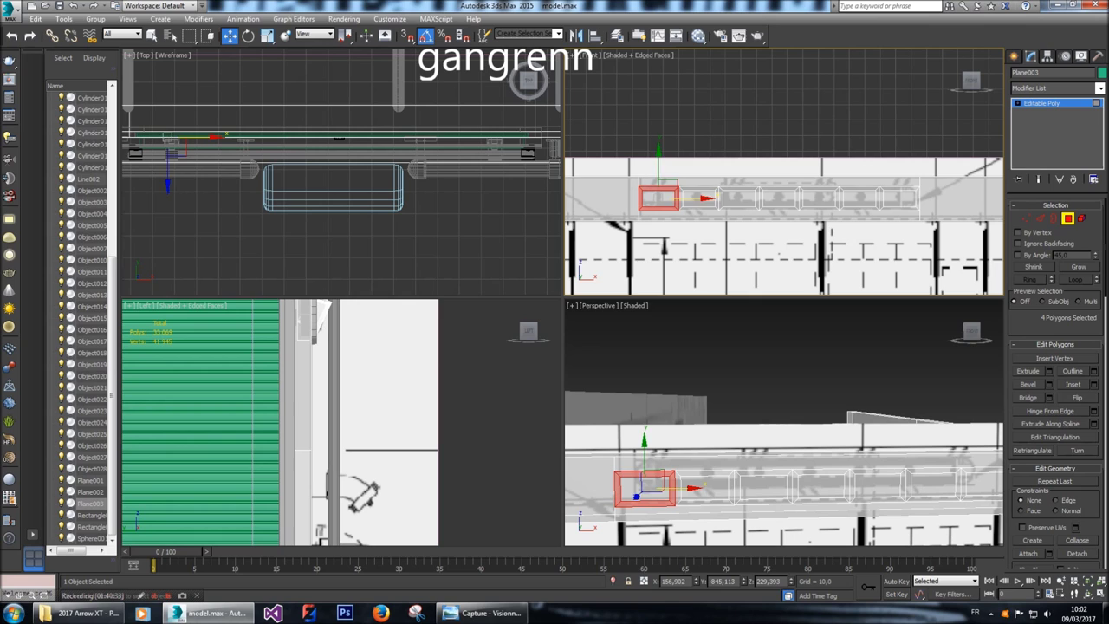
key("ctrl+y")
key("ctrl+z")
key("ctrl+y")
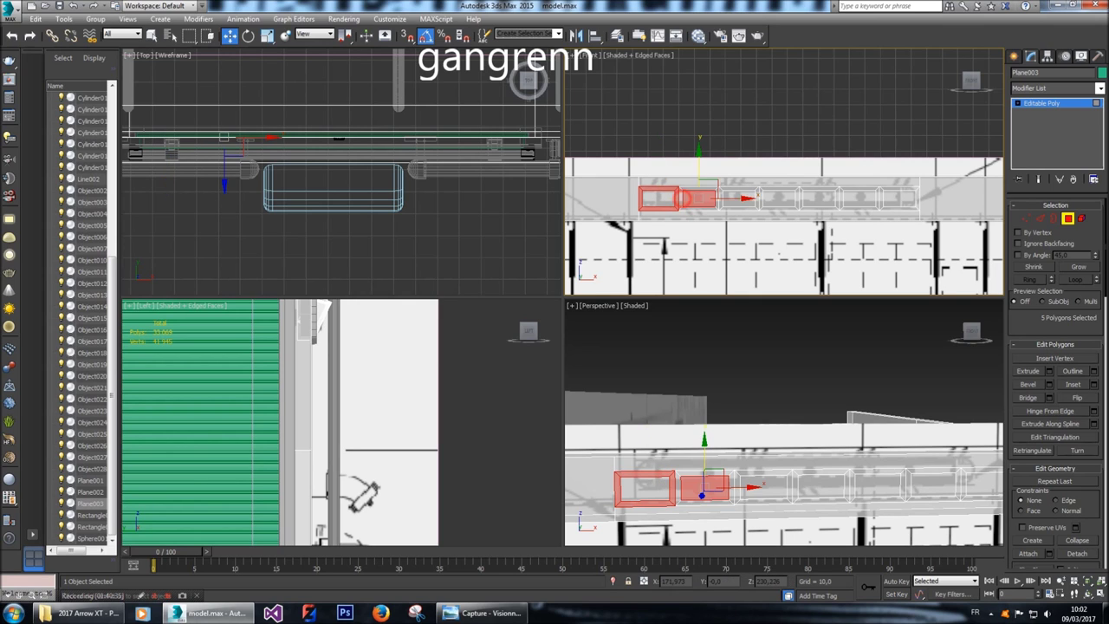
key("ctrl+z")
key("ctrl+y")
key("ctrl+z")
key("ctrl+y")
key("ctrl+y")
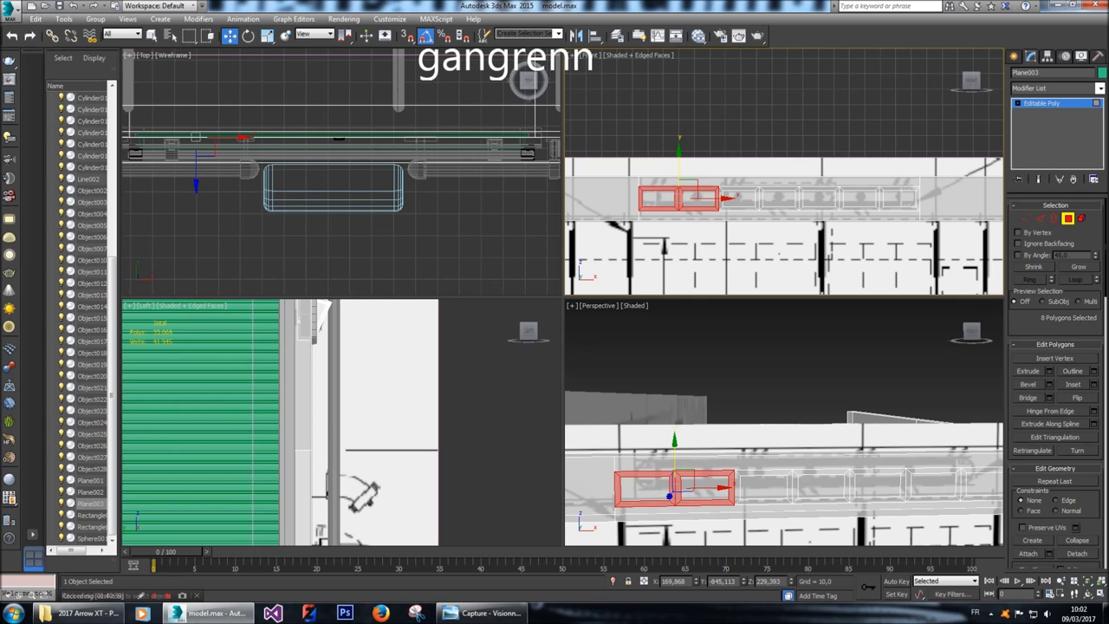
key("ctrl+y")
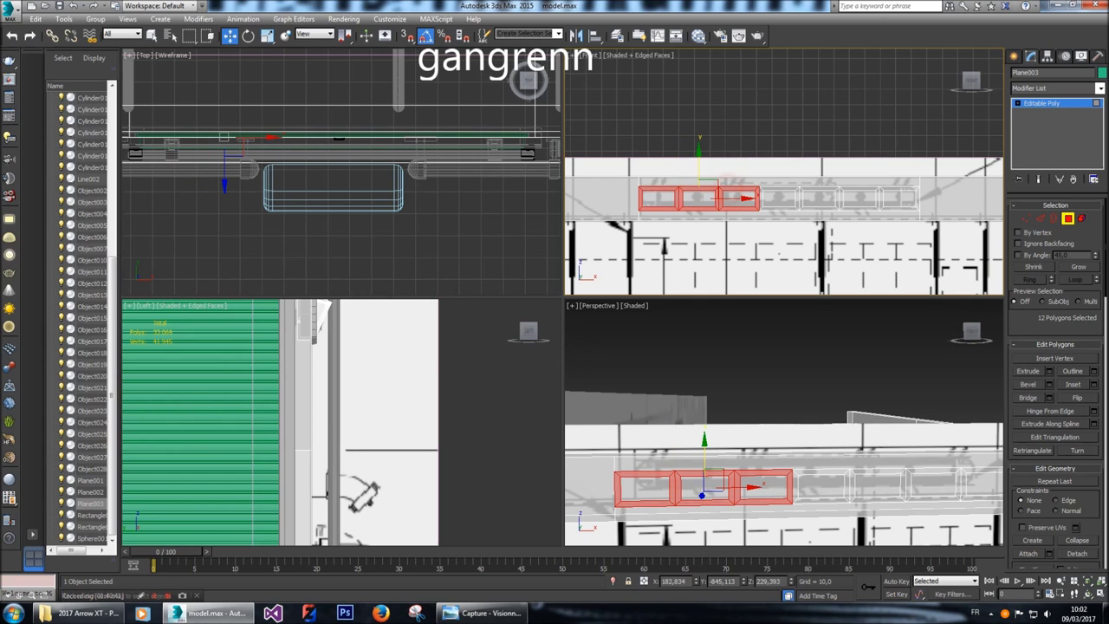
key("ctrl+y")
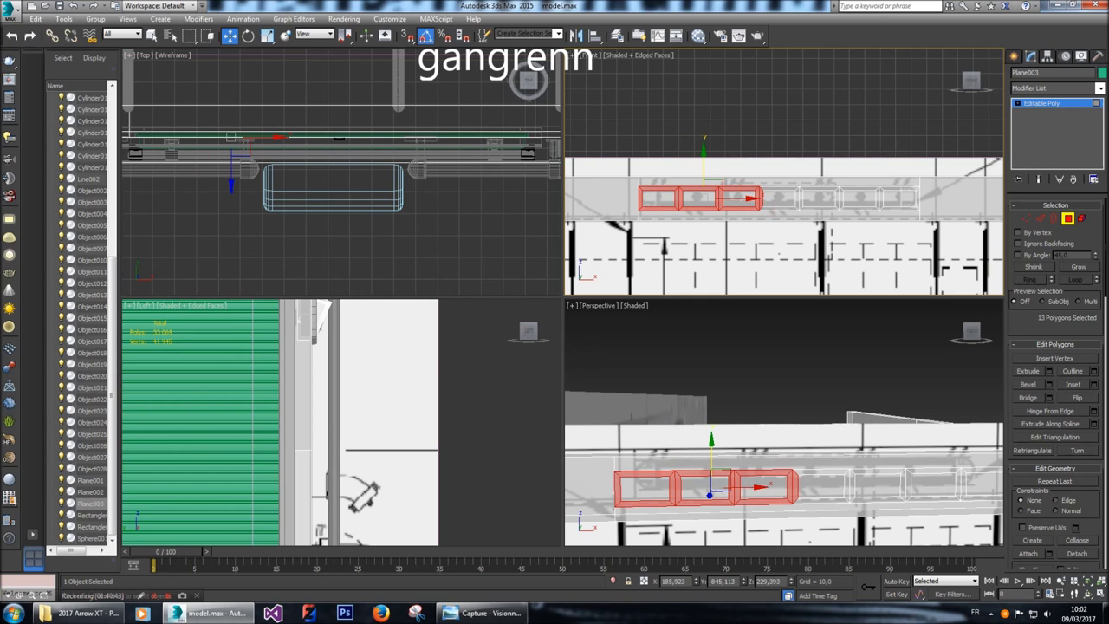
key("ctrl+y")
key("ctrl+y")
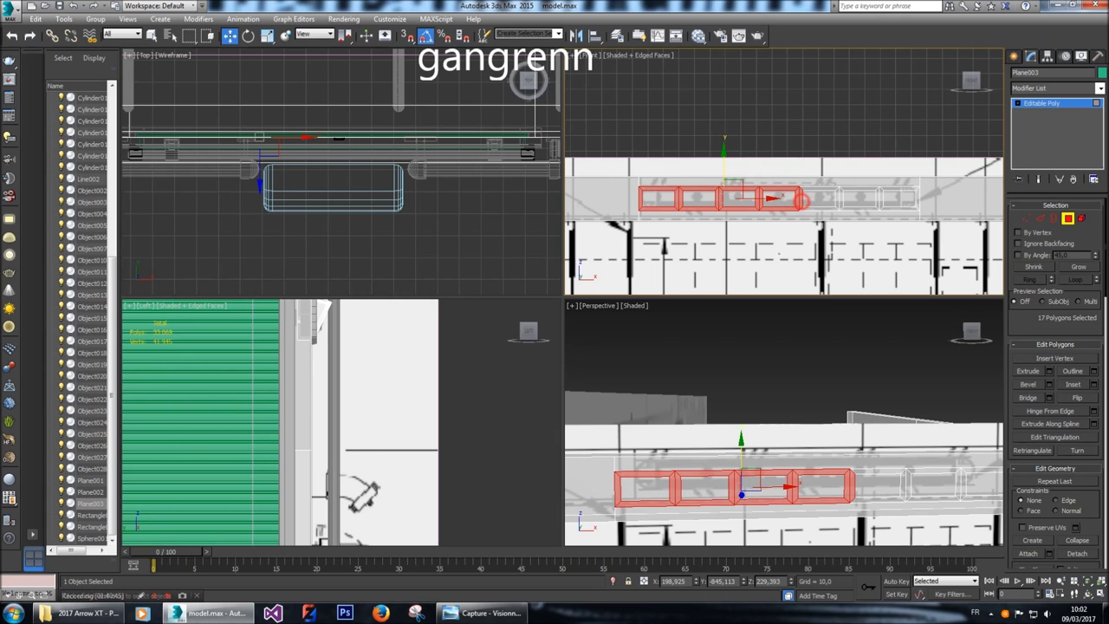
key("ctrl+y")
key("ctrl+y")
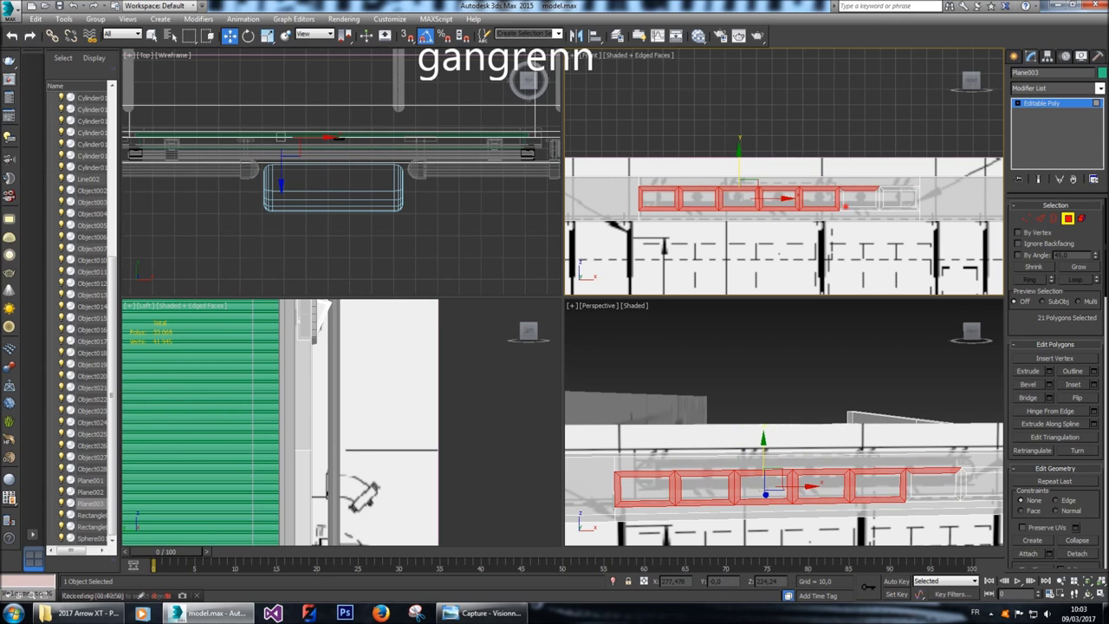
key("ctrl+y")
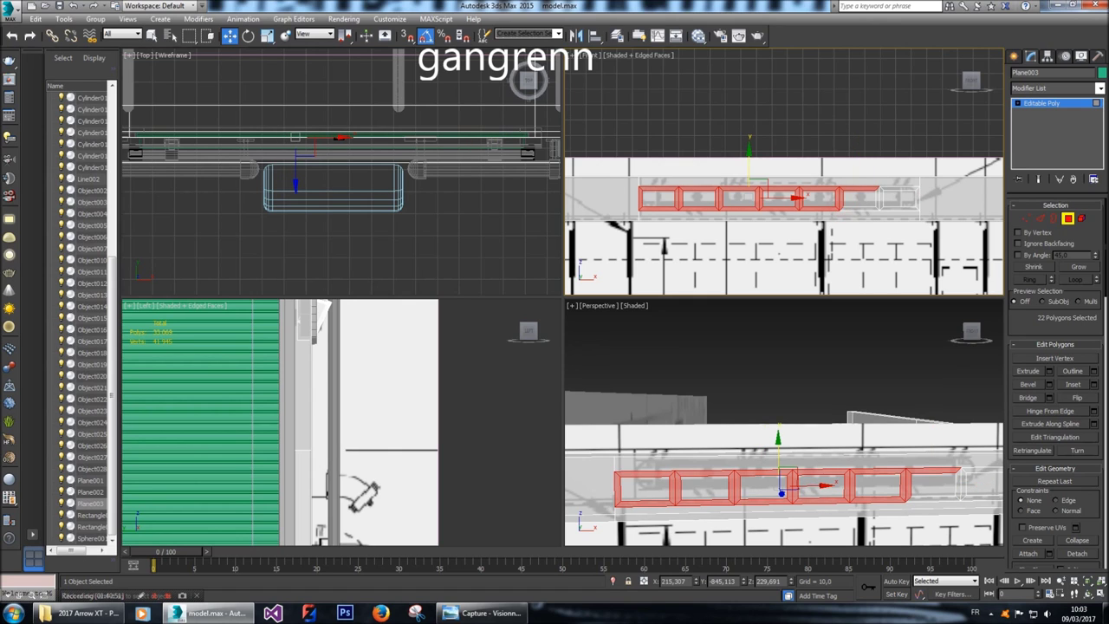
key("ctrl+y")
key("ctrl+y")
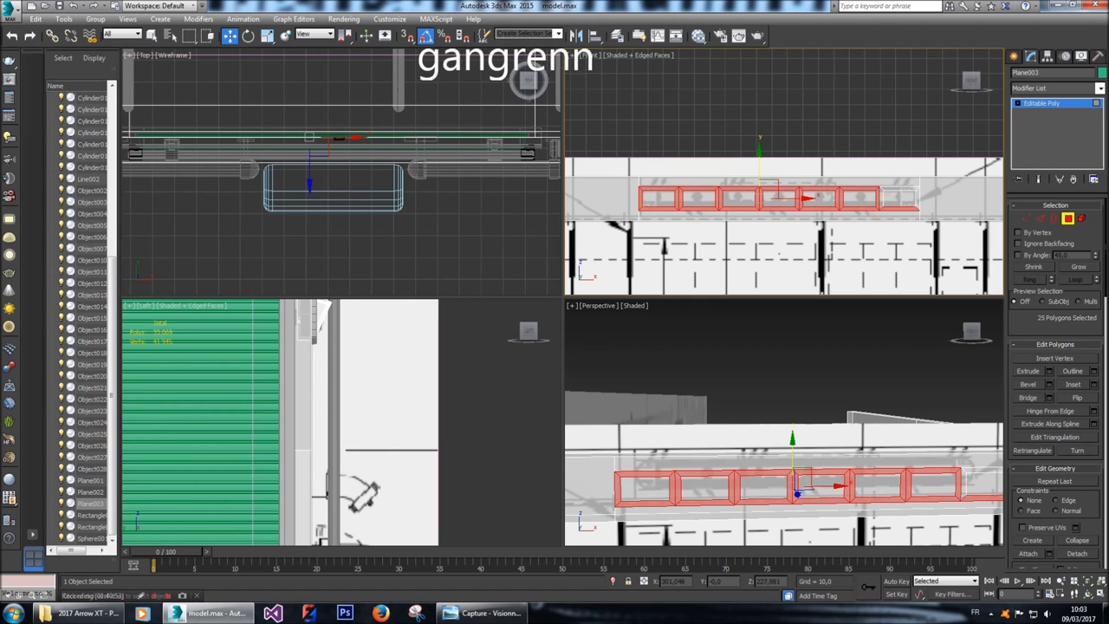
key("ctrl+y")
key("ctrl+y")
key("ctrl+y")
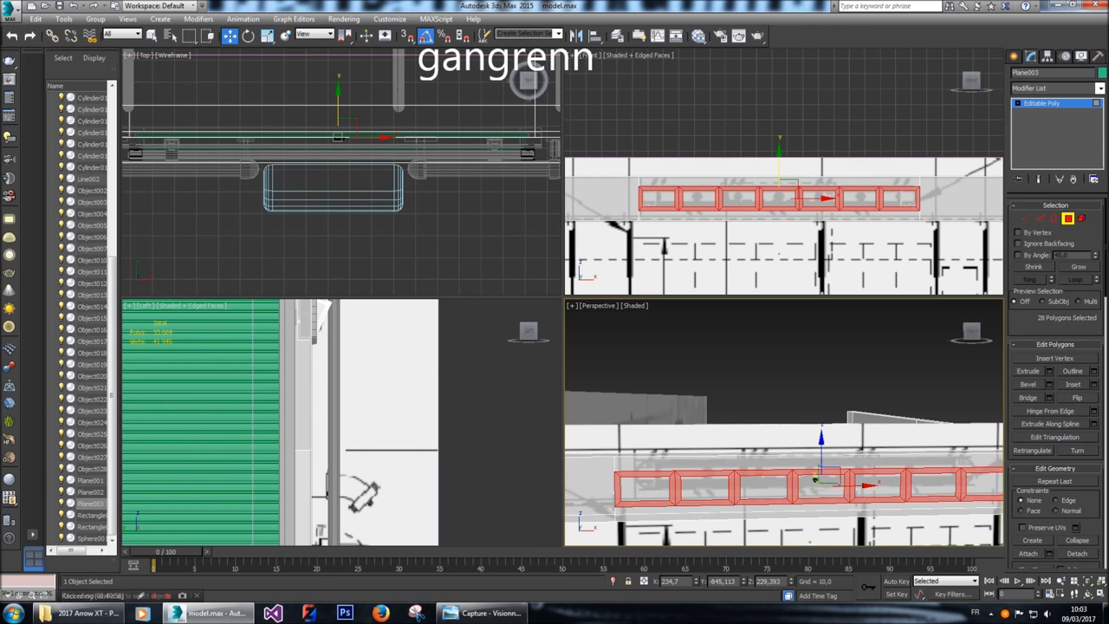
middle_click_drag(824, 485, 885, 468)
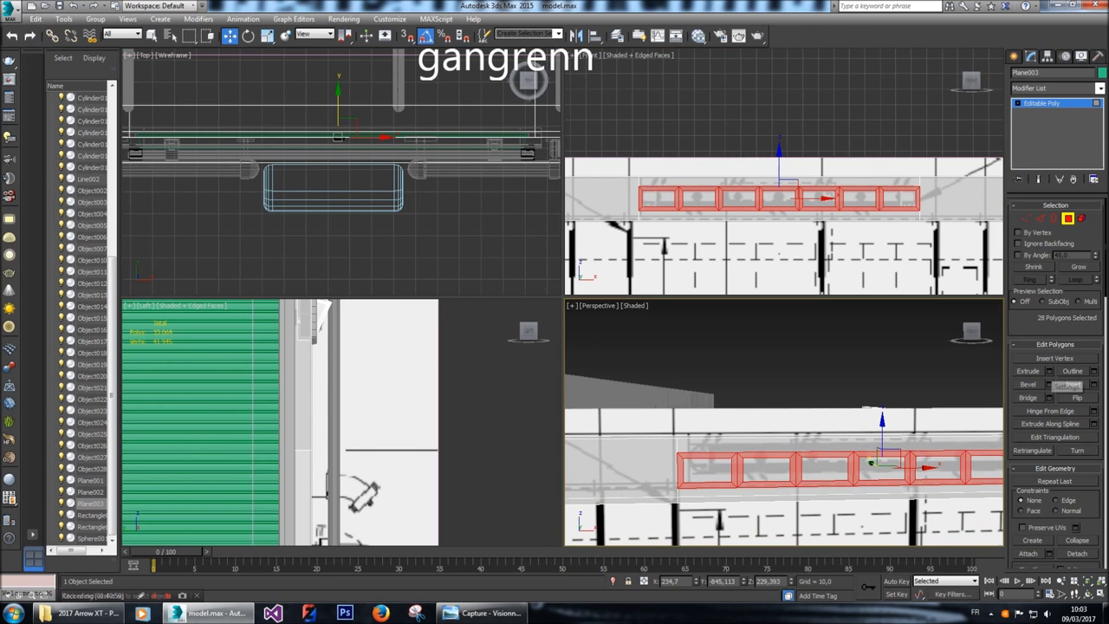
Extrude the selected frame polygons outward with a height of 2,5.
left_click(1048, 370)
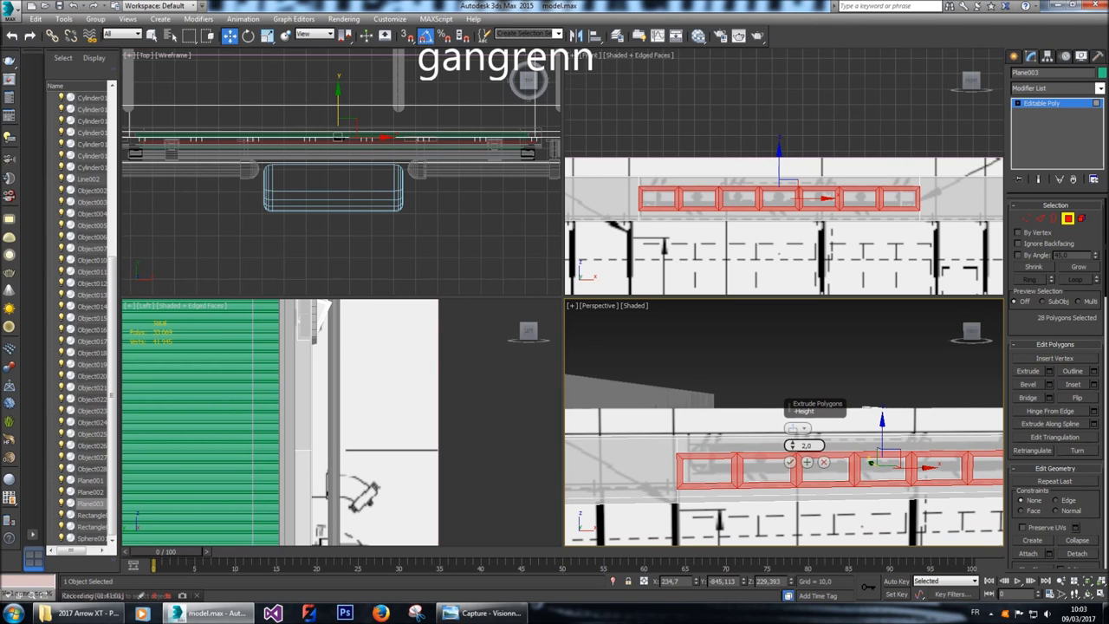
left_click(972, 333)
left_click_drag(972, 333, 945, 335)
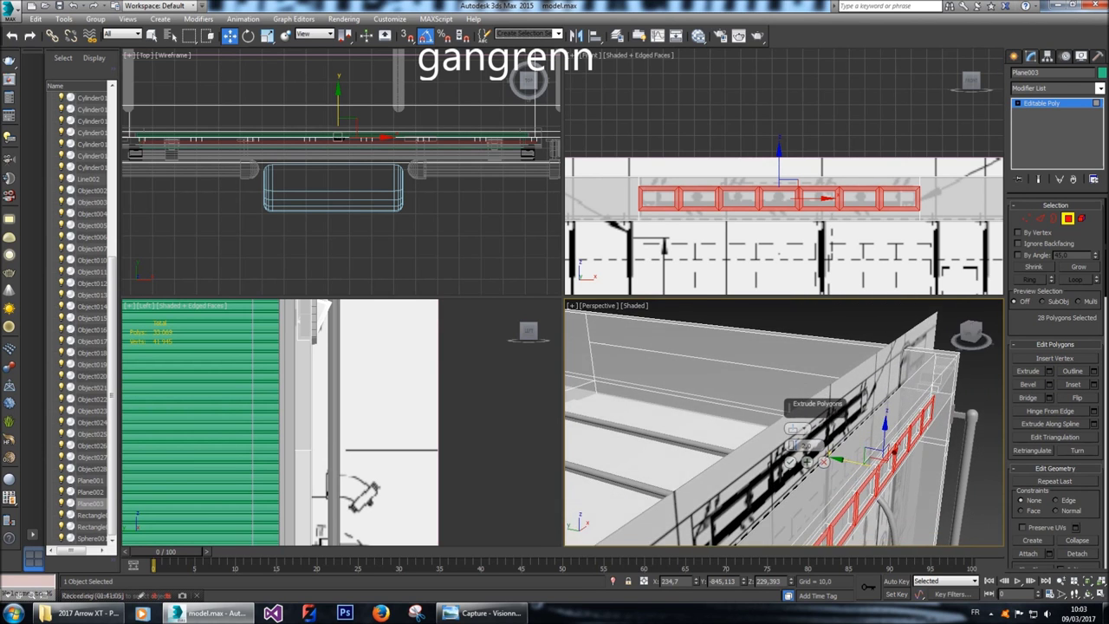
left_click(806, 446)
type("5")
key("Return")
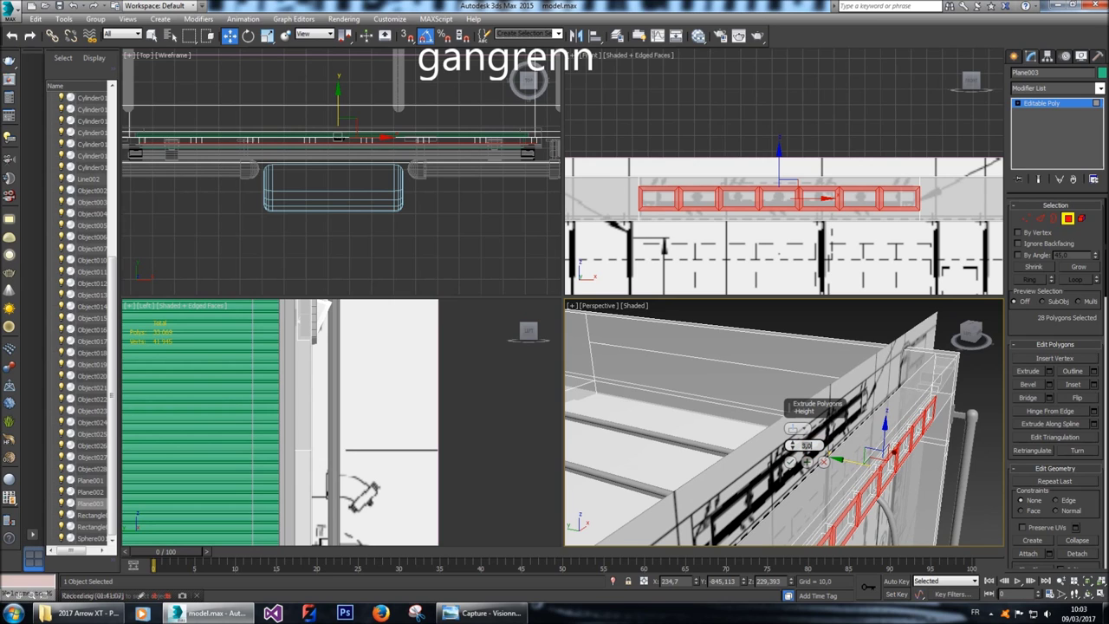
type("2,5")
key("Return")
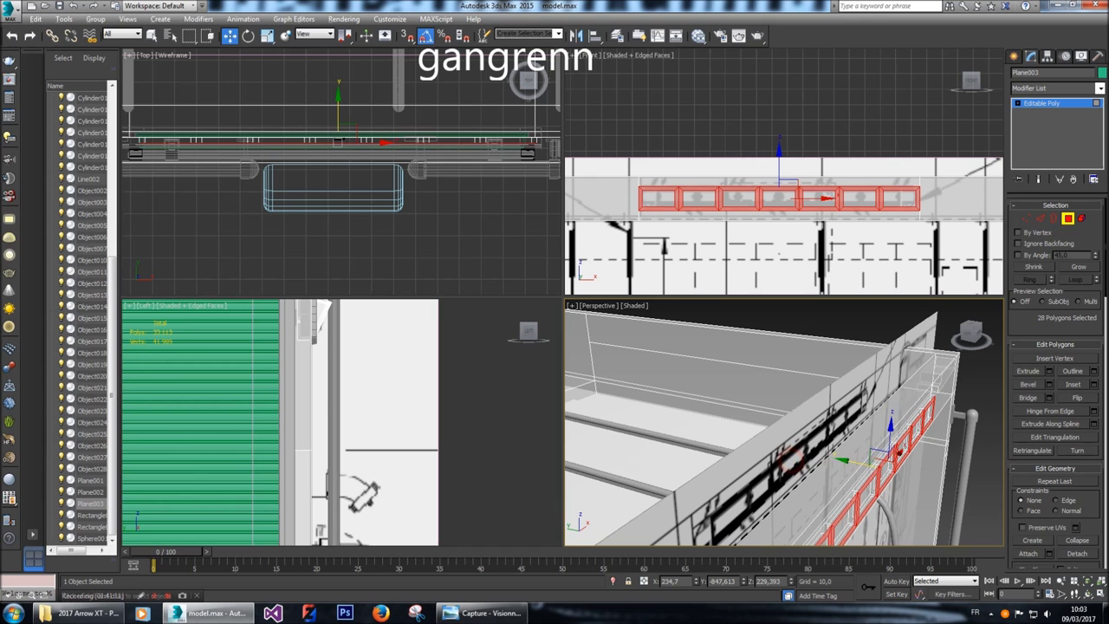
left_click(789, 461)
middle_click_drag(875, 459, 852, 407, "alt")
mouse_move(970, 332)
left_mouse_down()
mouse_move(955, 304)
mouse_move(969, 333)
left_mouse_up()
Clear the selection and pick the seven inner panel polygons along the strip.
left_click(954, 304)
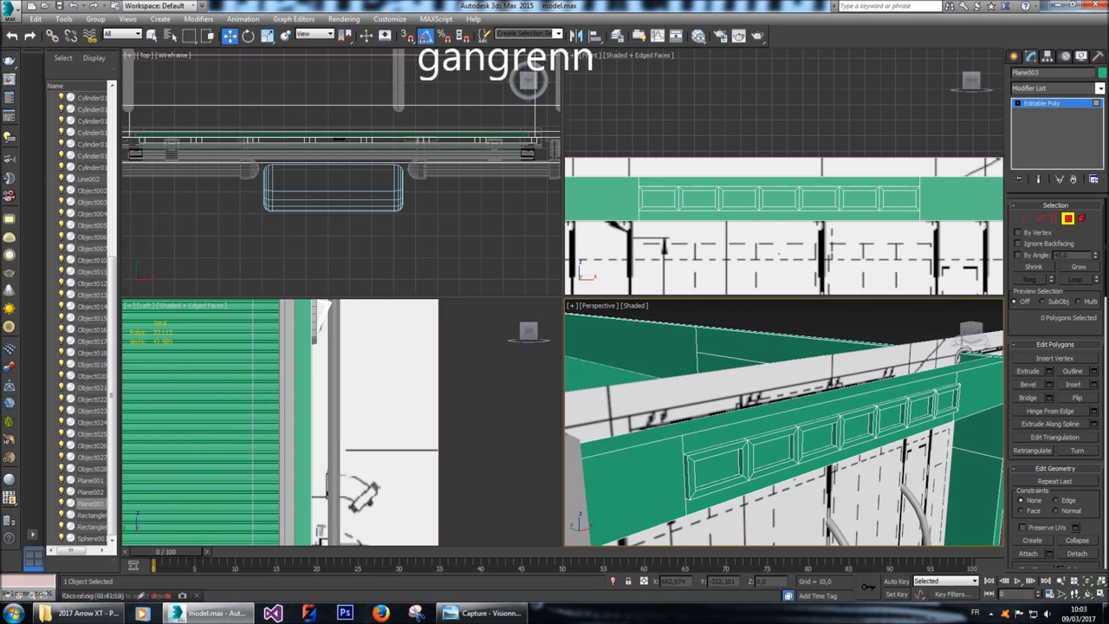
left_click(720, 466)
left_click(773, 453, "ctrl")
left_click(817, 438, "ctrl")
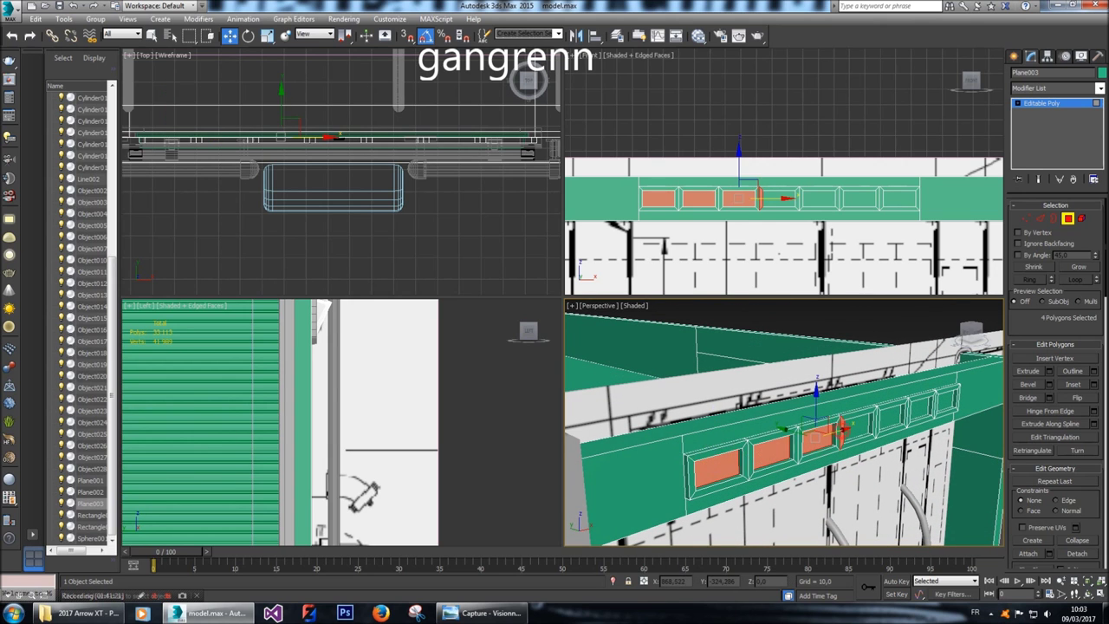
left_click(857, 425, "ctrl")
left_click(889, 416, "ctrl")
left_click(919, 405, "ctrl")
left_click(945, 399, "ctrl")
Shift the seven inner panels slightly along Y in the Top view.
middle_click_drag(347, 173, 377, 247)
left_click_drag(446, 178, 447, 171)
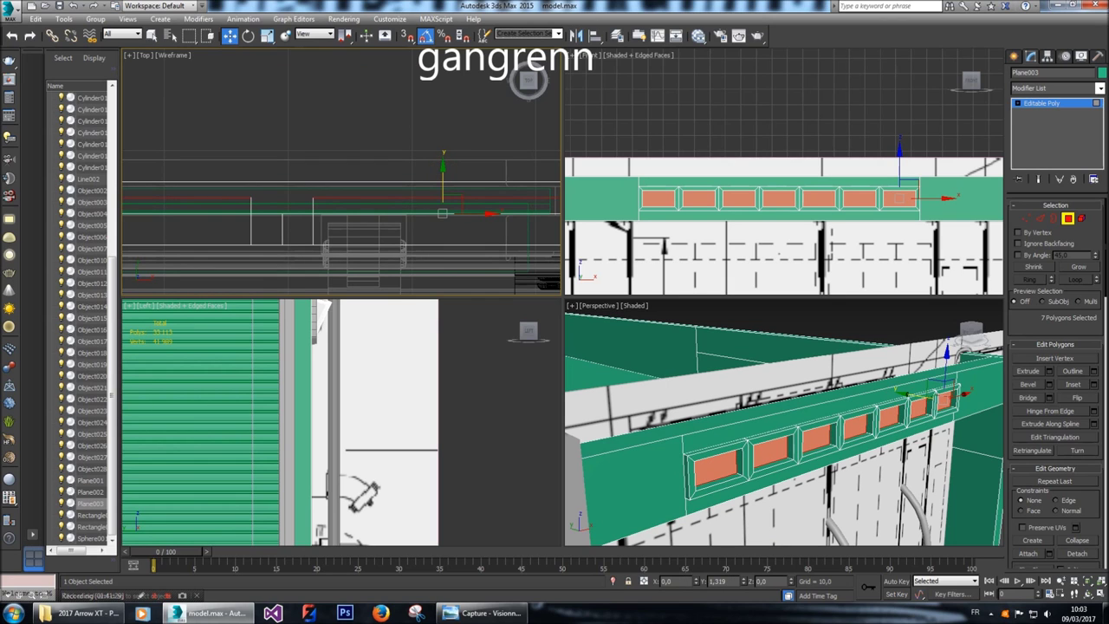
middle_click_drag(442, 208, 358, 174)
scroll(359, 173, "up", 1)
left_click_drag(361, 173, 361, 173)
key("r")
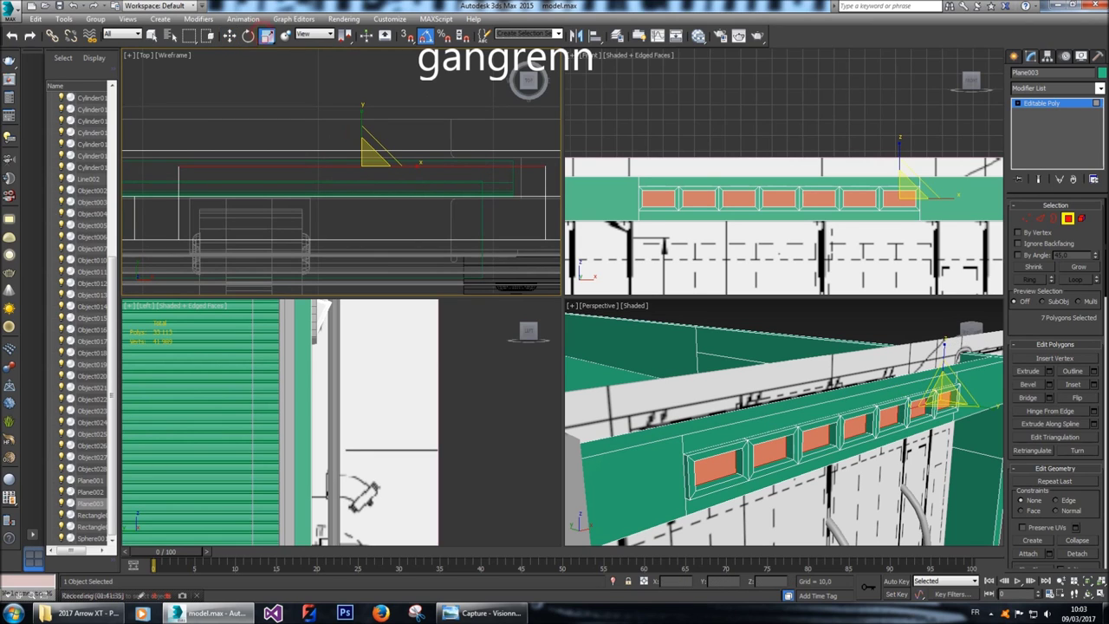
left_click(863, 193)
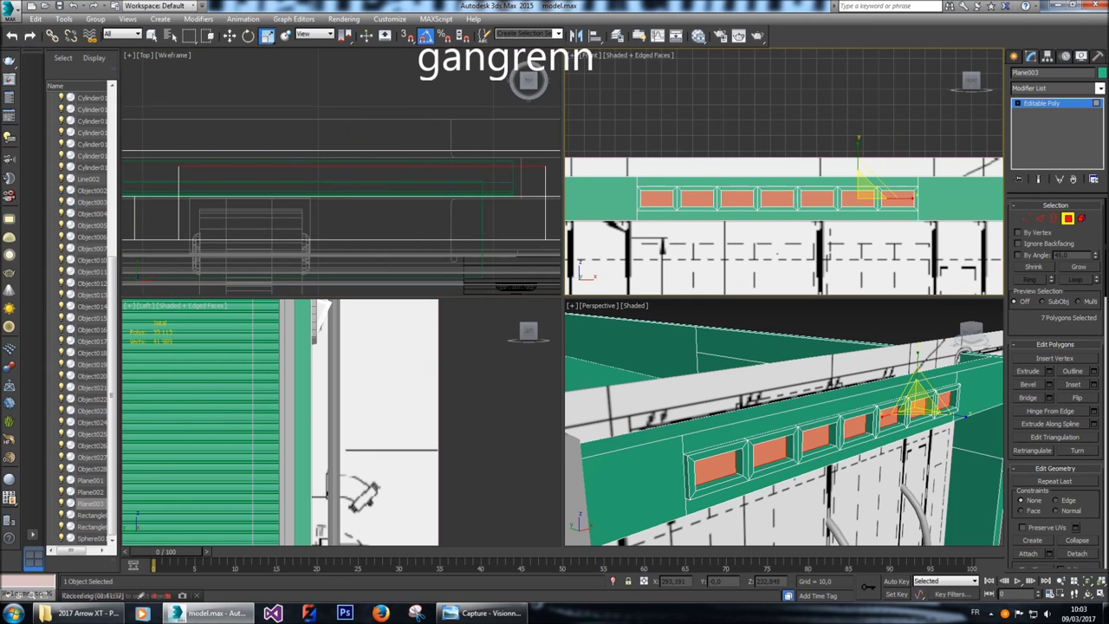
Scale the seven panels down in the Front view and convert the selection to edges.
left_click_drag(865, 193, 871, 207)
right_click(858, 205)
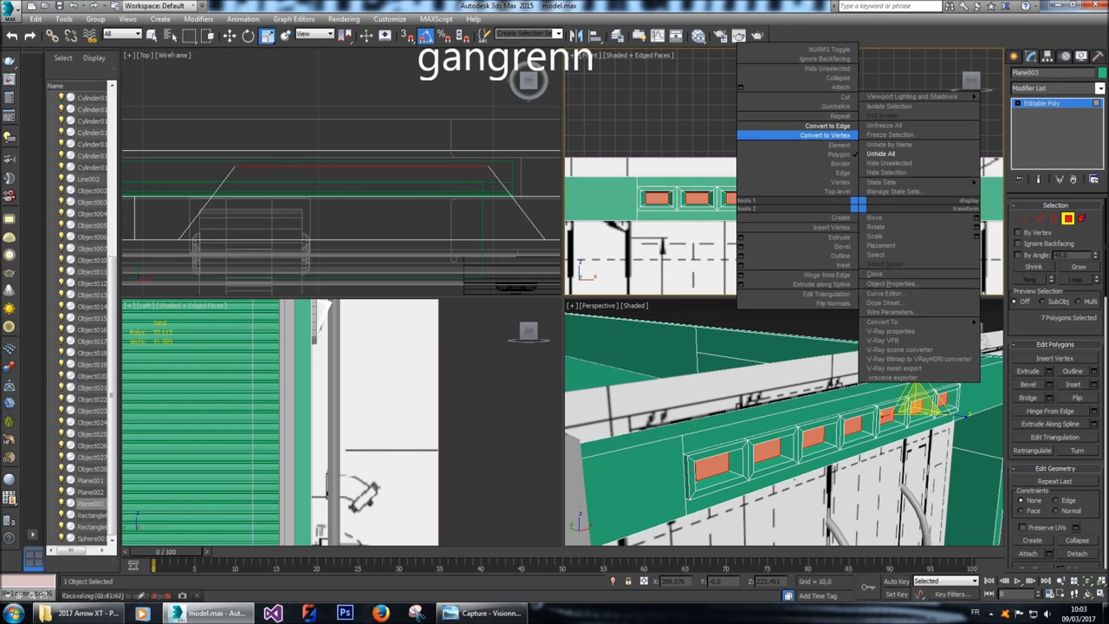
left_click(832, 125)
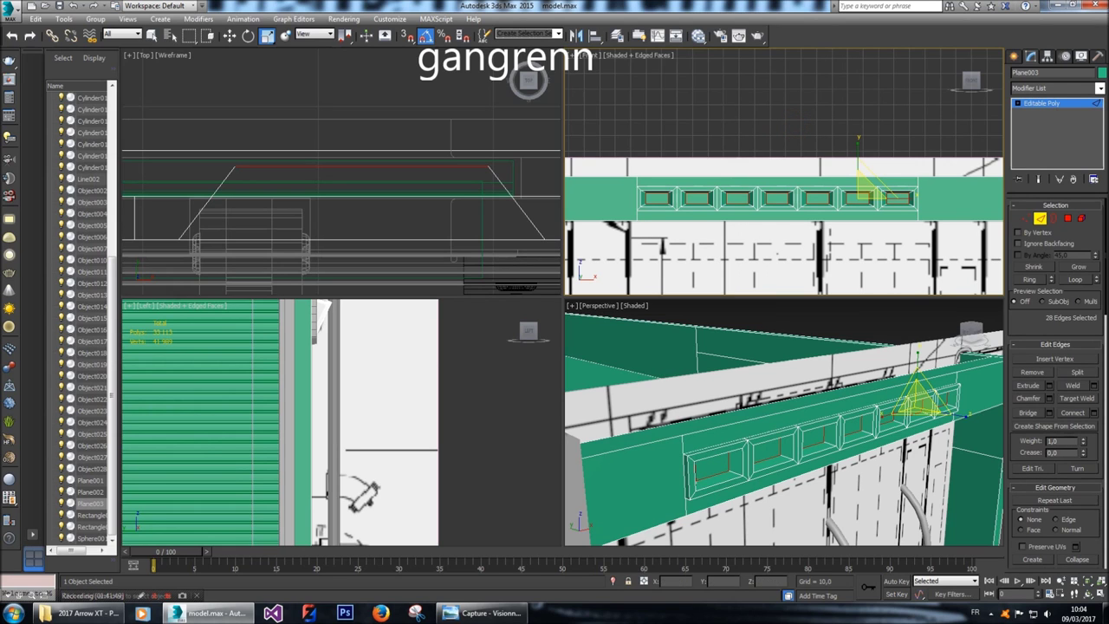
Trial chamfer amounts from 3,0 to 5,0 on the panel border edges, then cancel.
left_click(1049, 398)
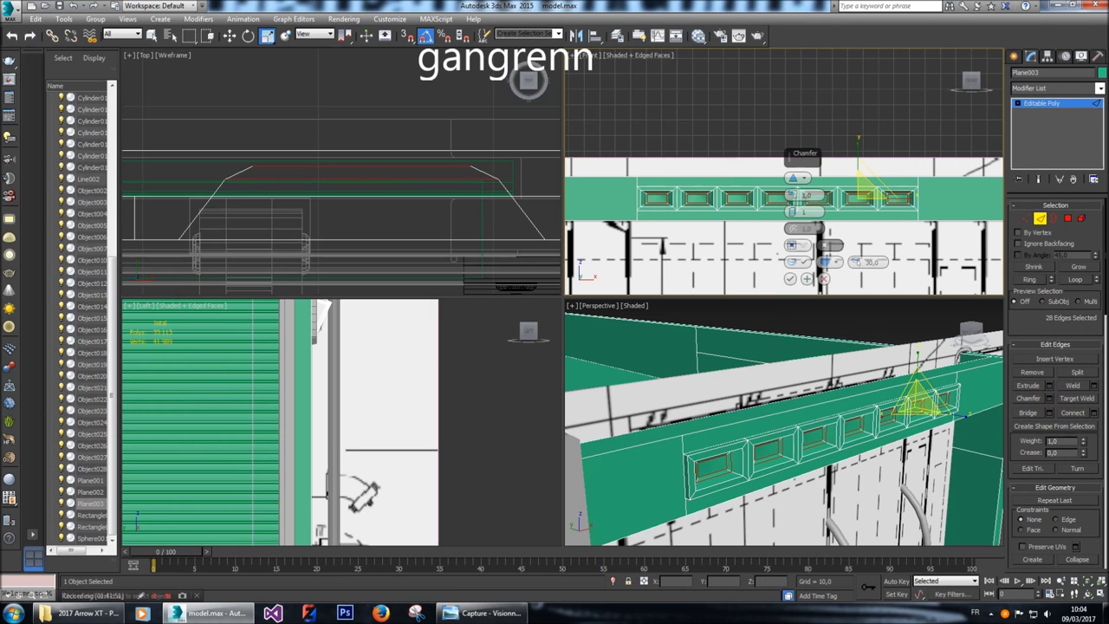
scroll(807, 433, "up", 3)
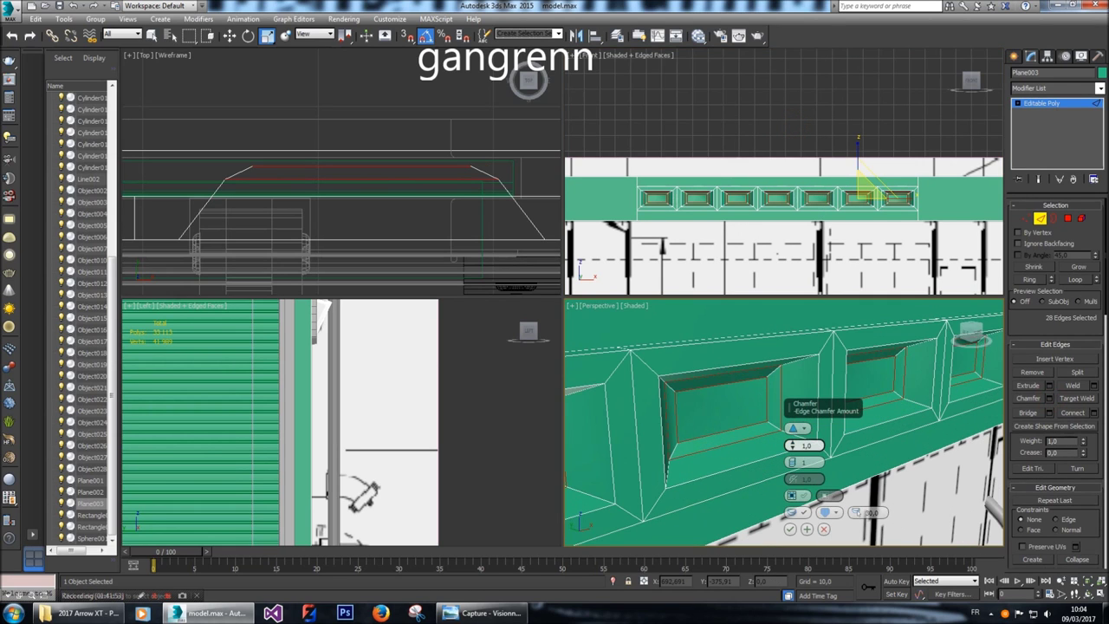
left_click_drag(792, 445, 791, 457)
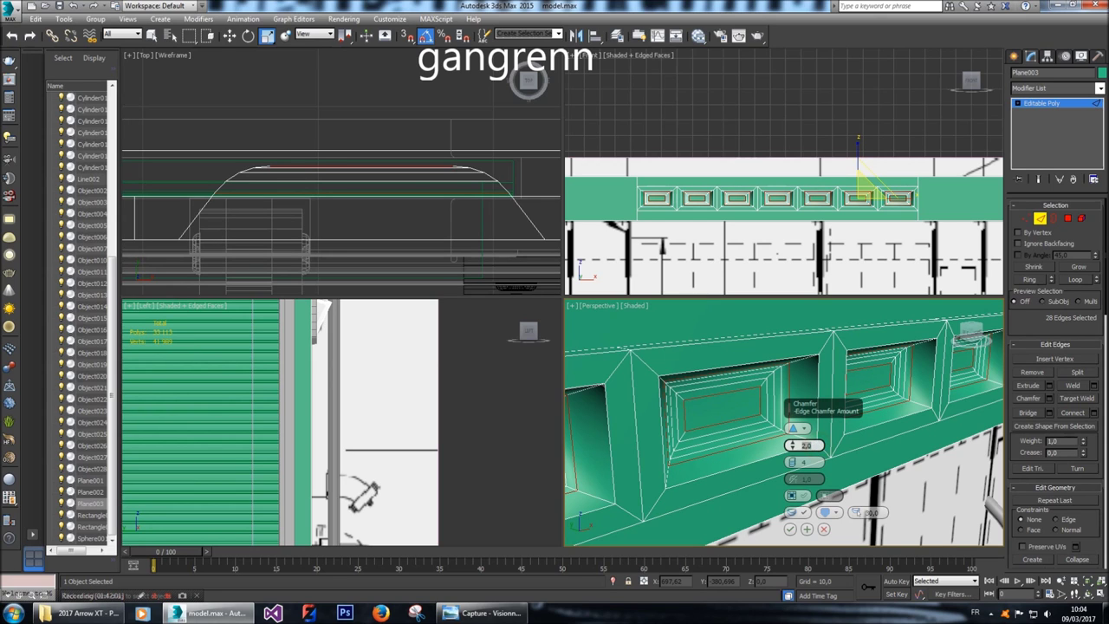
key("Return")
type("5")
key("Return")
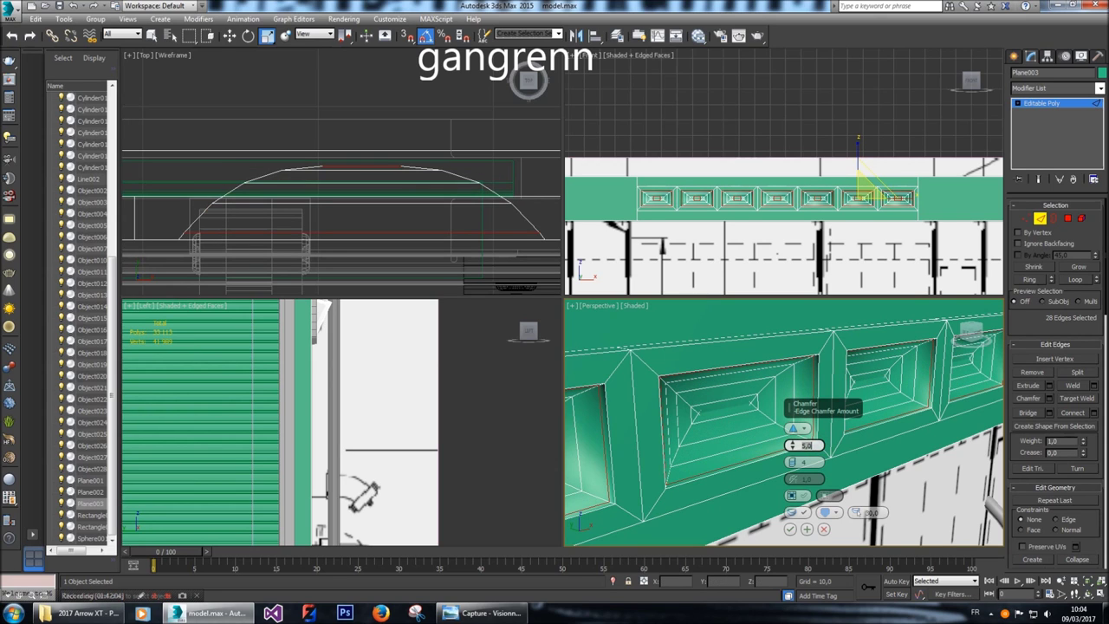
type("4")
key("Return")
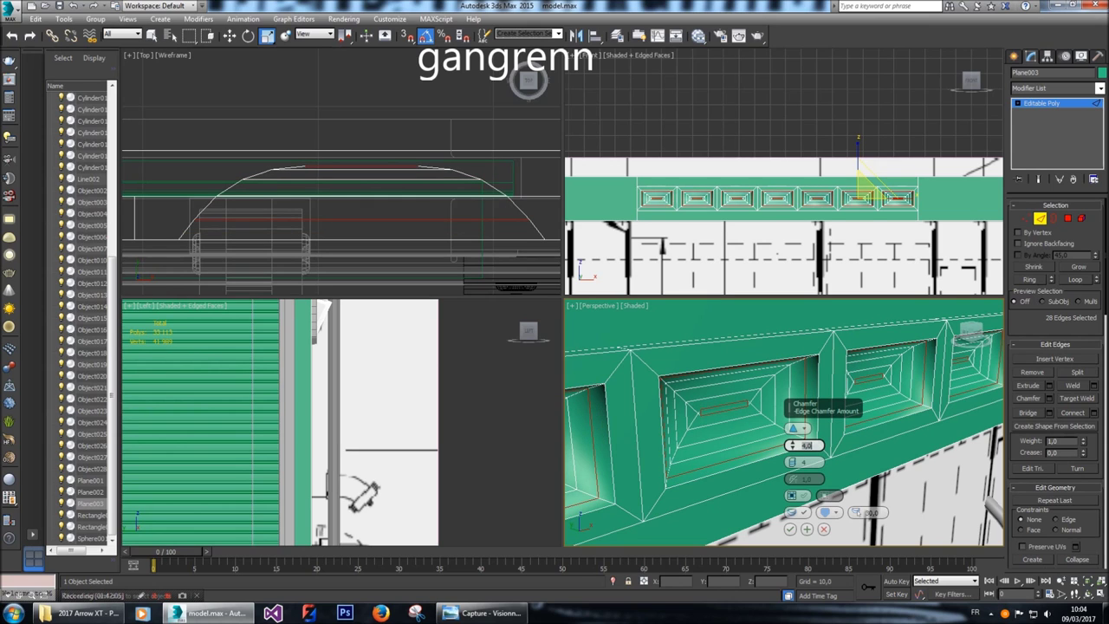
type("3")
key("Return")
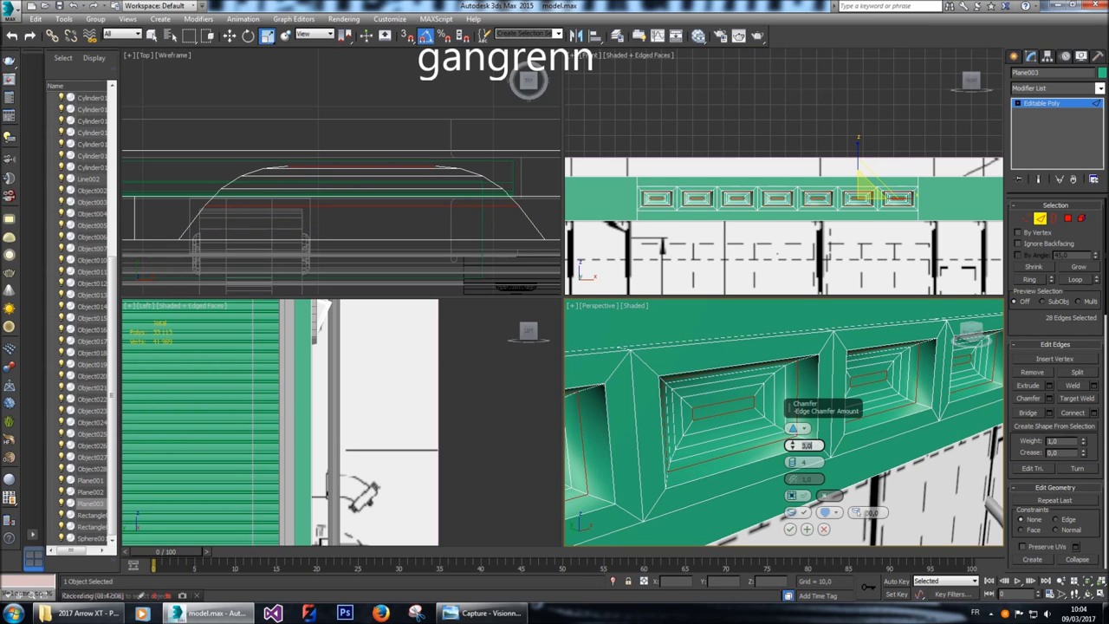
type(".5")
key("Return")
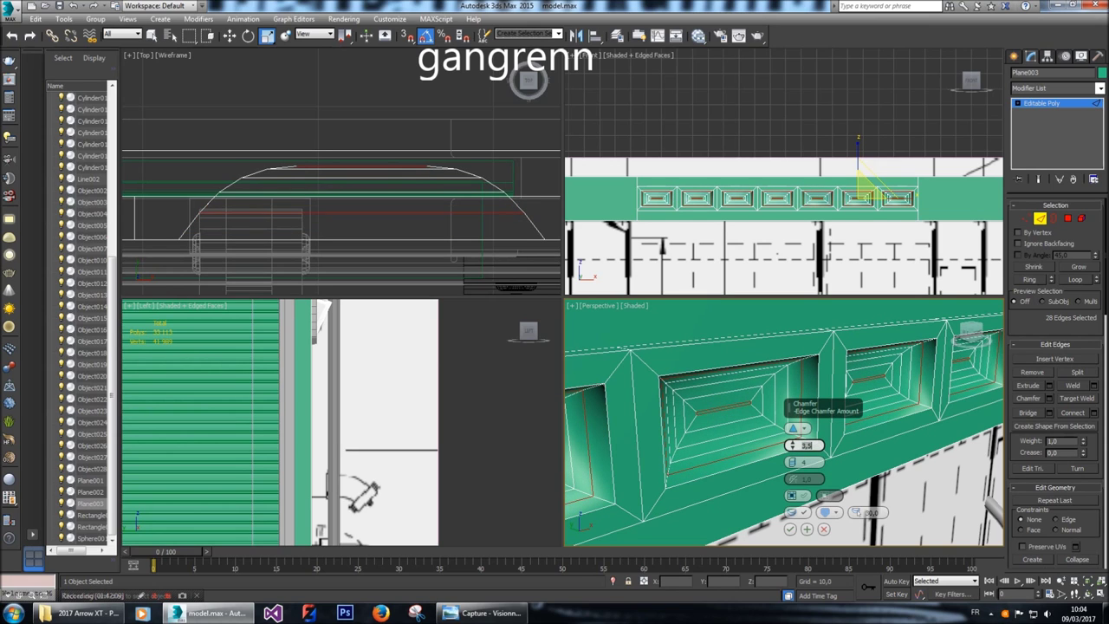
type("3.2")
key("Return")
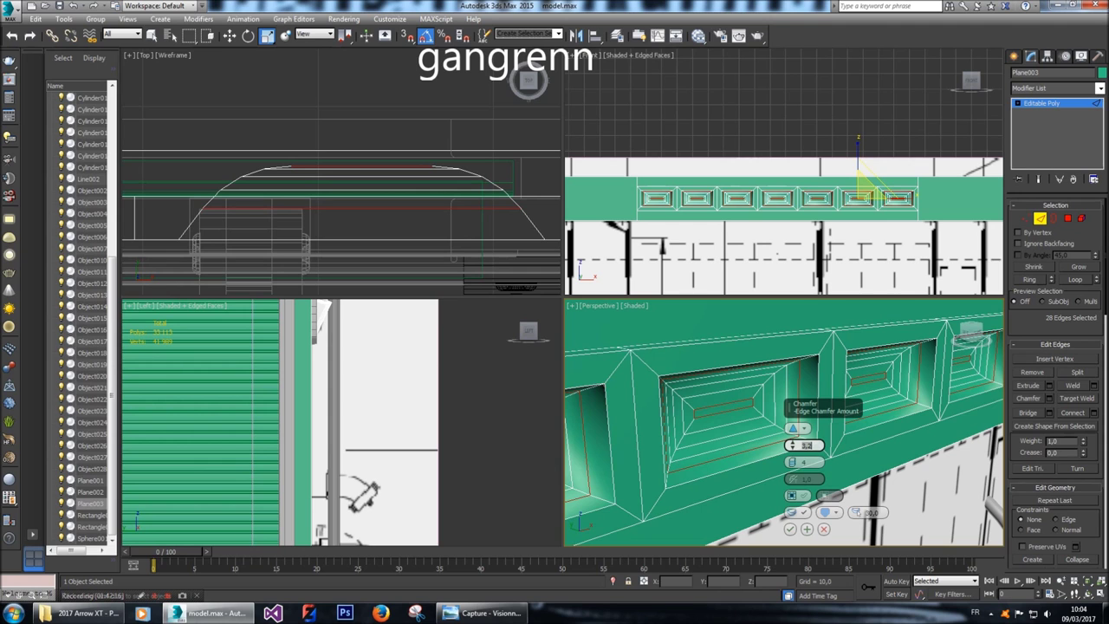
mouse_move(970, 333)
middle_mouse_down("alt")
mouse_move(988, 311)
mouse_move(969, 327)
middle_mouse_up("alt")
scroll(667, 411, "up", 3)
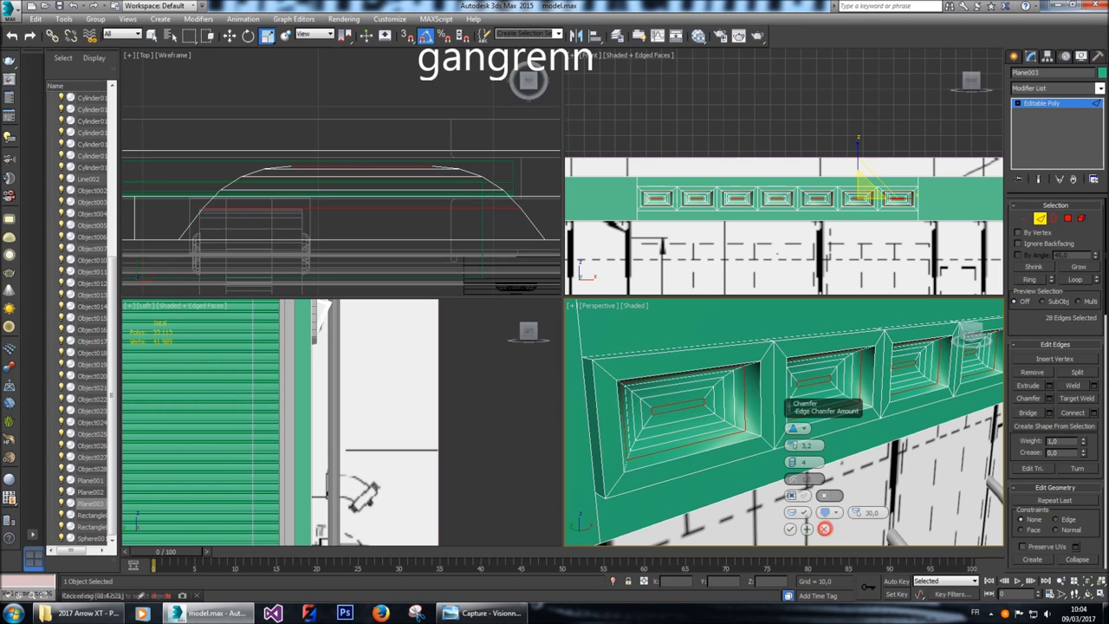
left_click(824, 527)
middle_click_drag(824, 528, 719, 507, "alt")
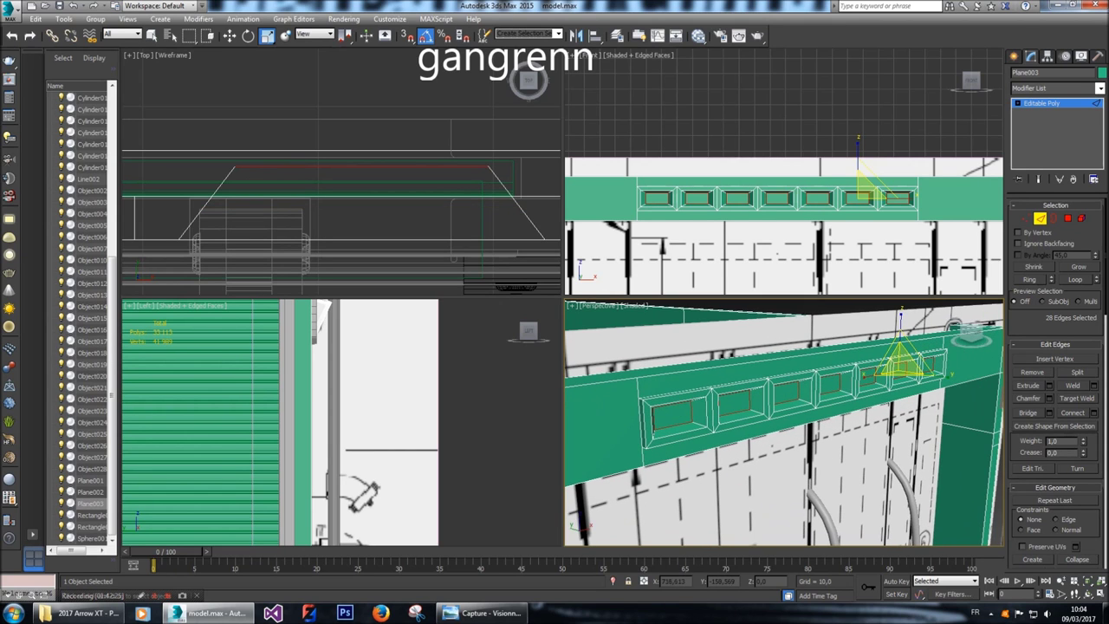
key("ctrl+z")
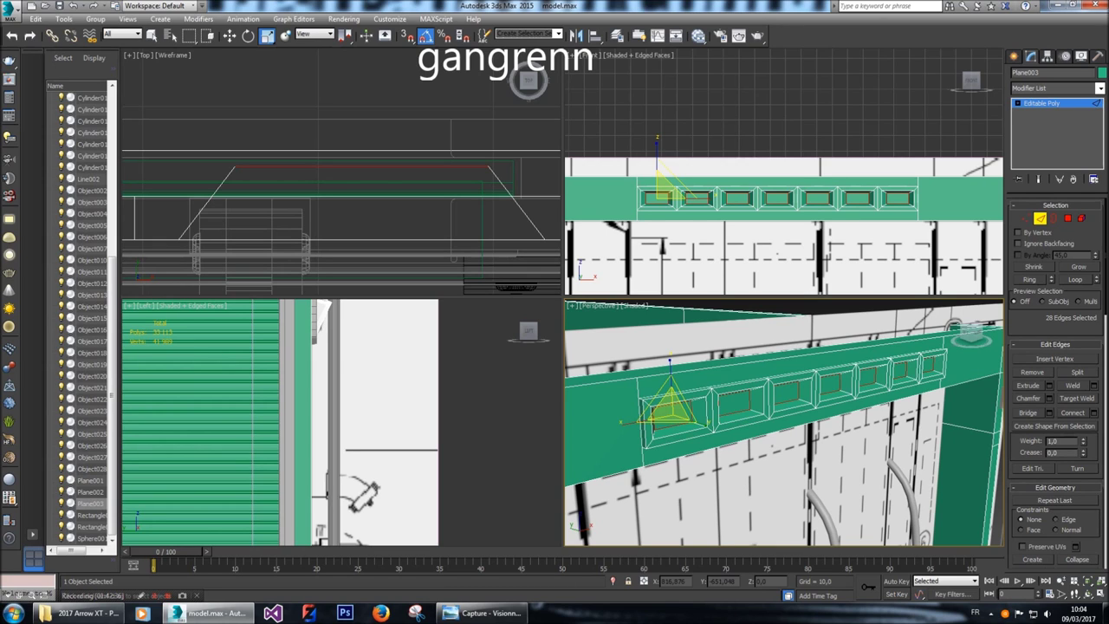
left_click(1049, 398)
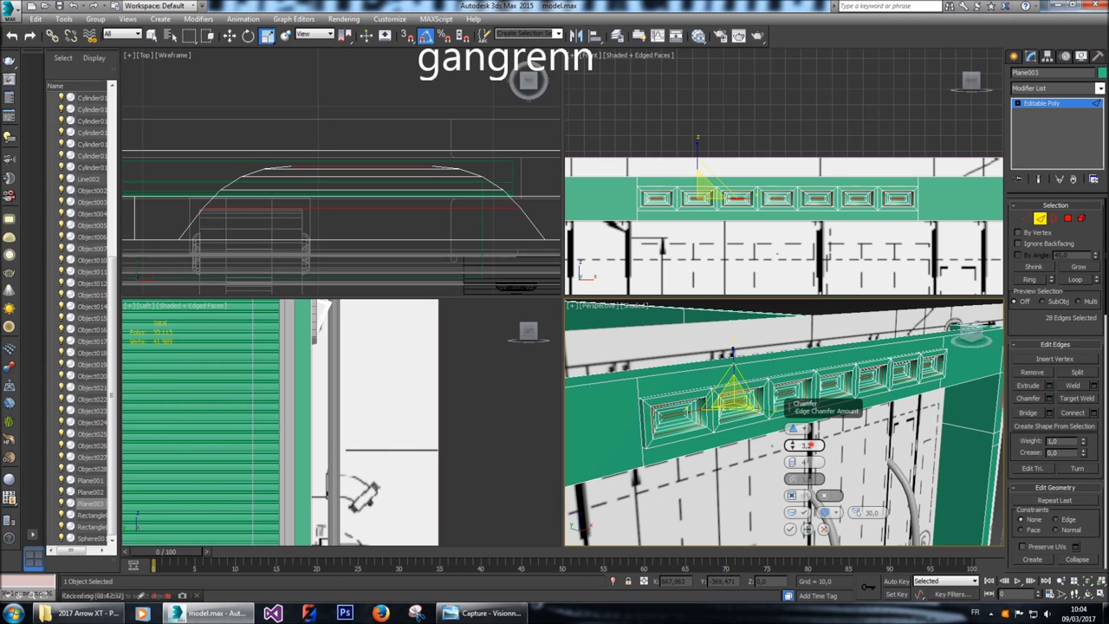
type("5")
key("Return")
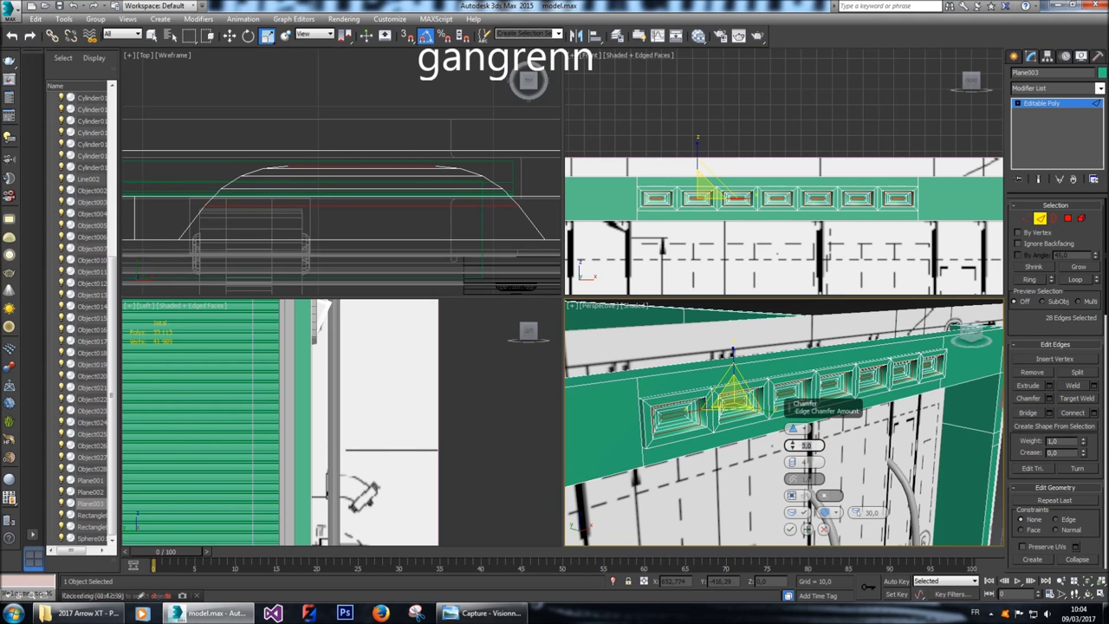
key("Tab")
type("2")
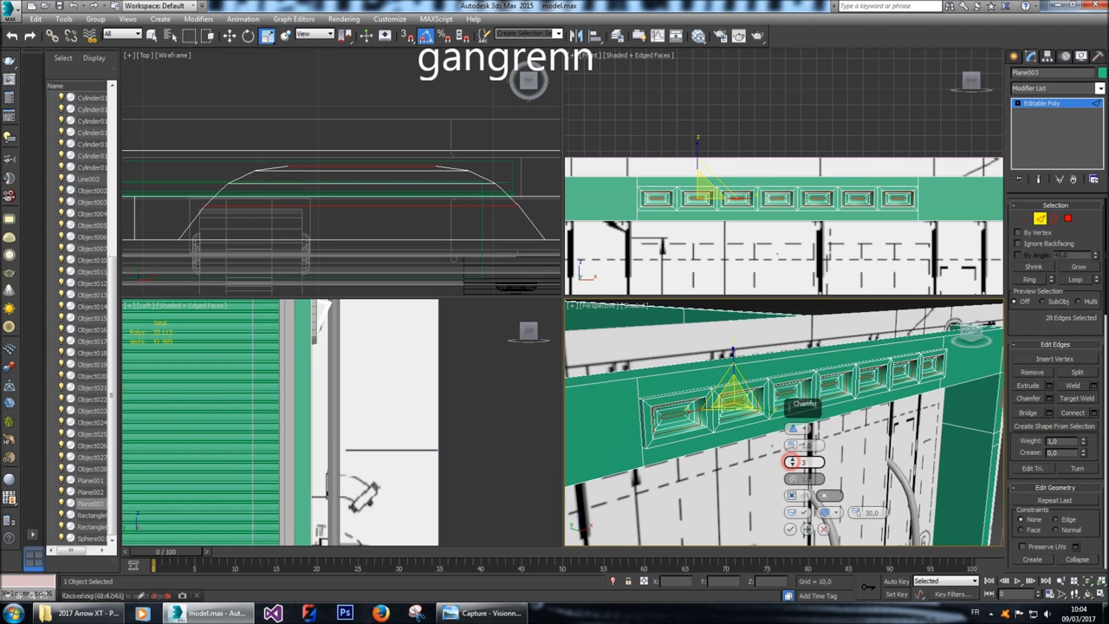
type("3")
scroll(784, 422, "up", 3)
scroll(785, 422, "up", 2)
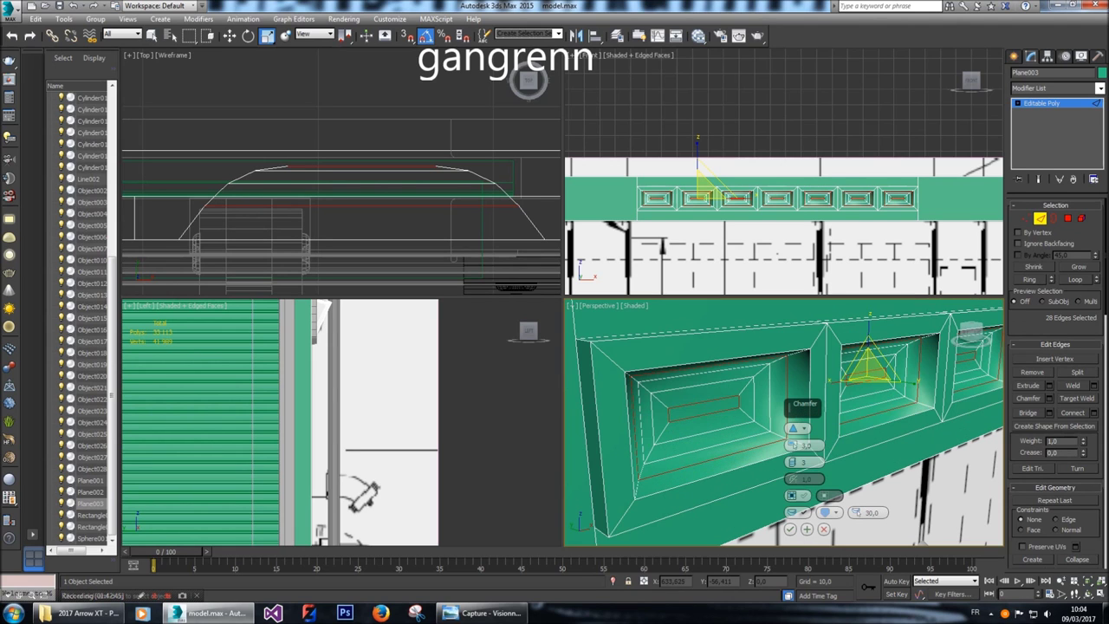
scroll(784, 422, "up", 5)
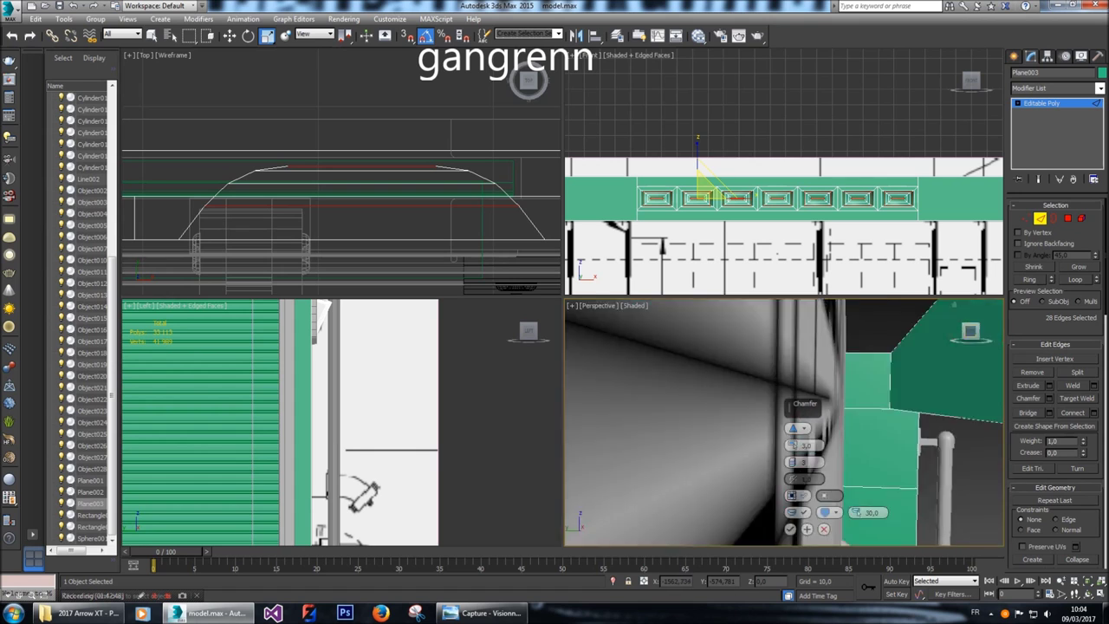
left_click(971, 333)
left_click(971, 332)
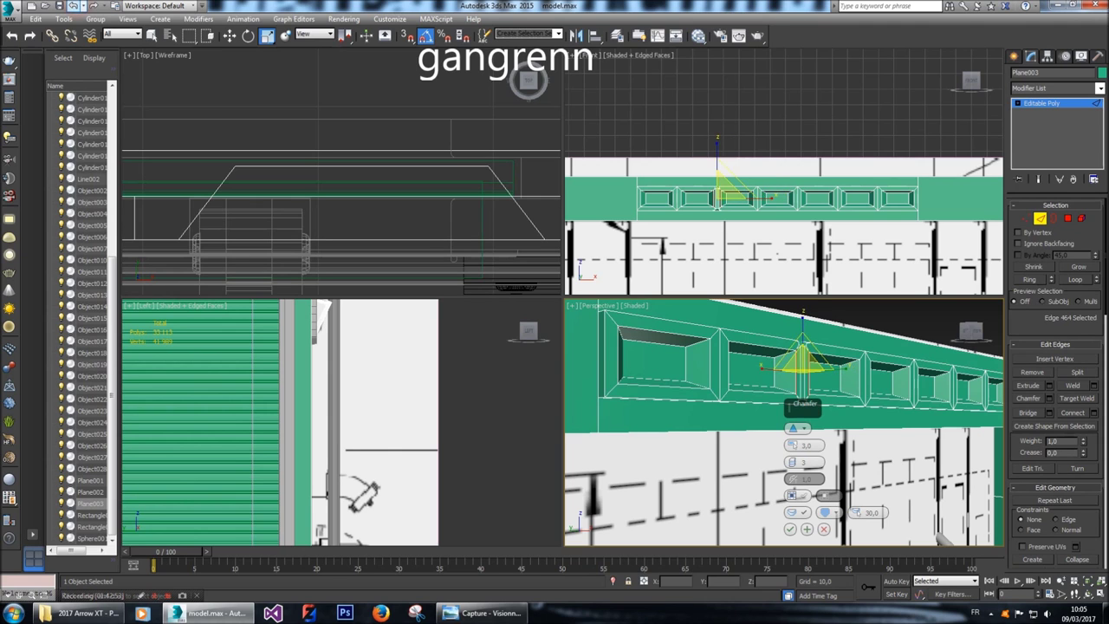
key("ctrl+z")
key("ctrl+z")
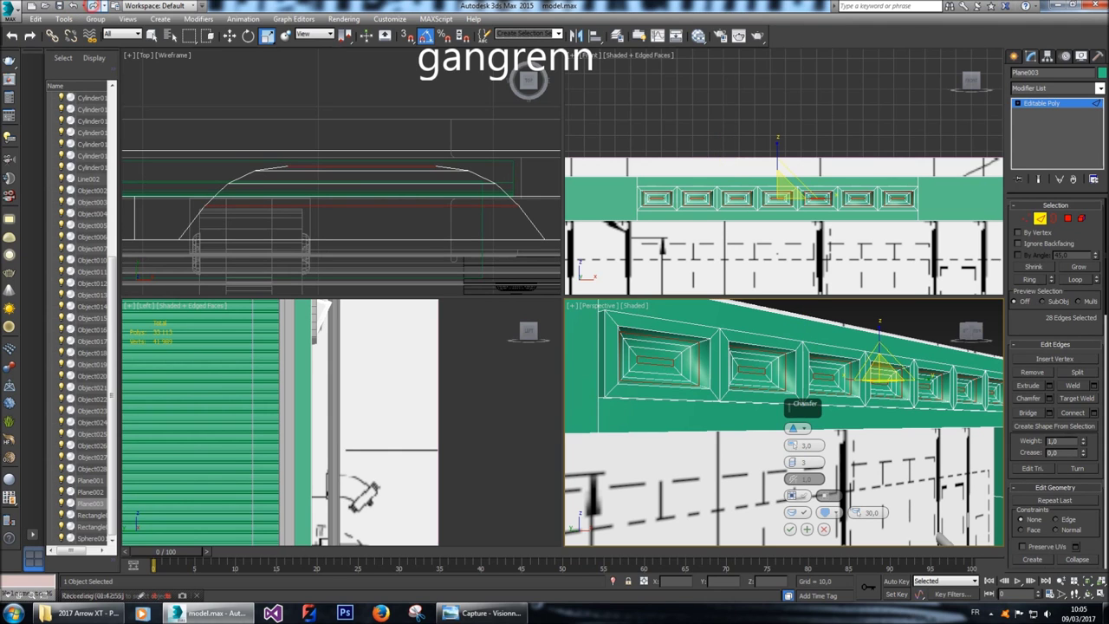
left_click(971, 332)
left_click_drag(970, 331, 945, 338)
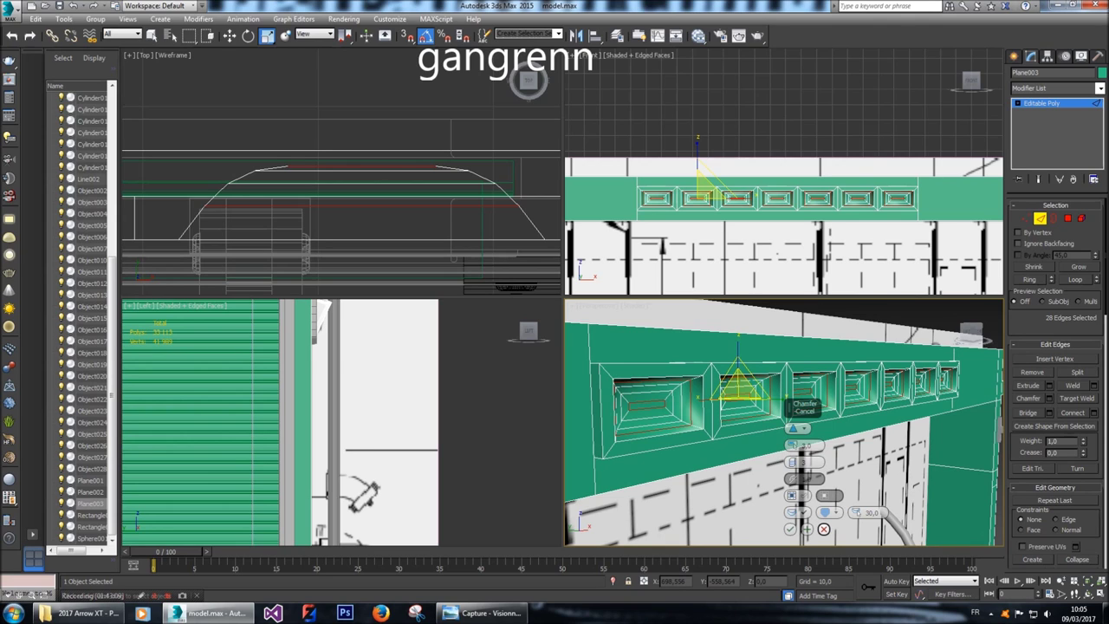
left_click(823, 529)
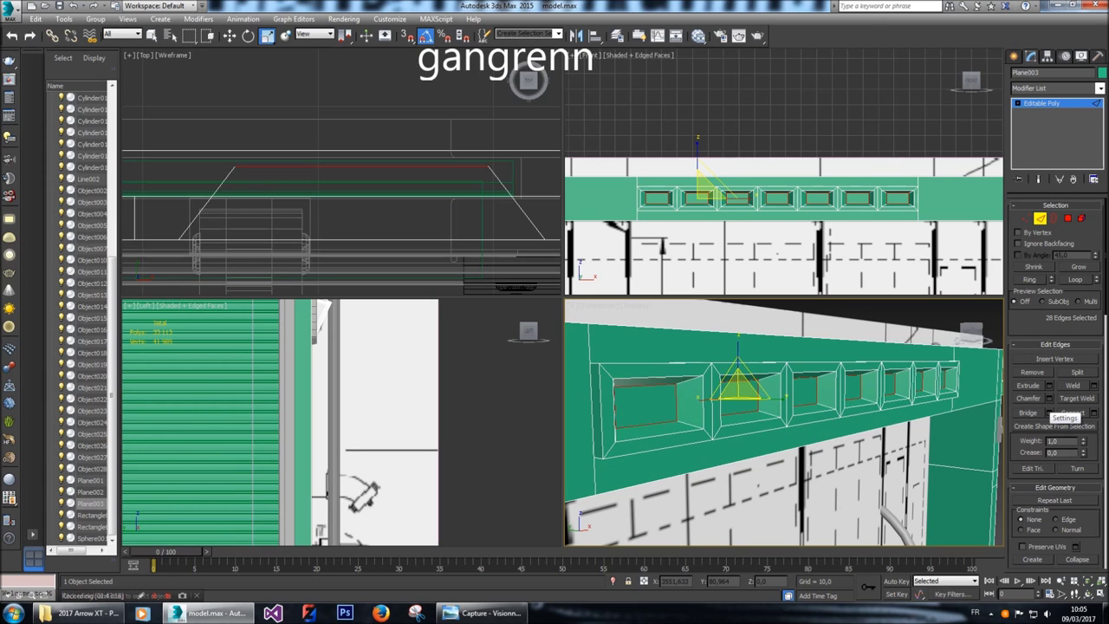
left_click(1050, 398)
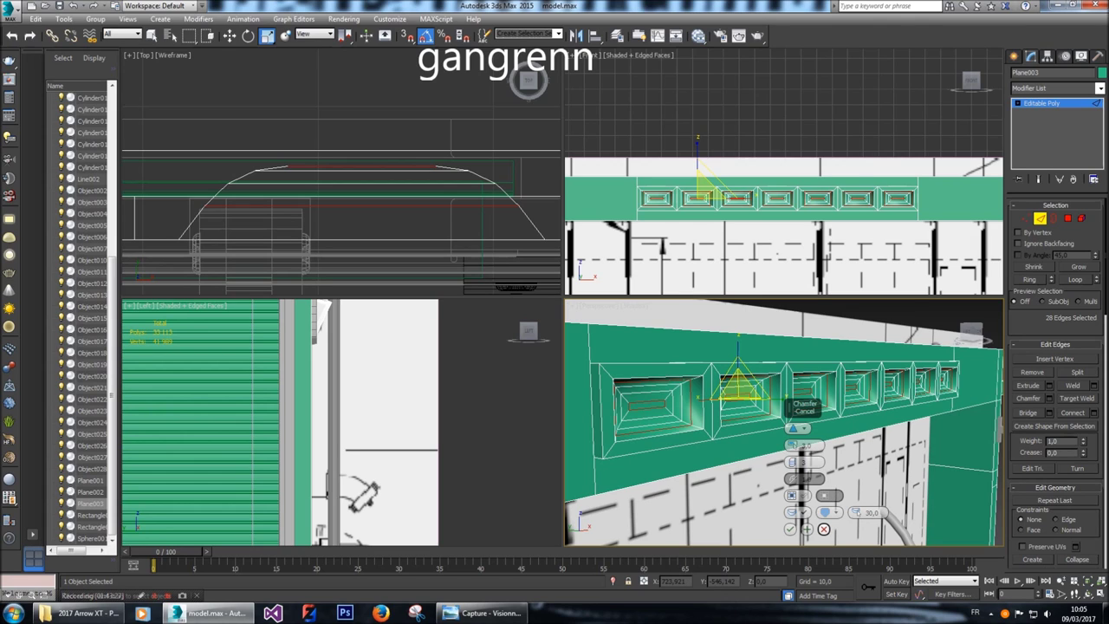
left_click(823, 529)
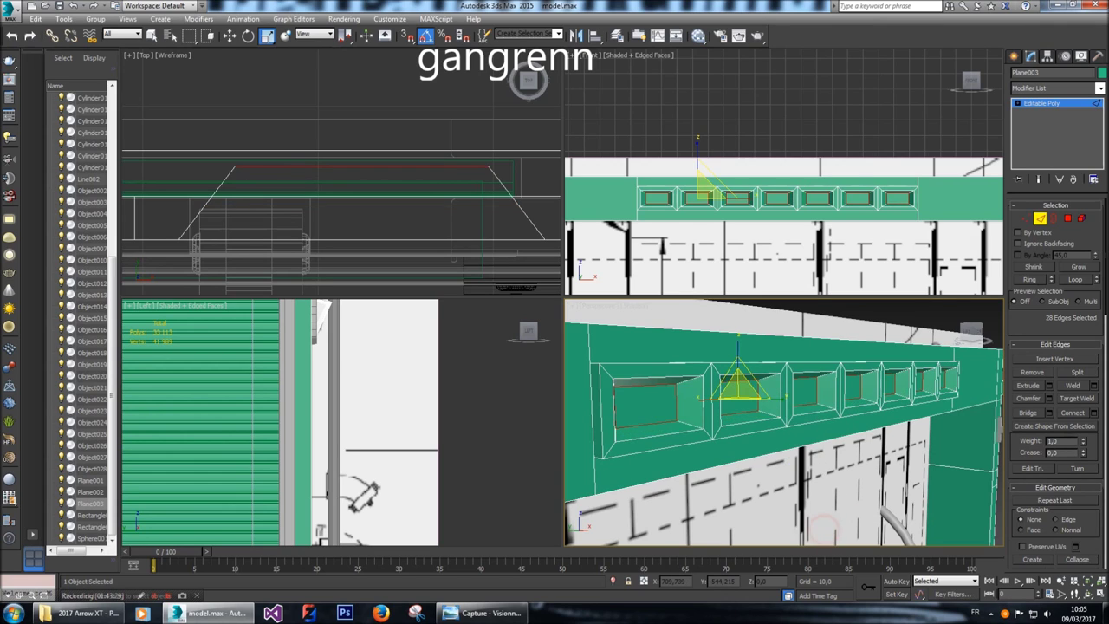
scroll(784, 225, "up", 3)
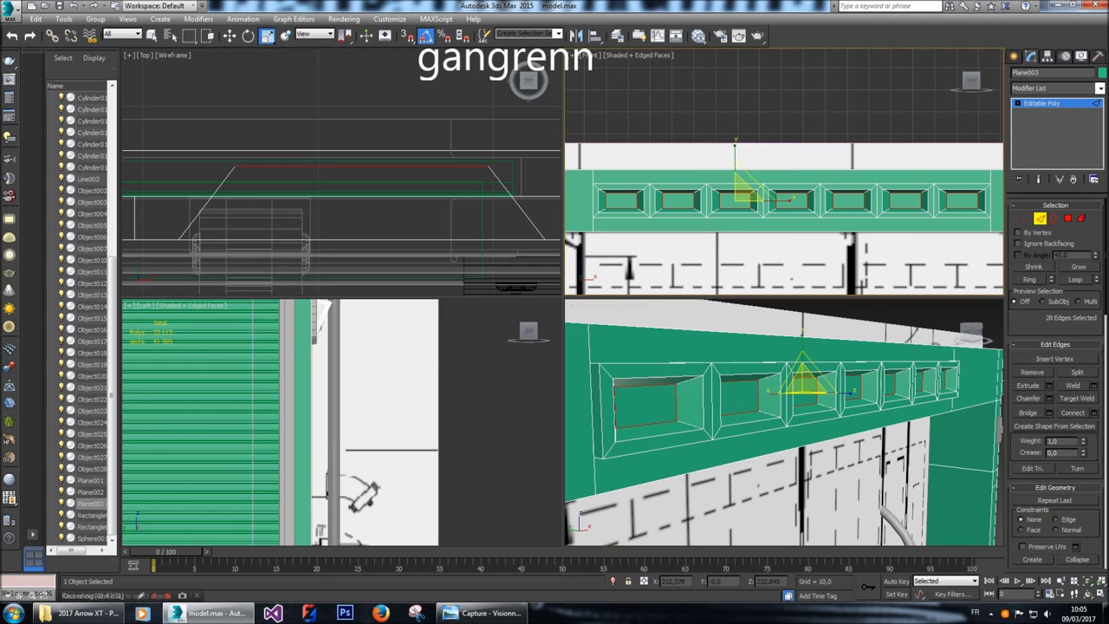
Chamfer the 28 panel border edges by 3,0, then clear the edge selection.
key("ctrl+z")
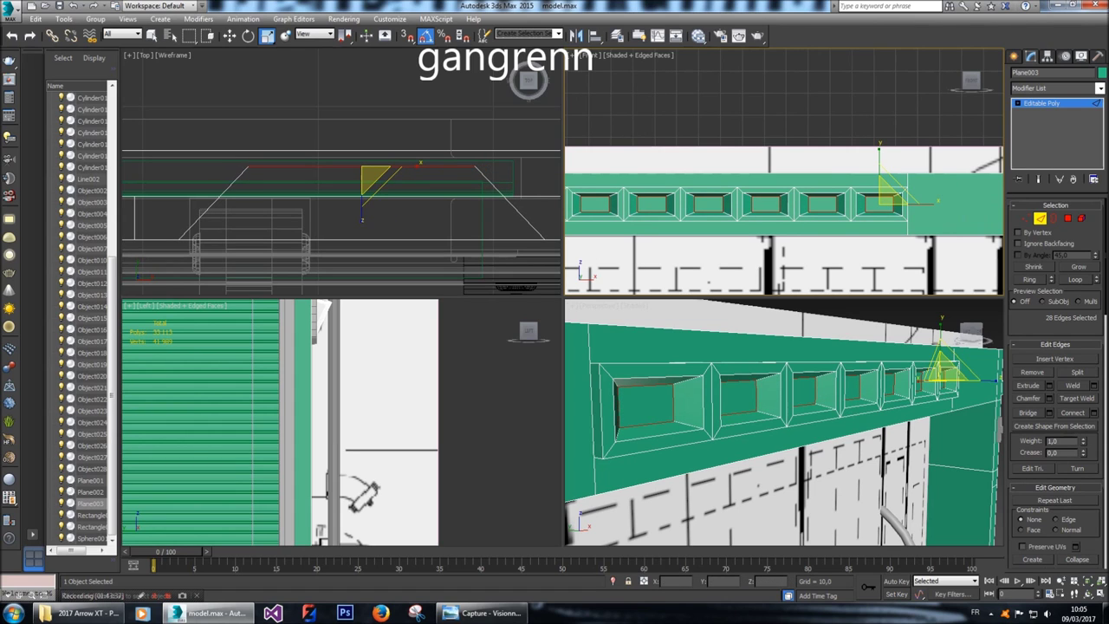
left_click(1049, 398)
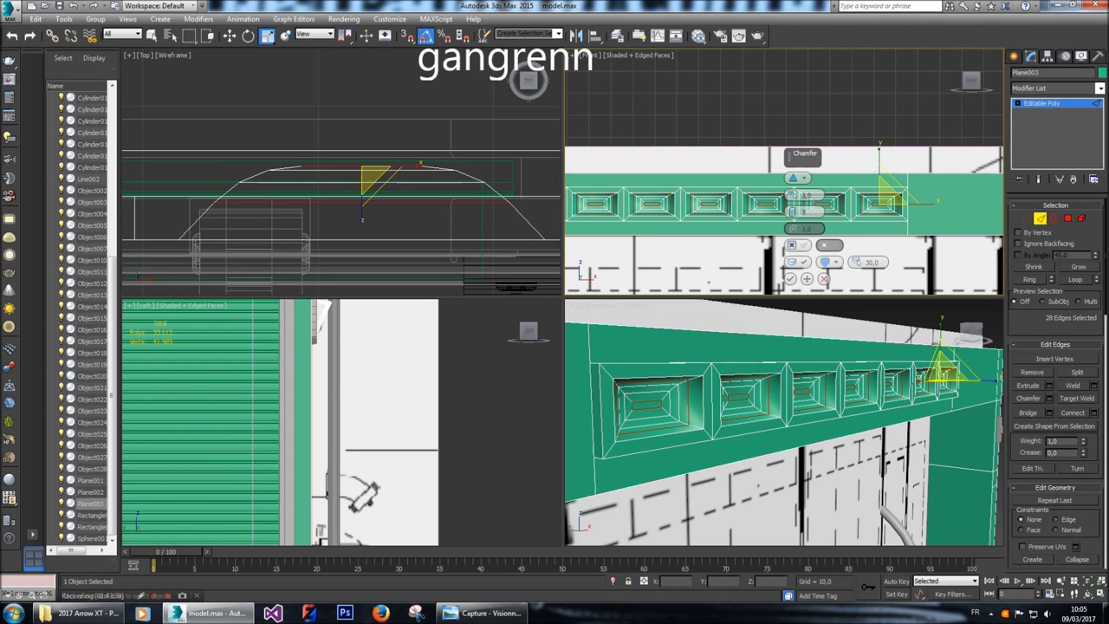
middle_click_drag(823, 433, 854, 520, "alt")
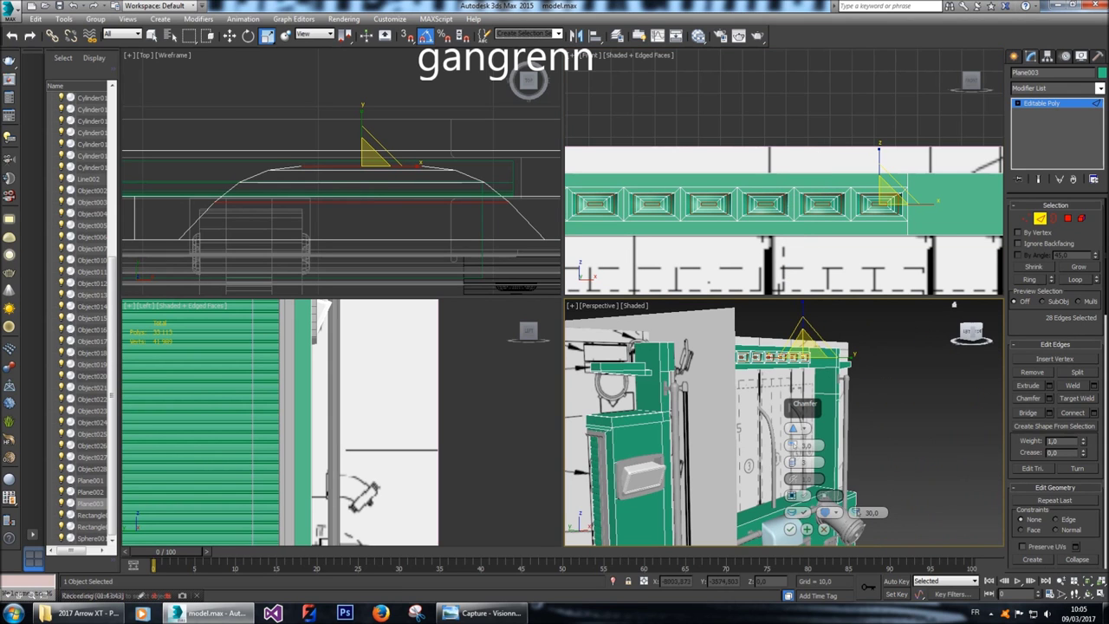
left_click(972, 333)
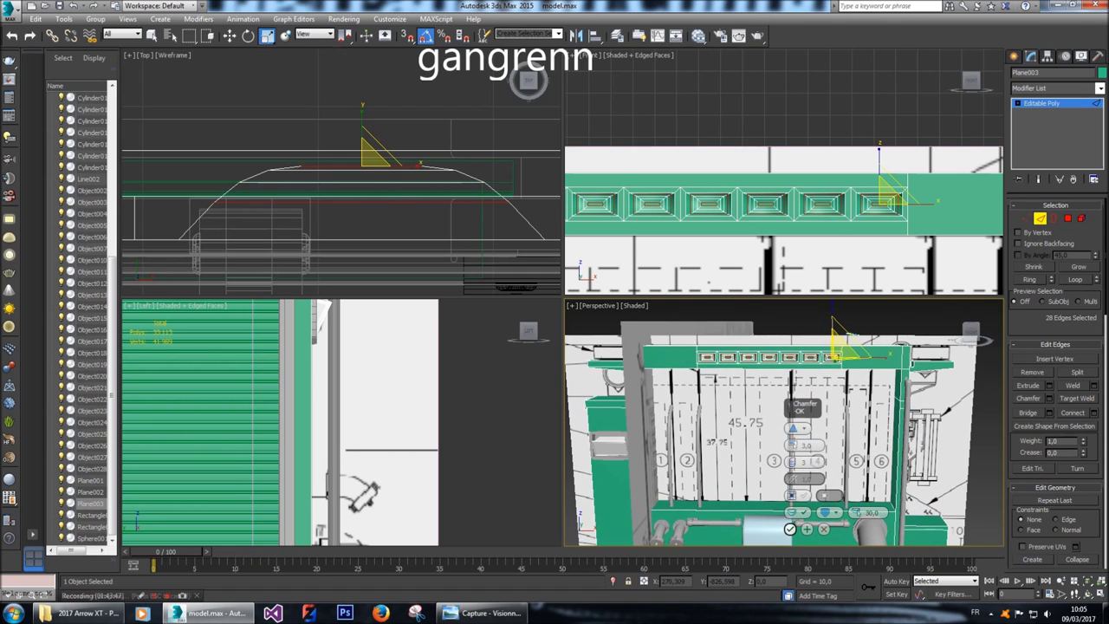
left_click(789, 529)
scroll(785, 422, "down", 5)
key("ctrl+d")
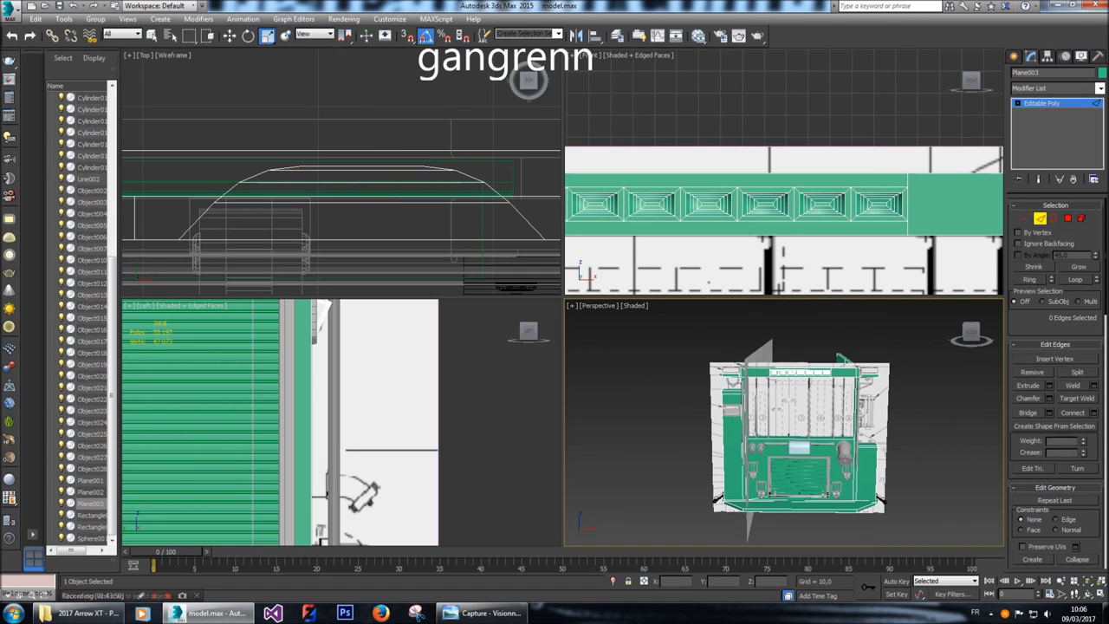
Deselect Plane003 and orbit around the model to inspect the chamfered recesses.
left_click(927, 383)
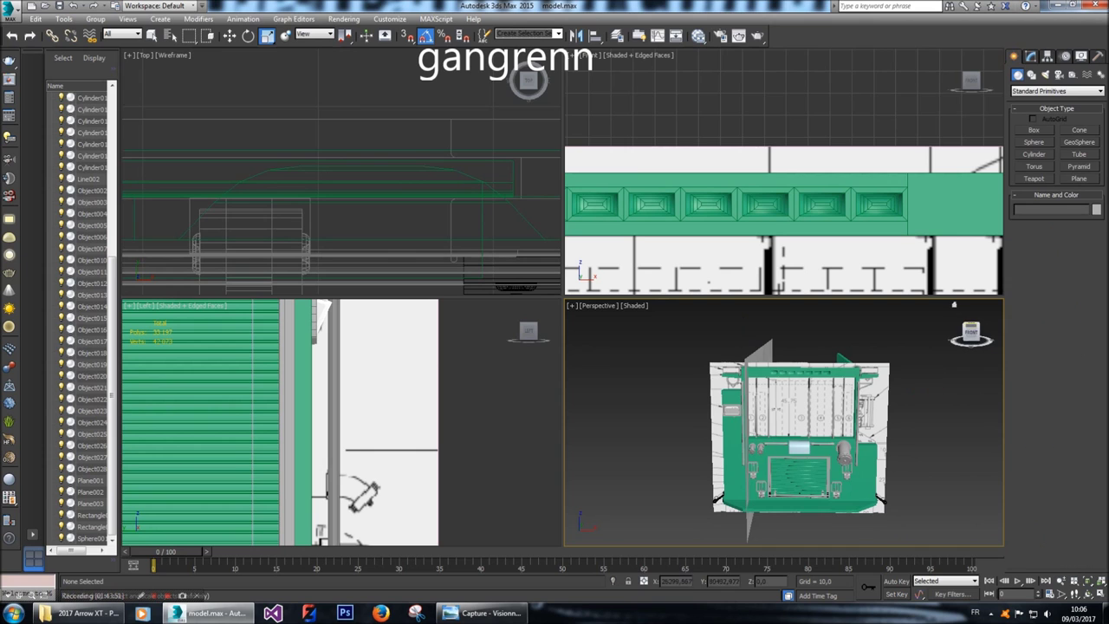
middle_click_drag(785, 422, 823, 421, "alt")
mouse_move(864, 494)
middle_mouse_down("alt")
mouse_move(872, 517)
mouse_move(866, 482)
middle_mouse_up("alt")
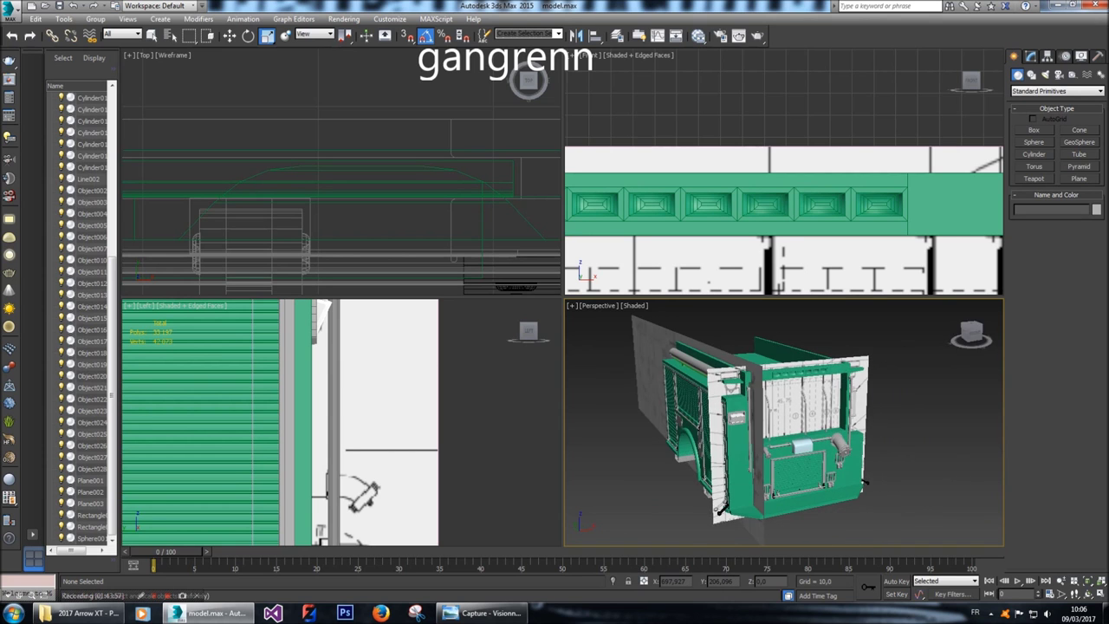
scroll(865, 483, "up", 10)
middle_click_drag(866, 482, 880, 542, "alt")
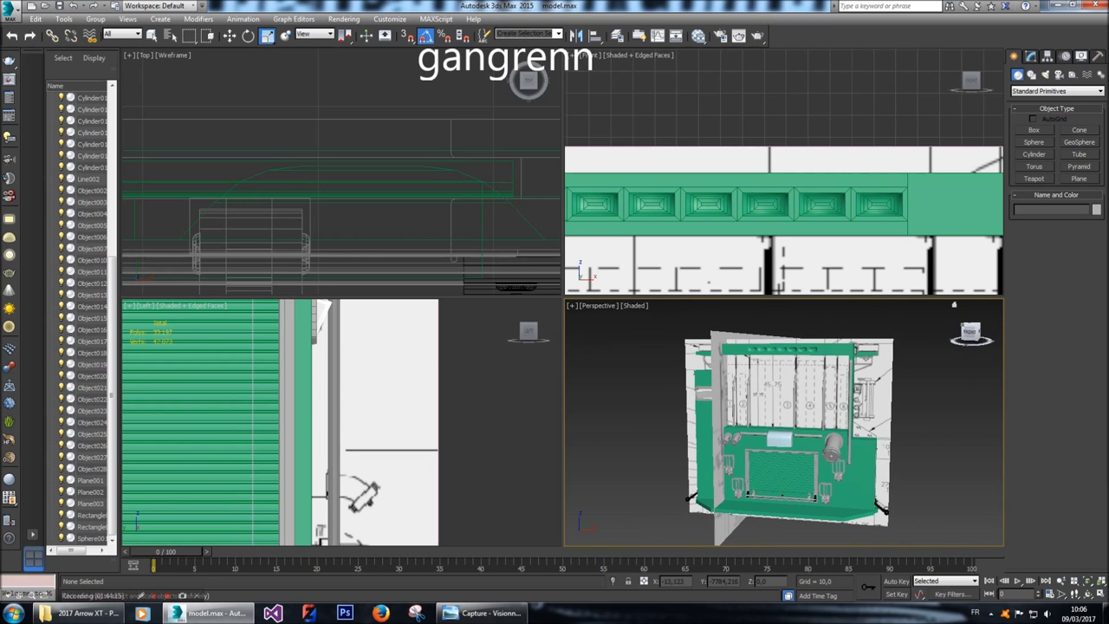
middle_click_drag(881, 543, 880, 543, "alt")
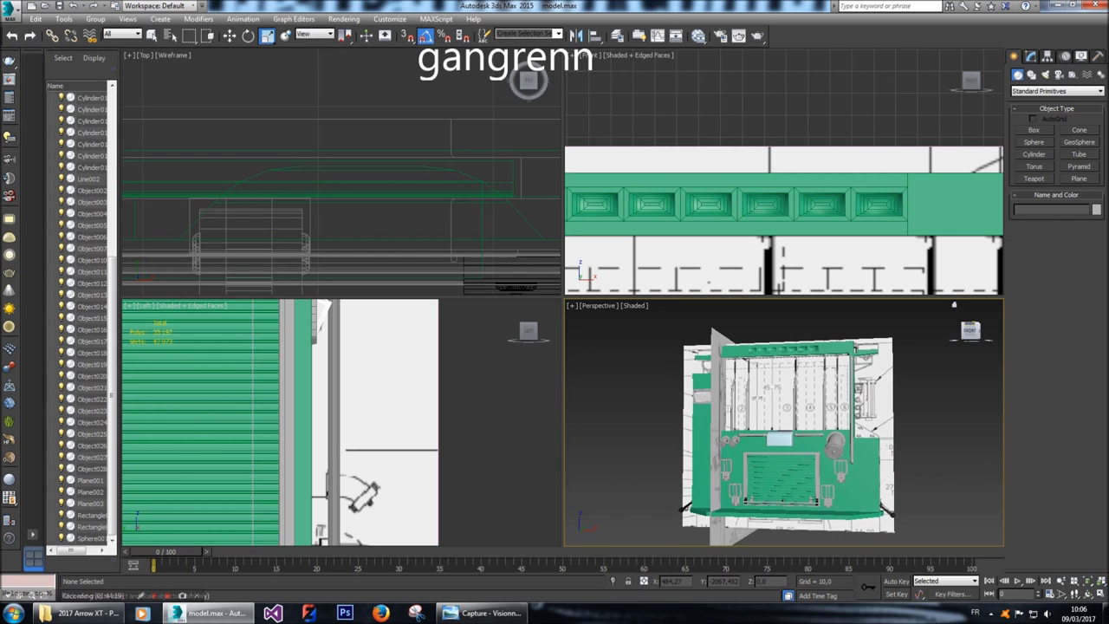
Undo the window frame chamfer on Plane003 and return the view to face the truck.
left_click(90, 503)
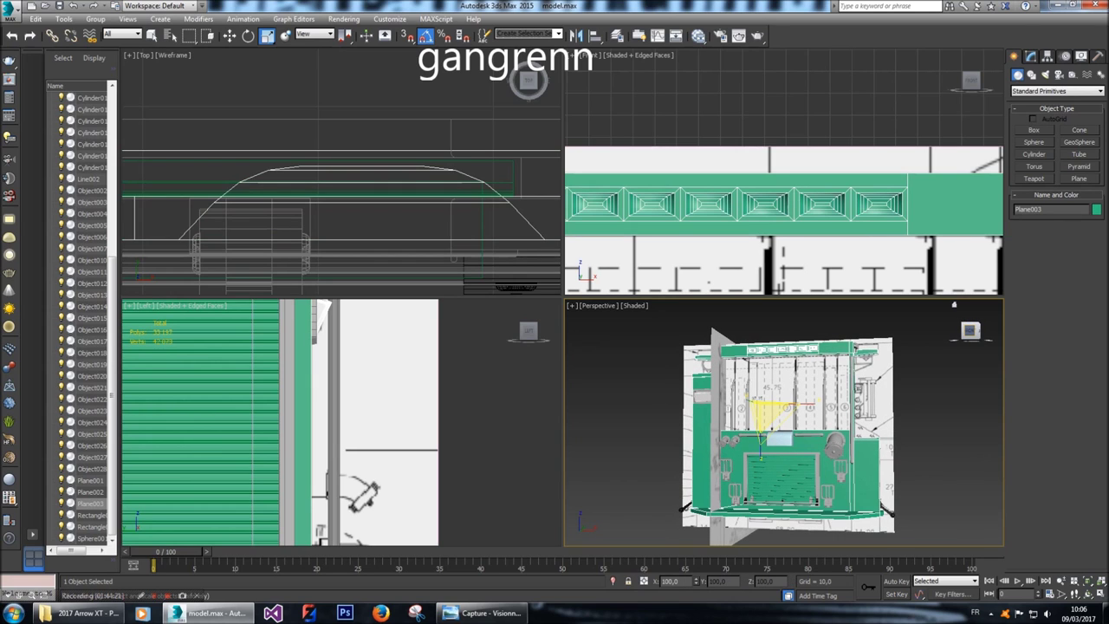
key("ctrl+z")
left_click(971, 436)
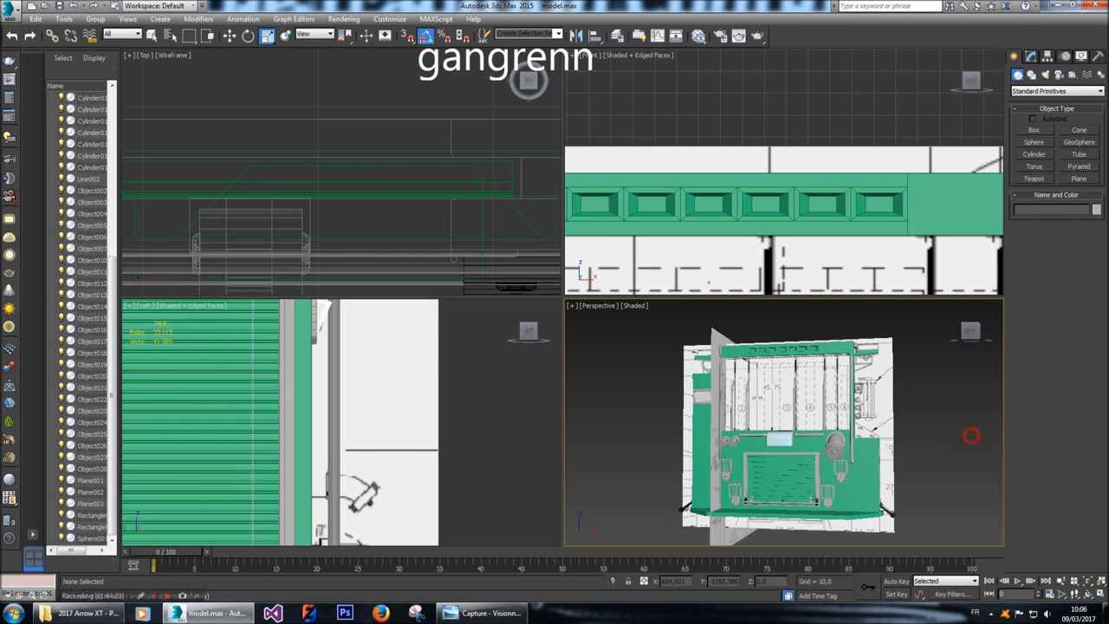
left_click(971, 330)
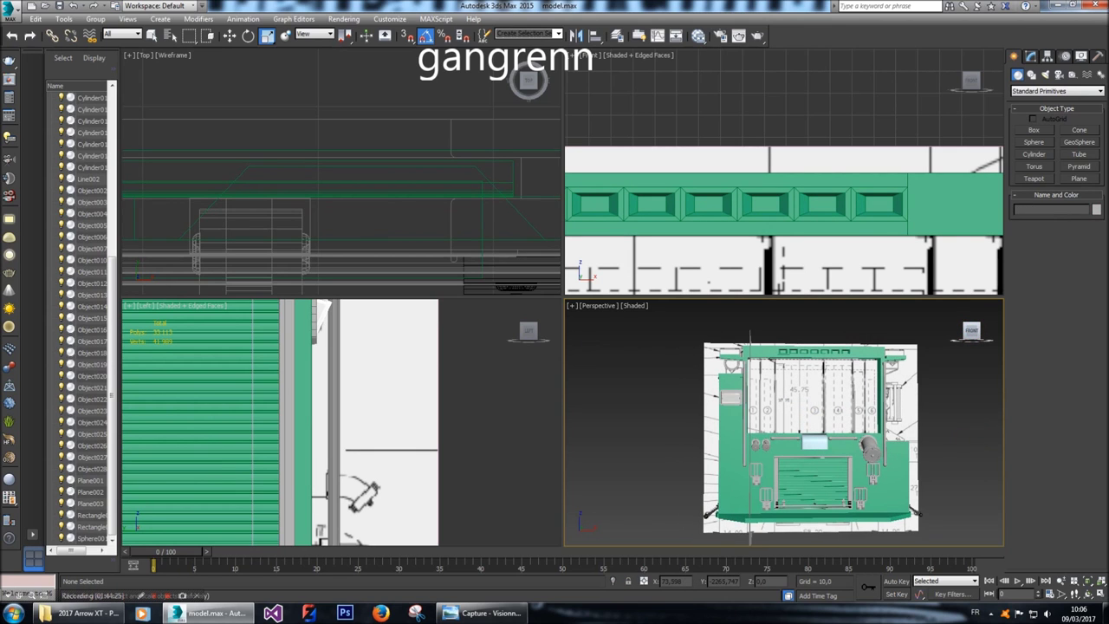
left_click_drag(970, 330, 954, 304)
left_click(954, 304)
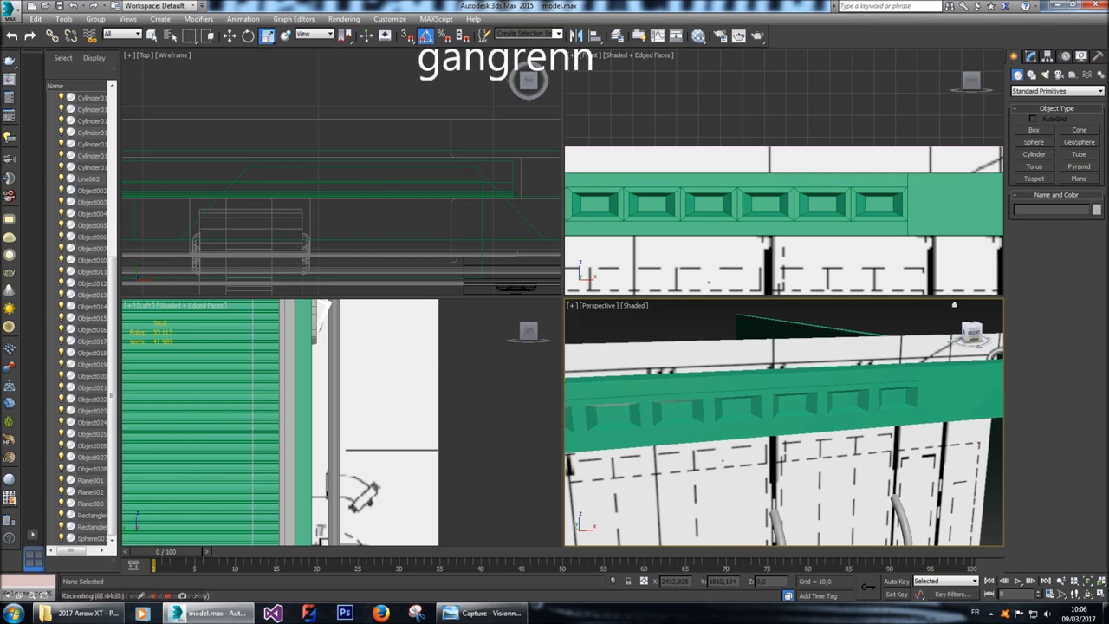
scroll(784, 422, "down", 6)
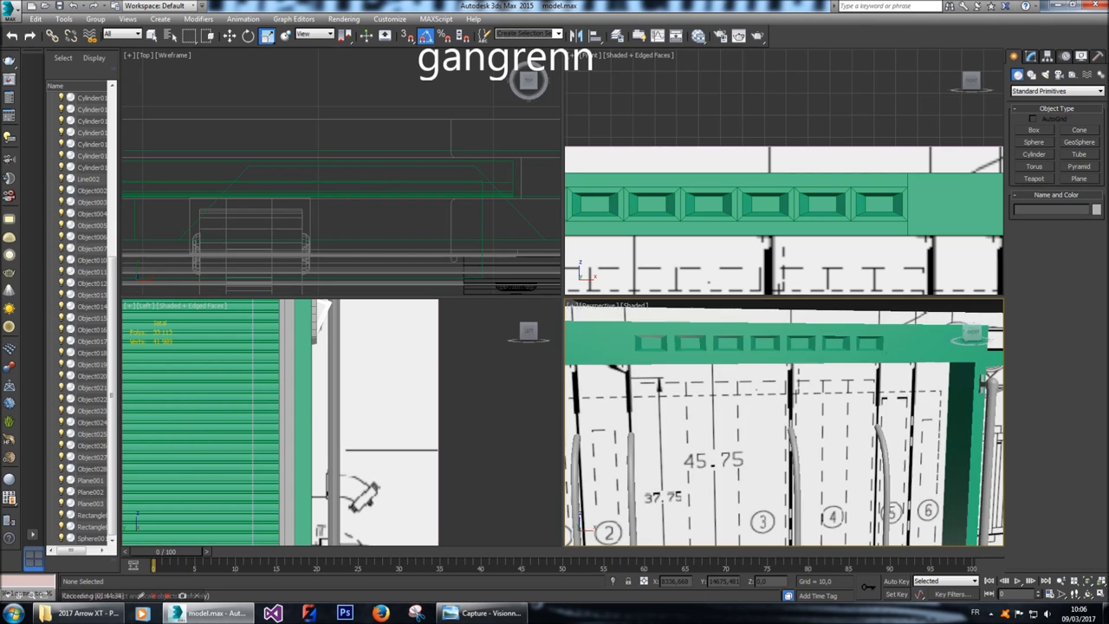
scroll(785, 422, "down", 3)
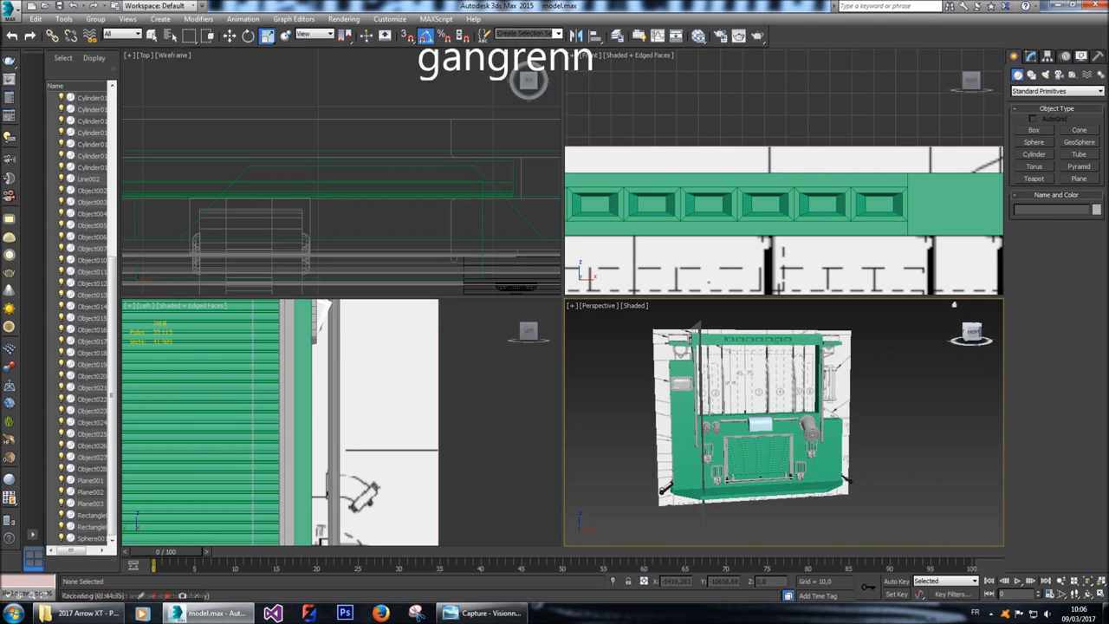
left_click(972, 333)
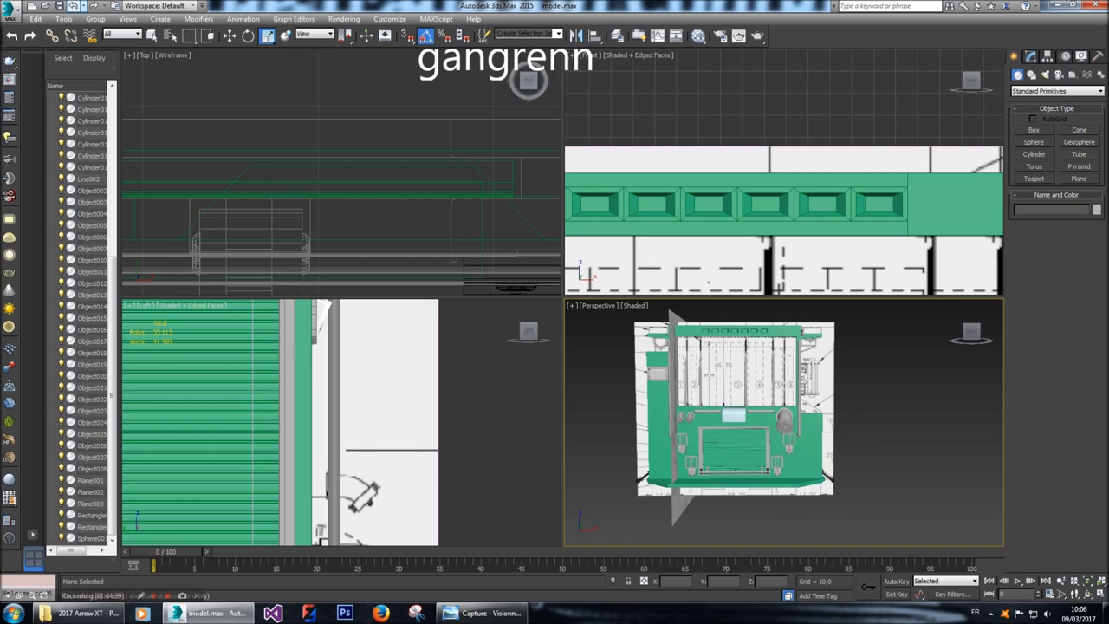
Undo back to an earlier step, then select the green rear-wall plane at Edge level.
left_click(82, 6)
left_click(86, 35)
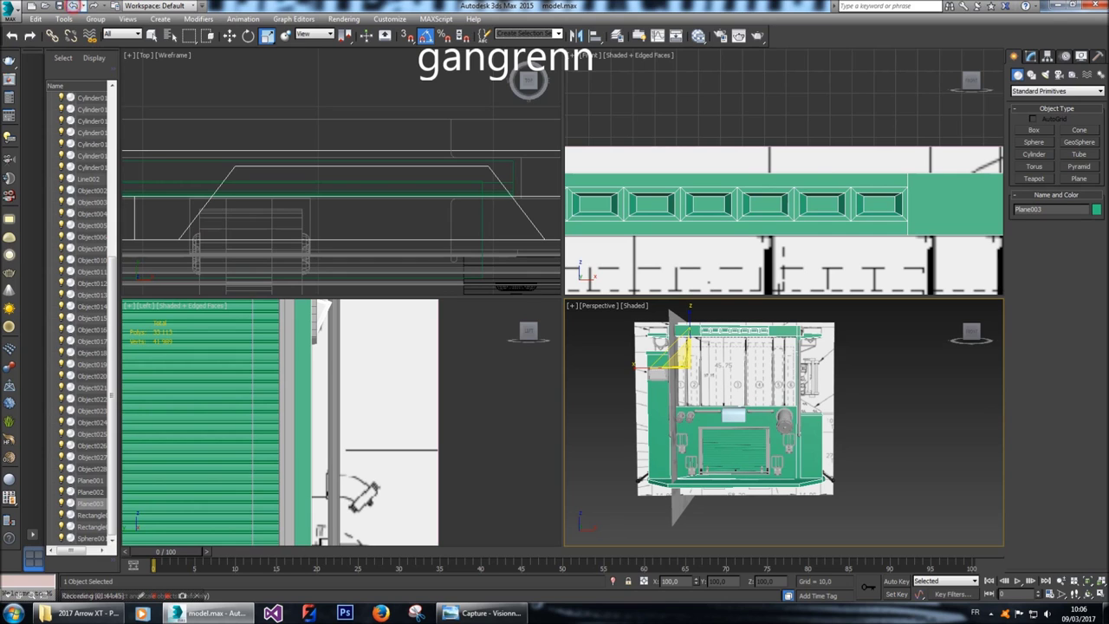
left_click(83, 6)
left_click(82, 6)
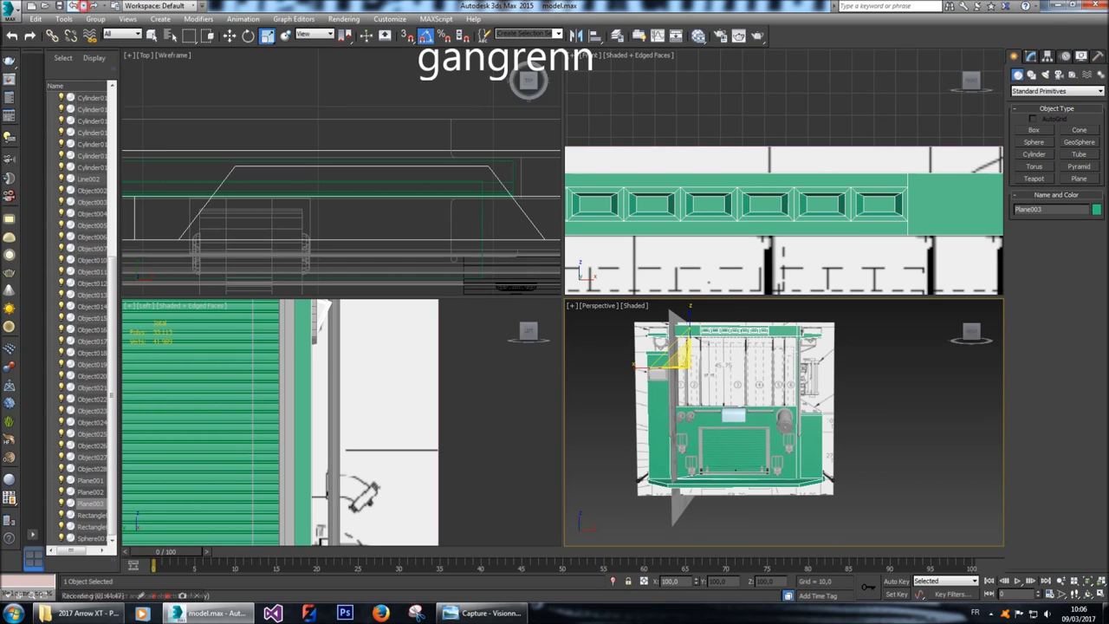
left_click(892, 349)
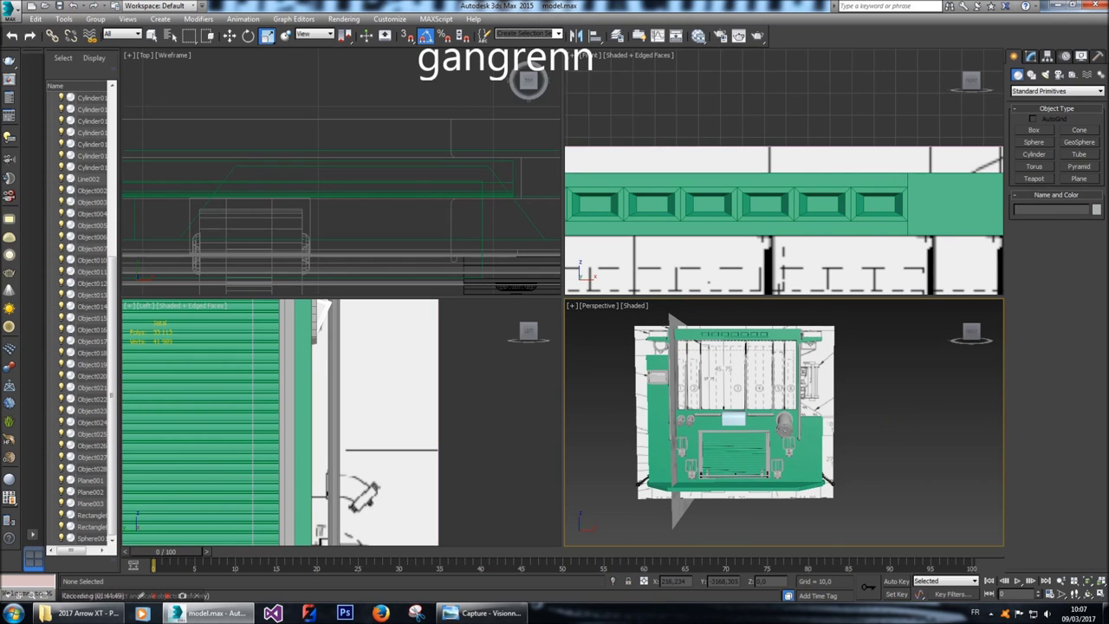
left_click(797, 212)
left_click(1030, 55)
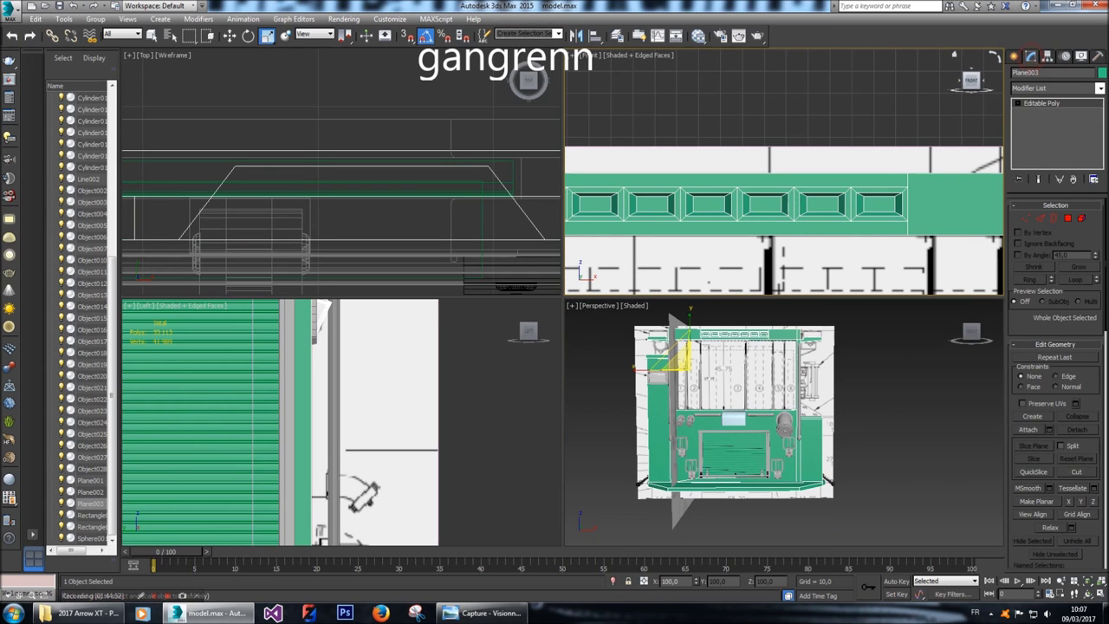
left_click(1040, 218)
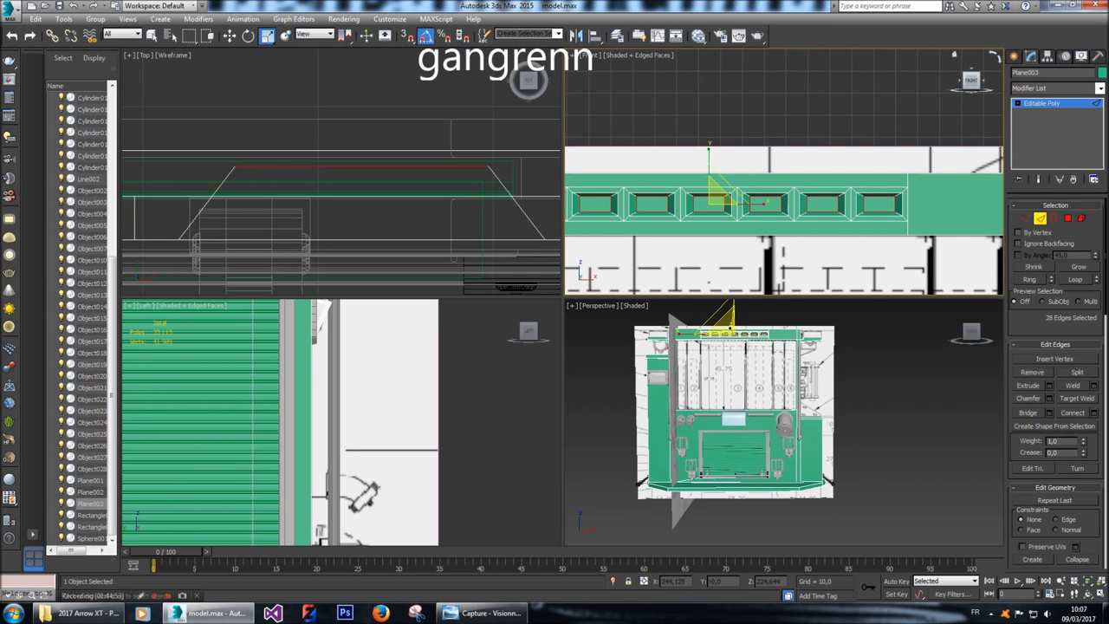
scroll(784, 200, "up", 2)
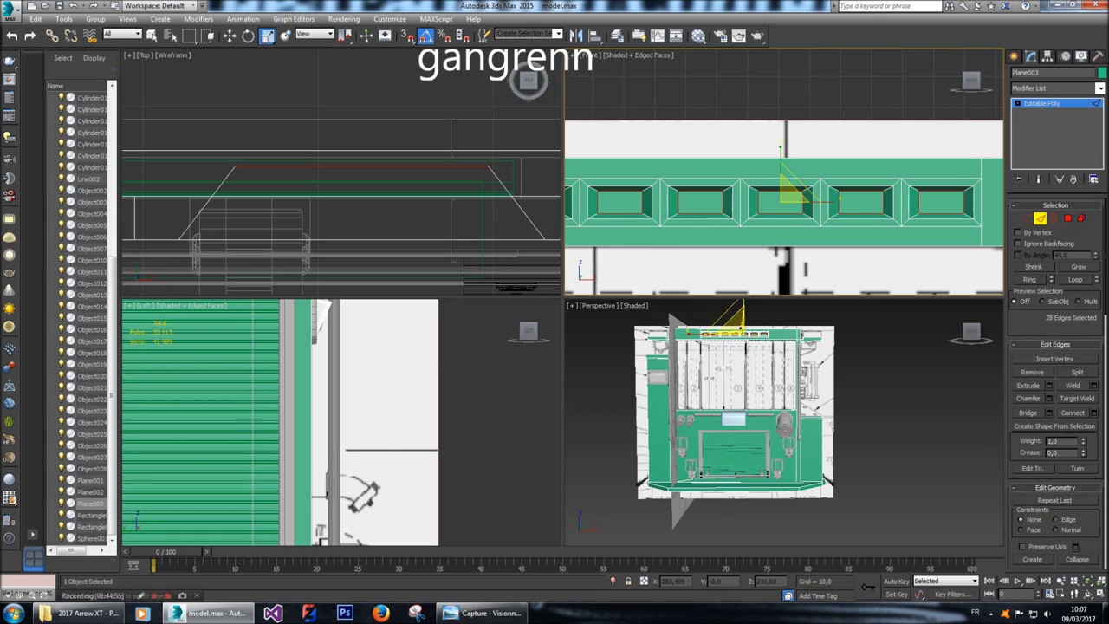
Scale the selected frame edges to 109% and clear the selection.
left_click_drag(792, 194, 807, 189)
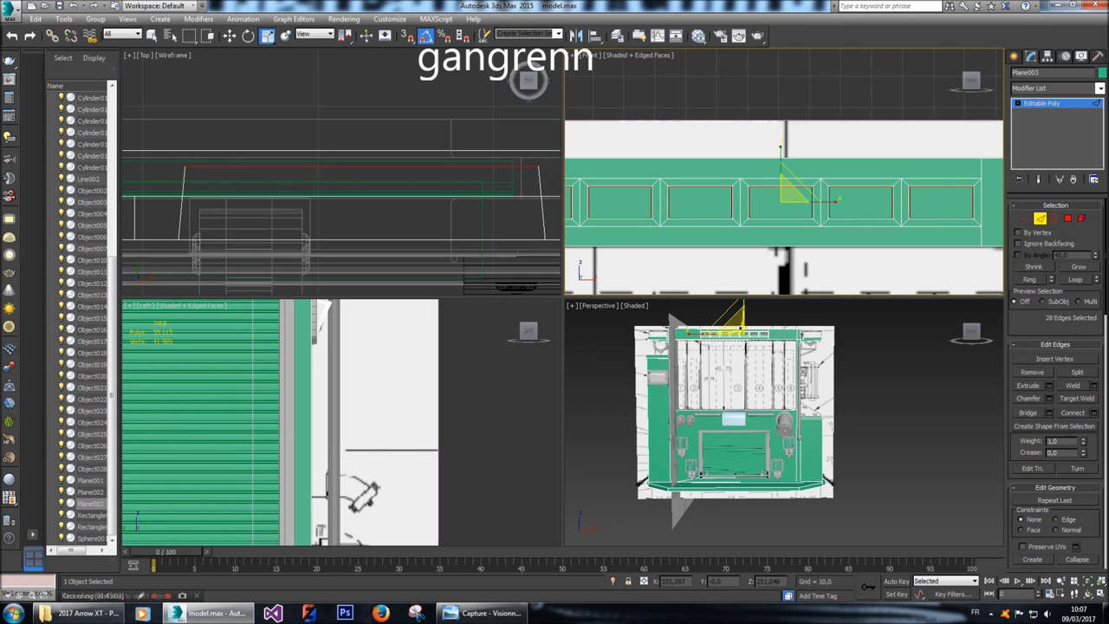
left_click(1015, 56)
left_click(979, 442)
middle_click_drag(606, 468, 624, 491, "alt")
Move Plane003's seven inset panel polygons backward so they sit recessed.
left_click(800, 187)
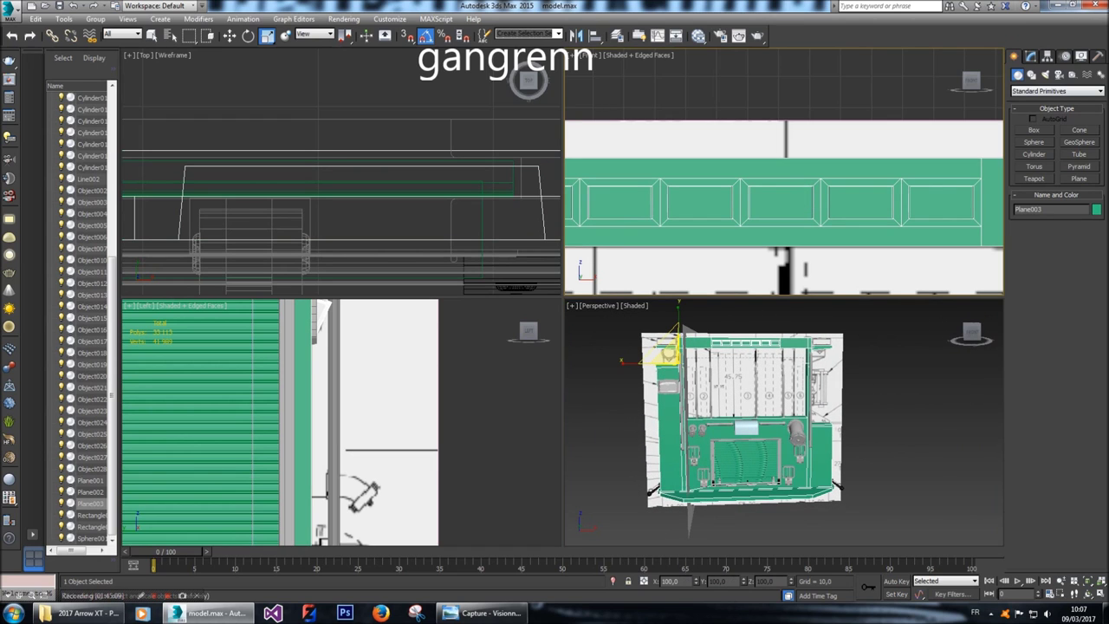
left_click(1031, 55)
left_click(1068, 218)
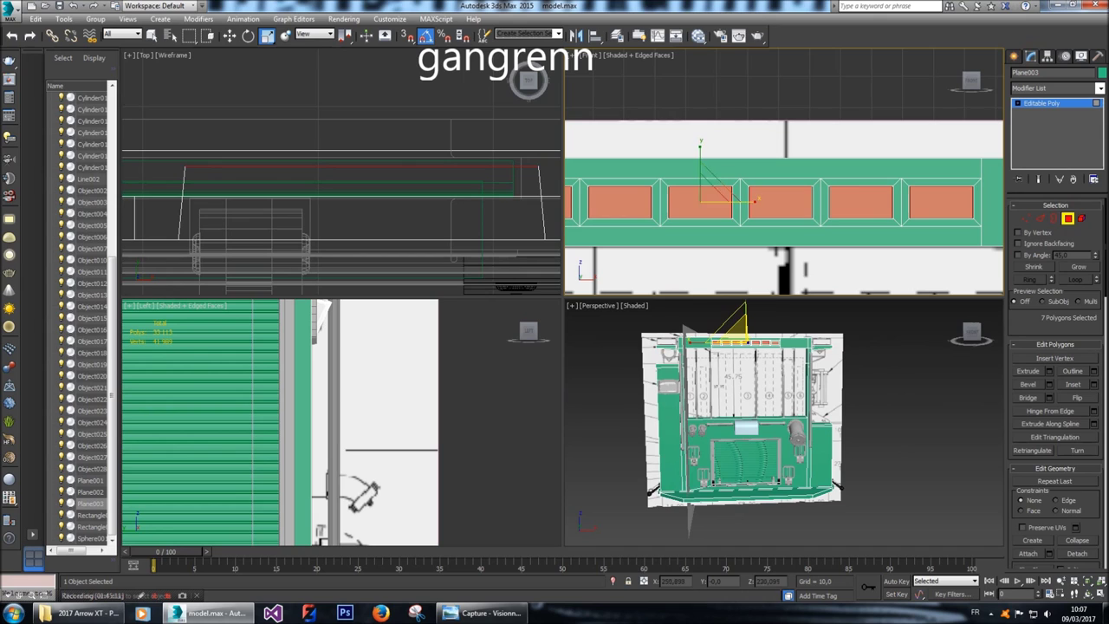
left_click_drag(707, 195, 707, 196)
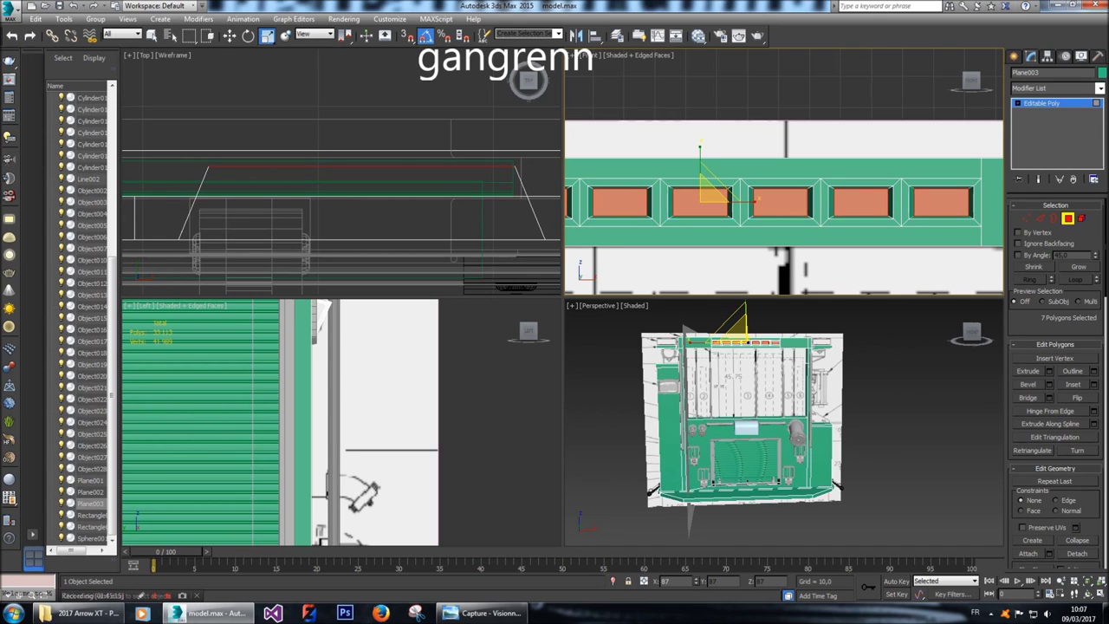
left_click(1018, 56)
left_click(936, 416)
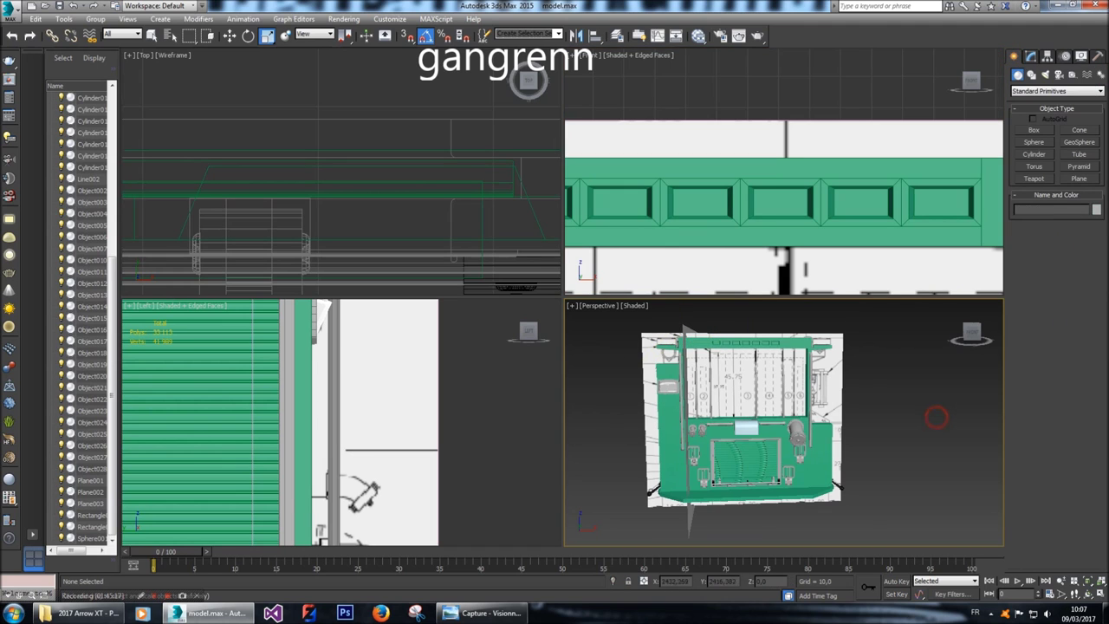
Orbit the Perspective view around the truck to a three-quarter left-side angle.
middle_click_drag(937, 416, 871, 519, "alt")
scroll(945, 413, "up", 8)
scroll(934, 374, "down", 8)
scroll(893, 388, "up", 3)
scroll(875, 434, "down", 3)
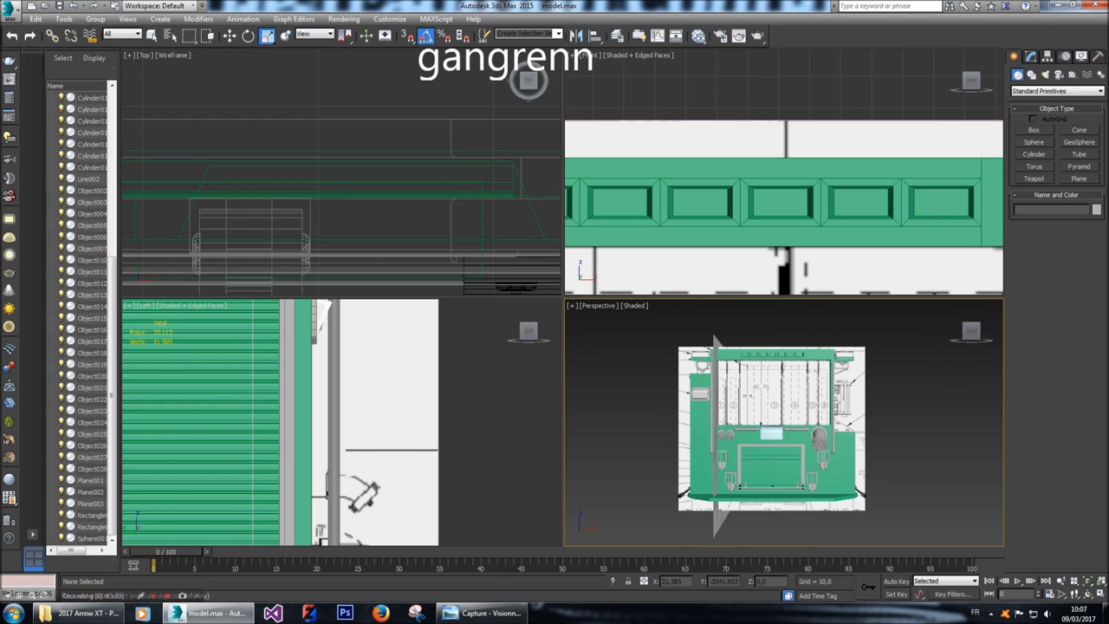
left_click_drag(971, 330, 910, 332)
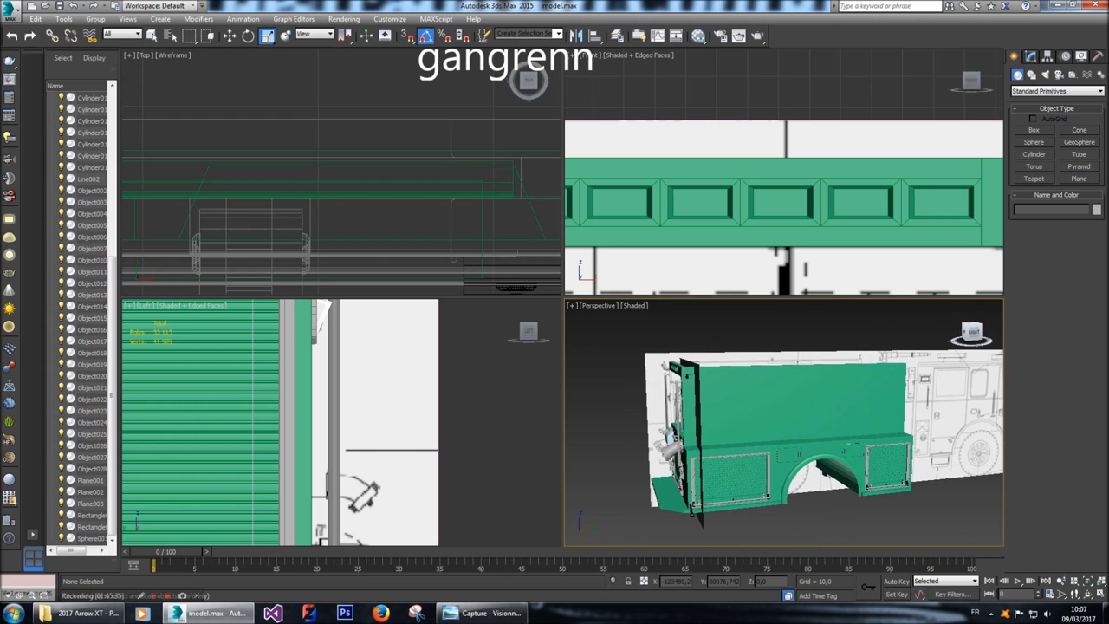
middle_click_drag(697, 513, 715, 536, "alt")
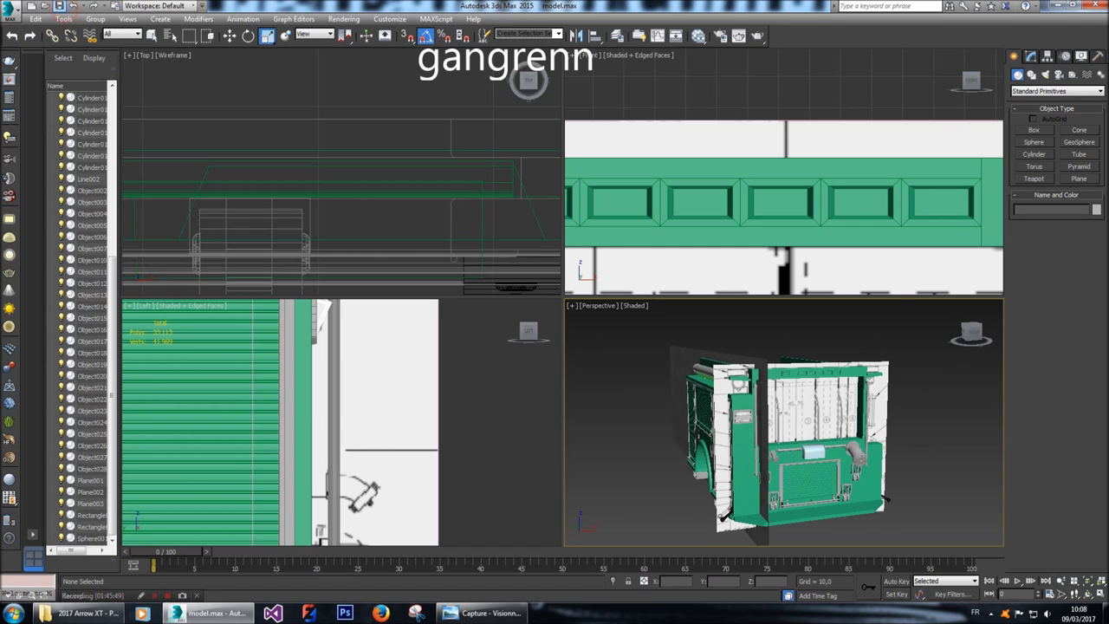
Pan and zoom the Front view down to the rear wall's roll-up door.
middle_click_drag(785, 208, 784, 165)
scroll(785, 165, "down", 3)
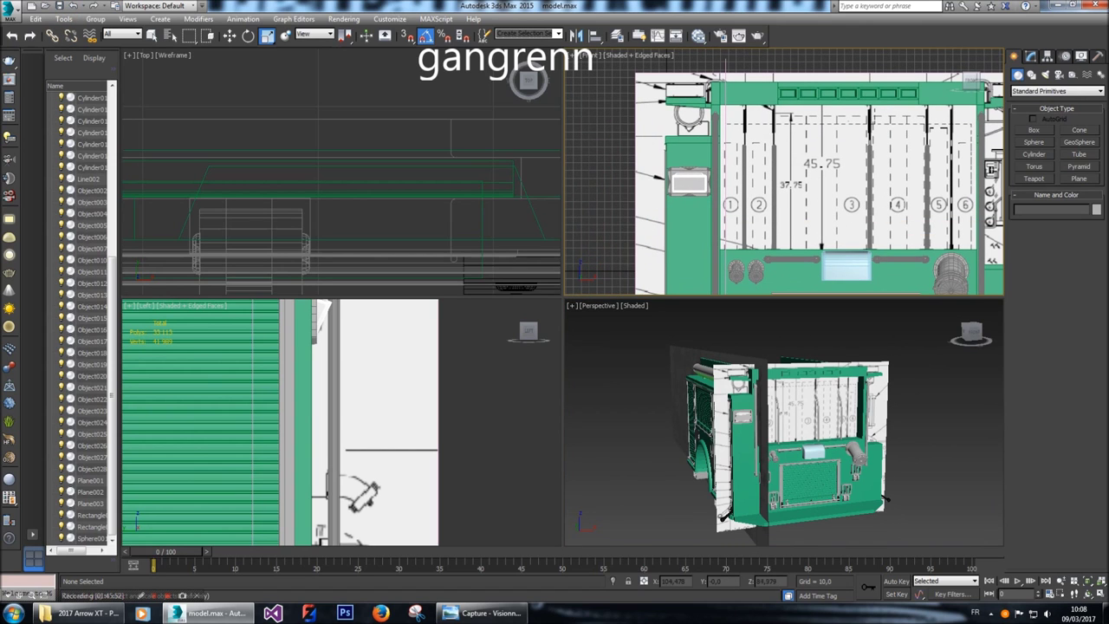
middle_click_drag(784, 164, 791, 71)
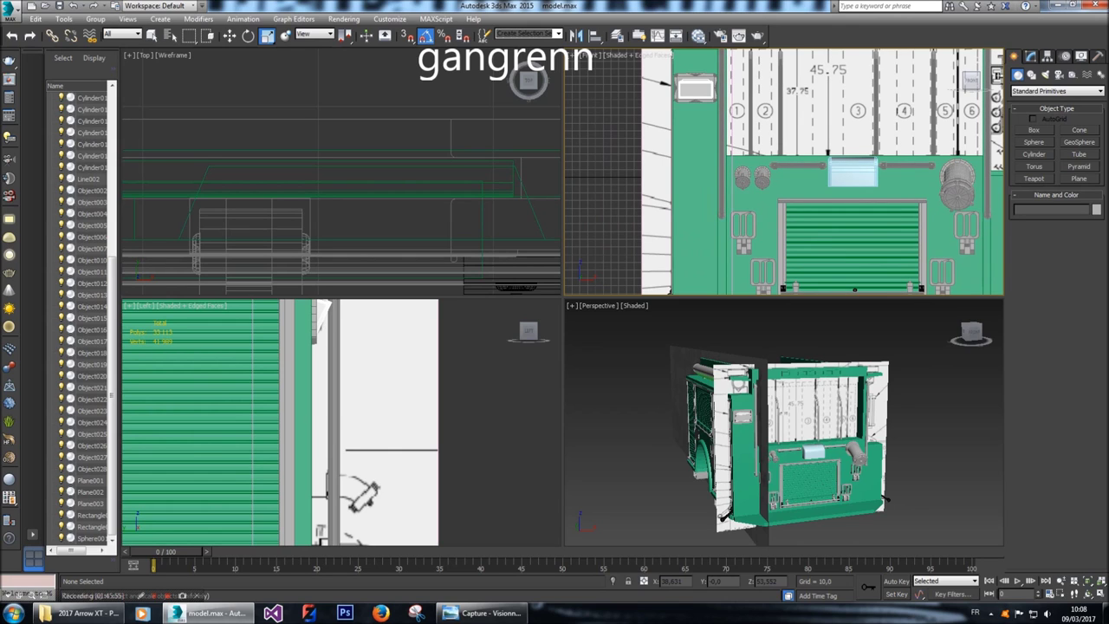
Make the green rear-wall plane Plane003 see-through with Alt+X.
left_click(854, 174)
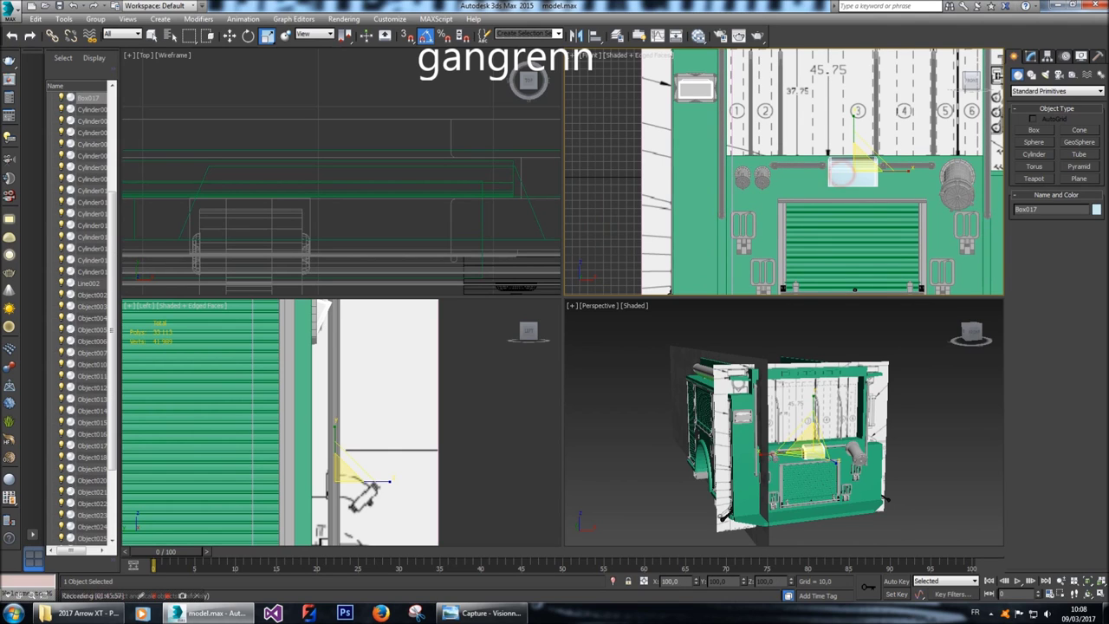
middle_click_drag(854, 174, 873, 120)
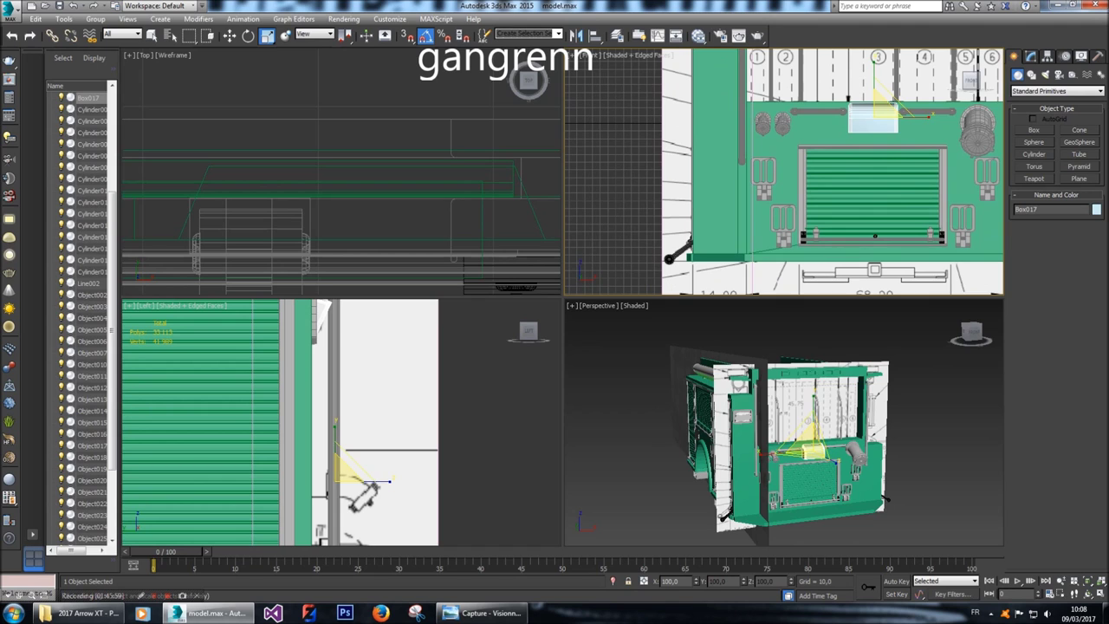
left_click(800, 138)
key("alt+x")
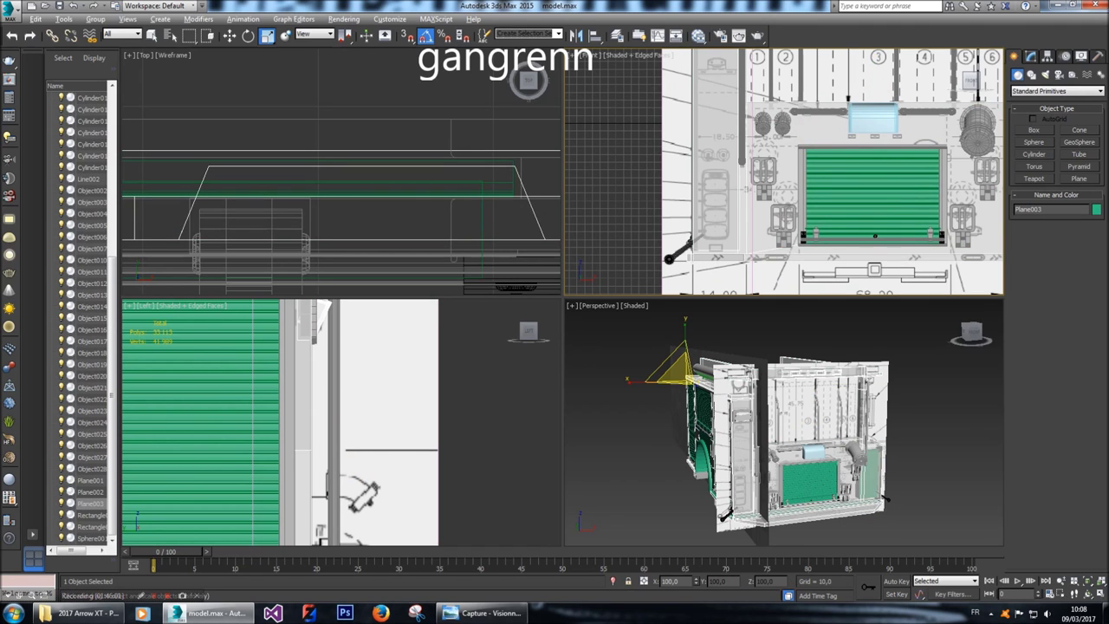
scroll(762, 138, "up", 8)
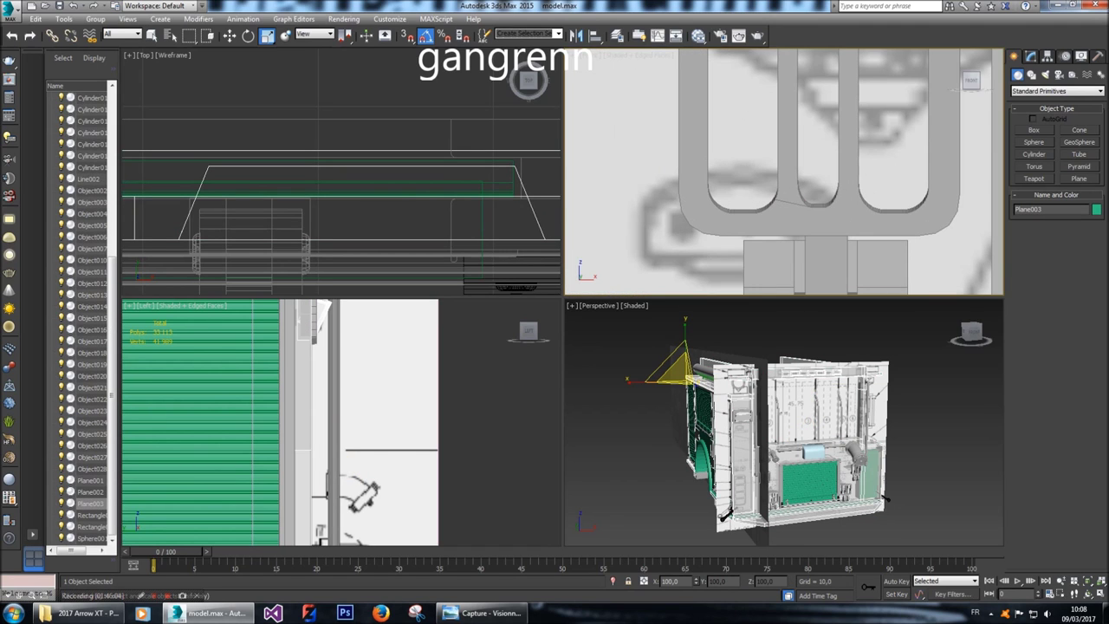
middle_click_drag(763, 138, 761, 151)
scroll(763, 147, "down", 10)
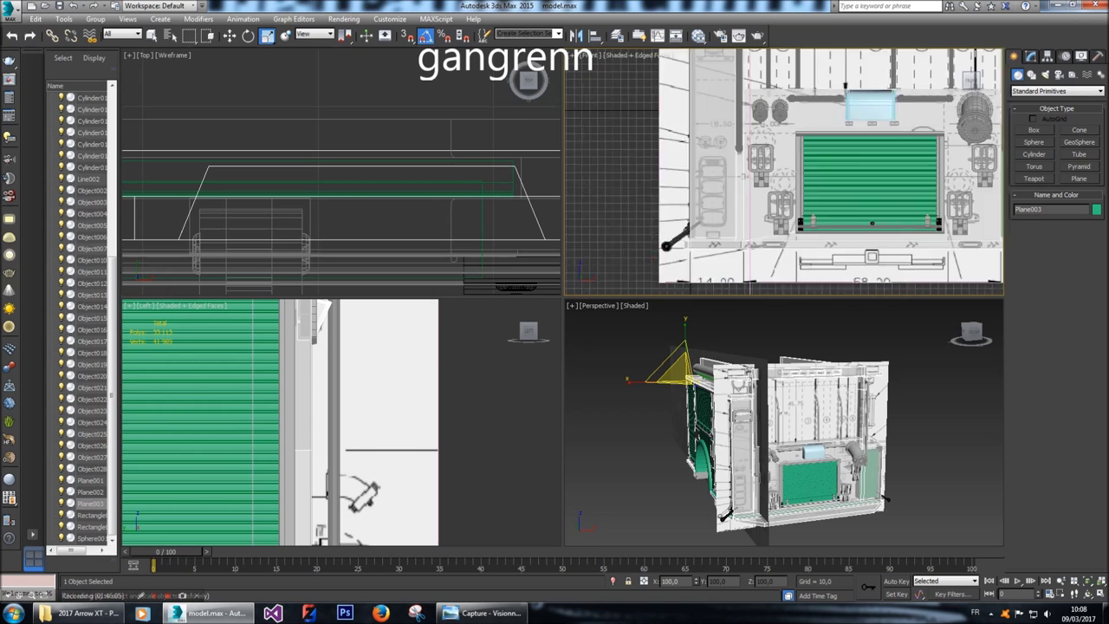
Shift-move the light-blue Box017 down-left to clone it as Box018.
left_click(846, 139)
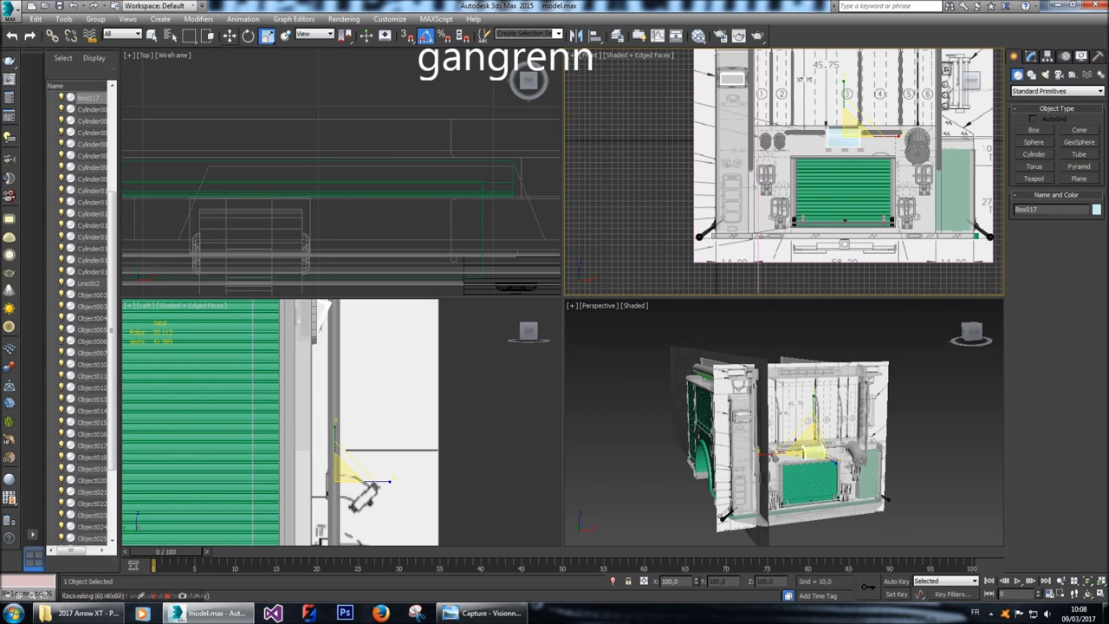
key("w")
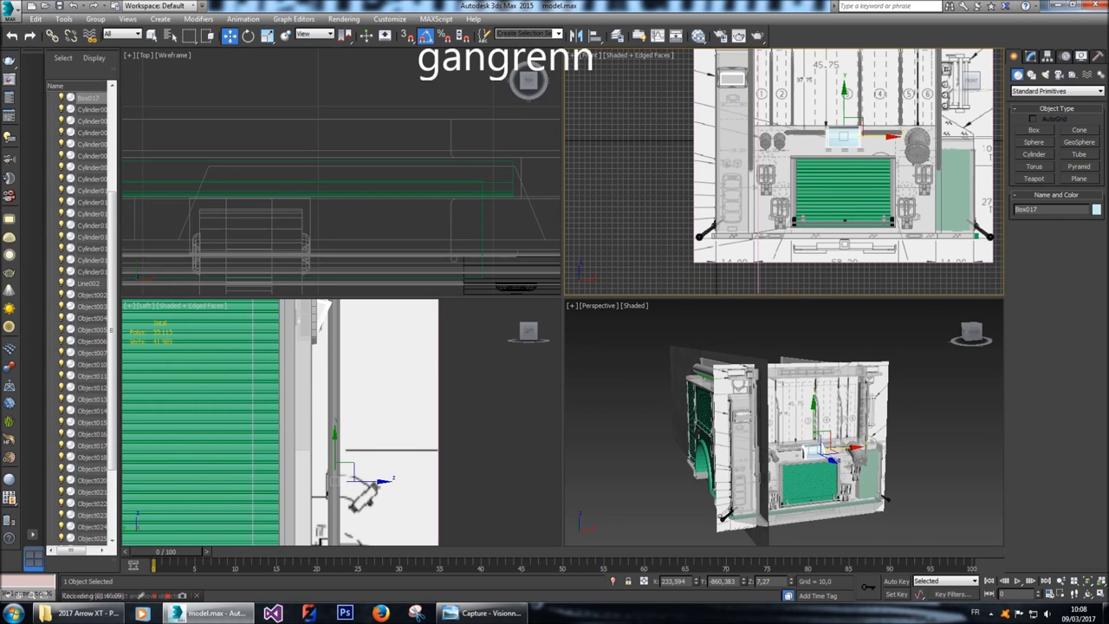
mouse_move(843, 137)
left_mouse_down("shift")
mouse_move(767, 137)
mouse_move(771, 215)
left_mouse_up("shift")
key("Return")
Pull Box018's left-end vertices inward to narrow it, then select its right-end vertices.
scroll(771, 217, "up", 6)
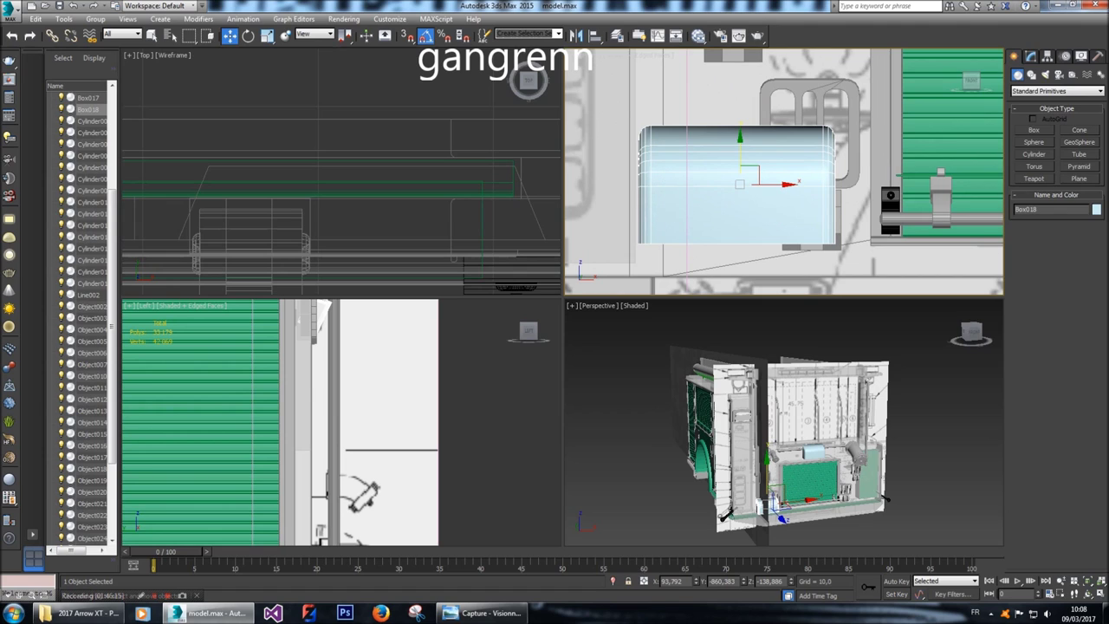
left_click(1031, 55)
key("1")
left_click_drag(621, 104, 668, 253)
left_click_drag(685, 180, 789, 180)
left_click_drag(861, 271, 815, 113)
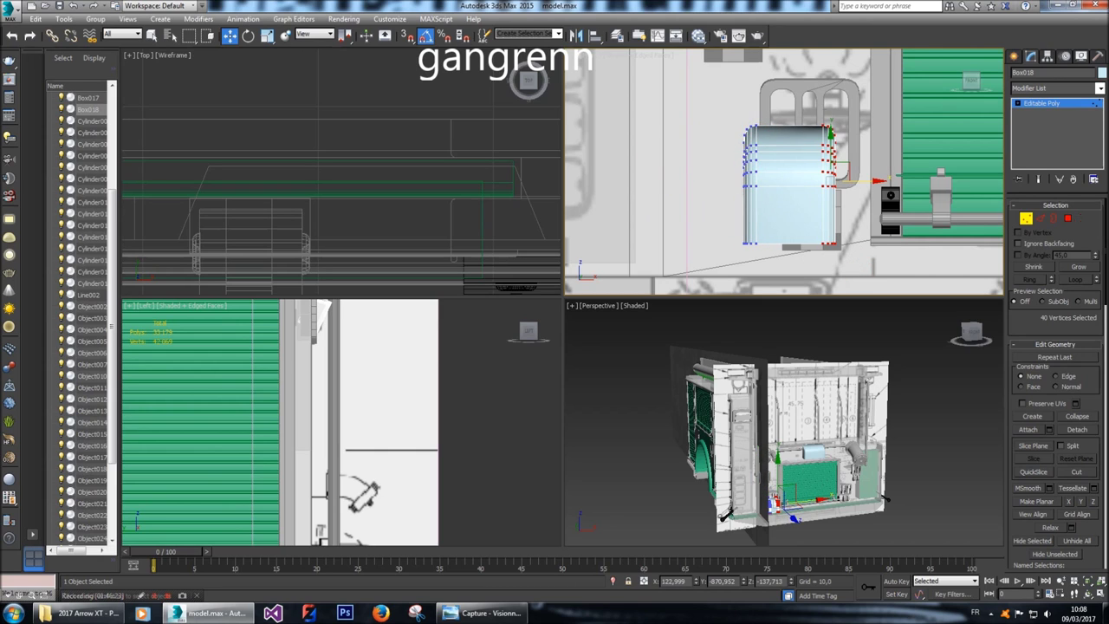
Pull Box018's right-end vertices inward and raise its bottom row to shorten it.
mouse_move(858, 180)
left_mouse_down()
mouse_move(782, 180)
mouse_move(841, 180)
left_mouse_up()
left_click_drag(830, 257, 736, 232)
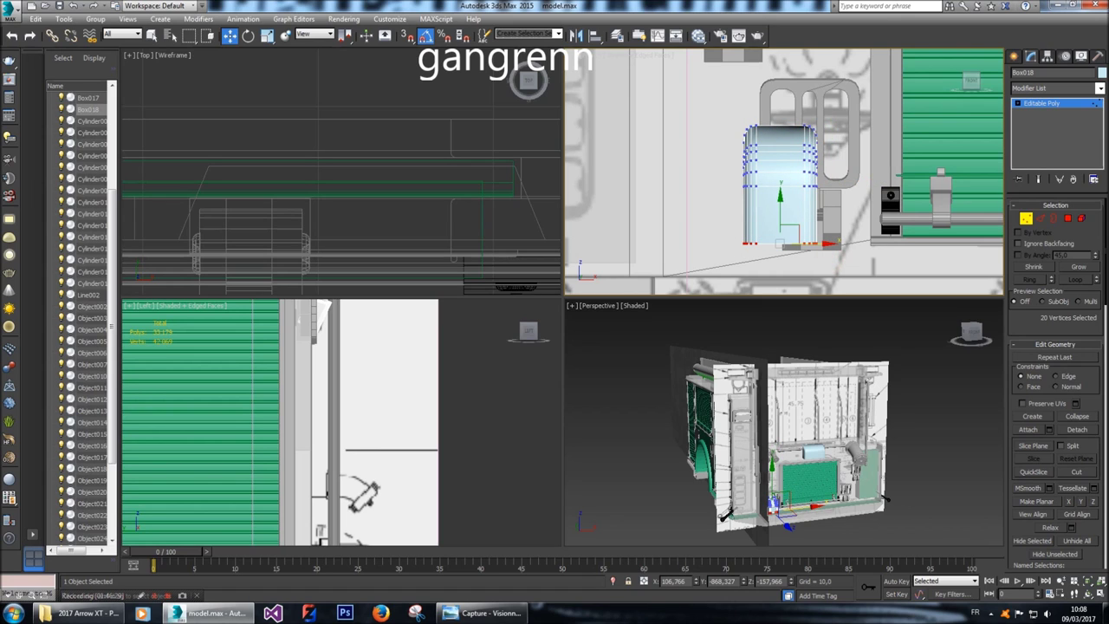
left_click_drag(779, 199, 780, 161)
scroll(794, 182, "up", 4)
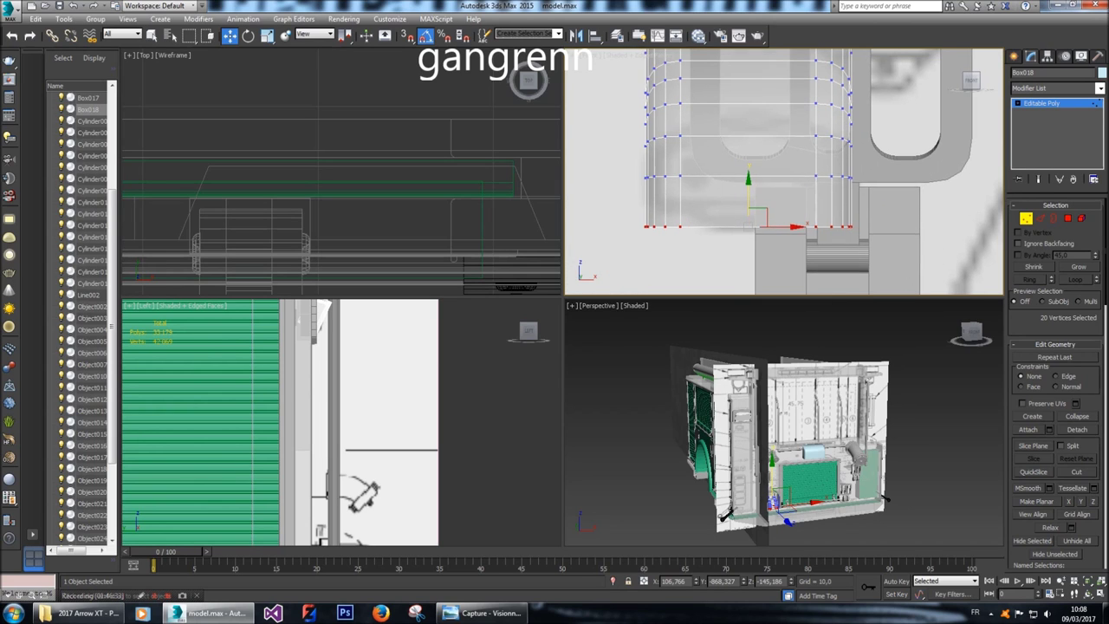
left_click_drag(867, 260, 642, 236)
left_click_drag(750, 198, 751, 172)
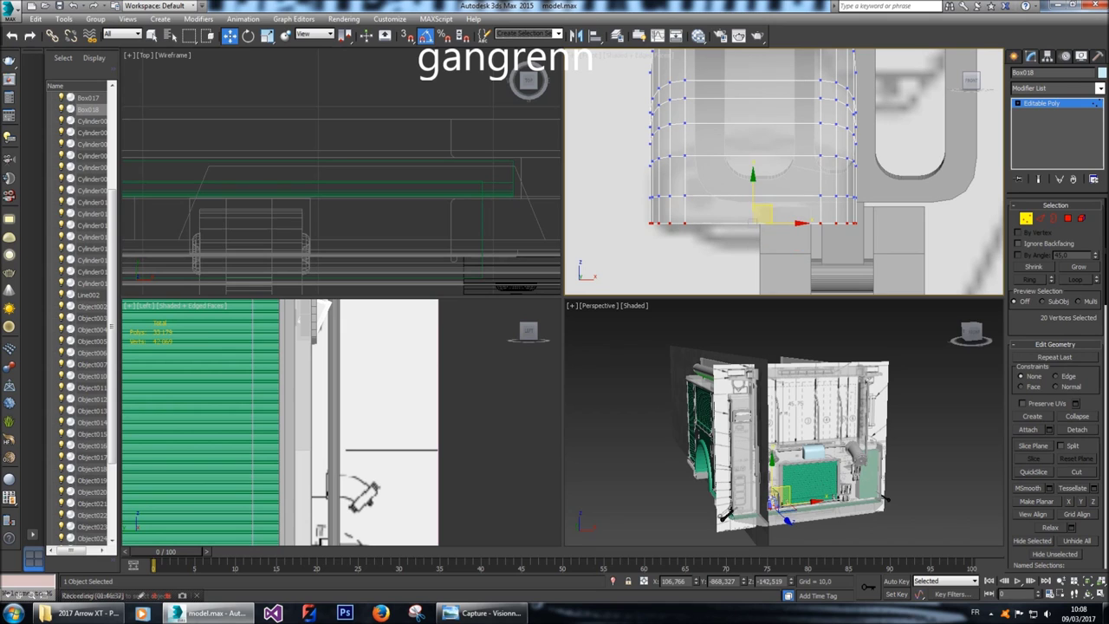
left_click_drag(761, 214, 761, 189)
left_click(761, 188)
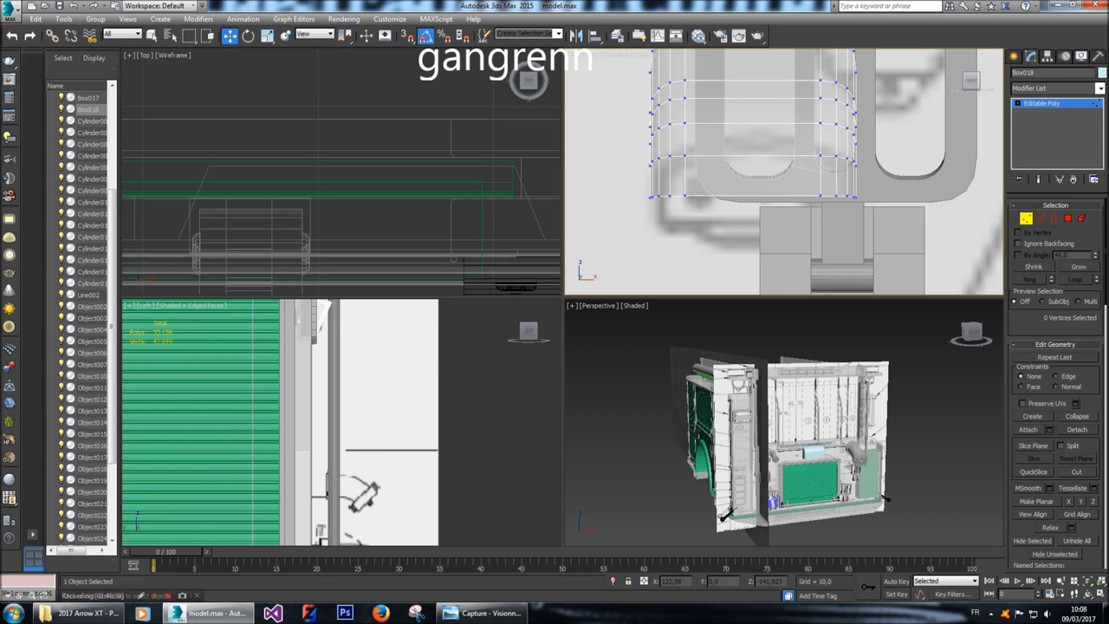
Undo the last bottom-row raise and select all 66 polygons of Box018.
scroll(771, 501, "up", 8)
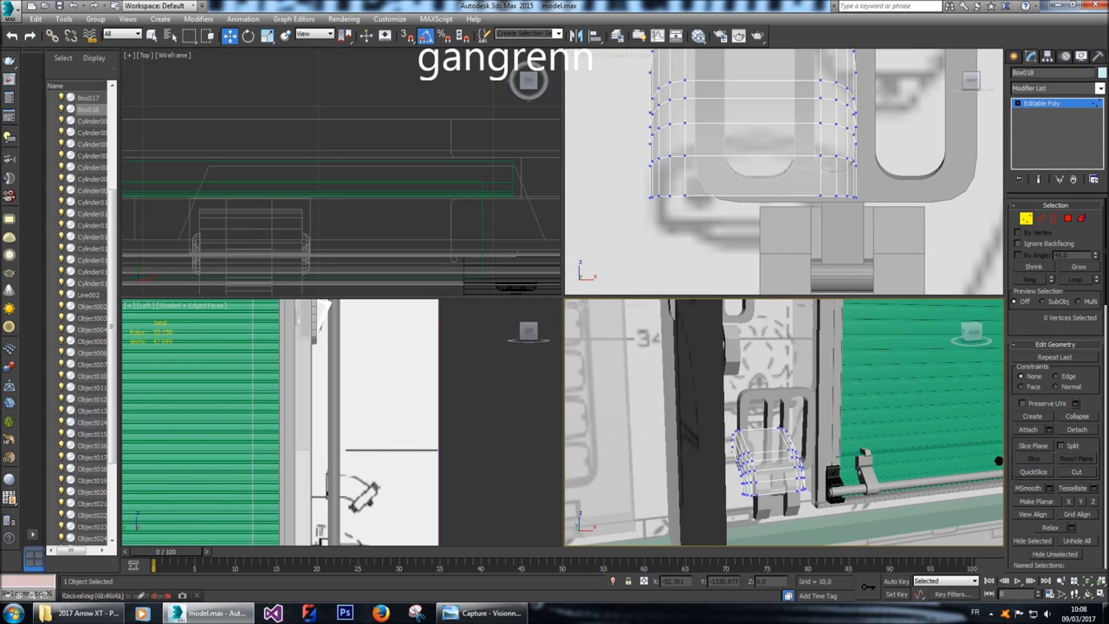
scroll(772, 459, "up", 4)
scroll(771, 433, "up", 5)
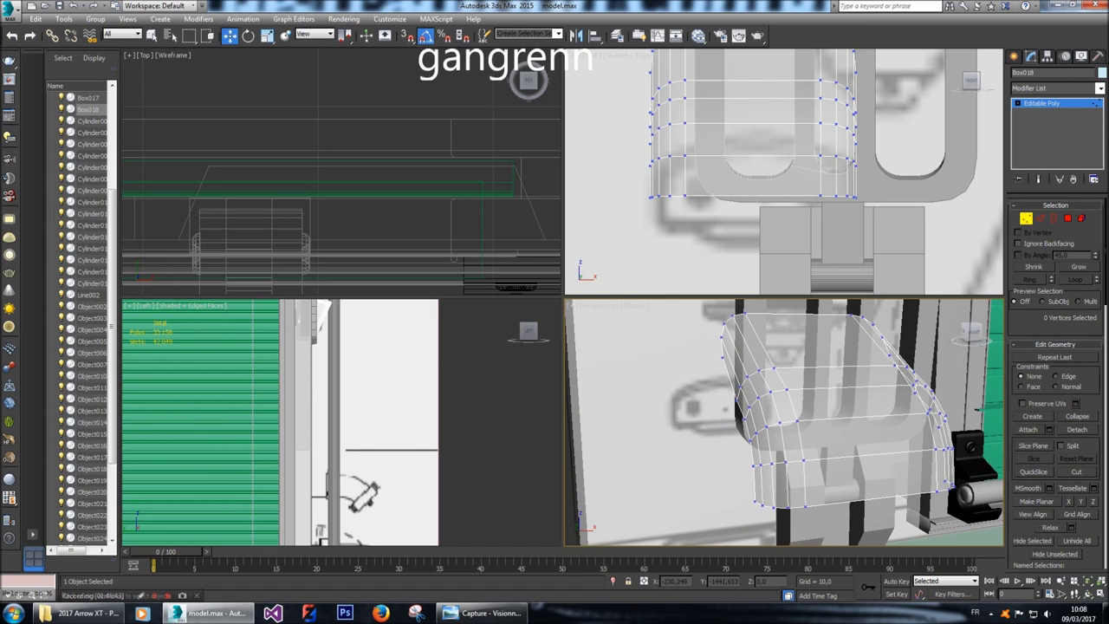
key("ctrl+z")
key("ctrl+z")
scroll(379, 462, "down", 6)
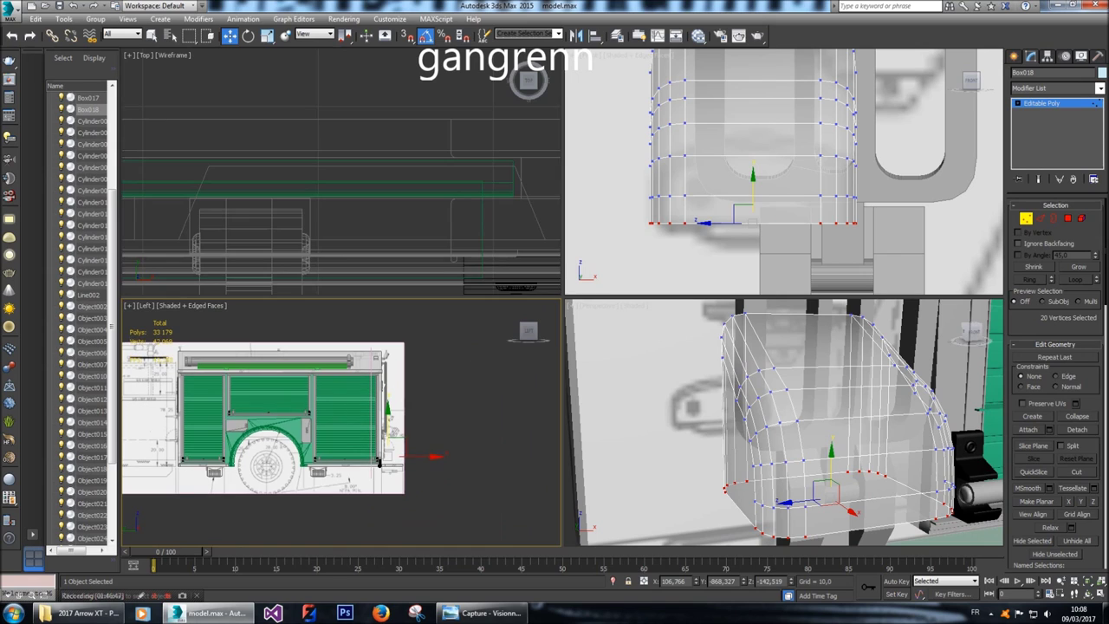
scroll(340, 174, "down", 3)
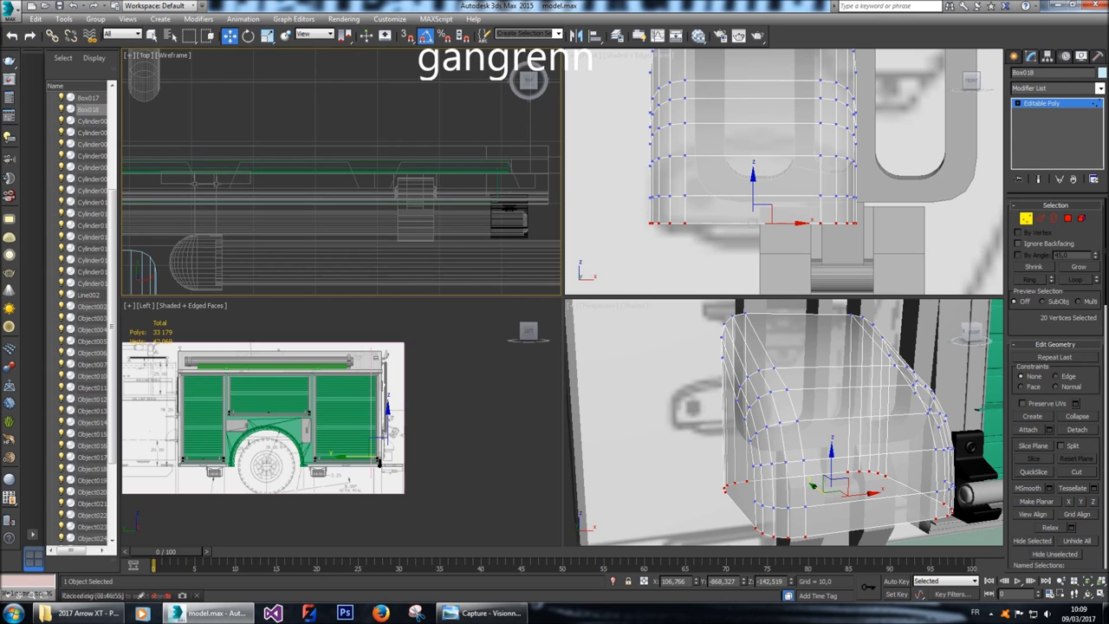
scroll(711, 221, "down", 3)
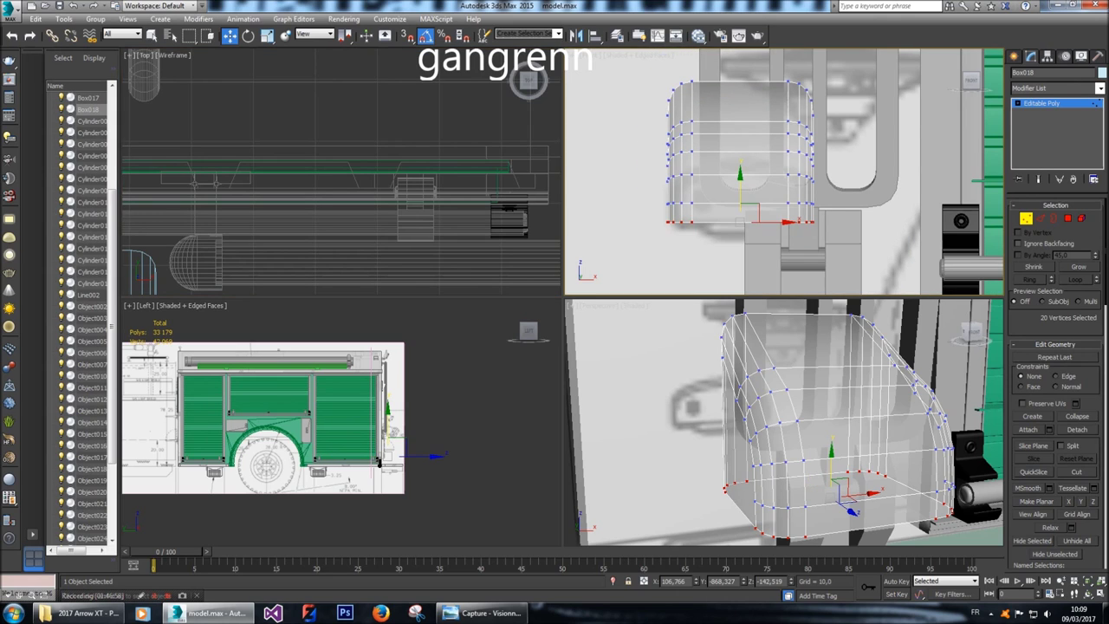
key("4")
key("ctrl+a")
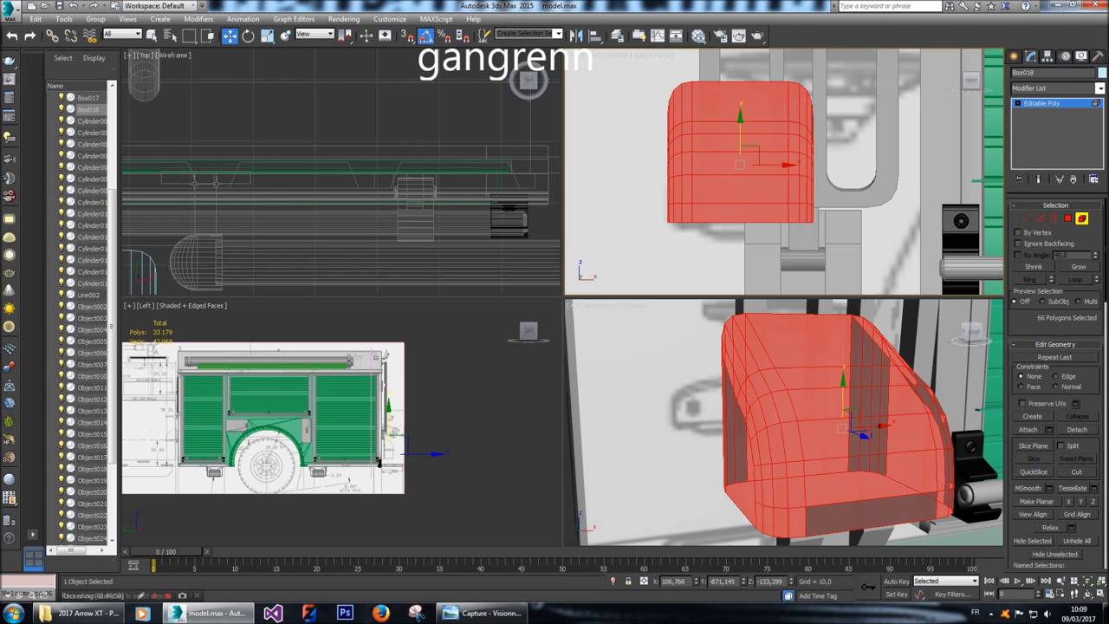
Shrink the rounded box uniformly and move it lower.
key("r")
left_click_drag(834, 423, 858, 486)
key("w")
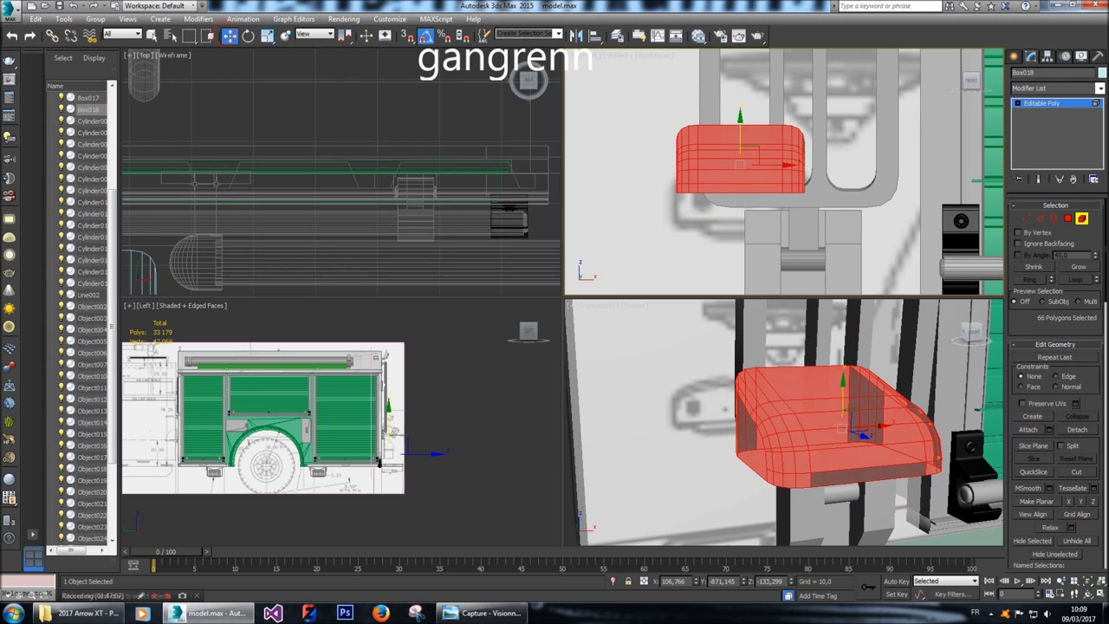
left_click_drag(864, 436, 854, 482)
In the Top view, scale the box to 82% along Y and shift it back.
scroll(338, 173, "down", 3)
key("z")
key("r")
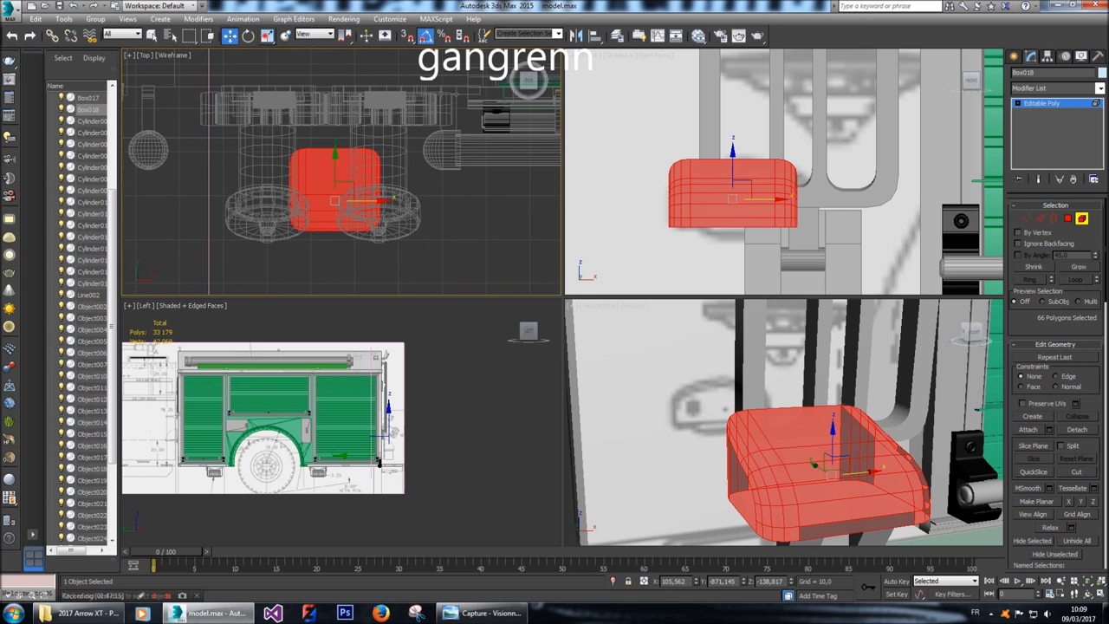
left_click_drag(379, 463, 379, 464)
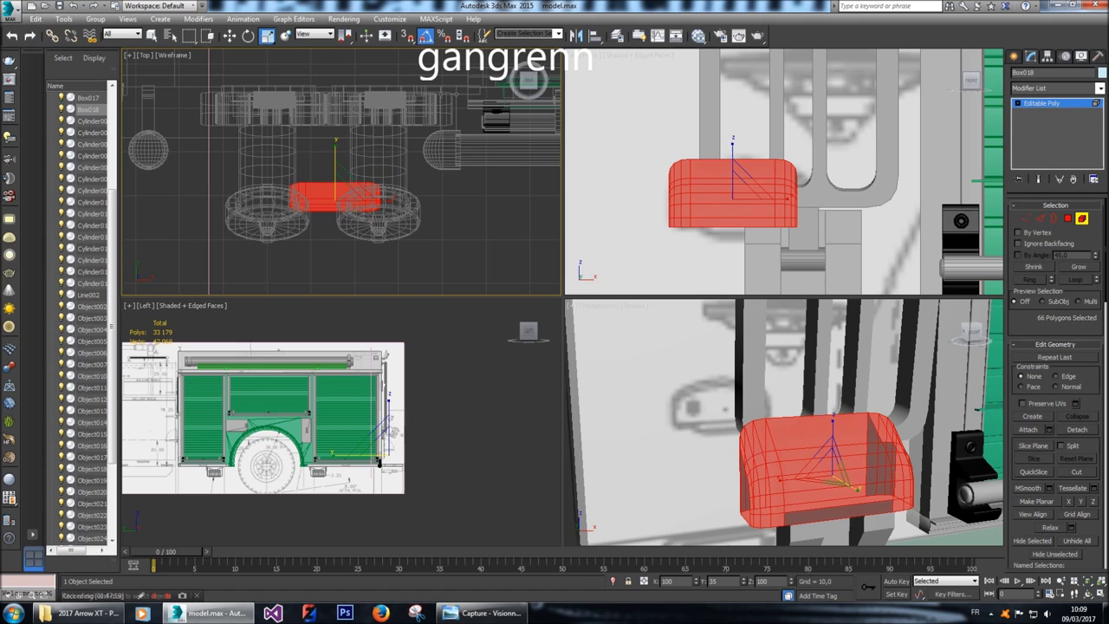
key("w")
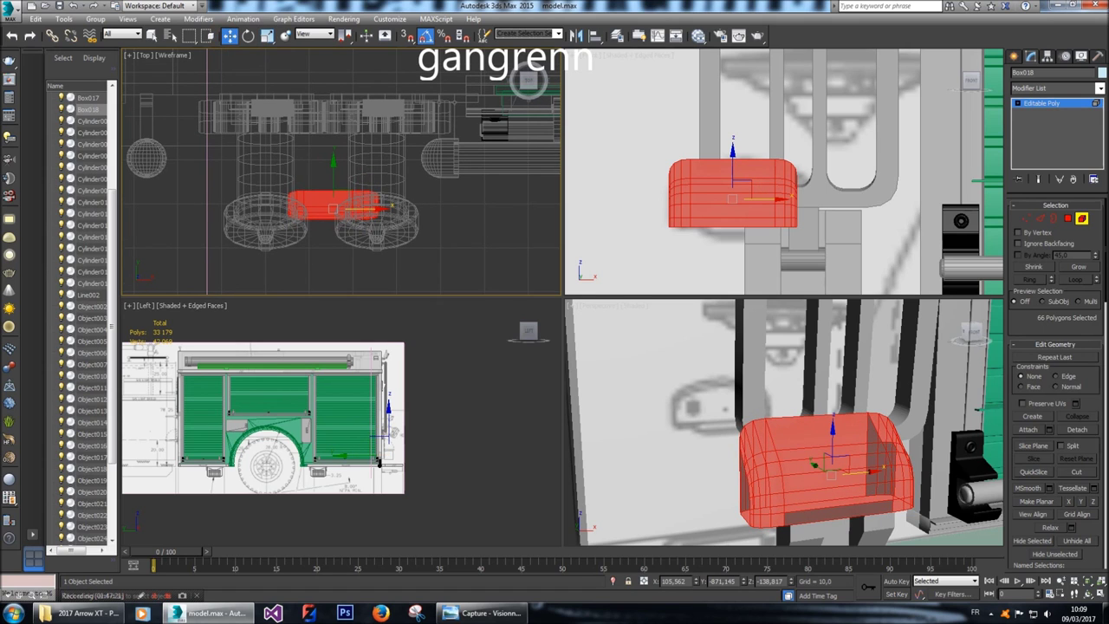
left_click_drag(333, 186, 334, 158)
Reselect all the box's faces, then select the ring of horizontal edges.
left_click(445, 220)
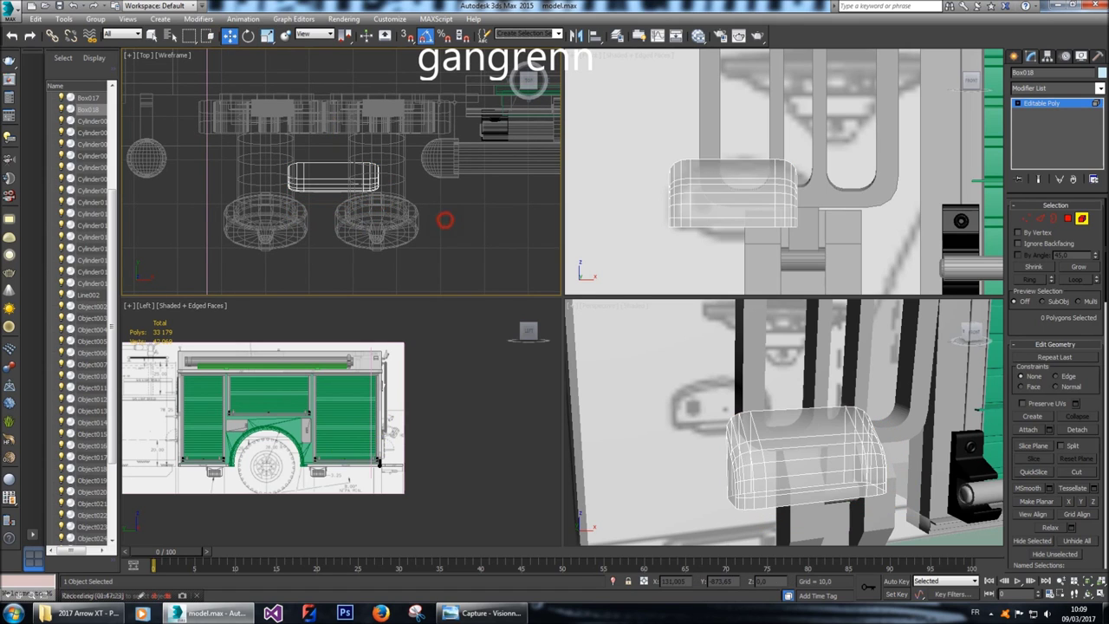
key("ctrl+a")
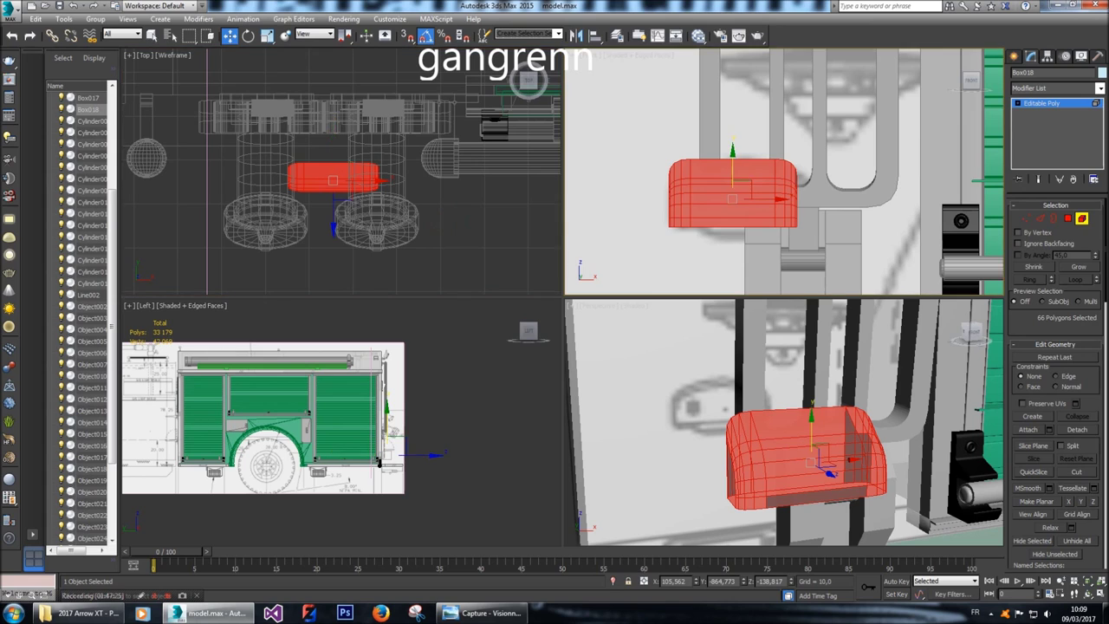
scroll(728, 194, "up", 2)
middle_click_drag(737, 194, 729, 197)
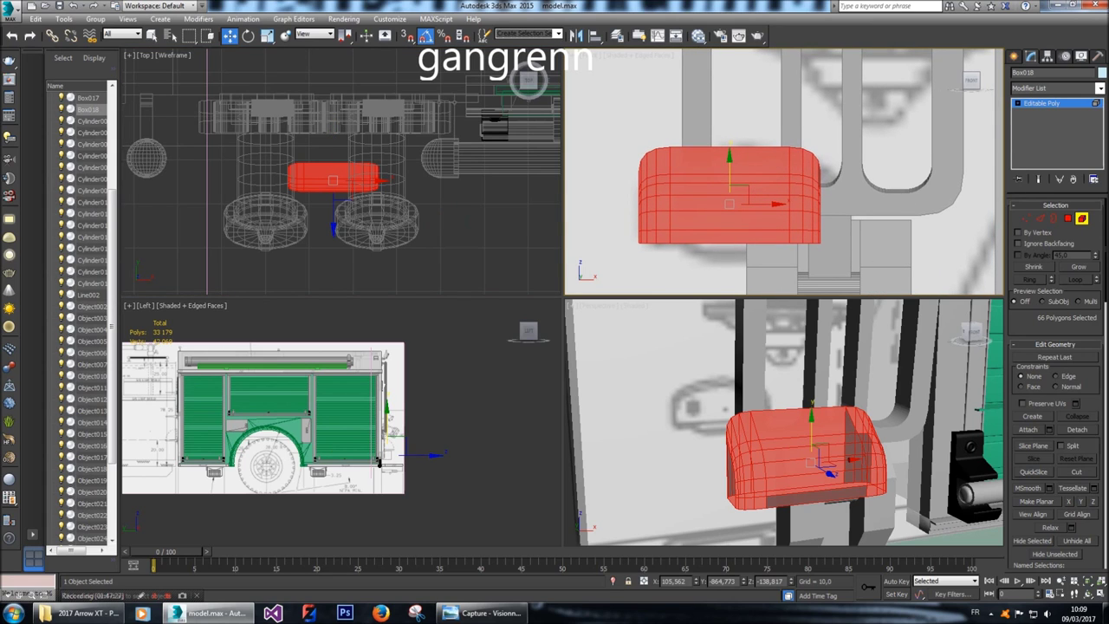
left_click(1026, 217)
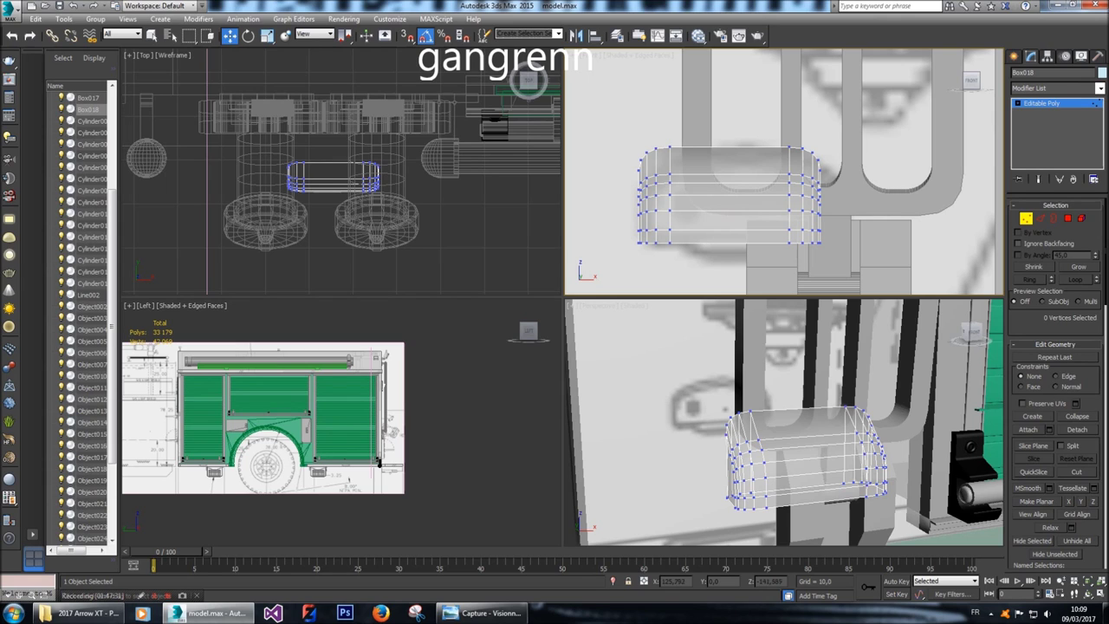
key("4")
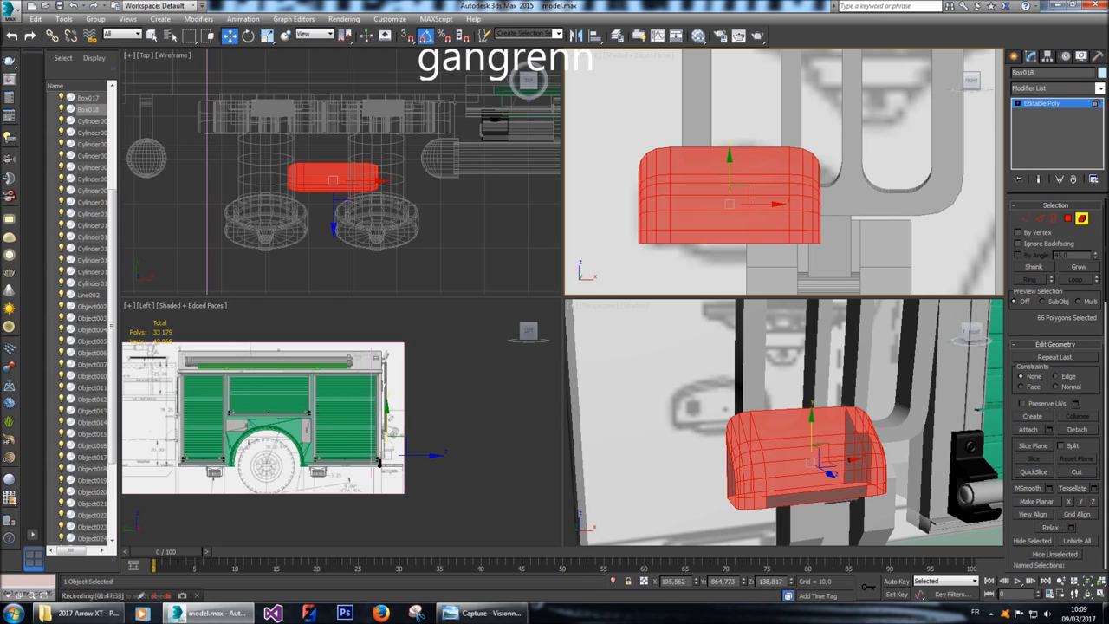
middle_click_drag(780, 191, 775, 180)
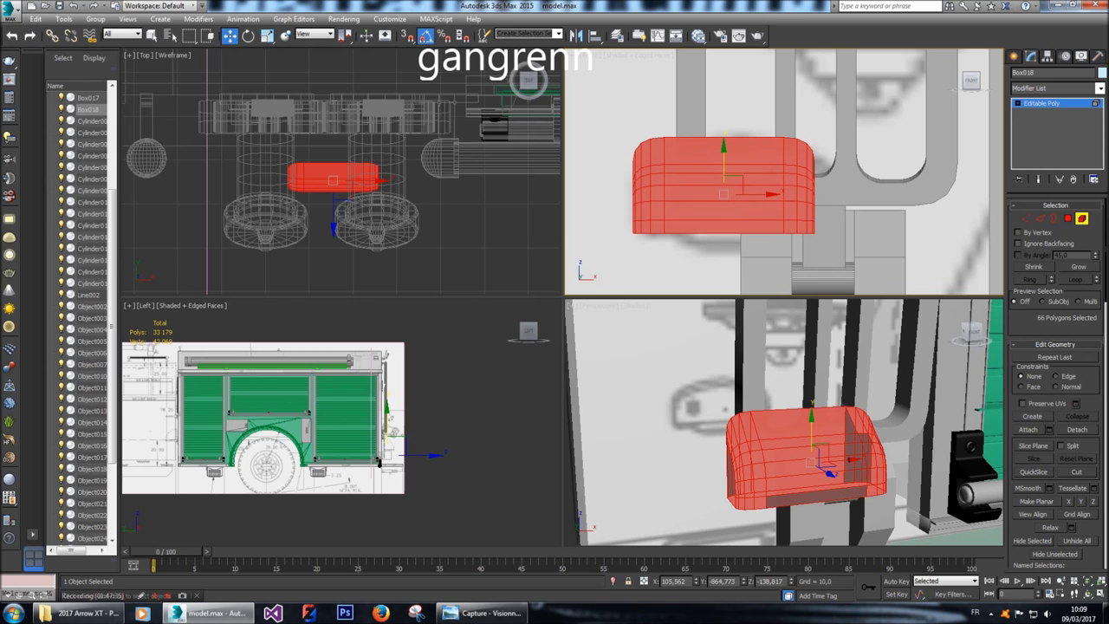
key("2")
left_click(733, 118)
Connect a vertical centre edge across the ring and raise its top middle vertex.
key("ctrl+shift+e")
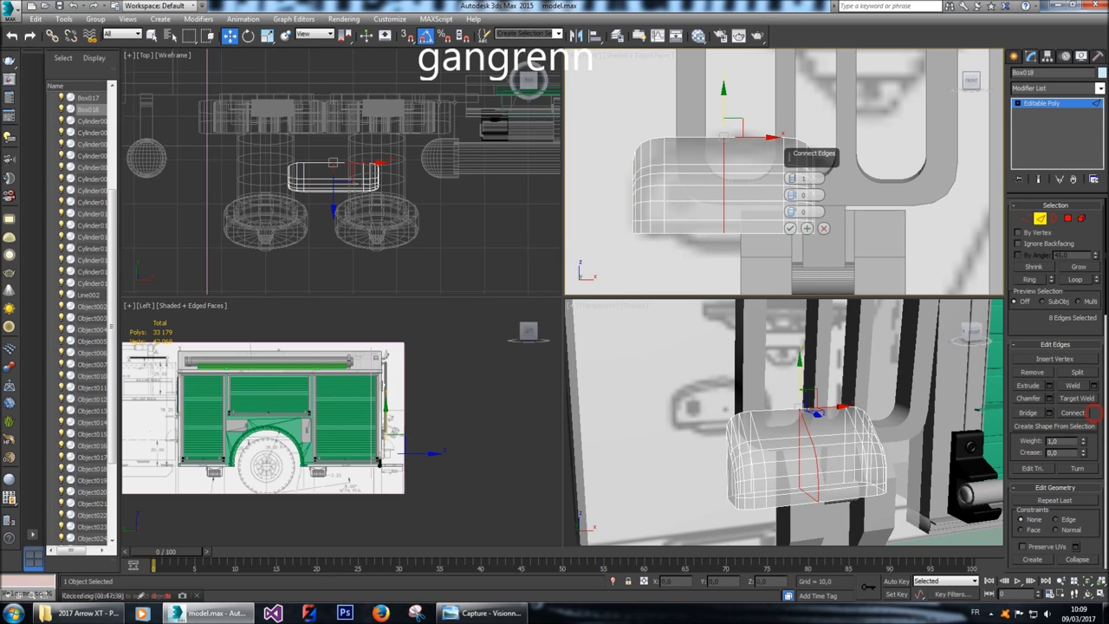
left_click(786, 225)
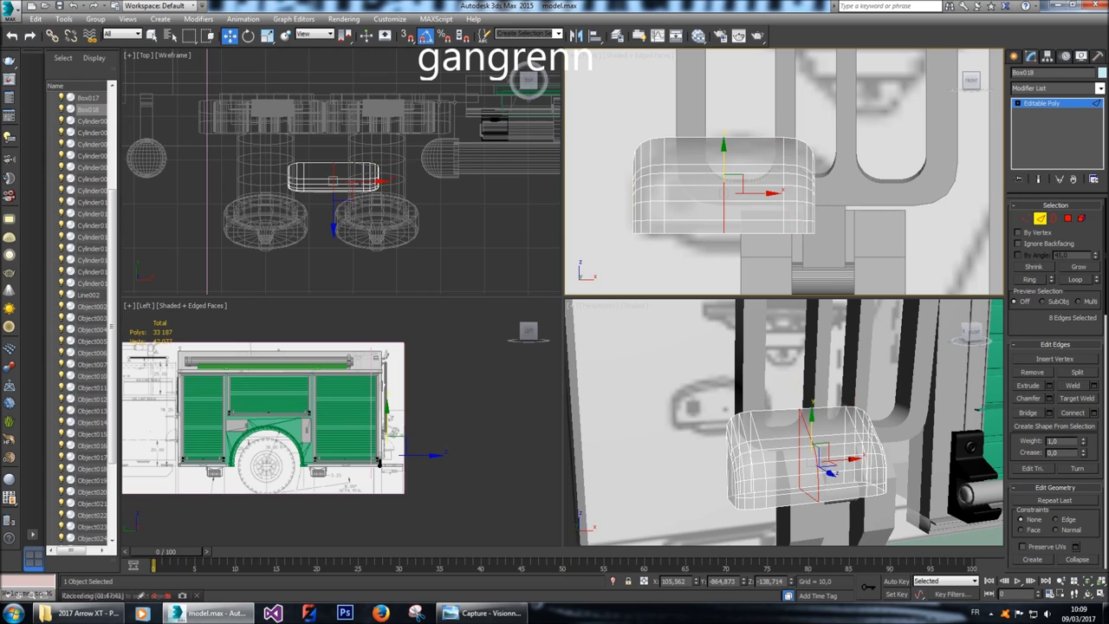
left_click(1026, 218)
left_click(705, 111)
left_click_drag(705, 111, 736, 143)
left_click_drag(723, 92, 722, 77)
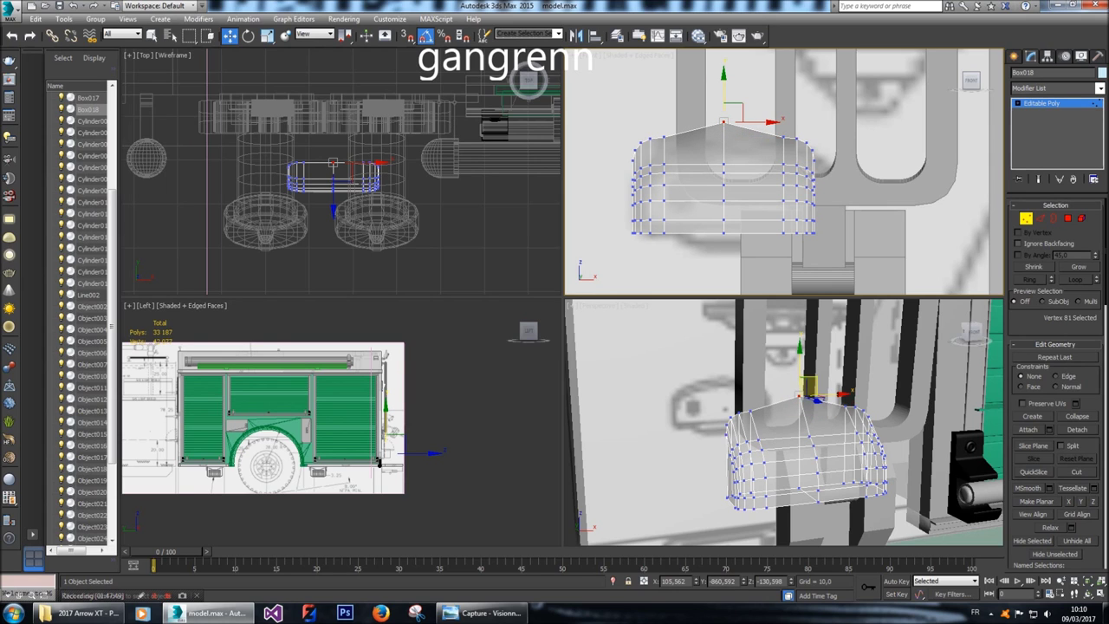
Chamfer one top edge of Box018 with an amount of 2.
left_click(1040, 219)
left_click(803, 407)
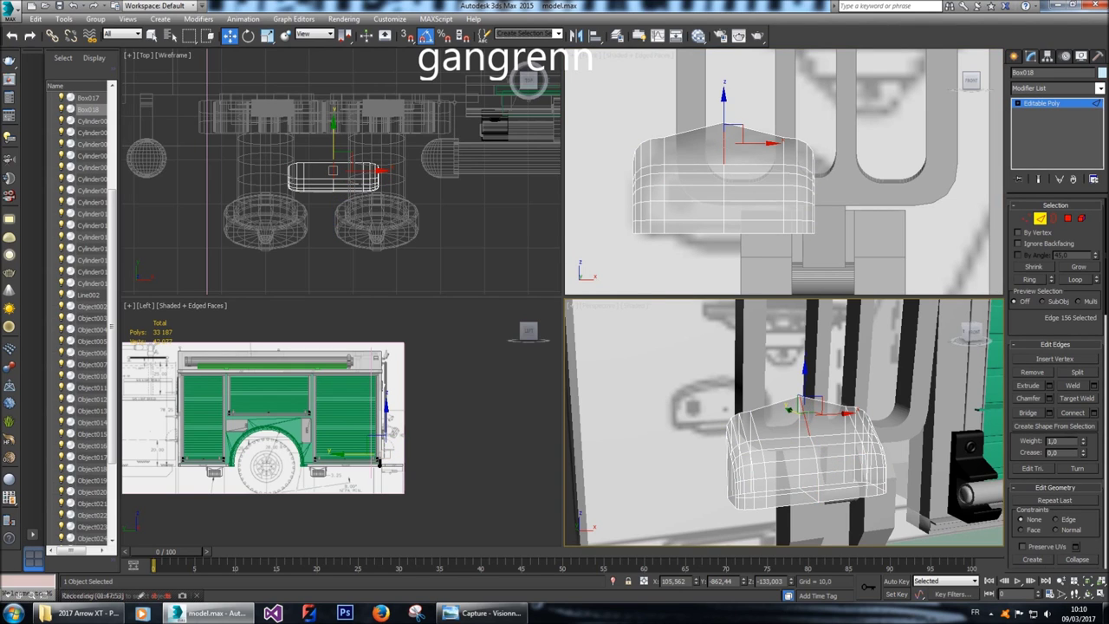
left_click(1050, 398)
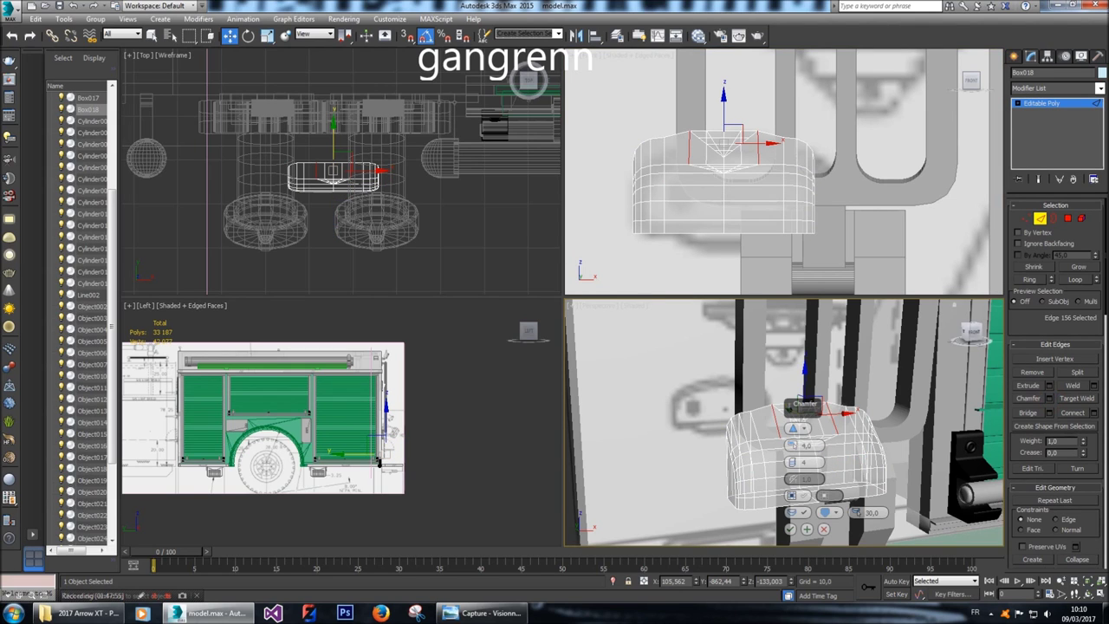
right_click(802, 194)
left_click(802, 194)
type("2")
key("Return")
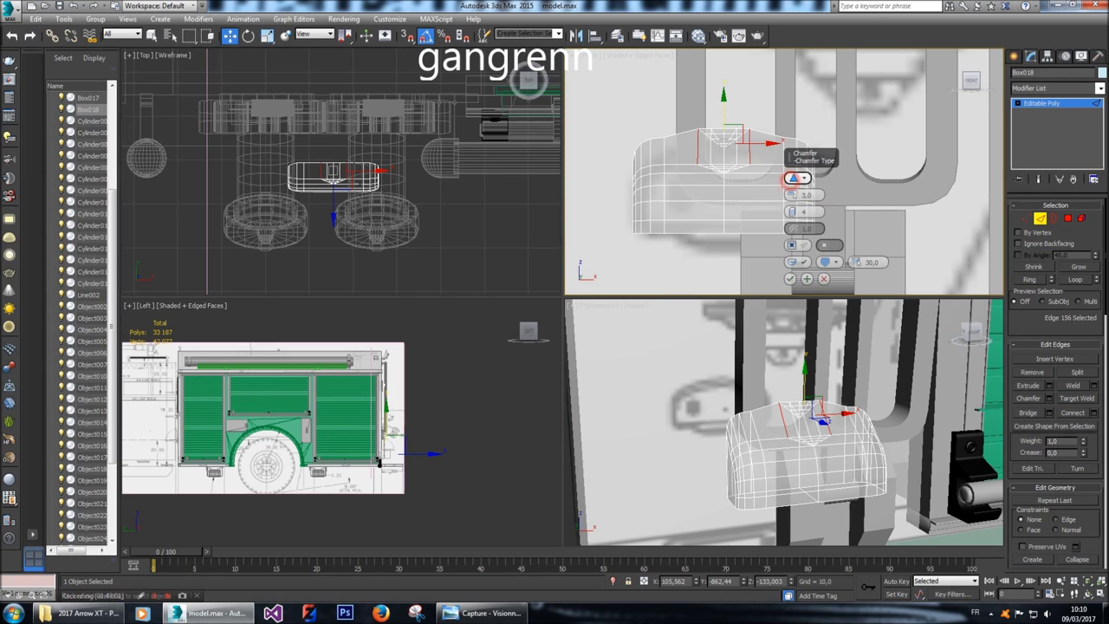
key("Return")
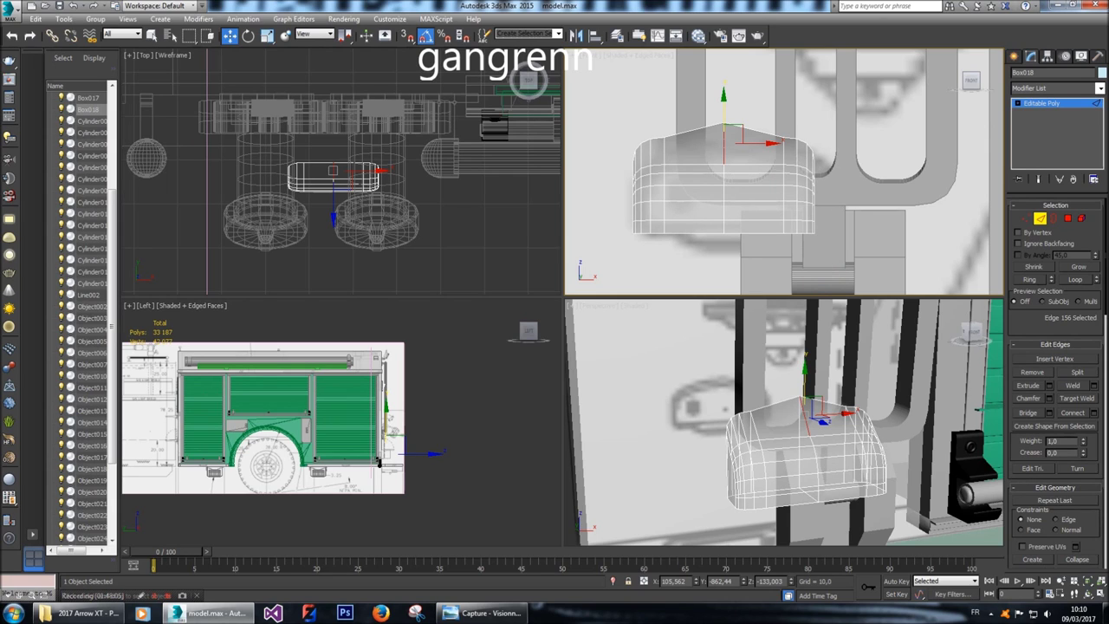
Try scaling the top edge loop to dome the box, then undo it.
key("alt+l")
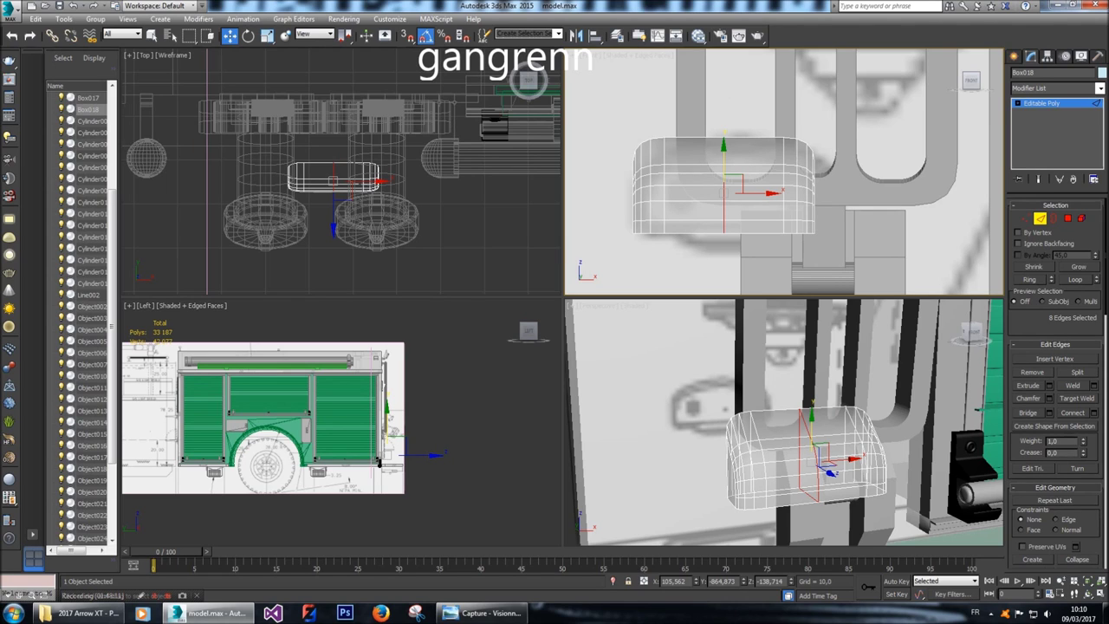
key("r")
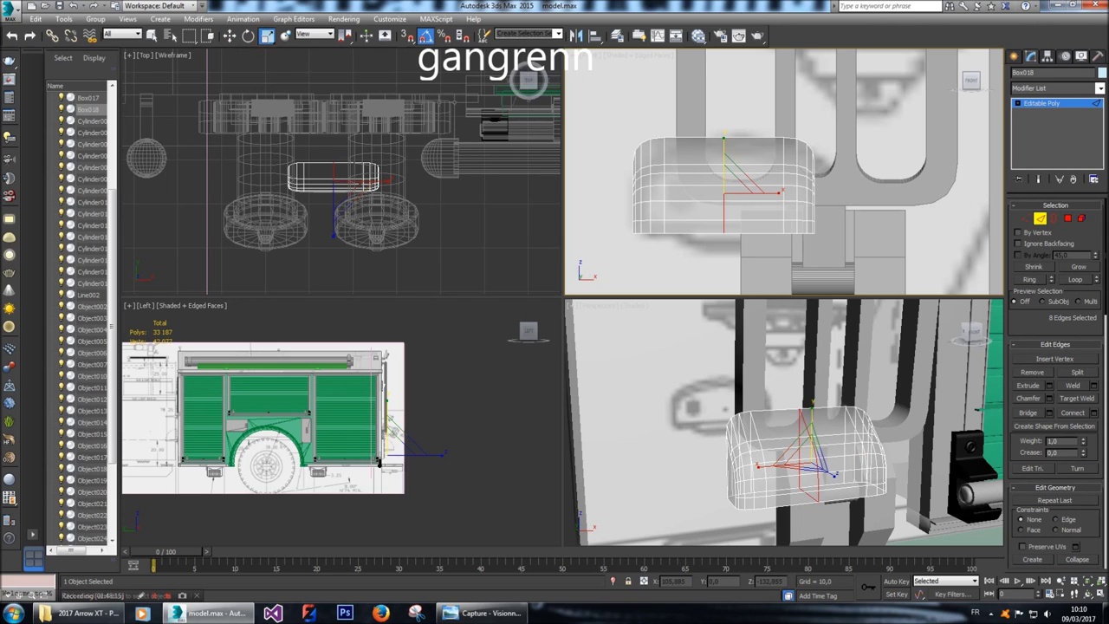
left_click_drag(724, 138, 725, 131)
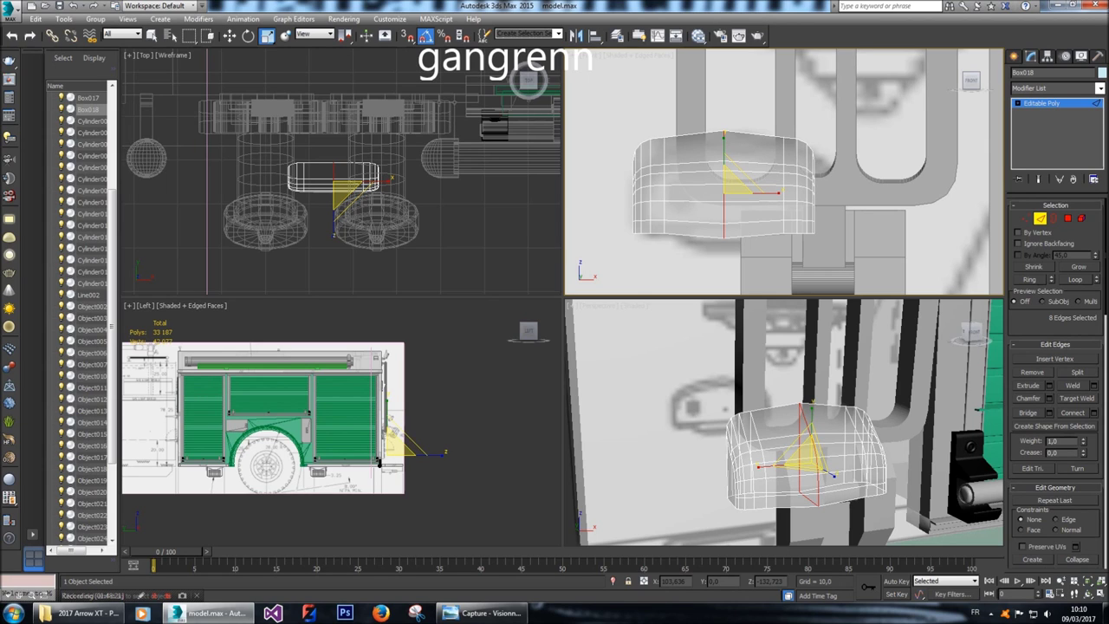
key("ctrl+z")
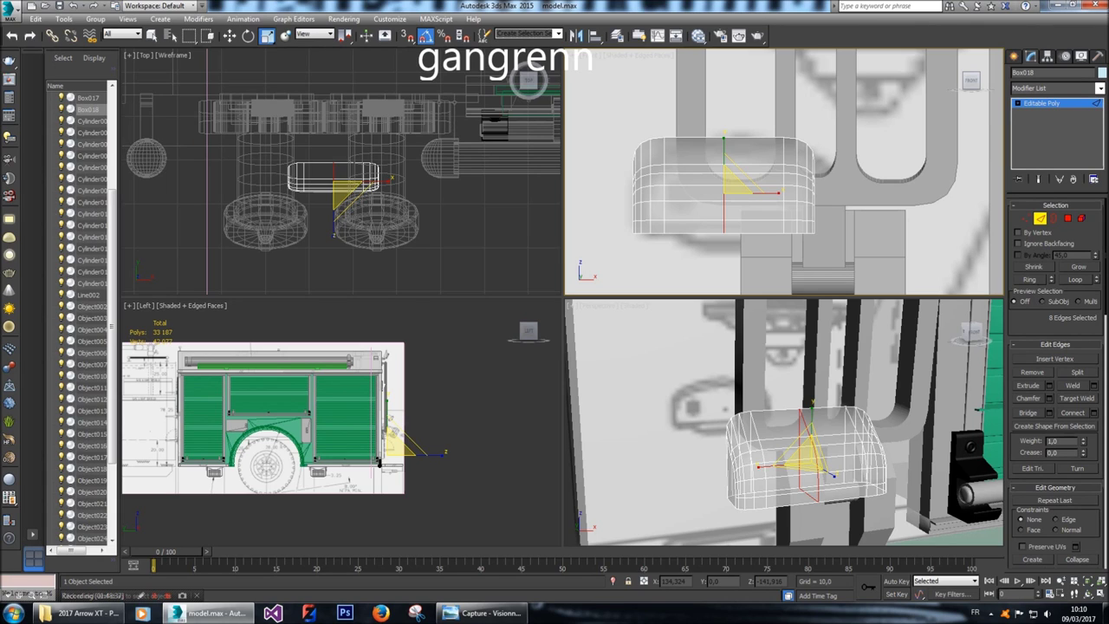
key("ctrl+z")
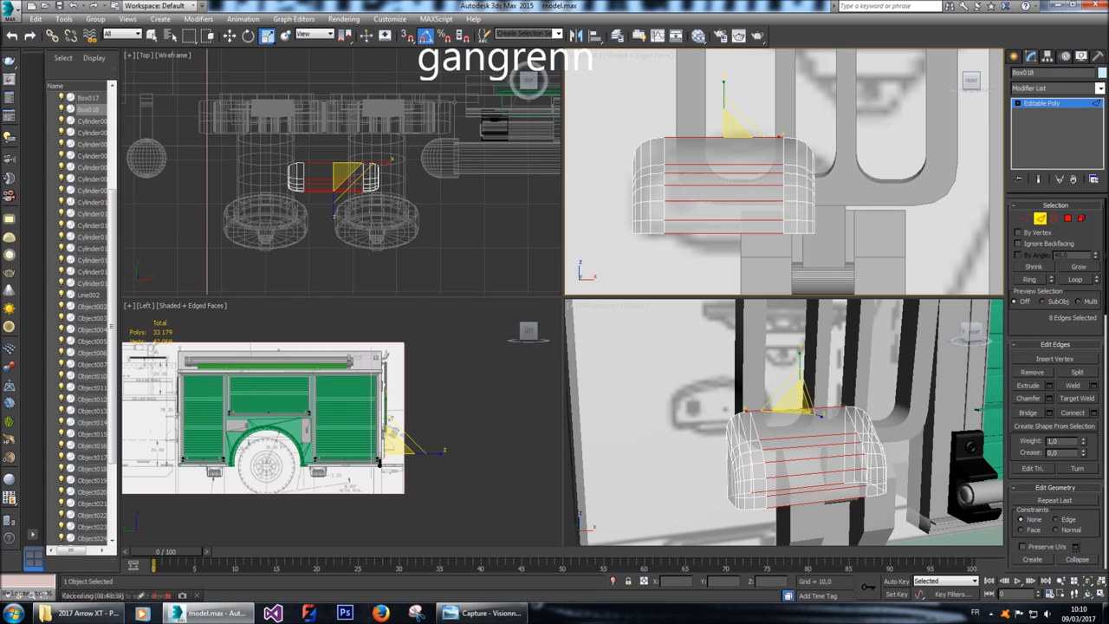
Add a connecting edge and stretch it to peak the top, then undo these edits.
key("1")
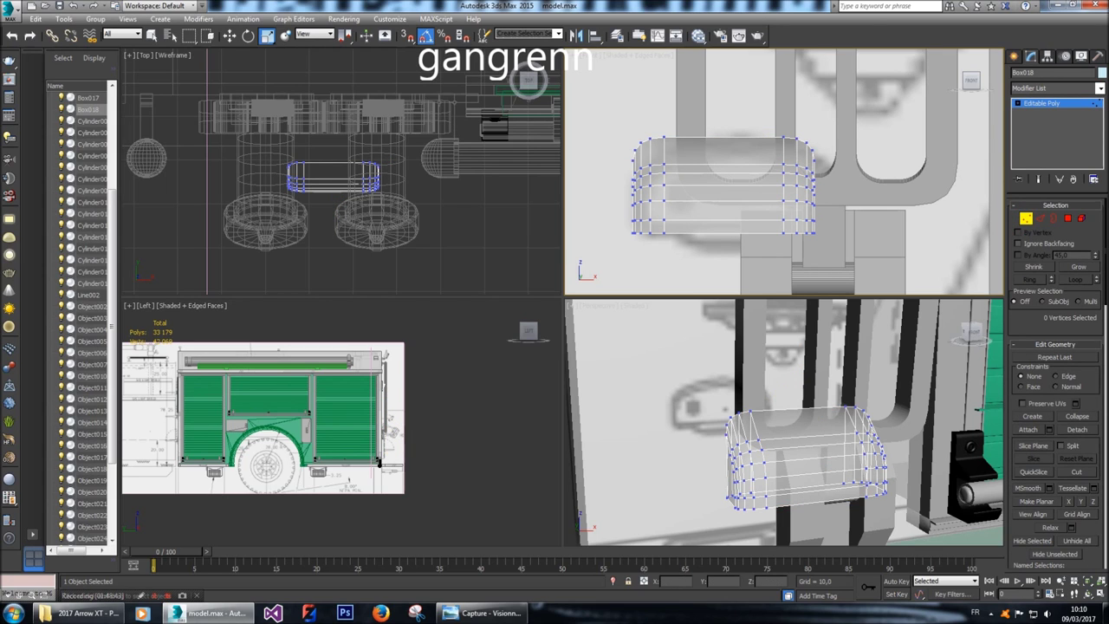
key("2")
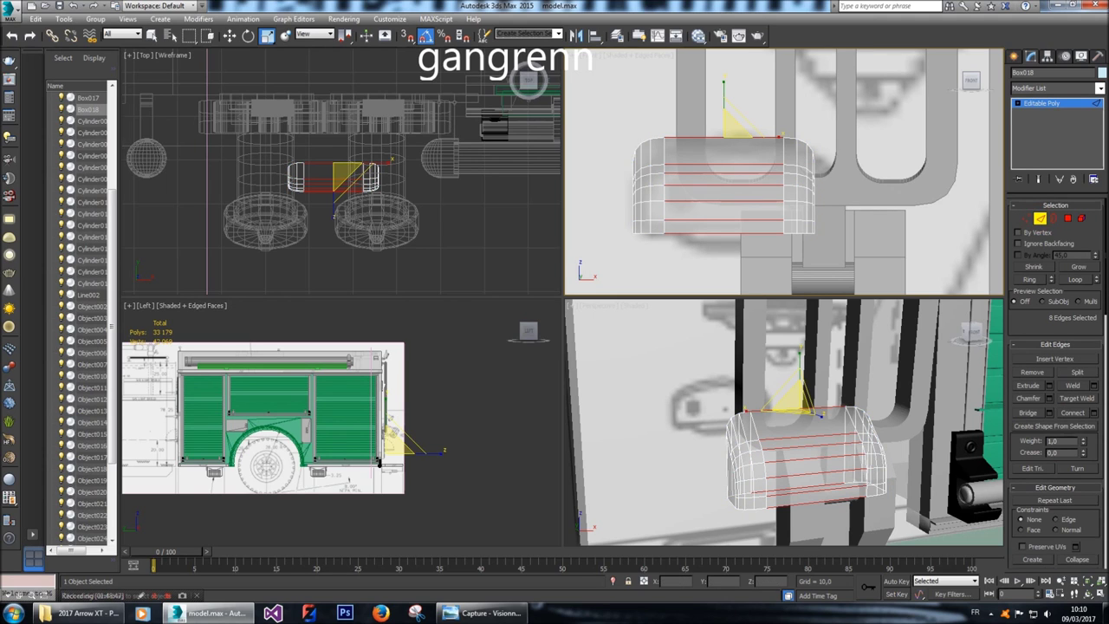
left_click(1093, 412)
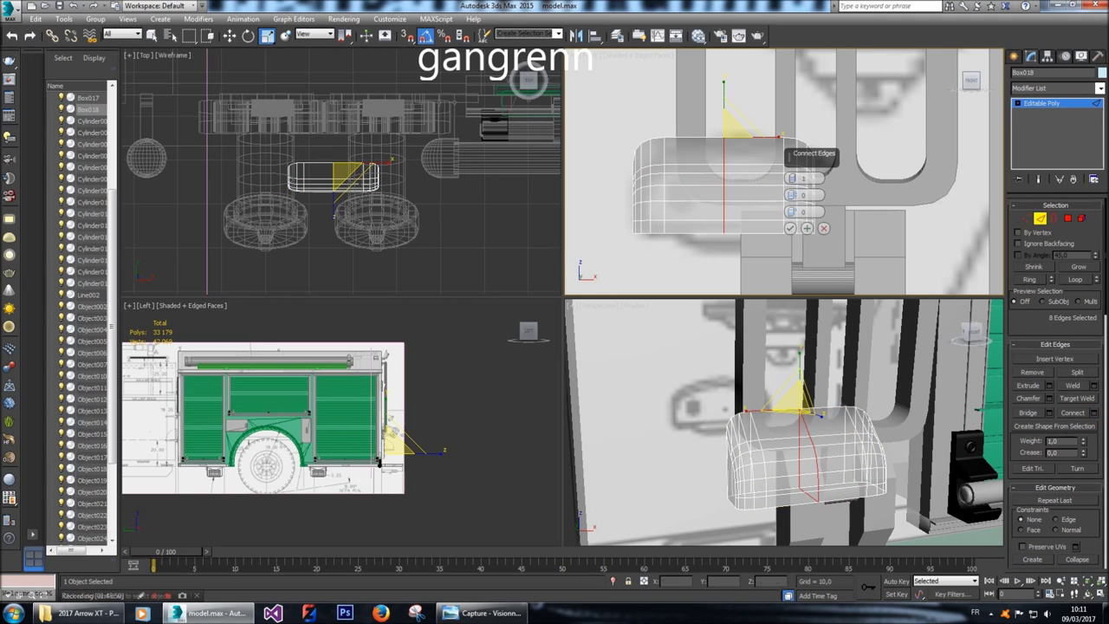
left_click(790, 228)
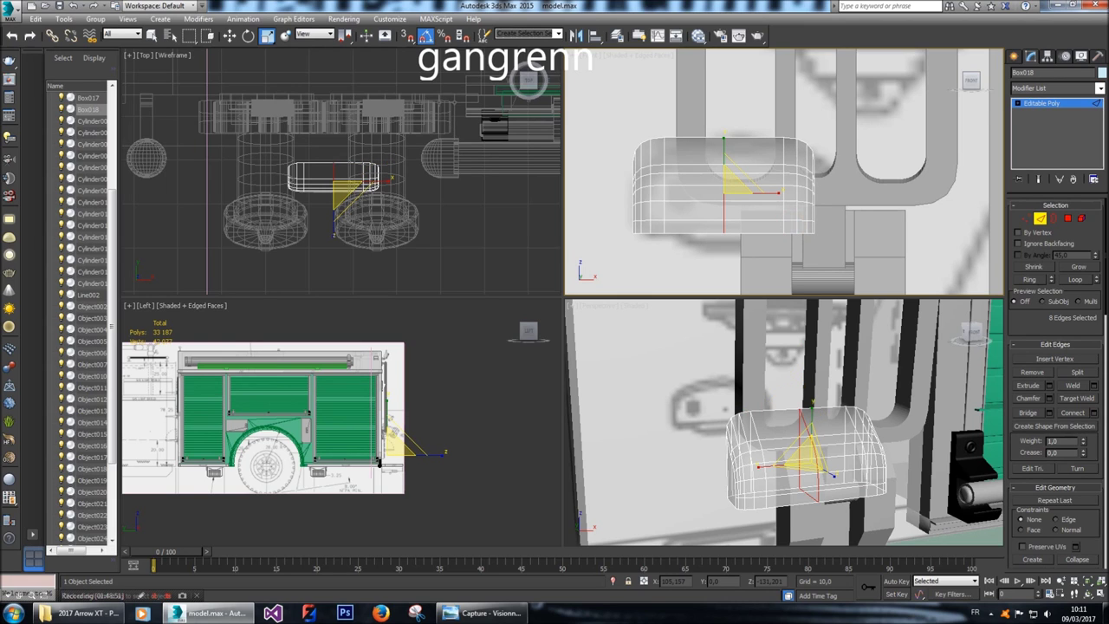
left_click_drag(722, 137, 720, 106)
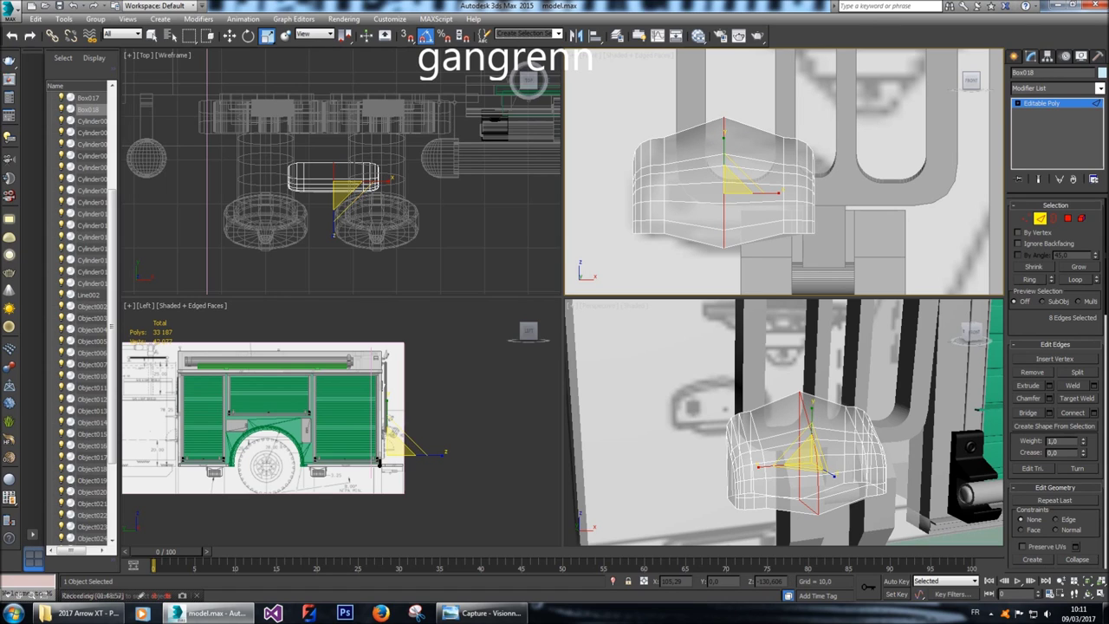
key("ctrl+z")
key("ctrl+z")
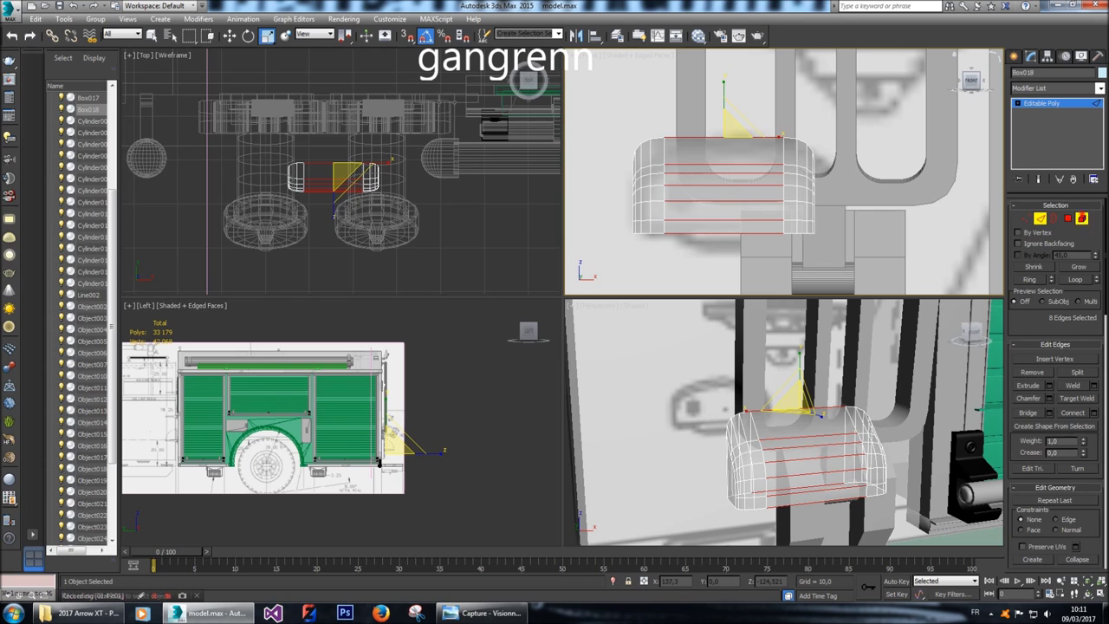
key("ctrl+z")
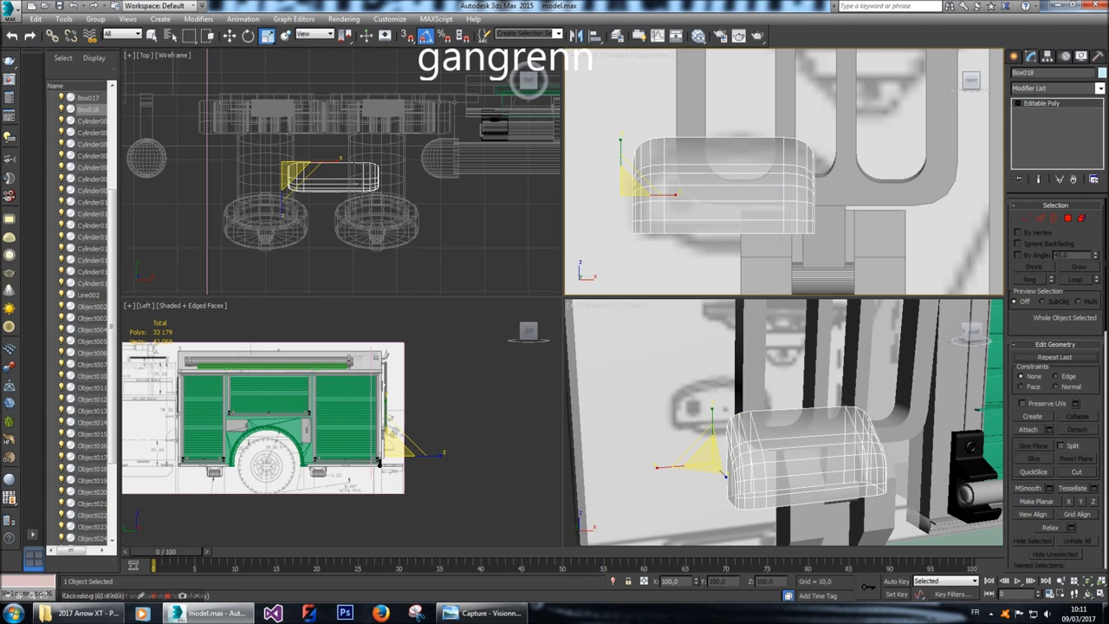
key("ctrl+z")
key("ctrl+z")
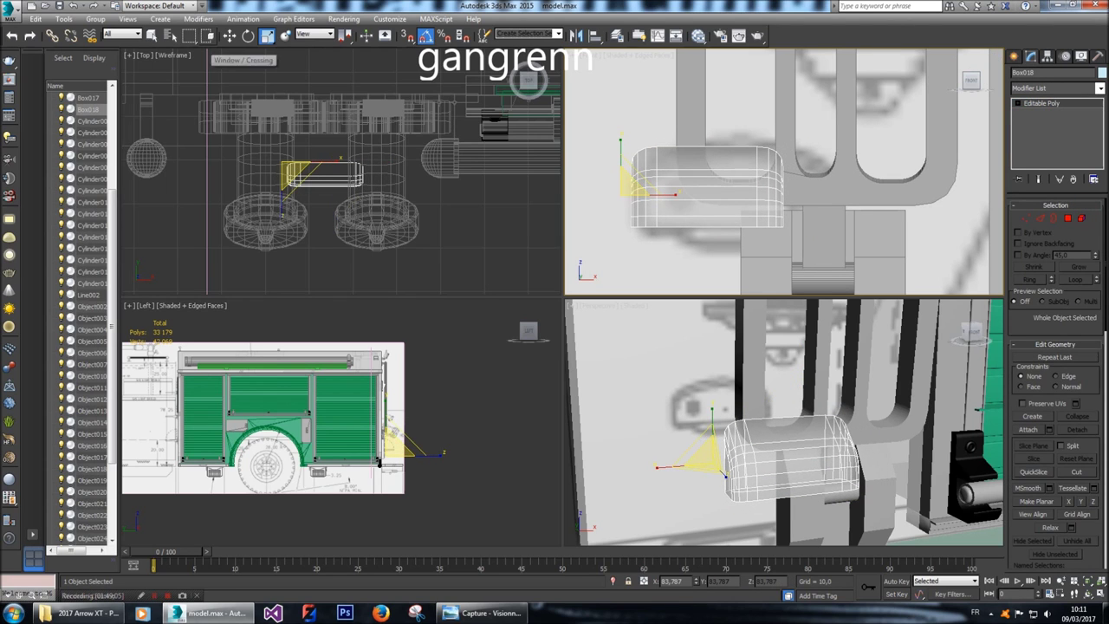
Slide Box018 sideways along X and widen it slightly.
left_click(230, 36)
left_click_drag(746, 459, 773, 458)
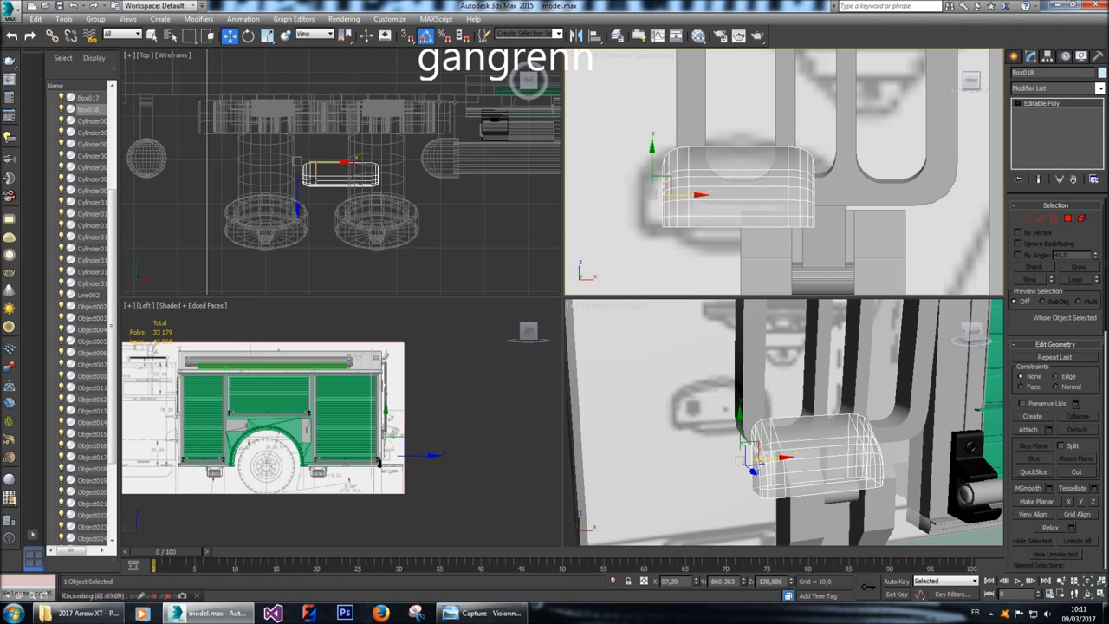
left_click(267, 35)
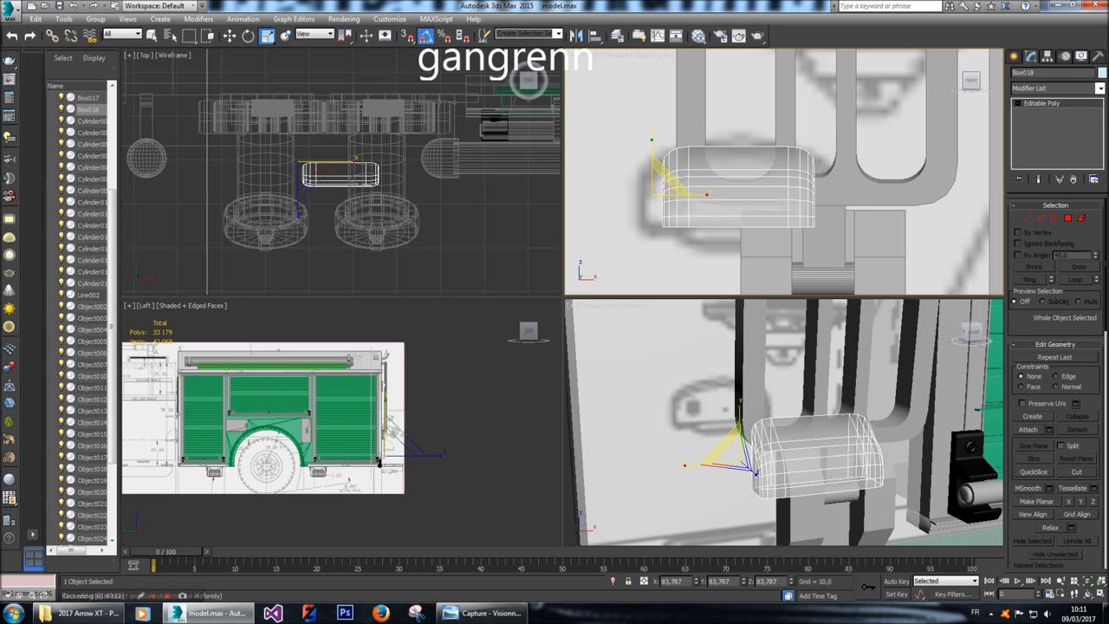
left_click_drag(657, 185, 674, 185)
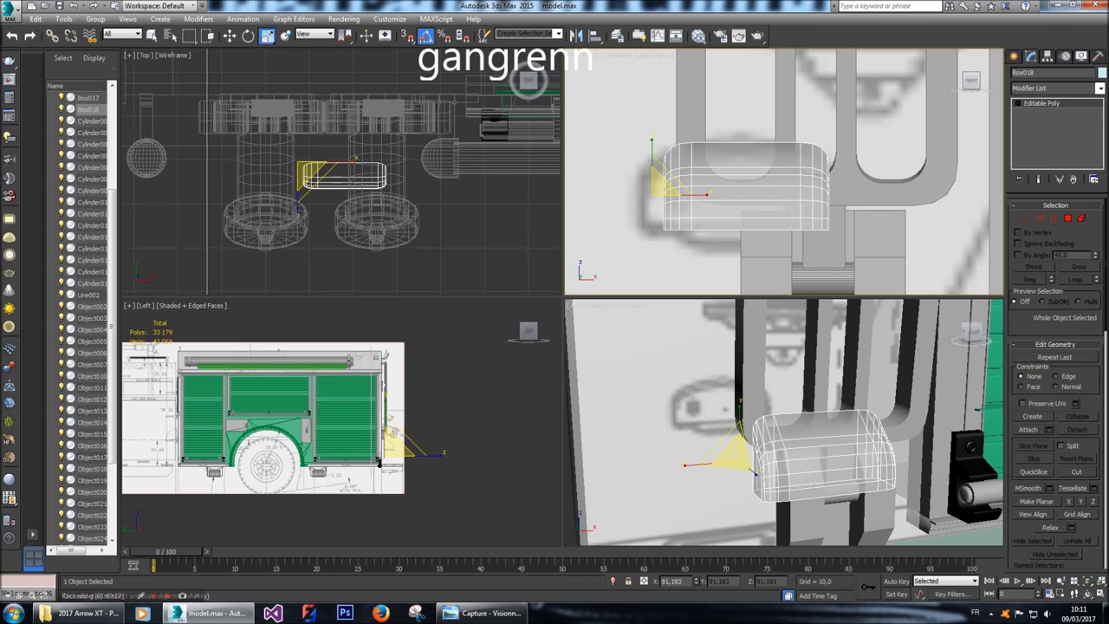
Stretch the box slightly in height and raise it up onto the rear wall.
right_click(355, 160)
left_click_drag(378, 463, 379, 463)
key("w")
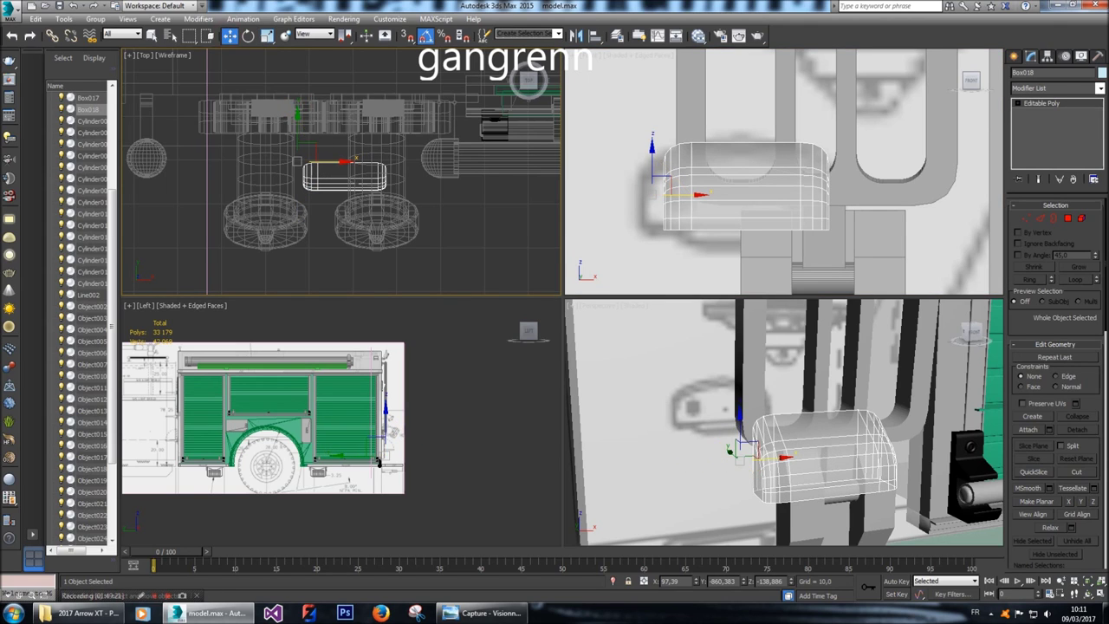
left_click_drag(379, 463, 377, 462)
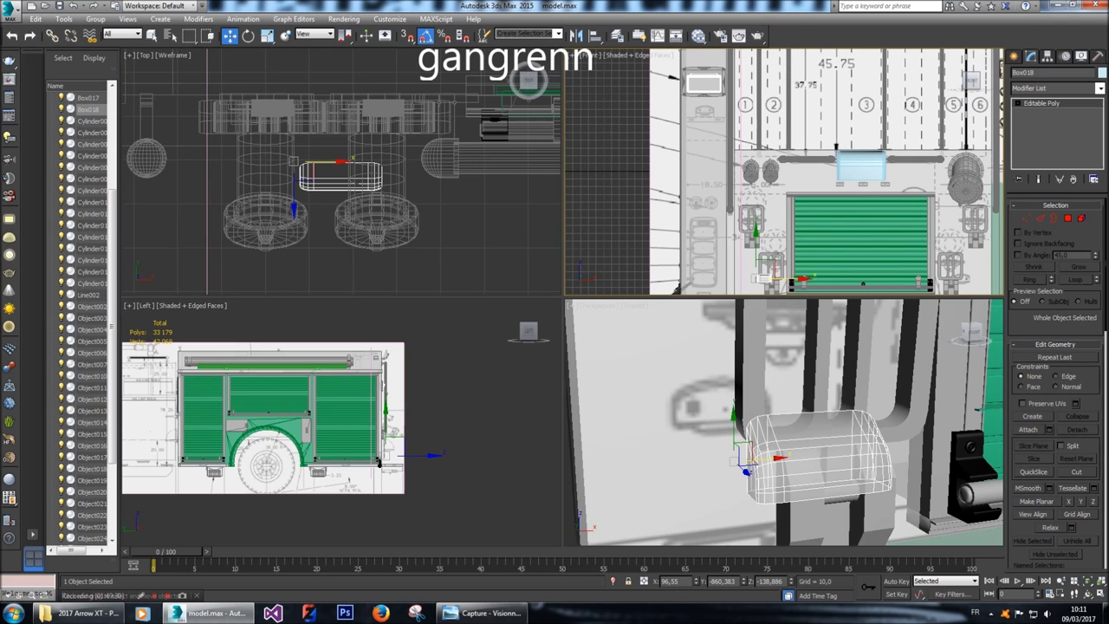
left_click_drag(379, 462, 385, 359)
left_click_drag(802, 141, 742, 142)
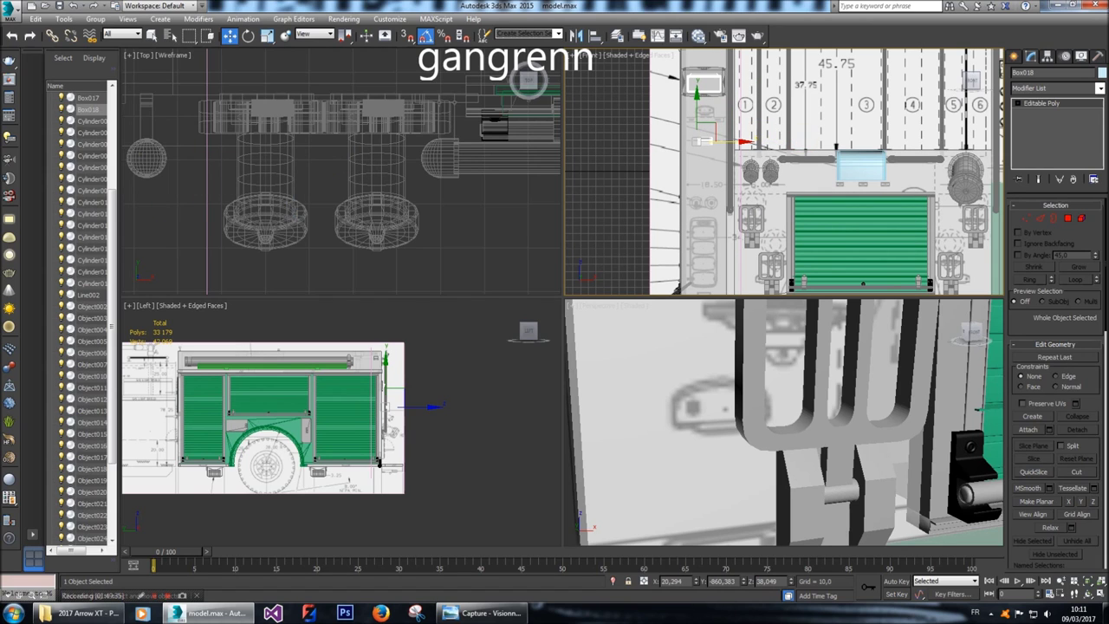
left_click_drag(697, 100, 697, 96)
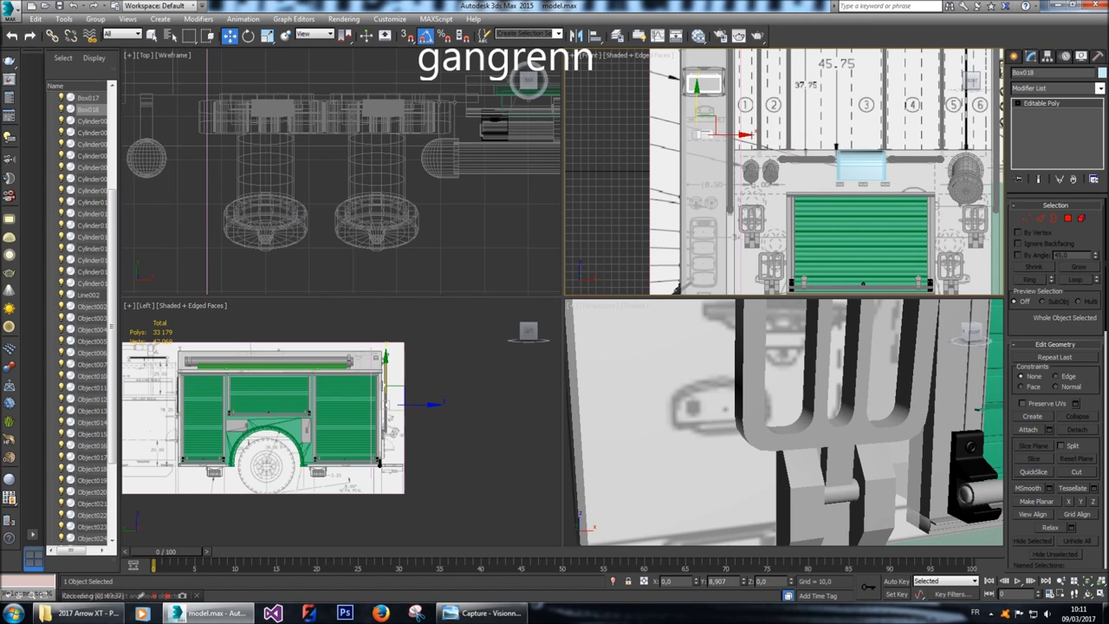
Slide the box left in the side view and seat it against the wall.
scroll(711, 135, "up", 5)
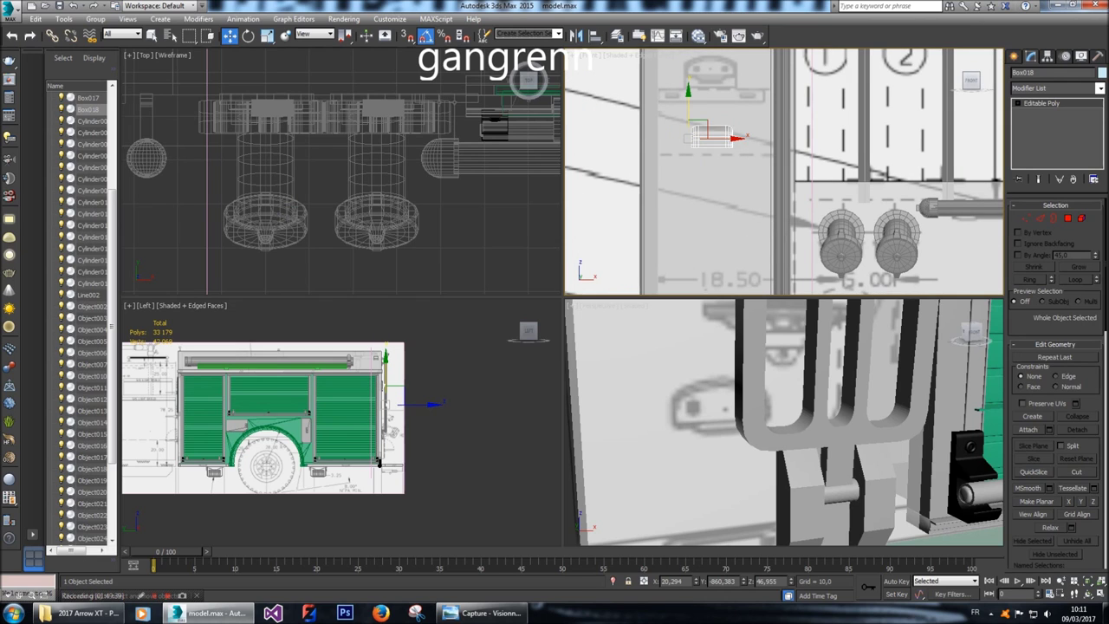
scroll(394, 403, "up", 6)
scroll(445, 396, "up", 2)
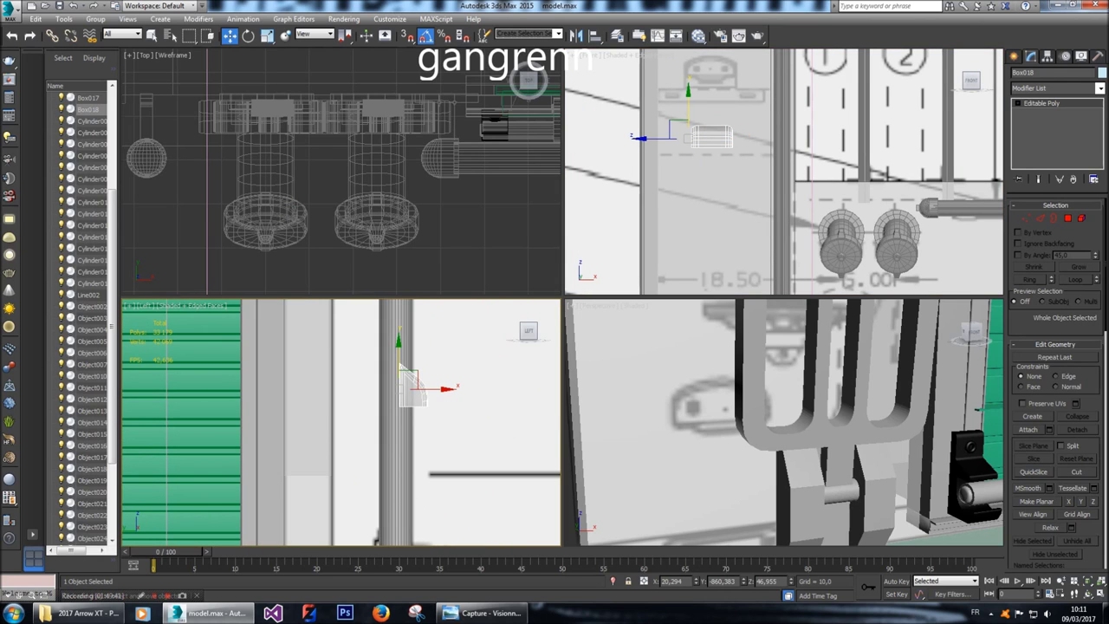
left_click_drag(447, 389, 378, 388)
scroll(360, 180, "down", 4)
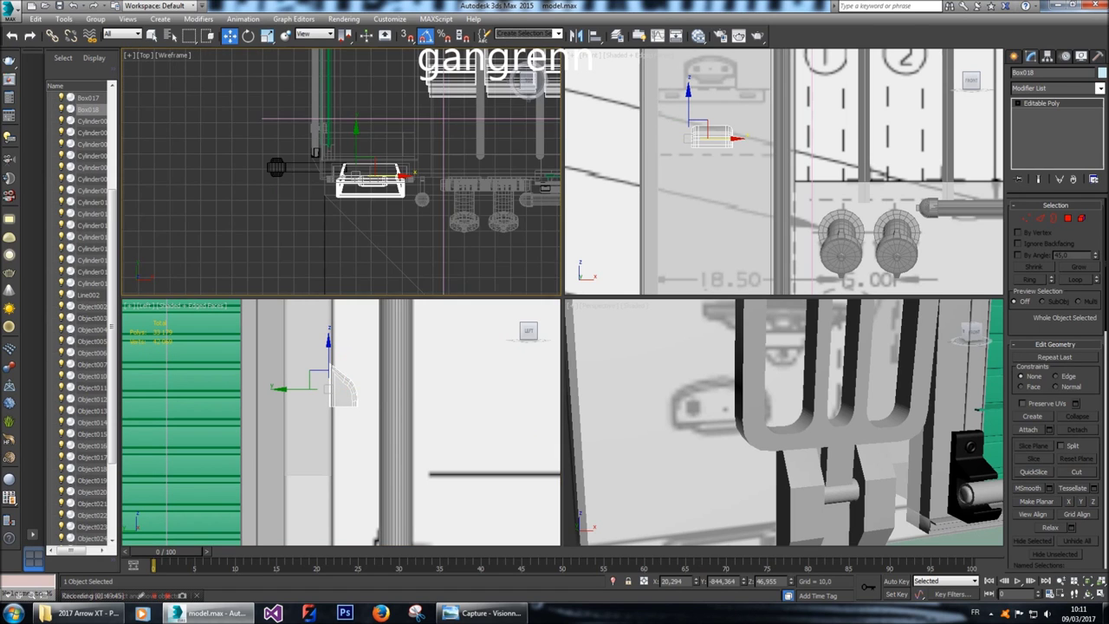
scroll(342, 178, "up", 6)
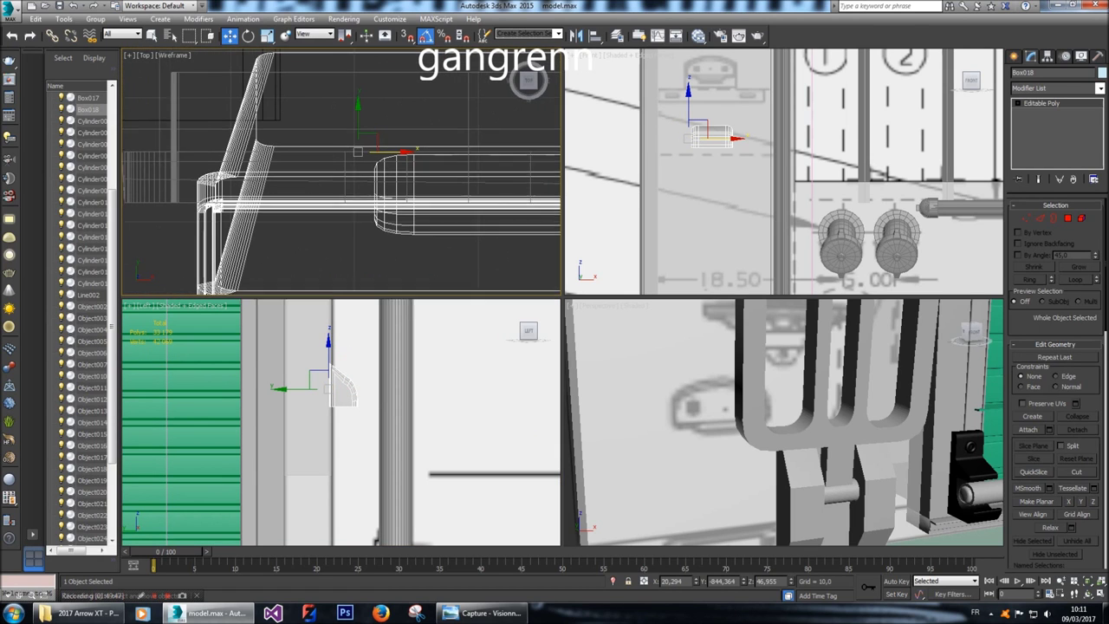
scroll(347, 187, "down", 2)
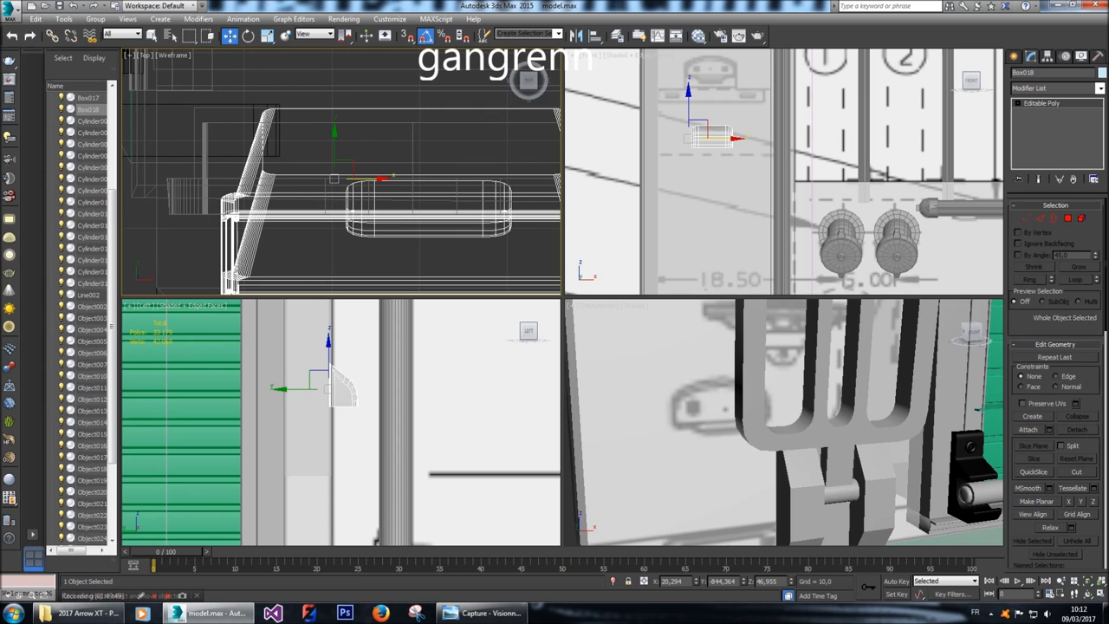
left_click_drag(335, 156, 335, 163)
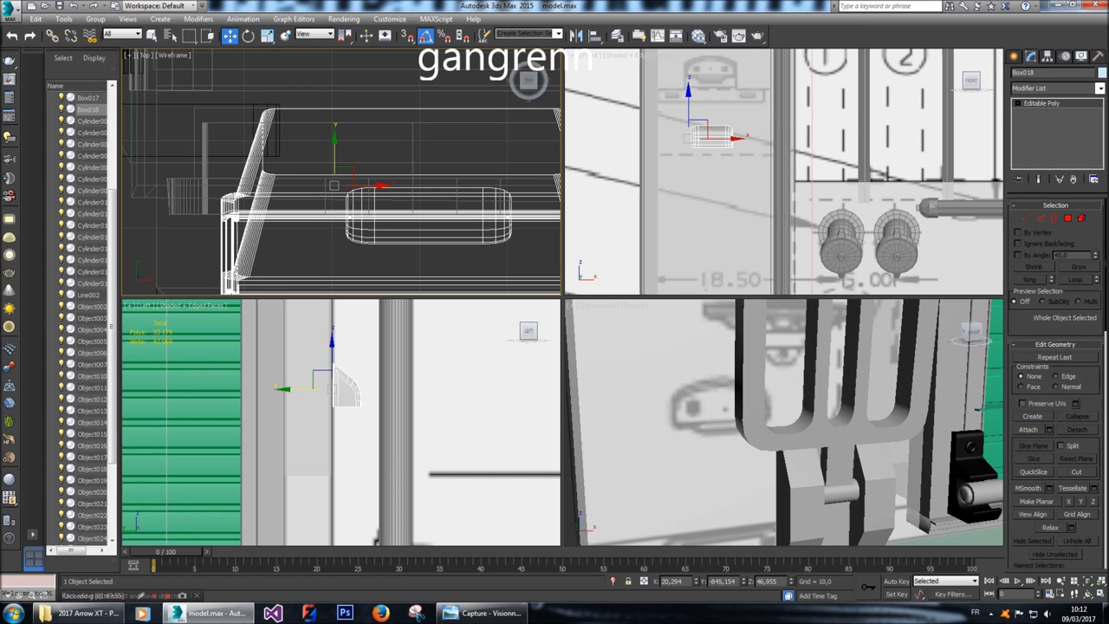
middle_click_drag(341, 172, 387, 196)
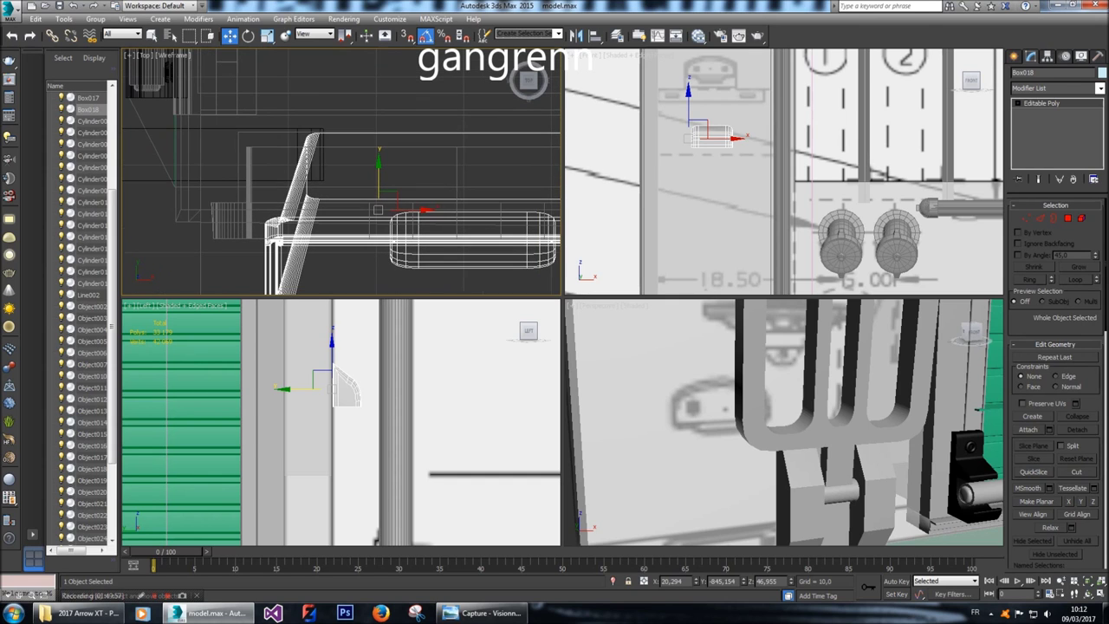
mouse_move(379, 195)
left_mouse_down()
mouse_move(379, 208)
mouse_move(379, 195)
left_mouse_up()
Select the vertices at the top of Box018's profile and lower them slightly.
scroll(351, 355, "up", 10)
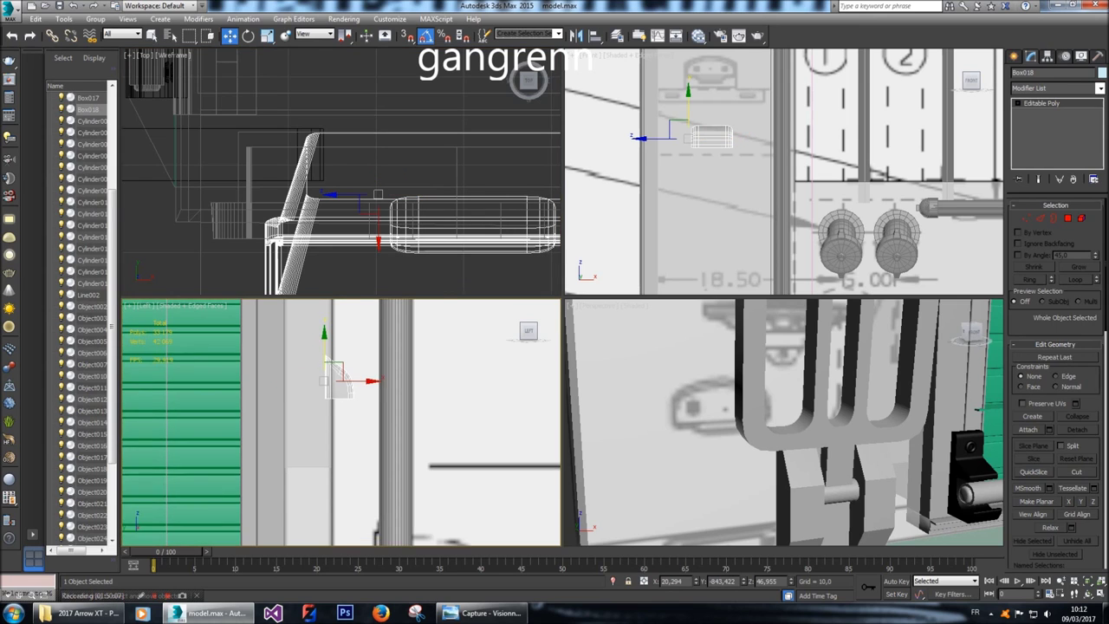
scroll(403, 399, "down", 5)
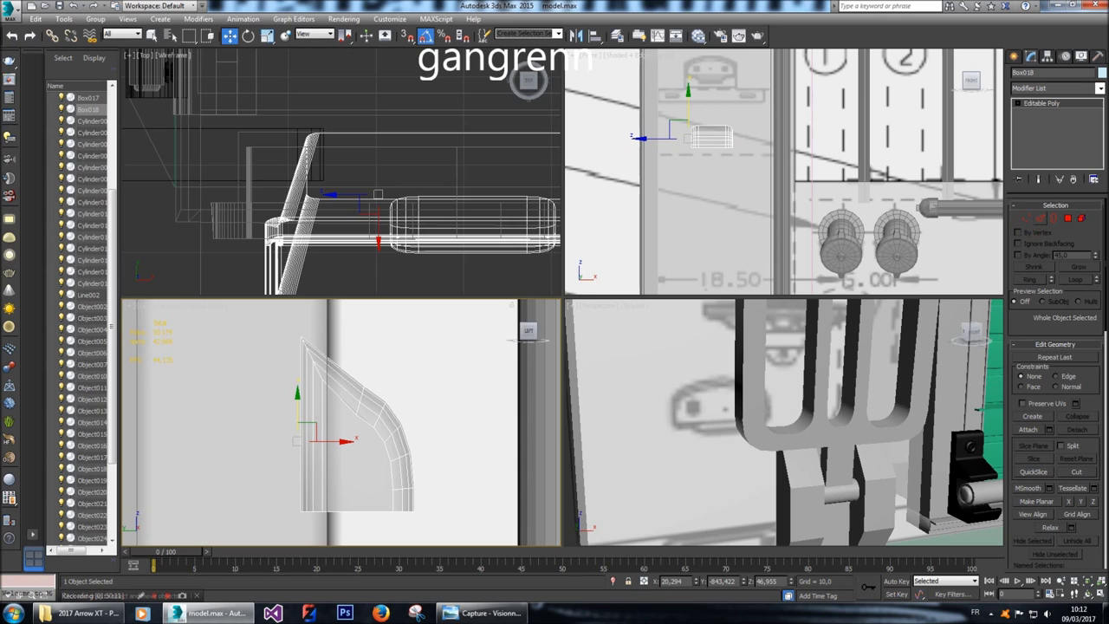
key("1")
left_click_drag(251, 320, 336, 397)
left_click_drag(317, 351, 317, 390)
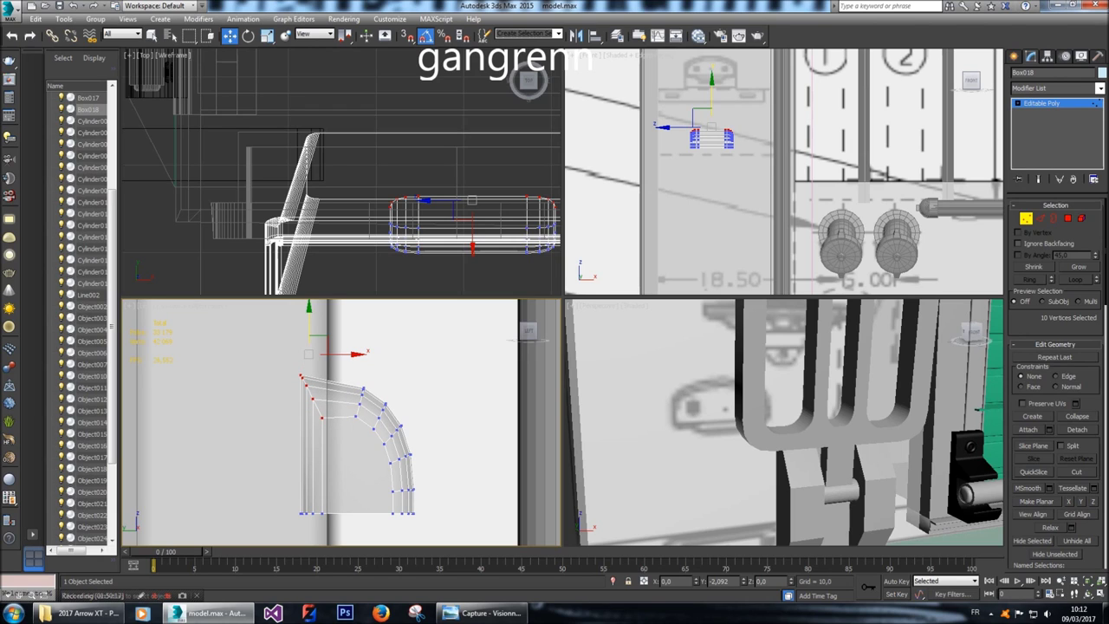
left_click_drag(316, 390, 316, 386)
left_click(265, 350)
Orbit the Perspective view to check the box's side profile, then deselect it.
middle_click_drag(780, 425, 676, 438, "alt")
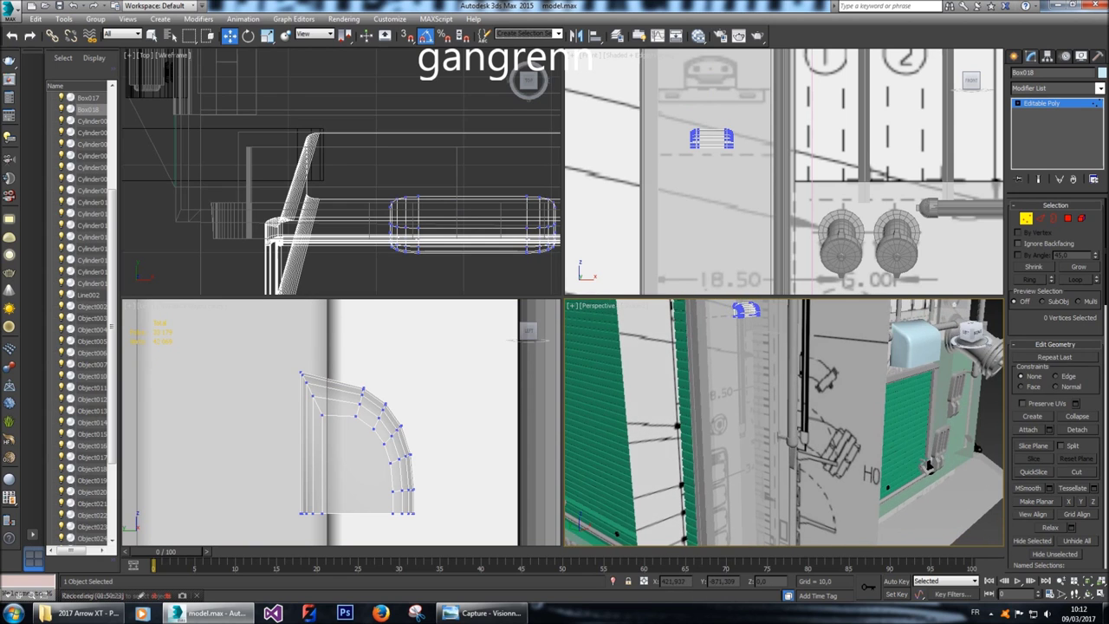
scroll(780, 424, "up", 5)
middle_click_drag(780, 424, 754, 407, "alt")
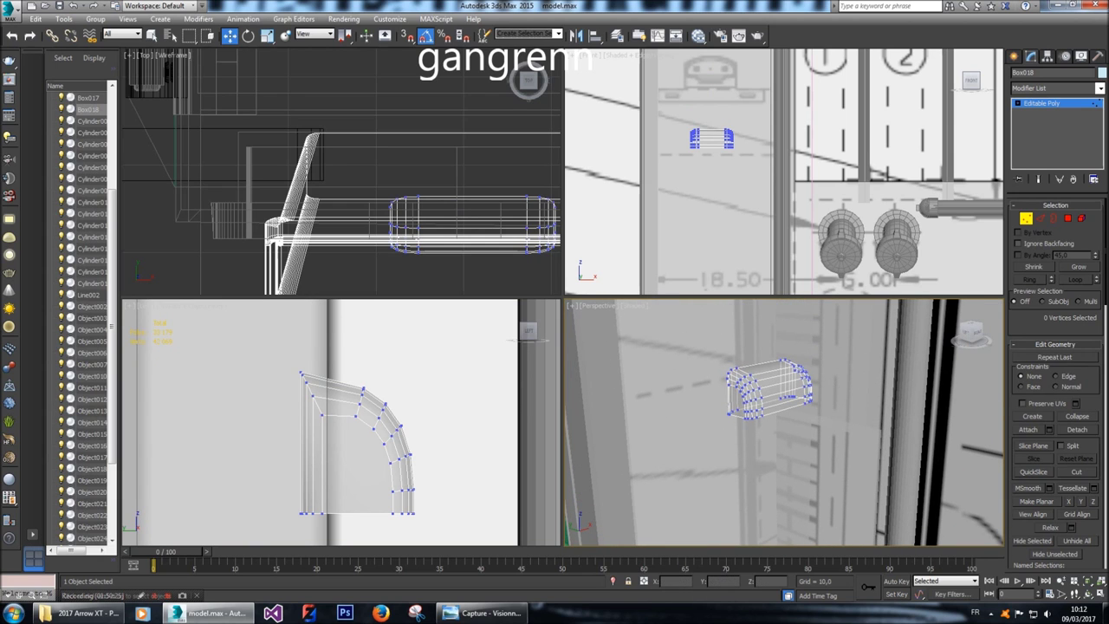
left_click(1017, 55)
key("ctrl+d")
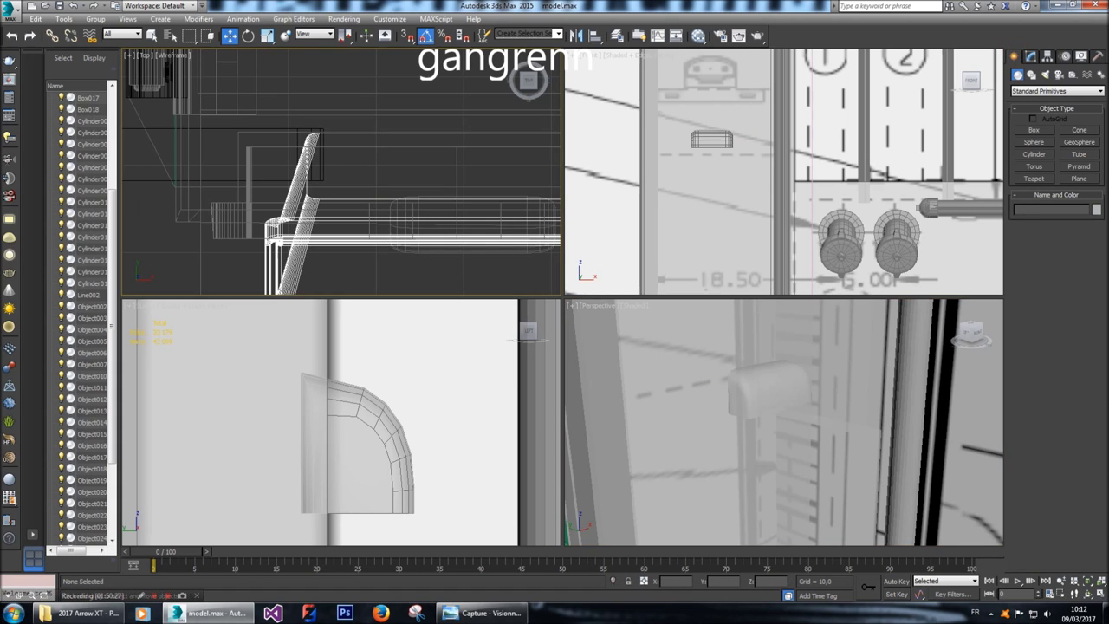
Reselect Box018 and confirm its object colour, then restore the previous view.
key("ctrl+z")
key("ctrl+z")
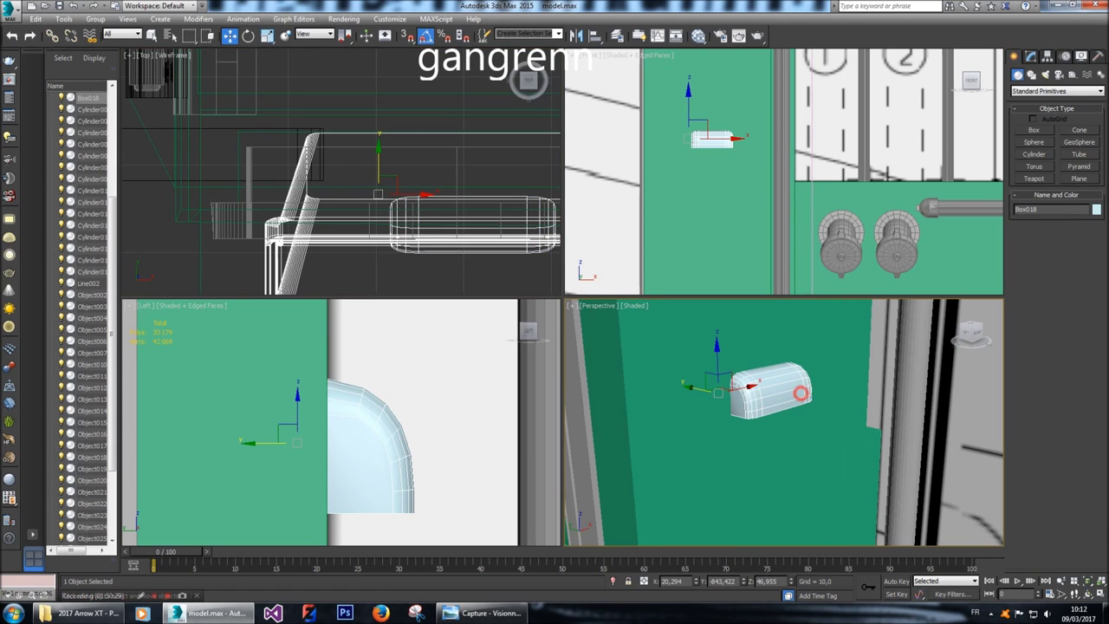
left_click(1097, 209)
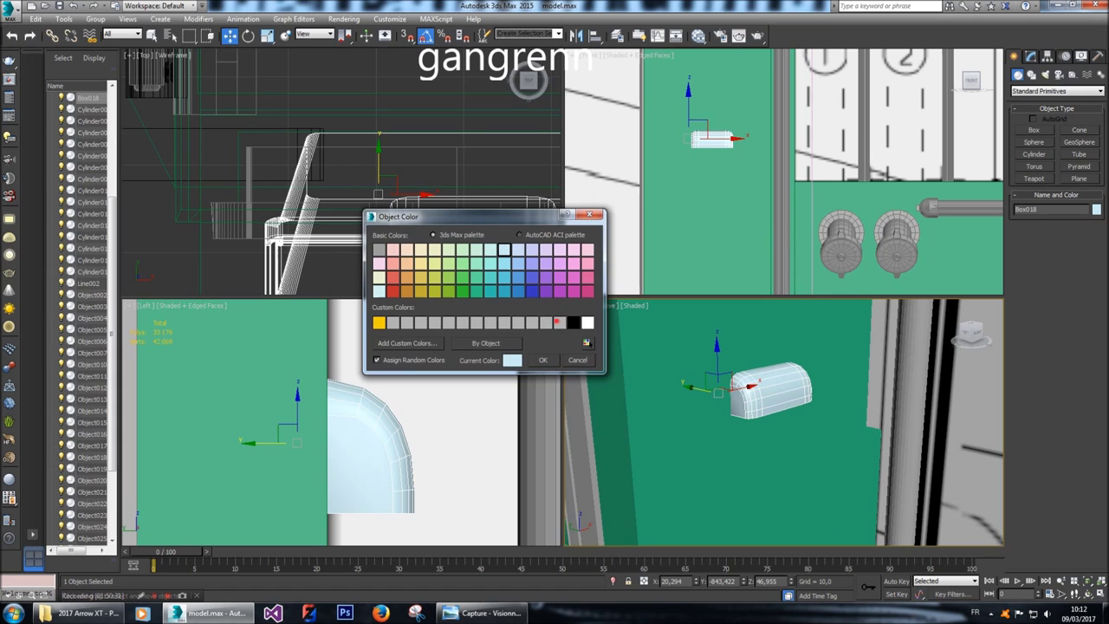
left_click(542, 360)
key("ctrl+z")
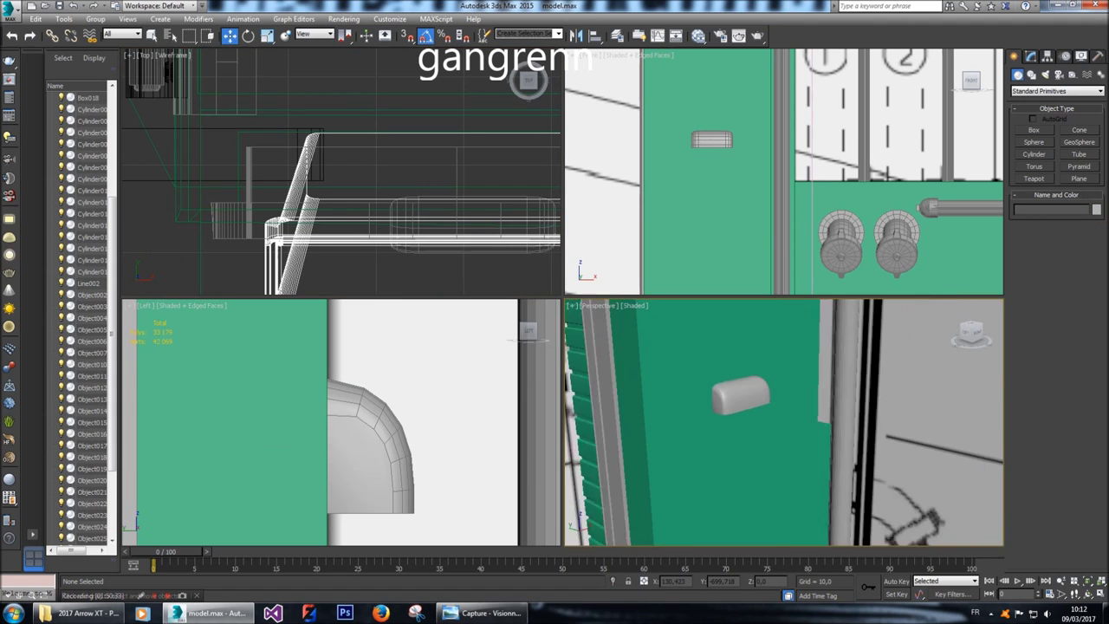
key("shift+z")
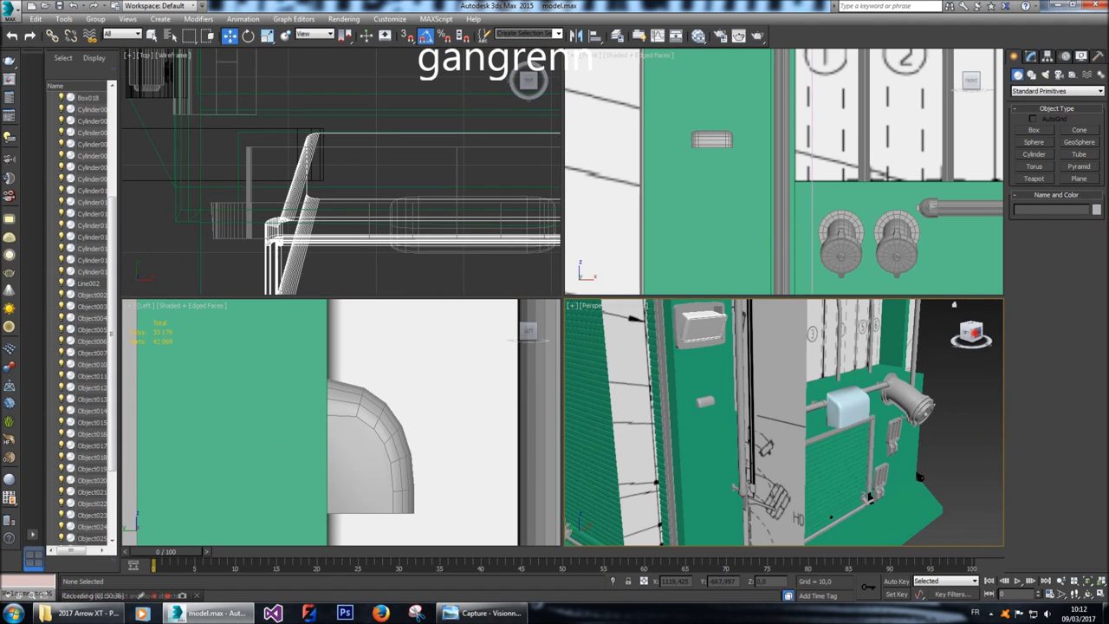
key("shift+z")
key("shift+z")
key("shift+z")
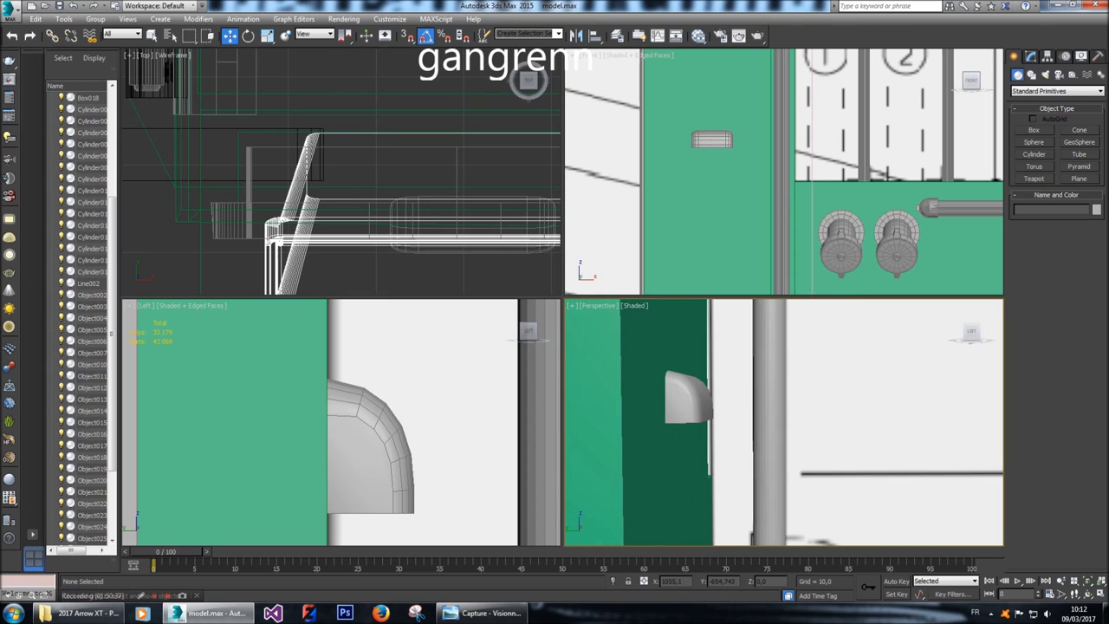
Scale Box018 to 94% along X in the Left viewport to narrow it.
key("ctrl+z")
left_click(267, 35)
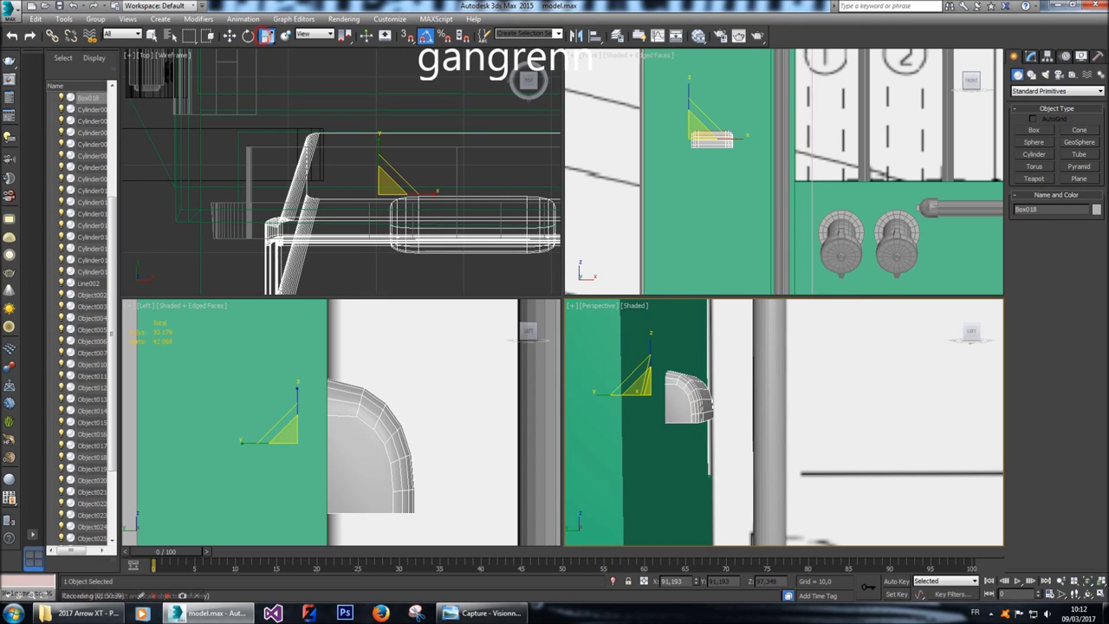
key("shift+z")
key("shift+z")
key("shift+z")
left_click_drag(674, 160, 679, 135)
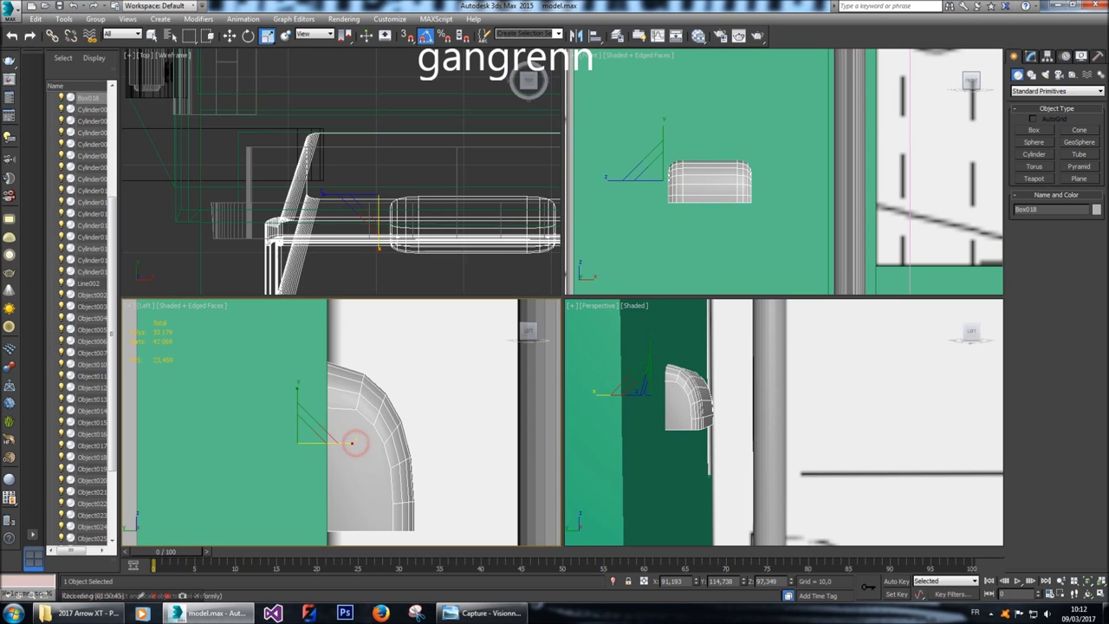
left_click_drag(353, 441, 348, 443)
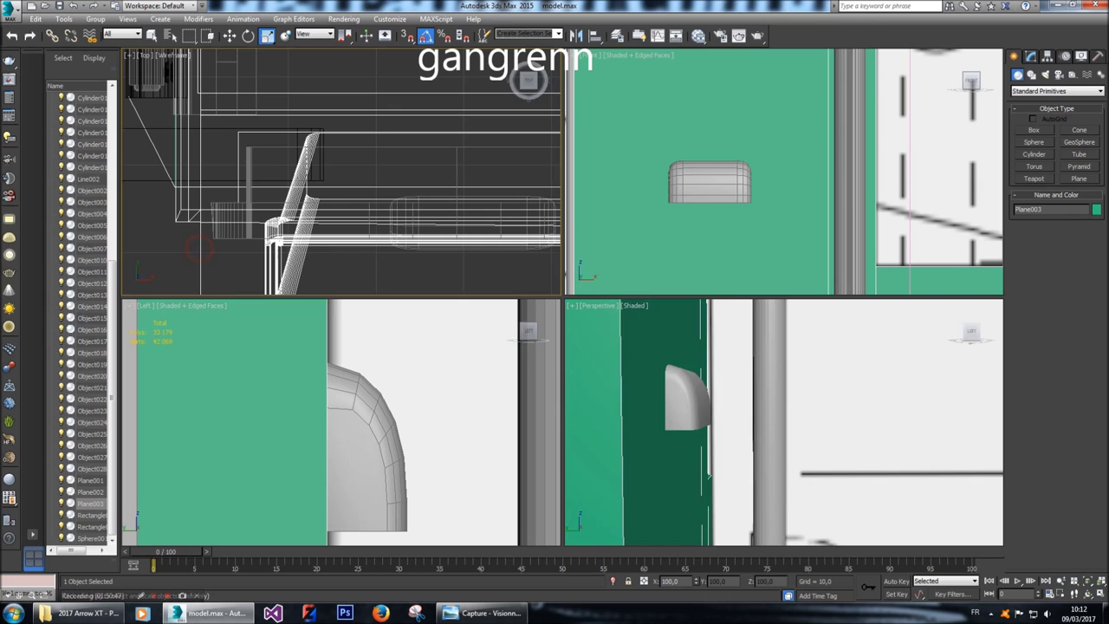
middle_click_drag(780, 451, 928, 504, "alt")
middle_click_drag(709, 182, 762, 160)
Draw a flat box in the Front viewport and move it onto the rear wall.
left_click(1034, 129)
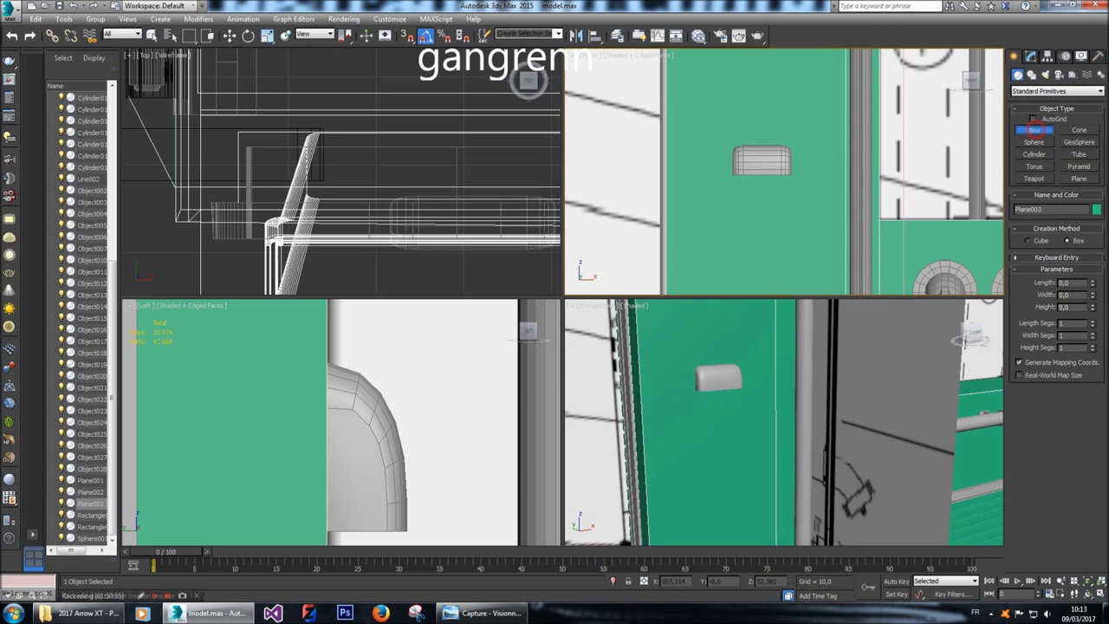
left_click_drag(815, 210, 757, 154)
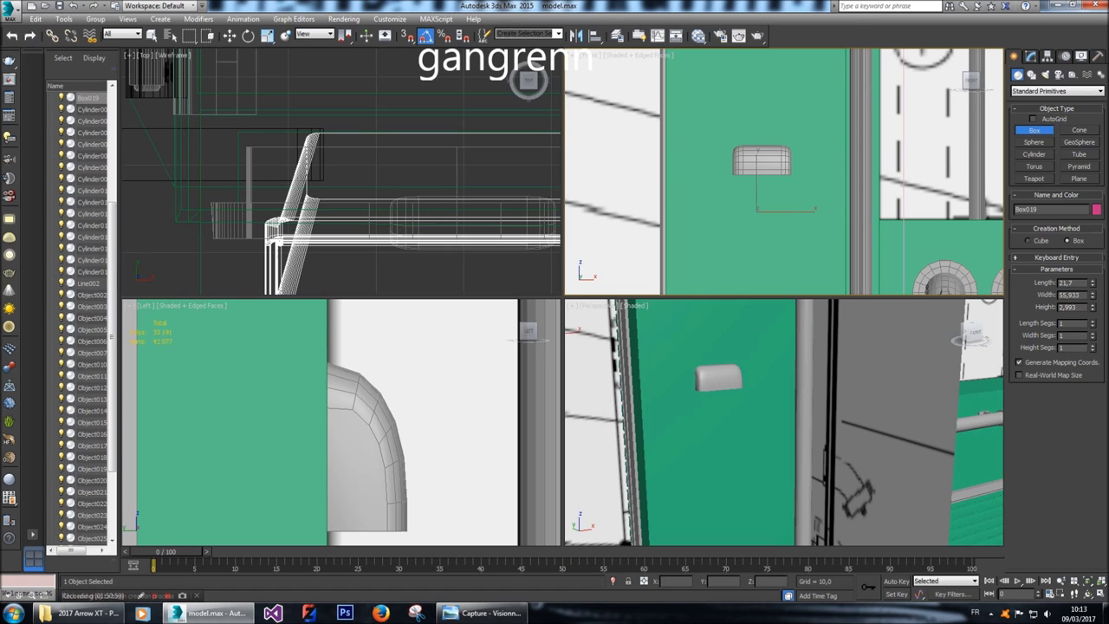
key("w")
middle_click_drag(260, 425, 386, 425)
scroll(341, 422, "down", 4)
scroll(379, 485, "down", 5)
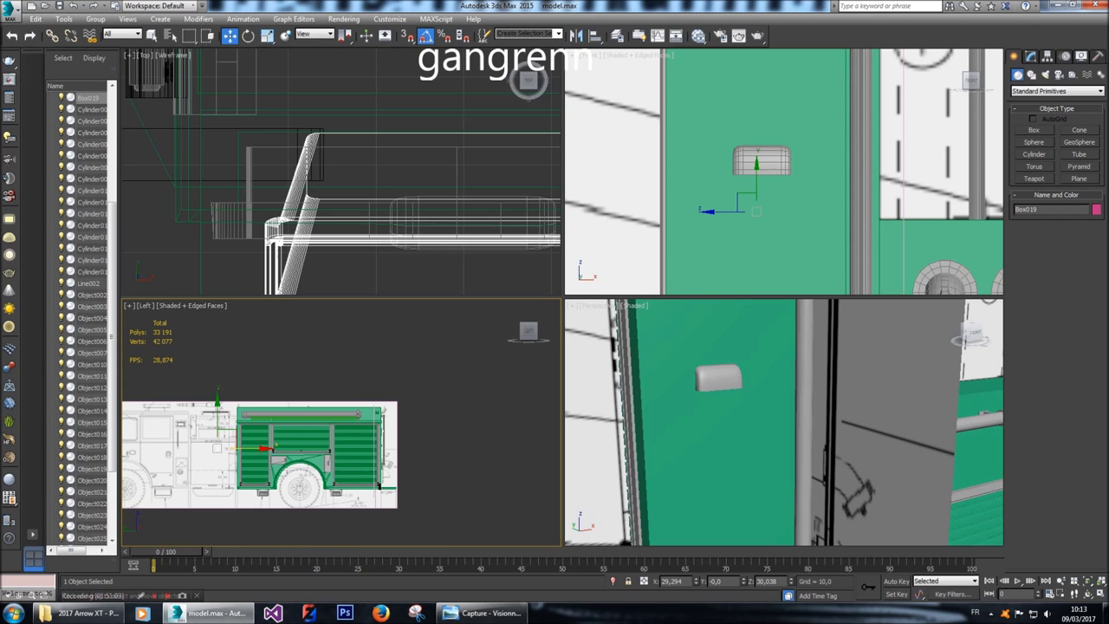
left_click_drag(251, 448, 416, 449)
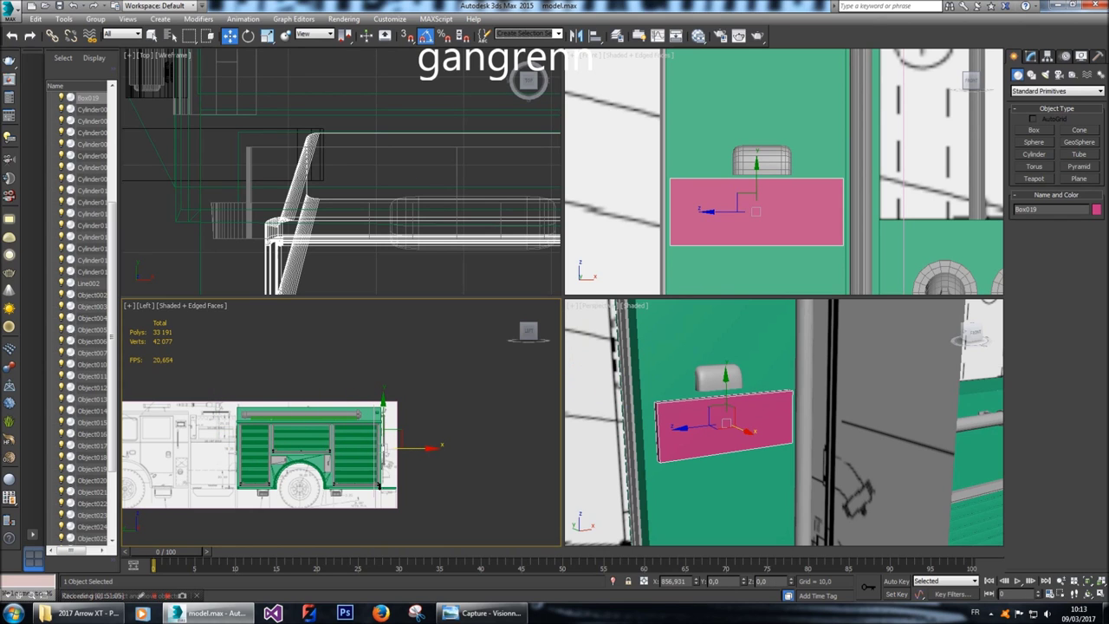
middle_click_drag(786, 201, 772, 176)
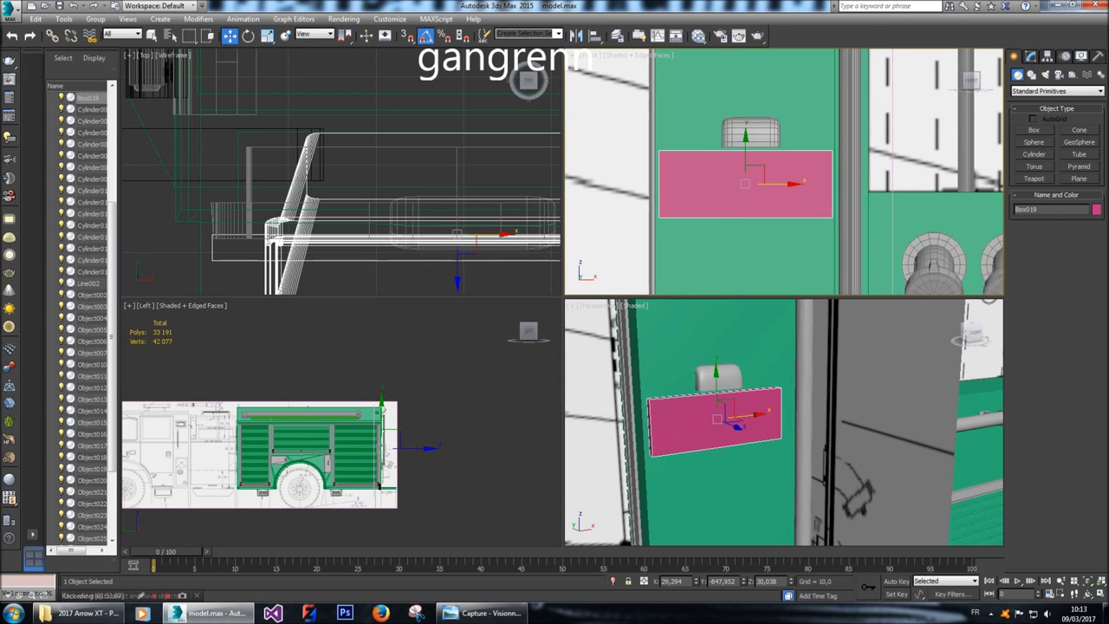
Convert the new box to an Editable Poly and select its bottom vertices.
right_click(773, 176)
mouse_move(884, 291)
left_click(923, 299)
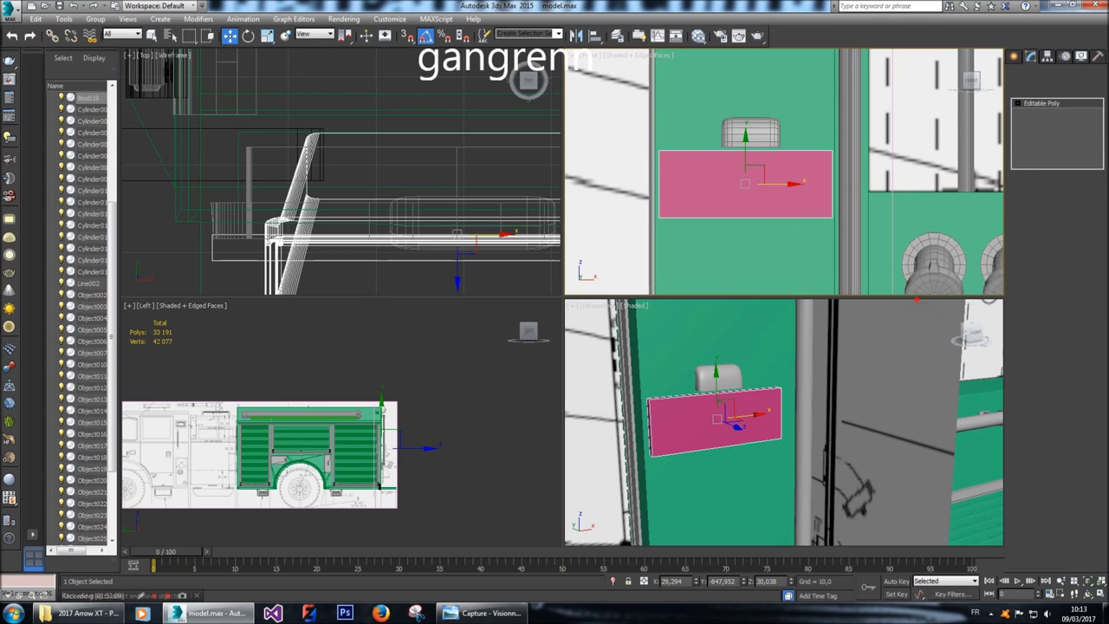
key("1")
left_click_drag(634, 198, 855, 252)
Stretch the panel downward, raise it slightly, and pull its left and right edges inward.
left_click_drag(746, 208, 745, 240)
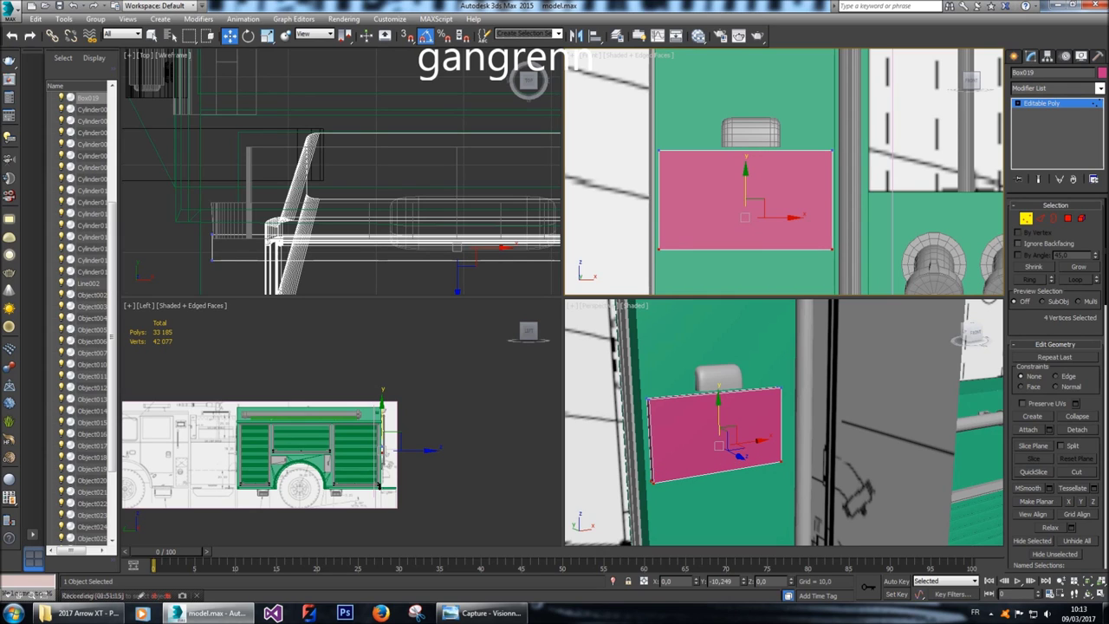
key("4")
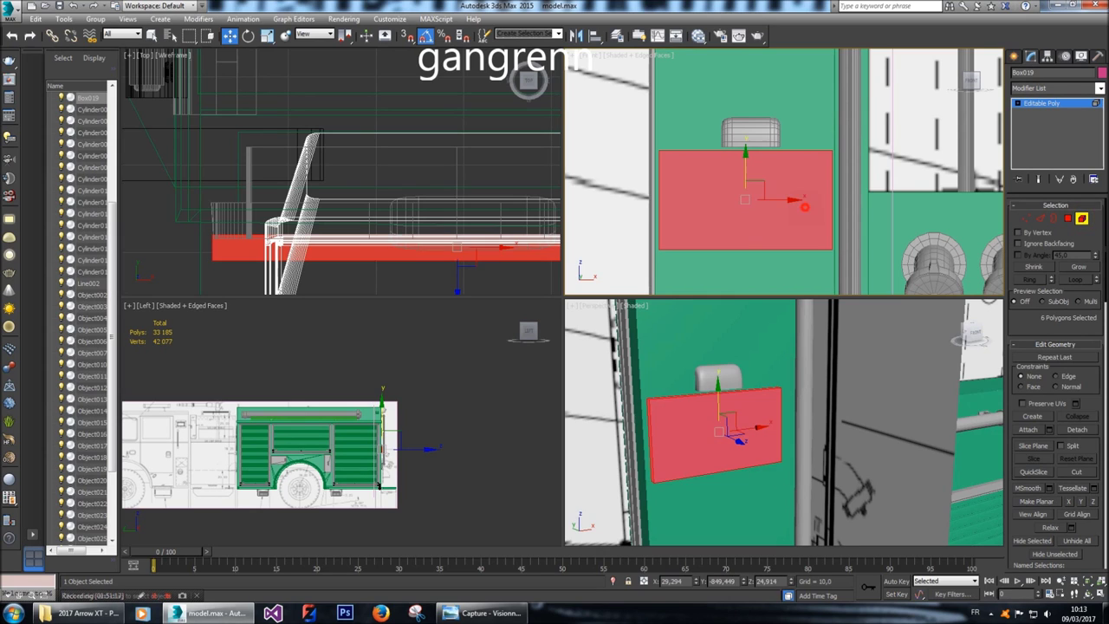
left_click_drag(745, 158, 745, 155)
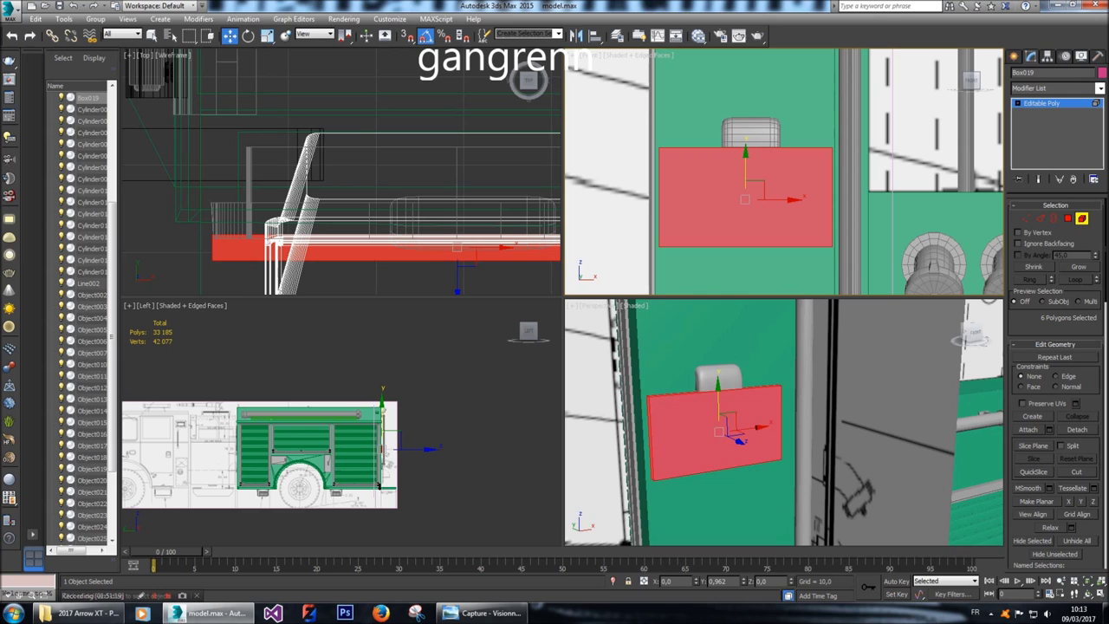
key("1")
left_click_drag(650, 128, 668, 255)
left_click_drag(693, 195, 700, 195)
left_click_drag(862, 265, 815, 134)
left_click_drag(867, 196, 862, 196)
Adjust the panel's thickness by moving one side's vertices in the Left viewport.
right_click(380, 485)
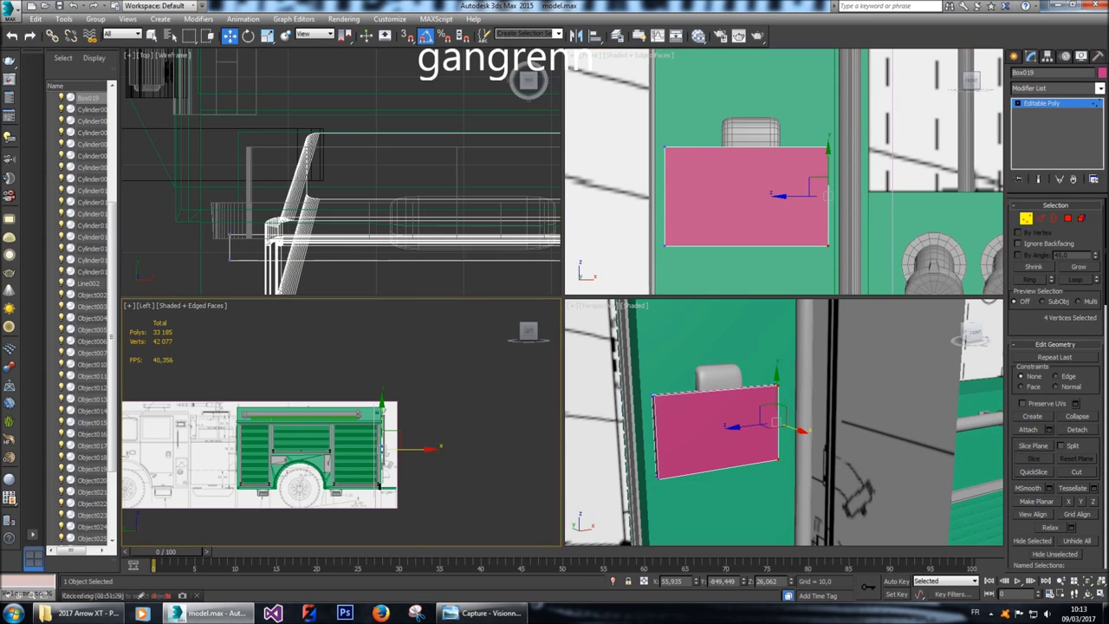
scroll(380, 485, "up", 10)
middle_click_drag(379, 485, 413, 587)
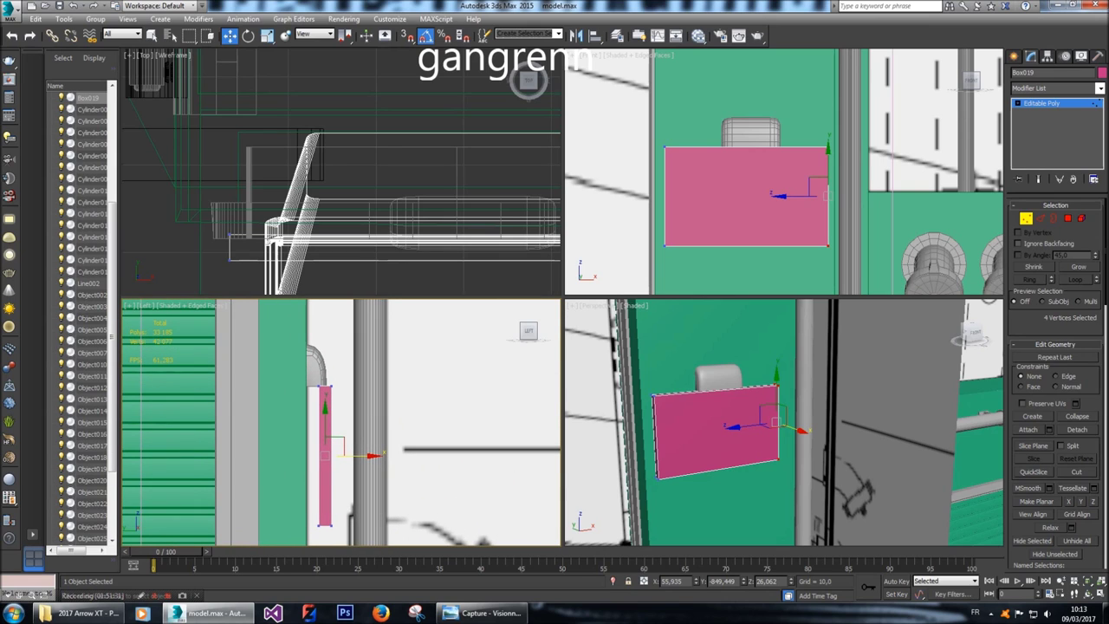
left_click_drag(345, 530, 329, 364)
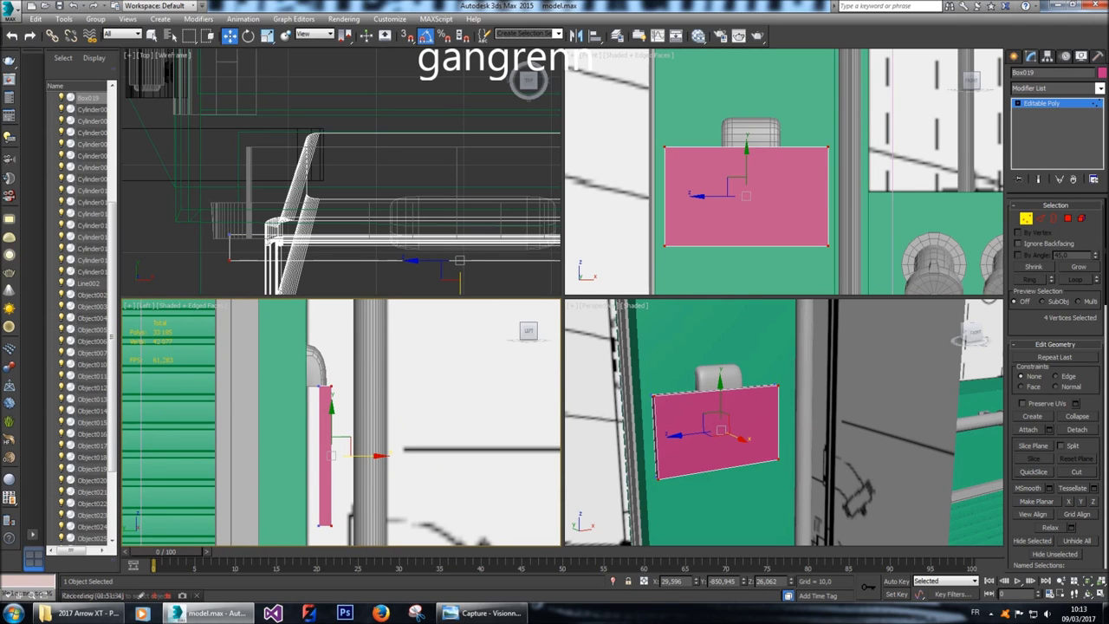
left_click_drag(374, 454, 371, 454)
left_click(1067, 218)
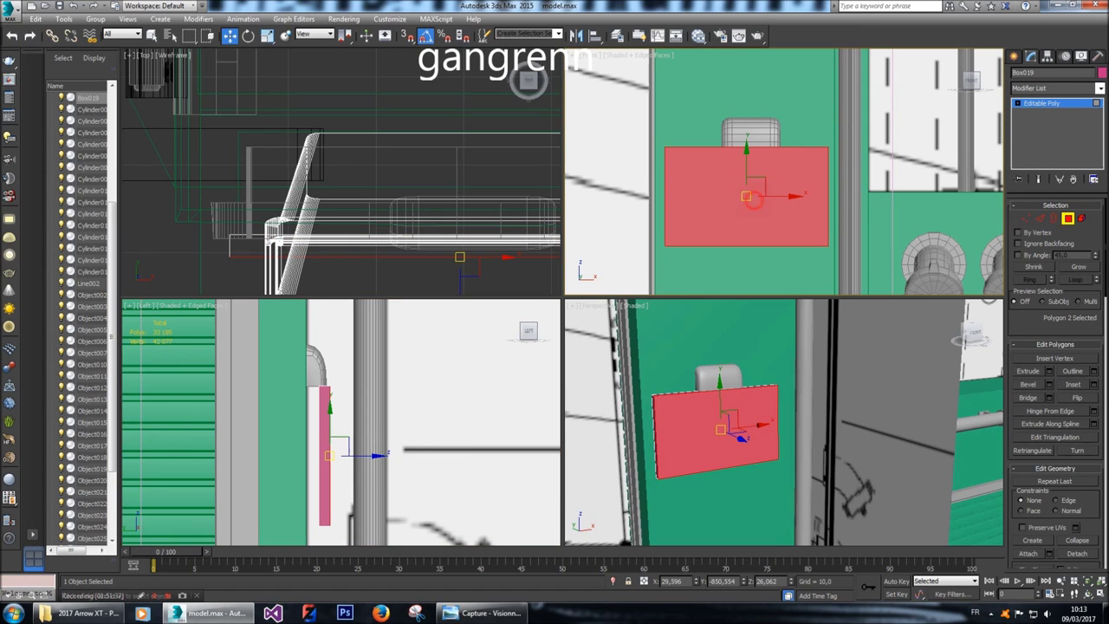
Inset the panel's front face by 1.5 to form a border.
left_click(1094, 384)
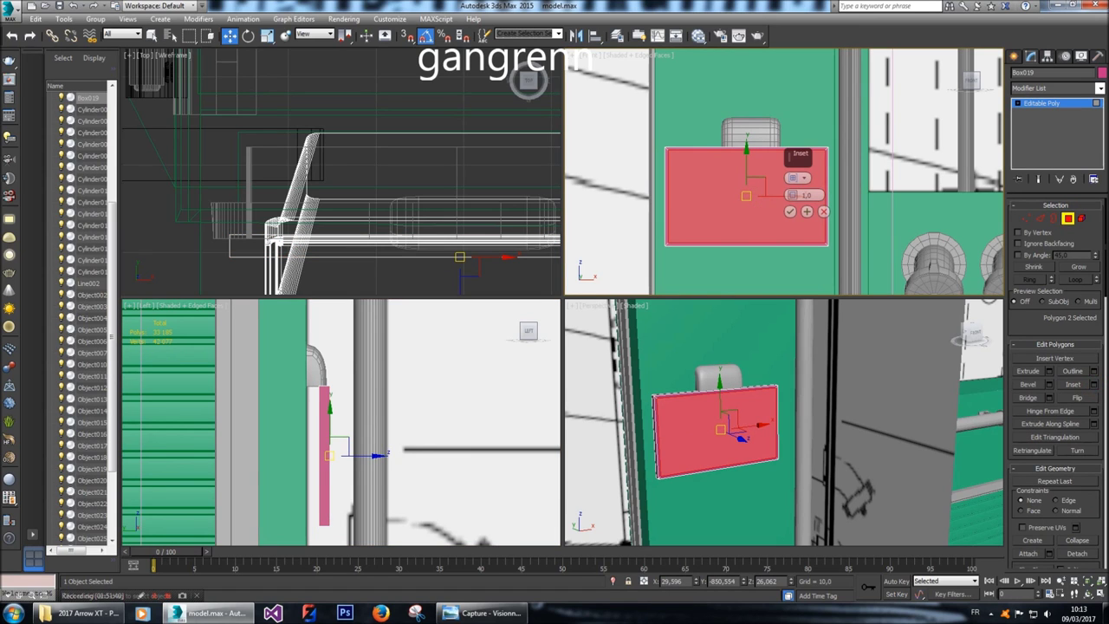
left_click_drag(806, 195, 806, 192)
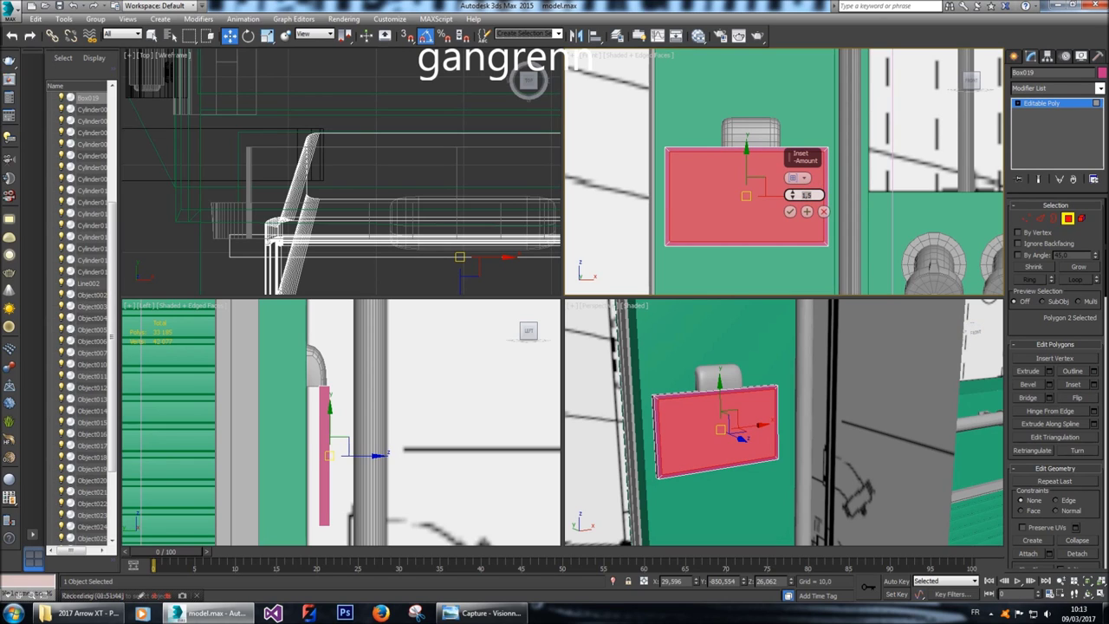
key("Return")
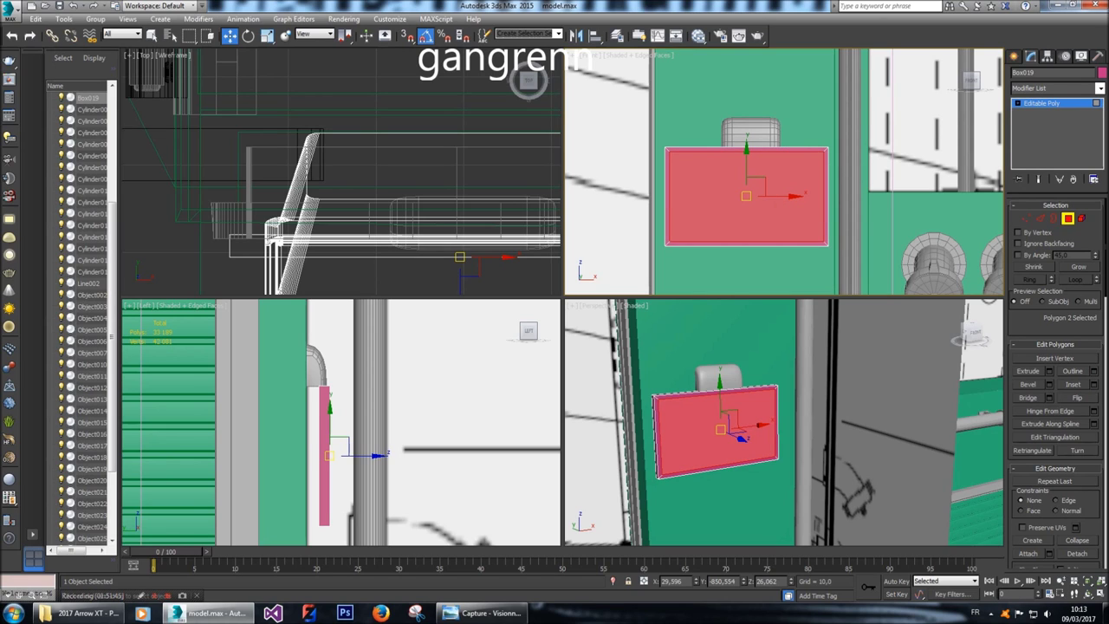
Extrude the inset front face by -0,5 to recess it.
left_click(1050, 370)
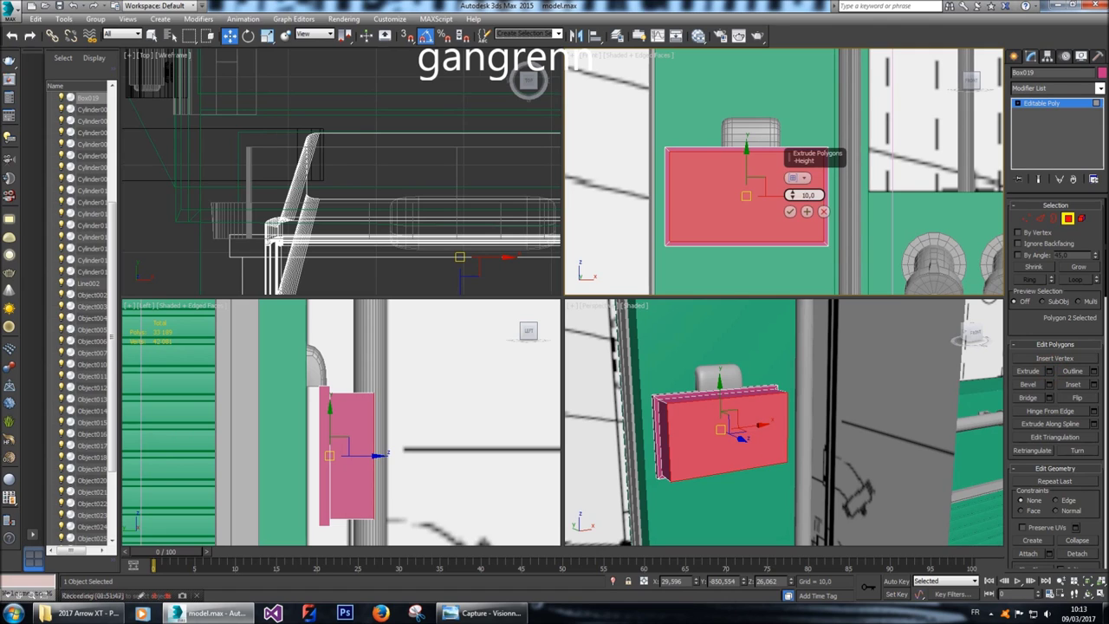
type("-1")
key("Return")
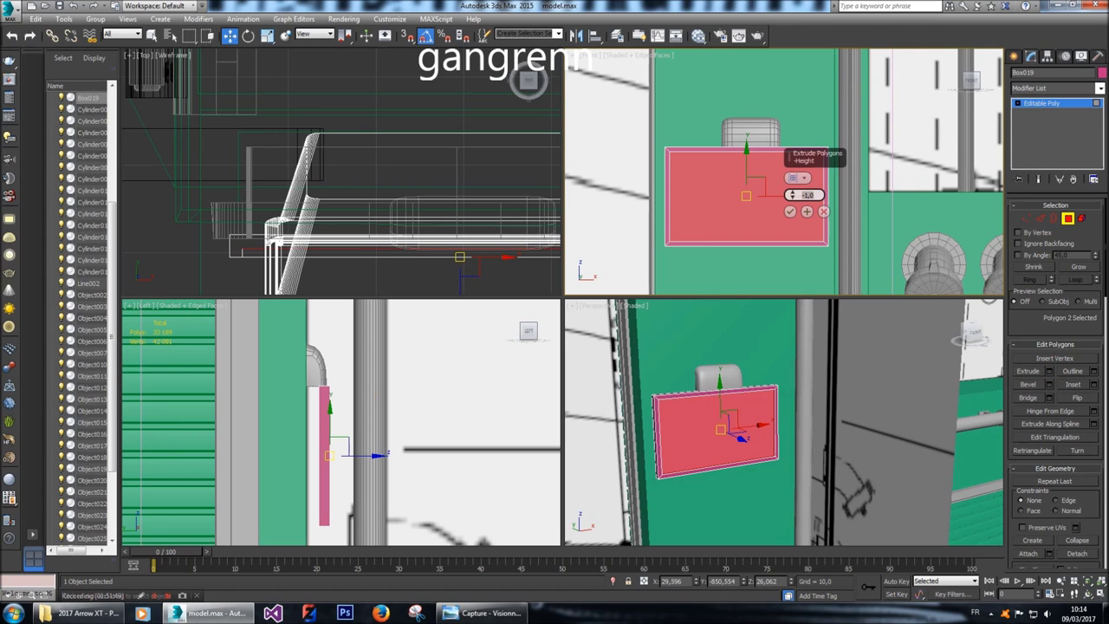
type("-0,5")
key("Return")
left_click(790, 212)
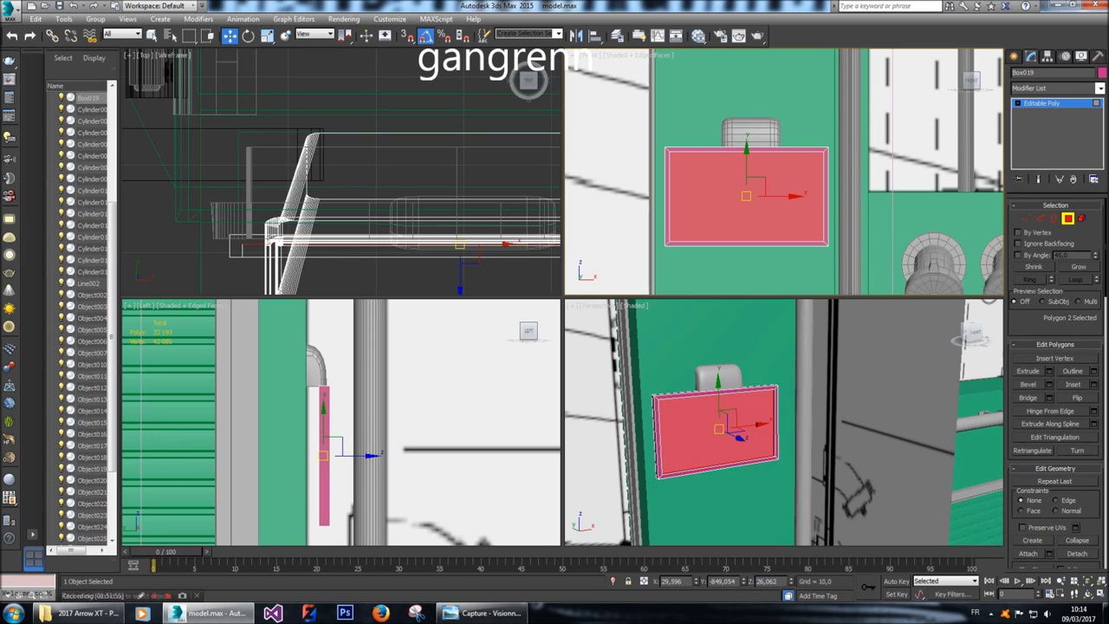
left_click(1040, 217)
scroll(676, 398, "up", 6)
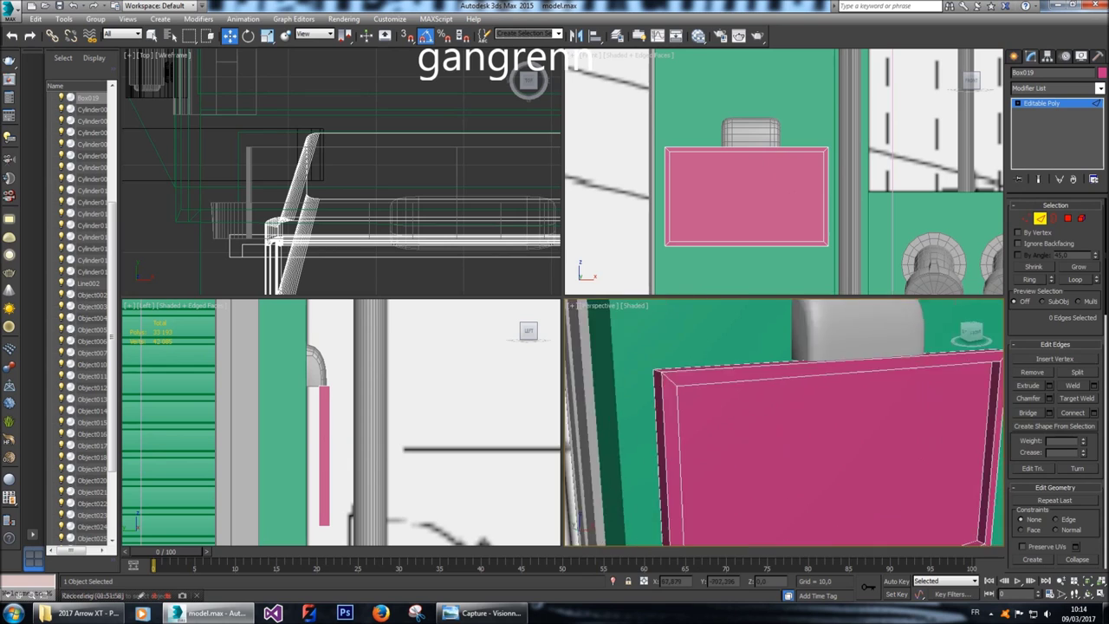
Chamfer the panel's rim edge loop with amount 0,6 and 3 segments.
middle_click_drag(780, 424, 832, 407, "alt")
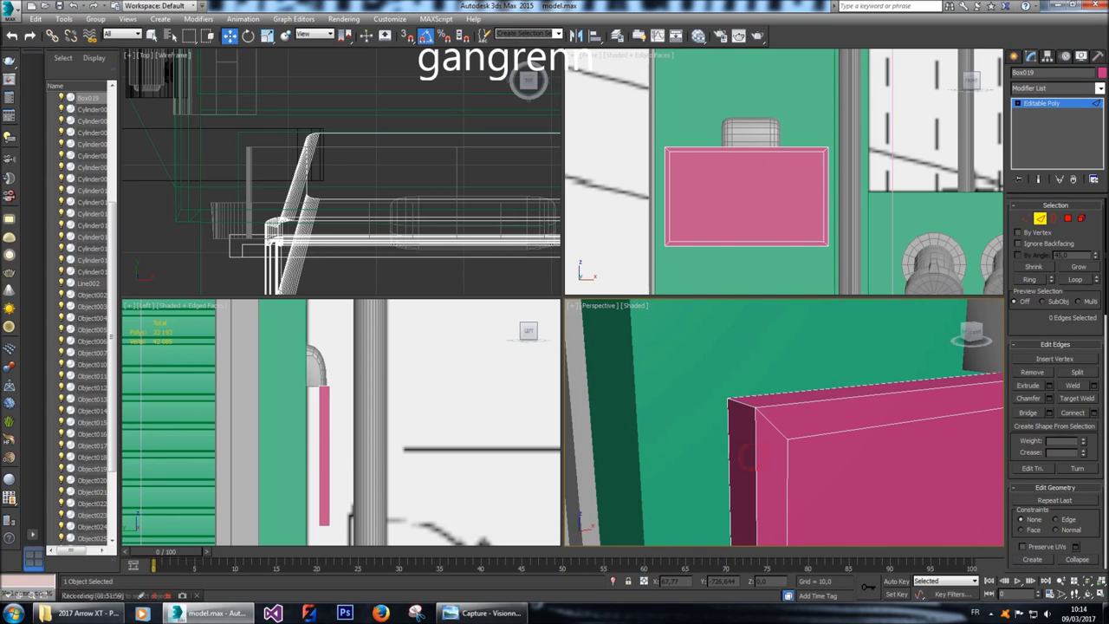
left_click(751, 457)
left_click(1075, 280)
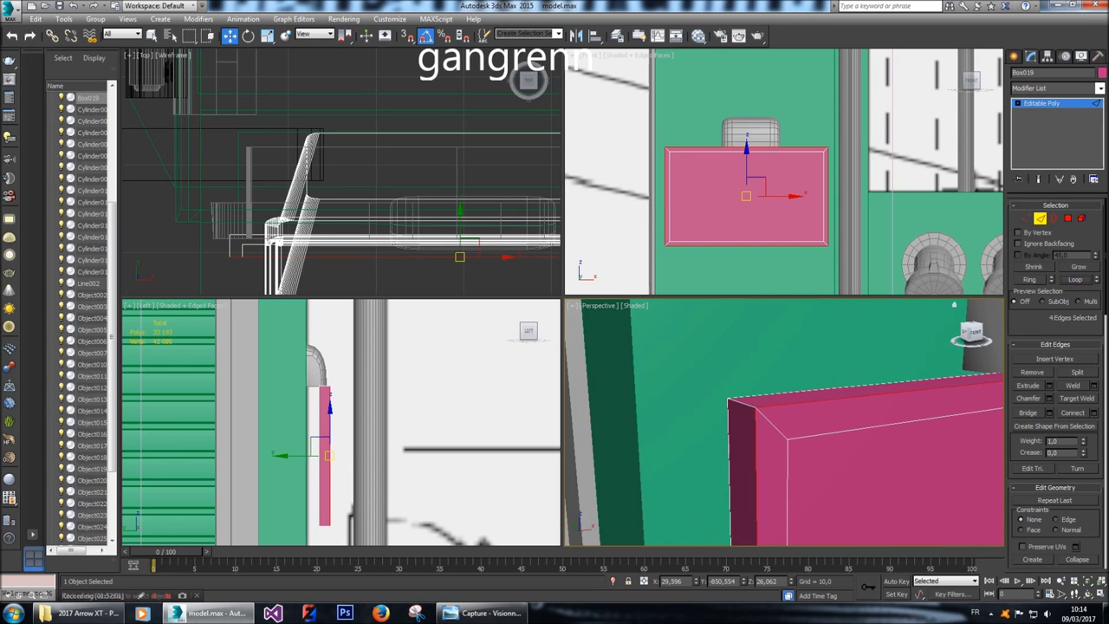
left_click(1049, 398)
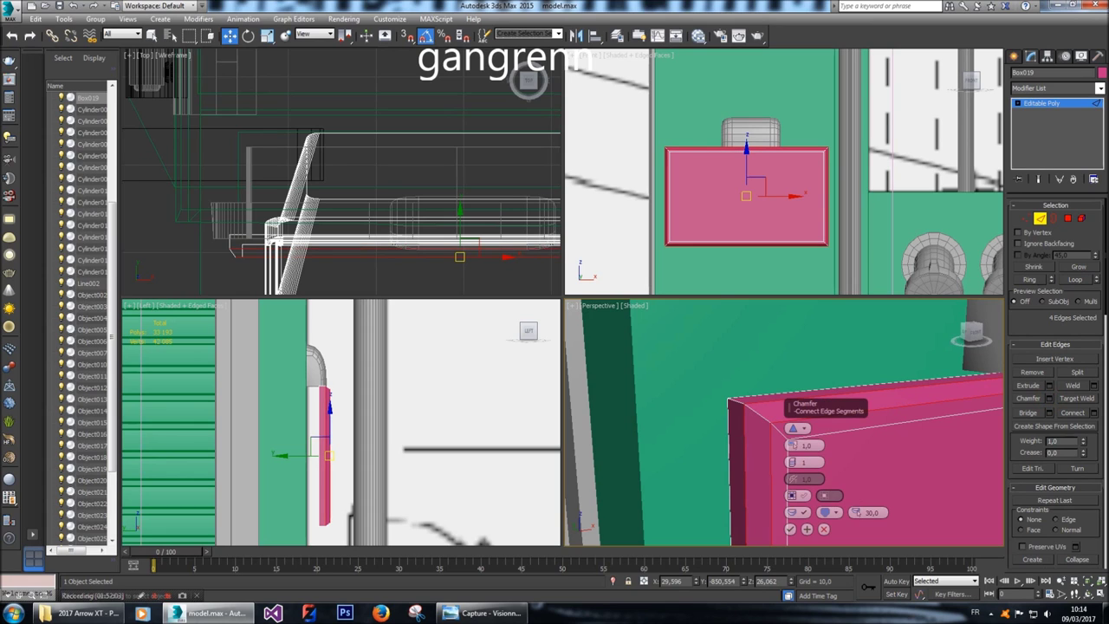
type("0,6")
key("Return")
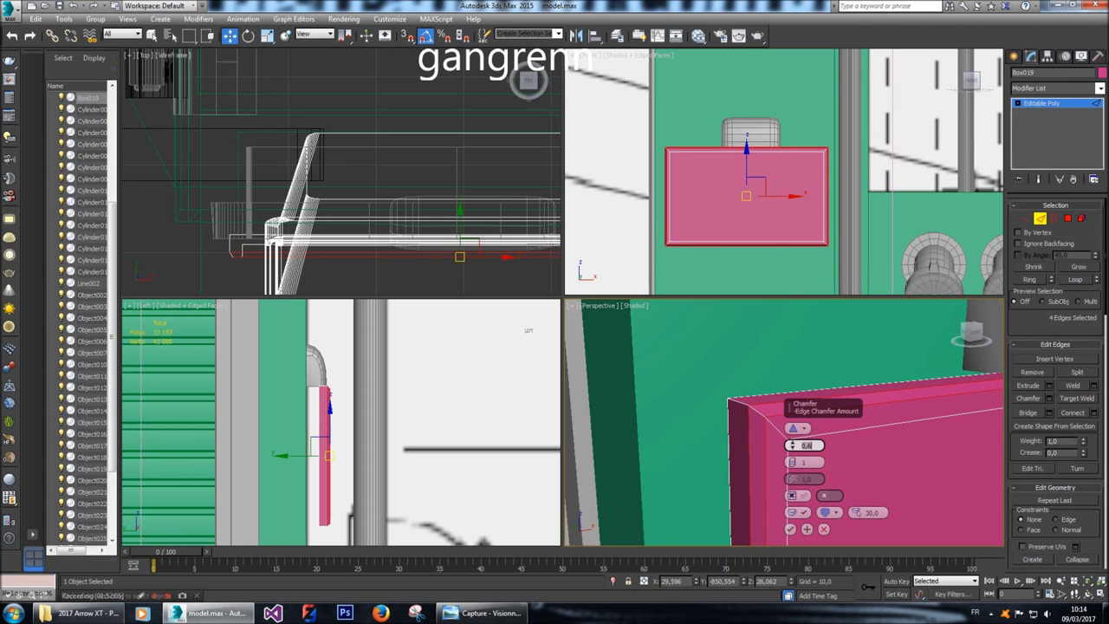
left_click(791, 460)
left_click(791, 460)
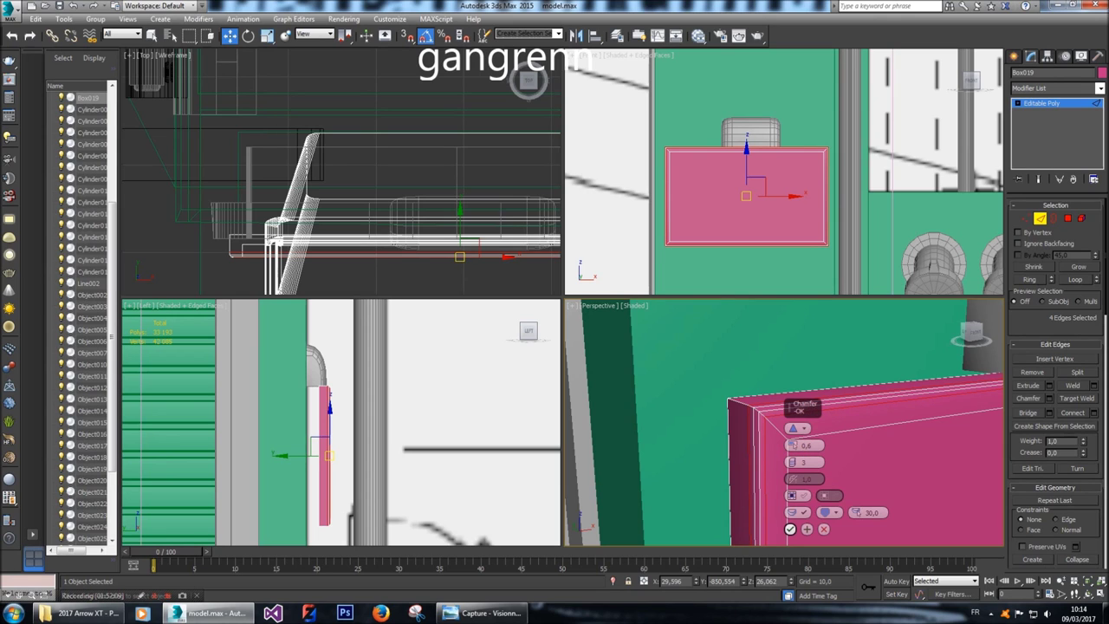
left_click(789, 529)
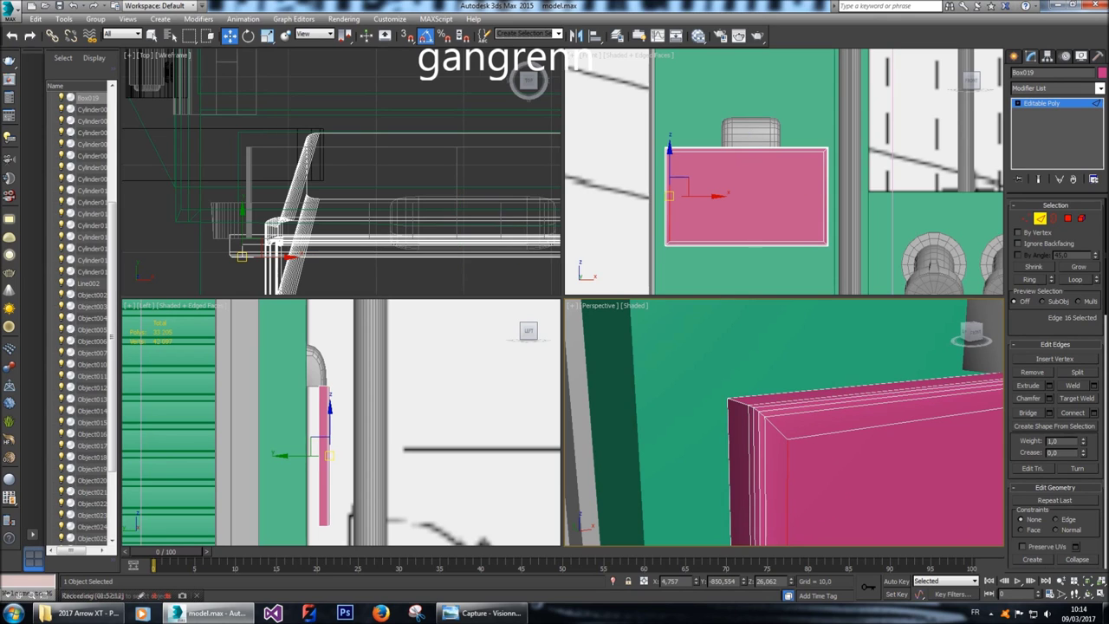
Chamfer the front frame edge loop with amount 0,9 and 4 segments.
left_click(1076, 279)
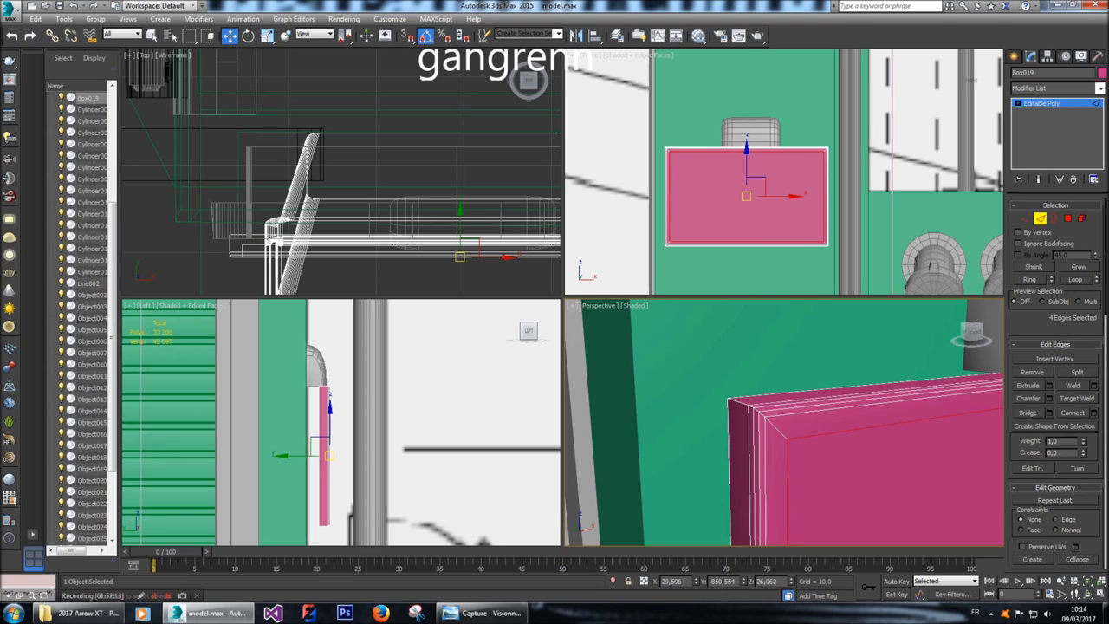
left_click(1050, 398)
scroll(785, 422, "up", 5)
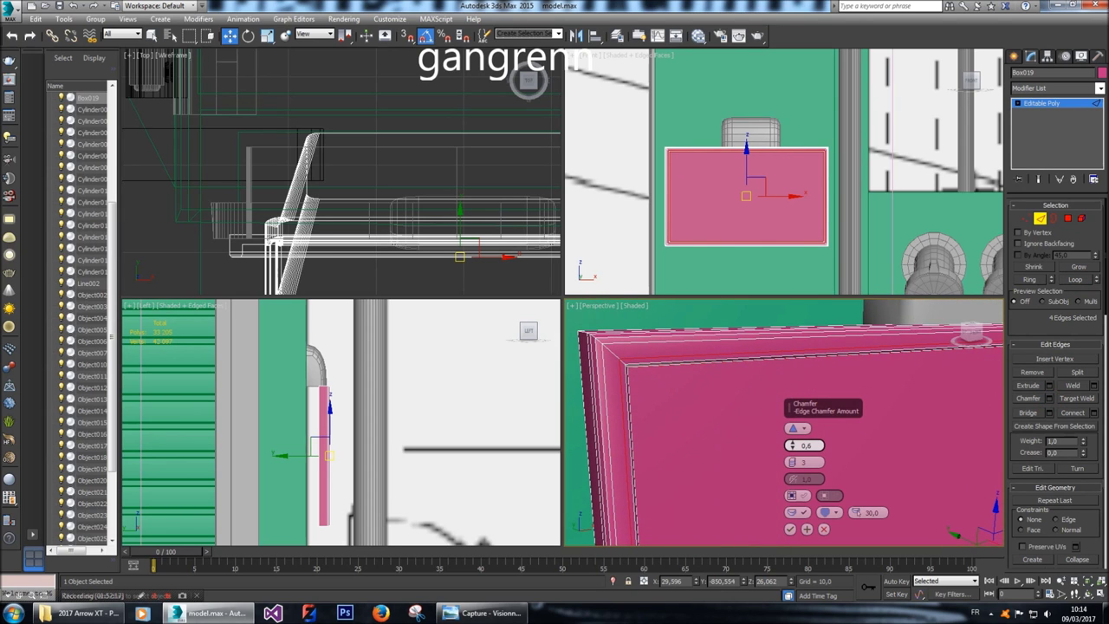
key("Return")
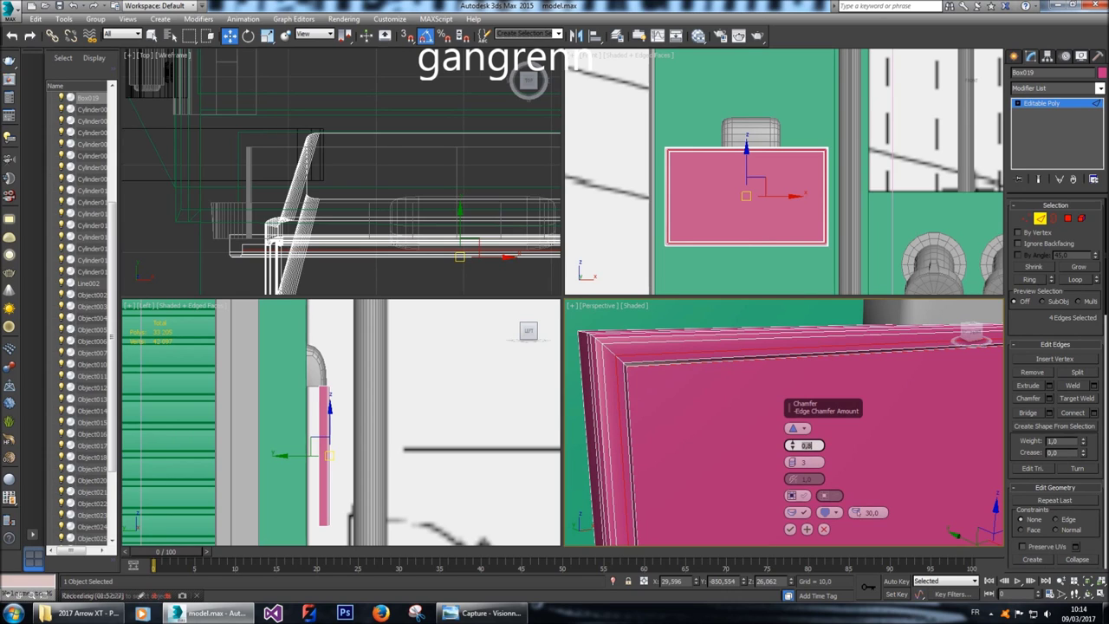
key("BackSpace")
type("9")
key("Return")
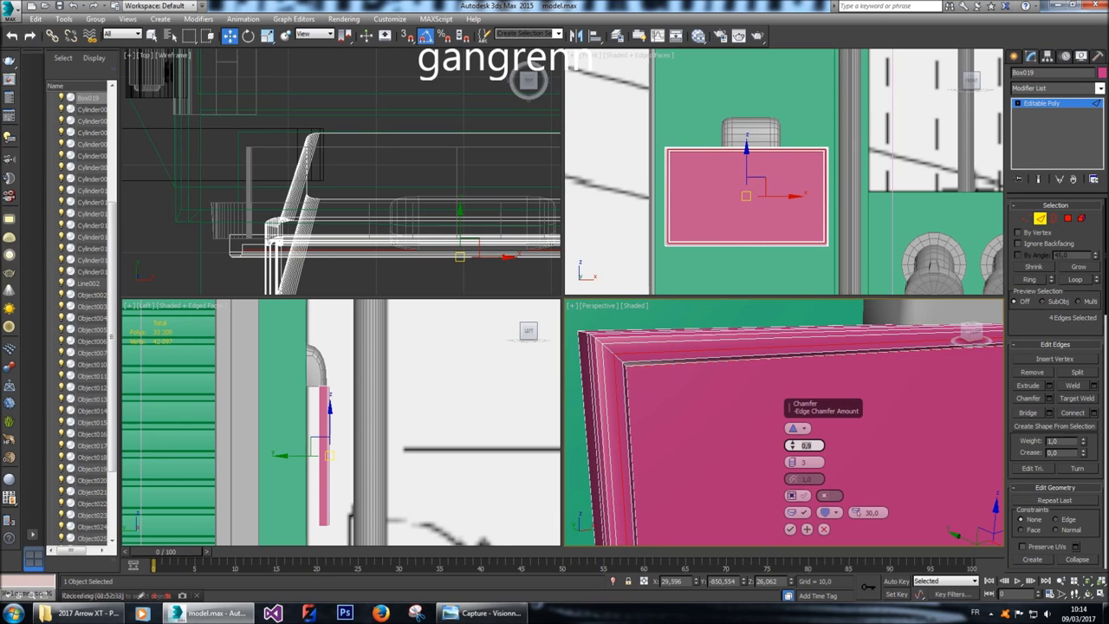
key("Tab")
type("4")
key("Return")
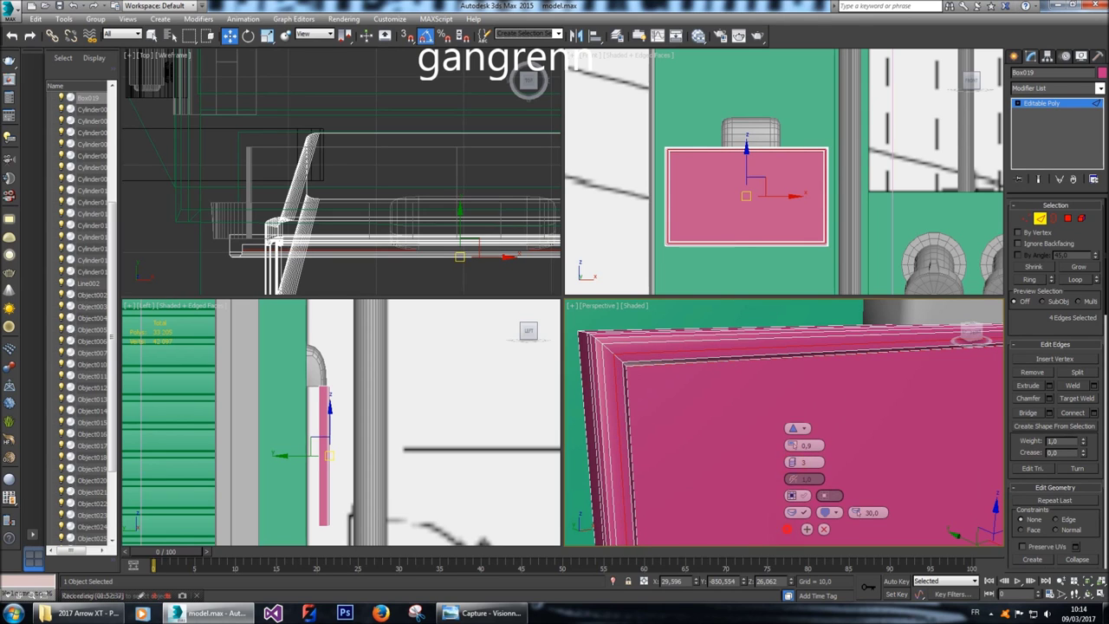
left_click(790, 528)
scroll(791, 529, "down", 5)
Change the panel's object colour to grey.
left_click(1101, 72)
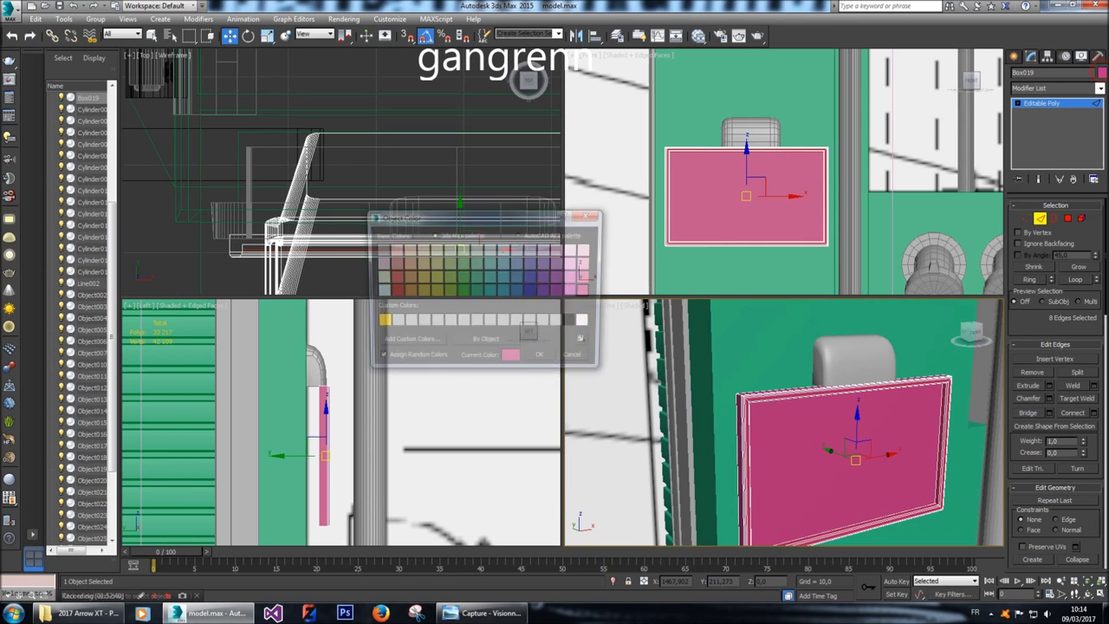
left_click(517, 322)
left_click(543, 359)
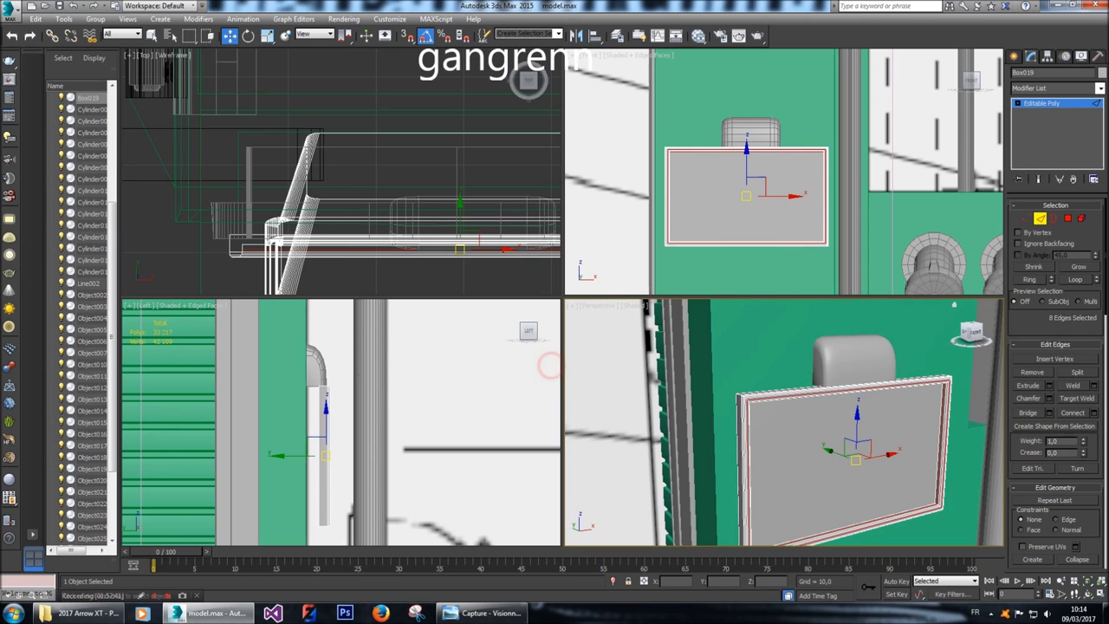
Nudge the panel element sideways, then slide Box019 along its depth onto the wall.
key("5")
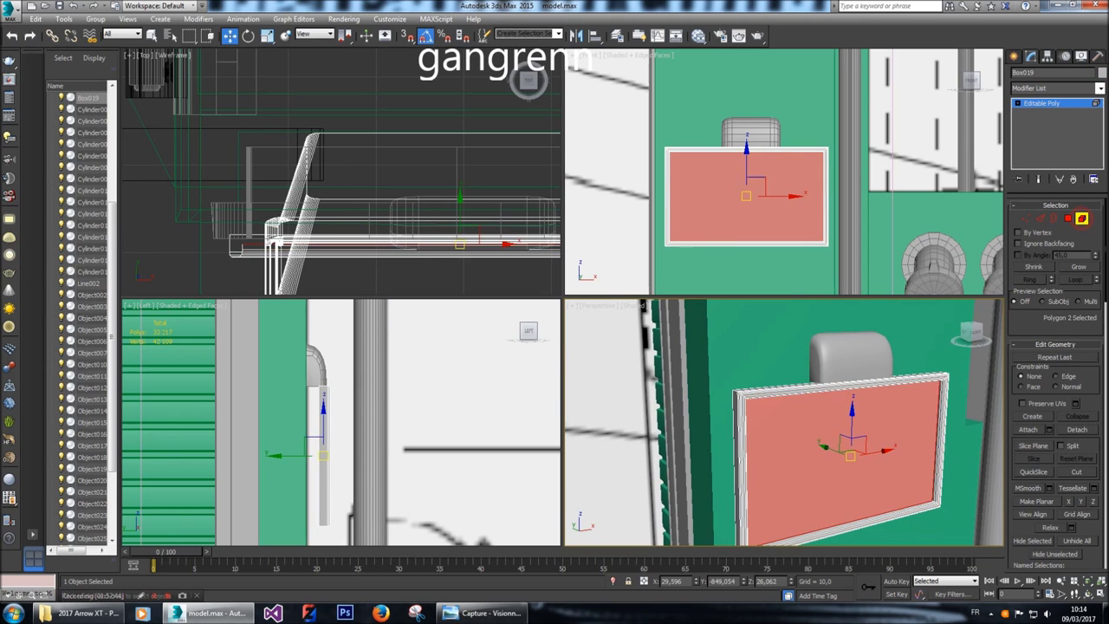
key("z")
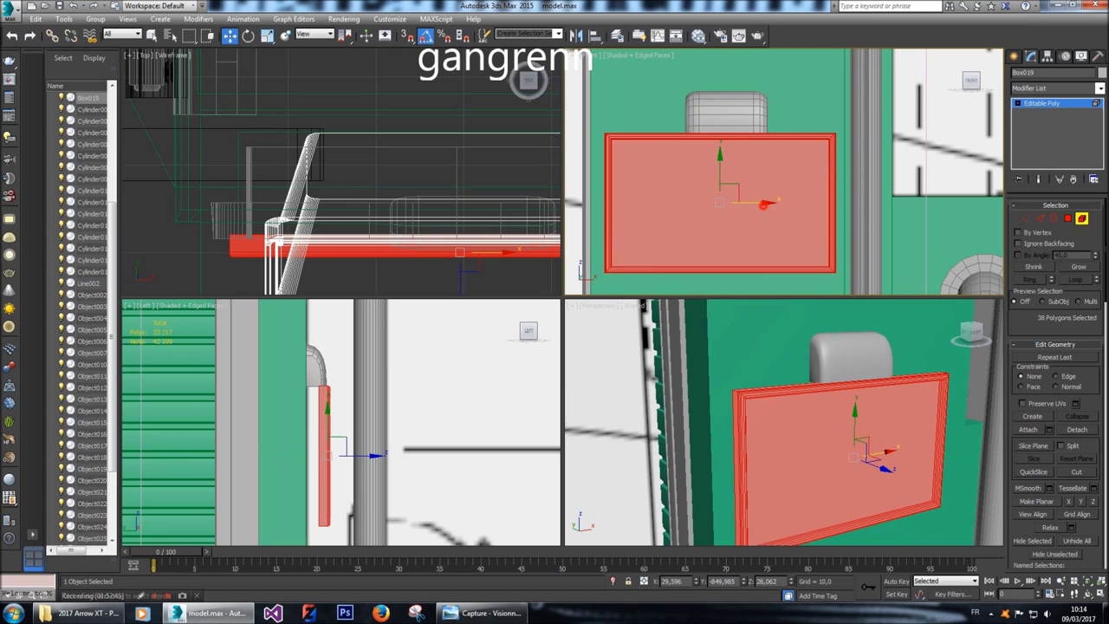
left_click_drag(763, 204, 765, 205)
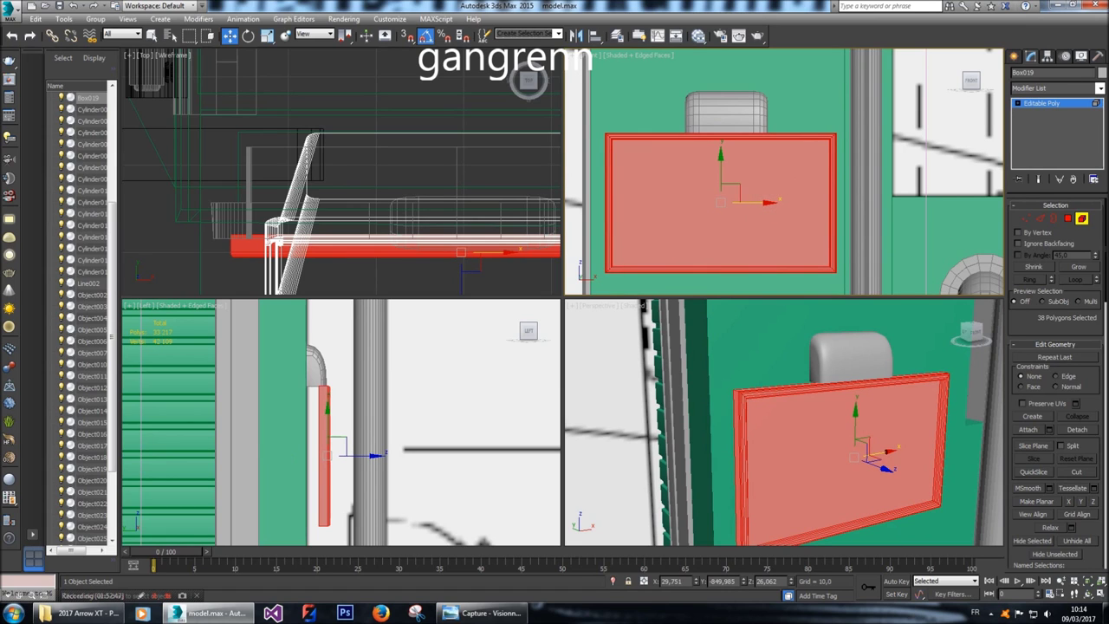
left_click(1016, 55)
left_click(726, 111)
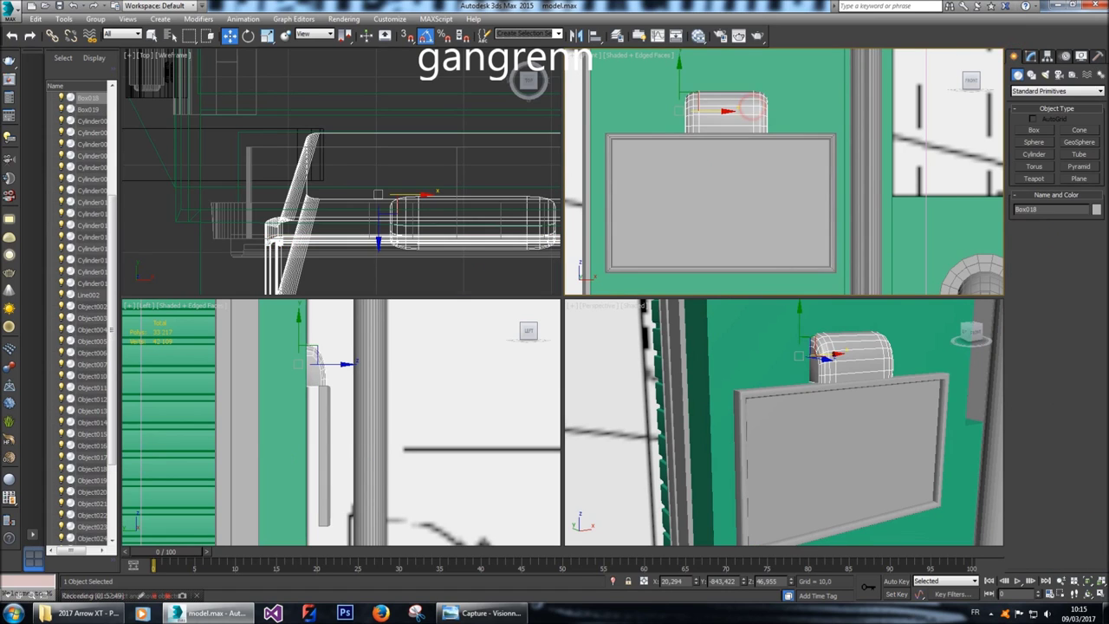
scroll(316, 390, "up", 2)
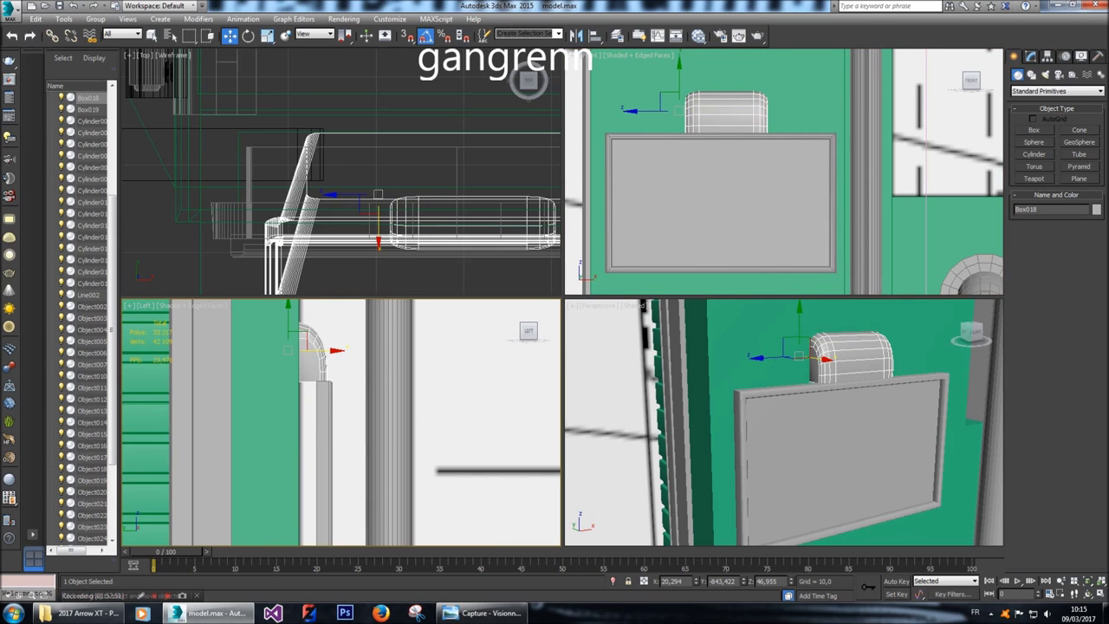
left_click(325, 394)
left_click_drag(317, 452, 295, 453)
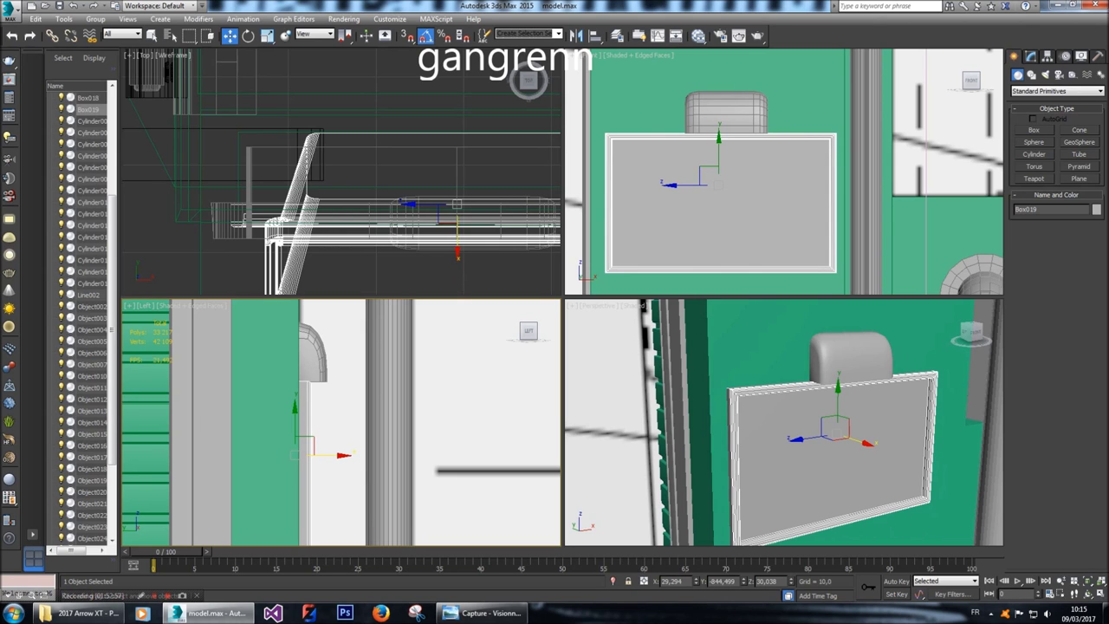
Clear the selection and orbit to inspect the grey panel beneath the rounded hood.
key("ctrl+d")
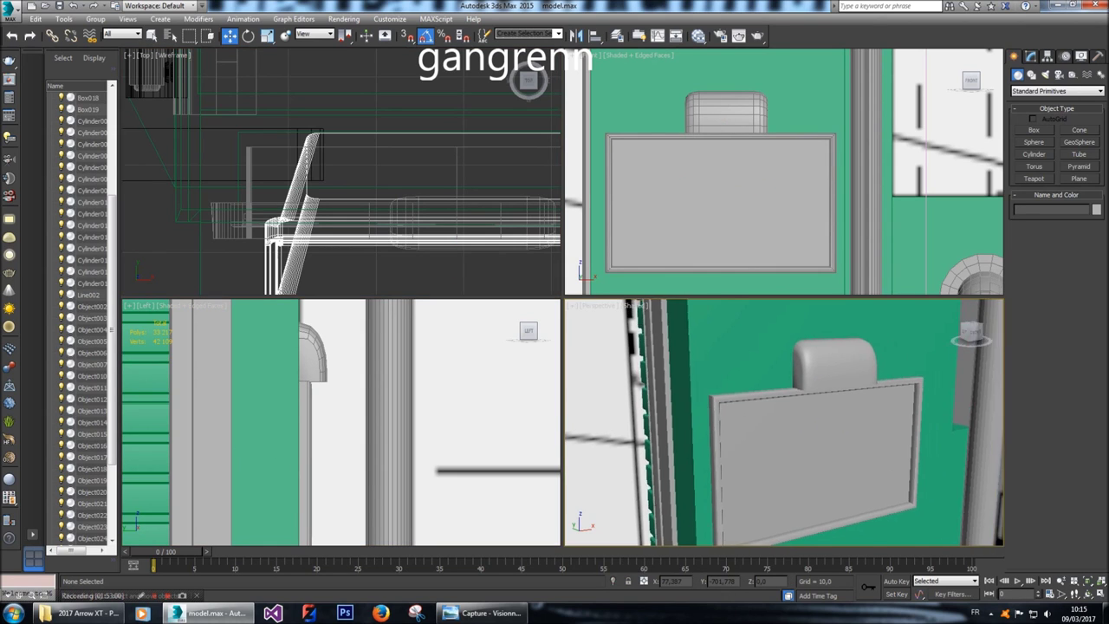
scroll(785, 422, "down", 3)
middle_click_drag(785, 422, 815, 429, "alt")
scroll(785, 423, "up", 5)
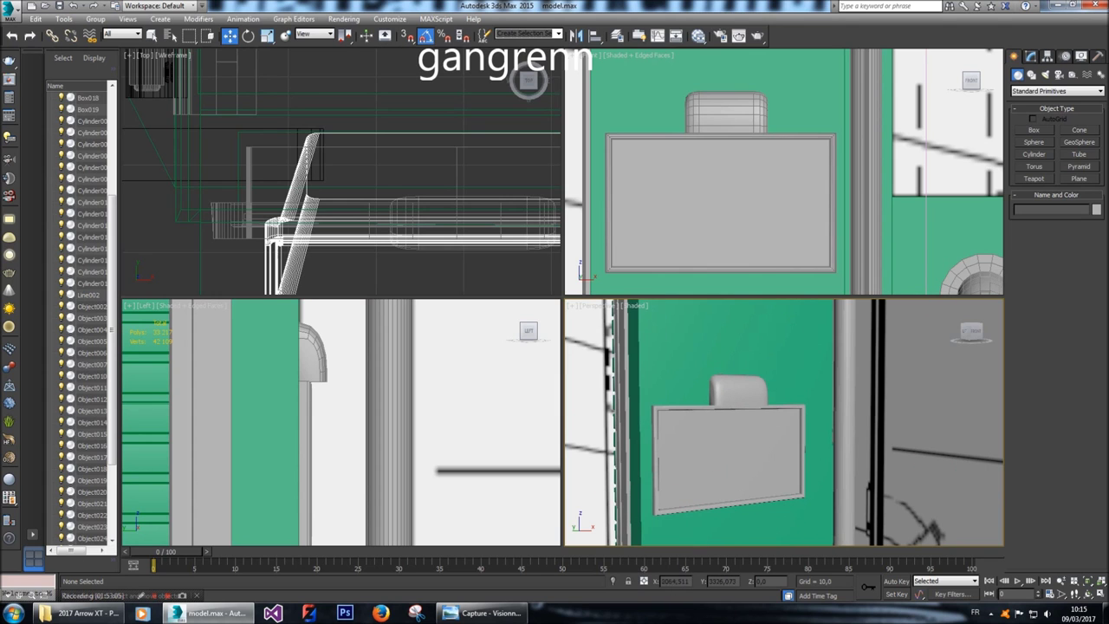
left_click(745, 446)
left_click(203, 258)
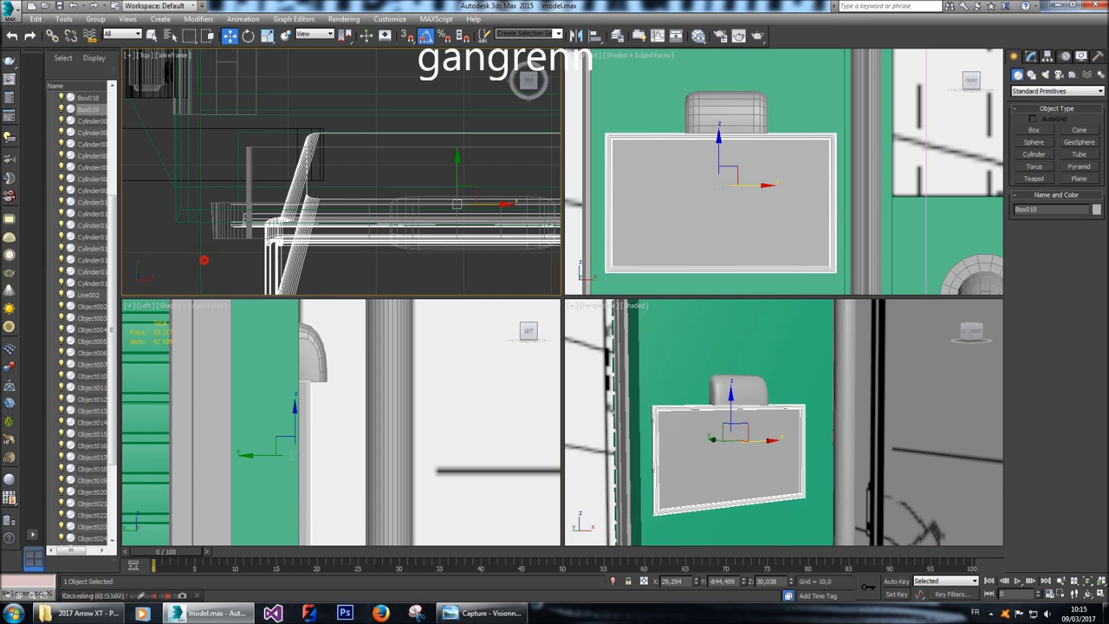
scroll(785, 423, "down", 4)
scroll(784, 422, "up", 4)
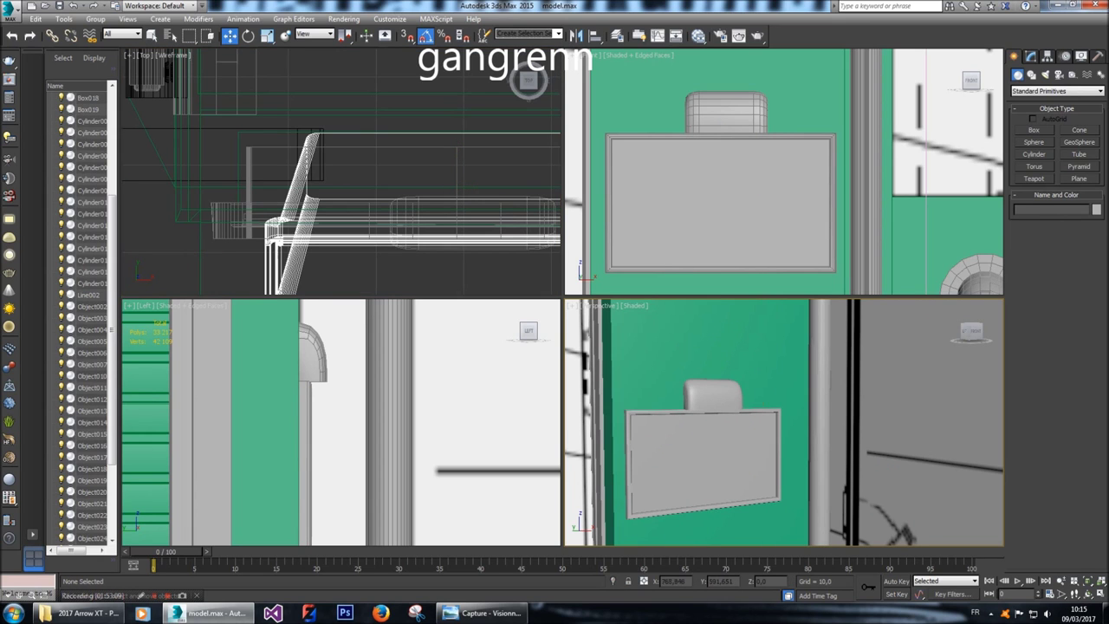
scroll(784, 172, "down", 6)
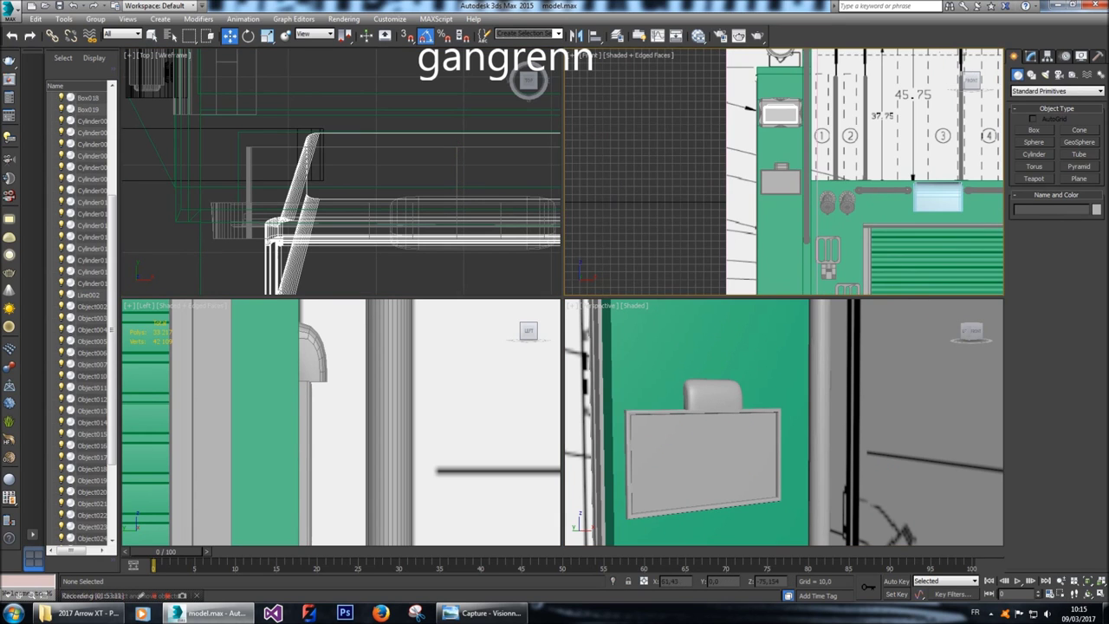
scroll(784, 422, "down", 4)
Orbit and zoom around the fire-truck model, ending at a rear-quarter angle.
middle_click_drag(784, 423, 719, 429, "alt")
middle_click_drag(785, 423, 607, 423, "alt")
scroll(784, 423, "down", 3)
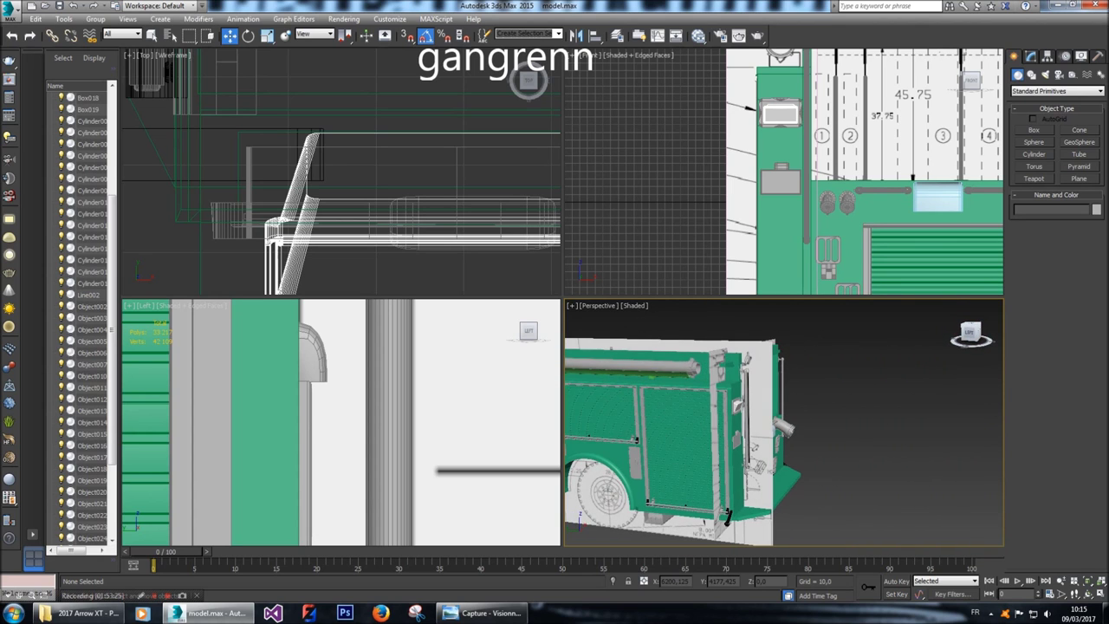
middle_click_drag(728, 516, 694, 511, "alt")
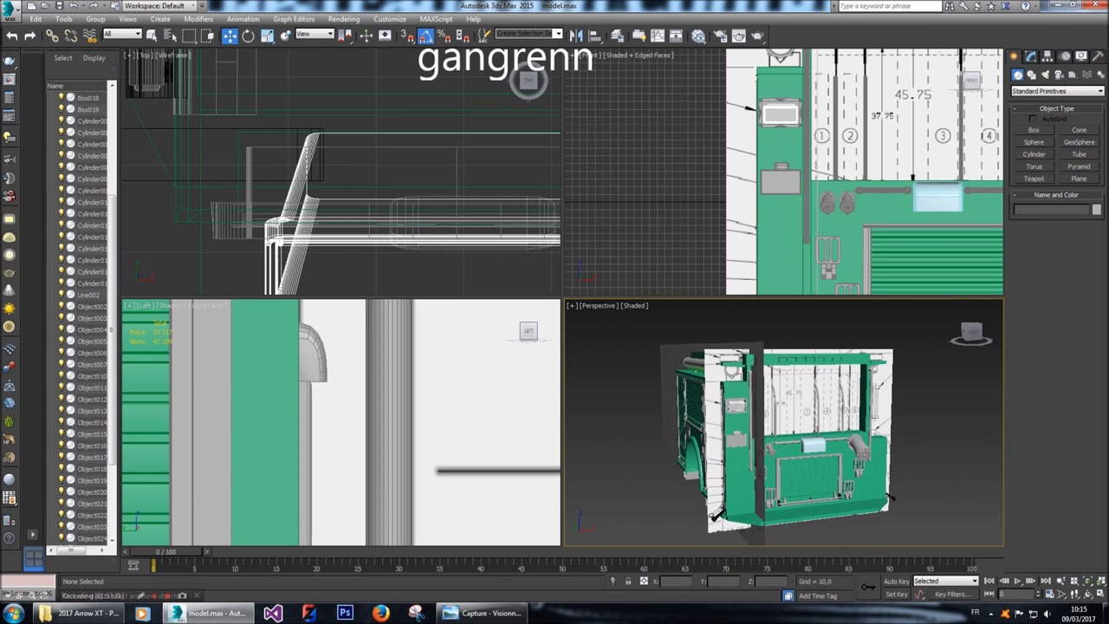
Bring up the fire-truck reference photo and the project's image folder.
left_click(485, 613)
scroll(492, 614, "down", 4)
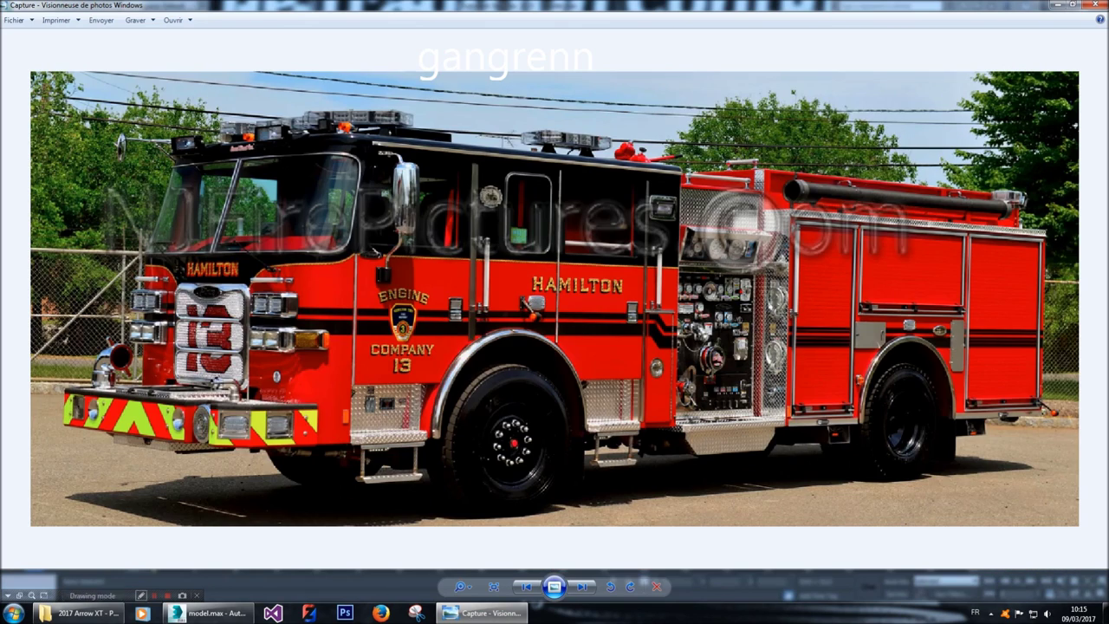
left_click(78, 614)
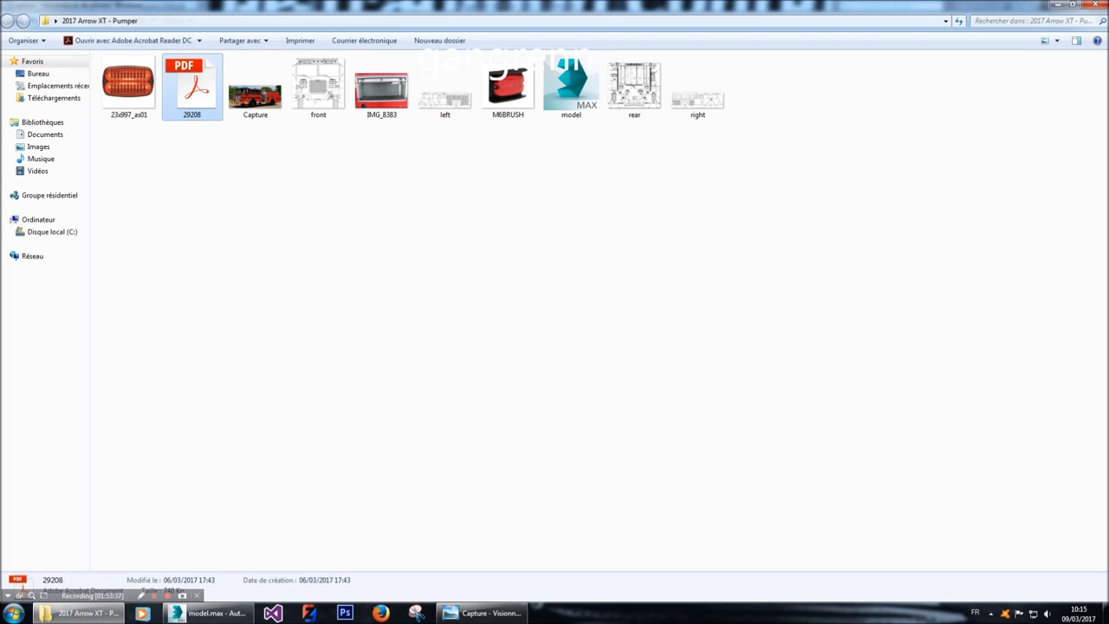
Open the 'rear' blueprint image and zoom in on its lower central panels.
double_click(634, 87)
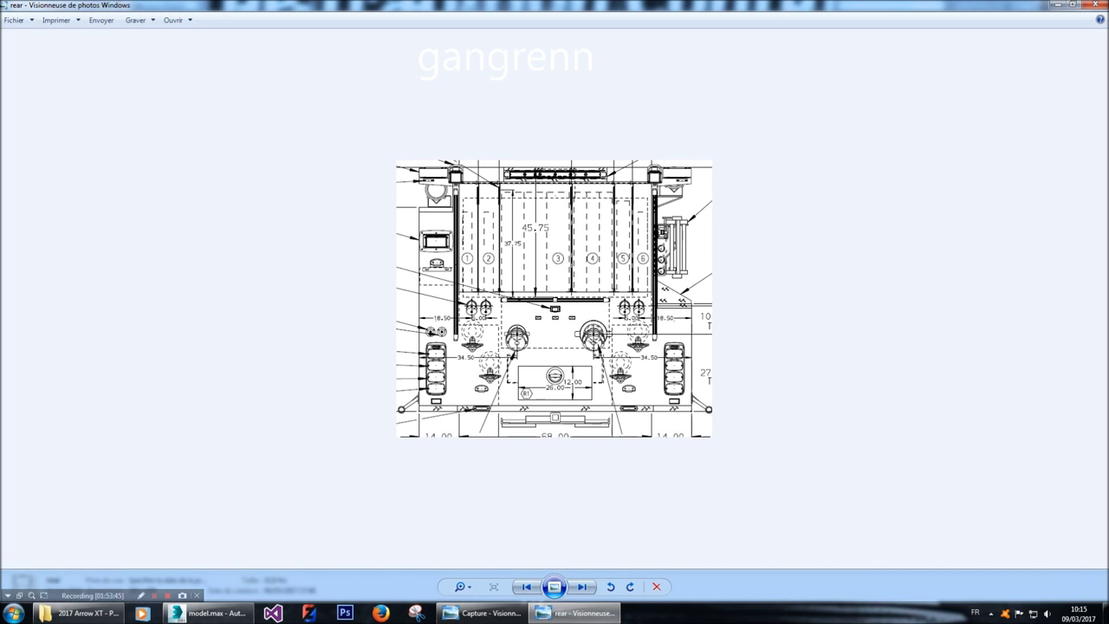
key("ctrl+plus")
key("ctrl+plus")
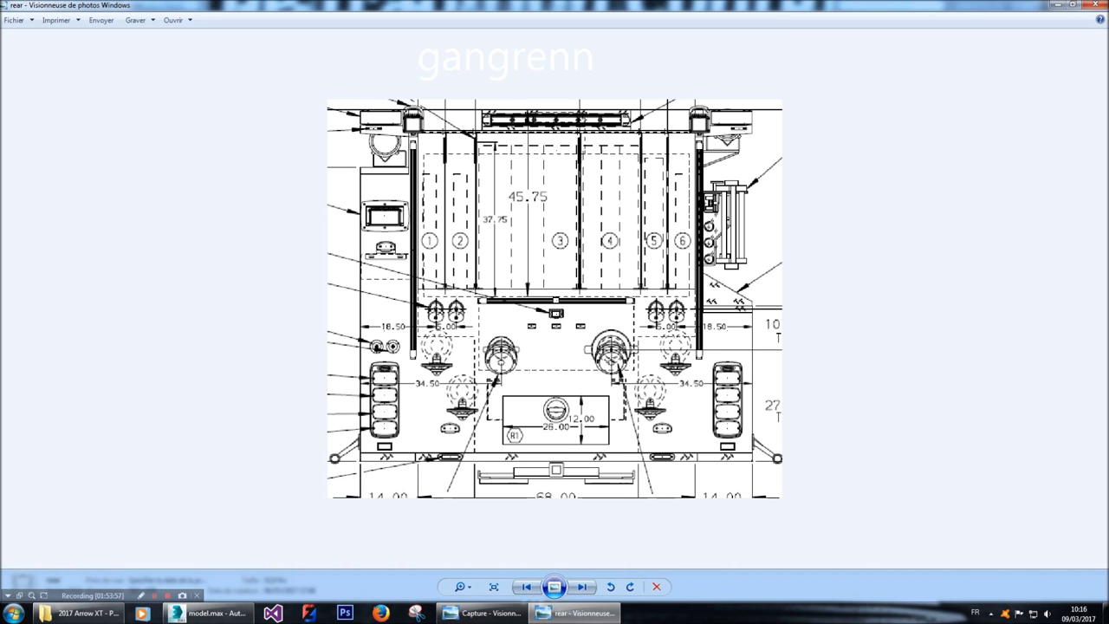
scroll(322, 416, "up", 3)
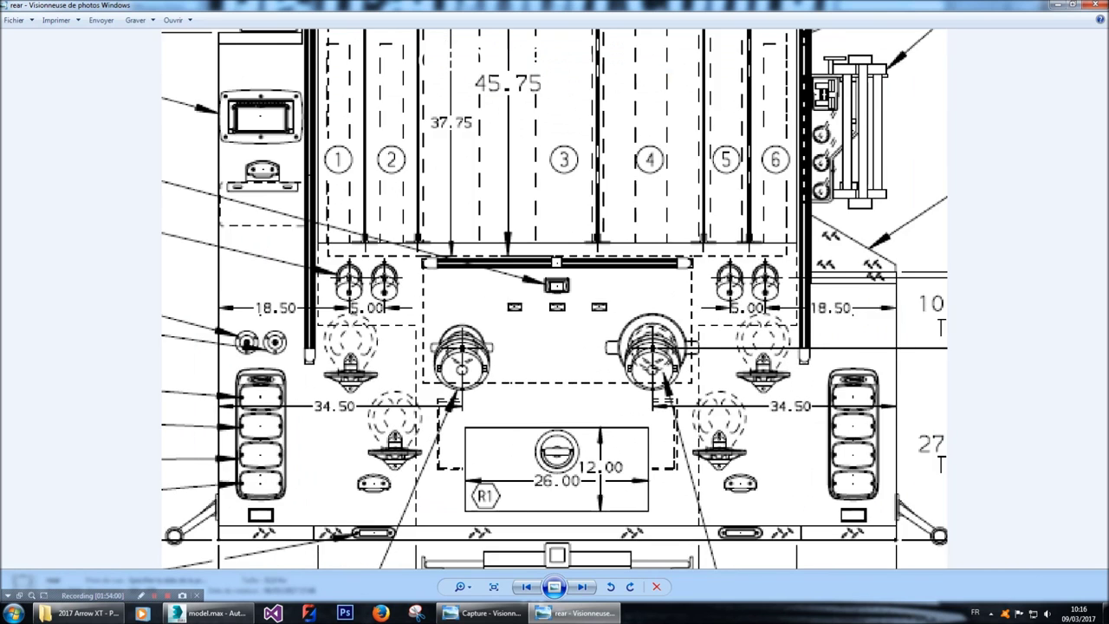
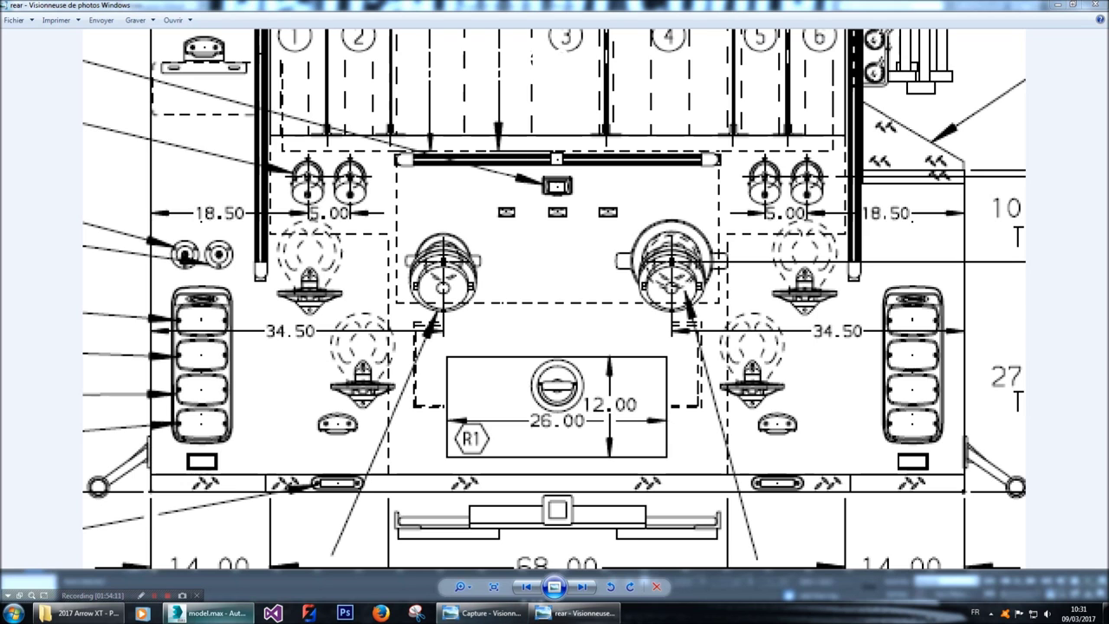
Return to model.max in 3ds Max and select the grab rail in the side view.
left_click(208, 613)
left_click(344, 385)
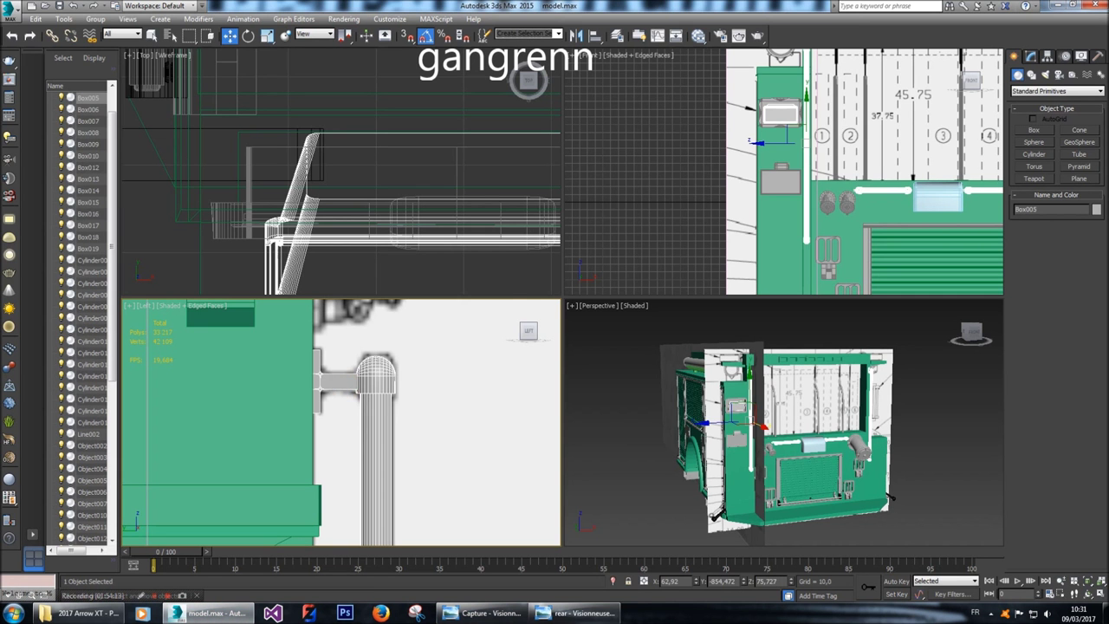
Enter Polygon level on the grab rail and hide everything unselected.
left_click(1028, 56)
left_click(1081, 219)
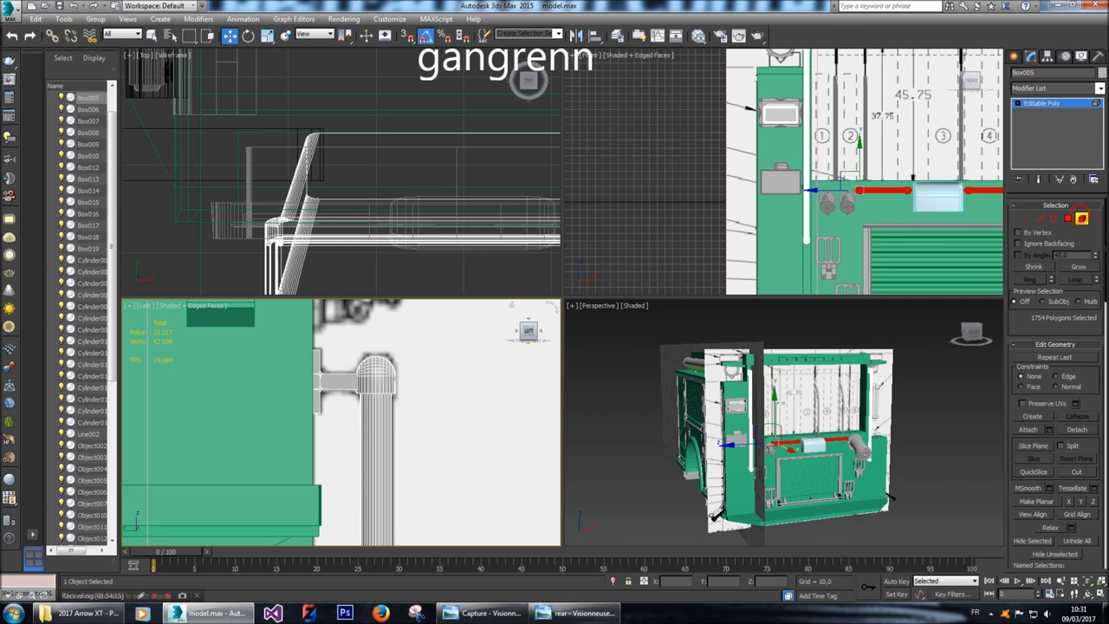
right_click(798, 381)
left_click(829, 340)
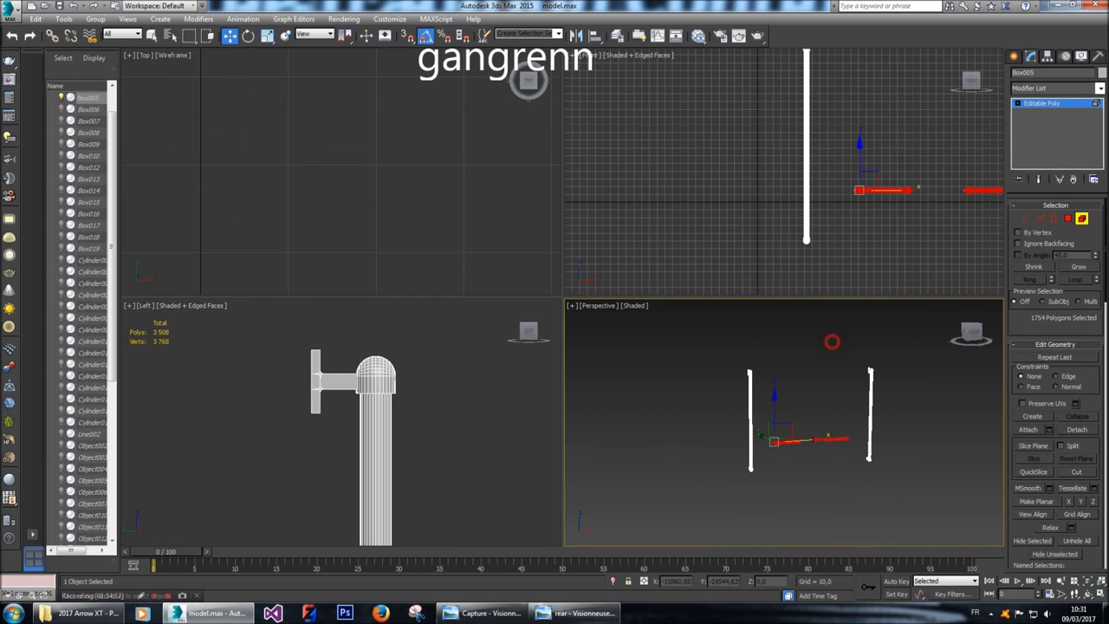
Select the T-shaped bracket element on the grab rail.
left_click(329, 382)
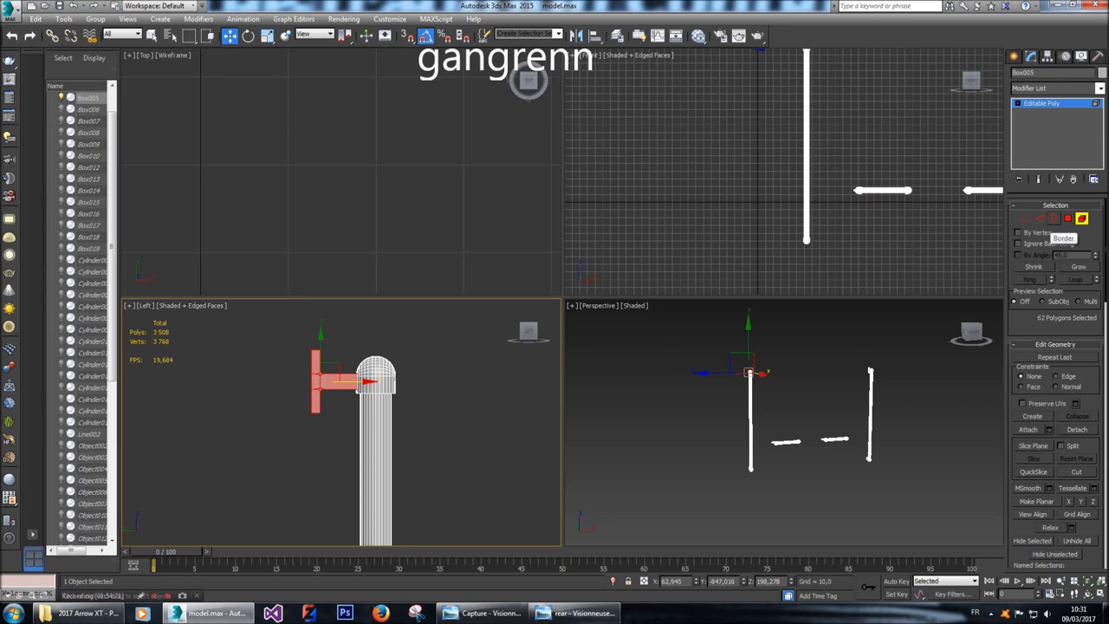
left_click(1026, 219)
scroll(342, 368, "up", 5)
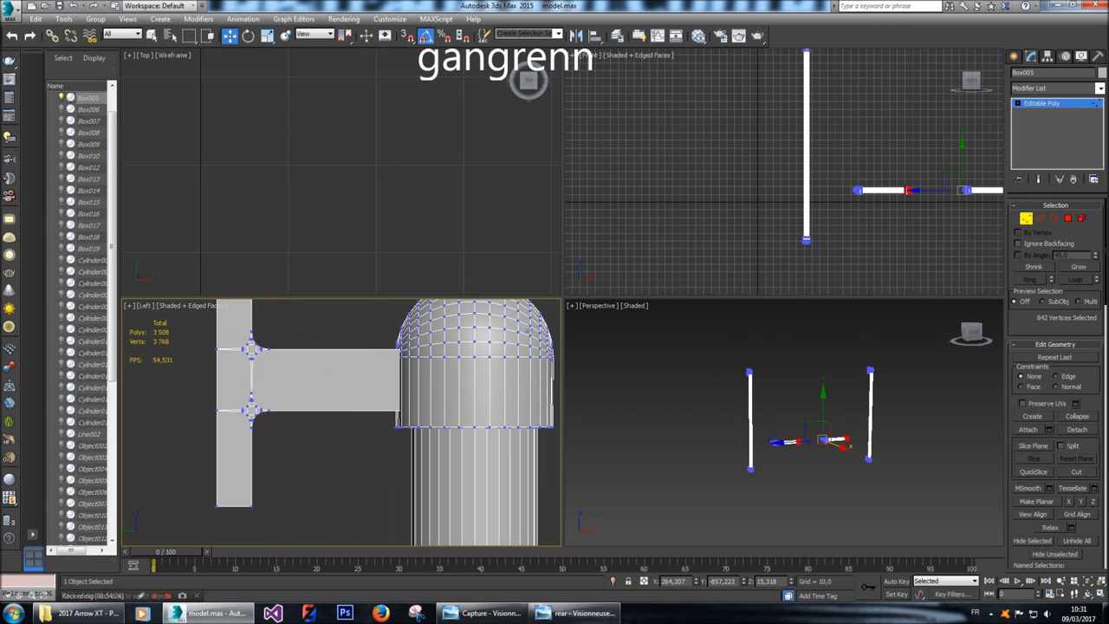
key("5")
left_click(297, 379)
scroll(298, 378, "down", 4)
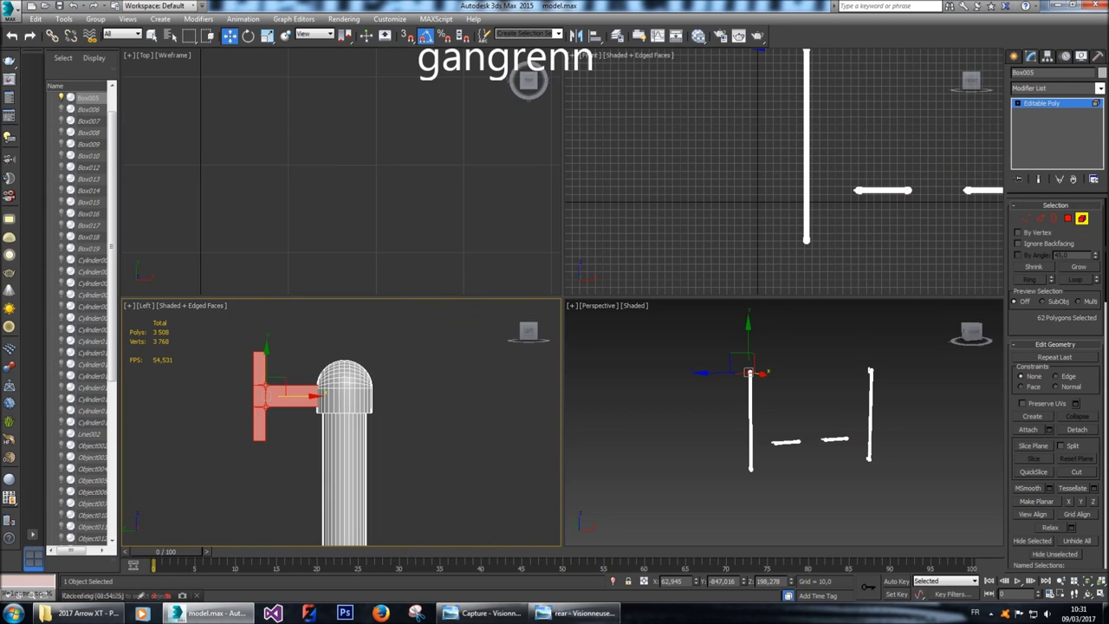
left_click(228, 349)
left_click(260, 413)
Shift-drag a copy of the T bracket to the left of the original.
mouse_move(314, 397)
left_mouse_down("shift")
mouse_move(296, 397)
mouse_move(316, 397)
left_mouse_up("shift")
left_click(228, 341, "ctrl")
left_click_drag(314, 397, 269, 397, "shift")
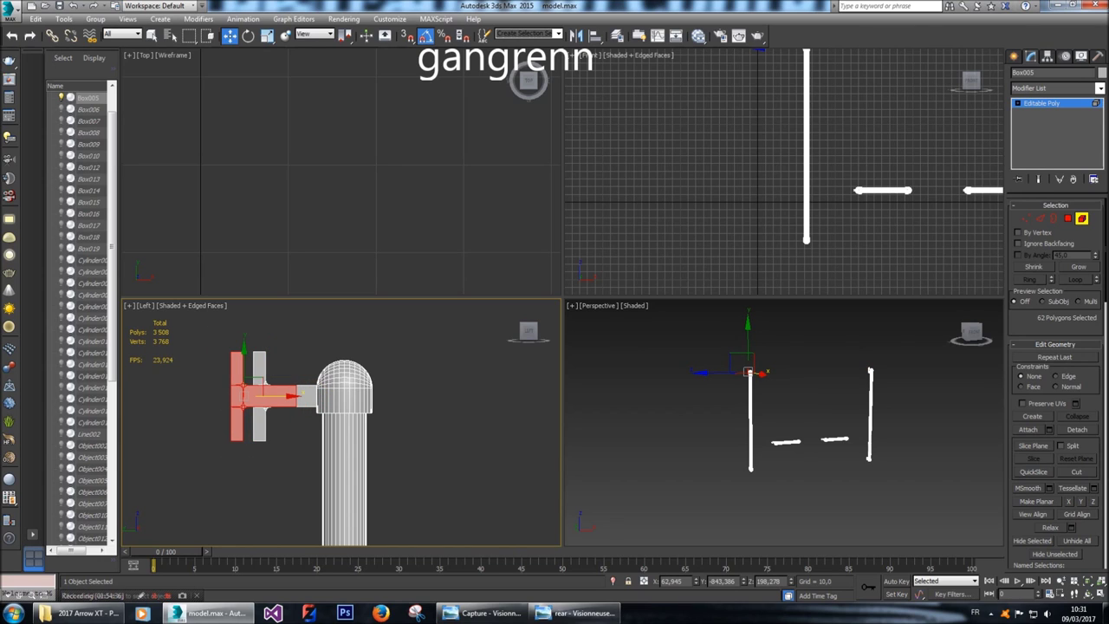
left_click_drag(269, 397, 196, 397, "shift")
middle_click_drag(196, 397, 268, 397)
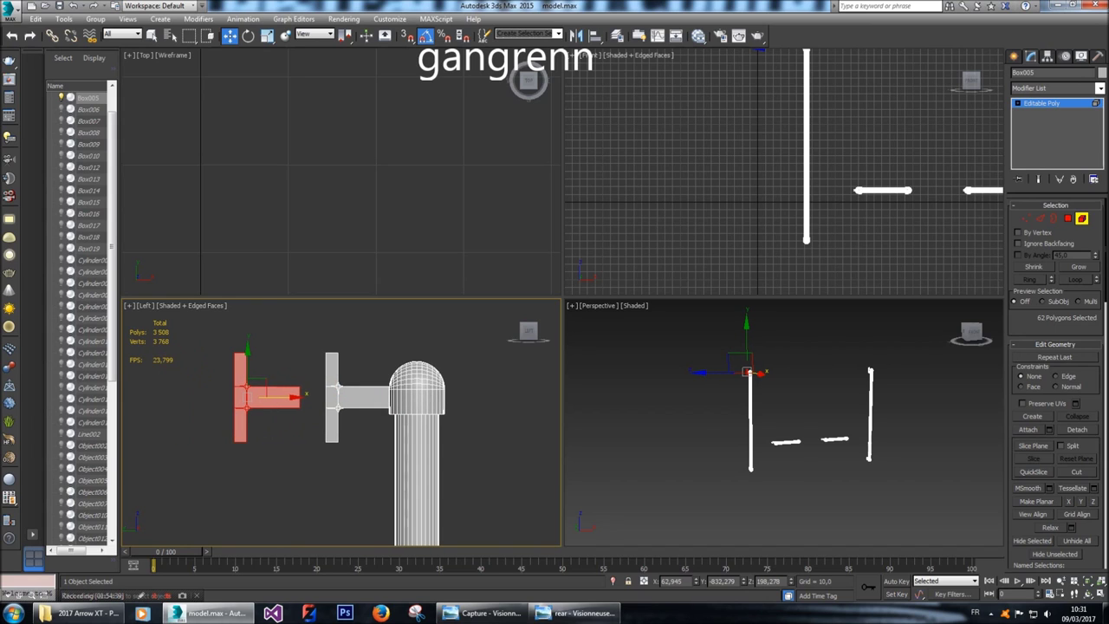
Nudge the bracket copy's vertices up slightly and select the whole left copy.
key("1")
left_click_drag(218, 343, 317, 396)
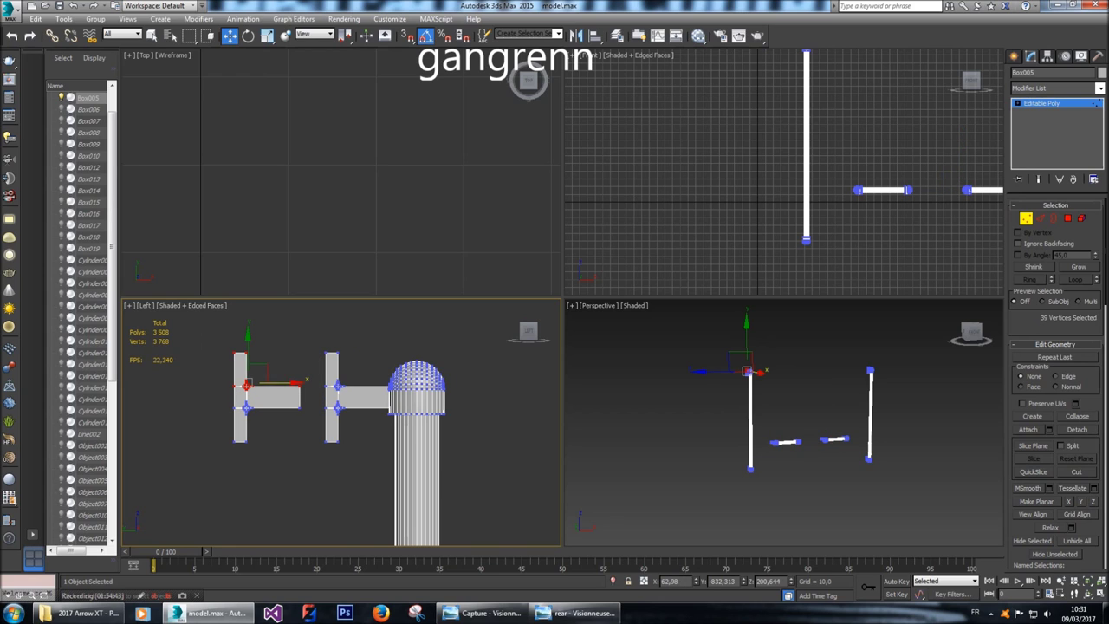
left_click_drag(247, 346, 248, 345)
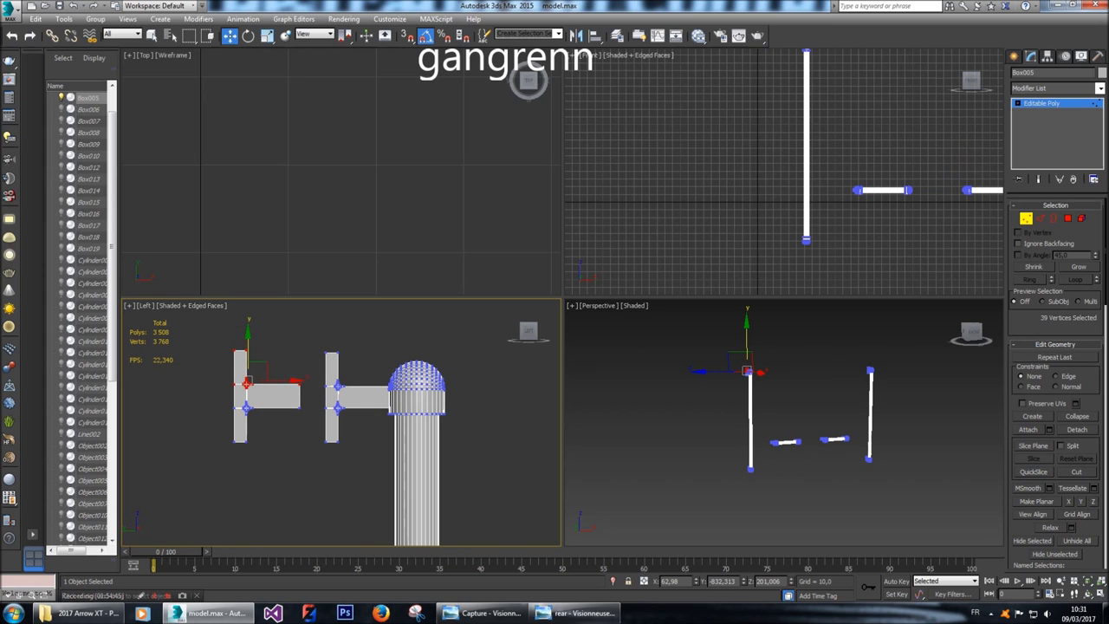
scroll(246, 382, "up", 6)
scroll(246, 382, "down", 4)
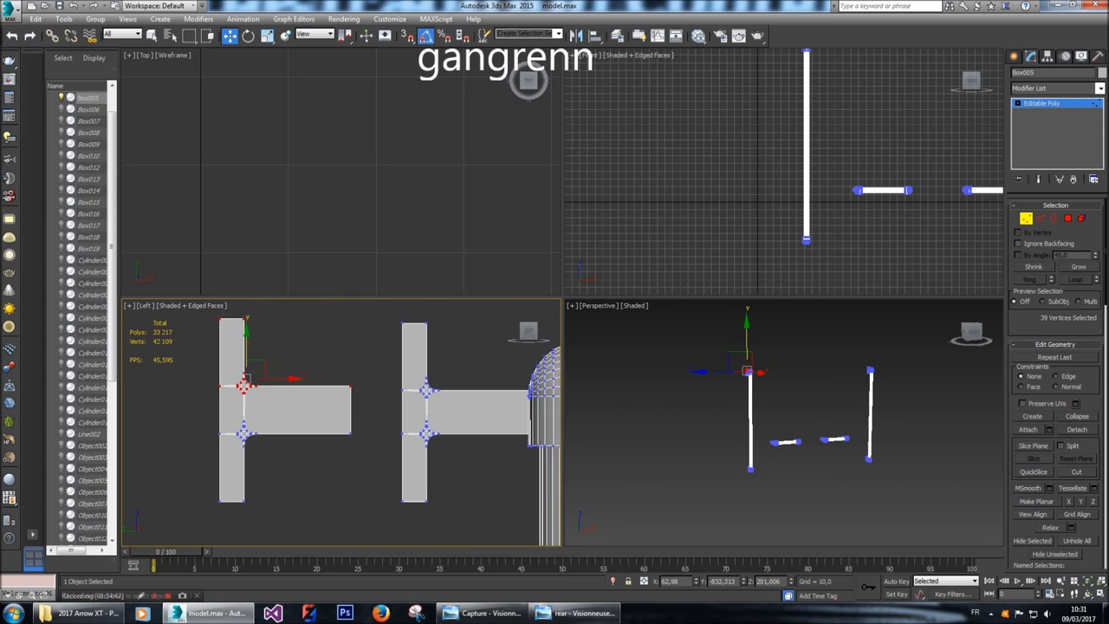
scroll(246, 438, "down", 2)
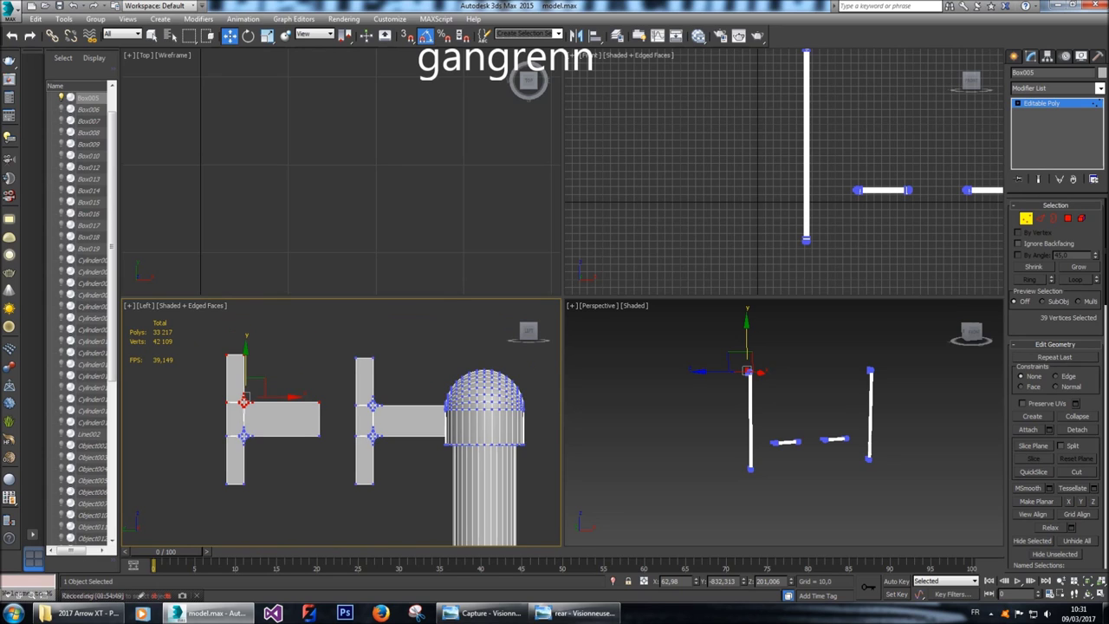
left_click(1040, 219)
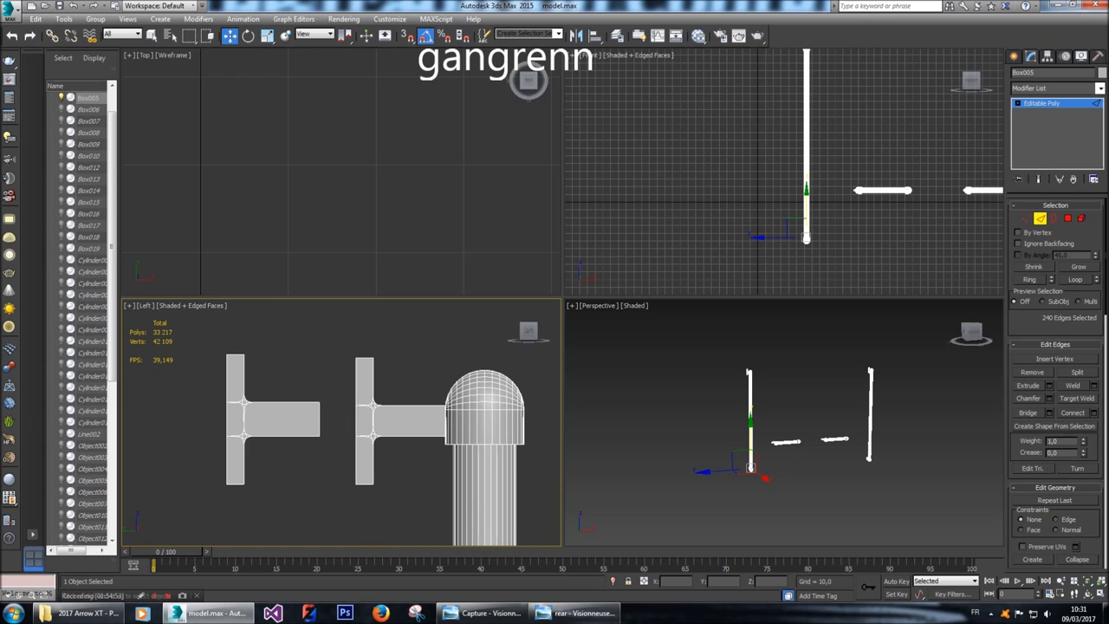
key("4")
key("ctrl+a")
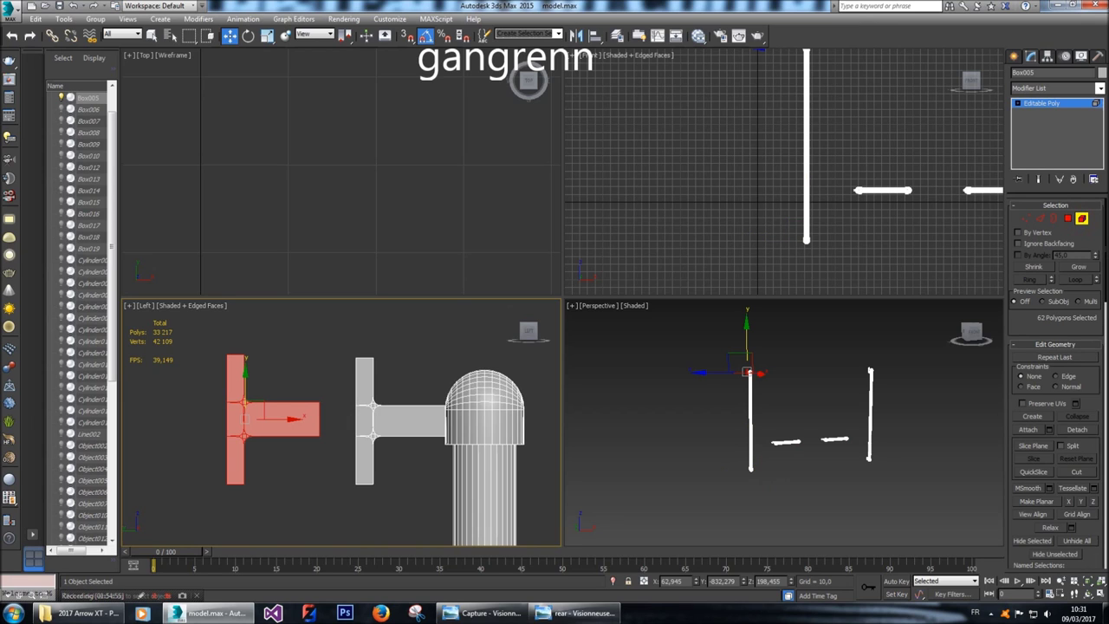
Clone the bracket arm's face downward as a separate piece.
key("4")
left_click(282, 421)
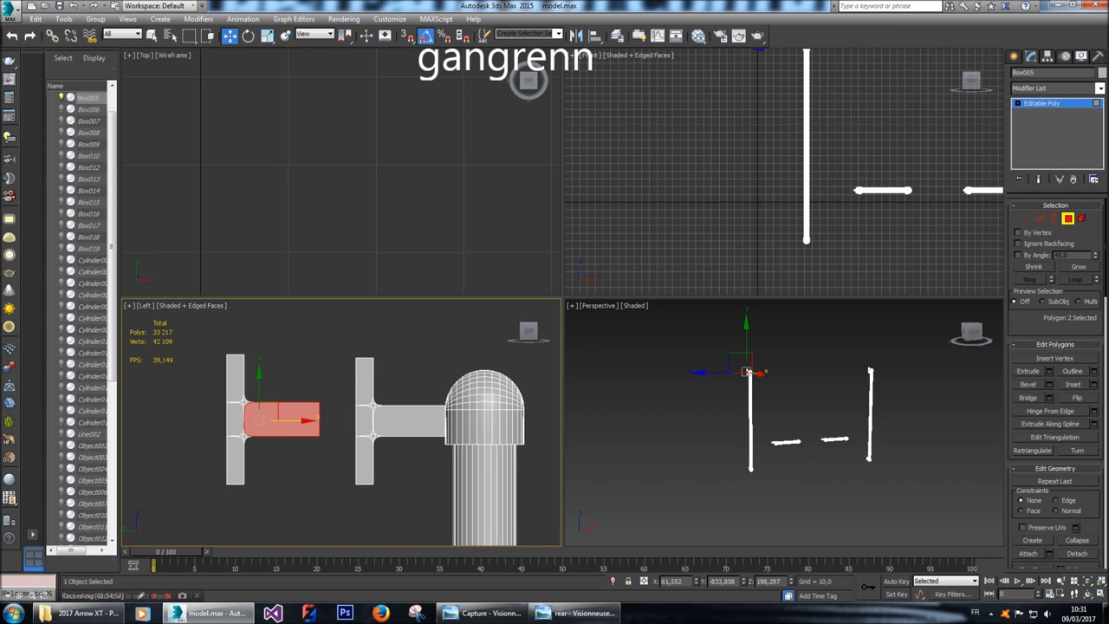
scroll(273, 426, "up", 5)
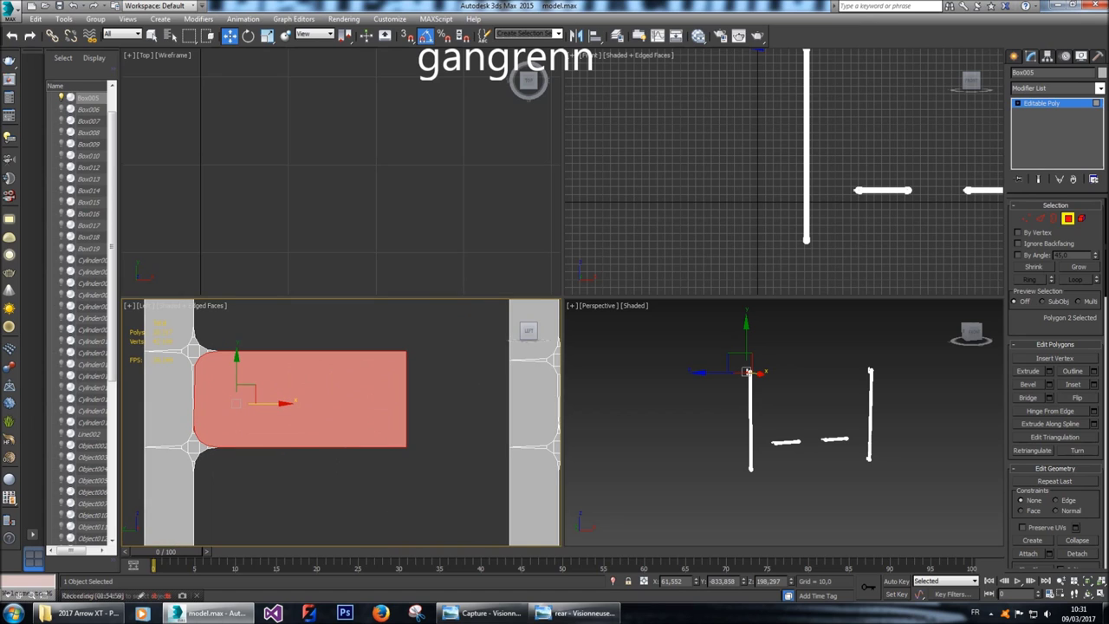
scroll(270, 426, "down", 3)
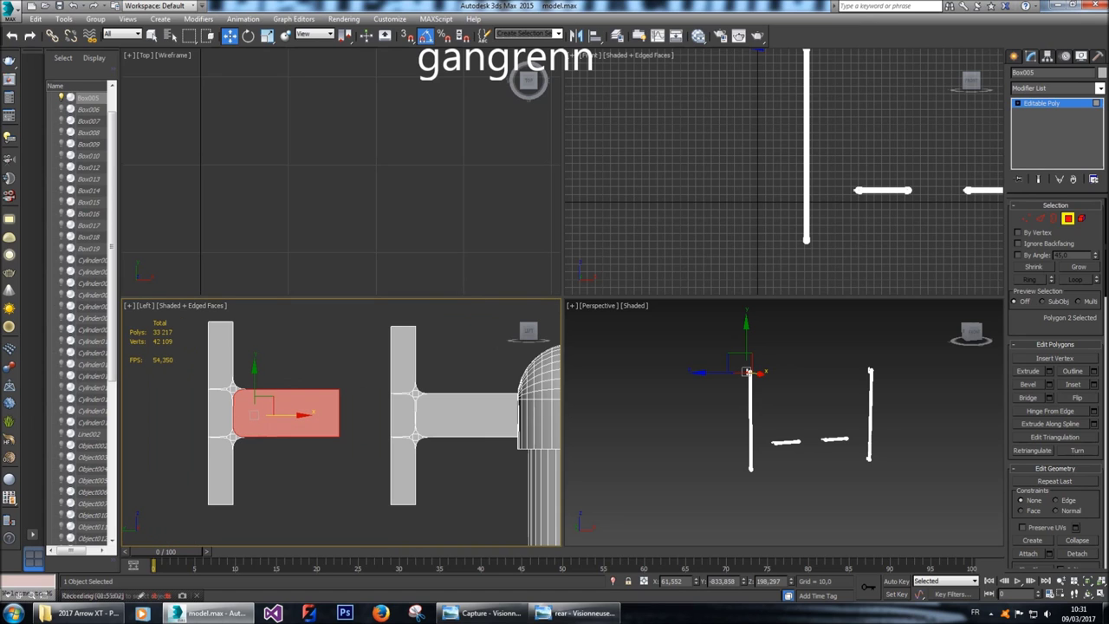
left_click_drag(254, 414, 254, 543, "shift")
key("Return")
middle_click_drag(254, 543, 282, 506)
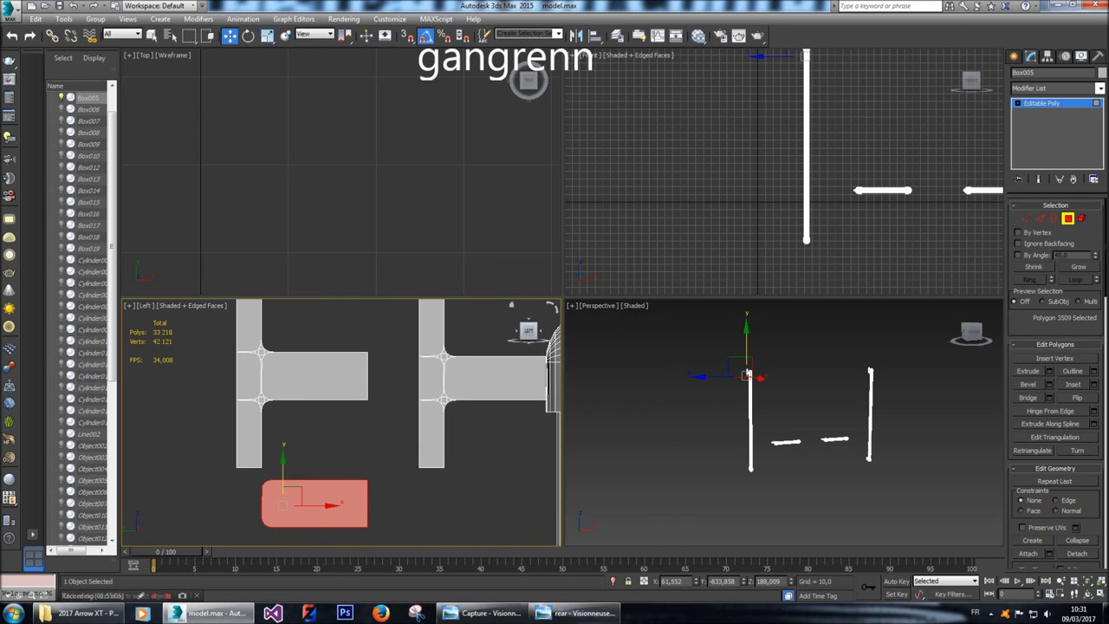
Try welding and then removing the rounded-corner vertices, undoing both attempts.
key("1")
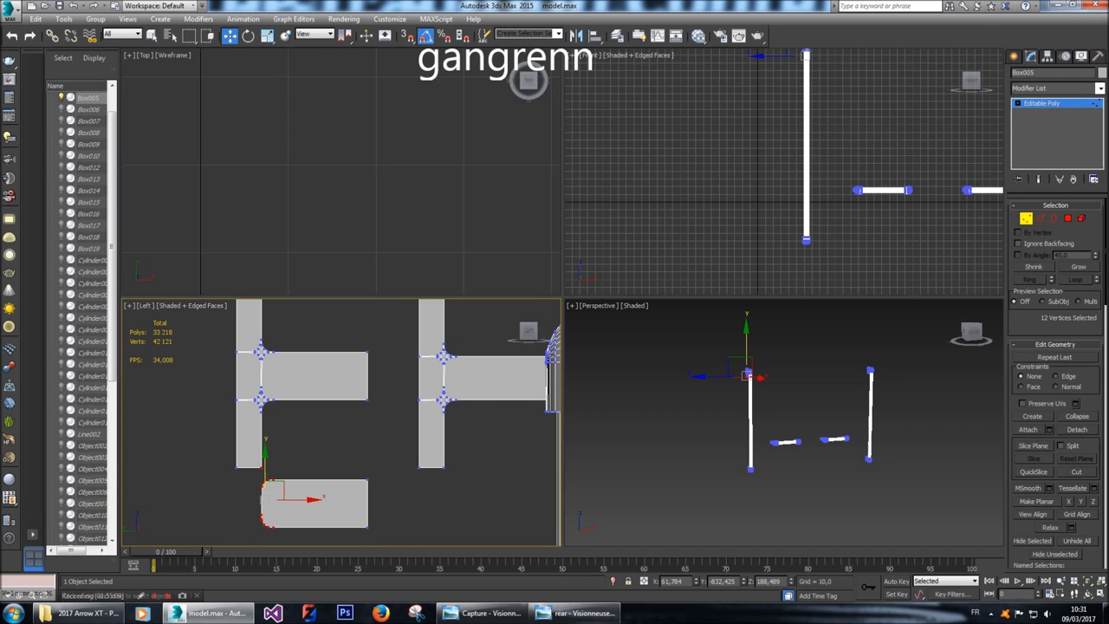
scroll(1058, 399, "down", 5)
scroll(1058, 398, "down", 6)
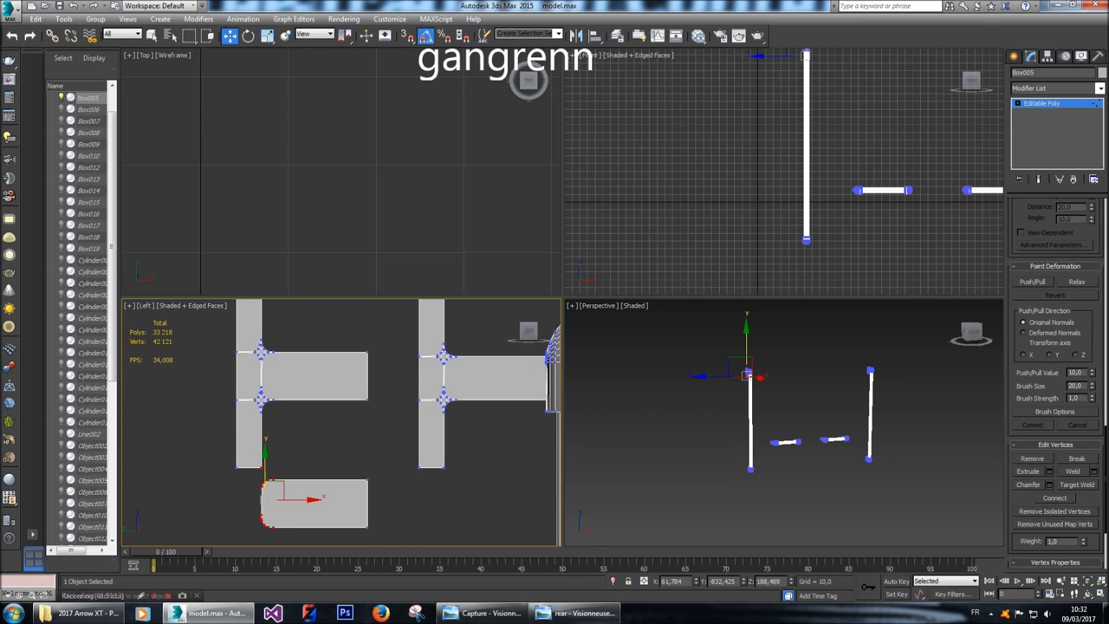
left_click(1050, 485)
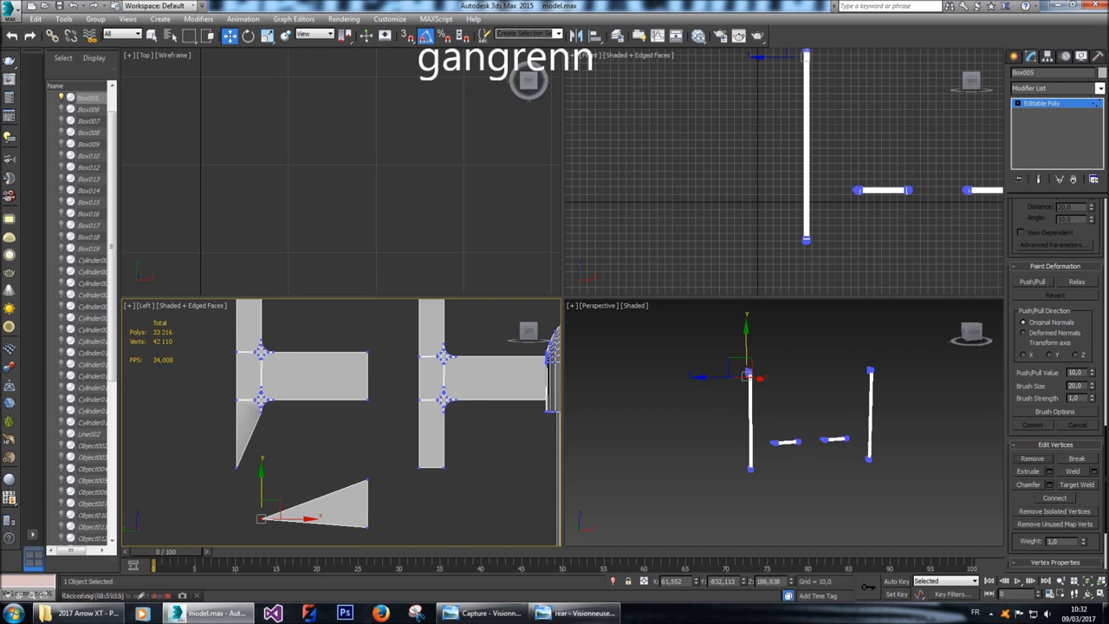
key("ctrl+z")
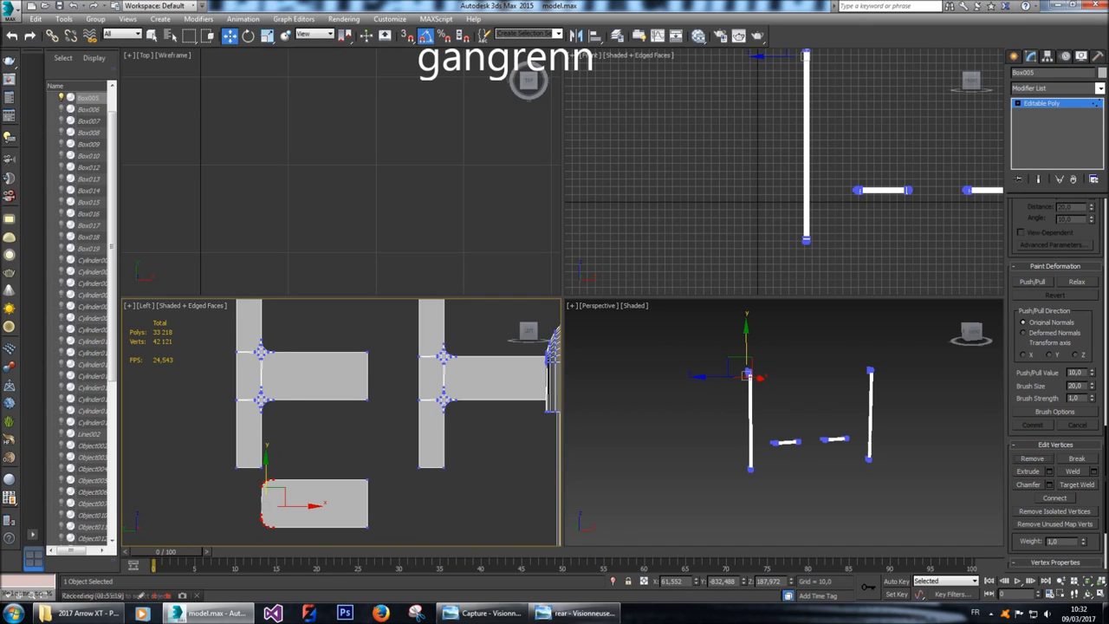
left_click(1032, 458)
key("ctrl+z")
scroll(1056, 347, "up", 10)
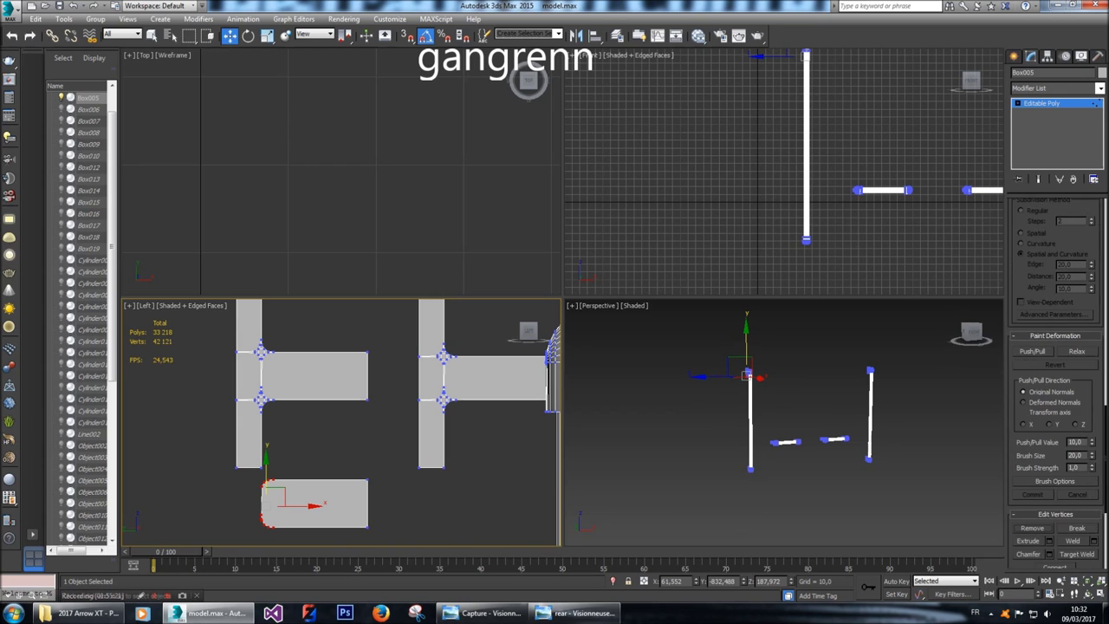
scroll(1056, 347, "up", 10)
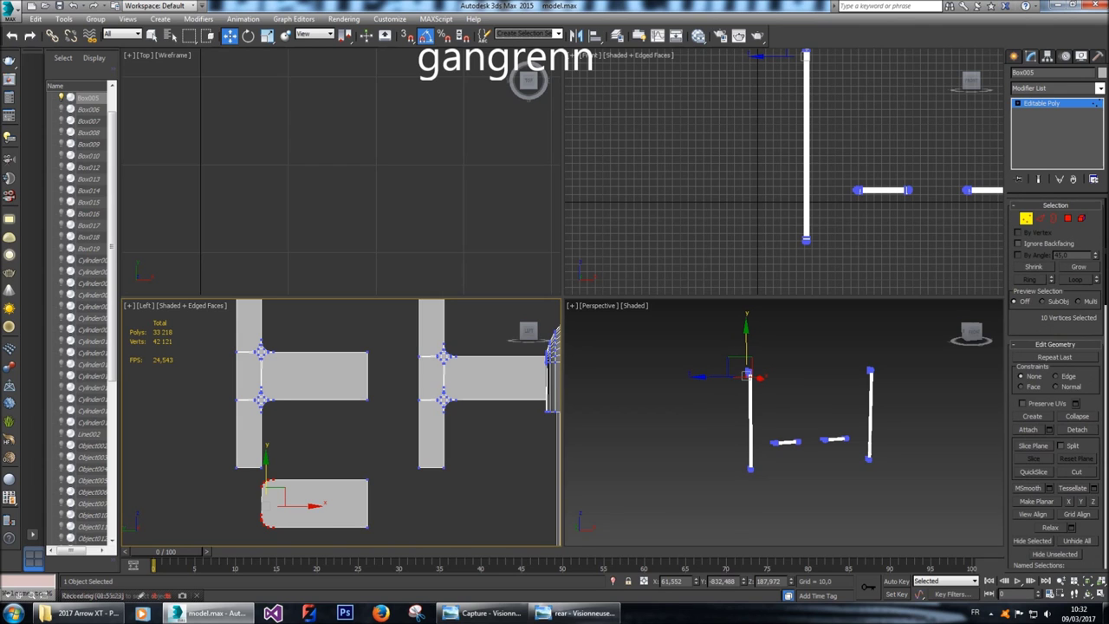
left_click(1014, 55)
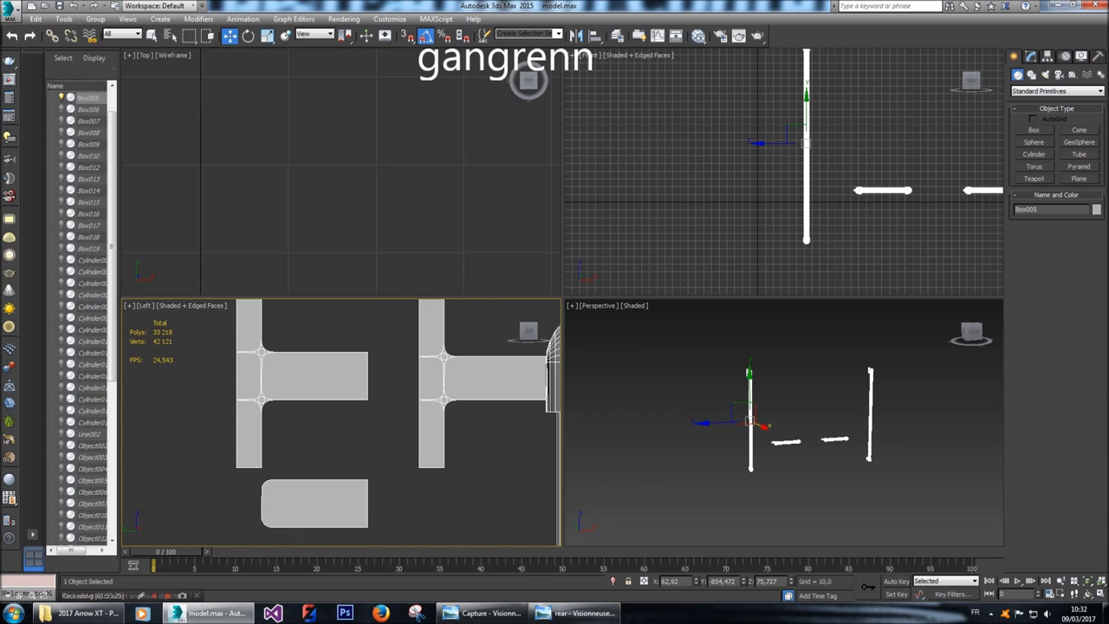
scroll(214, 396, "down", 3)
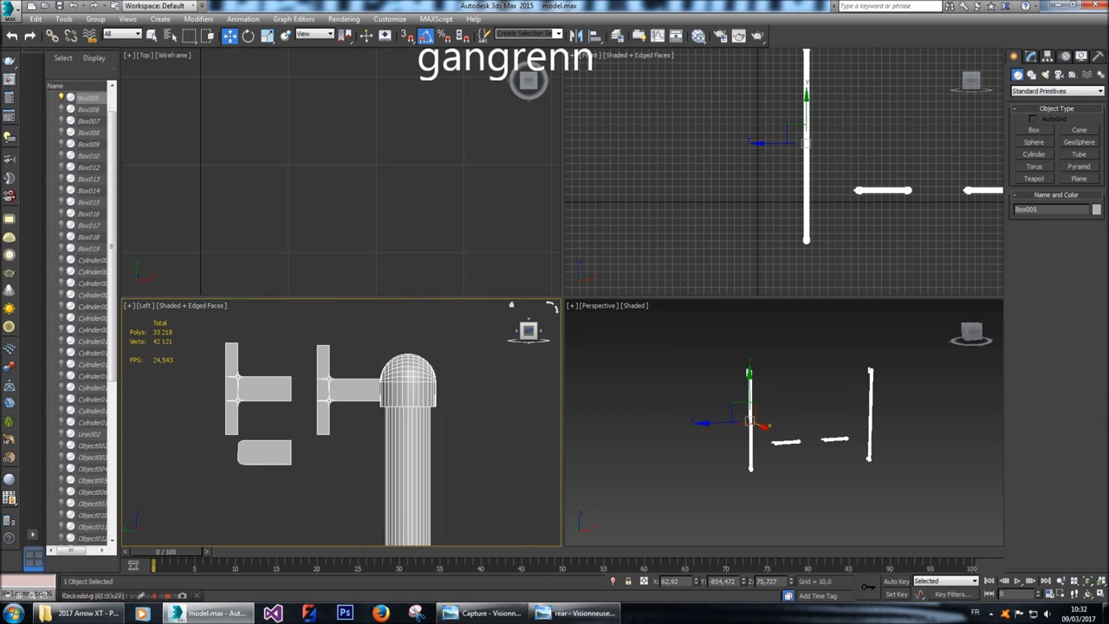
Delete the cloned bottom piece, the left T-bracket copy and the remaining T bracket.
key("5")
left_click(265, 451)
key("Delete")
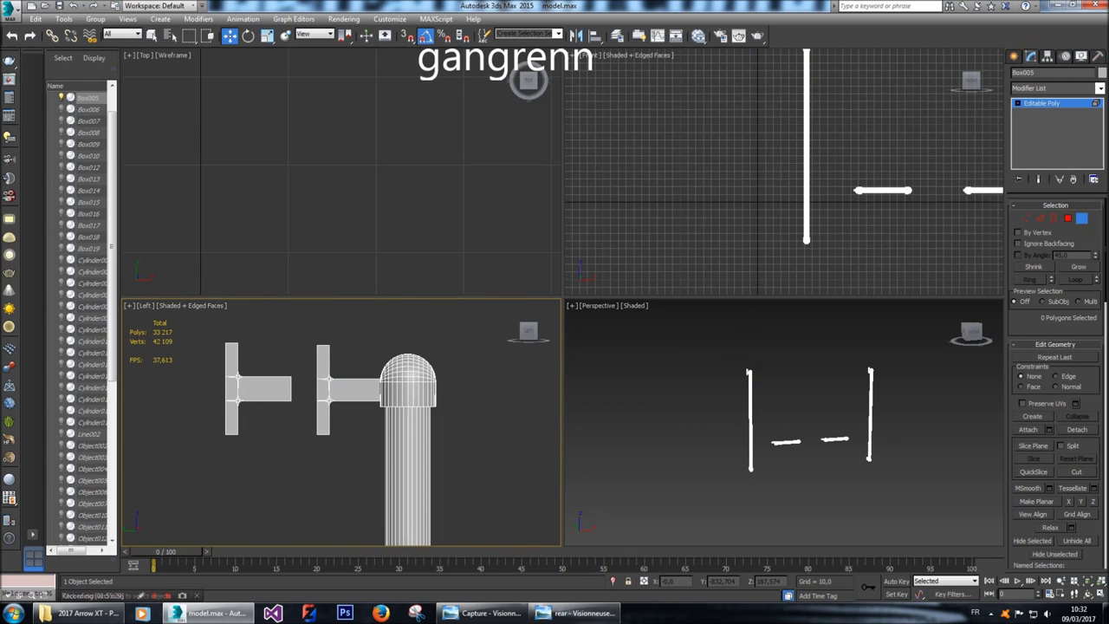
left_click(230, 418)
key("Delete")
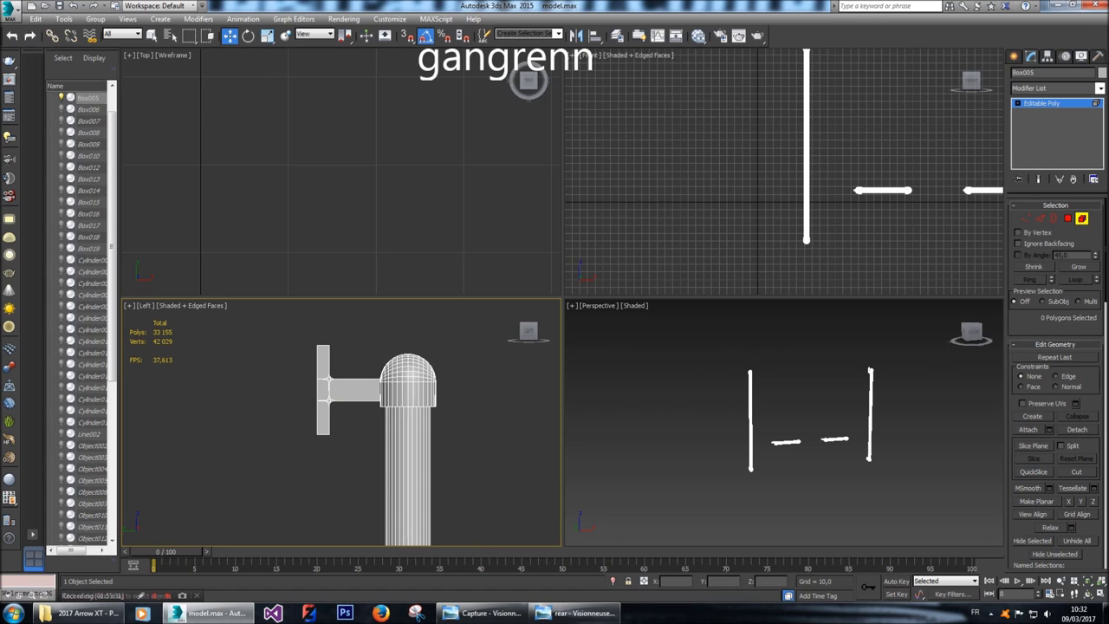
middle_click_drag(364, 433, 364, 408)
left_click(322, 373)
key("Delete")
Delete the old T-shaped bracket by the rail post and start a Standard Primitives Box.
scroll(364, 507, "down", 4)
middle_click_drag(364, 582, 364, 507)
scroll(364, 507, "up", 6)
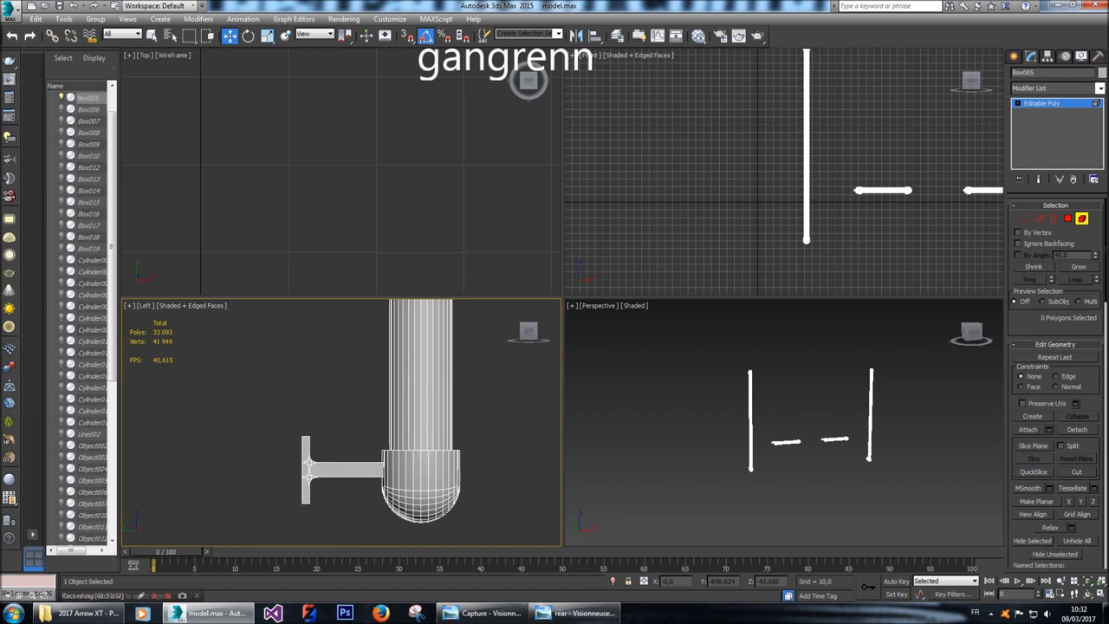
left_click_drag(280, 423, 319, 478)
key("Delete")
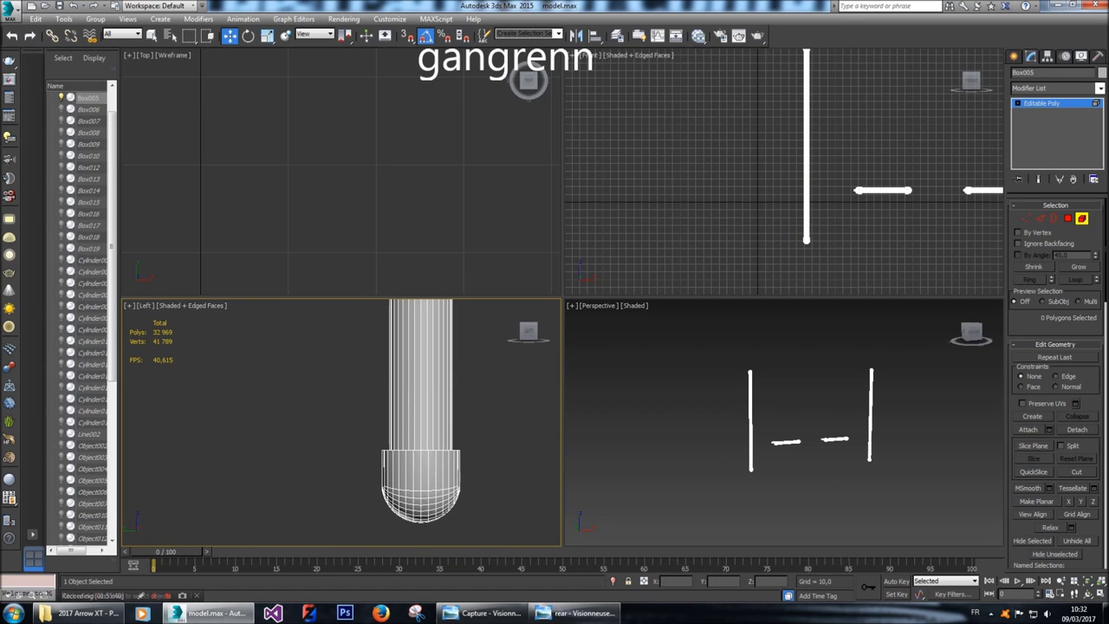
left_click(1014, 55)
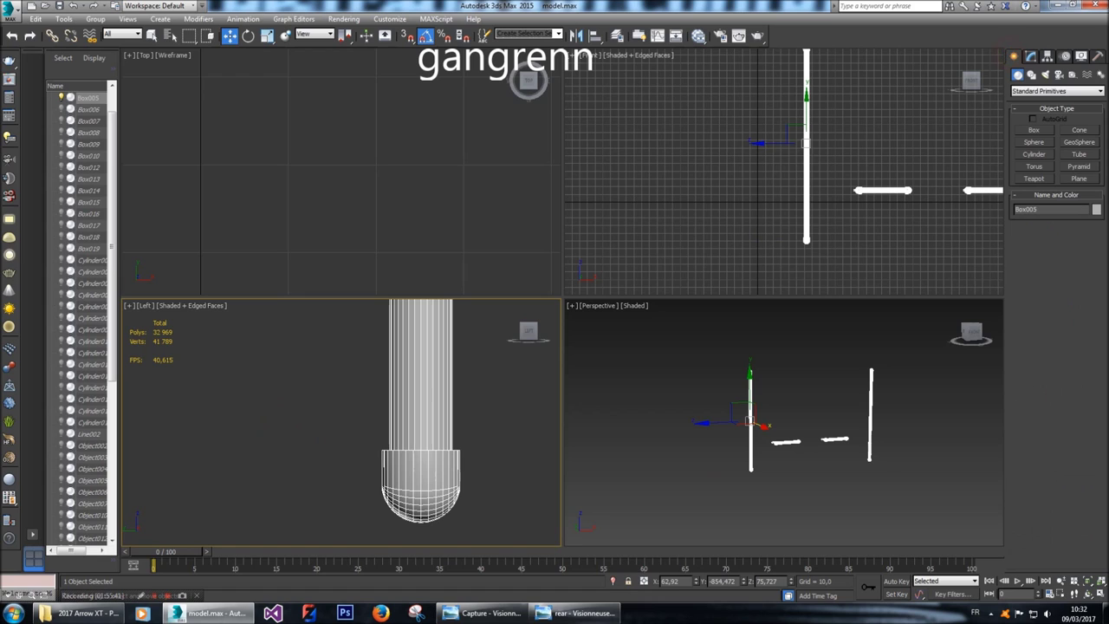
left_click(1034, 130)
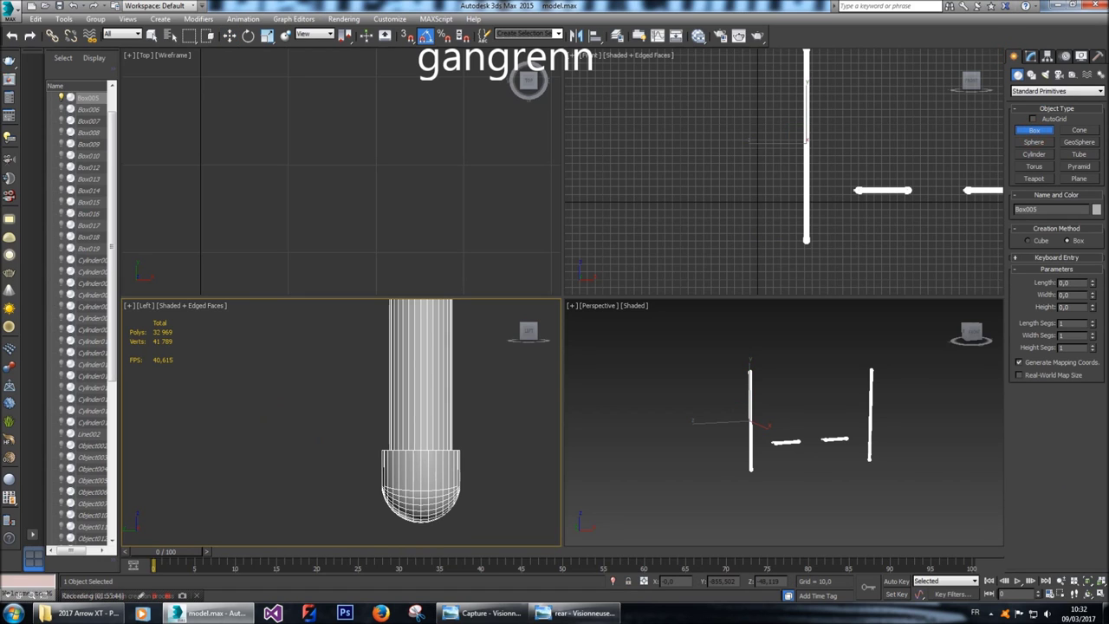
Draw a new box left of the pipe end and convert it to Editable Poly.
left_click_drag(378, 450, 312, 488)
left_click(312, 488)
right_click(339, 465)
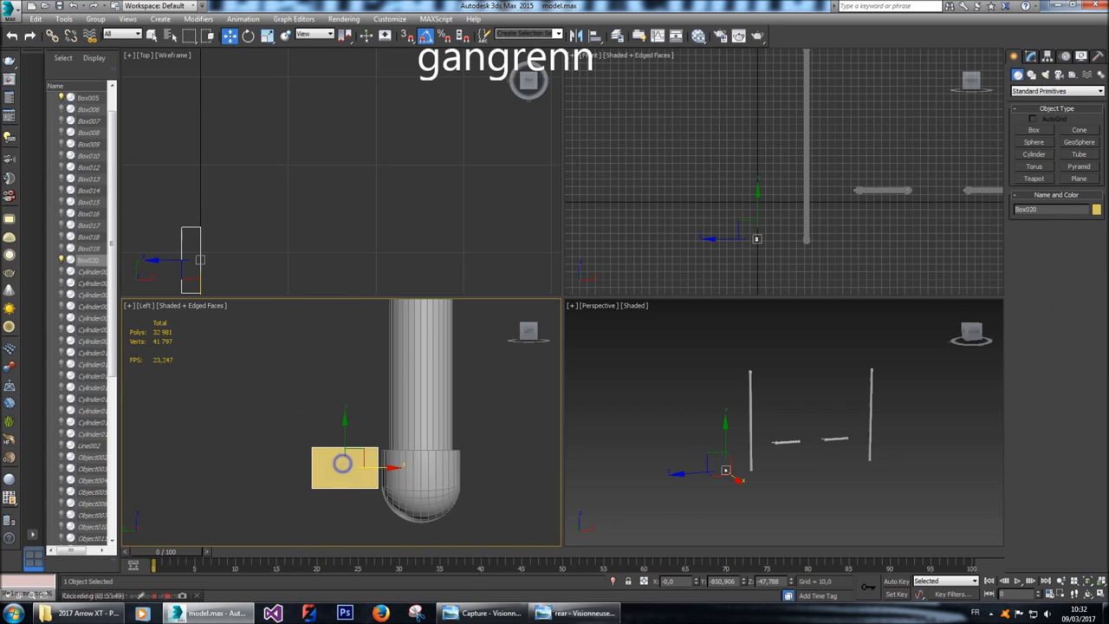
right_click(348, 424)
mouse_move(416, 542)
left_click(511, 550)
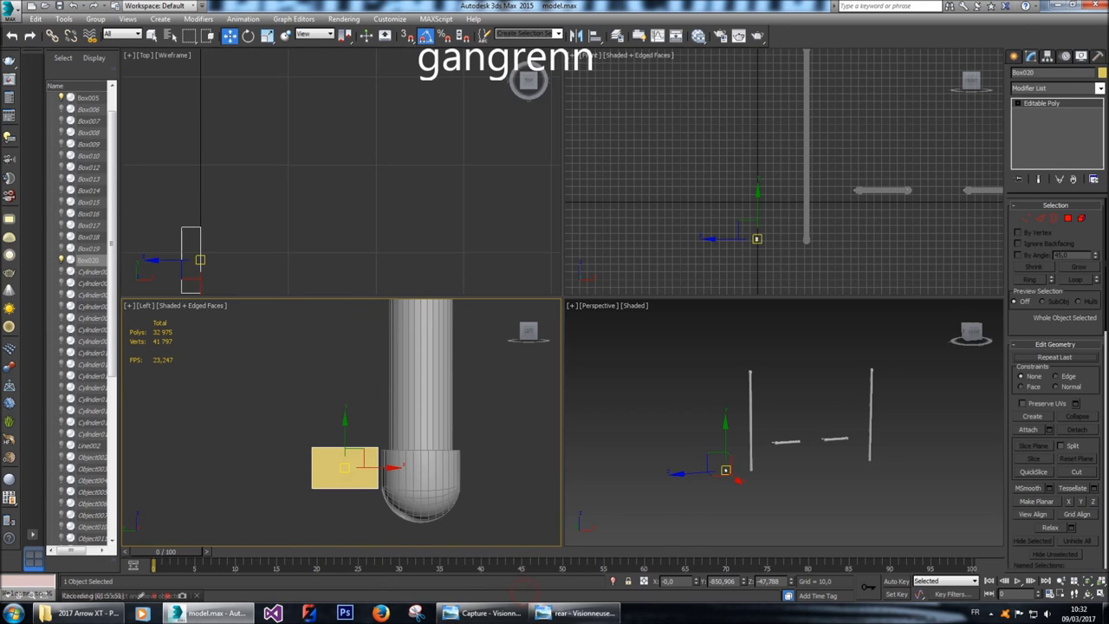
Frame the new box in the top view, nudge it slightly left and reselect it.
key("ctrl+a")
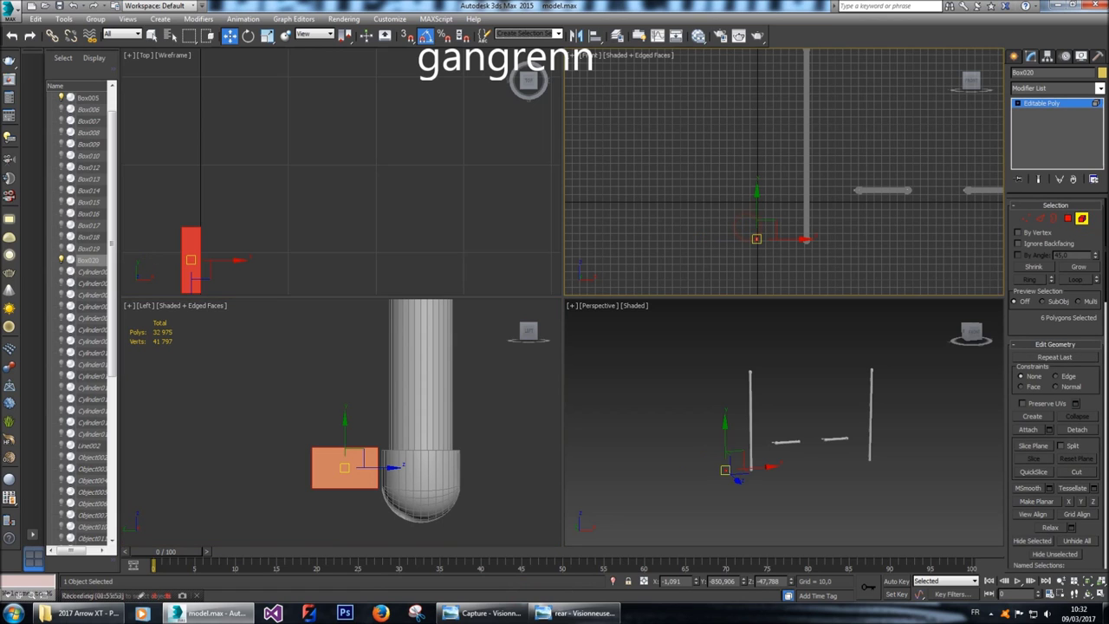
scroll(251, 165, "down", 4)
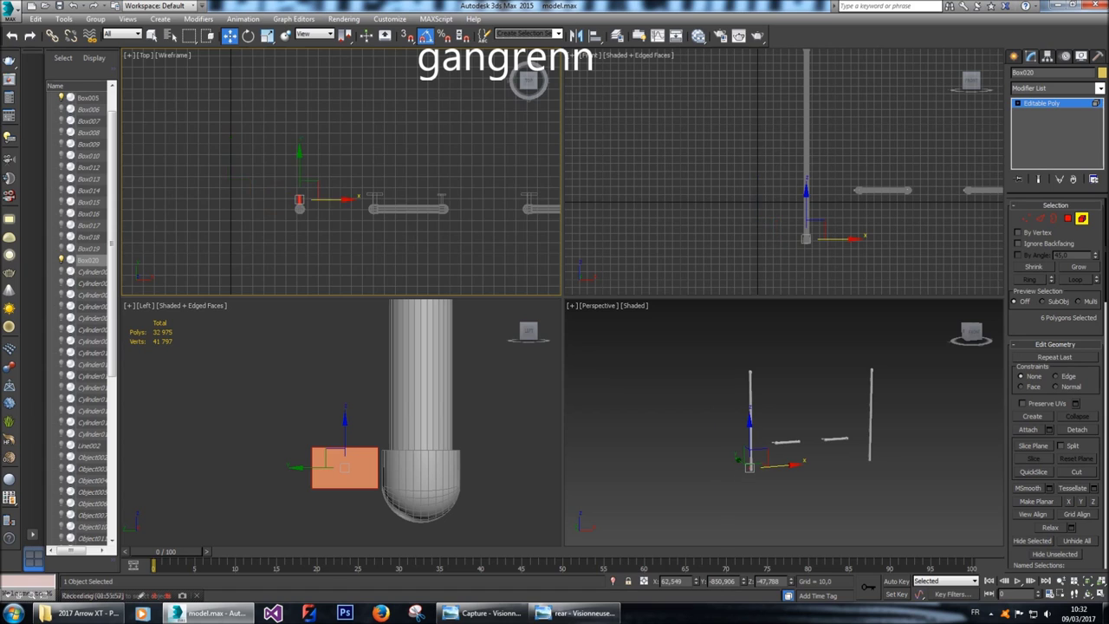
key("z")
scroll(312, 171, "down", 2)
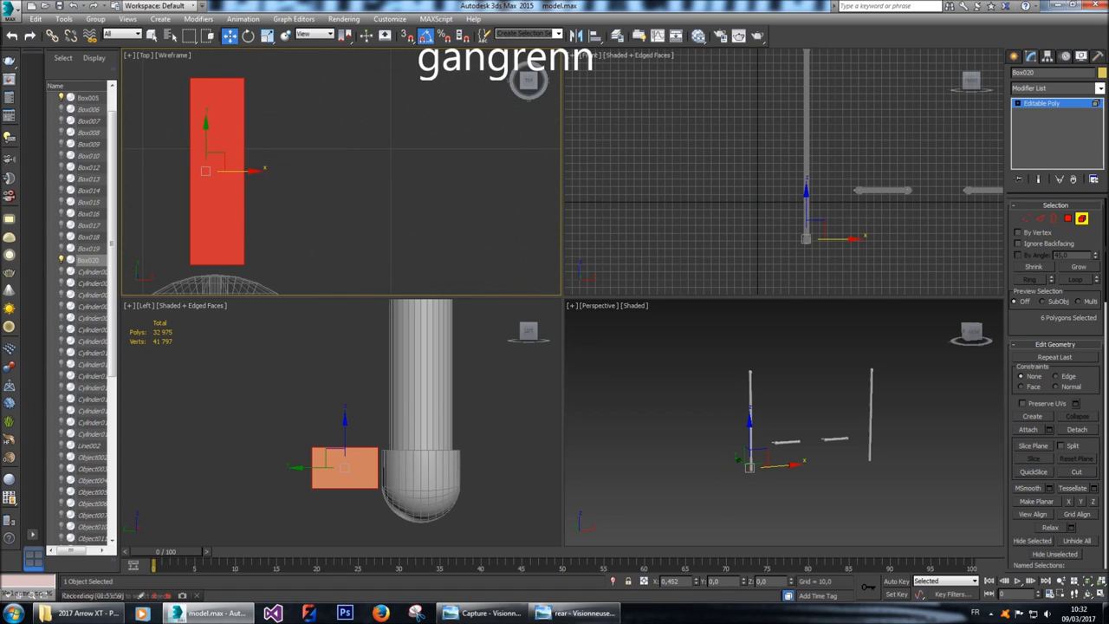
middle_click_drag(312, 171, 334, 125)
left_click_drag(295, 125, 290, 125)
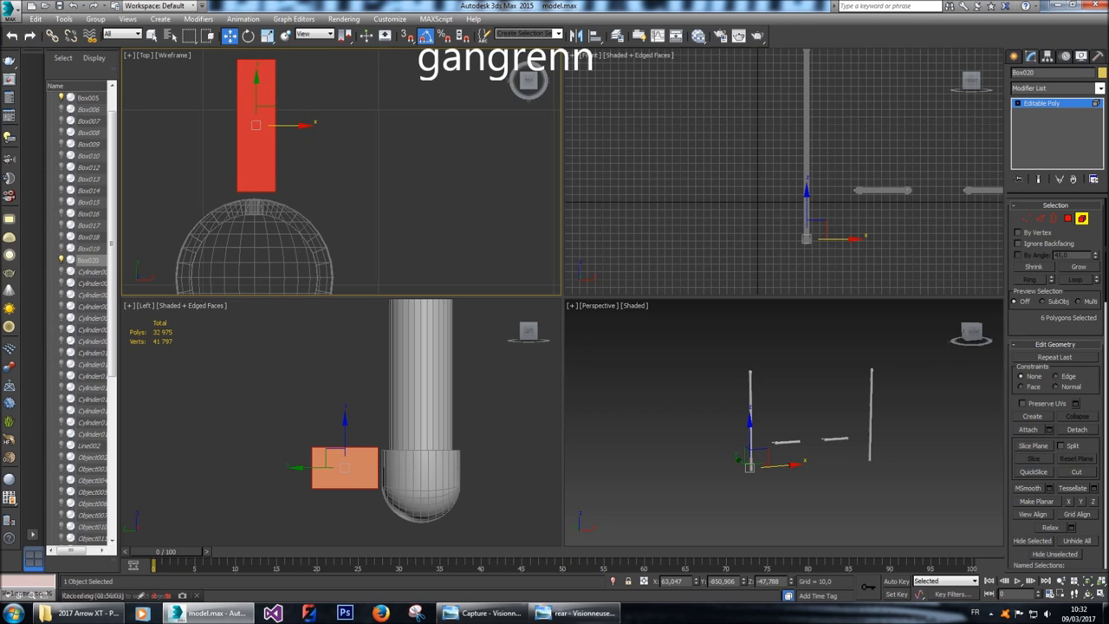
key("4")
scroll(308, 145, "down", 2)
left_click_drag(252, 80, 267, 147)
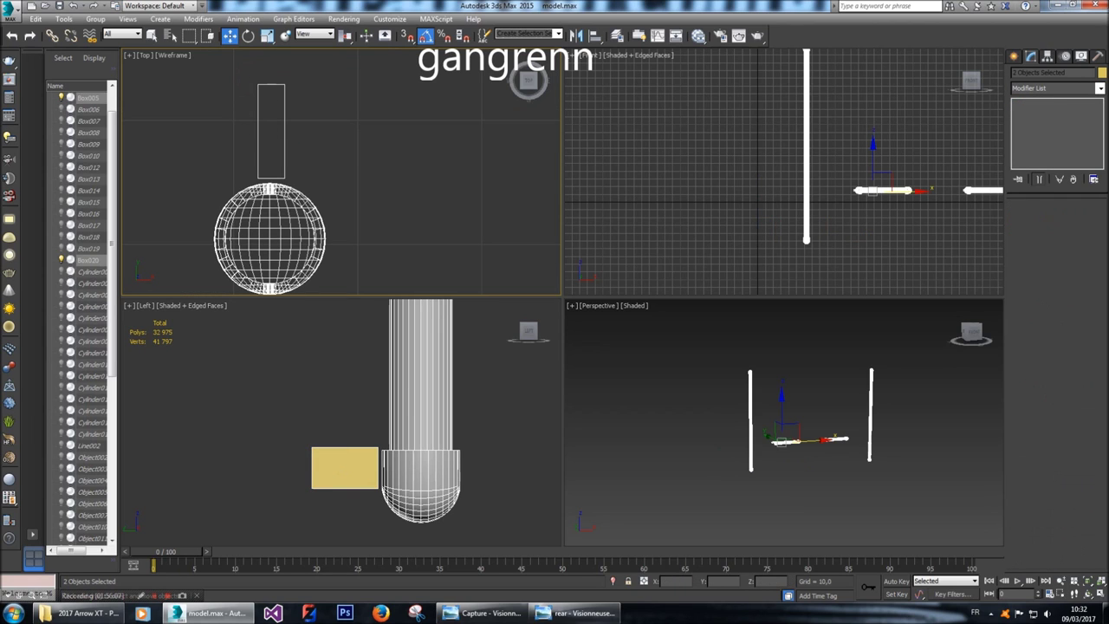
left_click(345, 468)
Move the box's left, right and bottom vertices so it widens and reaches the pipe.
left_click(1029, 216)
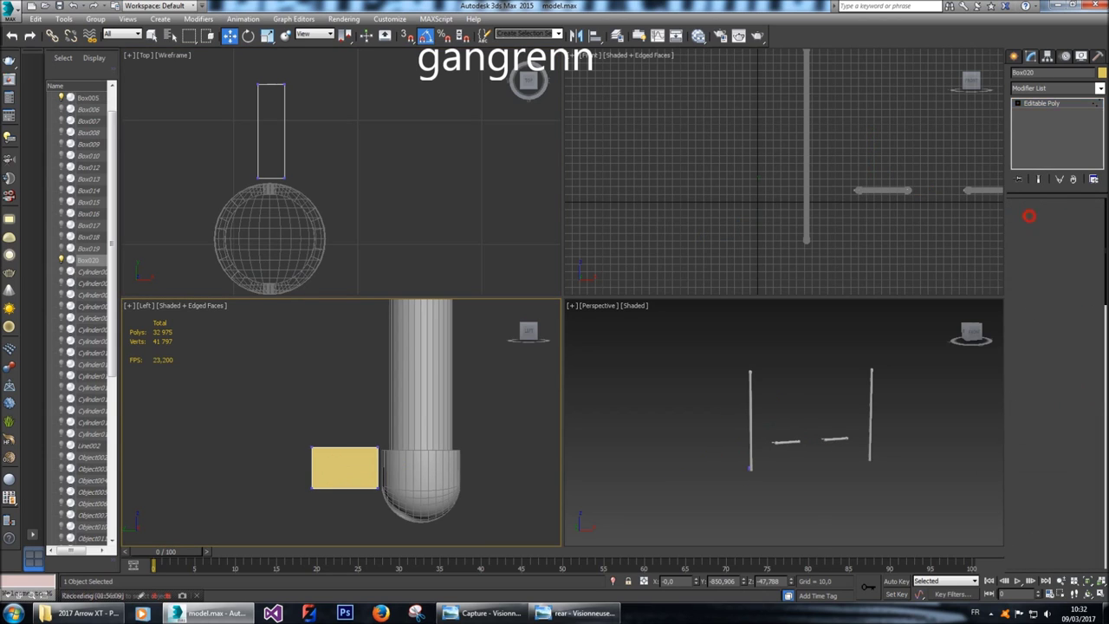
left_click_drag(235, 68, 269, 186)
left_click_drag(305, 131, 299, 131)
left_click_drag(276, 79, 309, 180)
left_click_drag(309, 131, 313, 130)
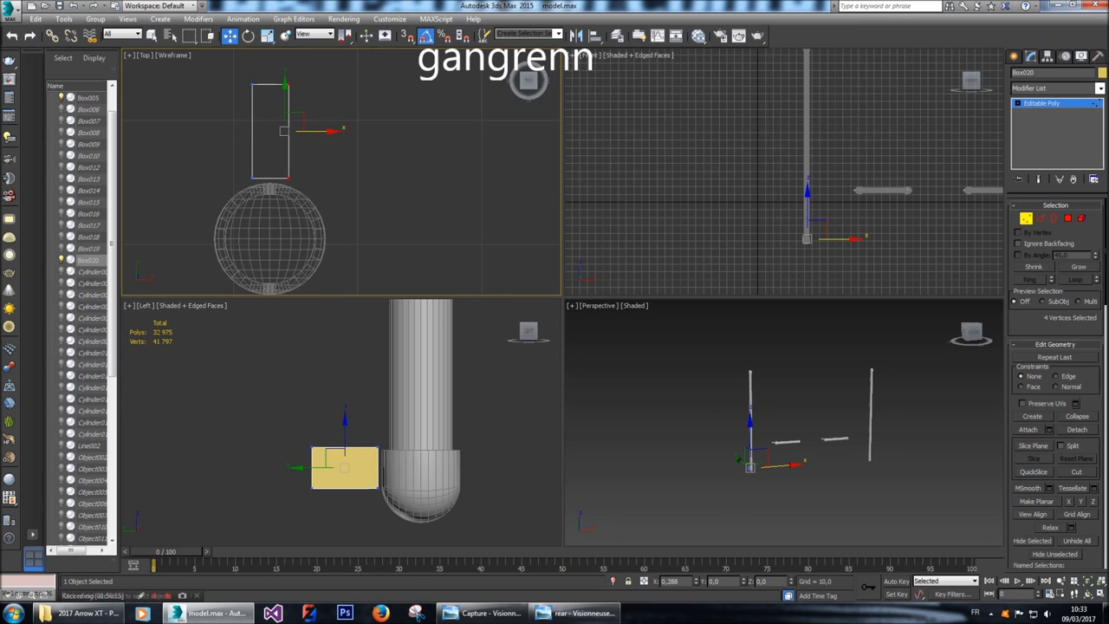
left_click_drag(232, 149, 307, 193)
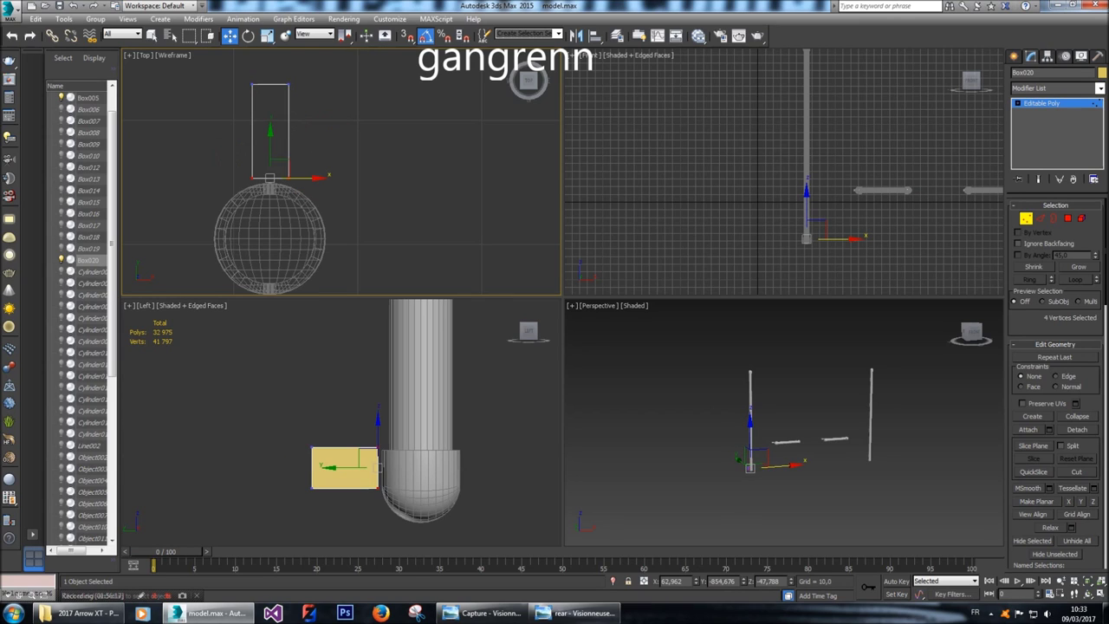
left_click_drag(269, 132, 269, 155)
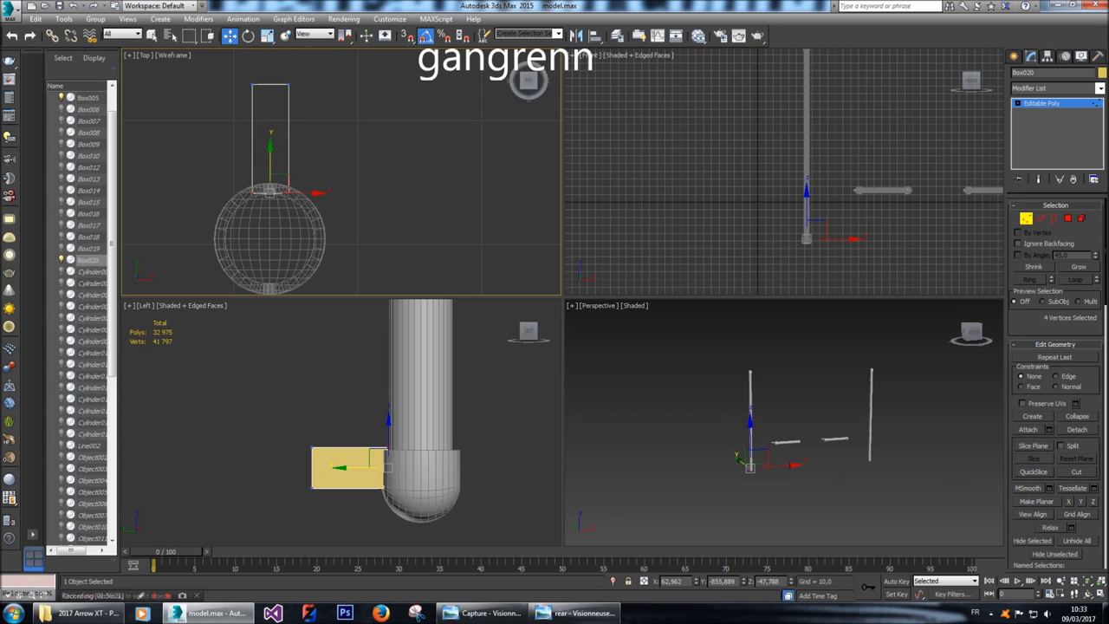
Select the vertices along the box's top edge, then return to Polygon mode.
key("5")
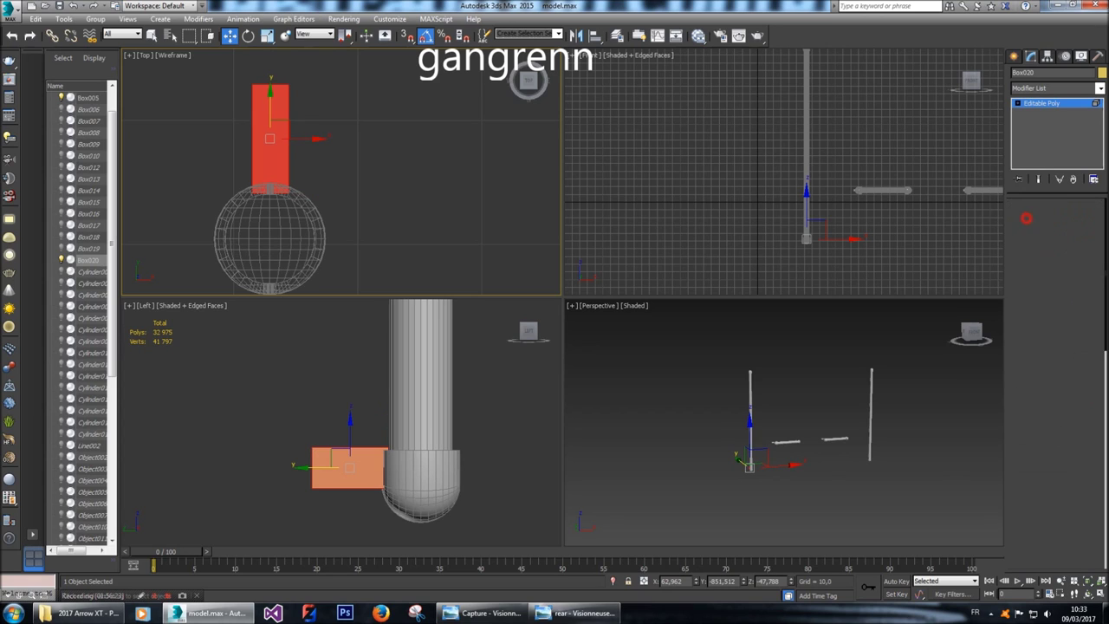
key("1")
left_click_drag(291, 434, 349, 453)
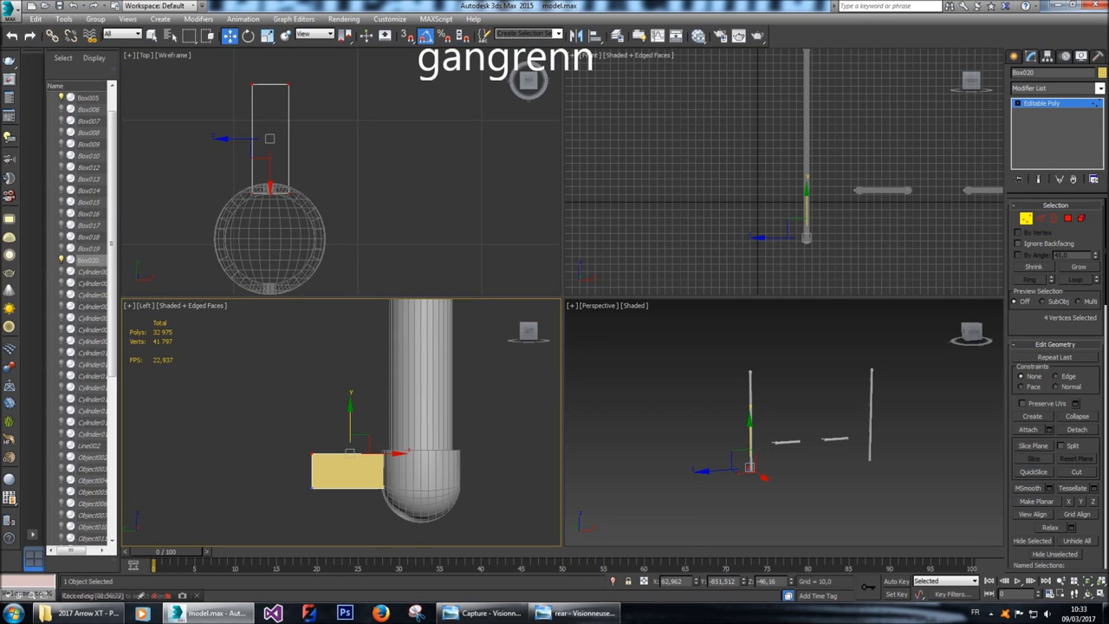
key("4")
left_click_drag(969, 332, 971, 333)
Extrude the box's outer end face by 5.
scroll(762, 416, "up", 5)
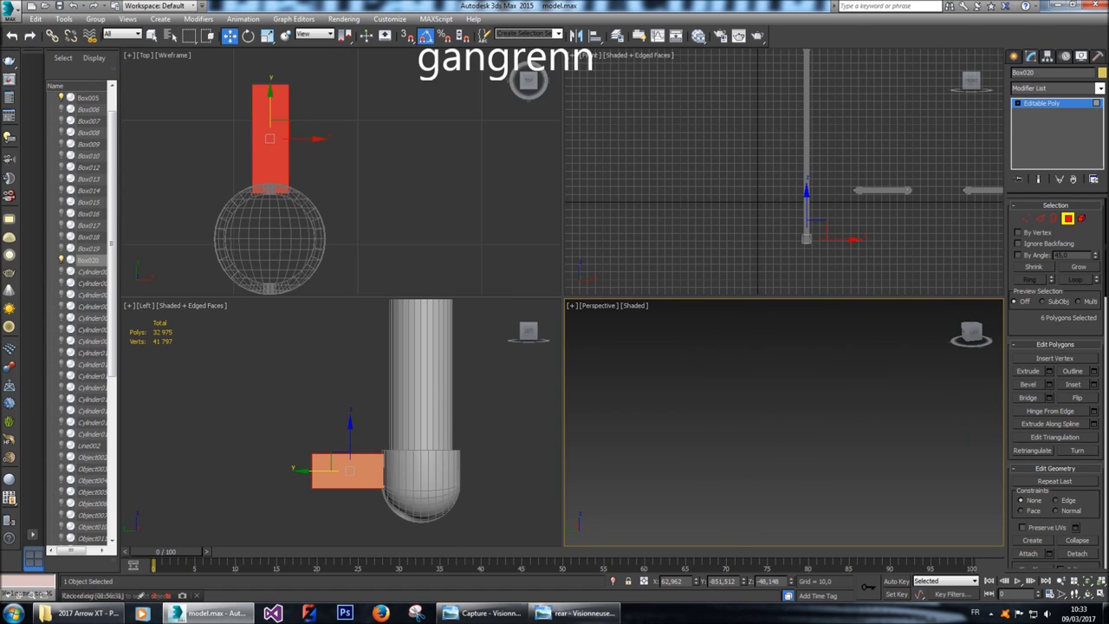
scroll(762, 416, "down", 1)
scroll(784, 429, "down", 4)
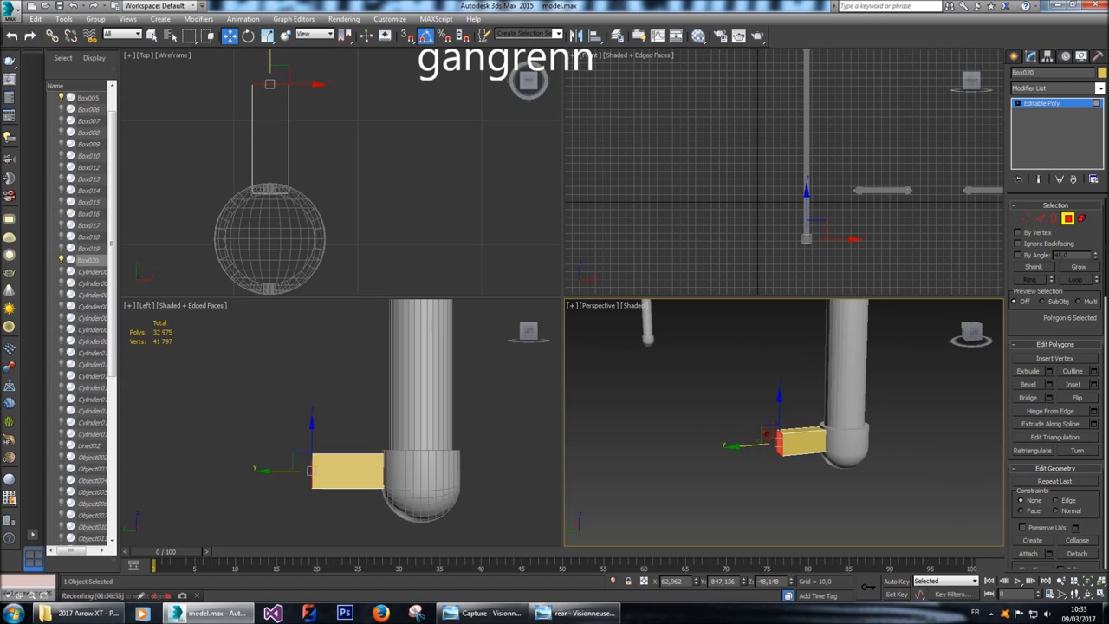
left_click(347, 471)
left_click_drag(358, 472, 360, 471)
key("shift+e")
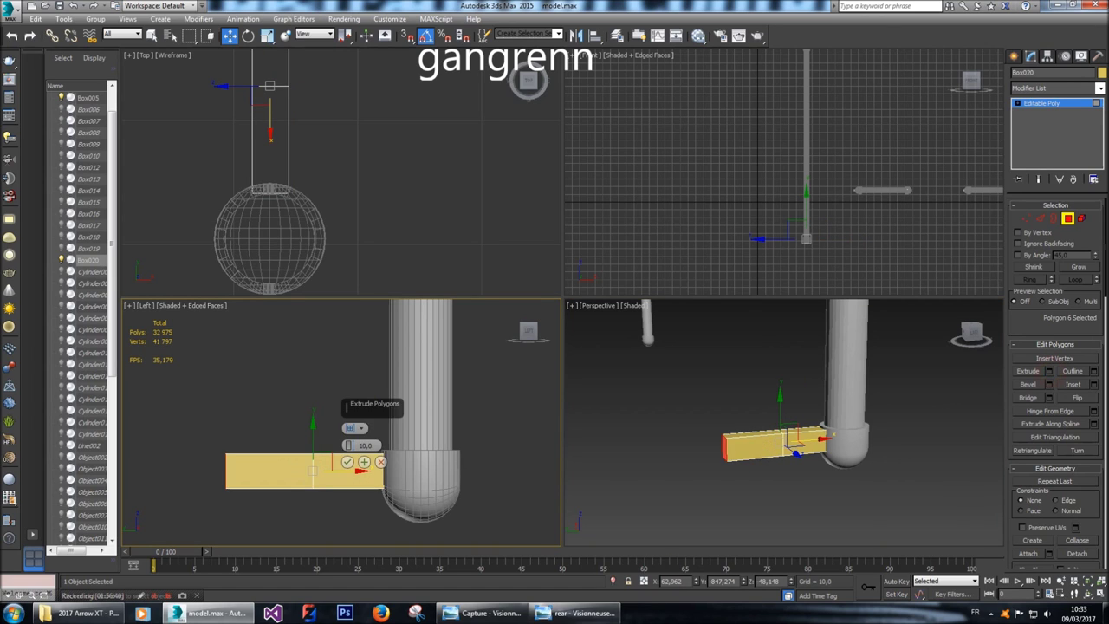
left_click(363, 446)
type("5")
key("Return")
type("4")
key("Return")
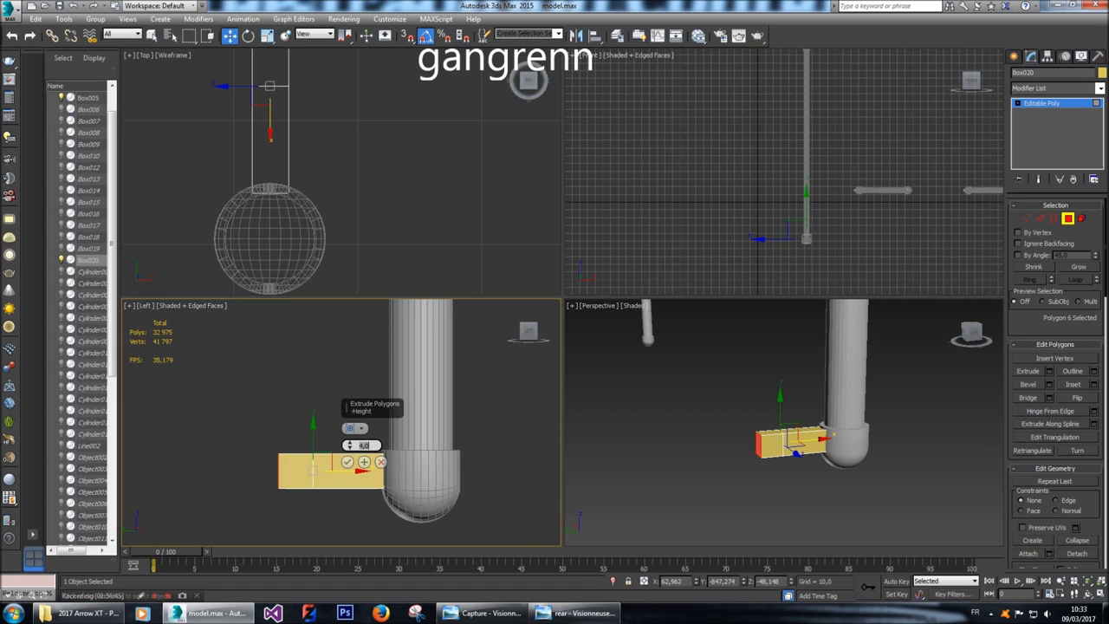
type("5")
key("Return")
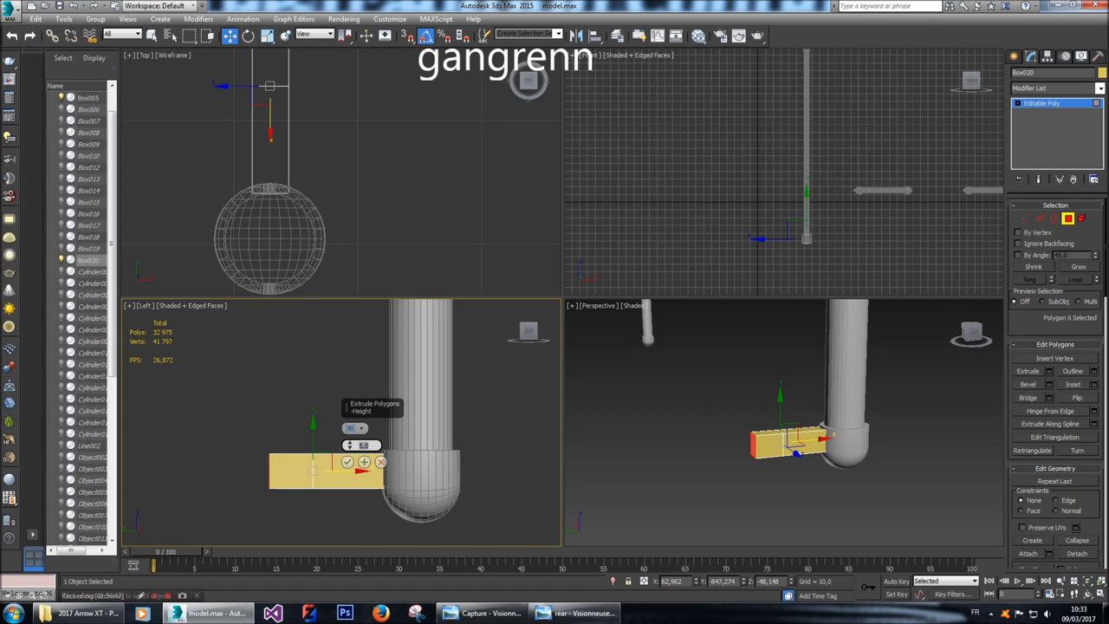
left_click(347, 462)
Extrude the top and bottom end faces by 6 to form the T shape.
left_click(741, 436)
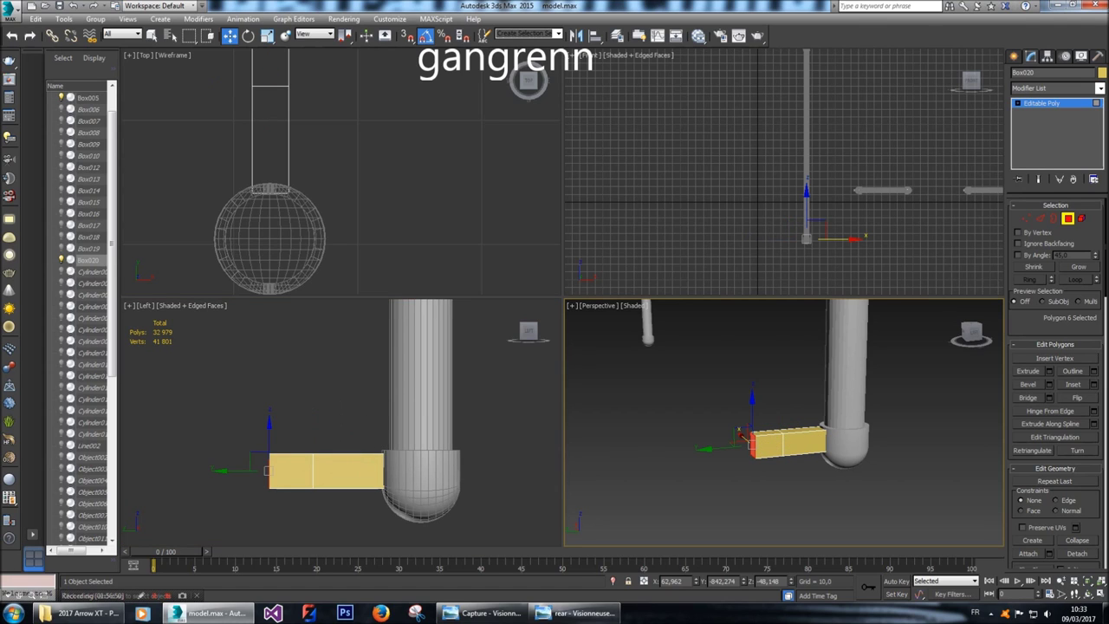
left_click(756, 431, "ctrl")
middle_click_drag(755, 424, 738, 540, "alt")
left_click(294, 477)
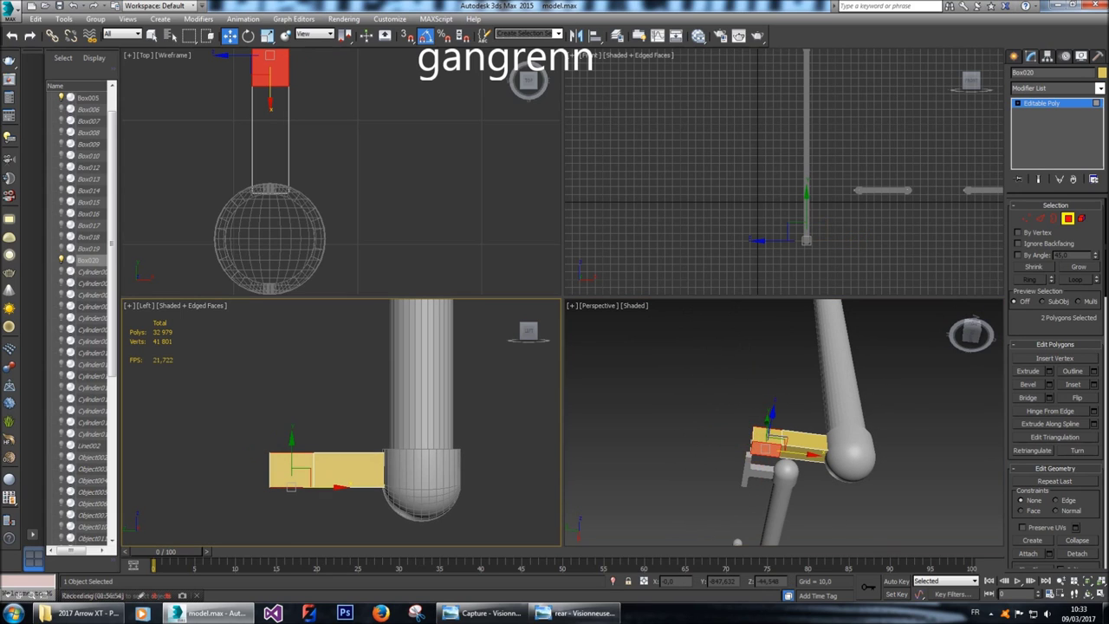
left_click(1050, 371)
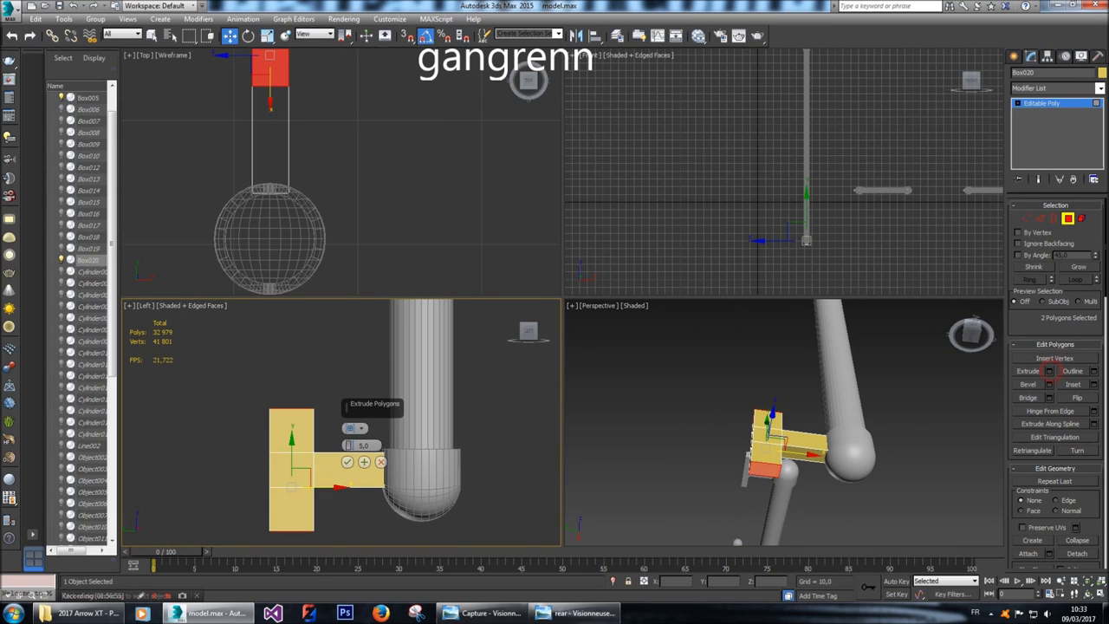
double_click(364, 446)
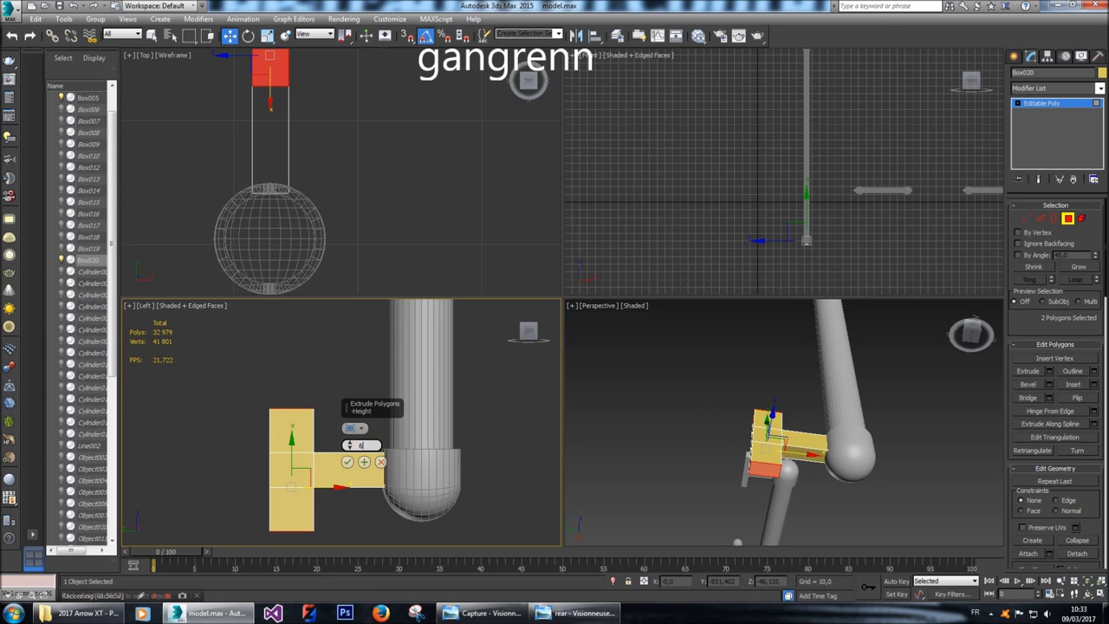
type("6")
key("Return")
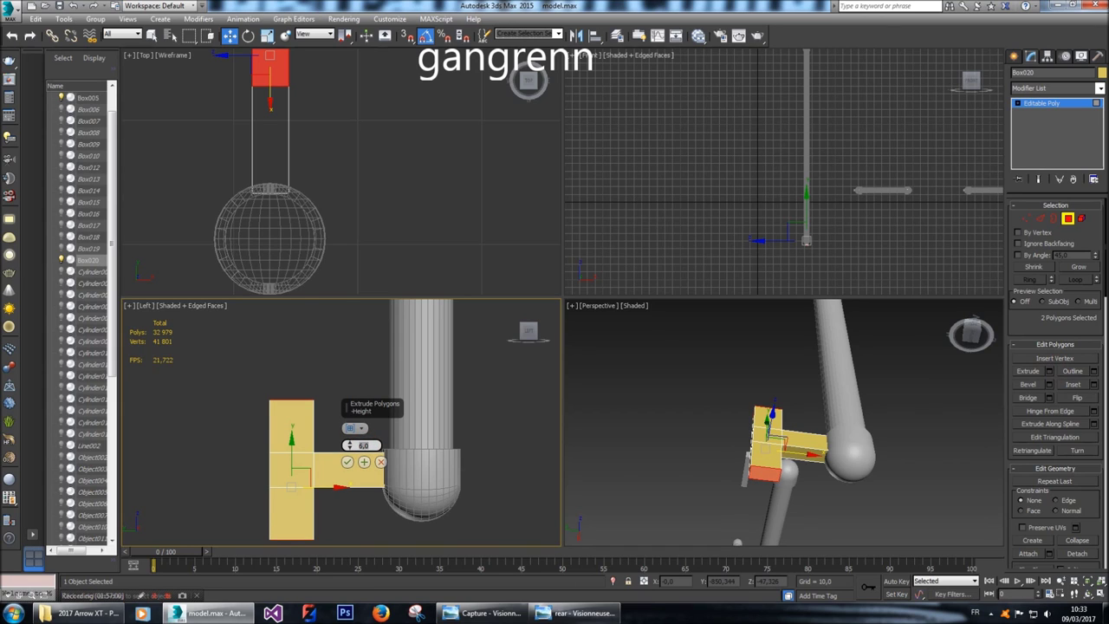
left_click(347, 462)
Deselect the polygons and orbit the view to inspect the finished T bracket.
middle_click_drag(346, 462, 335, 418)
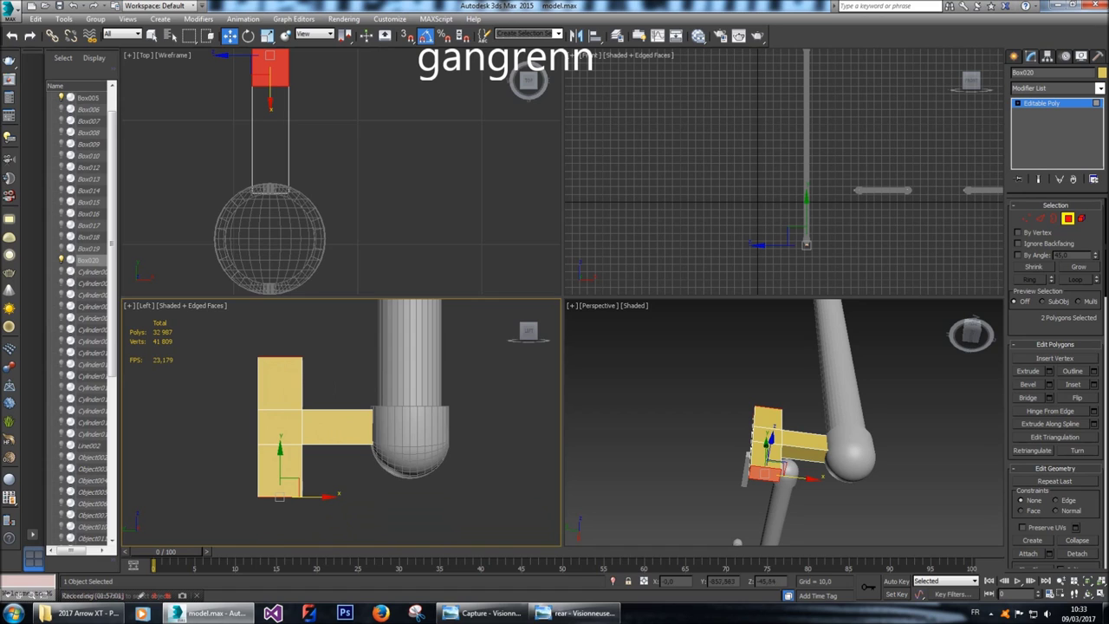
left_click(693, 390)
middle_click_drag(693, 390, 633, 397, "alt")
key("2")
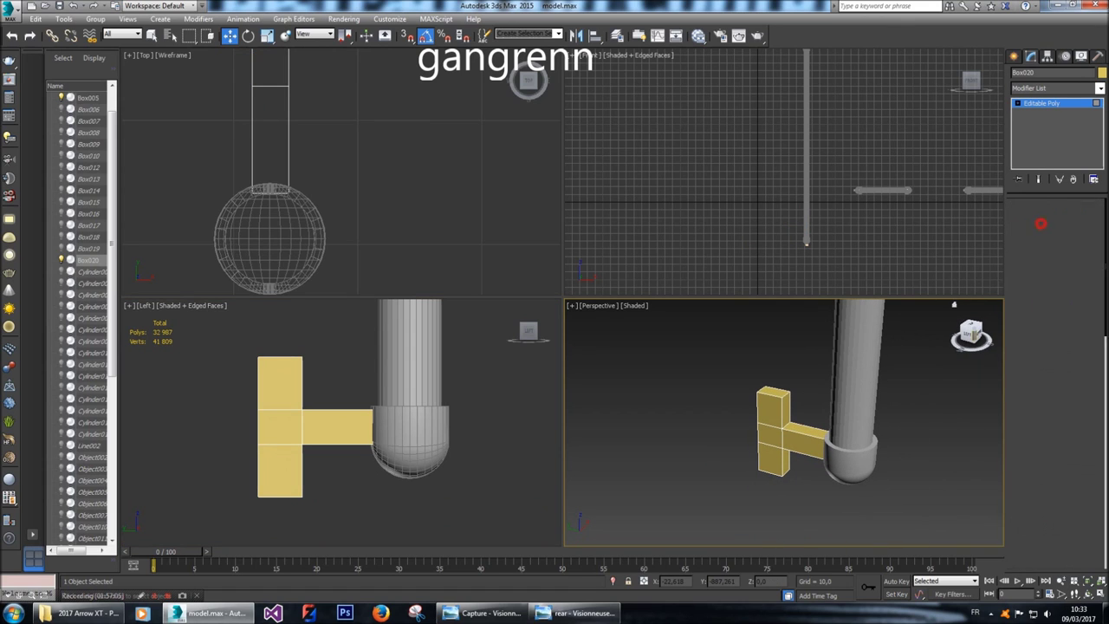
Select the two edges where the arm meets the upright and trial a chamfer of 3 with 3 segments.
left_click(302, 409)
key("z")
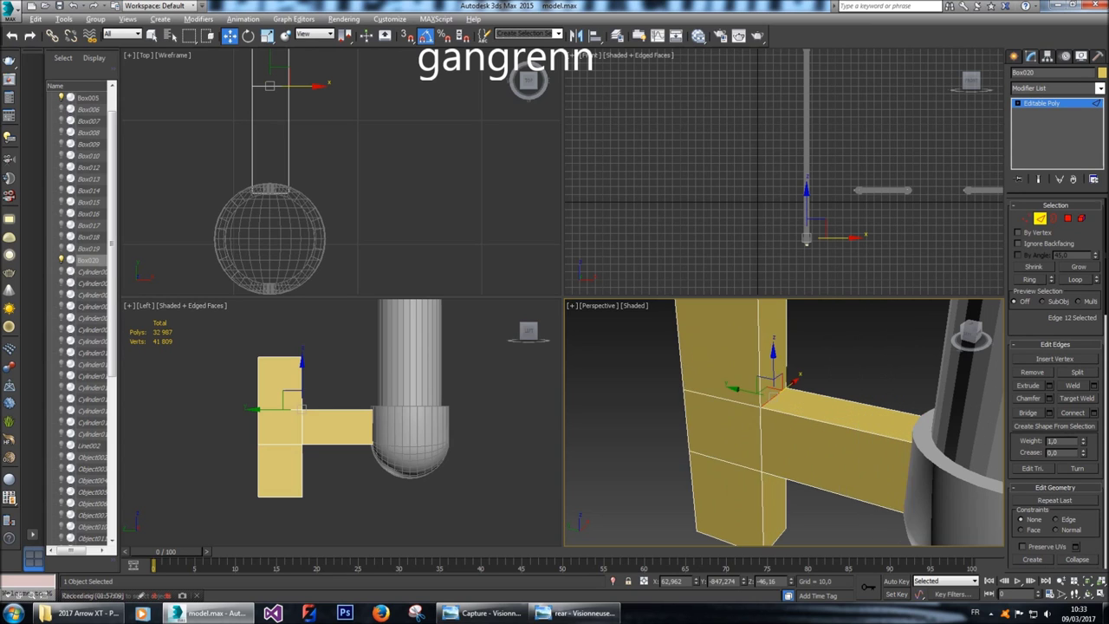
left_click(774, 450)
right_click(338, 407)
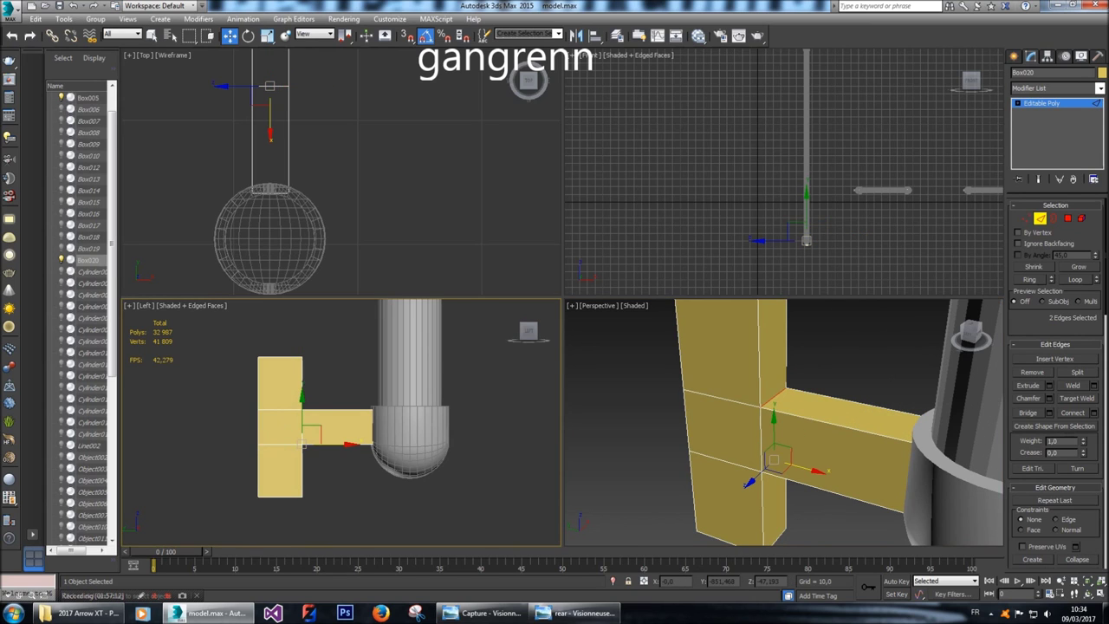
key("ctrl+shift+c")
left_click(361, 445)
type("3")
key("Return")
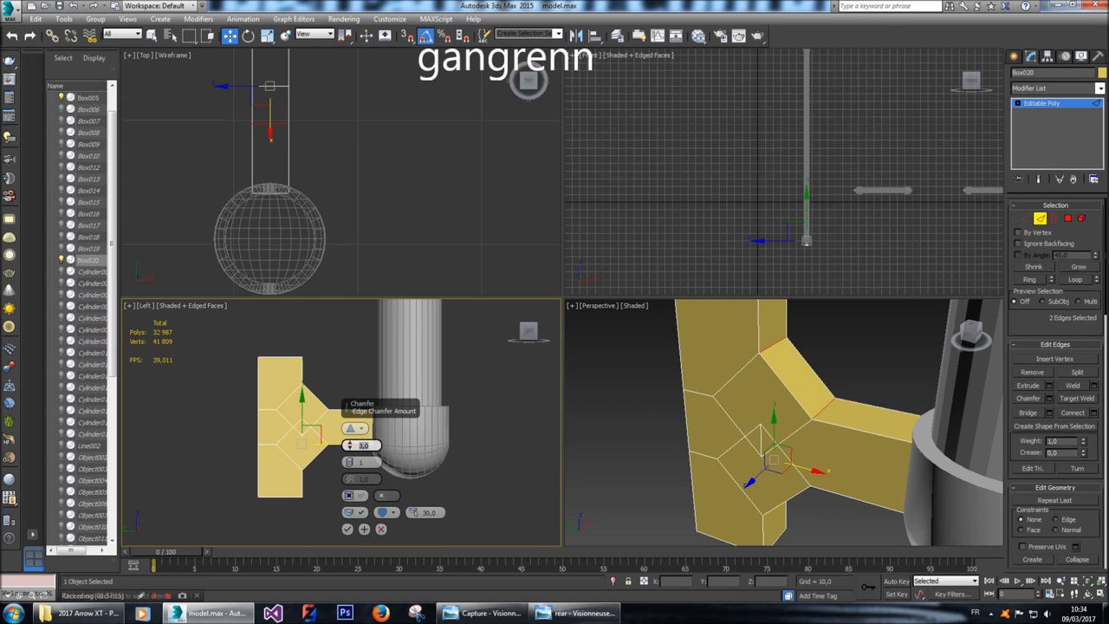
left_click(360, 462)
type("3")
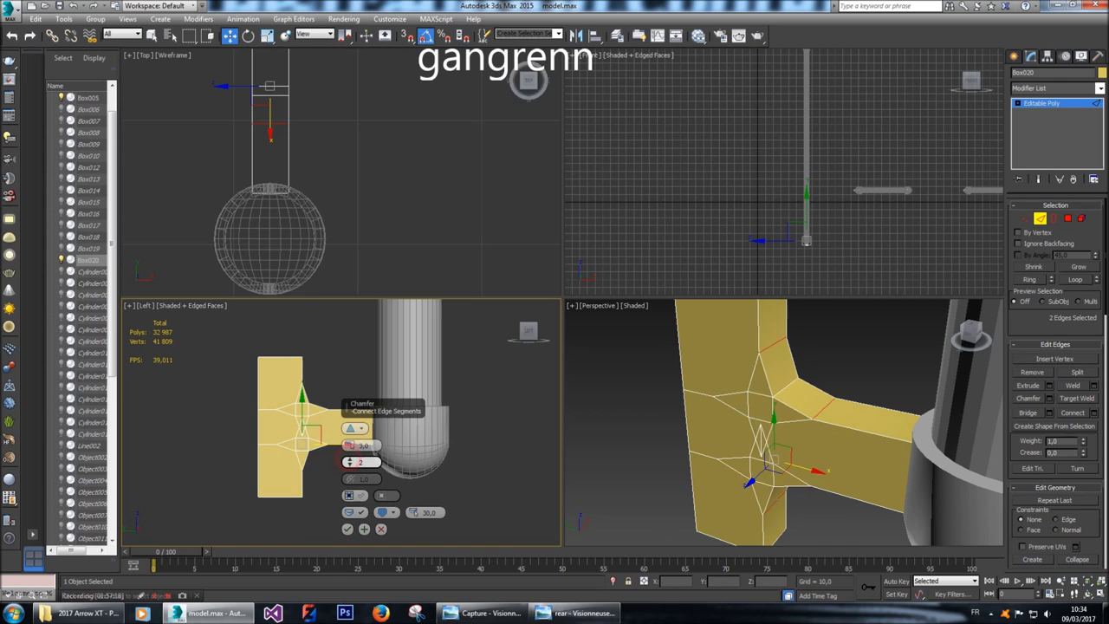
key("Return")
Adjust the trial chamfer to amount 5, then 4, with 5 segments, then cancel it.
left_click(371, 445)
type("5")
key("Return")
type("4")
key("Return")
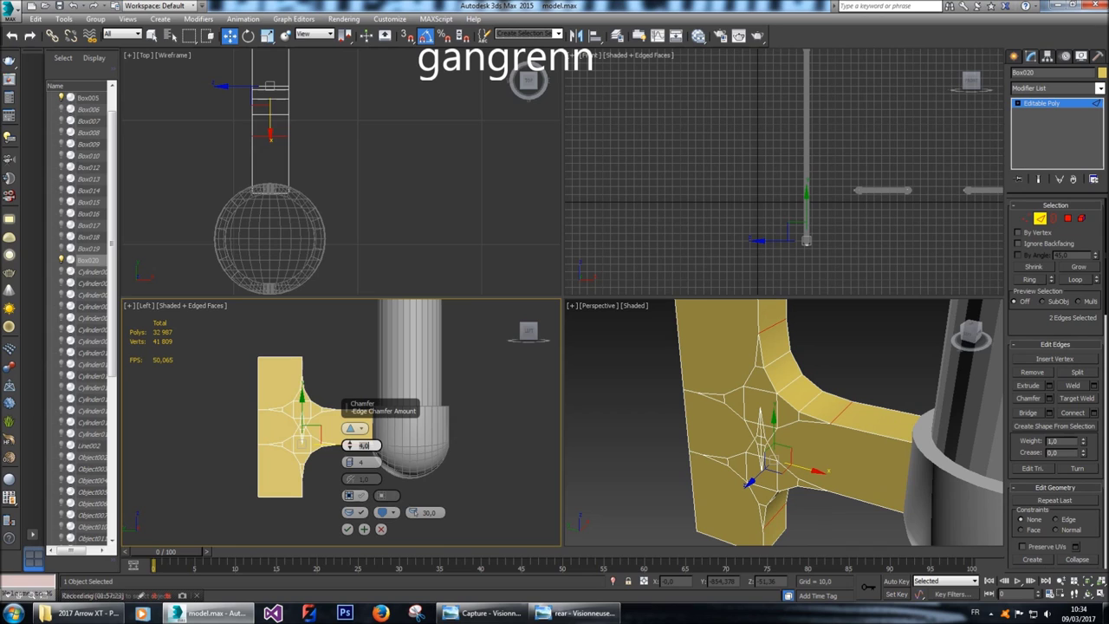
key("Tab")
type("5")
key("Return")
middle_click_drag(286, 416, 229, 419)
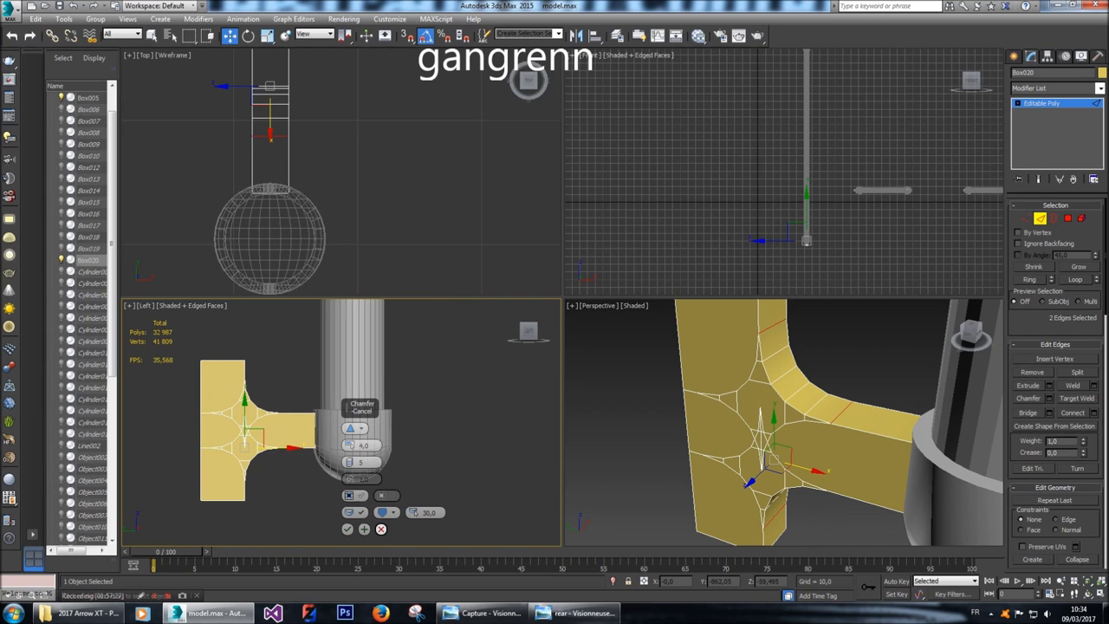
left_click(380, 529)
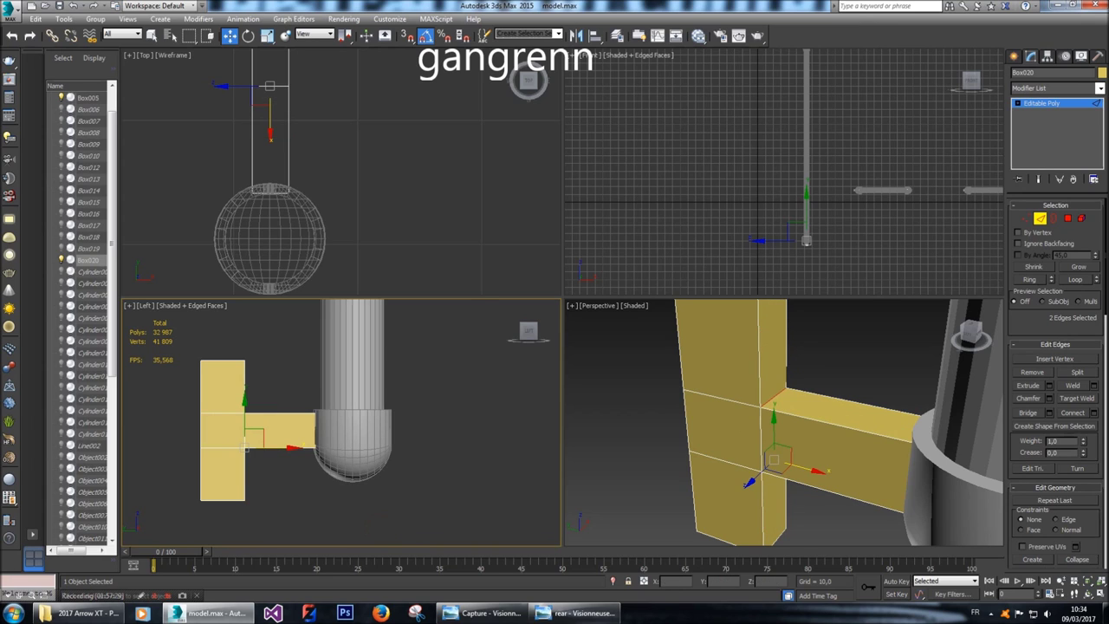
Move the box's left-side vertices 0,75 to the right to thin the upright.
key("1")
left_click_drag(217, 492, 172, 348)
left_click_drag(198, 428, 200, 430)
left_click(287, 505)
key("2")
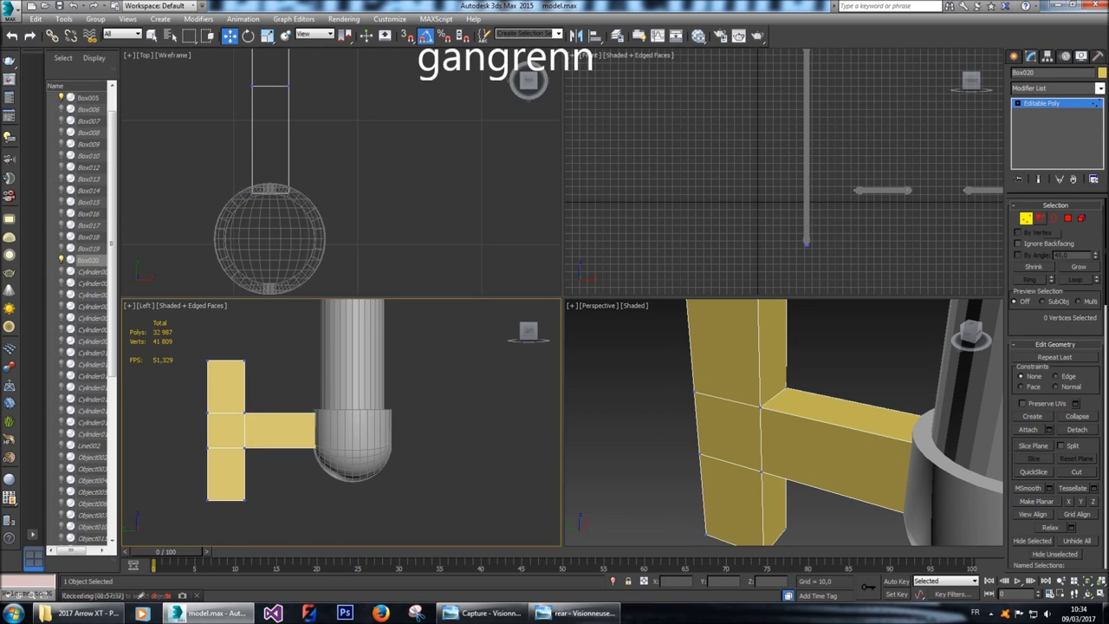
left_click(245, 444)
Connect the four arm edges with a middle edge loop and scale it to 71 percent to taper the arm.
left_click_drag(275, 388, 293, 426)
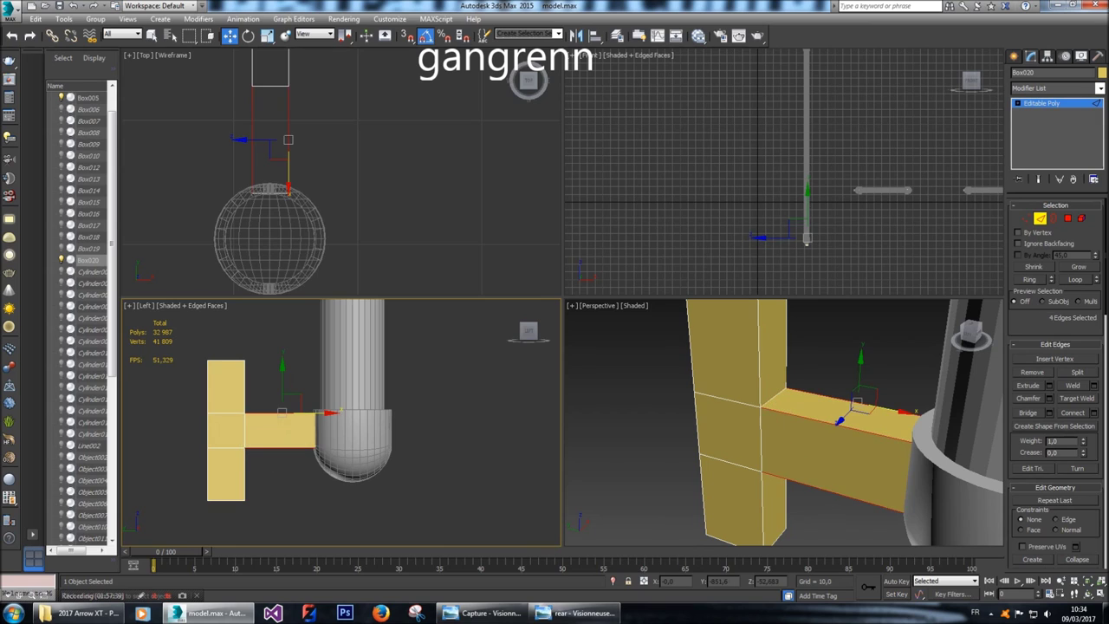
left_click(1092, 413)
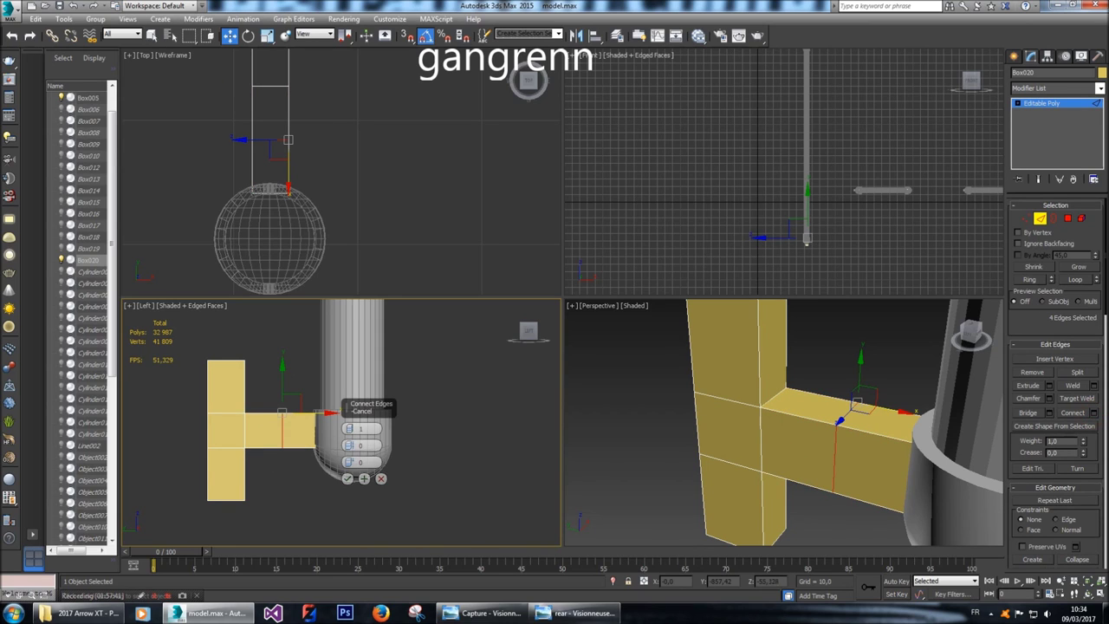
left_click(345, 465)
key("r")
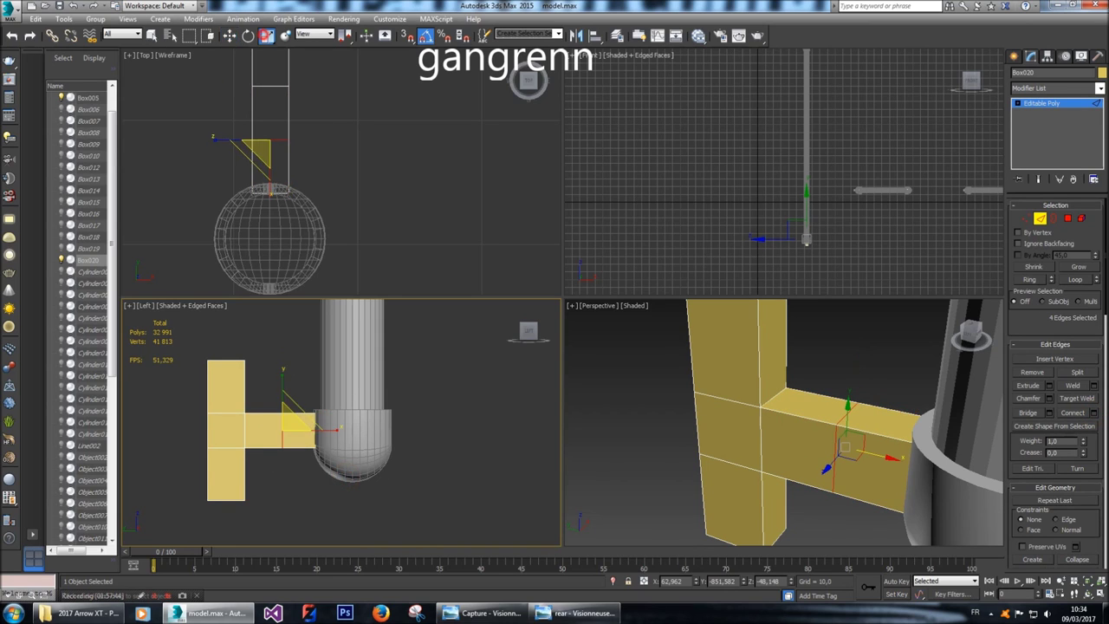
mouse_move(824, 472)
left_mouse_down()
mouse_move(824, 482)
mouse_move(822, 473)
left_mouse_up()
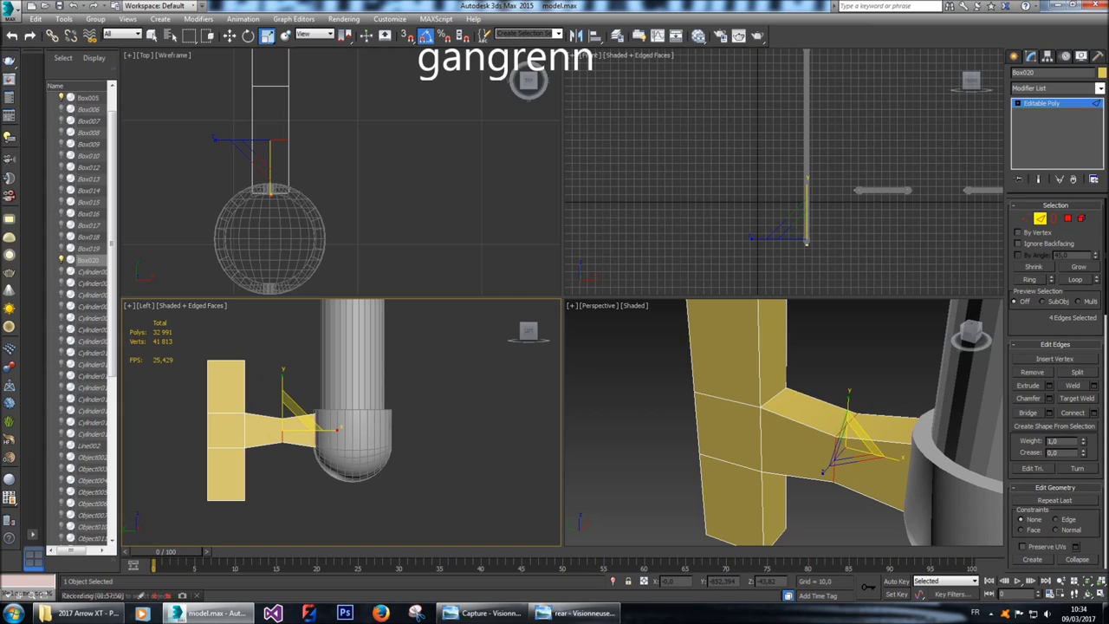
left_click_drag(283, 375, 283, 386)
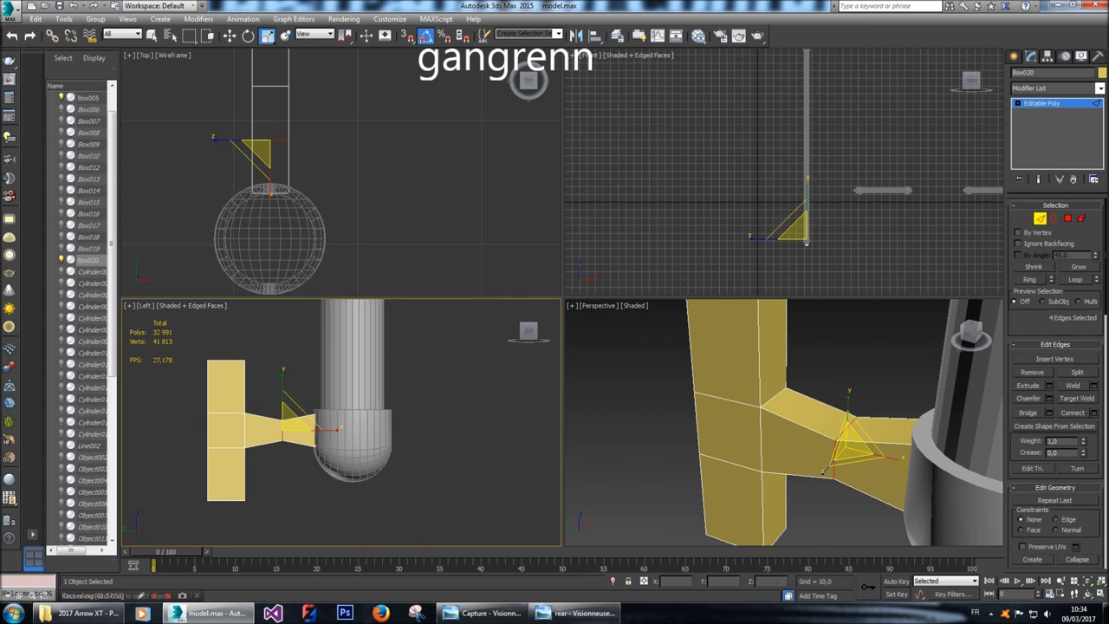
Try a chamfer of amount 1 on the arm edges, discard it, and undo the taper.
right_click(353, 178)
left_click(353, 178)
key("ctrl+z")
key("w")
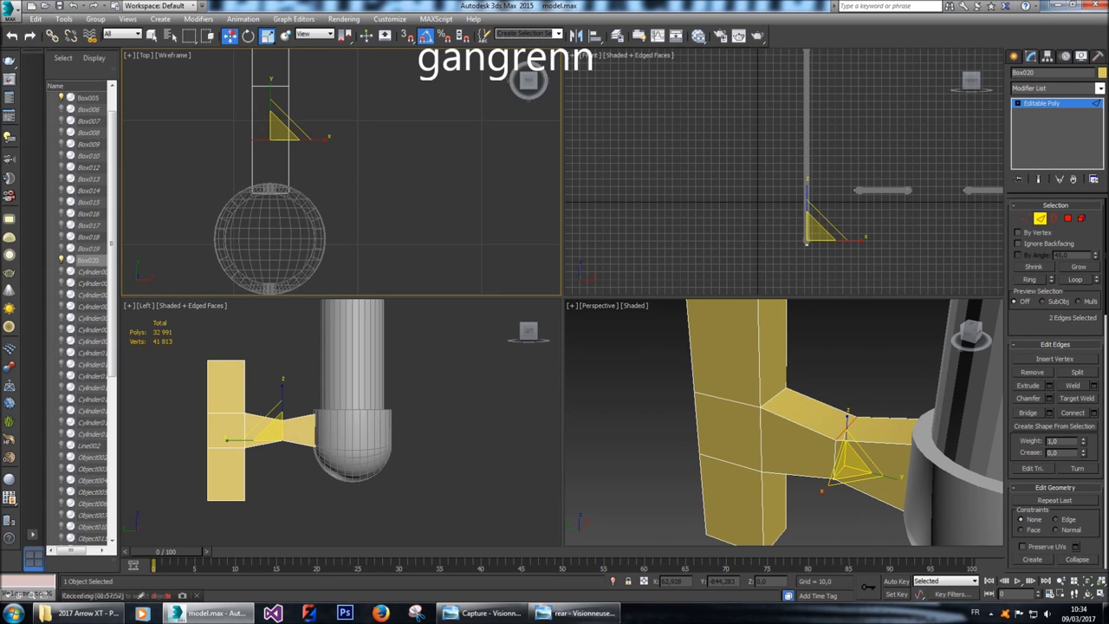
left_click(1050, 398)
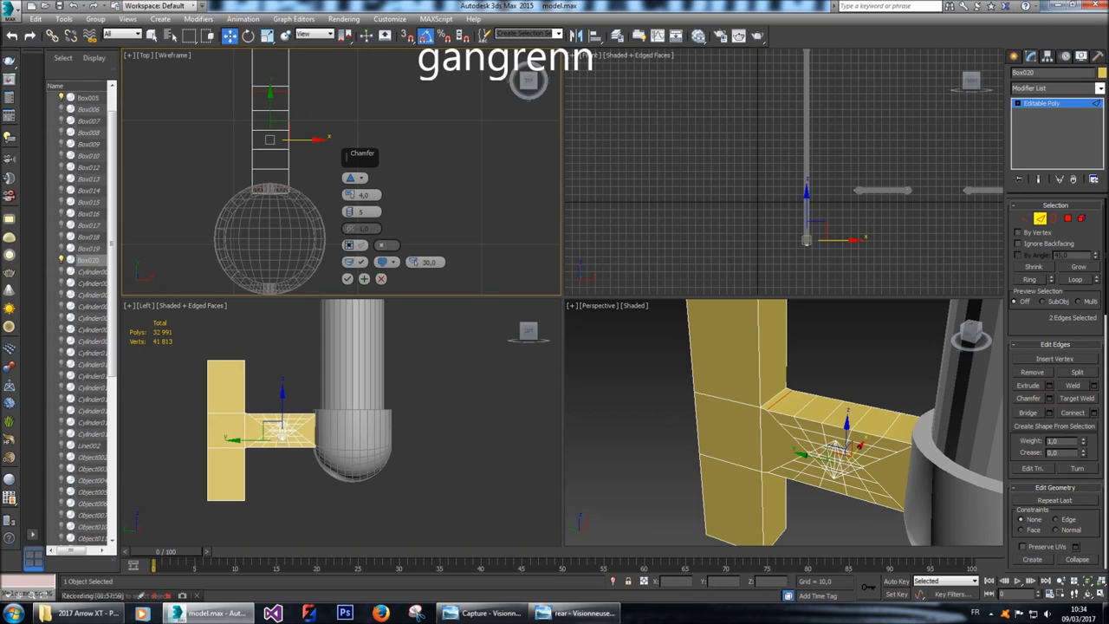
right_click(372, 416)
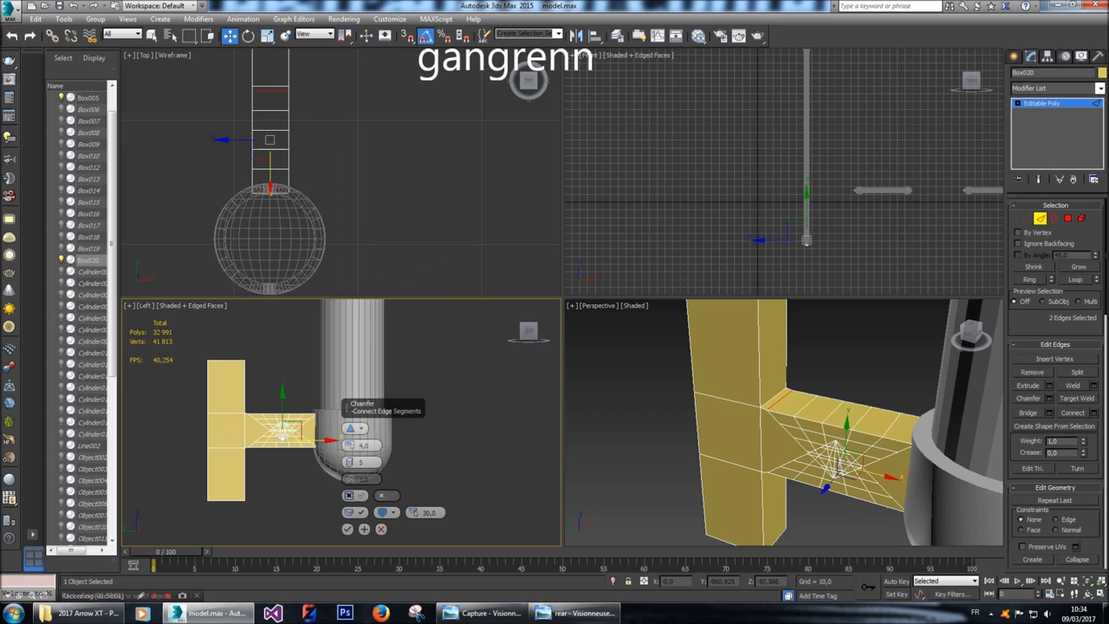
mouse_move(350, 445)
left_mouse_down()
mouse_move(350, 459)
mouse_move(349, 438)
left_mouse_up()
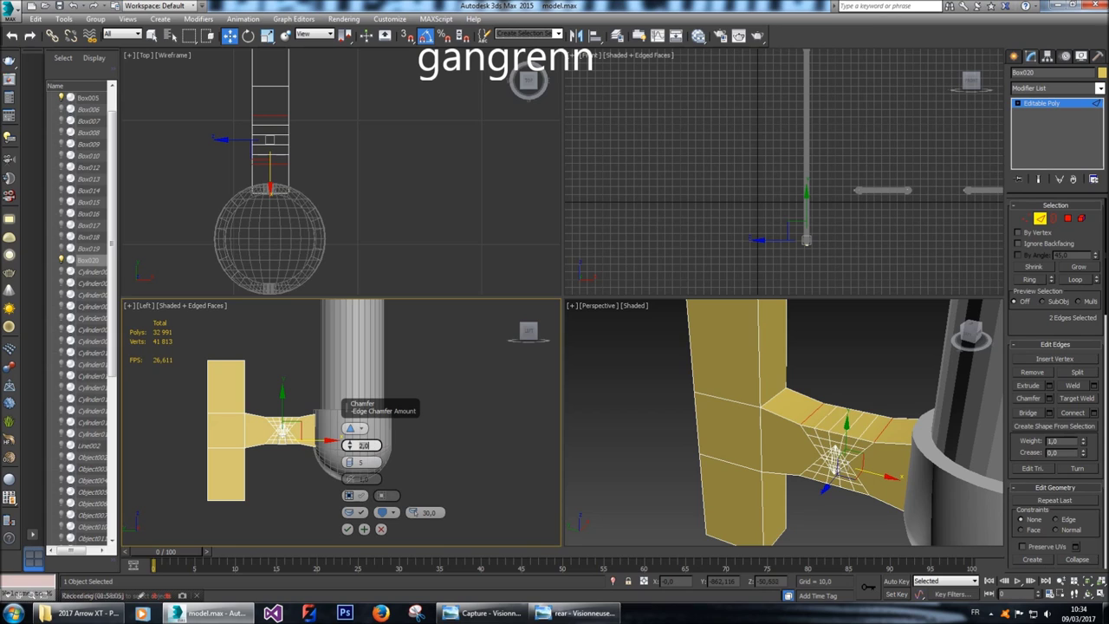
left_click(350, 428)
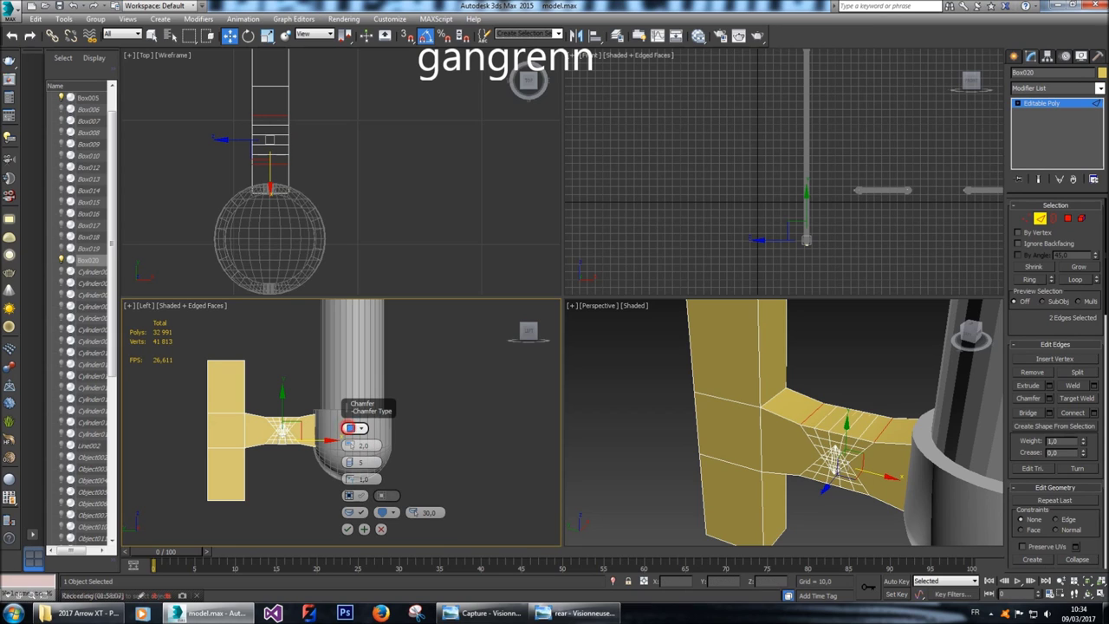
left_click(380, 529)
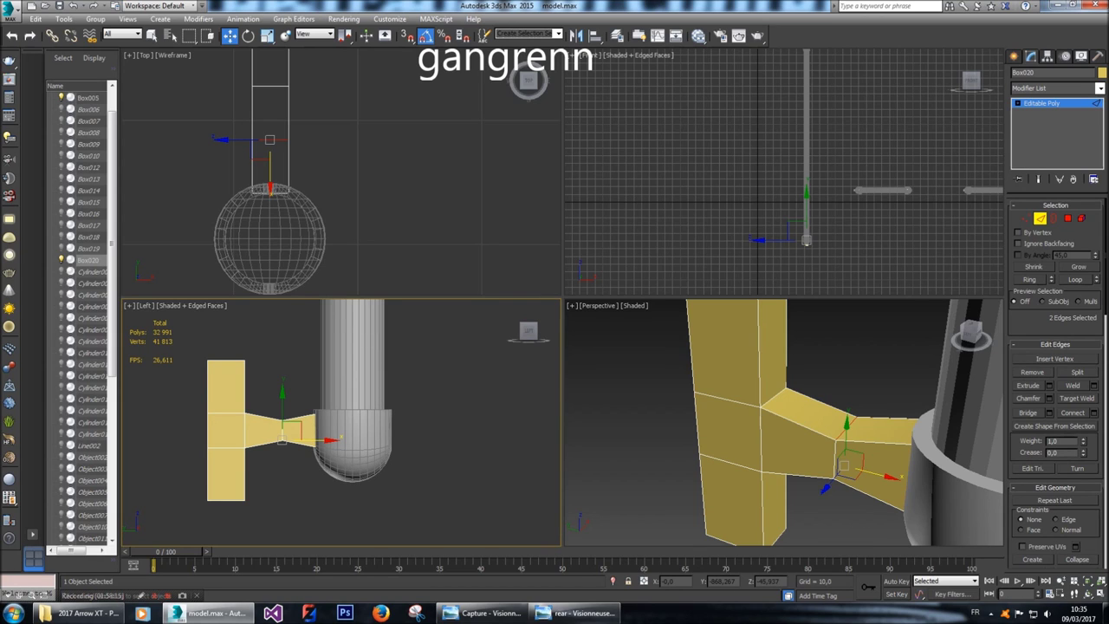
key("ctrl+z")
key("ctrl+z")
key("ctrl+z")
key("ctrl+z")
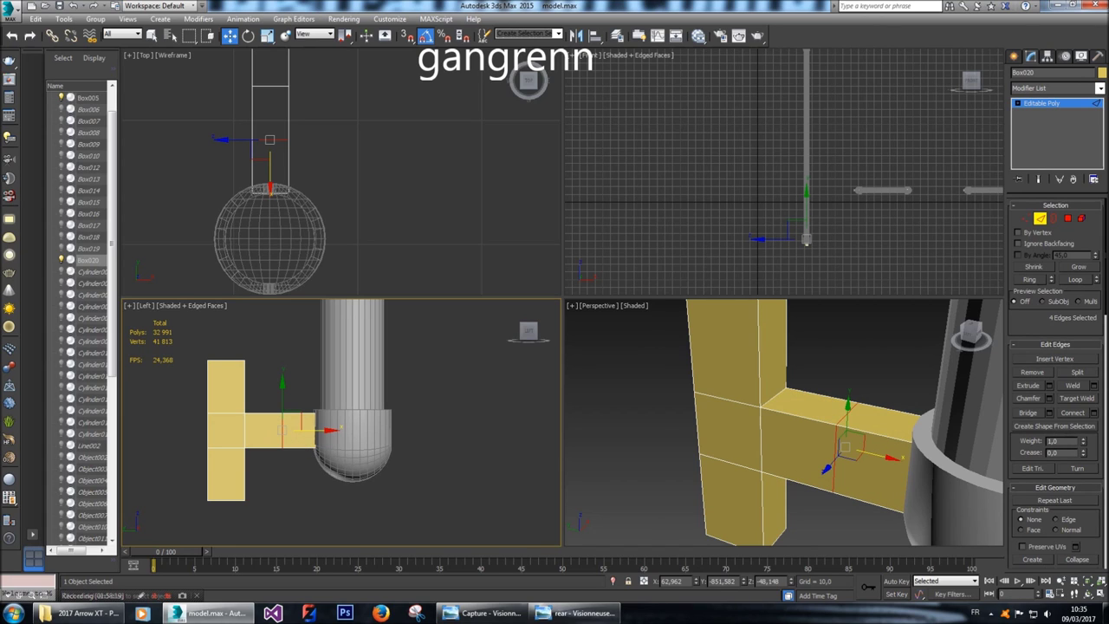
Pull the arm's middle vertices down into a V and test chamfer types on the notch edge, discarding it.
key("1")
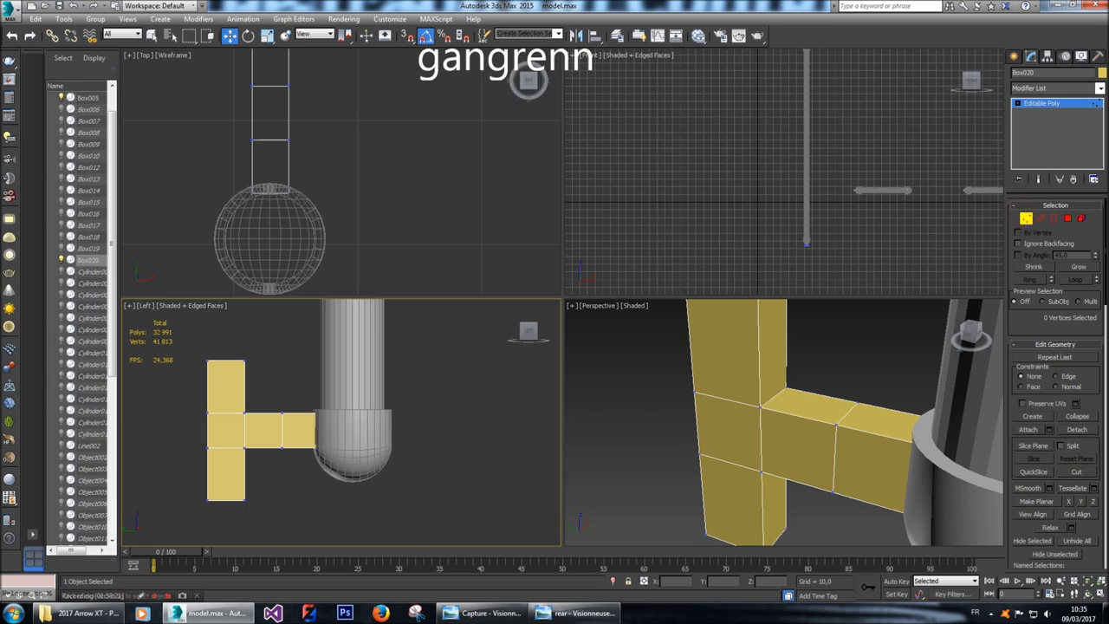
left_click(282, 412)
left_click_drag(281, 412, 282, 422)
key("2")
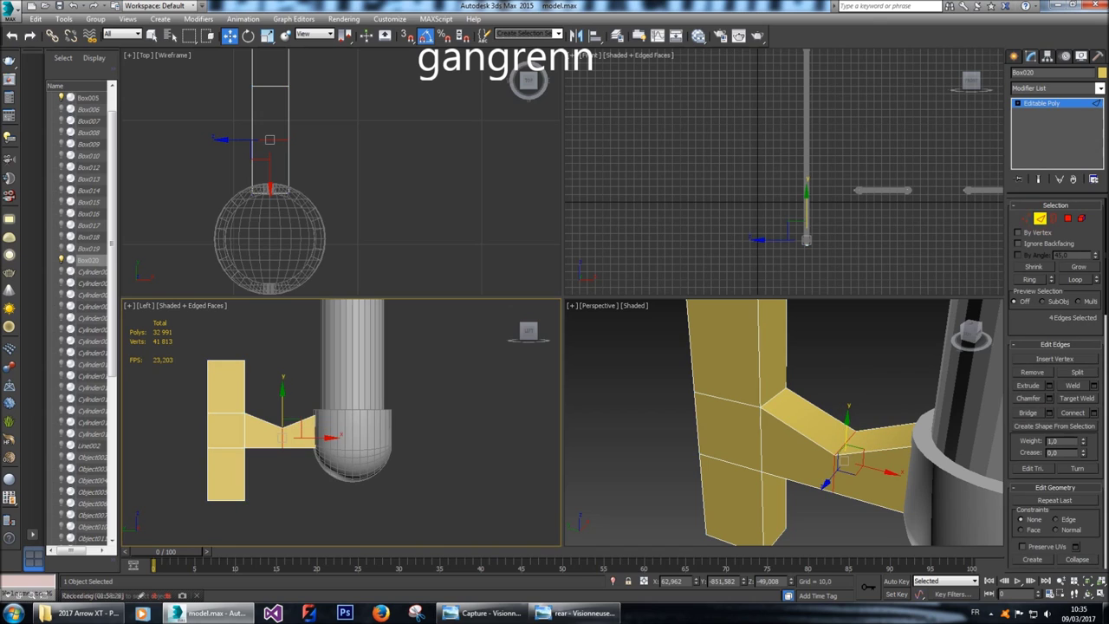
left_click(838, 445)
left_click(1050, 397)
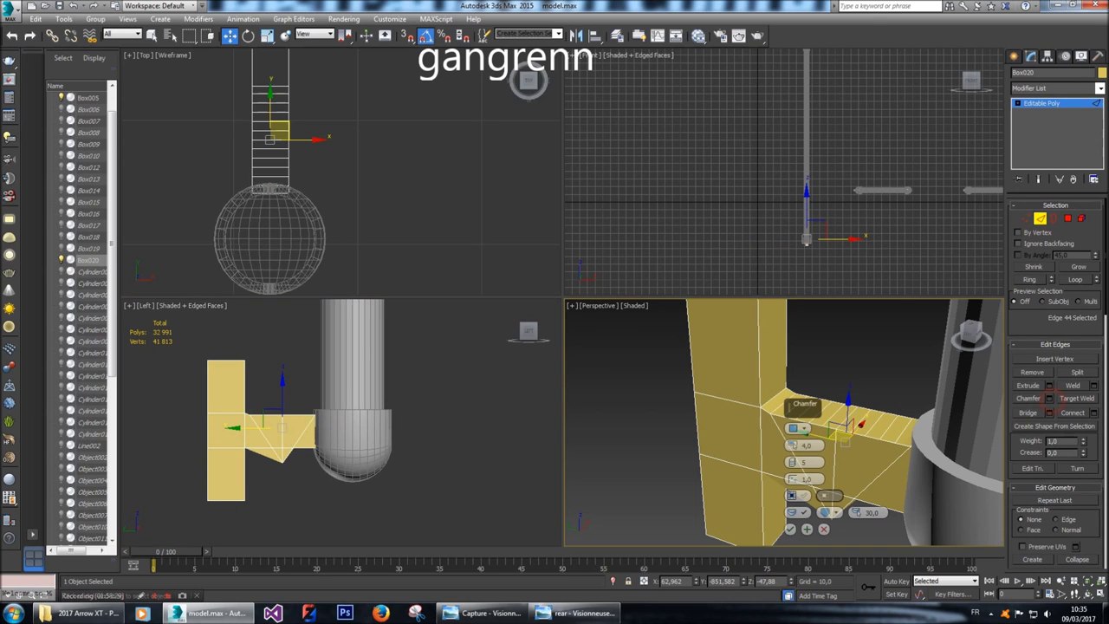
right_click(373, 451)
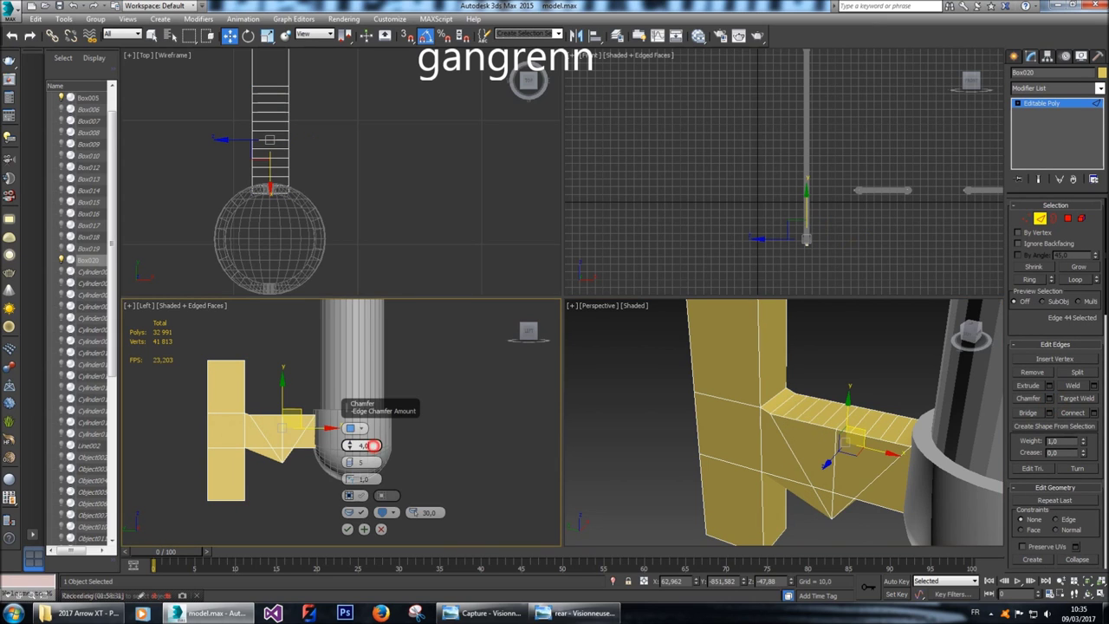
left_click(351, 428)
left_click(351, 428)
left_click(351, 428)
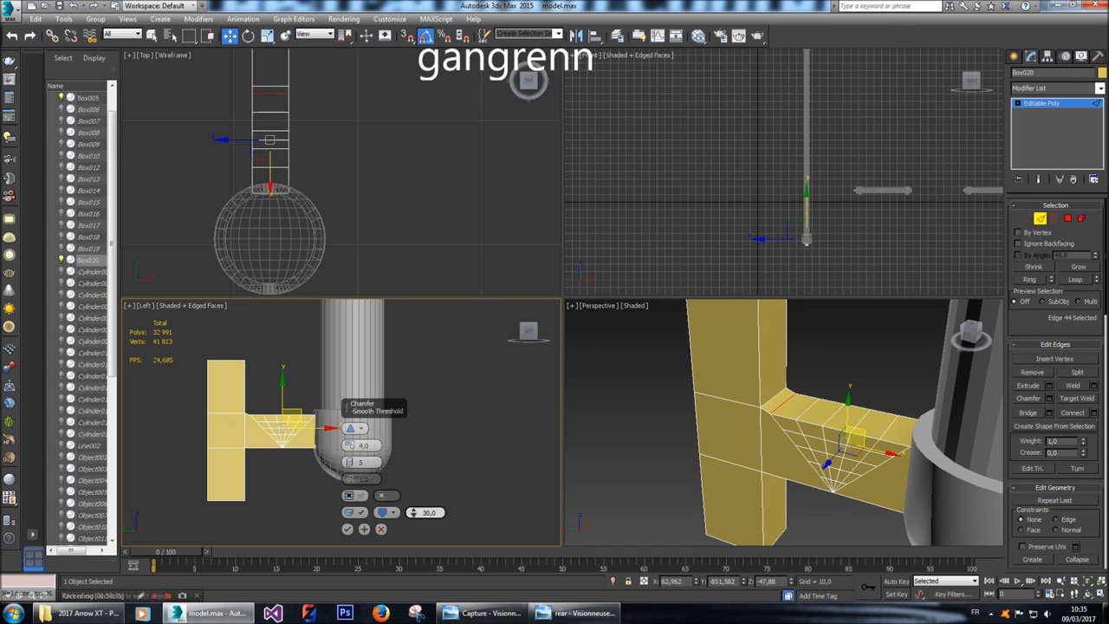
left_click(381, 529)
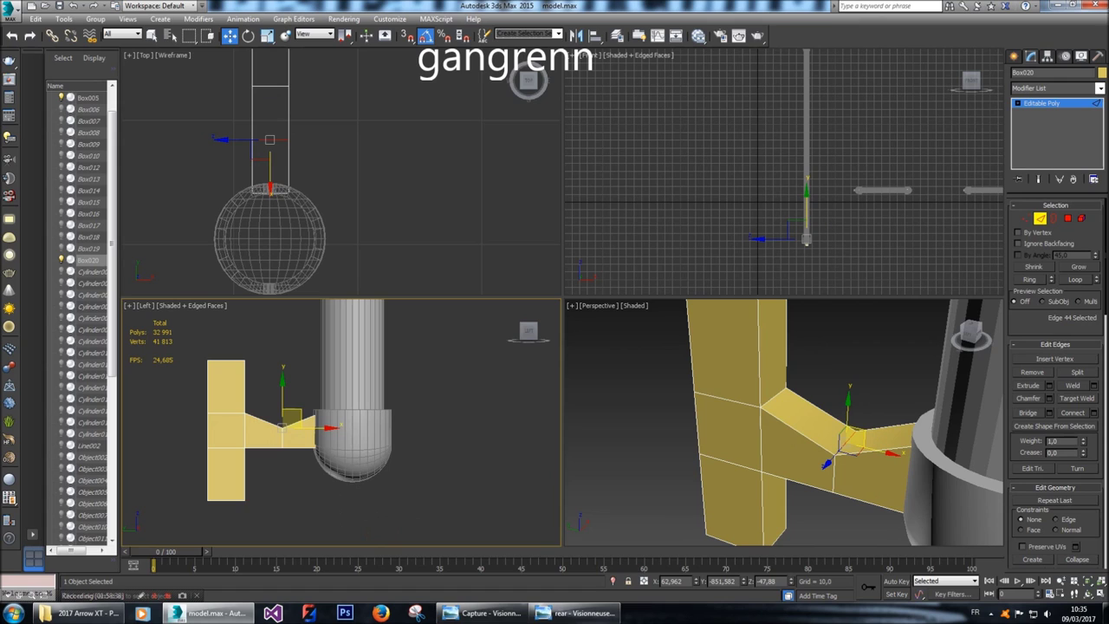
Trial a chamfer of 1 on the notch edge, discard it, and undo the V bend.
scroll(288, 426, "up", 5)
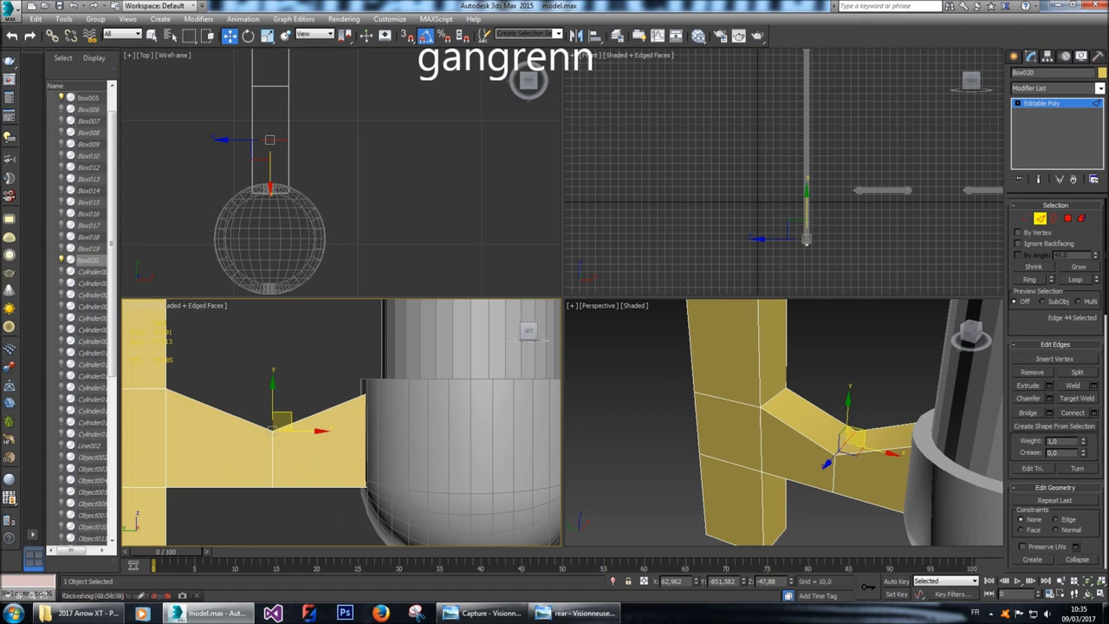
key("ctrl+shift+c")
type("1")
key("Return")
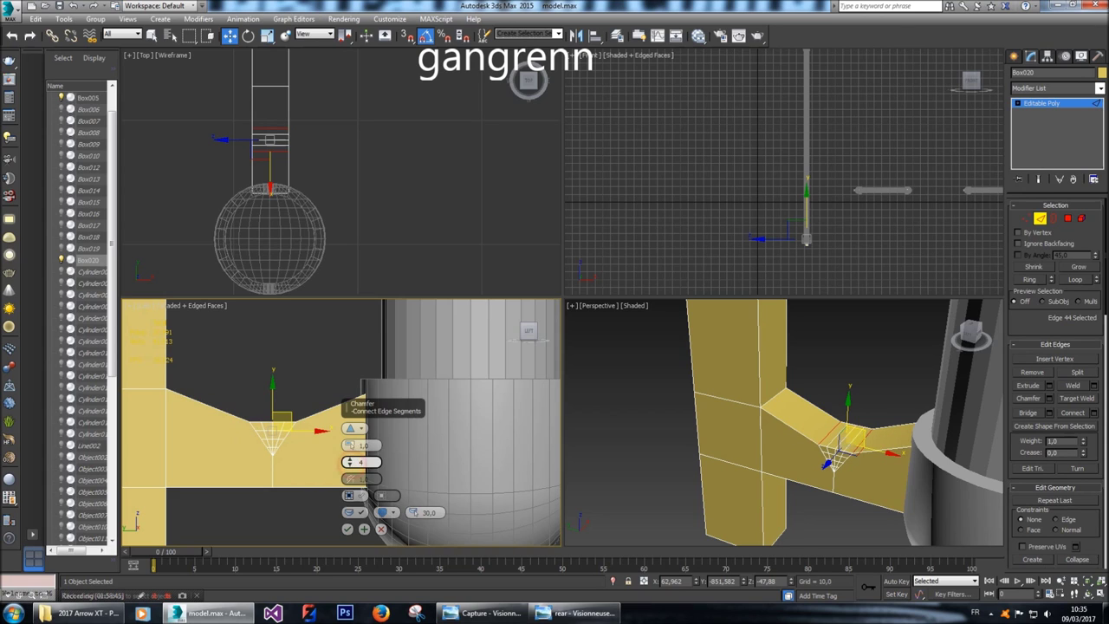
left_click(381, 528)
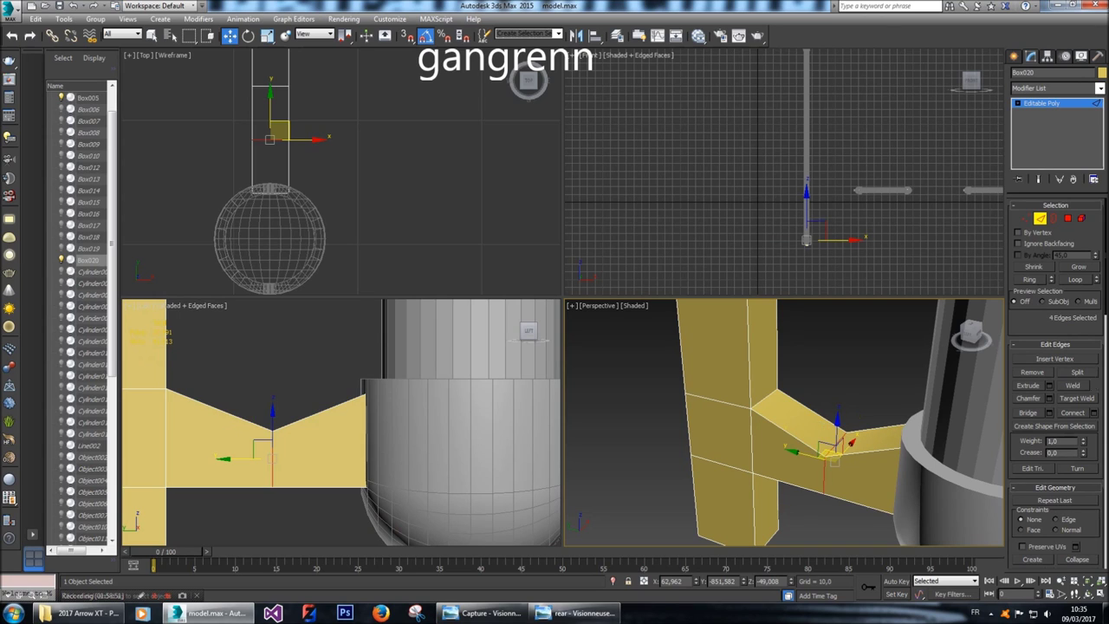
key("ctrl+z")
Select the arm's end vertices and push them slightly further outward.
key("1")
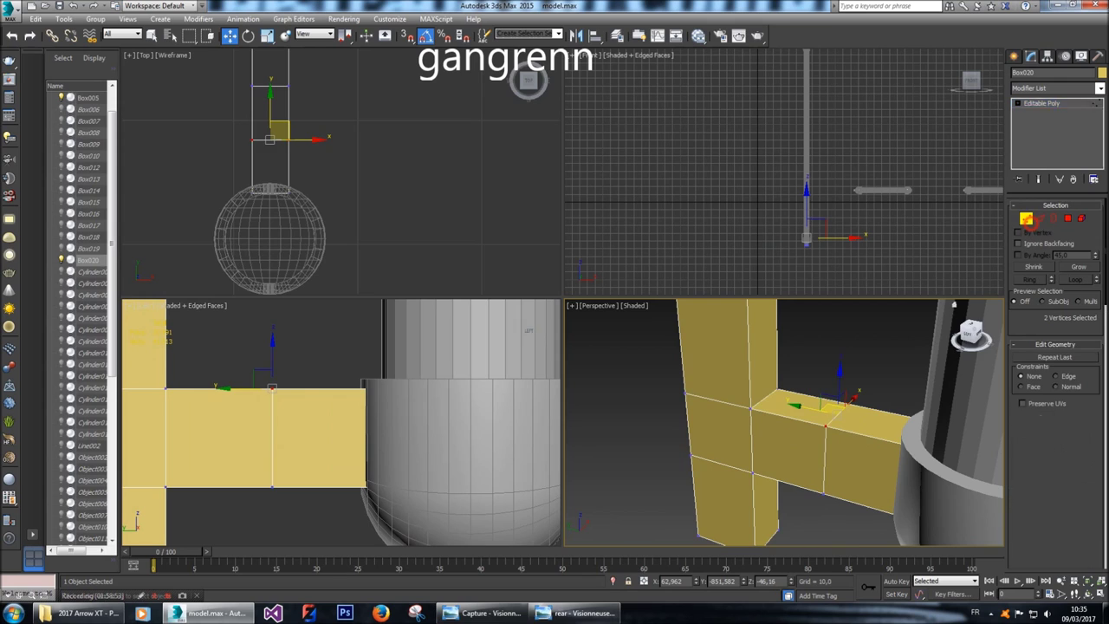
left_click_drag(394, 444, 468, 507)
key("ctrl+z")
left_click_drag(303, 371, 236, 487)
left_click_drag(275, 437, 281, 437)
Scale the arm's end edges down vertically so the arm tapers into a neck.
key("2")
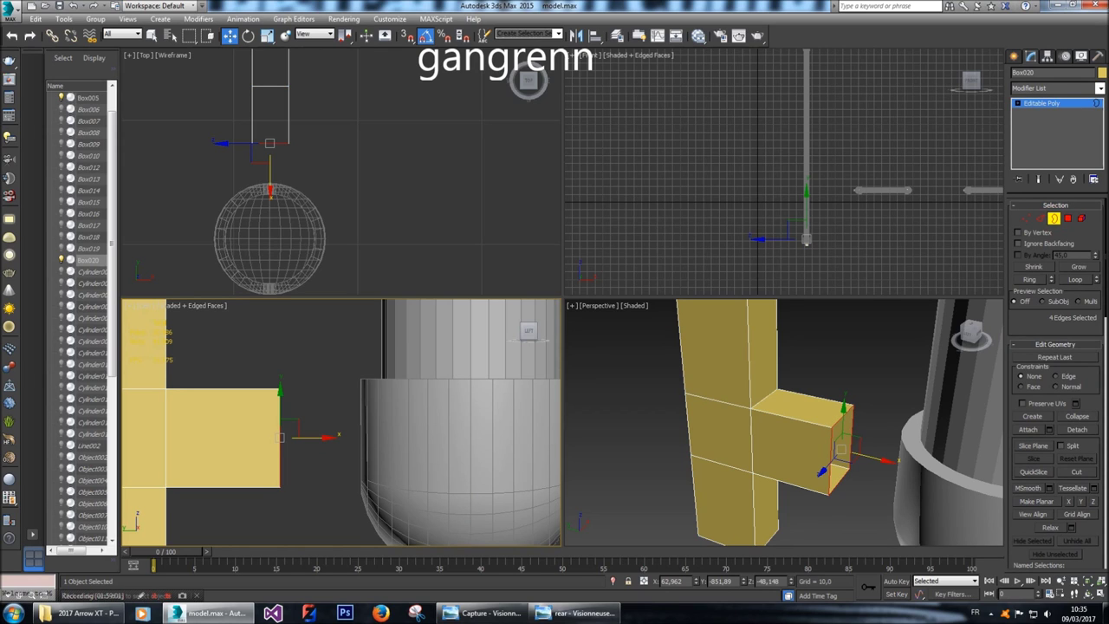
left_click(267, 36)
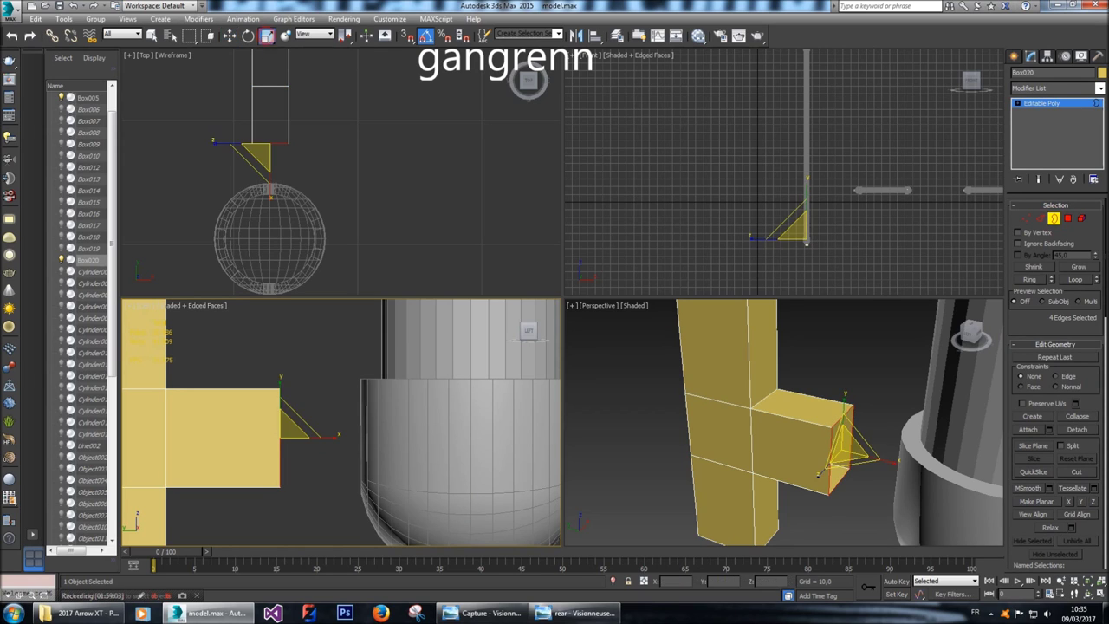
left_click_drag(280, 381, 286, 420)
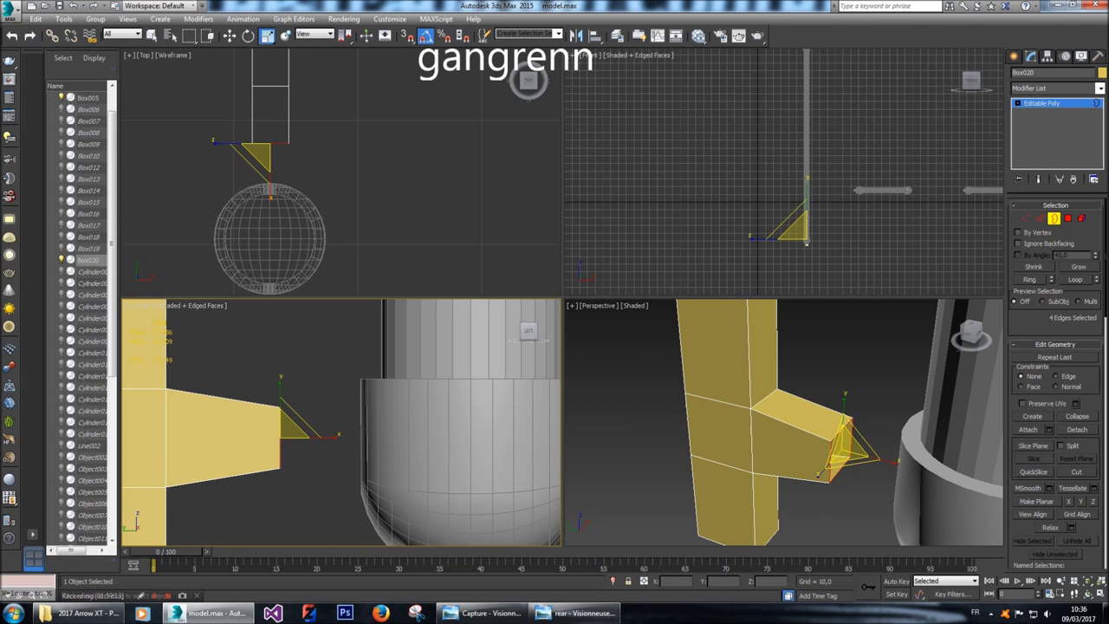
scroll(281, 407, "down", 3)
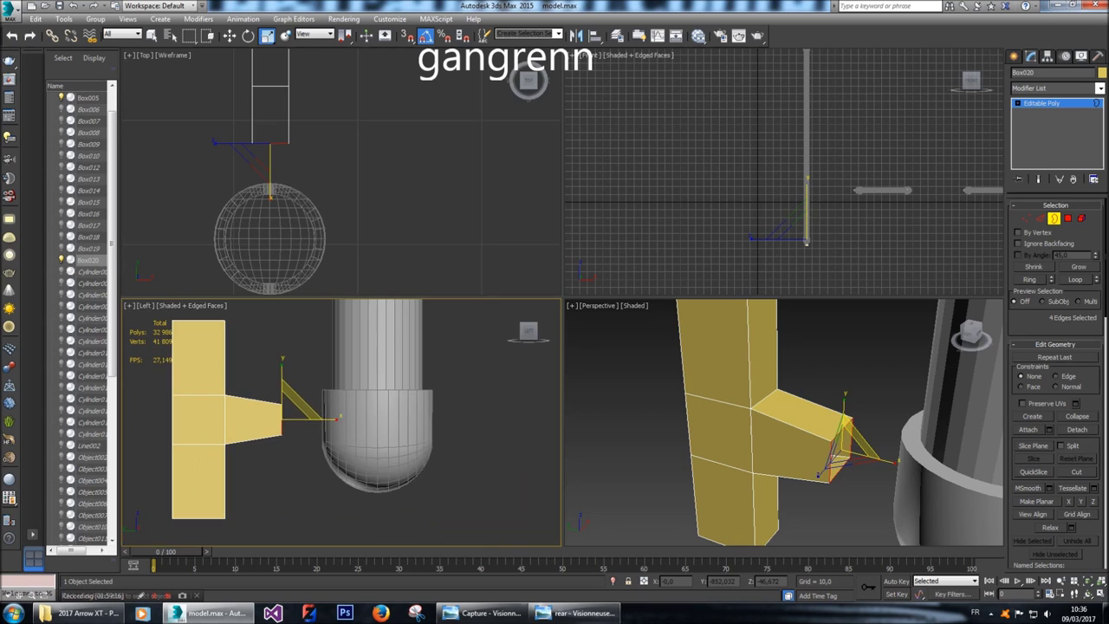
left_click_drag(281, 362, 281, 383)
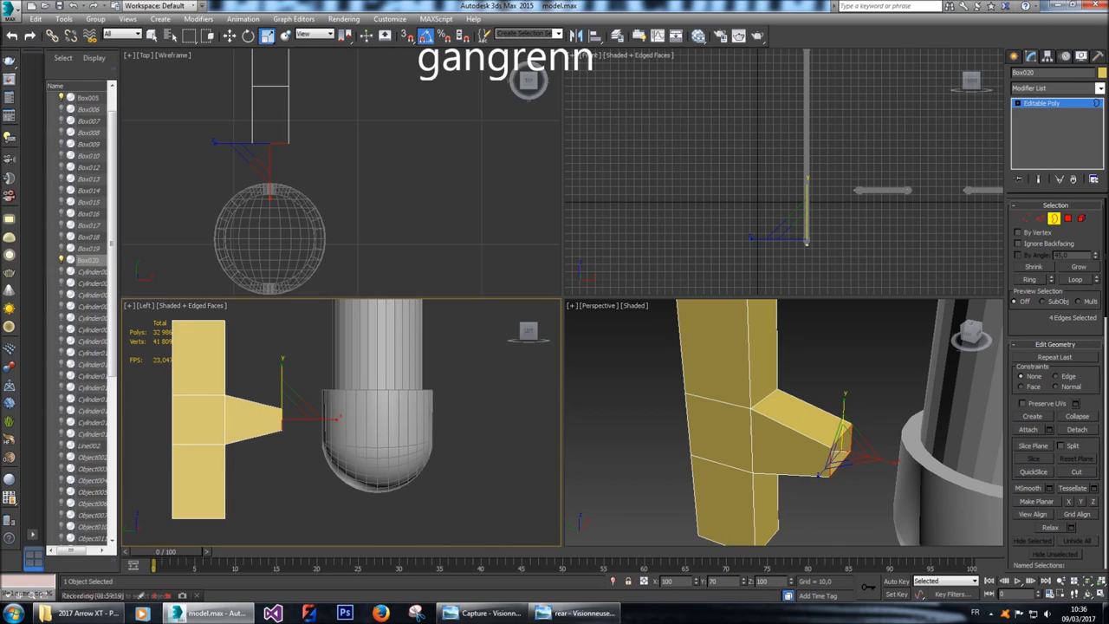
key("ctrl+alt+c")
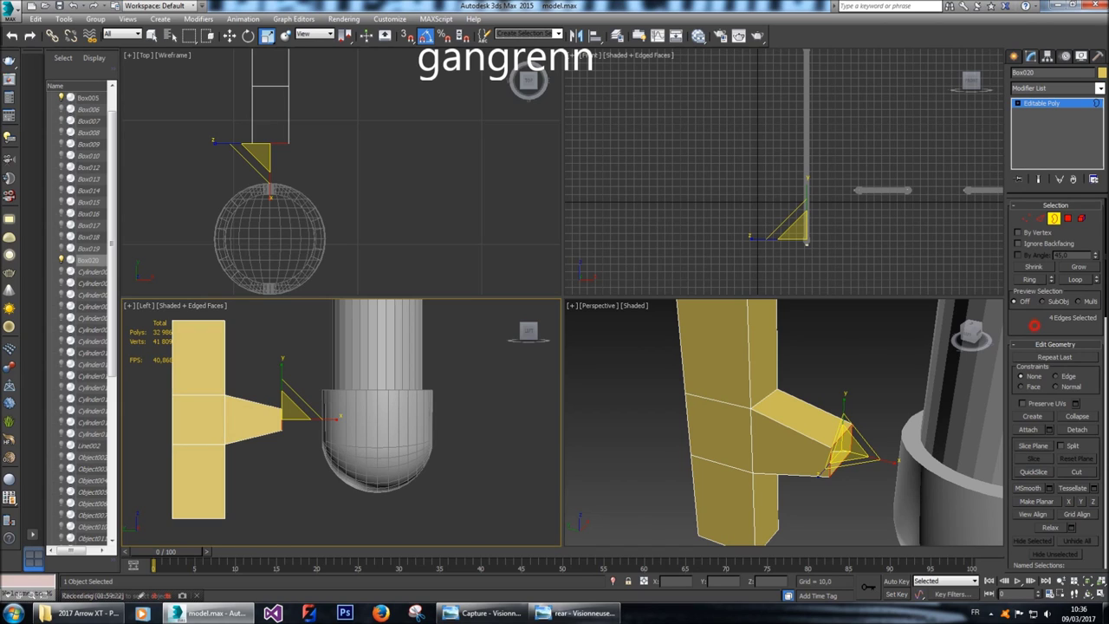
key("w")
key("ctrl+z")
Extend the arm's end face toward the cylinder, scale it up to flare, and cancel a trial chamfer.
left_click_drag(338, 418, 373, 418)
key("r")
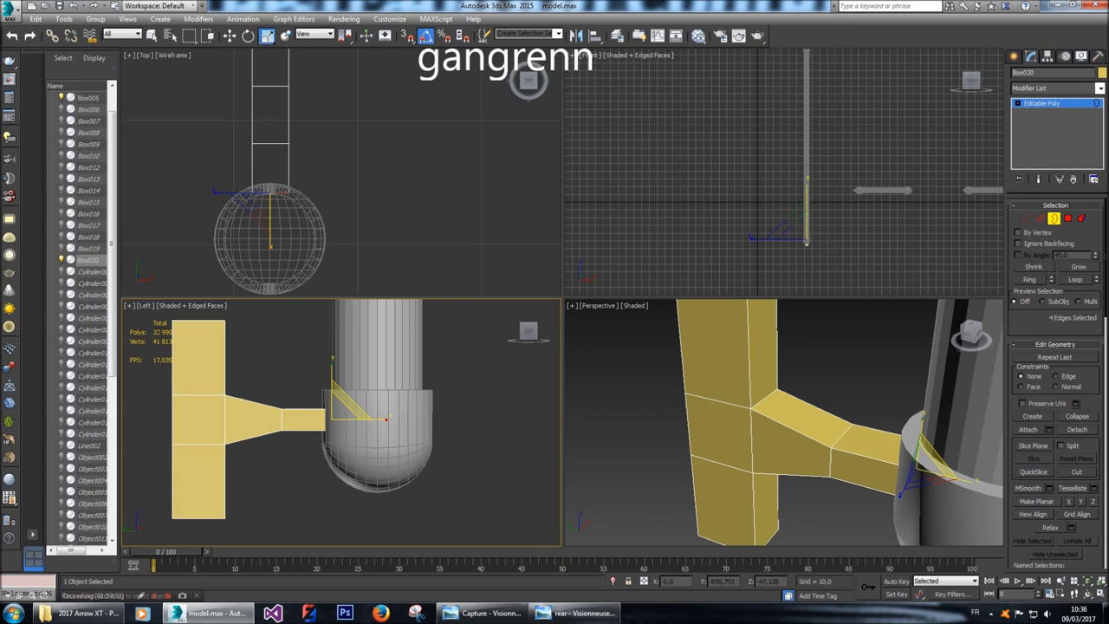
left_click_drag(332, 362, 331, 323)
left_click(1040, 218)
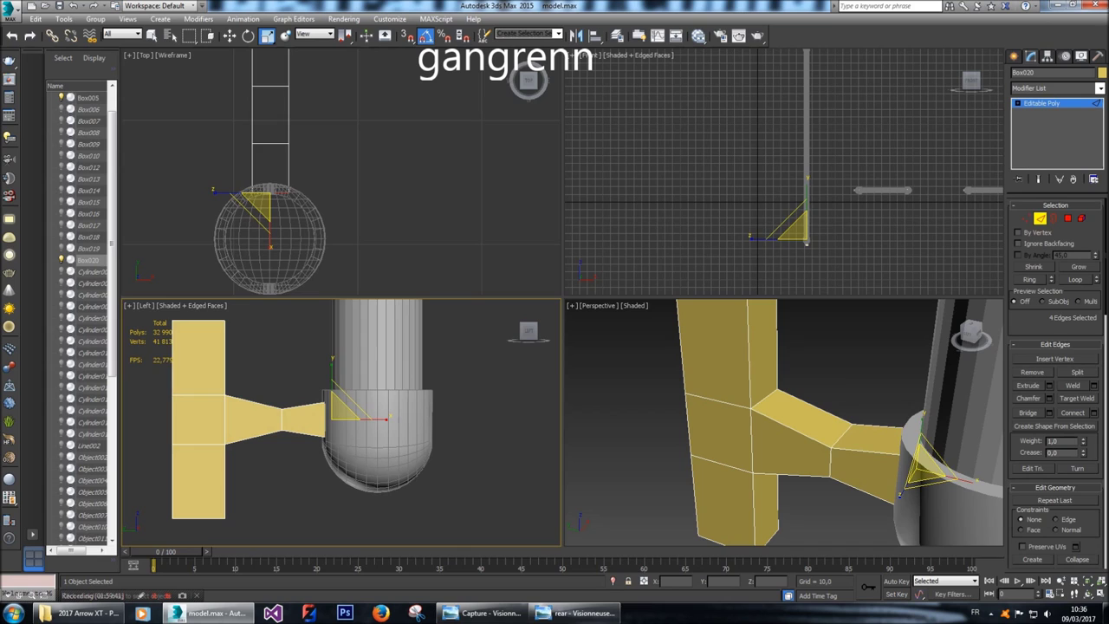
left_click(819, 458)
left_click(1049, 398)
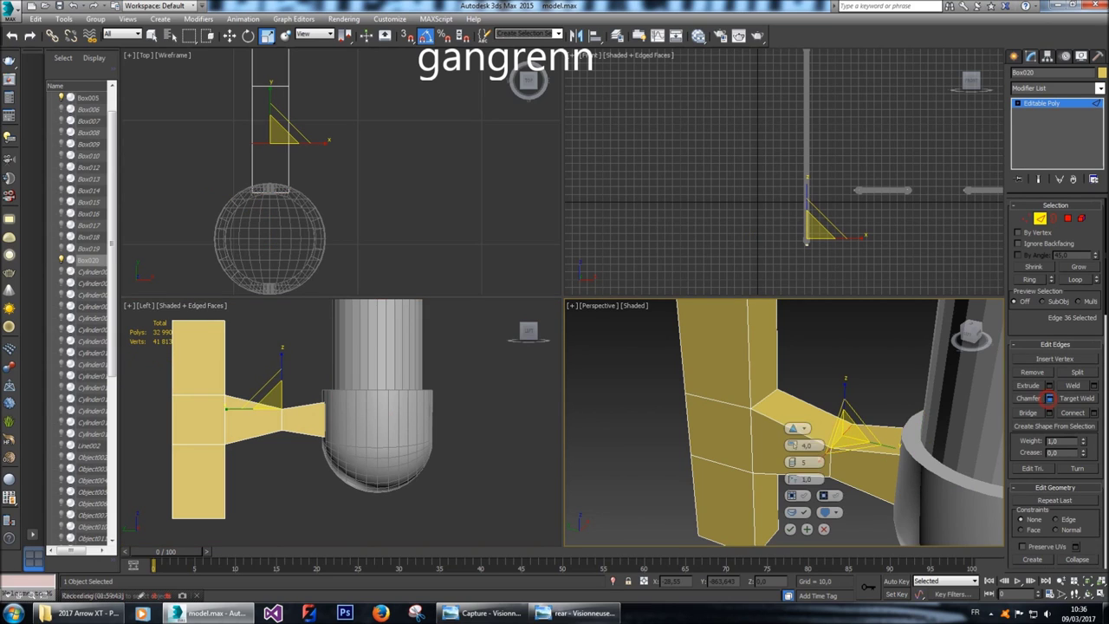
left_click(824, 529)
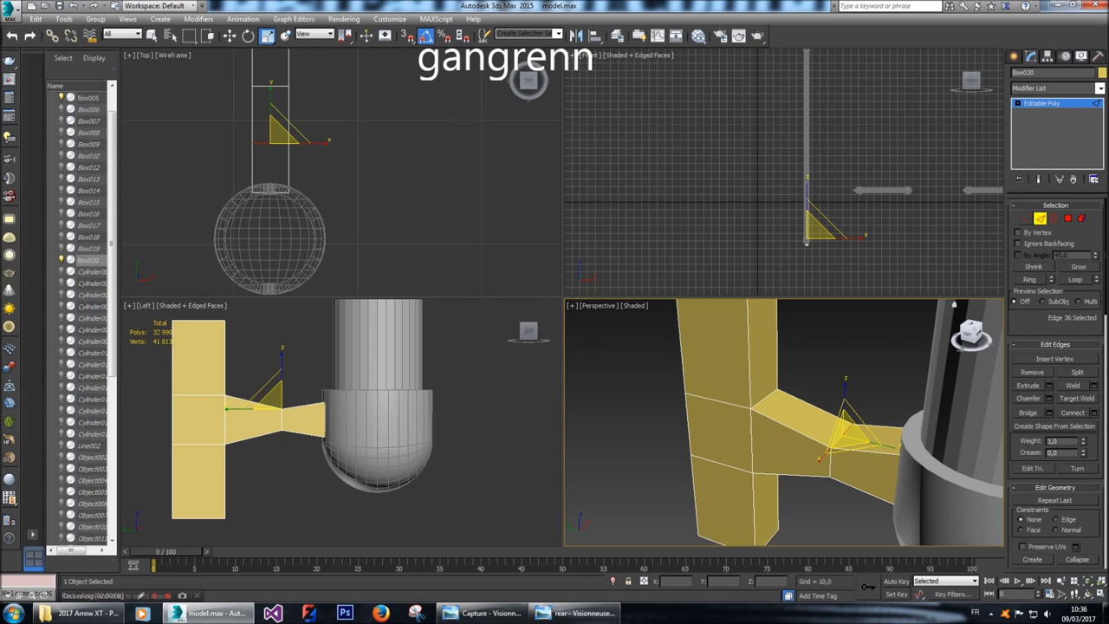
key("1")
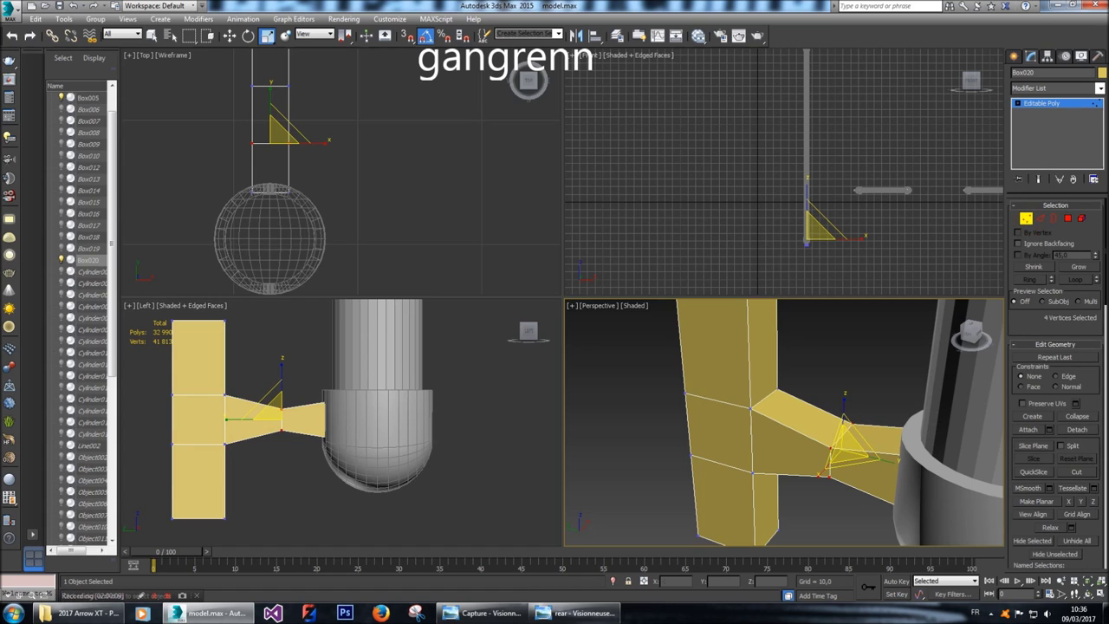
Undo the neck edits back to a straight arm and move its end vertices along X to the cylinder.
left_click(520, 405)
key("w")
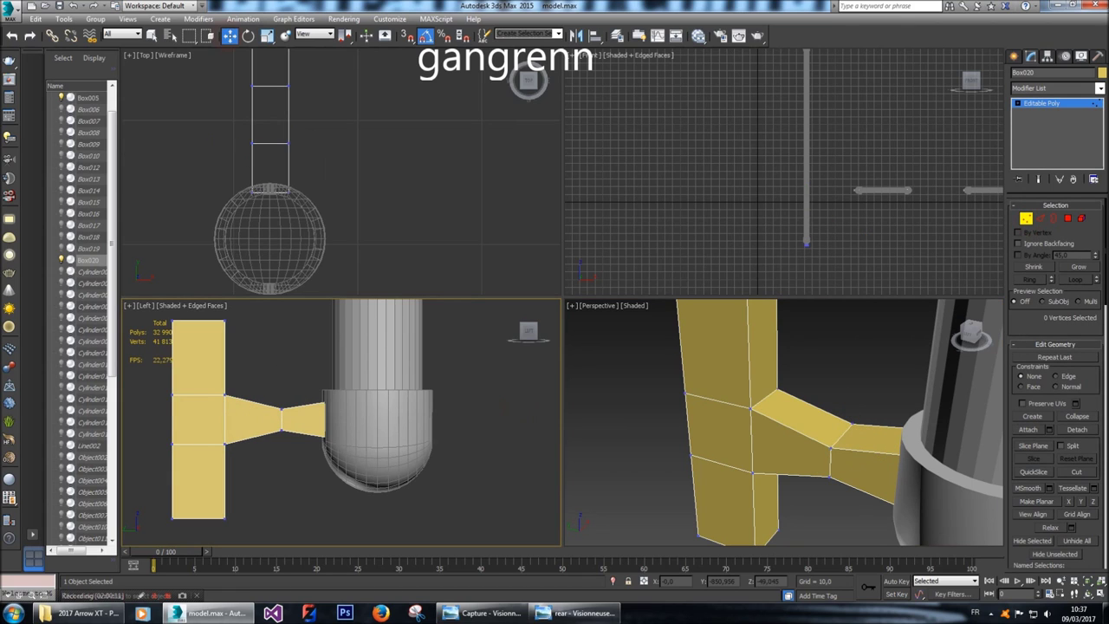
scroll(277, 424, "up", 2)
left_click_drag(264, 361, 310, 399)
left_click_drag(289, 352, 289, 356)
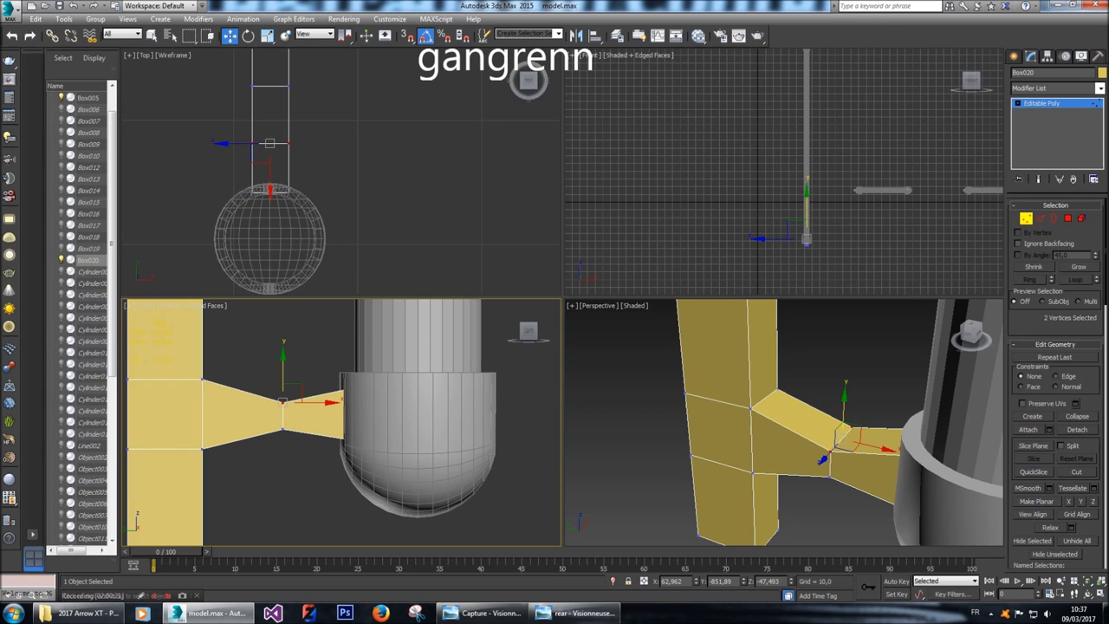
key("Delete")
key("ctrl+z")
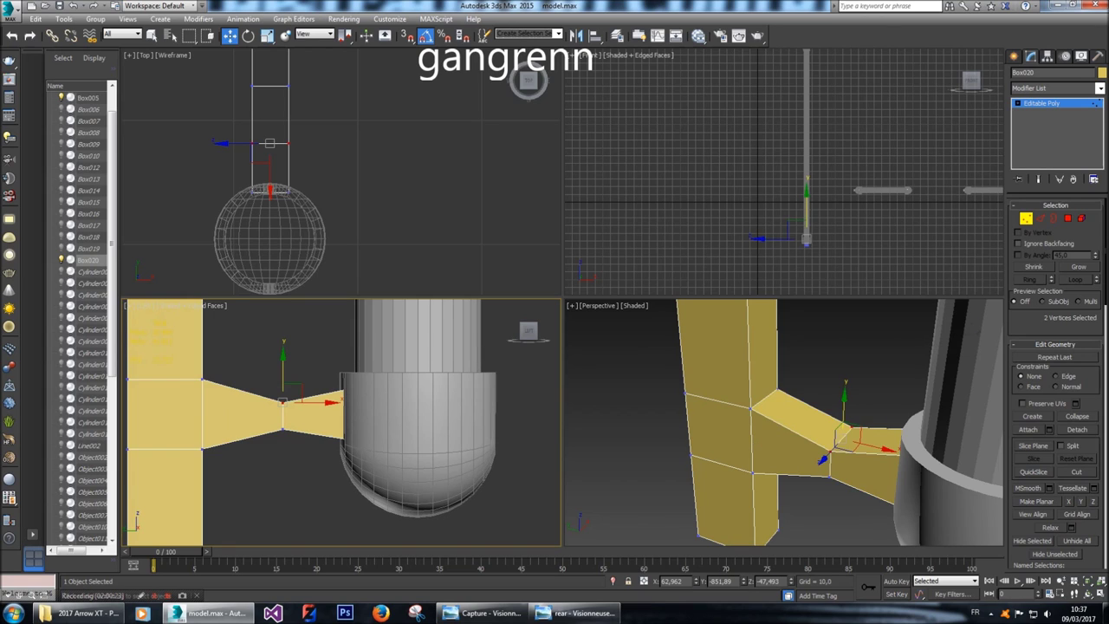
key("ctrl+z")
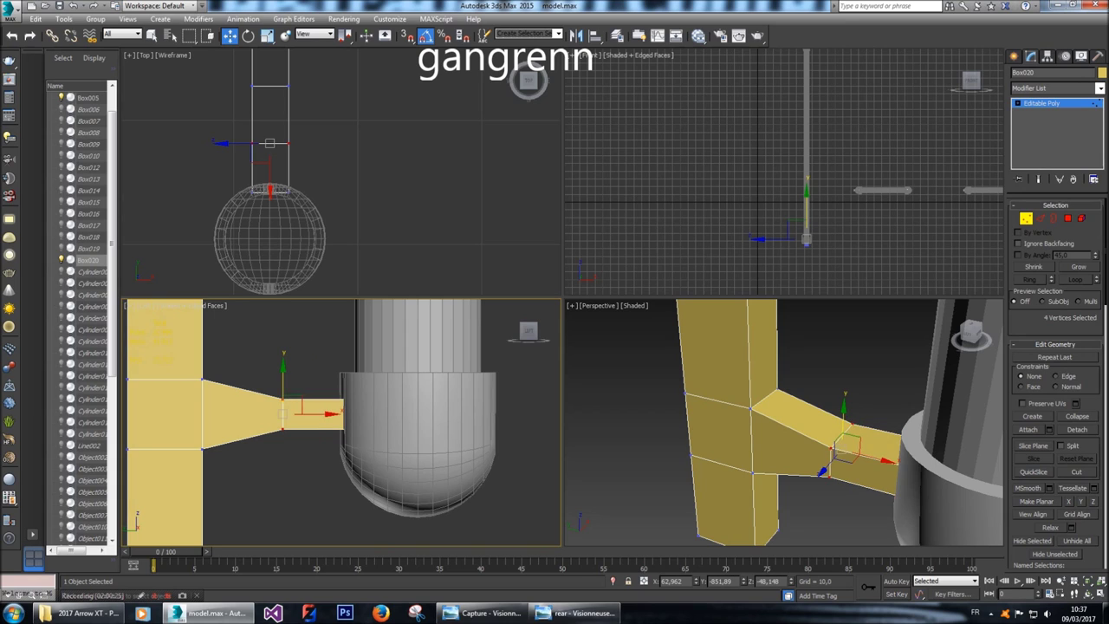
key("ctrl+z")
key("ctrl+z")
key("ctrl+z")
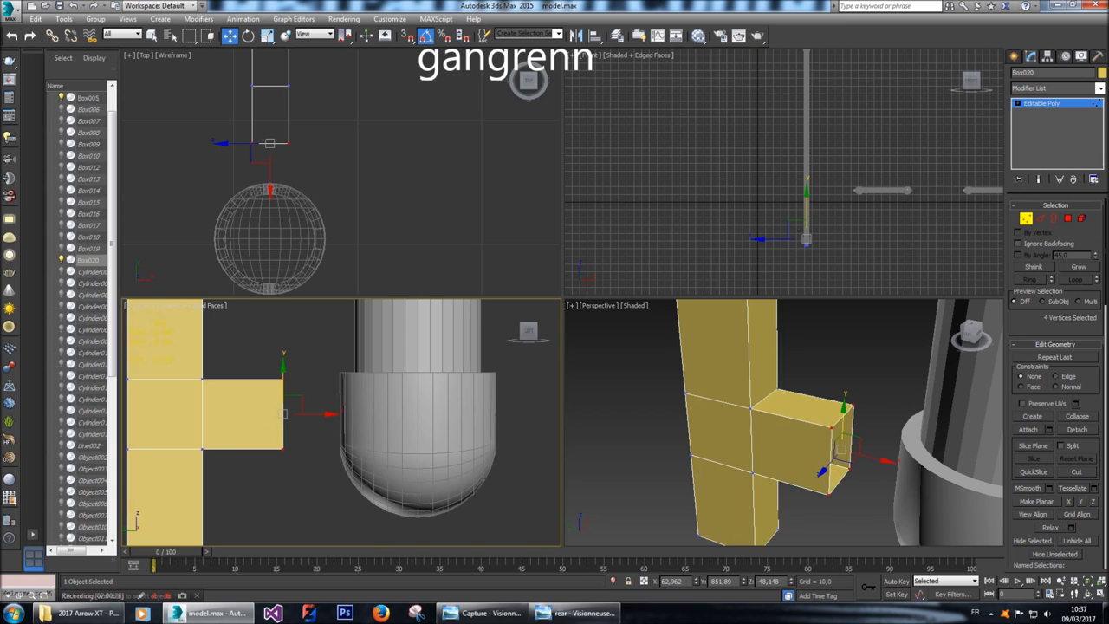
left_click_drag(307, 414, 363, 413)
Select only the two edges where the arm meets the bar and start chamfering them.
key("2")
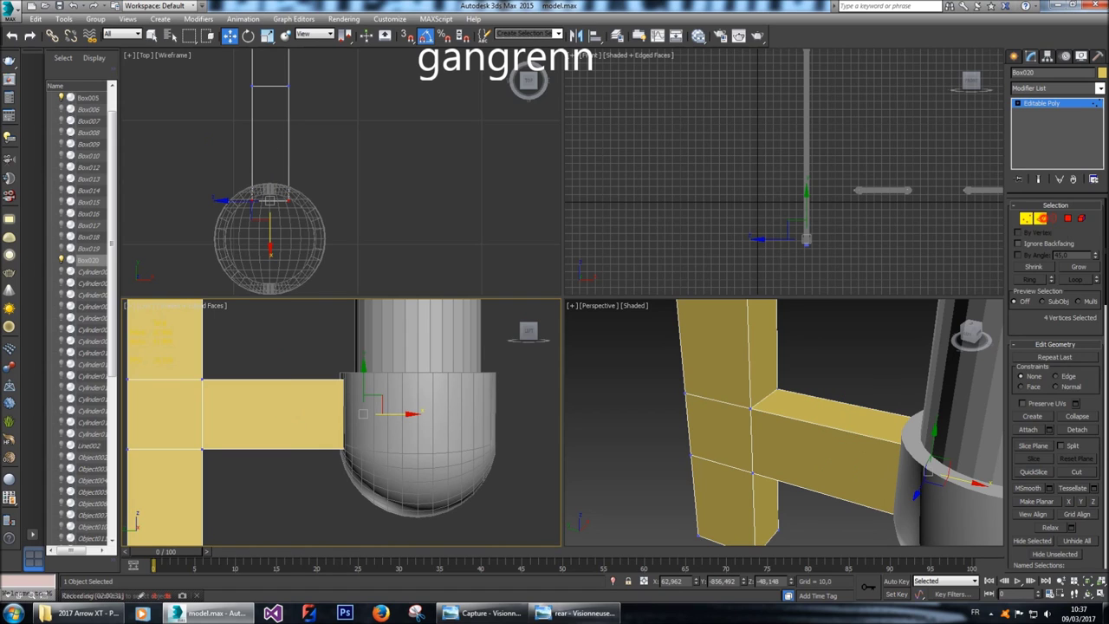
left_click(763, 397)
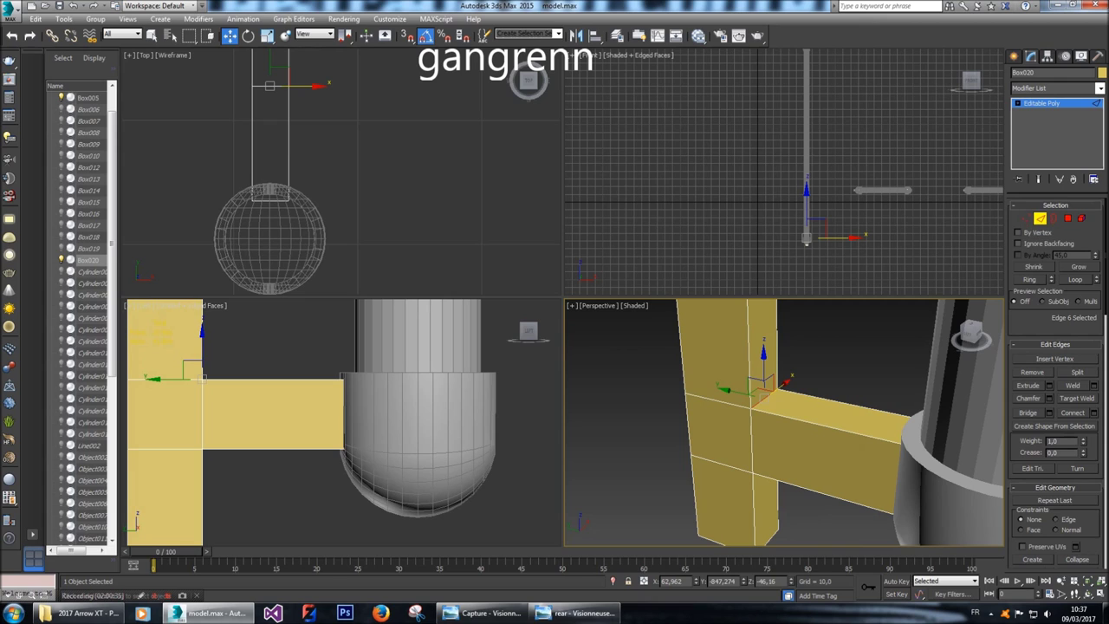
middle_click_drag(337, 165, 345, 204)
left_click(345, 205)
left_click_drag(281, 111, 292, 130)
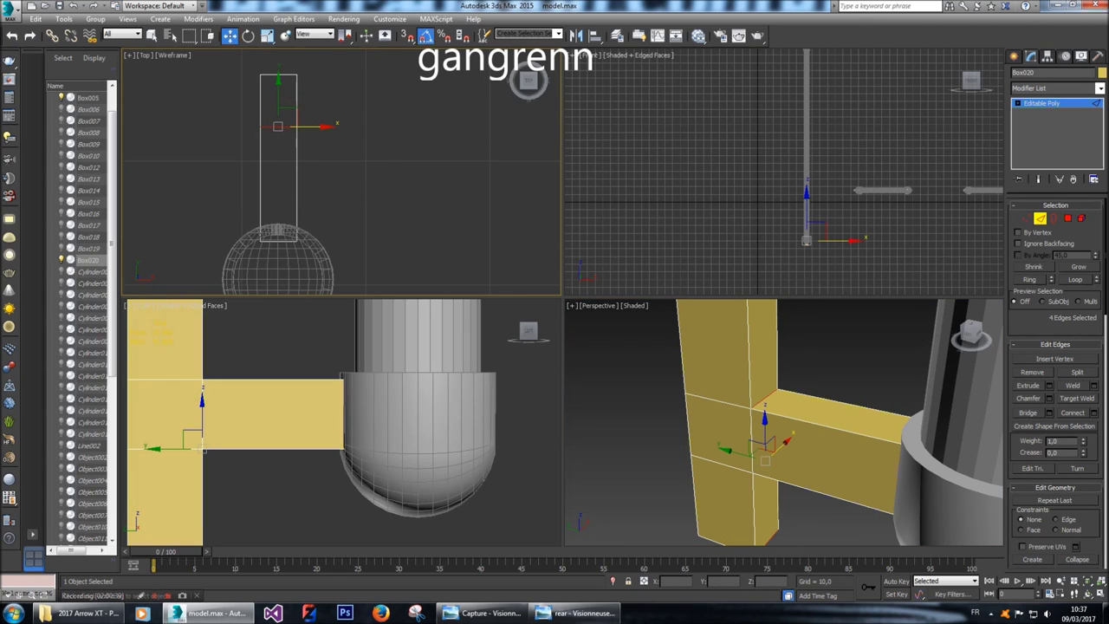
scroll(765, 465, "down", 3)
left_click_drag(757, 451, 785, 473, "alt")
scroll(773, 396, "up", 3)
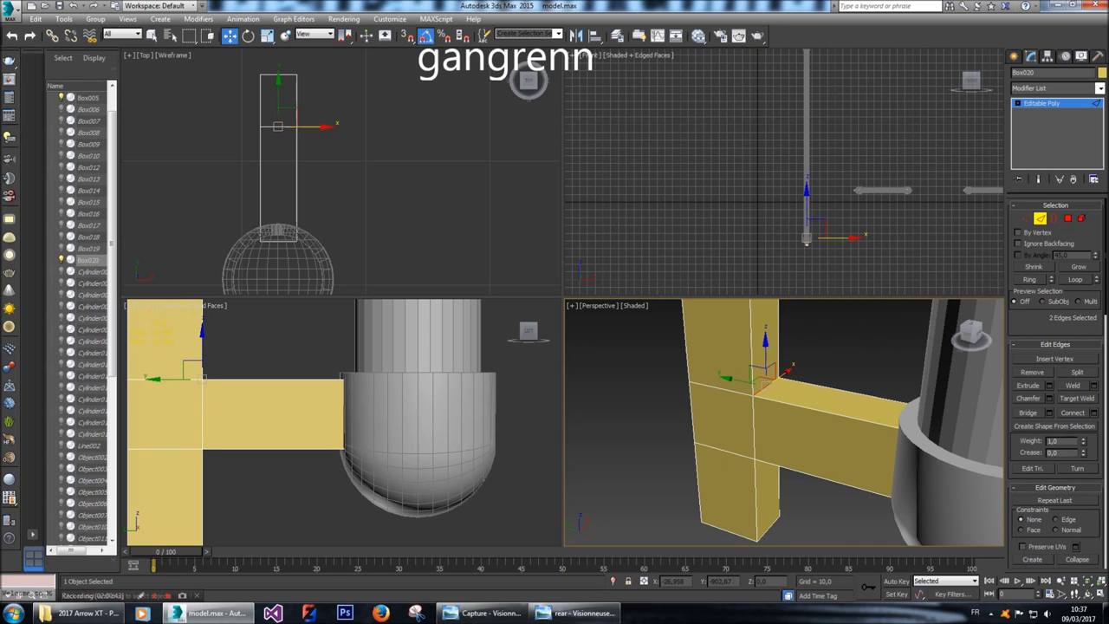
middle_click_drag(260, 416, 281, 435)
scroll(243, 423, "down", 3)
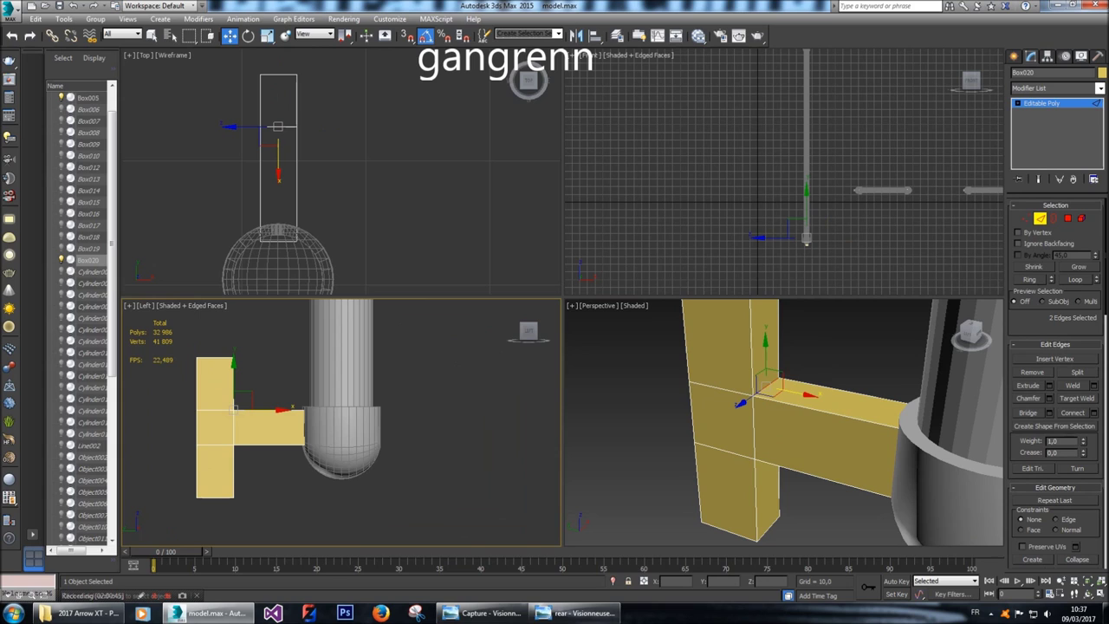
left_click(1048, 387)
Try chamfer amounts from 3 up to 10 on the bracket's inner corners.
scroll(232, 438, "up", 2)
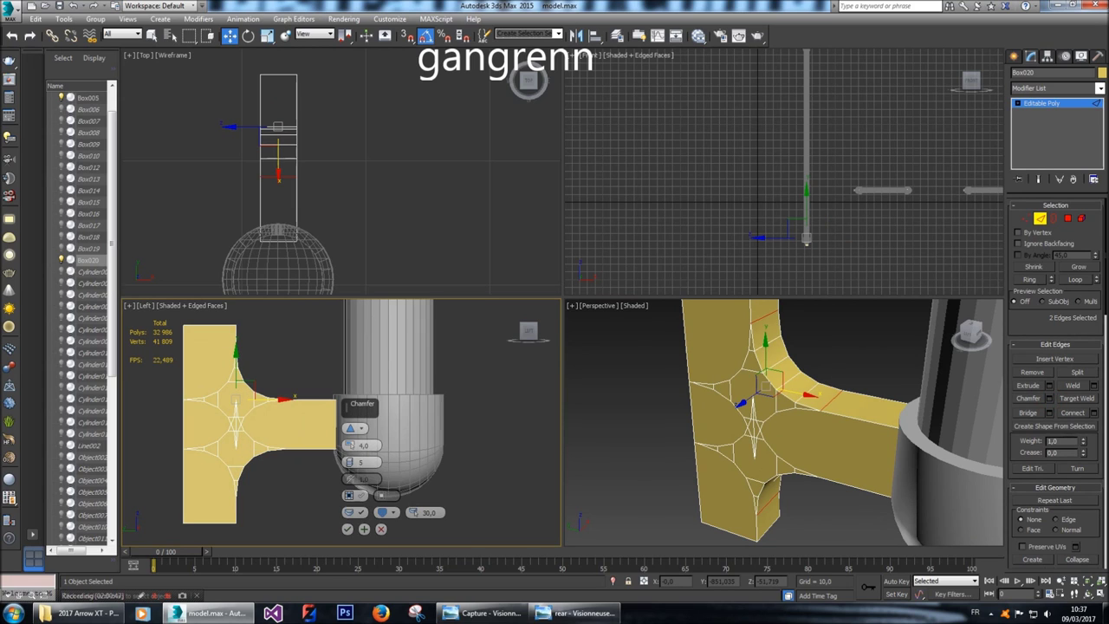
double_click(364, 444)
type("5")
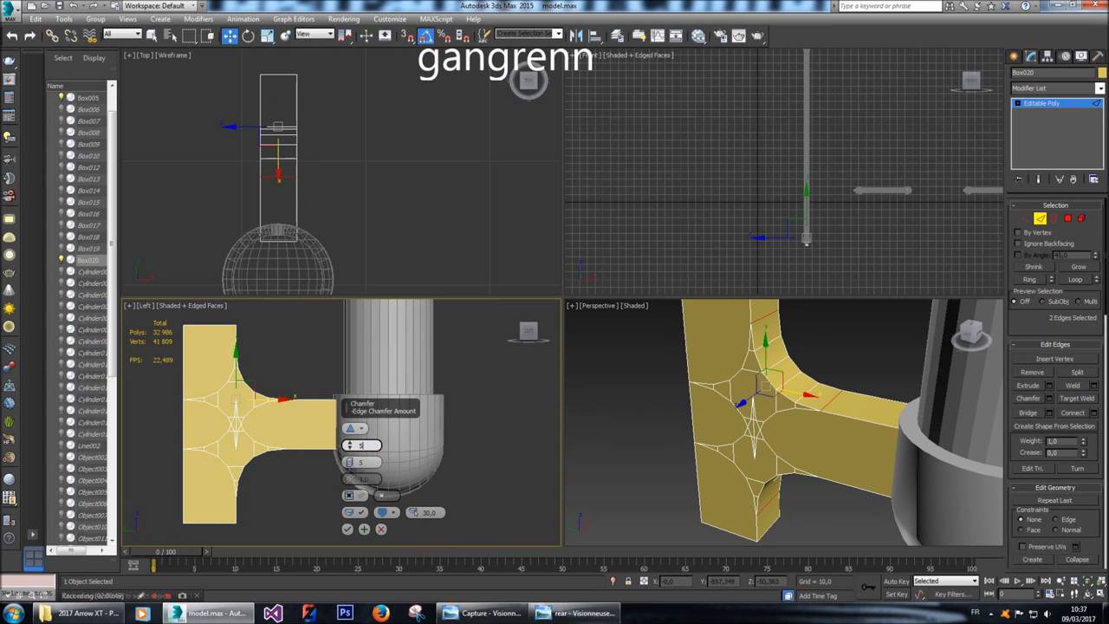
key("Return")
type("4")
key("Return")
type("3")
key("Return")
type("4")
key("Return")
type("5")
key("Return")
type("6")
key("Return")
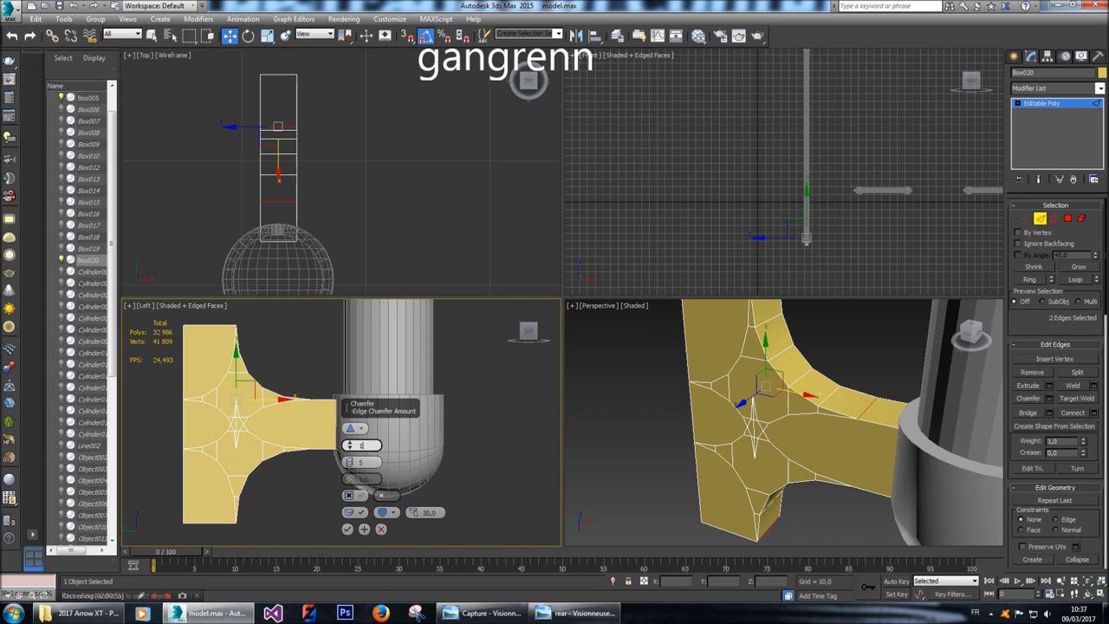
type("10")
key("Return")
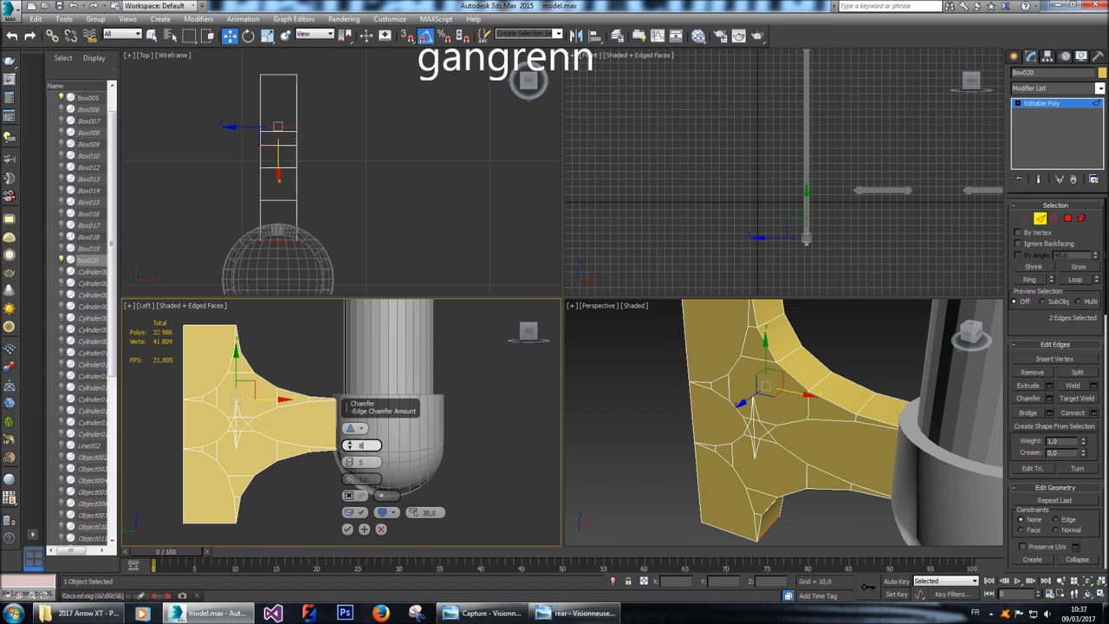
type("8")
key("Return")
type("7")
key("Return")
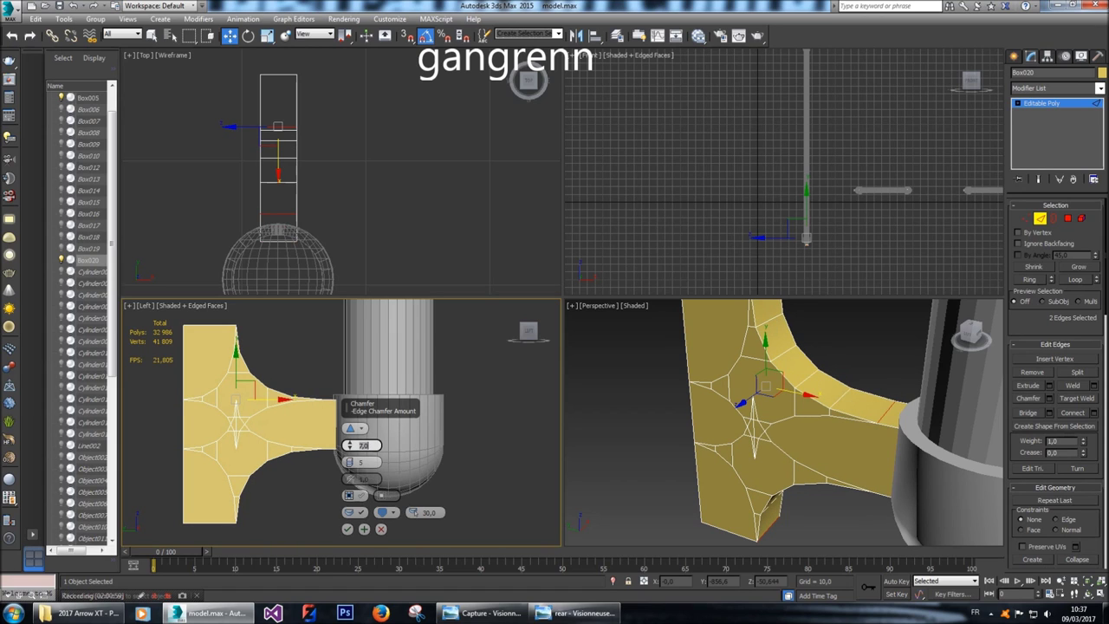
Add a segment, settle on a 5.0 chamfer with 6 segments, and commit it.
left_click(349, 459)
left_click(362, 445)
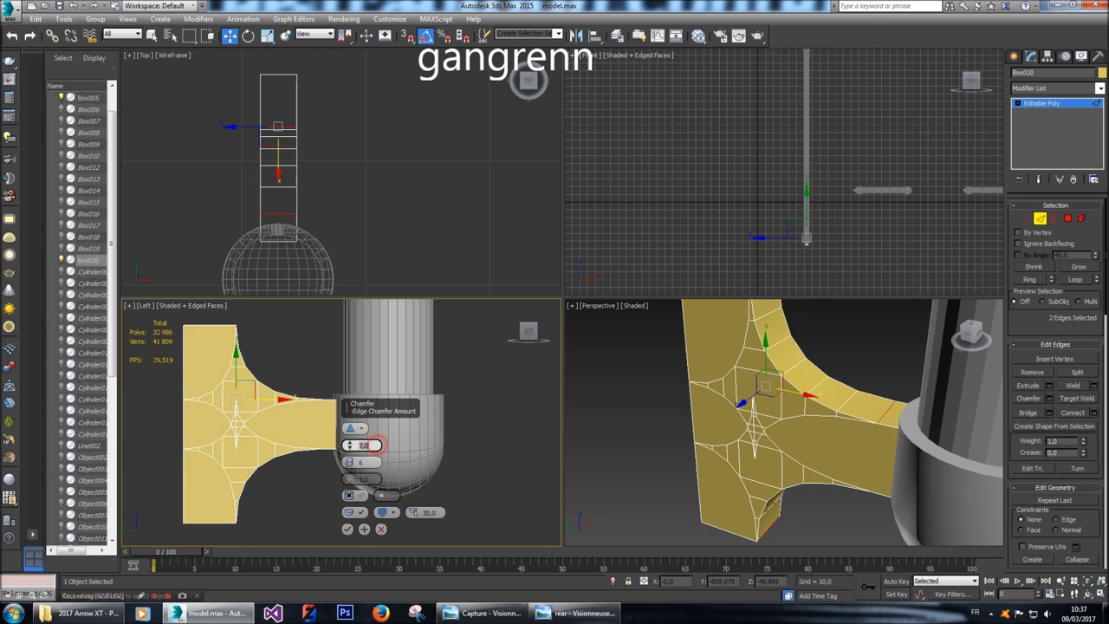
key("Return")
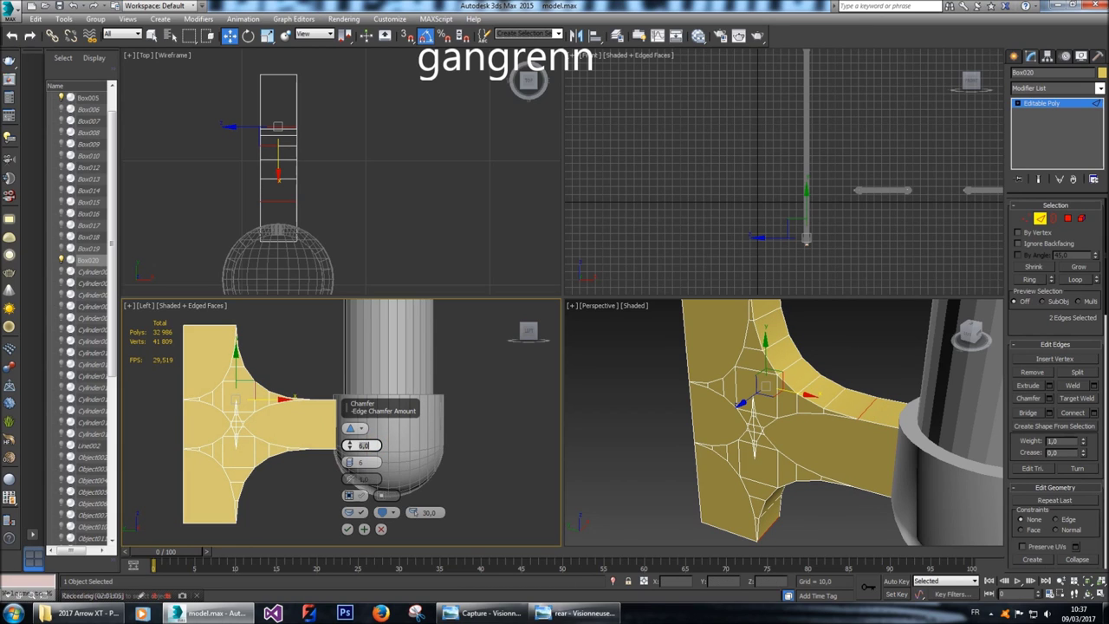
type("5")
key("Return")
type("2")
key("Return")
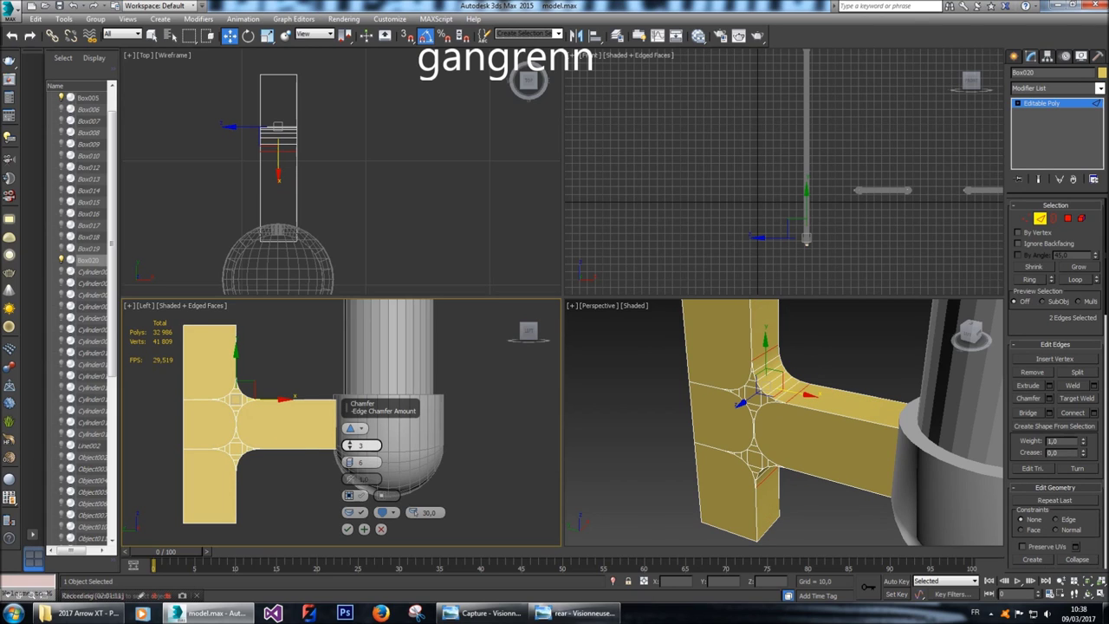
type("3")
key("Return")
type("5")
key("Return")
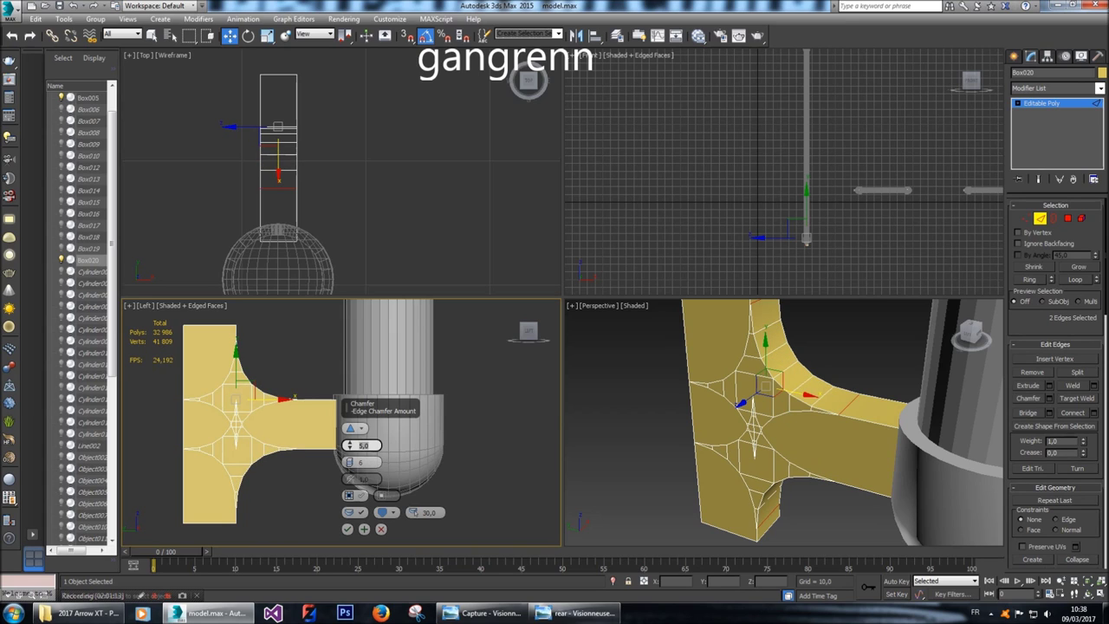
type("3")
key("Return")
type("2")
key("Return")
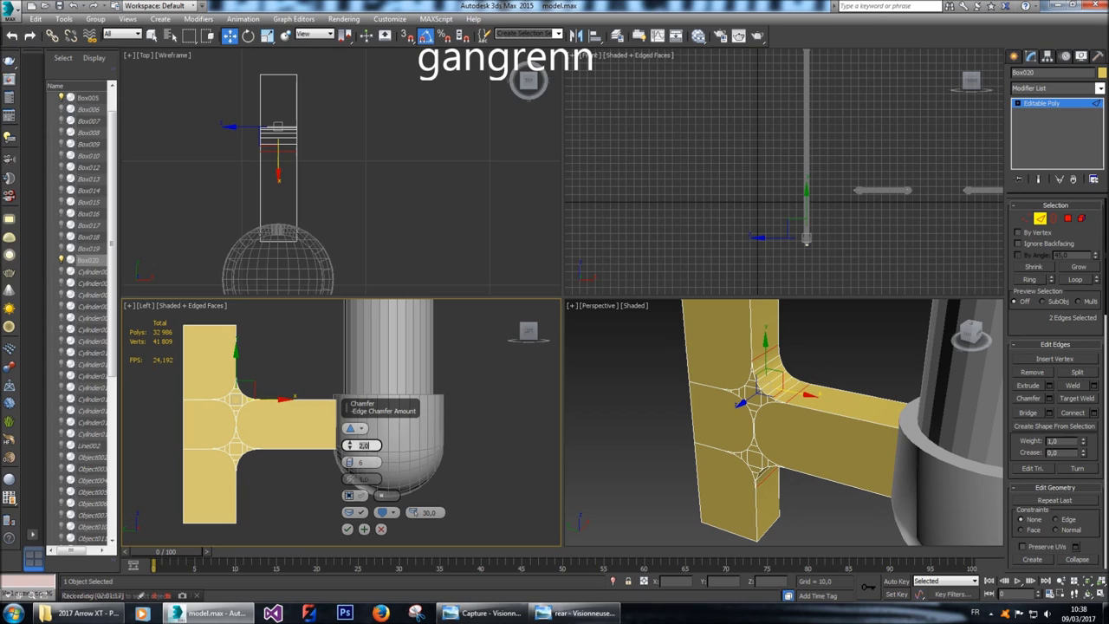
key("Return")
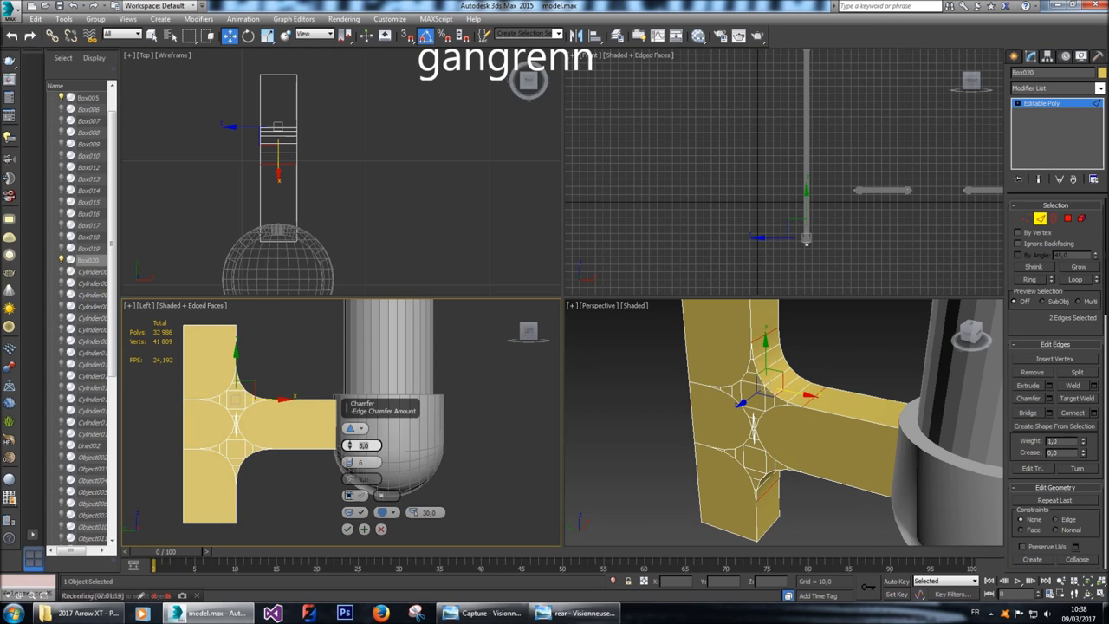
key("Return")
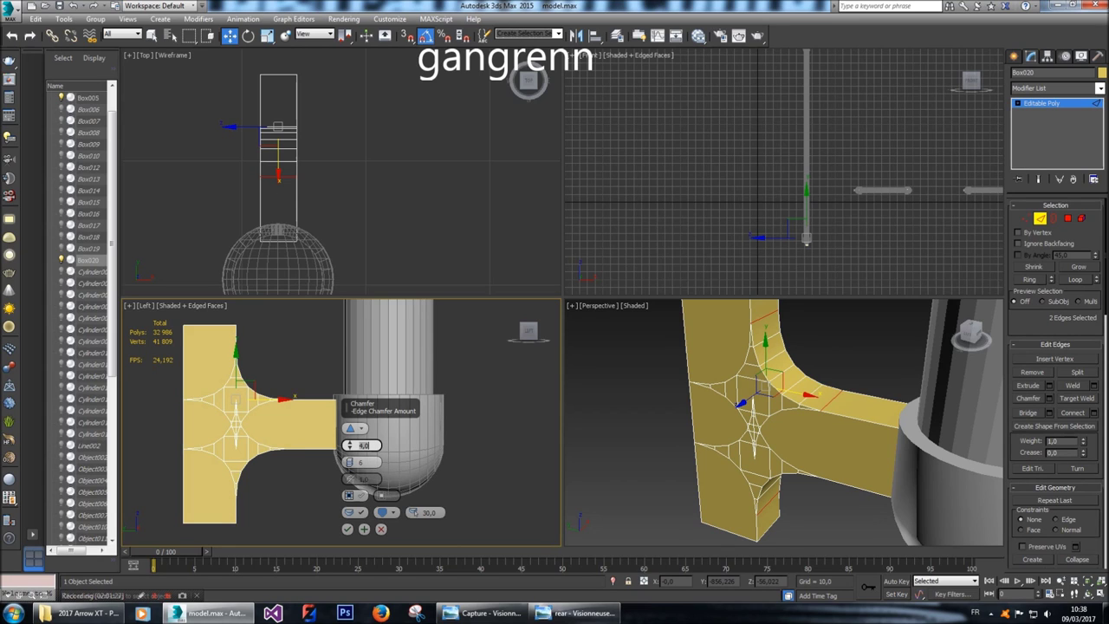
type("5")
key("Return")
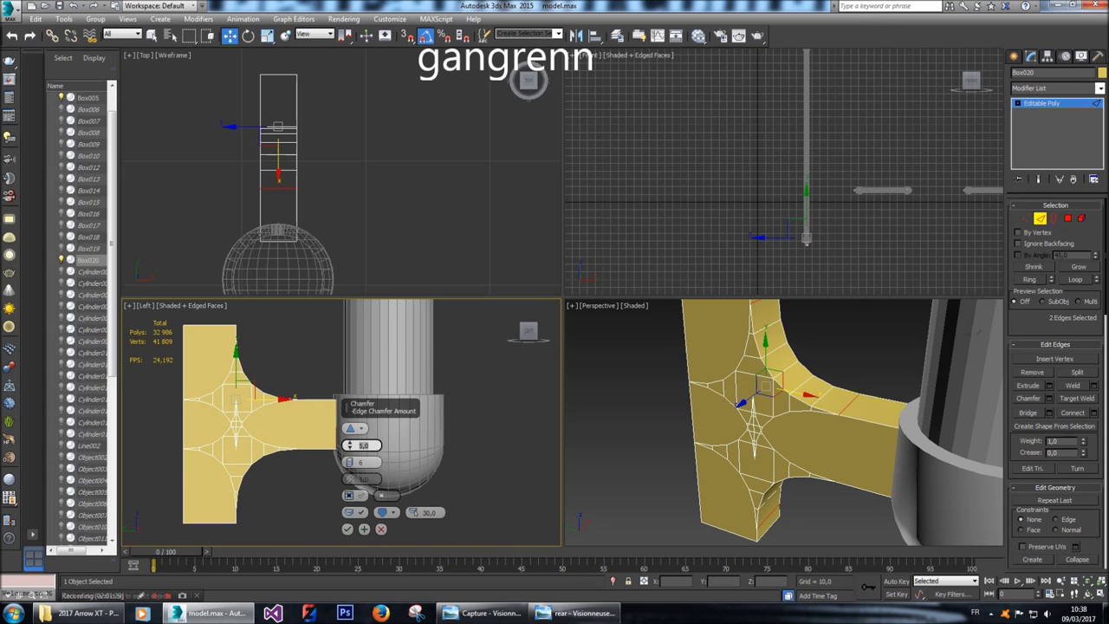
left_click(348, 528)
scroll(310, 440, "down", 2)
In Vertex mode, try pulling the junction's top vertex down, then undo the move.
key("1")
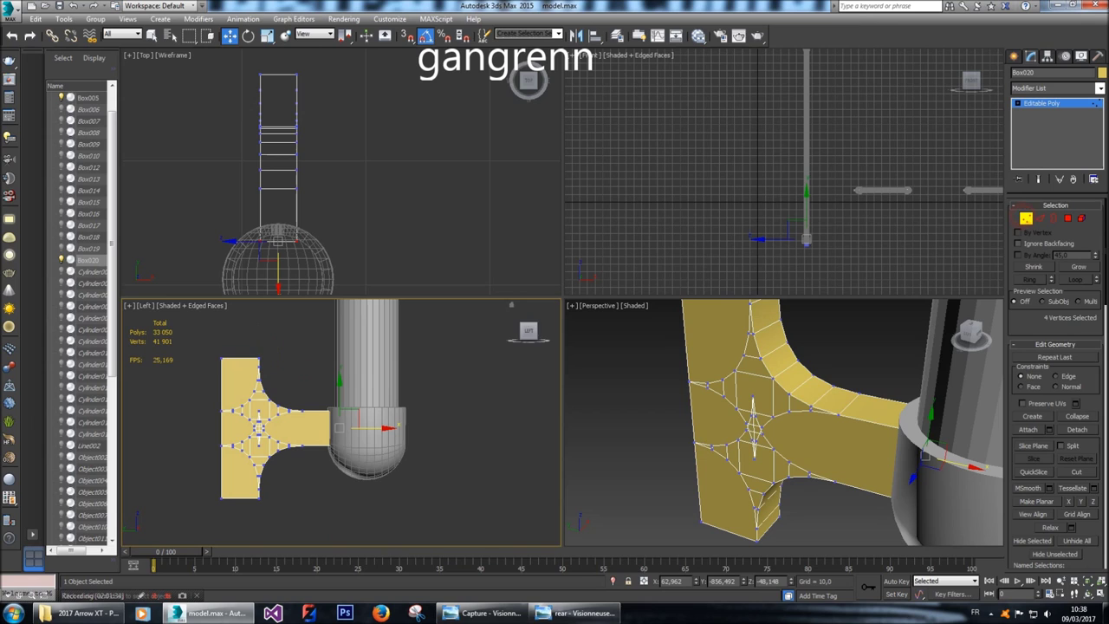
left_click(204, 346)
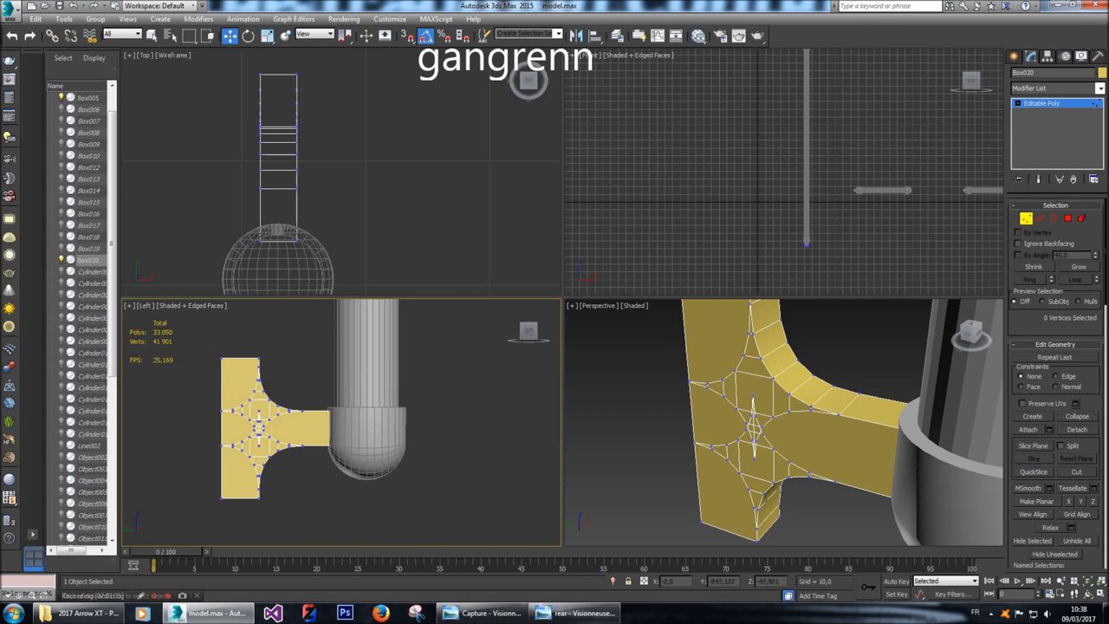
scroll(259, 414, "up", 6)
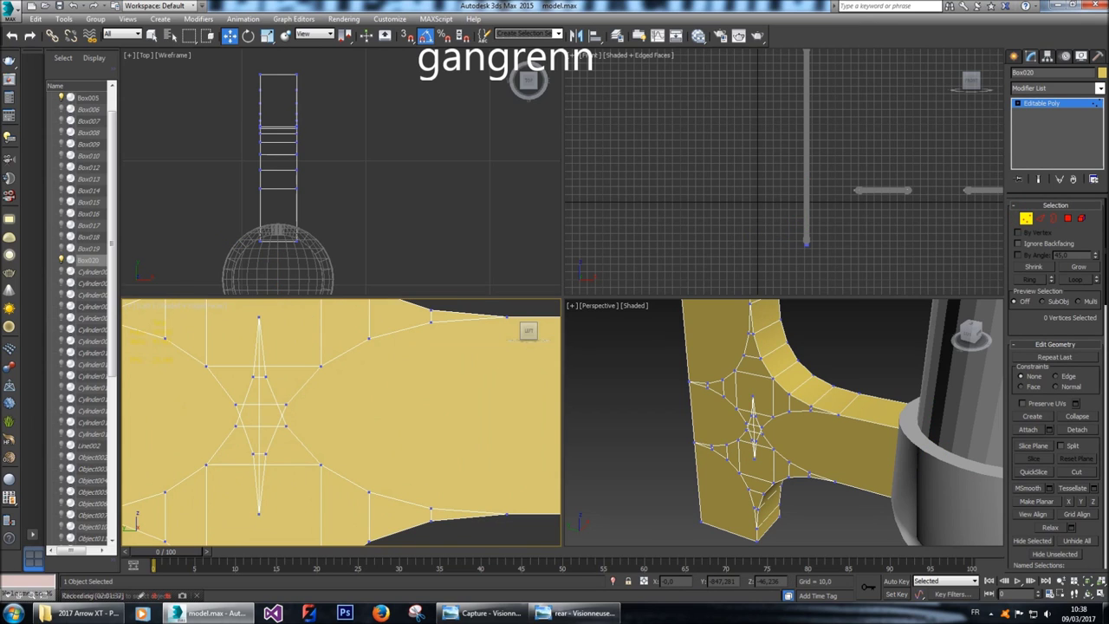
left_click_drag(252, 310, 268, 327)
scroll(271, 459, "down", 2)
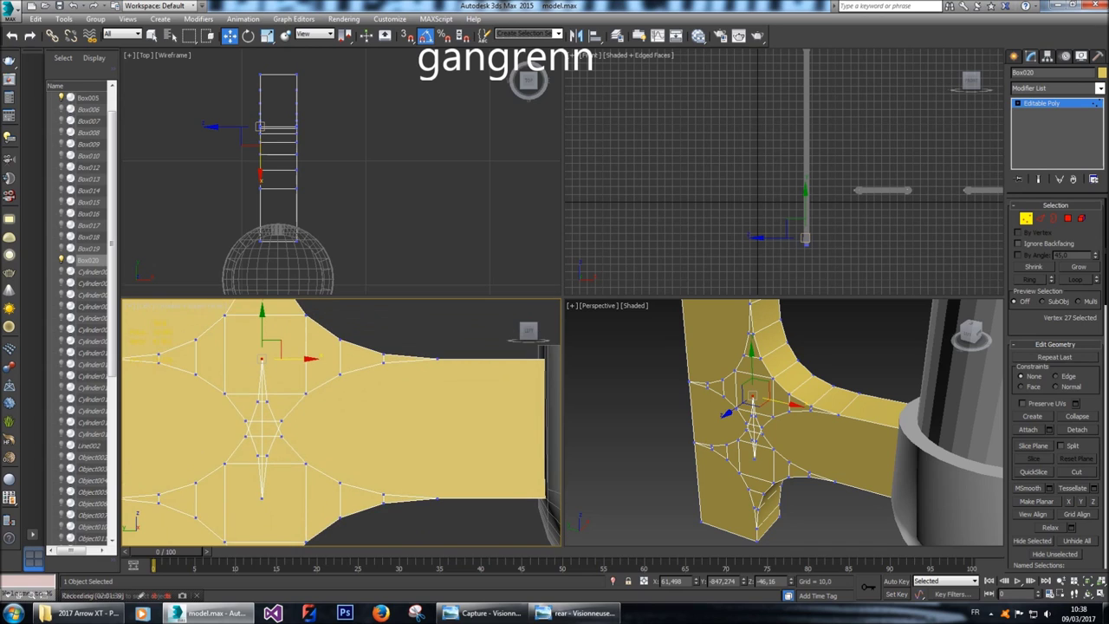
left_click_drag(261, 359, 261, 520)
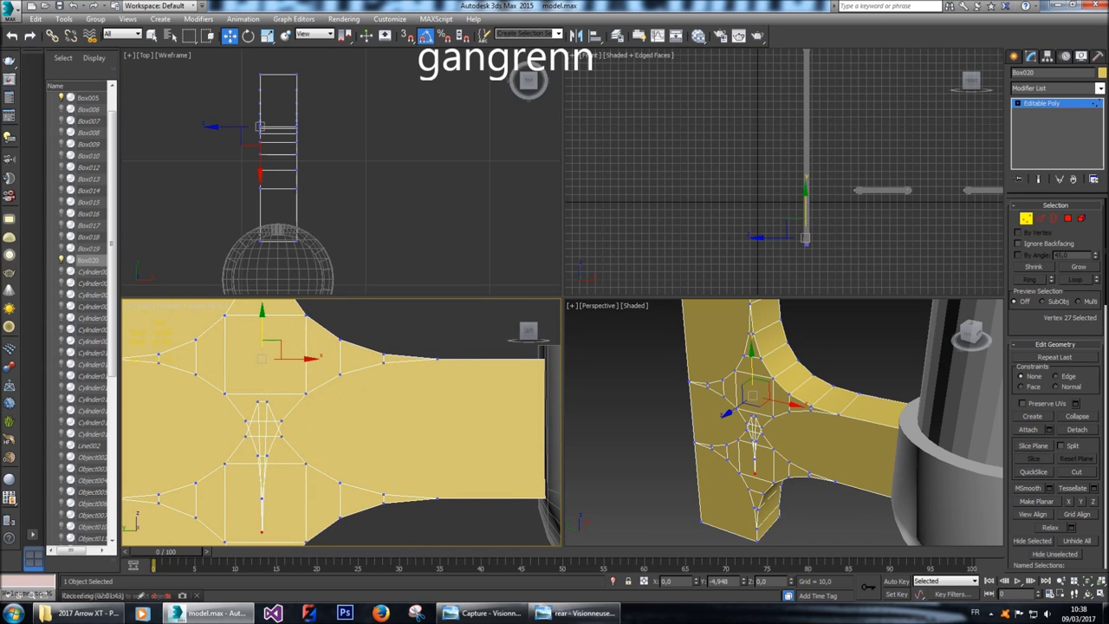
left_click(262, 500)
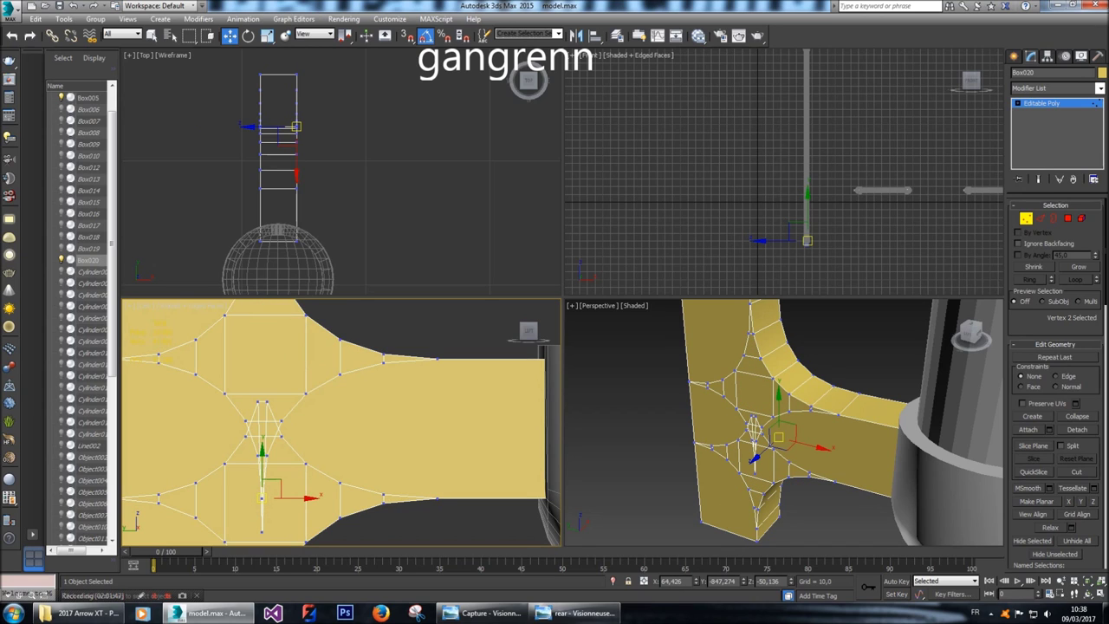
left_click(261, 358)
left_click(249, 348)
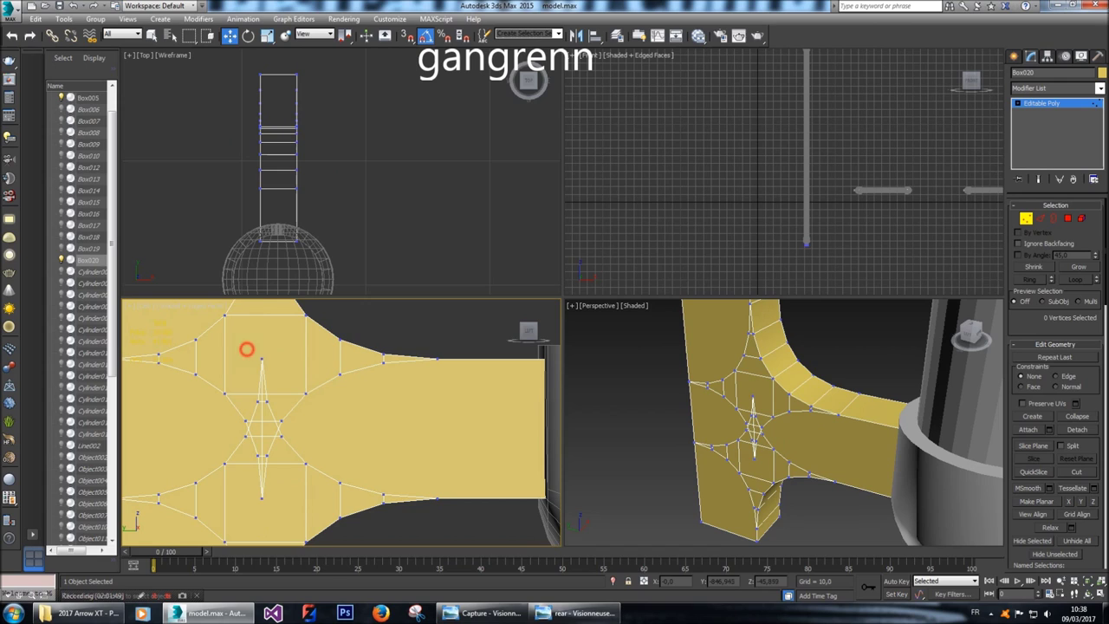
left_click(260, 356)
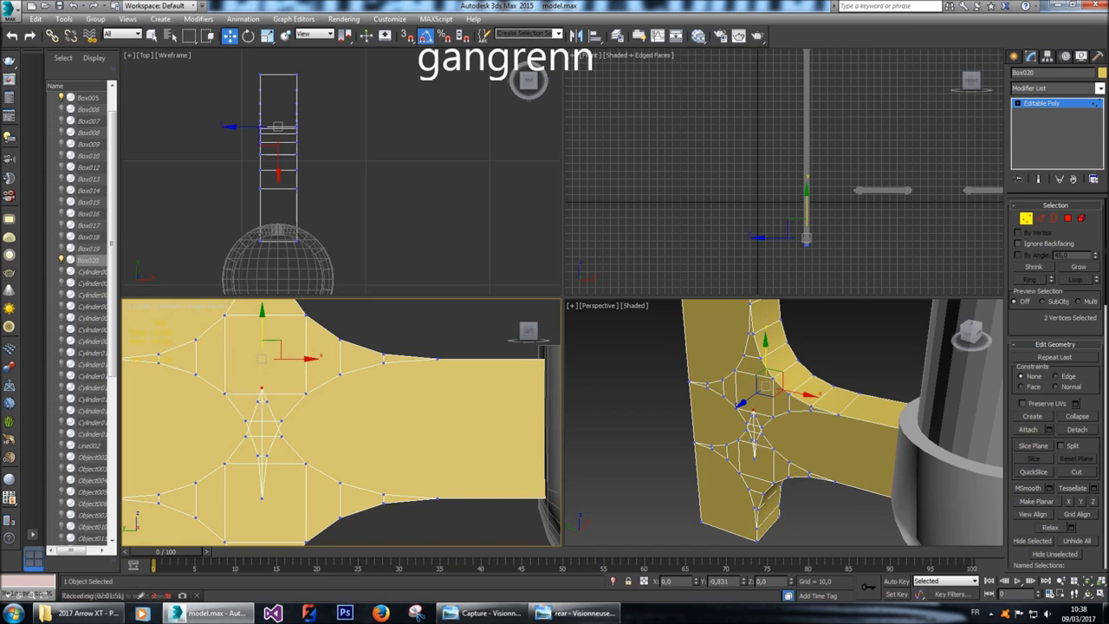
left_click_drag(262, 408, 262, 516)
key("ctrl+z")
left_click(378, 439)
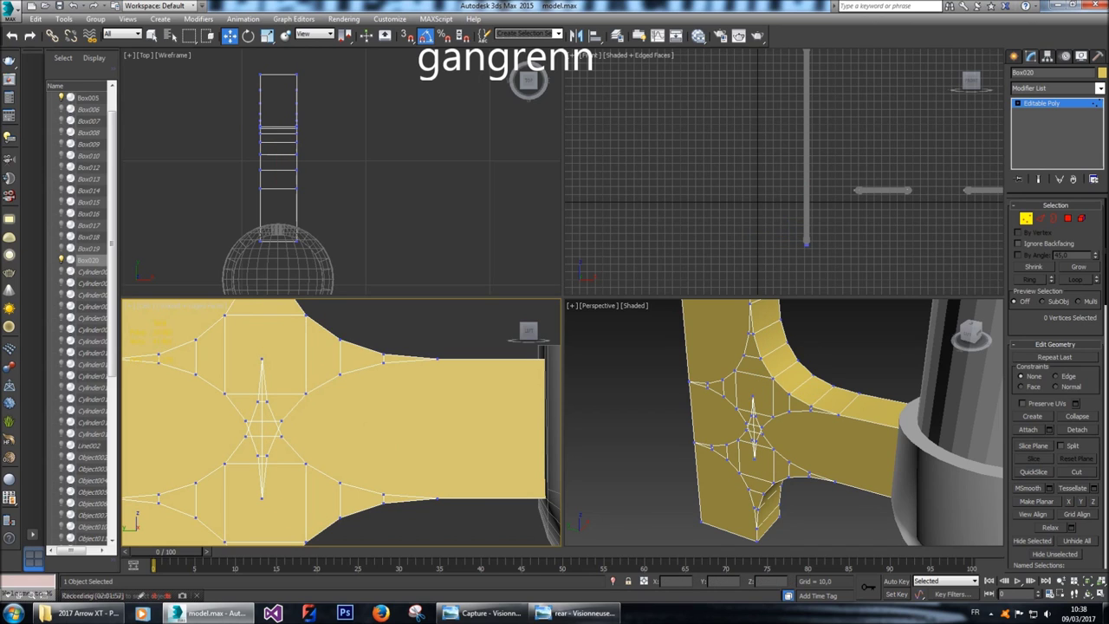
Raise the T's top vertices in the side view and widen the bracket along X in Top view.
key("l")
scroll(341, 422, "down", 3)
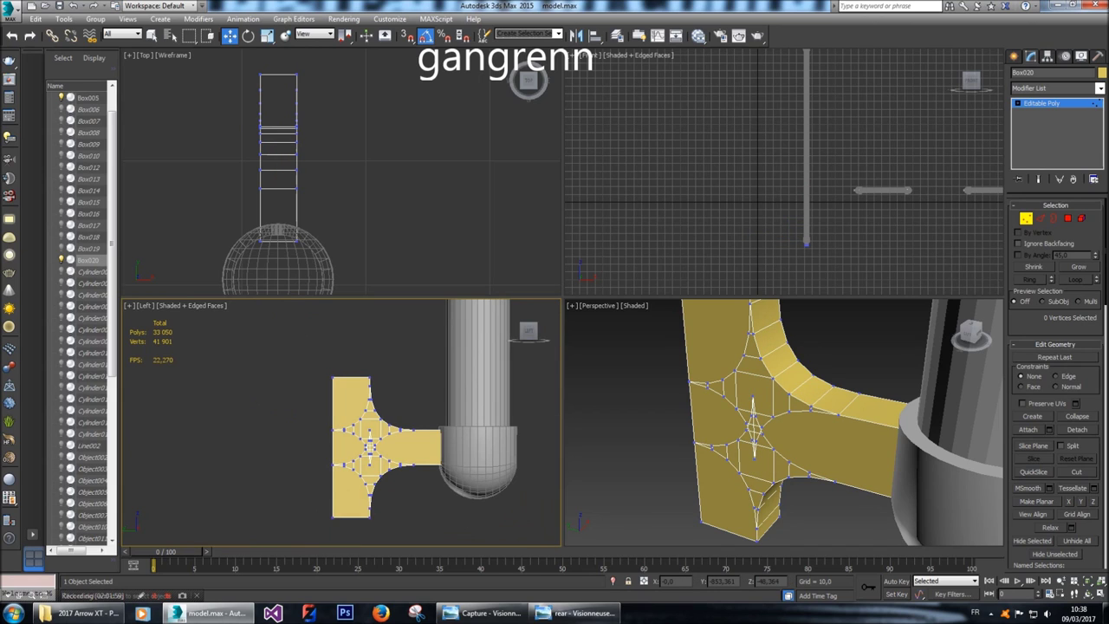
left_click_drag(312, 347, 408, 361)
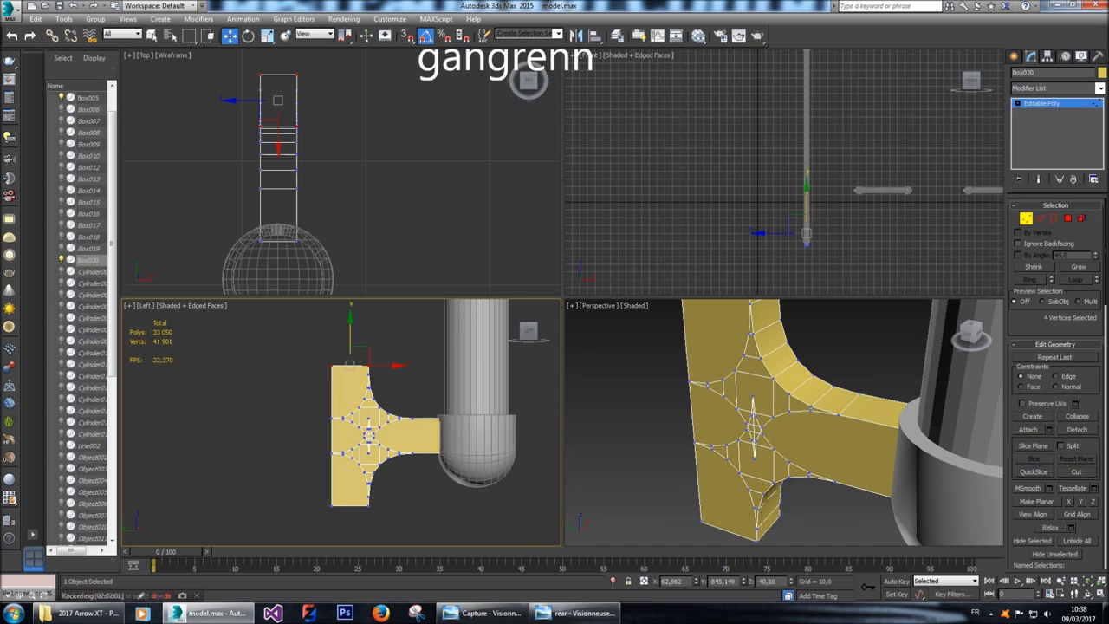
left_click_drag(349, 319, 349, 312)
mouse_move(354, 508)
left_mouse_down()
mouse_move(379, 516)
mouse_move(328, 501)
mouse_move(349, 518)
left_mouse_up()
right_click(334, 205)
left_click_drag(343, 262, 251, 69)
left_click_drag(345, 128, 351, 129)
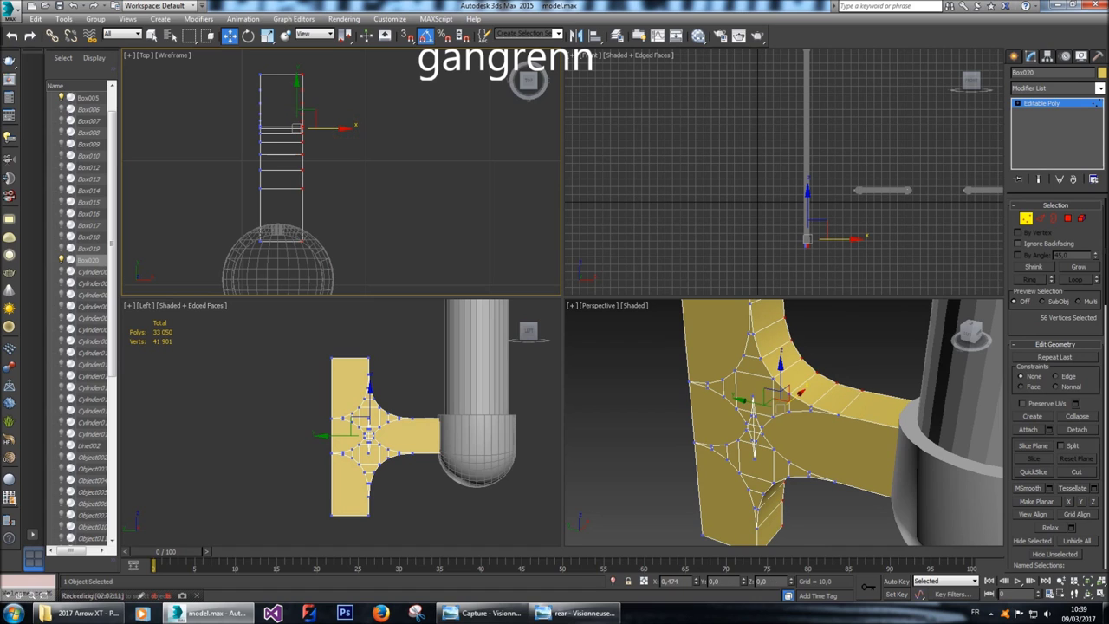
In Polygon mode, shift the selected polygons slightly left in the Top view.
left_click(1082, 219)
middle_click(407, 216)
left_click_drag(338, 128, 332, 128)
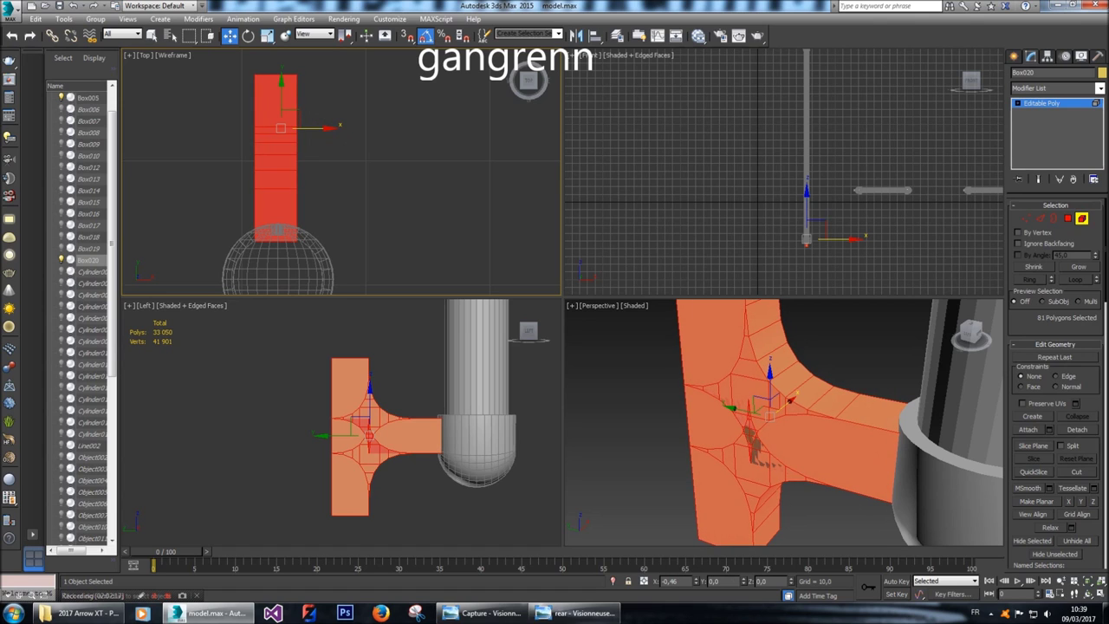
left_click(445, 136)
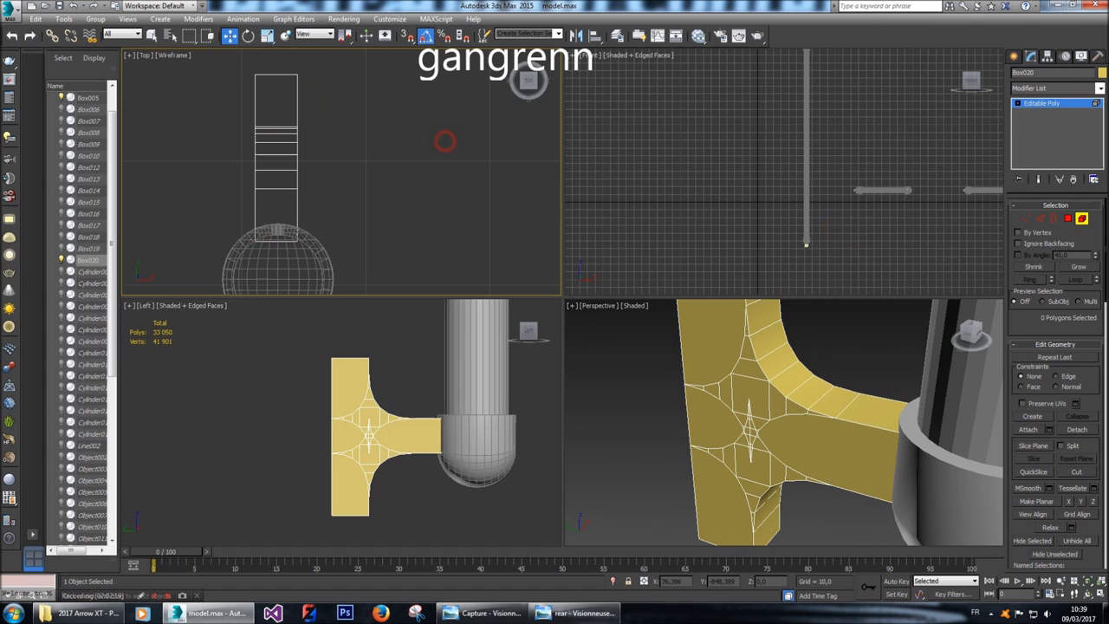
Select all the bracket's polygons and orbit the perspective view to inspect the junction.
key("ctrl+a")
scroll(811, 392, "up", 3)
scroll(810, 391, "up", 3)
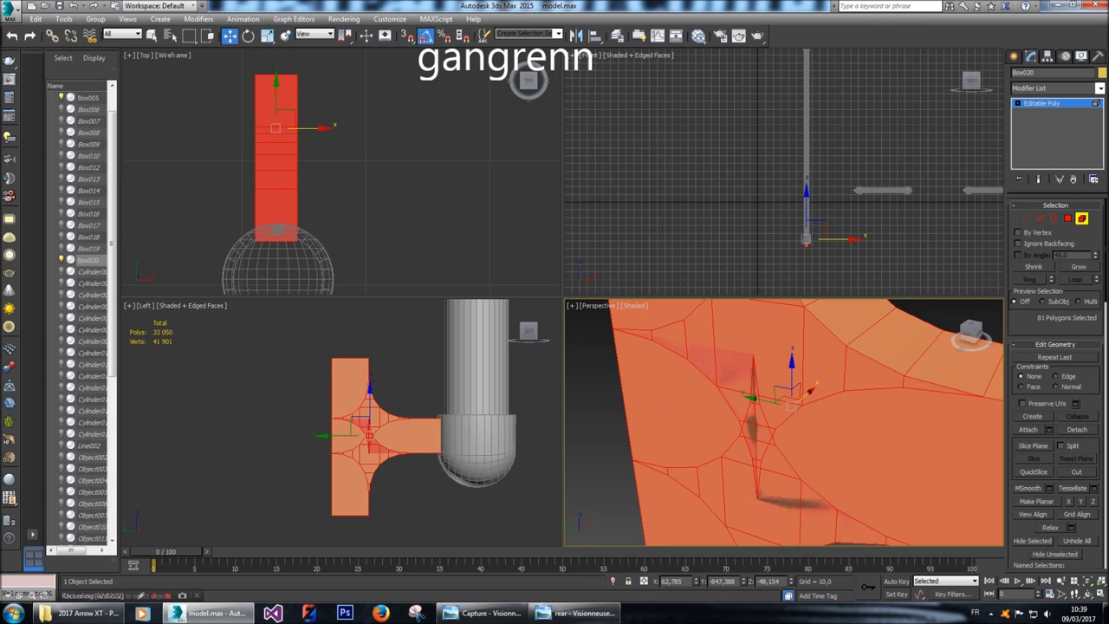
scroll(810, 392, "up", 2)
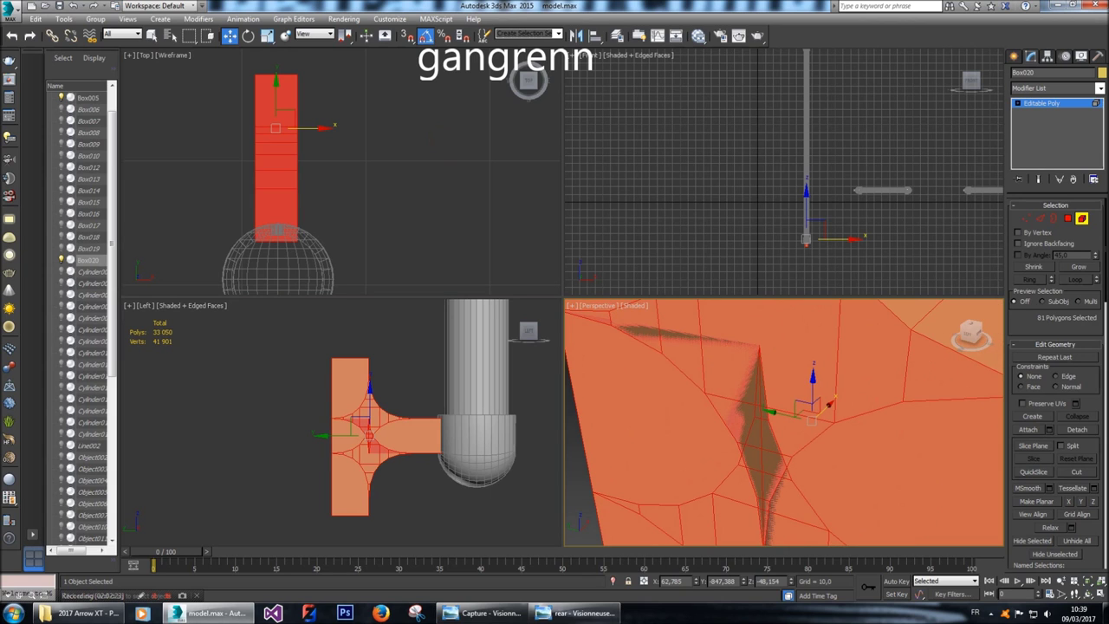
middle_click_drag(810, 391, 750, 389, "alt")
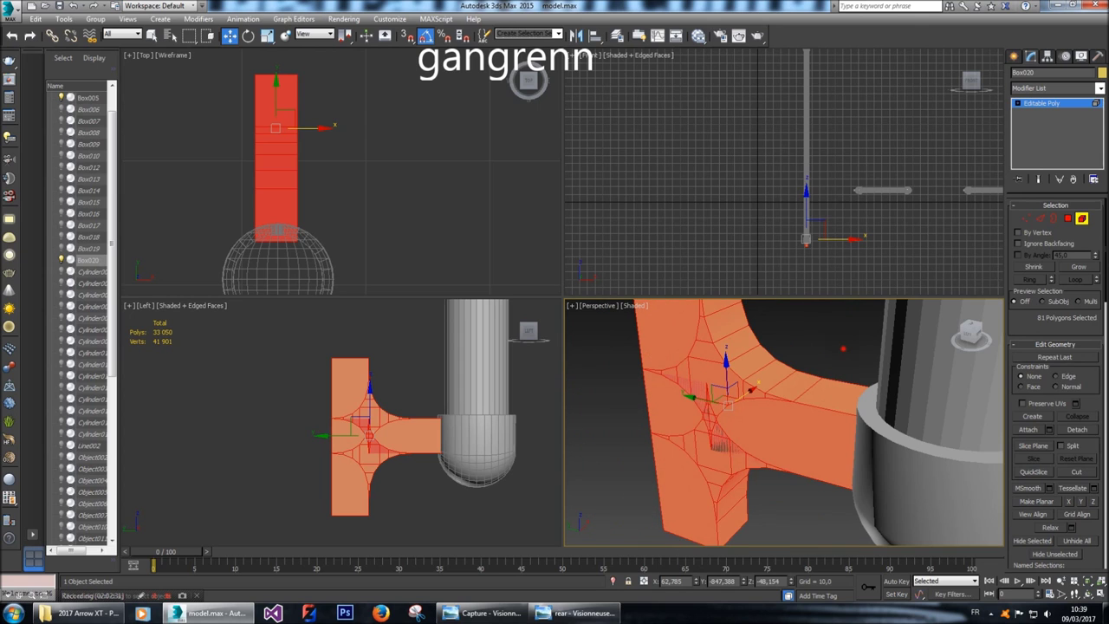
left_click(843, 349)
middle_click_drag(750, 388, 997, 414, "alt")
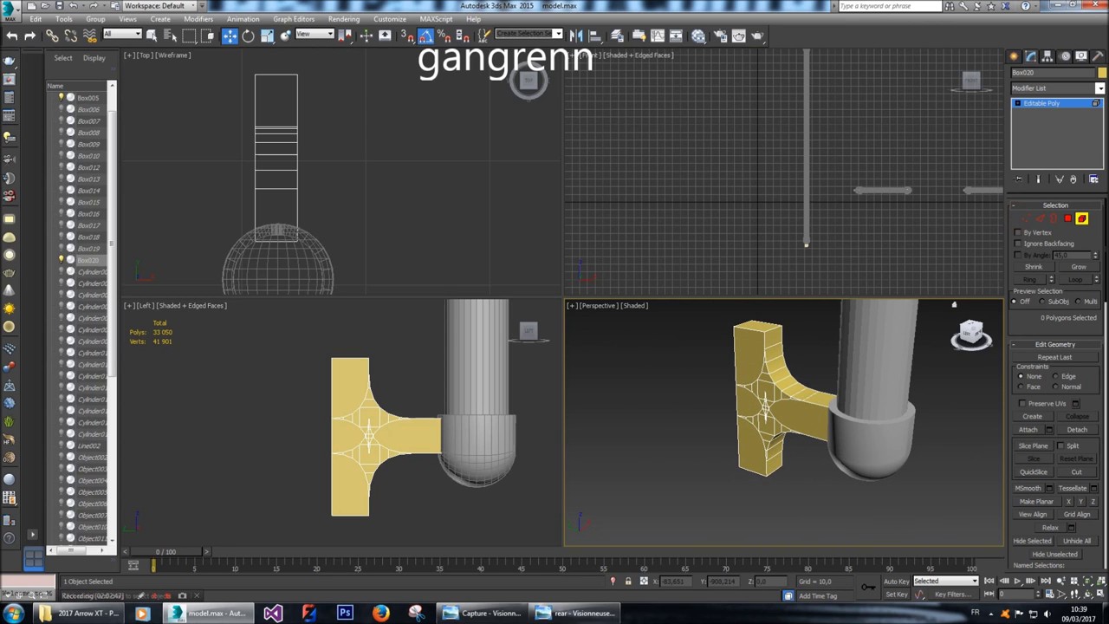
left_click(779, 380)
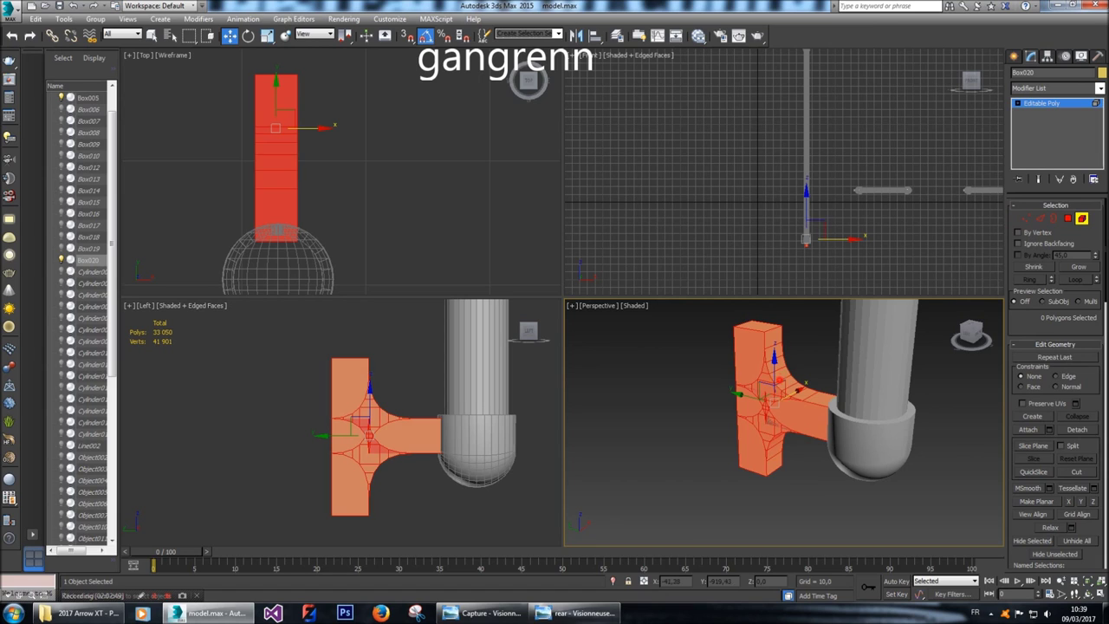
right_click(416, 199)
scroll(784, 423, "down", 3)
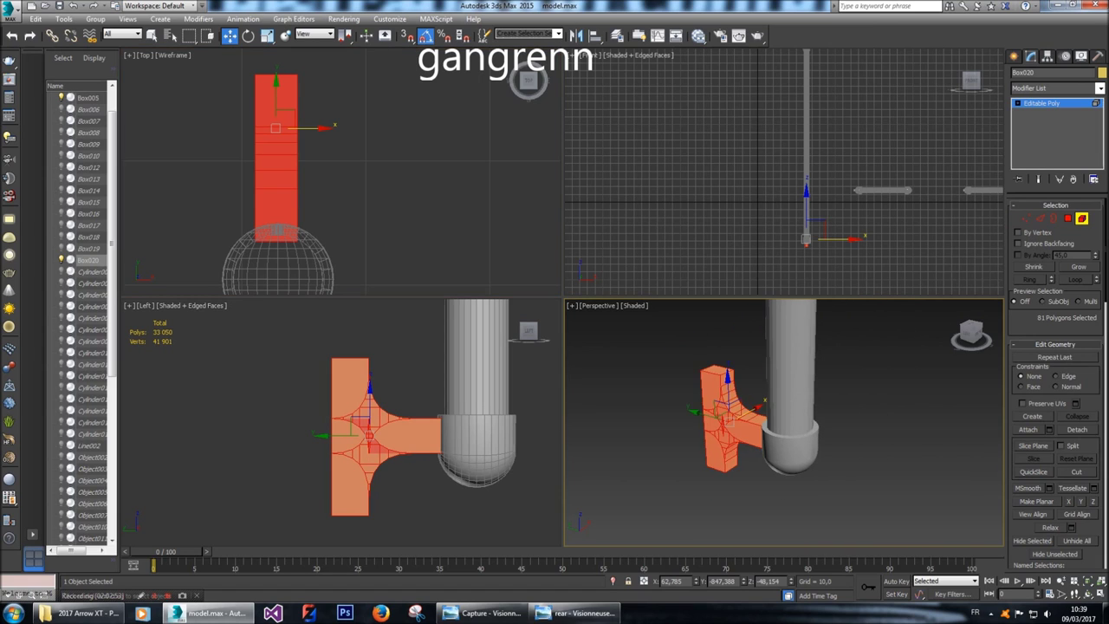
middle_click_drag(784, 423, 932, 381, "alt")
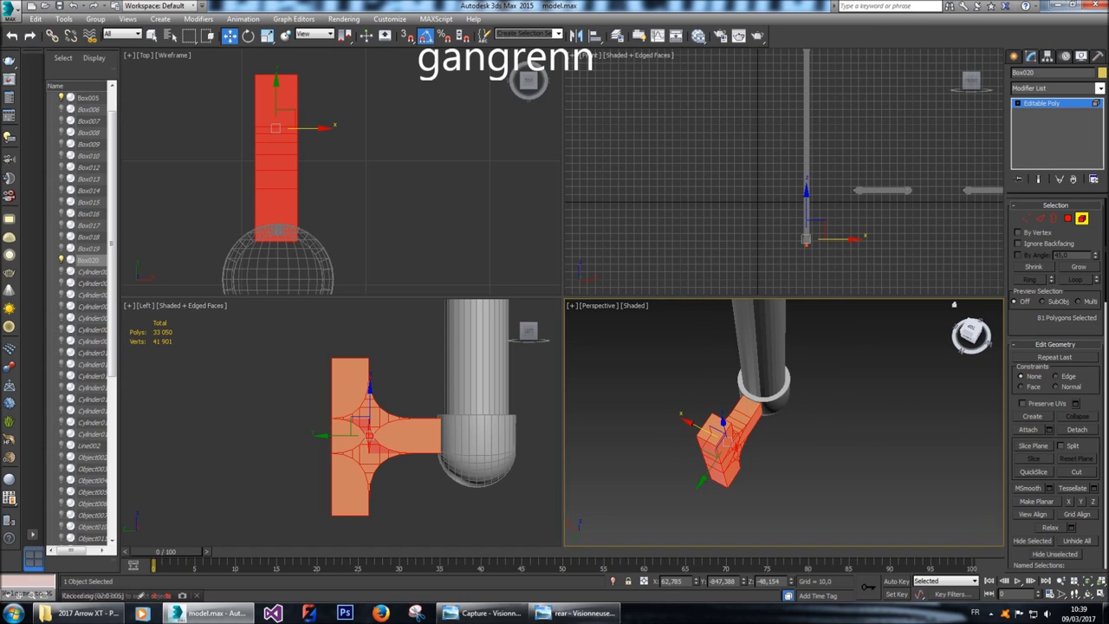
Scale the bracket to 112% along X and nudge it into place in Top view.
key("r")
left_click(286, 118)
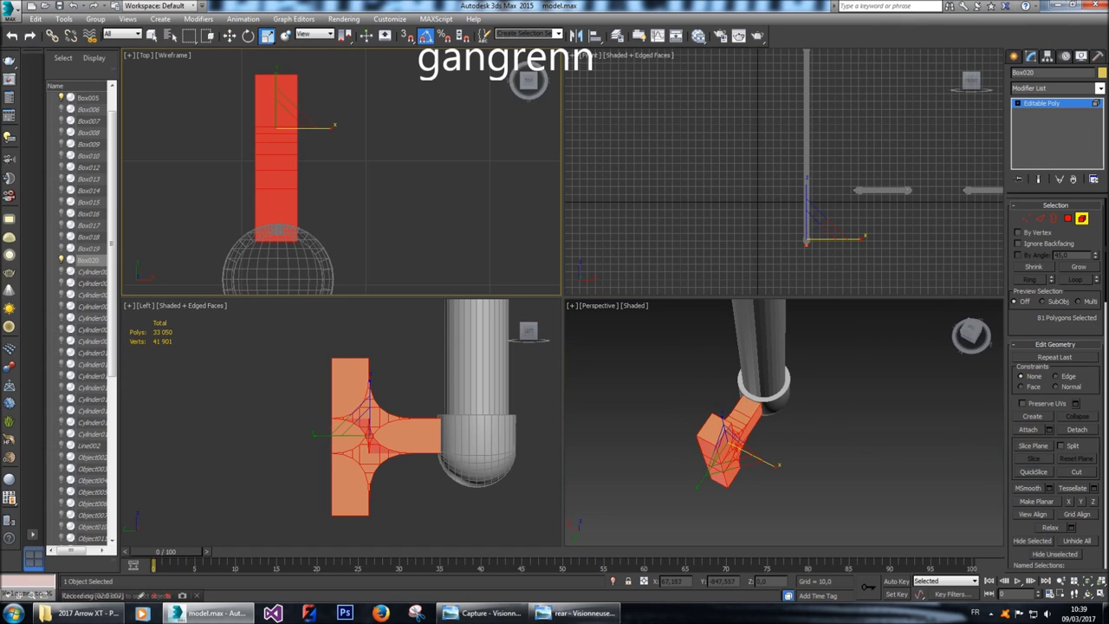
left_click_drag(332, 128, 350, 129)
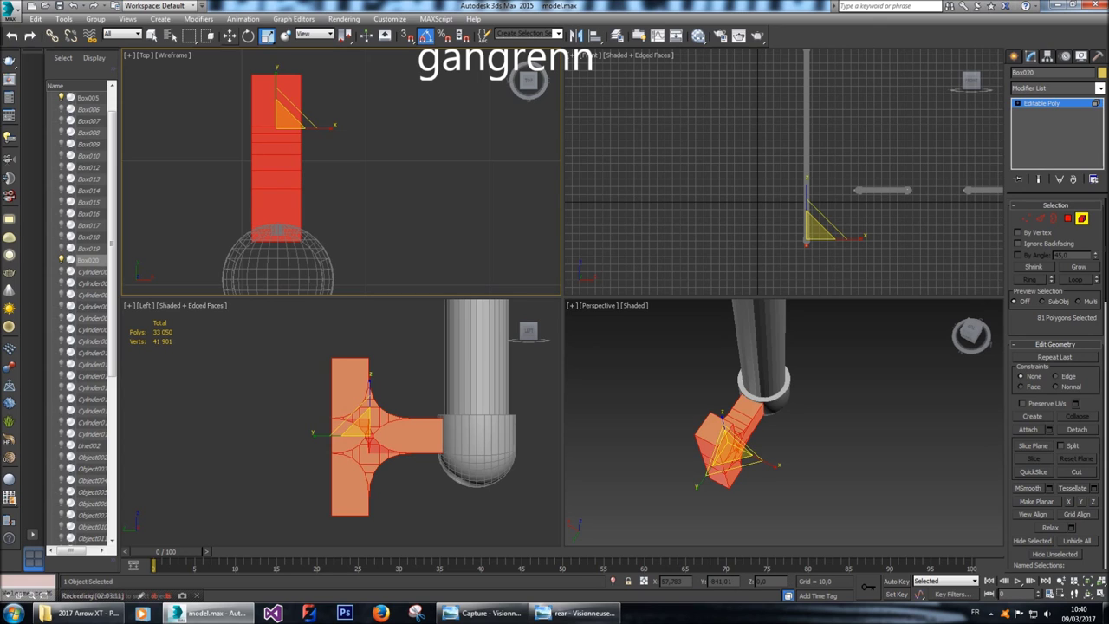
key("w")
left_click_drag(326, 128, 328, 128)
left_click_drag(277, 118, 279, 122)
Shift-copy the bracket up to the rail's top end as part of the same mesh.
scroll(399, 539, "down", 8)
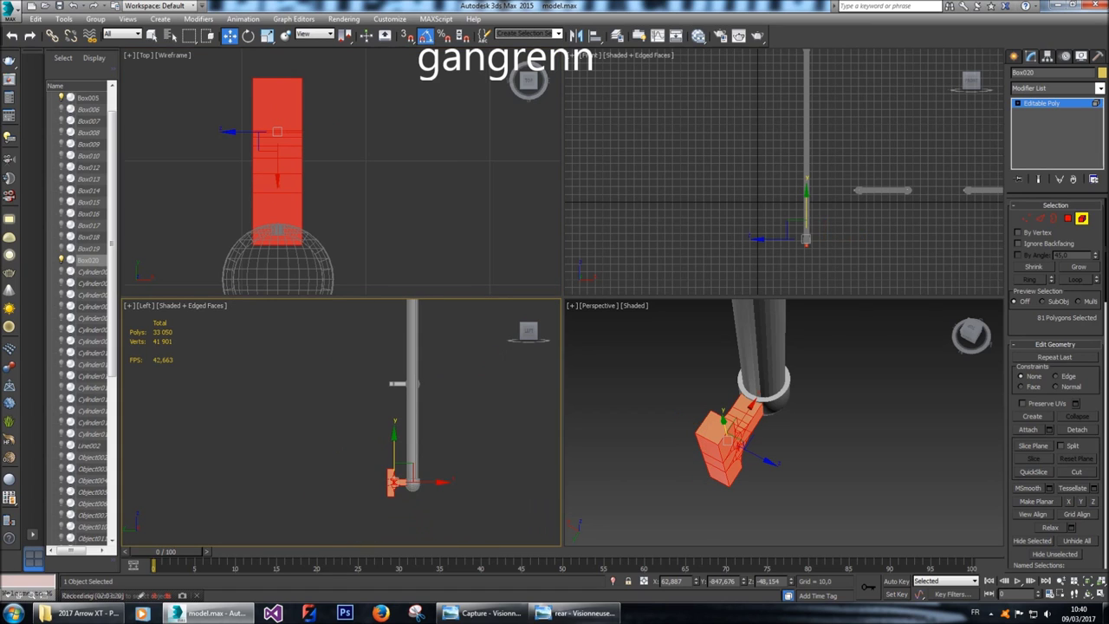
scroll(398, 539, "down", 1)
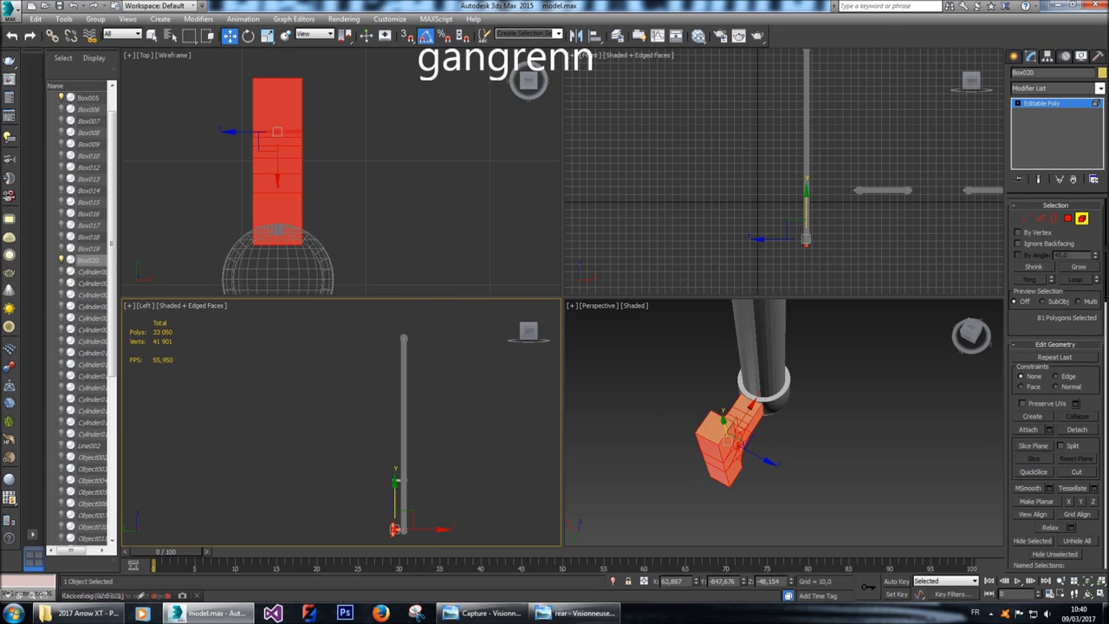
left_click_drag(394, 529, 395, 332)
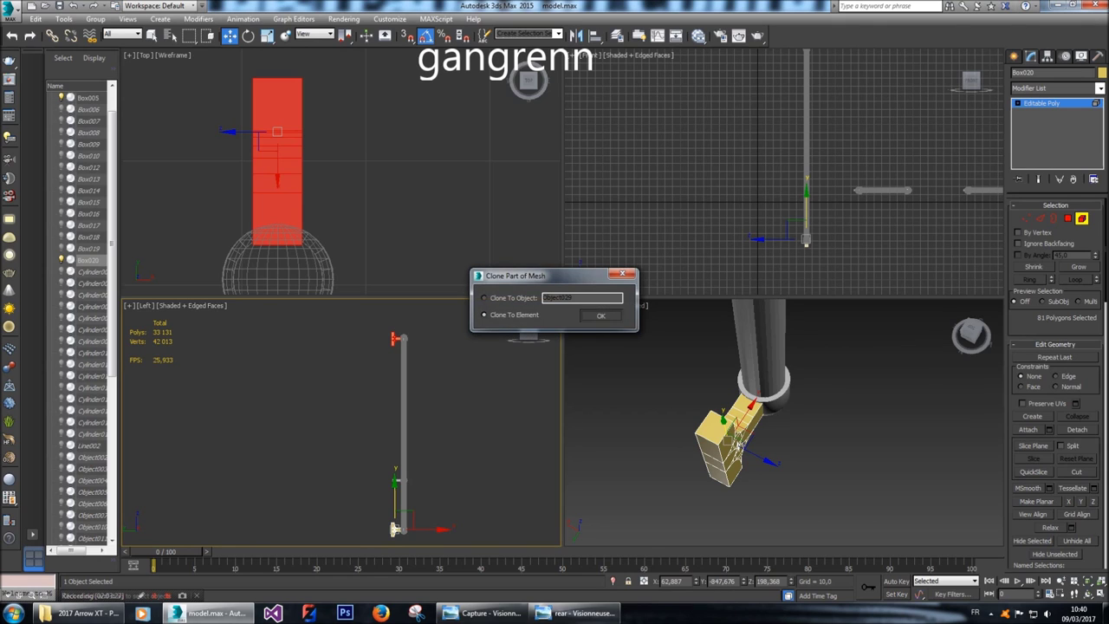
left_click(601, 315)
Select both brackets and clone them onto the long slanted rail.
scroll(399, 330, "up", 5)
scroll(371, 343, "up", 4)
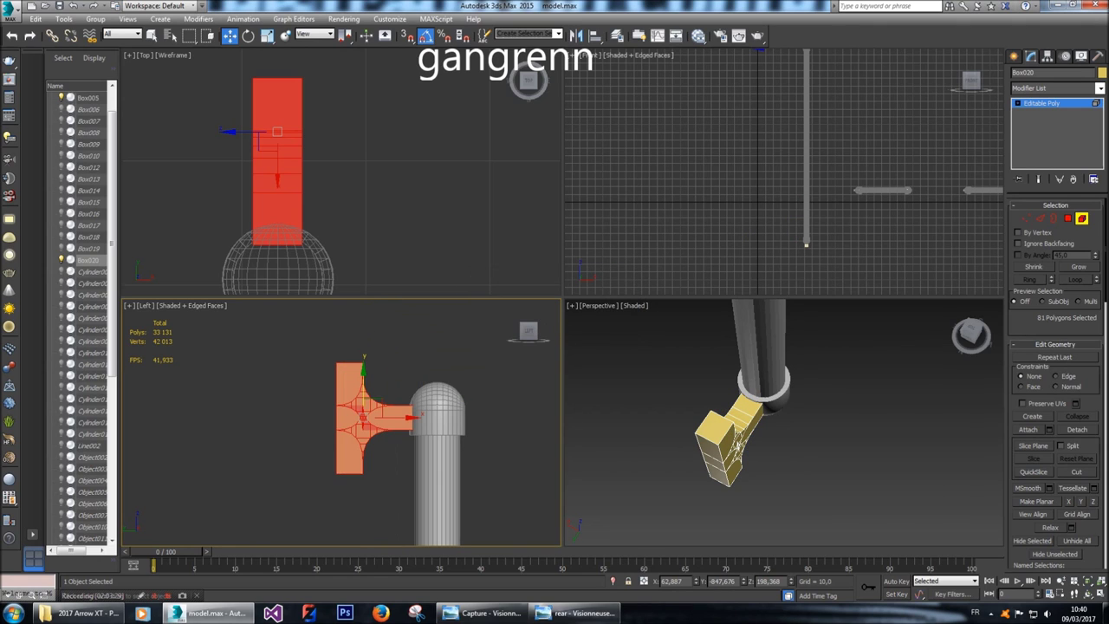
left_click_drag(364, 371, 364, 369)
scroll(737, 444, "down", 6)
middle_click_drag(747, 431, 657, 484)
left_click(741, 490, "ctrl")
scroll(343, 173, "down", 6)
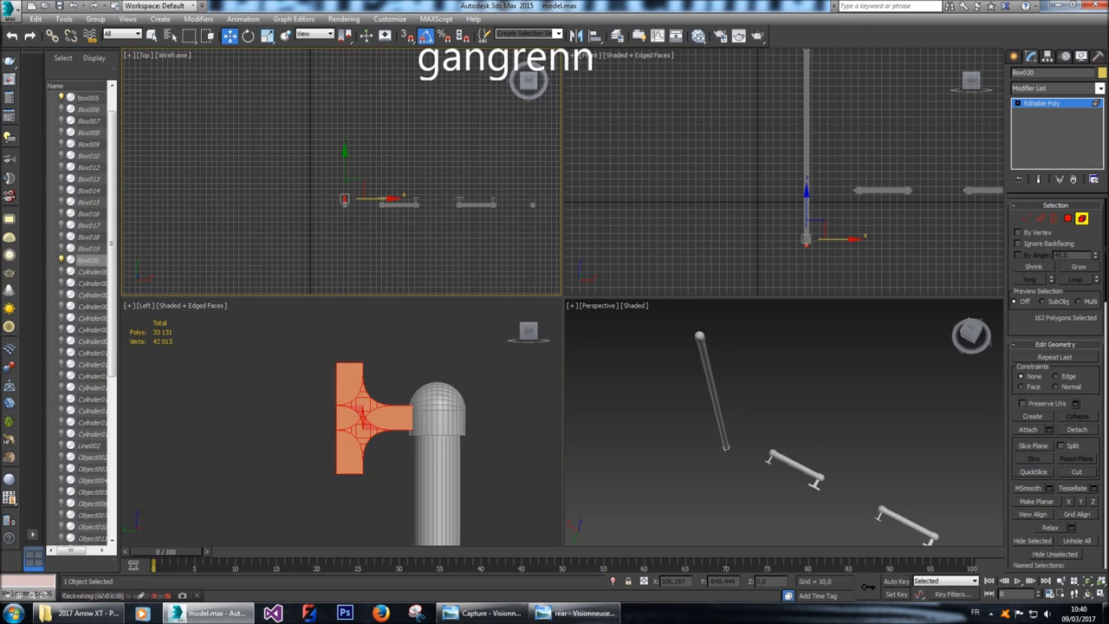
left_click_drag(216, 205, 402, 207, "shift")
key("Return")
Nudge the copied brackets slightly sideways onto the slanted rail.
scroll(405, 207, "up", 8)
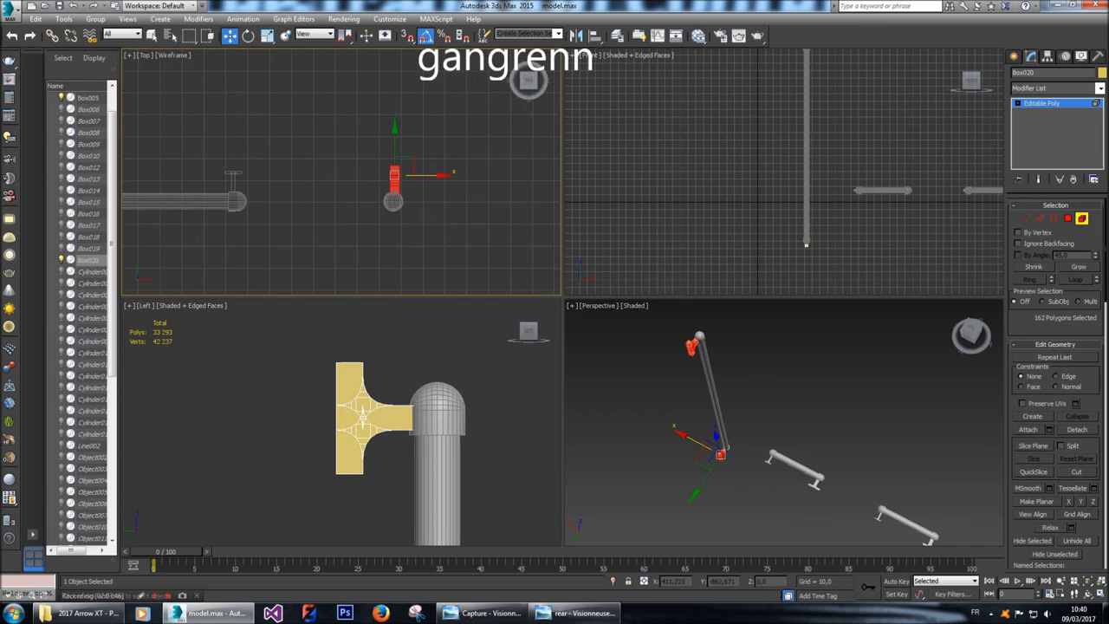
scroll(385, 207, "up", 1)
left_click_drag(433, 196, 430, 196)
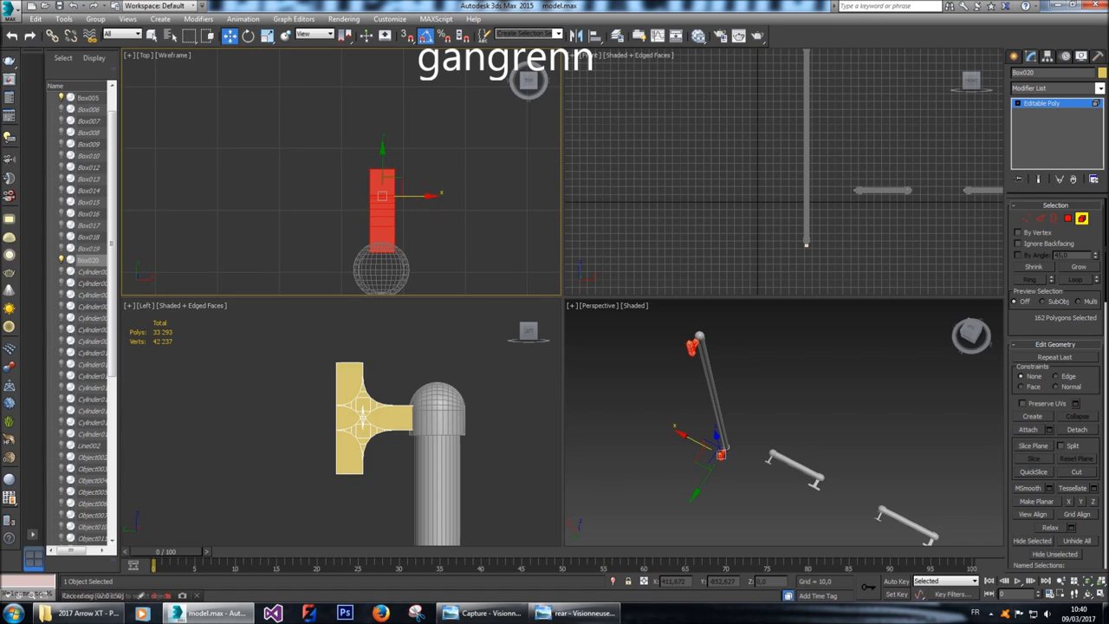
scroll(401, 244, "up", 5)
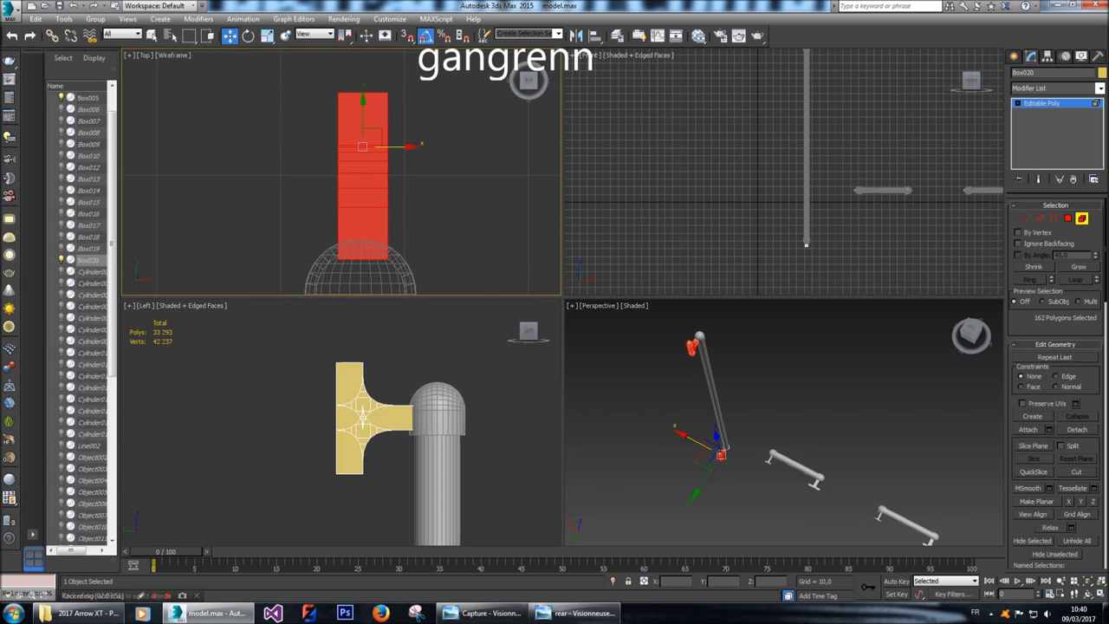
scroll(414, 475, "down", 8)
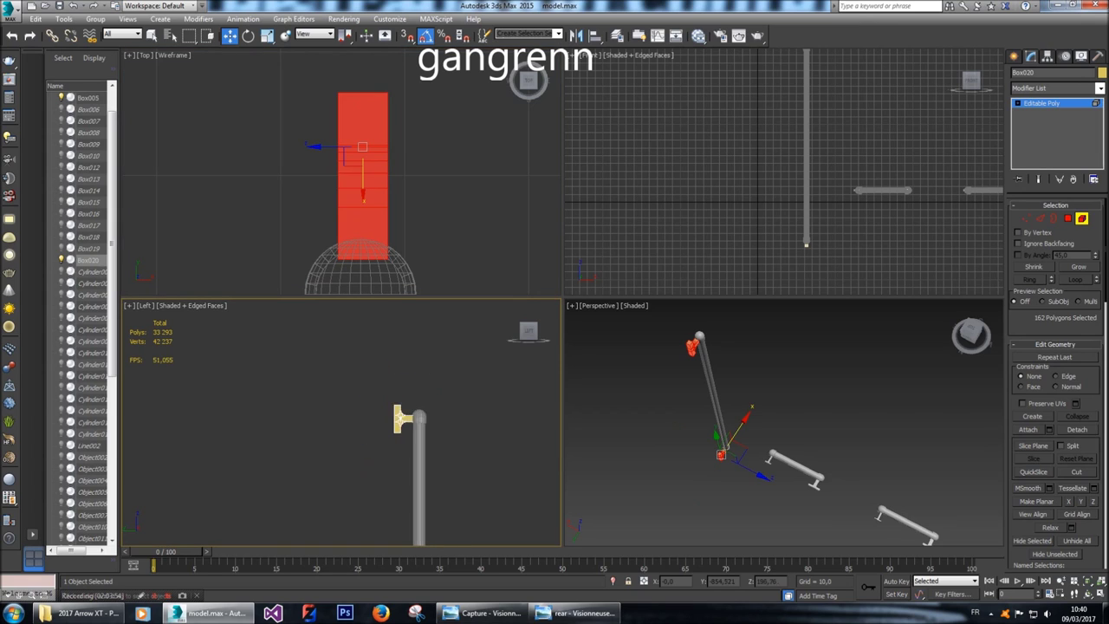
scroll(414, 475, "up", 6)
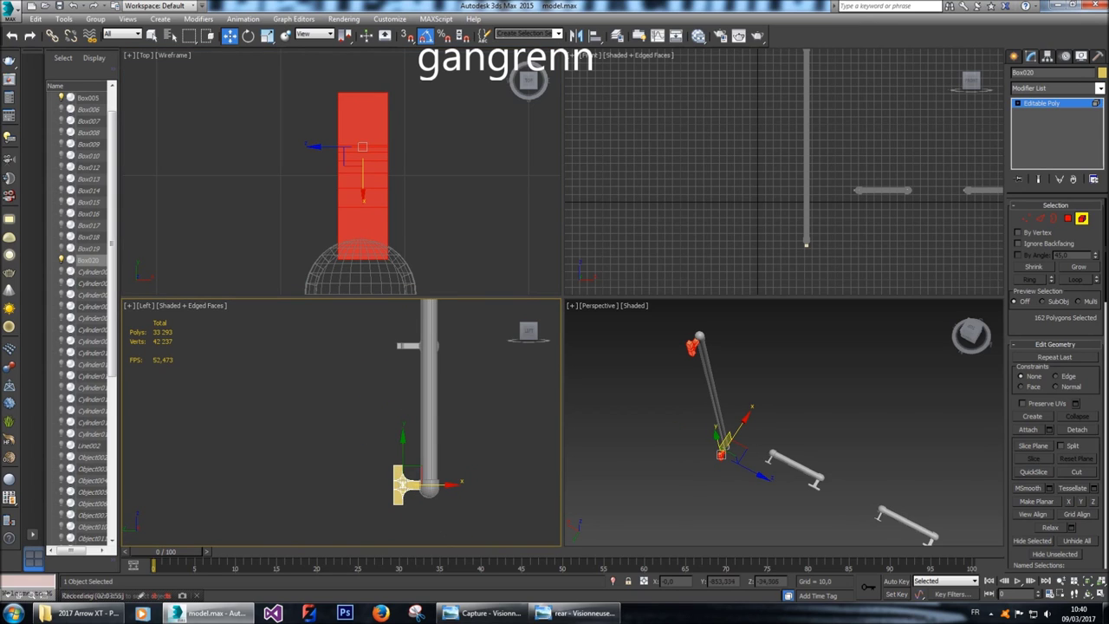
In Element mode, copy the lower T bracket up the rail and rotate it 90°.
left_click(427, 422)
key("5")
left_click(402, 469)
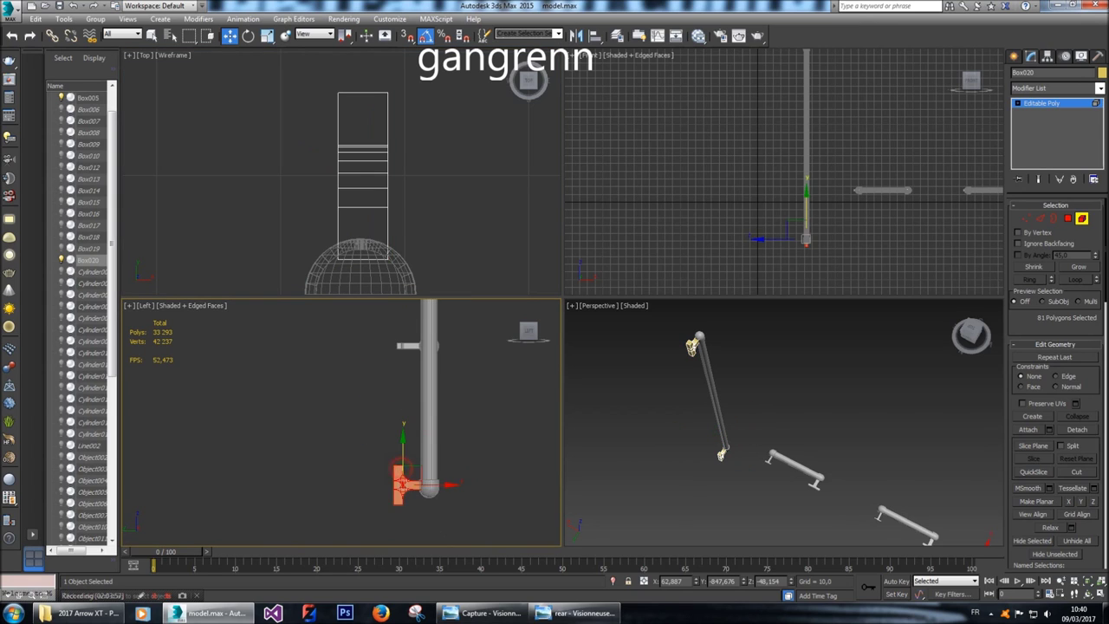
left_click_drag(402, 482, 403, 344, "shift")
key("Return")
key("e")
left_click_drag(402, 381, 402, 357)
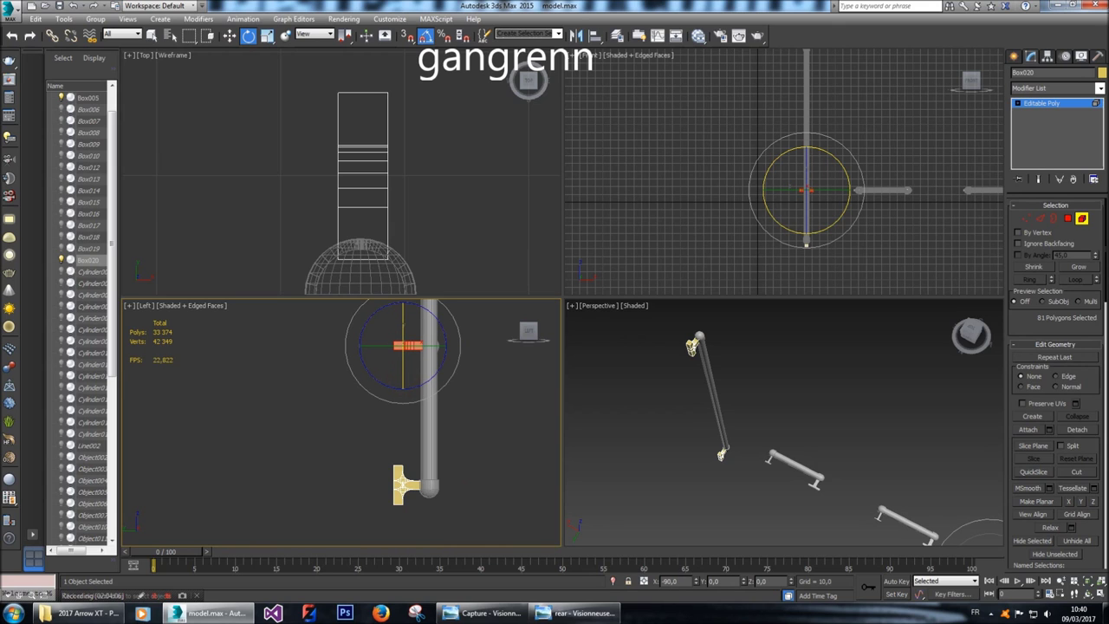
Place the rotated bracket on one handle end and clone it to the other end.
key("w")
scroll(343, 174, "down", 3)
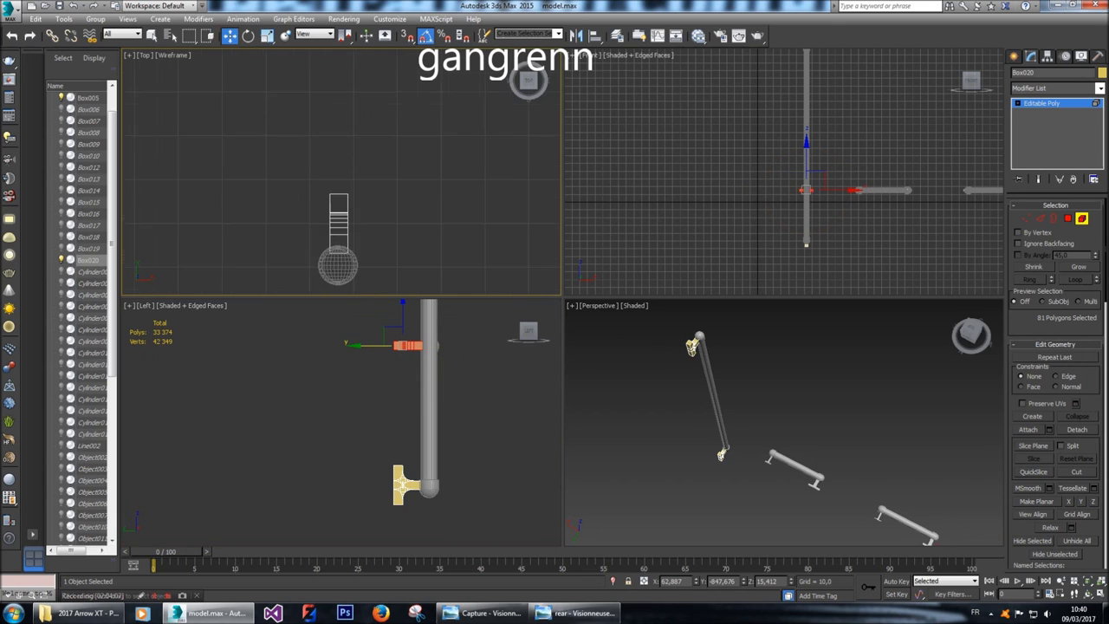
middle_click_drag(260, 173, 347, 179)
left_click_drag(186, 237, 248, 240)
scroll(248, 243, "up", 10)
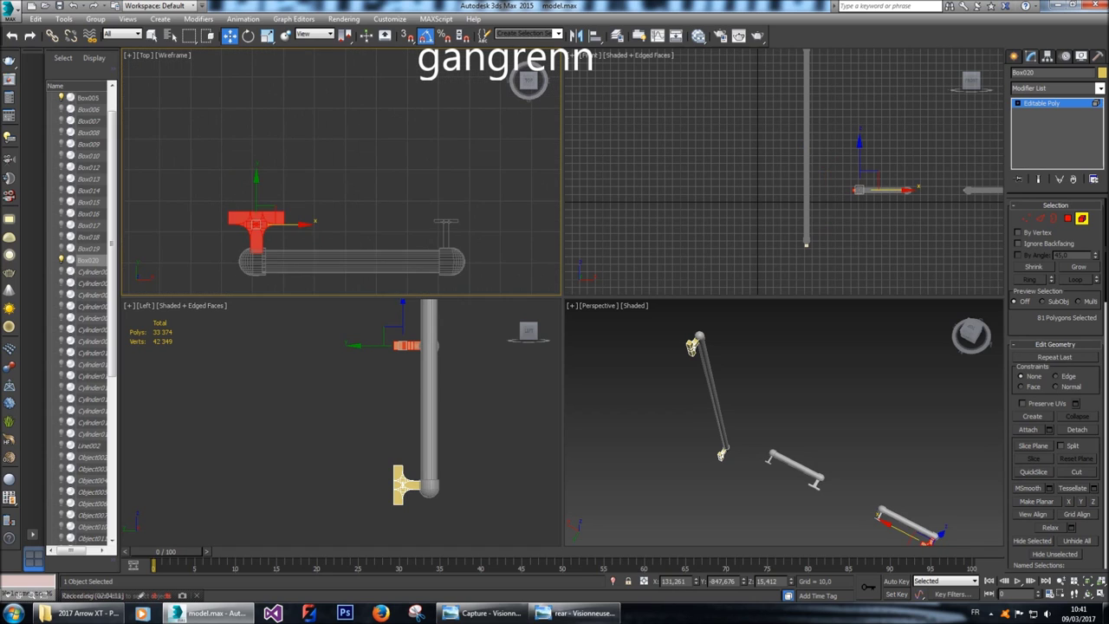
mouse_move(248, 240)
left_mouse_down()
mouse_move(208, 240)
mouse_move(248, 240)
left_mouse_up()
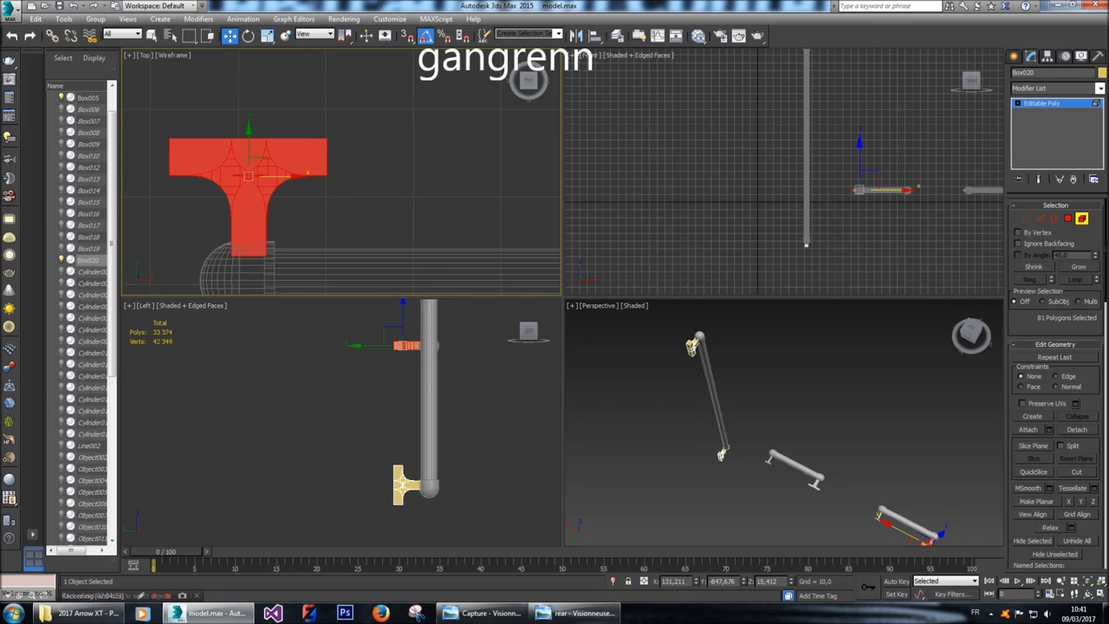
scroll(784, 172, "up", 5)
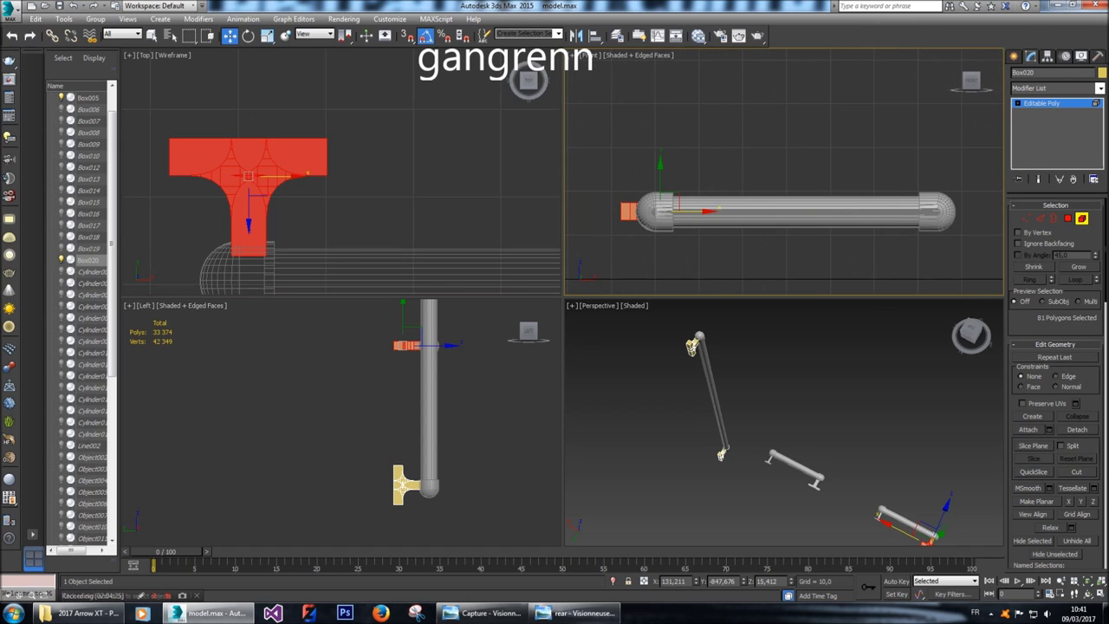
left_click_drag(248, 240, 663, 240, "shift")
key("Return")
scroll(342, 199, "down", 3)
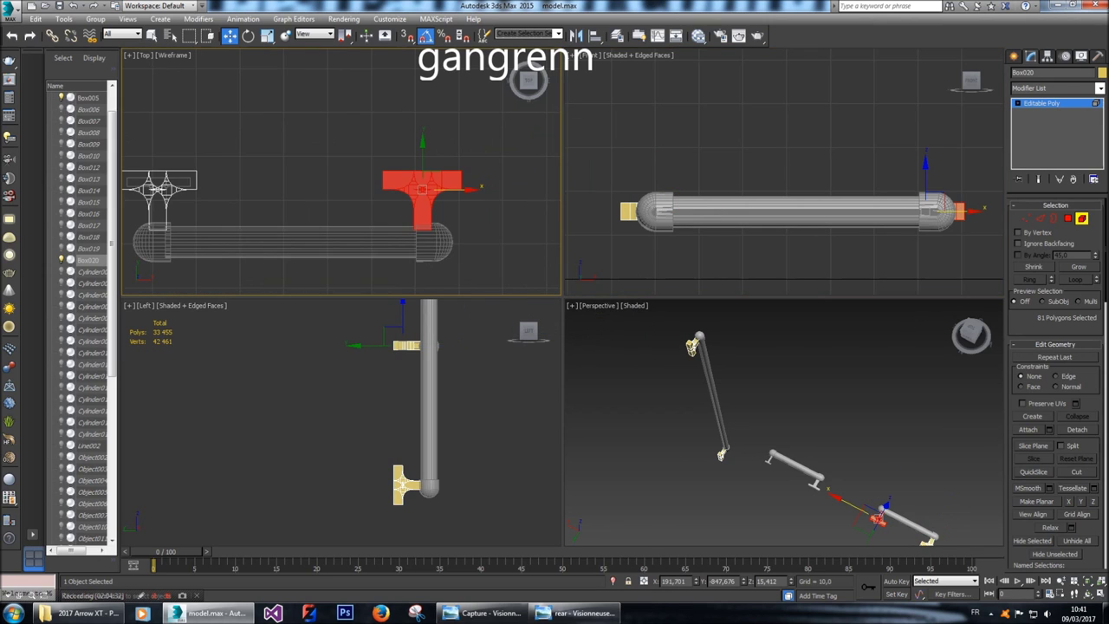
scroll(410, 204, "up", 2)
mouse_move(479, 185)
left_mouse_down()
mouse_move(514, 184)
mouse_move(487, 184)
left_mouse_up()
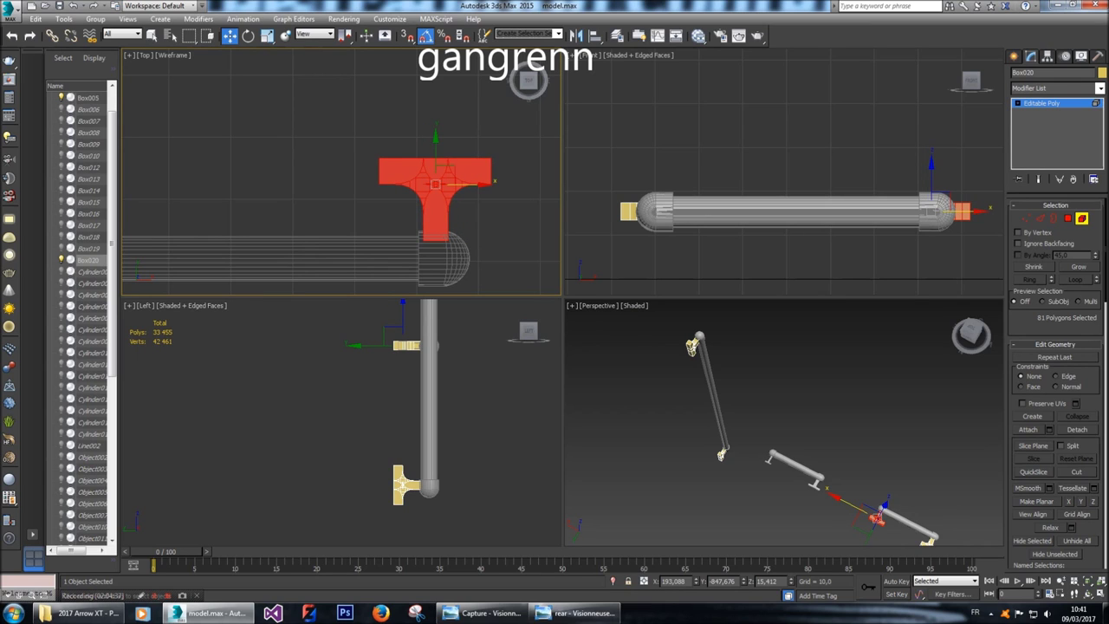
Clone both handle brackets over to the second horizontal handle.
scroll(414, 189, "down", 5)
left_click(280, 191, "ctrl")
middle_click_drag(280, 190, 130, 190)
left_click_drag(131, 191, 439, 190, "shift")
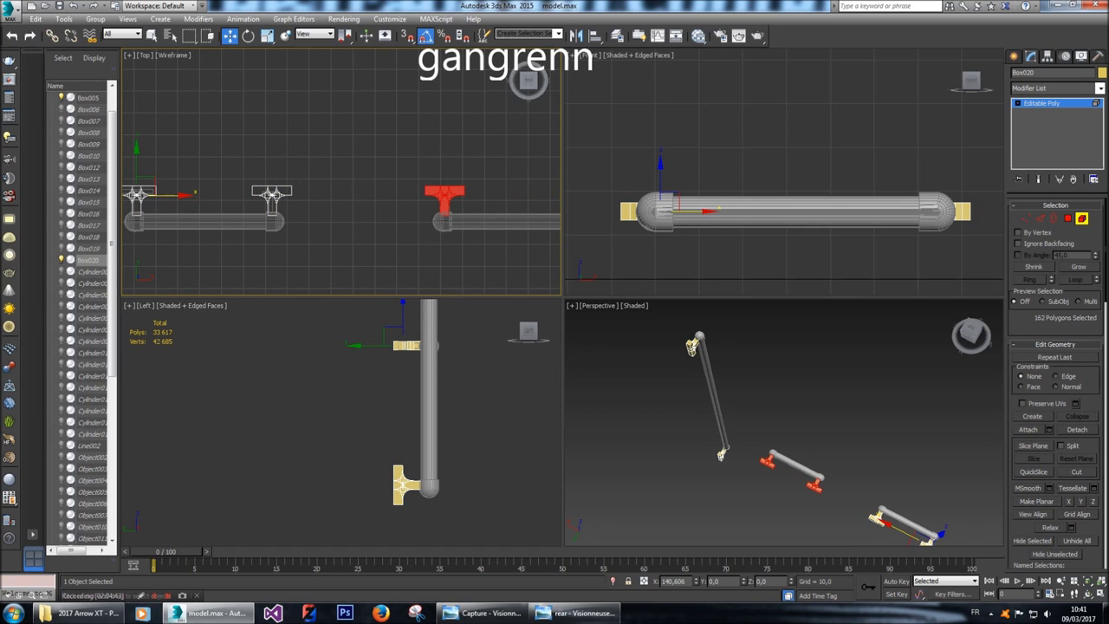
left_click_drag(440, 191, 439, 191, "shift")
left_click(582, 299)
middle_click_drag(260, 191, 433, 191)
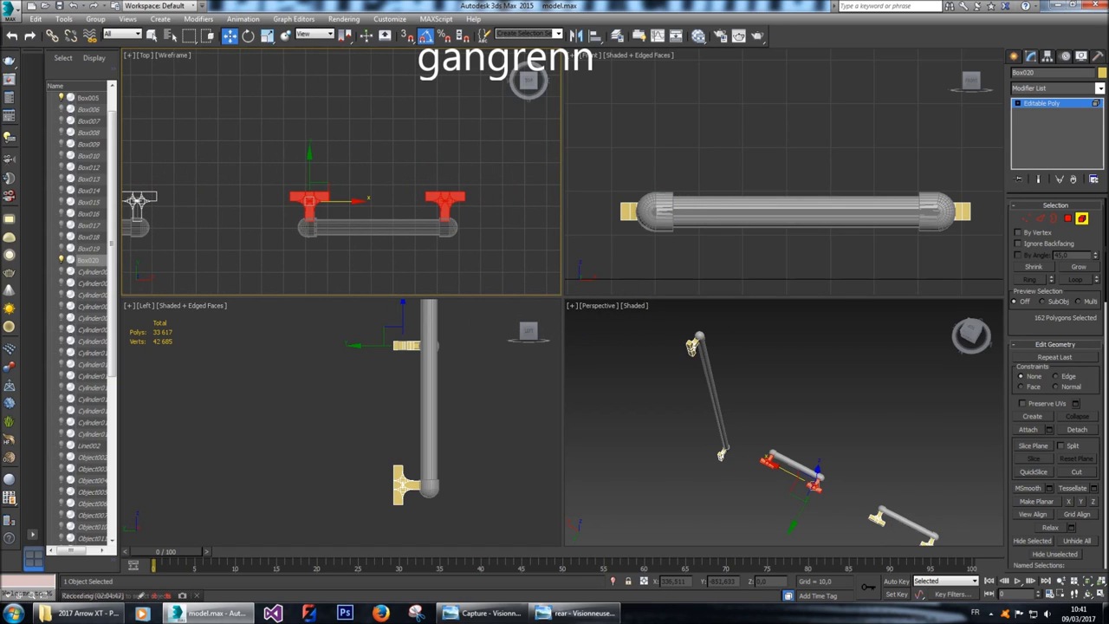
middle_click_drag(347, 208, 381, 208)
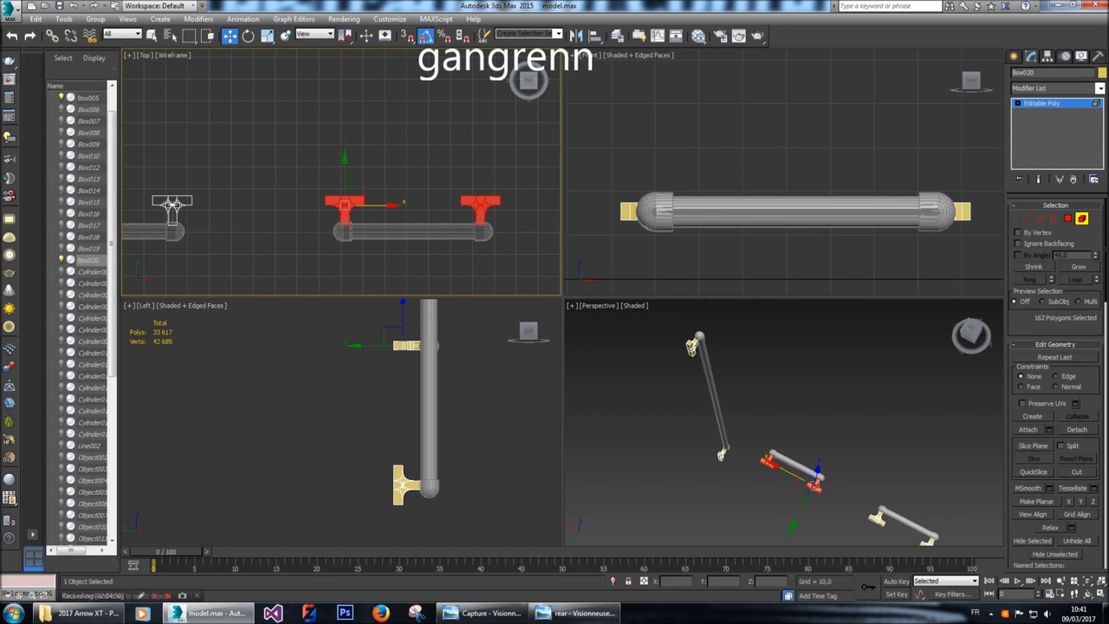
left_click(900, 518)
left_click(1014, 56)
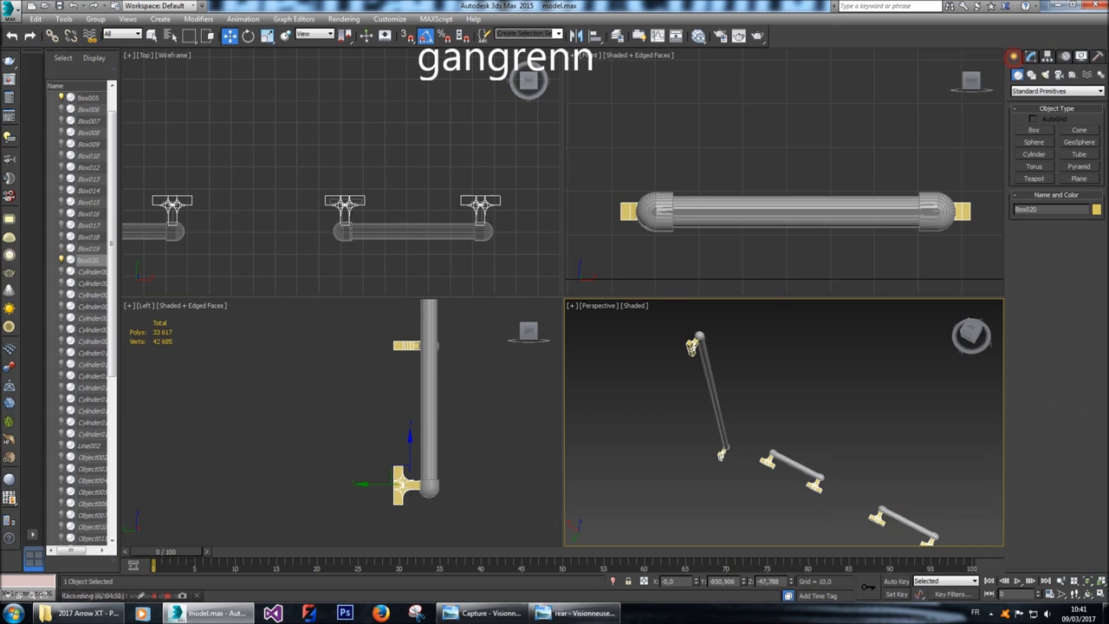
Delete the selected polygons from the horizontal handle pipe.
left_click(884, 208)
key("4")
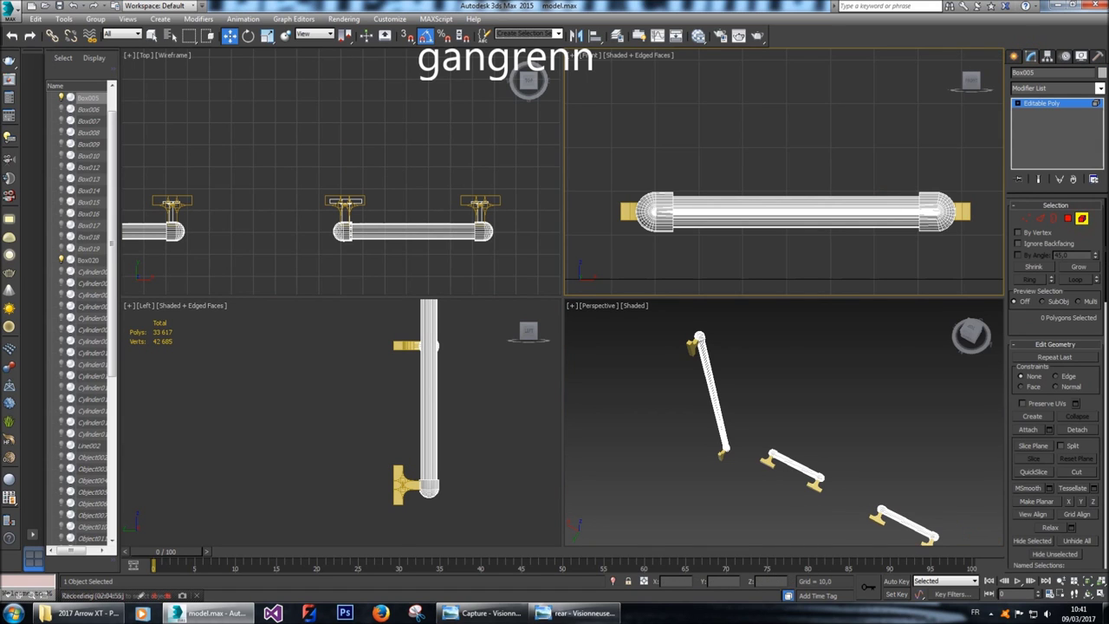
scroll(364, 420, "down", 2)
left_click_drag(362, 418, 401, 474)
scroll(346, 173, "down", 3)
key("Delete")
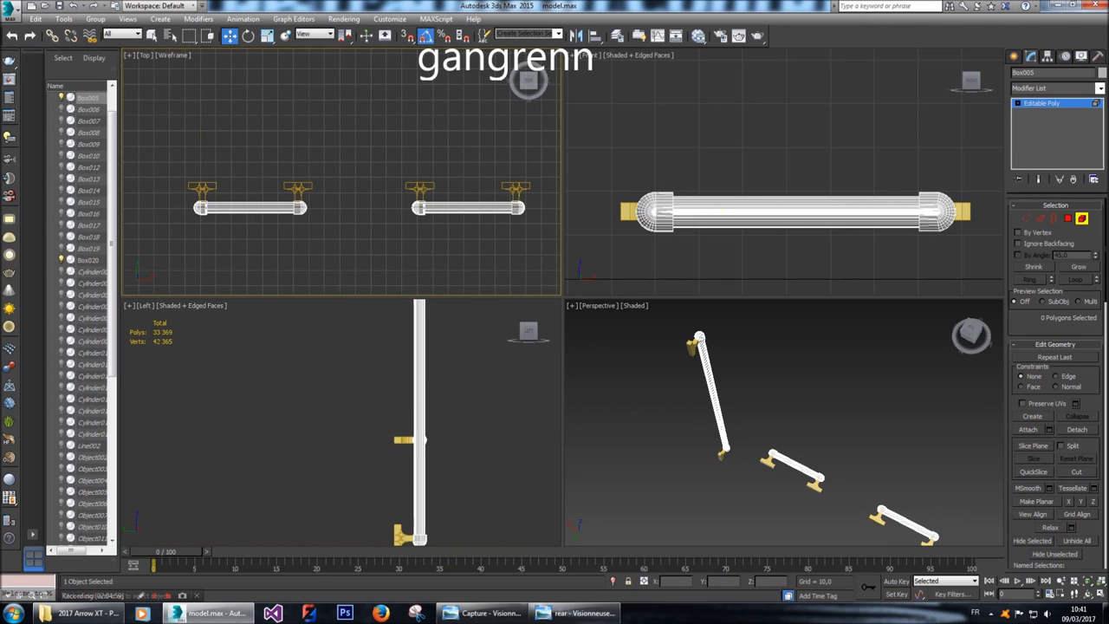
Attach the gold brackets into the rail mesh and deselect everything.
left_click(1029, 429)
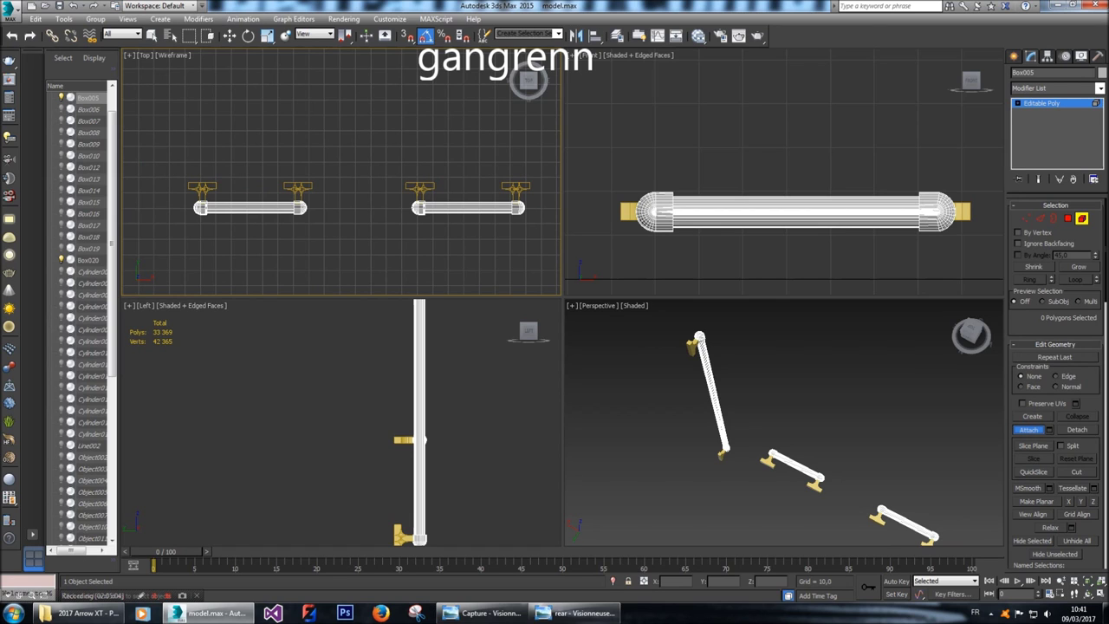
left_click(699, 345)
right_click(699, 347)
middle_click_drag(699, 347, 615, 363, "alt")
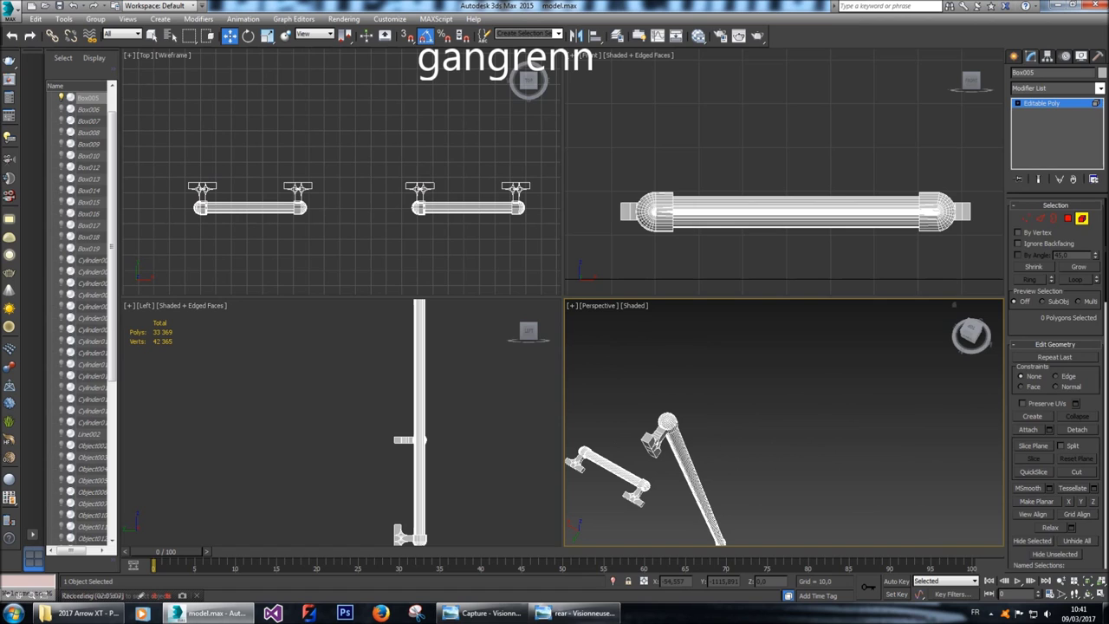
left_click(1018, 56)
left_click(862, 421)
Unhide all objects so the full truck model shows again around the vertical pipe.
left_click(970, 334)
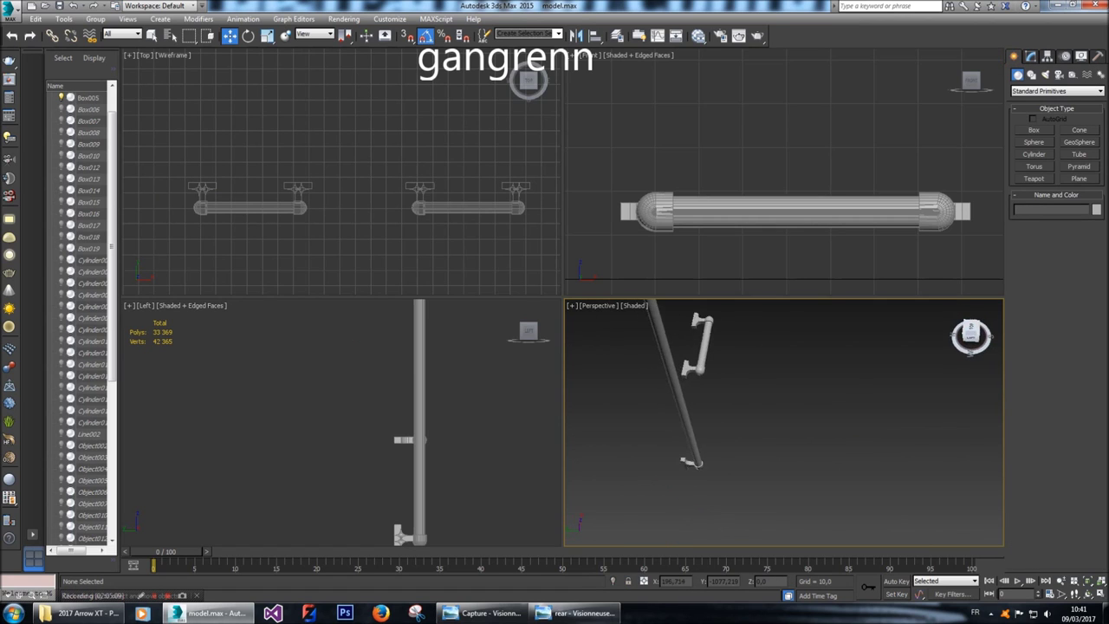
left_click_drag(971, 335, 972, 343)
middle_click_drag(849, 485, 850, 416)
scroll(836, 390, "up", 5)
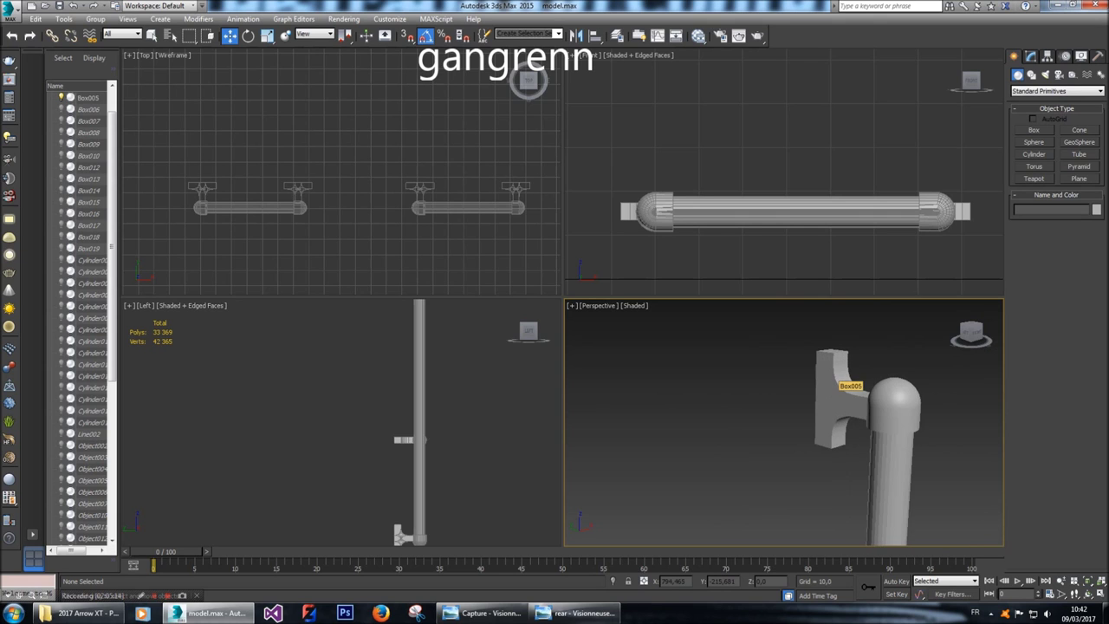
scroll(836, 390, "down", 2)
right_click(834, 390)
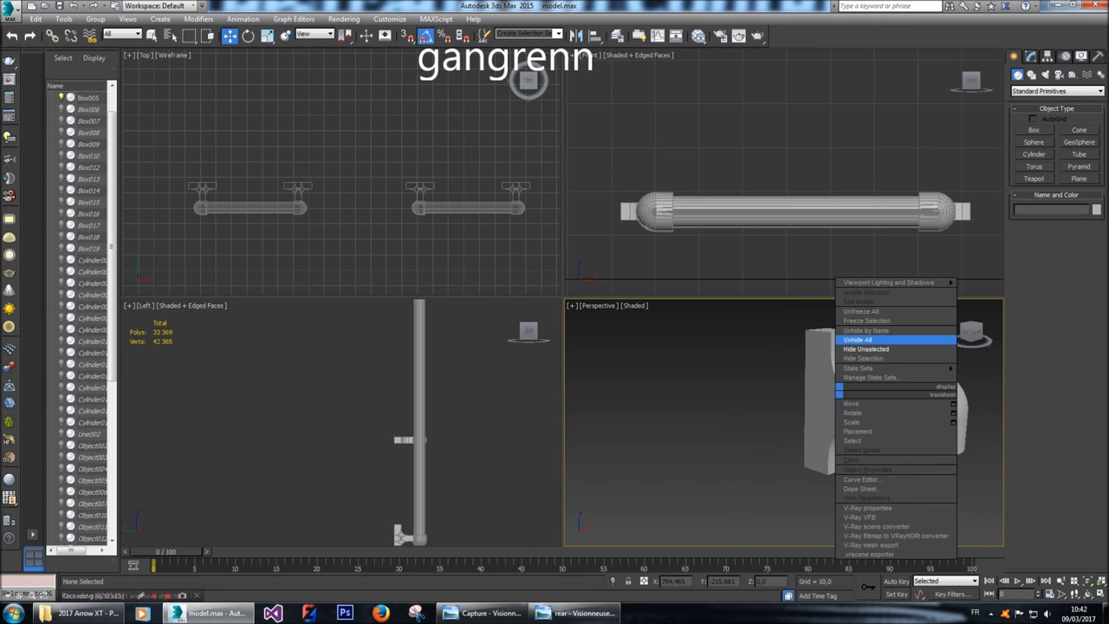
left_click(860, 339)
middle_click_drag(861, 339, 841, 385)
Zoom in close on the pipe end and select the box between the pipes.
scroll(784, 459, "up", 6)
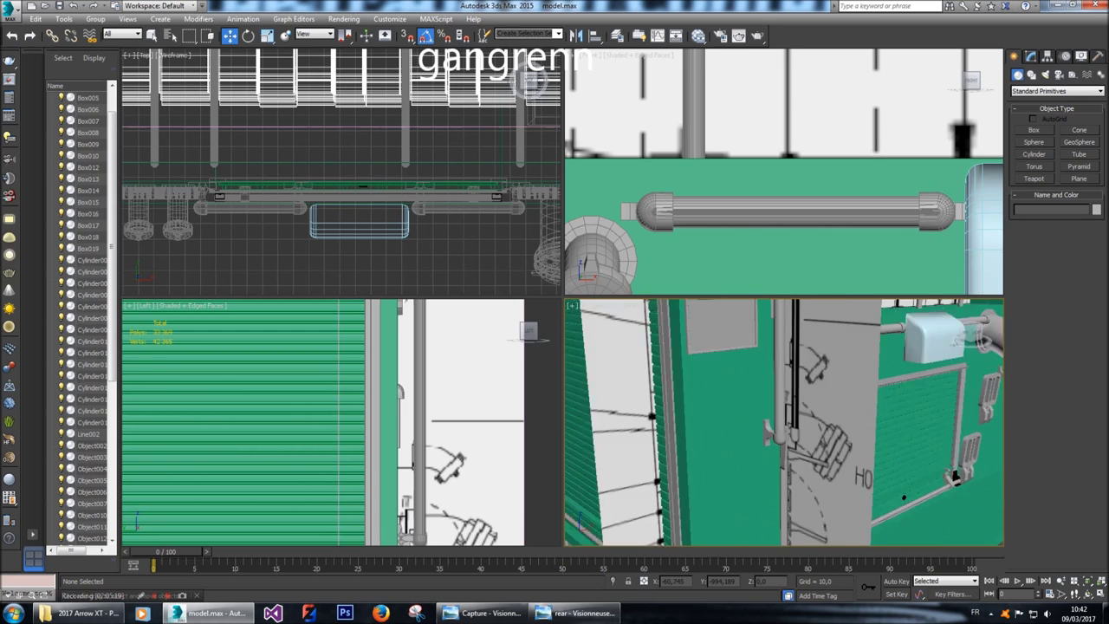
middle_click_drag(784, 459, 823, 429, "alt")
left_click(827, 427)
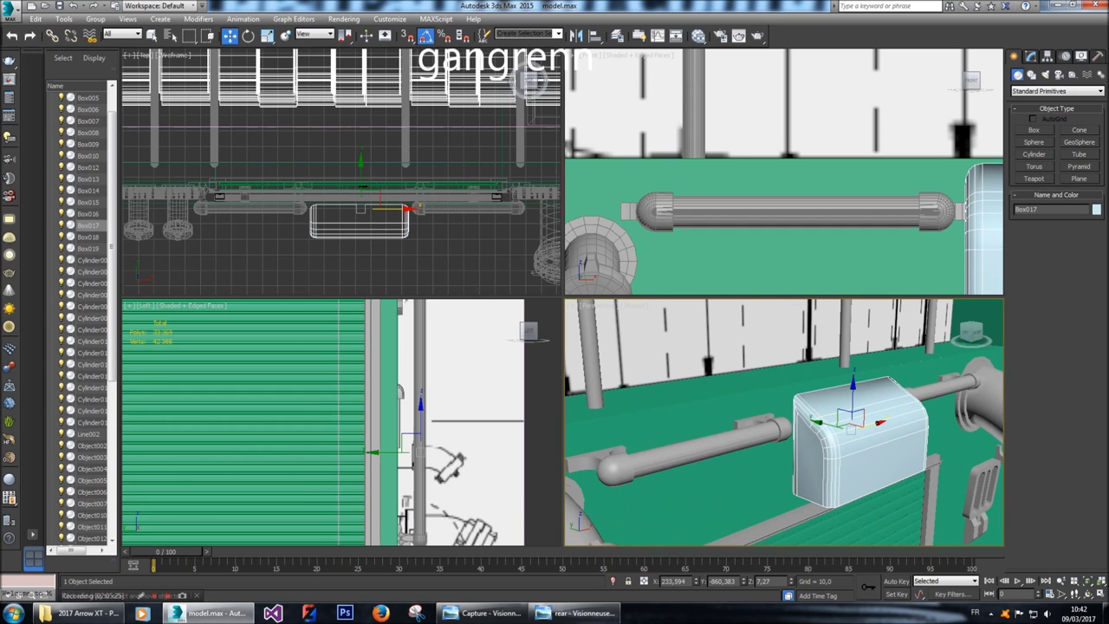
At Element level, scale the whole box to 76% along one axis and nudge it into place.
left_click(1031, 56)
key("5")
key("ctrl+a")
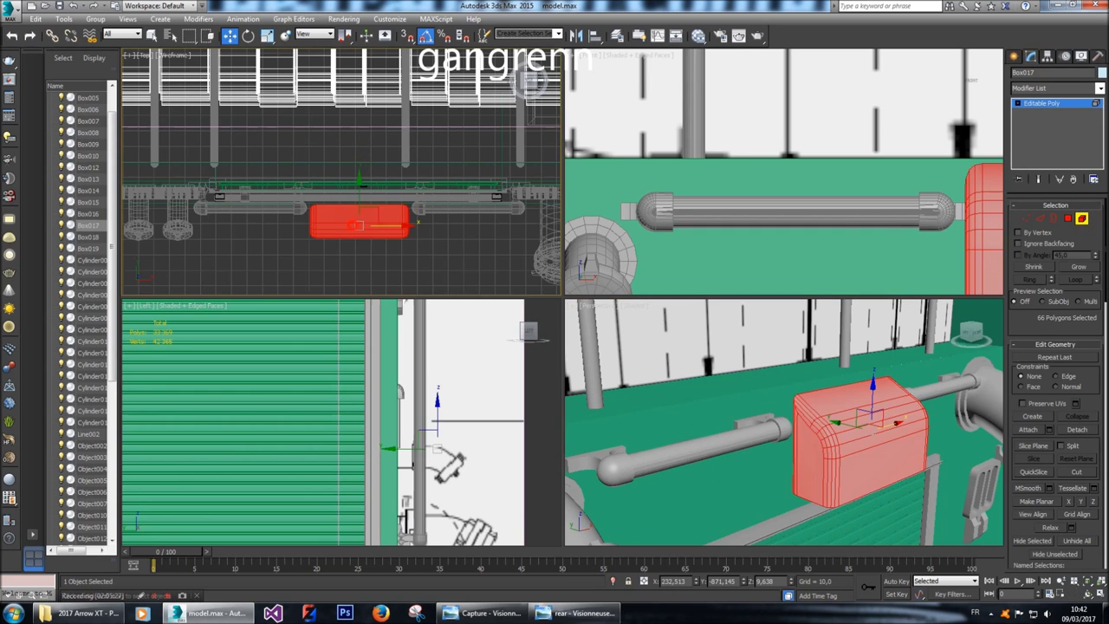
key("r")
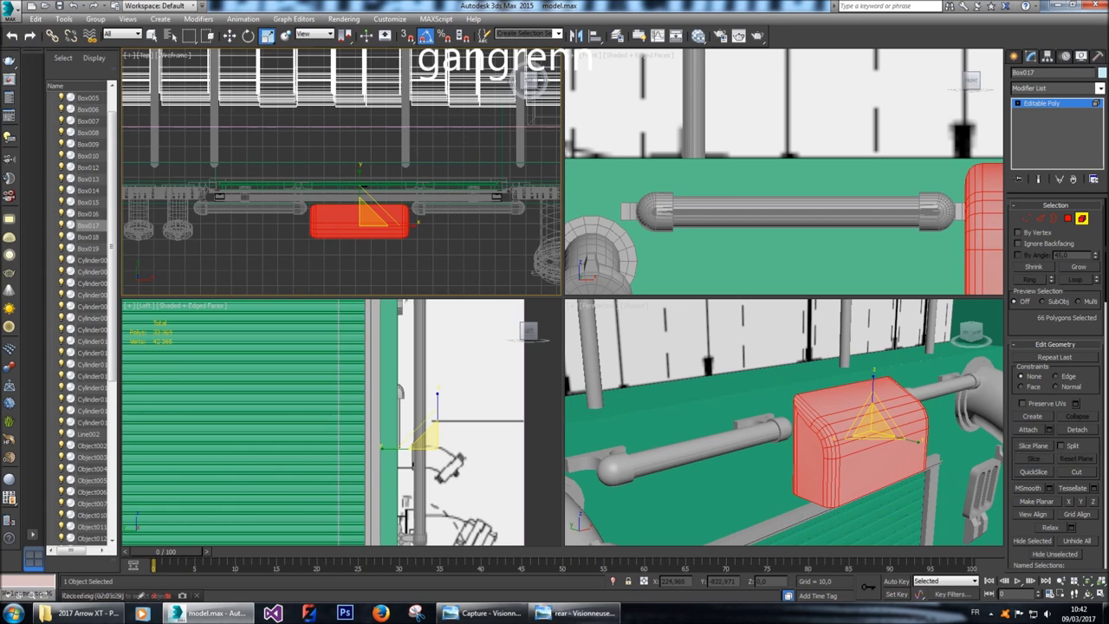
left_click_drag(906, 437, 897, 472)
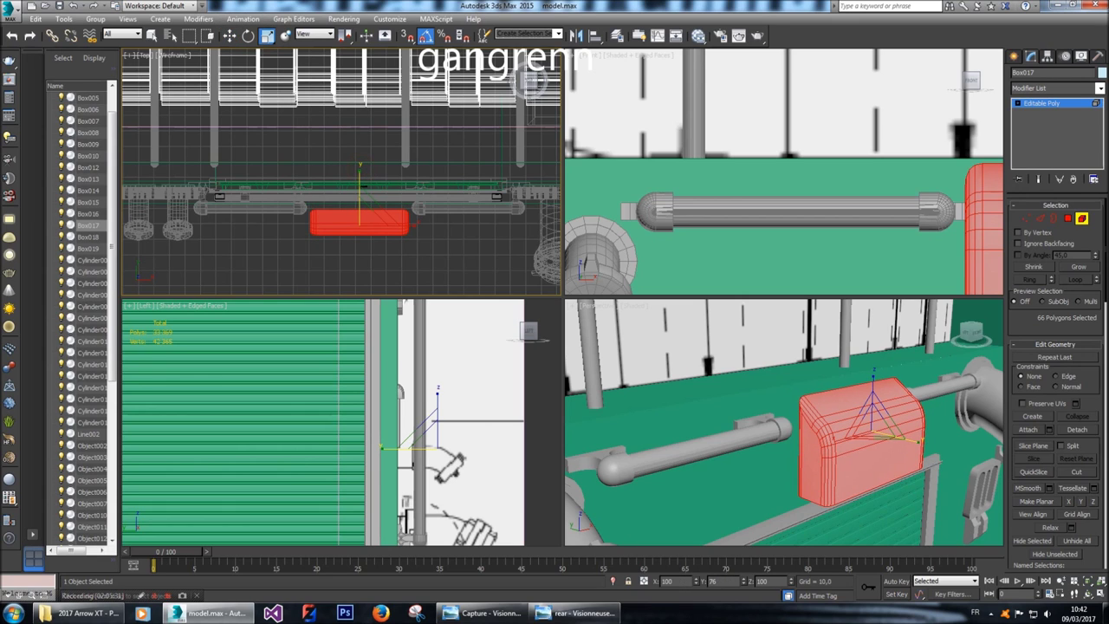
left_click(230, 35)
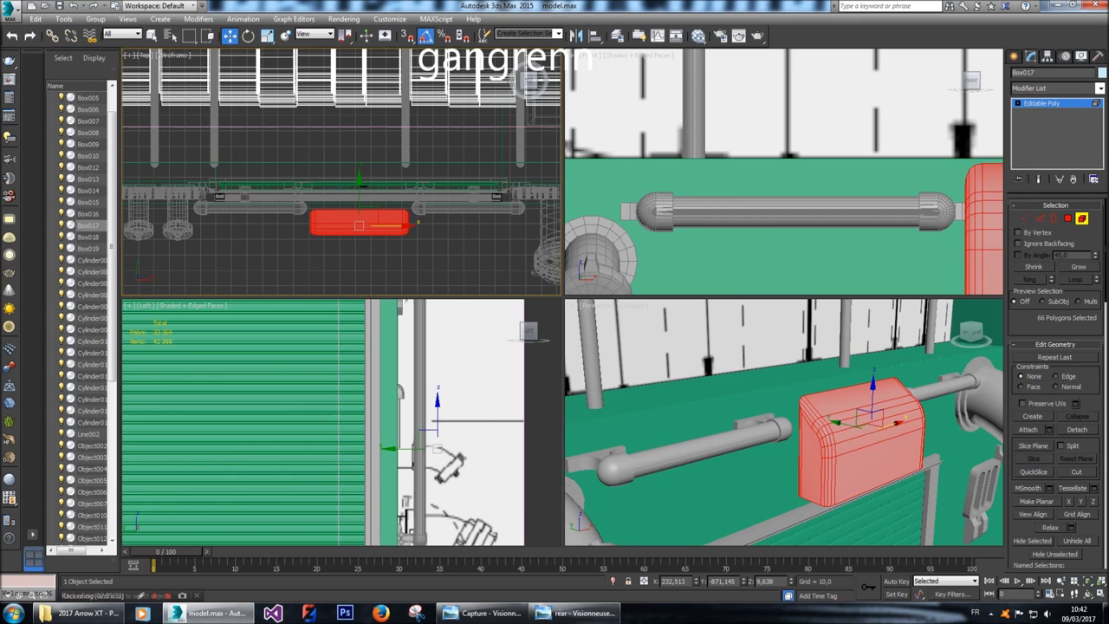
left_click_drag(360, 195, 360, 180)
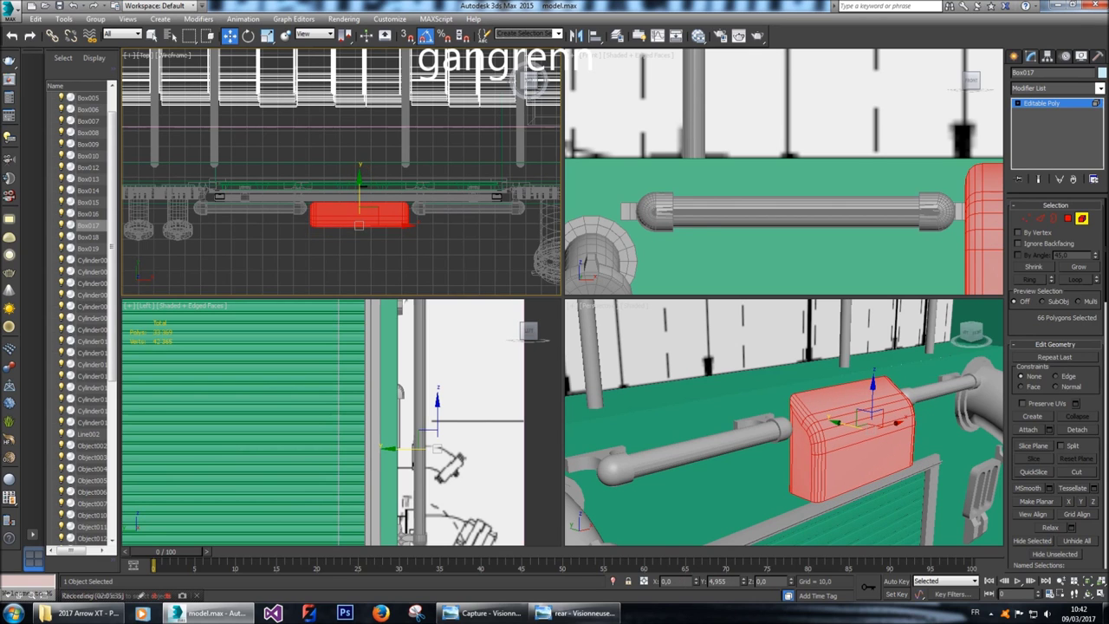
left_click(360, 182)
Raise the box's bottom row of vertices to make it shorter.
middle_click_drag(780, 416, 867, 520, "alt")
scroll(693, 169, "down", 3)
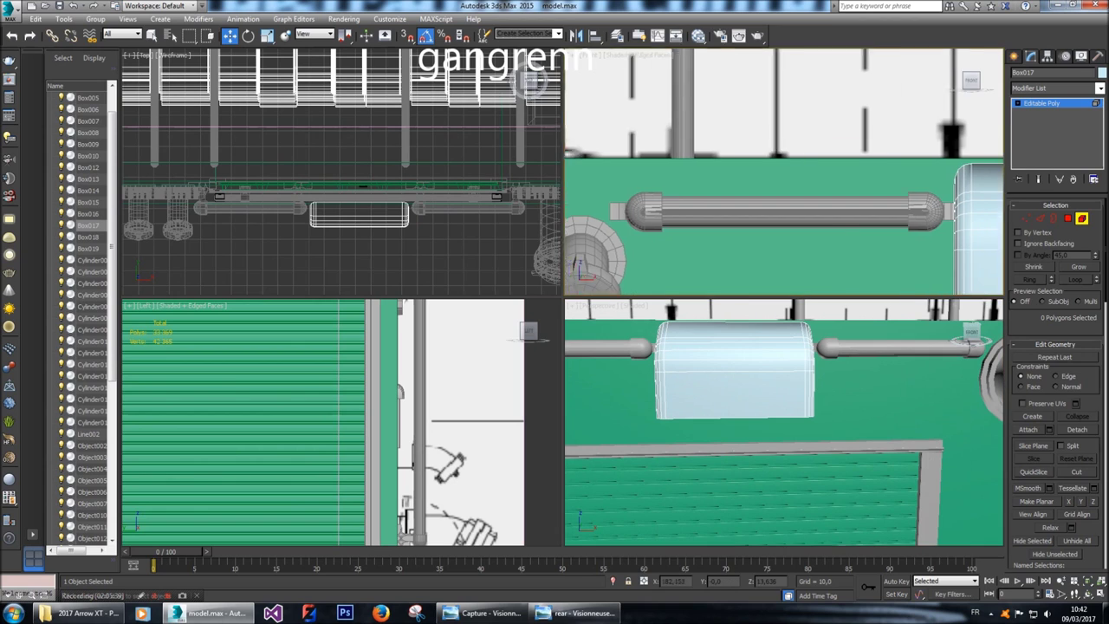
middle_click_drag(693, 169, 656, 168)
key("1")
left_click_drag(767, 212, 906, 238)
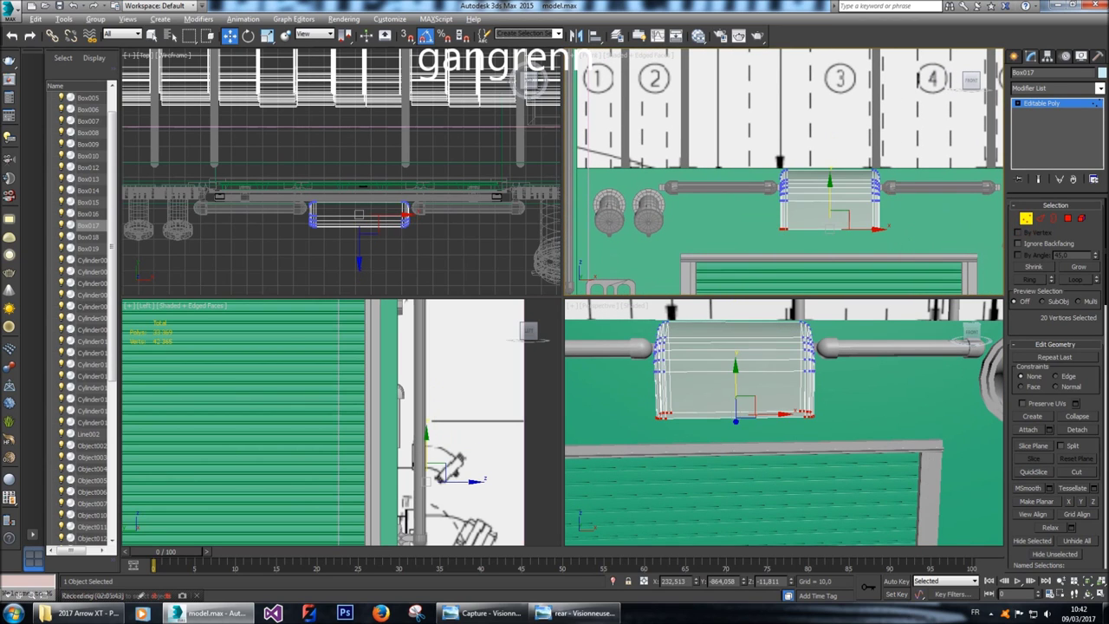
left_click_drag(829, 194, 829, 190)
scroll(741, 224, "down", 5)
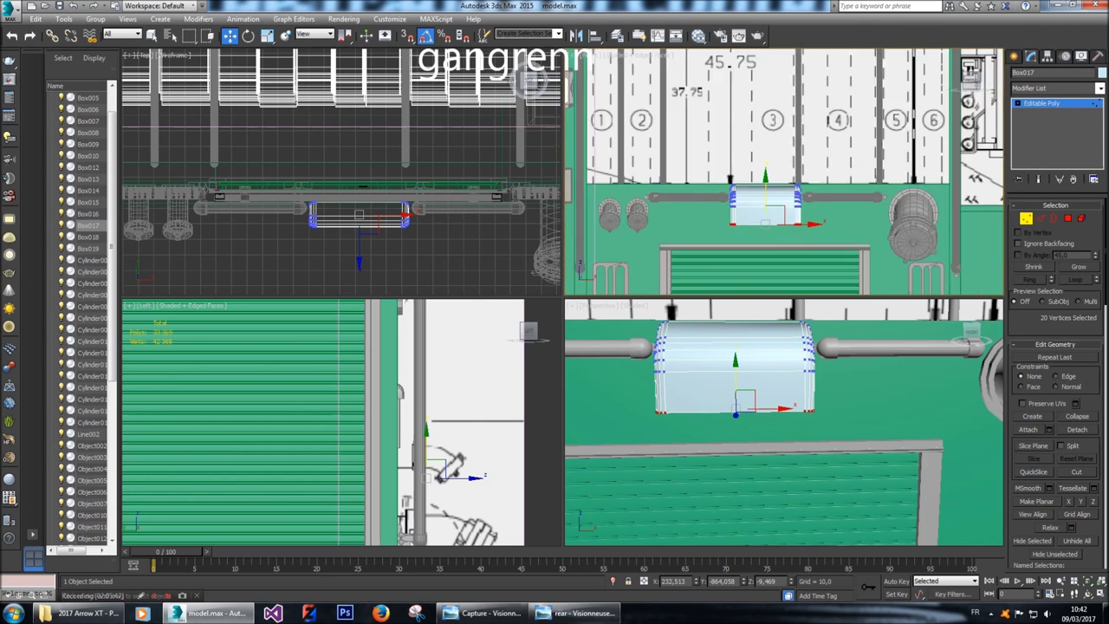
scroll(786, 230, "up", 3)
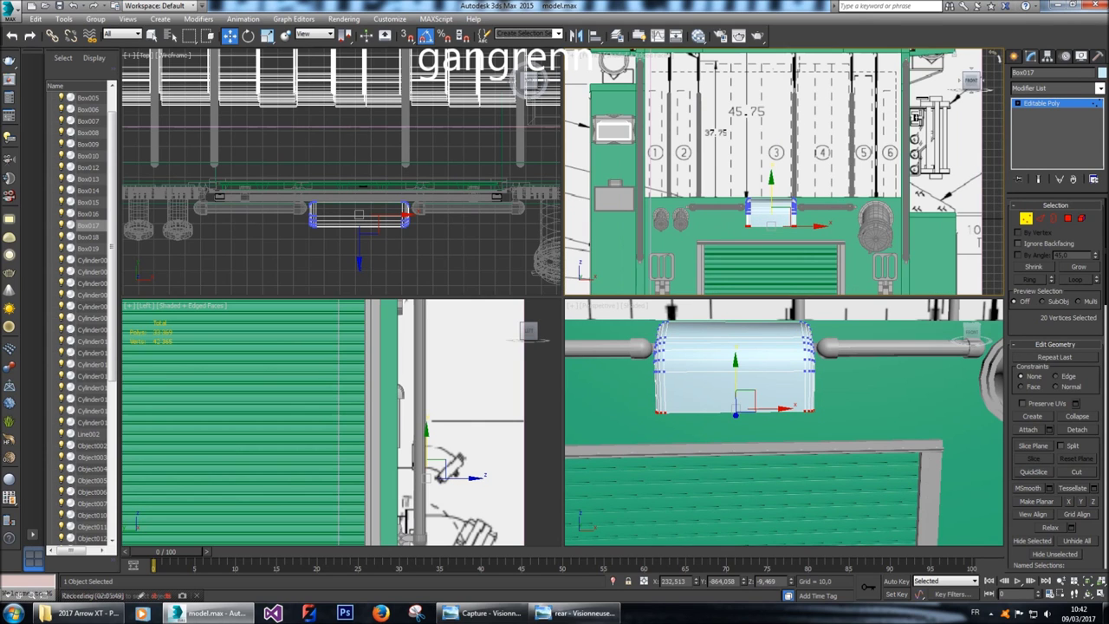
left_click(1017, 56)
Select the green panel Plane003 and frame it in the front view.
scroll(786, 217, "down", 4)
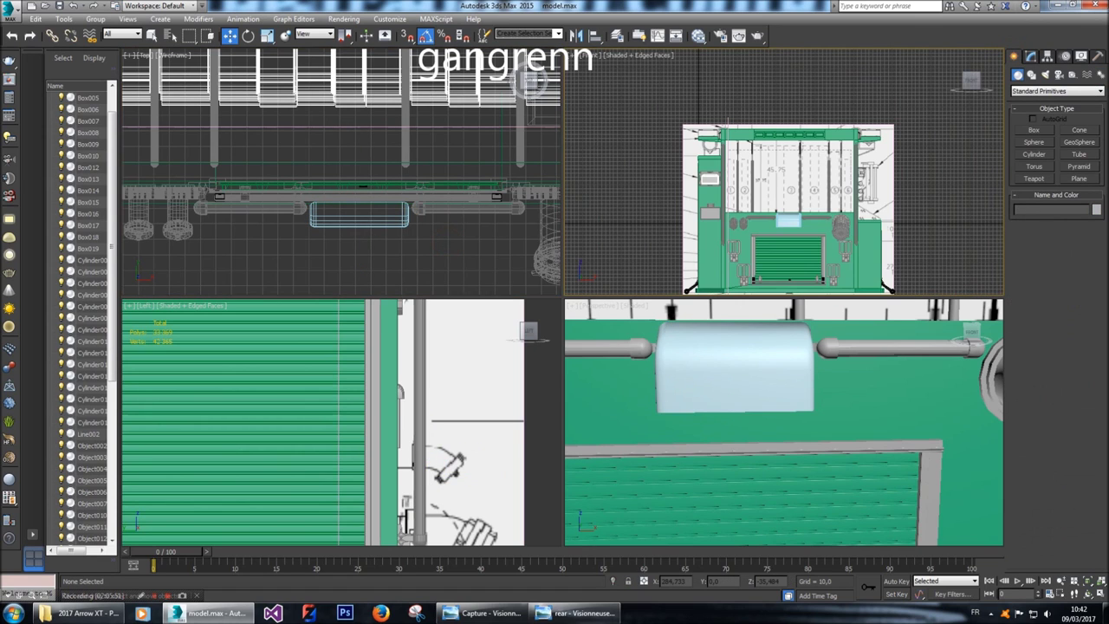
left_click(797, 224)
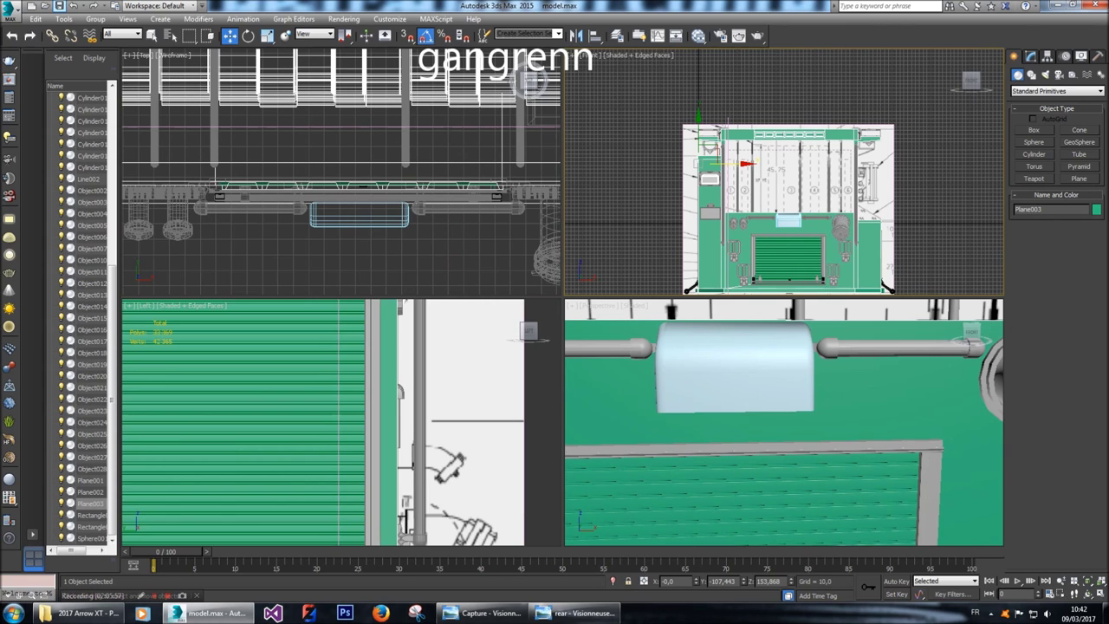
middle_click_drag(784, 208, 777, 207)
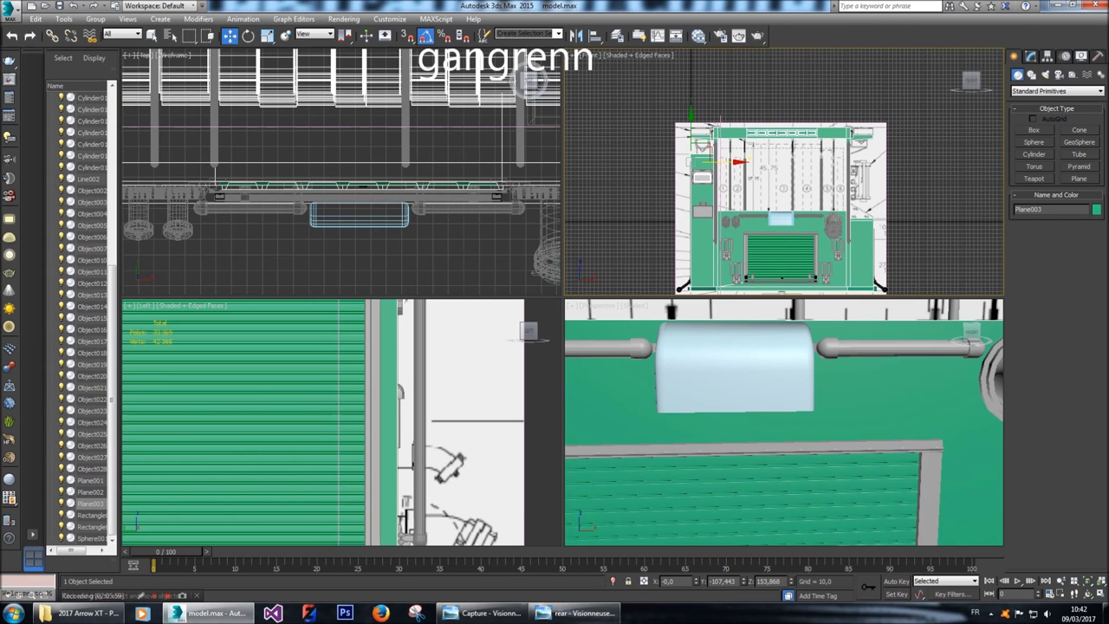
key("z")
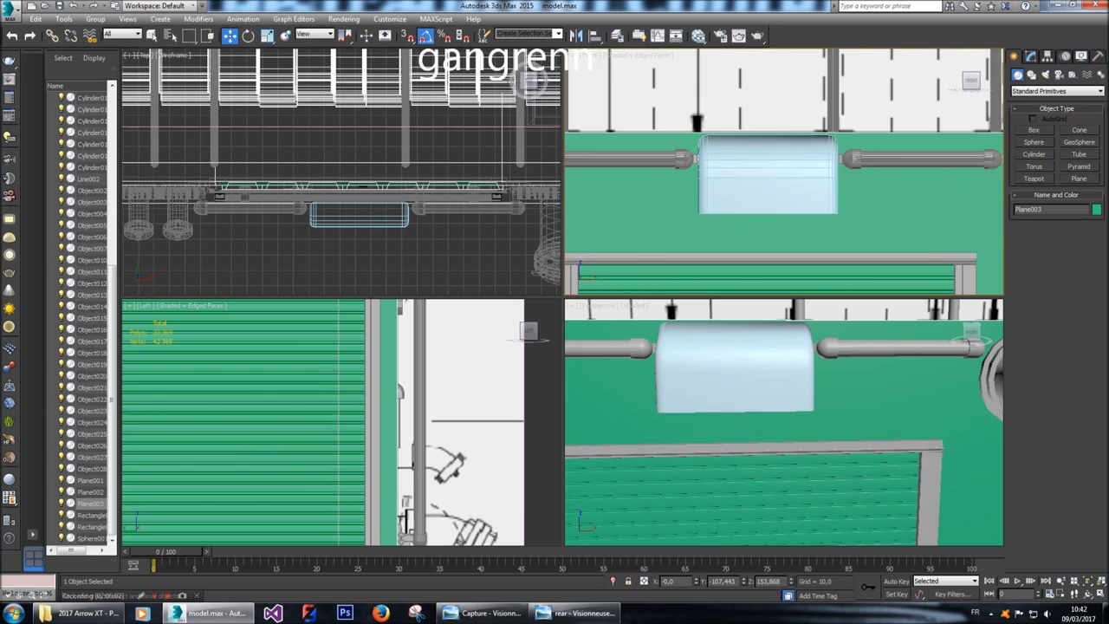
left_click(1032, 56)
Cut a four-sided rectangular outline into the green panel just below the box.
left_click(1026, 218)
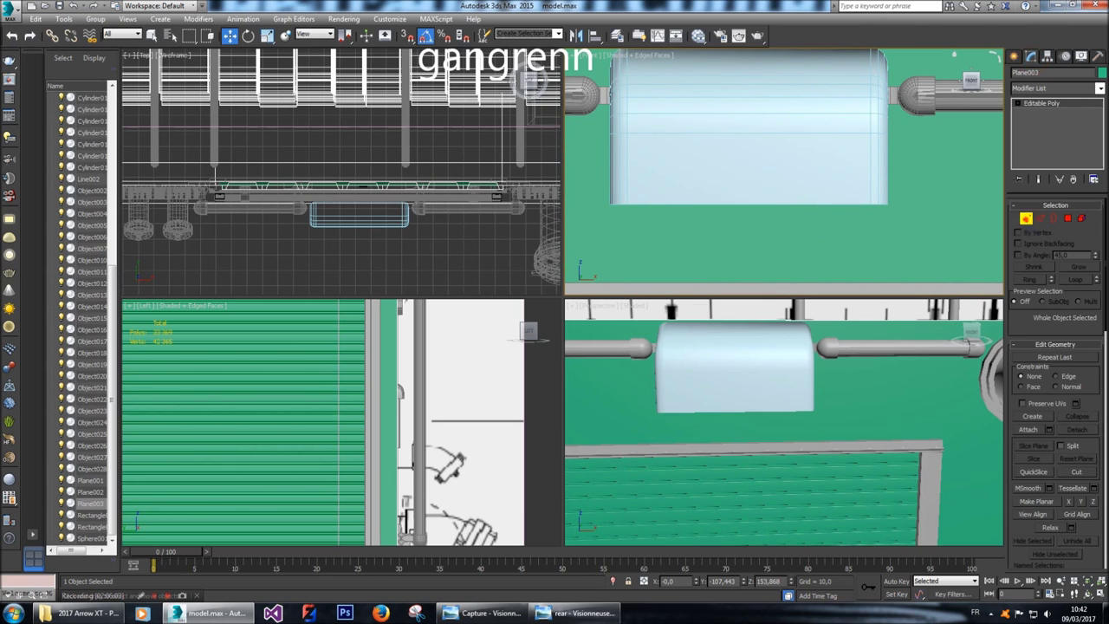
left_click(1074, 468)
middle_click_drag(780, 217, 832, 159)
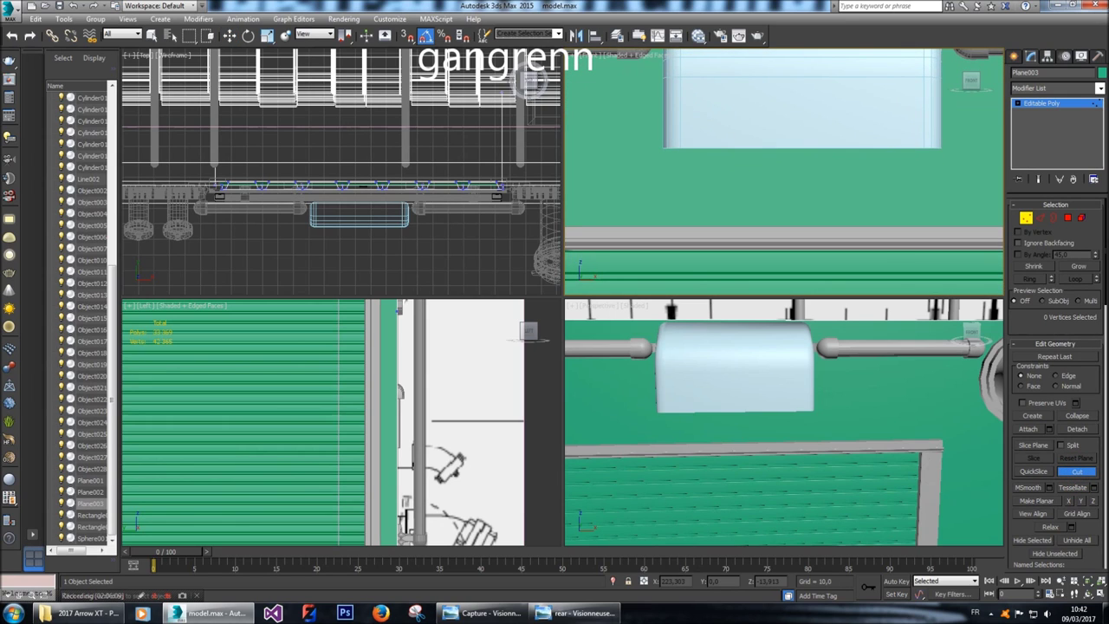
left_click(760, 168)
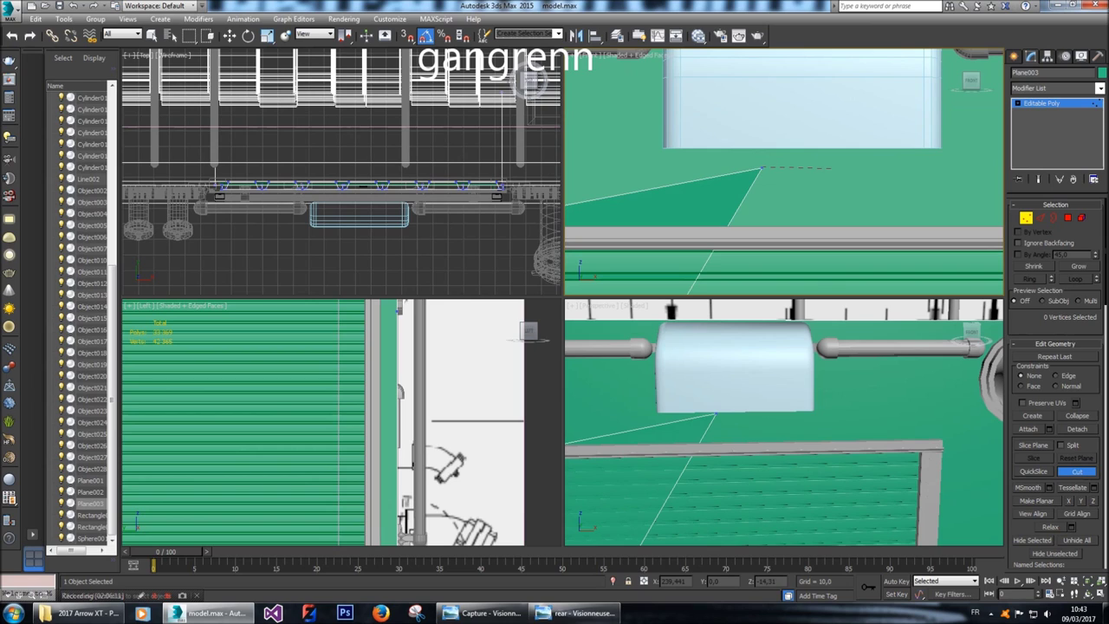
left_click(833, 168)
left_click(834, 209)
left_click(764, 210)
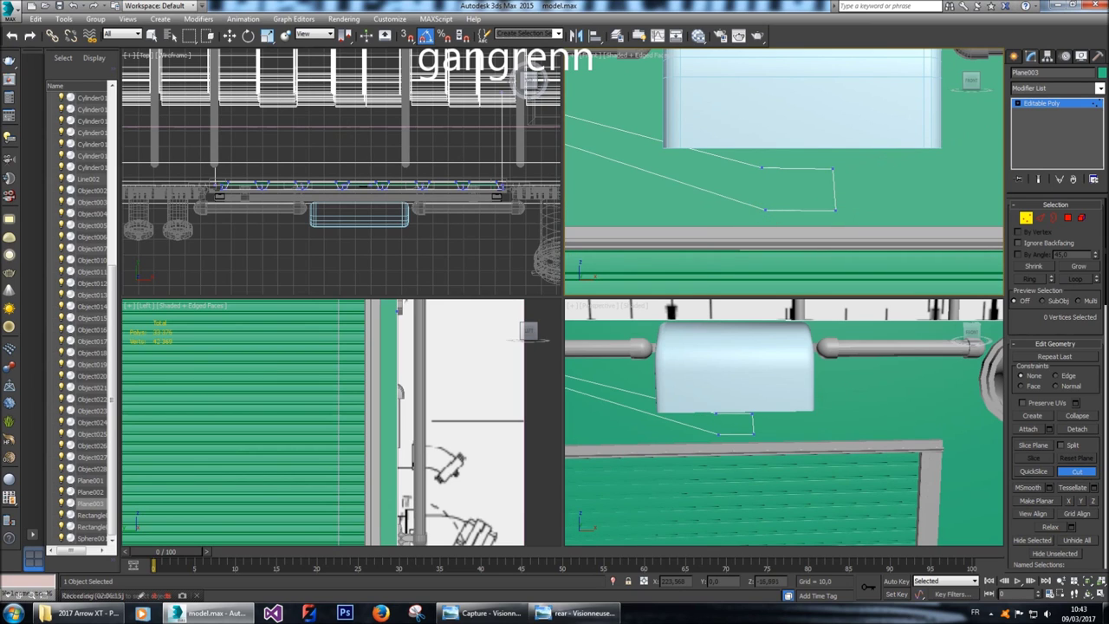
left_click(762, 169)
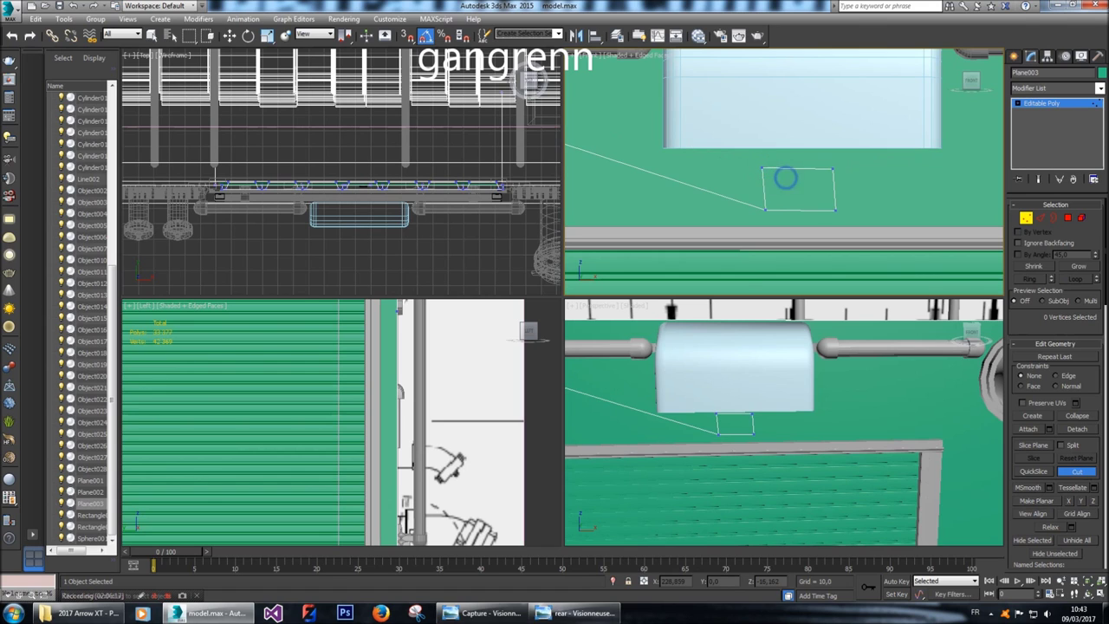
key("w")
Select the rectangle's top edge and isolate the panel from other objects.
left_click(1040, 218)
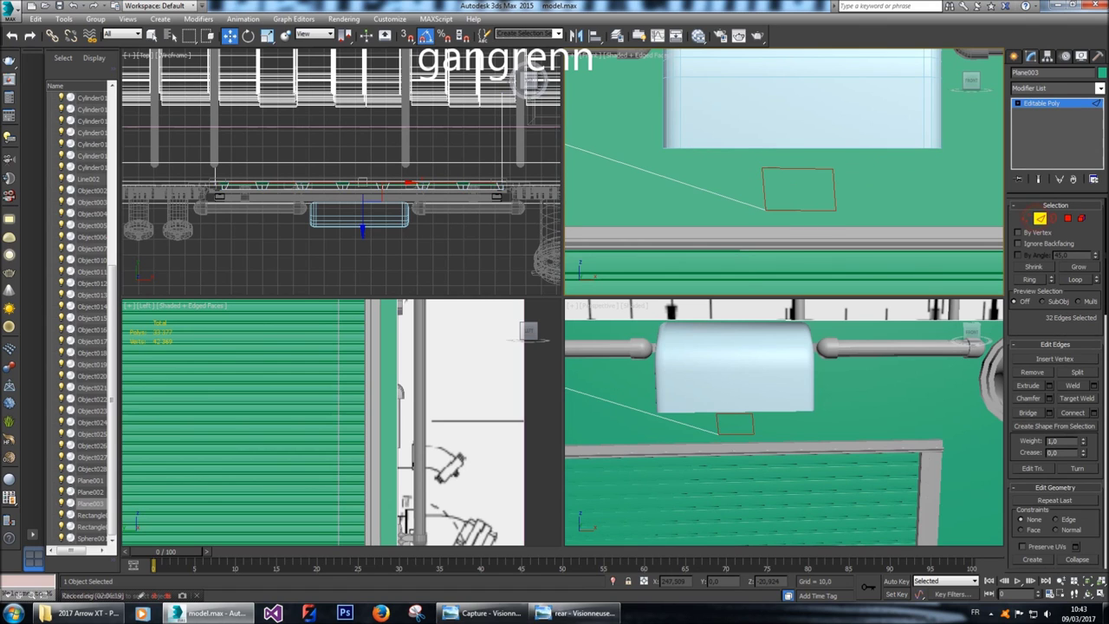
left_click(803, 170)
right_click(803, 170)
left_click(834, 135)
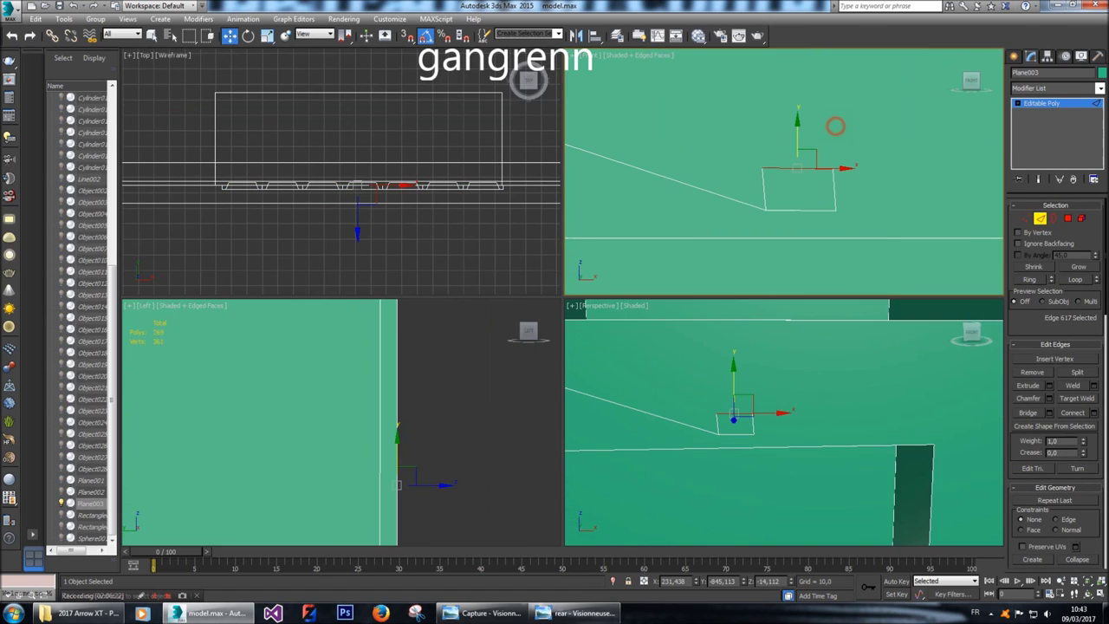
scroll(867, 156, "down", 8)
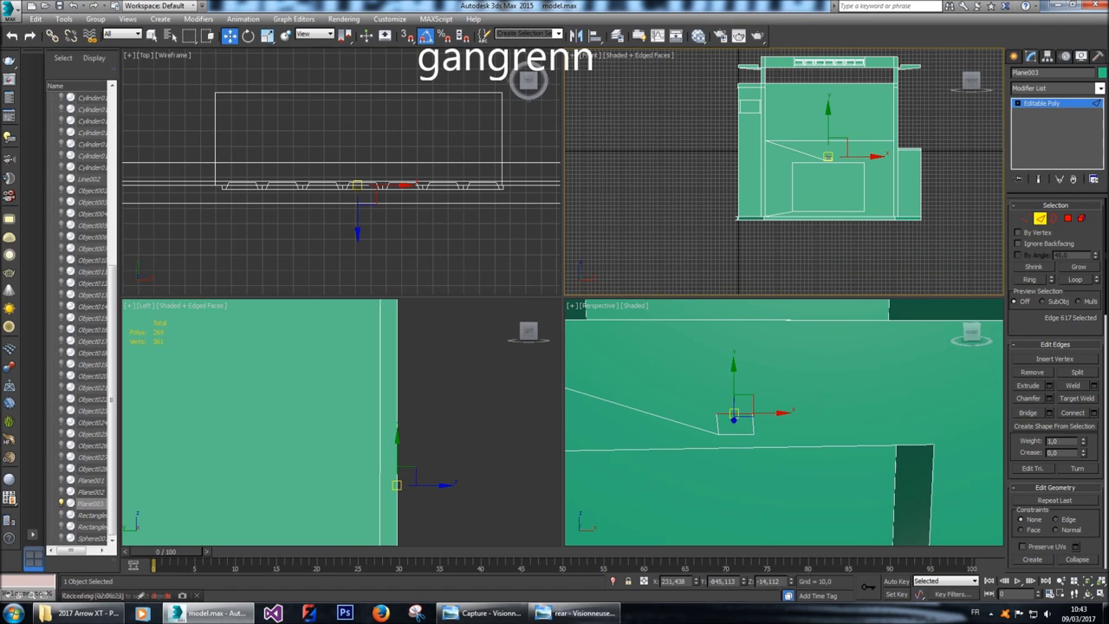
scroll(852, 173, "up", 6)
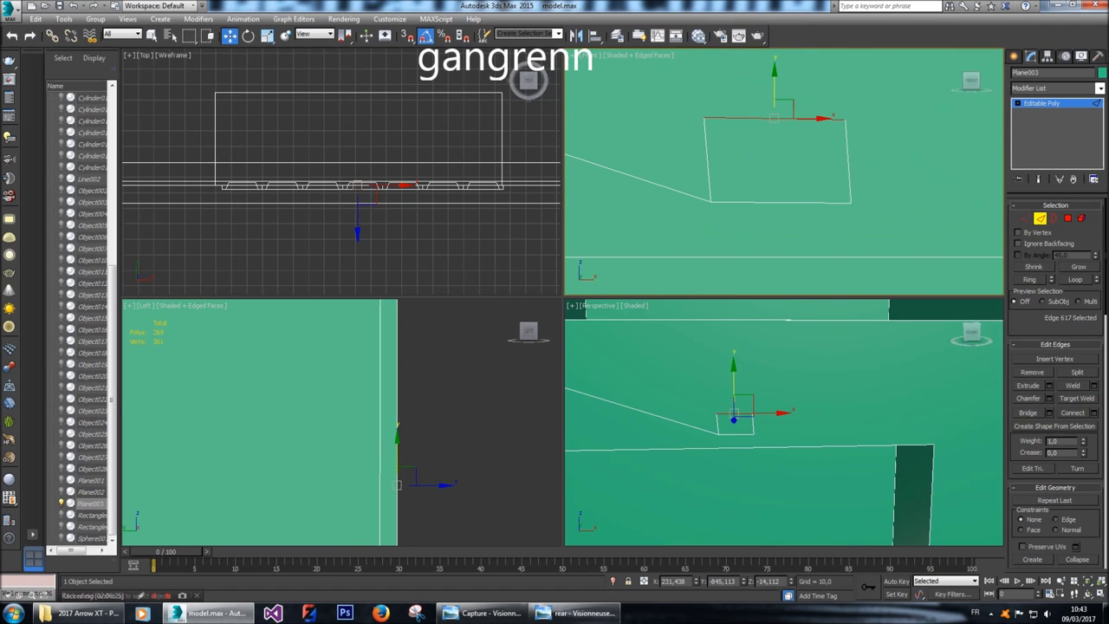
scroll(1034, 325, "down", 3)
Straighten the rectangle's top, bottom and side edges with Make Planar, then make the panel see-through.
left_click(1082, 488)
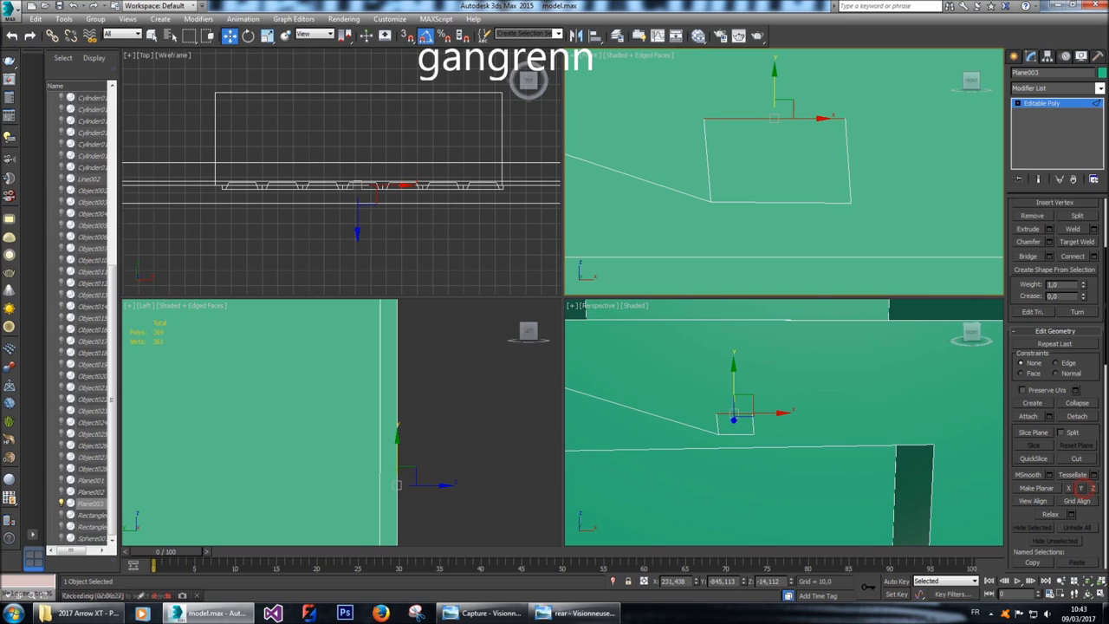
left_click(811, 202)
left_click(1080, 488)
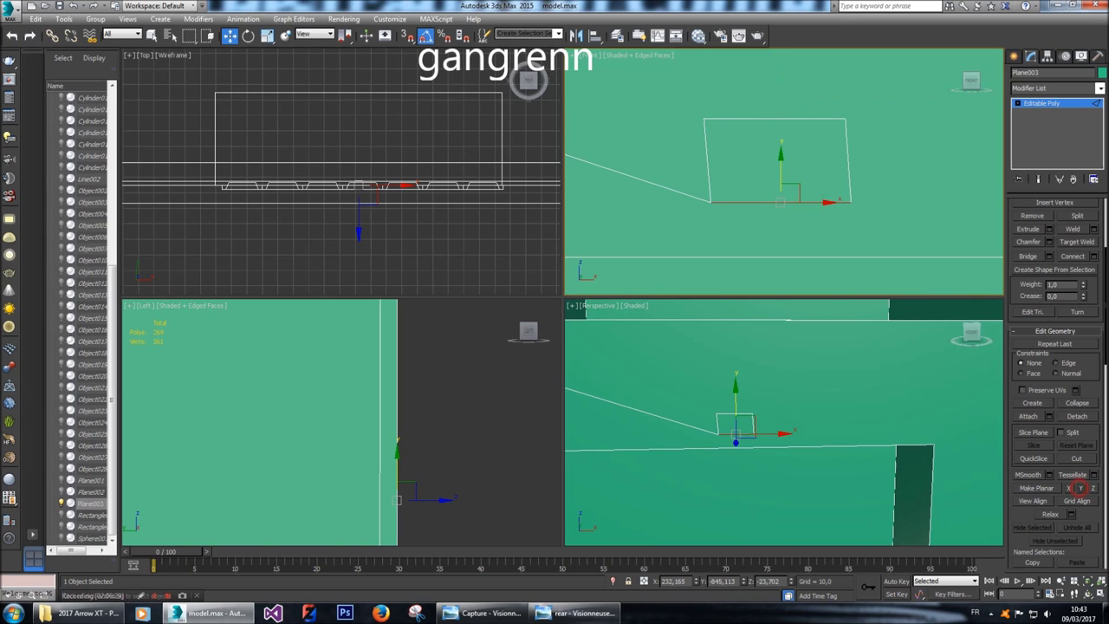
left_click(849, 173)
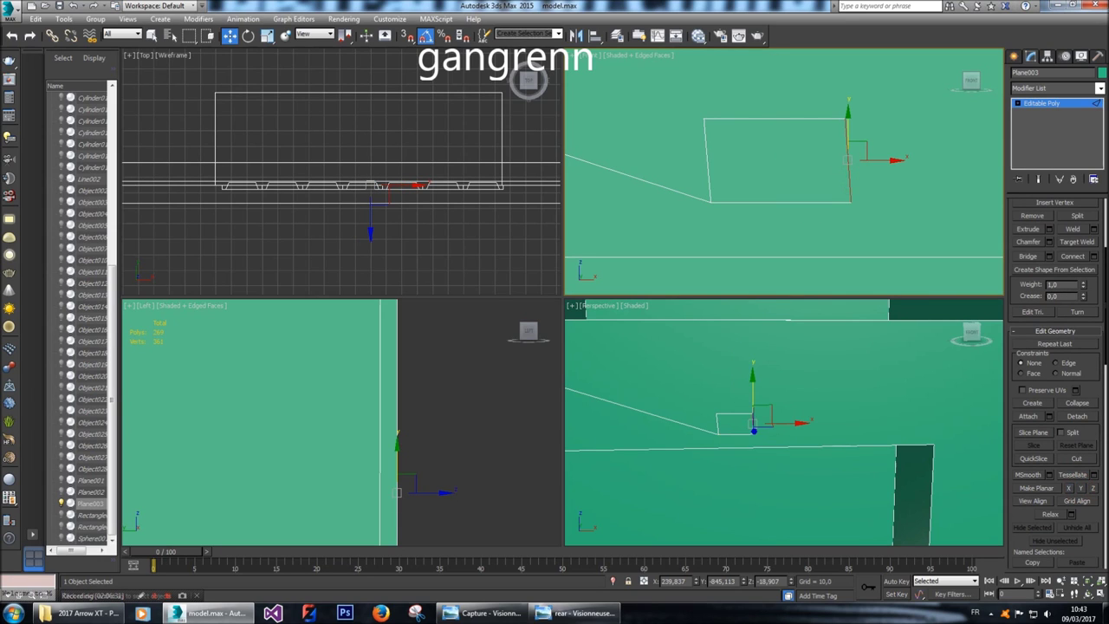
left_click(1080, 488)
left_click(706, 165)
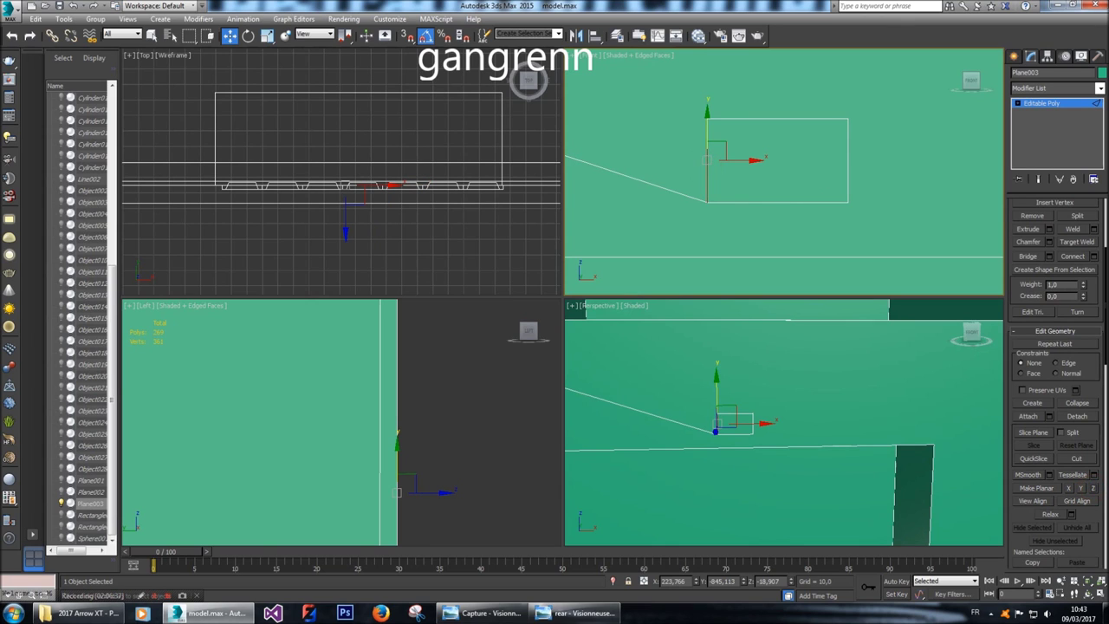
key("alt+x")
Cut a new edge from the rectangle's corner up to the panel's top edge.
scroll(785, 173, "down", 10)
scroll(784, 424, "down", 3)
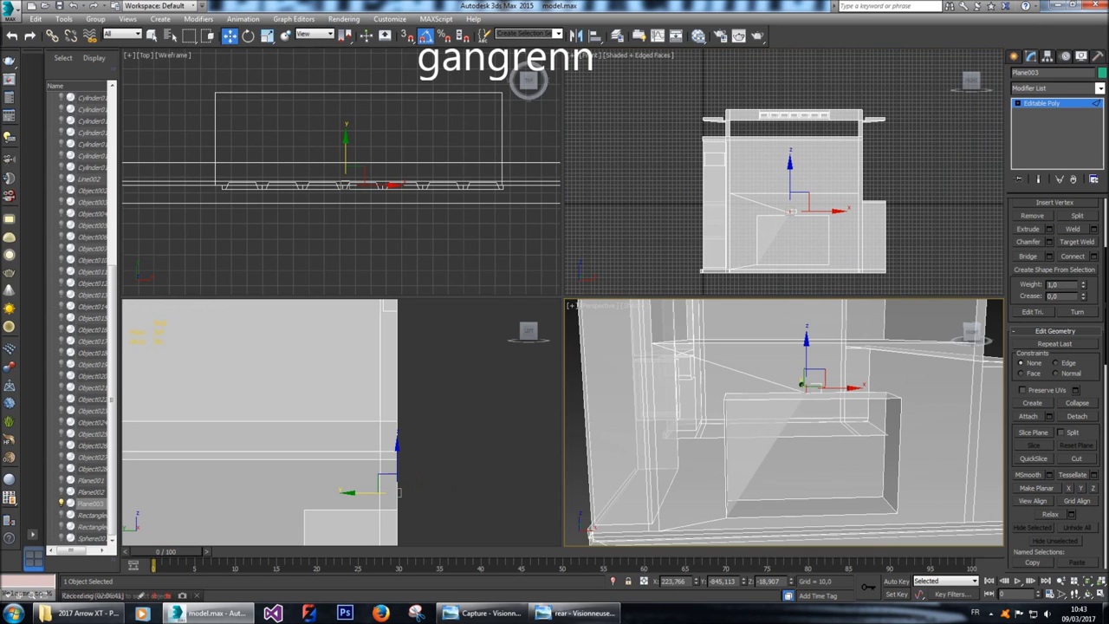
left_click_drag(970, 332, 950, 336)
scroll(785, 422, "up", 4)
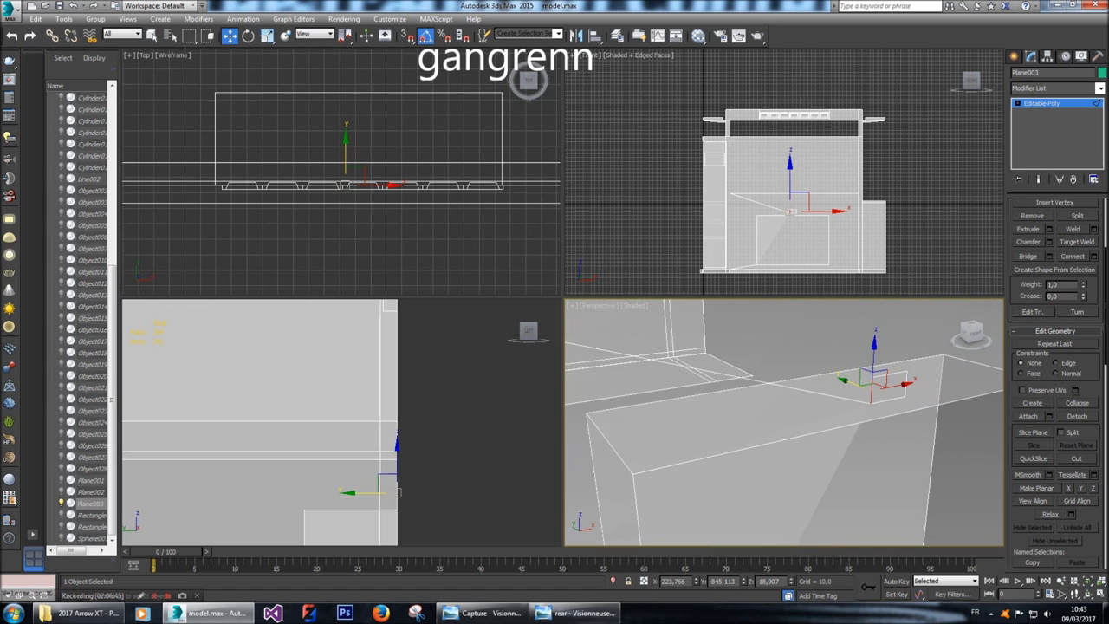
scroll(1056, 381, "up", 3)
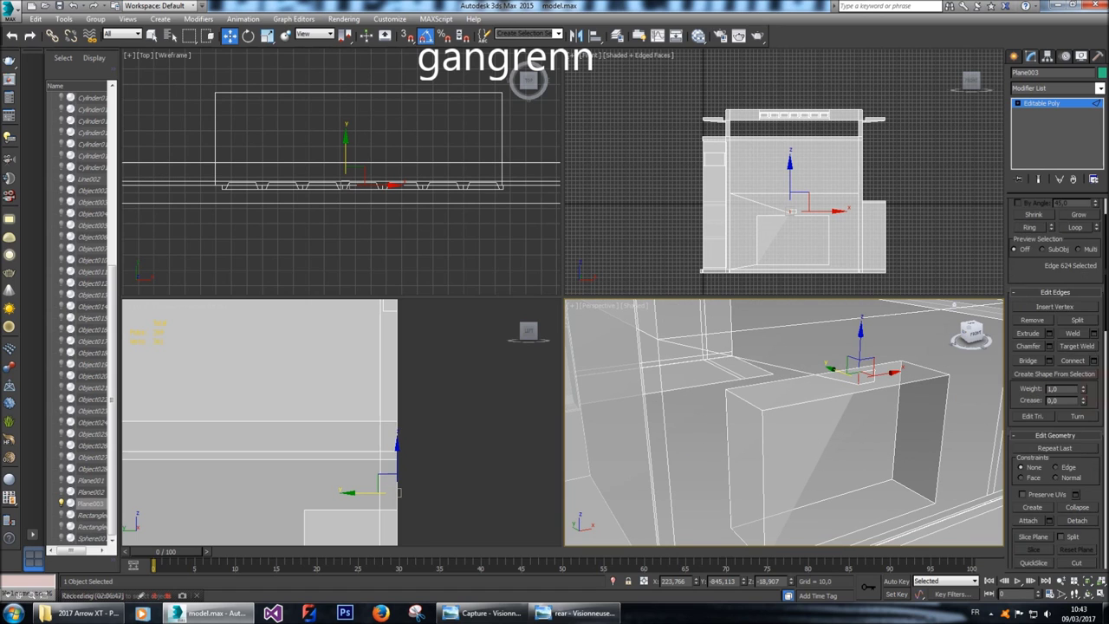
key("1")
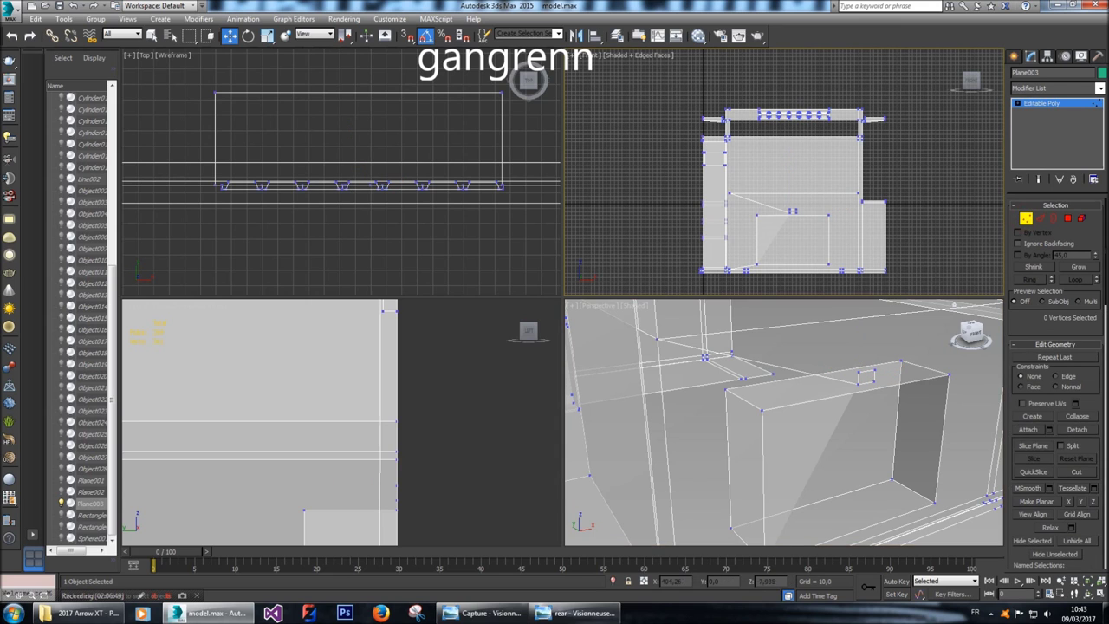
scroll(800, 208, "up", 5)
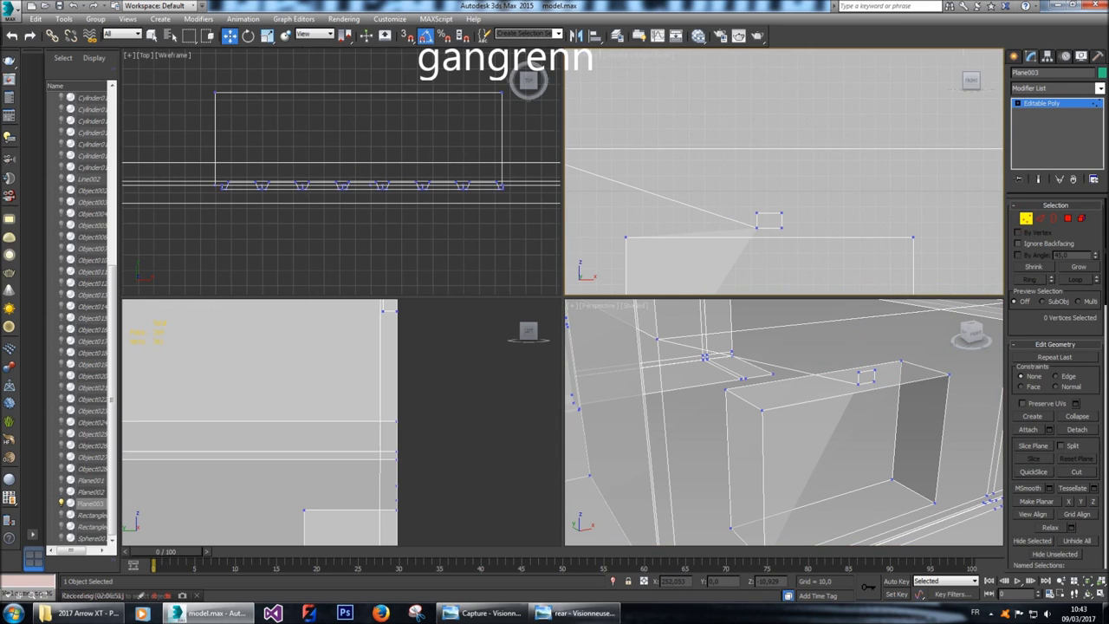
middle_click_drag(919, 356, 954, 304, "alt")
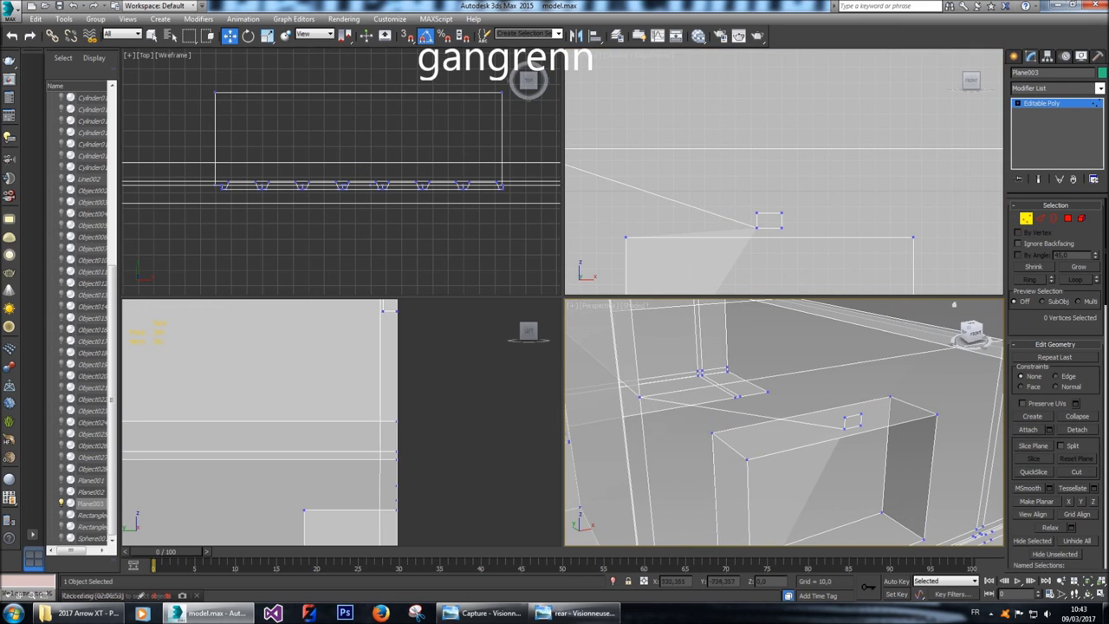
key("alt+c")
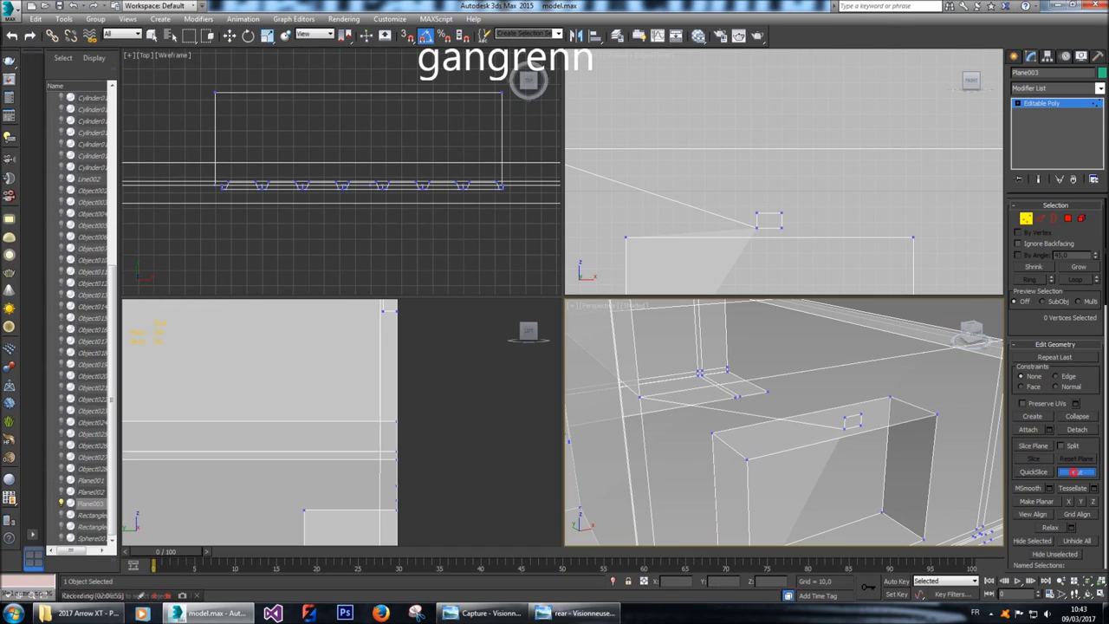
left_click(781, 227)
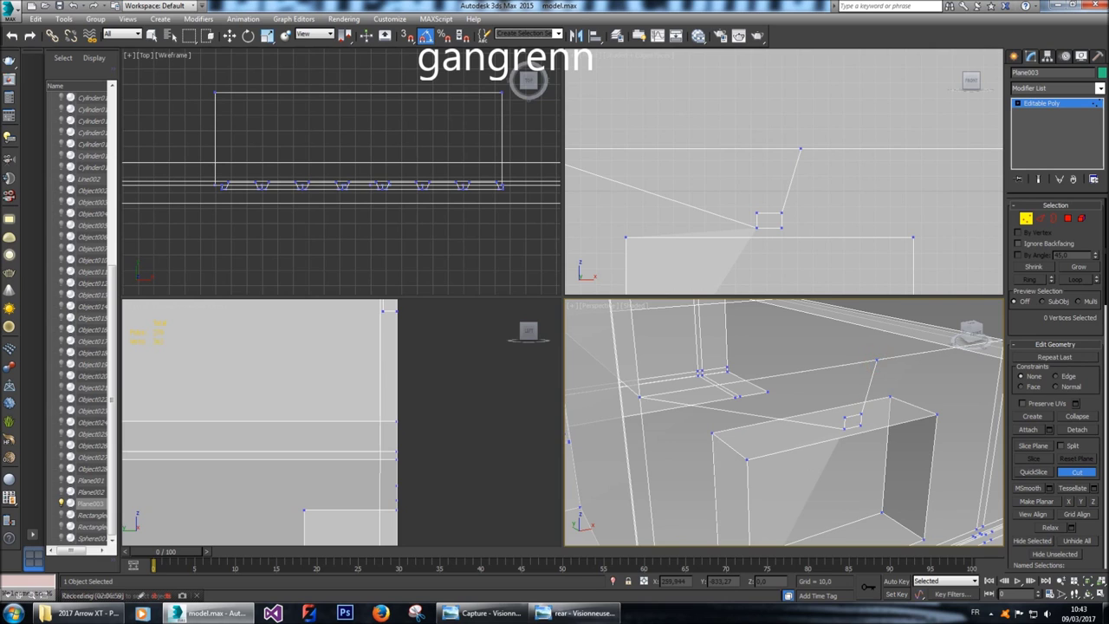
right_click(872, 431)
Cut a second edge from the rectangle's corner across to the panel's right edge.
middle_click_drag(871, 431, 901, 424, "alt")
scroll(784, 422, "up", 3)
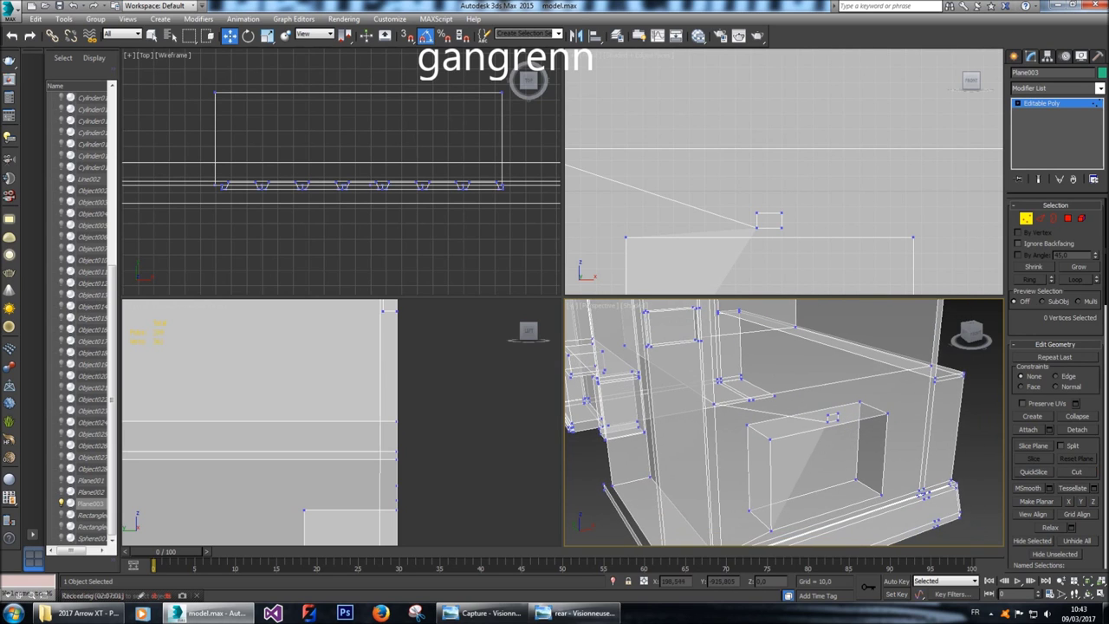
key("alt+c")
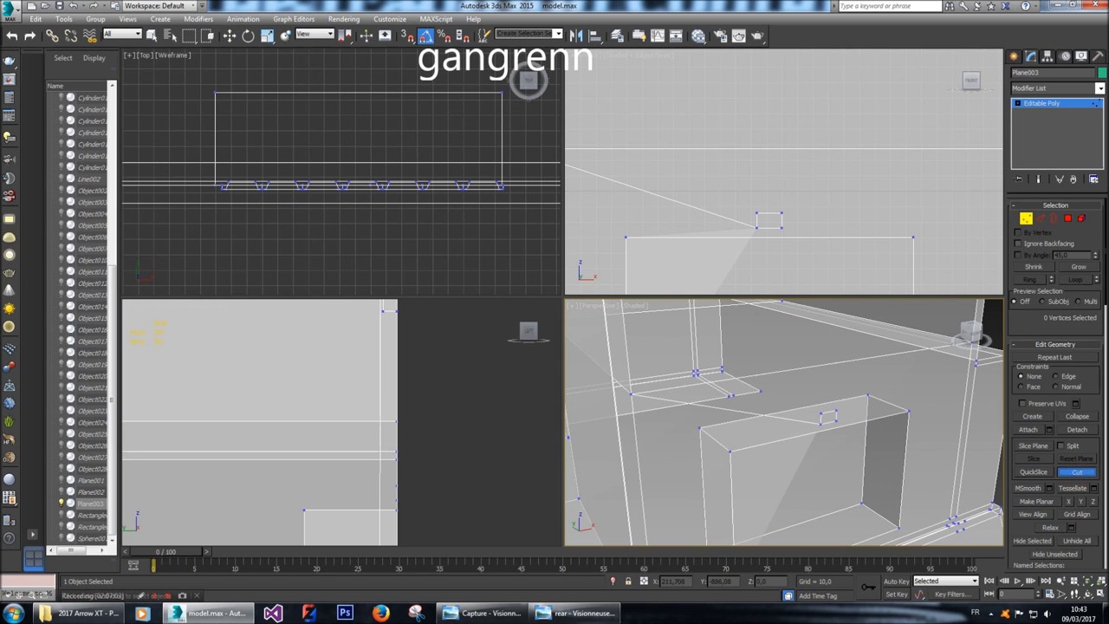
left_click(835, 415)
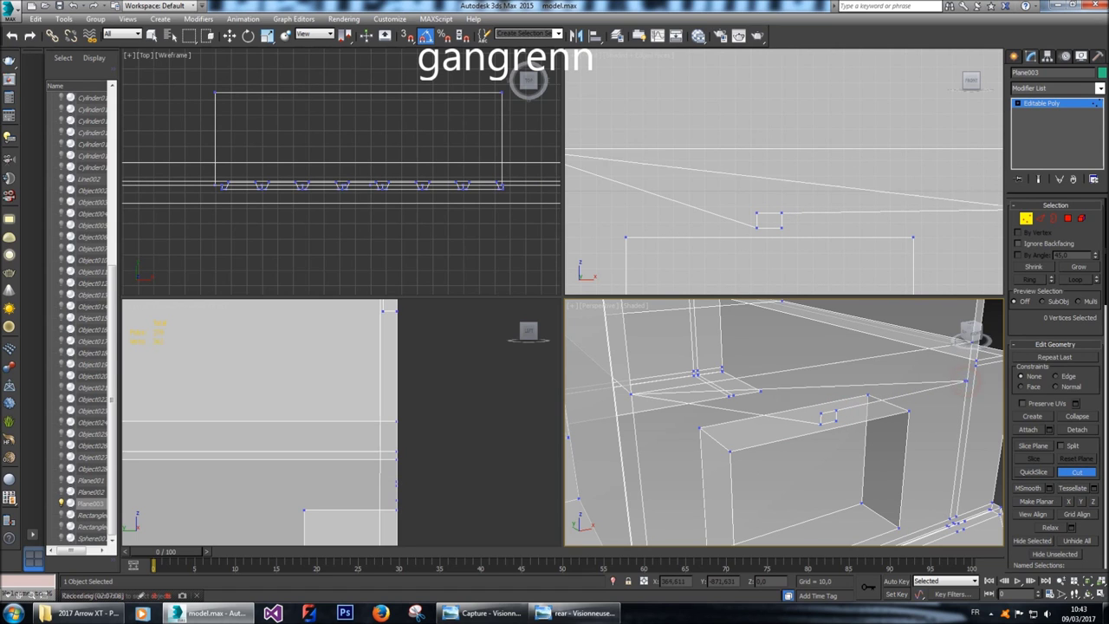
scroll(942, 389, "down", 5)
middle_click_drag(867, 416, 832, 408, "alt")
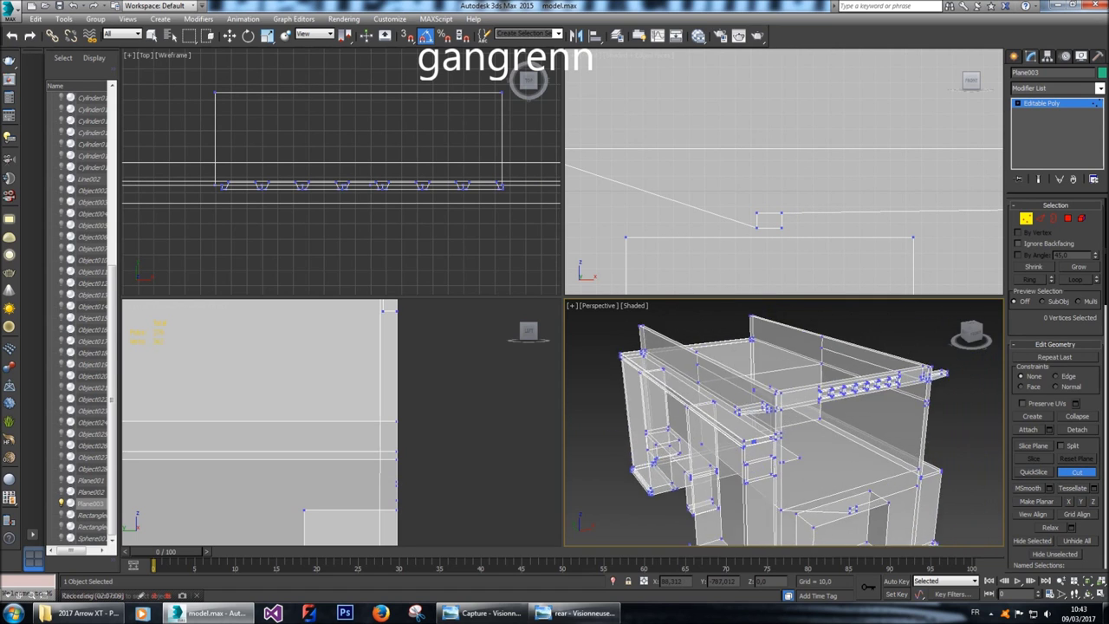
scroll(830, 396, "up", 5)
right_click(761, 214)
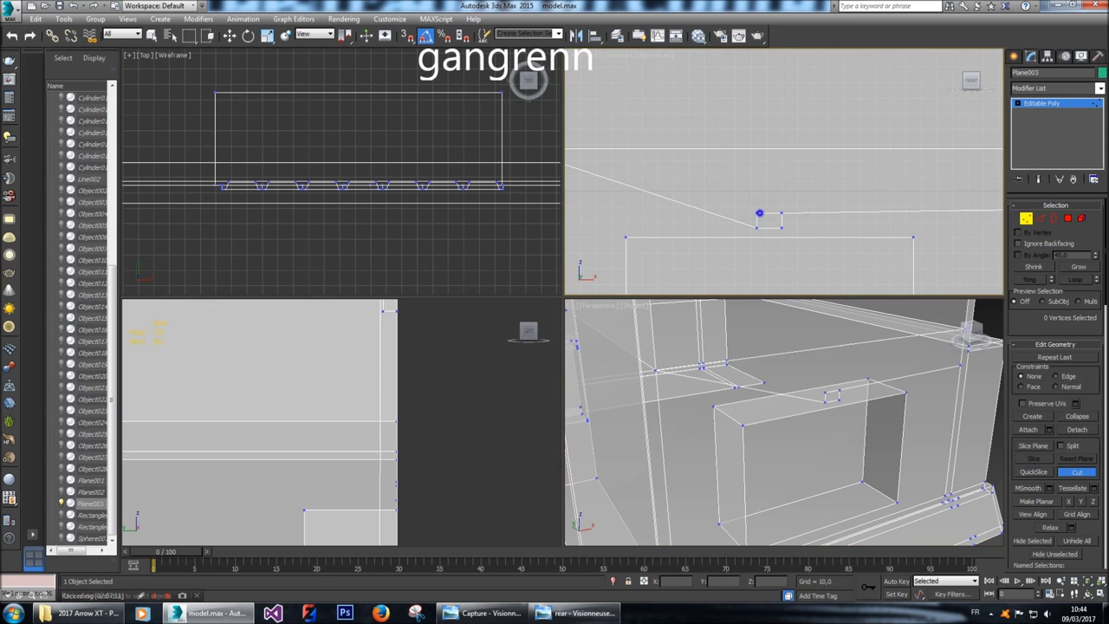
right_click(761, 215)
Select the panel polygon and the rectangle's top edge, then unhide all objects.
key("4")
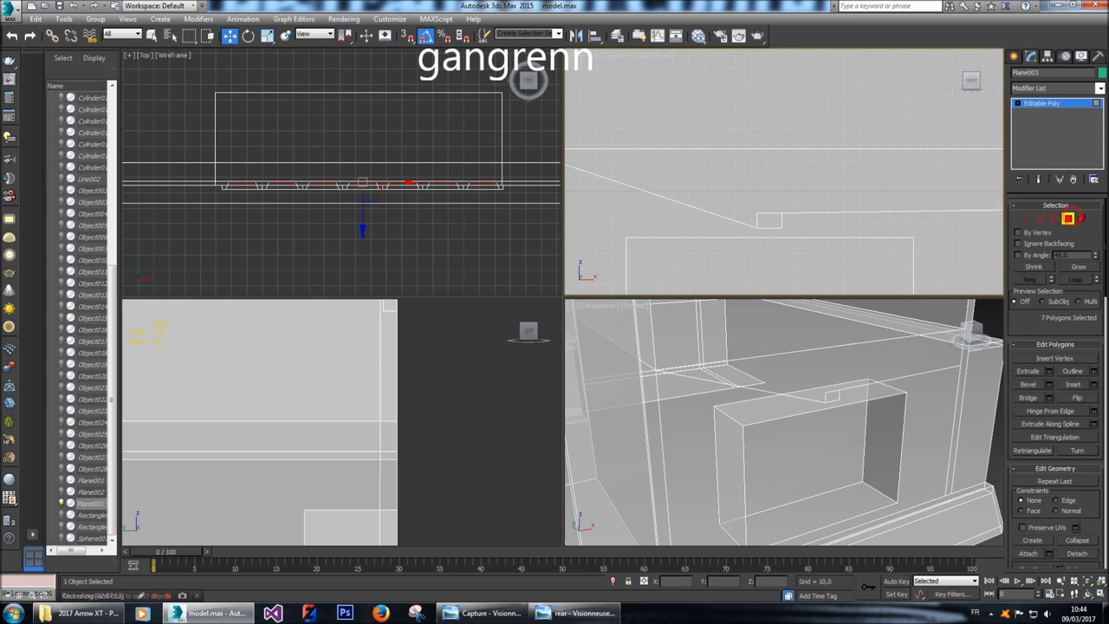
key("alt+x")
left_click(768, 218)
scroll(772, 220, "up", 3)
scroll(771, 219, "up", 1)
left_click(1040, 219)
left_click(760, 189)
right_click(757, 189)
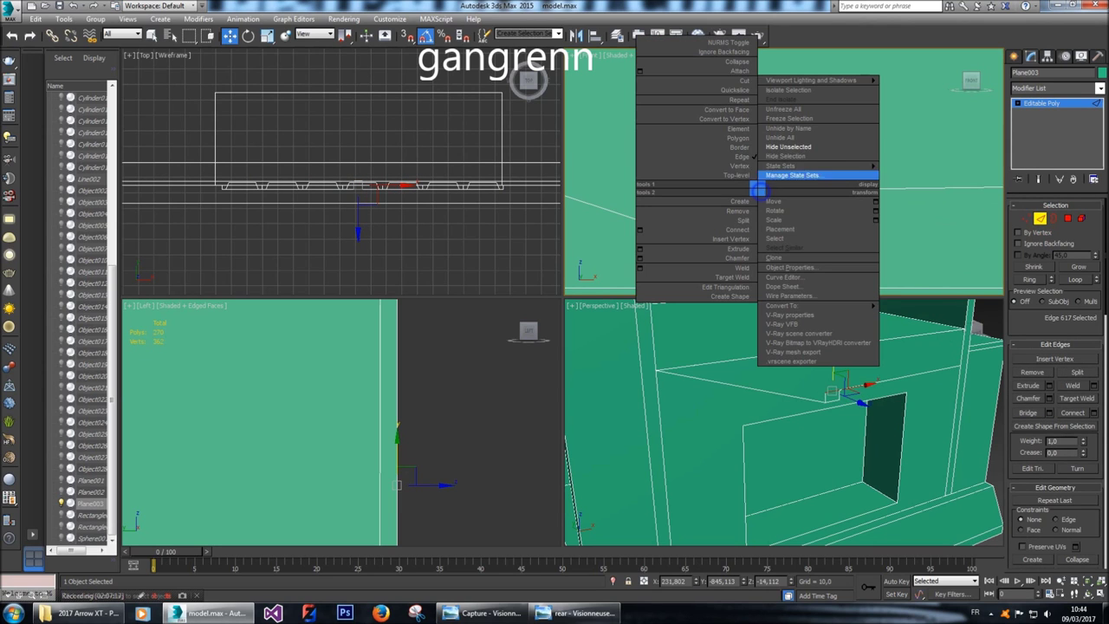
left_click(780, 136)
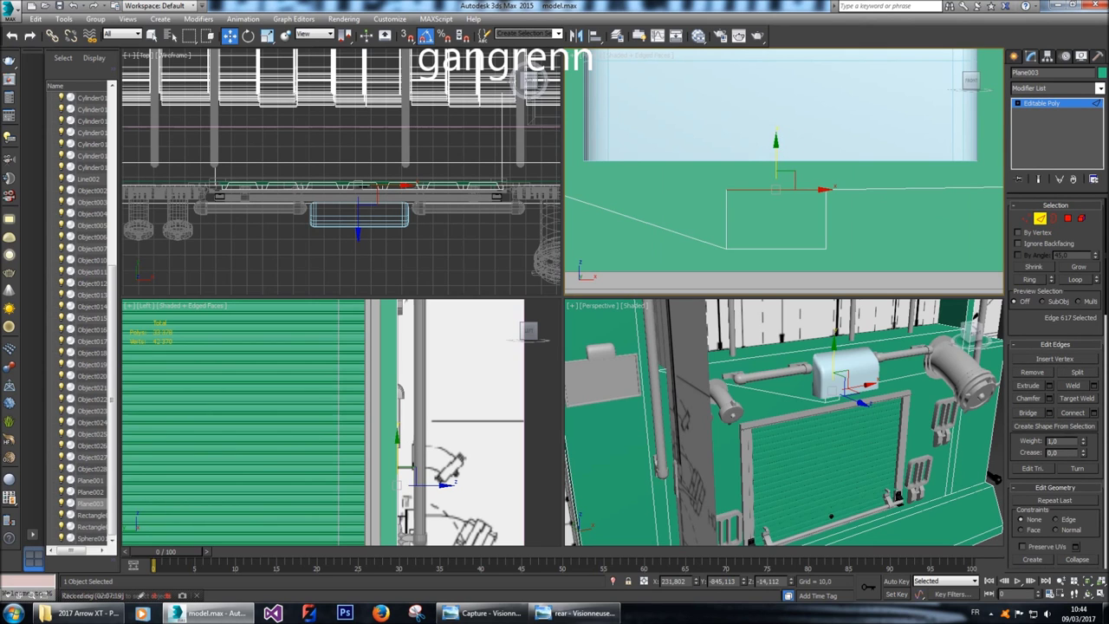
Move the rectangle's top edge up, right edge right and bottom edge down.
left_click_drag(776, 141, 776, 128)
left_click(826, 216)
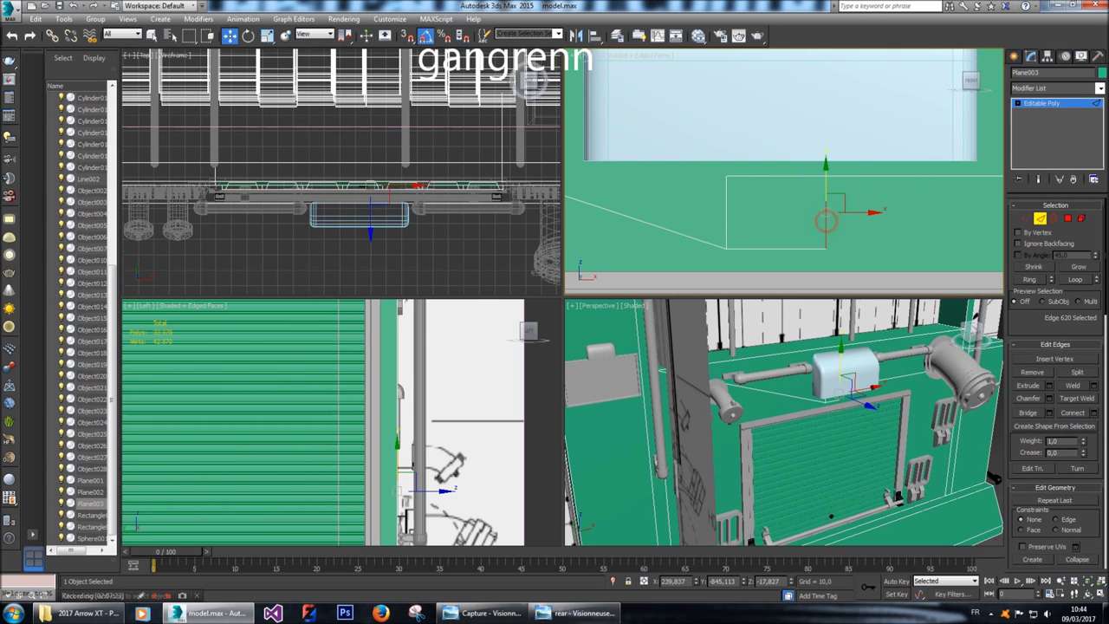
left_click_drag(871, 217, 887, 217)
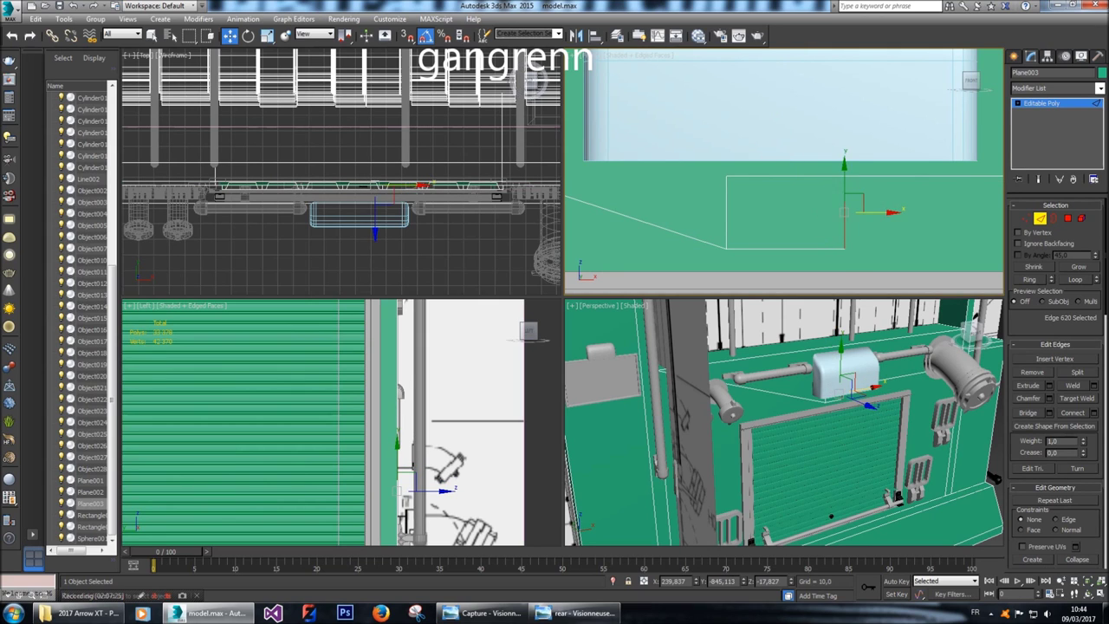
left_click(799, 247)
left_click_drag(786, 217, 785, 227)
left_click(723, 213)
Select the right edge, hide everything except the panel, then unhide all objects.
scroll(723, 213, "down", 2)
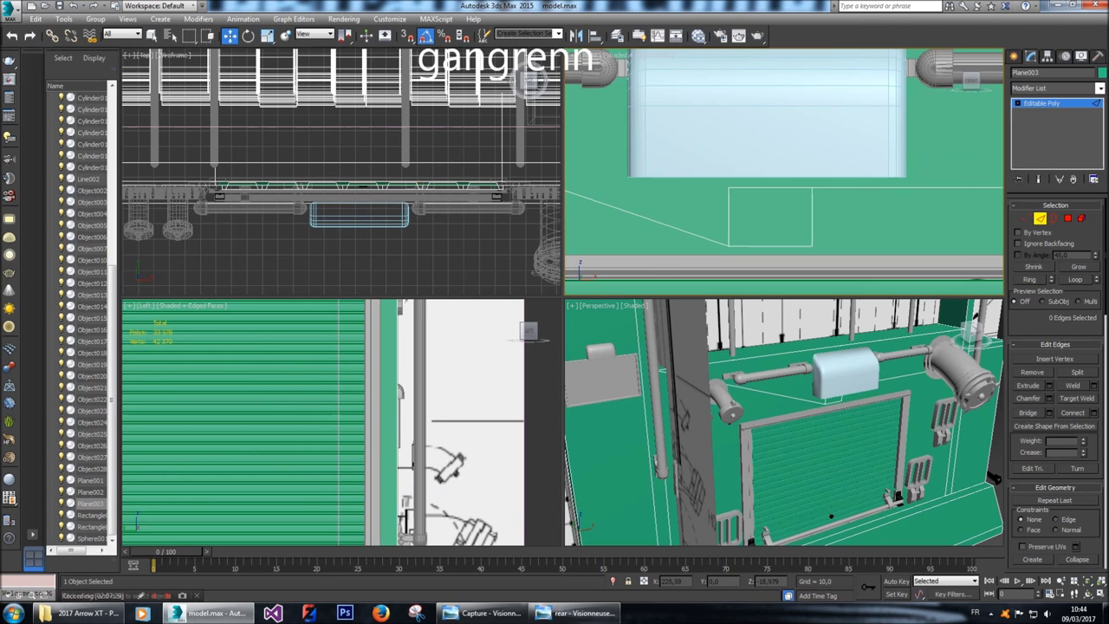
scroll(784, 424, "down", 3)
scroll(780, 173, "down", 3)
scroll(784, 171, "down", 3)
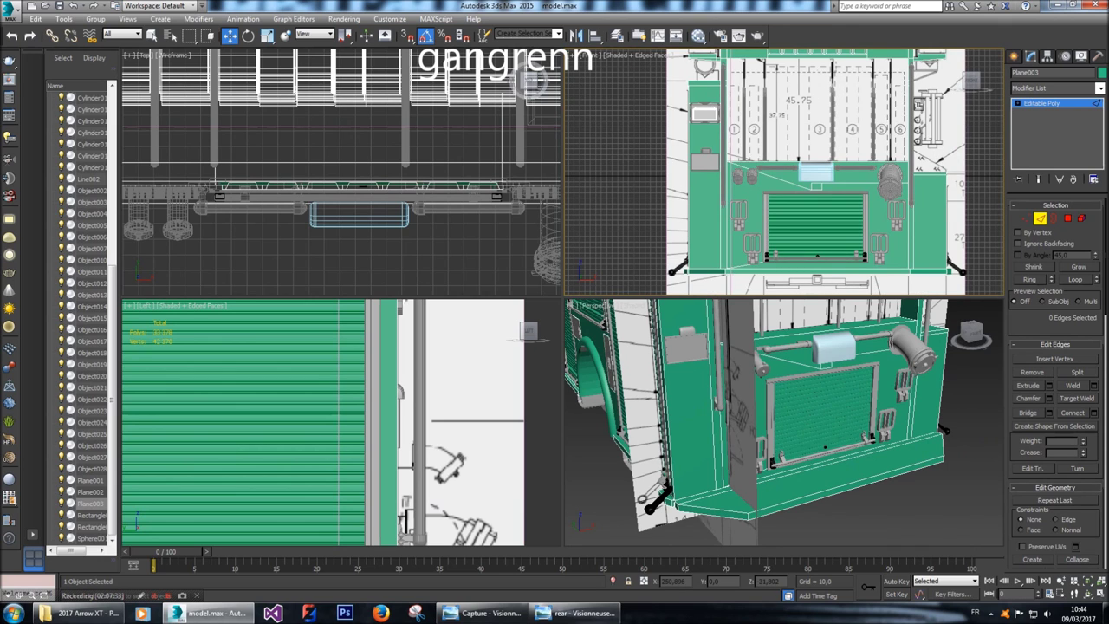
scroll(828, 186, "up", 6)
left_click(806, 167)
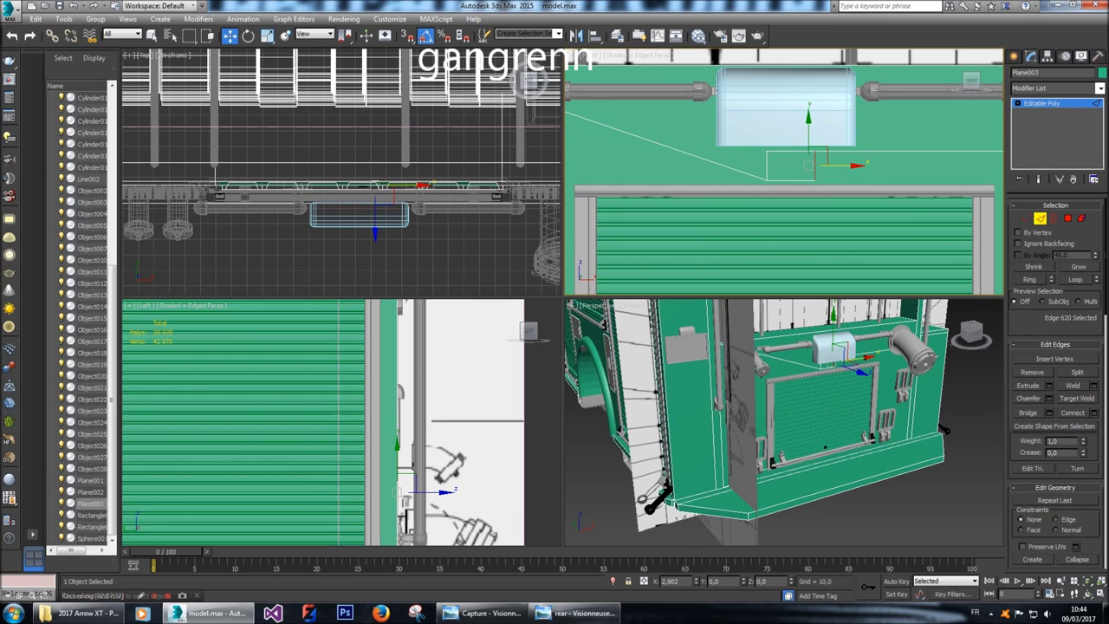
scroll(856, 166, "down", 4)
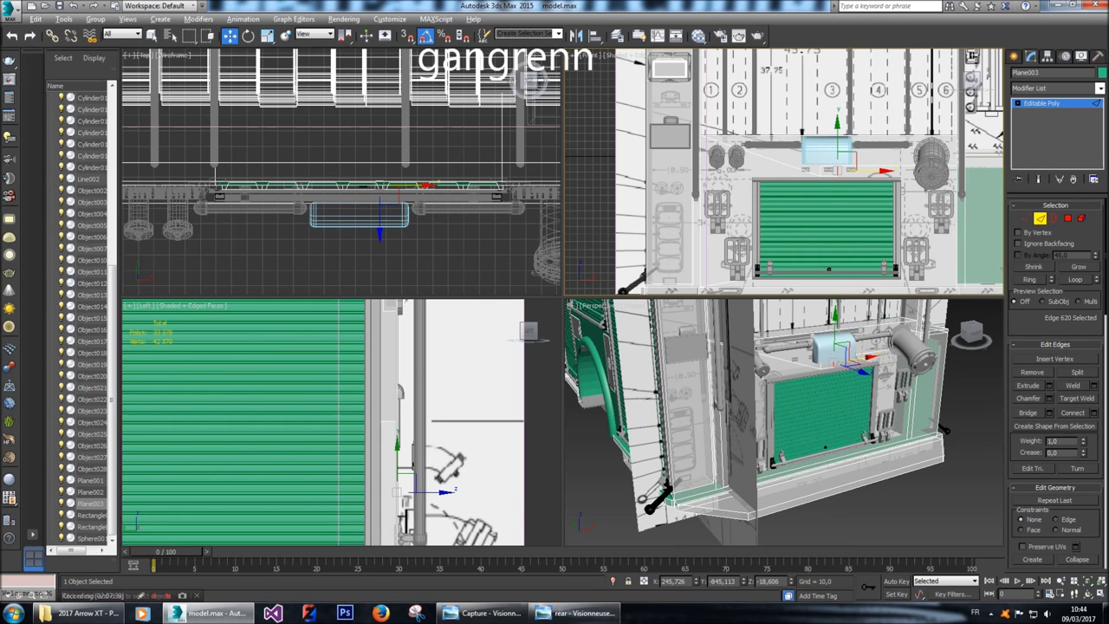
right_click(841, 180)
left_click(878, 139)
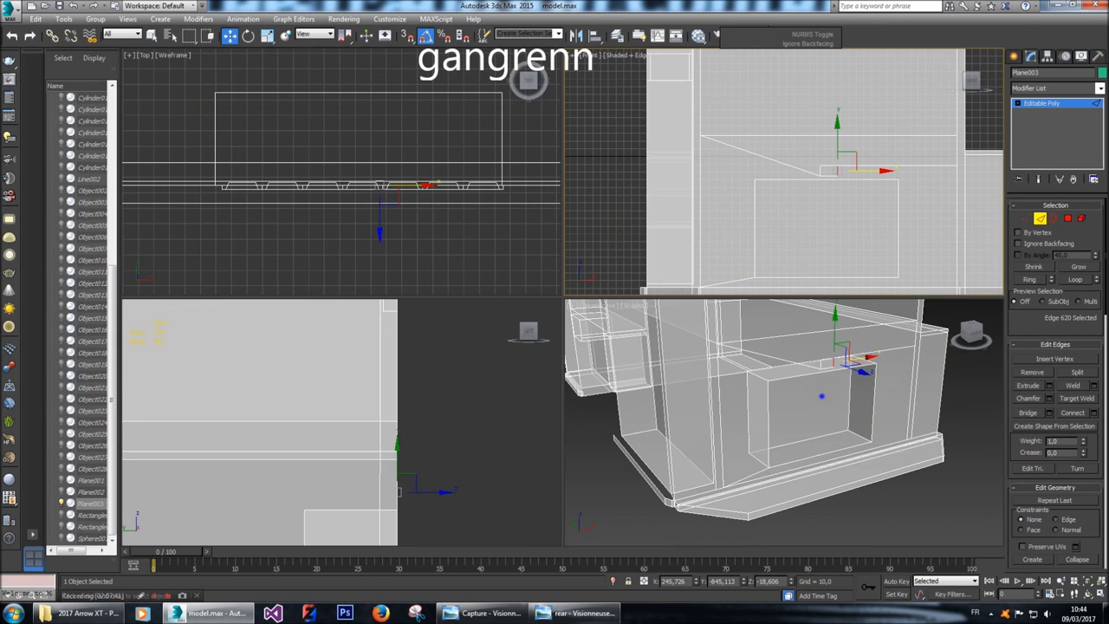
right_click(852, 362)
left_click(875, 311)
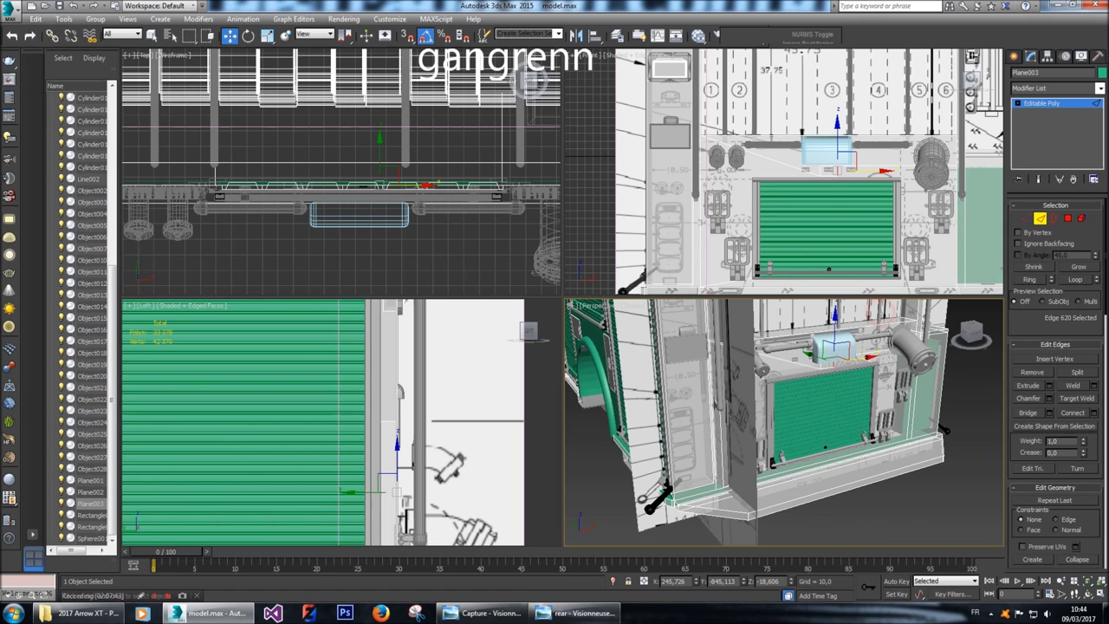
Extrude the panel's rectangular face with a height of -10 and frame it in view.
left_click(1068, 219)
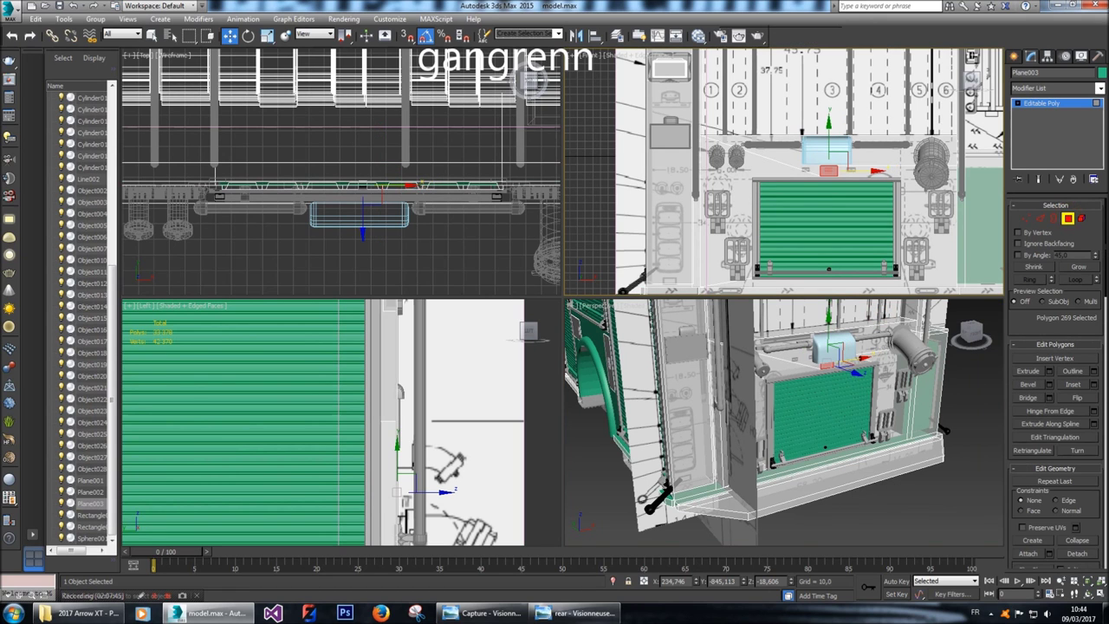
left_click(1049, 371)
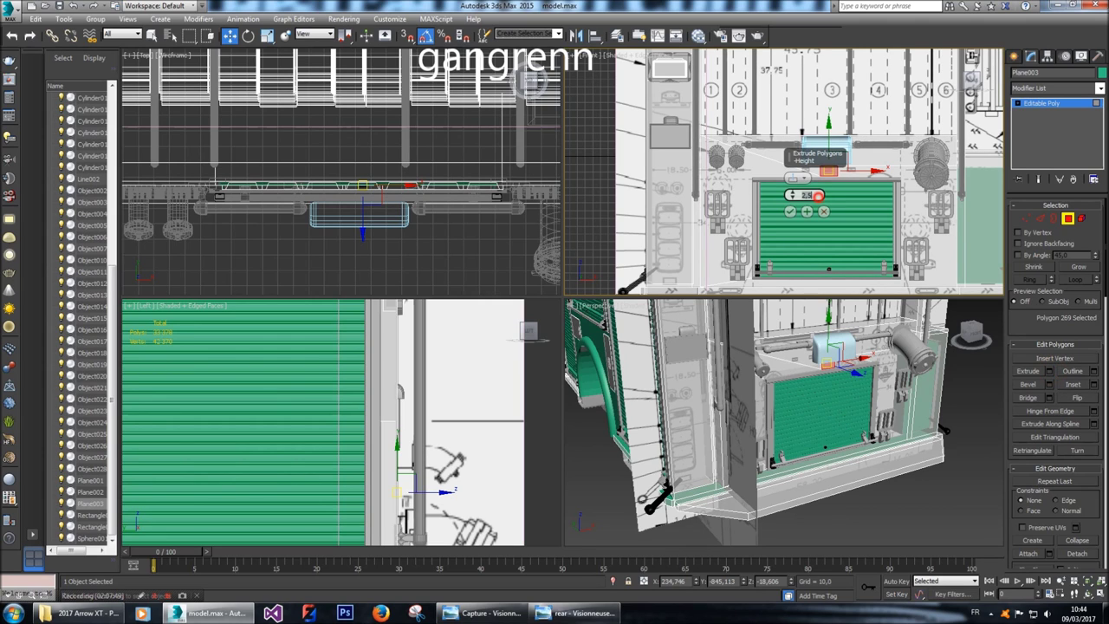
type("5")
key("Return")
type("-10")
key("Return")
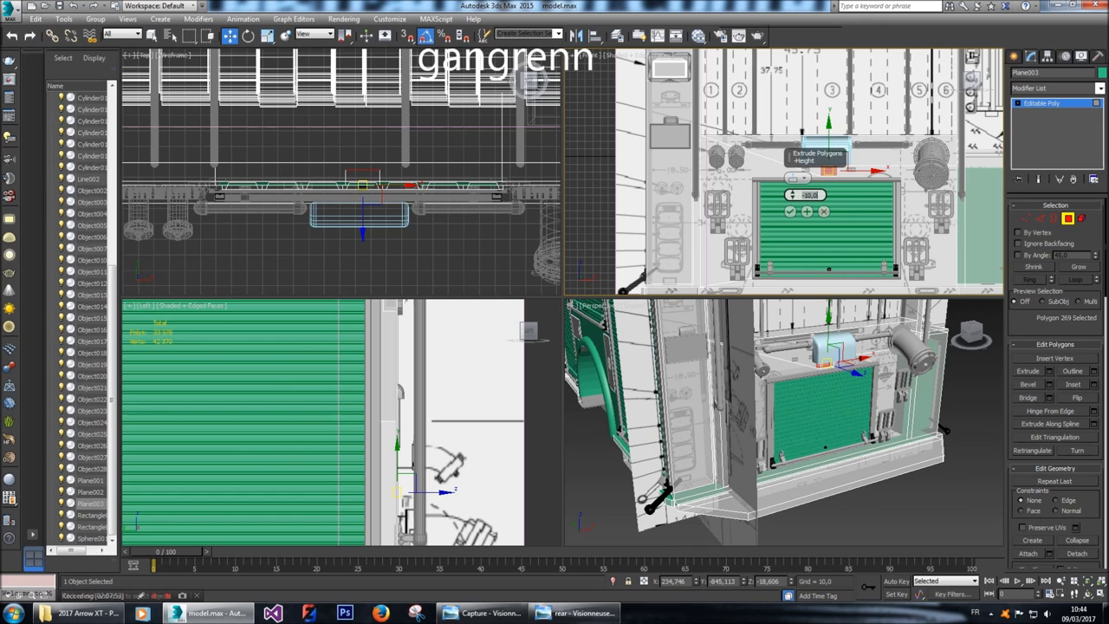
key("z")
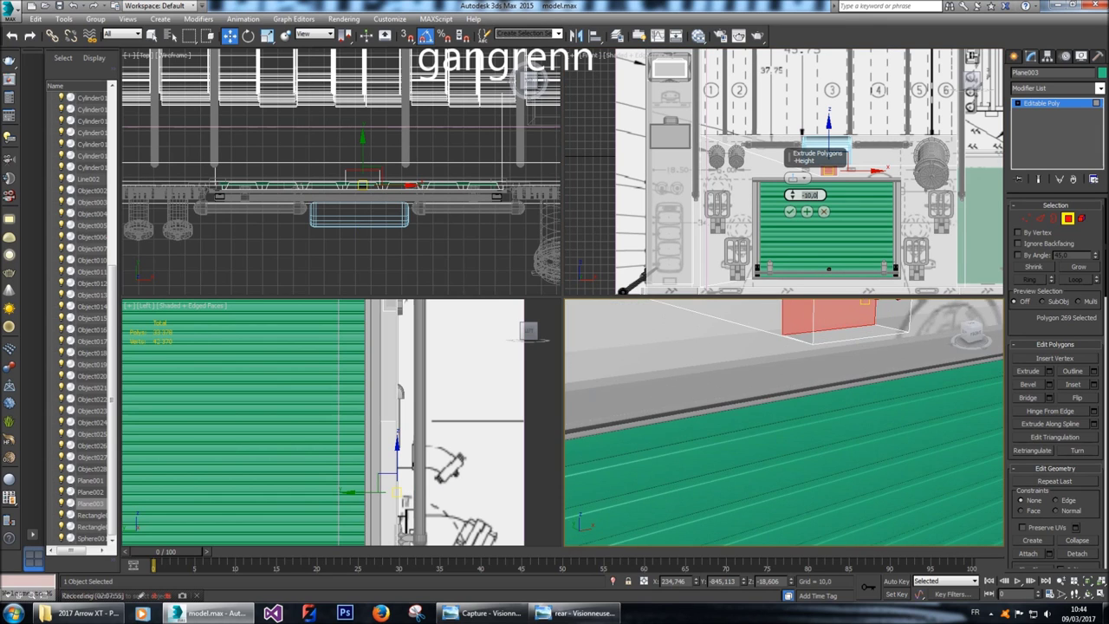
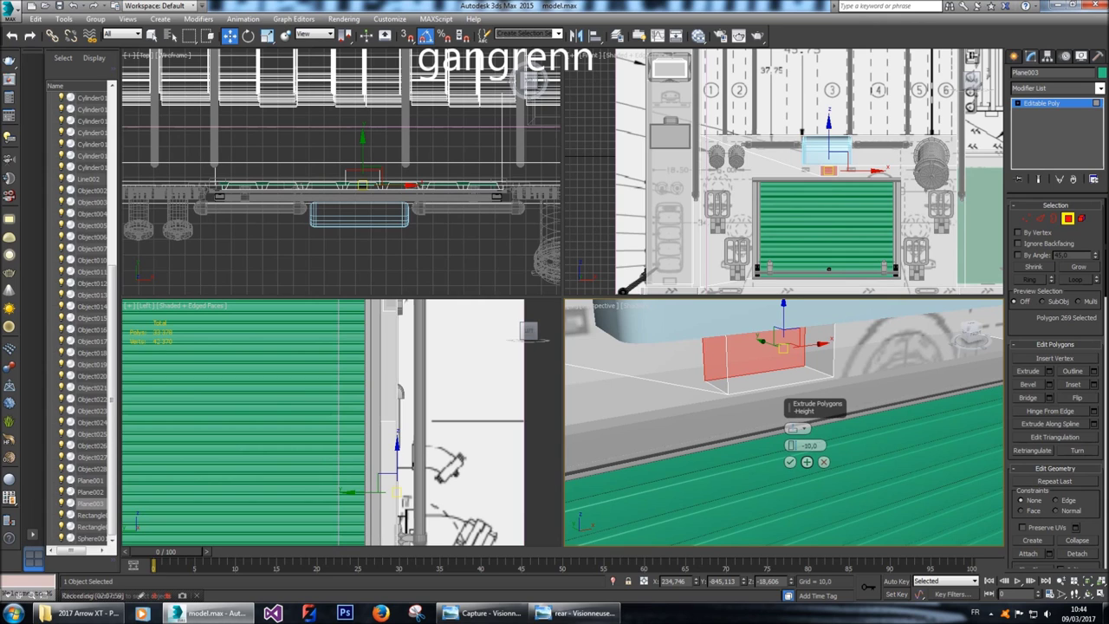
Extrude the panel face by -10 and clone it to the right as a new element.
left_click(789, 462)
left_click(754, 360)
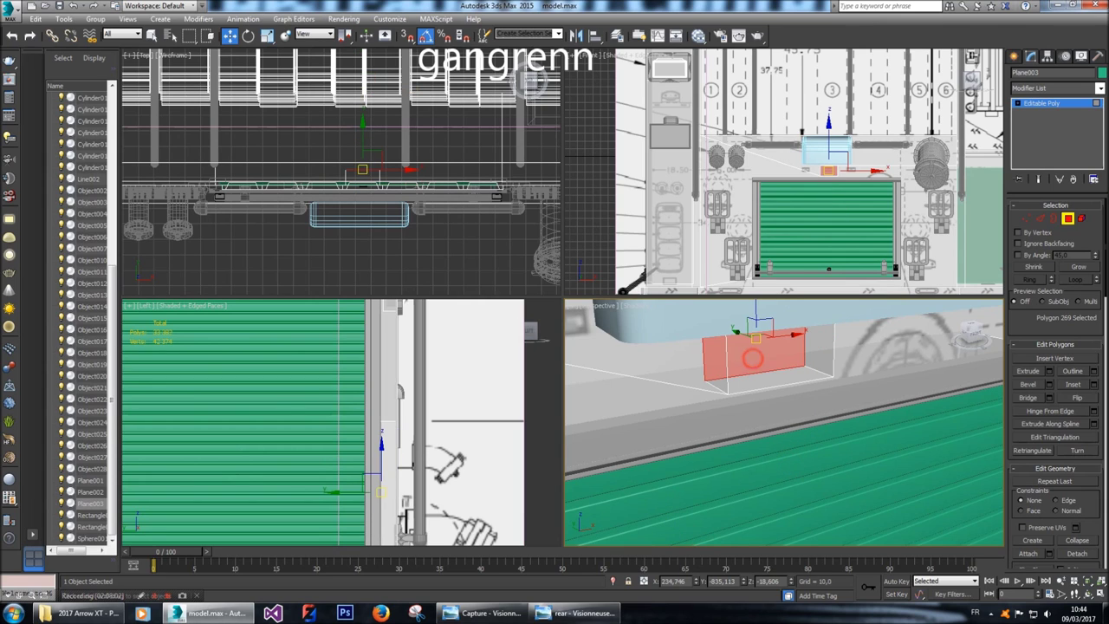
key("z")
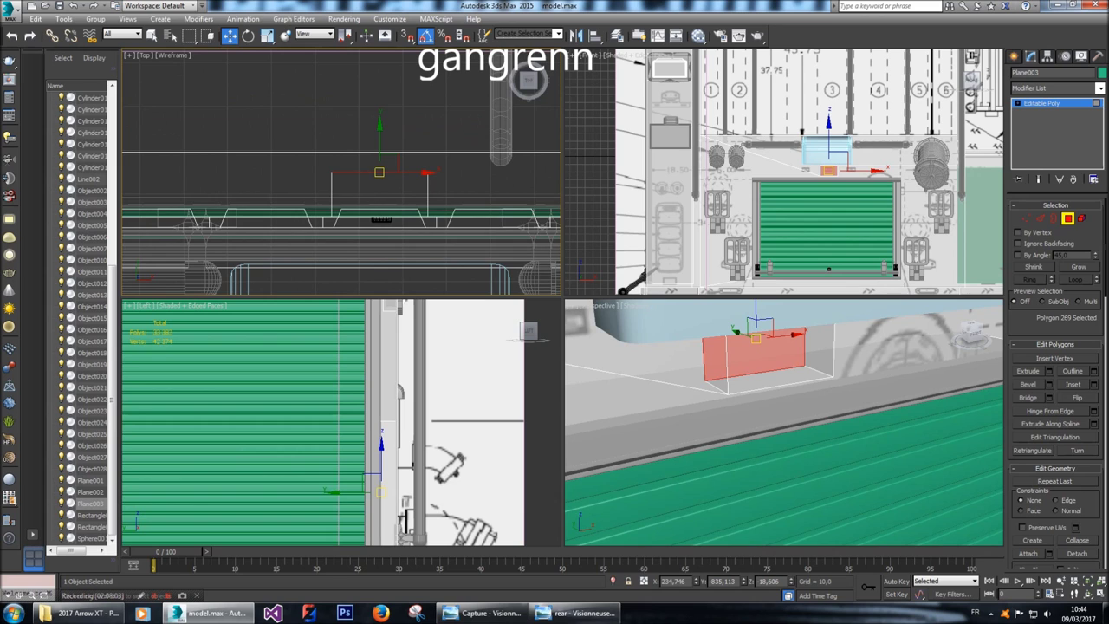
mouse_move(758, 339)
left_mouse_down("shift")
mouse_move(893, 373)
mouse_move(997, 382)
left_mouse_up("shift")
left_click(600, 315)
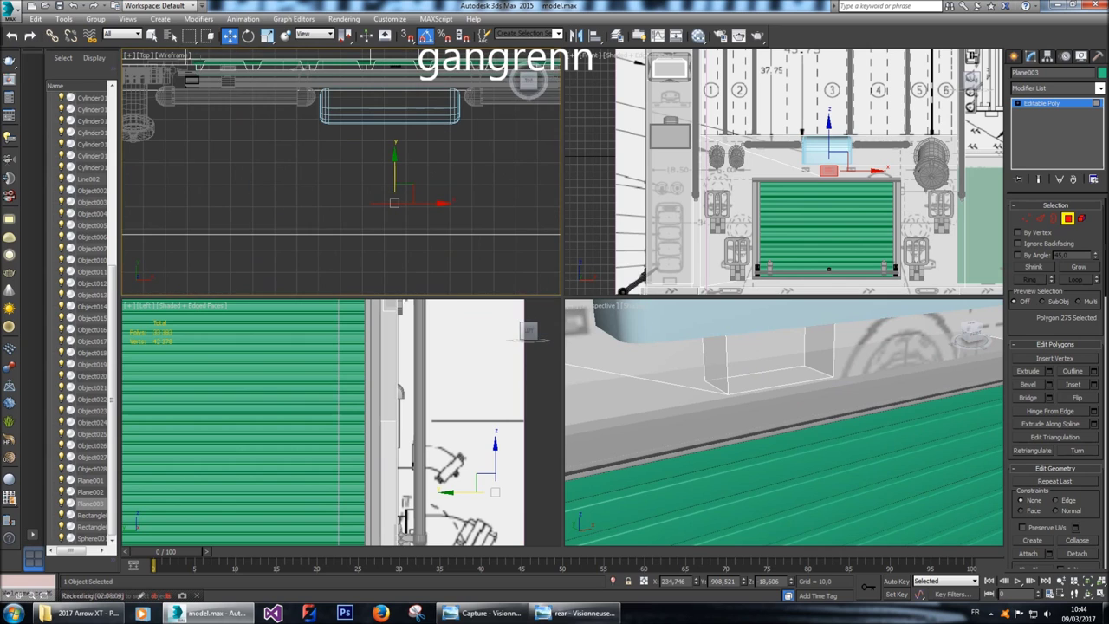
left_click(1026, 219)
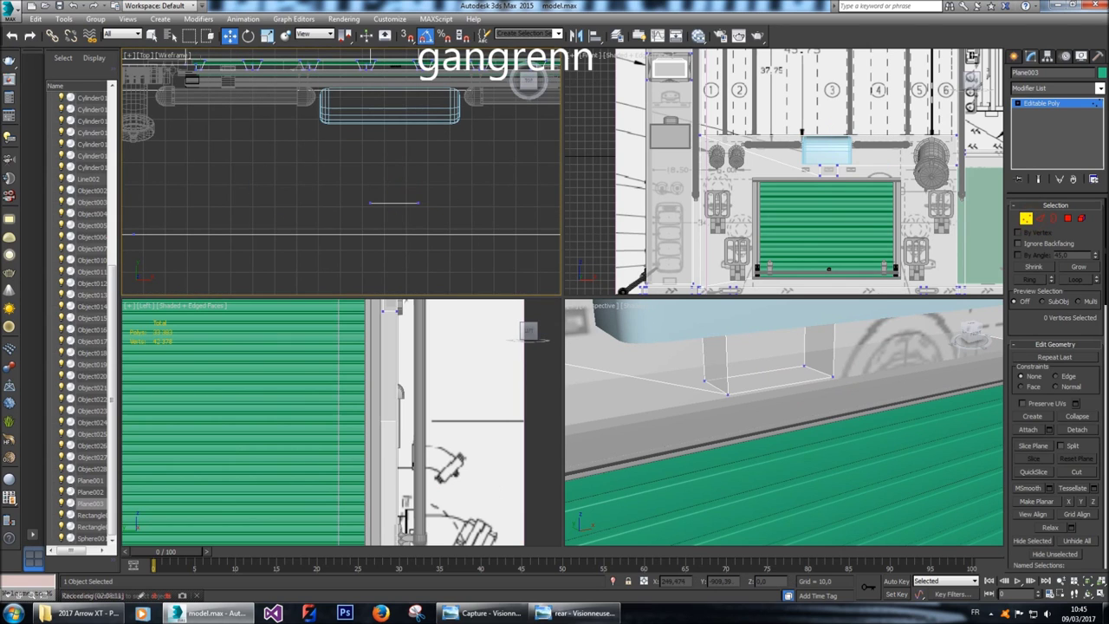
Move two vertices of the copied face right along X to narrow it.
left_click_drag(359, 197, 401, 210)
scroll(387, 197, "up", 3)
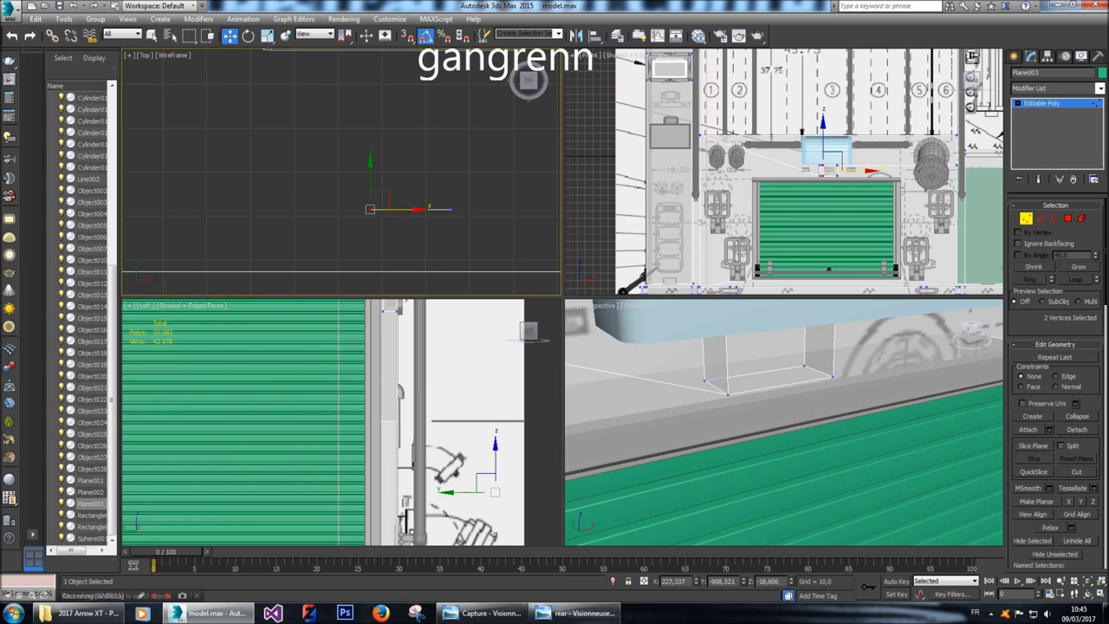
scroll(820, 134, "up", 6)
left_click_drag(823, 192, 822, 191)
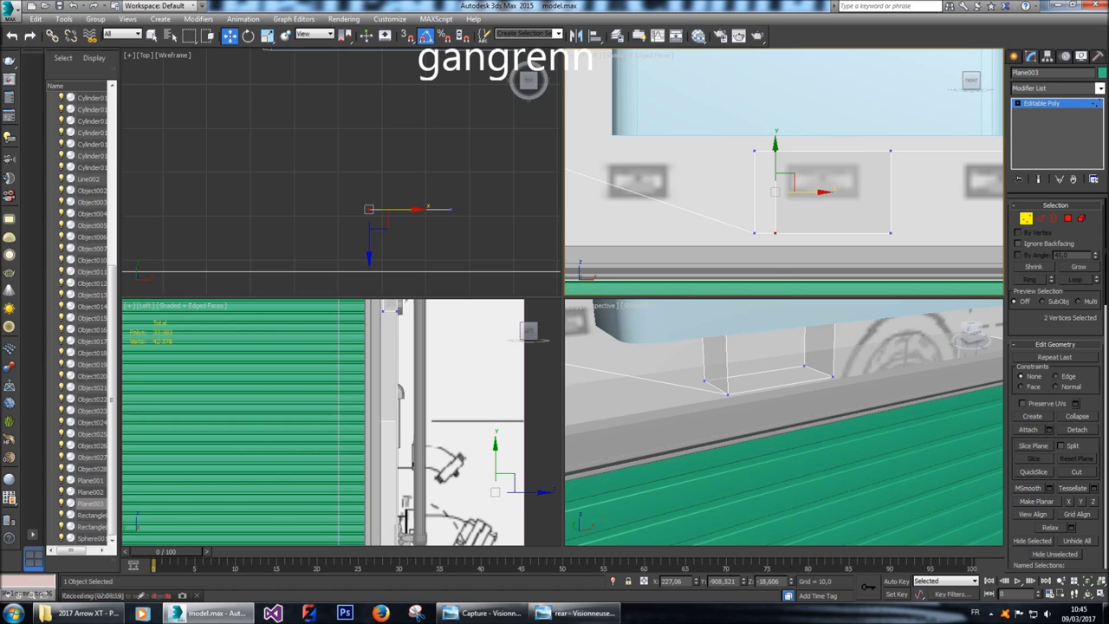
left_click_drag(416, 209, 485, 209)
middle_click_drag(511, 468, 477, 452)
left_click_drag(432, 427, 506, 465)
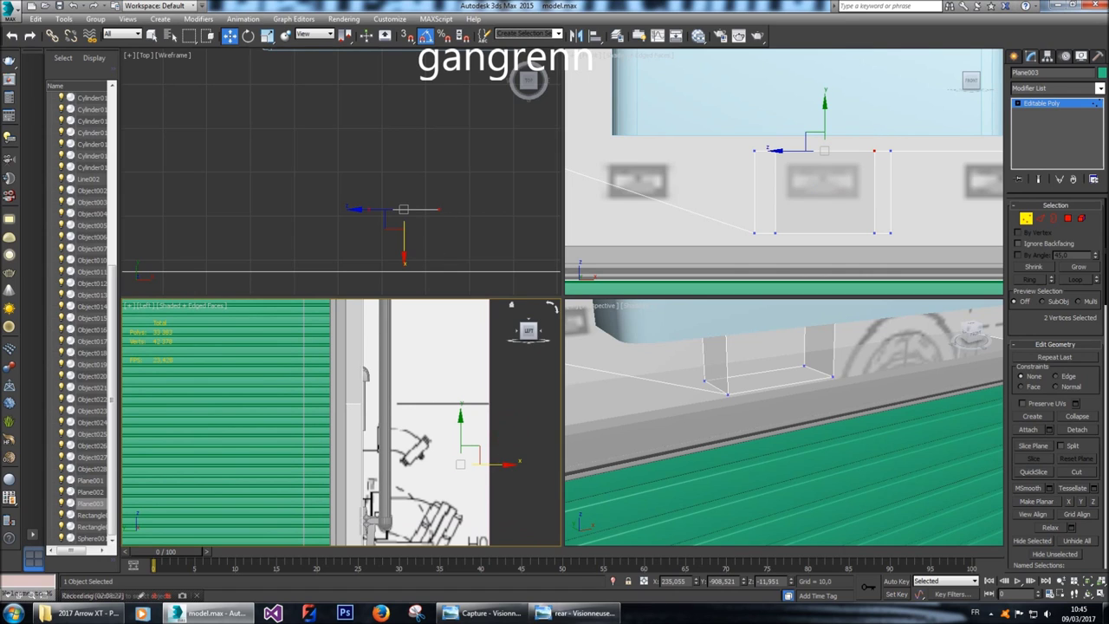
Raise the bottom vertices and shift the left-side vertices to shape the inner rectangle.
right_click(815, 199)
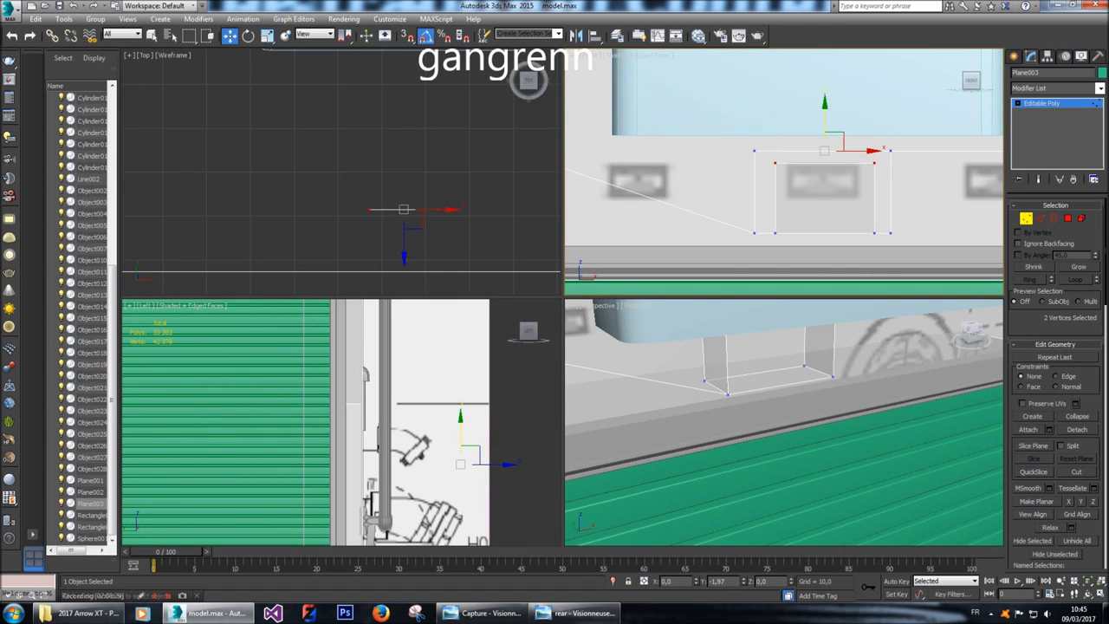
right_click(483, 520)
left_click(483, 524)
left_click(432, 552)
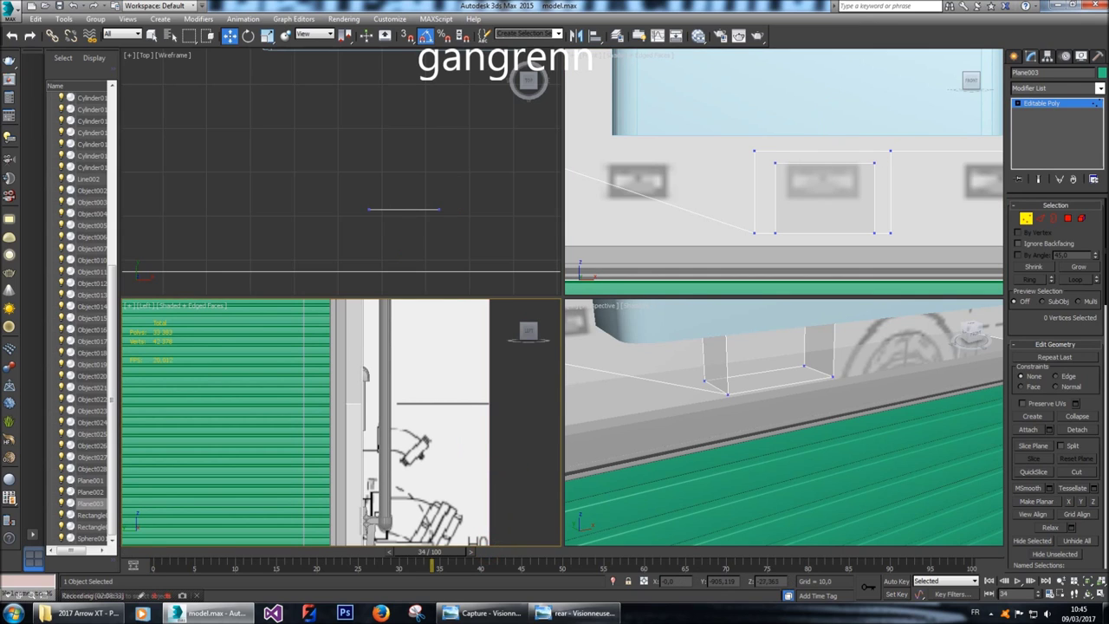
left_click_drag(431, 552, 153, 552)
left_click_drag(425, 458, 480, 468)
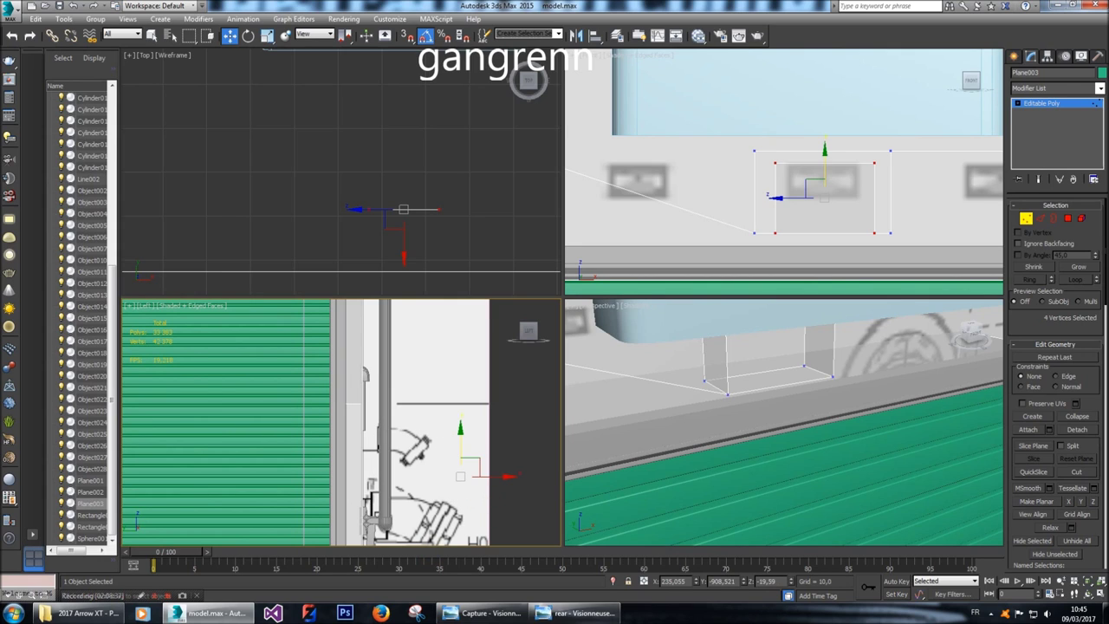
left_click_drag(748, 141, 893, 182, "alt")
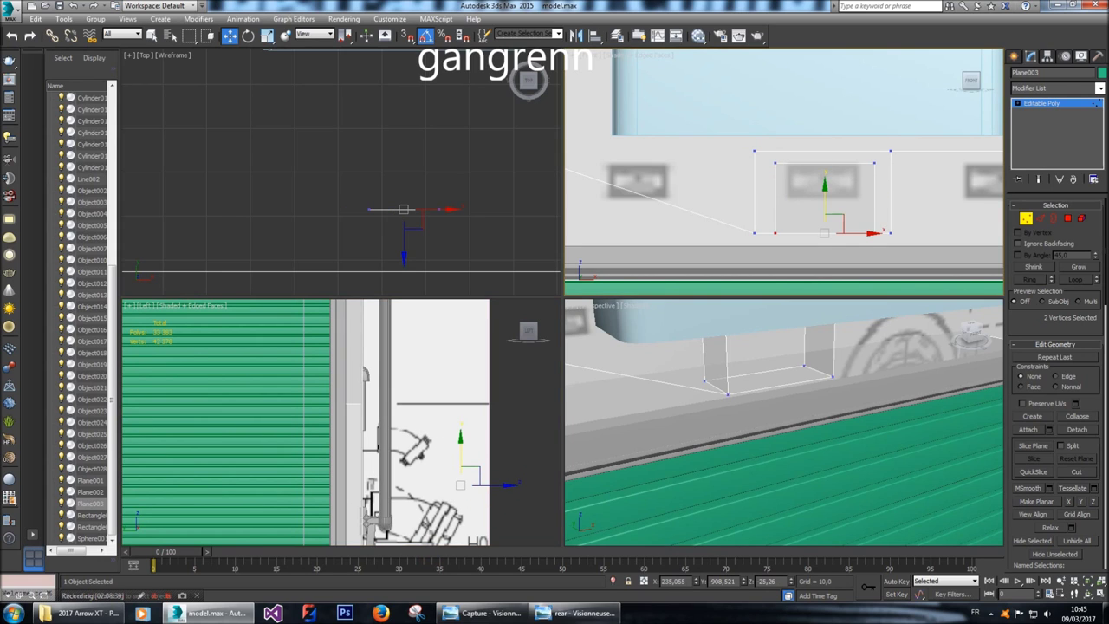
left_click_drag(824, 186, 825, 177)
left_click(775, 225)
left_click(775, 163, "ctrl")
left_click_drag(820, 193, 818, 195)
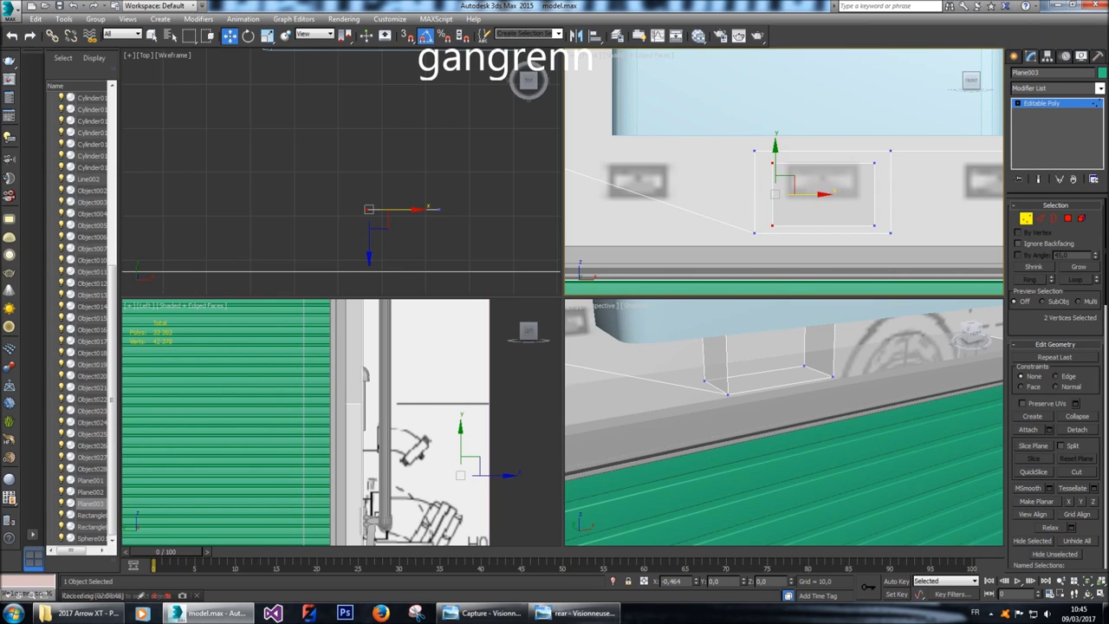
Select the inner rectangle's border edge loop and move it forward along Y.
key("2")
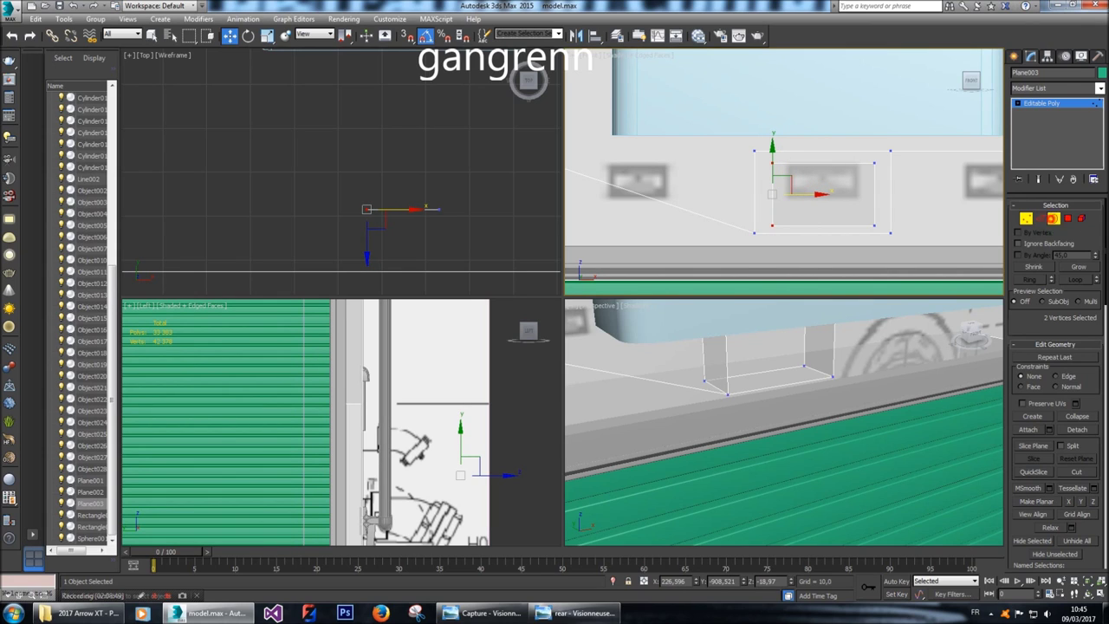
left_click(891, 192)
double_click(774, 205)
right_click(404, 206)
left_click_drag(403, 177, 403, 179)
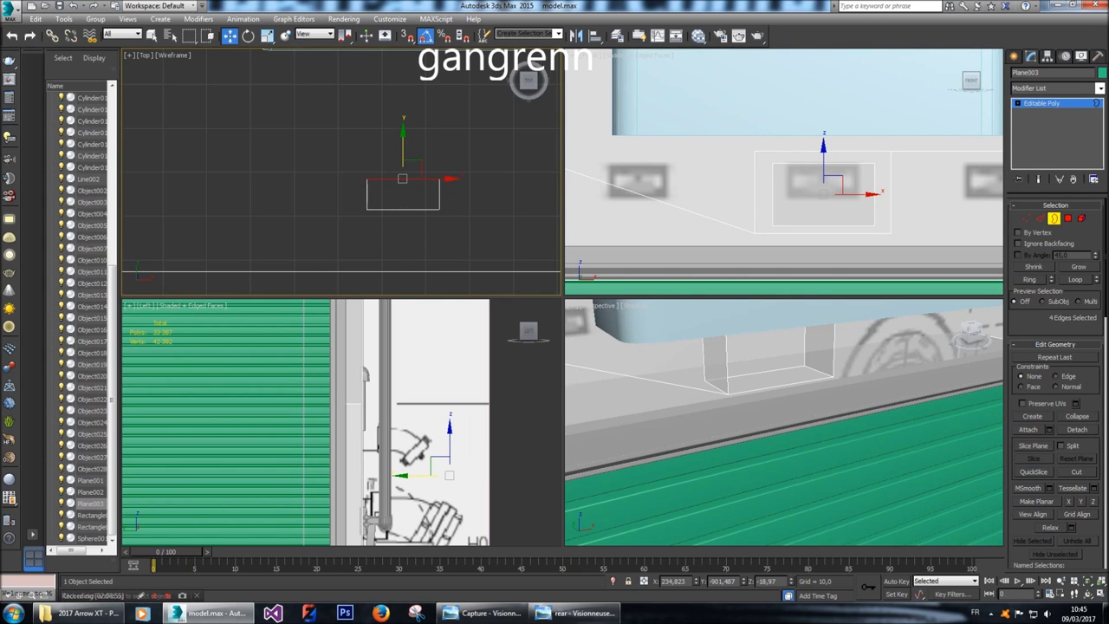
Orbit and zoom the Perspective view onto the black ring bracket and select it.
scroll(1095, 401, "down", 10)
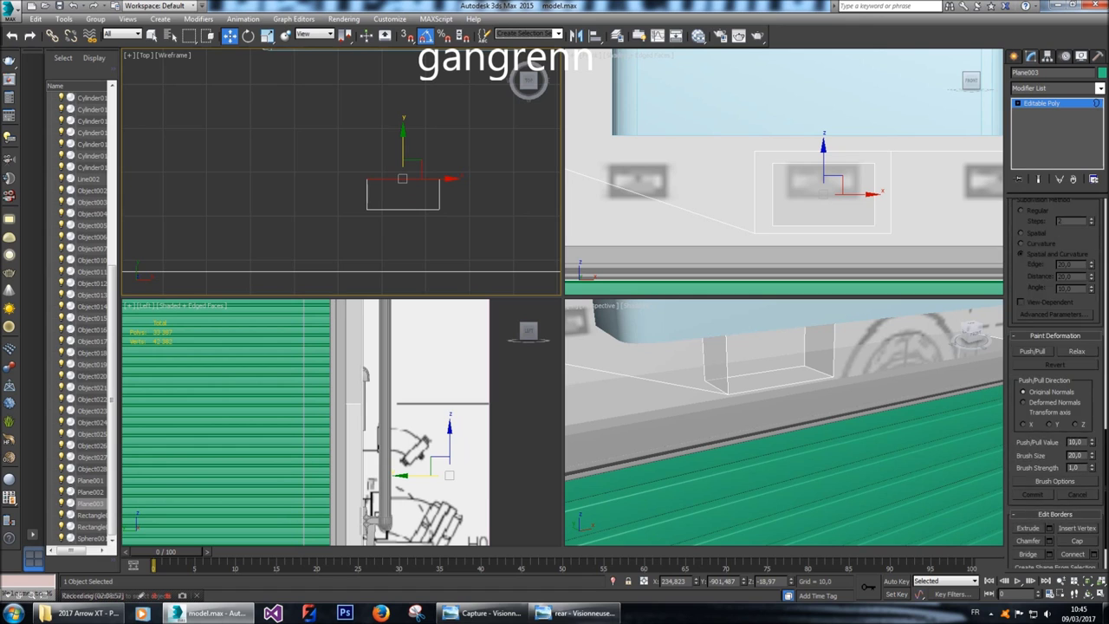
scroll(1056, 390, "up", 5)
scroll(1057, 384, "up", 5)
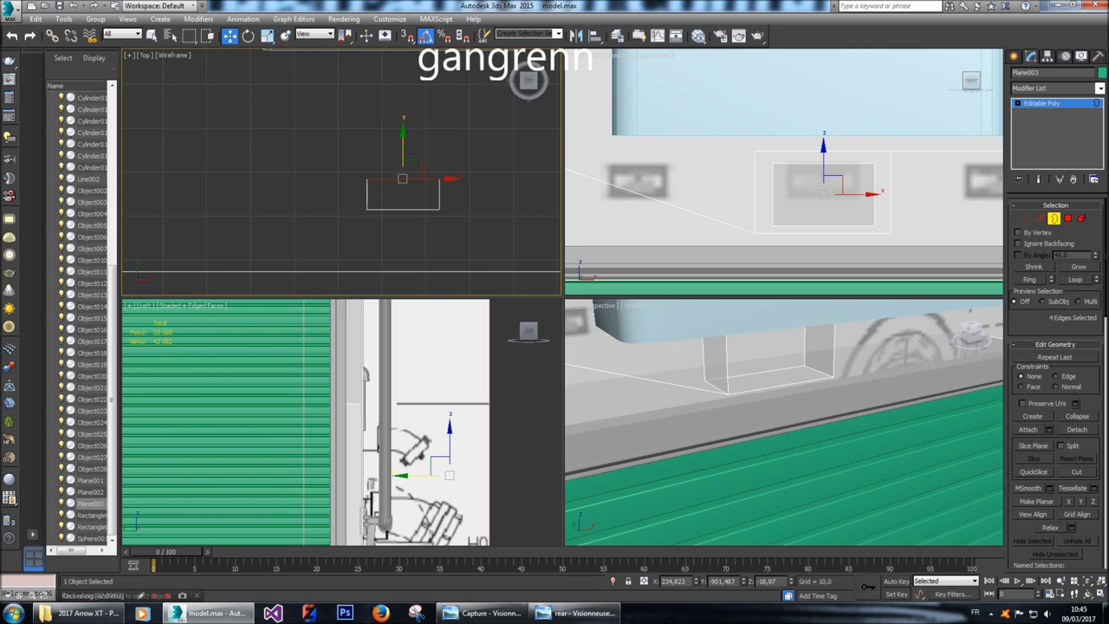
middle_click_drag(785, 422, 733, 428, "alt")
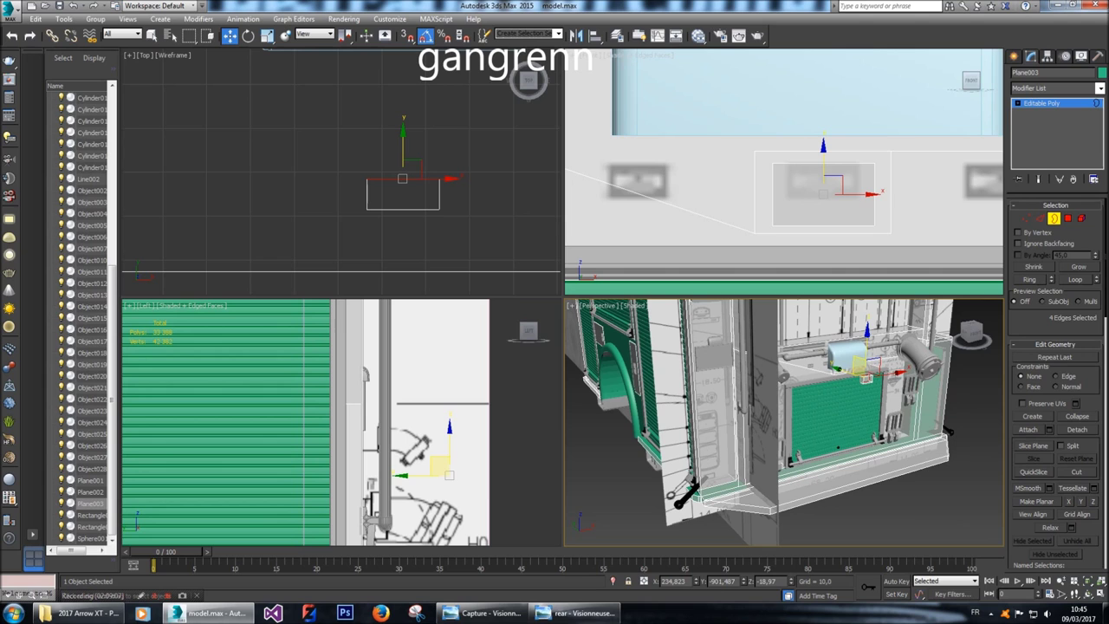
middle_click_drag(867, 381, 858, 382, "alt")
scroll(884, 381, "up", 5)
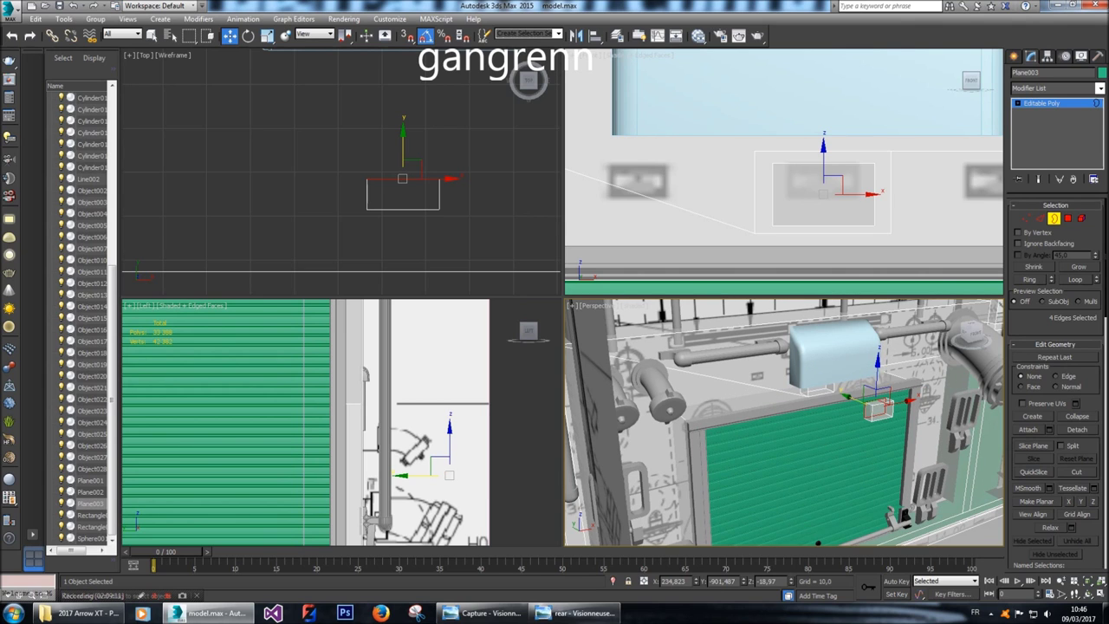
middle_click_drag(818, 543, 829, 484, "alt")
scroll(712, 533, "up", 5)
scroll(735, 494, "up", 4)
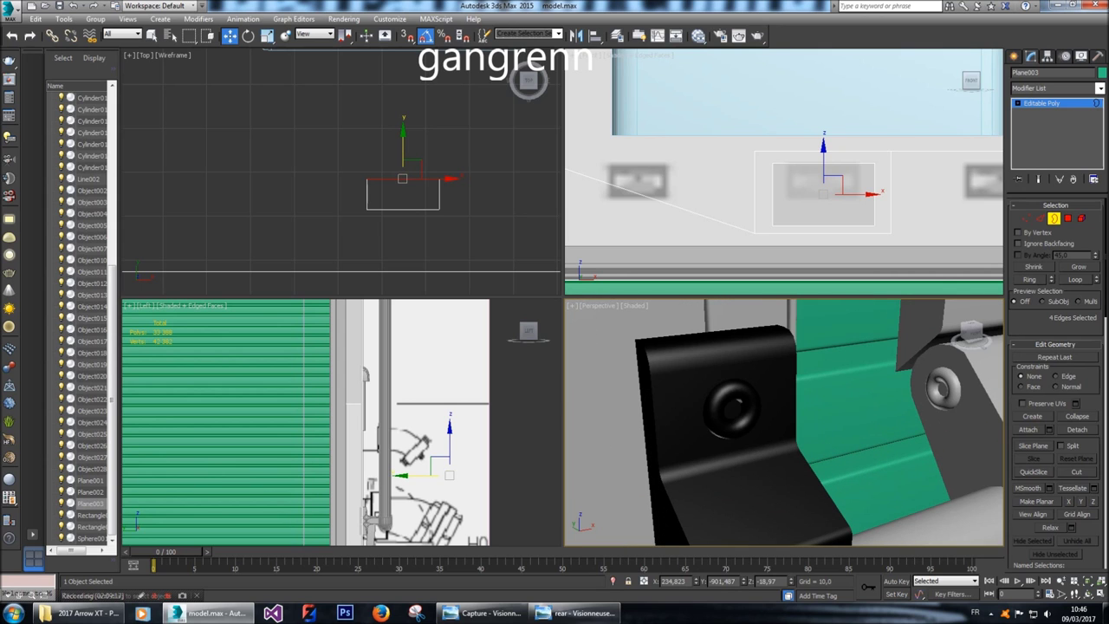
scroll(784, 422, "down", 3)
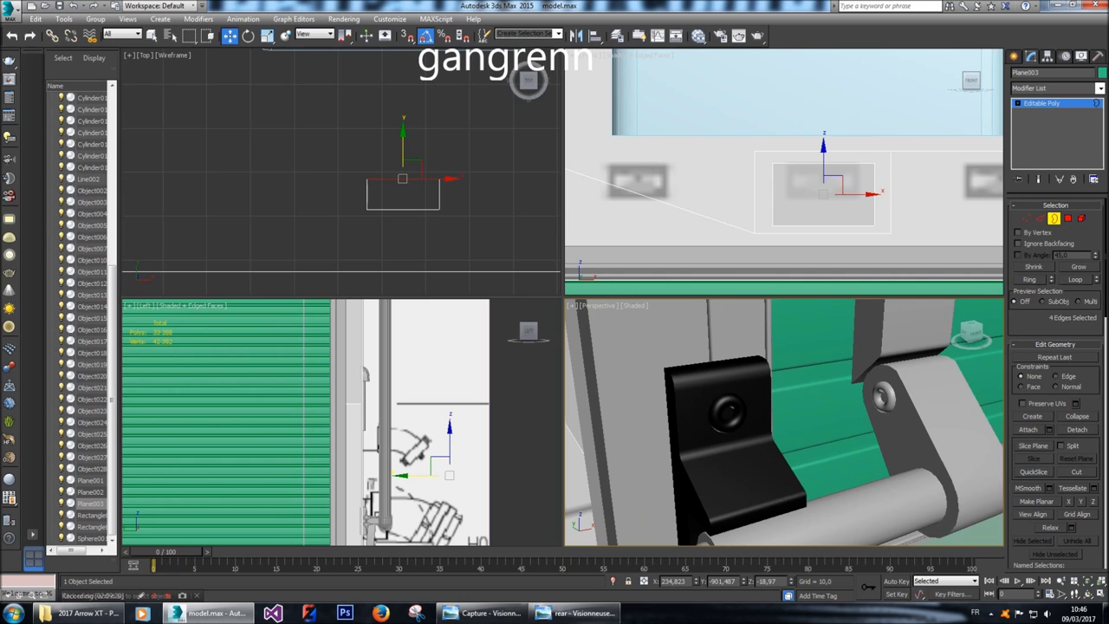
left_click(1015, 54)
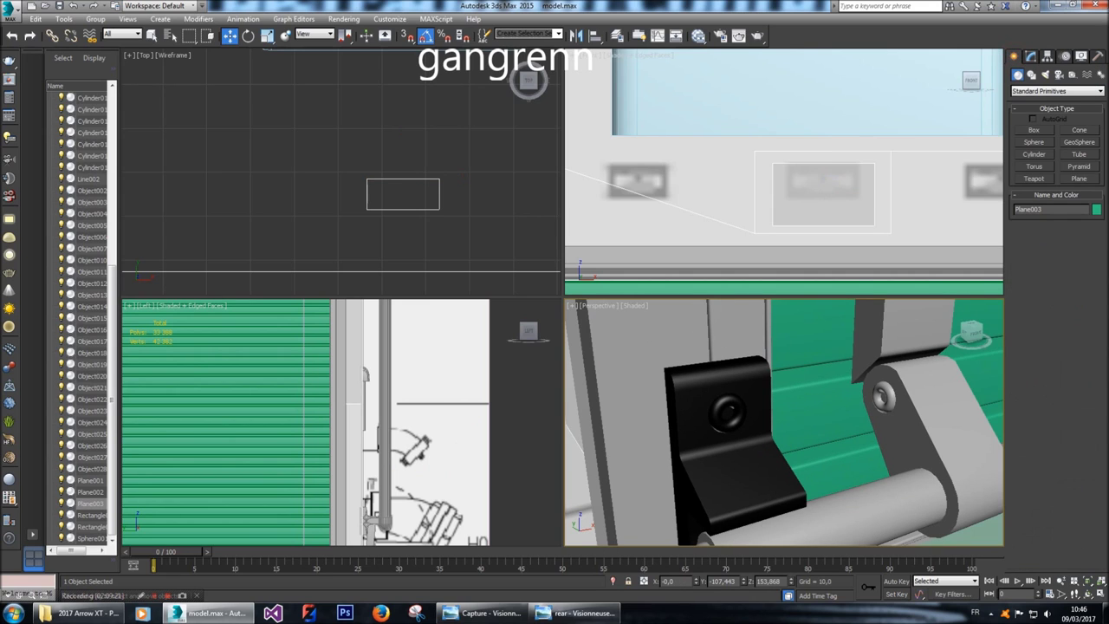
left_click(741, 404)
Clone the bracket's ring element out as a separate object named Object029.
left_click(1031, 55)
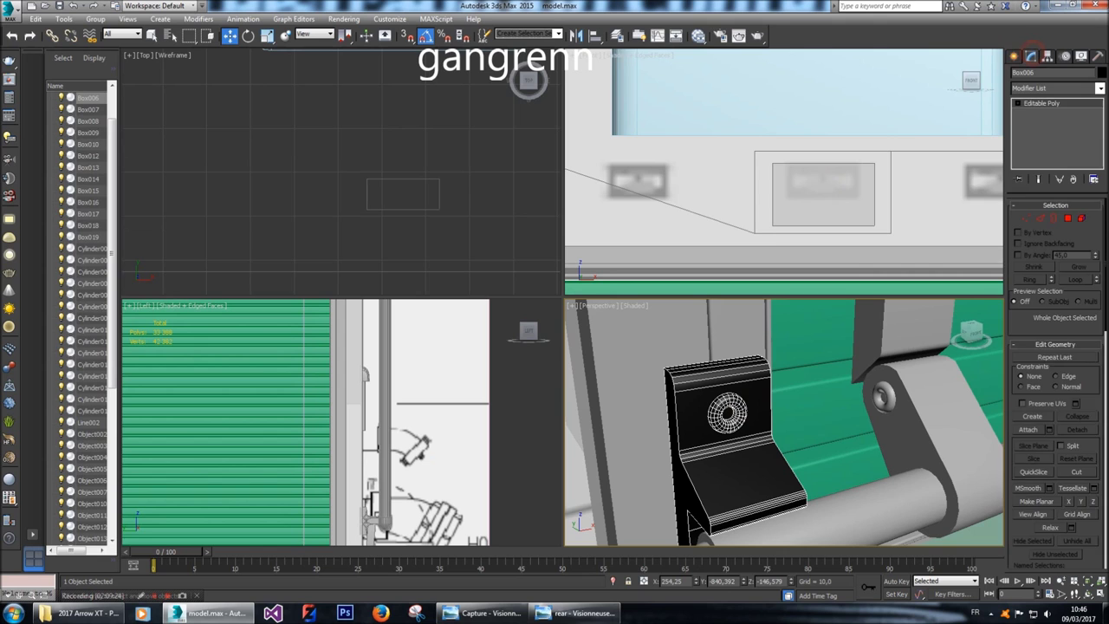
key("5")
left_click(728, 415)
scroll(741, 198, "down", 5)
scroll(741, 198, "up", 3)
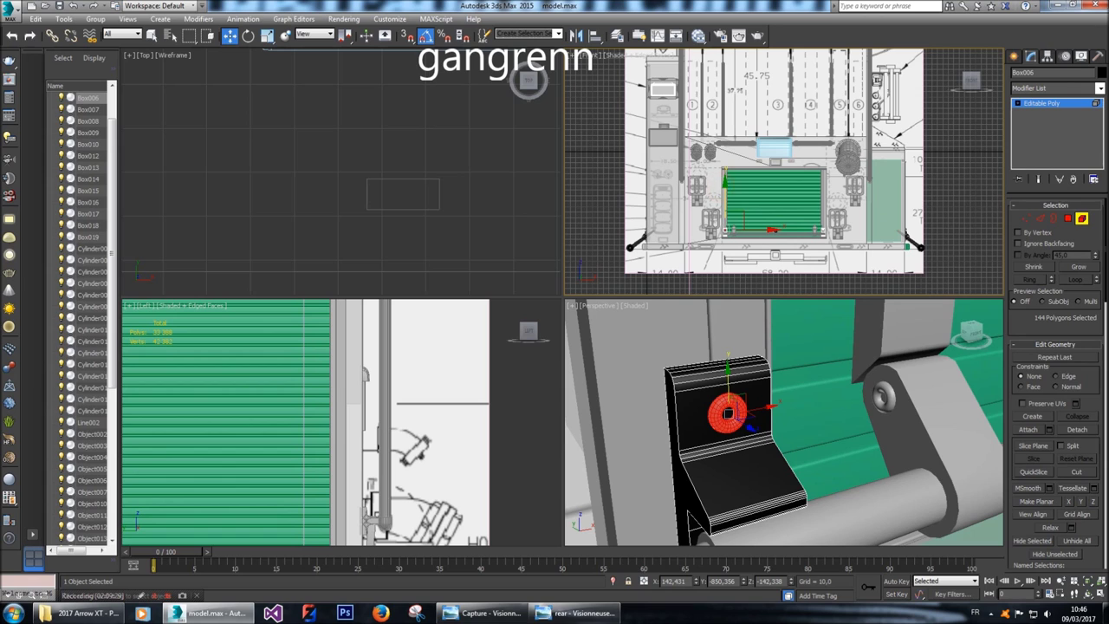
left_click_drag(729, 408, 730, 407, "shift")
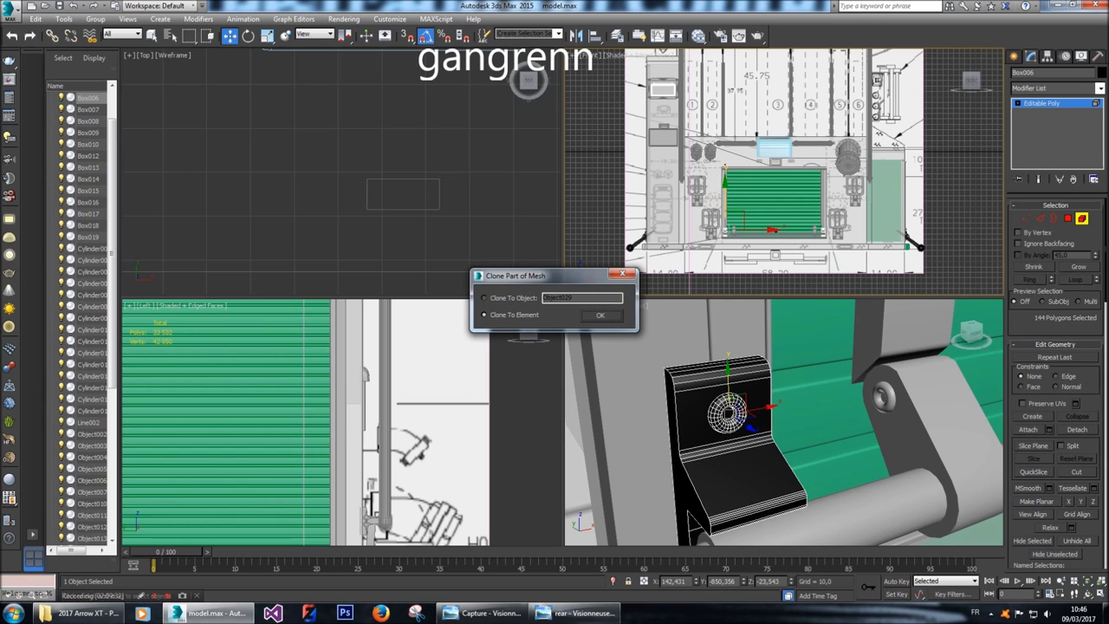
left_click(600, 314)
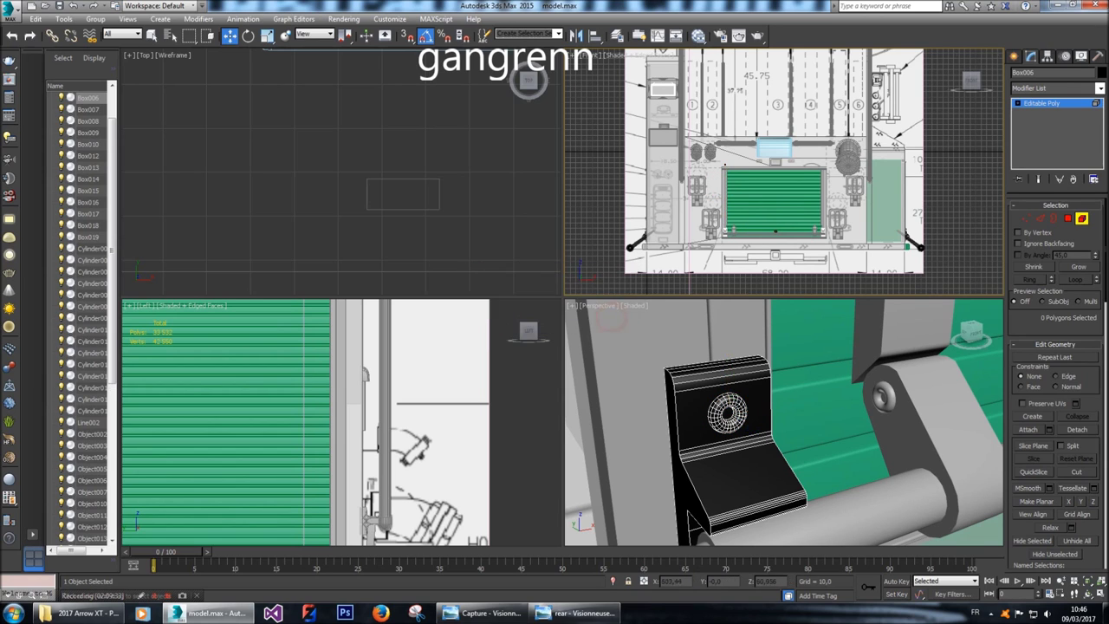
left_click(1016, 56)
Select all 144 polygons of Object029 and move the ring up into the inset panel.
left_click(728, 170)
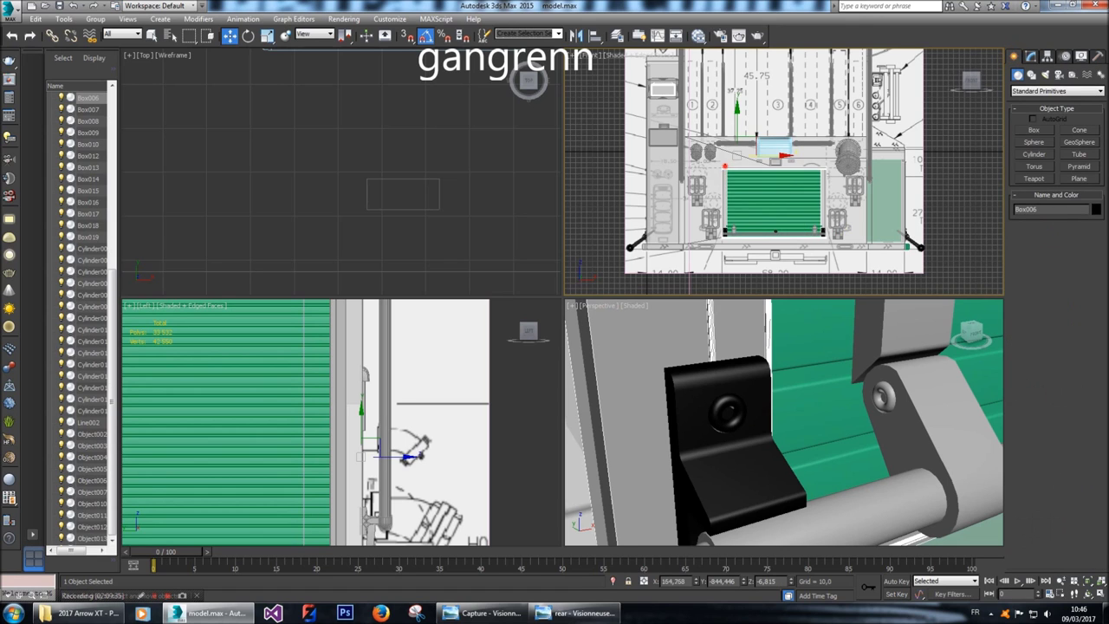
scroll(726, 161, "up", 8)
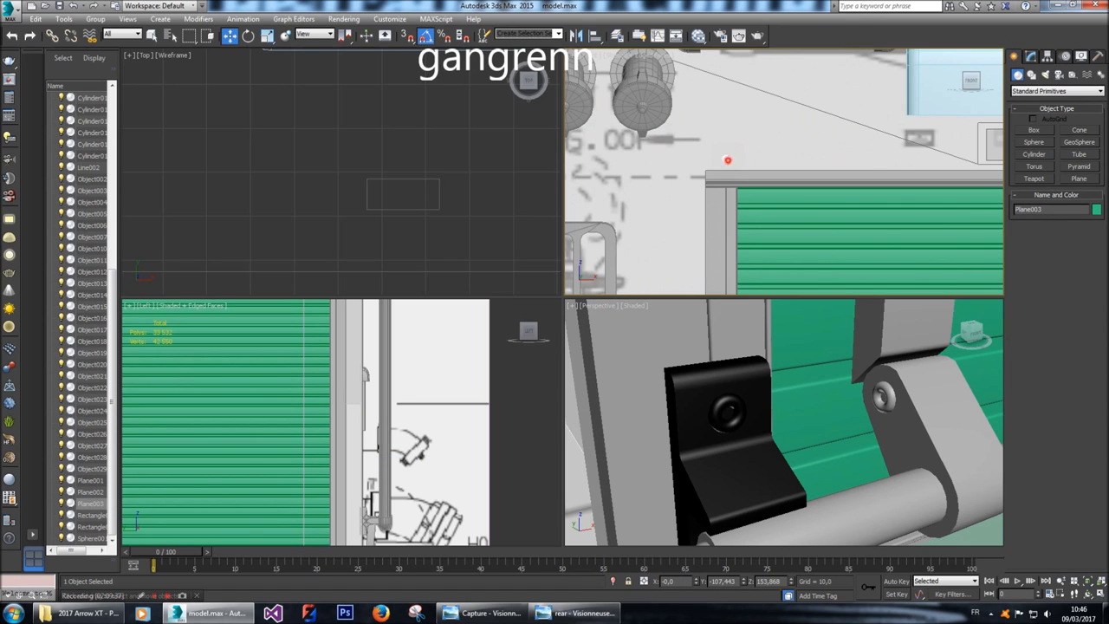
left_click(681, 195)
scroll(689, 198, "down", 4)
key("4")
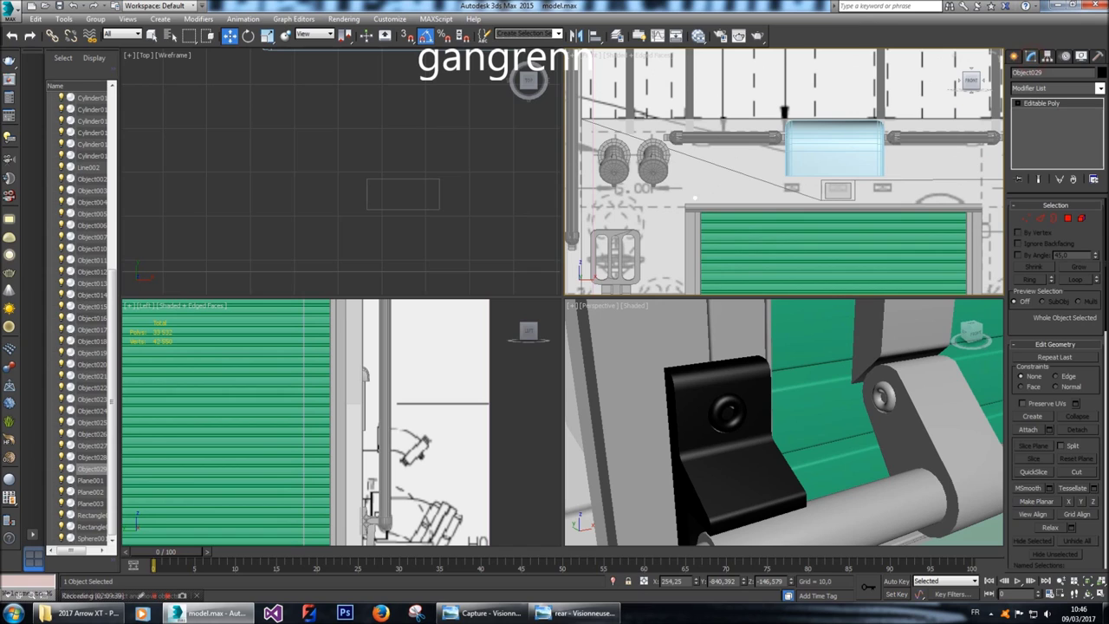
key("ctrl+a")
left_click_drag(737, 194, 815, 198)
scroll(837, 198, "up", 5)
left_click_drag(715, 224, 722, 225)
key("ctrl+d")
left_click(722, 225)
left_click_drag(722, 223, 721, 198)
Scale the large ring up to fill the plate.
key("r")
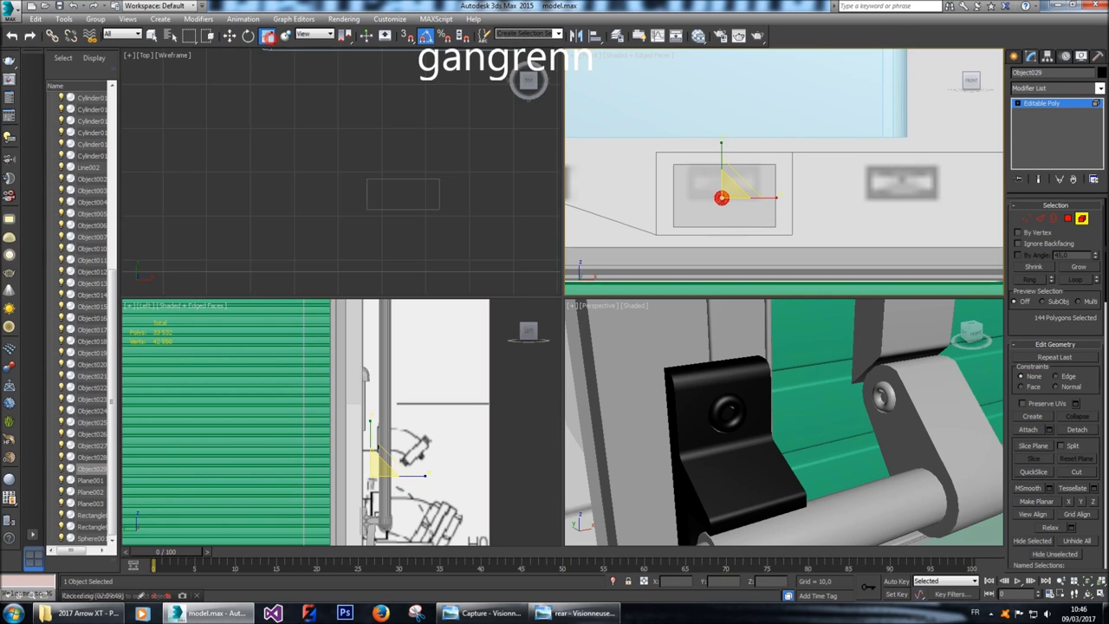
scroll(722, 198, "up", 2)
left_click_drag(729, 192, 730, 166)
middle_click_drag(762, 416, 787, 500, "alt")
scroll(788, 374, "up", 10)
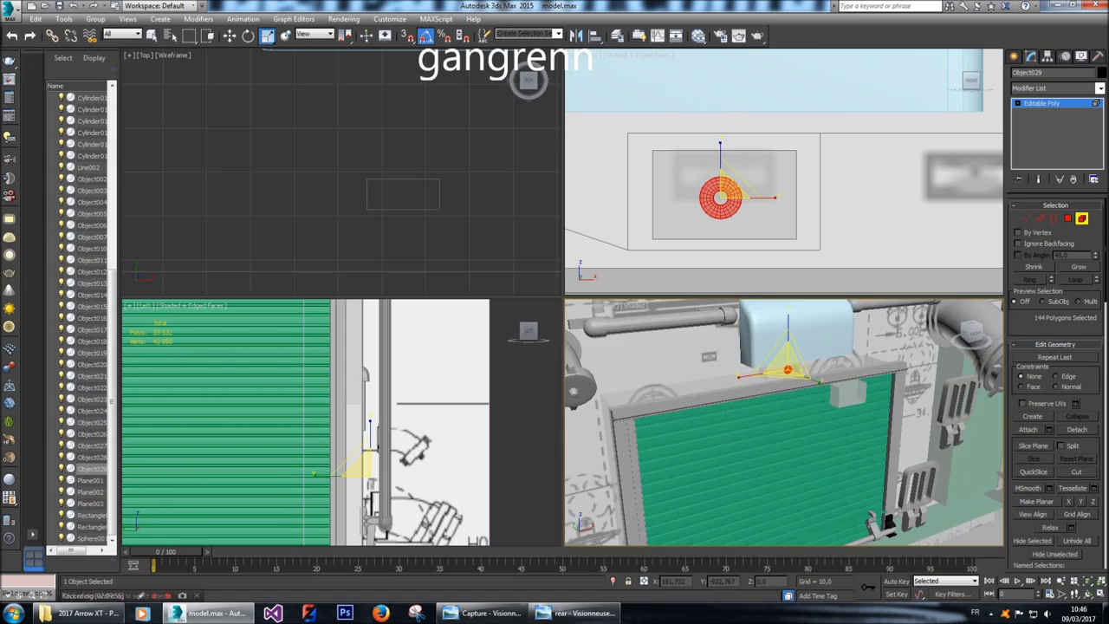
scroll(727, 198, "up", 3)
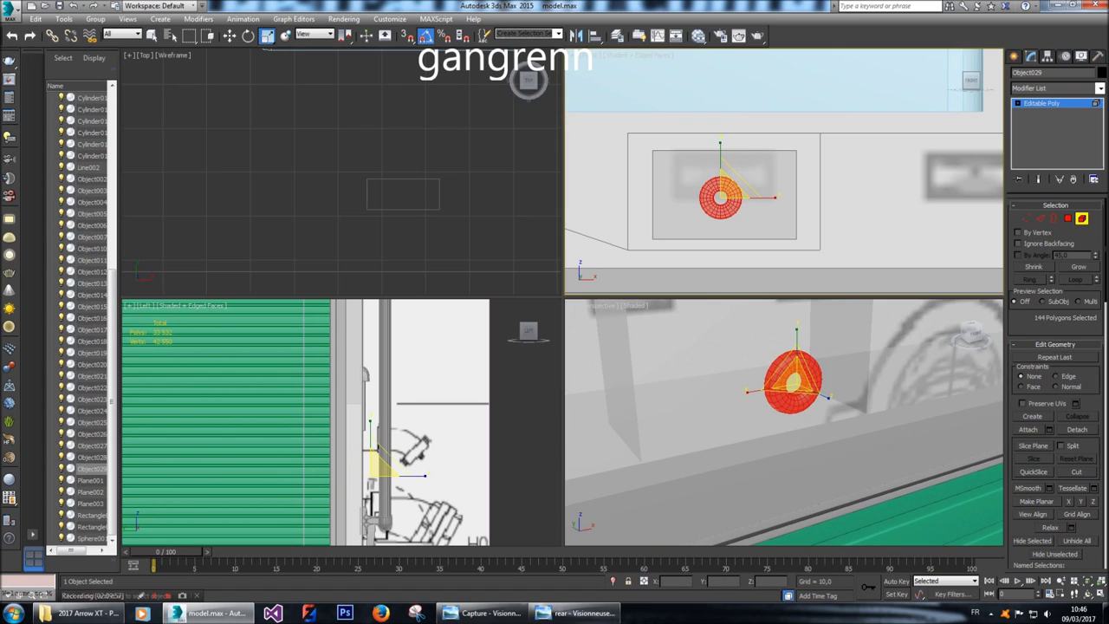
left_click_drag(726, 189, 727, 182)
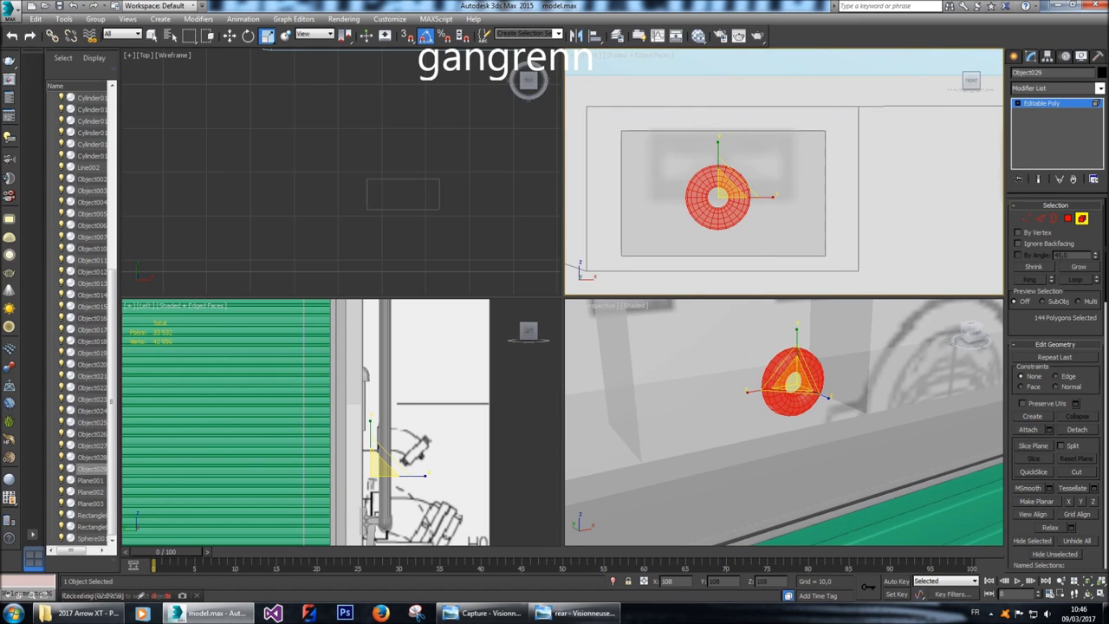
Clone the ring as an element, shrink it, and place it near the plate's left edge.
left_click(230, 35)
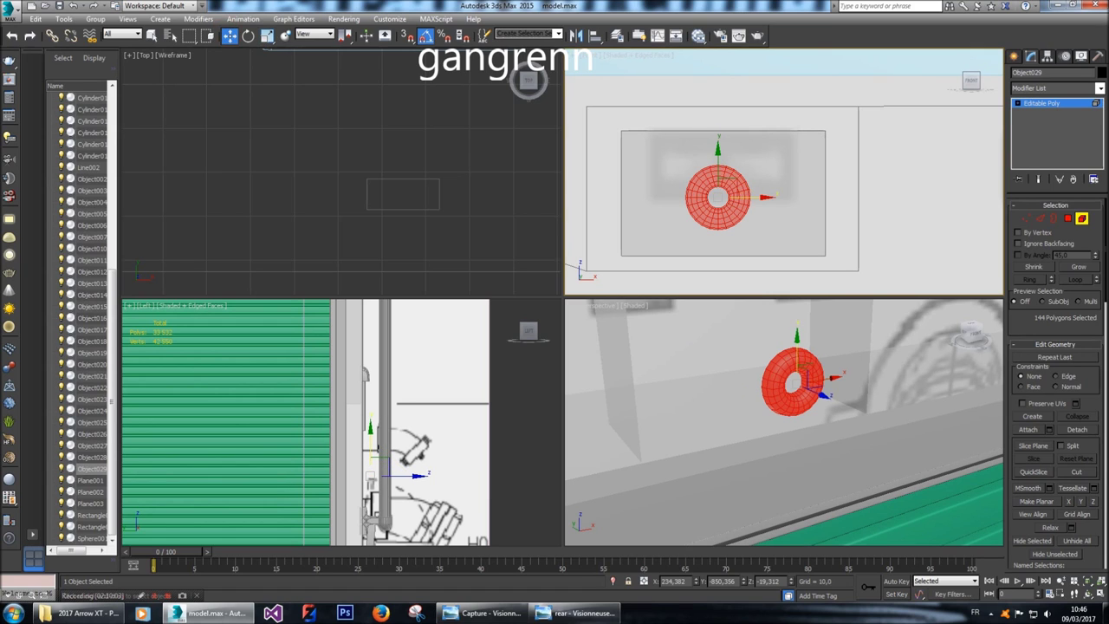
left_click_drag(762, 195, 694, 198)
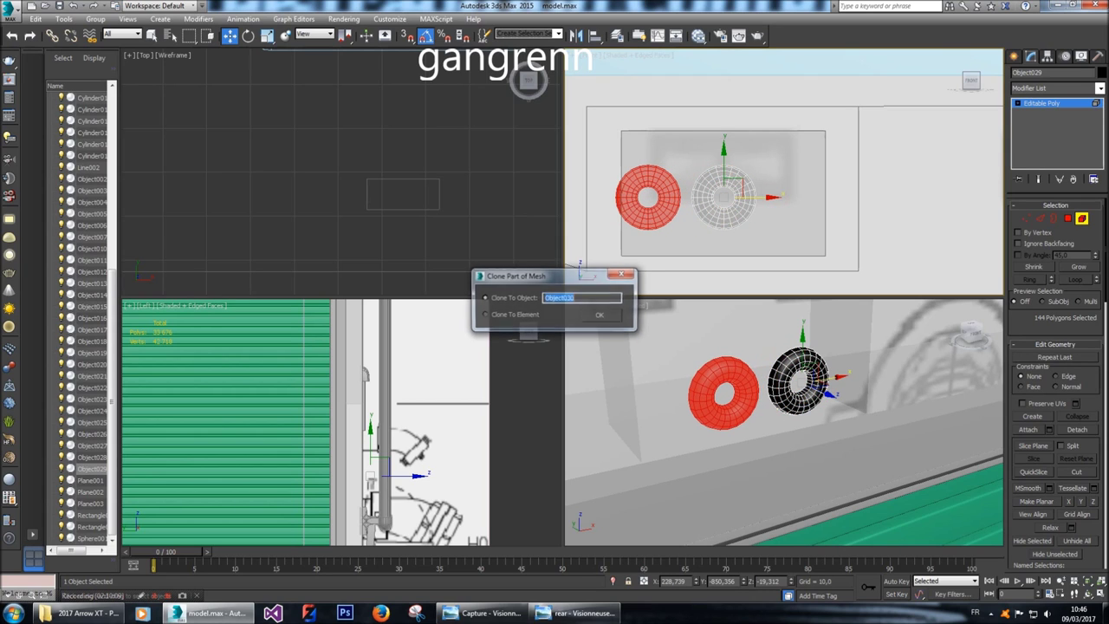
left_click(601, 314)
mouse_move(648, 160)
left_mouse_down()
mouse_move(648, 150)
mouse_move(656, 189)
left_mouse_up()
key("r")
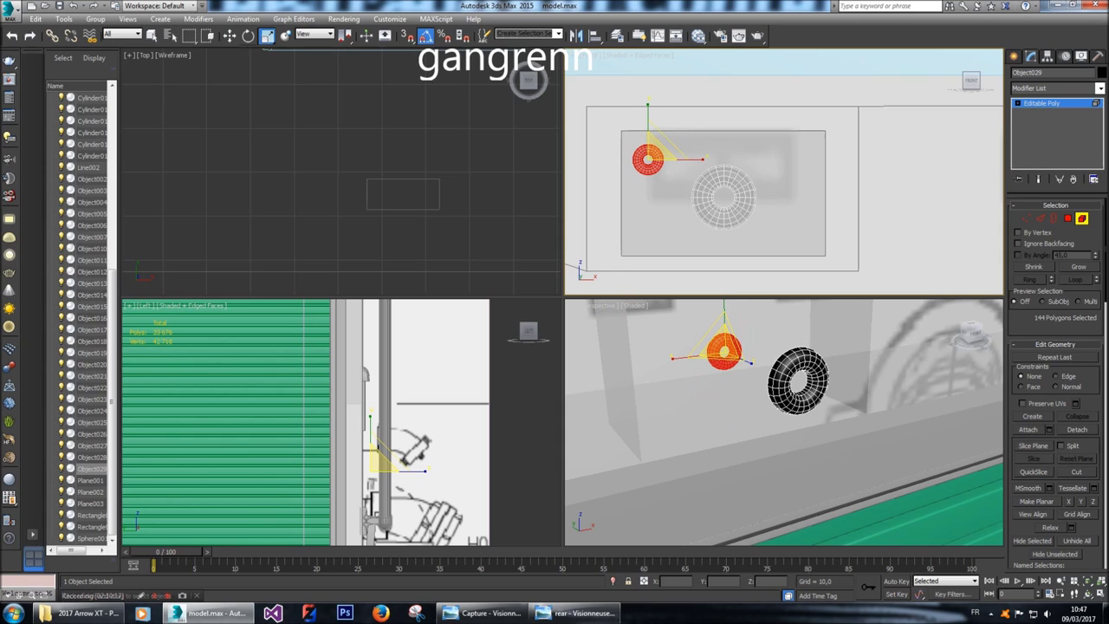
key("w")
left_click_drag(698, 160, 690, 159)
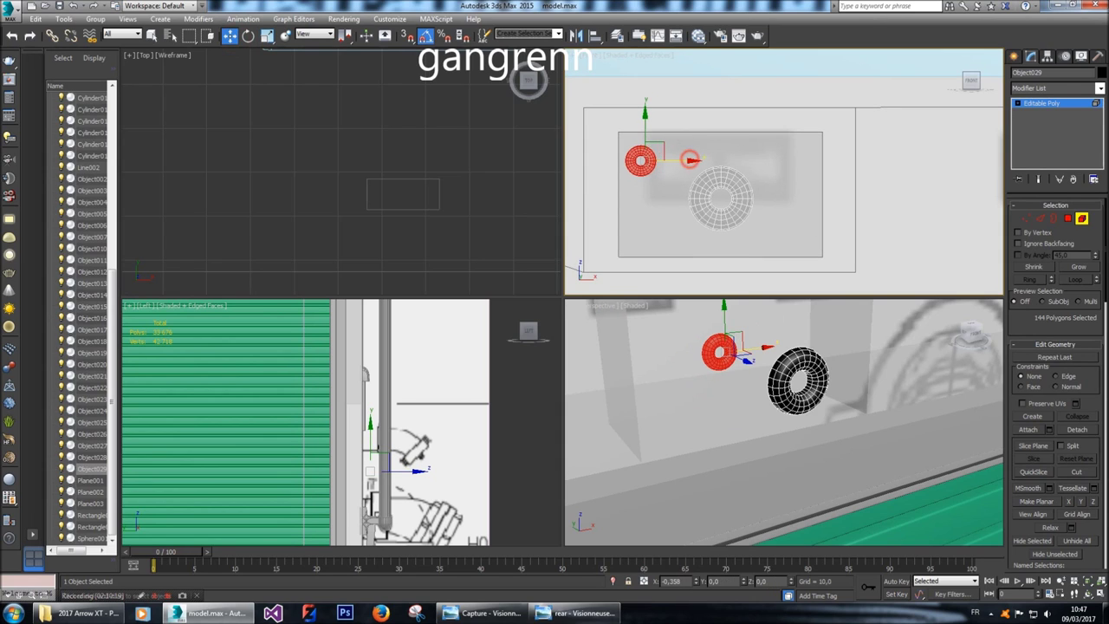
Copy the small ring downward into a column of three, then clone the column rightward.
left_click_drag(640, 113, 639, 197, "shift")
left_click(601, 312)
left_click(602, 309)
left_click(639, 197, "ctrl")
left_click(638, 161, "ctrl")
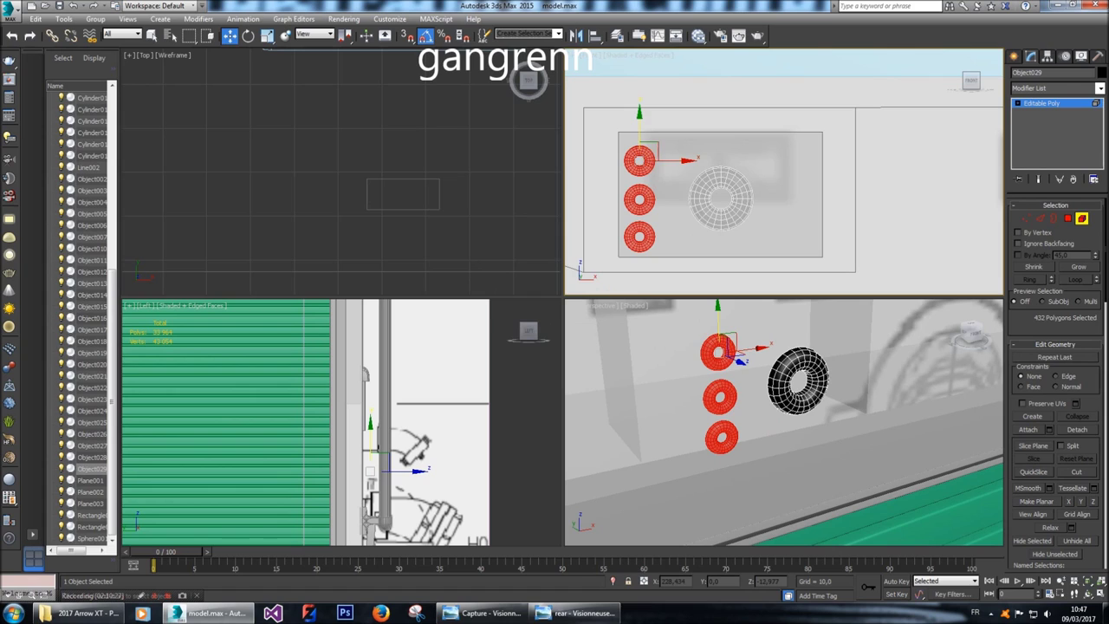
left_click_drag(639, 114, 640, 105)
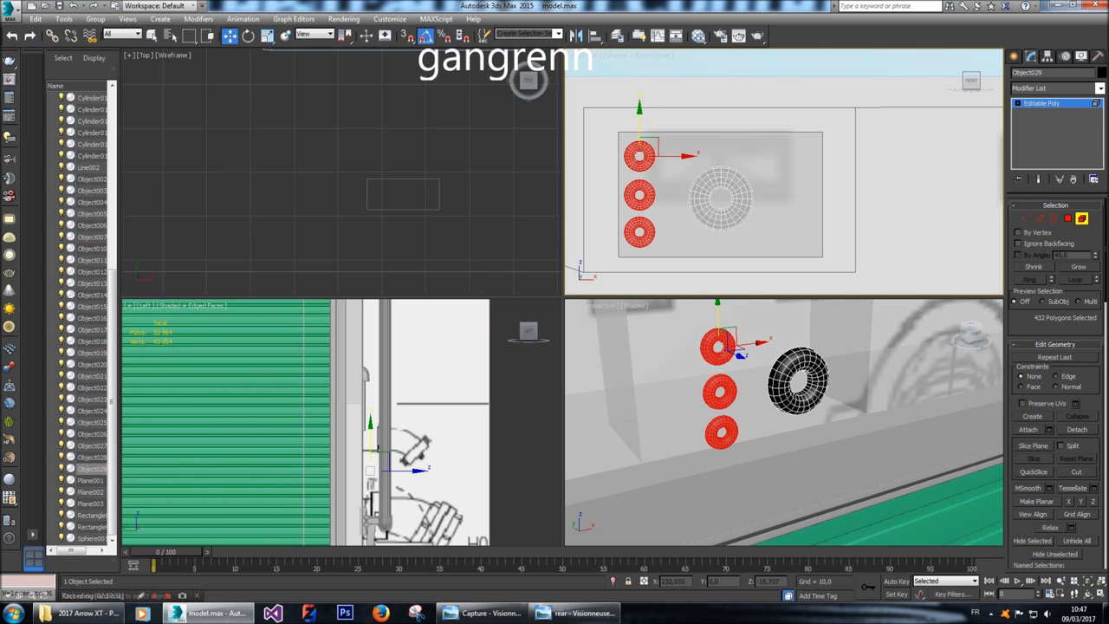
left_click_drag(684, 156, 845, 156, "shift")
Select the inner edge loops of all six small rings, excluding the central ring.
left_click(600, 315)
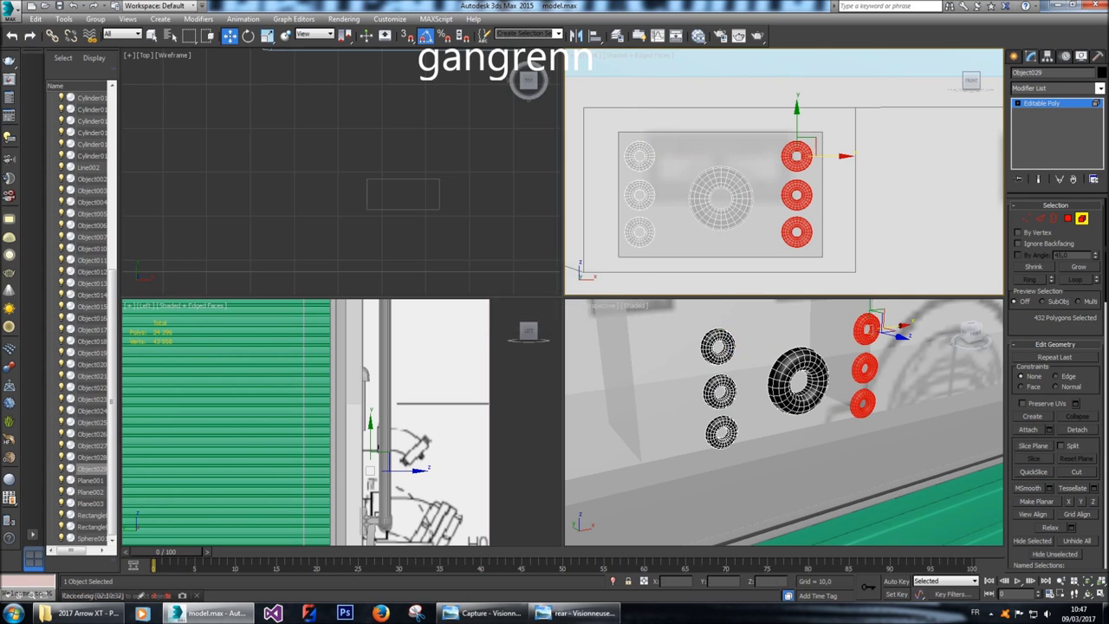
scroll(831, 397, "up", 6)
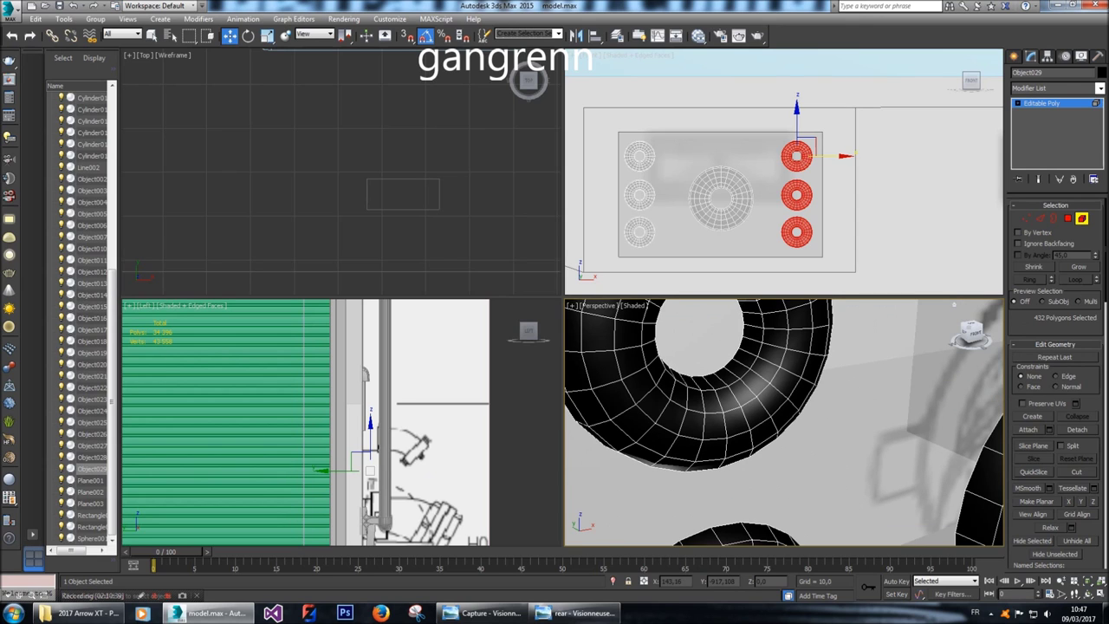
key("2")
double_click(719, 366)
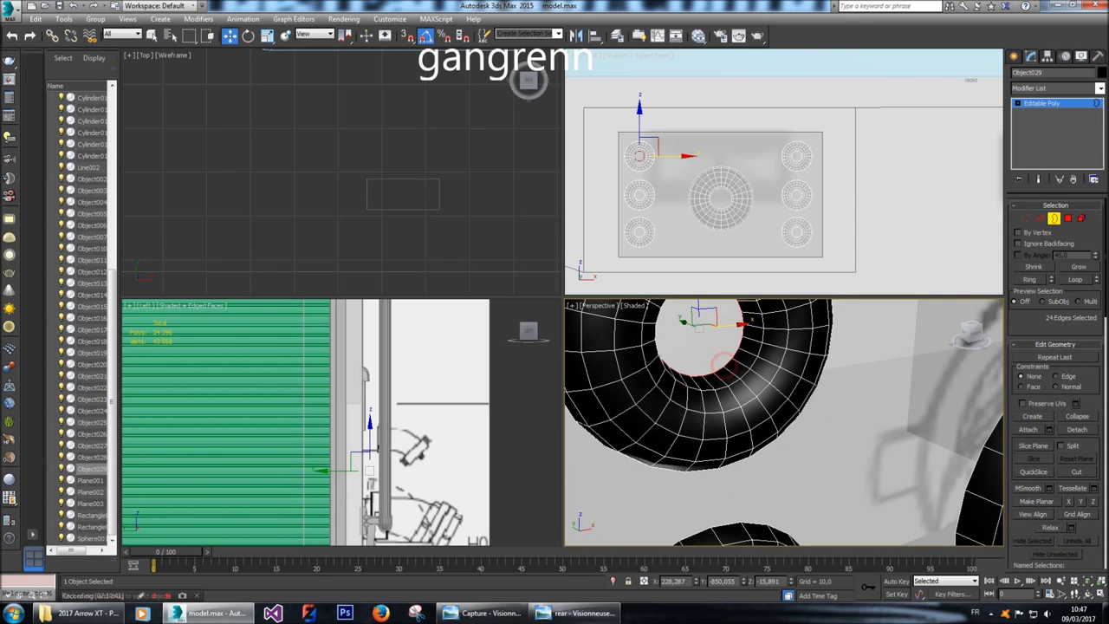
scroll(723, 369, "down", 3)
key("ctrl+a")
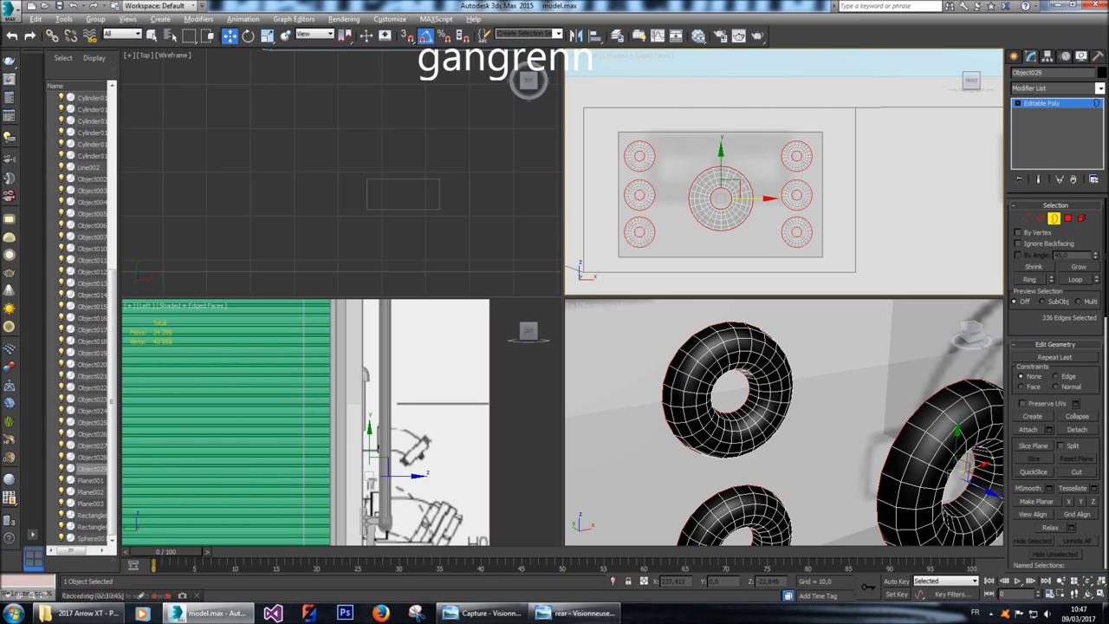
left_click_drag(758, 239, 683, 161, "alt")
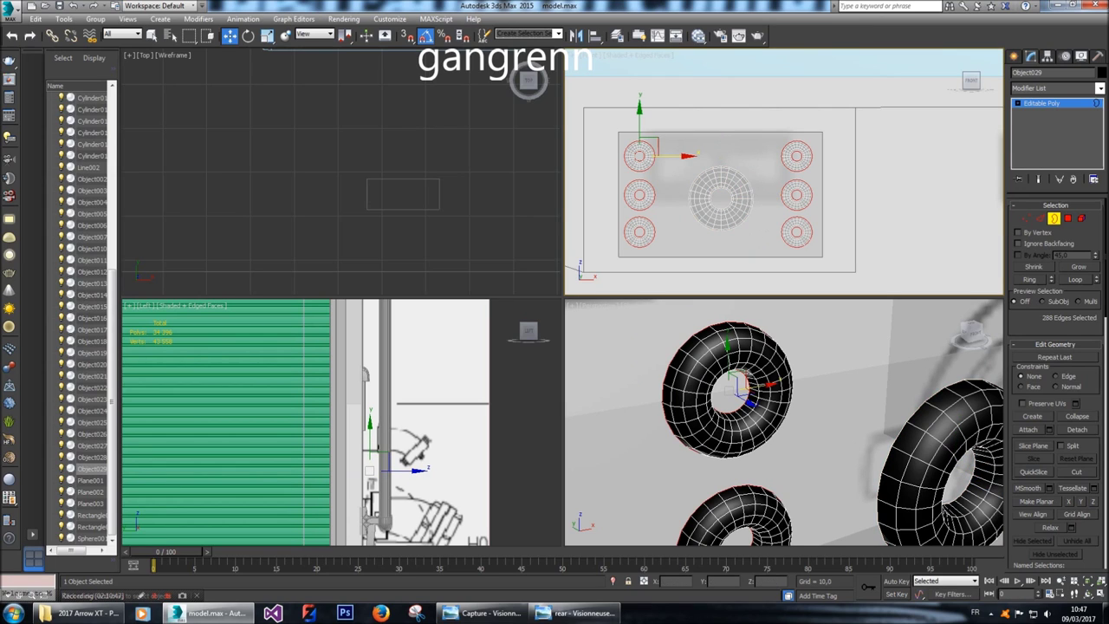
Change Object029's object colour from black to light grey.
scroll(1025, 323, "down", 10)
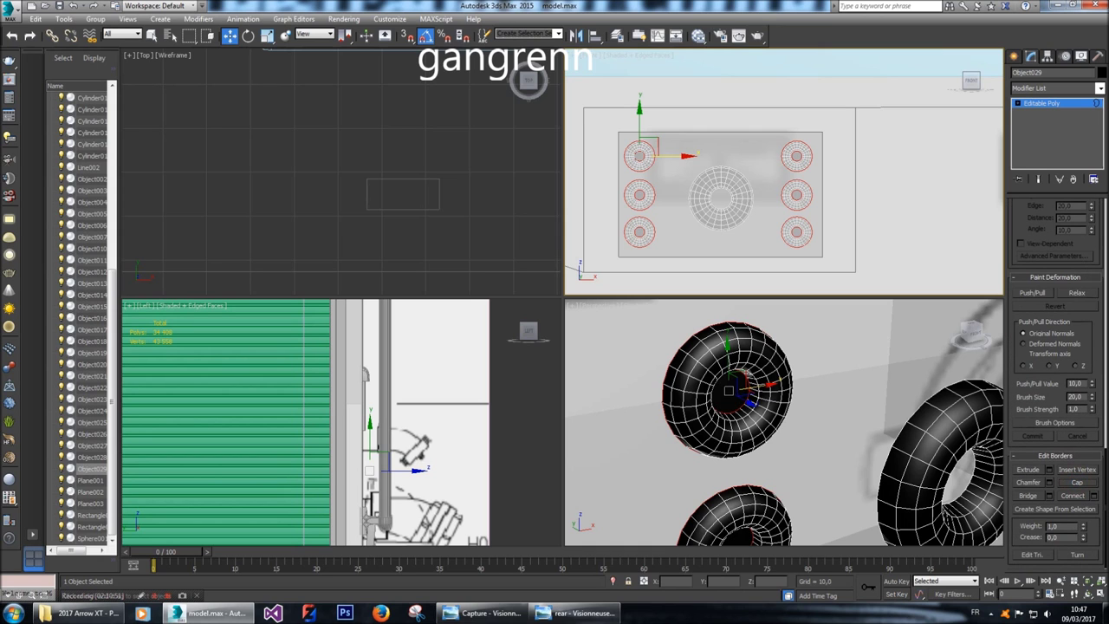
scroll(785, 422, "down", 4)
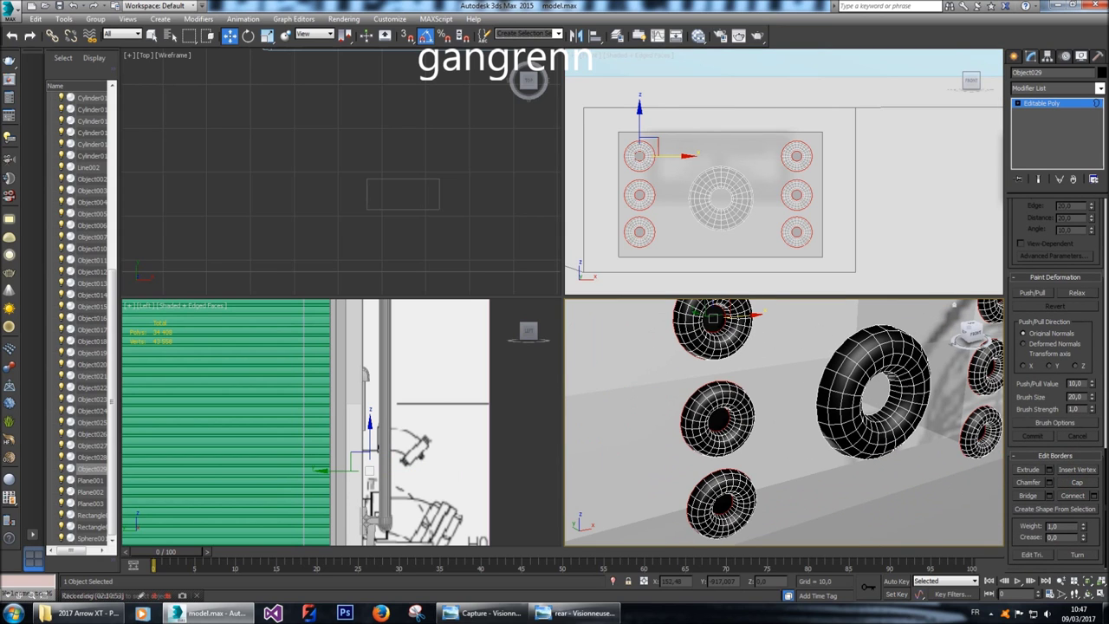
scroll(1058, 381, "up", 10)
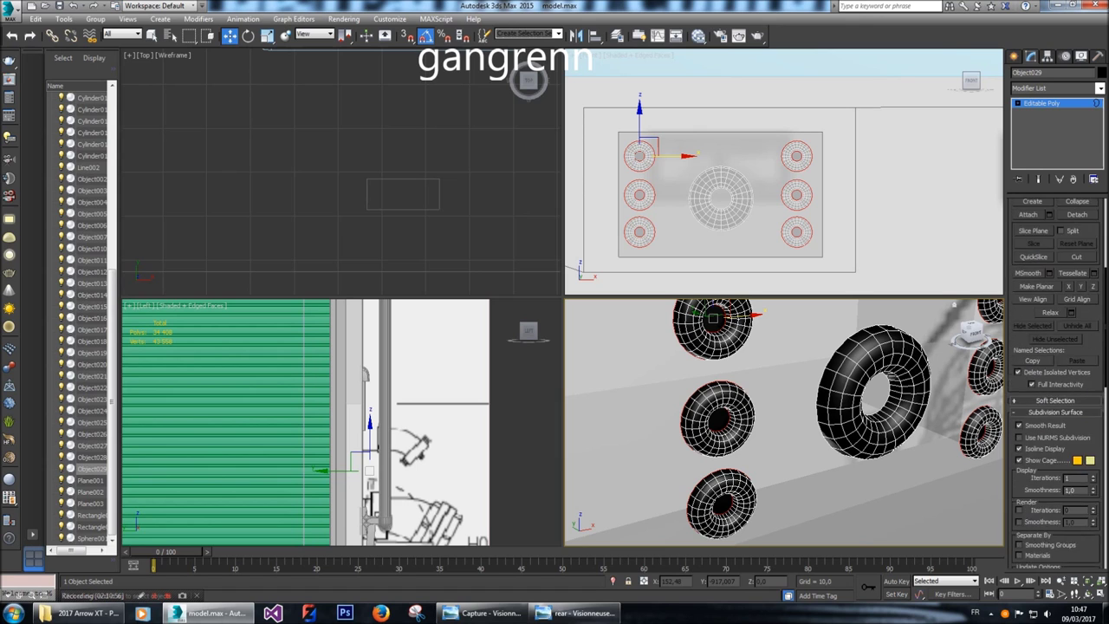
scroll(1057, 382, "up", 5)
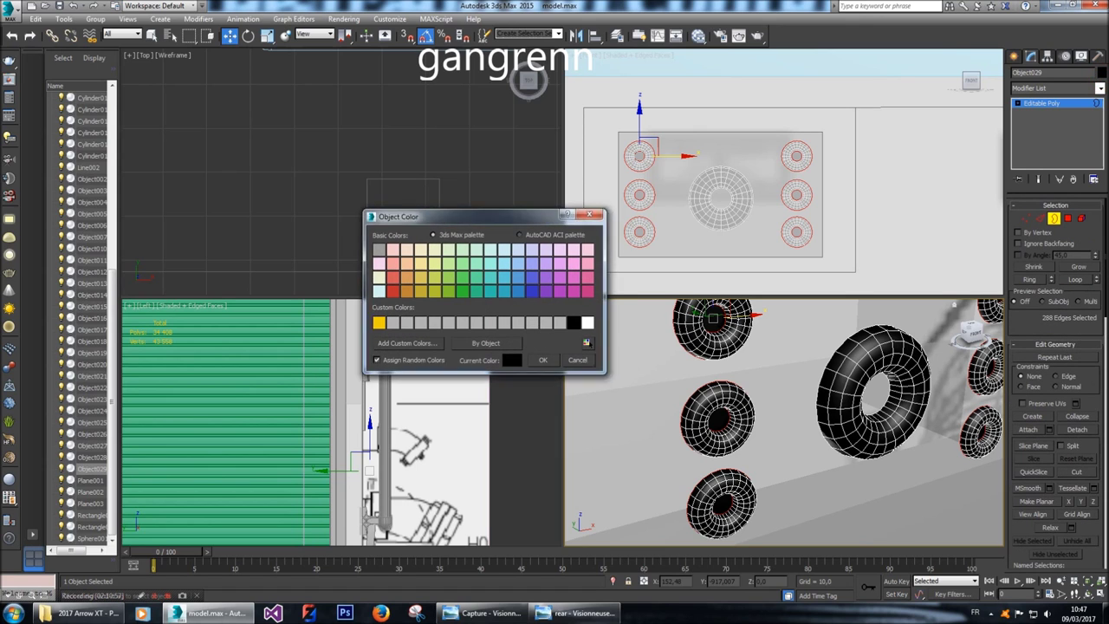
left_click(559, 323)
left_click(543, 360)
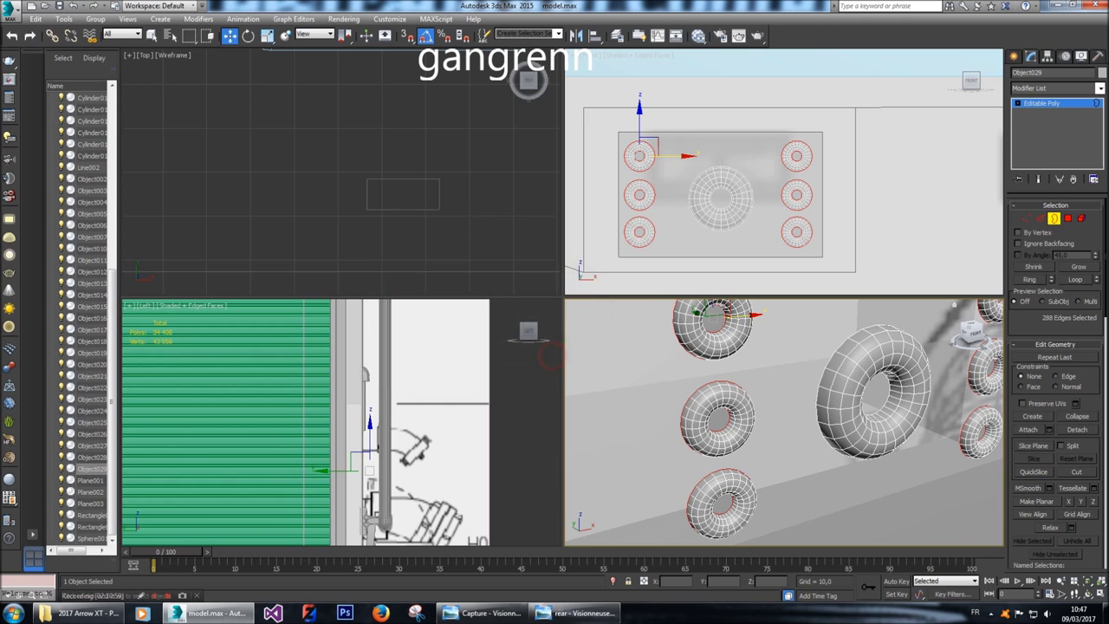
mouse_move(780, 416)
middle_mouse_down("alt")
mouse_move(793, 386)
mouse_move(787, 425)
middle_mouse_up("alt")
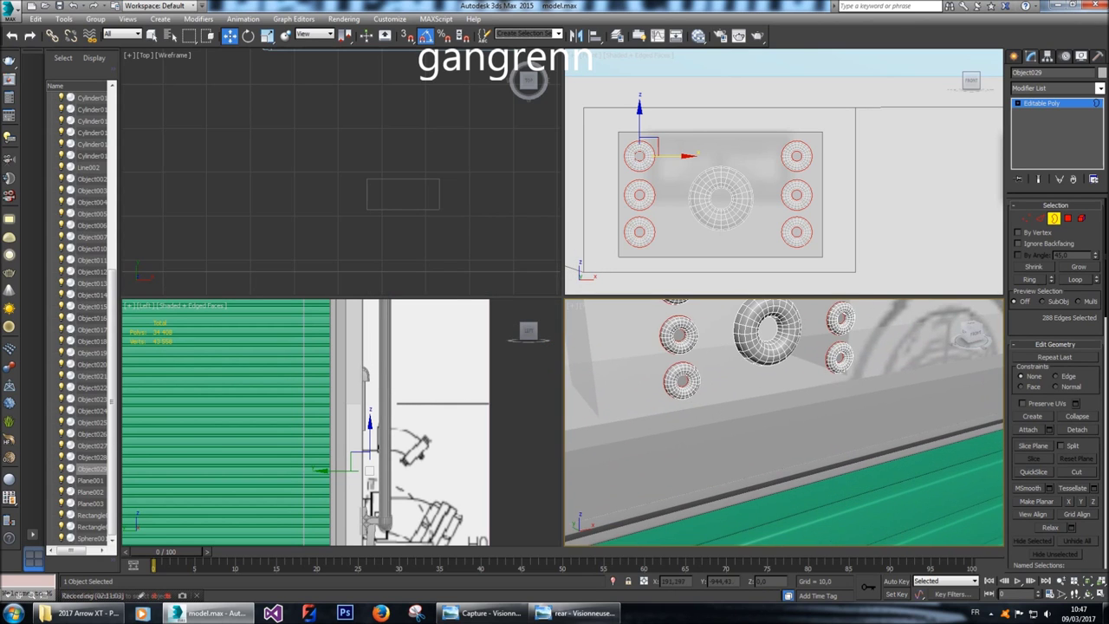
left_click(1014, 56)
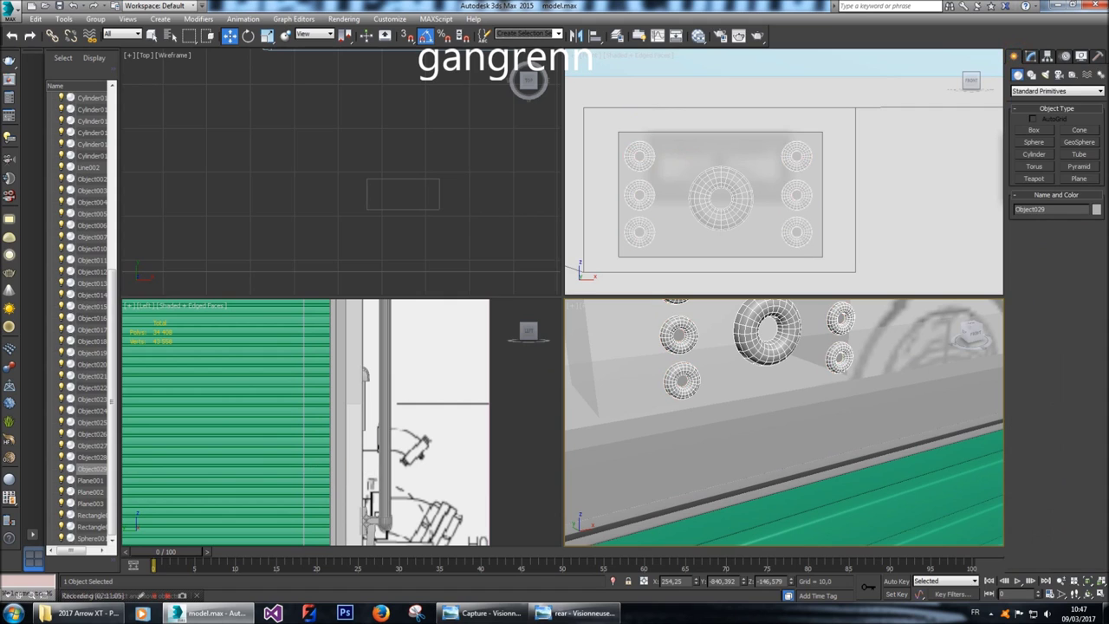
scroll(785, 422, "down", 5)
Select all of Plane003's polygons and move them up onto the orange plate.
left_click(886, 444)
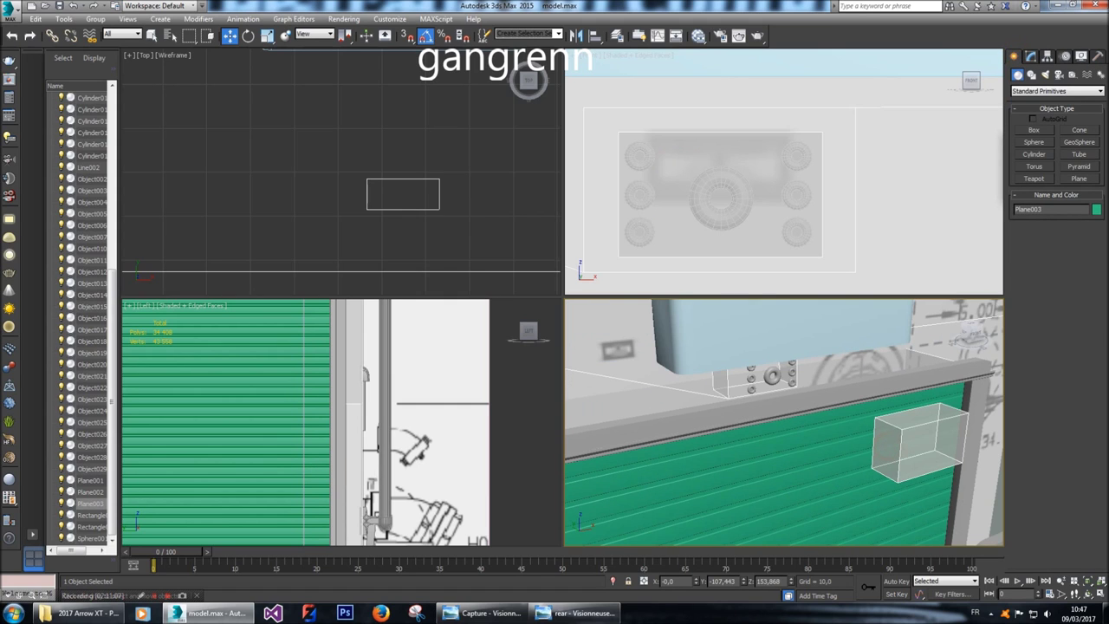
key("4")
key("ctrl+a")
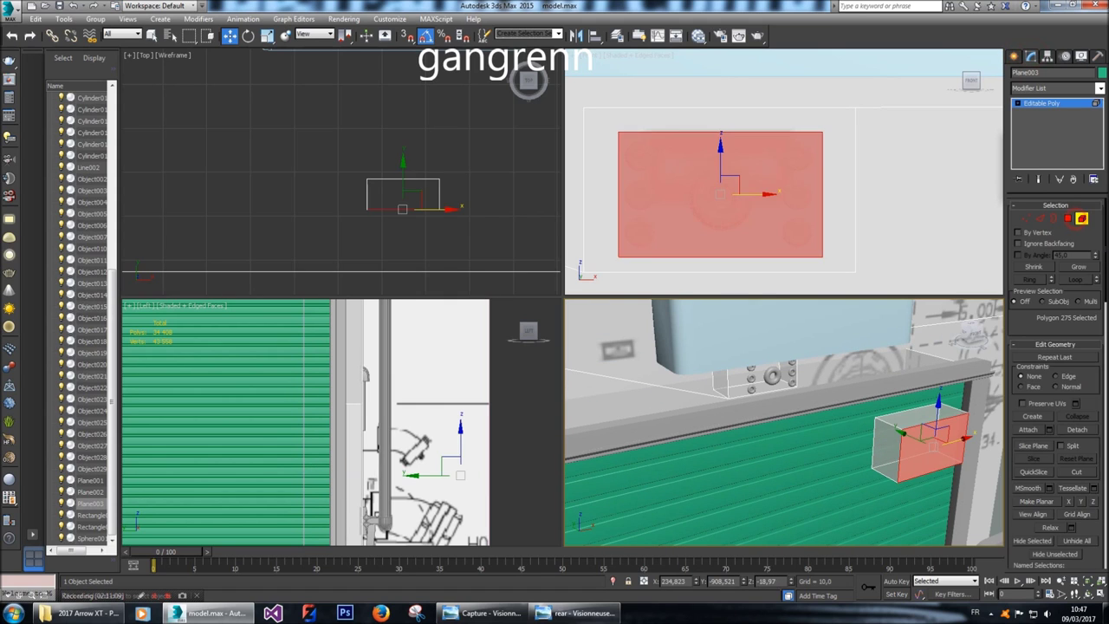
scroll(374, 260, "down", 4)
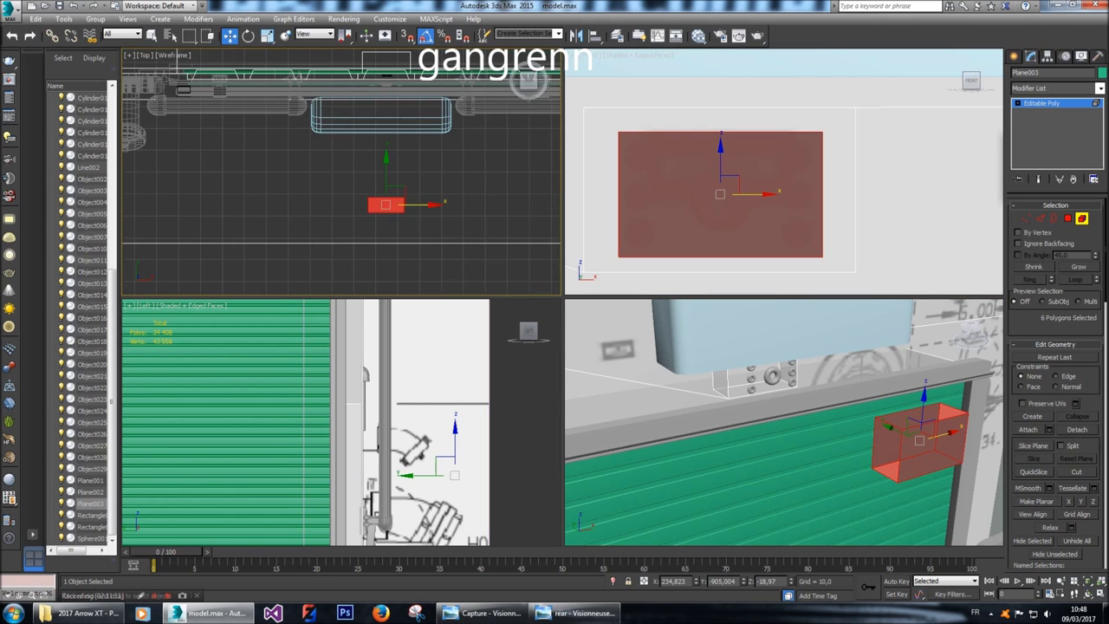
middle_click_drag(375, 260, 373, 267)
left_click_drag(382, 221, 382, 124)
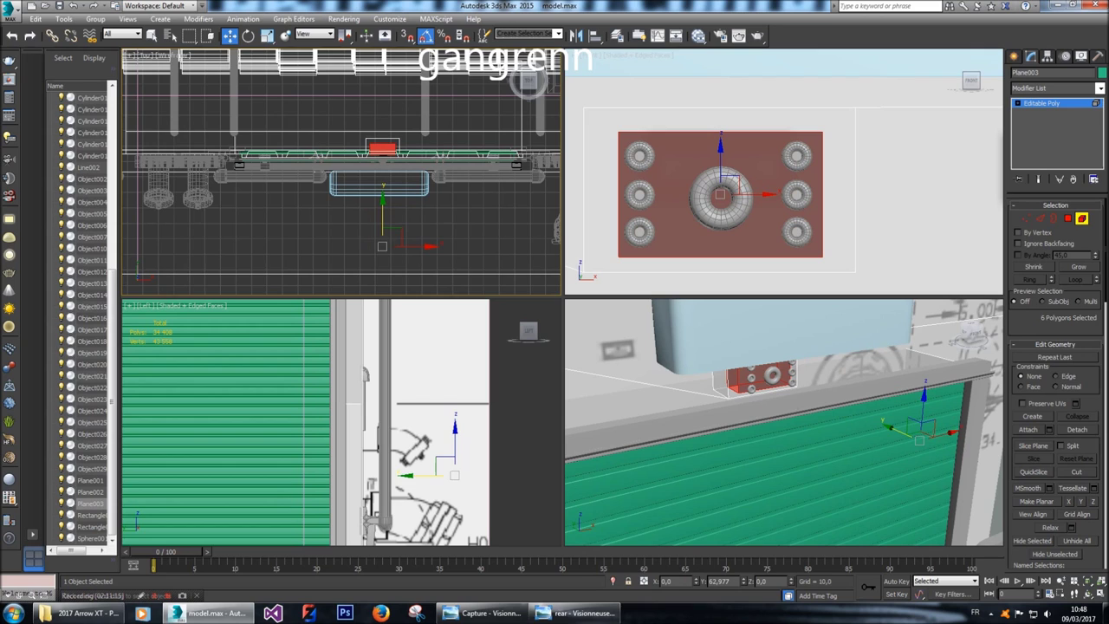
scroll(381, 140, "up", 6)
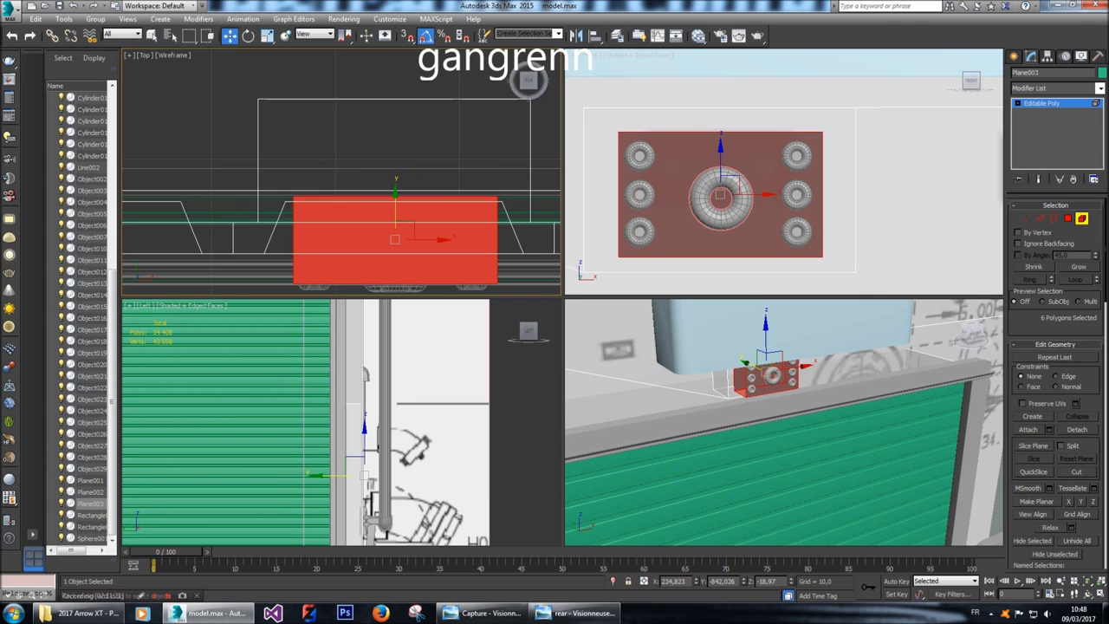
scroll(767, 377, "up", 8)
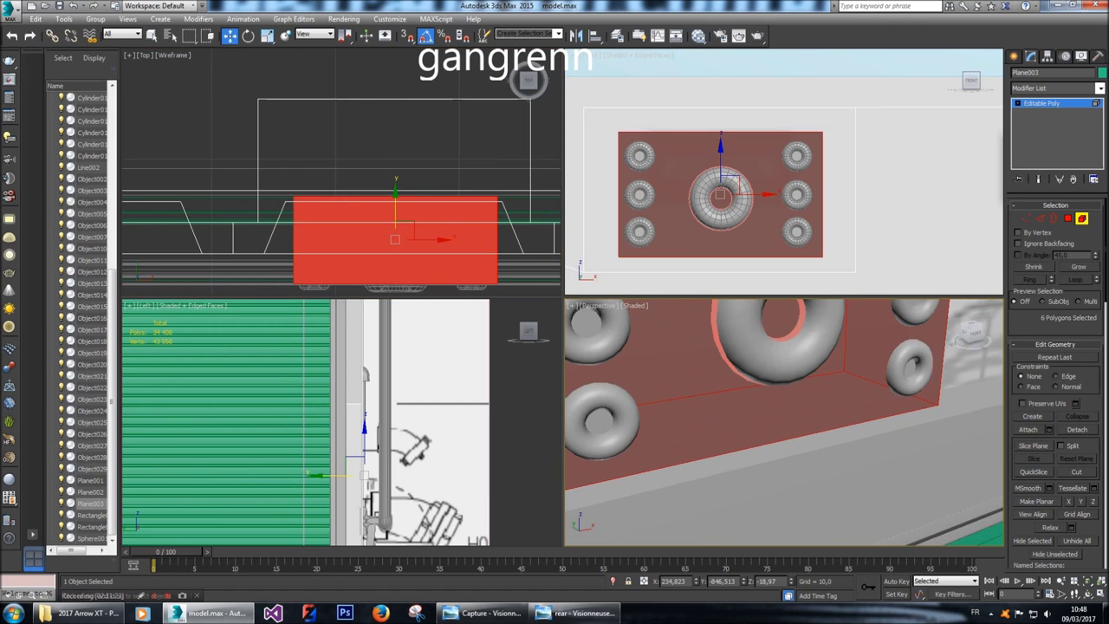
scroll(767, 377, "down", 5)
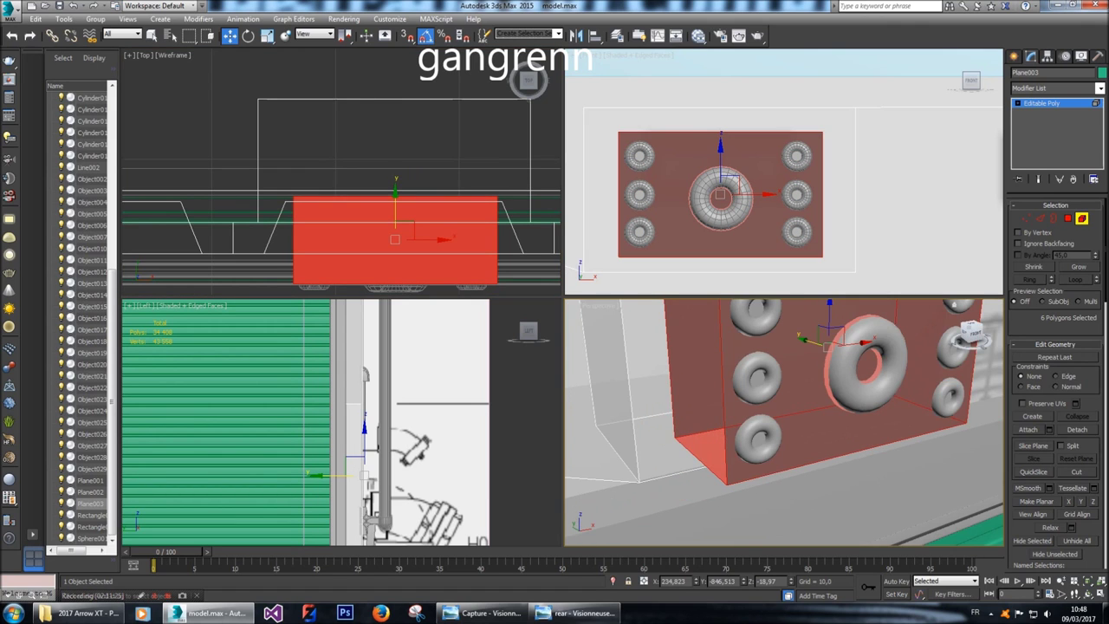
middle_click_drag(780, 390, 737, 394, "alt")
scroll(342, 172, "up", 5)
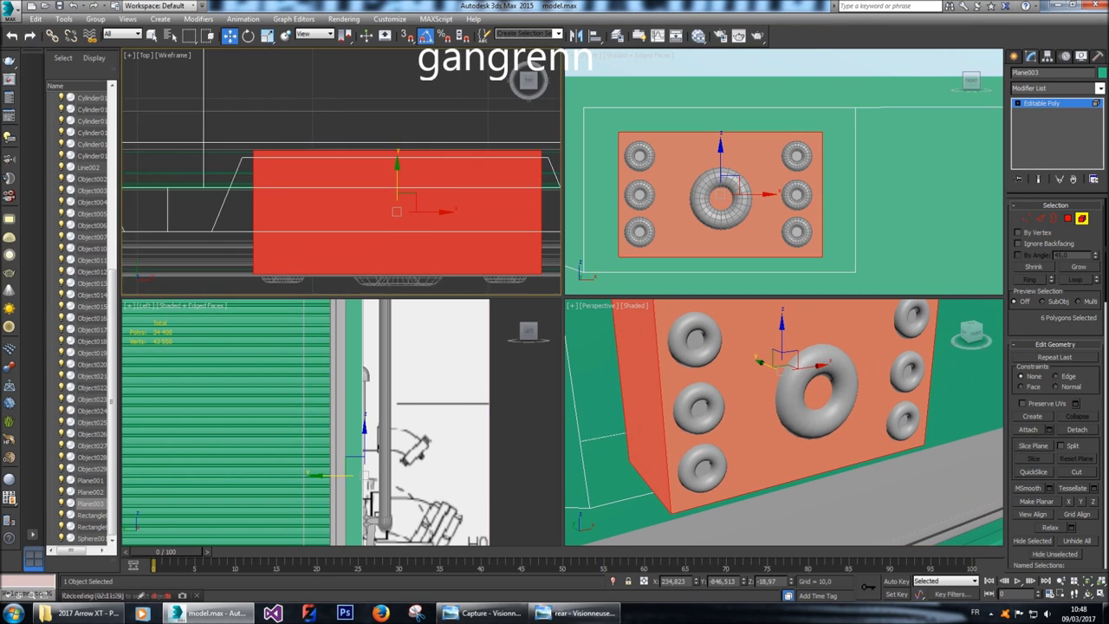
left_click_drag(747, 581, 747, 572)
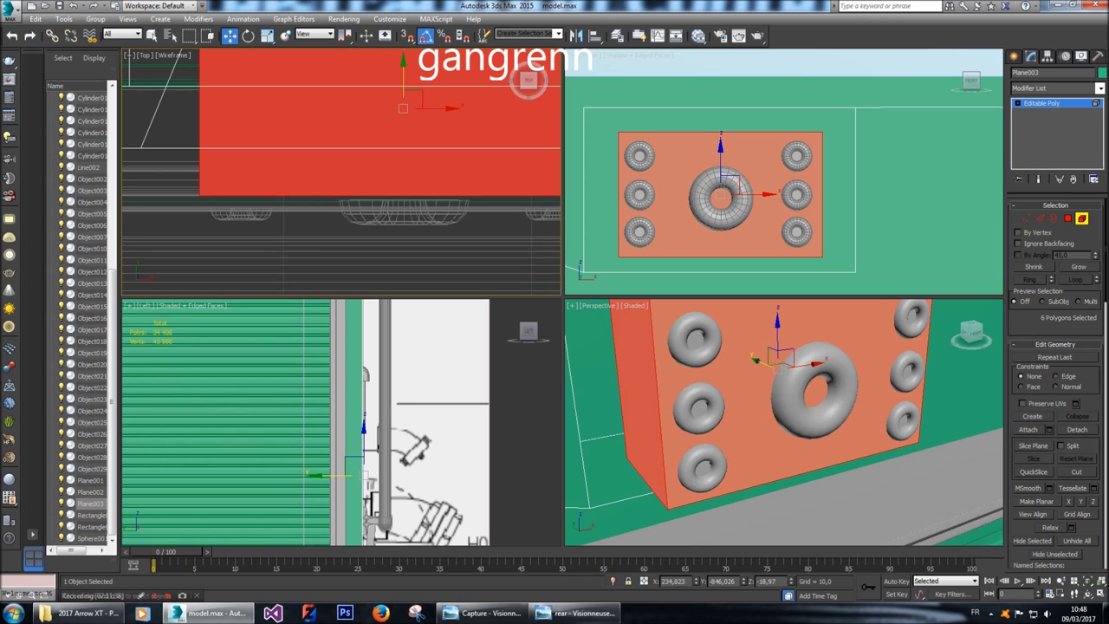
Detach the selected polygons as a new object, invert the selection, and select the rings object.
left_click(1075, 430)
left_click(586, 318)
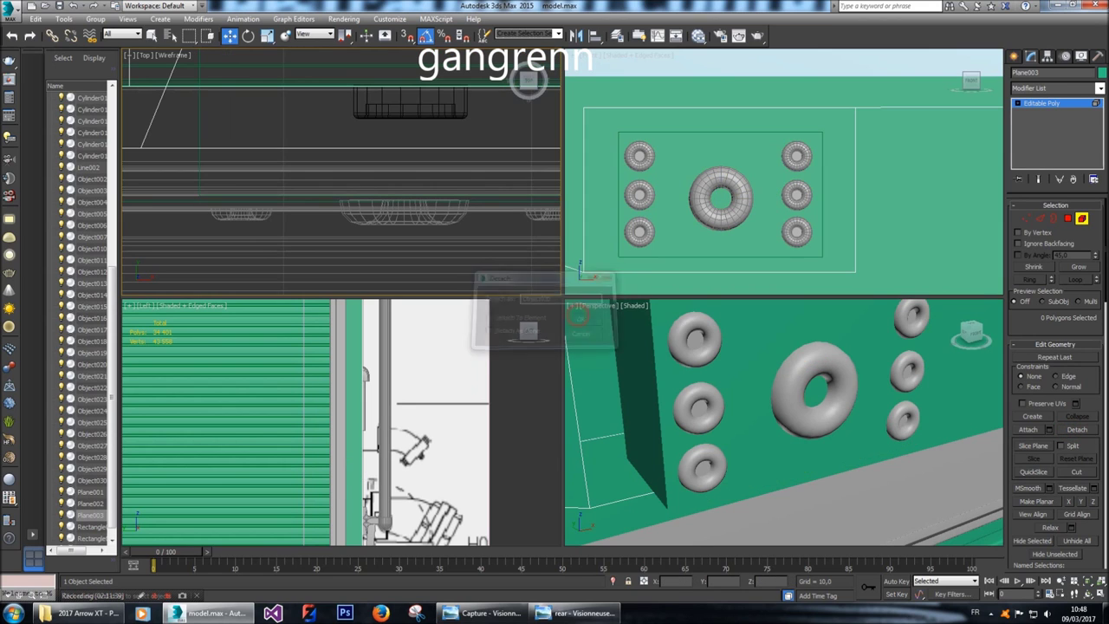
key("ctrl+i")
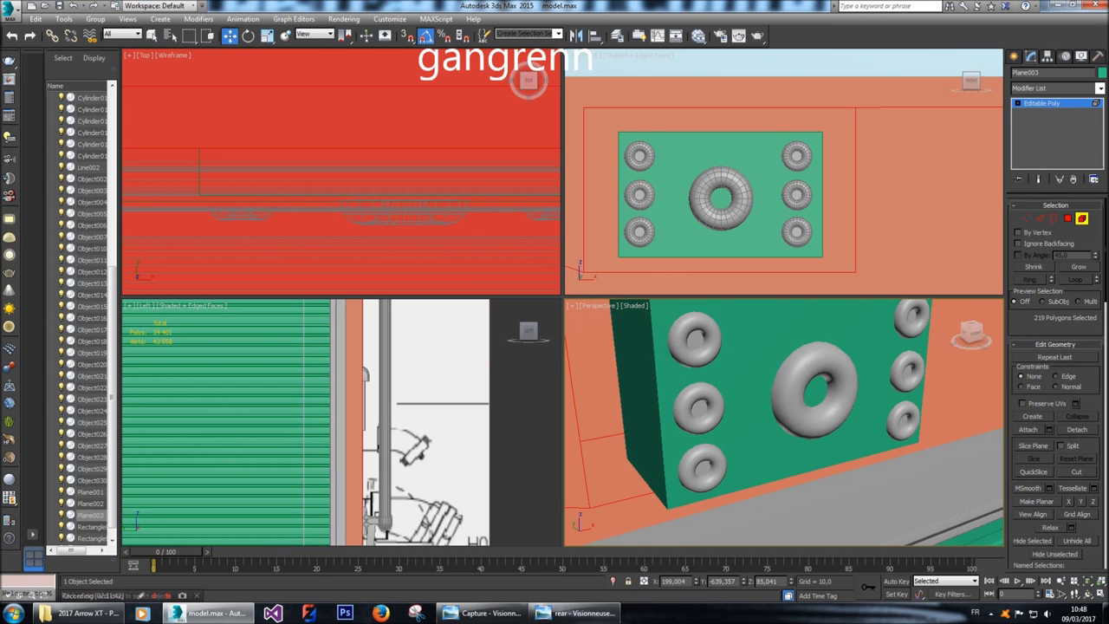
left_click(1013, 56)
left_click(906, 322)
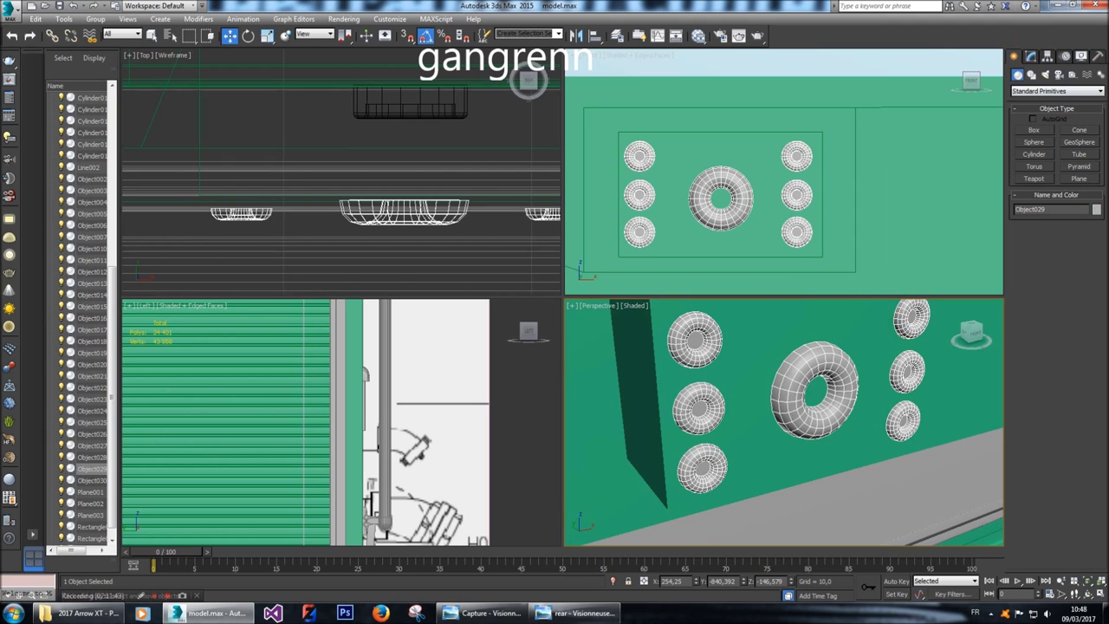
left_click(1031, 56)
left_click(1054, 218)
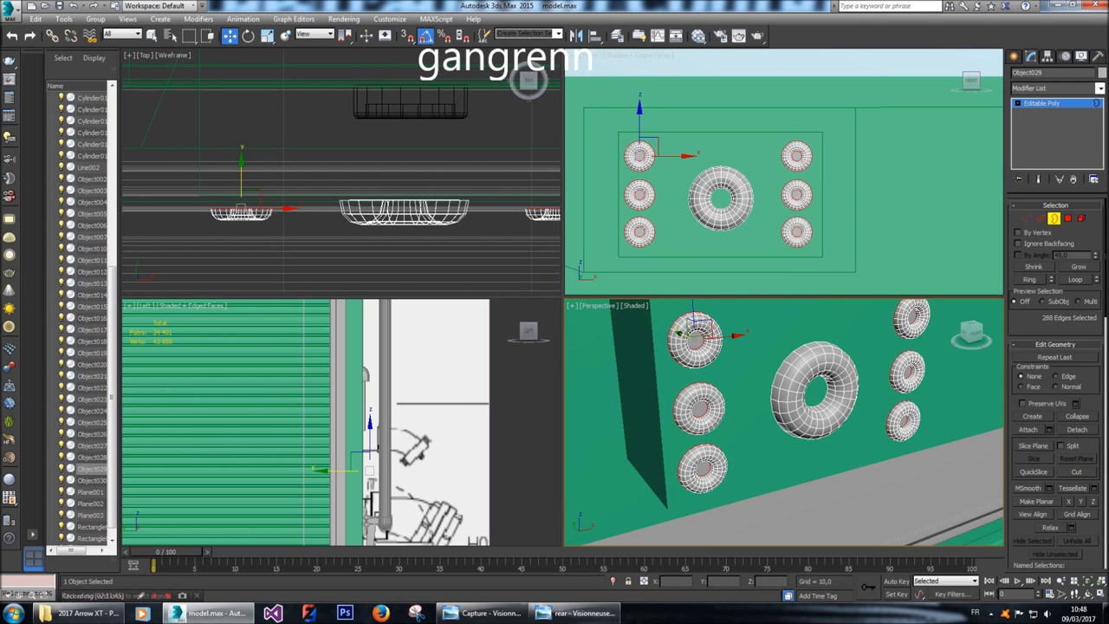
middle_click_drag(347, 174, 327, 179)
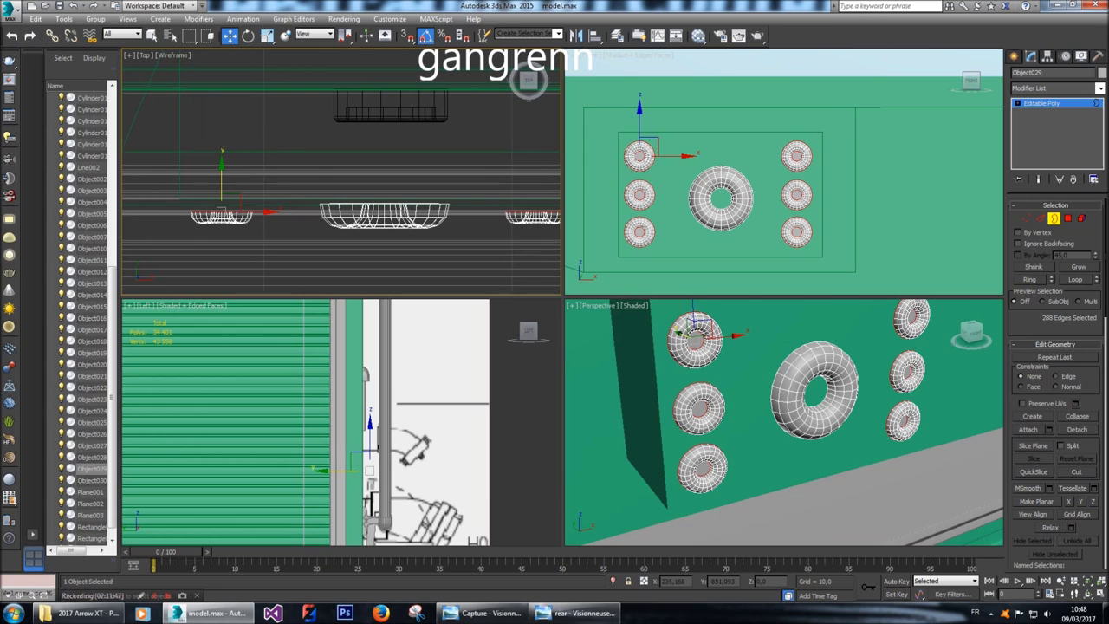
left_click(777, 375)
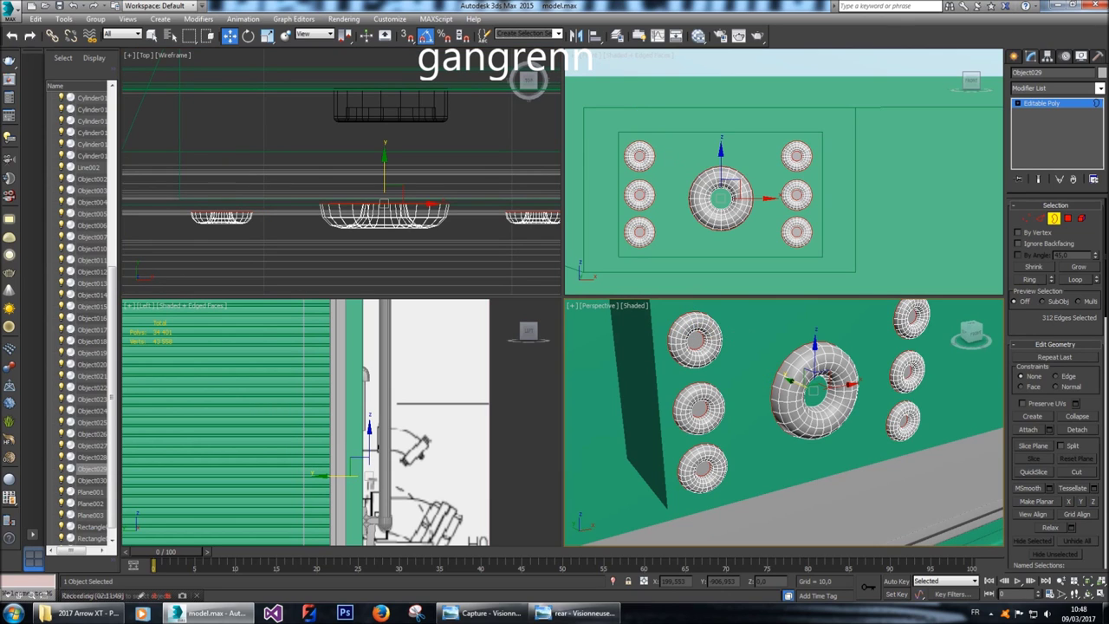
left_click(384, 208, "ctrl")
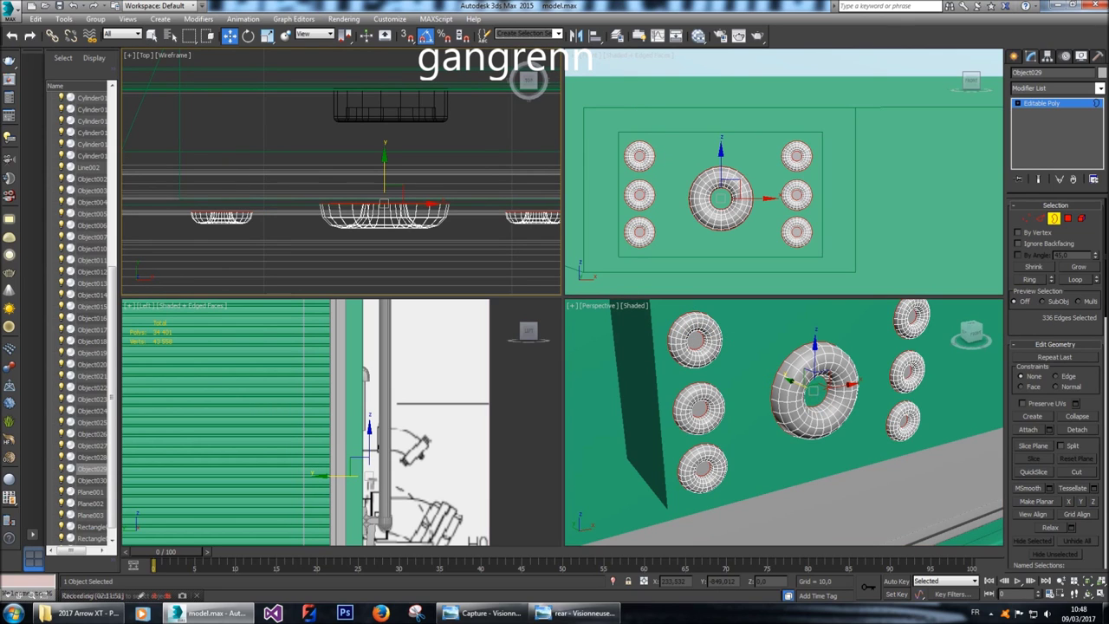
left_click(384, 194)
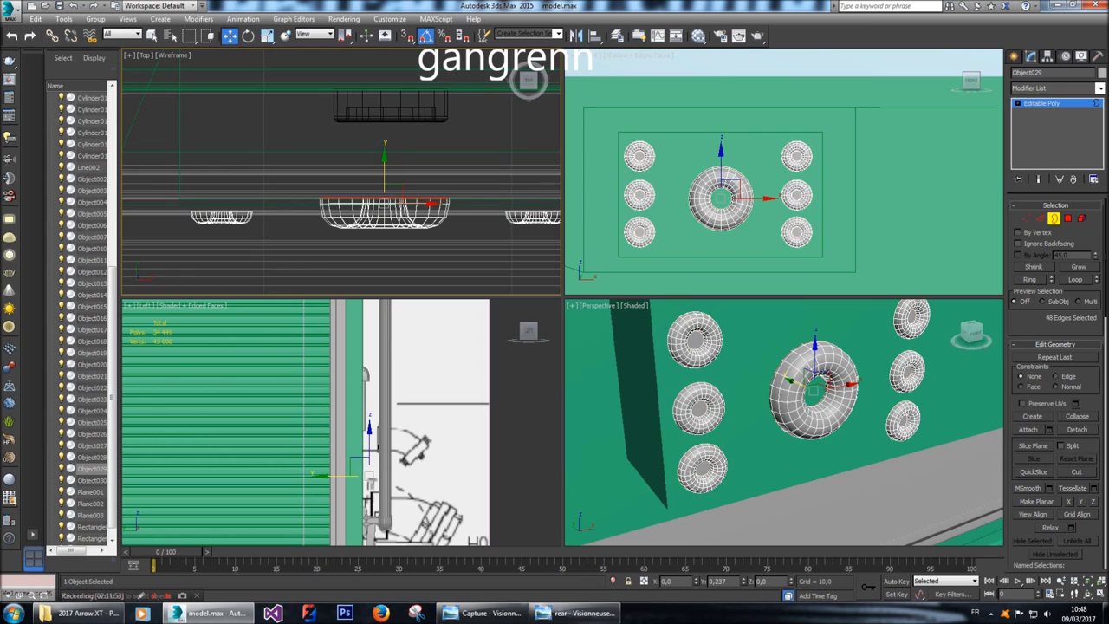
left_click(384, 190)
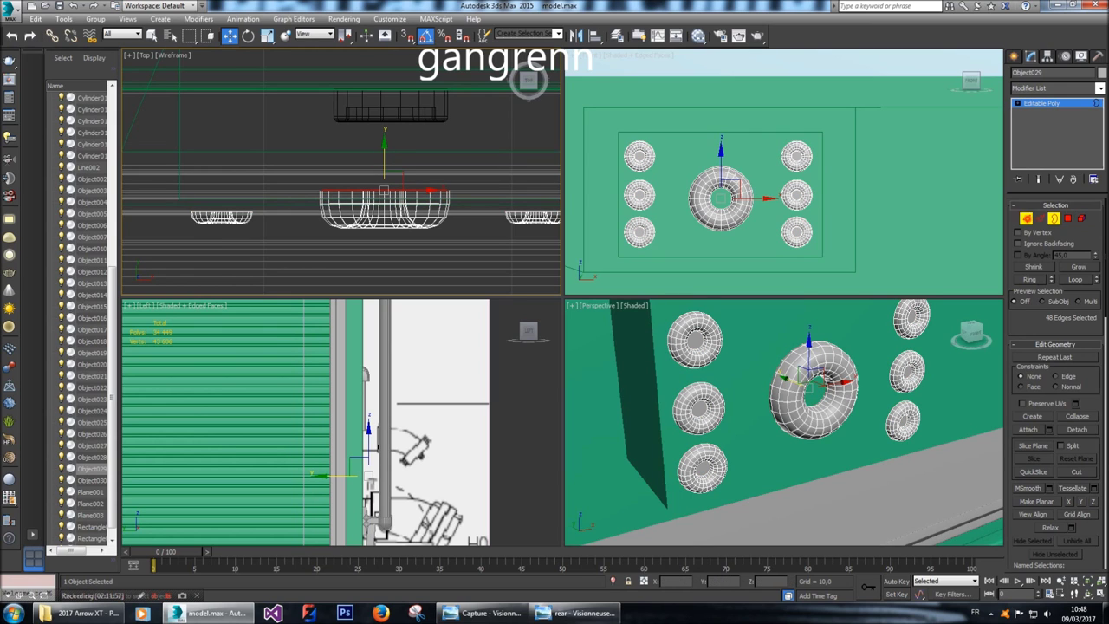
key("1")
middle_click_drag(531, 80, 529, 80)
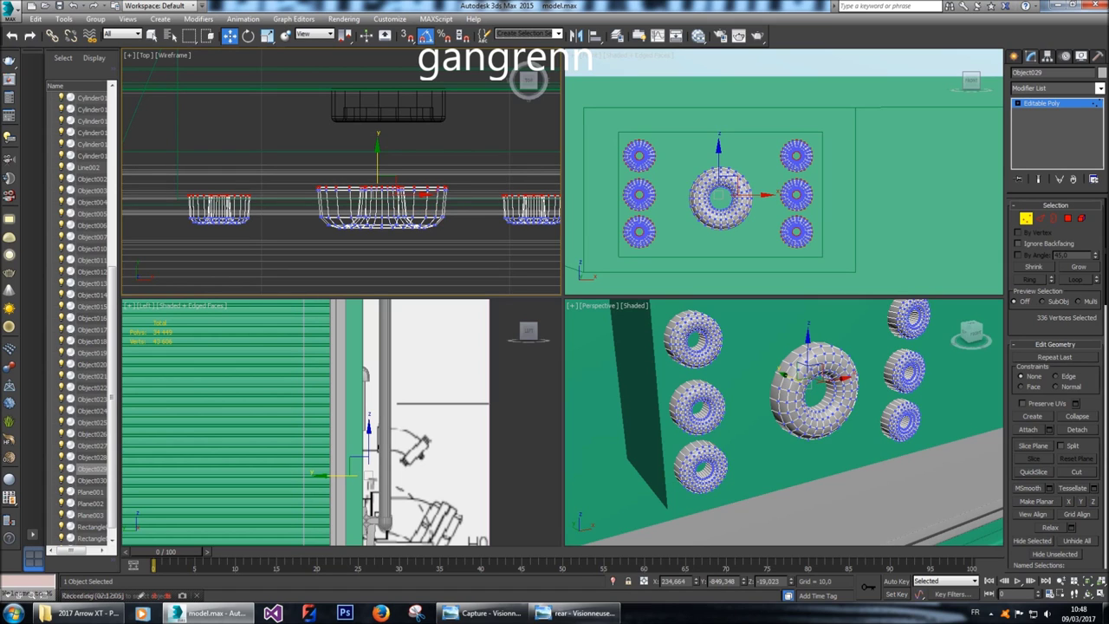
left_click(1018, 56)
left_click(793, 375)
middle_click_drag(364, 173, 340, 174)
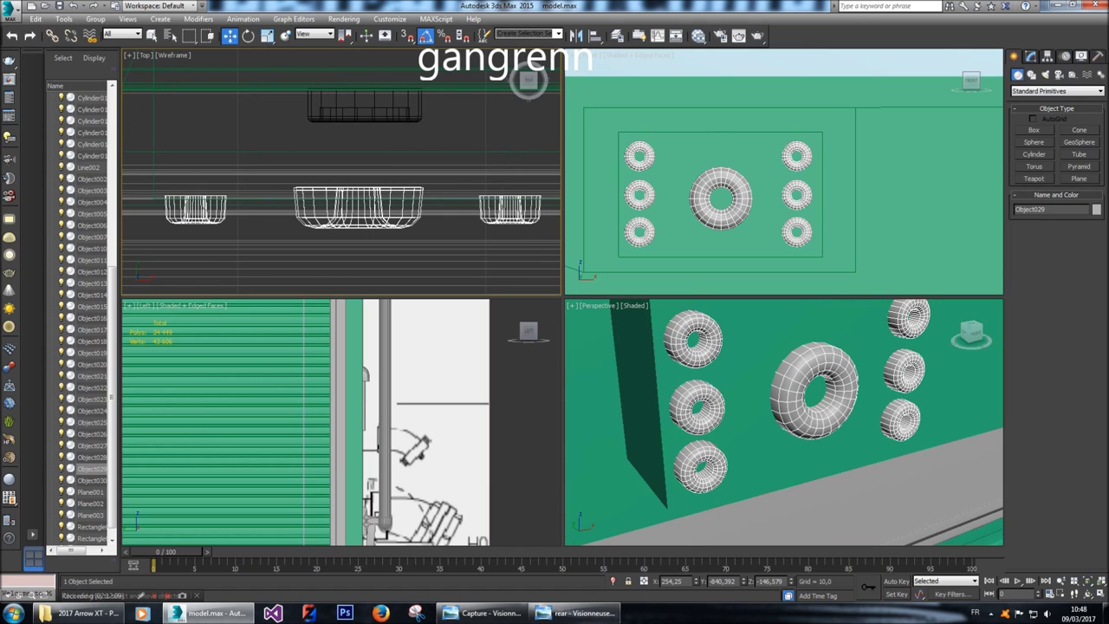
left_click(1031, 55)
key("ctrl+a")
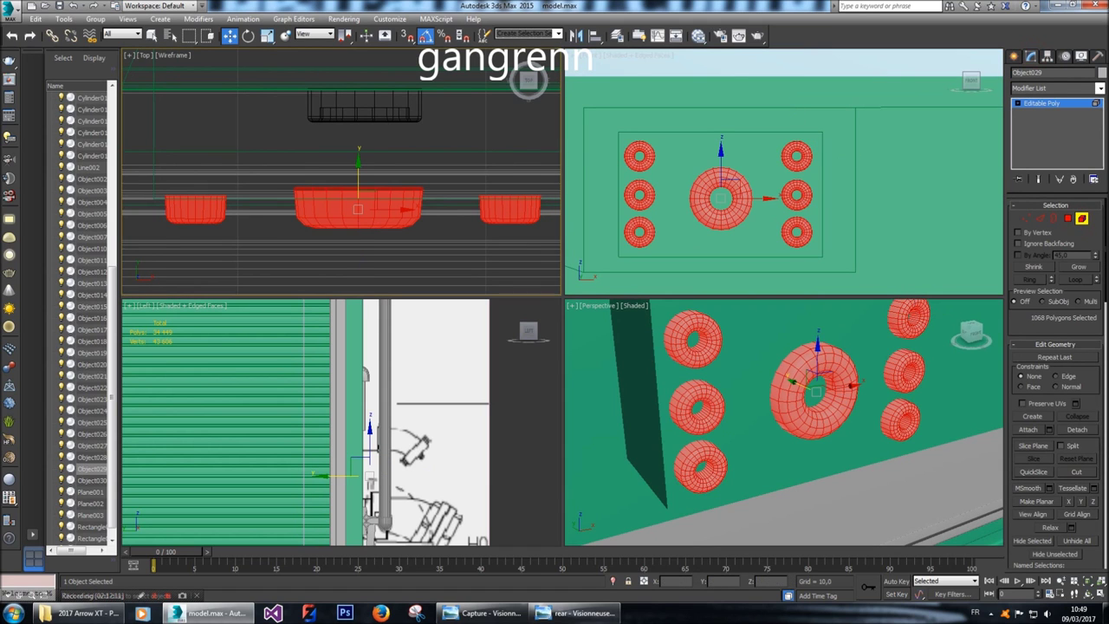
mouse_move(360, 162)
left_mouse_down()
mouse_move(359, 181)
mouse_move(359, 160)
left_mouse_up()
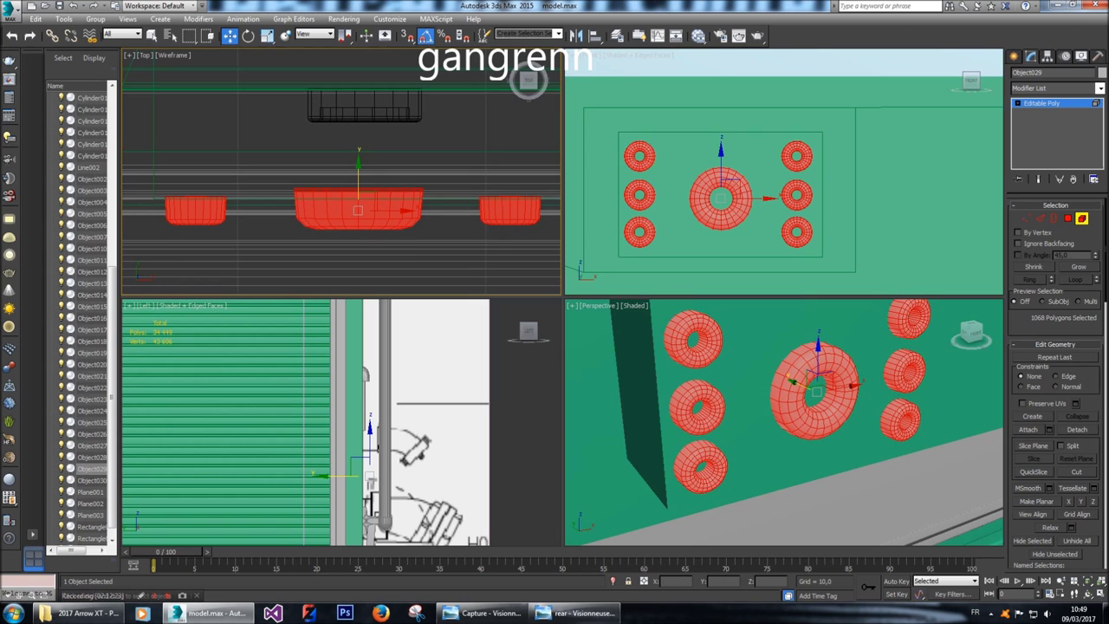
left_click(1014, 56)
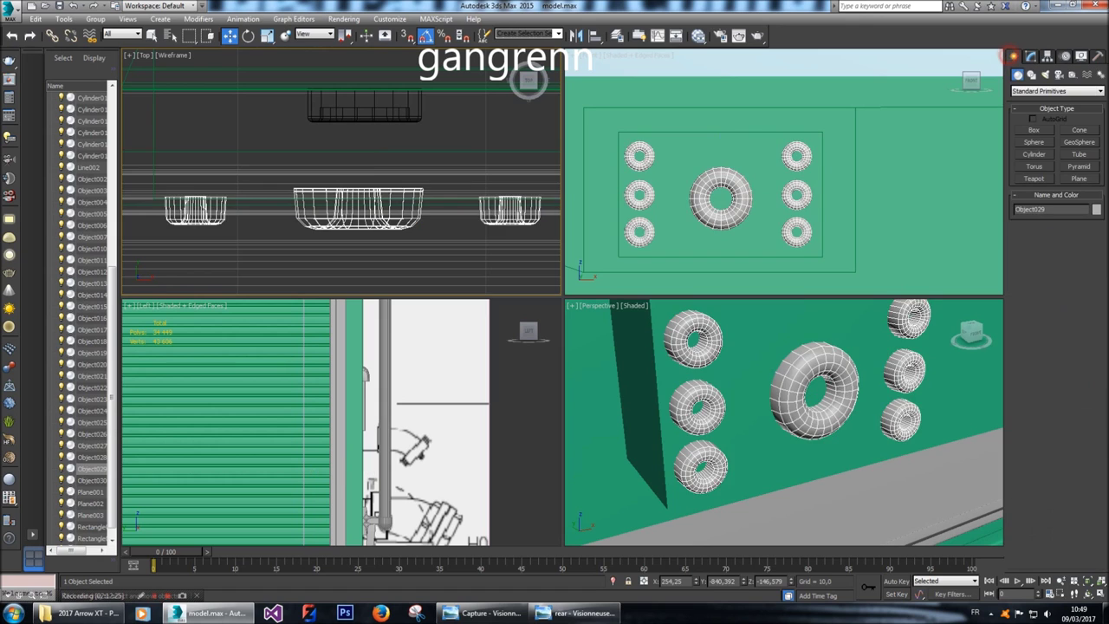
Set Object030's colour to black, then reselect the Object029 rings.
left_click(762, 473)
left_click(1096, 211)
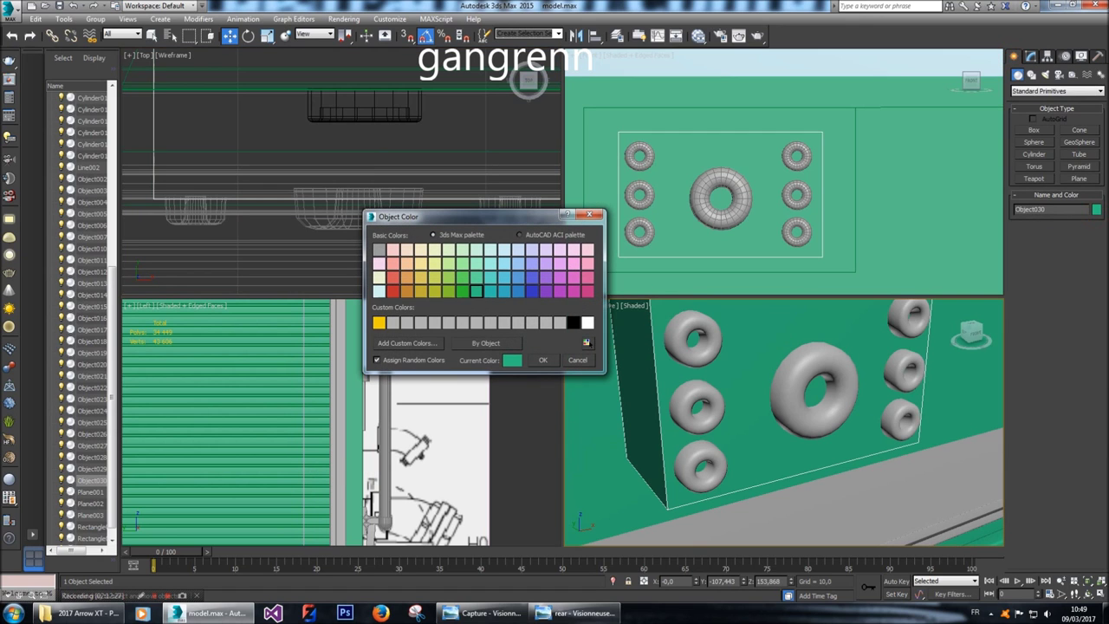
left_click(573, 323)
left_click(543, 359)
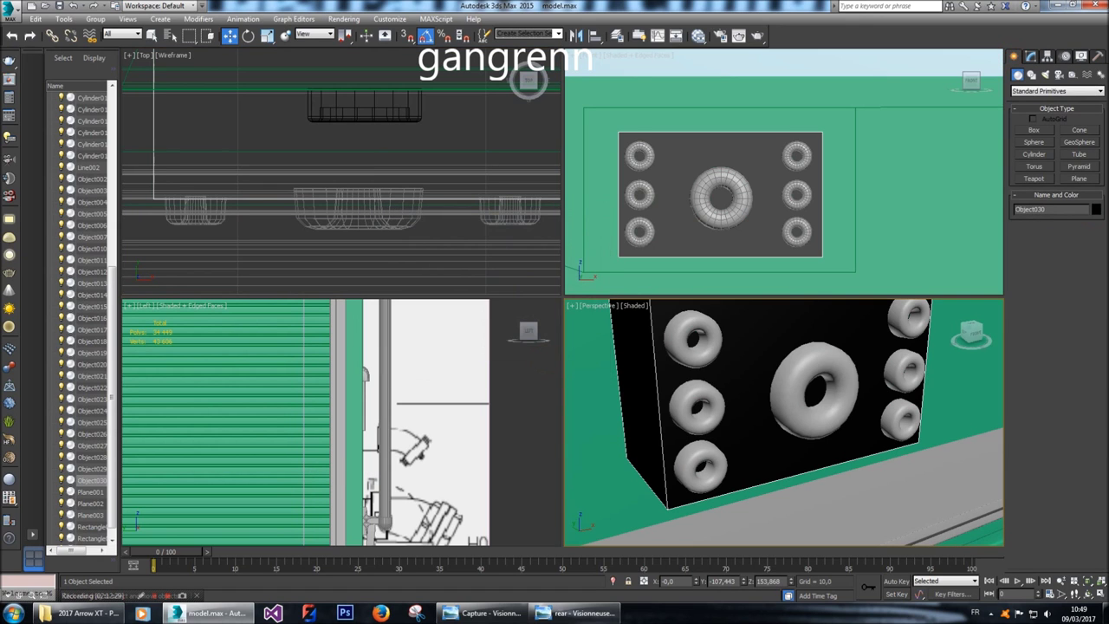
scroll(784, 422, "down", 5)
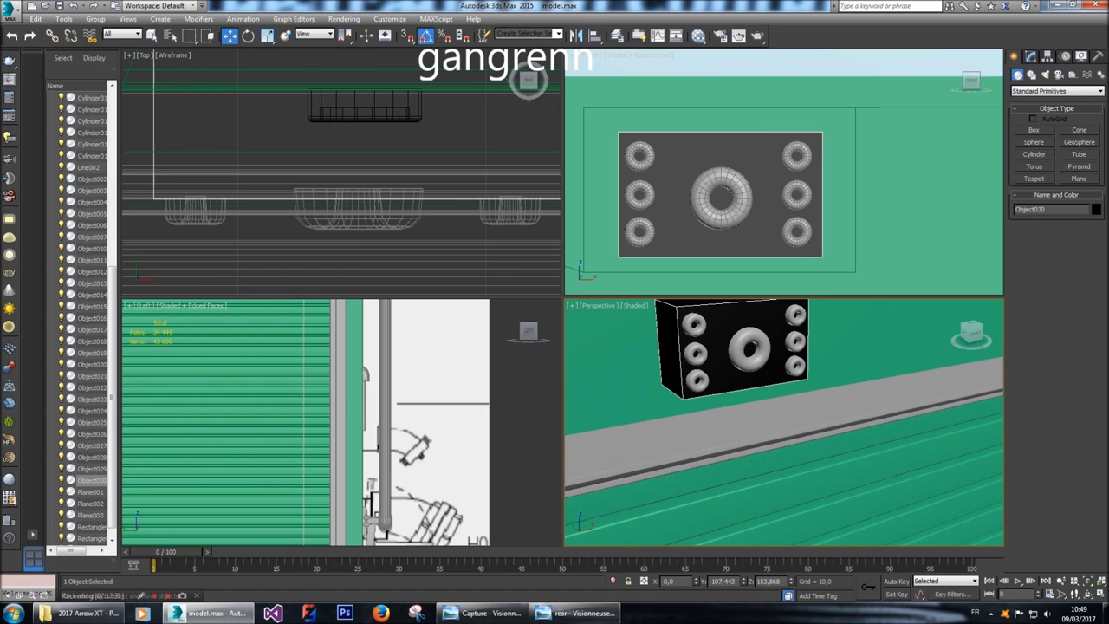
left_click(694, 326)
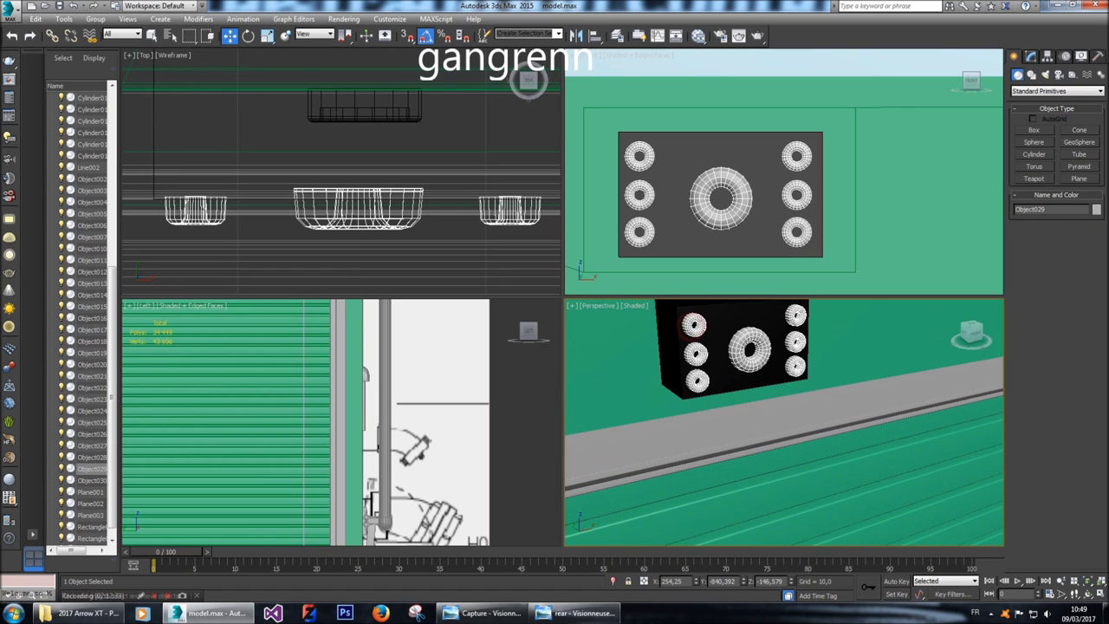
Uniformly scale down the six small rings and raise them slightly.
key("5")
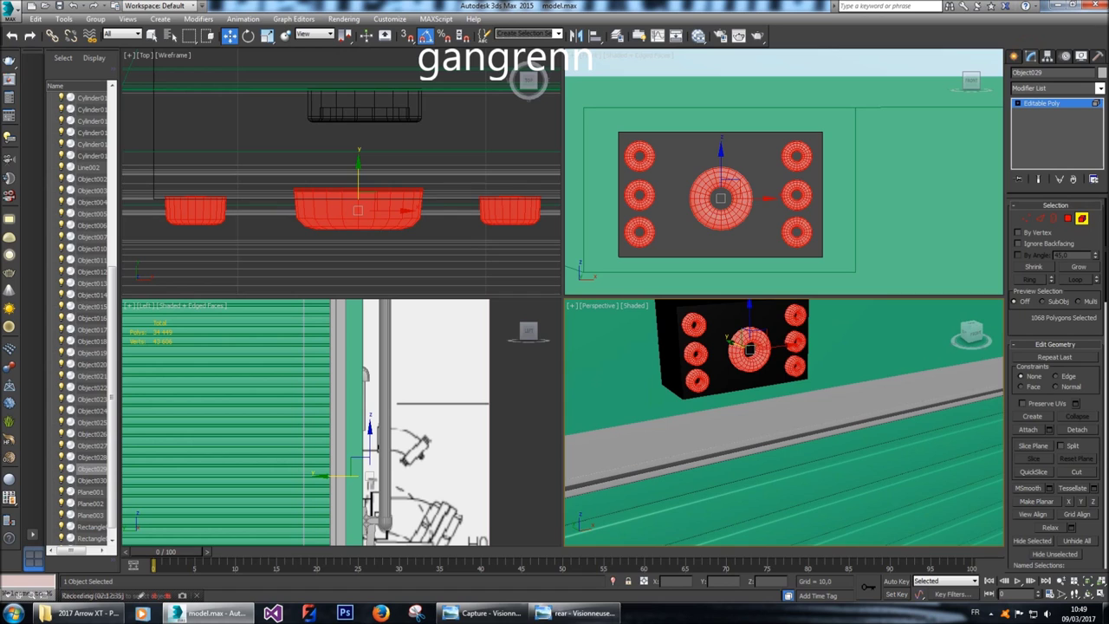
left_click(720, 201, "alt")
left_click(267, 34)
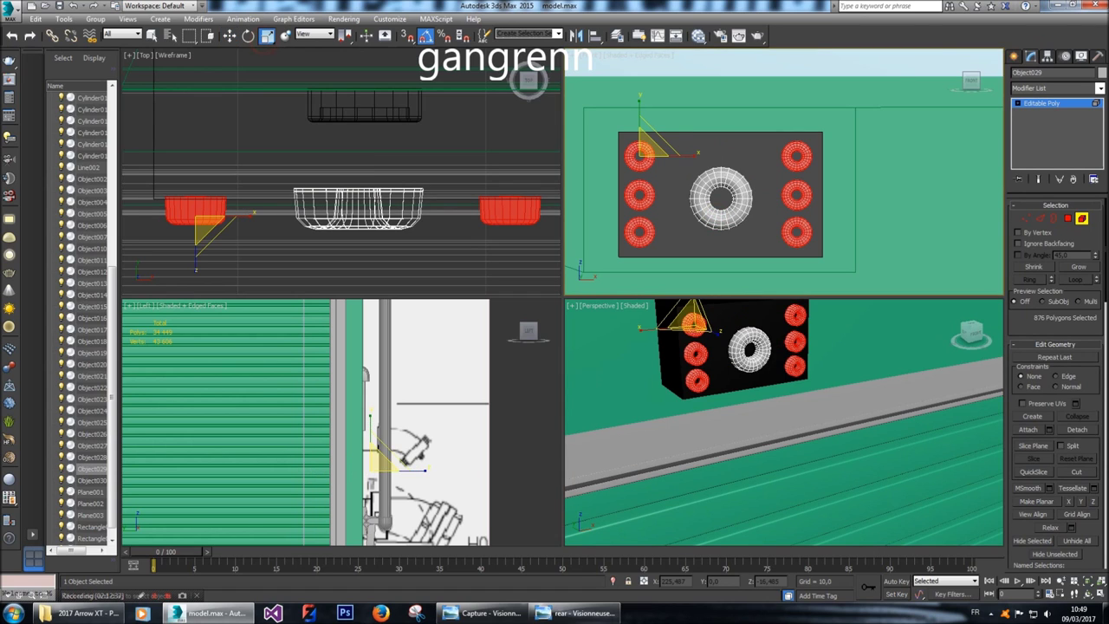
left_click_drag(651, 145, 651, 169)
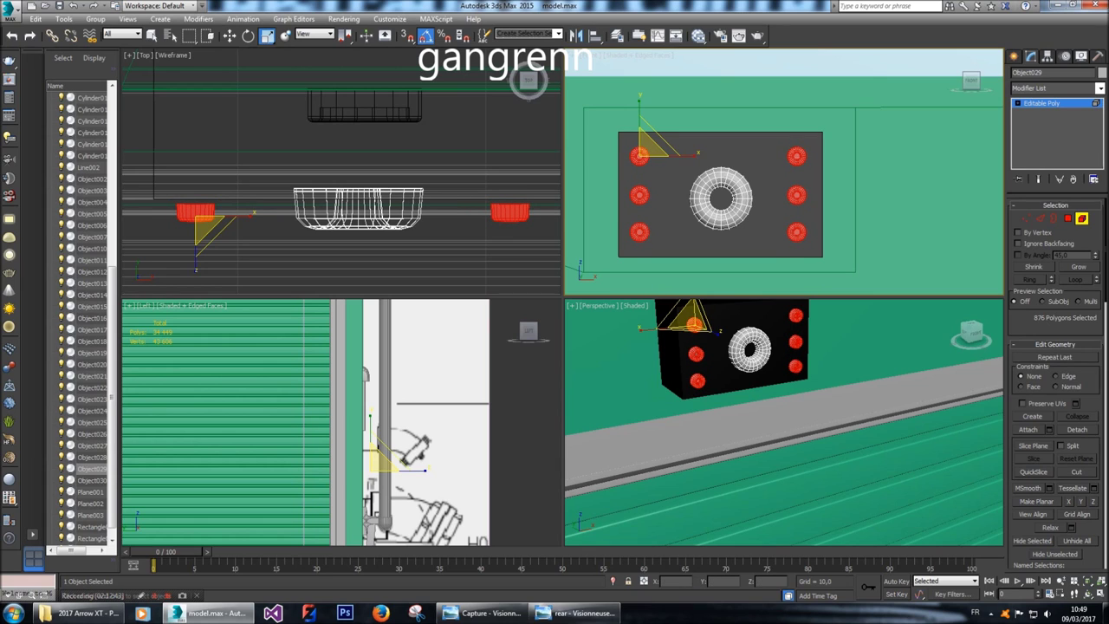
key("w")
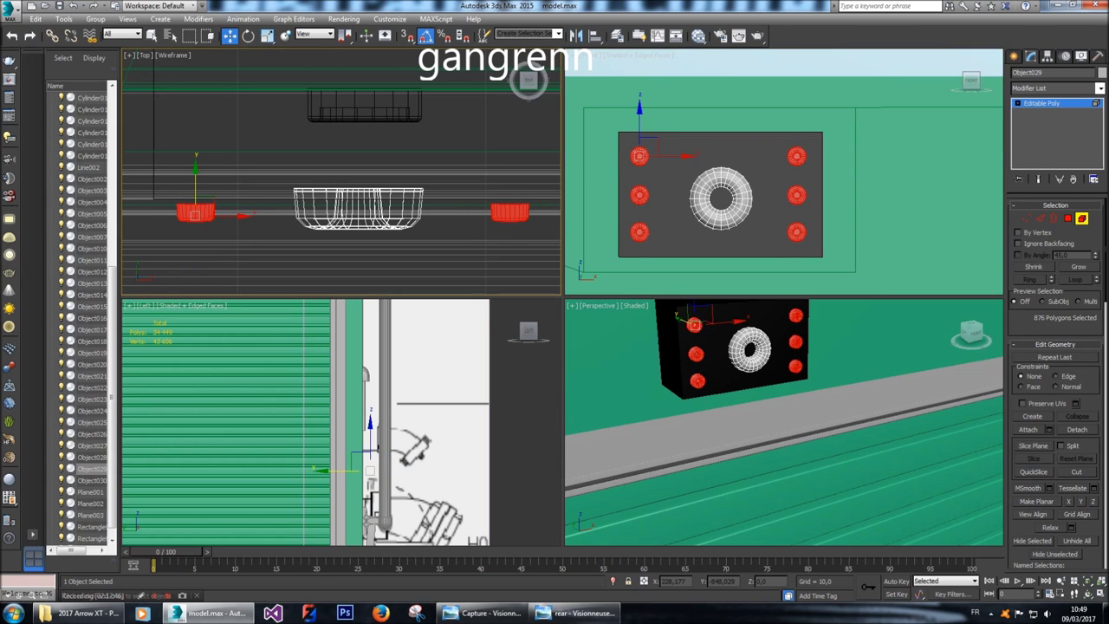
left_click_drag(529, 80, 528, 77)
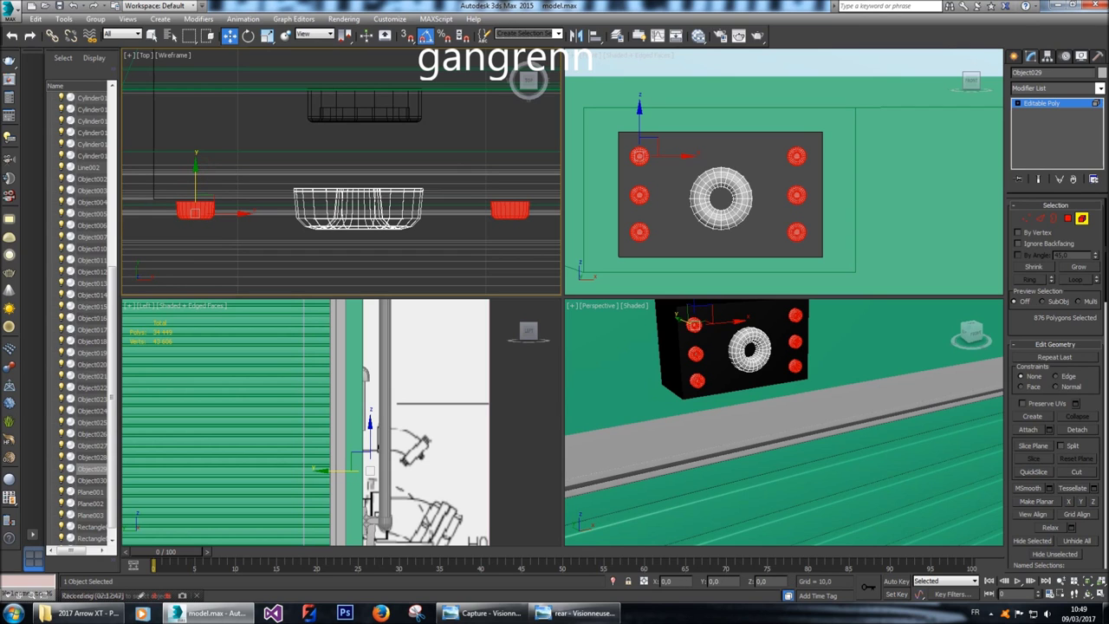
scroll(685, 339, "up", 5)
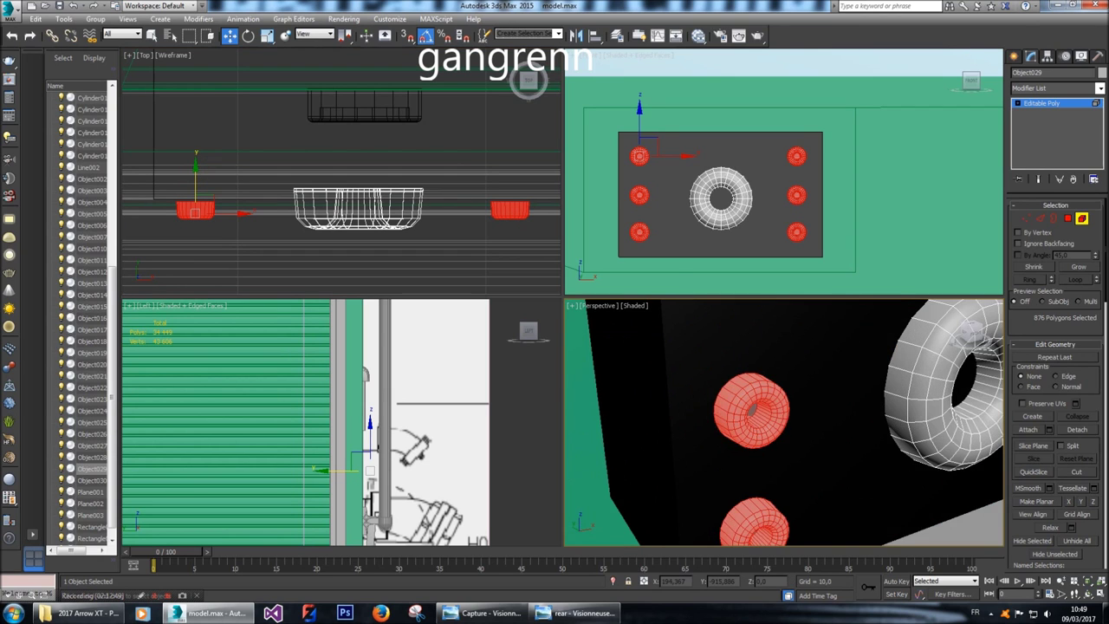
middle_click_drag(685, 340, 694, 364, "alt")
key("z")
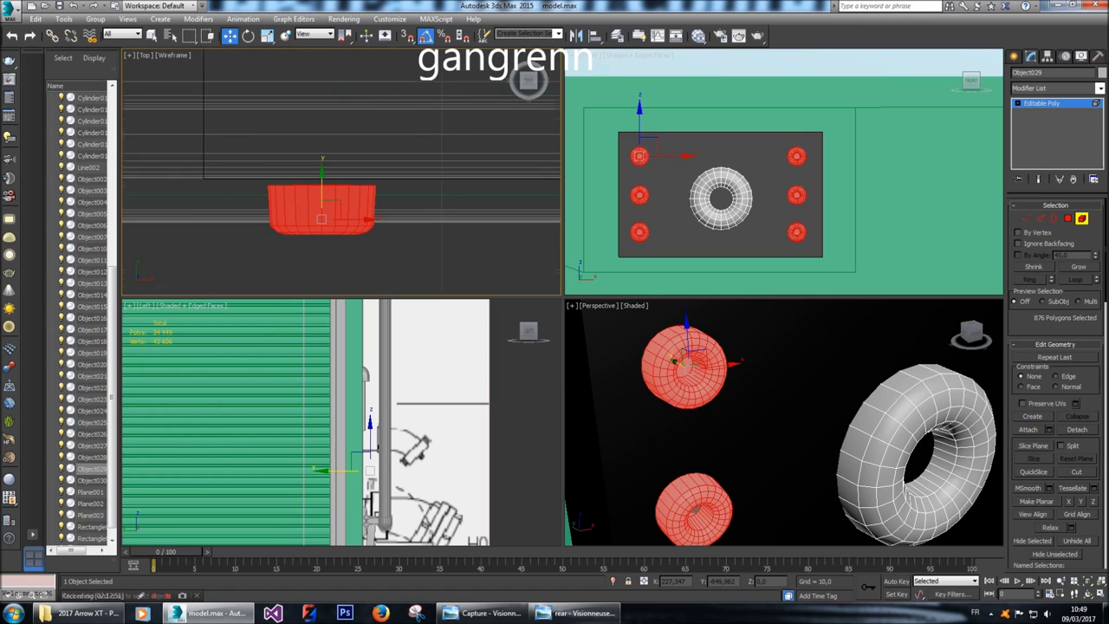
left_click_drag(675, 361, 708, 395)
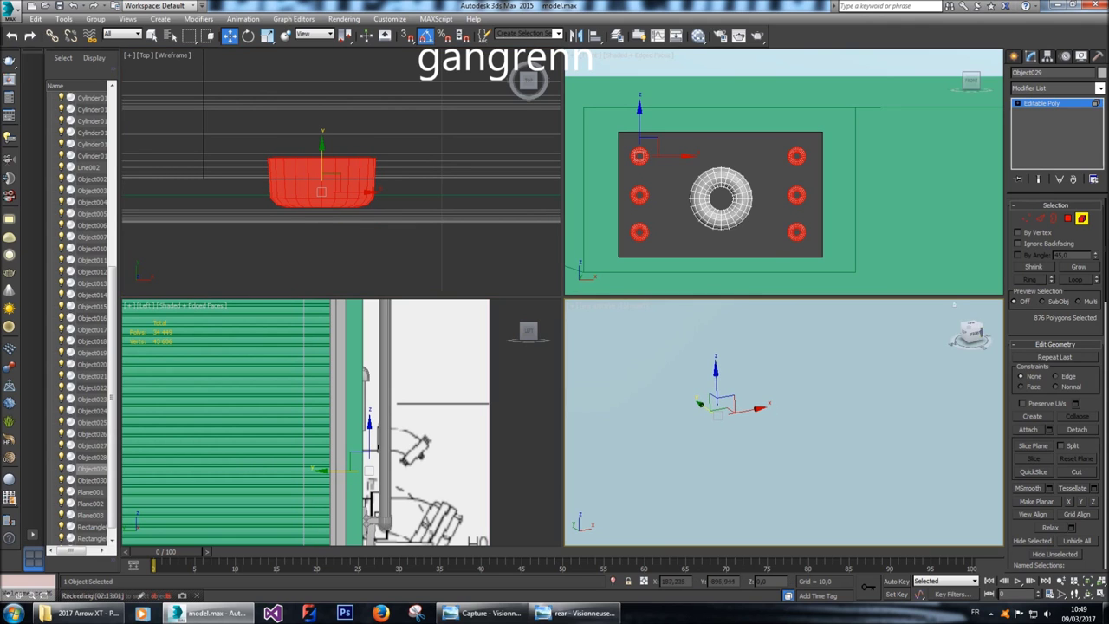
middle_click_drag(708, 394, 634, 373)
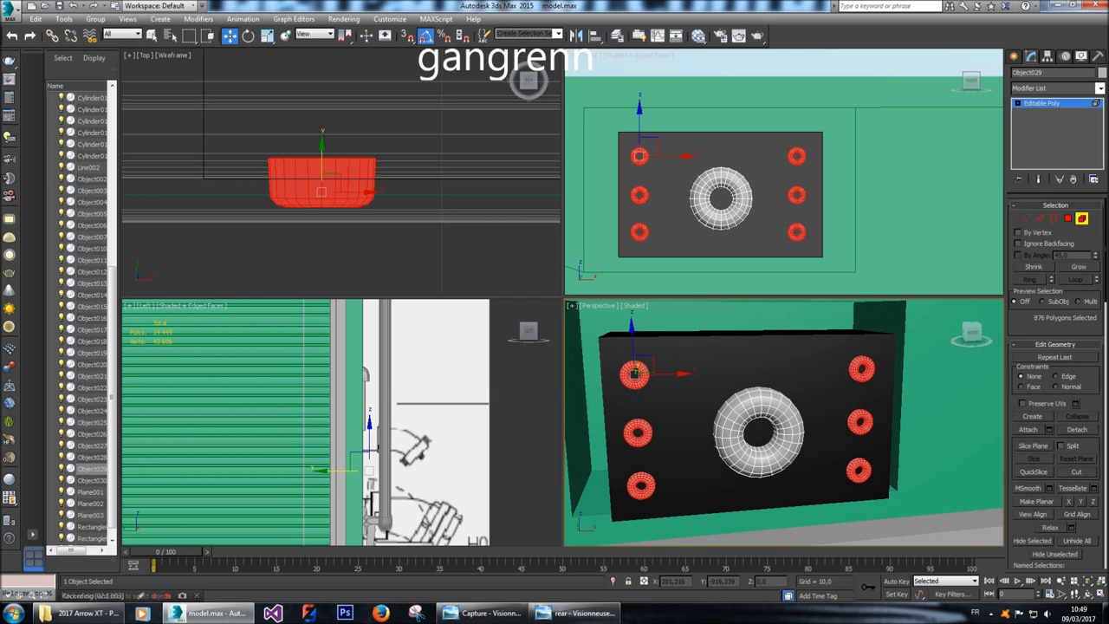
Attach the black plate into Object029 and move the assembly back along Y.
left_click(1028, 428)
left_click(760, 433)
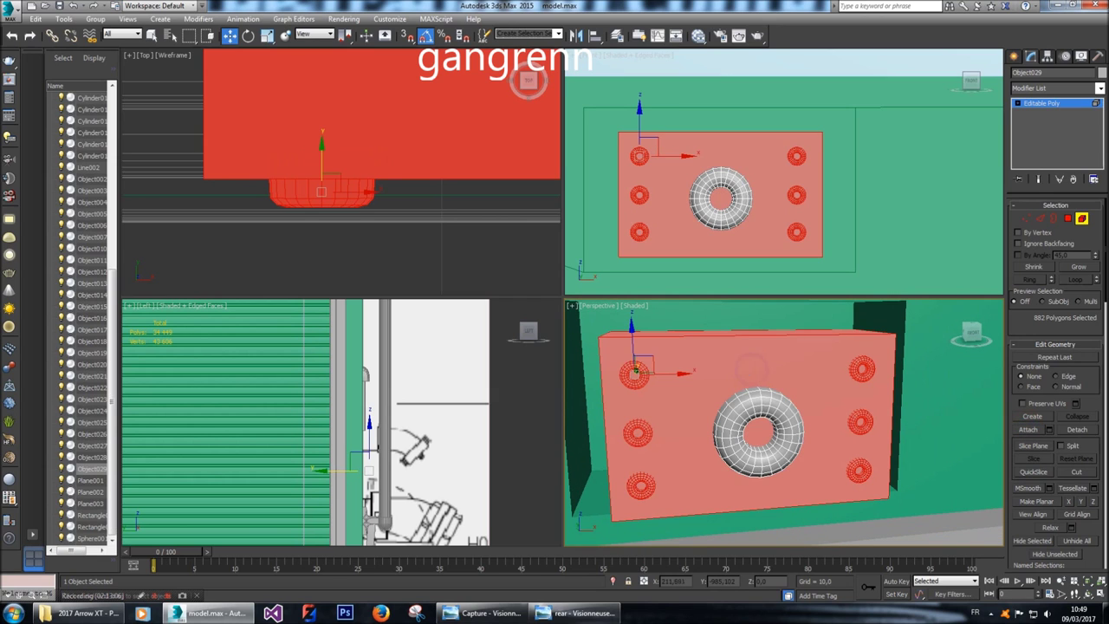
scroll(468, 225, "down", 5)
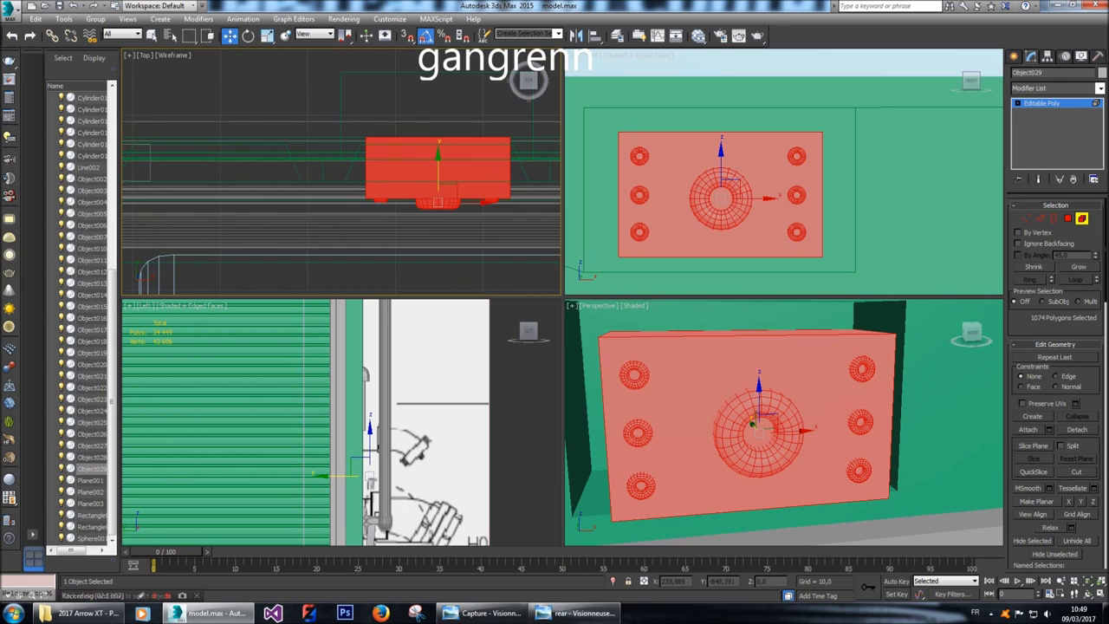
left_click_drag(753, 424, 753, 418)
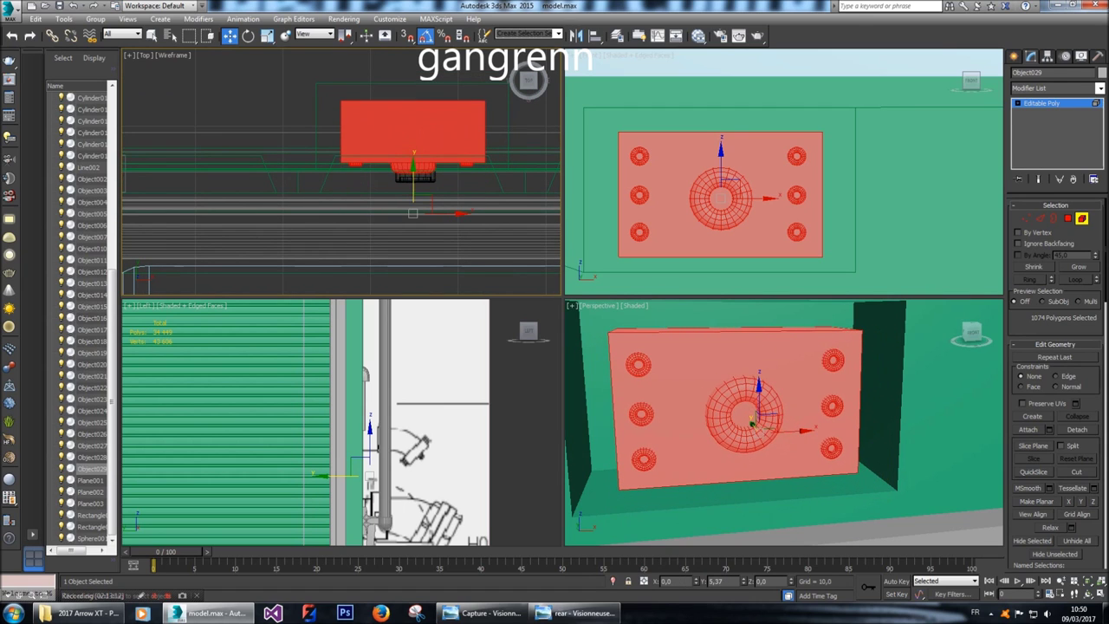
Tilt the ring-and-bolt mount plate about its X axis to 105 degrees.
left_click(1016, 55)
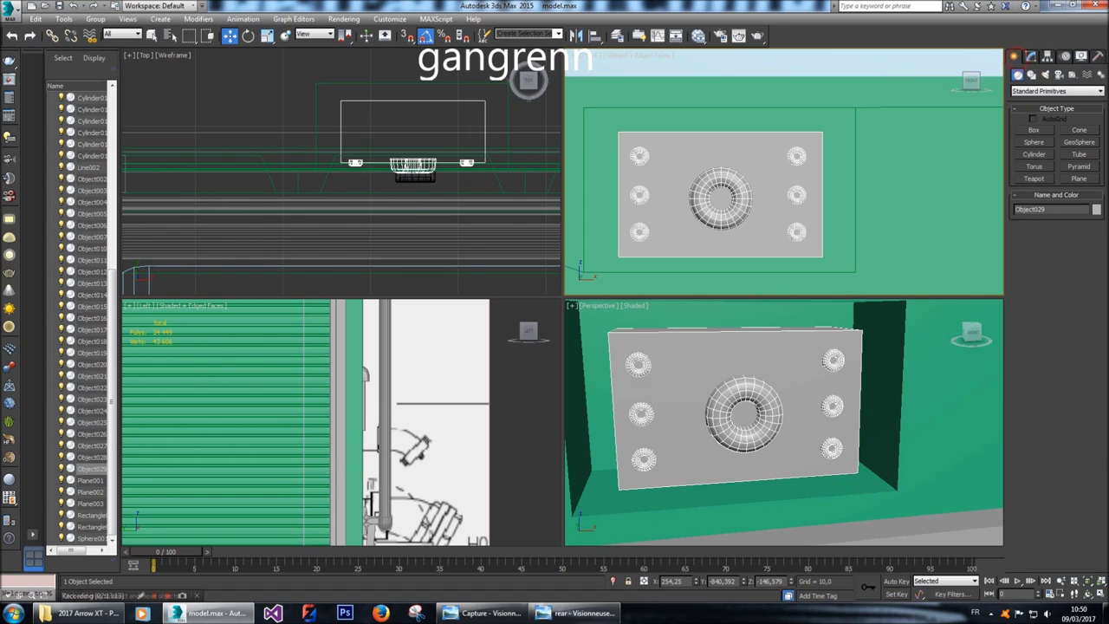
left_click(248, 36)
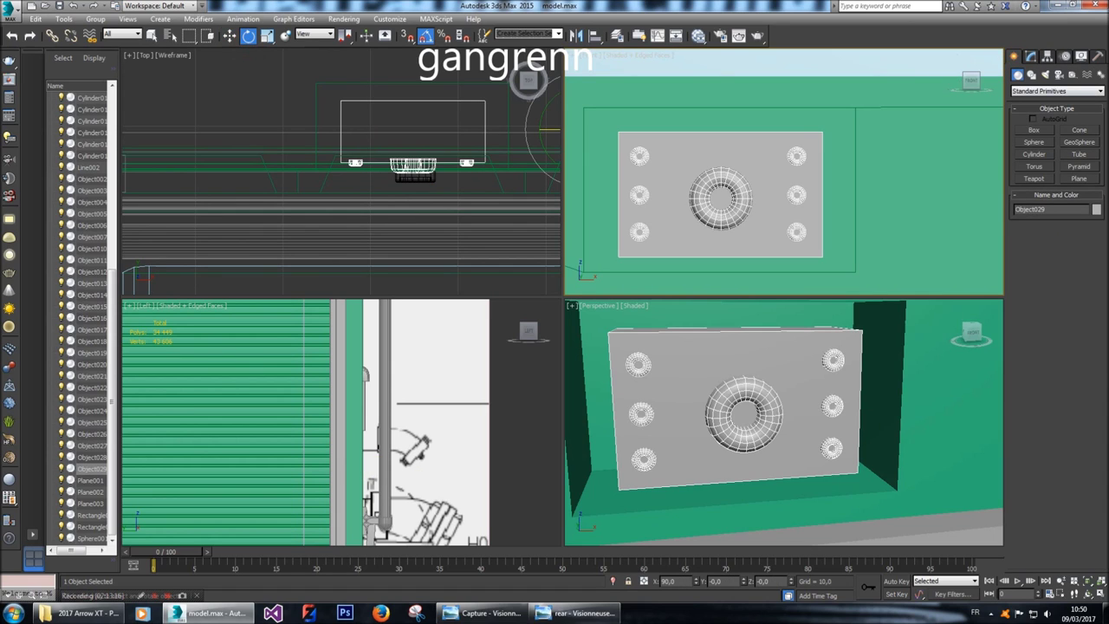
left_click(1048, 55)
left_click(1058, 130)
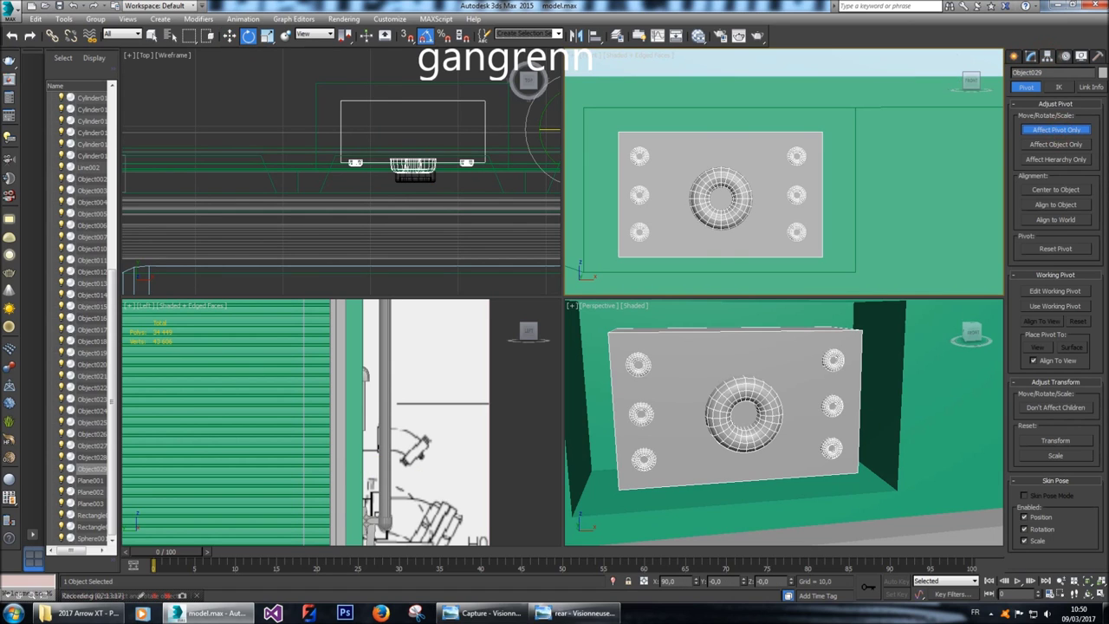
left_click(1057, 130)
left_click(1017, 56)
left_click_drag(411, 117, 414, 134)
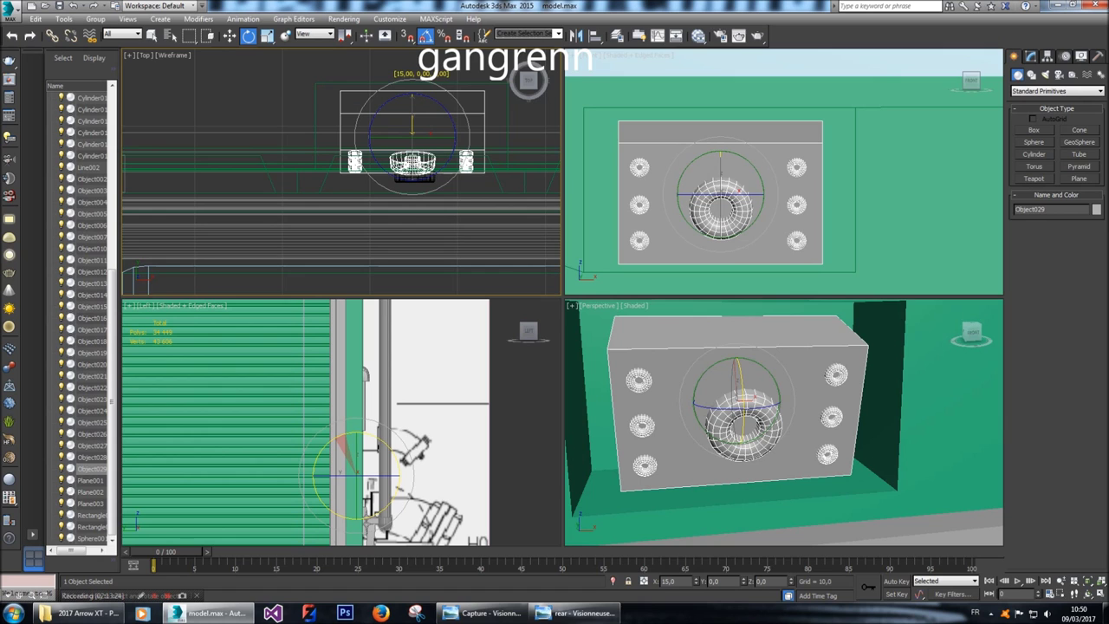
left_click_drag(529, 81, 529, 81)
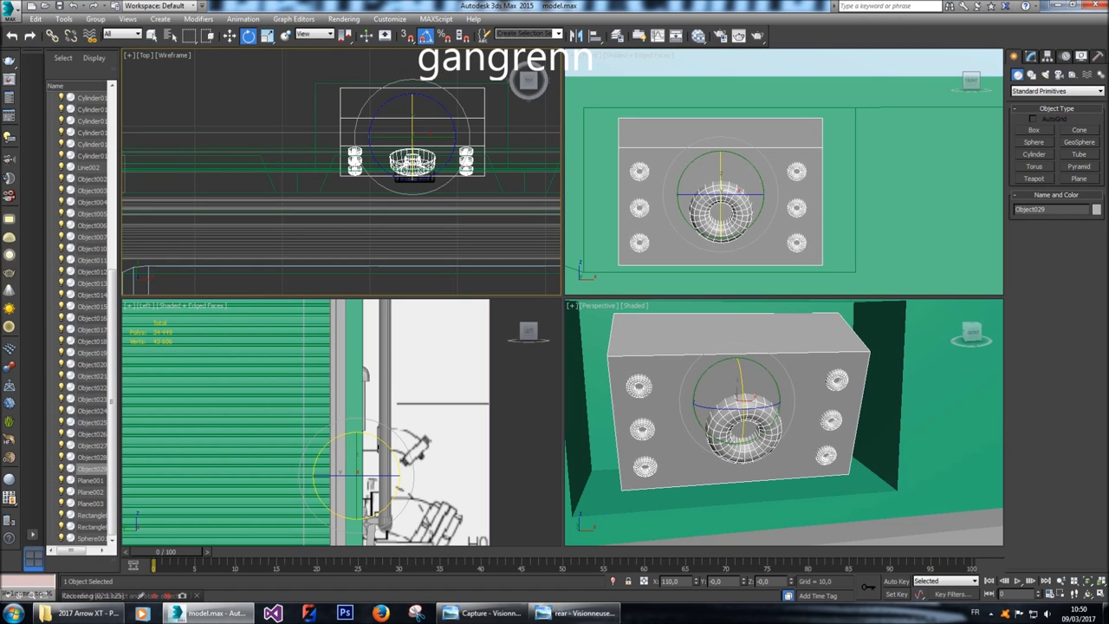
key("shift+z")
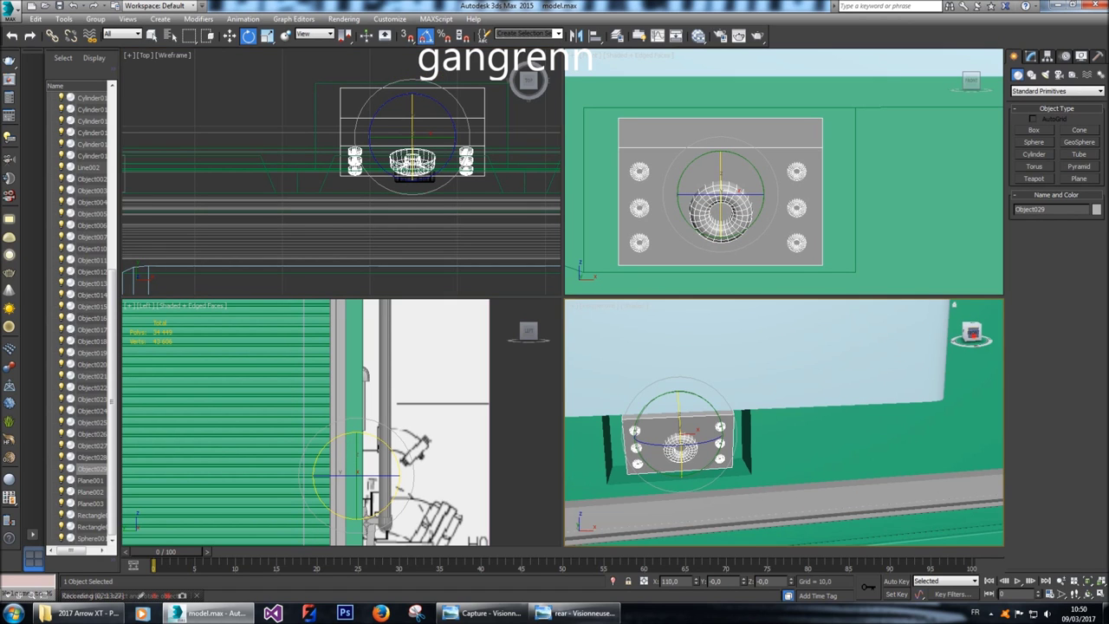
key("shift+z")
key("shift+z")
key("shift+z")
key("shift+z")
middle_click(529, 80)
key("ctrl+z")
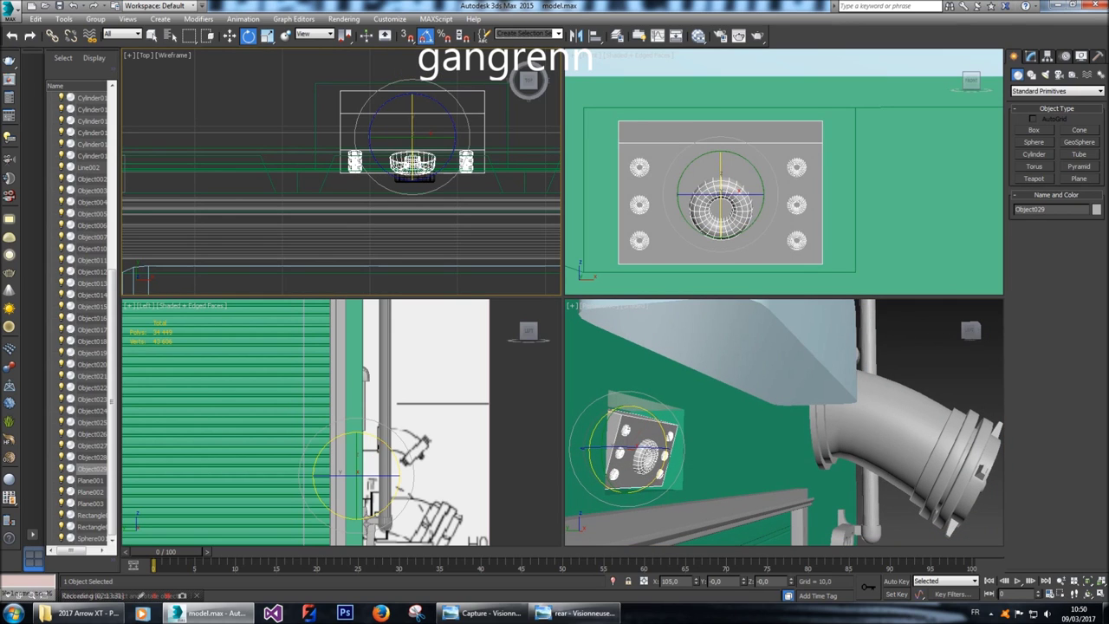
Nudge the mount plate slightly up in Front view and along Y in Top view, then deselect it.
key("w")
middle_click(910, 174)
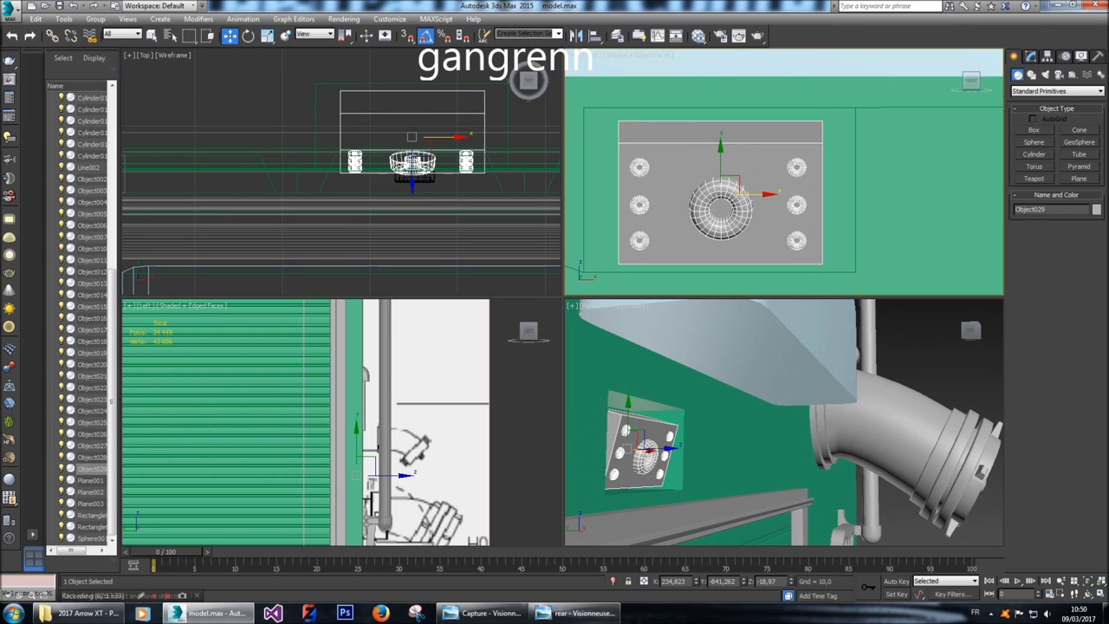
left_click_drag(721, 149, 720, 146)
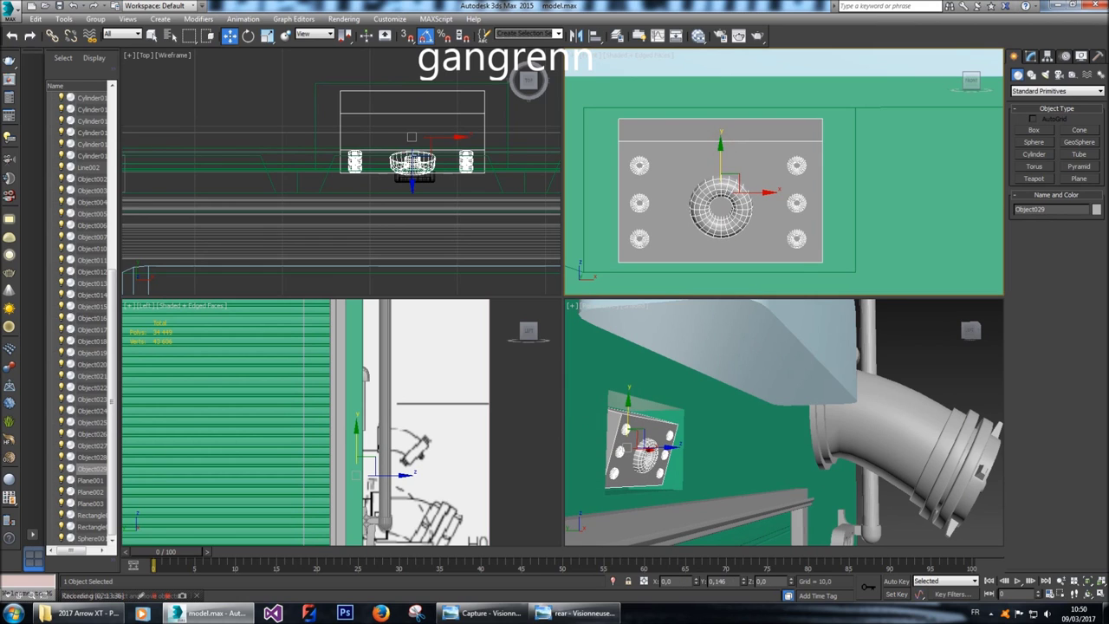
scroll(403, 159, "up", 2)
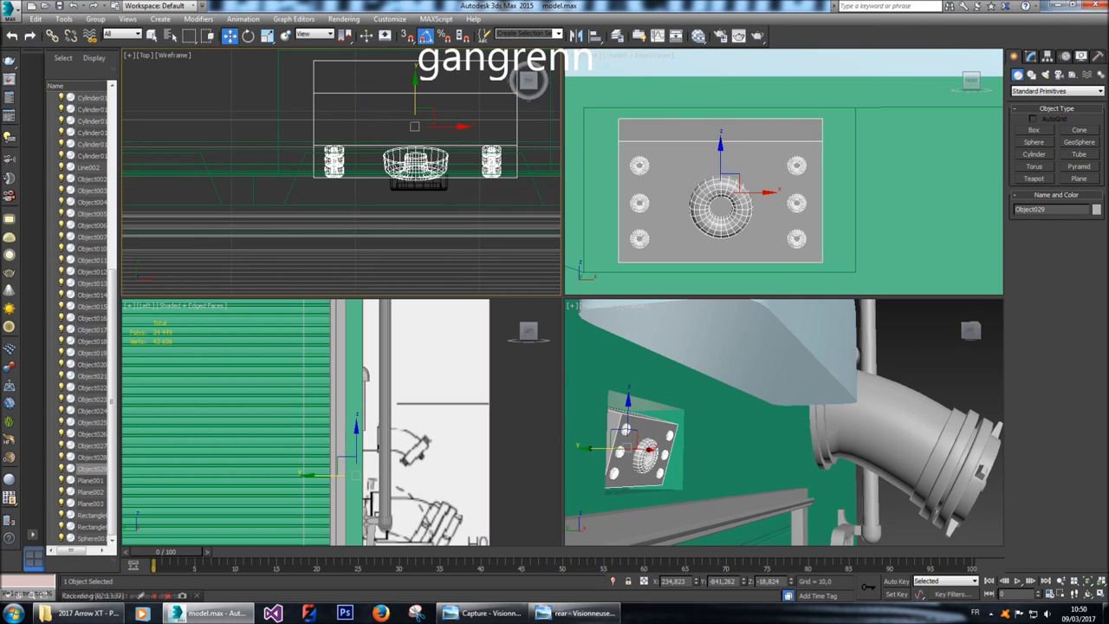
left_click_drag(416, 80, 416, 87)
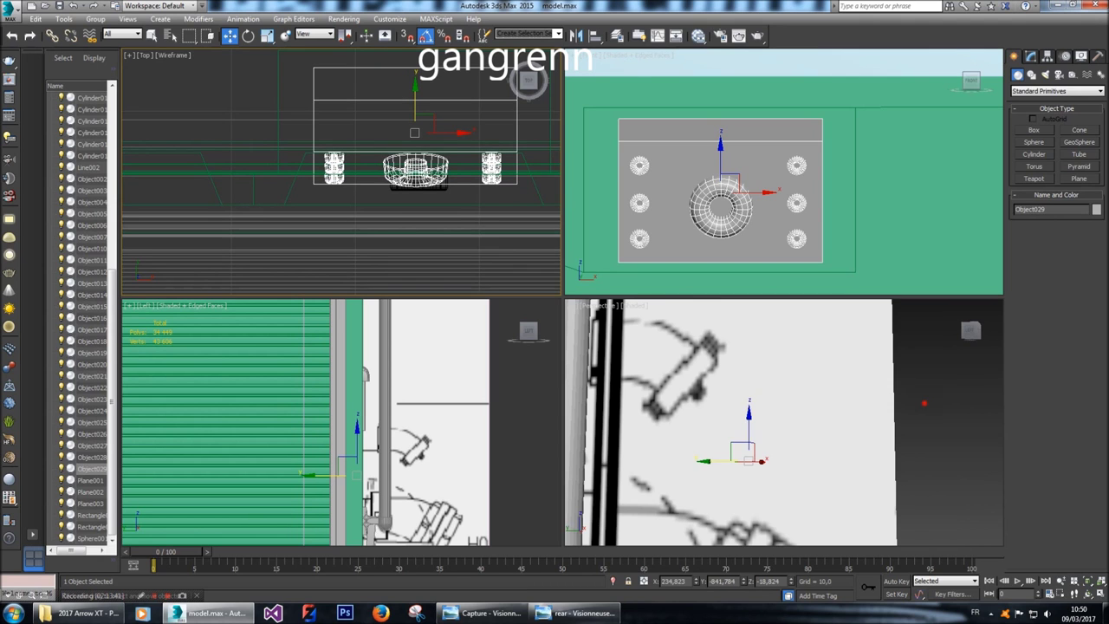
left_click(529, 79)
scroll(785, 422, "down", 6)
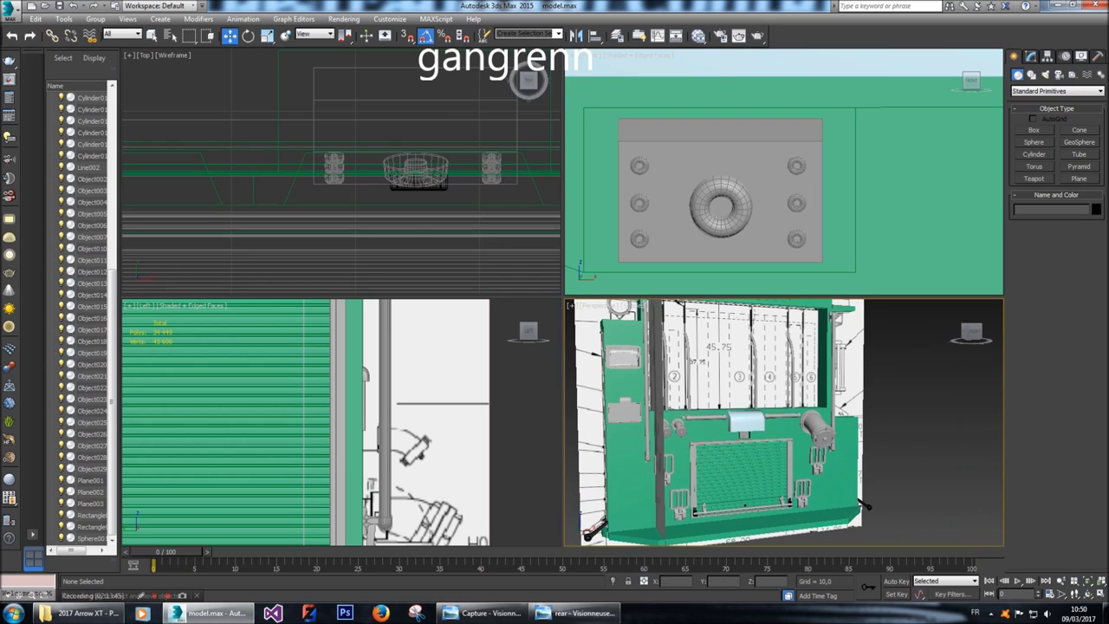
middle_click_drag(390, 416, 406, 442)
Select and frame Box019, then enter Polygon level with the face selection cleared.
left_click(954, 304)
left_click_drag(970, 334, 933, 318)
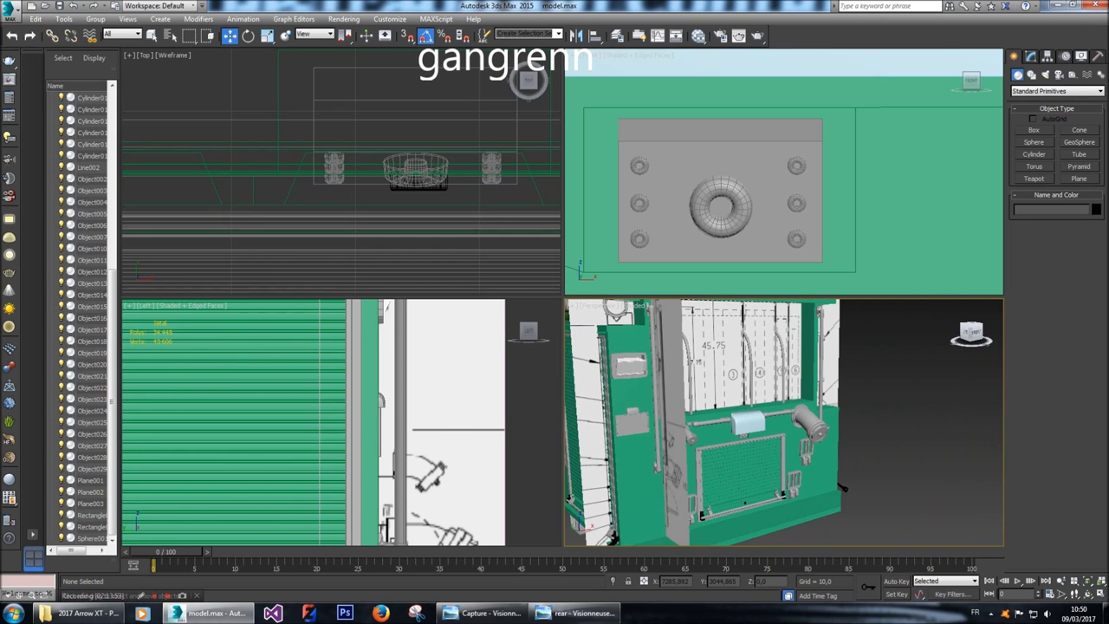
left_click(631, 423)
key("z")
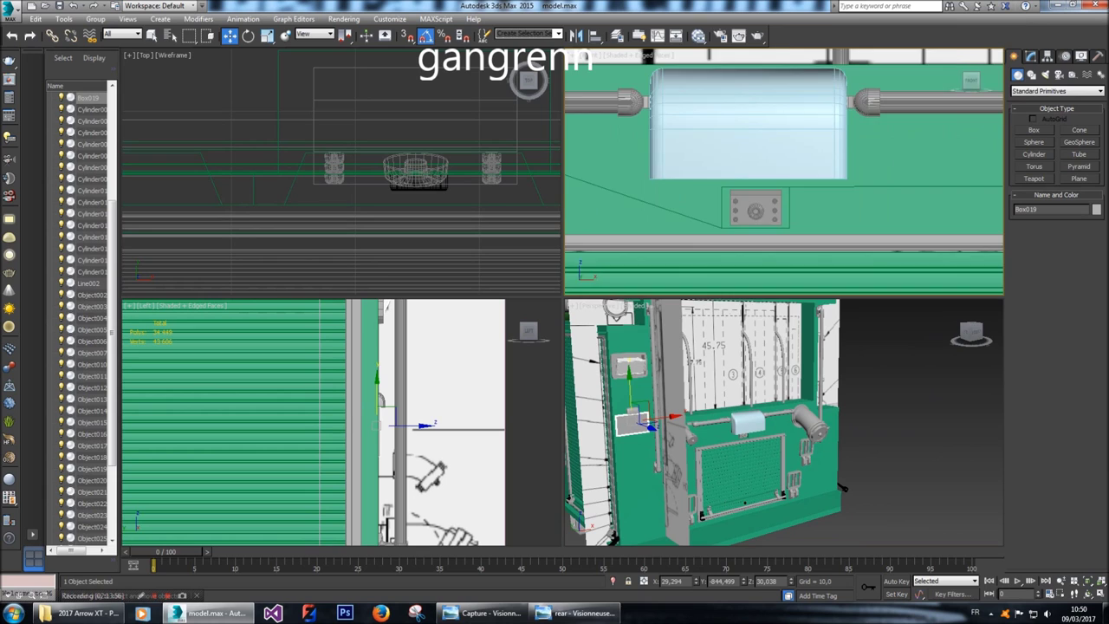
left_click(1031, 55)
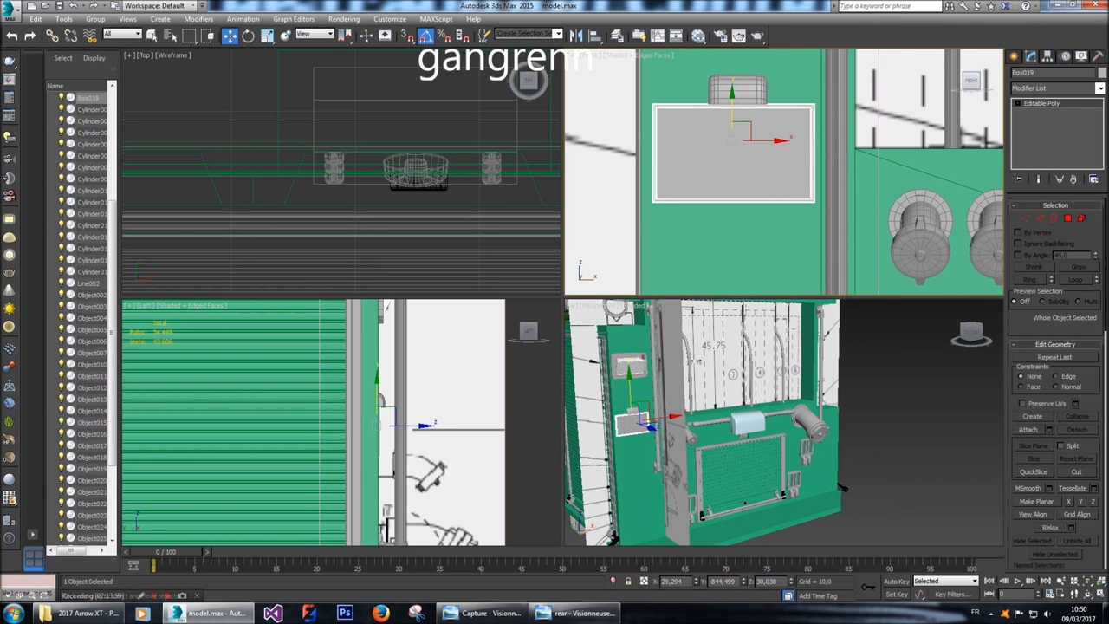
left_click(1068, 219)
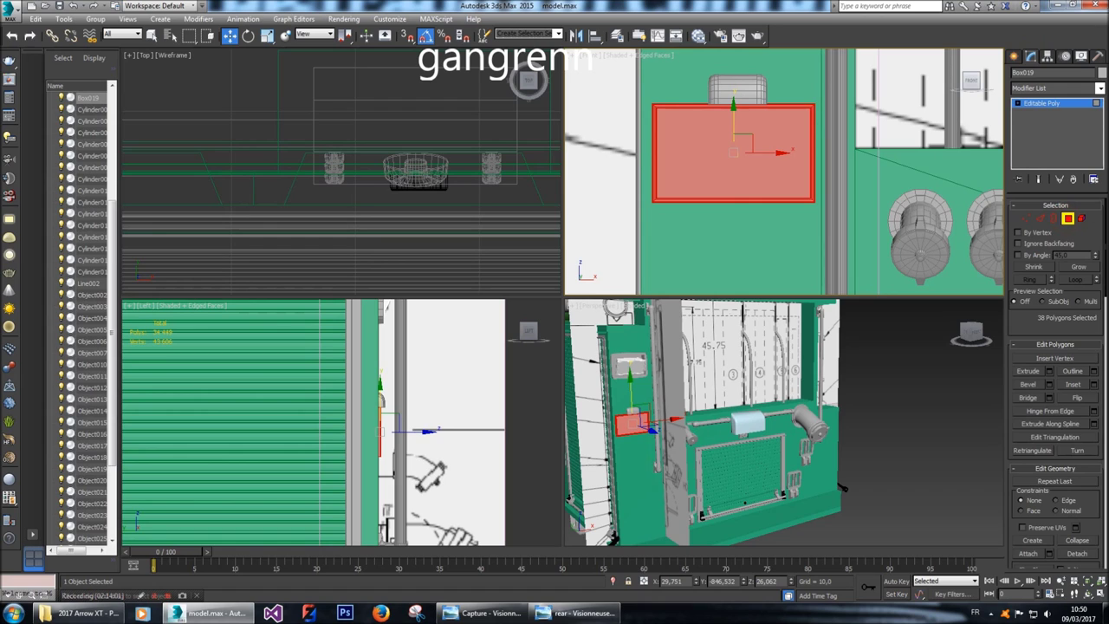
left_click(733, 165, "alt")
left_click_drag(659, 163, 858, 244)
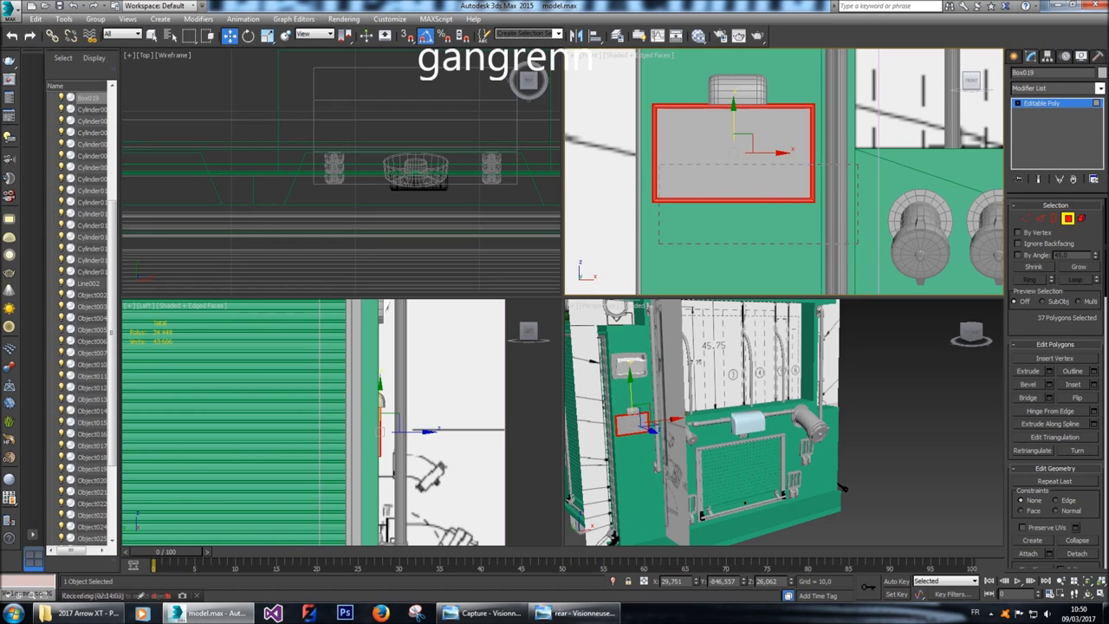
left_click_drag(710, 88, 718, 87, "alt")
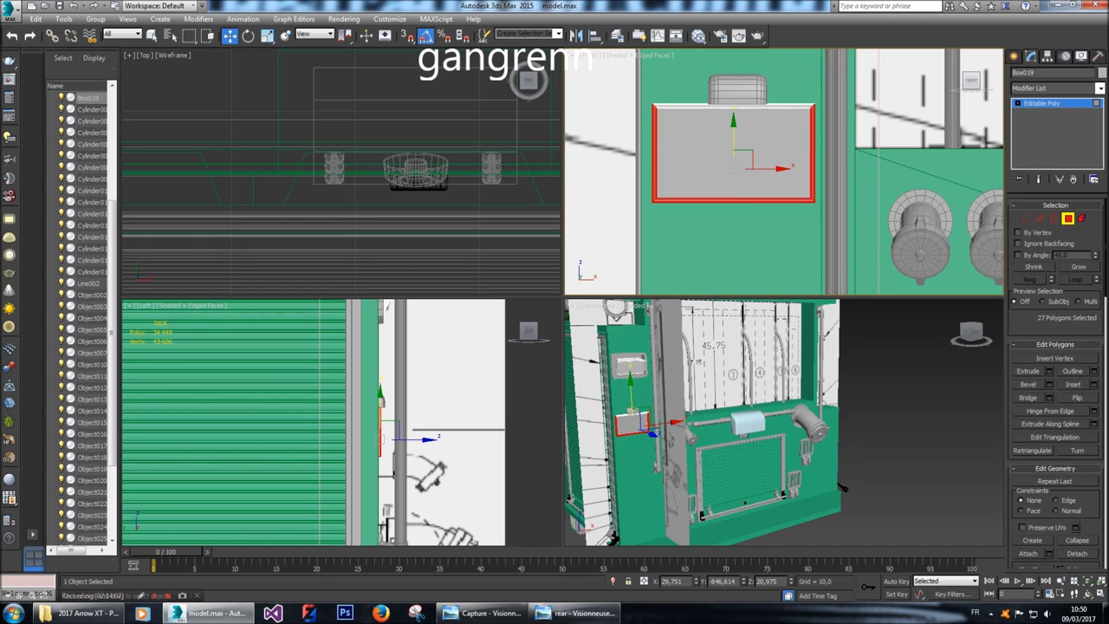
key("ctrl+d")
Pick Box019's front polygon and detach it as a new object.
middle_click_drag(763, 416, 728, 418, "alt")
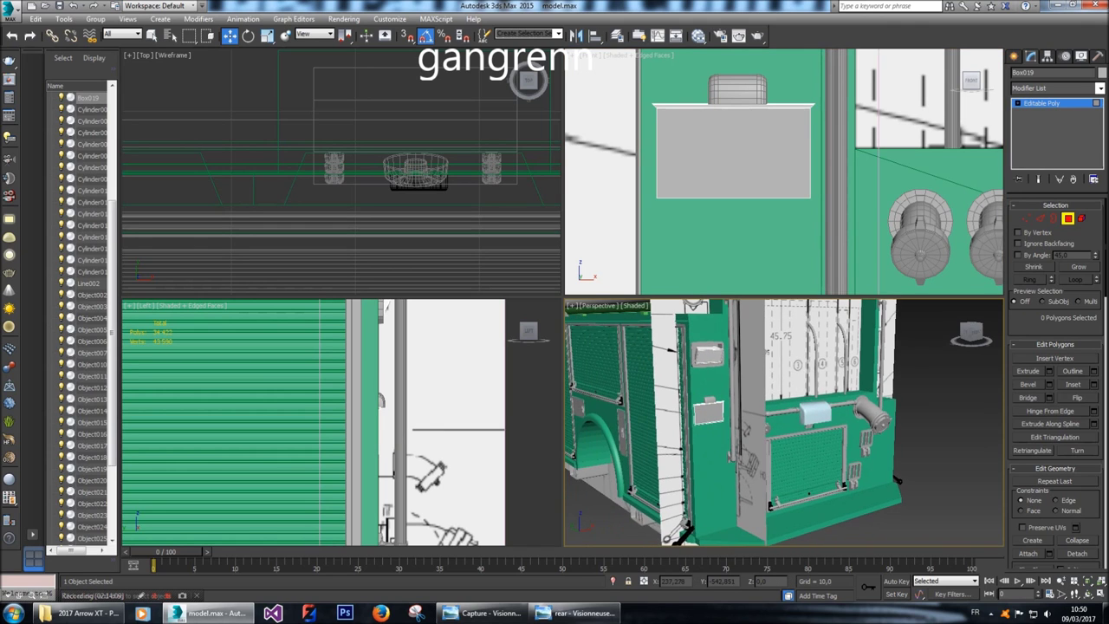
scroll(709, 360, "up", 8)
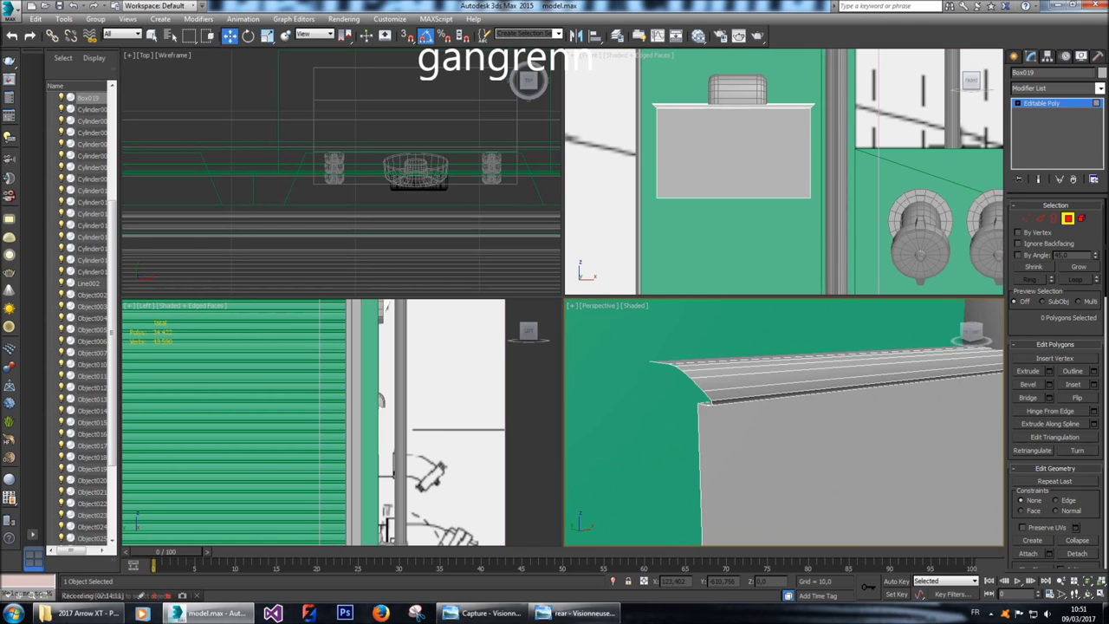
middle_click_drag(709, 360, 795, 356)
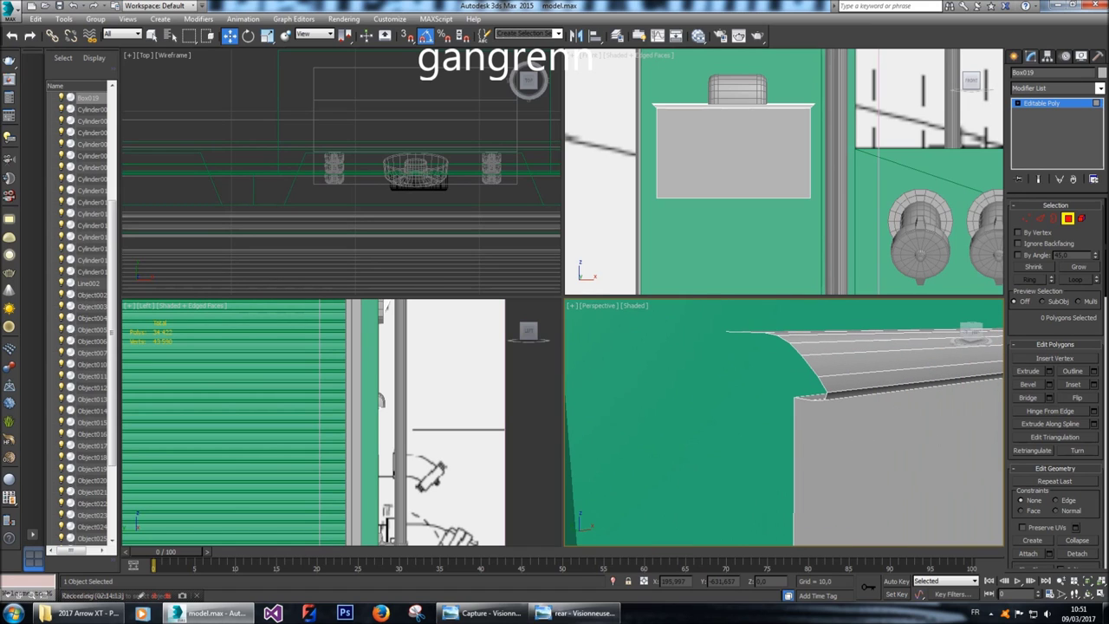
key("2")
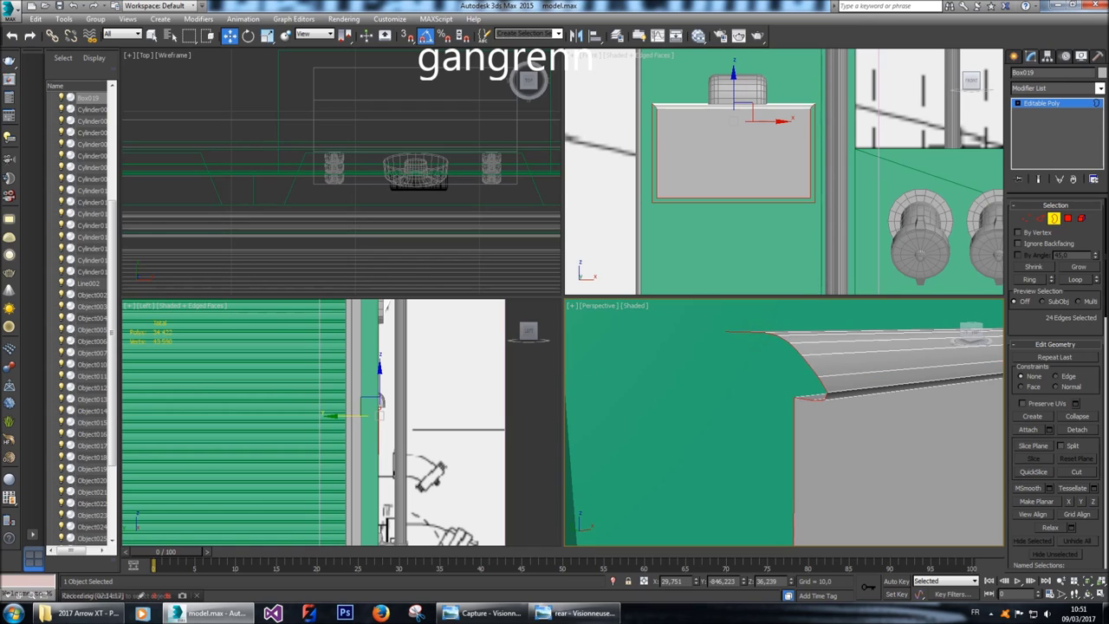
key("ctrl+z")
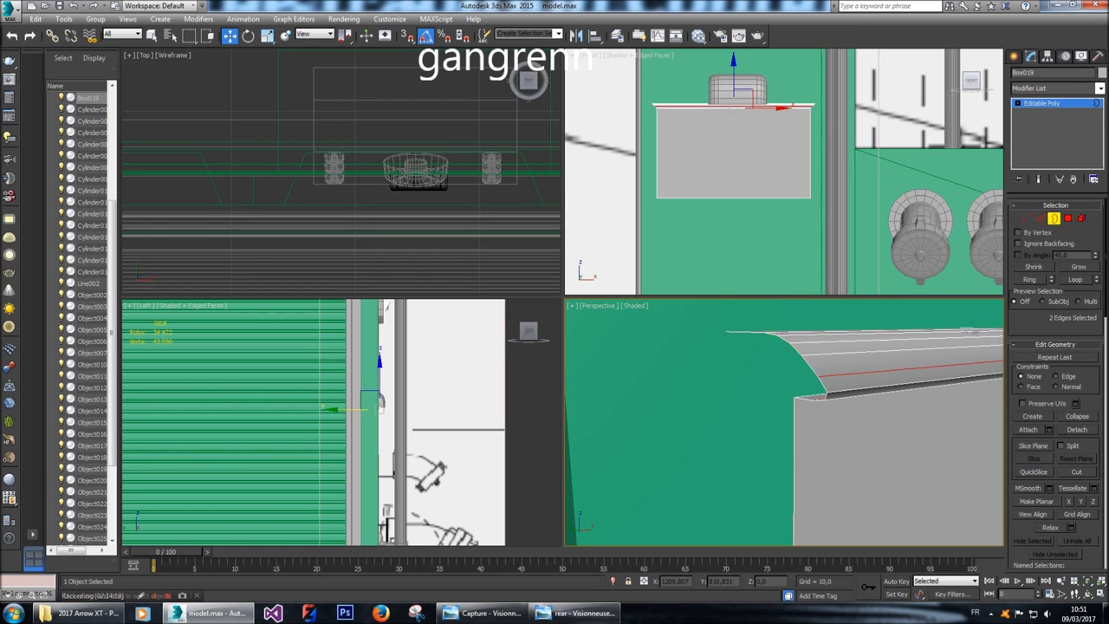
key("shift+z")
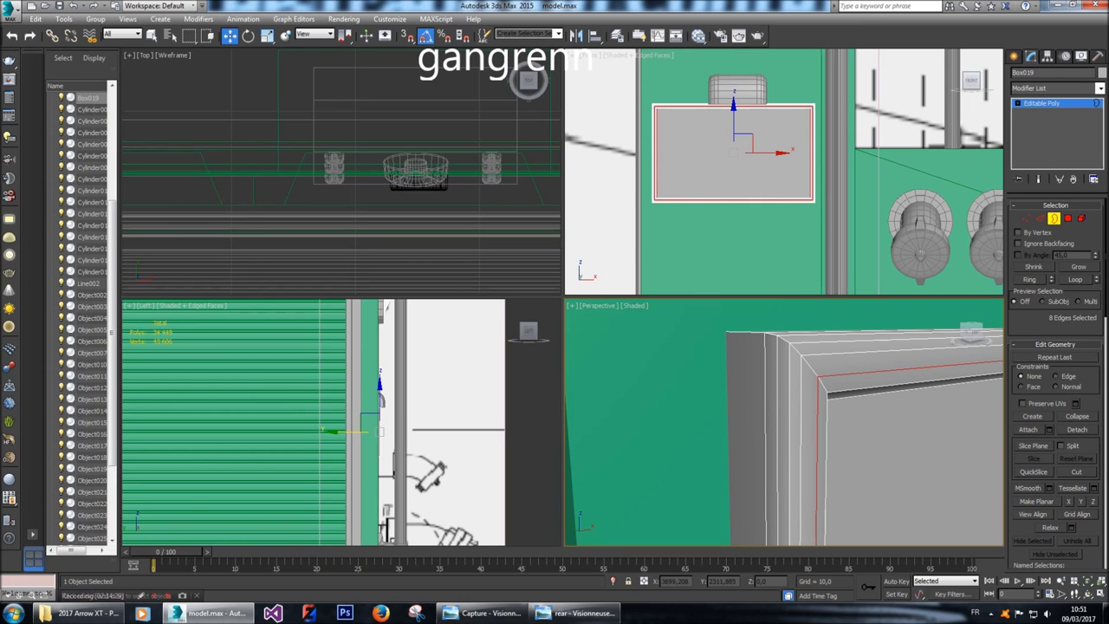
key("4")
left_click(920, 409)
middle_click_drag(920, 409, 784, 389)
left_click(1077, 553)
left_click(582, 318)
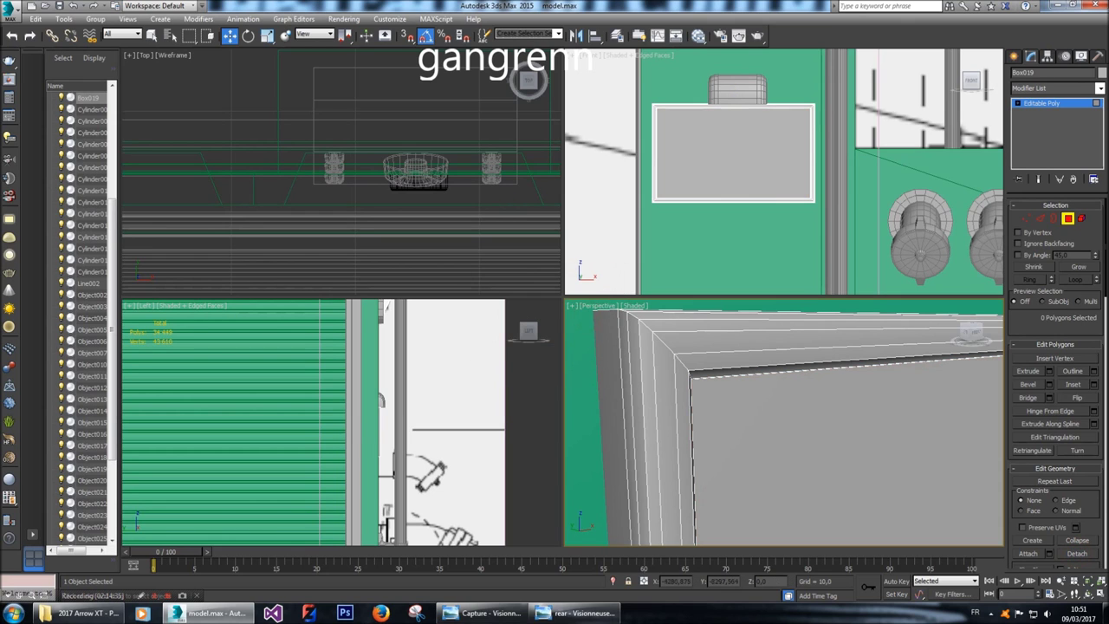
Select the detached Object030 and select its two bottom vertices at Vertex level.
left_click(818, 387)
left_click(1030, 55)
left_click(1027, 218)
left_click_drag(855, 235, 646, 177)
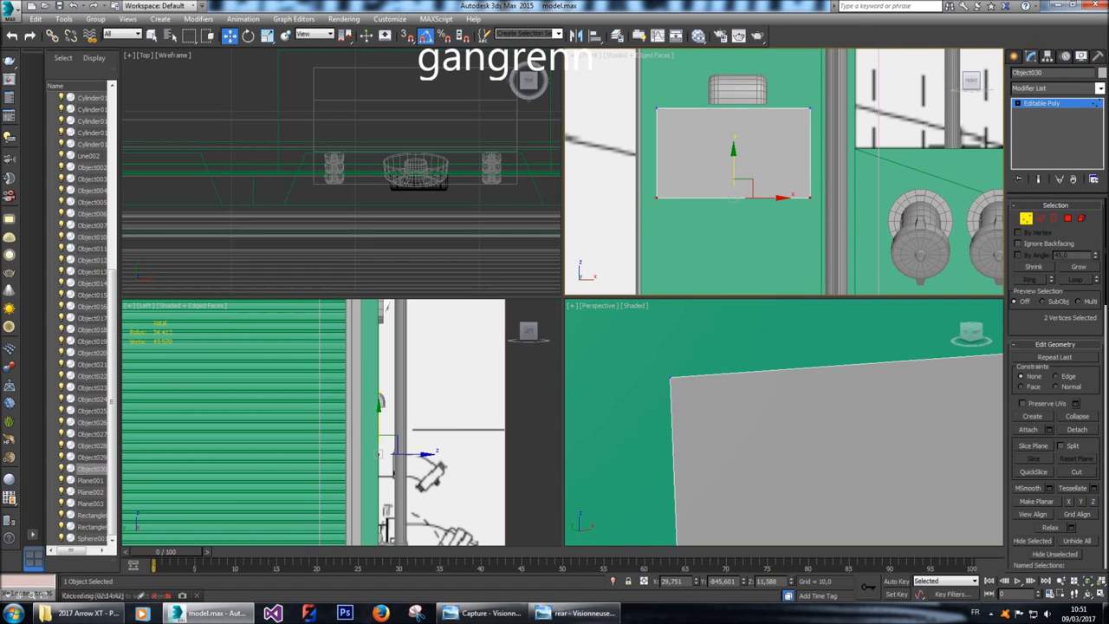
Raise Object030's bottom vertices to narrow it and extrude its border for thickness.
key("Return")
left_click_drag(748, 582, 748, 552)
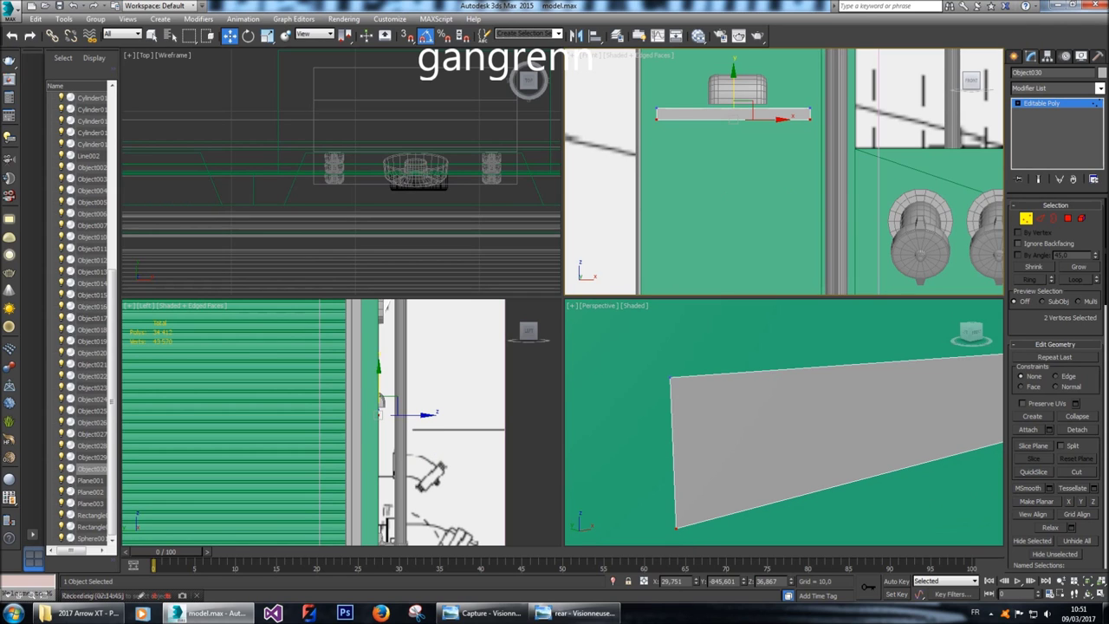
key("3")
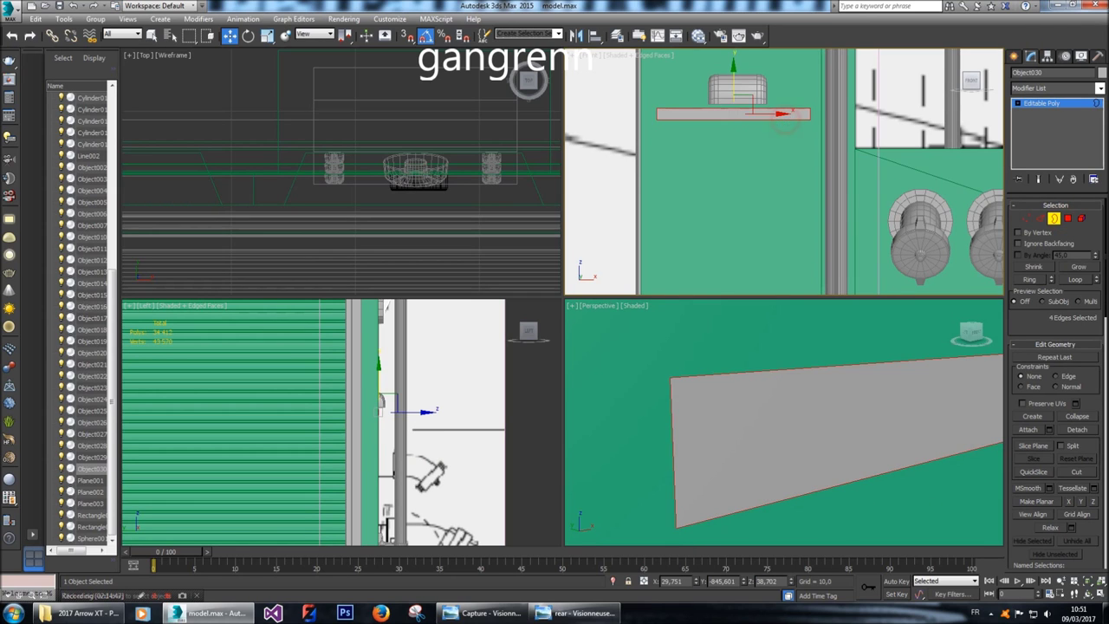
scroll(341, 172, "up", 6)
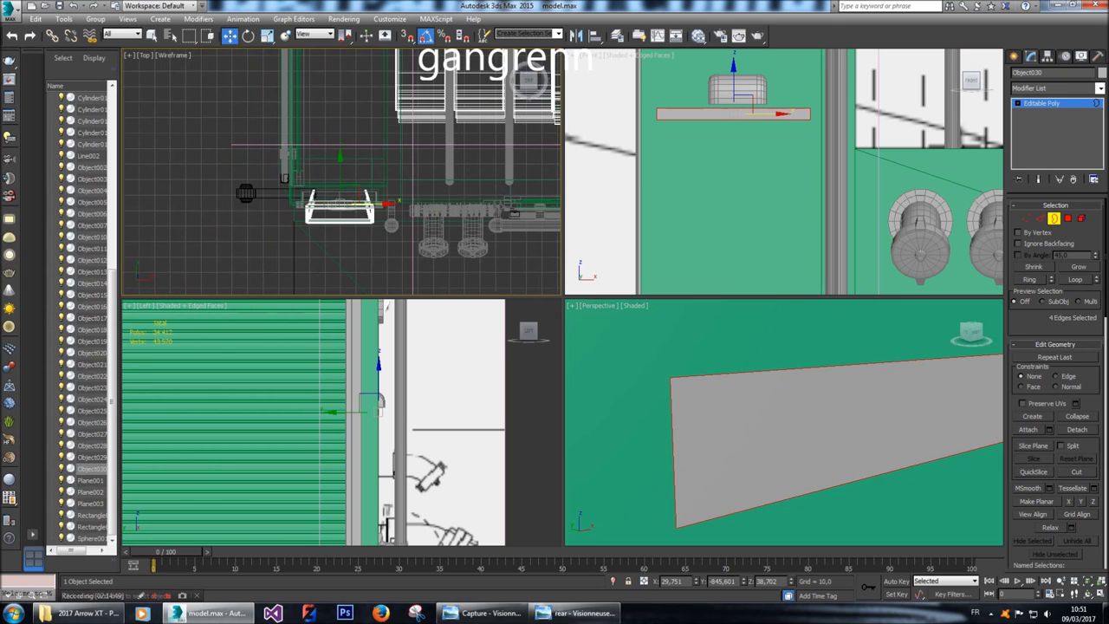
scroll(383, 191, "up", 3)
scroll(434, 143, "up", 2)
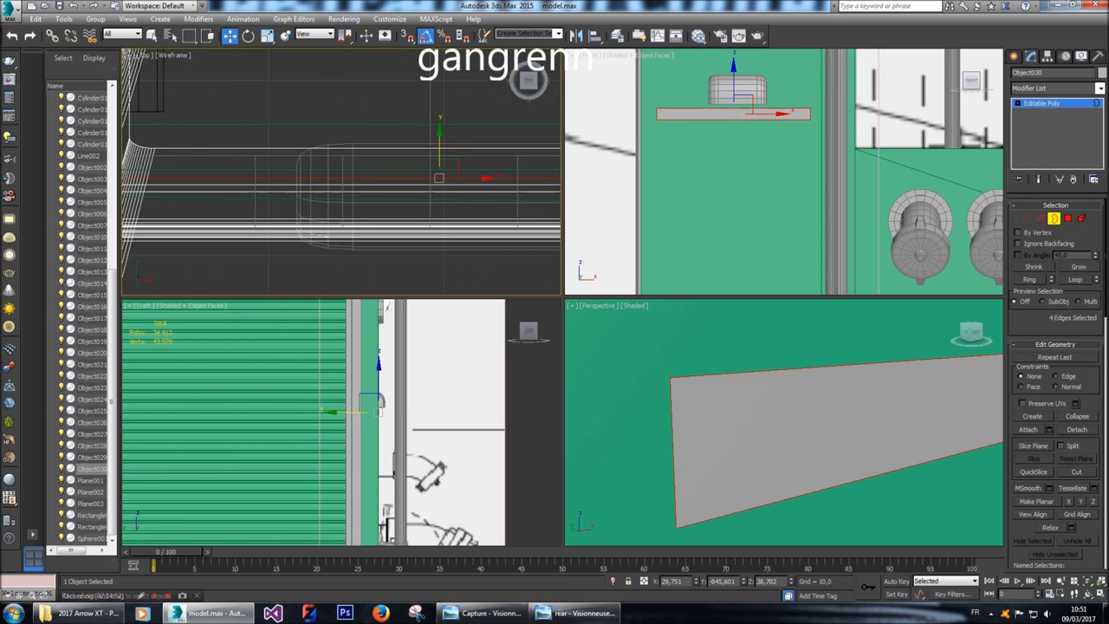
left_click_drag(439, 143, 439, 139, "shift")
left_click_drag(440, 178, 440, 164)
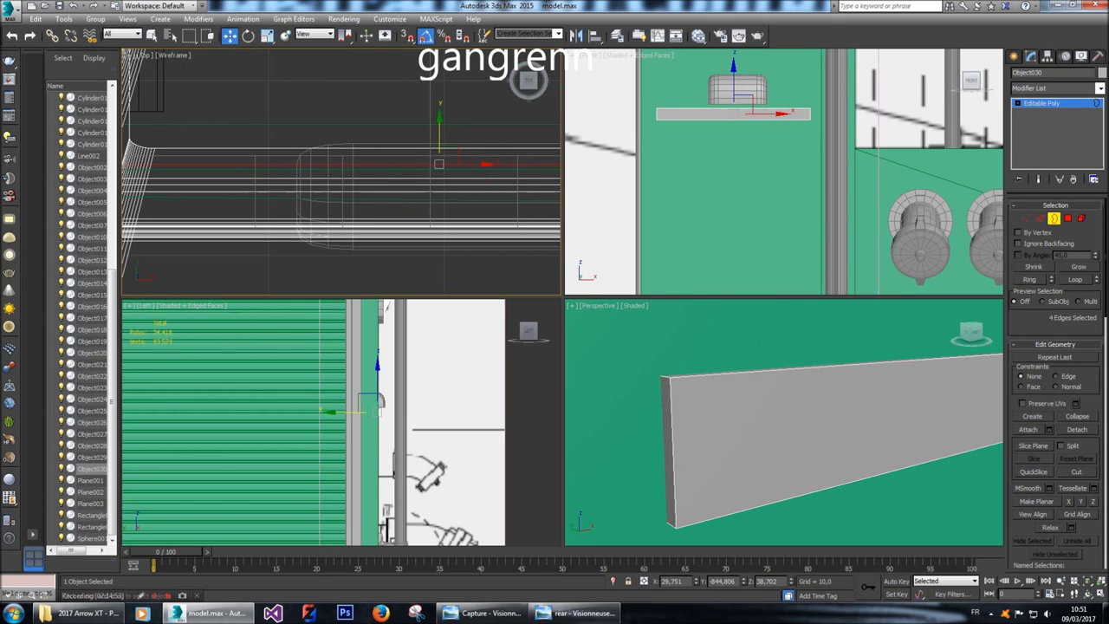
scroll(1056, 390, "down", 5)
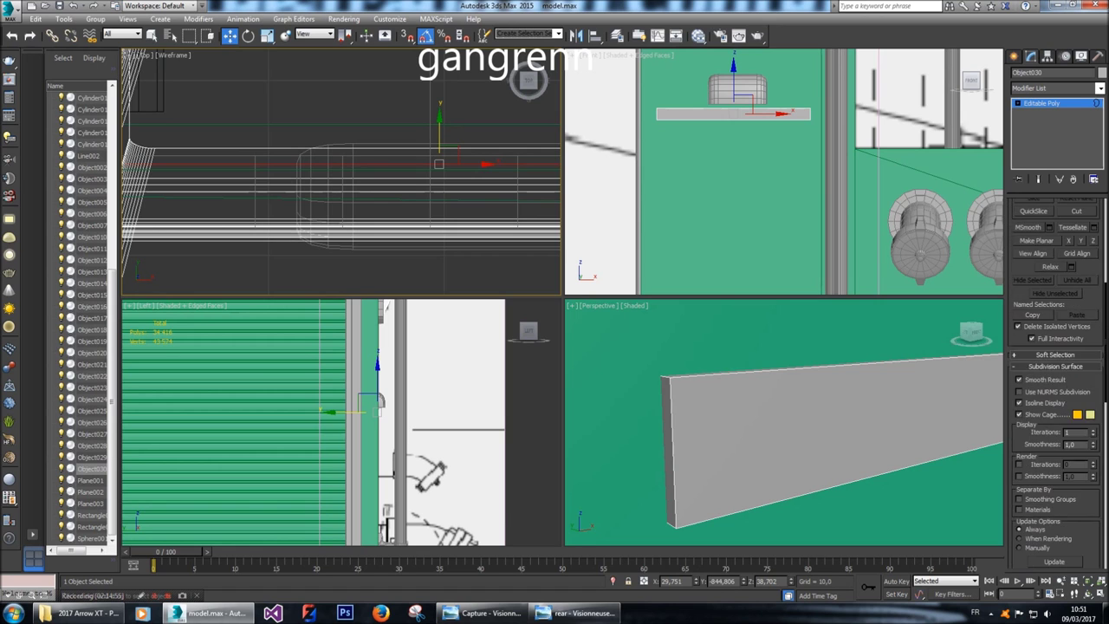
scroll(1056, 373, "down", 10)
scroll(1056, 390, "up", 5)
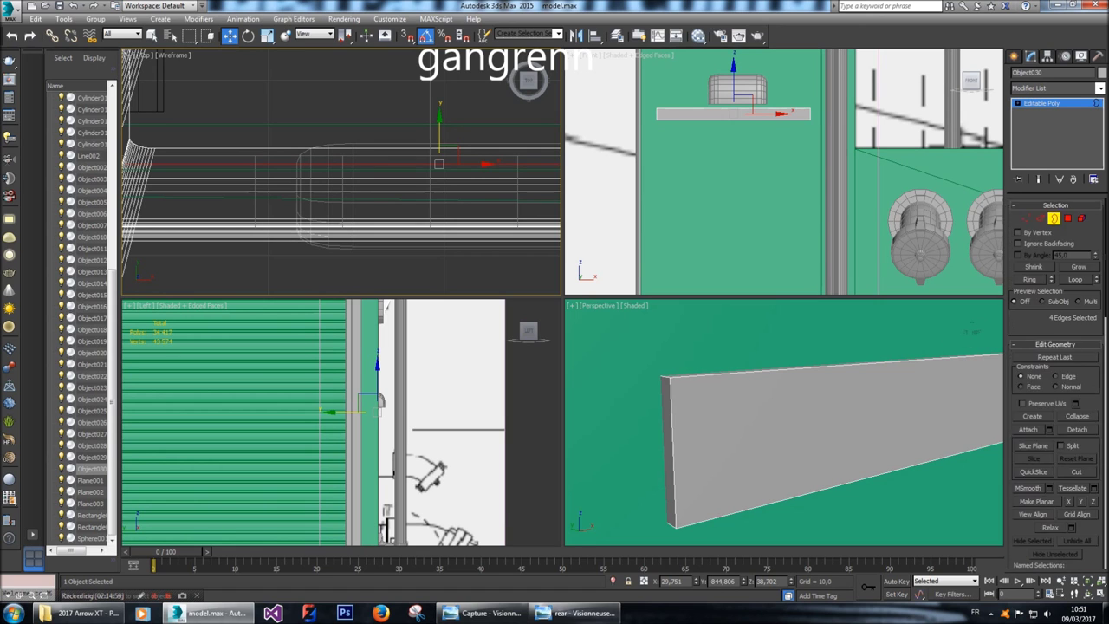
Move the bar's face along Y to thicken the slab, then frame it.
left_click(1082, 219)
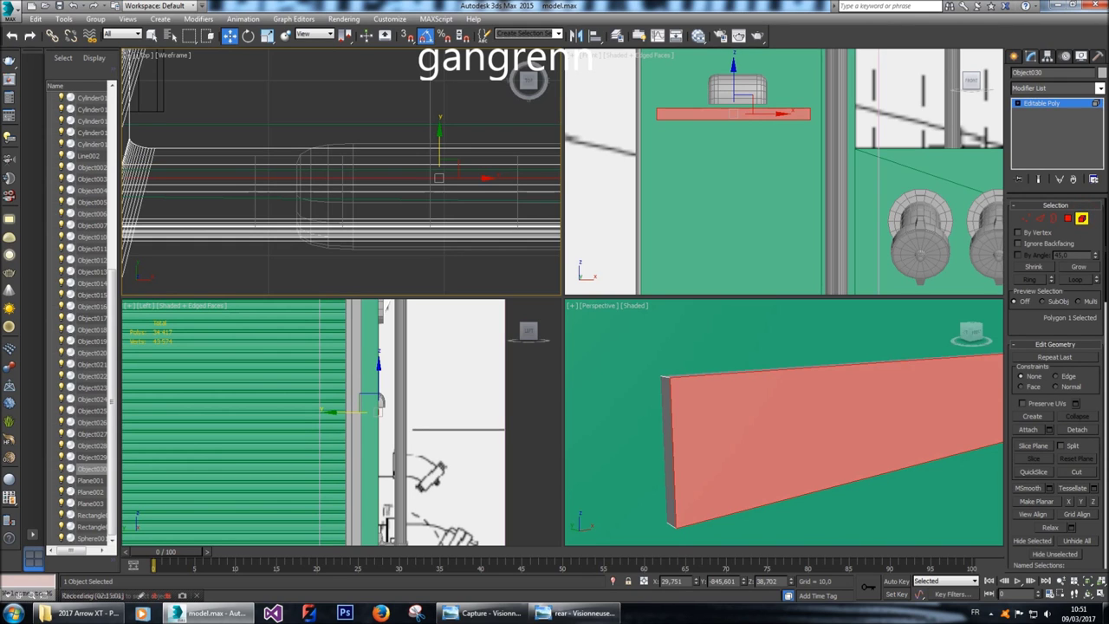
left_click_drag(440, 135, 439, 290)
key("z")
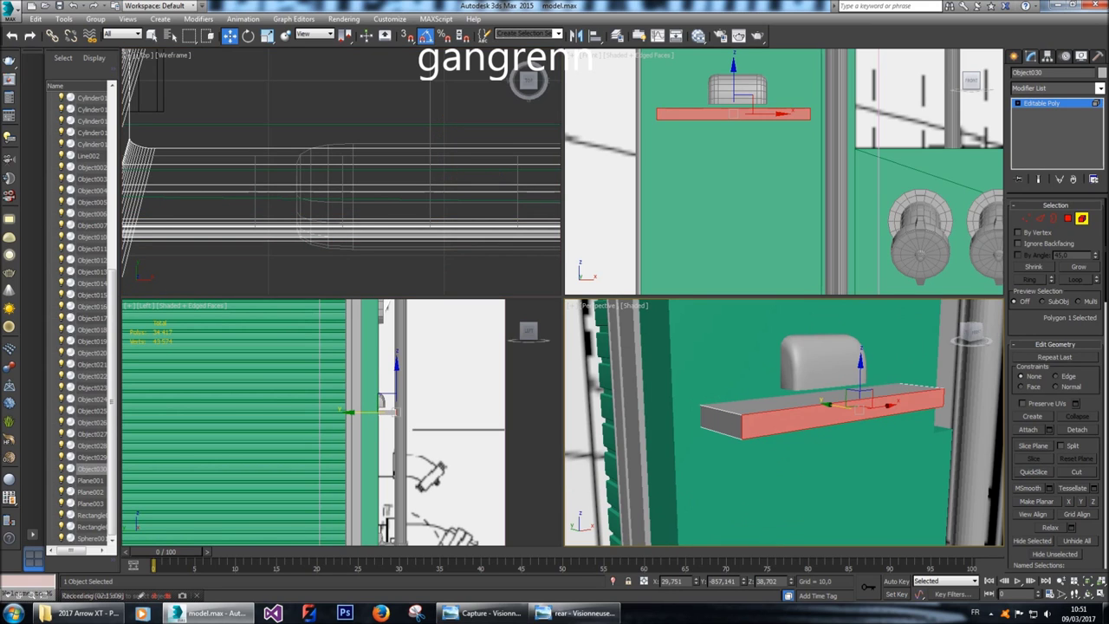
key("z")
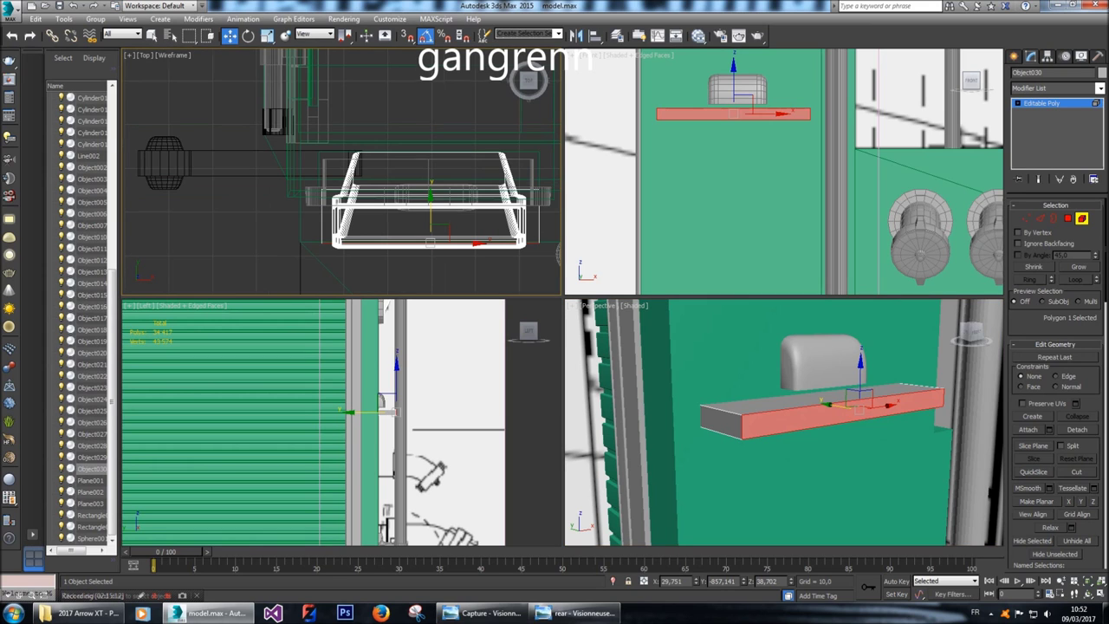
left_click_drag(396, 412, 378, 411)
scroll(416, 186, "up", 4)
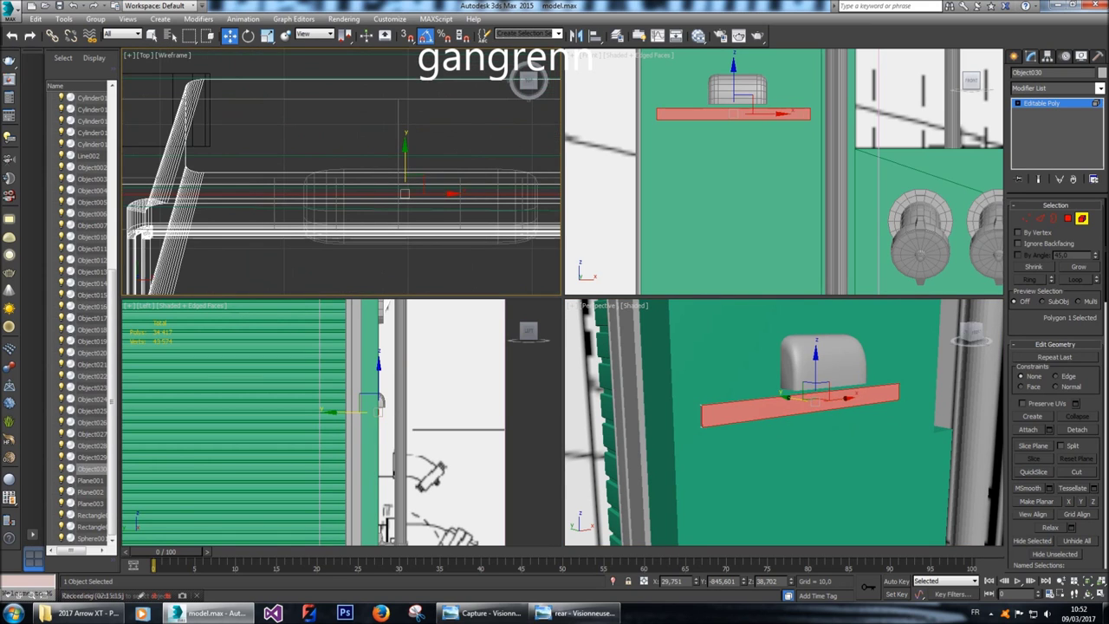
Move the whole slab along Y in Top view to sit beneath the rounded cap.
key("ctrl+a")
left_click_drag(405, 165, 405, 174)
scroll(728, 373, "up", 3)
scroll(728, 373, "up", 3)
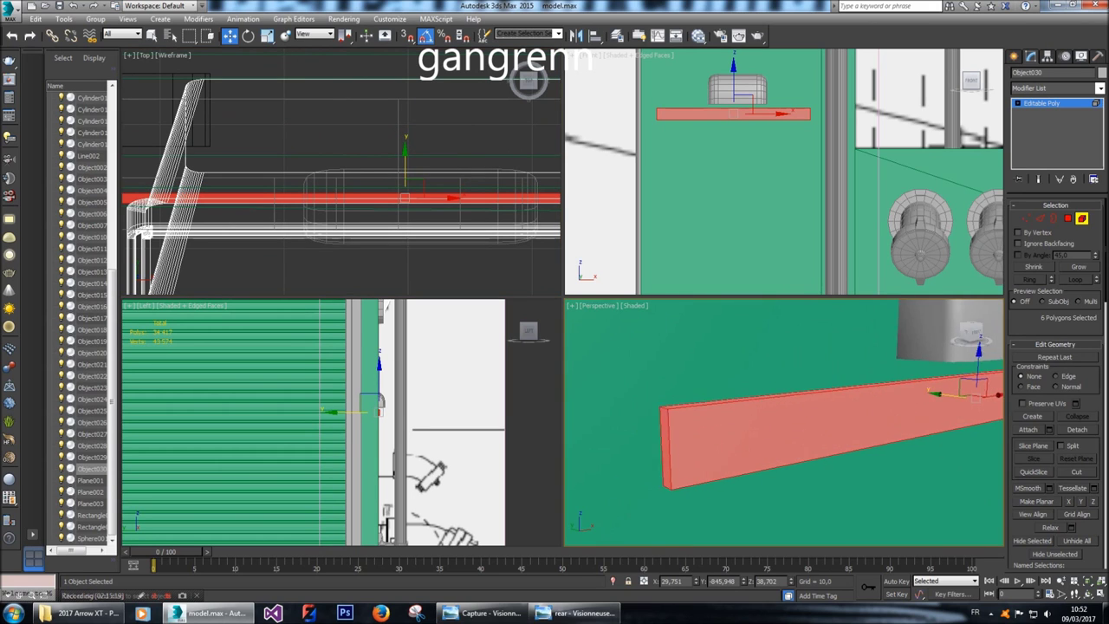
scroll(413, 186, "up", 4)
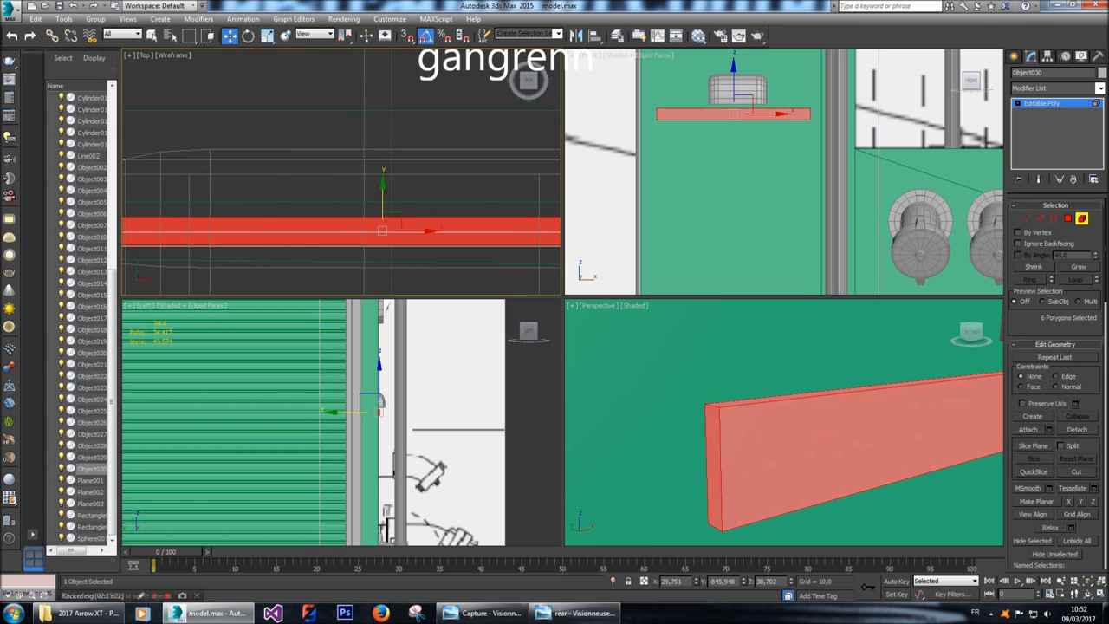
mouse_move(382, 187)
left_mouse_down()
mouse_move(382, 200)
mouse_move(382, 158)
mouse_move(382, 202)
left_mouse_up()
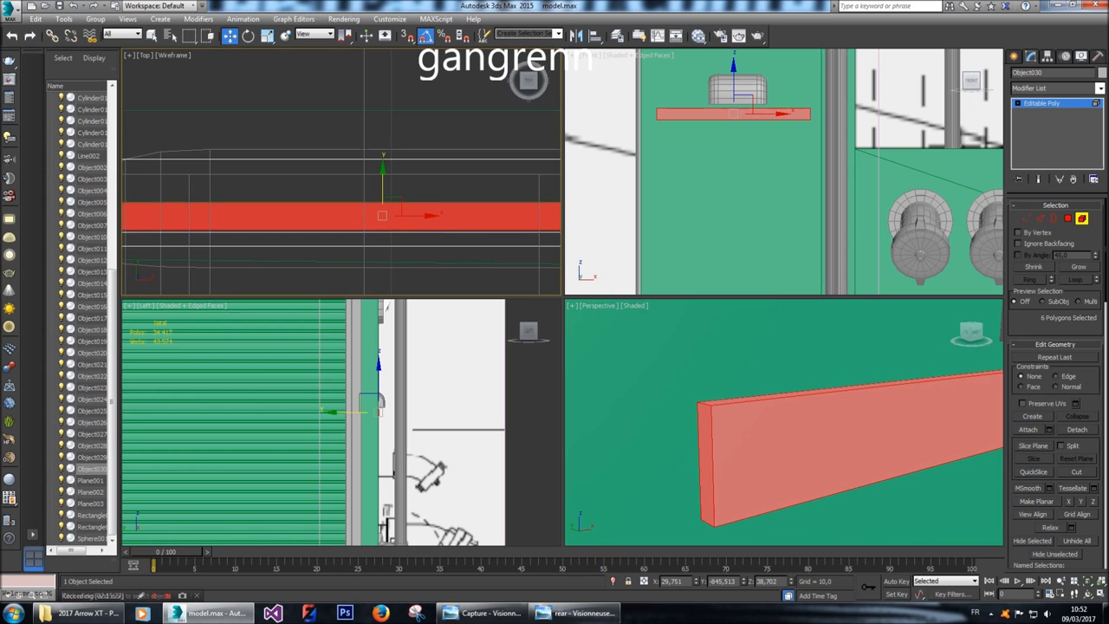
left_click(1067, 218)
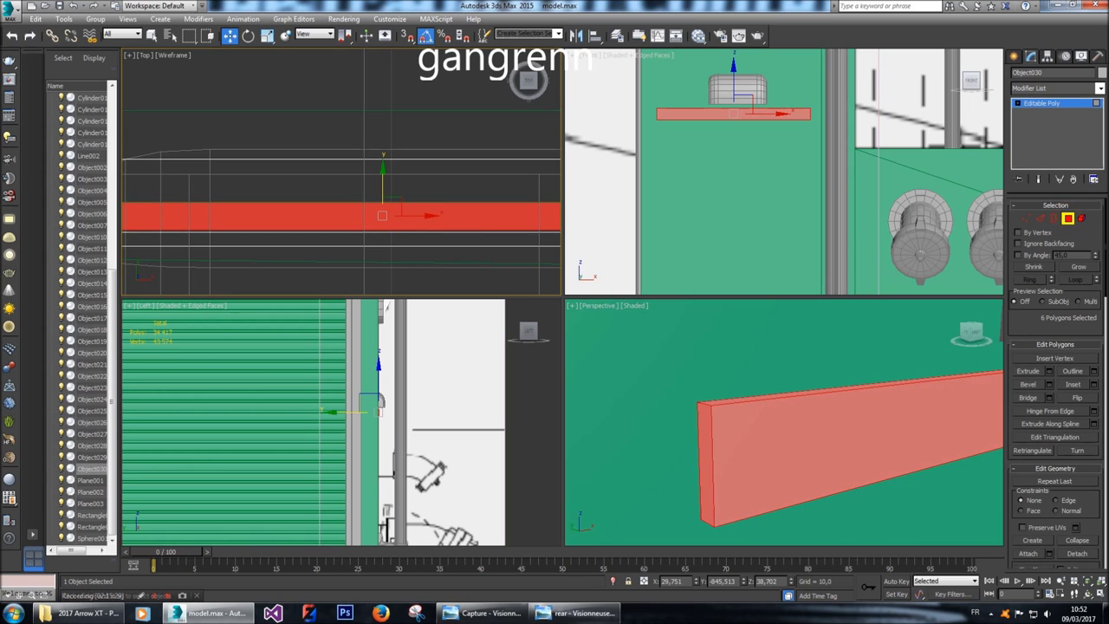
left_click(879, 413)
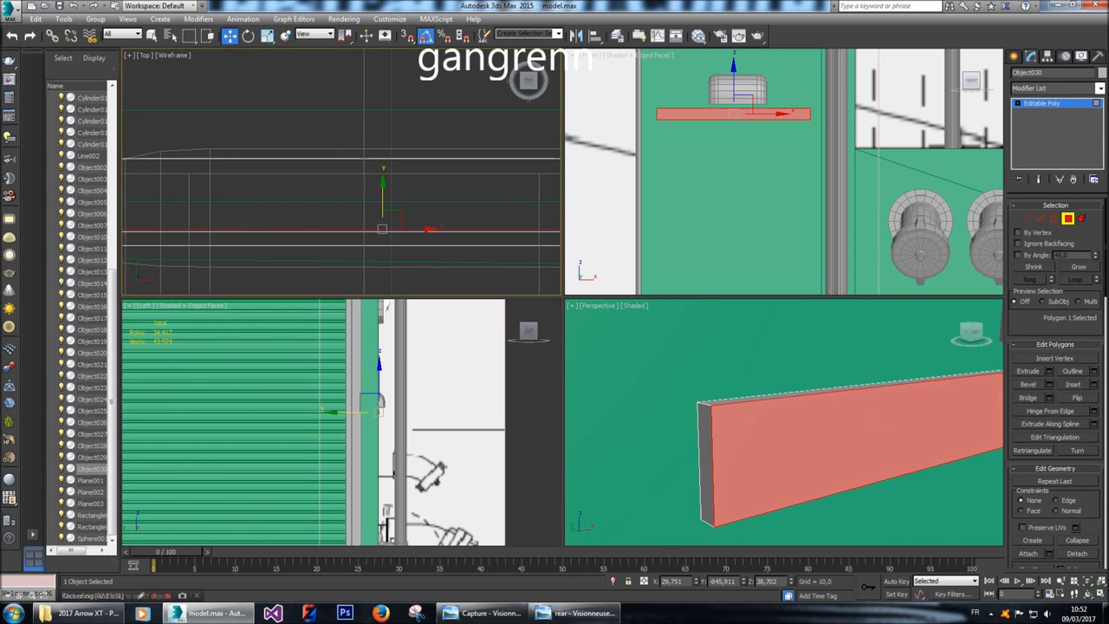
Nudge the bar's front face along Y and clone the bar downward as a copy.
left_click_drag(382, 183, 382, 190)
left_click(1081, 218)
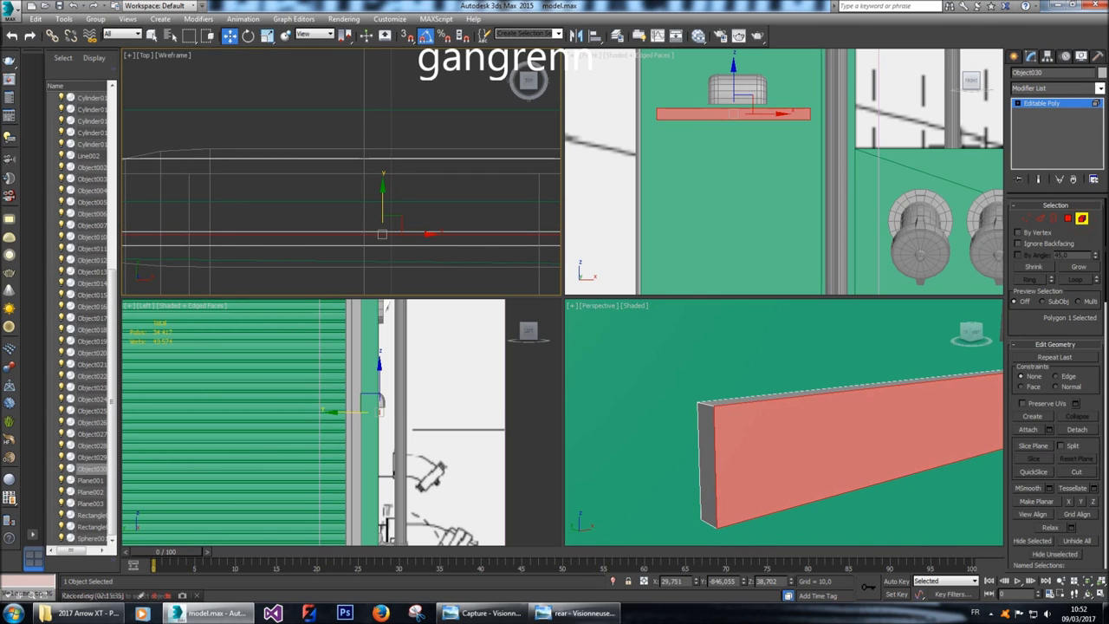
left_click_drag(733, 96, 733, 162, "shift")
key("Return")
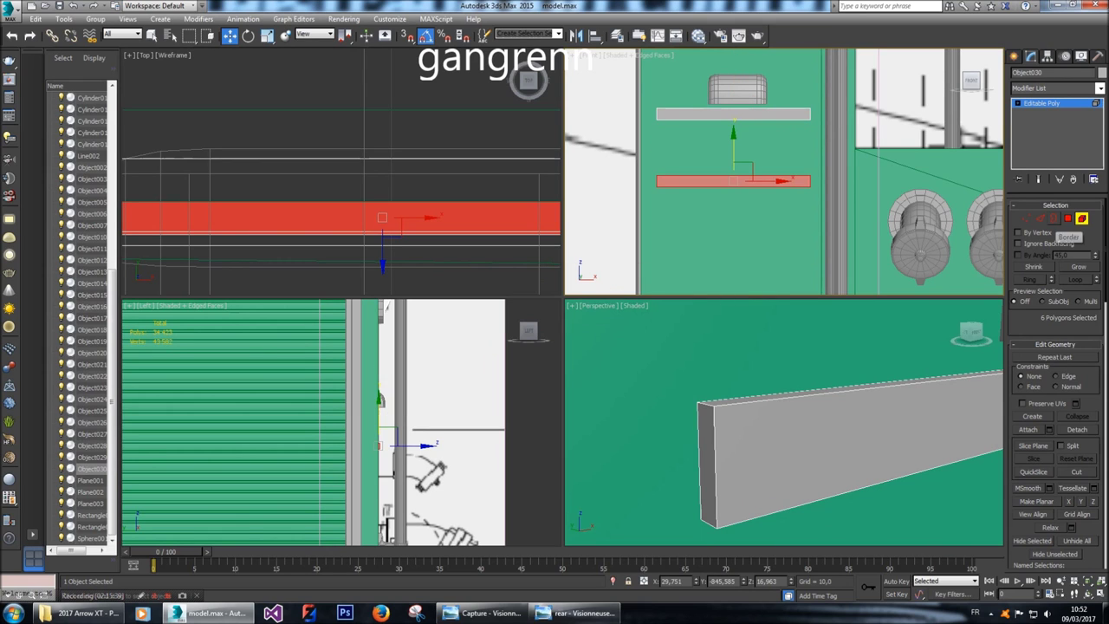
Select four edges of the bar and start a chamfer with amount 0,5.
left_click(1040, 218)
left_click(771, 403)
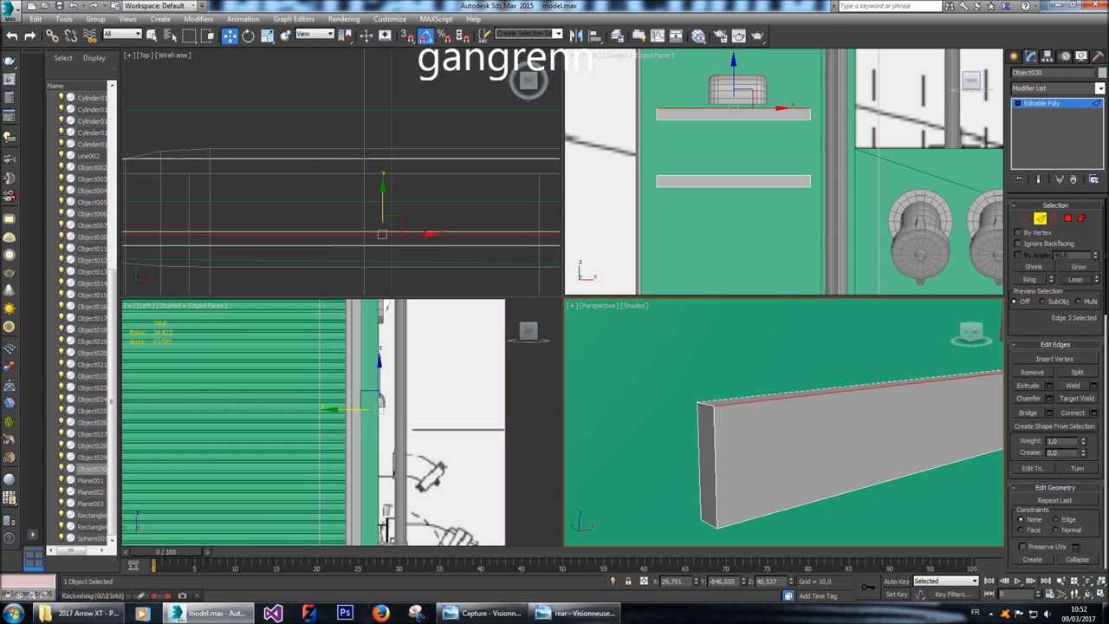
left_click(711, 447, "ctrl")
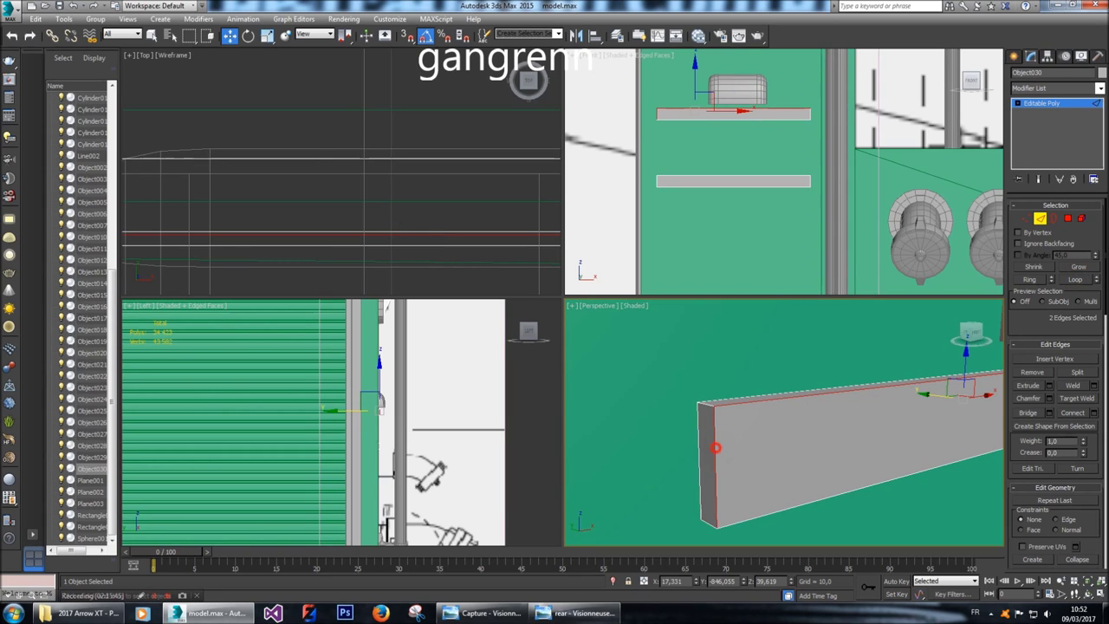
left_click(751, 517, "ctrl")
left_click(997, 386, "ctrl")
key("ctrl+shift+c")
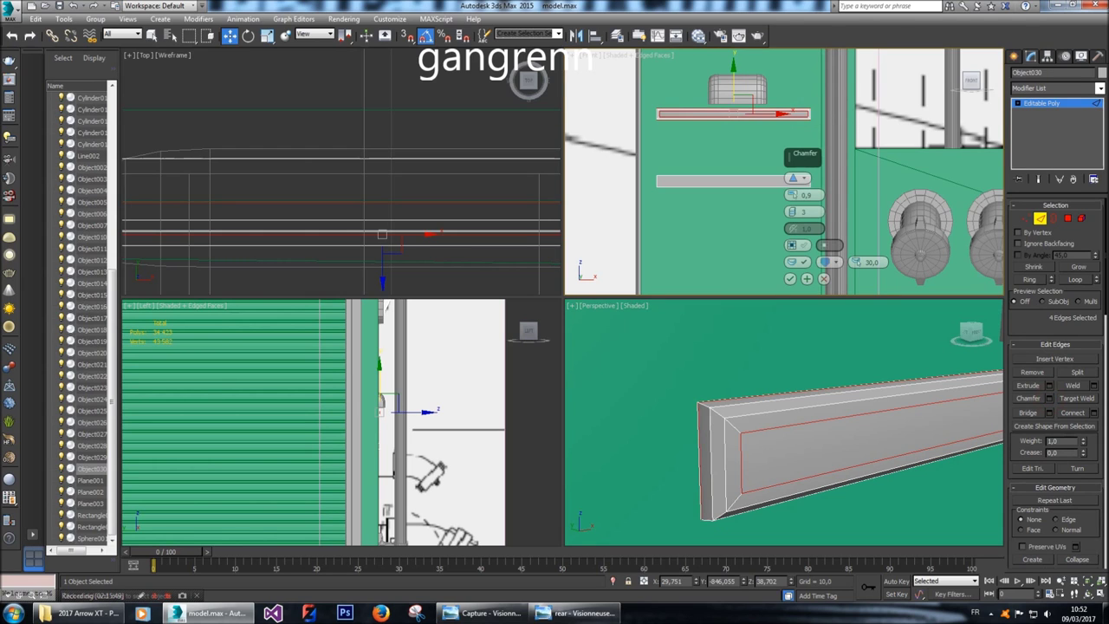
type("0,5")
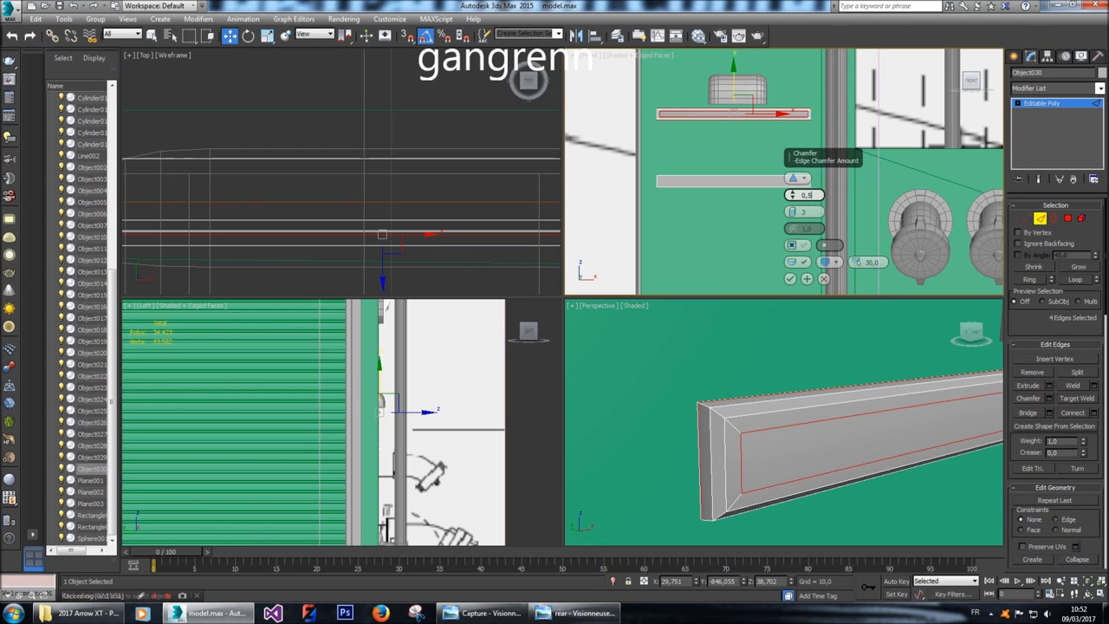
key("Return")
Adjust the chamfer to 3 segments and an amount of 0,4.
key("BackSpace")
type("1")
key("Return")
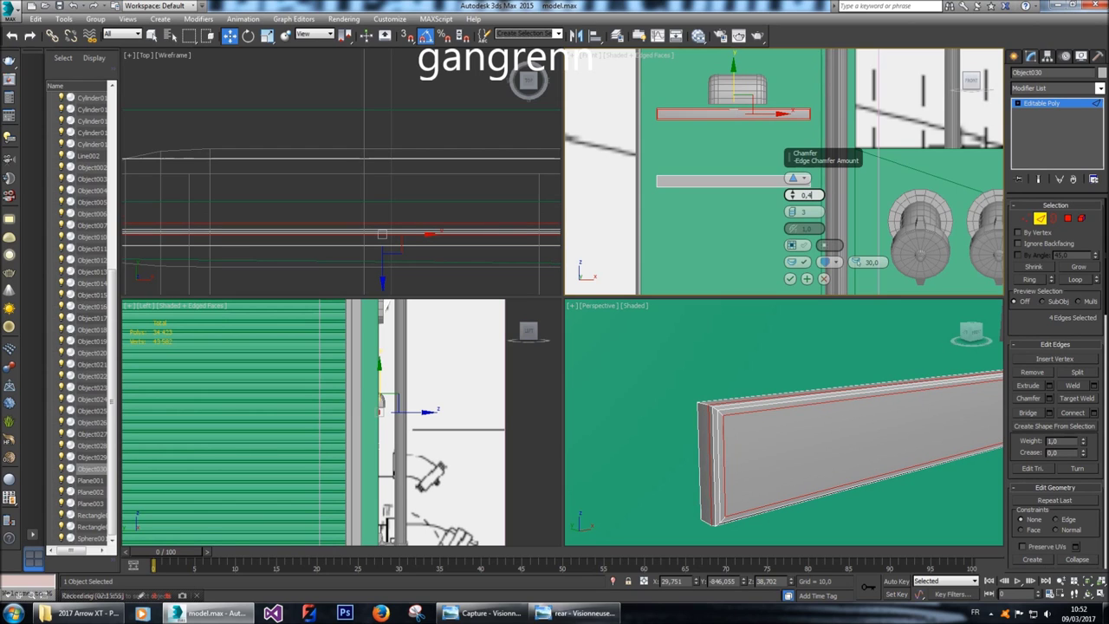
key("Return")
key("Tab")
type("4")
key("Return")
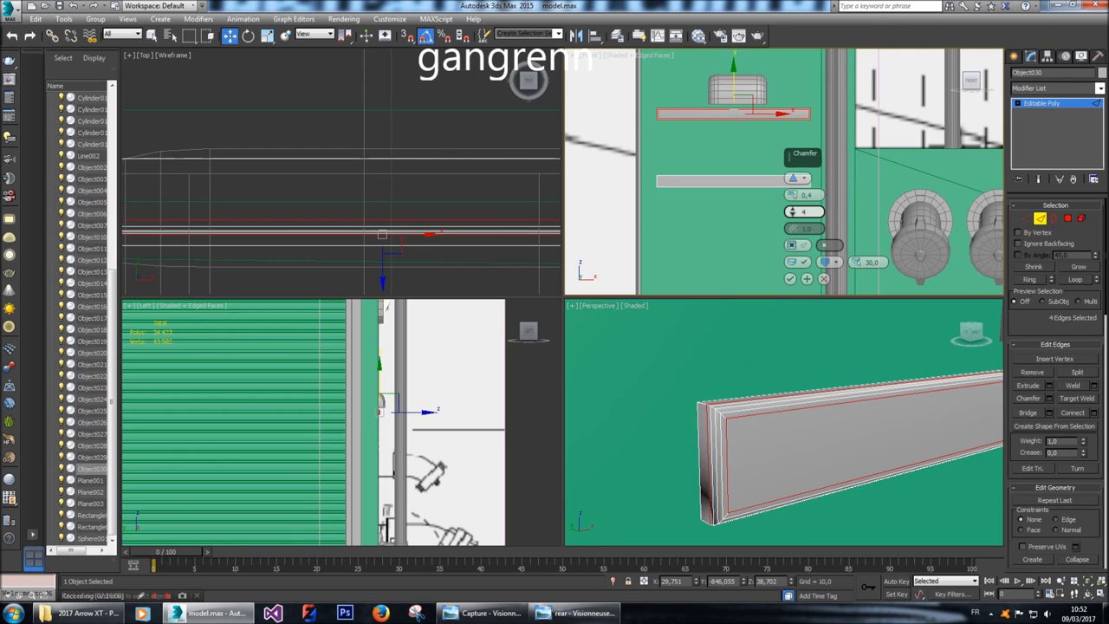
type("3")
key("Return")
key("shift+Tab")
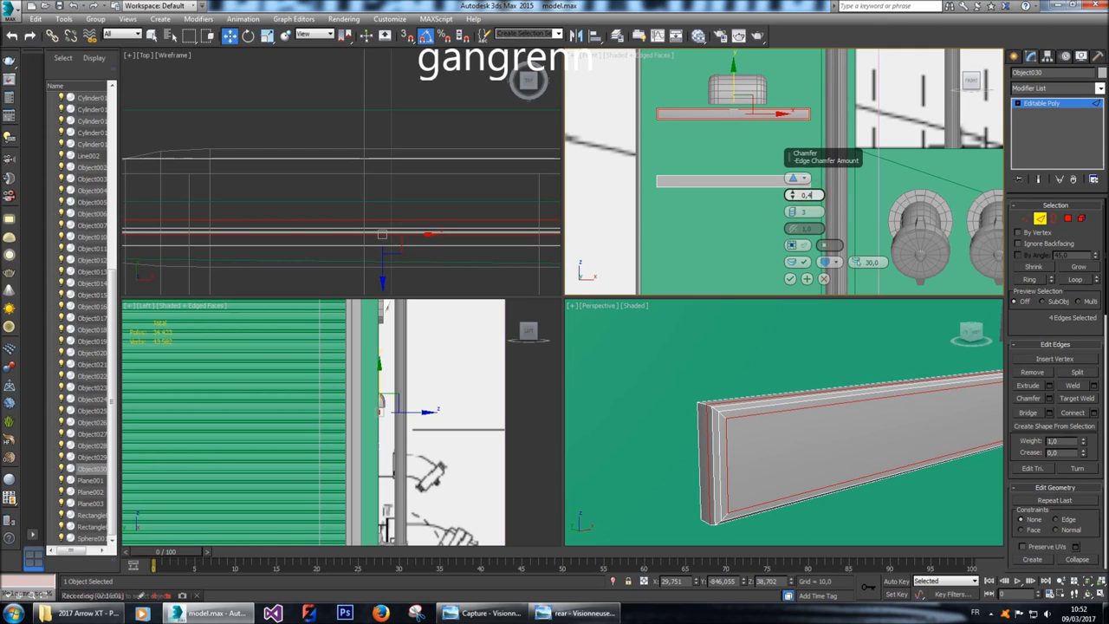
type("0,5")
key("Return")
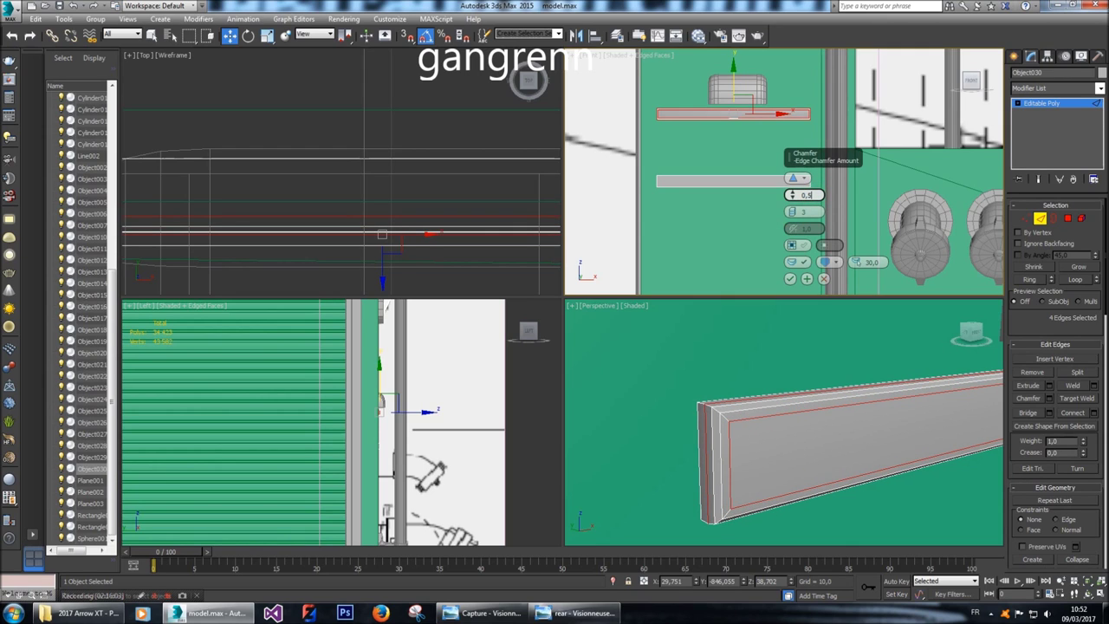
type("2")
type("3")
key("BackSpace")
type("4")
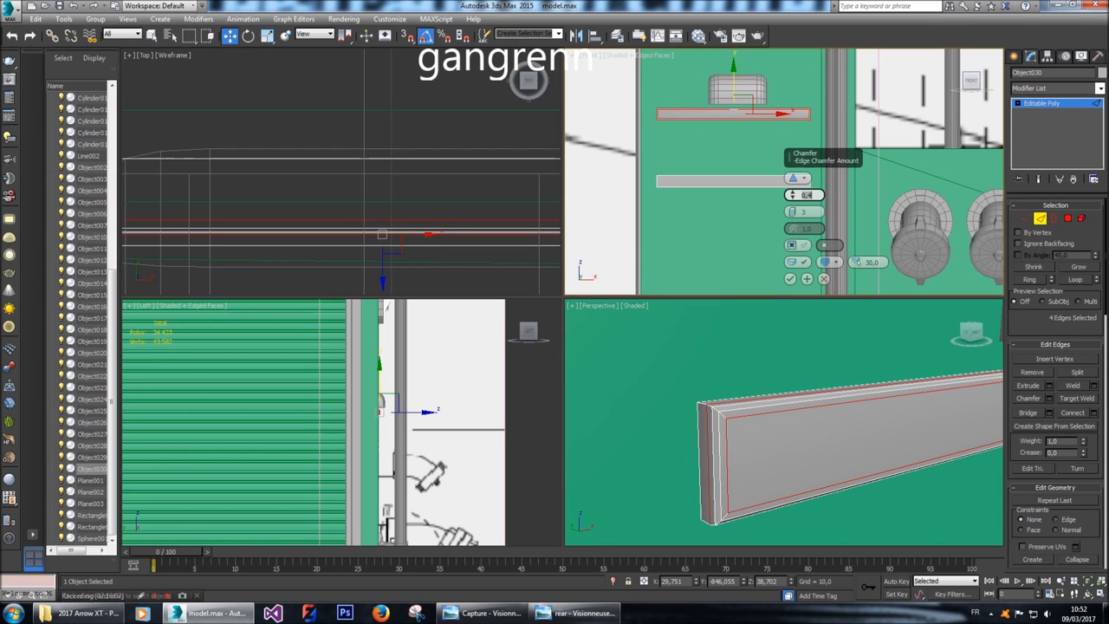
Orbit and pan around the bar to inspect the chamfered end.
scroll(784, 422, "down", 3)
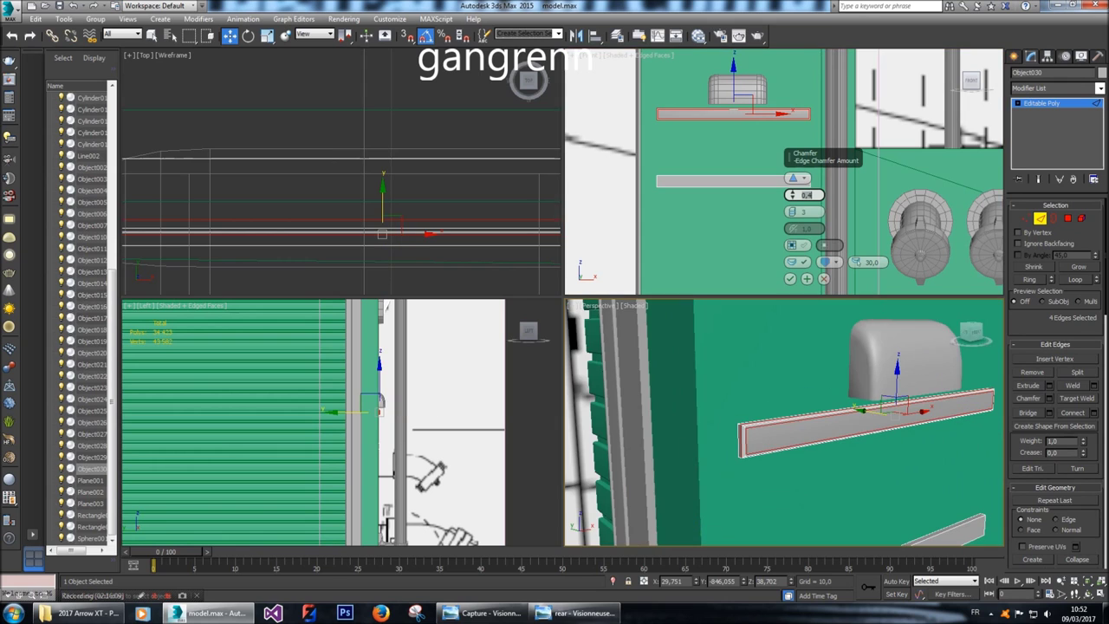
middle_click_drag(784, 422, 715, 414)
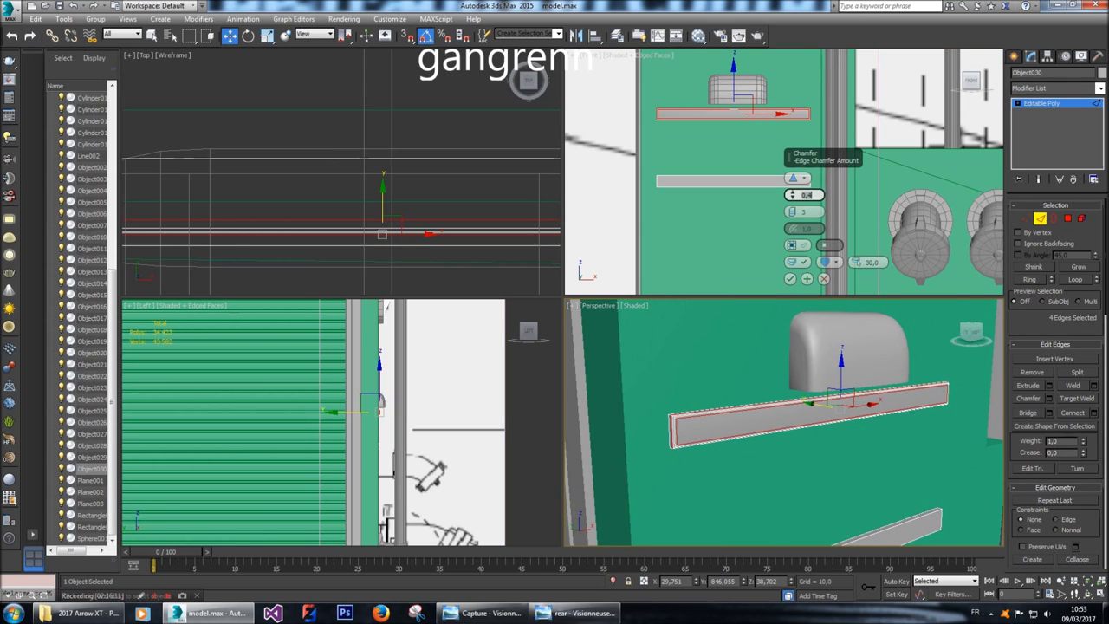
scroll(784, 422, "up", 3)
middle_click_drag(784, 422, 897, 390, "alt")
scroll(845, 399, "up", 3)
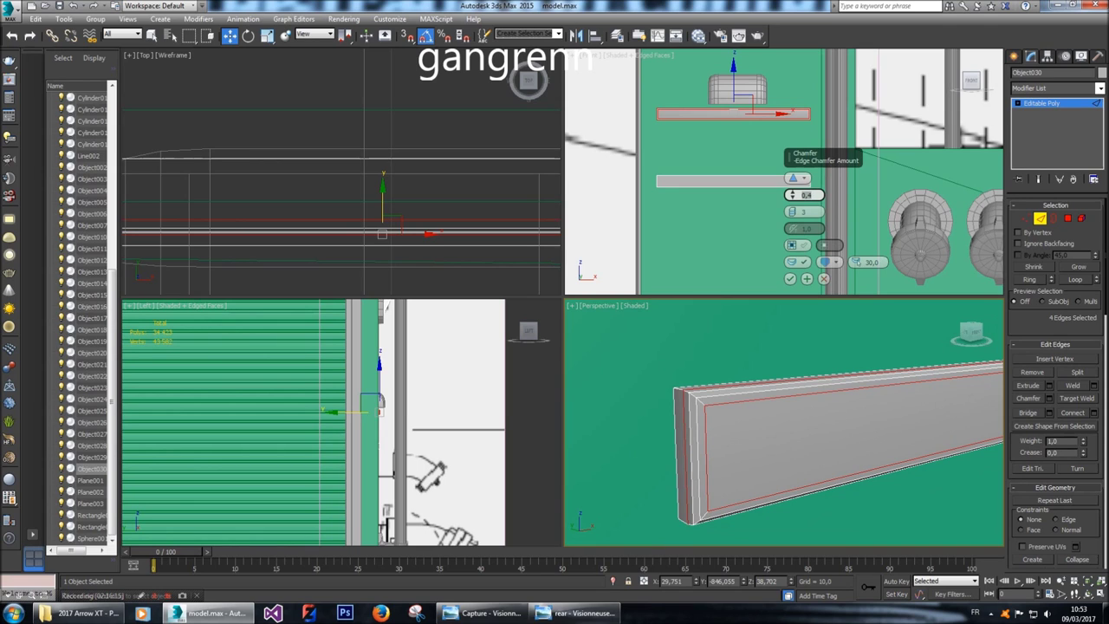
scroll(802, 425, "down", 3)
middle_click_drag(802, 425, 758, 421, "alt")
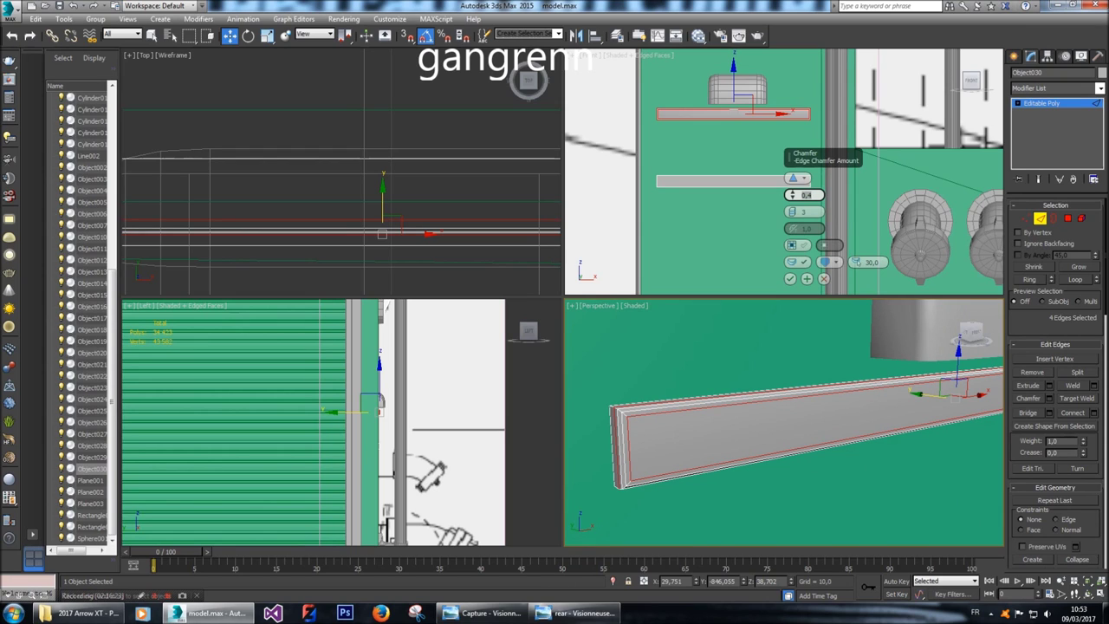
Reselect the four bar edges and apply the chamfer at amount 0,3.
key("ctrl+d")
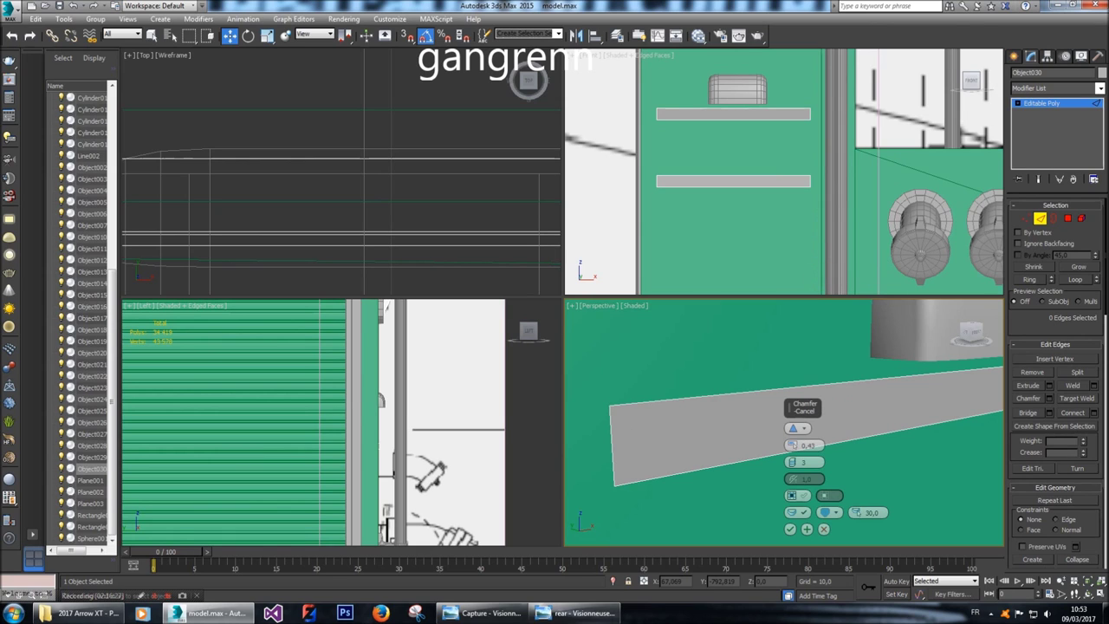
left_click(823, 529)
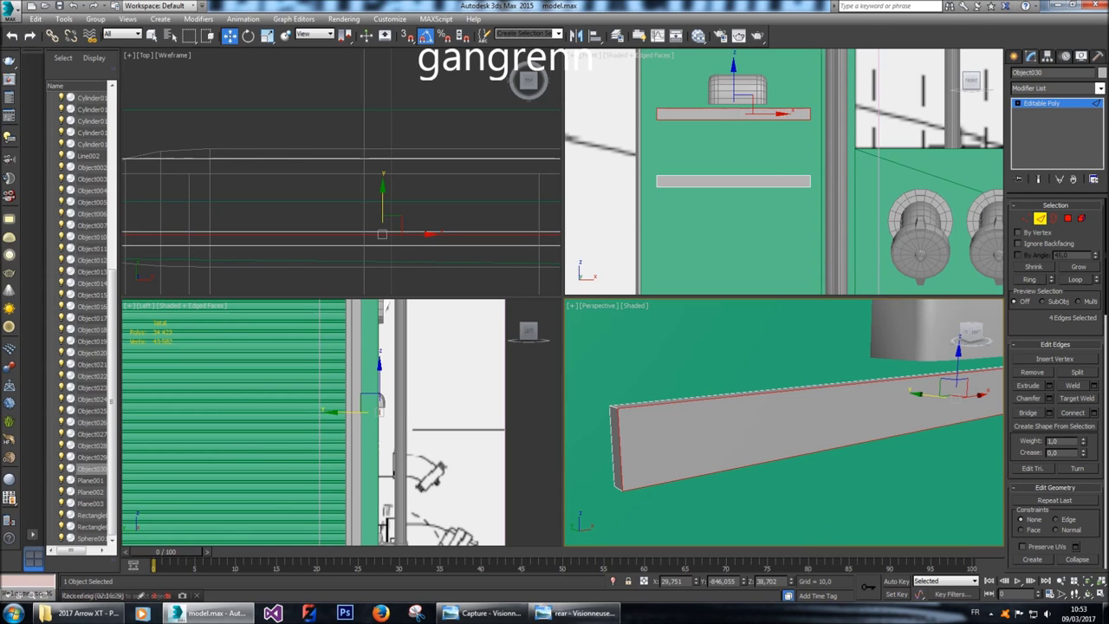
left_click(1049, 399)
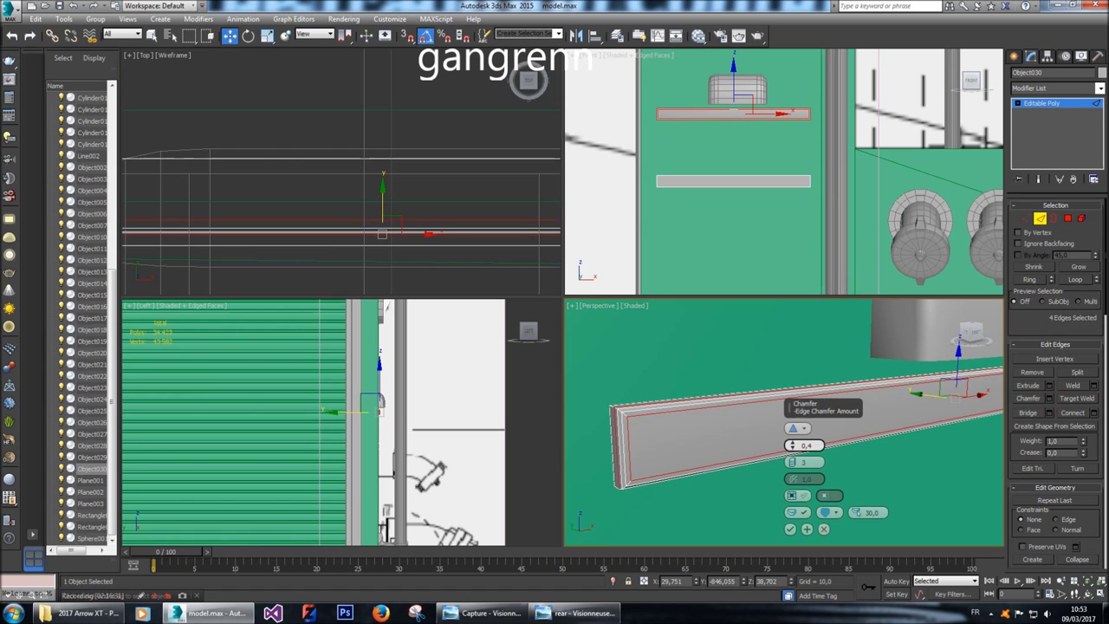
key("BackSpace")
type("3")
key("Return")
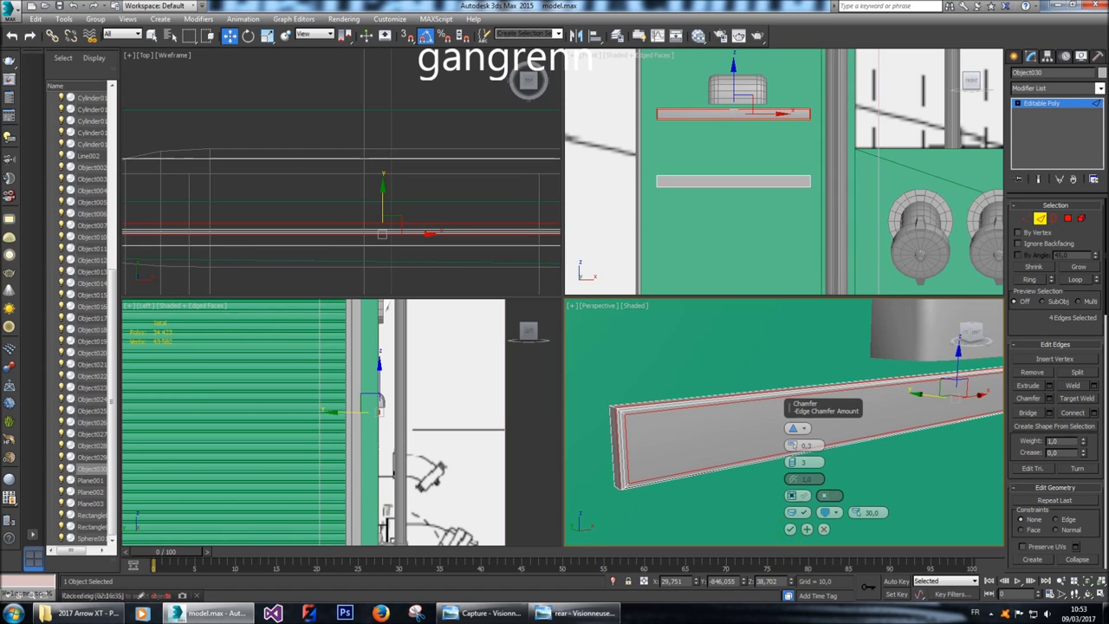
left_click(790, 528)
left_click(1068, 219)
Inset the bar's front face by 0,5.
left_click(845, 412)
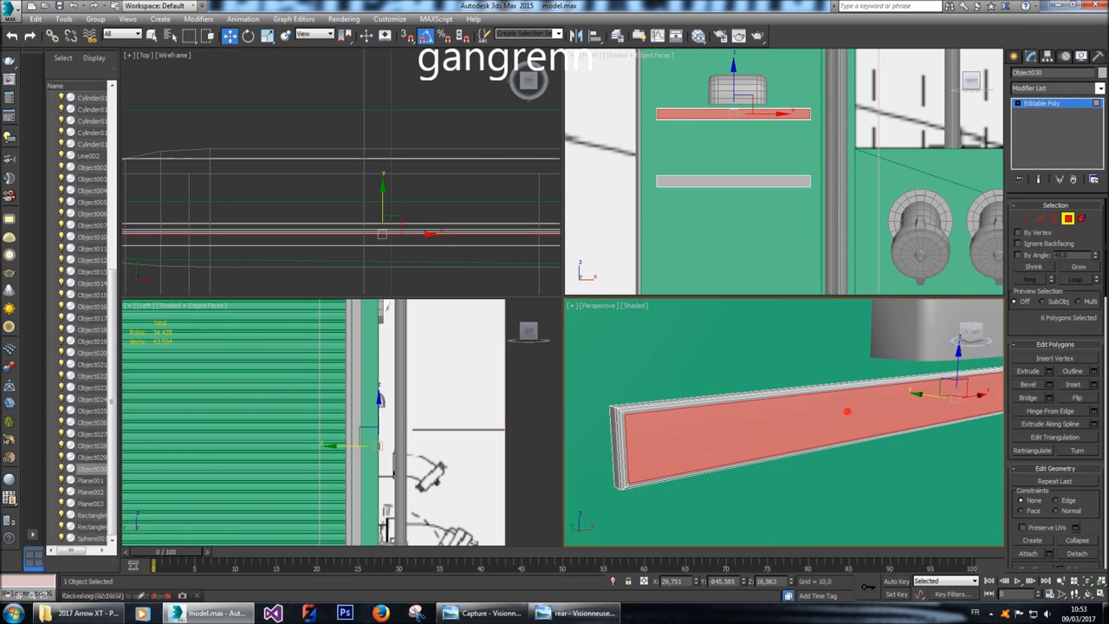
left_click(1092, 384)
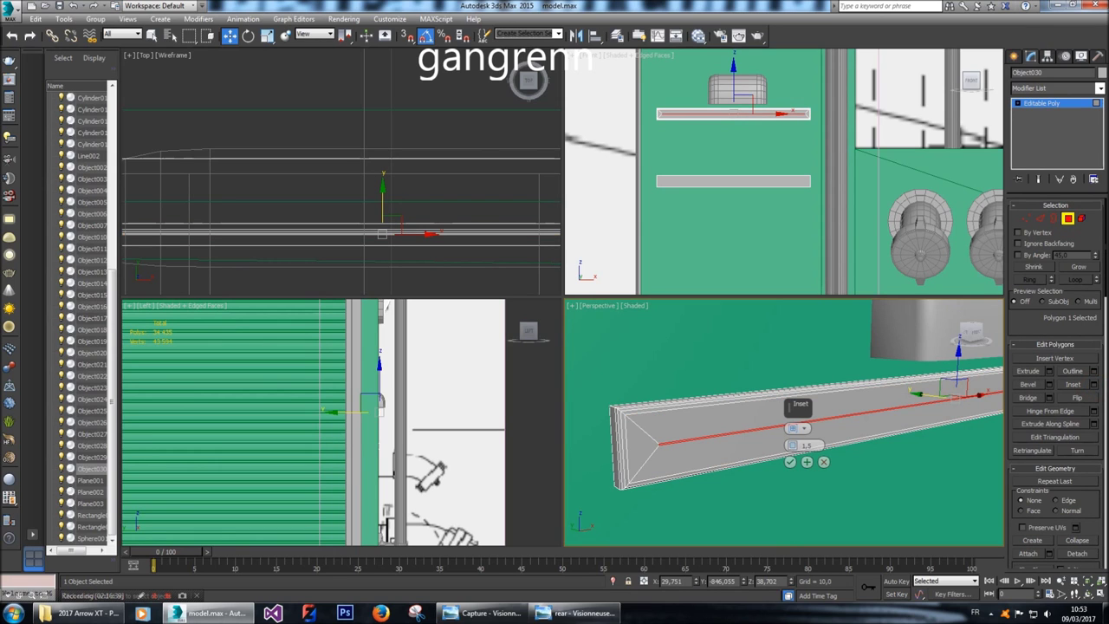
type("0,5")
key("Return")
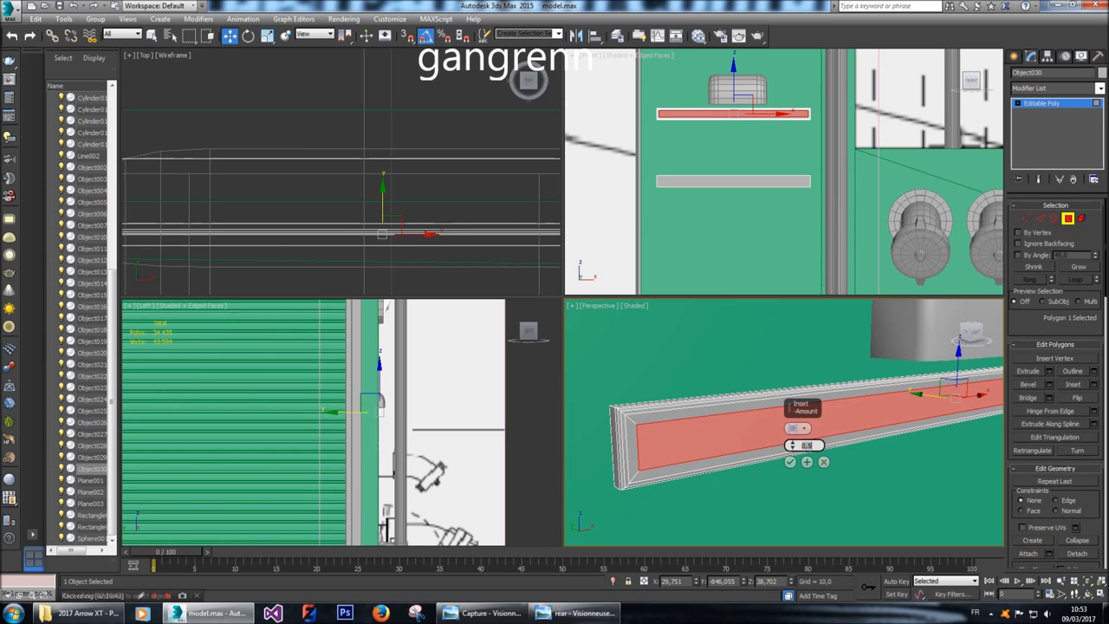
left_click(789, 462)
Push the inset face back along Y in Top view to form a recess.
scroll(790, 462, "down", 3)
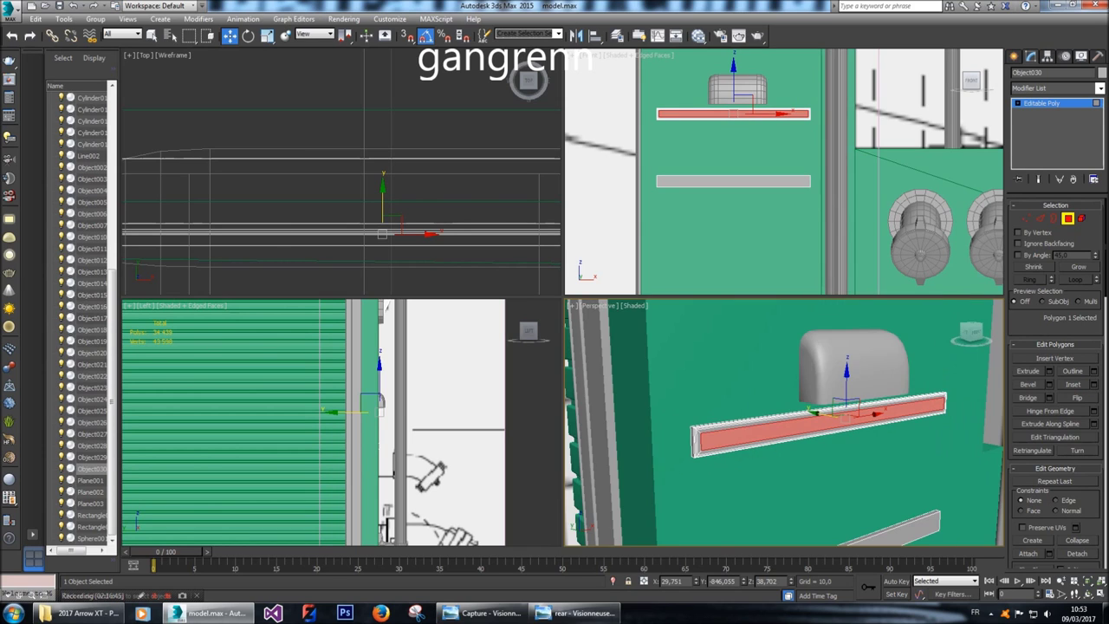
scroll(790, 462, "down", 1)
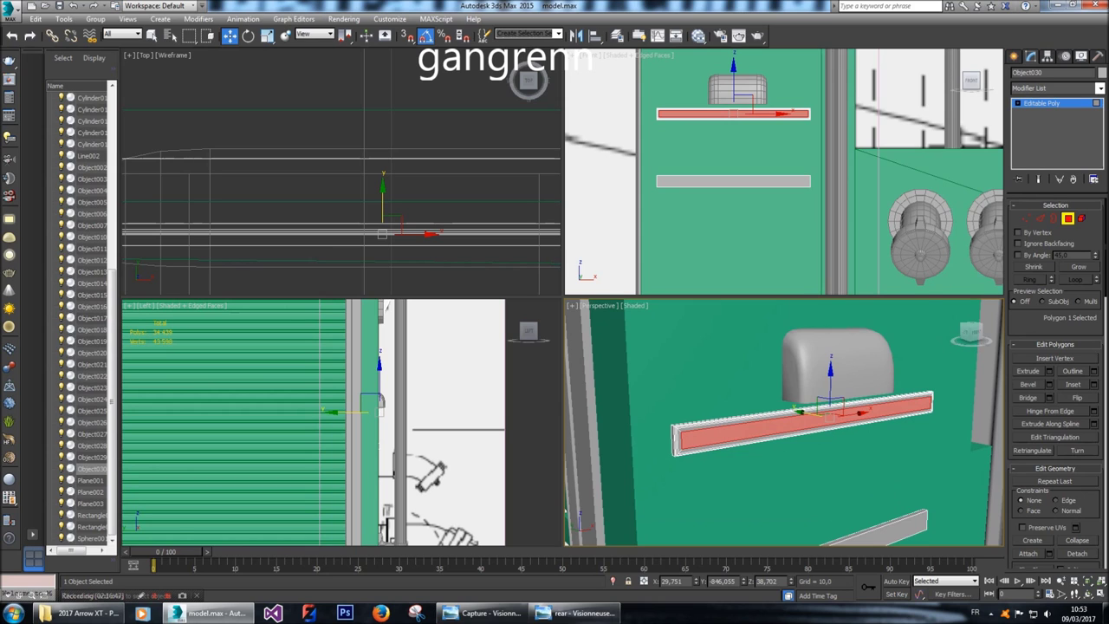
scroll(798, 416, "up", 5)
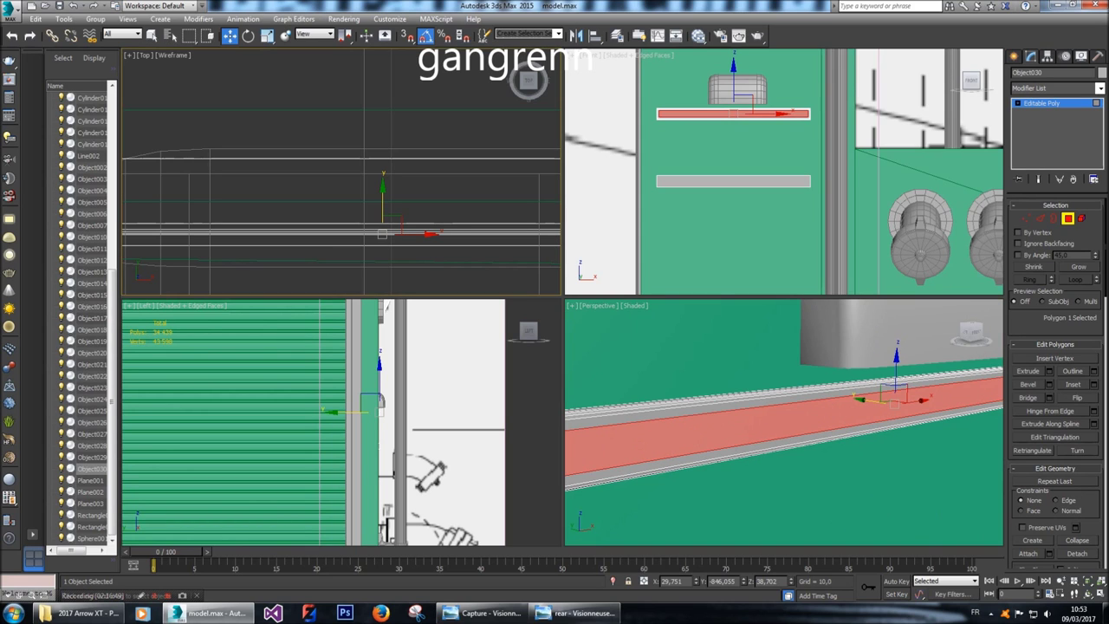
left_click_drag(383, 187, 382, 177)
scroll(840, 408, "down", 4)
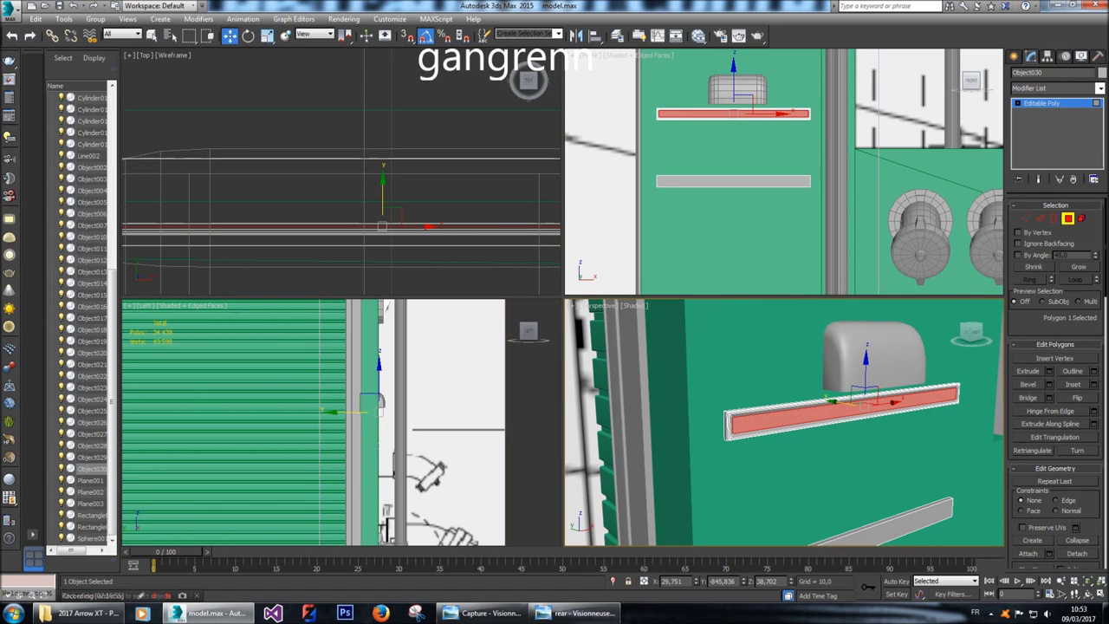
middle_click_drag(347, 173, 341, 174)
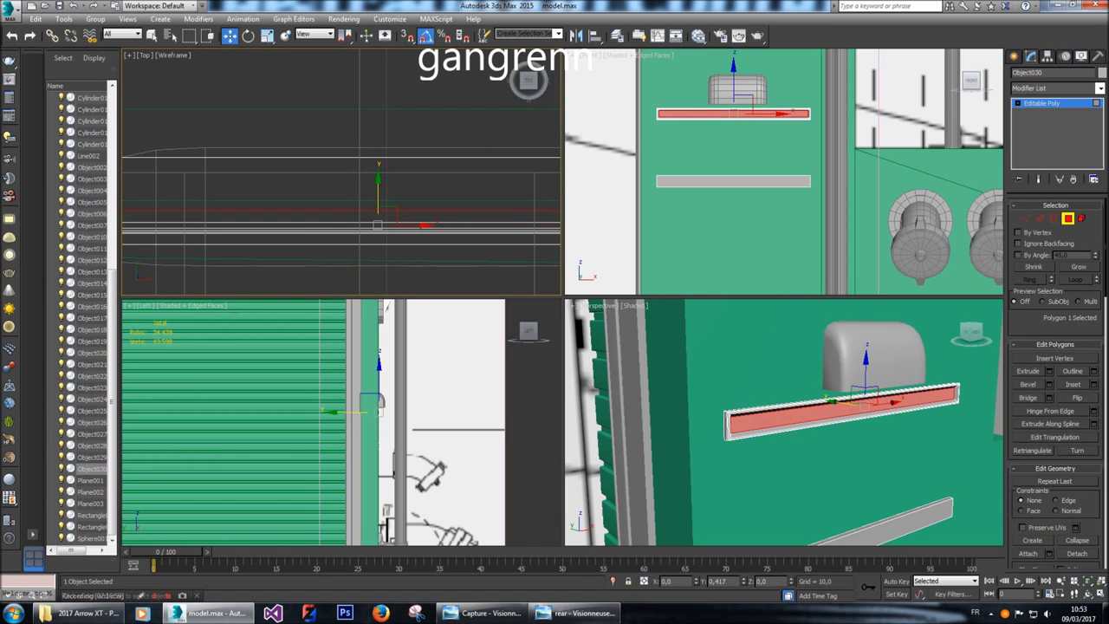
left_click_drag(378, 180, 378, 162)
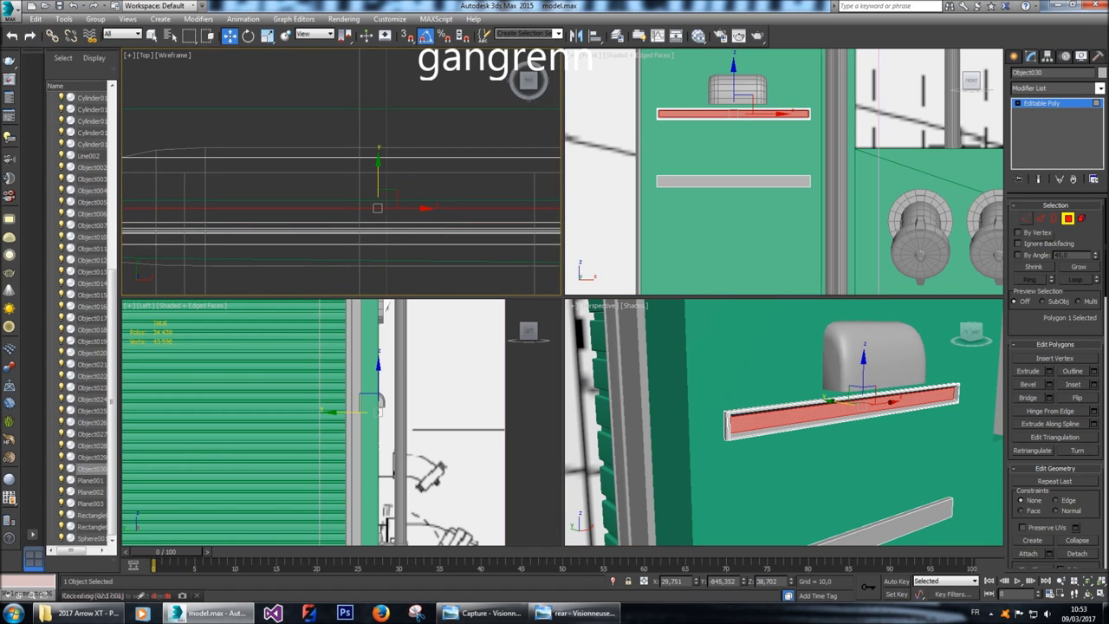
left_click(1026, 218)
Move the lower bar's 8 vertices up and reshape the upper bar's 12 vertices.
scroll(364, 424, "up", 3)
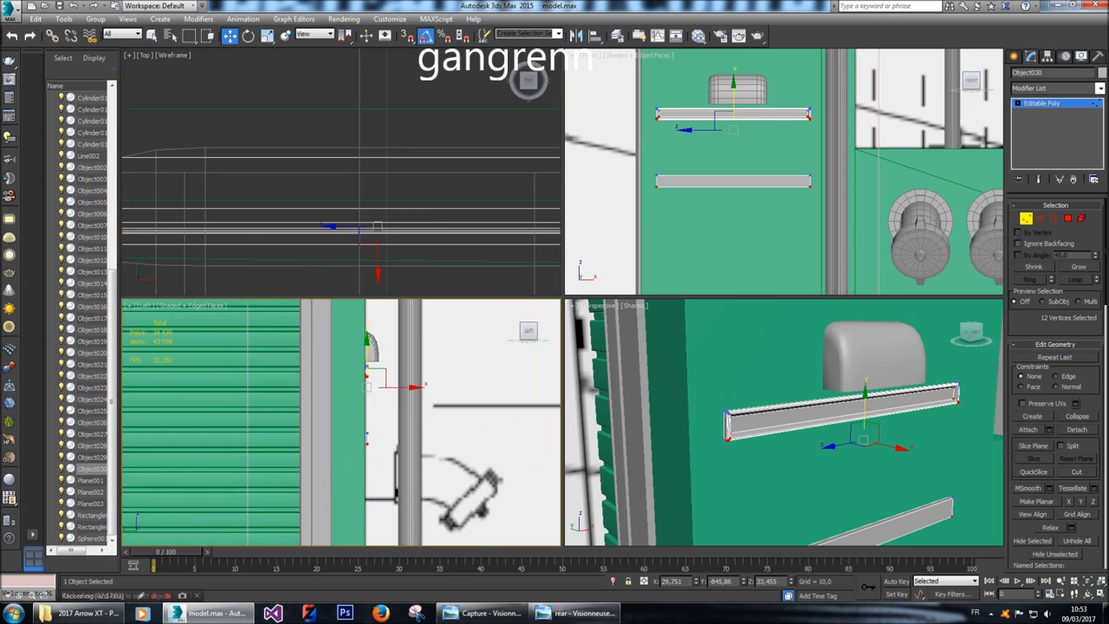
left_click_drag(351, 416, 382, 450)
scroll(356, 424, "up", 4)
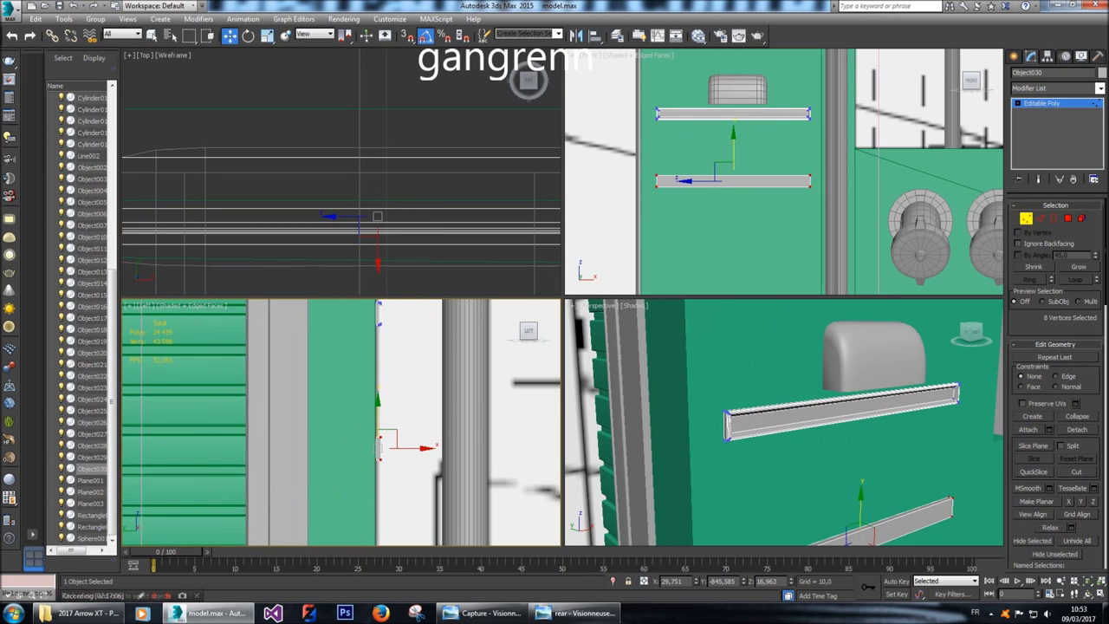
left_click_drag(379, 407, 379, 382)
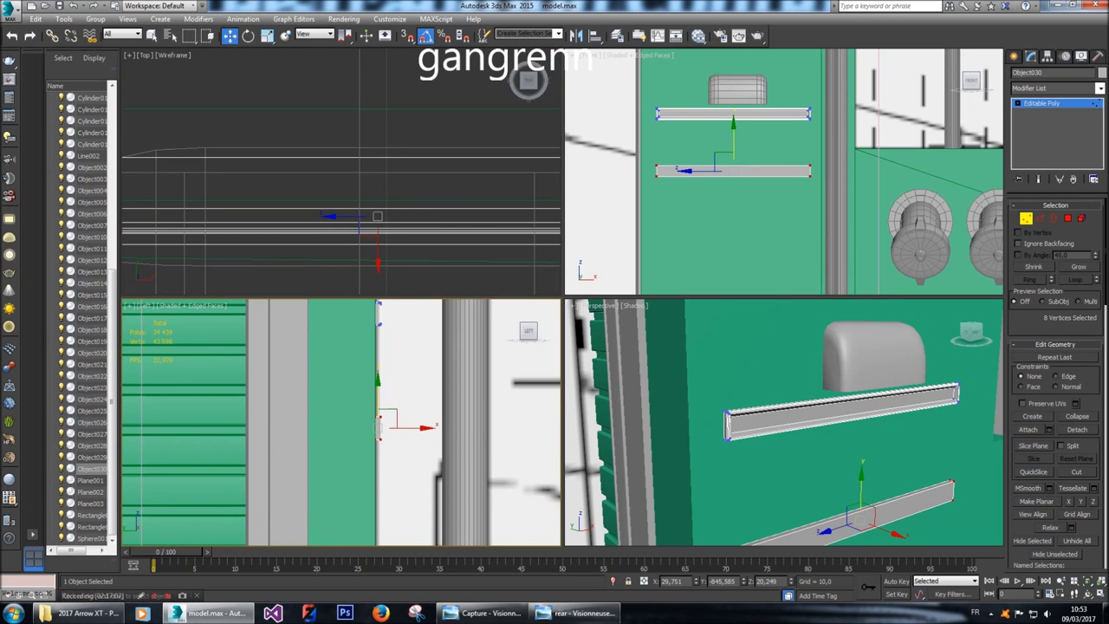
left_click_drag(392, 414, 420, 455)
scroll(381, 416, "up", 2)
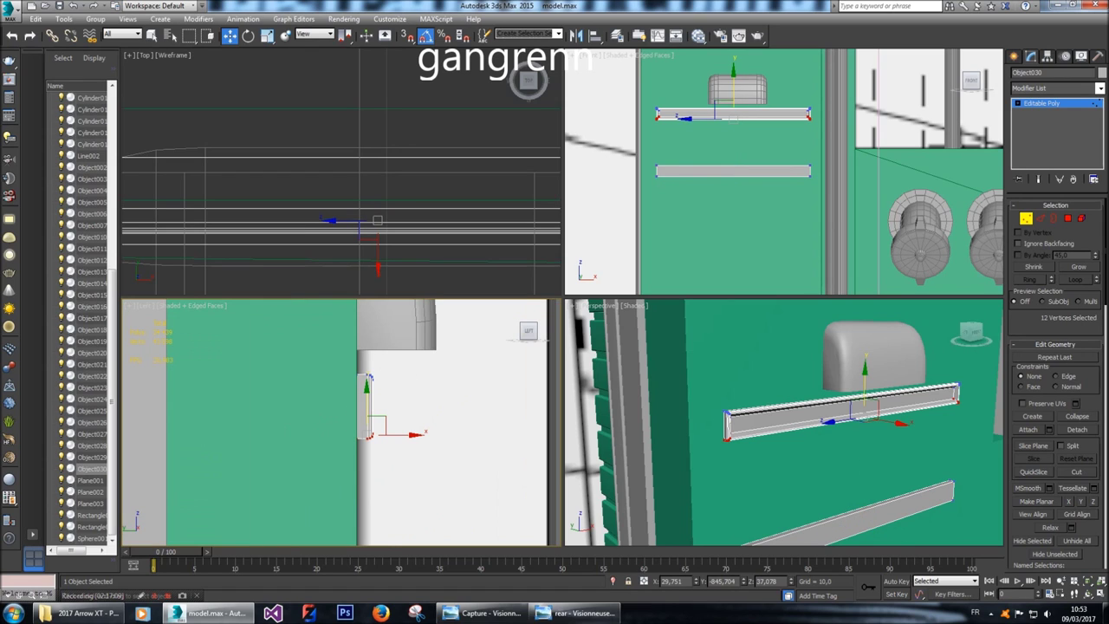
left_click_drag(367, 386, 368, 381)
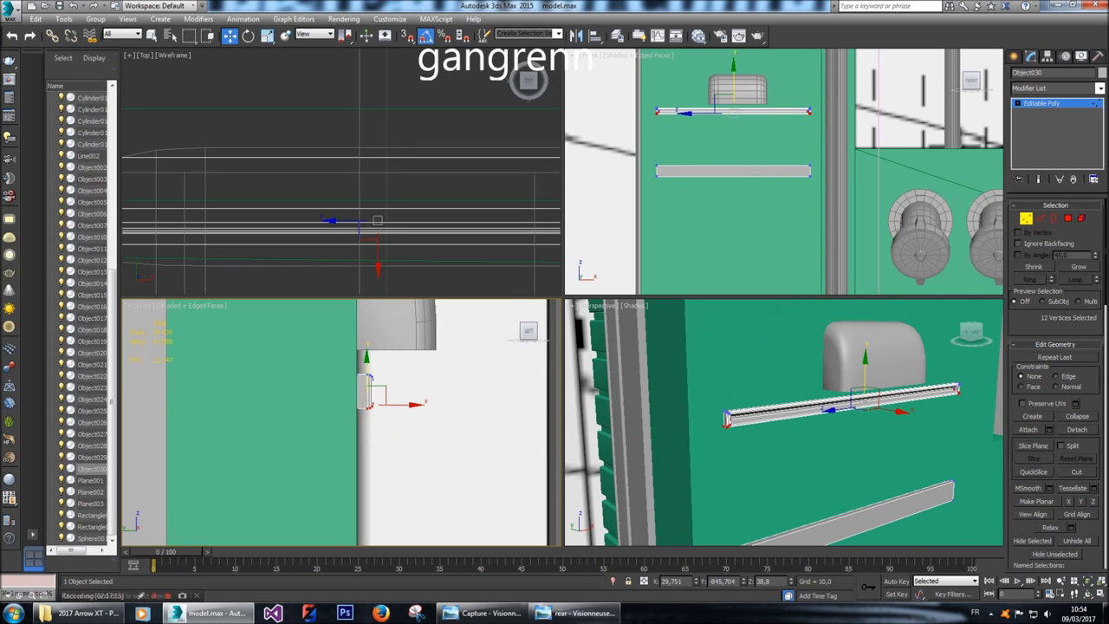
Tilt the whole upper bar 25 degrees and raise it beneath the rounded box.
middle_click_drag(737, 217, 734, 233)
scroll(746, 149, "up", 2)
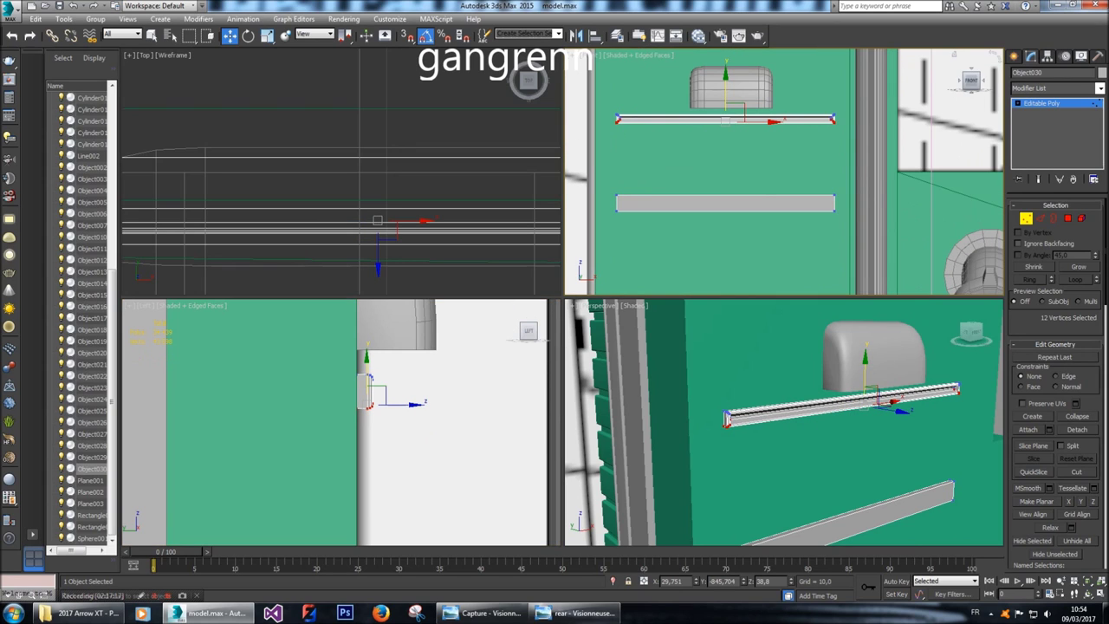
left_click(1081, 218)
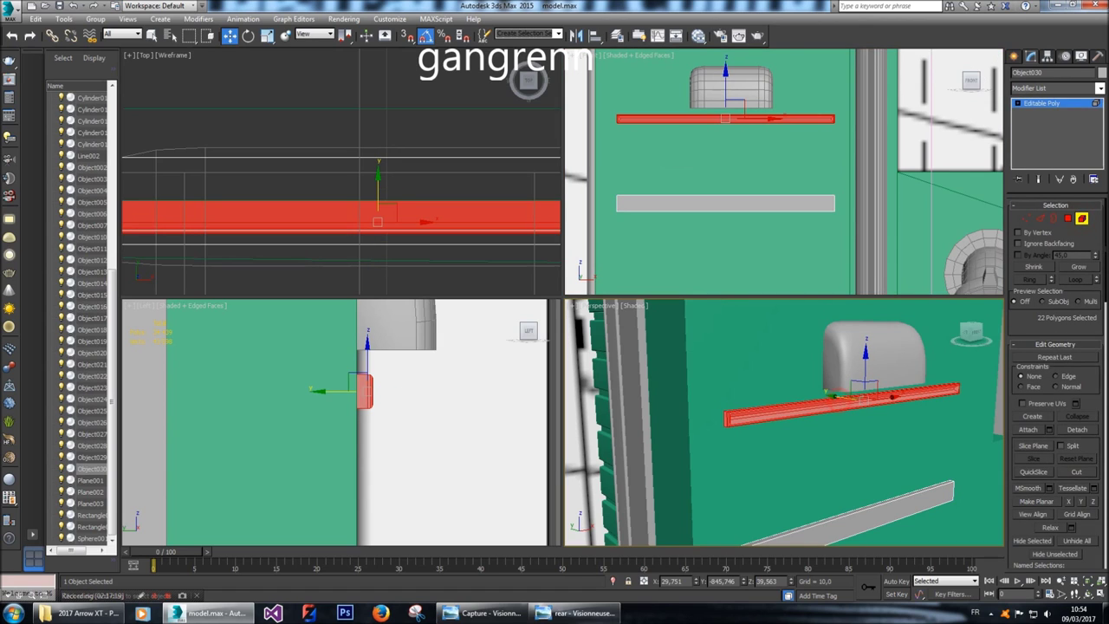
key("e")
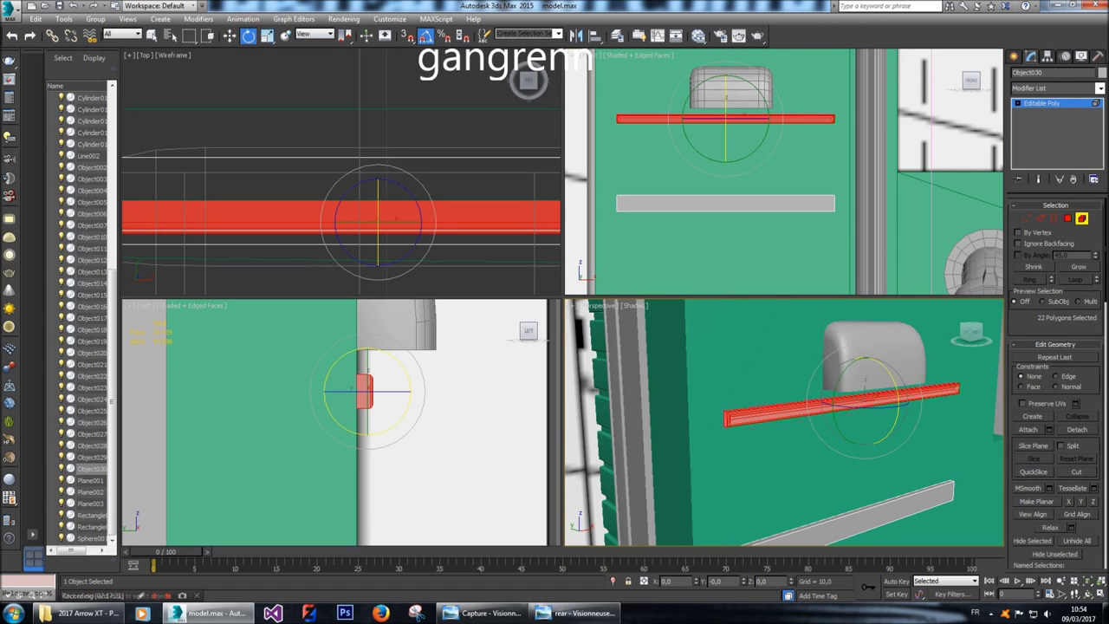
left_click_drag(378, 199, 378, 234)
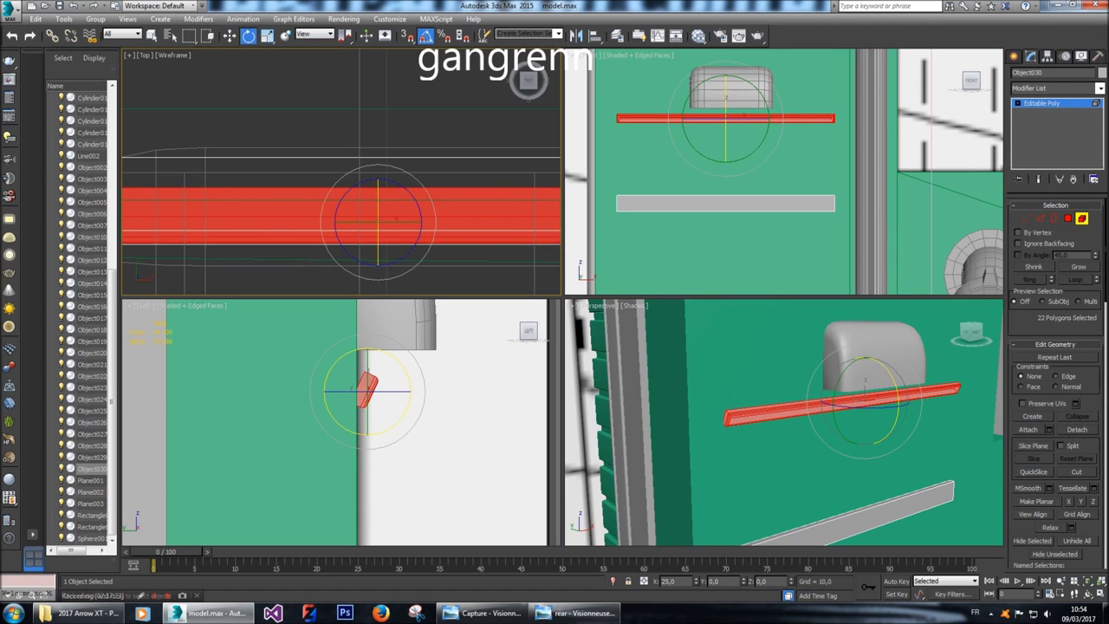
key("w")
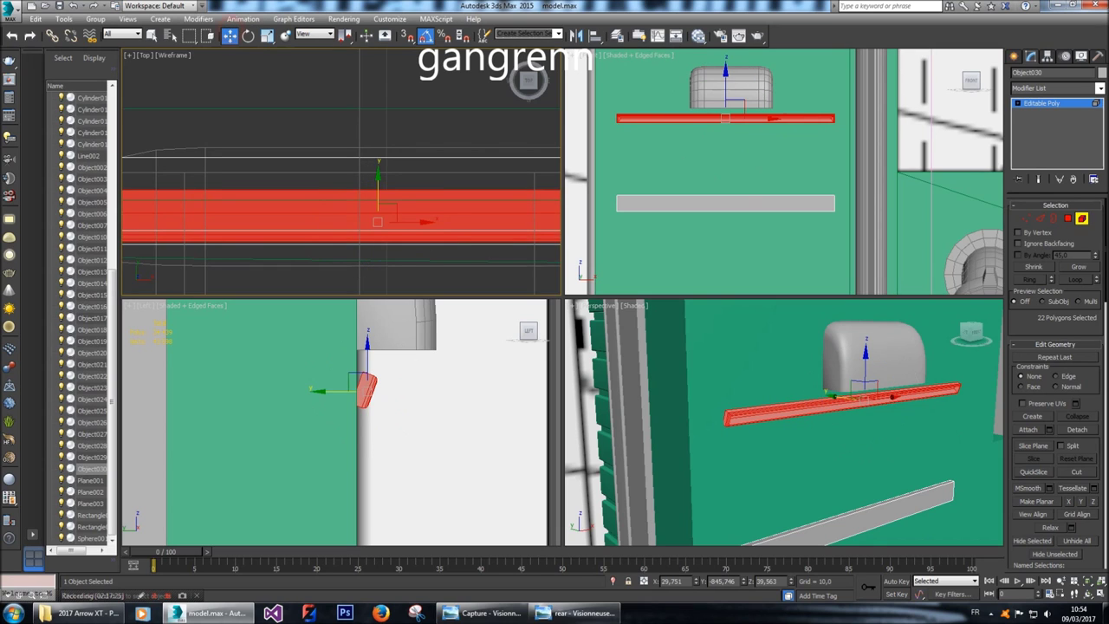
left_click_drag(378, 180, 378, 184)
left_click_drag(368, 355, 368, 329)
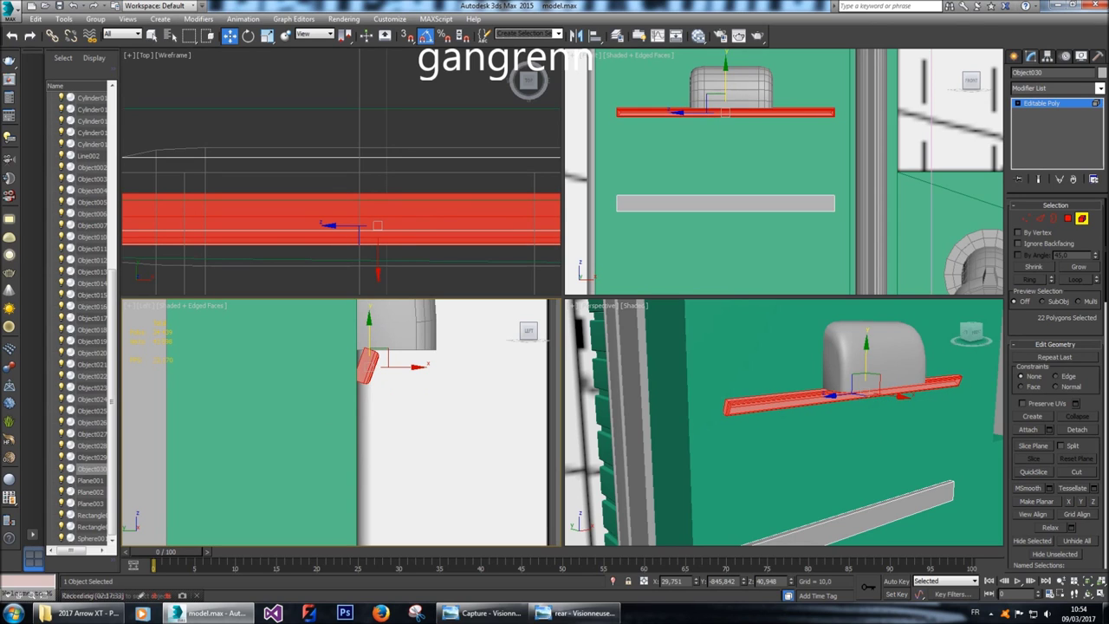
key("ctrl+d")
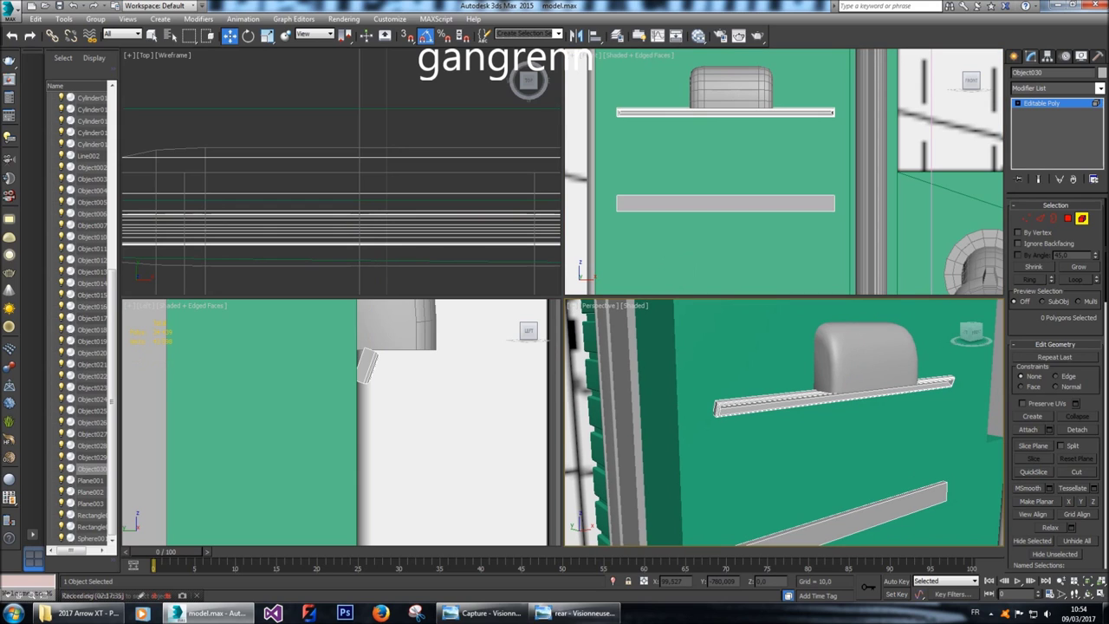
key("ctrl+z")
Raise the lower strip's top 4 vertices to the tilted bar and pull its bottom vertices down.
mouse_move(727, 174)
left_mouse_down()
mouse_move(726, 136)
mouse_move(726, 173)
left_mouse_up()
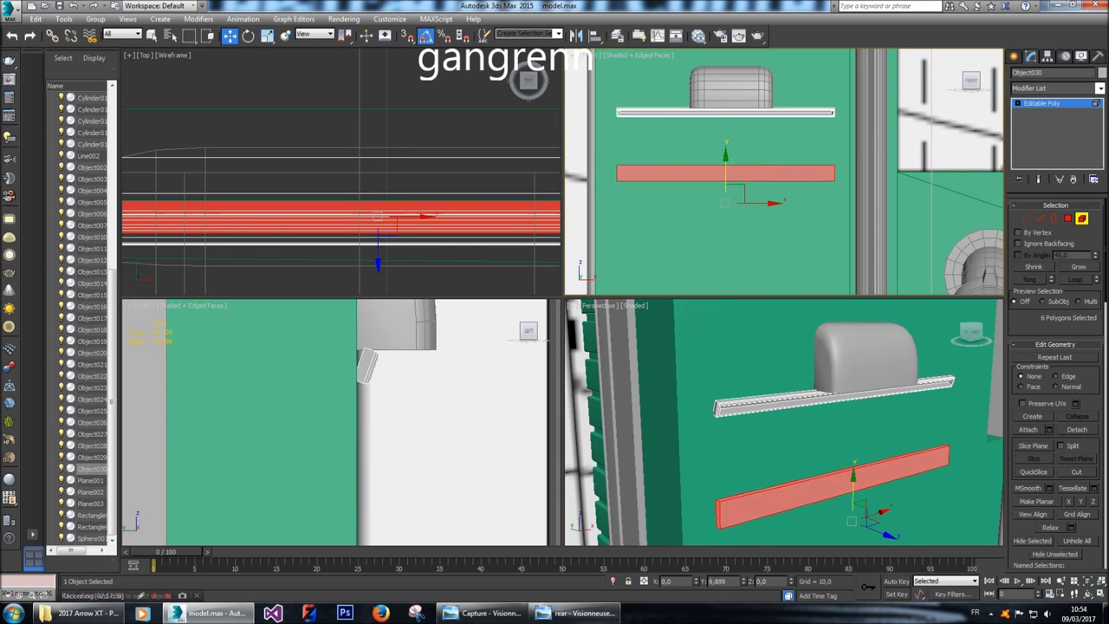
left_click(1026, 218)
left_click_drag(611, 156, 716, 176)
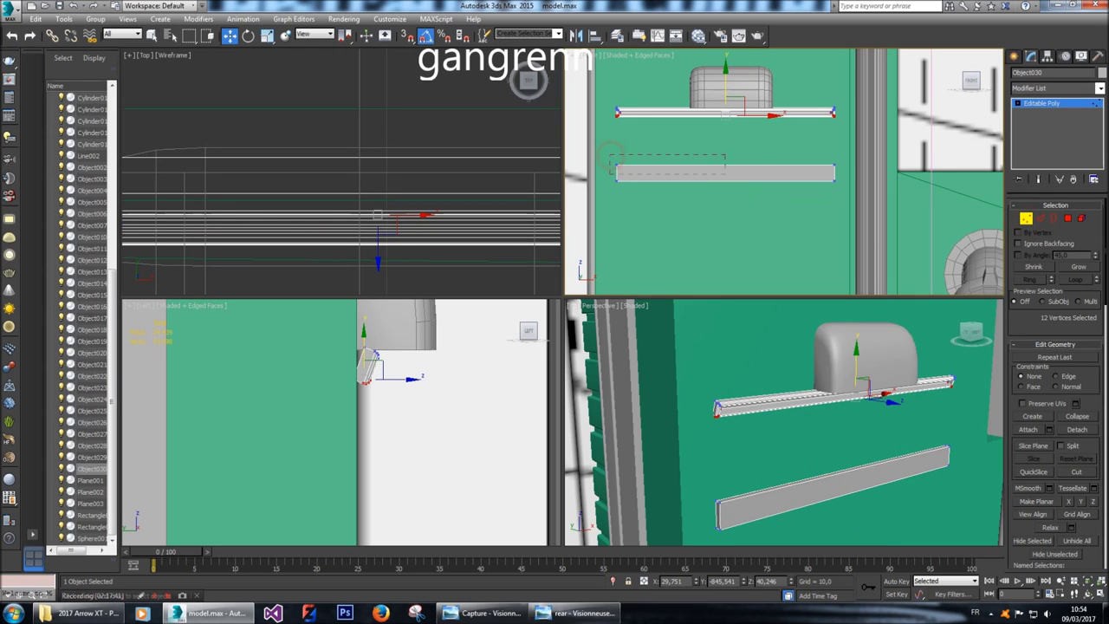
left_click_drag(839, 184, 839, 184)
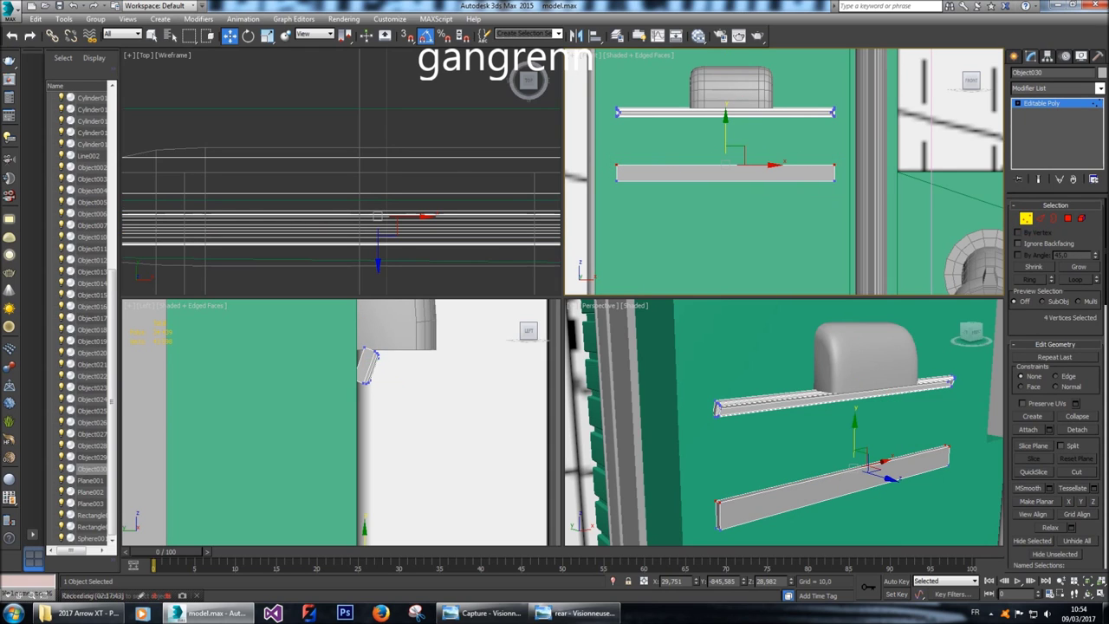
left_click_drag(727, 143, 727, 92)
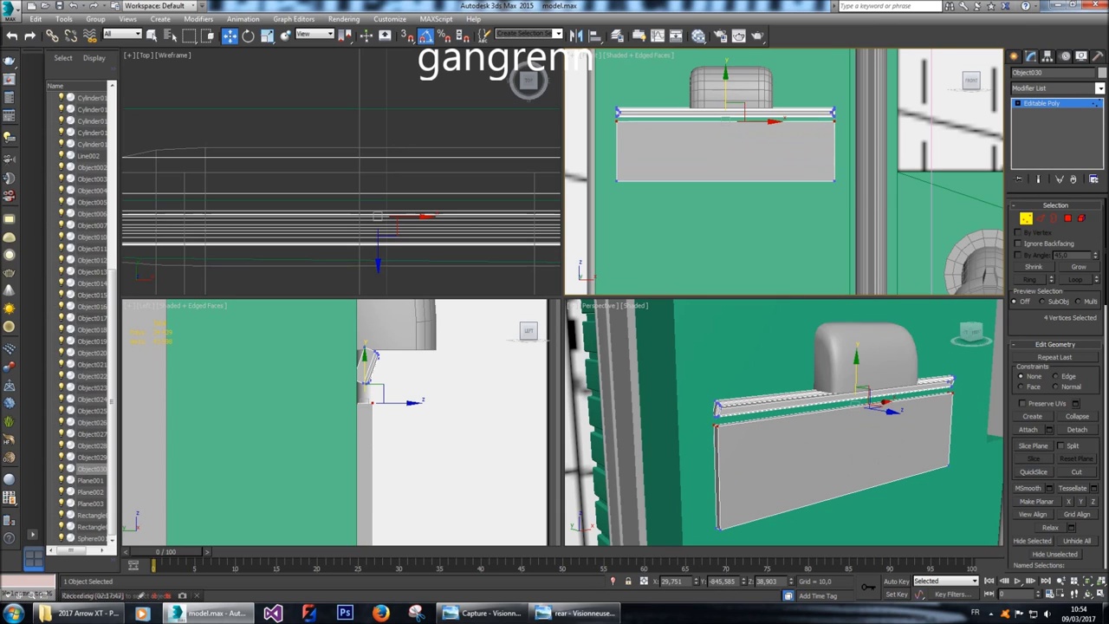
left_click_drag(856, 179, 594, 205)
left_click_drag(726, 134, 726, 166)
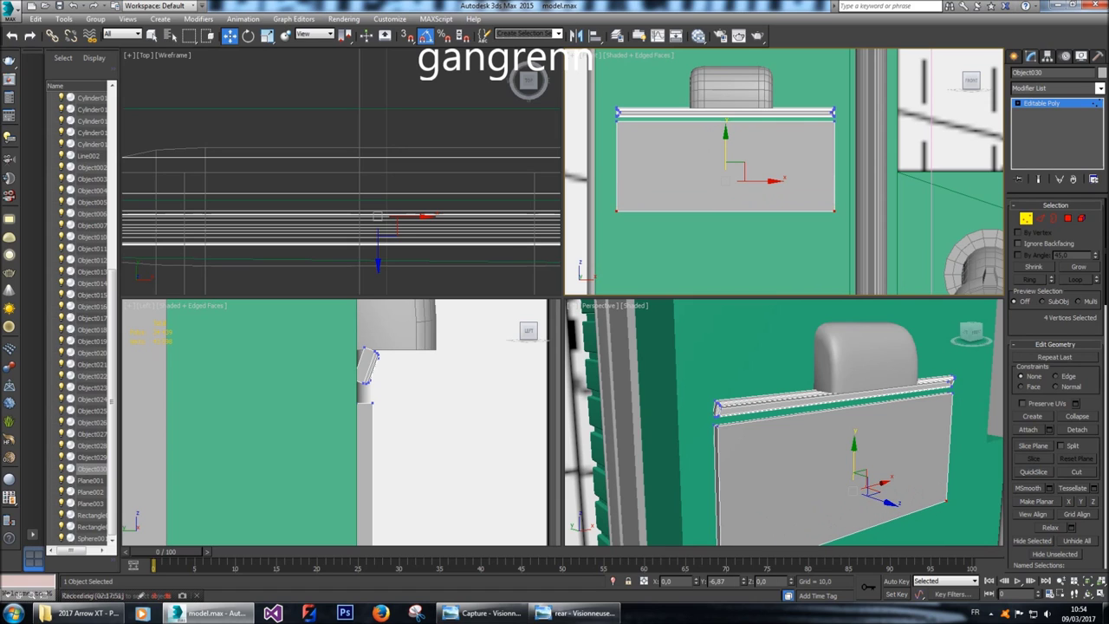
Flatten the plate's thickness and shift the plate and front panel faces into position.
left_click(1081, 217)
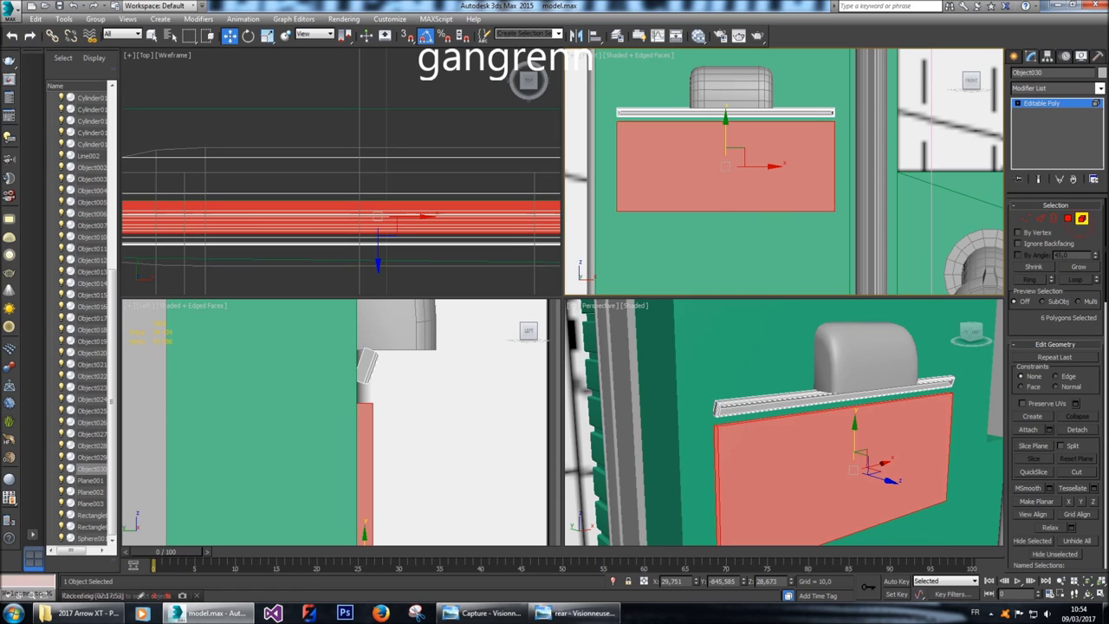
key("r")
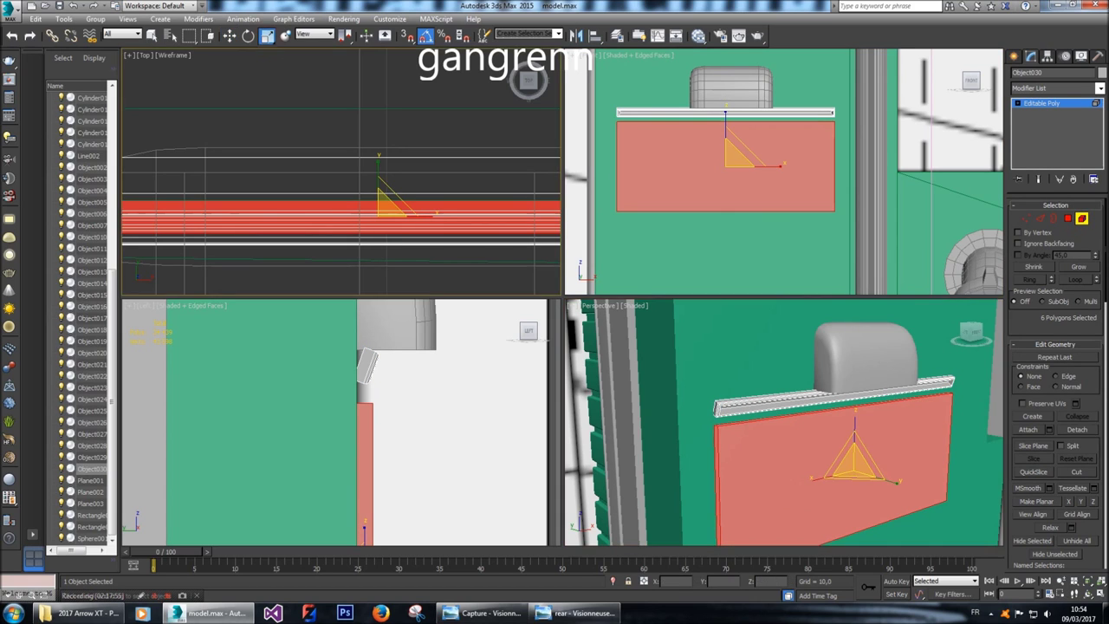
left_click_drag(899, 482, 897, 484)
key("w")
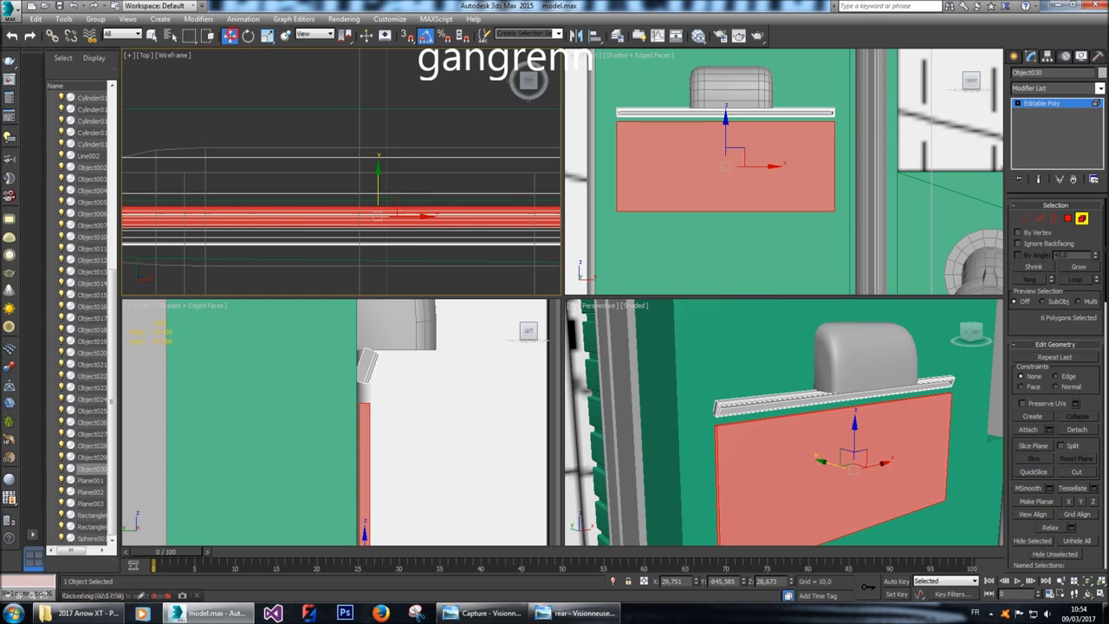
left_click_drag(363, 531, 363, 511)
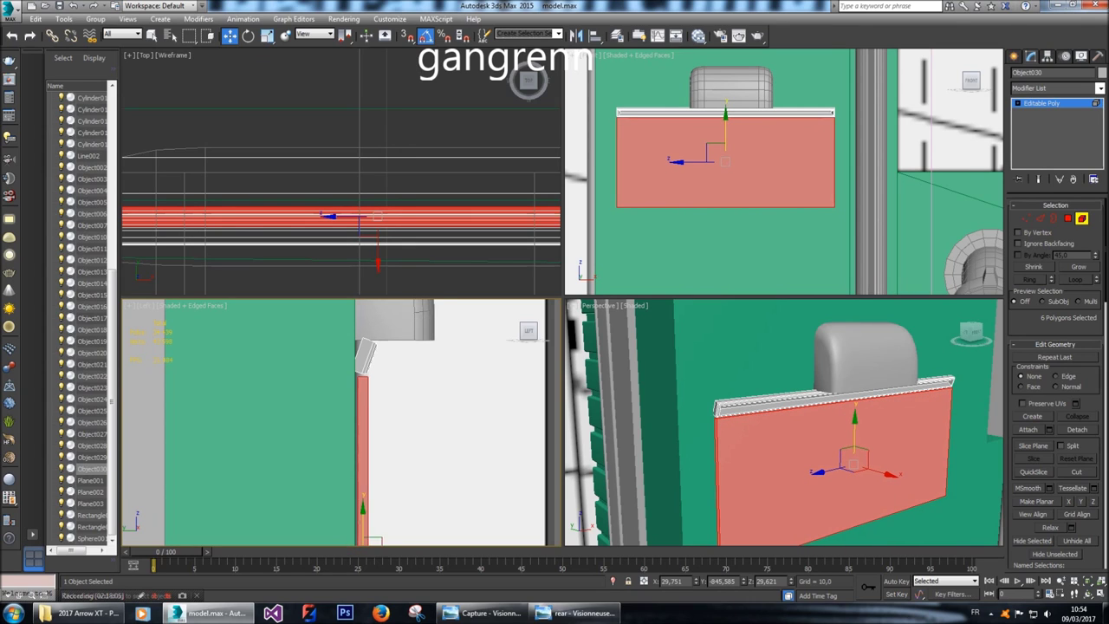
middle_click_drag(364, 521, 362, 489)
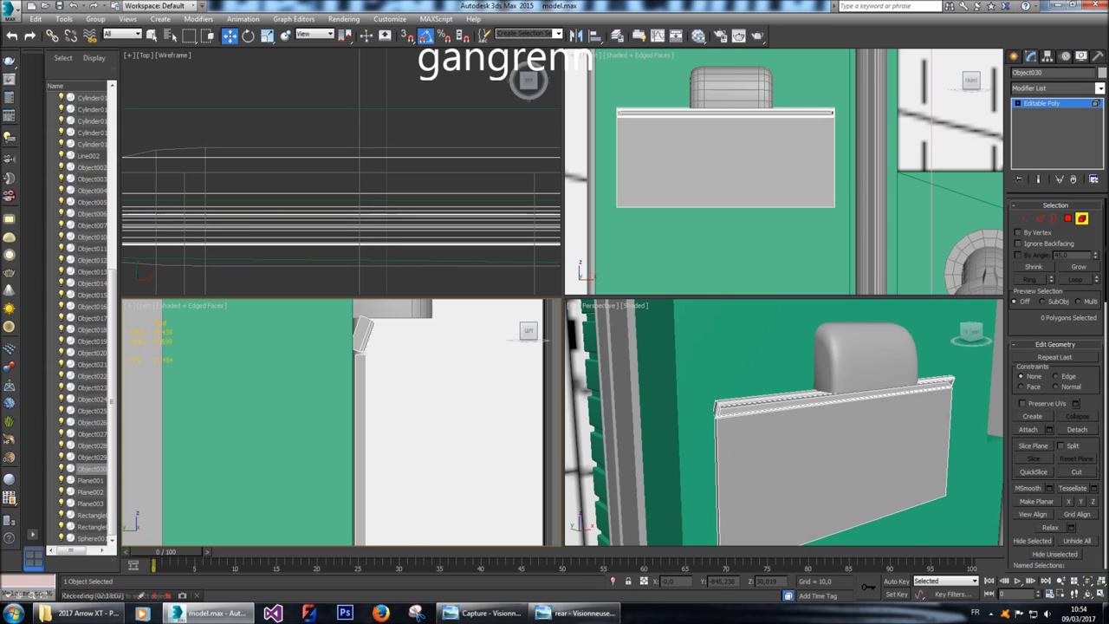
left_click_drag(404, 529, 413, 530)
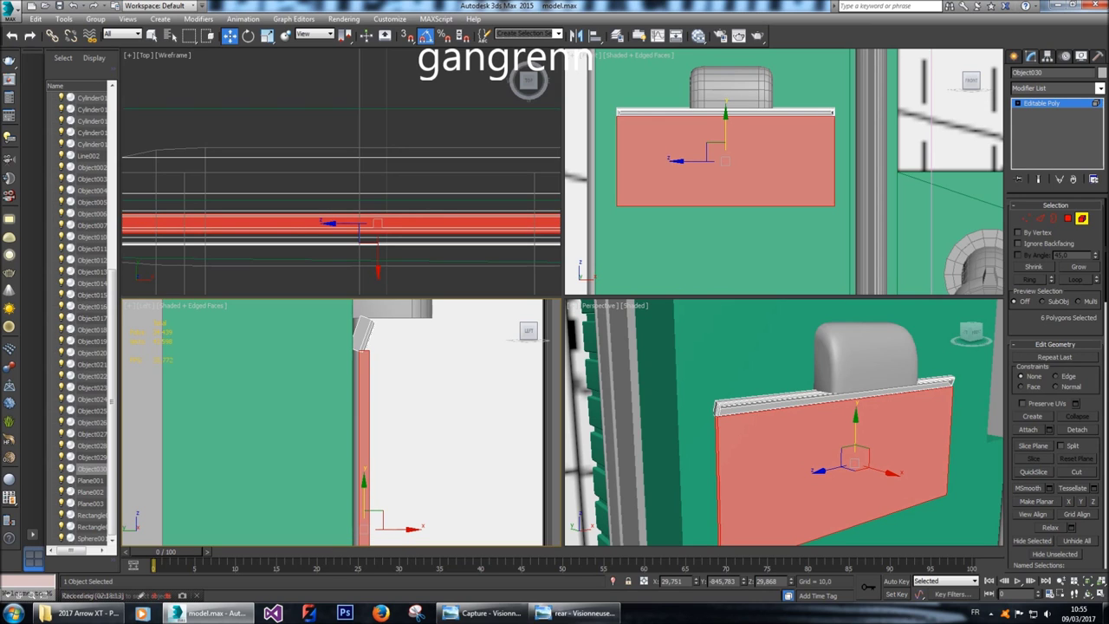
Rotate the thin top strip back upright and shift it slightly.
left_click(731, 408)
left_click(248, 35)
left_click_drag(388, 373, 392, 397)
key("w")
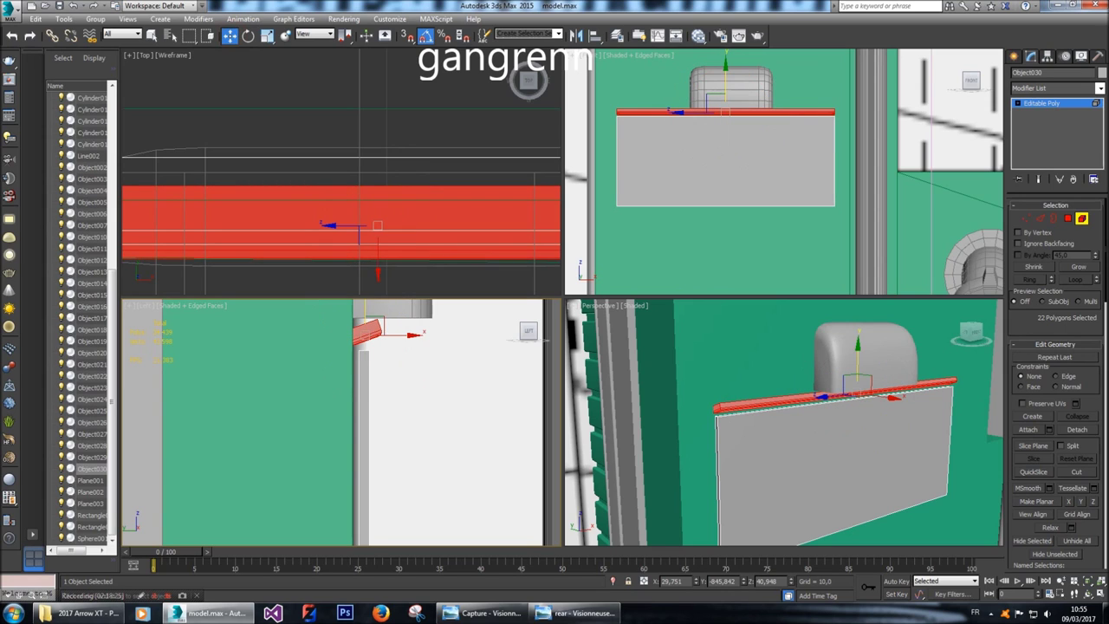
left_click_drag(360, 331, 360, 322)
Raise the large front panel faces and narrow them to 96% width.
left_click(360, 408)
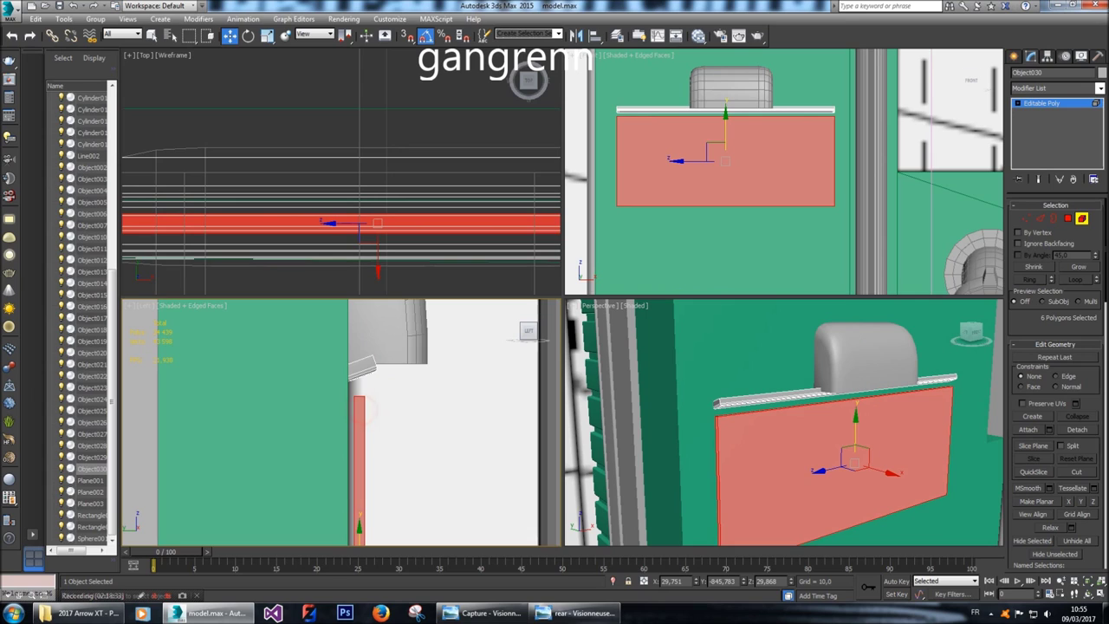
left_click_drag(359, 524, 359, 494)
middle_click_drag(359, 529, 359, 494)
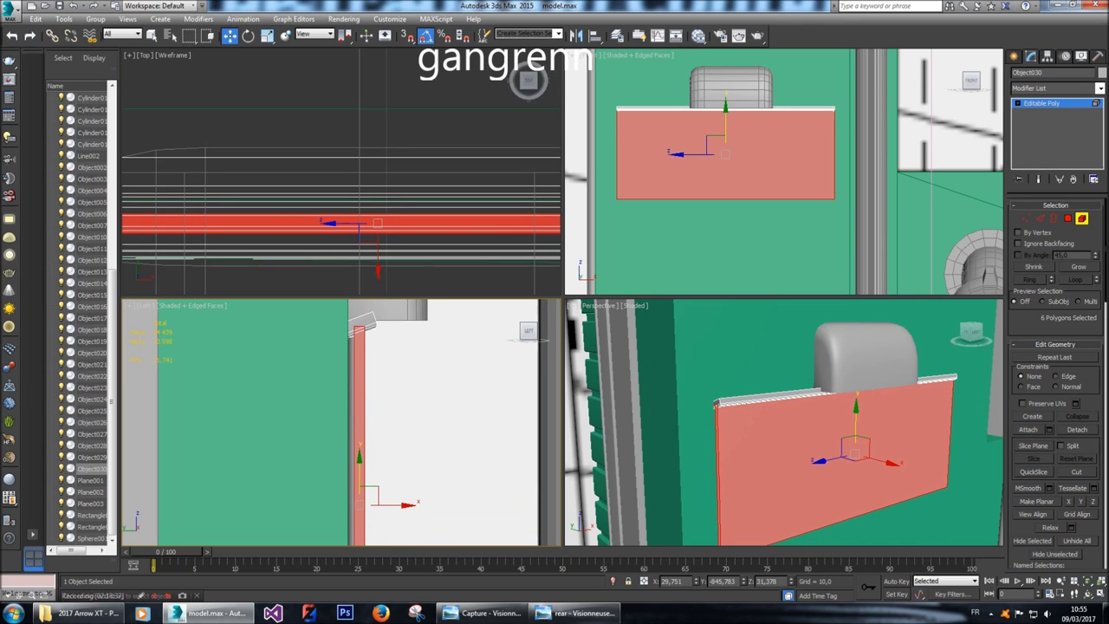
left_click_drag(378, 255, 377, 259)
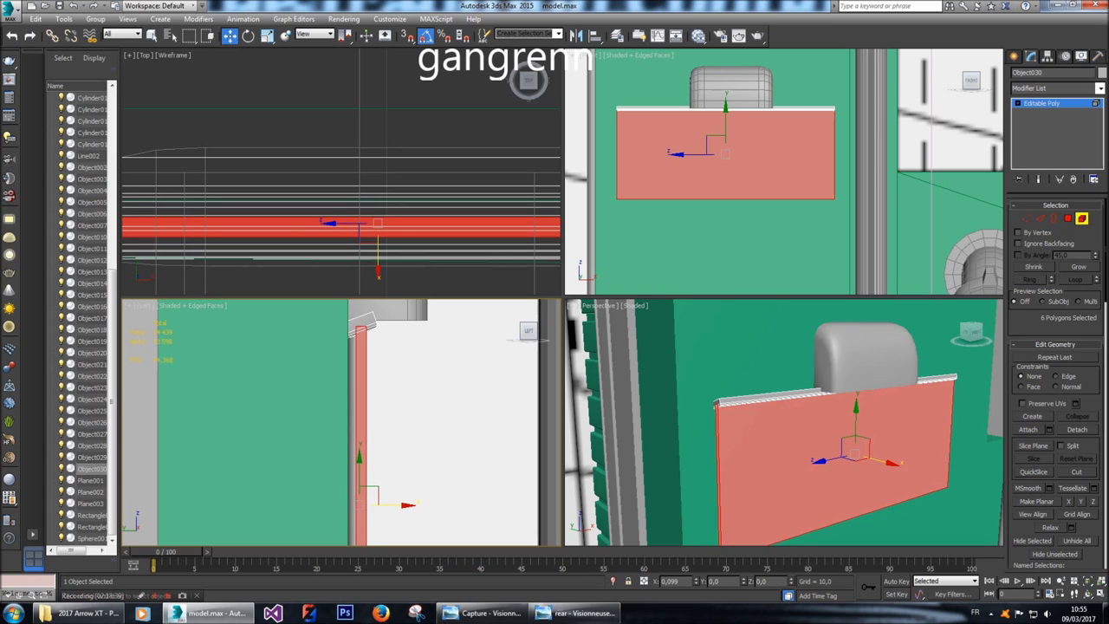
left_click(387, 129)
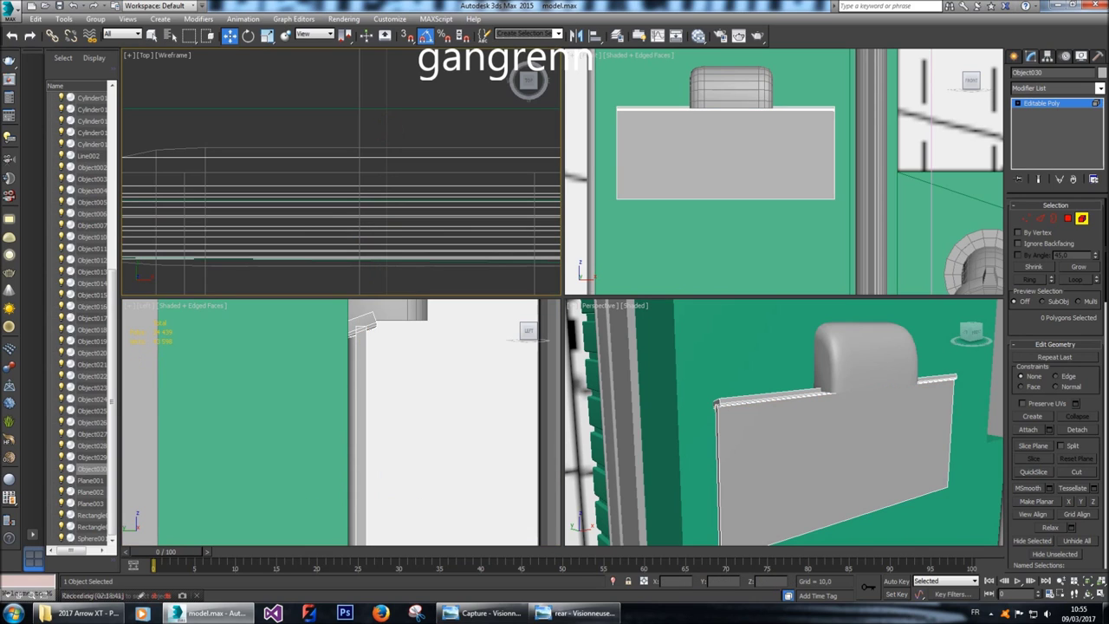
key("ctrl+z")
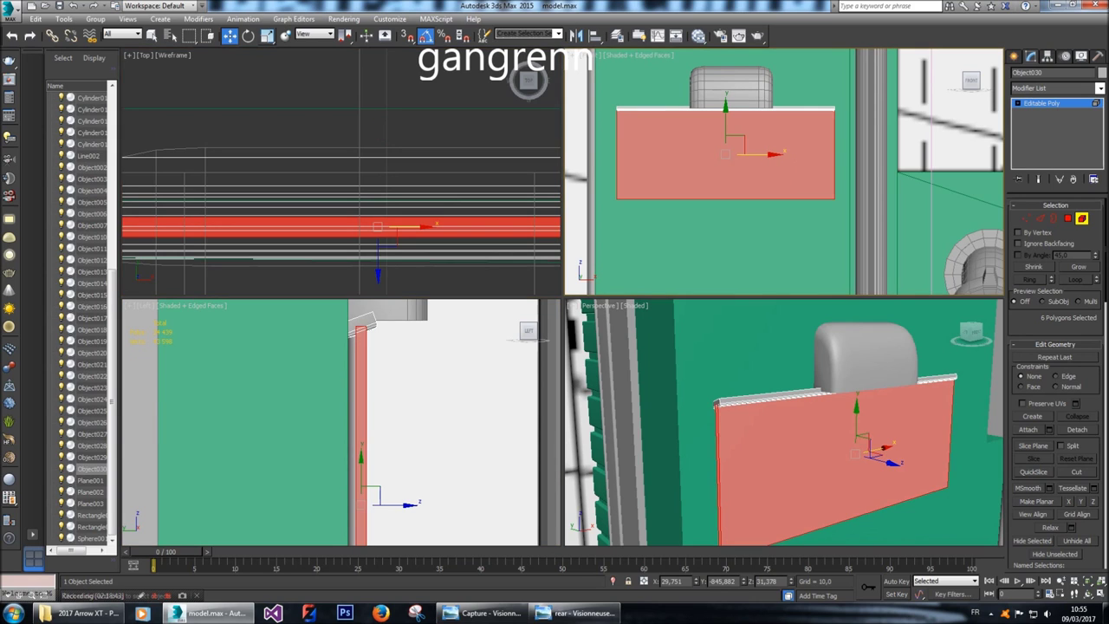
key("r")
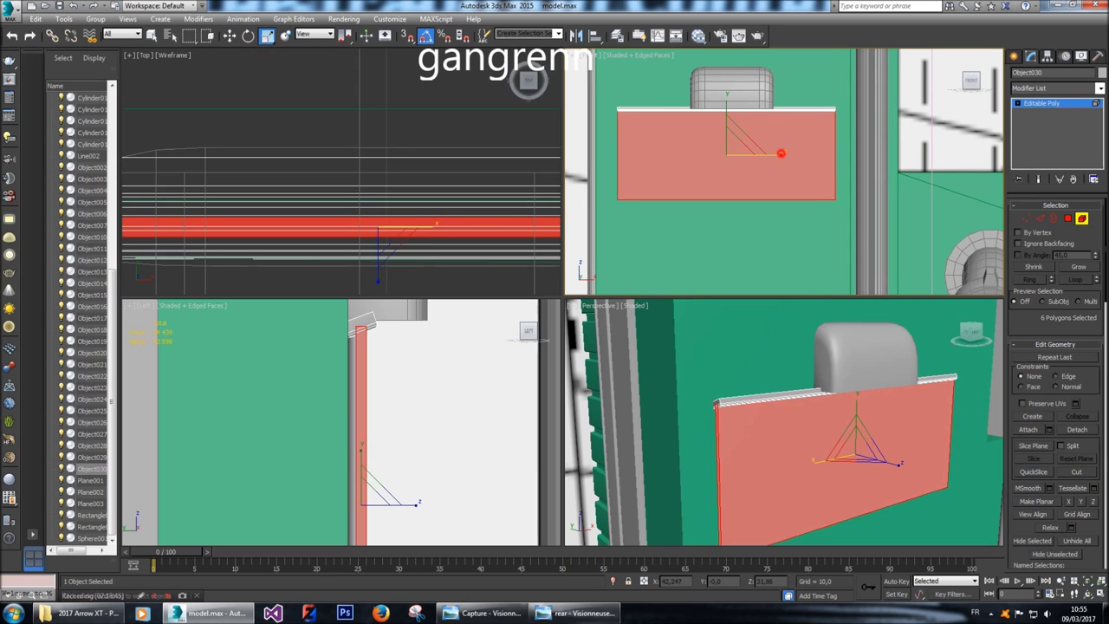
left_click_drag(408, 227, 401, 227)
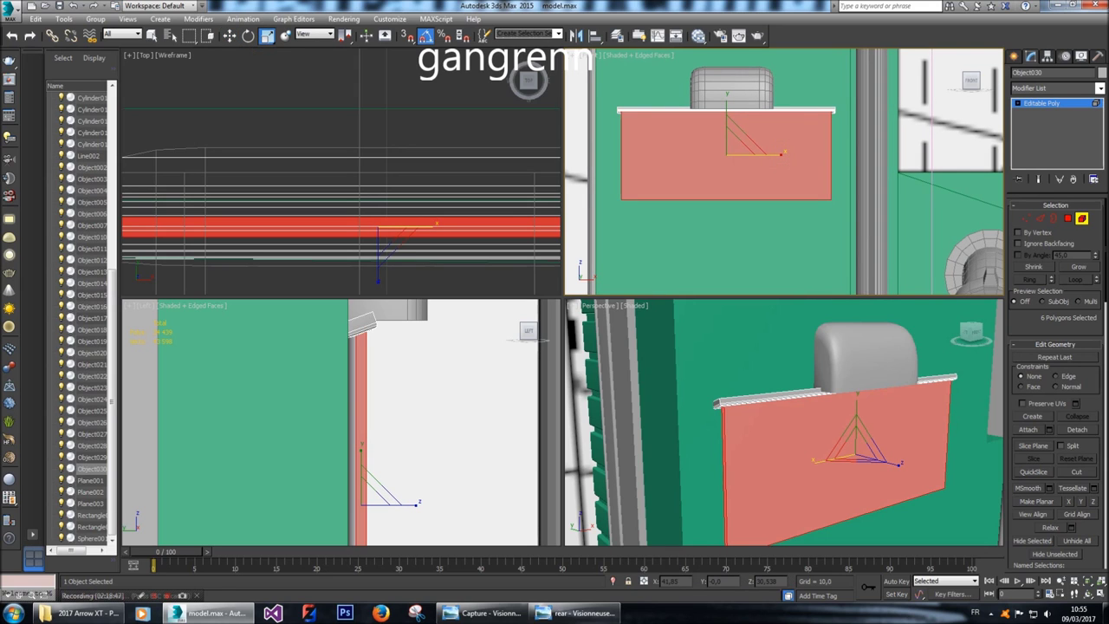
key("ctrl+d")
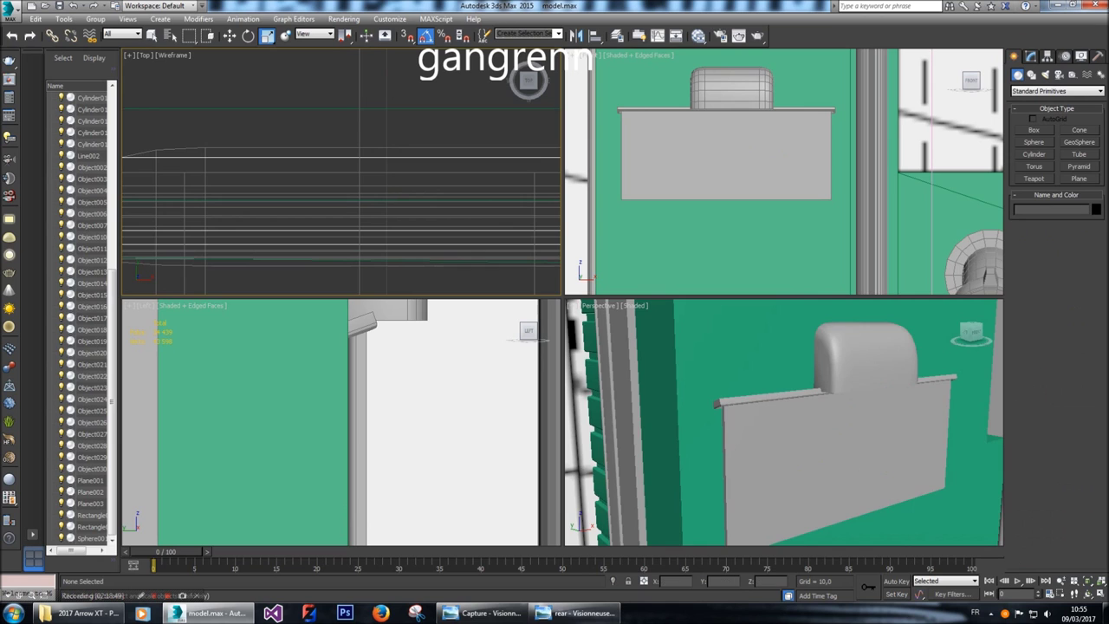
Make the top strip slightly taller, shift the front face slightly in depth, and deselect.
scroll(784, 422, "down", 5)
middle_click_drag(824, 424, 750, 425)
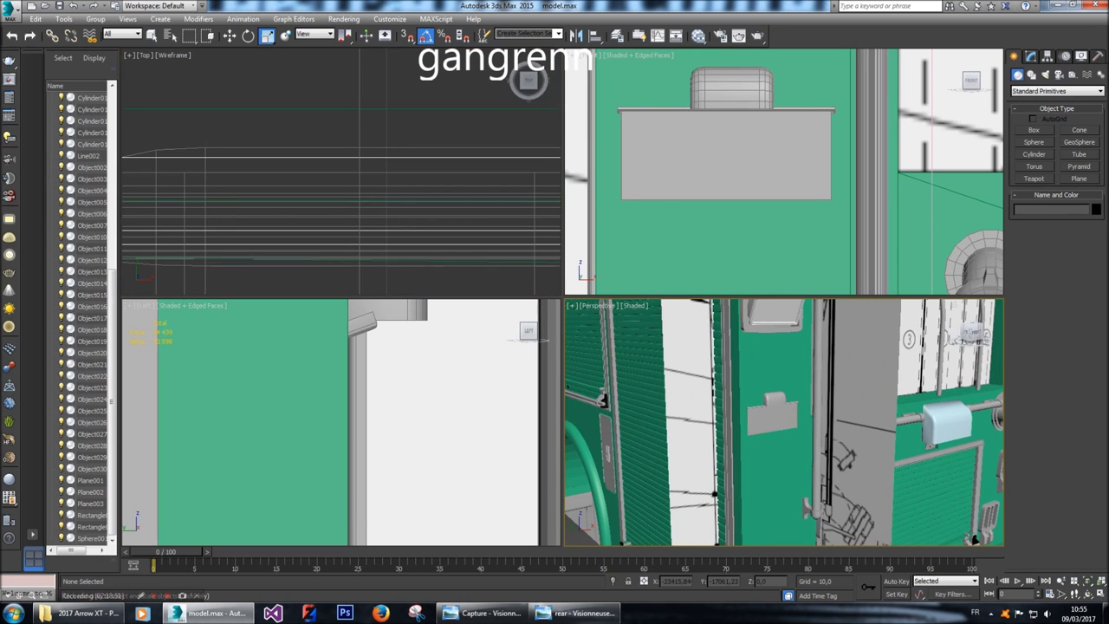
key("ctrl+z")
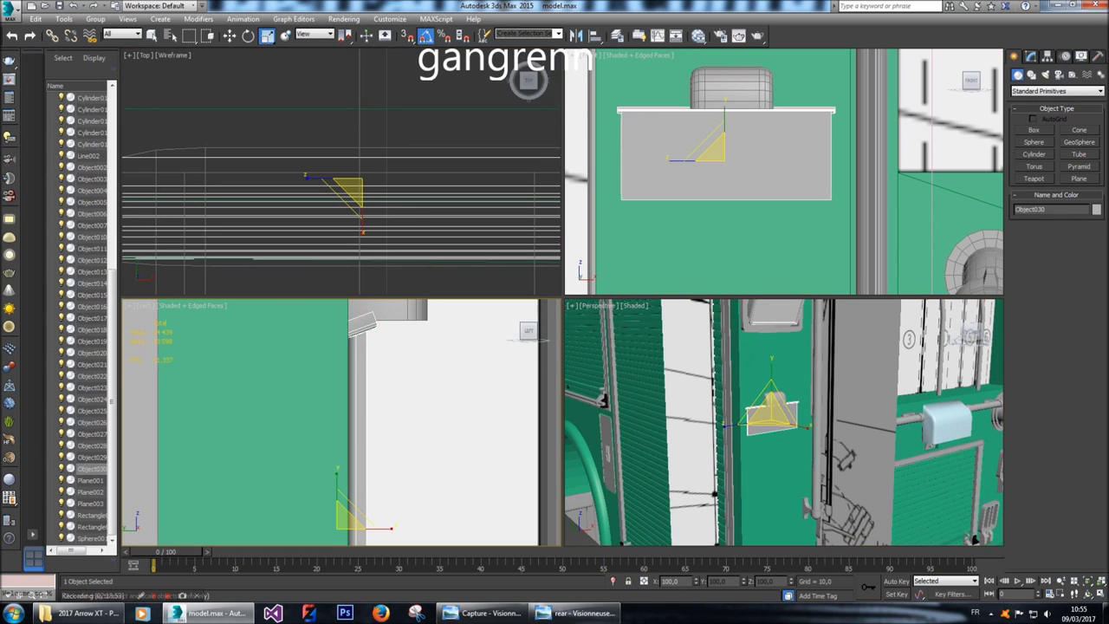
key("4")
key("ctrl+a")
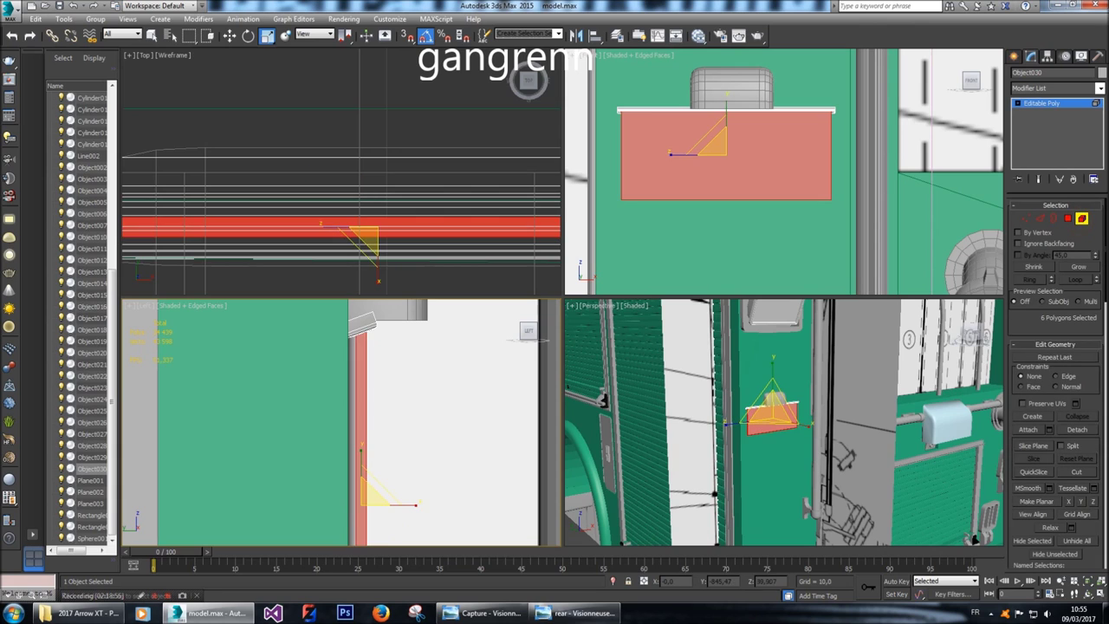
key("ctrl+i")
middle_click_drag(338, 425, 373, 398, "alt")
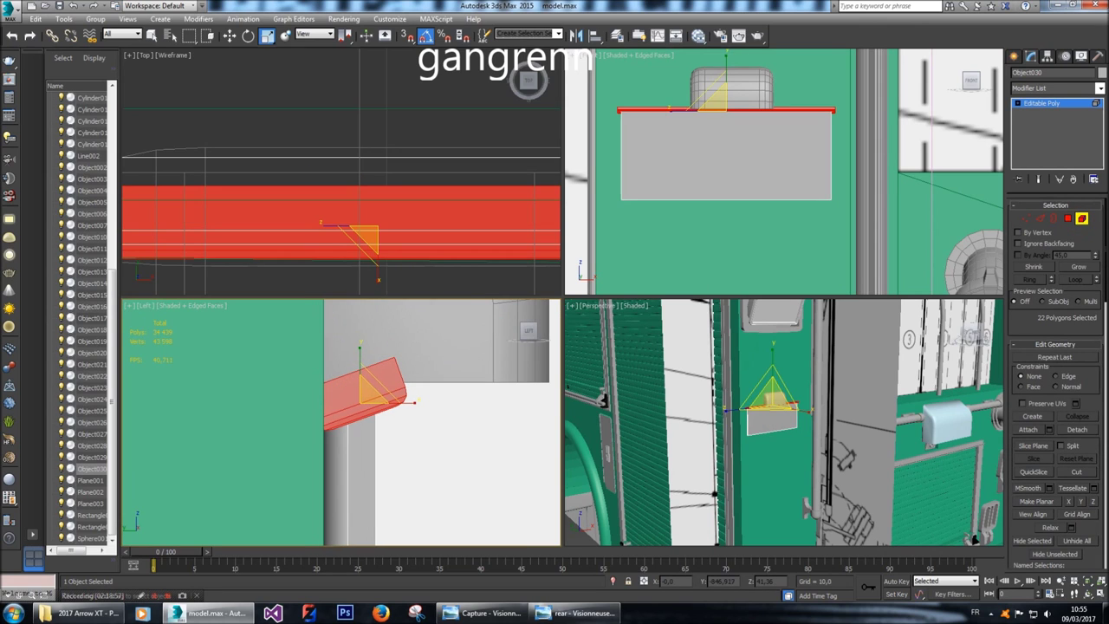
left_click_drag(414, 402, 413, 401)
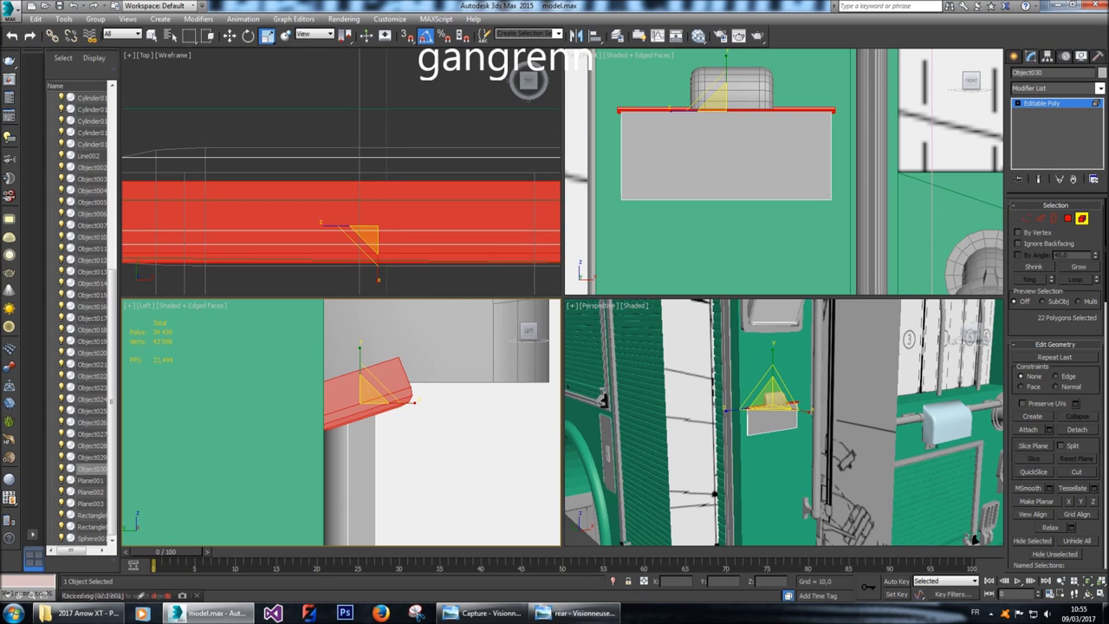
key("ctrl+i")
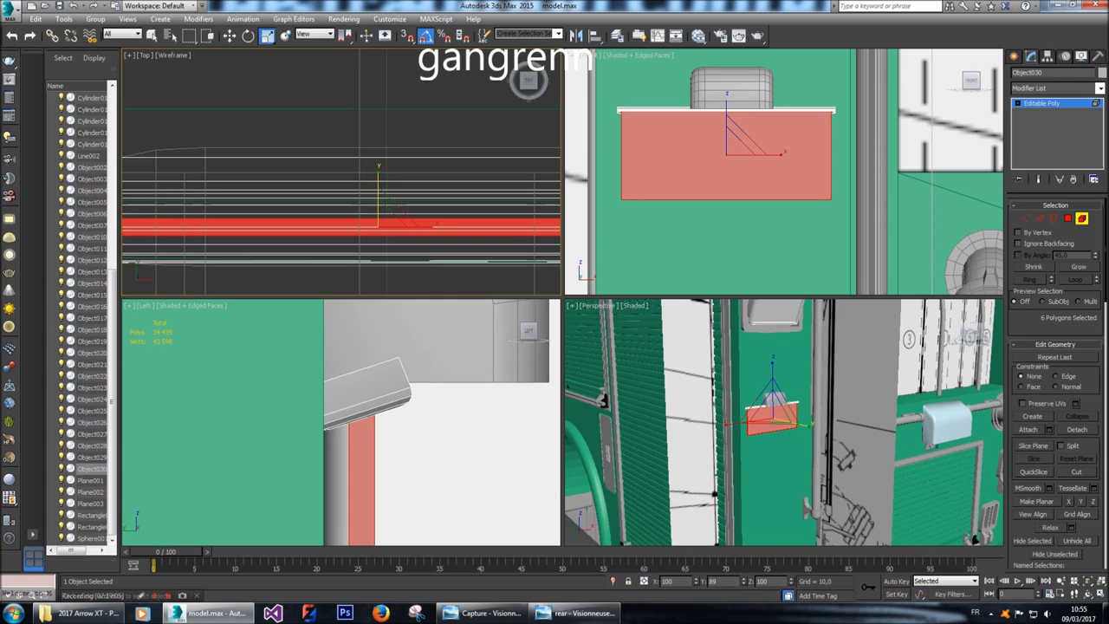
key("w")
scroll(436, 422, "down", 2)
scroll(435, 422, "down", 2)
left_click_drag(409, 441, 417, 441)
left_click(264, 76)
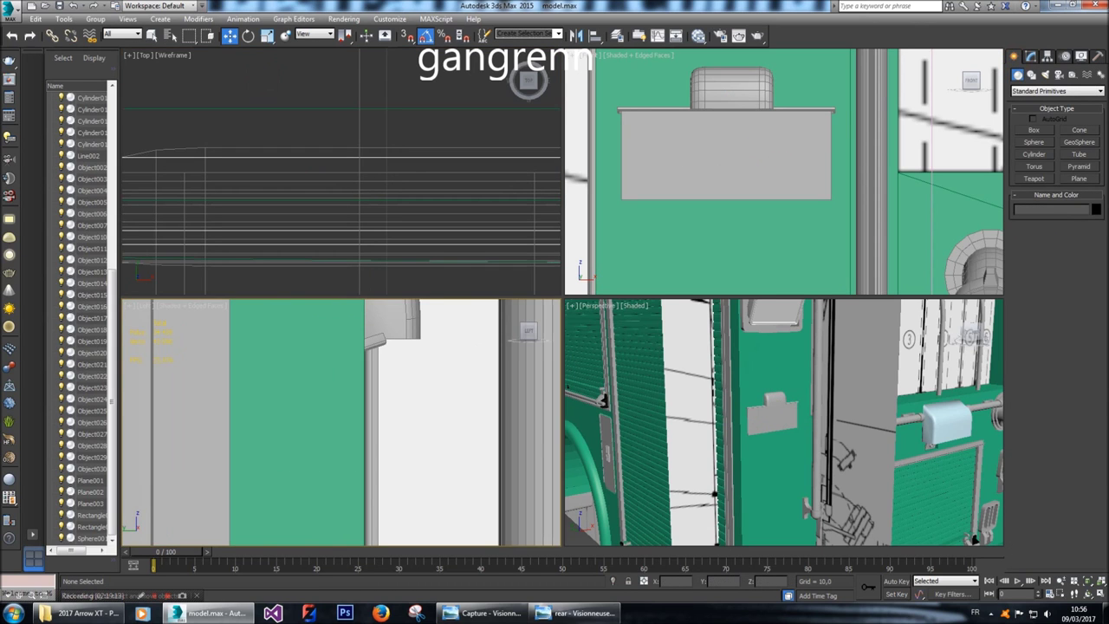
Orbit the Perspective view to the model front, select Plane003, and bring up Splines.
middle_click_drag(823, 425, 763, 425)
left_click(971, 330)
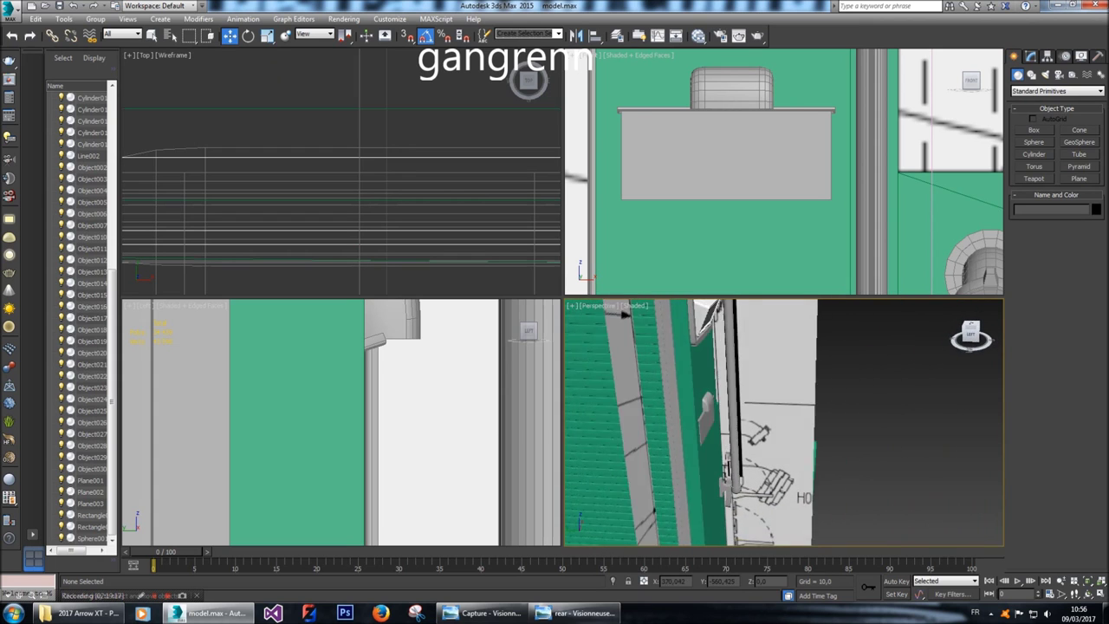
mouse_move(971, 334)
left_mouse_down()
mouse_move(953, 336)
mouse_move(964, 341)
left_mouse_up()
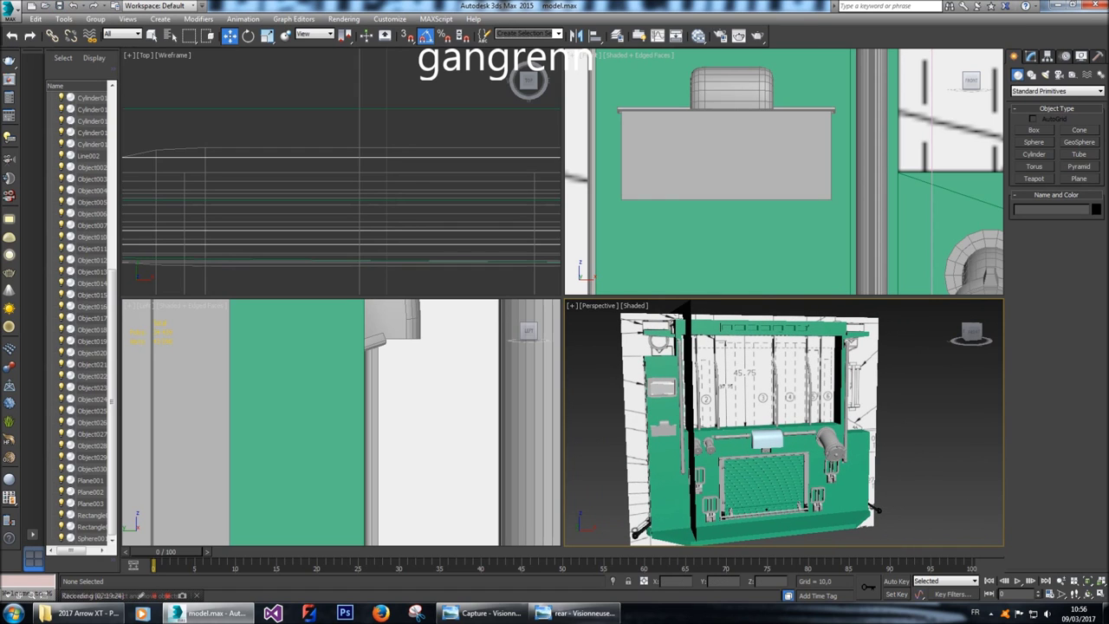
scroll(784, 171, "down", 5)
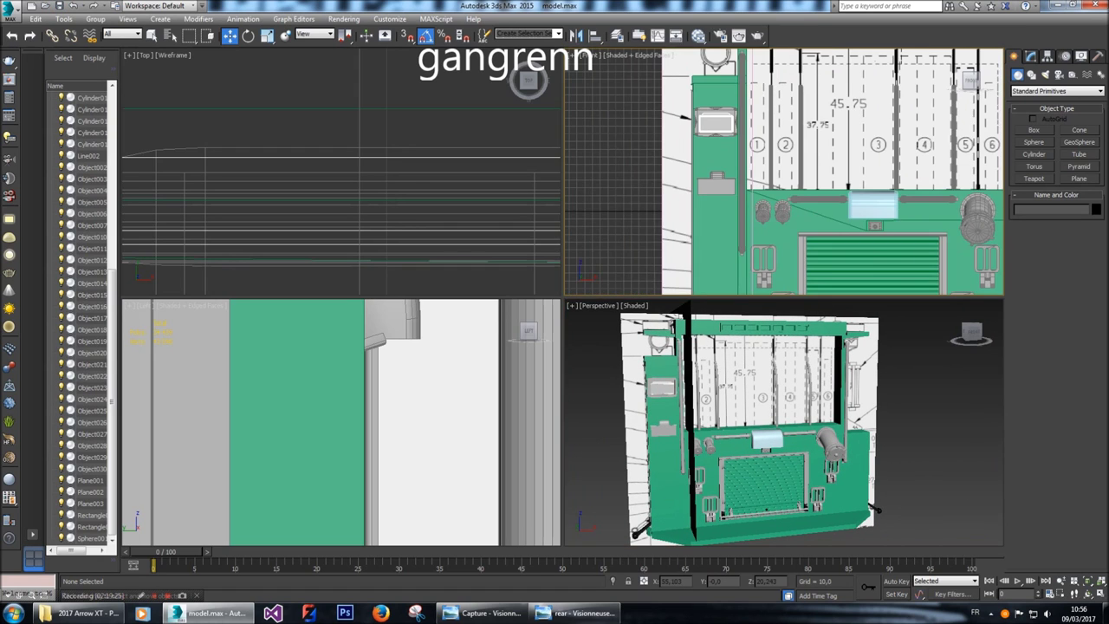
left_click(91, 504)
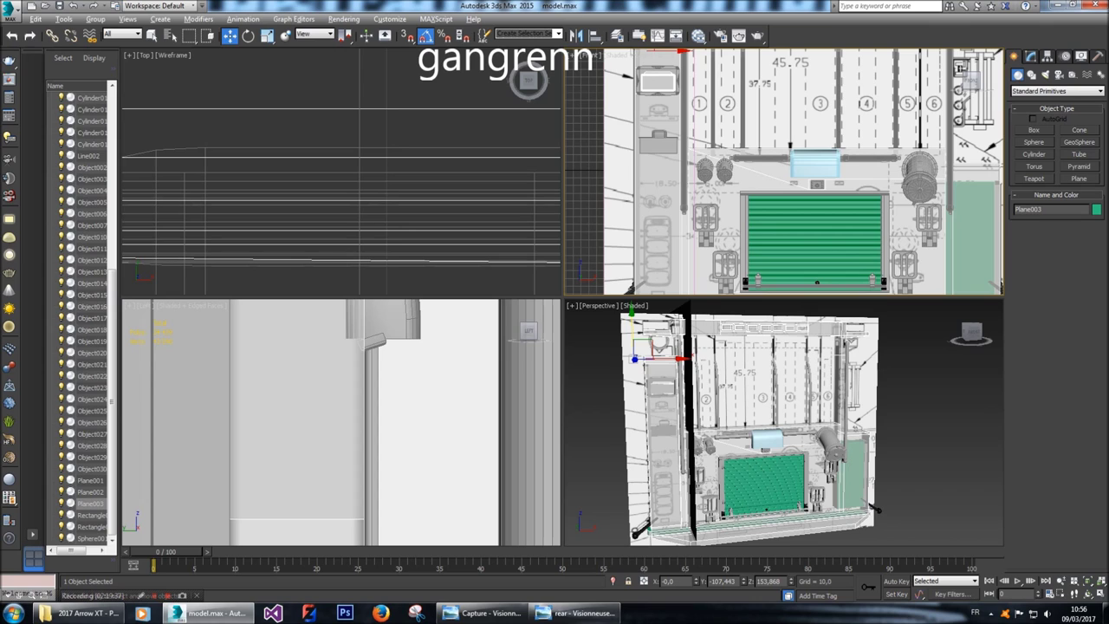
left_click(1031, 75)
Draw a new rectangle over the rear plate area in the Front view.
left_click(1079, 138)
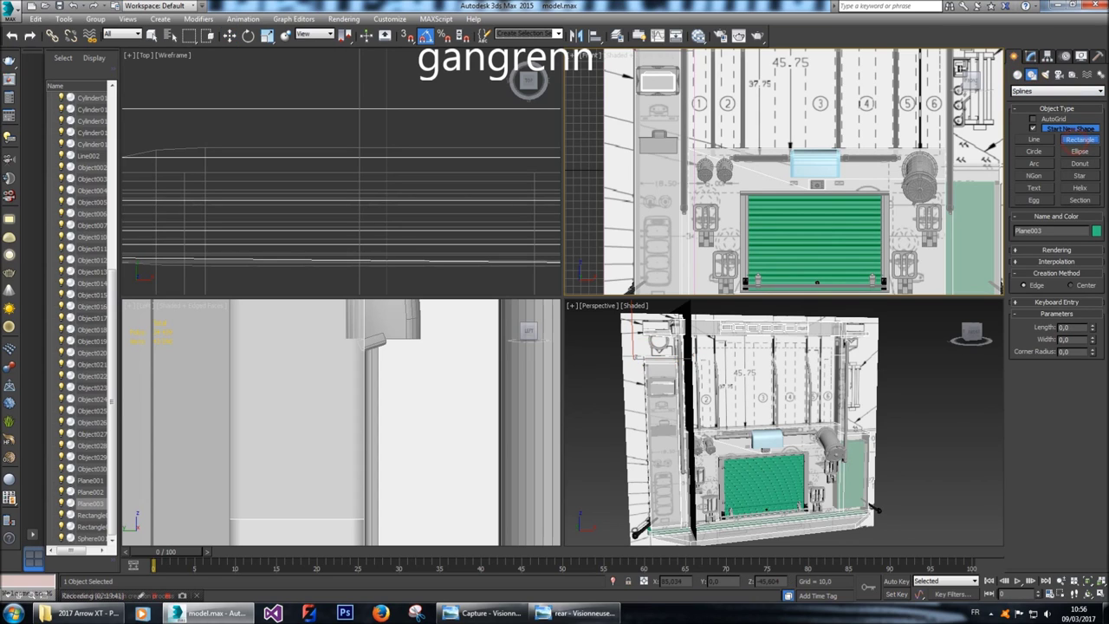
middle_click_drag(785, 173, 805, 152)
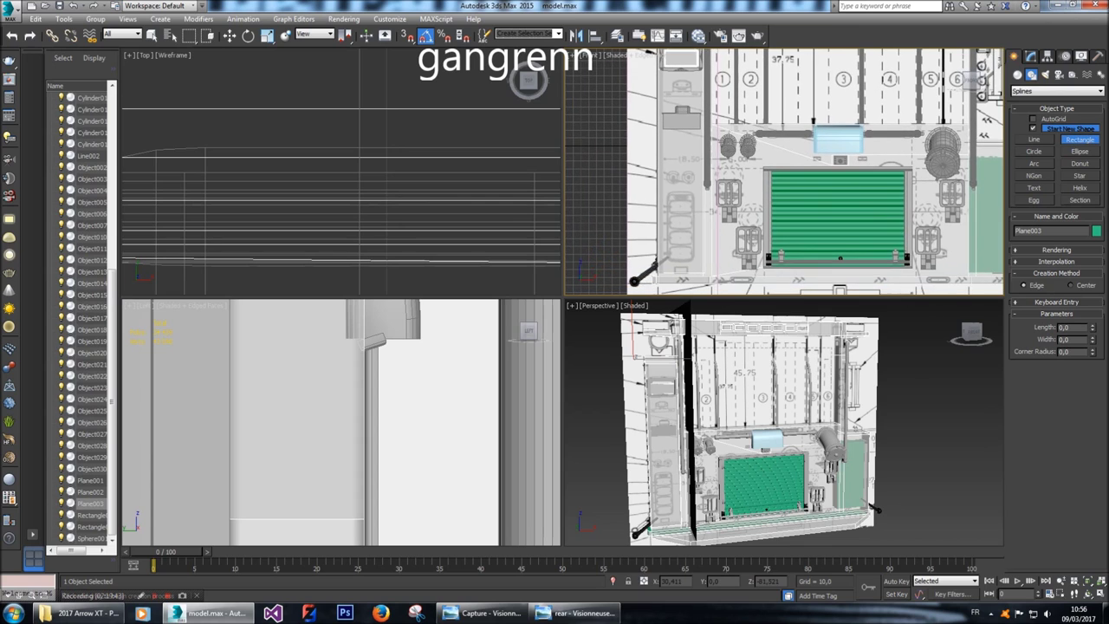
middle_click_drag(682, 98, 678, 141)
scroll(677, 141, "up", 8)
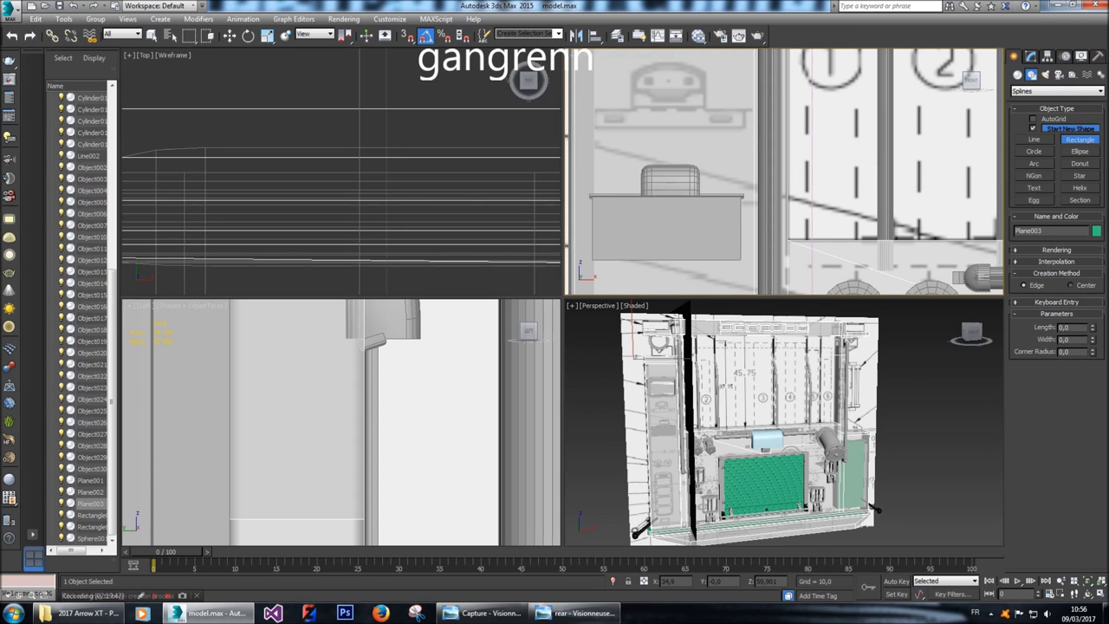
scroll(679, 138, "down", 6)
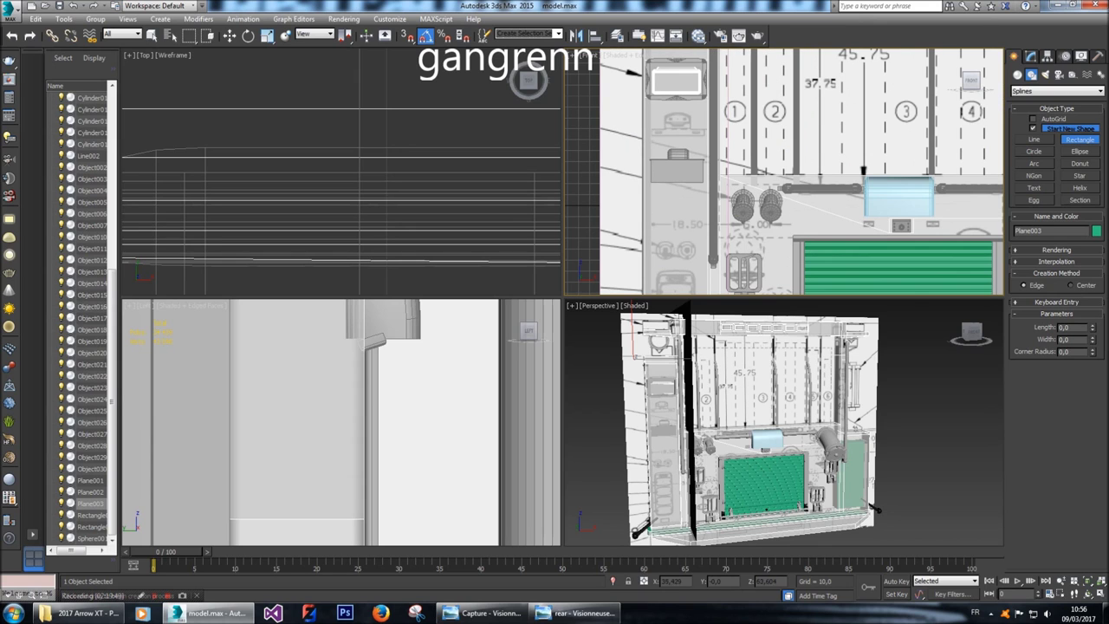
scroll(685, 126, "up", 6)
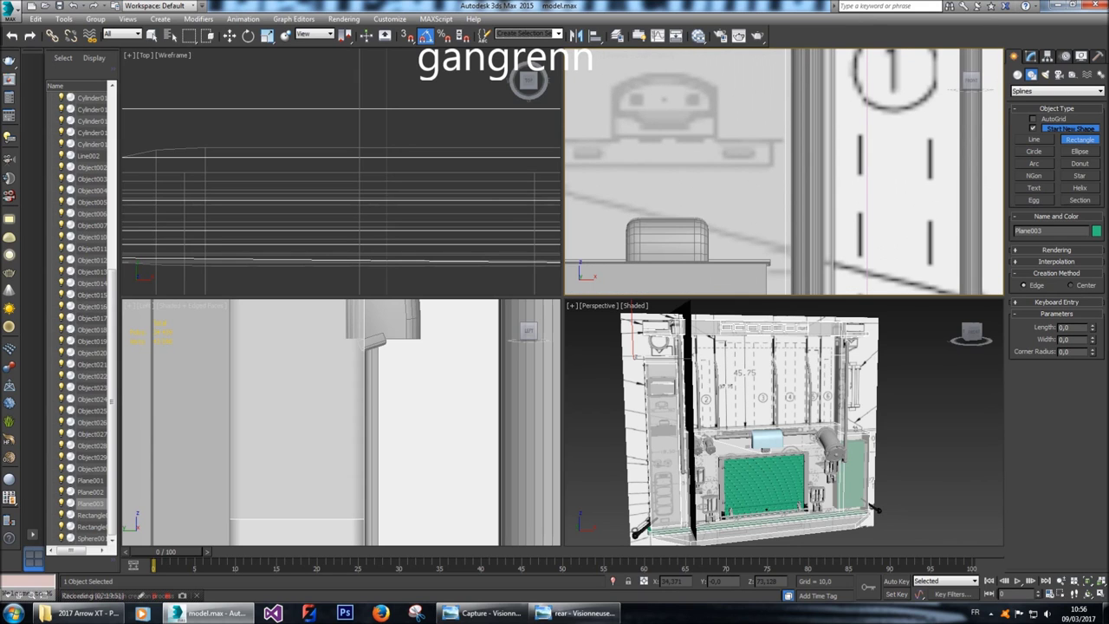
scroll(681, 121, "down", 2)
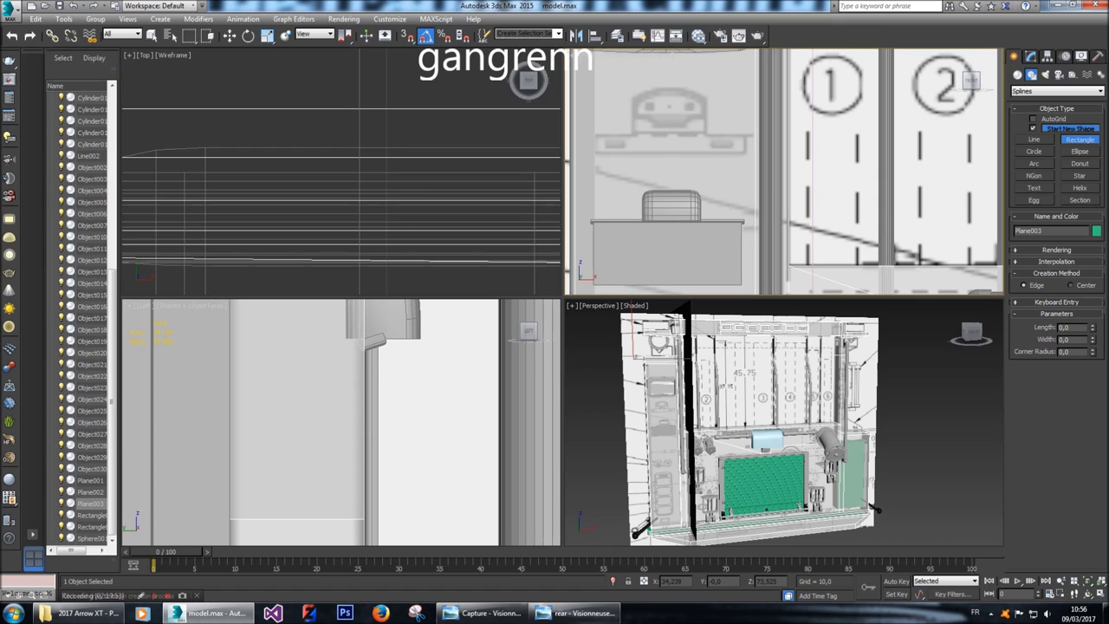
scroll(784, 172, "down", 5)
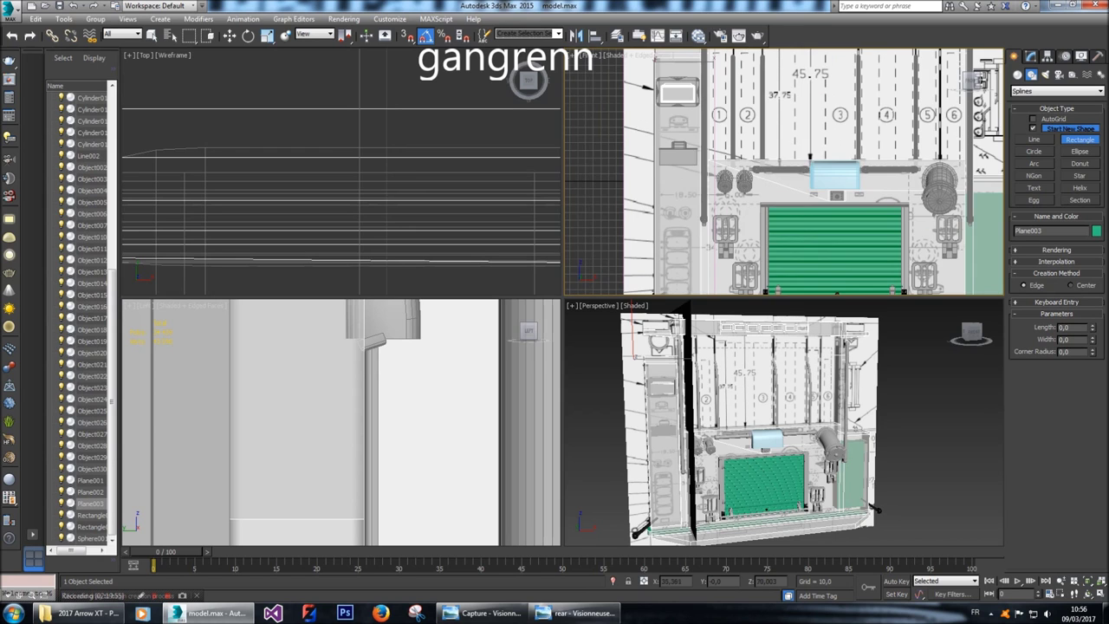
scroll(784, 172, "down", 1)
scroll(784, 171, "up", 6)
scroll(715, 169, "up", 3)
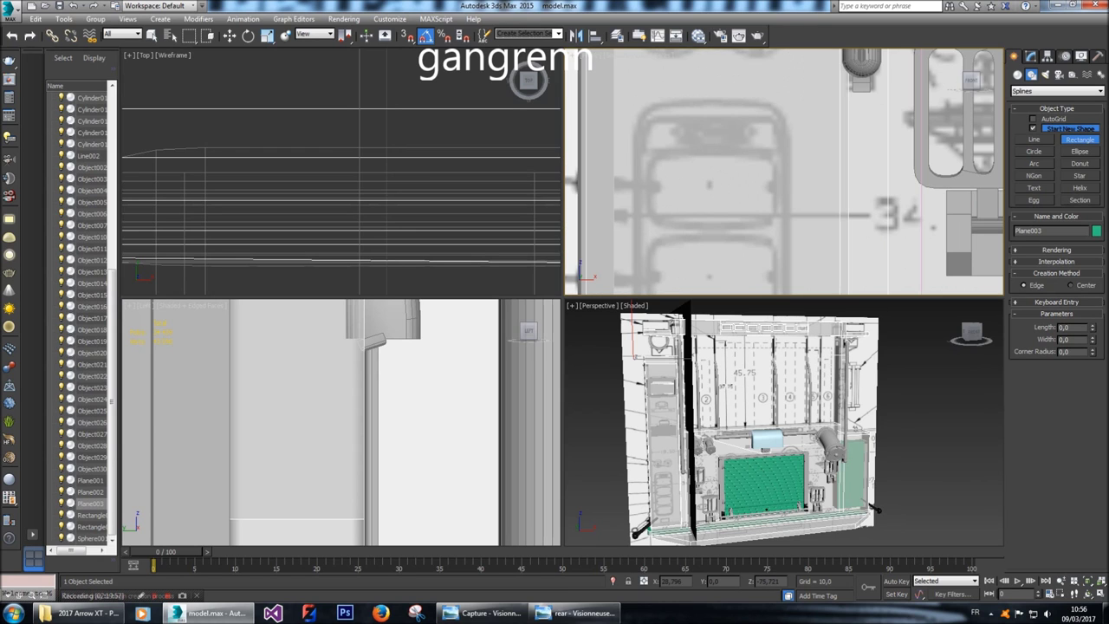
left_click_drag(777, 186, 708, 130)
Move the rectangle onto the vehicle's rear surface and centre it sideways.
key("w")
middle_click_drag(346, 424, 407, 418)
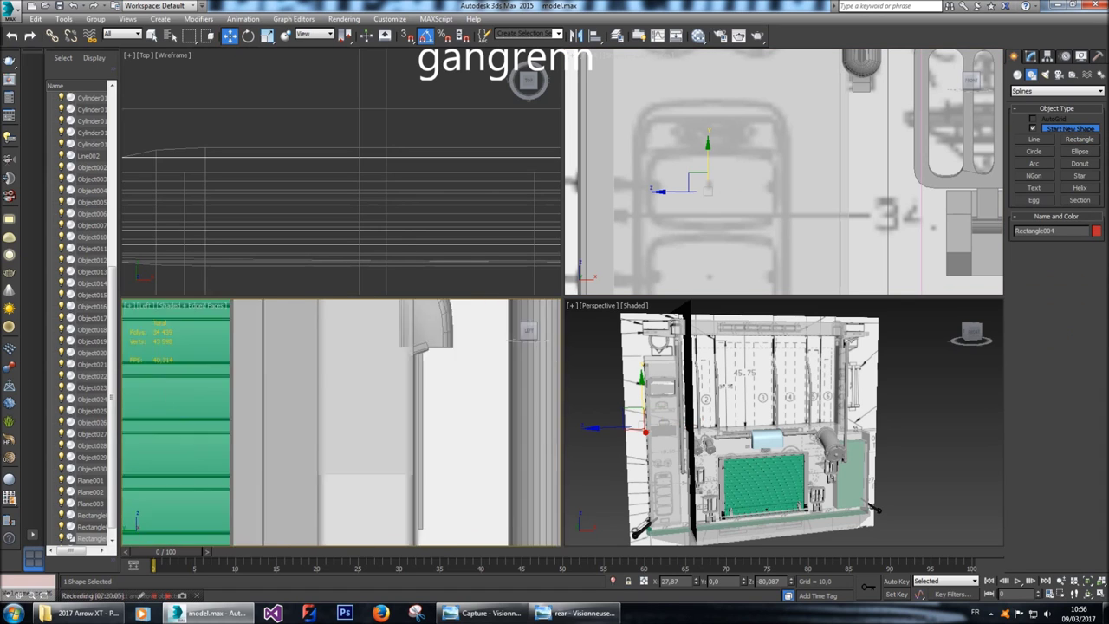
scroll(382, 484, "down", 6)
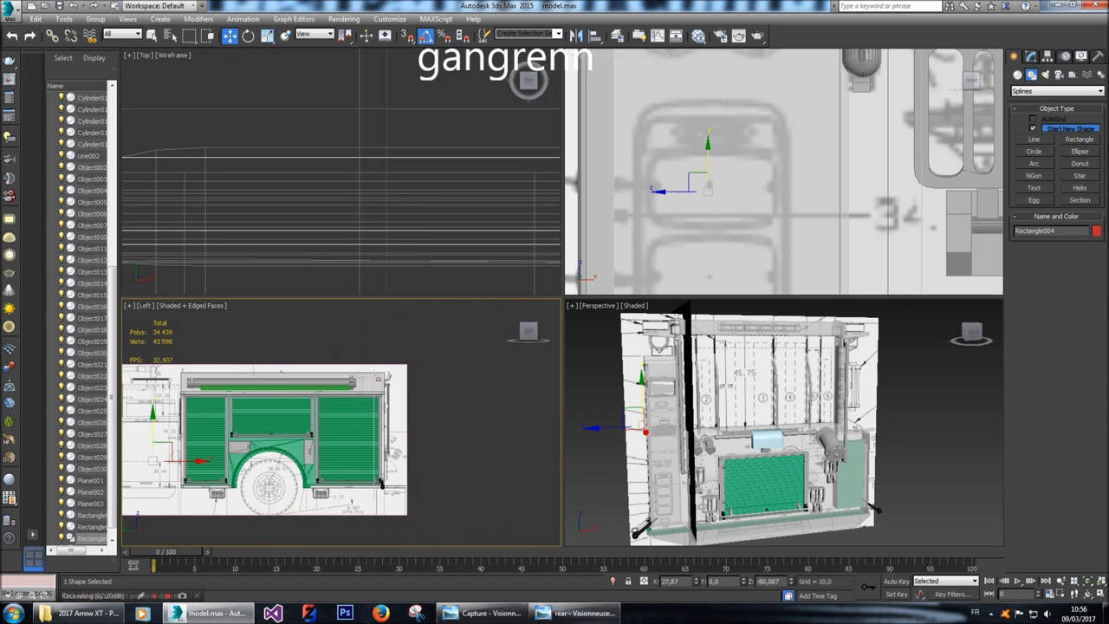
left_click_drag(193, 460, 456, 461)
scroll(751, 189, "up", 2)
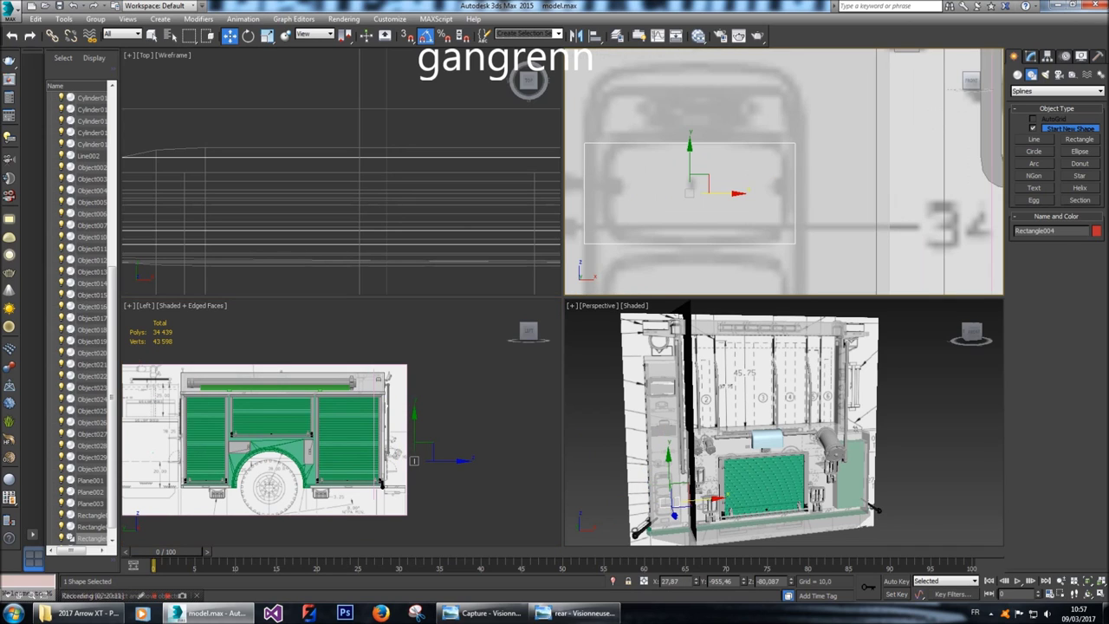
left_click_drag(737, 192, 743, 193)
scroll(744, 193, "down", 2)
Set the rectangle to Length 18, Width 35 and Corner Radius 3.
left_click(1031, 55)
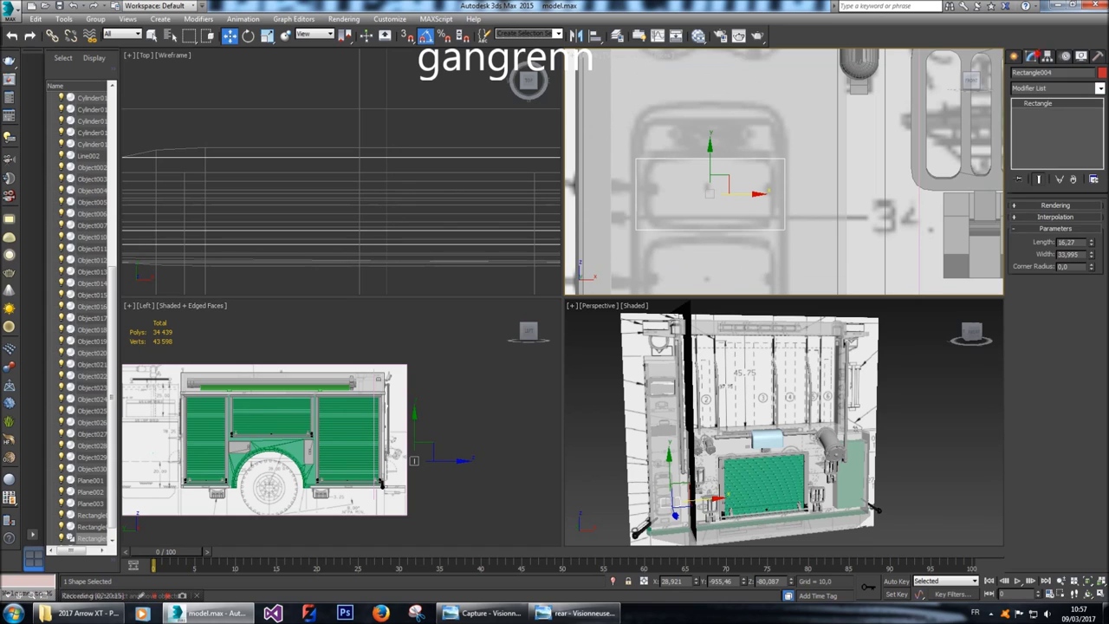
double_click(1078, 243)
type("16")
key("Return")
type("18")
key("Return")
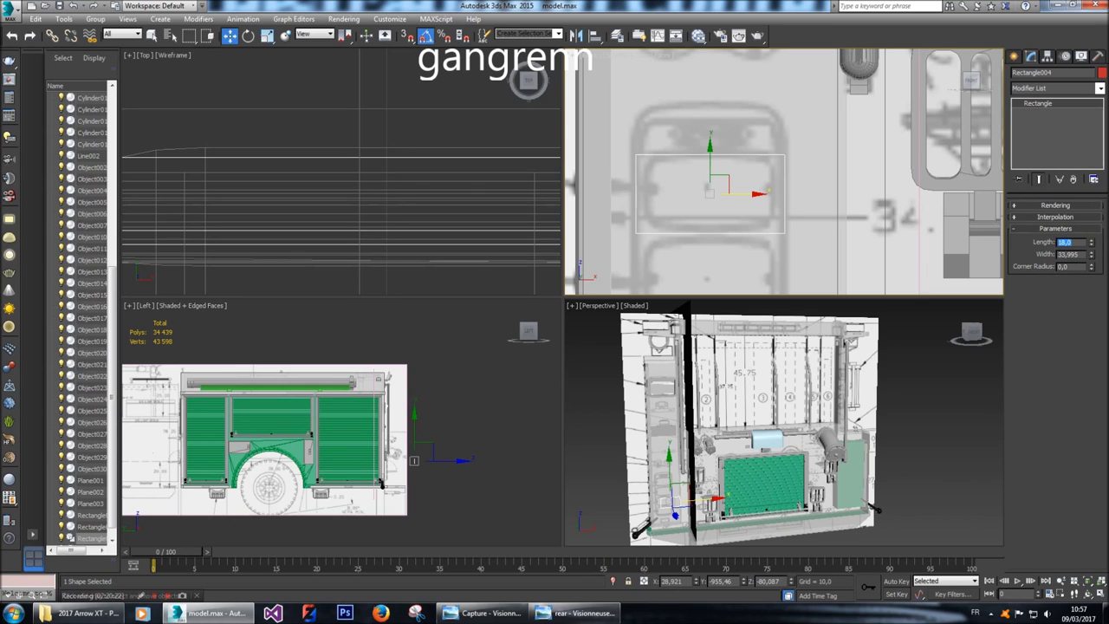
key("Tab")
type("35")
key("Return")
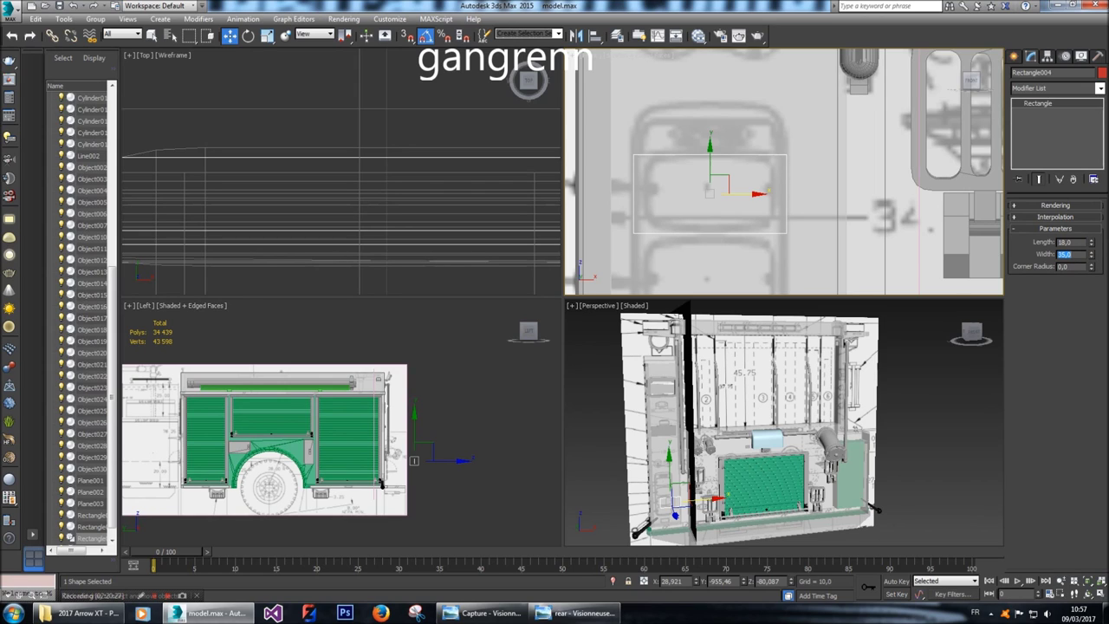
key("Tab")
type("2")
key("Return")
type("3")
key("Return")
type("4")
key("Return")
type("3")
key("Return")
Convert the rectangle to an editable poly, select its face, and colour it lighter red.
right_click(774, 228)
mouse_move(794, 346)
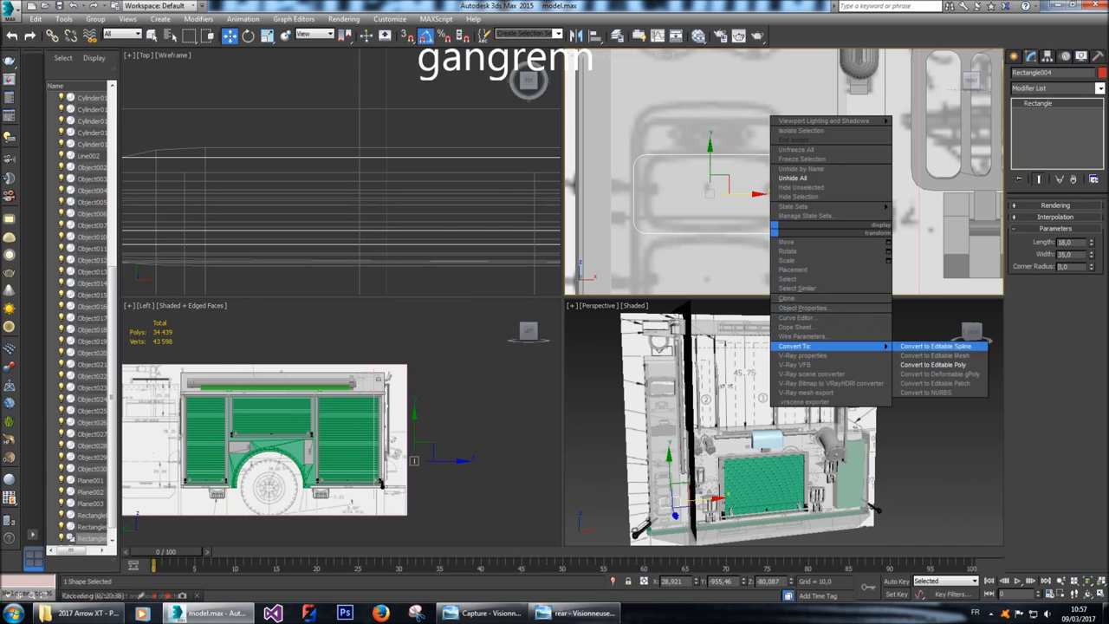
left_click(940, 364)
left_click(1068, 218)
left_click(685, 208)
left_click(1102, 72)
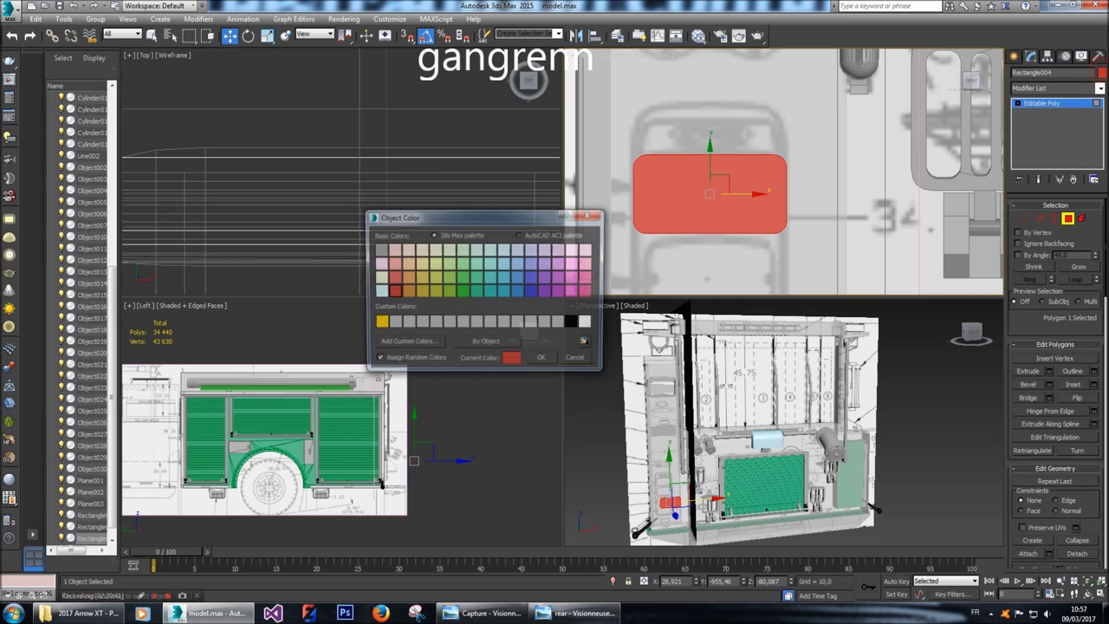
left_click(541, 357)
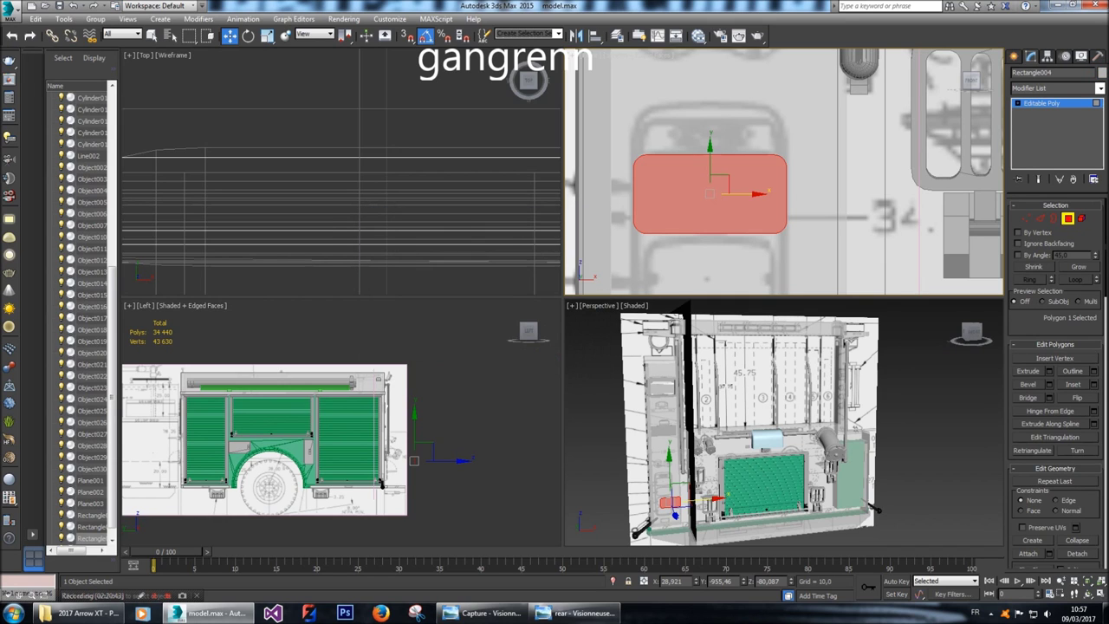
Extrude the selected face with a height of 6.
scroll(412, 472, "up", 10)
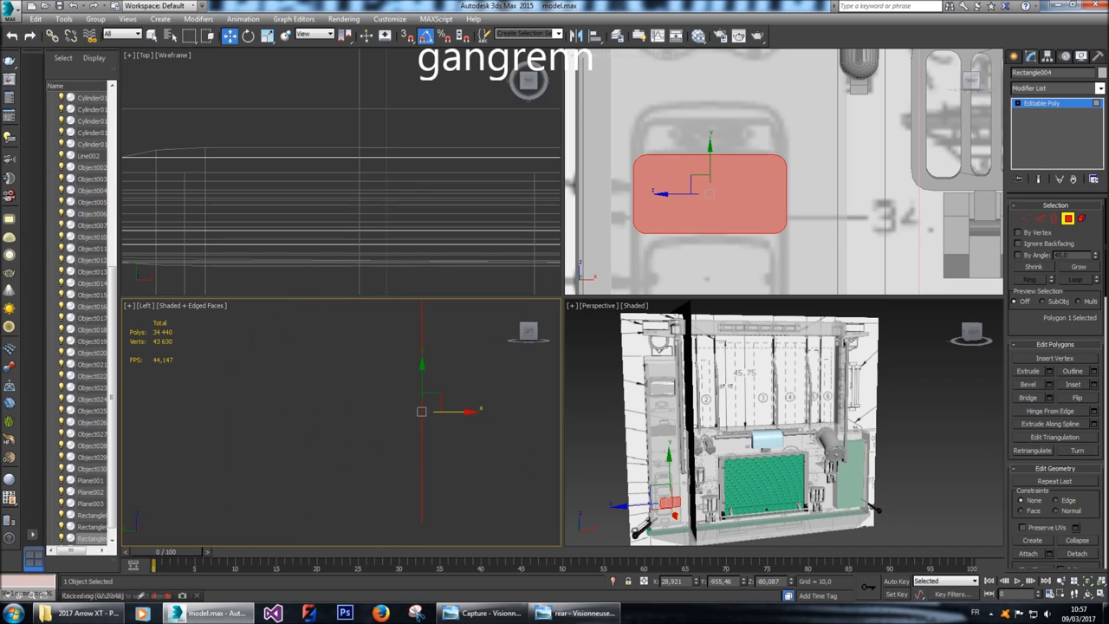
left_click(1048, 371)
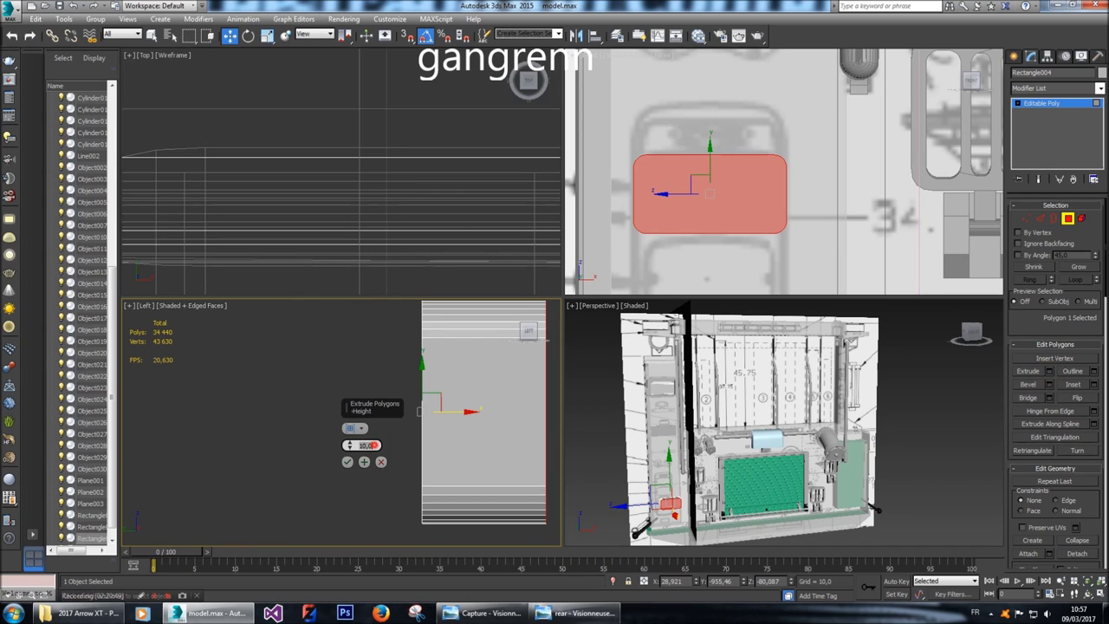
type("1")
key("Return")
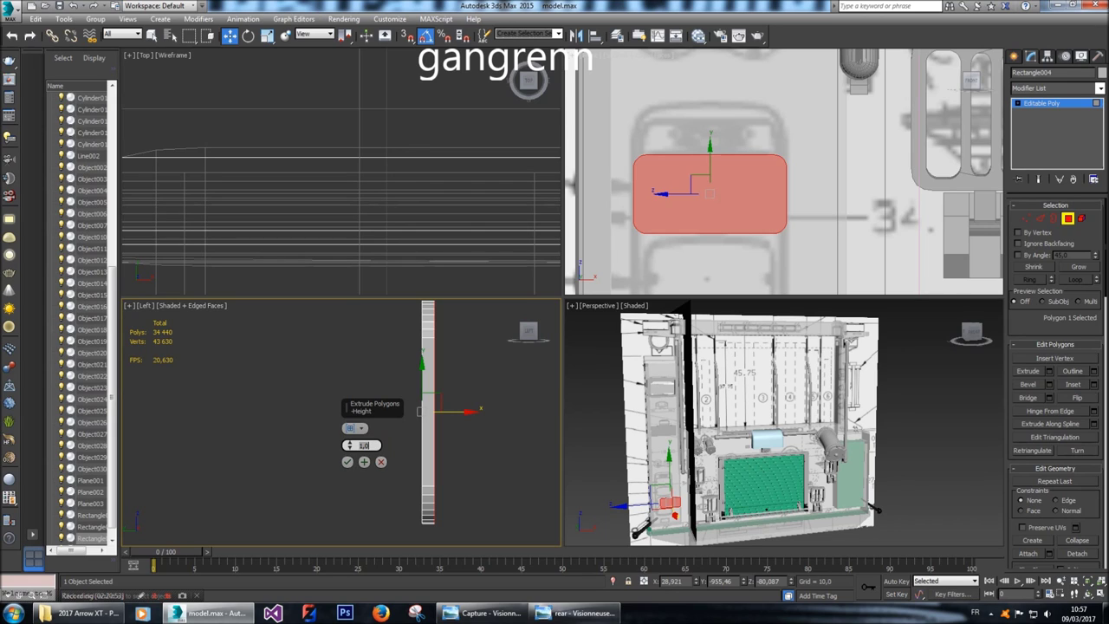
left_click(371, 444)
type("5")
key("Return")
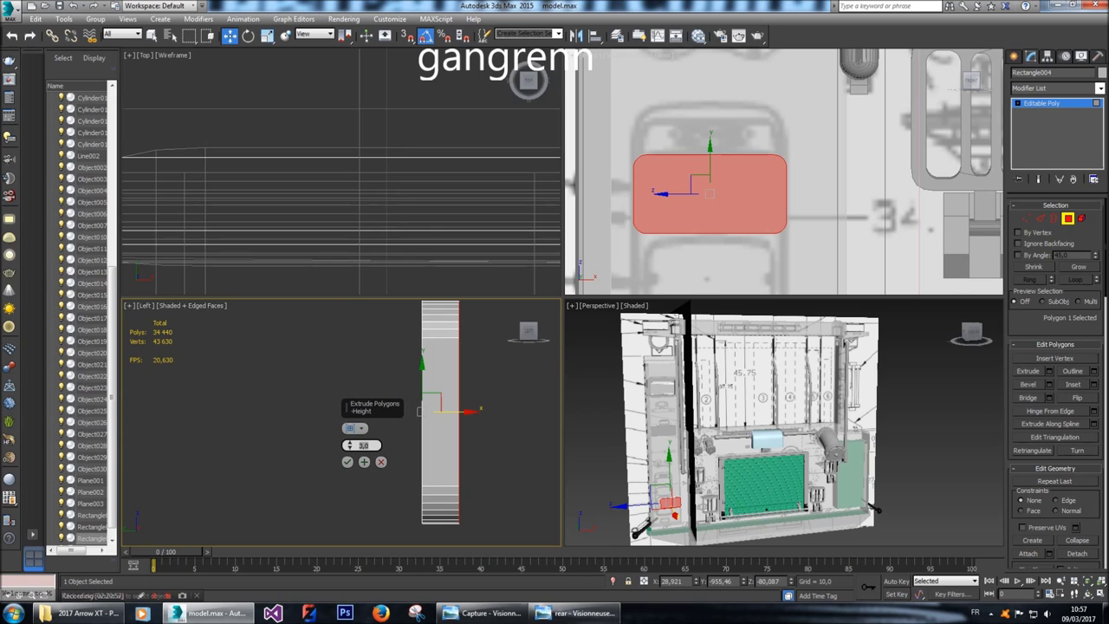
type("6")
key("Return")
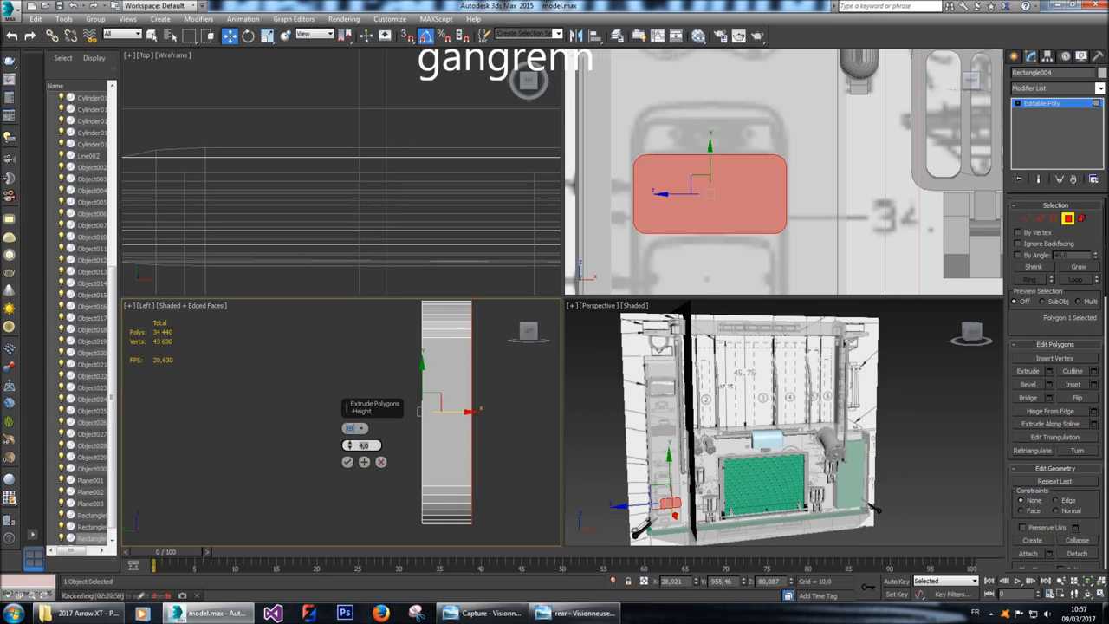
key("Return")
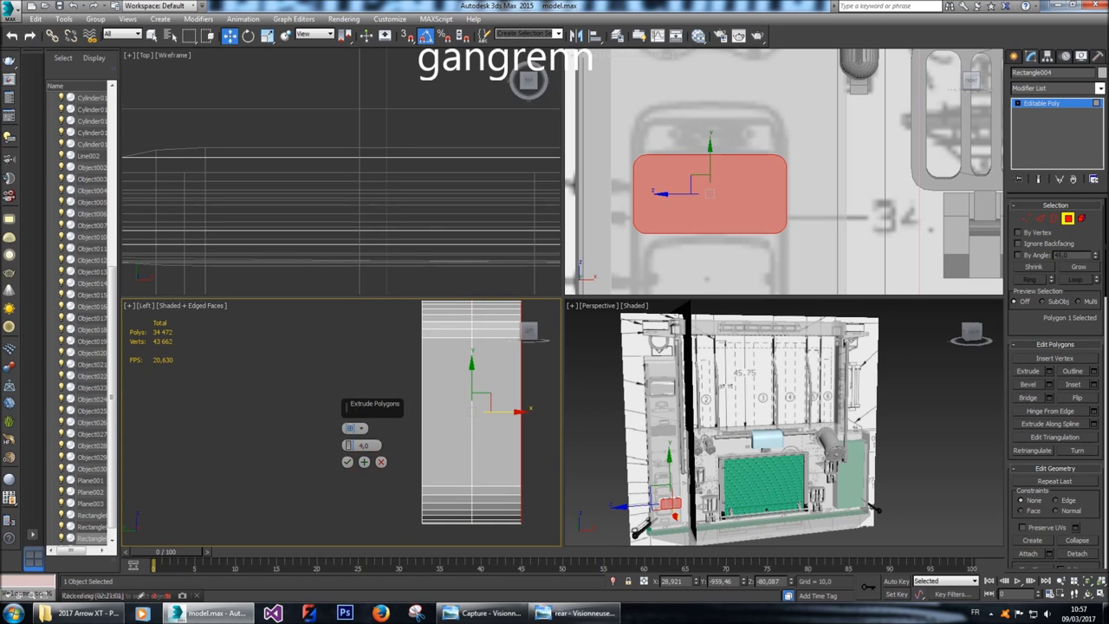
left_click(346, 462)
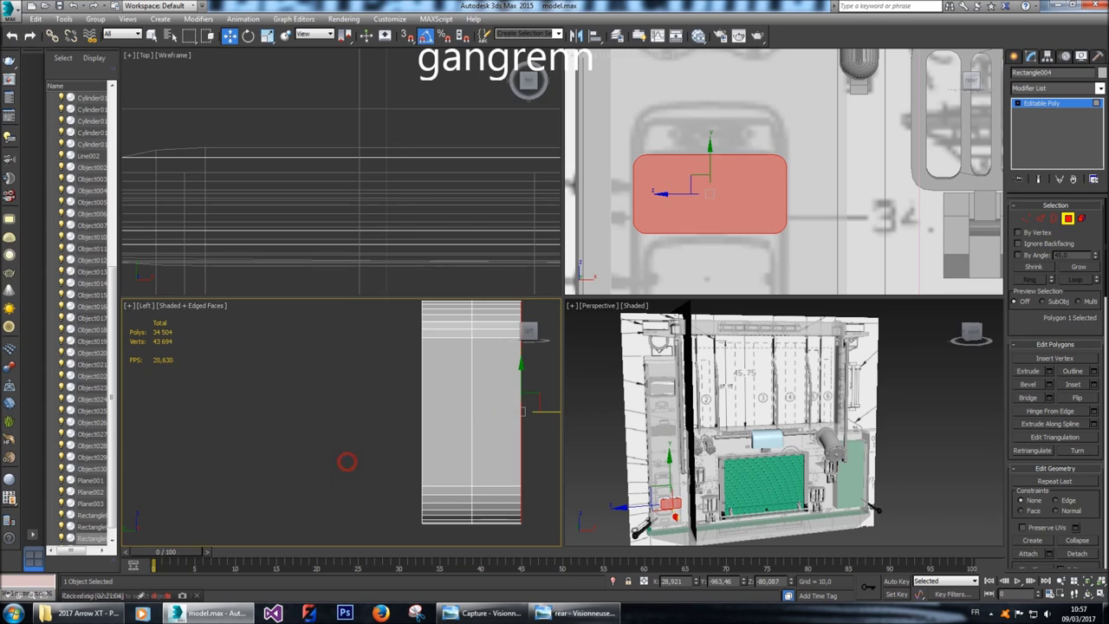
scroll(698, 208, "up", 2)
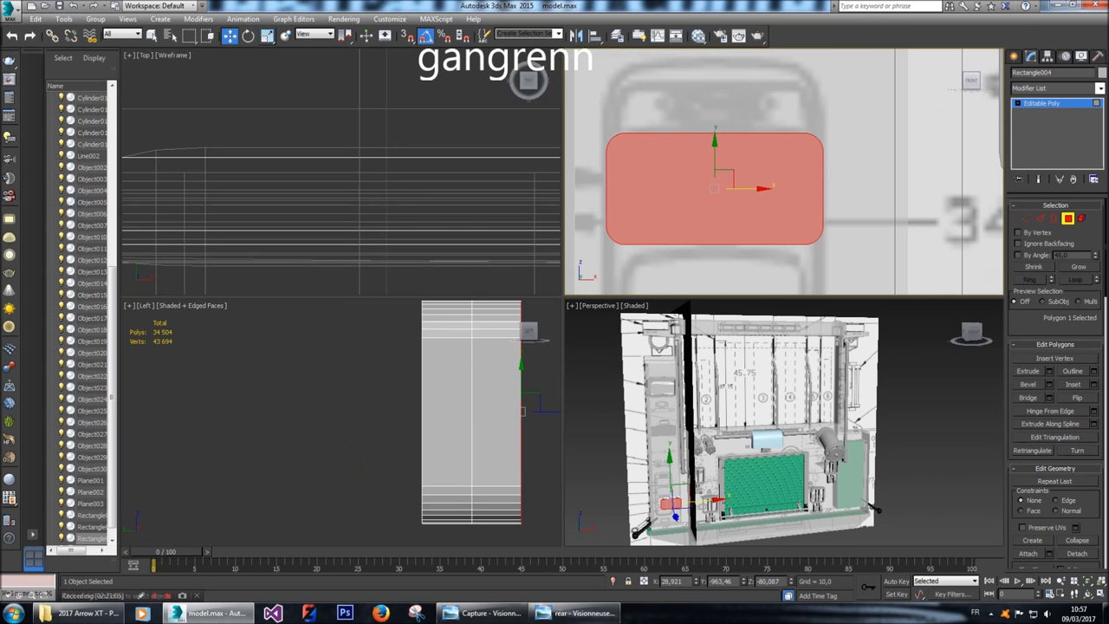
Shrink the box's front face to taper it and pull it slightly back.
key("r")
middle_click_drag(715, 188, 749, 181)
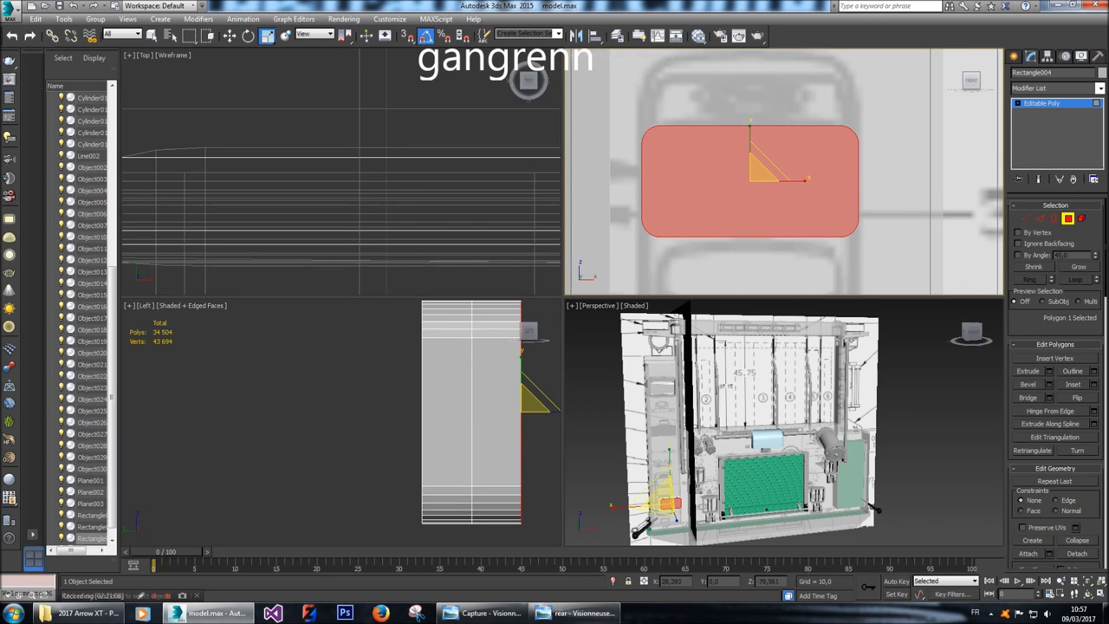
left_click_drag(760, 171, 761, 190)
left_click(229, 35)
middle_click_drag(525, 407, 492, 414)
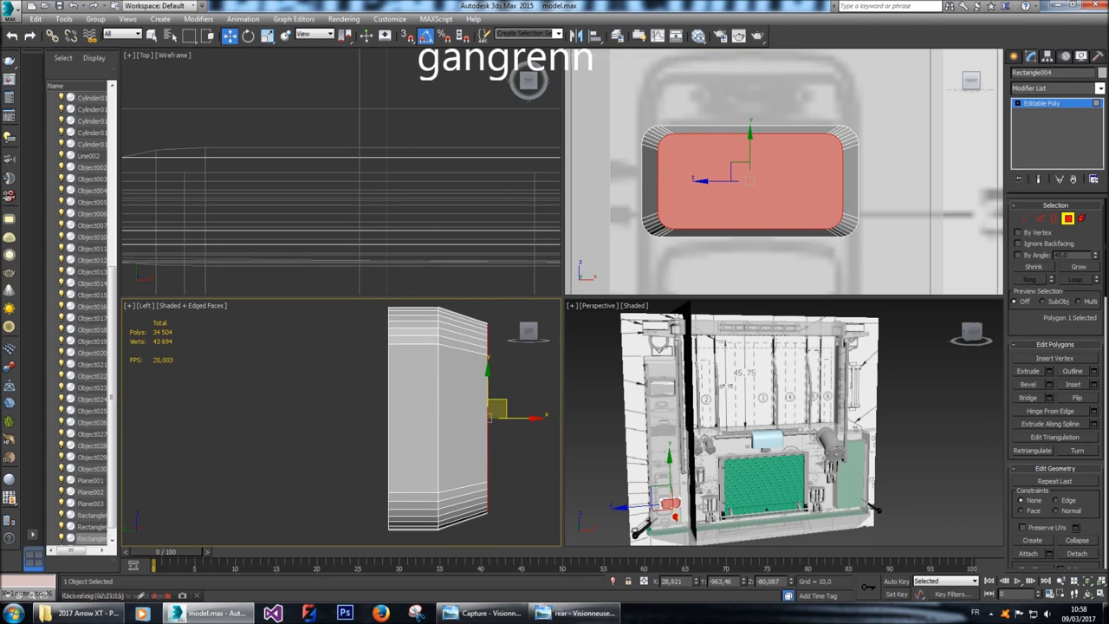
left_click_drag(538, 417, 531, 418)
Inset the front face twice by 0,3 and select the resulting rim polygon loop.
scroll(673, 197, "up", 5)
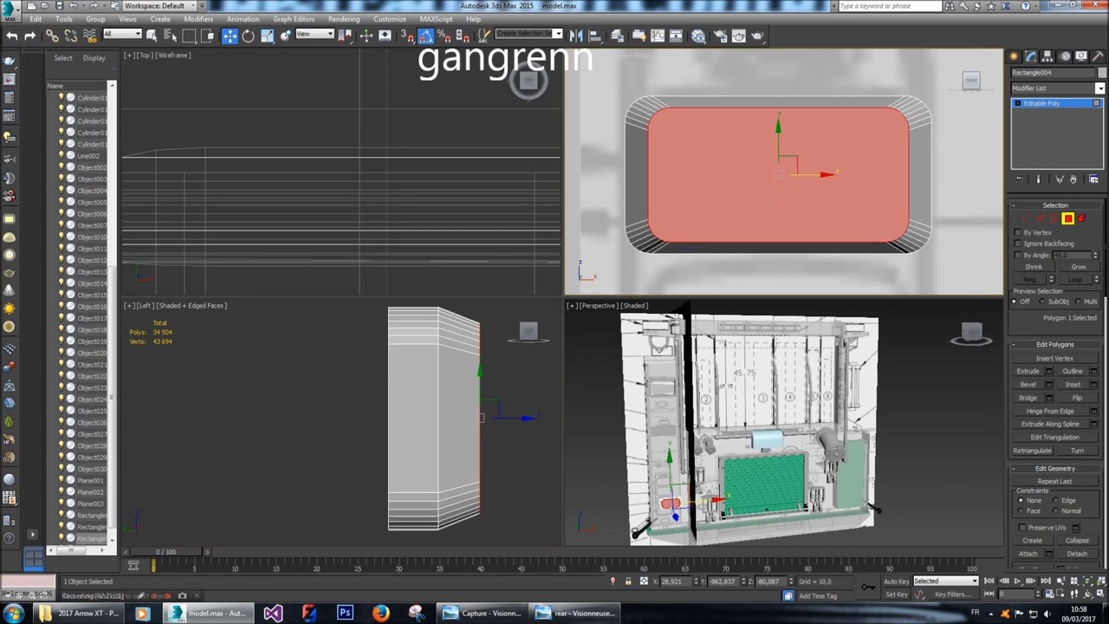
left_click(1093, 384)
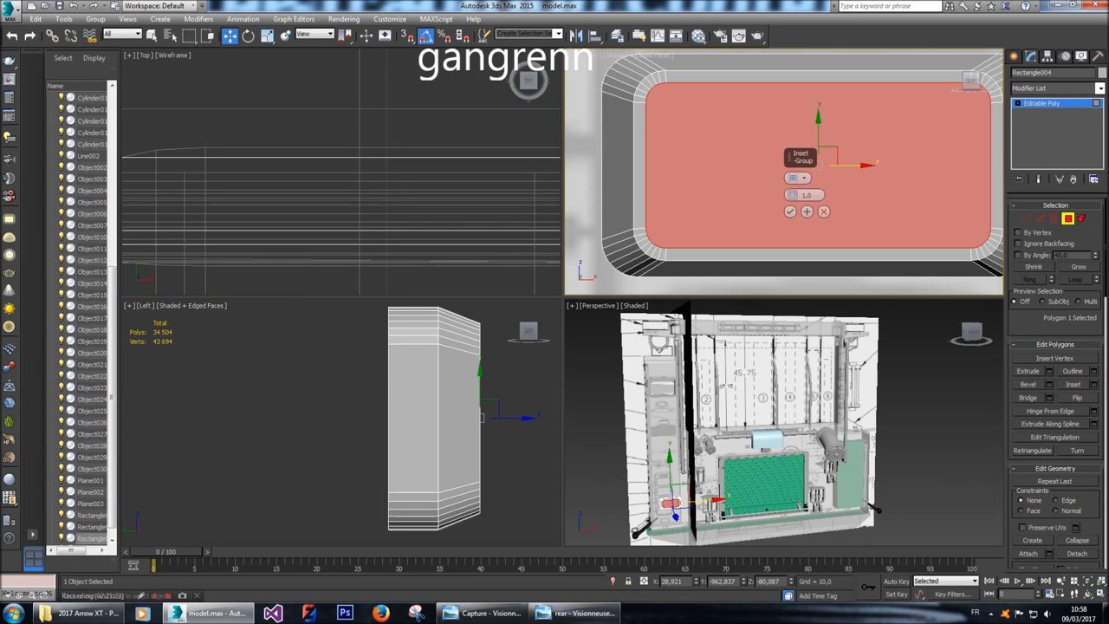
scroll(780, 199, "down", 1)
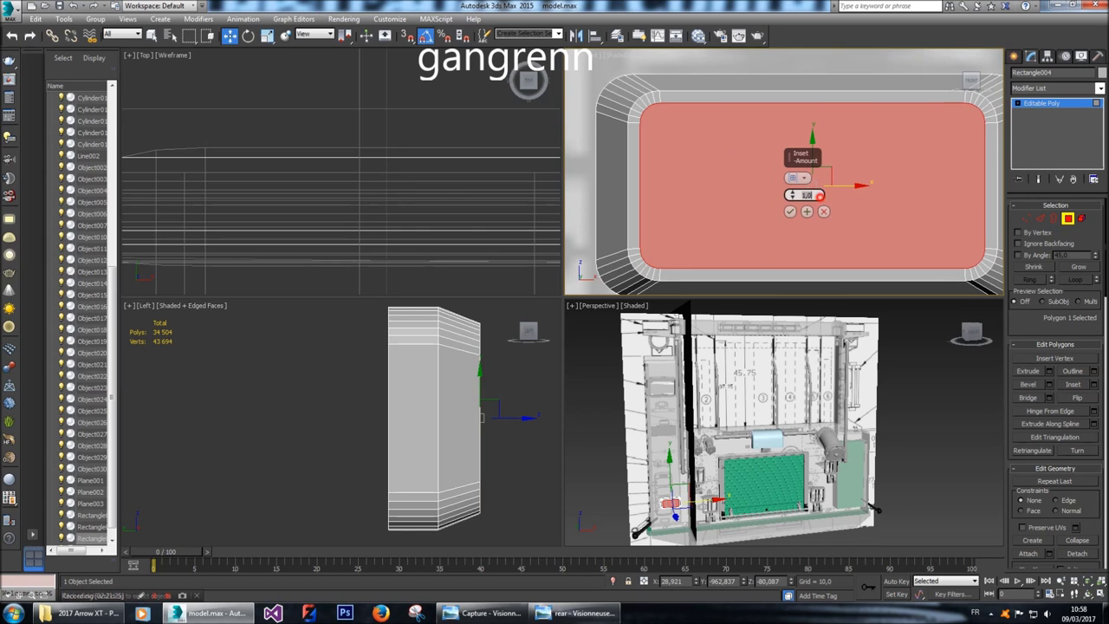
type("0,5")
key("Return")
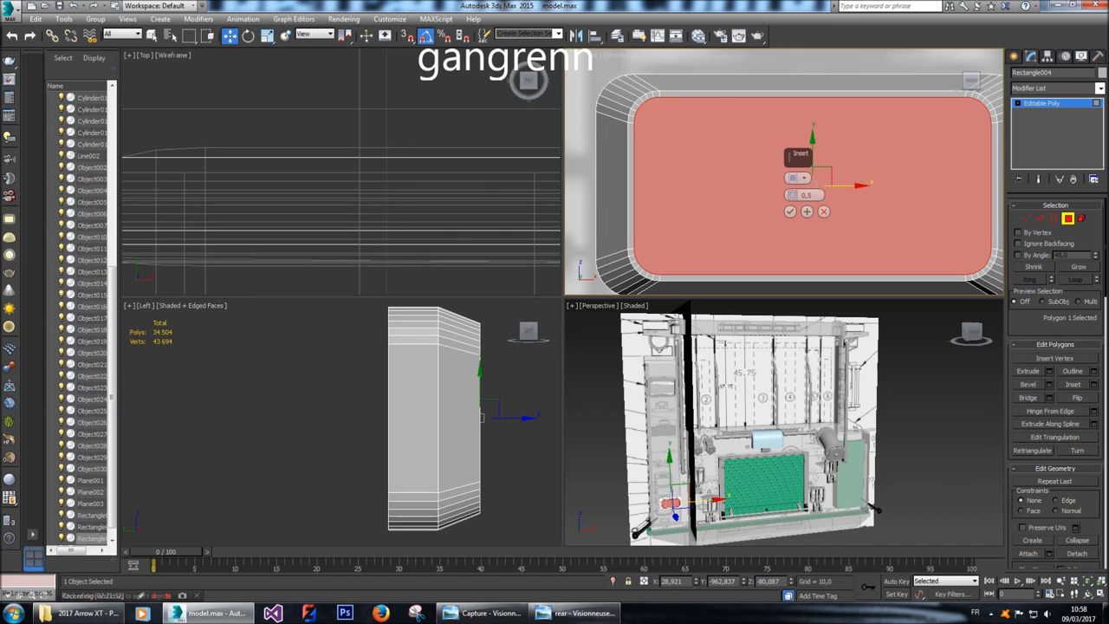
double_click(806, 195)
type("0,3")
key("Return")
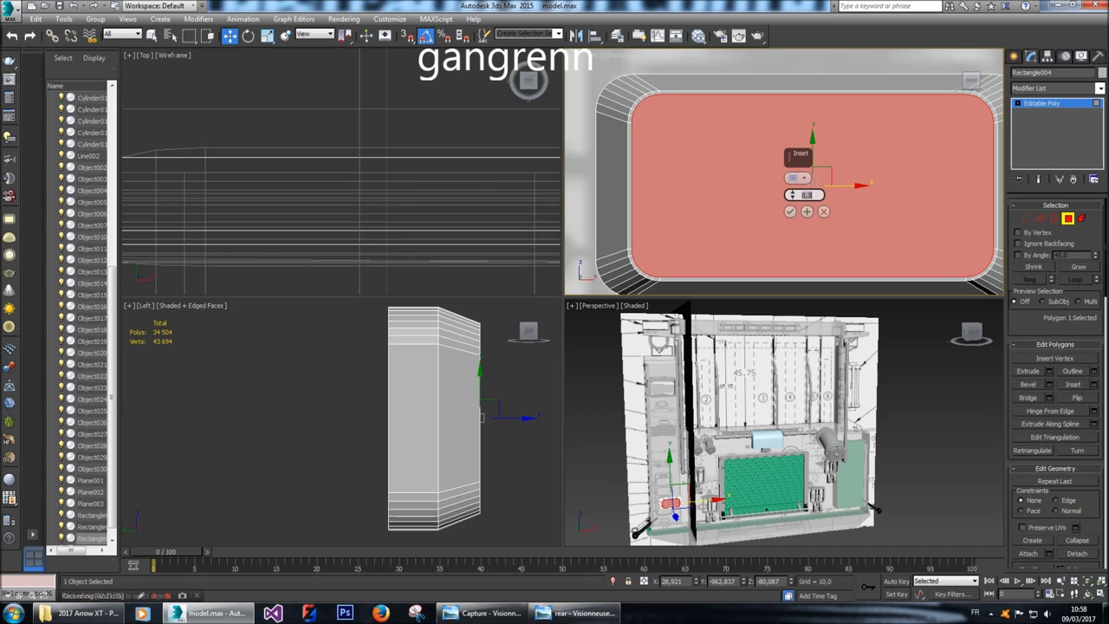
left_click(807, 211)
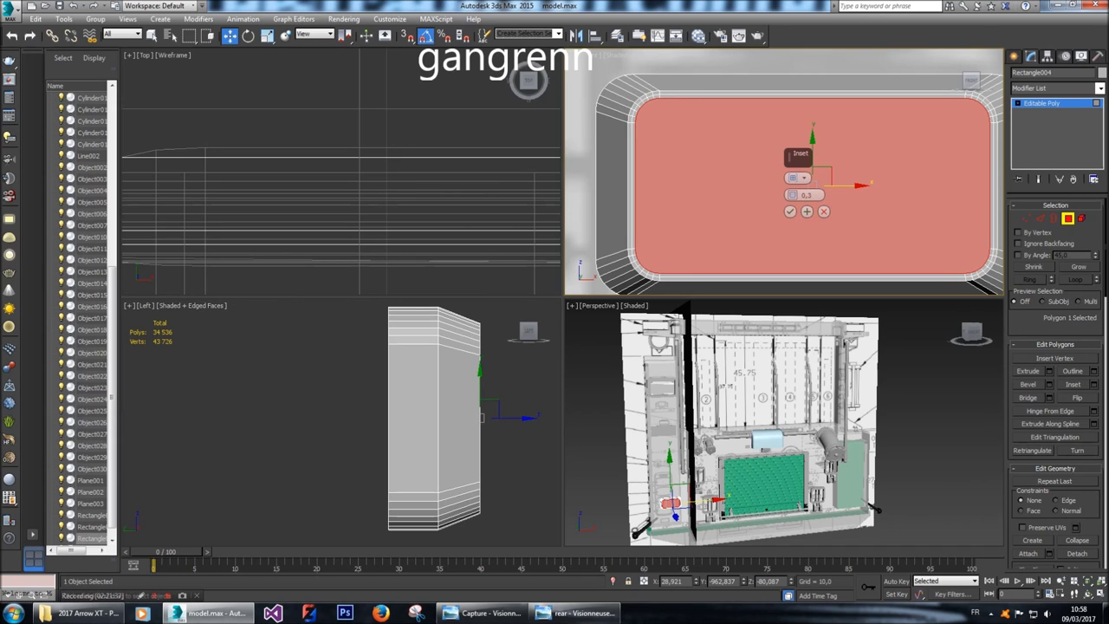
left_click(790, 211)
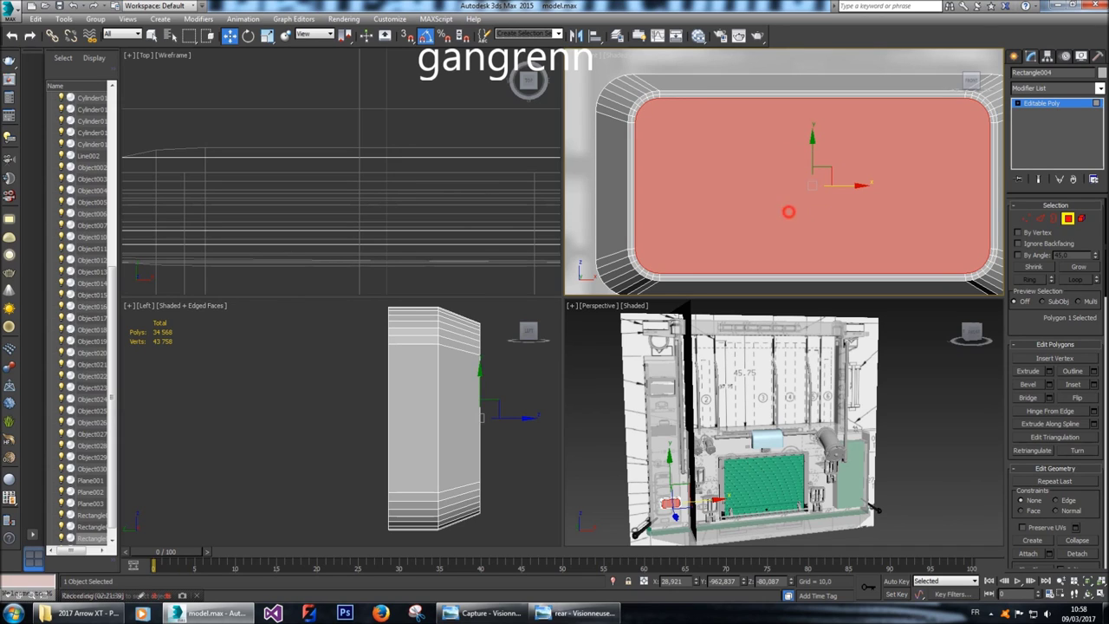
left_click(633, 191)
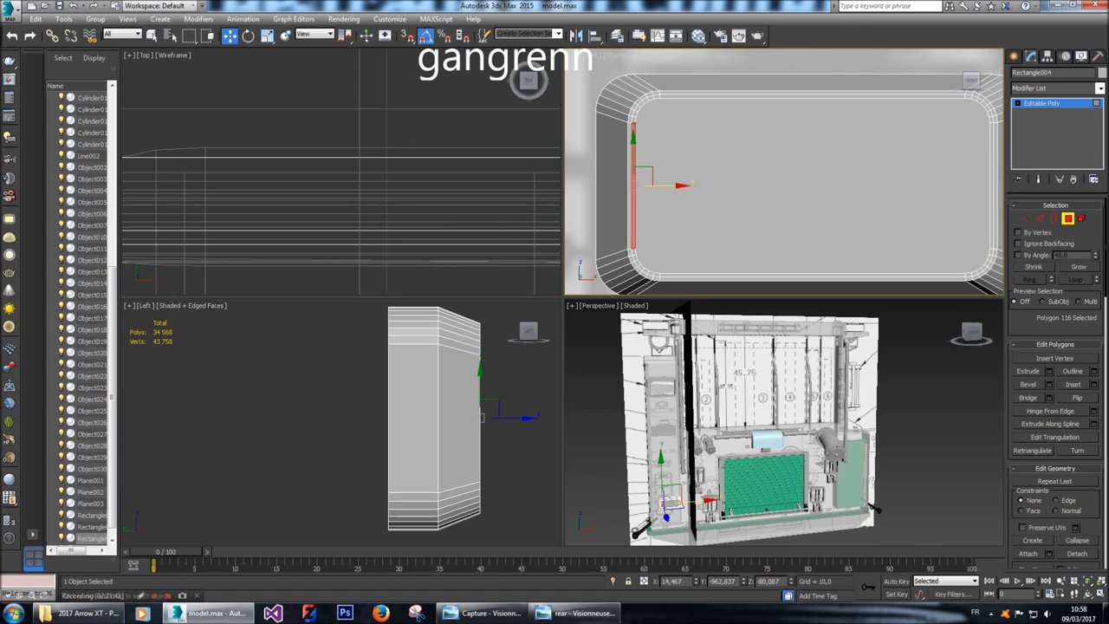
key("alt+l")
key("z")
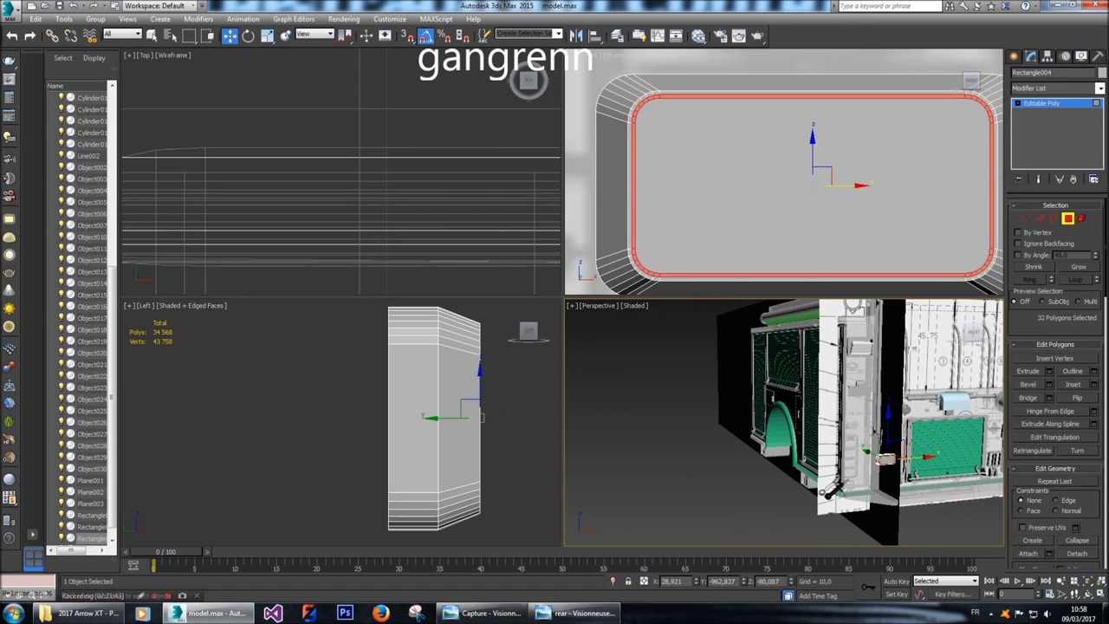
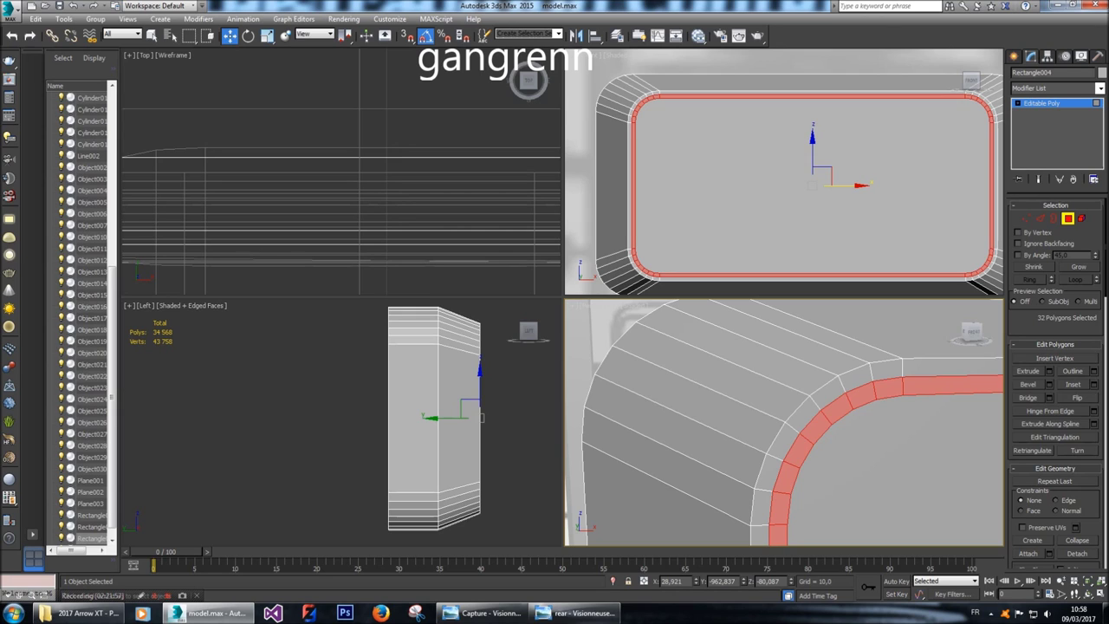
Preview a -2 extrusion on the border ring, then cancel it.
left_click(1050, 371)
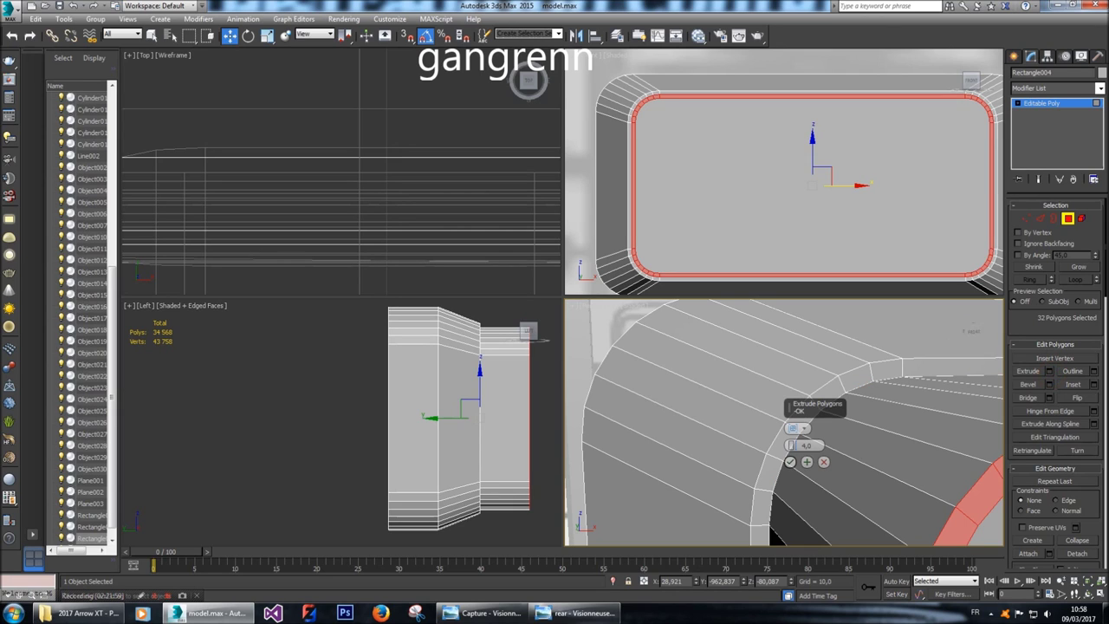
type("-2")
key("Return")
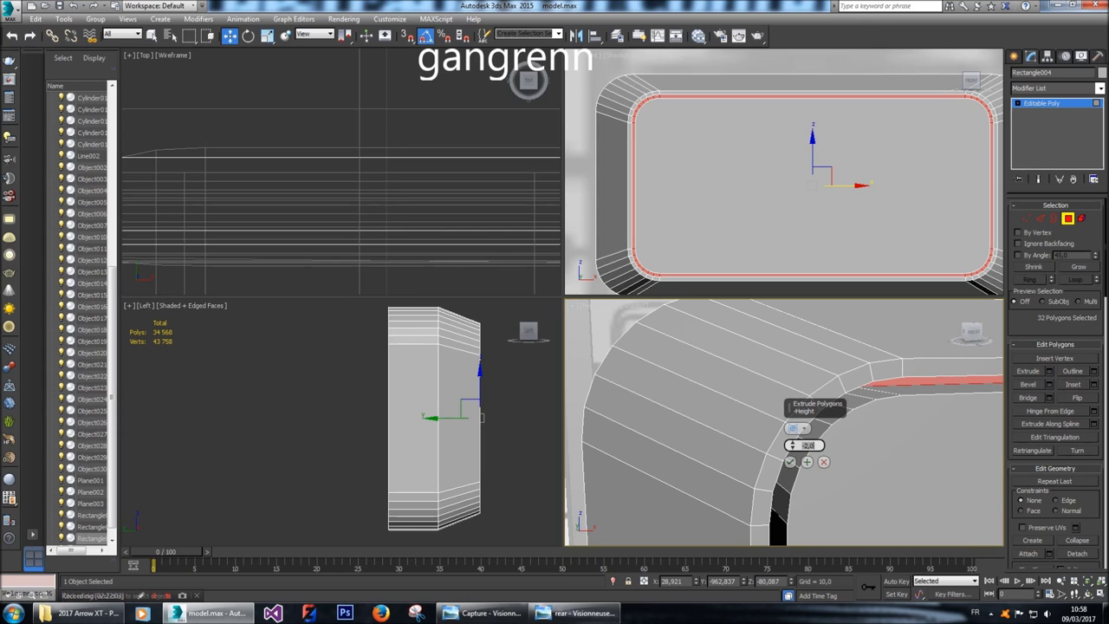
scroll(784, 422, "down", 3)
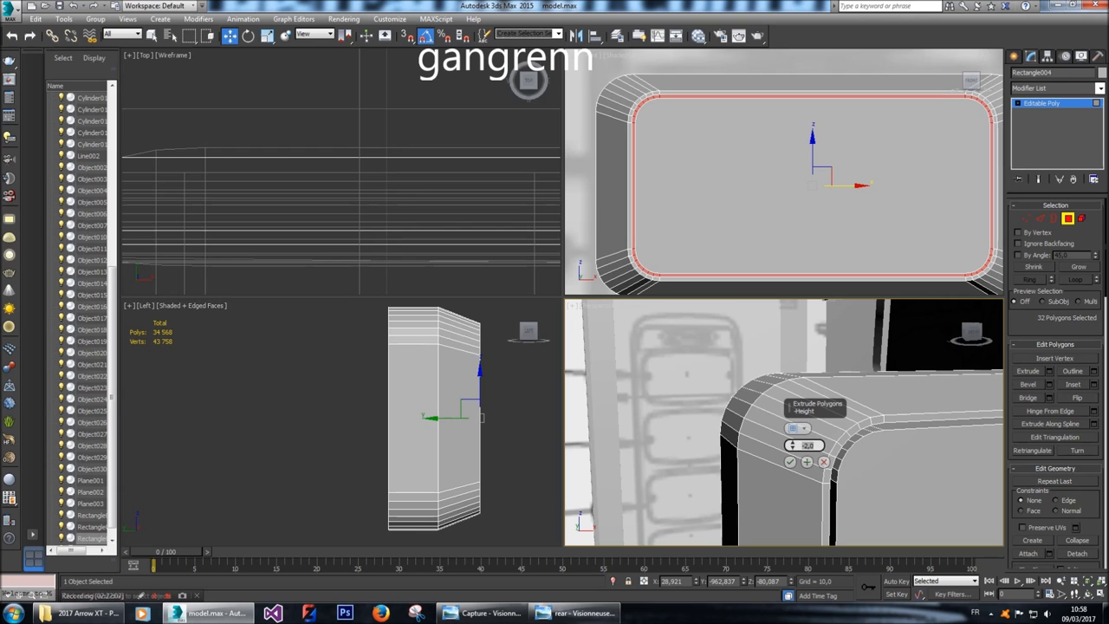
middle_click_drag(737, 422, 832, 437)
key("z")
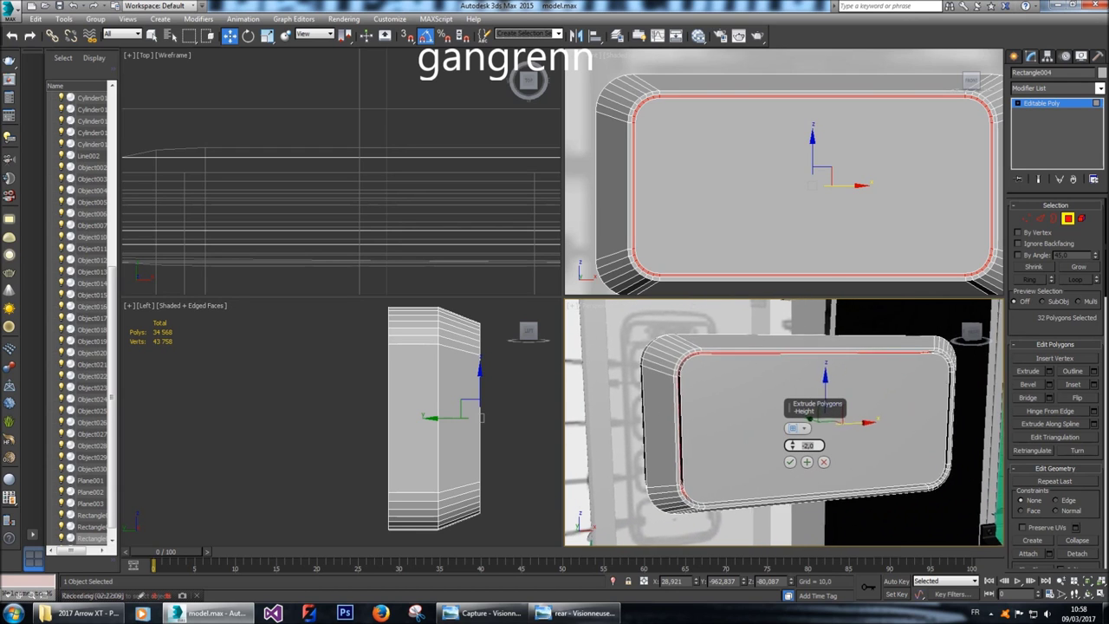
scroll(685, 373, "up", 3)
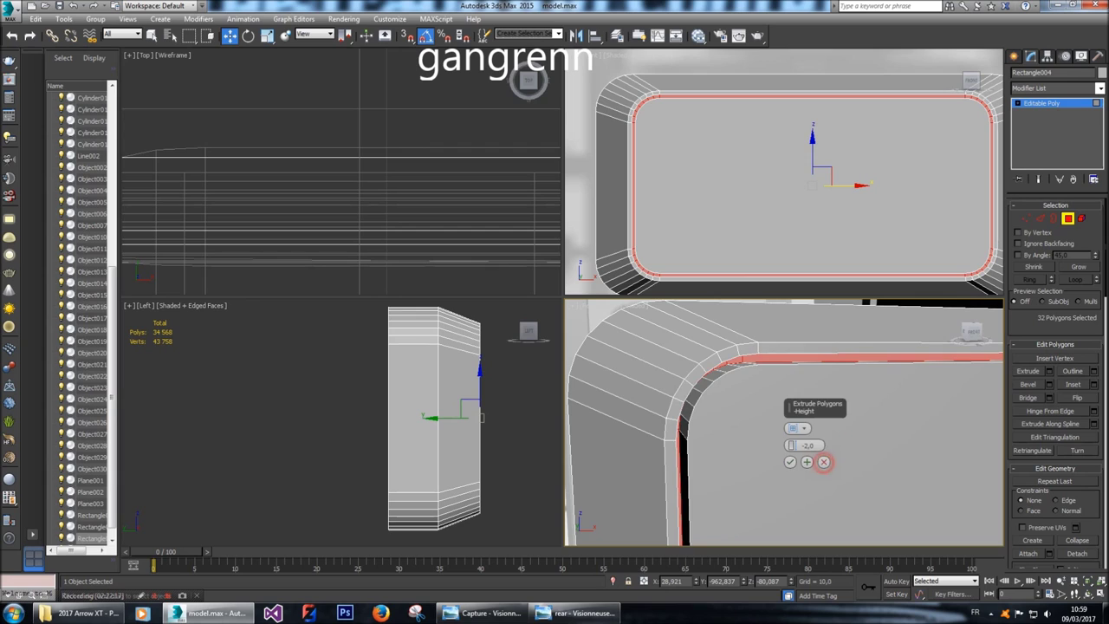
left_click(824, 462)
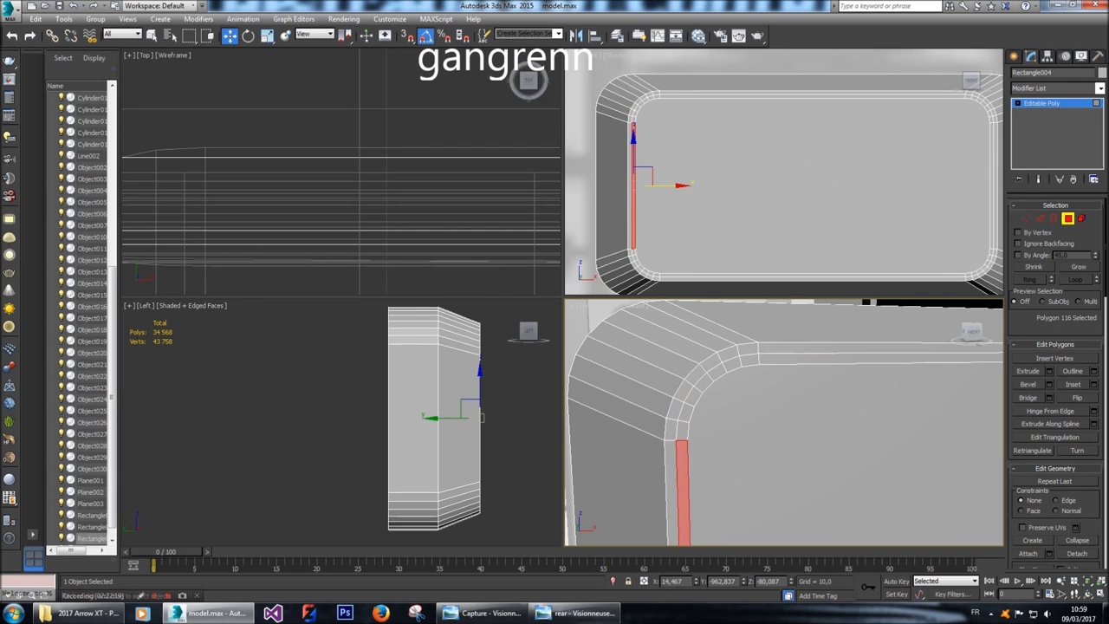
Inset the front face by 0,2 and select the resulting 32-polygon border ring.
left_click(711, 442)
key("ctrl+z")
key("ctrl+z")
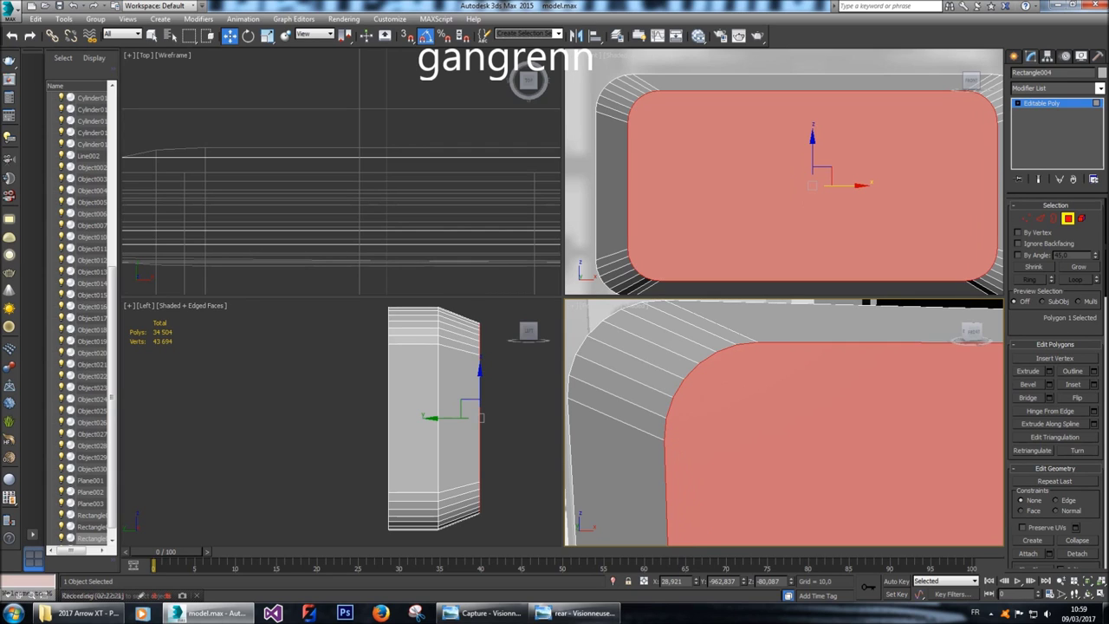
left_click(1094, 384)
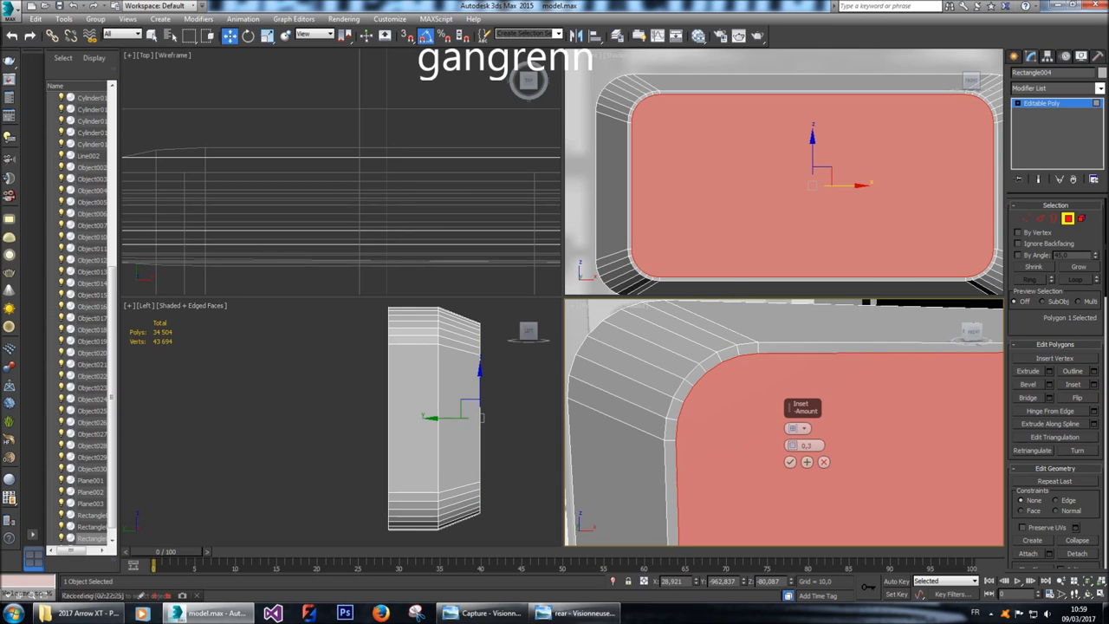
left_click(814, 446)
type("2")
key("Return")
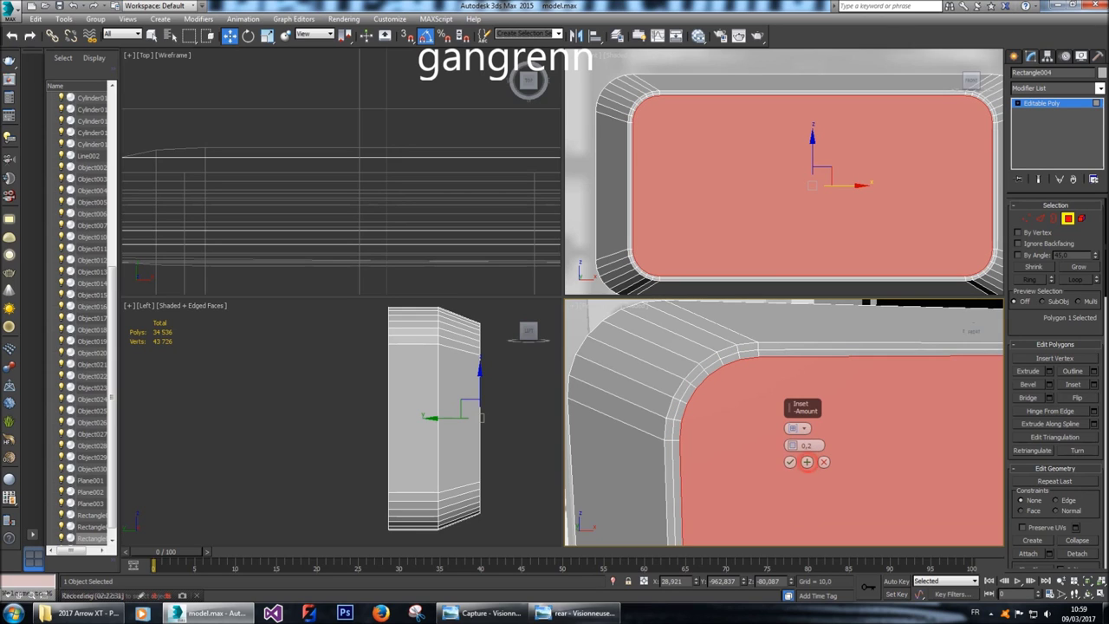
left_click(791, 462)
left_click(641, 111)
left_click(639, 109, "shift")
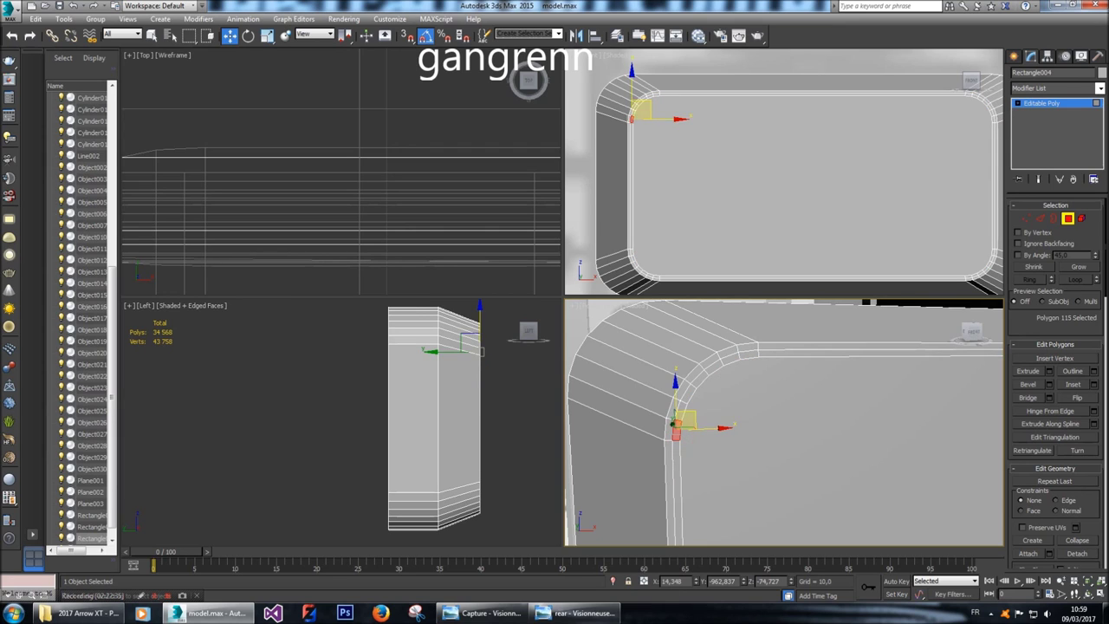
Extrude the border ring with a zero height.
left_click(1049, 371)
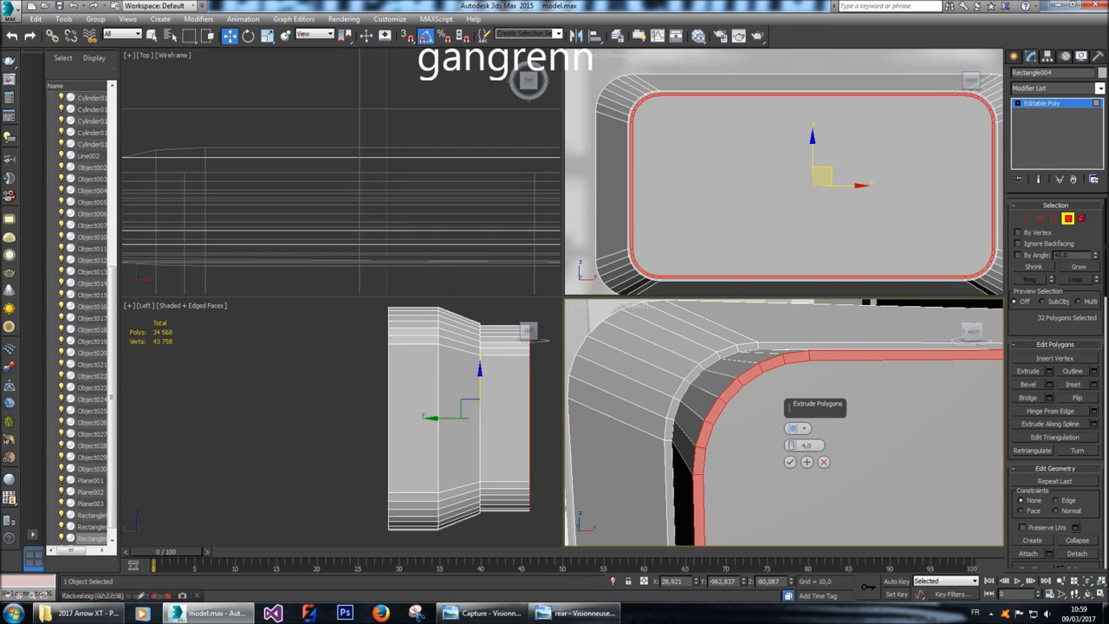
right_click(820, 444)
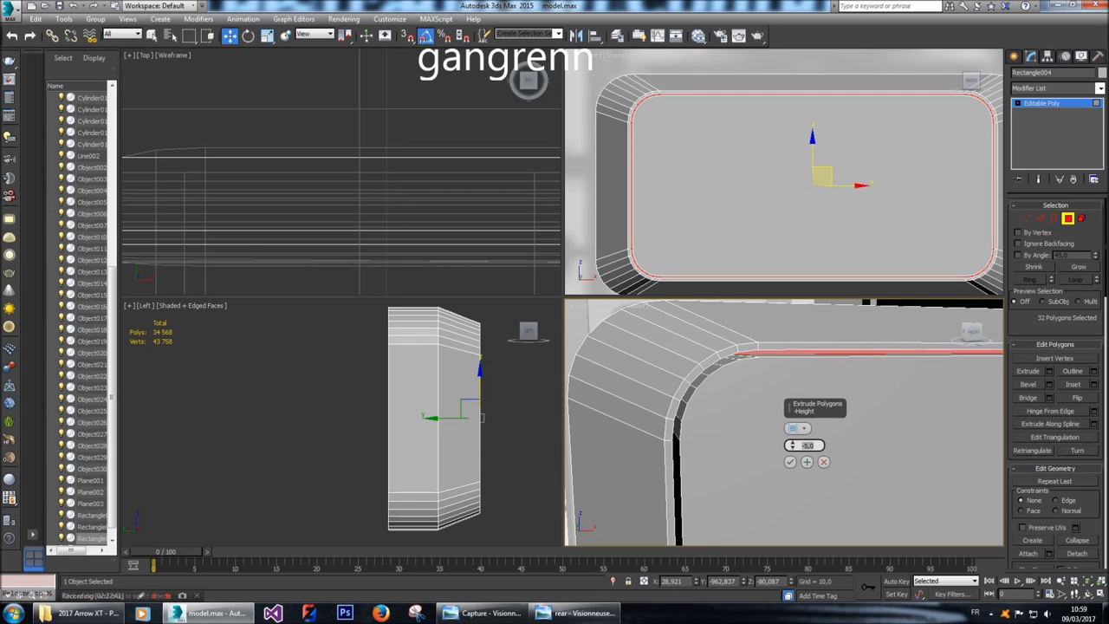
left_click(789, 461)
Inset the inner front face, trying 1,0 to 0,8 before settling on 0,6.
left_click(793, 459)
left_click(1095, 384)
type("1")
key("Return")
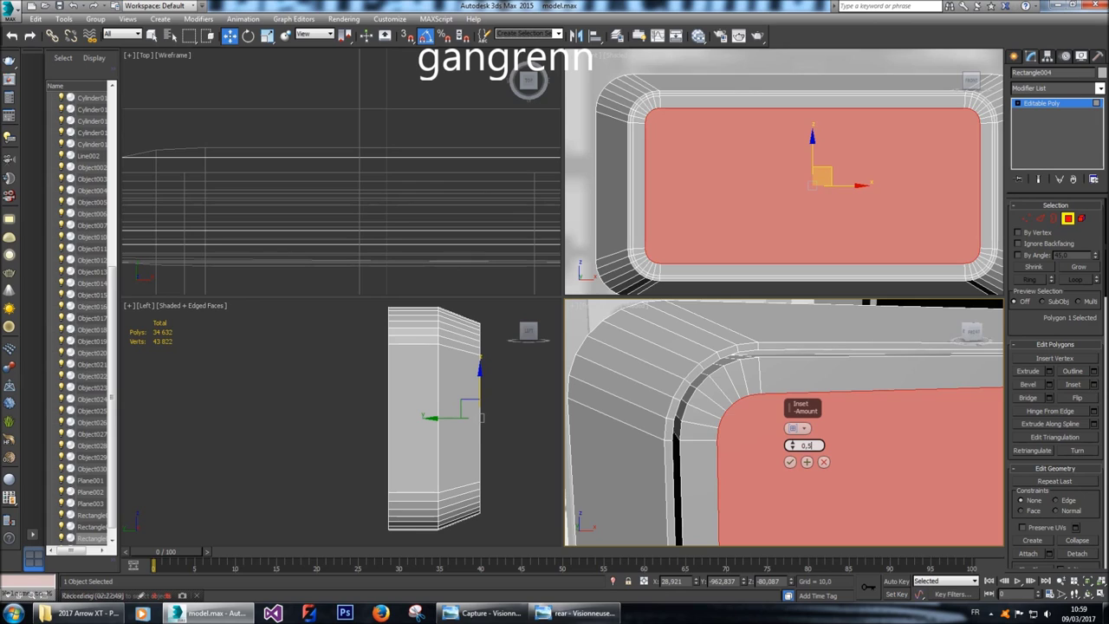
type("0,5")
key("Return")
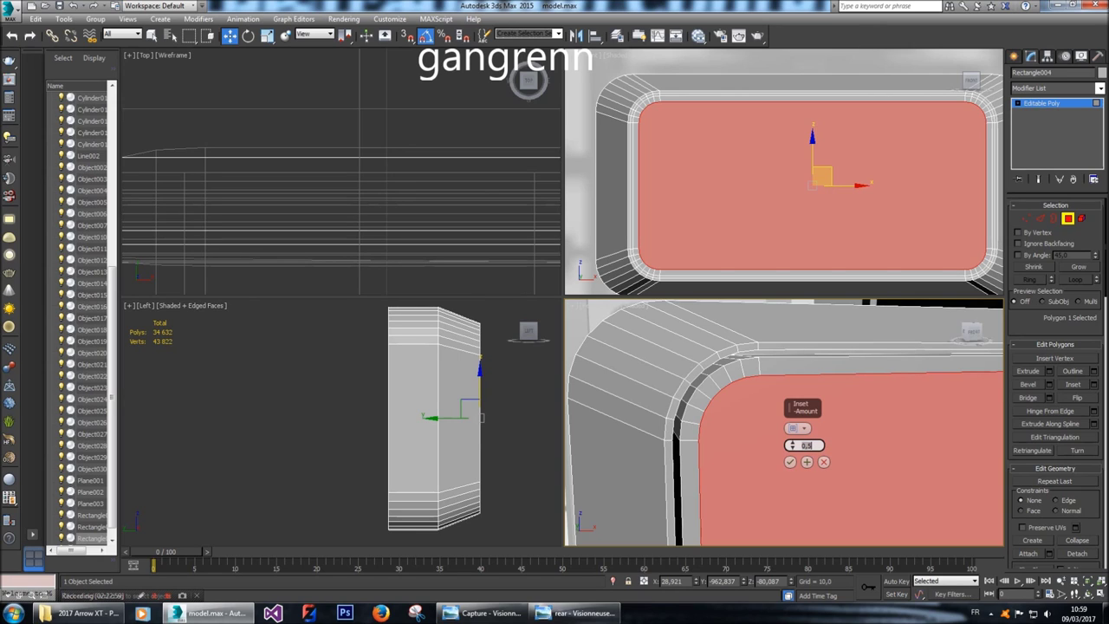
type("1")
key("Return")
type("0,8")
key("Return")
type("0,7")
key("Return")
type("0,6")
key("Return")
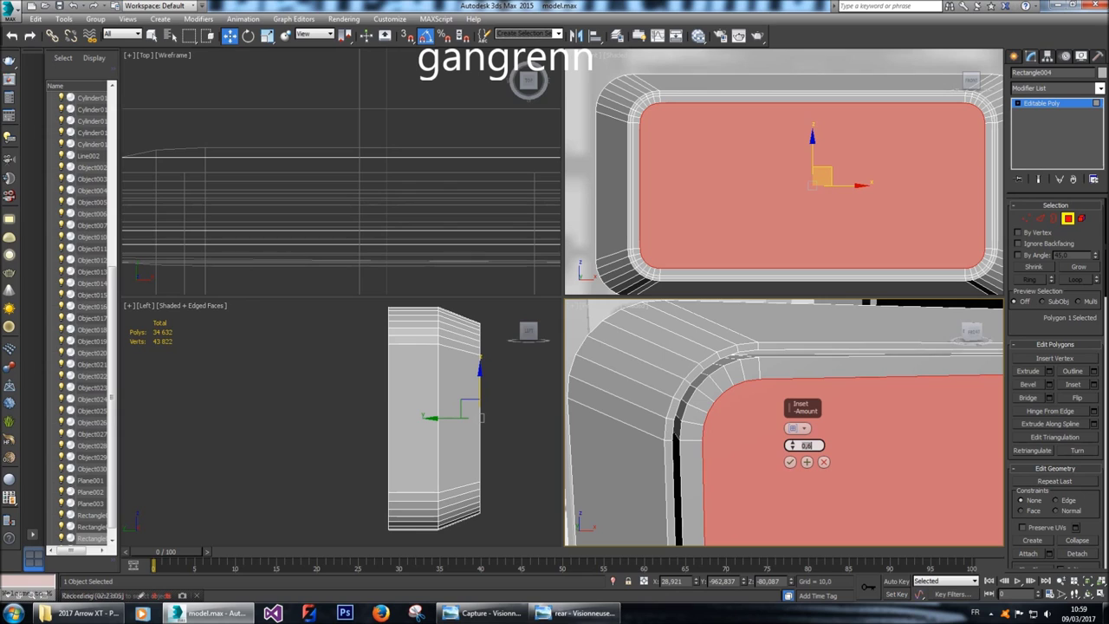
type("0,7")
key("Return")
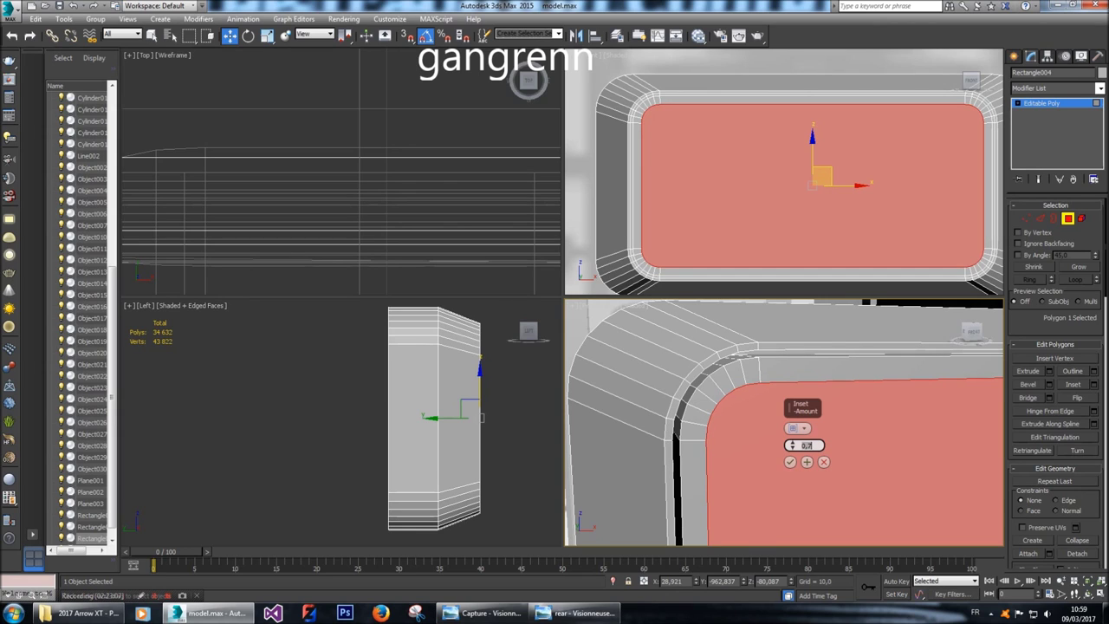
type("0,6")
key("Return")
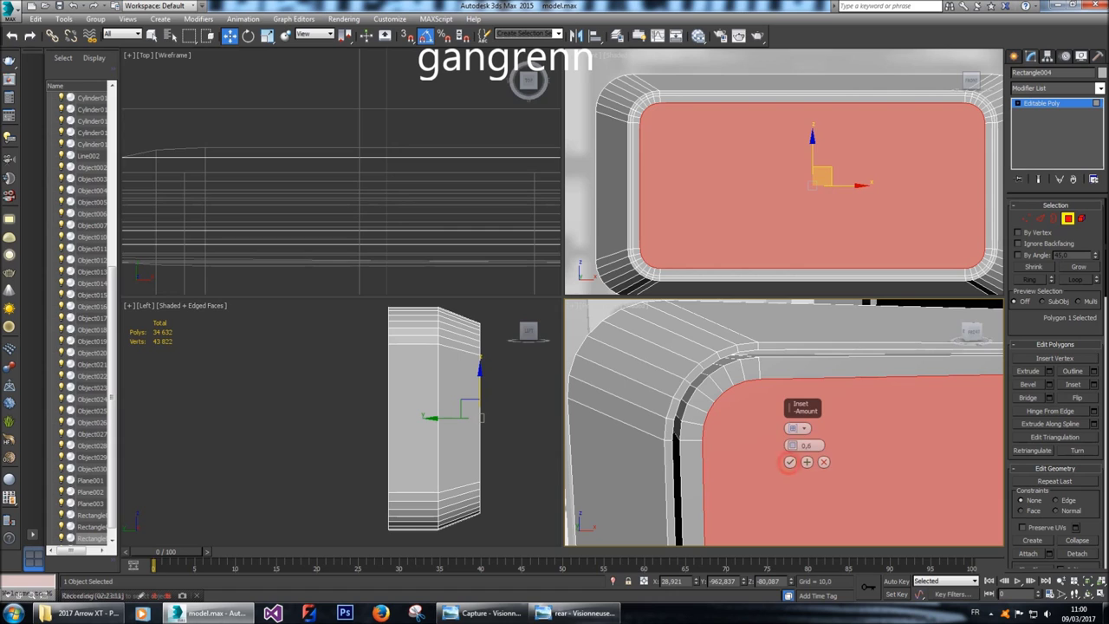
left_click(789, 462)
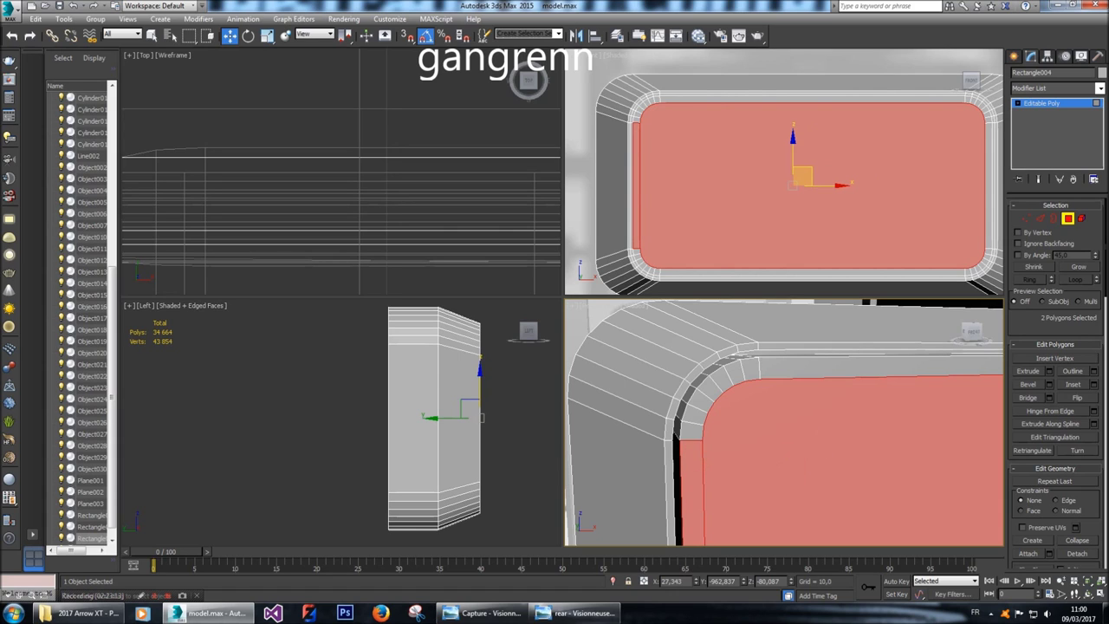
Push the inner face and its ring about 1 unit along X.
left_click(693, 429)
left_click(713, 423, "ctrl")
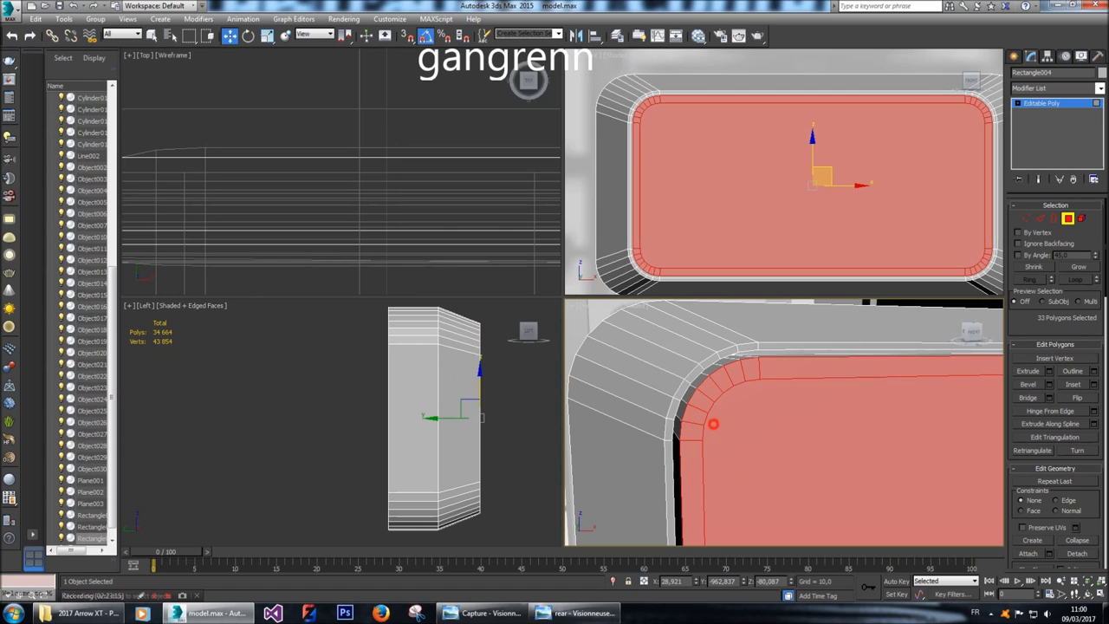
key("z")
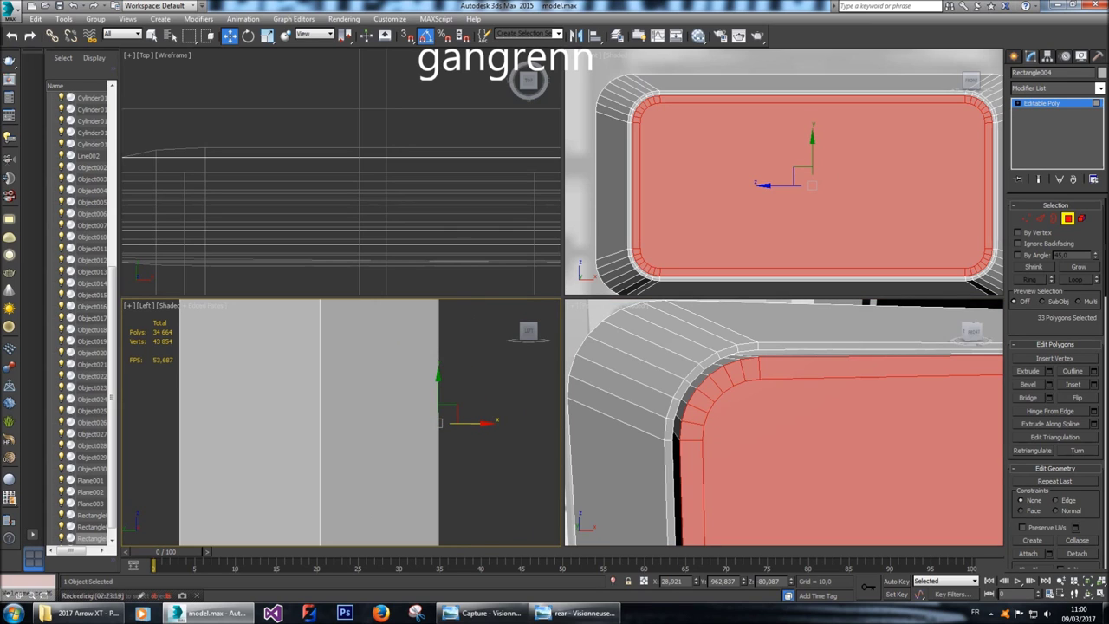
left_click_drag(440, 423, 464, 423)
scroll(465, 423, "down", 5)
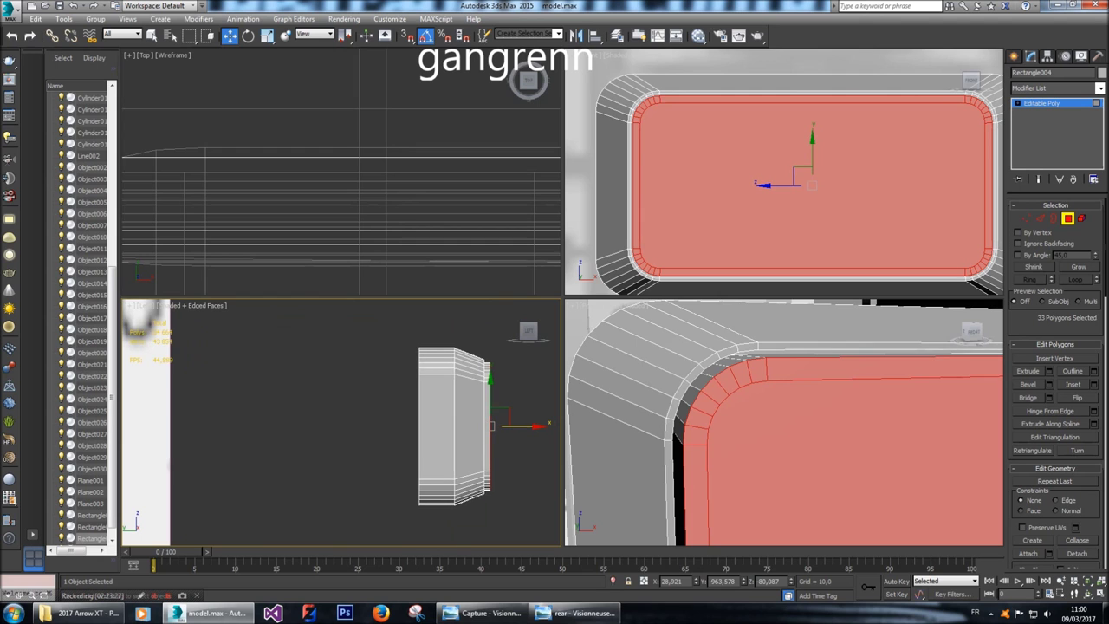
scroll(784, 422, "down", 3)
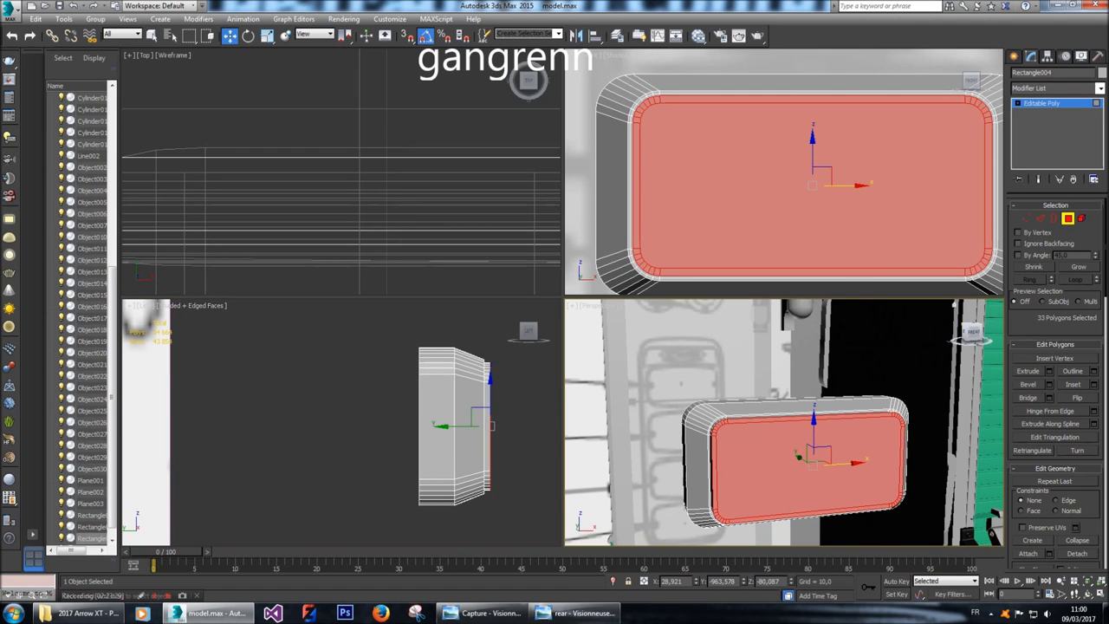
key("shift+z")
key("shift+z")
key("shift+z")
key("shift+z")
key("shift+z")
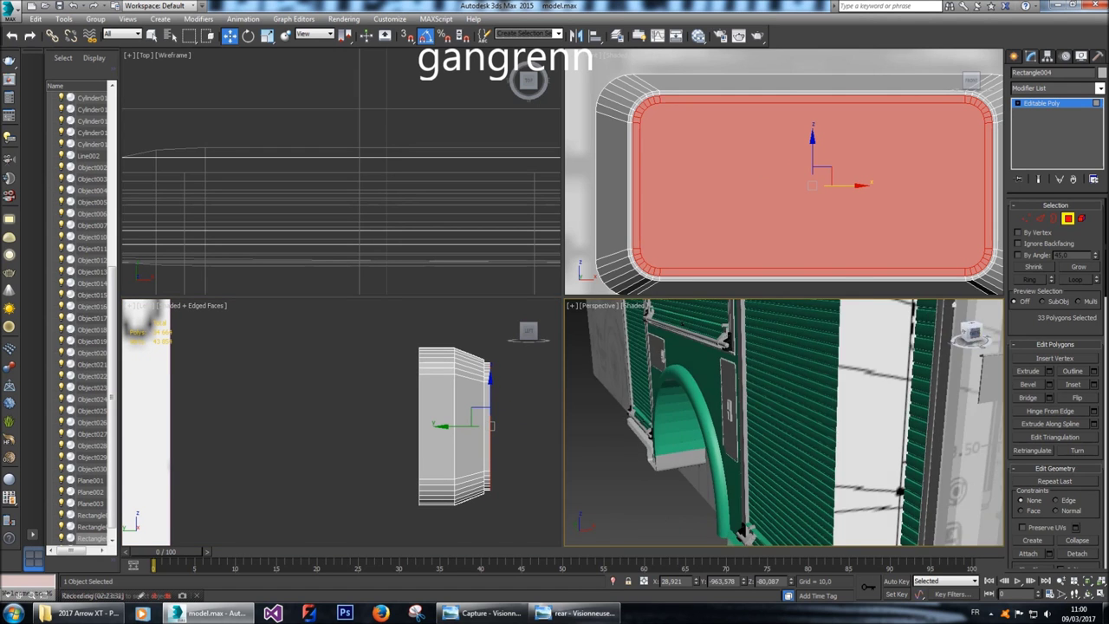
key("z")
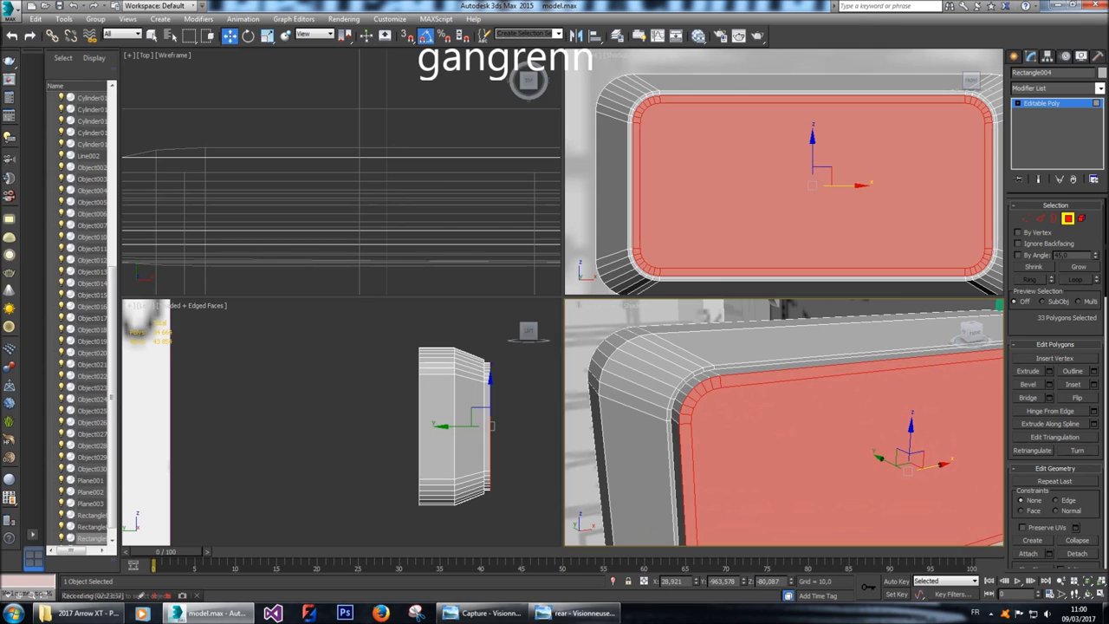
key("z")
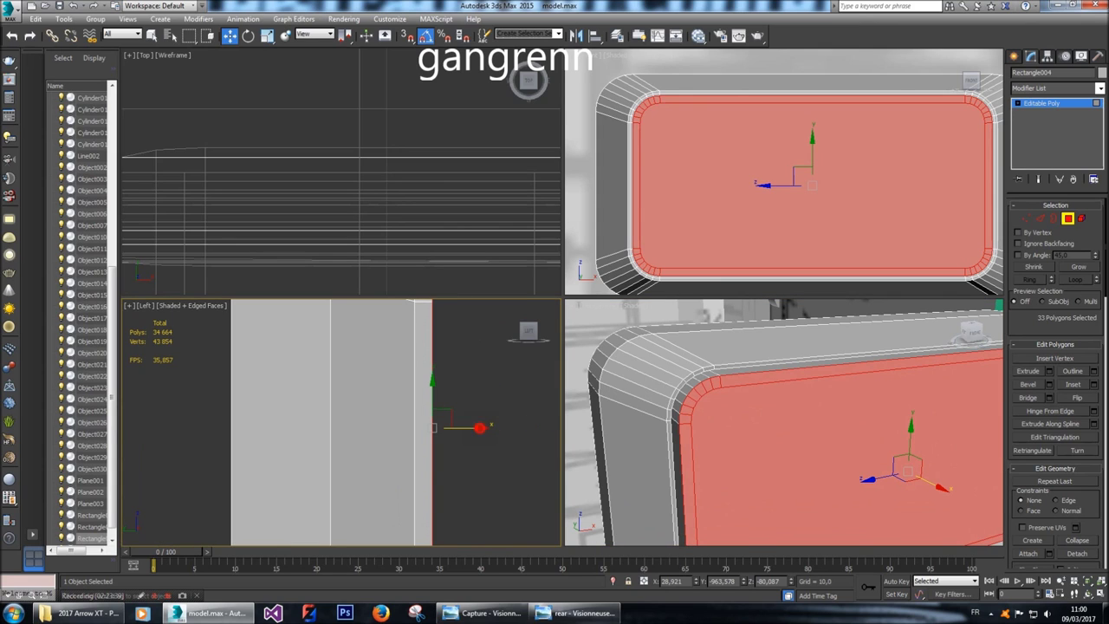
Nudge only the inner front face slightly along Y in the side view.
left_click(731, 455)
left_click(475, 427)
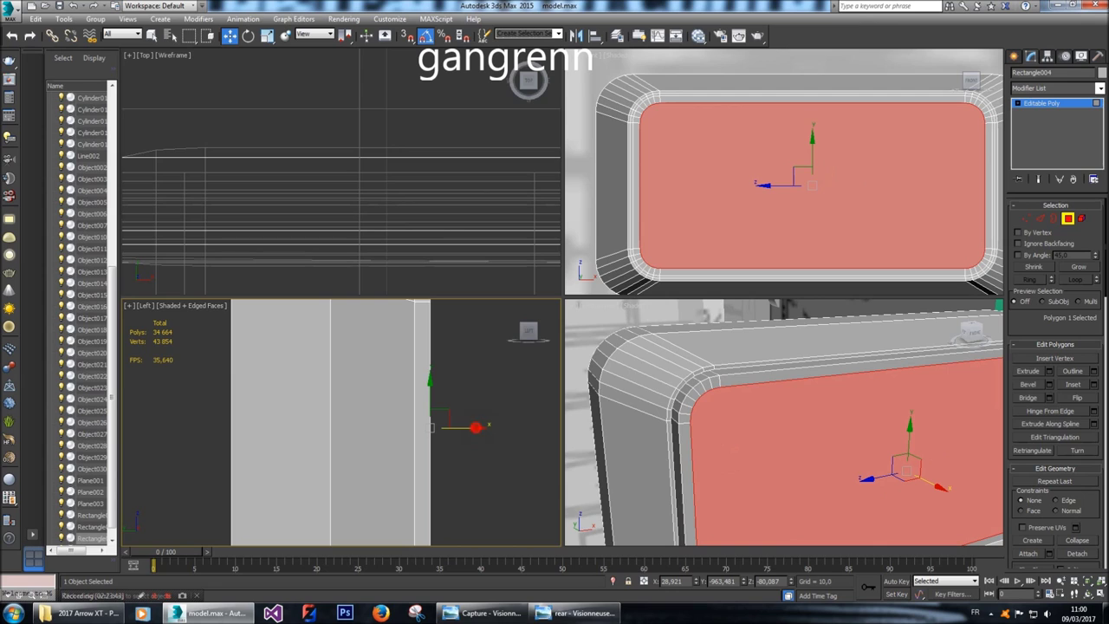
scroll(485, 425, "down", 5)
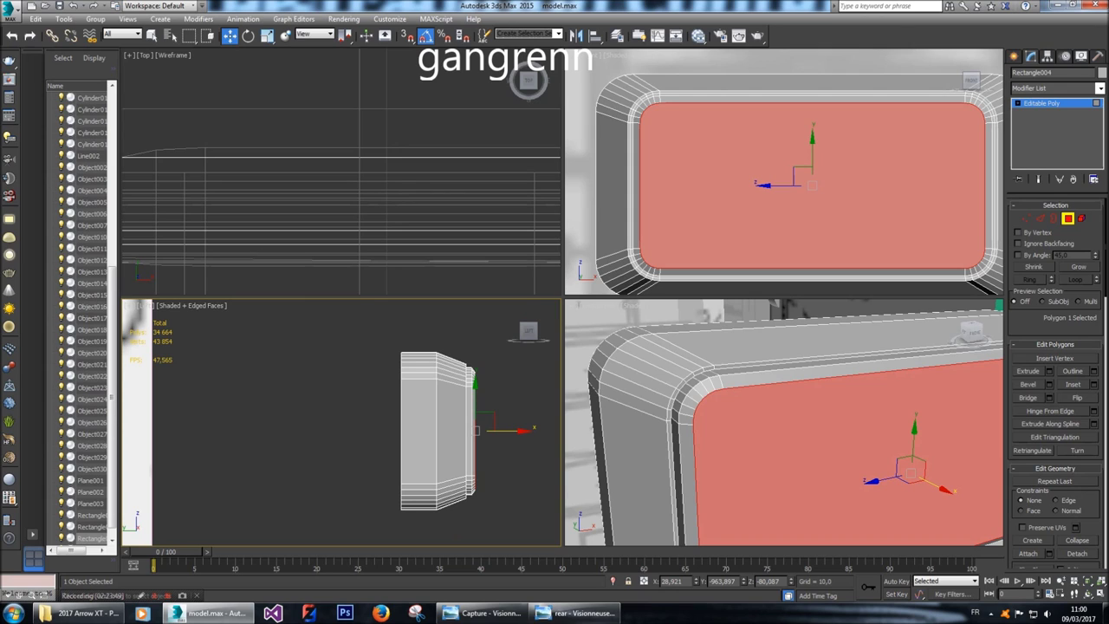
left_click_drag(511, 429, 507, 429)
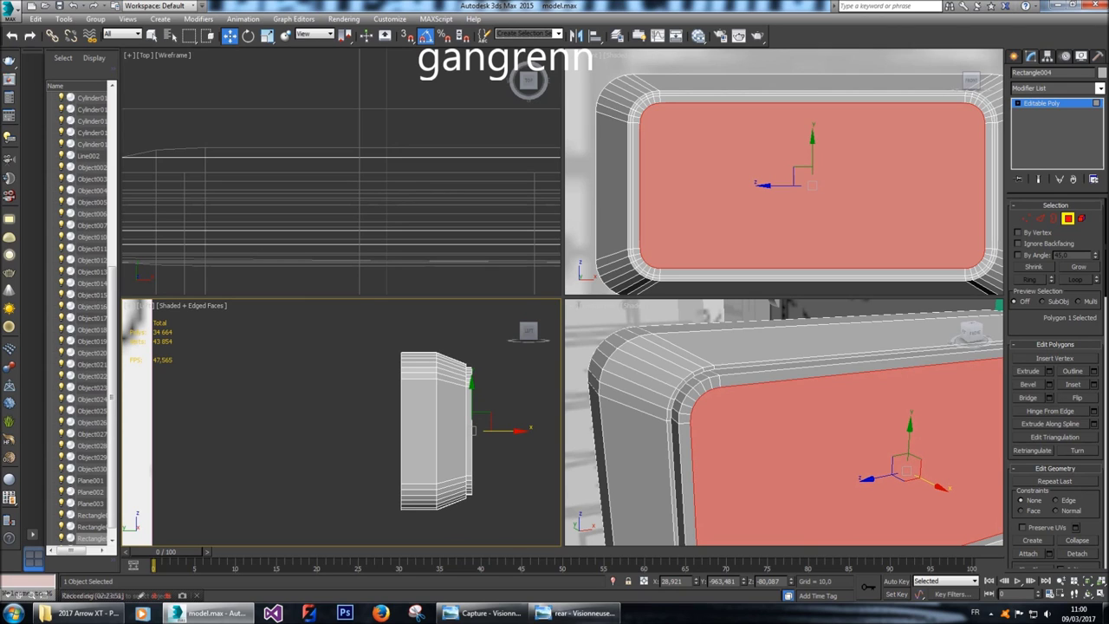
Box-select the vertices on the box's left edge and slide them slightly along X.
key("1")
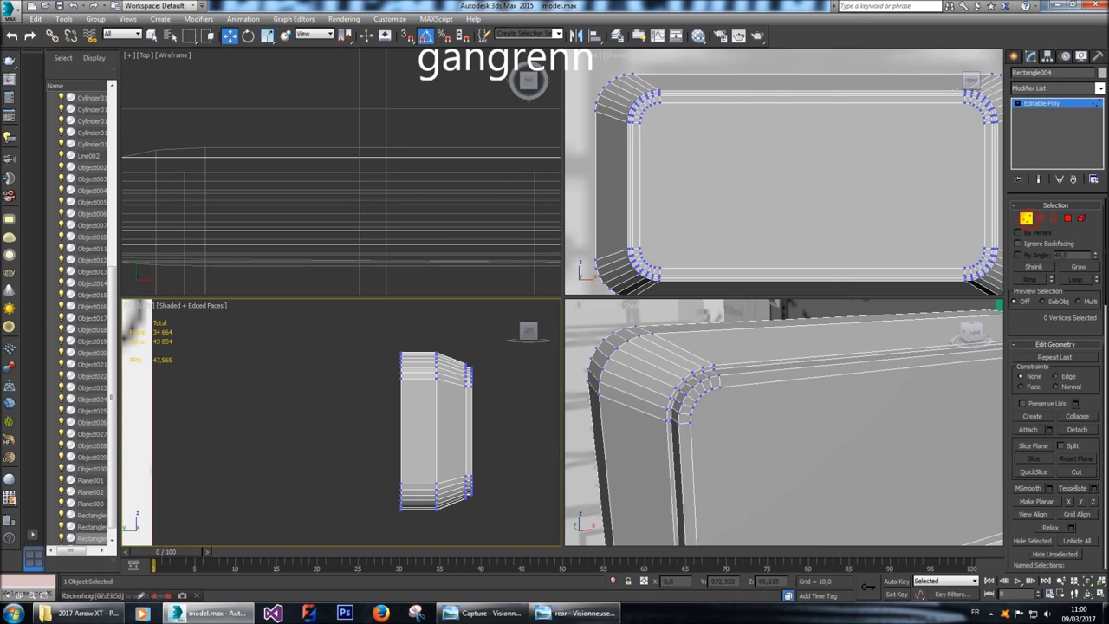
left_click_drag(400, 483, 379, 343)
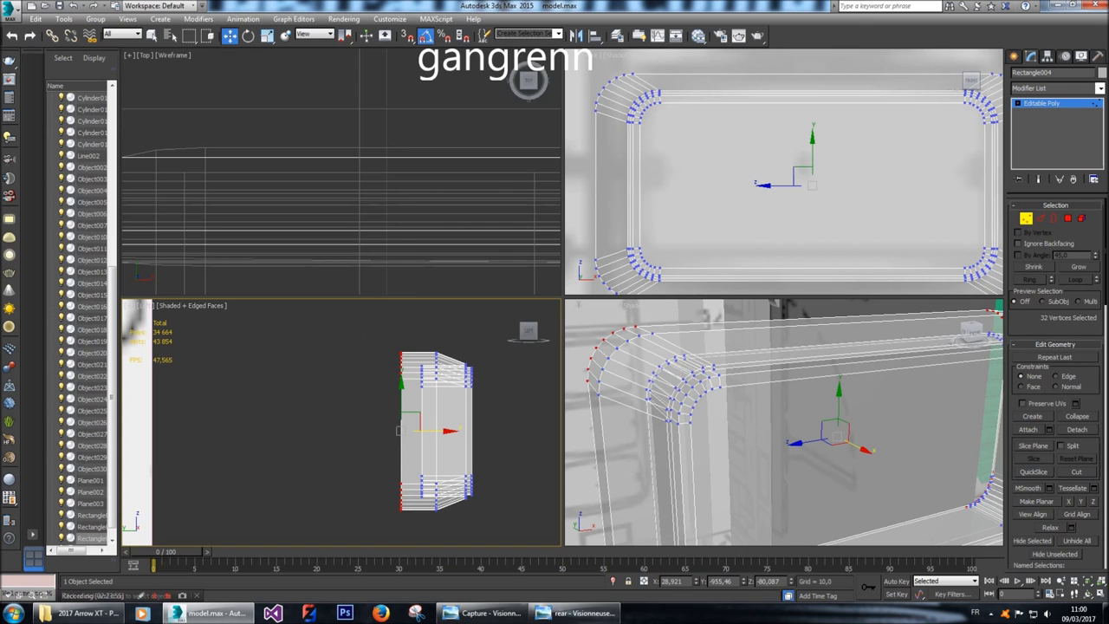
left_click(447, 430)
left_click_drag(447, 431, 458, 430)
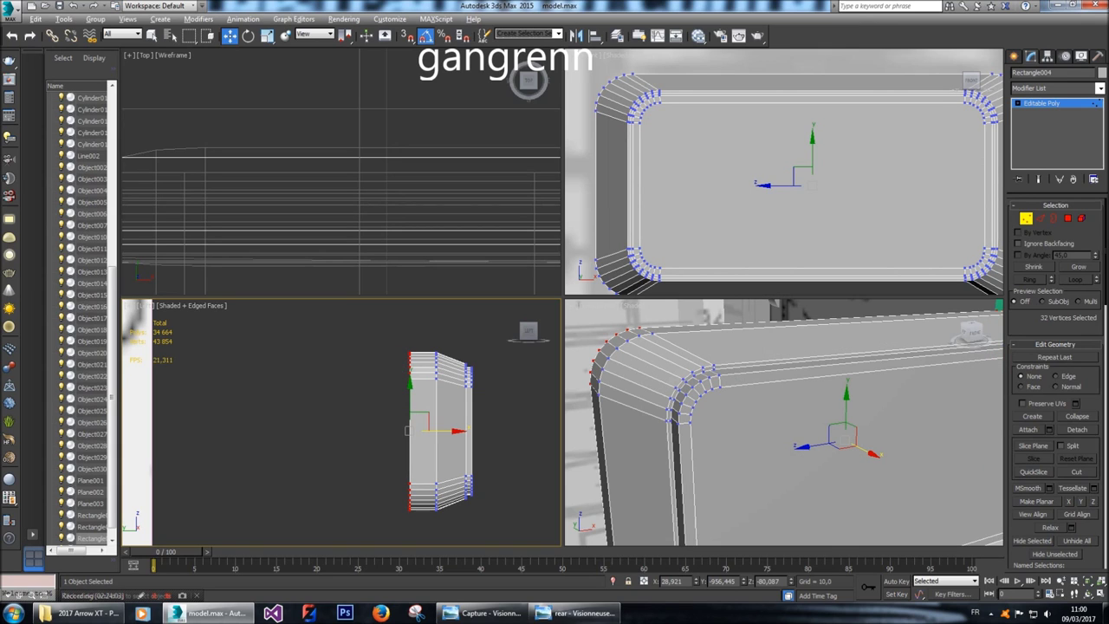
middle_click_drag(785, 424, 815, 407, "alt")
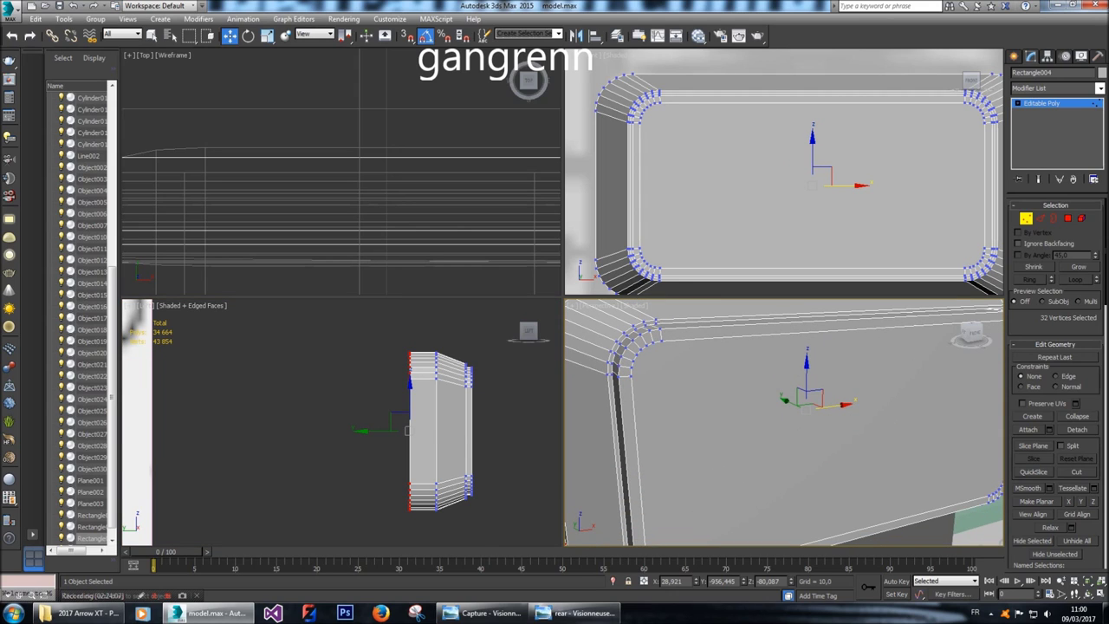
Pull the front corner vertices slightly back in the side view, then reselect the front face.
key("4")
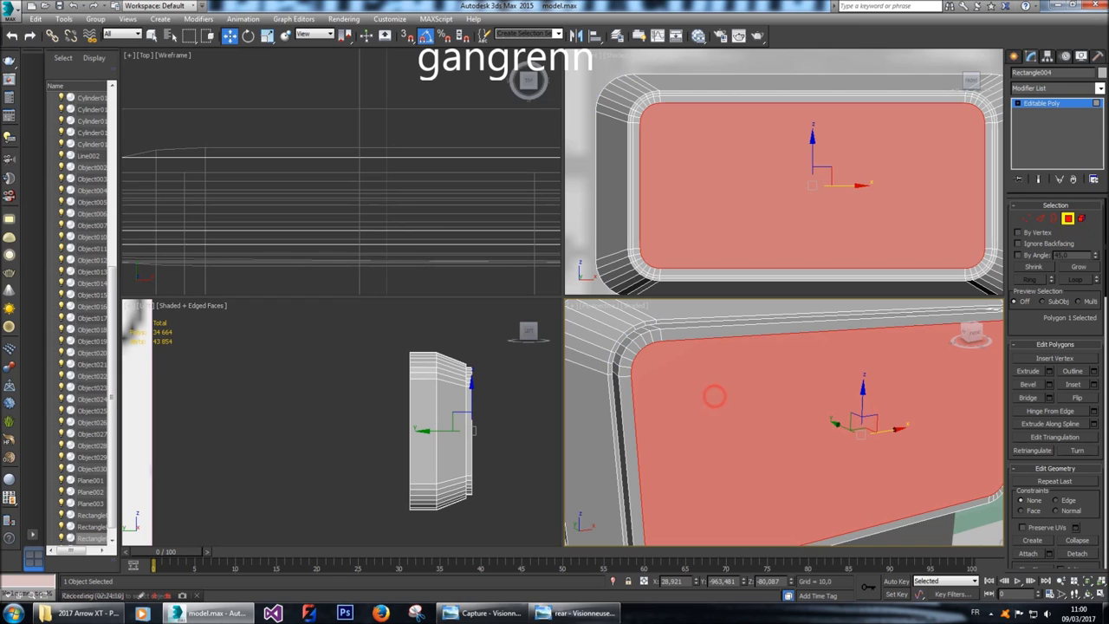
right_click(347, 433)
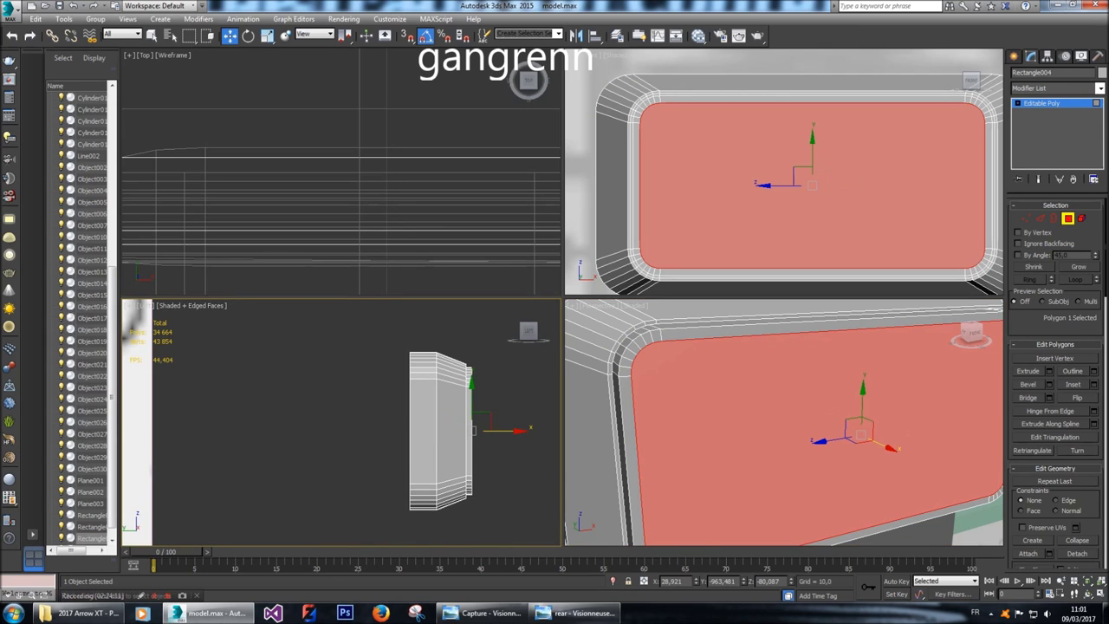
key("1")
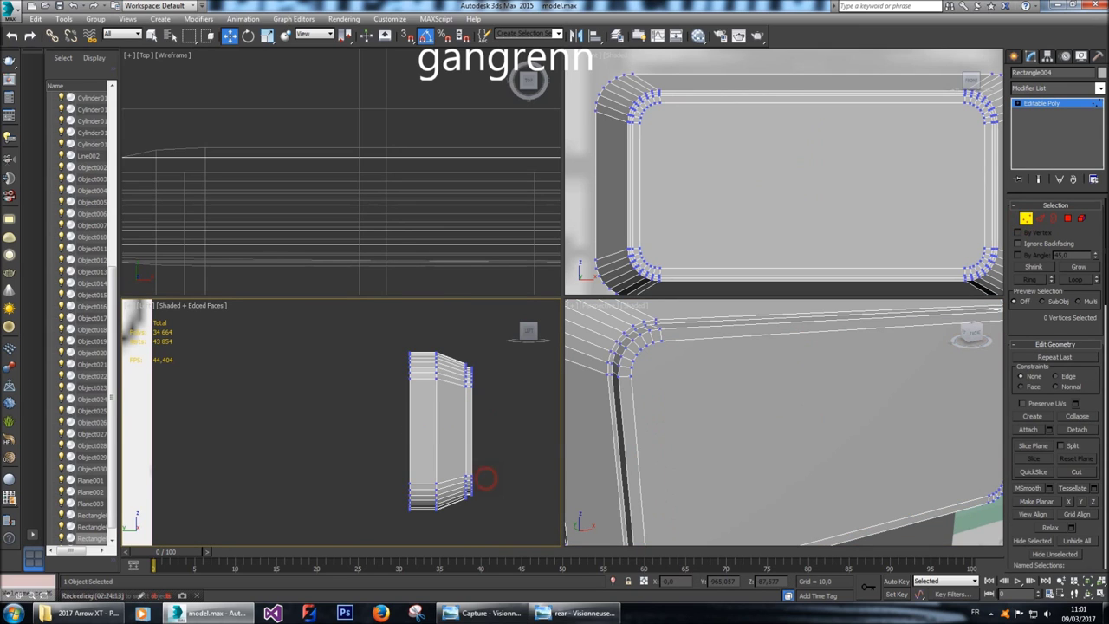
scroll(486, 481, "up", 2)
left_click_drag(493, 519, 455, 303)
scroll(446, 369, "up", 5)
left_click_drag(445, 369, 443, 369)
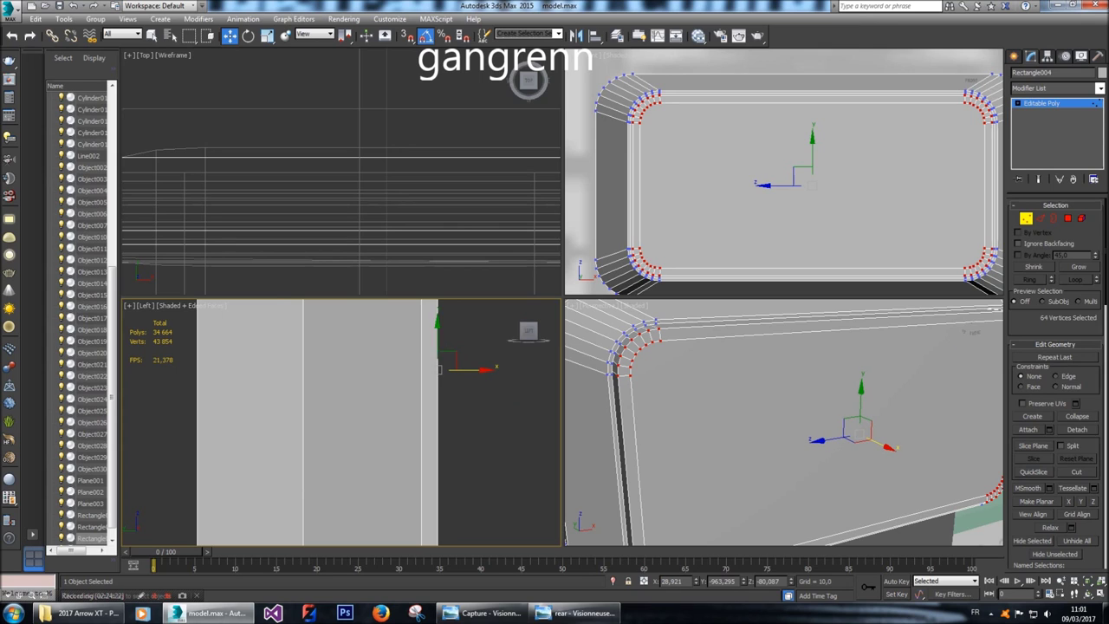
scroll(428, 419, "down", 5)
middle_click_drag(429, 420, 427, 423)
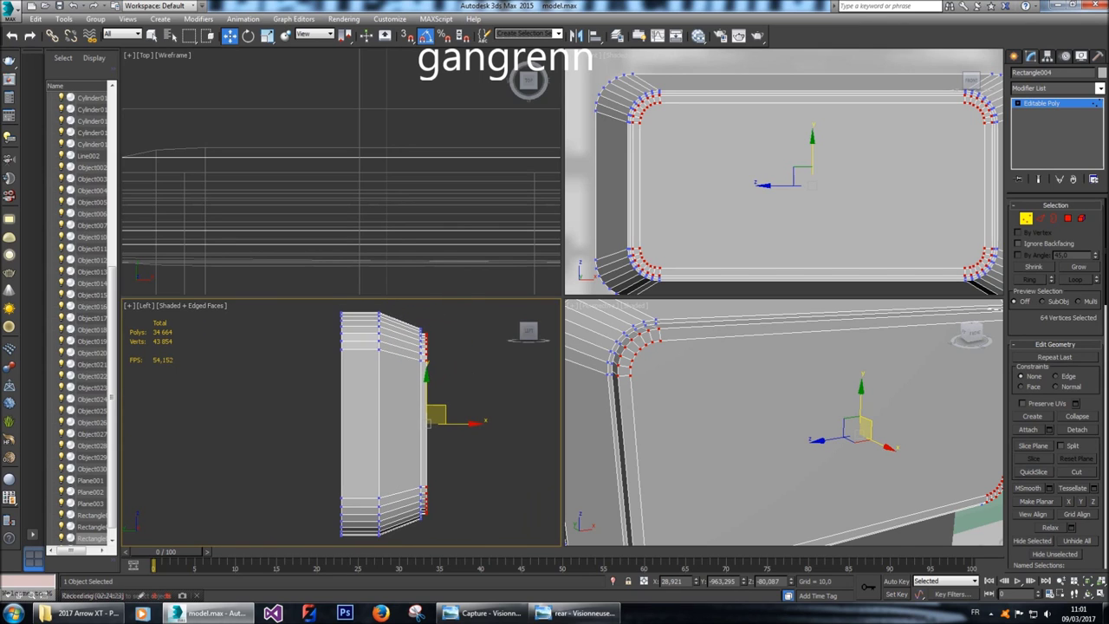
key("4")
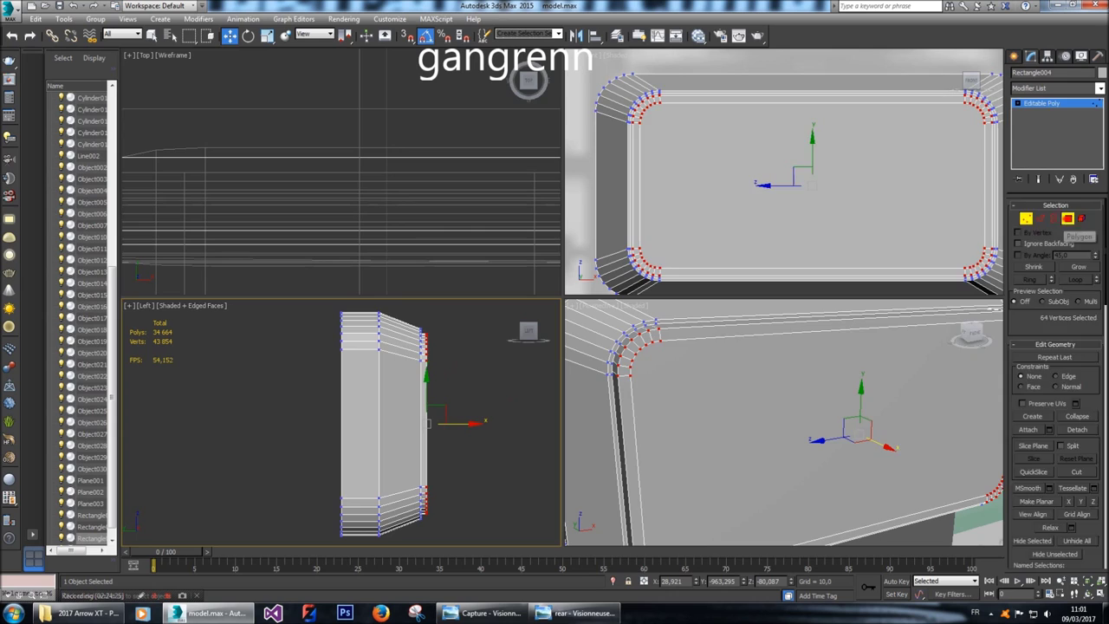
left_click(812, 355)
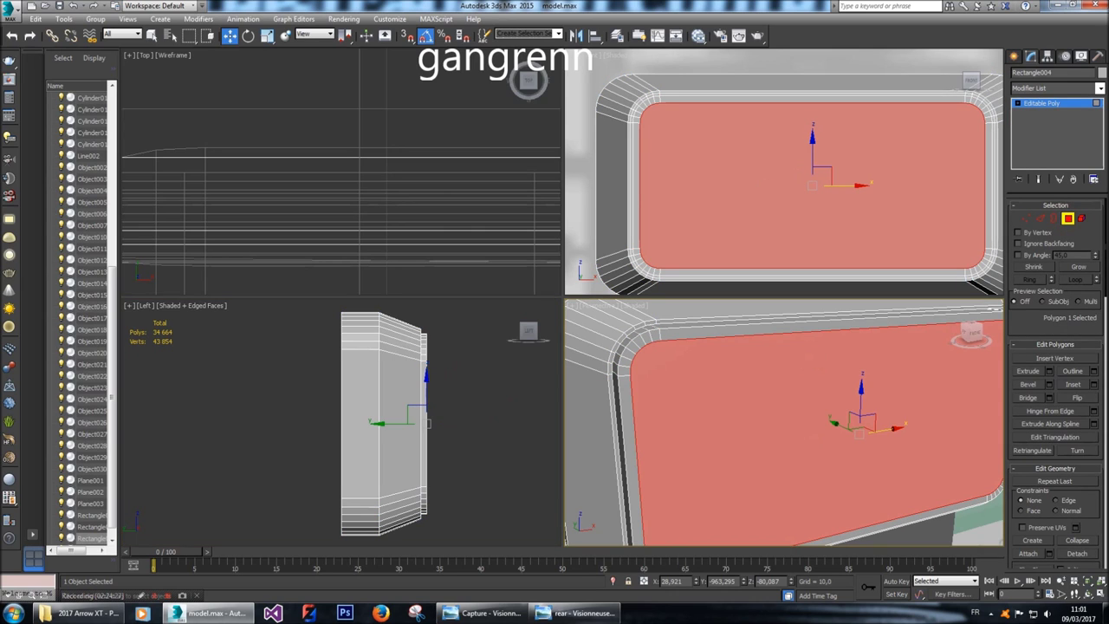
Extrude the front face with a height of 1 unit.
key("shift+e")
double_click(810, 446)
type("1")
key("Return")
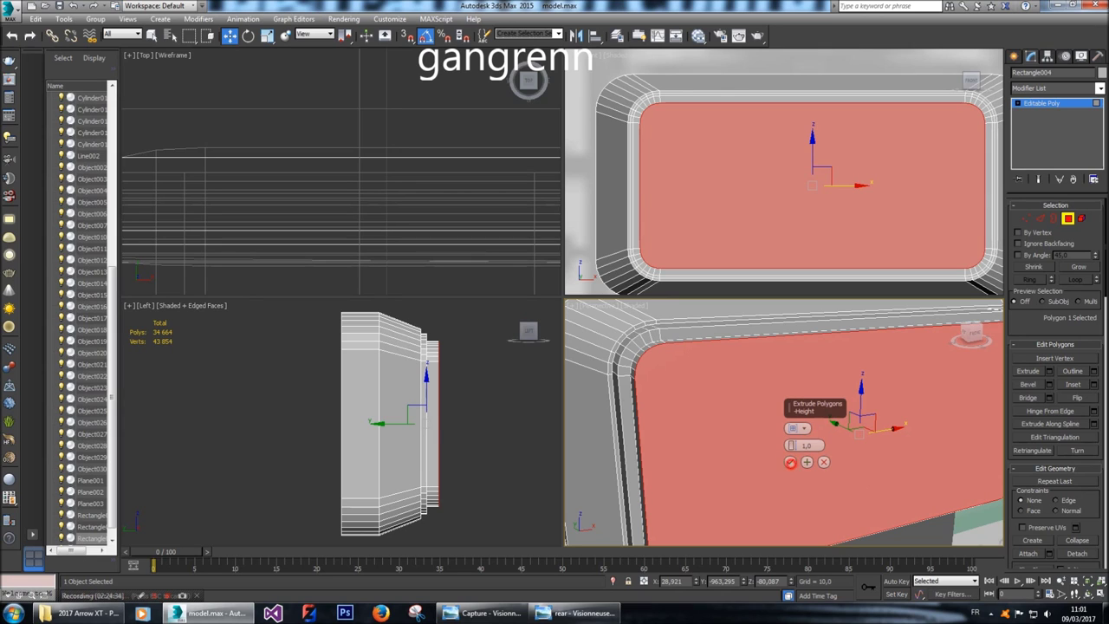
left_click(790, 462)
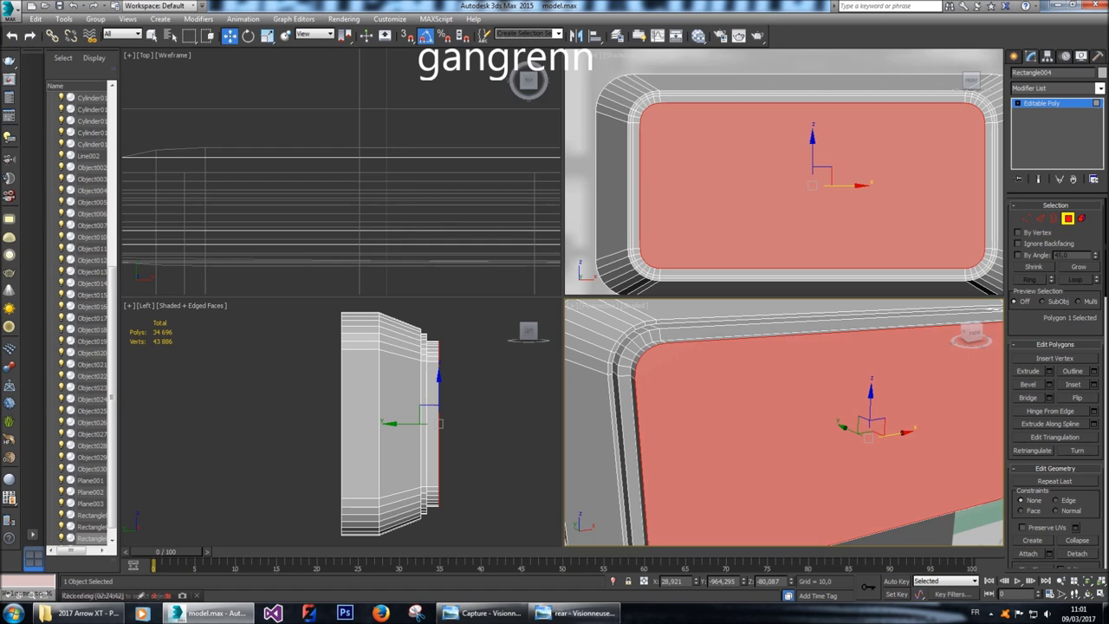
scroll(785, 422, "down", 5)
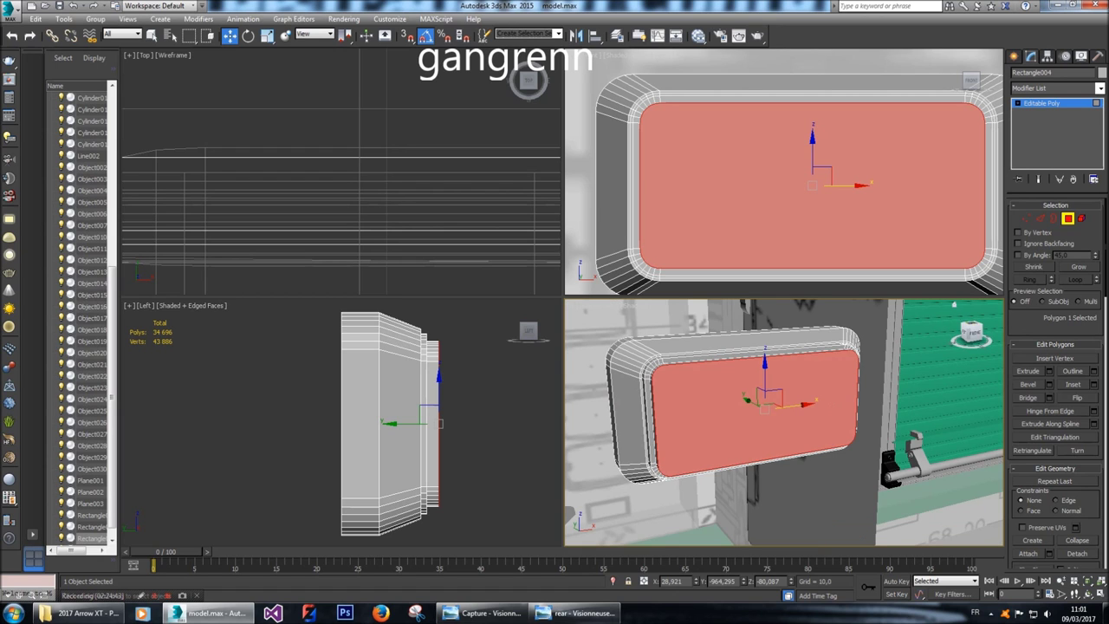
left_click(971, 332)
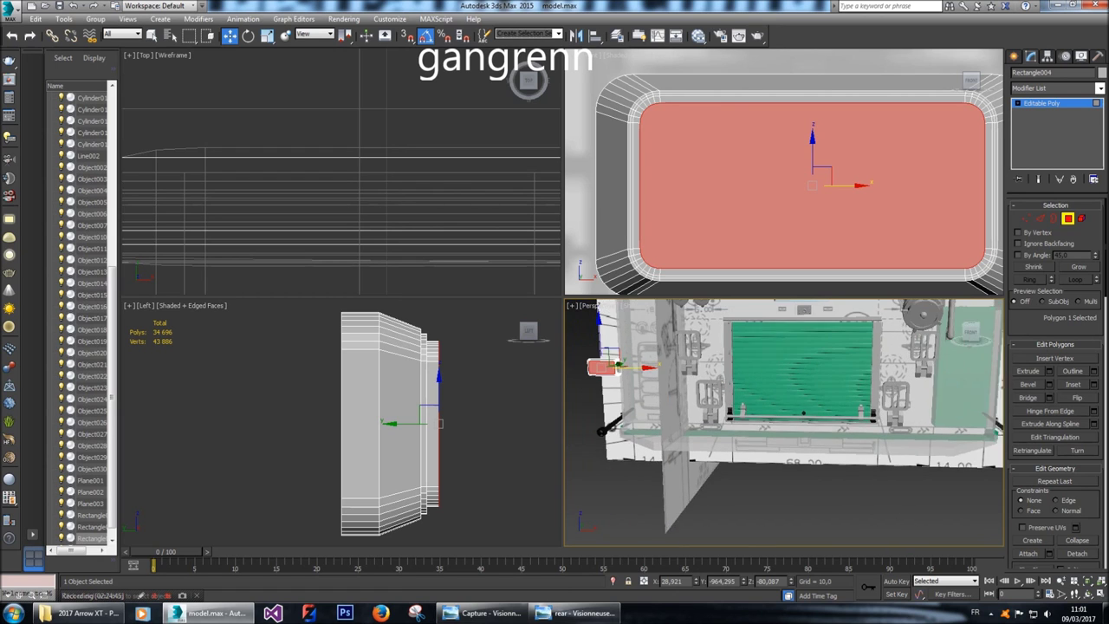
left_click_drag(971, 331, 908, 338)
key("z")
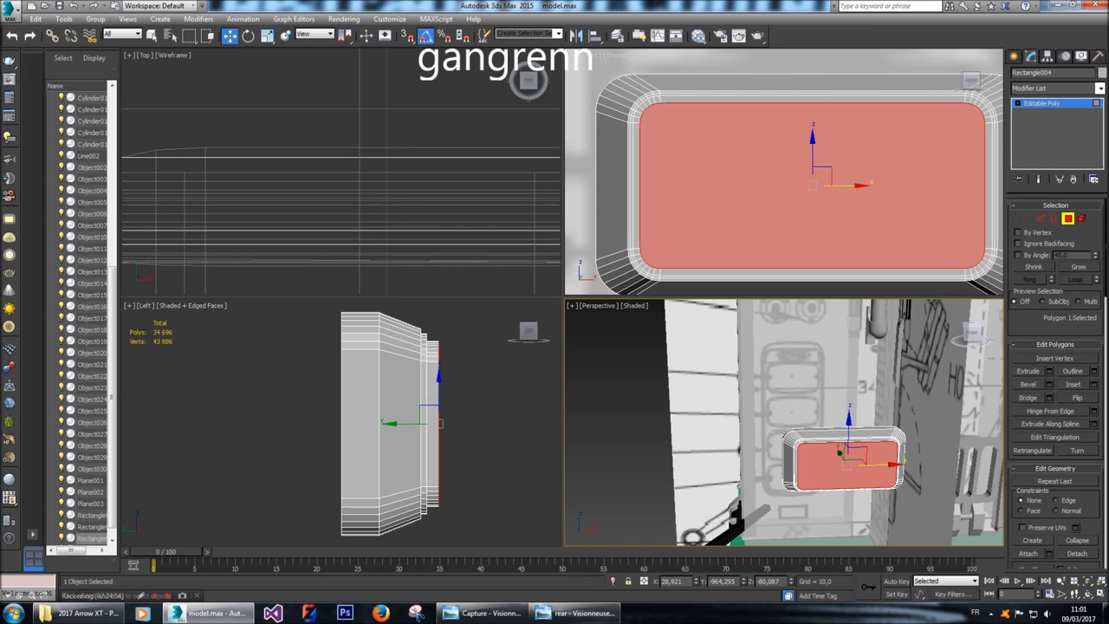
Select an edge at the box's front corner in Edge mode.
key("2")
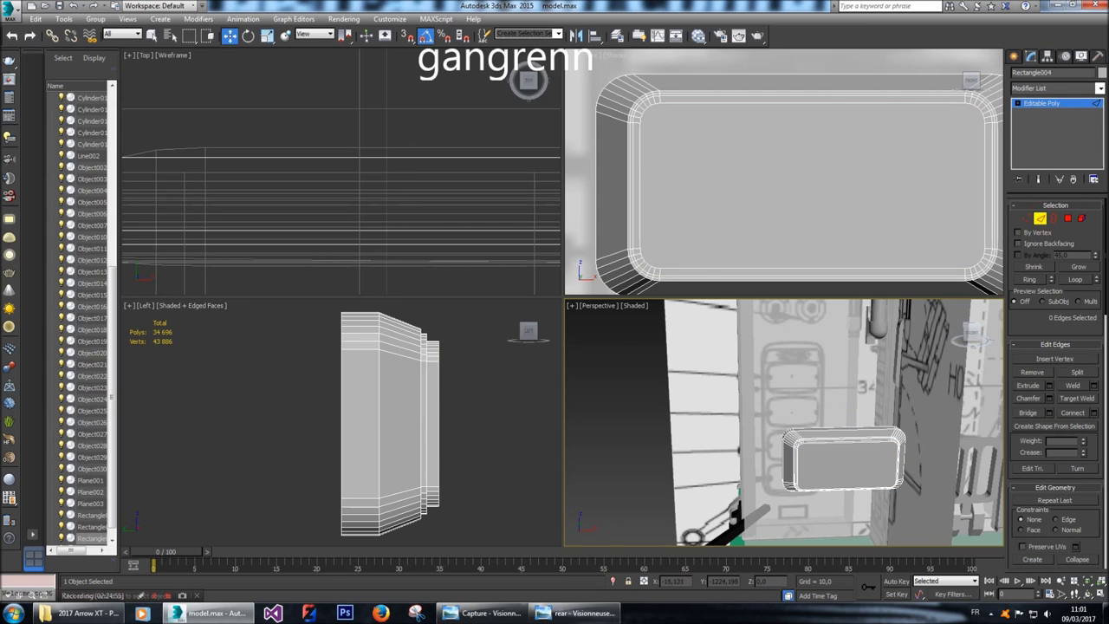
scroll(802, 468, "up", 3)
scroll(701, 511, "up", 2)
left_click(804, 397)
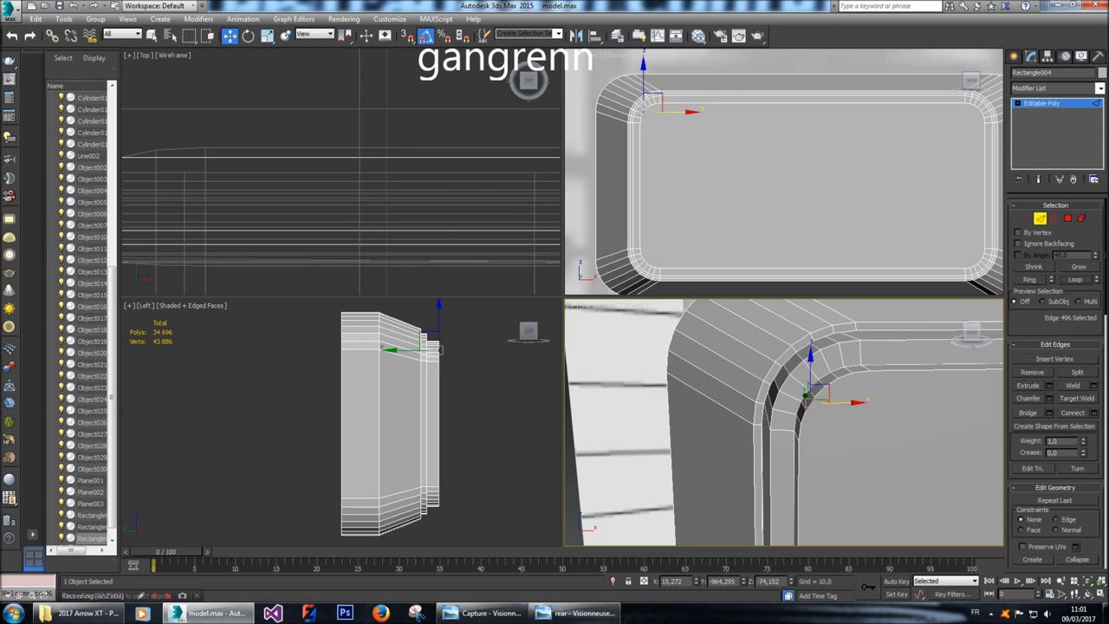
Convert the front face selection to its border edges.
key("alt+r")
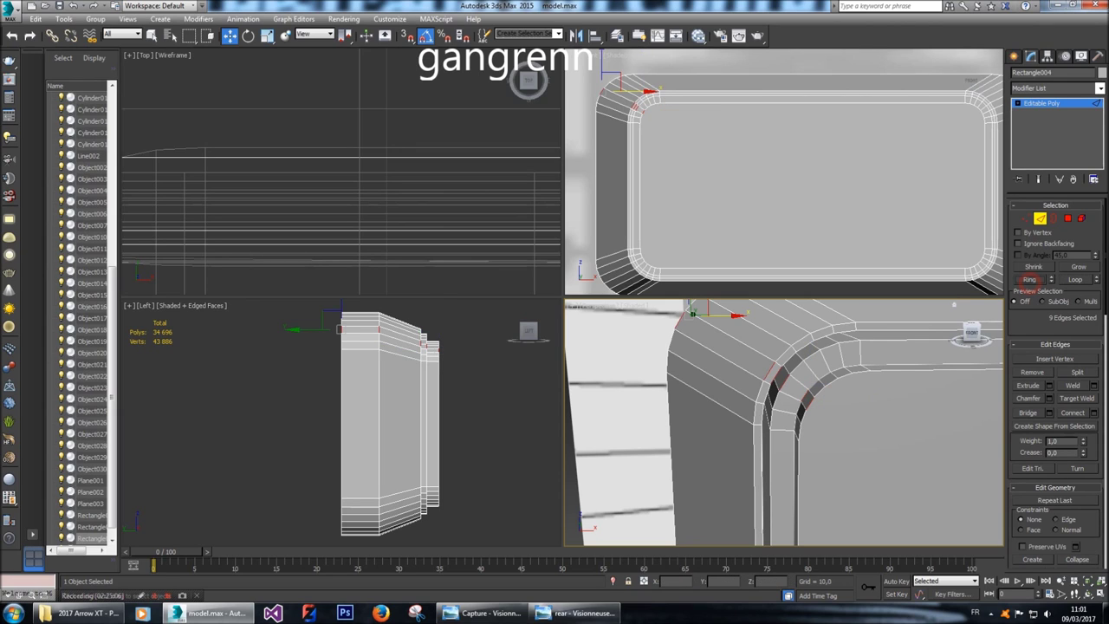
left_click(797, 455)
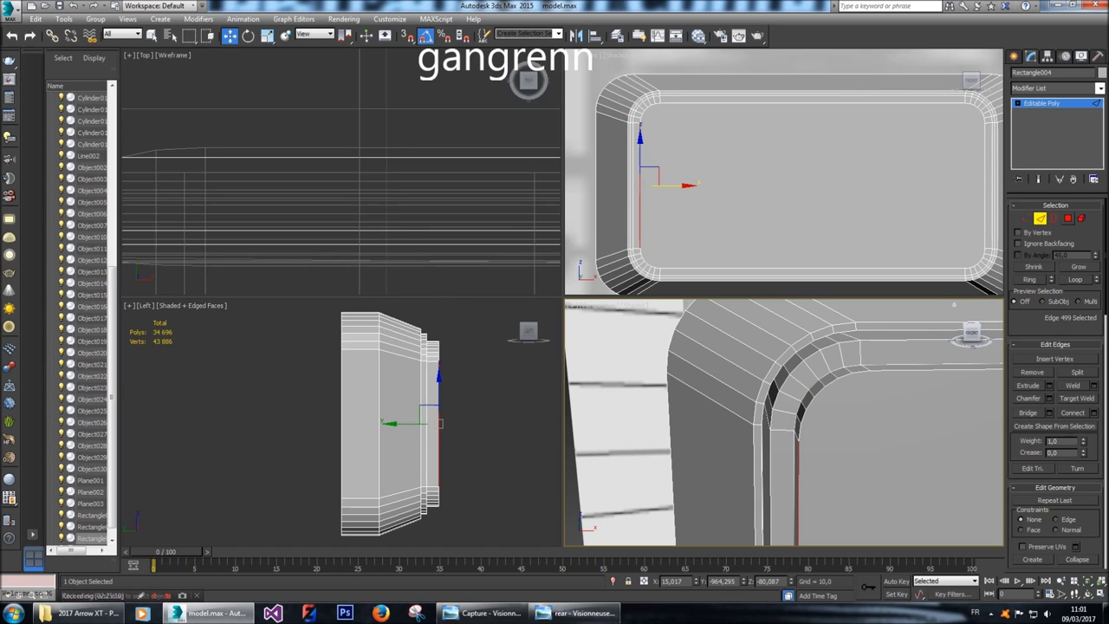
left_click(1068, 218)
right_click(874, 425)
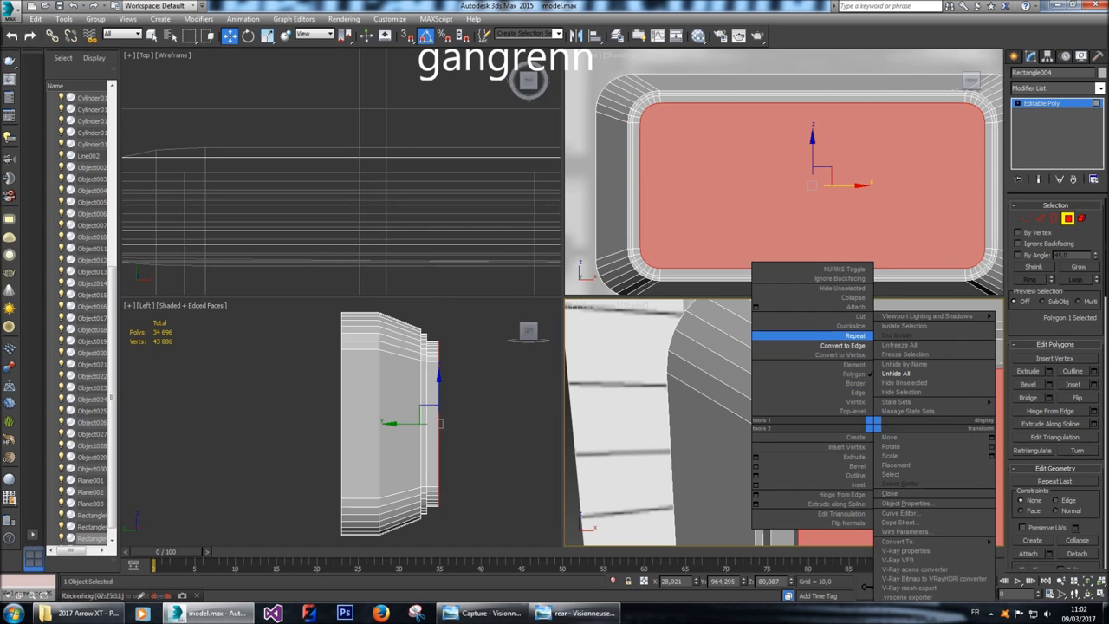
left_click(811, 346)
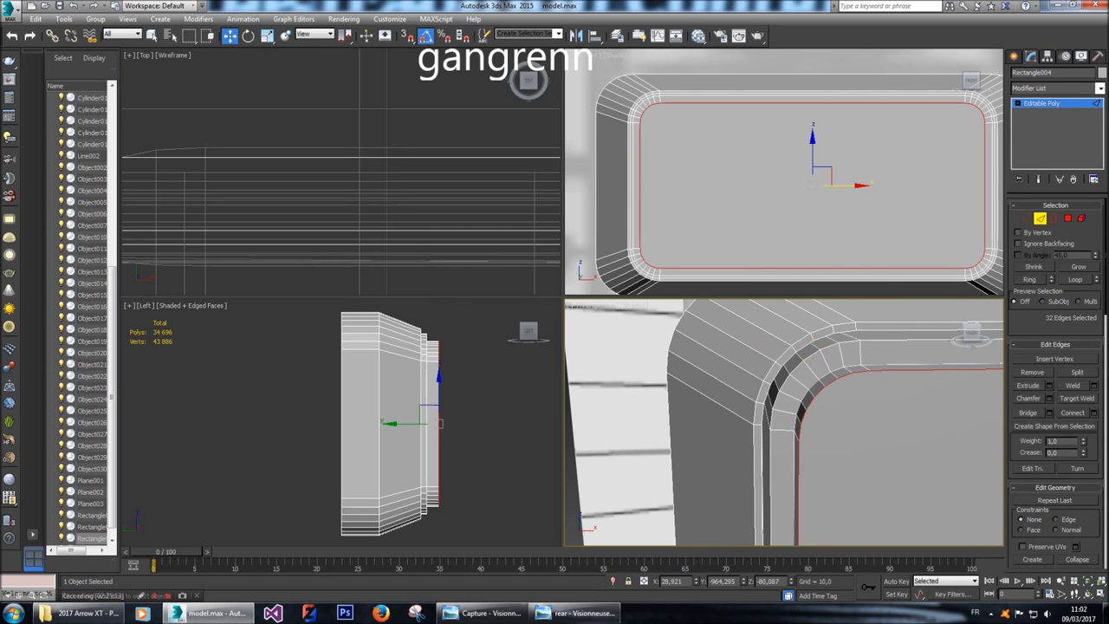
Chamfer the border edges by 6 units after trying 5.
left_click(1049, 398)
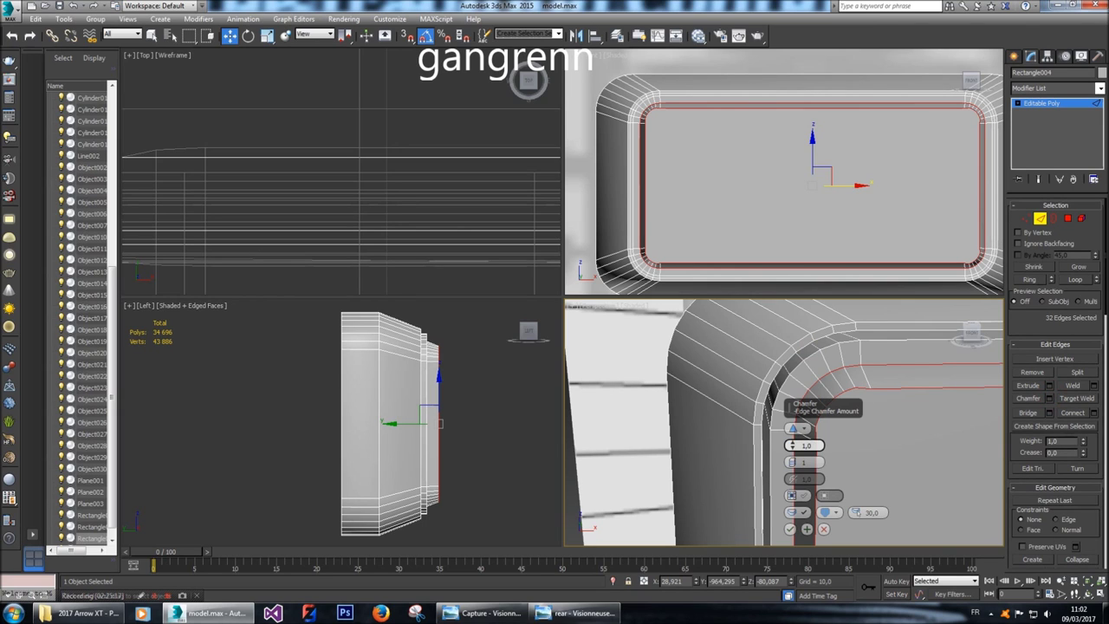
type("5")
key("Return")
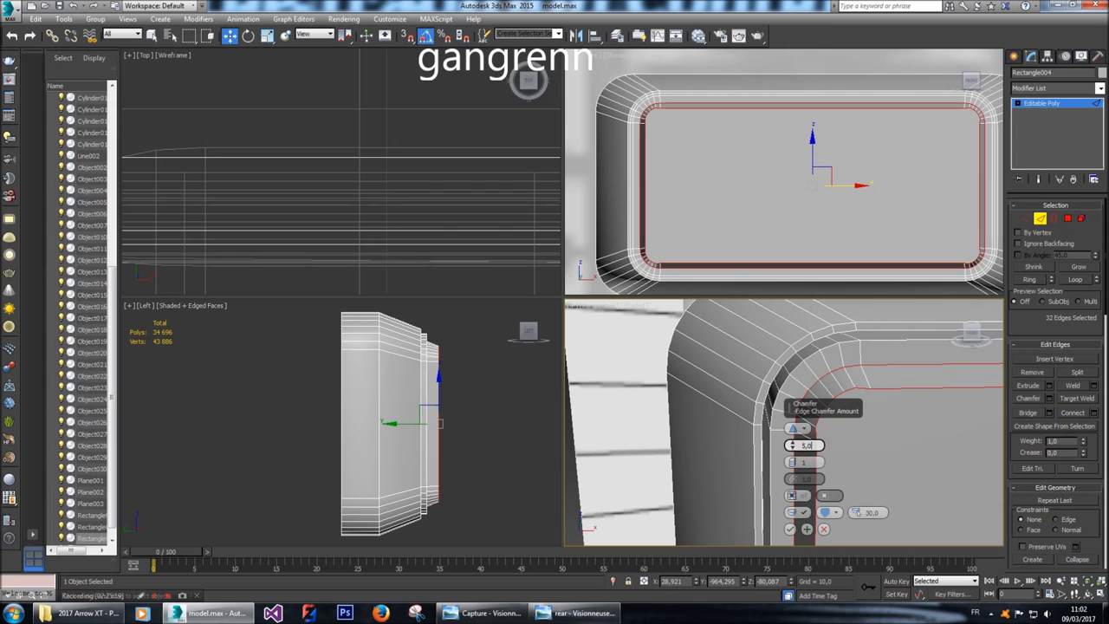
type("6")
key("Return")
left_click(789, 528)
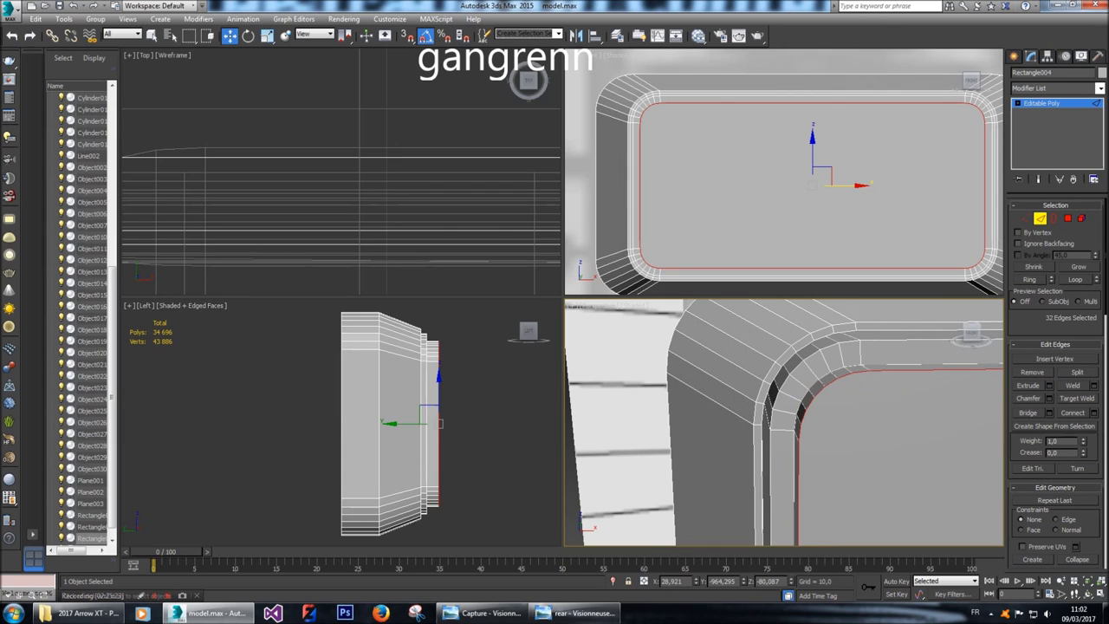
Slide the front border edges slightly back in the side view.
scroll(784, 422, "down", 3)
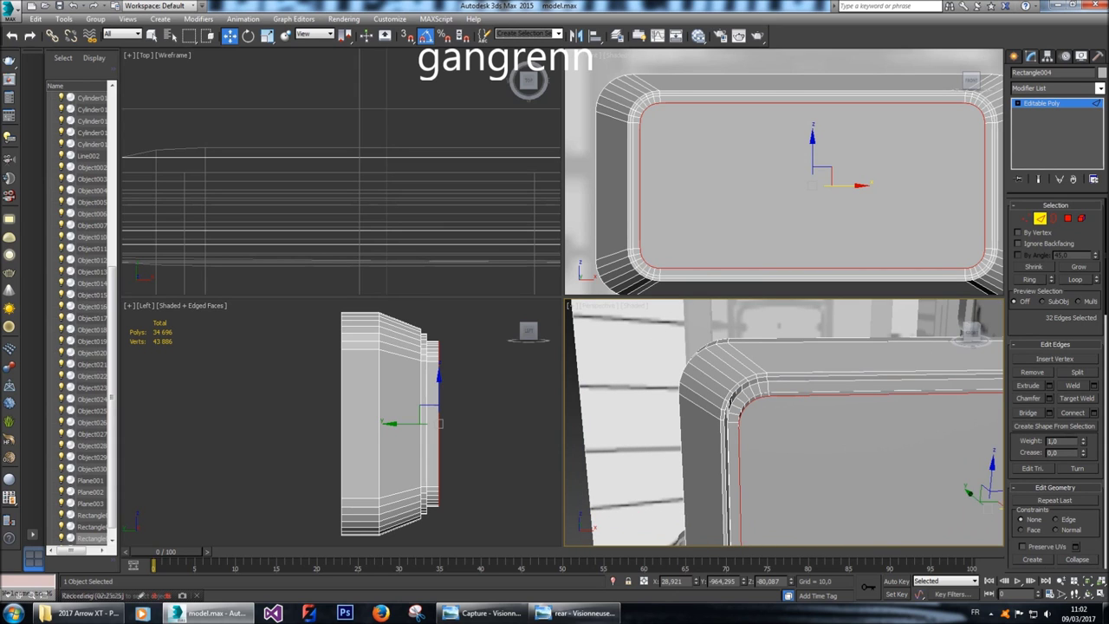
scroll(785, 422, "down", 5)
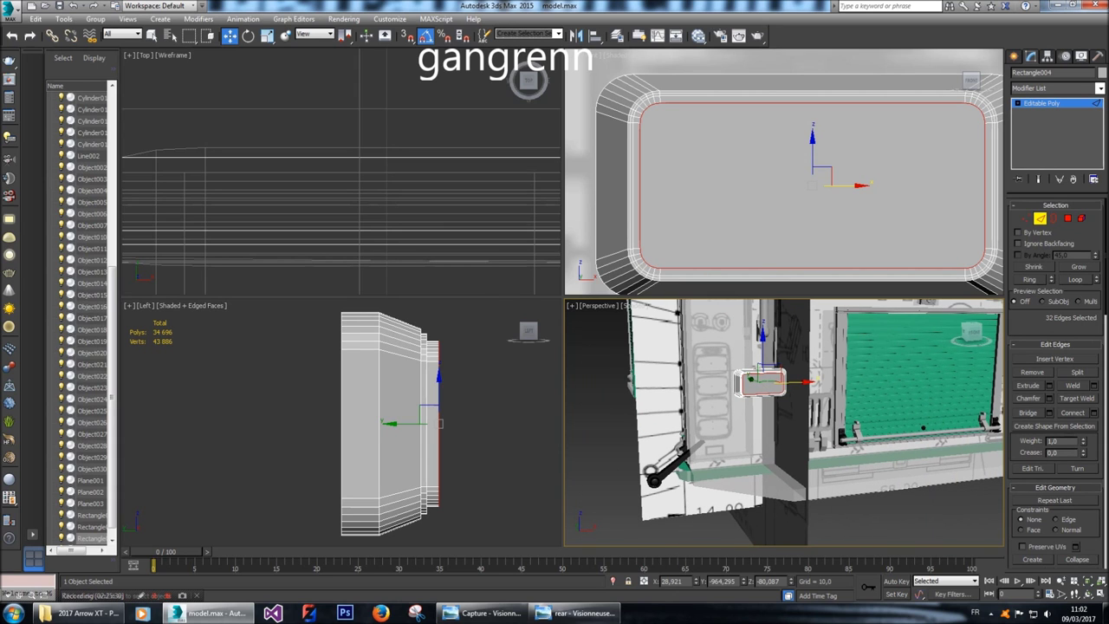
scroll(438, 412, "up", 6)
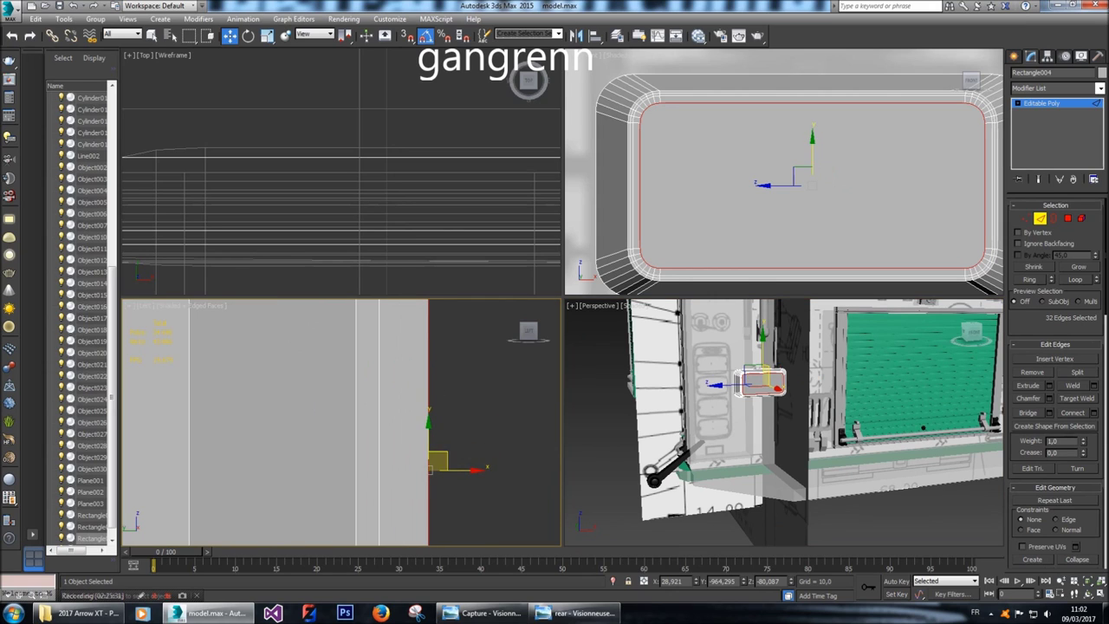
left_click_drag(425, 475, 423, 476)
left_click(646, 446)
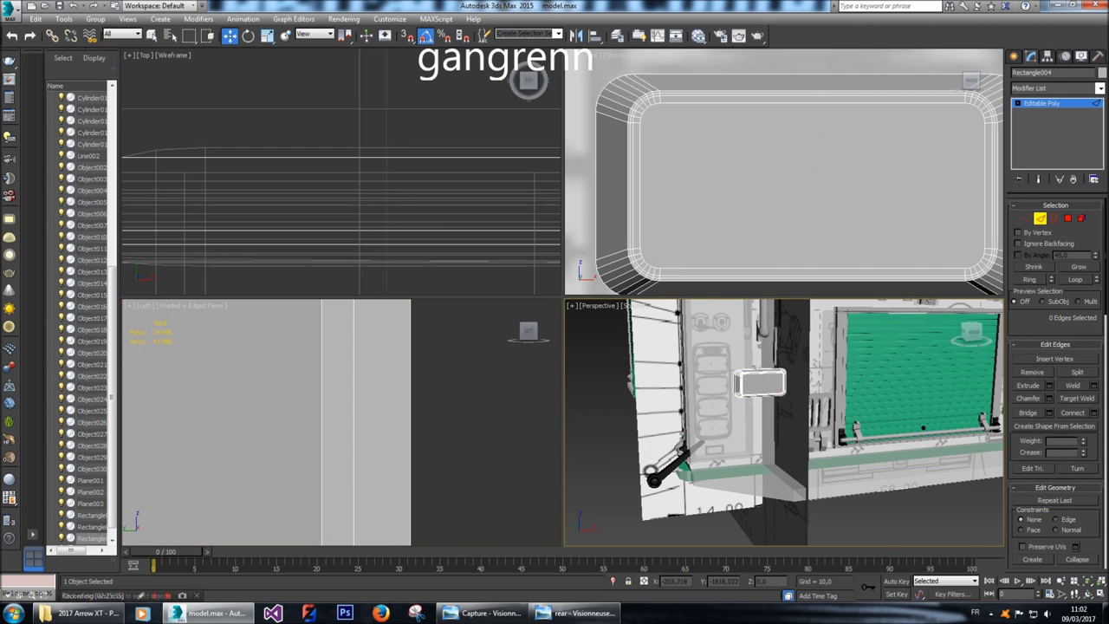
middle_click_drag(646, 446, 736, 444, "alt")
scroll(875, 446, "up", 6)
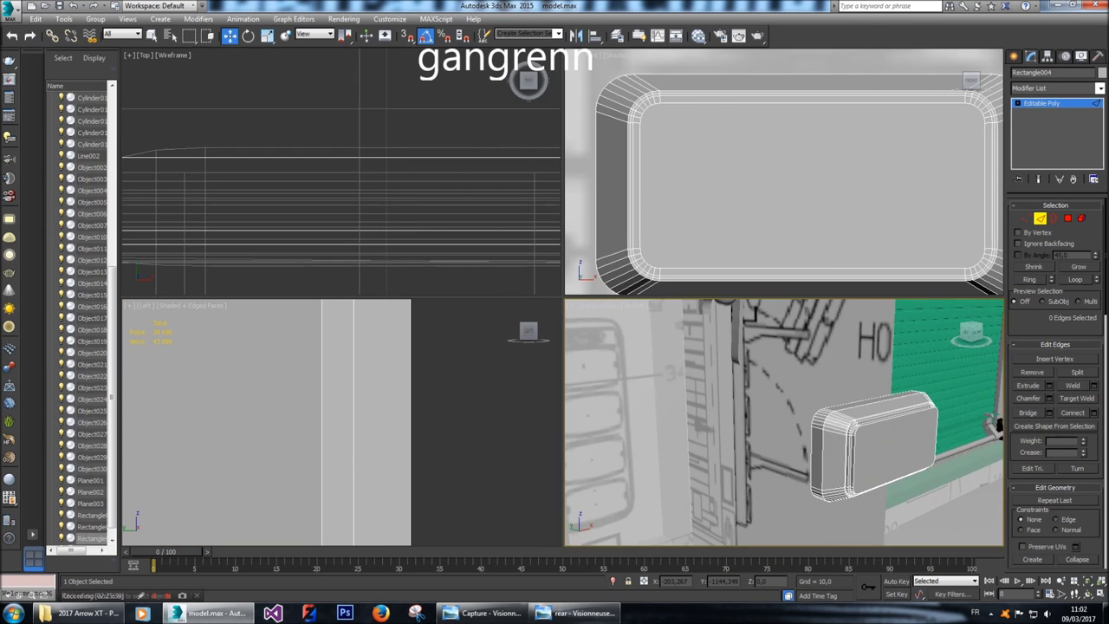
Push the front face slightly back and reselect its border edge loop.
left_click(1067, 219)
right_click(485, 433)
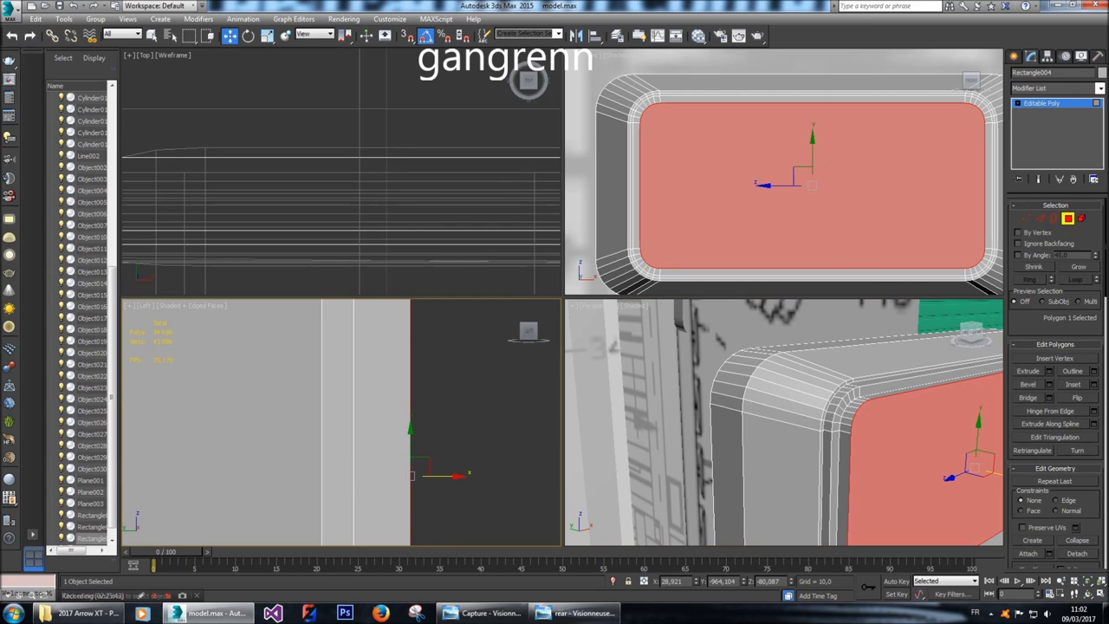
left_click_drag(433, 475, 414, 475)
key("2")
left_click(393, 475)
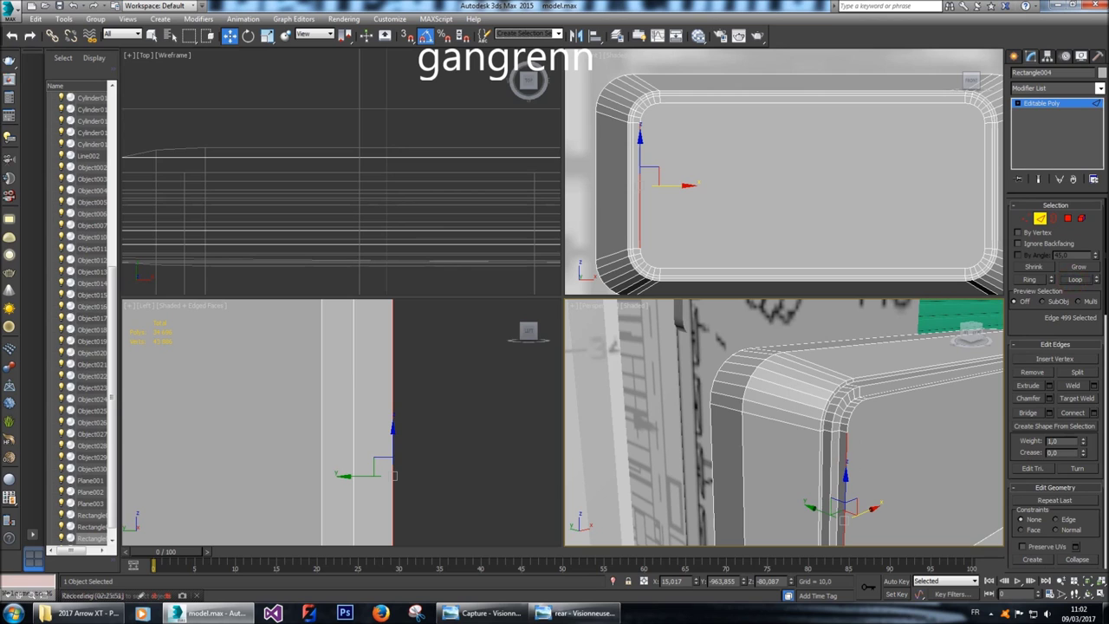
left_click(1068, 219)
right_click(919, 424)
left_click(888, 345)
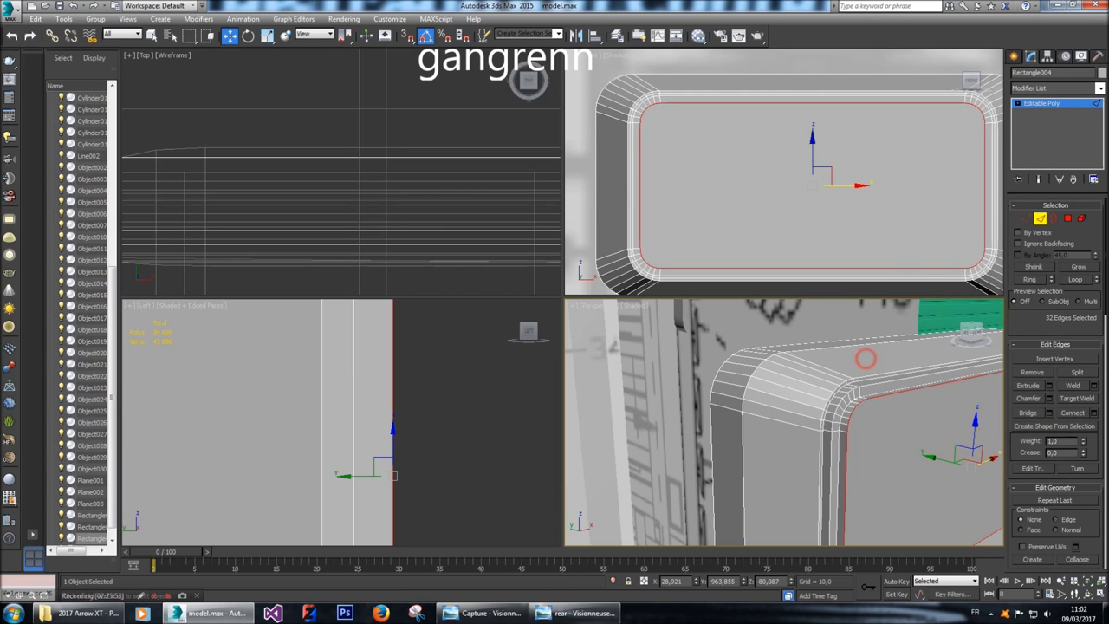
left_click(1050, 398)
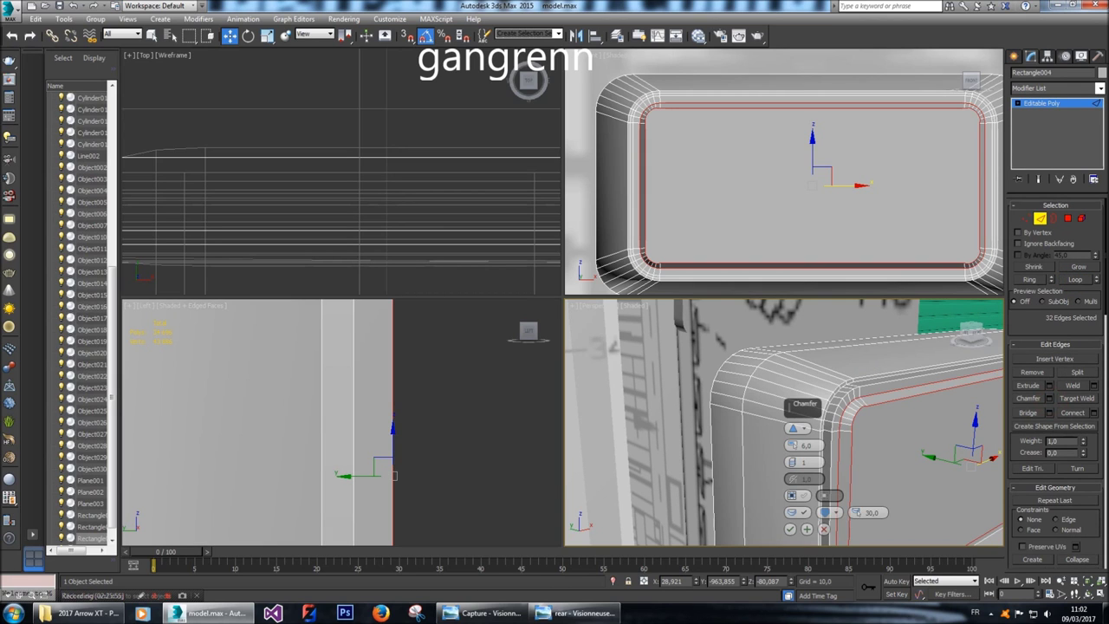
left_click(802, 445)
type("3")
key("BackSpace")
type("1")
key("Return")
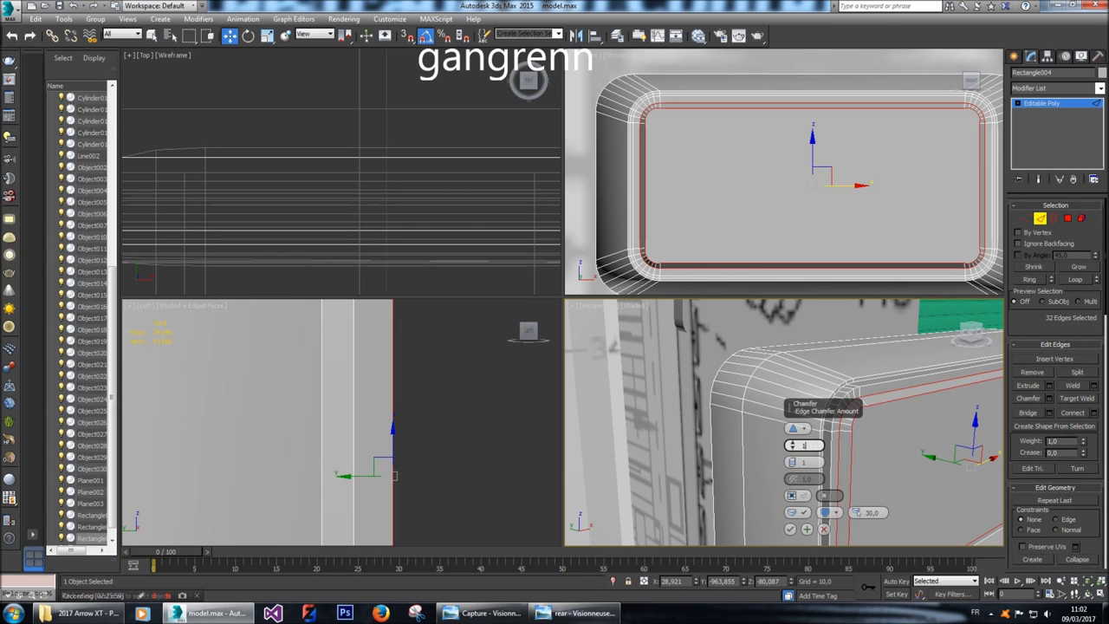
type("0,5")
key("Return")
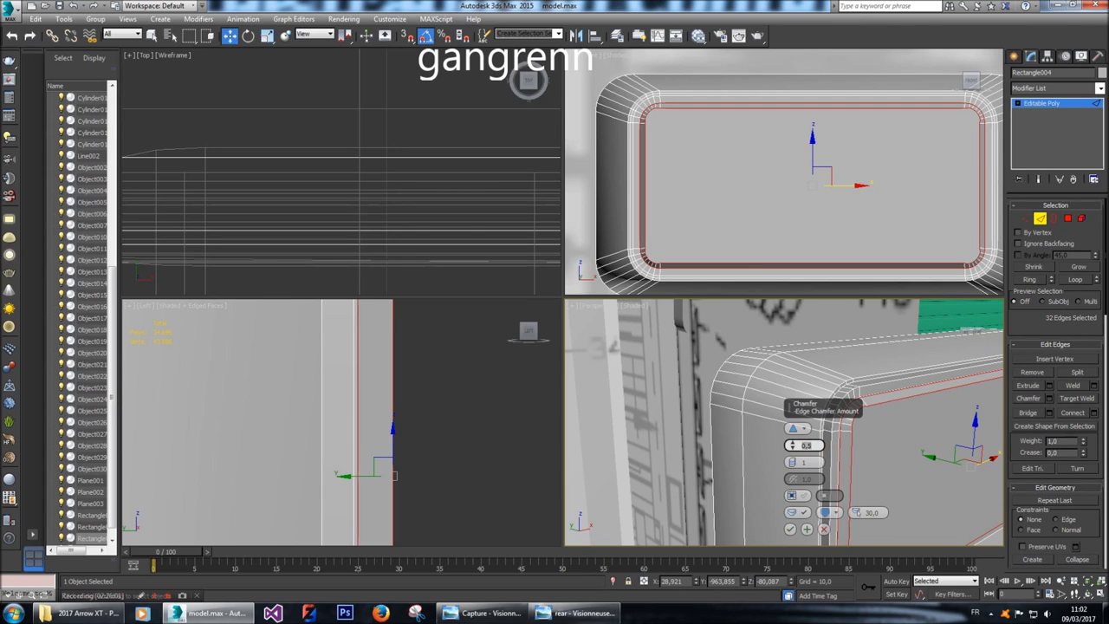
type("0,2")
key("Return")
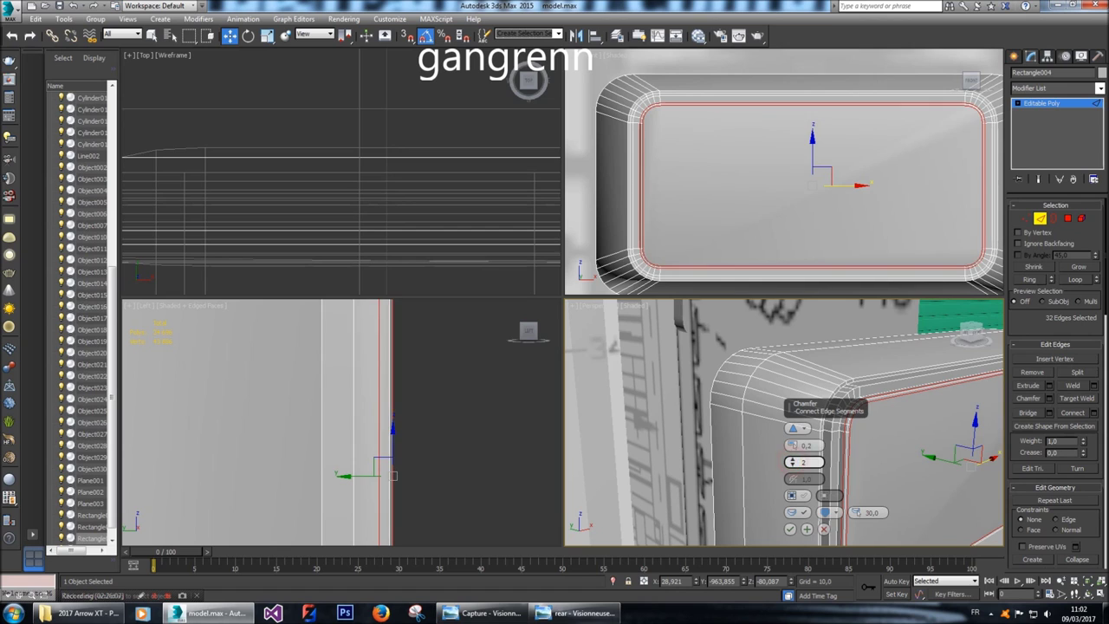
middle_click_drag(866, 433, 840, 426, "alt")
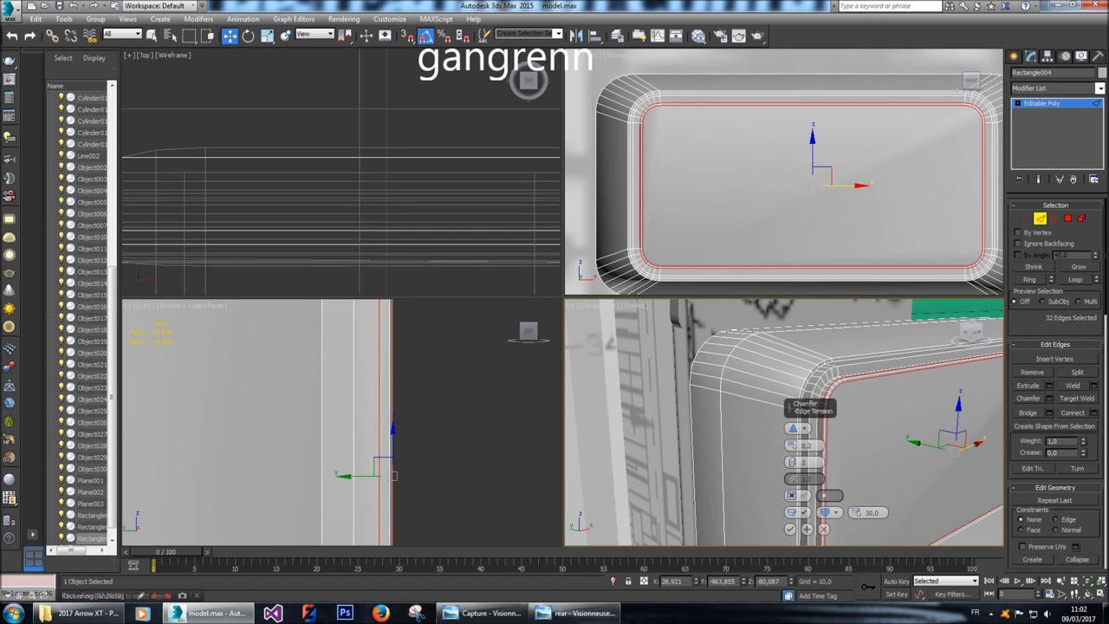
left_click_drag(792, 462, 789, 464)
middle_click_drag(792, 462, 818, 457, "alt")
scroll(818, 457, "up", 6)
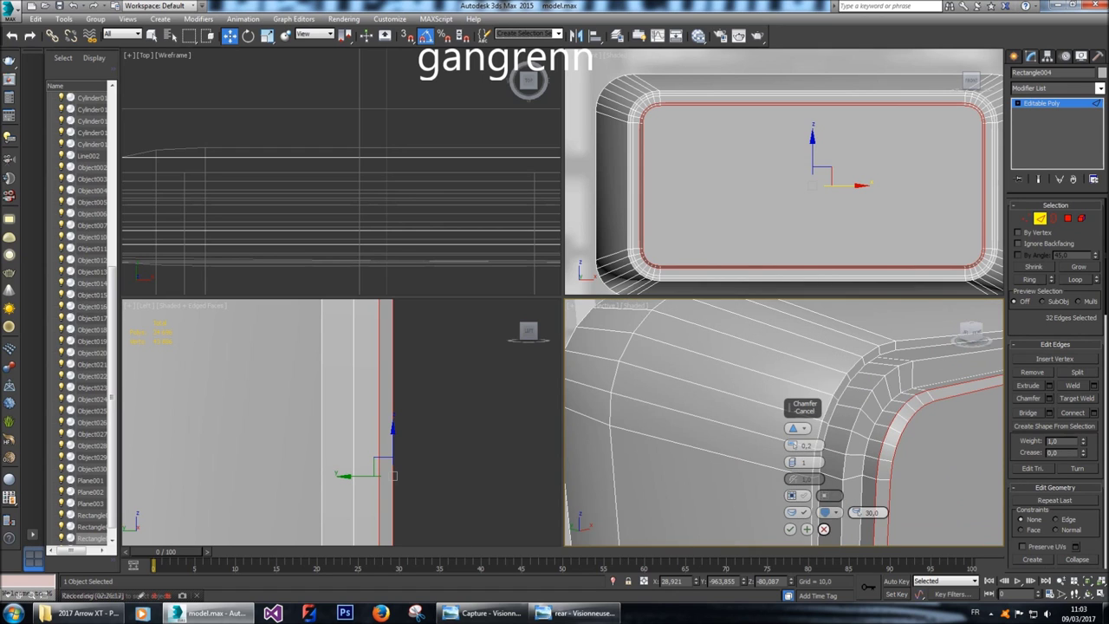
left_click(823, 529)
Select the front rim edge loop and chamfer it, trying amounts 0,15 and 0,2.
left_click(843, 505)
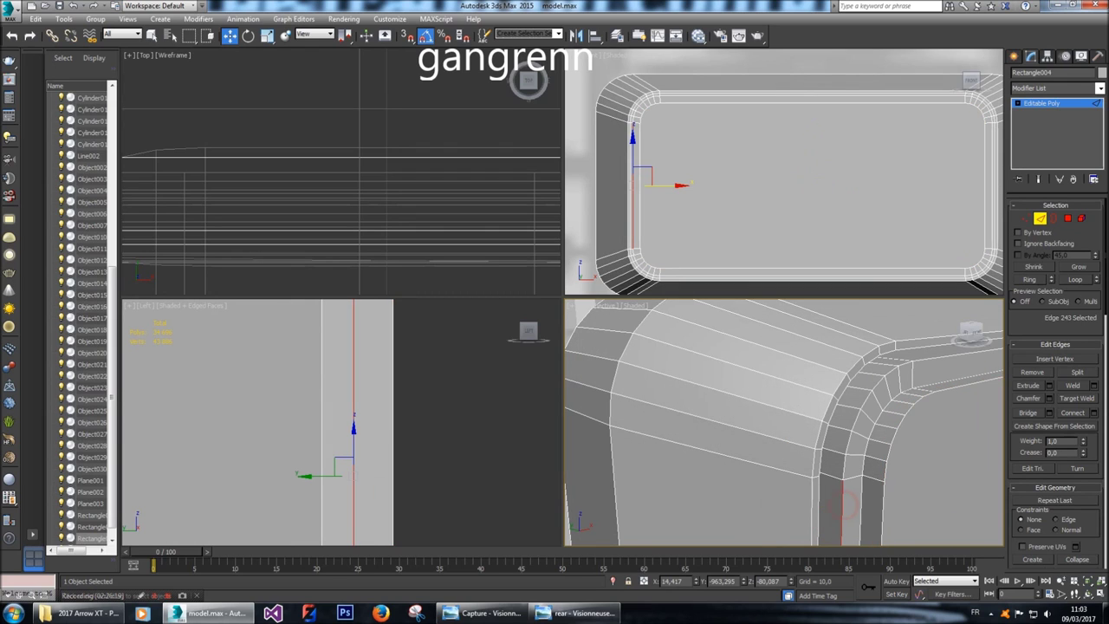
key("alt+l")
left_click(1049, 398)
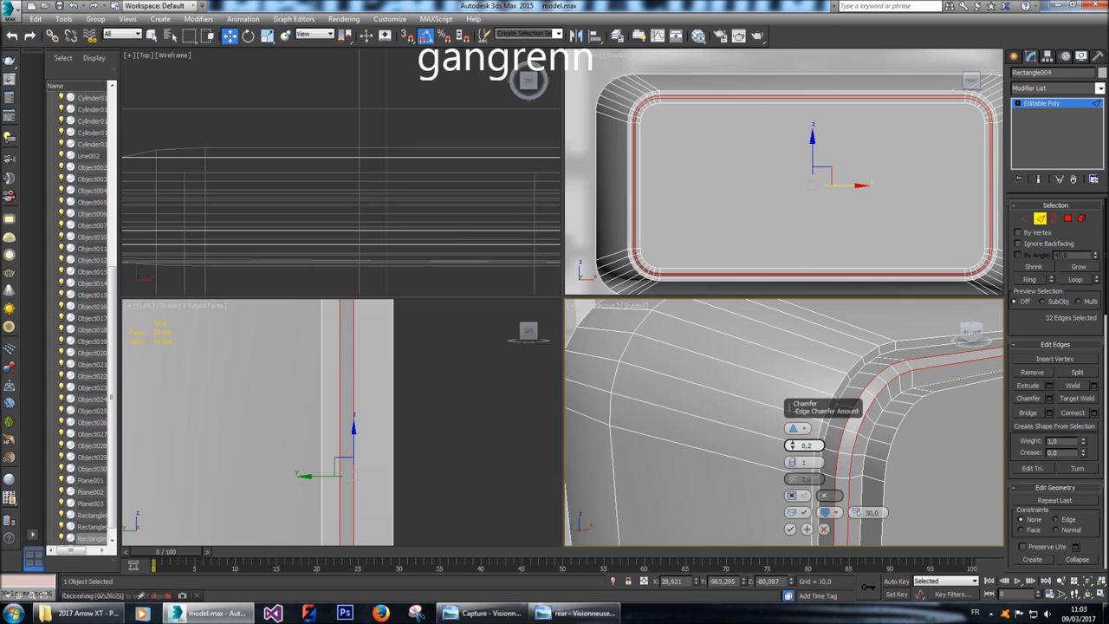
type("5")
key("Return")
left_click(792, 457)
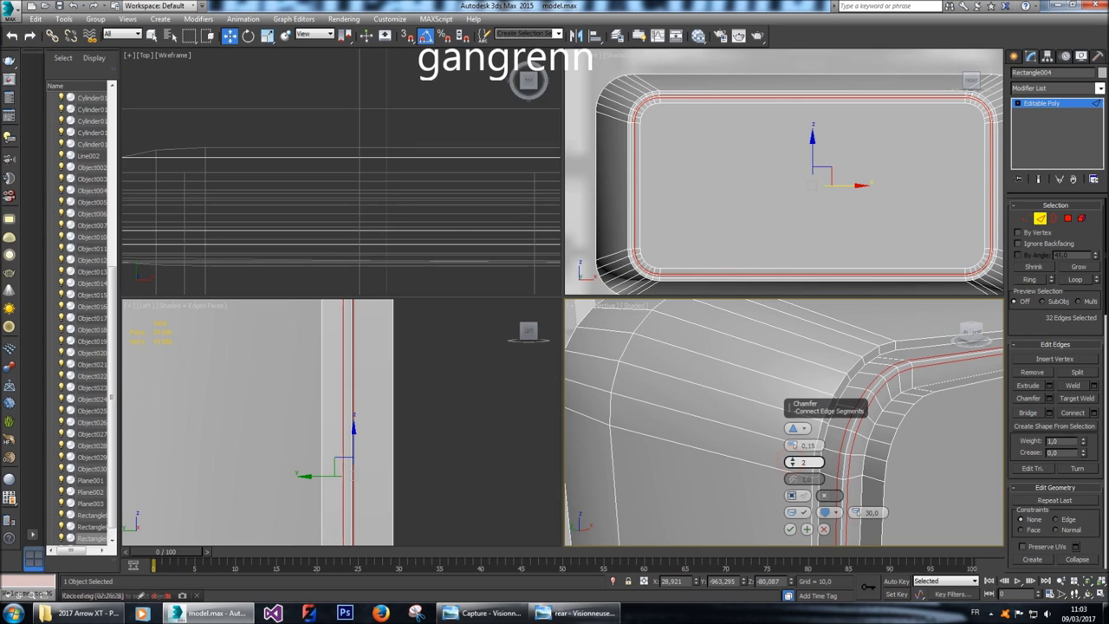
scroll(793, 462, "down", 5)
scroll(962, 454, "up", 5)
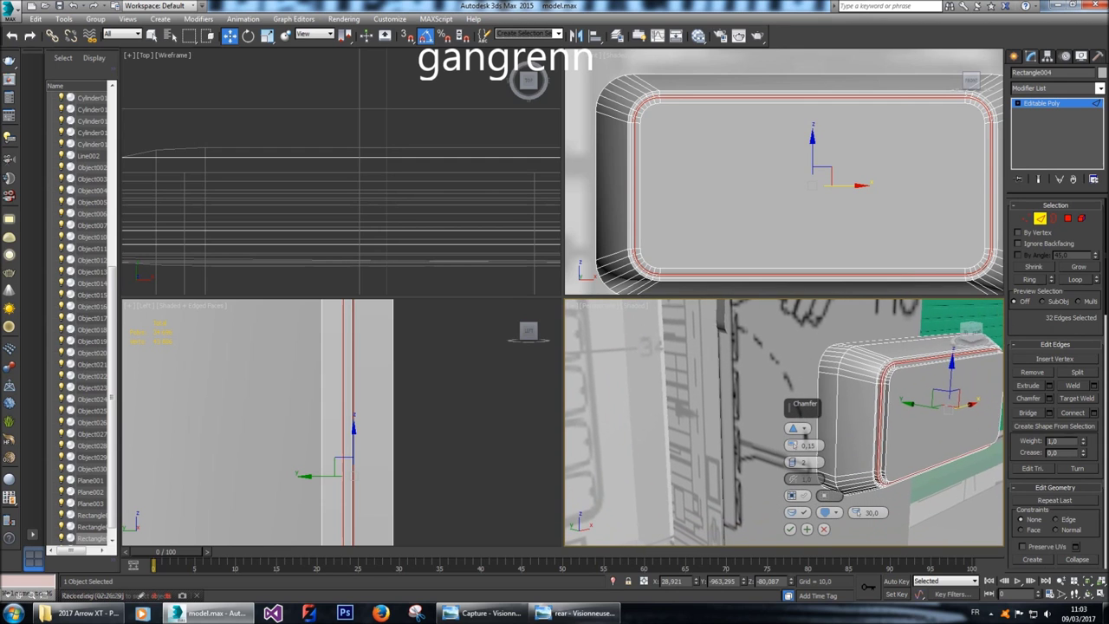
scroll(962, 454, "down", 5)
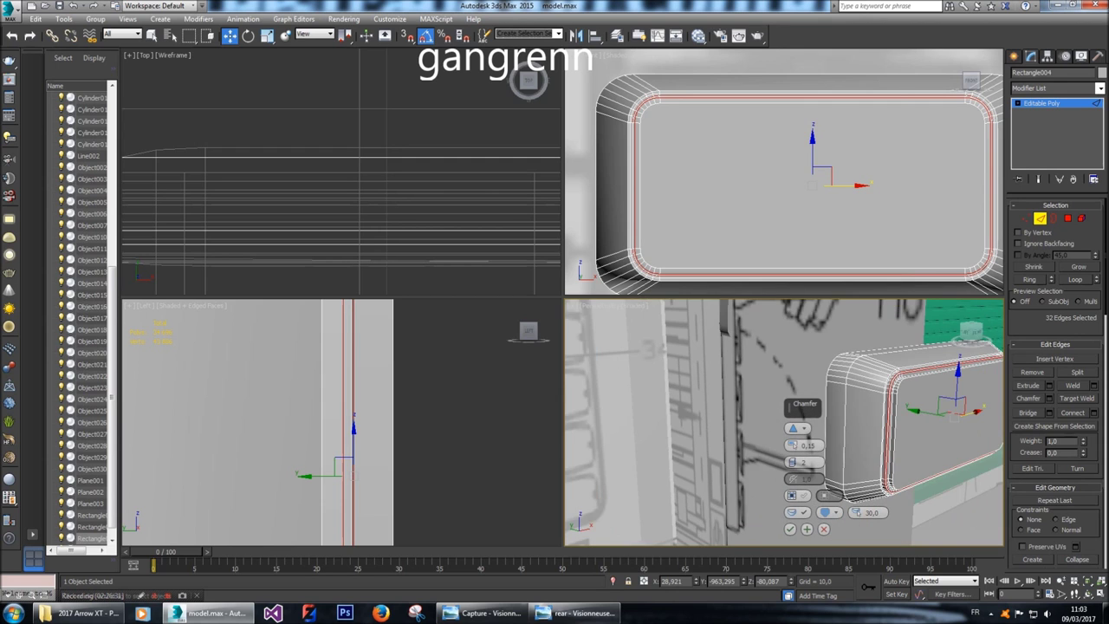
scroll(962, 454, "up", 3)
scroll(962, 454, "up", 2)
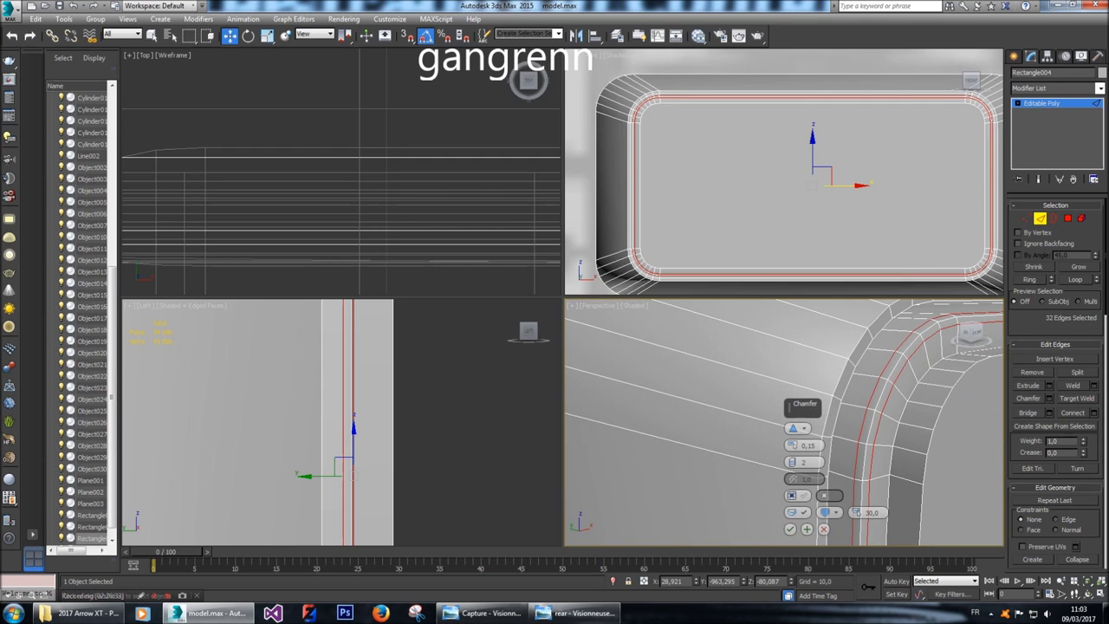
key("Return")
Settle the chamfer at about 0,4 with 4 segments and commit it.
type("0,3")
key("Return")
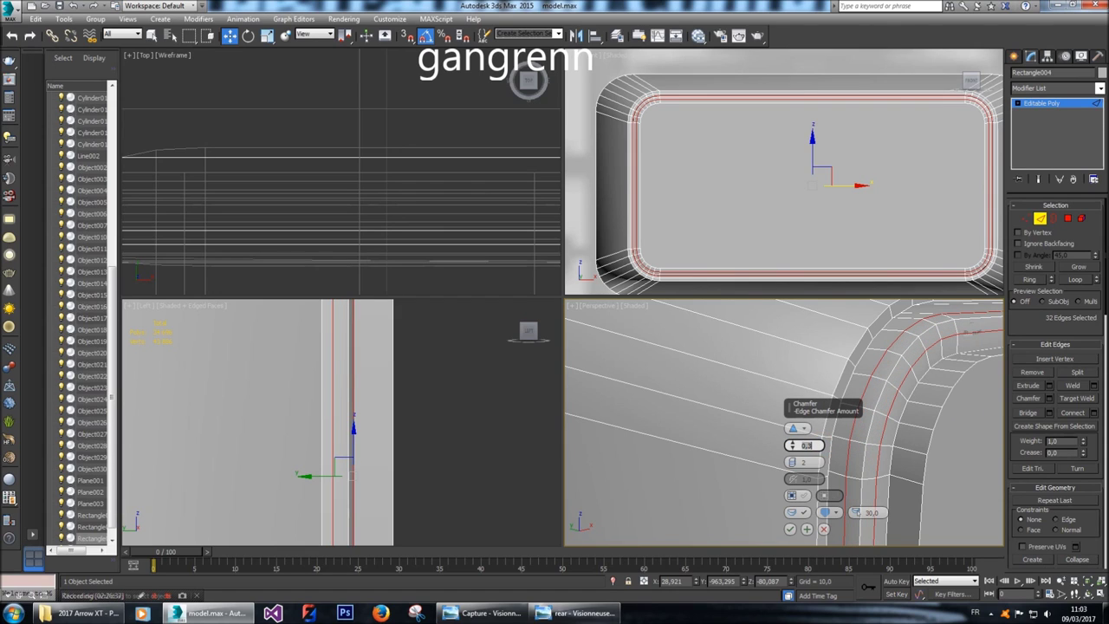
type("0,4")
key("Return")
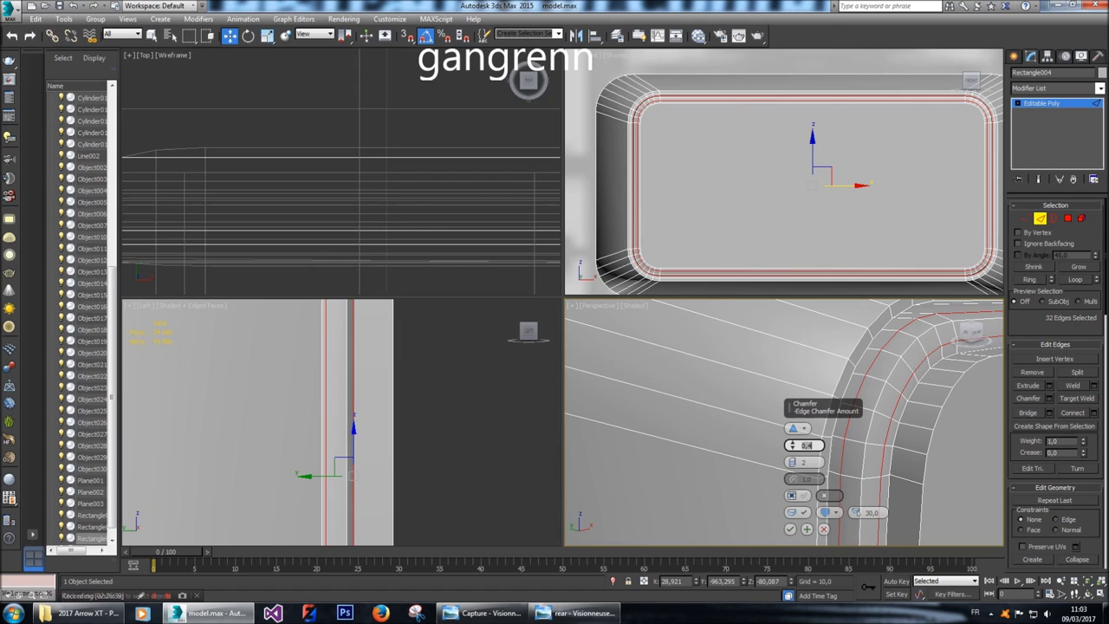
mouse_move(791, 462)
left_mouse_down()
mouse_move(792, 451)
mouse_move(791, 462)
left_mouse_up()
scroll(784, 422, "down", 5)
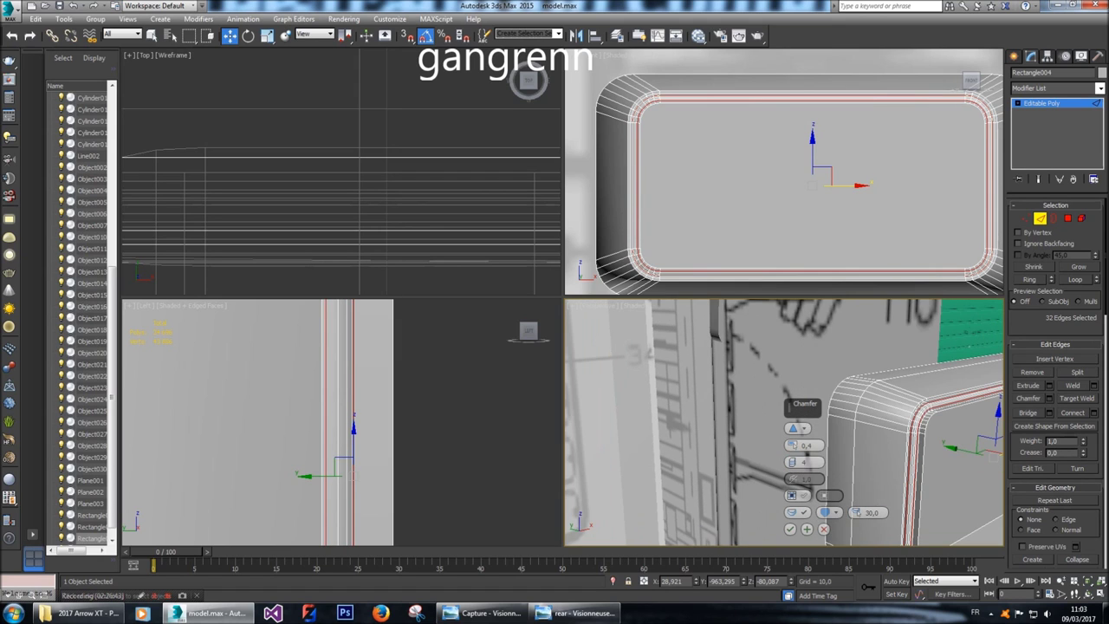
scroll(784, 422, "up", 6)
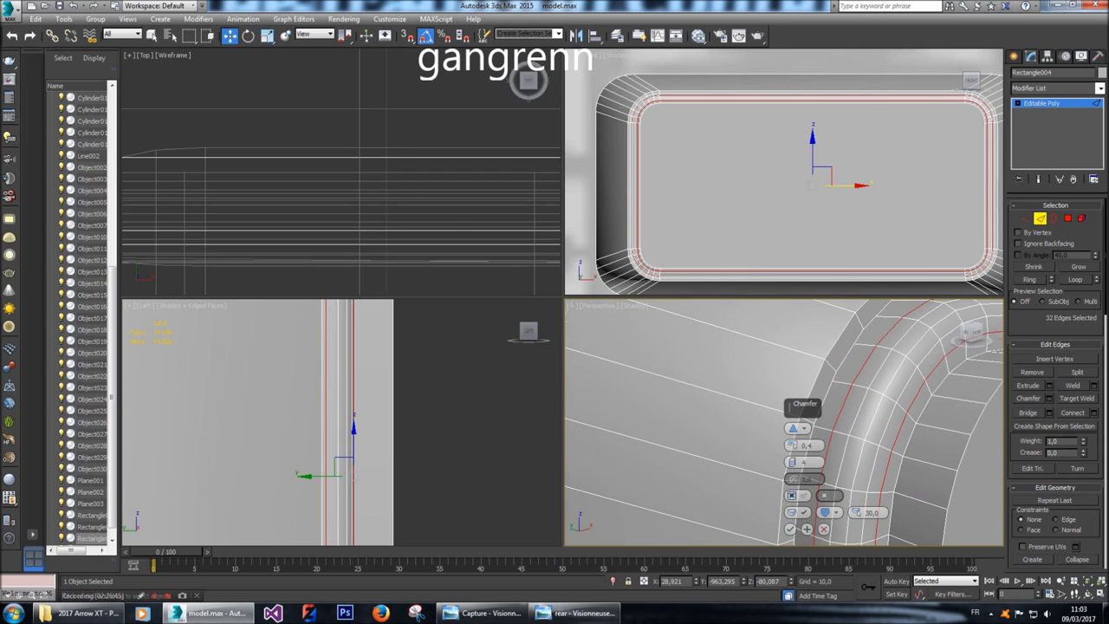
left_click_drag(792, 445, 791, 438)
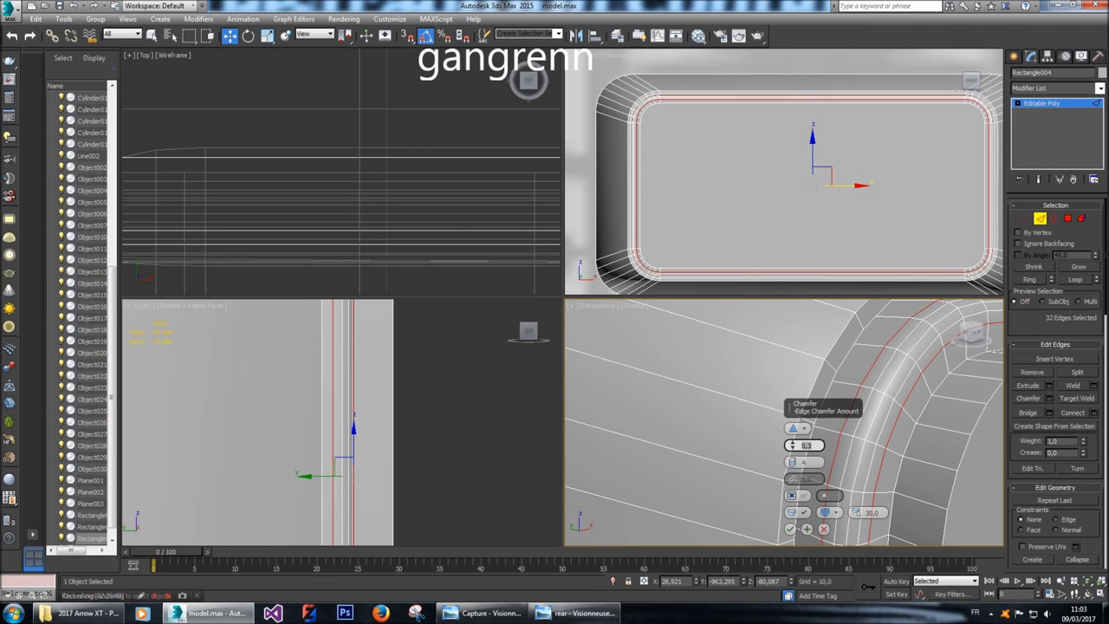
scroll(784, 422, "down", 5)
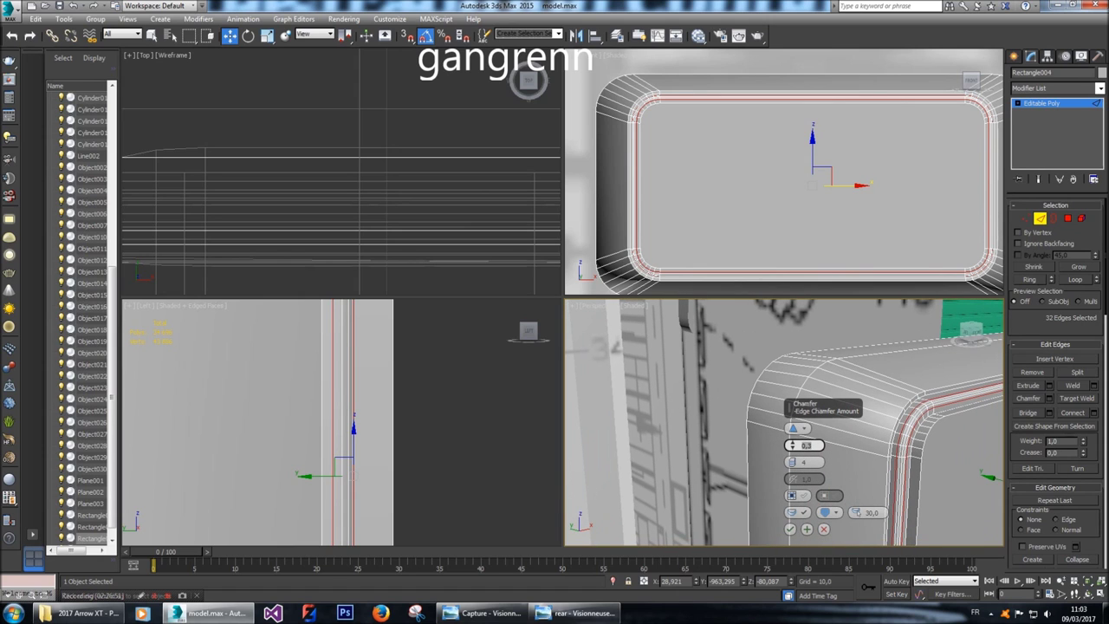
scroll(867, 408, "up", 3)
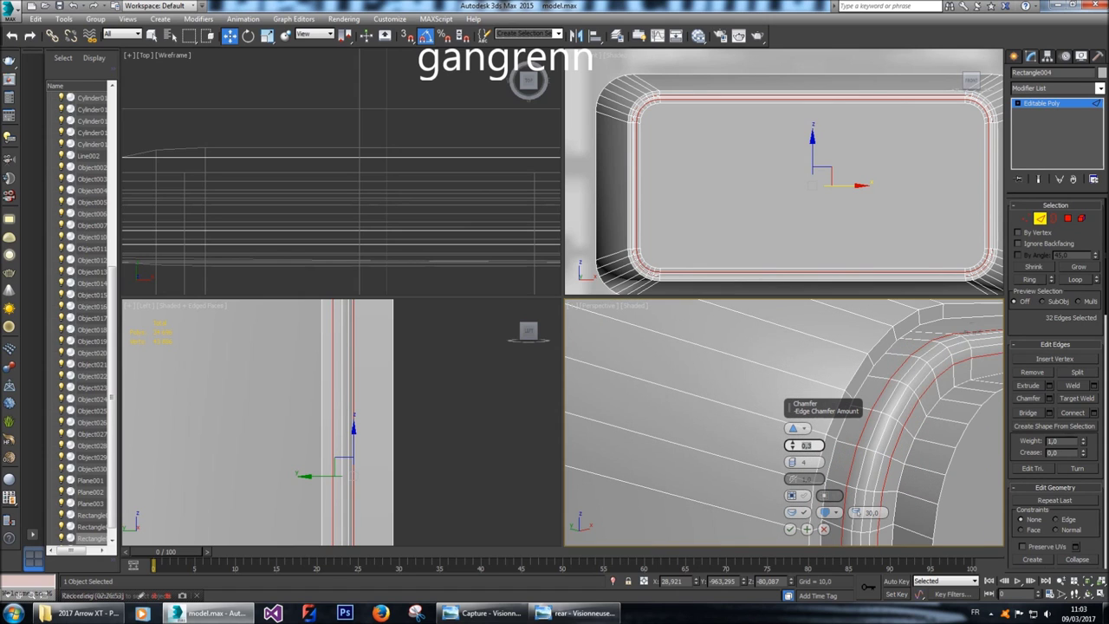
scroll(784, 422, "down", 8)
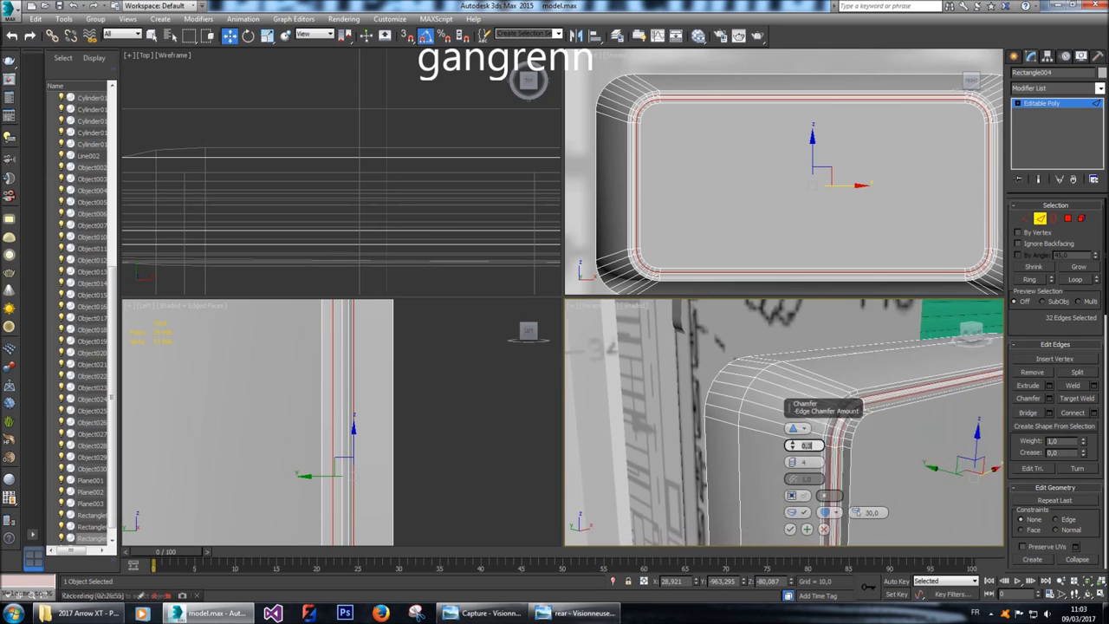
middle_click_drag(784, 422, 823, 429)
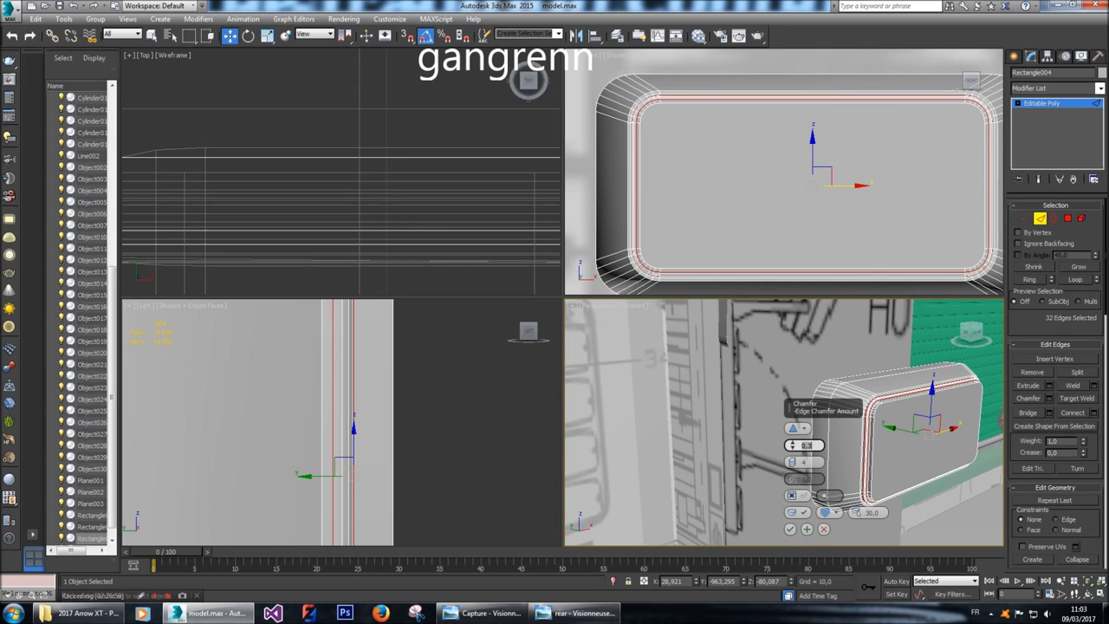
left_click(790, 529)
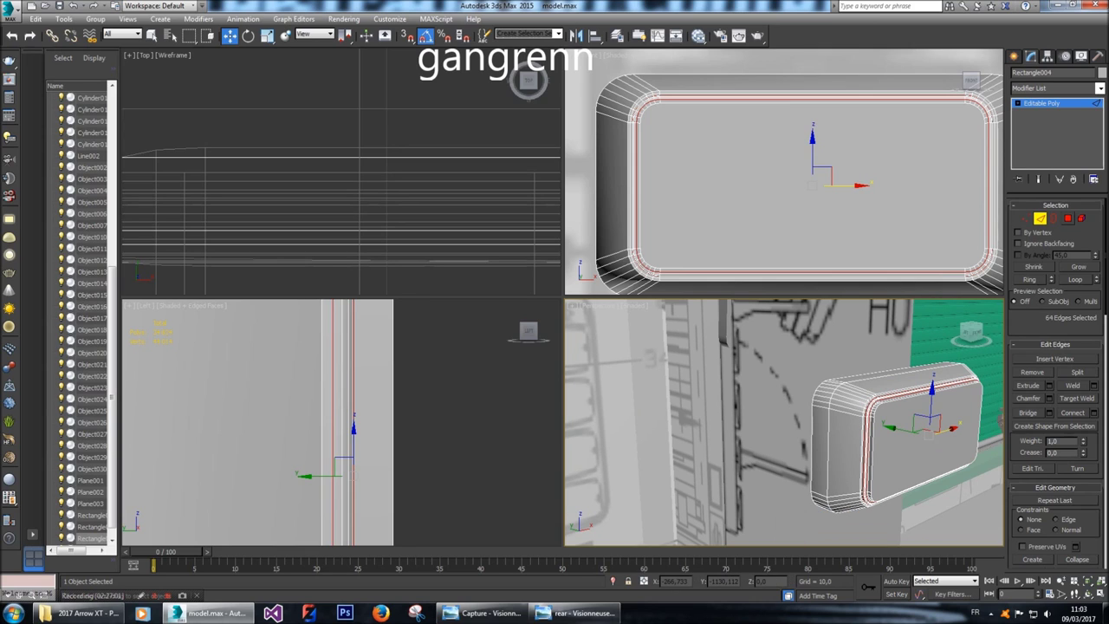
key("4")
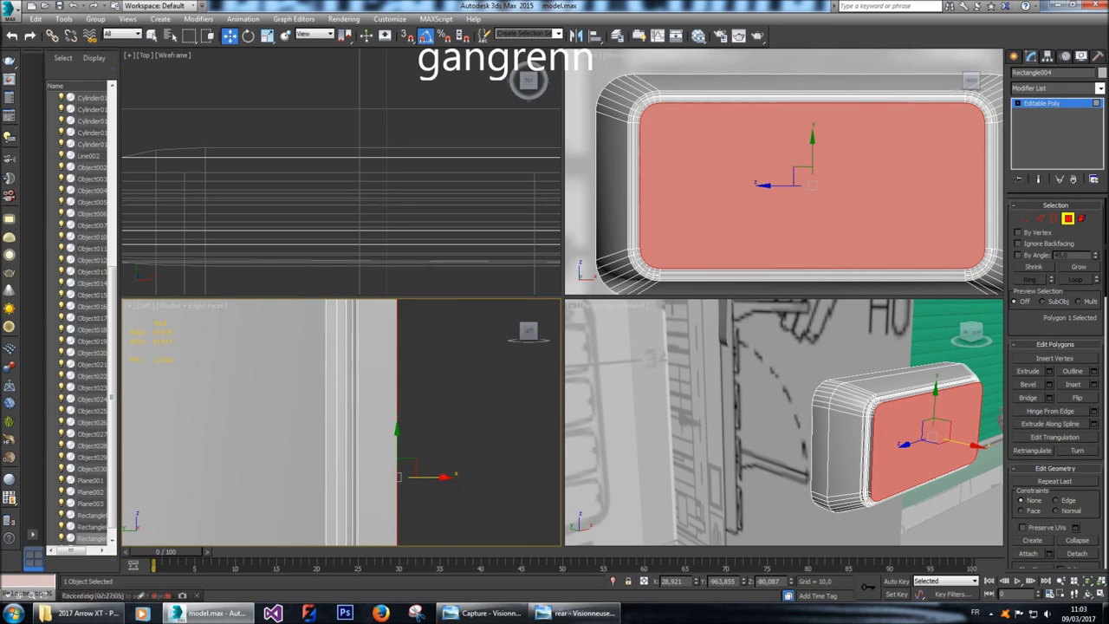
Select the box's front face and scale it down into a small centre panel.
left_click(442, 476)
left_click(953, 433)
scroll(407, 433, "up", 4)
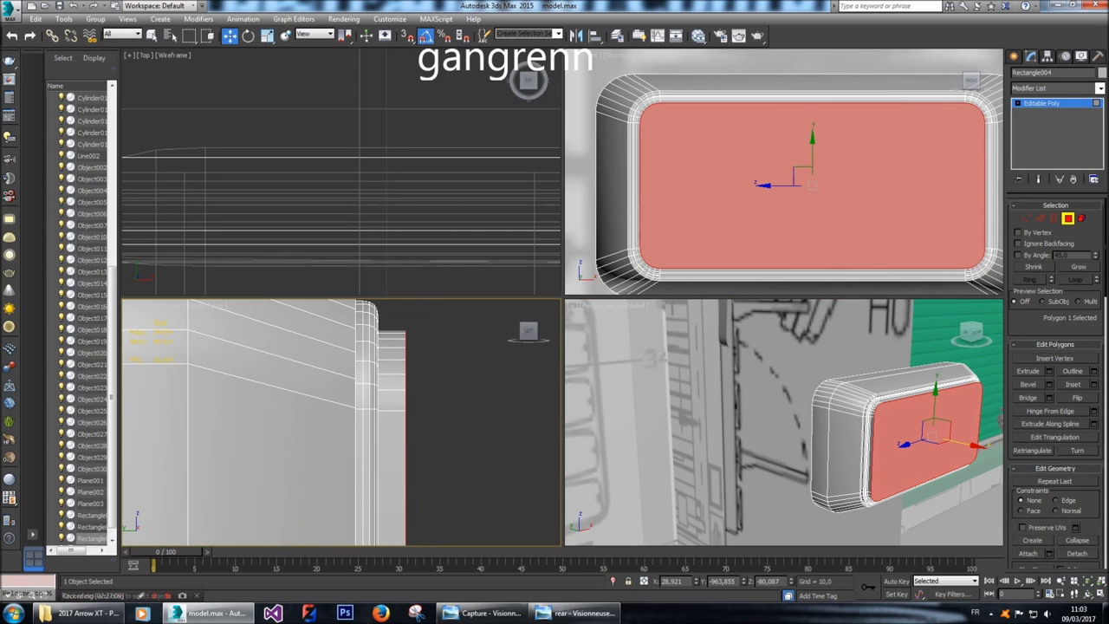
scroll(407, 434, "up", 4)
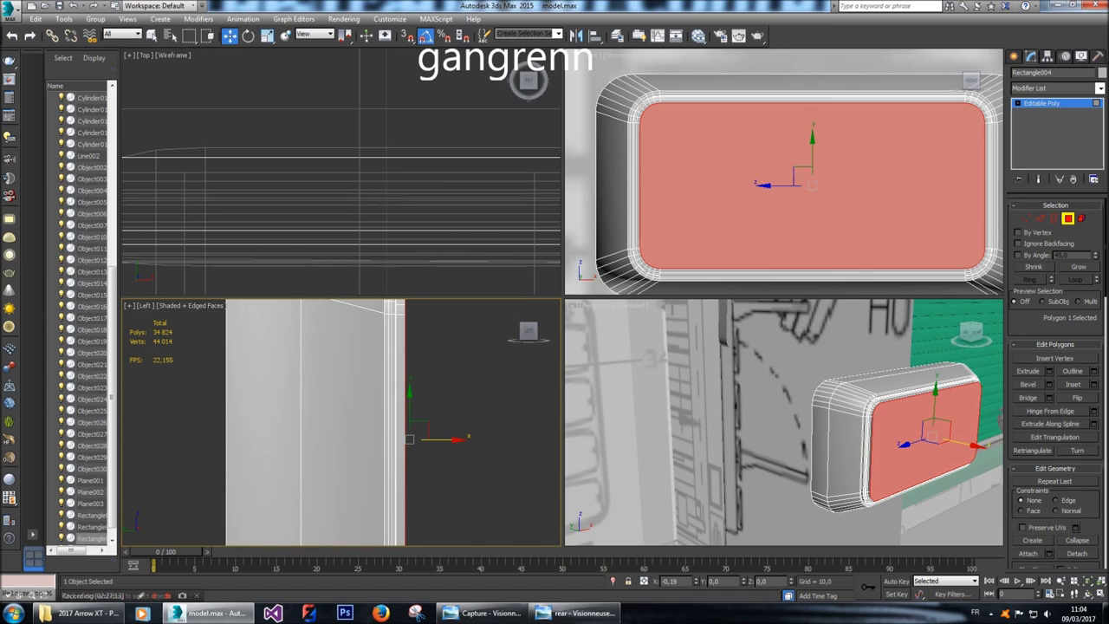
scroll(407, 433, "down", 2)
key("r")
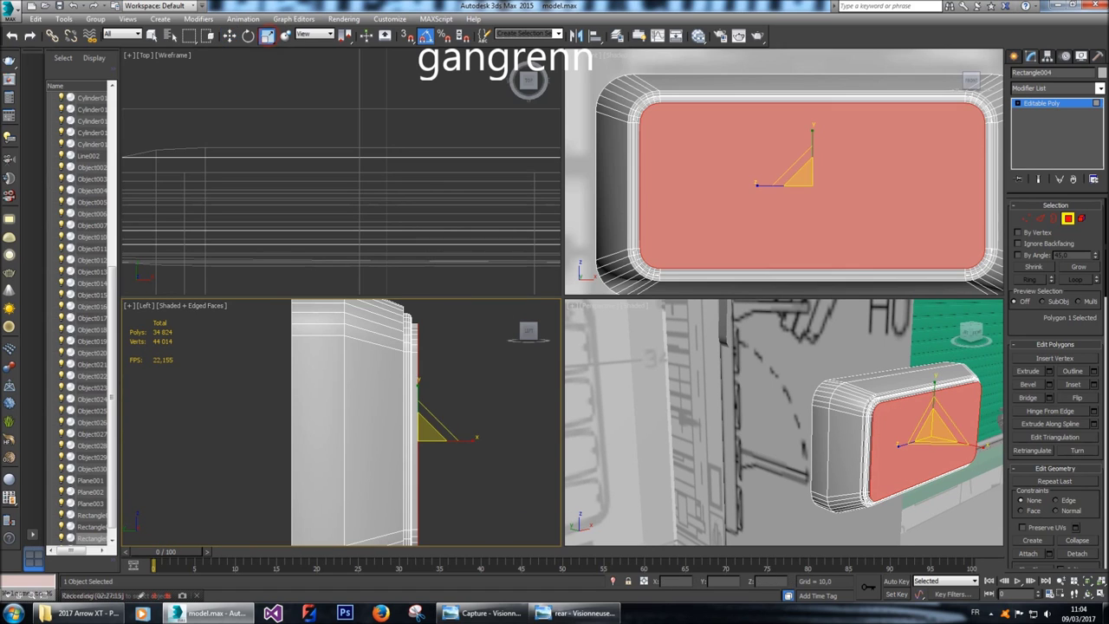
left_click_drag(822, 181, 822, 247)
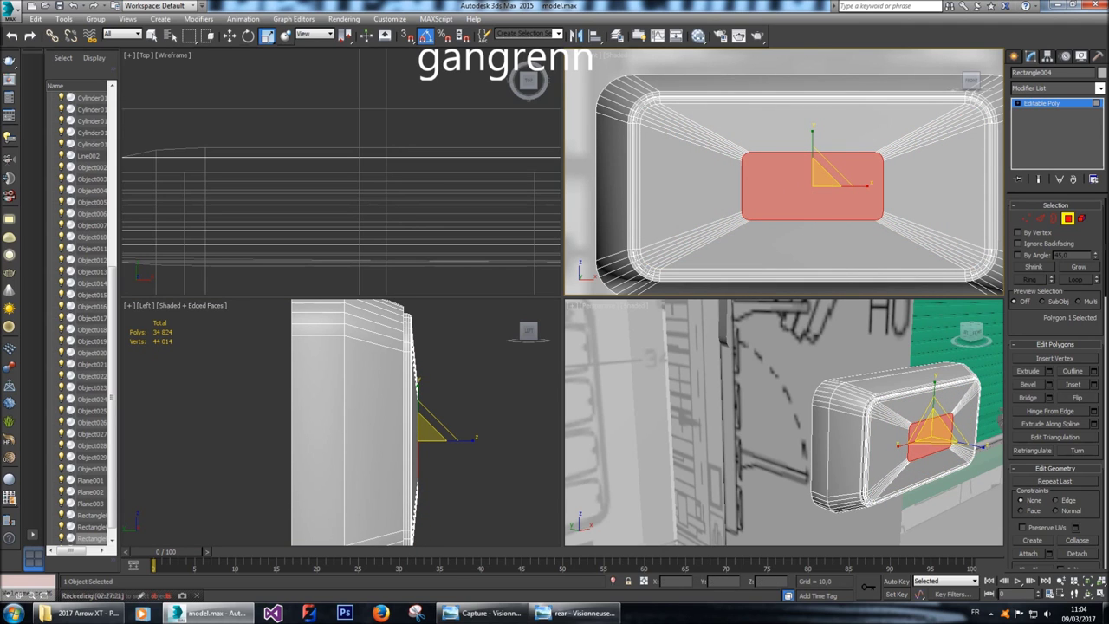
key("w")
Clear the face selection and reorient the perspective view.
scroll(437, 450, "up", 5)
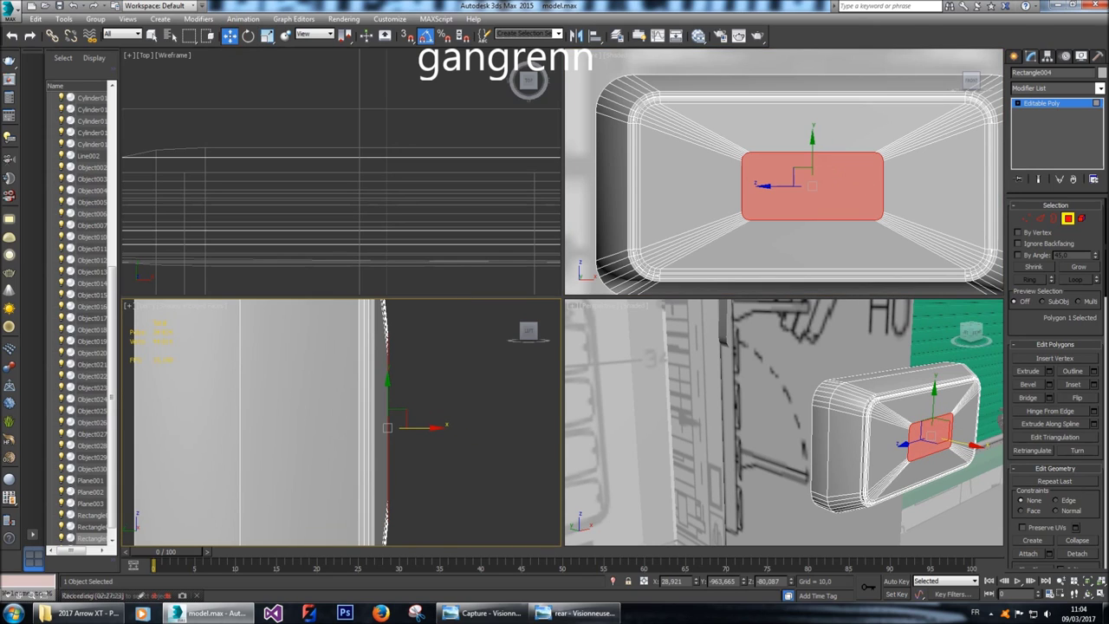
scroll(436, 427, "down", 5)
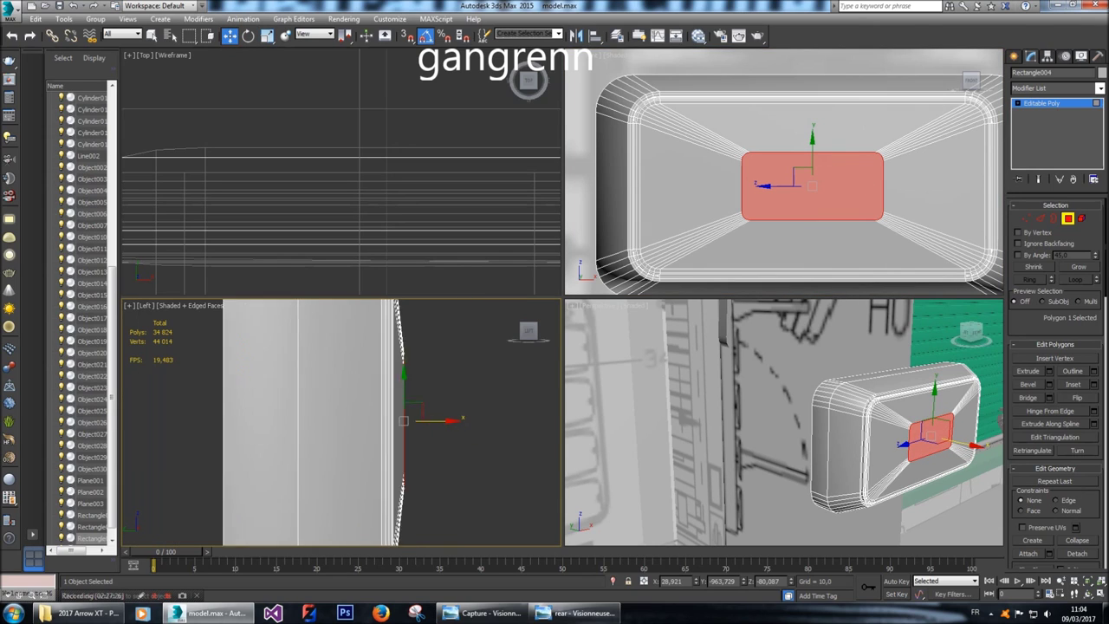
left_click(441, 347)
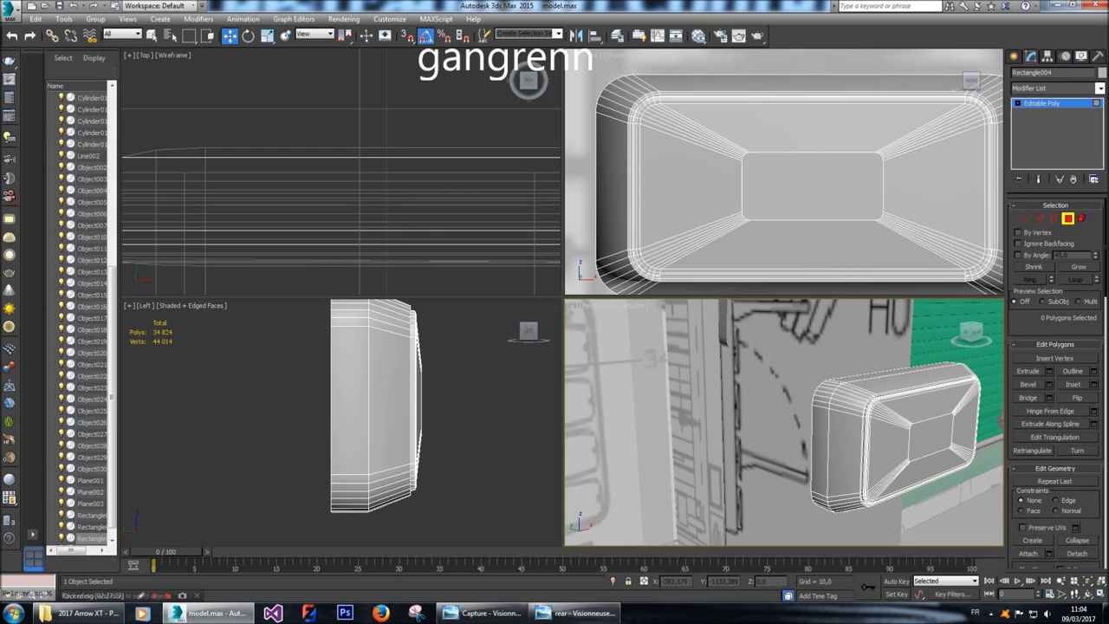
left_click(969, 334)
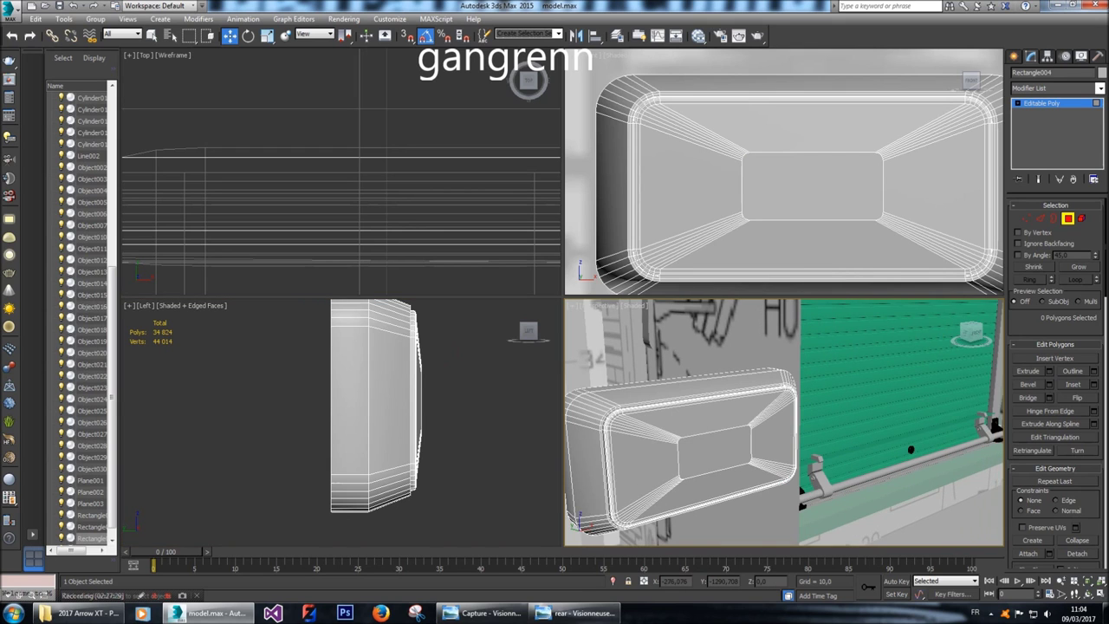
scroll(694, 424, "up", 5)
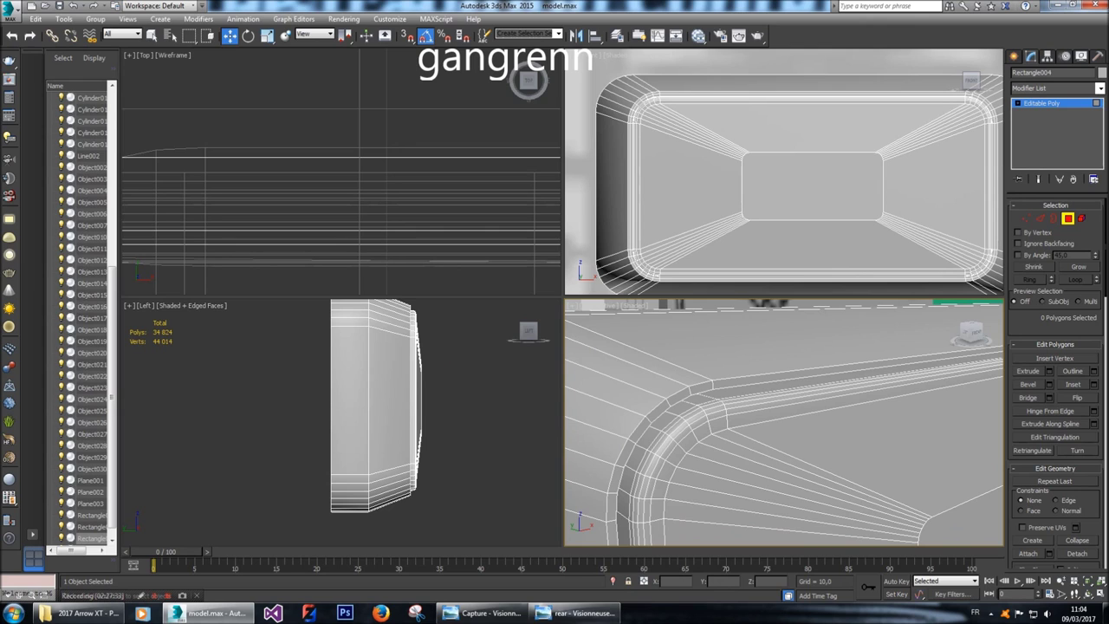
scroll(267, 341, "up", 5)
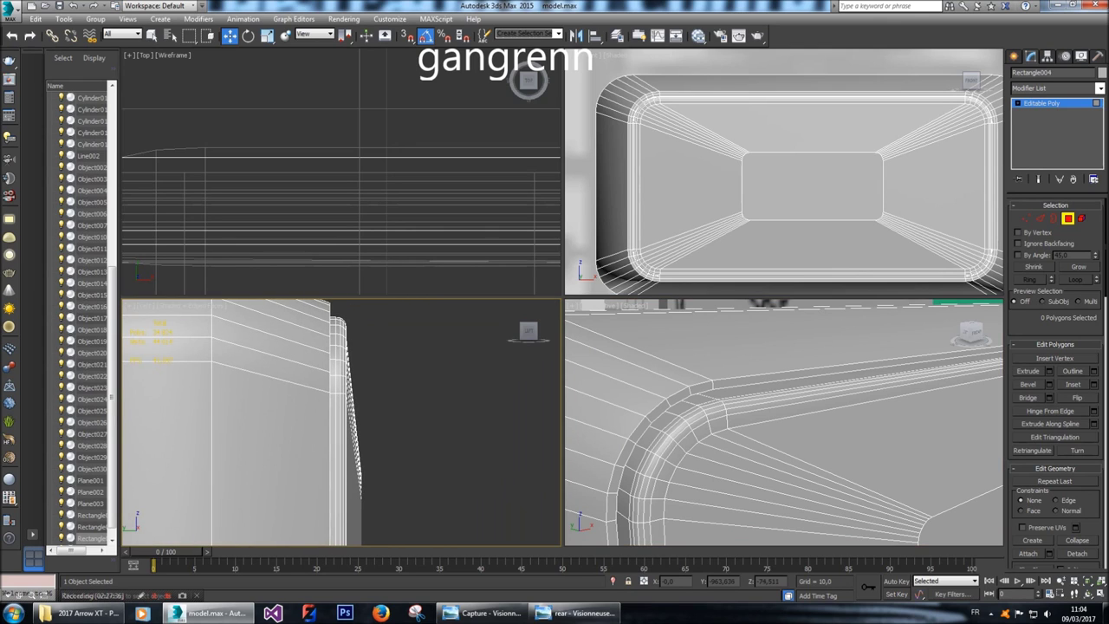
Push the centre face forward until it nearly fills the rim, then reselect it.
scroll(343, 364, "up", 2)
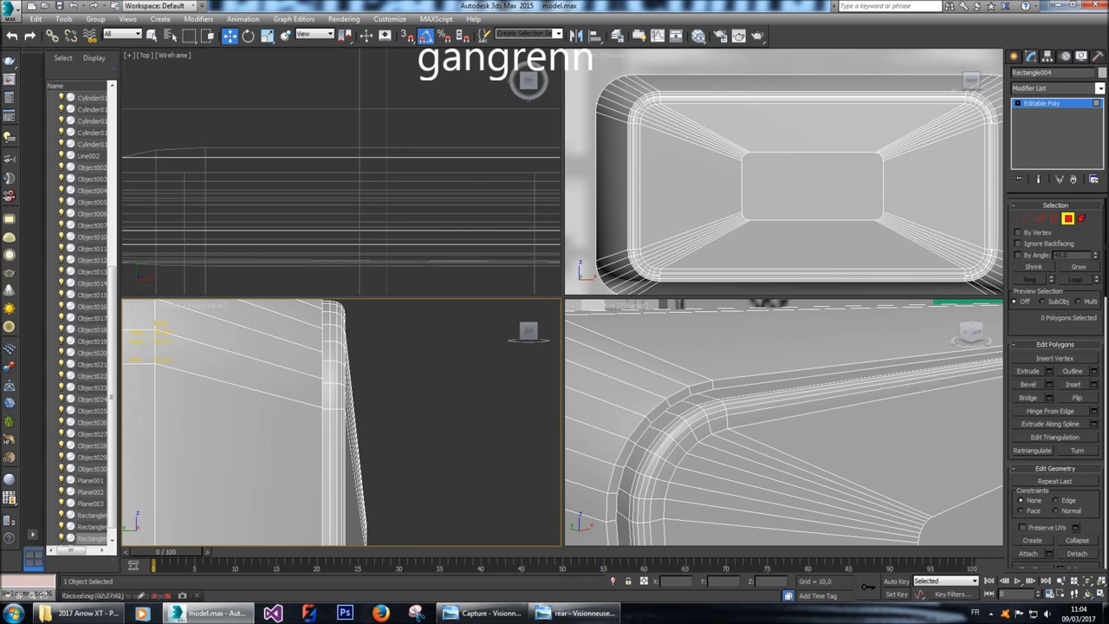
left_click(812, 174)
left_click_drag(812, 156, 812, 134)
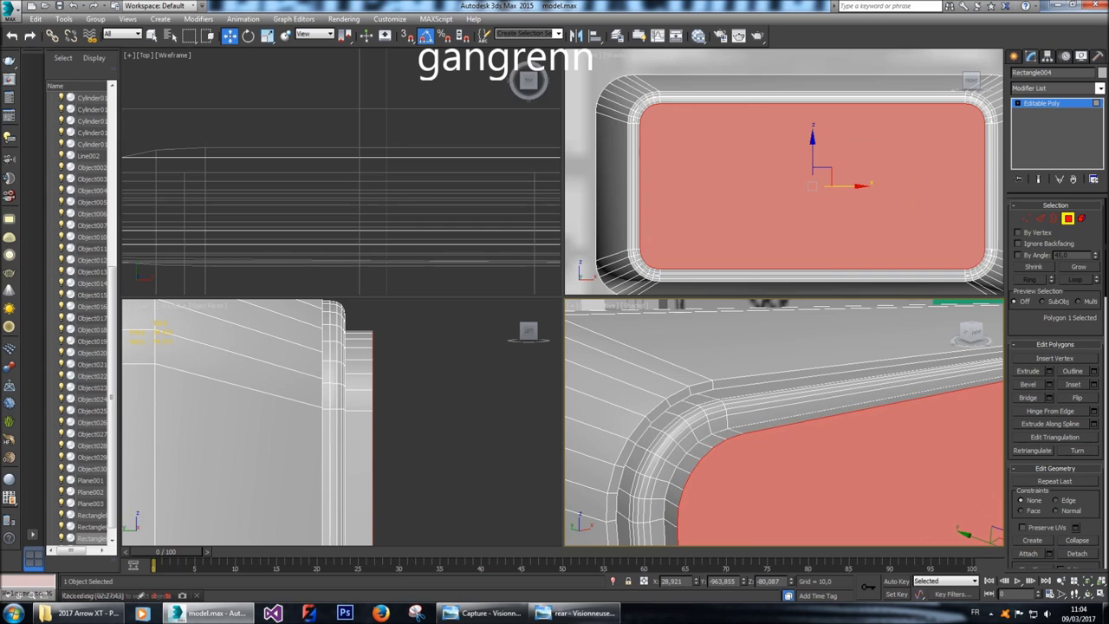
key("ctrl+d")
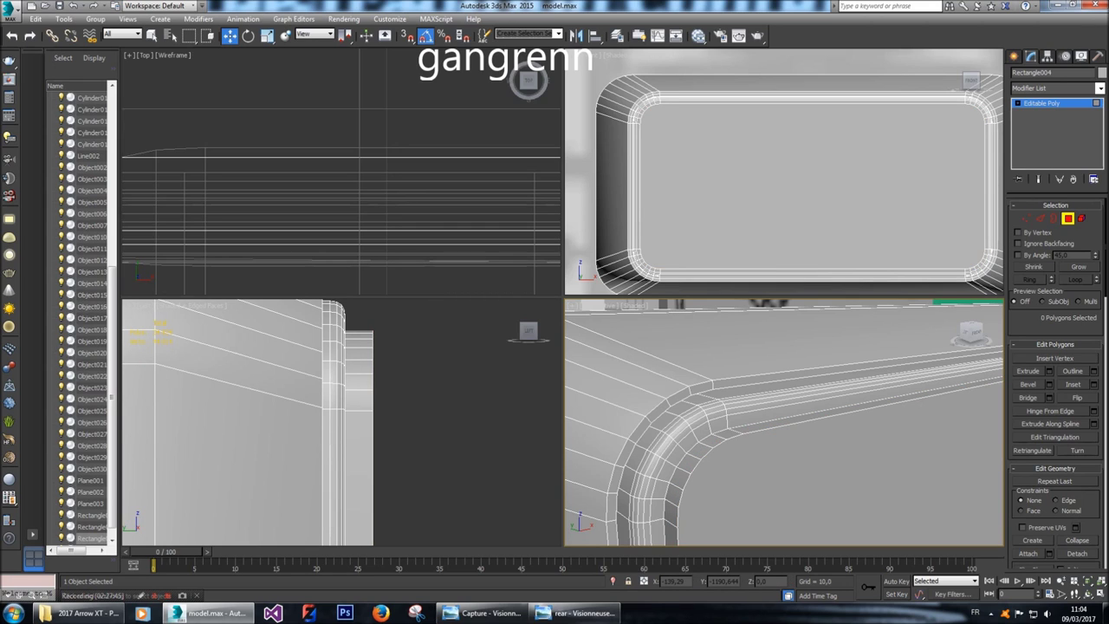
left_click(738, 453)
key("z")
scroll(341, 422, "up", 5)
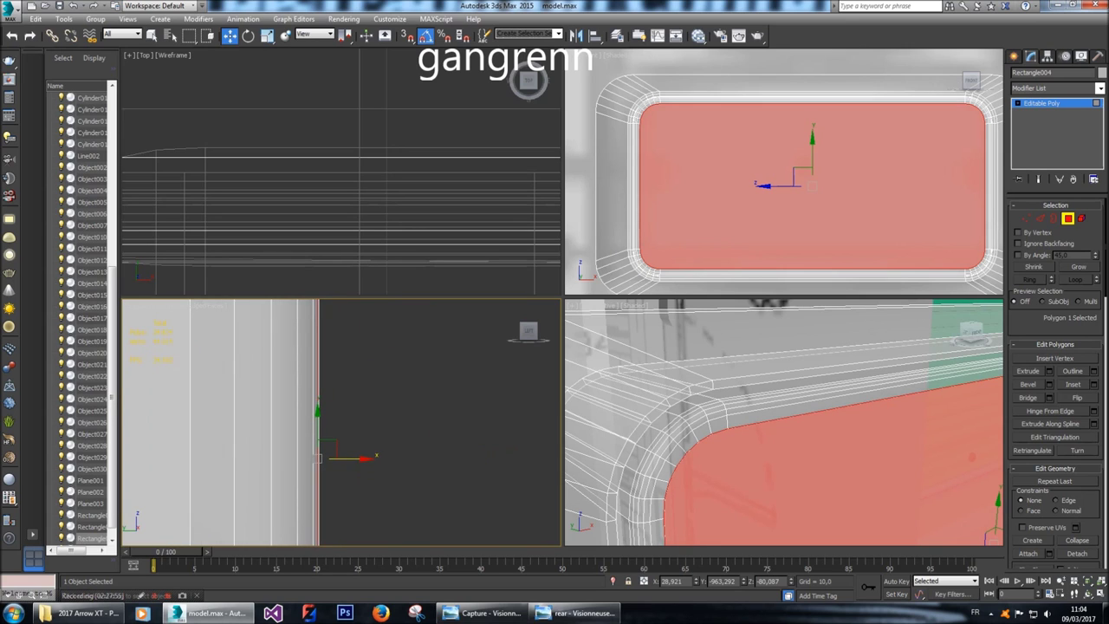
left_click_drag(345, 460, 349, 460)
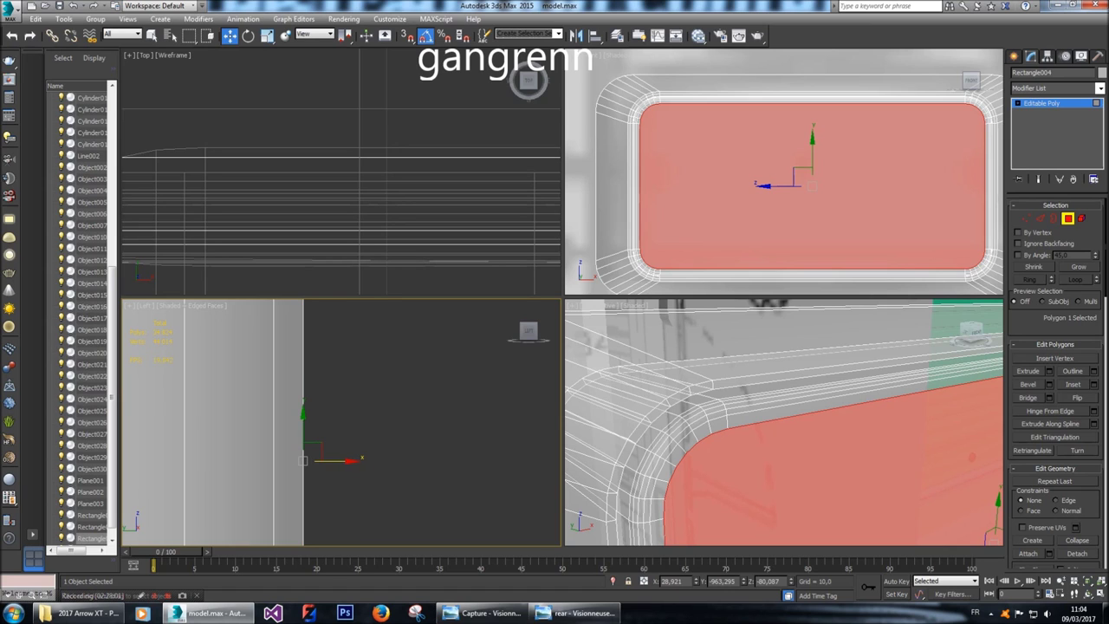
key("ctrl+z")
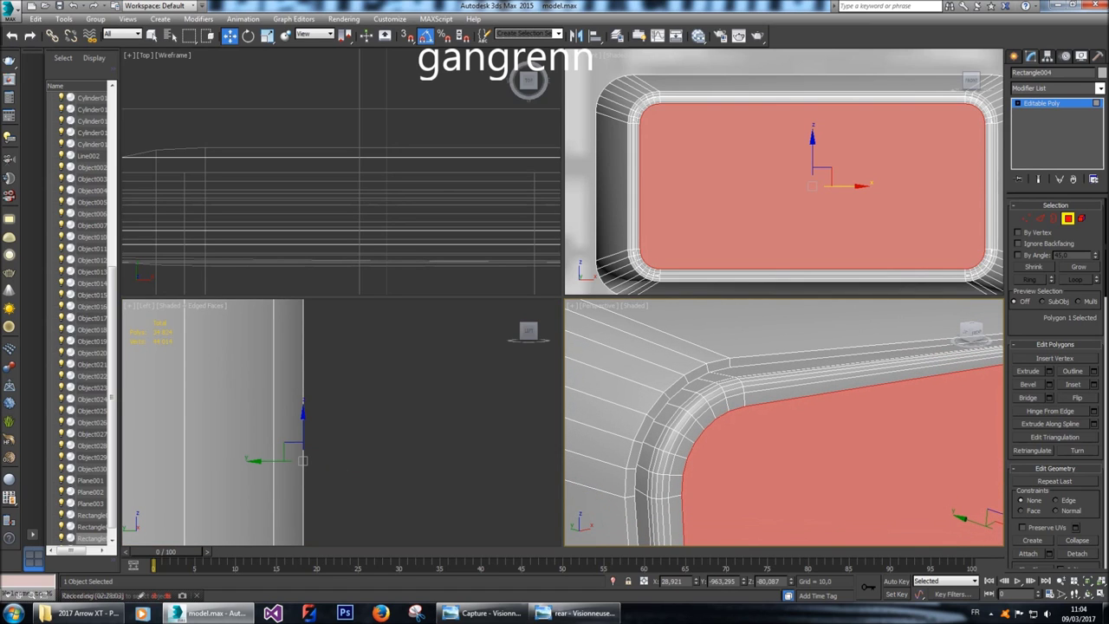
Inset the front face by 0,15 and select the resulting 32-face ring.
left_click(1094, 385)
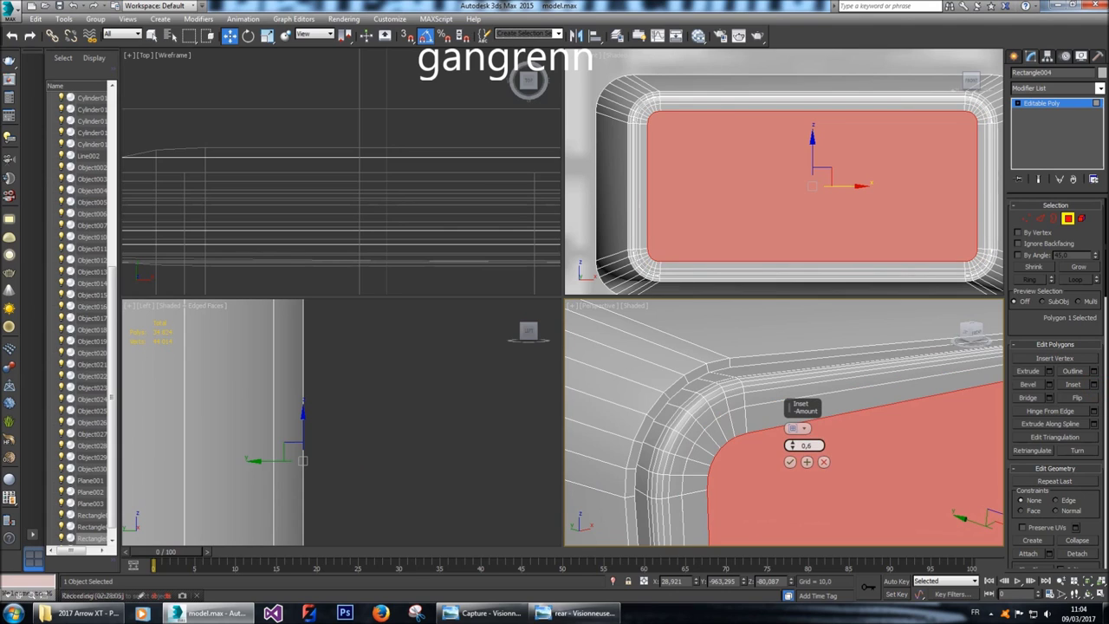
key("Return")
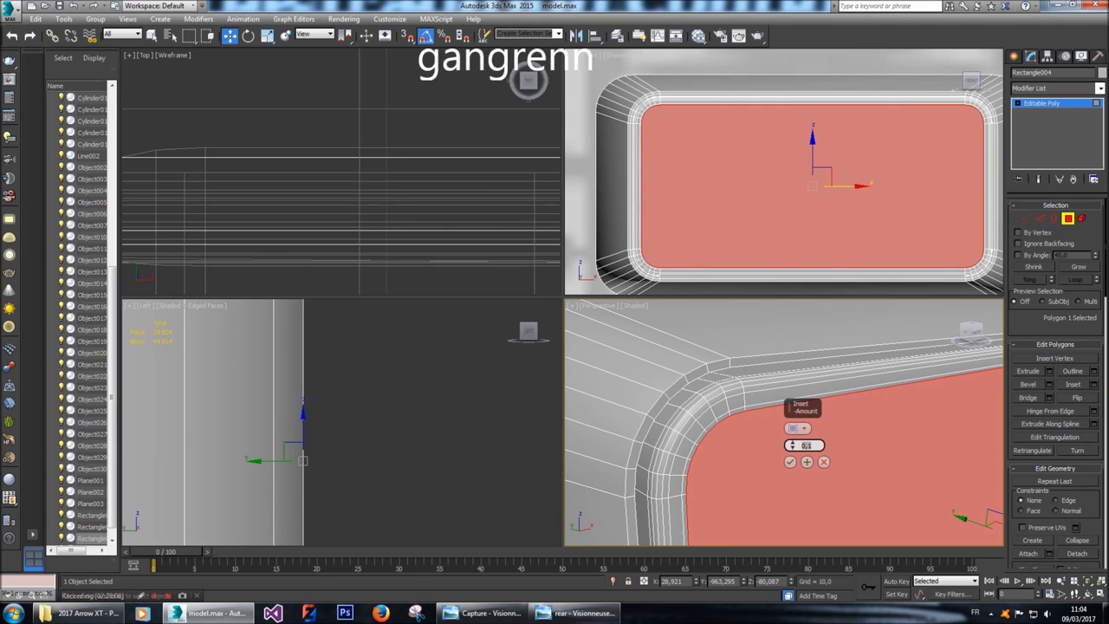
key("Return")
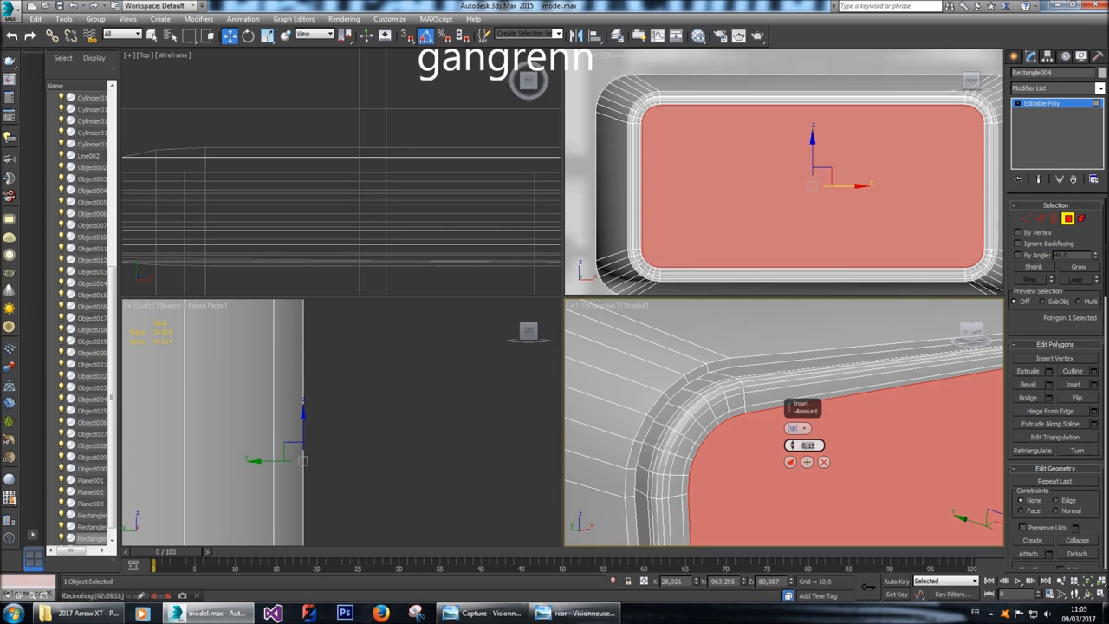
left_click(791, 462)
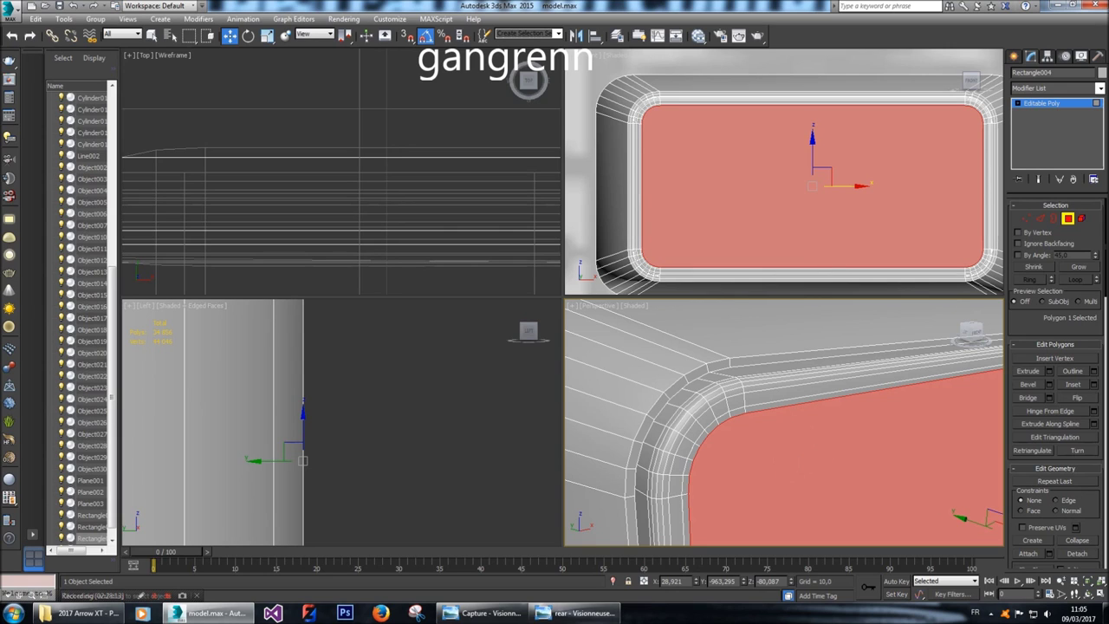
left_click(720, 407)
left_click(713, 426, "shift")
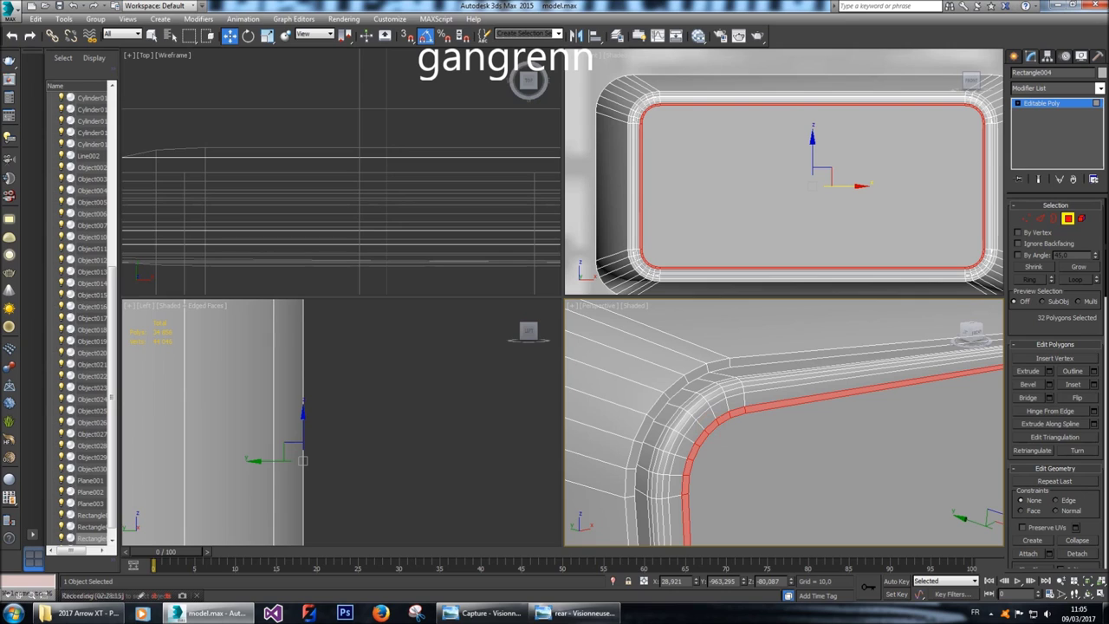
Extrude the 32-face ring by a height of 1,0.
left_click(1049, 371)
type("1,0")
key("Return")
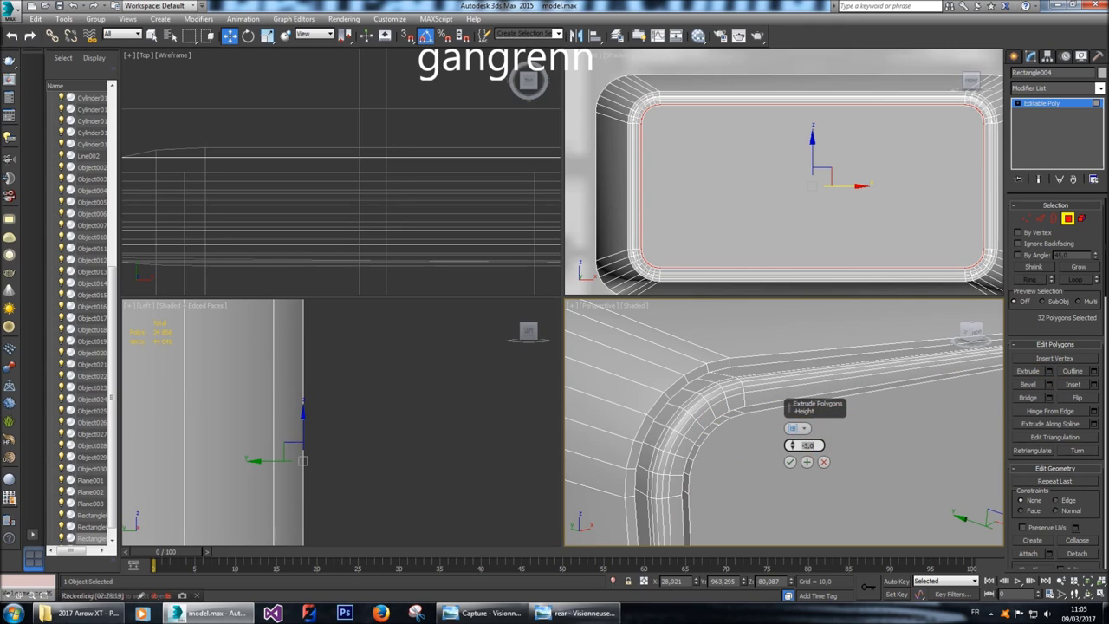
left_click(790, 462)
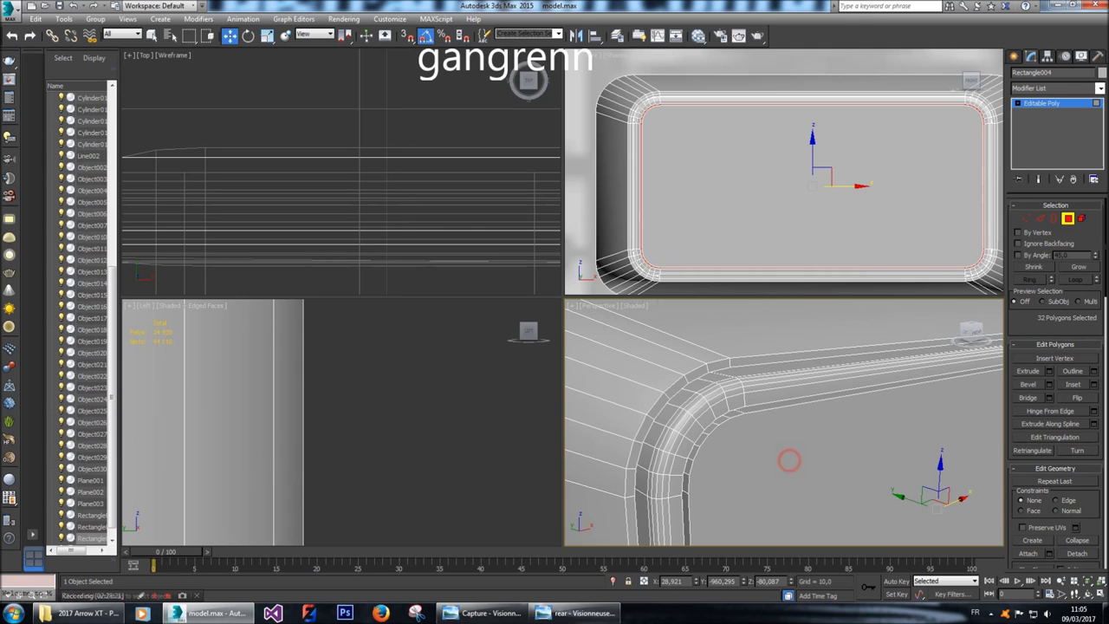
key("z")
Step back through earlier views to the box, then select Rectangle004's front face.
left_click(1018, 55)
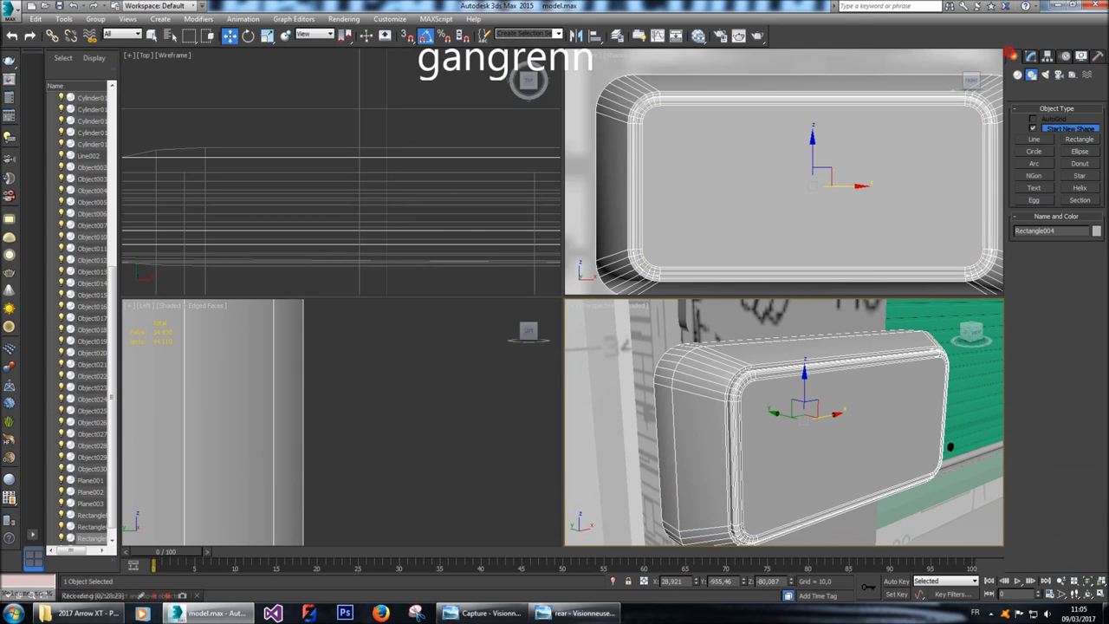
left_click(402, 113)
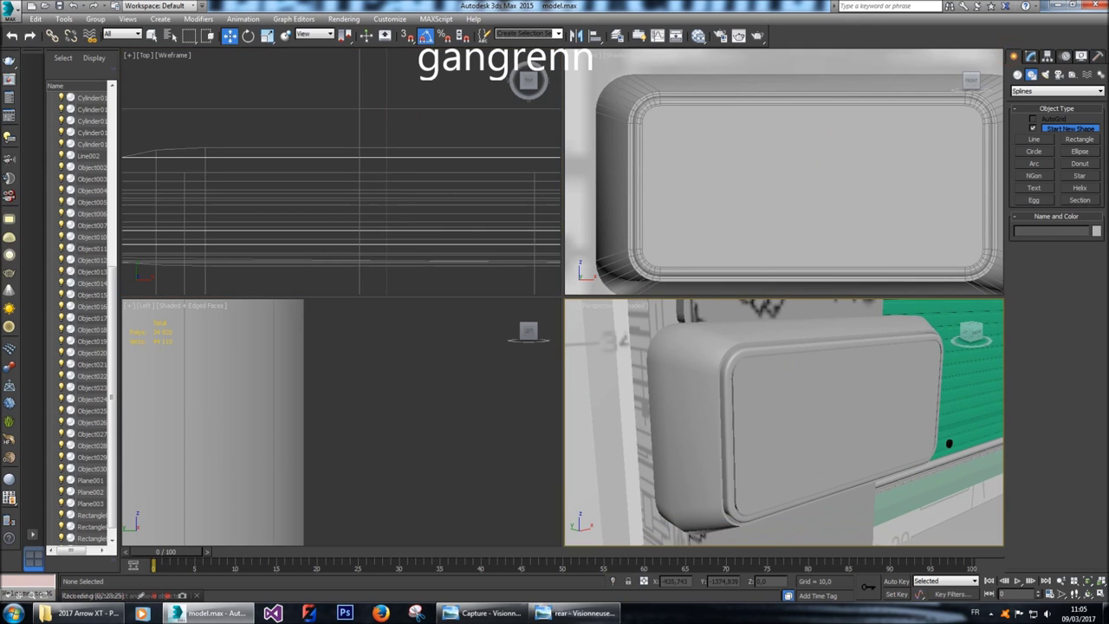
key("shift+z")
key("shift+z")
key("shift+z")
key("shift+z")
key("shift+z")
key("shift+z")
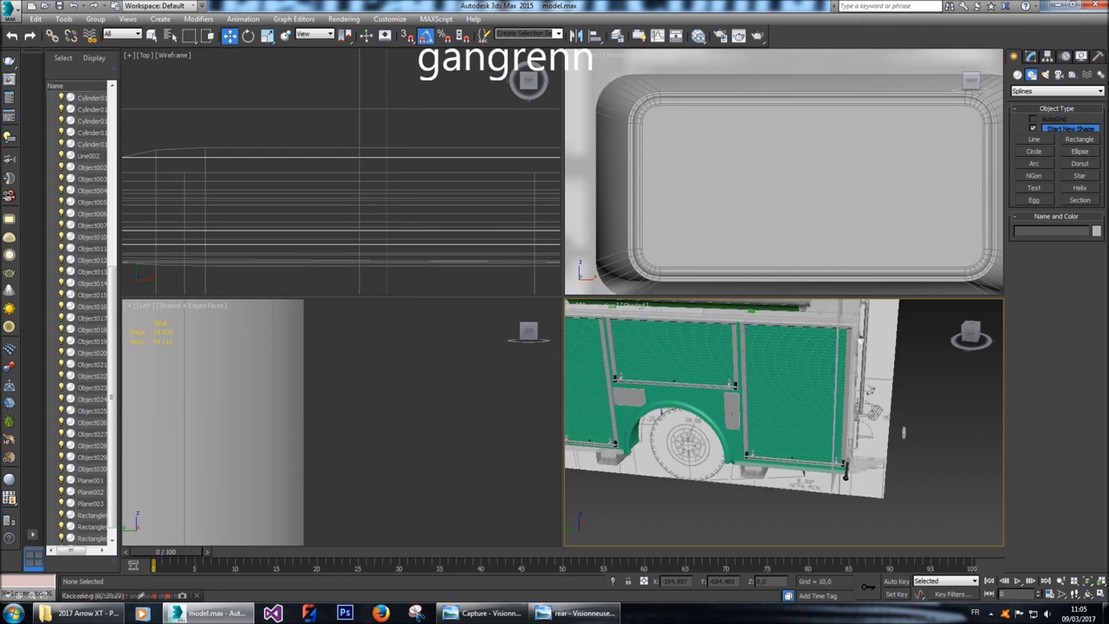
scroll(903, 434, "up", 5)
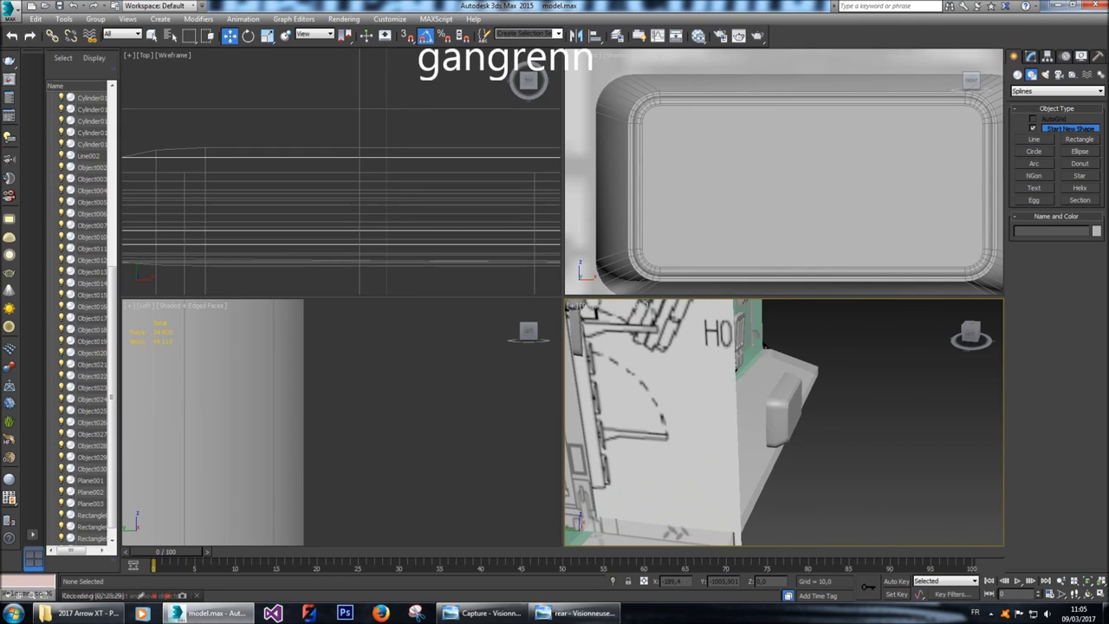
scroll(783, 423, "up", 3)
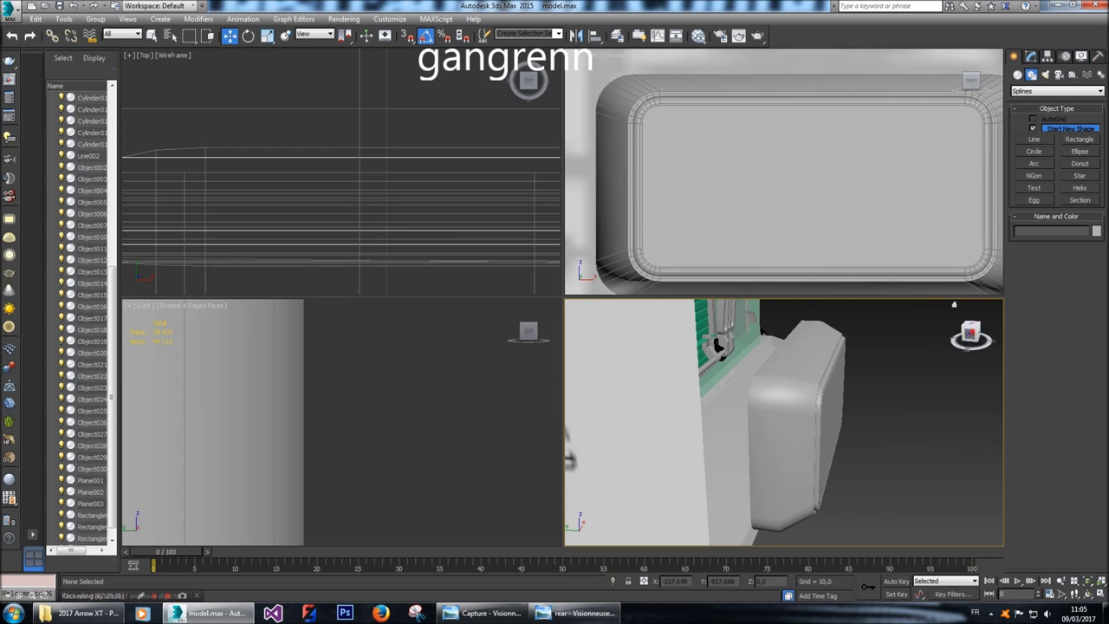
key("shift+z")
key("shift+z")
key("shift+z")
key("shift+z")
key("shift+z")
key("shift+z")
key("shift+z")
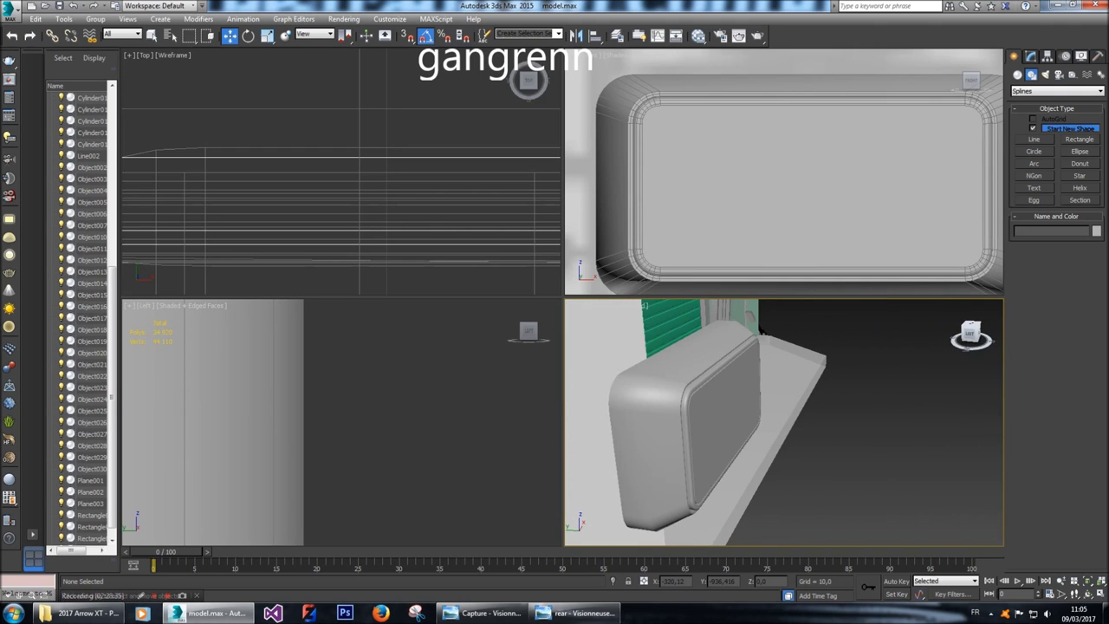
key("shift+z")
key("shift+z")
key("shift+z")
key("shift+z")
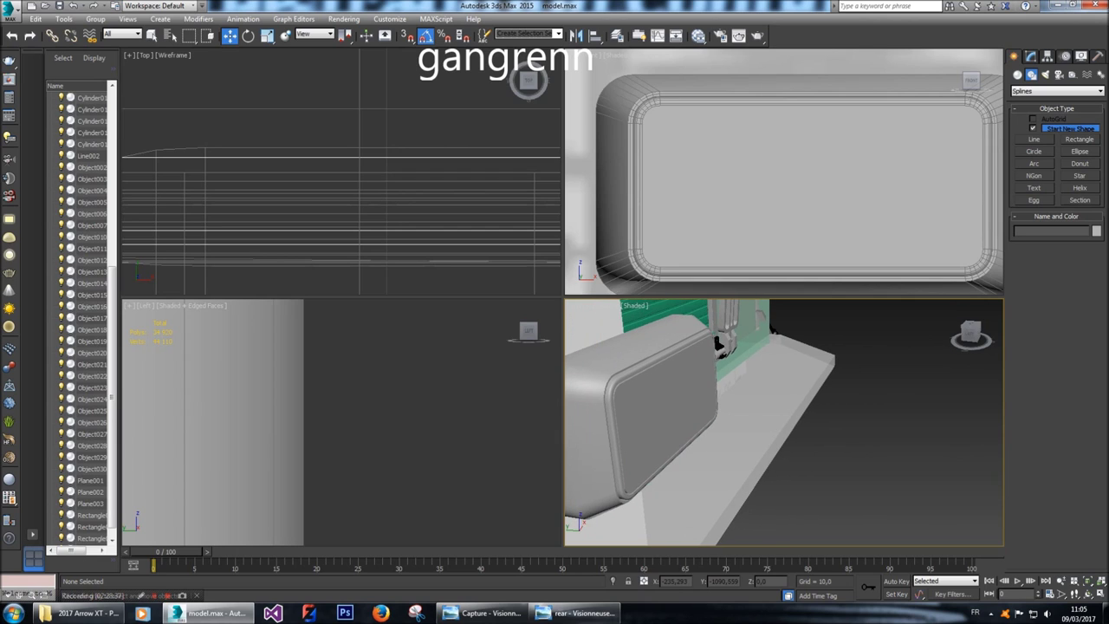
key("shift+z")
key("shift+z")
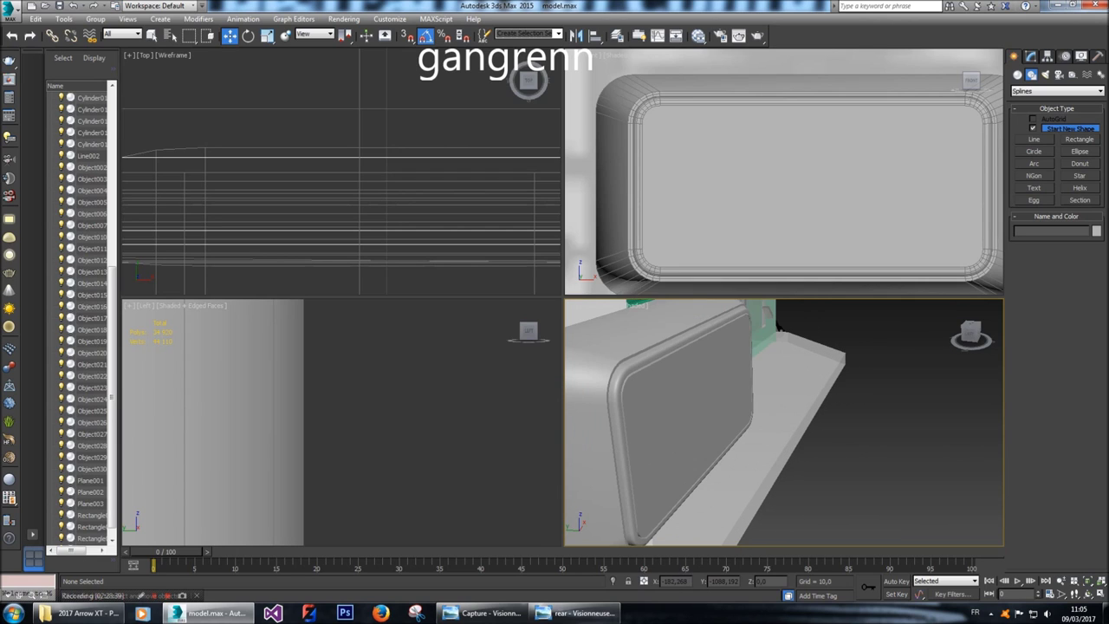
left_click(664, 399)
key("4")
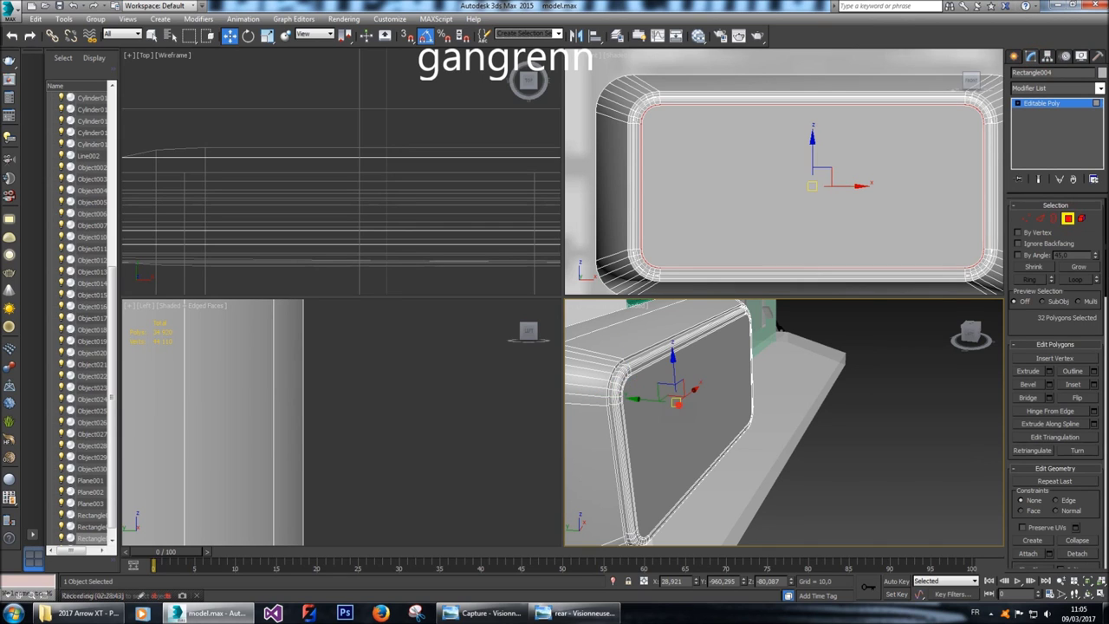
left_click(685, 425)
Try shrinking and recessing the front face, then undo back to the full face.
left_click(304, 460)
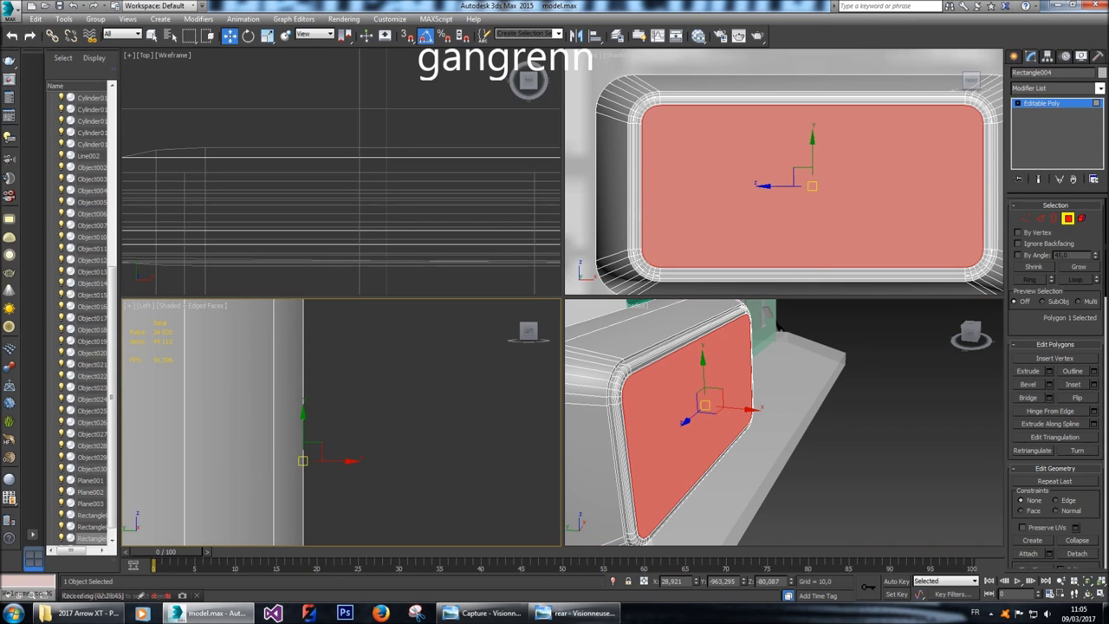
key("r")
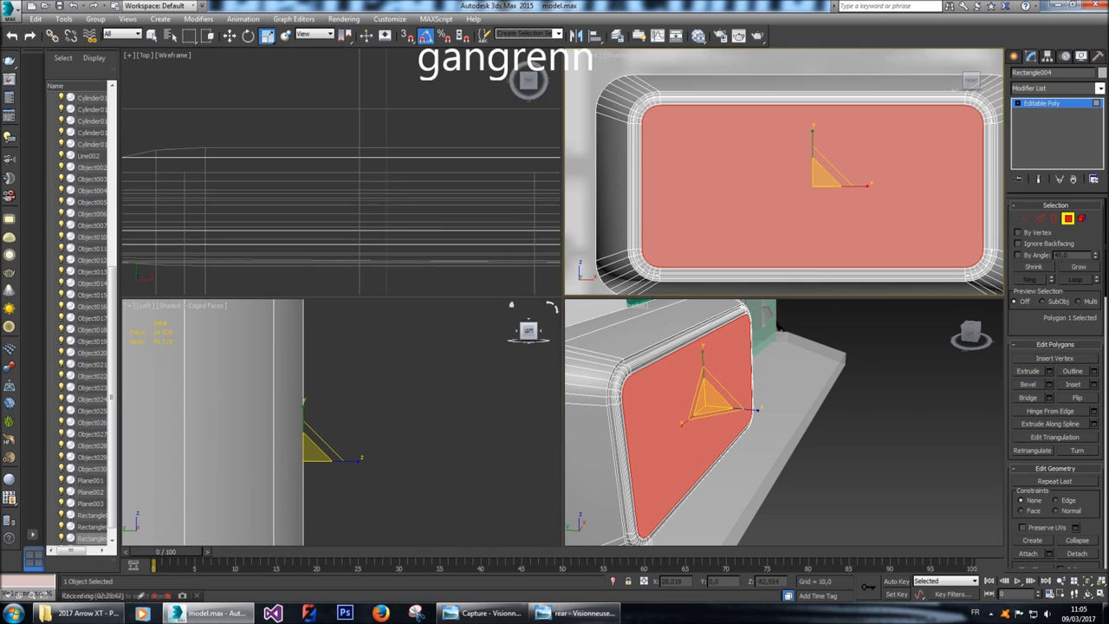
left_click_drag(821, 178, 816, 244)
left_click(230, 35)
middle_click_drag(390, 416, 397, 403)
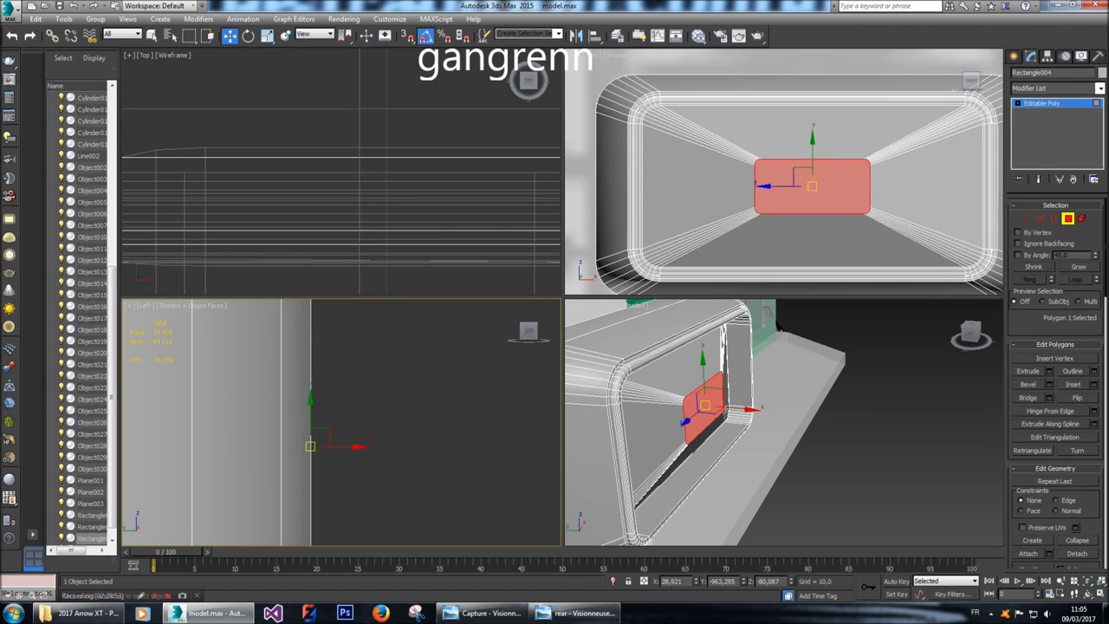
left_click_drag(347, 446, 355, 446)
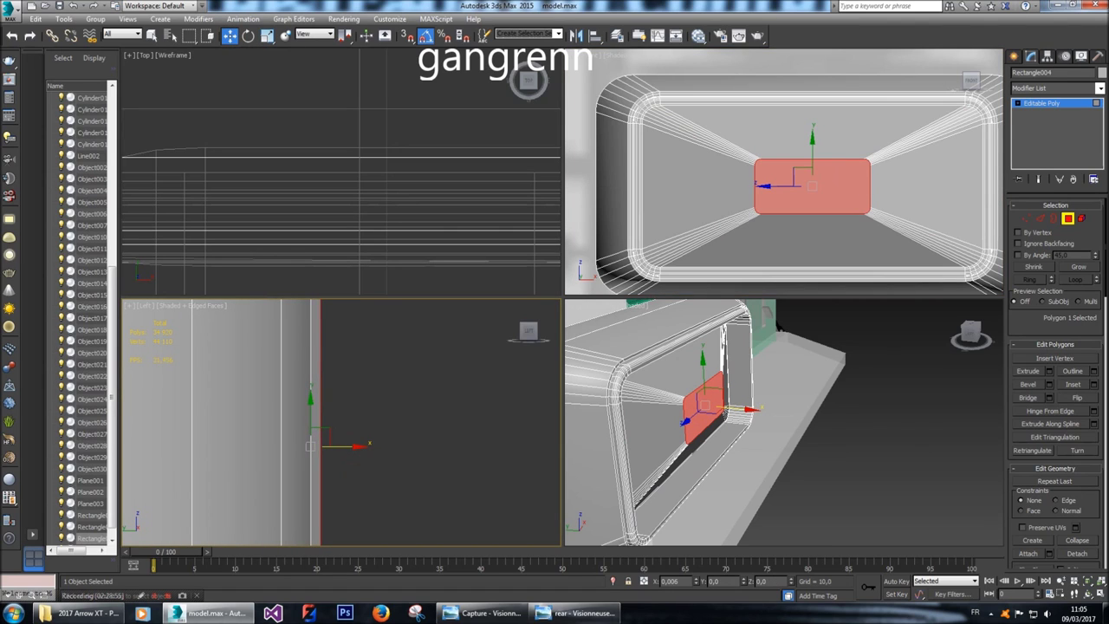
left_click(778, 326)
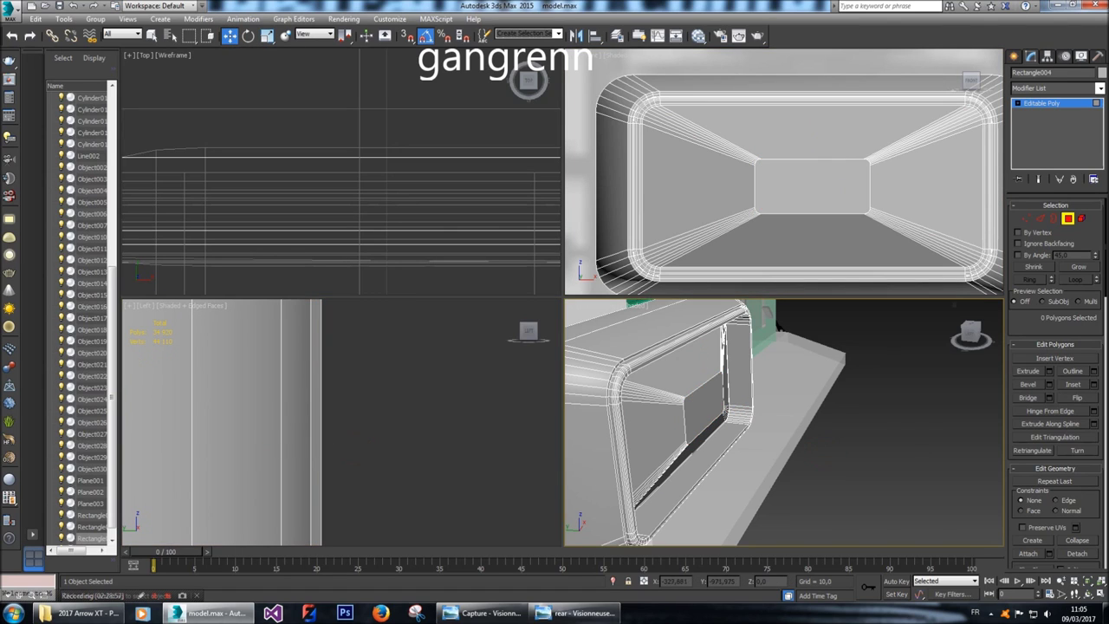
left_click_drag(966, 333, 955, 304)
key("ctrl+z")
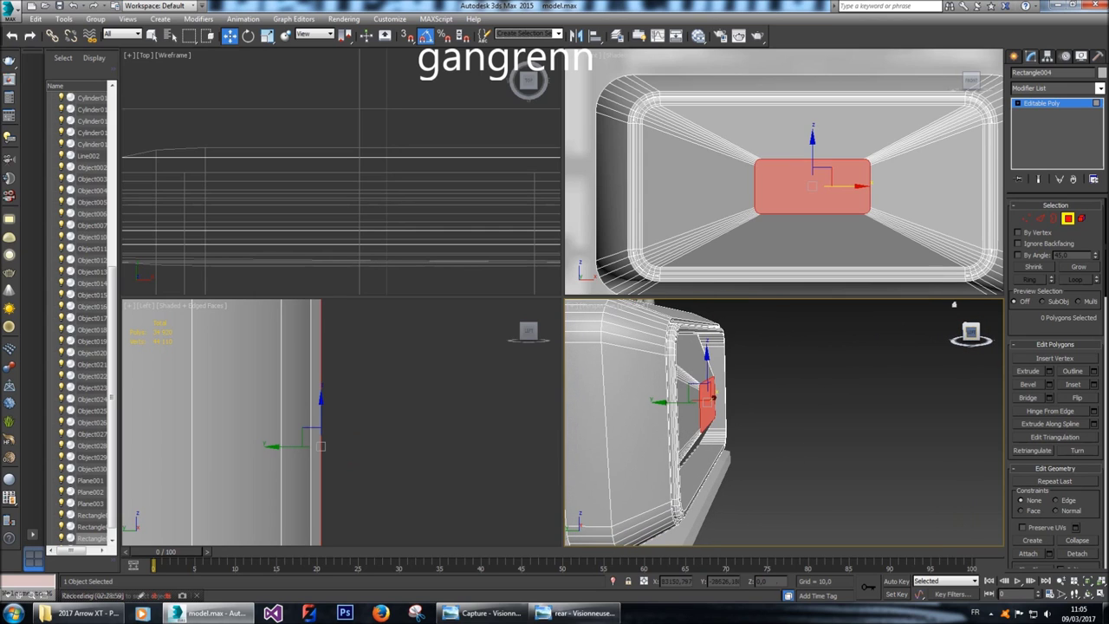
key("ctrl+z")
key("ctrl+z")
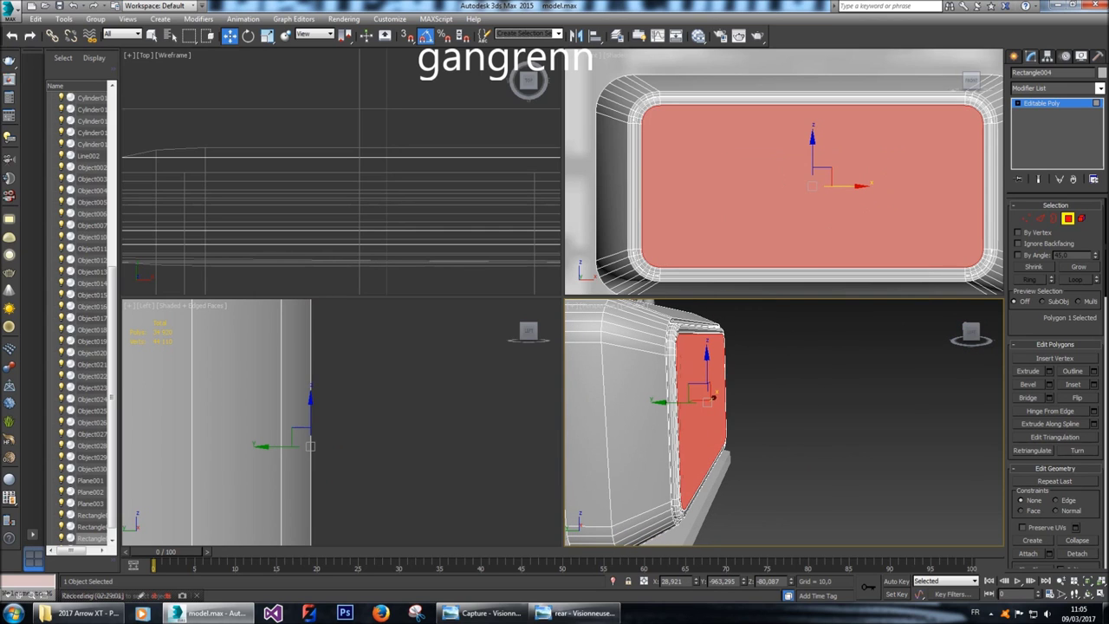
key("ctrl+z")
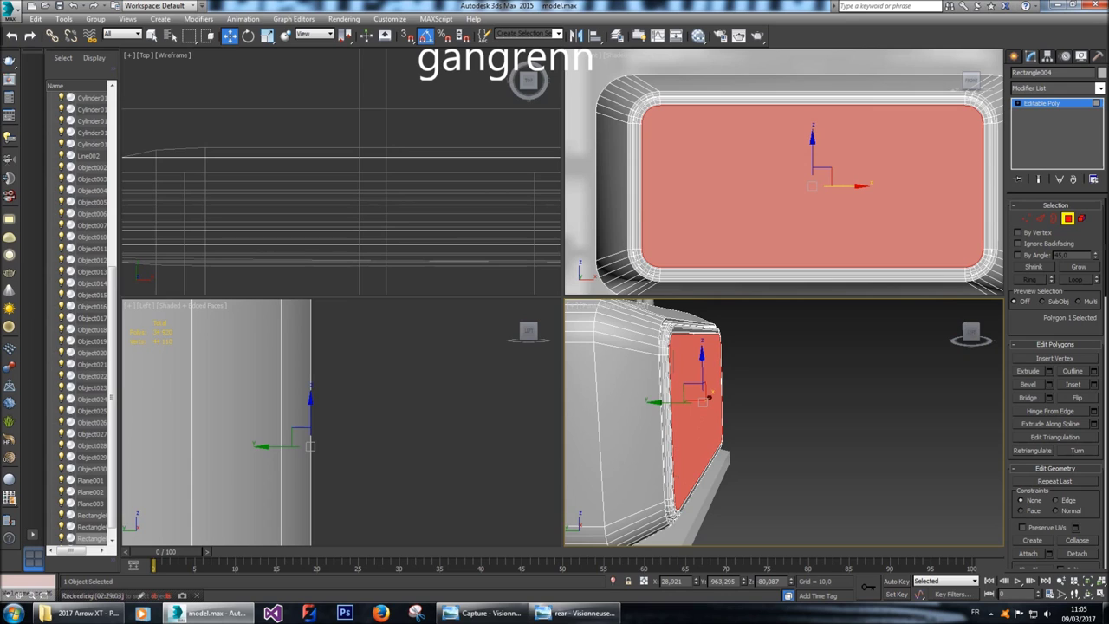
Extrude the front face slightly outward and scale it into a small centre rectangle.
left_click(1050, 371)
left_click_drag(816, 447, 816, 449)
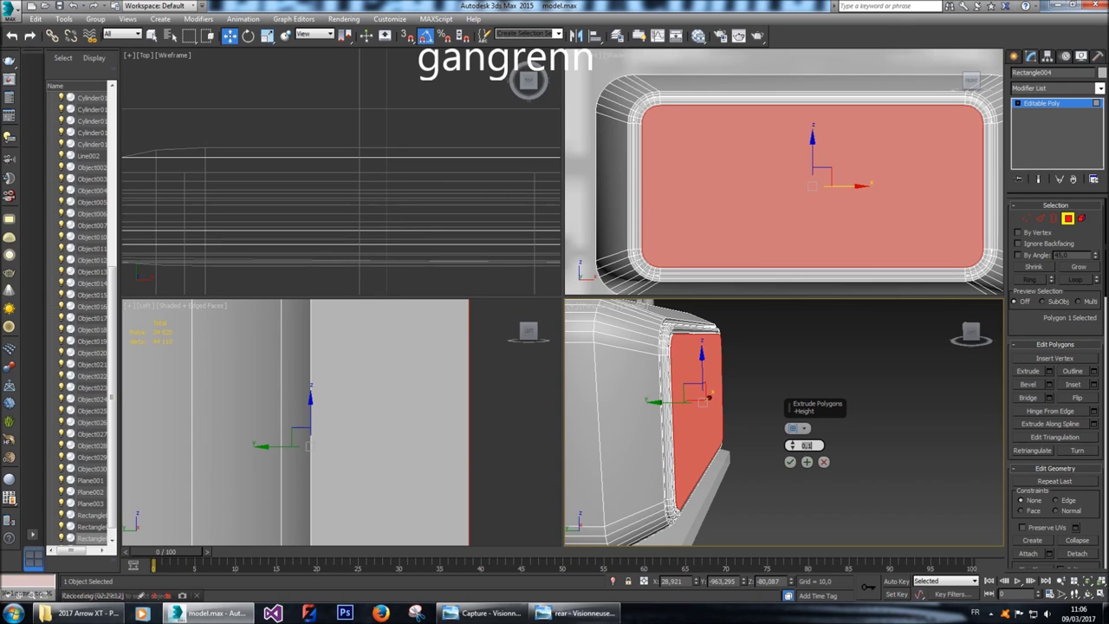
left_click(789, 462)
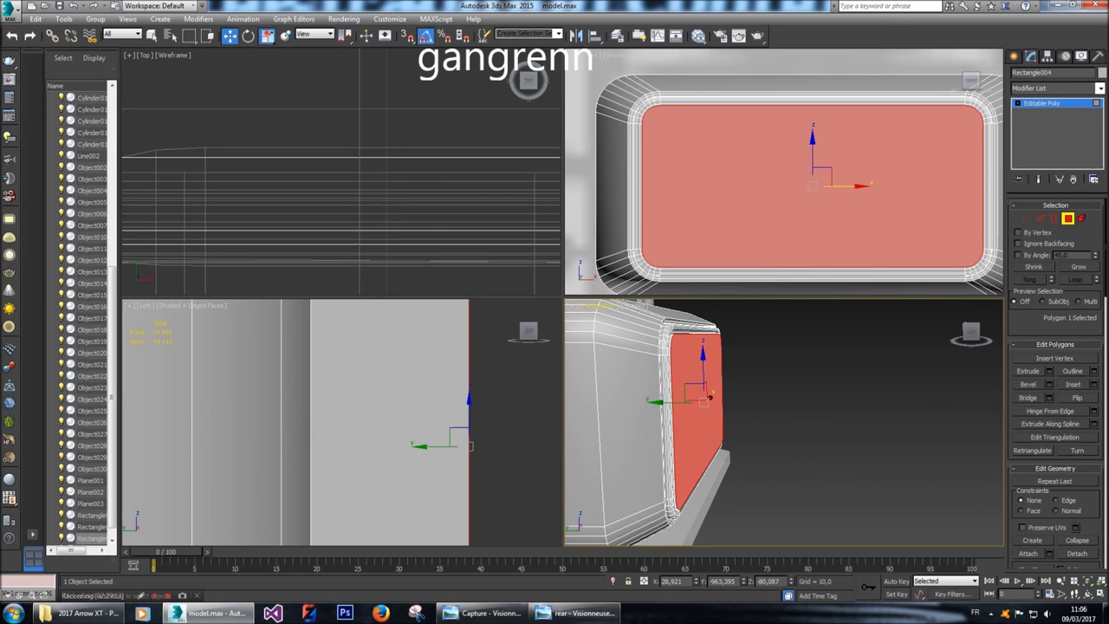
left_click(267, 35)
left_click_drag(819, 176, 819, 236)
left_click(867, 450)
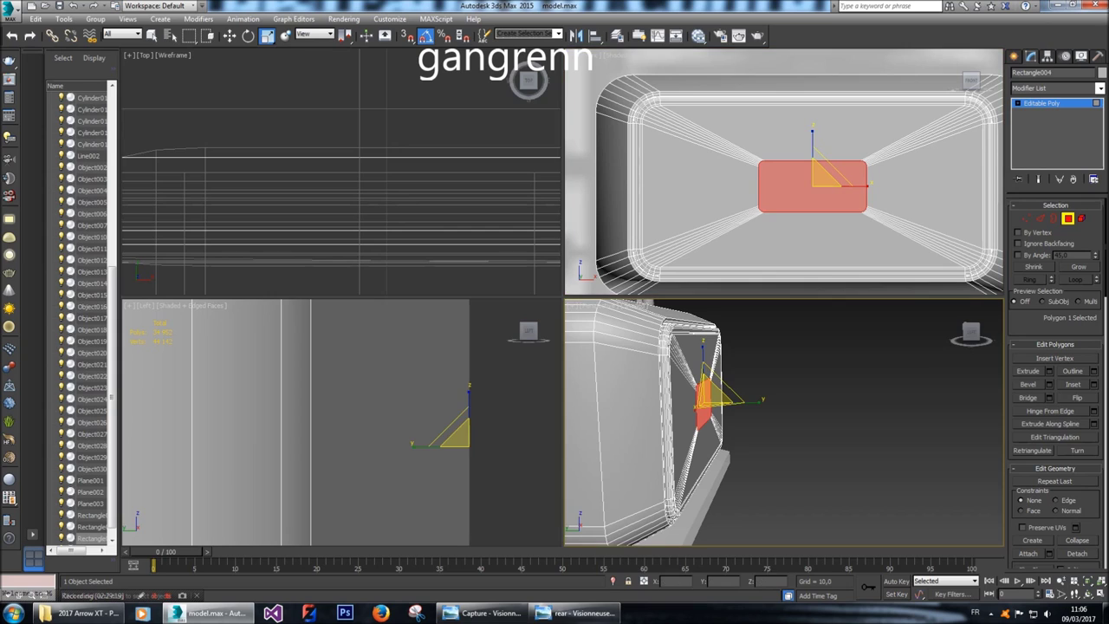
Move the small centre face along the box's depth in the Left view.
middle_click_drag(347, 424, 256, 431)
key("w")
mouse_move(425, 445)
left_mouse_down()
mouse_move(525, 445)
mouse_move(429, 451)
left_mouse_up()
middle_click_drag(429, 450, 415, 469)
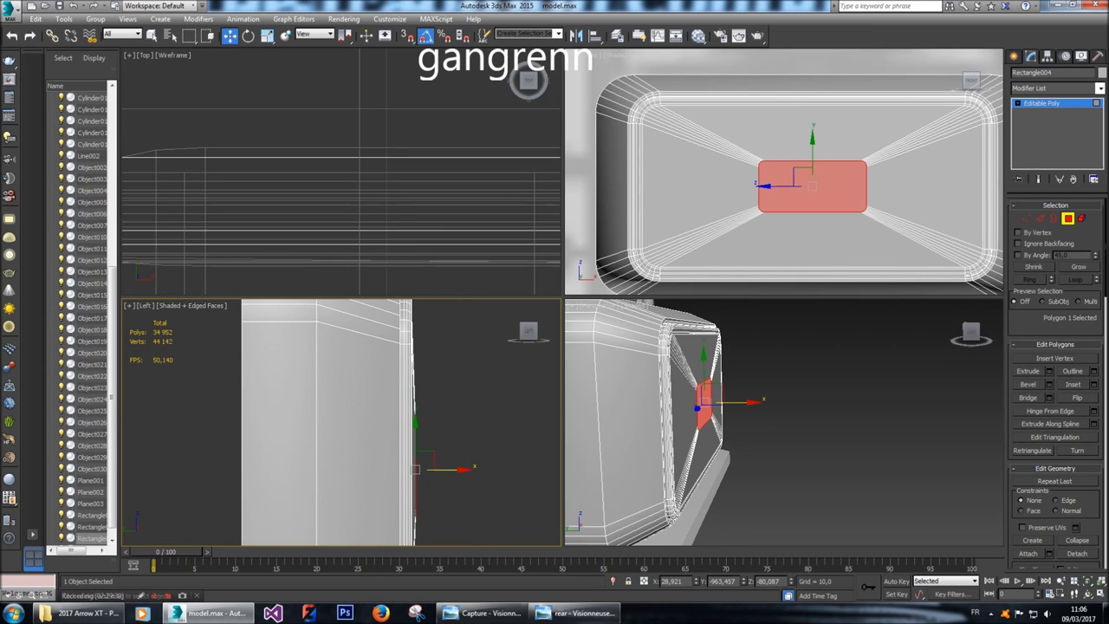
left_click(468, 477)
key("ctrl+z")
scroll(473, 469, "down", 3)
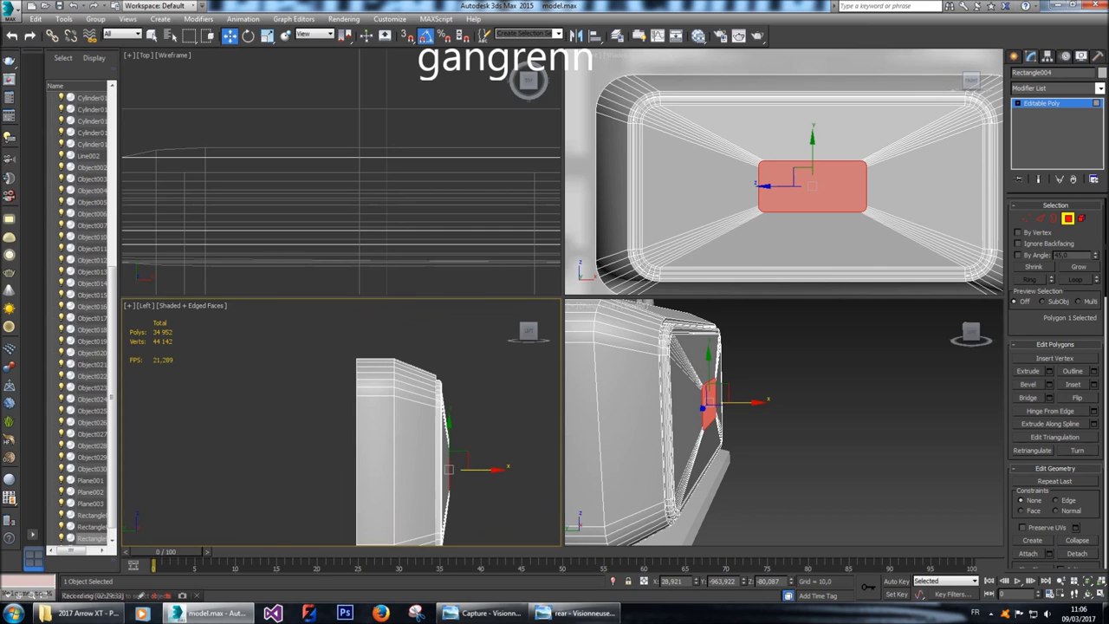
scroll(702, 412, "up", 5)
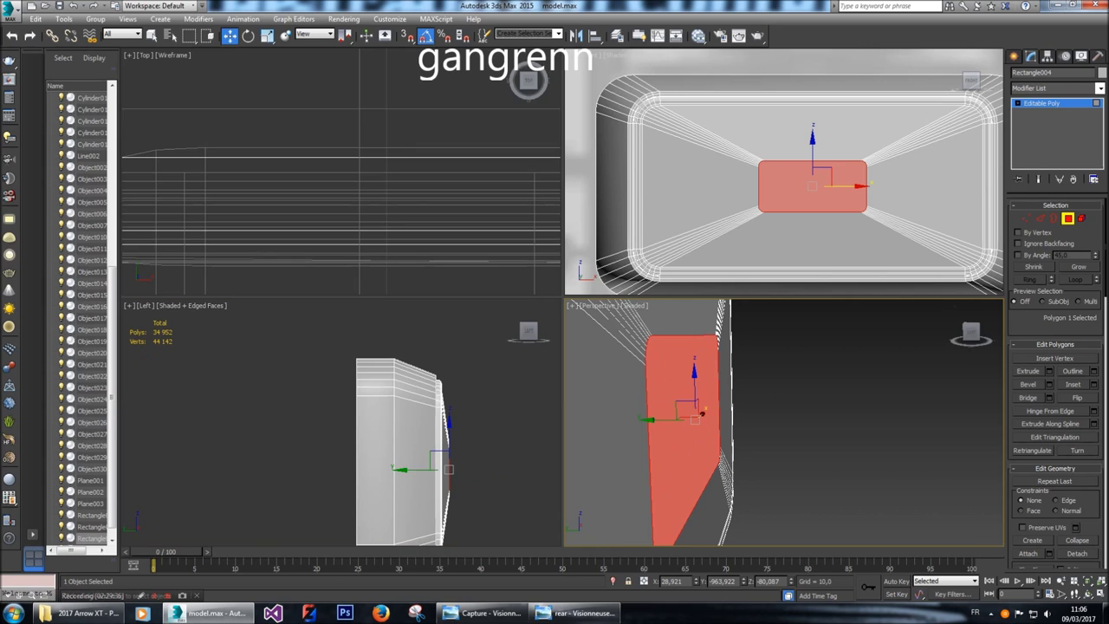
Convert the small centre face selection to its border edges.
left_click(1040, 218)
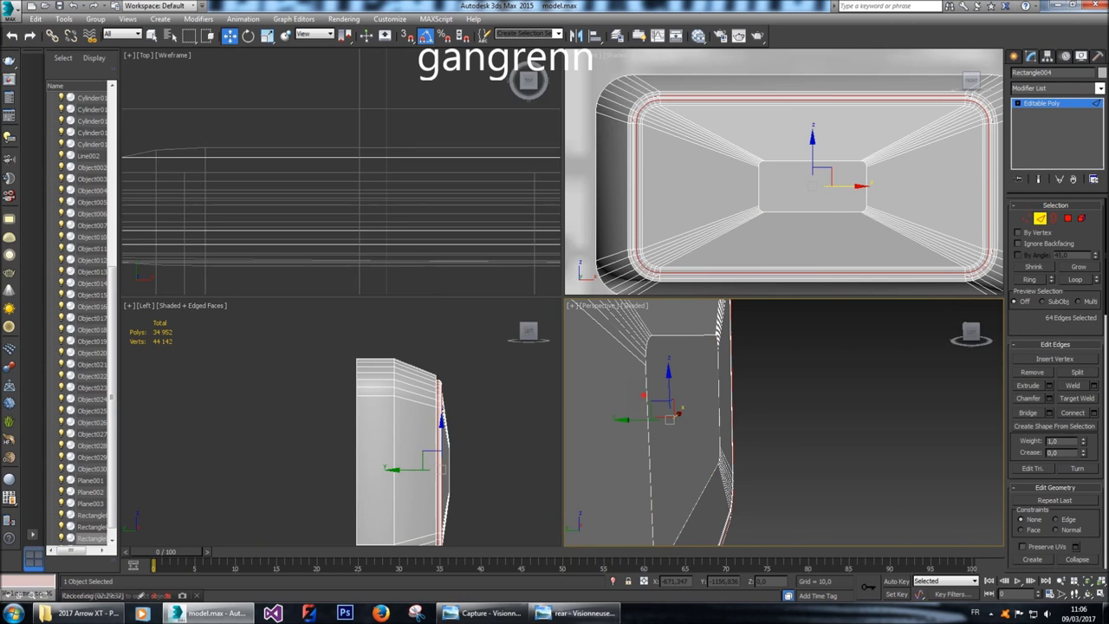
left_click(1076, 279)
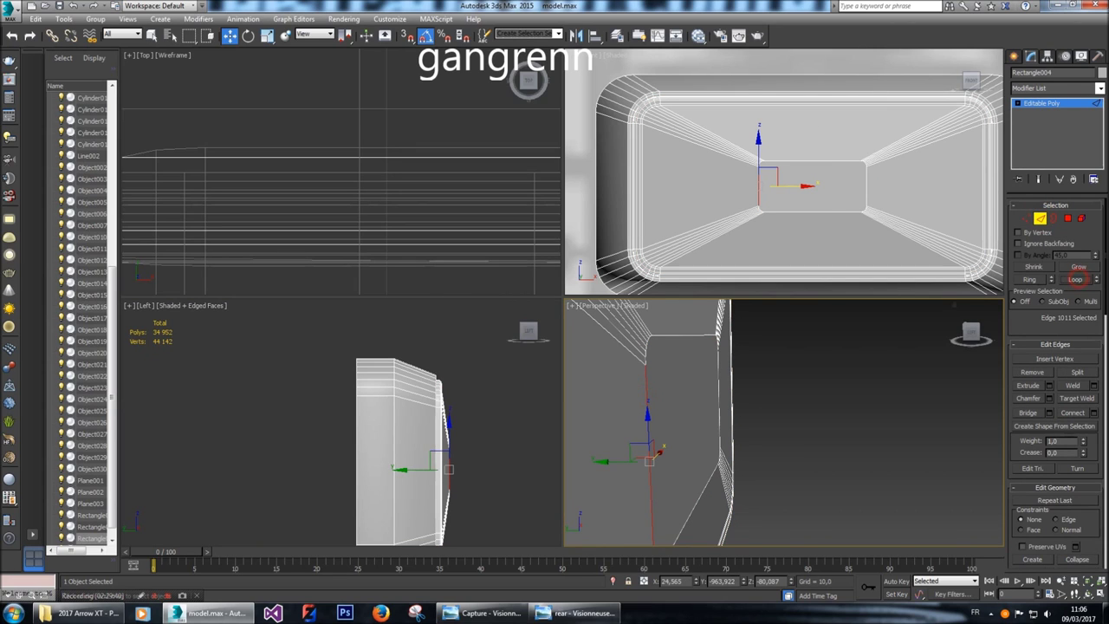
left_click(1067, 219)
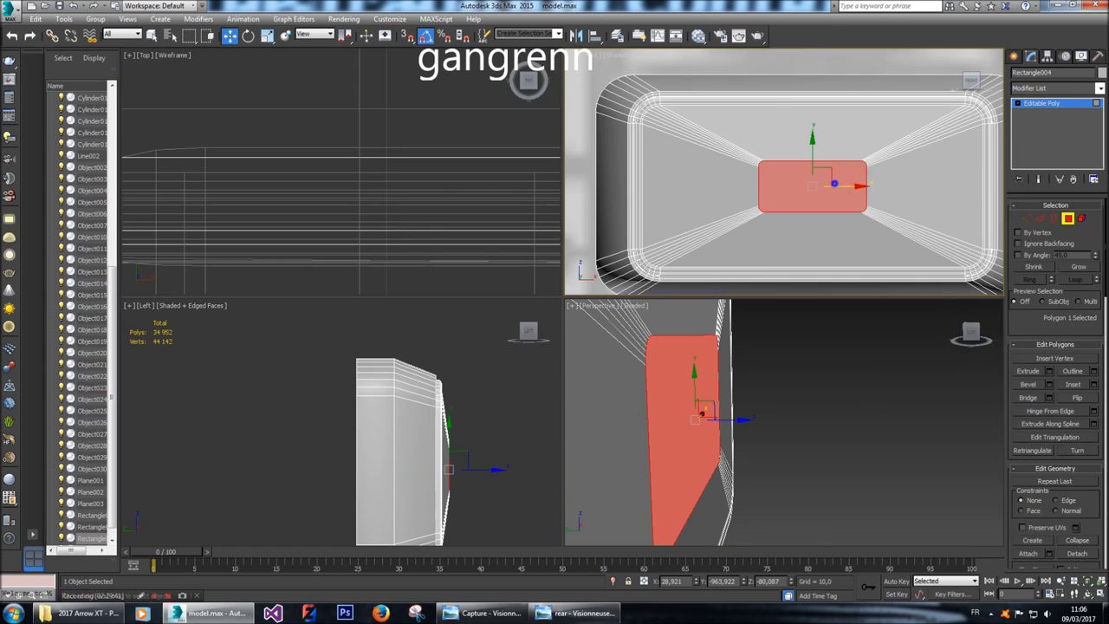
right_click(830, 180)
left_click(794, 100)
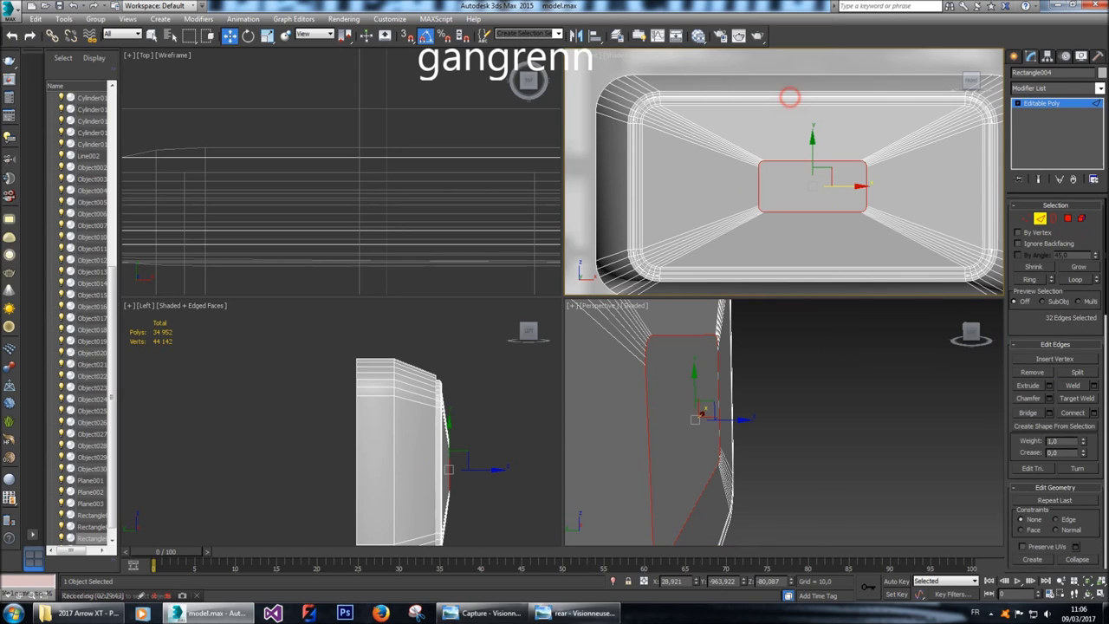
Preview chamfer amounts of 1,0, 5,0 and 10,0 on the border edges, settling on 8,0.
left_click(1049, 398)
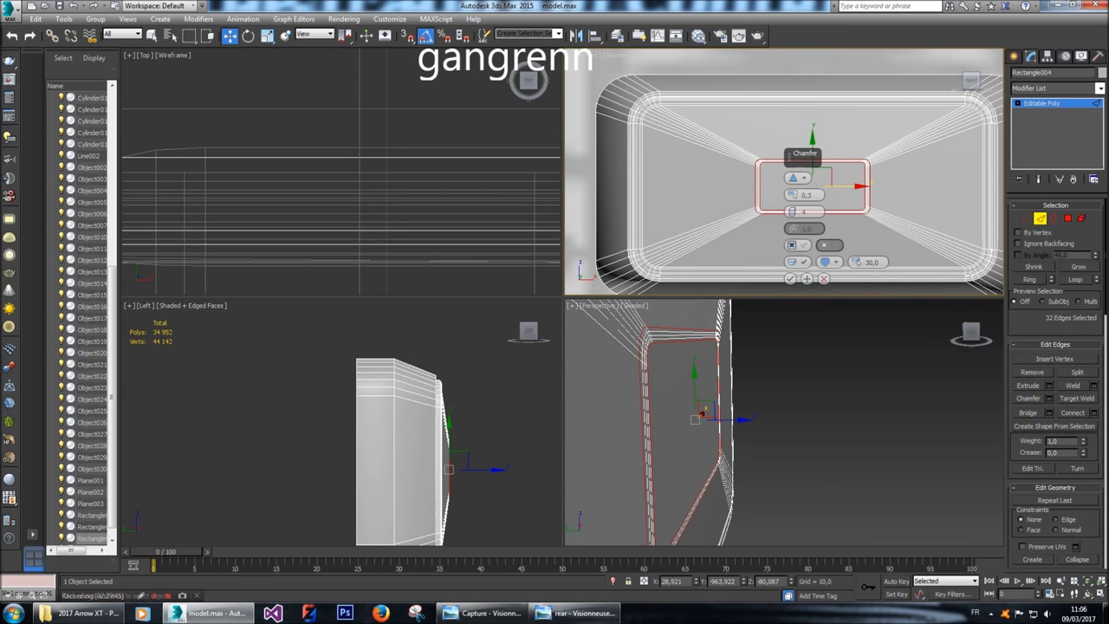
double_click(815, 194)
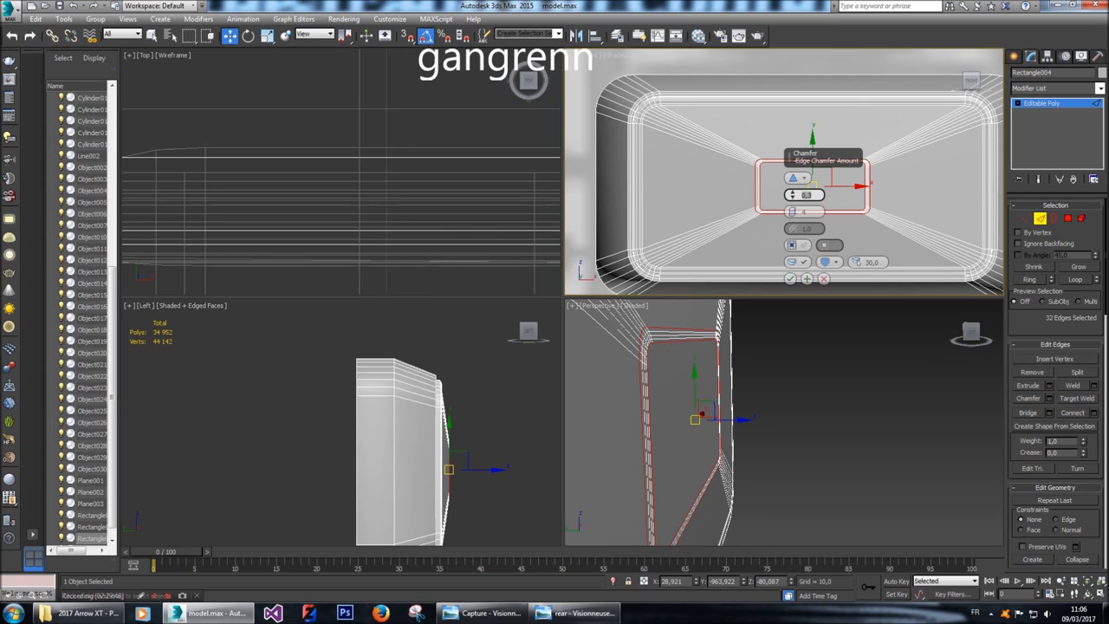
key("Return")
type("5")
key("Return")
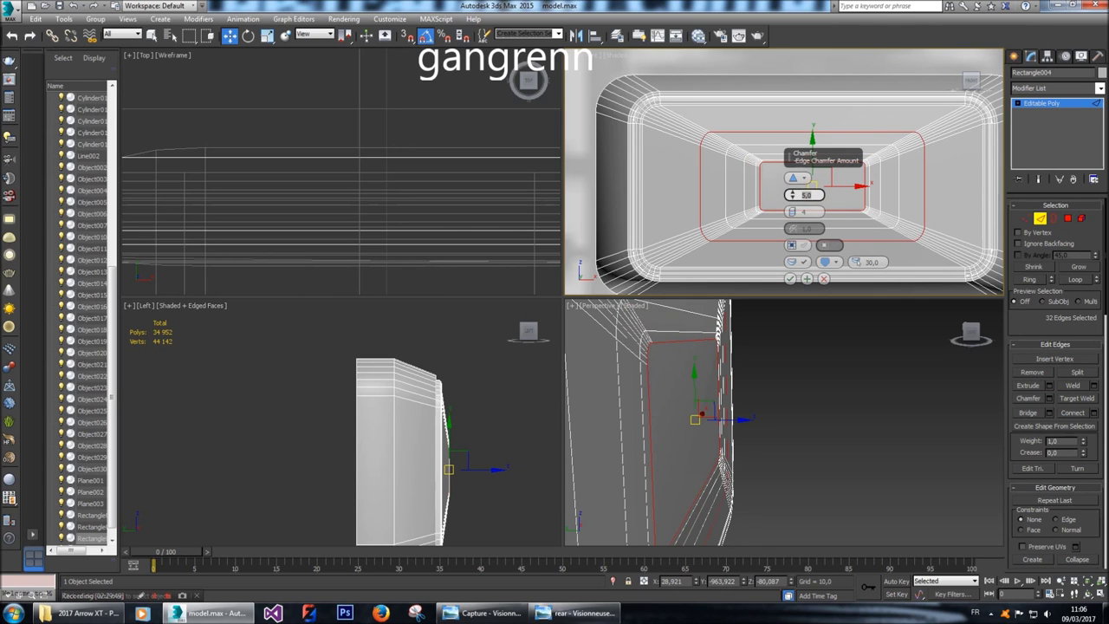
key("Return")
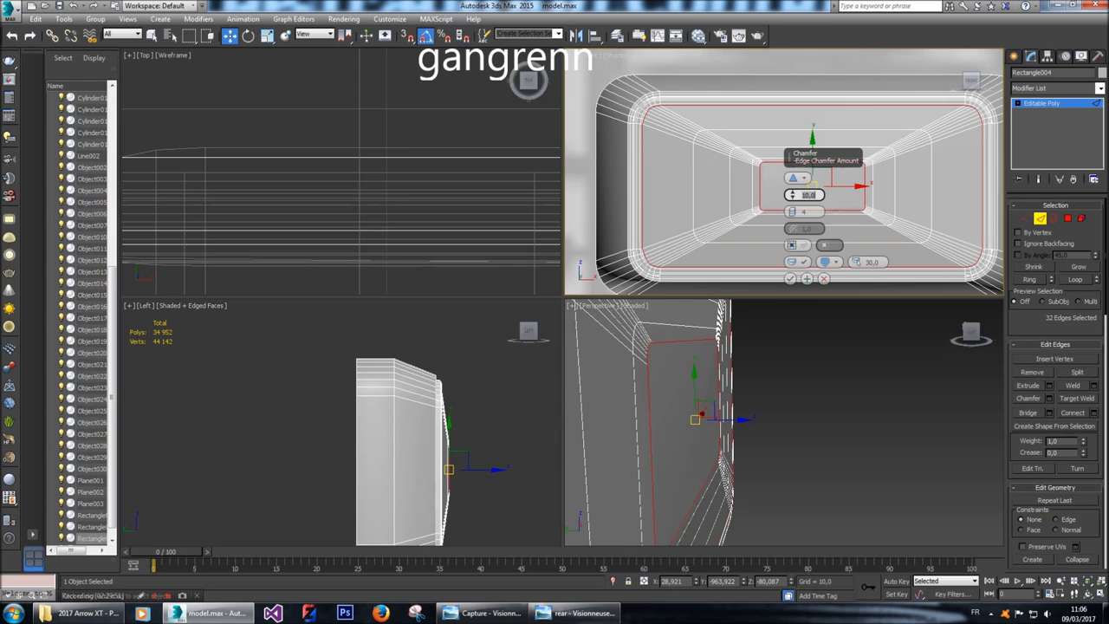
type("8")
key("Return")
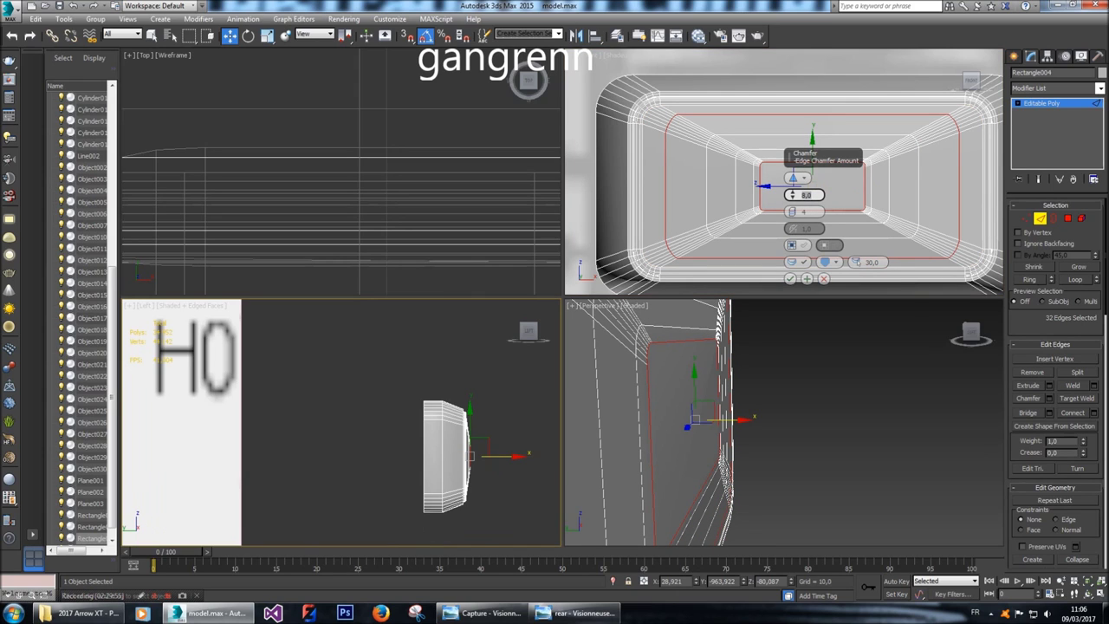
Orbit around the part to inspect the 8,0 chamfer, then cancel it.
scroll(492, 448, "up", 8)
scroll(375, 338, "down", 6)
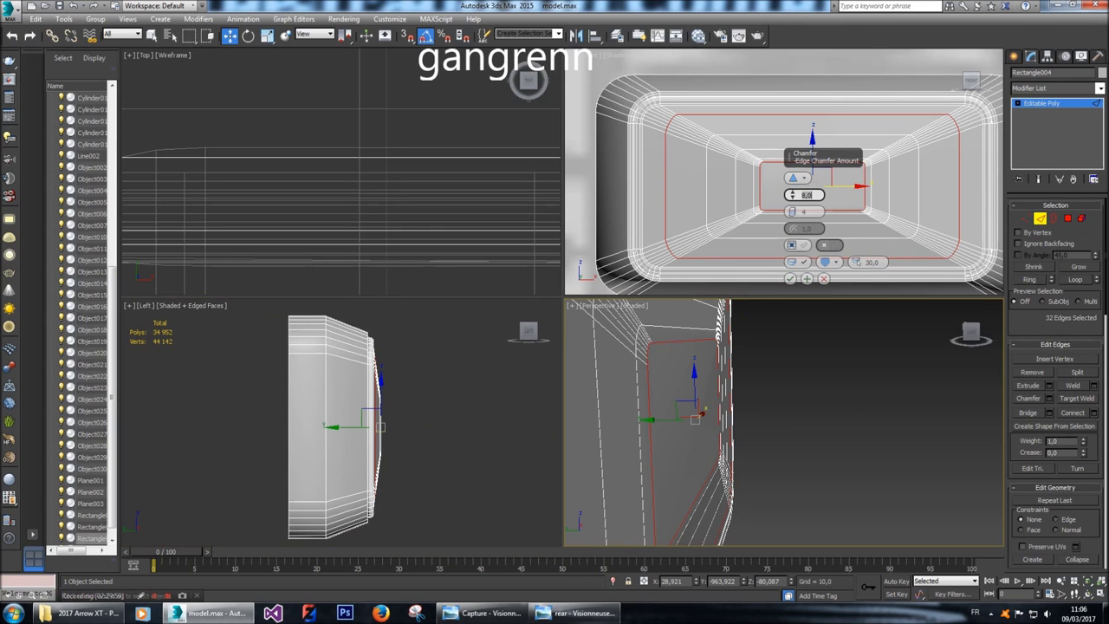
scroll(759, 392, "down", 6)
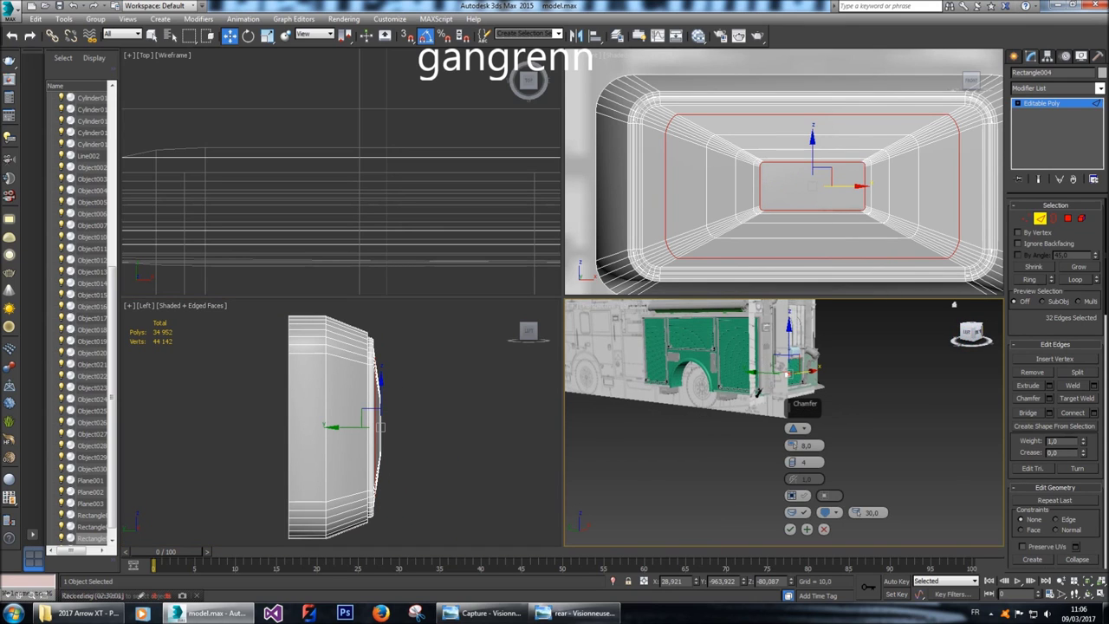
left_click_drag(973, 332, 954, 334)
scroll(780, 390, "up", 5)
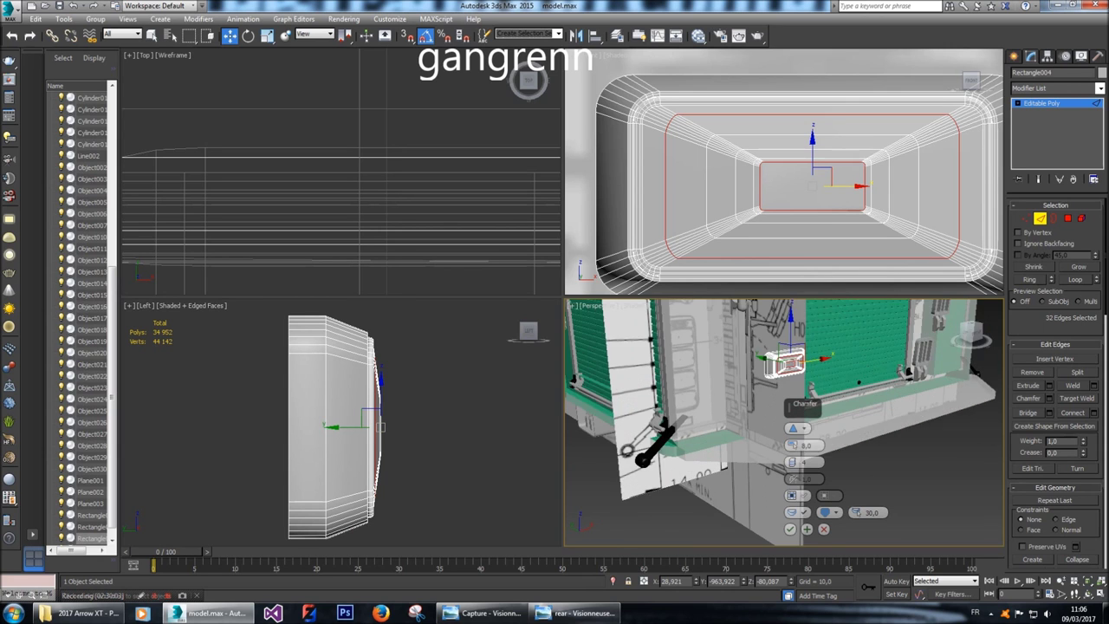
scroll(789, 364, "up", 6)
left_click_drag(971, 332, 953, 333)
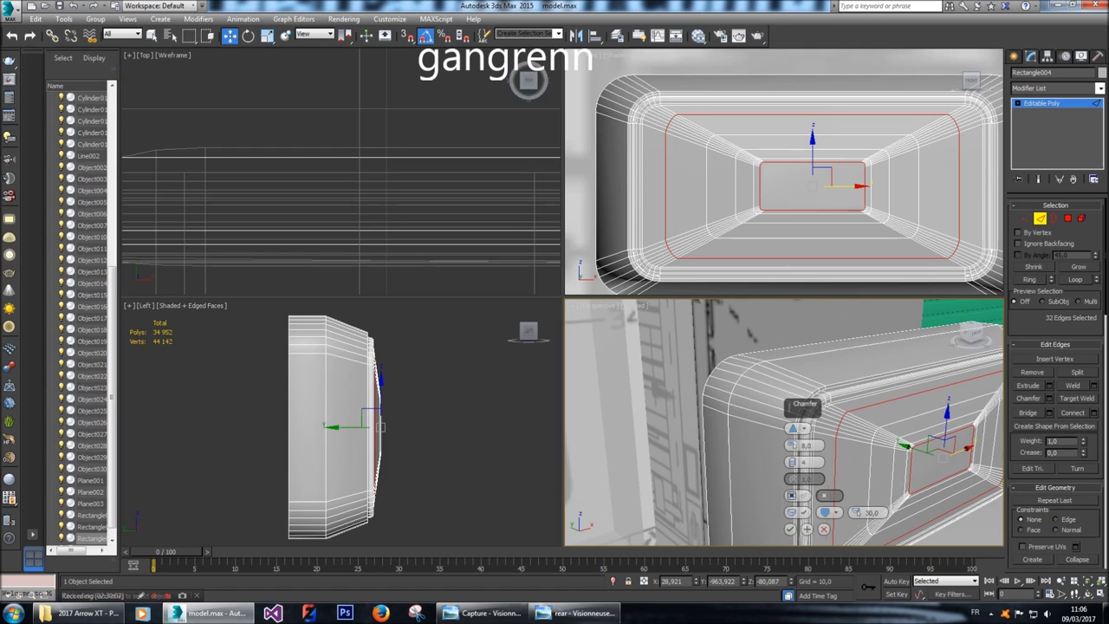
scroll(784, 422, "down", 2)
scroll(784, 422, "up", 5)
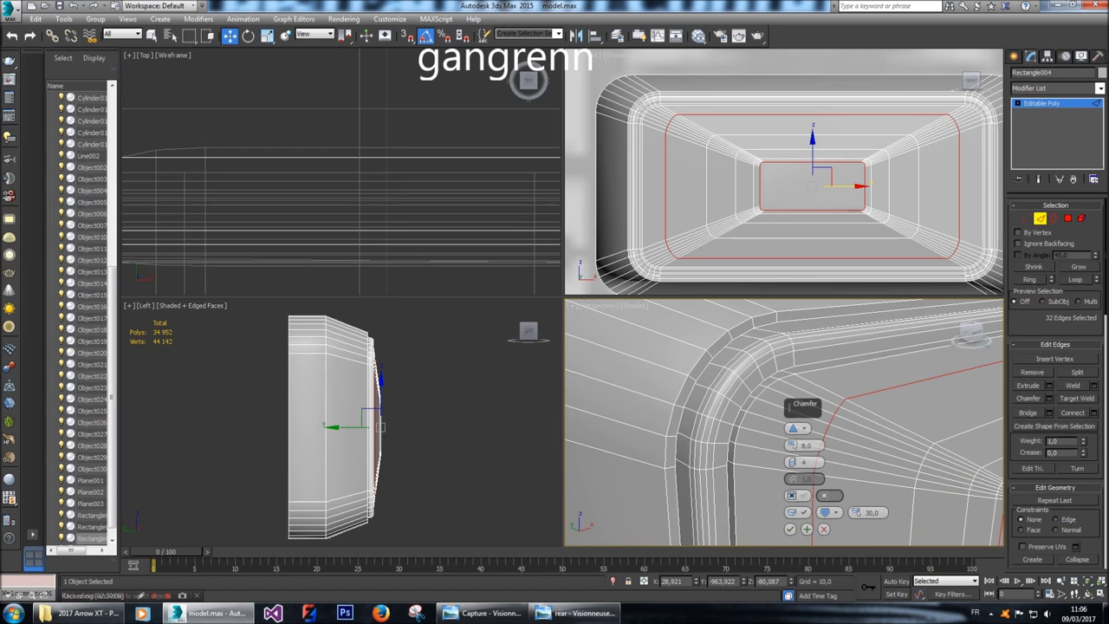
scroll(784, 422, "down", 4)
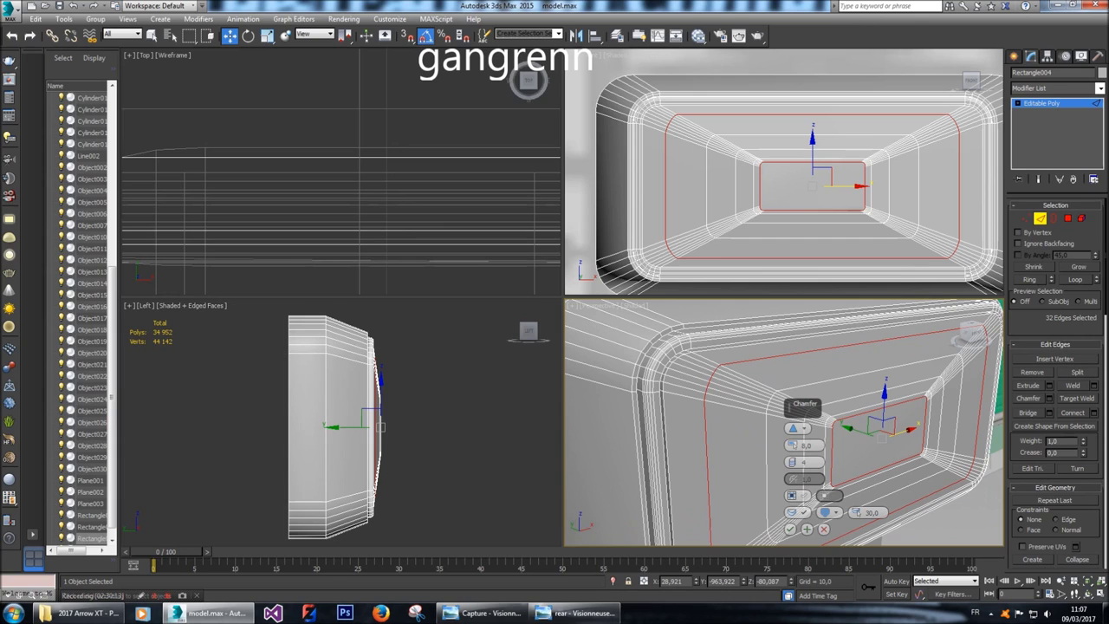
left_click(823, 529)
Shift the border edges slightly along the box depth without chamfering them.
scroll(379, 426, "up", 5)
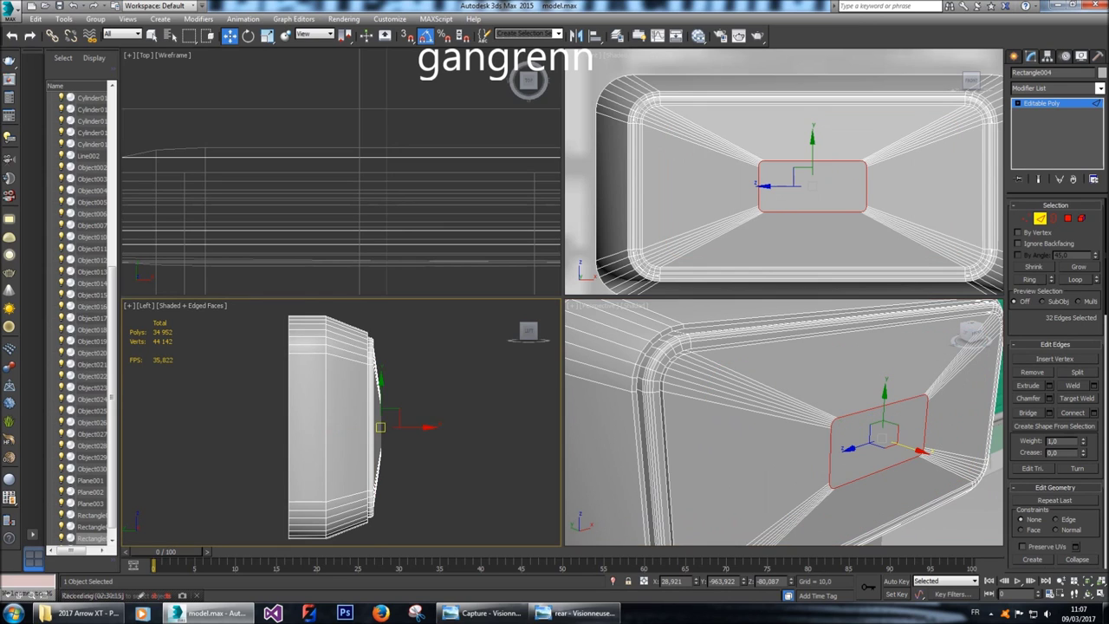
left_click_drag(425, 431, 422, 431)
key("ctrl+shift+c")
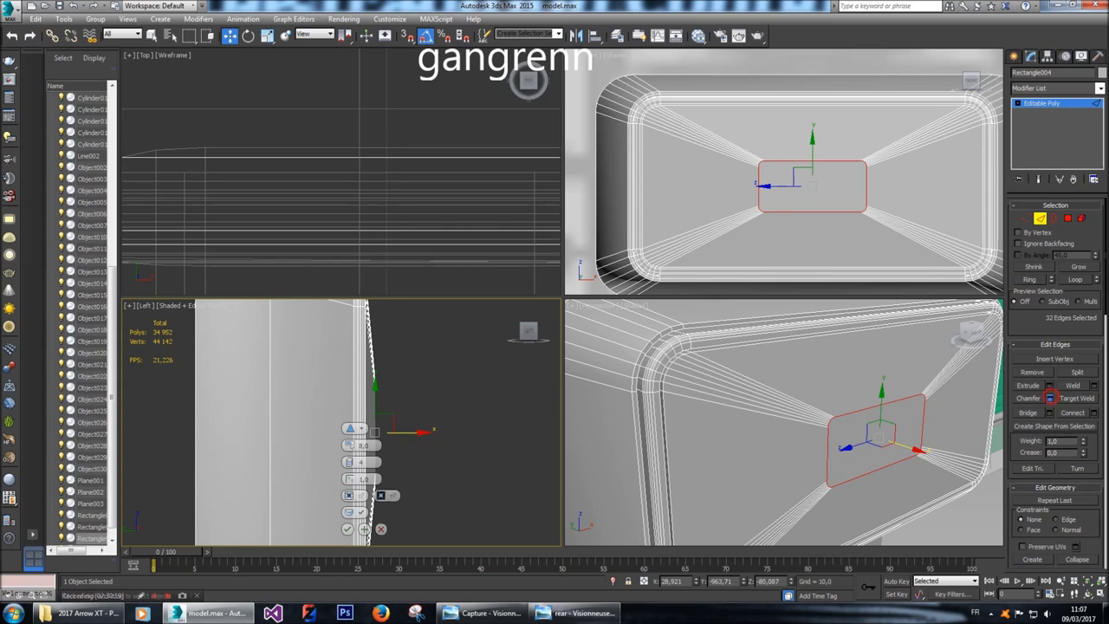
middle_click_drag(375, 432, 461, 448)
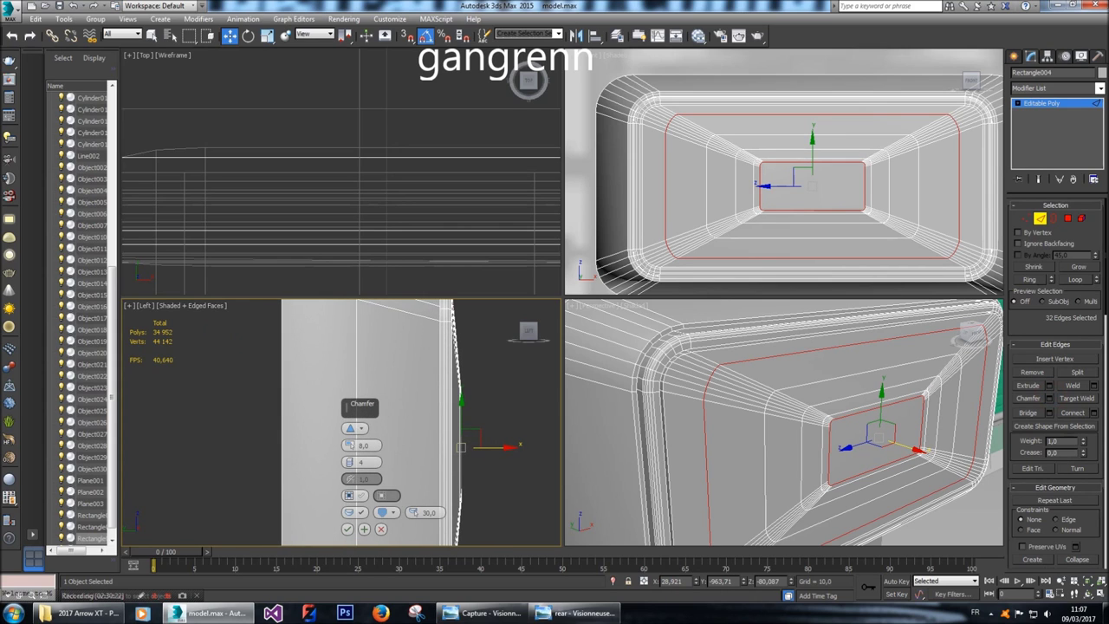
left_click(381, 529)
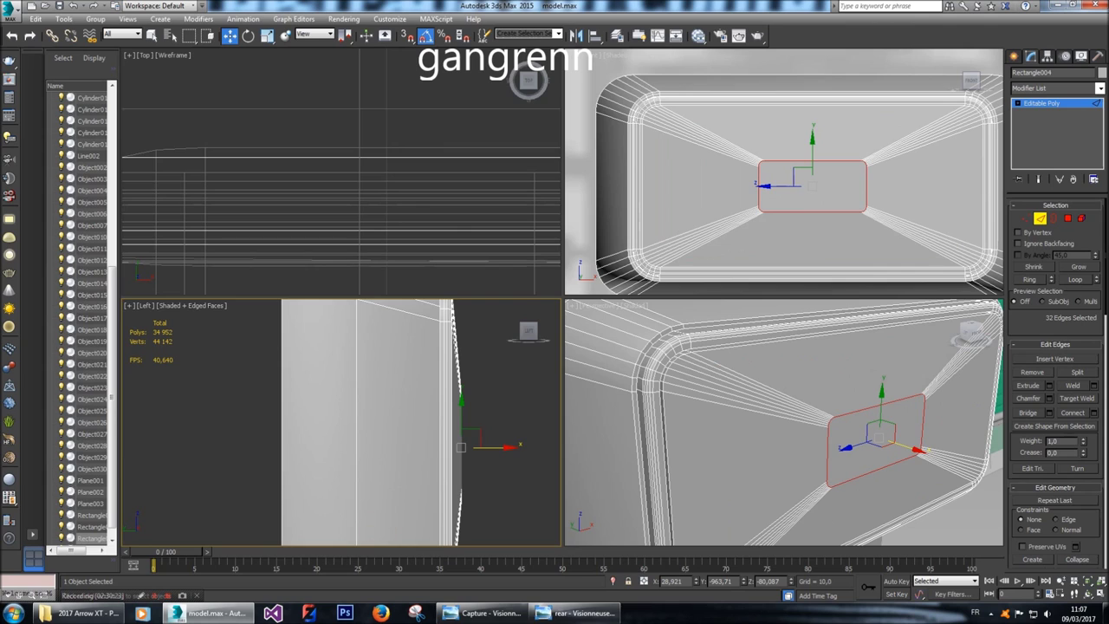
mouse_move(461, 447)
left_mouse_down()
mouse_move(451, 447)
mouse_move(467, 447)
left_mouse_up()
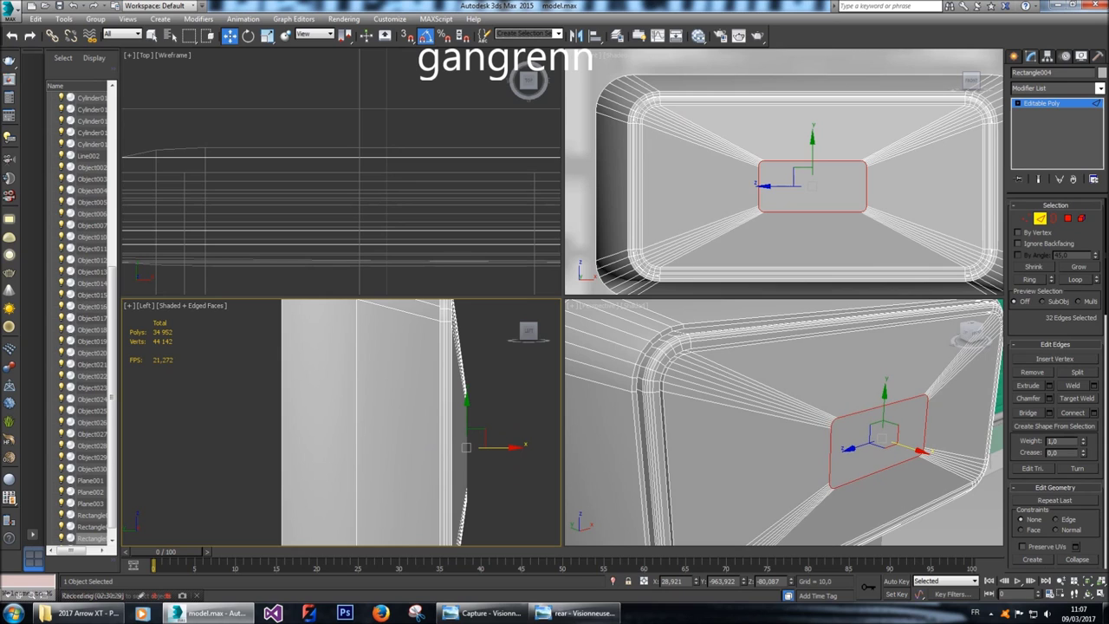
left_click(466, 448)
Undo the last edge move, frame the panel, and reselect the rounded pad.
key("ctrl+z")
key("ctrl+z")
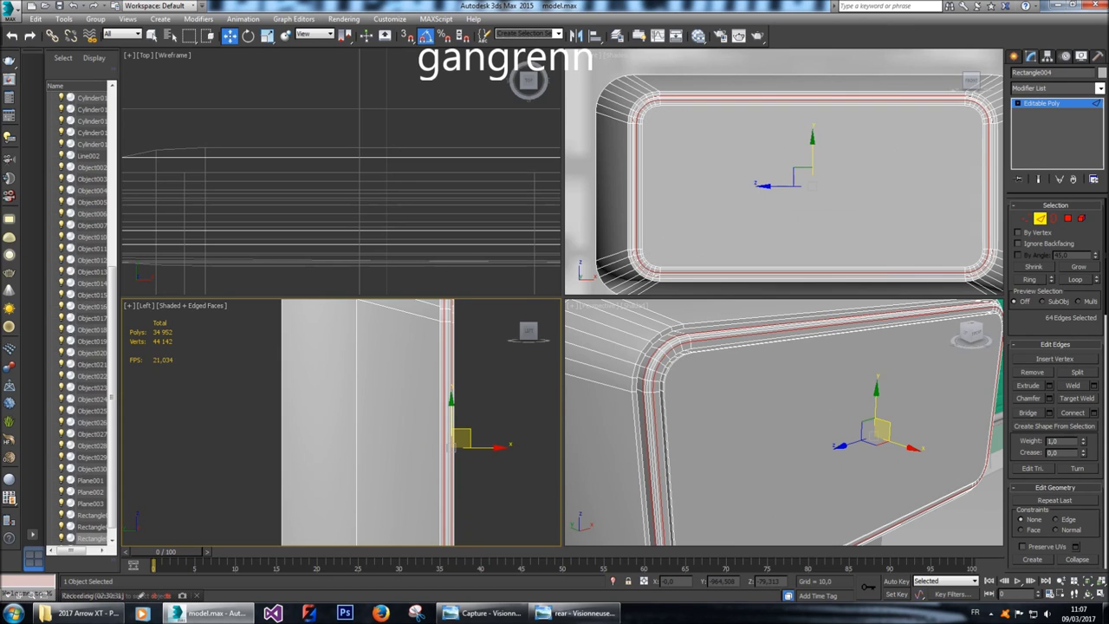
key("ctrl+z")
key("z")
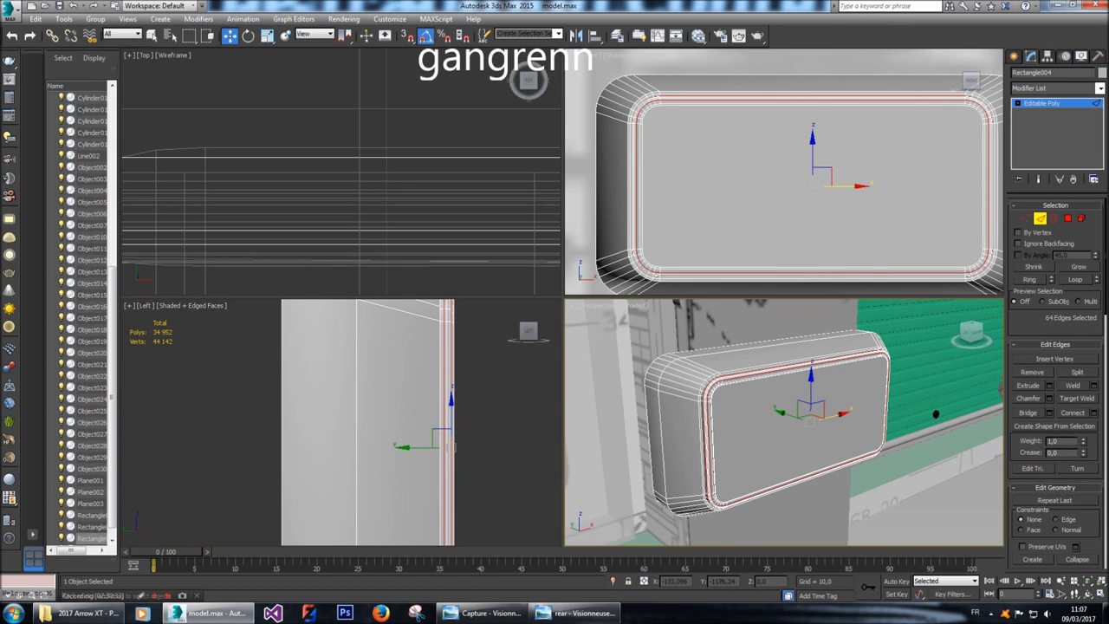
left_click(1013, 56)
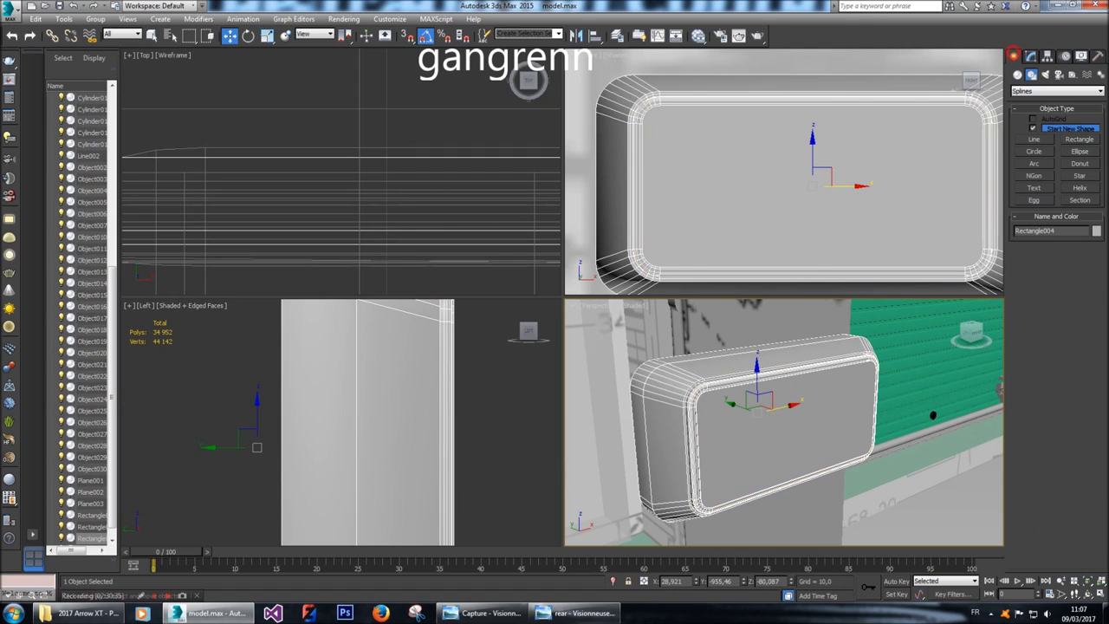
left_click(404, 120)
mouse_move(780, 416)
middle_mouse_down("alt")
mouse_move(849, 420)
mouse_move(837, 438)
mouse_move(673, 483)
mouse_move(621, 529)
mouse_move(948, 543)
mouse_move(876, 503)
mouse_move(780, 416)
middle_mouse_up("alt")
left_click(753, 385)
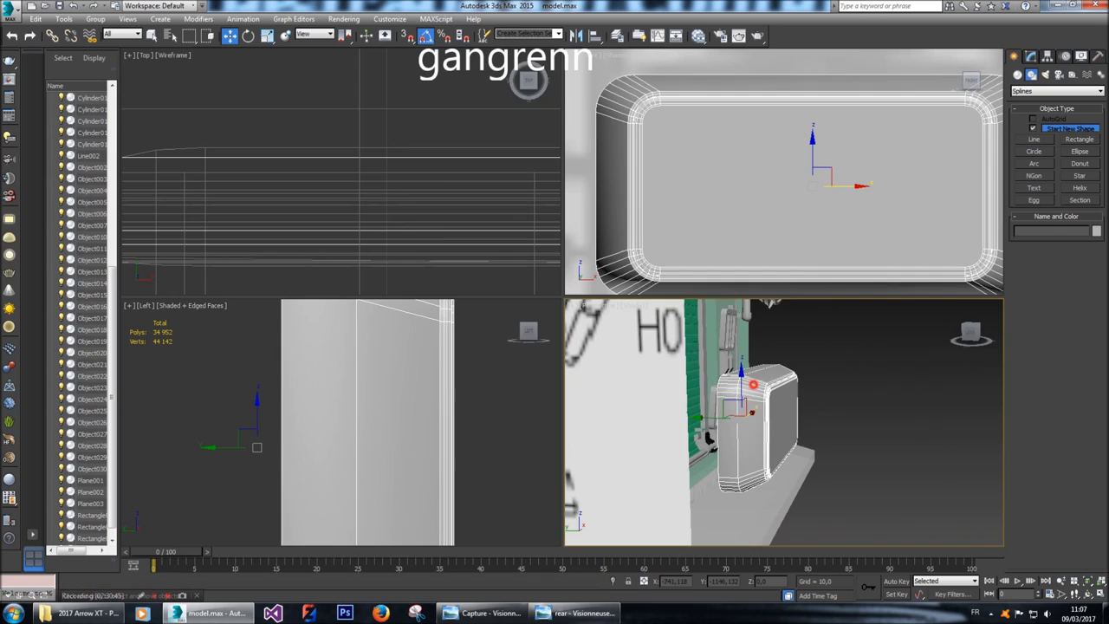
Select the 32-edge rim loop and preview a chamfer on it.
key("2")
key("ctrl+a")
left_click(357, 396)
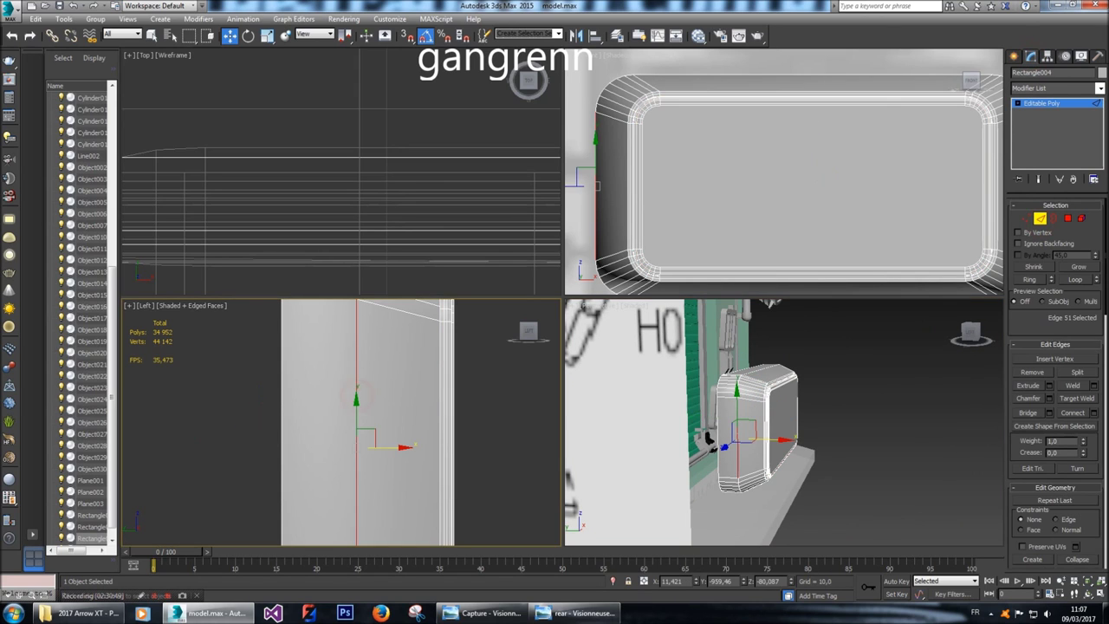
key("alt+l")
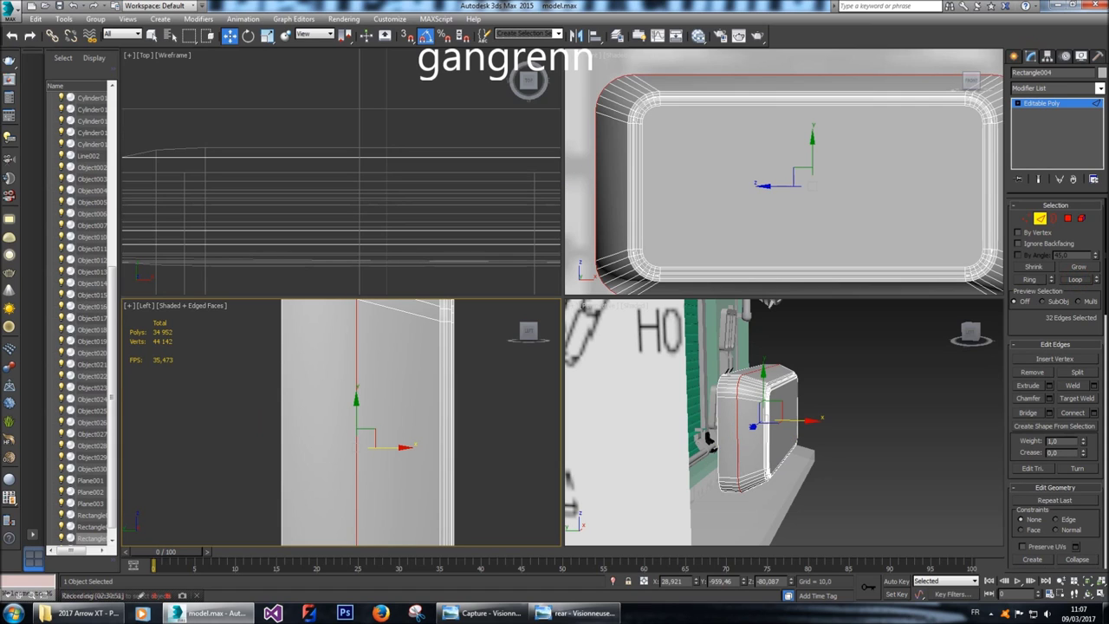
left_click(1050, 399)
middle_click_drag(364, 445, 386, 492)
left_click_drag(348, 462, 349, 468)
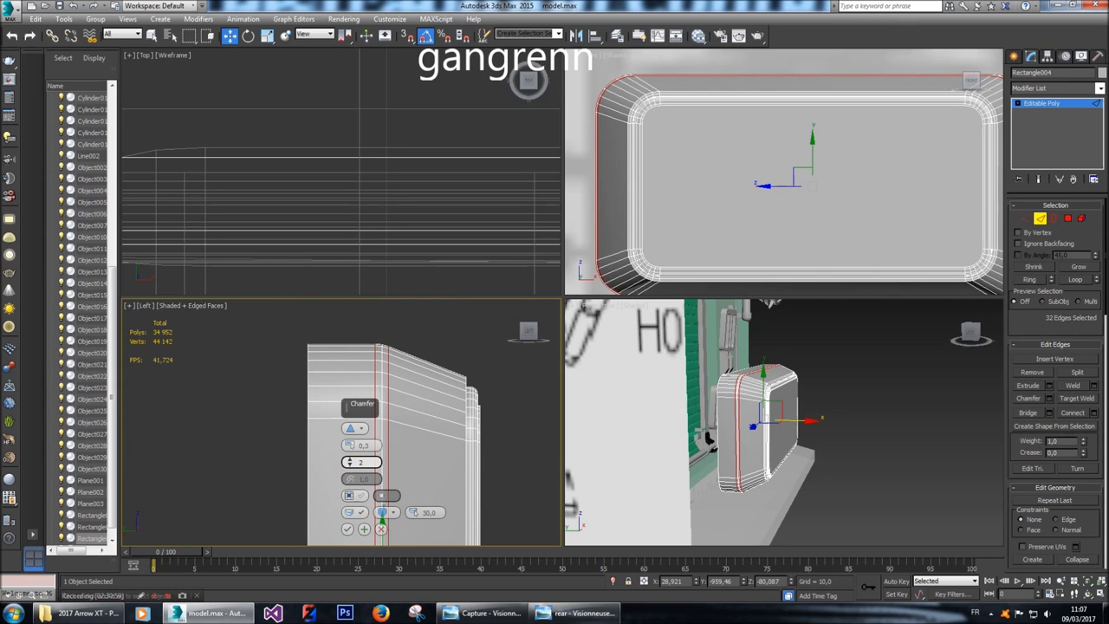
Commit a chamfer of amount 0,3 with 2 segments on the rim loop.
double_click(364, 445)
type("0,5")
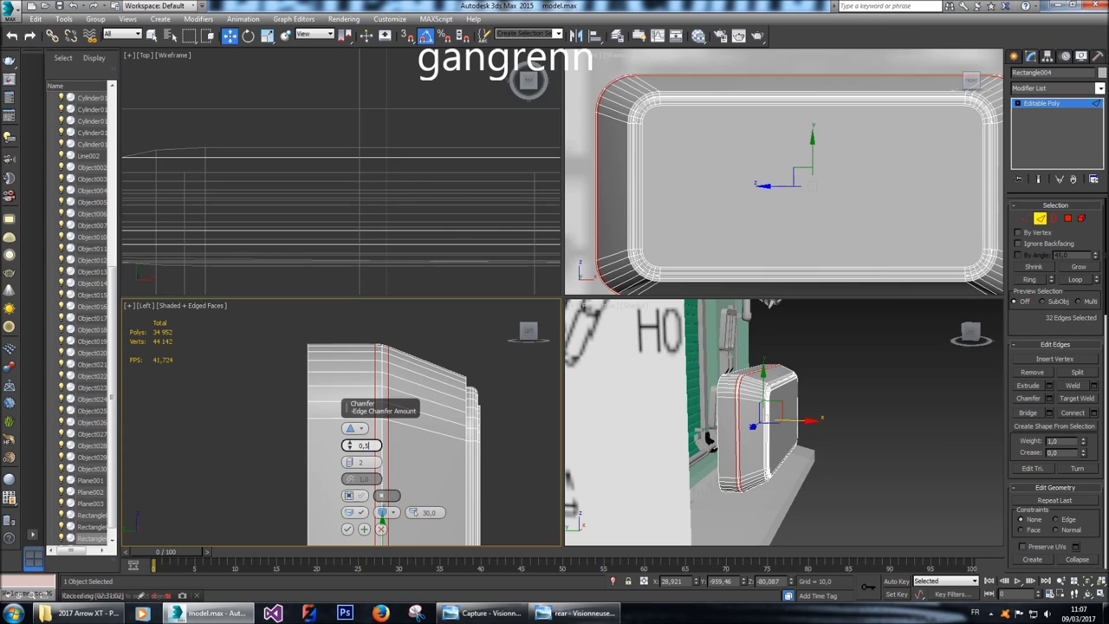
key("Return")
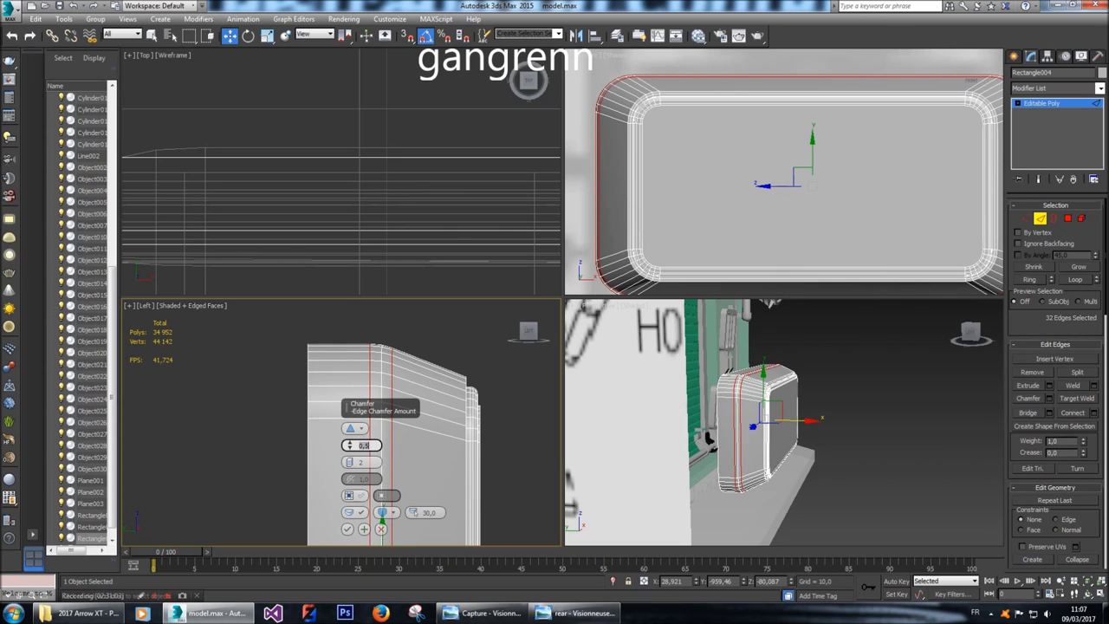
type("0,2")
key("Return")
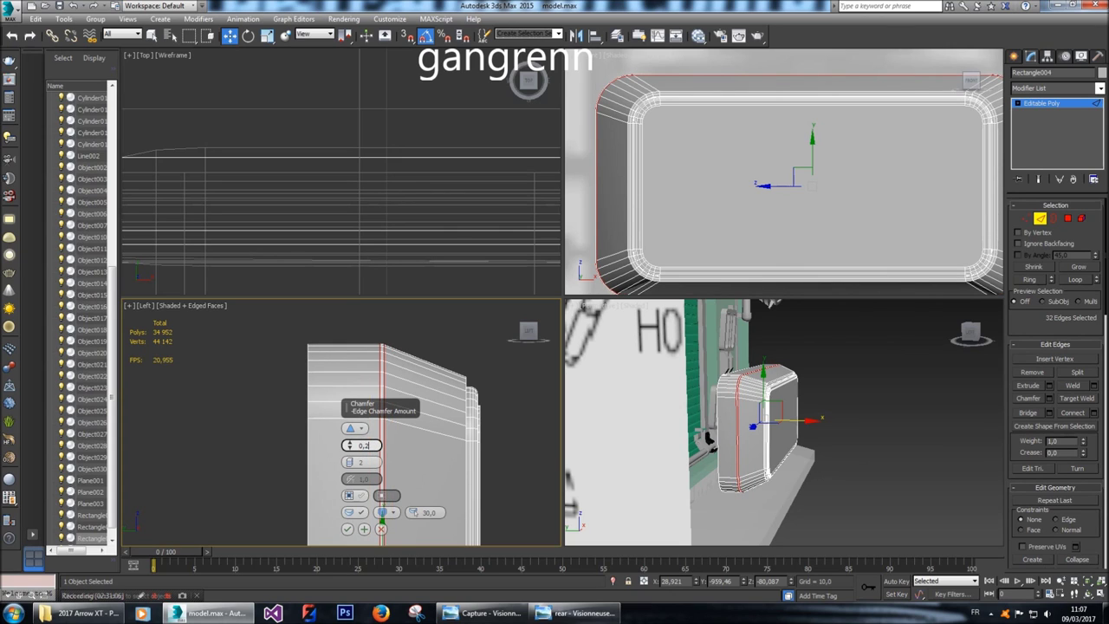
type("0,3")
key("Return")
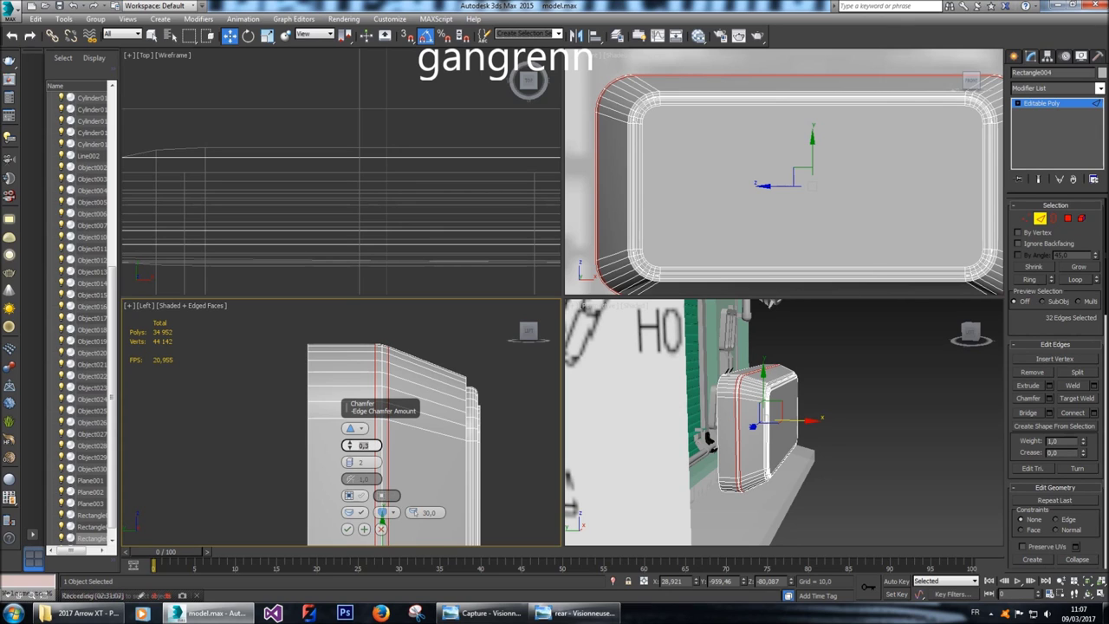
key("Tab")
type("3")
key("Return")
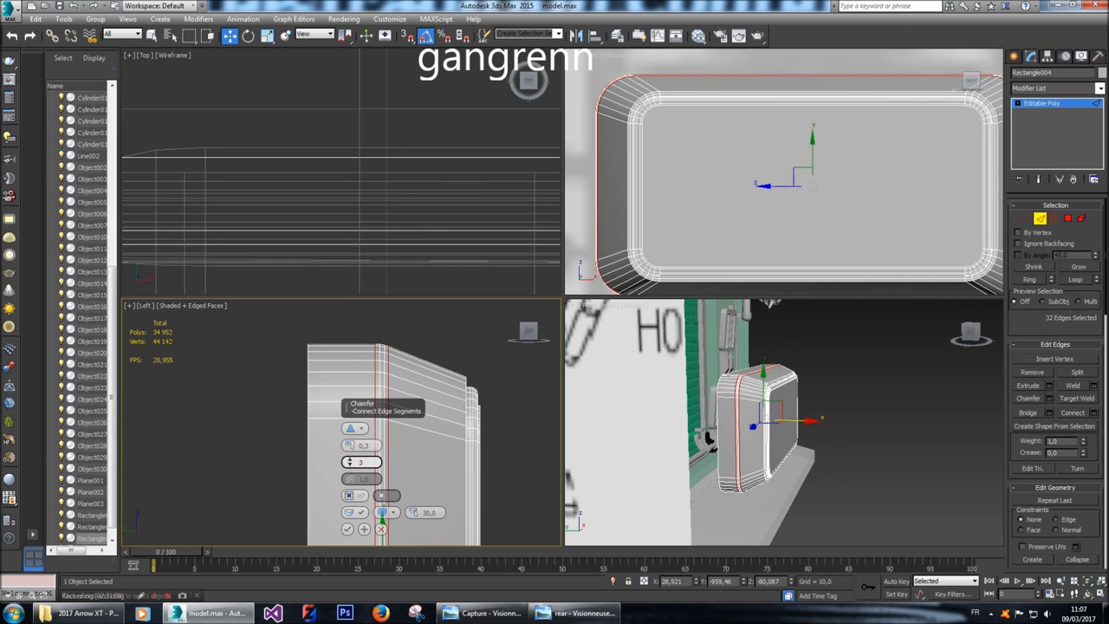
left_click(349, 466)
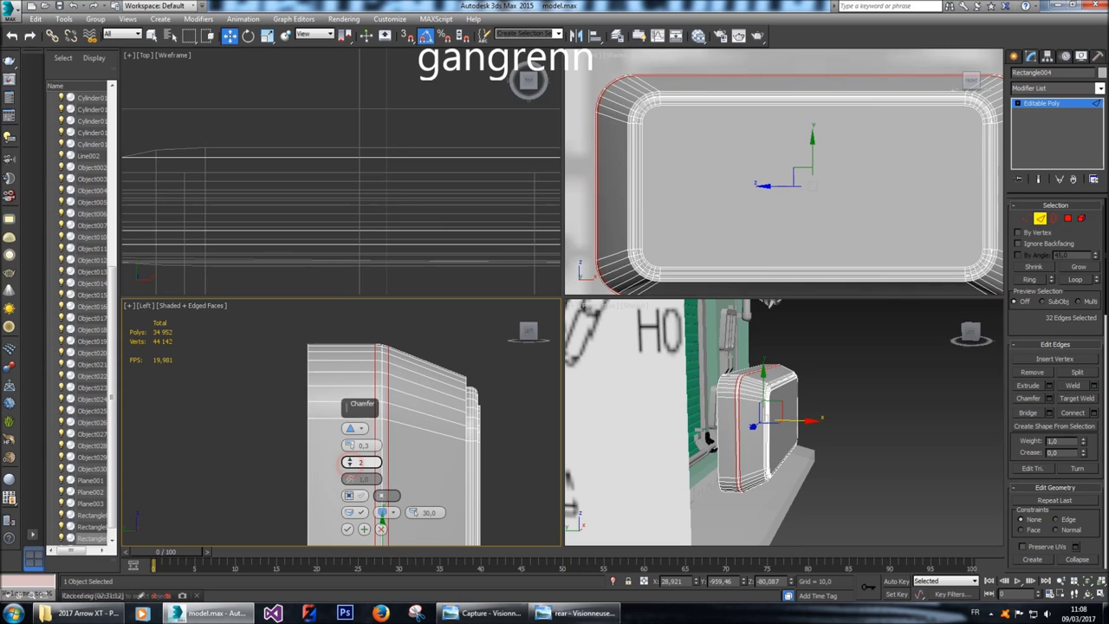
left_click(346, 528)
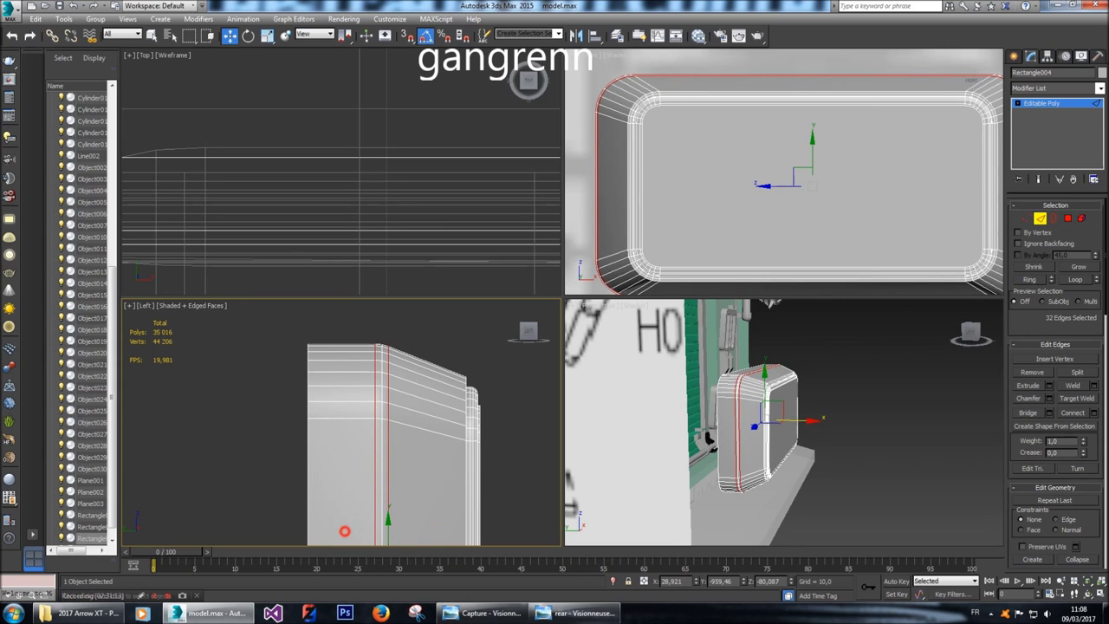
Clear the selection and orbit the view around the box.
left_click(875, 472)
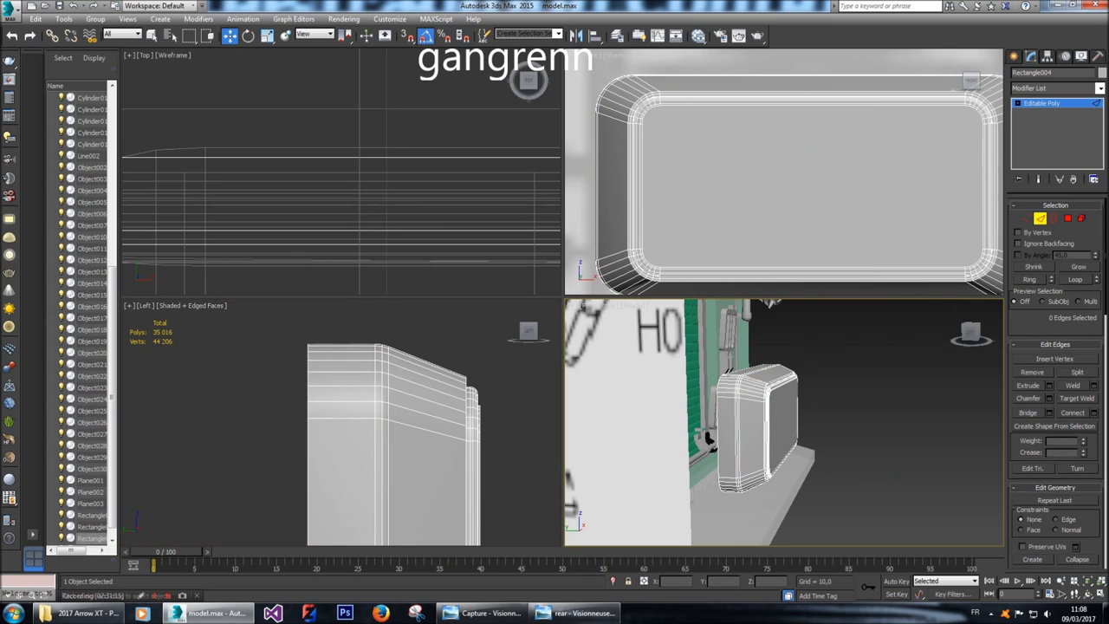
left_click(1019, 56)
left_click(952, 409)
middle_click_drag(709, 438, 980, 377, "alt")
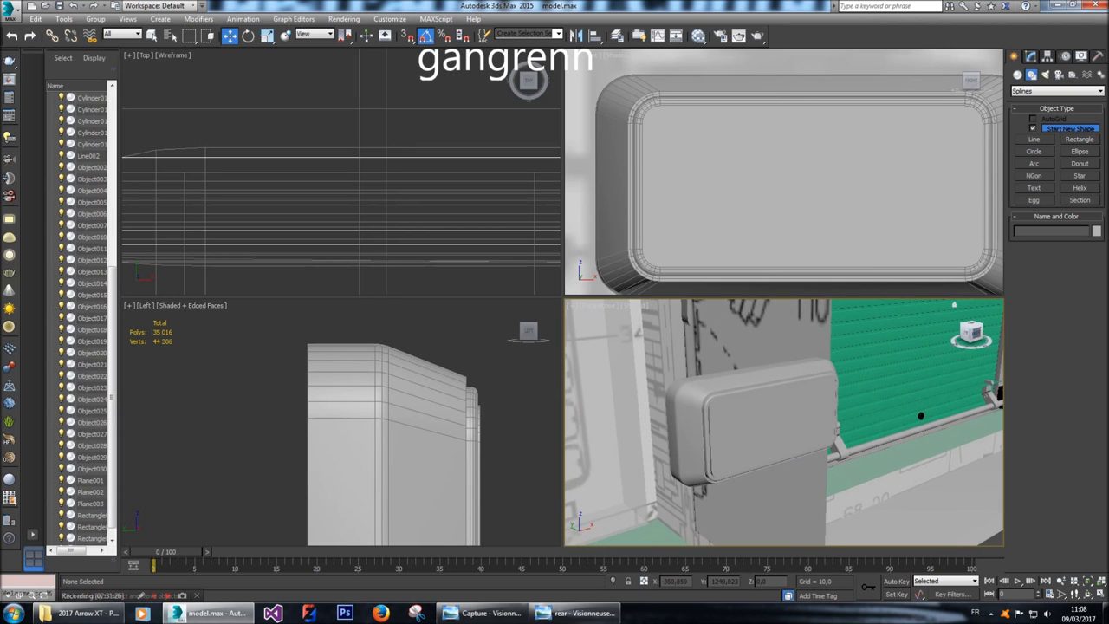
Move Rectangle004 upward, raising its Z position from -80,087 to -68,81.
left_click(729, 420)
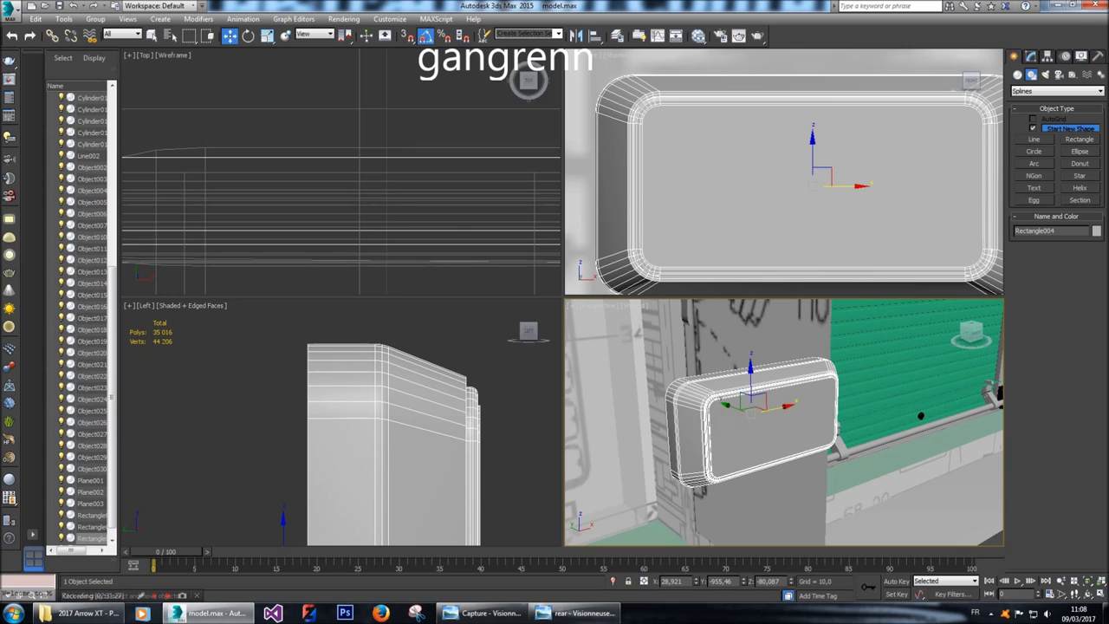
scroll(785, 172, "down", 5)
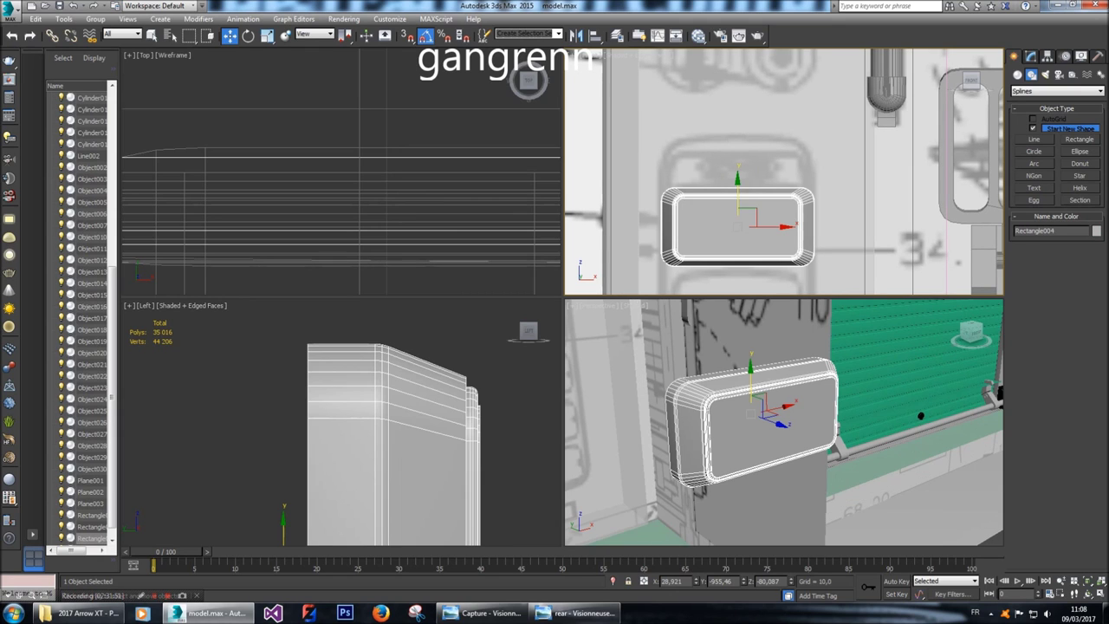
left_click_drag(737, 178, 739, 130)
scroll(741, 130, "down", 3)
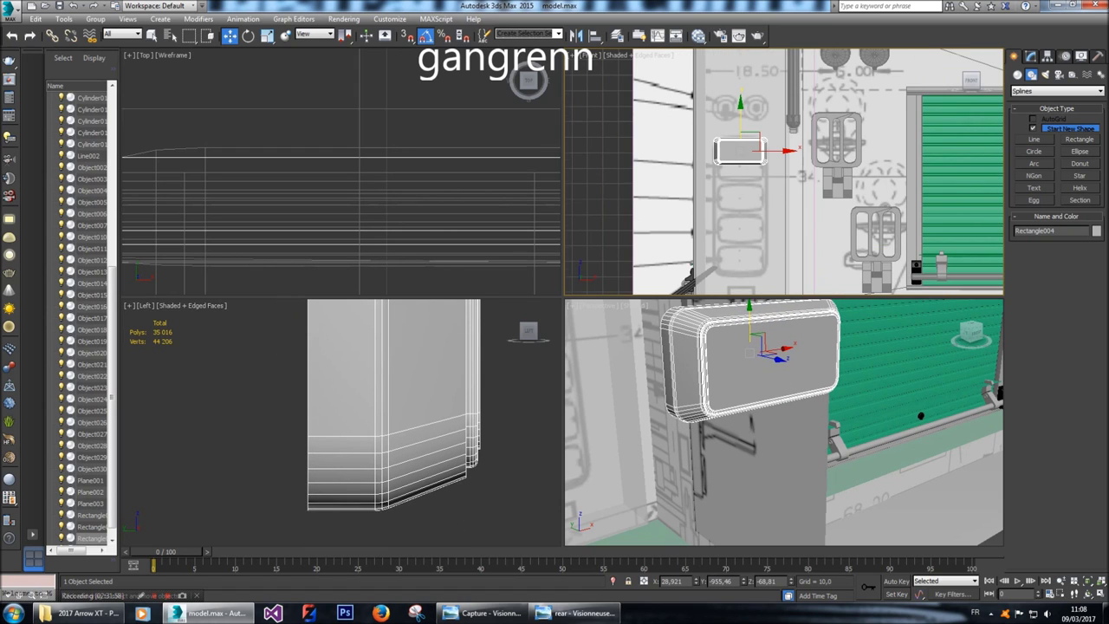
scroll(741, 152, "up", 2)
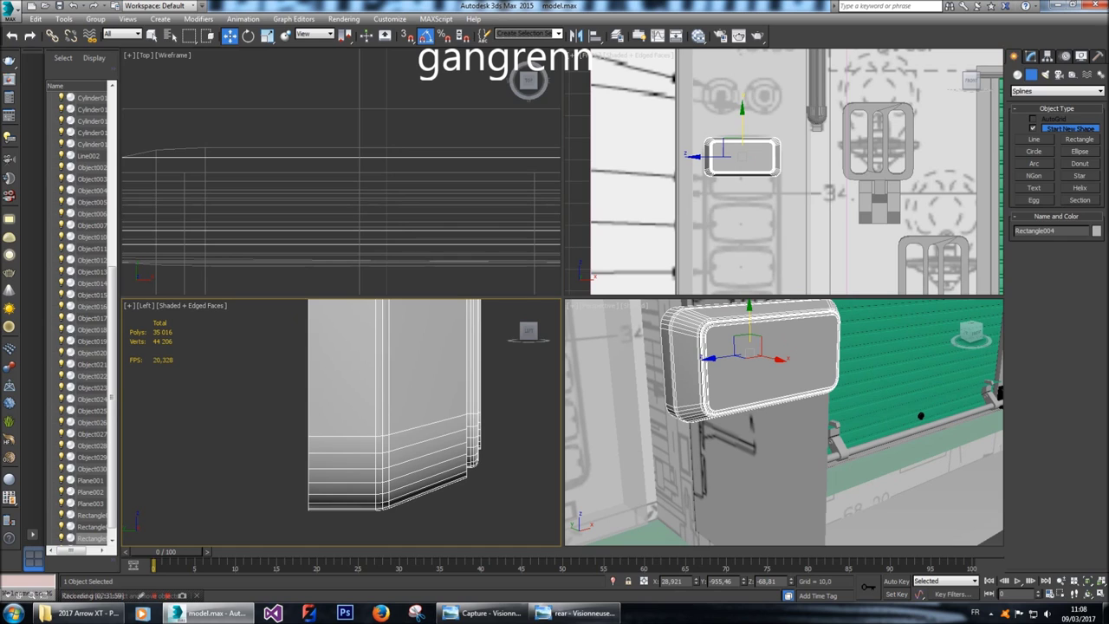
Select all the rounded pad polygons and Shift-clone them down along Y as elements, making four stacked pads.
left_click(1032, 56)
key("4")
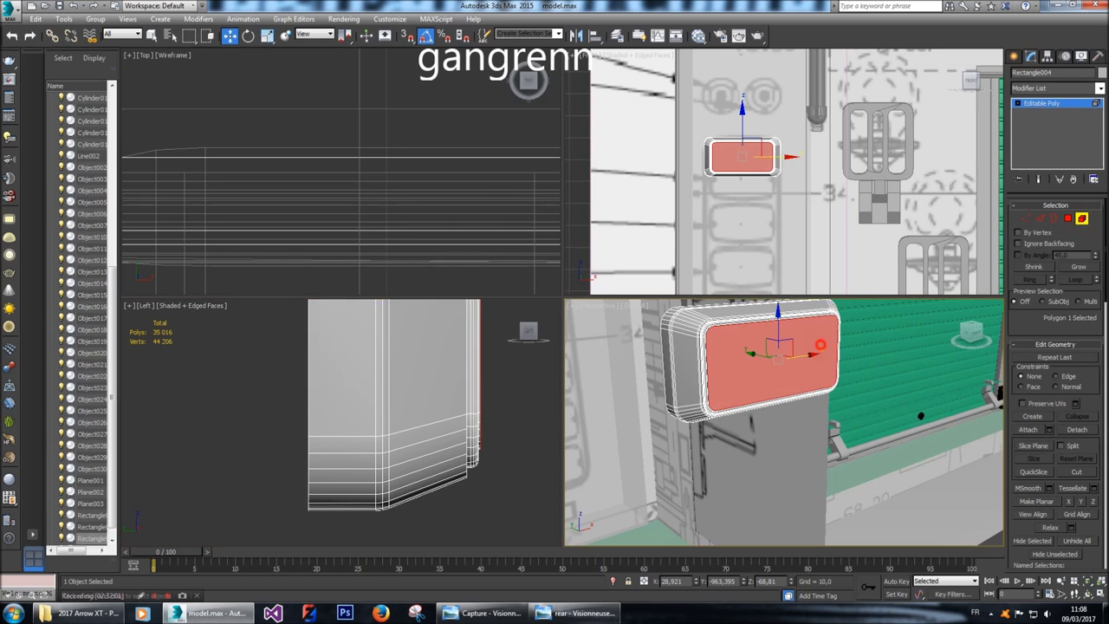
key("ctrl+a")
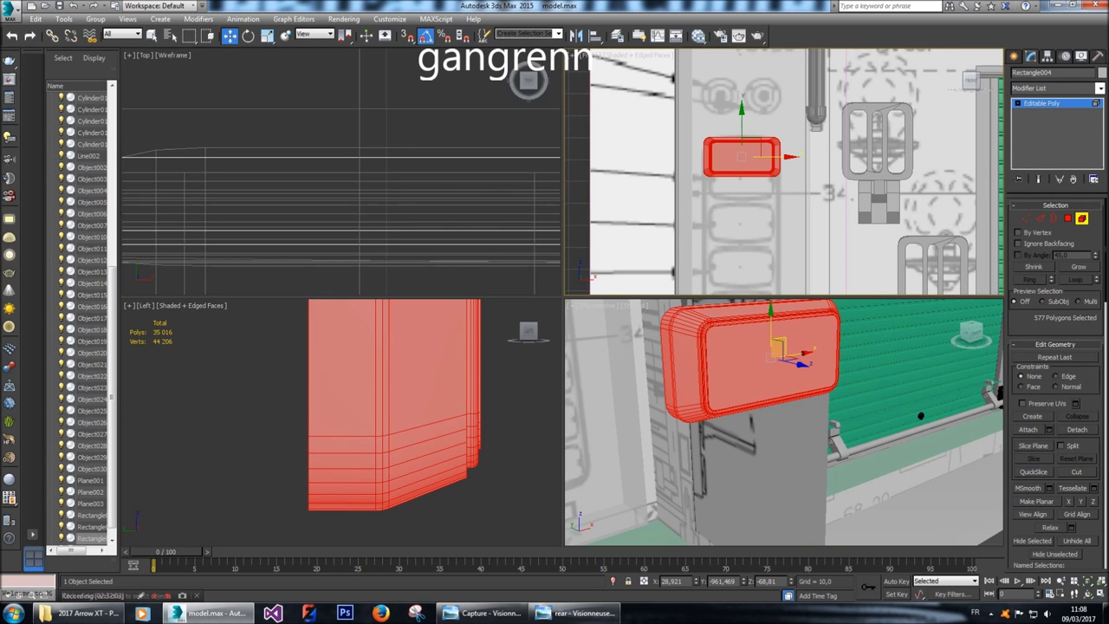
left_click_drag(741, 105, 741, 149, "shift")
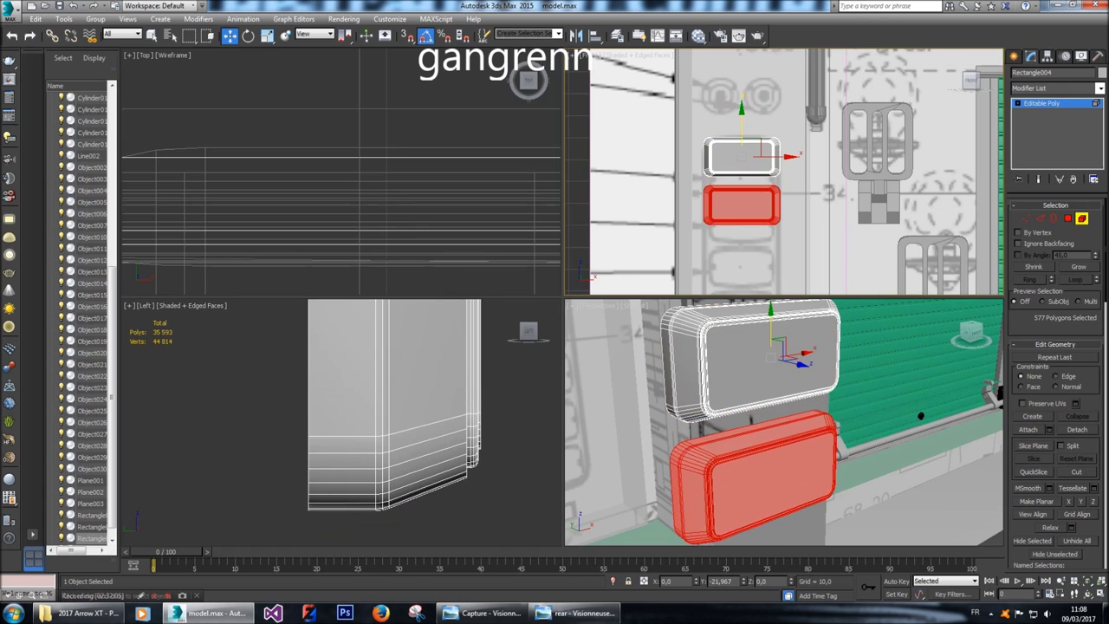
mouse_move(741, 150)
left_mouse_down("shift")
mouse_move(741, 202)
mouse_move(741, 158)
left_mouse_up("shift")
left_click_drag(741, 159, 741, 251, "shift")
key("Return")
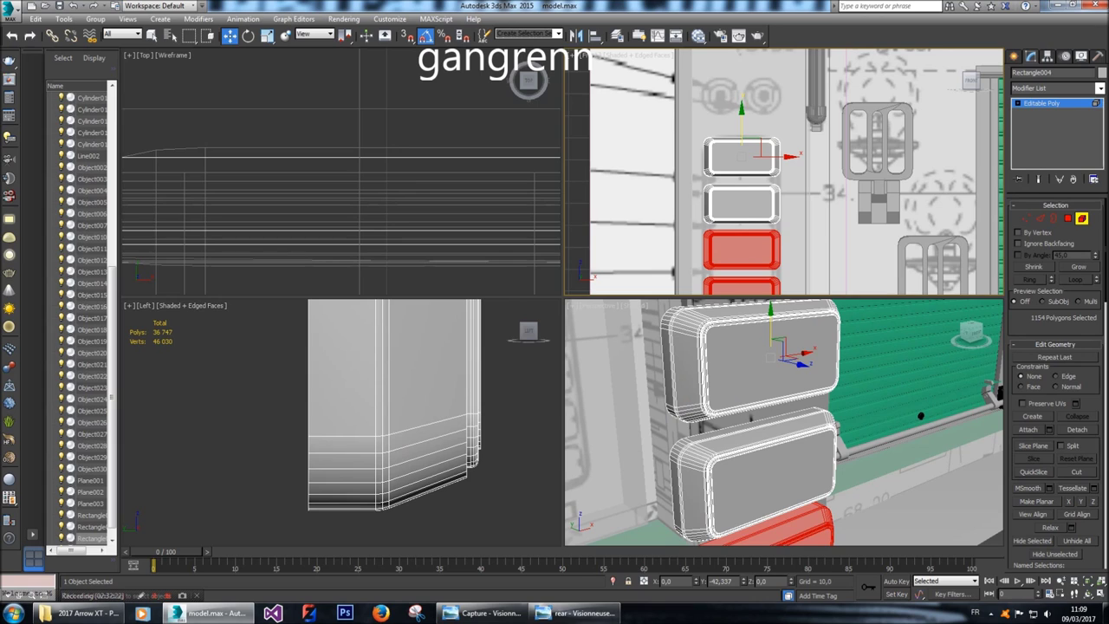
left_click_drag(741, 251, 741, 253, "shift")
key("Return")
middle_click_drag(741, 252, 720, 253)
scroll(606, 199, "down", 5)
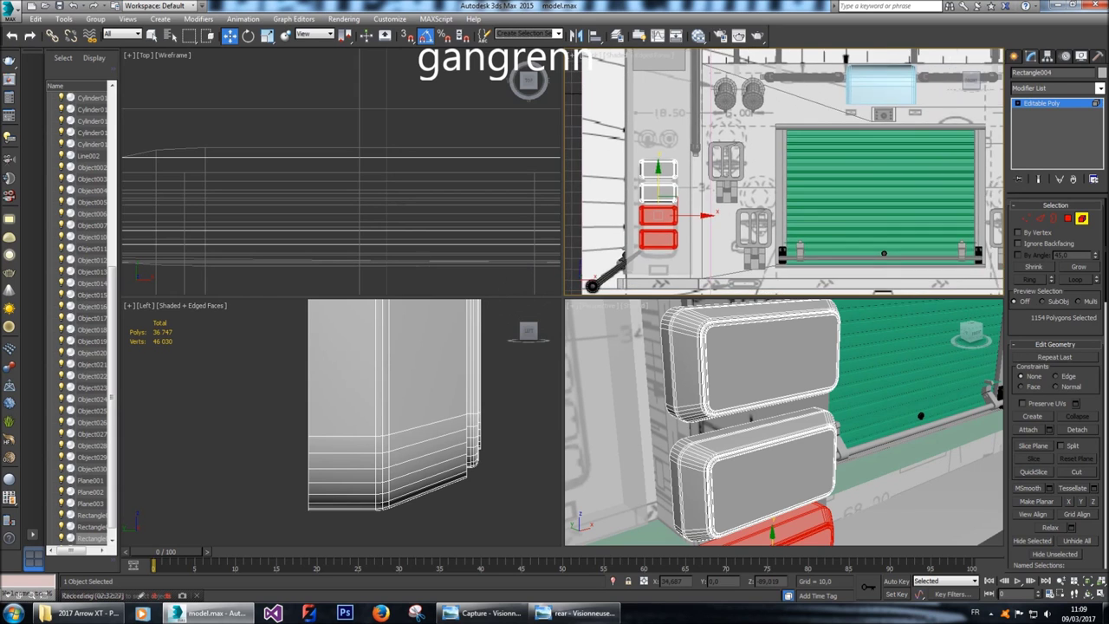
scroll(606, 199, "up", 2)
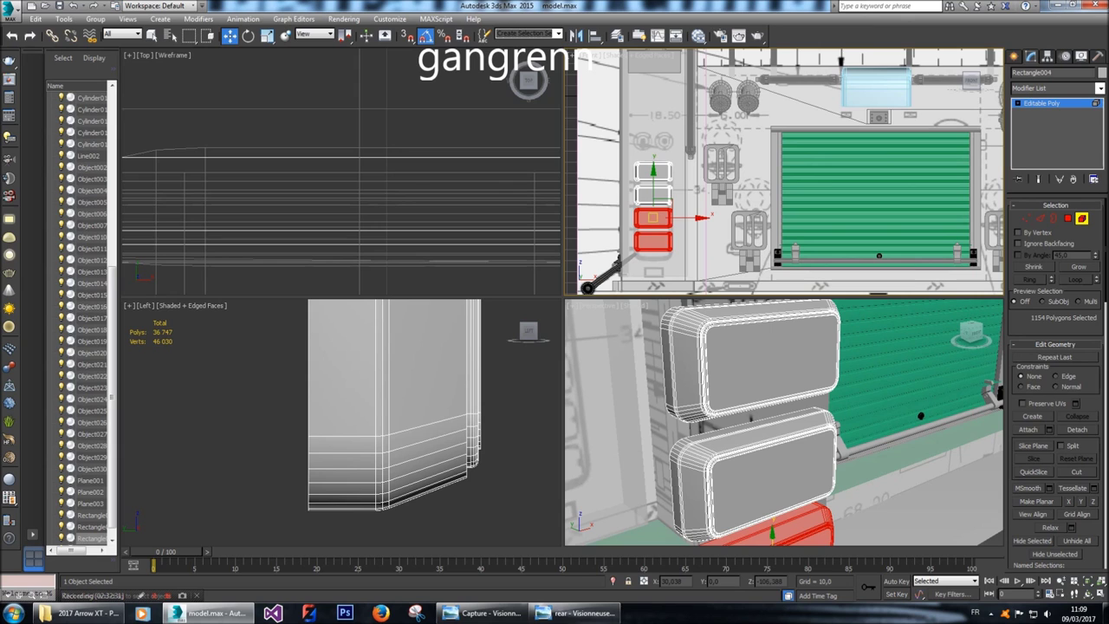
Select all polygons of the rounded-box object and frame them in the Front view.
scroll(572, 229, "down", 3)
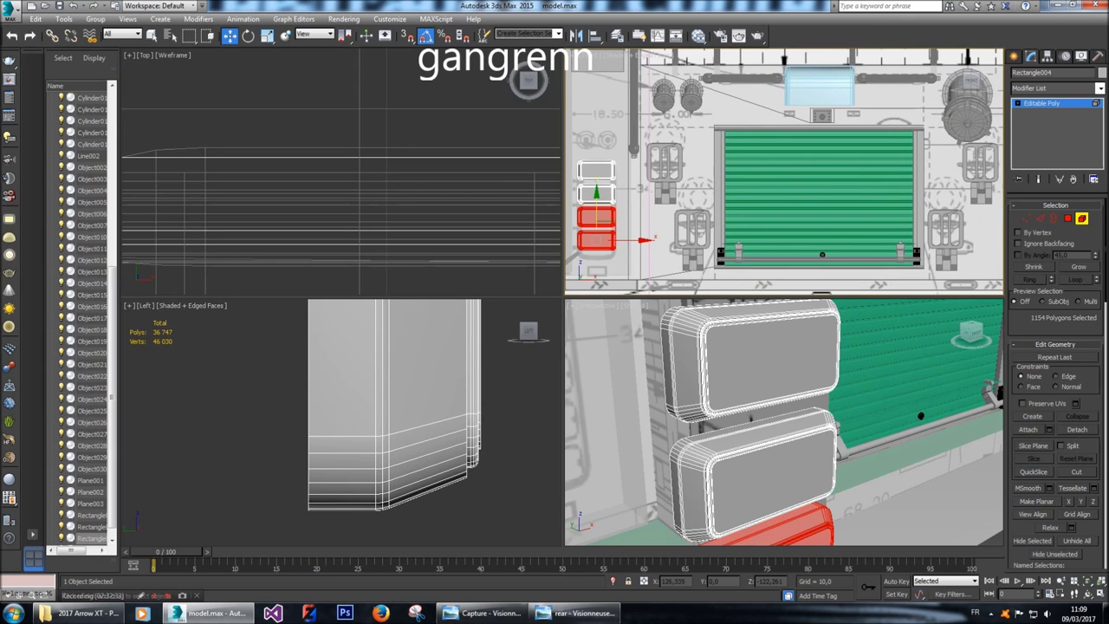
middle_click_drag(590, 217, 638, 212)
scroll(607, 216, "up", 3)
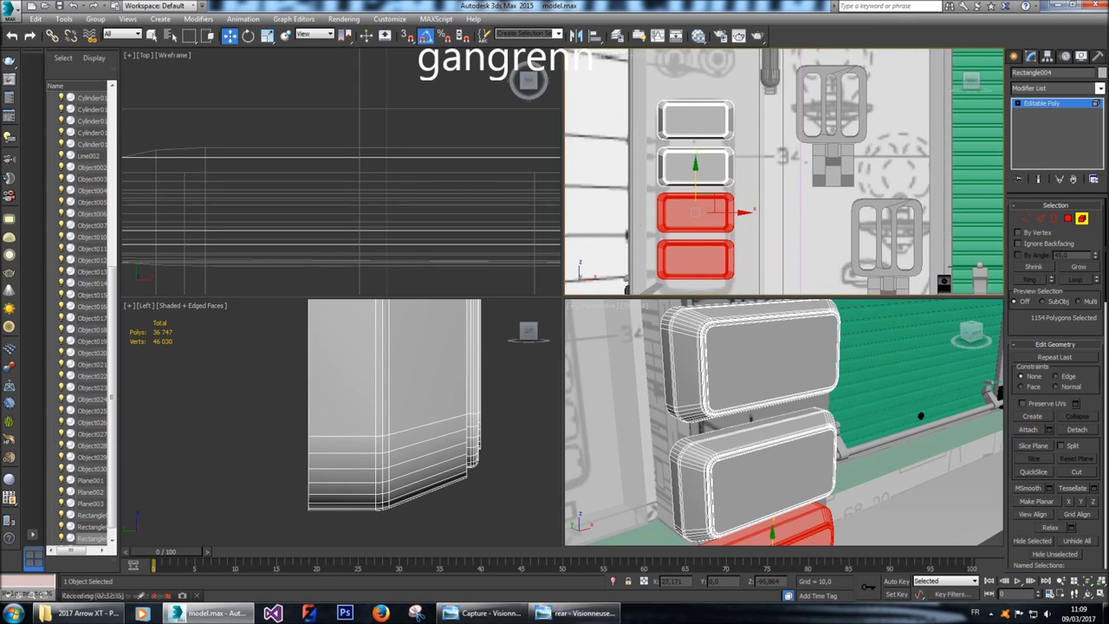
key("ctrl+d")
key("ctrl+a")
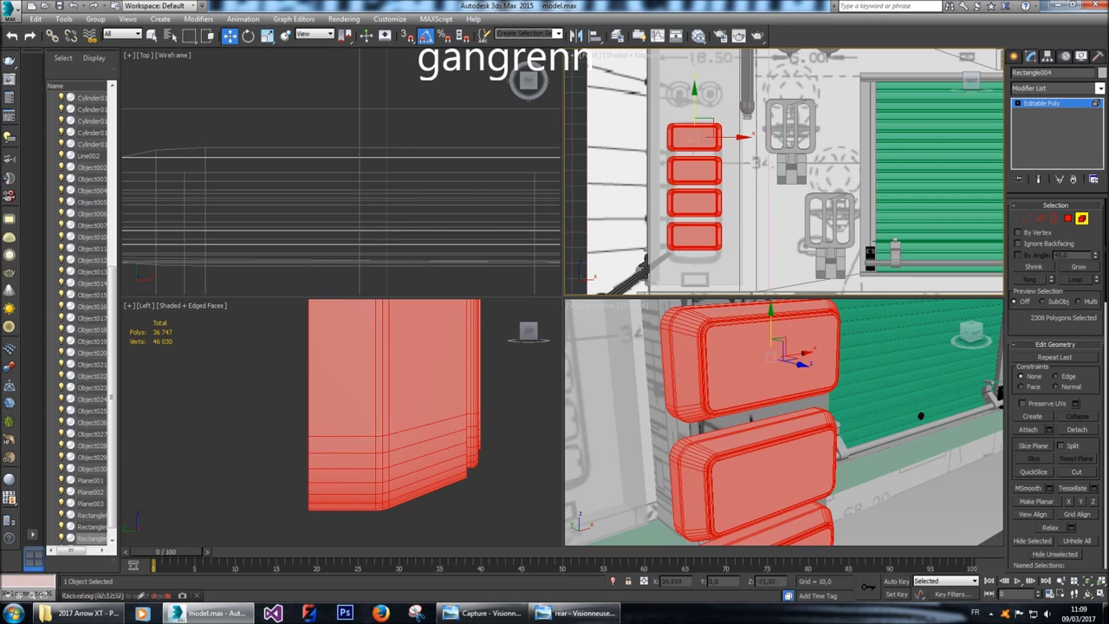
key("z")
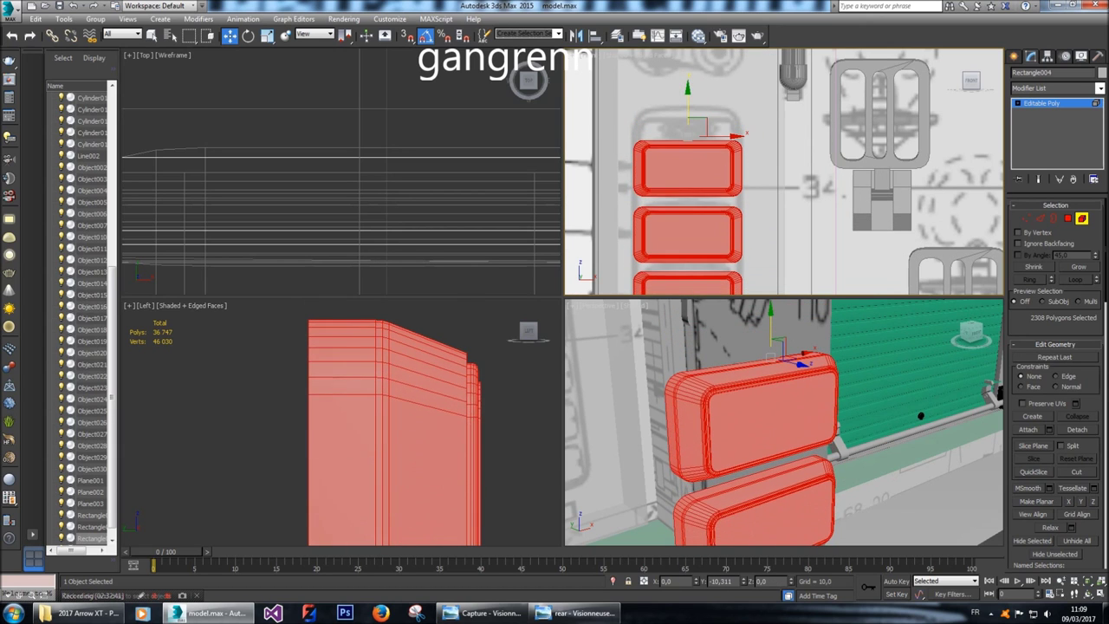
Move one cloned pad along Y to adjust spacing in the four-pad stack.
left_click(690, 220)
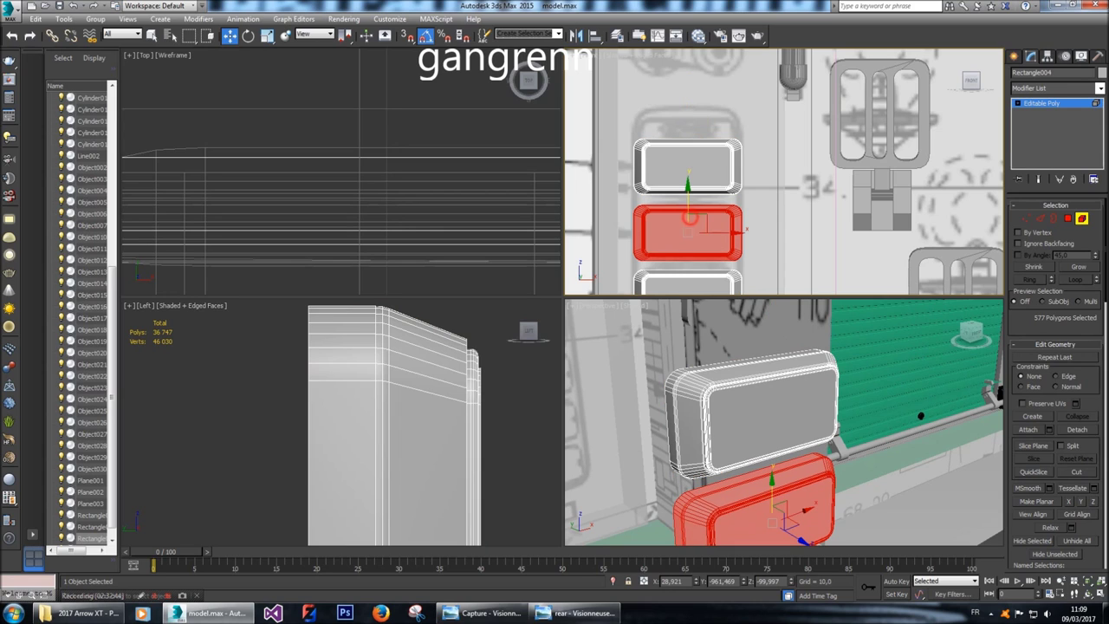
left_click_drag(687, 185, 688, 182)
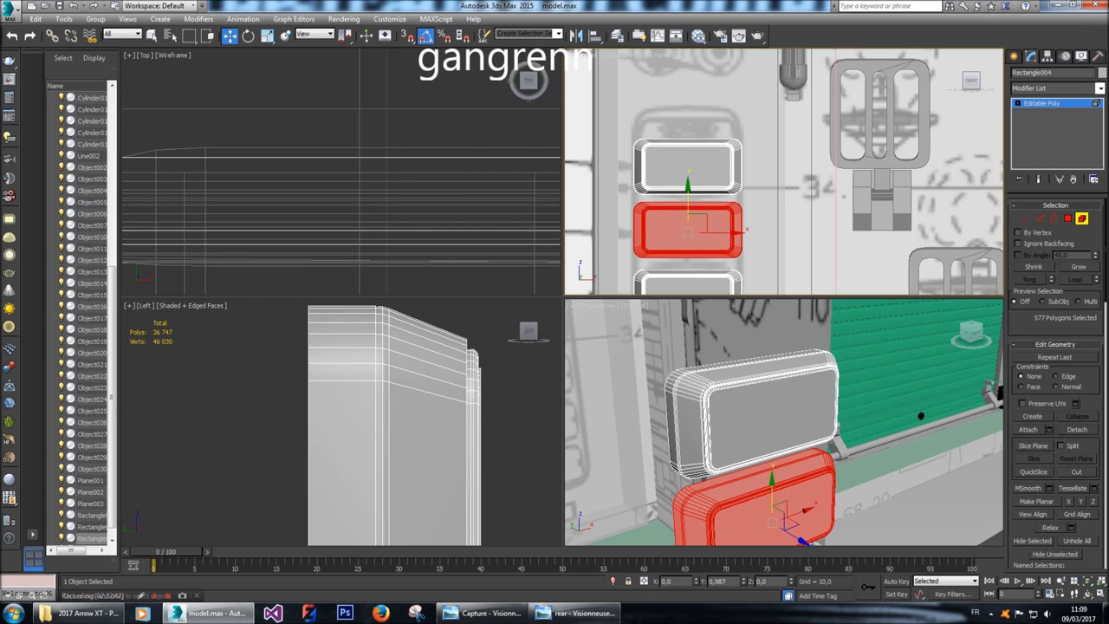
middle_click_drag(688, 182, 694, 143)
left_click_drag(694, 142, 695, 206, "shift")
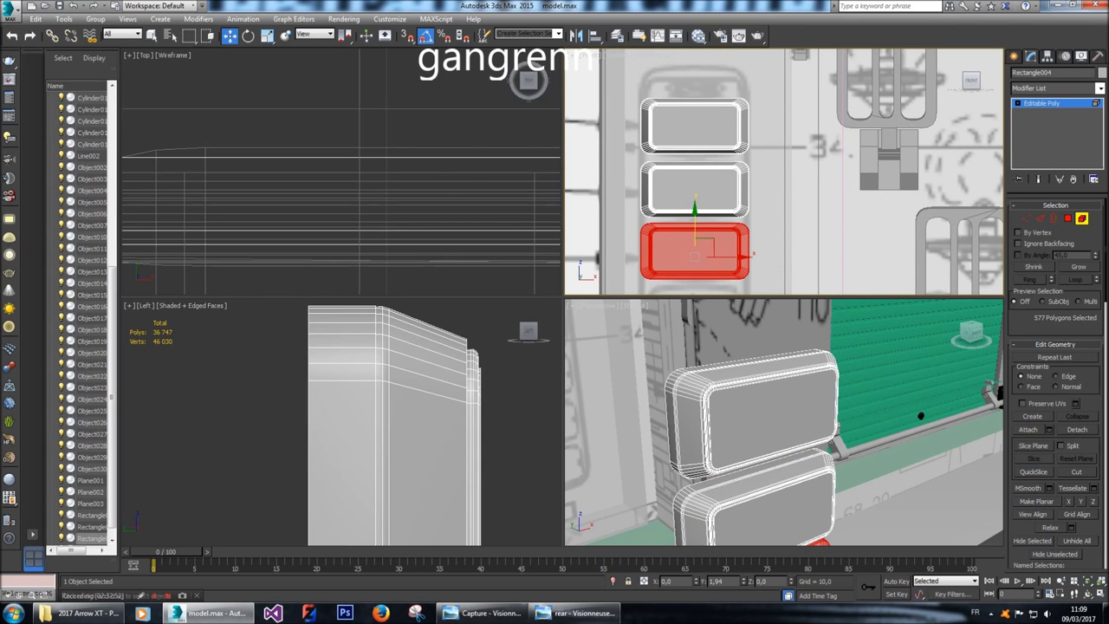
middle_click_drag(694, 208, 694, 141)
left_click_drag(694, 184, 694, 248)
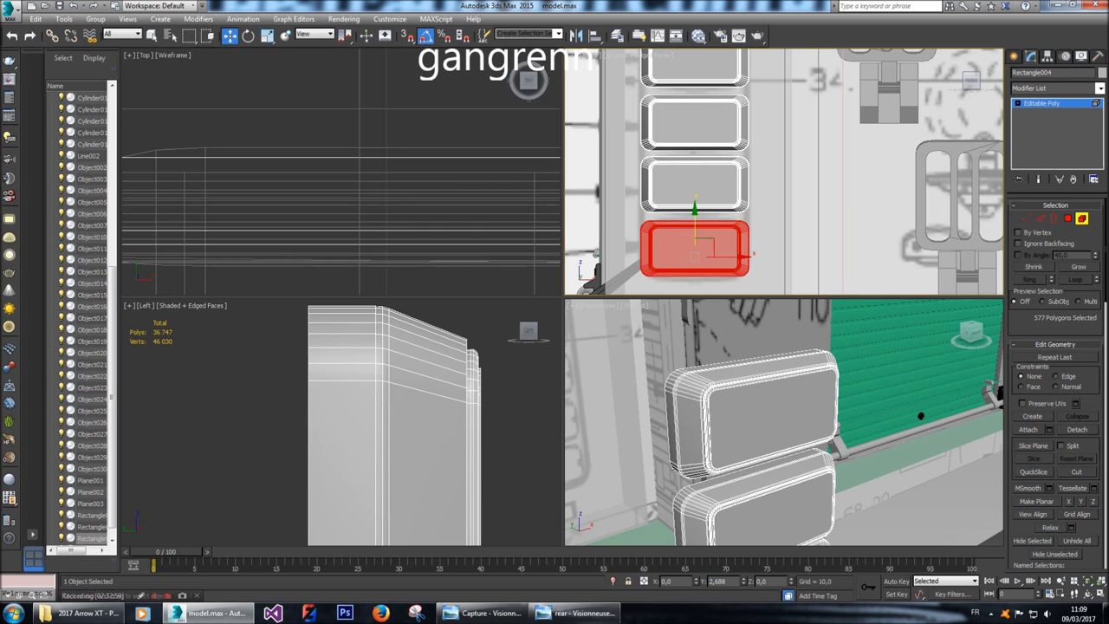
Zoom out and reselect every polygon of the rounded-box object.
scroll(706, 203, "down", 3)
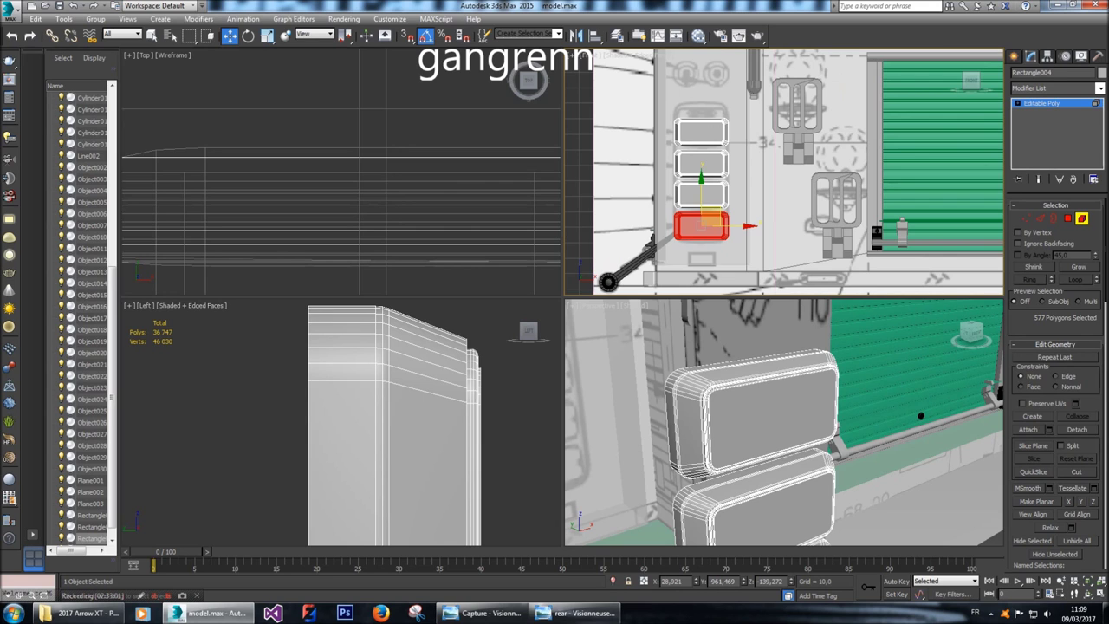
scroll(680, 269, "down", 4)
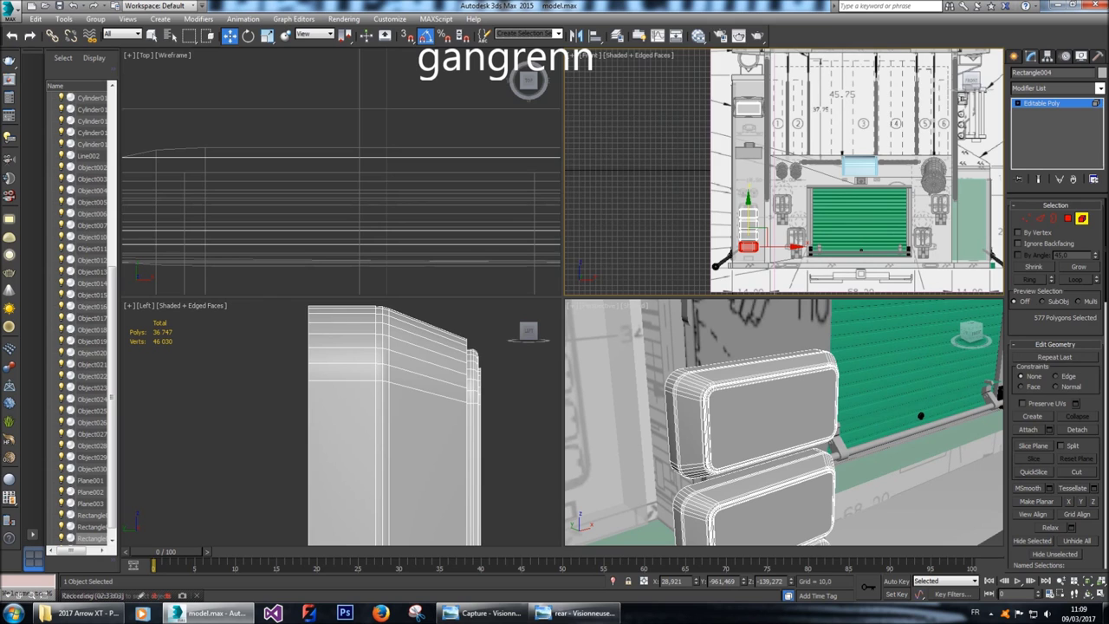
middle_click_drag(785, 425, 815, 526, "alt")
key("ctrl+a")
scroll(341, 174, "up", 5)
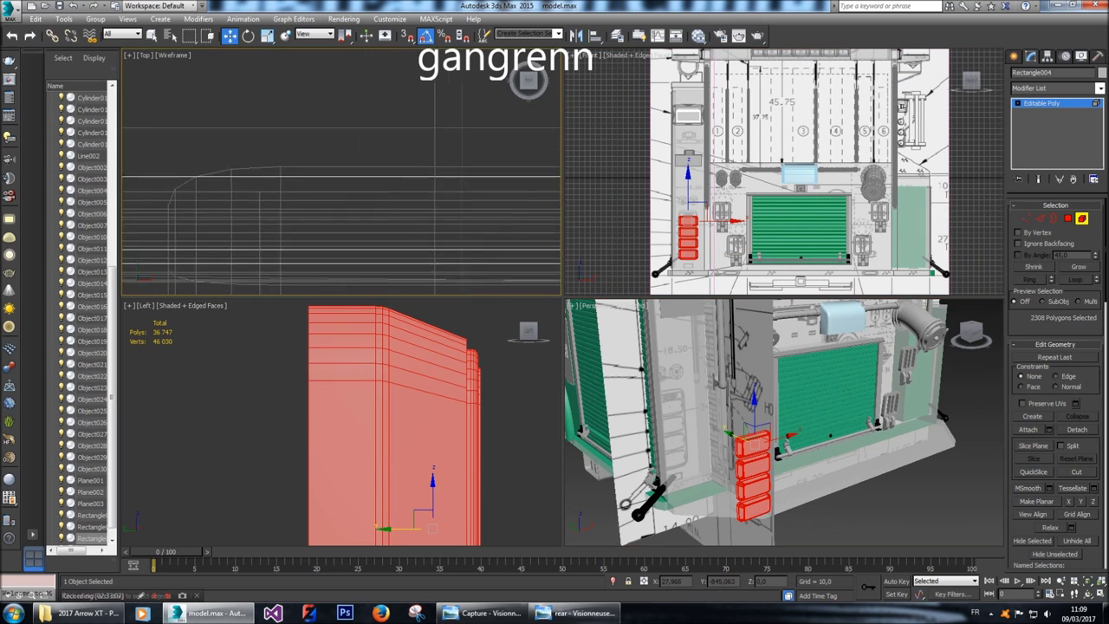
scroll(262, 99, "down", 5)
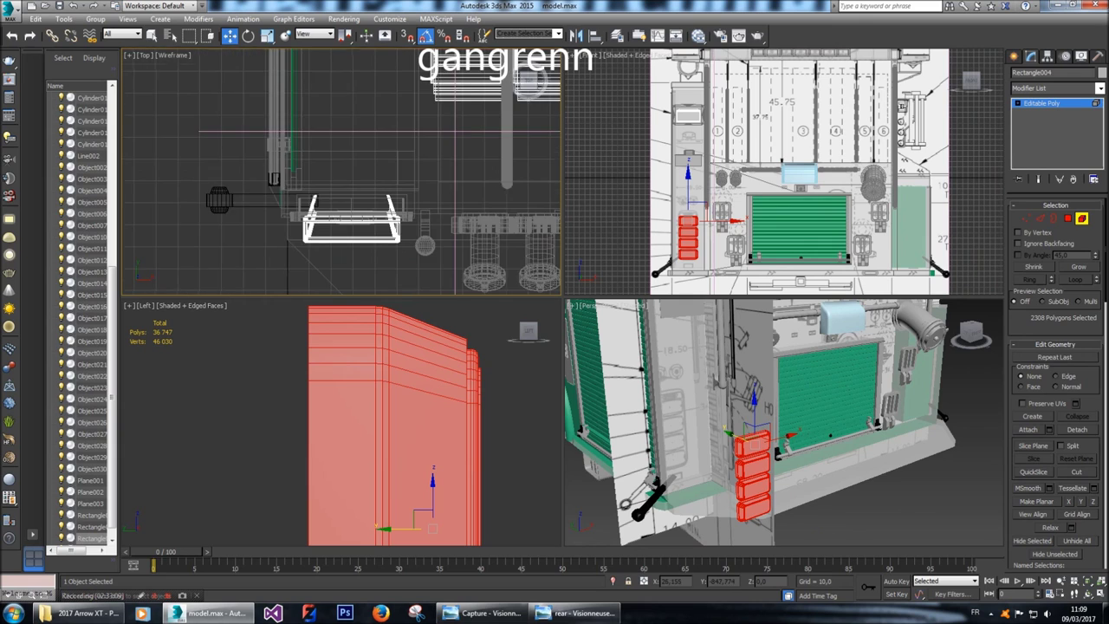
Nudge the pad stack into place, then Shift-drag a copy along X to the body's right side.
left_click_drag(295, 264, 295, 148)
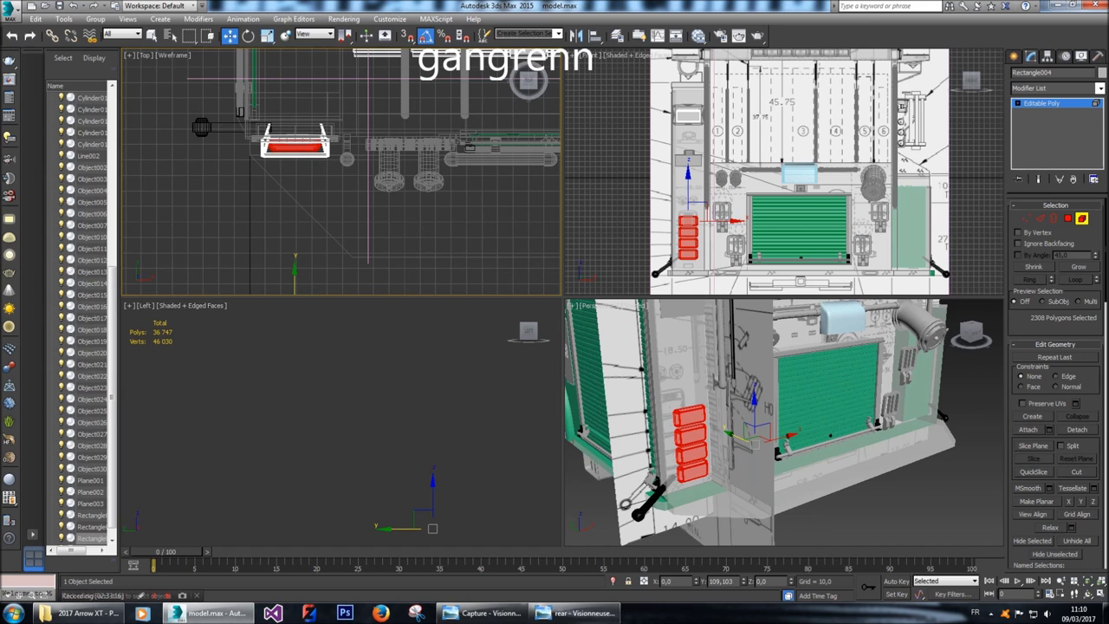
key("z")
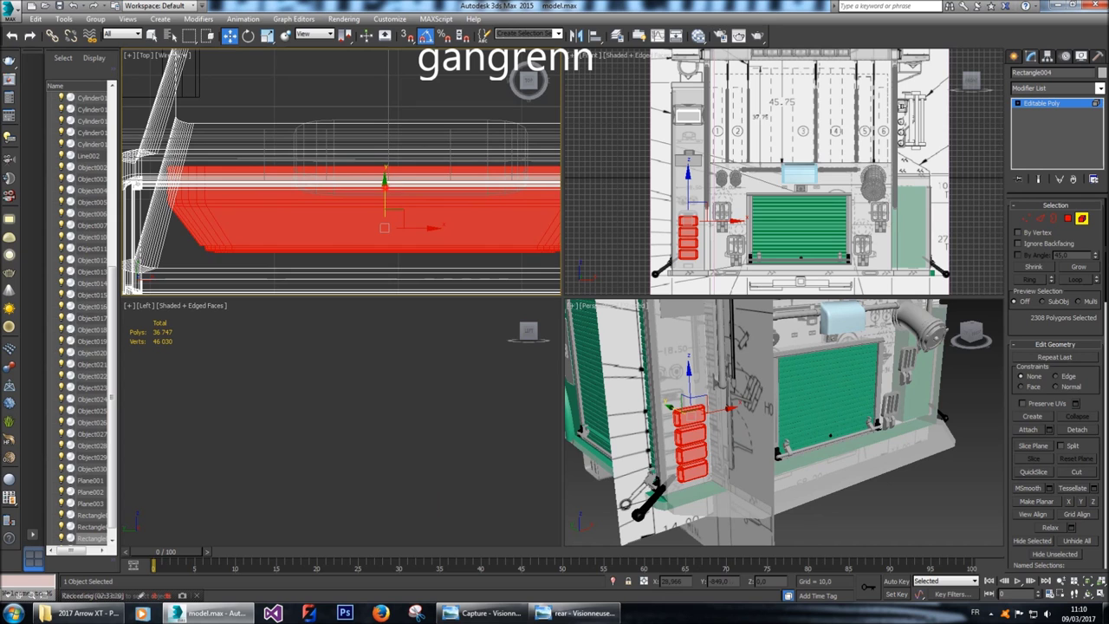
key("z")
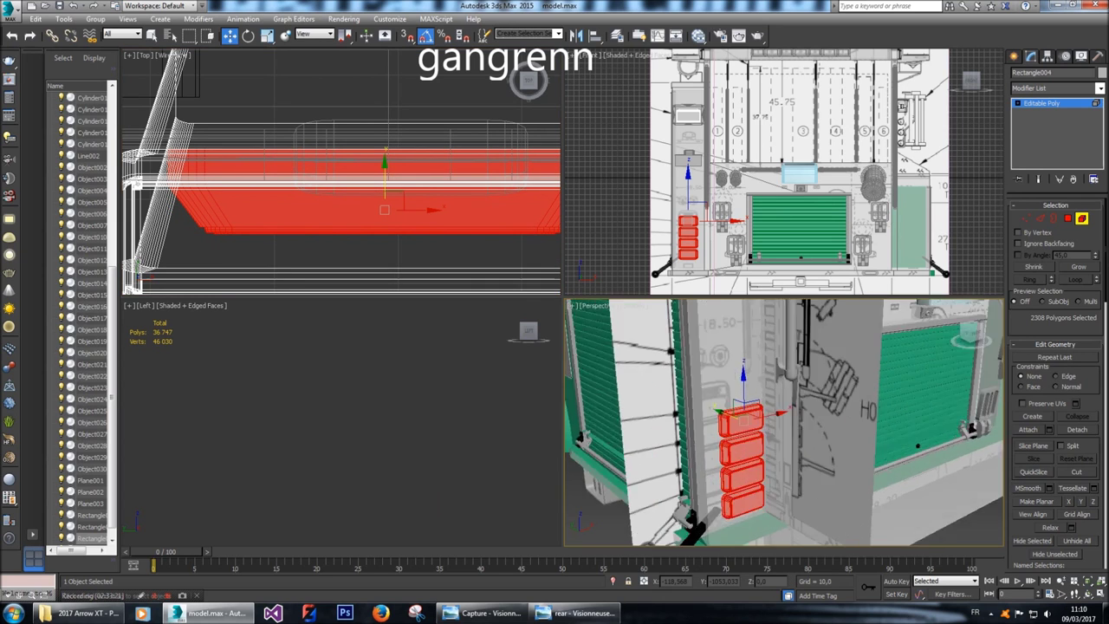
scroll(784, 422, "up", 8)
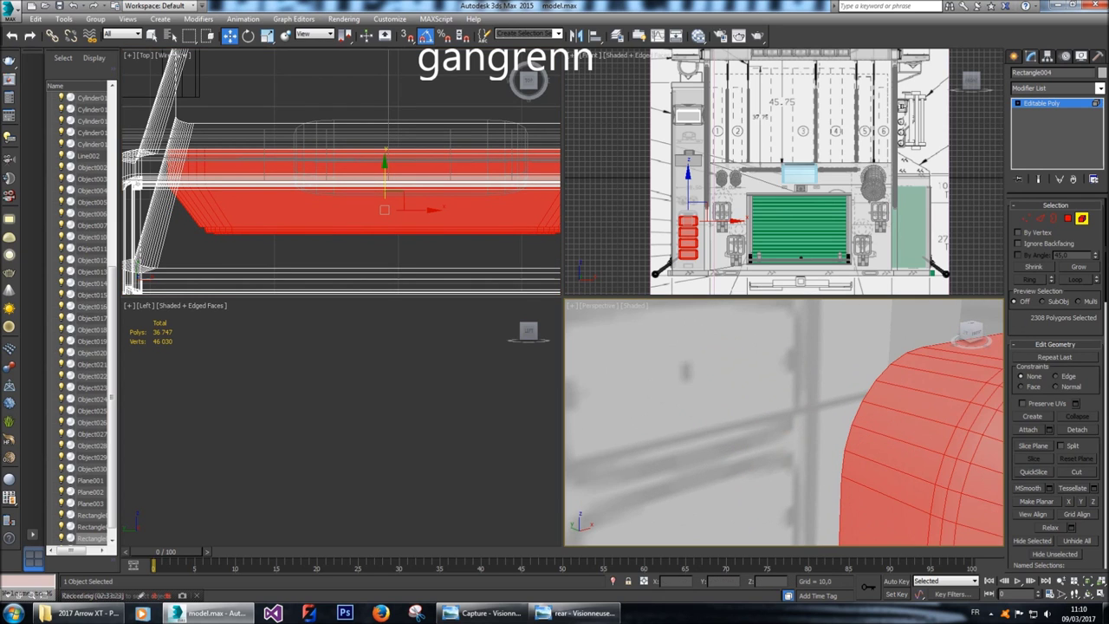
key("z")
left_click_drag(748, 581, 747, 580)
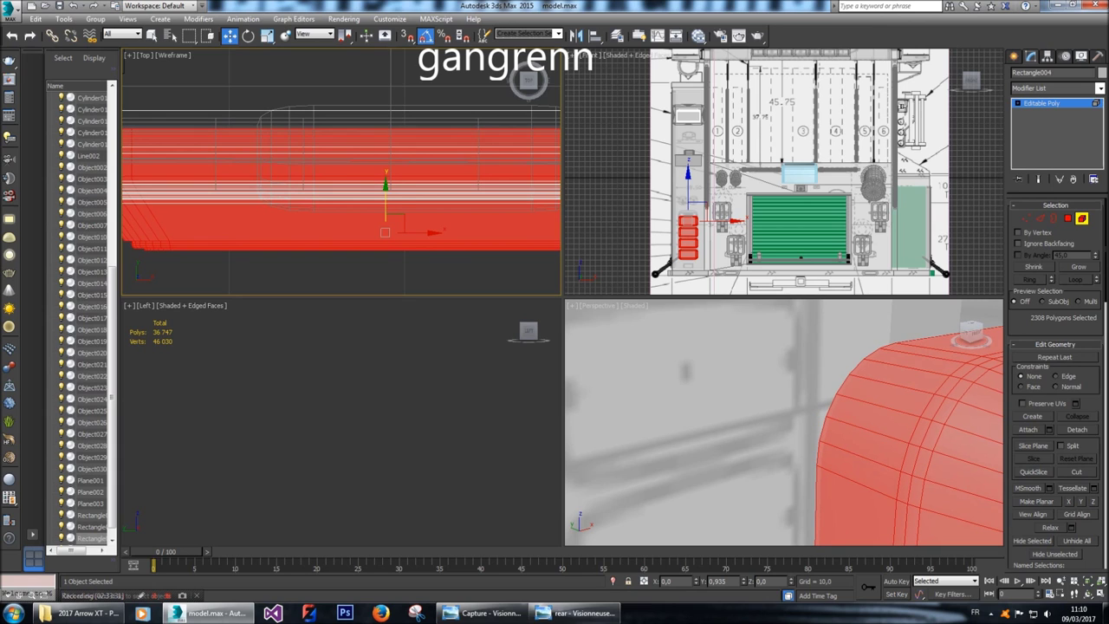
middle_click_drag(785, 174, 769, 167)
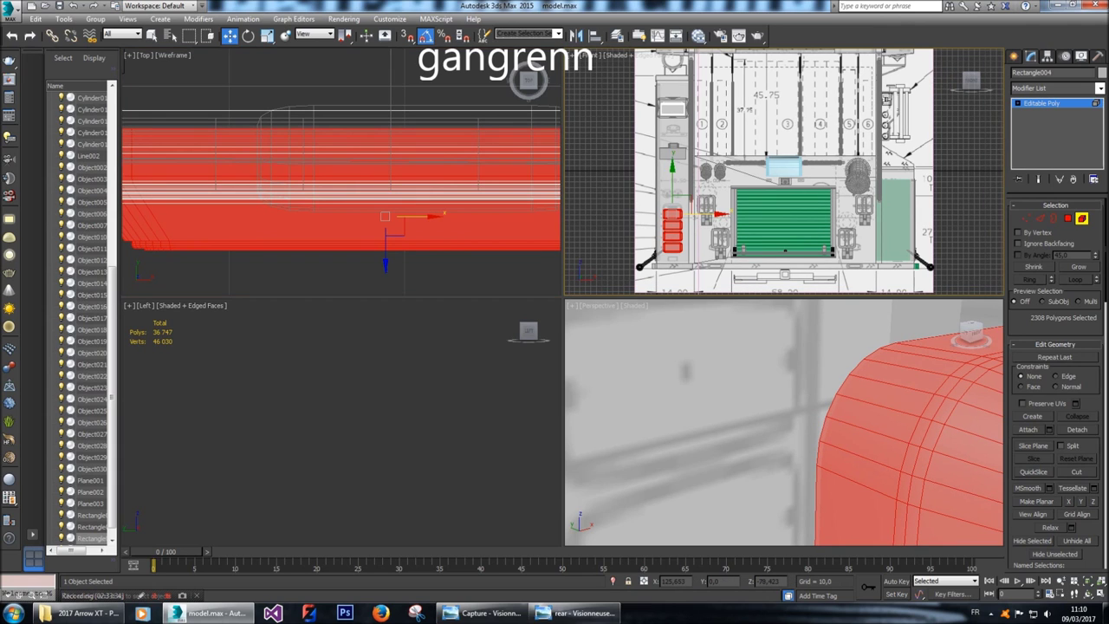
mouse_move(696, 580)
left_mouse_down()
mouse_move(696, 560)
mouse_move(684, 571)
left_mouse_up()
Confirm the Clone Part of Mesh copy and exit polygon editing.
left_click(602, 316)
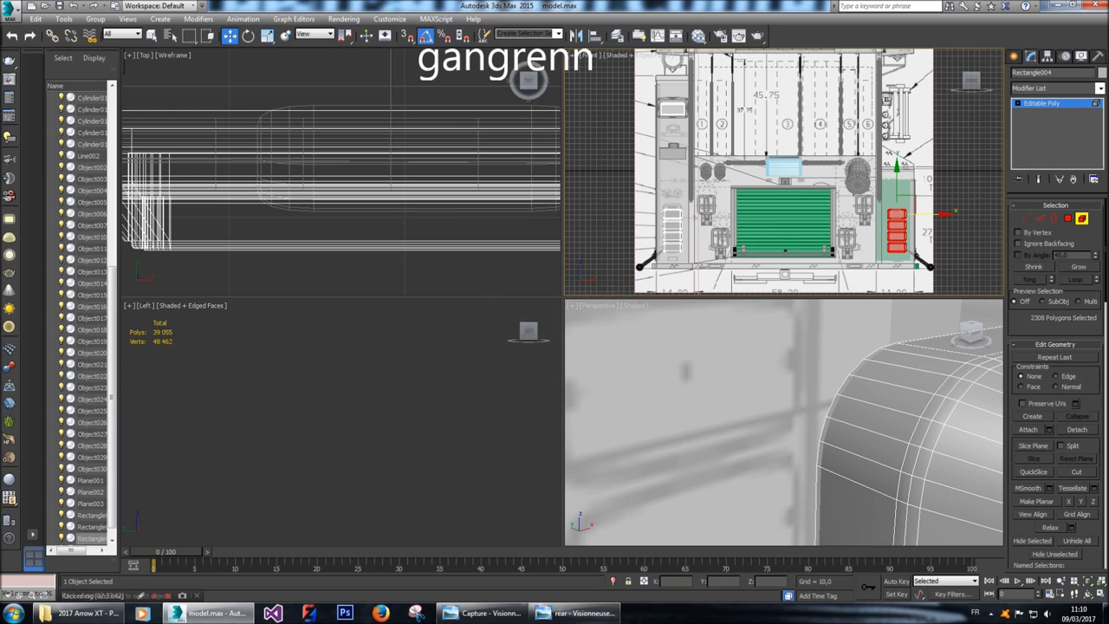
left_click(1014, 56)
left_click(762, 429)
middle_click_drag(763, 429, 867, 407, "alt")
scroll(784, 423, "down", 5)
Orbit around the truck body to inspect both pad stacks and select Plane003.
left_click(961, 396)
middle_click_drag(961, 396, 899, 439, "alt")
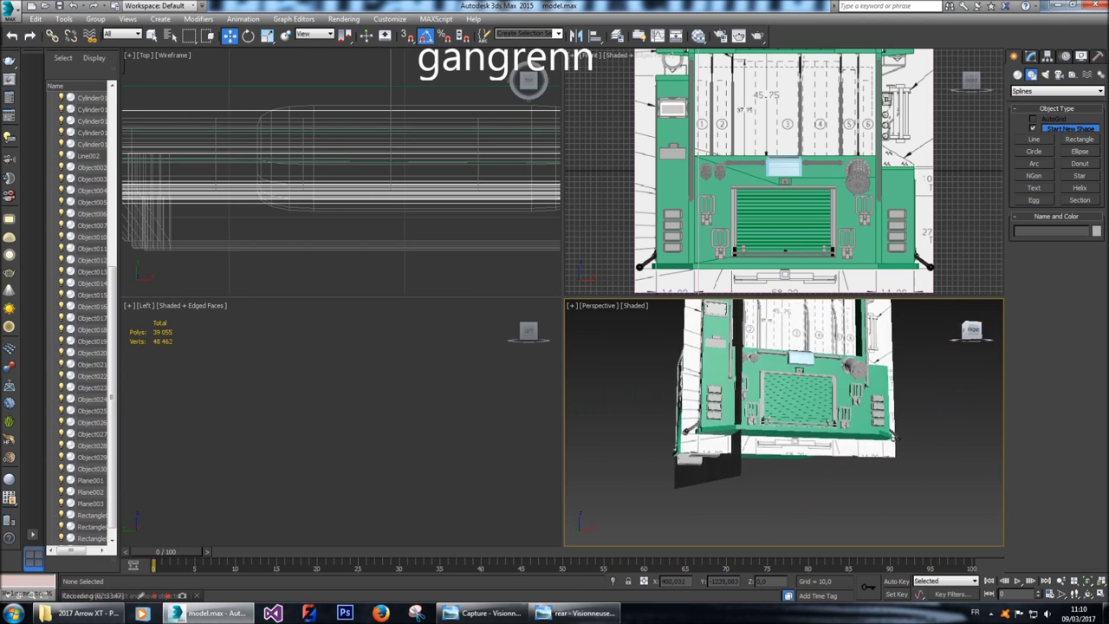
middle_click_drag(784, 425, 589, 423, "alt")
middle_click_drag(691, 508, 565, 495, "alt")
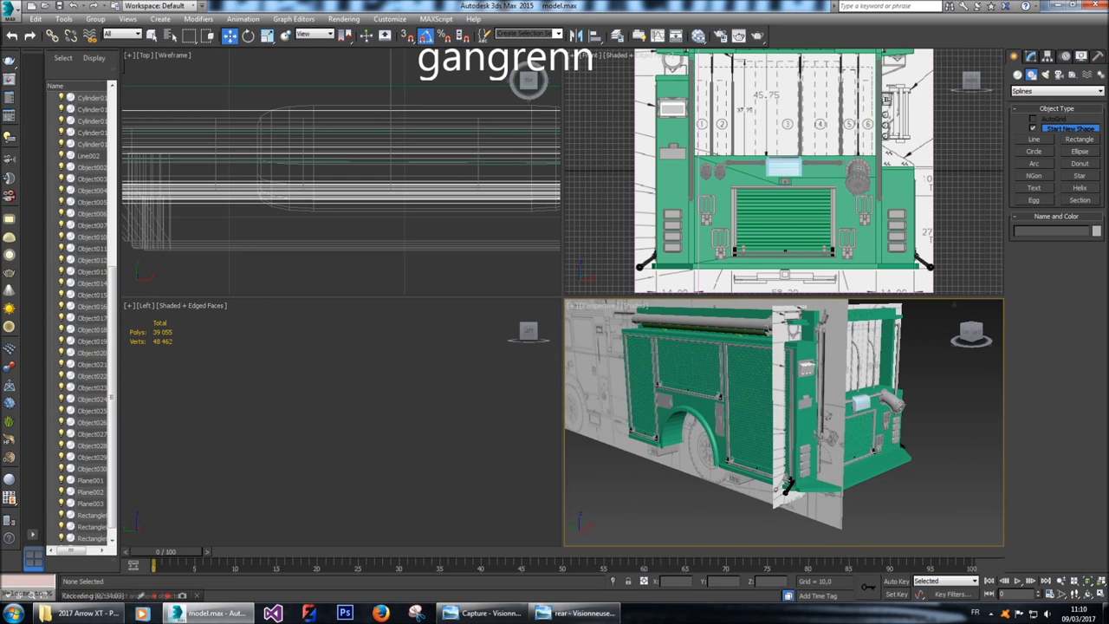
middle_click_drag(819, 113, 819, 124)
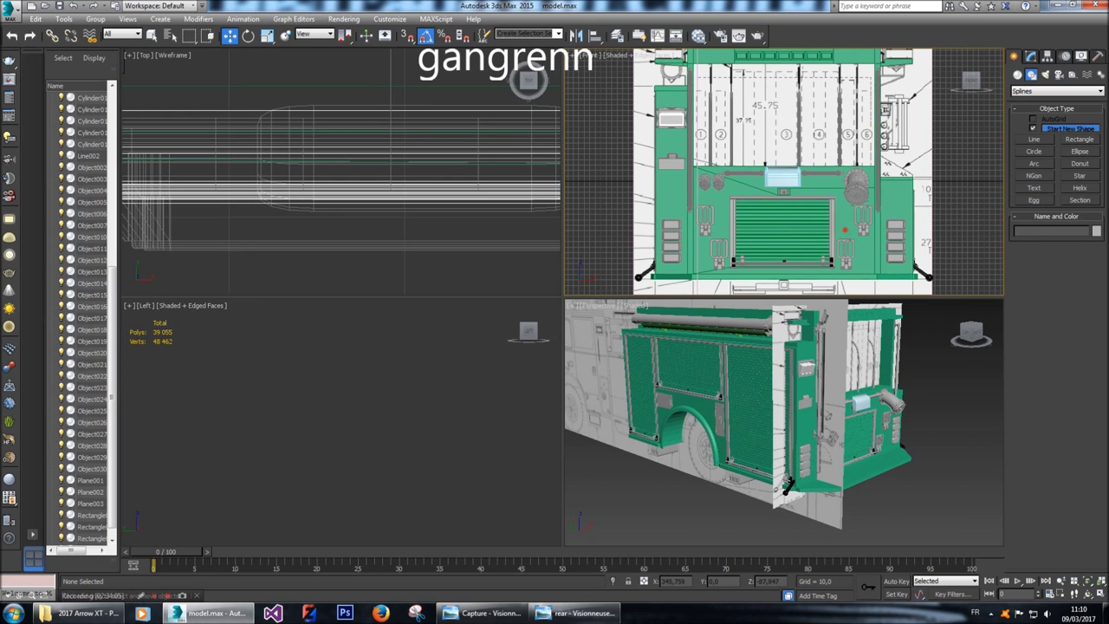
left_click(693, 217)
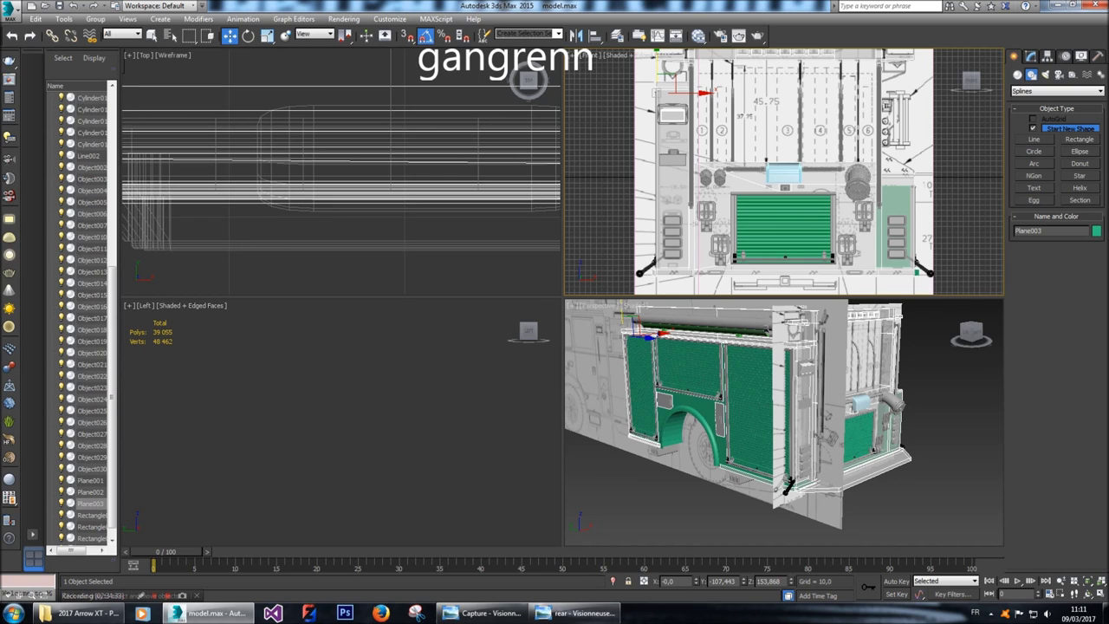
mouse_move(780, 173)
middle_mouse_down()
mouse_move(773, 224)
mouse_move(777, 178)
middle_mouse_up()
scroll(694, 181, "down", 2)
middle_click_drag(788, 487, 962, 447)
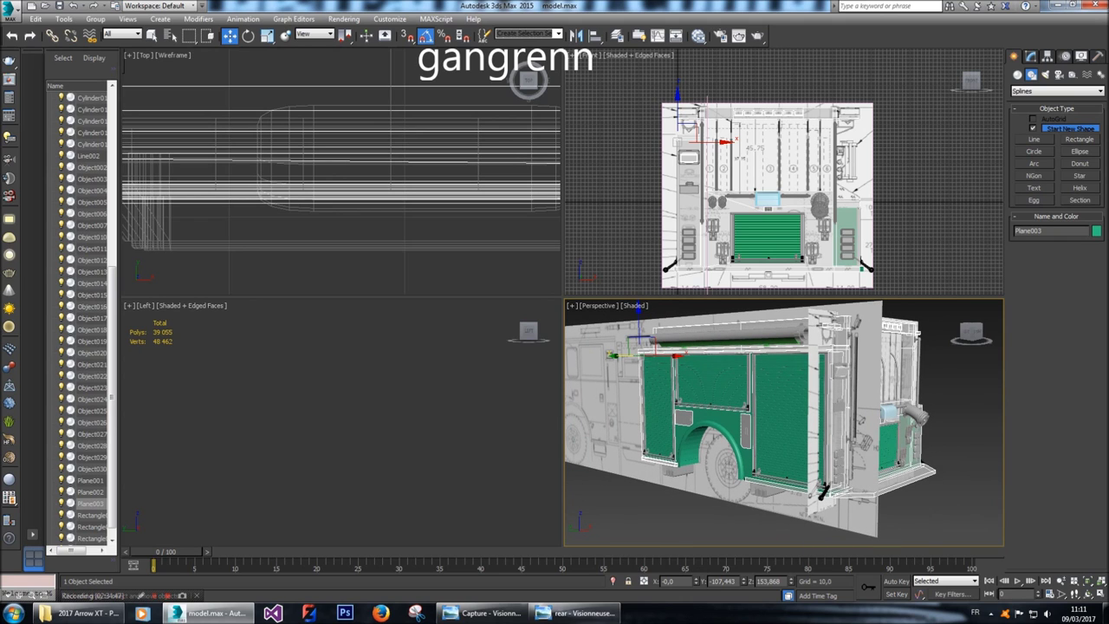
left_click(973, 331)
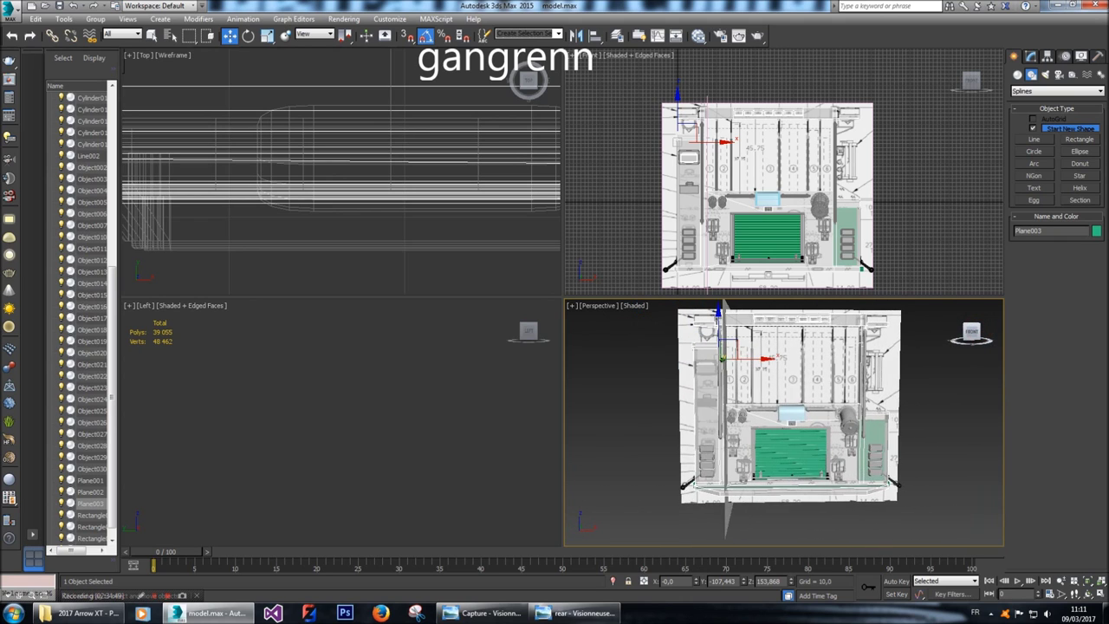
Select Rectangle004 and scale the rounded boxes up to 109%.
left_click_drag(972, 331, 957, 335)
left_click(690, 234)
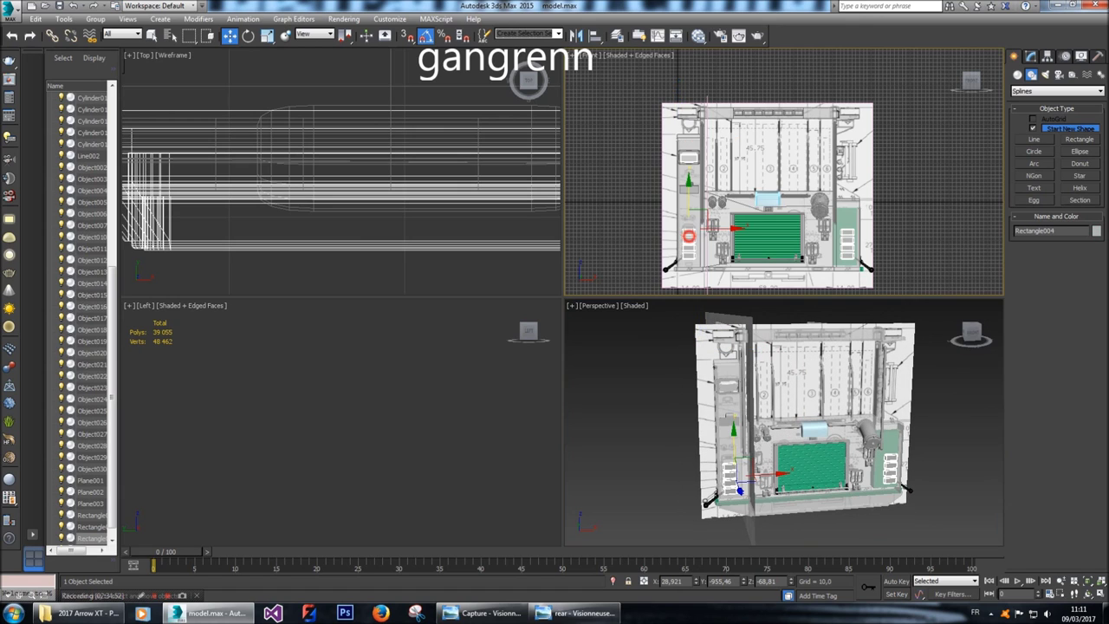
key("z")
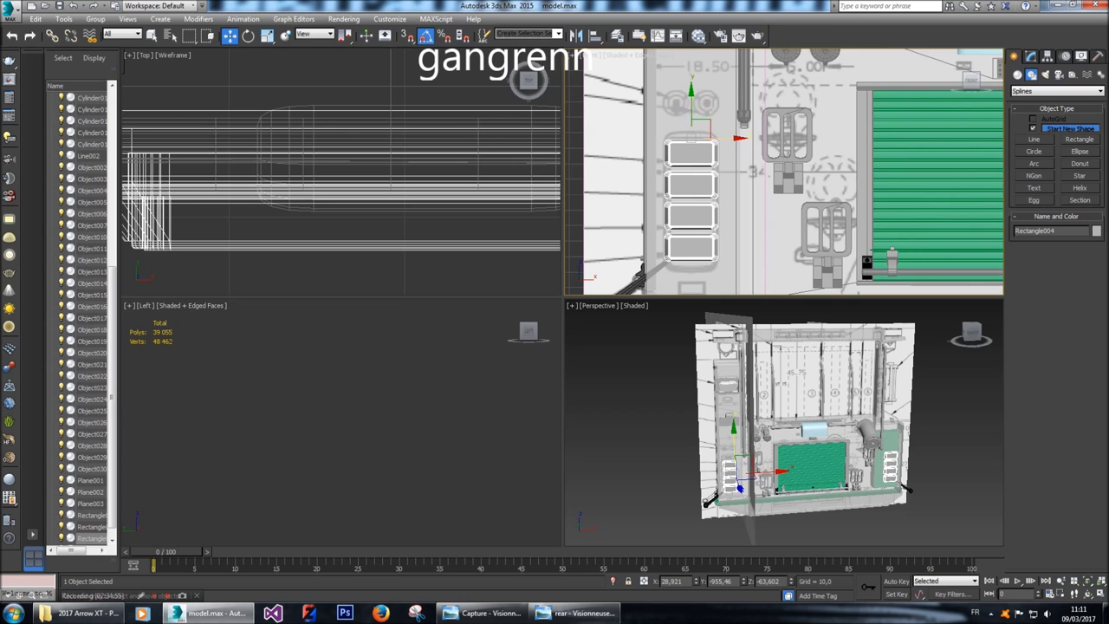
left_click_drag(739, 137, 744, 137)
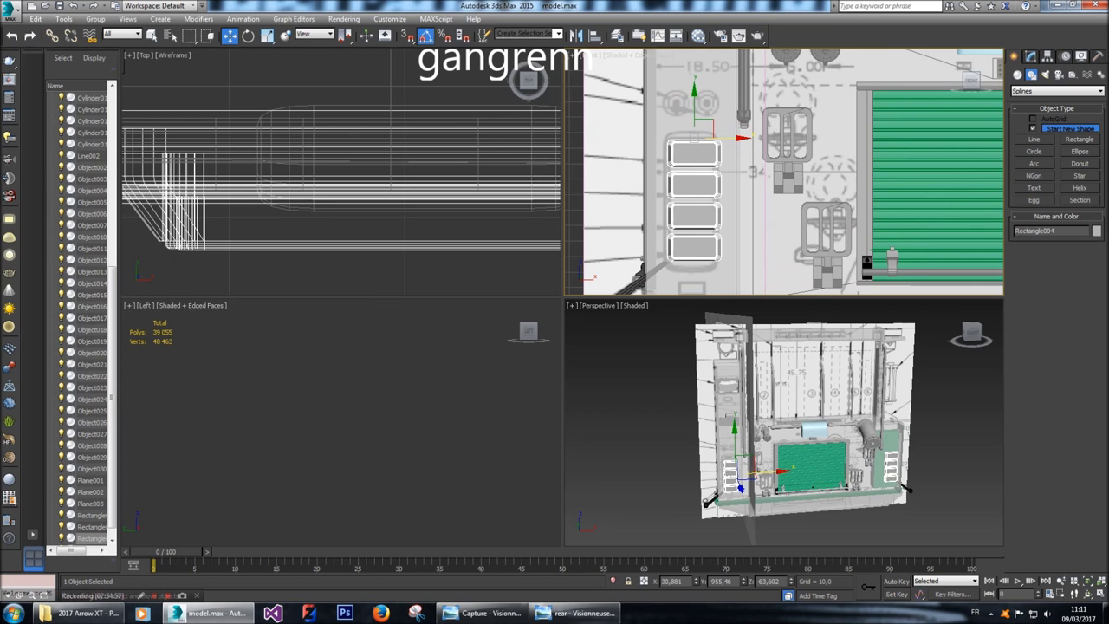
middle_click_drag(884, 364, 954, 305, "alt")
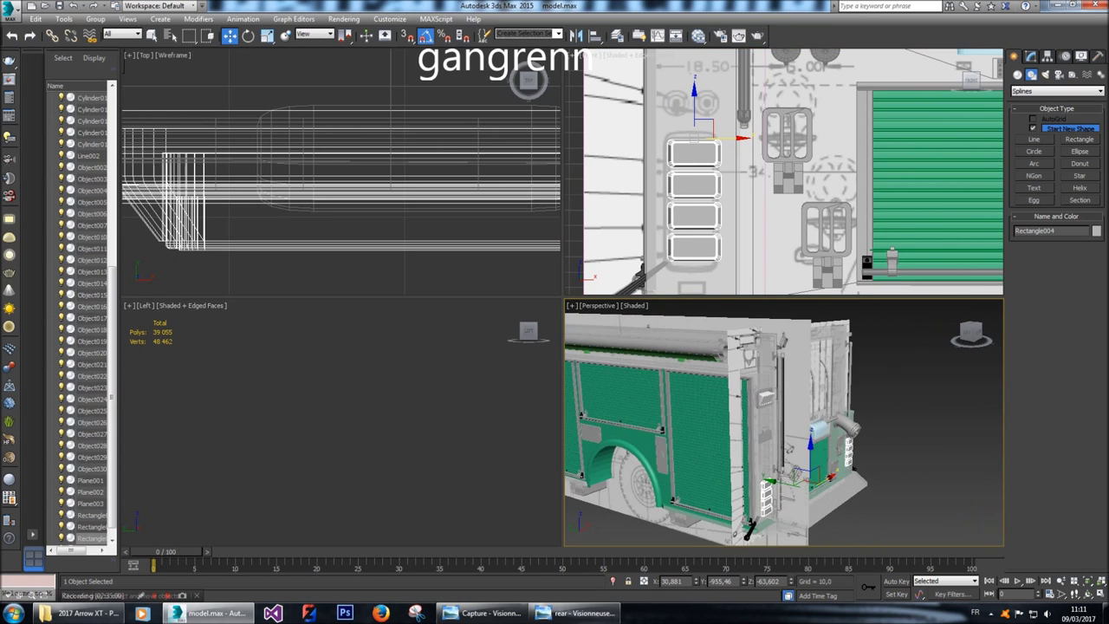
key("z")
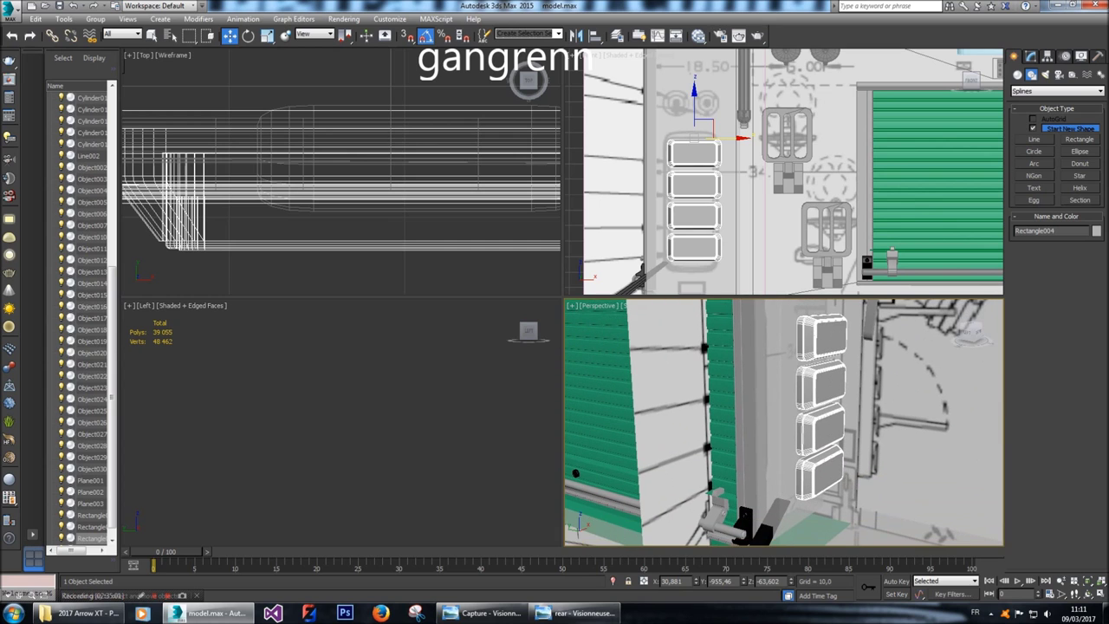
key("r")
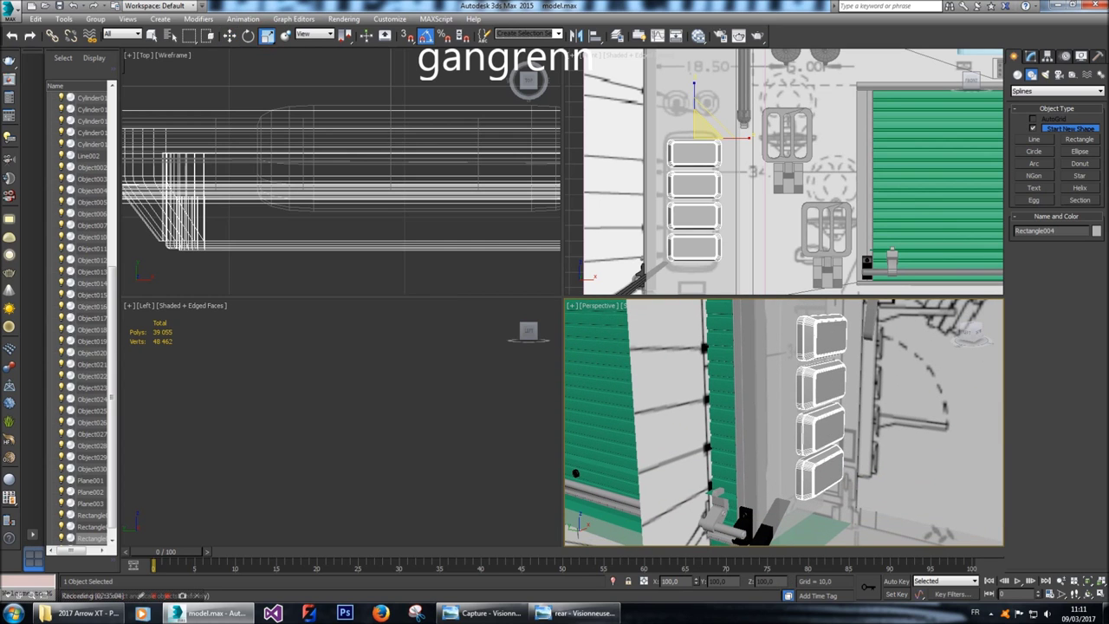
left_click_drag(703, 125, 719, 121)
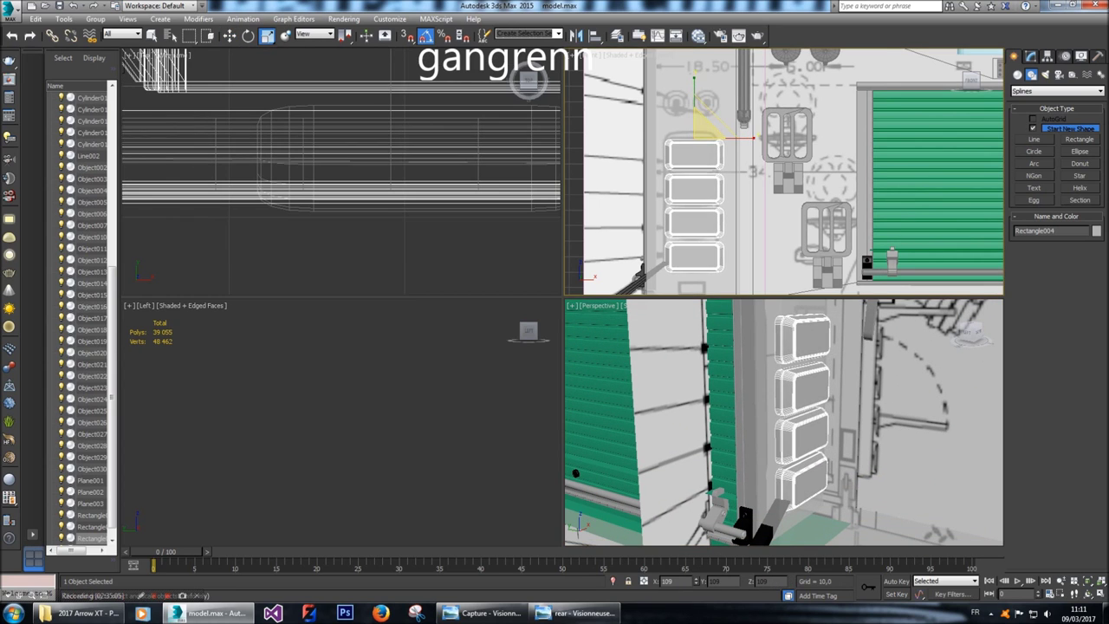
Move the scaled boxes to line up with the blueprint.
key("w")
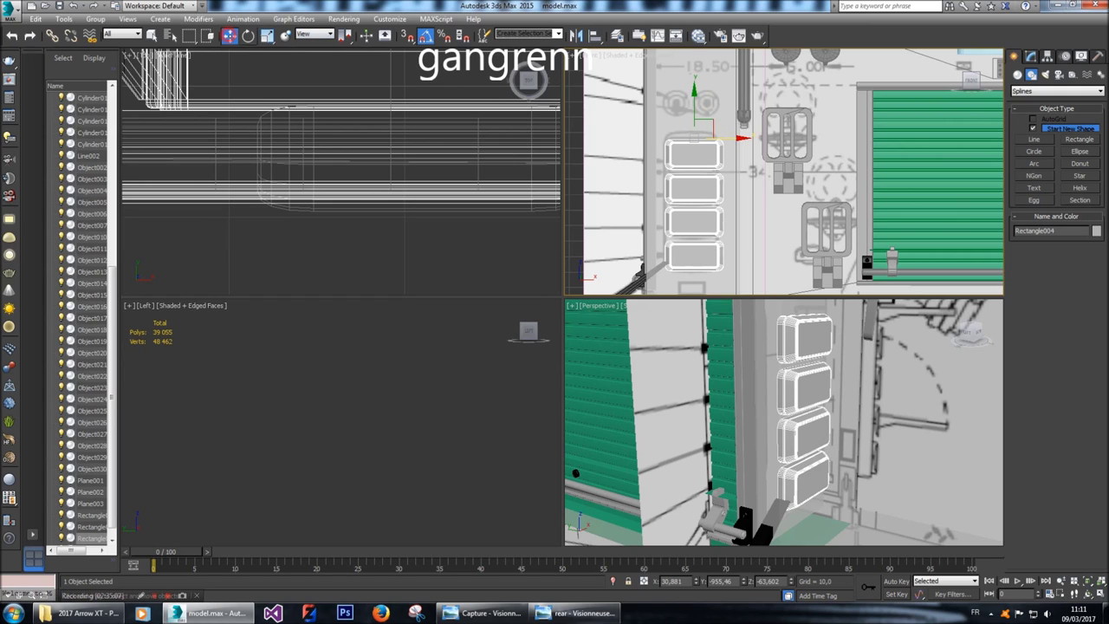
left_click_drag(695, 113, 694, 108)
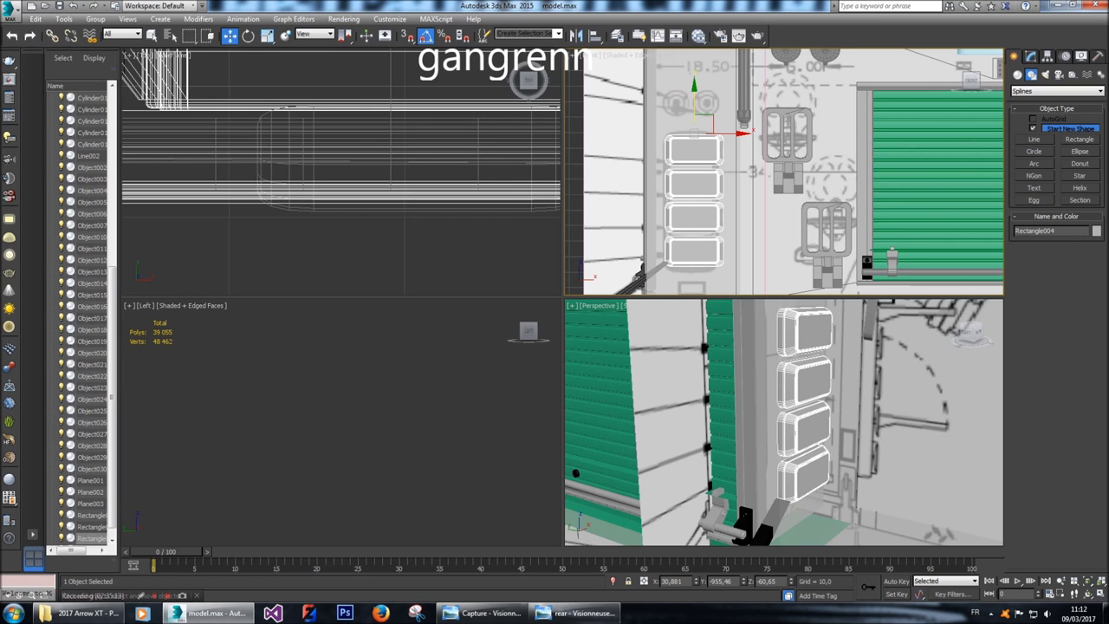
scroll(789, 338, "up", 8)
scroll(347, 173, "down", 10)
scroll(352, 276, "up", 8)
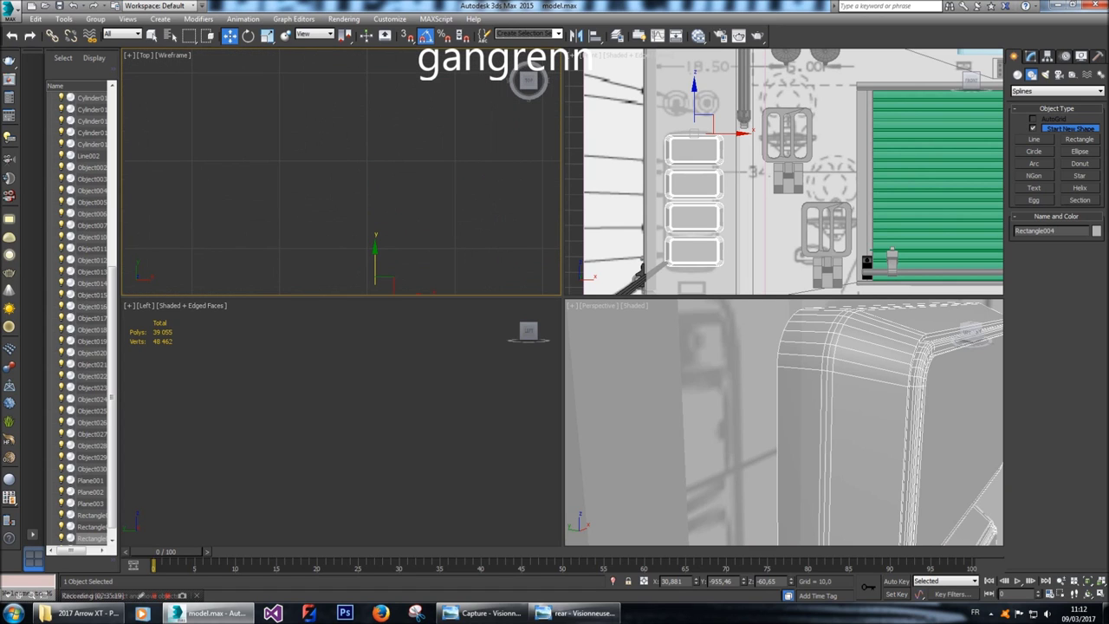
left_click_drag(375, 252, 375, 269)
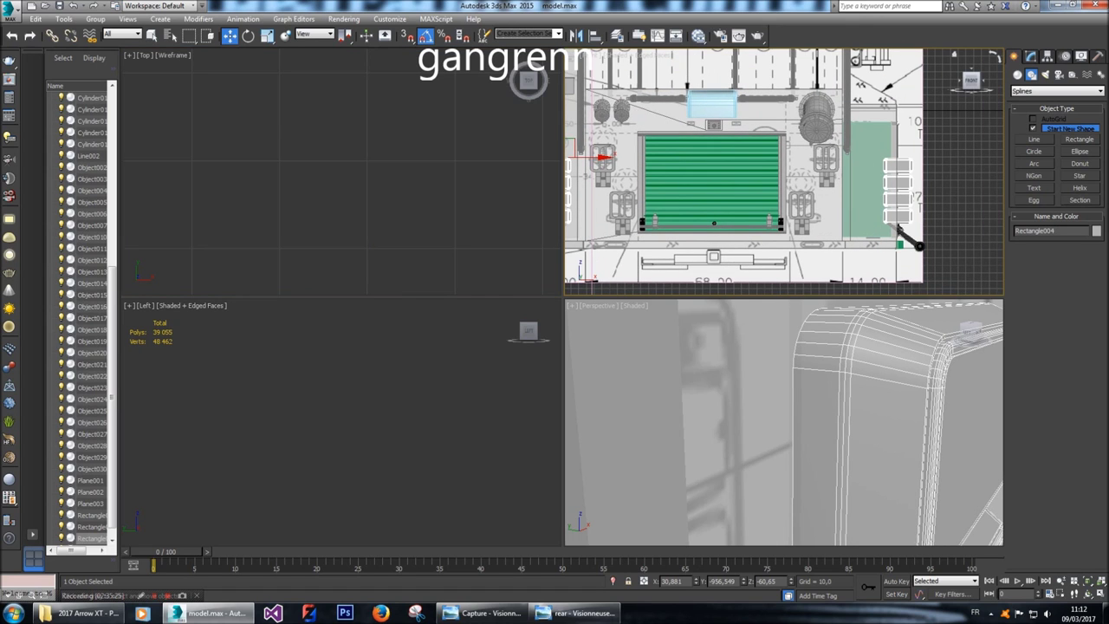
In Polygon mode, shift one pad stack's polygons left along X, further inboard.
left_click(1032, 55)
left_click(1081, 218)
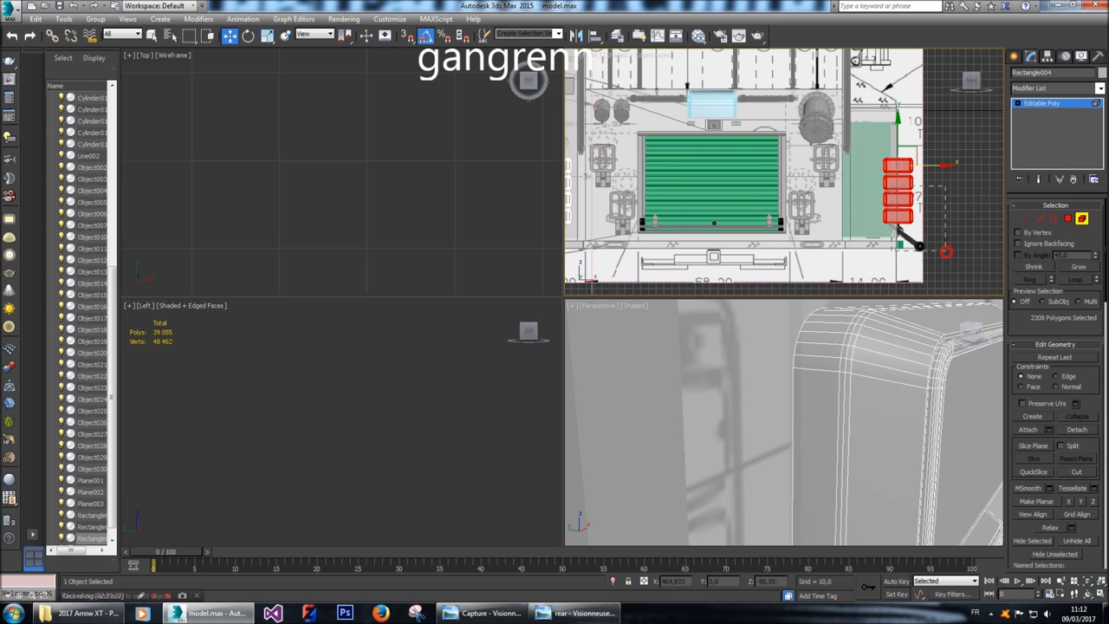
left_click_drag(947, 165, 921, 164)
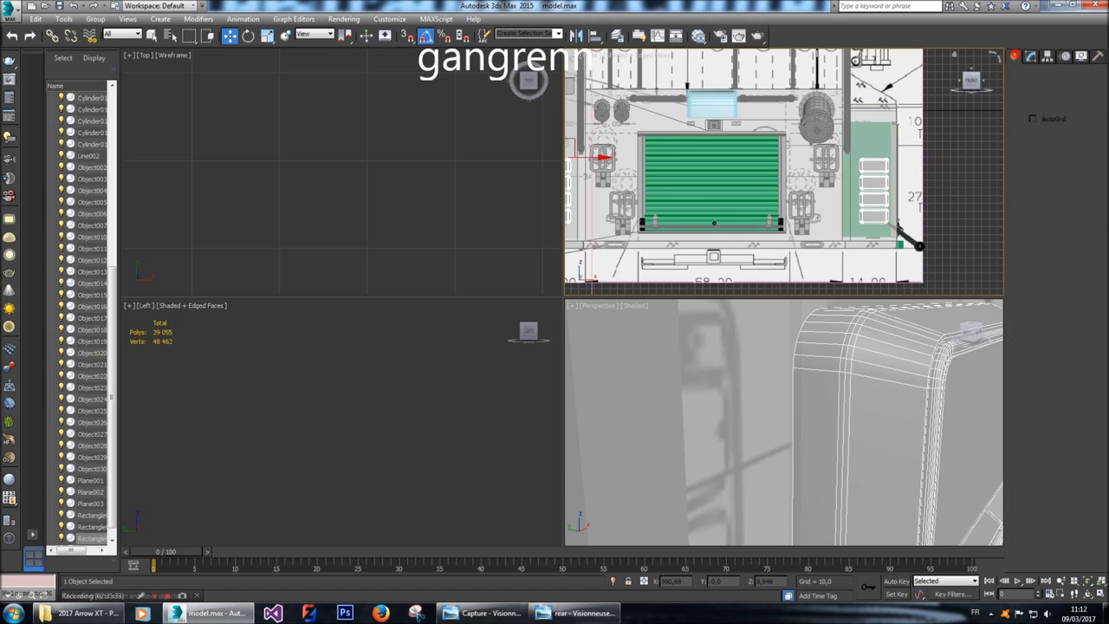
left_click(975, 159)
Zoom out and pan the side view to frame the truck.
scroll(975, 159, "down", 3)
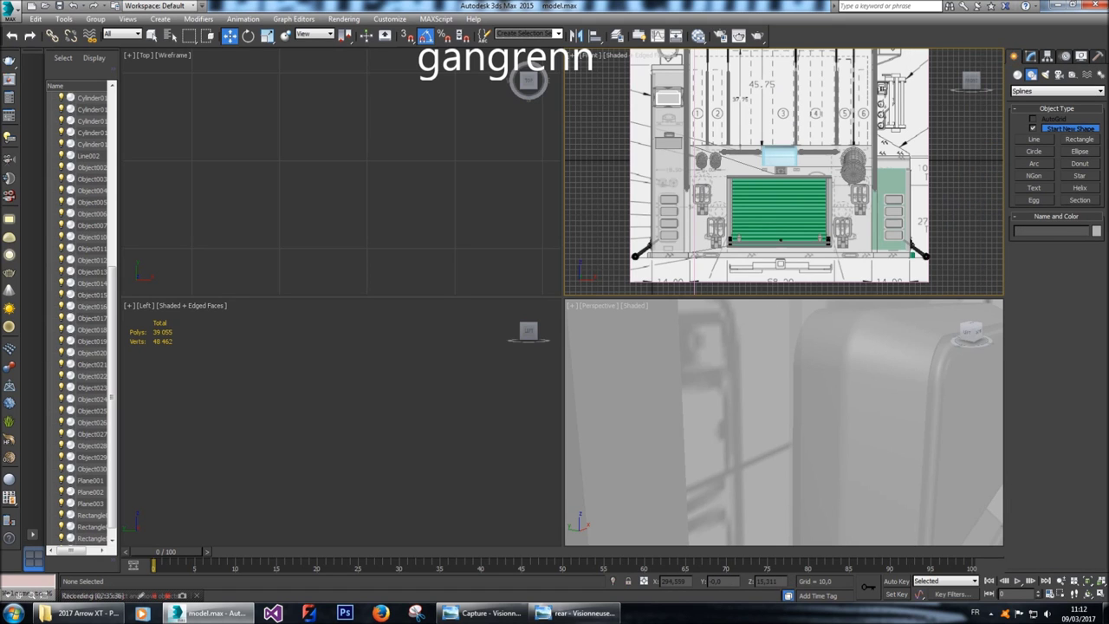
scroll(794, 191, "down", 2)
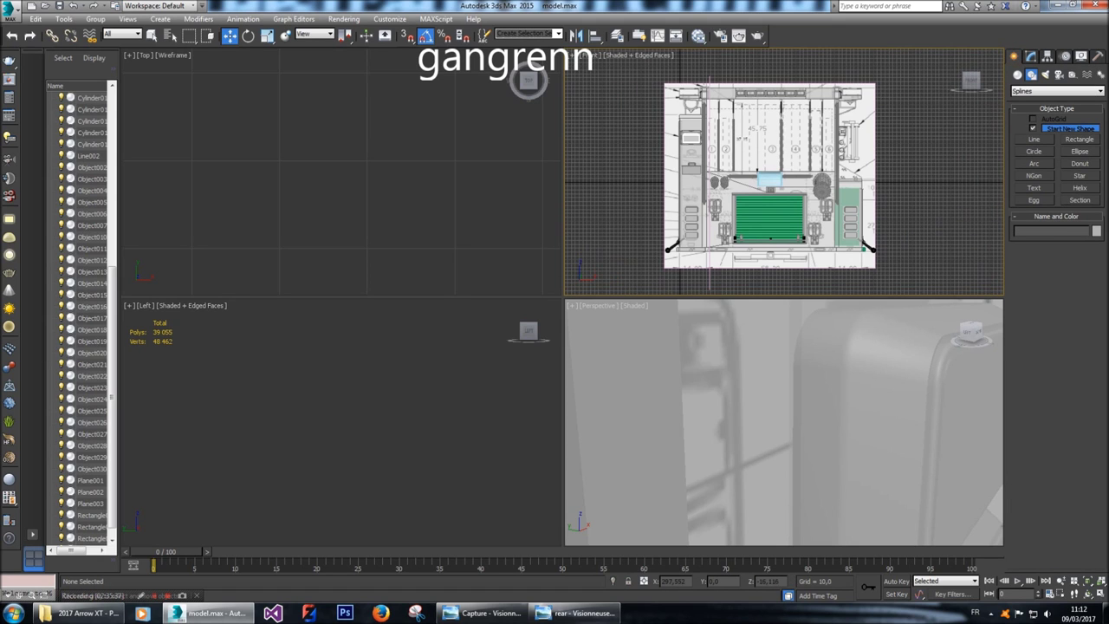
scroll(784, 422, "down", 5)
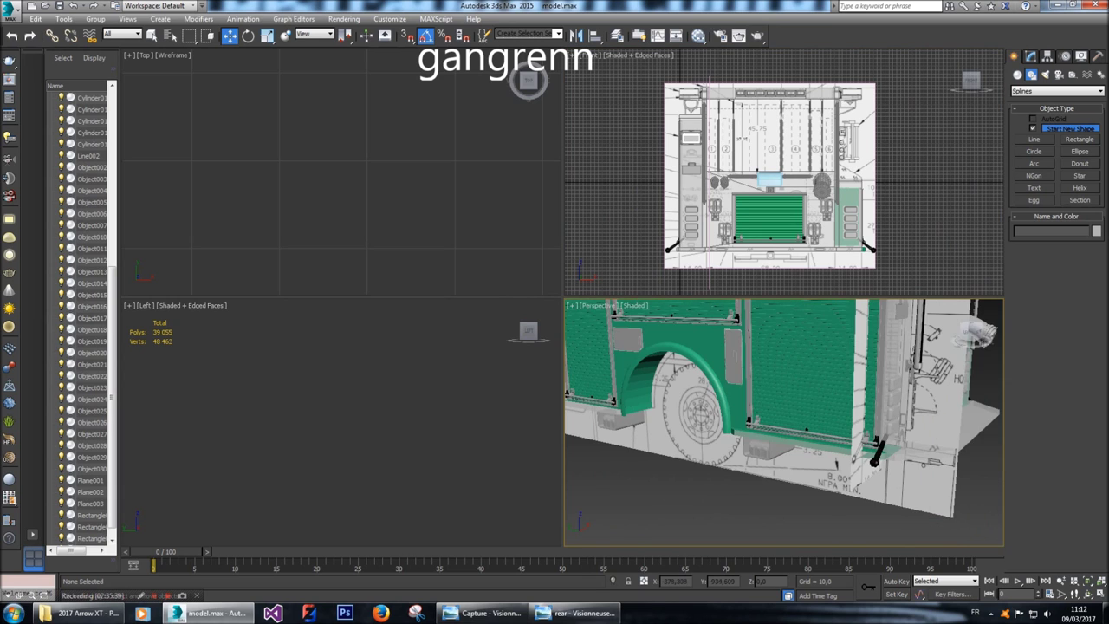
left_click(737, 399)
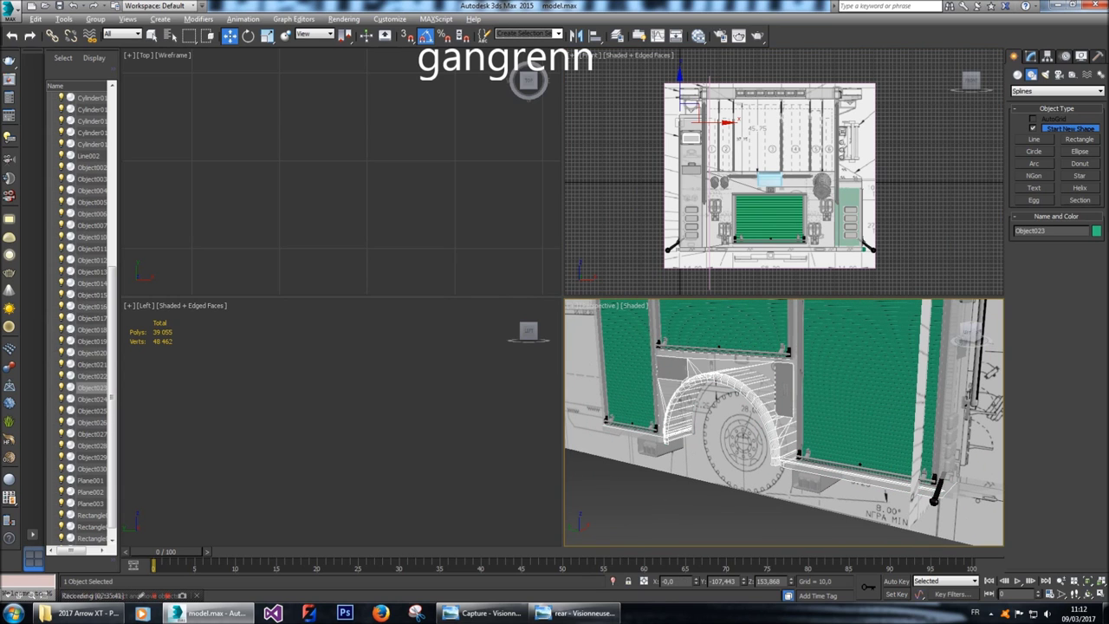
scroll(341, 422, "down", 5)
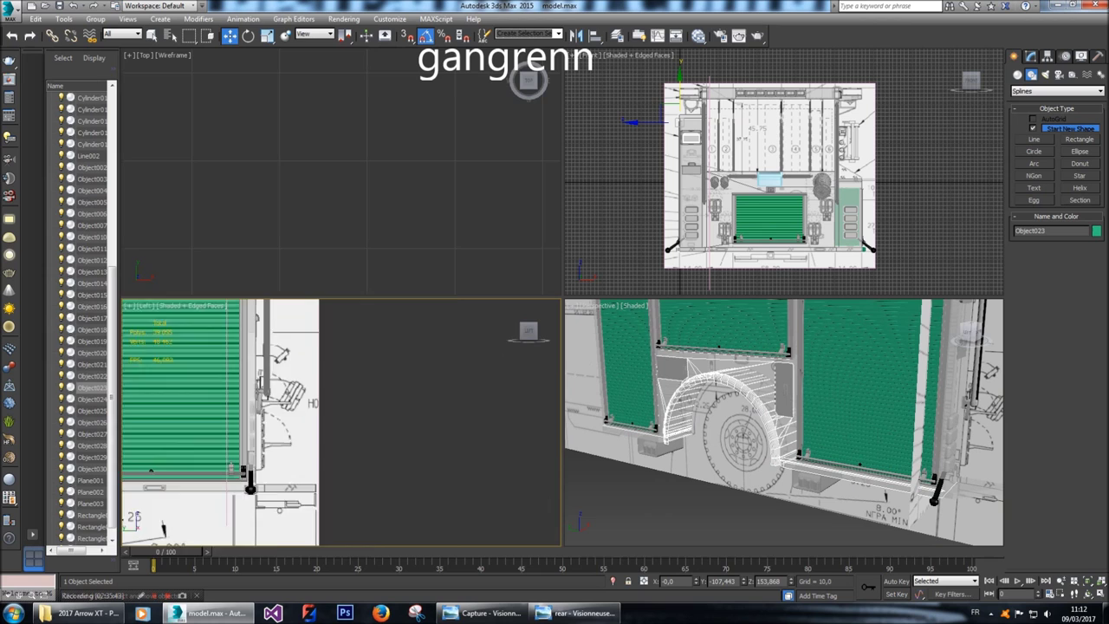
scroll(340, 445, "down", 2)
middle_click_drag(347, 434, 285, 420)
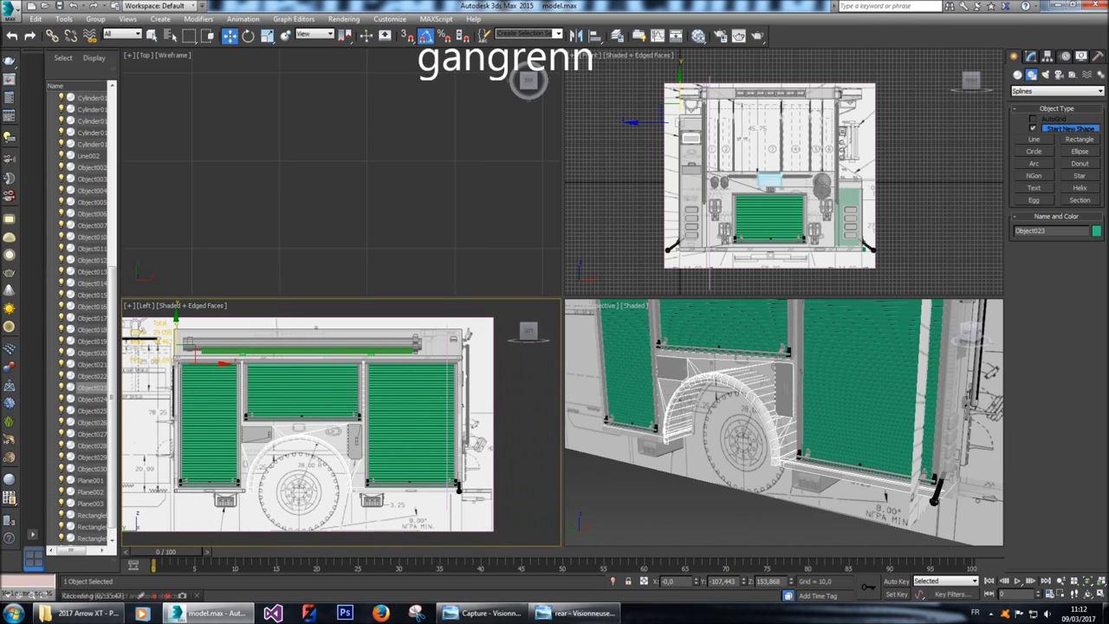
Put Rectangle004 in Polygon mode with nothing selected, then pick one rounded box element.
left_click(690, 206)
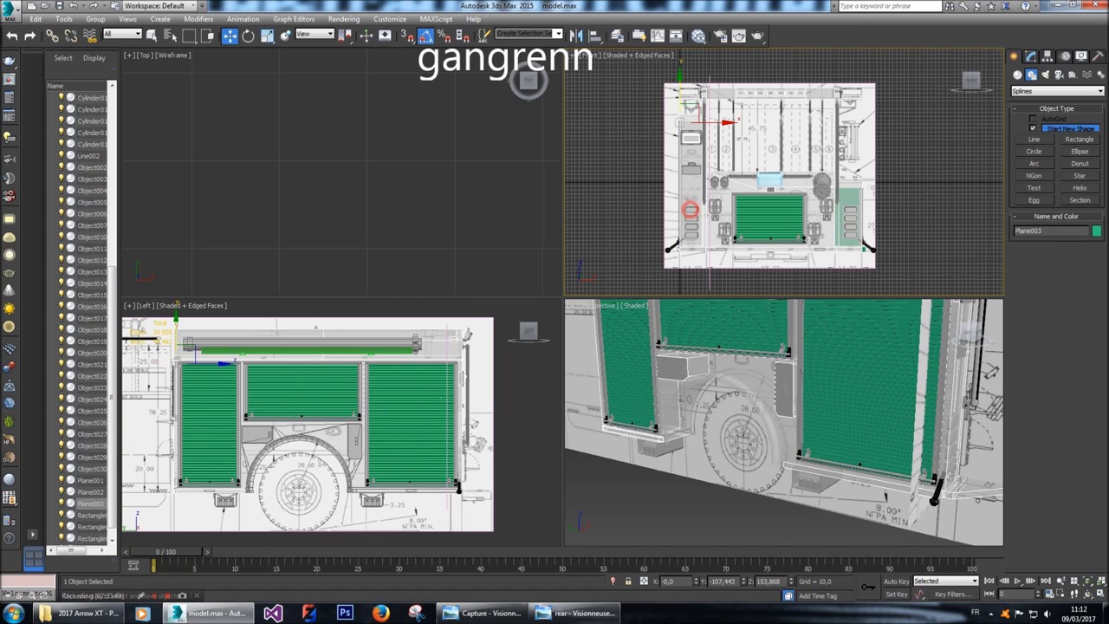
left_click(691, 208)
key("4")
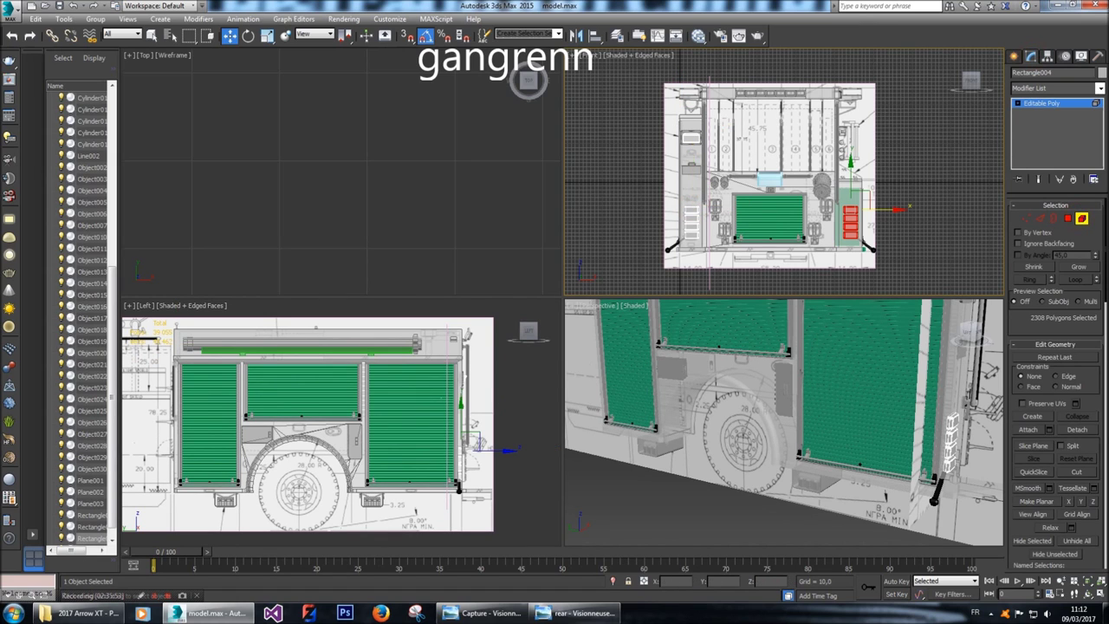
left_click(502, 373)
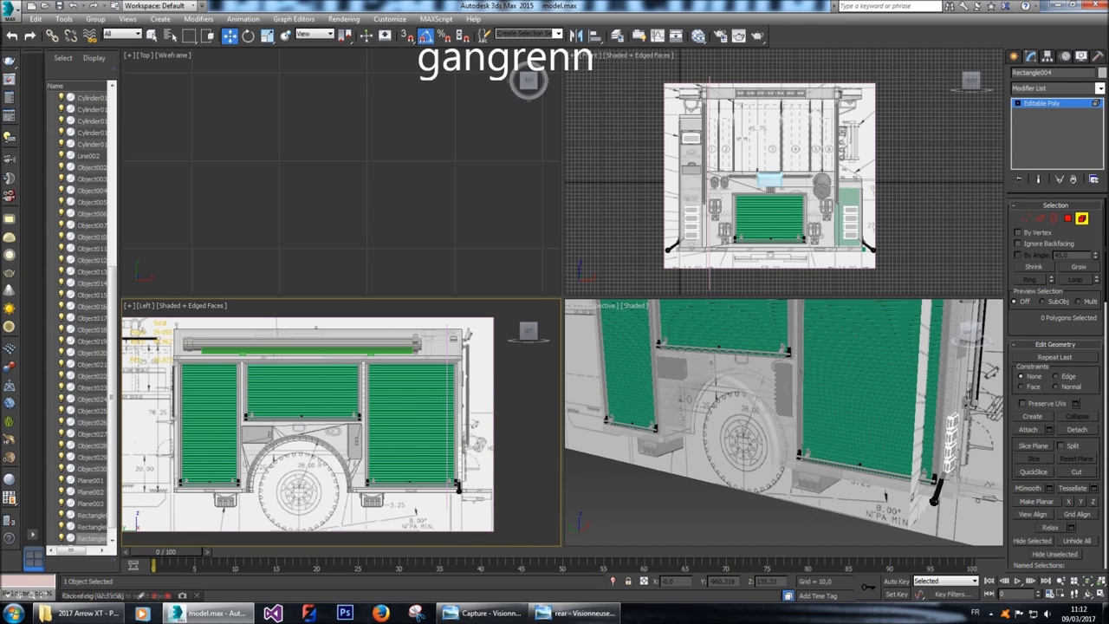
middle_click_drag(173, 416, 260, 403)
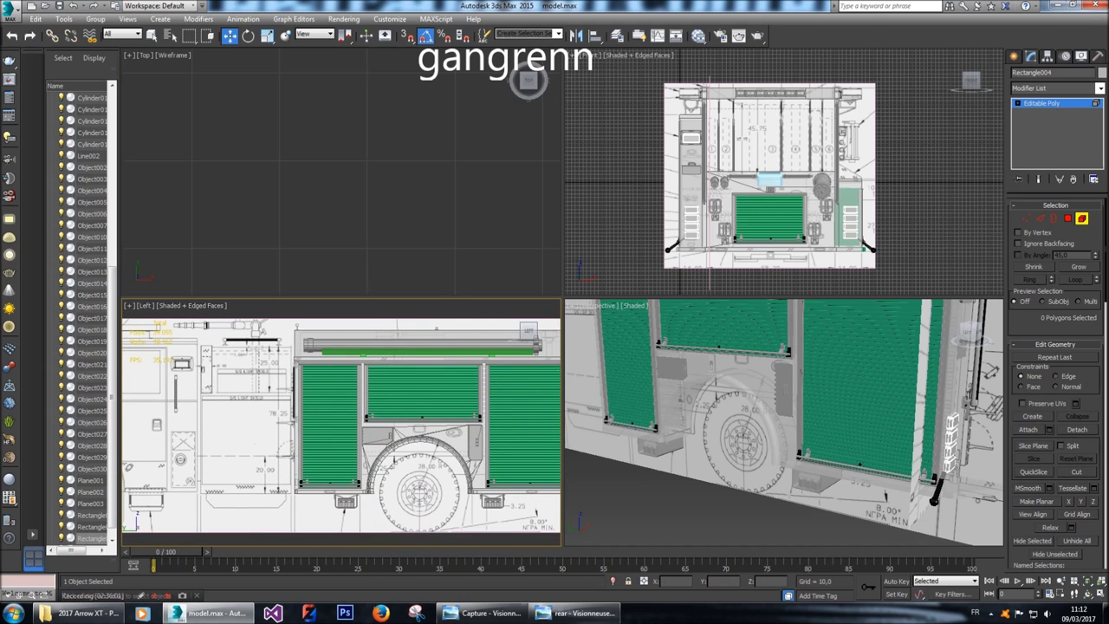
left_click(690, 210)
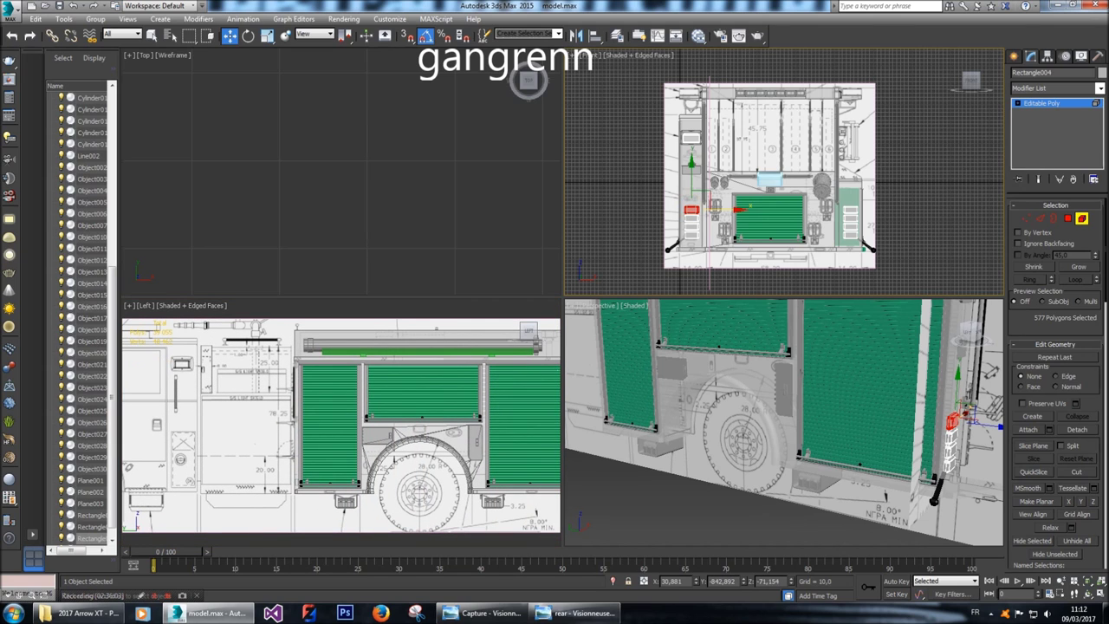
Shift-rotate a copy of the box 90° as a new element.
key("e")
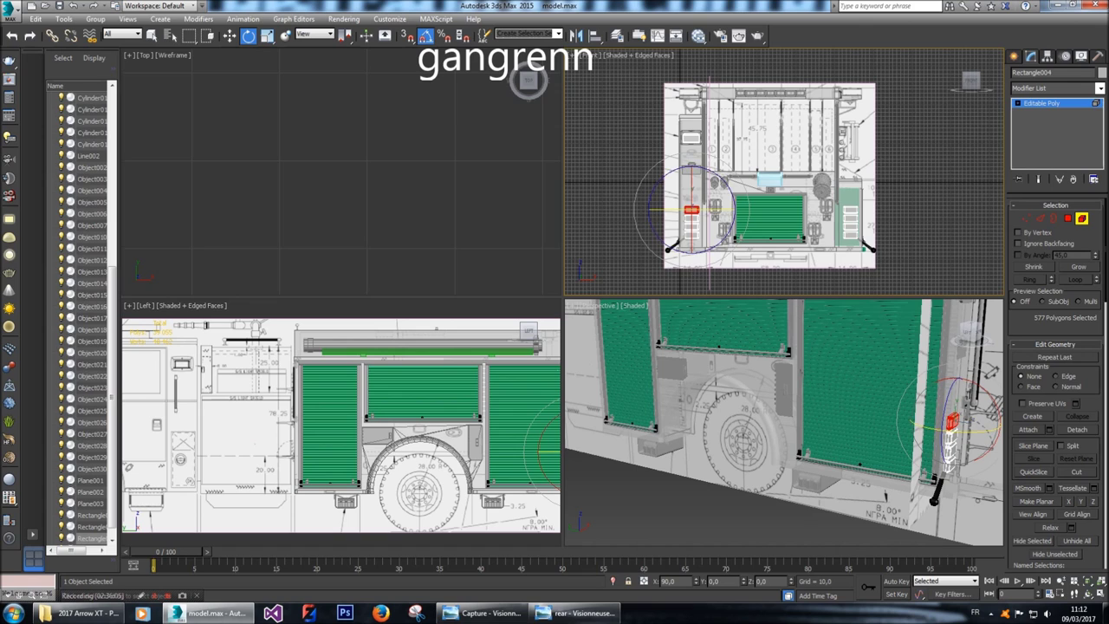
scroll(693, 211, "up", 5)
left_click_drag(702, 206, 685, 206)
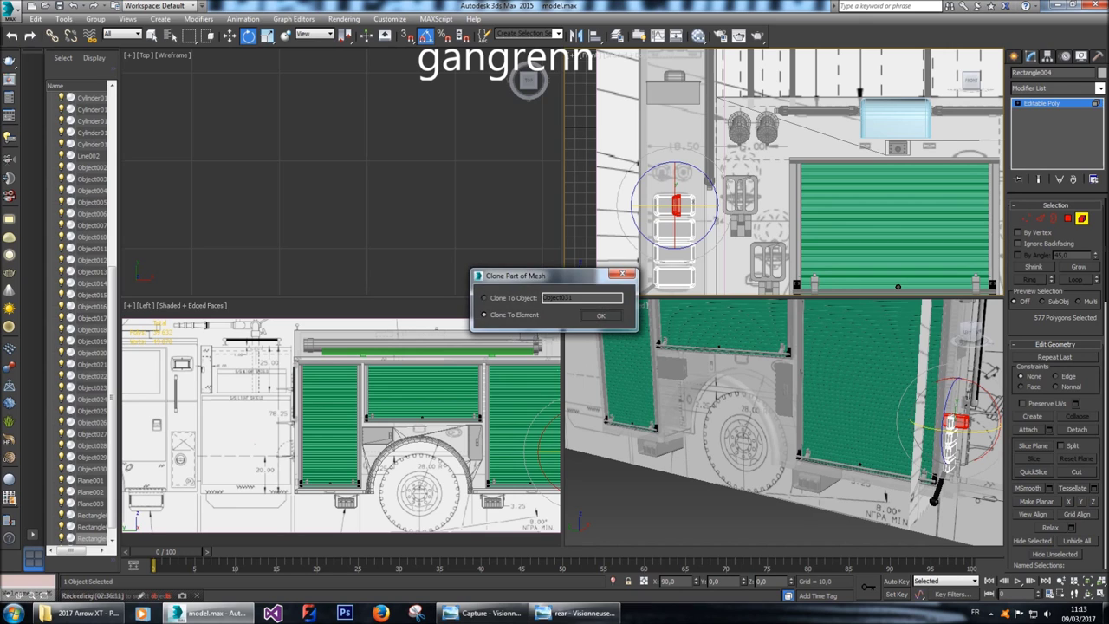
key("w")
key("w")
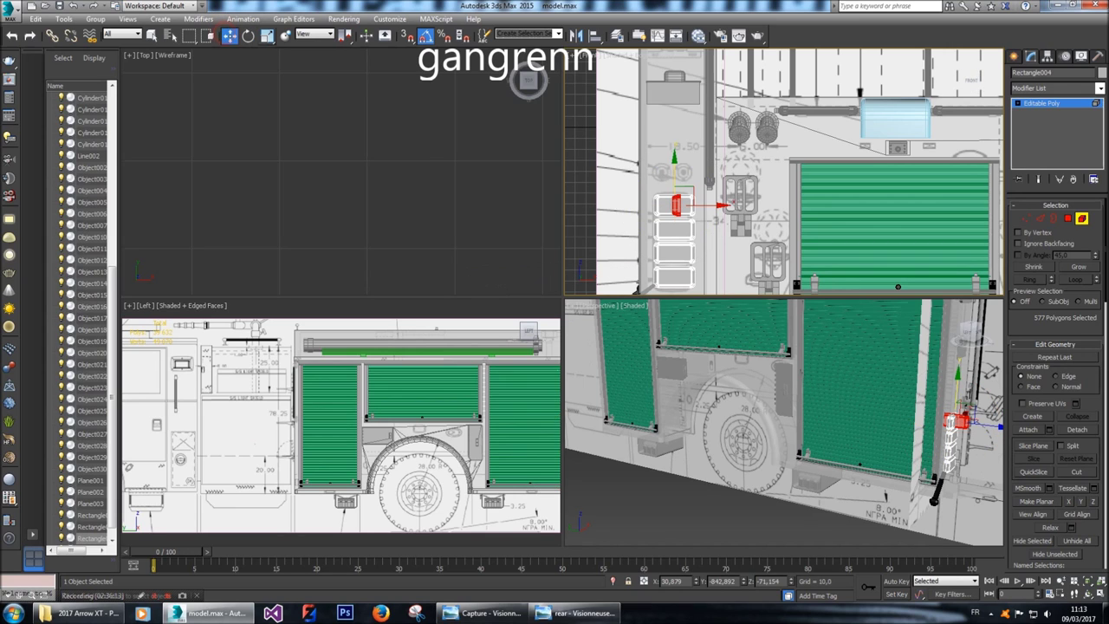
Move the rotated copy to sit just above the wheel arch.
left_click_drag(721, 205, 689, 206)
middle_click_drag(520, 433, 403, 434)
left_click_drag(507, 451, 302, 419)
key("z")
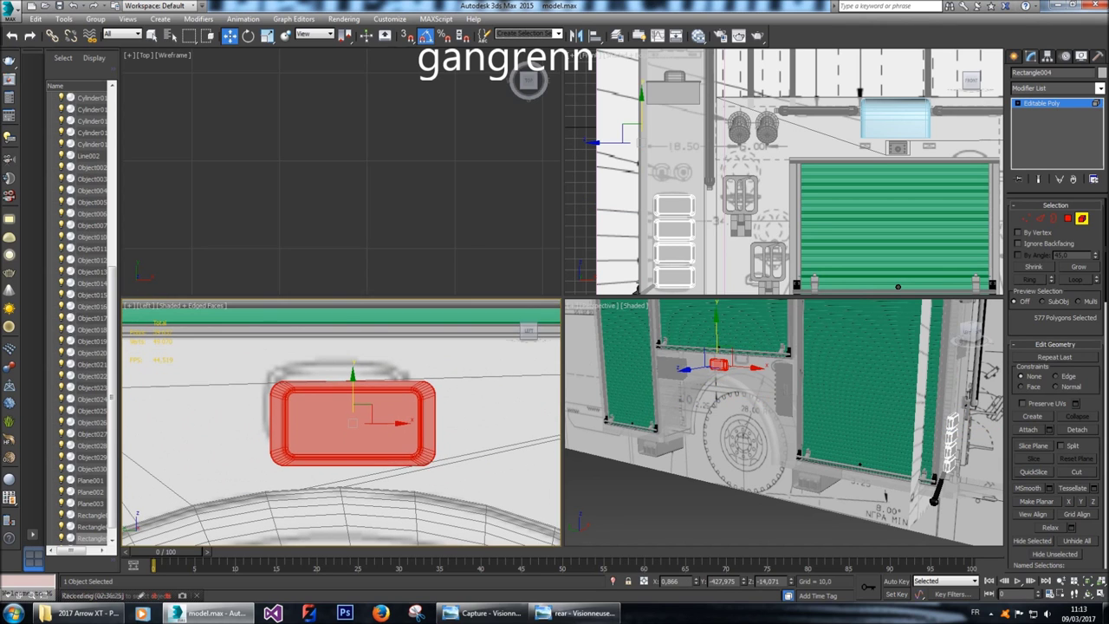
mouse_move(353, 407)
left_mouse_down()
mouse_move(353, 386)
mouse_move(369, 404)
left_mouse_up()
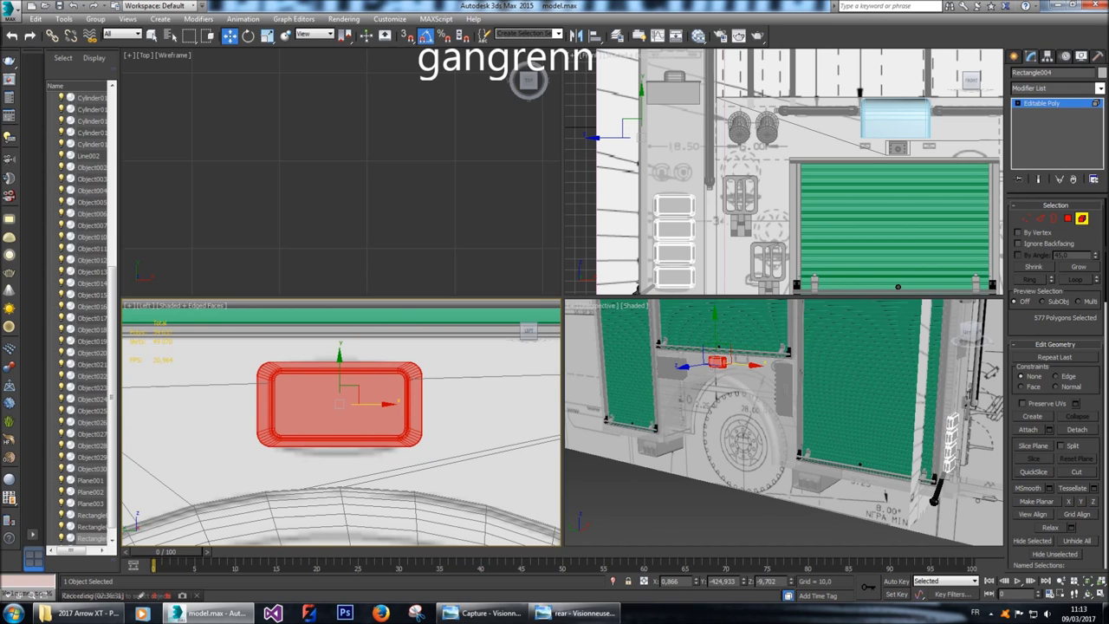
scroll(706, 357, "up", 6)
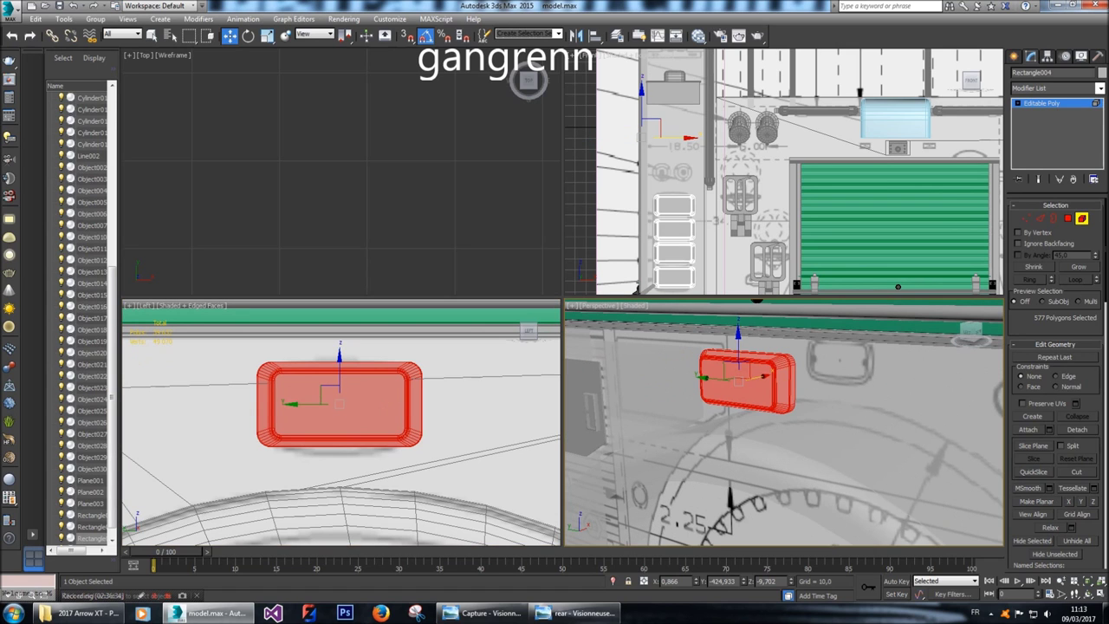
scroll(359, 400, "down", 5)
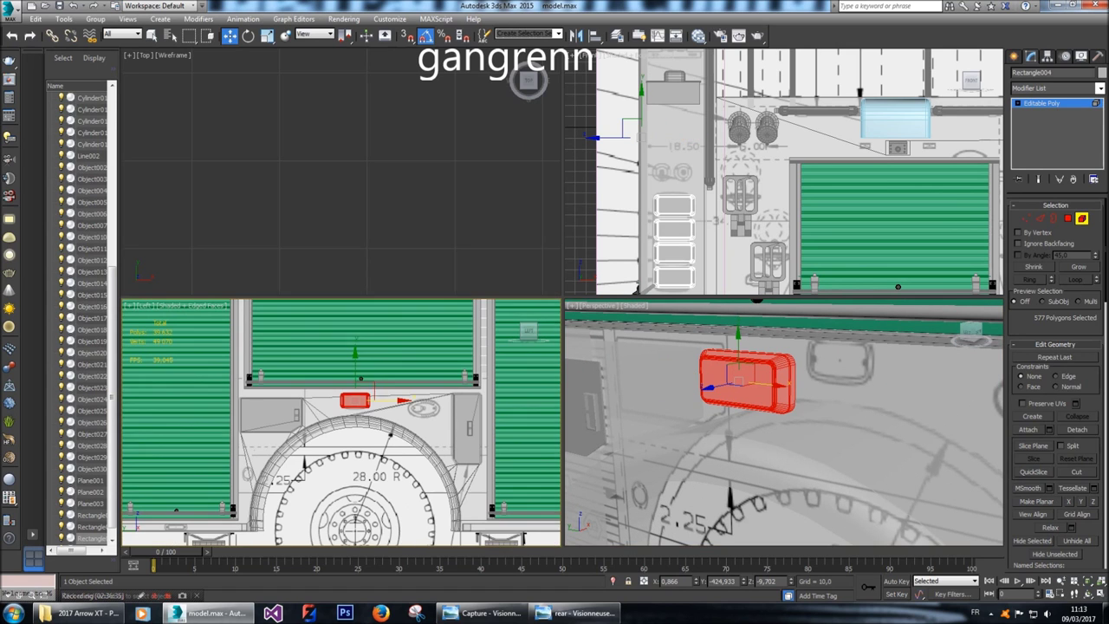
scroll(672, 412, "down", 4)
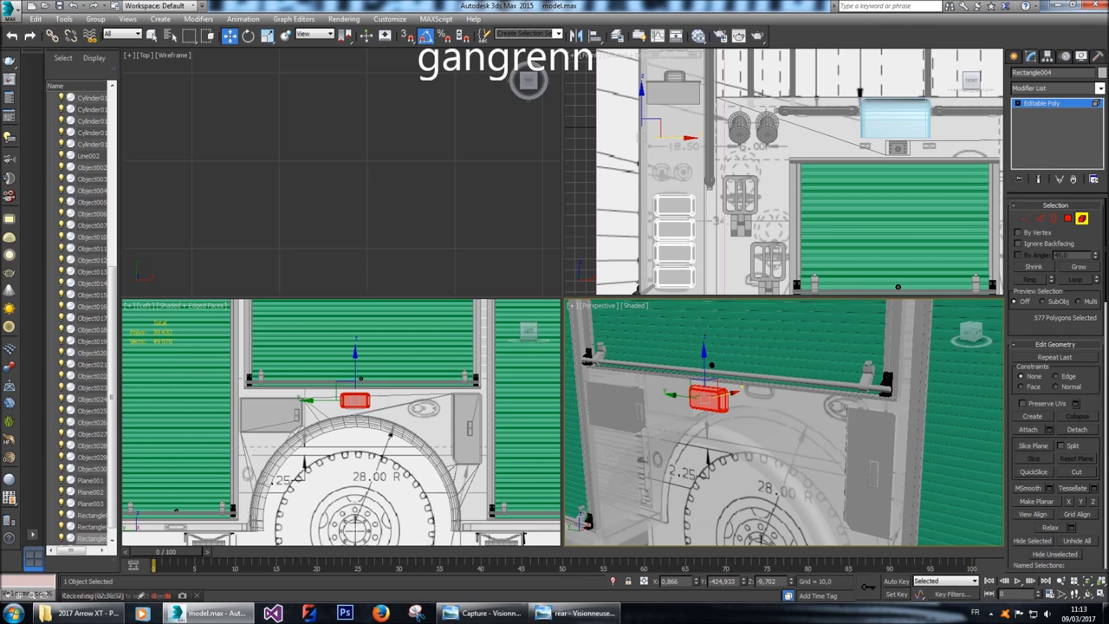
Orbit to check the placement and reopen Rectangle004 in Element mode.
left_click(1015, 55)
left_click(719, 486)
middle_click_drag(719, 485, 772, 450, "alt")
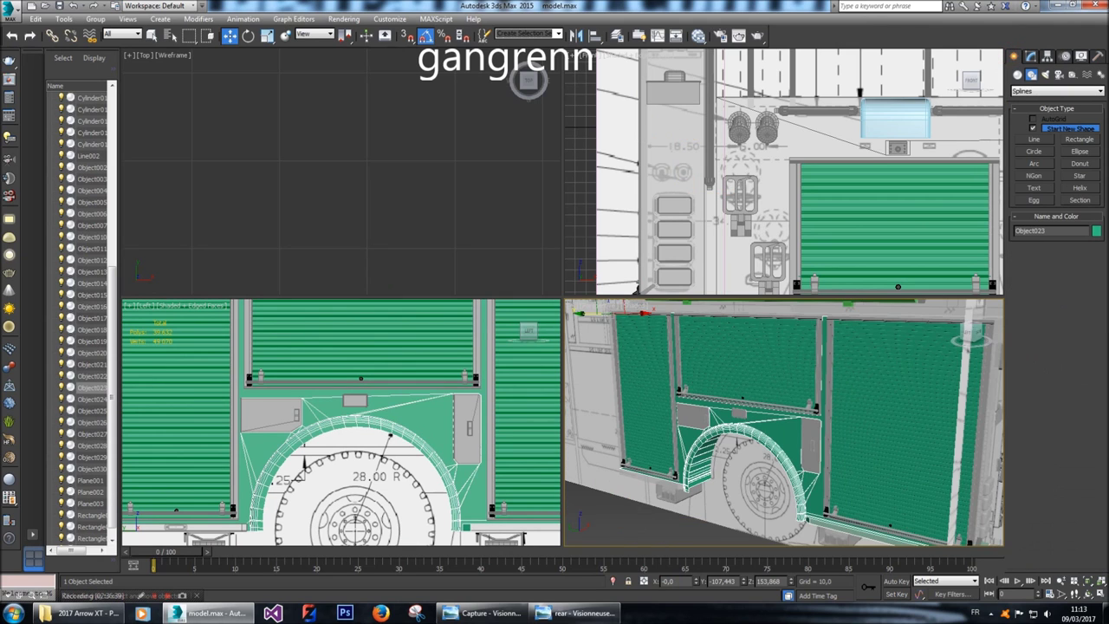
left_click(739, 414)
left_click(1032, 56)
left_click(1081, 219)
Push the copied box sideways along X onto the side panel surface.
scroll(373, 130, "up", 8)
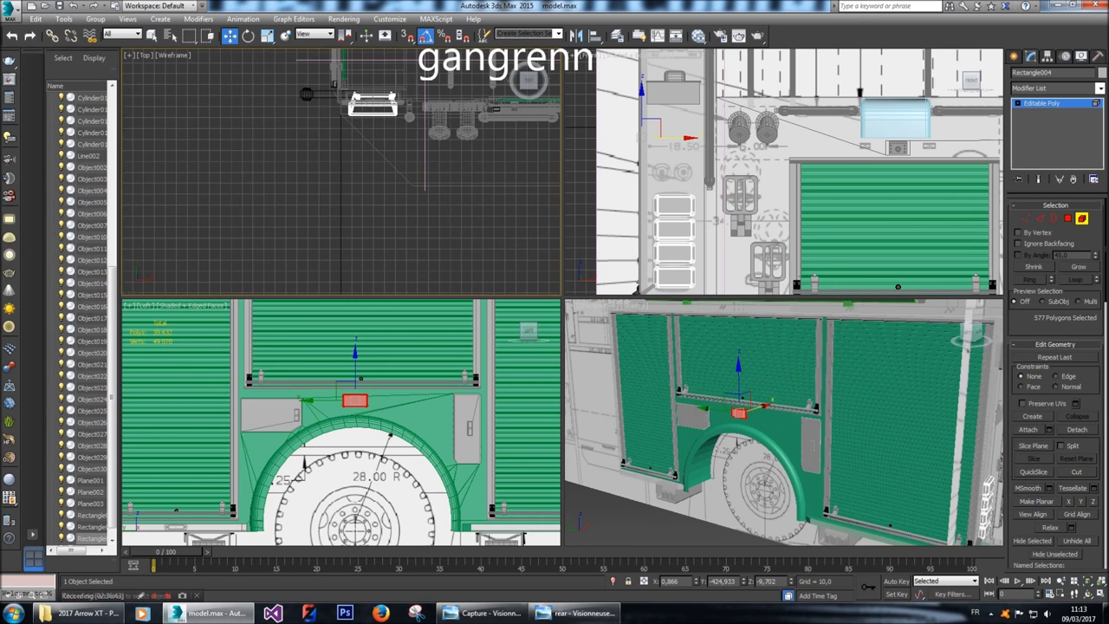
scroll(373, 130, "up", 5)
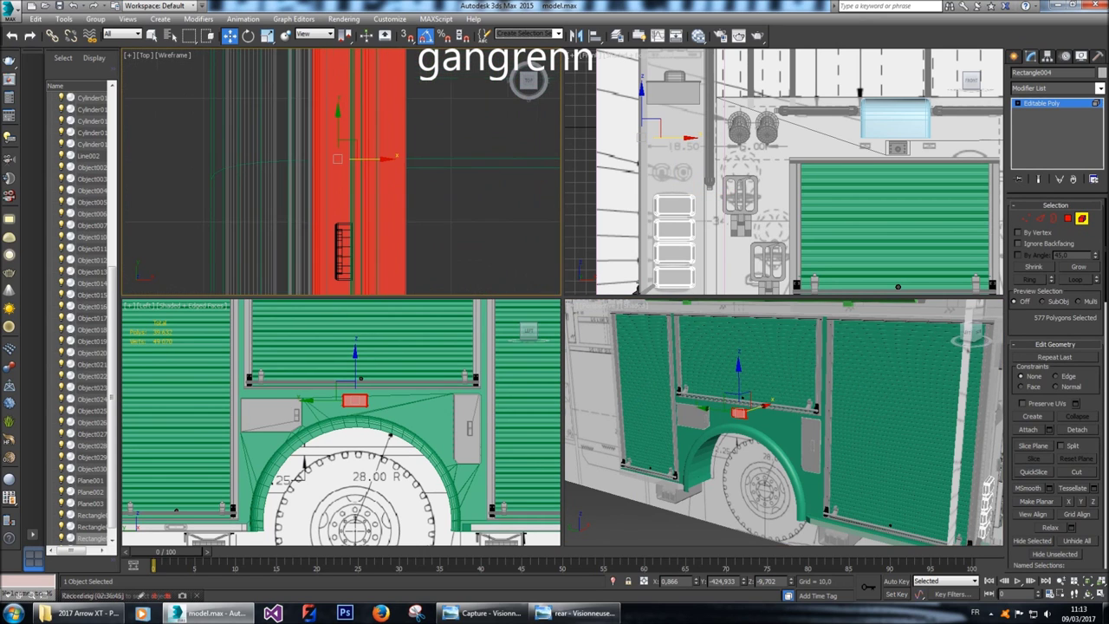
left_click_drag(373, 159, 338, 159)
scroll(738, 414, "up", 10)
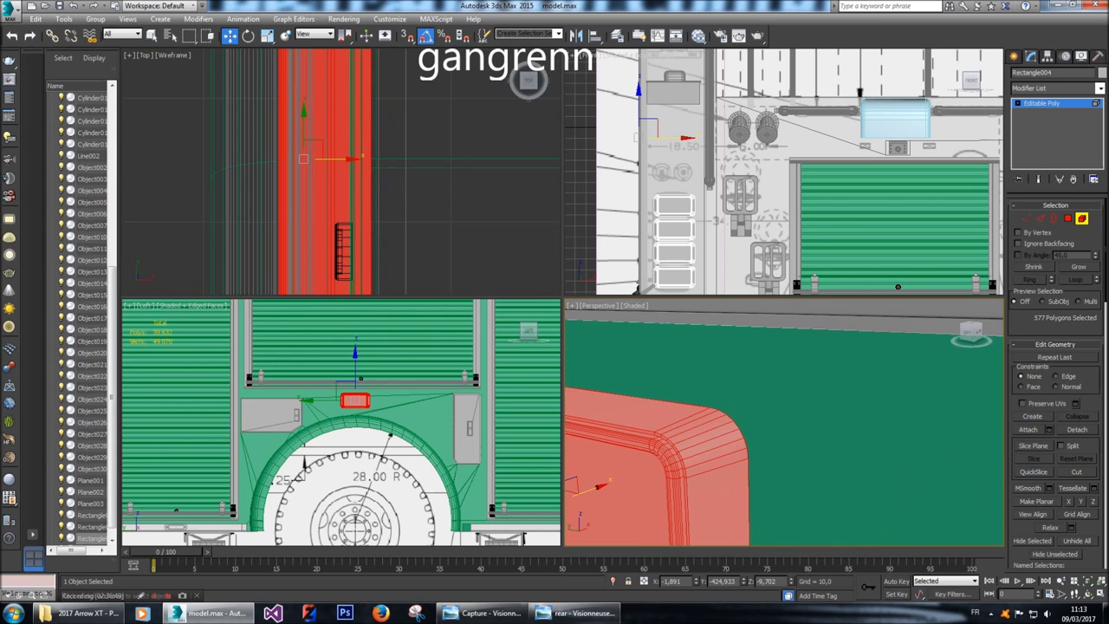
left_click_drag(347, 158, 263, 159)
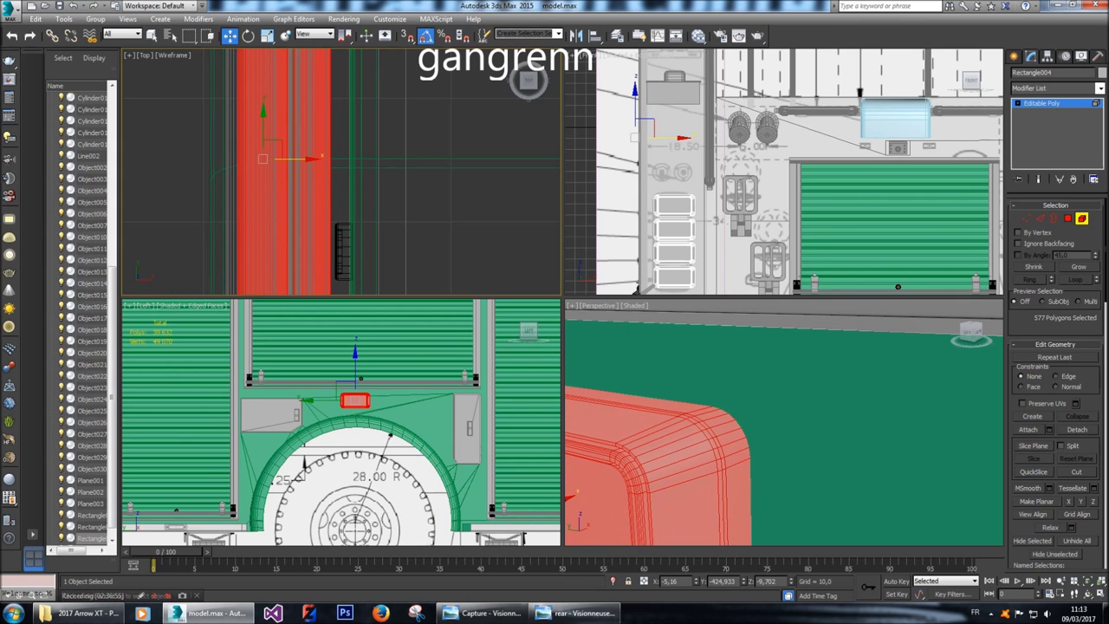
left_click(1015, 56)
scroll(785, 422, "down", 5)
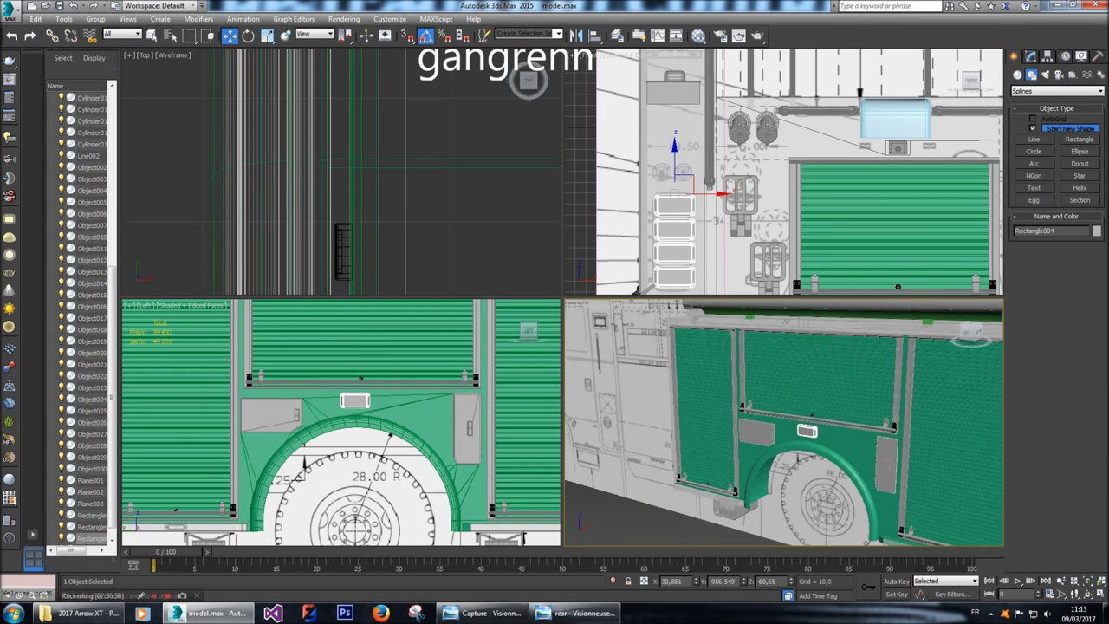
Orbit to face the truck body, select Plane003 and enter its Editable Poly Edge mode.
key("ctrl+d")
middle_click_drag(902, 532, 868, 532, "alt")
middle_click_drag(958, 373, 775, 521, "alt")
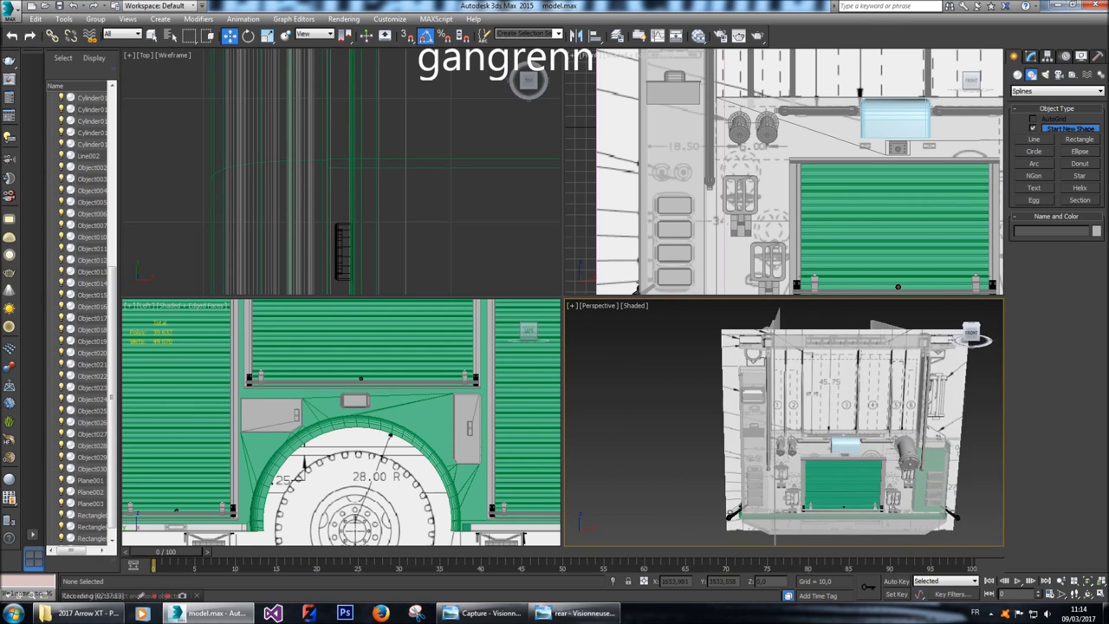
left_click(656, 137)
key("z")
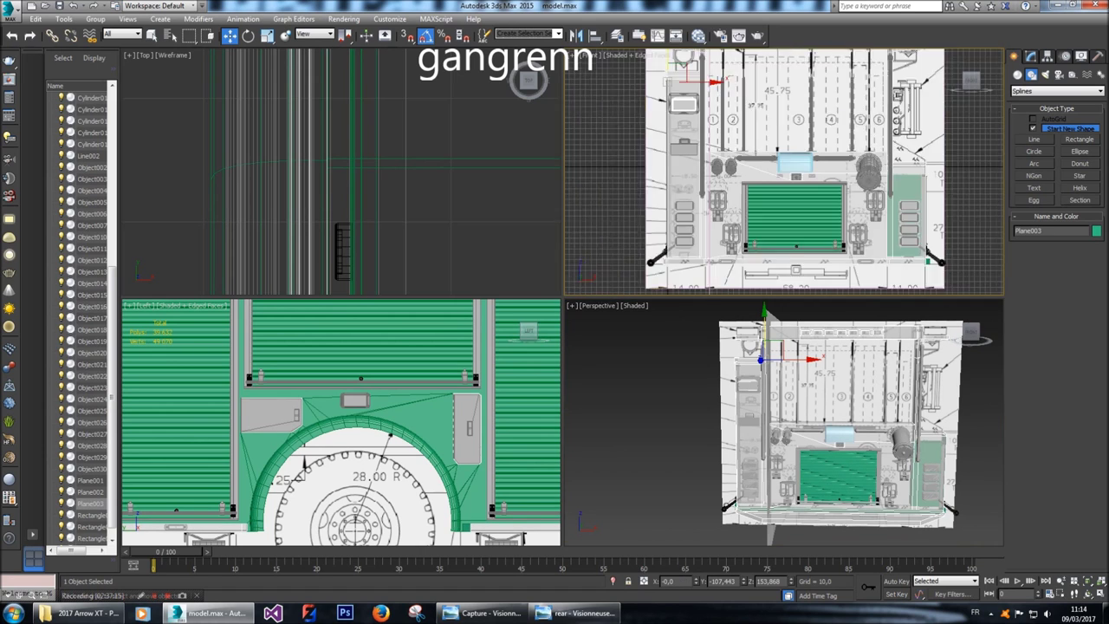
scroll(875, 173, "up", 3)
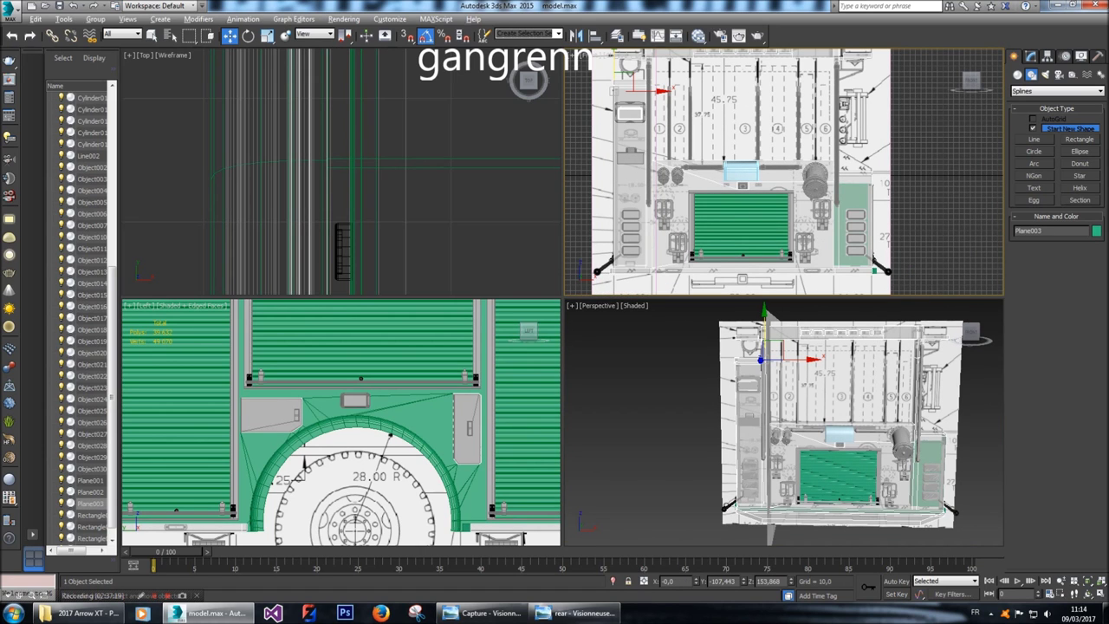
key("ctrl+d")
middle_click_drag(918, 364, 732, 312, "alt")
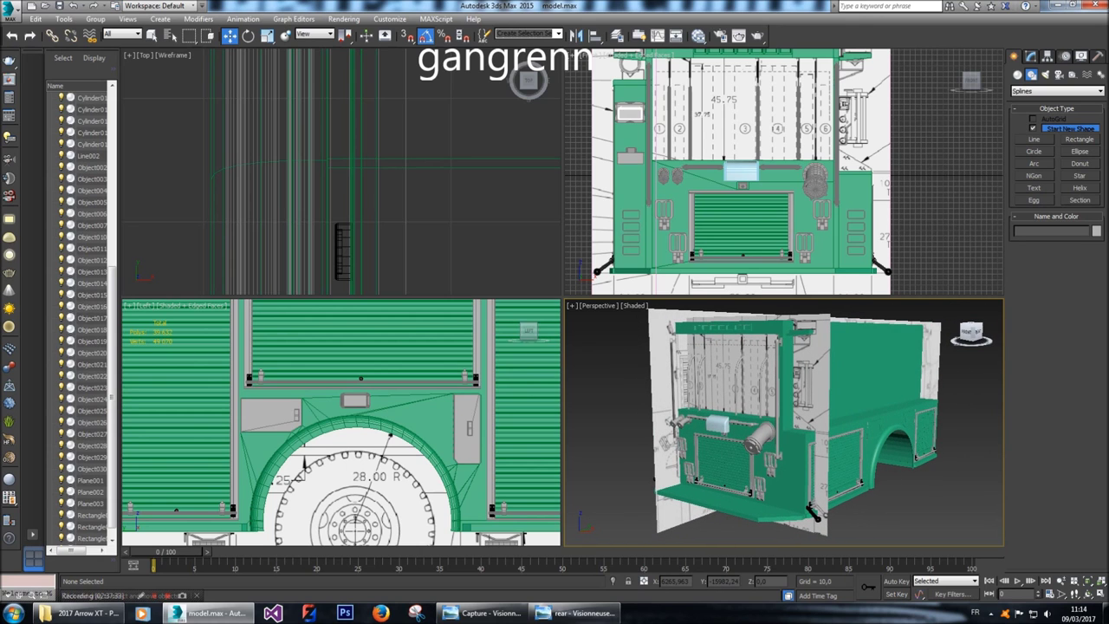
left_click(728, 328)
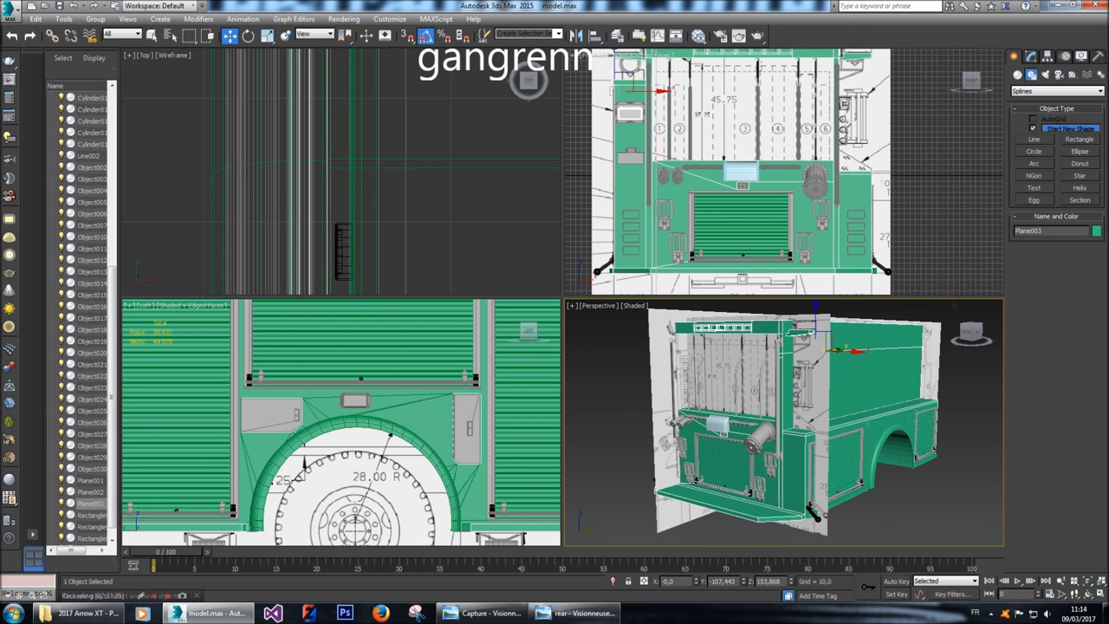
left_click(1031, 56)
left_click(1040, 218)
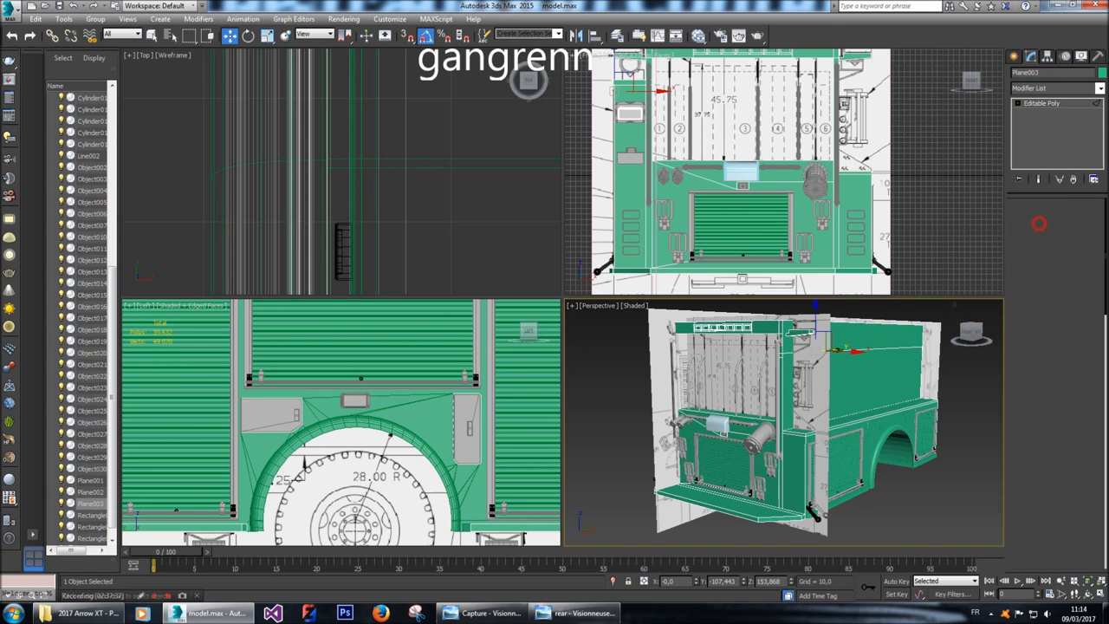
Reposition the side and rear views and pick edges on the rear of Plane003.
scroll(689, 373, "up", 5)
left_click(975, 342)
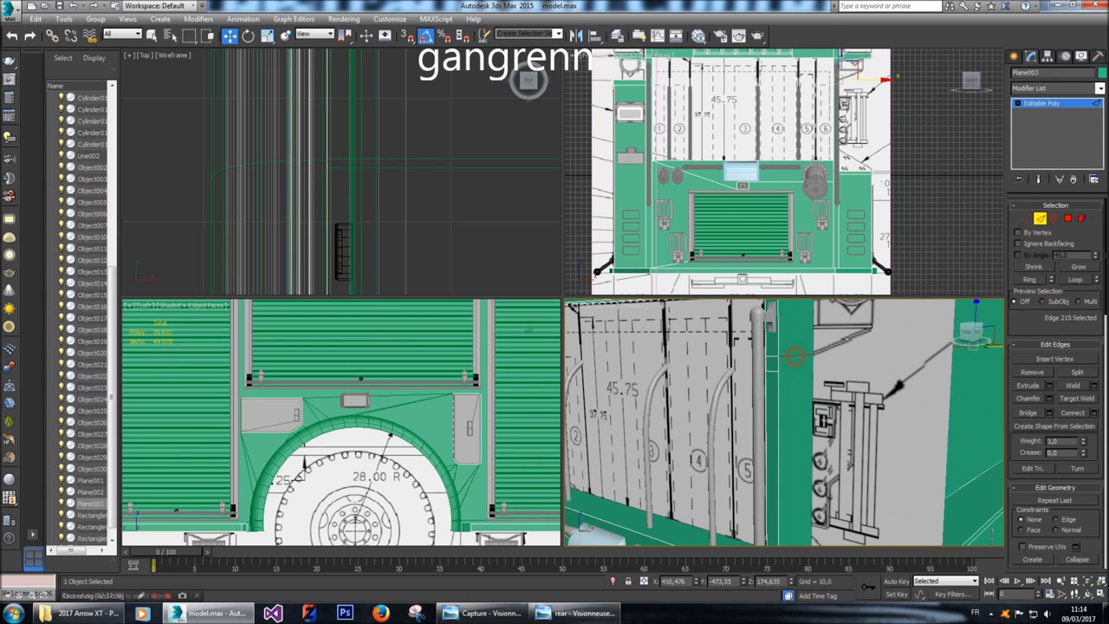
scroll(836, 415, "down", 5)
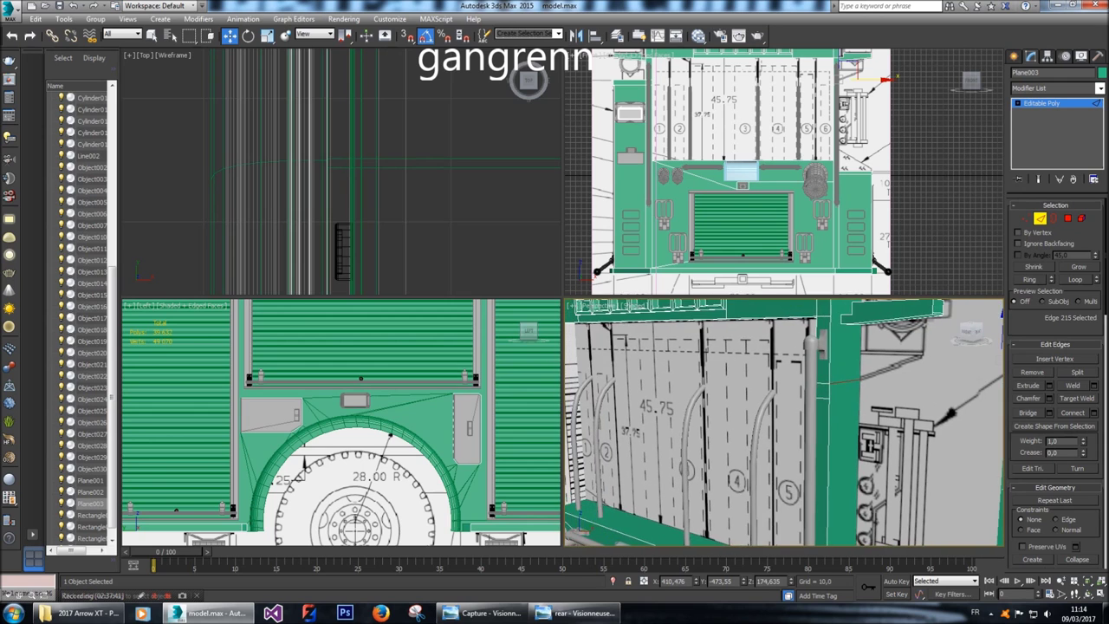
scroll(341, 422, "down", 6)
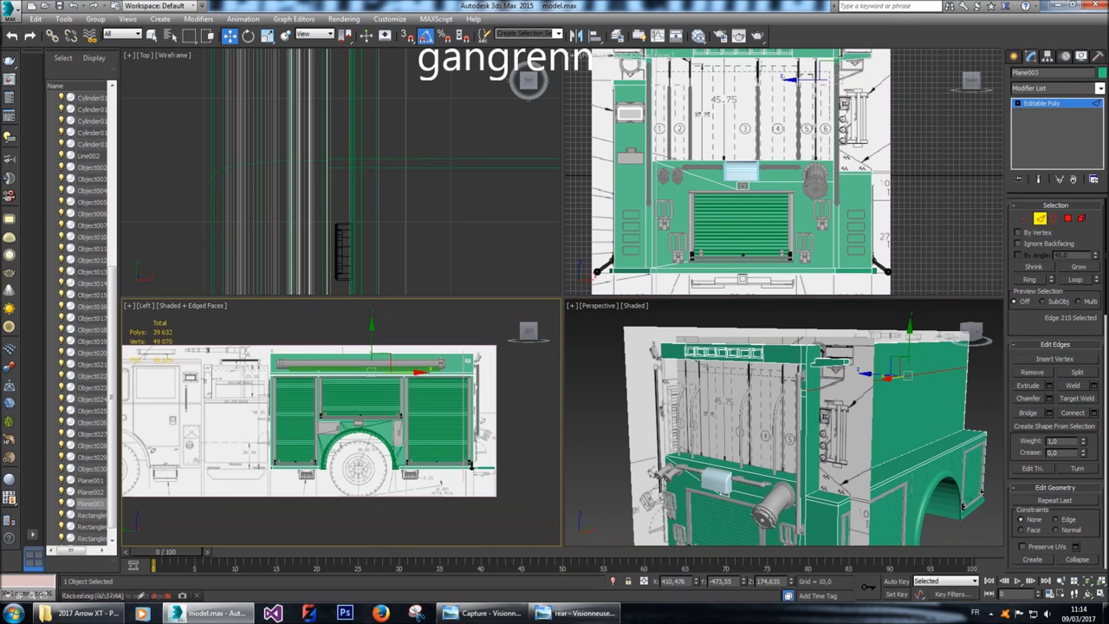
middle_click_drag(347, 422, 431, 423)
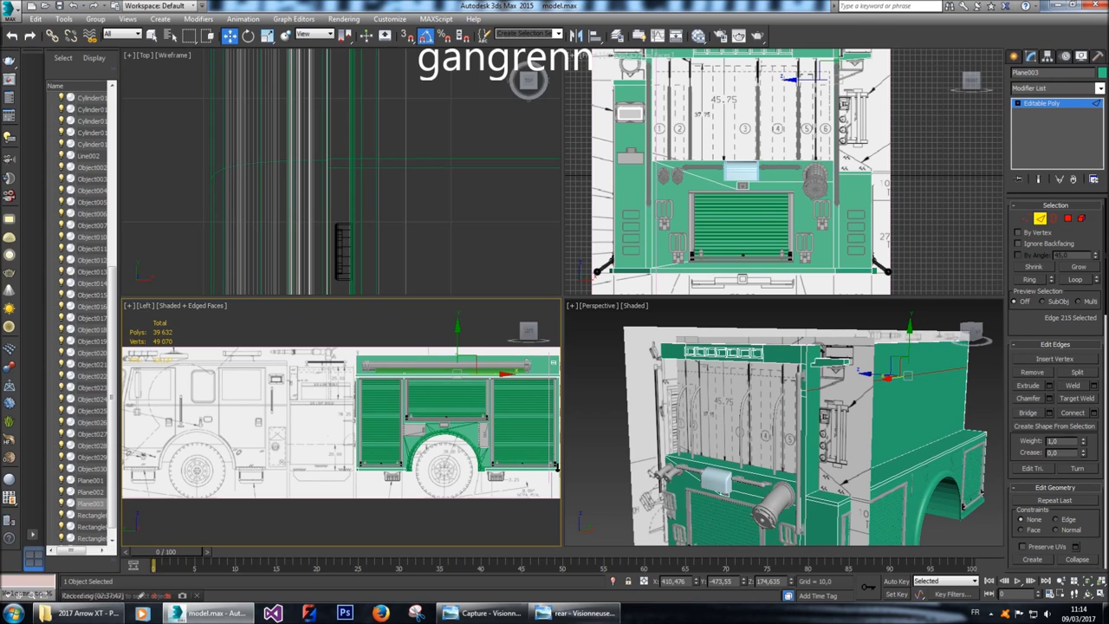
middle_click_drag(763, 173, 728, 216)
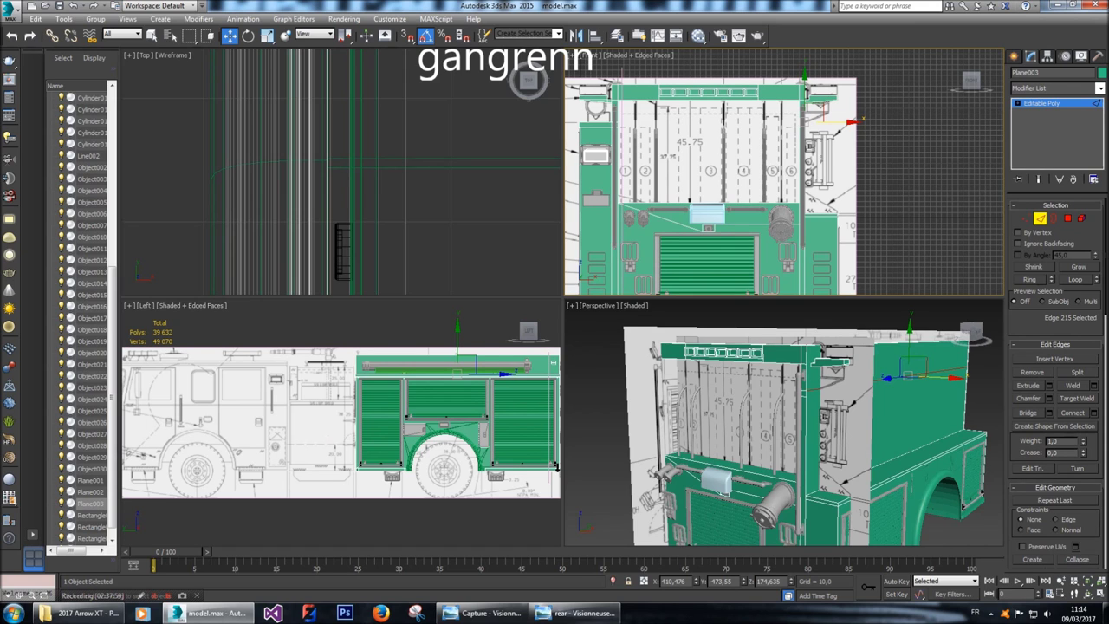
scroll(784, 422, "up", 5)
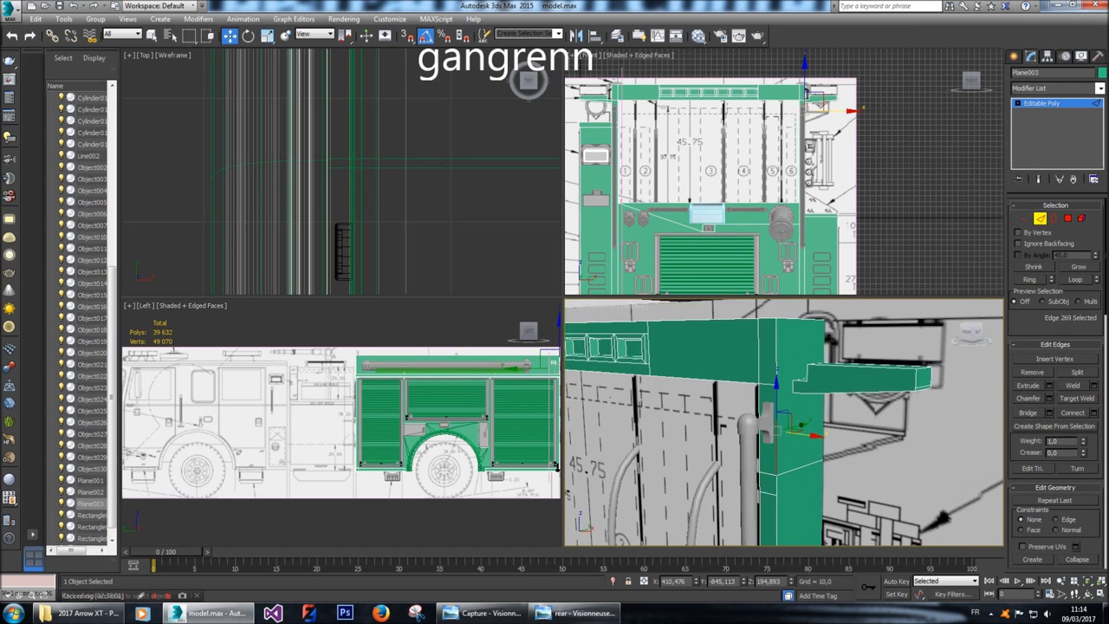
scroll(785, 422, "down", 5)
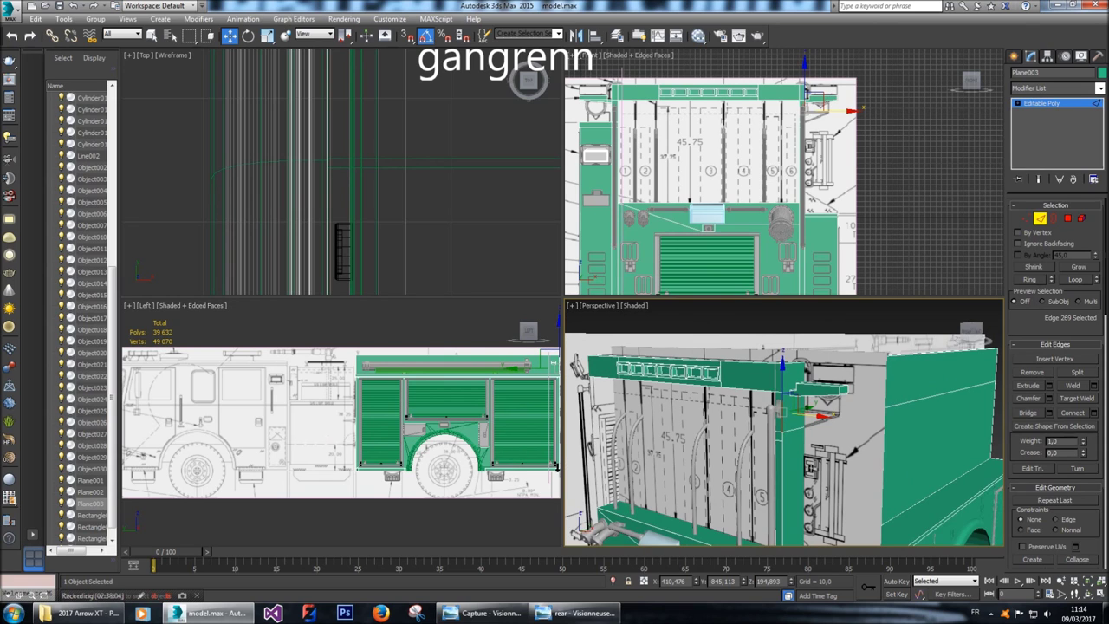
left_click(912, 243)
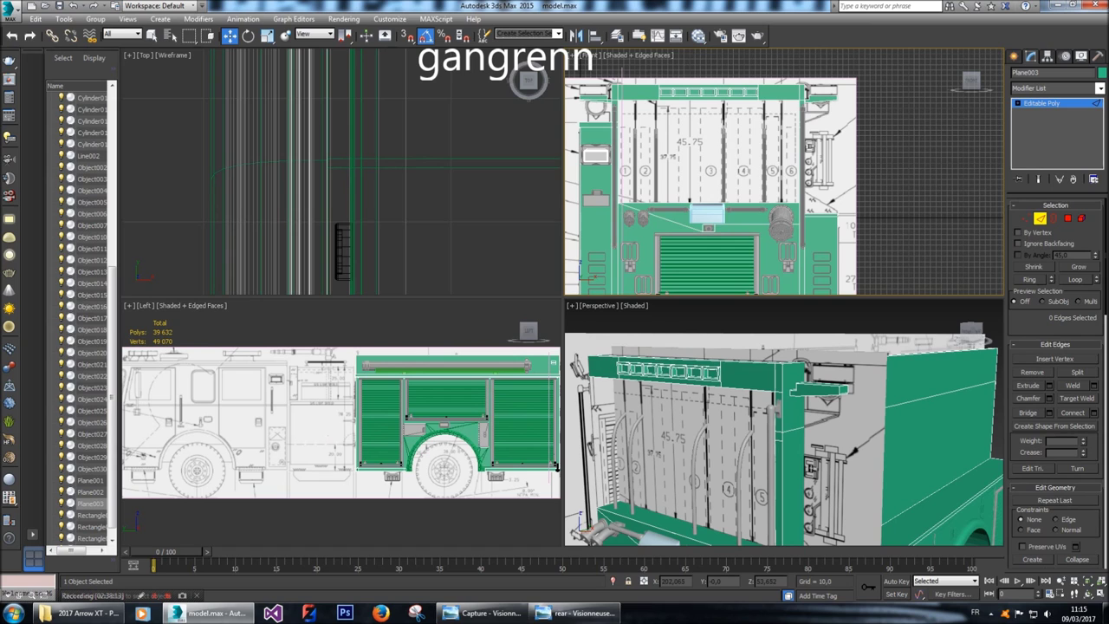
Remove the horizontal edge across the upper green side panel.
middle_click_drag(784, 425, 745, 425, "alt")
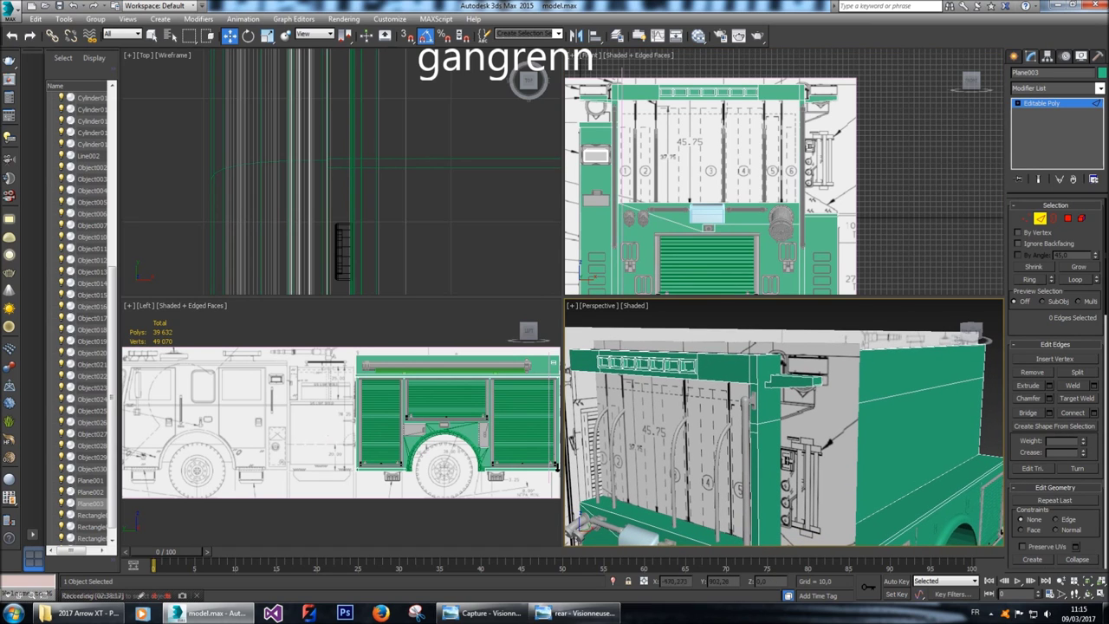
left_click(910, 392)
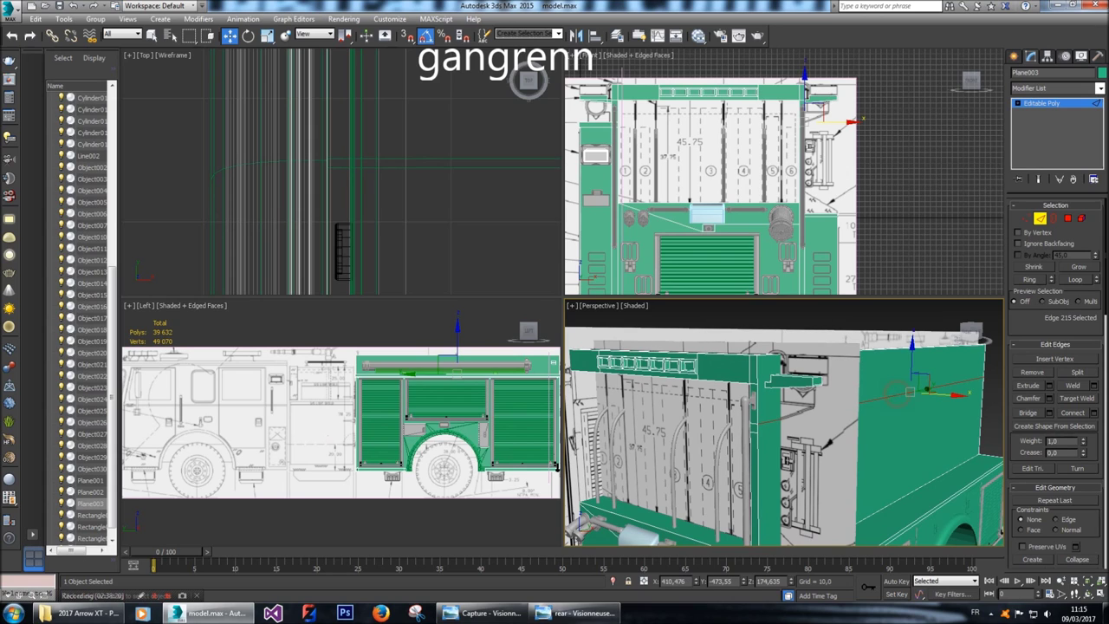
left_click(1033, 372)
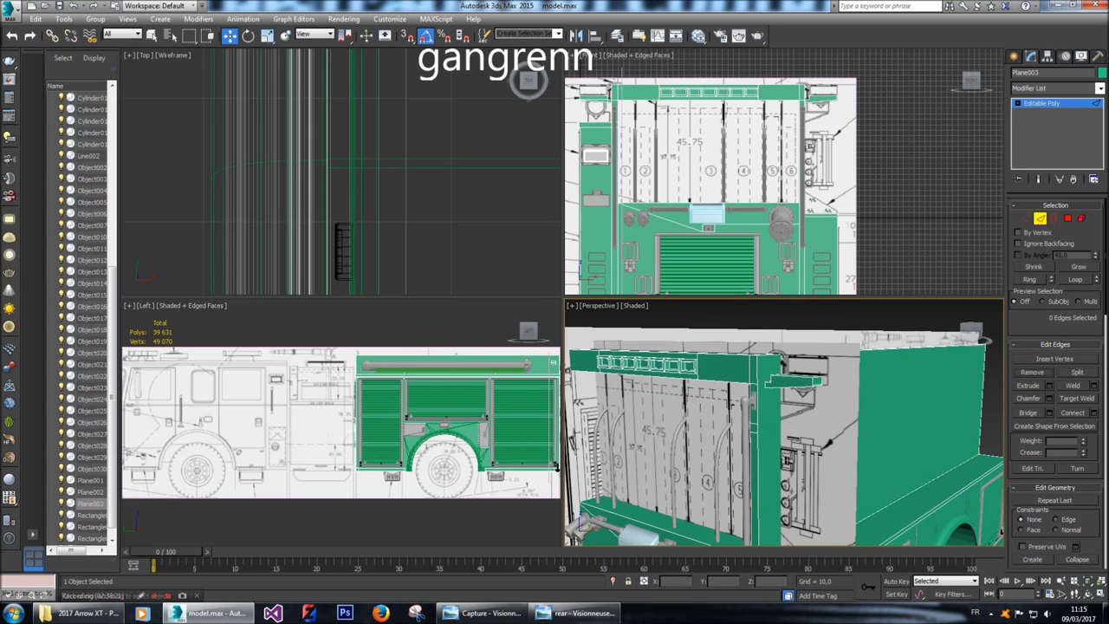
Select the upper side panel face in Polygon mode and start detaching it.
left_click(1068, 218)
left_click(904, 396)
scroll(904, 396, "up", 3)
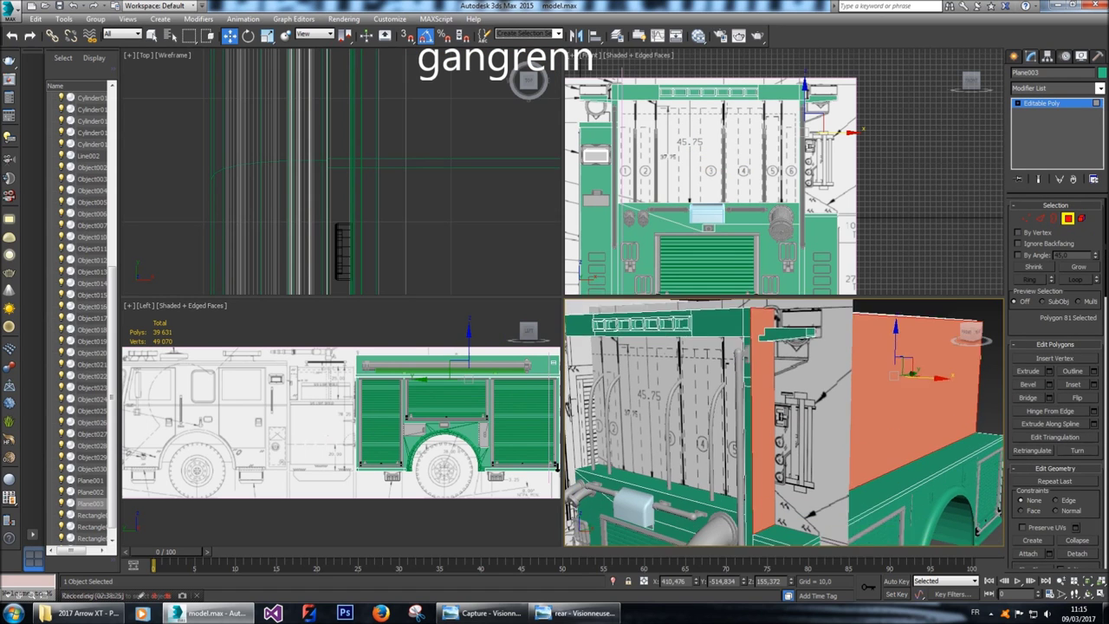
middle_click_drag(784, 424, 810, 398, "alt")
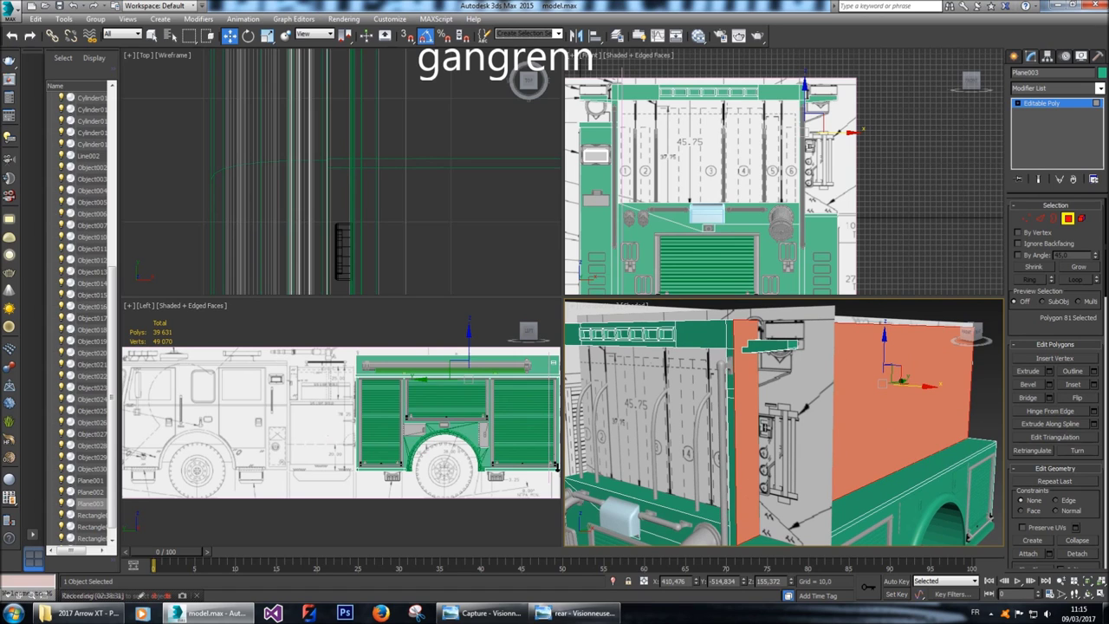
left_click(1078, 553)
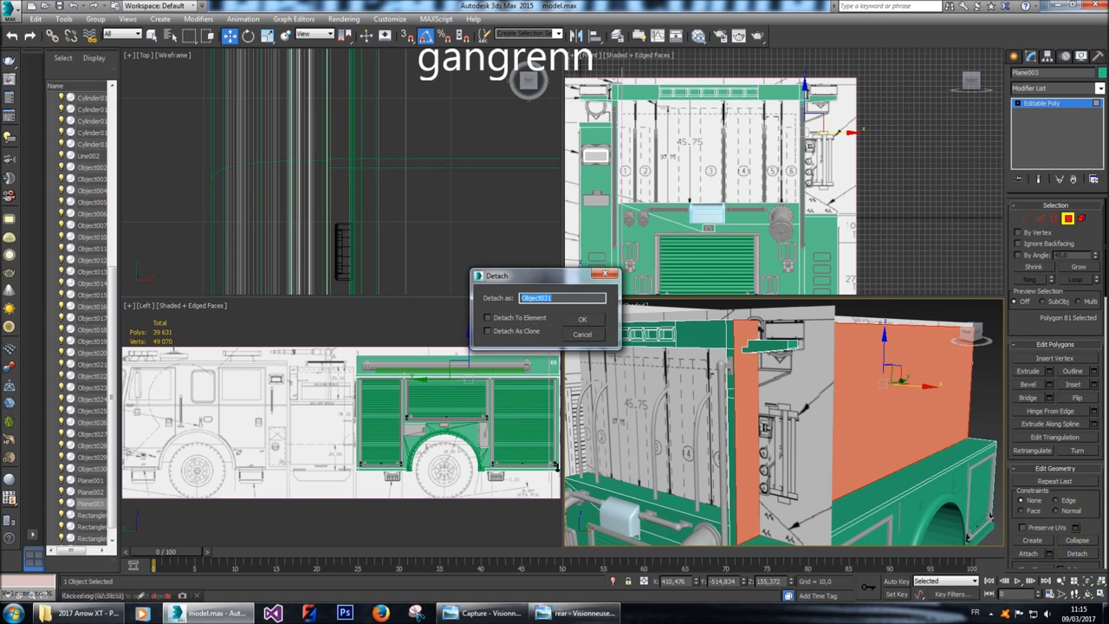
Detach the face as Object031 and hide everything except the detached panel.
left_click(583, 319)
left_click(1014, 55)
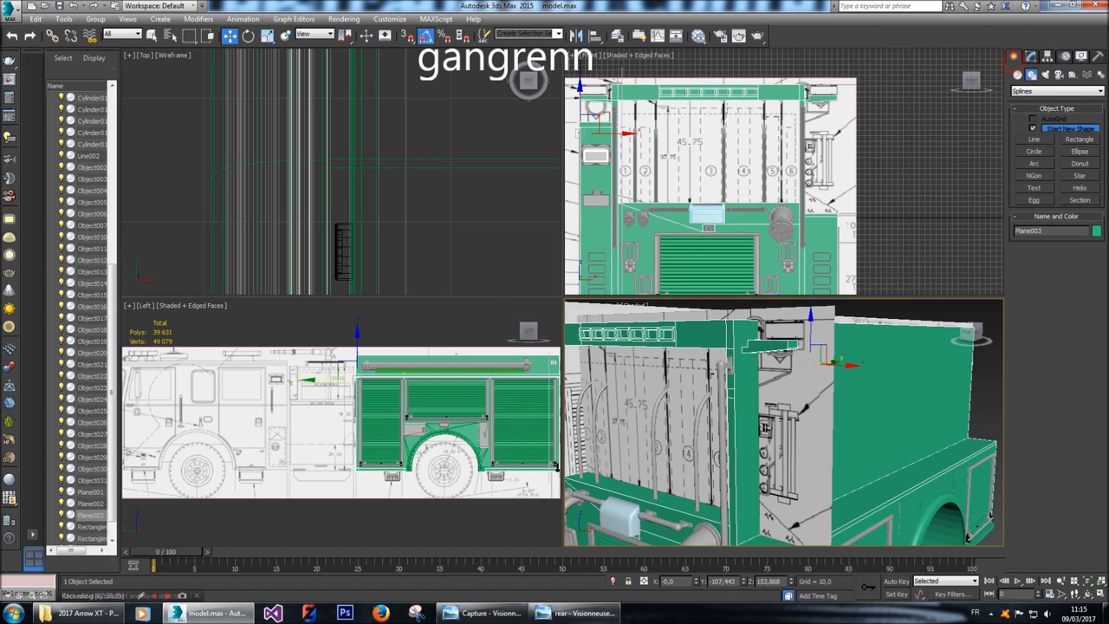
left_click(910, 378)
left_click(1032, 55)
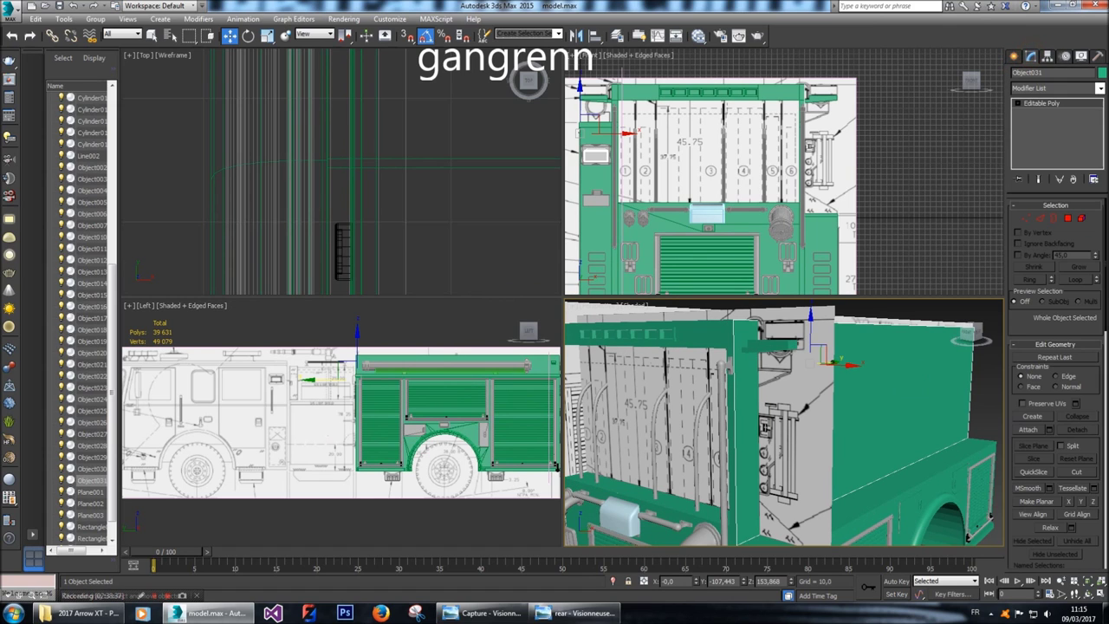
left_click(1040, 219)
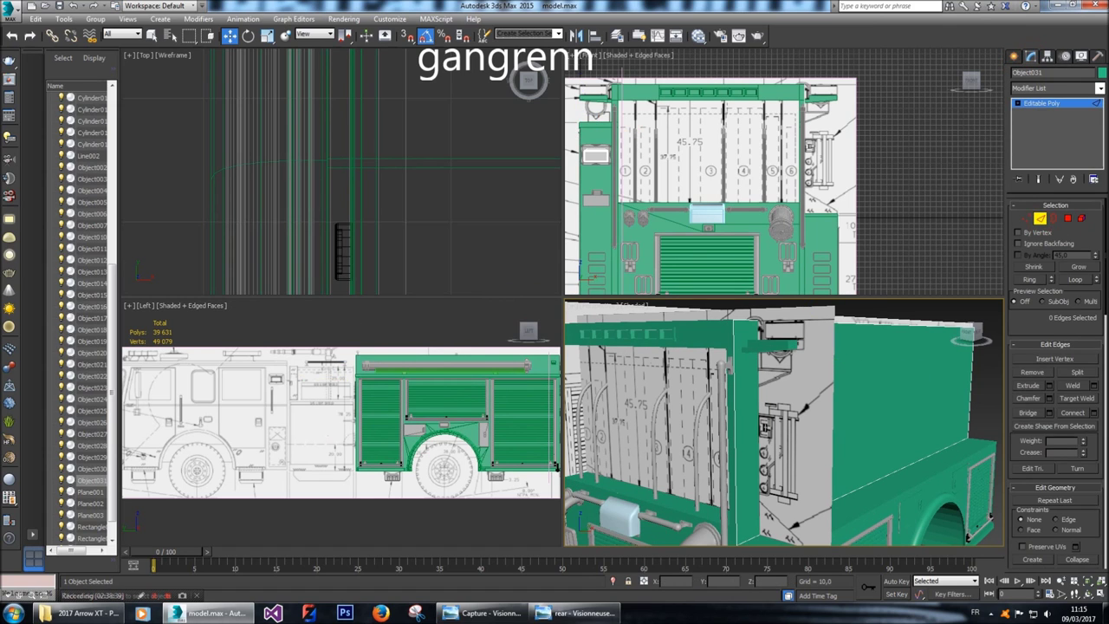
right_click(838, 151)
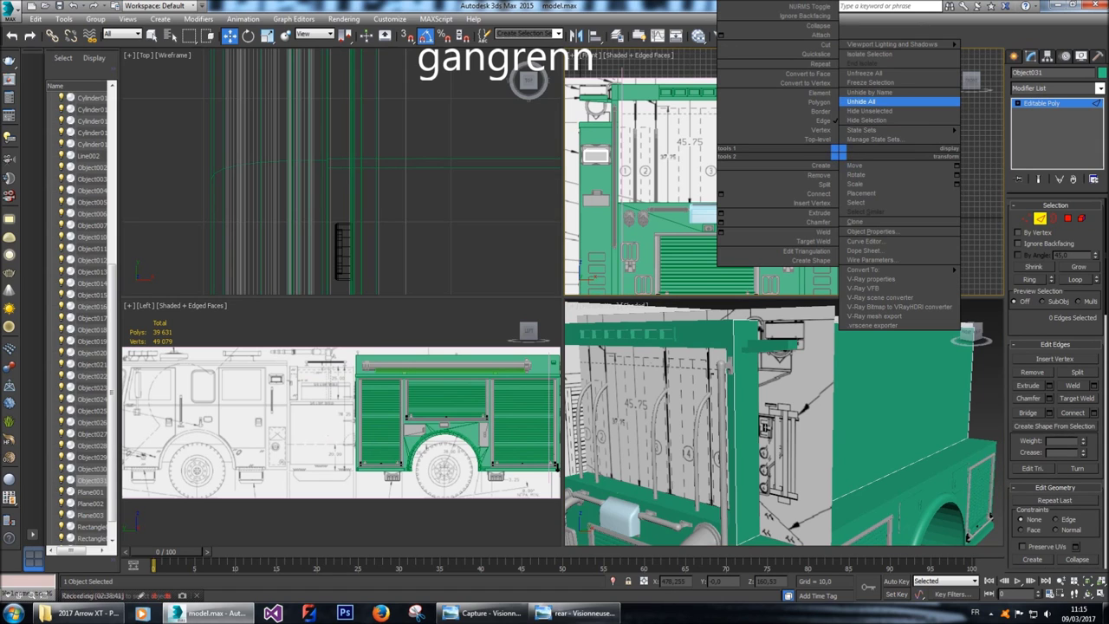
left_click(870, 111)
Remove the stray vertex from the panel's upper-left edge.
key("1")
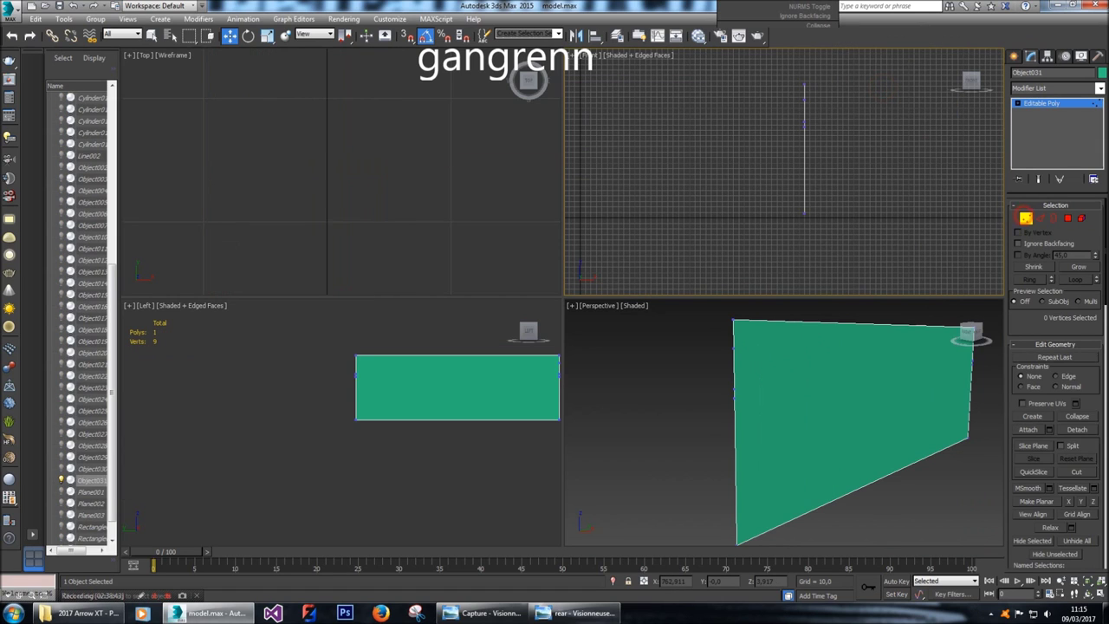
middle_click_drag(780, 433, 732, 433, "alt")
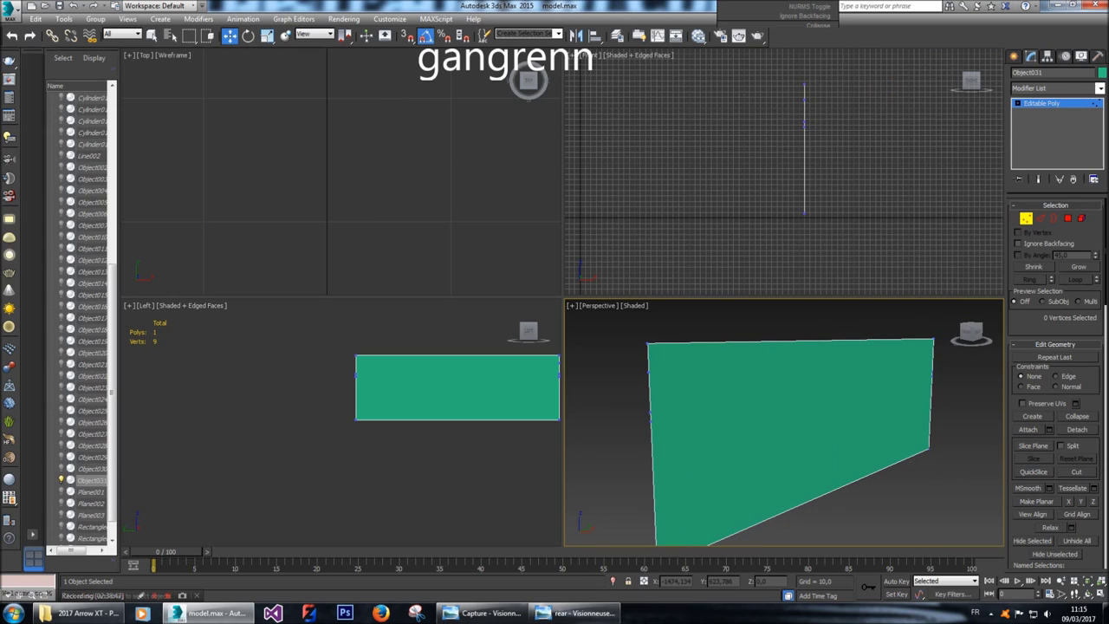
left_click(648, 371)
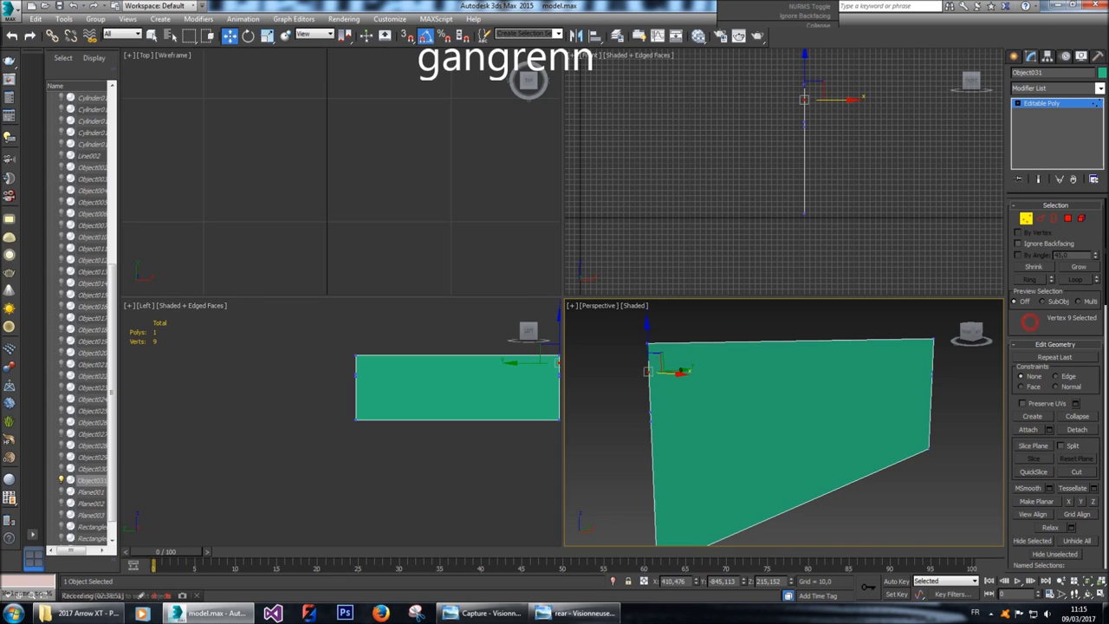
scroll(1056, 390, "down", 5)
scroll(1055, 390, "up", 10)
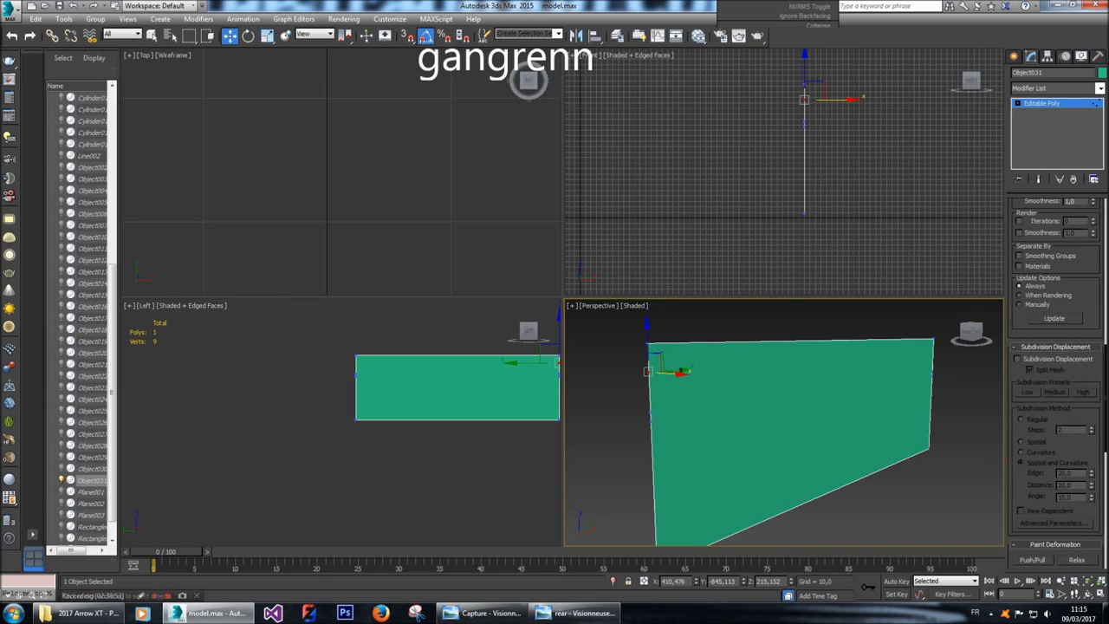
left_click(1031, 340)
scroll(1056, 390, "down", 5)
scroll(1055, 390, "up", 5)
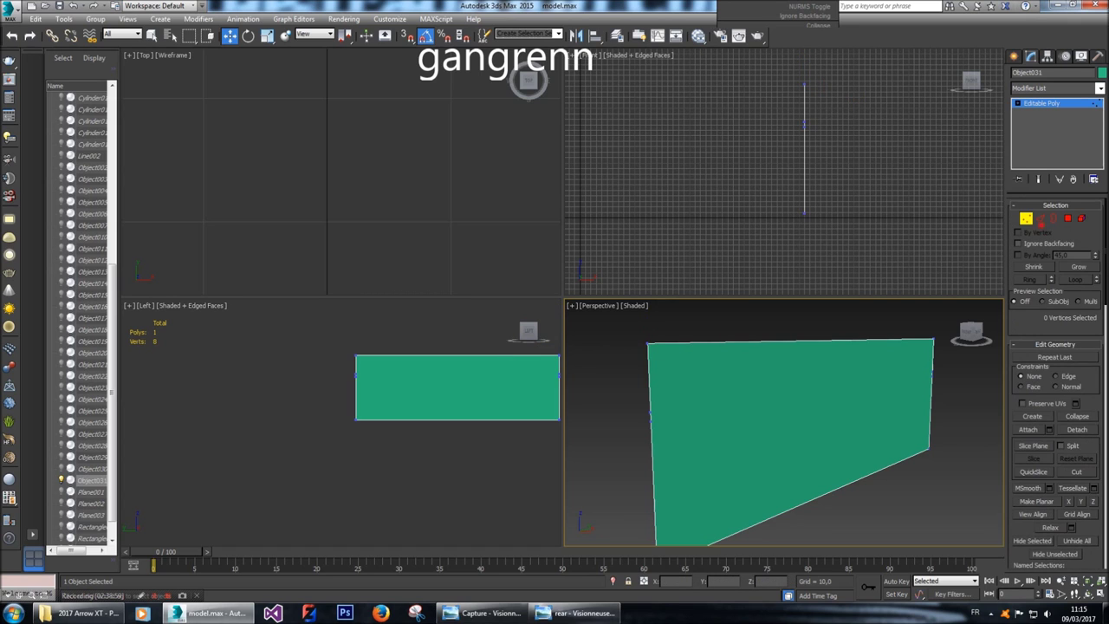
Connect the two short side edges with 1 segment, raise the new edge slightly, then unhide all.
key("2")
left_click_drag(762, 94, 823, 112)
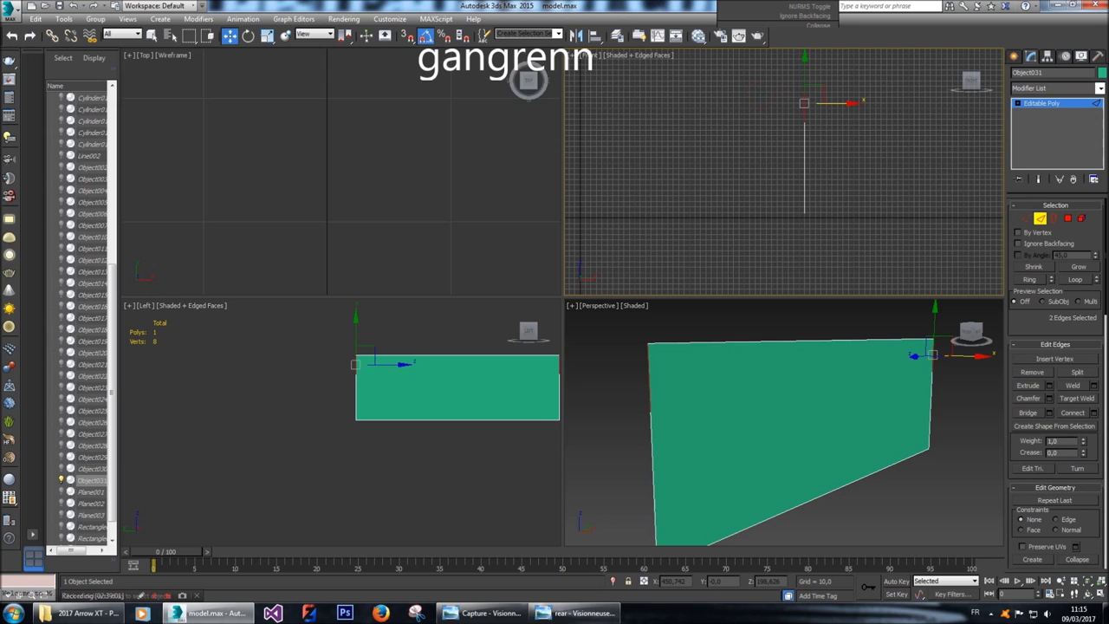
left_click(1094, 412)
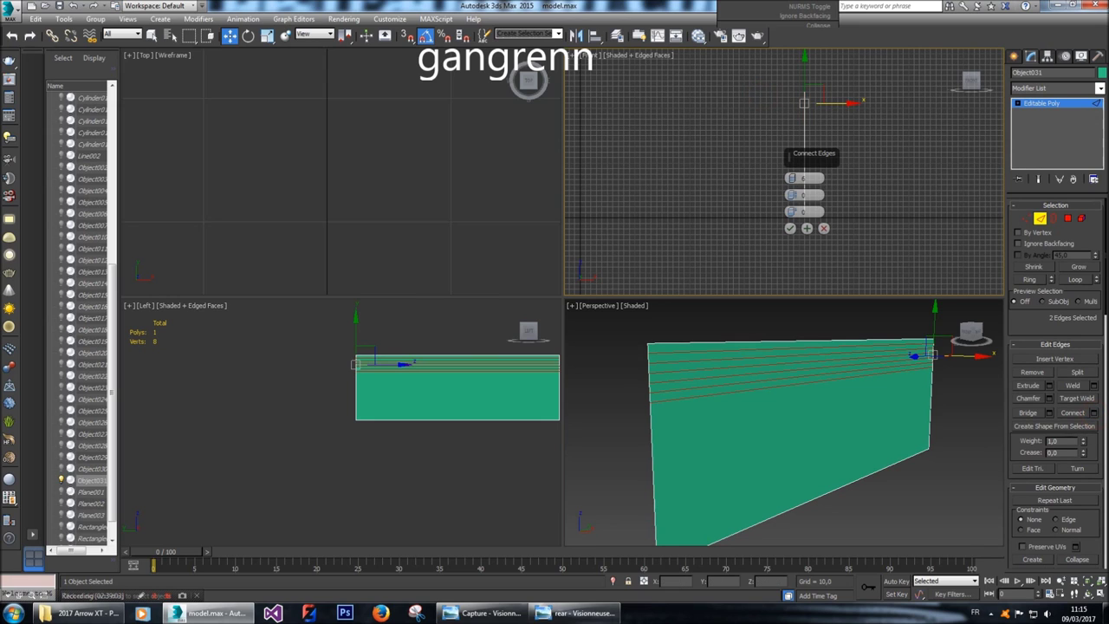
left_click_drag(791, 178, 791, 179)
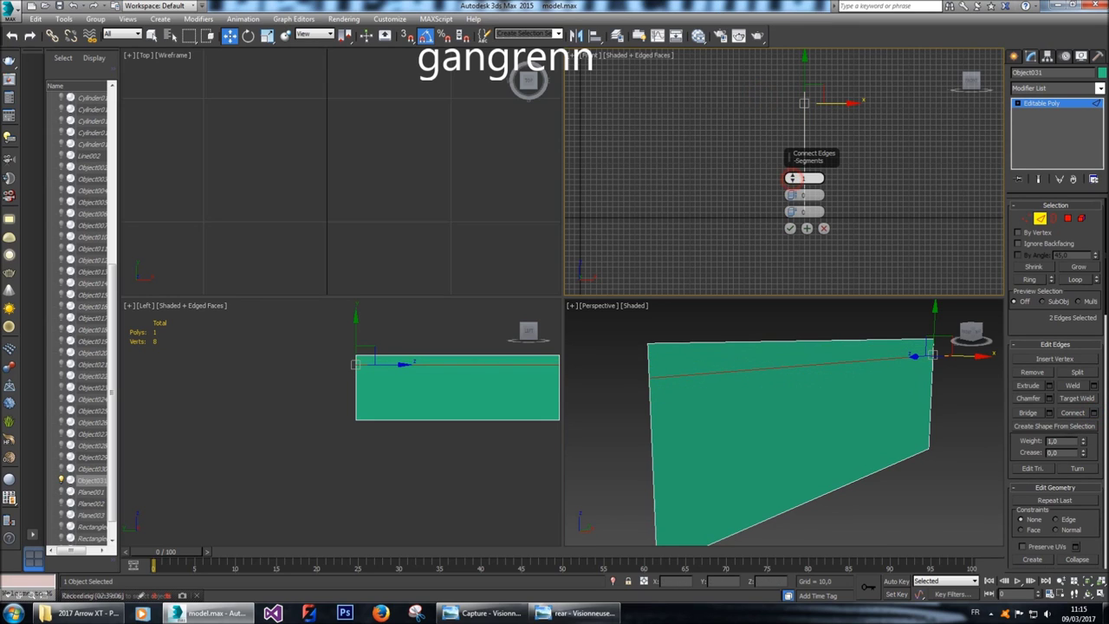
left_click(790, 228)
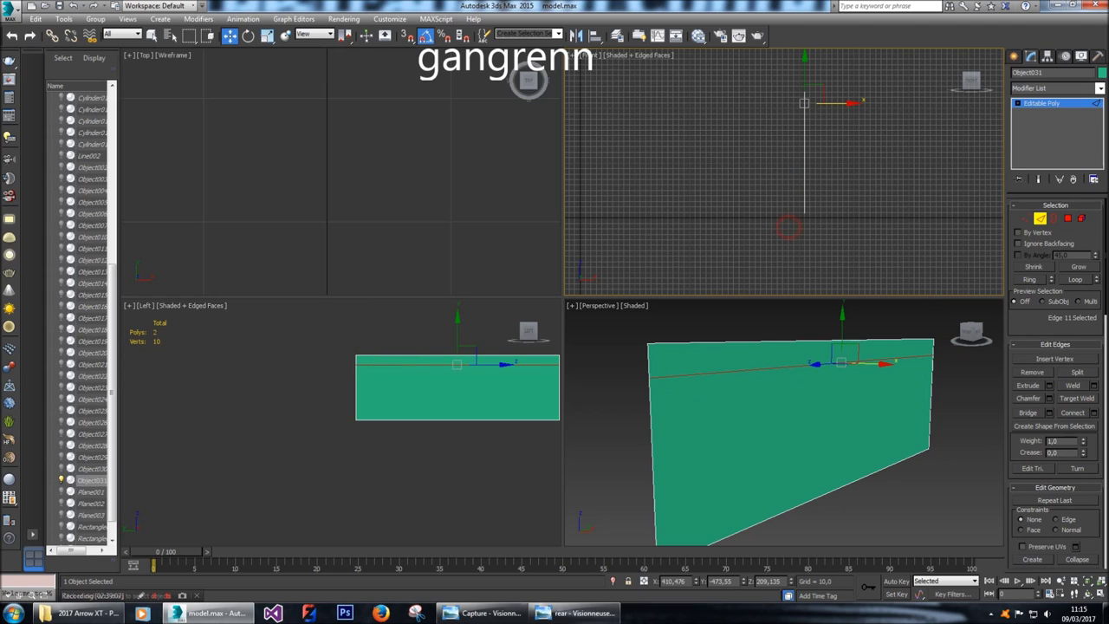
scroll(484, 336, "up", 3)
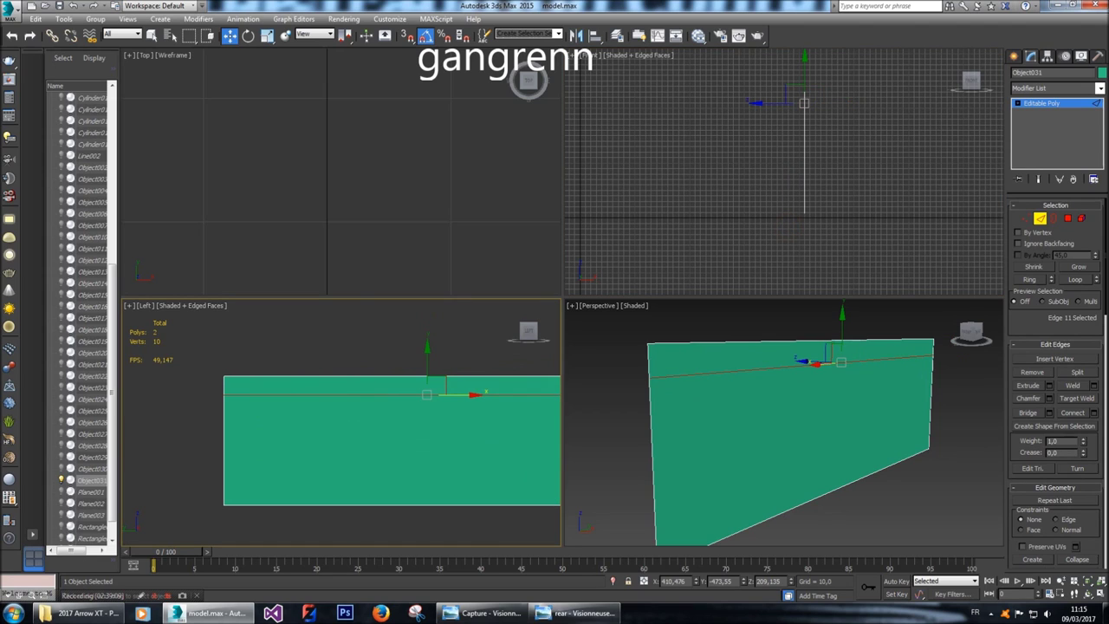
left_click_drag(427, 394, 427, 387)
right_click(433, 340)
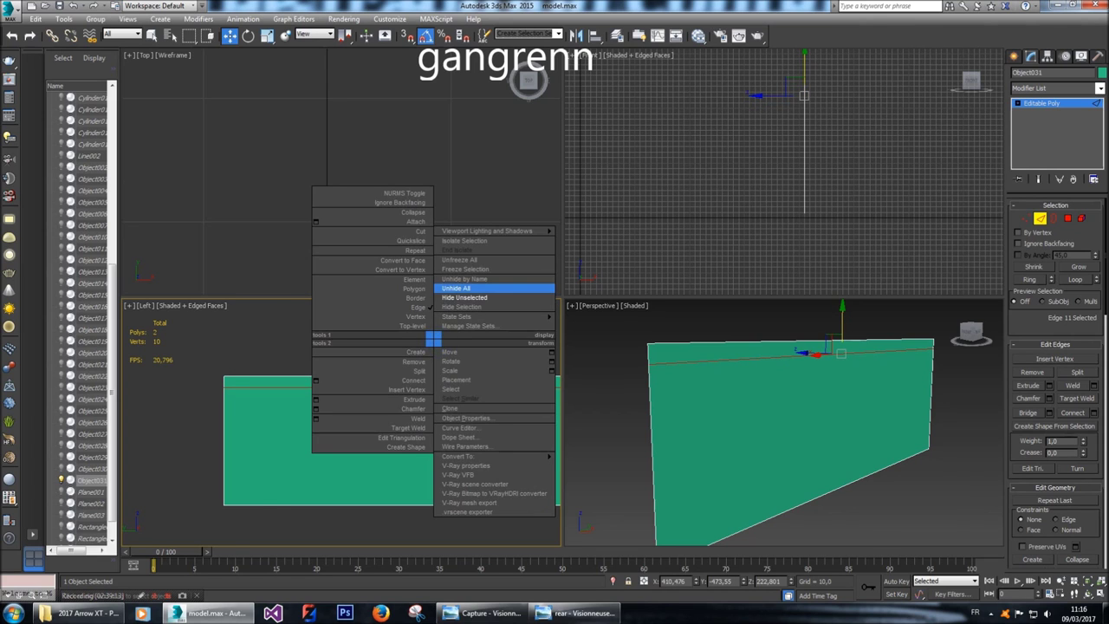
left_click(466, 286)
Lower the new panel edge to match the blueprint and bring up the reference images folder.
scroll(802, 100, "up", 5)
left_click_drag(804, 93, 805, 111)
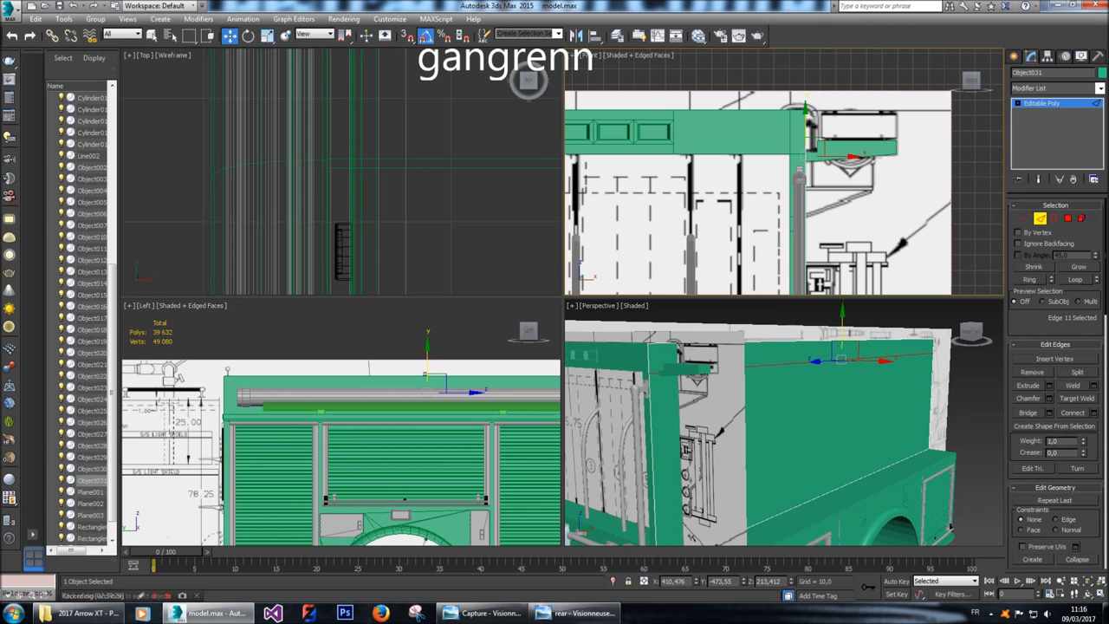
left_click(82, 613)
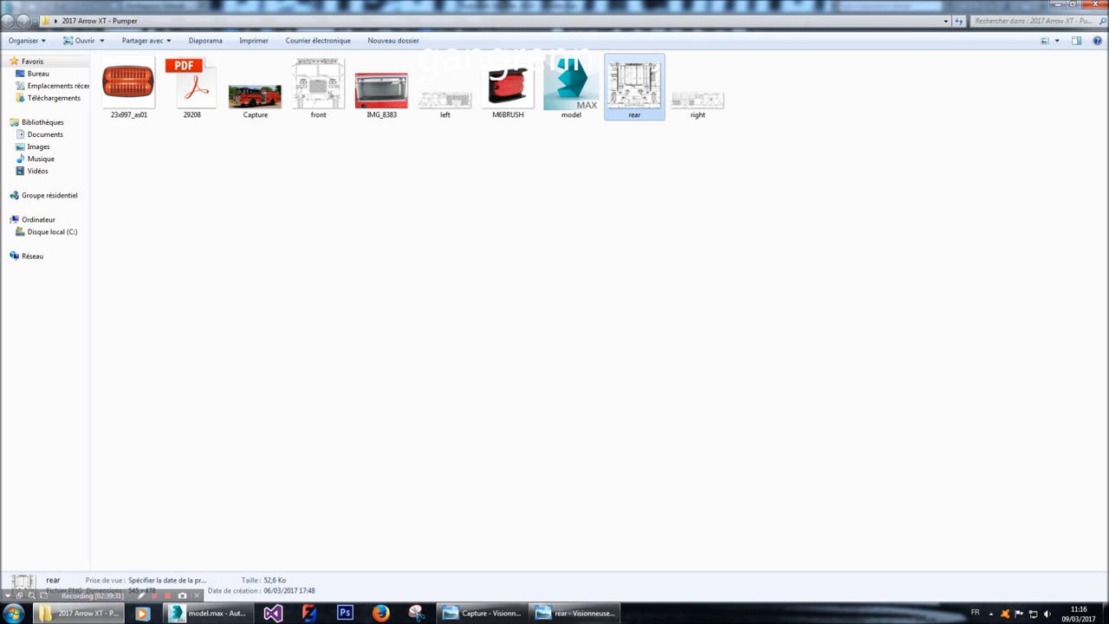
Open the 'right' side blueprint in Windows Photo Viewer and zoom in to inspect it.
double_click(697, 86)
scroll(230, 185, "up", 2)
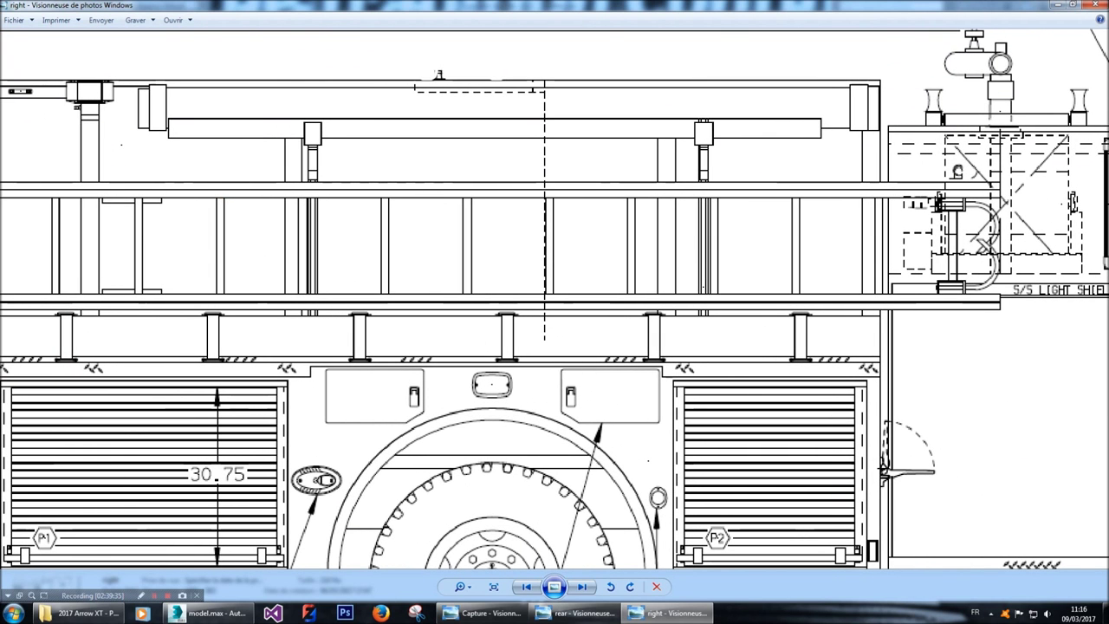
scroll(304, 34, "down", 1)
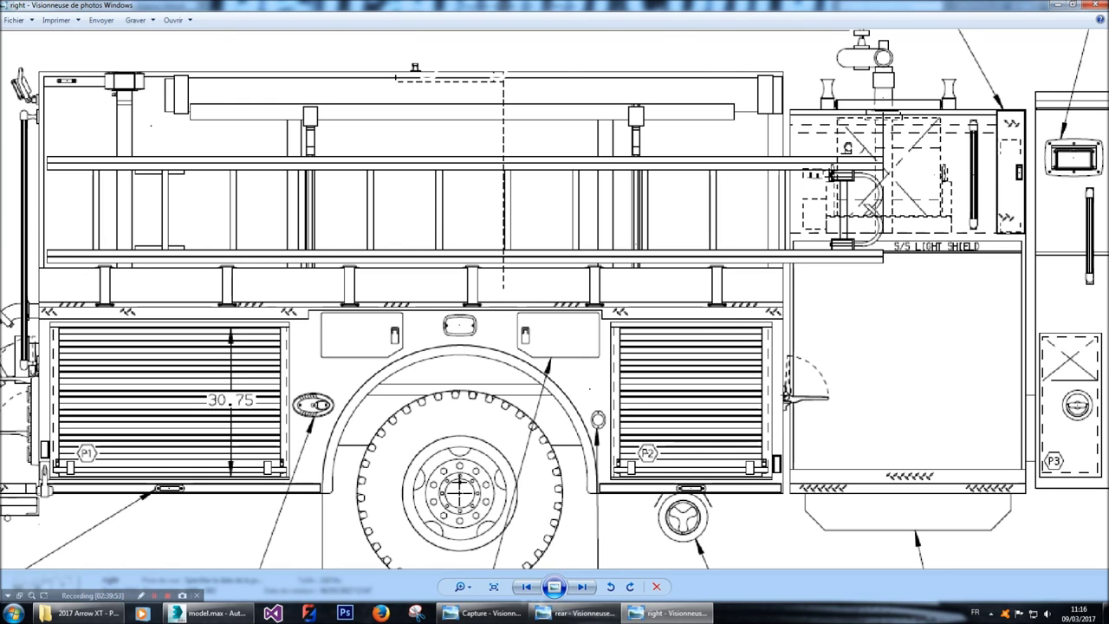
Return from the drawing viewer to 3ds Max and end the isolation of Object031.
left_click(1073, 4)
left_click(1072, 5)
key("alt+Tab")
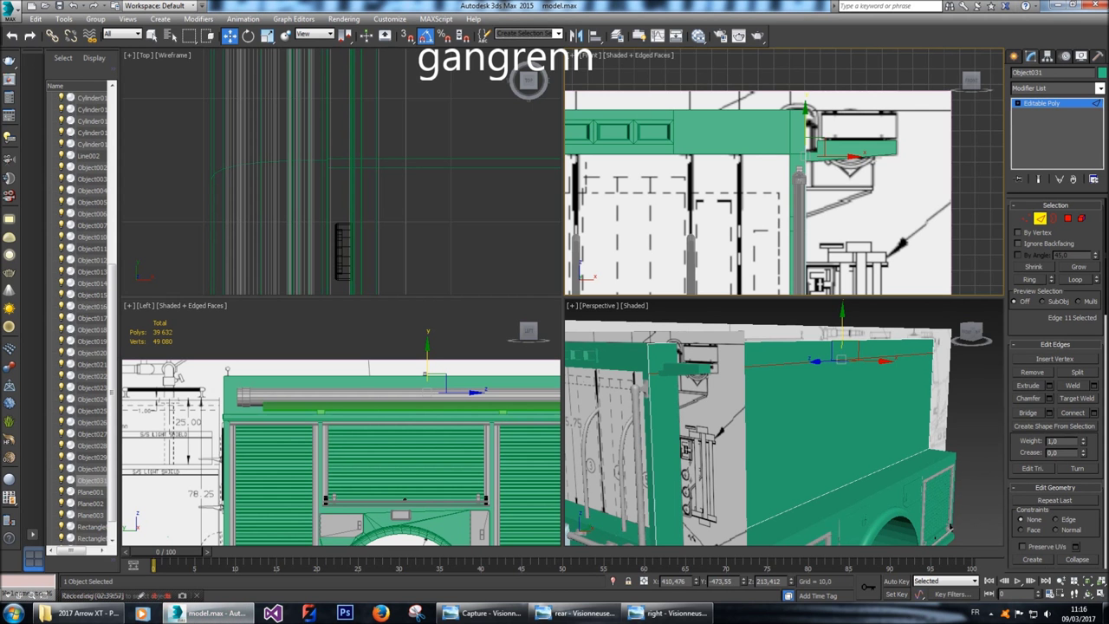
key("alt+q")
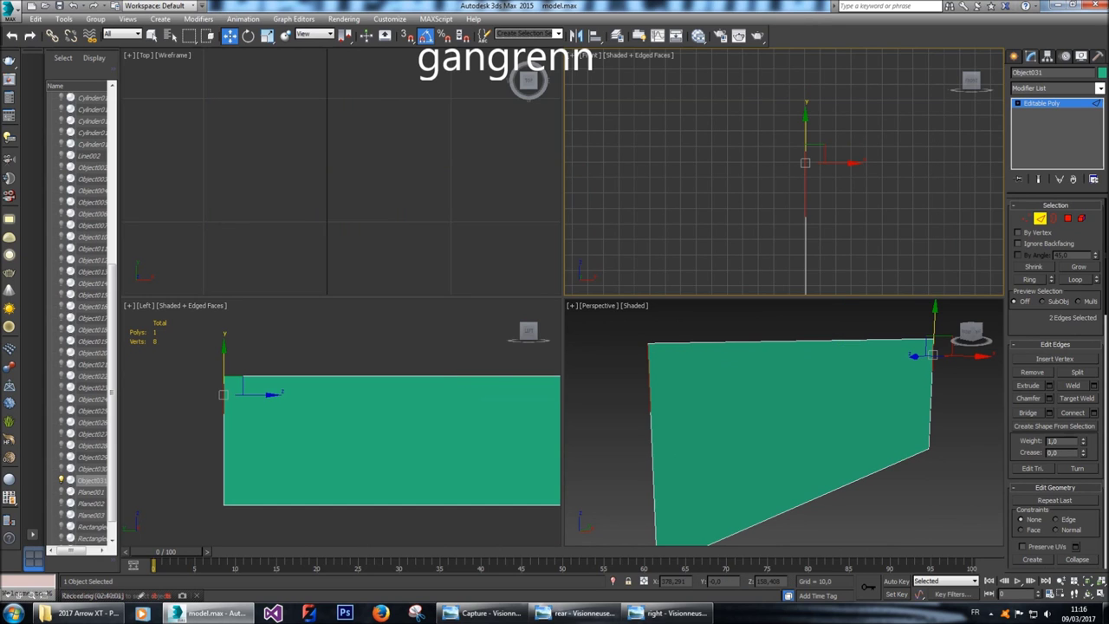
key("ctrl+d")
key("alt+q")
Select the Plane003 body panel and orbit to view it from below.
left_click(90, 514)
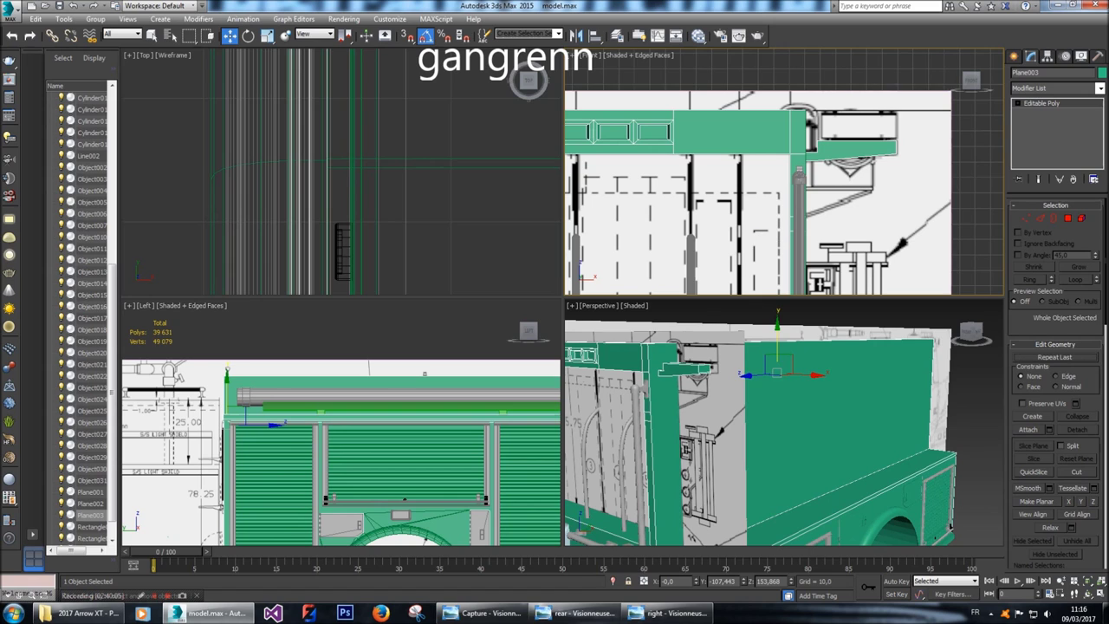
left_click(1015, 55)
left_click(966, 384)
middle_click_drag(966, 384, 910, 390, "alt")
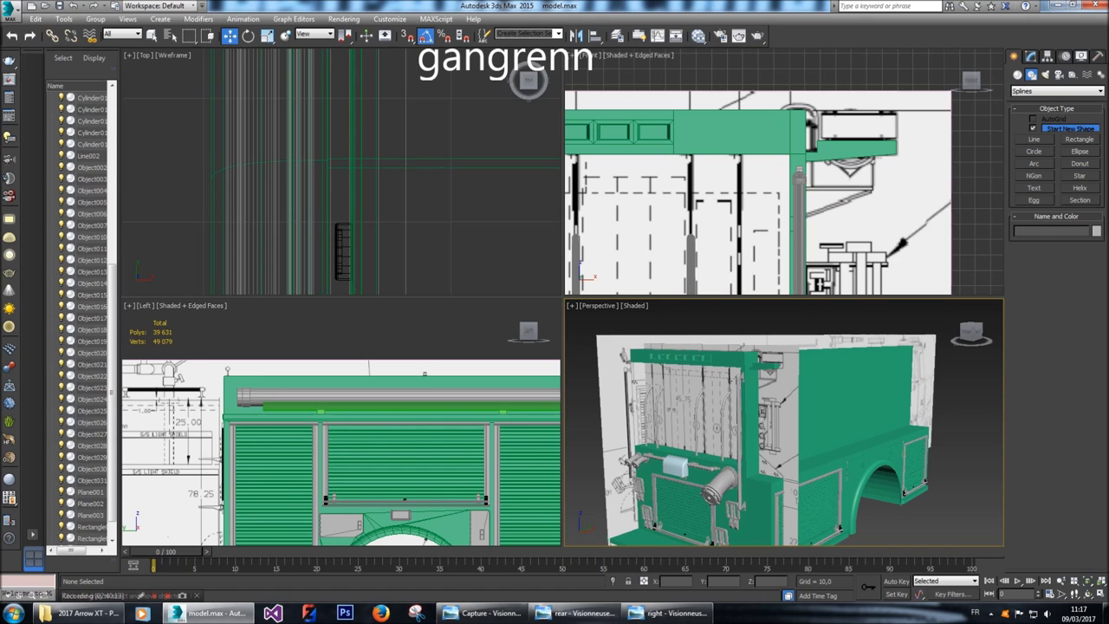
left_click(827, 151)
left_click_drag(970, 334, 968, 299)
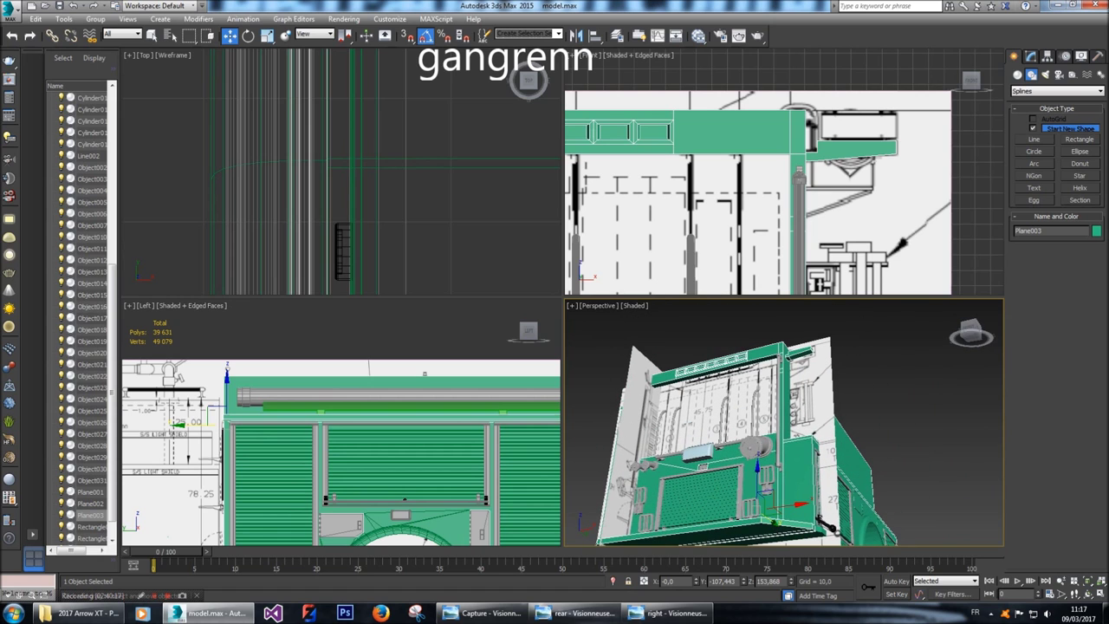
scroll(785, 422, "up", 5)
Extrude the end face of Plane003's green beam by a height of 50.
left_click(1031, 56)
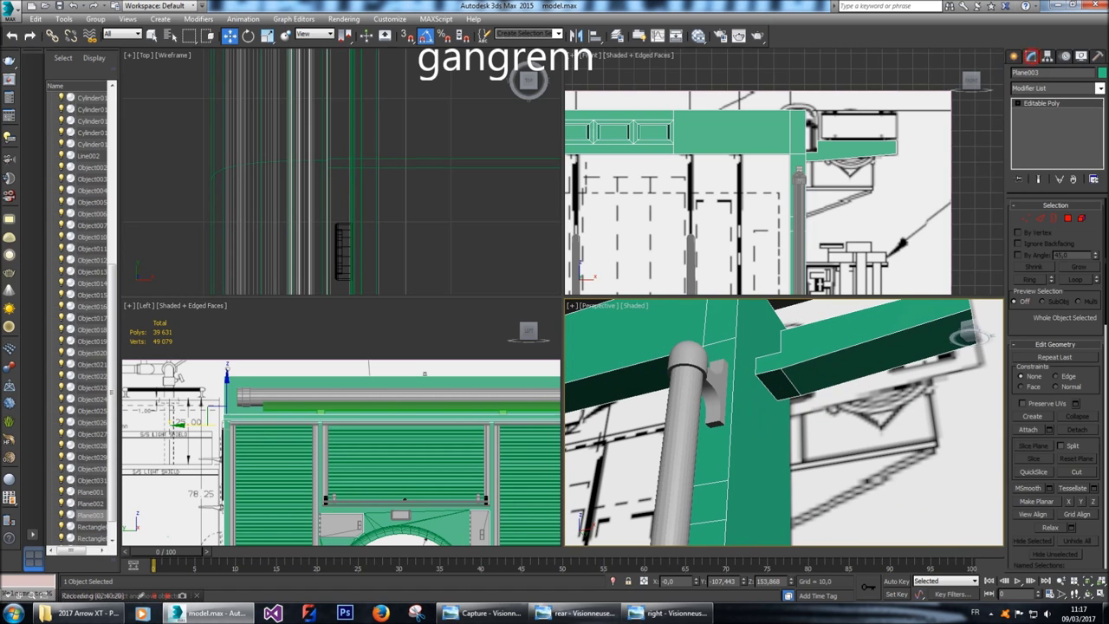
key("4")
left_click(773, 381)
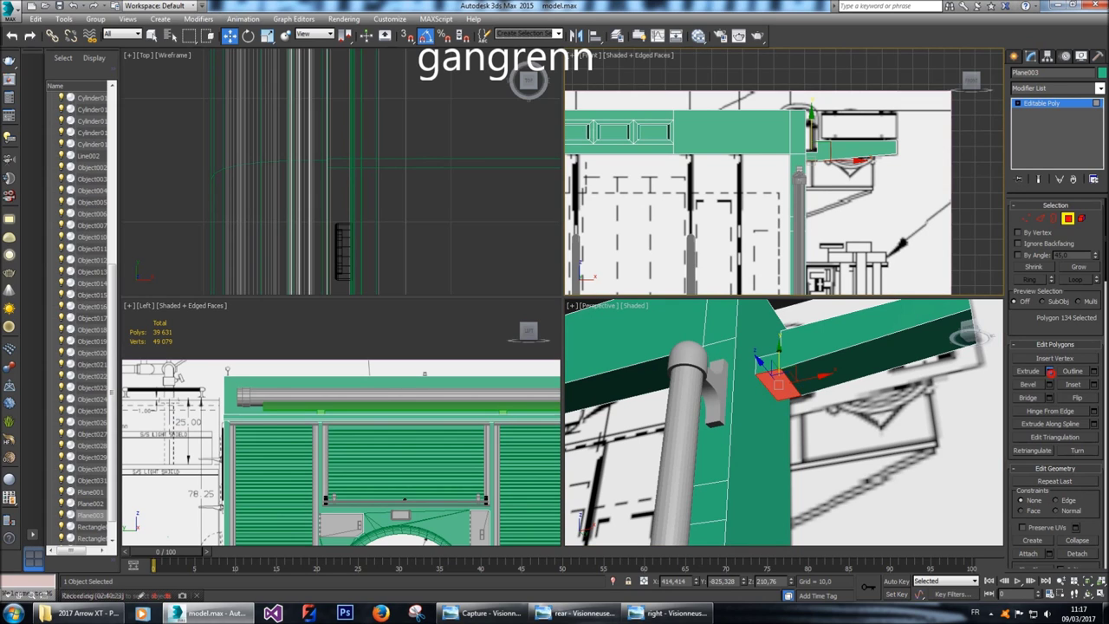
left_click(1050, 371)
type("50")
key("Return")
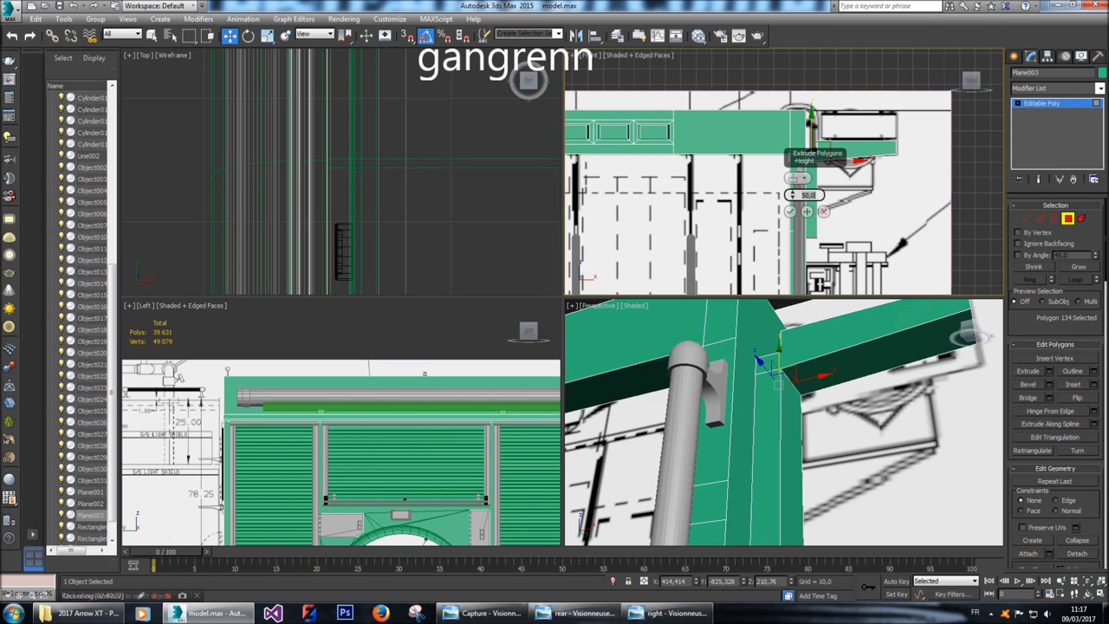
left_click(790, 211)
Move the extruded face down so the green post reaches further, then review the side panel.
mouse_move(790, 210)
middle_mouse_down()
mouse_move(789, 260)
mouse_move(790, 173)
mouse_move(777, 136)
middle_mouse_up()
scroll(776, 137, "down", 2)
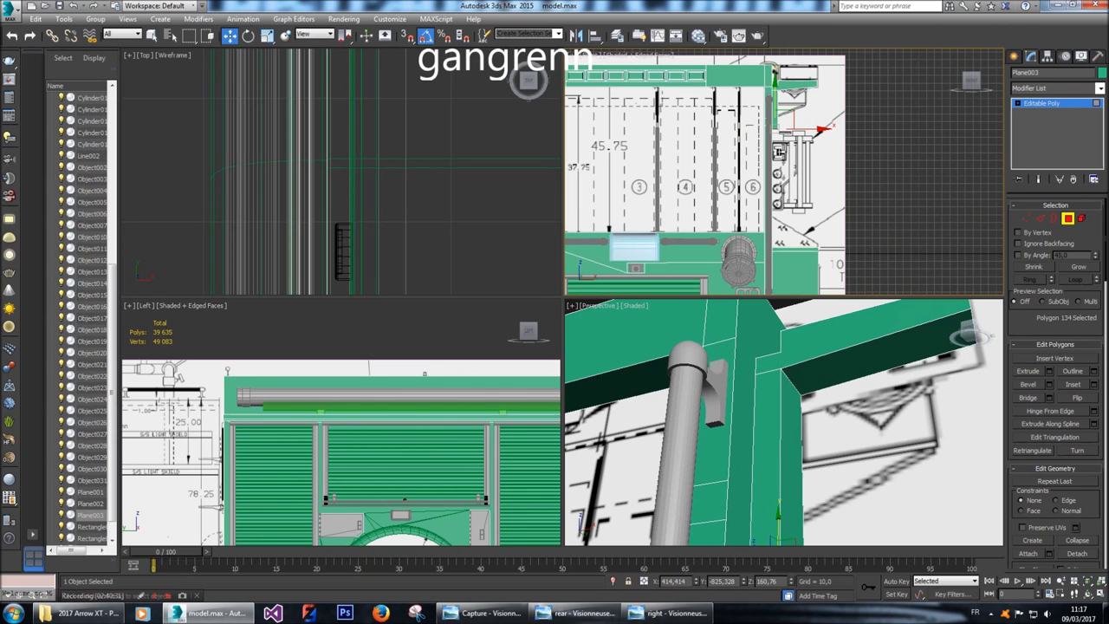
left_click_drag(776, 85, 776, 232)
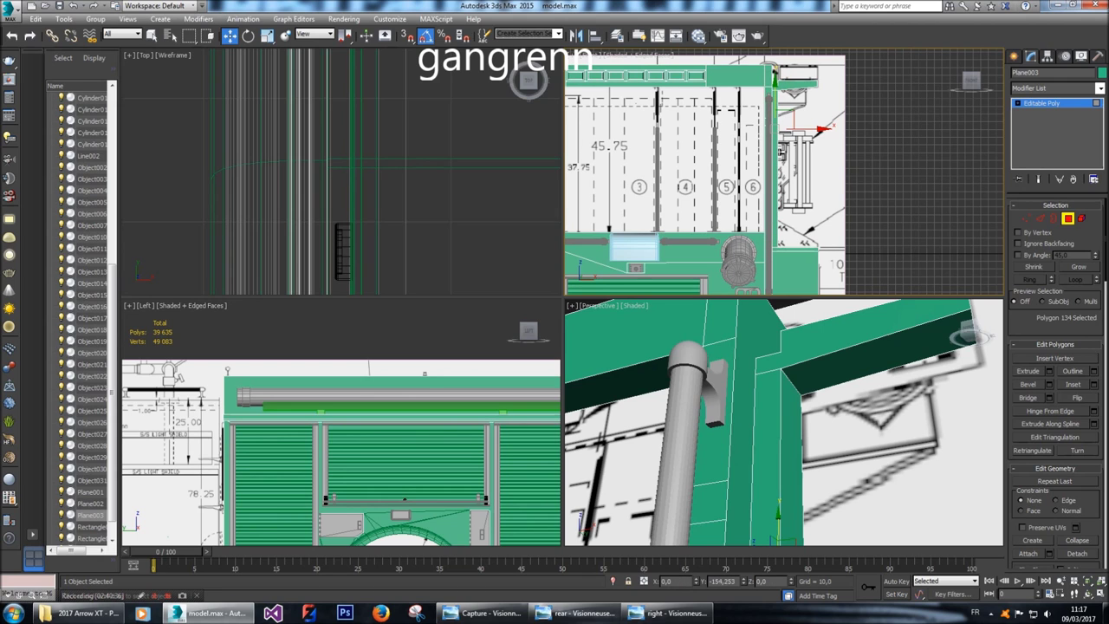
middle_click_drag(780, 424, 832, 407, "alt")
scroll(832, 407, "down", 2)
left_click_drag(971, 334, 923, 330)
left_click(970, 331)
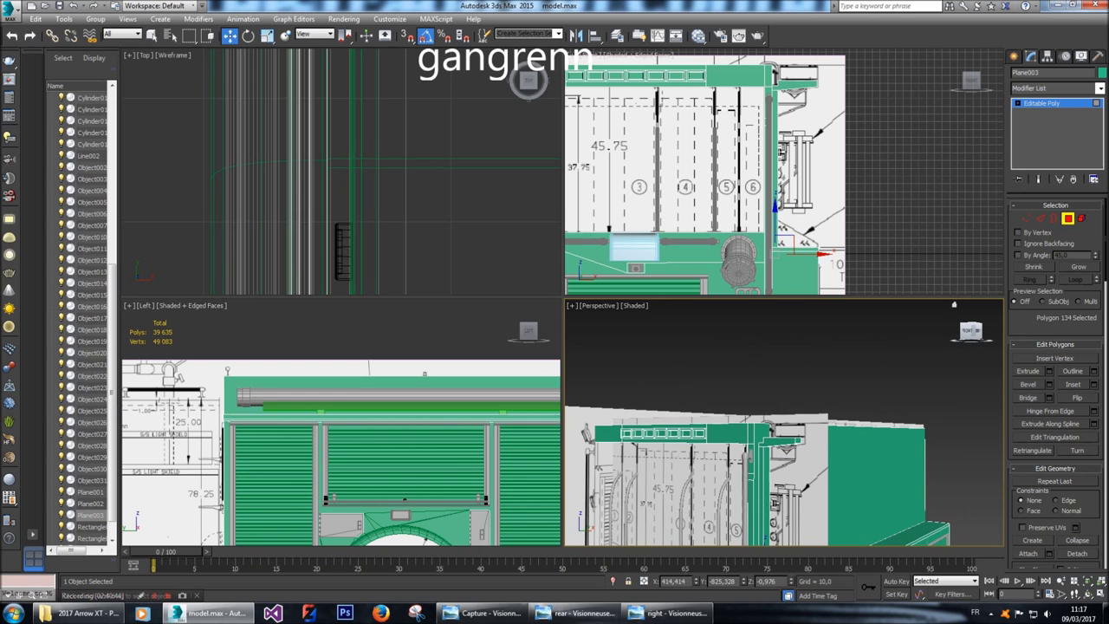
left_click(1016, 56)
Select the hose roller tube and frame it to inspect the area.
left_click(904, 391)
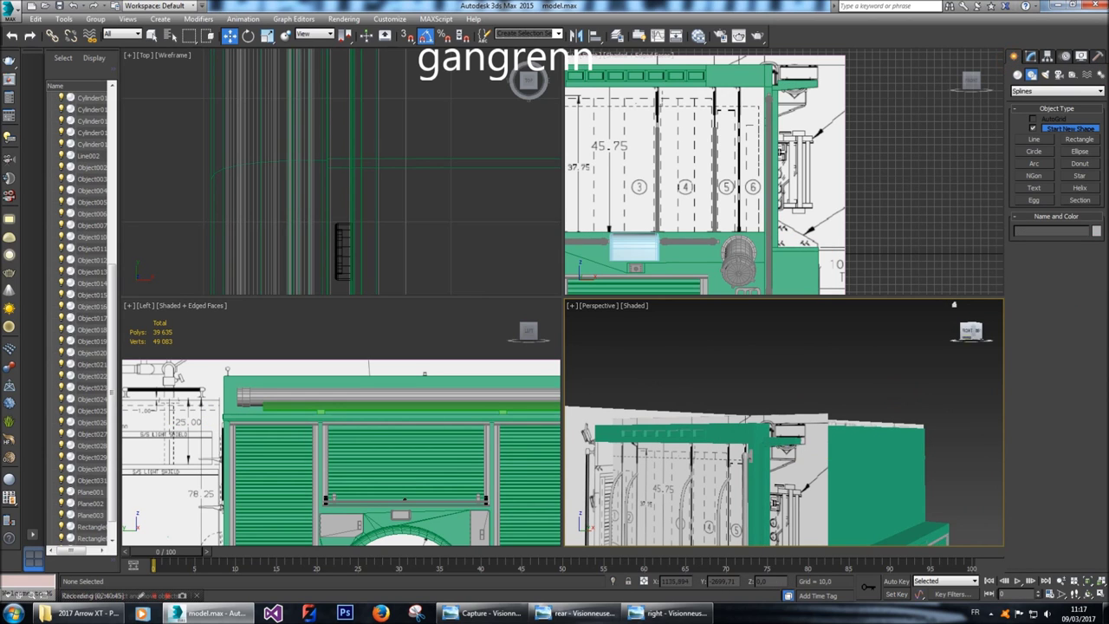
left_click(971, 331)
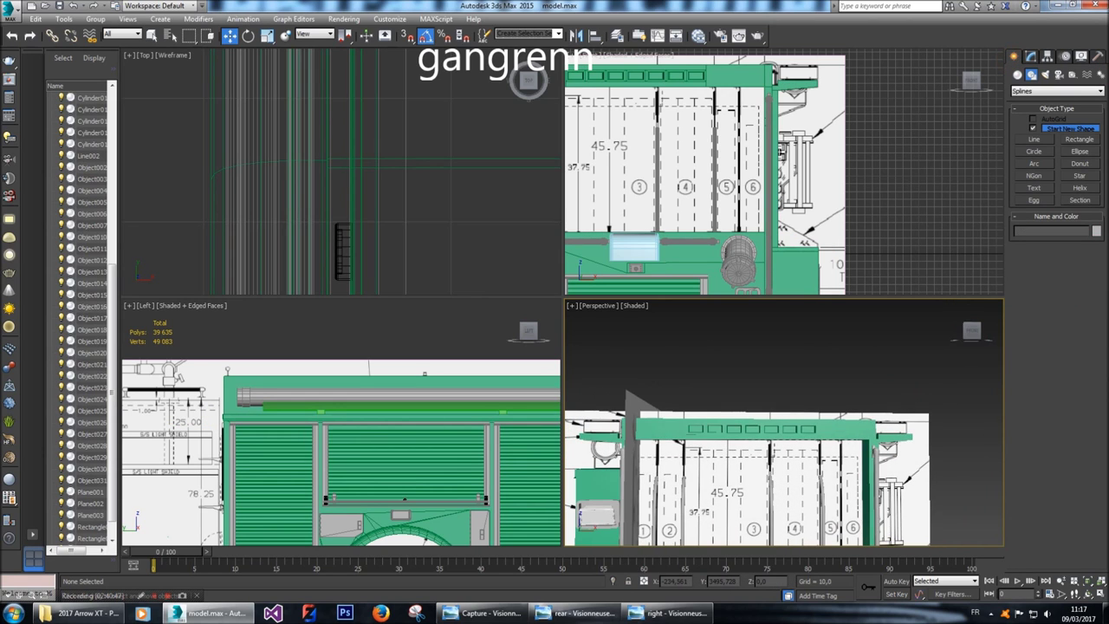
left_click(970, 330)
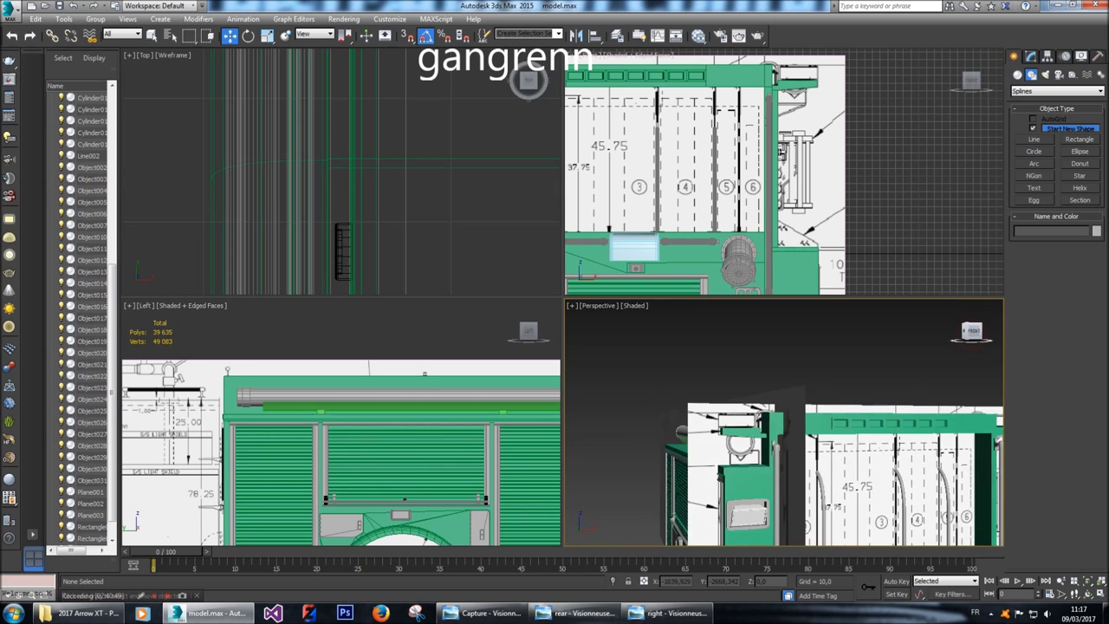
left_click(731, 448)
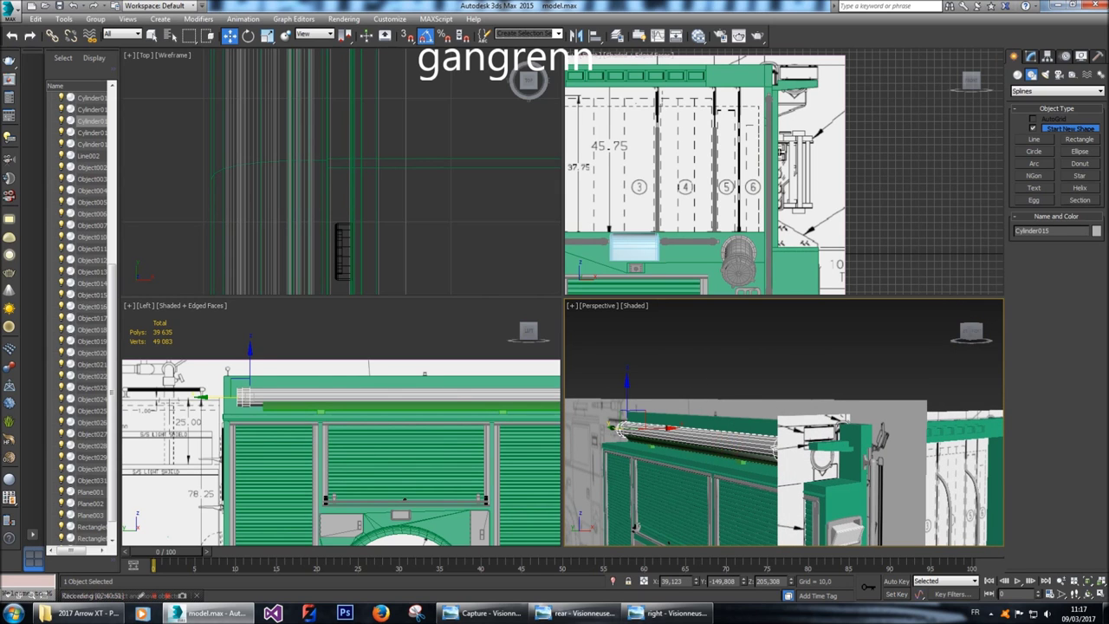
key("z")
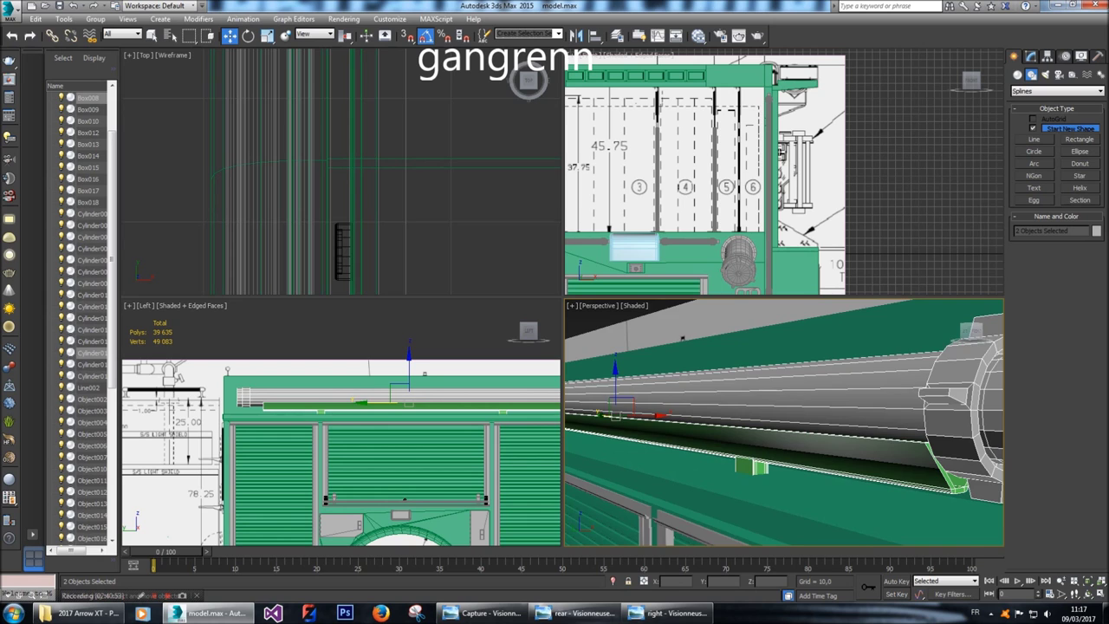
key("shift+z")
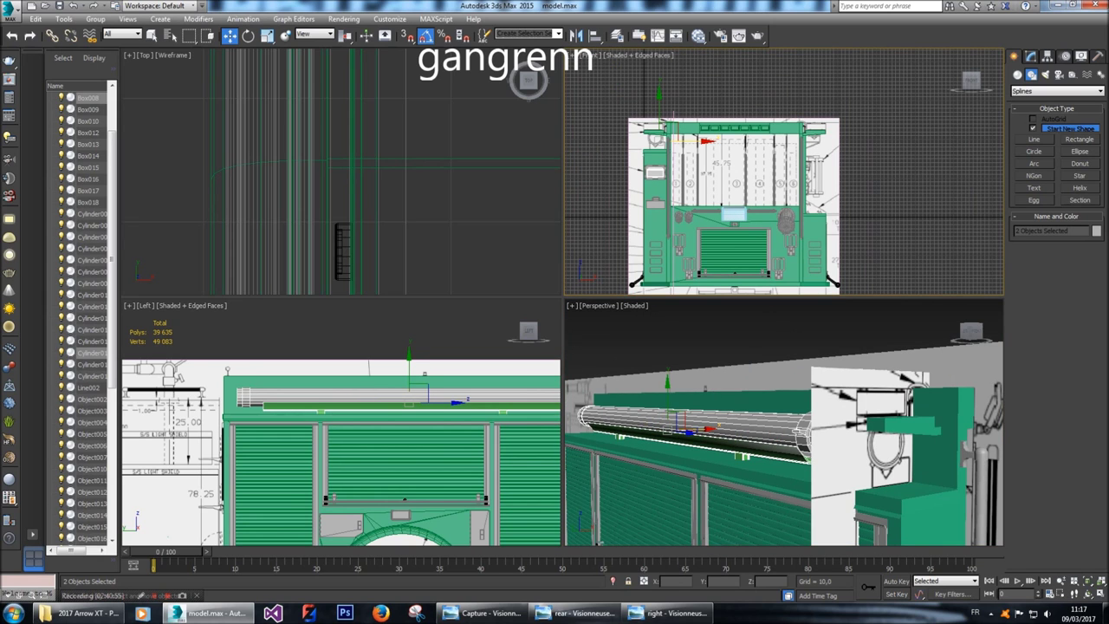
Clone the small bracket beside the tube as a new object, Box019.
left_click(882, 417)
left_click_drag(909, 422, 912, 424, "shift")
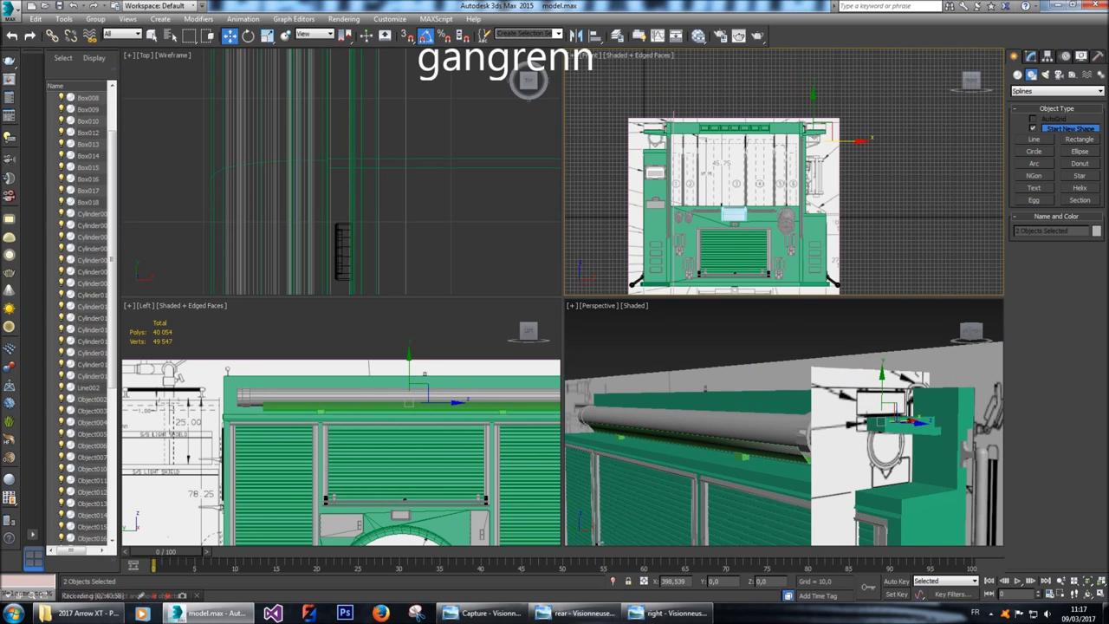
key("Return")
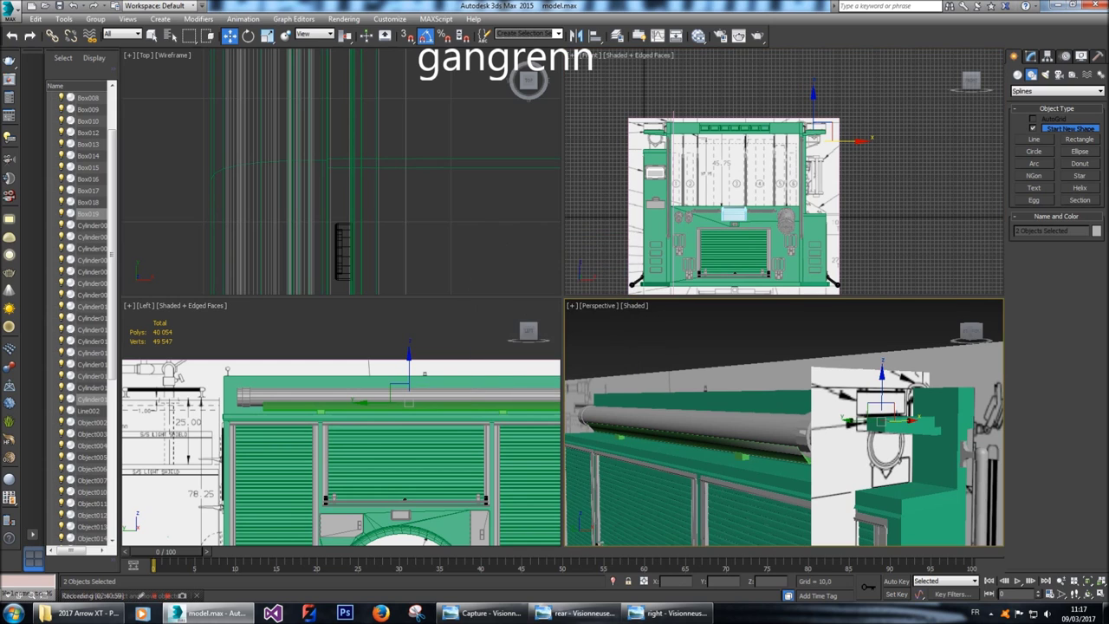
left_click_drag(970, 331, 920, 338)
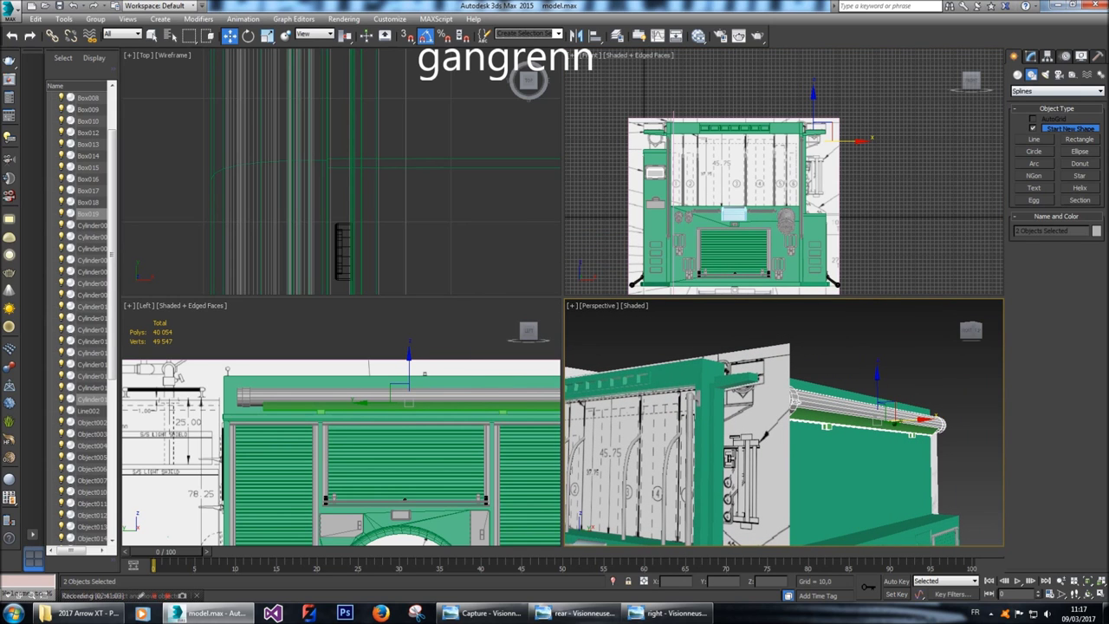
scroll(832, 144, "up", 5)
Hide the Plane002 blueprint plane.
left_click(832, 144)
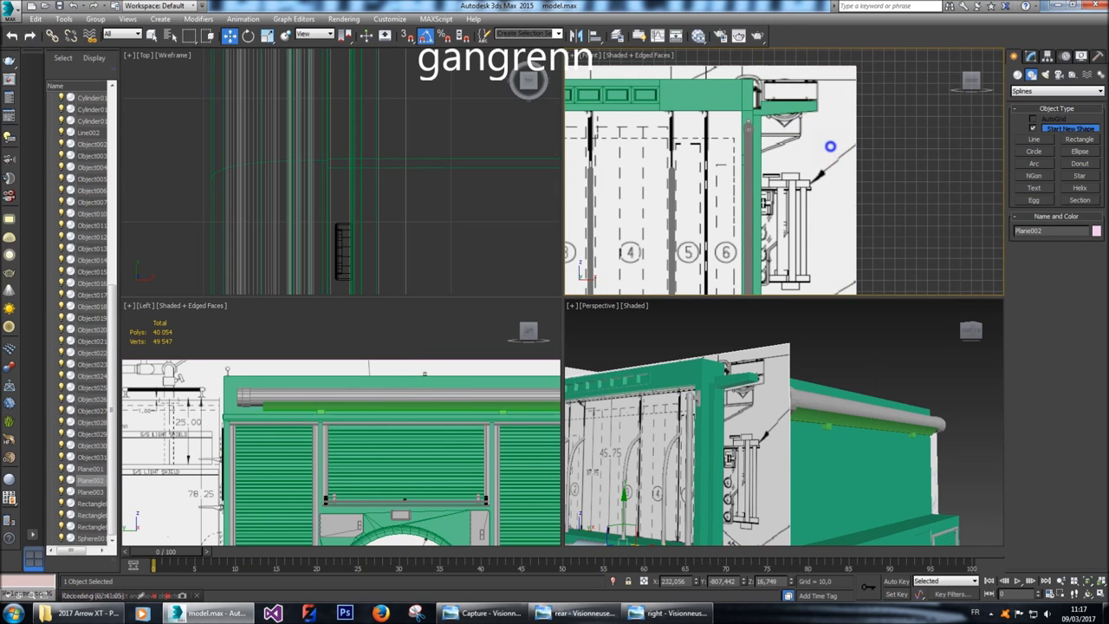
right_click(831, 144)
left_click(864, 111)
Rotate the roller tube ring and Box019 bracket about 20° and shift them slightly left.
left_click(782, 98)
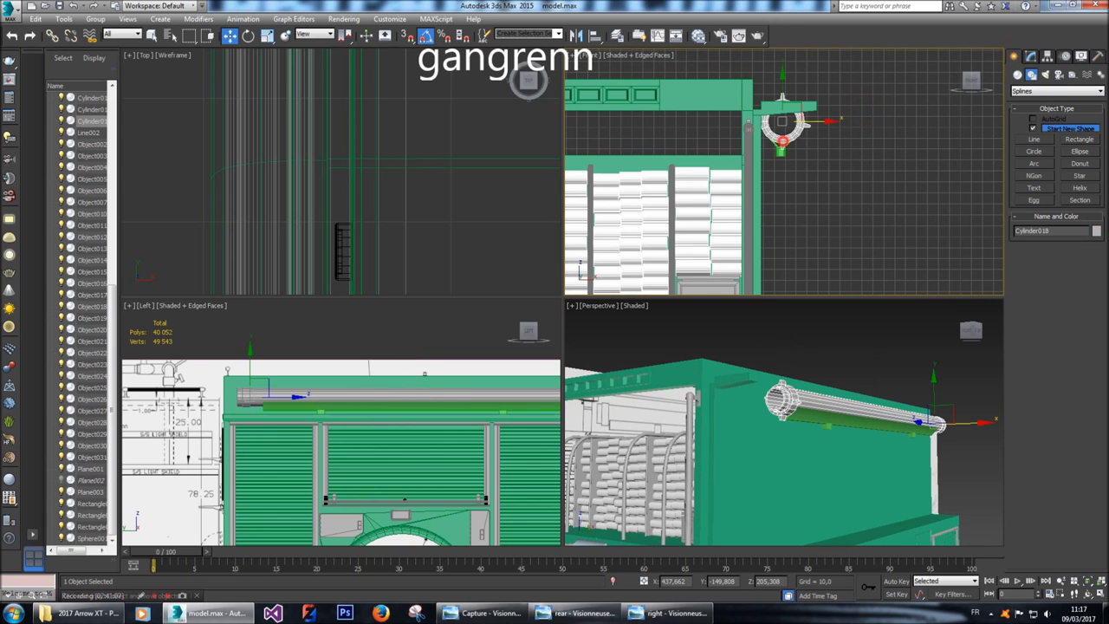
scroll(783, 92, "up", 5)
left_click(778, 174, "ctrl")
middle_click_drag(778, 174, 779, 208)
left_click_drag(830, 161, 832, 161)
key("e")
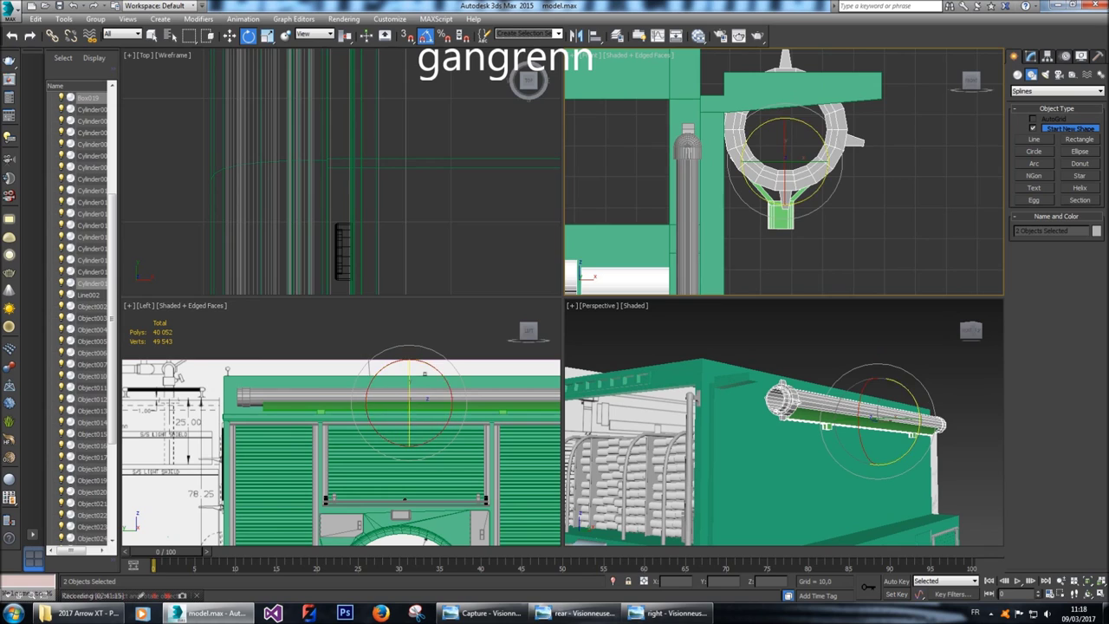
left_click_drag(785, 174, 811, 222)
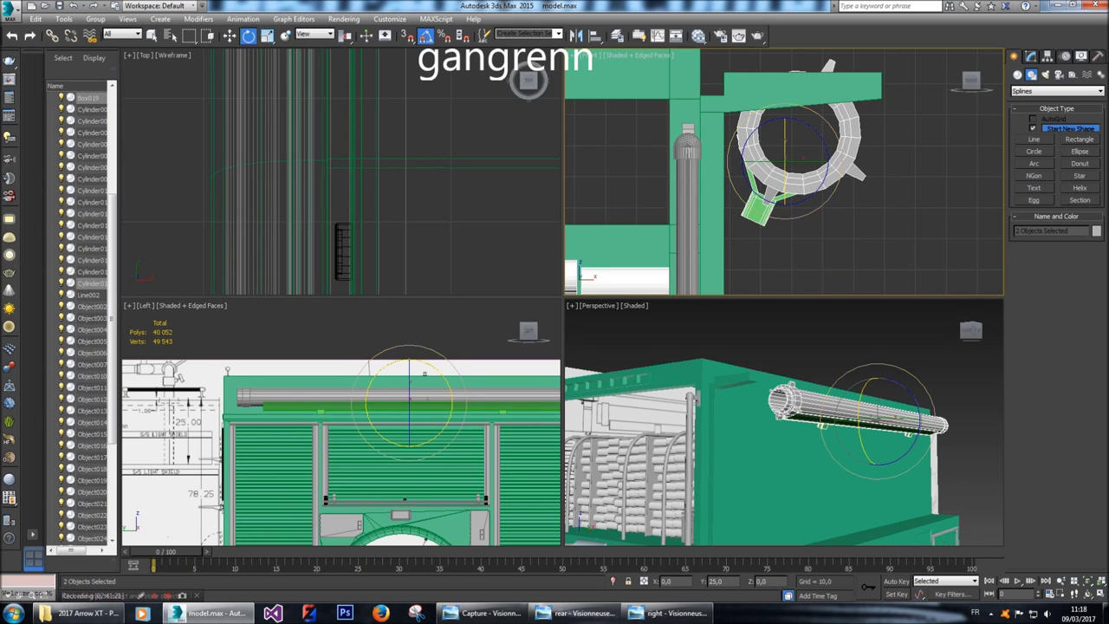
key("w")
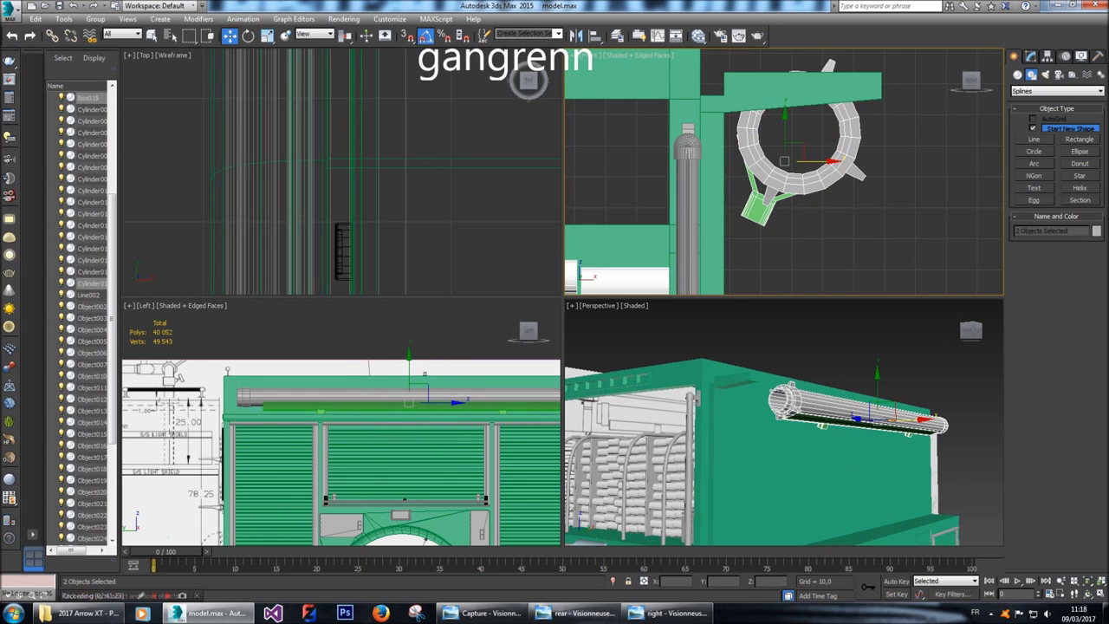
left_click_drag(819, 161, 812, 162)
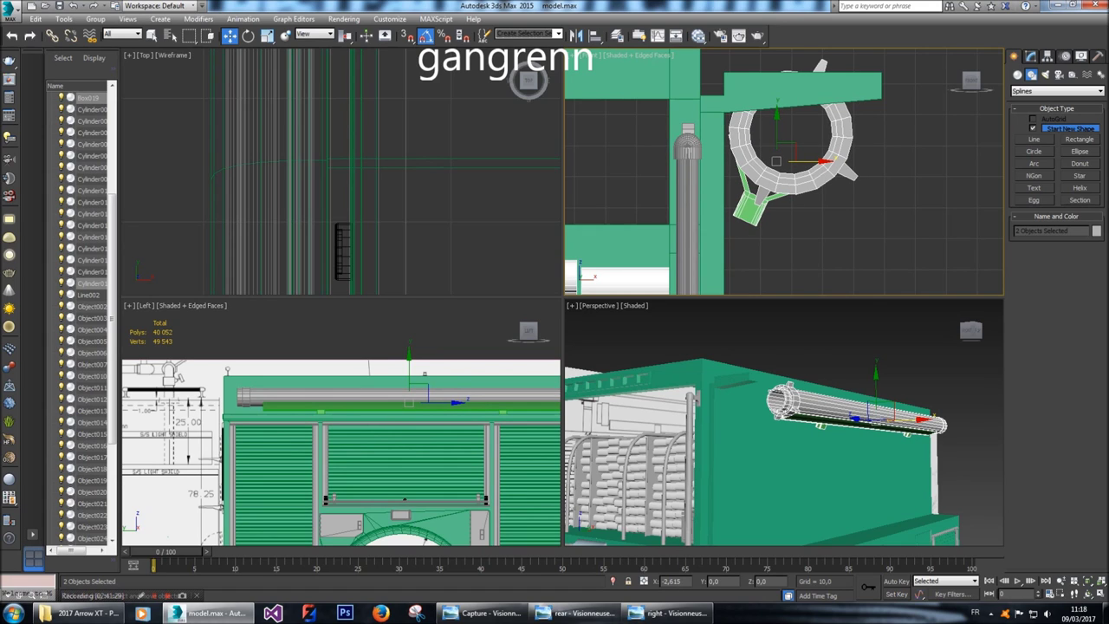
Select Box019 alone and open it for editing in the Modify panel.
left_click(751, 216)
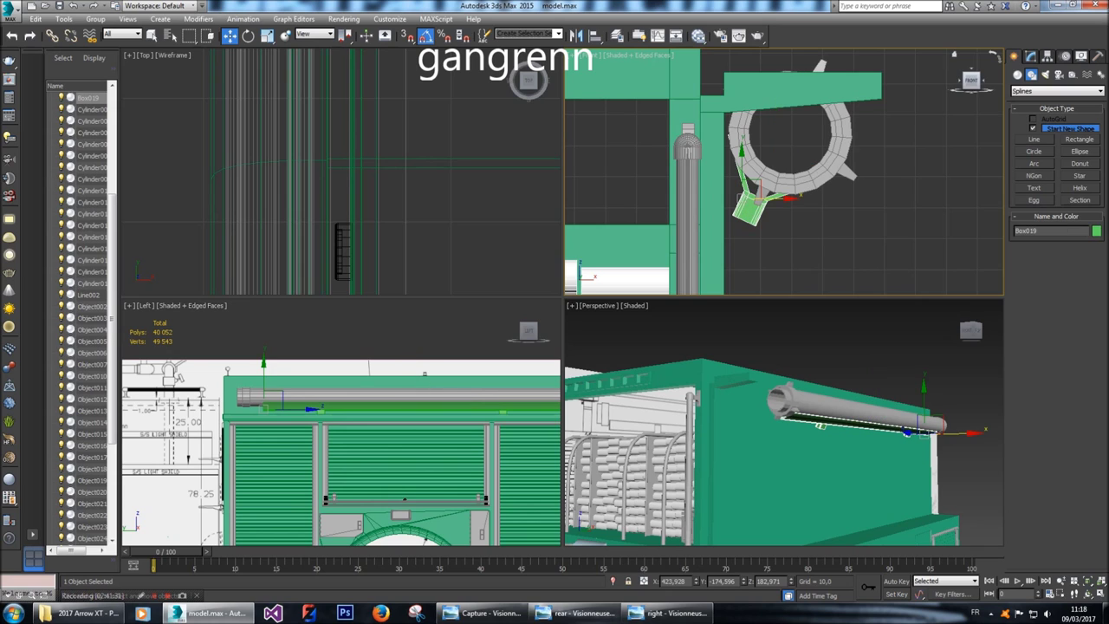
left_click(1031, 55)
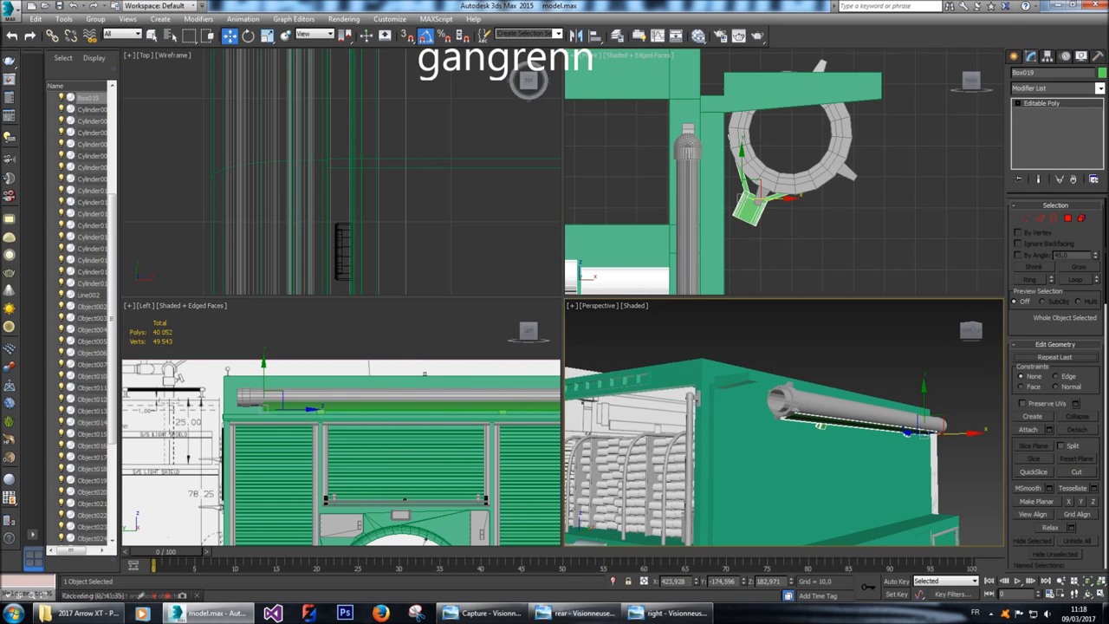
key("z")
Select the small box's polygons in Box019, rotate it slightly and move it down.
key("4")
key("ctrl+a")
middle_click_drag(780, 416, 845, 371, "alt")
key("ctrl+i")
key("ctrl+i")
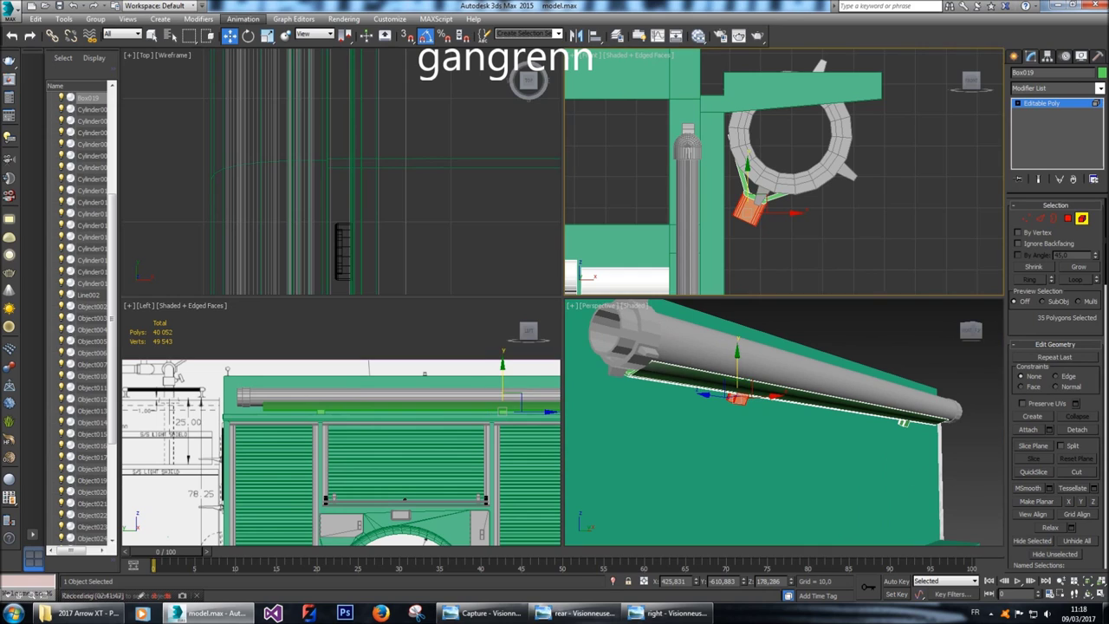
key("e")
left_click_drag(776, 242, 784, 226)
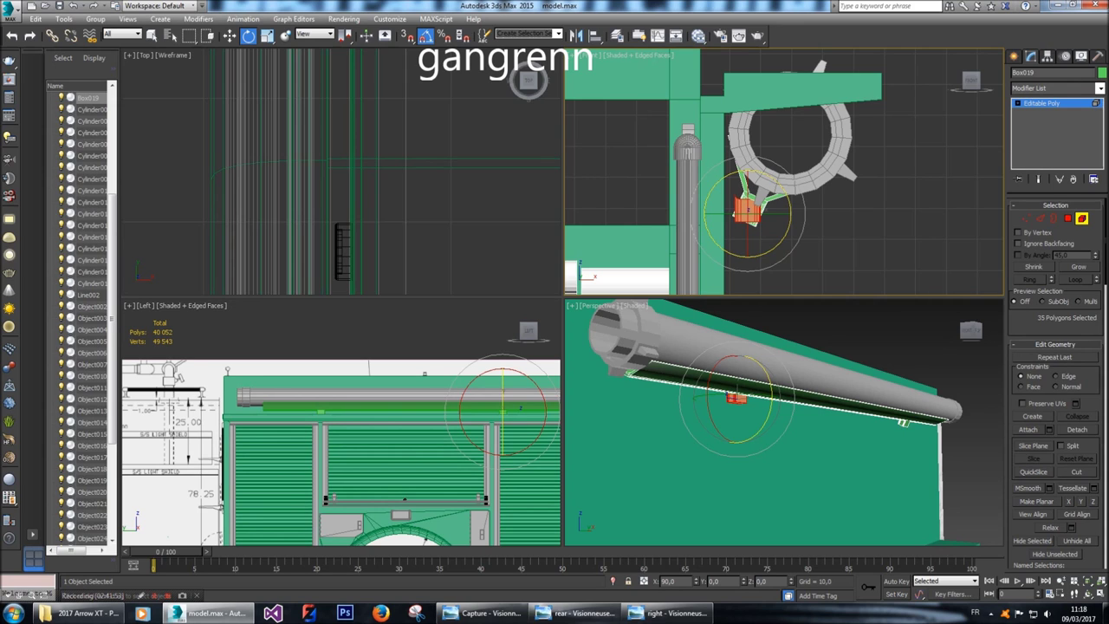
key("w")
scroll(775, 212, "up", 3)
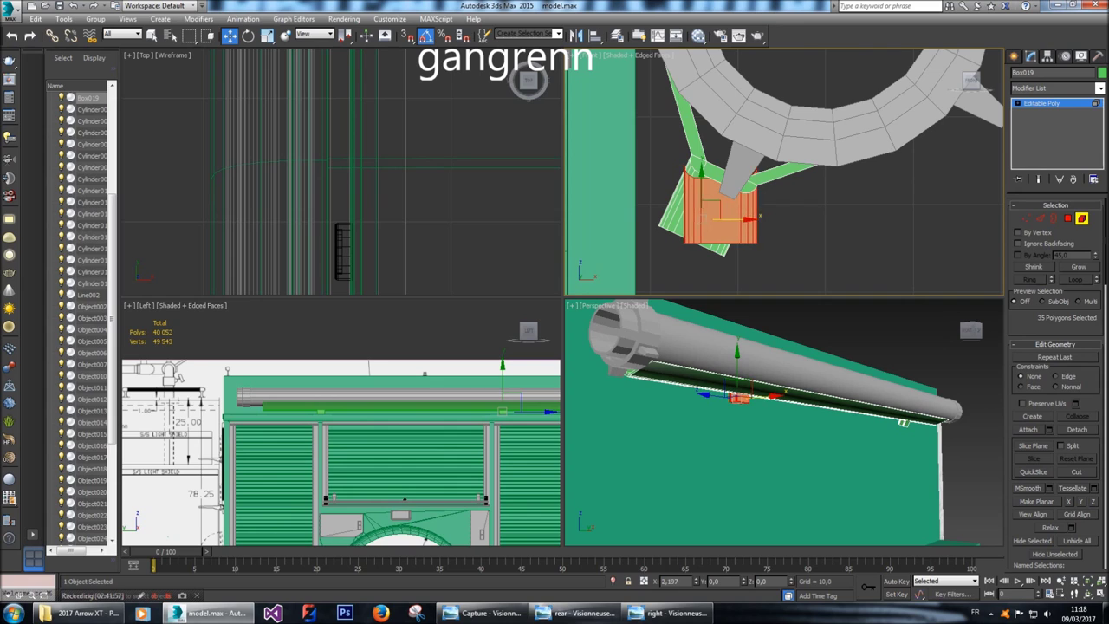
left_click_drag(709, 213, 720, 295)
middle_click_drag(780, 216, 785, 175)
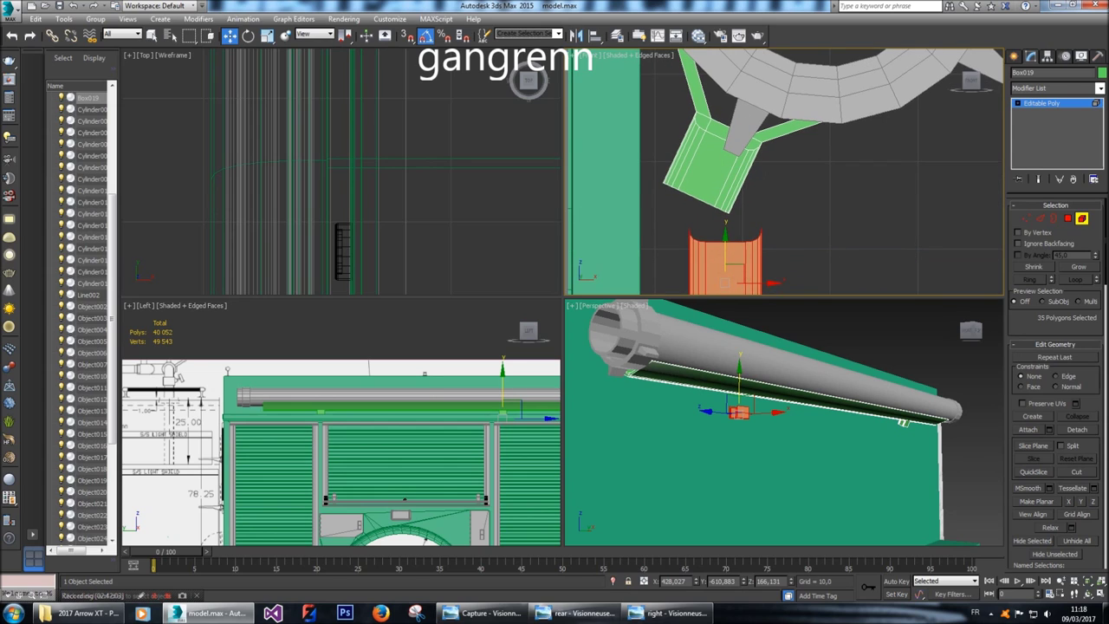
Delete the small stray box's 52 vertices.
key("1")
scroll(768, 230, "down", 4)
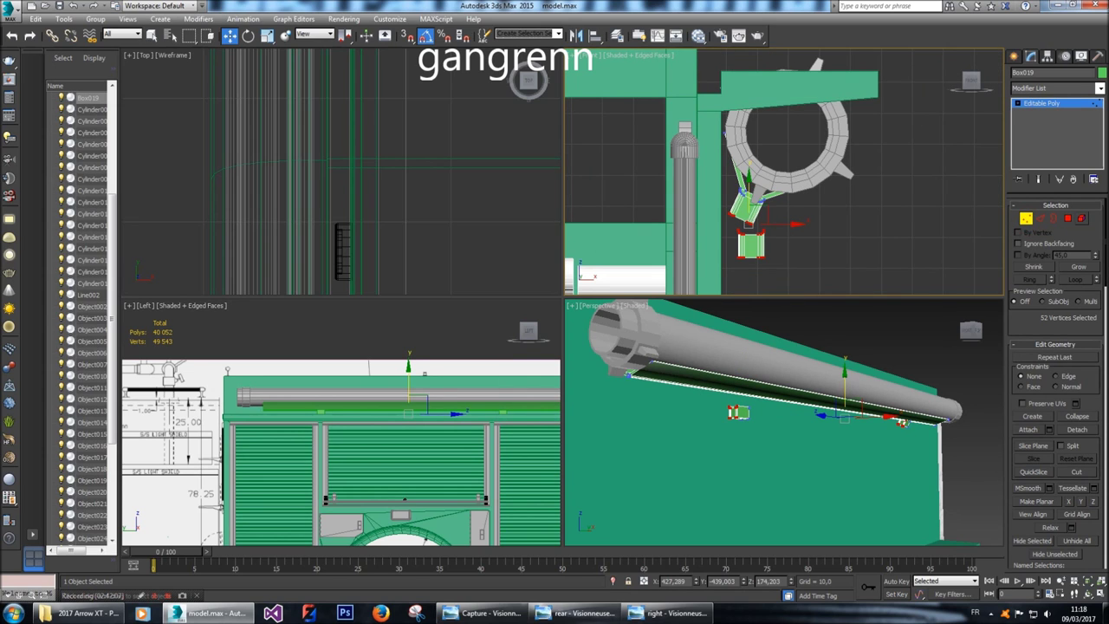
key("1")
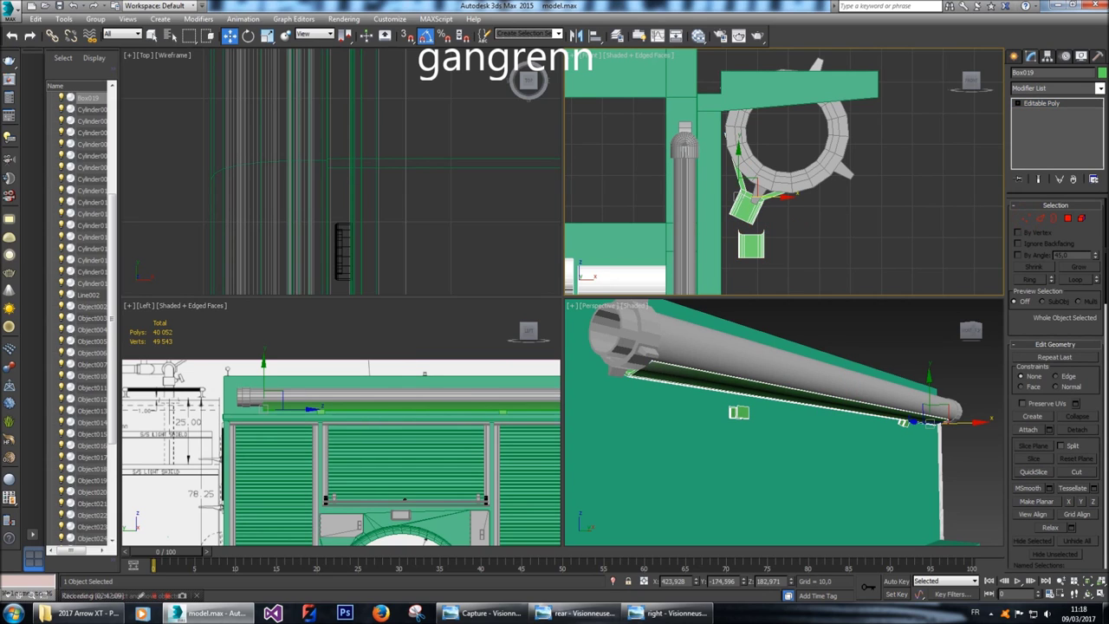
key("j")
key("1")
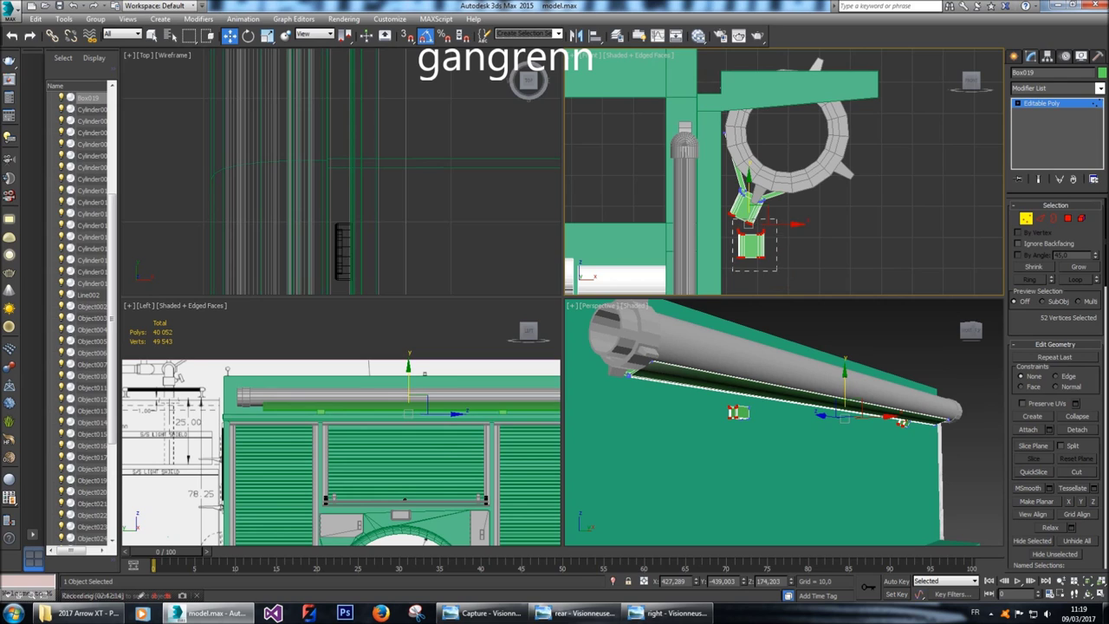
key("Delete")
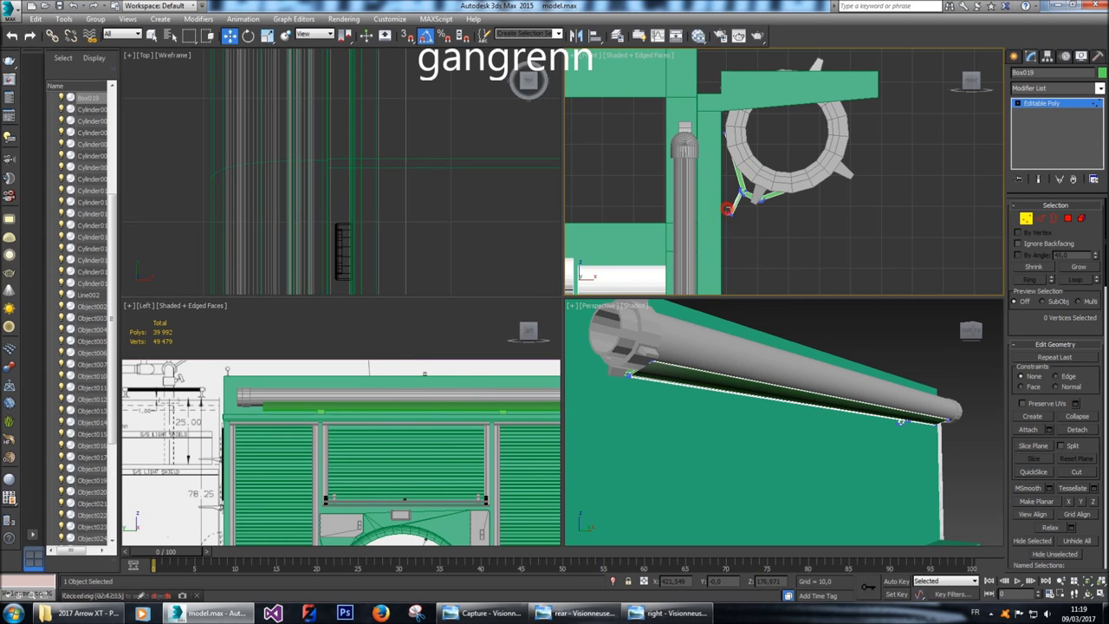
Select an edge at the trim strip's end and raise it to reshape the end.
left_click(954, 304)
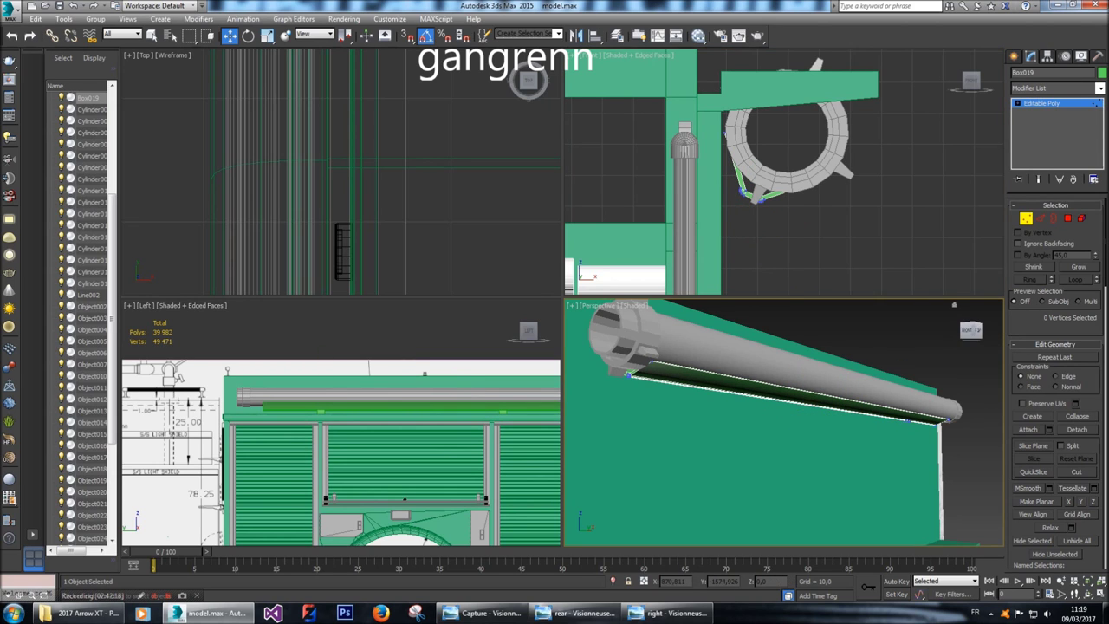
scroll(784, 422, "up", 5)
scroll(784, 422, "up", 5)
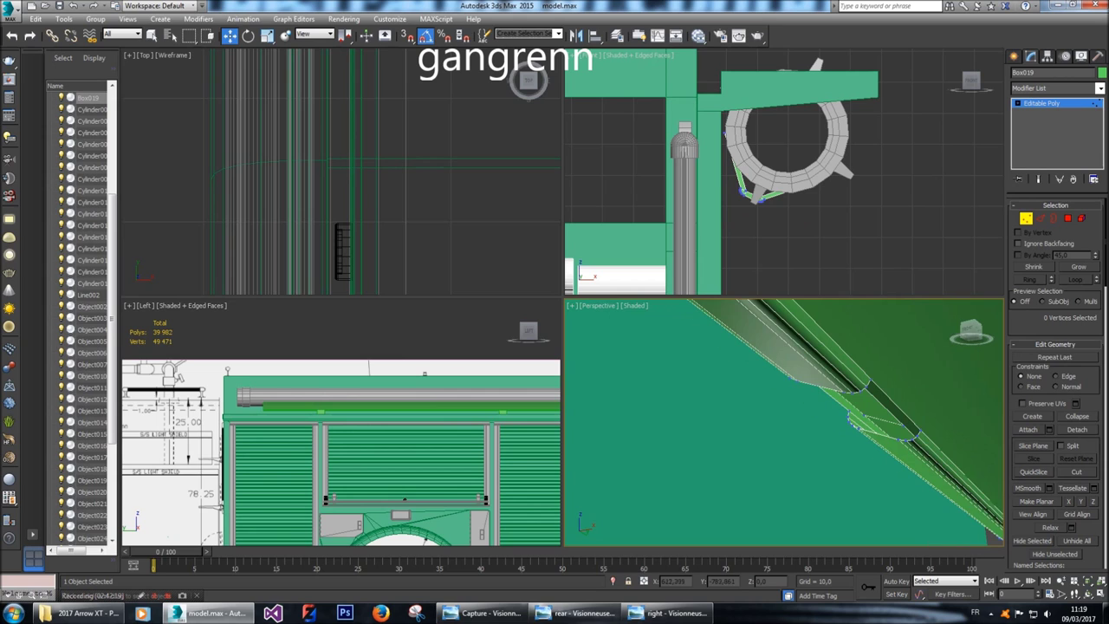
key("2")
left_click(879, 418, "alt")
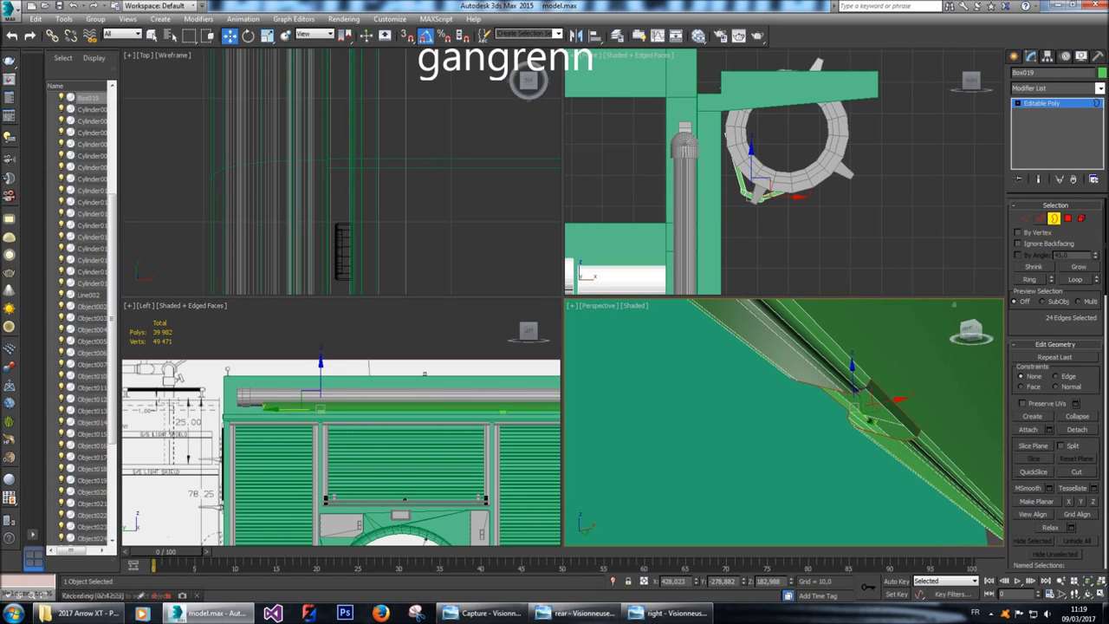
key("2")
right_click(406, 423)
key("z")
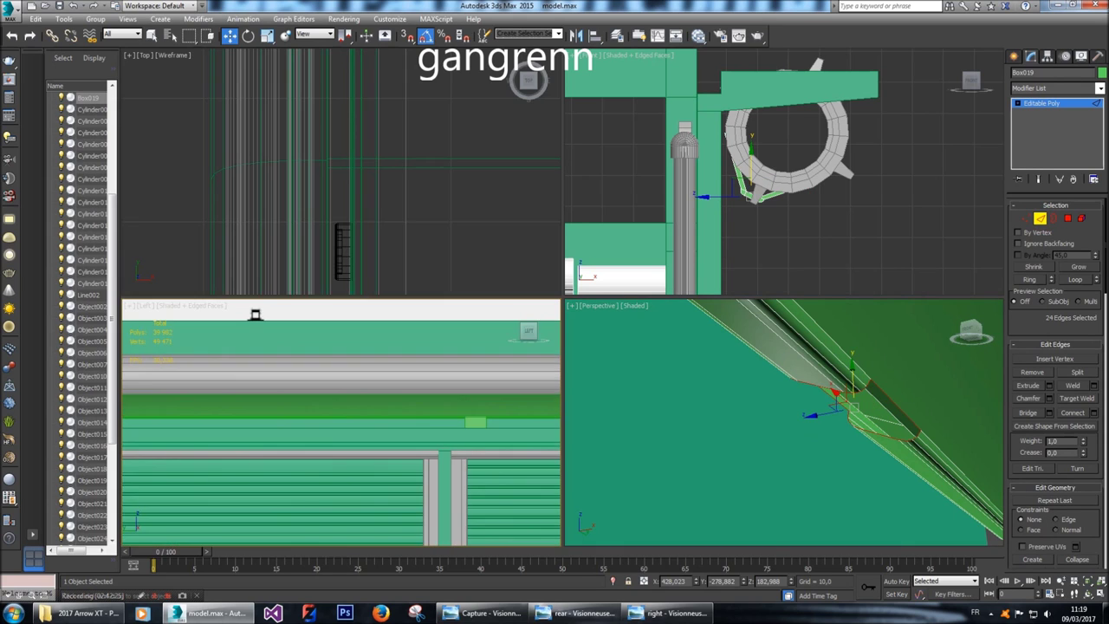
left_click(739, 216)
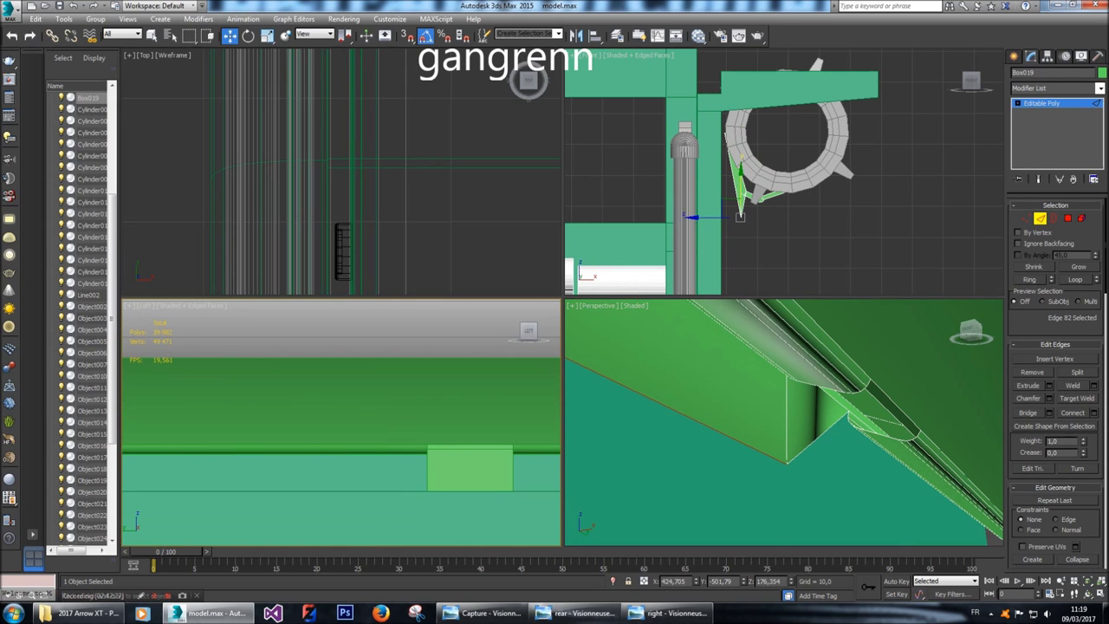
left_click_drag(739, 216, 737, 188)
Select the strip-end vertices and switch the side viewport to the Right view.
left_click(1026, 219)
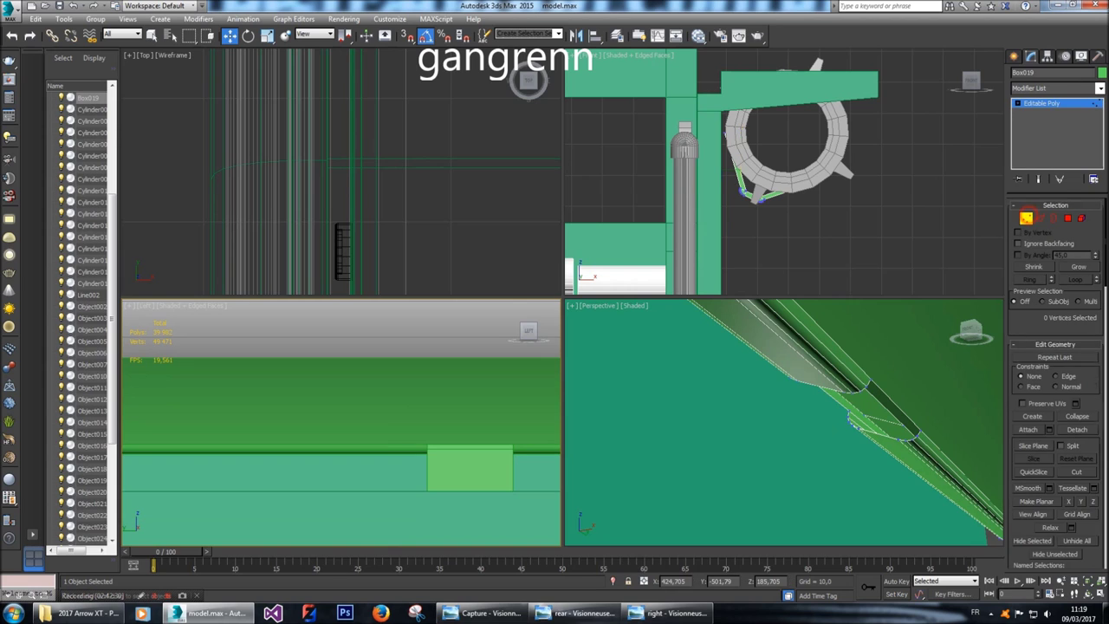
left_click(839, 368)
scroll(202, 350, "down", 3)
scroll(548, 429, "down", 3)
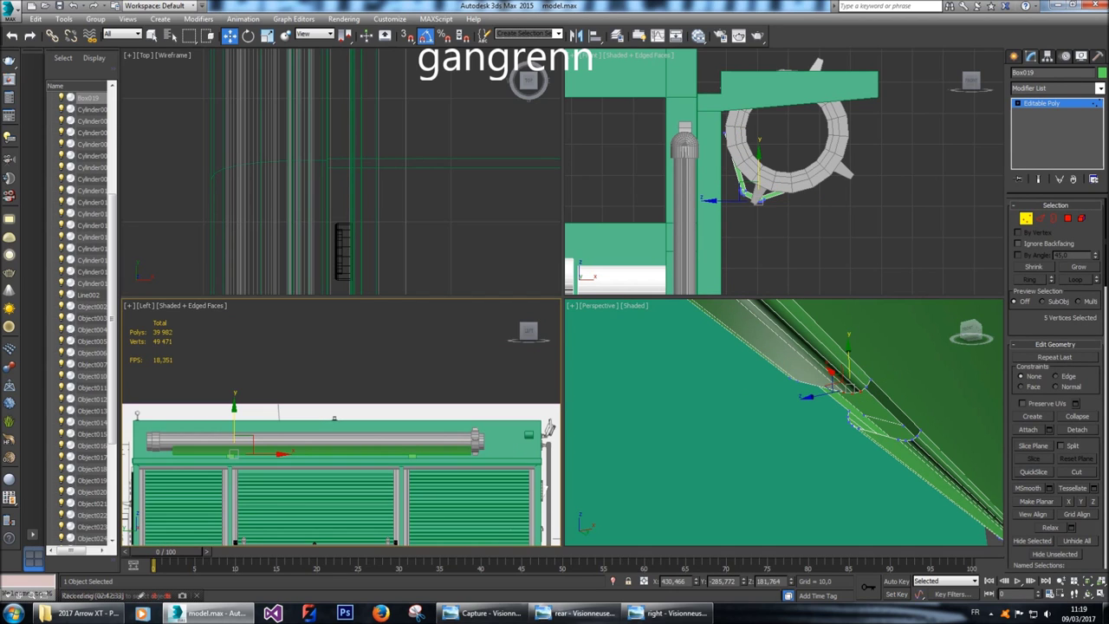
left_click(144, 305)
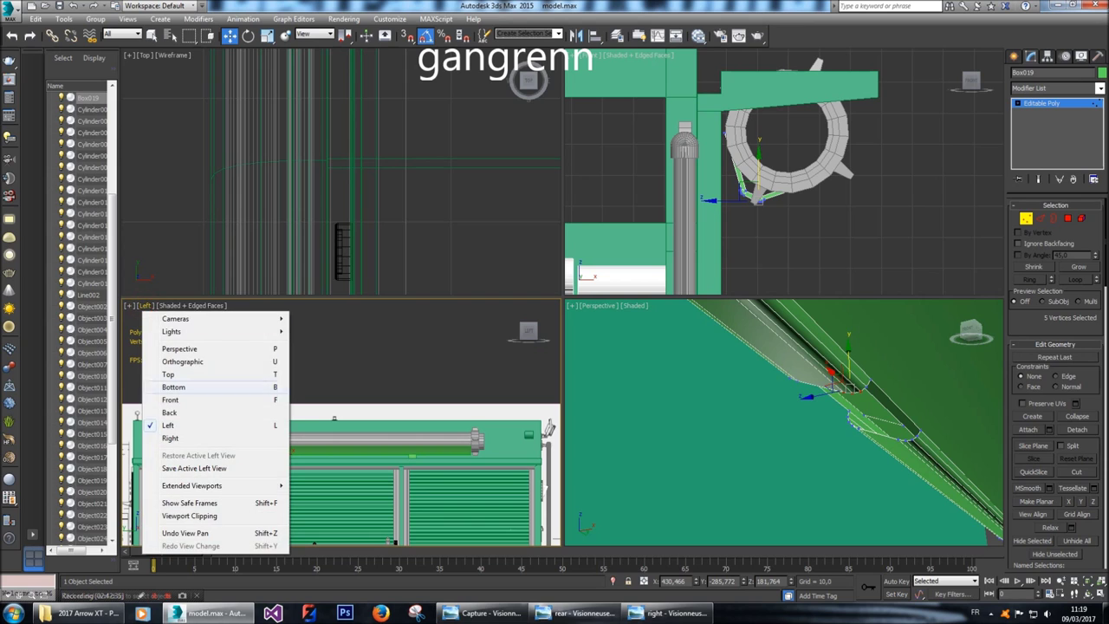
left_click(173, 442)
scroll(416, 434, "up", 6)
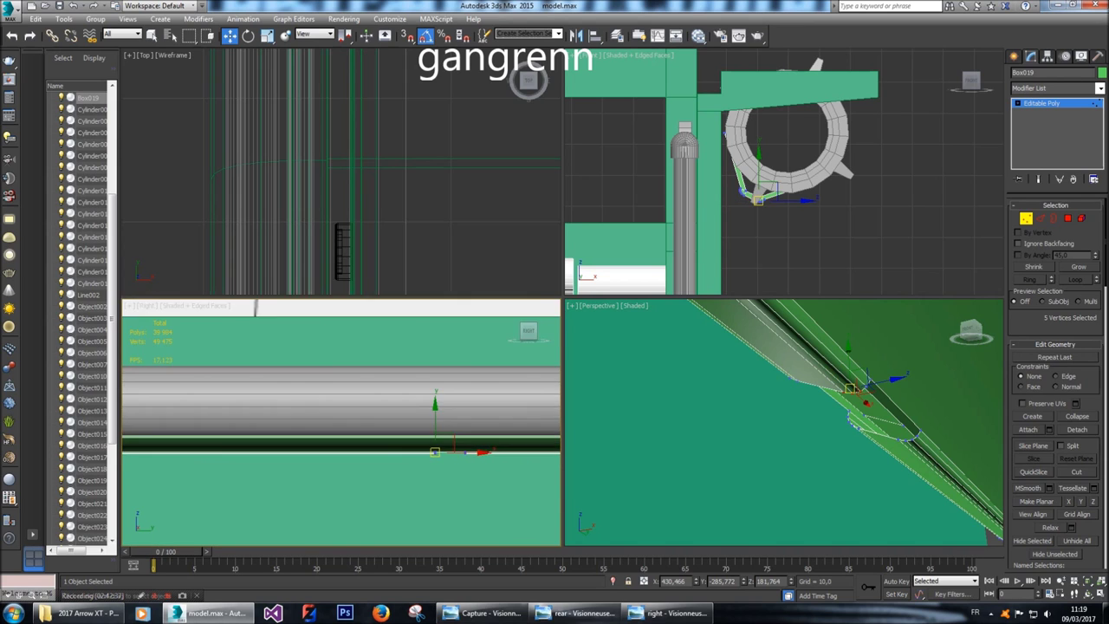
Select the strip's end edge loop and slide it along X to close the notch.
key("2")
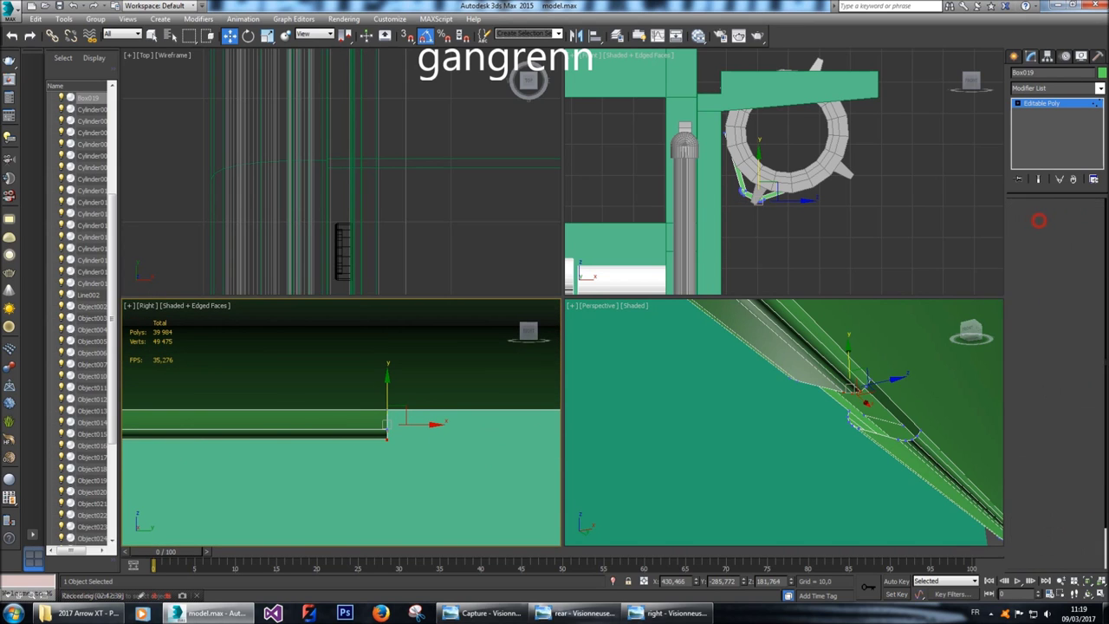
key("alt+l")
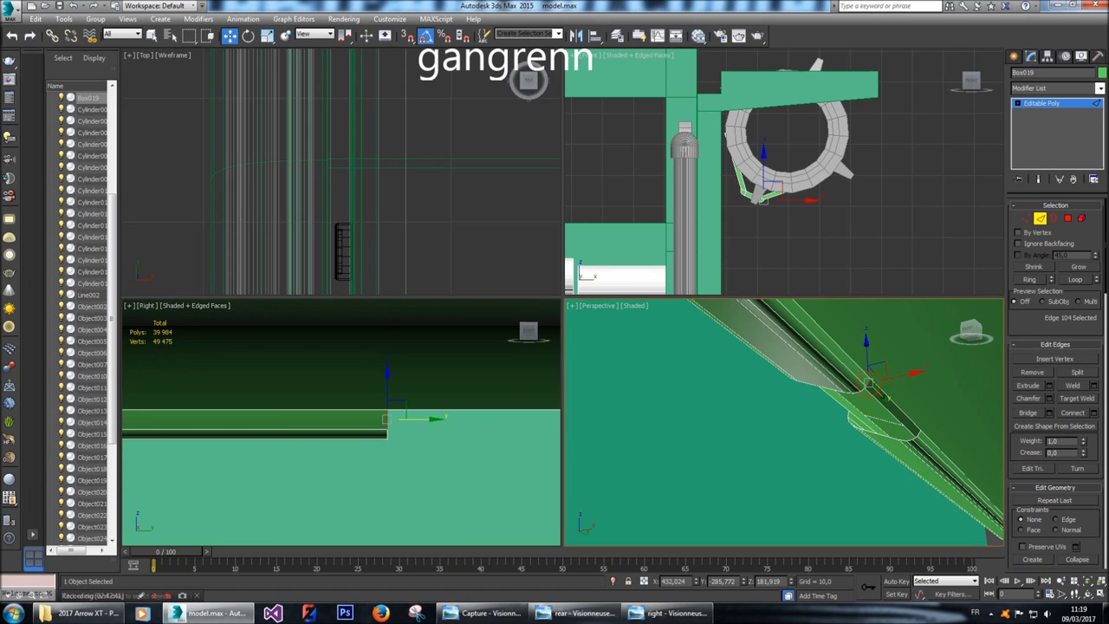
left_click(1076, 279)
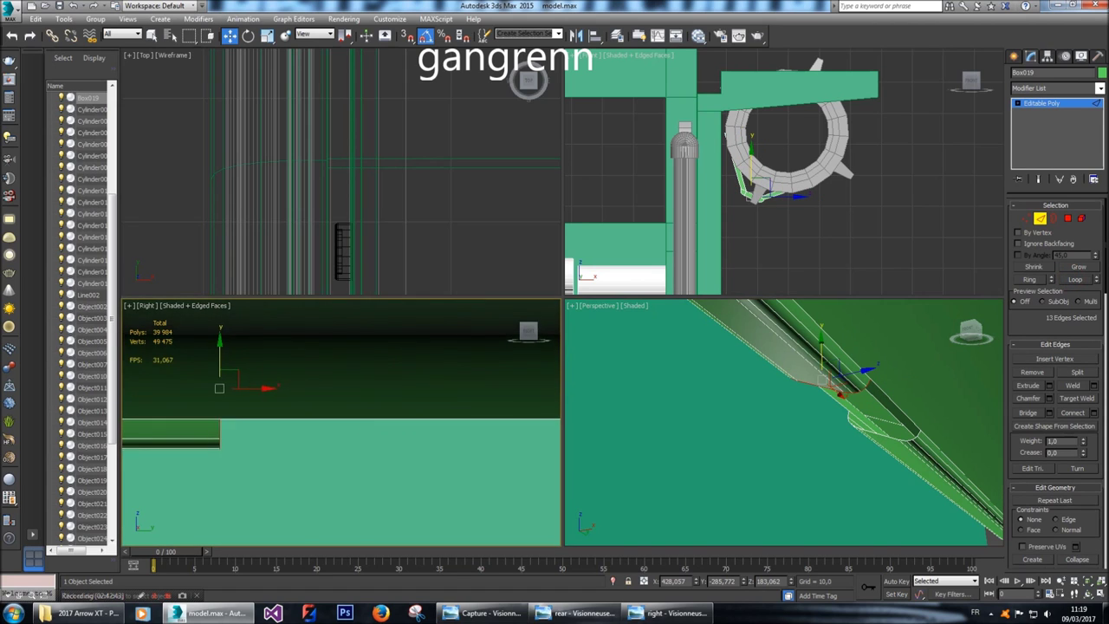
left_click(297, 400)
left_click_drag(297, 399, 539, 399)
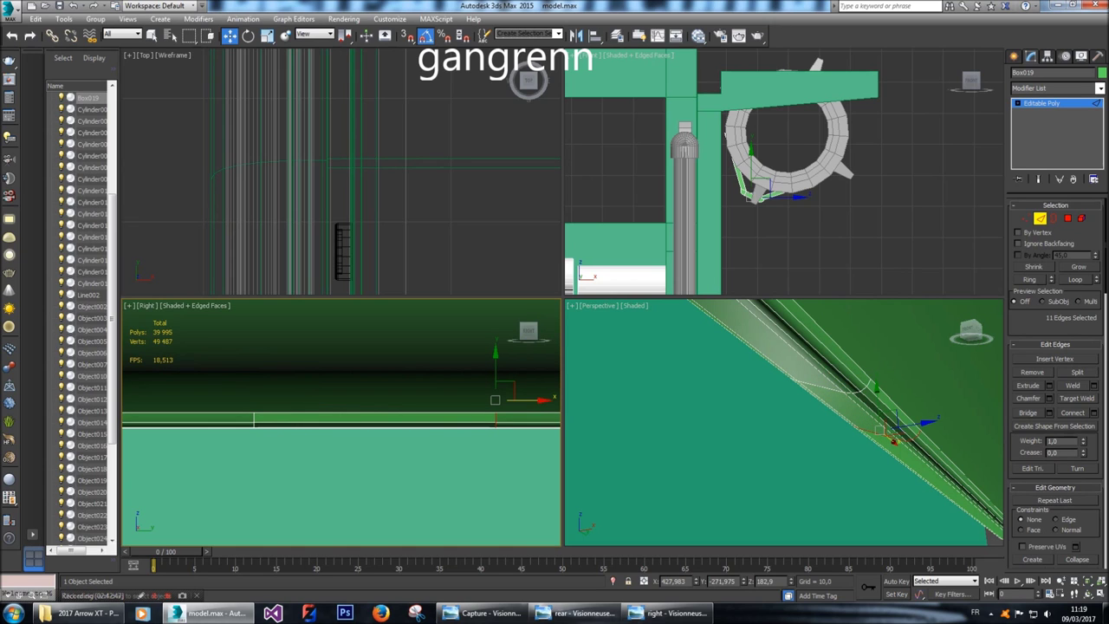
left_click(867, 416)
scroll(867, 416, "down", 10)
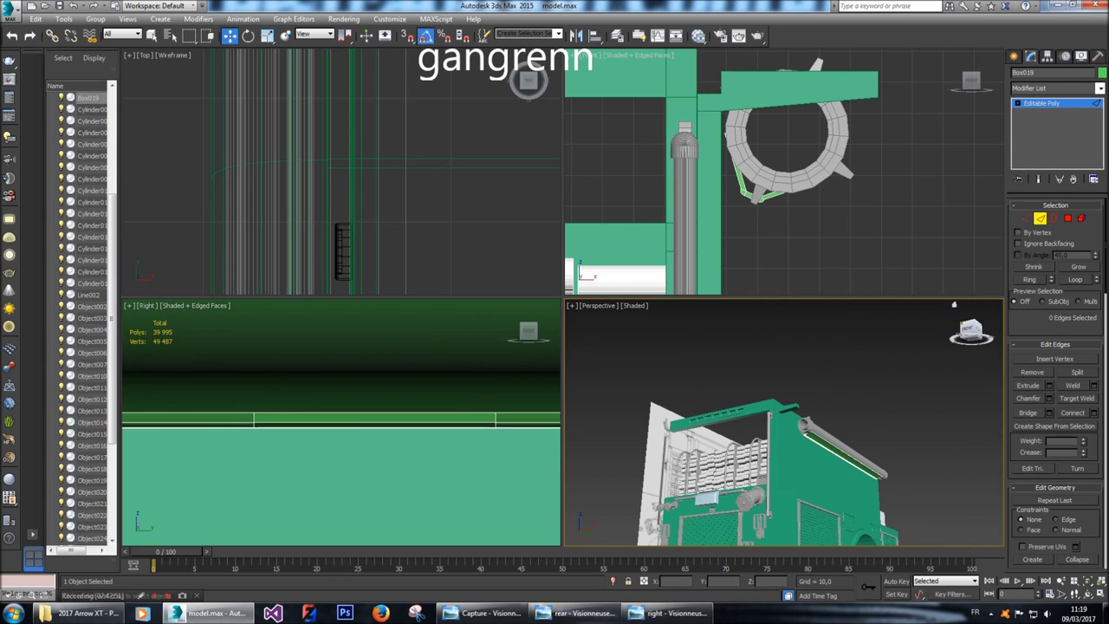
key("shift+s")
left_click(744, 193)
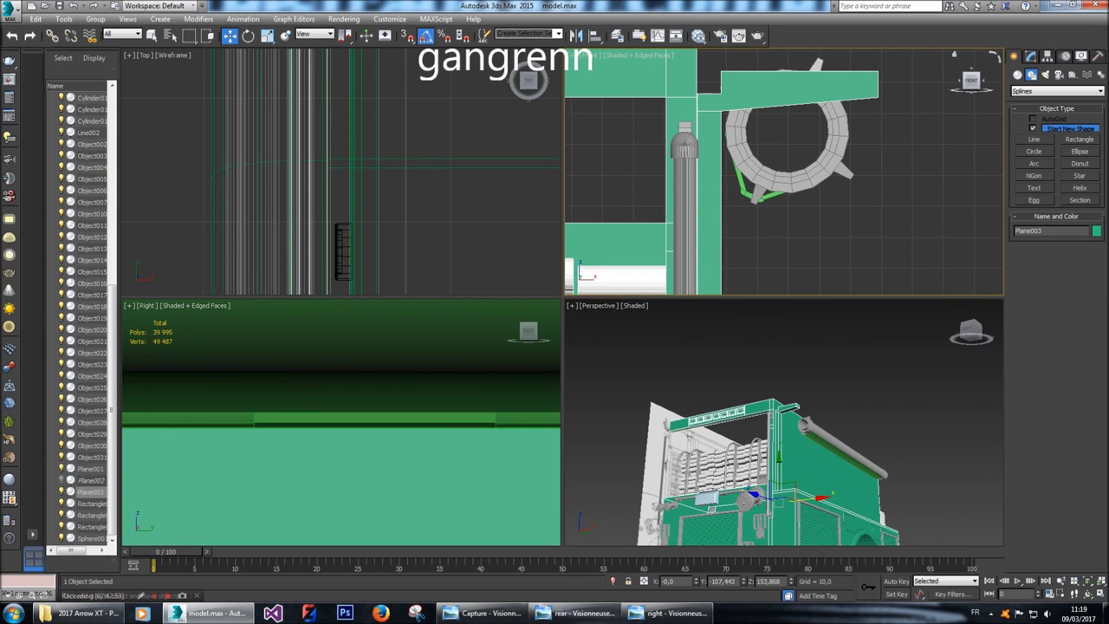
Select the Plane003 wall polygons and the thin vertical post strip in Polygon mode.
left_click(1031, 56)
key("4")
scroll(763, 485, "up", 5)
left_click(776, 368)
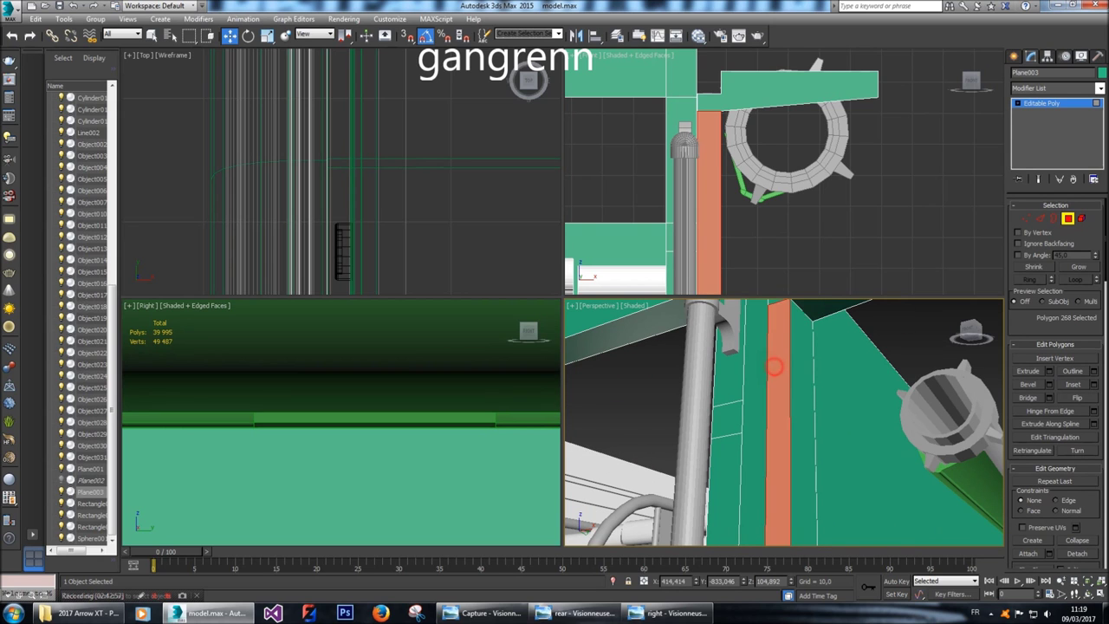
left_click(795, 347, "ctrl")
middle_click_drag(795, 347, 832, 364, "alt")
mouse_move(971, 331)
left_mouse_down()
mouse_move(988, 327)
mouse_move(974, 326)
left_mouse_up()
scroll(676, 451, "up", 6)
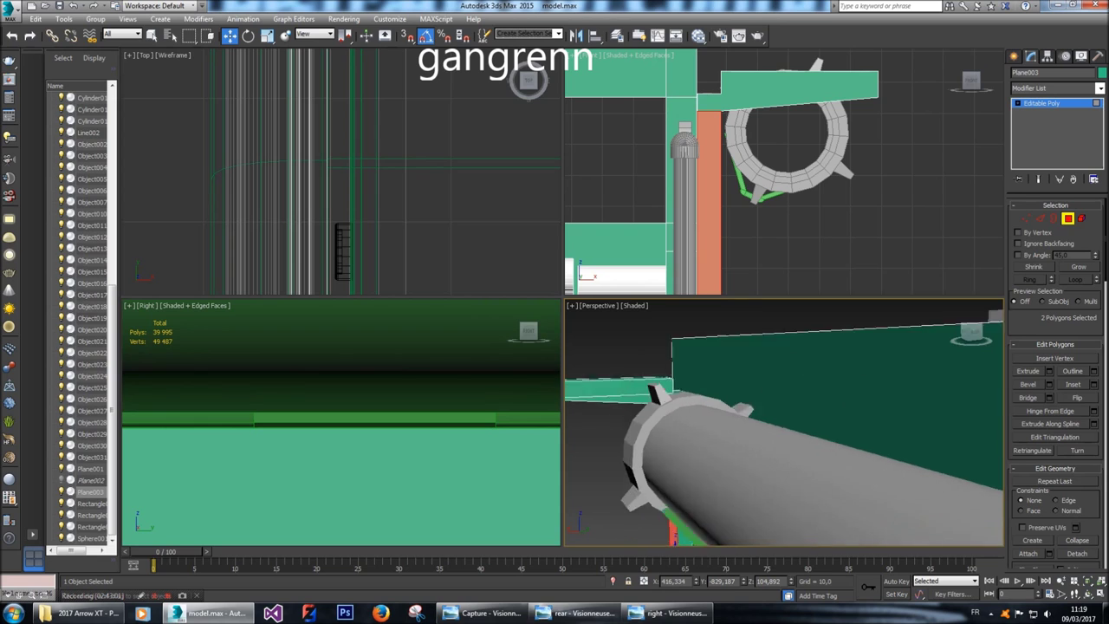
left_click(700, 465, "ctrl")
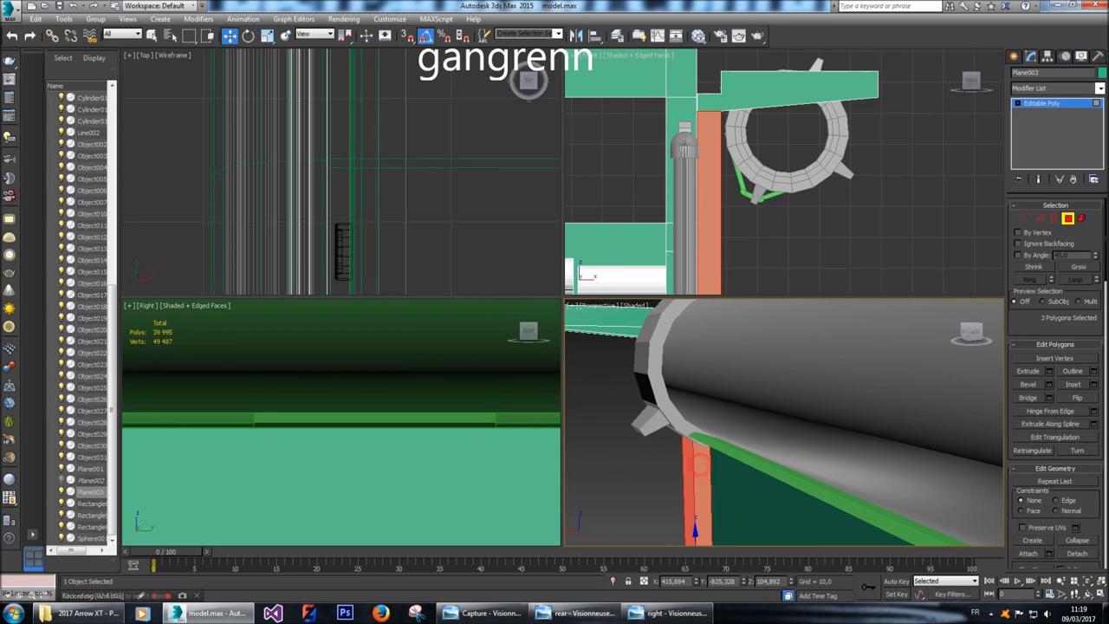
Clone the selected post polygons and shift them right in the side view.
scroll(341, 423, "down", 3)
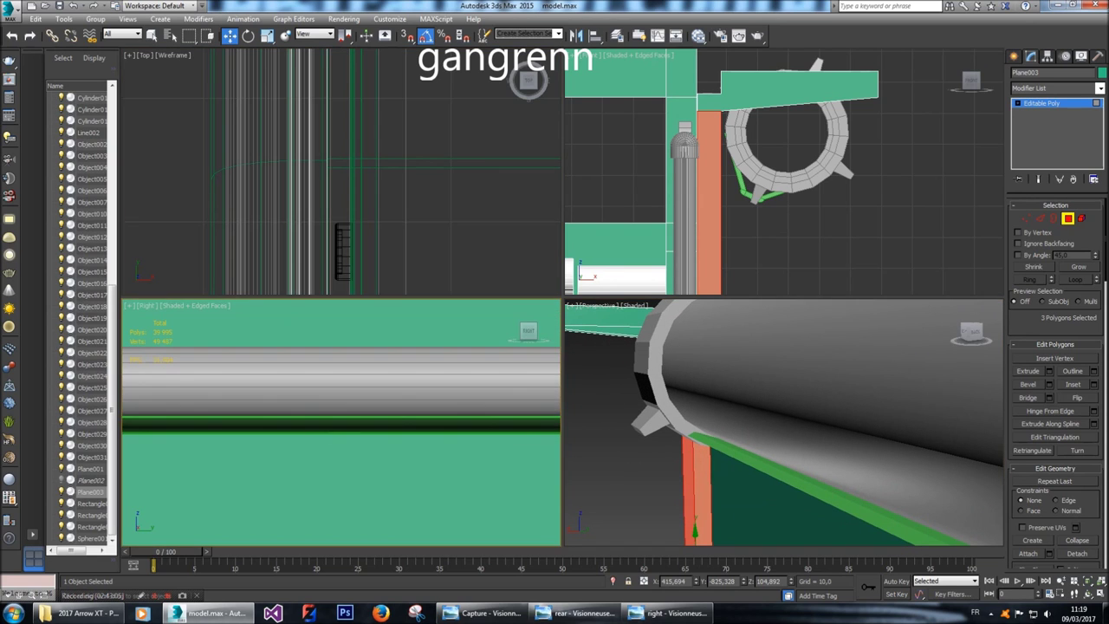
scroll(341, 423, "down", 5)
scroll(342, 423, "up", 4)
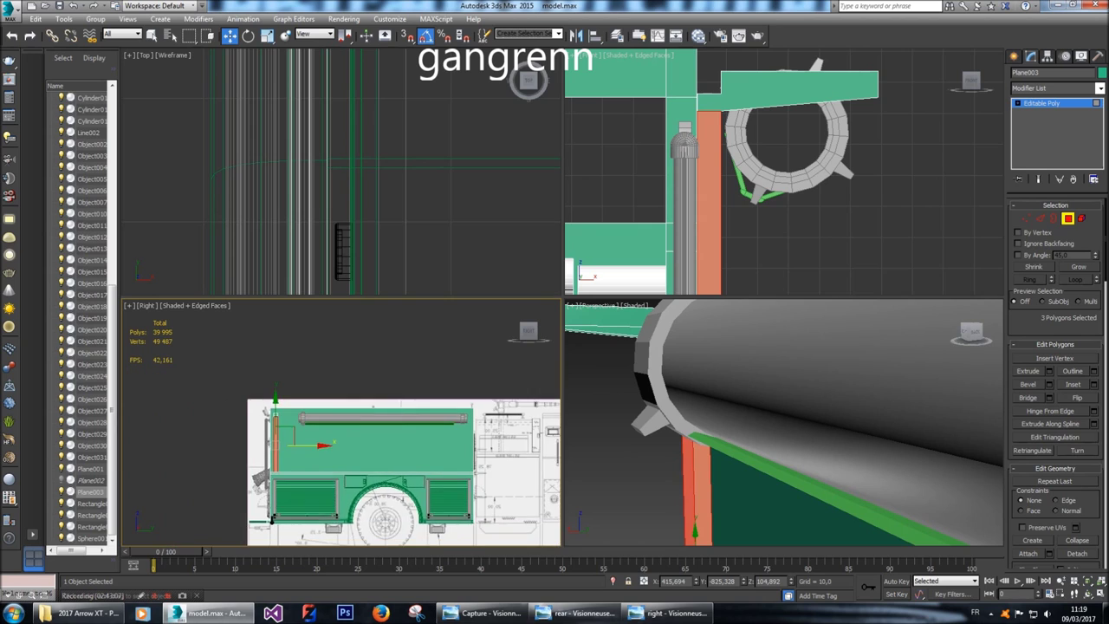
middle_click_drag(341, 422, 301, 419)
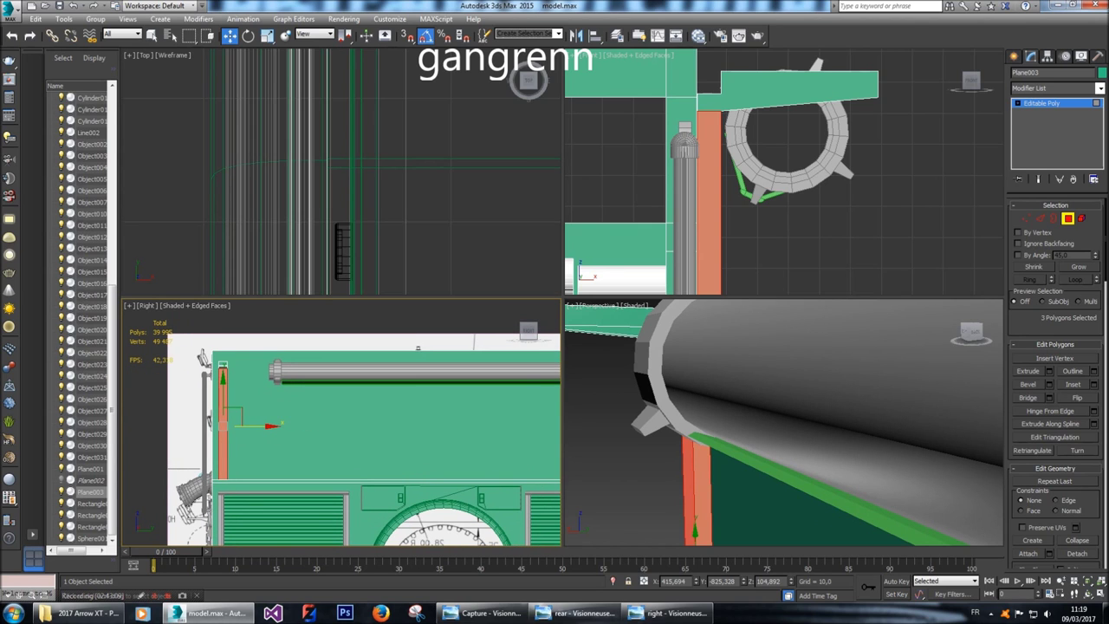
left_click_drag(270, 426, 342, 426)
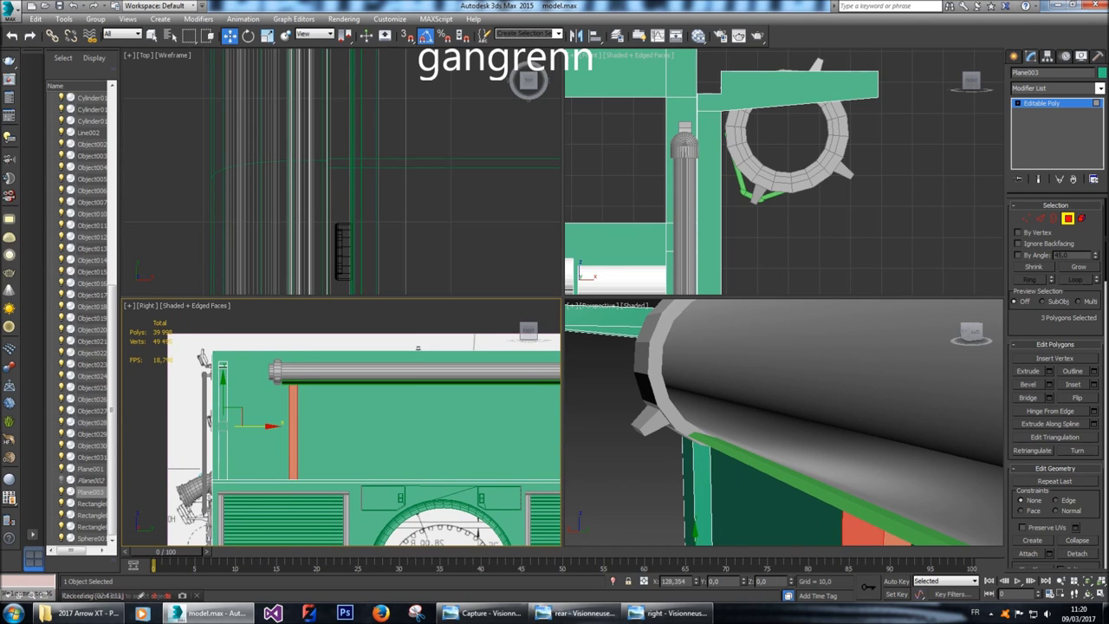
left_click(602, 314)
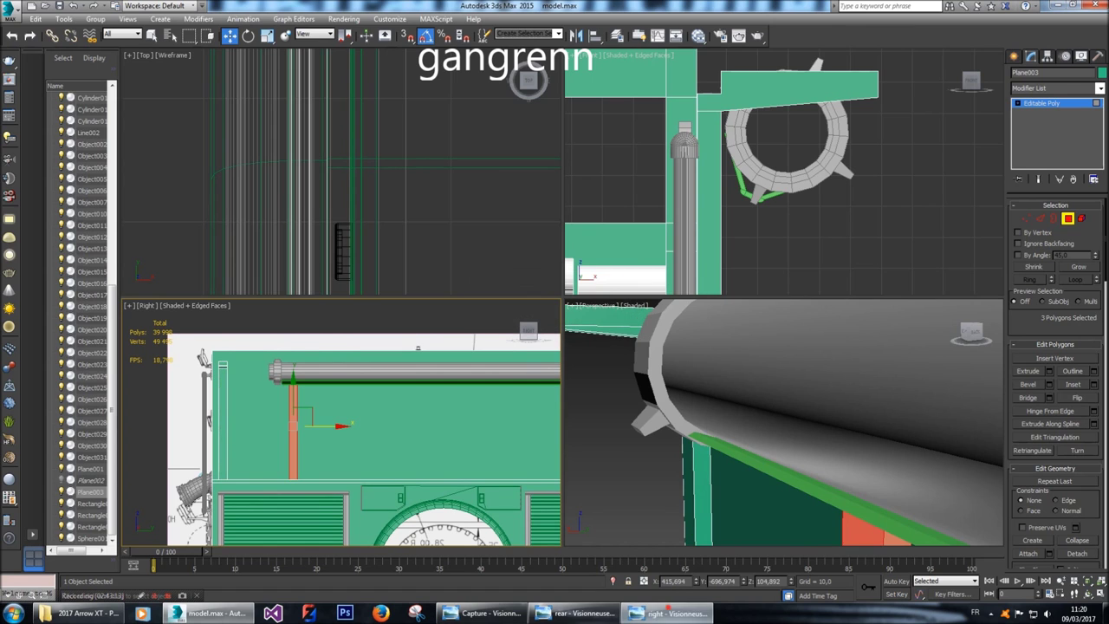
Check the right-side blueprint, then slide the post strip along X to match it.
left_click(672, 613)
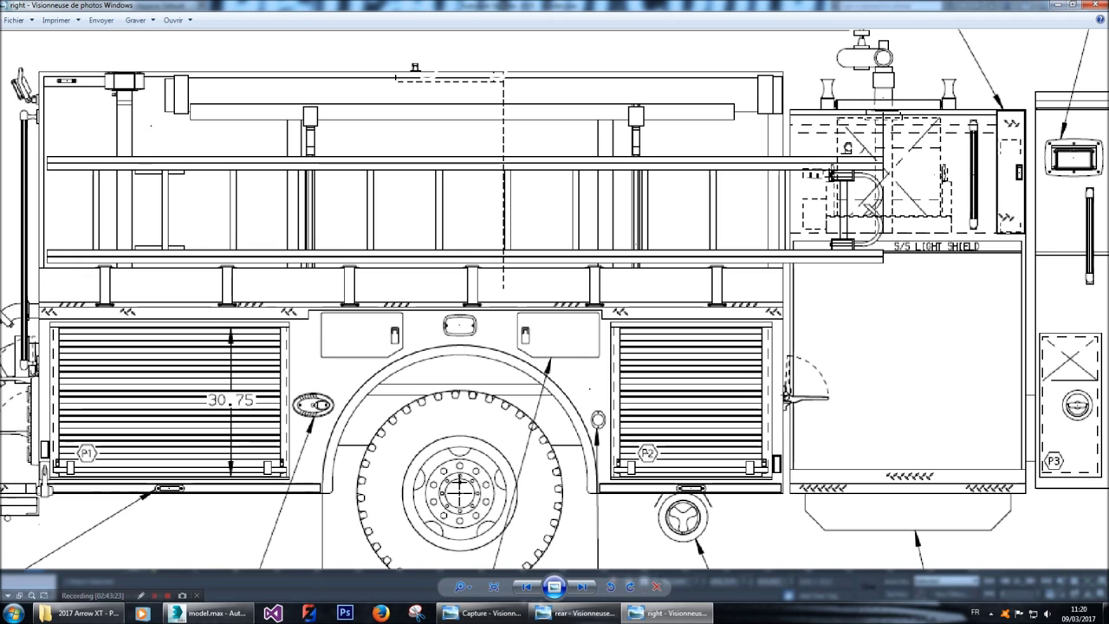
key("alt+Tab")
middle_click_drag(347, 433, 295, 421)
left_click_drag(286, 414, 350, 414)
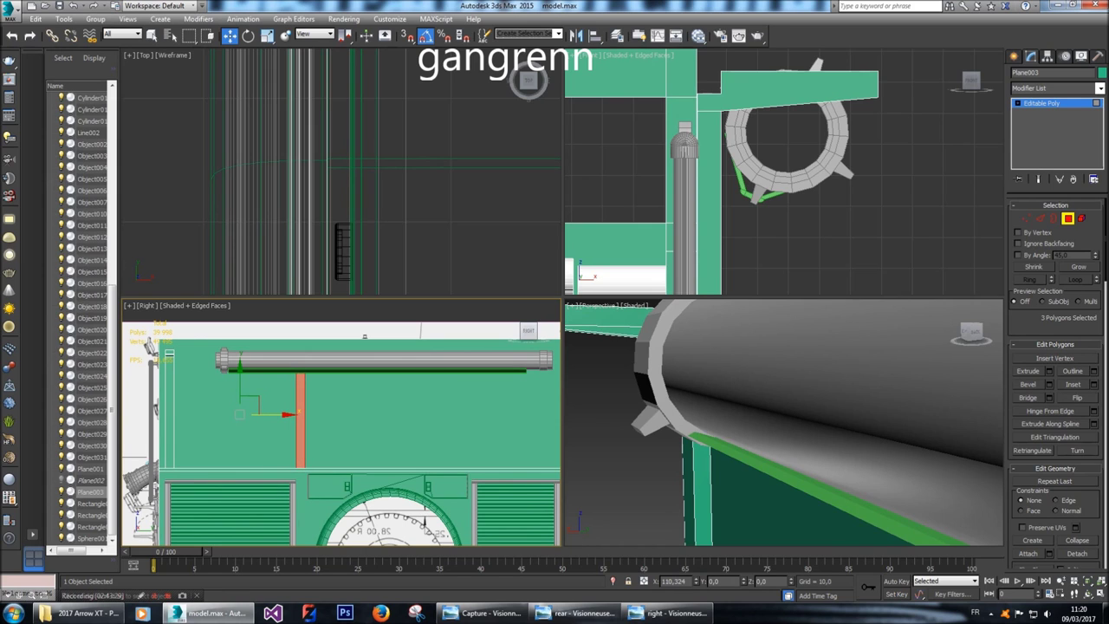
Clone the post strip along the rail as part of the mesh to form a second post.
left_click_drag(351, 414, 350, 414)
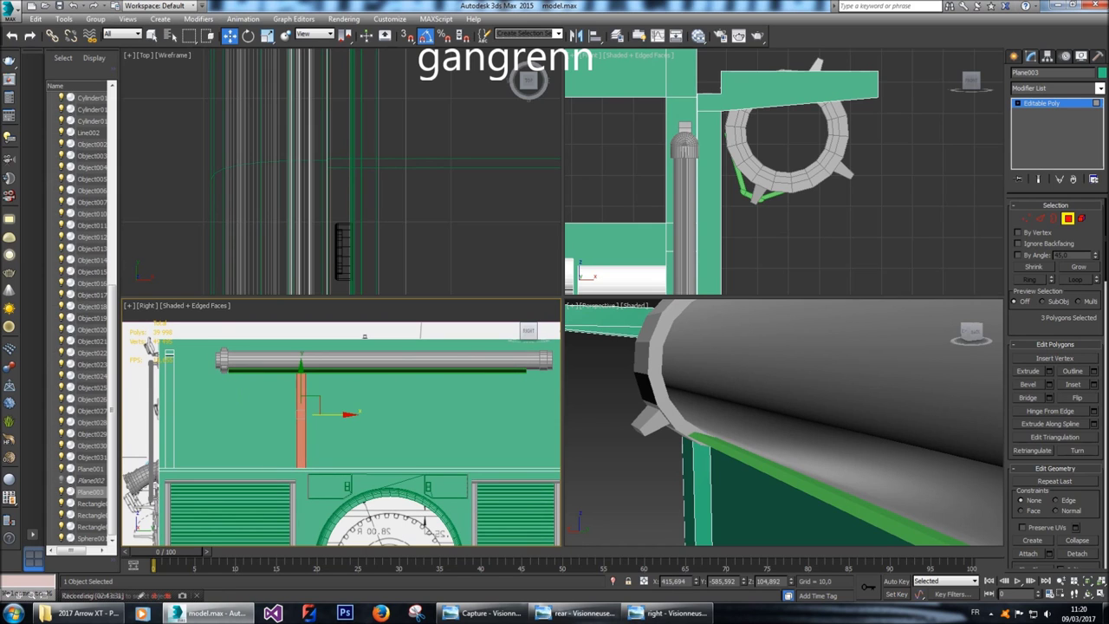
middle_click_drag(351, 415, 245, 405)
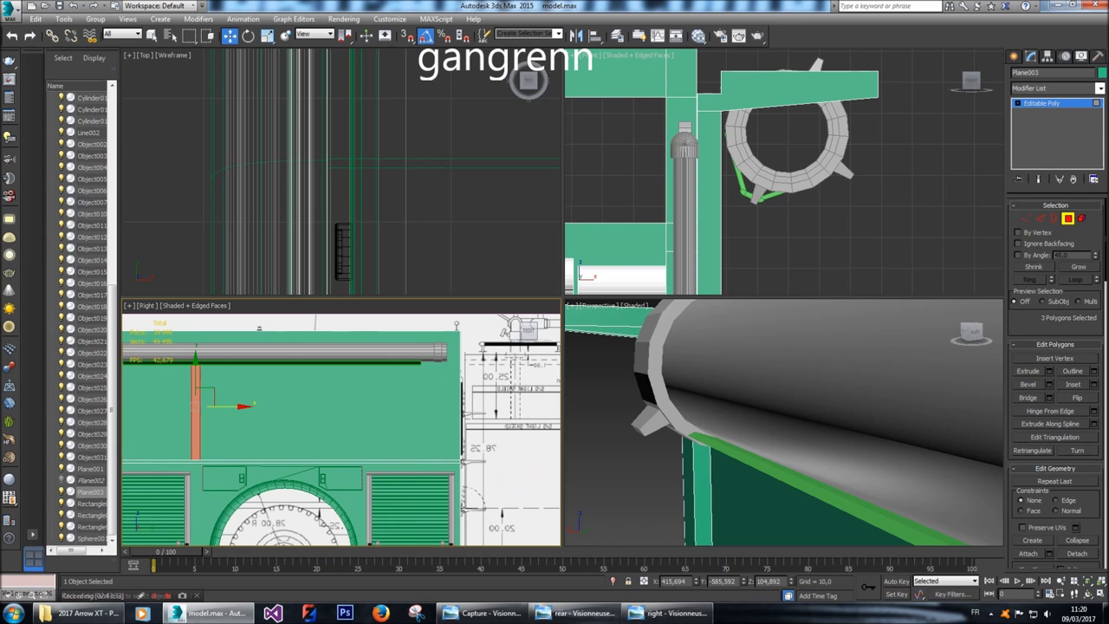
mouse_move(246, 406)
left_mouse_down()
mouse_move(435, 405)
mouse_move(415, 406)
left_mouse_up()
key("Return")
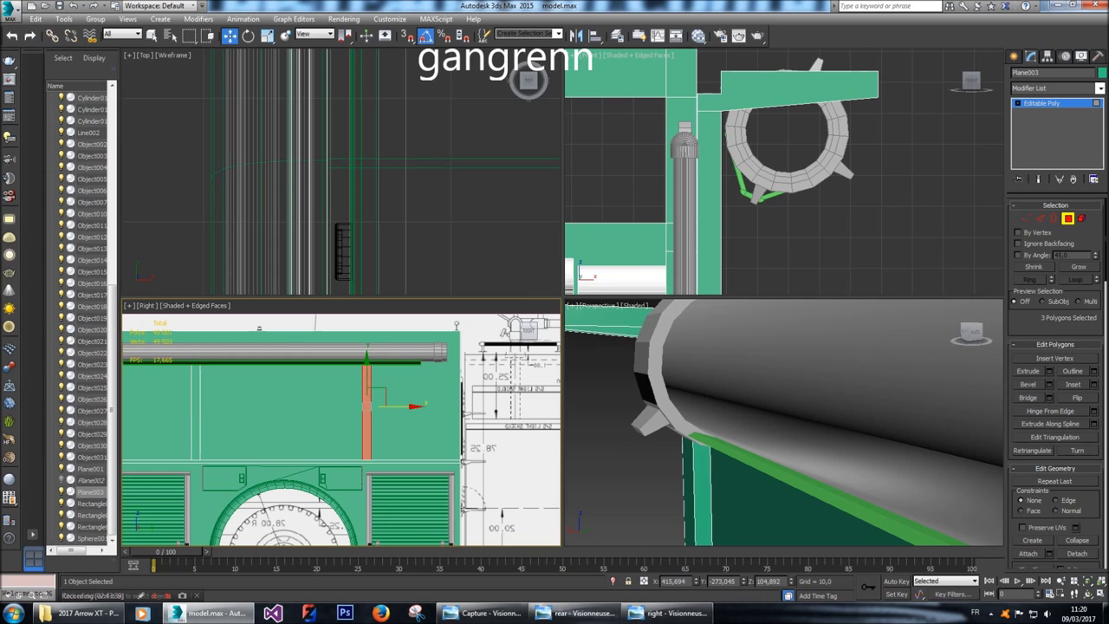
Select both posts as elements, raise their bottom vertices, and lower the posts to match the blueprint.
key("5")
left_click(195, 407, "ctrl")
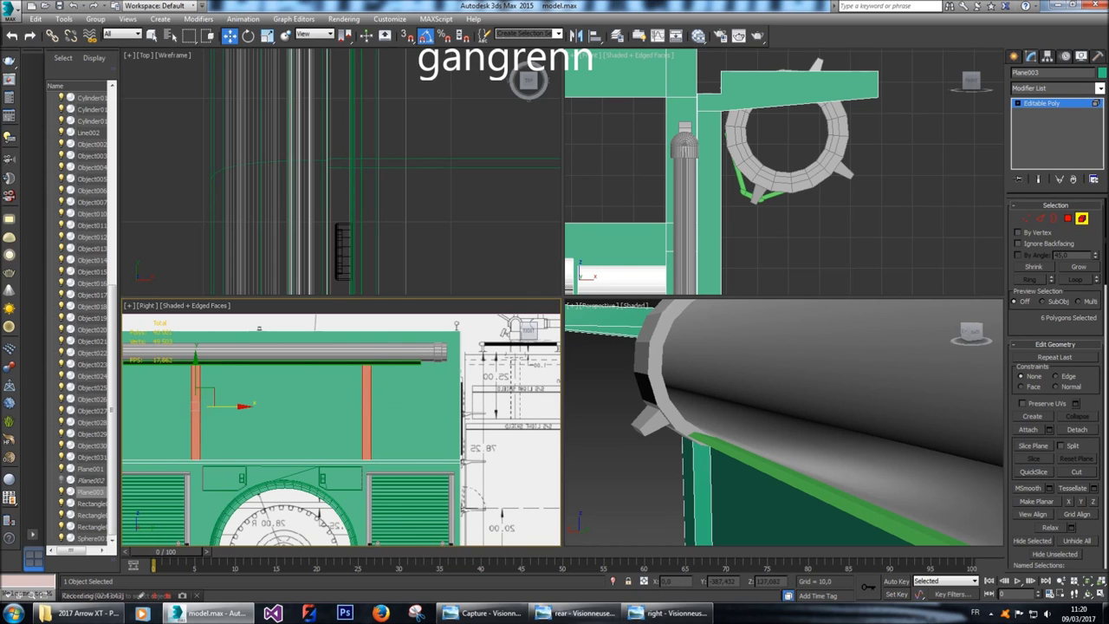
scroll(785, 173, "down", 2)
scroll(785, 173, "down", 2)
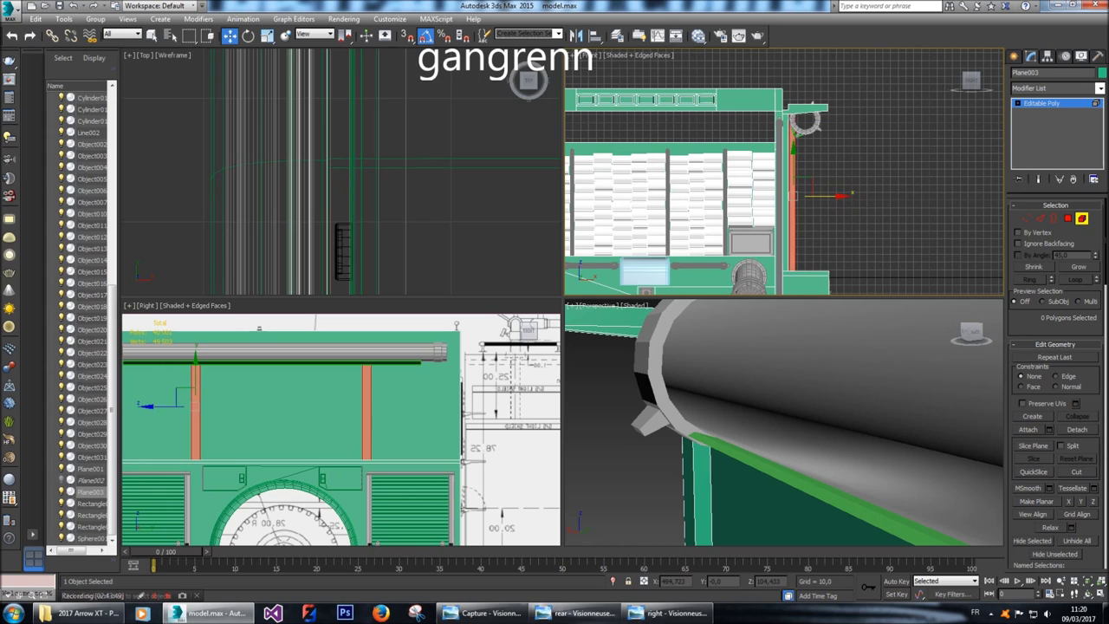
left_click_drag(848, 195, 850, 173)
key("1")
left_click_drag(820, 235, 791, 261)
left_click_drag(799, 216, 799, 206)
key("4")
left_click_drag(803, 123, 803, 142)
Select the posts from their top vertices and shift both posts slightly left.
scroll(802, 142, "up", 5)
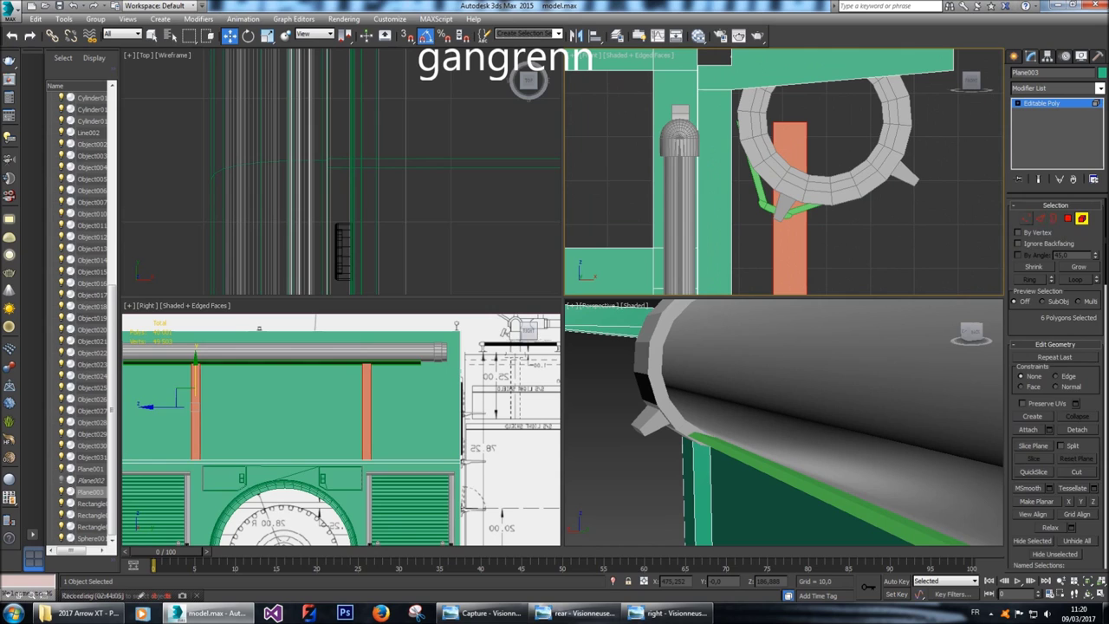
key("1")
left_click_drag(754, 100, 823, 143)
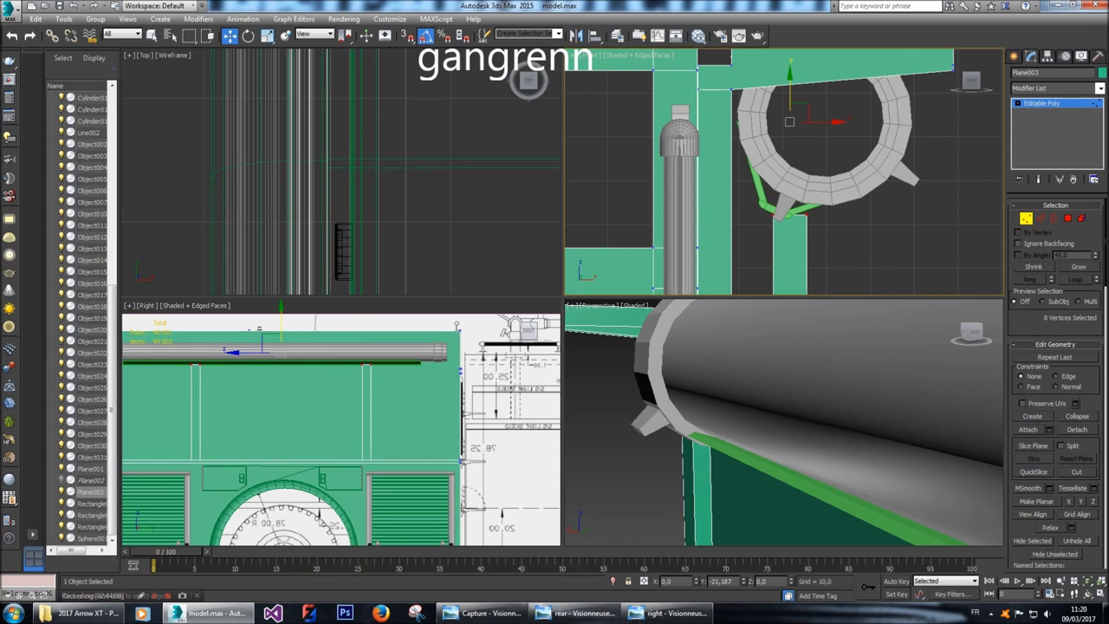
left_click(1082, 218, "ctrl")
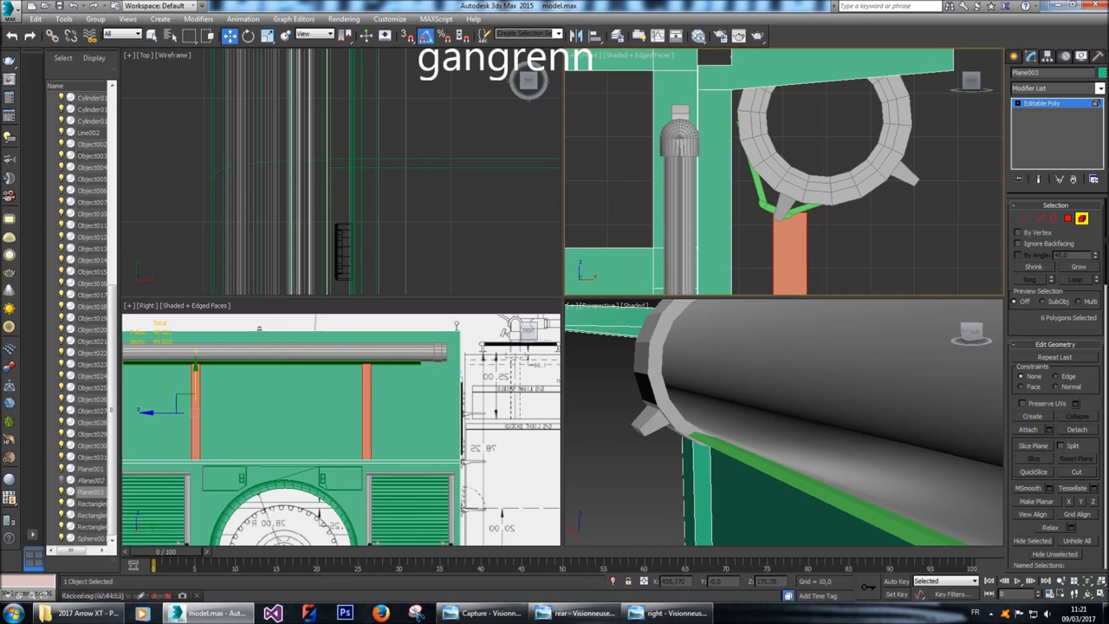
scroll(792, 72, "down", 5)
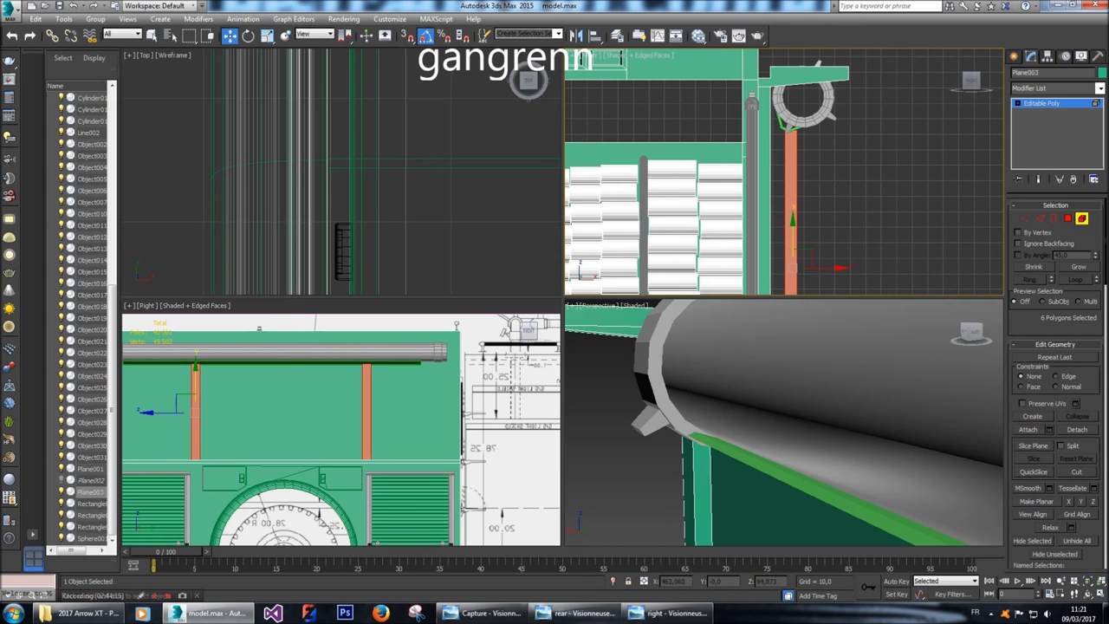
mouse_move(837, 267)
left_mouse_down()
mouse_move(803, 267)
mouse_move(820, 267)
left_mouse_up()
In perspective, select the post faces and nudge them slightly right, then pick the hose-rail ring clamp.
middle_click_drag(781, 416, 901, 409, "alt")
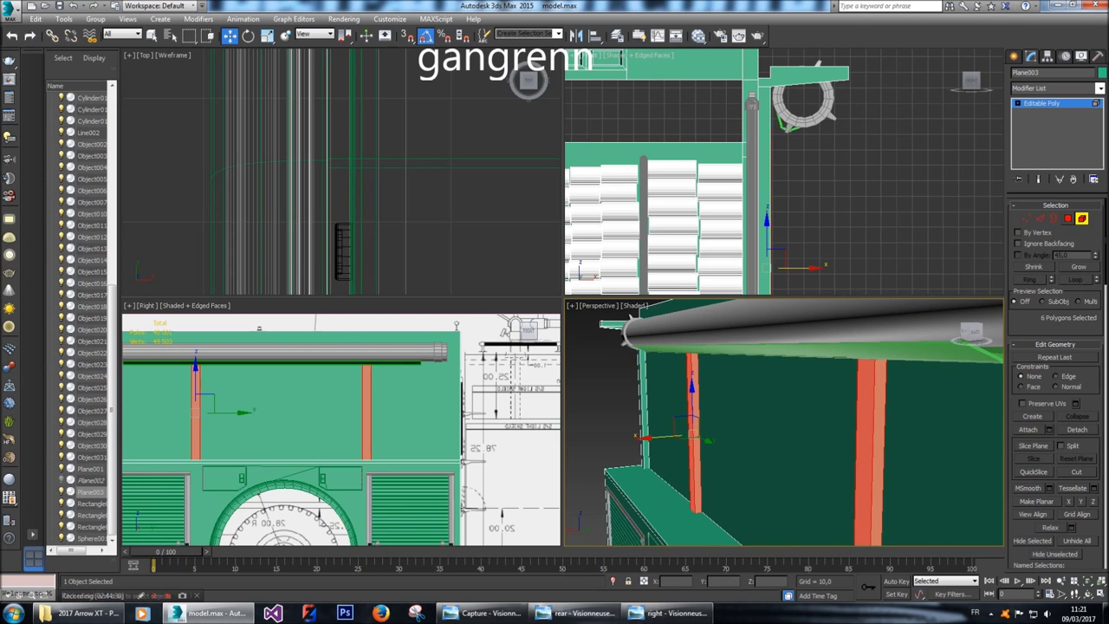
key("4")
left_click(872, 399)
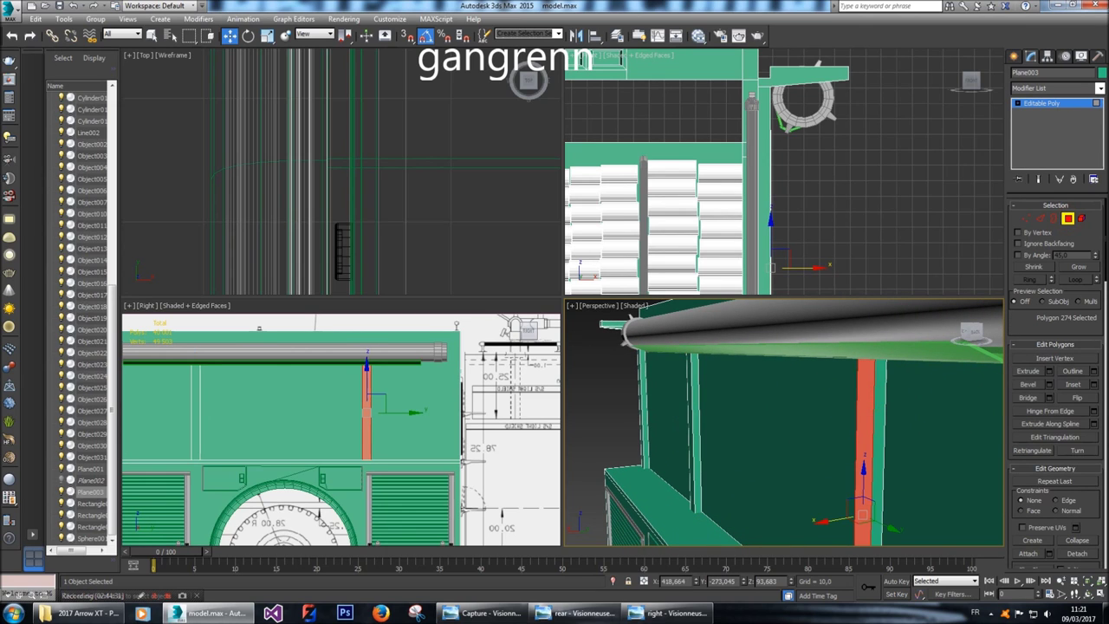
left_click(691, 434, "ctrl")
middle_click_drag(780, 434, 884, 434, "alt")
left_click(769, 408, "ctrl")
middle_click_drag(780, 173, 772, 140)
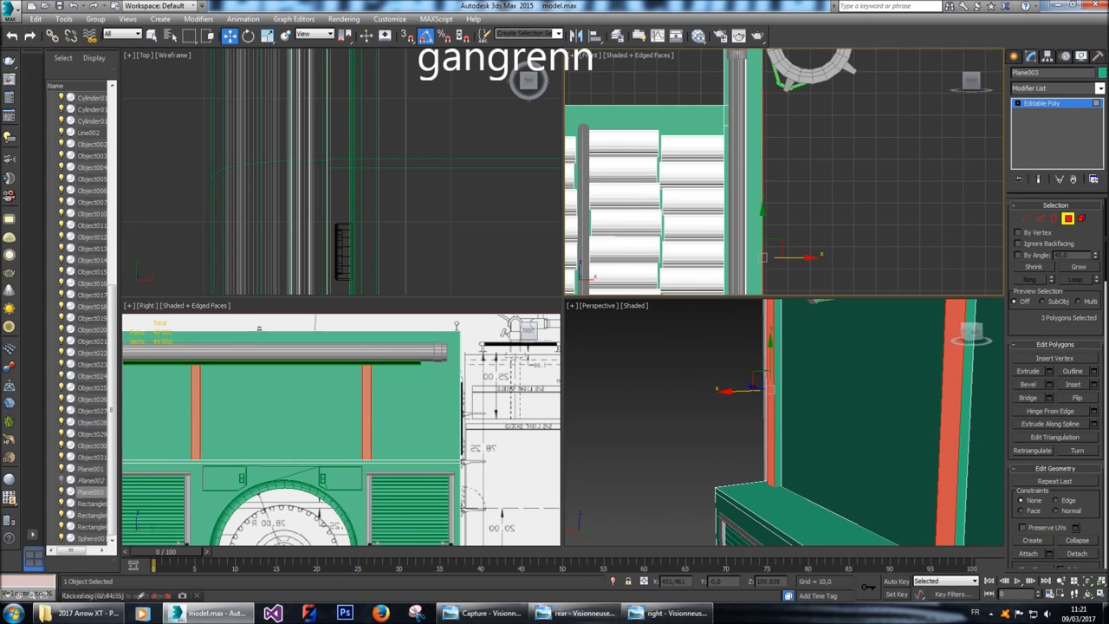
left_click_drag(809, 257, 813, 257)
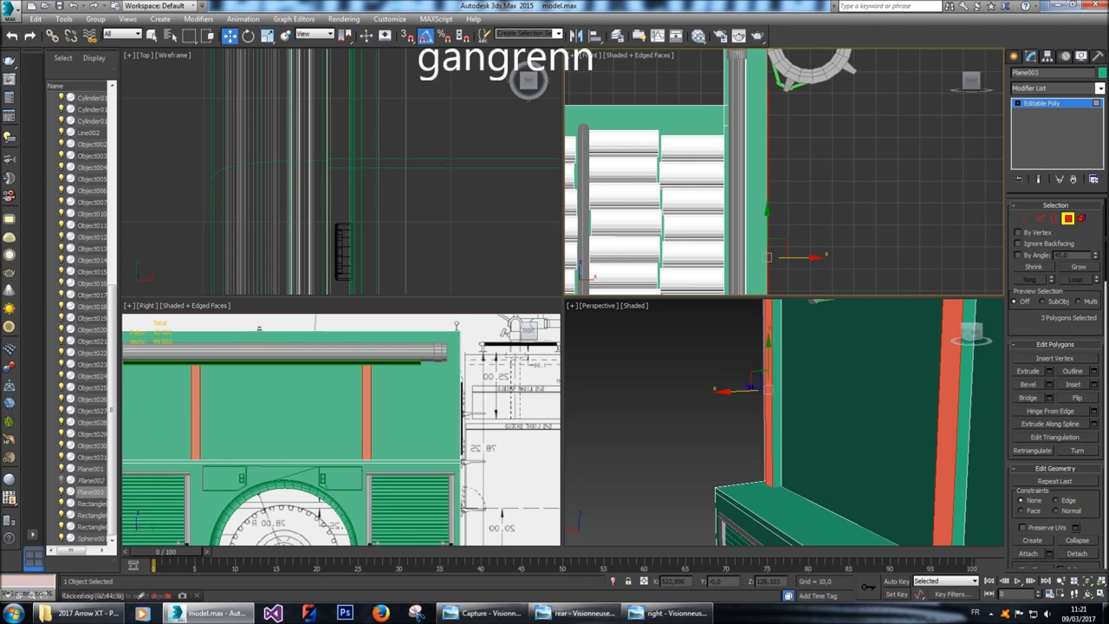
left_click(1016, 56)
left_click(811, 68)
Select the whole green bracket element and slide it along the rail, lowering it slightly.
middle_click_drag(811, 68, 810, 156)
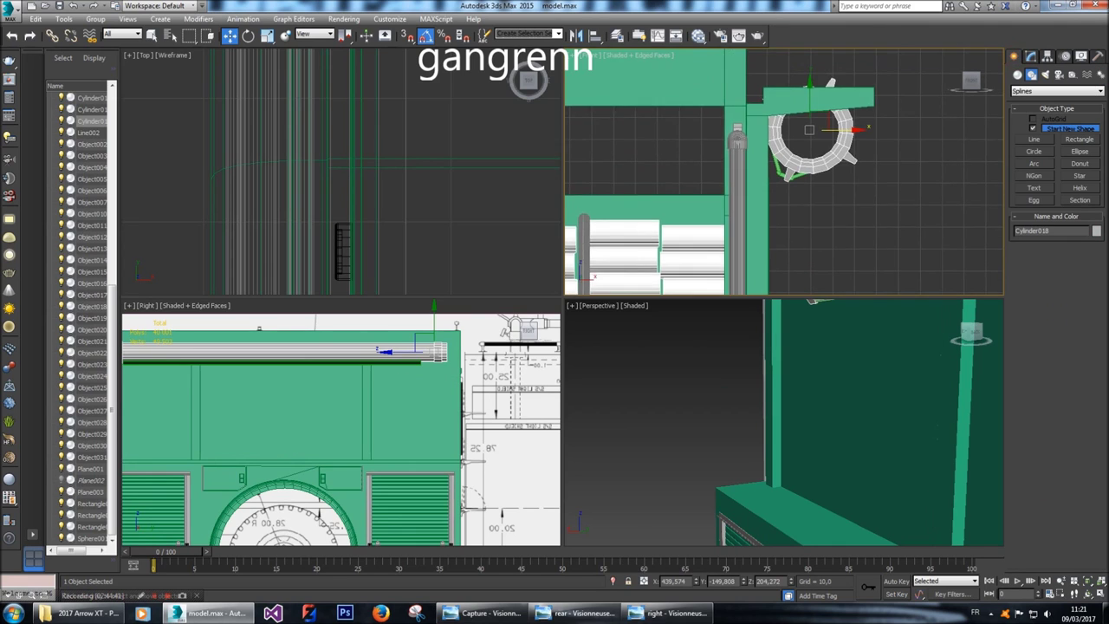
scroll(803, 178, "up", 4)
left_click(778, 179)
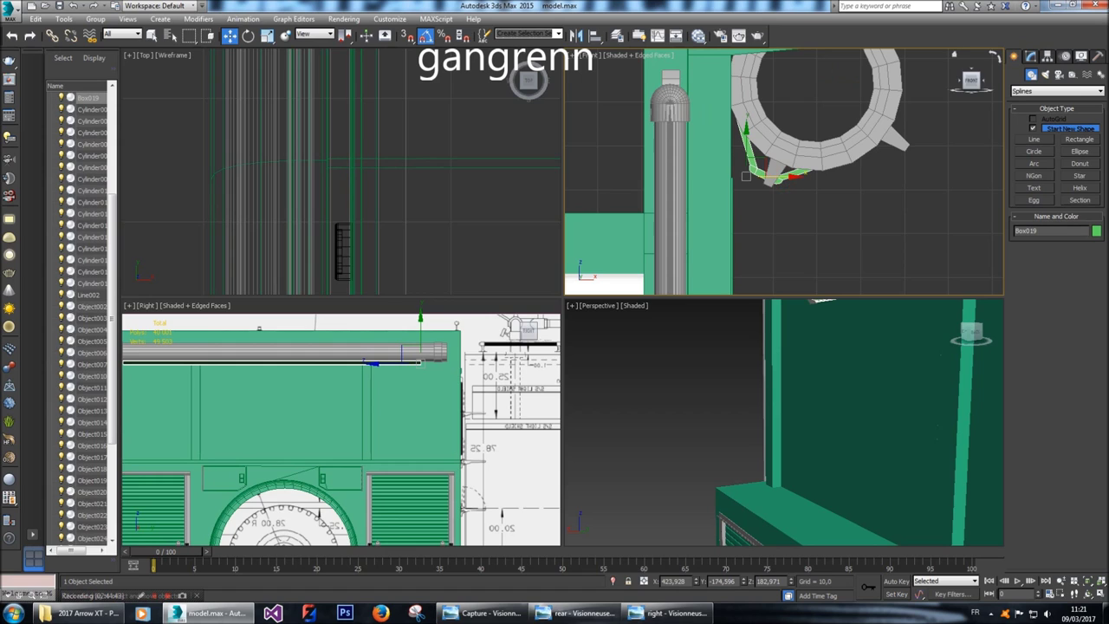
left_click(1033, 56)
key("5")
left_click(762, 178)
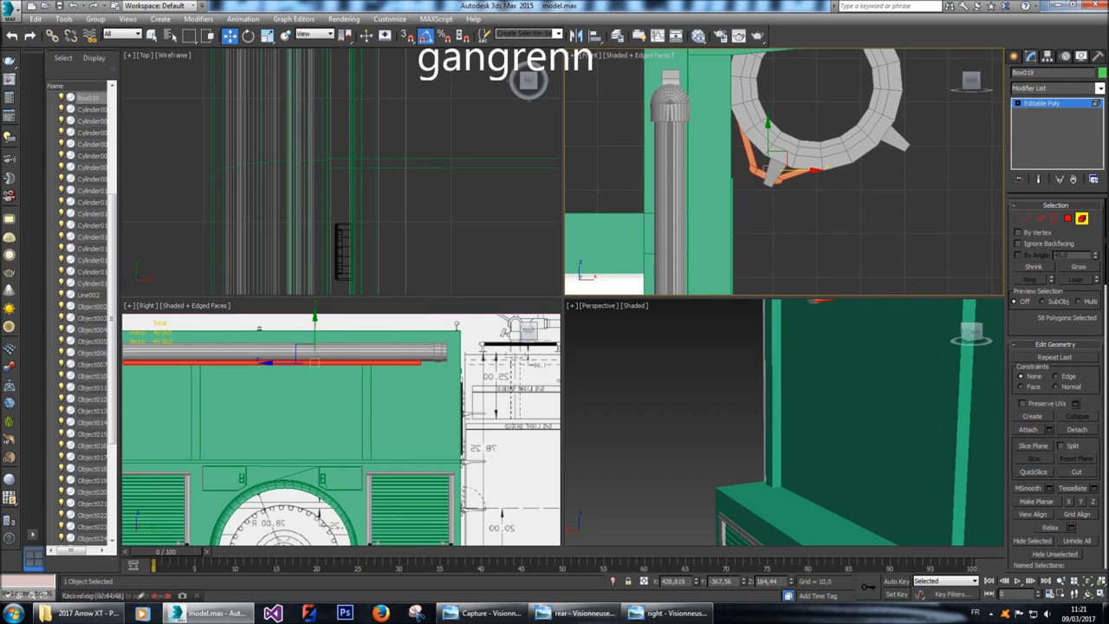
middle_click_drag(780, 156, 789, 208)
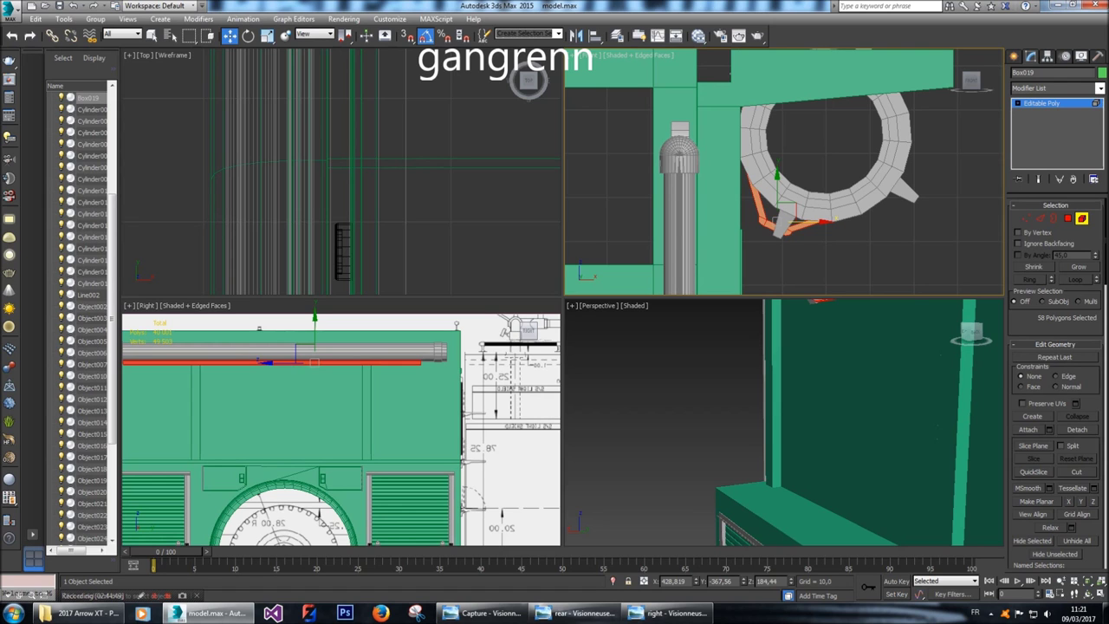
scroll(342, 173, "up", 5)
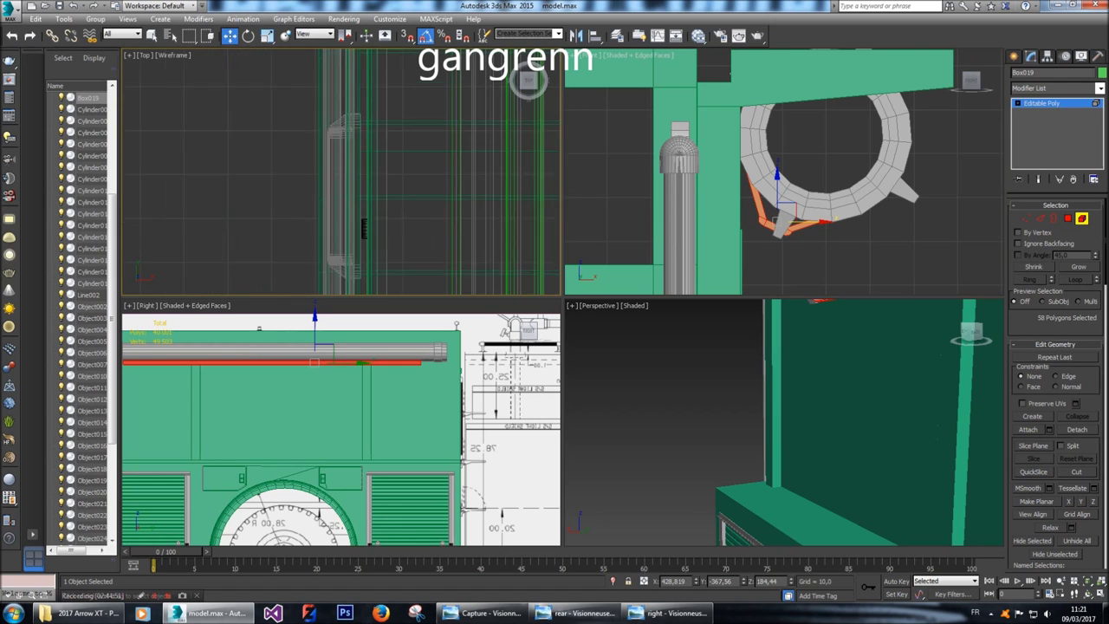
scroll(529, 79, "up", 6)
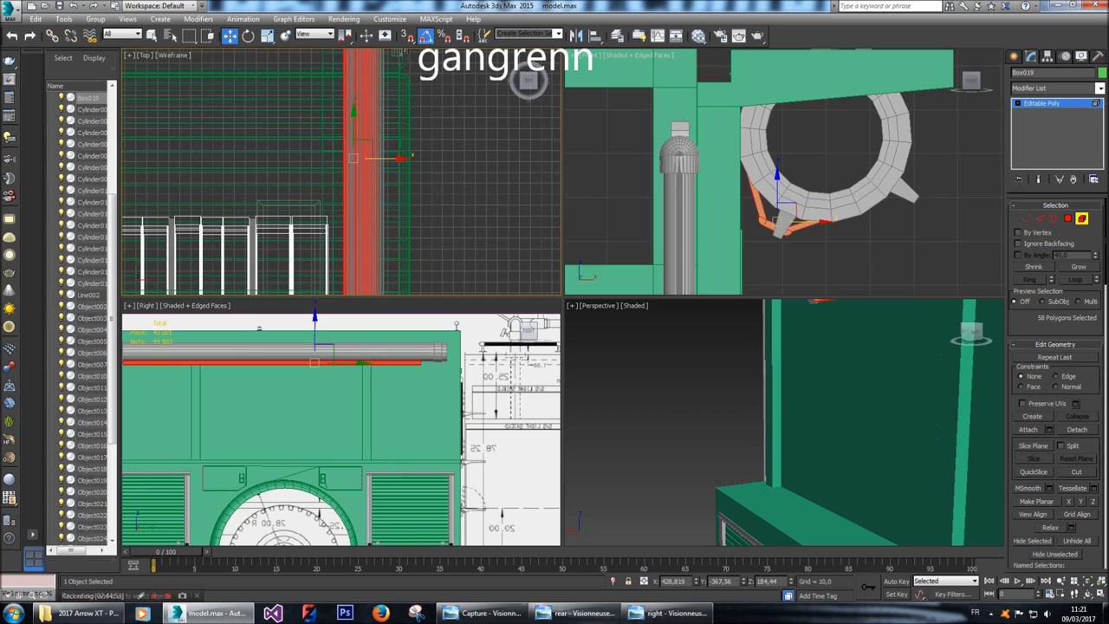
left_click_drag(416, 161, 376, 161)
scroll(753, 184, "up", 3)
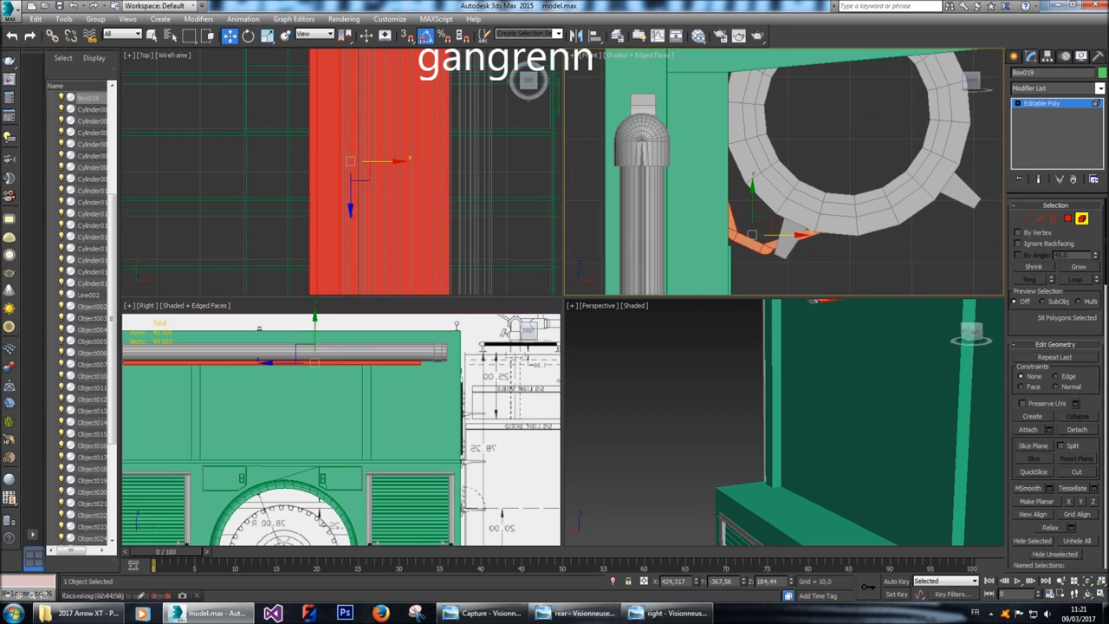
left_click_drag(752, 185, 752, 198)
Box-select the bracket's end vertices in the front view and move them left.
middle_click(937, 486)
key("z")
middle_click_drag(784, 425, 564, 435, "alt")
key("1")
right_click(646, 125)
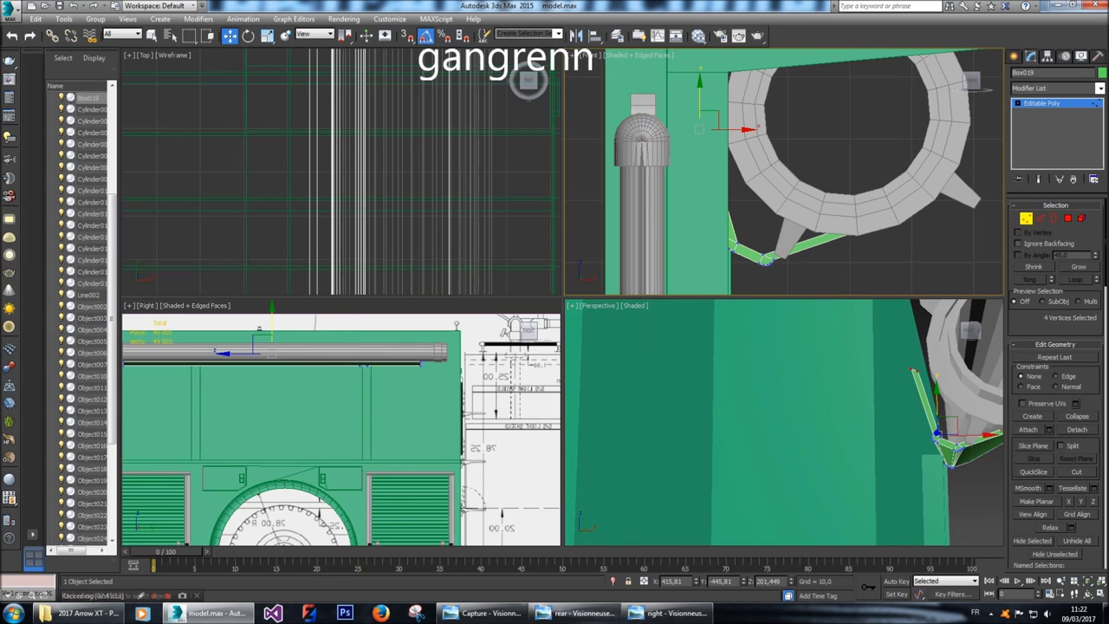
left_click_drag(724, 254, 766, 260)
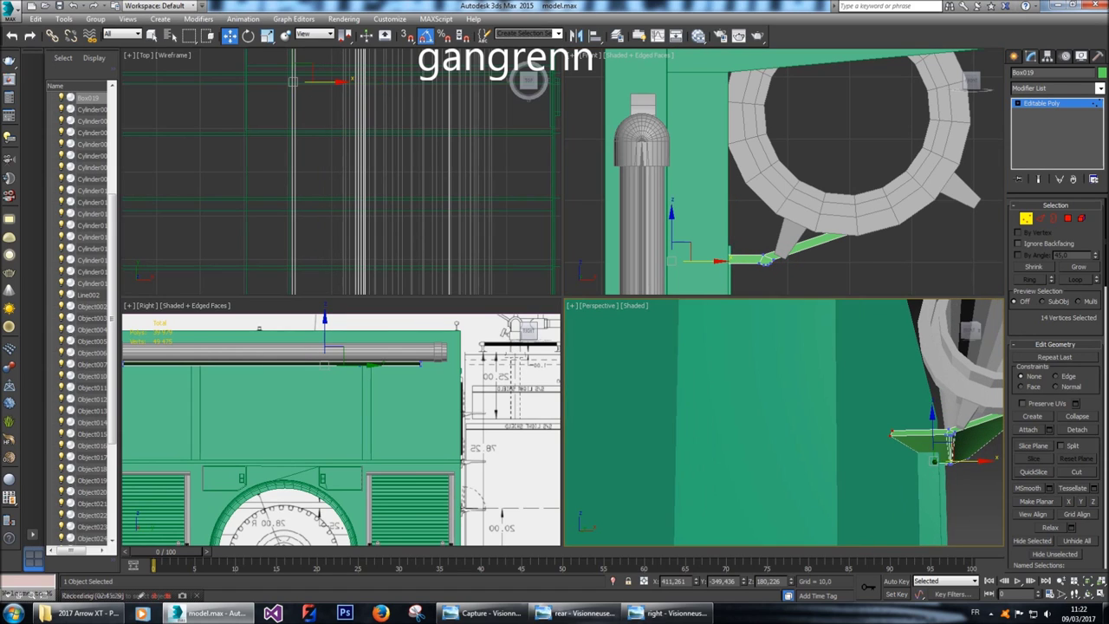
scroll(766, 260, "up", 2)
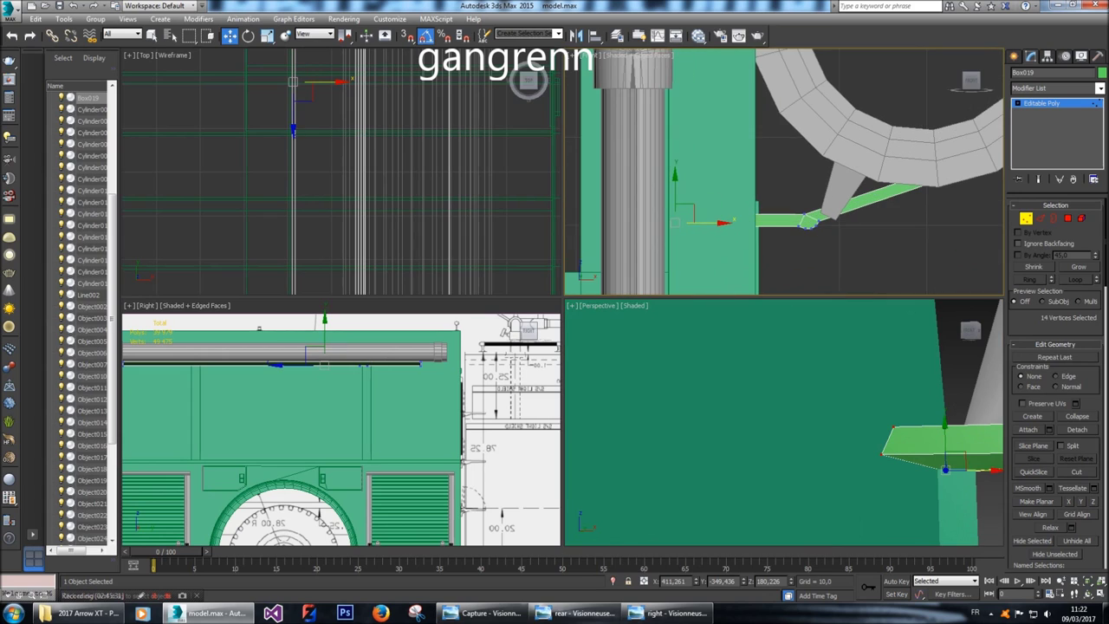
left_click_drag(766, 260, 749, 260)
Stretch the bracket beam toward the hose ring and raise its vertices slightly.
scroll(947, 450, "down", 5)
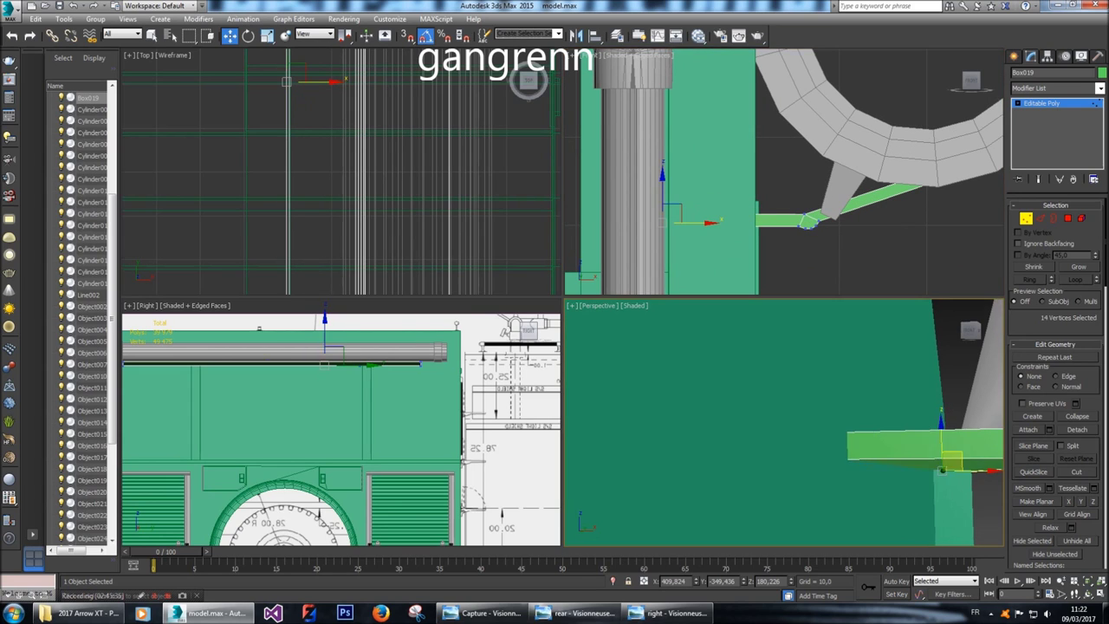
scroll(784, 422, "up", 4)
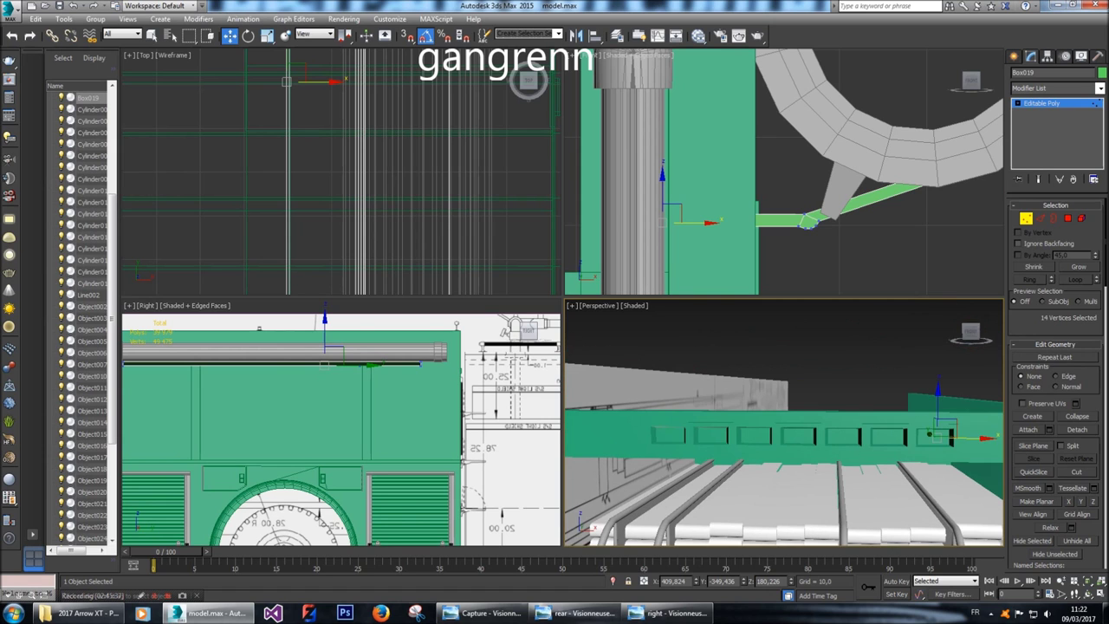
scroll(784, 423, "up", 8)
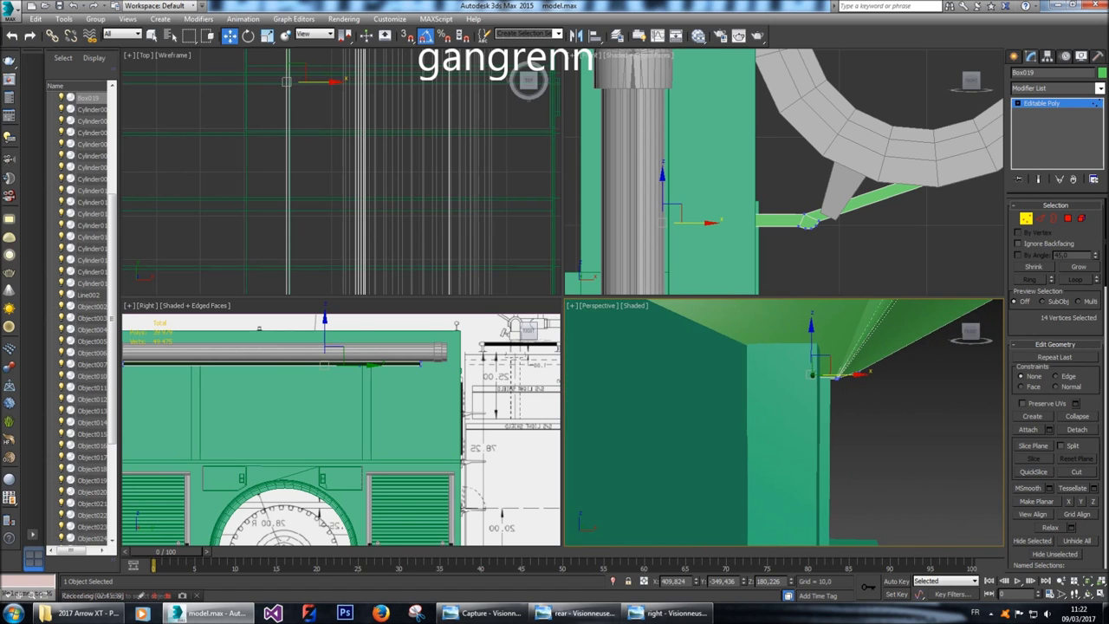
middle_click_drag(785, 422, 863, 397, "alt")
scroll(784, 171, "down", 3)
left_click_drag(900, 145, 899, 145)
left_click_drag(369, 116, 405, 116)
left_click_drag(319, 345, 319, 340)
left_click_drag(404, 115, 456, 76)
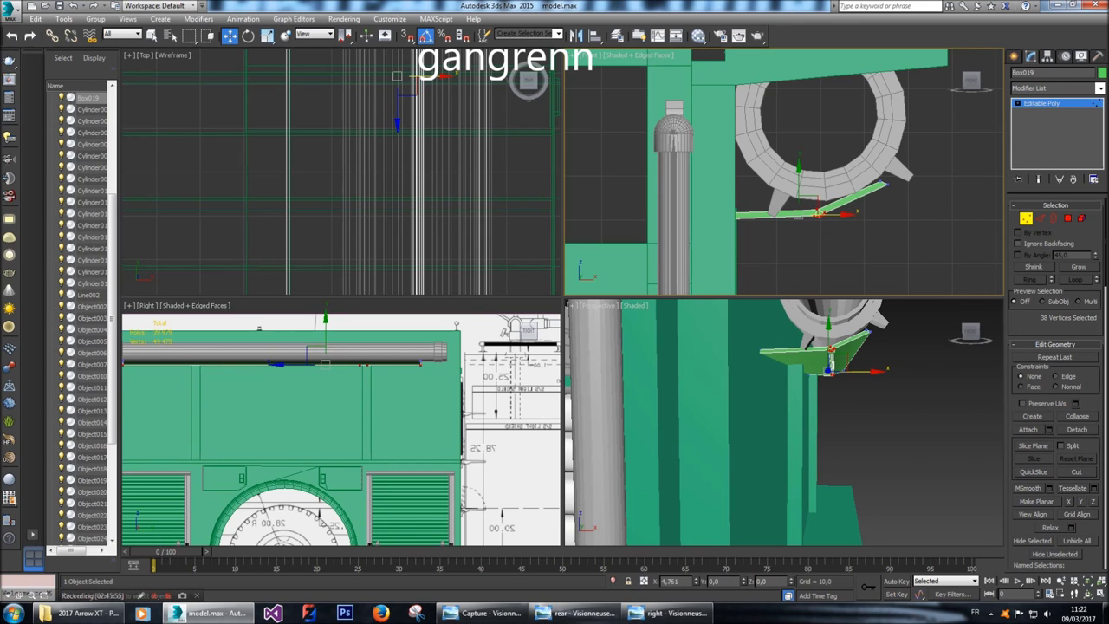
Inspect the beam end up close, then bring up the fire-truck side reference drawing.
left_click_drag(886, 161, 857, 186)
scroll(877, 179, "up", 2)
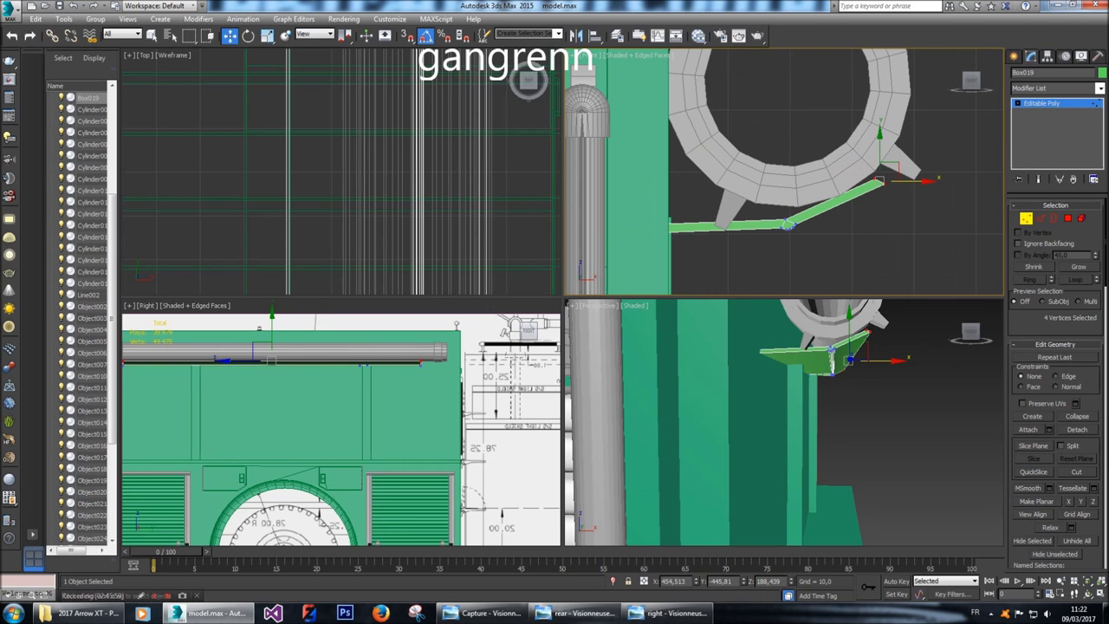
middle_click_drag(847, 346, 780, 382, "alt")
left_click(879, 340)
key("z")
middle_click_drag(691, 384, 617, 441, "alt")
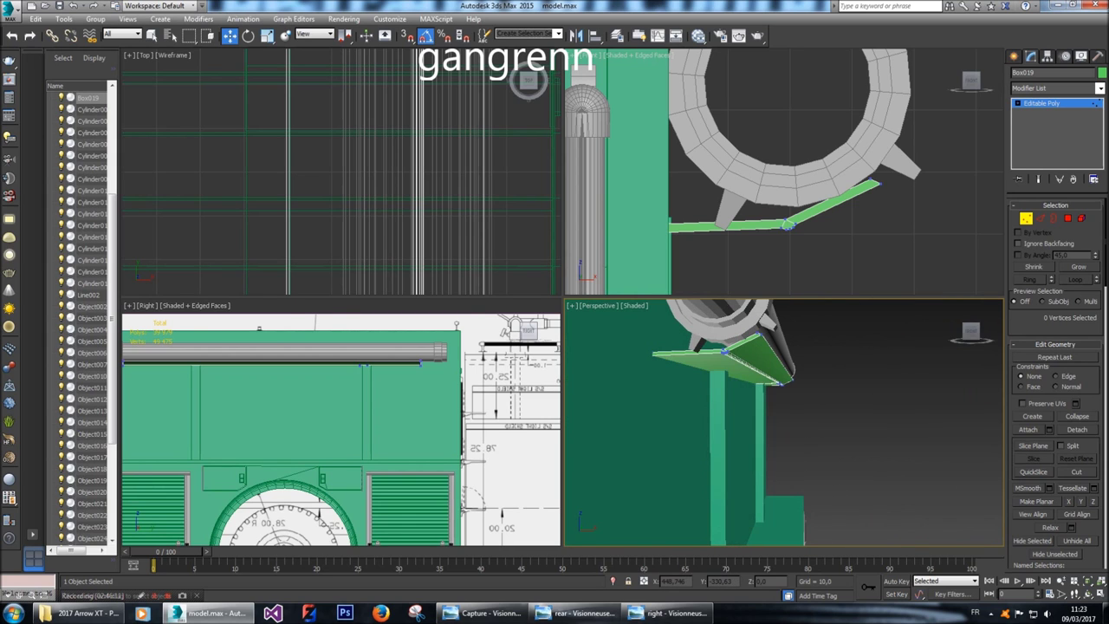
left_click(667, 613)
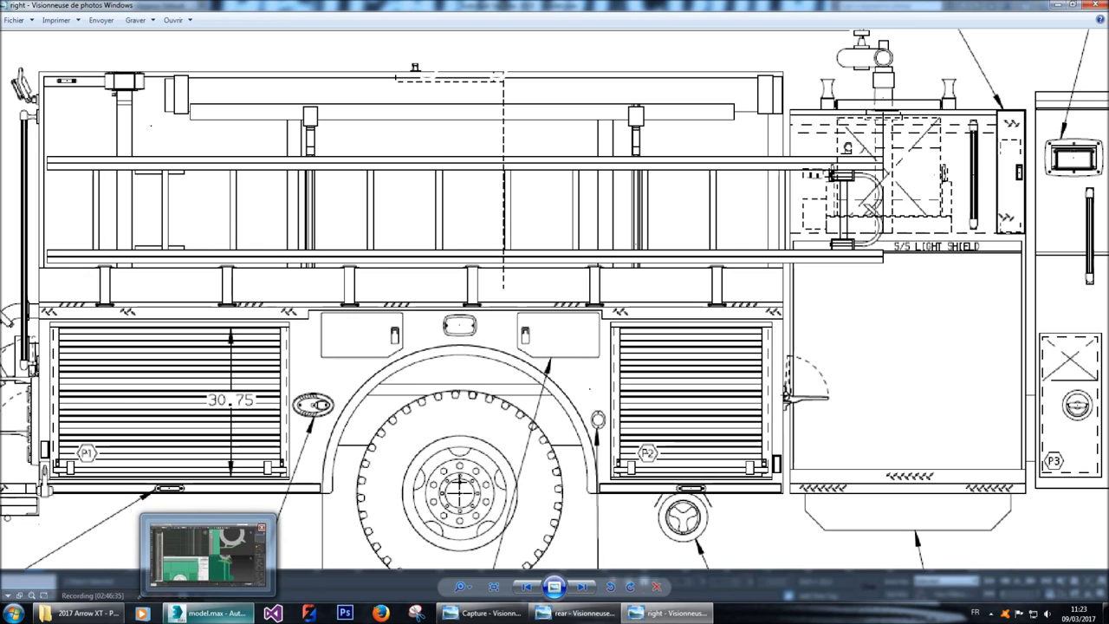
Back in the model, select the angled plate's faces on the bracket and delete them.
left_click(208, 613)
middle_click_drag(780, 416, 763, 416, "alt")
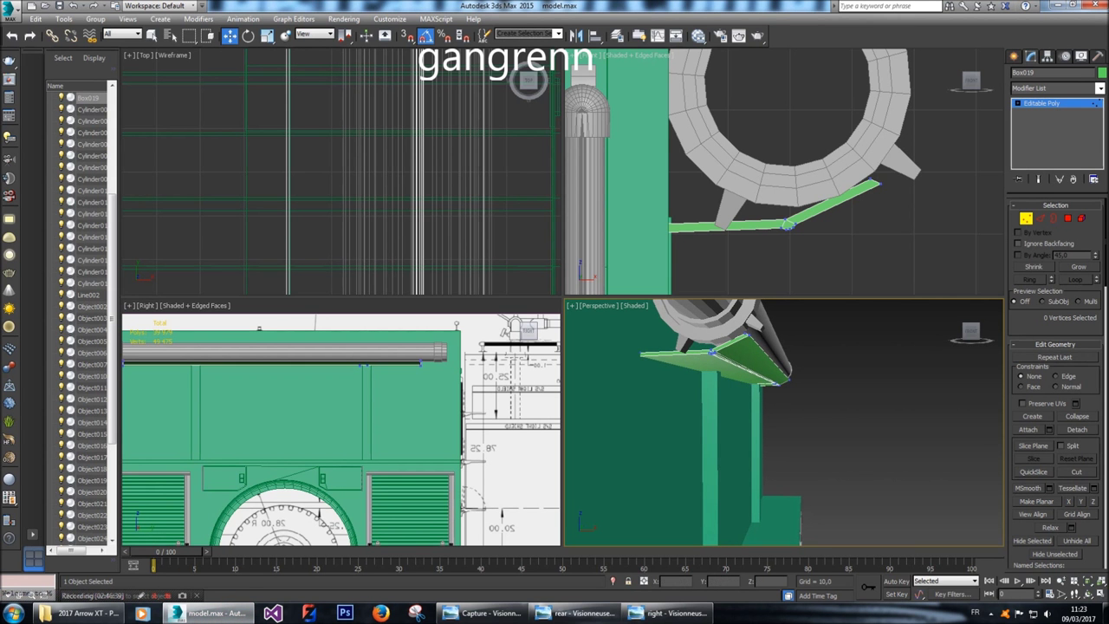
left_click(1018, 55)
left_click(789, 224)
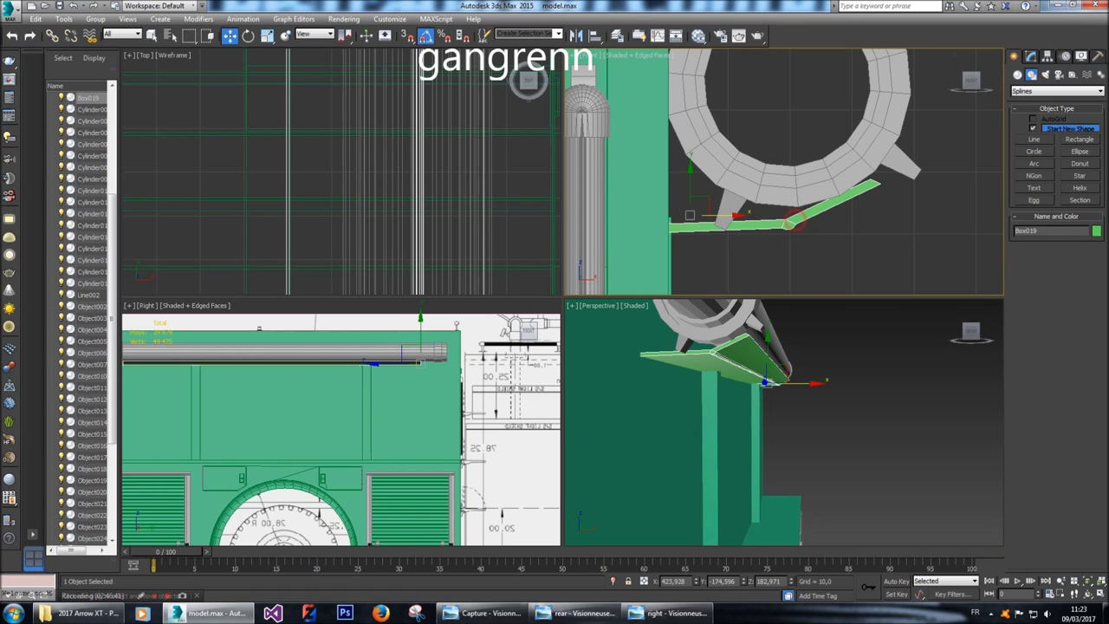
left_click(1031, 55)
left_click(1082, 218)
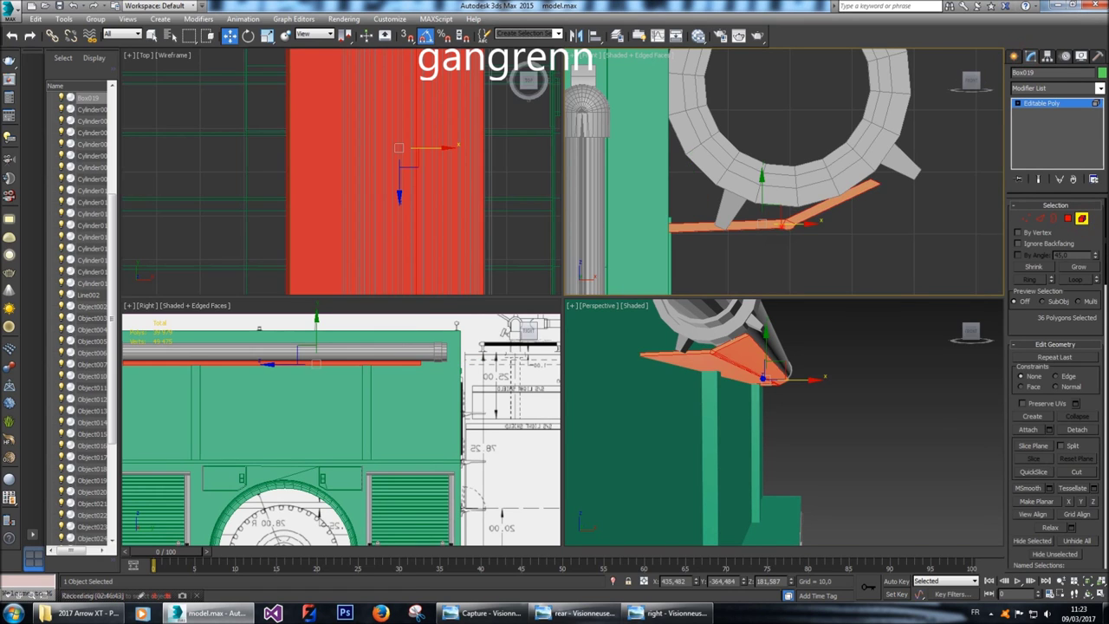
key("Delete")
Clone the small green box under the ring as Box020 and slide it along the rail.
left_click(1016, 56)
middle_click_drag(780, 416, 832, 407, "alt")
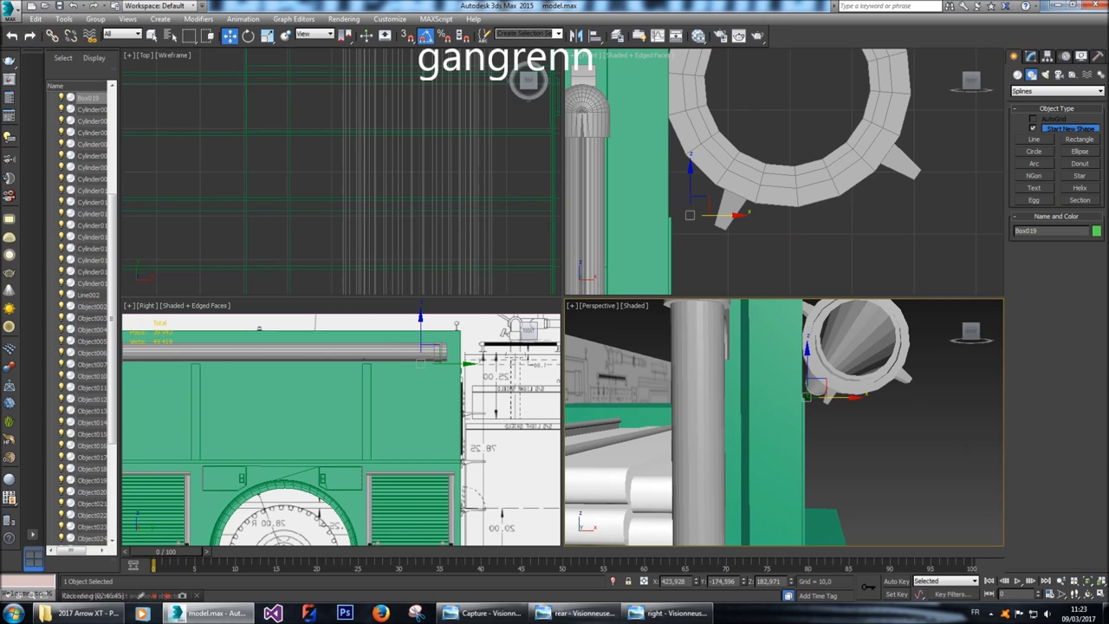
middle_click_drag(832, 408, 806, 433, "alt")
left_click(810, 385)
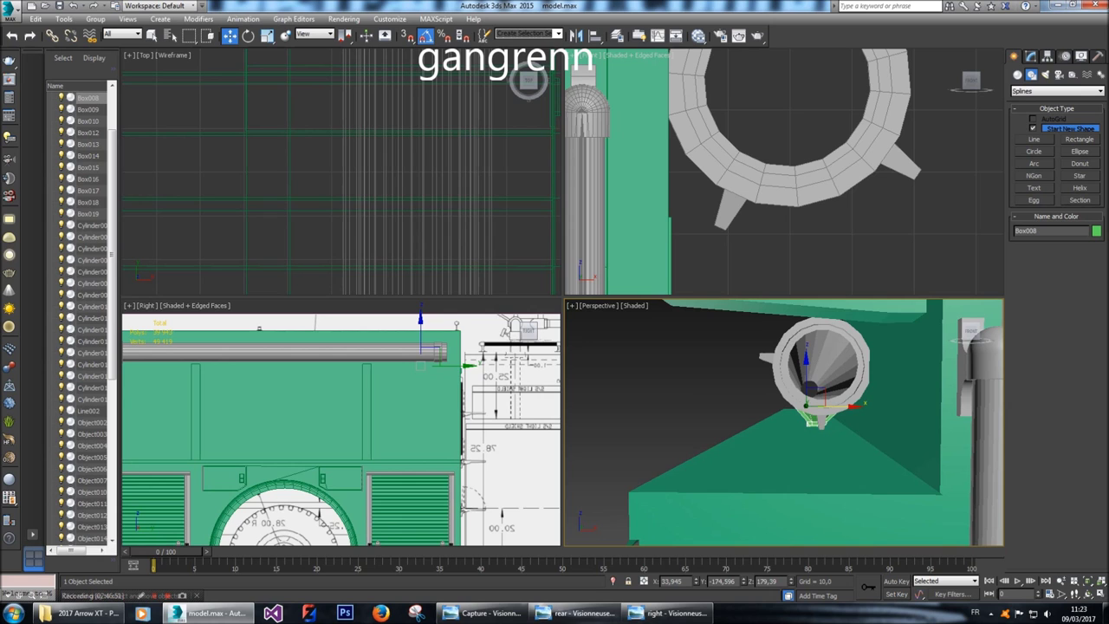
key("f")
scroll(763, 226, "up", 3)
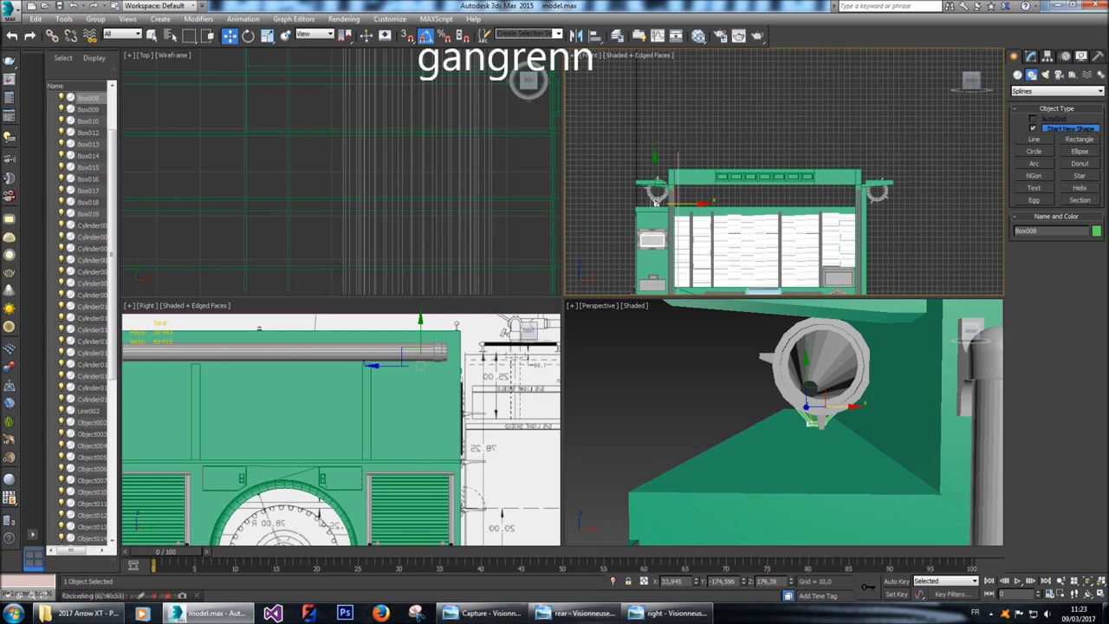
mouse_move(702, 203)
left_mouse_down("shift")
mouse_move(902, 201)
mouse_move(877, 203)
left_mouse_up("shift")
key("Return")
key("z")
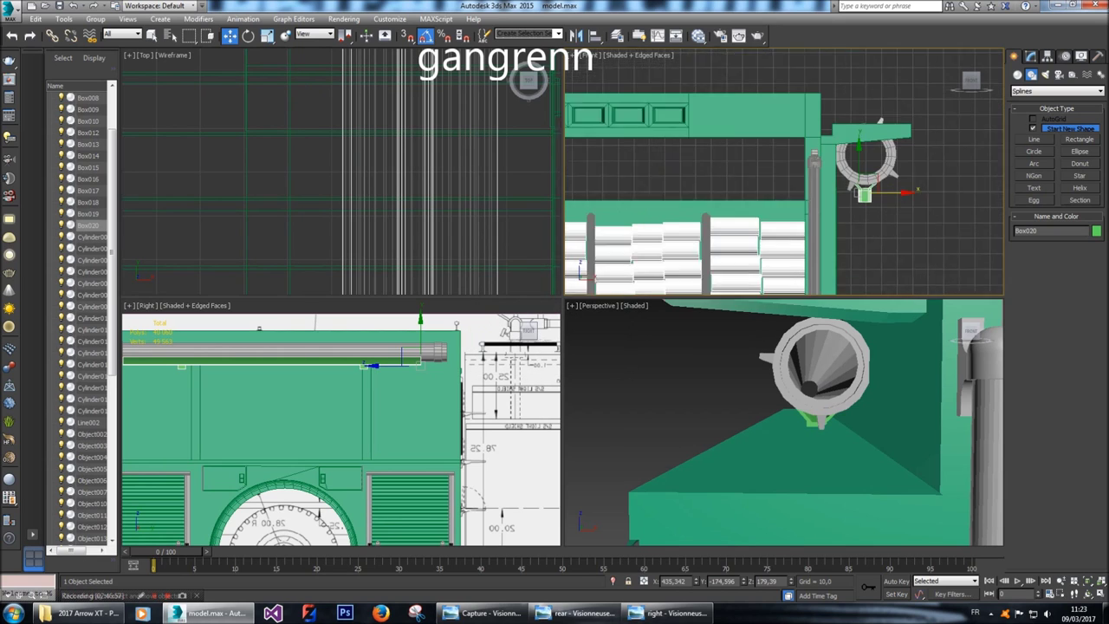
left_click_drag(853, 207, 855, 207)
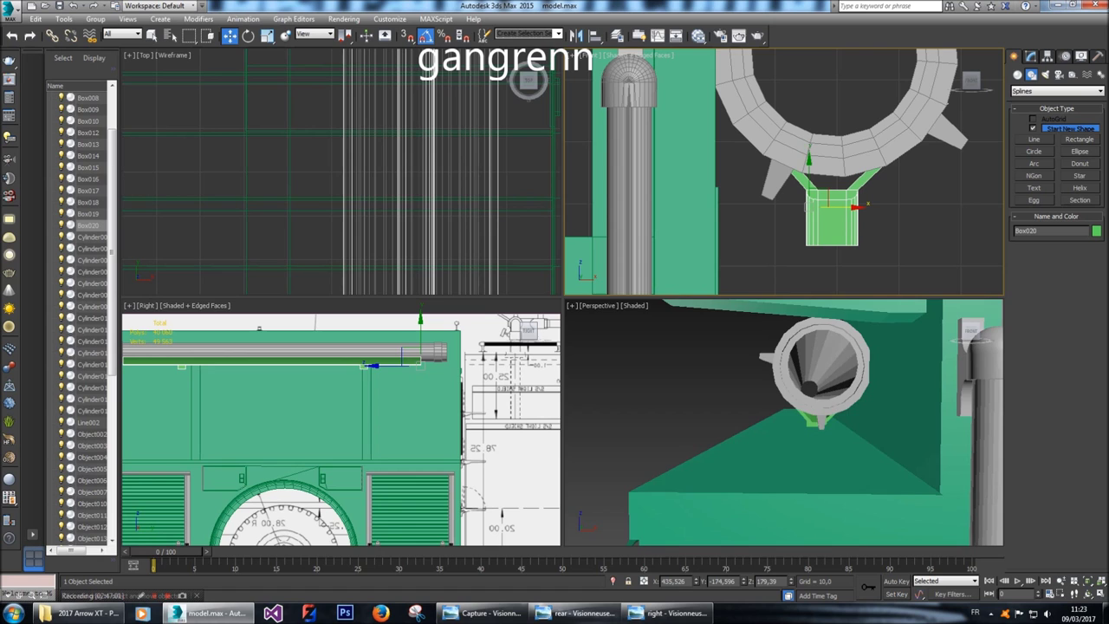
Move Box020 and the cylinder along the rail to match the side reference drawing.
middle_click_drag(780, 416, 707, 364, "alt")
left_click(910, 252)
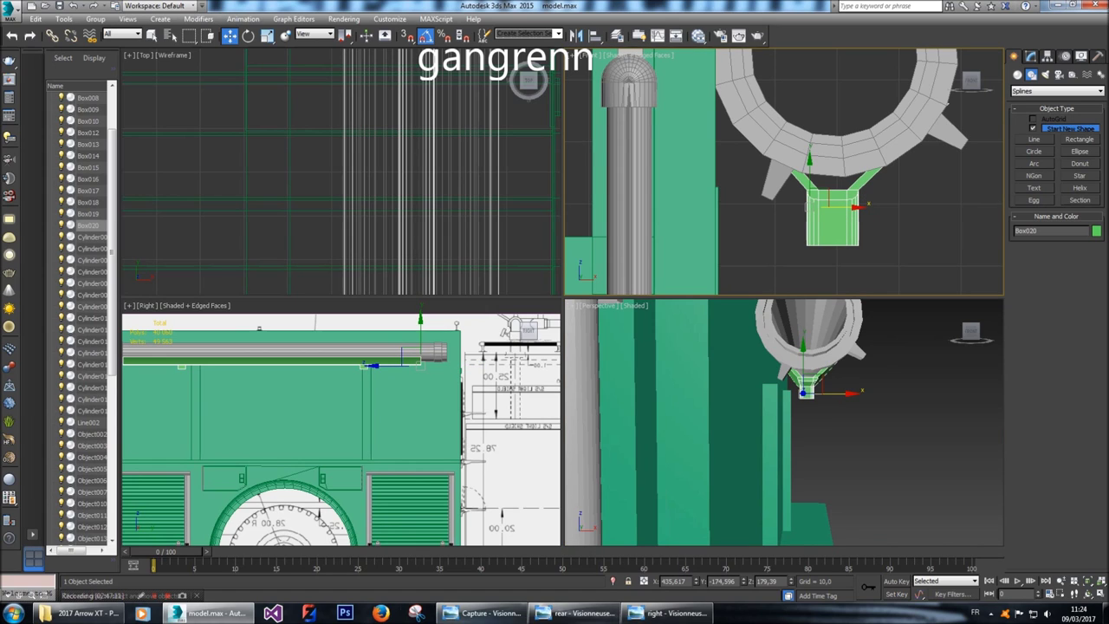
left_click(649, 612)
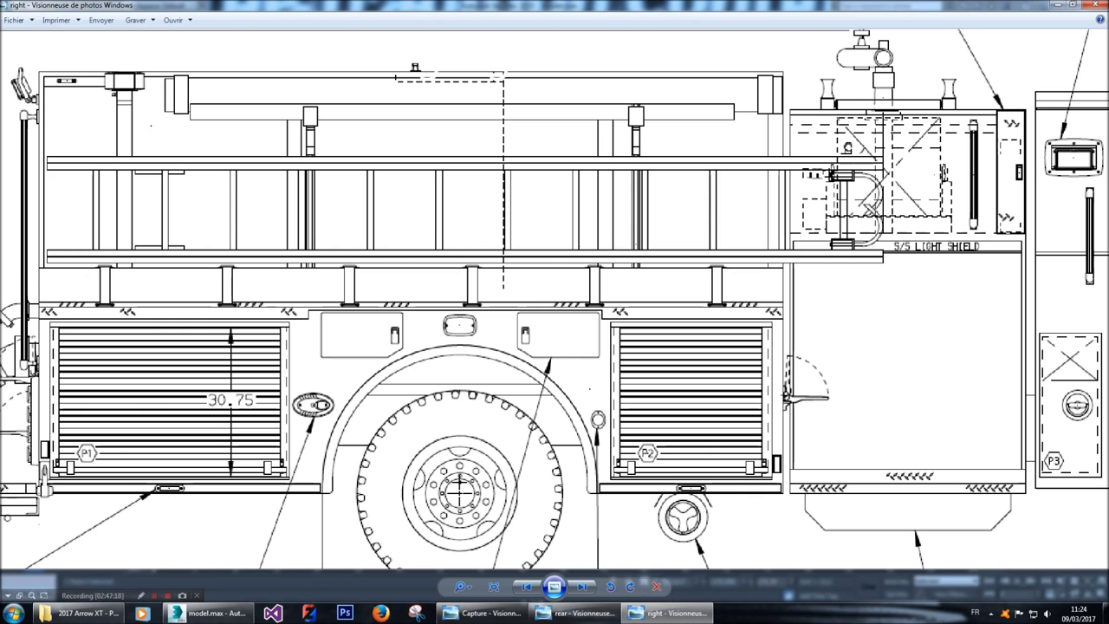
left_click(212, 612)
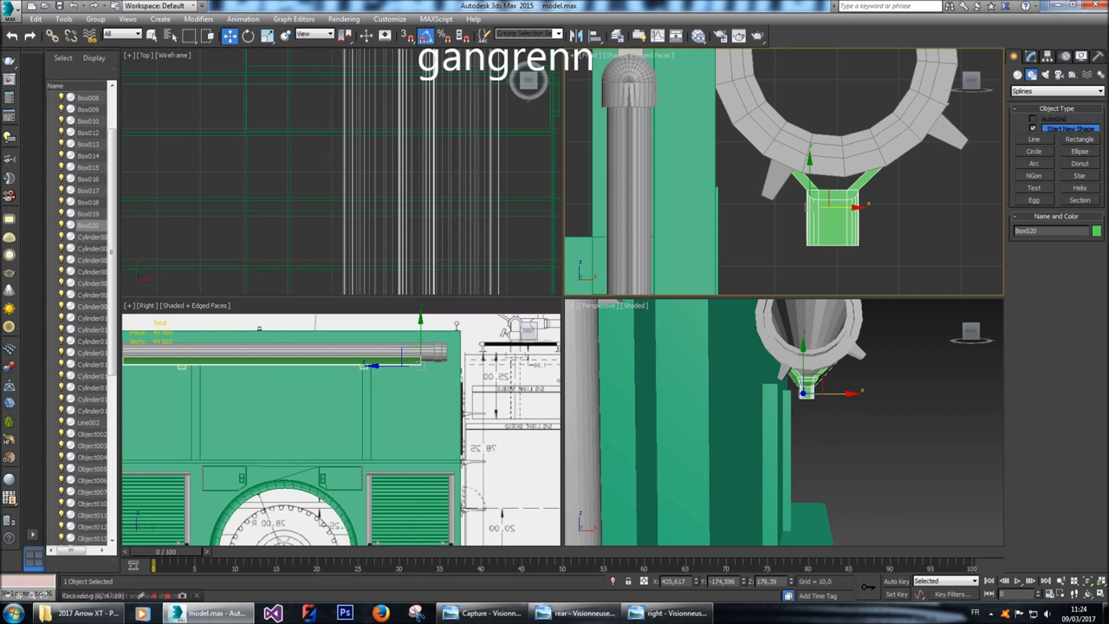
left_click(820, 357, "ctrl")
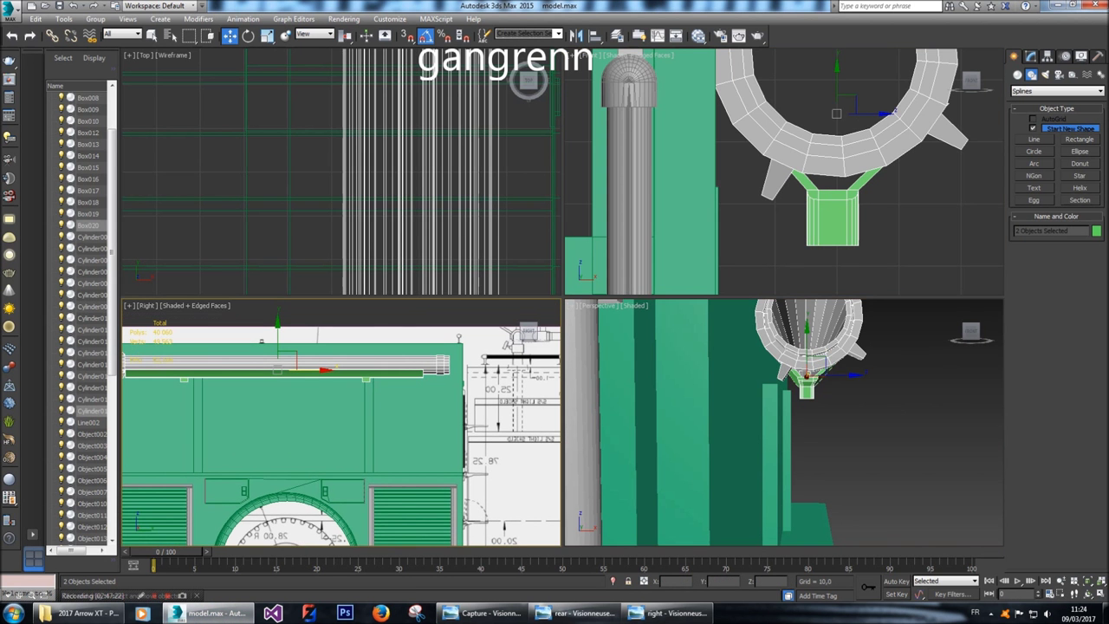
left_click(668, 612)
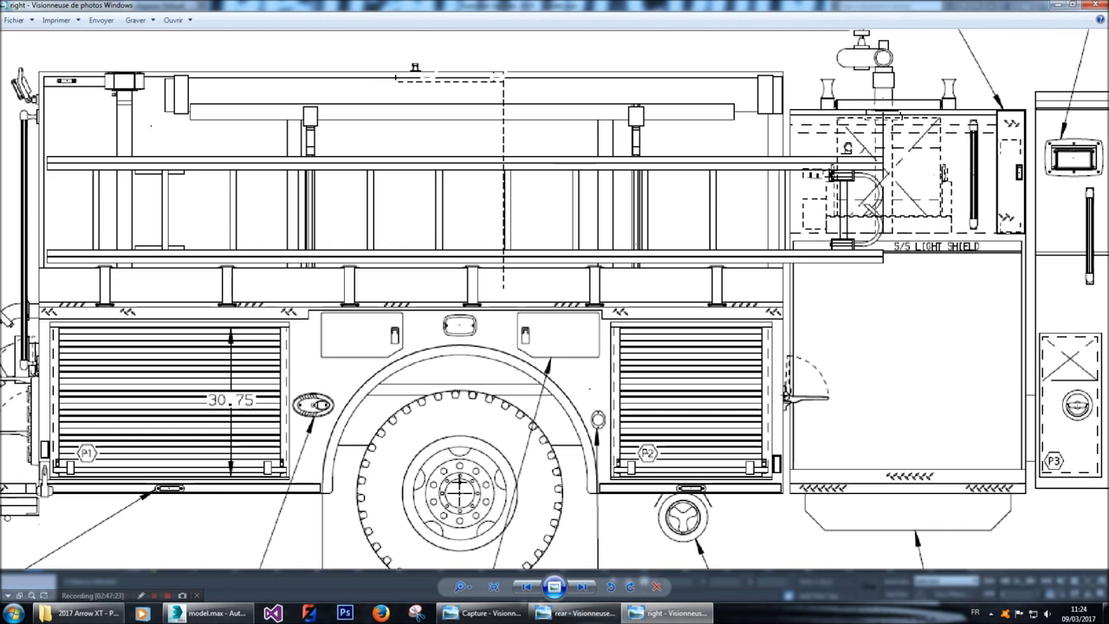
left_click(212, 613)
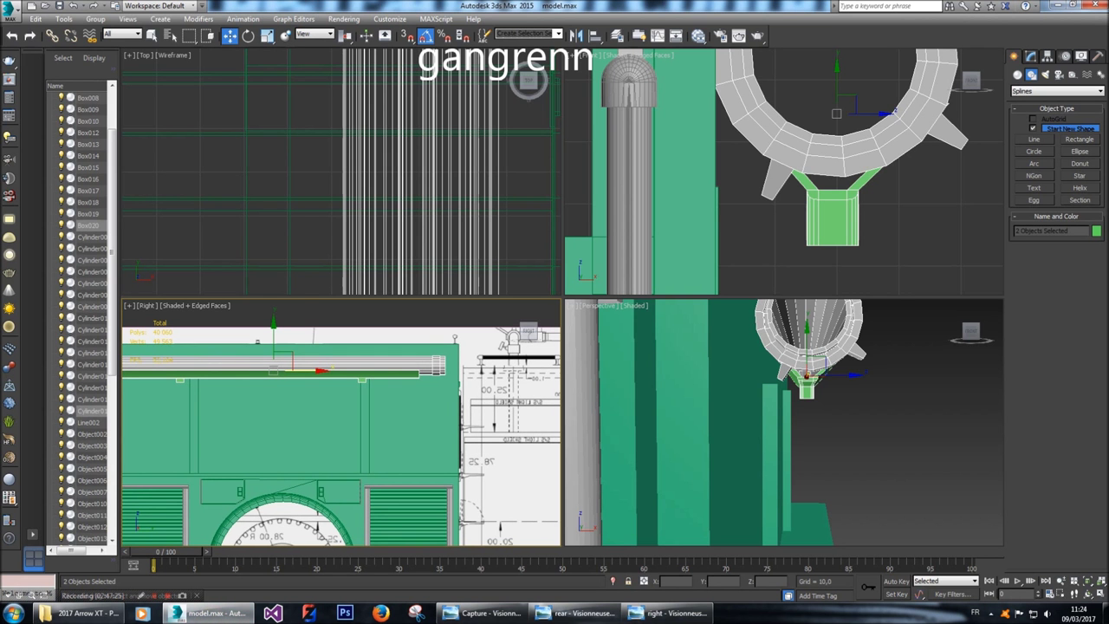
left_click_drag(321, 371, 338, 371)
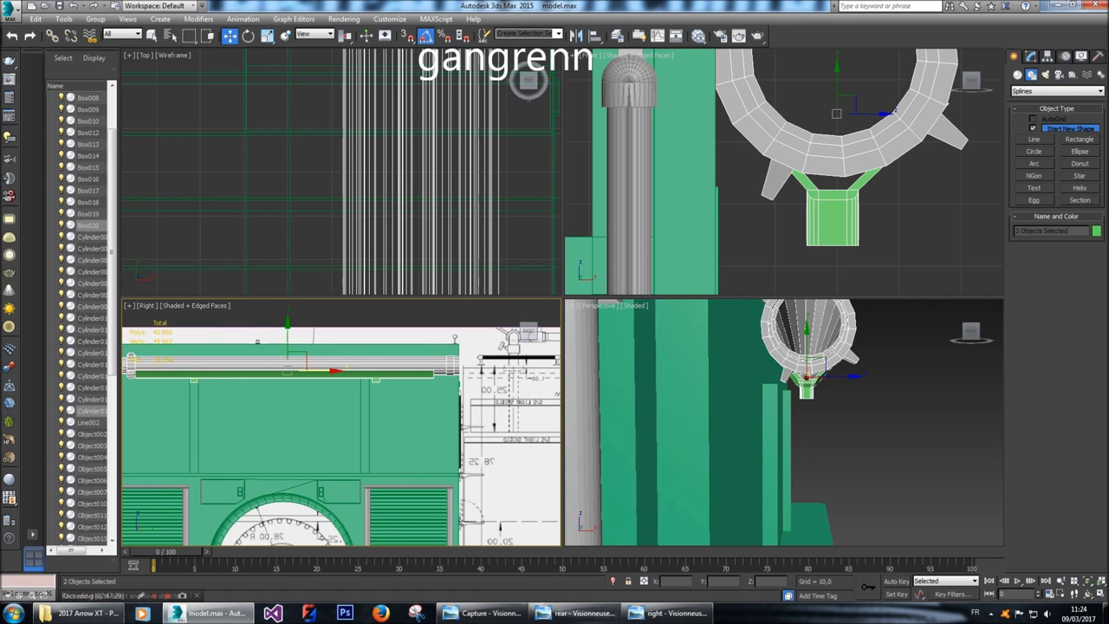
left_click(685, 613)
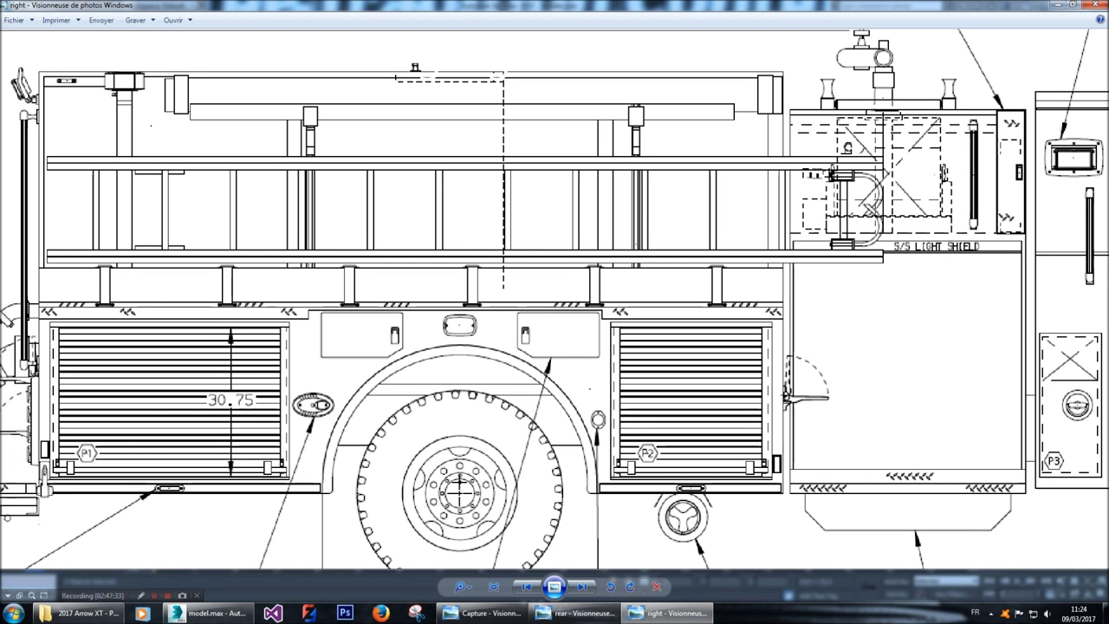
left_click(210, 613)
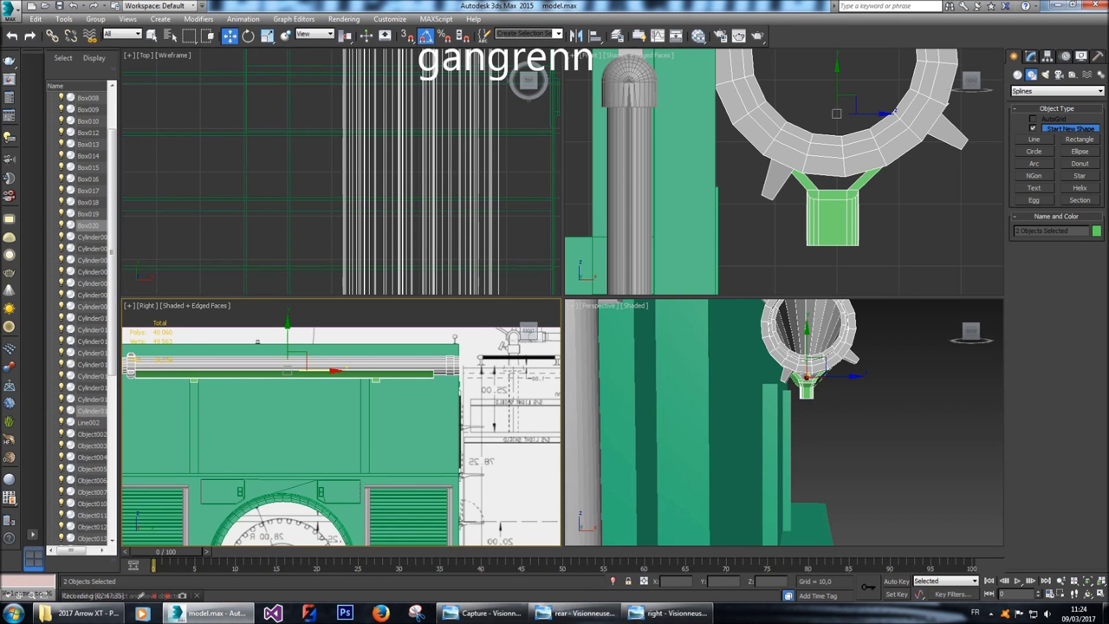
left_click(832, 221)
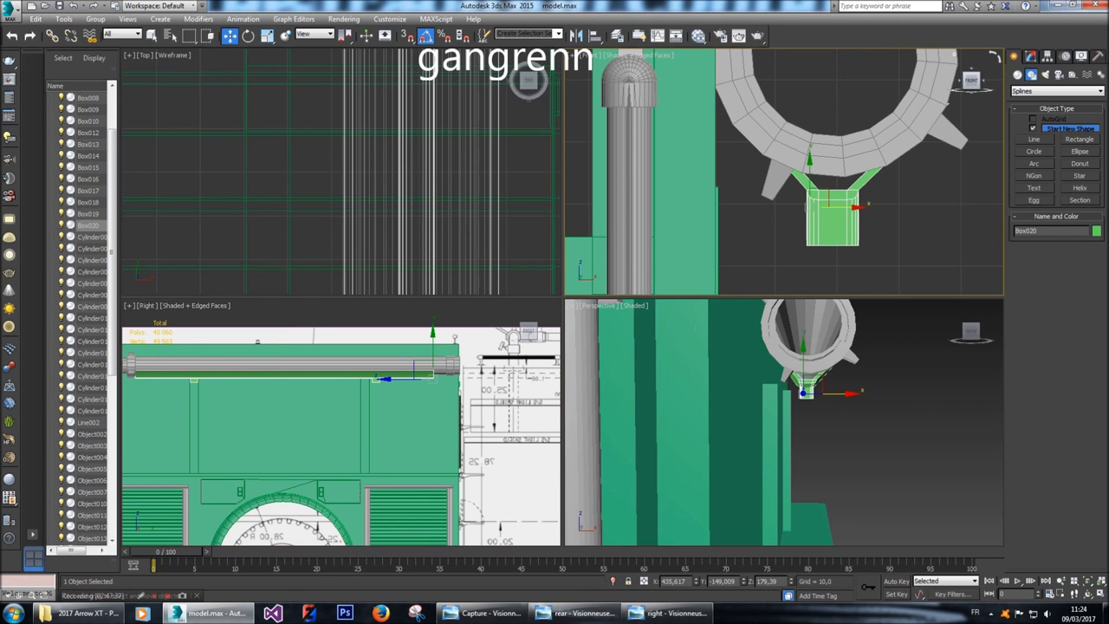
left_click(1030, 56)
Reshape Box020 by sliding its vertices along the rail and stretching its bottom downward.
left_click(1026, 218)
left_click_drag(288, 378, 239, 380)
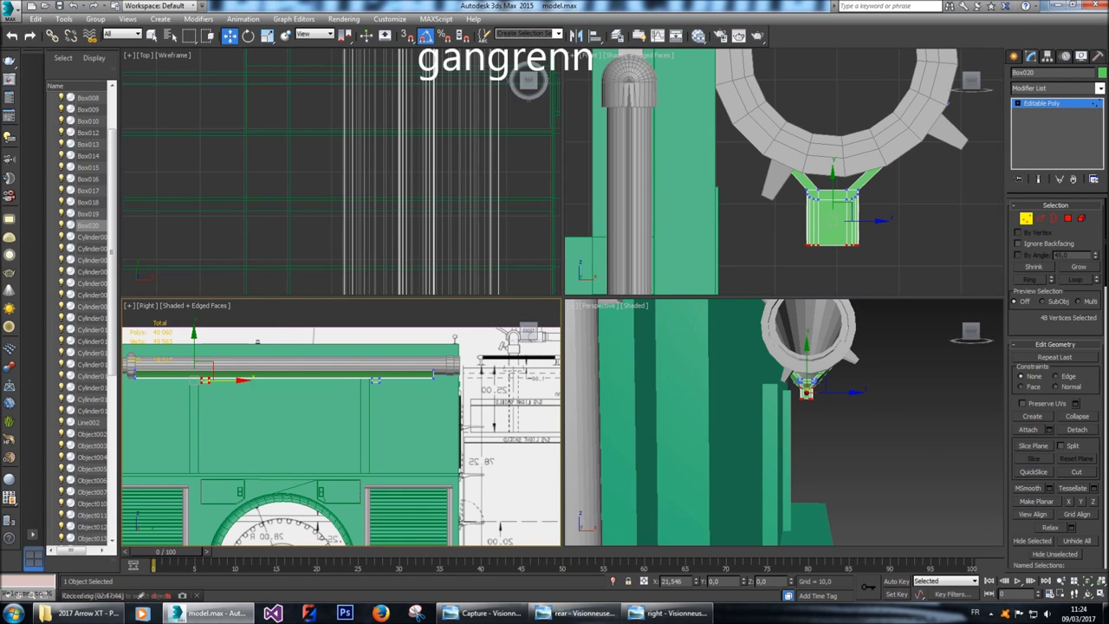
left_click_drag(239, 380, 257, 380)
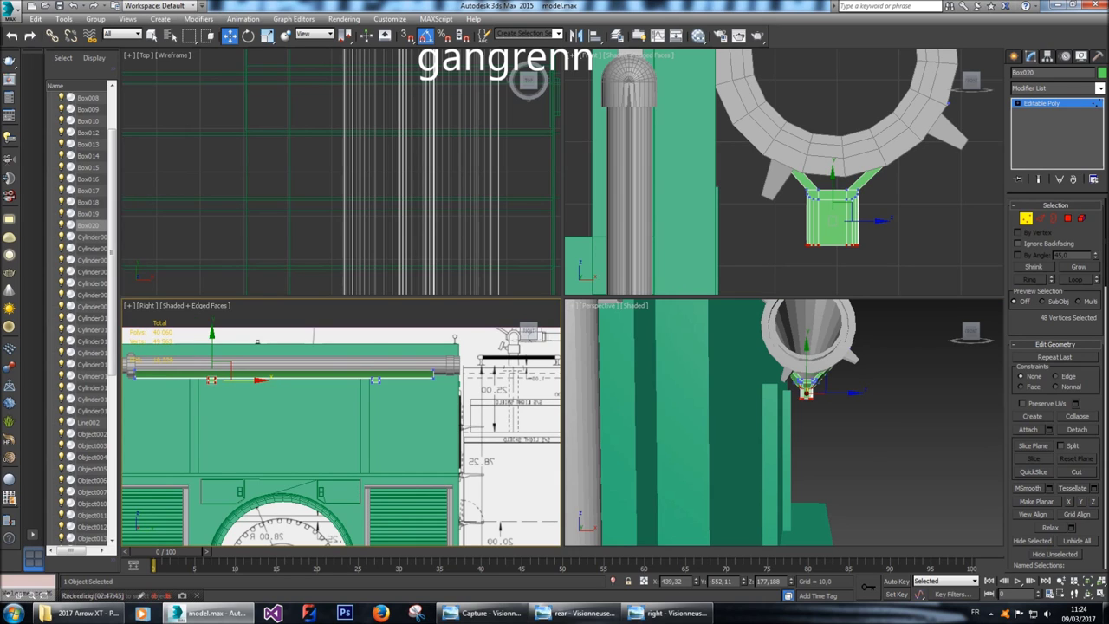
left_click_drag(390, 399, 402, 379)
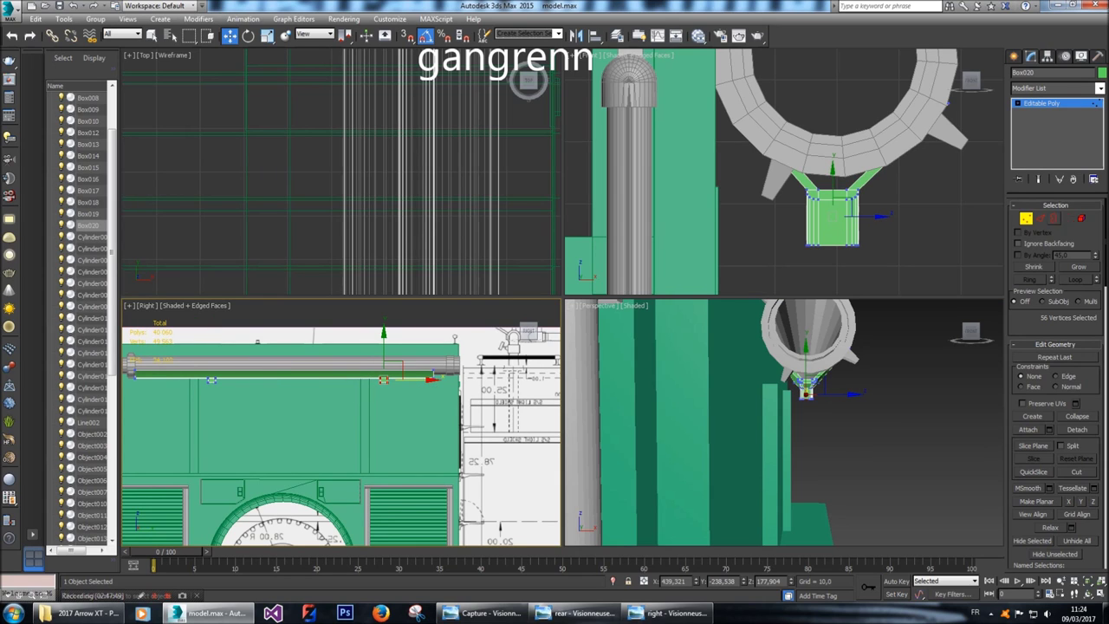
left_click_drag(790, 232, 871, 256)
middle_click_drag(871, 255, 867, 225)
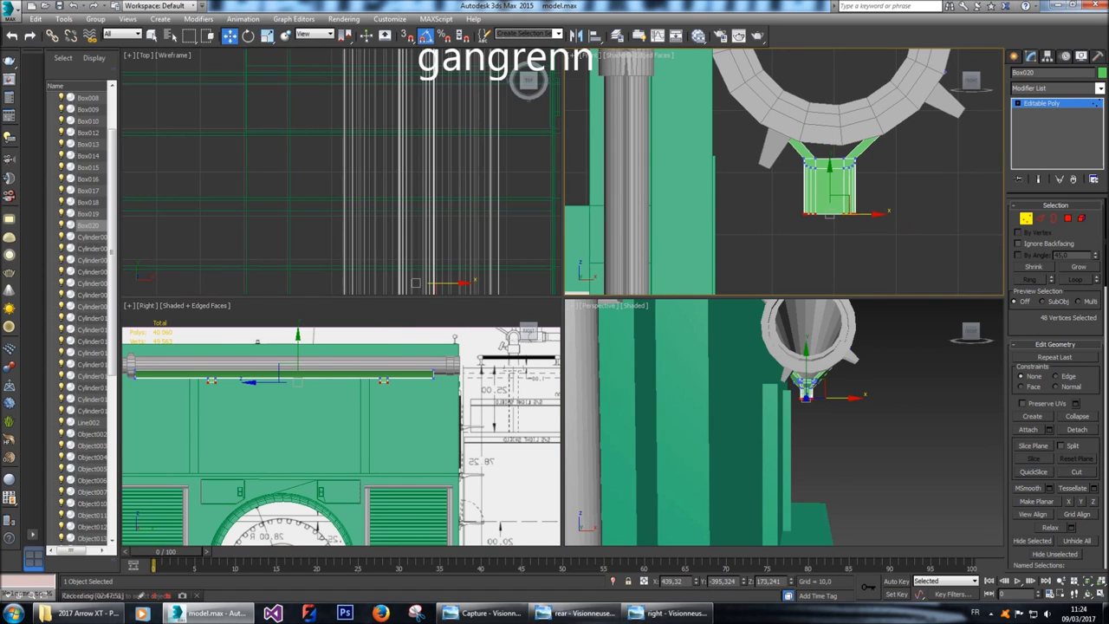
left_click_drag(831, 186, 831, 269)
left_click(669, 613)
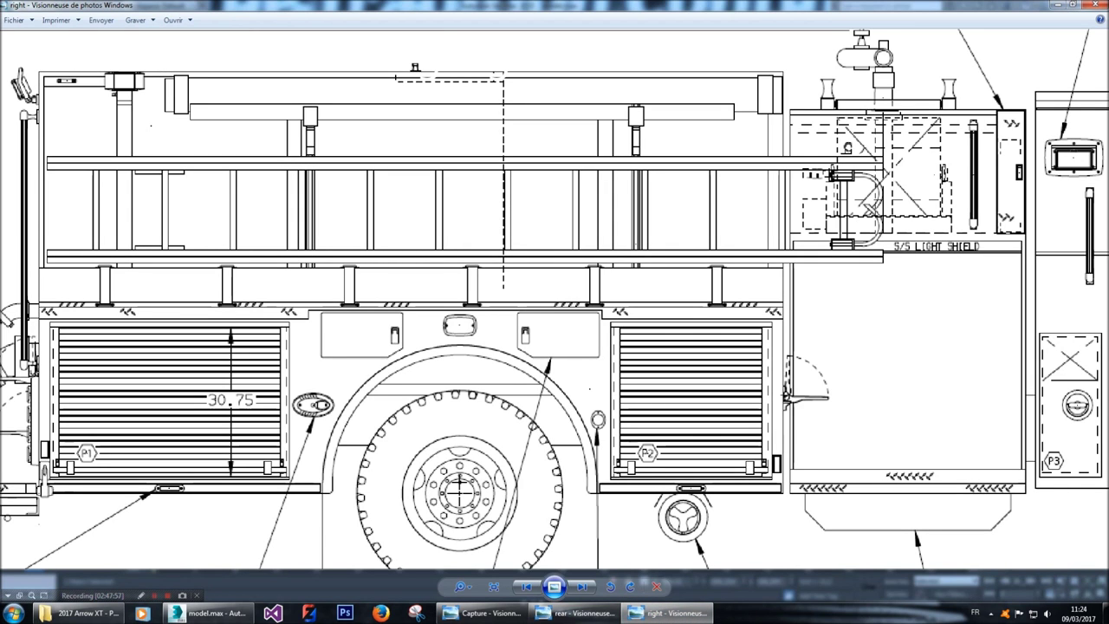
left_click(210, 613)
Raise the Y-shaped rail piece slightly and apply Hide Unselected to isolate it.
scroll(771, 173, "down", 3)
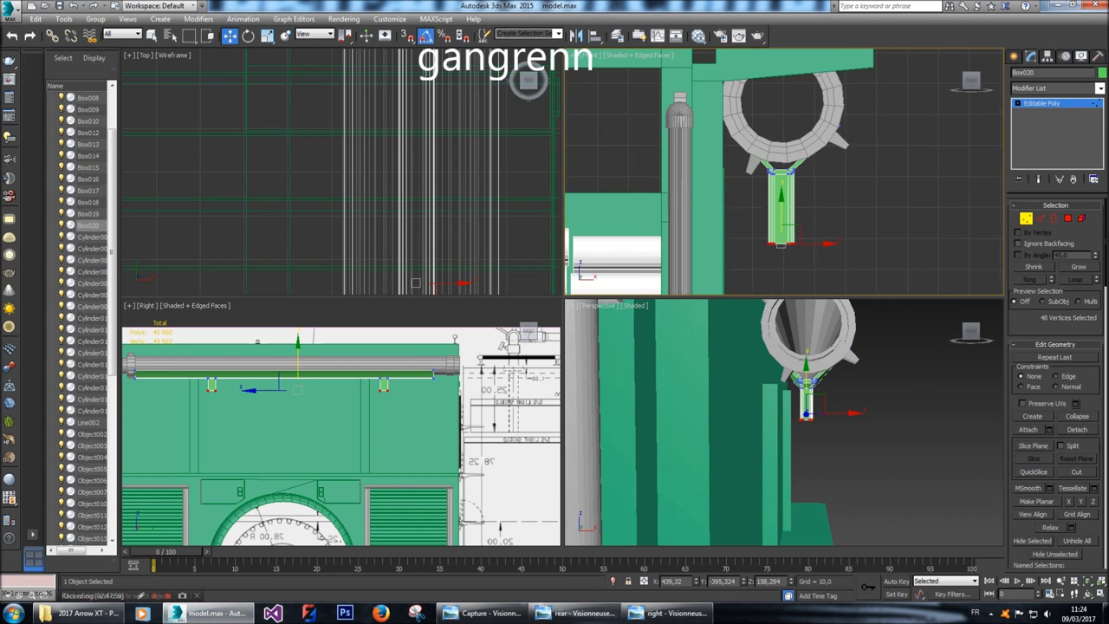
right_click(748, 186)
left_click(811, 144)
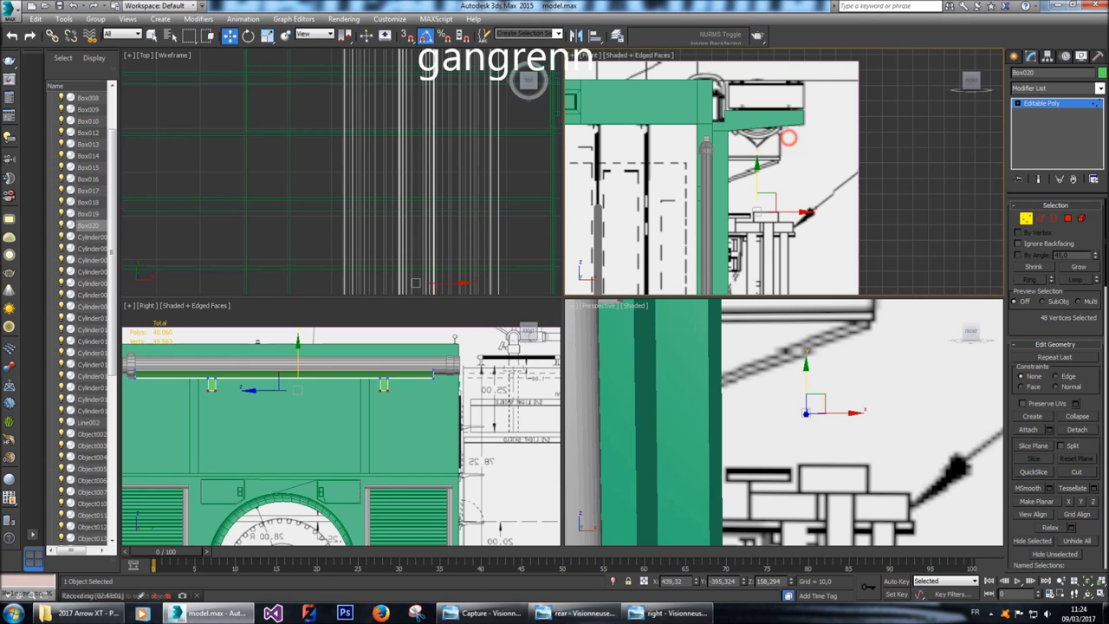
scroll(763, 199, "up", 2)
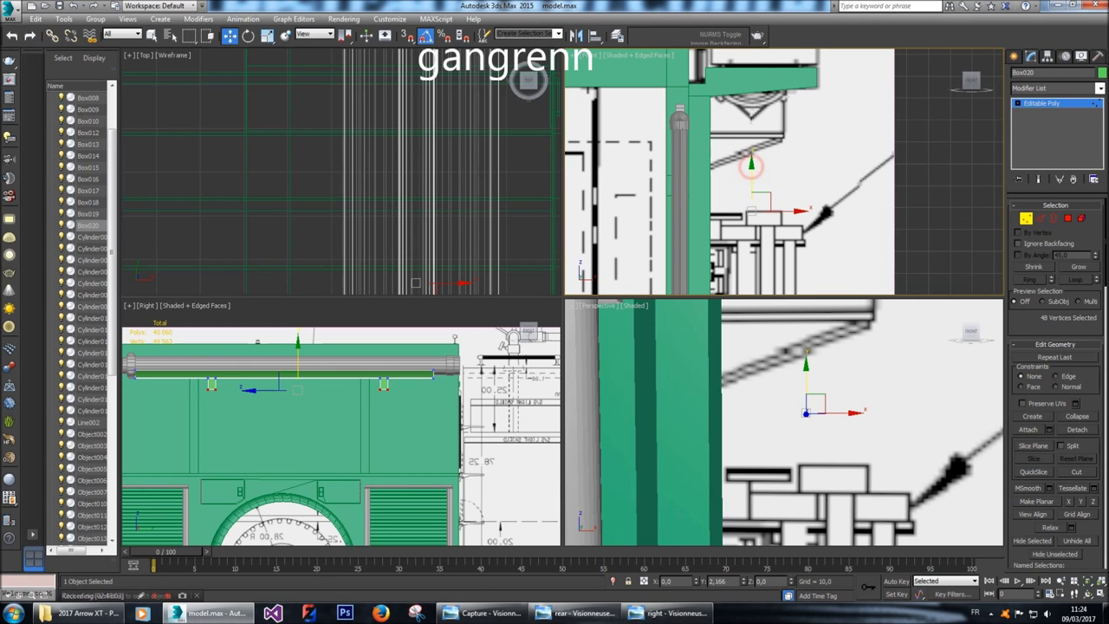
left_click_drag(751, 158, 752, 150)
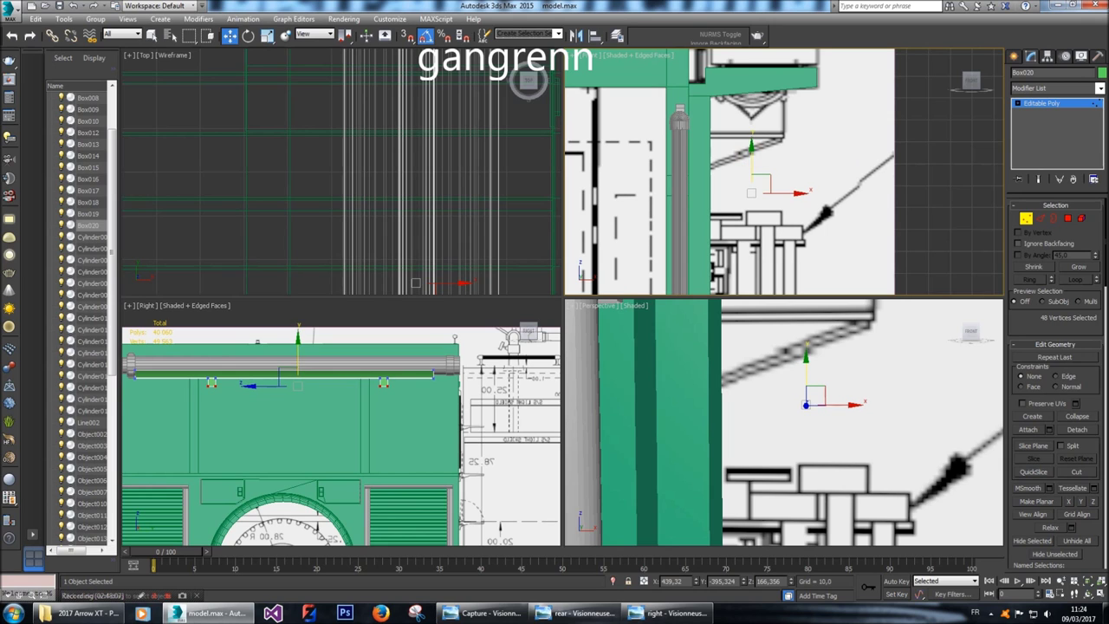
right_click(760, 187)
left_click(791, 146)
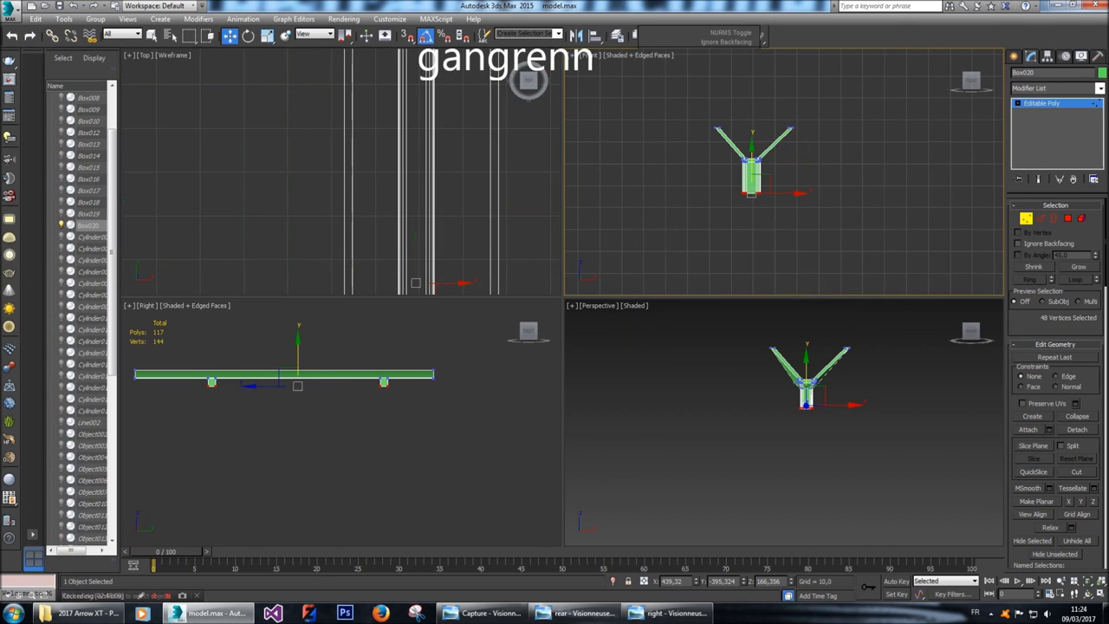
In Polygon mode, select the lower support faces of the Y-shaped rail object.
middle_click_drag(806, 382, 823, 355, "alt")
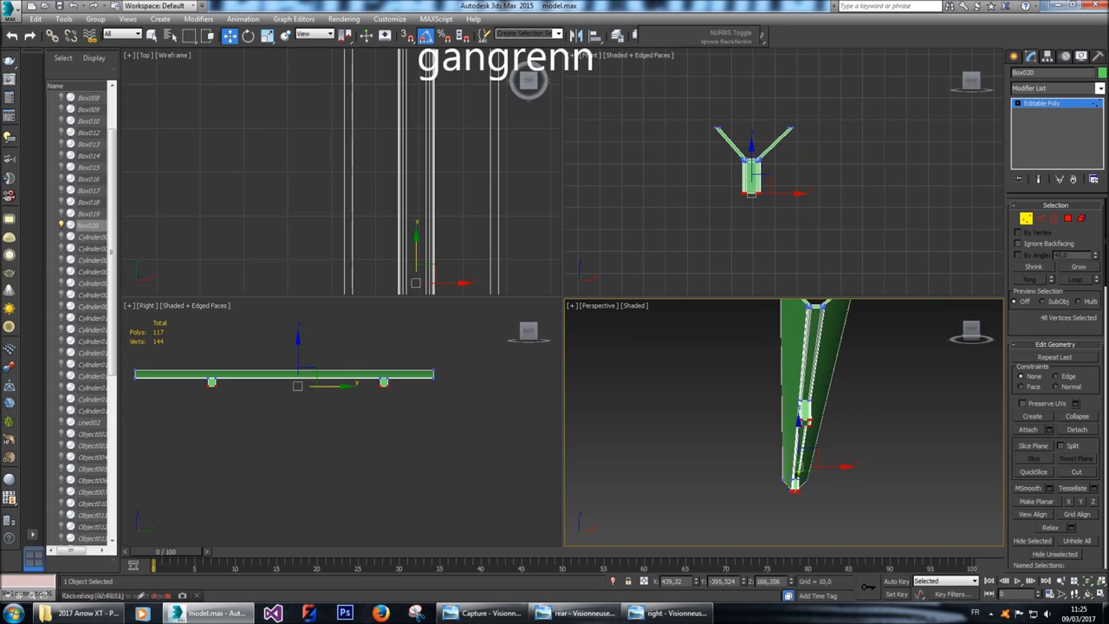
key("4")
scroll(784, 423, "up", 2)
middle_click_drag(785, 423, 801, 407, "alt")
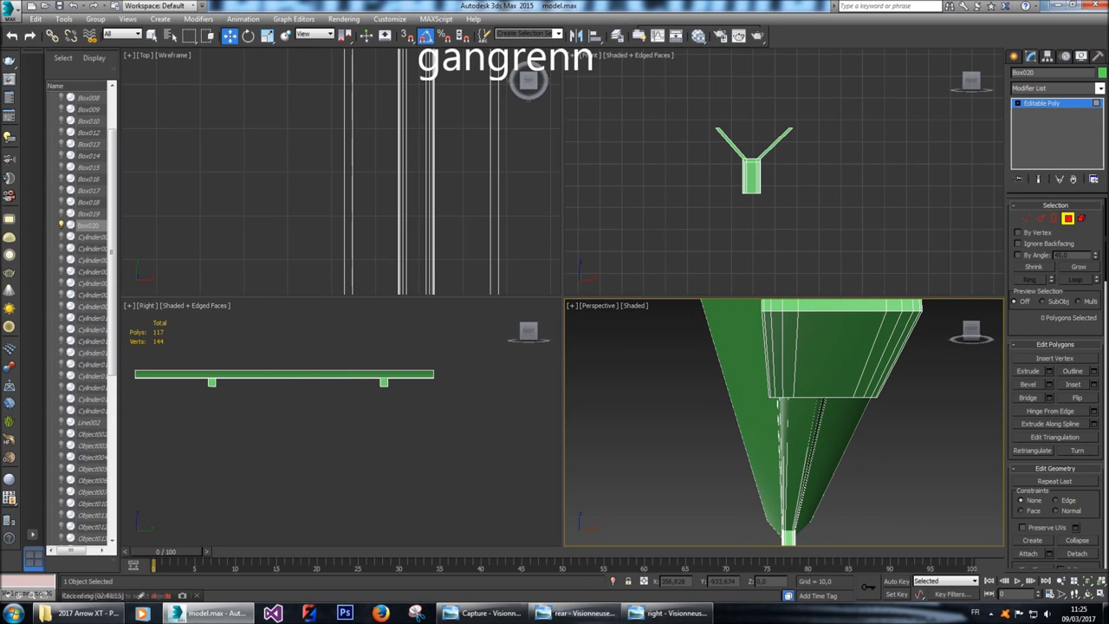
left_click(836, 353)
left_click(890, 350, "ctrl")
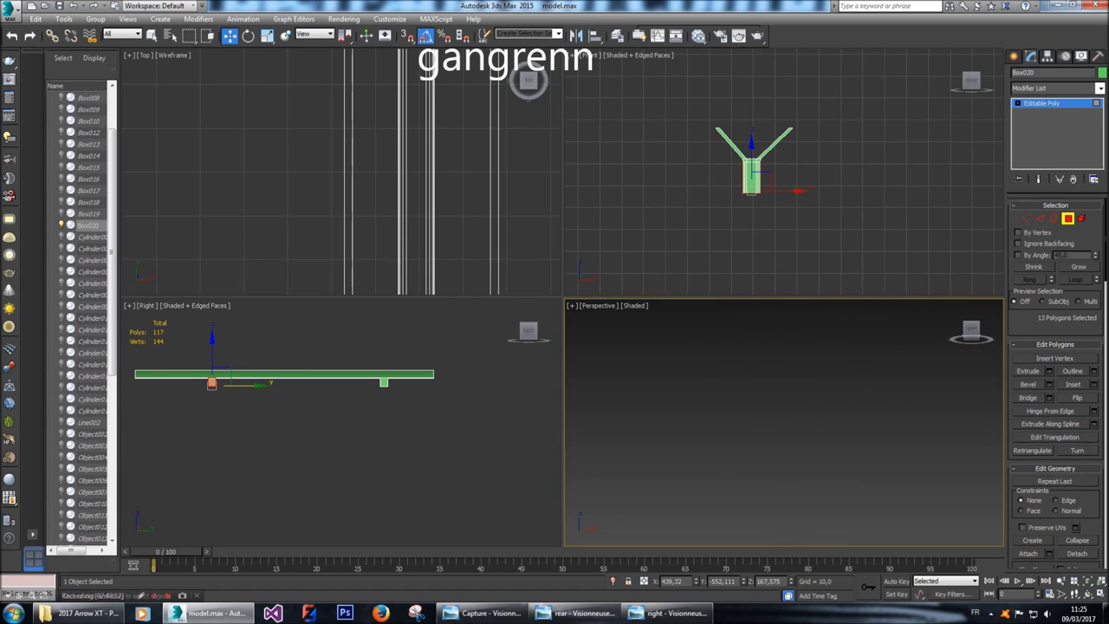
middle_click_drag(784, 373, 784, 555)
scroll(833, 353, "down", 2)
left_click(833, 352, "ctrl")
middle_click_drag(784, 407, 784, 494, "alt")
right_click(346, 450)
left_click_drag(195, 399, 403, 368, "alt")
middle_click_drag(785, 433, 785, 468, "alt")
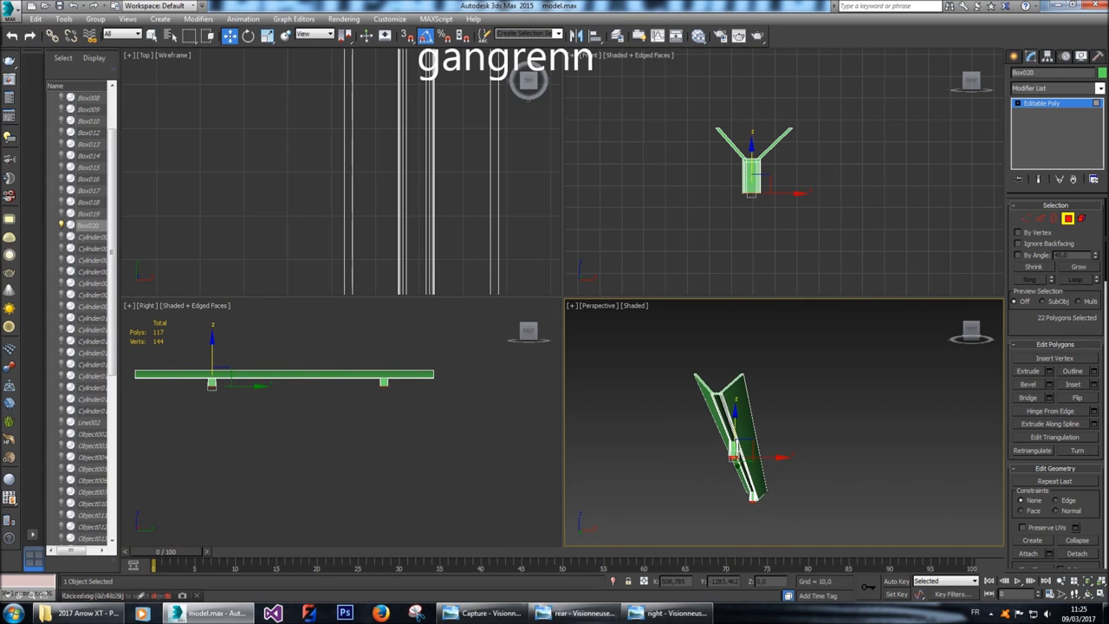
scroll(737, 450, "up", 5)
scroll(785, 425, "up", 3)
middle_click_drag(785, 424, 784, 451, "alt")
scroll(784, 424, "up", 3)
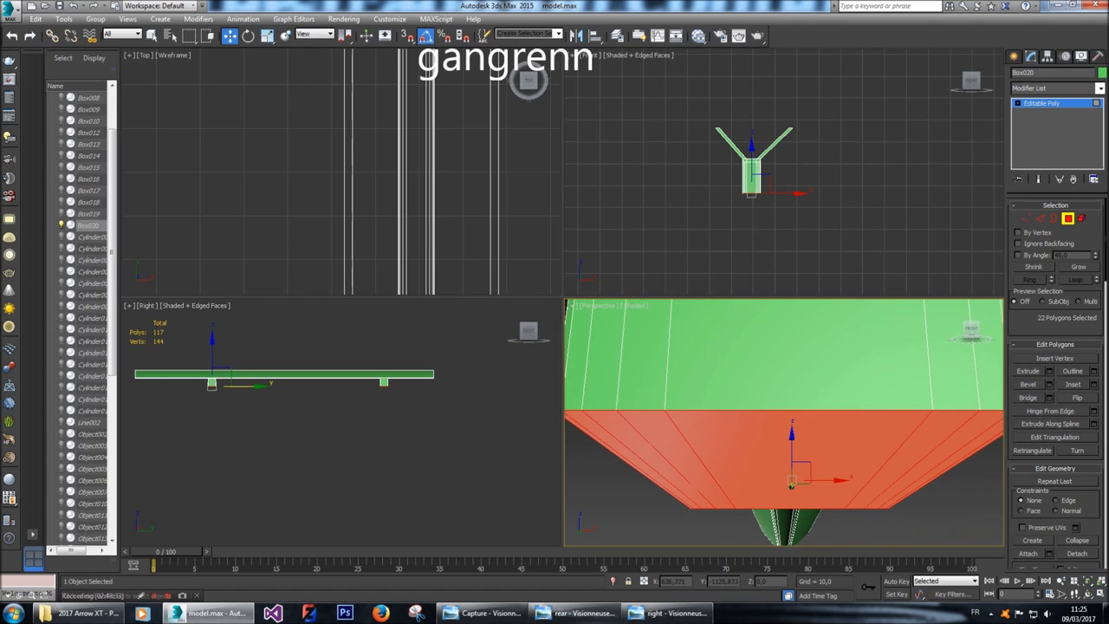
Extrude the selected faces with a height of 10 units.
left_click(1050, 371)
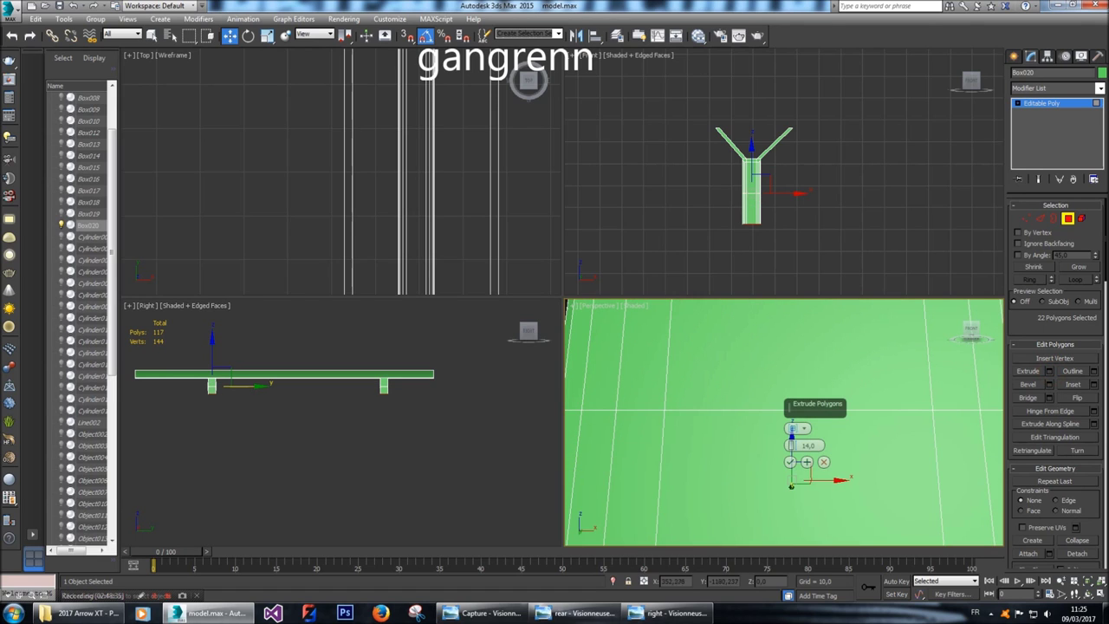
double_click(808, 445)
type("10")
key("Return")
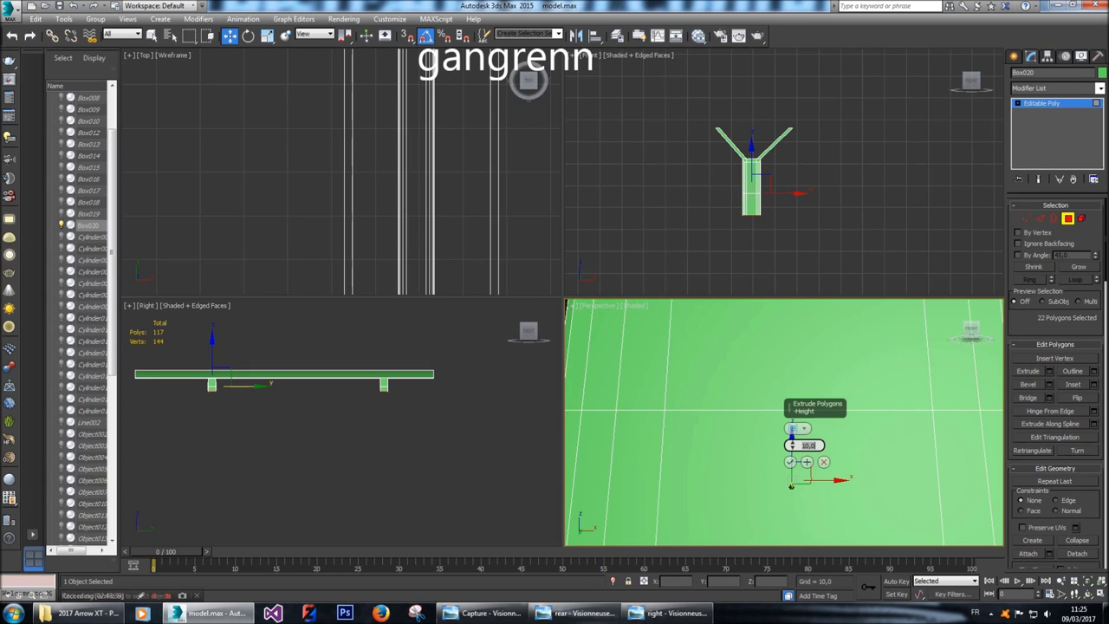
left_click(791, 462)
Select the leg faces and bring up the right-side reference drawing.
middle_click_drag(793, 461, 867, 473, "alt")
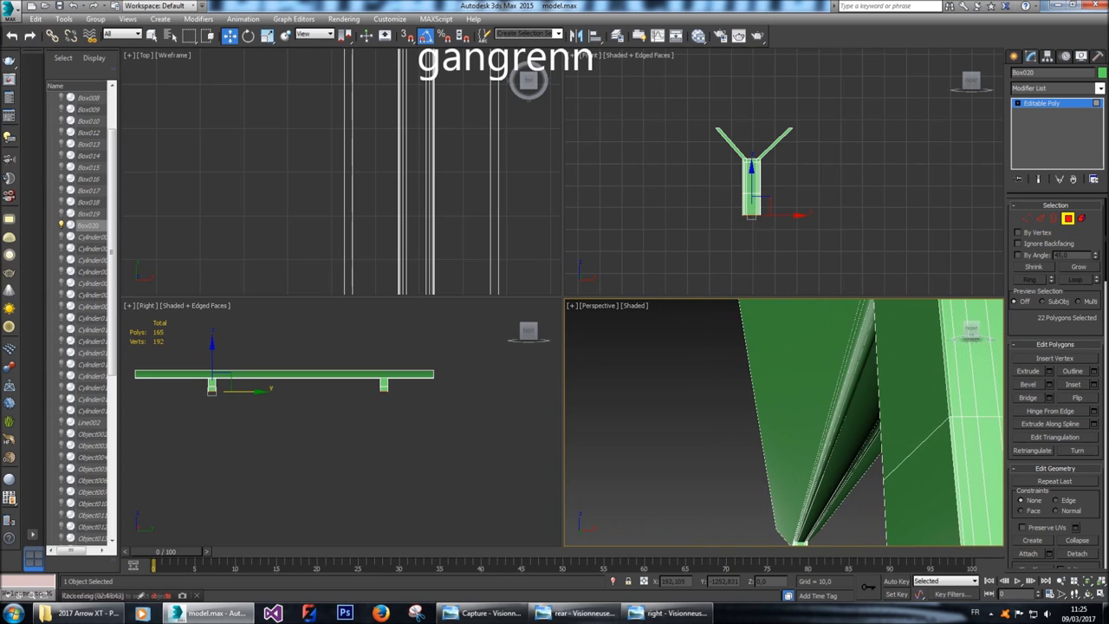
left_click(919, 485)
scroll(867, 498, "down", 5)
scroll(866, 503, "up", 4)
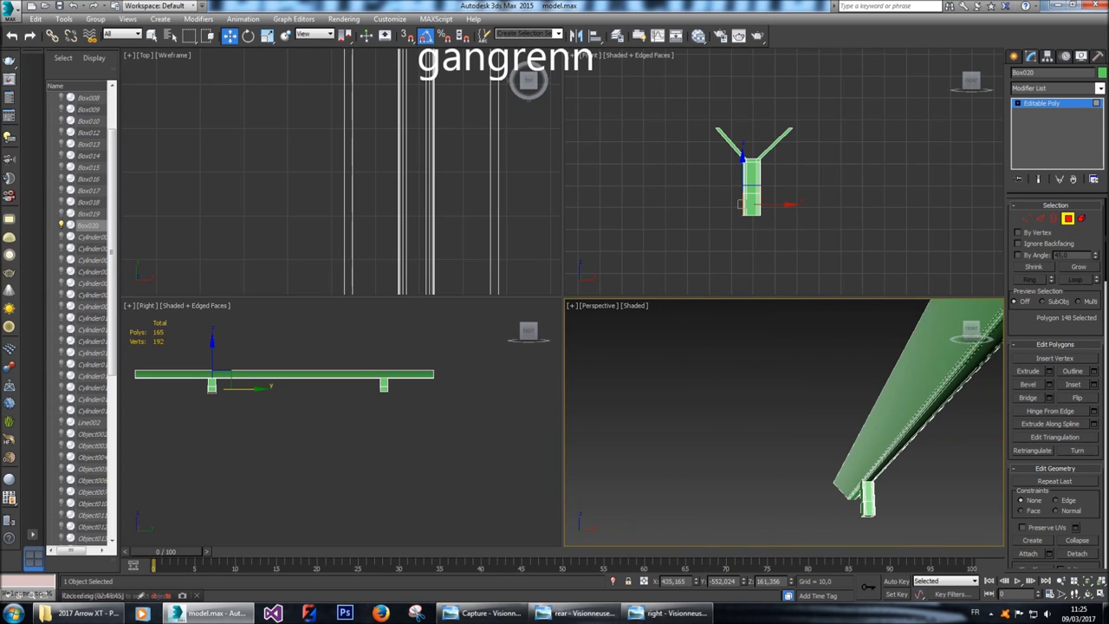
left_click(866, 506, "ctrl")
left_click(867, 502, "ctrl")
left_click(865, 509, "ctrl")
left_click(668, 613)
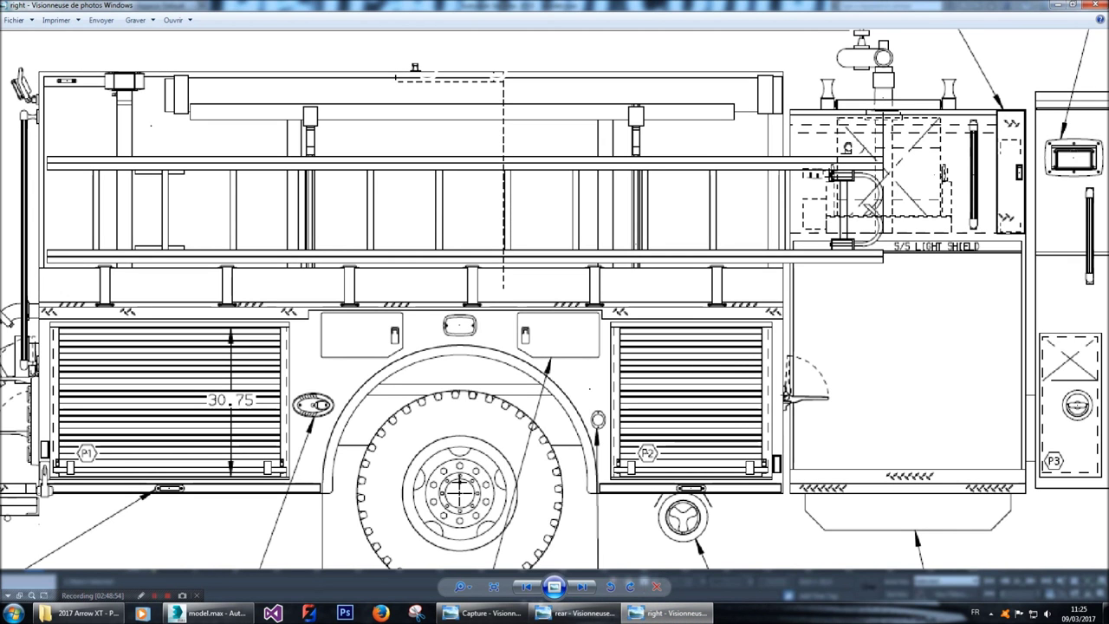
Zoom into the hose rail supports on the side blueprint, then return to 3ds Max.
scroll(310, 185, "up", 3)
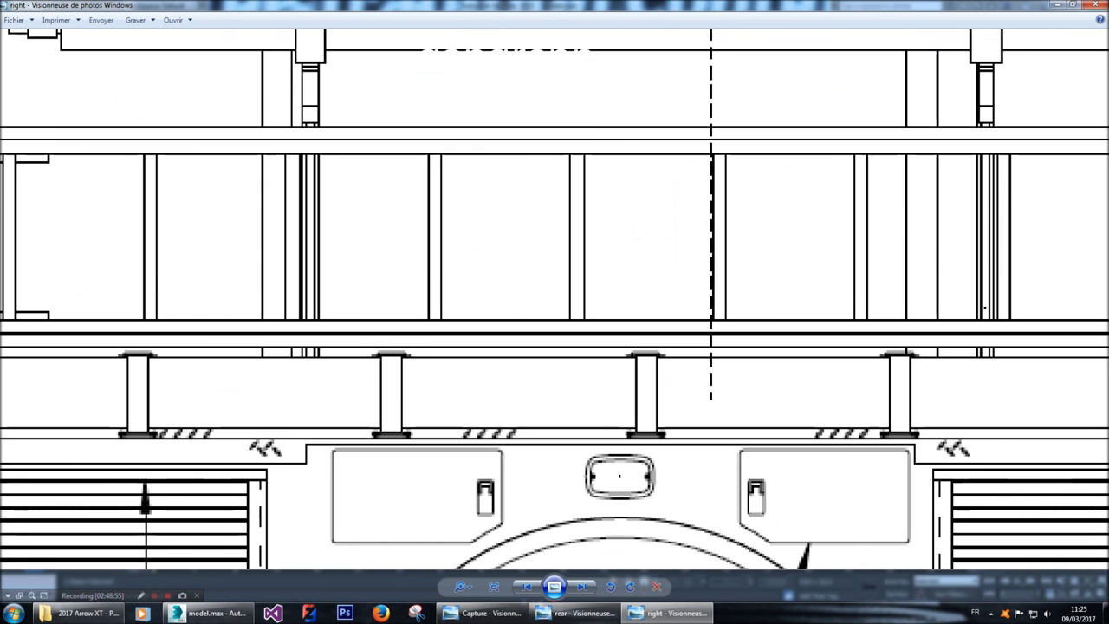
key("Up")
key("Up")
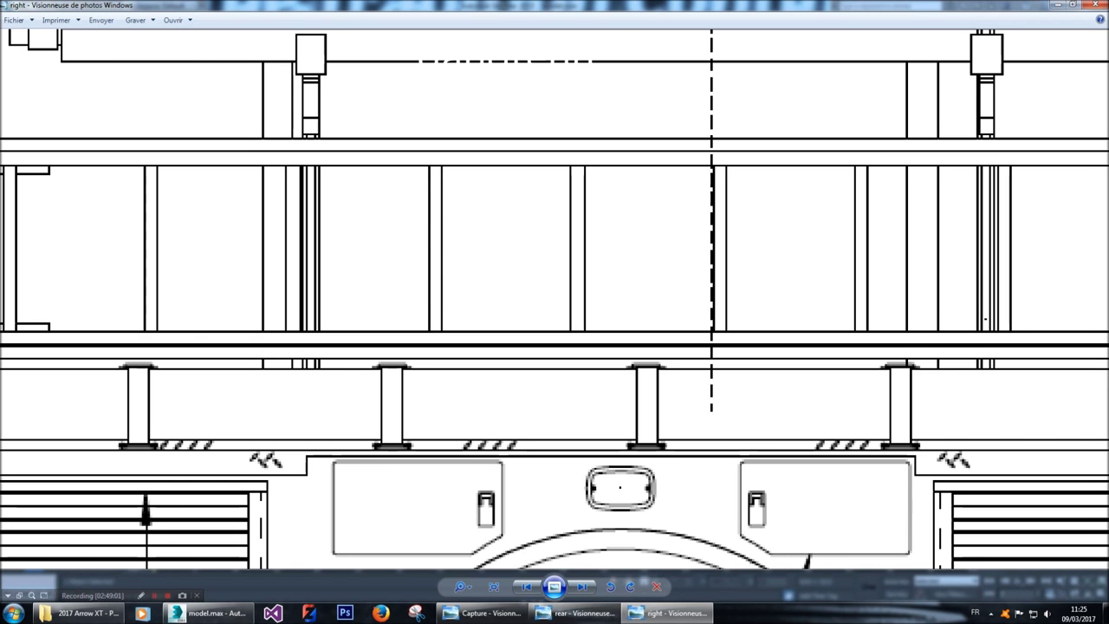
key("alt+Tab")
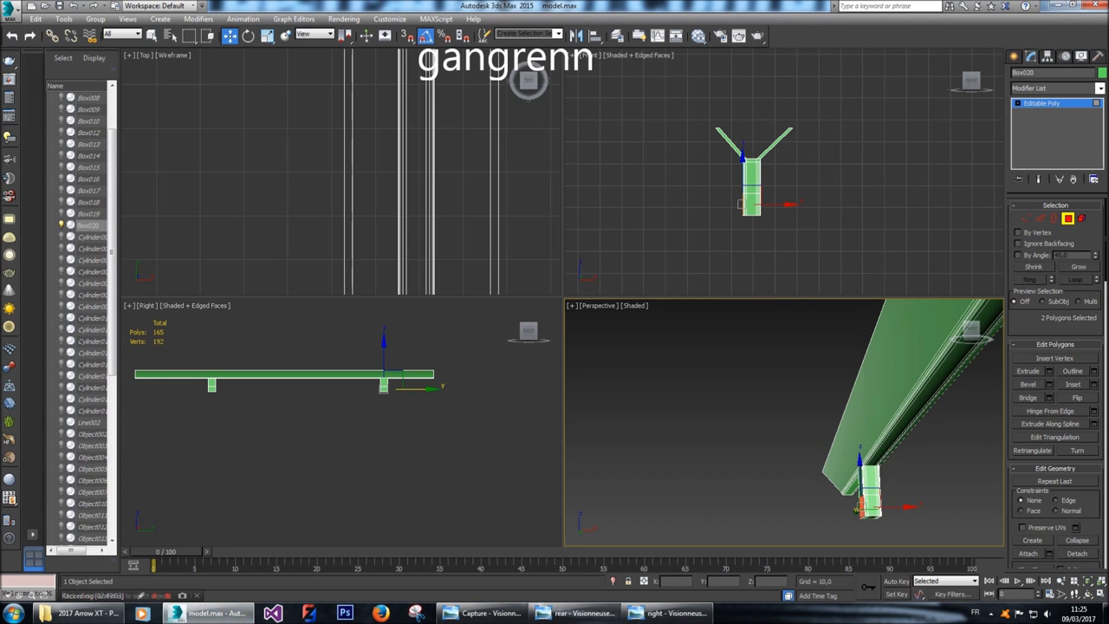
Extrude the leg faces, shift them along X, and extrude them again.
left_click(1048, 371)
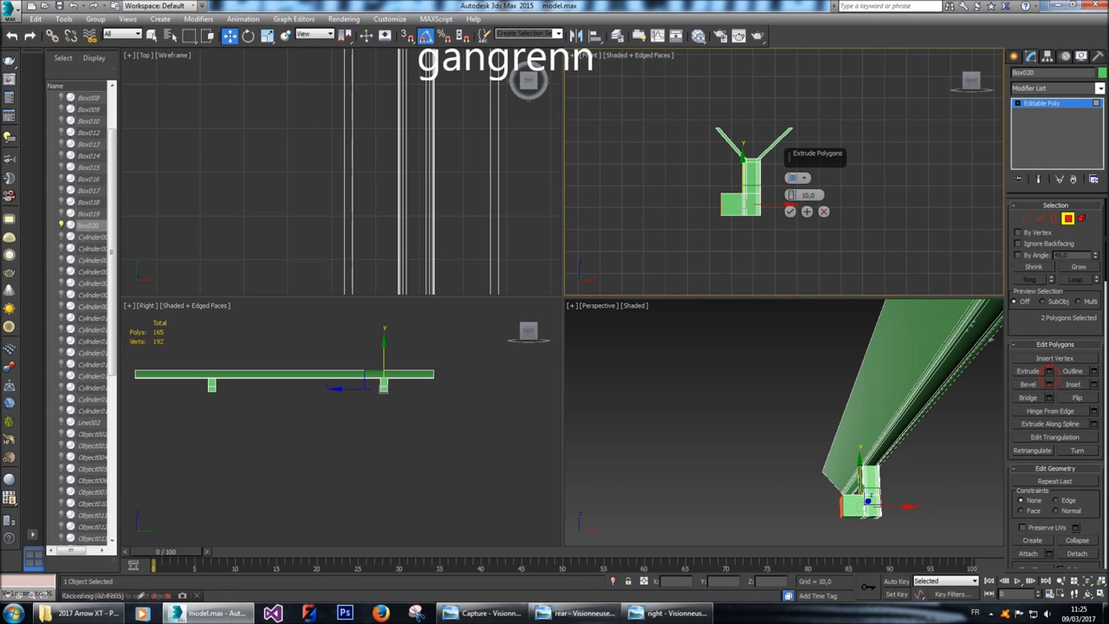
left_click(790, 211)
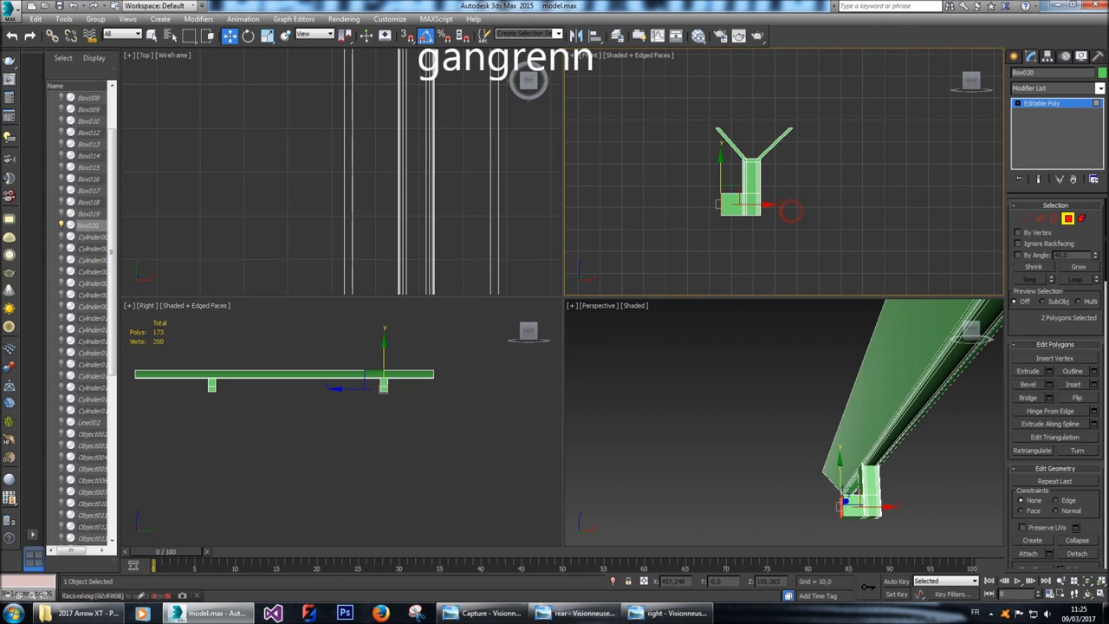
left_click_drag(768, 203, 747, 203)
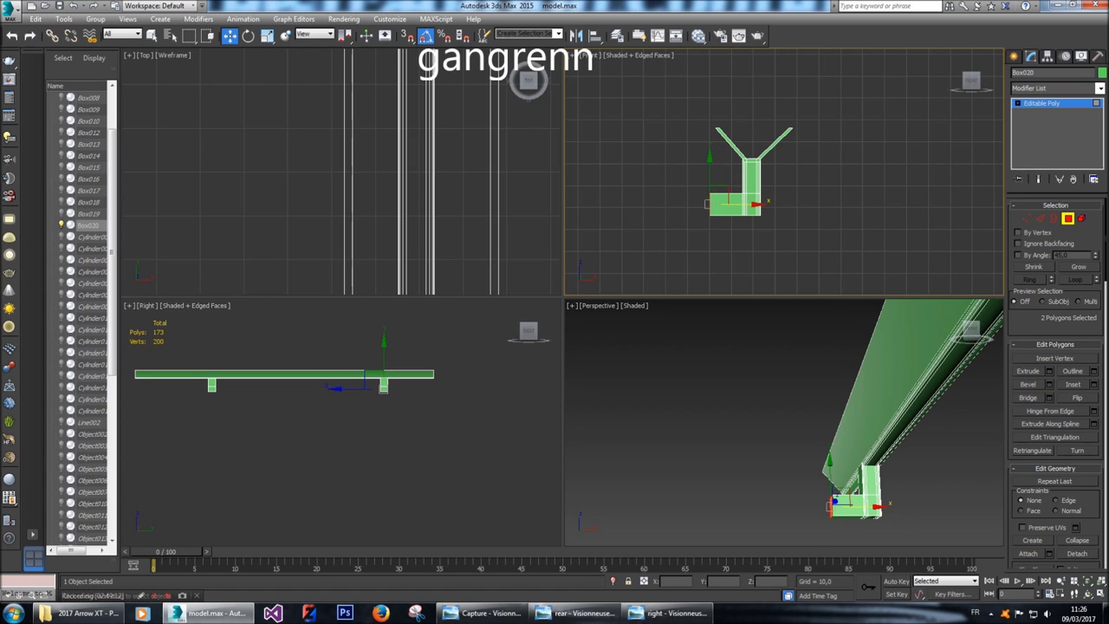
left_click(1049, 371)
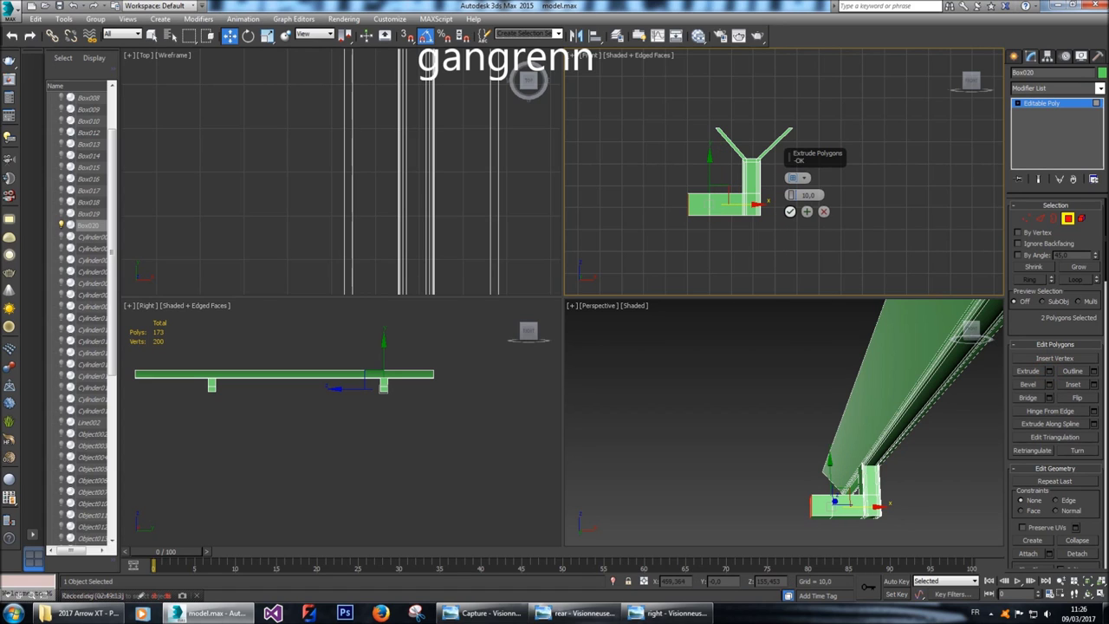
left_click(787, 211)
Extrude the two faces under the upper box and pull them down into long legs.
middle_click_drag(780, 433, 745, 425, "alt")
left_click(806, 505)
middle_click_drag(806, 505, 832, 489, "alt")
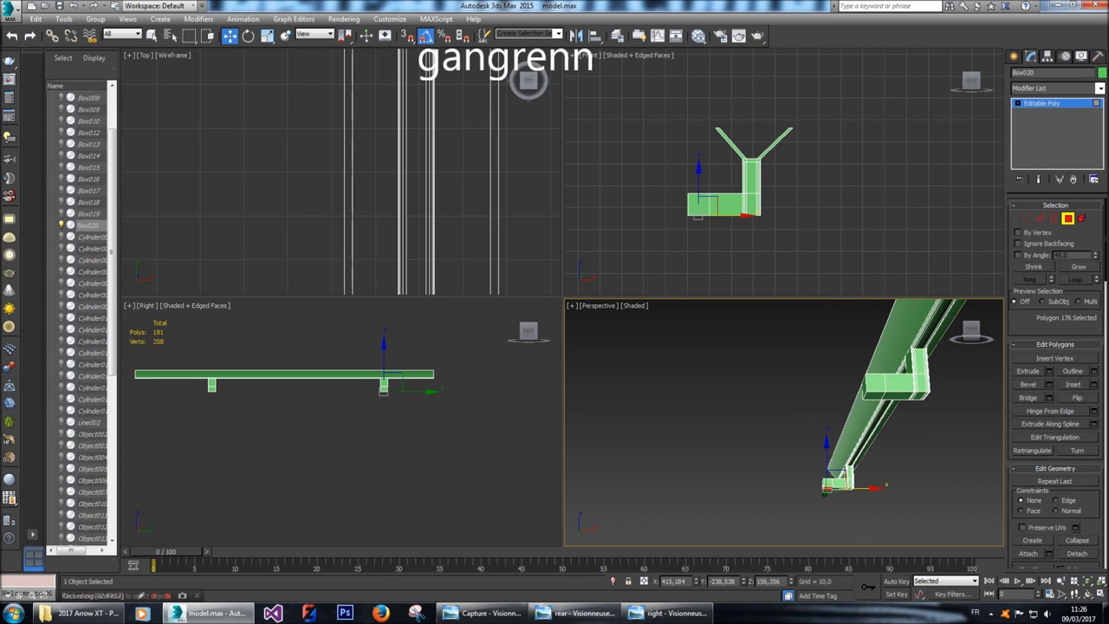
left_click(875, 394)
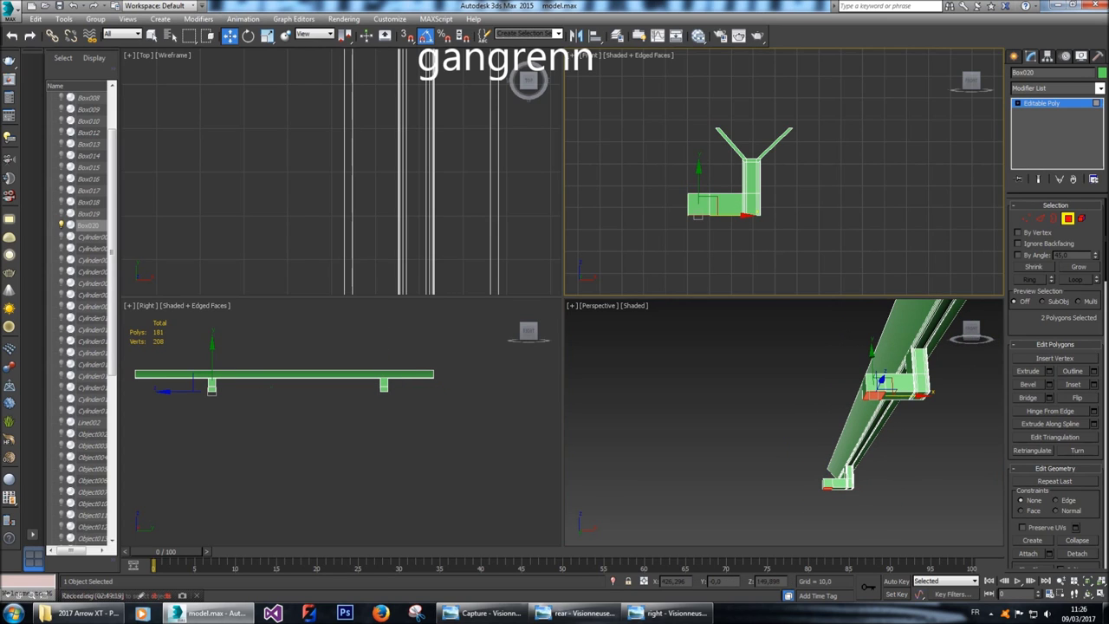
key("shift+e")
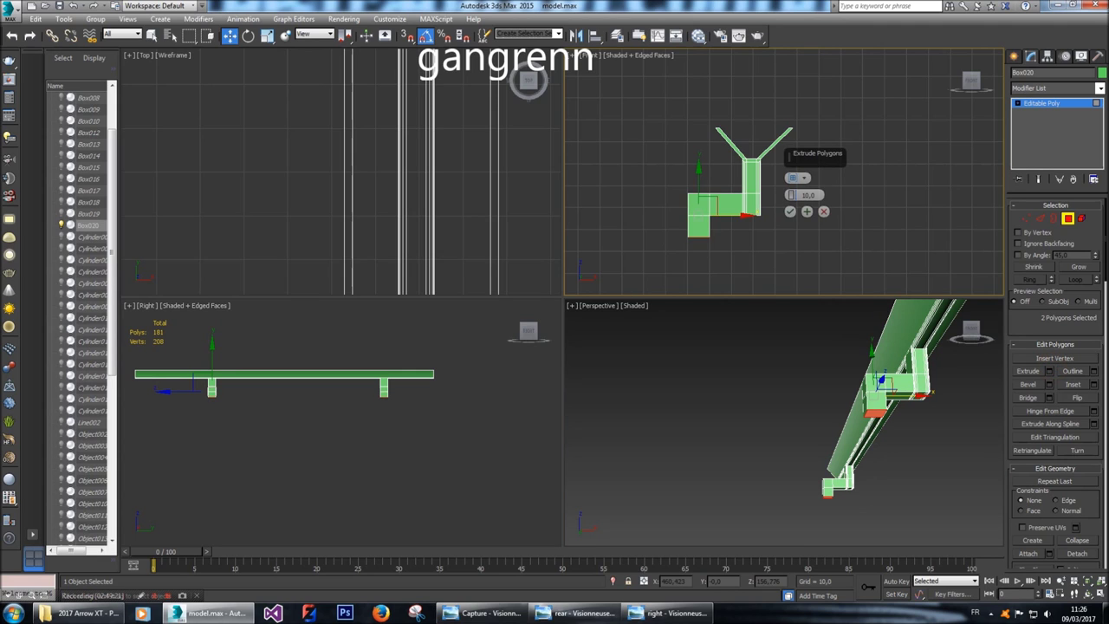
left_click(790, 212)
scroll(786, 113, "down", 4)
left_click_drag(743, 143, 743, 286)
right_click(743, 227)
left_click(778, 179)
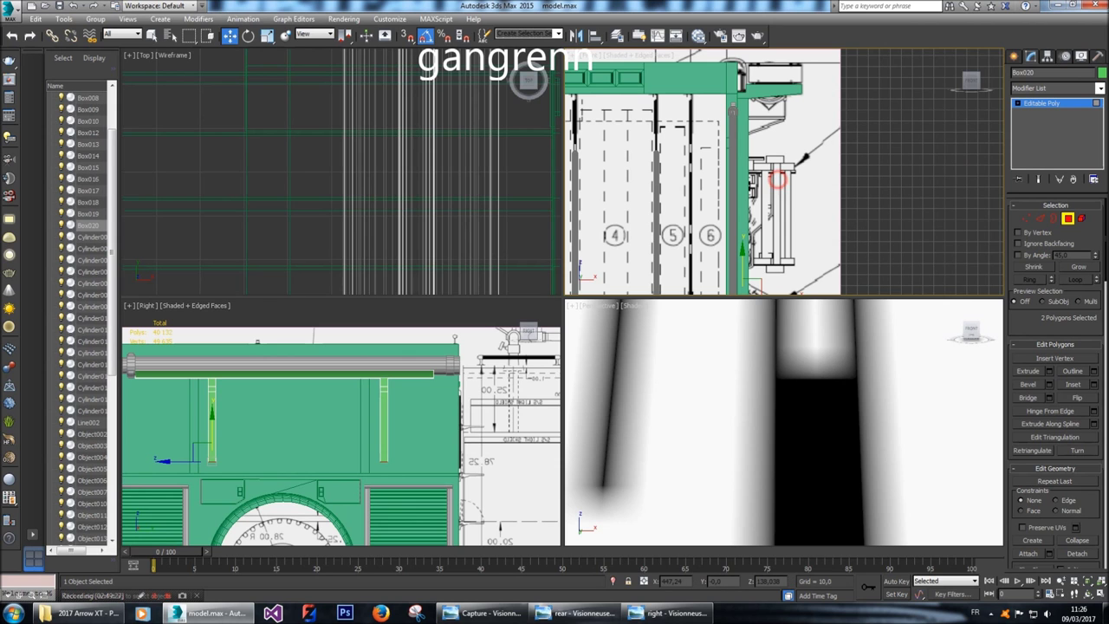
left_click(970, 327)
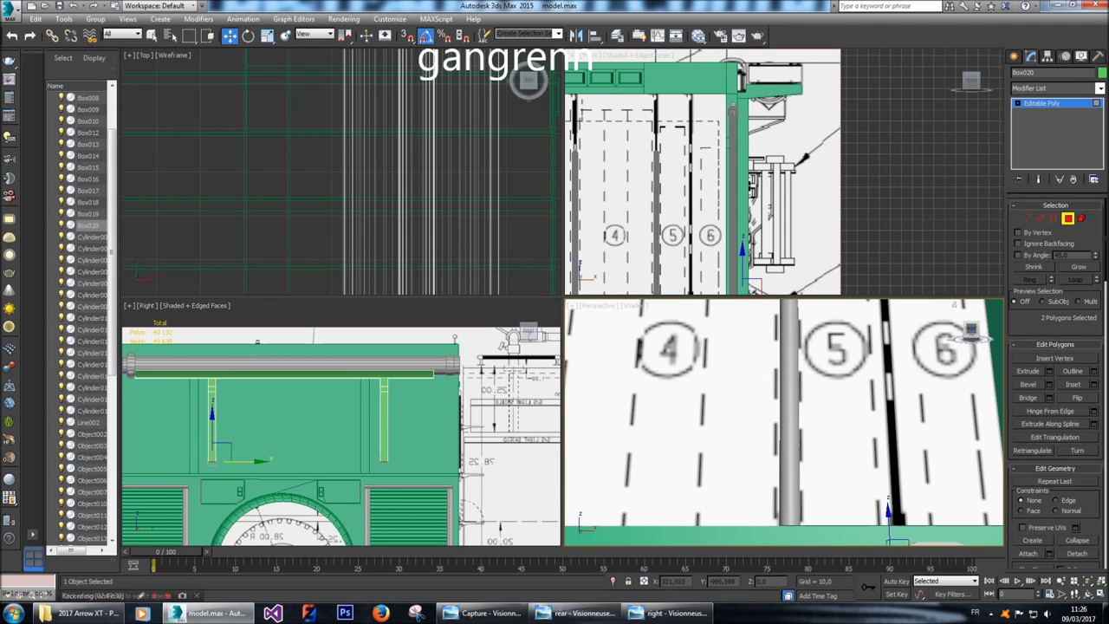
left_click(971, 326)
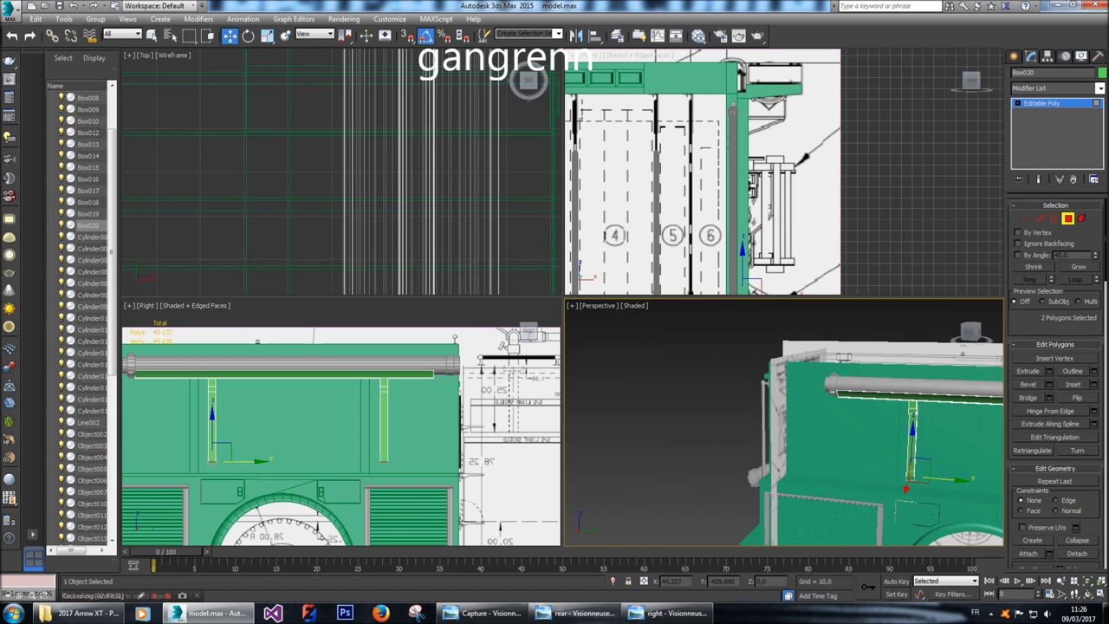
left_click(971, 327)
left_click(971, 331)
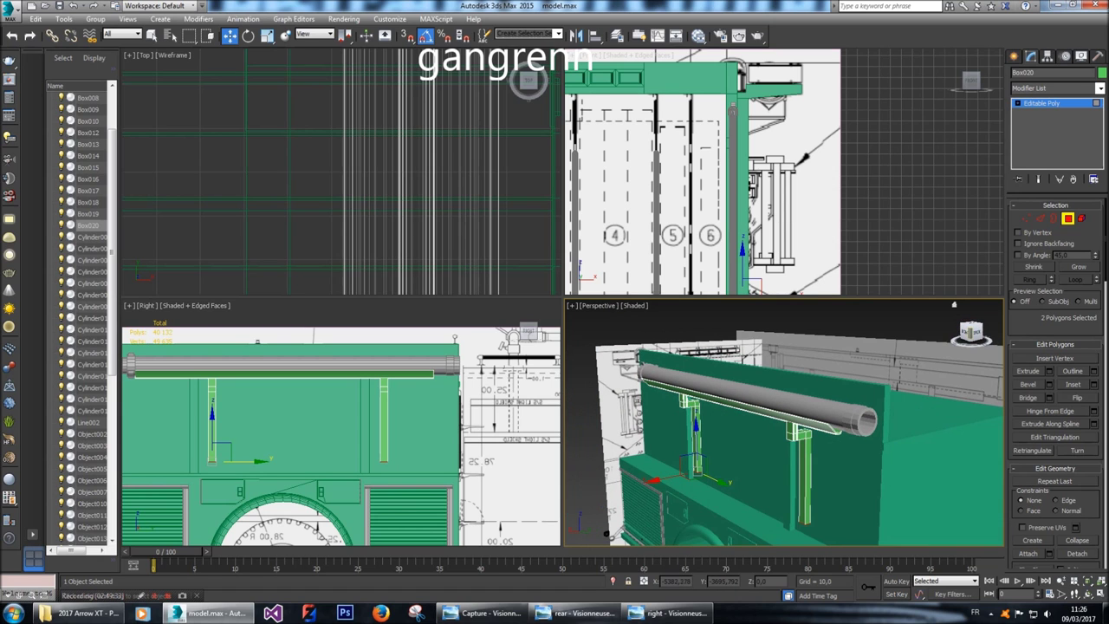
key("1")
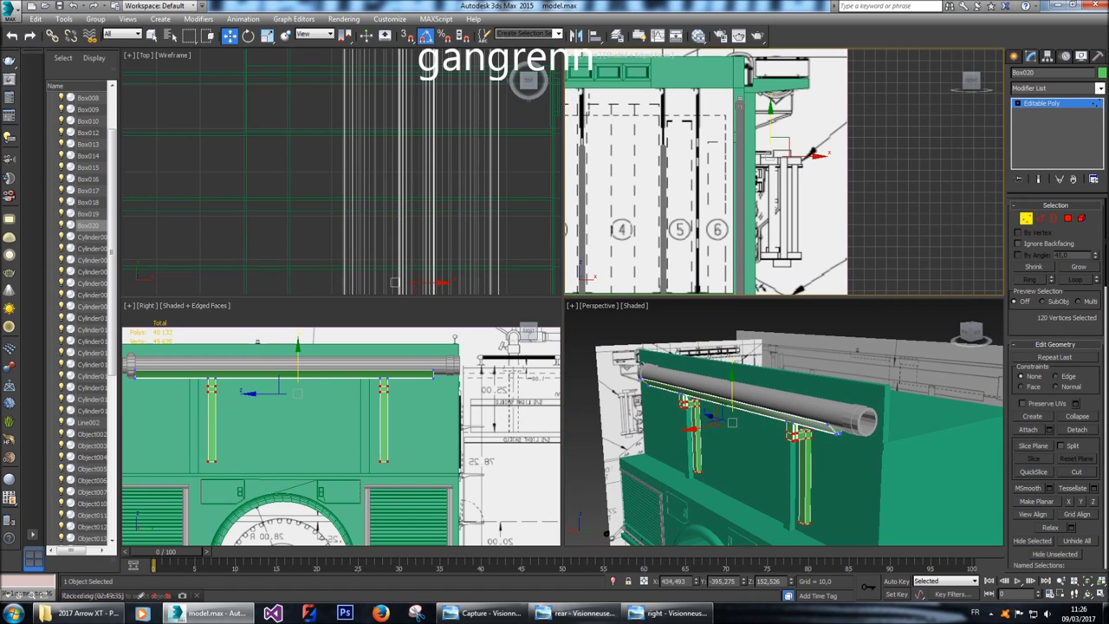
scroll(386, 260, "down", 2)
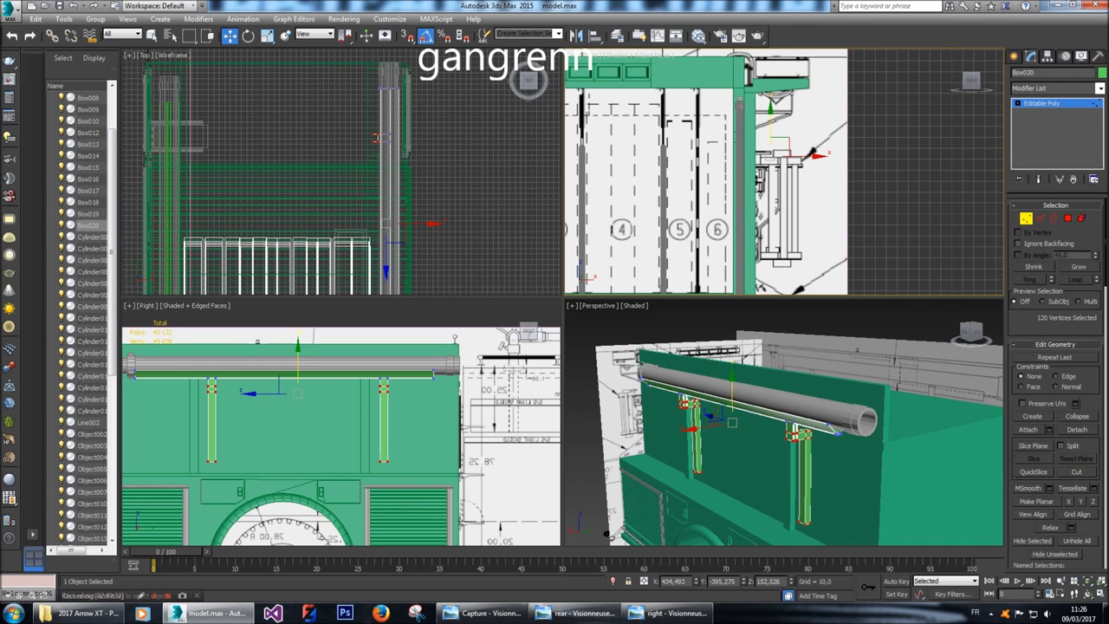
left_click(877, 212)
scroll(780, 373, "up", 10)
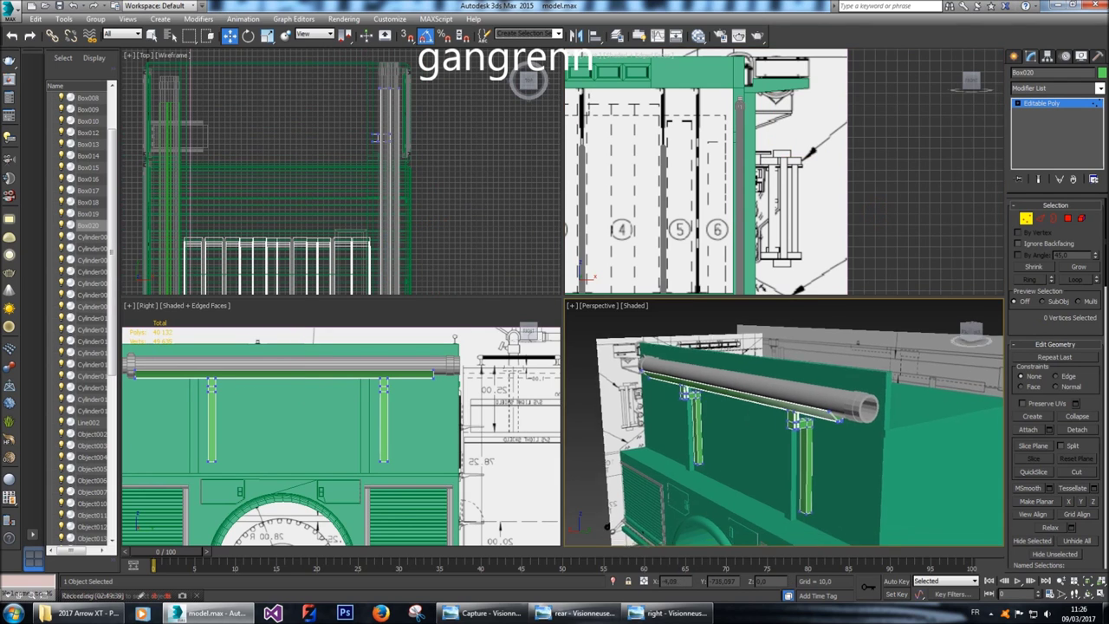
middle_click_drag(780, 425, 612, 504, "alt")
left_click_drag(375, 363, 401, 464)
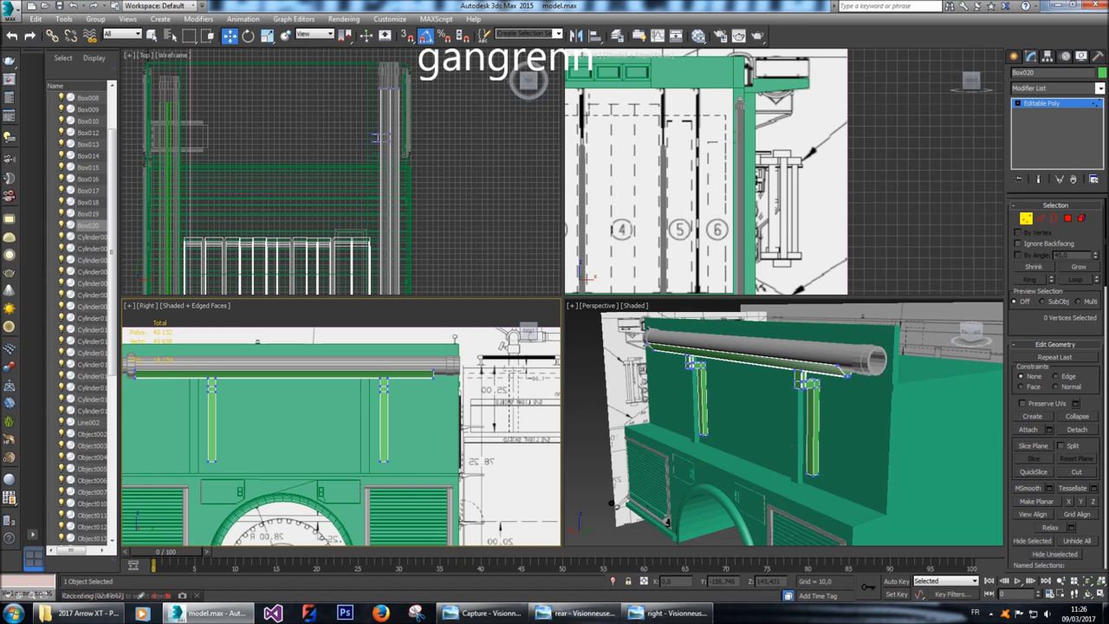
Select the rail and bracket vertices in the side view and nudge them slightly.
key("z")
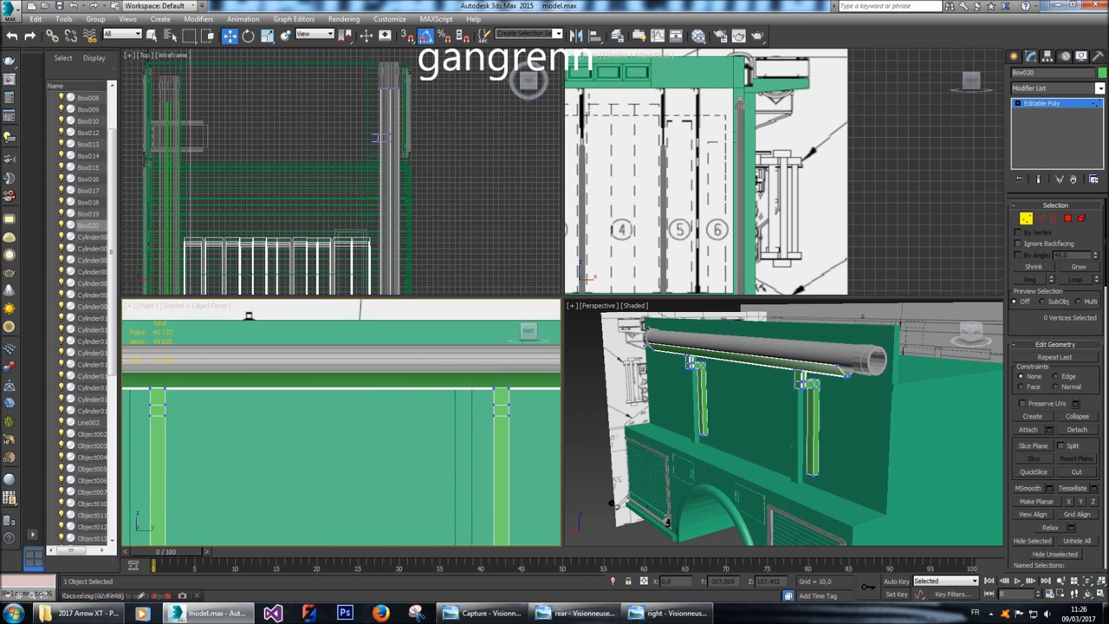
left_click_drag(511, 439, 324, 401)
left_click_drag(228, 401, 228, 401)
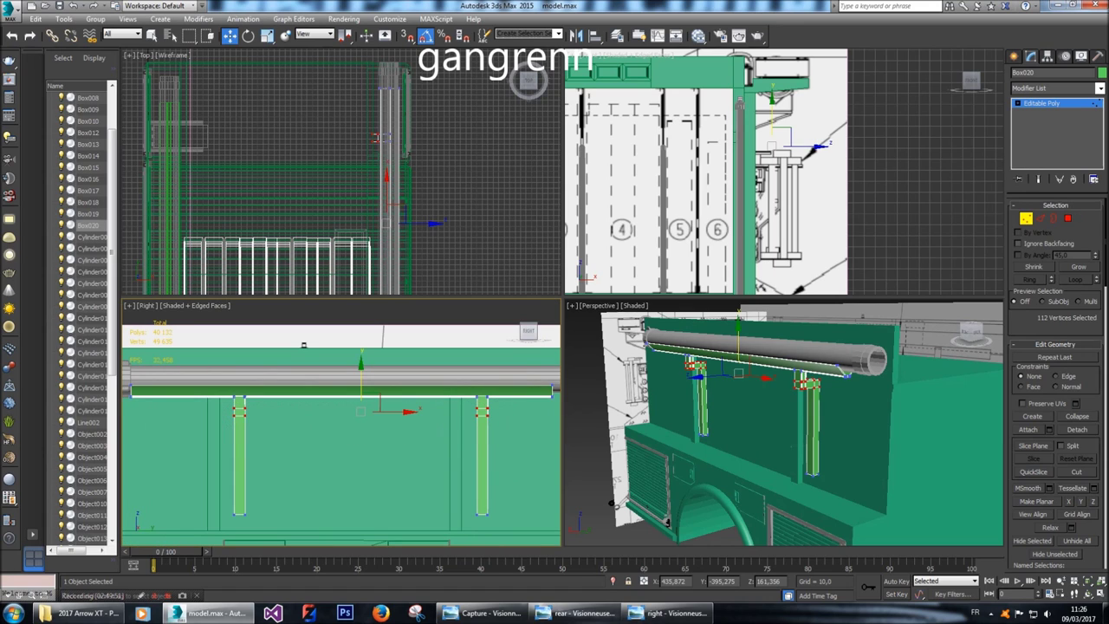
key("z")
left_click_drag(369, 368, 369, 368)
middle_click_drag(372, 416, 343, 421)
left_click_drag(147, 423, 535, 451)
left_click_drag(341, 381, 340, 378)
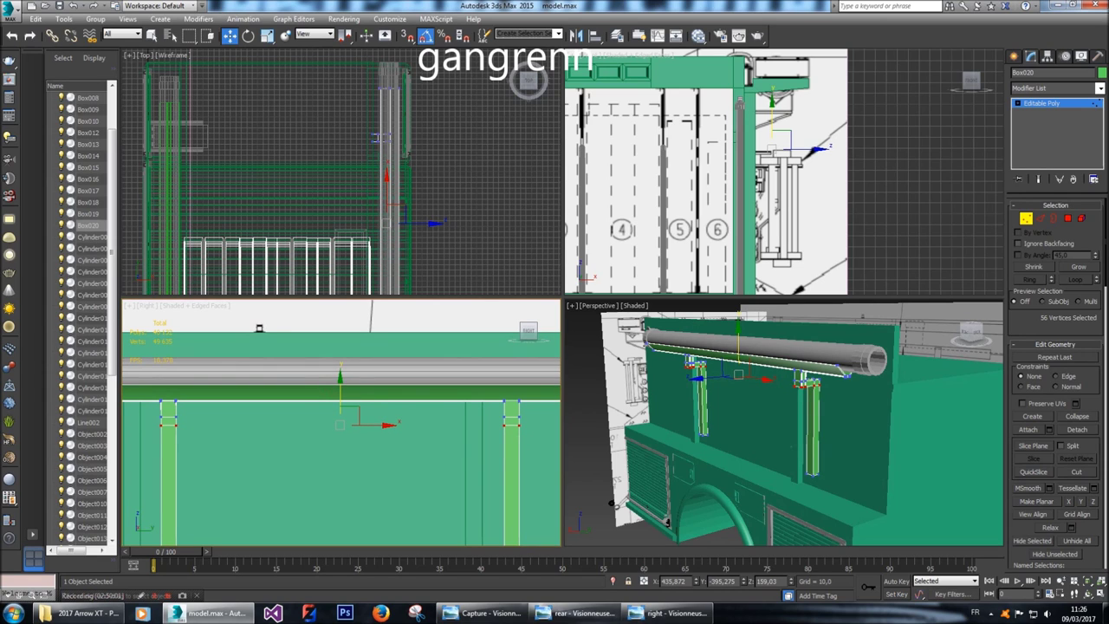
Select both brackets' vertices from the top view and slide the arm ends inward.
scroll(378, 137, "up", 5)
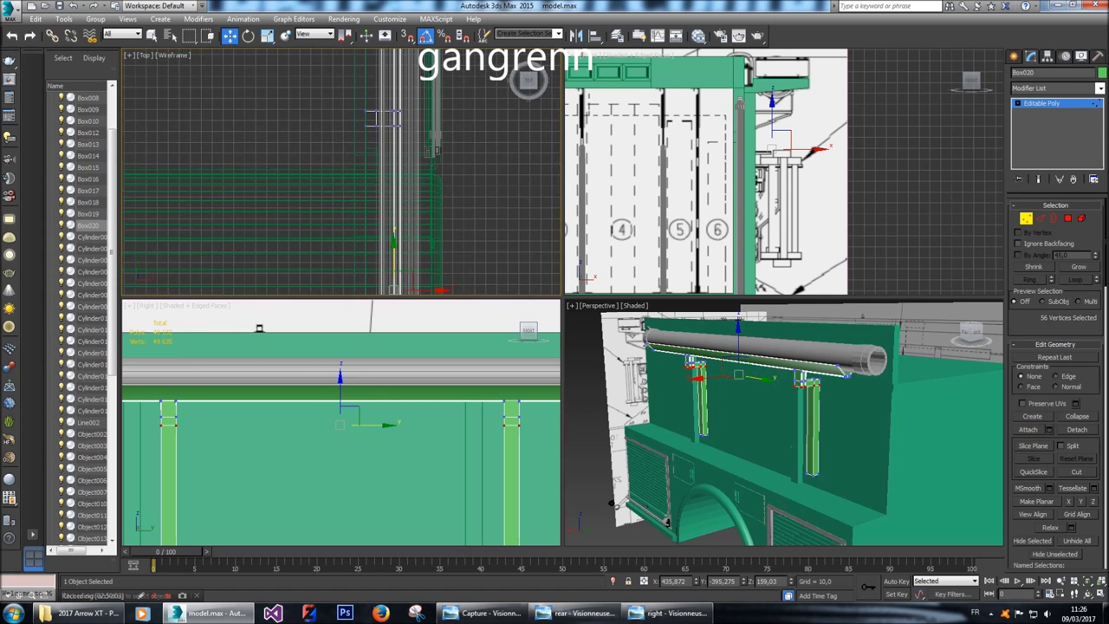
left_click_drag(338, 100, 345, 160)
scroll(345, 161, "down", 5)
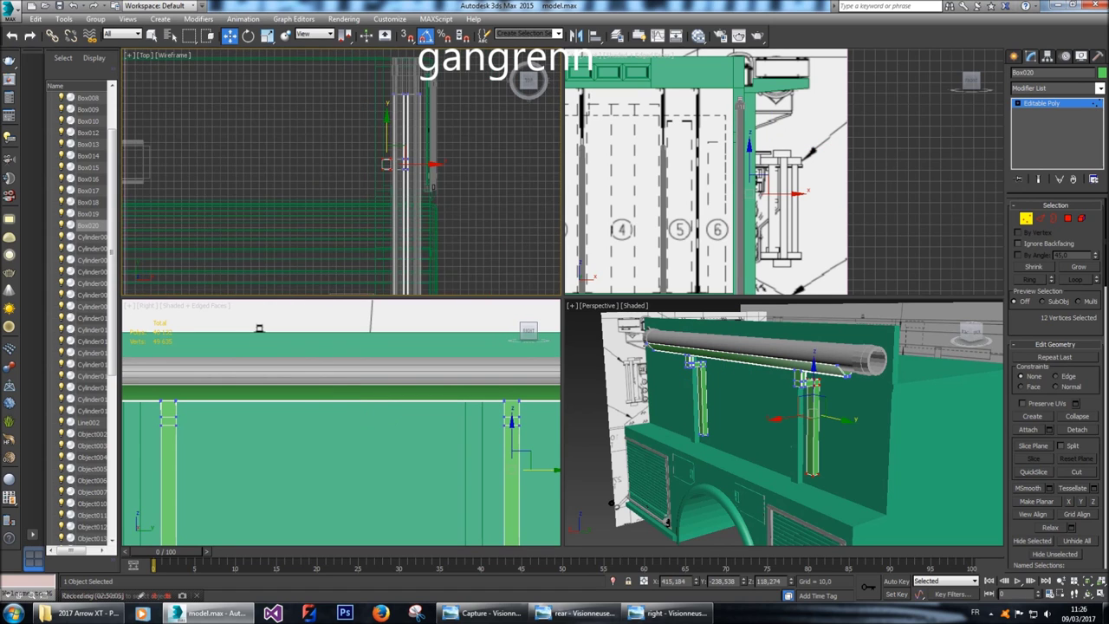
middle_click_drag(396, 264, 398, 122)
left_click_drag(395, 121, 396, 122, "ctrl")
scroll(777, 173, "up", 3)
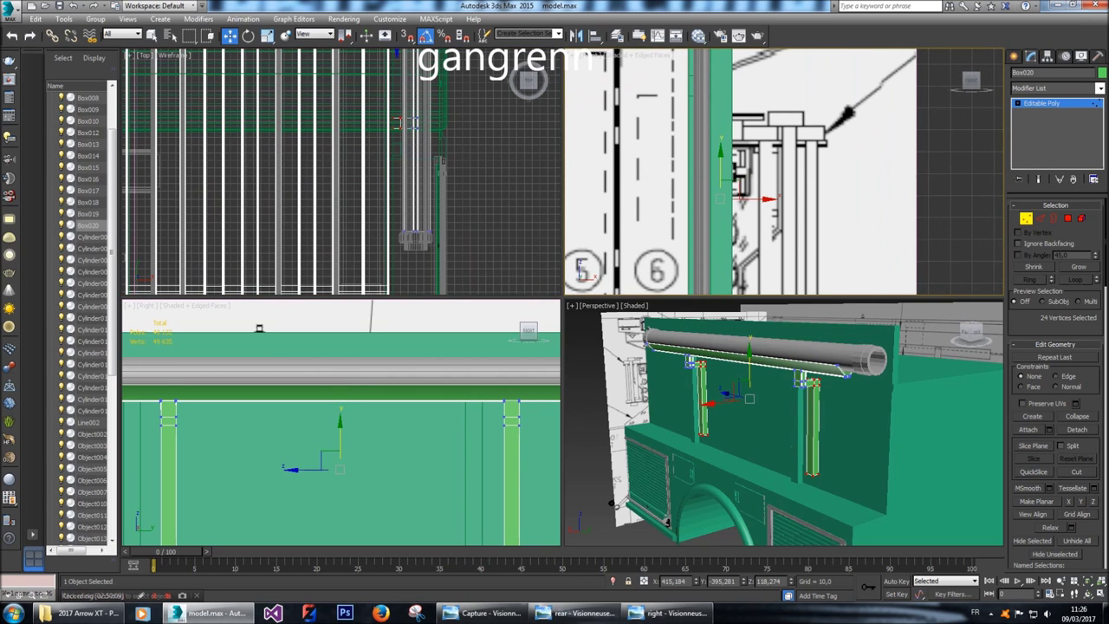
scroll(785, 425, "up", 5)
scroll(763, 399, "up", 5)
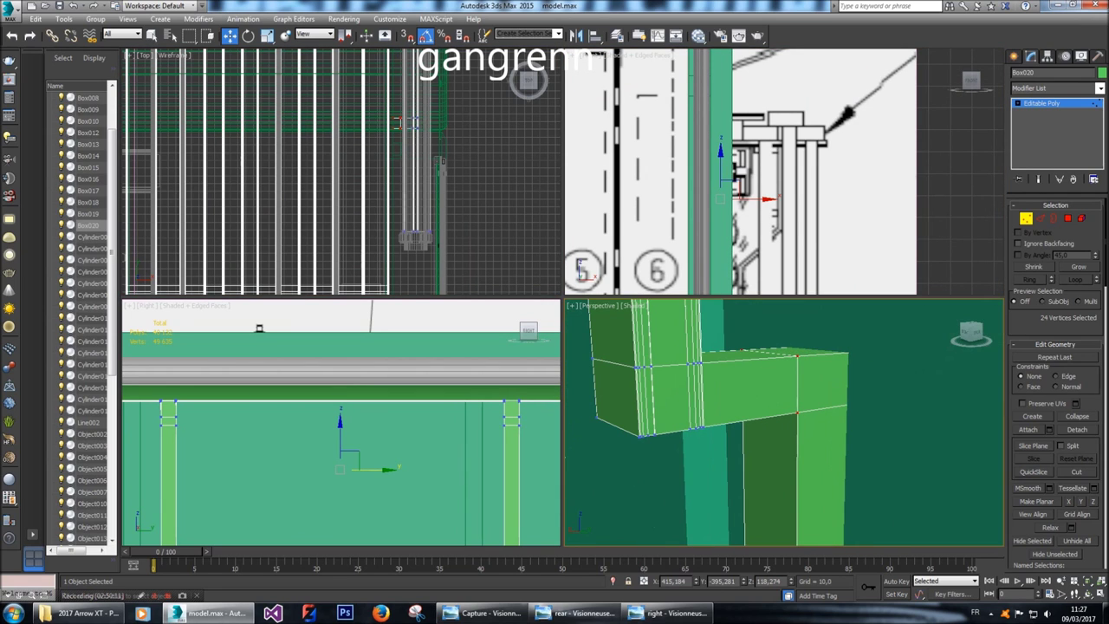
scroll(806, 173, "up", 2)
left_click_drag(726, 205, 727, 206)
Box-select the arm-end vertices and move them sideways along X.
scroll(438, 238, "down", 4)
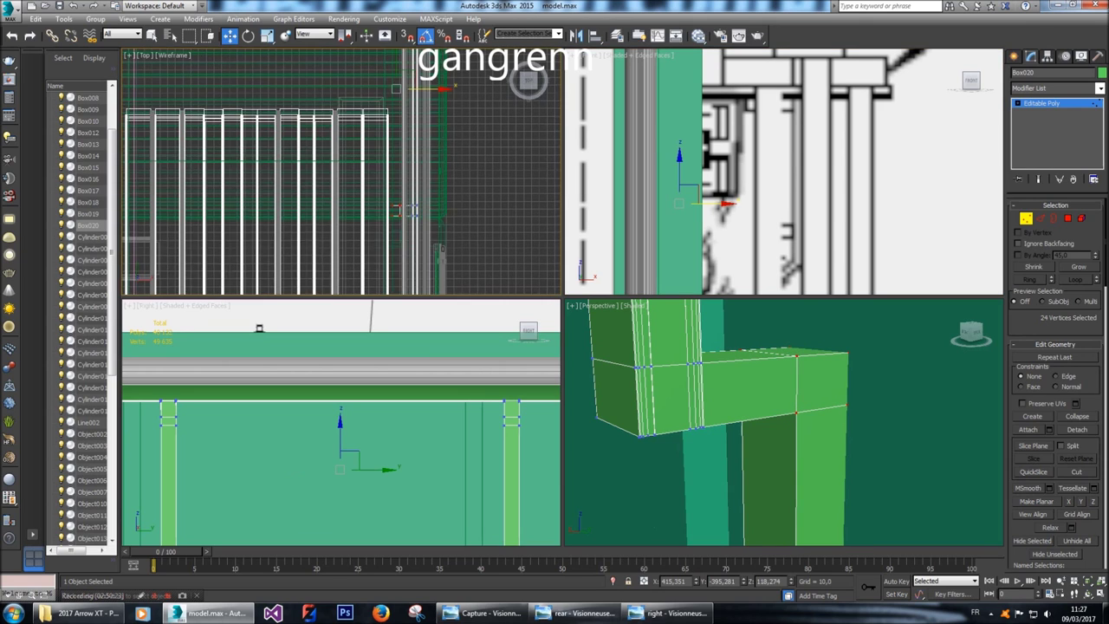
left_click_drag(378, 57, 407, 242)
middle_click(785, 173)
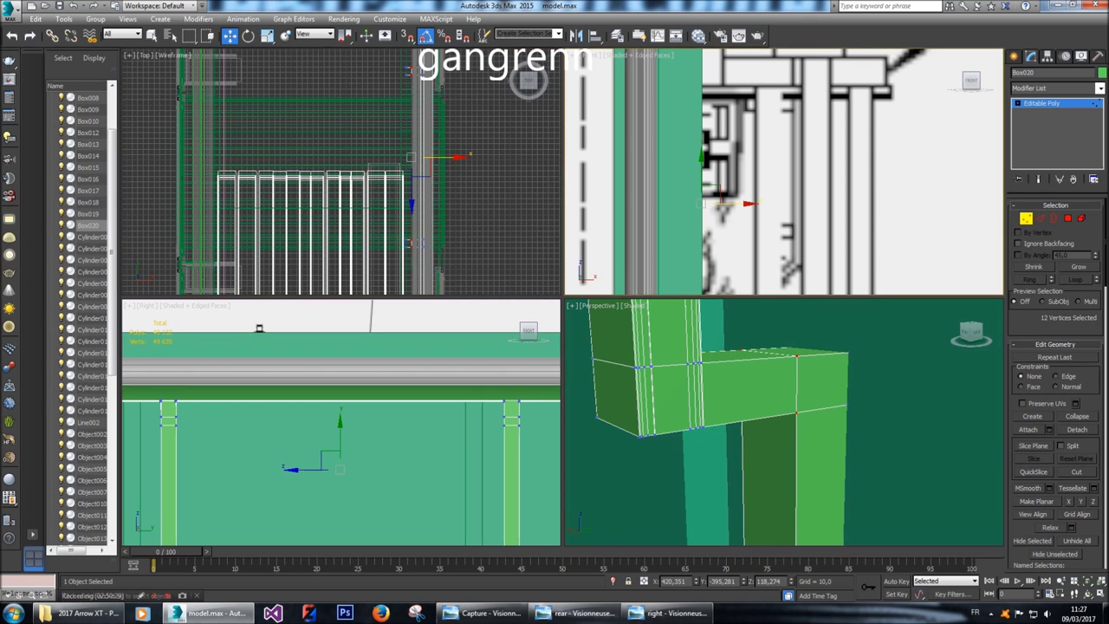
left_click_drag(745, 204, 751, 203)
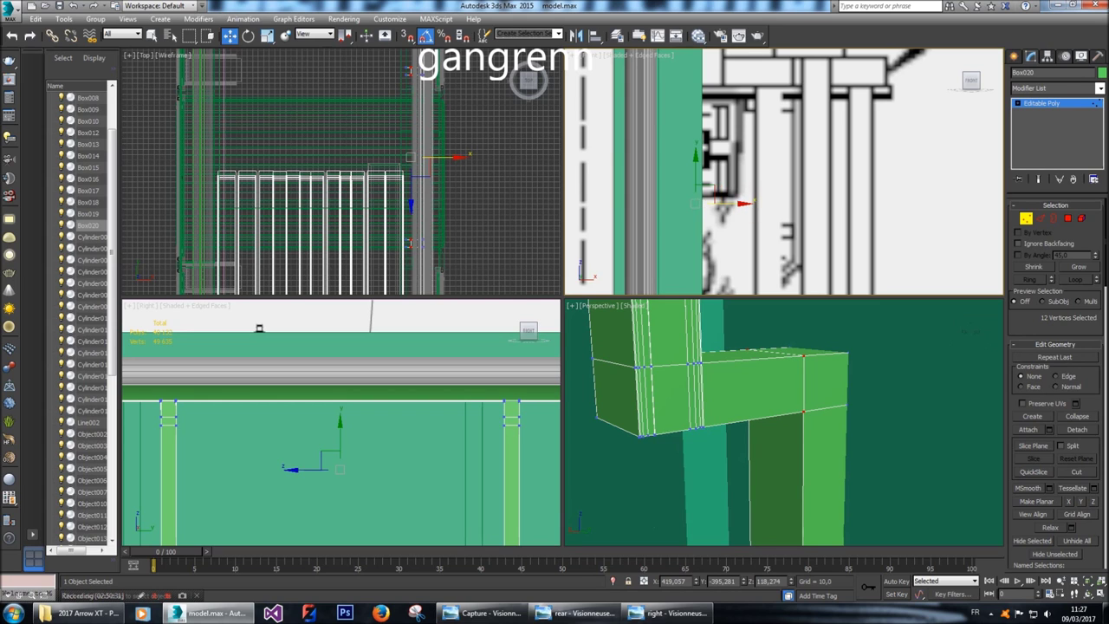
scroll(751, 203, "up", 3)
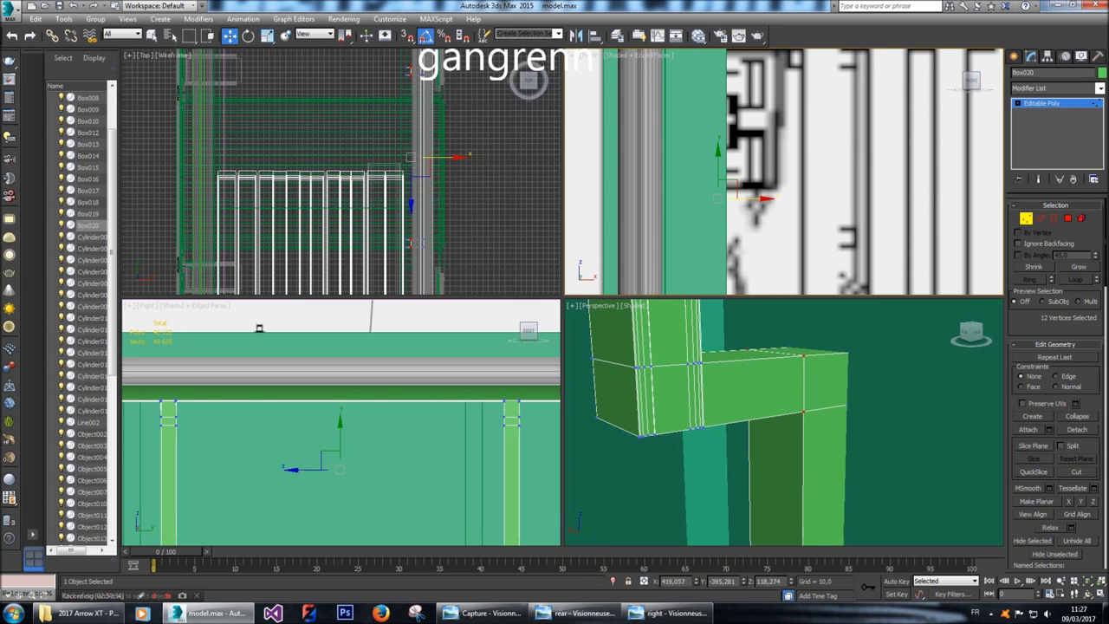
left_click_drag(751, 204, 756, 199)
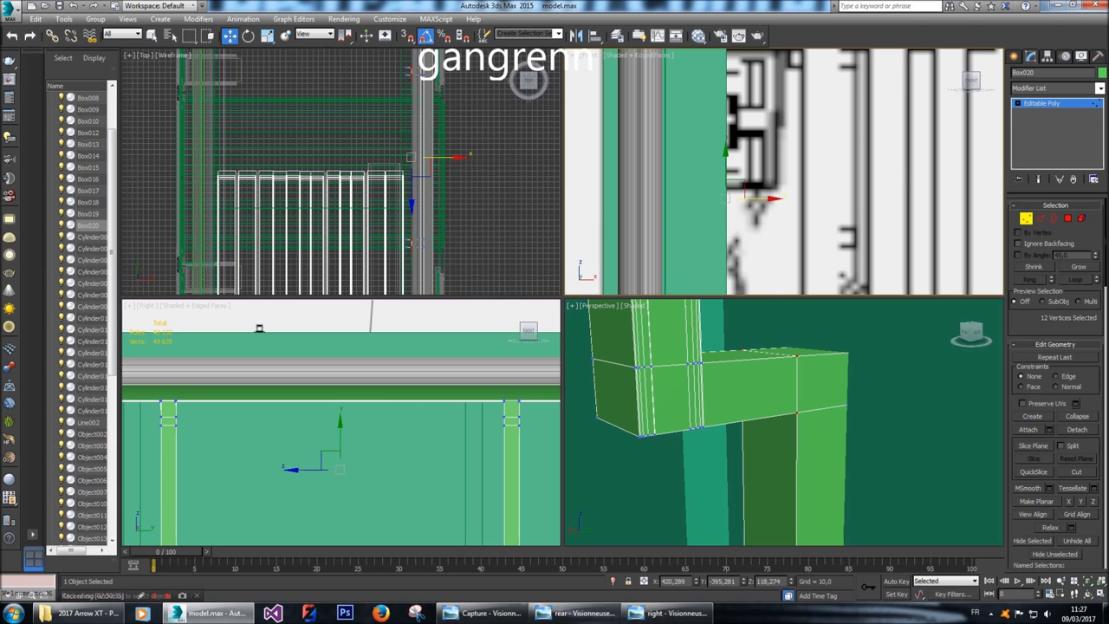
right_click(755, 198)
Hide the selection, nudge the arm-end vertices left, then unhide all objects.
left_click(1019, 55)
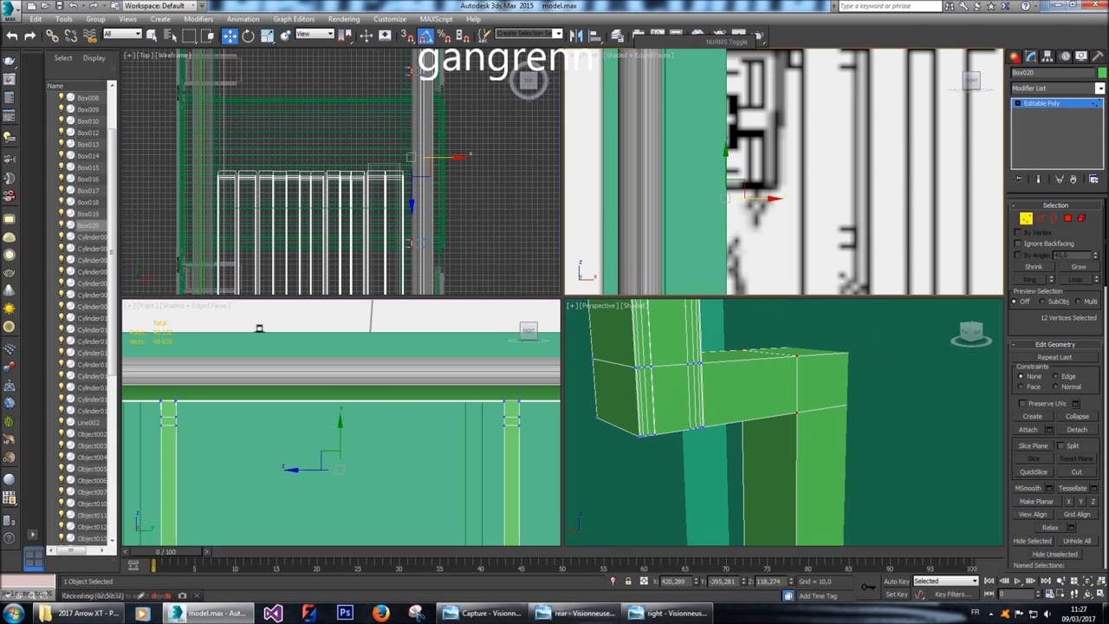
right_click(897, 375)
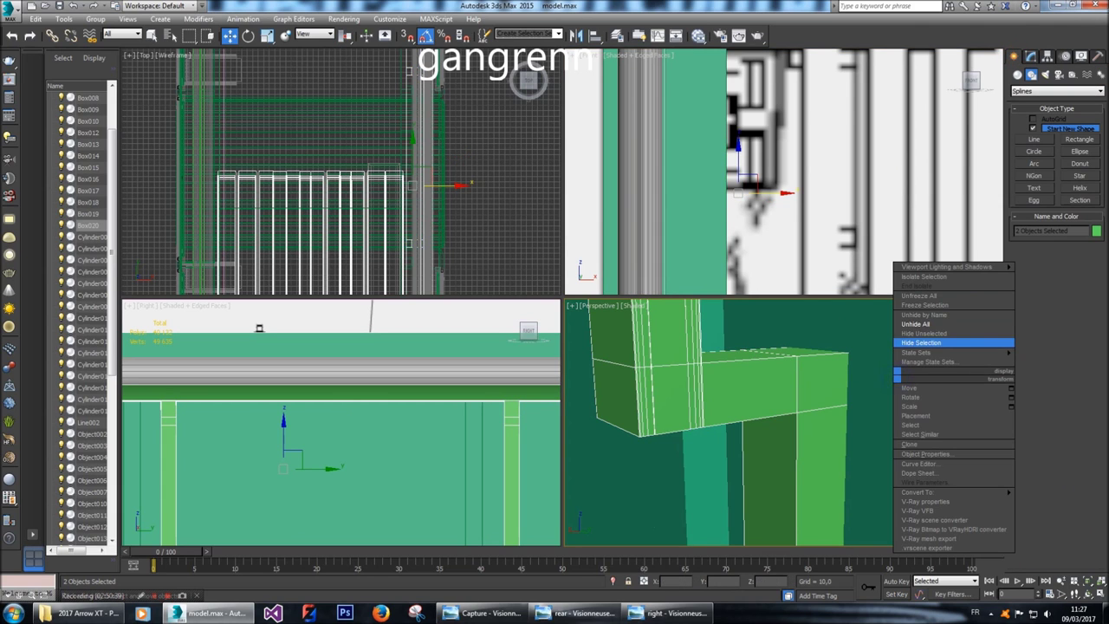
left_click(921, 343)
key("1")
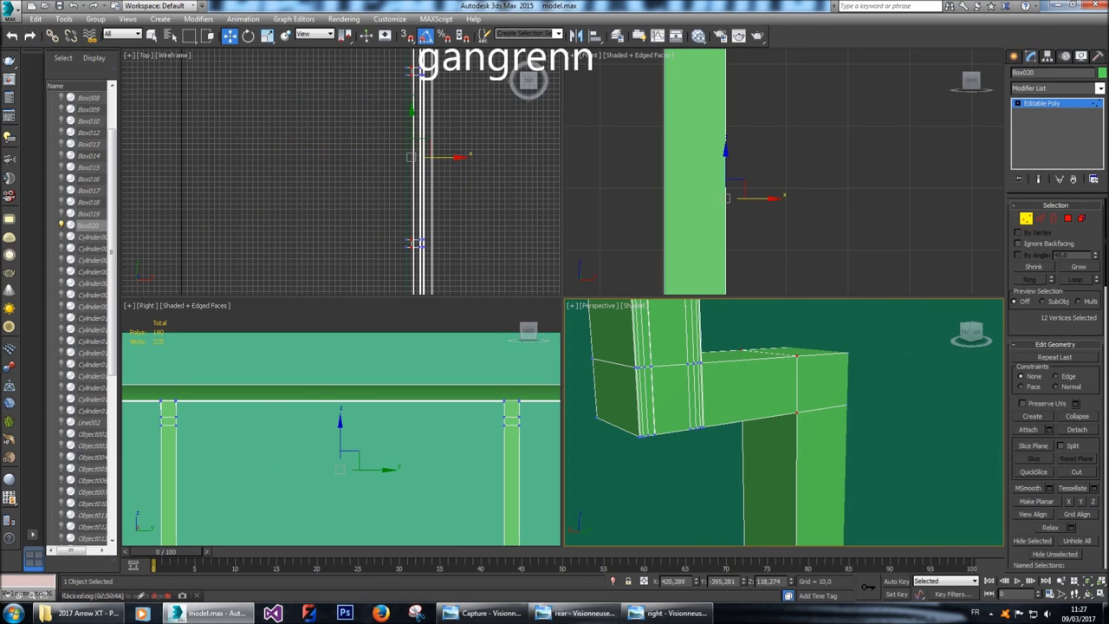
left_click_drag(776, 199, 769, 199)
middle_click_drag(780, 416, 854, 394, "alt")
right_click(799, 206)
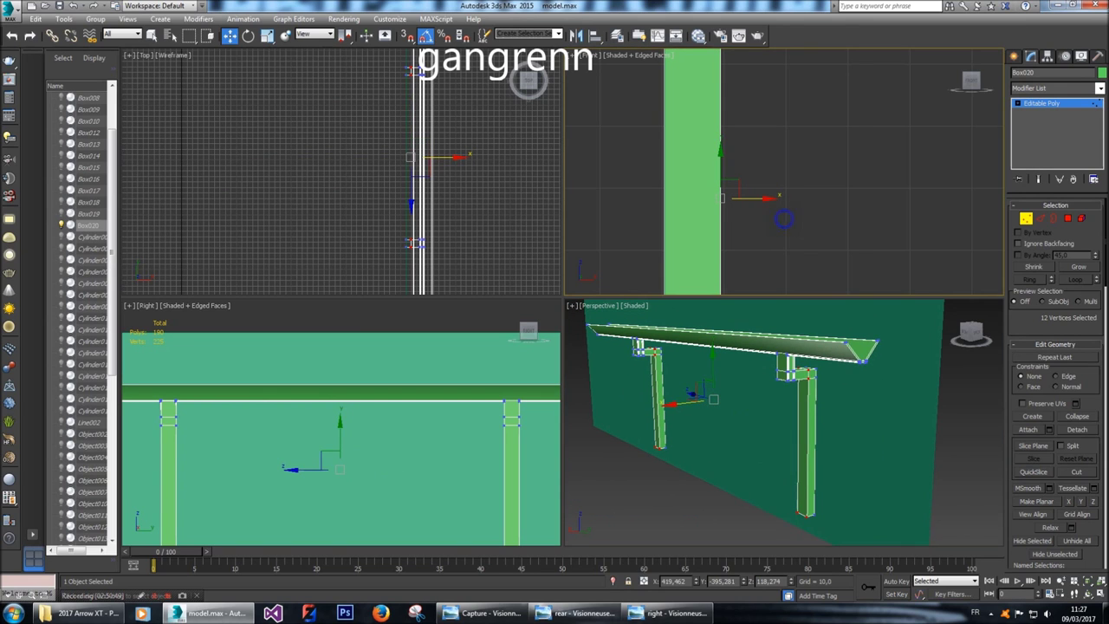
right_click(799, 206)
left_click(833, 155)
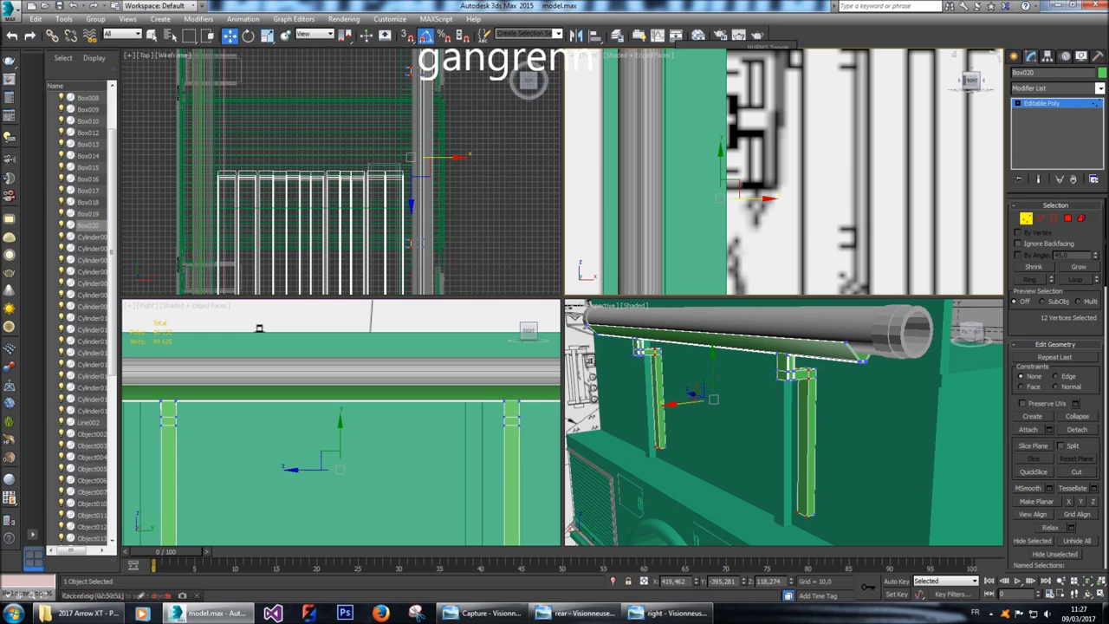
Isolate Box020, move its arm-end vertices slightly right along X, and hide the unselected objects.
left_click(1019, 55)
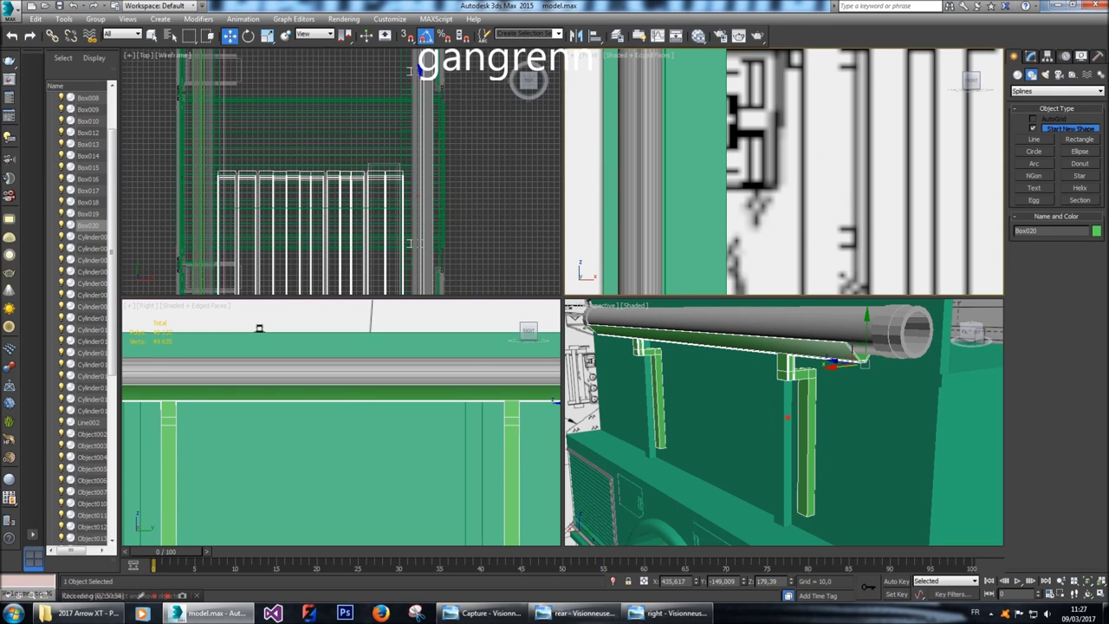
right_click(785, 408)
right_click(785, 407)
left_click(822, 372)
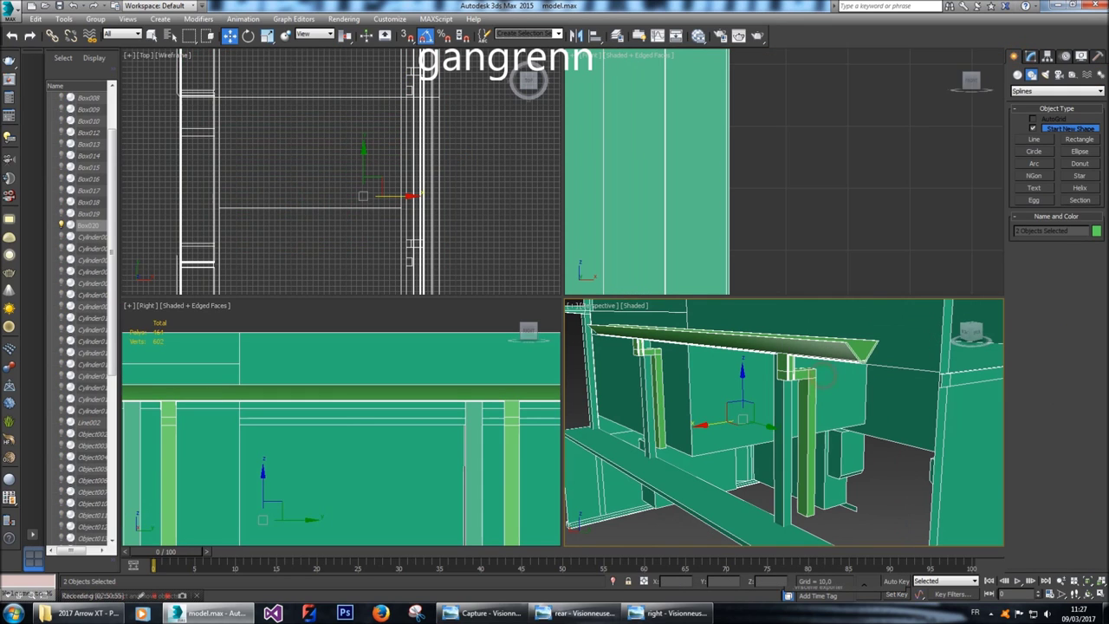
left_click(858, 351)
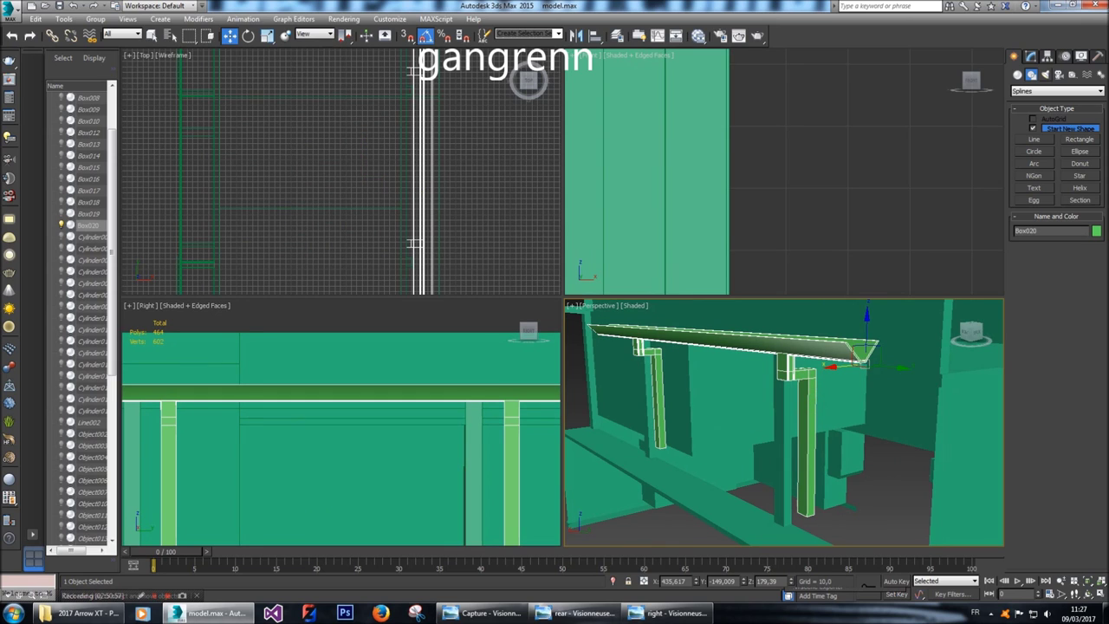
left_click(1031, 56)
key("1")
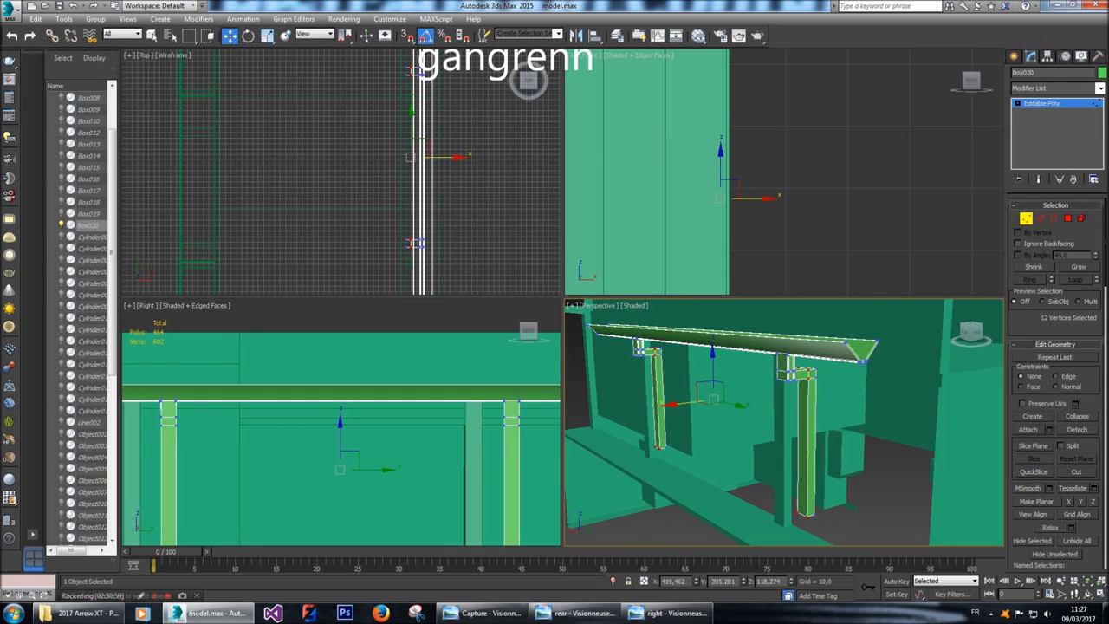
left_click_drag(765, 192, 786, 190)
right_click(799, 384)
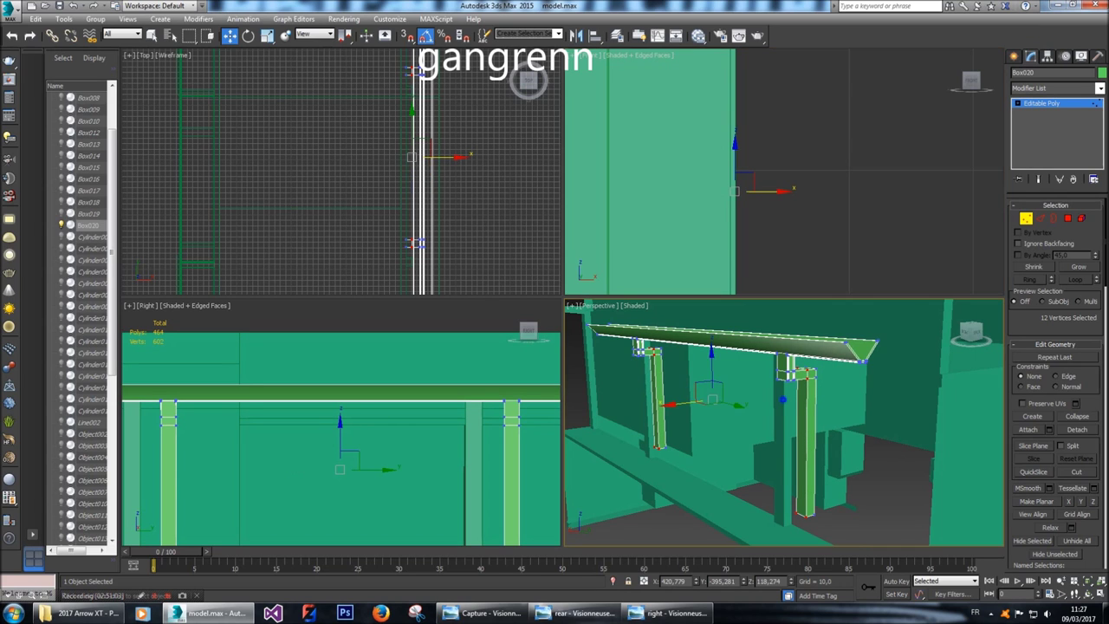
right_click(799, 384)
left_click(830, 342)
middle_click_drag(830, 342, 772, 351, "alt")
Select the leg-bottom vertices and lower them by about 23 units.
scroll(469, 434, "down", 5)
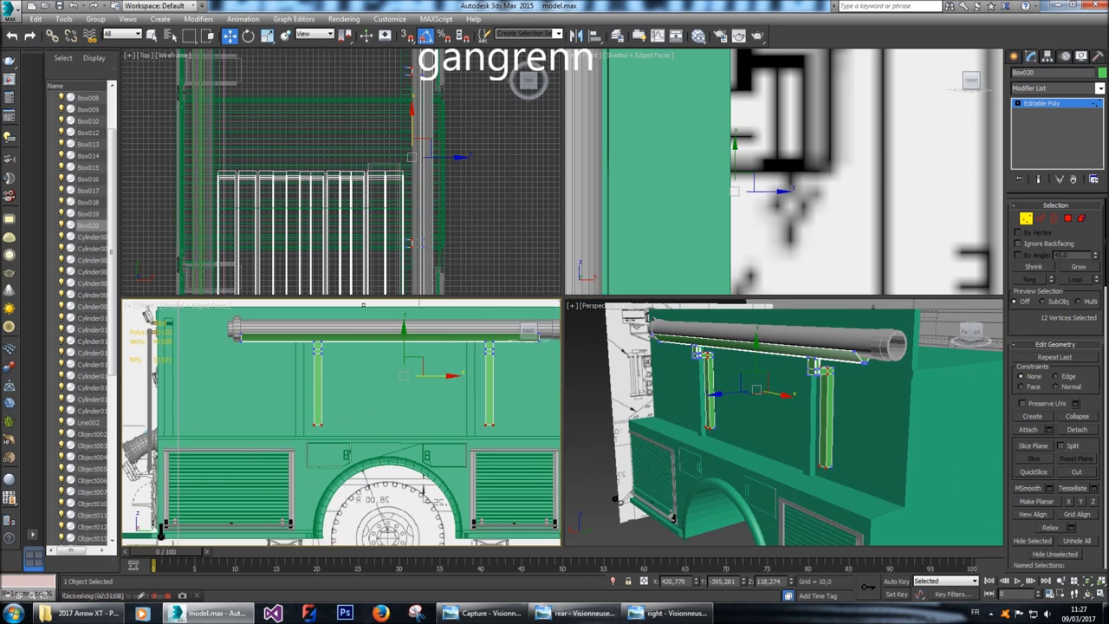
scroll(372, 407, "up", 1)
left_click_drag(286, 414, 499, 438)
left_click_drag(392, 382, 392, 390)
middle_click_drag(780, 434, 901, 377, "alt")
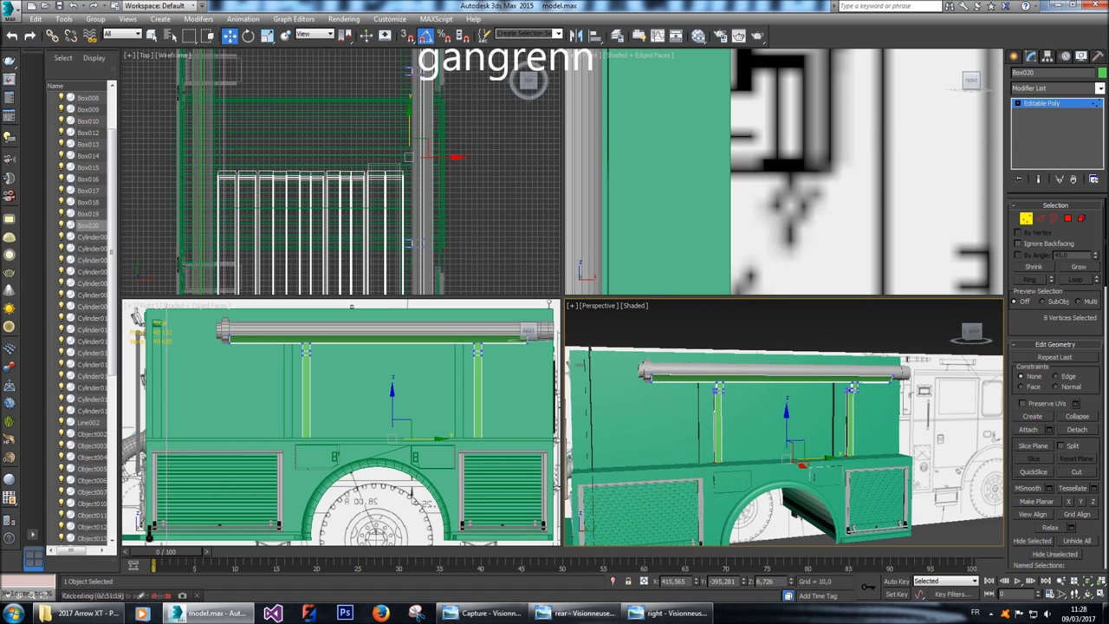
Compare the legs against the right-side blueprint, panning to the rail area.
left_click(656, 617)
scroll(499, 269, "up", 2)
left_click_drag(420, 247, 498, 269)
scroll(499, 269, "down", 1)
left_click_drag(581, 290, 558, 289)
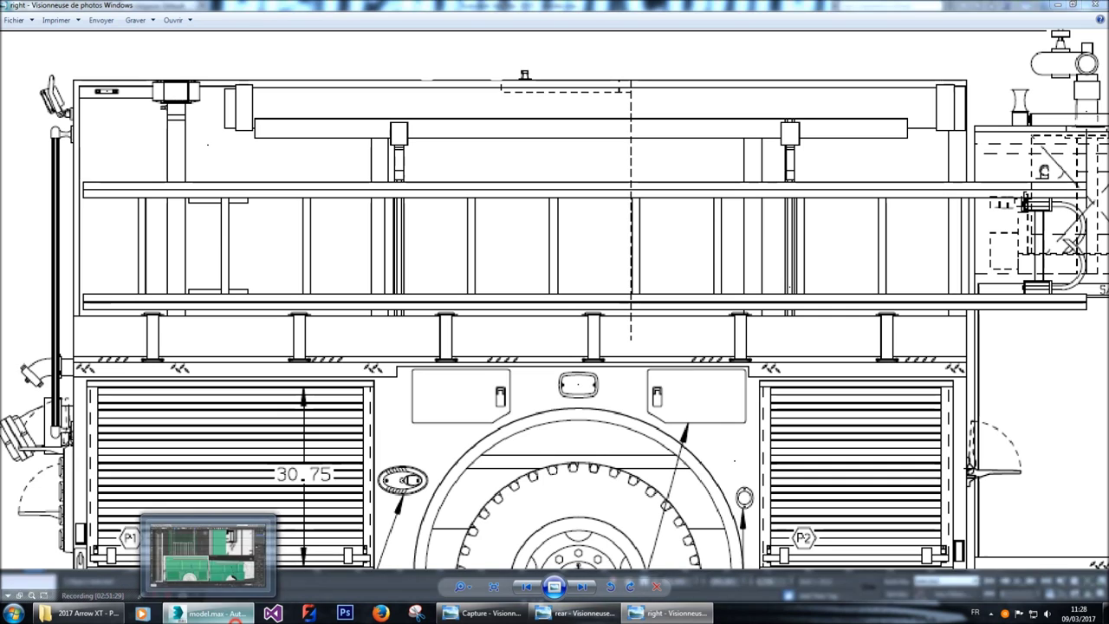
left_click(234, 619)
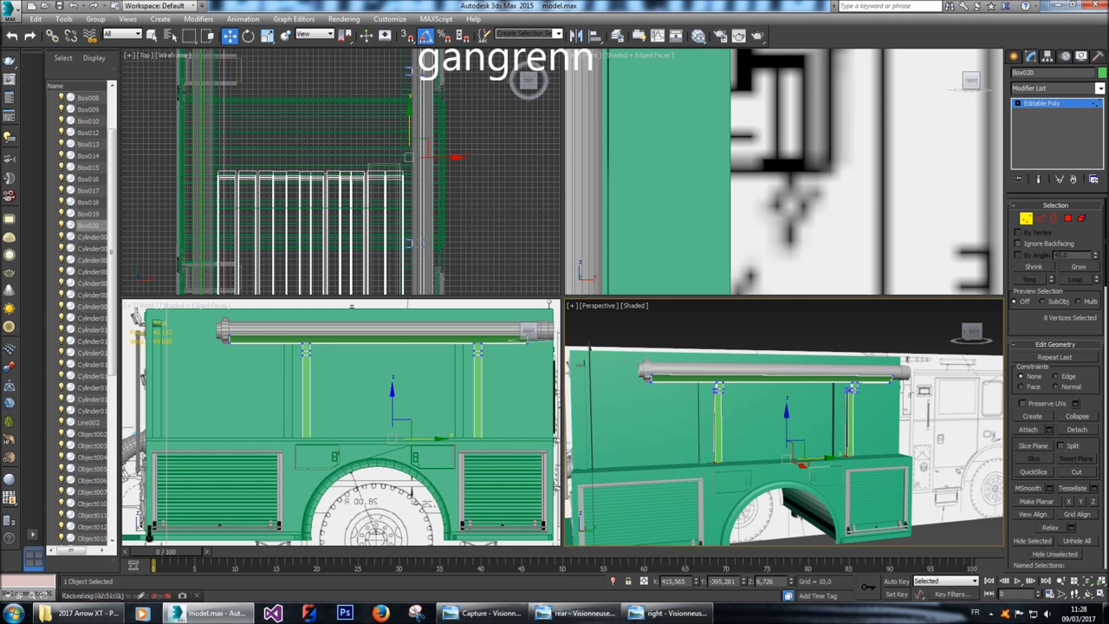
Select Plane003 at Vertex level and hide all unselected objects.
left_click(1014, 56)
left_click(849, 391)
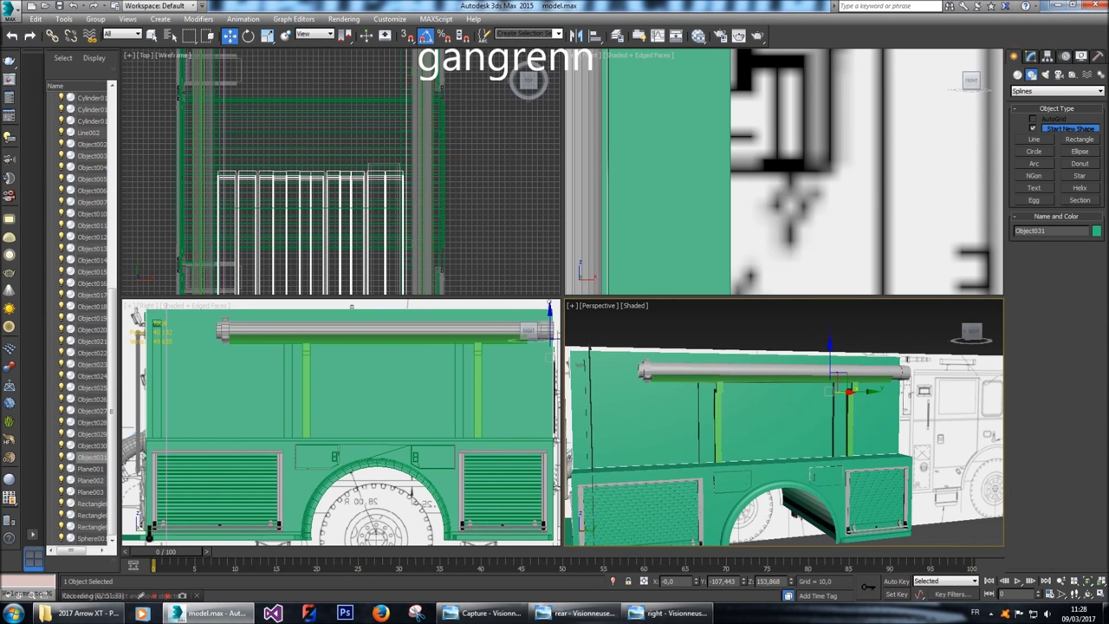
left_click(700, 411)
left_click(1030, 56)
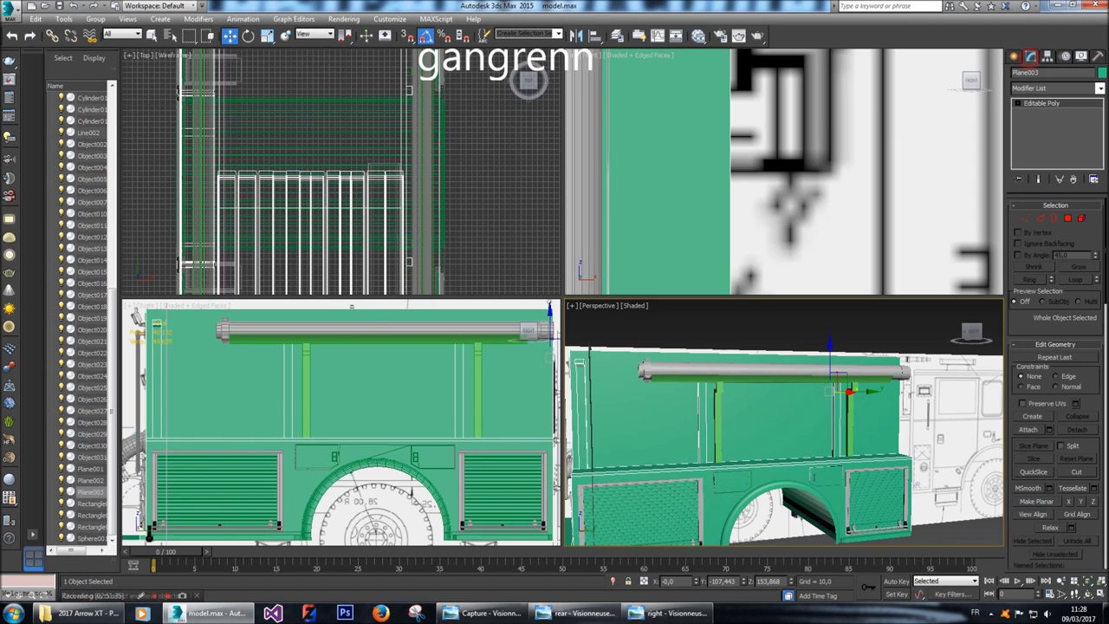
key("1")
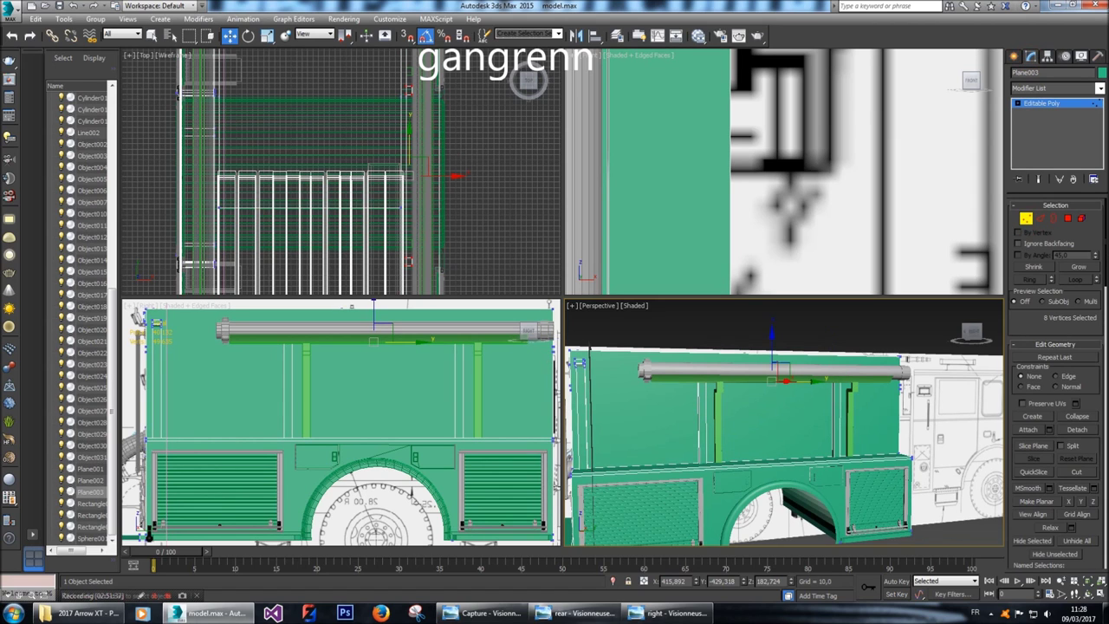
mouse_move(971, 333)
left_mouse_down()
mouse_move(963, 347)
mouse_move(970, 336)
left_mouse_up()
scroll(784, 407, "up", 6)
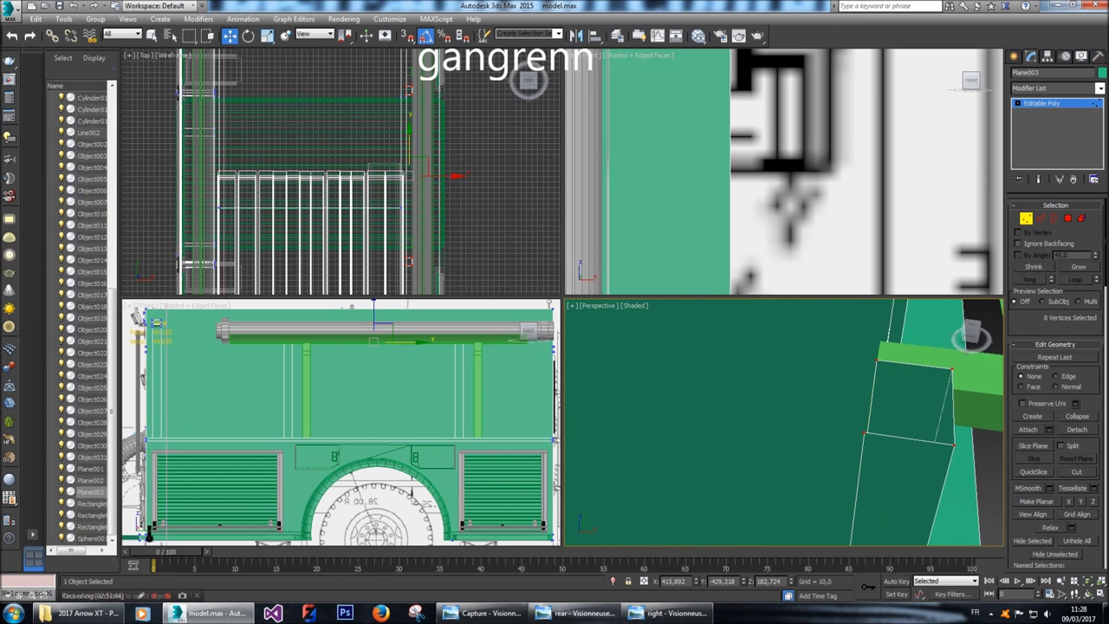
left_click(865, 433)
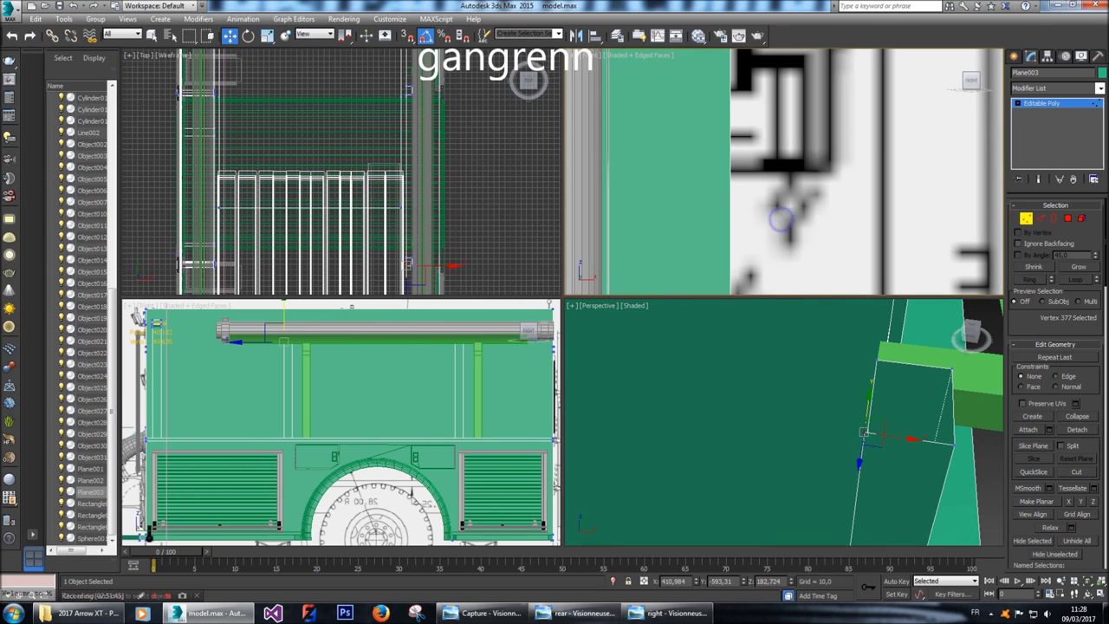
right_click(784, 216)
left_click(829, 175)
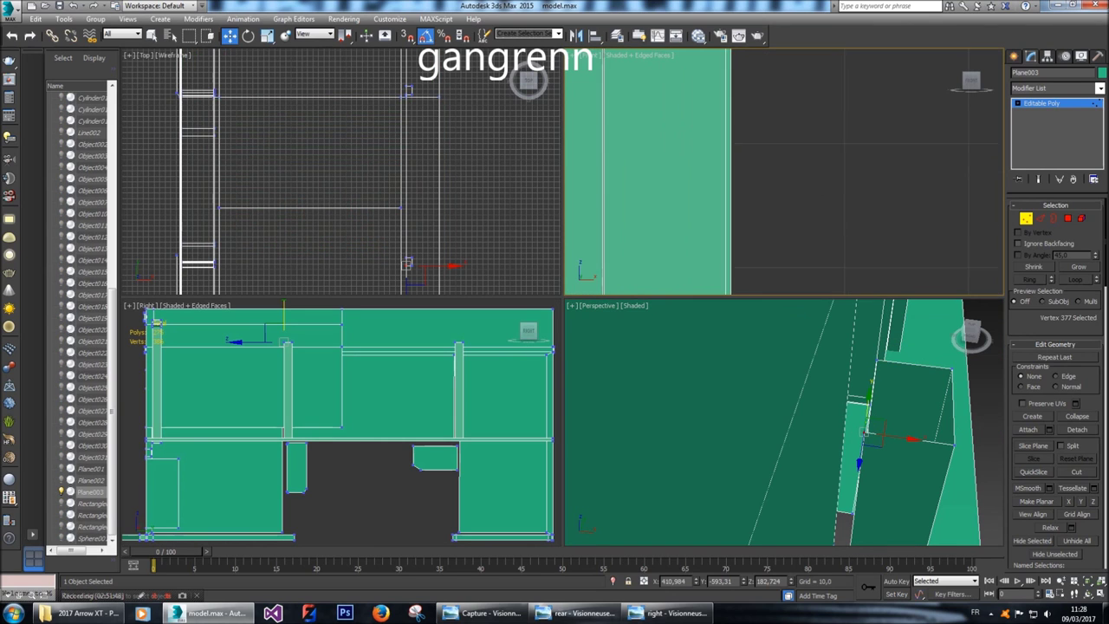
With See-Through toggled on, select a group of 8 vertices on the panel.
scroll(693, 191, "up", 5)
key("alt+x")
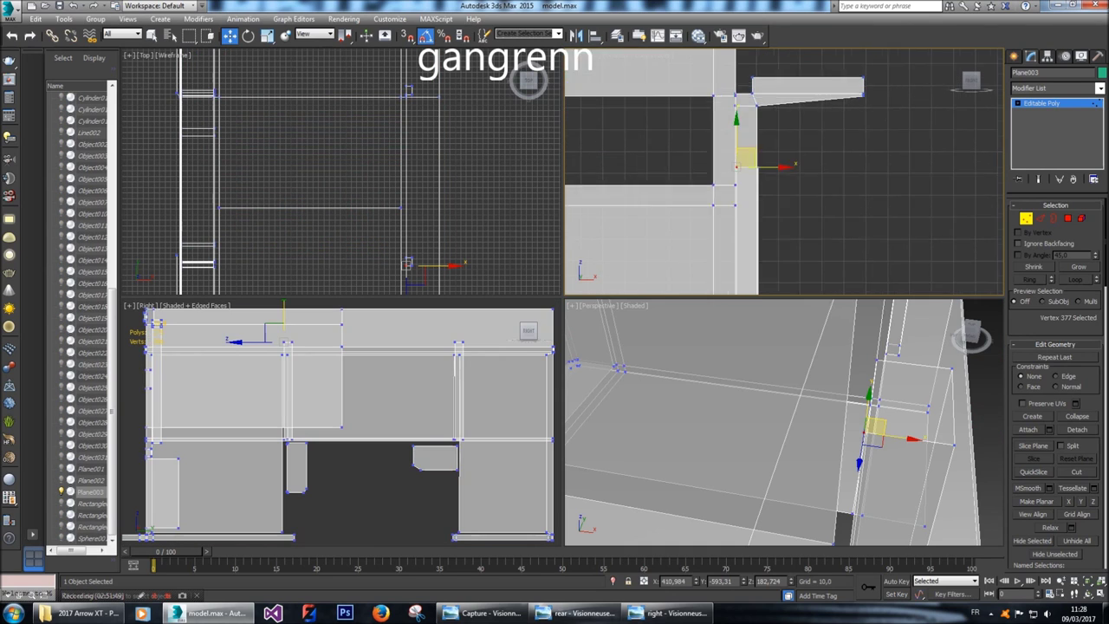
left_click_drag(780, 163, 710, 57)
scroll(694, 199, "down", 2)
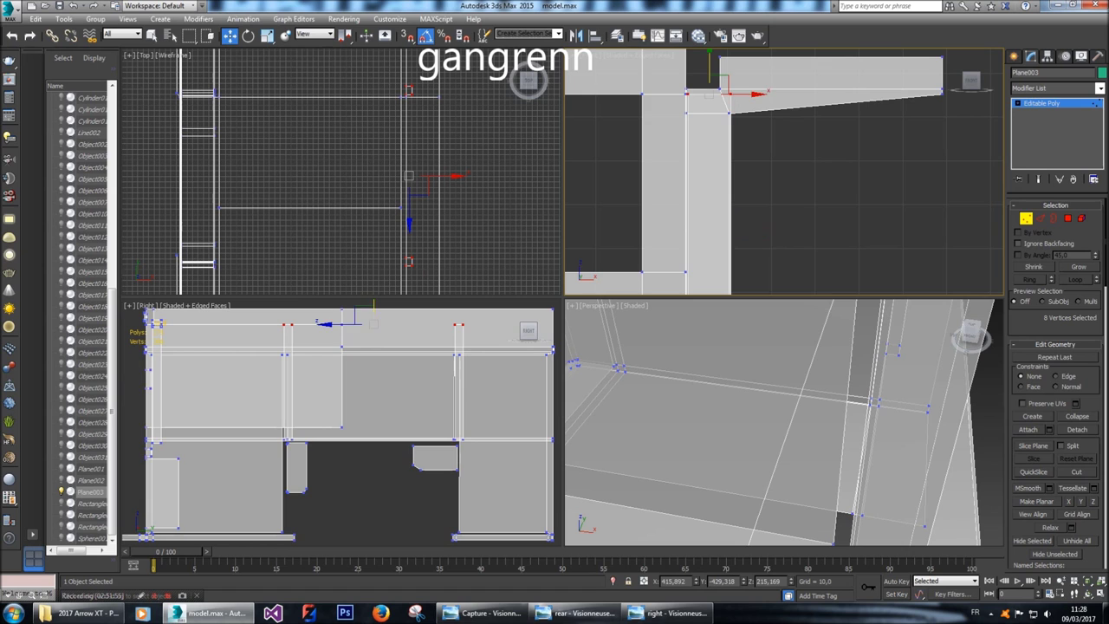
key("alt+x")
middle_click_drag(784, 423, 932, 433, "alt")
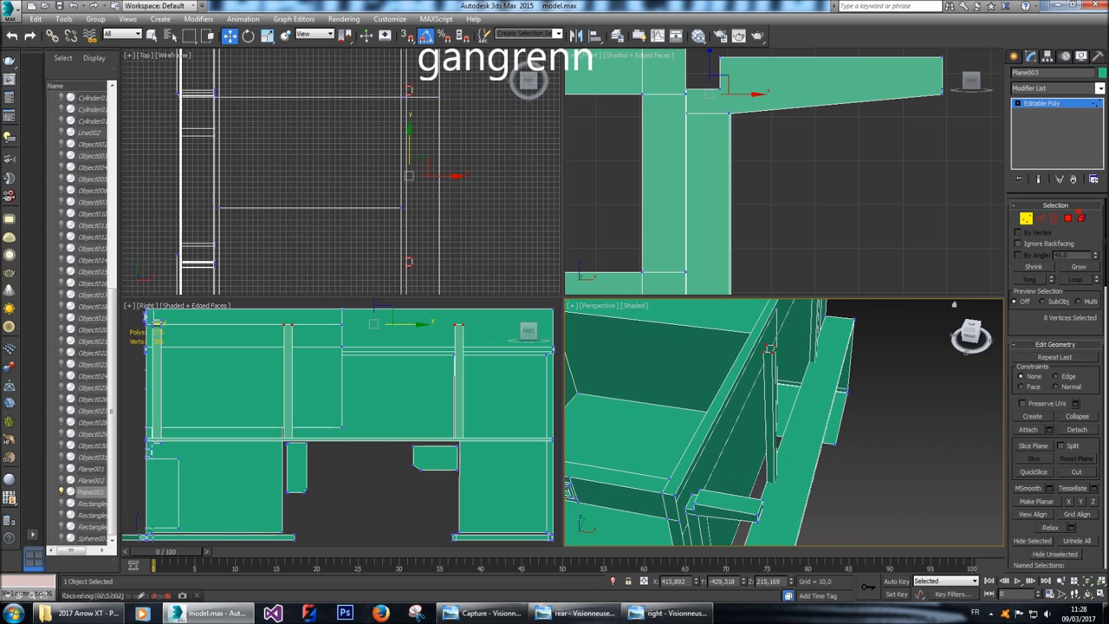
At Polygon level, select an upright bar and check it against the right and rear drawings.
left_click(1082, 218)
left_click(288, 381)
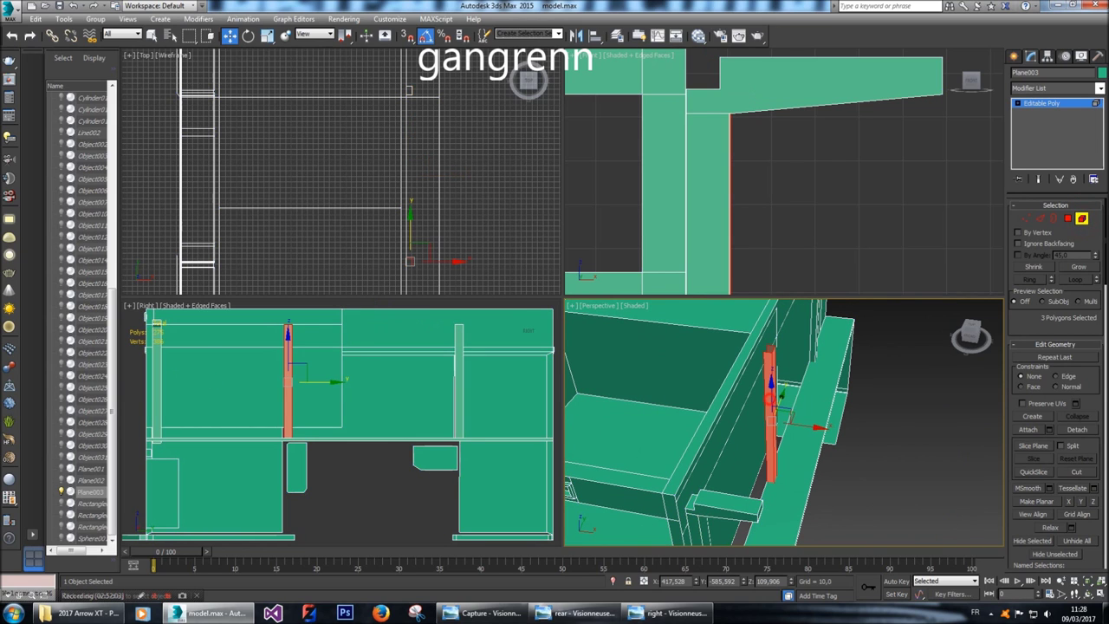
left_click(667, 612)
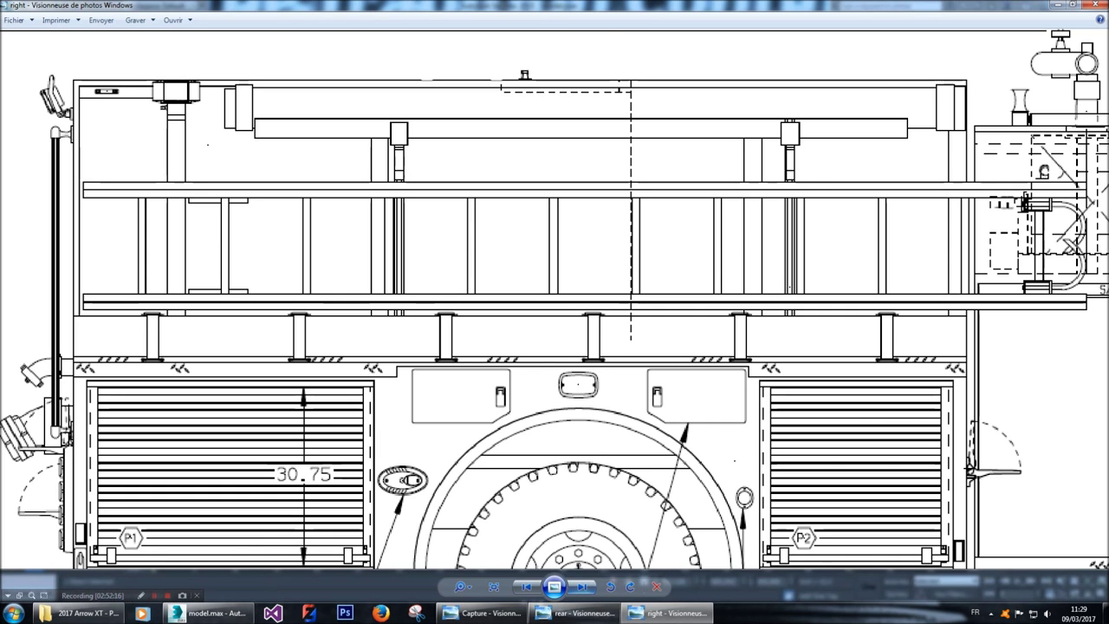
left_click(574, 613)
left_click(217, 613)
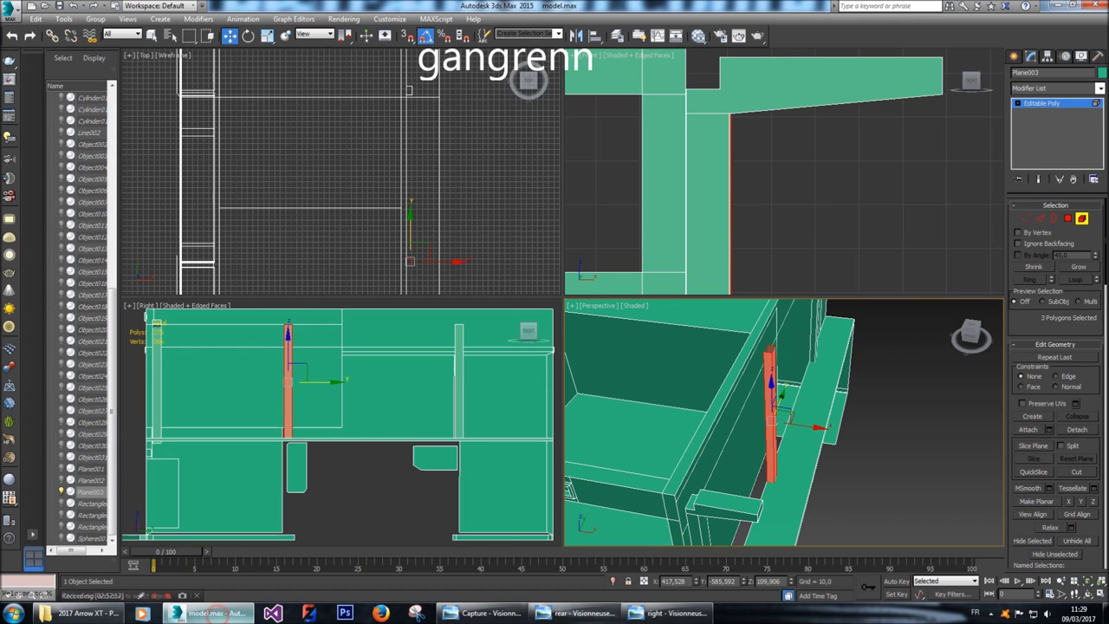
Unhide all hidden objects and reference images in the scene.
middle_click_drag(346, 416, 225, 447)
middle_click_drag(780, 416, 714, 432, "alt")
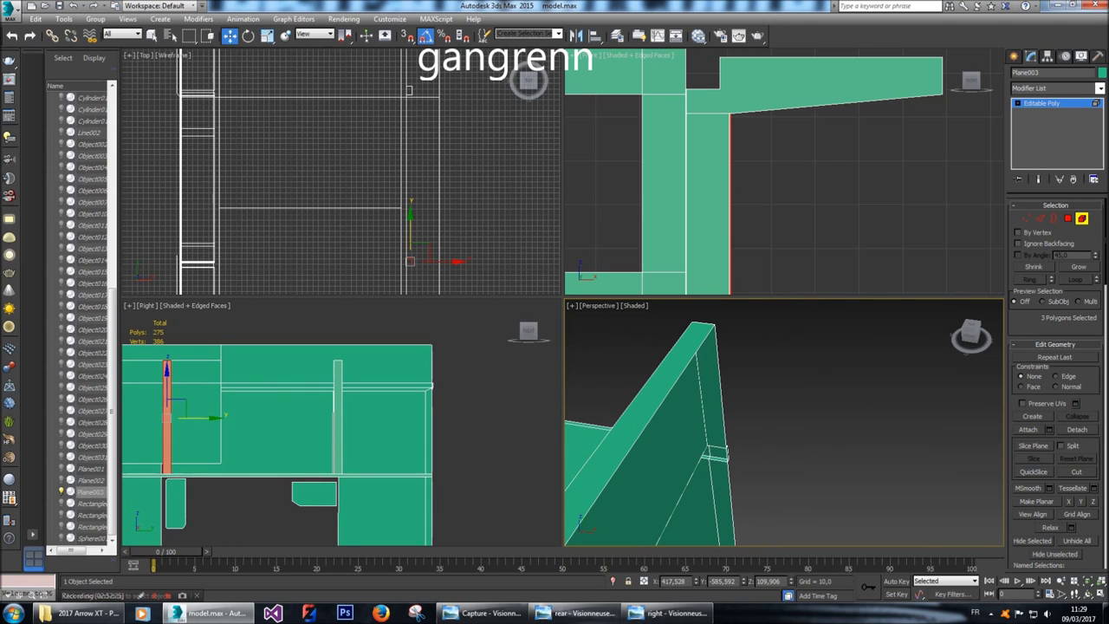
left_click(1014, 55)
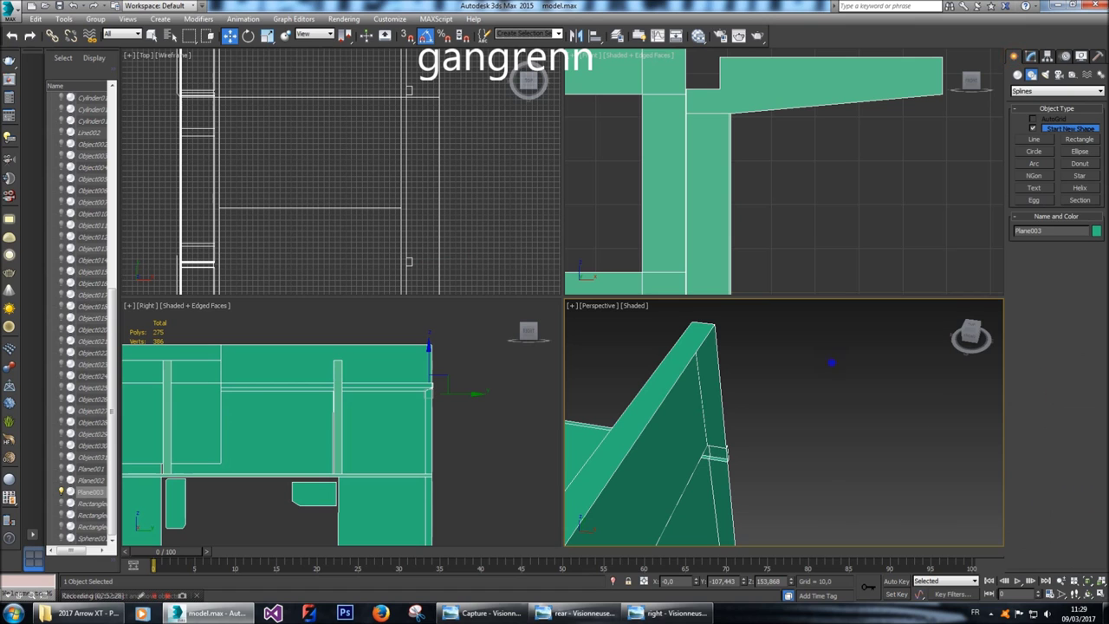
right_click(828, 358)
left_click(854, 309)
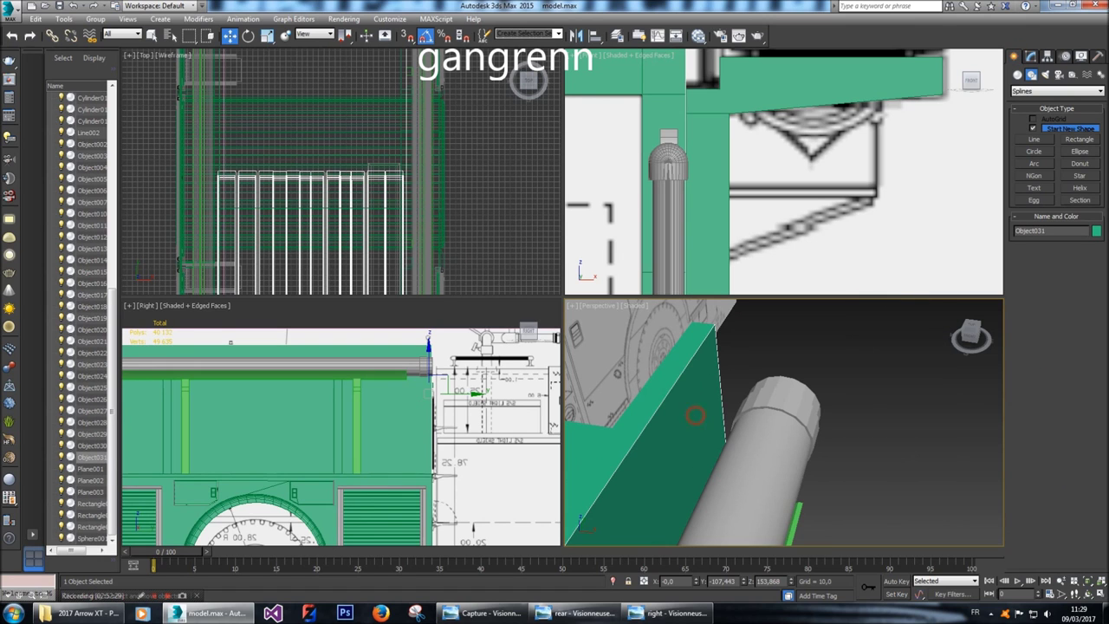
Inset the selected Object031 polygon at Polygon level with an amount of 10.
middle_click_drag(785, 423, 743, 392, "alt")
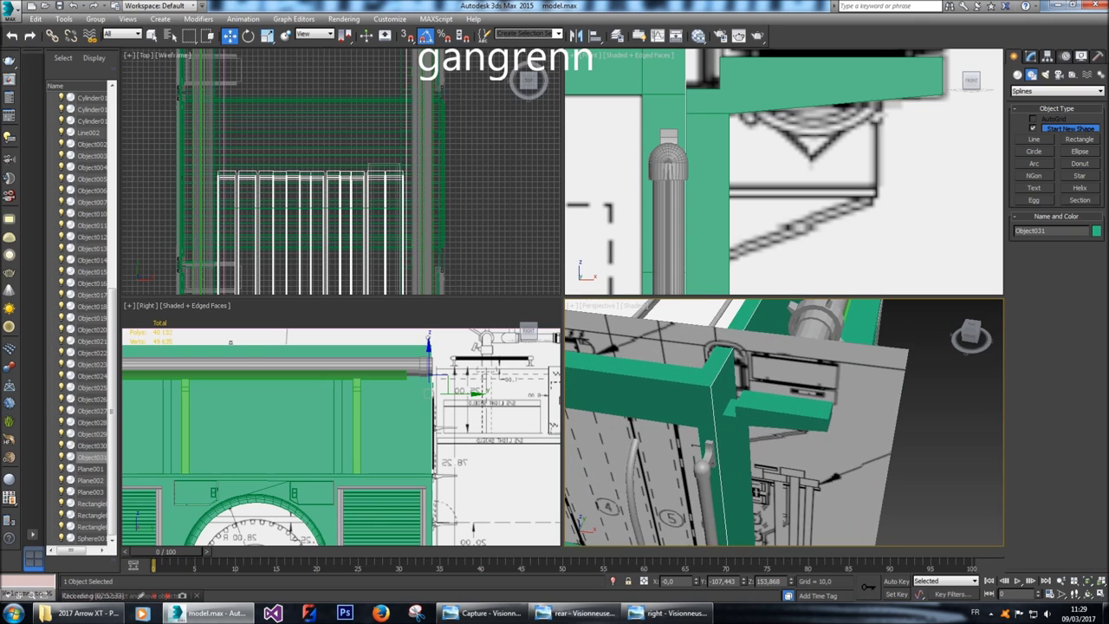
left_click(1032, 55)
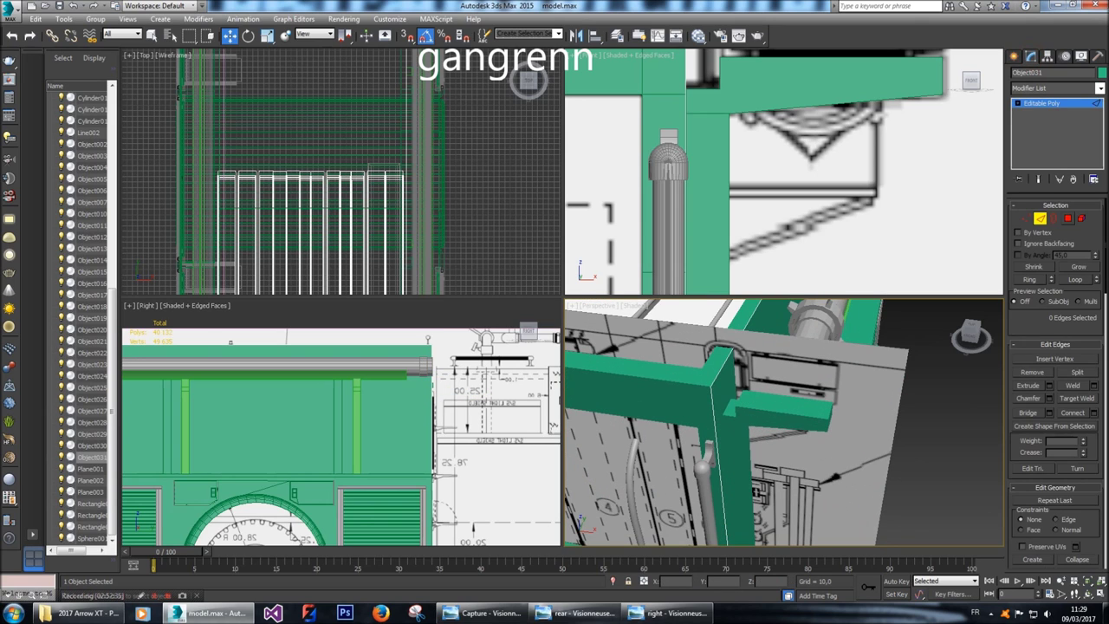
key("4")
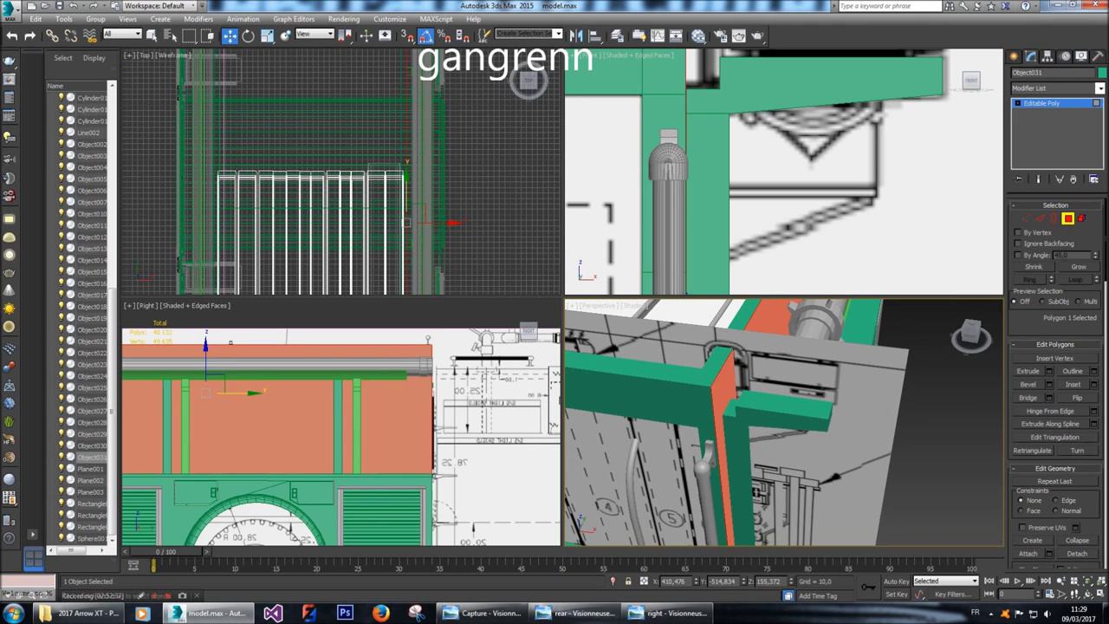
left_click(1094, 383)
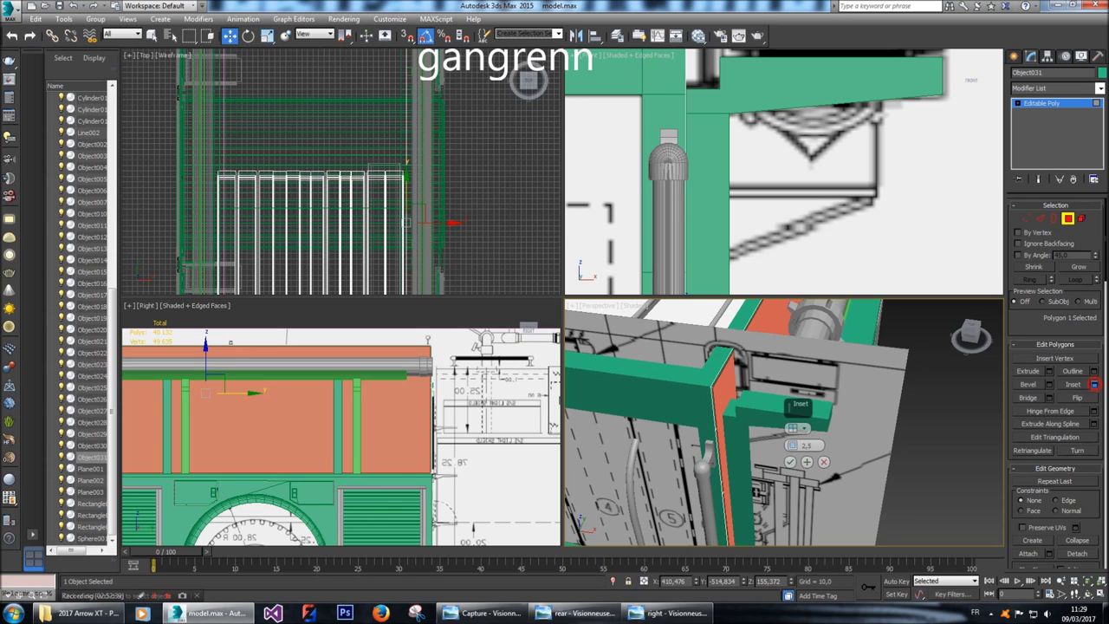
double_click(812, 445)
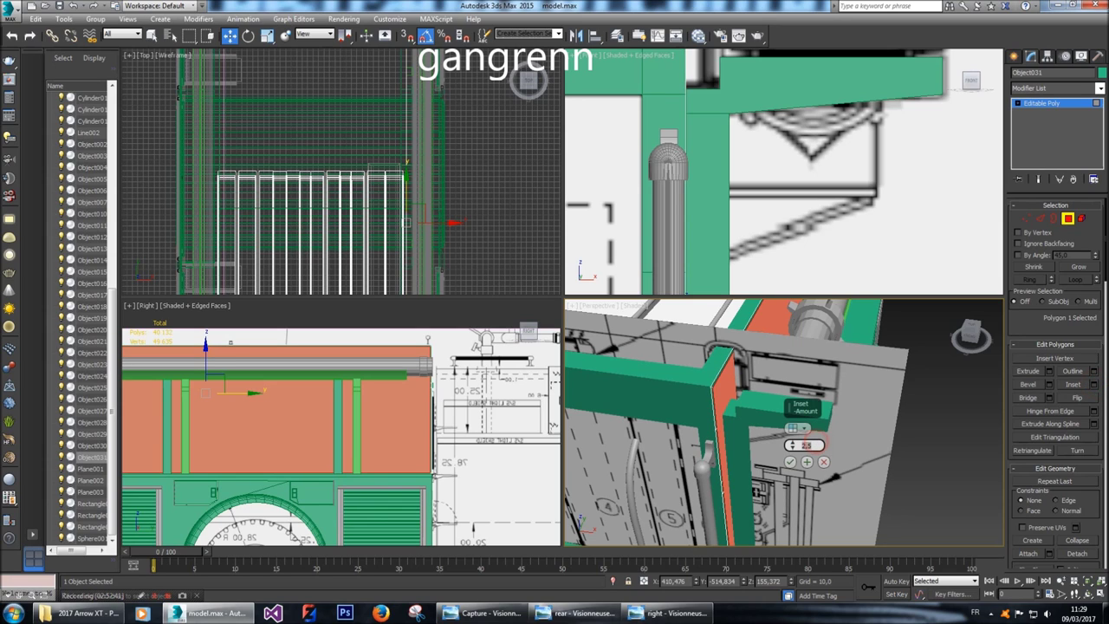
type("10")
key("Return")
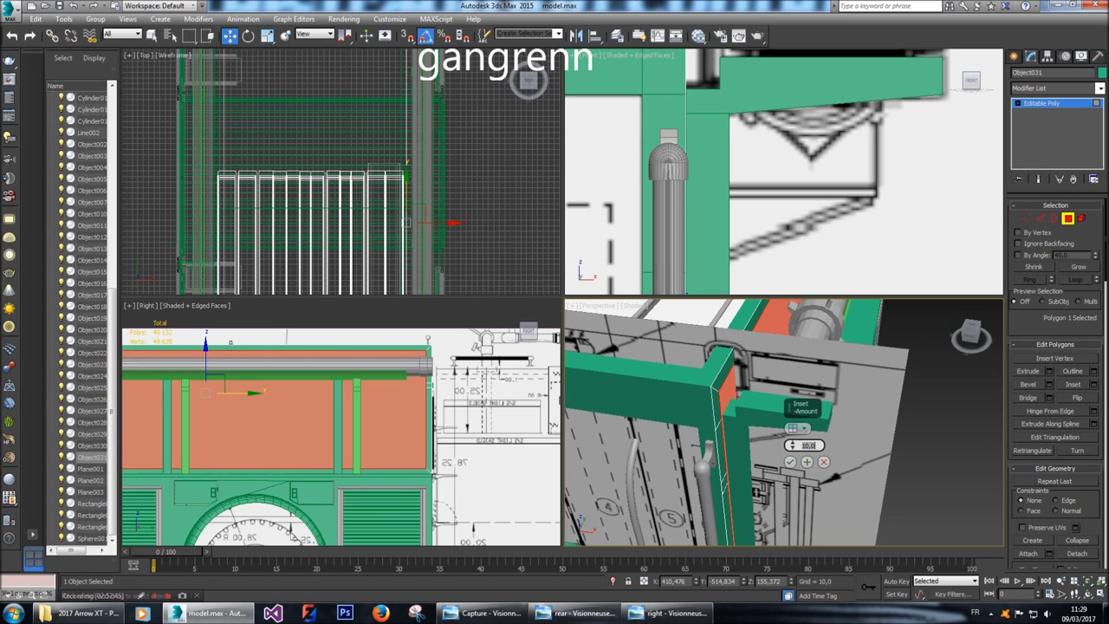
Try inset amounts 25, 20, 22, 23 and 15, then settle on 10 and confirm.
type("25")
key("Return")
type("20")
key("Return")
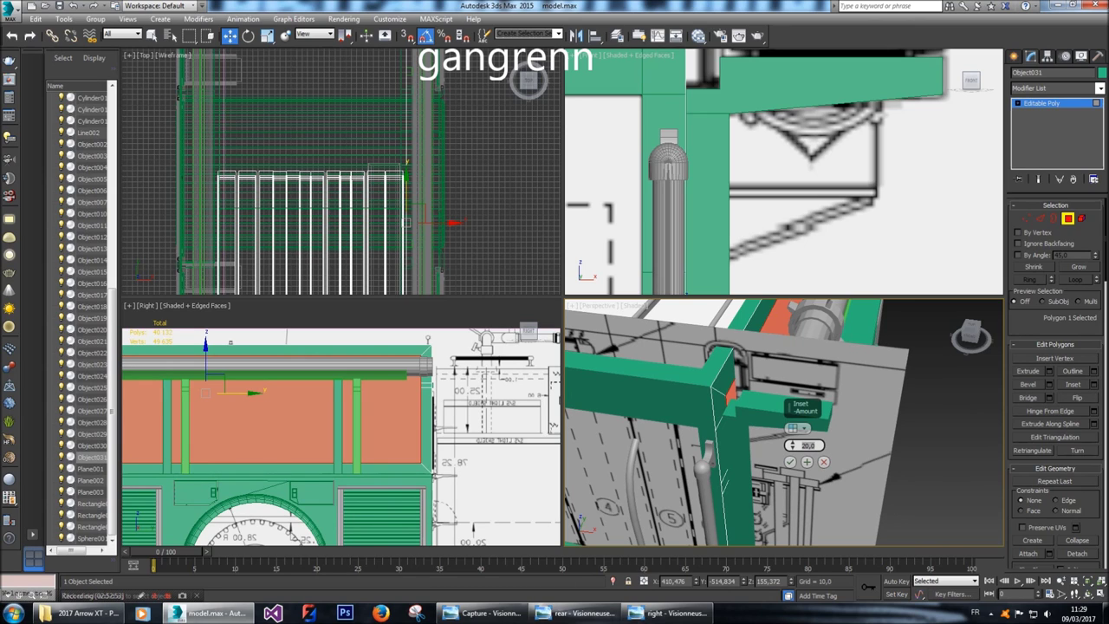
type("22")
key("Return")
type("23")
key("Return")
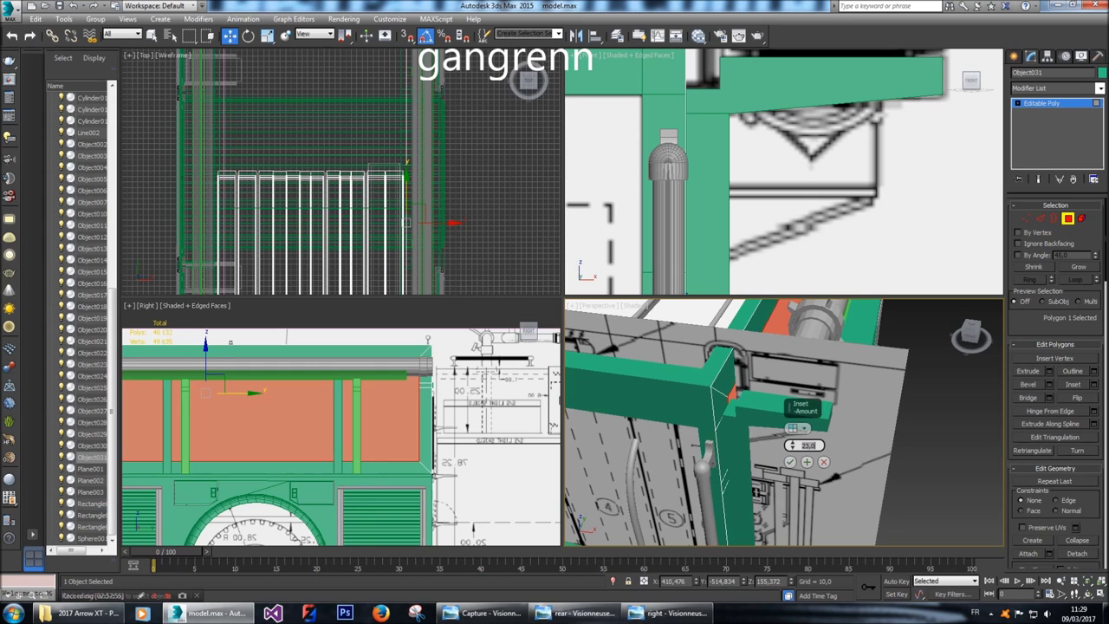
type("15")
key("Return")
type("10")
key("Return")
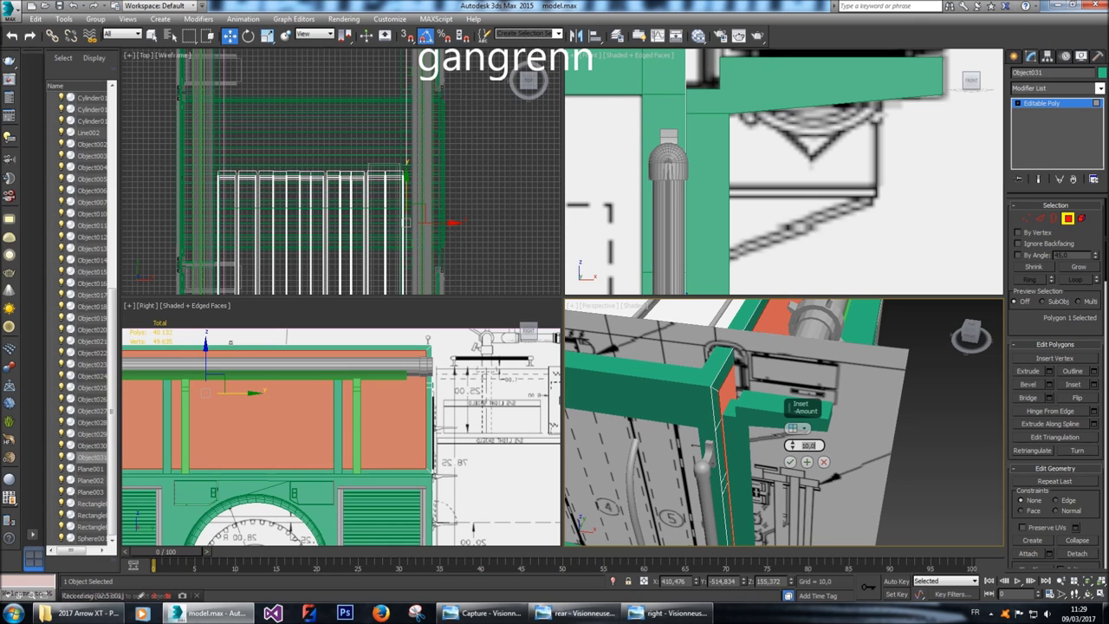
left_click(790, 461)
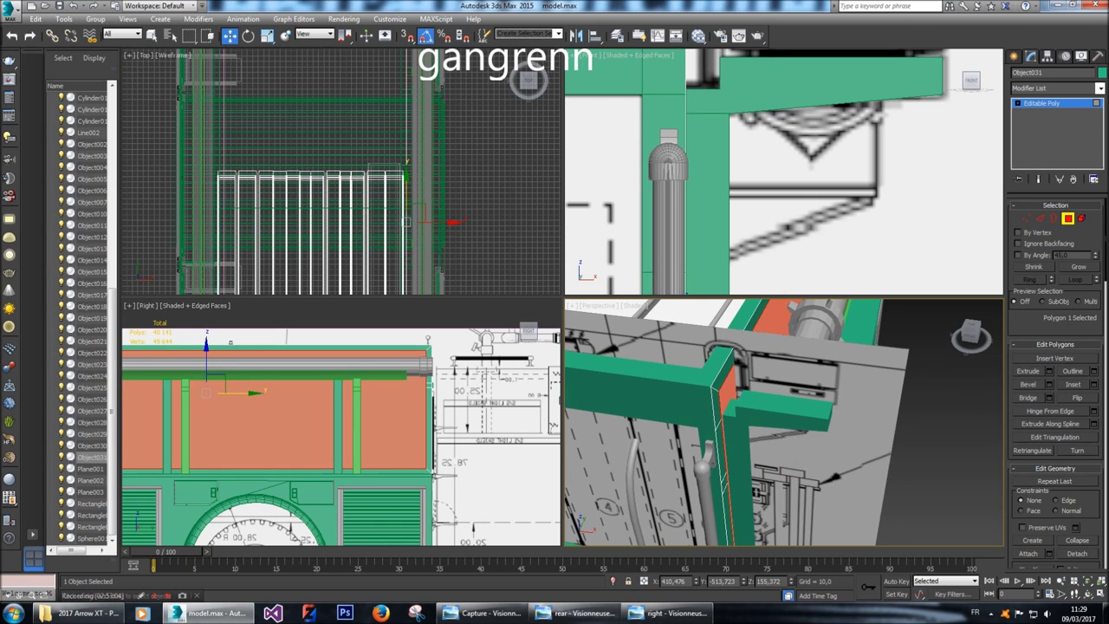
Inspect the inset edge up close and switch Object031 to Edge level.
middle_click_drag(785, 422, 793, 400, "alt")
scroll(784, 422, "up", 5)
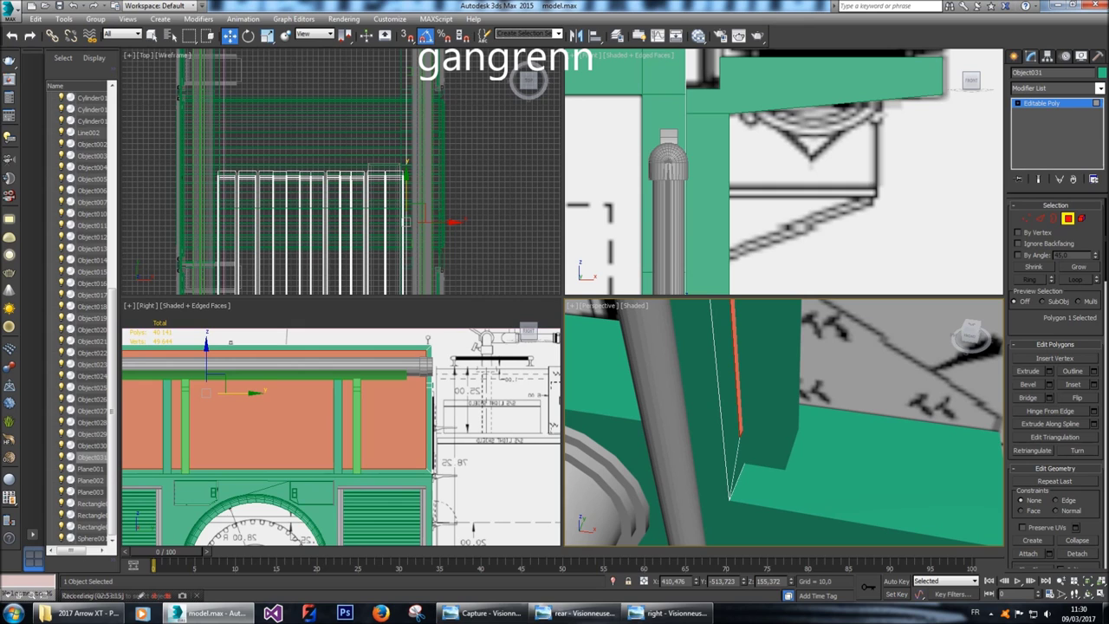
key("2")
right_click(799, 384)
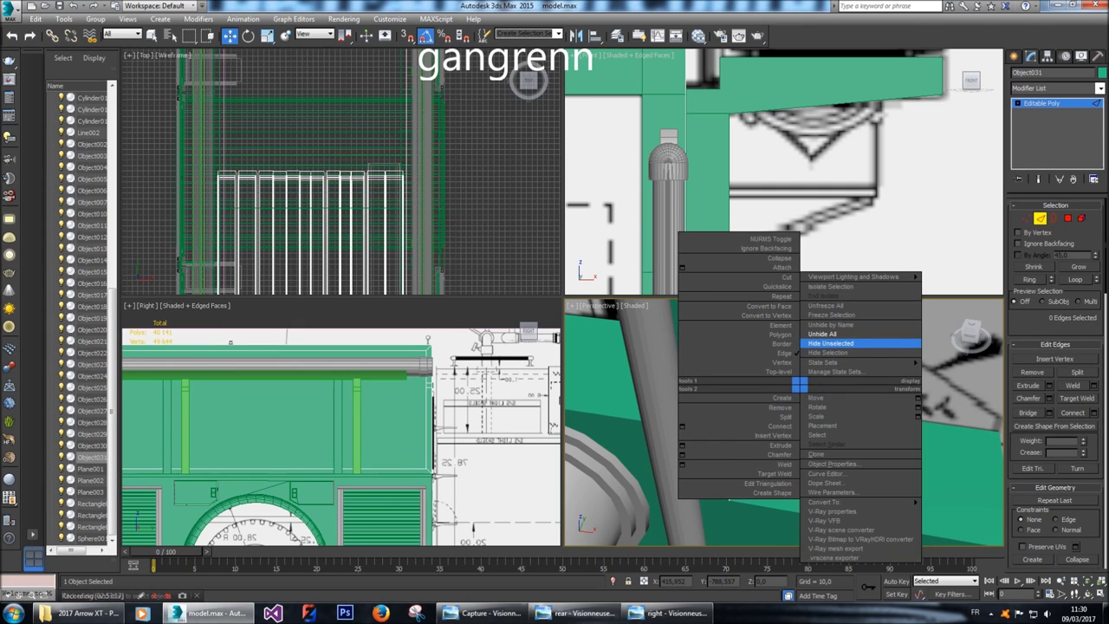
Isolate Object031 and frame the green panel in the perspective view.
left_click(856, 339)
left_click(774, 323)
key("z")
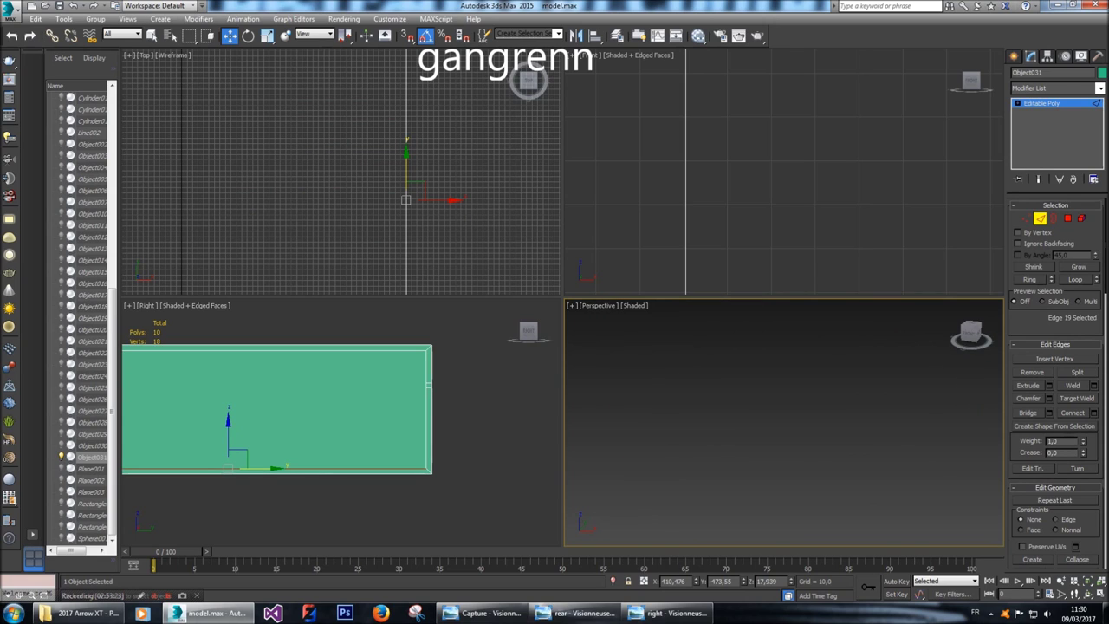
left_click(970, 331)
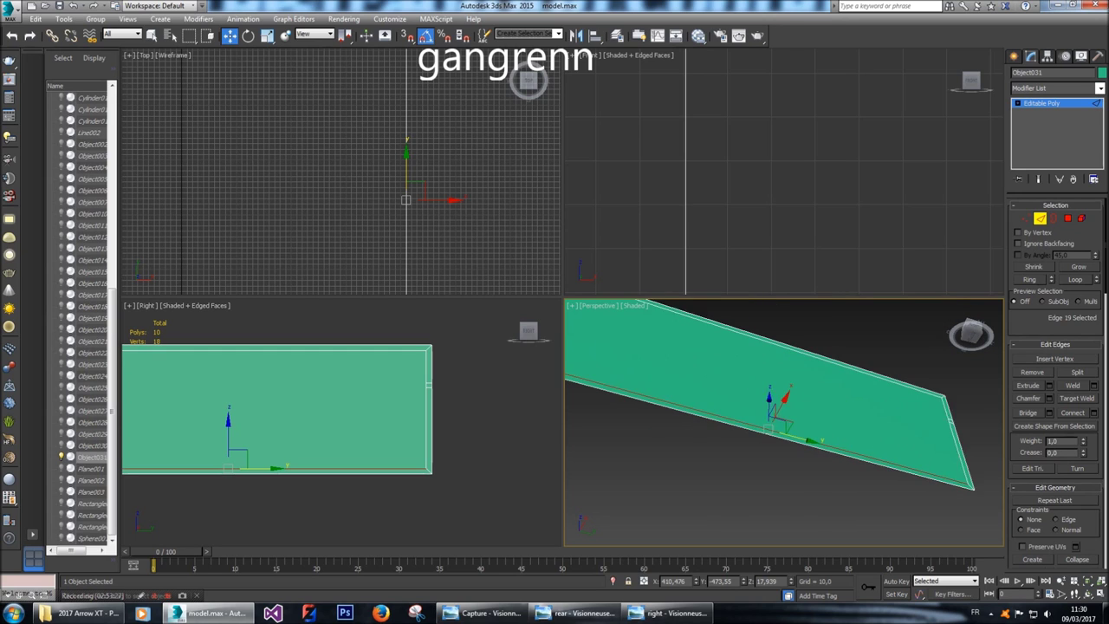
left_click(970, 332)
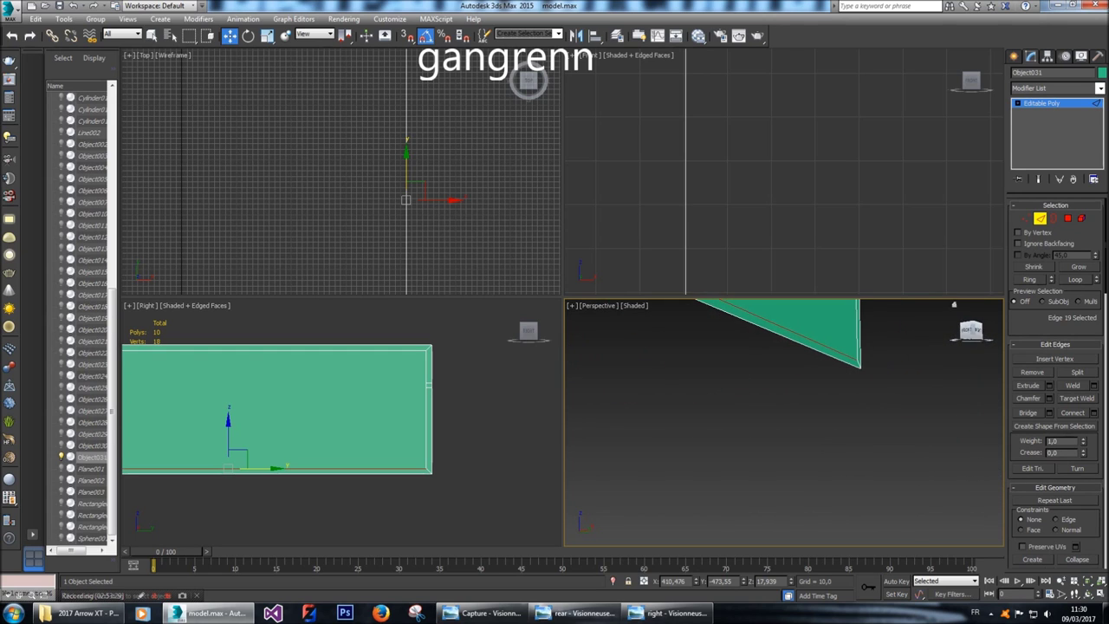
key("z")
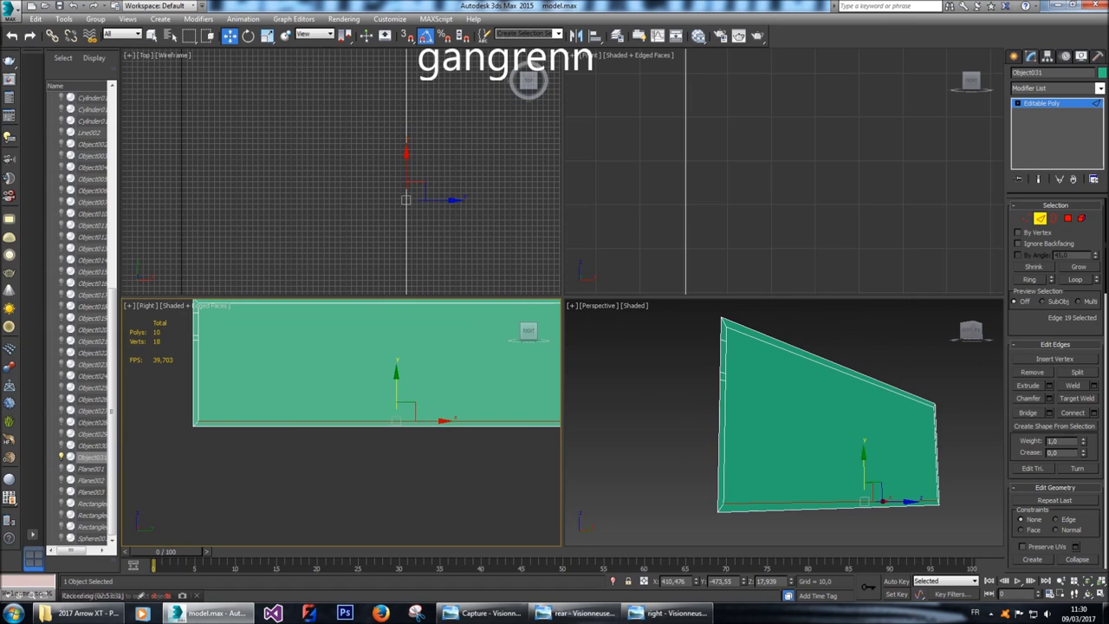
key("z")
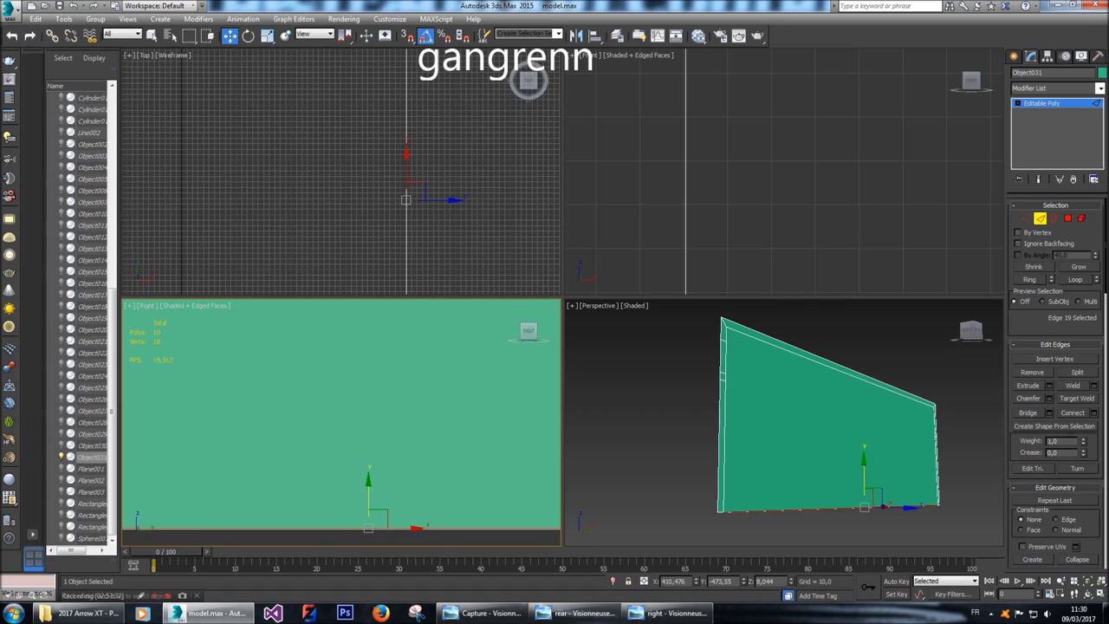
Trial-extrude a selected panel face, cancel it, and inspect the panel corner.
key("4")
left_click(771, 396)
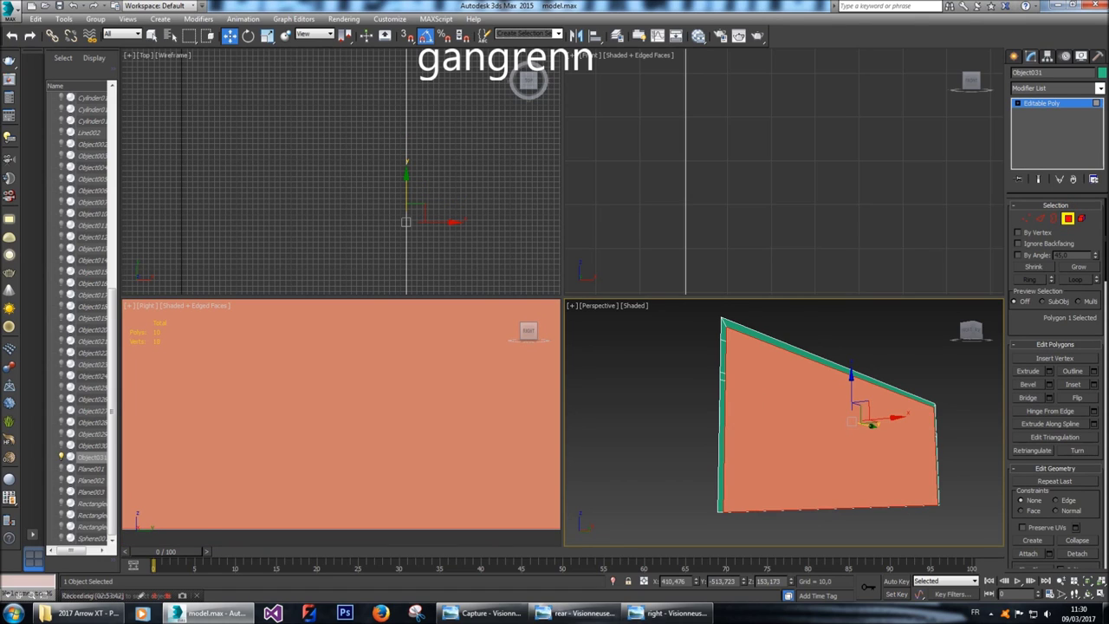
left_click(1048, 371)
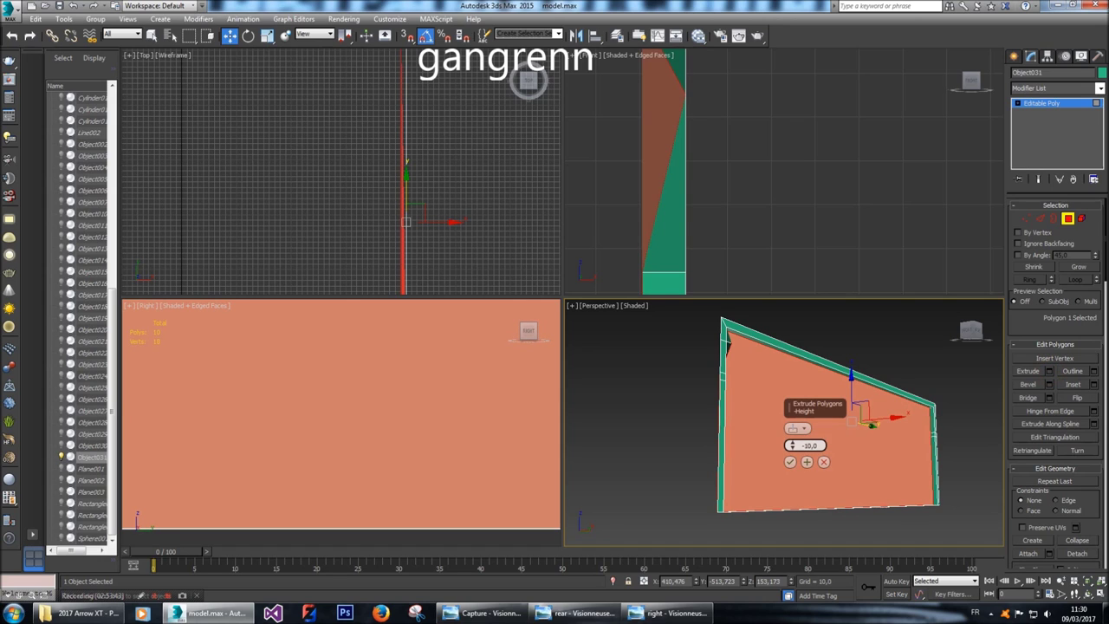
left_click(823, 461)
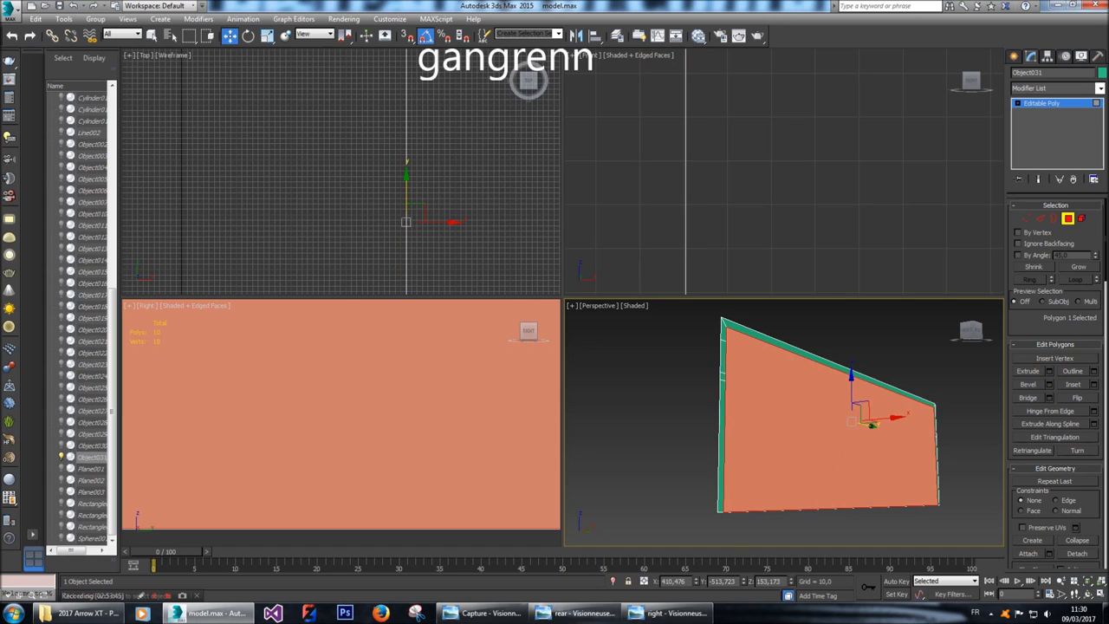
middle_click_drag(824, 462, 836, 459, "alt")
scroll(836, 460, "up", 6)
scroll(784, 422, "down", 5)
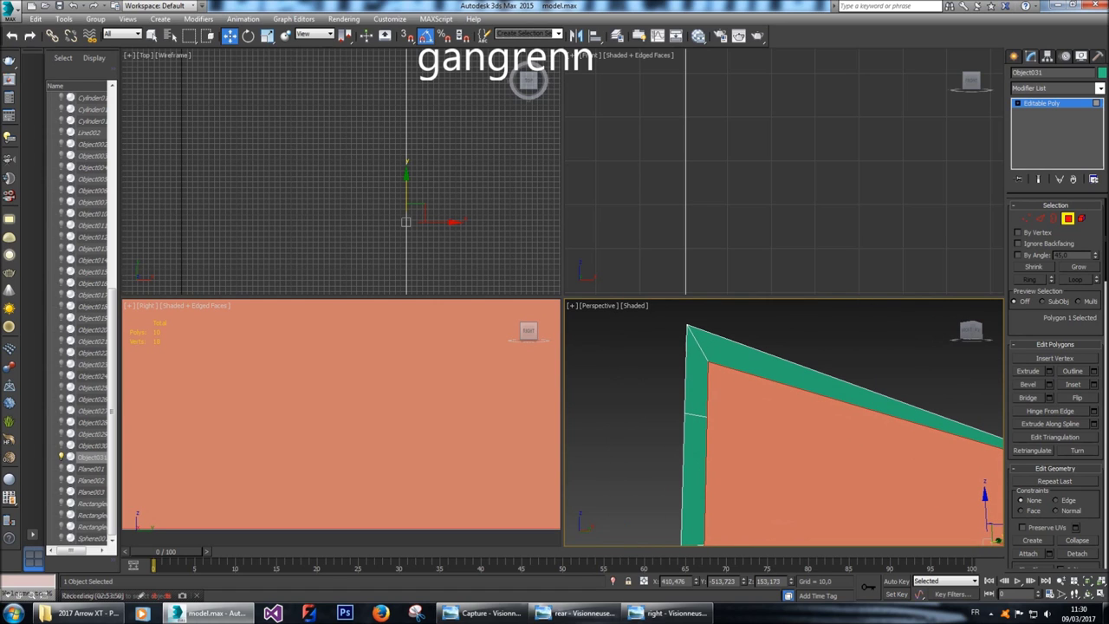
left_click(1050, 371)
middle_click_drag(785, 422, 676, 432)
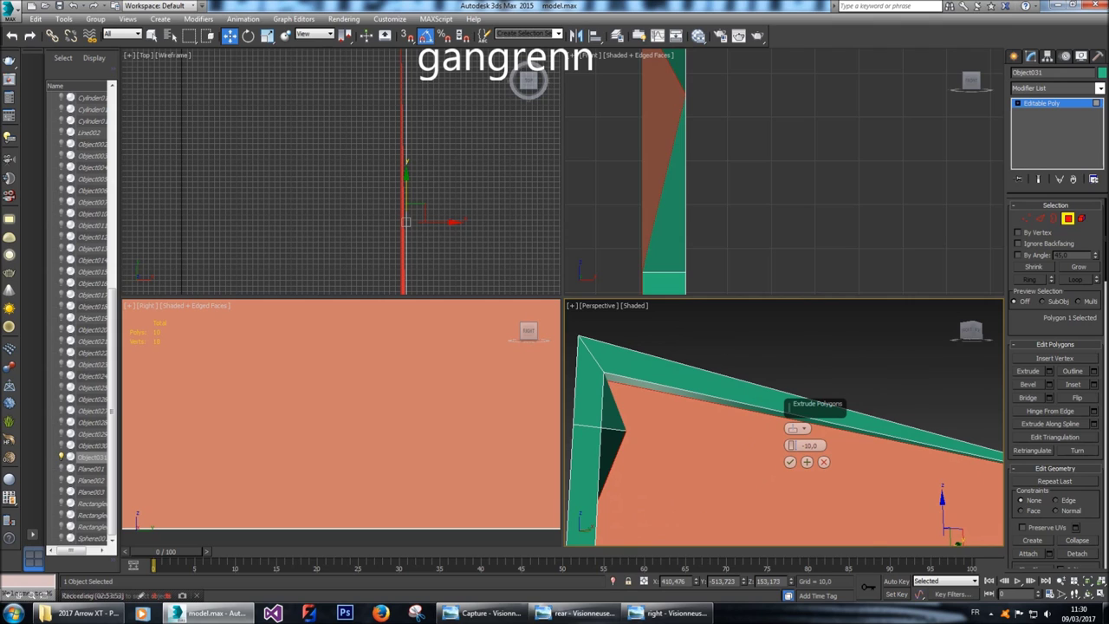
scroll(784, 440, "down", 5)
middle_click_drag(784, 440, 962, 286, "alt")
Select the panel's top face and grow the selection to the nine border polygons.
left_click(867, 364)
middle_click_drag(866, 364, 845, 492, "alt")
left_click(901, 468)
scroll(794, 488, "up", 5)
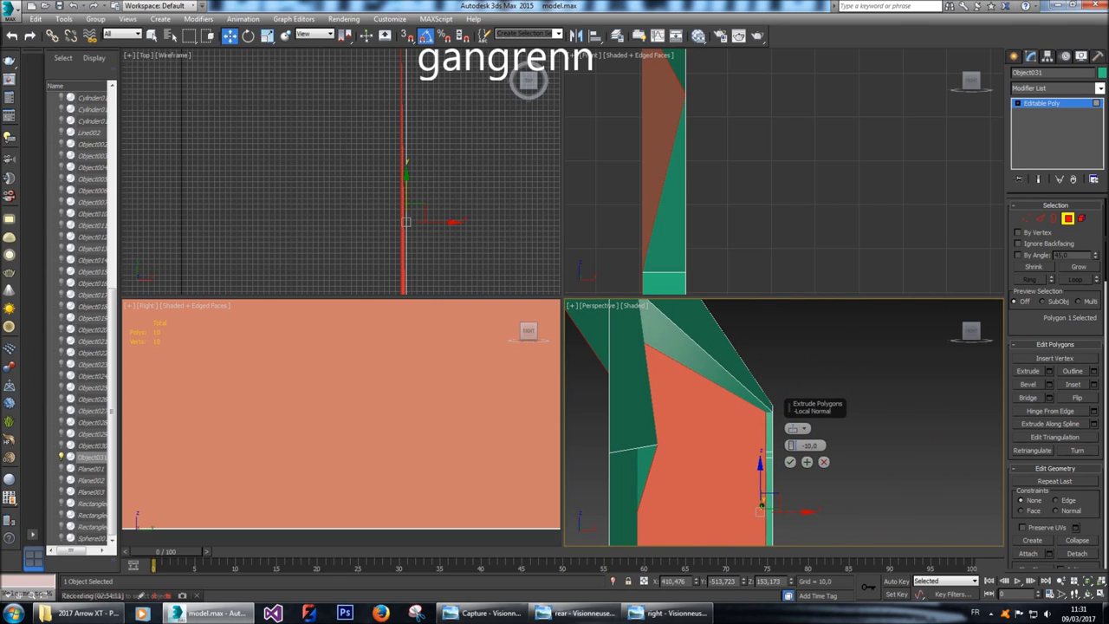
left_click(825, 462)
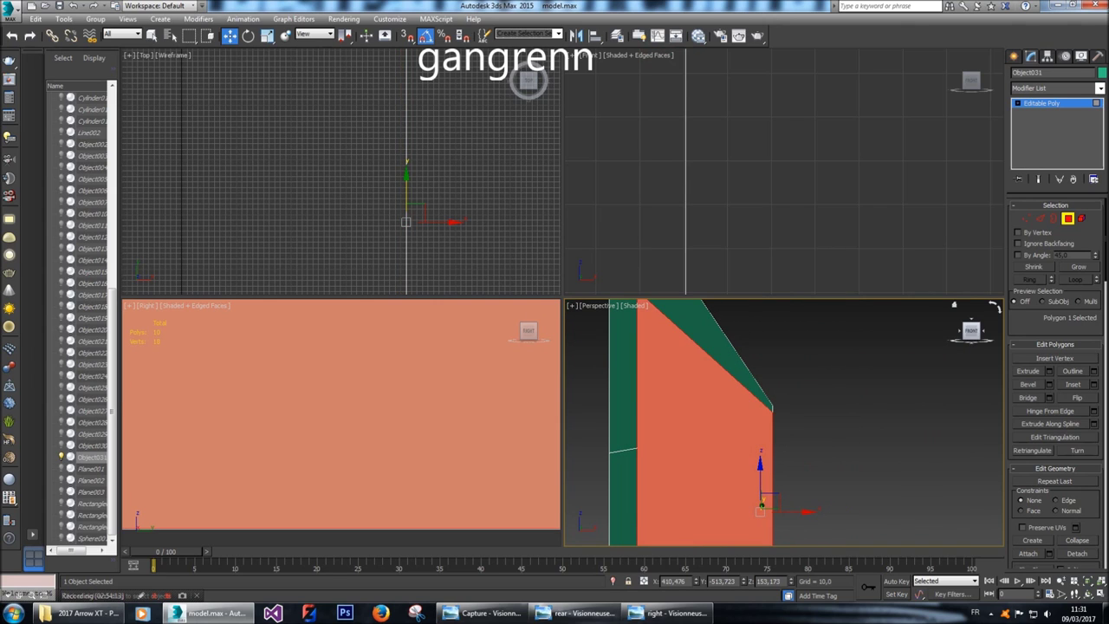
key("1")
middle_click_drag(845, 491, 1010, 502, "alt")
key("4")
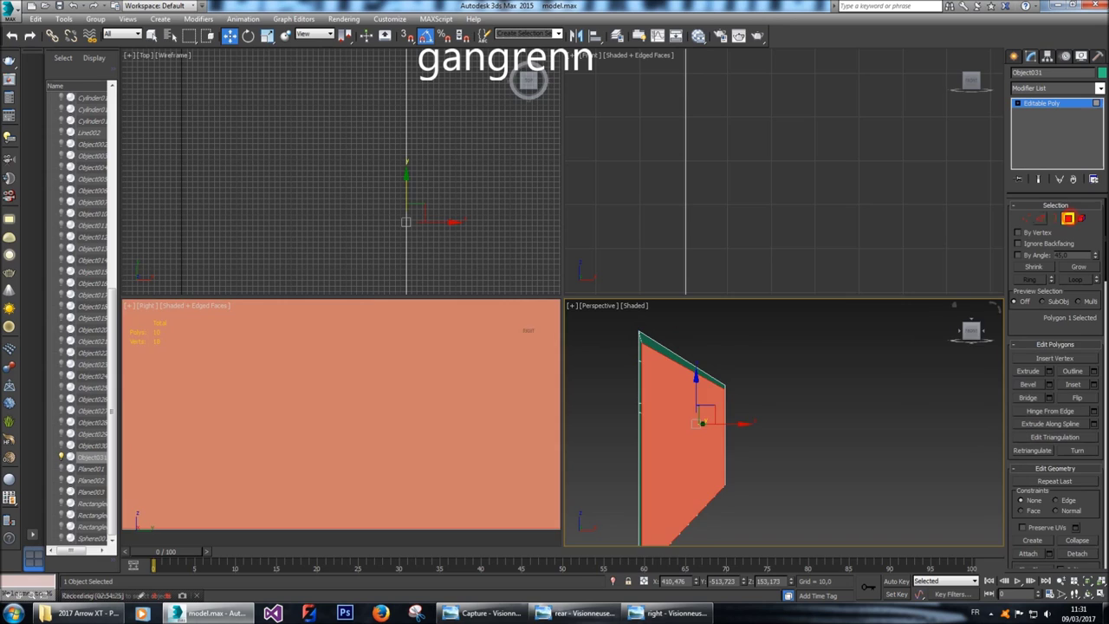
left_click(685, 360)
key("ctrl+Page_Up")
middle_click_drag(1001, 502, 1005, 495, "alt")
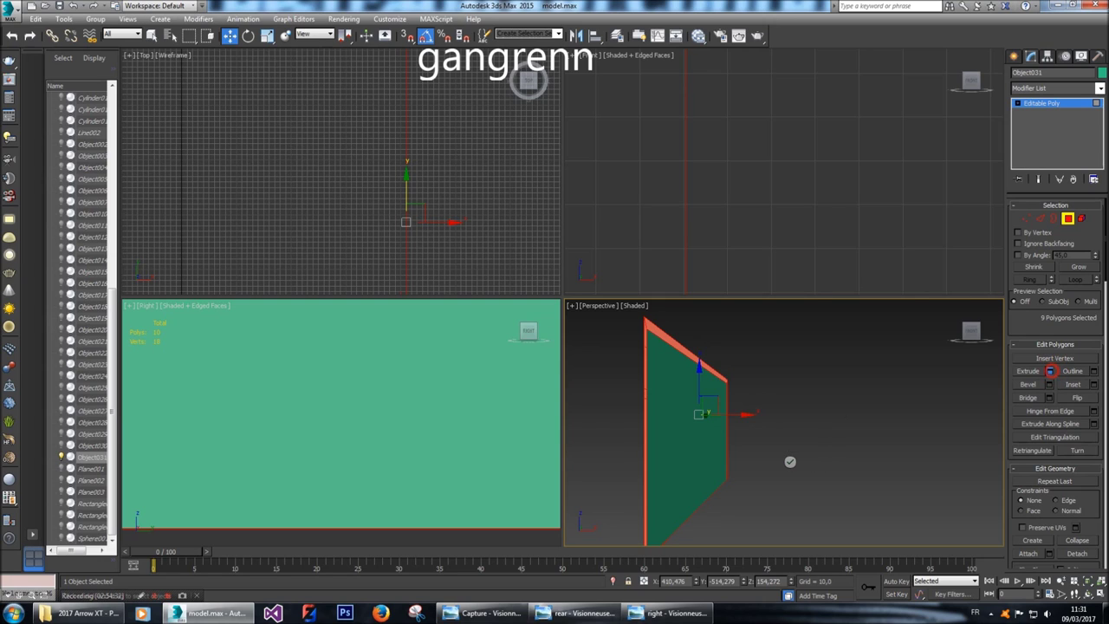
Extrude the nine border faces, trying heights of 10, 5 and 6.
left_click(1050, 371)
double_click(809, 445)
type("10")
key("Return")
type("5")
key("Return")
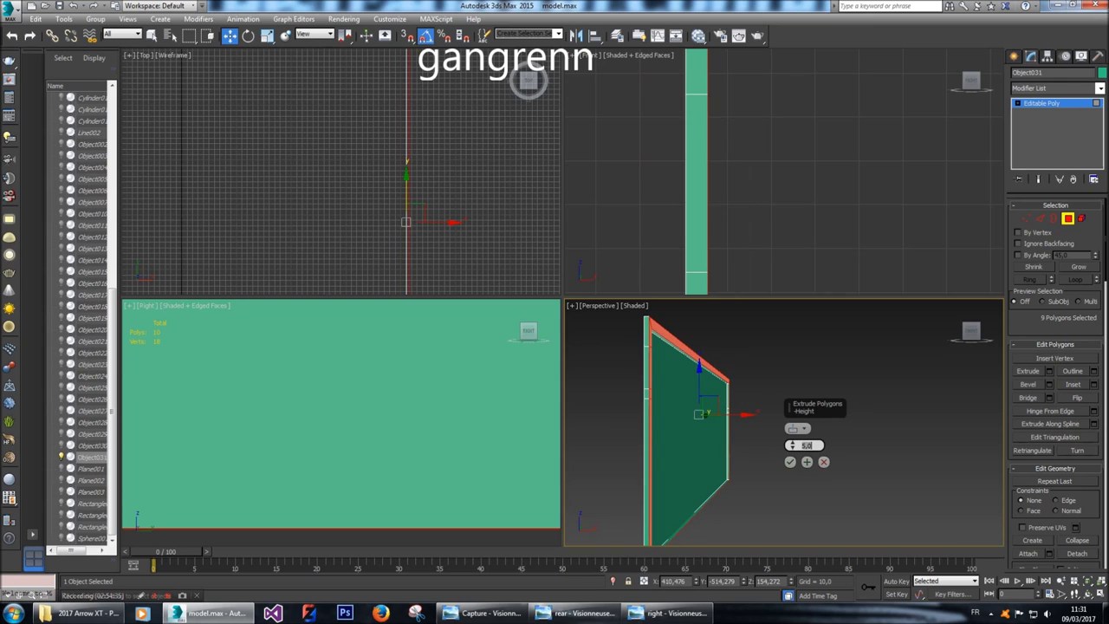
type("6")
key("Return")
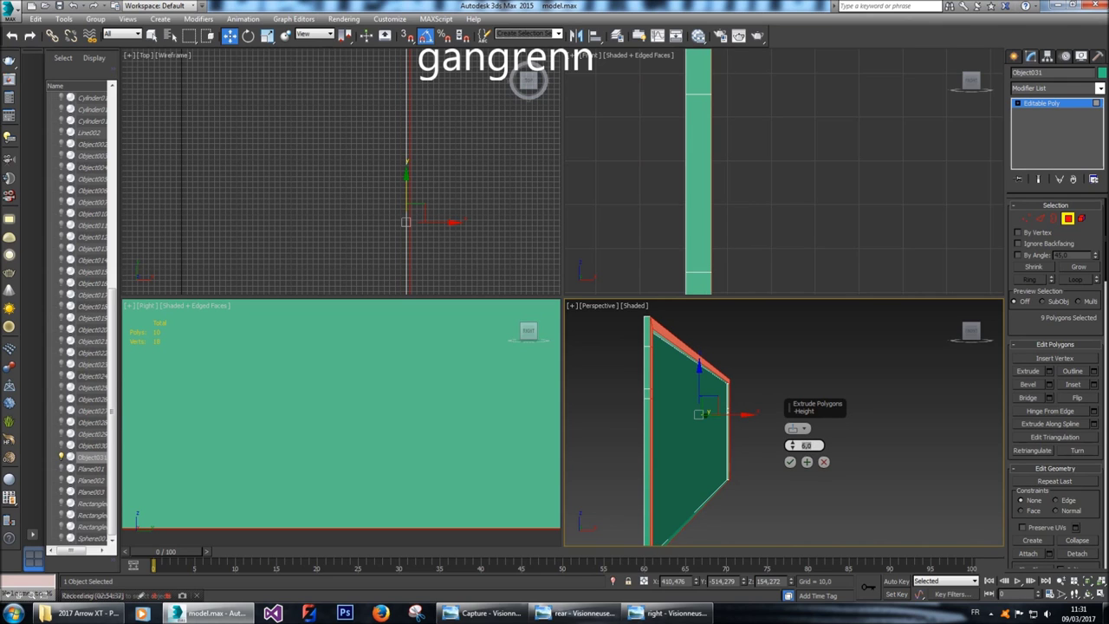
Unhide all hidden truck parts in the scene.
right_click(668, 423)
right_click(710, 404)
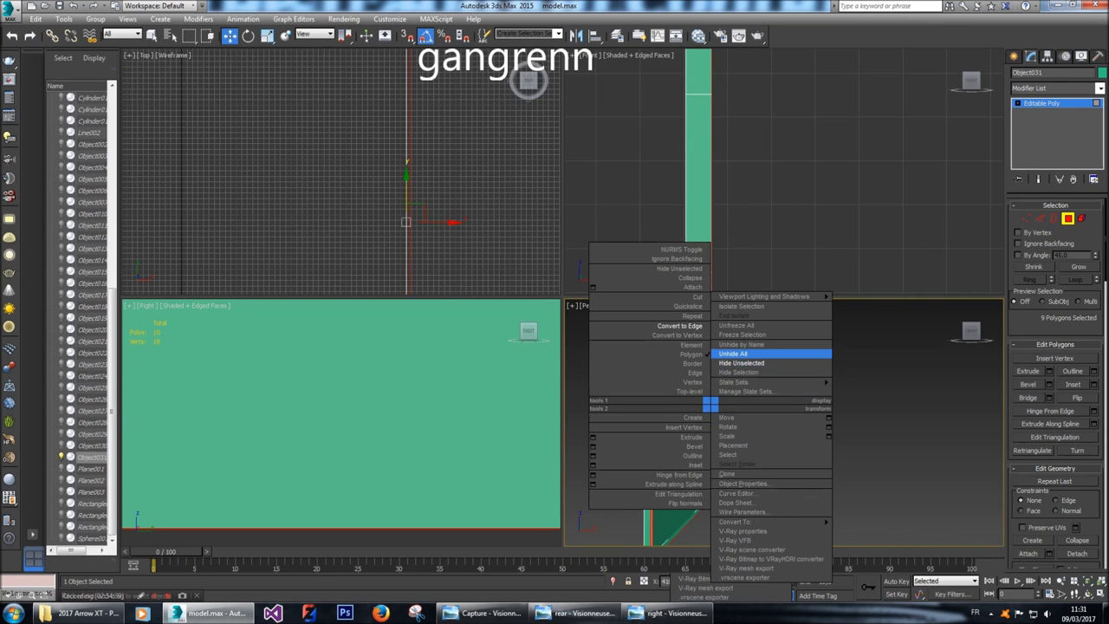
left_click(732, 353)
scroll(676, 425, "up", 3)
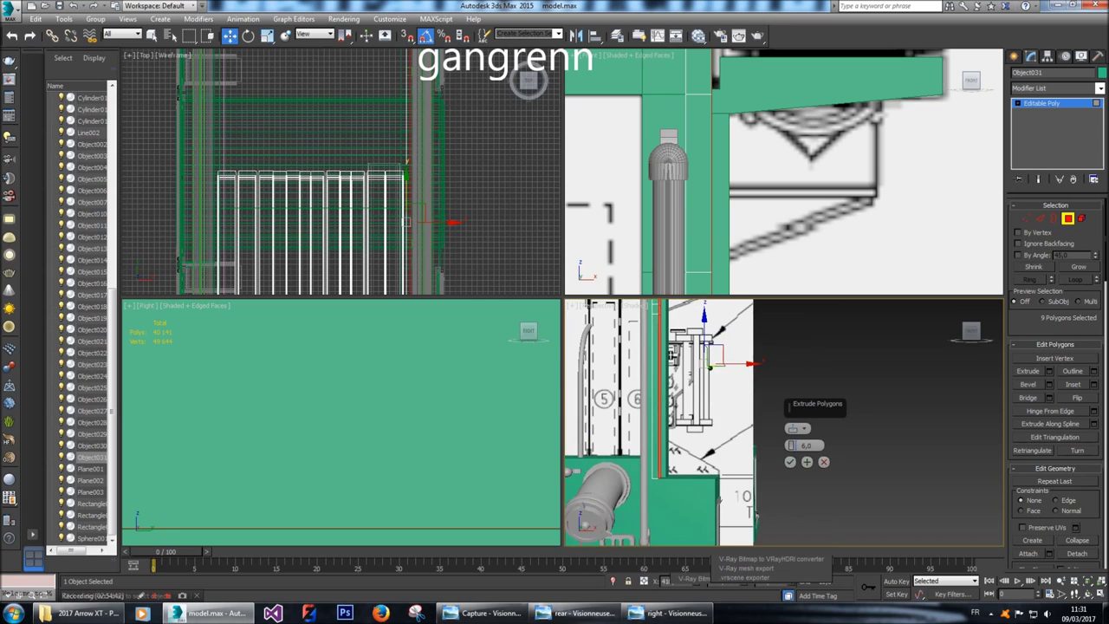
scroll(693, 425, "up", 2)
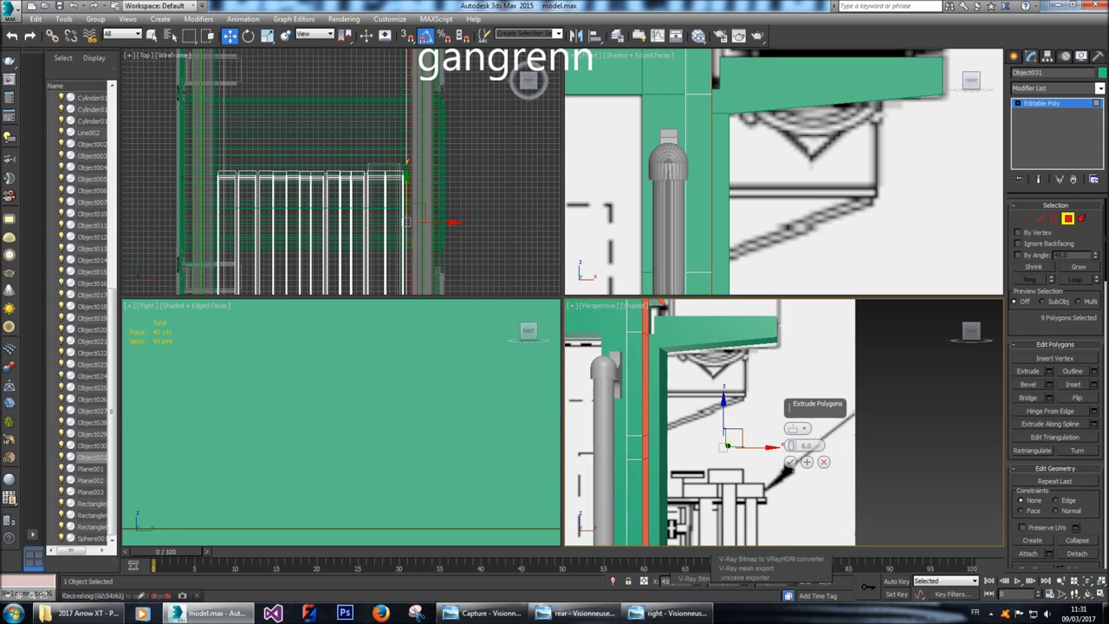
Set the extrusion height to 9 and confirm the extrusion.
double_click(808, 444)
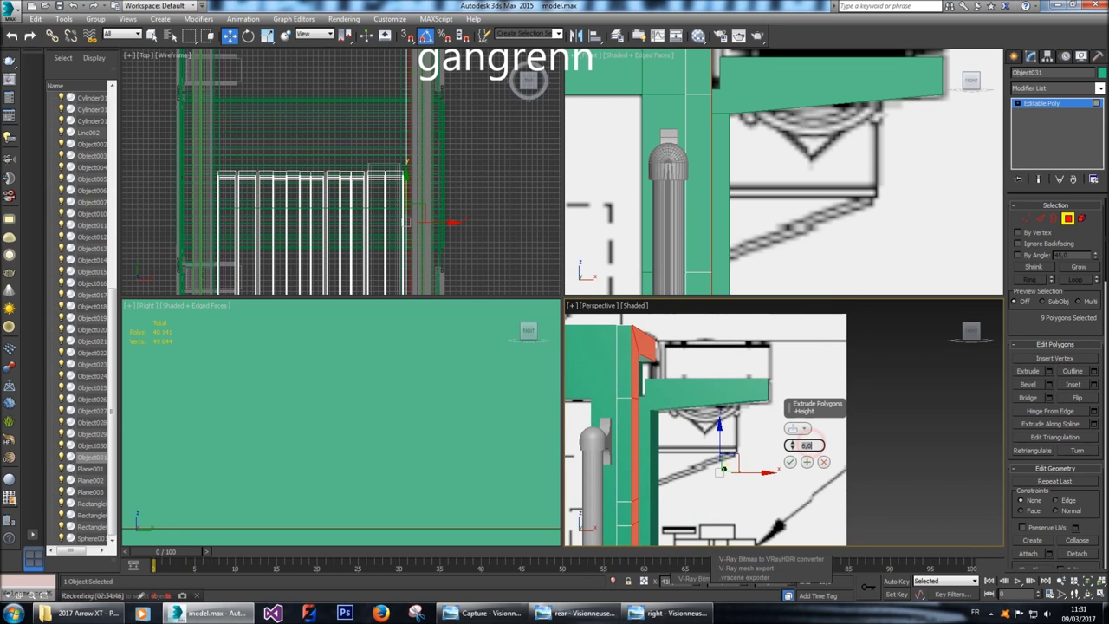
type("10")
key("Return")
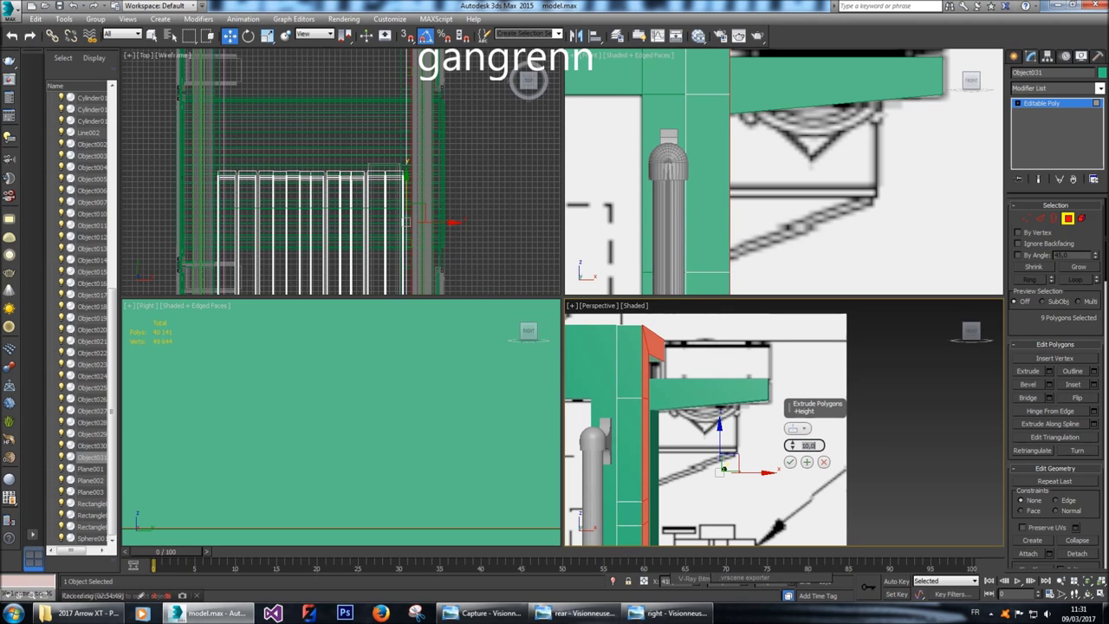
key("Return")
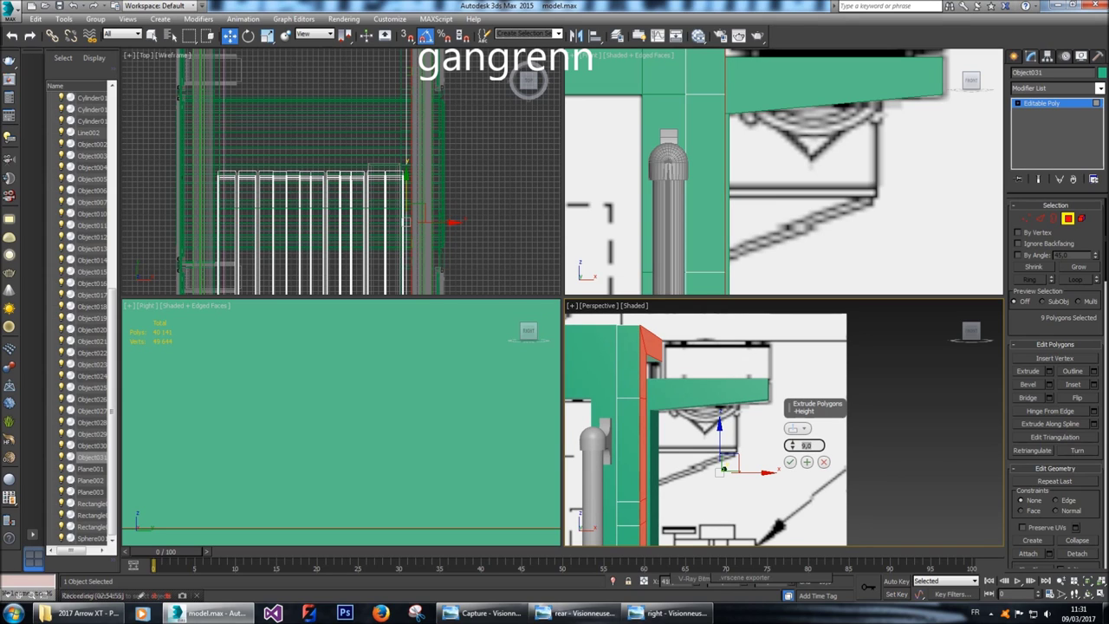
middle_click_drag(707, 450, 715, 364)
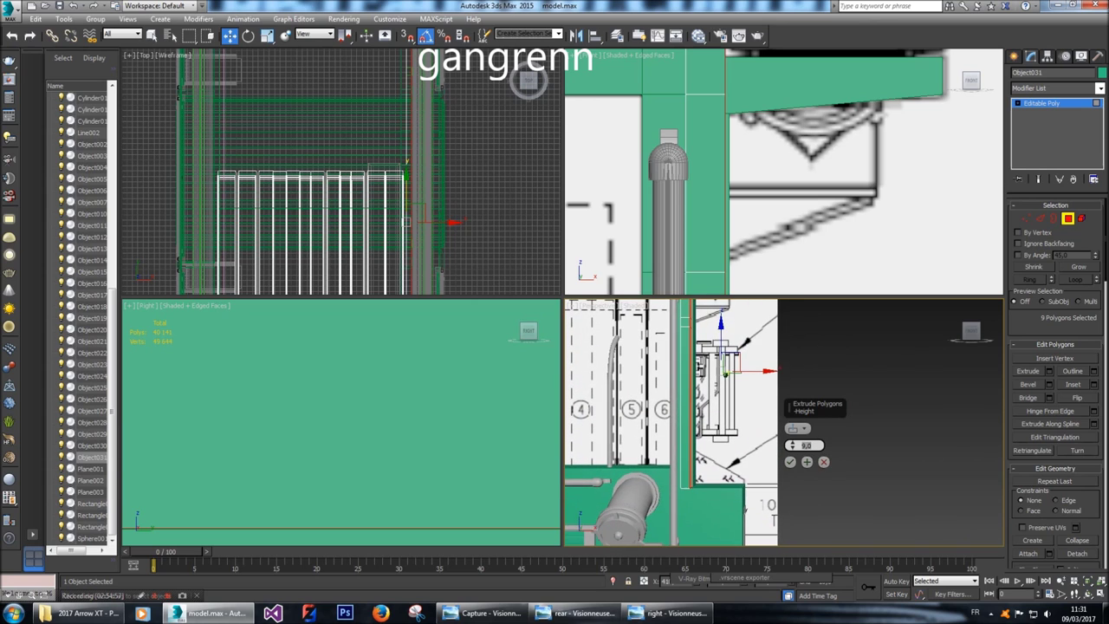
left_click(790, 462)
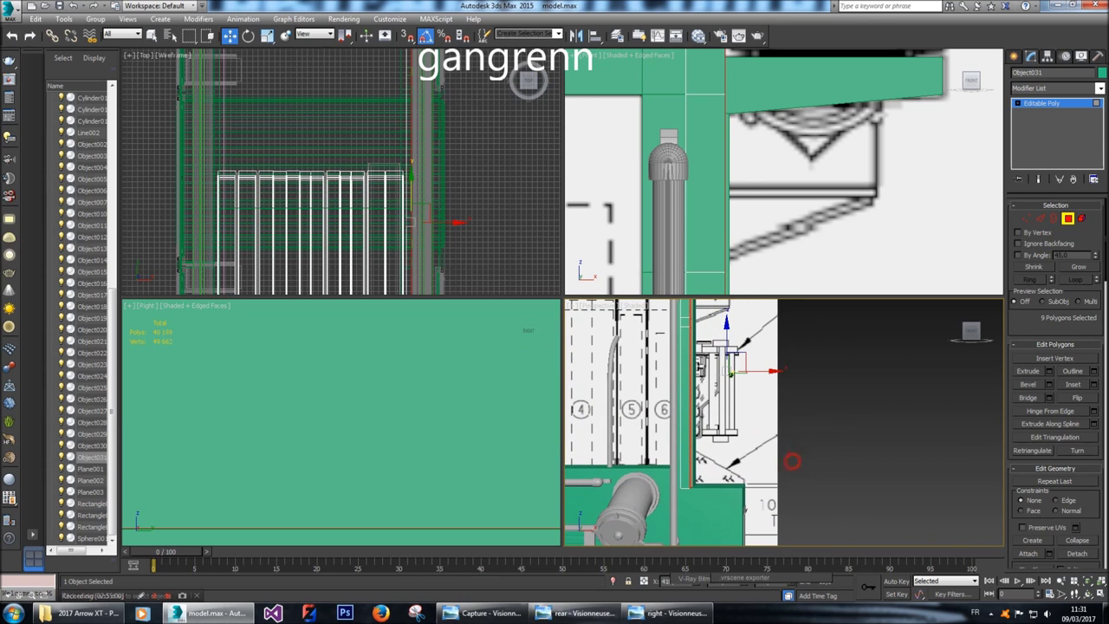
Clear the face selection and orbit around to inspect the extruded truck body.
middle_click_drag(780, 174, 790, 150)
scroll(784, 172, "down", 5)
middle_click_drag(785, 225, 785, 147)
scroll(806, 277, "up", 3)
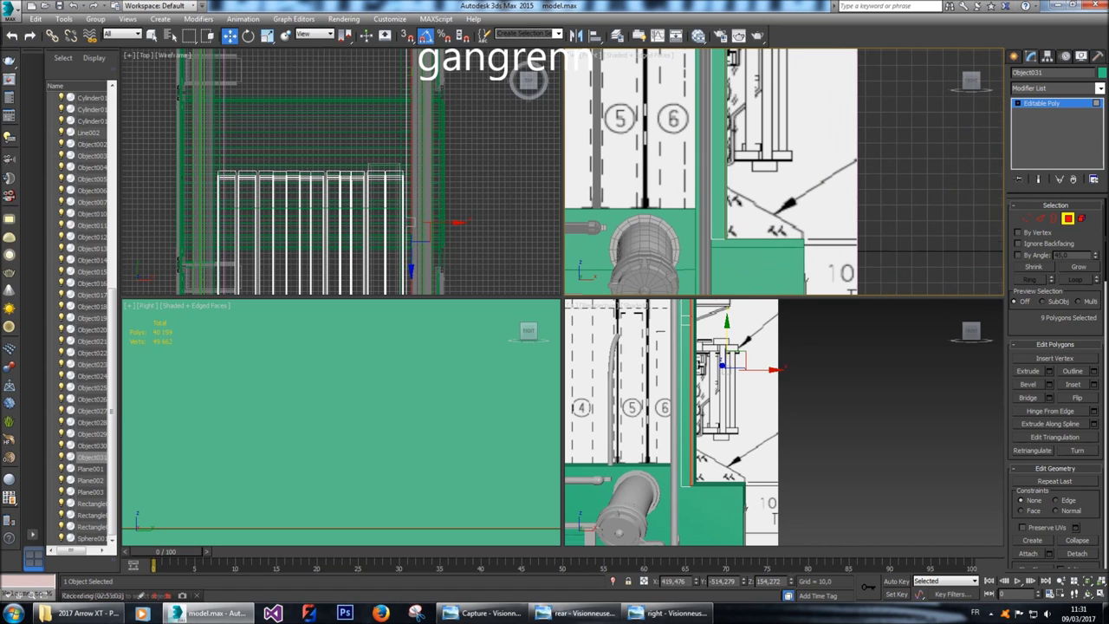
left_click(936, 347)
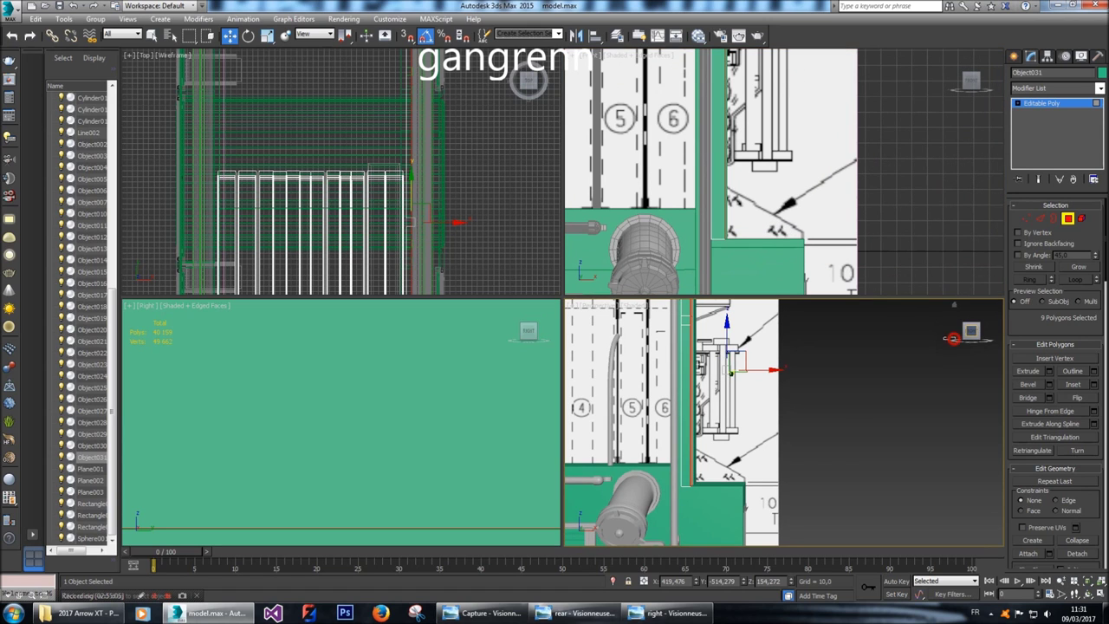
left_click_drag(971, 333, 892, 338)
middle_click_drag(782, 504, 763, 527, "alt")
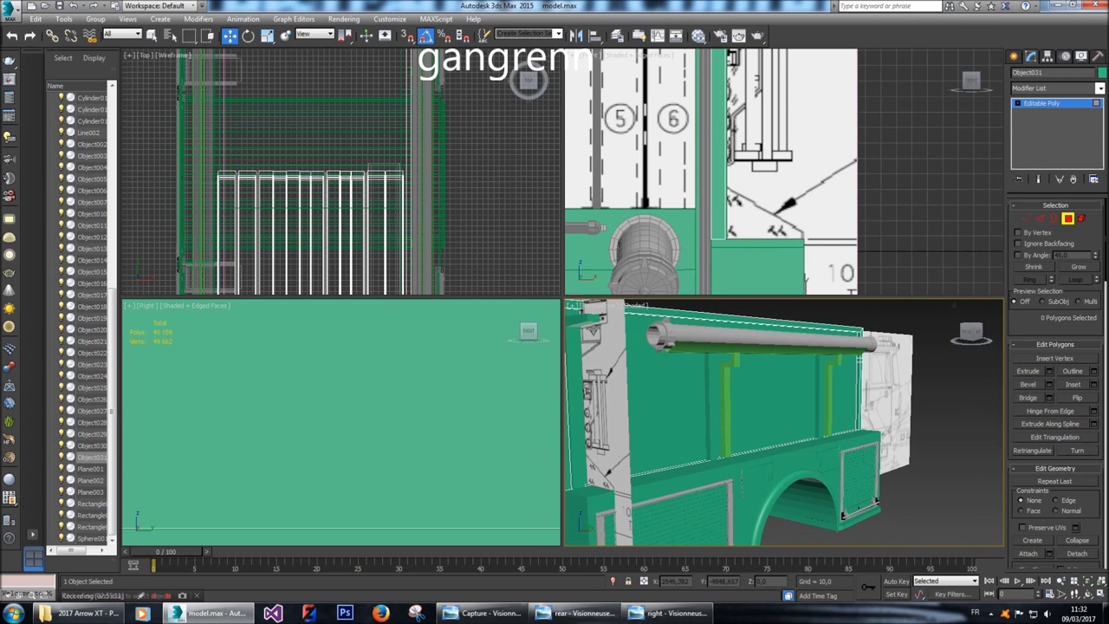
left_click(1014, 56)
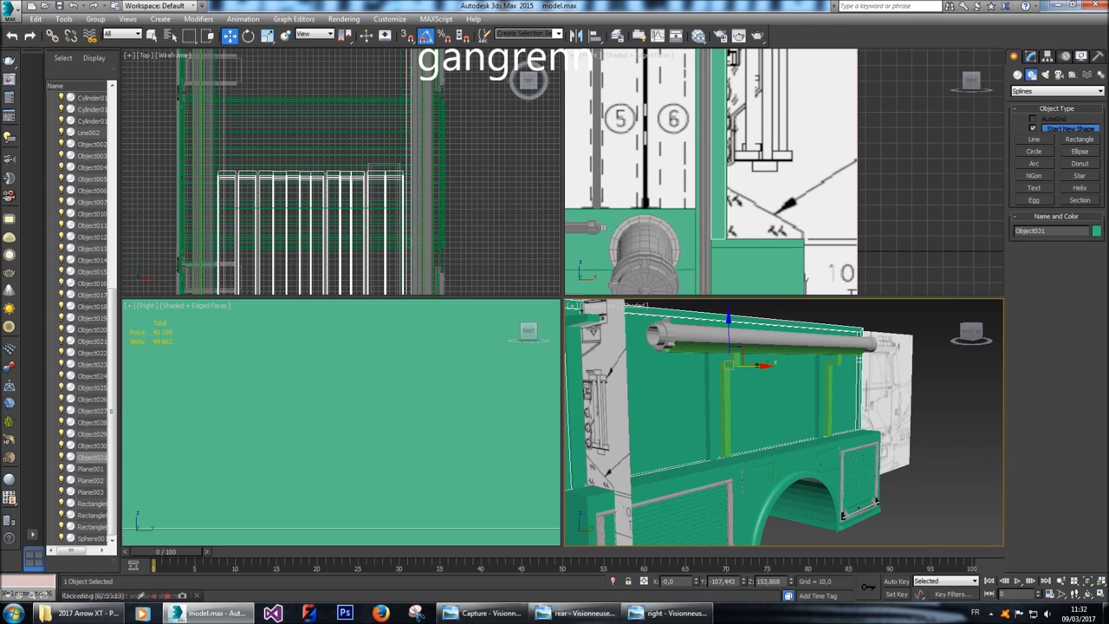
Select Plane003 and turn on edged faces in the perspective view.
left_click(598, 390)
middle_click_drag(763, 433, 694, 433, "alt")
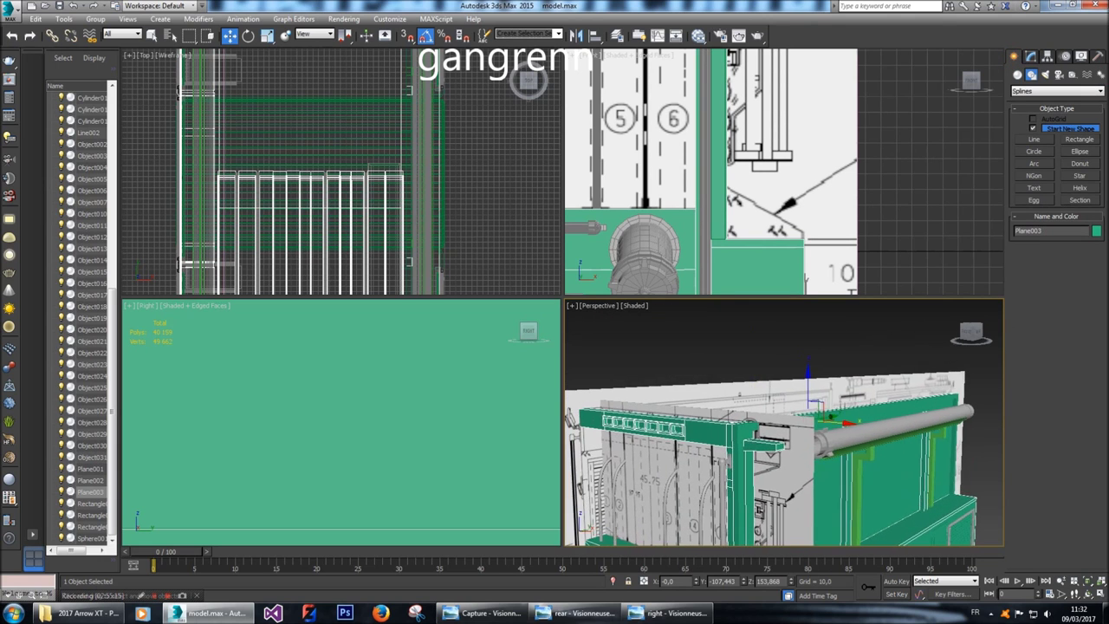
scroll(785, 424, "up", 5)
middle_click_drag(784, 424, 774, 405, "alt")
left_click(635, 305)
left_click(661, 354)
middle_click_drag(660, 354, 667, 346, "alt")
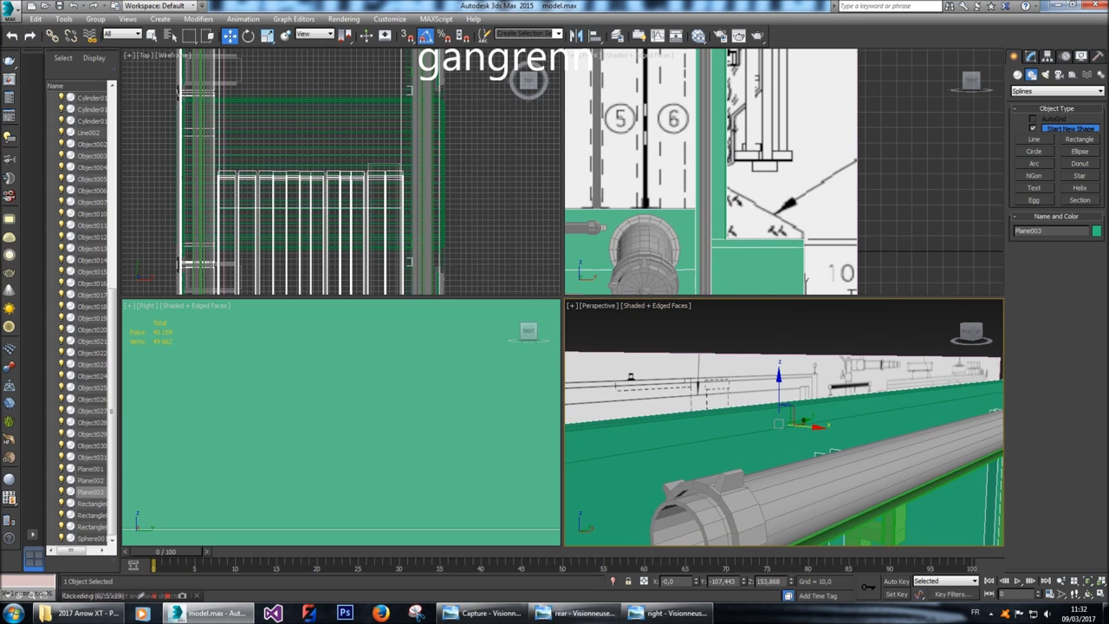
Select all Plane003 vertices and move them upward in the front view.
key("1")
key("ctrl+a")
middle_click_drag(784, 173, 784, 266)
scroll(728, 87, "up", 3)
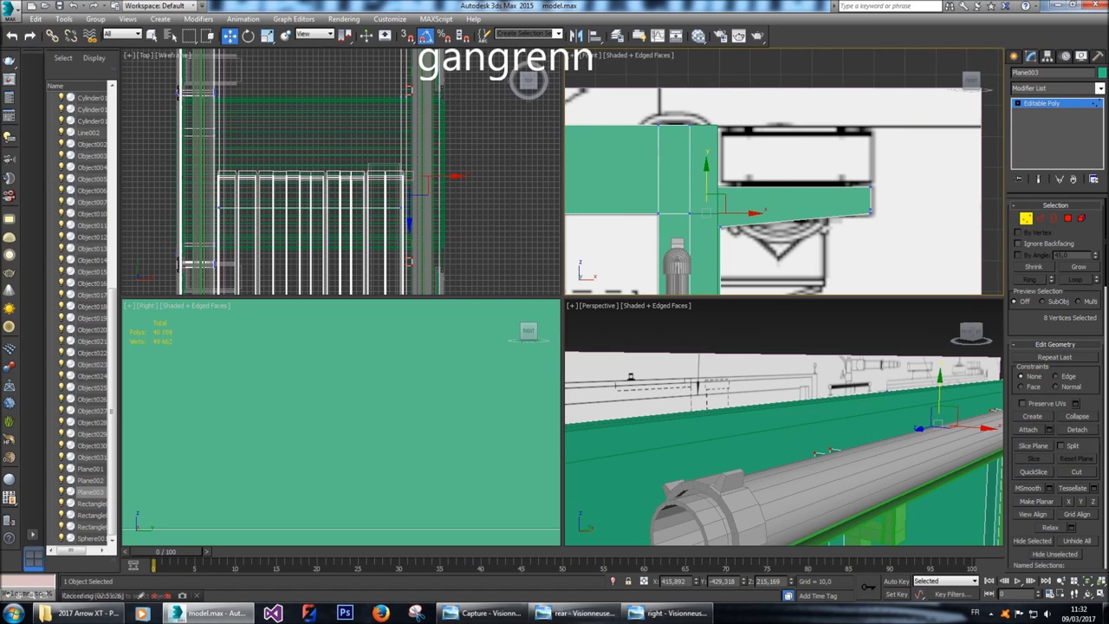
left_click_drag(706, 173, 707, 165)
left_click_drag(706, 204, 707, 145)
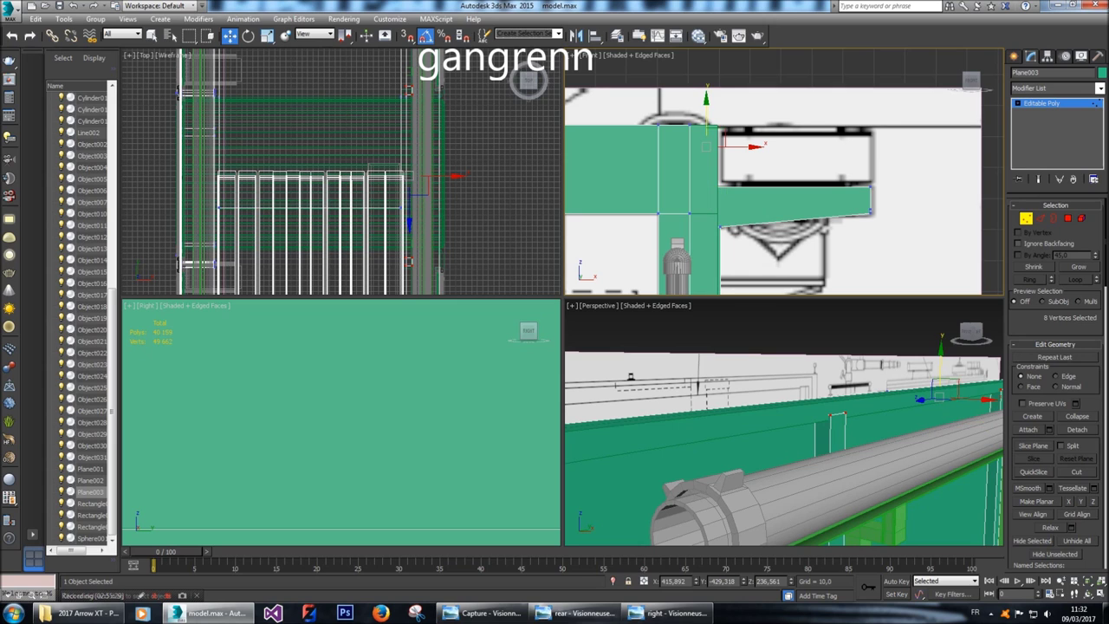
Select three upright polygons on the body side and frame them in view.
left_click(1067, 219)
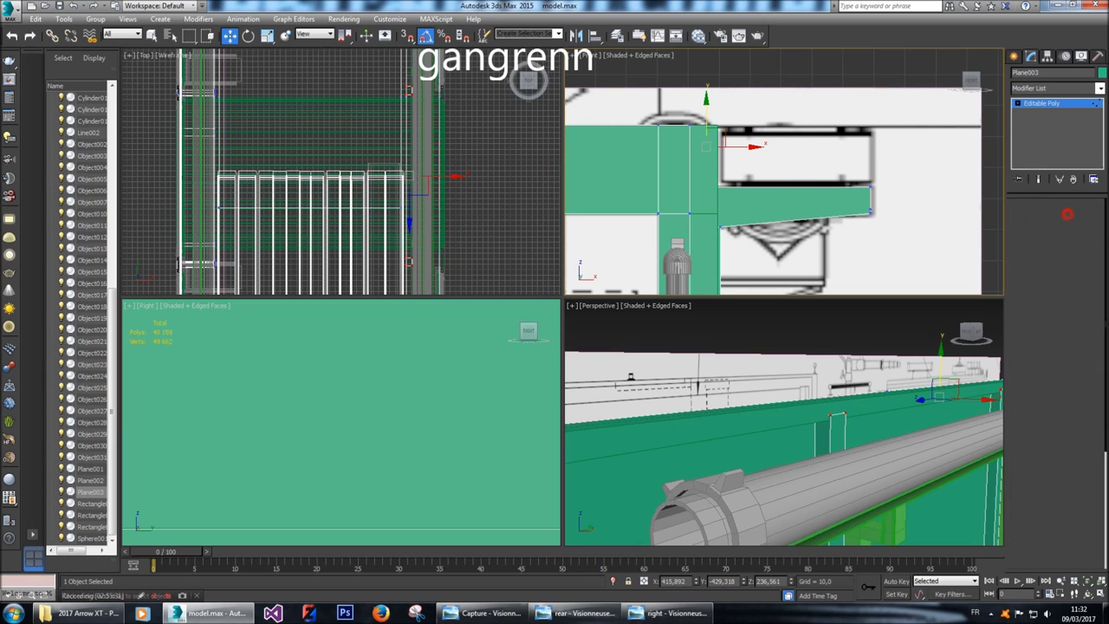
left_click(839, 442)
key("z")
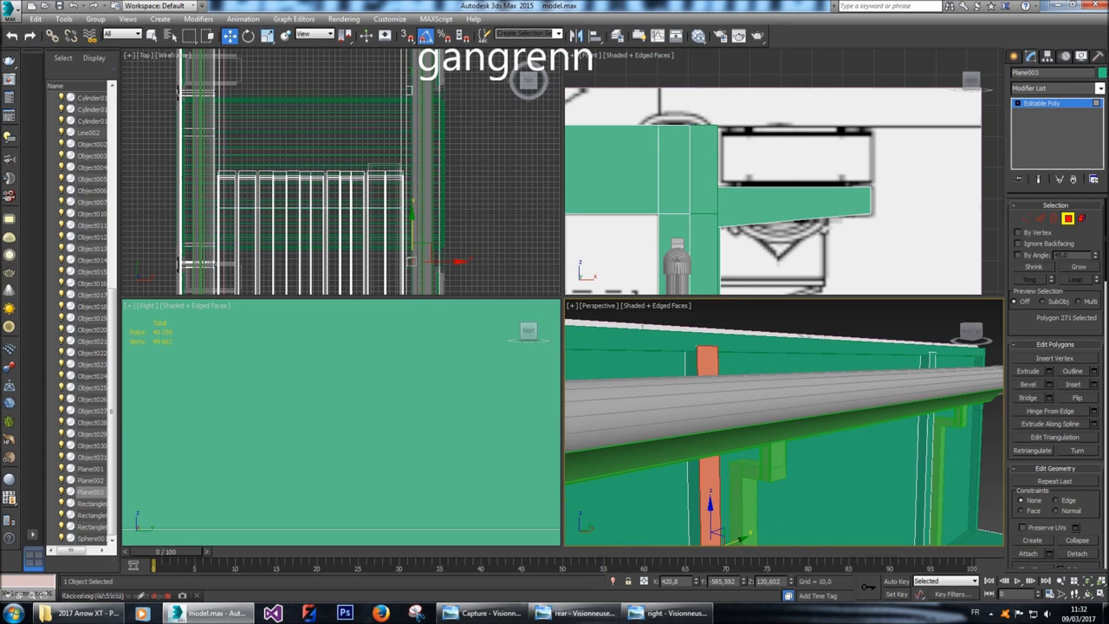
left_click(930, 468, "ctrl")
key("z")
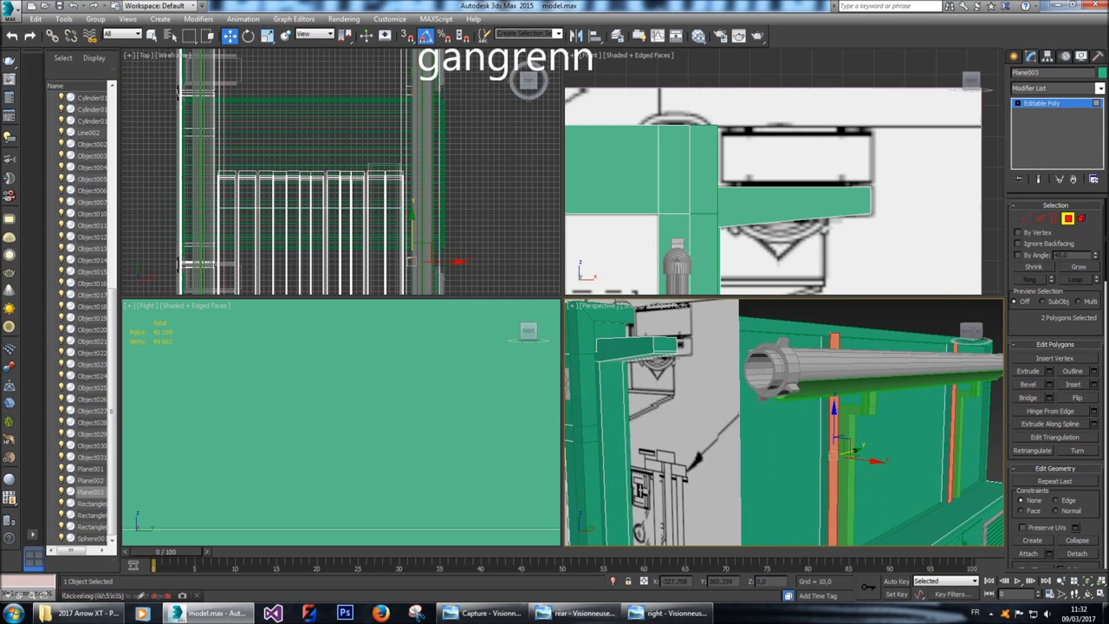
left_click(637, 468, "ctrl")
key("z")
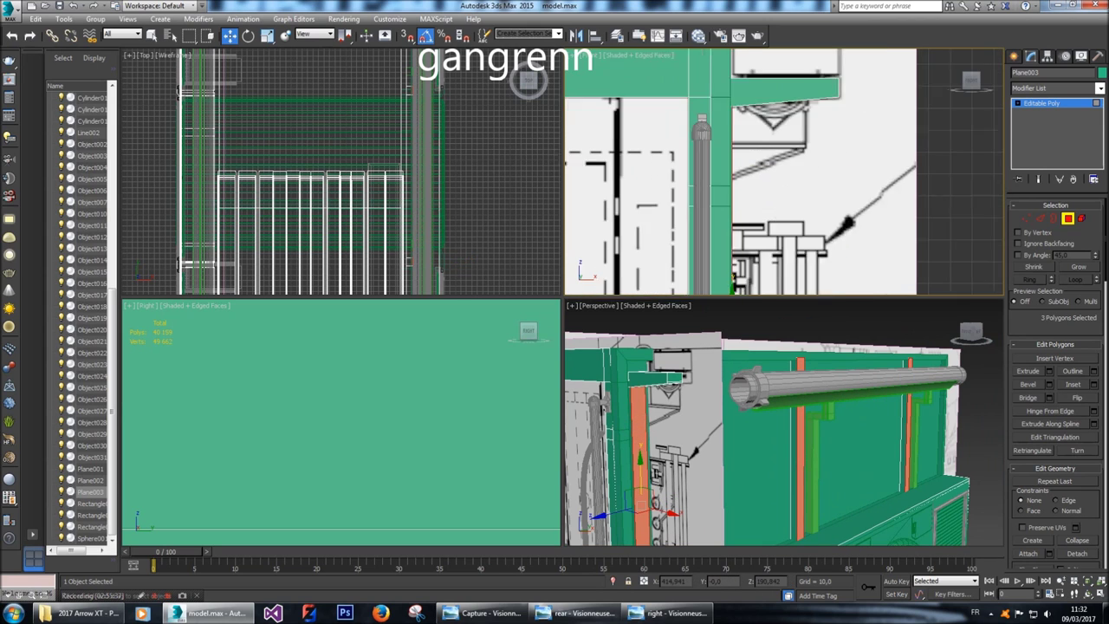
key("z")
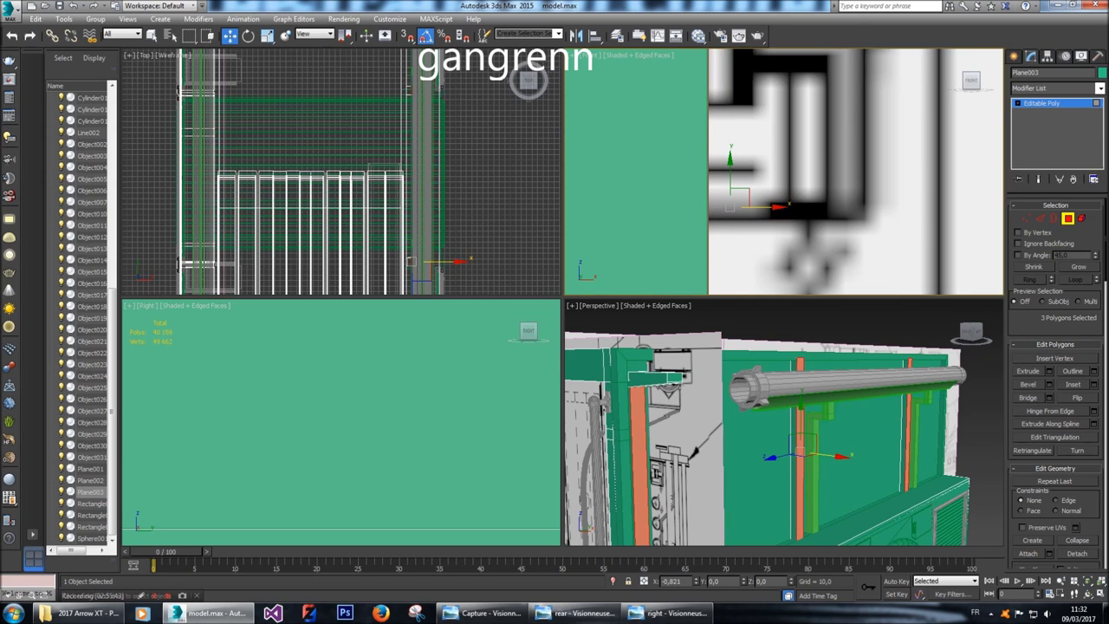
Reselect Plane003, pick the L-shaped bracket as an element, and return to Polygon level.
left_click(1013, 56)
left_click(607, 321)
middle_click_drag(780, 425, 979, 446, "alt")
left_click(867, 416)
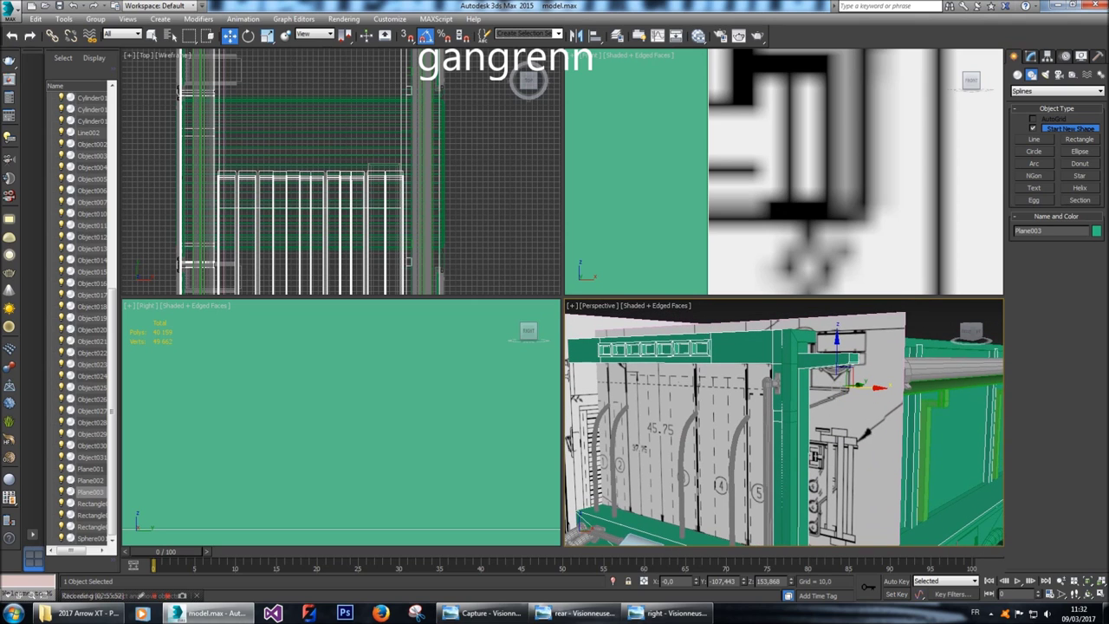
left_click(1030, 55)
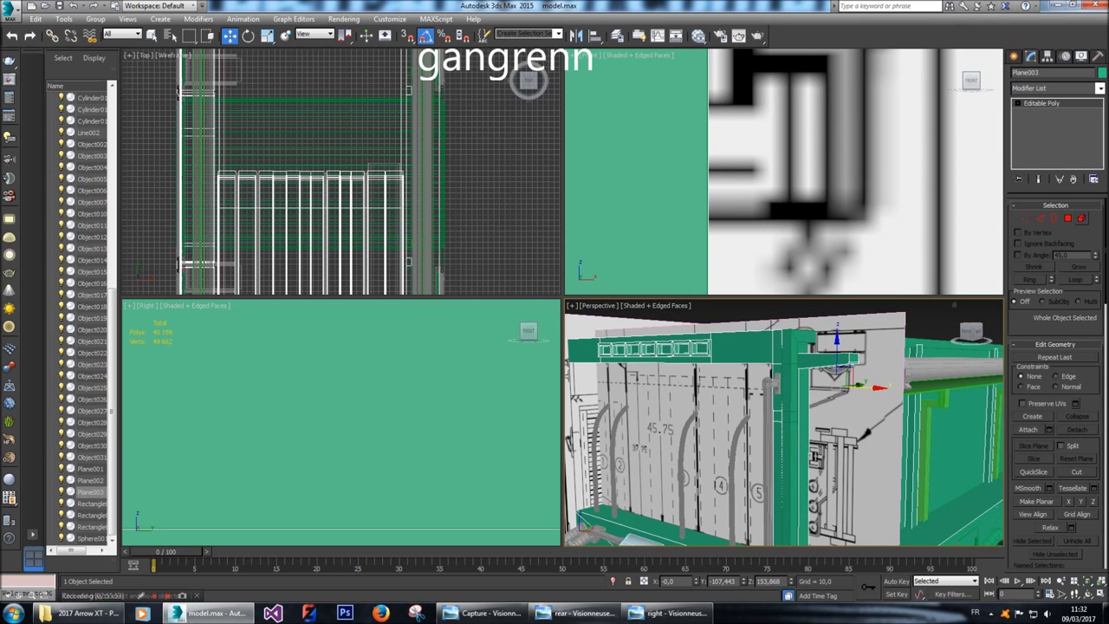
left_click(1082, 219)
left_click(804, 384)
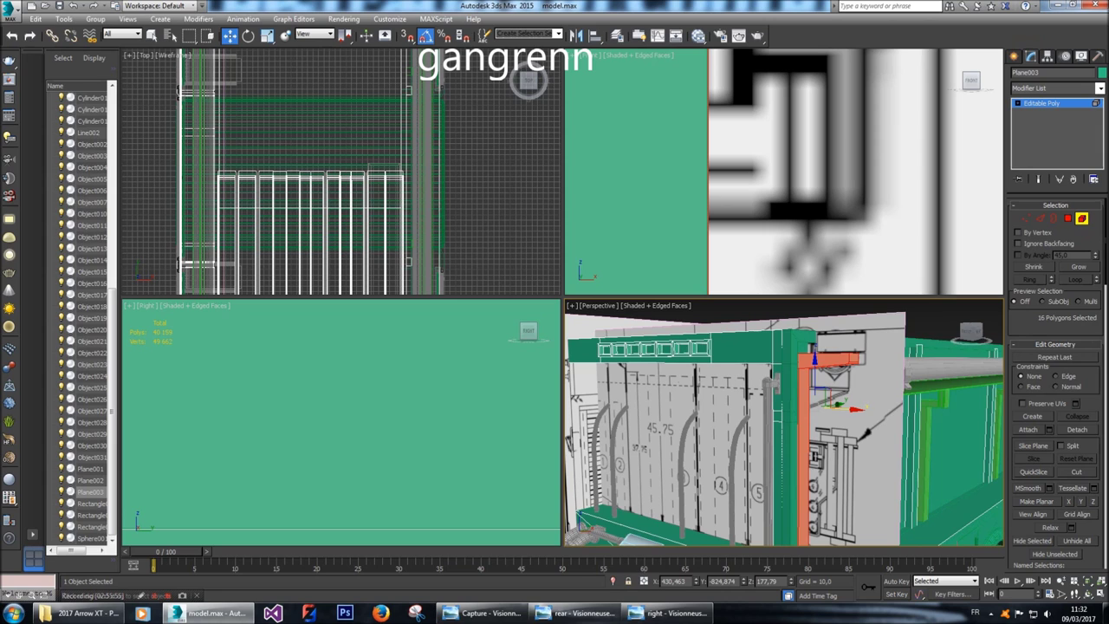
key("4")
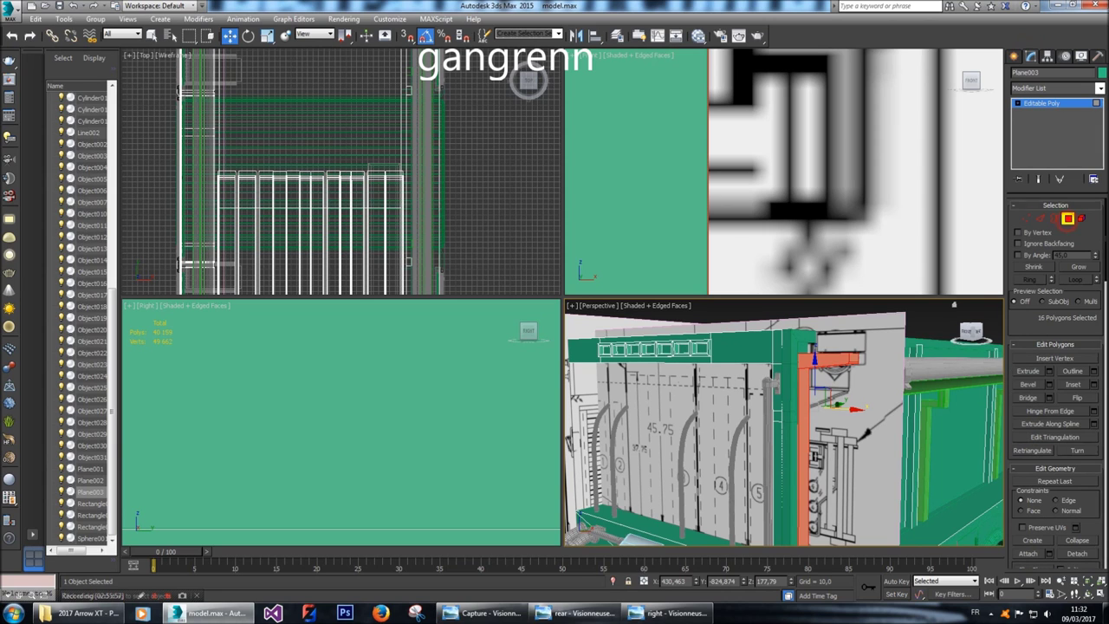
right_click(801, 394)
Hide unselected parts and deselect the bracket's horizontal arm, leaving five faces selected.
left_click(832, 347)
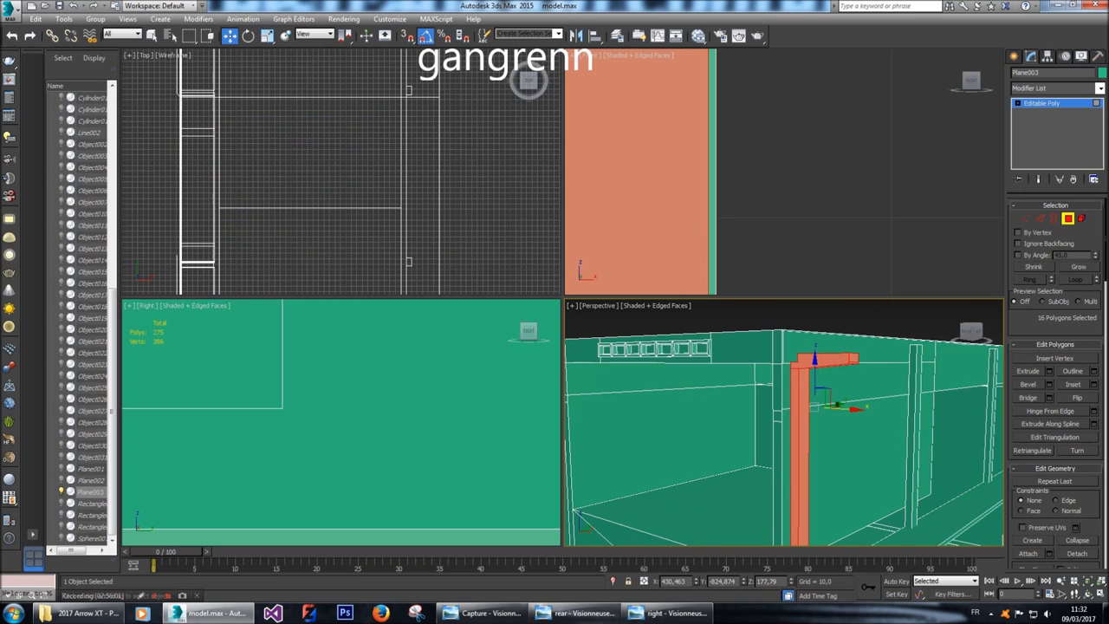
scroll(802, 364, "up", 5)
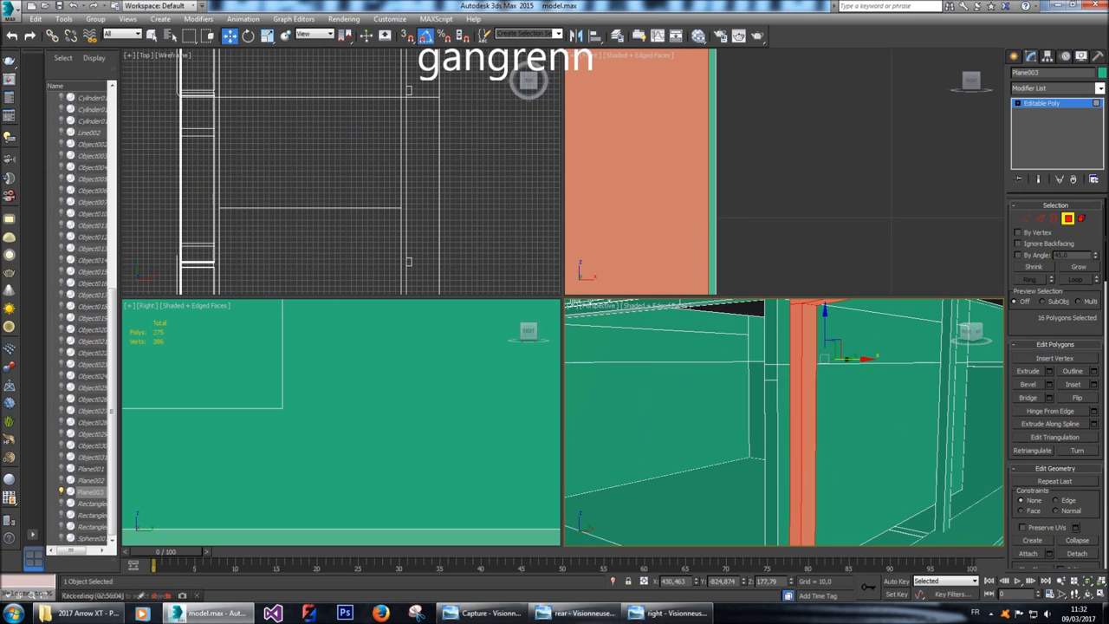
scroll(784, 171, "down", 6)
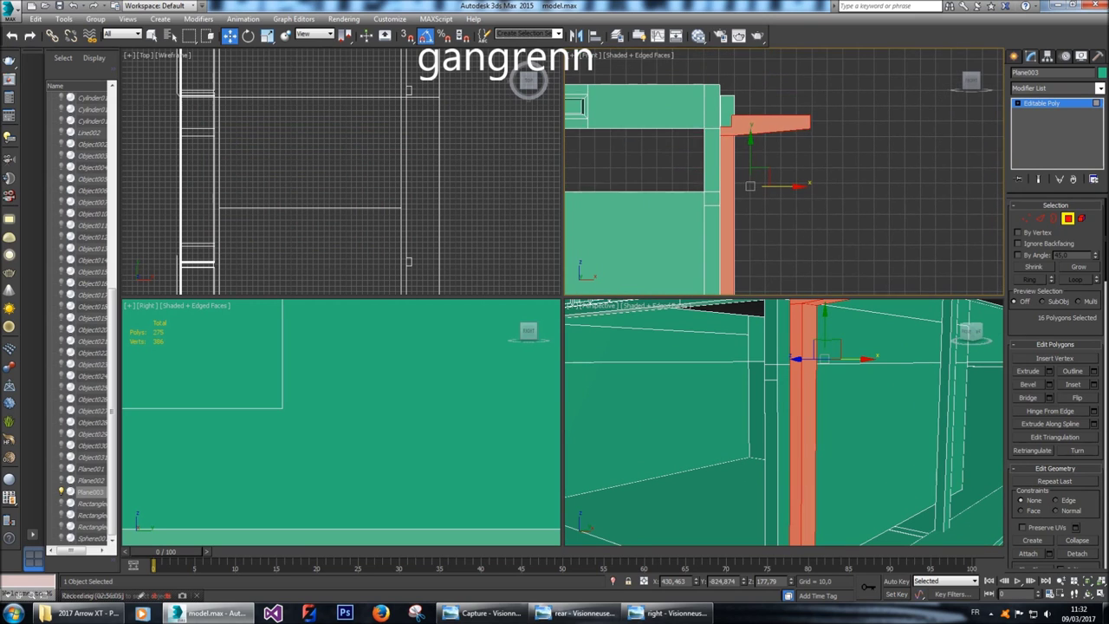
left_click_drag(780, 130, 830, 184, "alt")
scroll(727, 160, "up", 5)
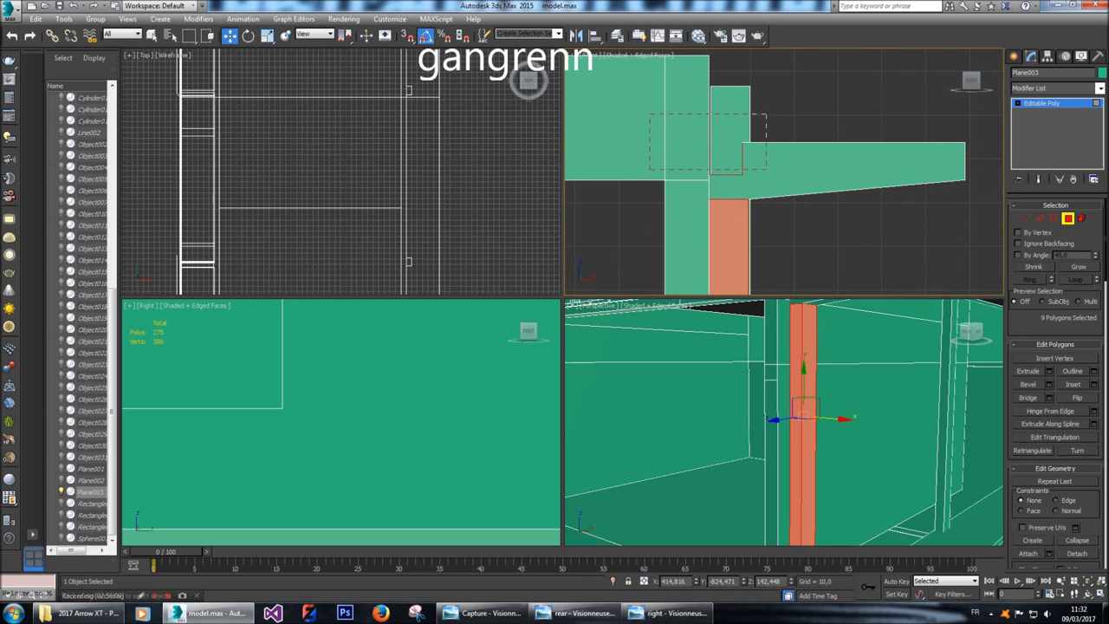
left_click_drag(770, 178, 770, 178, "alt")
scroll(802, 416, "up", 6)
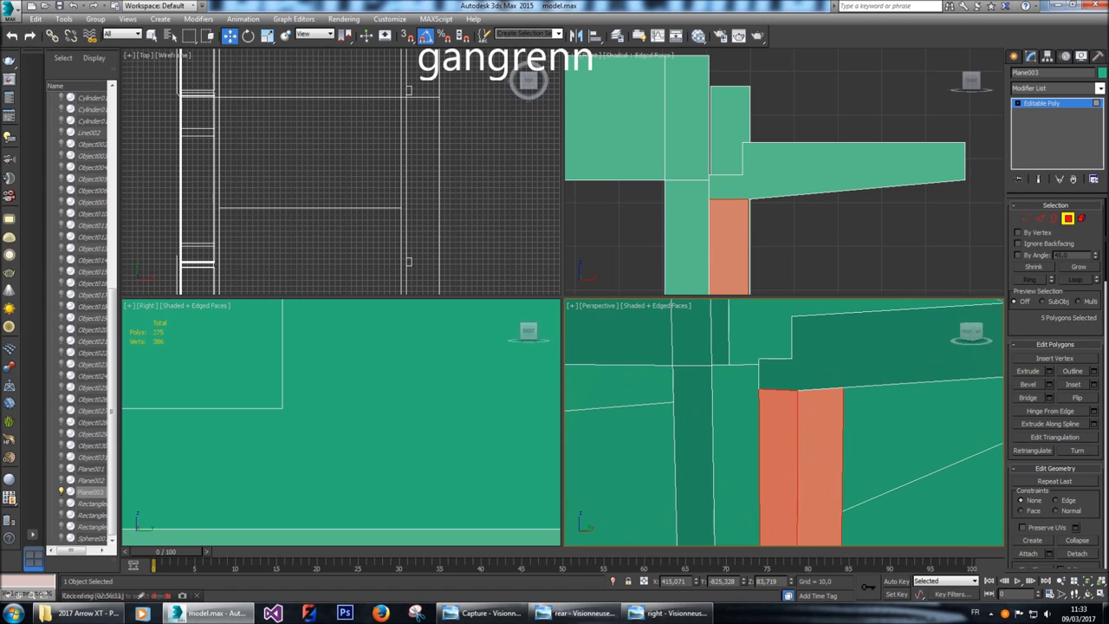
scroll(802, 416, "down", 8)
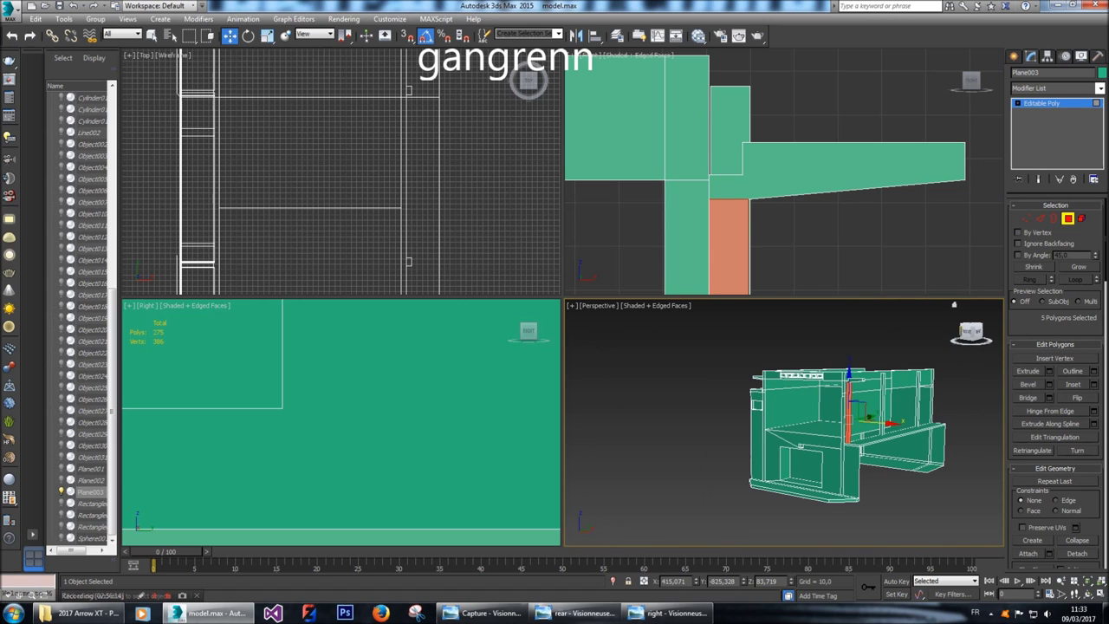
Orbit around the bracket, clear the polygon selection, and inspect it closely.
left_click_drag(971, 334, 938, 338)
key("ctrl+d")
scroll(785, 425, "up", 6)
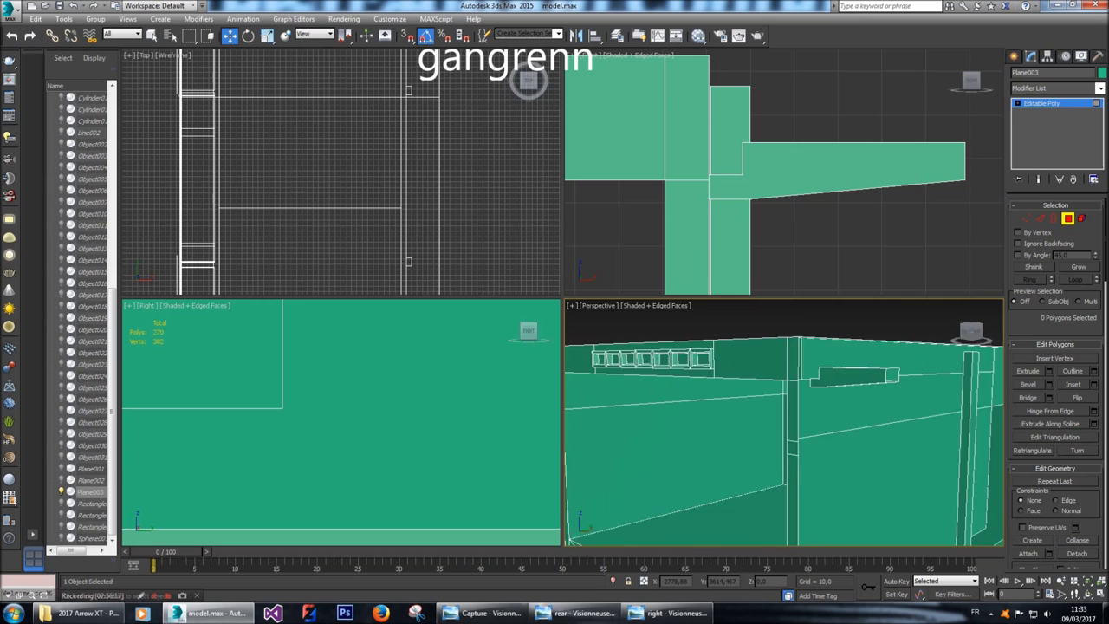
scroll(810, 425, "down", 2)
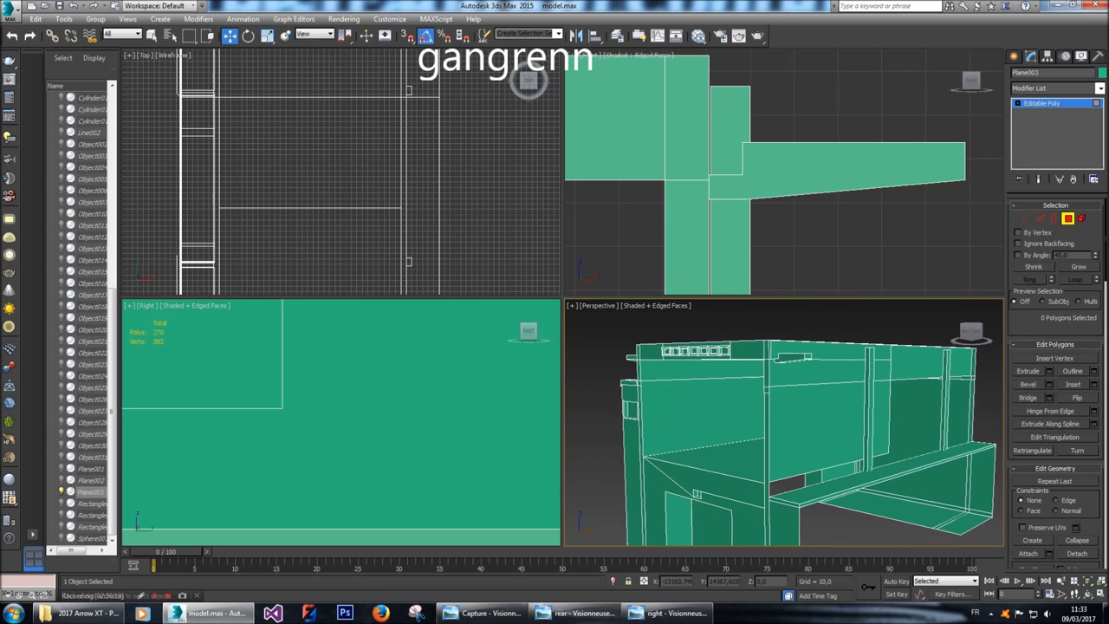
right_click(780, 364)
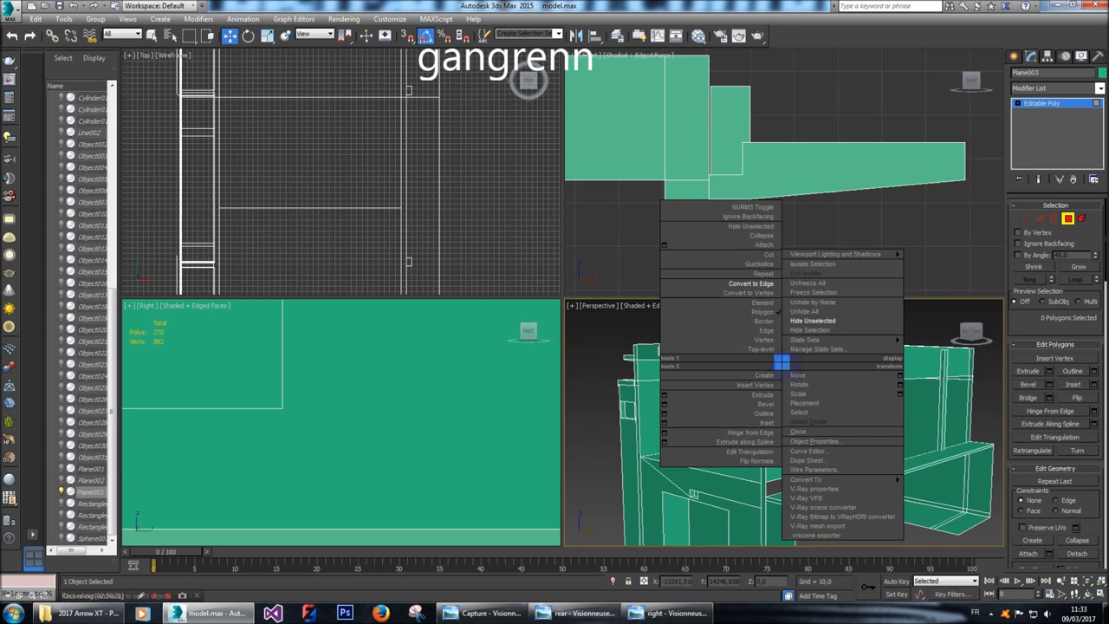
Unhide all parts, then slide the small bracket piece under the hose rail along X.
left_click(819, 312)
left_click(1082, 218)
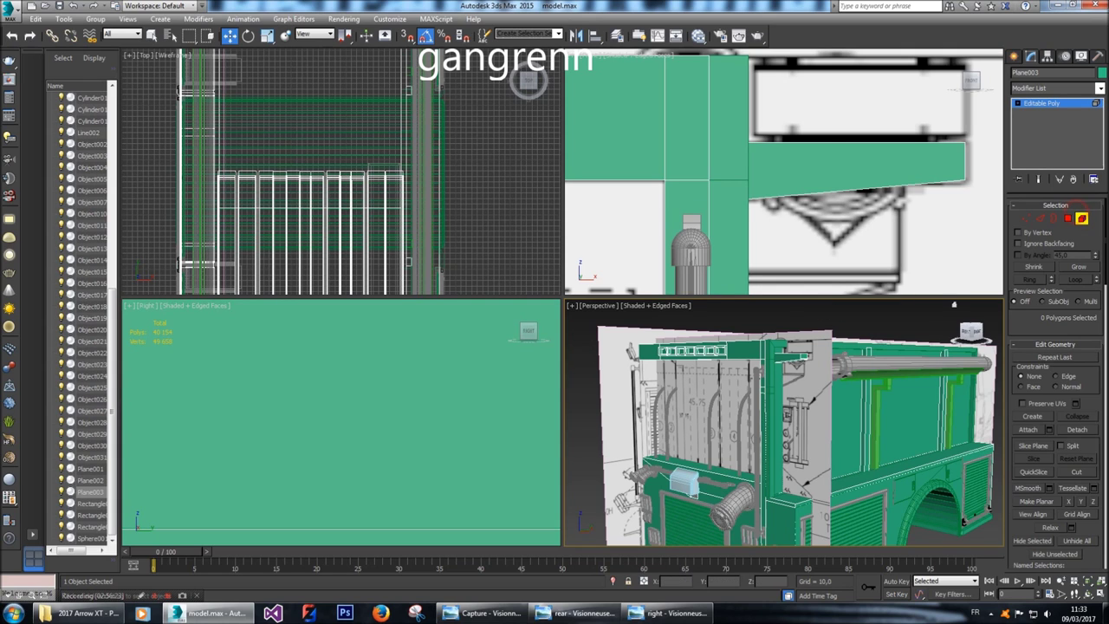
left_click(824, 184)
middle_click_drag(823, 170, 822, 193)
left_click_drag(866, 194, 898, 194)
Shift Plane003's small bracket element about 9.8 units back along Y and zoom to it.
scroll(529, 80, "up", 6)
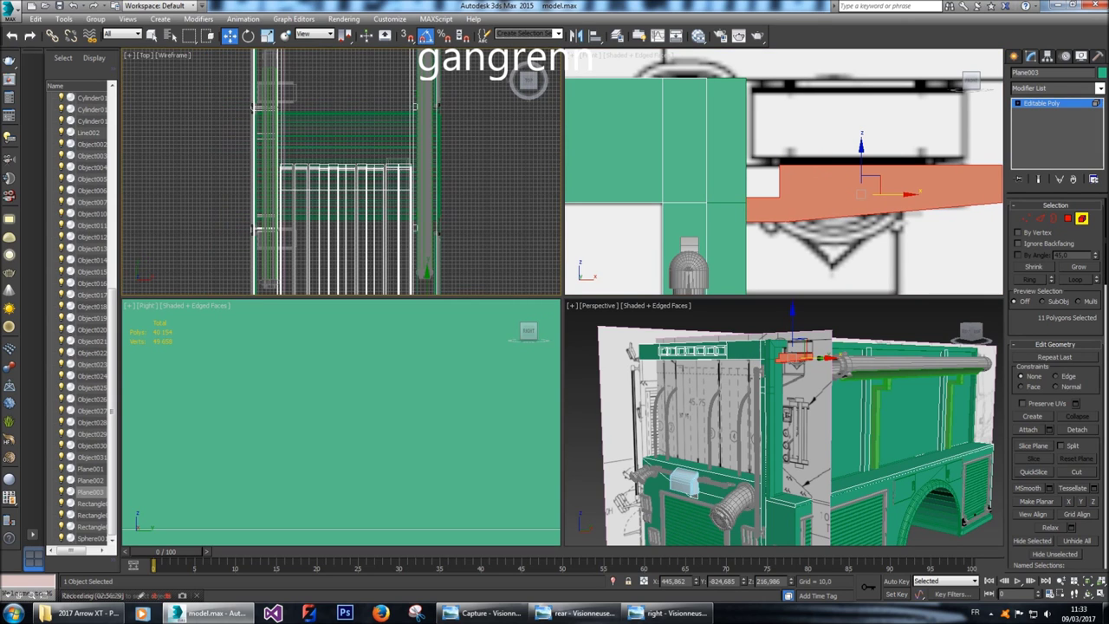
scroll(341, 172, "up", 3)
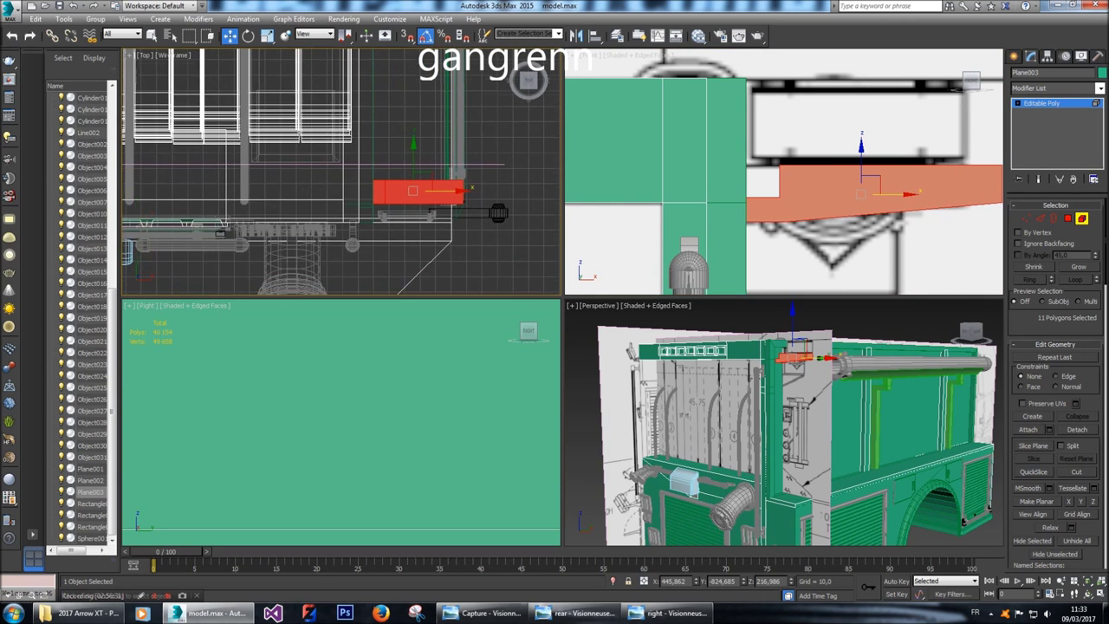
left_click(483, 206)
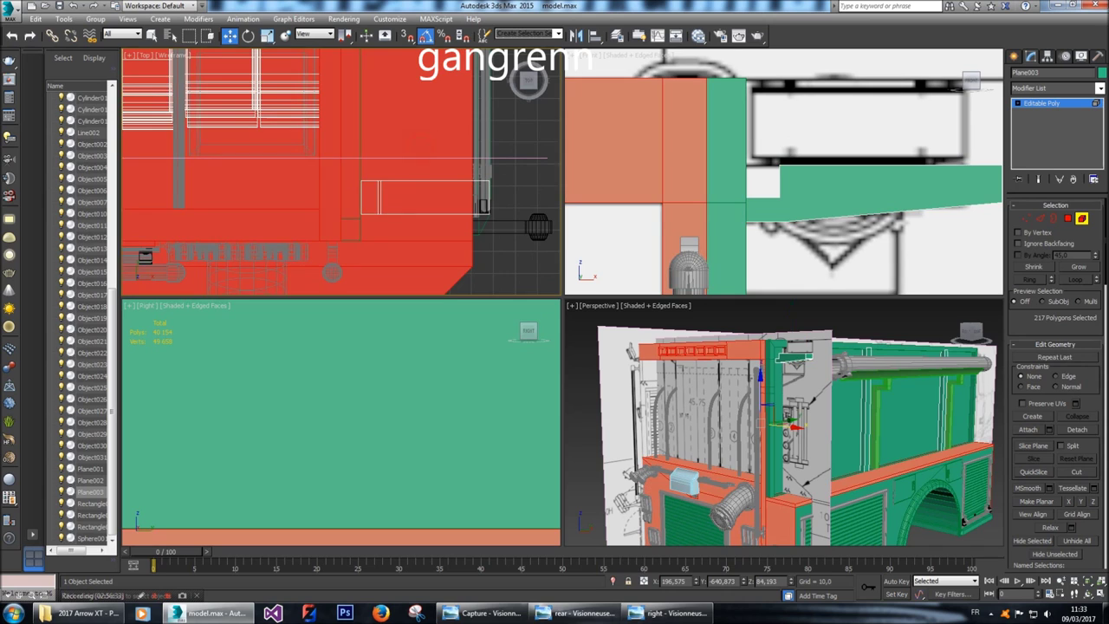
left_click(483, 205)
left_click_drag(419, 169, 418, 198)
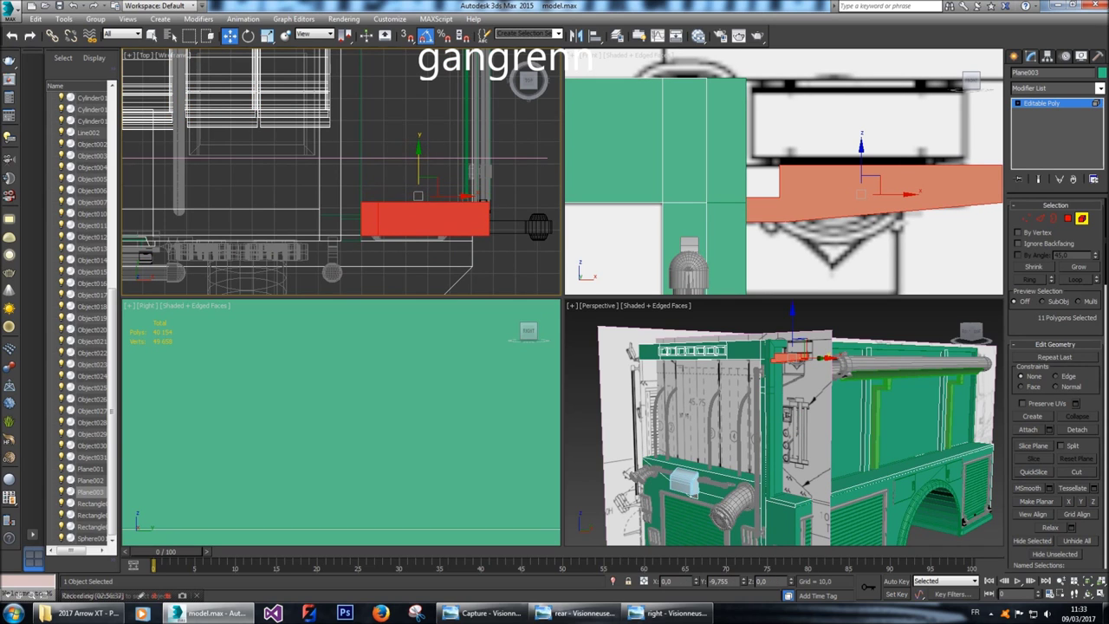
key("z")
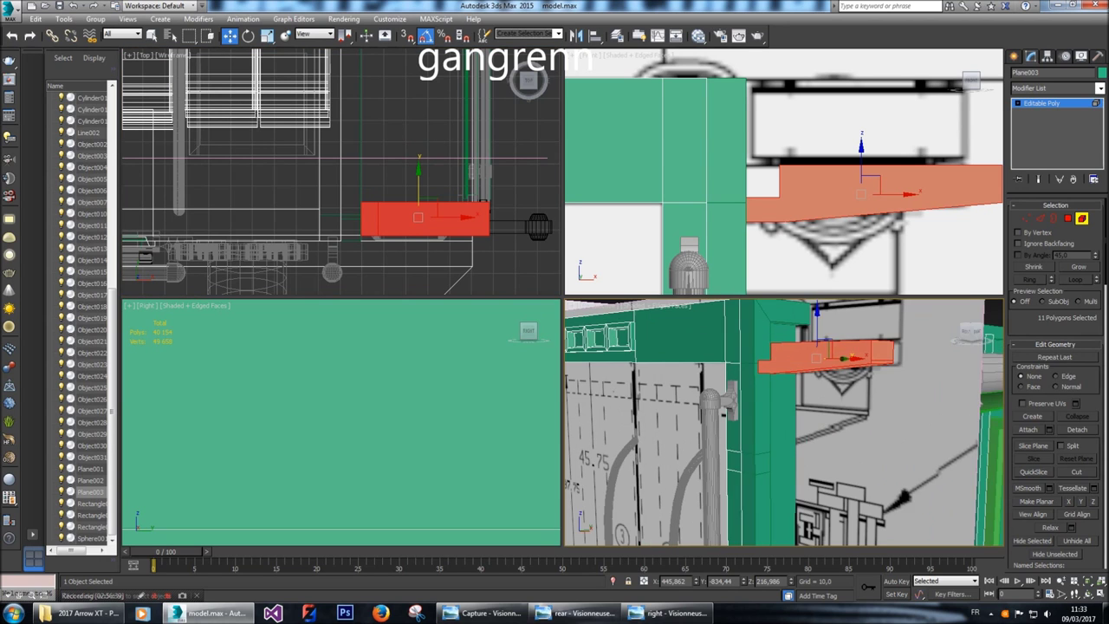
left_click_drag(953, 306, 902, 319)
key("z")
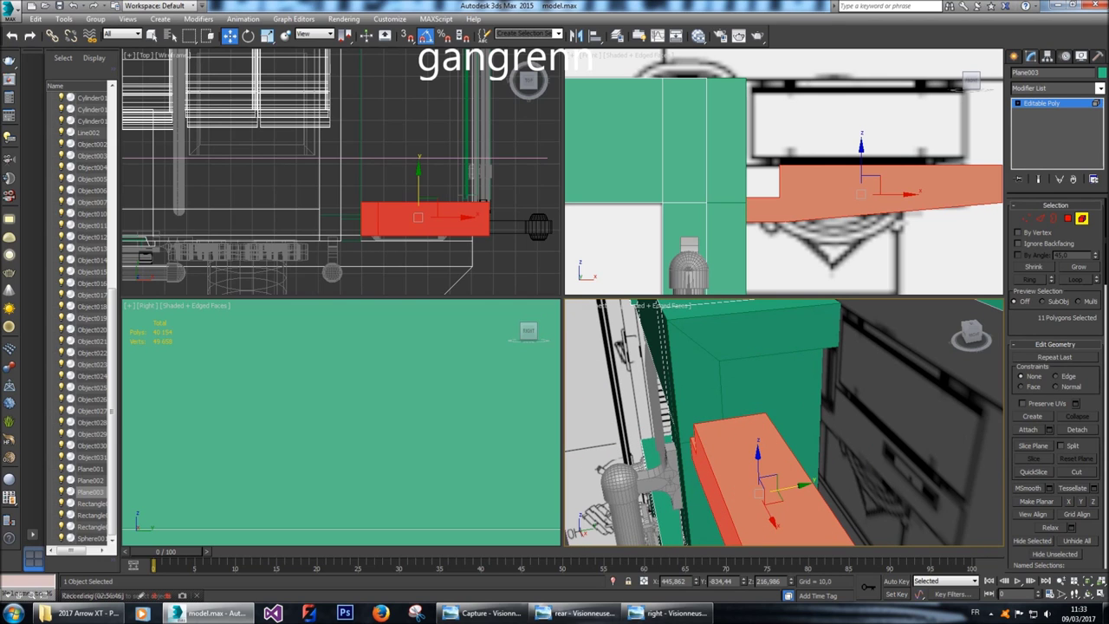
key("z")
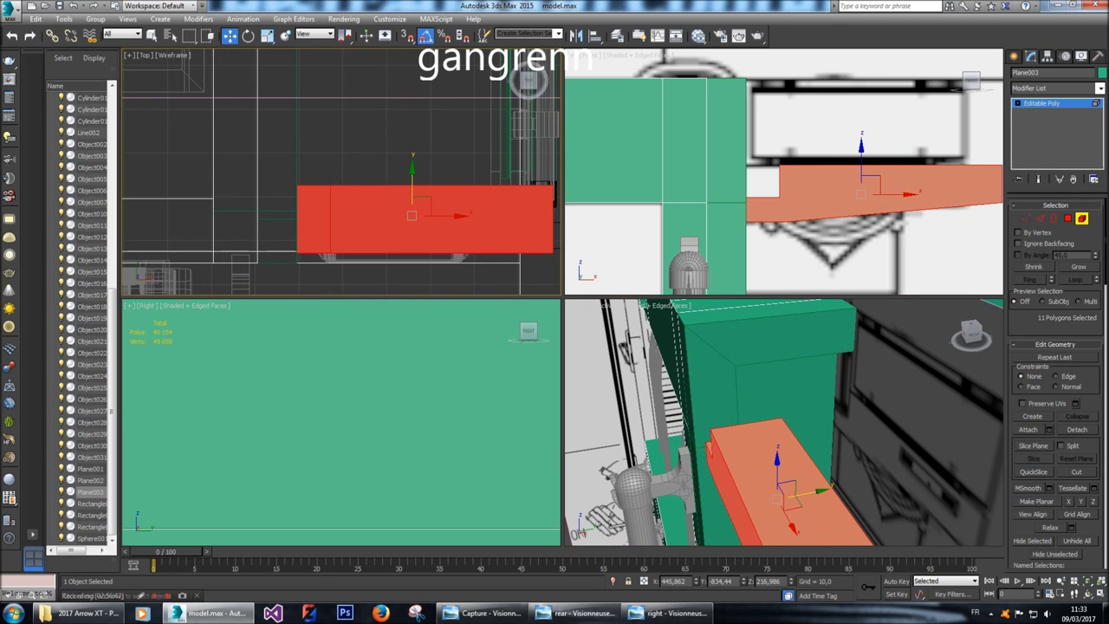
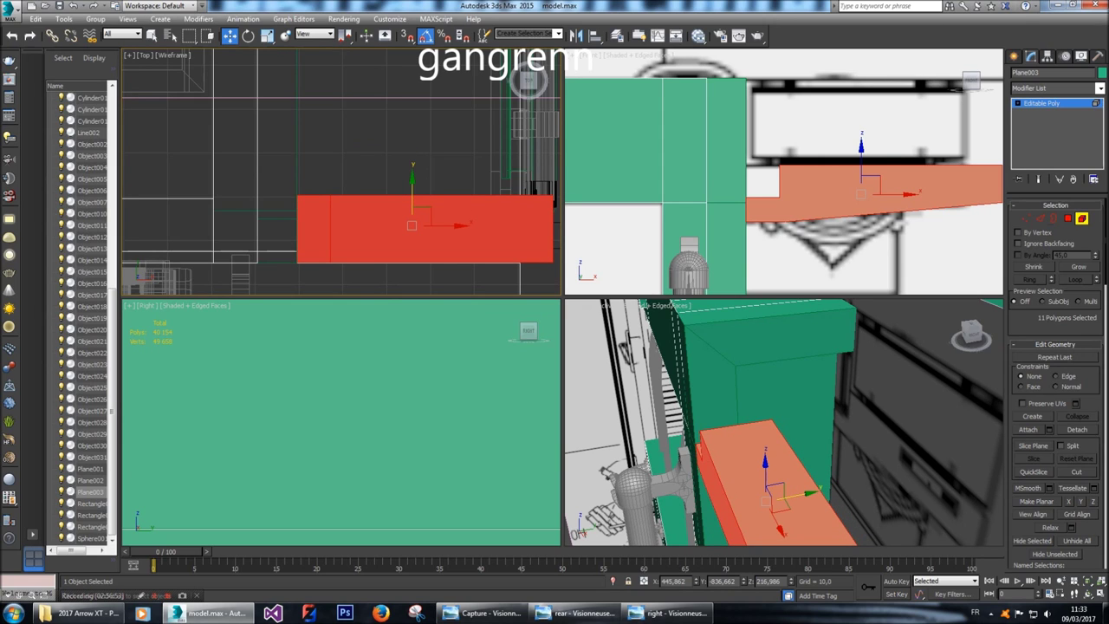
Create the new piece Object031 and switch to its Vertex level.
key("2")
left_click(845, 380)
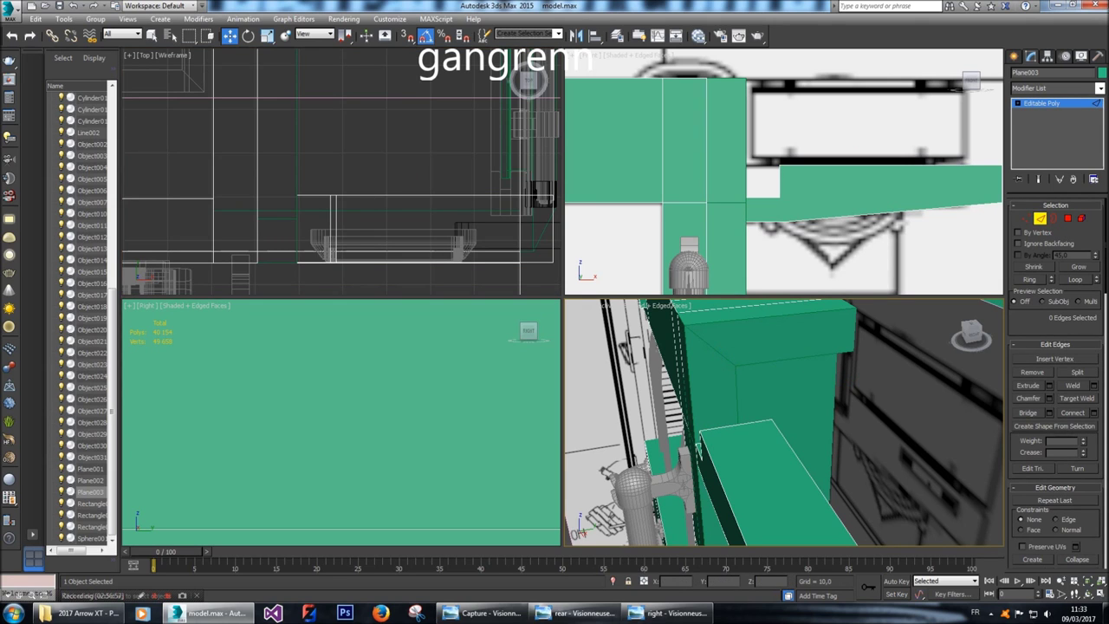
left_click(809, 357)
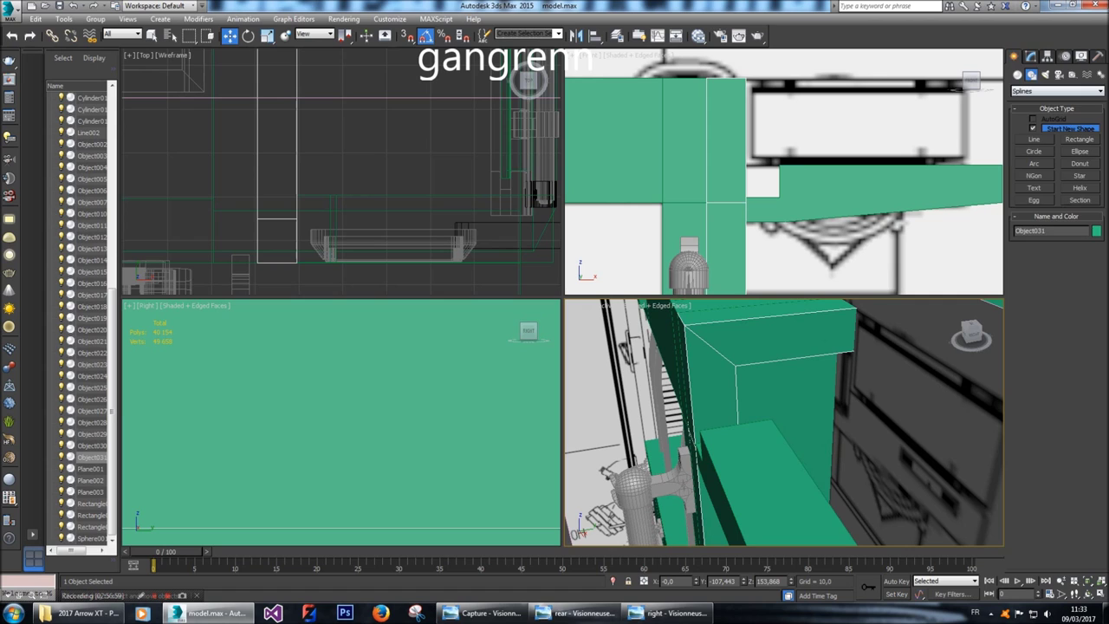
left_click(1030, 55)
left_click(1026, 218)
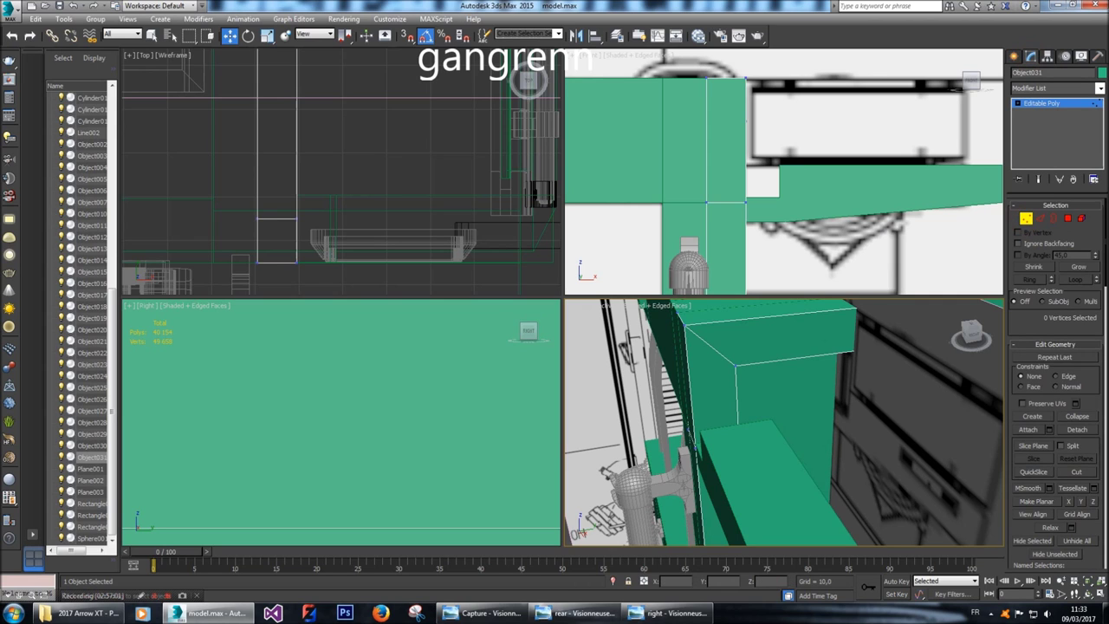
Move the ten vertices at one end of Object031 up along Y.
left_click_drag(245, 218, 308, 227)
middle_click_drag(784, 422, 859, 421, "alt")
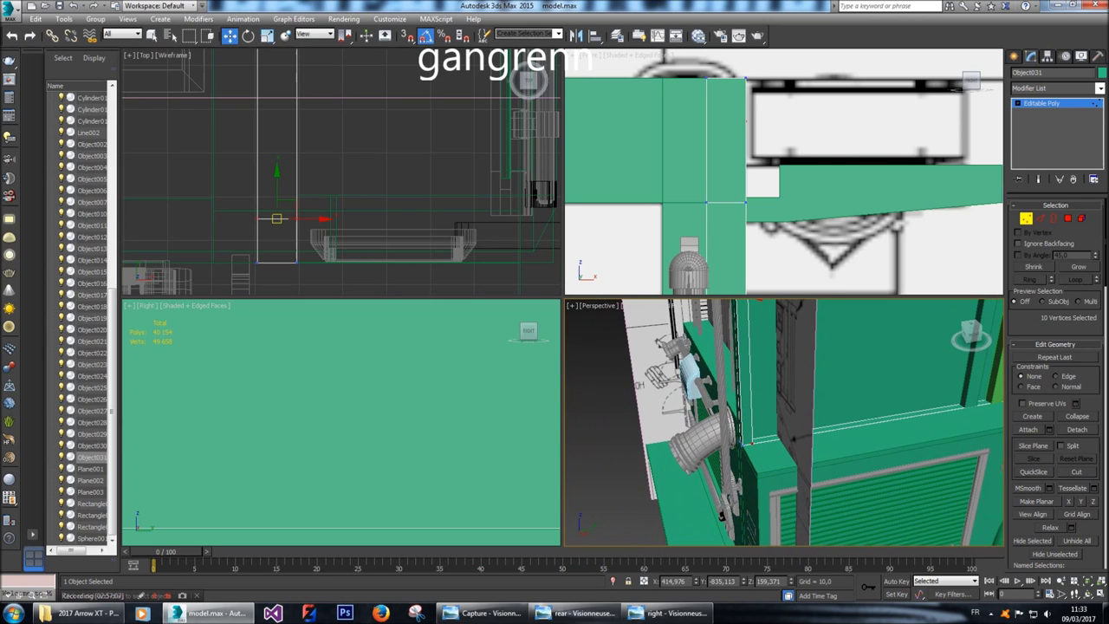
left_click_drag(277, 191, 278, 176)
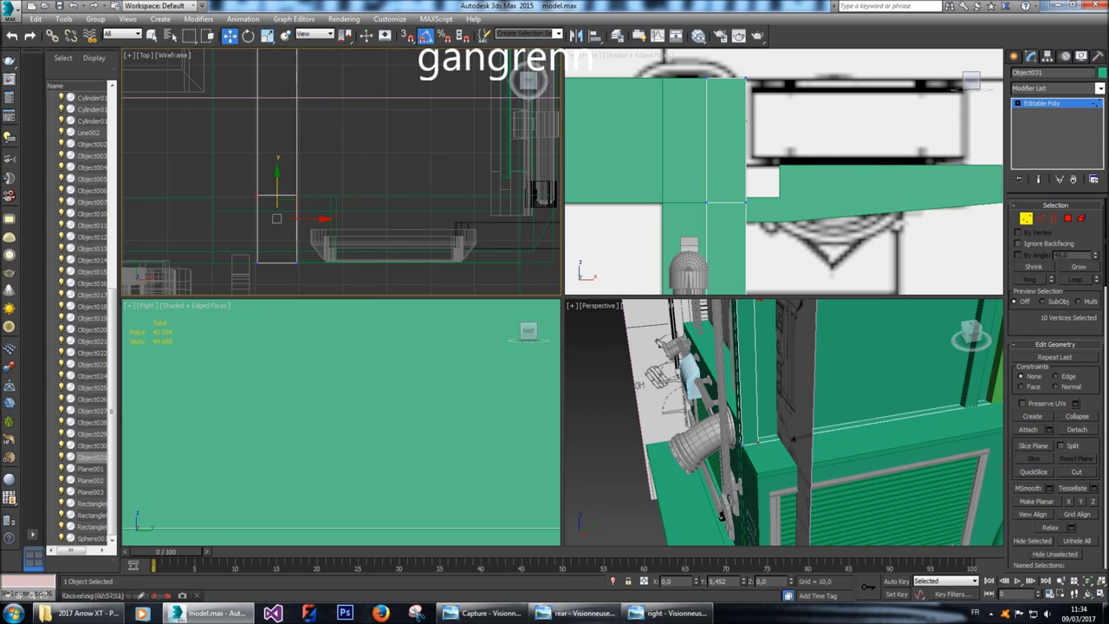
left_click_drag(278, 218, 278, 194)
Shift the eight vertices at the truck's right end along Y to fit the body, then deselect.
middle_click_drag(780, 425, 702, 382, "alt")
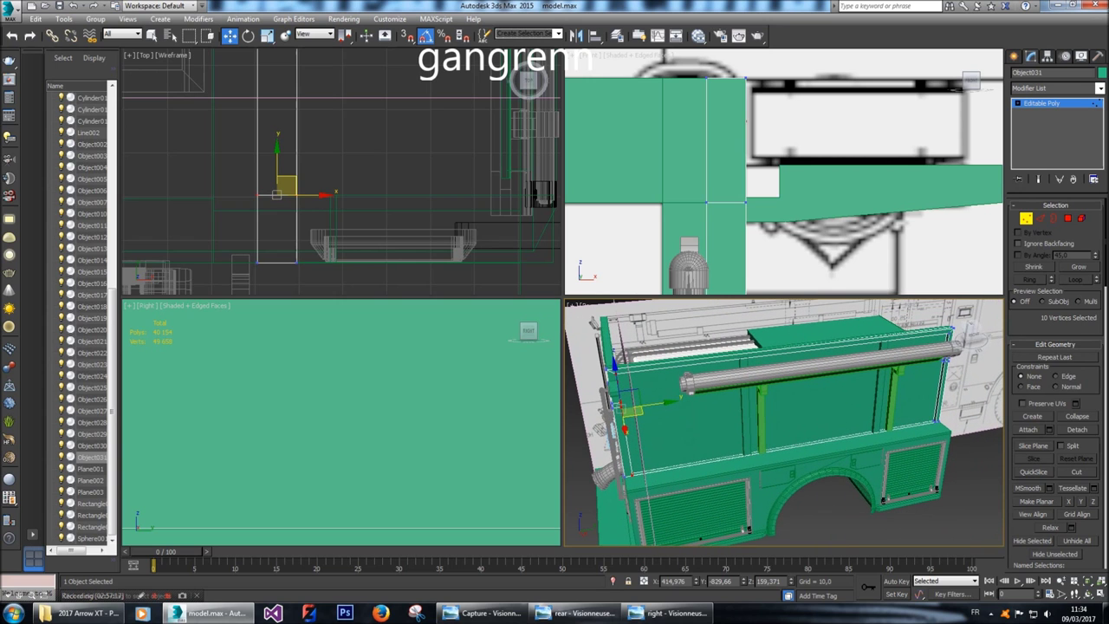
scroll(276, 195, "up", 6)
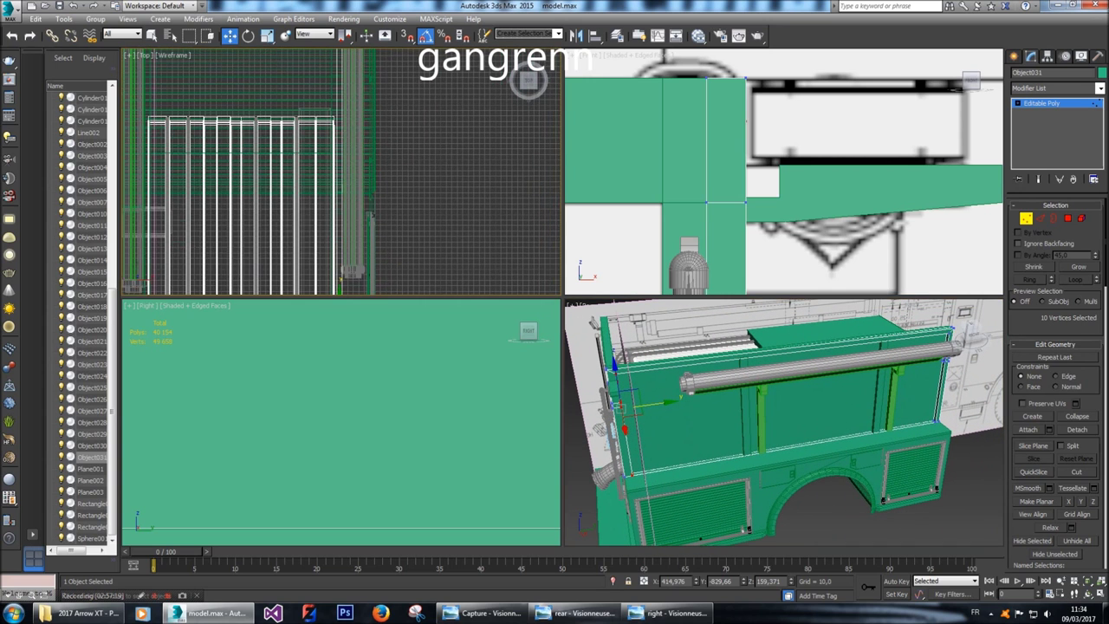
scroll(276, 195, "up", 5)
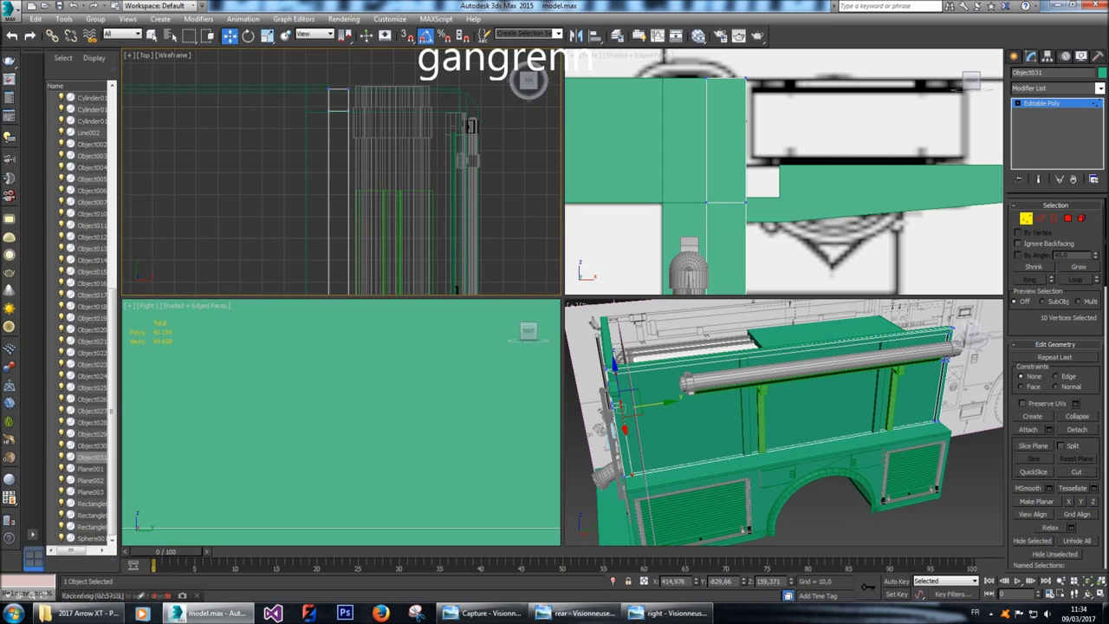
left_click_drag(354, 121, 353, 121)
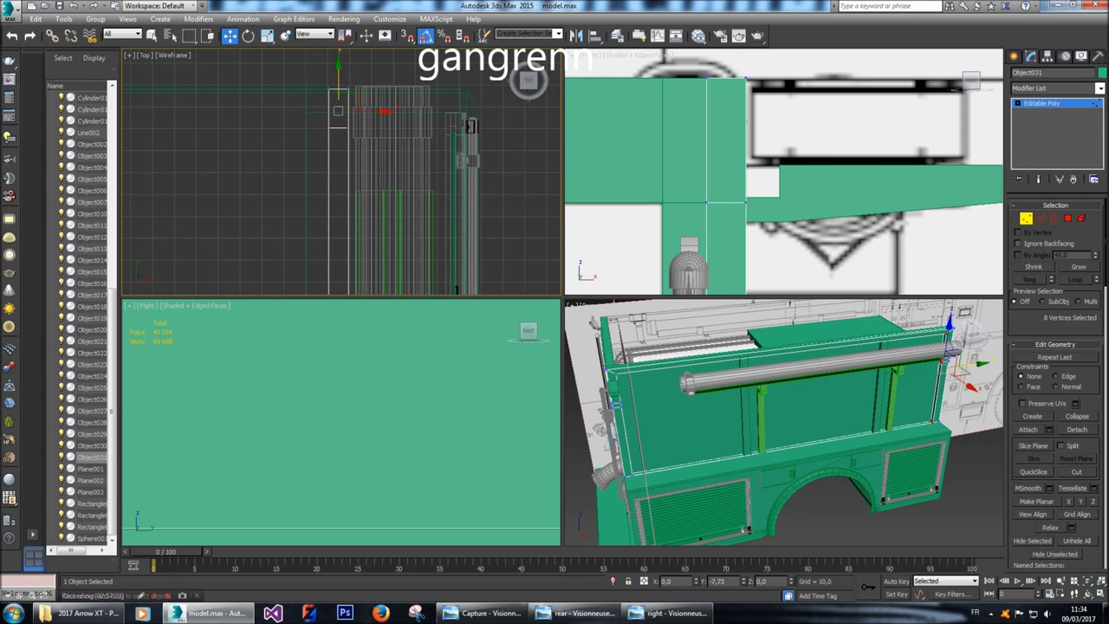
mouse_move(338, 125)
left_mouse_down()
mouse_move(338, 145)
mouse_move(338, 113)
mouse_move(338, 133)
left_mouse_up()
left_click(1014, 55)
left_click(953, 520)
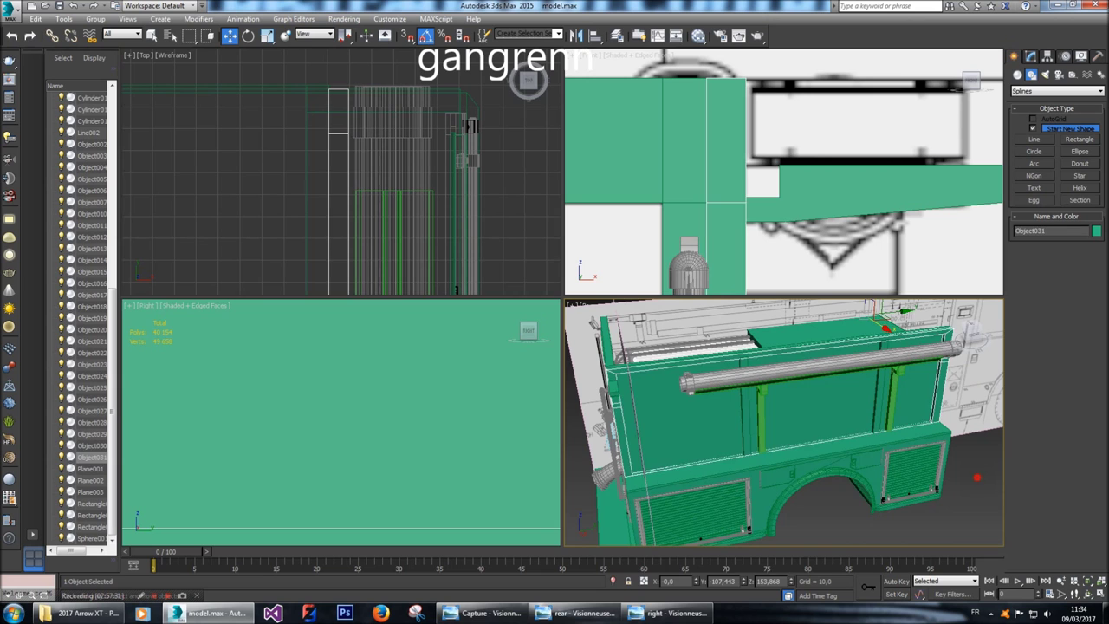
Zoom and pan the Front view onto blueprint compartments 5 and 6.
middle_click_drag(867, 520, 759, 539)
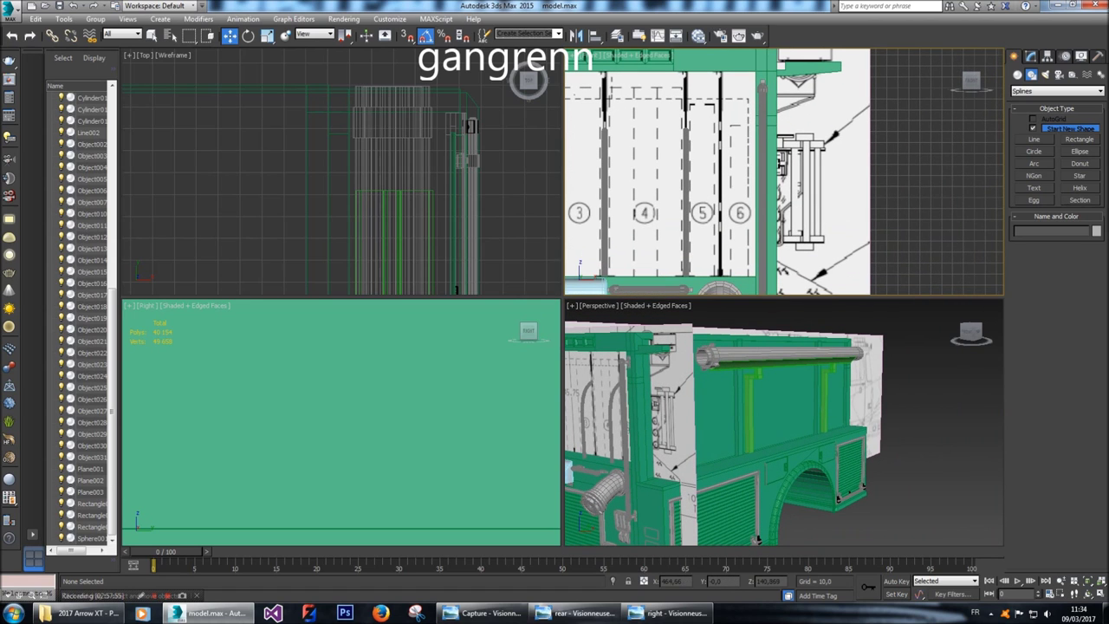
right_click(681, 191)
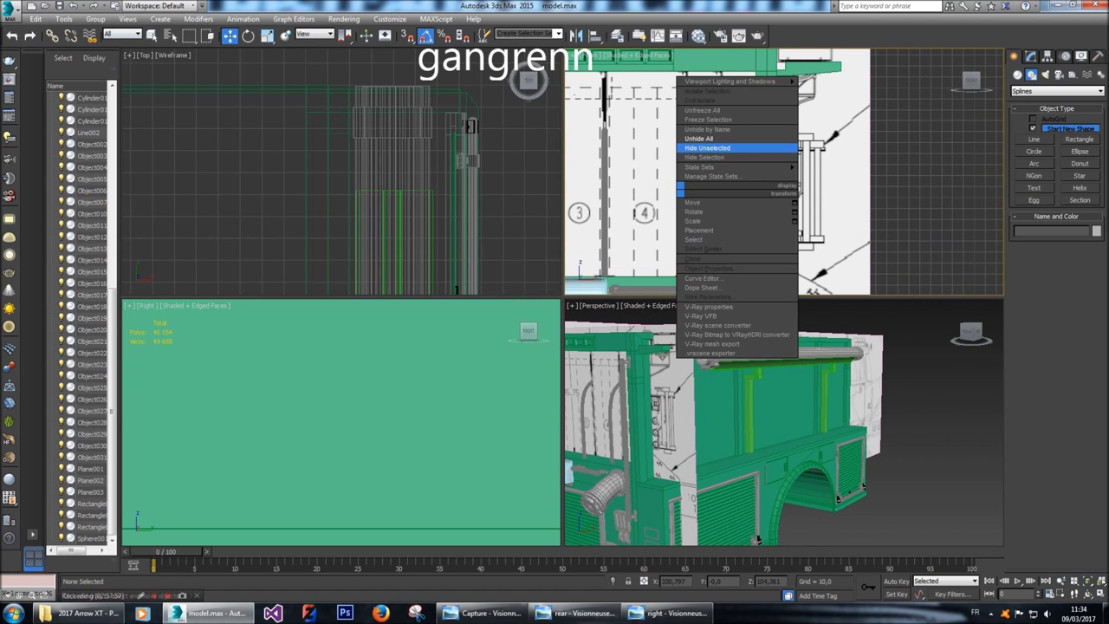
left_click(702, 137)
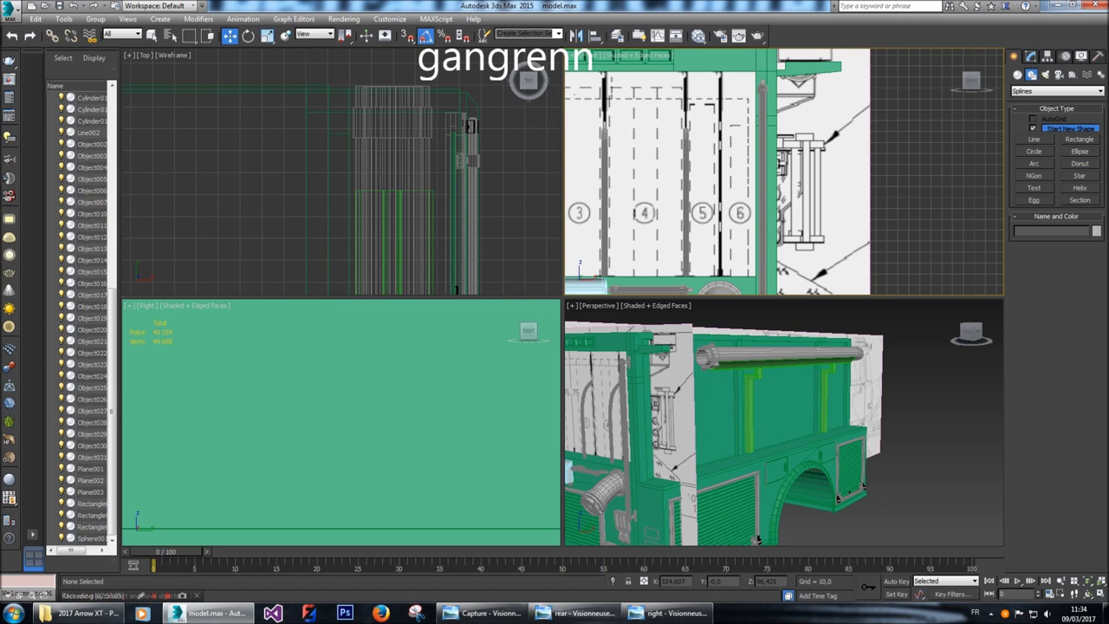
scroll(884, 260, "up", 3)
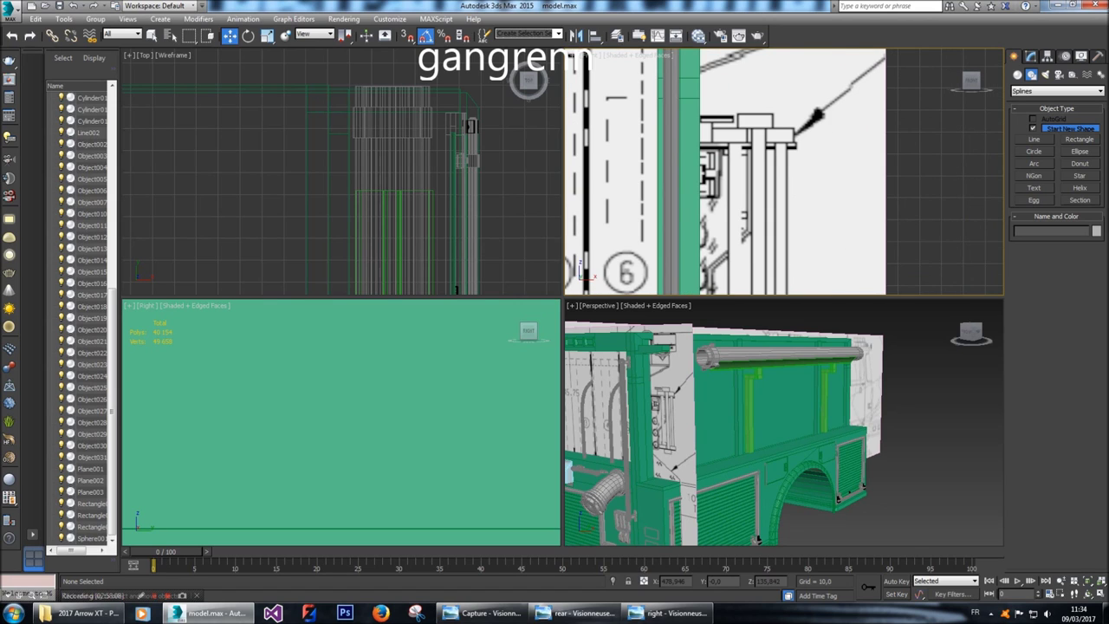
middle_click_drag(781, 173, 775, 202)
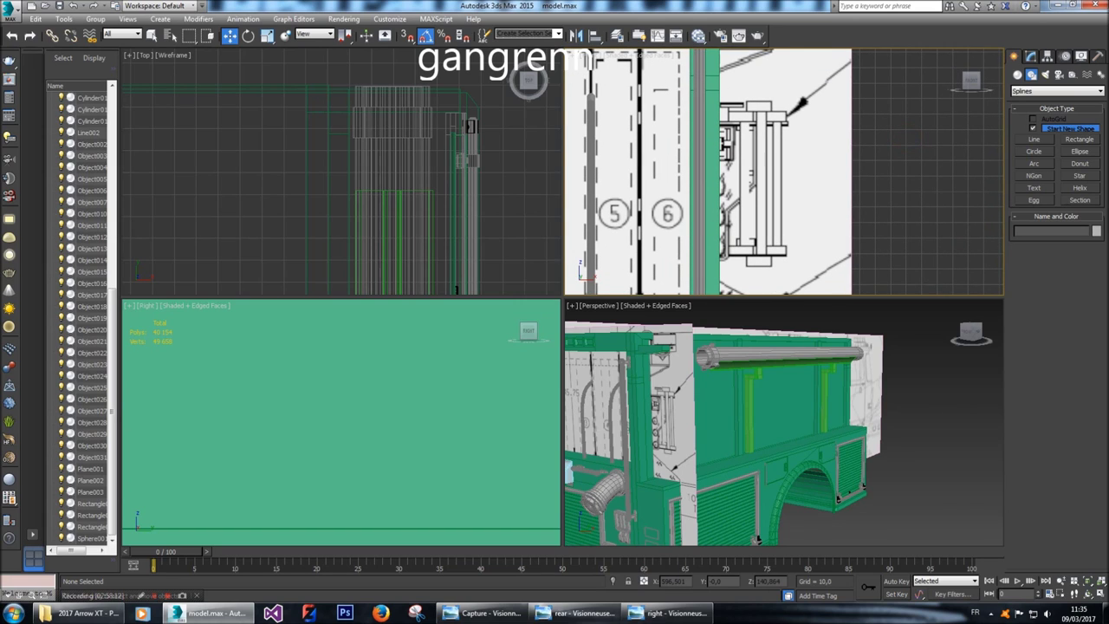
left_click(1019, 75)
Draw box Box021 over the blueprint detail and convert it to an editable poly.
left_click(1034, 129)
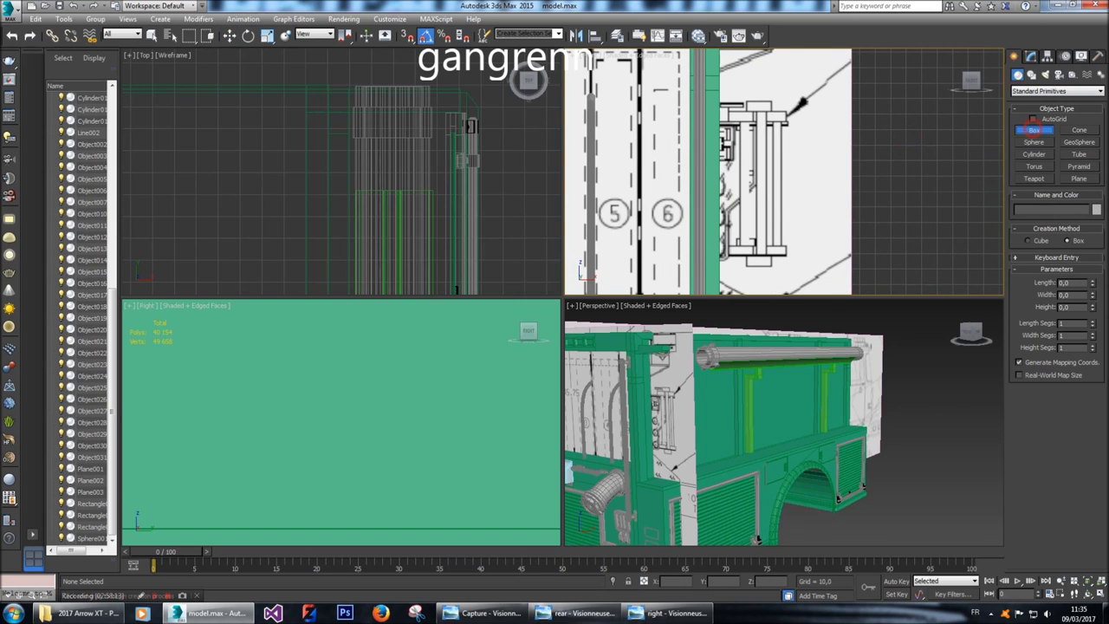
scroll(753, 266, "up", 8)
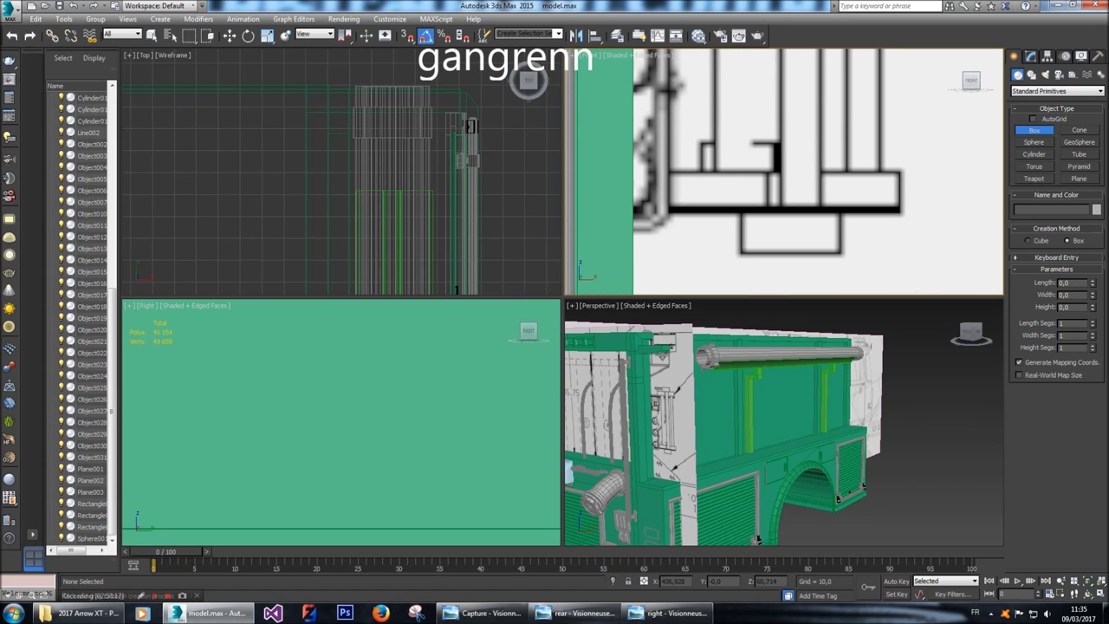
left_click_drag(729, 184, 774, 185)
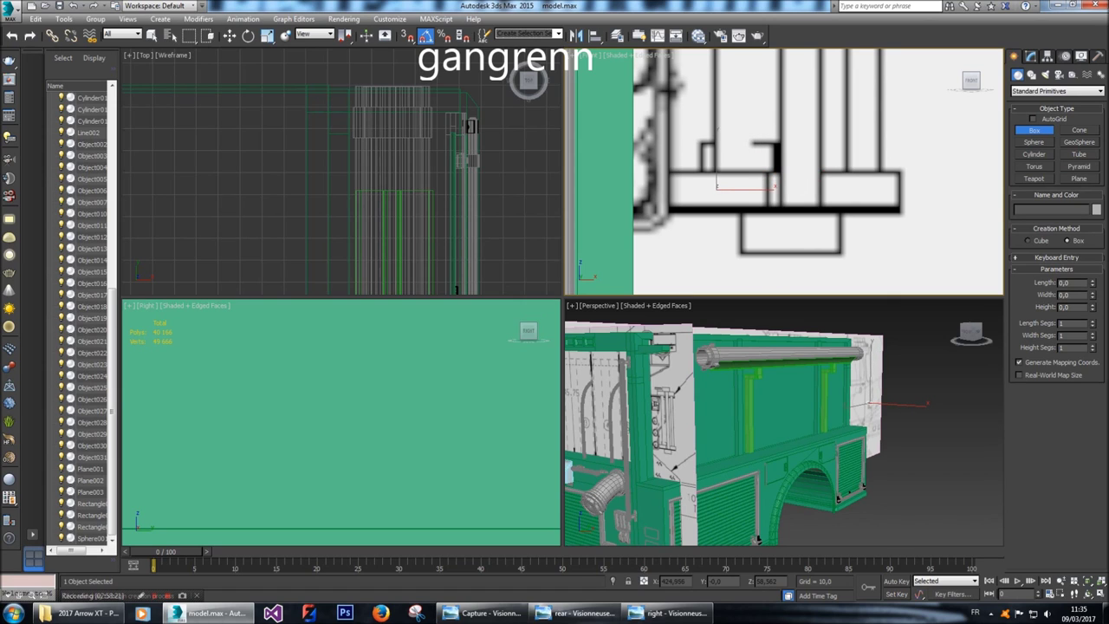
left_click(774, 185)
right_click(366, 248)
right_click(368, 260)
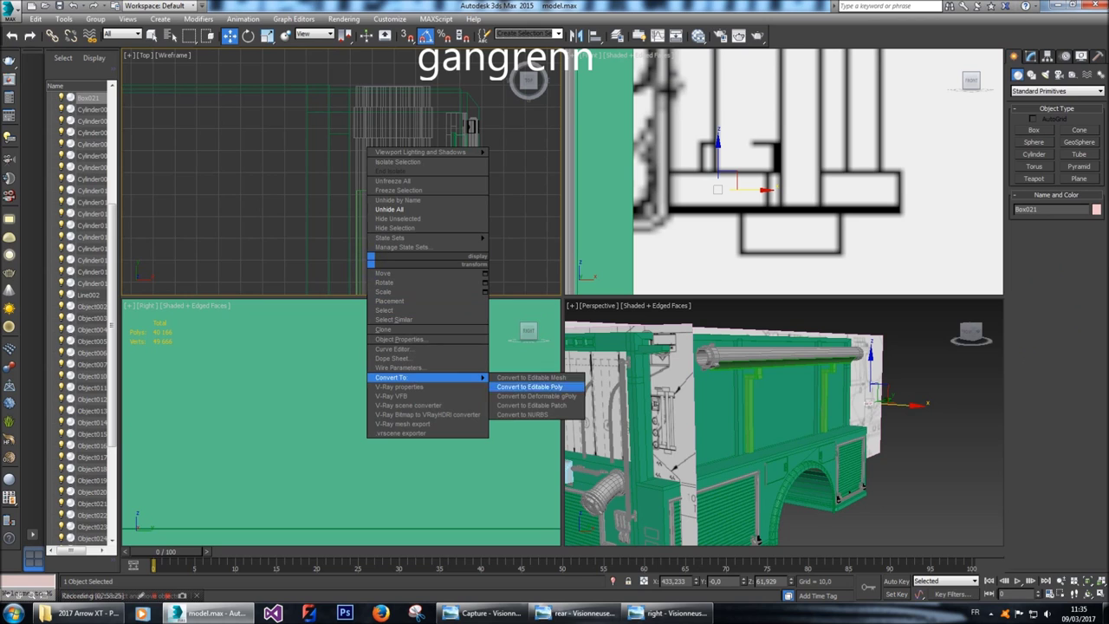
left_click(529, 386)
Move Box021 left toward the truck's rear and open its vertices for editing.
scroll(525, 384, "down", 6)
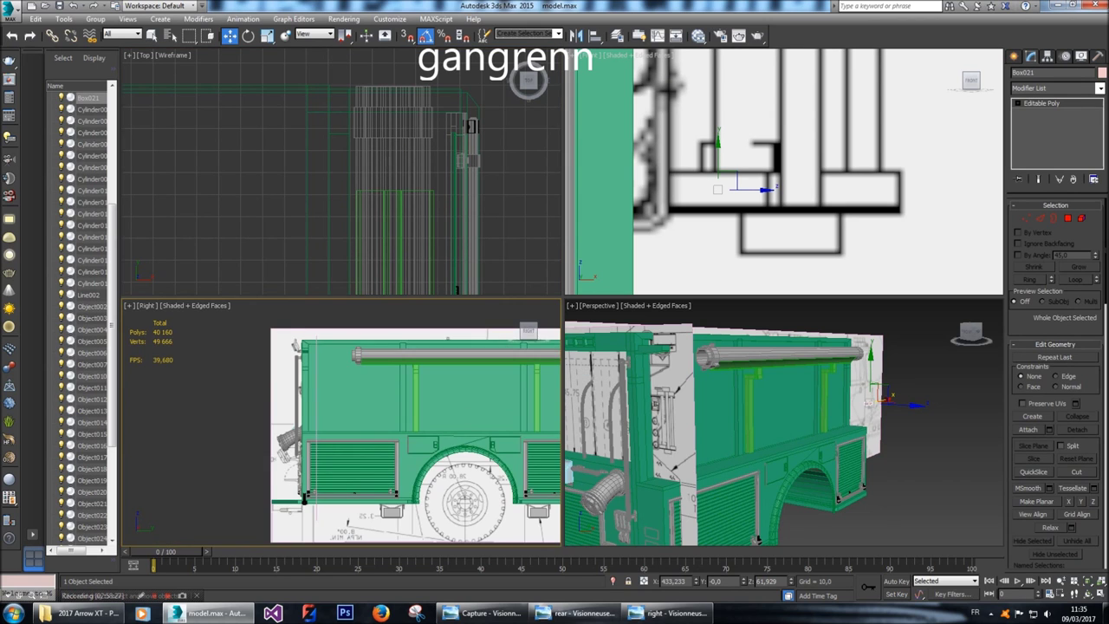
scroll(233, 417, "down", 3)
left_click_drag(478, 413, 321, 414)
right_click(688, 174)
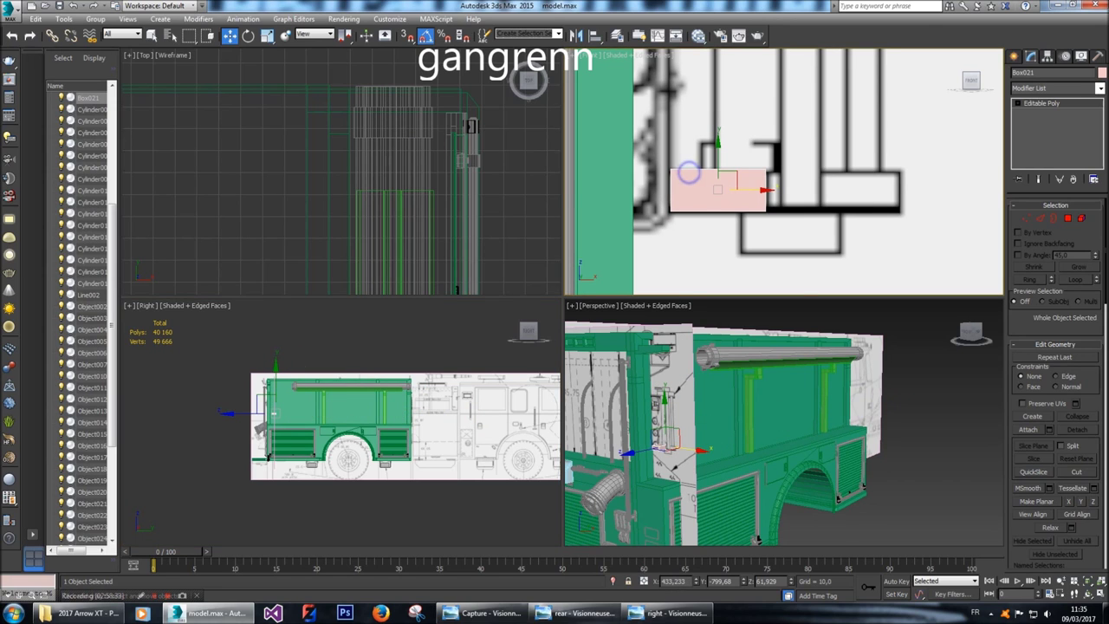
right_click(688, 174)
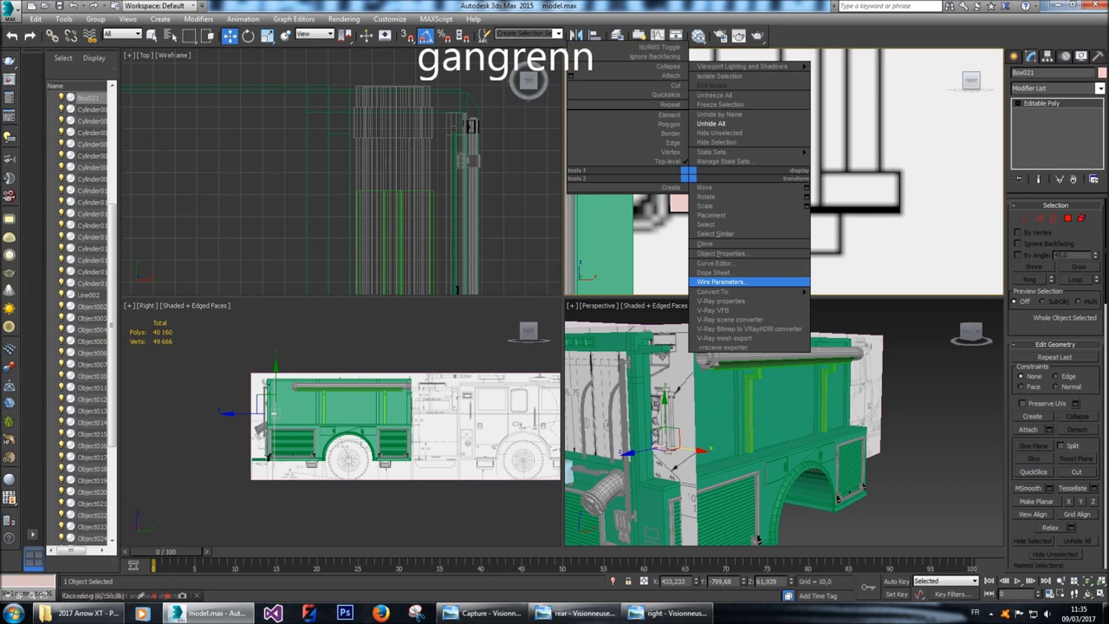
mouse_move(728, 292)
left_click(837, 302)
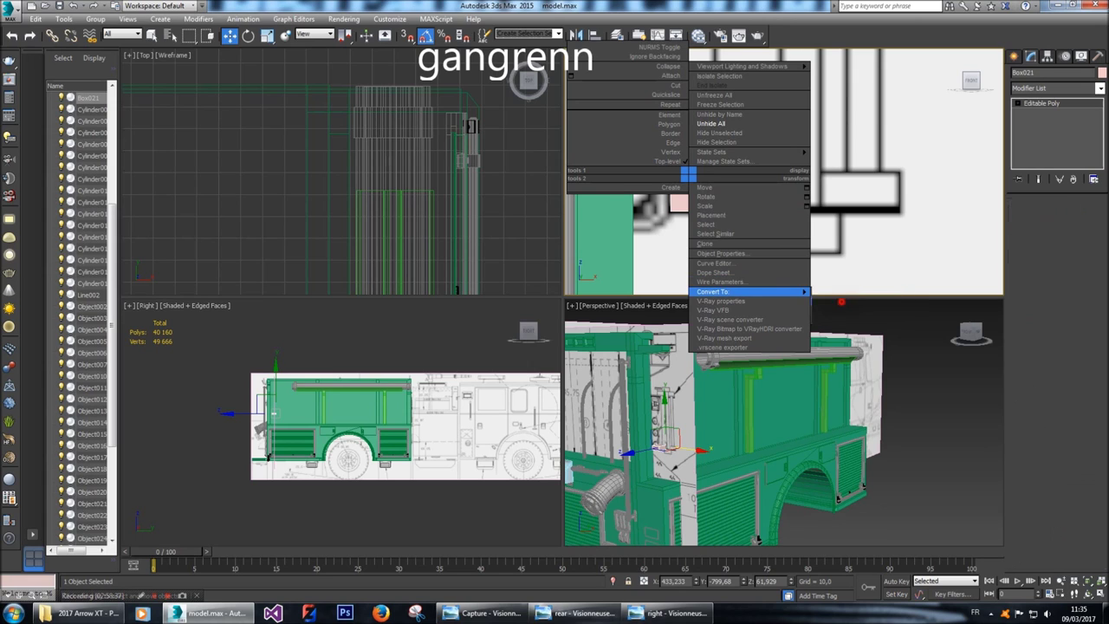
left_click(1026, 218)
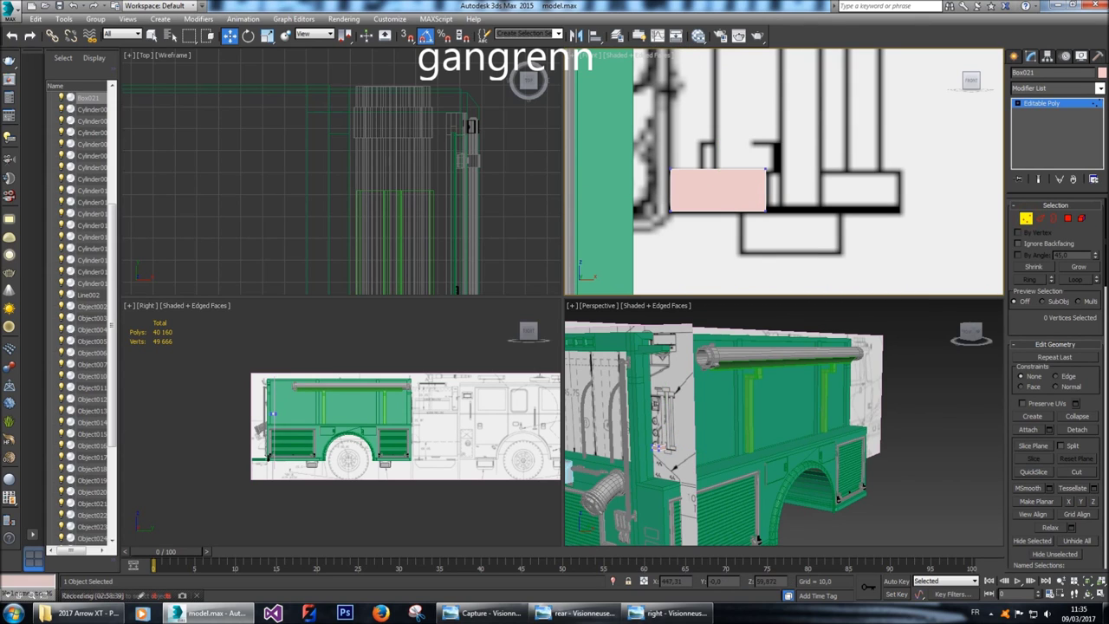
Adjust Box021's left, top and bottom edge vertices to fit the compartment outline.
left_click_drag(780, 152, 786, 189)
left_click_drag(661, 154, 661, 154)
left_click_drag(719, 185, 720, 189)
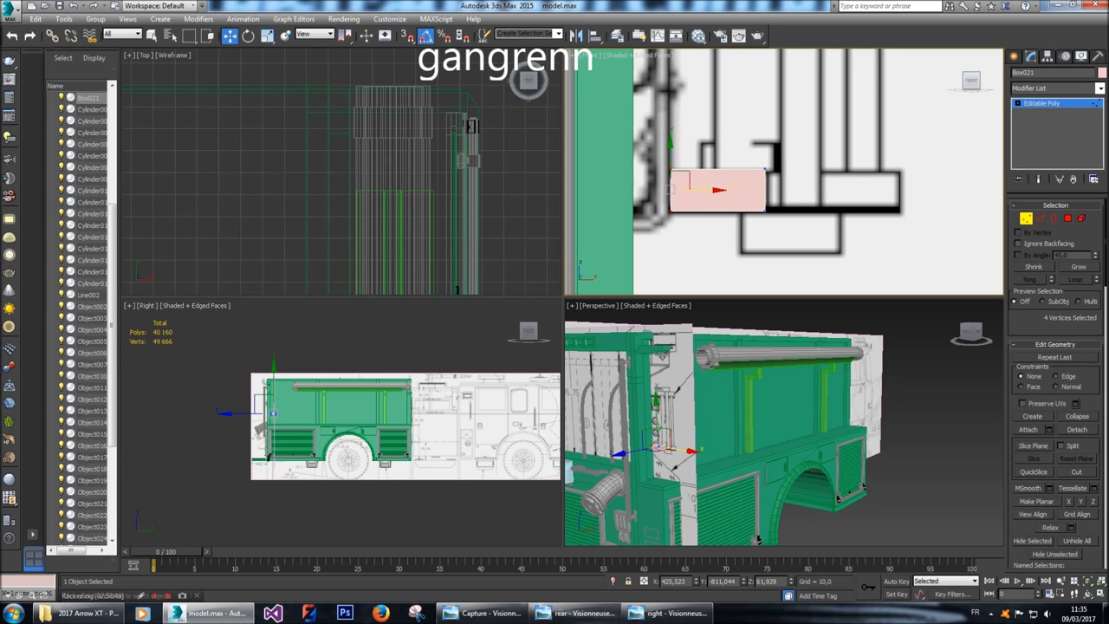
left_click_drag(658, 161, 718, 173)
left_click_drag(785, 224, 678, 198)
left_click_drag(718, 165, 719, 163)
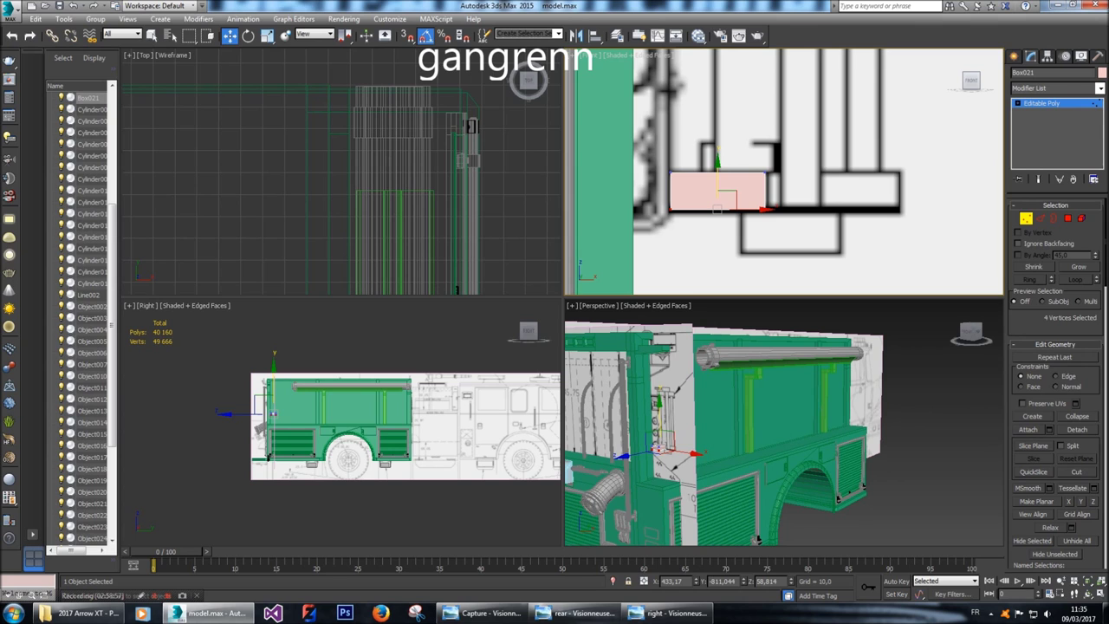
Stretch the box into a long bar along the truck side and view the right-side blueprint.
scroll(260, 421, "up", 8)
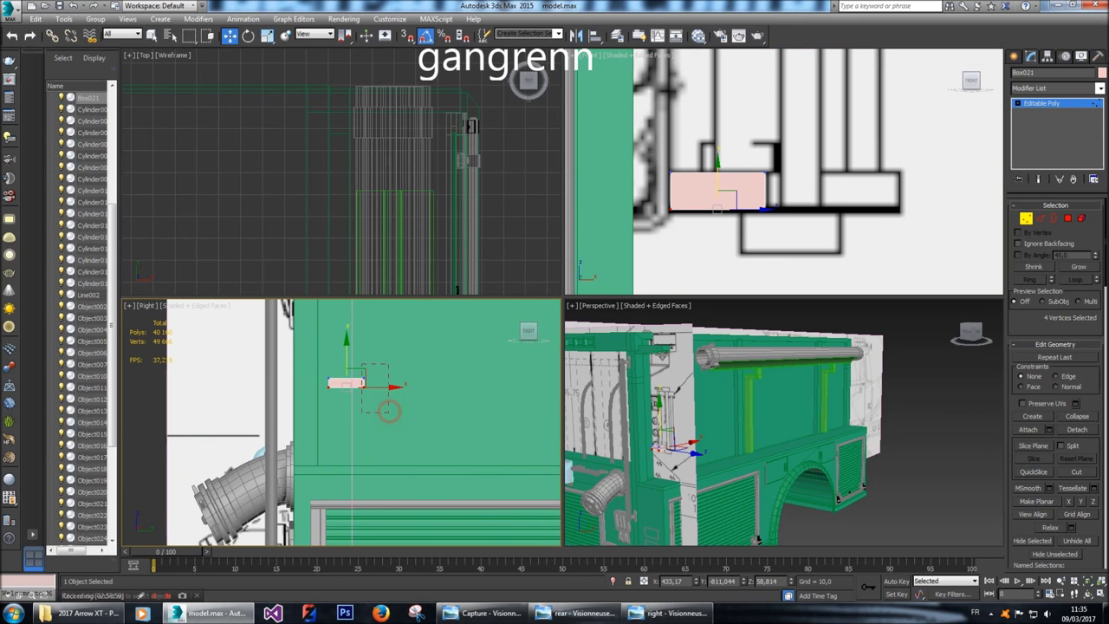
scroll(247, 407, "down", 8)
left_click_drag(294, 401, 490, 402)
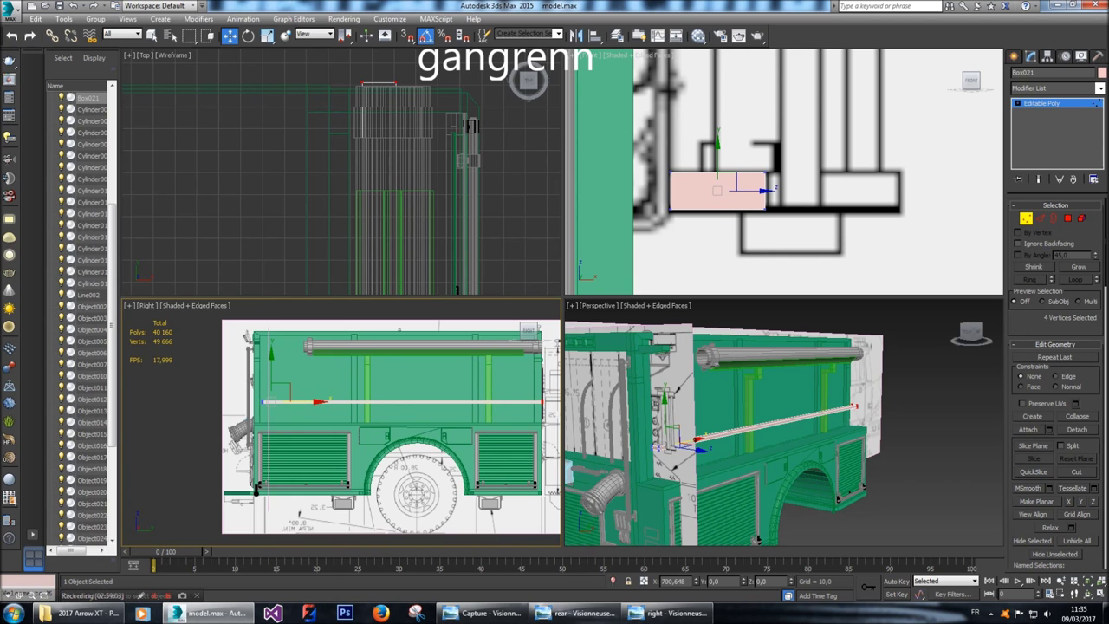
left_click(671, 613)
scroll(555, 299, "down", 2)
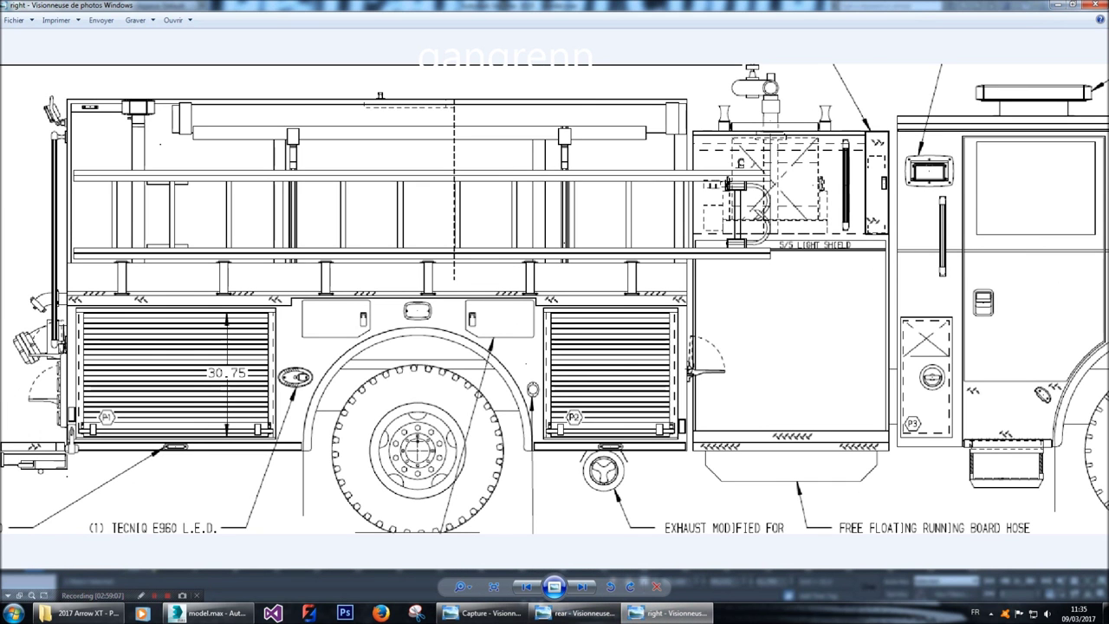
Examine the light-shield handrail detail on the side blueprint, then return to model.max.
scroll(772, 253, "up", 3)
scroll(554, 299, "down", 2)
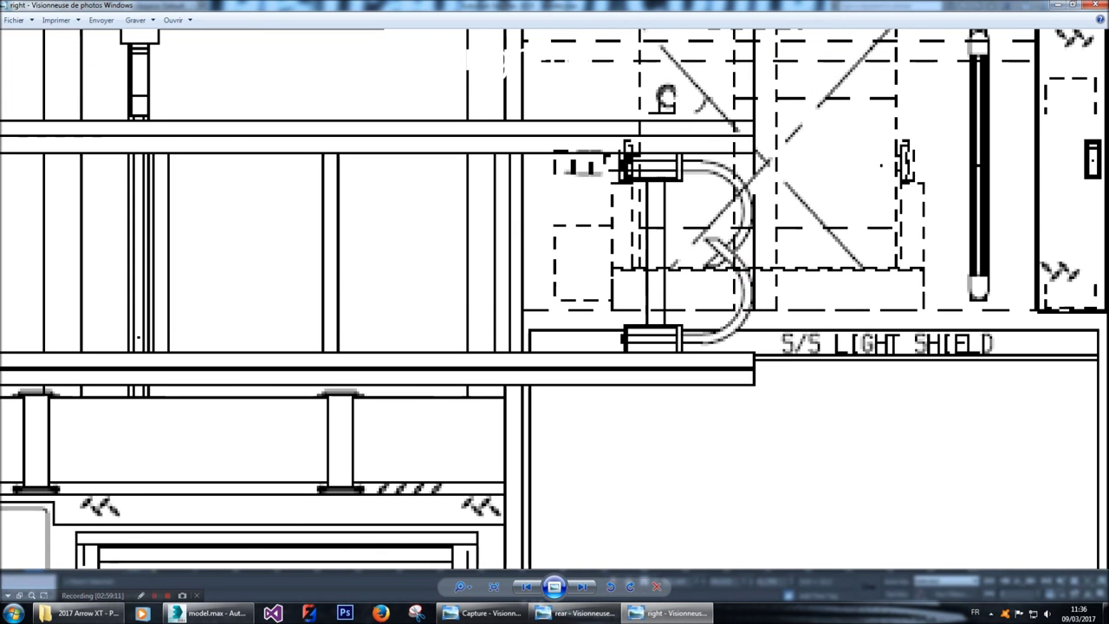
left_click(212, 612)
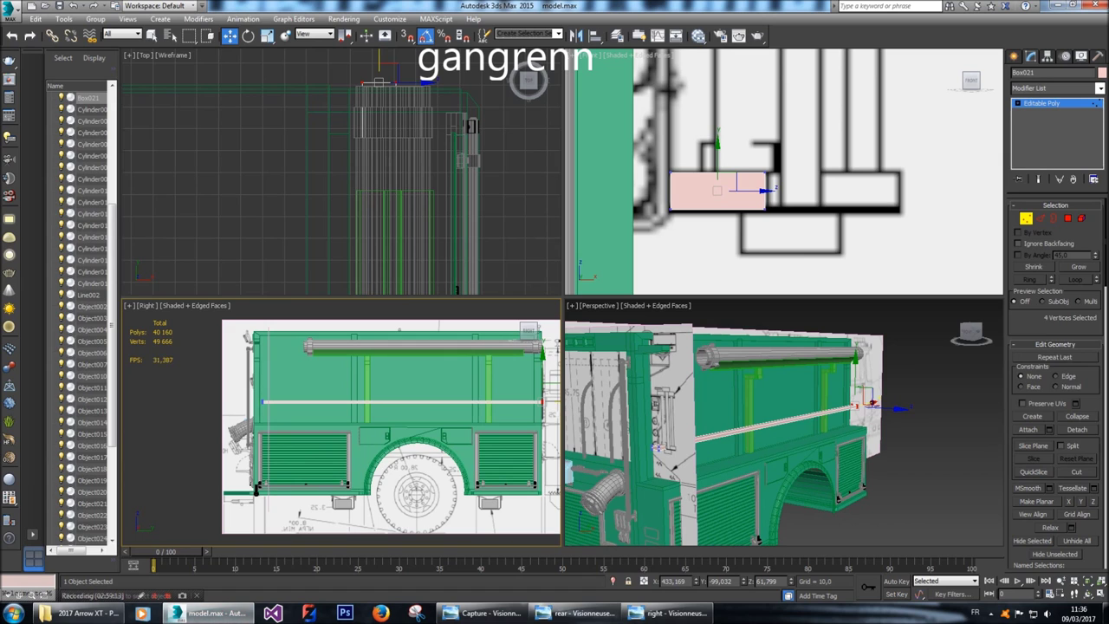
scroll(760, 245, "down", 4)
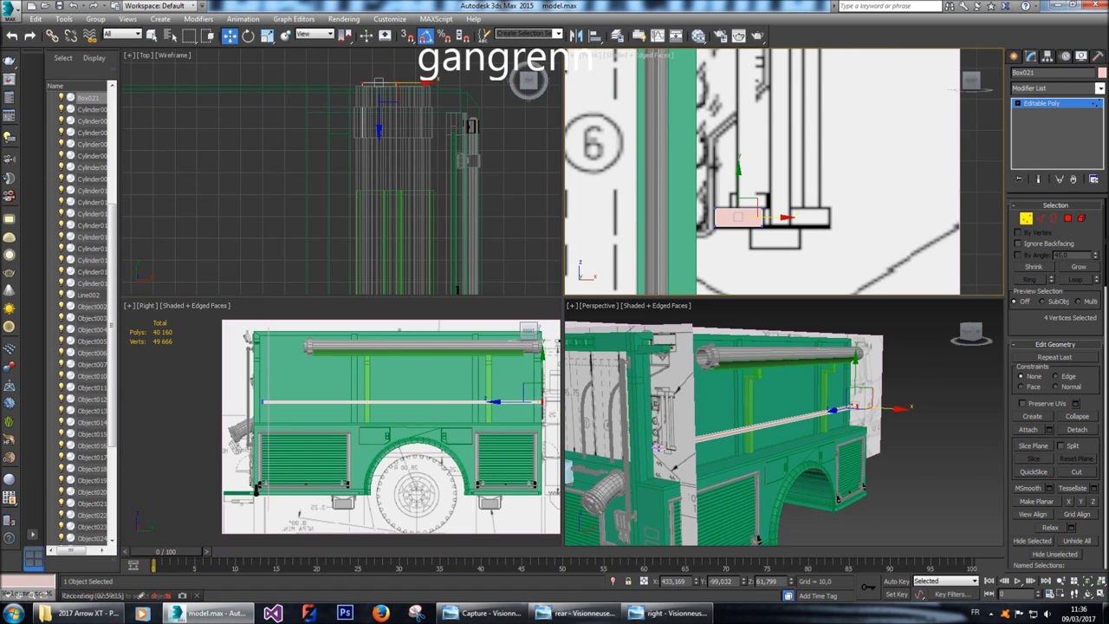
Extend the bar's right end along X and compare it with the side blueprint.
scroll(485, 403, "up", 8)
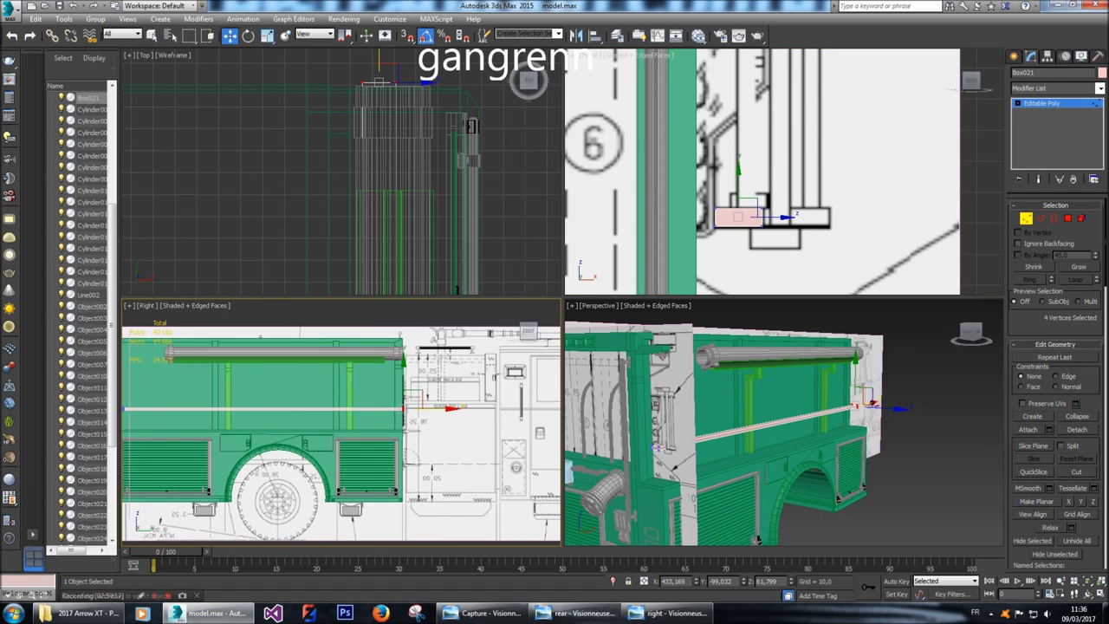
left_click_drag(304, 402, 346, 402)
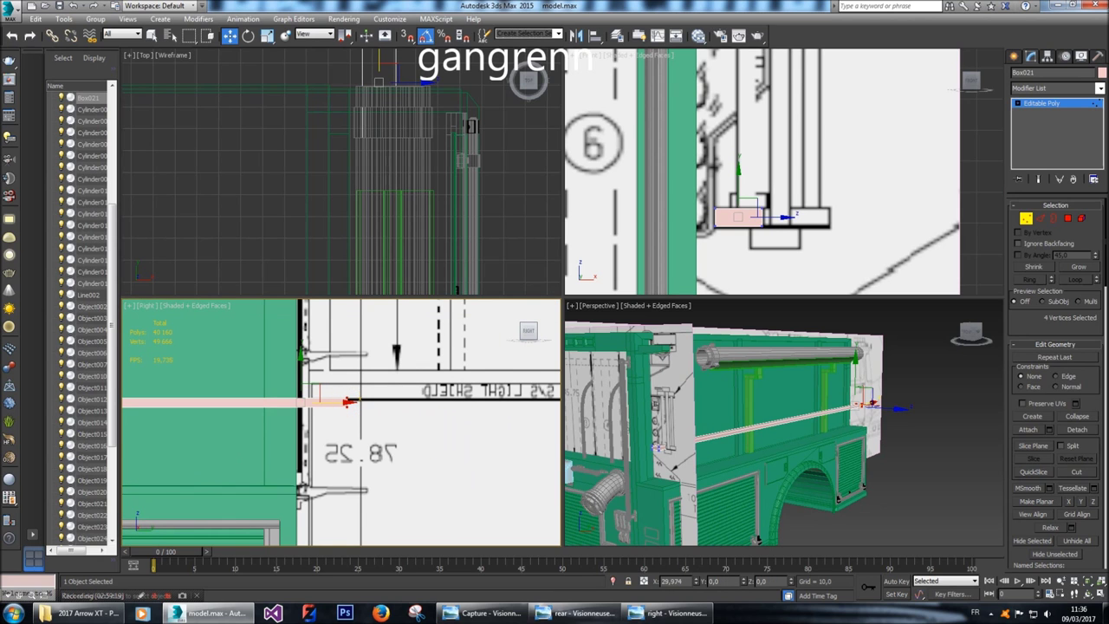
left_click(567, 612)
left_click(667, 612)
scroll(532, 376, "down", 3)
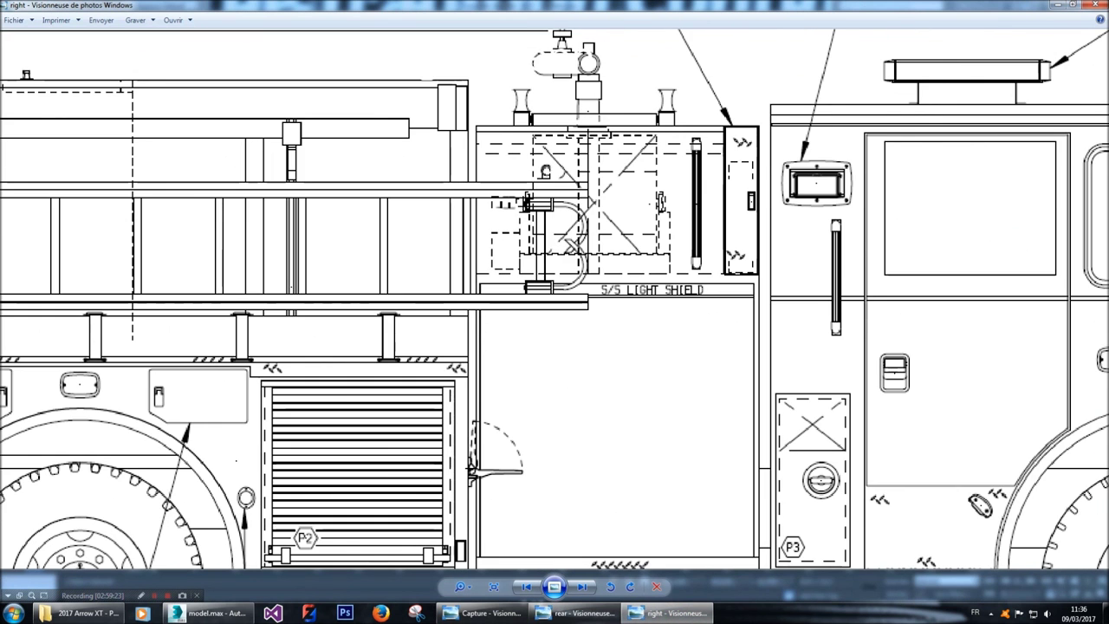
left_click(210, 613)
Fine-tune the bar's end position along X, checking it against the side blueprint.
scroll(312, 468, "down", 2)
scroll(312, 468, "up", 2)
left_click_drag(312, 468, 343, 468)
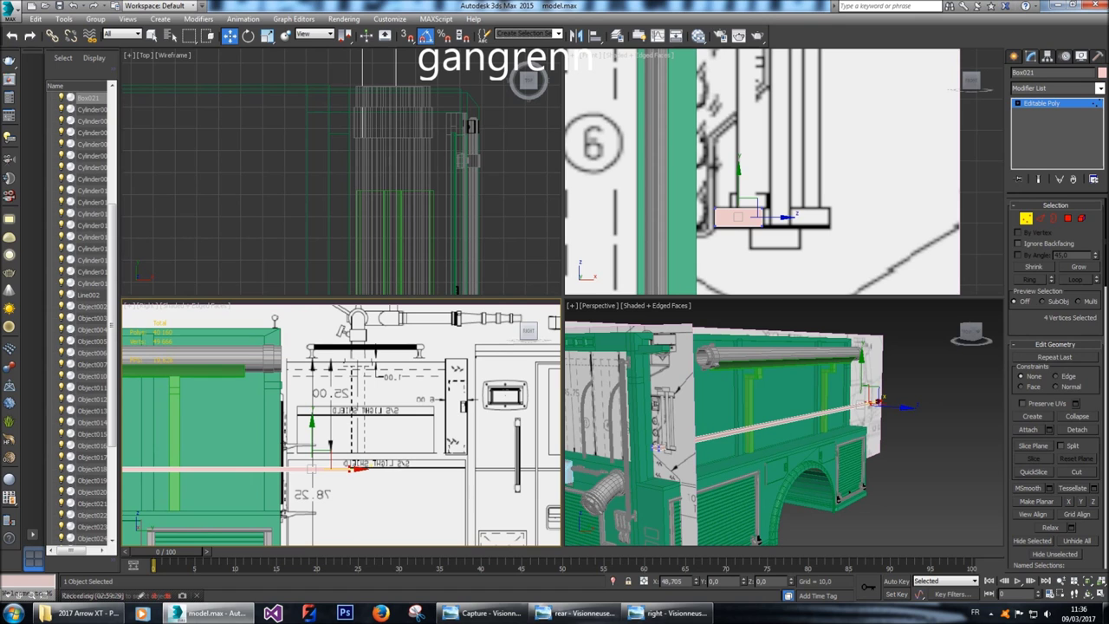
left_click(667, 613)
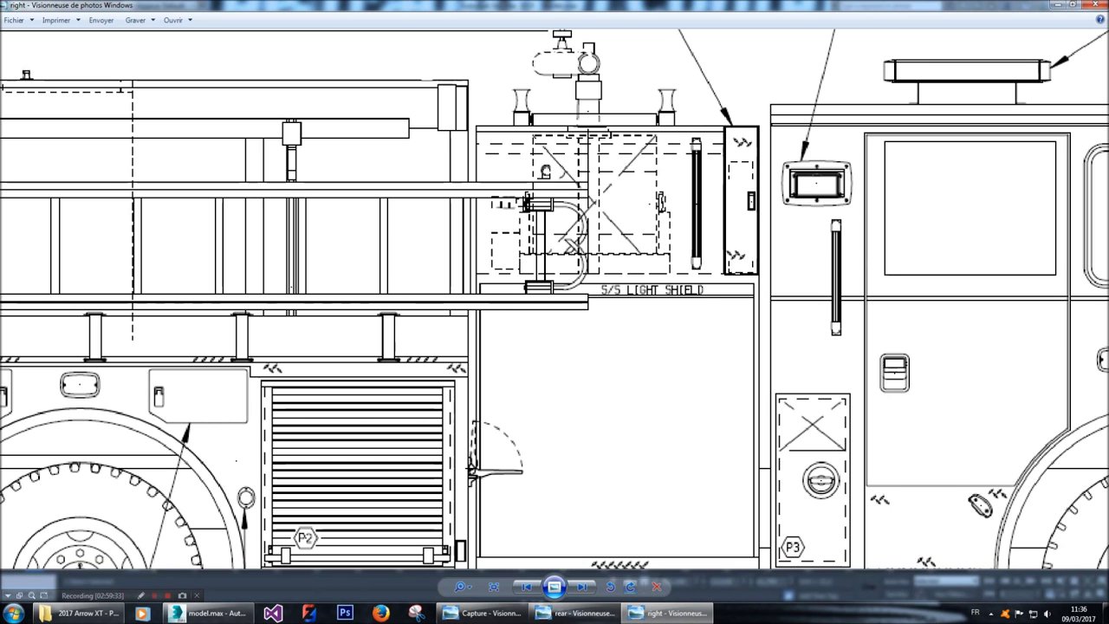
left_click(212, 613)
scroll(312, 459, "up", 5)
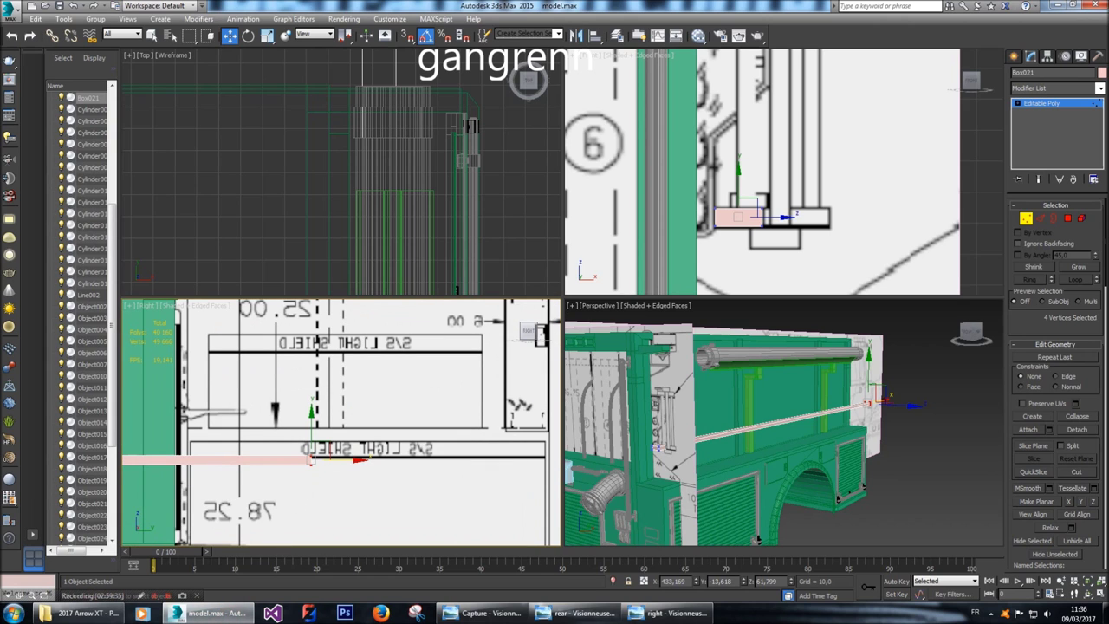
left_click_drag(360, 460, 352, 461)
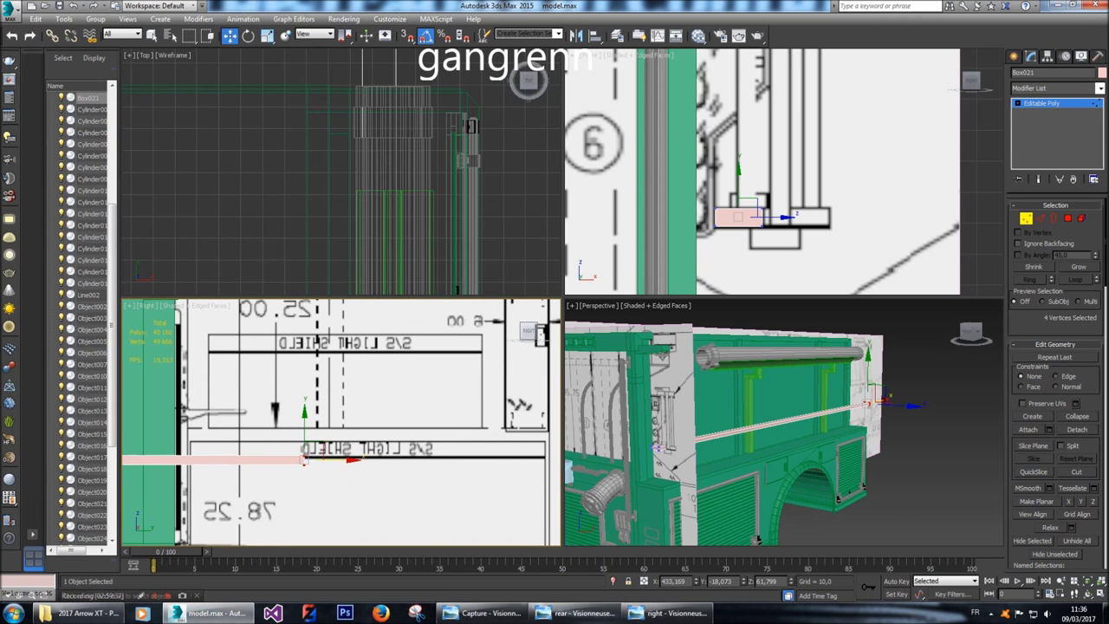
left_click(669, 613)
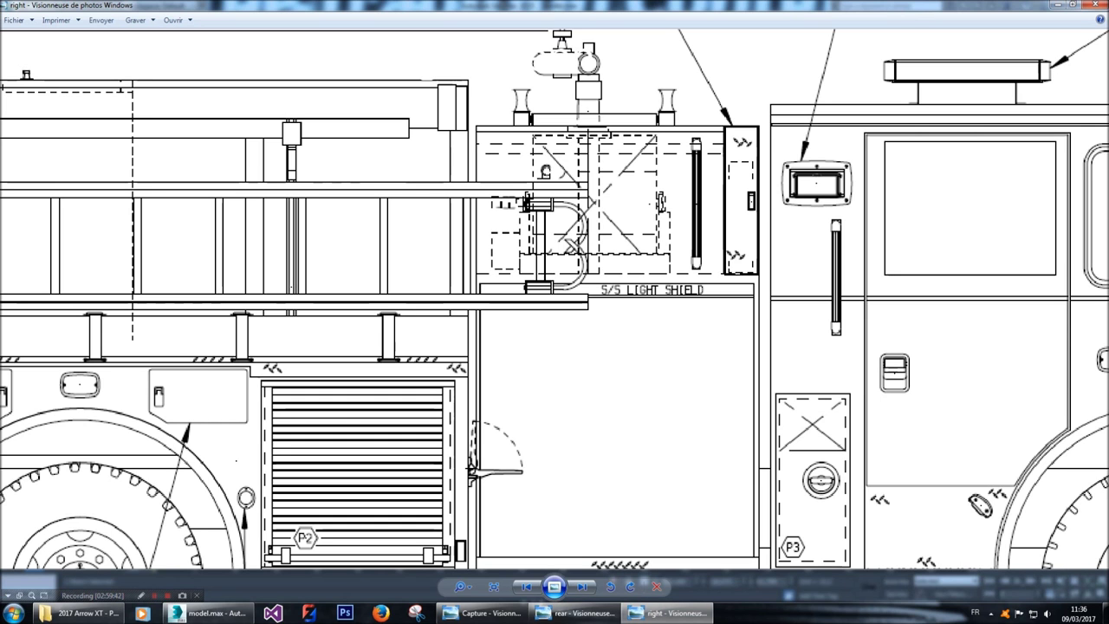
left_click_drag(174, 312, 693, 312)
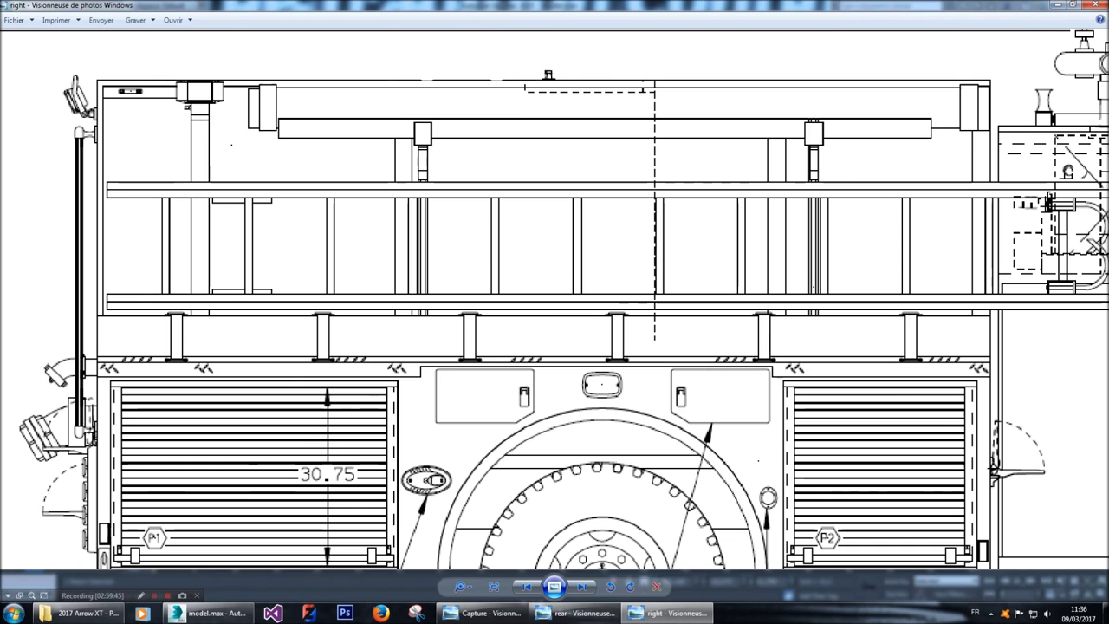
scroll(57, 240, "up", 3)
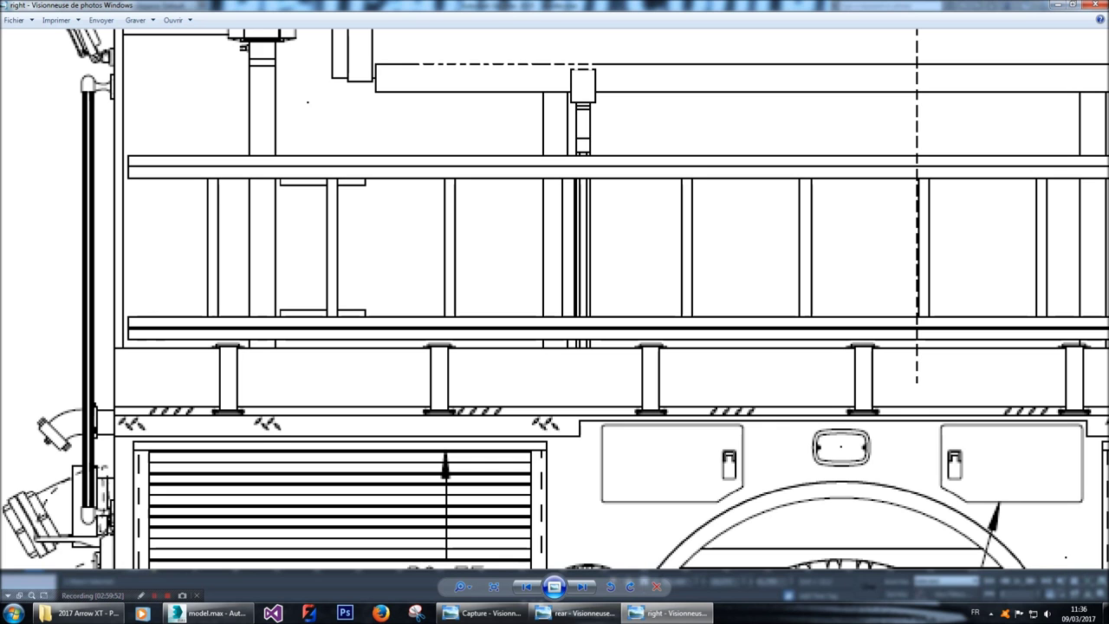
left_click(212, 613)
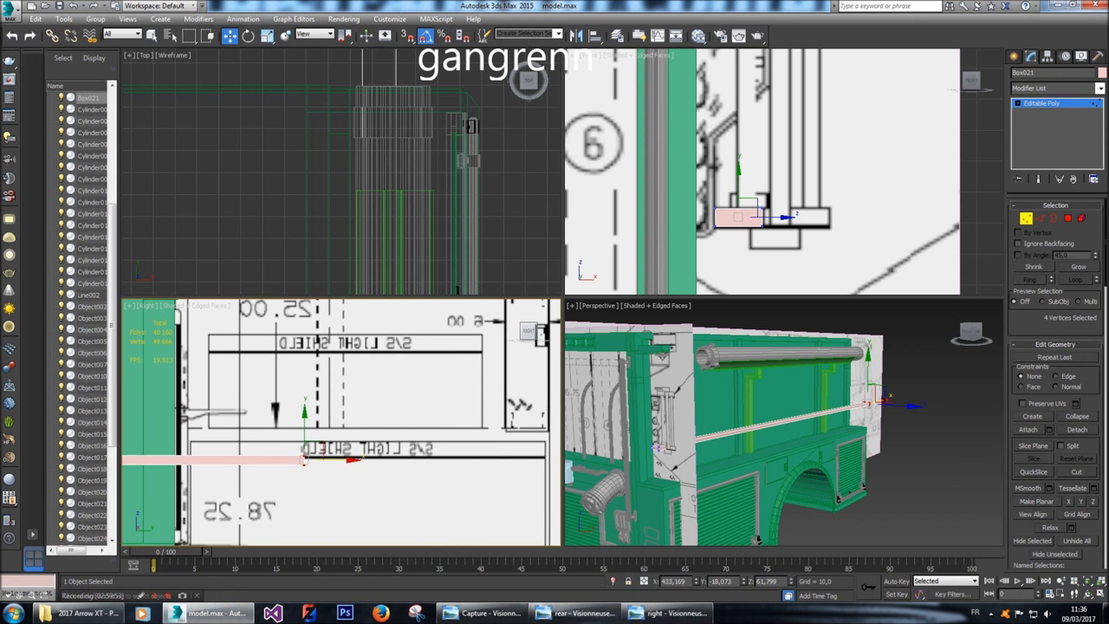
In the Front view, switch to Edge level and select the bar's end edges.
right_click(850, 130)
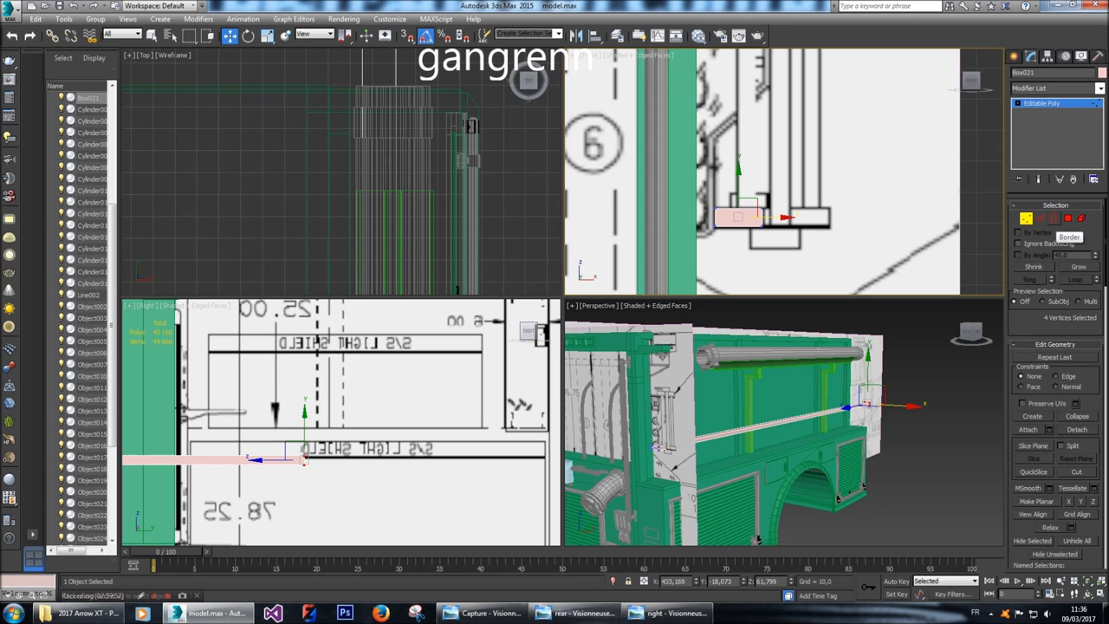
left_click(1067, 217)
key("2")
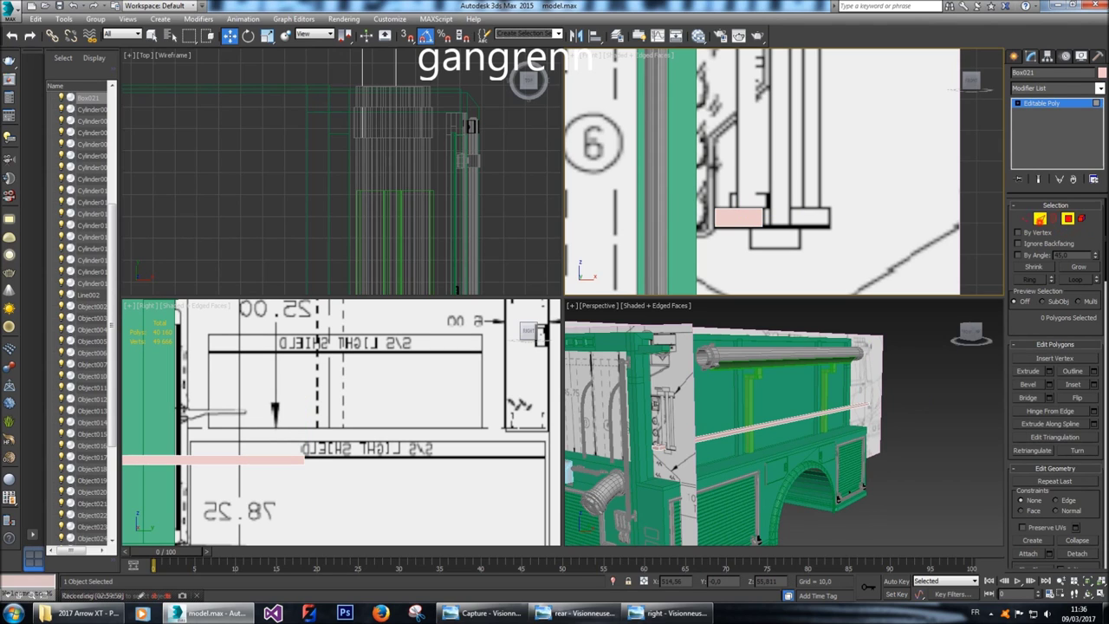
middle_click_drag(346, 416, 440, 407)
left_click(782, 227)
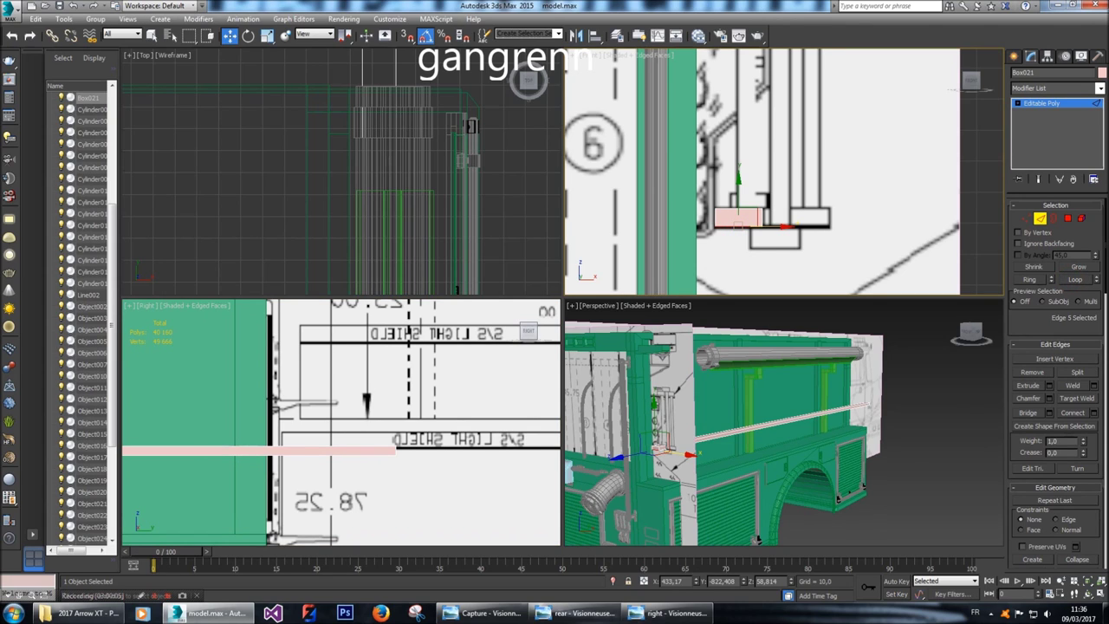
scroll(724, 227, "up", 3)
left_click(711, 208, "ctrl")
left_click(793, 208, "ctrl")
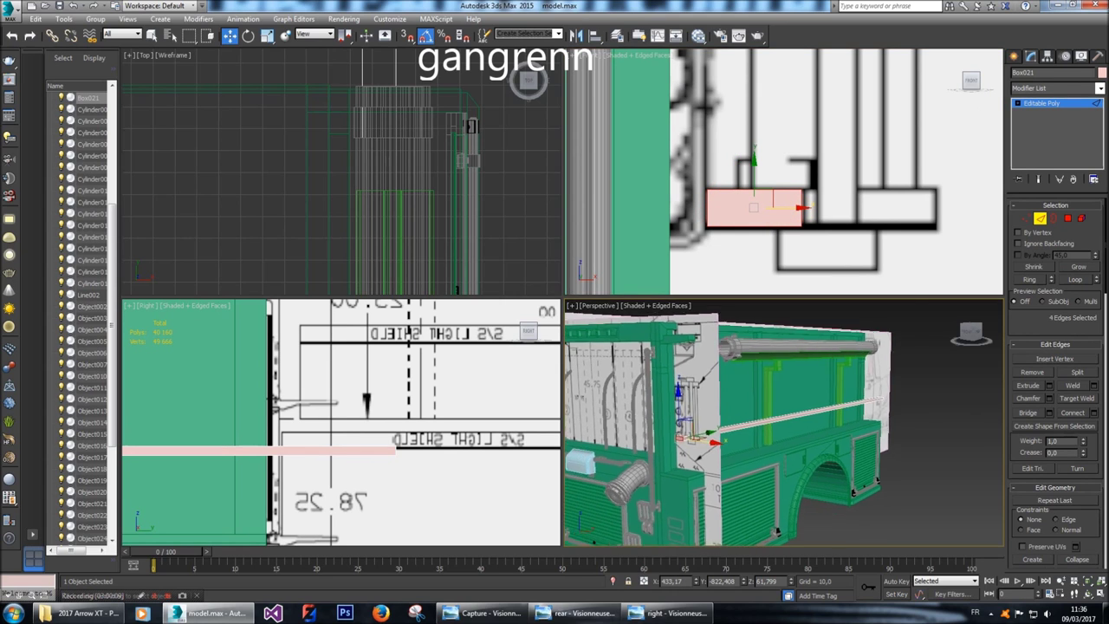
scroll(676, 442, "up", 5)
scroll(676, 429, "up", 2)
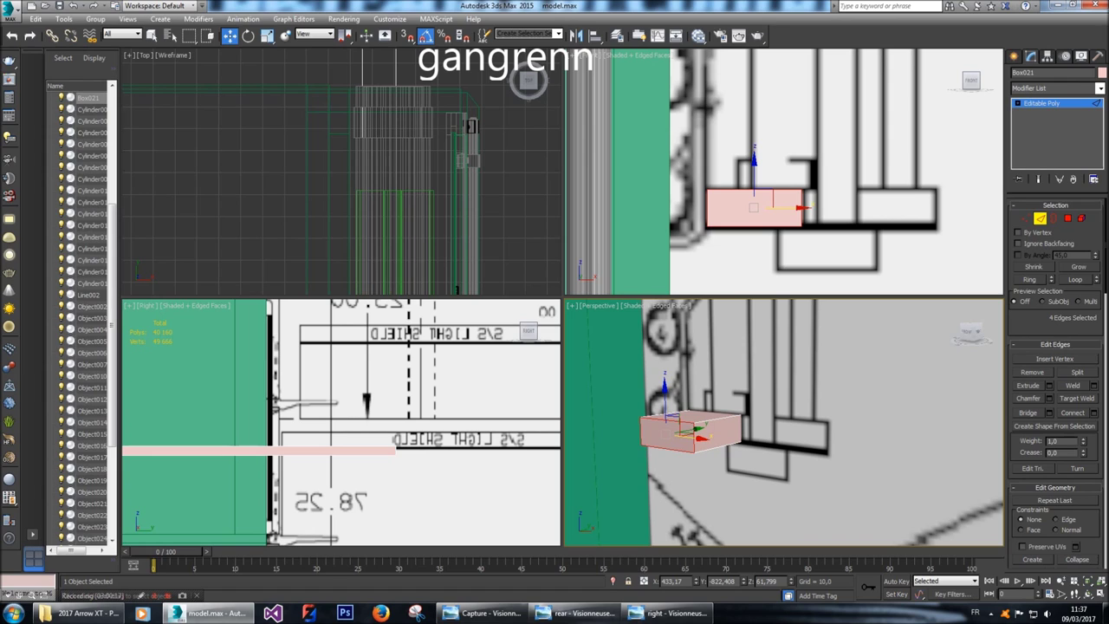
Select the edges at both ends of the bar and open the Chamfer settings.
left_click(699, 449)
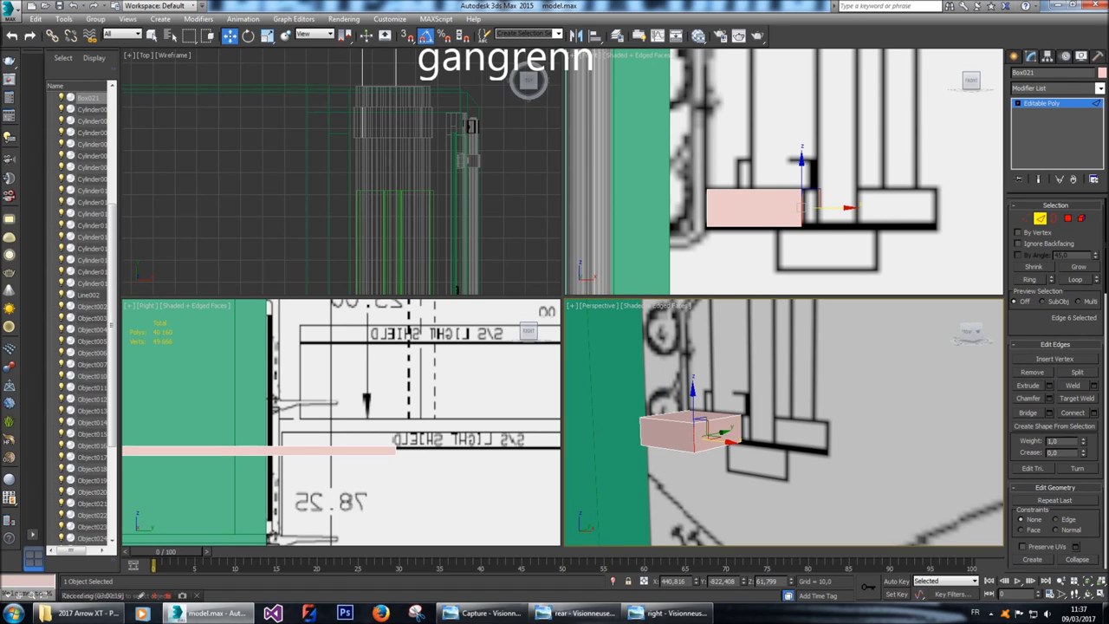
left_click(642, 431, "ctrl")
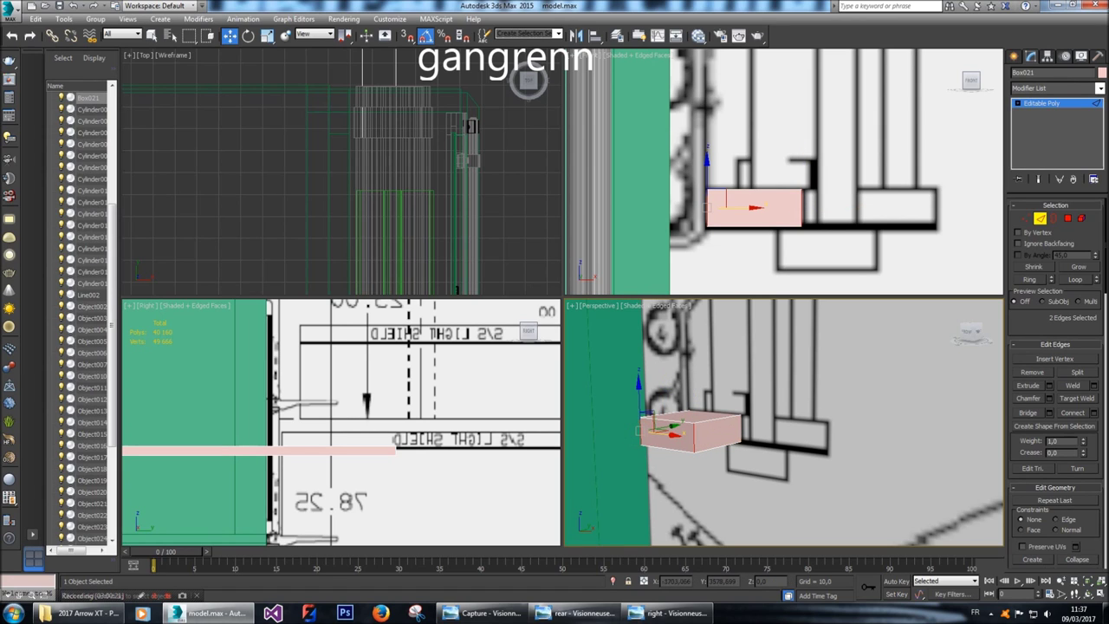
scroll(400, 445, "up", 5)
left_click(405, 444)
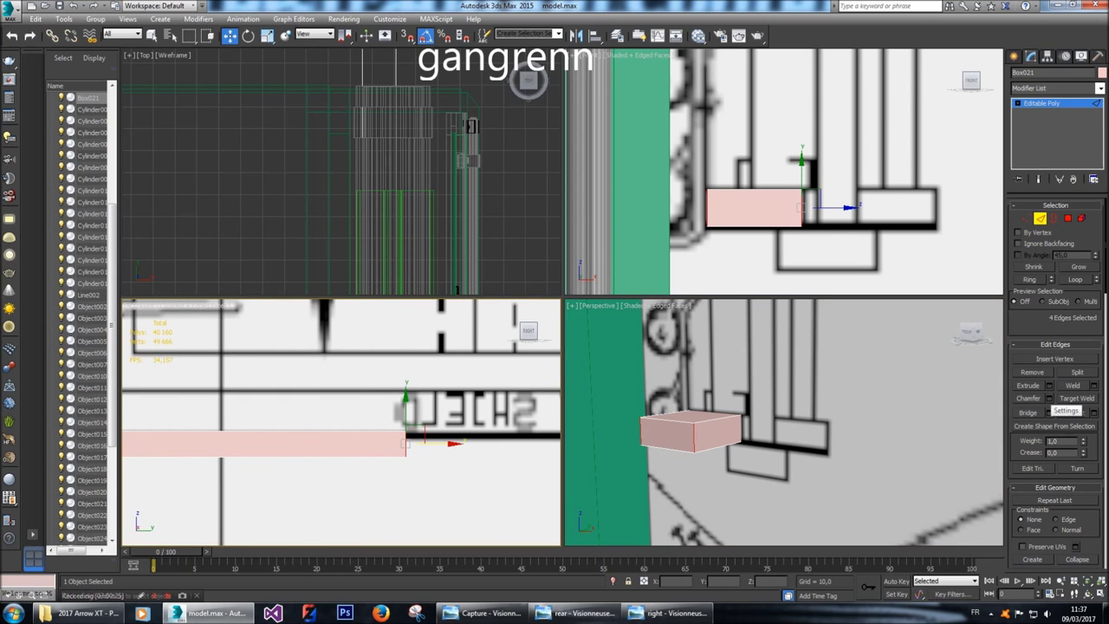
left_click(1050, 398)
left_click(364, 446)
Chamfer the end edges with amount 1,5 and 3 segments, and commit it.
type("2")
key("Return")
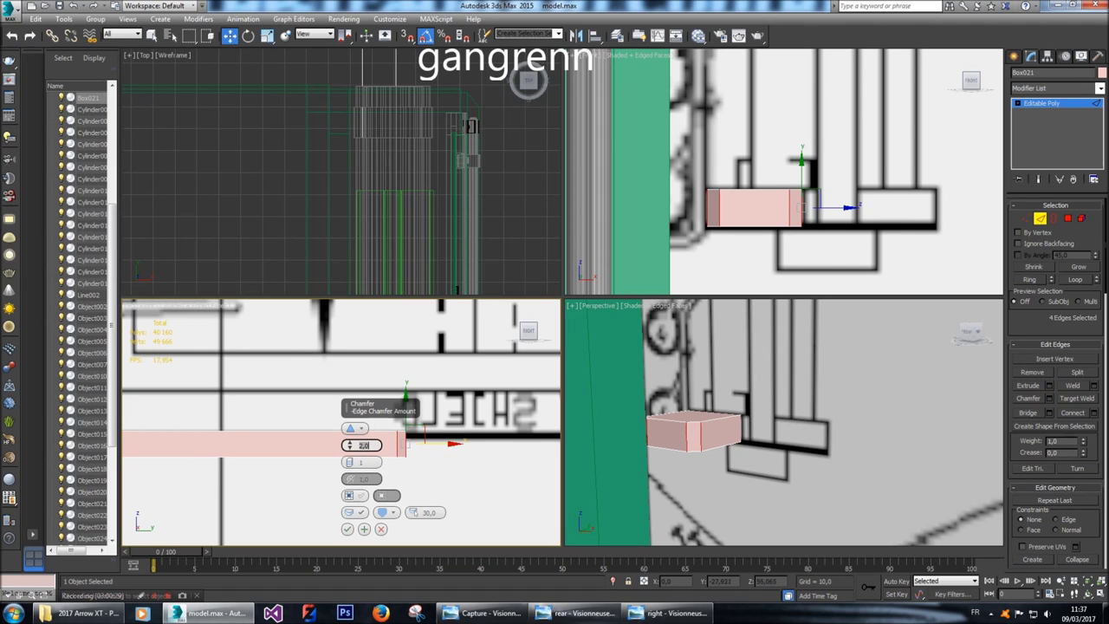
left_click(350, 459)
left_click(350, 459)
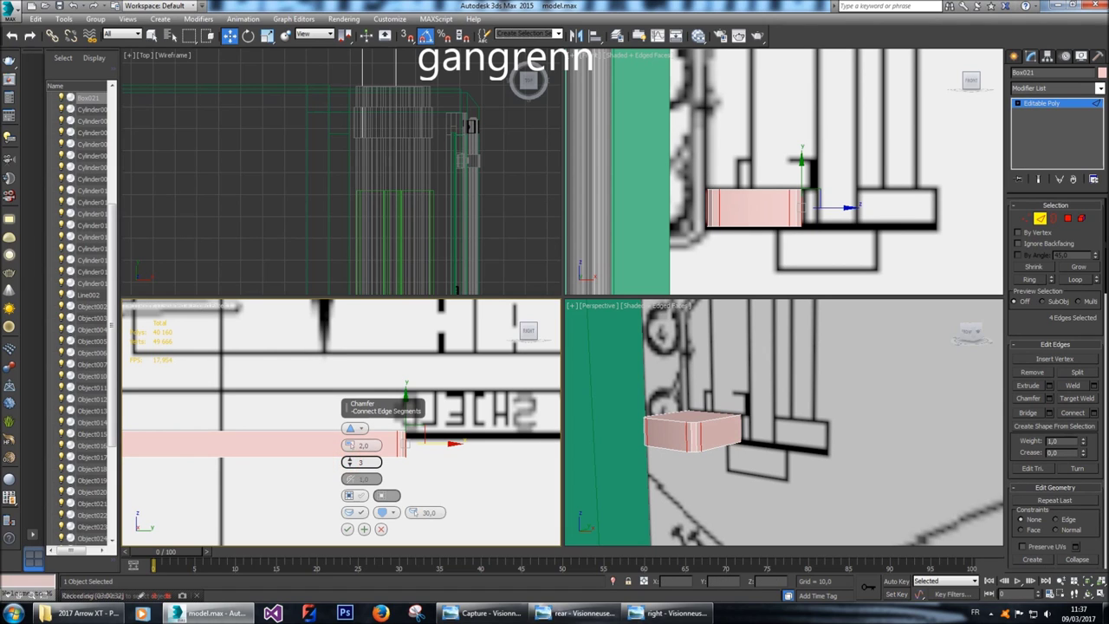
left_click(375, 445)
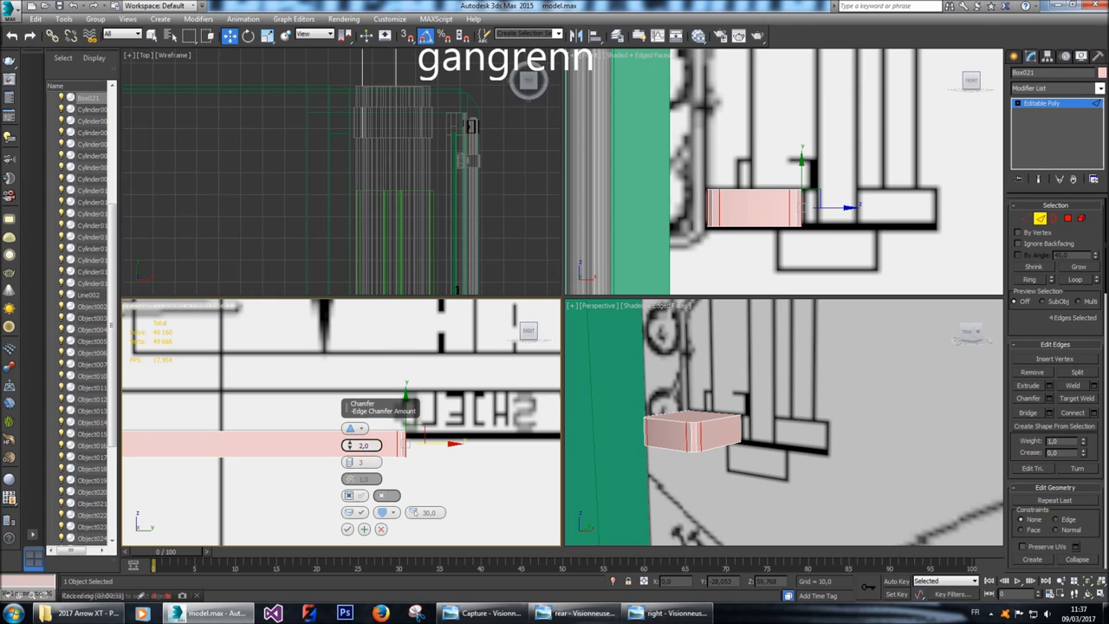
type("1,5")
key("Return")
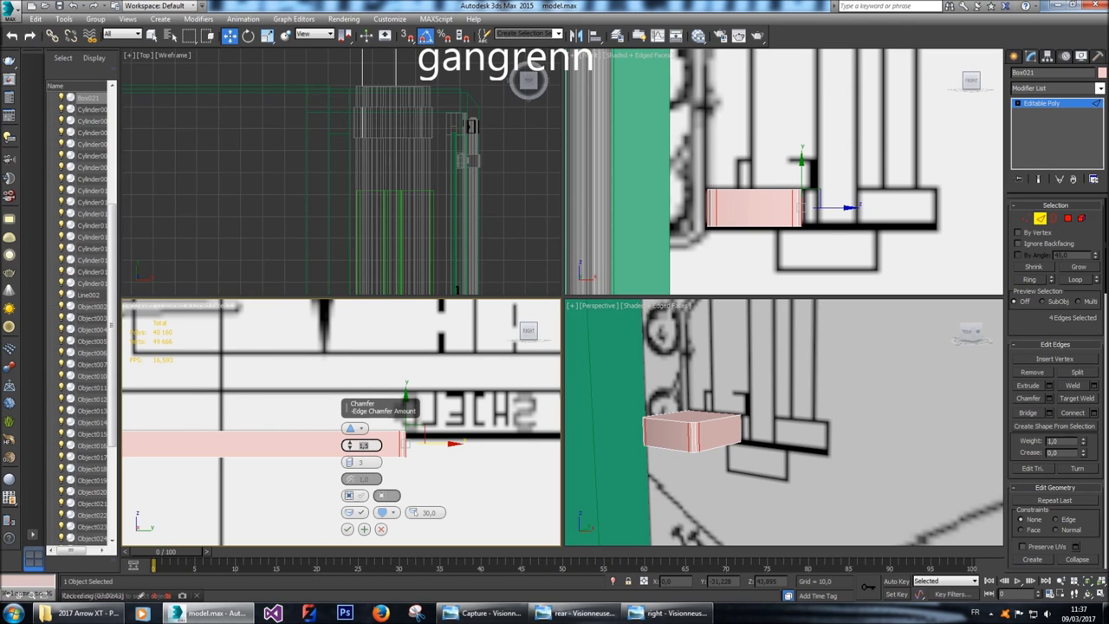
left_click(347, 529)
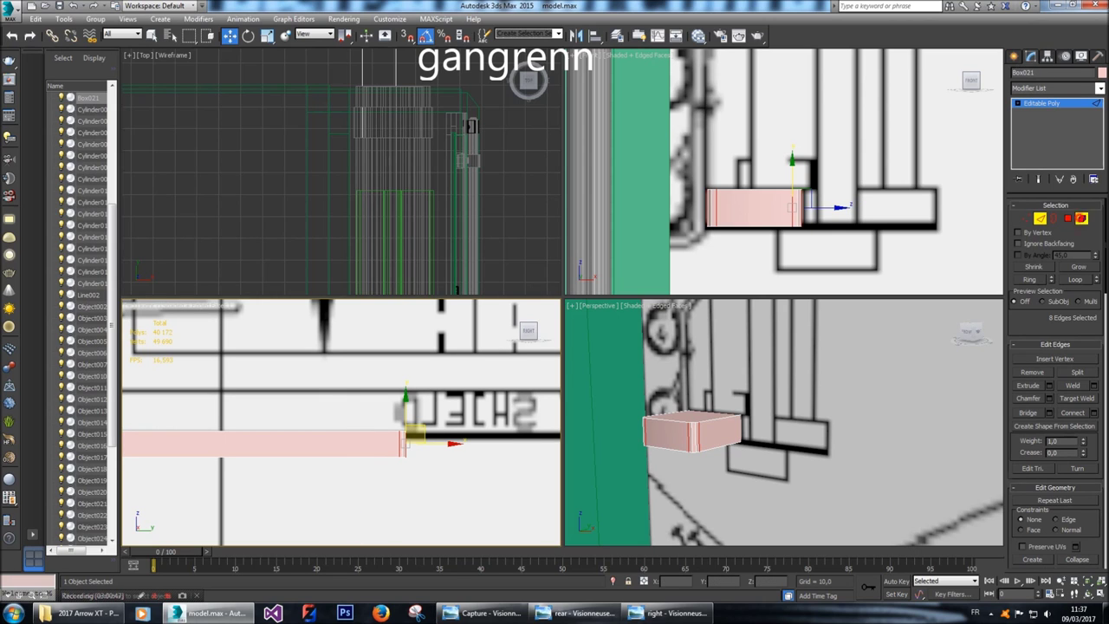
Switch to Polygon level and select all 18 polygons of the bar.
left_click(1082, 219)
double_click(769, 196)
scroll(769, 196, "down", 5)
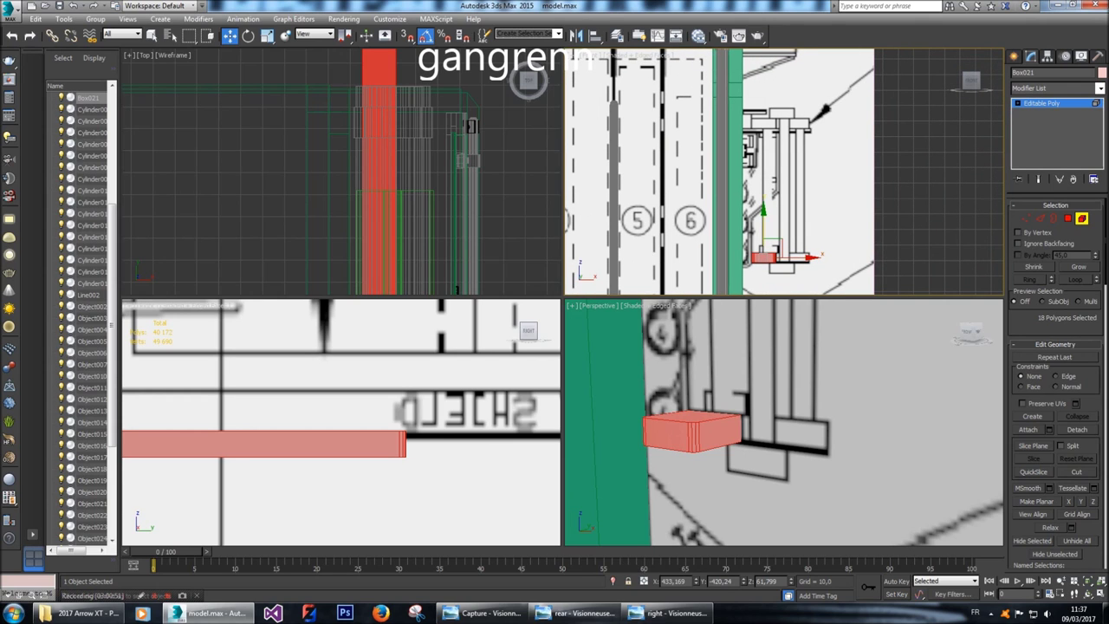
Clone the bar's polygons upward, then Shift-drag a copy of the small box's front face up.
left_click_drag(763, 225, 763, 90, "shift")
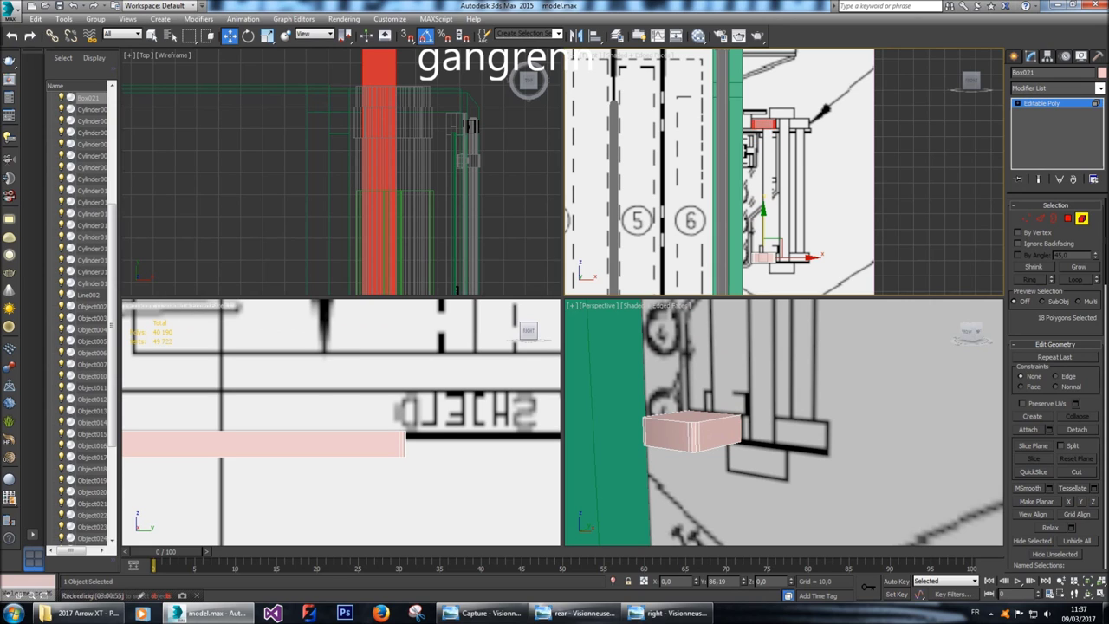
left_click(602, 316)
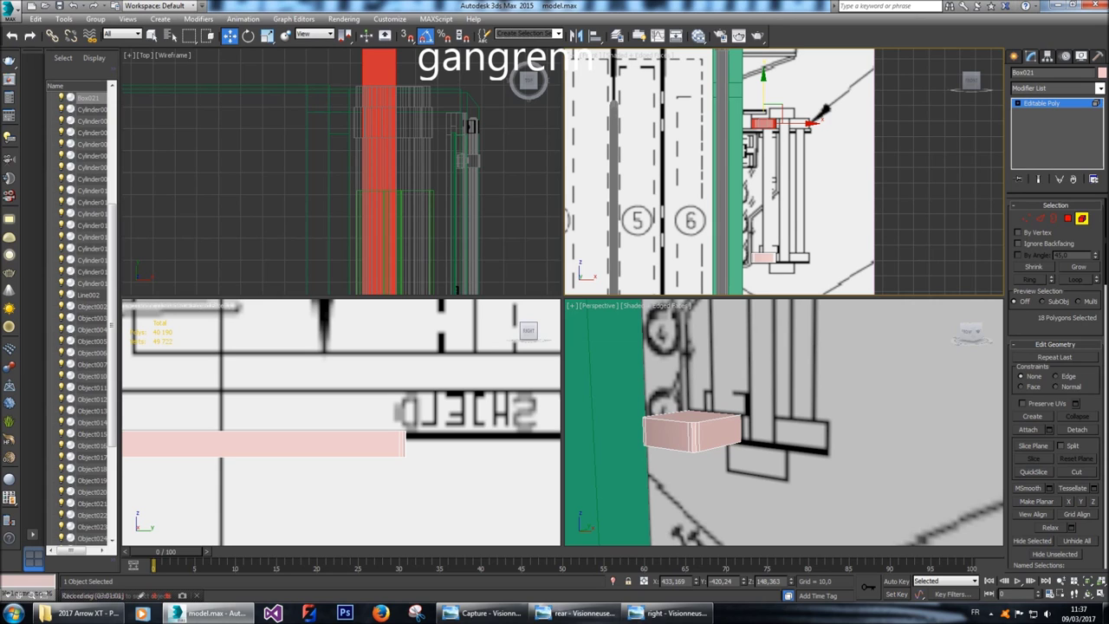
left_click(1068, 219)
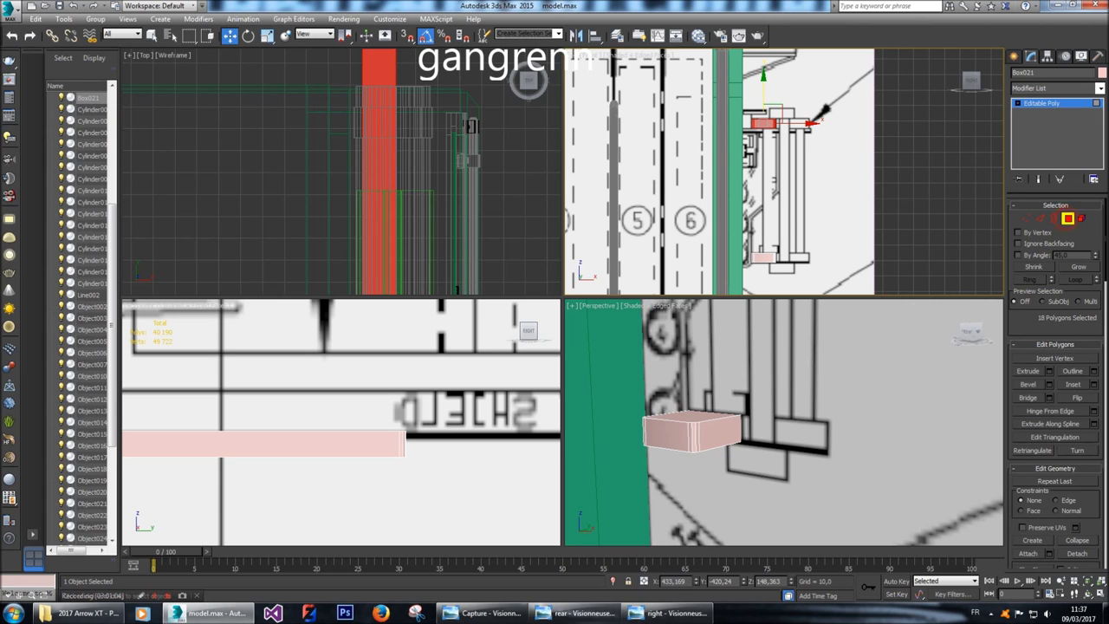
left_click(676, 433)
scroll(784, 171, "up", 3)
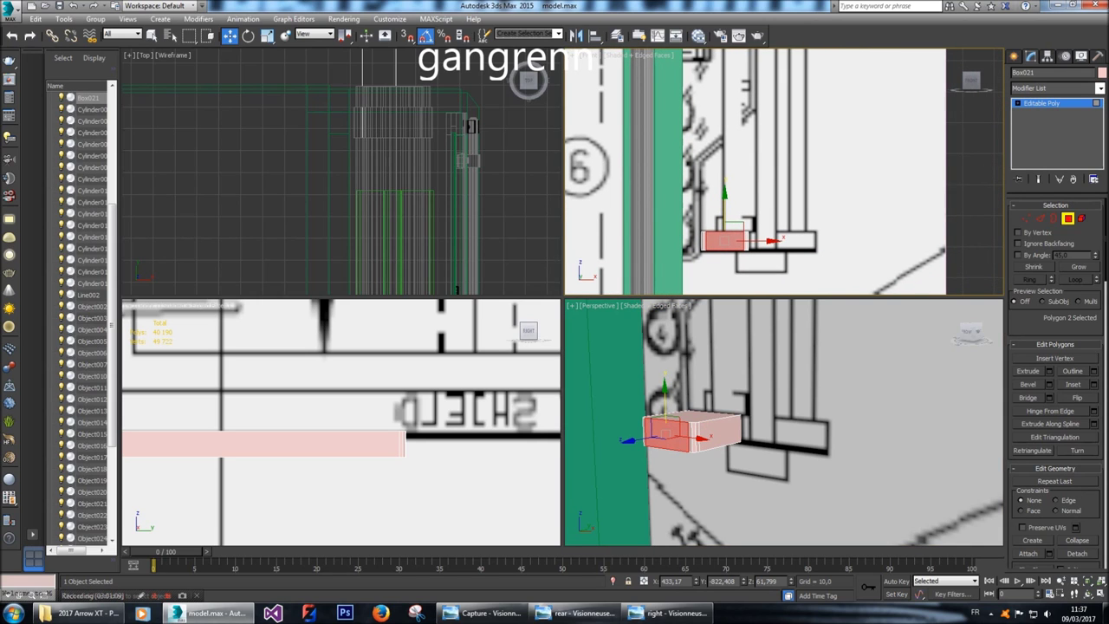
scroll(728, 232, "up", 5)
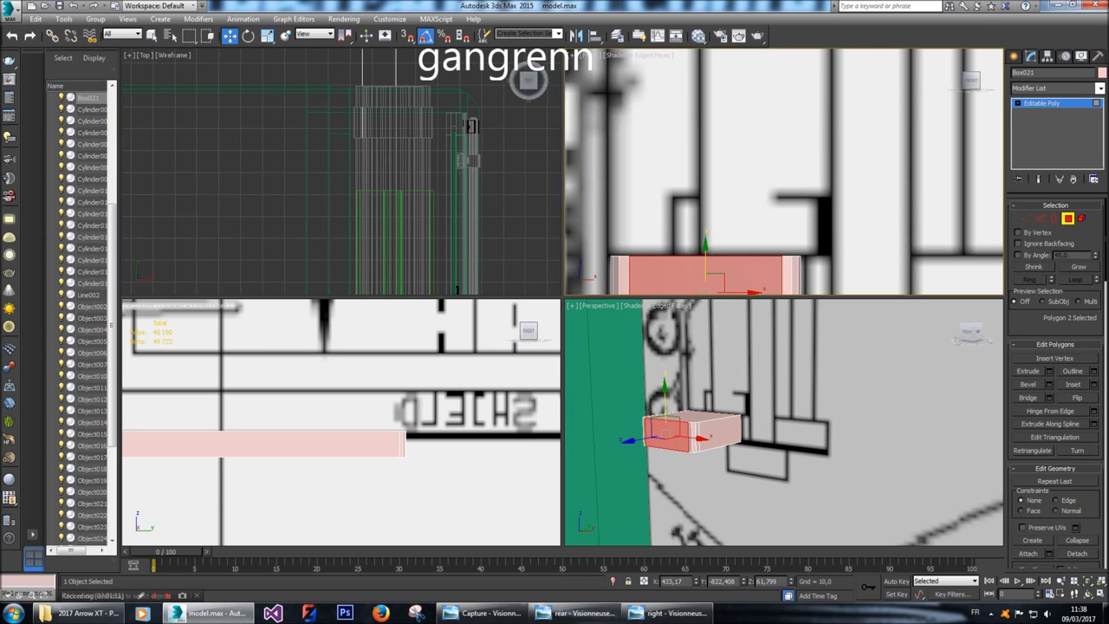
scroll(785, 172, "down", 6)
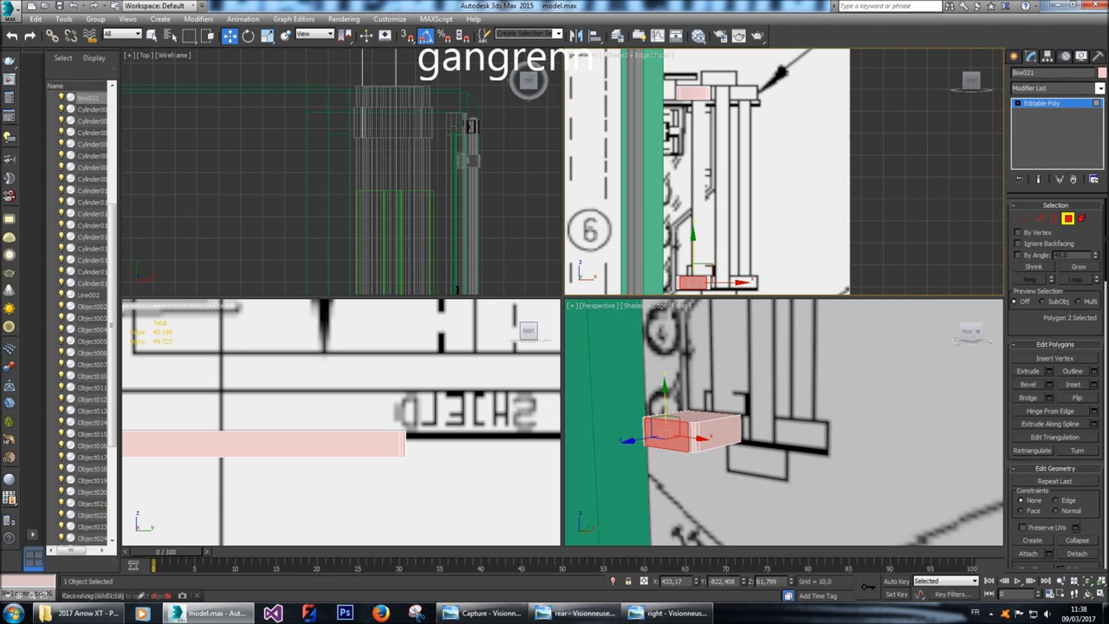
left_click_drag(663, 395, 664, 346, "shift")
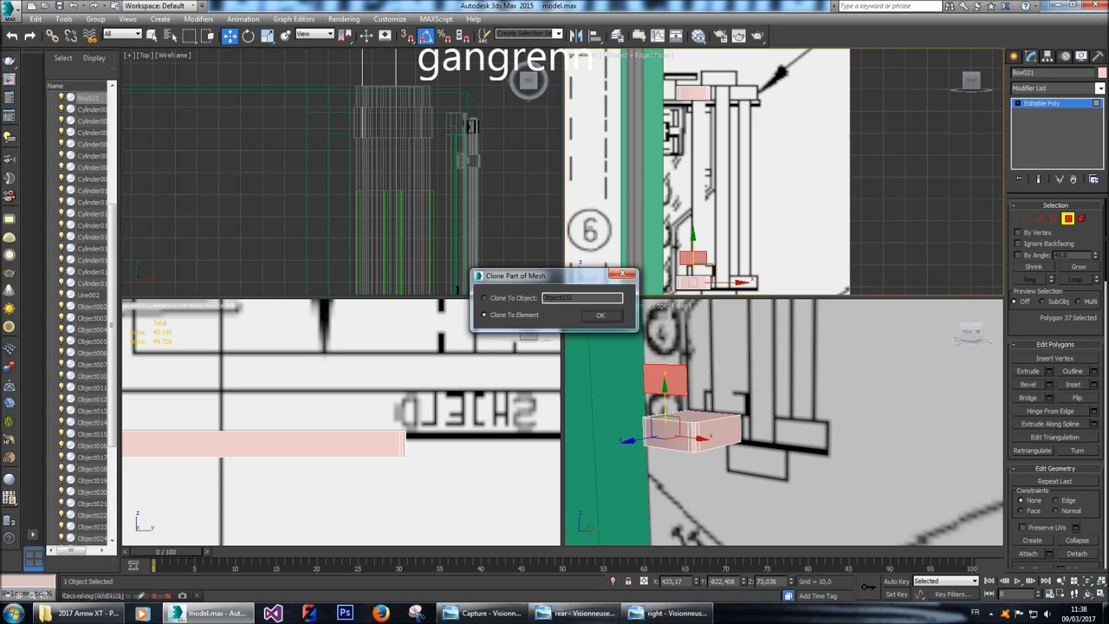
Keep the copied face as an element, slide it right and reshape its vertices into an upright post.
key("Return")
left_click_drag(690, 379, 780, 382)
key("1")
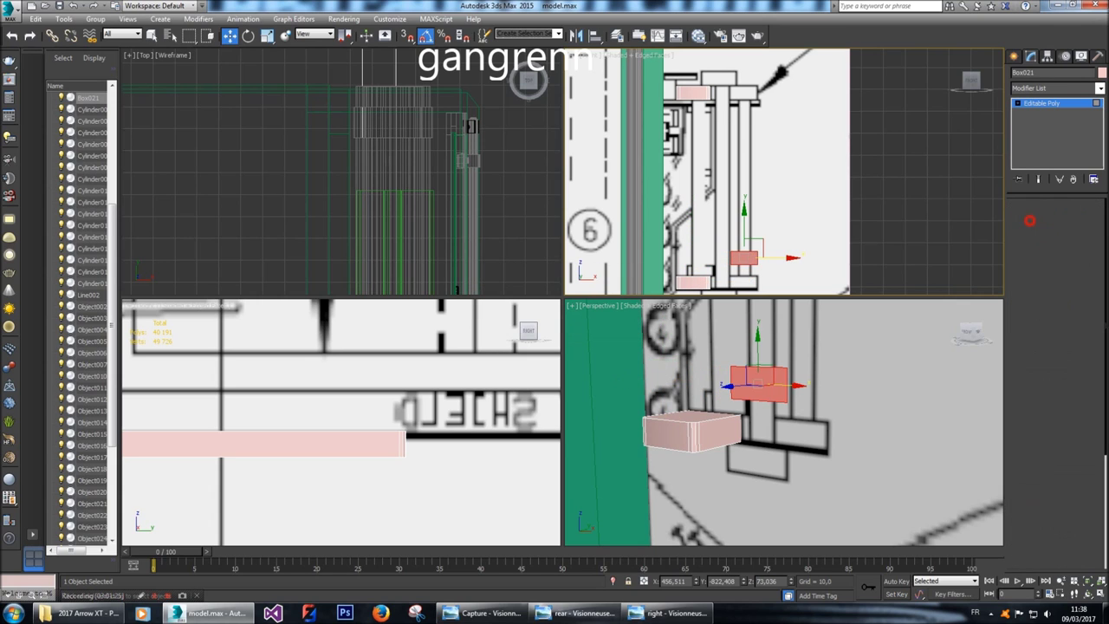
scroll(780, 260, "up", 2)
left_click_drag(756, 223, 784, 250)
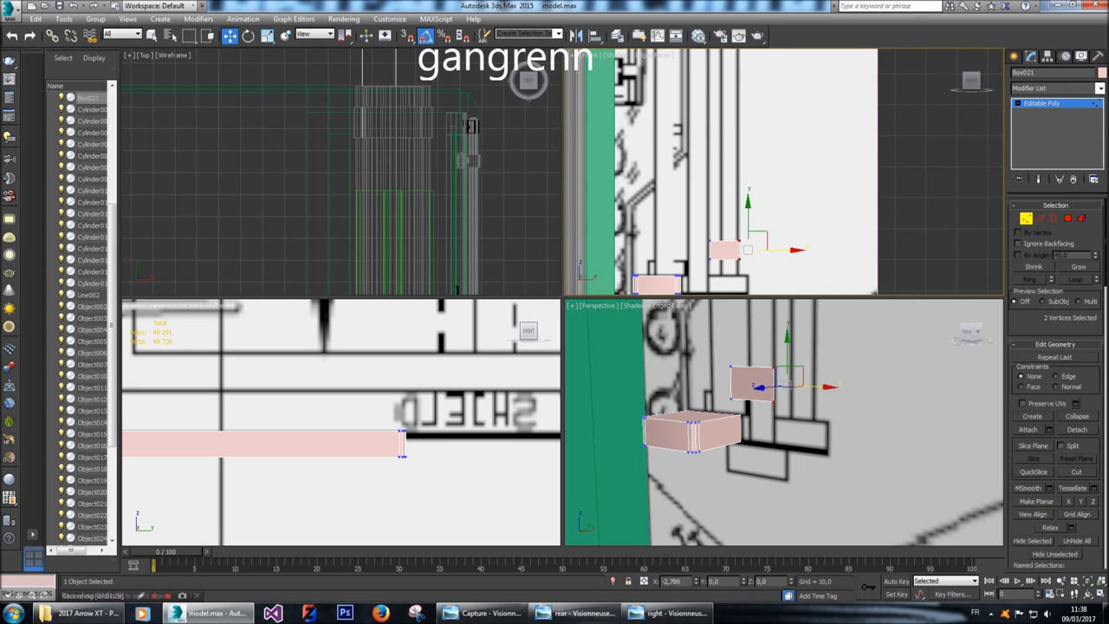
left_click_drag(700, 223, 724, 77)
scroll(697, 220, "down", 3)
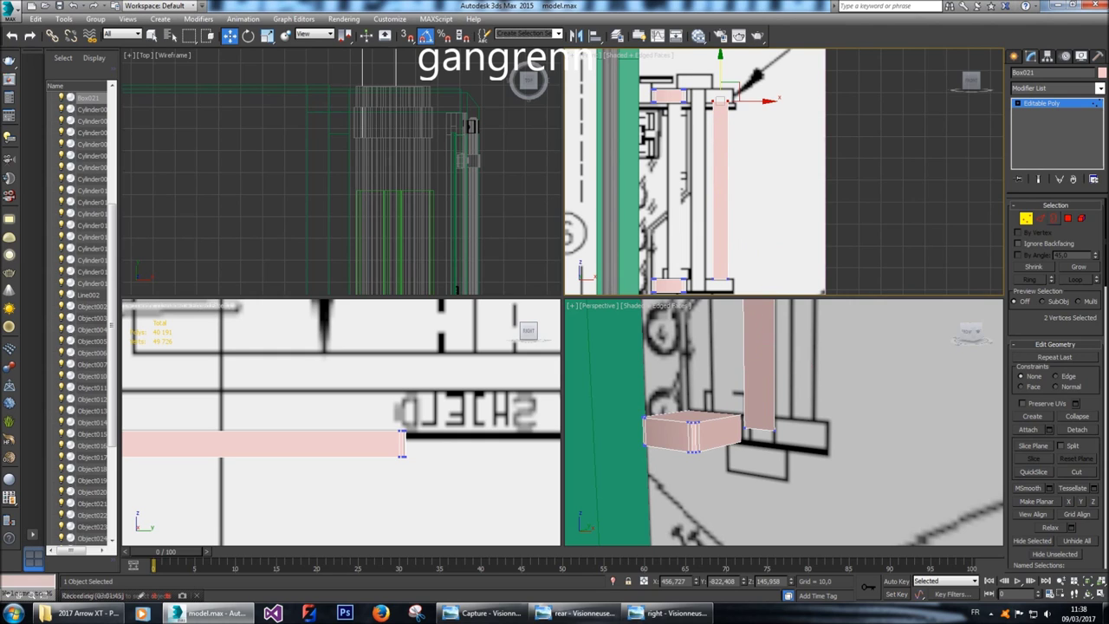
Select the post's top border and pull it back along Y to give it depth.
left_click(1054, 218)
left_click(727, 156)
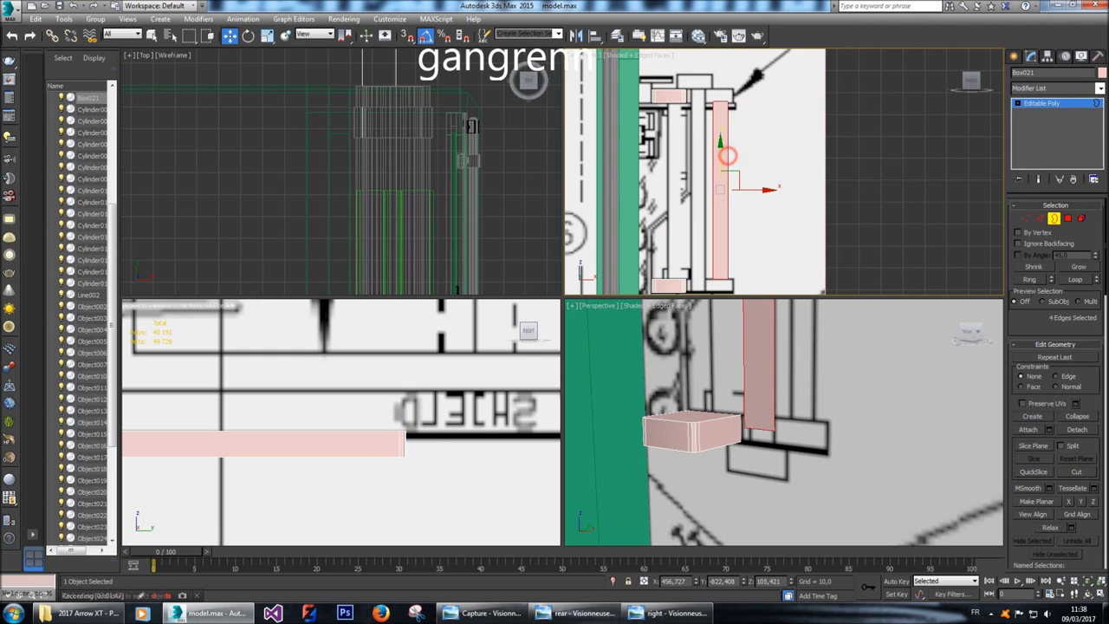
scroll(334, 223, "down", 5)
scroll(372, 208, "up", 10)
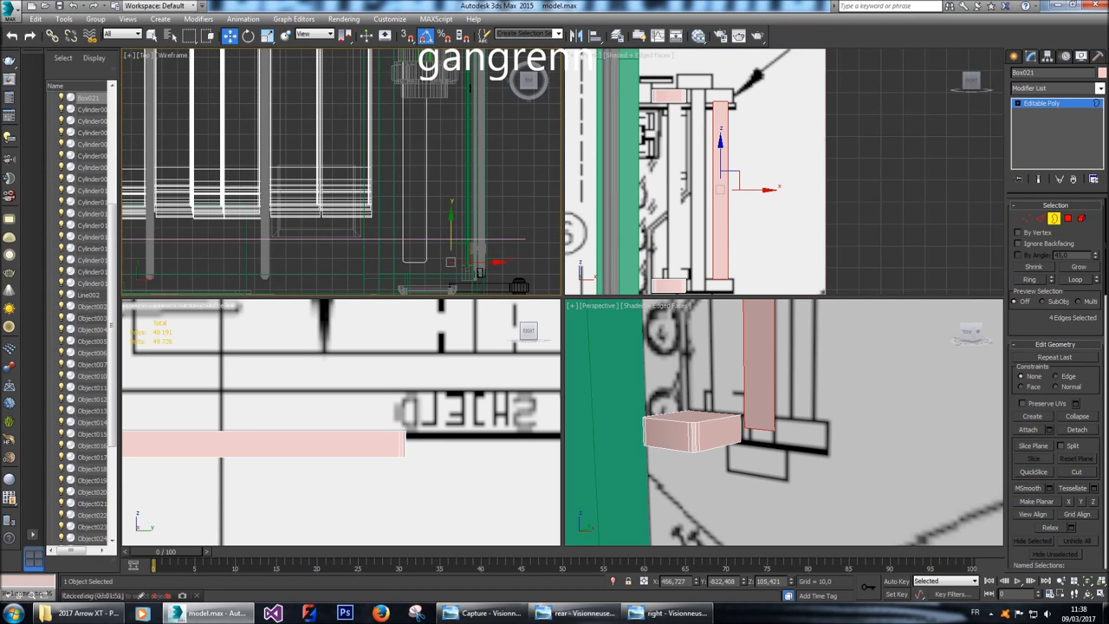
left_click_drag(451, 242, 450, 226)
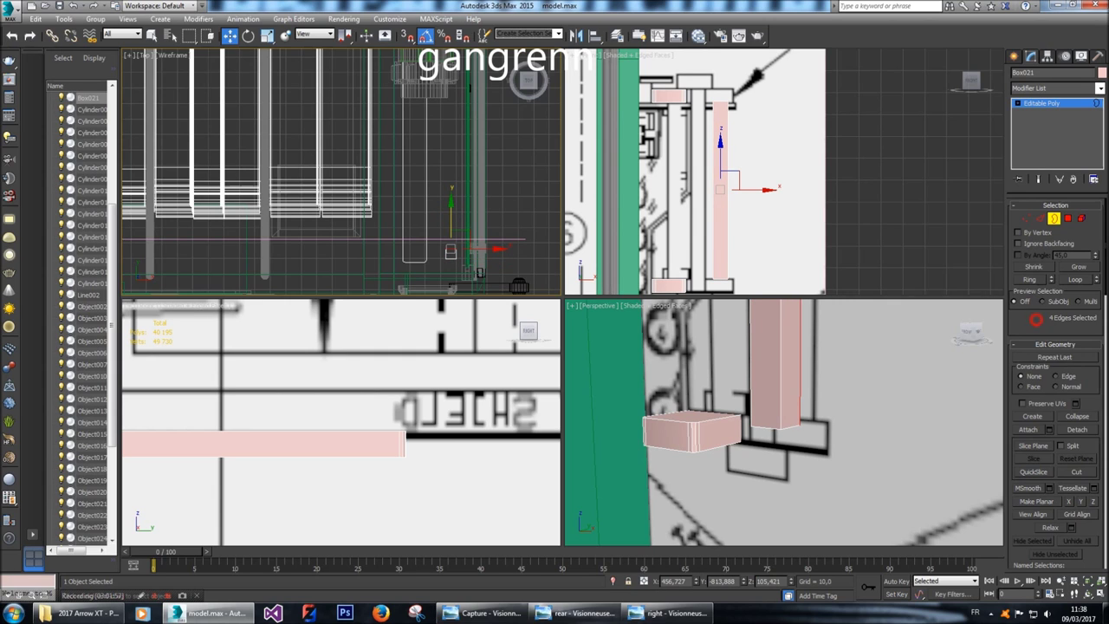
scroll(1058, 390, "down", 10)
scroll(1057, 390, "down", 4)
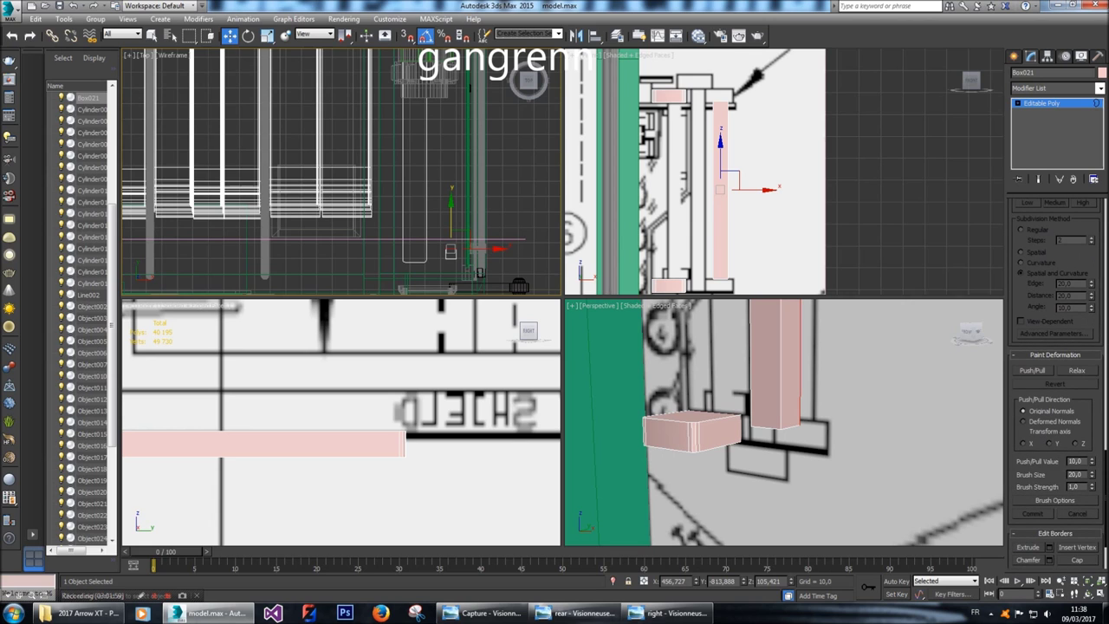
scroll(1057, 390, "up", 10)
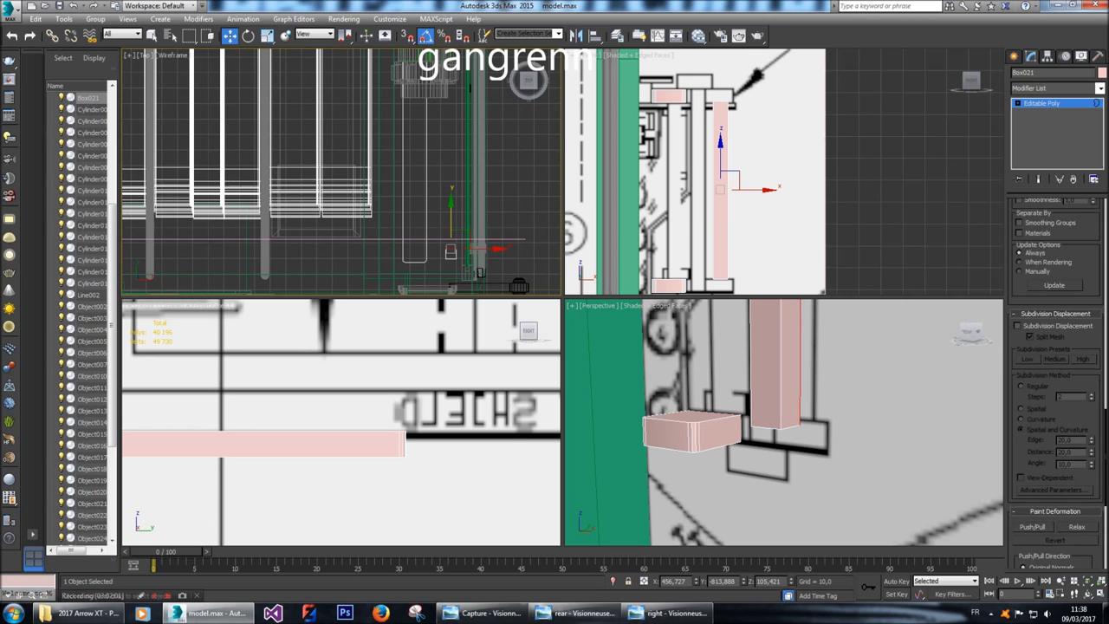
scroll(1057, 390, "up", 12)
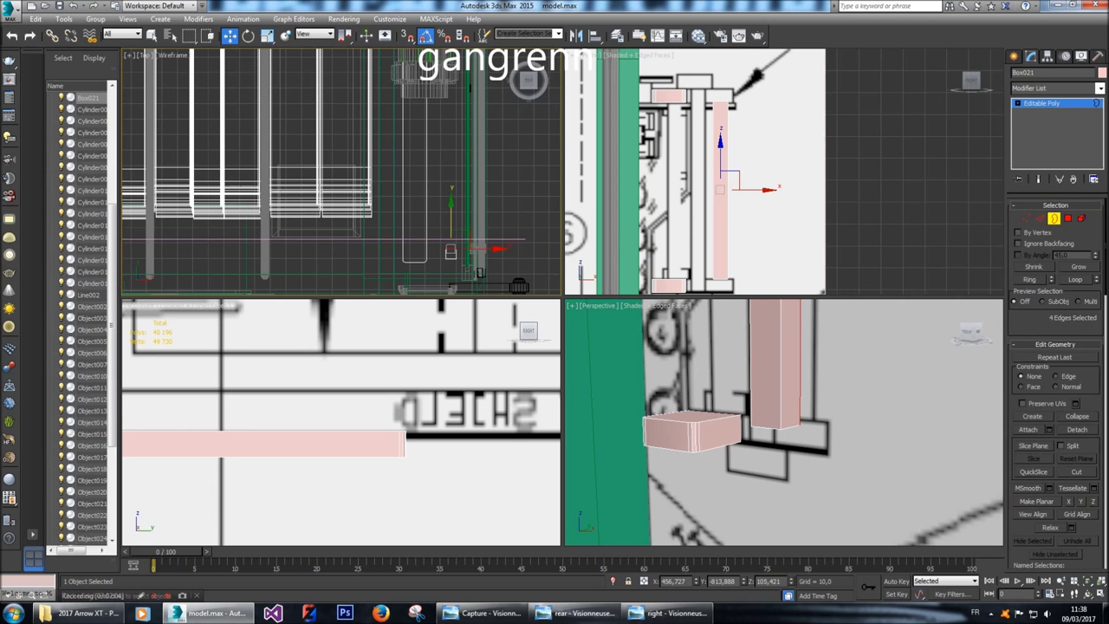
scroll(341, 425, "down", 10)
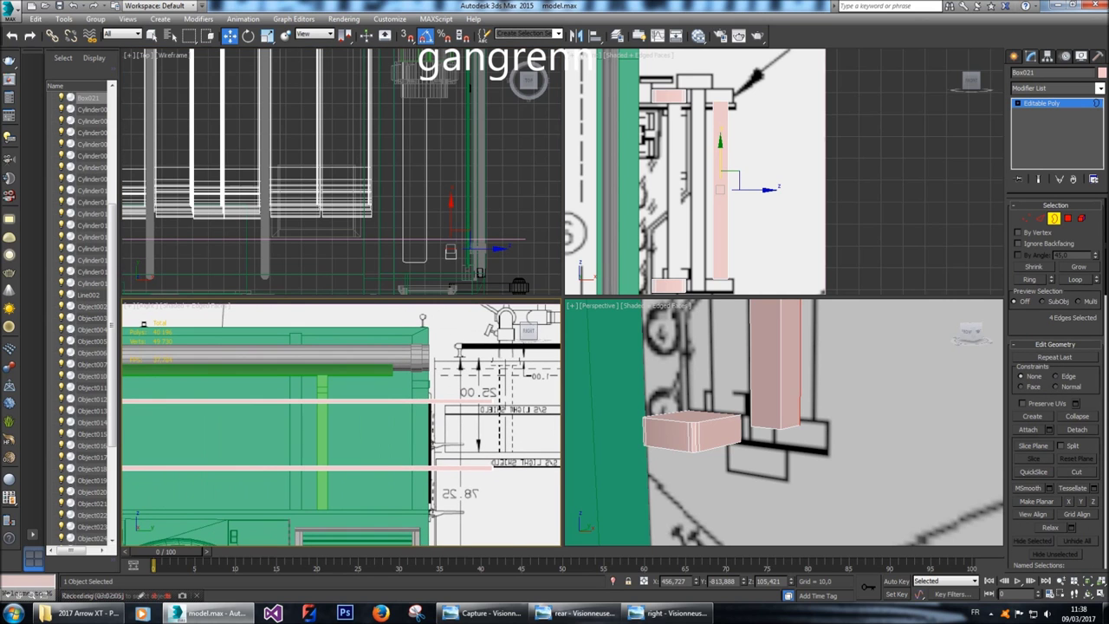
scroll(342, 425, "down", 5)
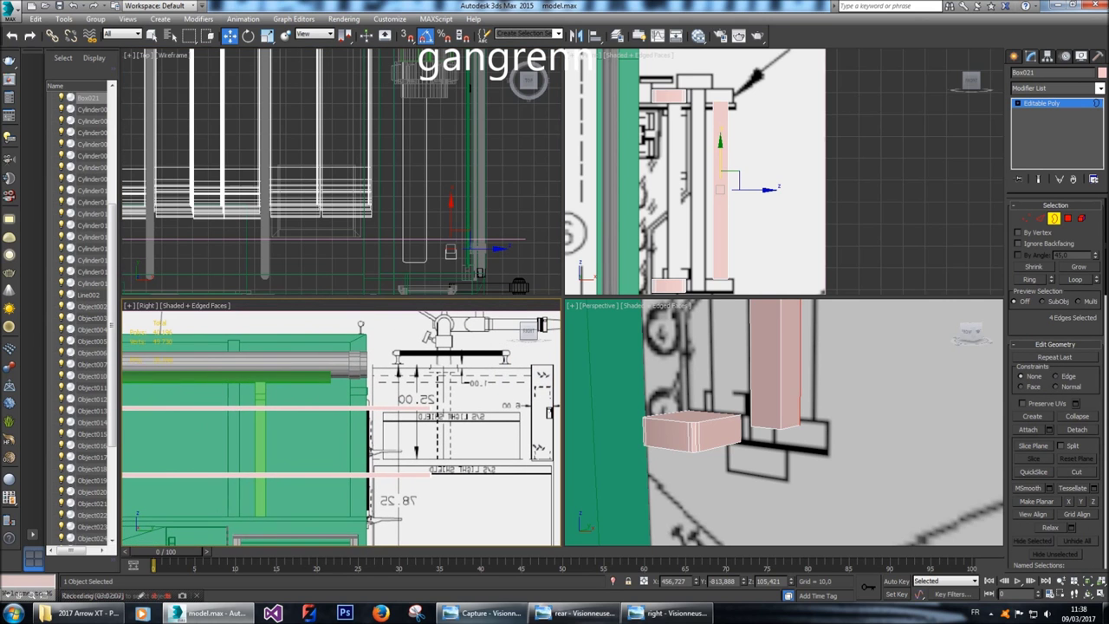
left_click(485, 612)
View the rear drawing, then the right-side drawing panned to the rails and posts.
left_click(576, 613)
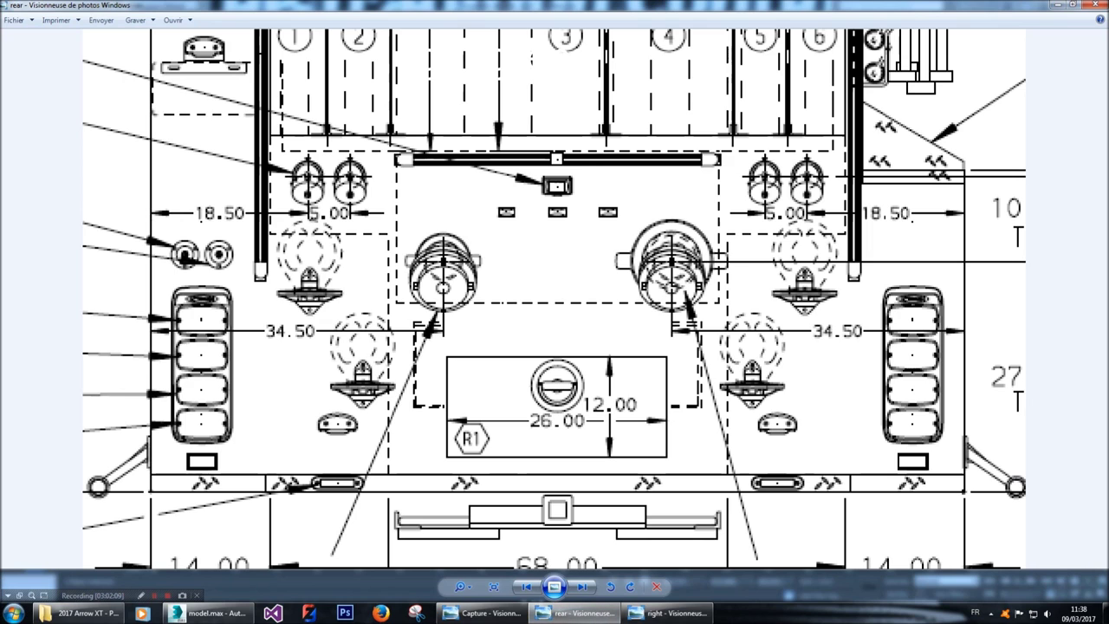
left_click(576, 613)
left_click(565, 612)
mouse_move(776, 388)
left_mouse_down()
mouse_move(615, 310)
mouse_move(465, 277)
left_mouse_up()
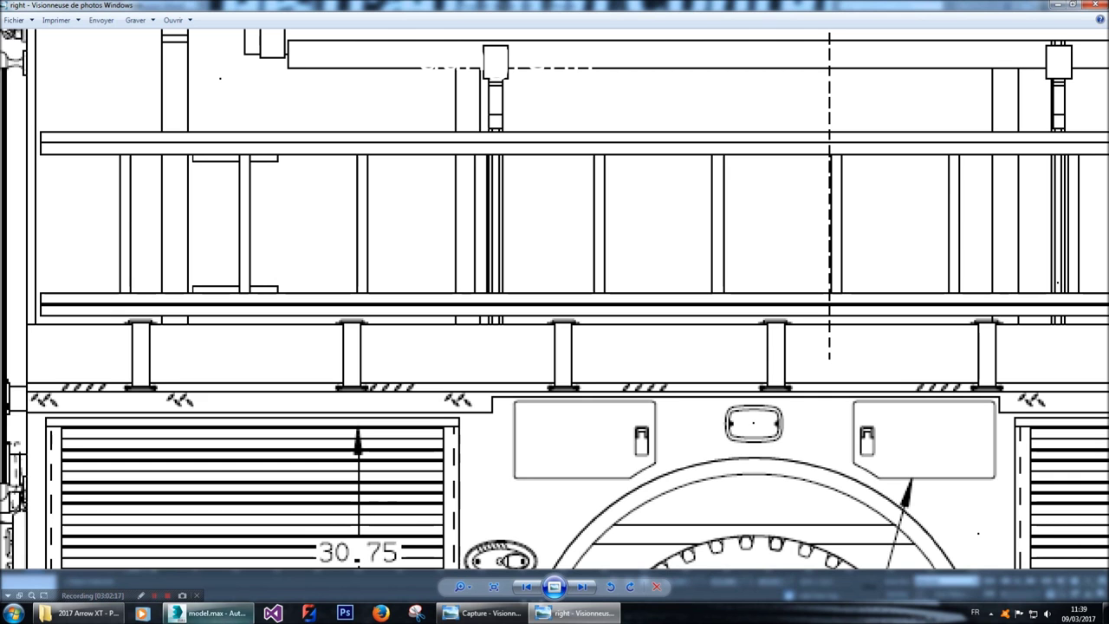
left_click(208, 613)
Restore the post's edge selection and shift the whole pink post slightly right.
scroll(194, 327, "down", 3)
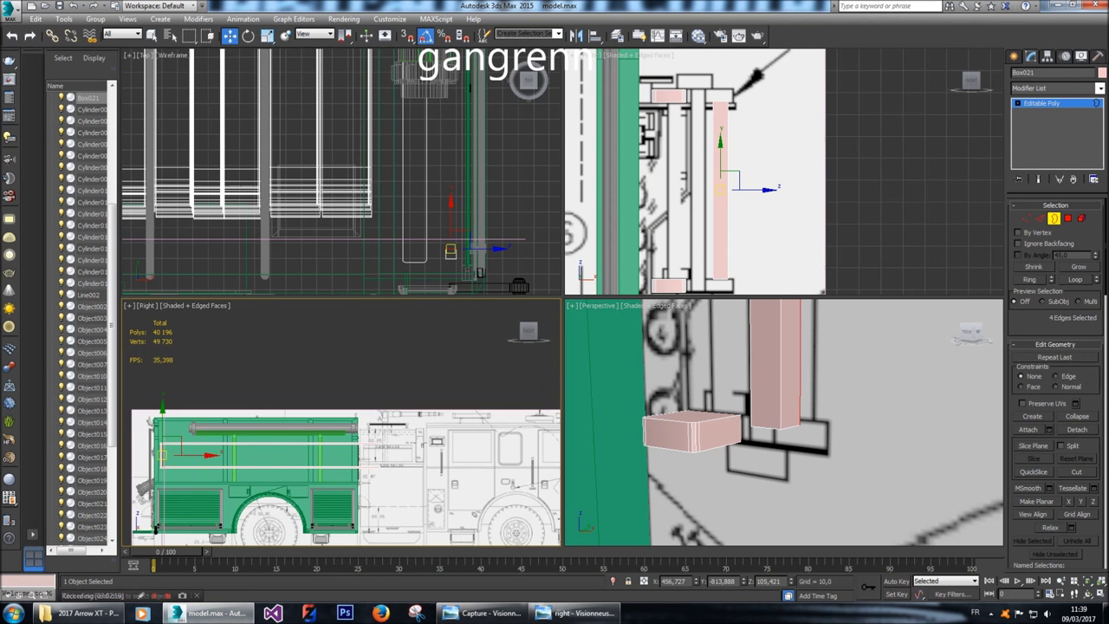
scroll(316, 450, "up", 6)
scroll(332, 481, "up", 6)
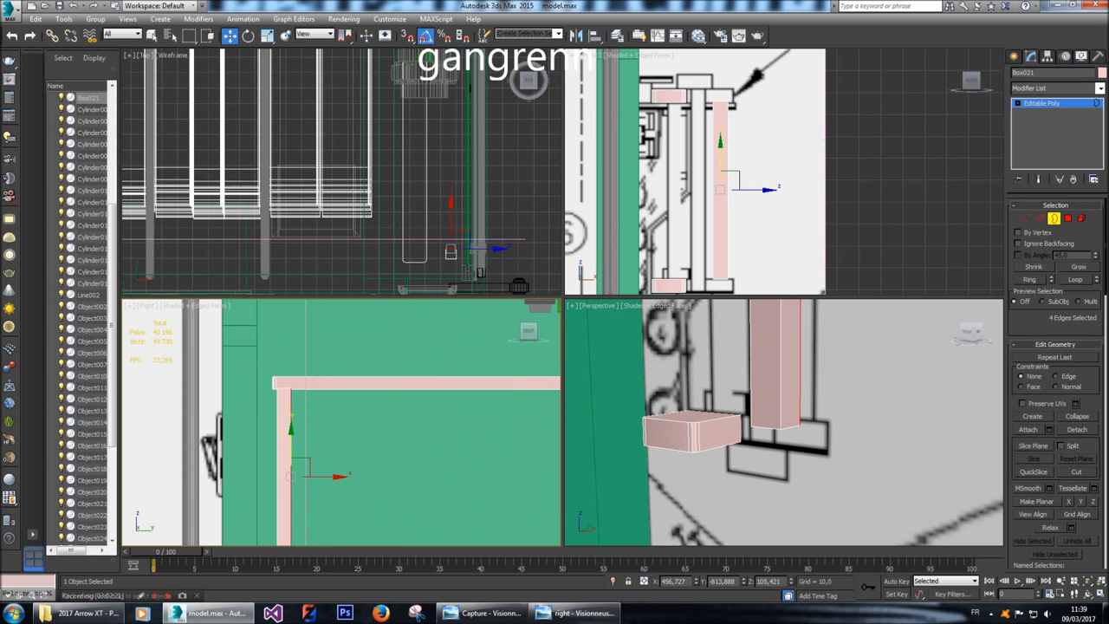
left_click(338, 400)
key("ctrl+z")
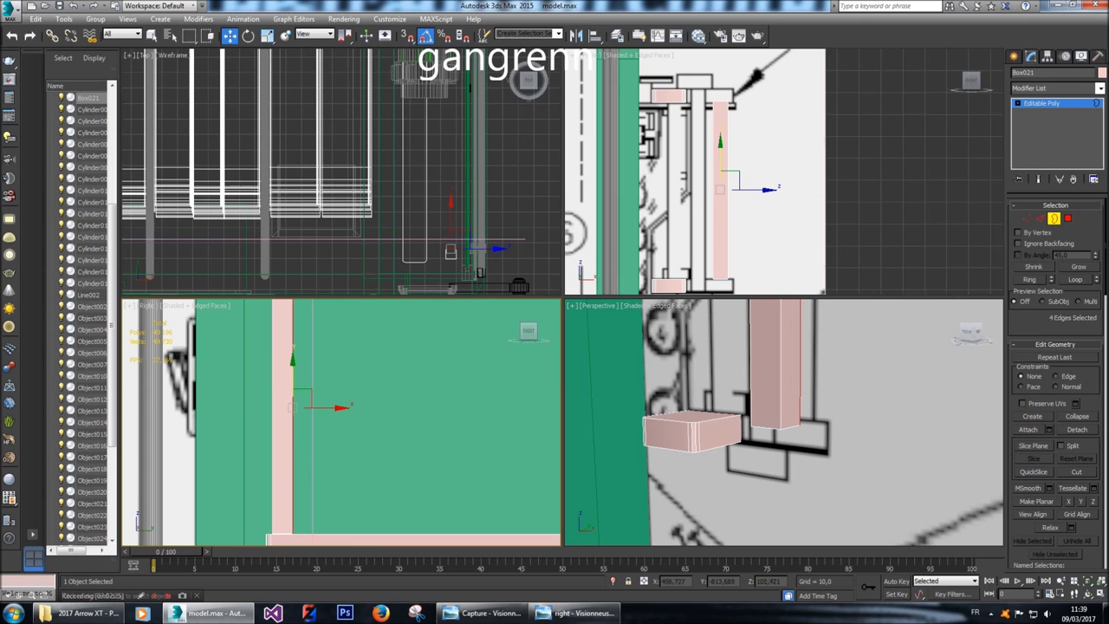
left_click_drag(342, 408, 338, 408)
key("4")
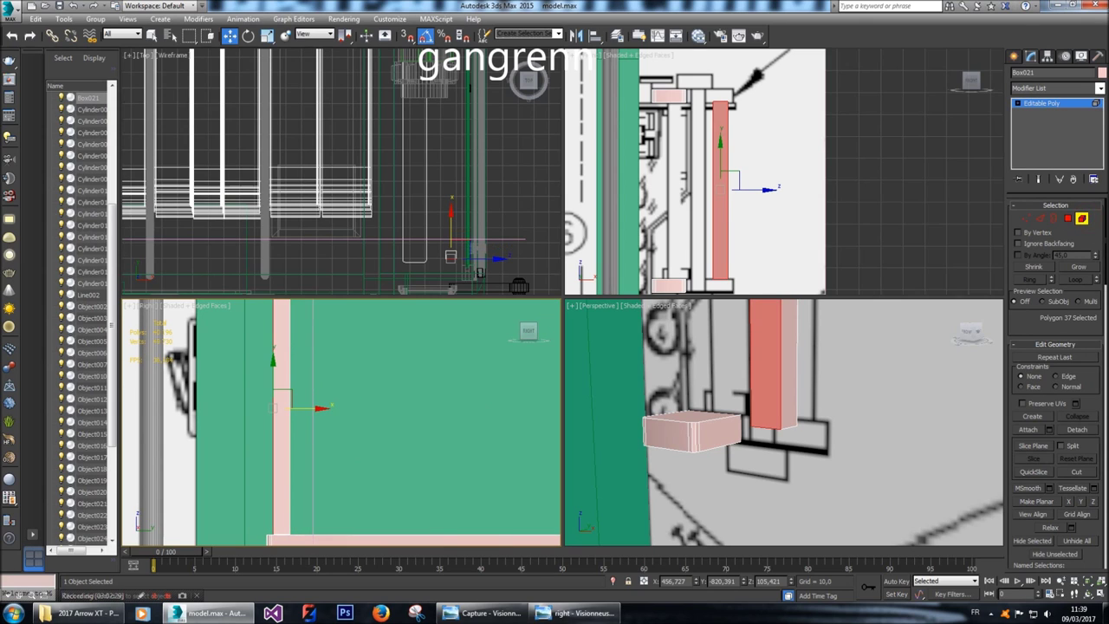
left_click_drag(319, 407, 375, 407)
right_click(374, 407)
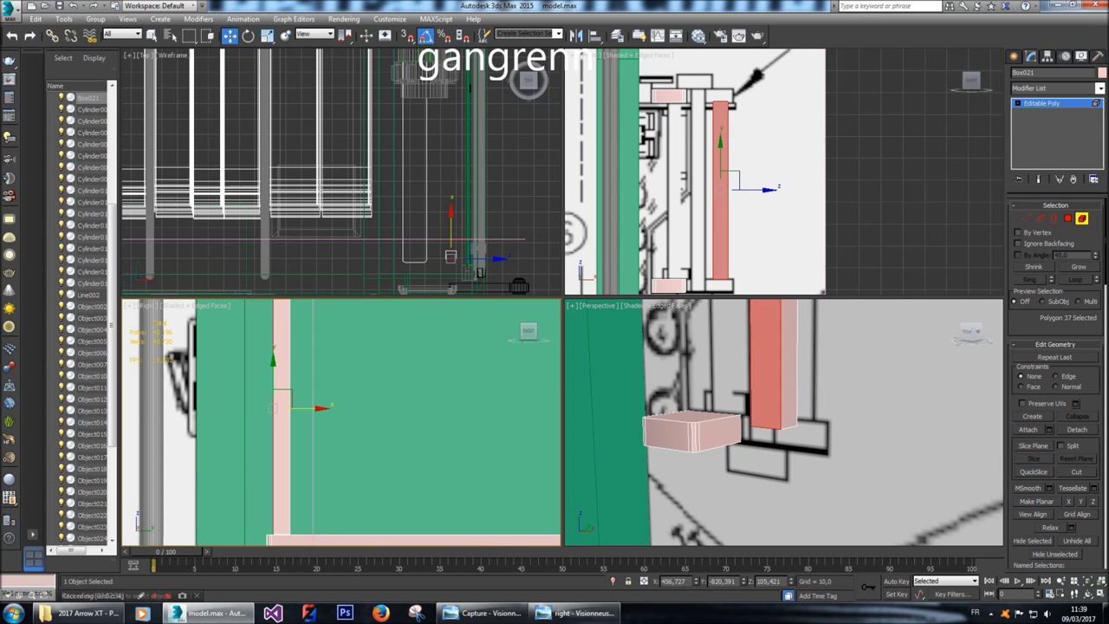
key("ctrl+a")
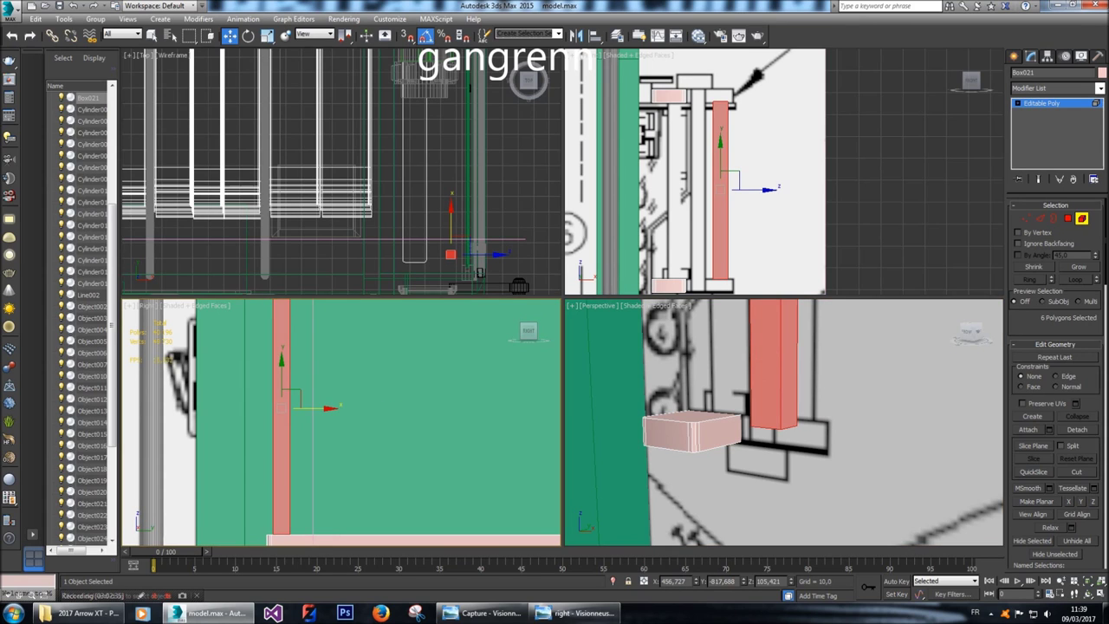
left_click_drag(327, 409, 381, 407)
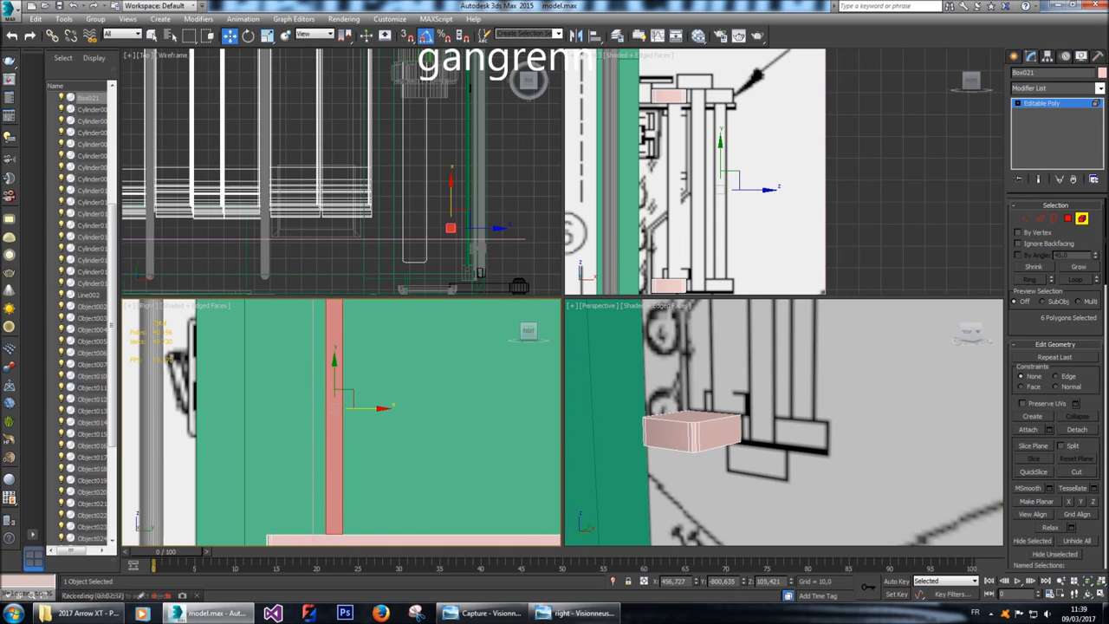
Select the post's vertical edges and frame them in the perspective view.
left_click(1040, 218)
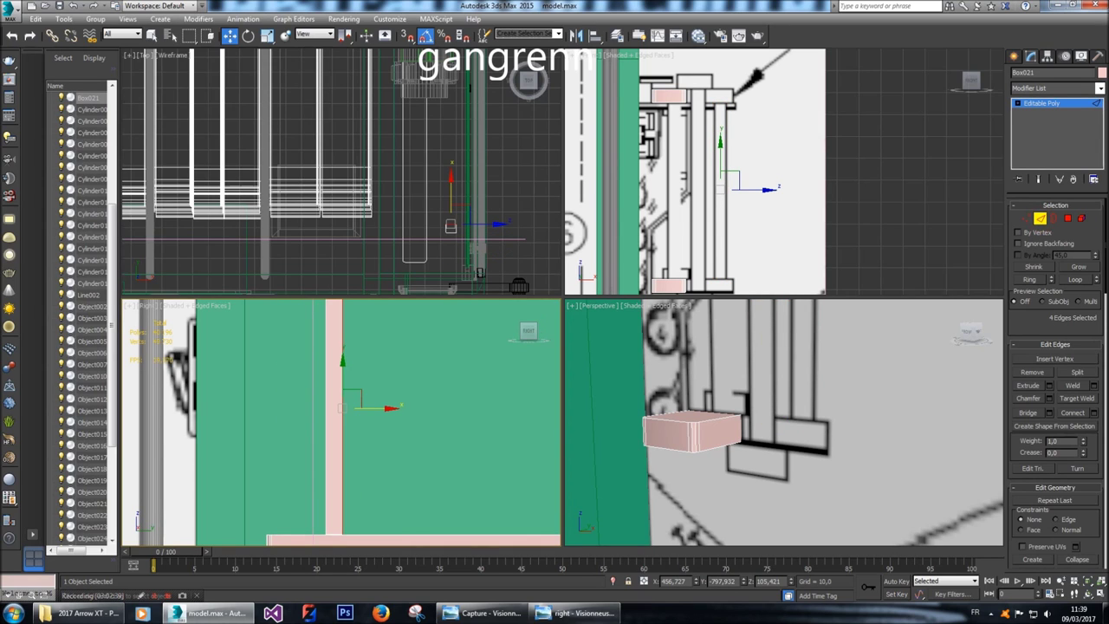
left_click(323, 406)
middle_click_drag(780, 416, 884, 479)
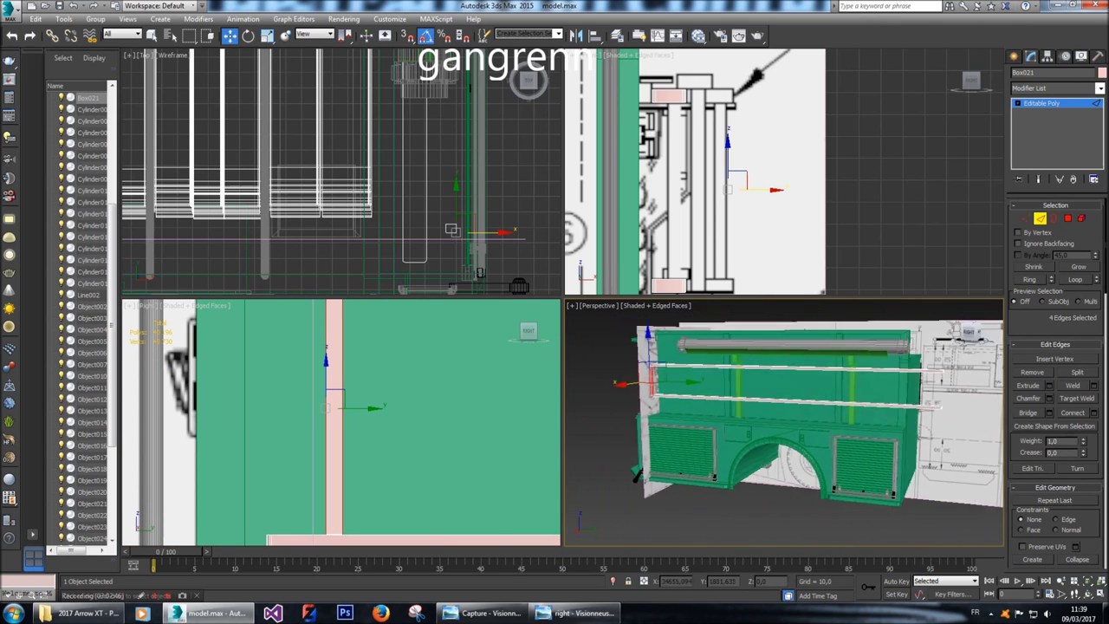
scroll(642, 390, "up", 6)
middle_click_drag(780, 407, 789, 477)
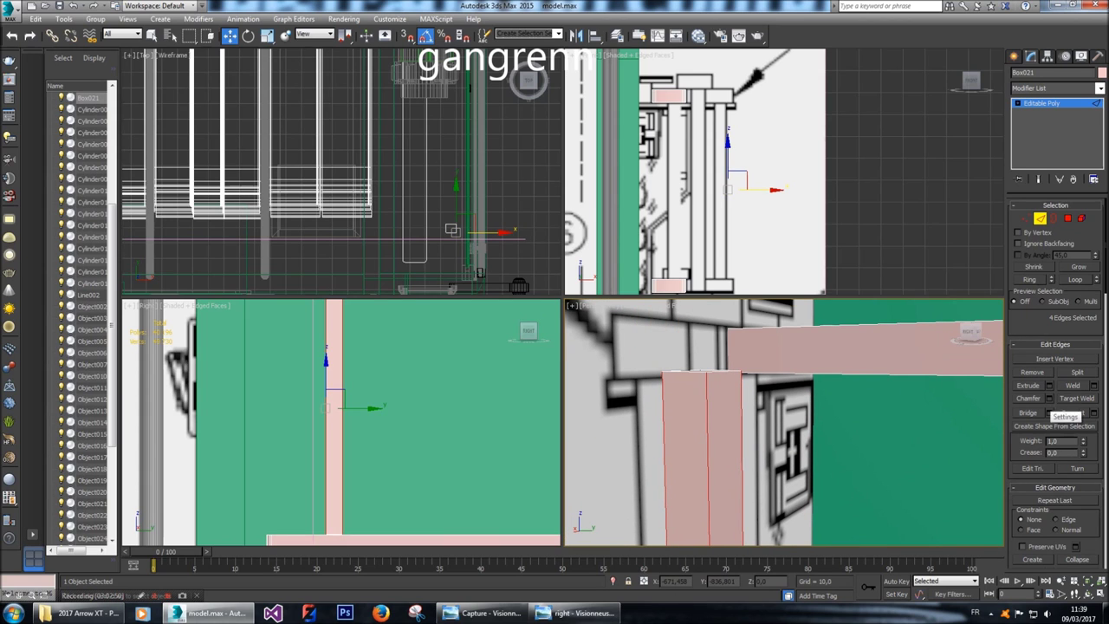
Chamfer the selected vertical edges with 4 segments and amount 0,4, then commit.
left_click(1049, 398)
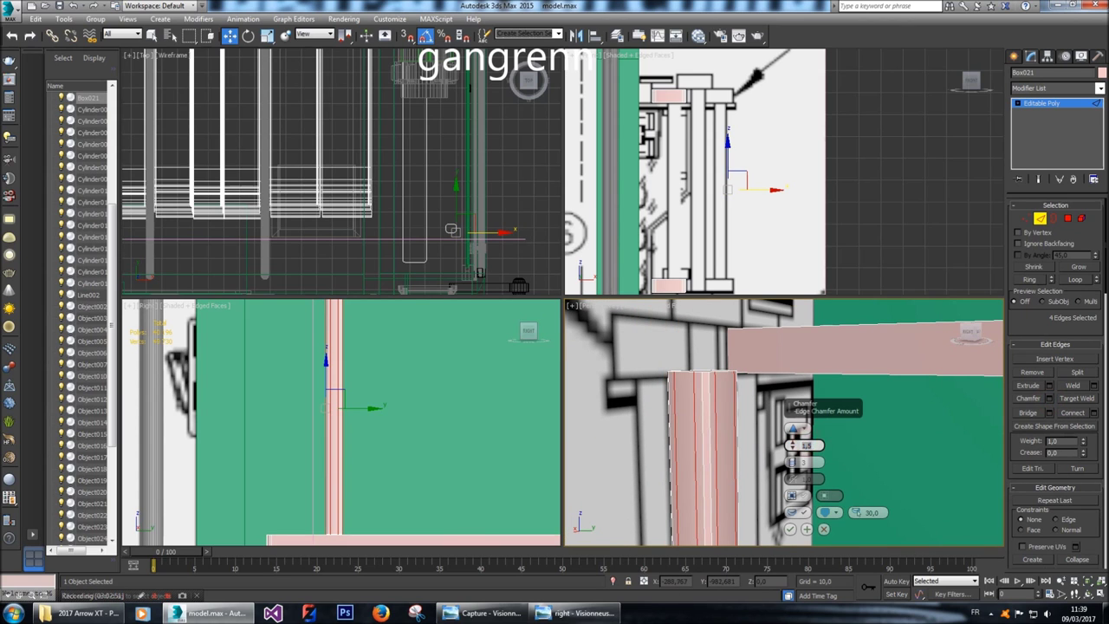
type("1")
key("Return")
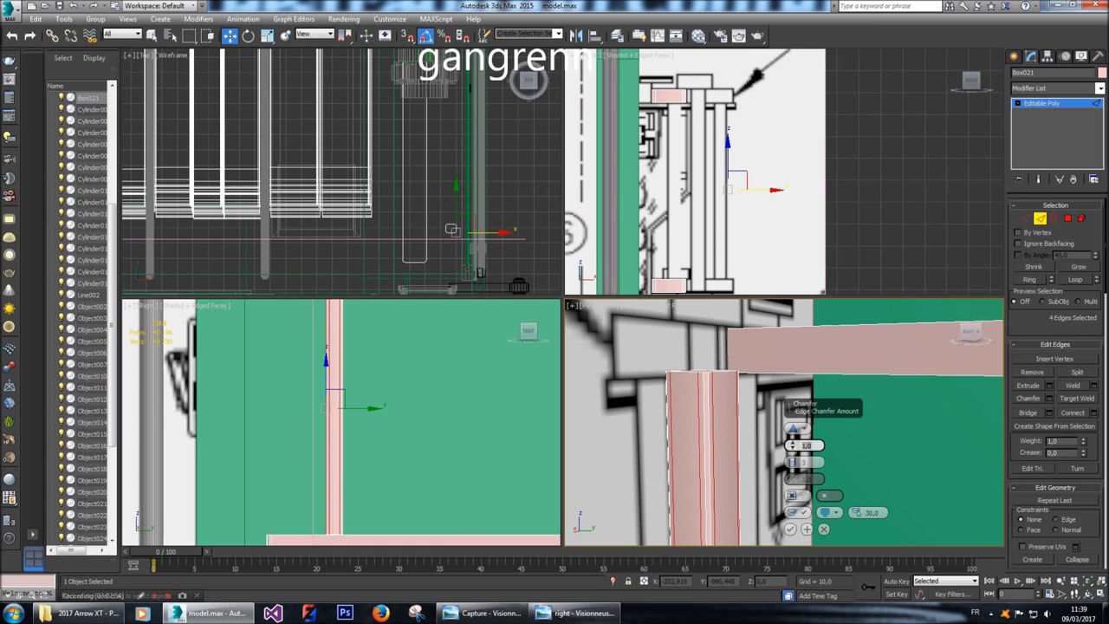
middle_click_drag(780, 424, 732, 400, "alt")
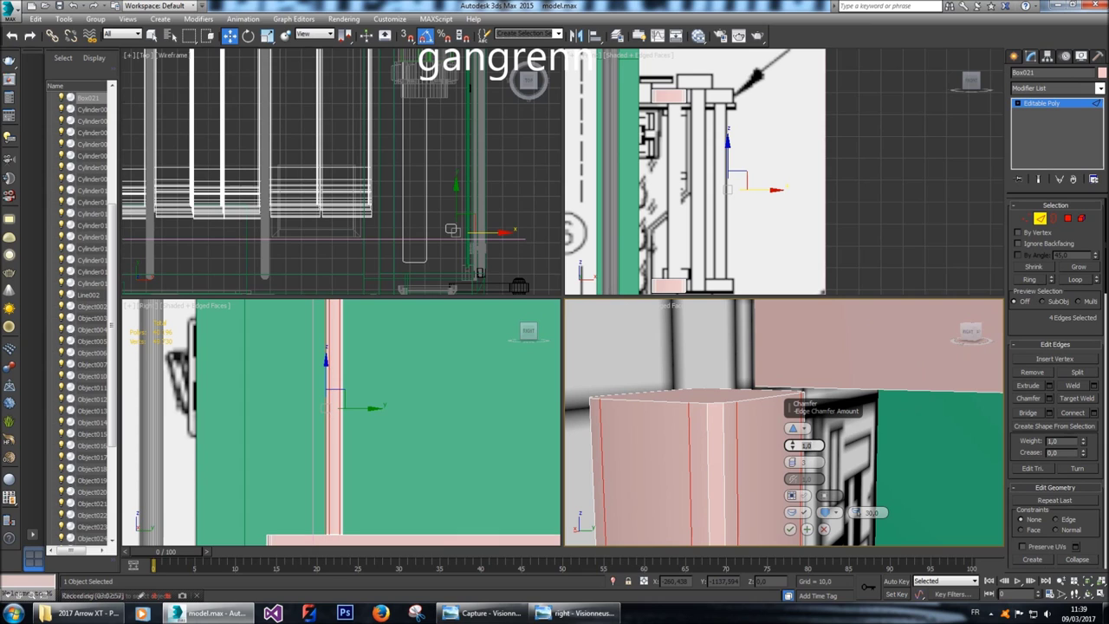
left_click_drag(792, 462, 793, 456)
middle_click_drag(780, 424, 792, 446, "alt")
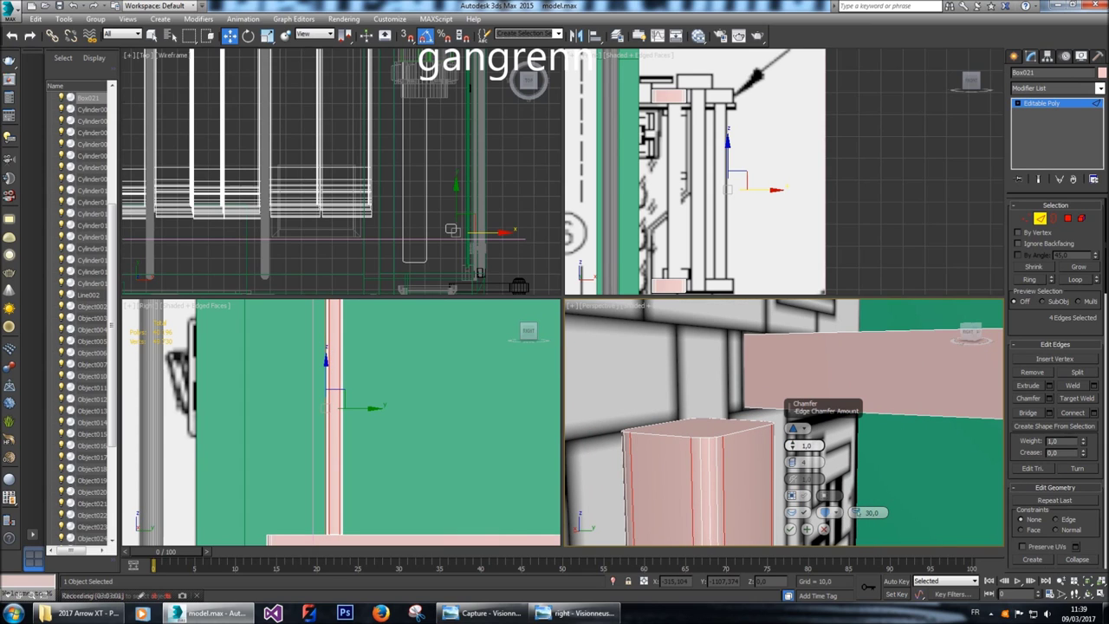
left_click(806, 446)
type("0,5")
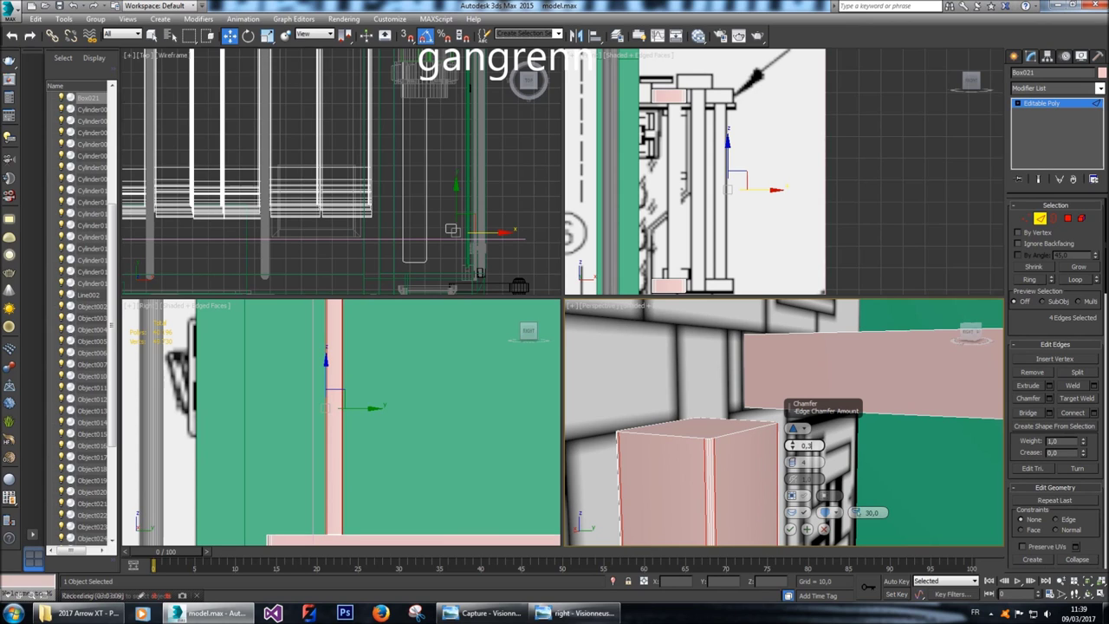
type("4")
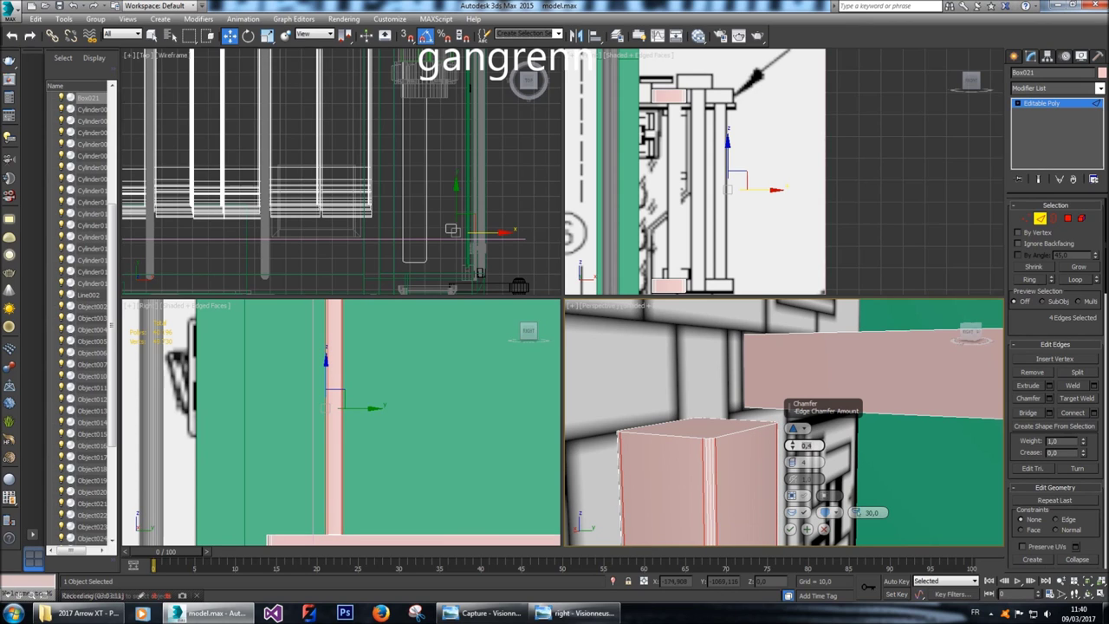
left_click(791, 530)
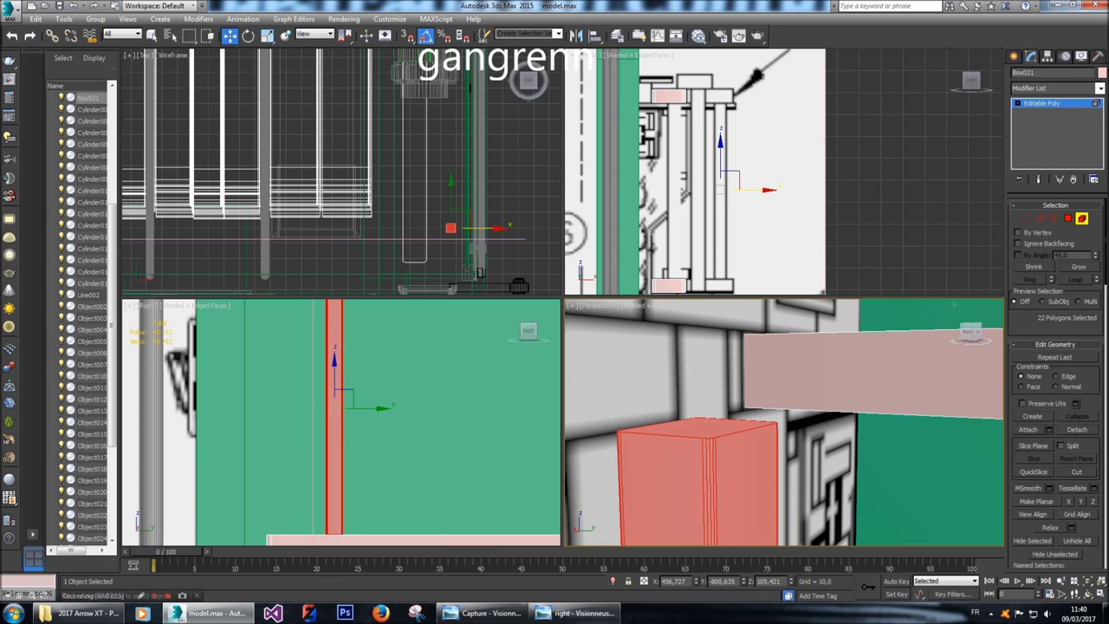
Slide the post left along X in the Top view, then nudge it slightly right.
left_click_drag(501, 228, 465, 227)
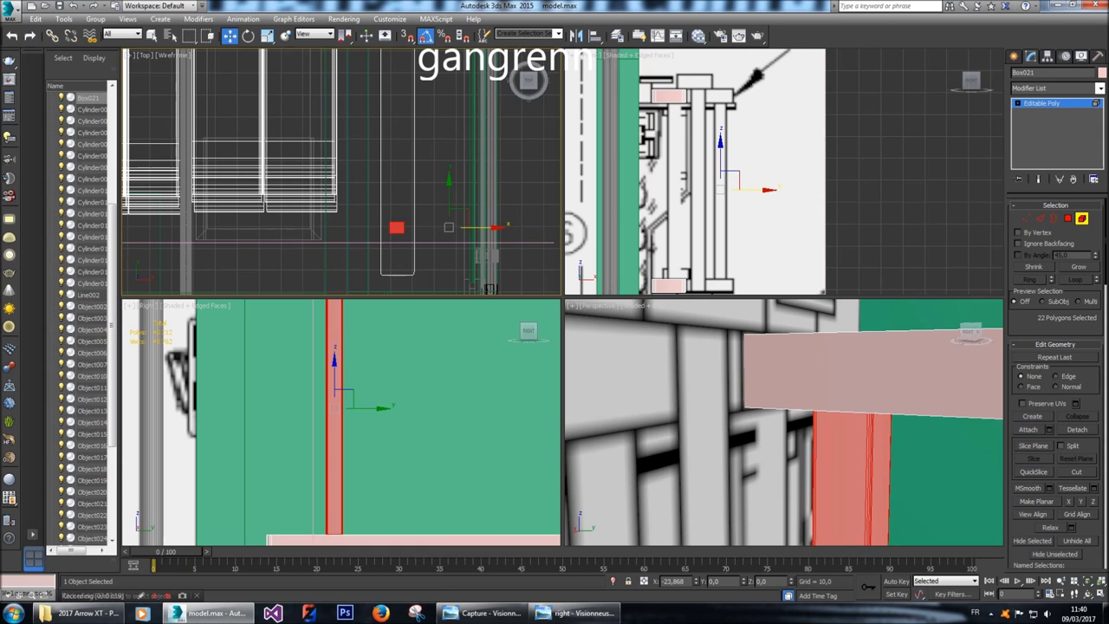
left_click_drag(466, 227, 466, 227)
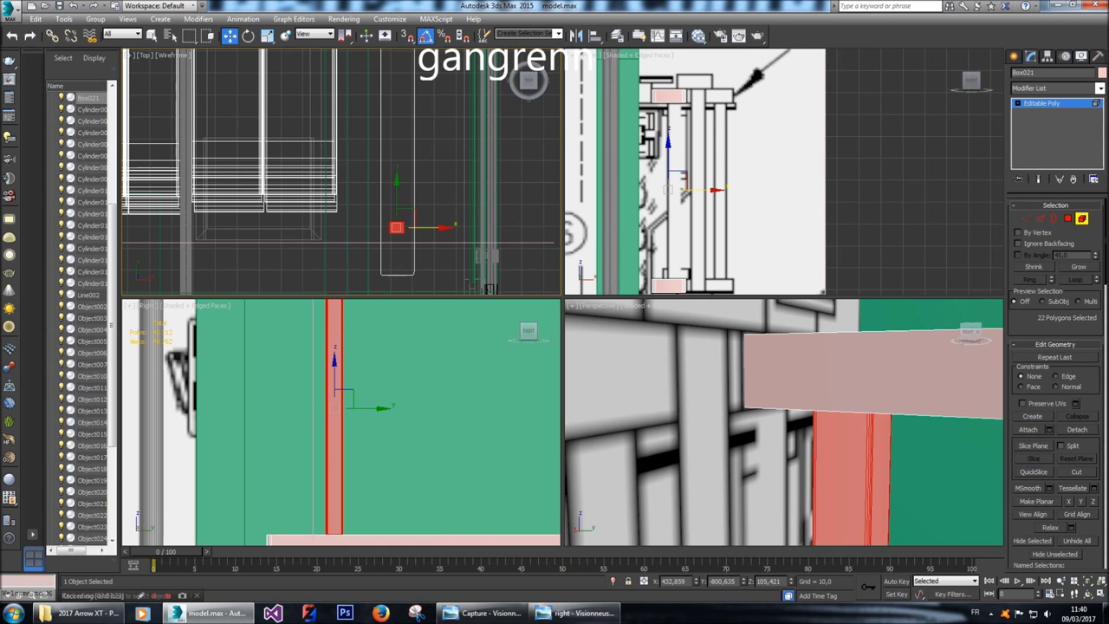
scroll(399, 229, "up", 5)
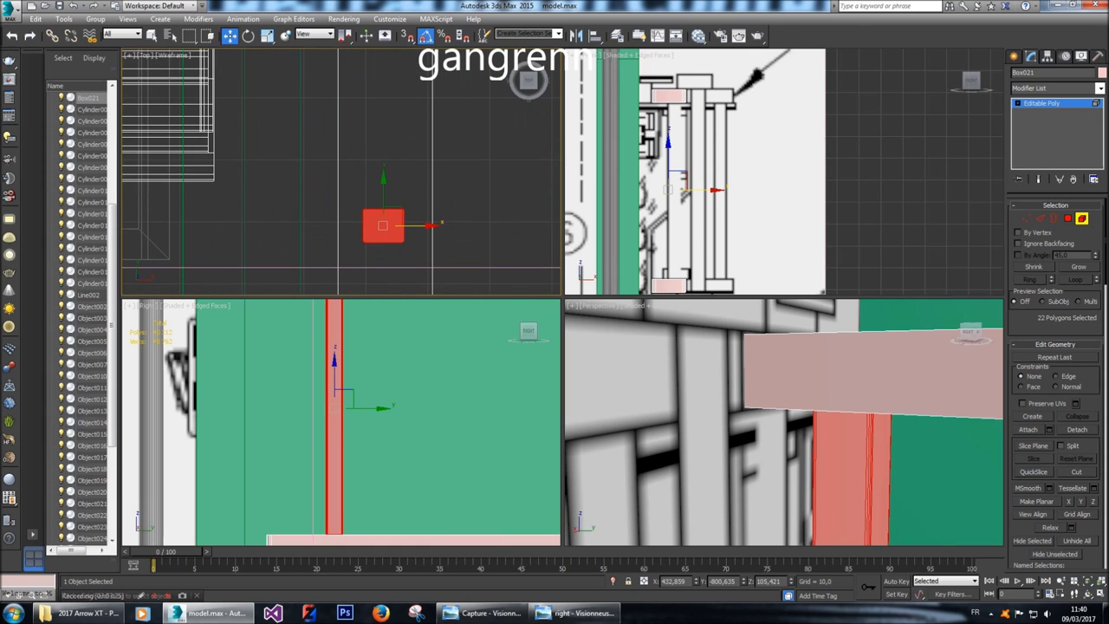
left_click_drag(429, 226, 436, 225)
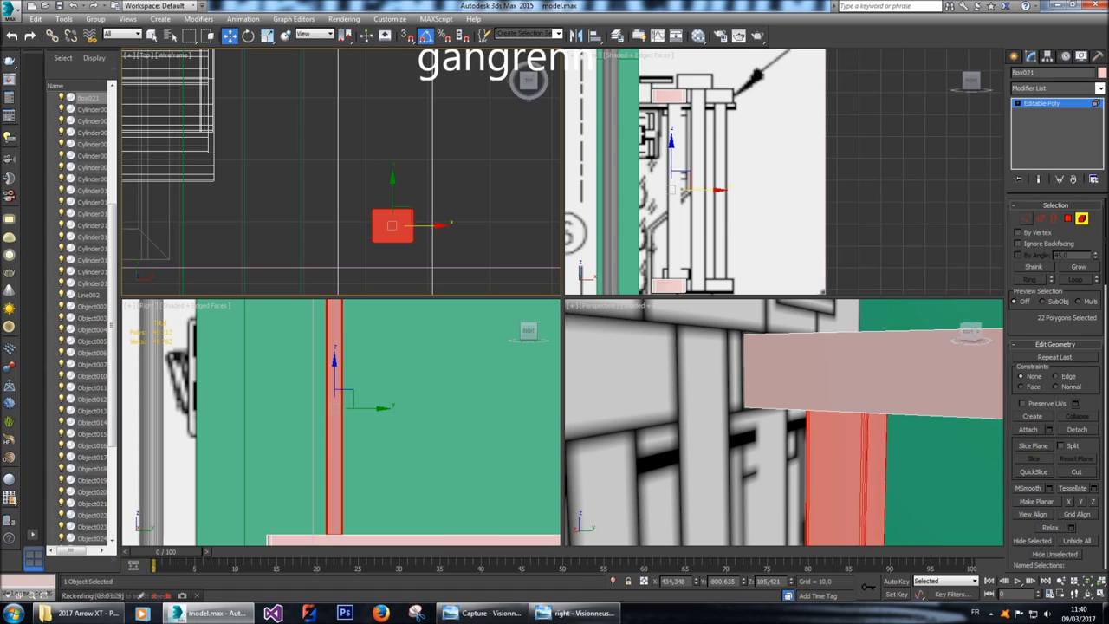
Marquee-select the small post's vertices, then deselect them and return to Polygon level.
left_click(1026, 219)
left_click_drag(359, 198, 416, 226)
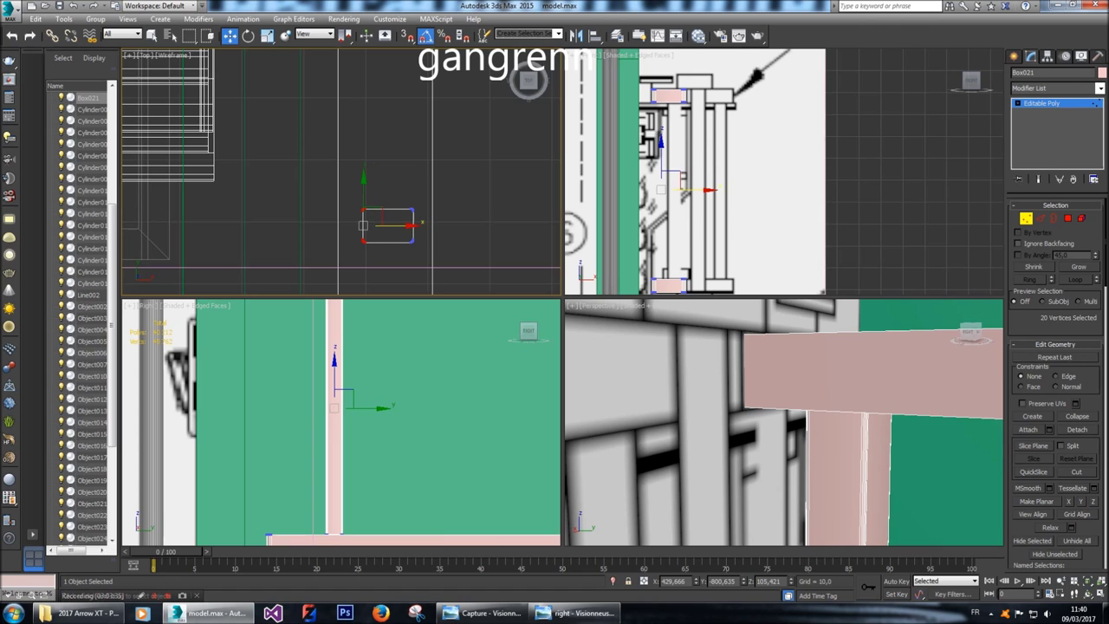
scroll(467, 229, "down", 3)
scroll(389, 228, "up", 2)
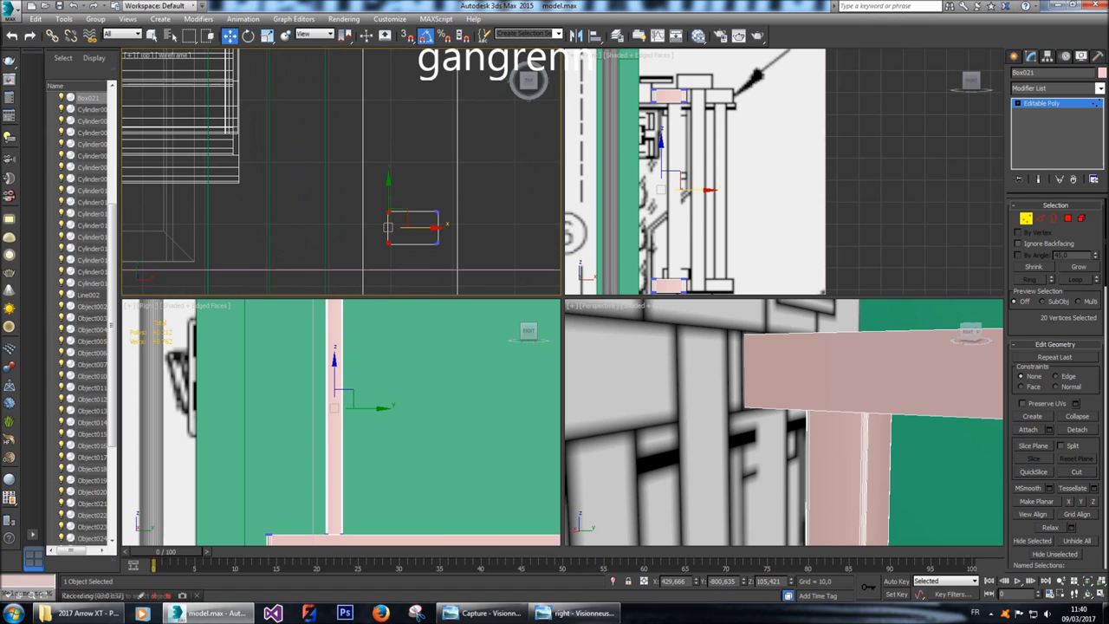
scroll(509, 208, "down", 2)
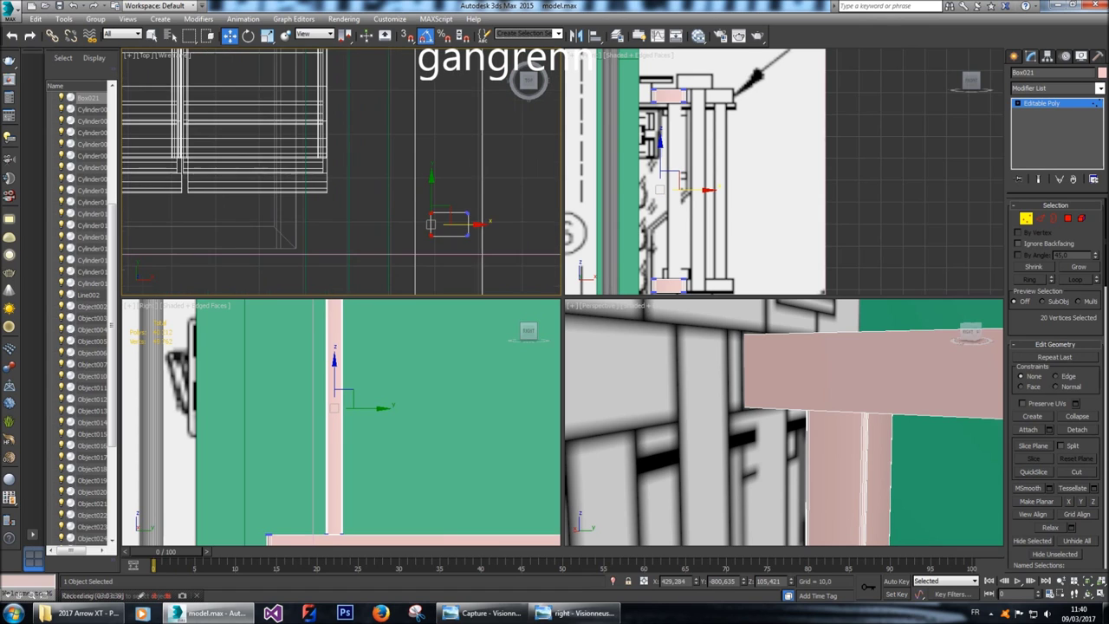
middle_click_drag(518, 182, 453, 181)
left_click(453, 181)
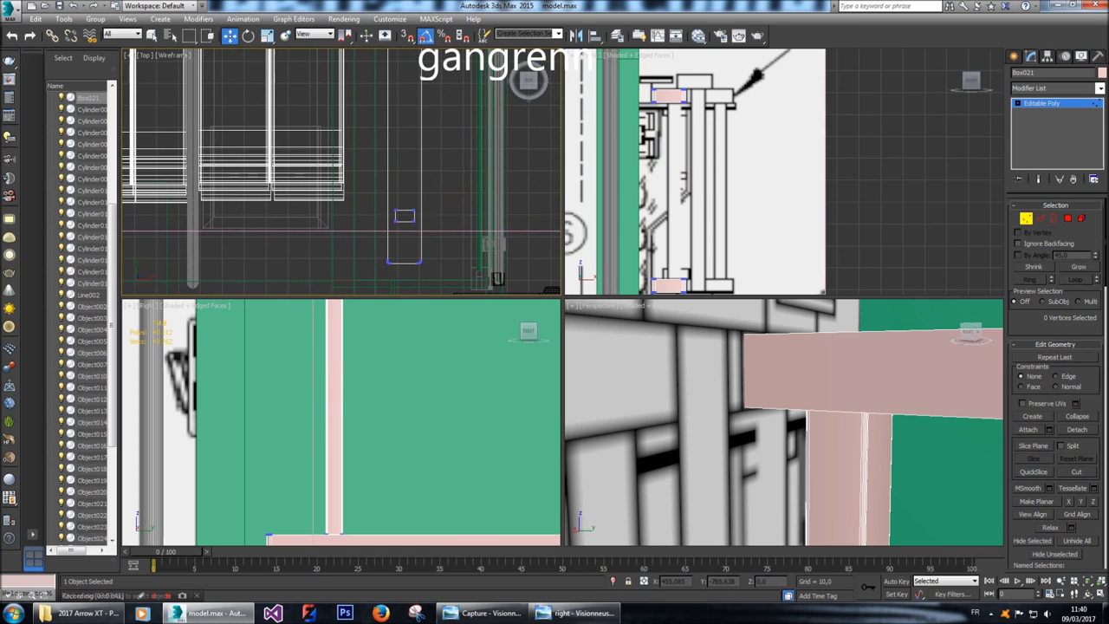
key("4")
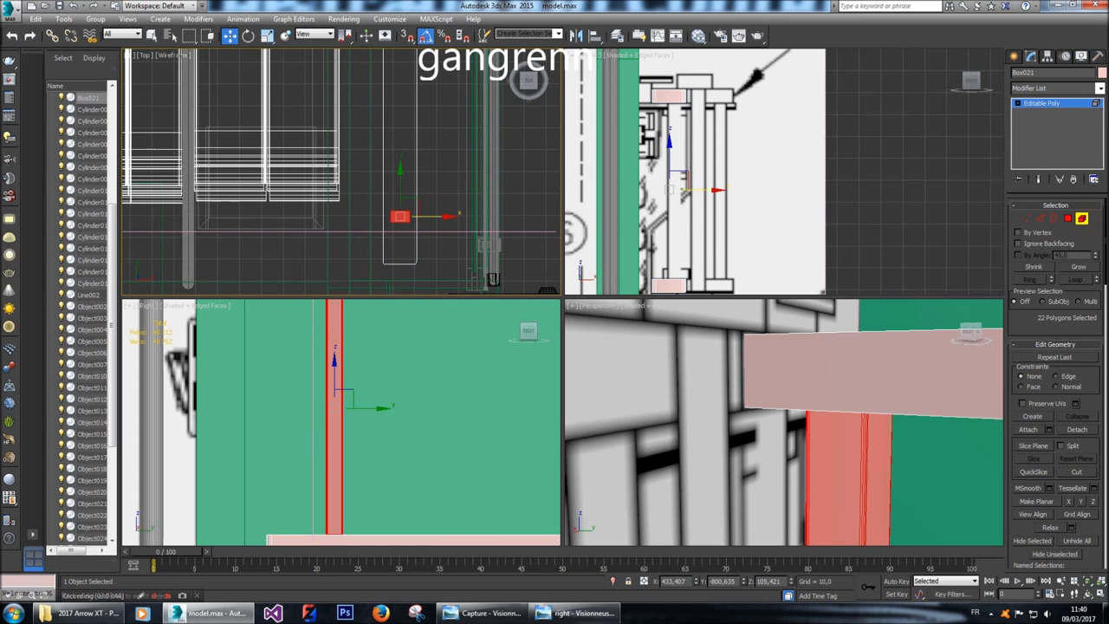
Pan the side view and bring up the side-view reference drawing.
middle_click_drag(372, 502, 305, 272)
scroll(342, 425, "down", 2)
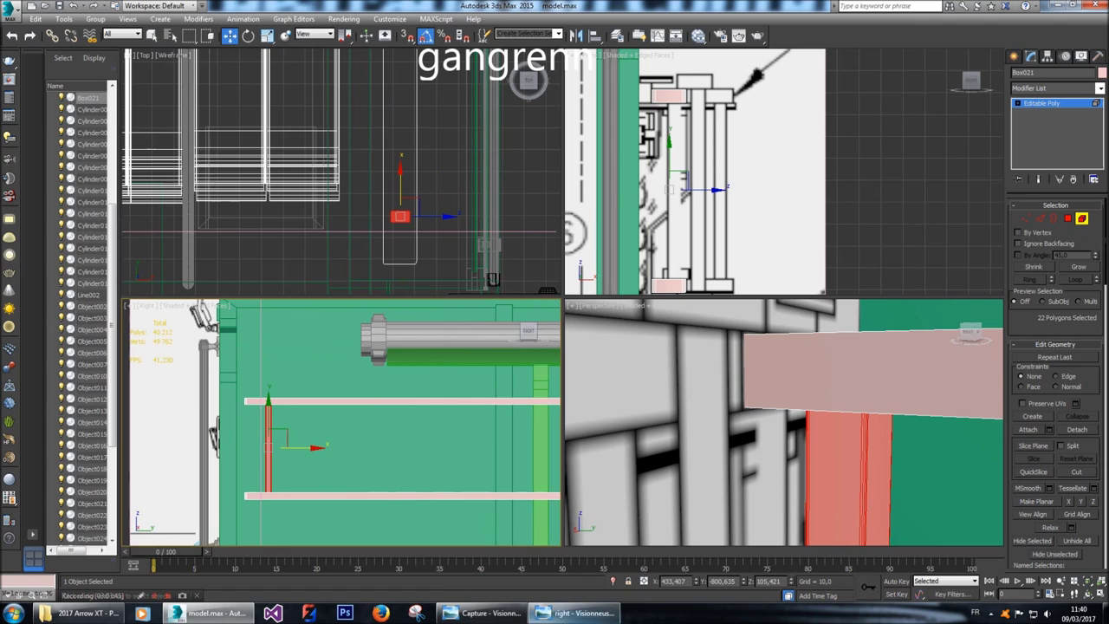
left_click(577, 613)
scroll(555, 299, "down", 2)
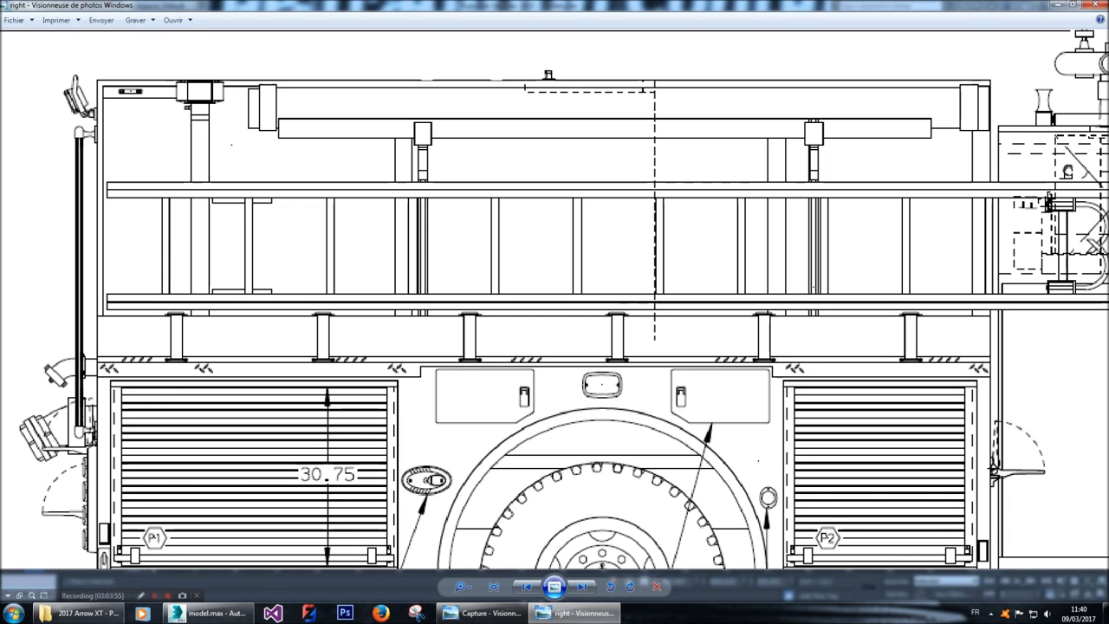
Pan and zoom the 'right' blueprint to inspect the rail posts, then return to 3ds Max.
key("Right")
key("Right")
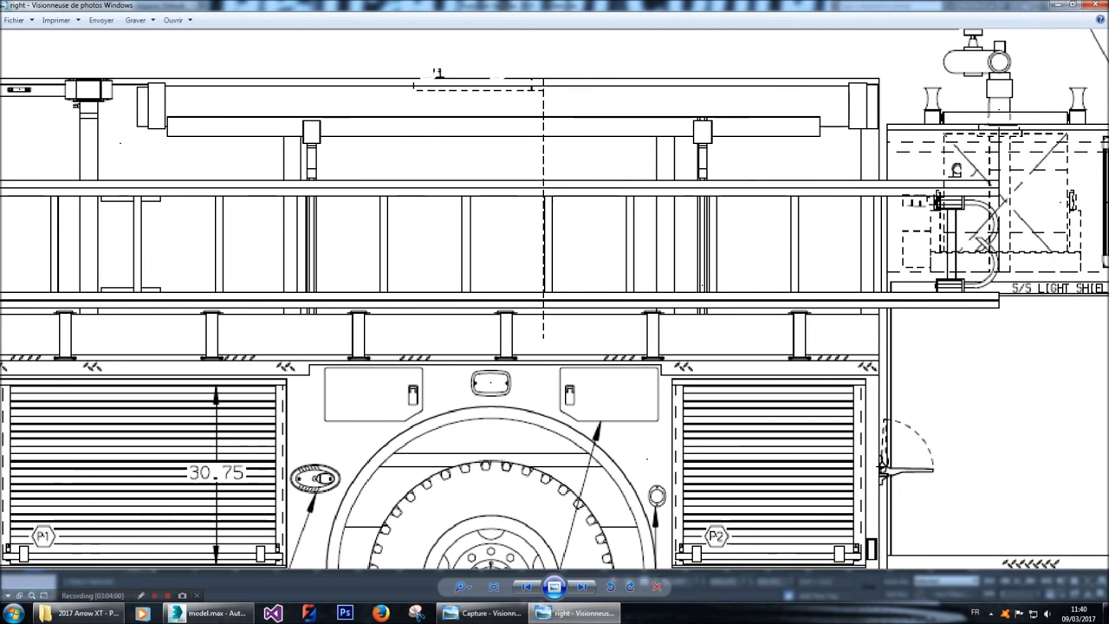
key("ctrl+plus")
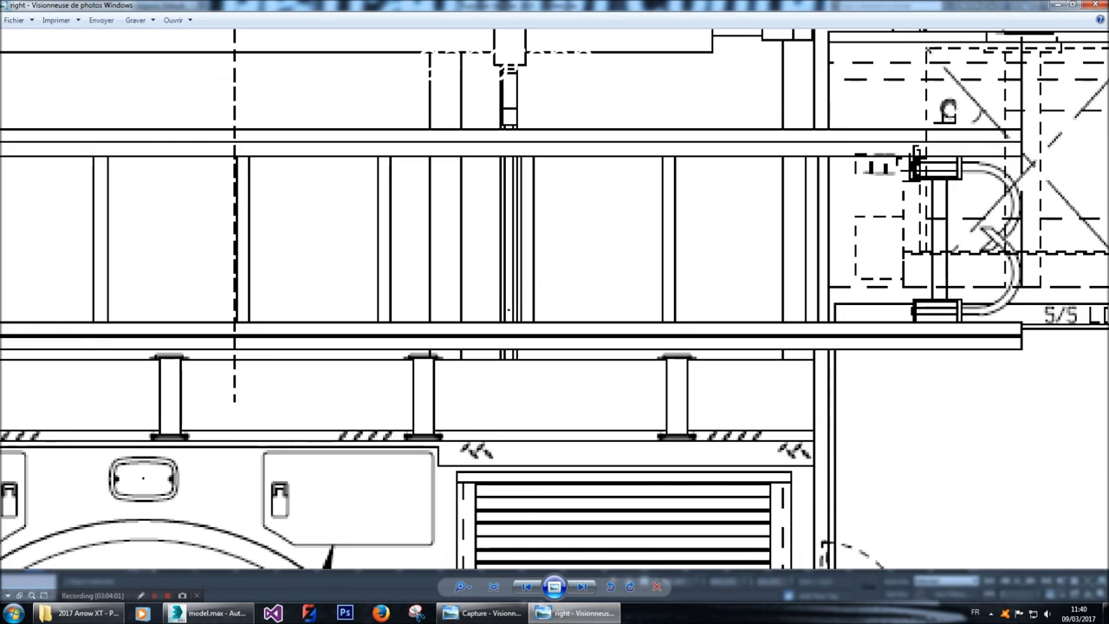
key("ctrl+minus")
key("ctrl+minus")
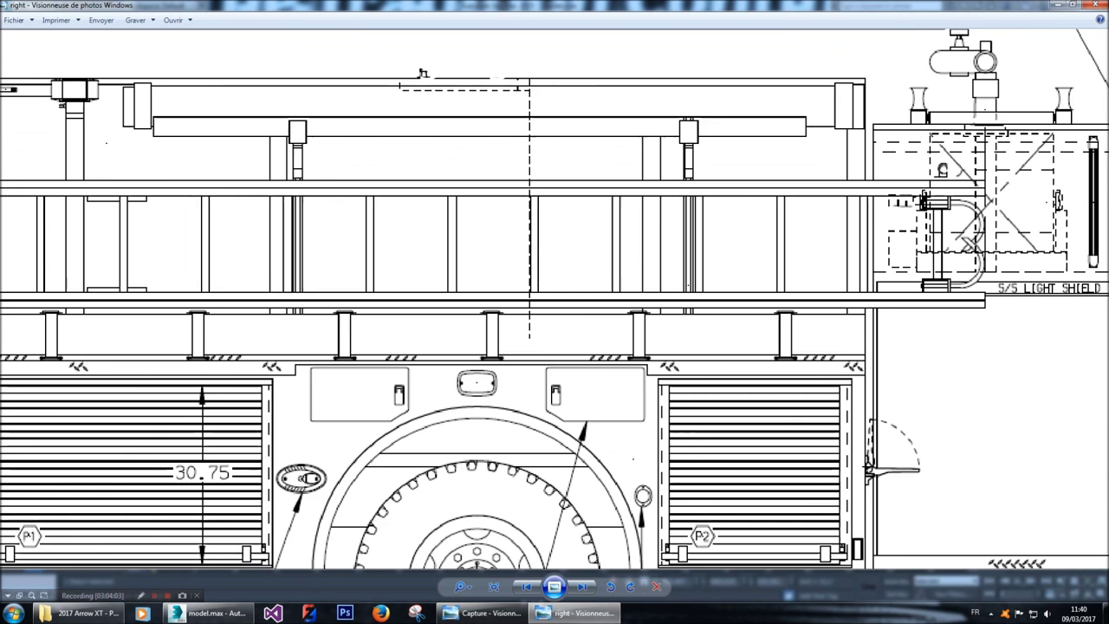
key("alt+Tab")
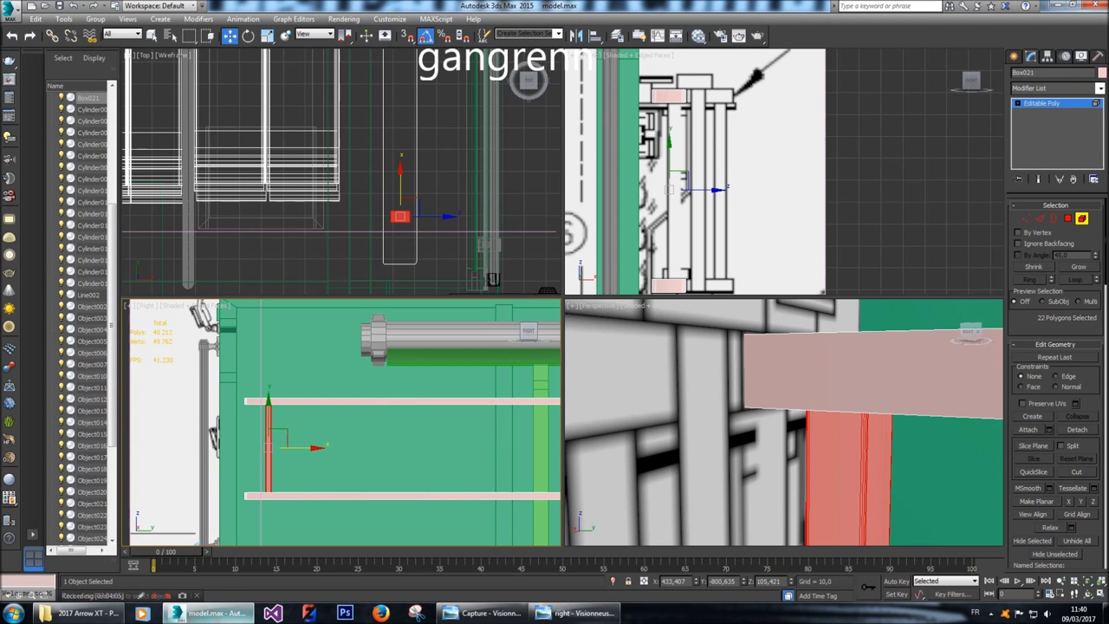
Nudge the post slightly left along X, checking it against the side-view drawing.
scroll(268, 408, "down", 5)
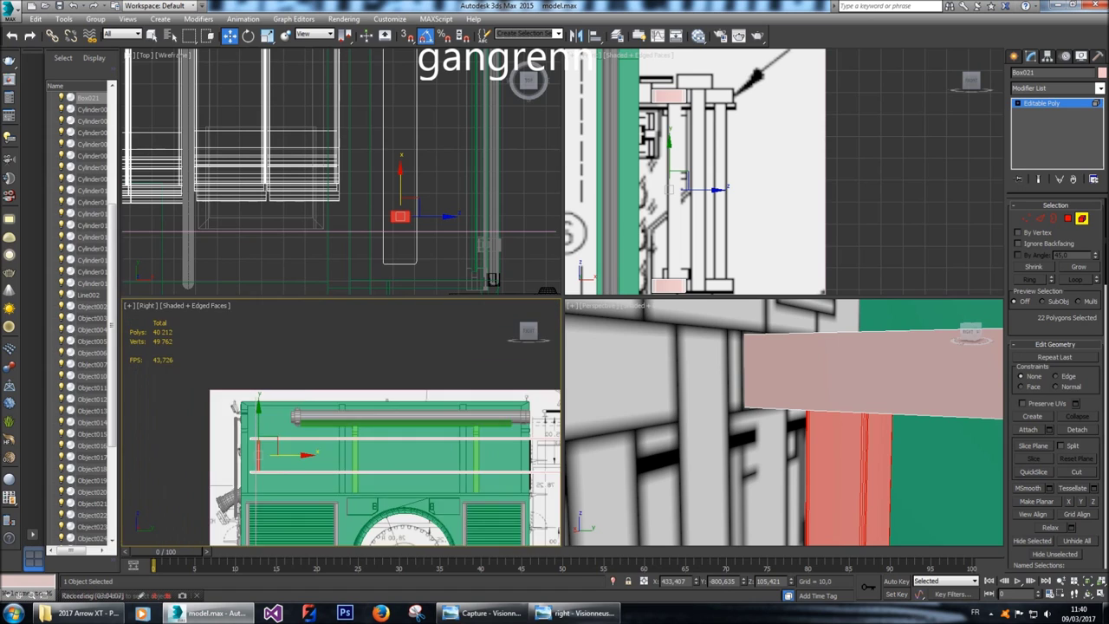
scroll(452, 481, "up", 4)
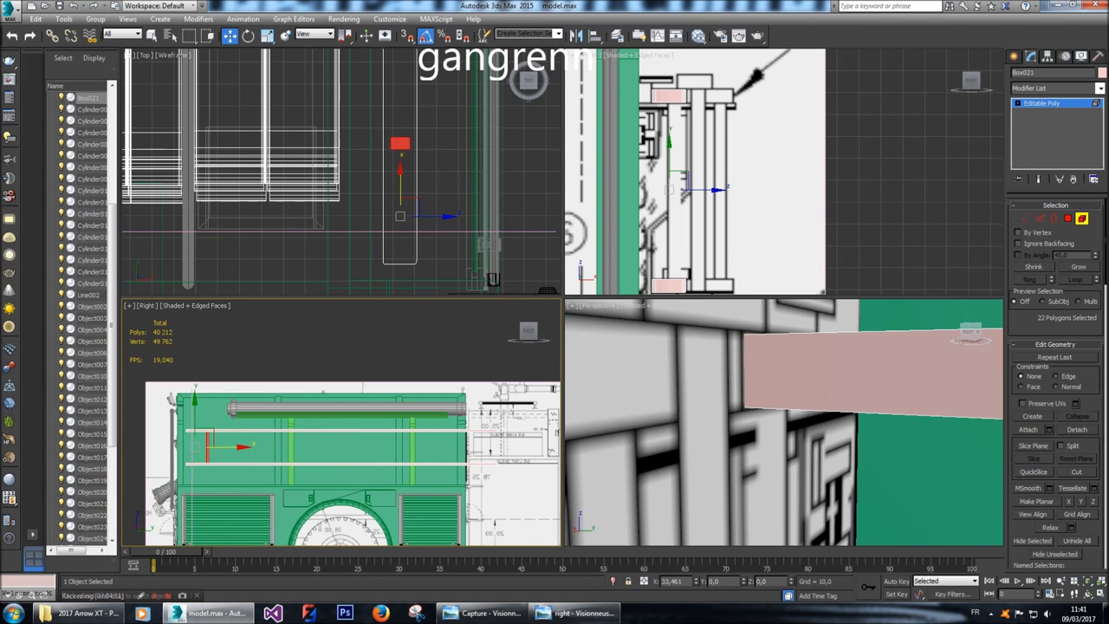
left_click(581, 613)
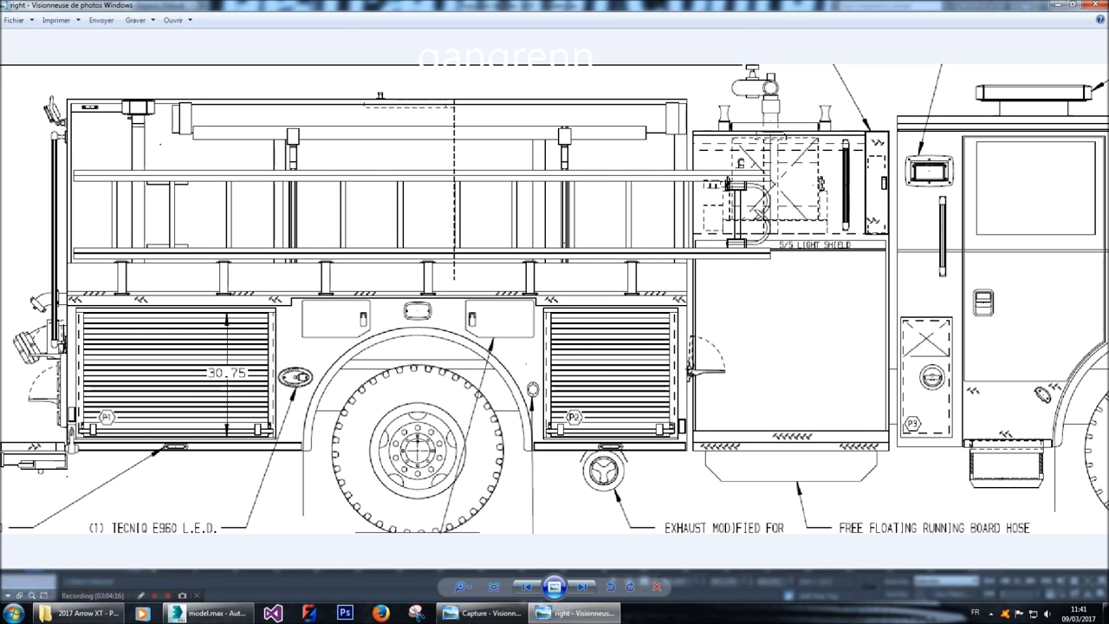
left_click(209, 613)
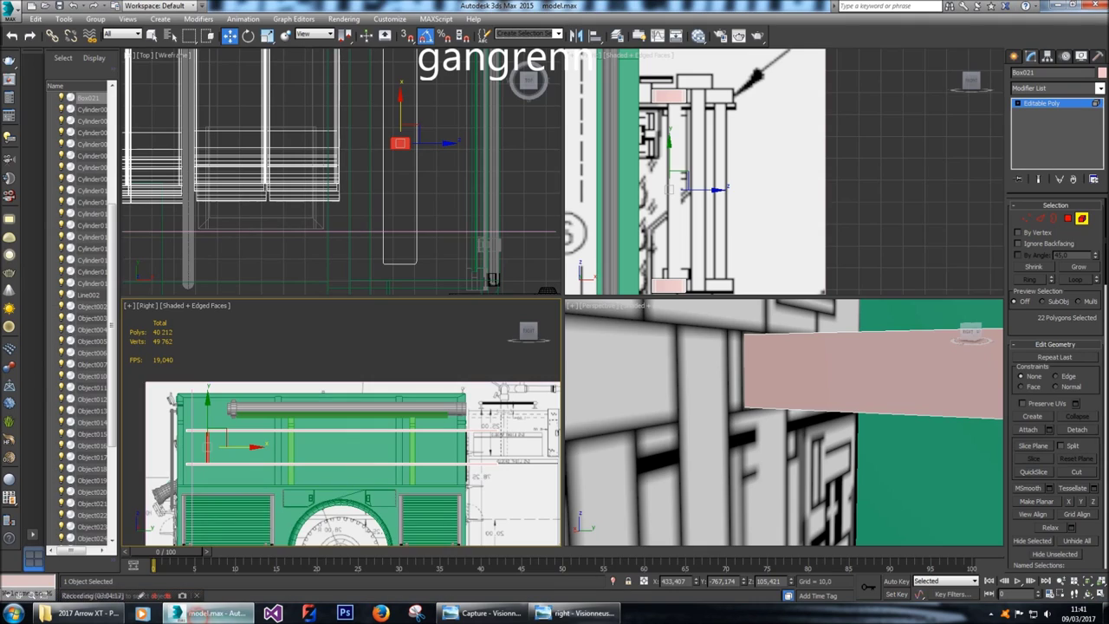
scroll(243, 440, "up", 2)
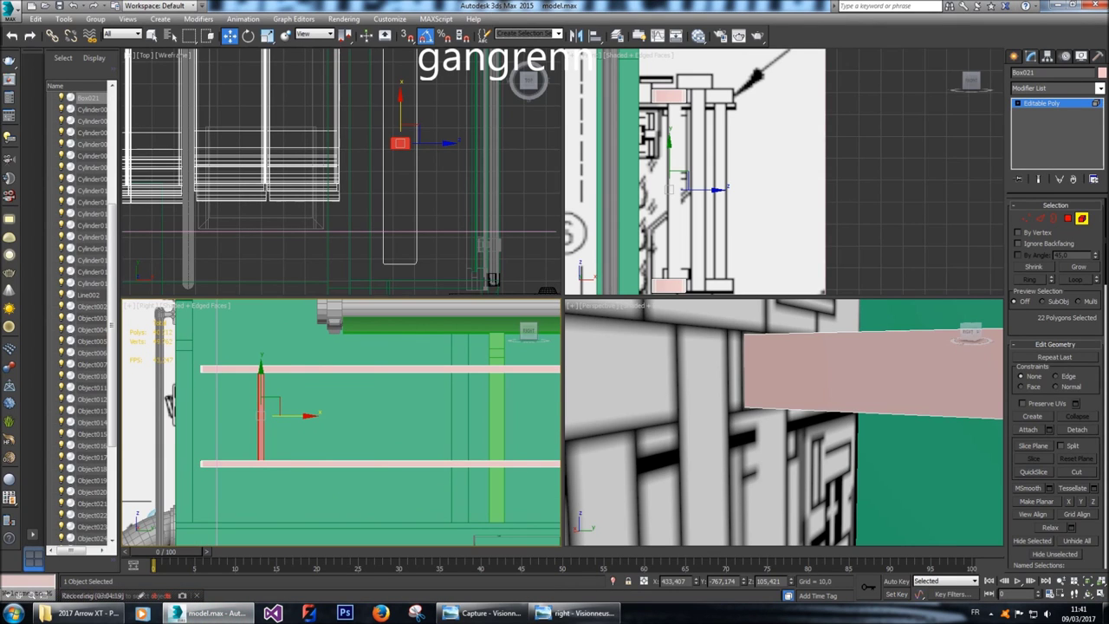
left_click_drag(305, 416, 300, 416)
scroll(260, 403, "down", 3)
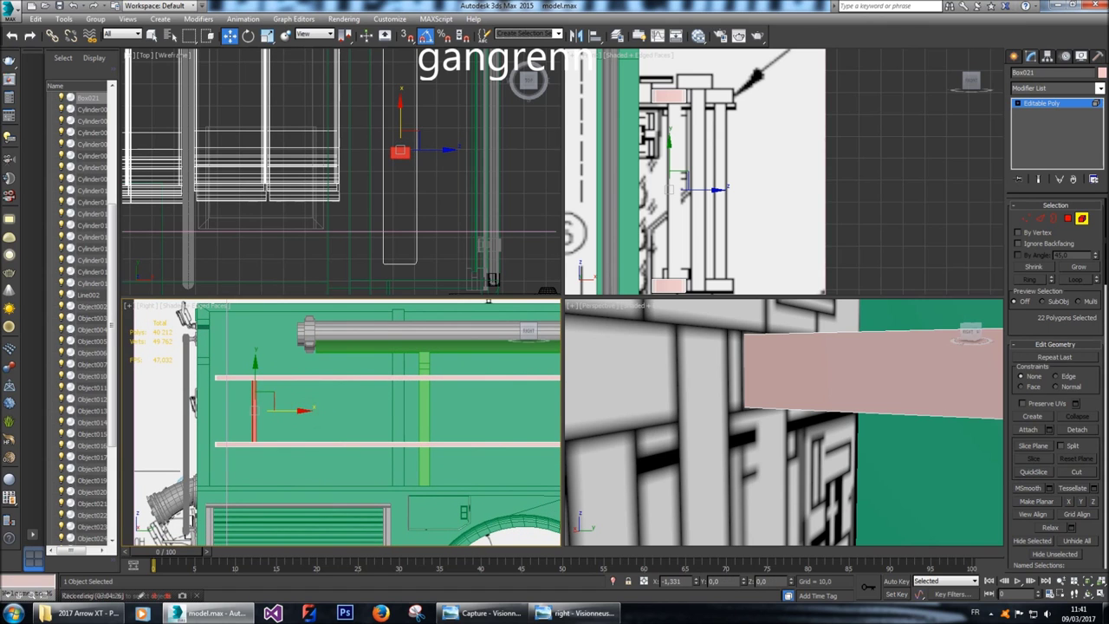
left_click(575, 612)
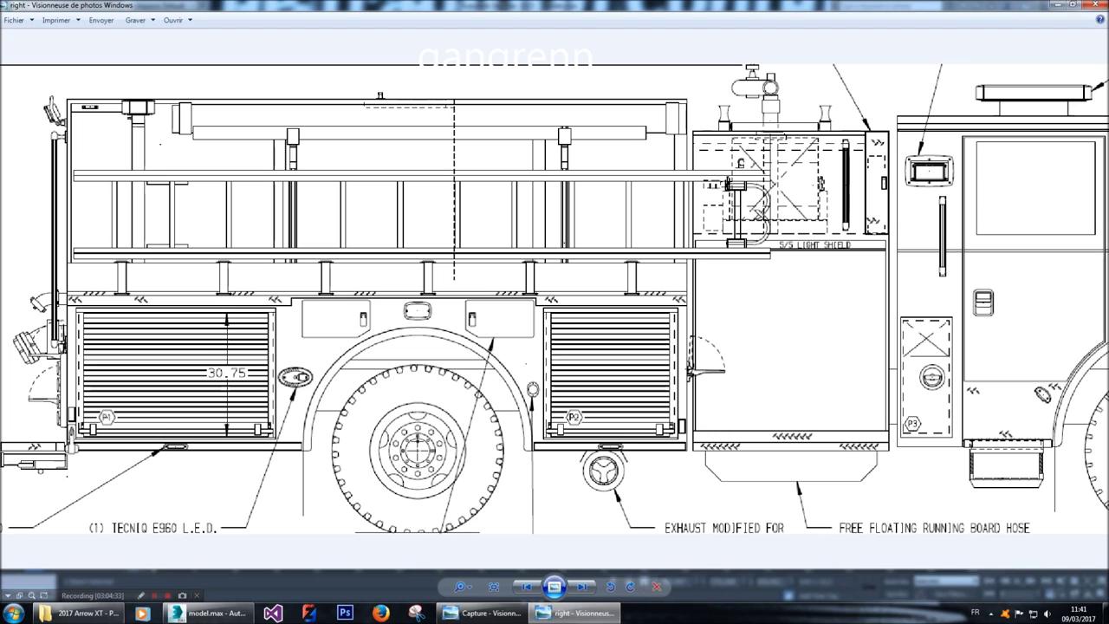
left_click(211, 612)
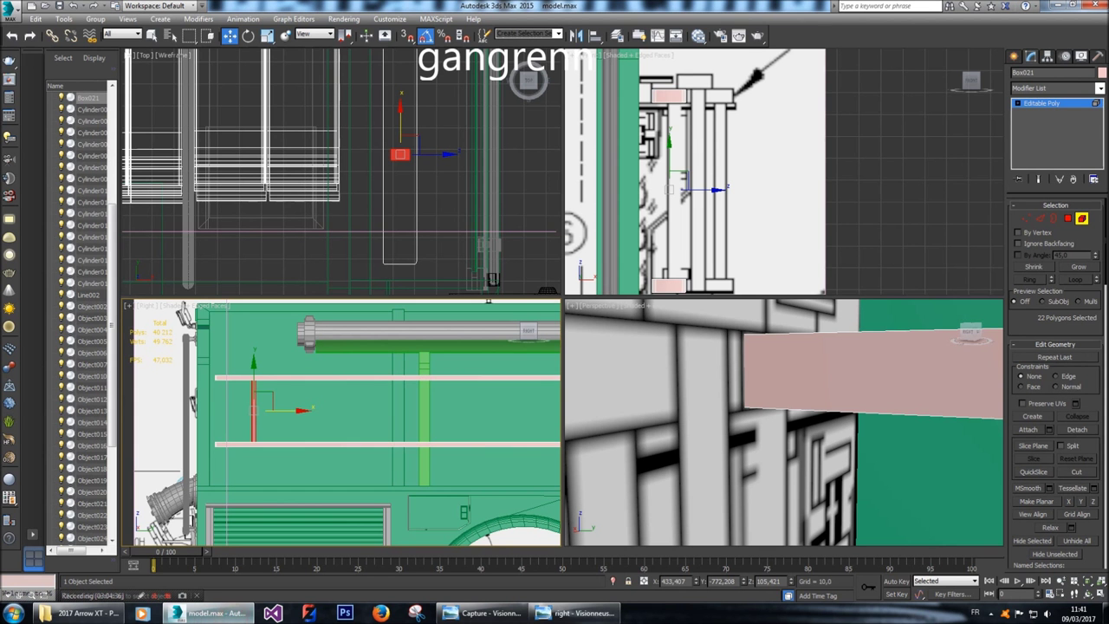
Shift-clone the post twice to the right, then copy all three posts further along the rails.
left_click_drag(248, 416, 305, 416, "shift")
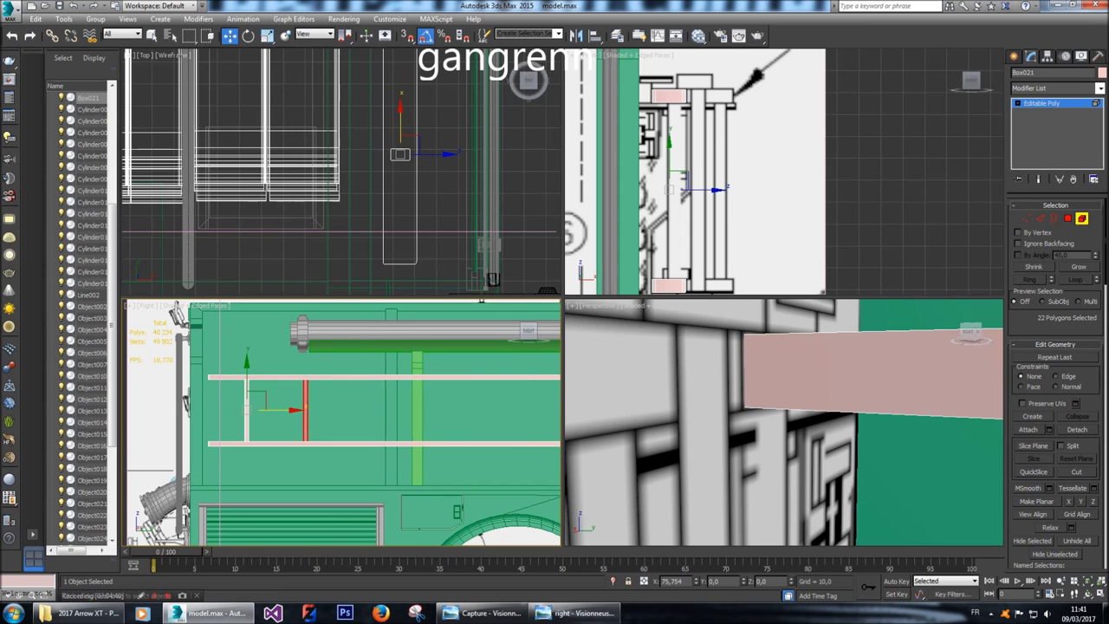
left_click(601, 316)
left_click_drag(306, 416, 369, 416, "shift")
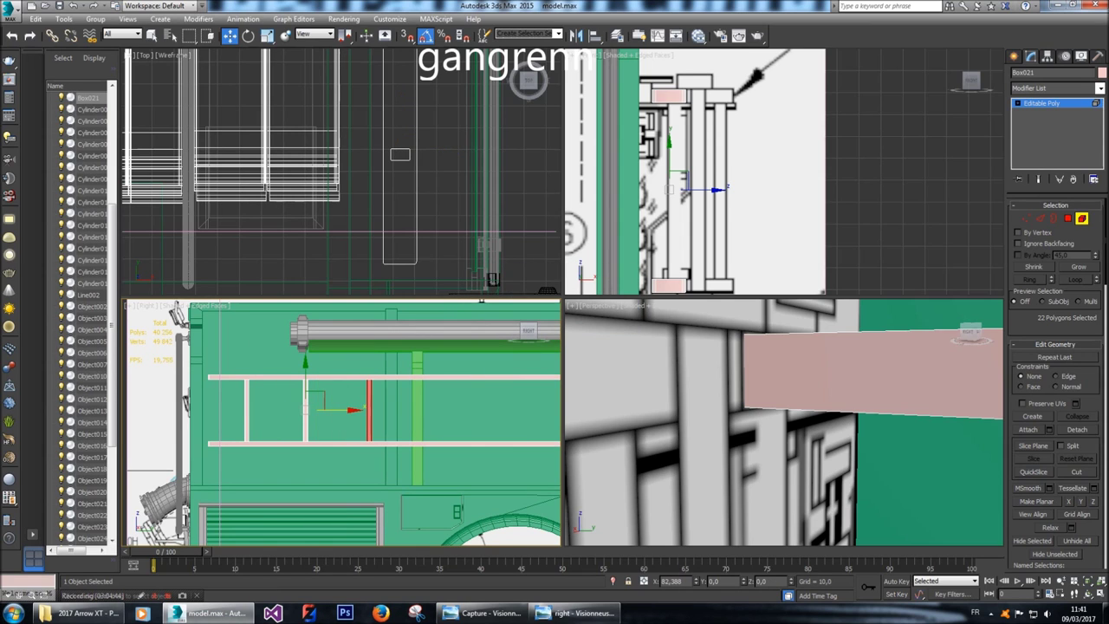
key("Return")
left_click_drag(214, 401, 377, 424)
middle_click_drag(377, 424, 289, 423)
left_click_drag(286, 416, 474, 416, "shift")
key("Return")
Add the new posts to the selection and clone the rungs slightly further right.
scroll(473, 416, "down", 3)
left_click_drag(299, 404, 372, 423, "ctrl")
middle_click_drag(373, 420, 269, 423)
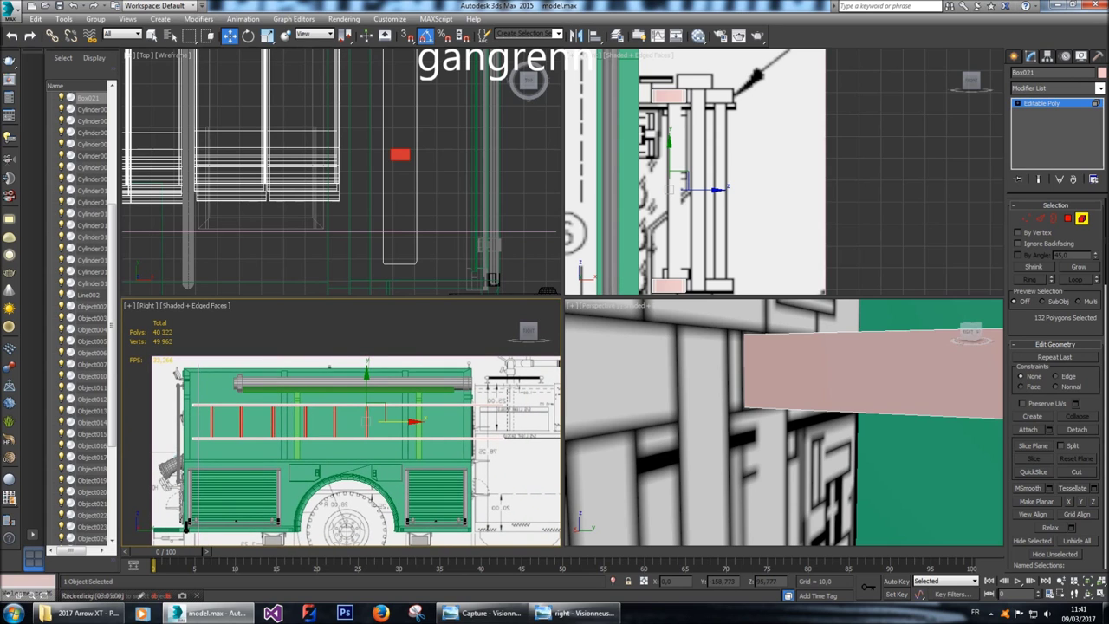
mouse_move(415, 422)
left_mouse_down("shift")
mouse_move(588, 422)
mouse_move(415, 422)
mouse_move(425, 422)
left_mouse_up("shift")
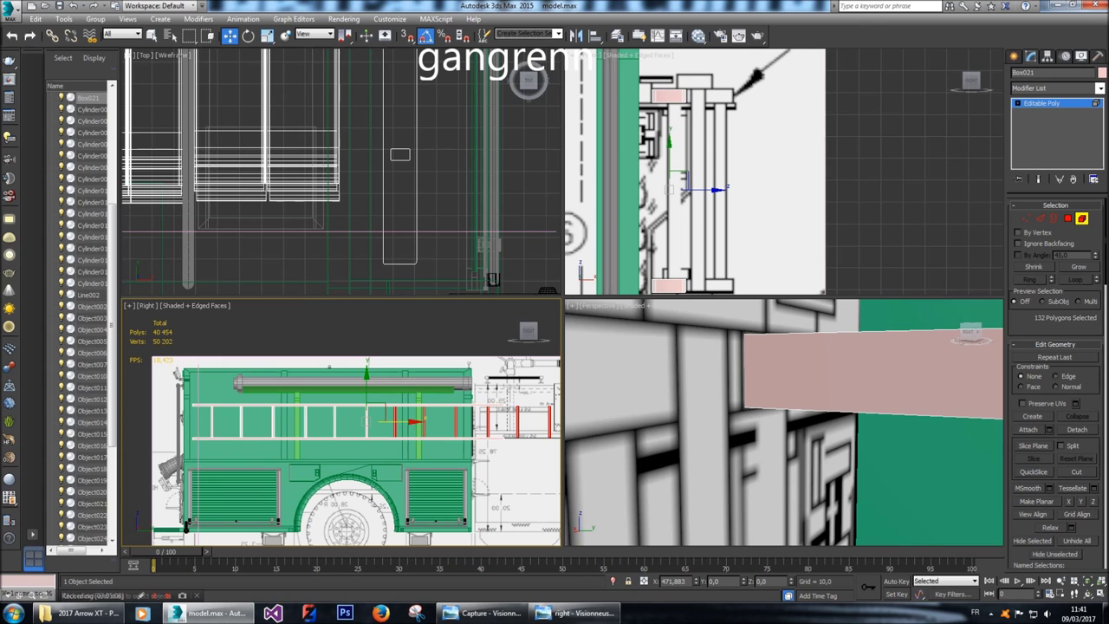
left_click_drag(415, 422, 417, 422, "shift")
key("Return")
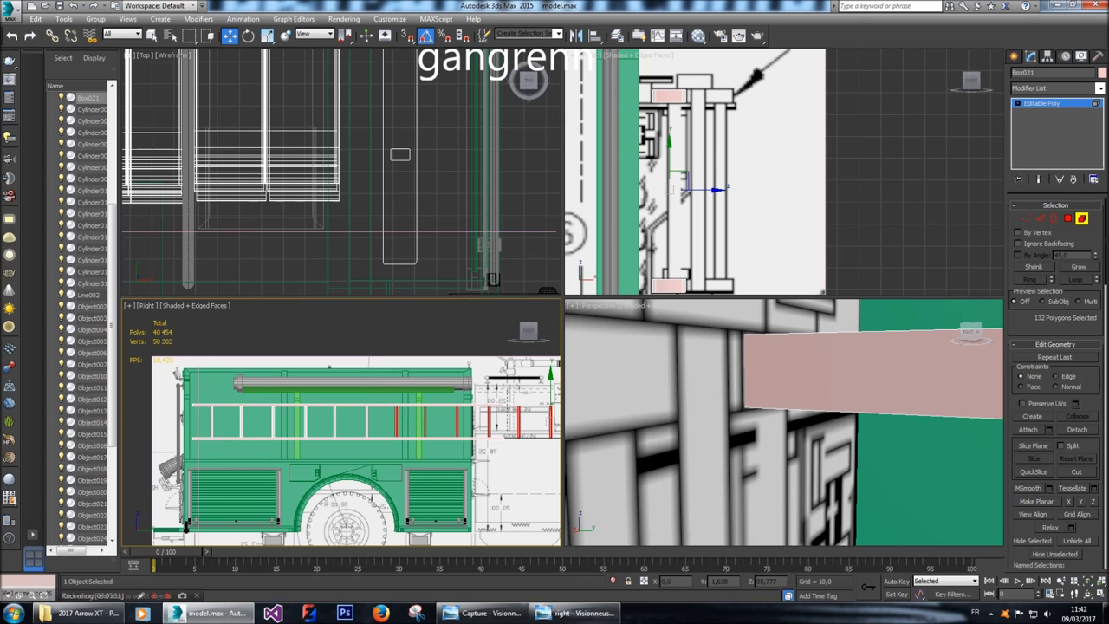
middle_click_drag(545, 414, 497, 413)
Delete the copied rungs and the leftover pink rungs.
key("Delete")
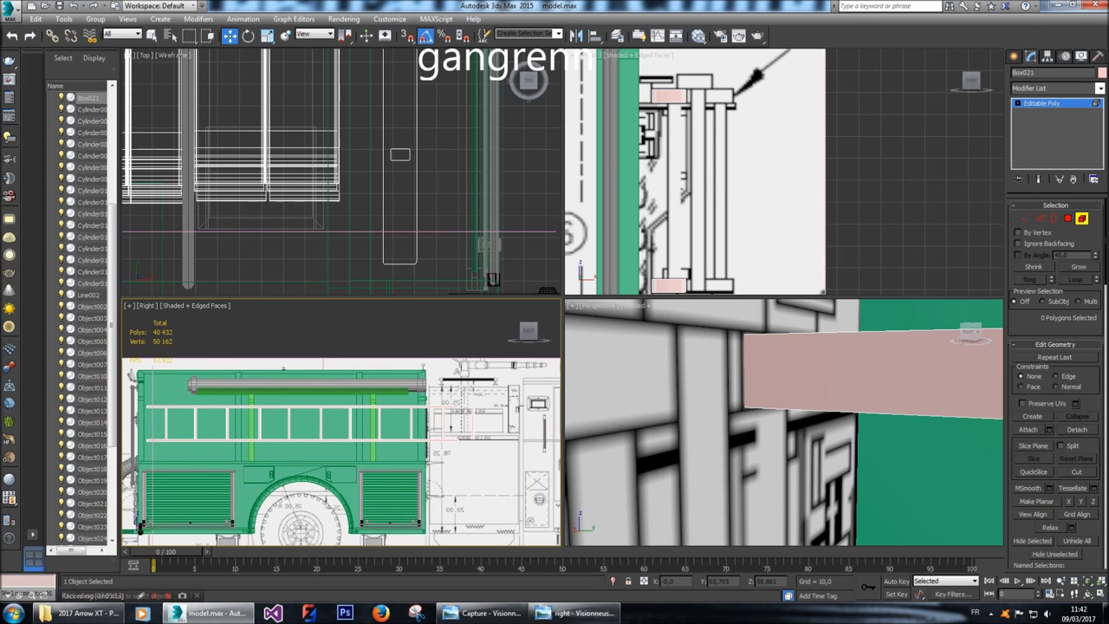
left_click(472, 425)
key("Delete")
scroll(433, 425, "up", 5)
scroll(433, 425, "down", 4)
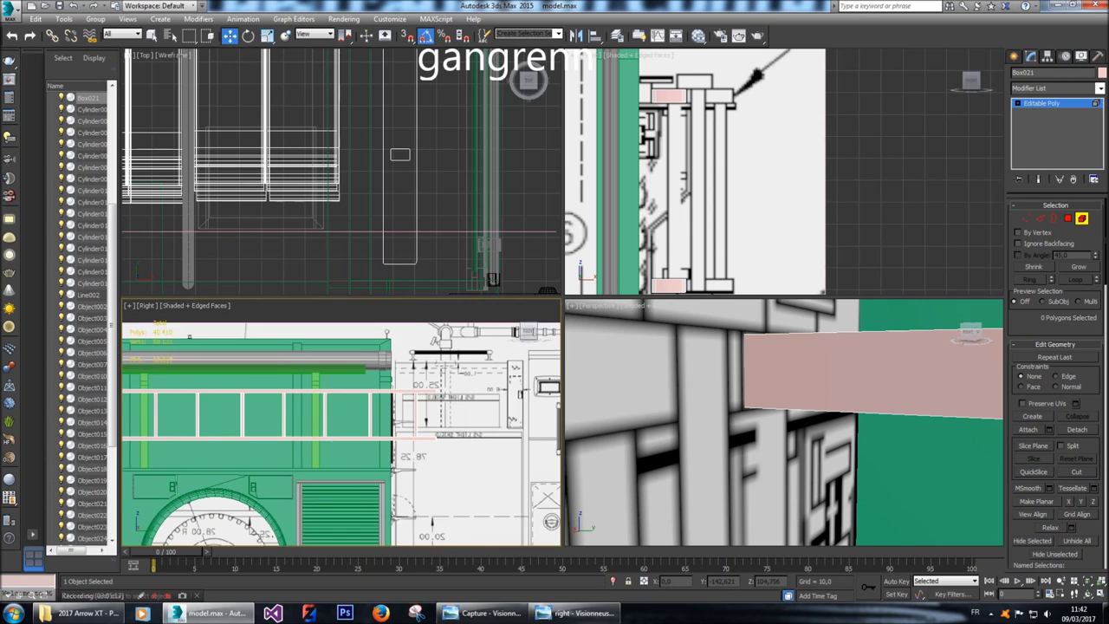
middle_click_drag(346, 425, 405, 437)
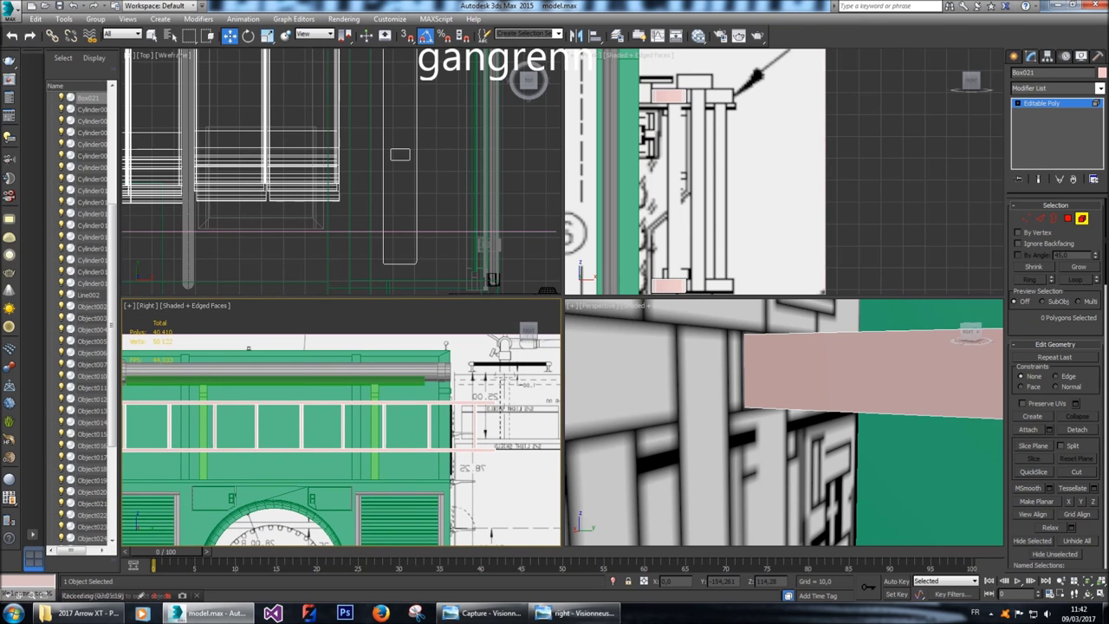
scroll(407, 407, "down", 2)
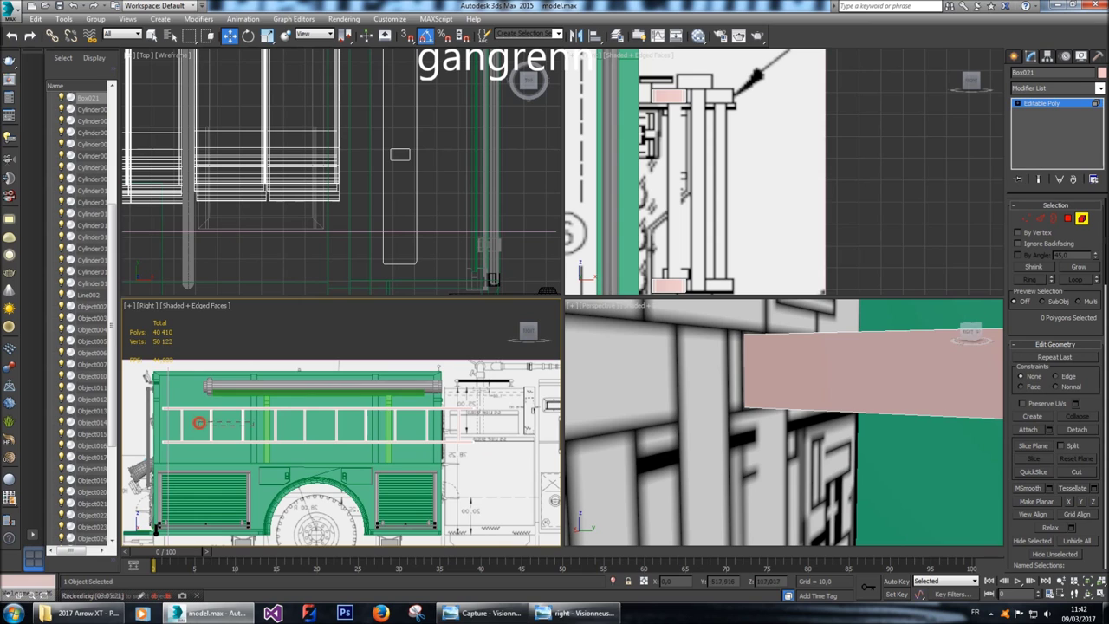
Select all the ladder rungs and slide them right toward the ladder end.
left_click(208, 423)
scroll(260, 418, "up", 2)
middle_click_drag(260, 424, 318, 423)
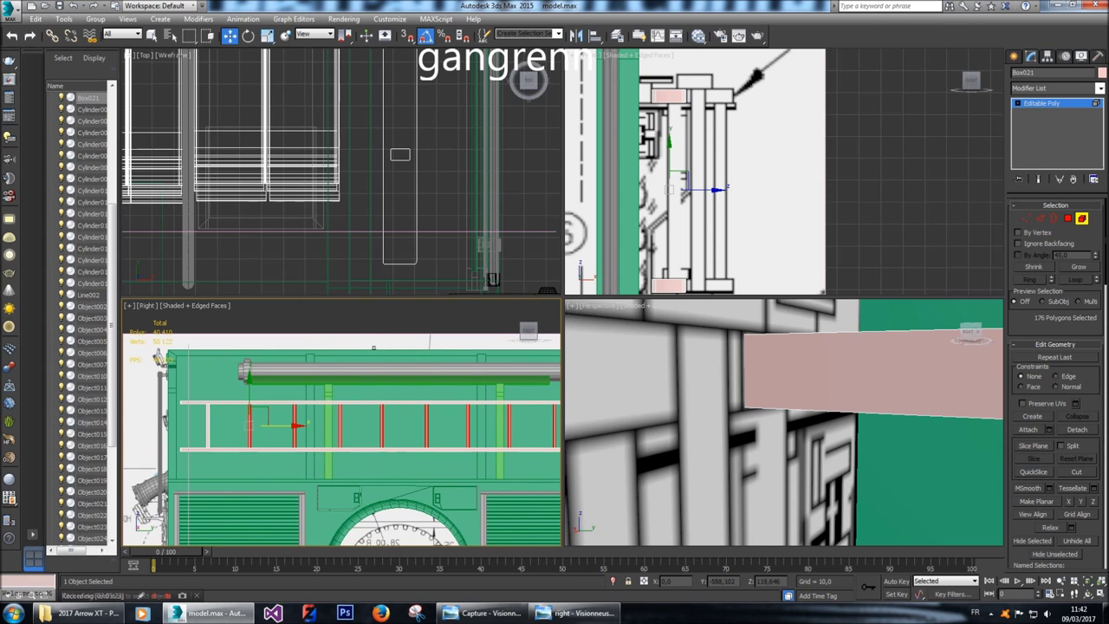
left_click_drag(299, 425, 383, 425)
middle_click_drag(383, 425, 313, 425)
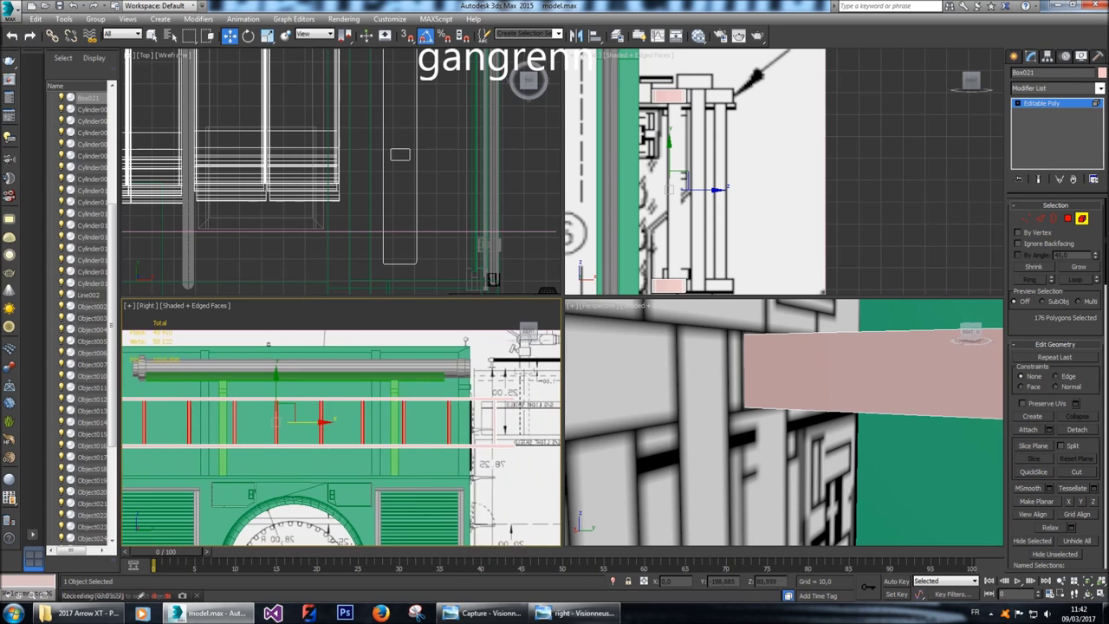
scroll(314, 425, "down", 2)
left_click_drag(314, 424, 480, 426)
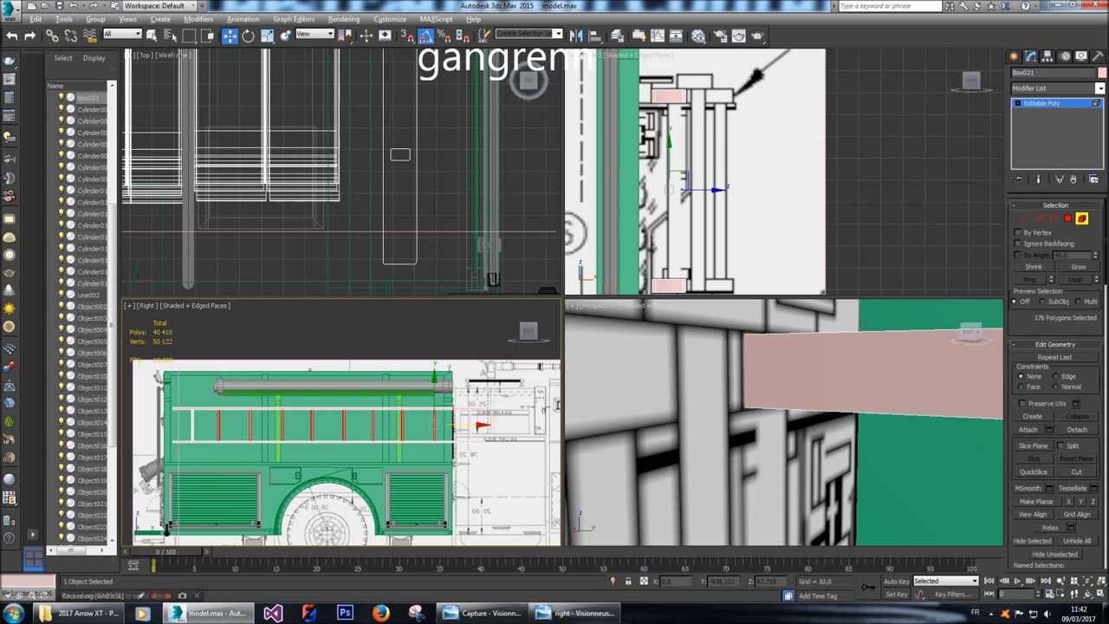
Drop the leftmost rungs one at a time, shifting the remaining rungs to spread them out.
left_click(198, 410, "alt")
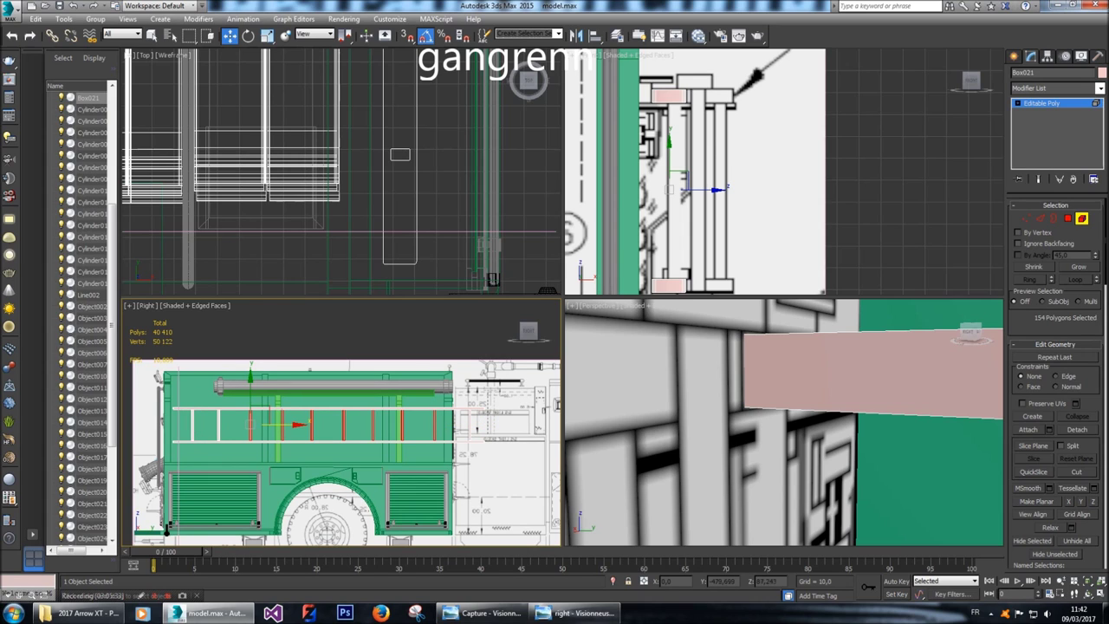
left_click_drag(299, 425, 294, 424)
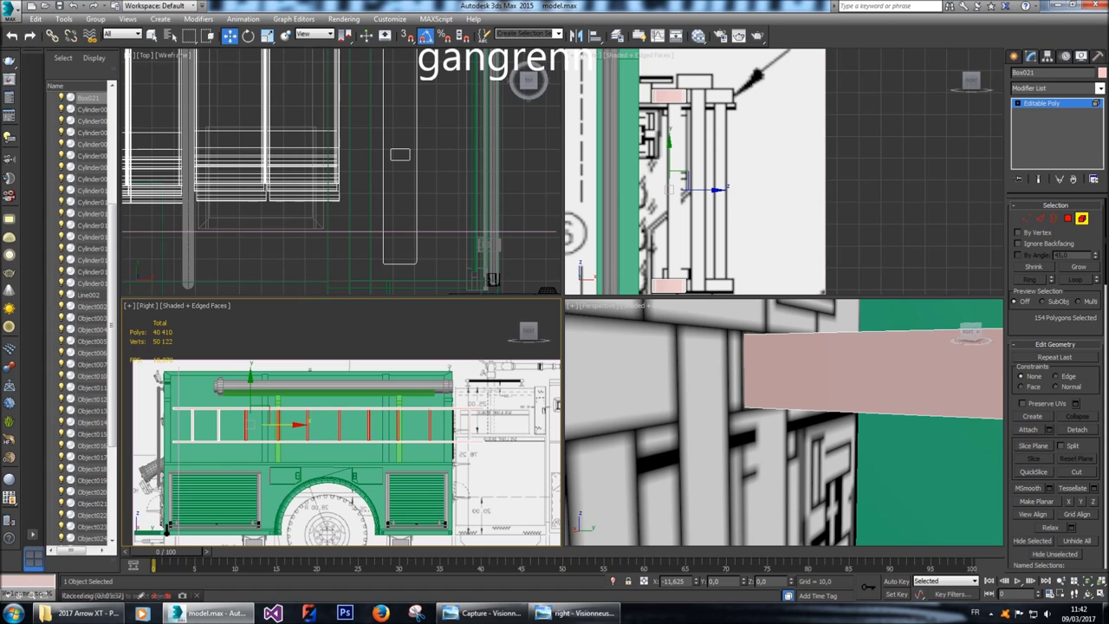
left_click(245, 420, "alt")
left_click_drag(277, 425, 393, 425)
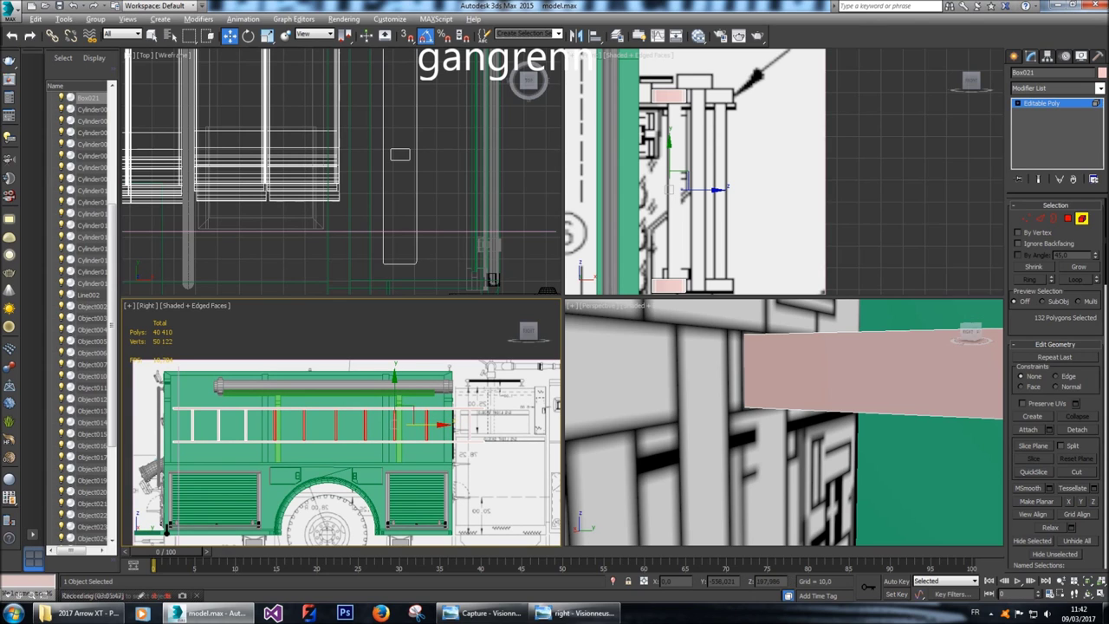
left_click(276, 425, "alt")
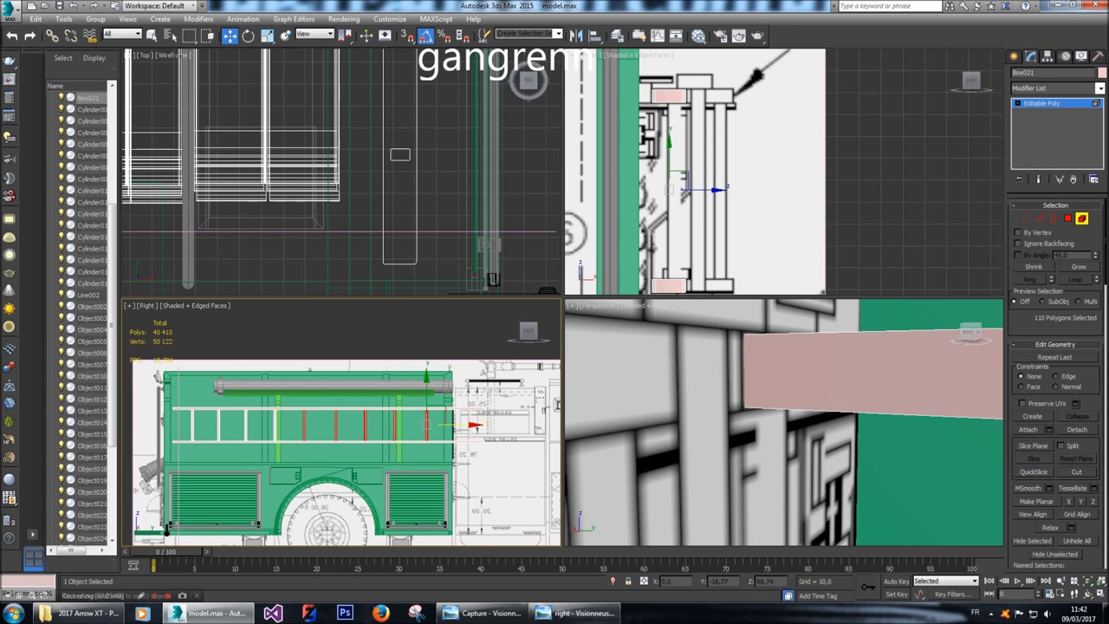
left_click_drag(460, 425, 455, 424)
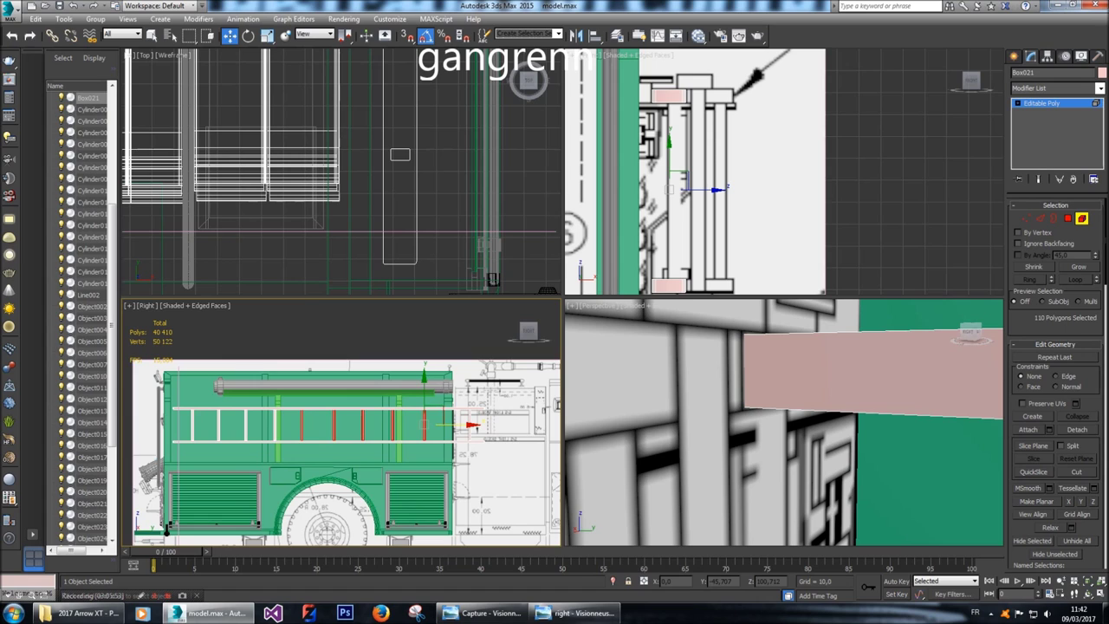
left_click_drag(472, 425, 471, 425)
Continue deselecting rungs one by one until only the last rung moves to the ladder's end.
left_click(301, 425, "alt")
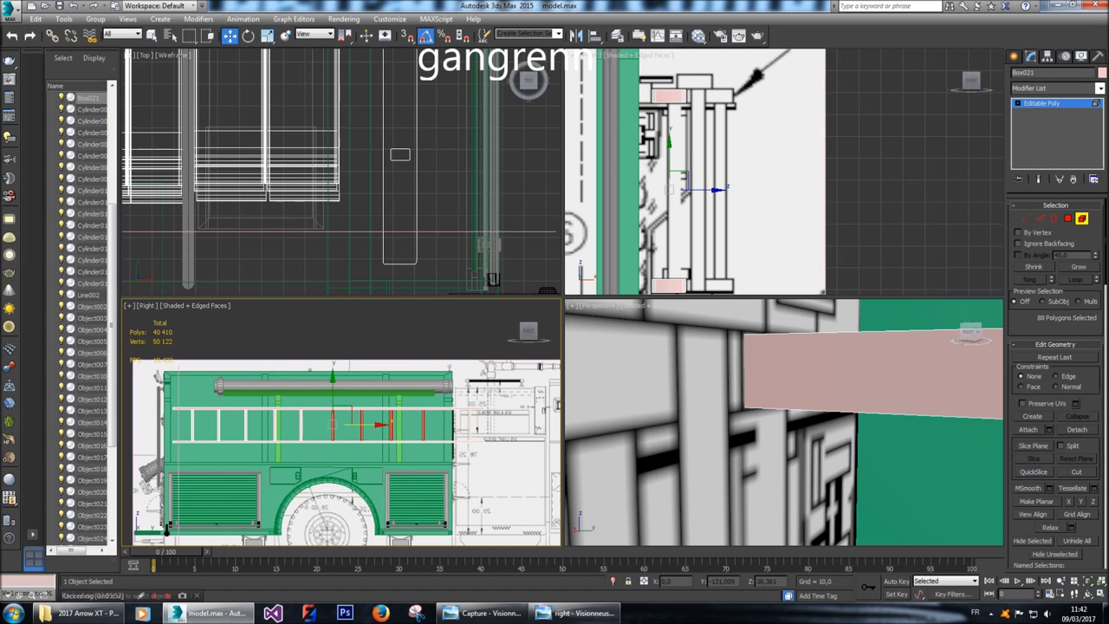
key("ctrl+z")
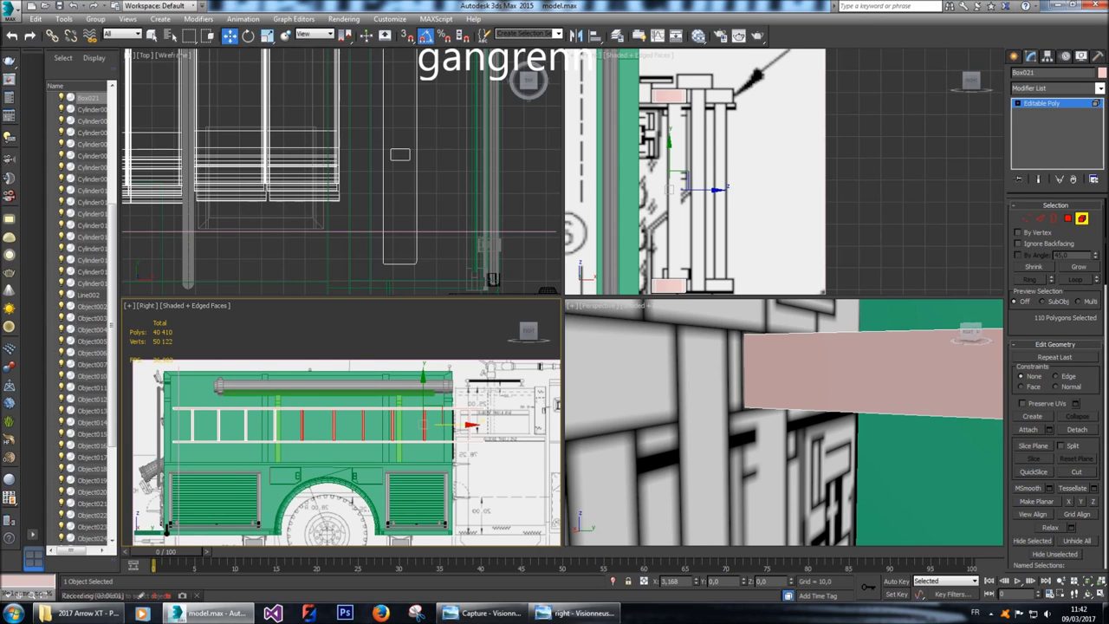
left_click(301, 425, "alt")
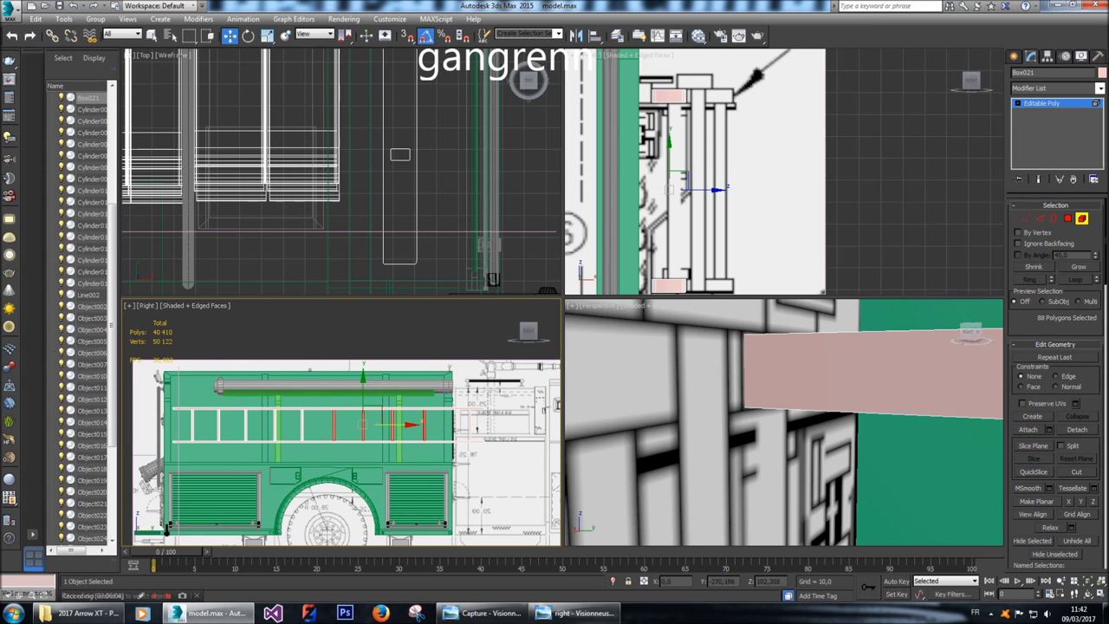
left_click(472, 424)
left_click(332, 425, "alt")
left_click_drag(403, 425, 406, 425)
left_click(364, 423, "alt")
left_click_drag(444, 425, 444, 425)
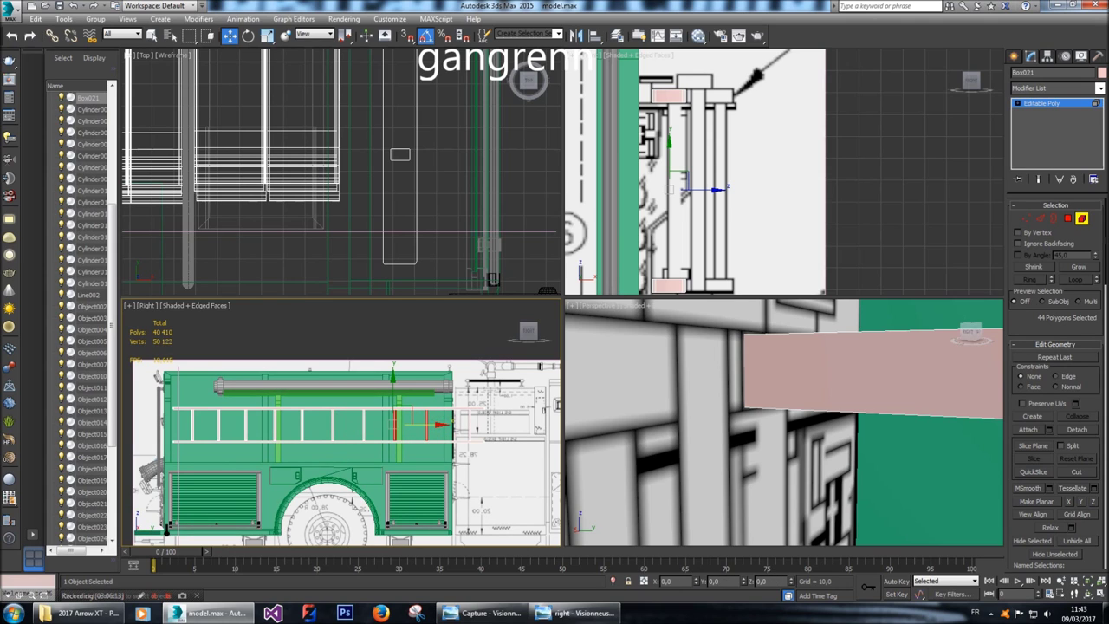
left_click(397, 425, "alt")
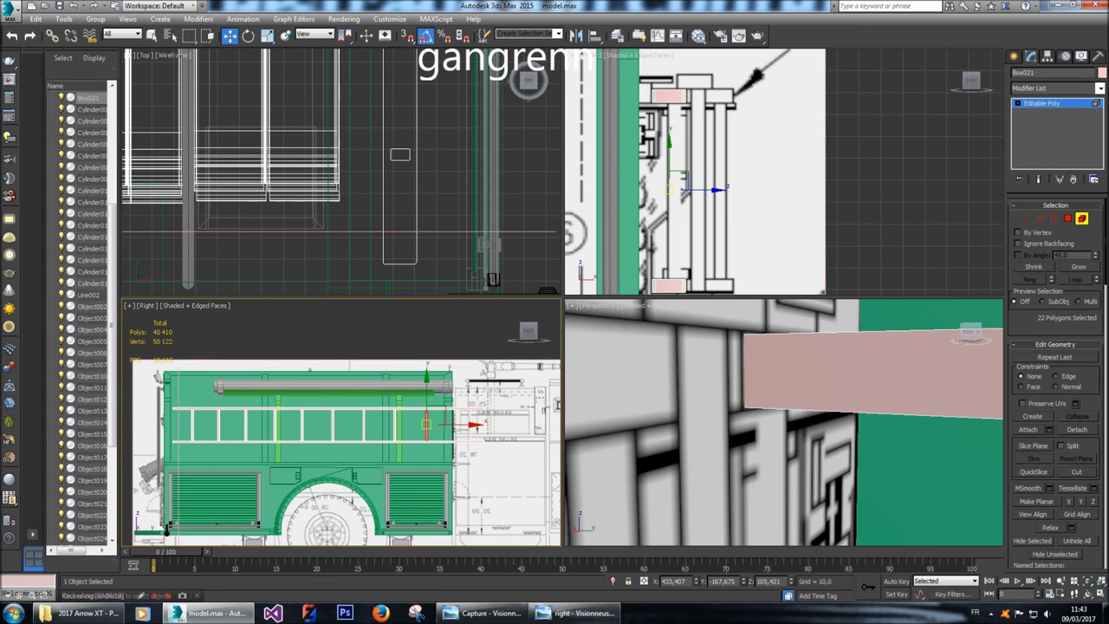
left_click_drag(473, 425, 472, 426)
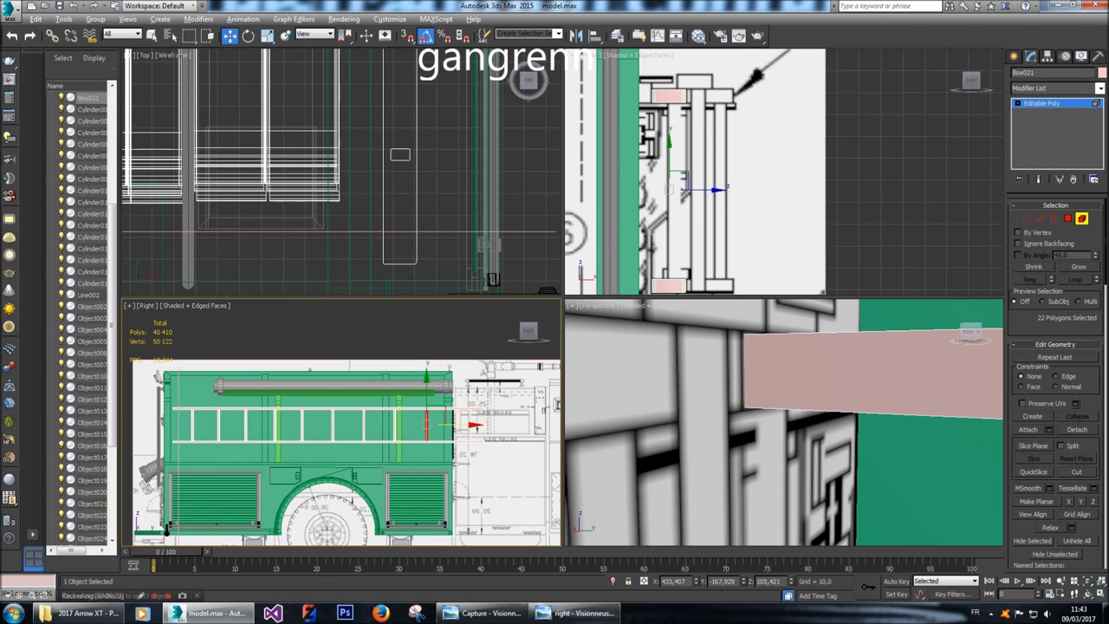
left_click_drag(459, 425, 488, 426)
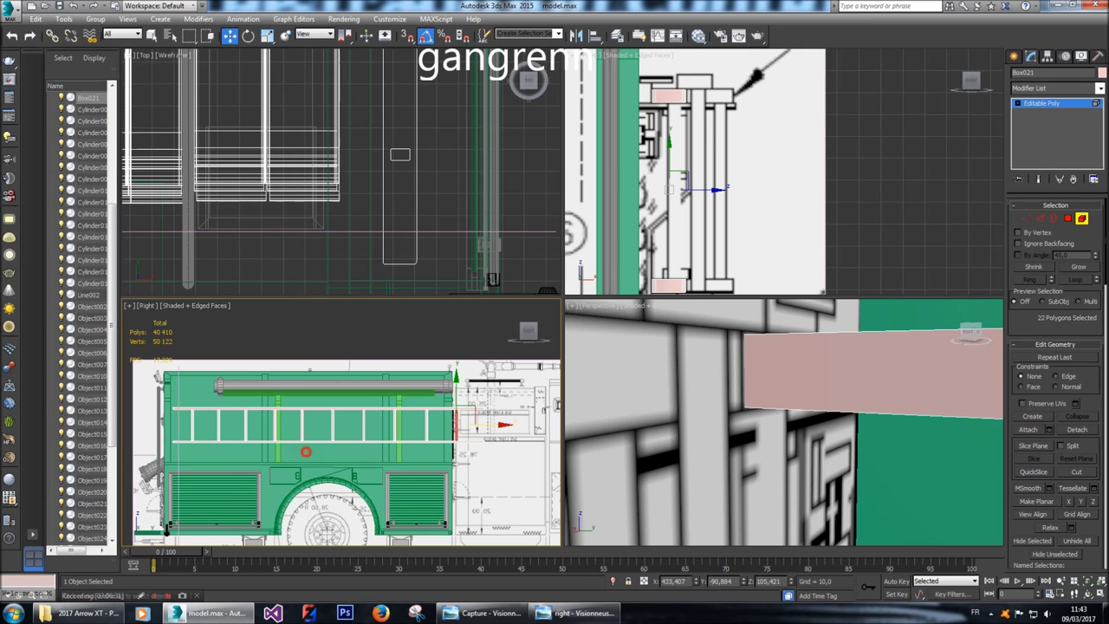
Reselect the last rung, fine-tune its position and check the other orthographic view.
left_click(306, 452)
left_click(327, 425)
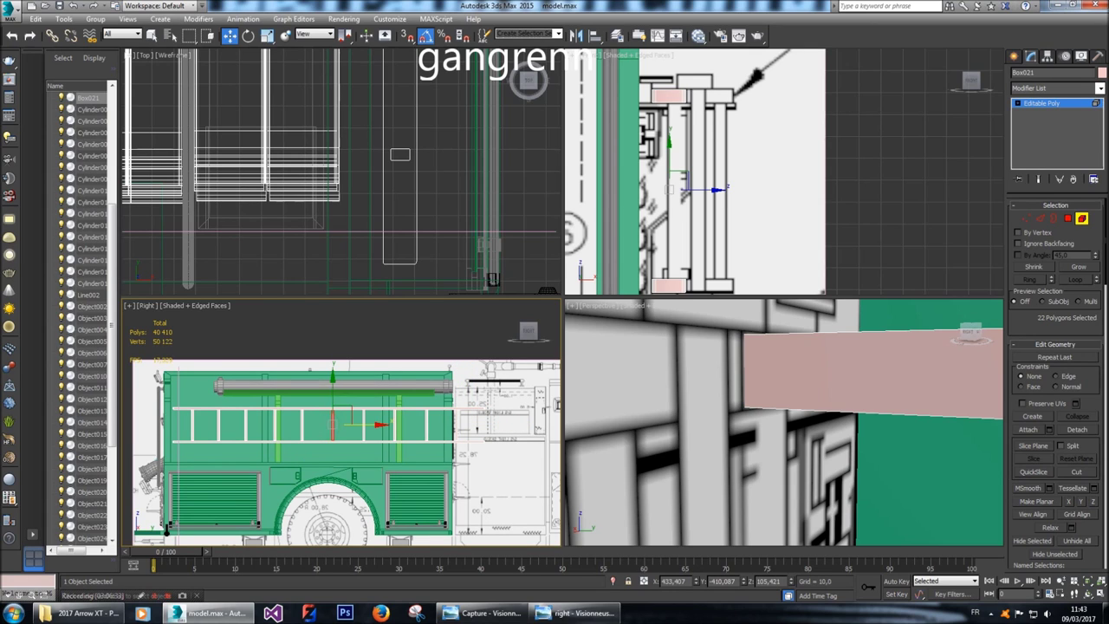
left_click_drag(381, 425, 378, 425)
key("ctrl+d")
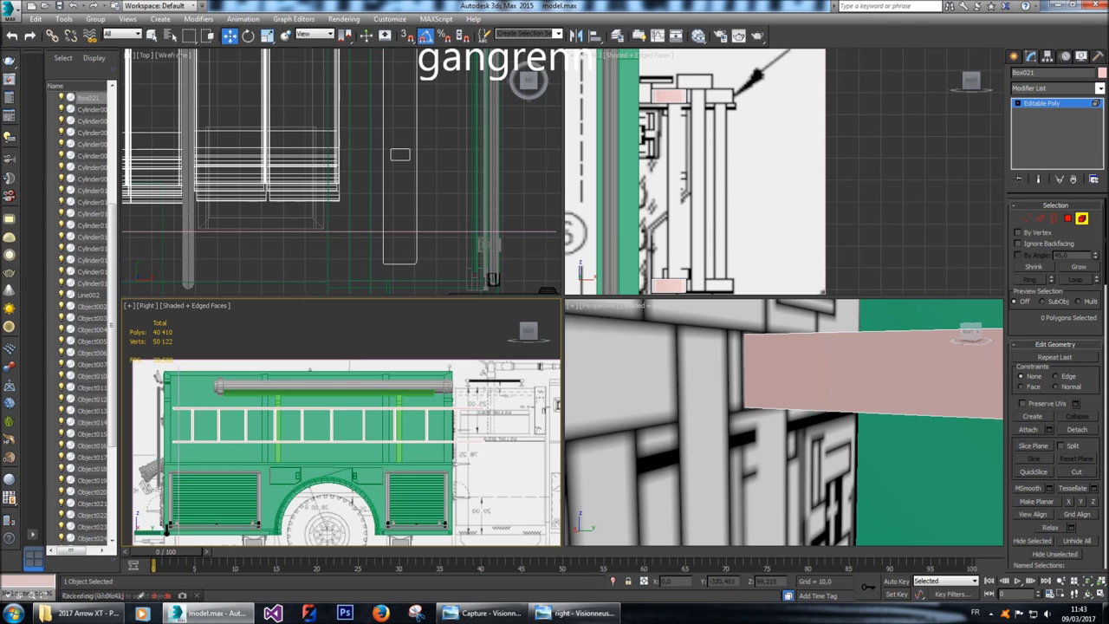
left_click(458, 427)
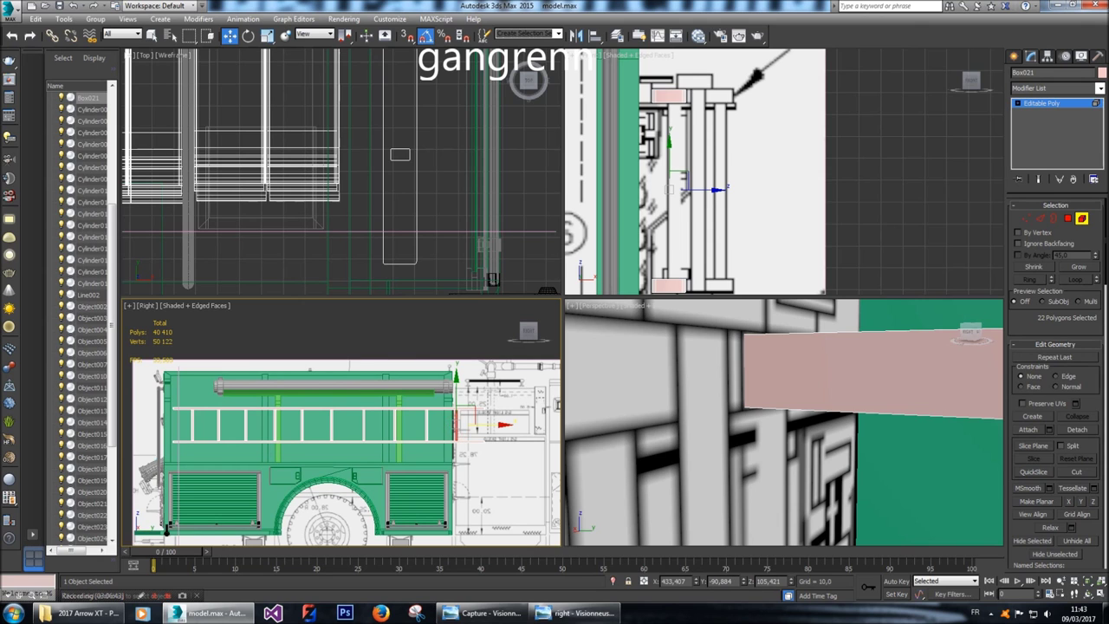
scroll(460, 424, "up", 6)
scroll(459, 425, "down", 8)
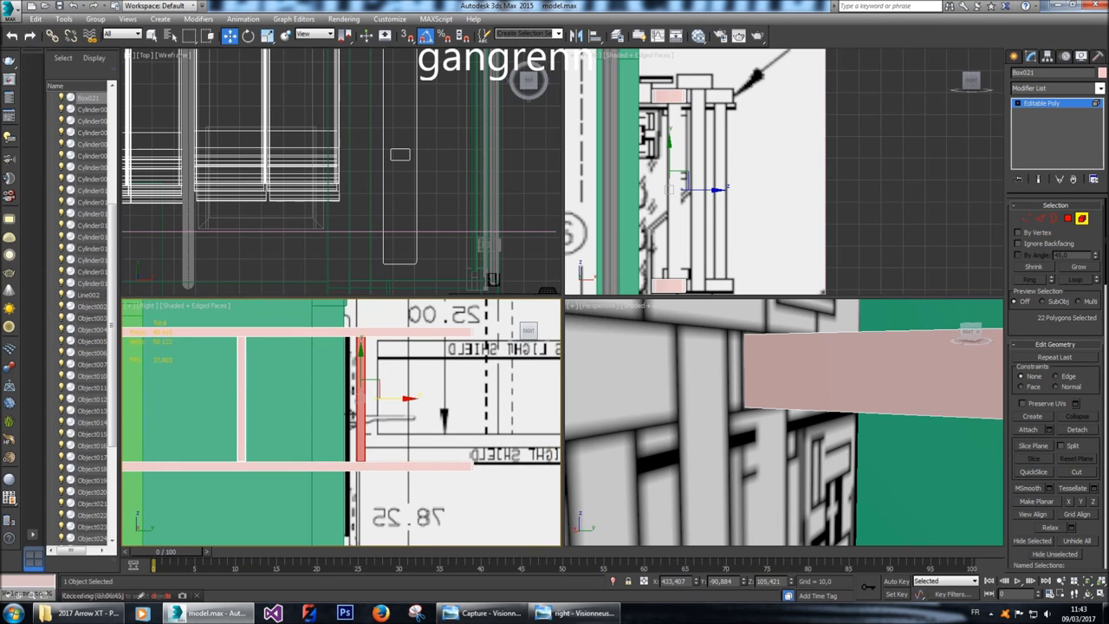
scroll(307, 481, "up", 2)
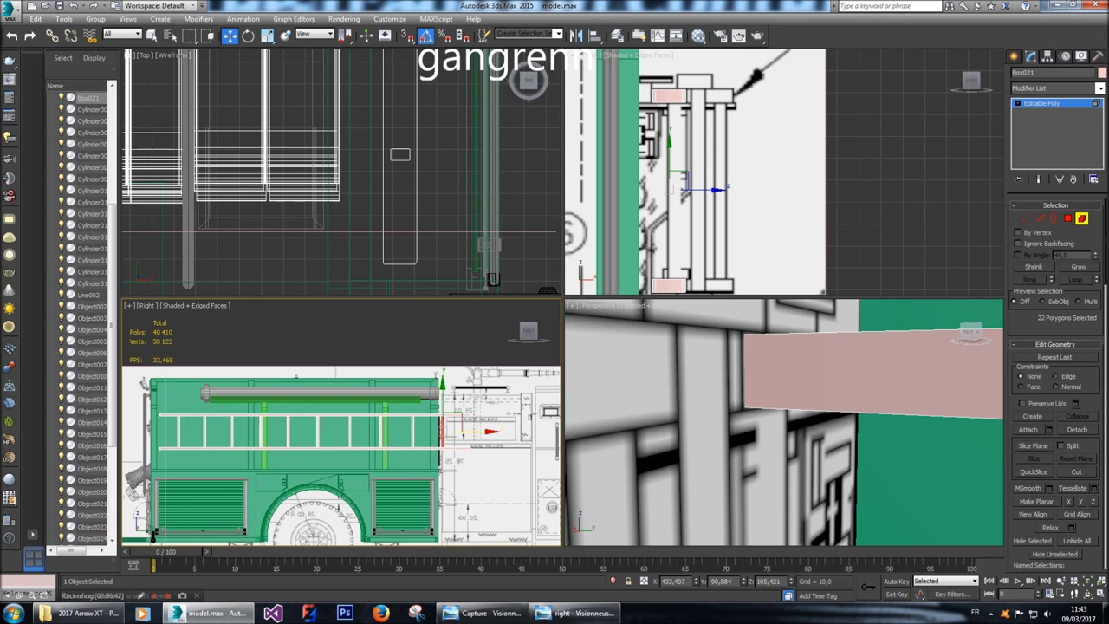
middle_click_drag(694, 173, 702, 153)
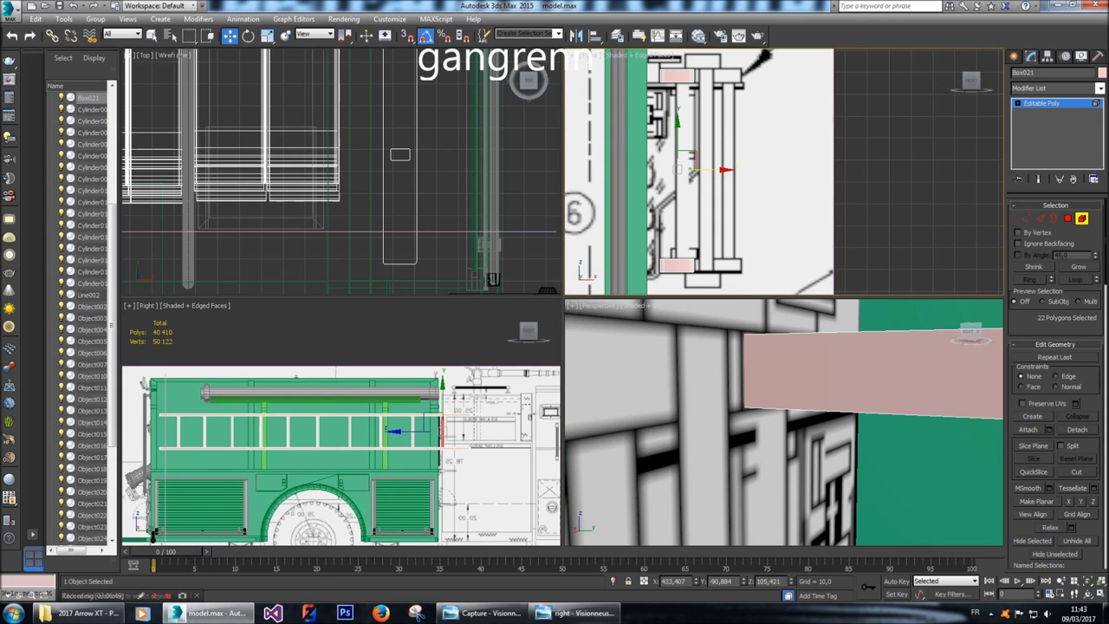
scroll(785, 423, "down", 5)
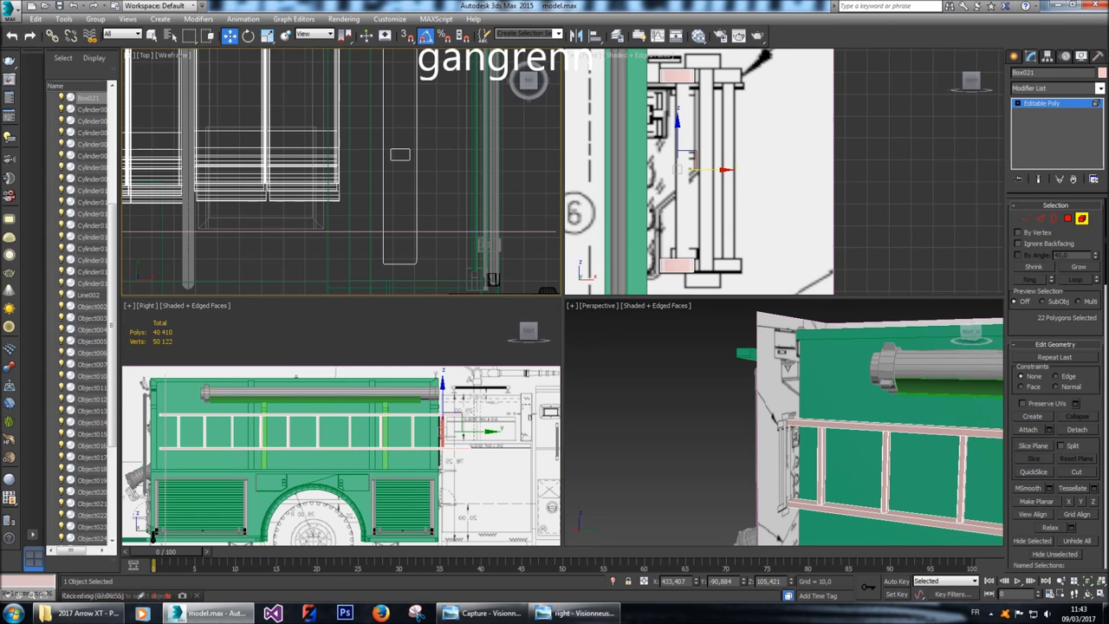
Clone the ladder box into copies Box022 and Box023, sliding Box022 left into place.
left_click(1015, 55)
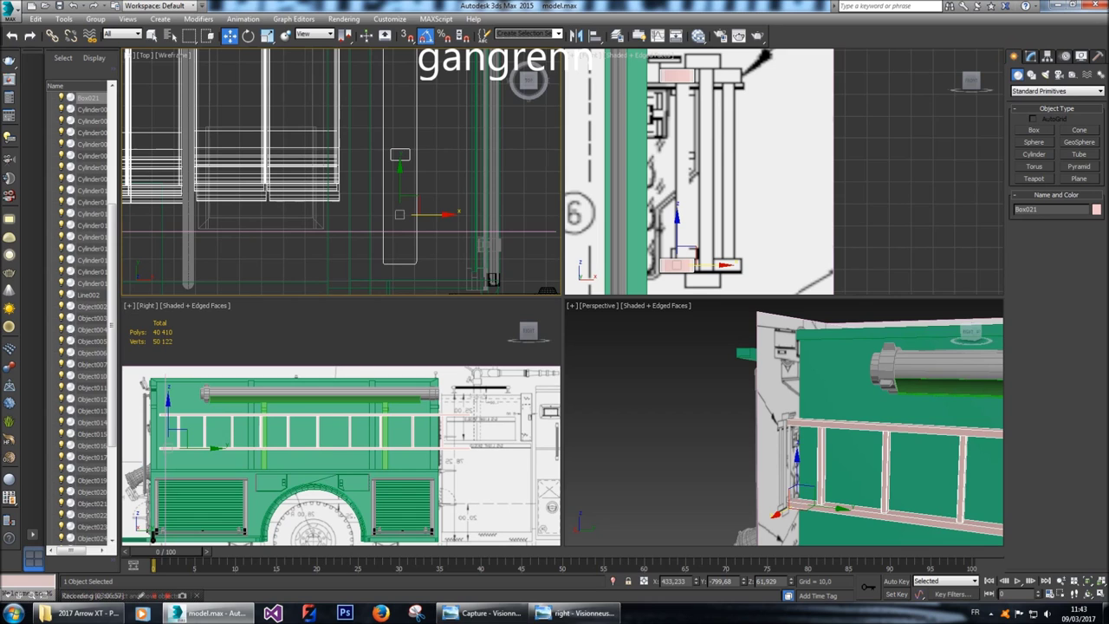
right_click(918, 173)
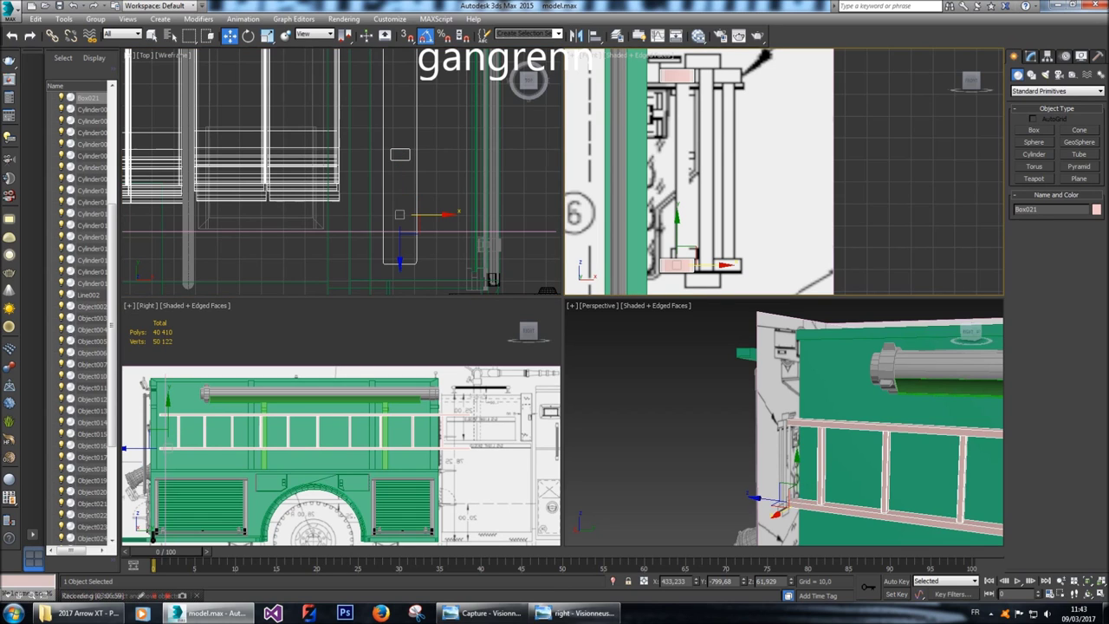
left_click_drag(698, 266, 754, 265, "shift")
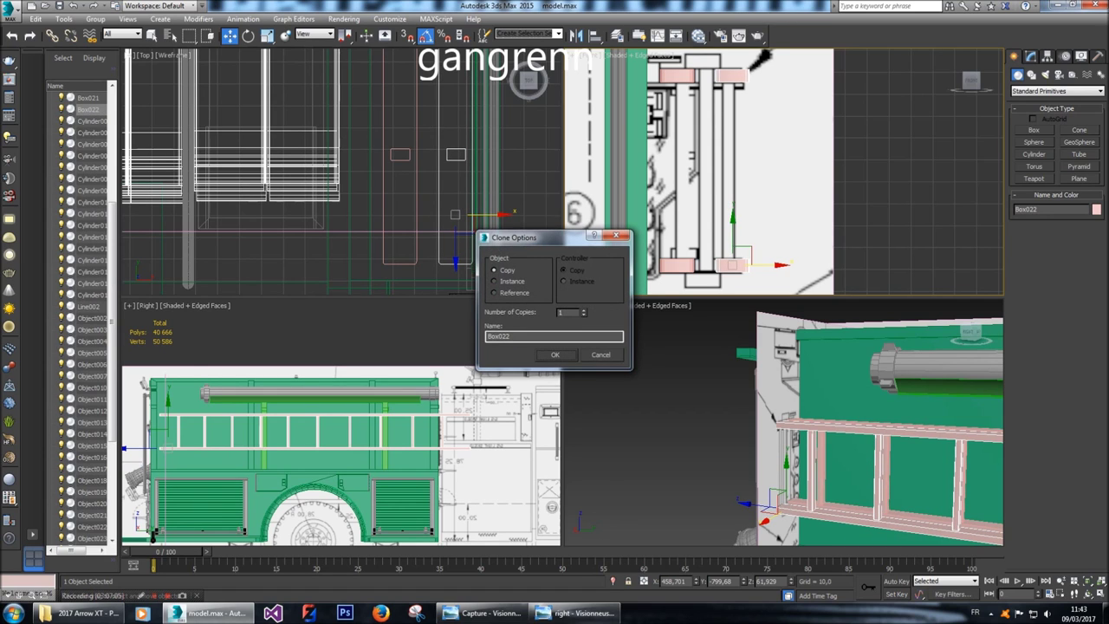
key("Return")
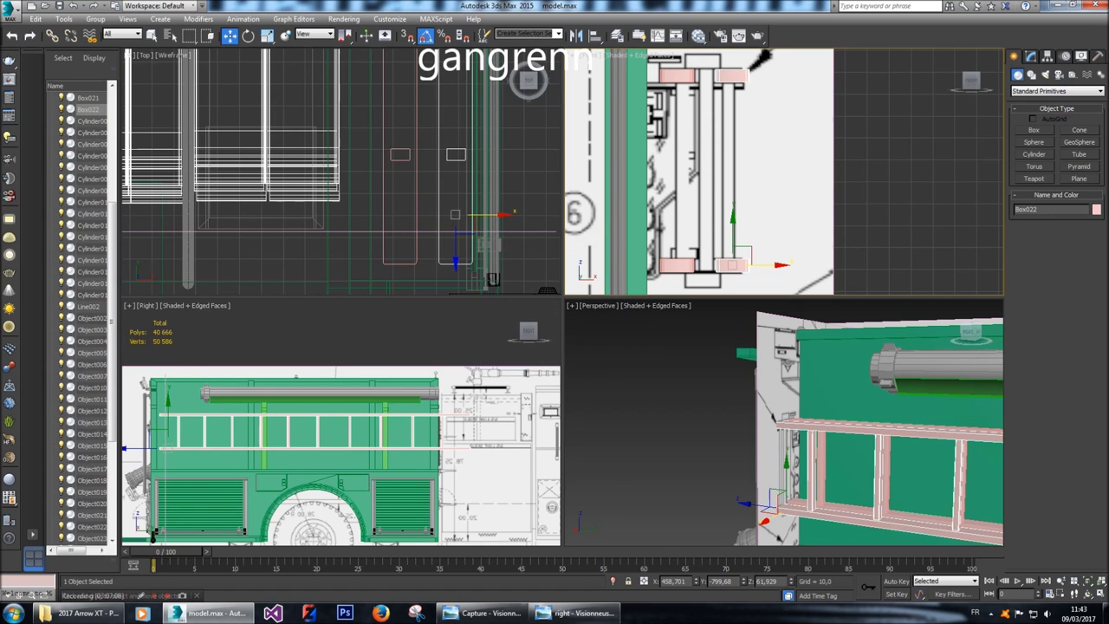
left_click_drag(468, 214, 444, 214)
left_click(557, 356)
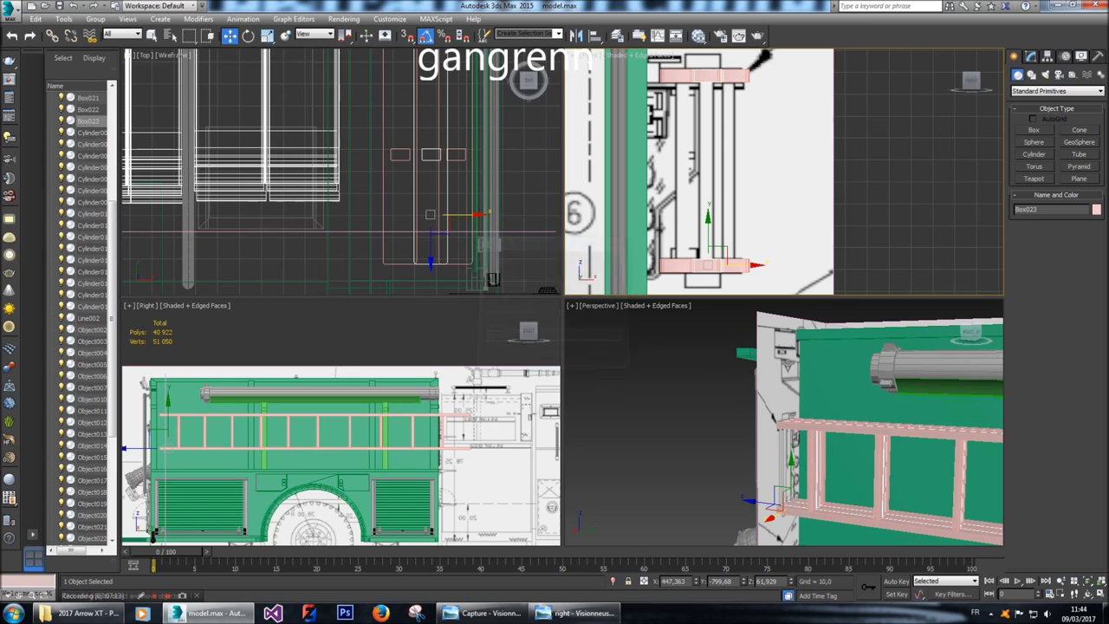
Align Box023 along the ladder with small moves.
left_click_drag(707, 232, 707, 216)
left_click_drag(759, 249, 756, 250)
scroll(471, 214, "up", 3)
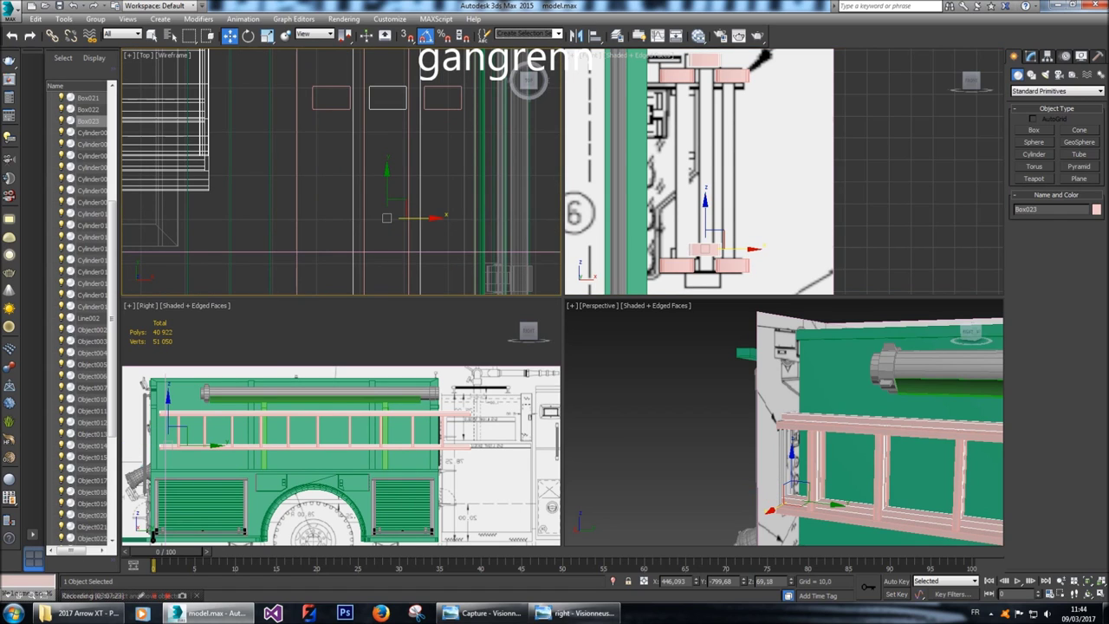
left_click_drag(433, 218, 433, 217)
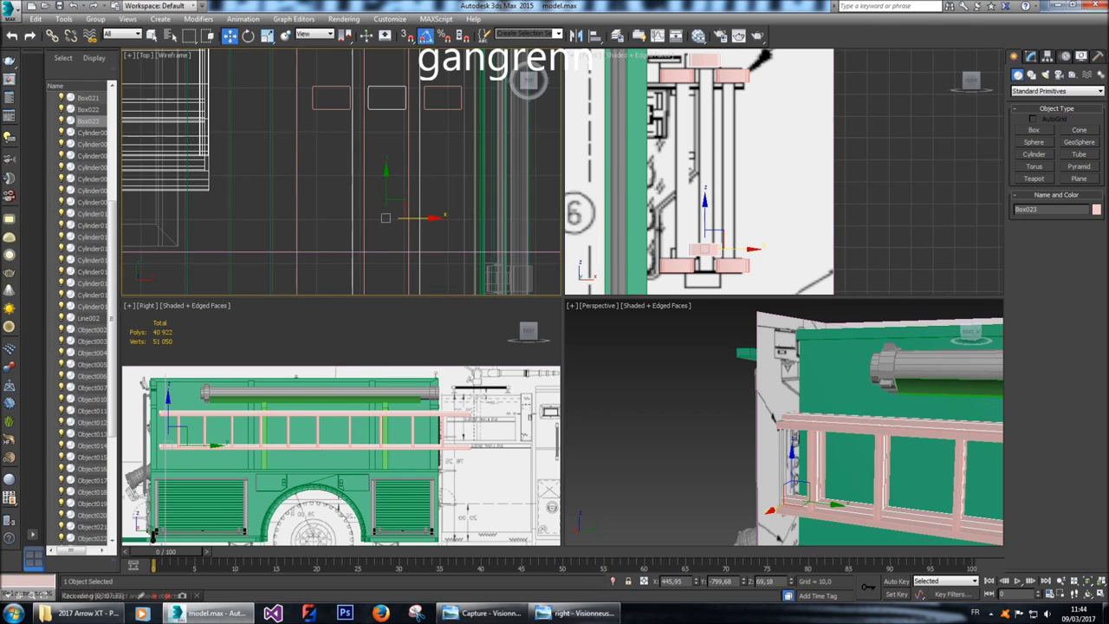
Select Box023's vertices in the side view and move them down about 15 units.
left_click(1031, 55)
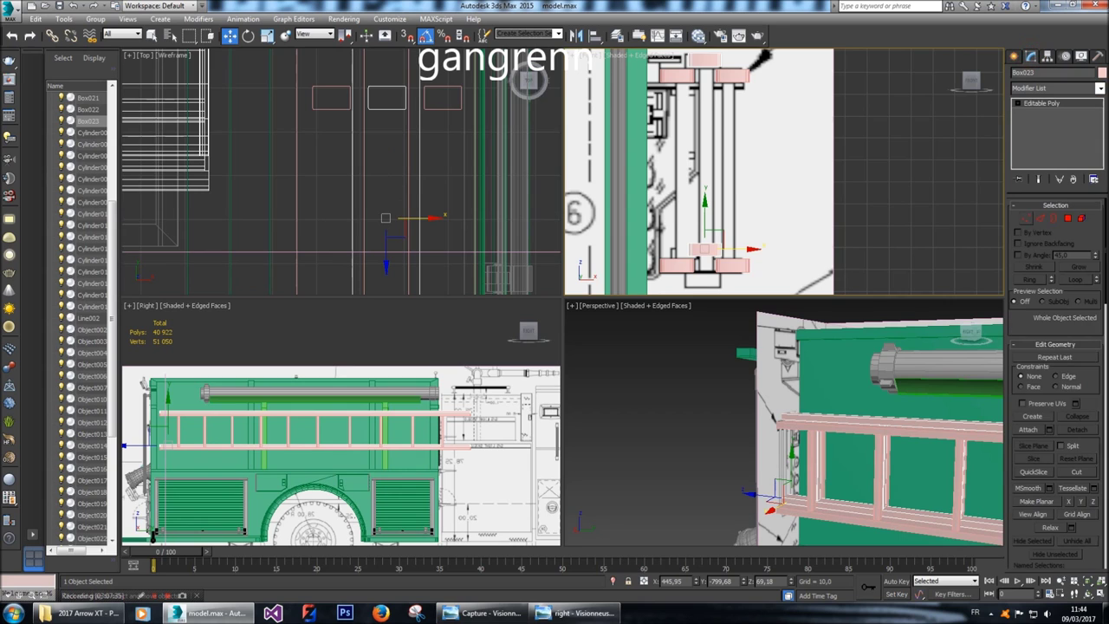
key("1")
scroll(605, 164, "up", 5)
left_click_drag(605, 164, 713, 219)
left_click_drag(771, 248, 773, 246)
scroll(707, 204, "down", 5)
left_click_drag(707, 173, 708, 202)
scroll(709, 199, "down", 4)
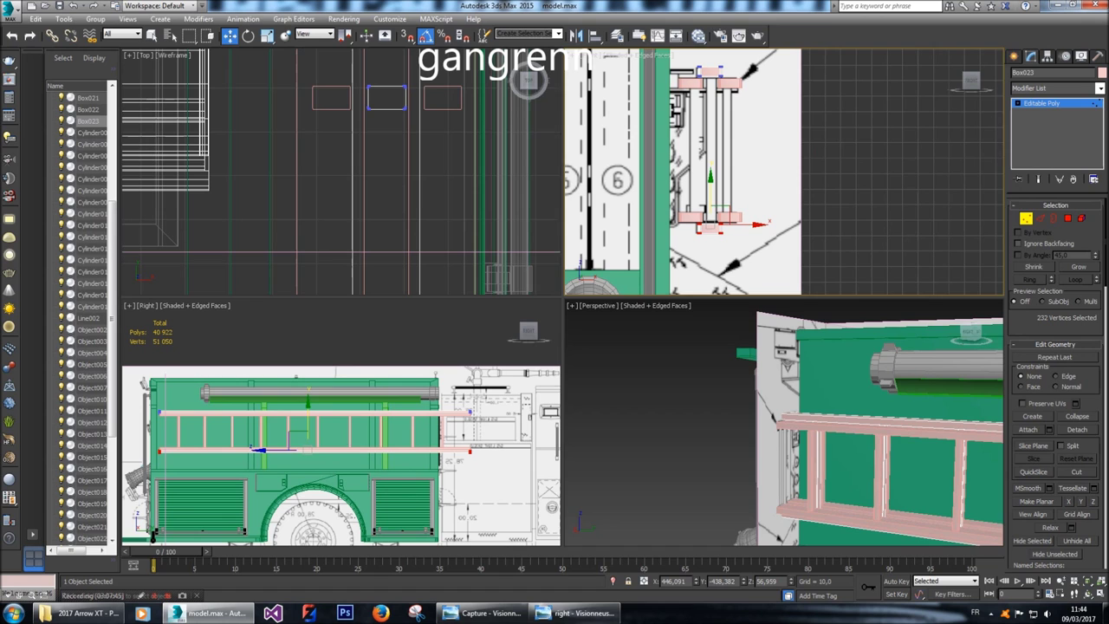
left_click(971, 331)
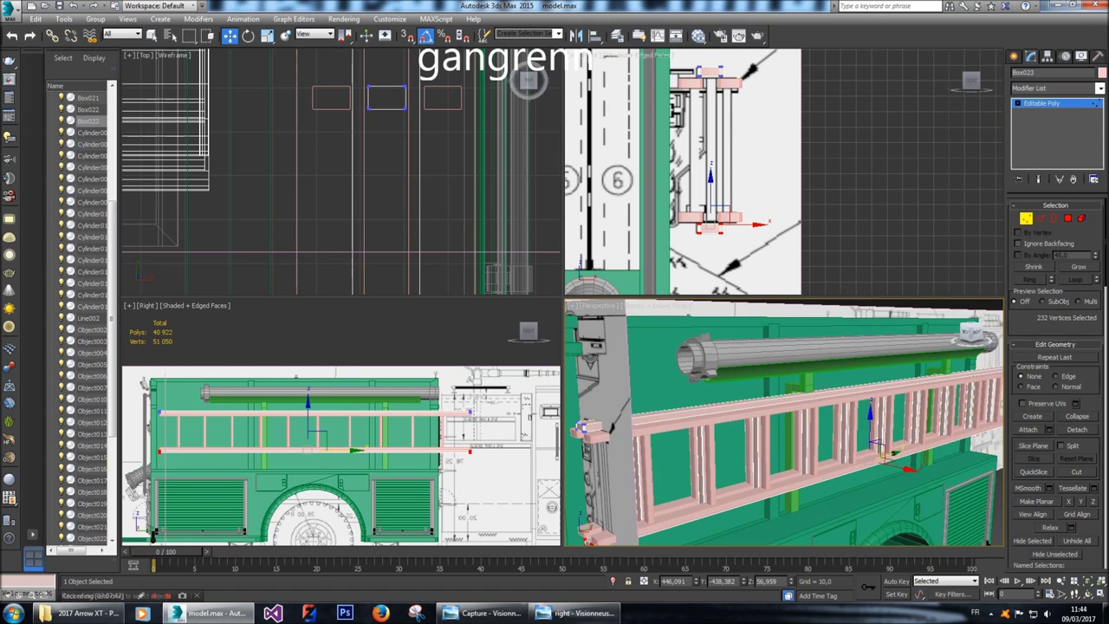
Give the ladder box Box023 the grey object colour.
left_click(1101, 73)
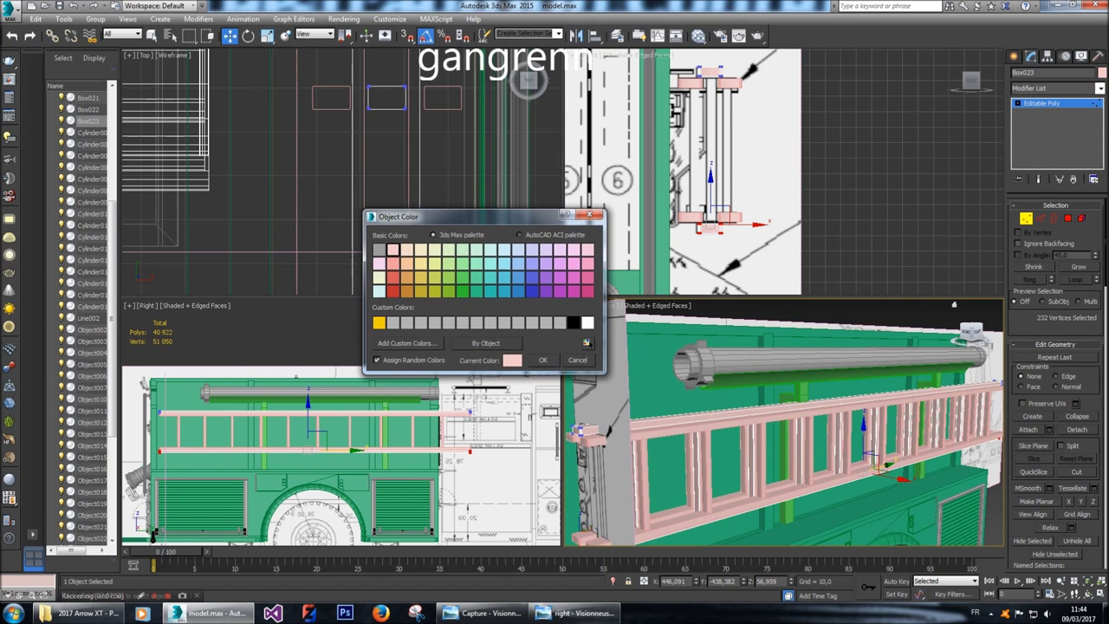
left_click(542, 360)
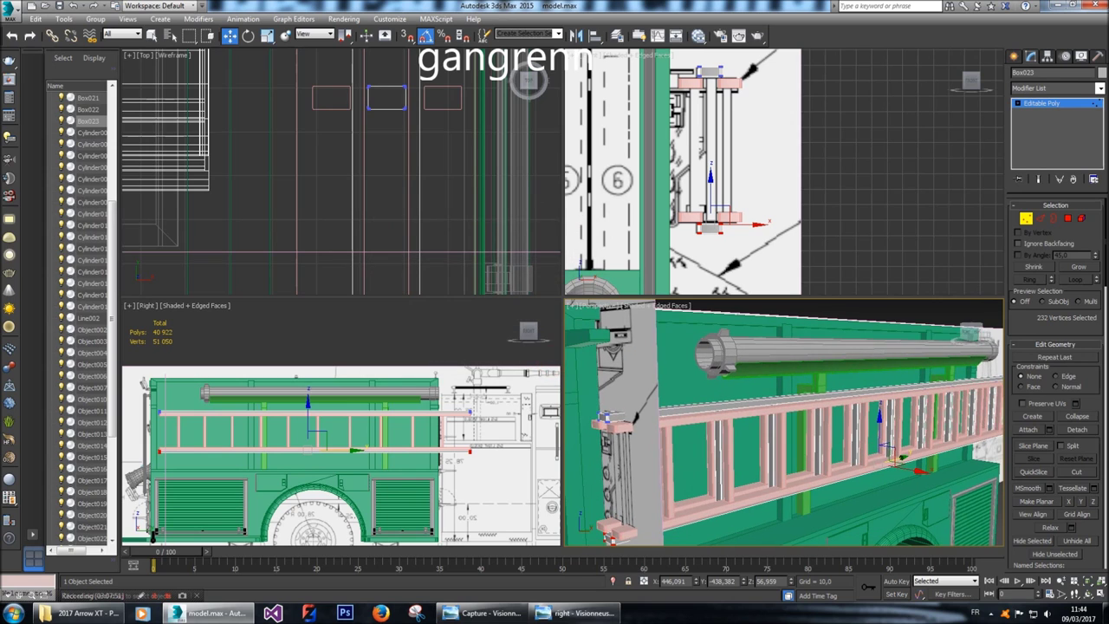
left_click(1014, 55)
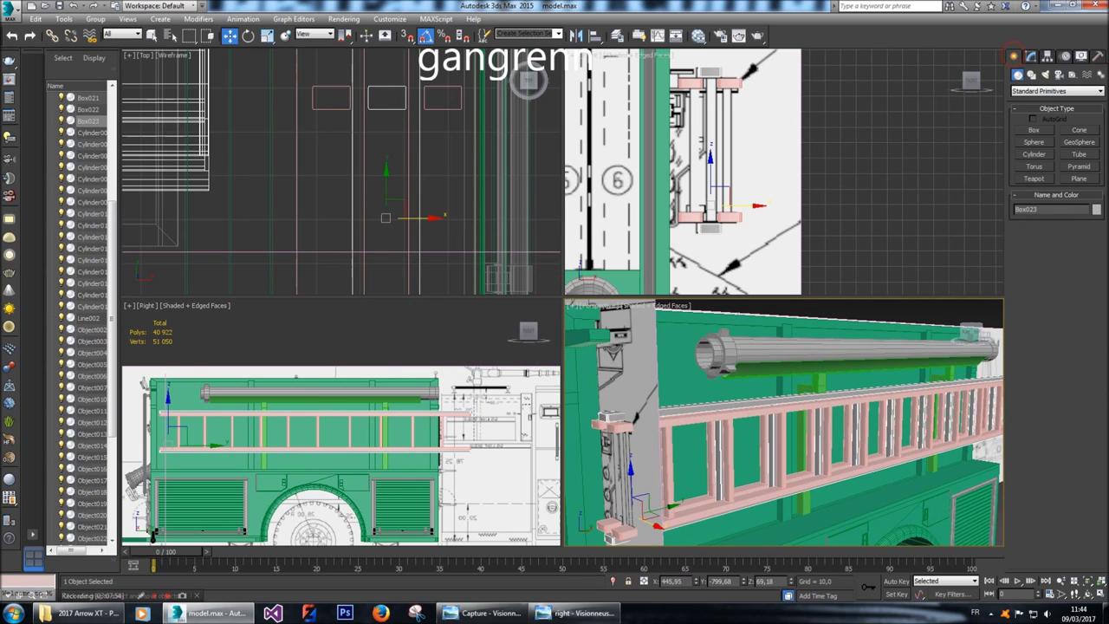
left_click(1096, 209)
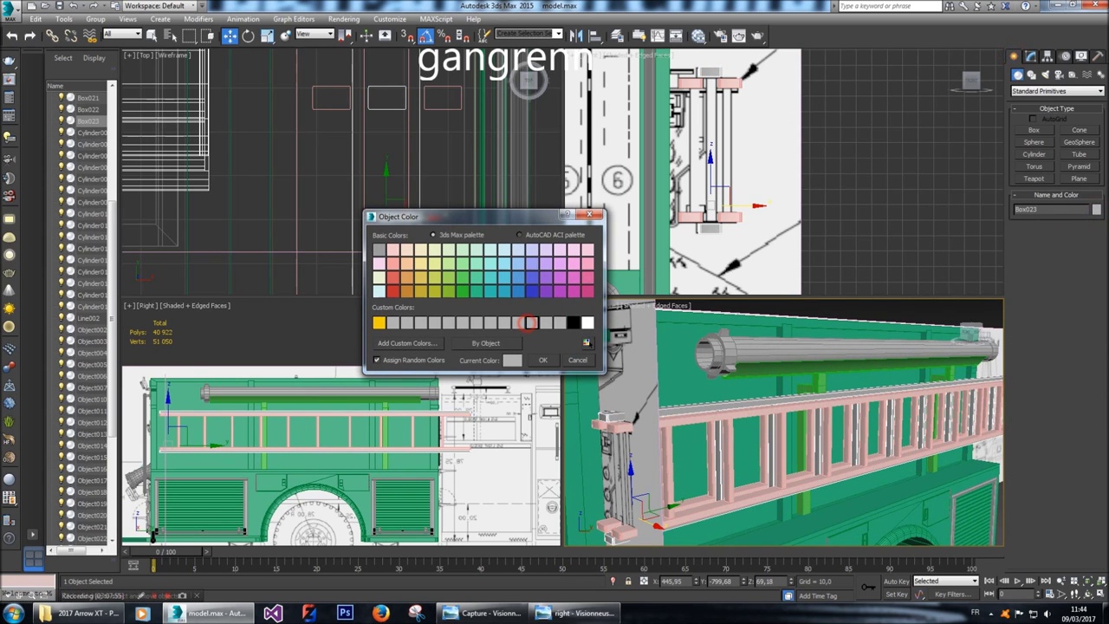
left_click(543, 359)
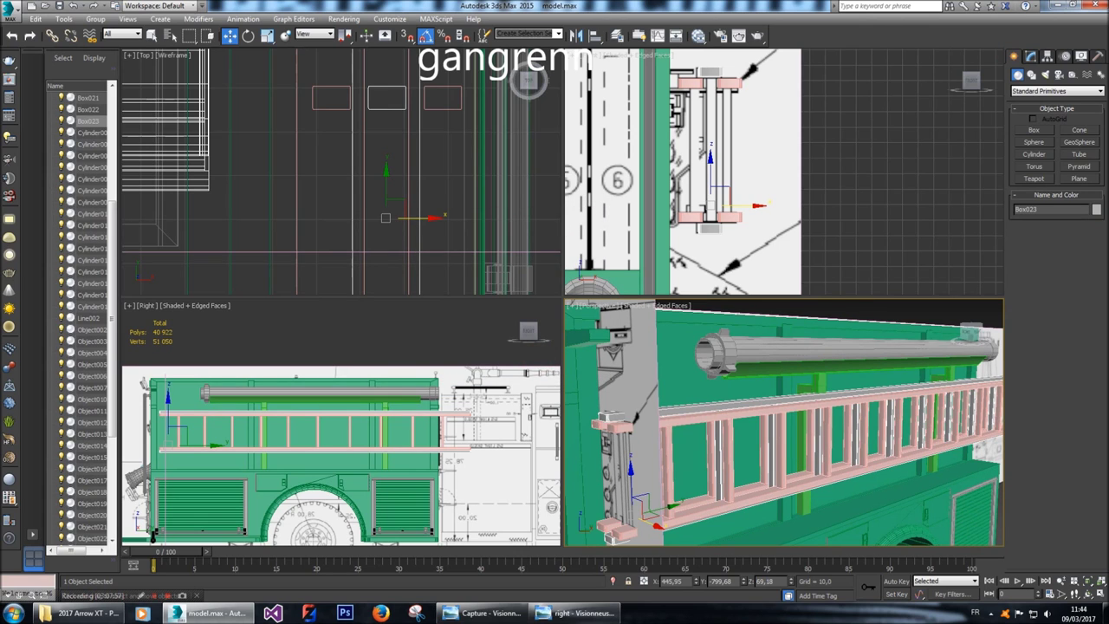
Recolour Box022 with the grey custom colour.
left_click(88, 110)
left_click(1030, 55)
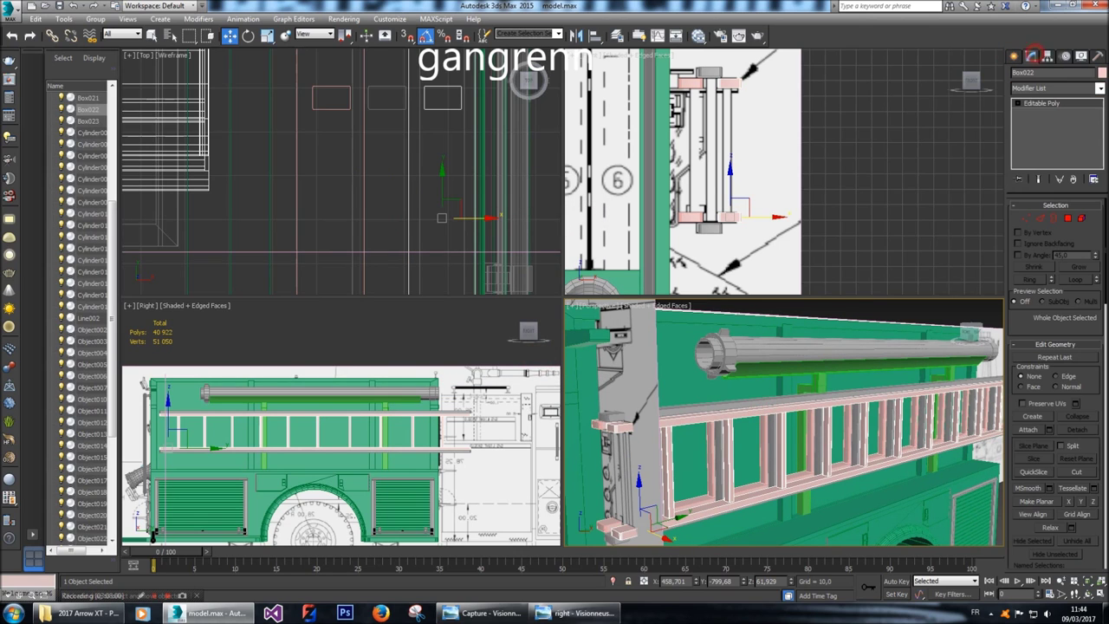
left_click(1100, 73)
left_click(545, 321)
left_click(541, 357)
Recolour Box021 grey, then deselect all and zoom extents on the truck.
left_click(1015, 55)
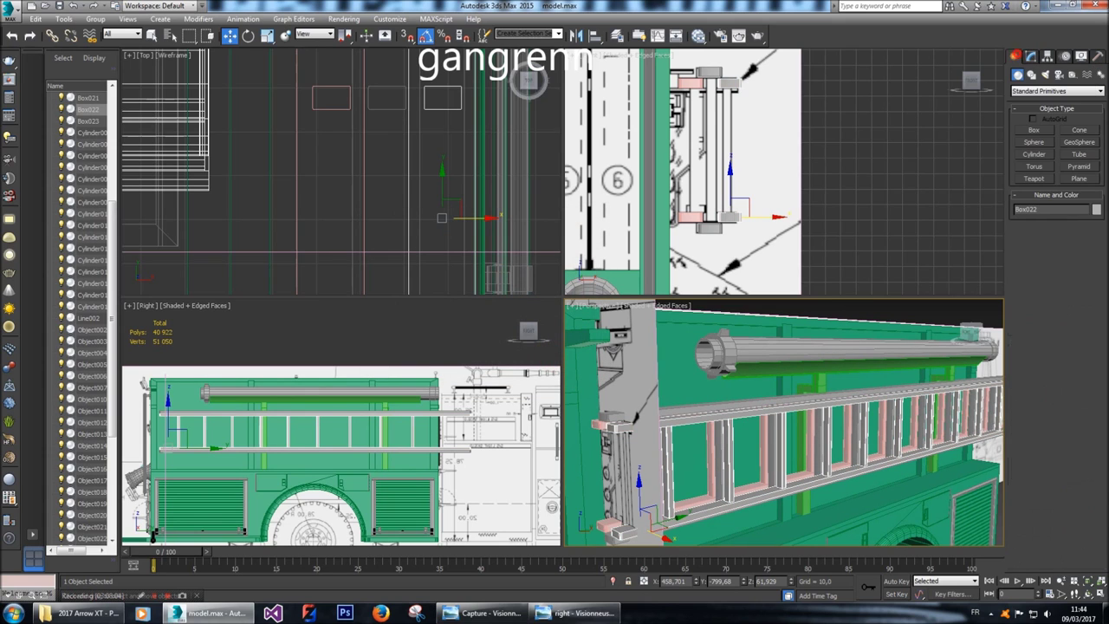
left_click(88, 97)
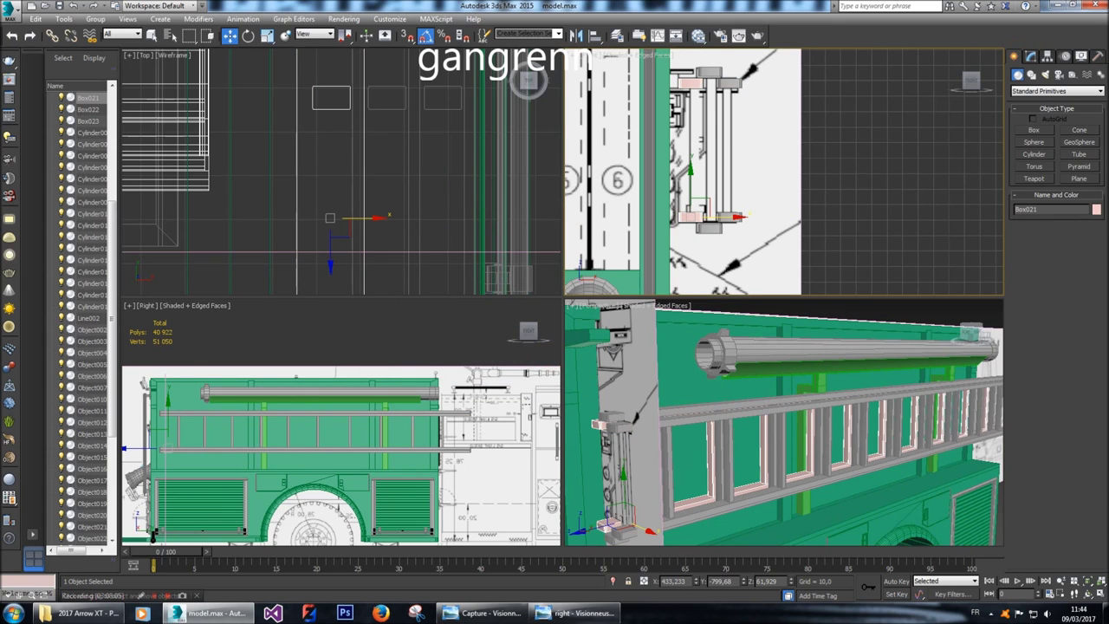
left_click(1096, 209)
left_click(477, 321)
left_click(539, 358)
key("ctrl+d")
key("z")
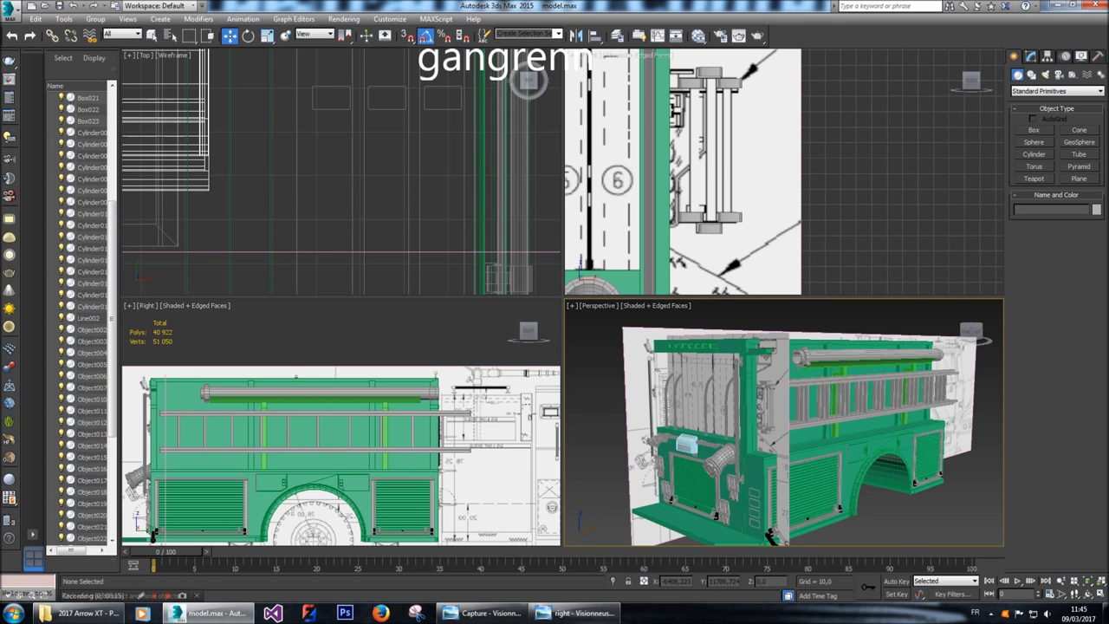
Study the curved handle by the S/S Light Shield on the side blueprint and the red truck photo.
mouse_move(971, 331)
left_mouse_down()
mouse_move(919, 337)
mouse_move(957, 333)
left_mouse_up()
left_click(596, 614)
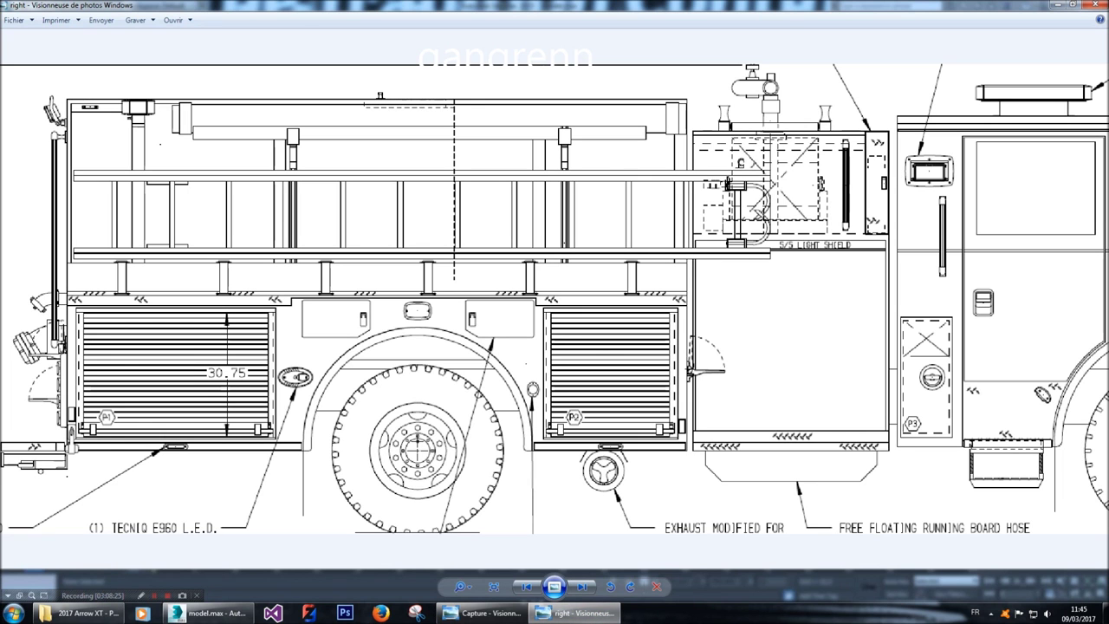
scroll(759, 211, "up", 1)
scroll(759, 211, "up", 1)
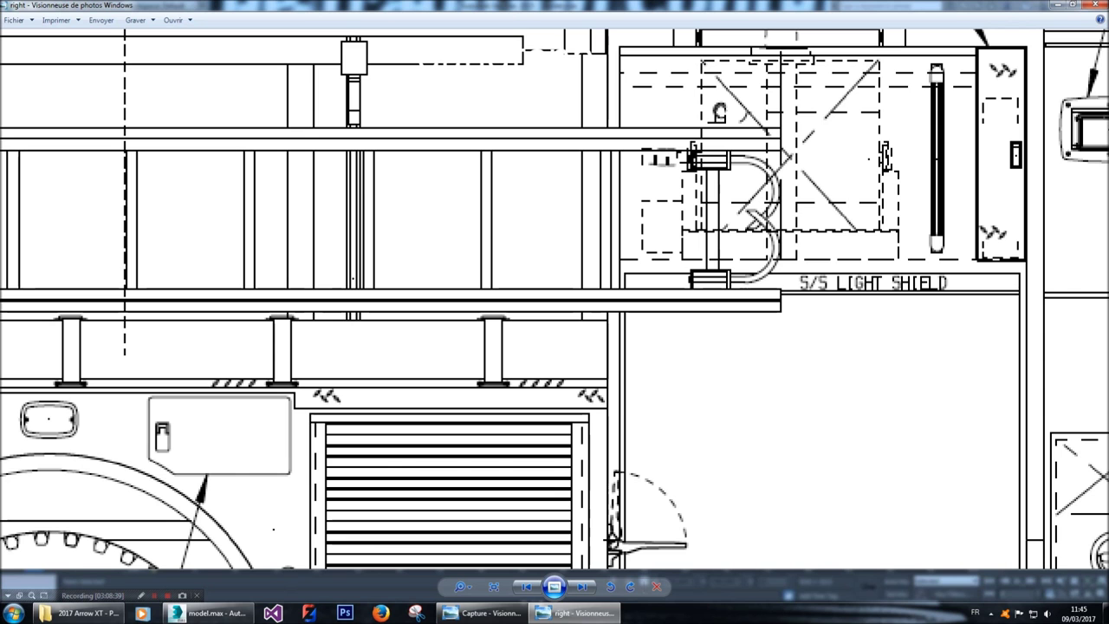
scroll(554, 299, "down", 3)
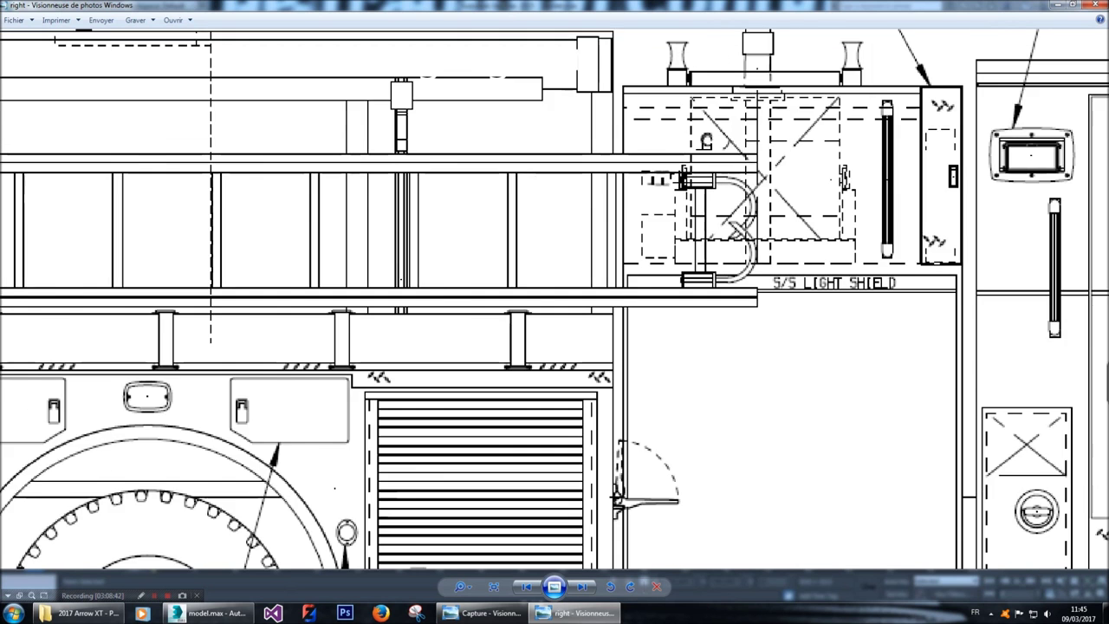
left_click_drag(589, 285, 706, 285)
scroll(707, 285, "down", 2)
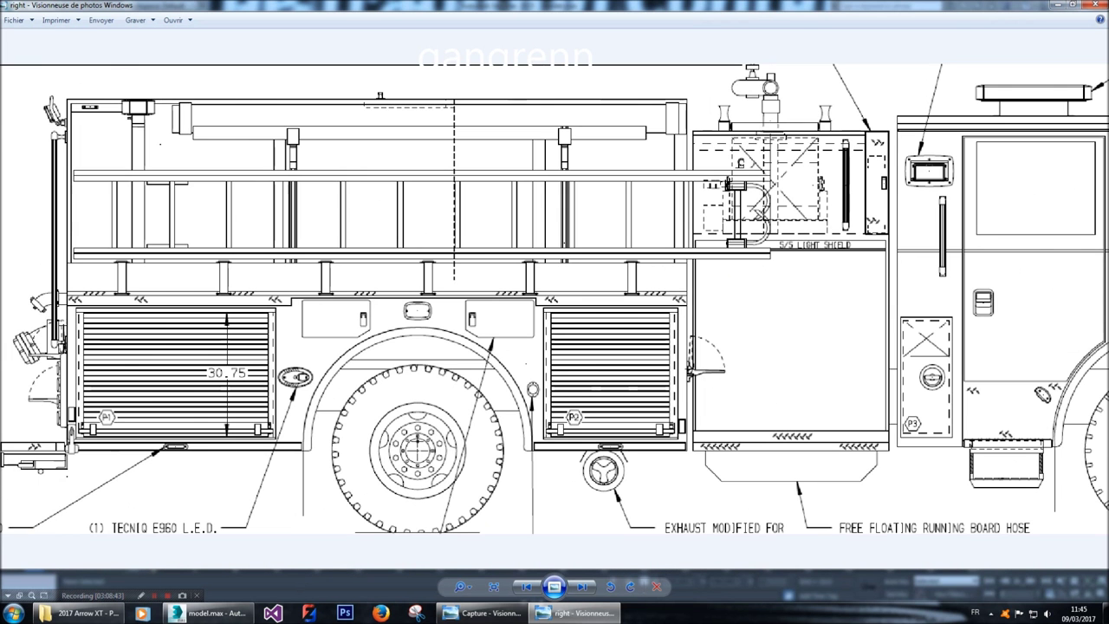
left_click(485, 612)
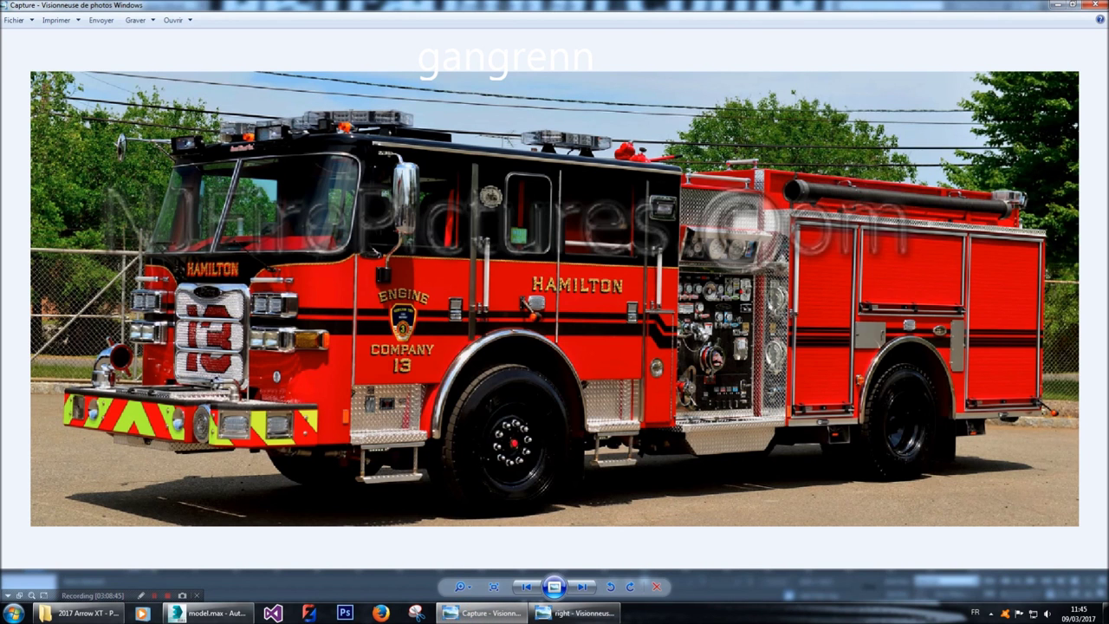
left_click(212, 612)
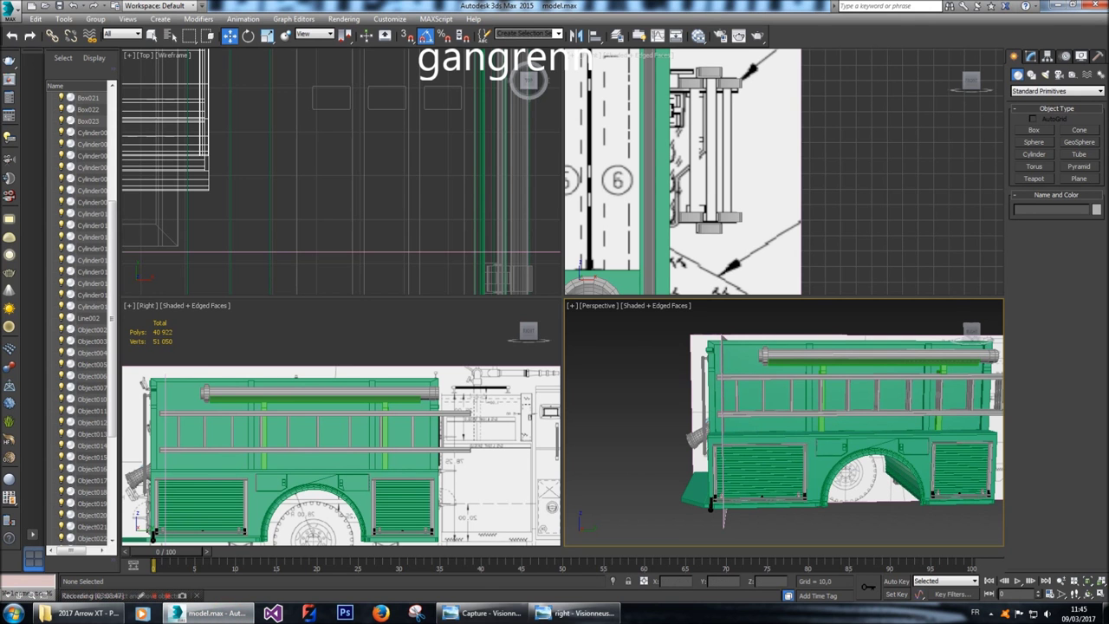
Recheck the side blueprint and pick the Line spline tool from Shapes.
scroll(471, 456, "up", 6)
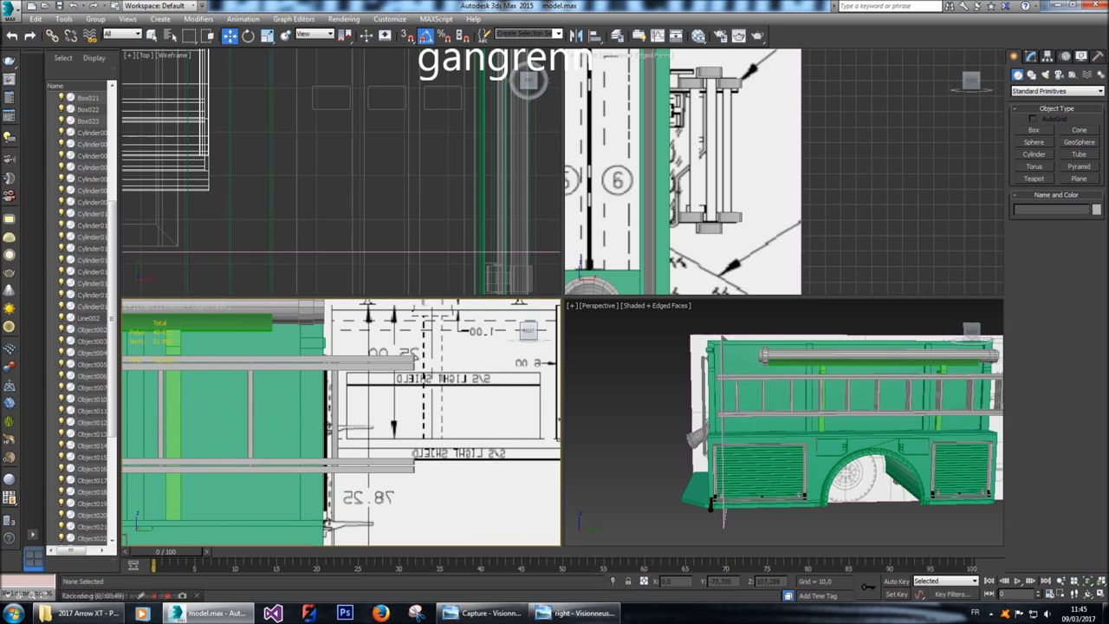
left_click(576, 613)
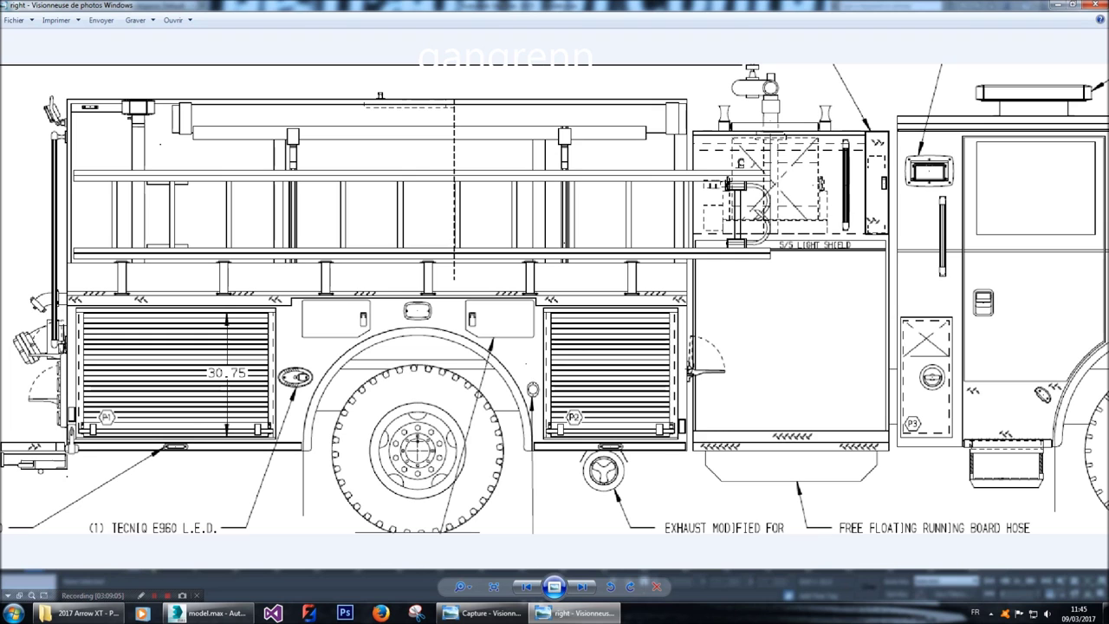
left_click(208, 613)
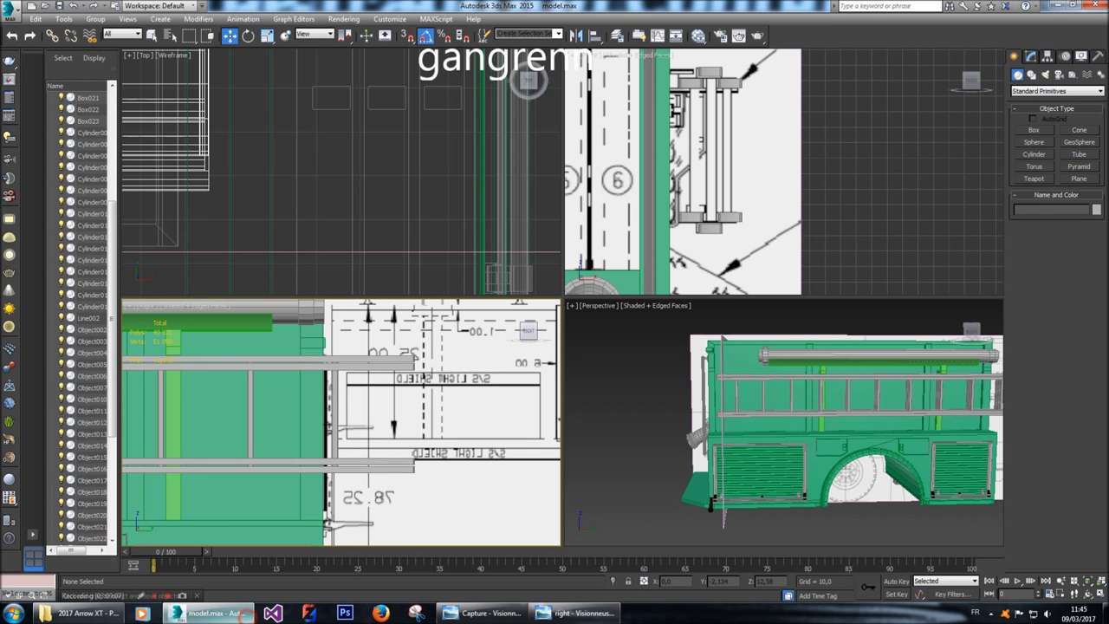
left_click(1031, 74)
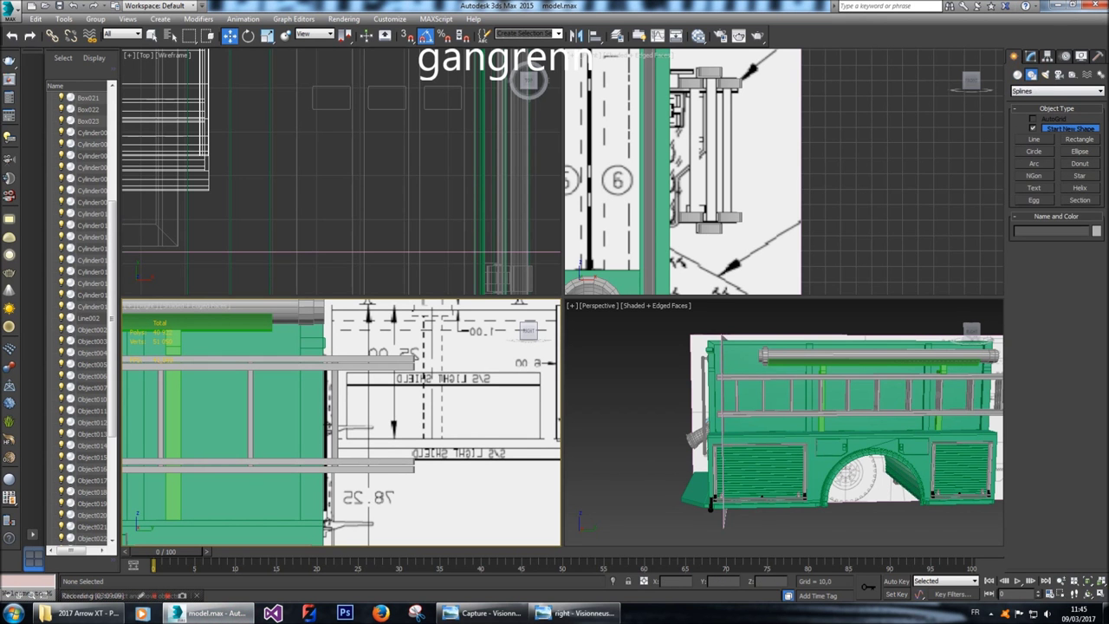
left_click(1034, 139)
scroll(395, 468, "up", 2)
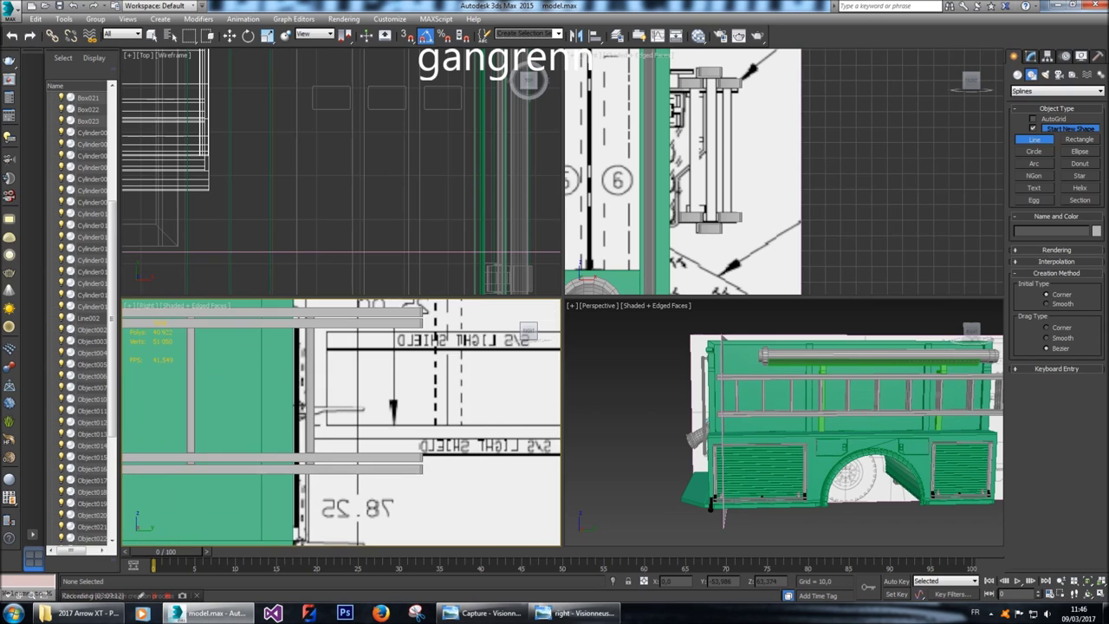
scroll(395, 469, "up", 1)
left_click(576, 613)
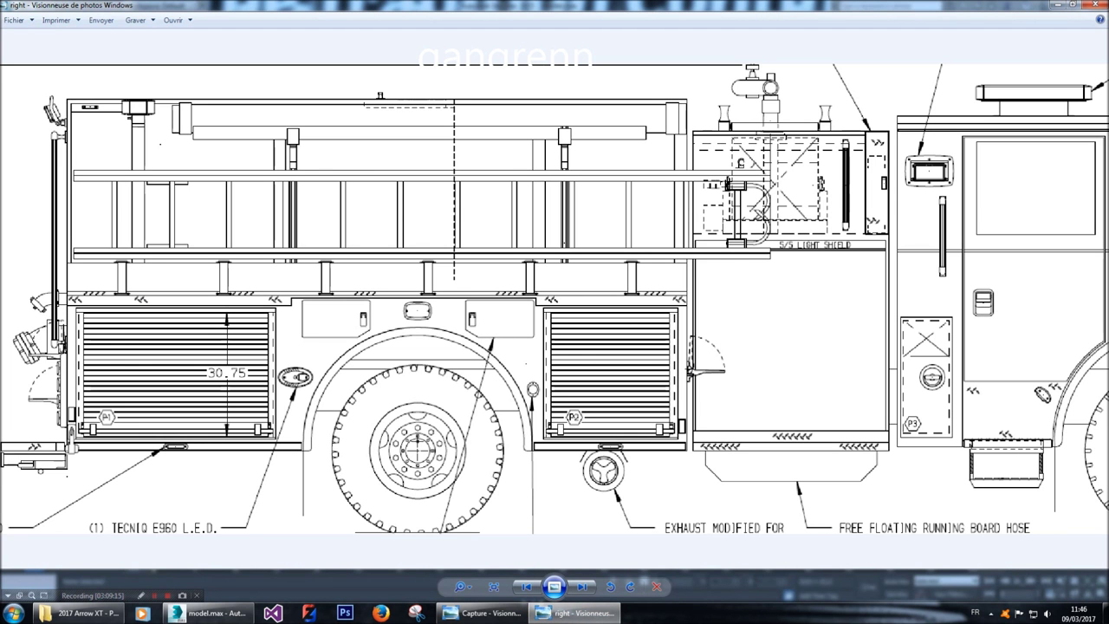
key("alt+Tab")
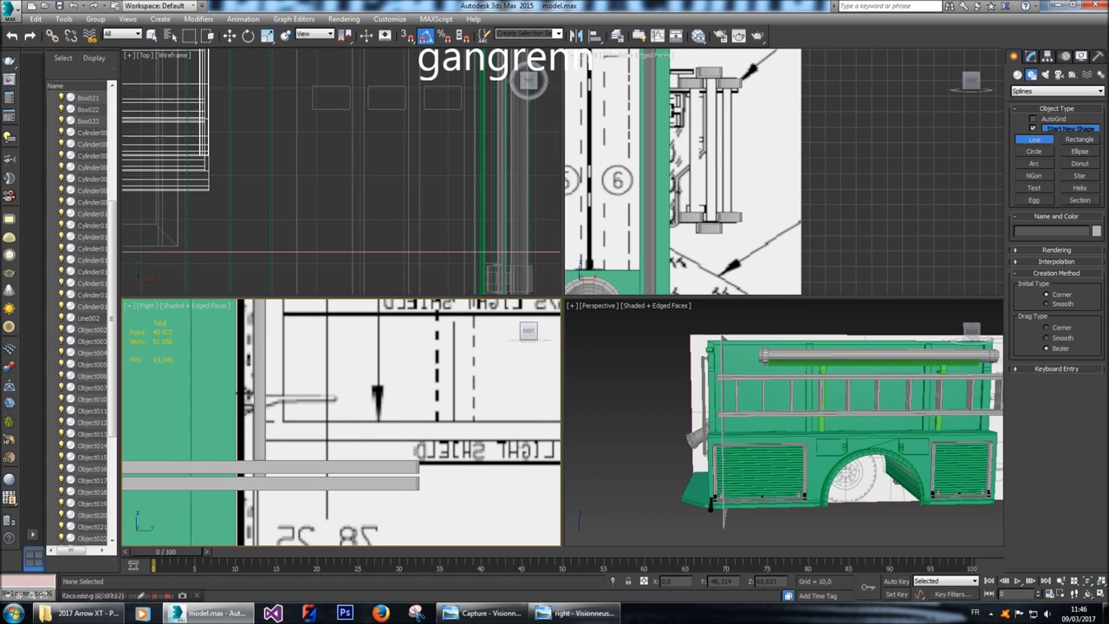
Draw a new bent line, Line003, tracing the handle in the Right viewport.
left_click(322, 453)
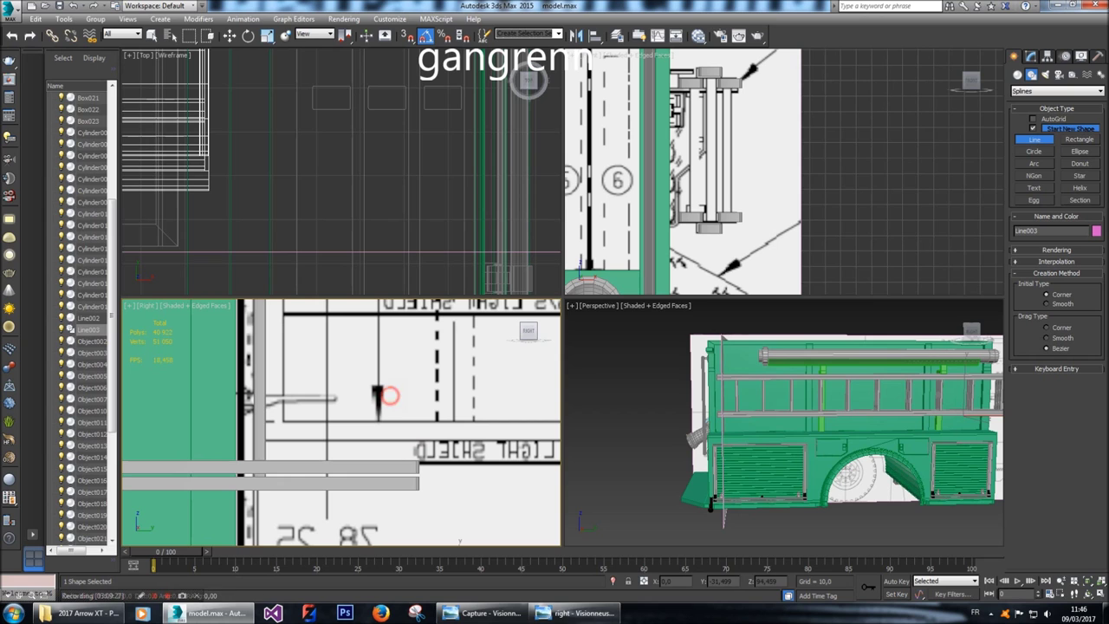
right_click(230, 83)
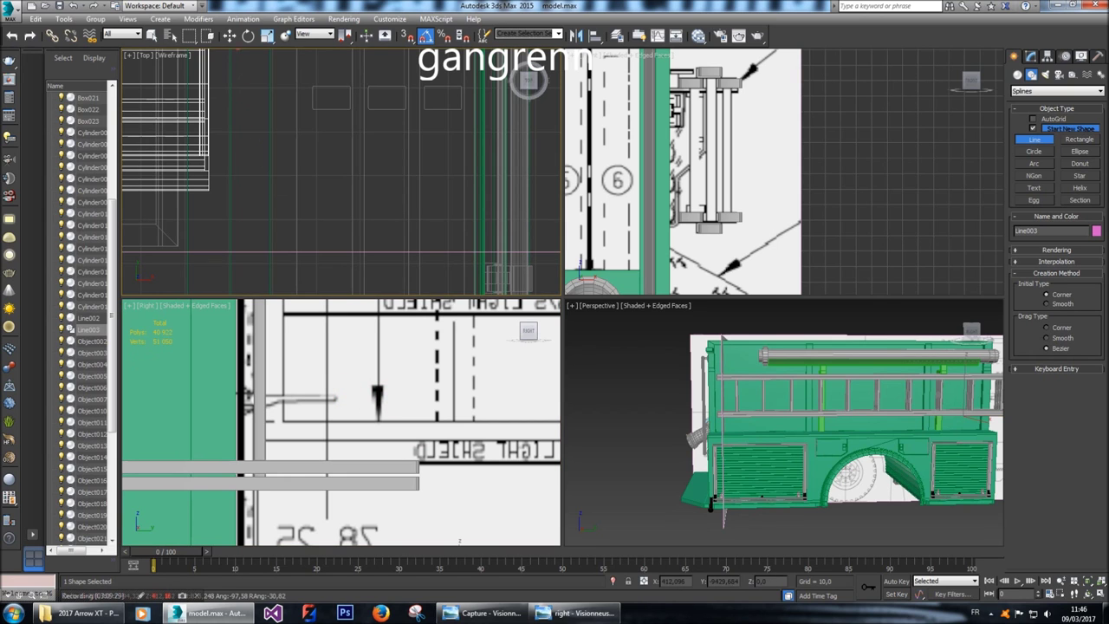
key("w")
Slide the new line along X and hide all unselected objects.
scroll(421, 248, "down", 5)
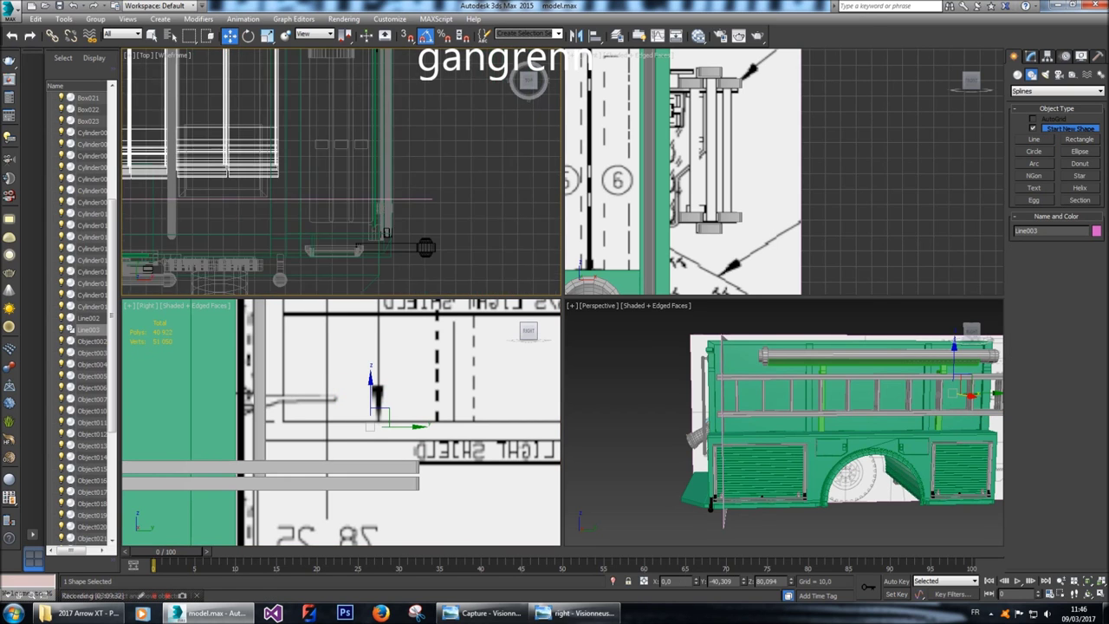
scroll(340, 171, "down", 3)
middle_click_drag(341, 130, 340, 251)
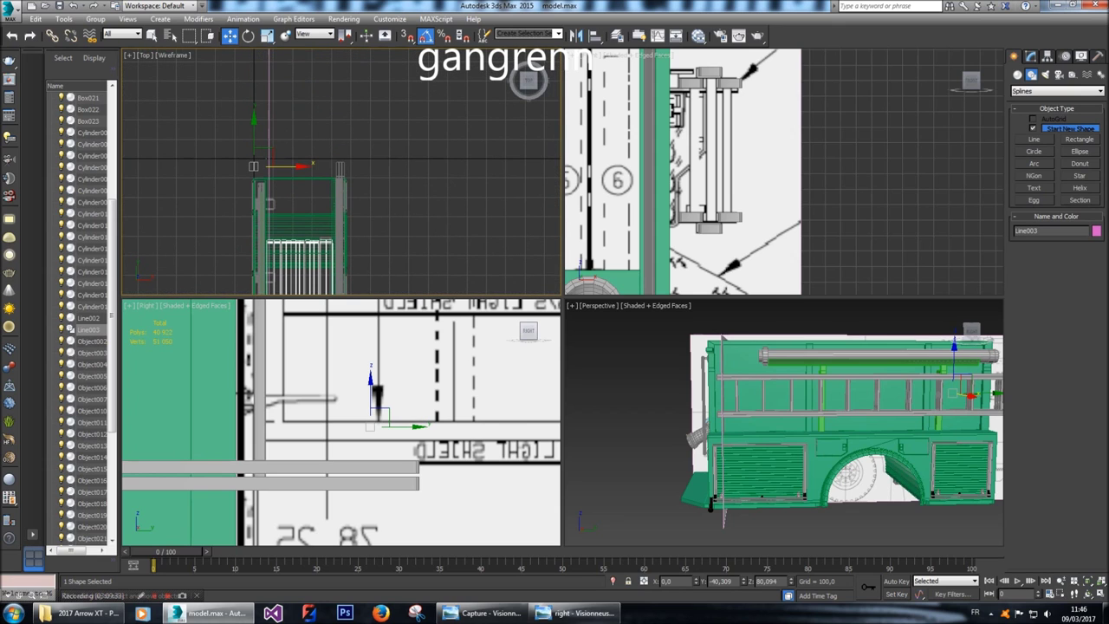
left_click_drag(286, 165, 376, 166)
scroll(382, 424, "up", 5)
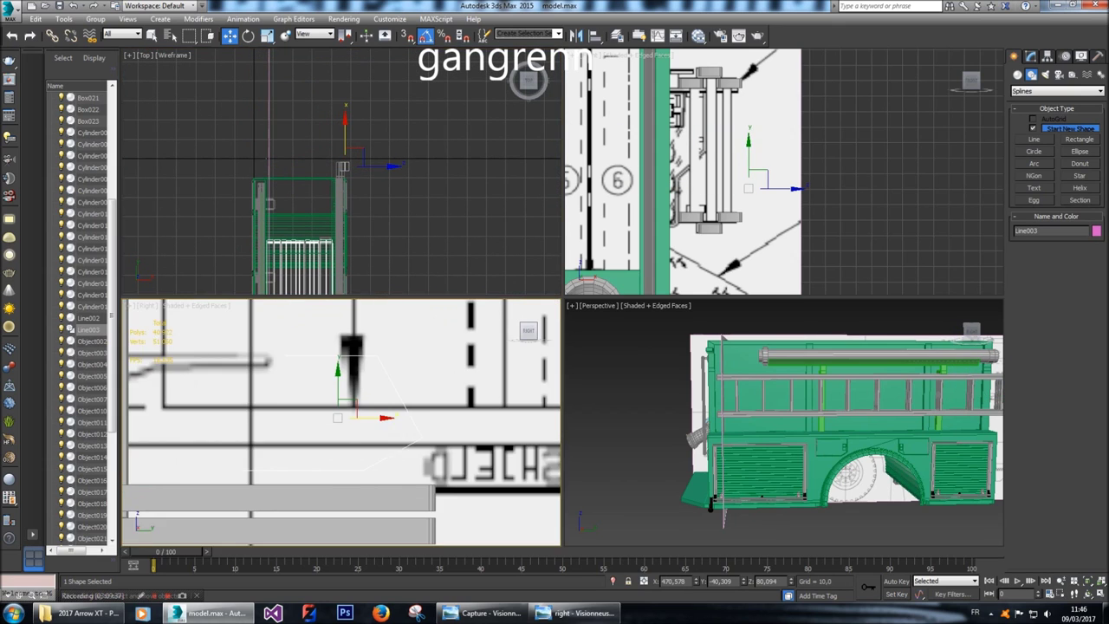
right_click(384, 425)
left_click(416, 382)
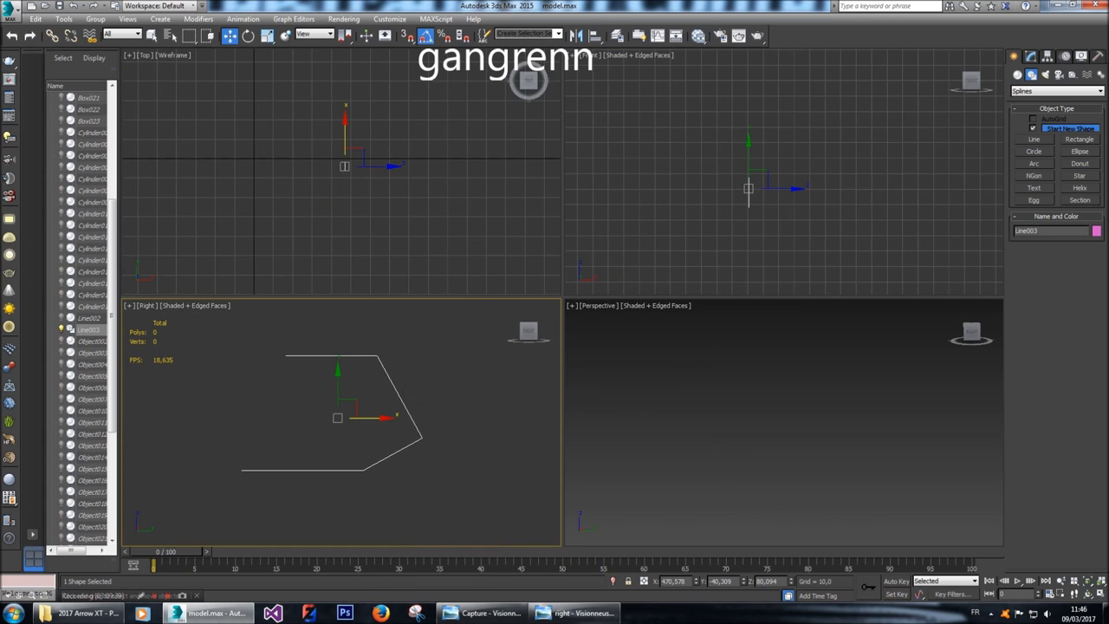
Raise the line's right corner vertex and trial a fillet on it, then undo.
key("1")
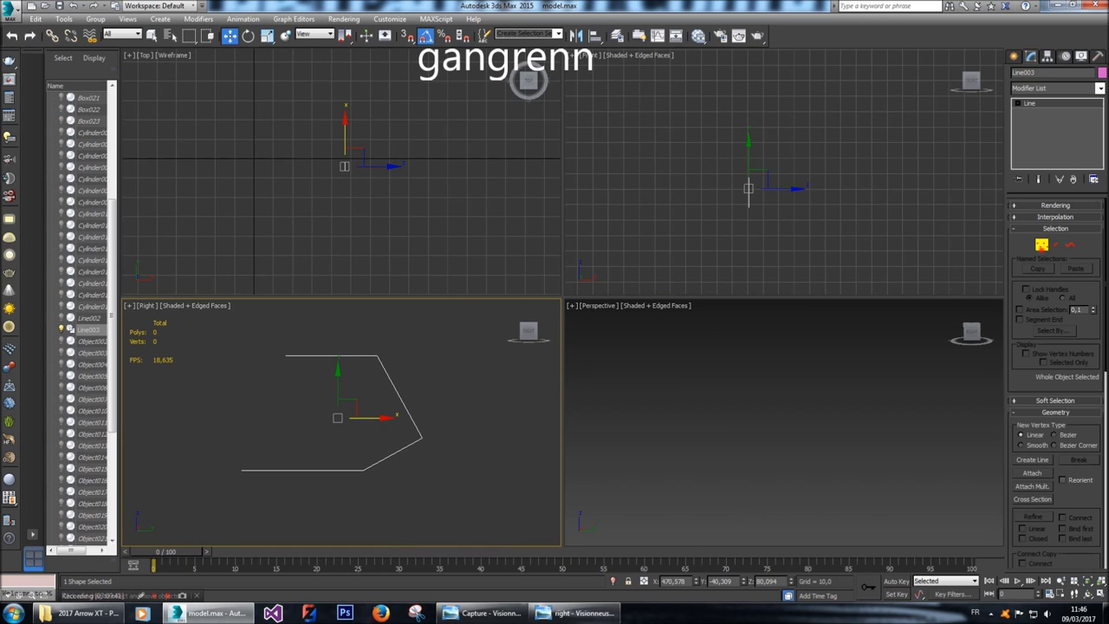
left_click(421, 438)
left_click_drag(421, 438, 421, 412)
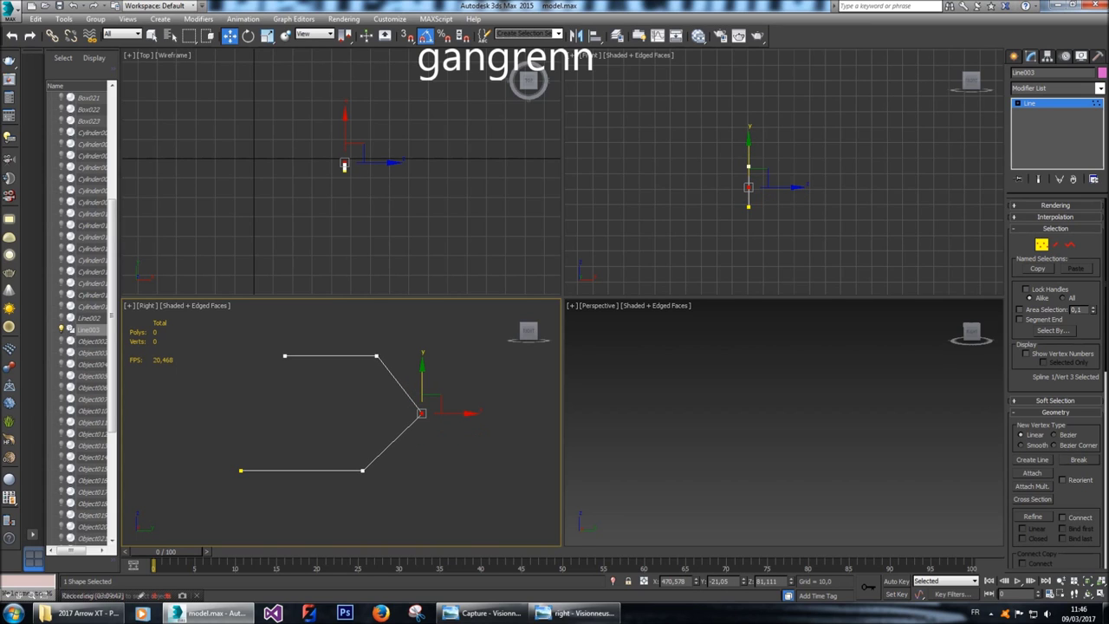
scroll(1025, 381, "down", 6)
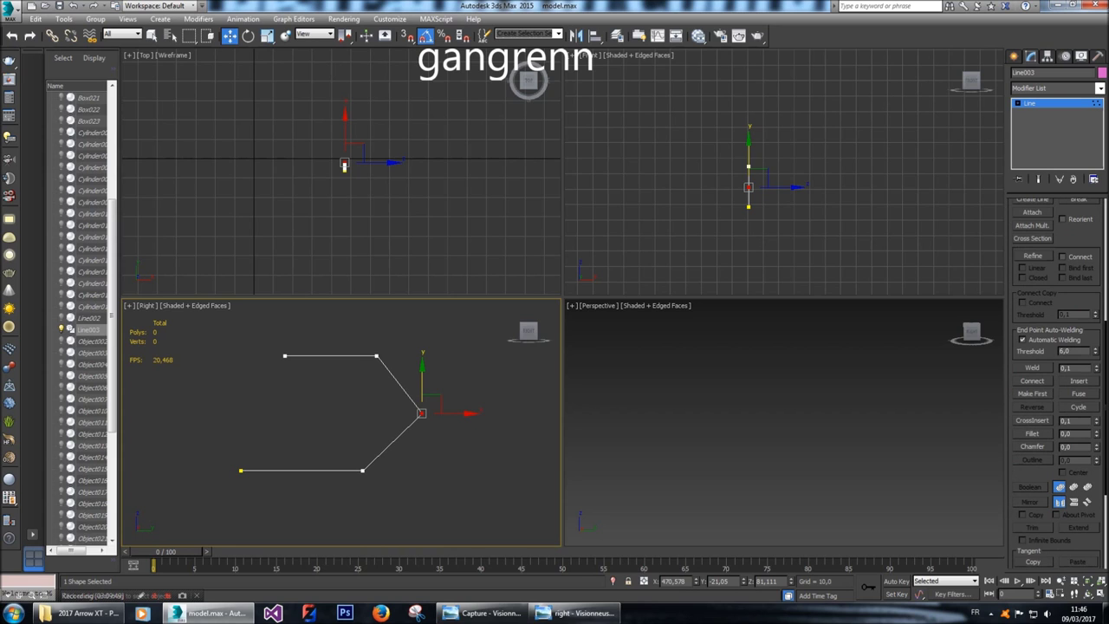
left_click(1032, 433)
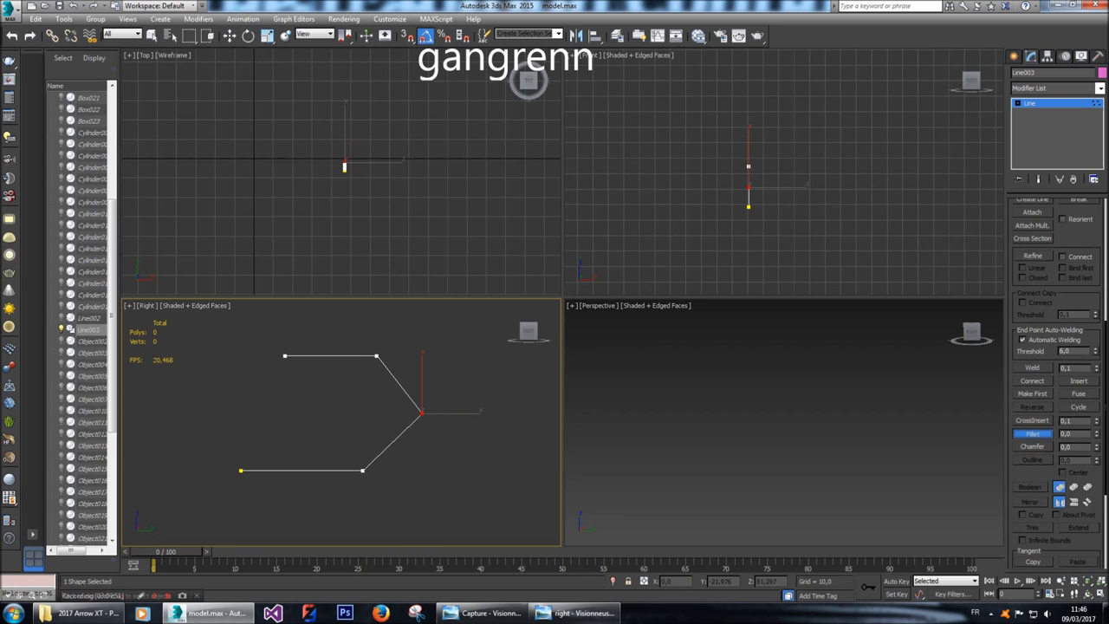
left_click_drag(421, 413, 421, 377)
key("ctrl+z")
Trial-fillet the top and bottom corners, undo, then nudge the right vertex up and left.
left_click(363, 471, "ctrl")
left_click(374, 354, "ctrl")
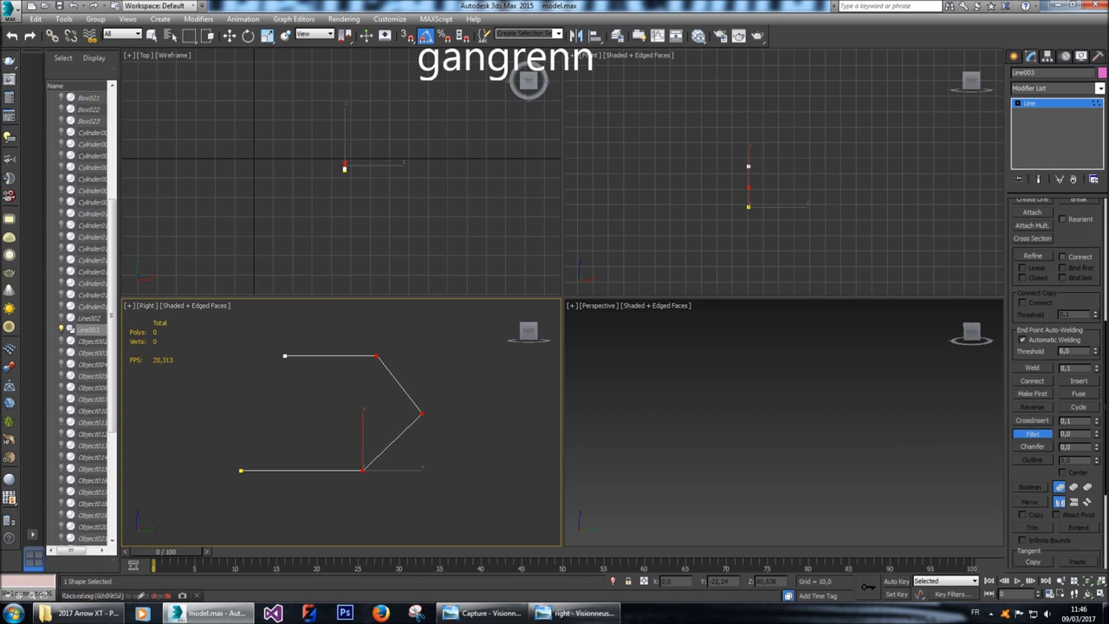
left_click_drag(1097, 434, 1096, 400)
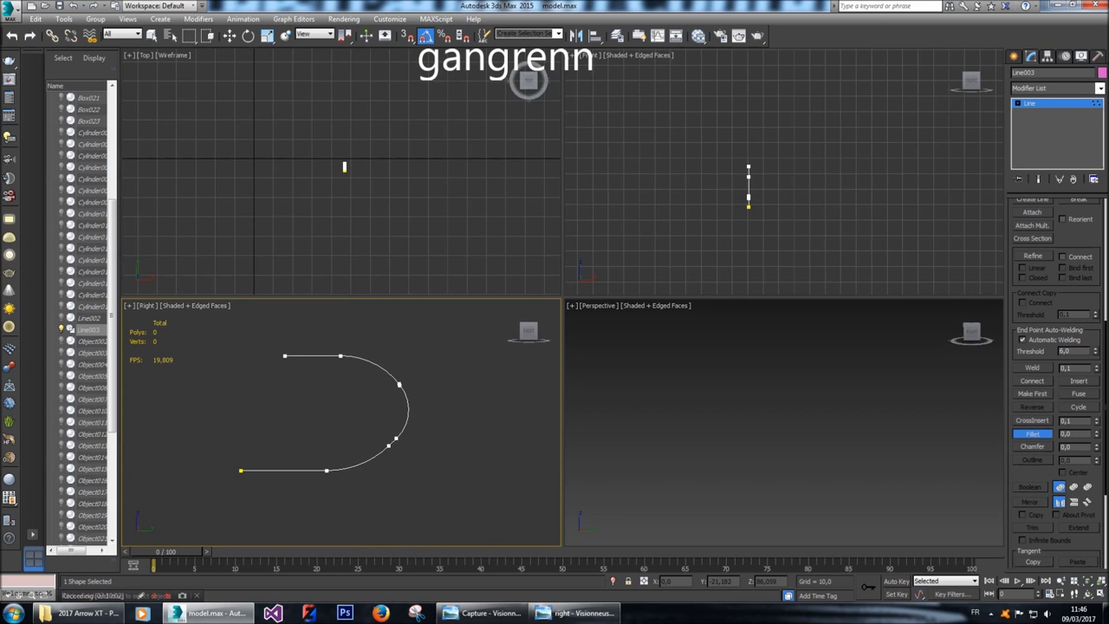
key("ctrl+z")
key("w")
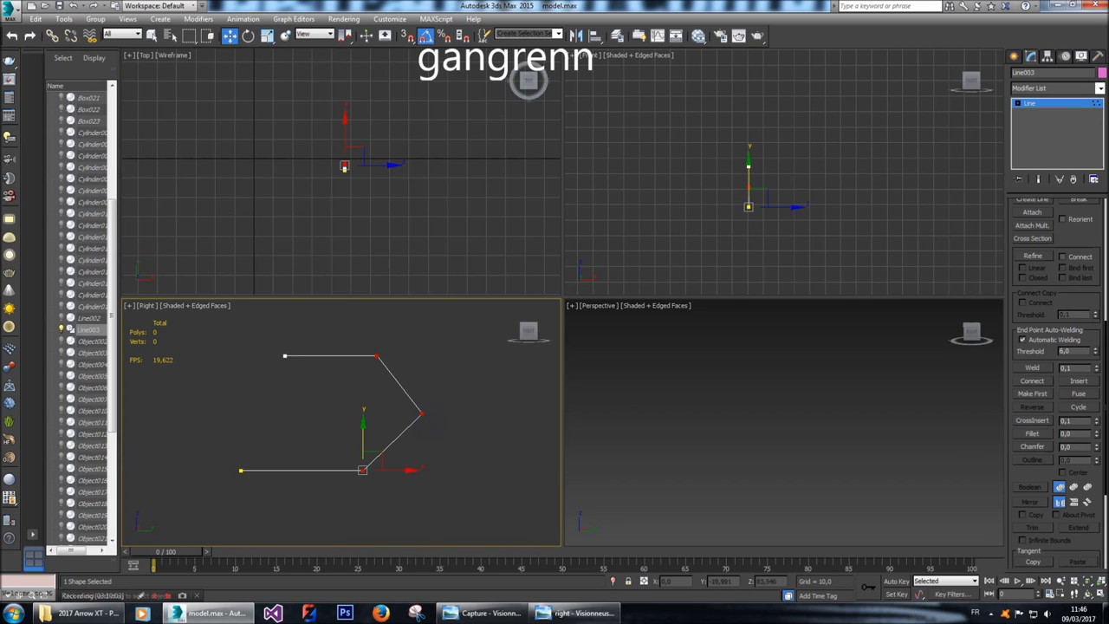
left_click(421, 413)
left_click_drag(472, 414, 466, 413)
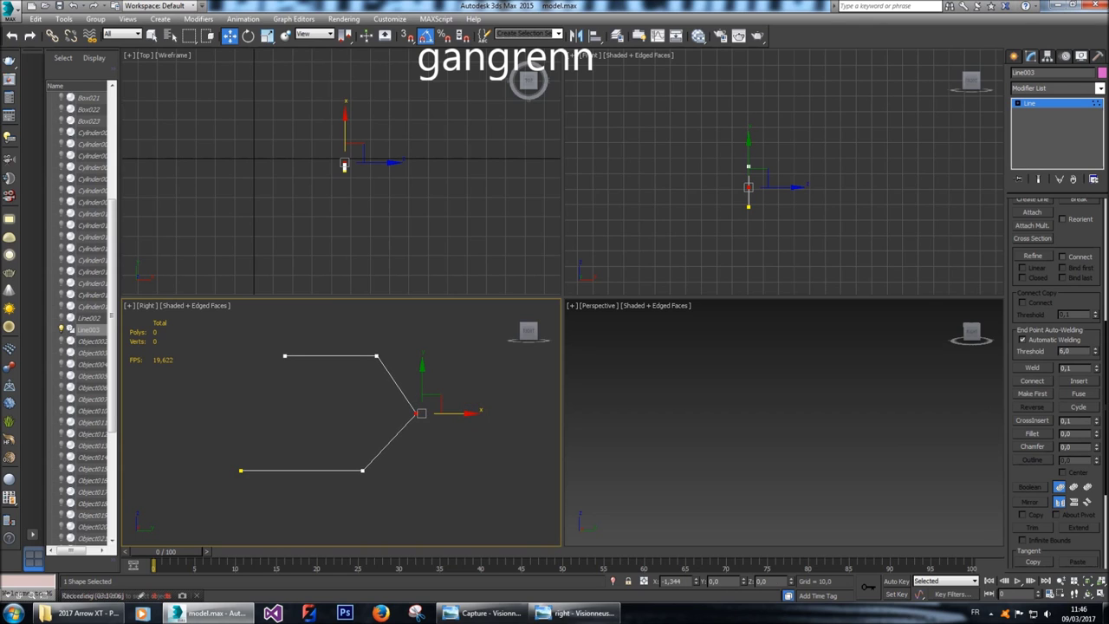
left_click_drag(417, 371, 416, 364)
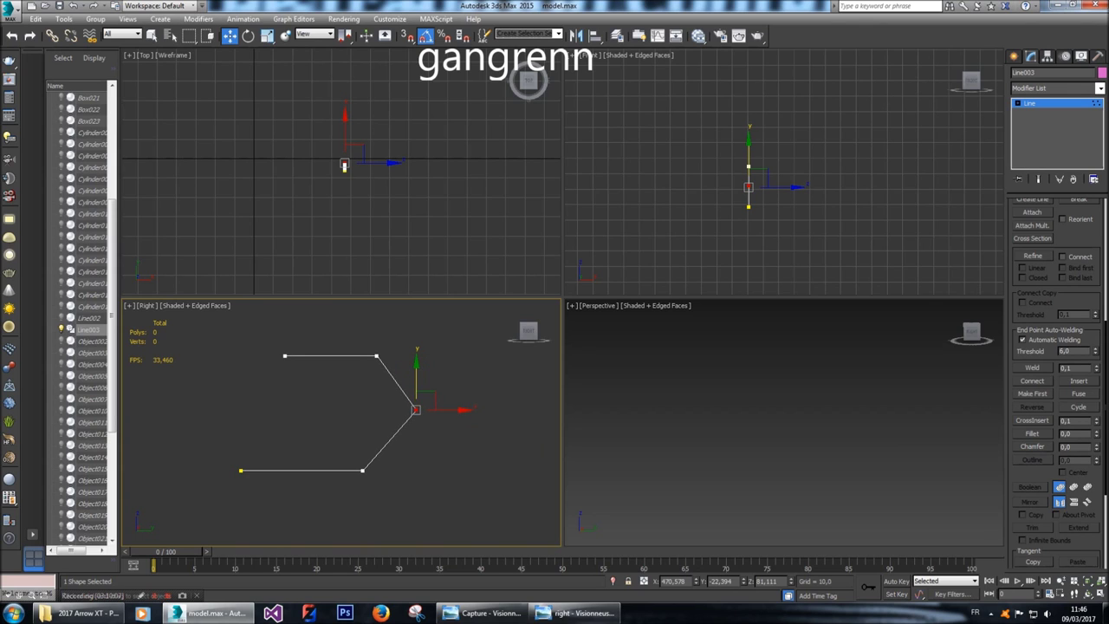
Fillet the selected corner vertices into a smooth rounded U-shaped curve.
left_click_drag(342, 344, 413, 475)
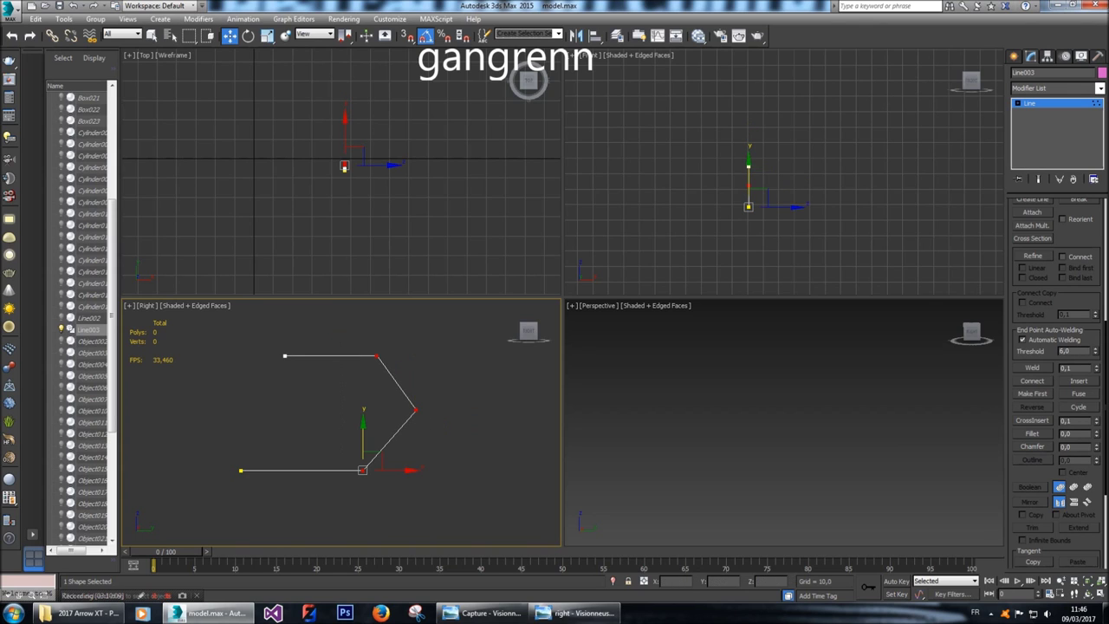
left_click(1031, 432)
left_click_drag(416, 409, 416, 381)
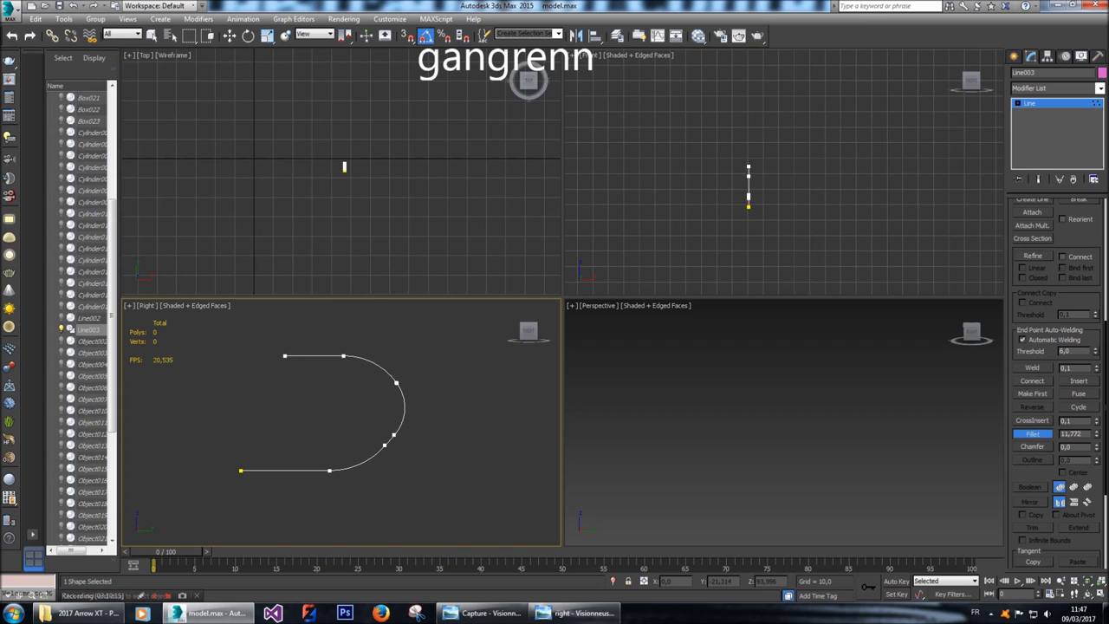
key("ctrl+z")
left_click_drag(416, 409, 416, 389)
key("w")
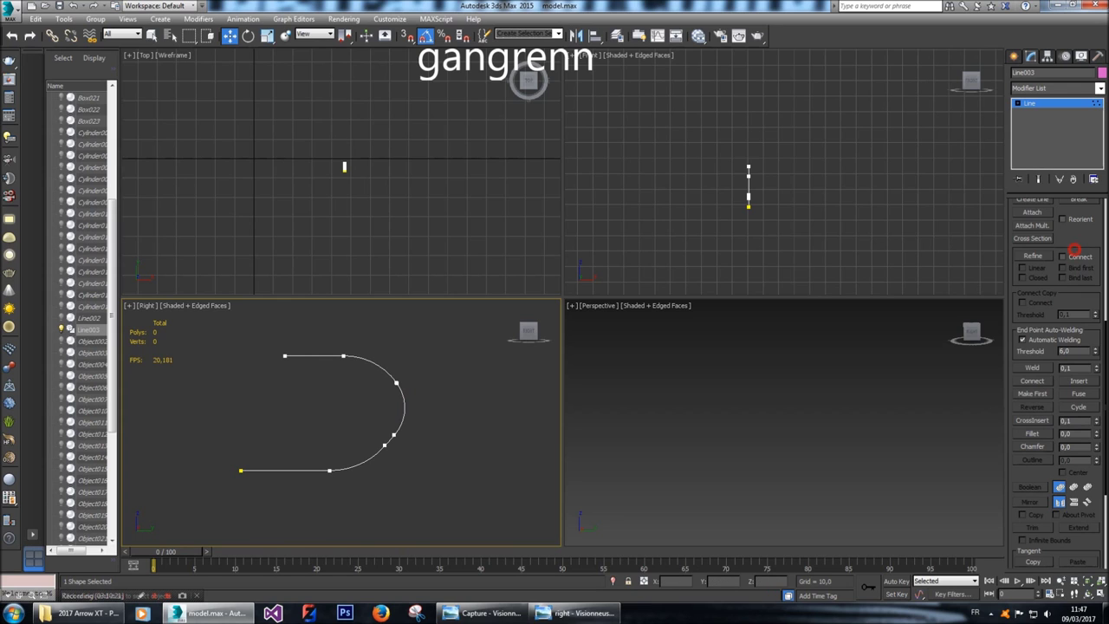
scroll(1058, 382, "up", 5)
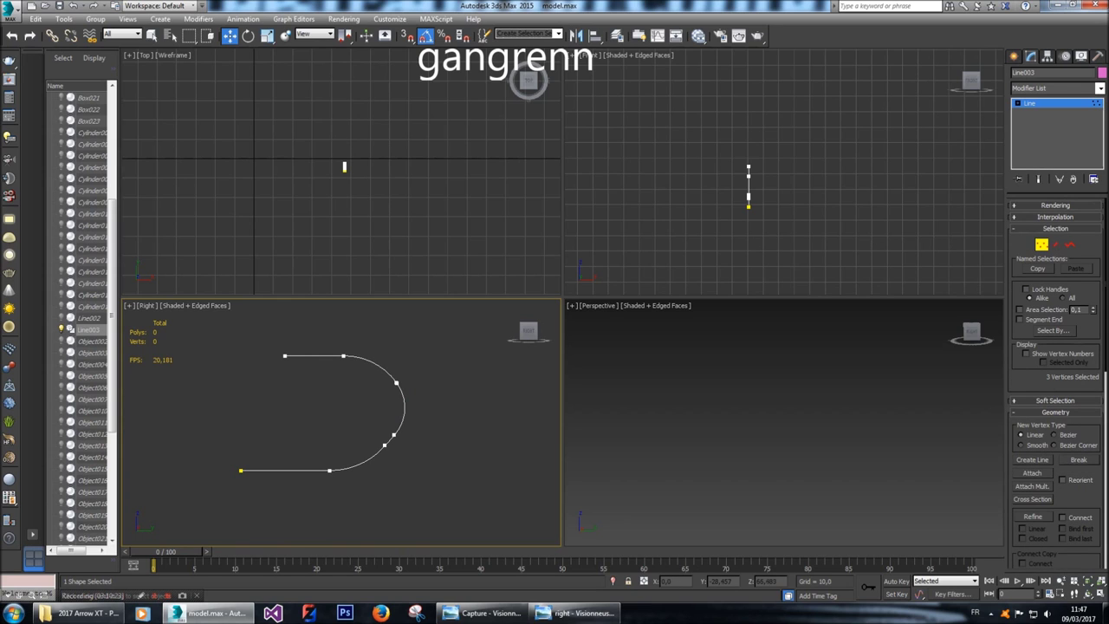
Push the lower-right curve vertex outward to bulge the curve.
scroll(390, 446, "up", 3)
left_click(378, 445)
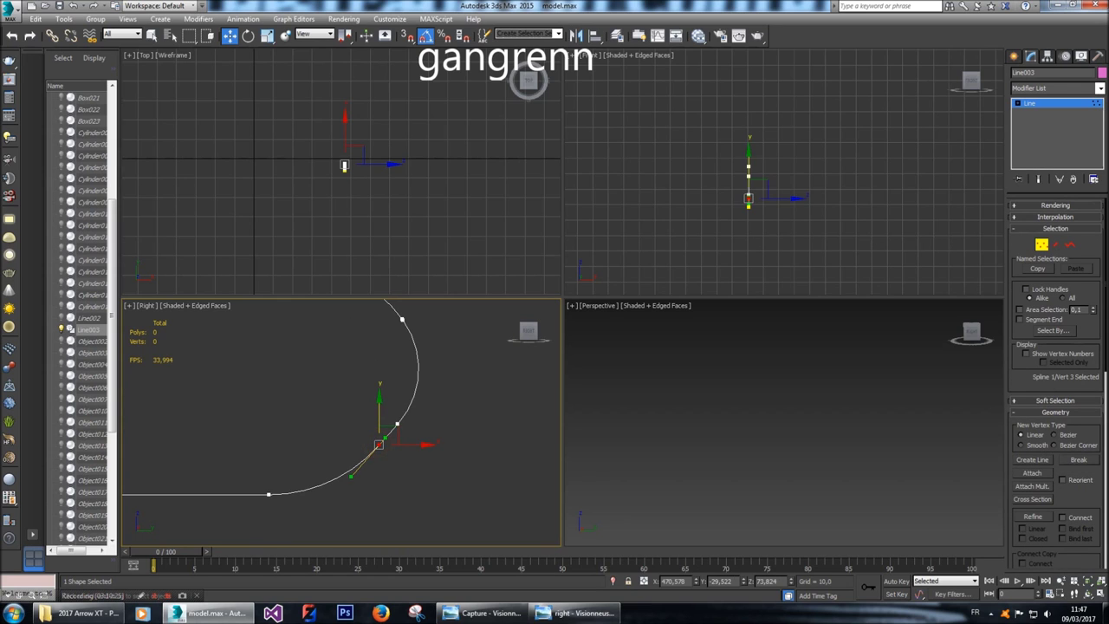
scroll(390, 409, "down", 3)
left_click(432, 413)
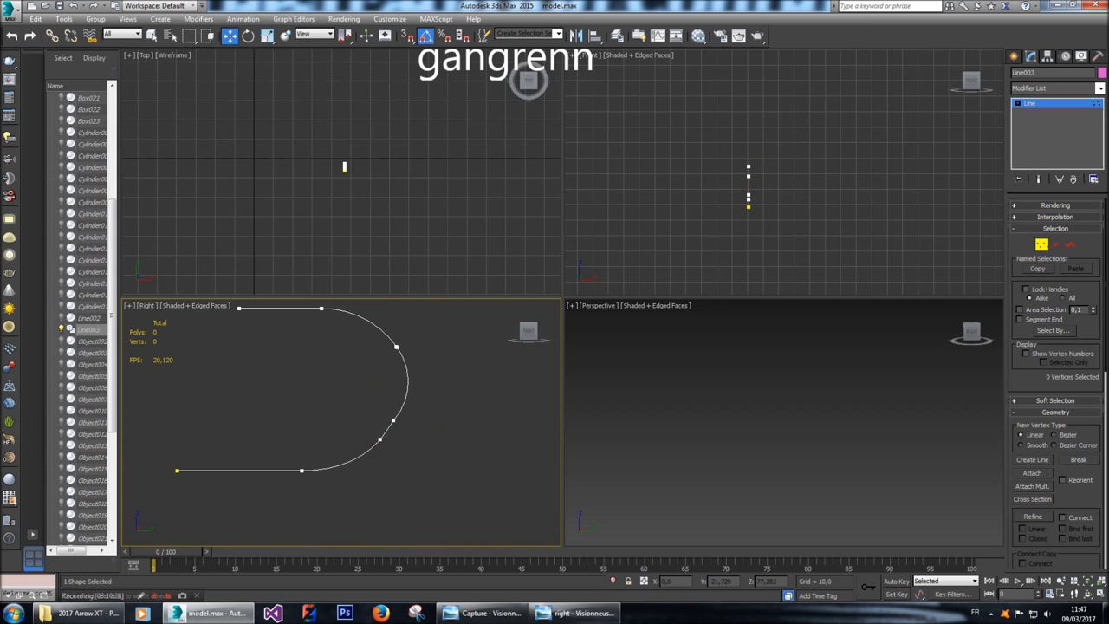
left_click(393, 423)
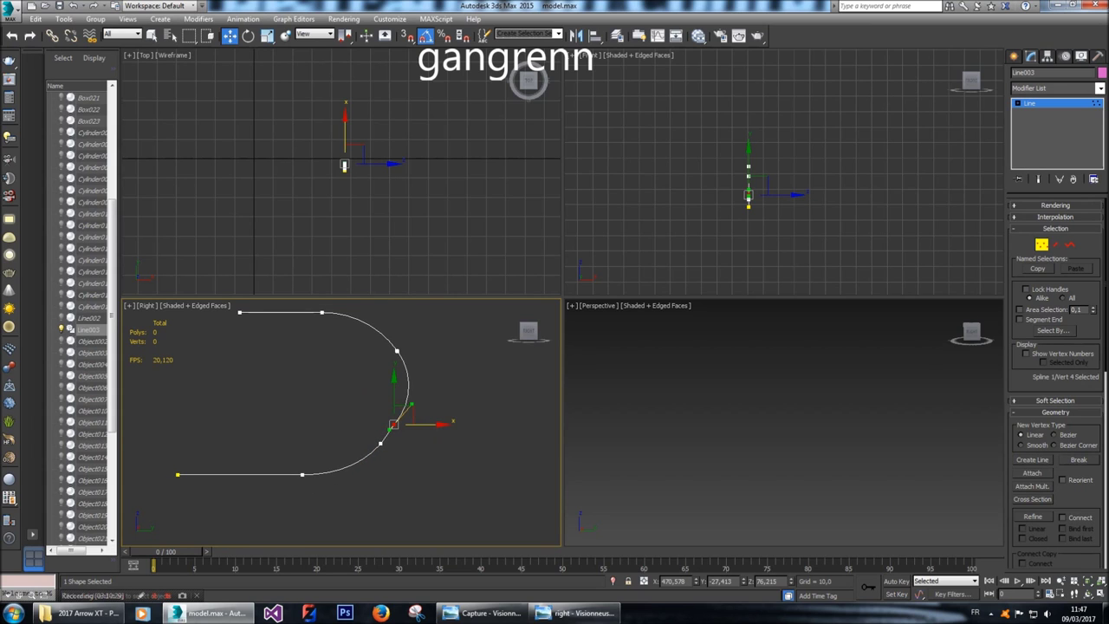
left_click_drag(434, 424, 454, 408)
left_click(453, 375)
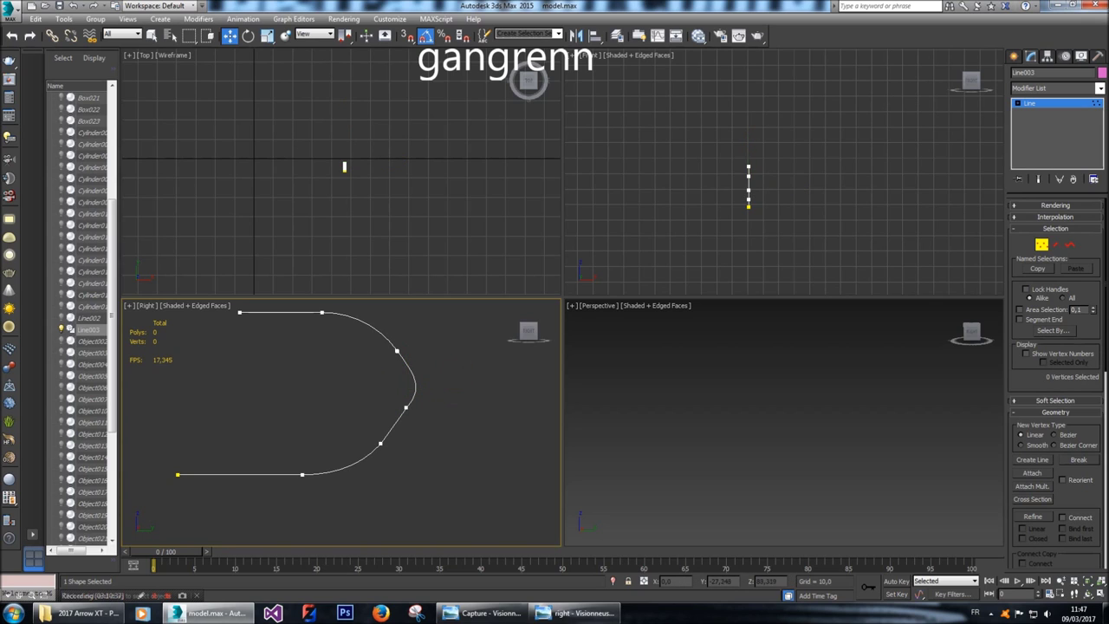
Reposition the upper curve vertex slightly up and to the left.
left_click(396, 350)
left_click_drag(446, 350, 432, 350)
left_click_drag(384, 315, 384, 304)
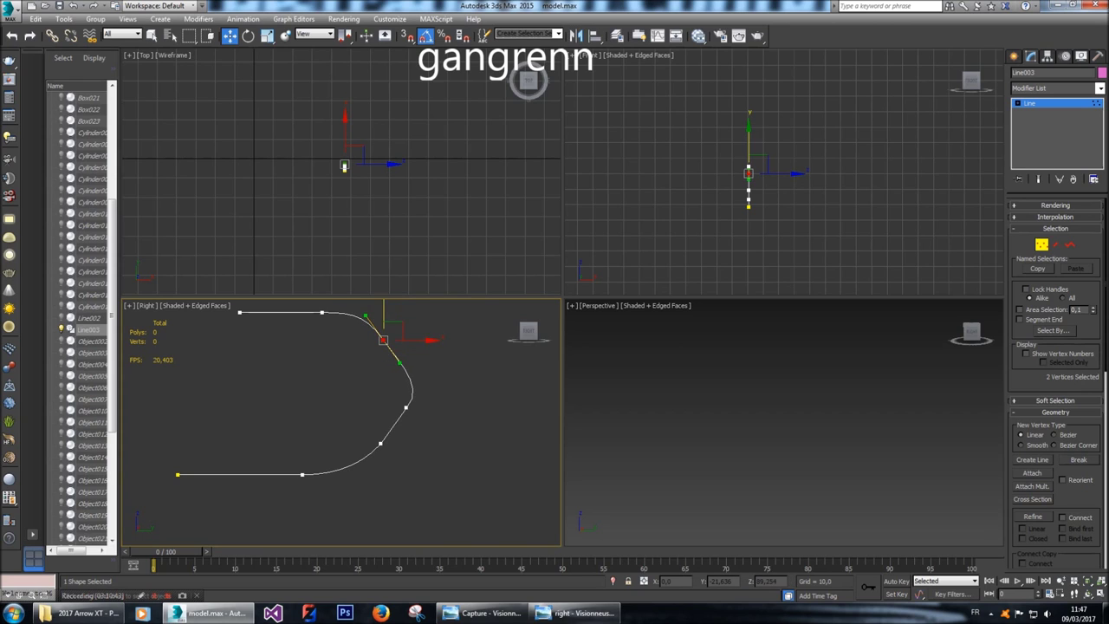
left_click_drag(433, 339, 439, 339)
left_click(449, 382)
scroll(444, 386, "down", 3)
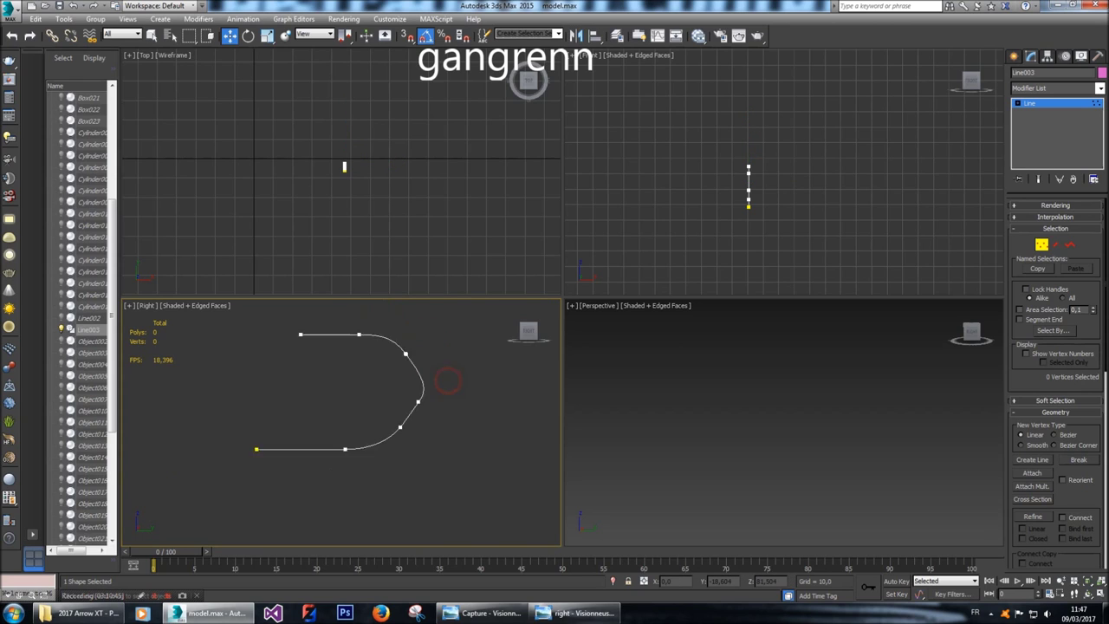
scroll(444, 386, "up", 1)
Adjust the rightmost vertex and its tangent to smooth the upper segment.
left_click(418, 401)
scroll(419, 400, "up", 2)
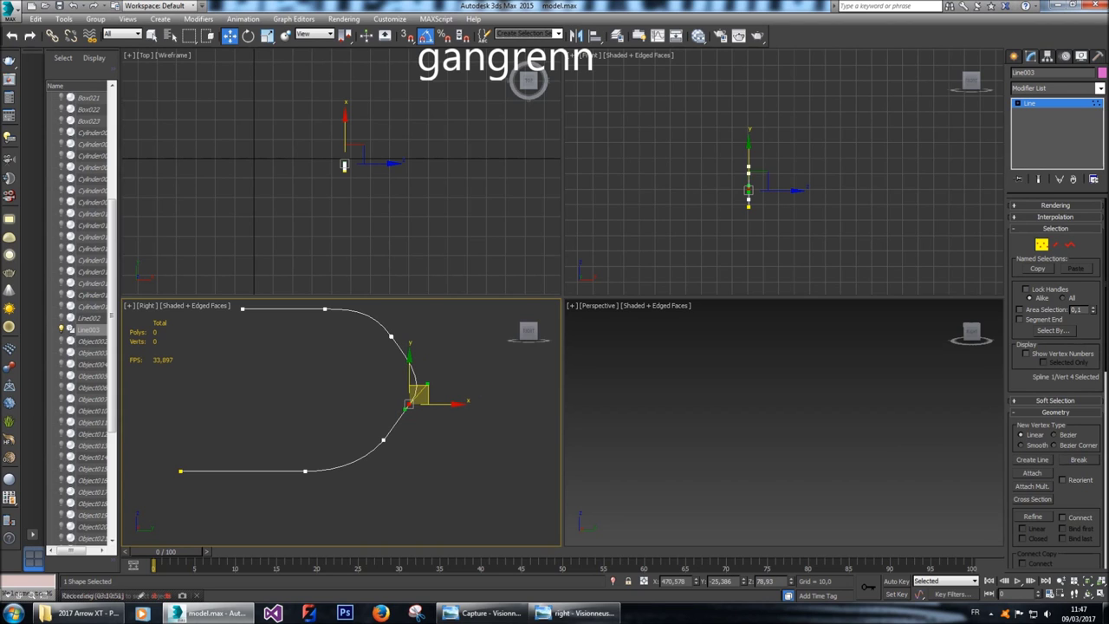
left_click_drag(419, 395, 414, 401)
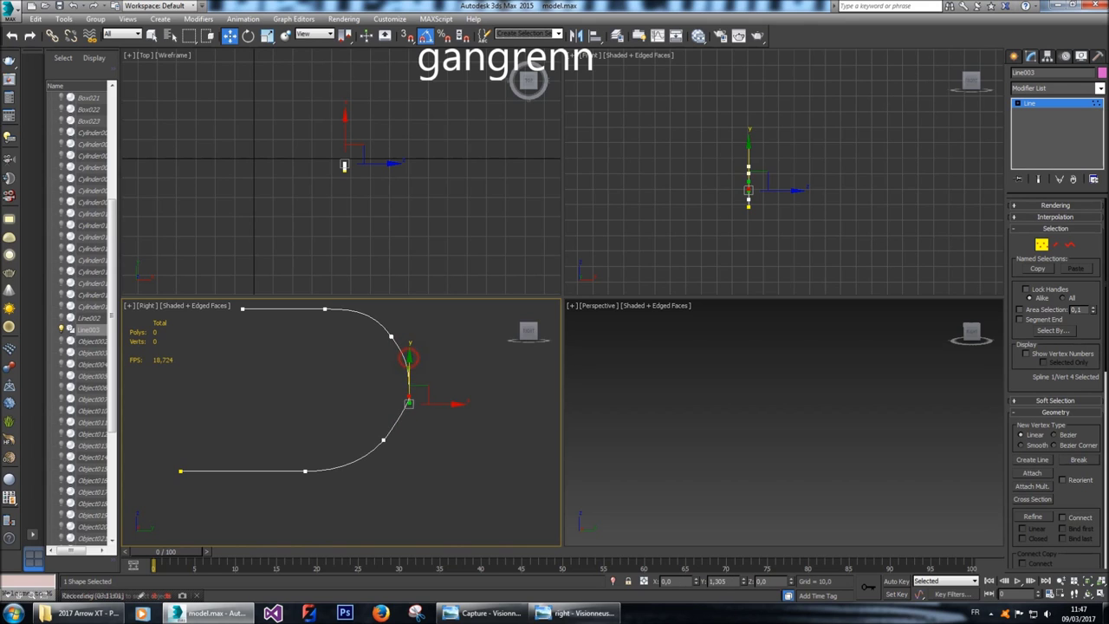
left_click(451, 360)
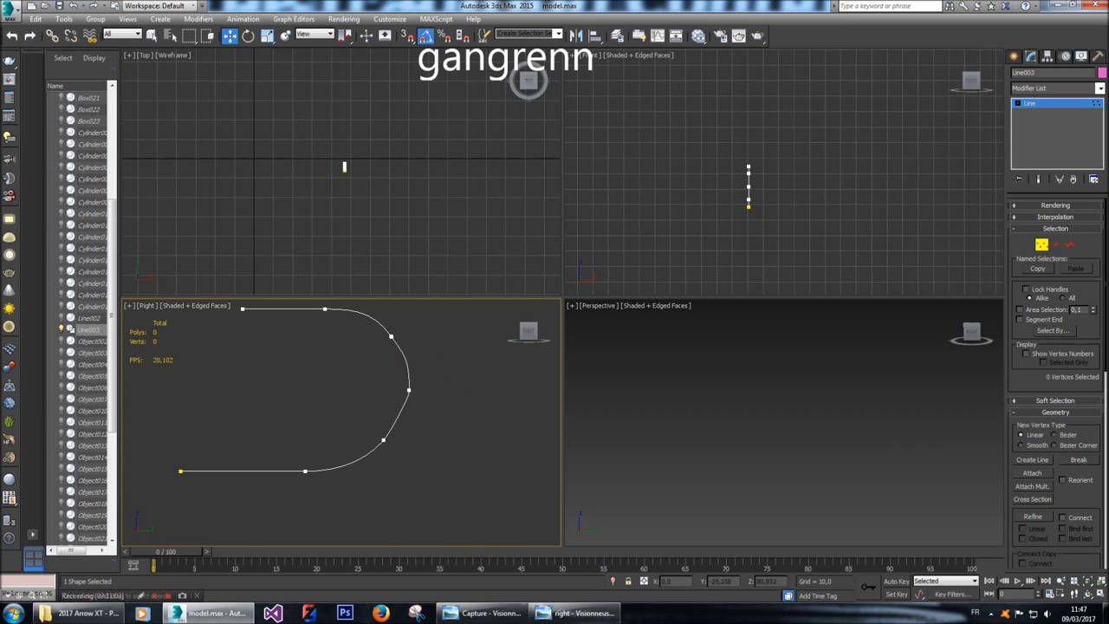
left_click(409, 390)
left_click_drag(410, 351, 409, 343)
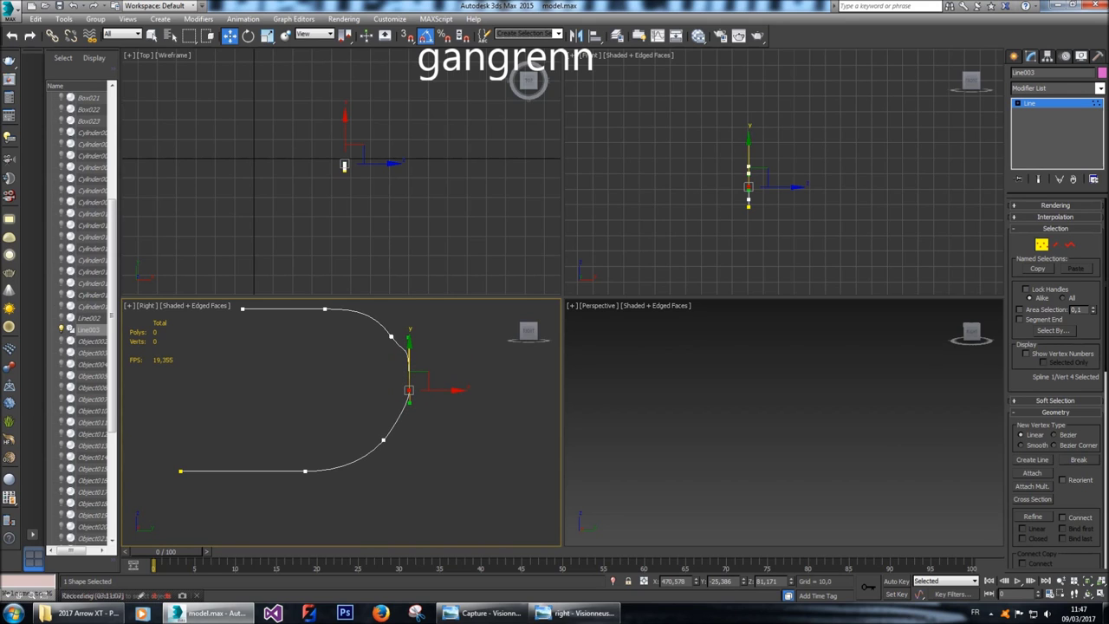
left_click_drag(407, 403, 409, 353)
left_click(442, 355)
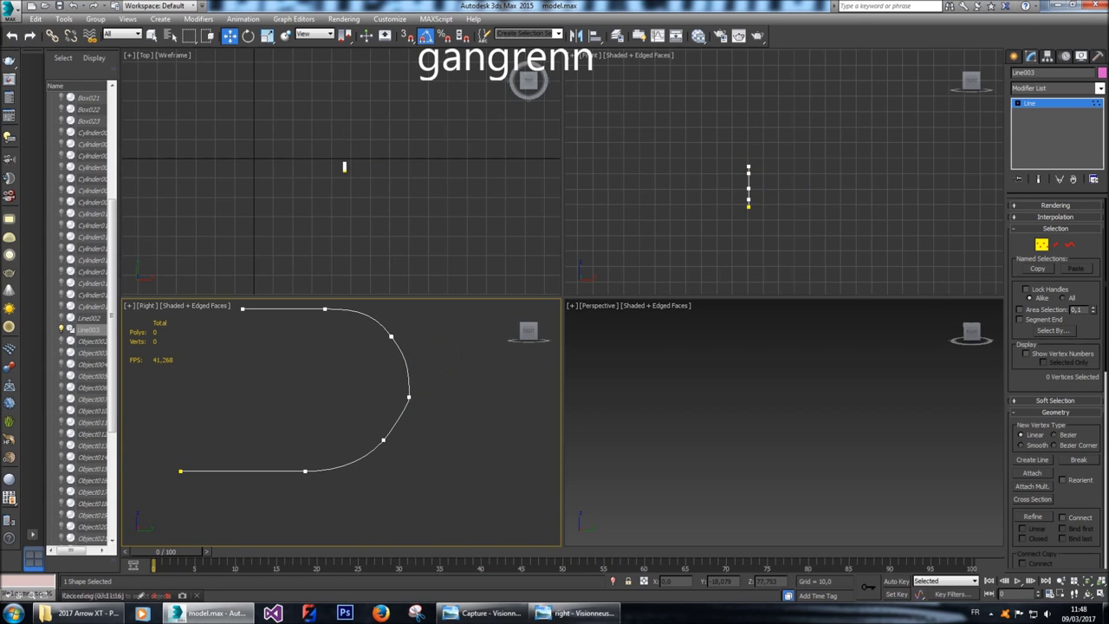
Raise the upper-bend vertex's tangent, then try moving vertex 6 right and undo it.
left_click(391, 337)
middle_click_drag(391, 337, 380, 359)
left_click_drag(364, 337, 364, 328)
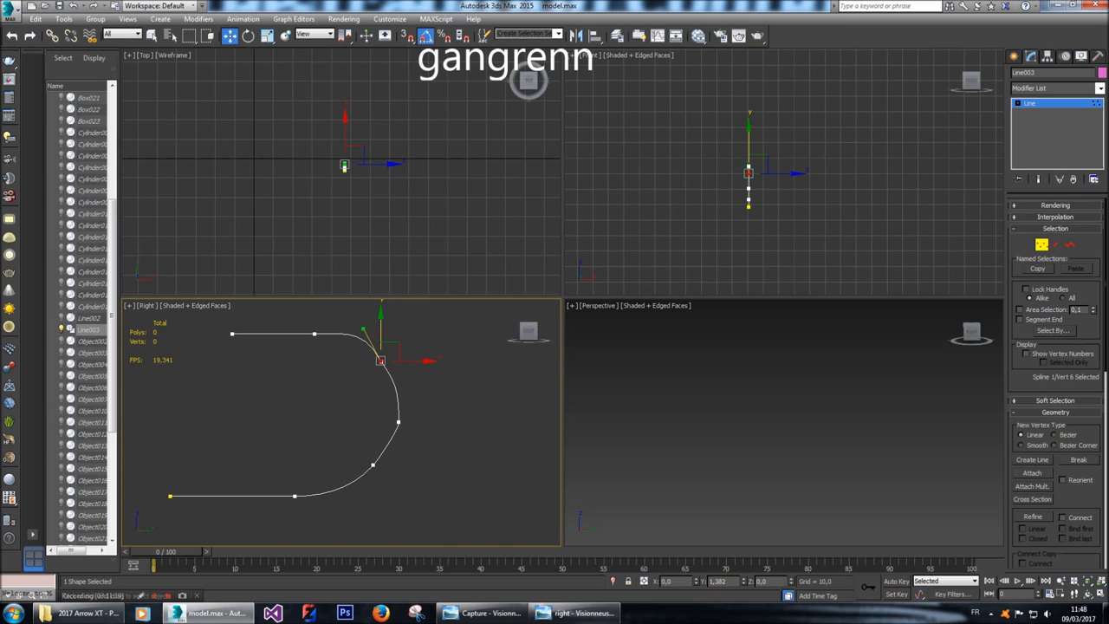
left_click(477, 410)
left_click(382, 360)
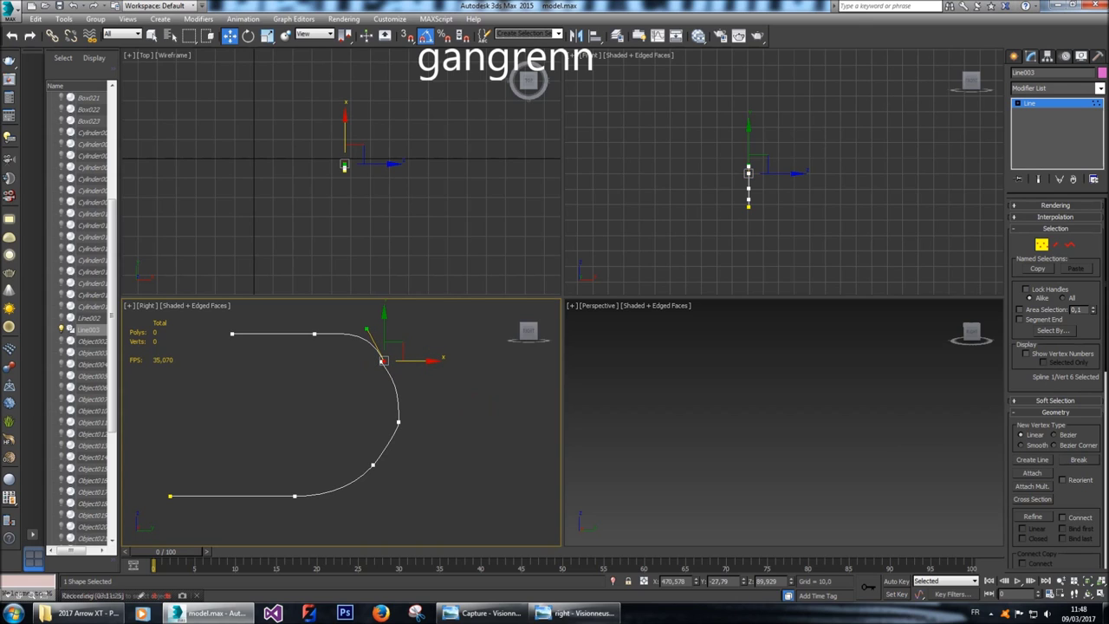
left_click_drag(383, 360, 416, 361)
key("ctrl+z")
Delete the stray segment from the handle spline.
scroll(381, 360, "up", 8)
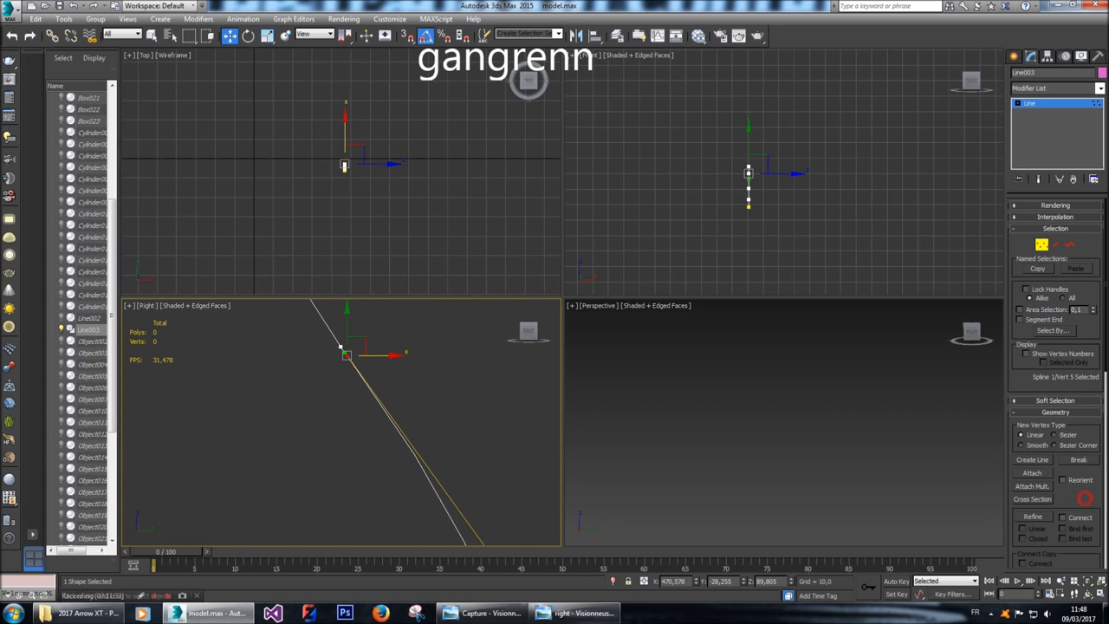
scroll(1083, 498, "down", 5)
scroll(1083, 498, "down", 3)
left_click(1032, 460)
scroll(424, 420, "down", 5)
scroll(427, 403, "up", 5)
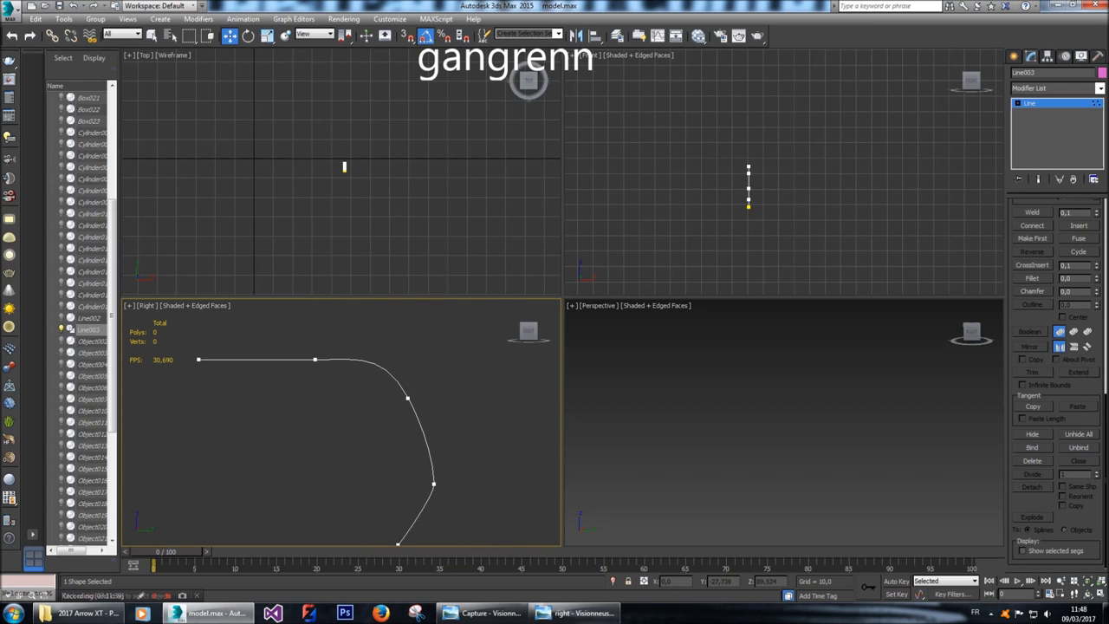
Raise the right-end vertex and ease the upper-right bend's tangent leftward.
left_click(433, 484)
scroll(438, 453, "down", 3)
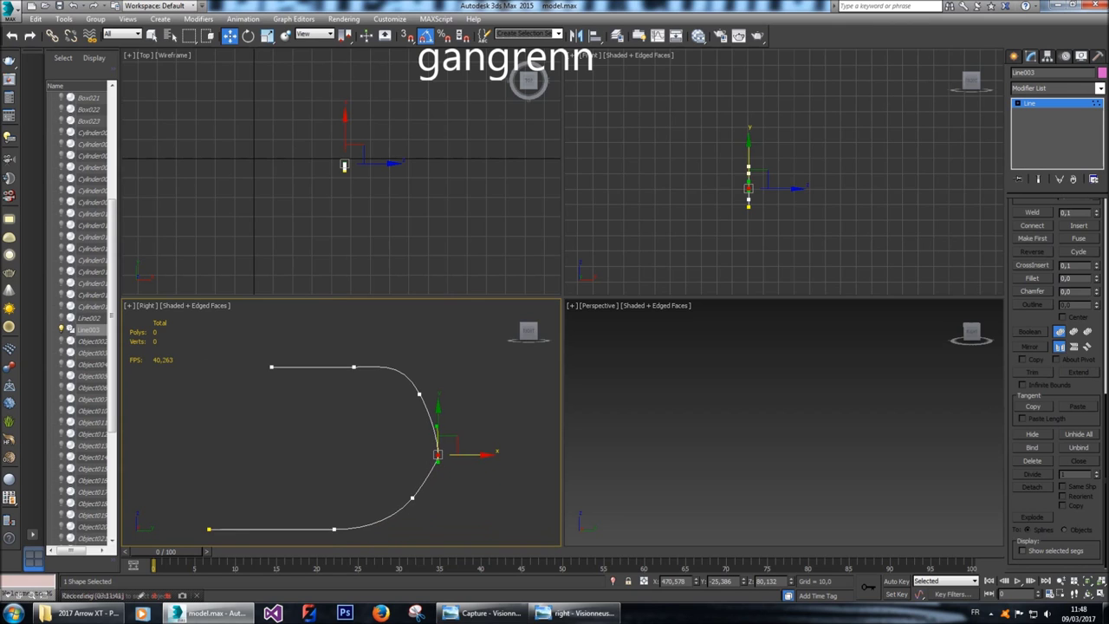
left_click_drag(438, 424, 438, 410)
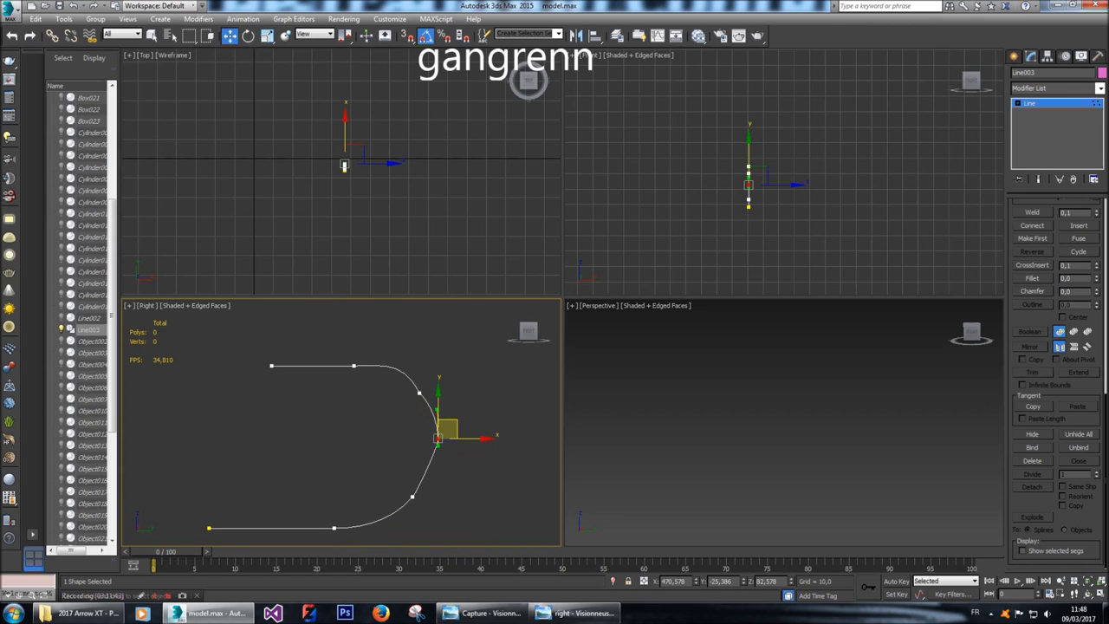
left_click(423, 386)
left_click(418, 394)
left_click(465, 392)
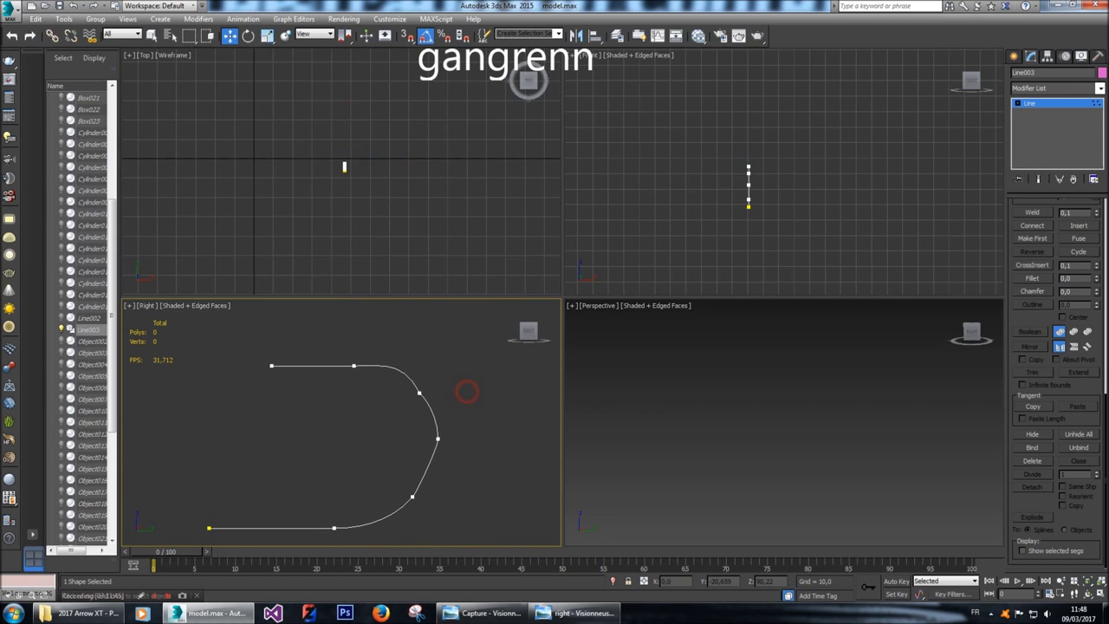
left_click(422, 392)
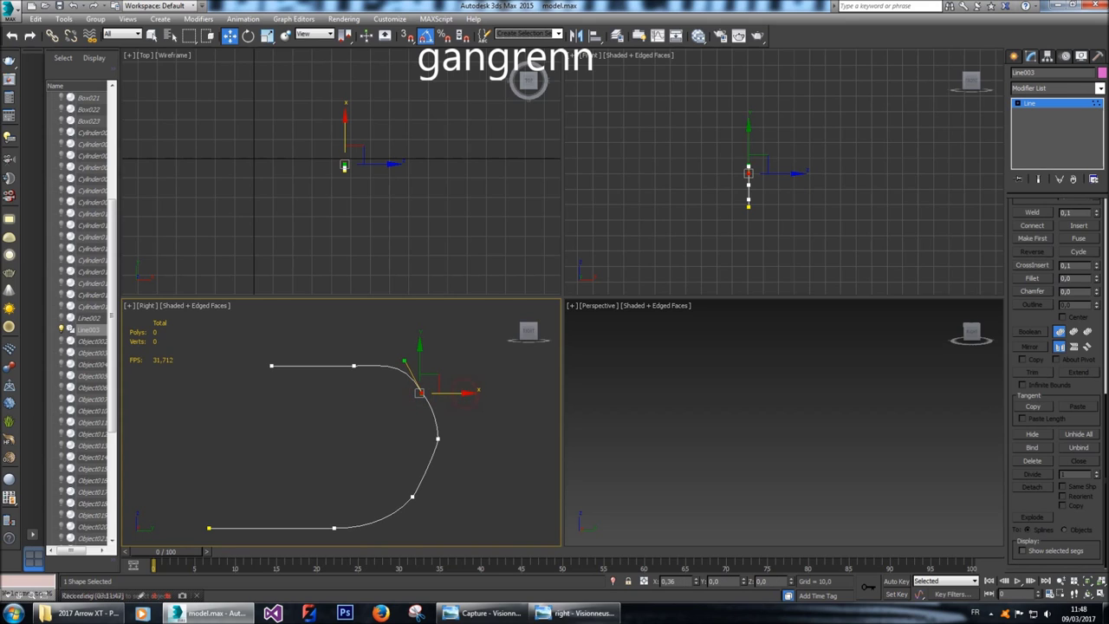
left_click_drag(404, 361, 400, 360)
key("ctrl+d")
Try selecting the rightmost vertex of the curve in the Right viewport.
left_click(439, 438)
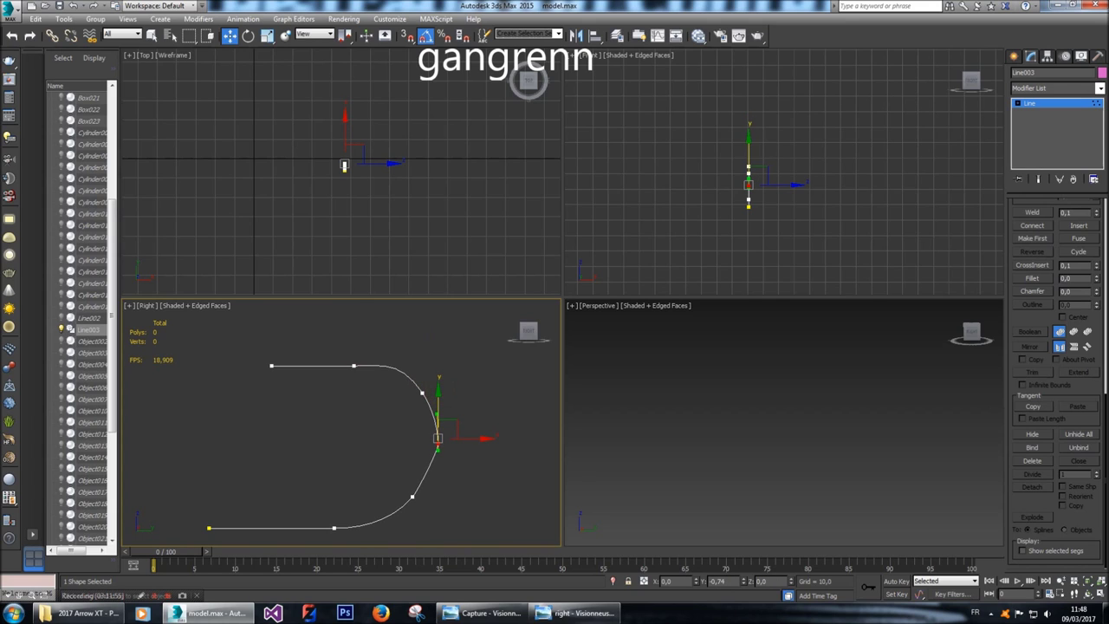
left_click(409, 356)
scroll(414, 375, "down", 2)
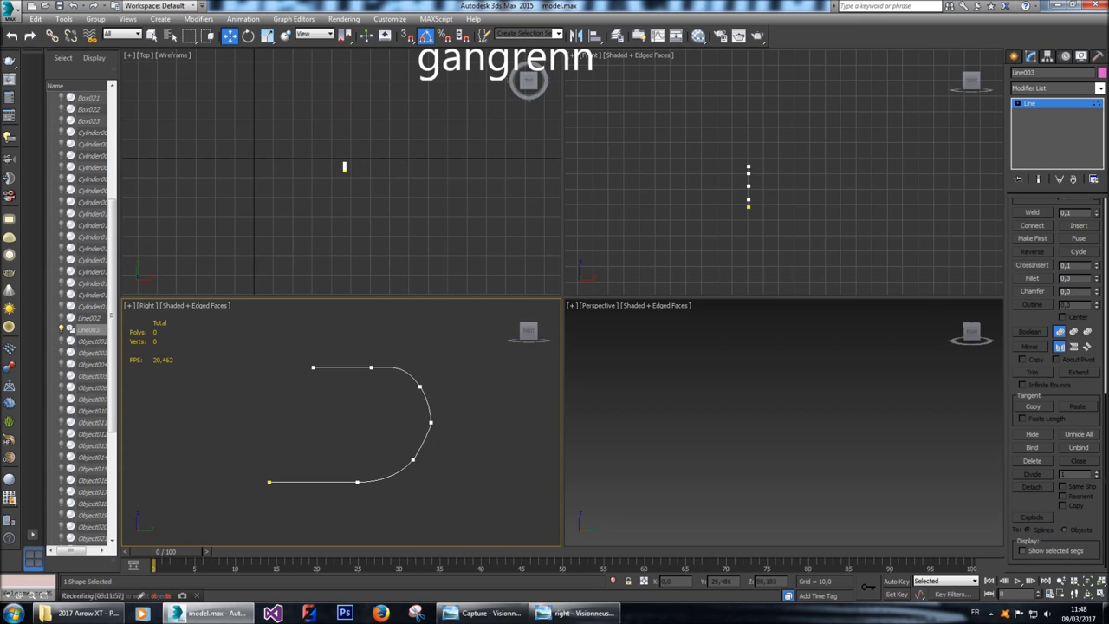
scroll(430, 423, "up", 2)
left_click(431, 424)
left_click(482, 448)
scroll(461, 434, "down", 2)
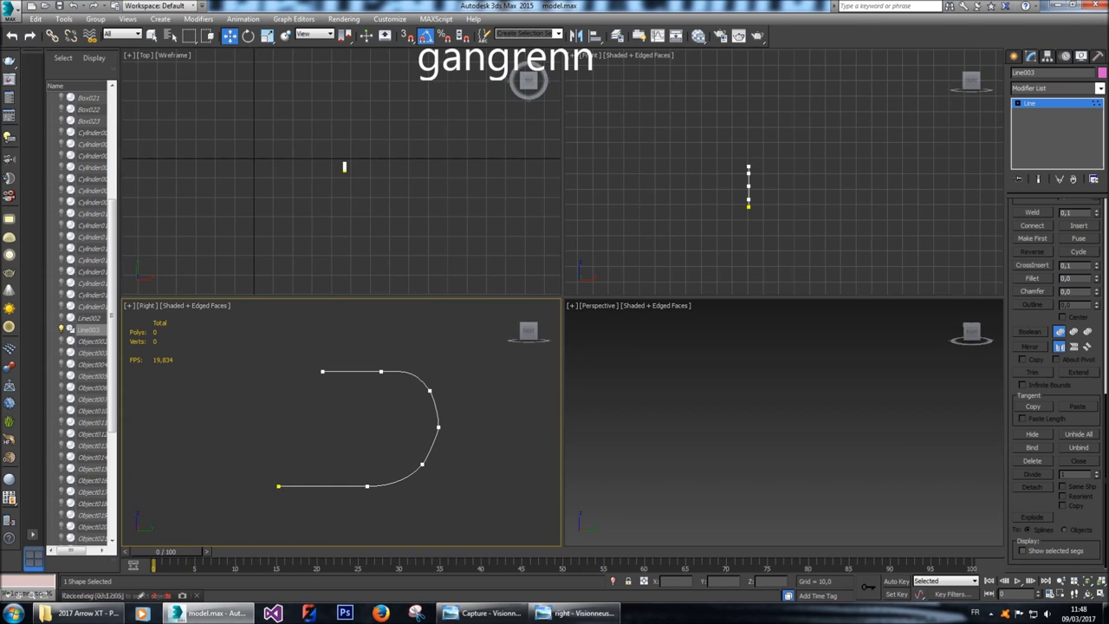
scroll(1057, 382, "up", 10)
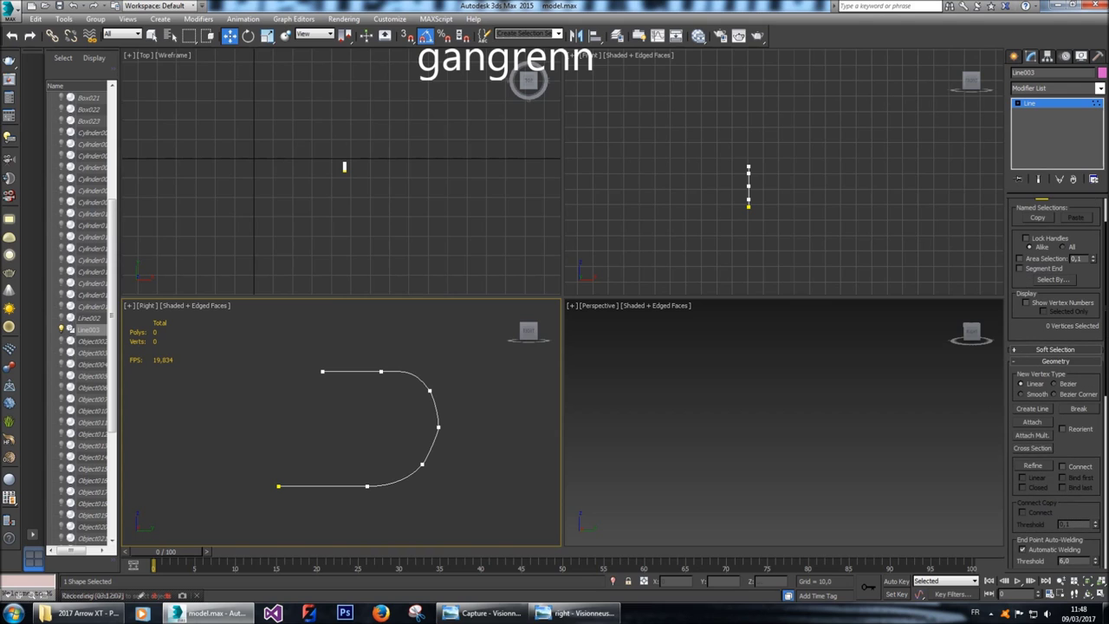
Pull a tangent from the rightmost vertex to round the curve above it.
left_click(438, 426)
scroll(439, 426, "up", 2)
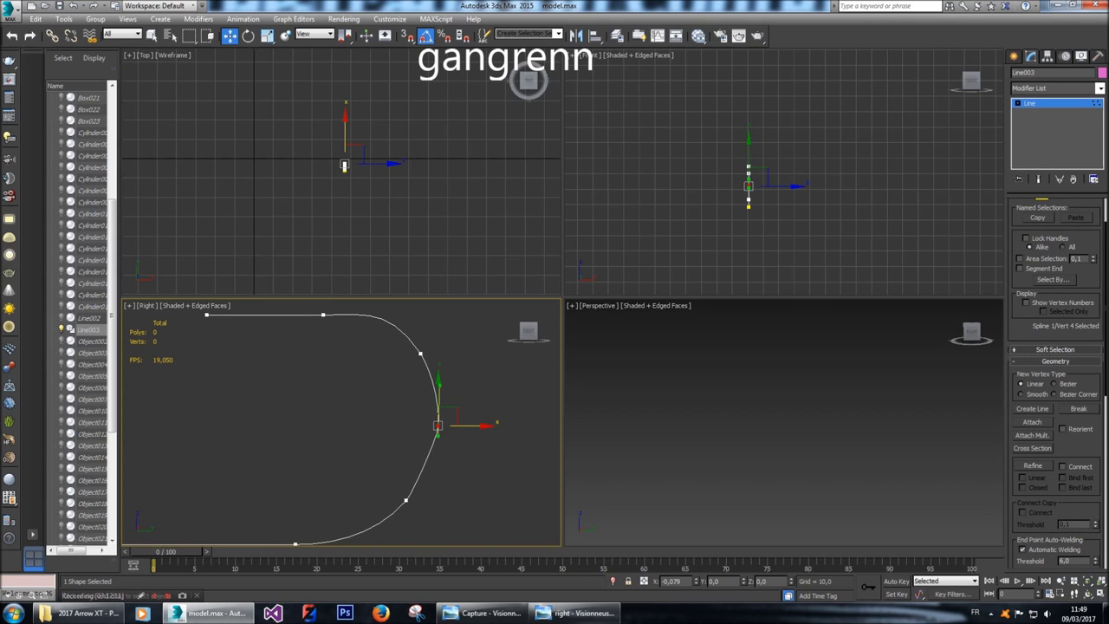
left_click_drag(438, 426, 439, 380)
left_click(445, 476)
scroll(438, 476, "down", 5)
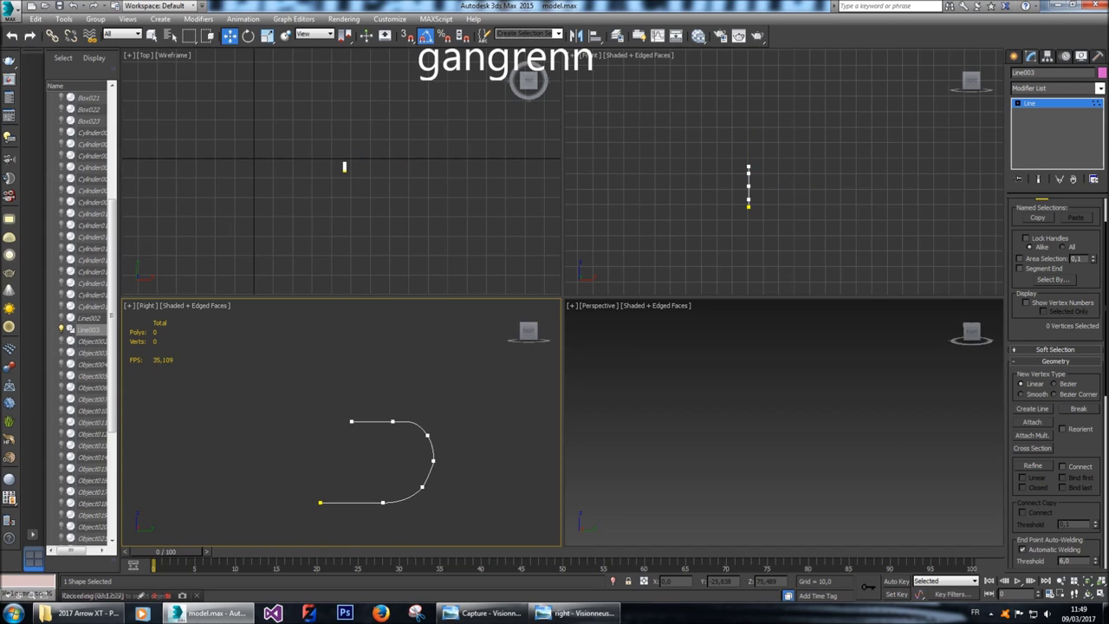
left_click(1056, 88)
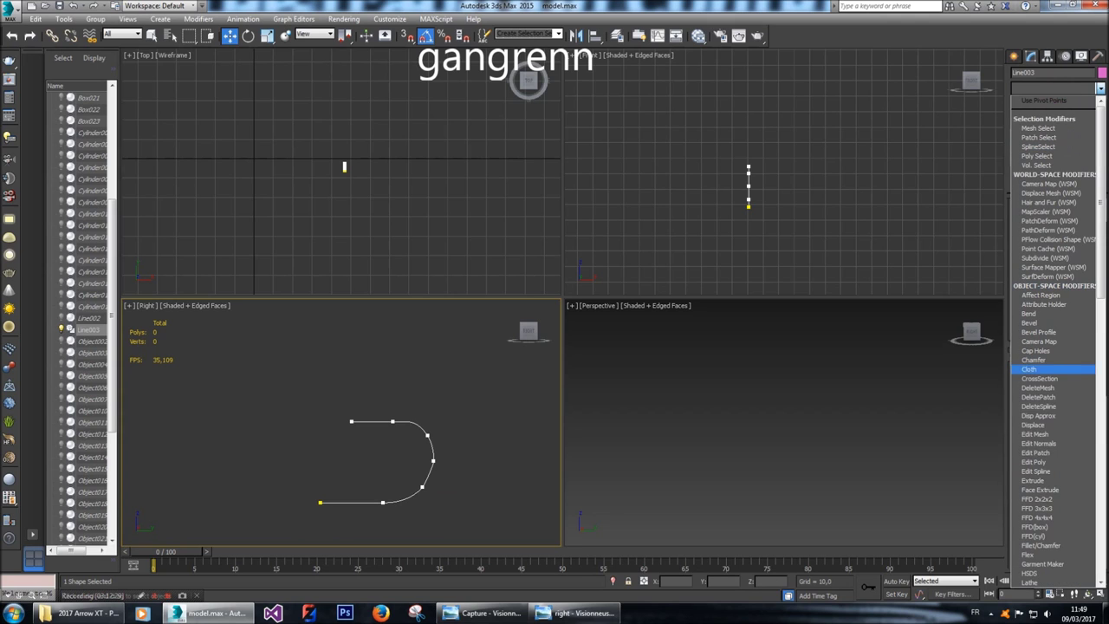
Apply a Sweep modifier to the U-shaped spline with a Cylinder built-in section.
scroll(1049, 520, "down", 15)
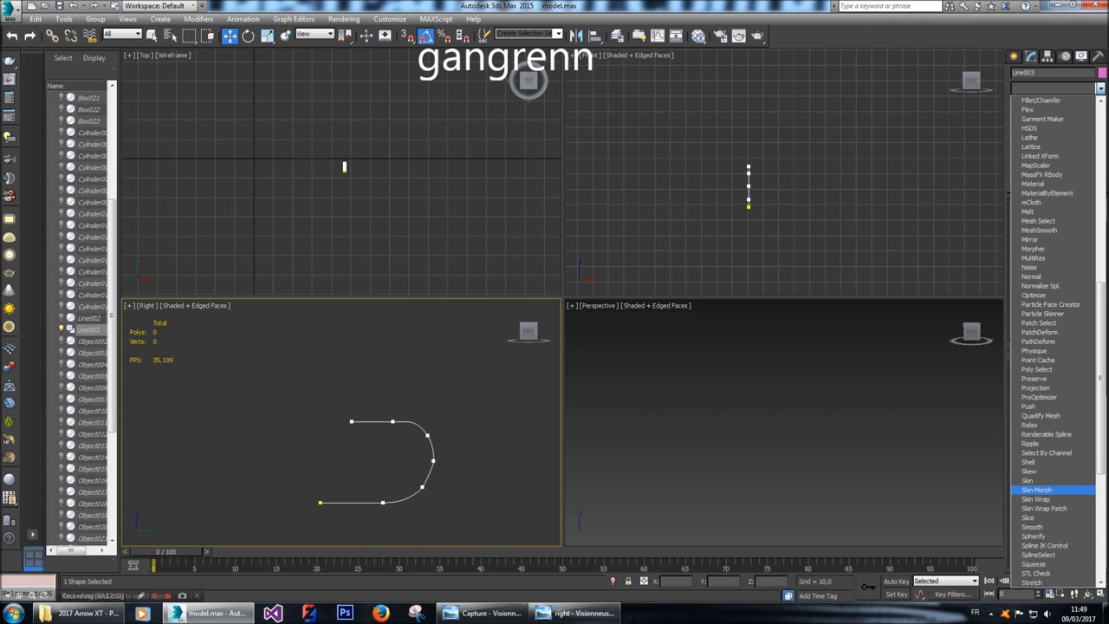
scroll(1048, 517, "down", 1)
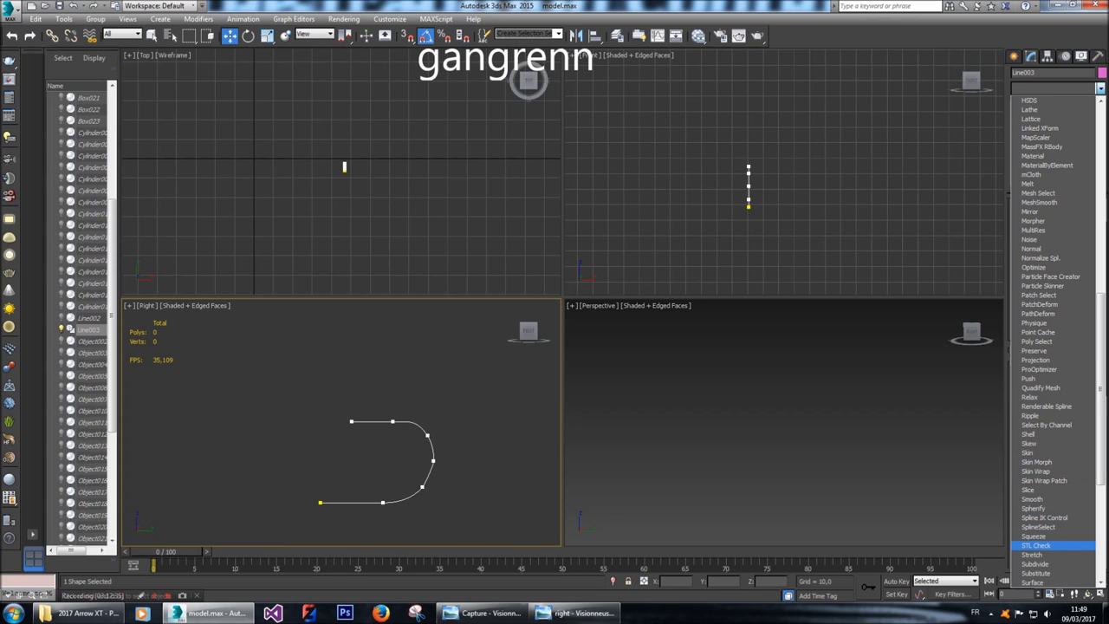
scroll(1049, 546, "down", 2)
left_click(1044, 546)
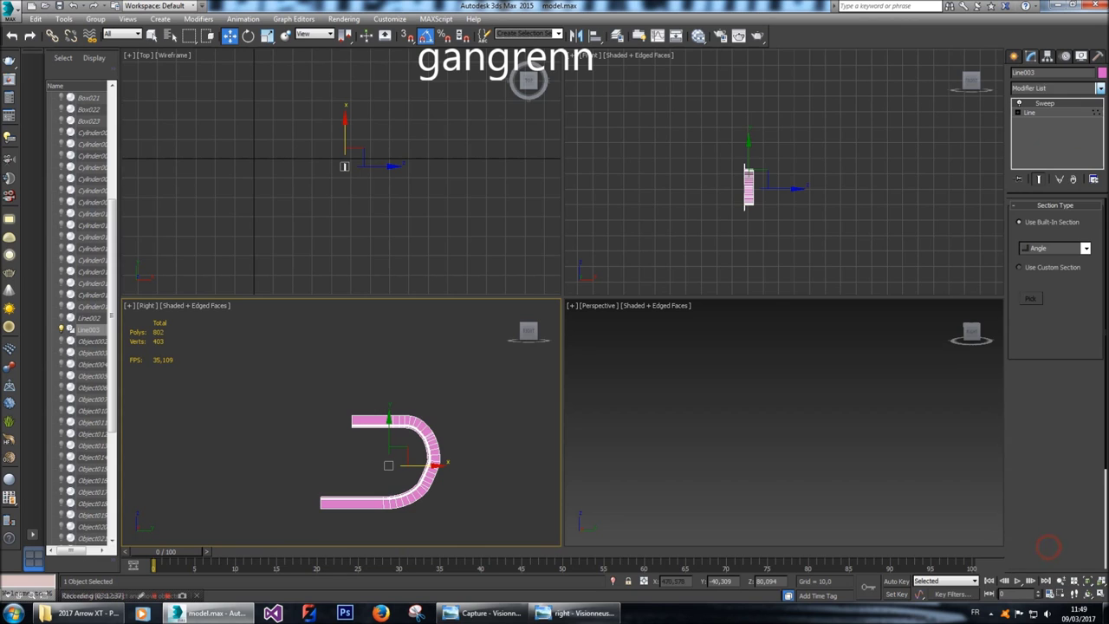
left_click(1086, 248)
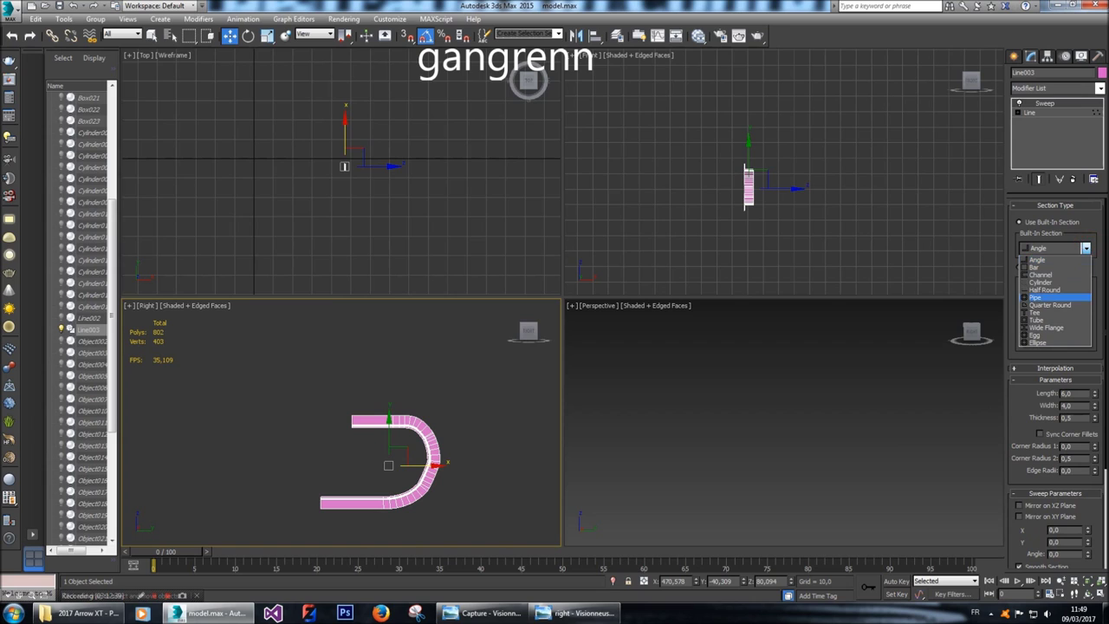
left_click(1045, 282)
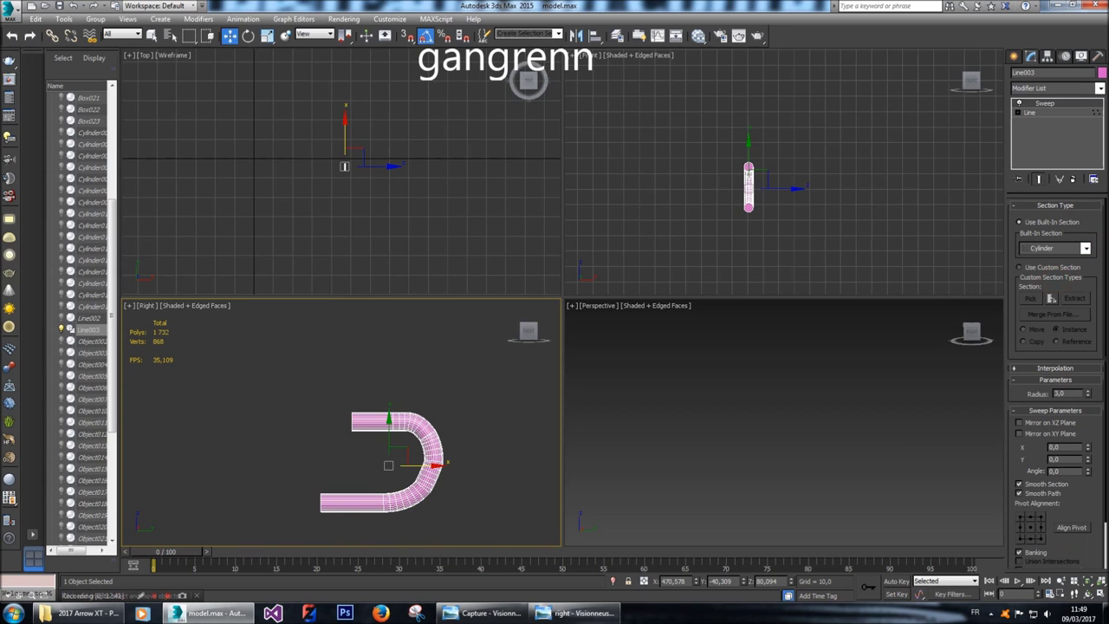
Set the cylinder section radius to 1, then to 0,5, and frame the resulting tube.
double_click(1064, 394)
type("1")
key("Return")
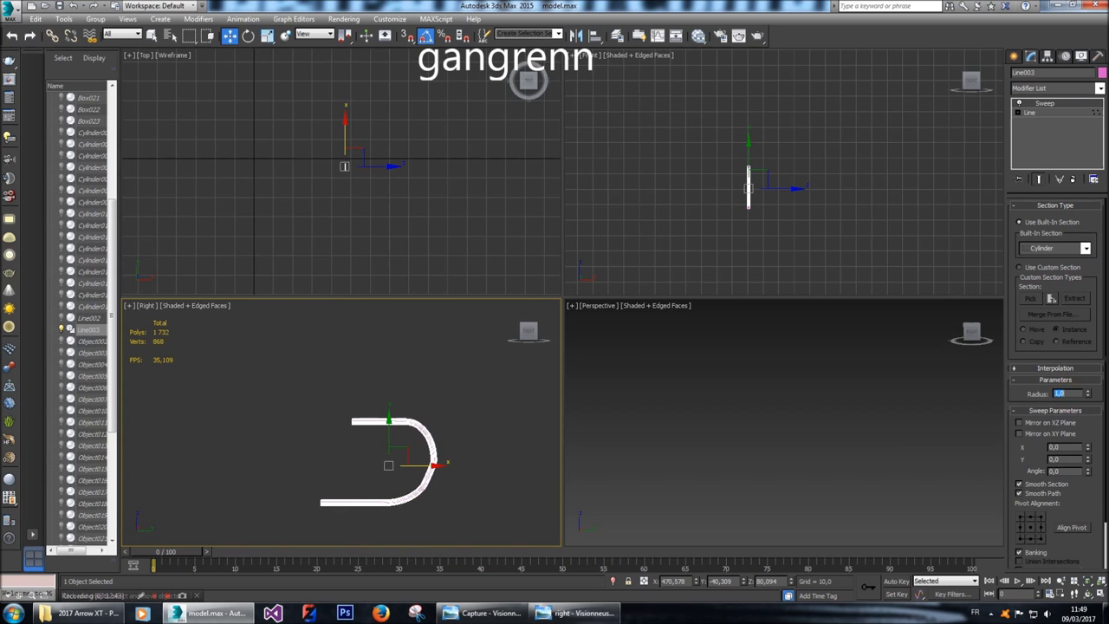
scroll(754, 190, "up", 8)
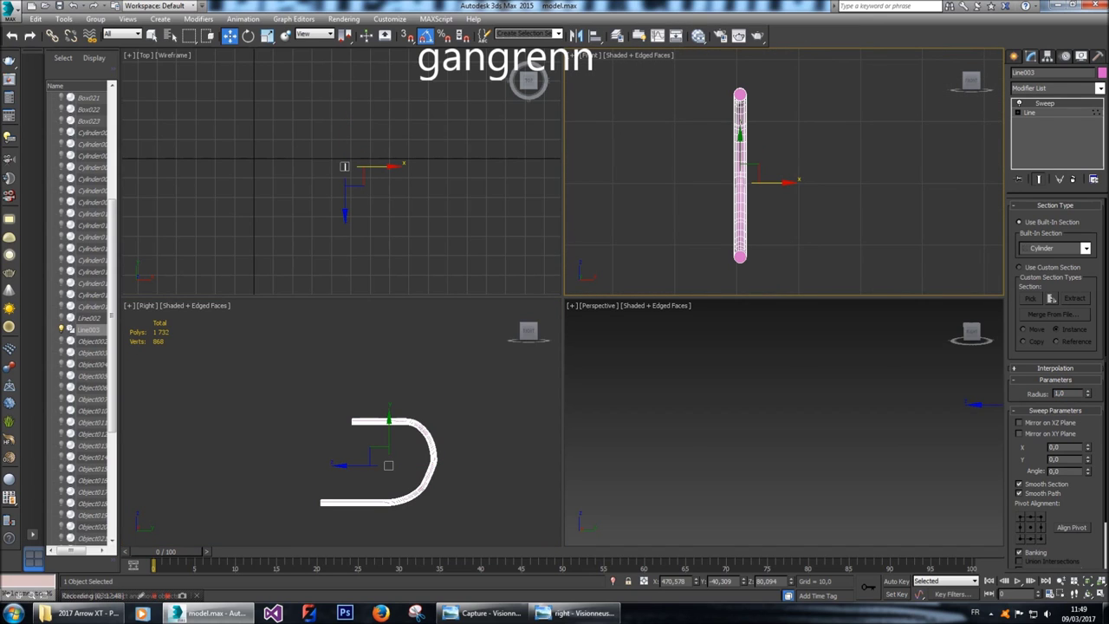
double_click(1080, 394)
type("0,5")
key("Return")
scroll(432, 466, "up", 15)
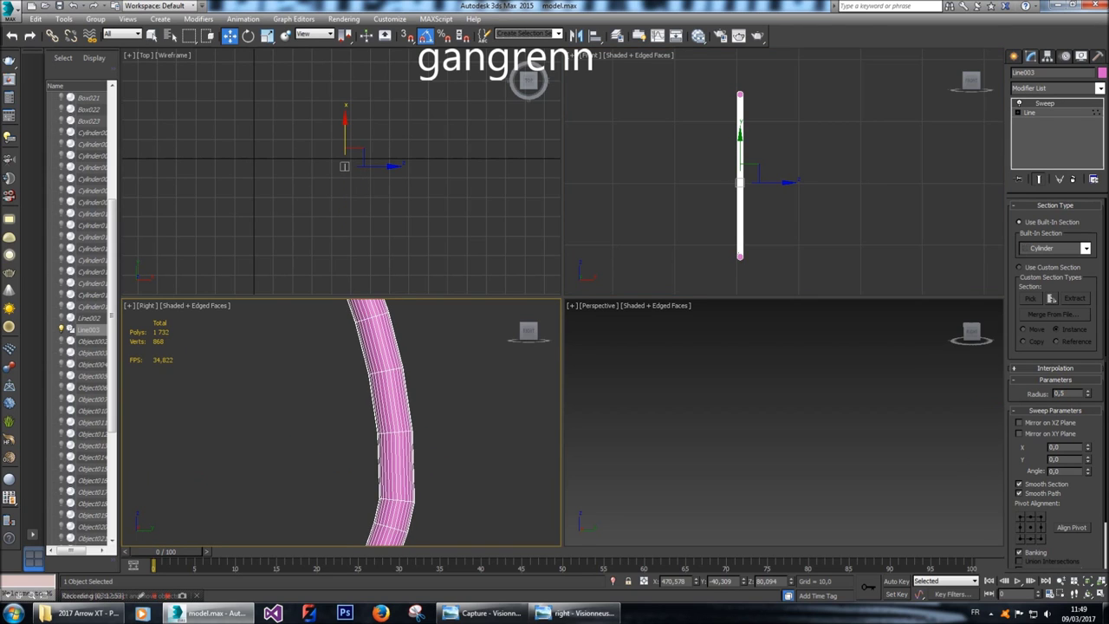
scroll(432, 467, "down", 8)
middle_click_drag(432, 466, 460, 370)
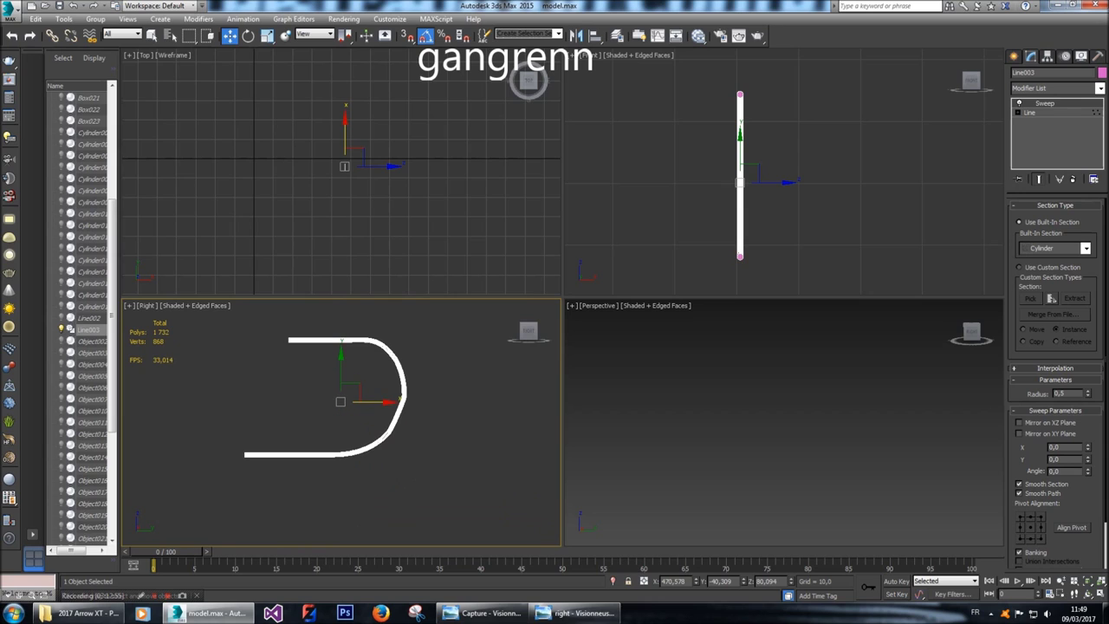
left_click(1029, 113)
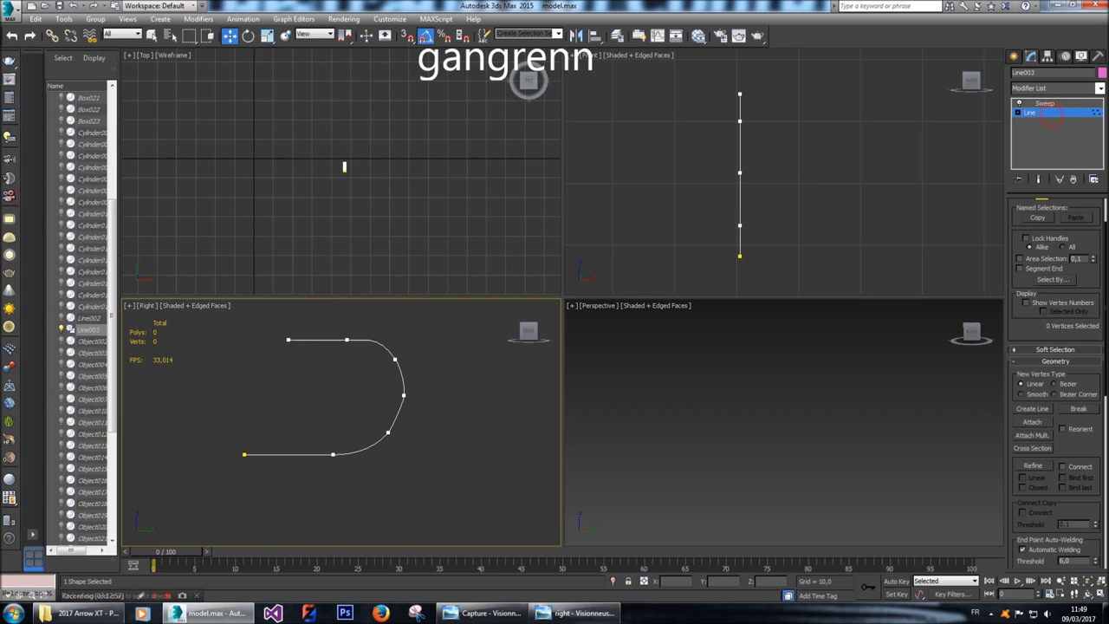
Fillet the right-side corner vertex of the handle spline.
left_click(391, 390)
scroll(403, 395, "up", 3)
scroll(404, 399, "down", 1)
scroll(1075, 442, "down", 5)
left_click(1033, 451)
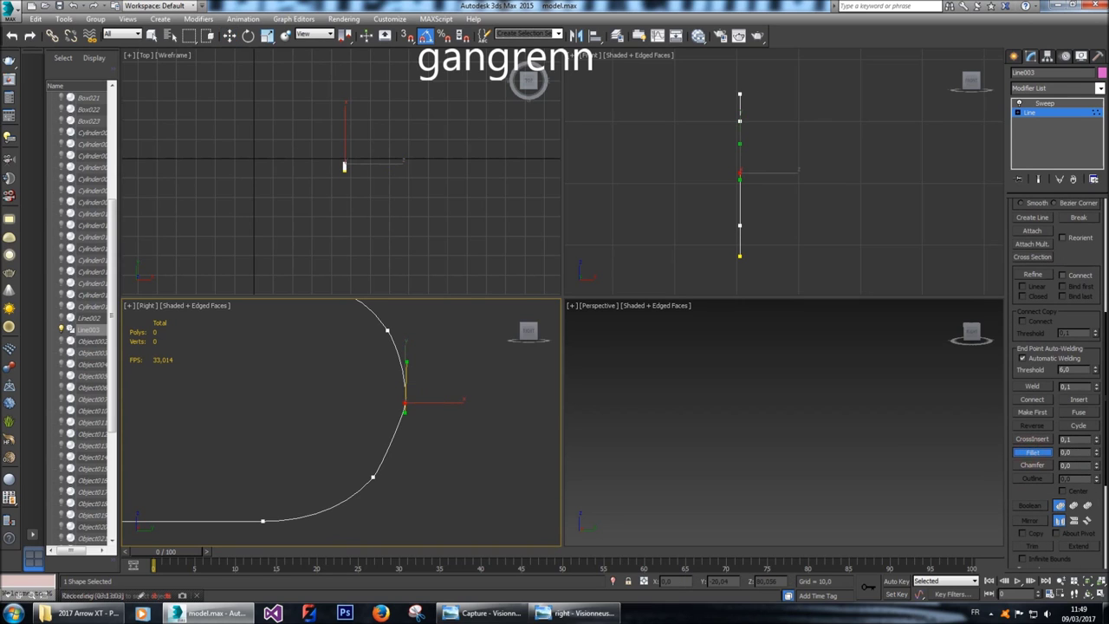
scroll(404, 407, "down", 2)
scroll(404, 407, "up", 2)
scroll(405, 408, "down", 3)
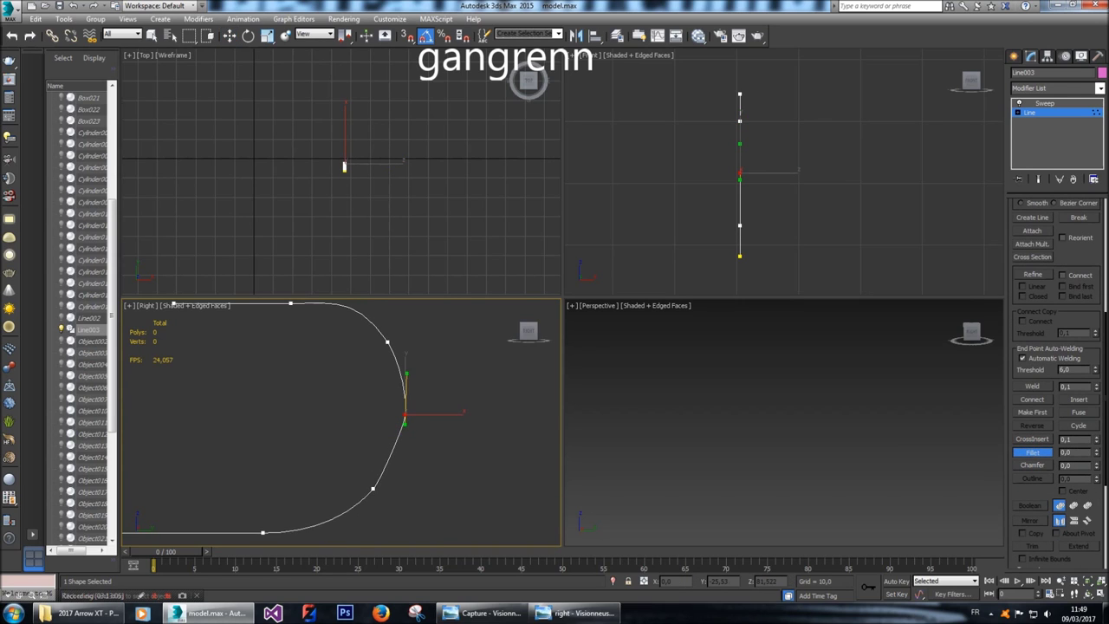
mouse_move(405, 416)
left_mouse_down()
mouse_move(404, 395)
mouse_move(405, 404)
left_mouse_up()
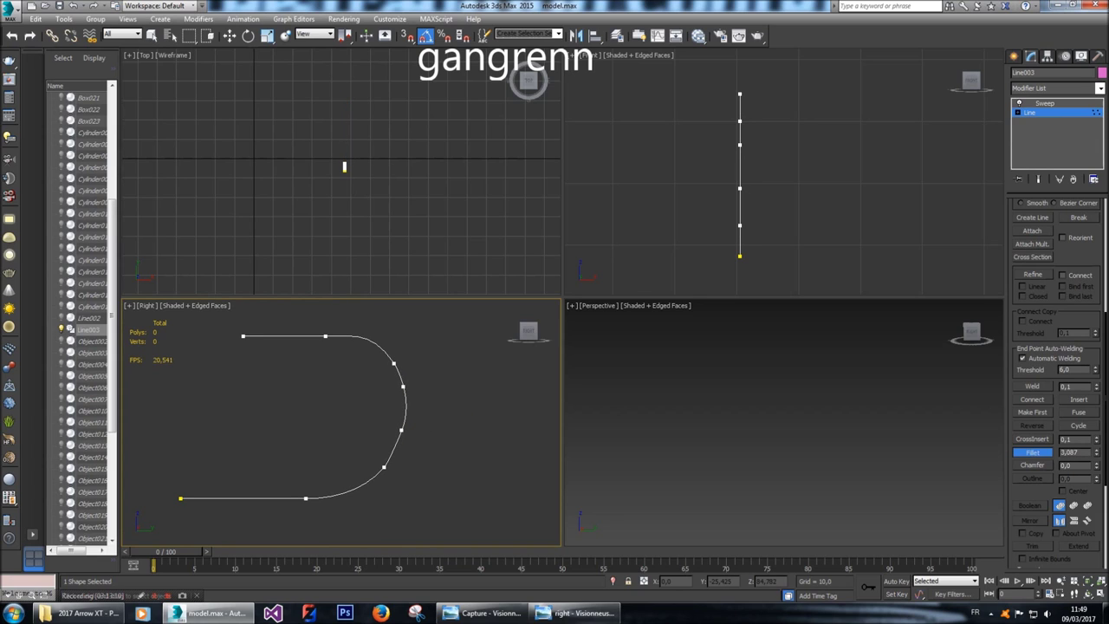
right_click(441, 411)
Nudge two vertices on the right bend slightly down and up.
scroll(440, 411, "down", 3)
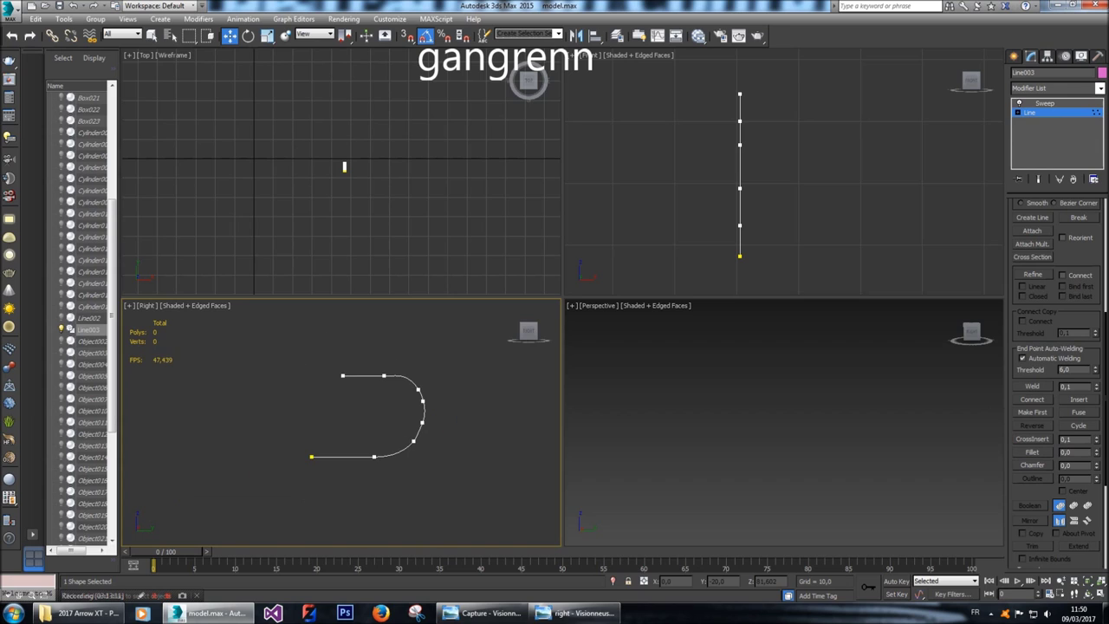
scroll(437, 415, "up", 4)
left_click(409, 428)
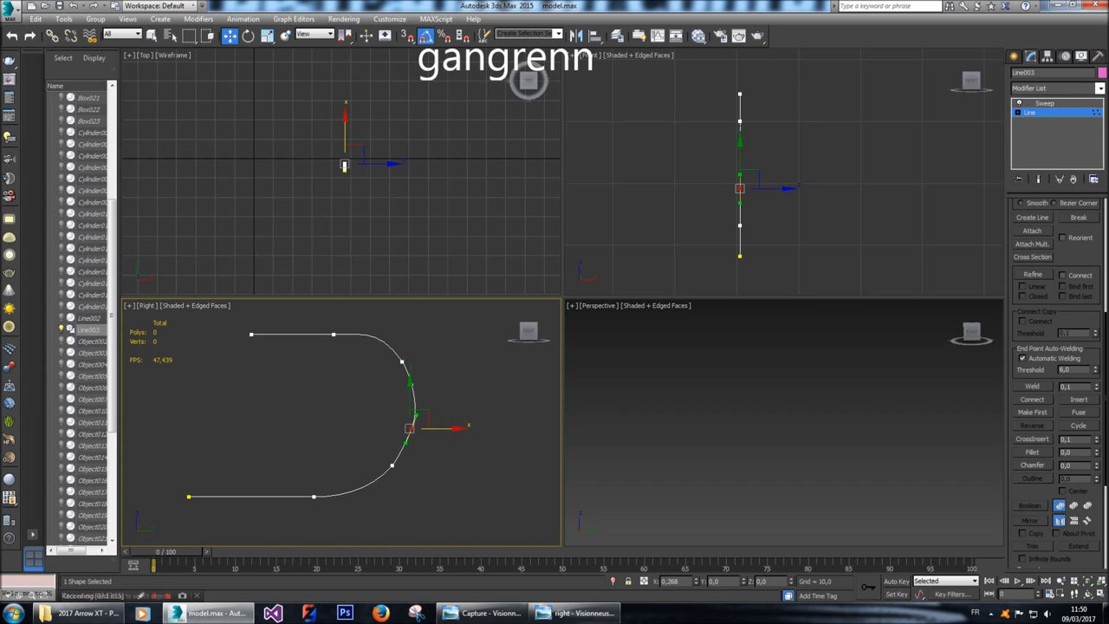
left_click(453, 452)
left_click(411, 385)
left_click_drag(412, 338, 412, 339)
left_click(428, 346)
scroll(444, 414, "down", 3)
scroll(445, 415, "up", 2)
scroll(439, 413, "up", 2)
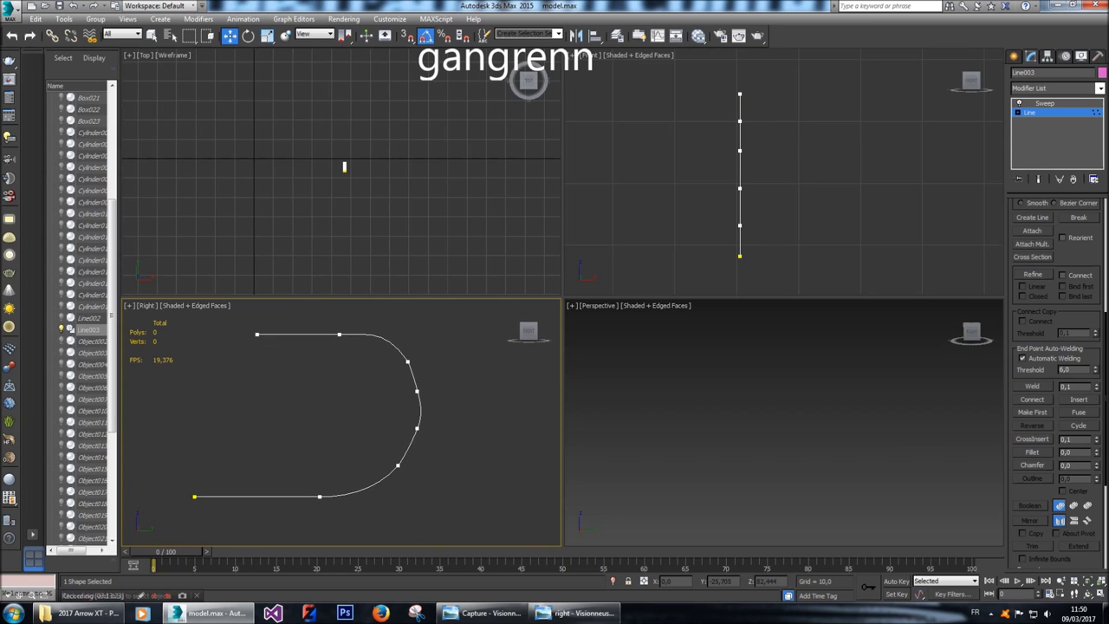
left_click(417, 392)
left_click_drag(417, 347, 417, 346)
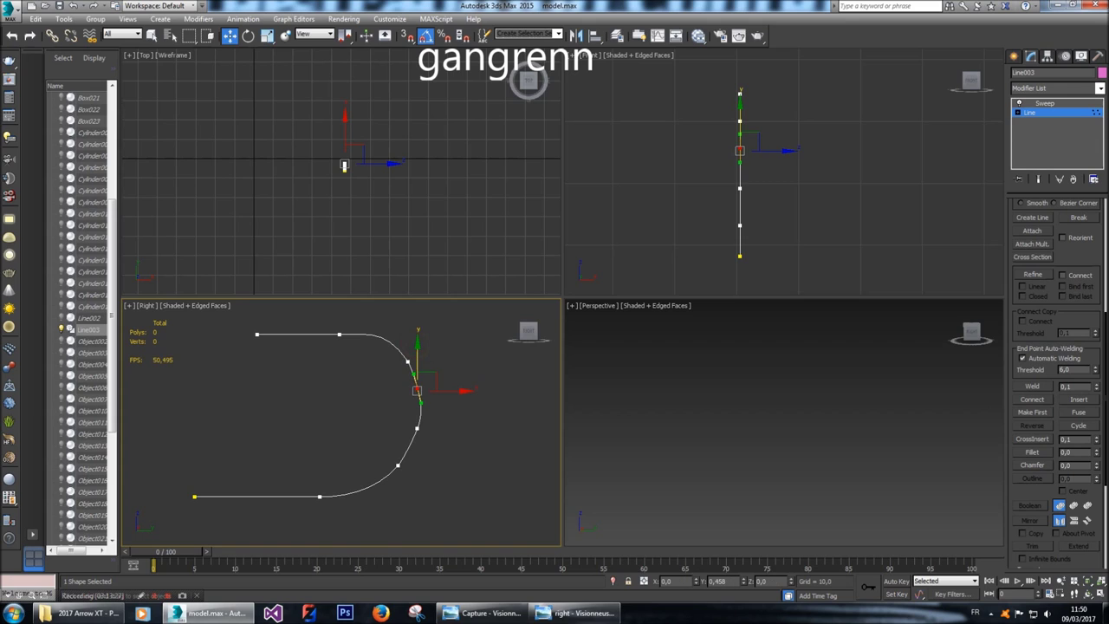
left_click(447, 357)
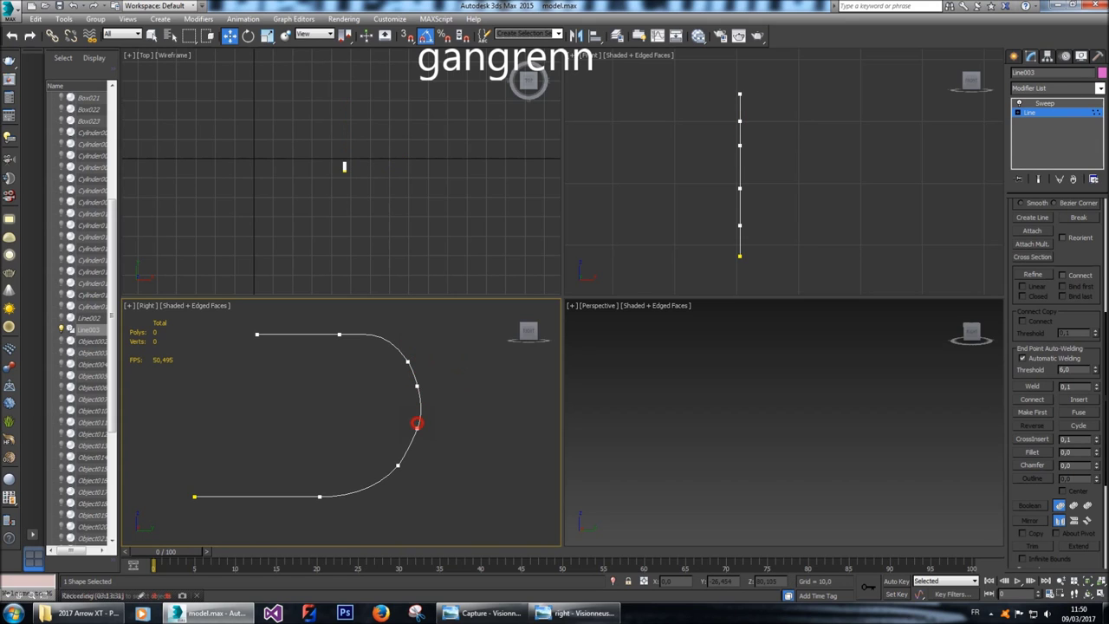
Move the lower bend vertex down about one unit and pull in its lower tangent to smooth the curve.
left_click(417, 427)
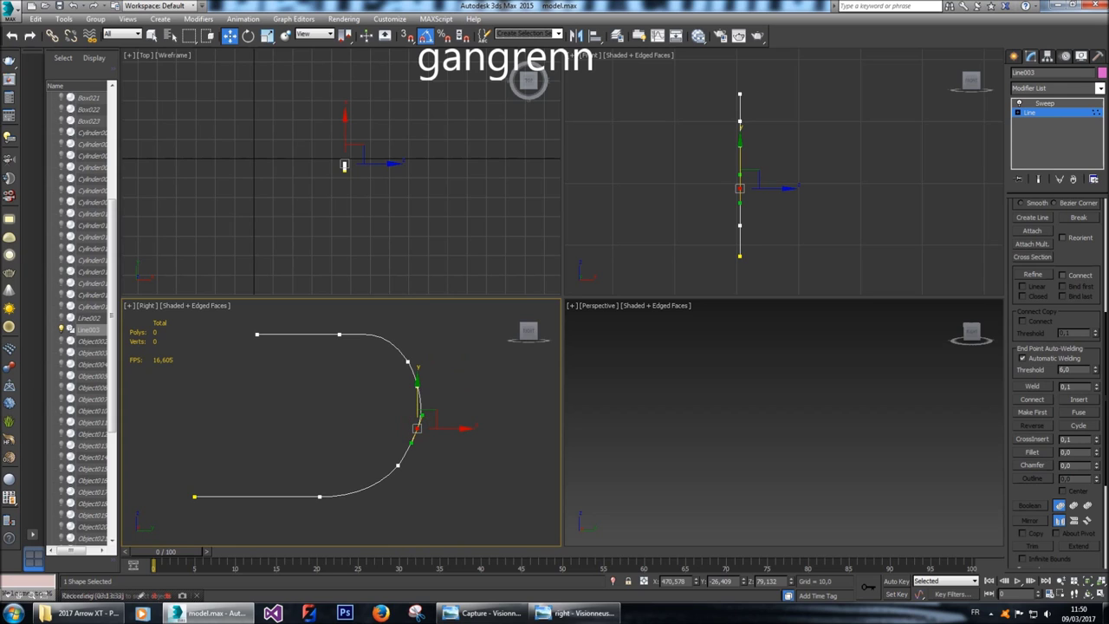
left_click(440, 377)
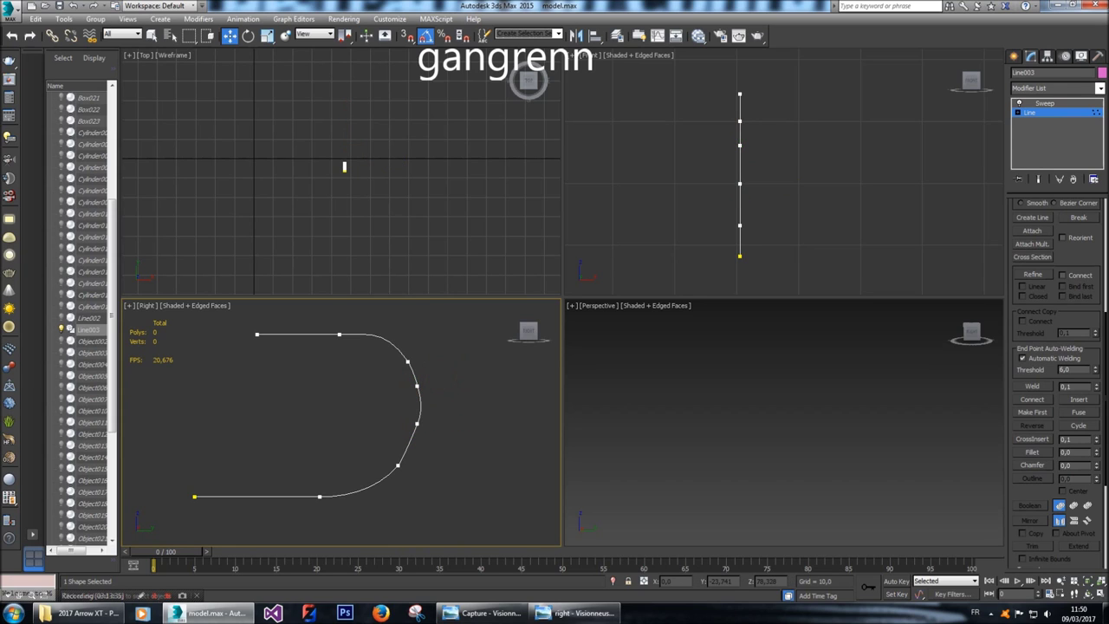
left_click(417, 423)
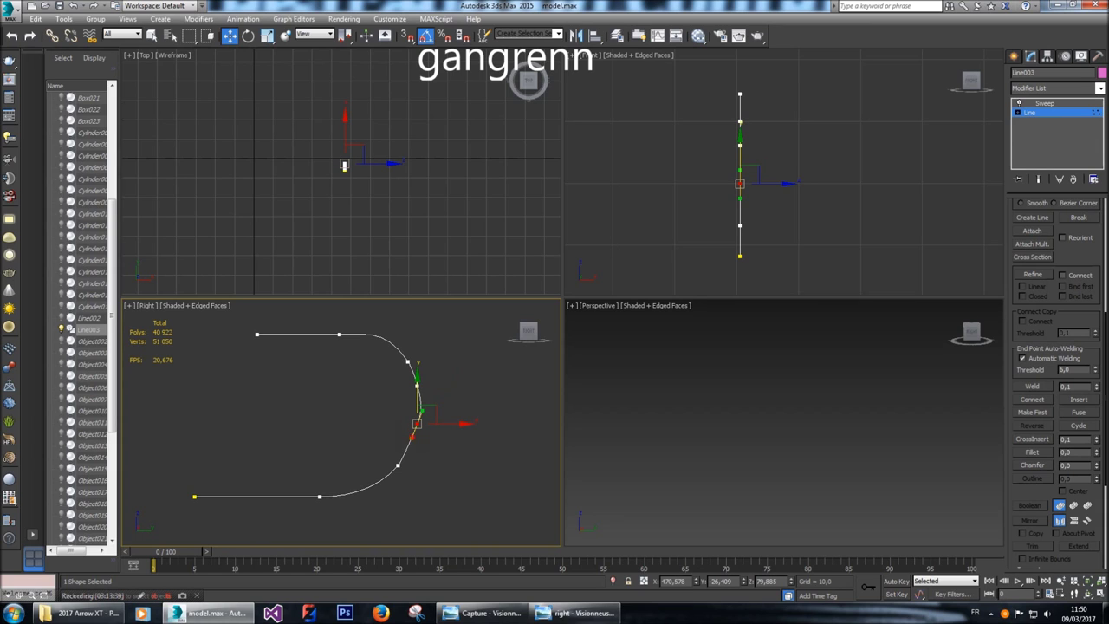
left_click_drag(417, 386, 418, 388)
left_click(440, 456)
left_click(416, 422)
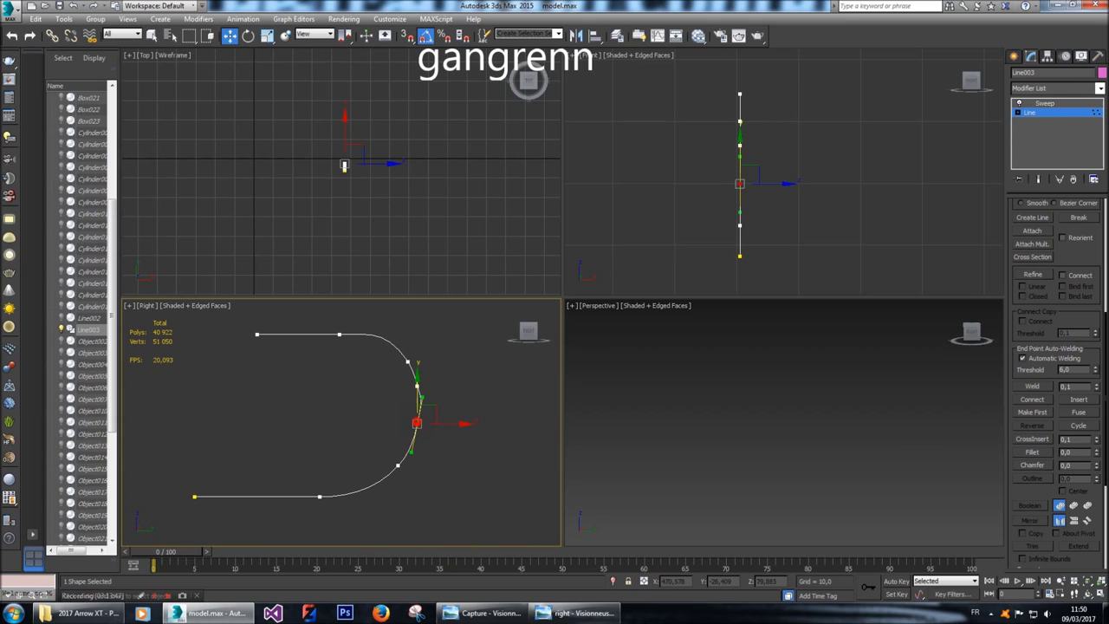
left_click_drag(410, 453, 411, 442)
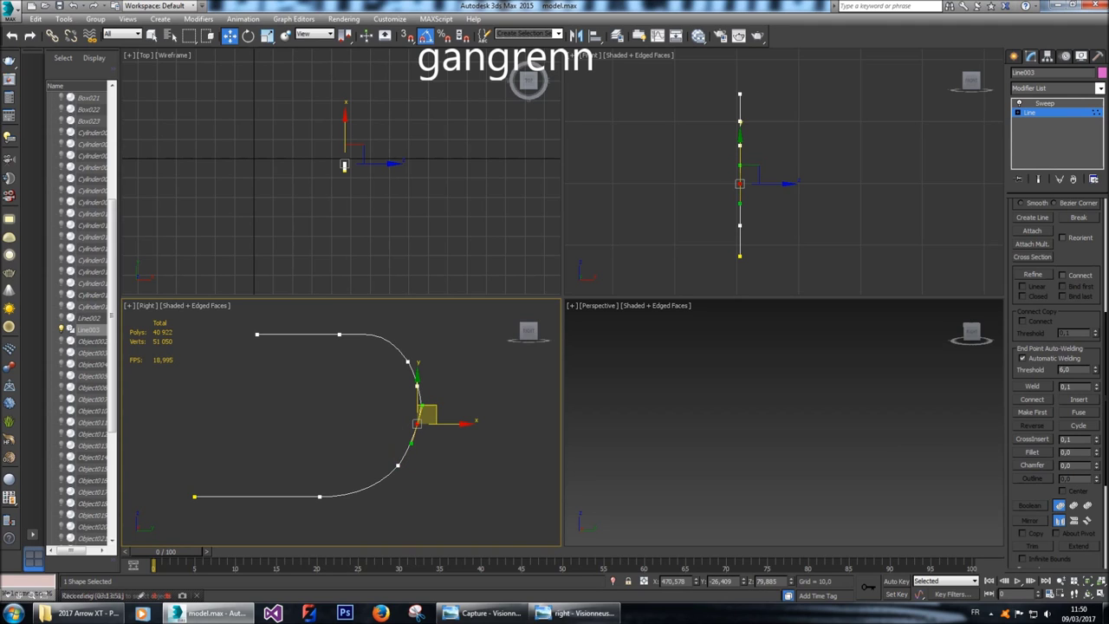
left_click(444, 397)
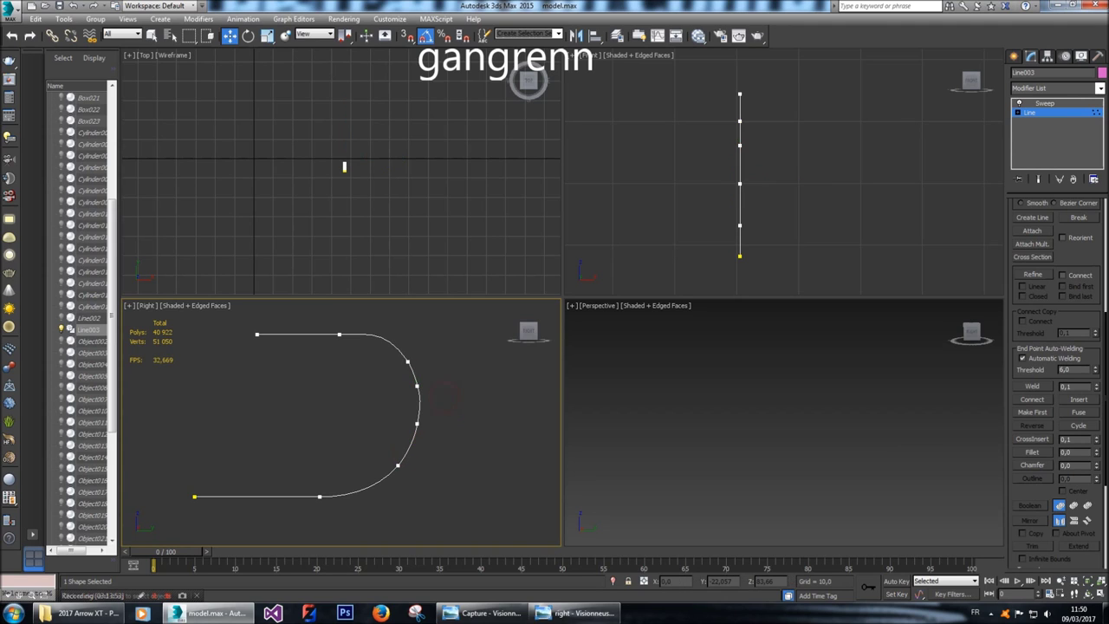
Show the swept tube again at the Sweep level and compare it with the side-view blueprint.
scroll(444, 400, "down", 5)
scroll(440, 403, "up", 2)
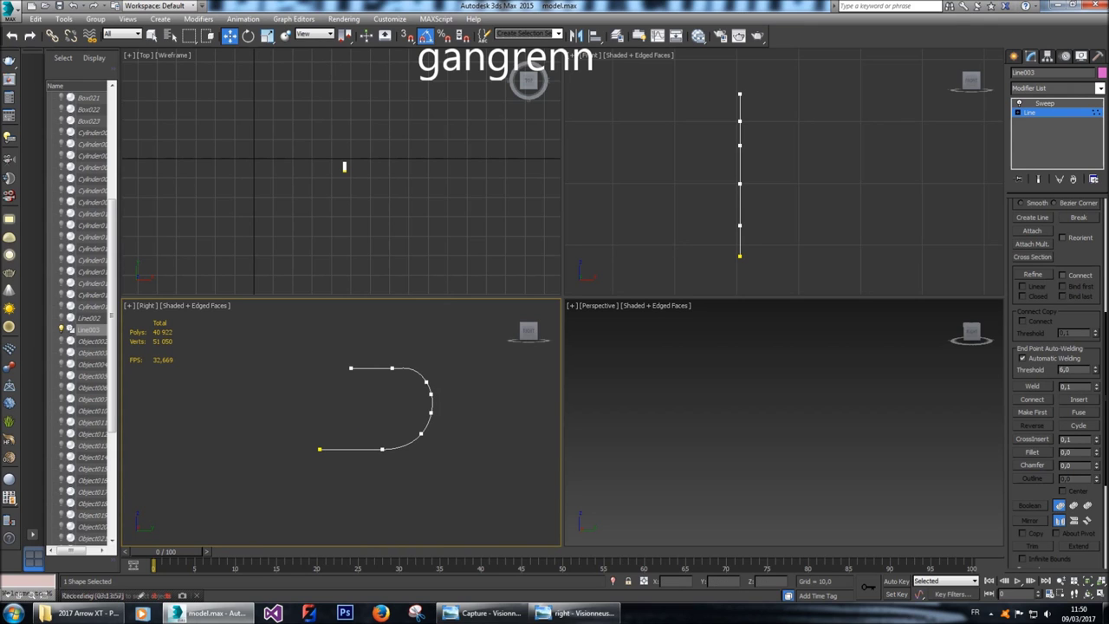
left_click(1045, 104)
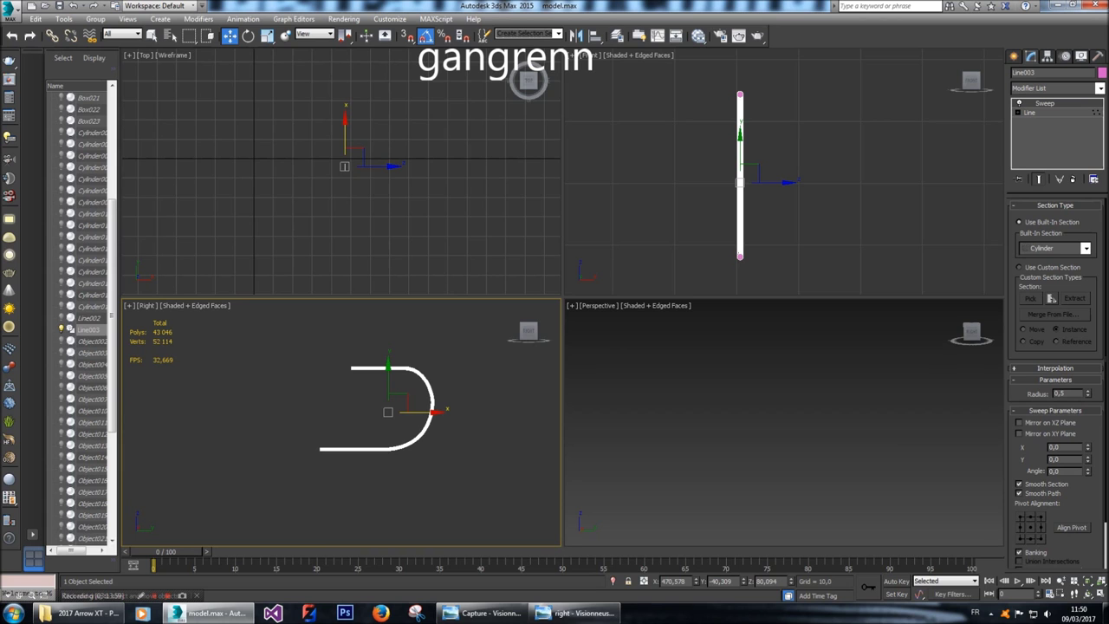
left_click(576, 613)
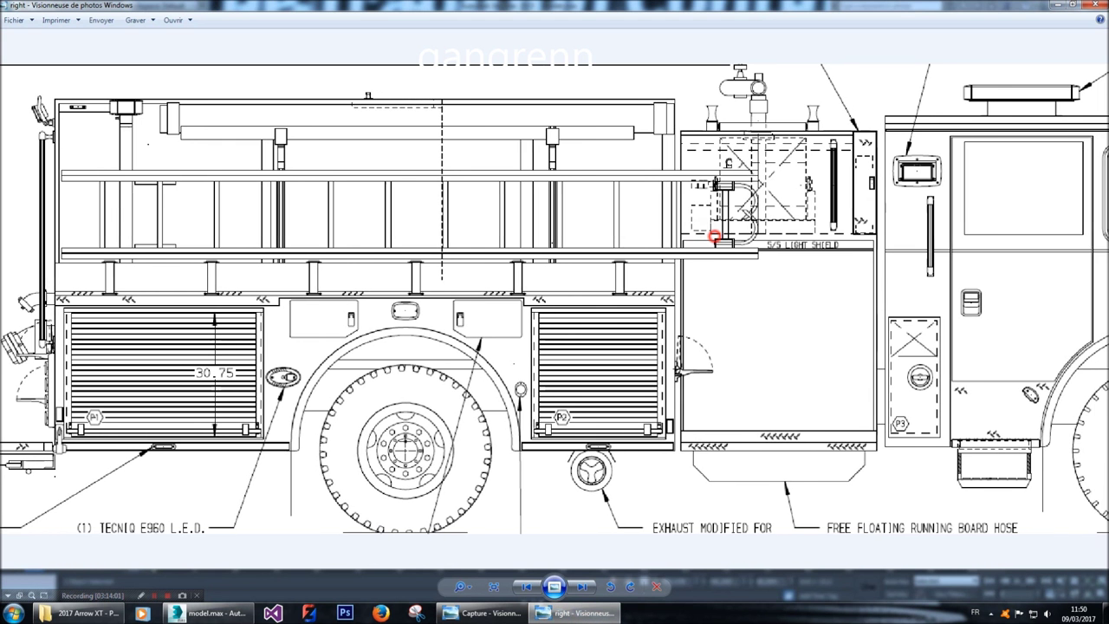
left_click(212, 612)
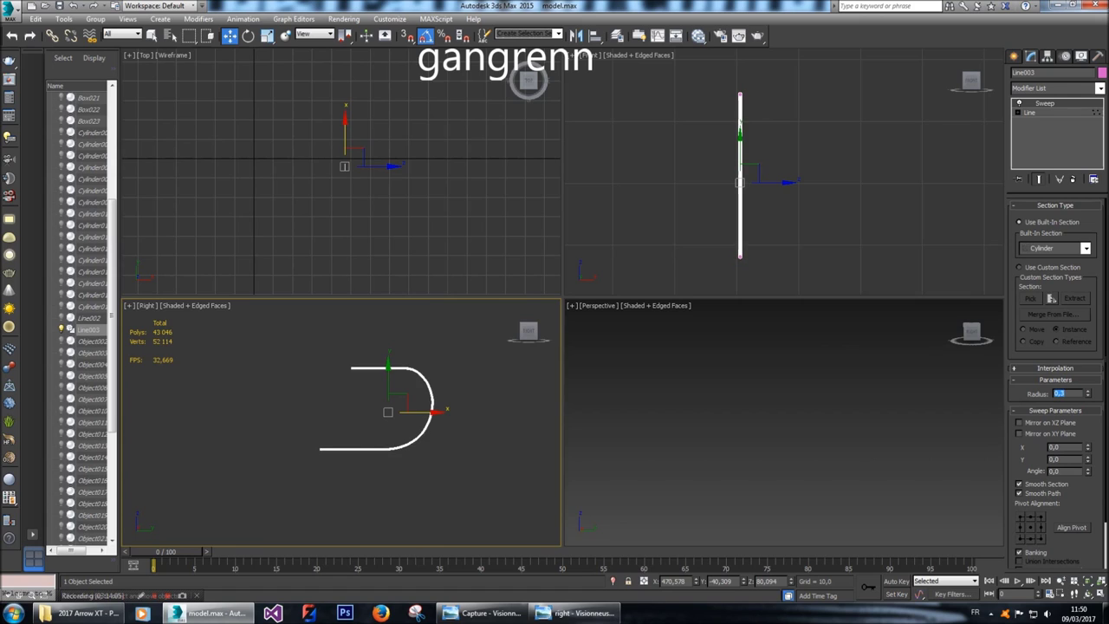
Set the sweep radius to 0,4, then to 0,5.
type("4")
key("Return")
type("0,5")
key("Return")
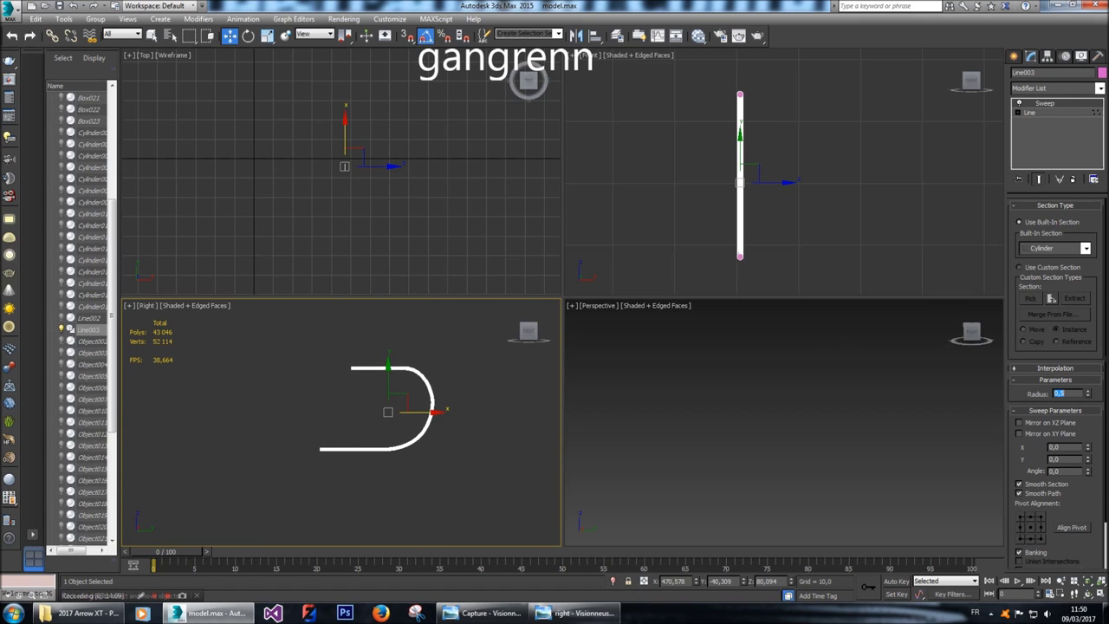
Convert the handle to an Editable Poly and unhide all the truck objects.
right_click(433, 402)
mouse_move(485, 517)
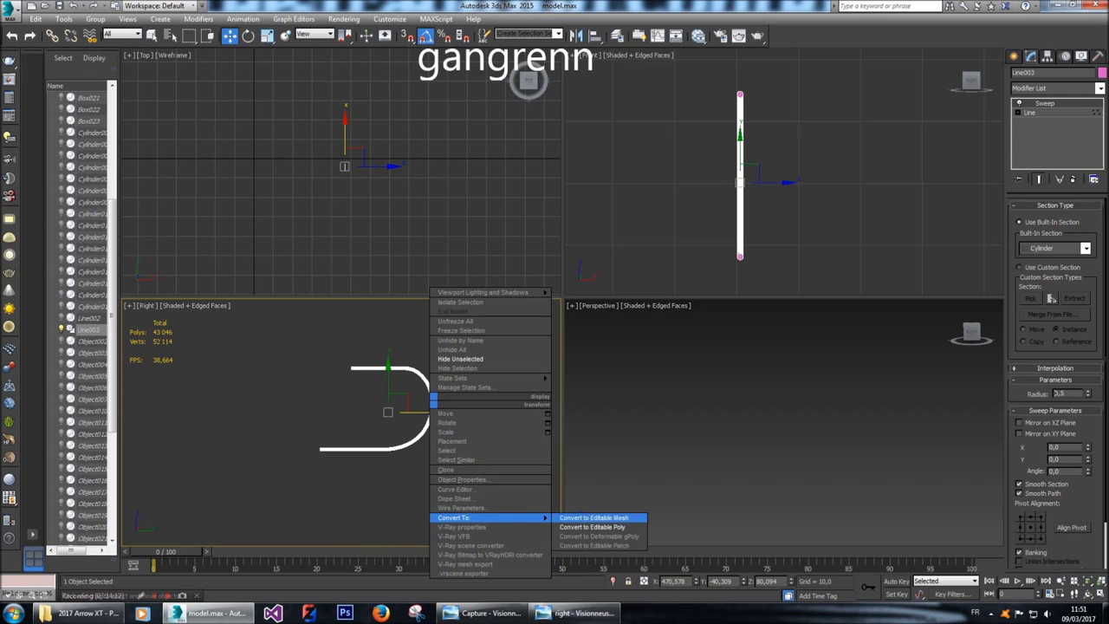
left_click(598, 527)
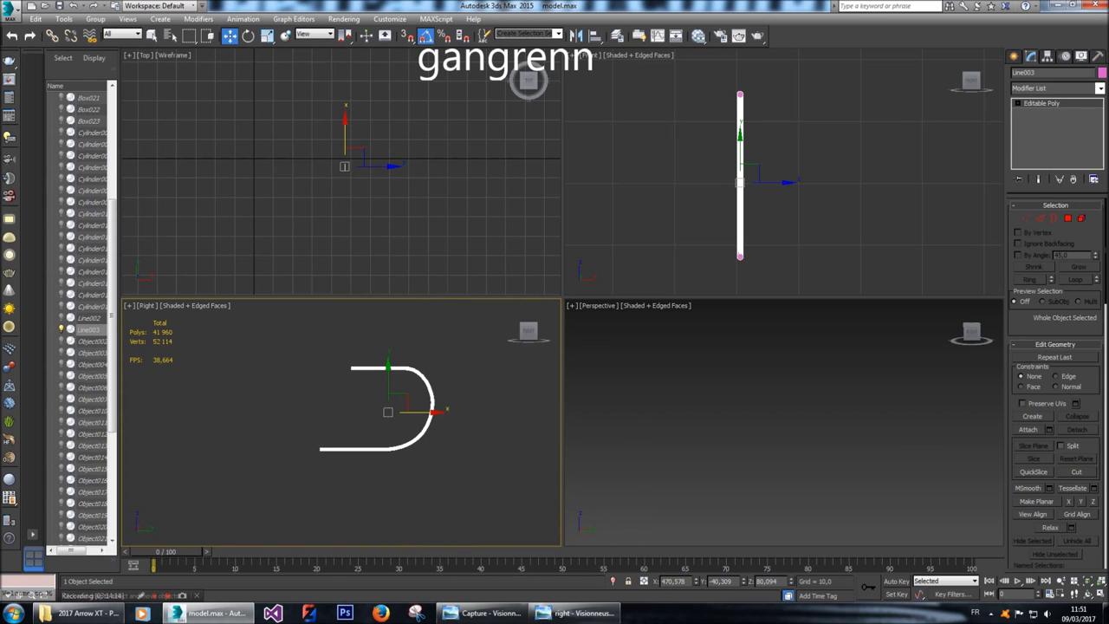
right_click(430, 407)
left_click(455, 356)
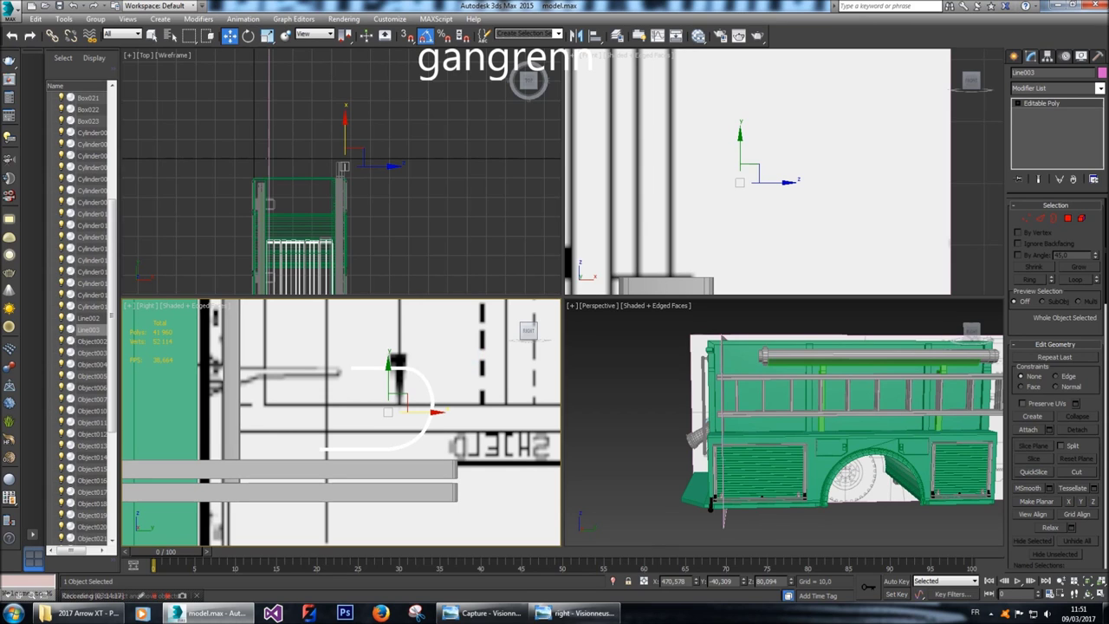
Lower the handle slightly, switch to Vertex mode, then undo the last change.
scroll(341, 422, "down", 2)
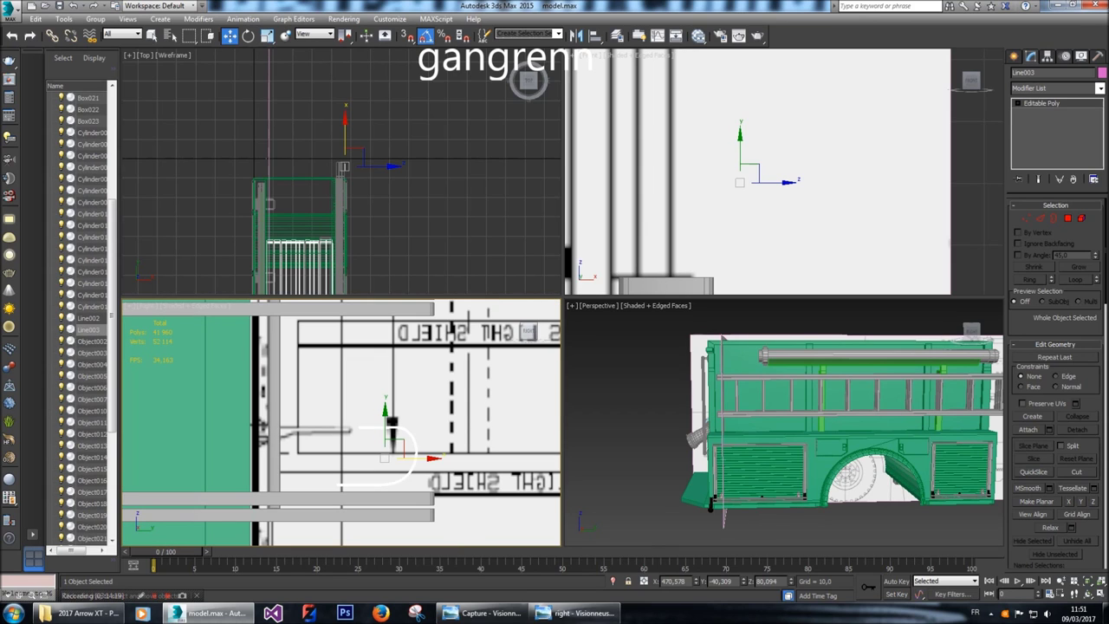
left_click_drag(390, 423, 390, 428)
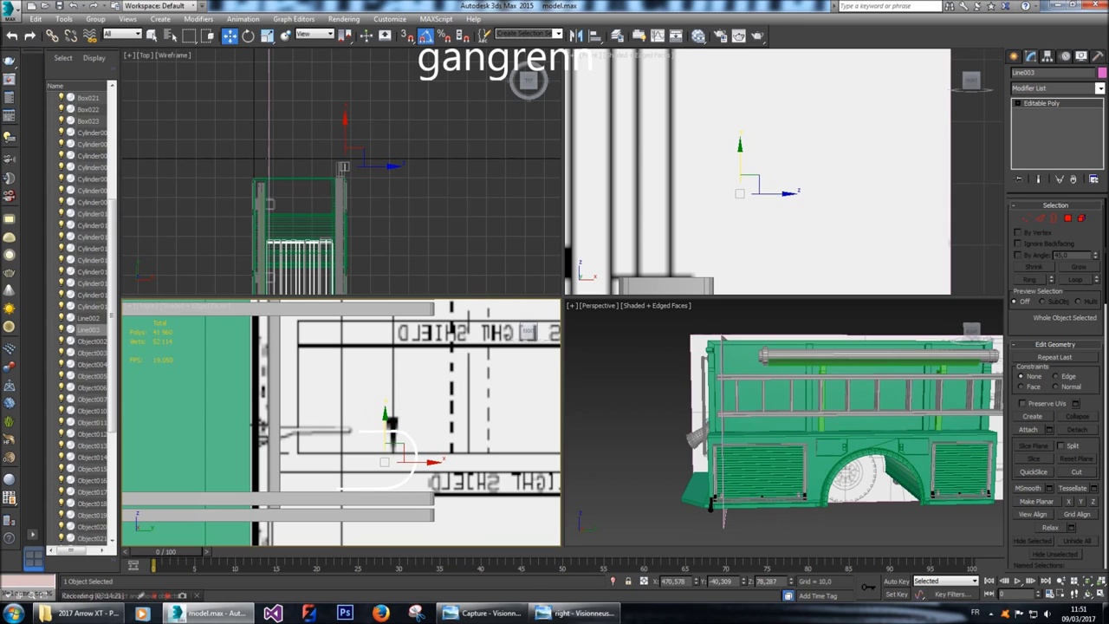
key("1")
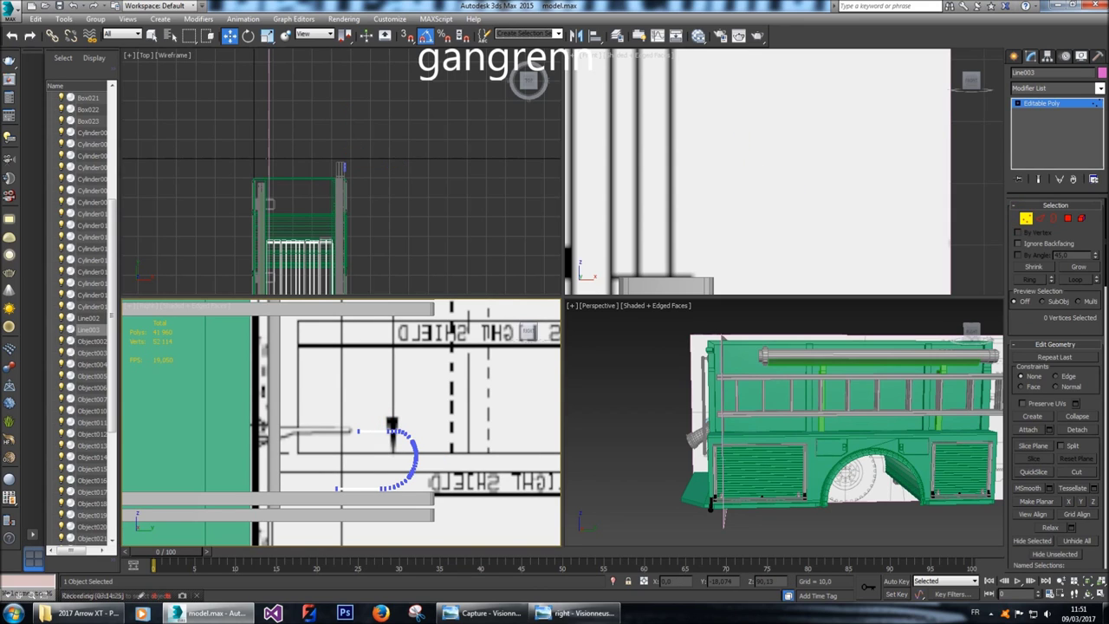
key("alt+q")
Undo back to the swept line, return to the Line level, and select then deselect the curve's top vertices.
key("ctrl+z")
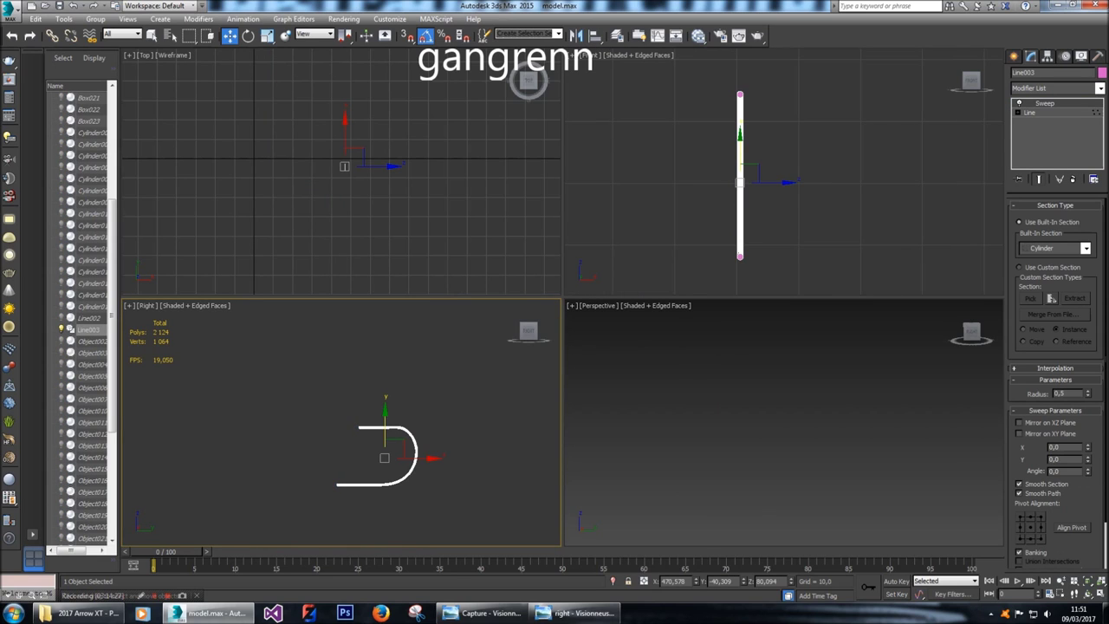
left_click(1029, 113)
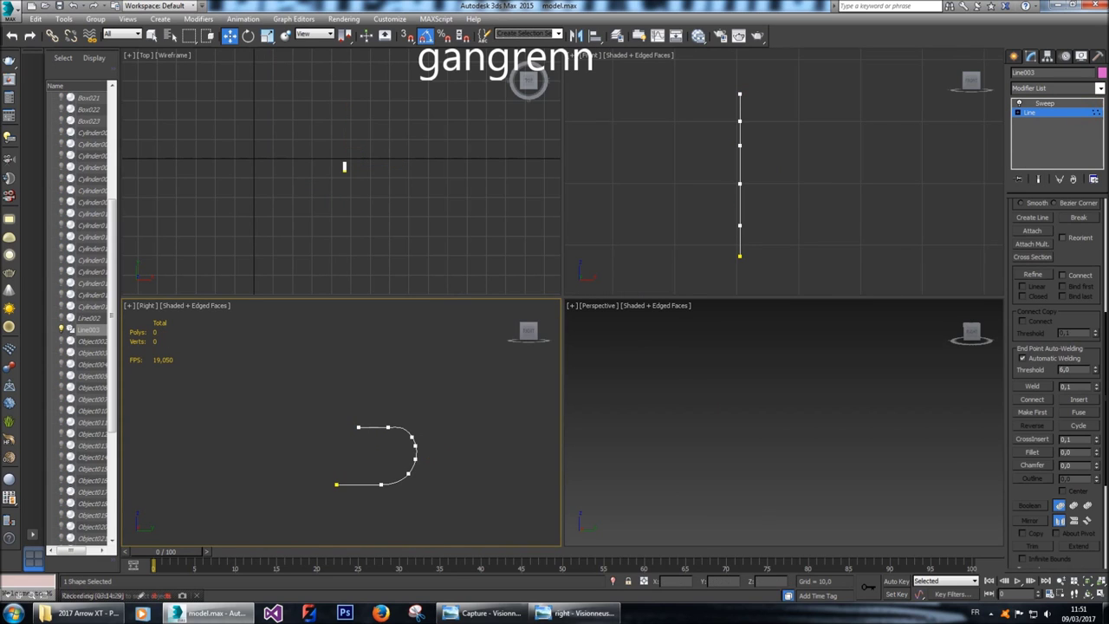
left_click_drag(324, 394, 424, 425)
left_click(454, 406)
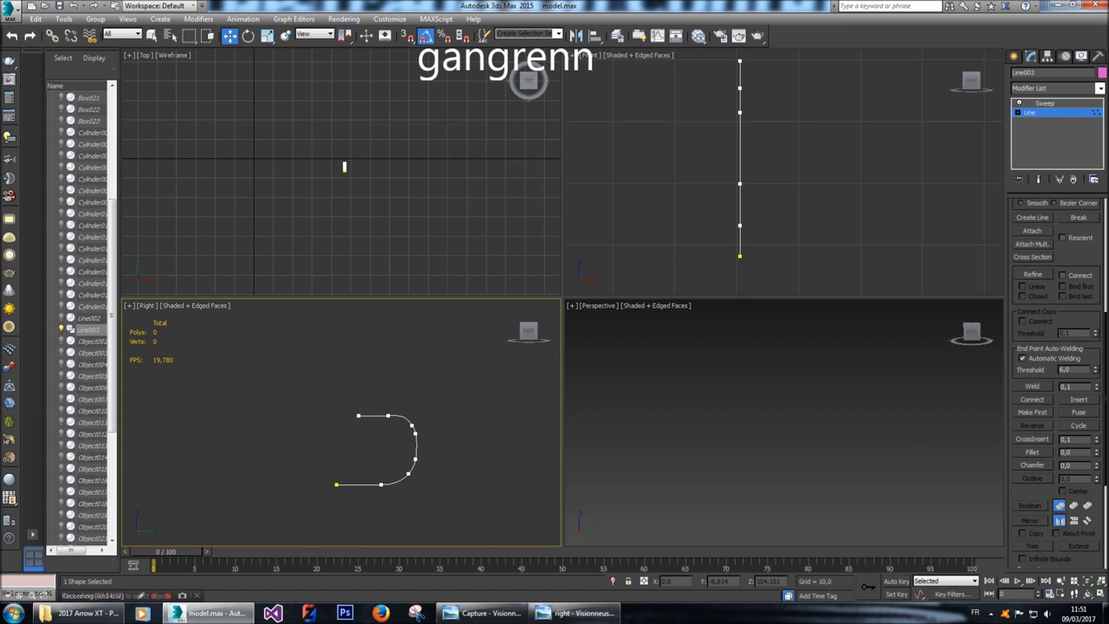
key("ctrl+z")
key("ctrl+z")
left_click_drag(350, 416, 366, 434)
left_click(427, 392)
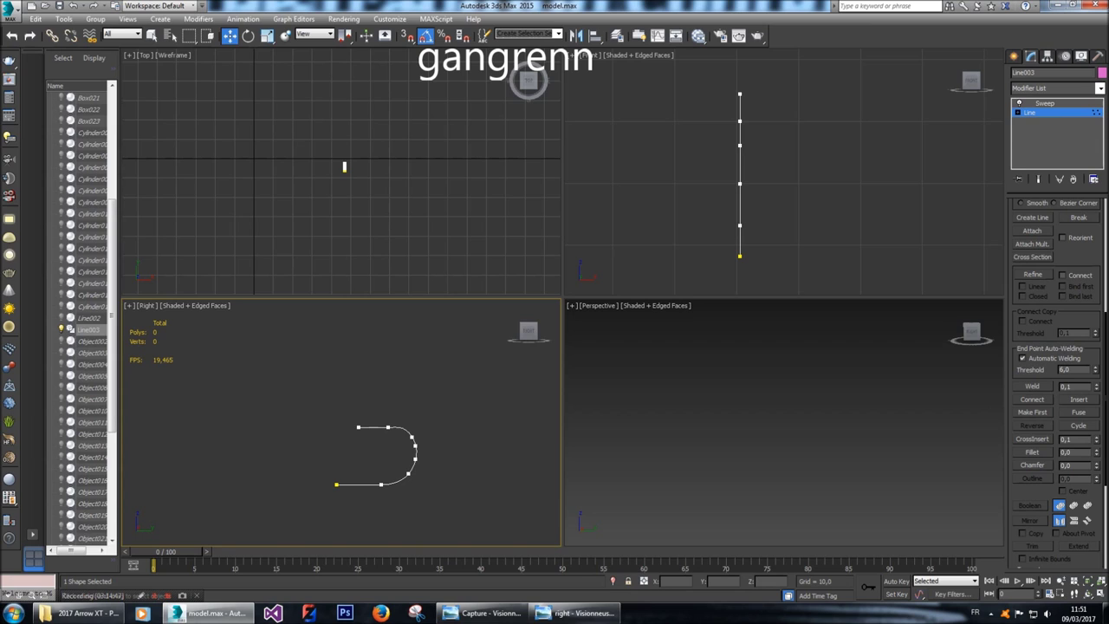
Set the Sweep radius of the curve to 0,6 to thin the tube.
left_click(1069, 102)
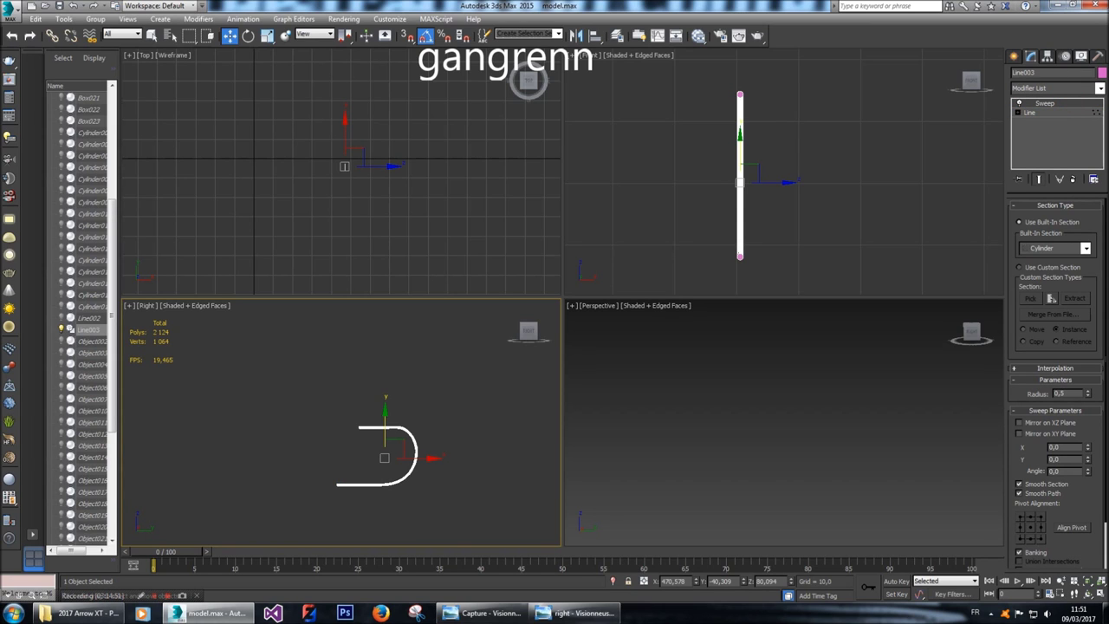
type("0,6")
key("Return")
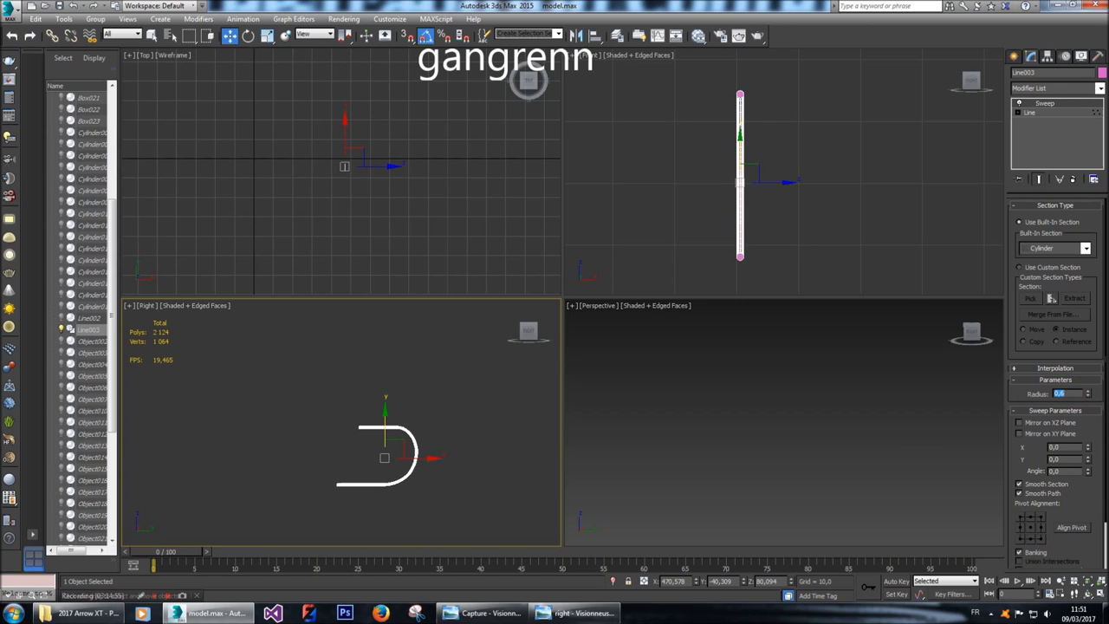
Convert the swept tube to Editable Poly and unhide all the fire-truck parts.
right_click(408, 426)
mouse_move(433, 541)
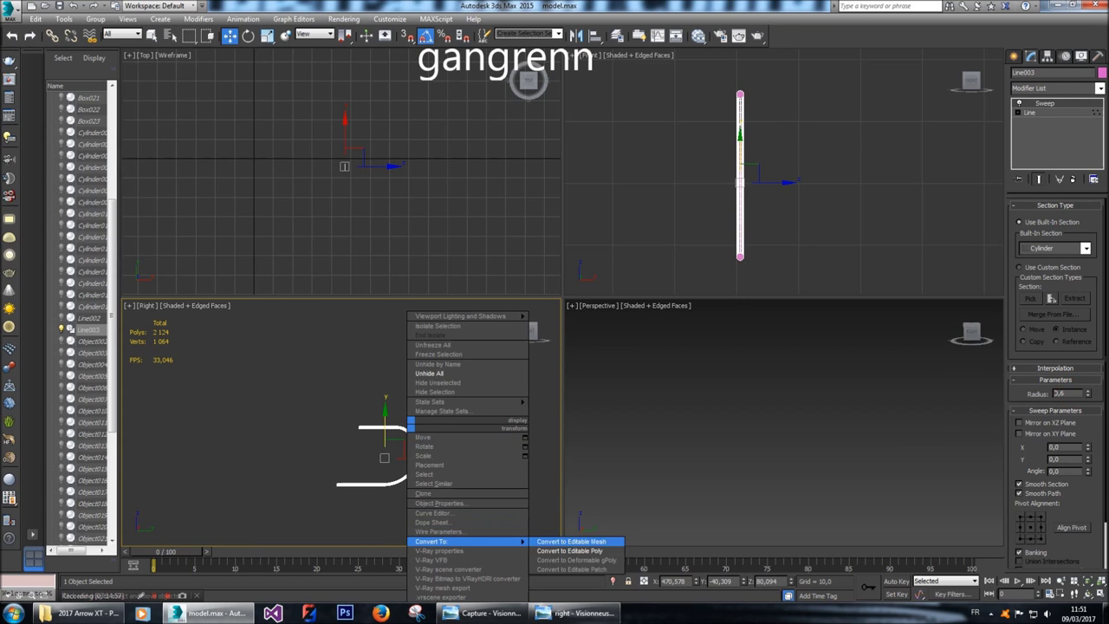
left_click(569, 551)
right_click(421, 425)
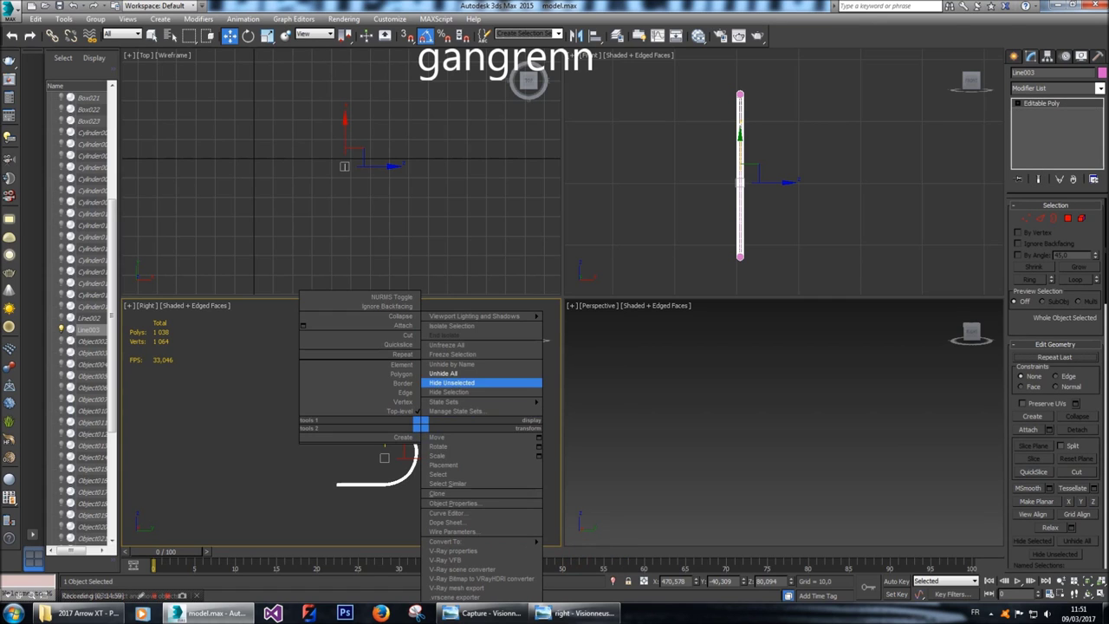
left_click(442, 373)
Select all the tube's polygons and scale it up so its ends extend further.
key("4")
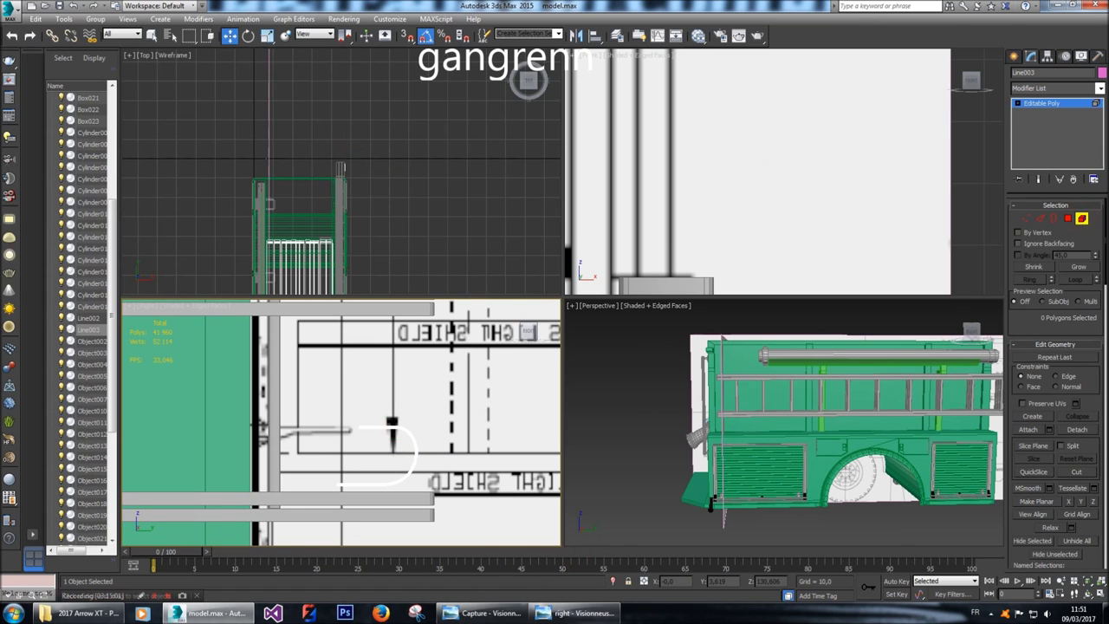
key("ctrl+a")
key("r")
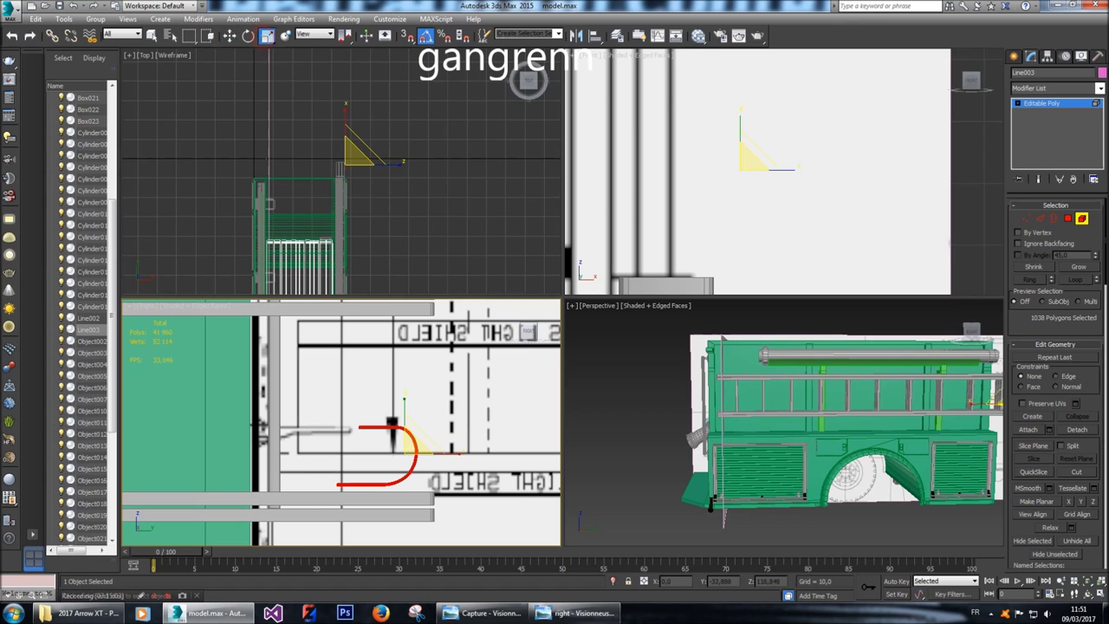
left_click_drag(414, 444, 400, 458)
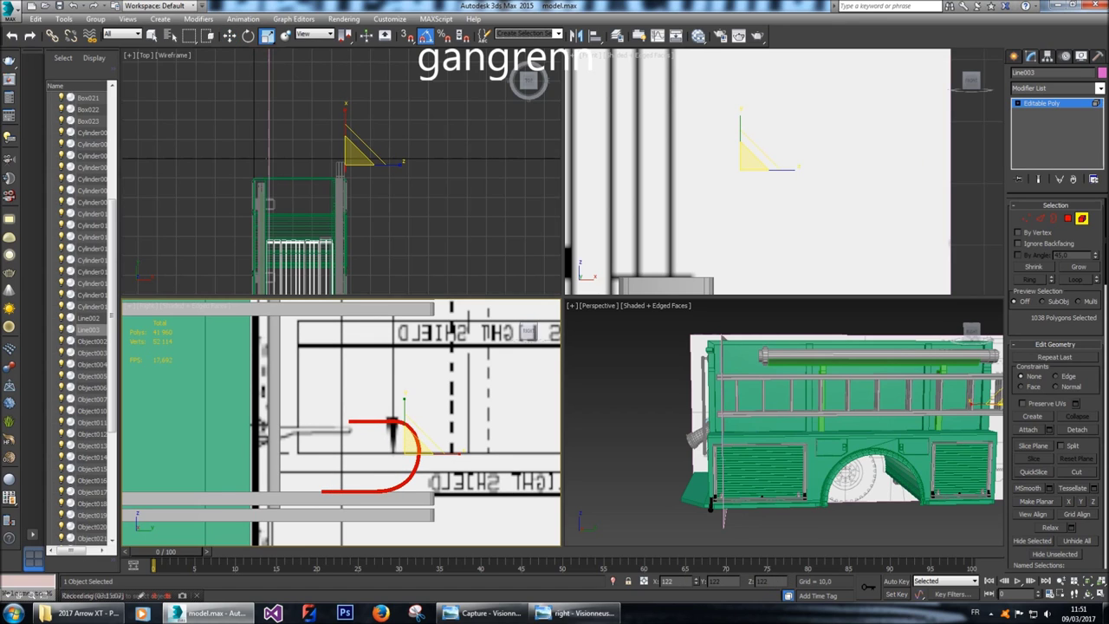
Check the tube's size against the fire-truck blueprint reference image.
key("e")
middle_click_drag(381, 425, 370, 425)
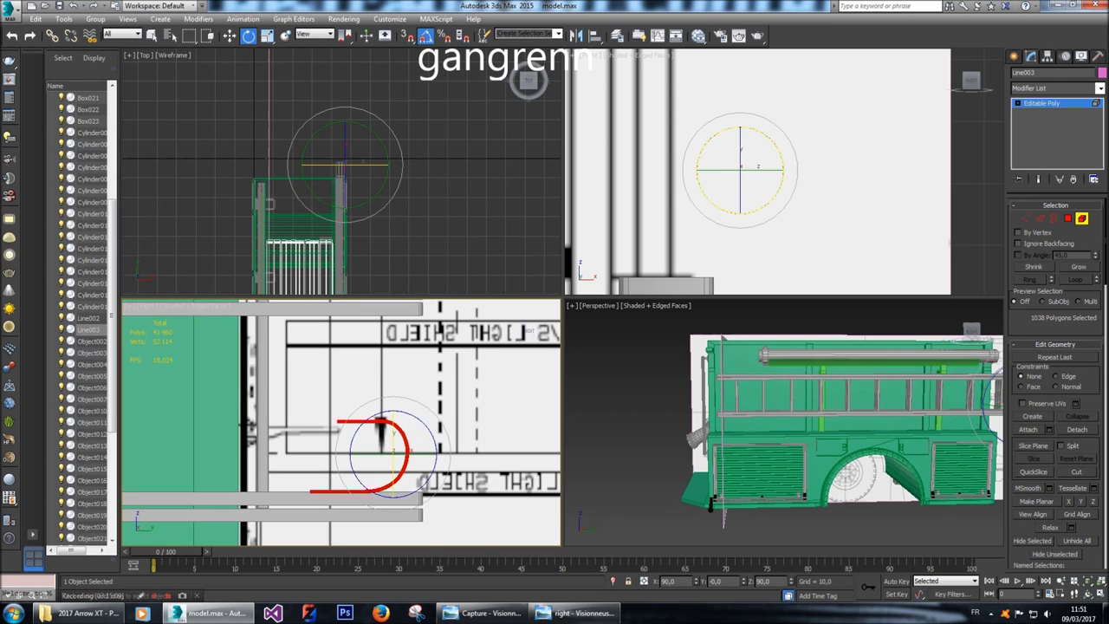
left_click(574, 613)
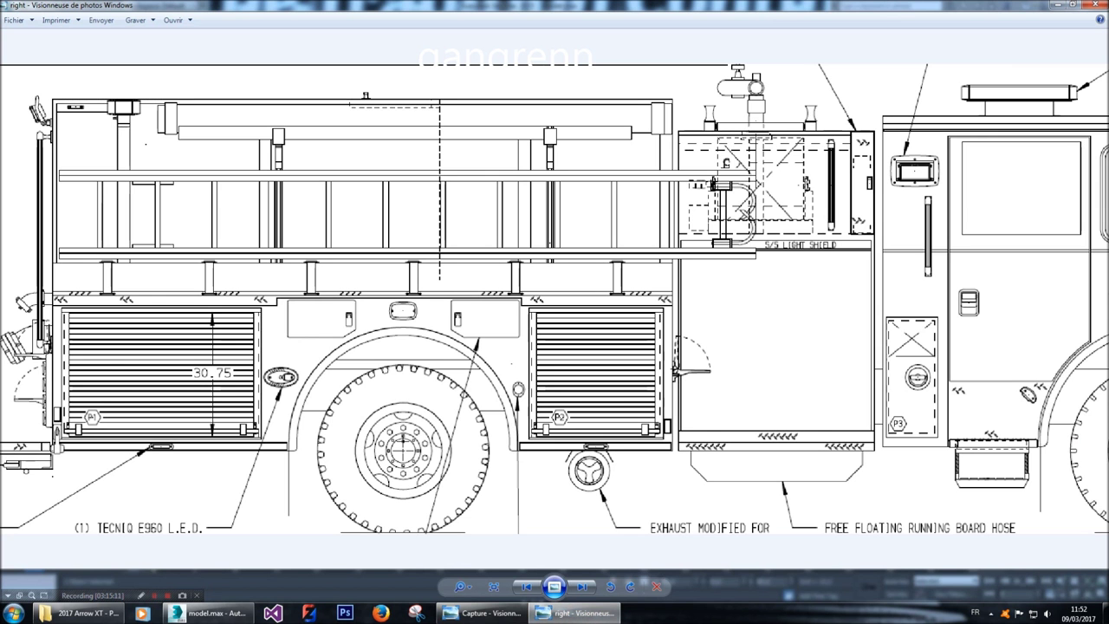
left_click(212, 613)
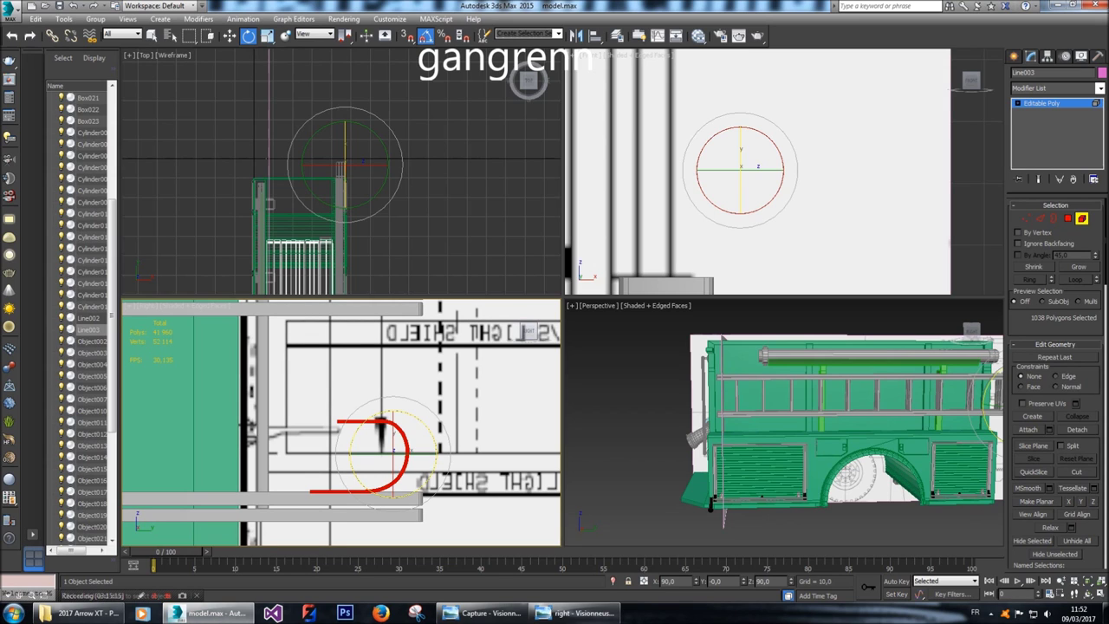
Enlarge the tube slightly and shift its left-end vertices to the right.
left_click(269, 36)
left_click_drag(399, 446, 447, 453)
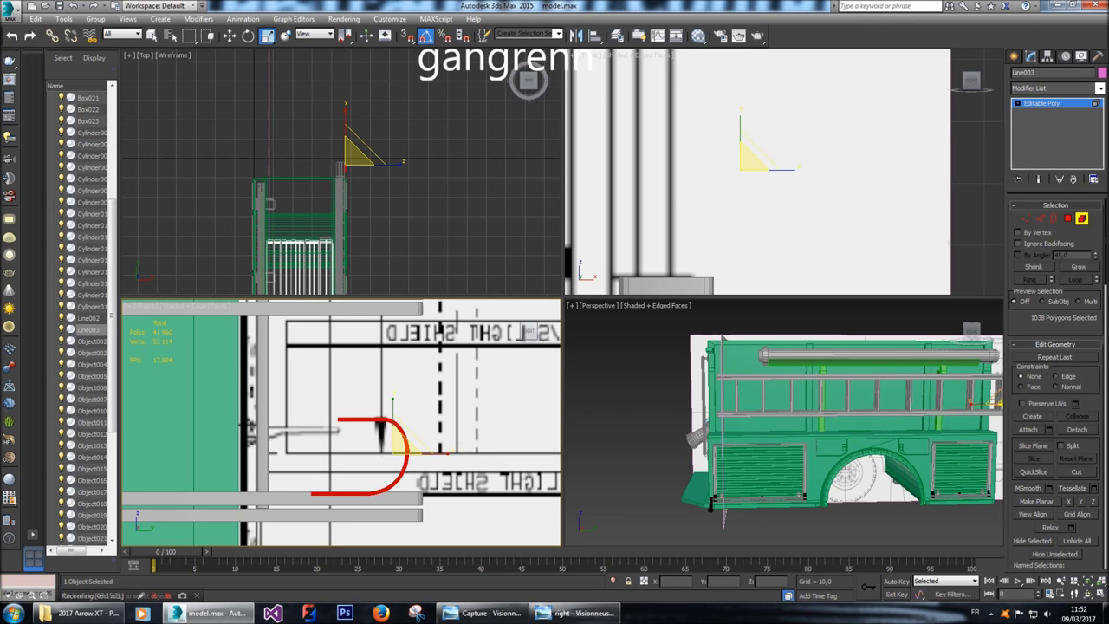
key("1")
left_click(331, 399)
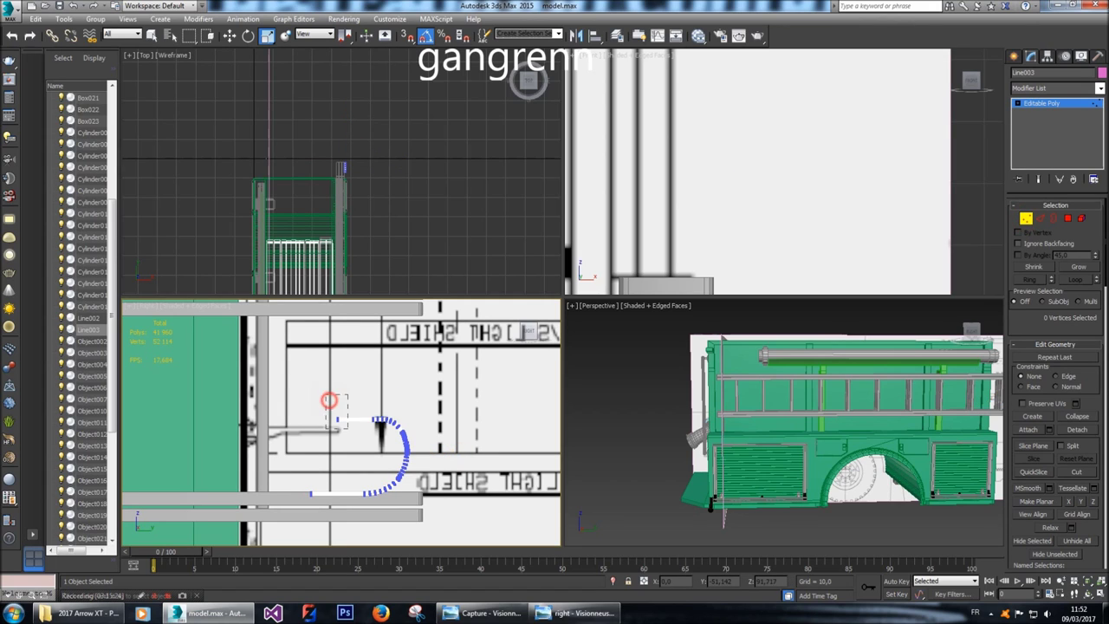
key("w")
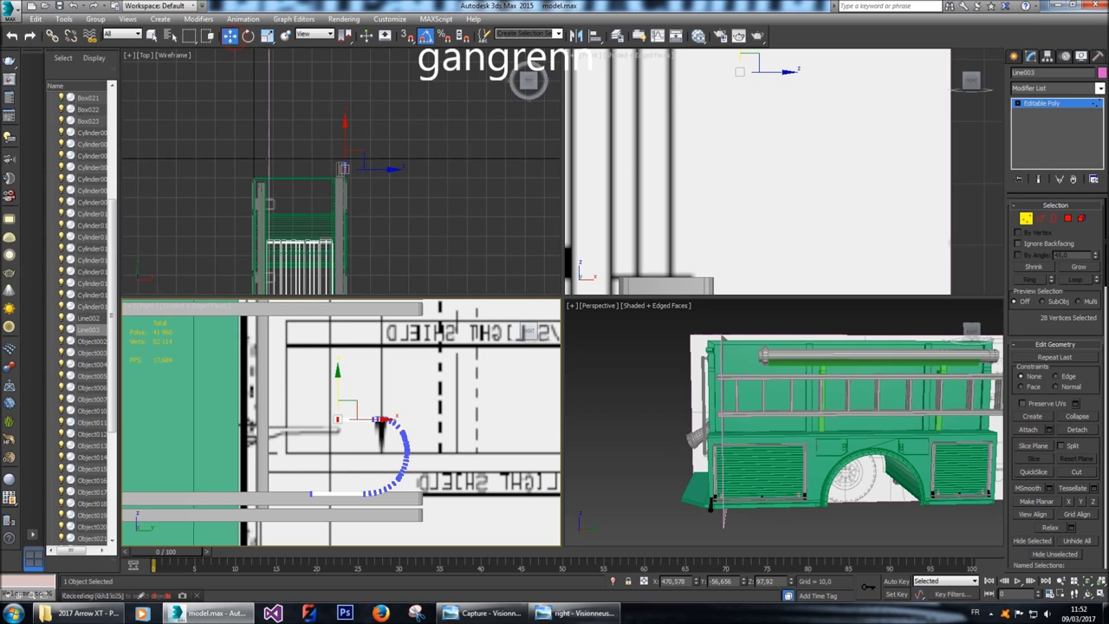
left_click_drag(383, 422, 401, 422)
Enlarge the whole tube element slightly and move it right, then left in the top view.
left_click(1082, 219)
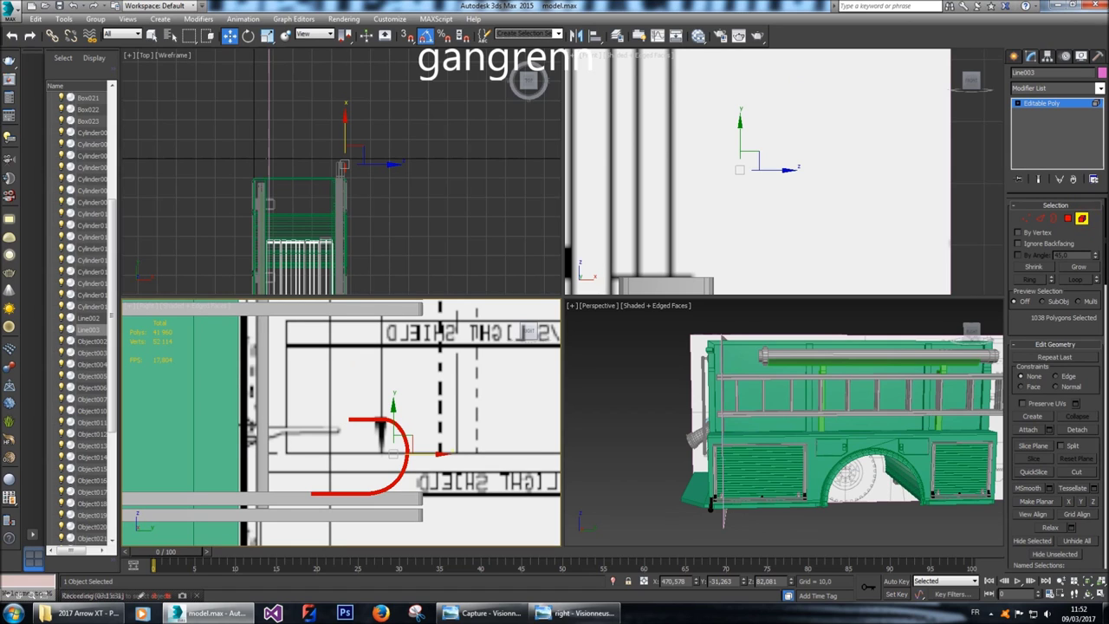
left_click(268, 36)
left_click_drag(400, 443, 404, 445)
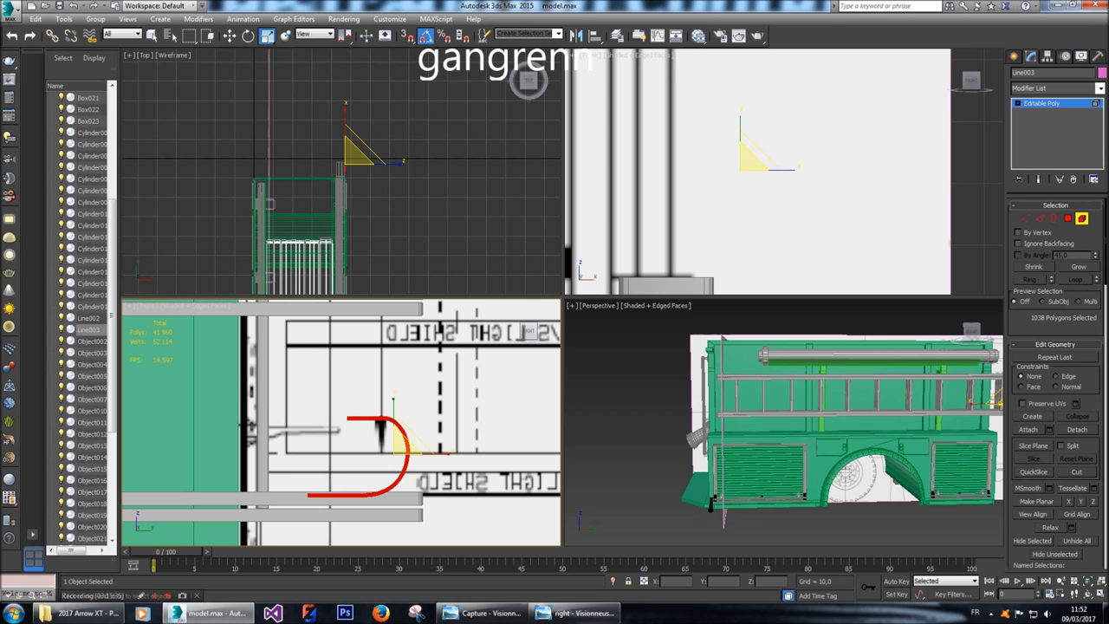
key("w")
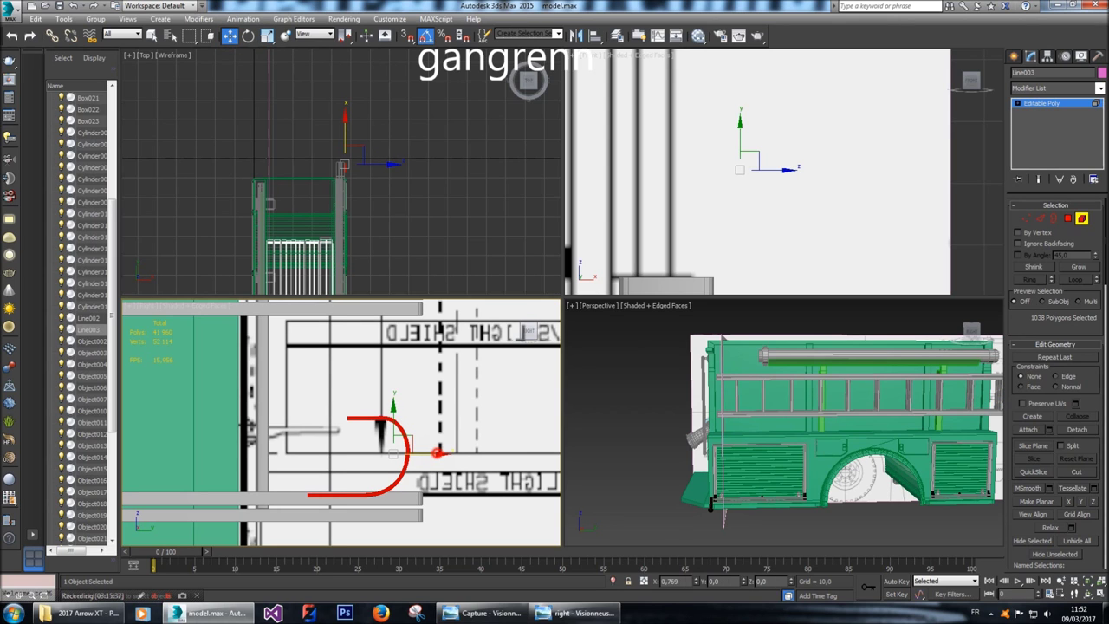
left_click_drag(437, 452, 447, 453)
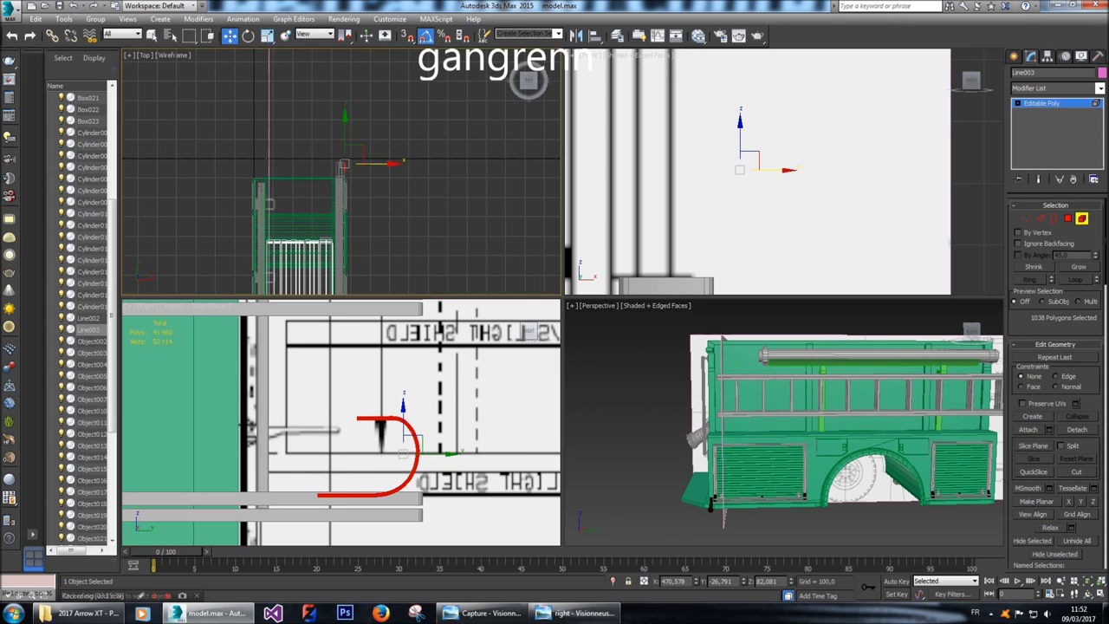
scroll(260, 203, "down", 2)
left_click_drag(362, 177, 345, 177)
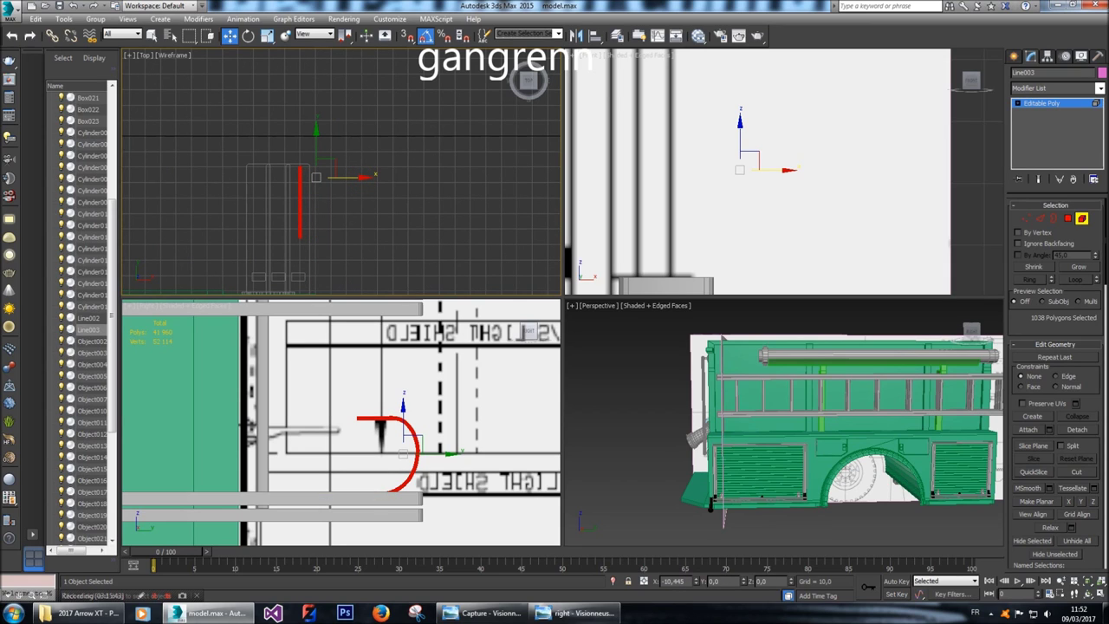
left_click_drag(317, 177, 299, 177)
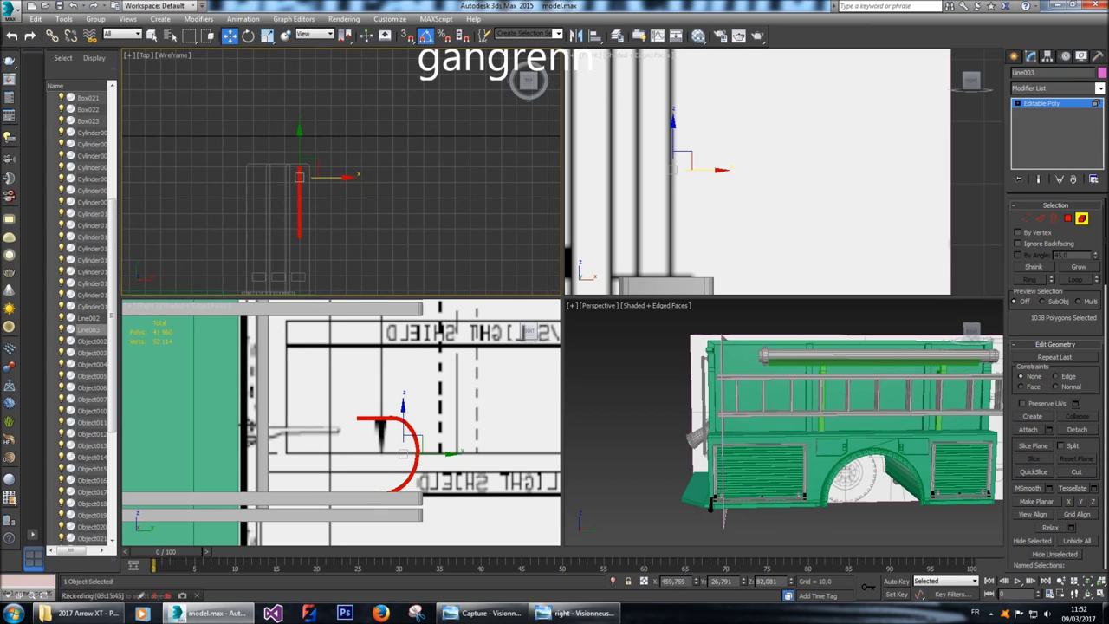
Scale the tube up, then squash it vertically to 75 percent.
key("r")
scroll(301, 184, "up", 2)
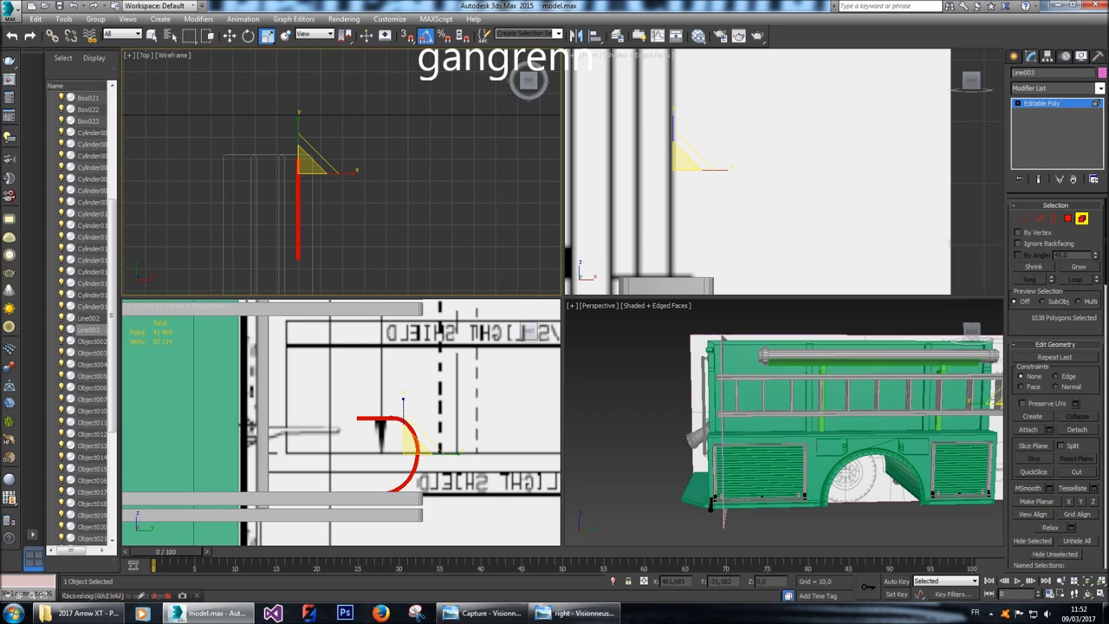
left_click_drag(381, 431, 373, 411)
scroll(369, 403, "down", 2)
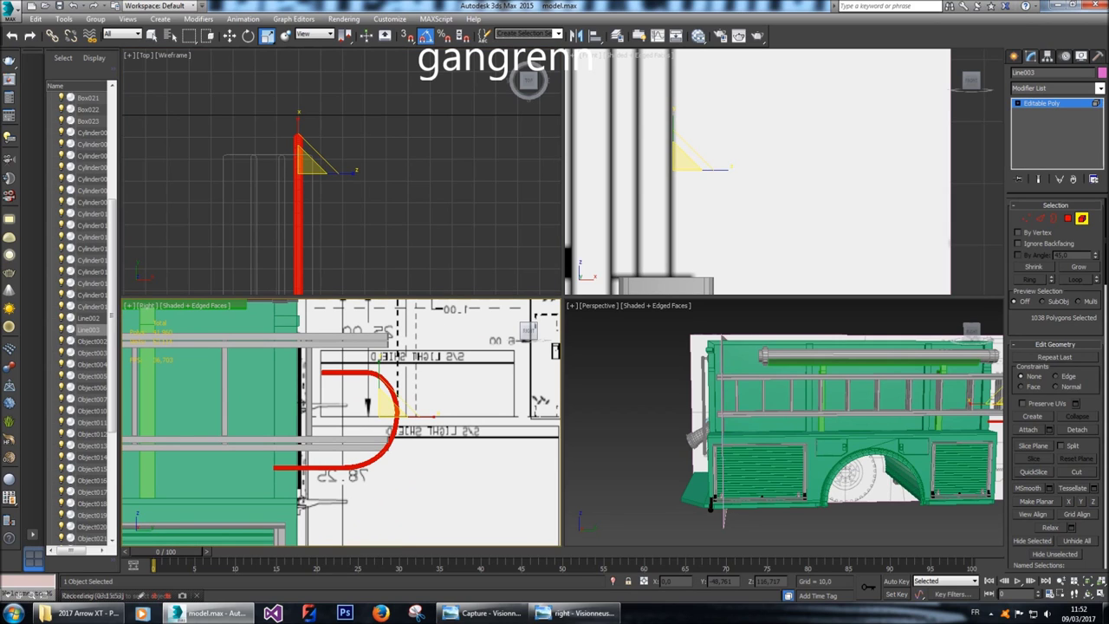
left_click_drag(367, 406, 367, 406)
scroll(385, 416, "up", 4)
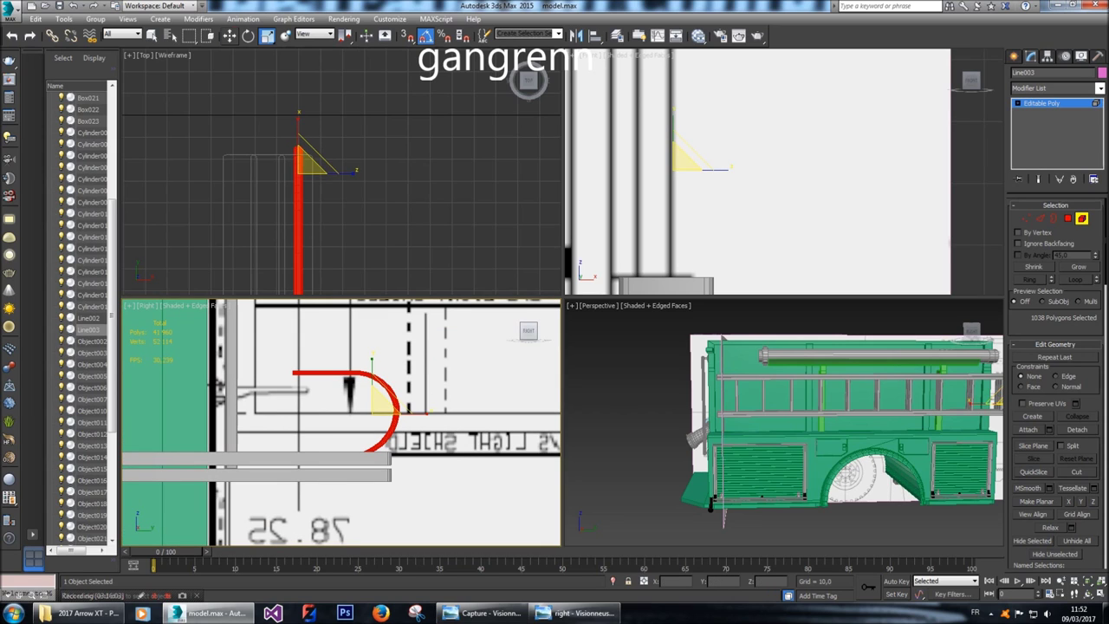
key("w")
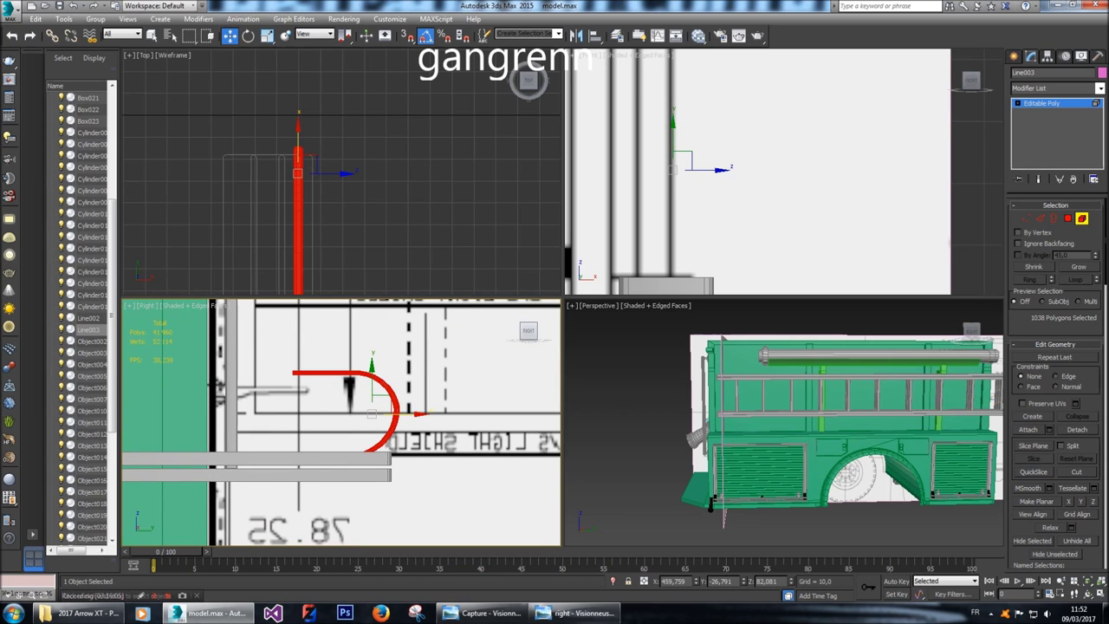
Raise the tube, narrow it horizontally, enlarge it evenly, and squash it vertically.
left_click_drag(371, 371, 391, 352)
key("r")
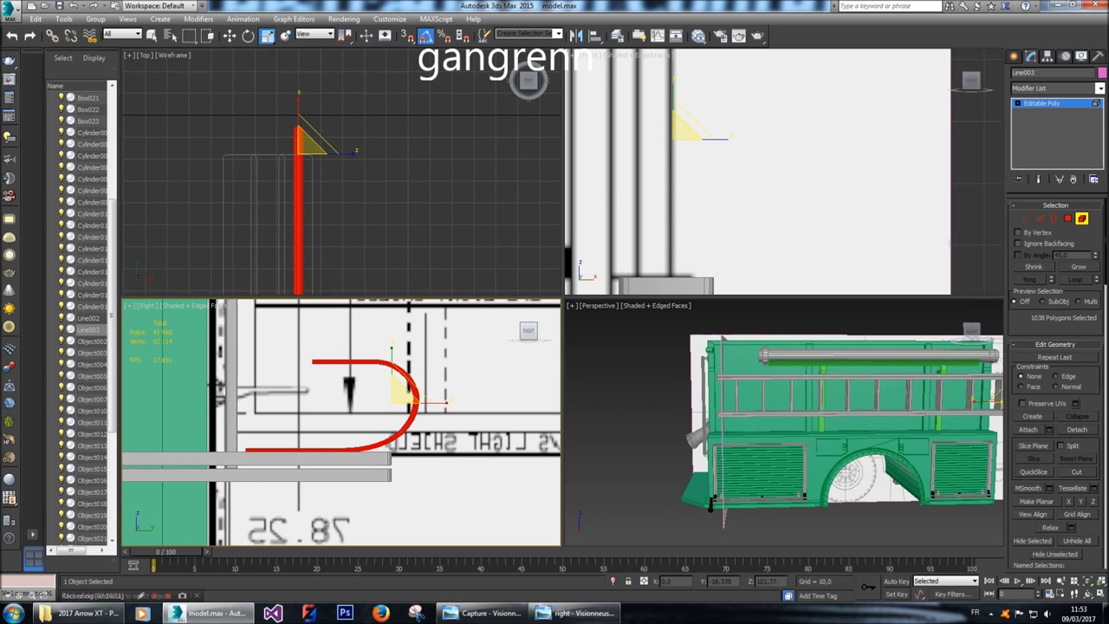
left_click_drag(446, 401, 427, 407)
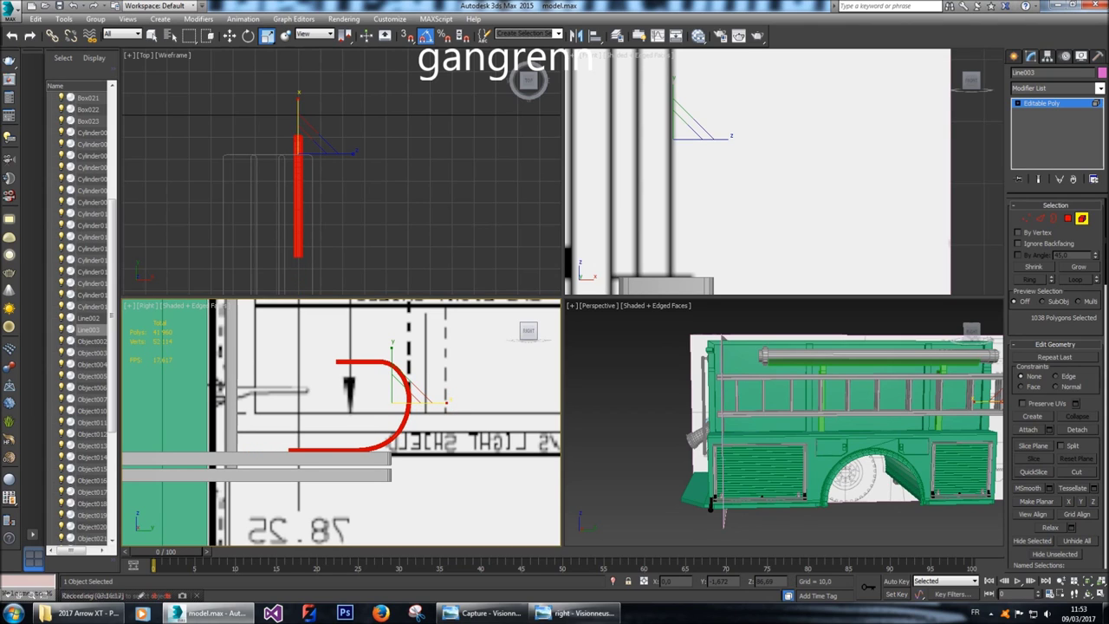
mouse_move(400, 393)
left_mouse_down()
mouse_move(425, 417)
mouse_move(411, 404)
left_mouse_up()
left_click_drag(392, 348, 392, 364)
Lower the tube and slide it left onto the blueprint line in the side view.
key("w")
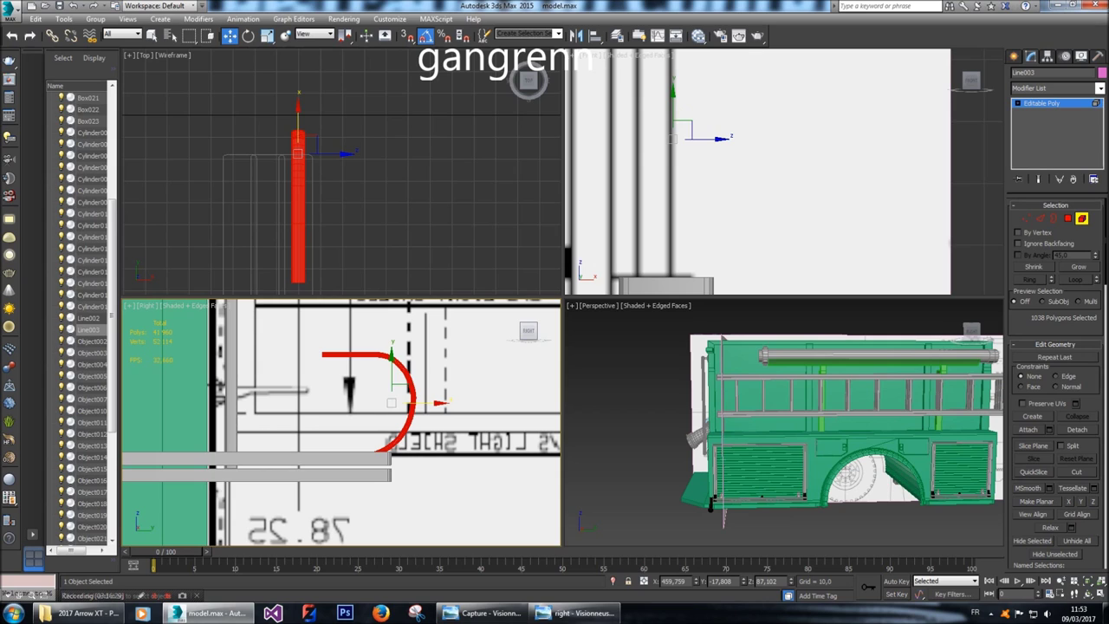
left_click_drag(392, 352, 392, 368)
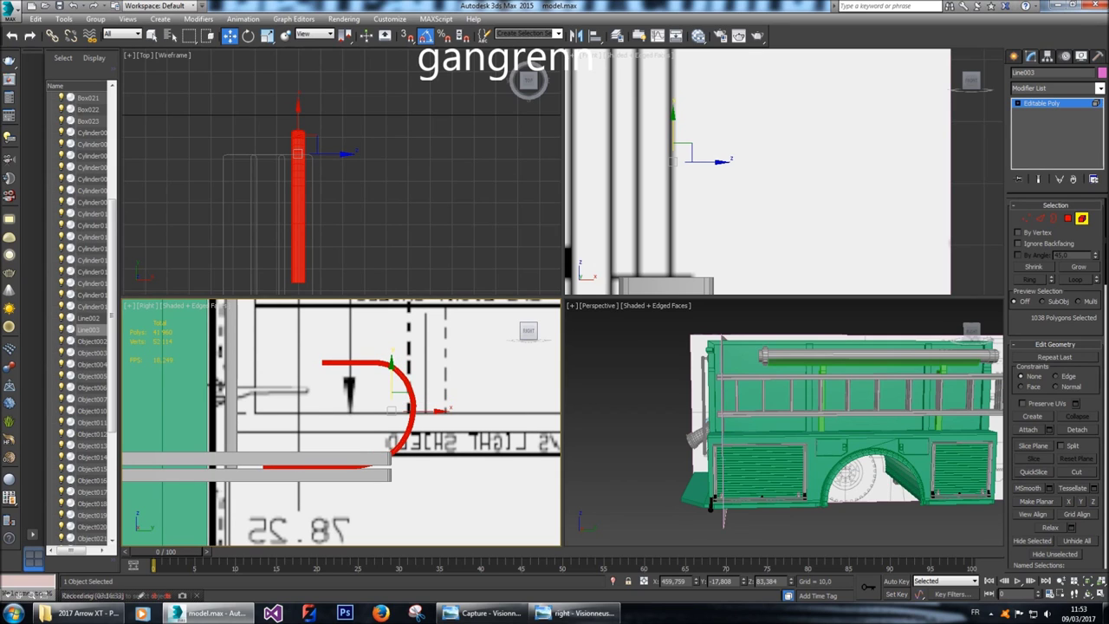
left_click_drag(444, 407, 440, 409)
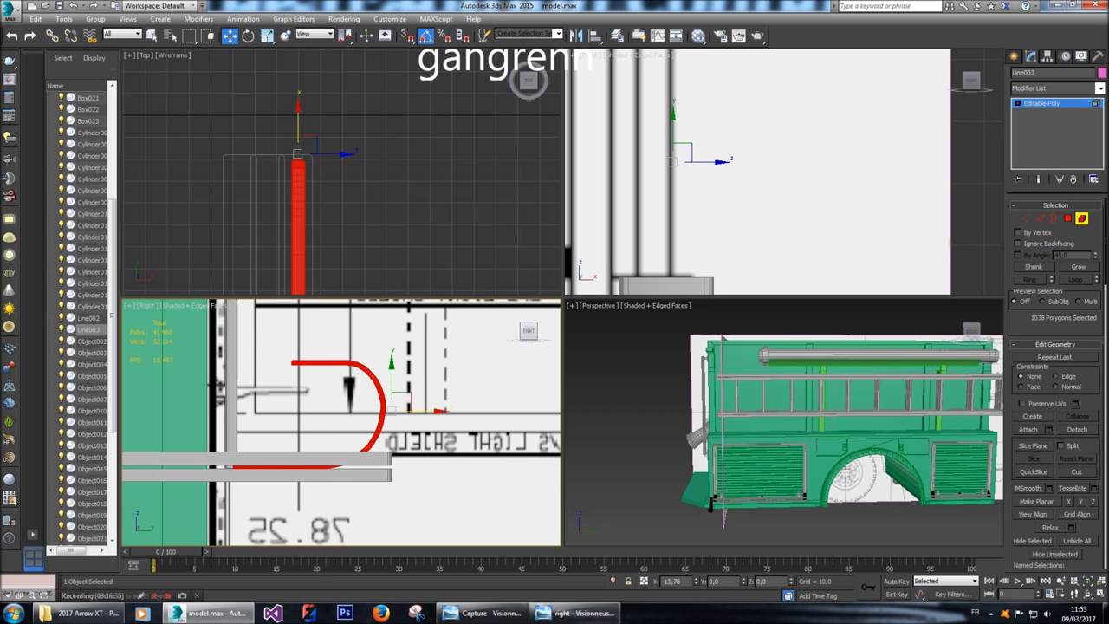
left_click_drag(407, 412, 397, 412)
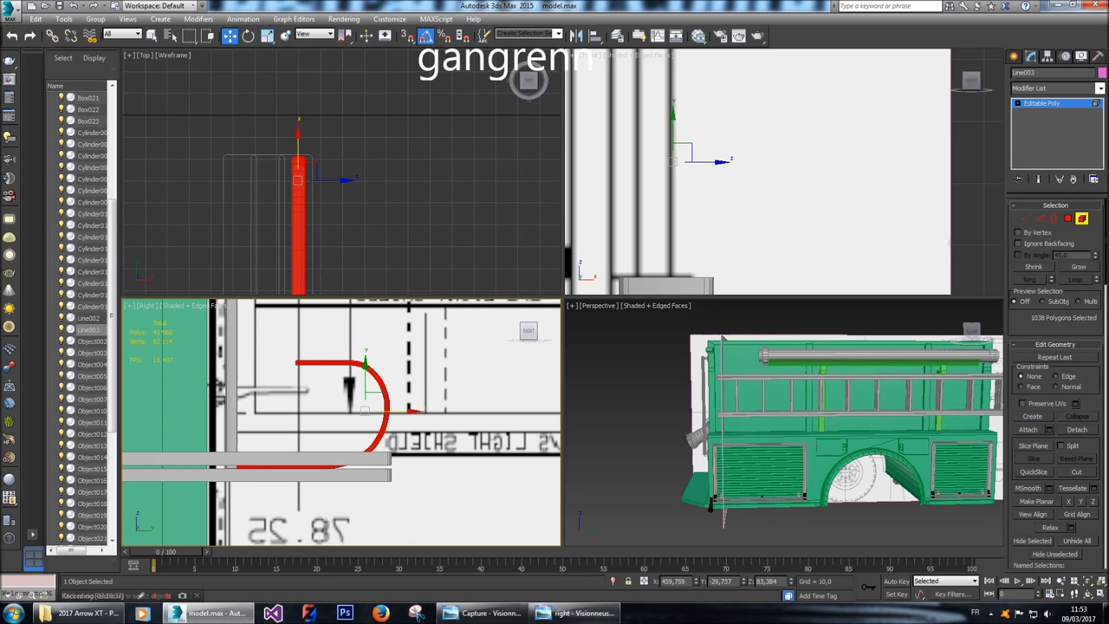
scroll(418, 416, "down", 3)
scroll(414, 408, "up", 3)
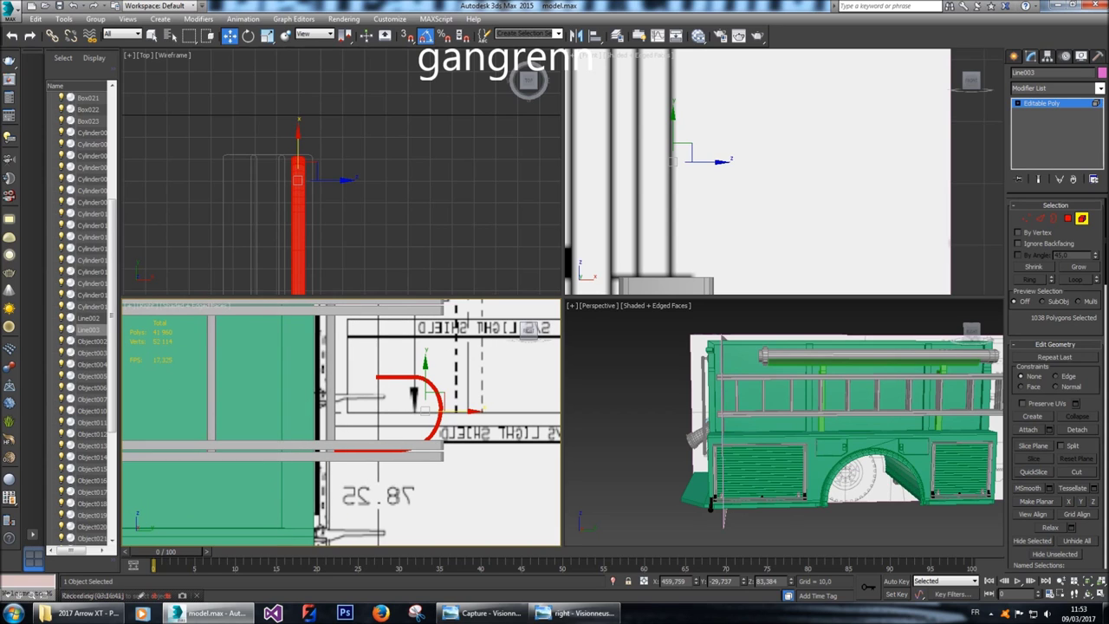
scroll(416, 407, "up", 4)
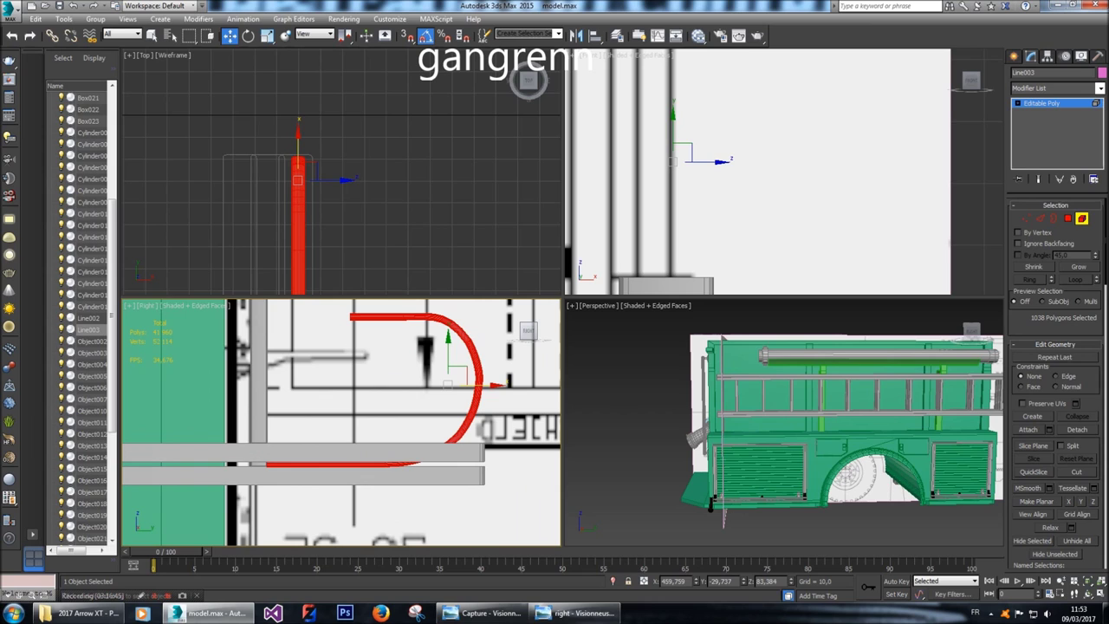
left_click_drag(496, 385, 475, 385)
Nudge the curved pipe left in the top view until it matches the blueprint curve.
middle_click_drag(346, 260, 347, 172)
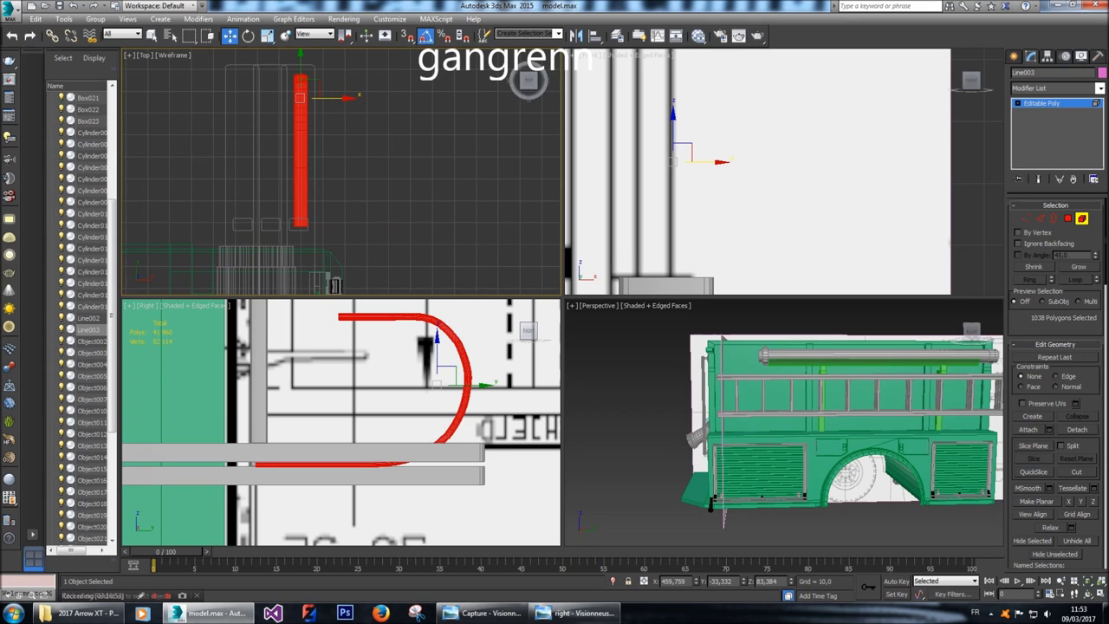
left_click_drag(707, 161, 702, 161)
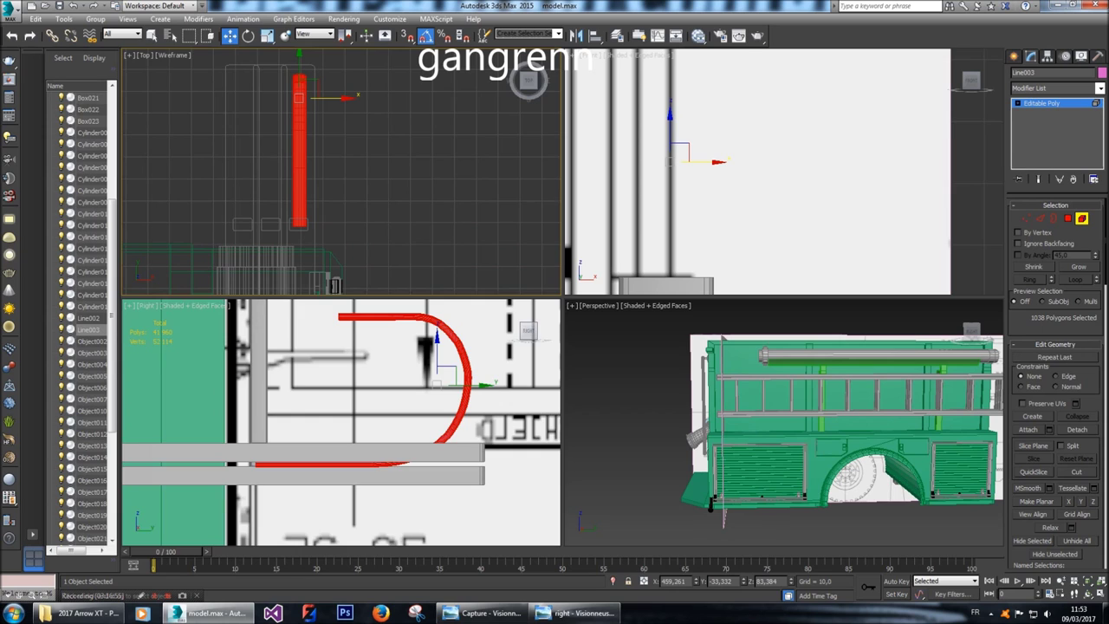
scroll(342, 422, "down", 3)
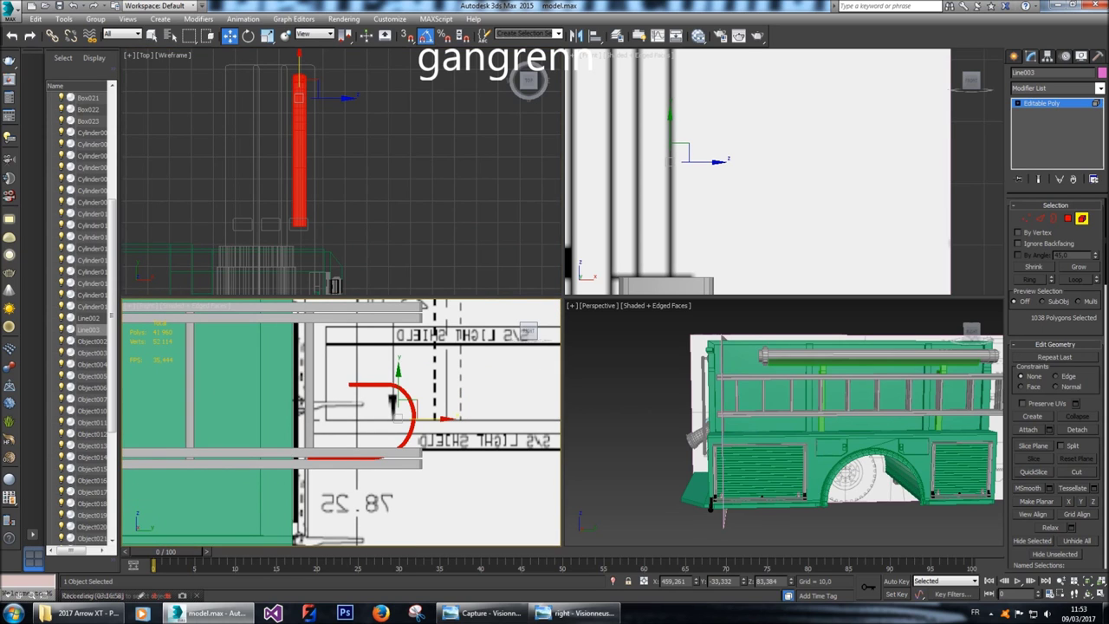
middle_click_drag(392, 403, 387, 406)
middle_click_drag(346, 130, 340, 179)
left_click_drag(393, 414, 401, 414)
Move the vertices at the pipe's straight end slightly along its length, then clear the selection.
key("1")
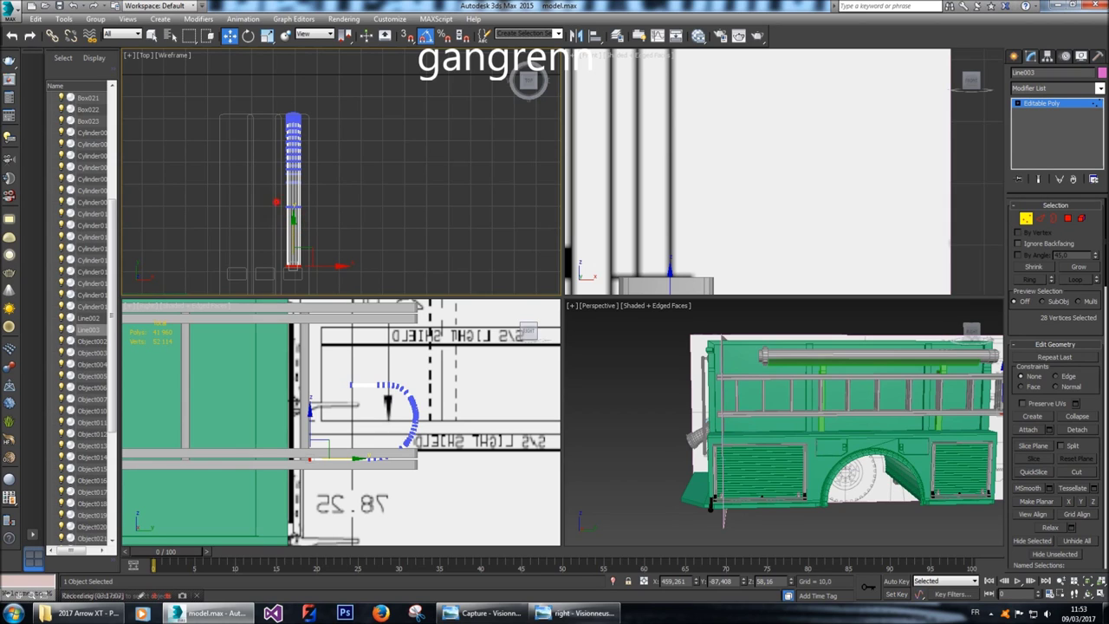
left_click_drag(280, 199, 309, 215, "ctrl")
left_click_drag(387, 403, 390, 403)
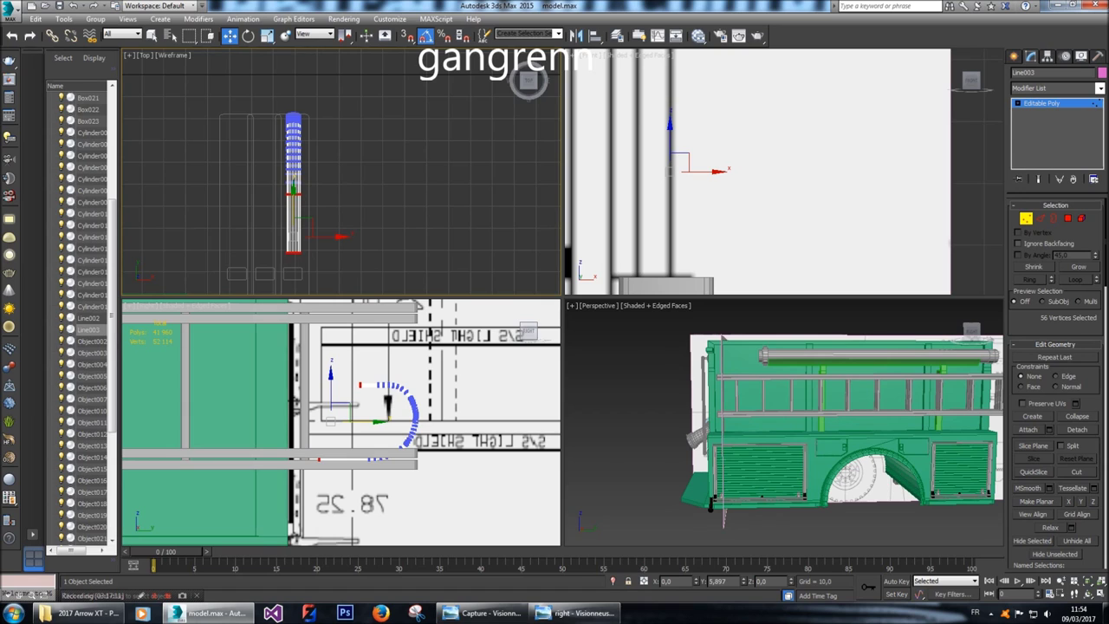
key("ctrl+d")
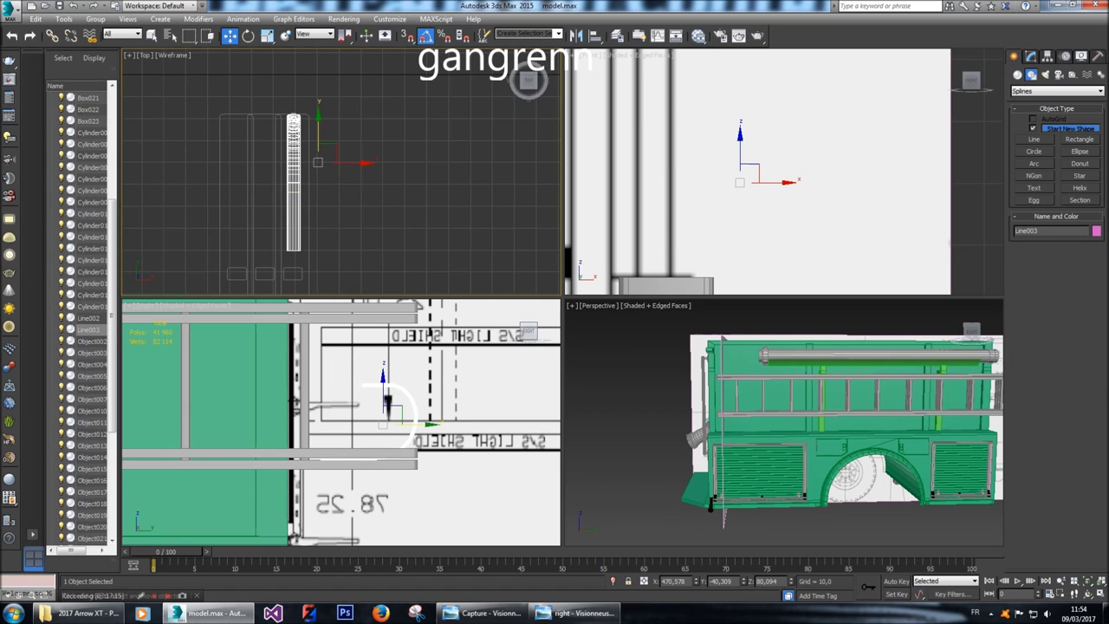
left_click(387, 403)
Clone Box022's faces as a new element while moving them along X.
left_click(1030, 55)
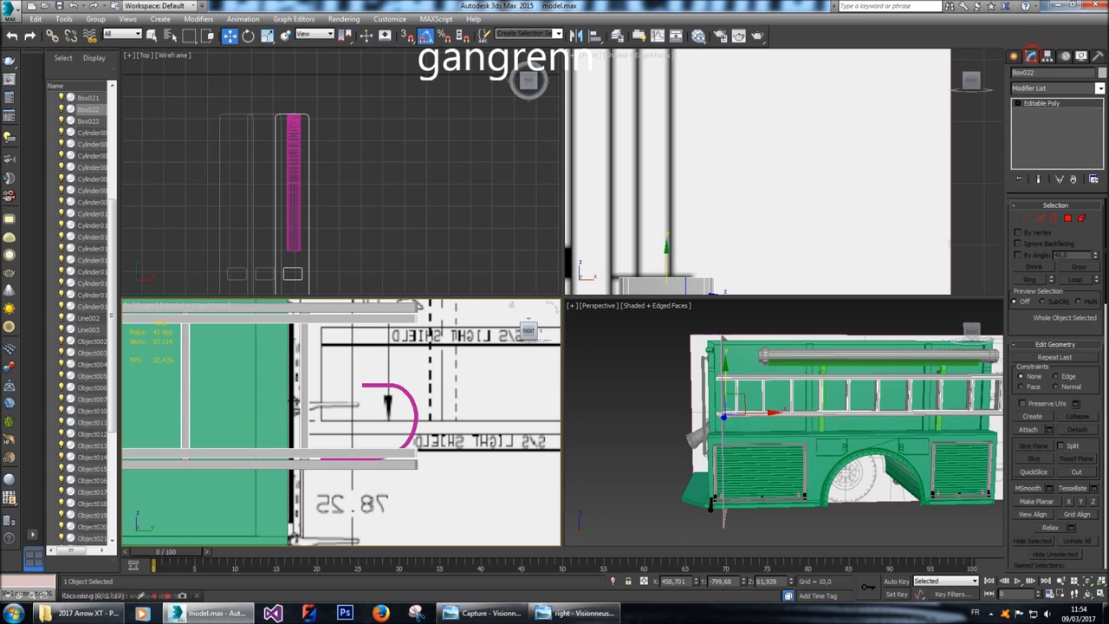
left_click(1081, 218)
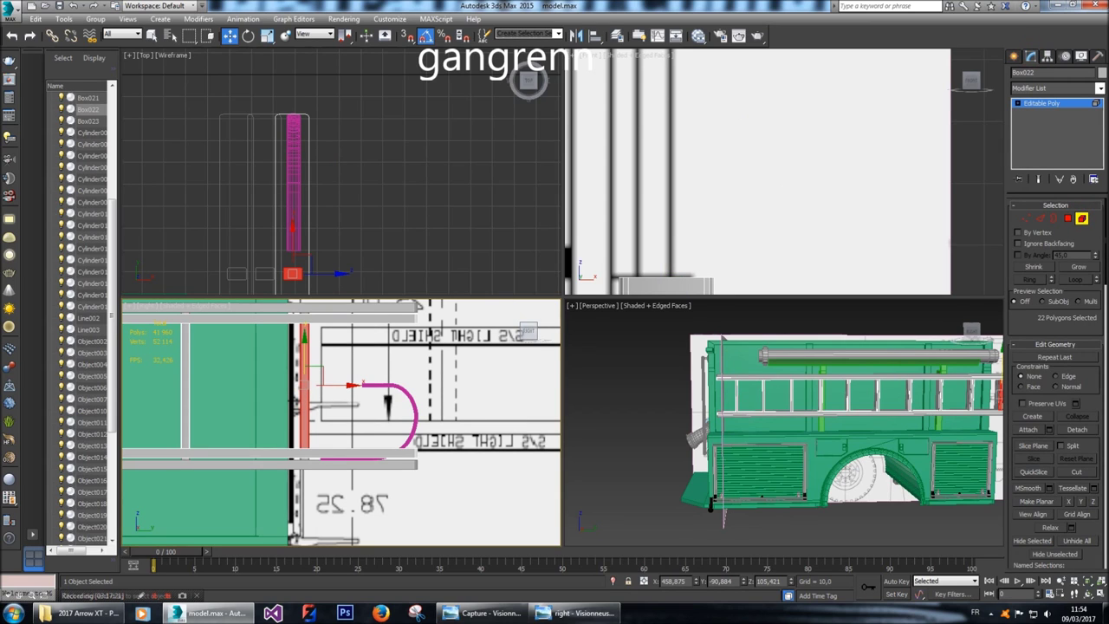
mouse_move(348, 384)
left_mouse_down()
mouse_move(377, 384)
mouse_move(364, 384)
left_mouse_up()
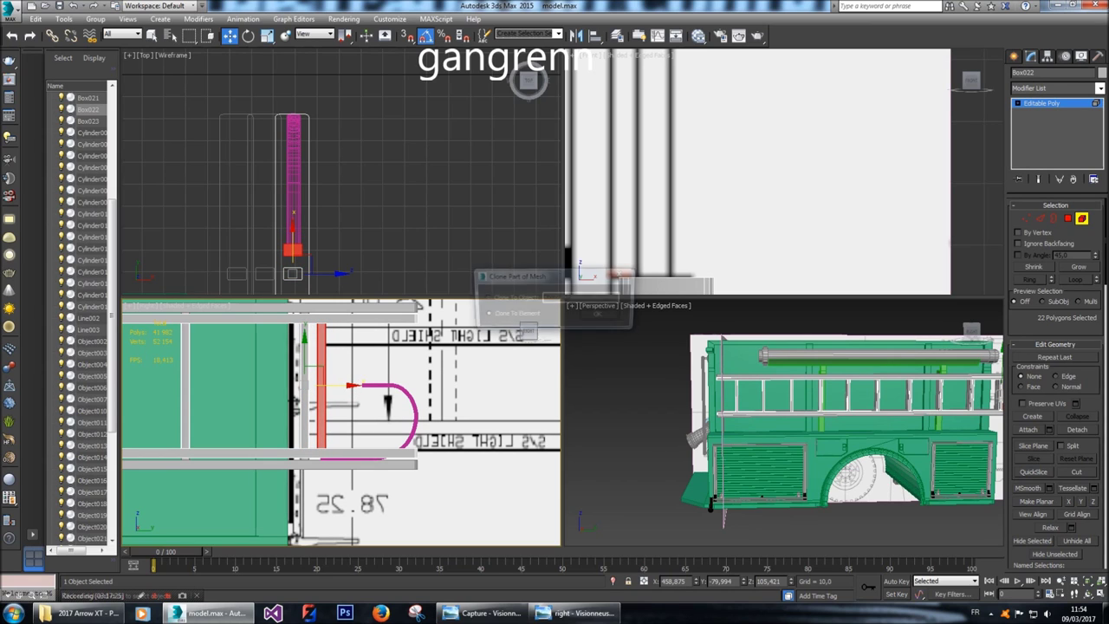
key("Return")
Squash the copied faces vertically to 19% and move the flattened piece down.
key("r")
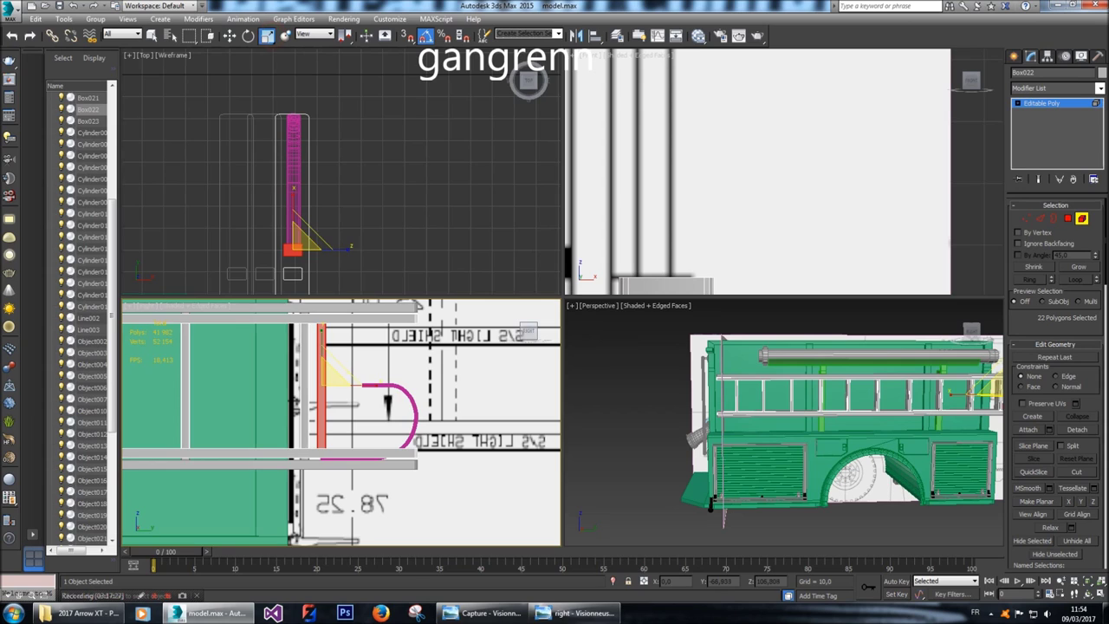
middle_click_drag(364, 385, 364, 404)
left_click_drag(293, 422, 293, 422)
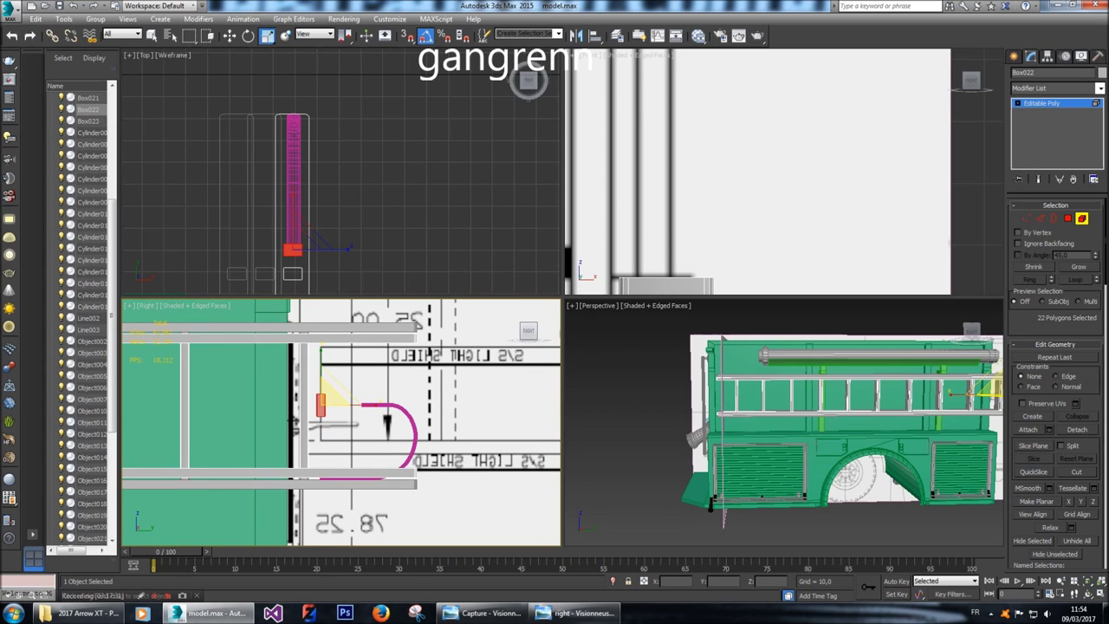
key("w")
left_click_drag(321, 359, 320, 449)
scroll(338, 399, "up", 5)
scroll(342, 407, "up", 1)
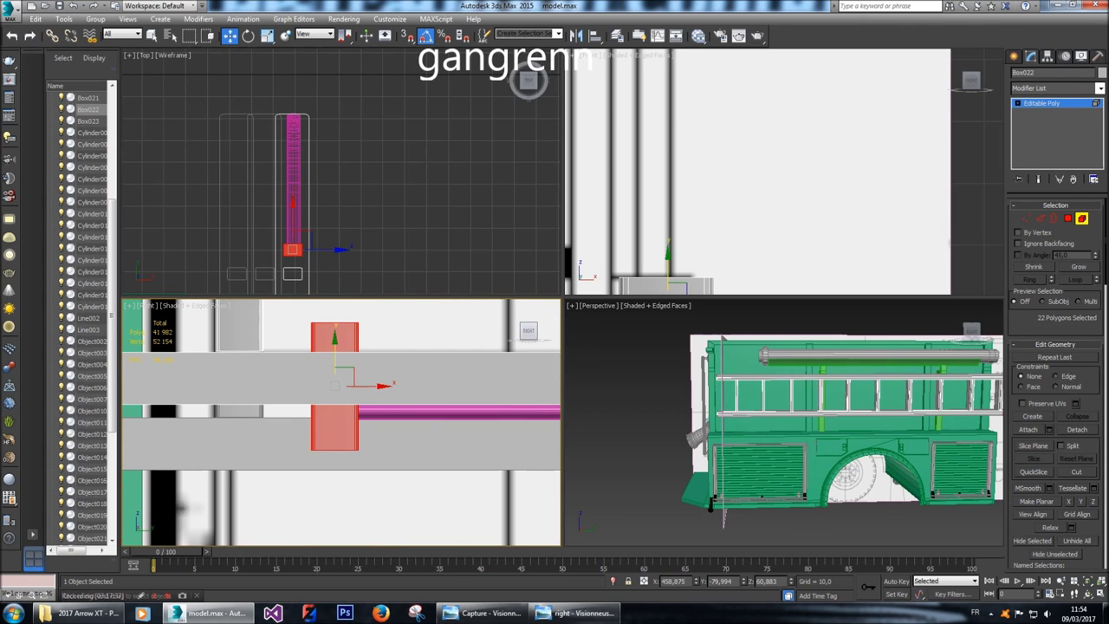
scroll(341, 408, "up", 1)
middle_click_drag(341, 407, 338, 416)
Flatten the piece further and raise it into place at the pipe's end.
key("r")
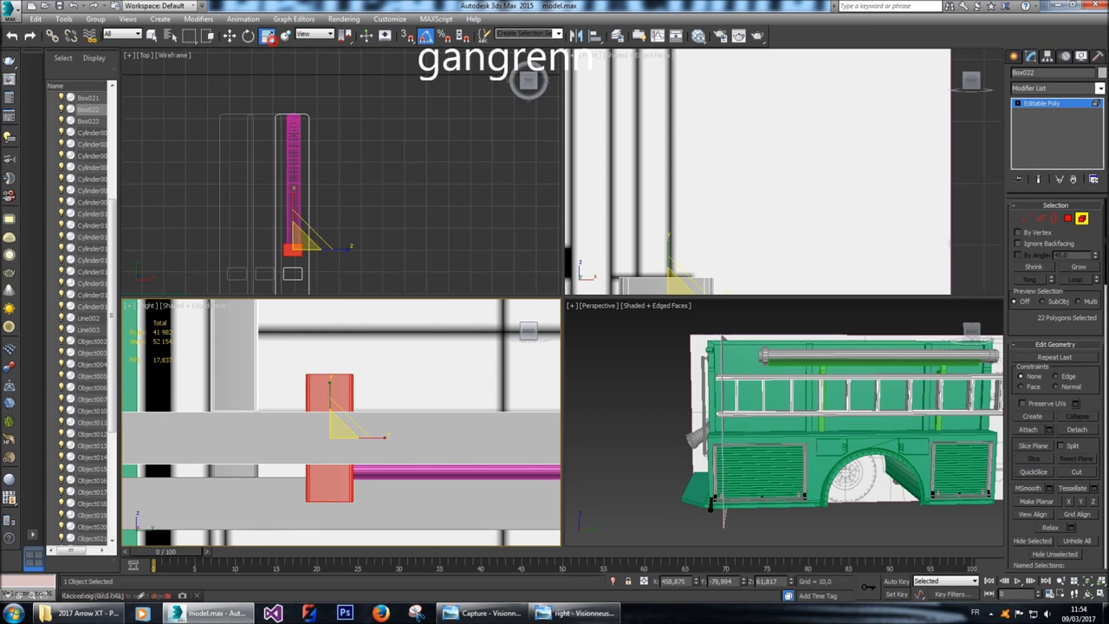
left_click_drag(330, 385, 329, 418)
key("w")
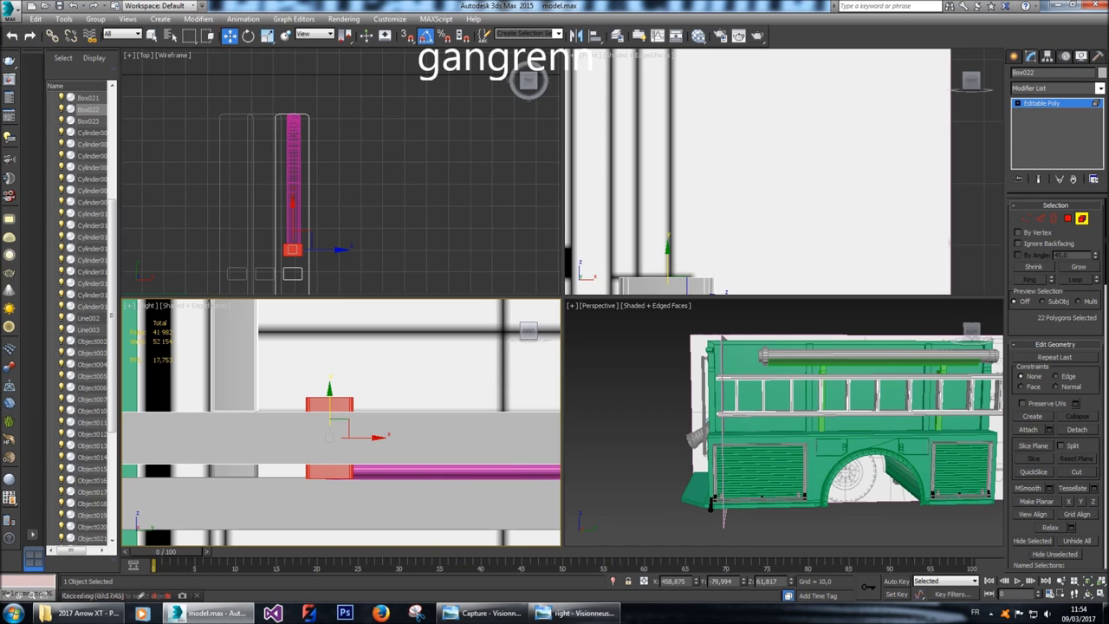
left_click_drag(329, 395, 329, 351)
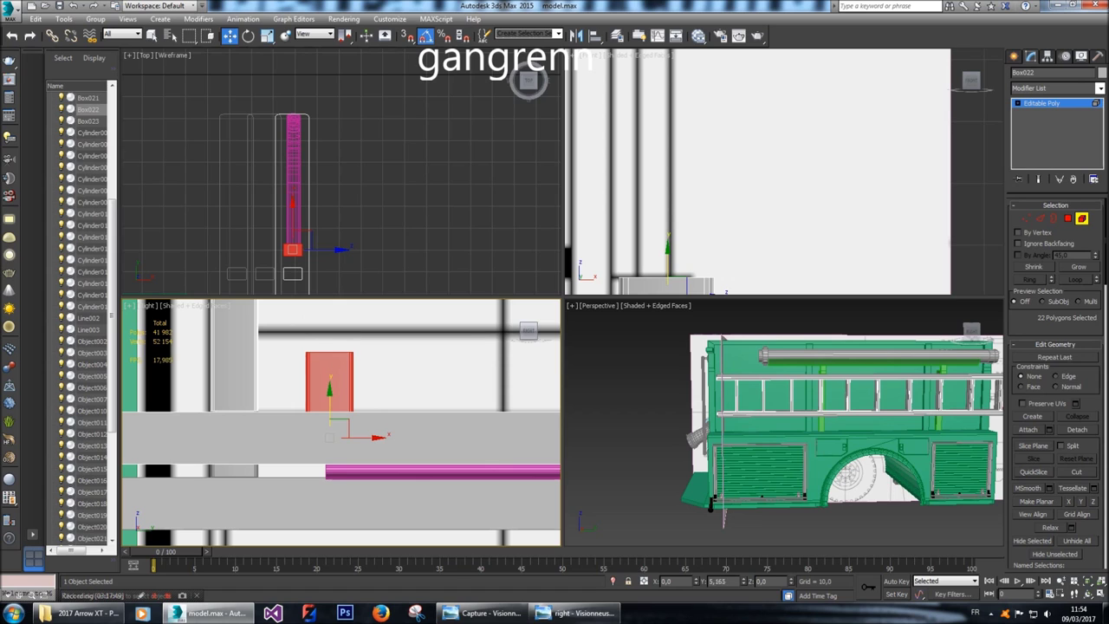
scroll(351, 398, "down", 2)
scroll(347, 416, "down", 4)
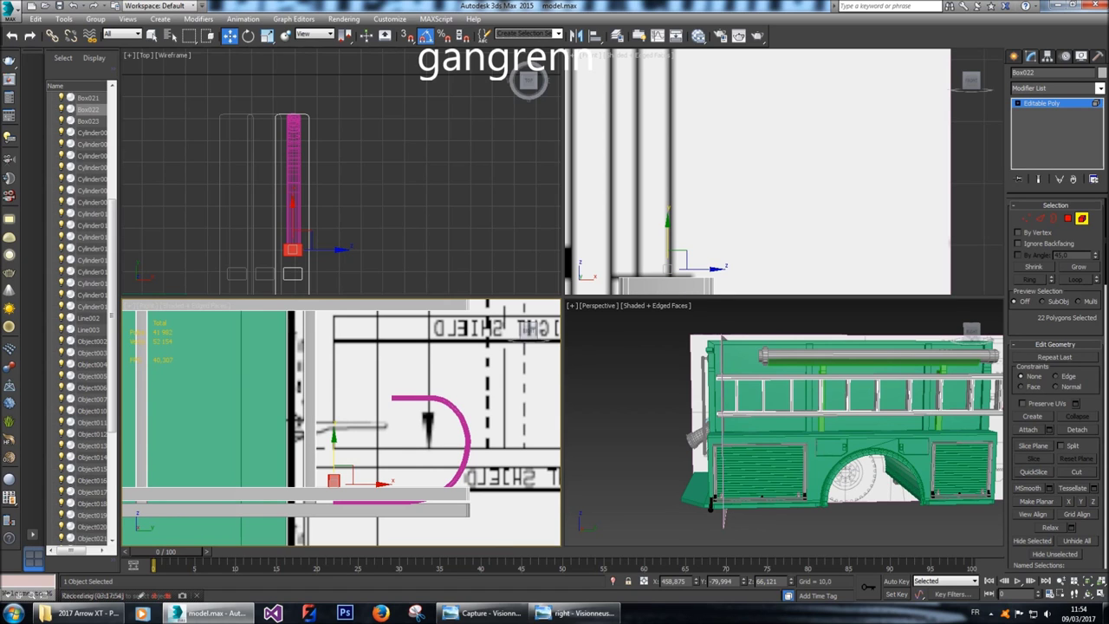
left_click(1015, 56)
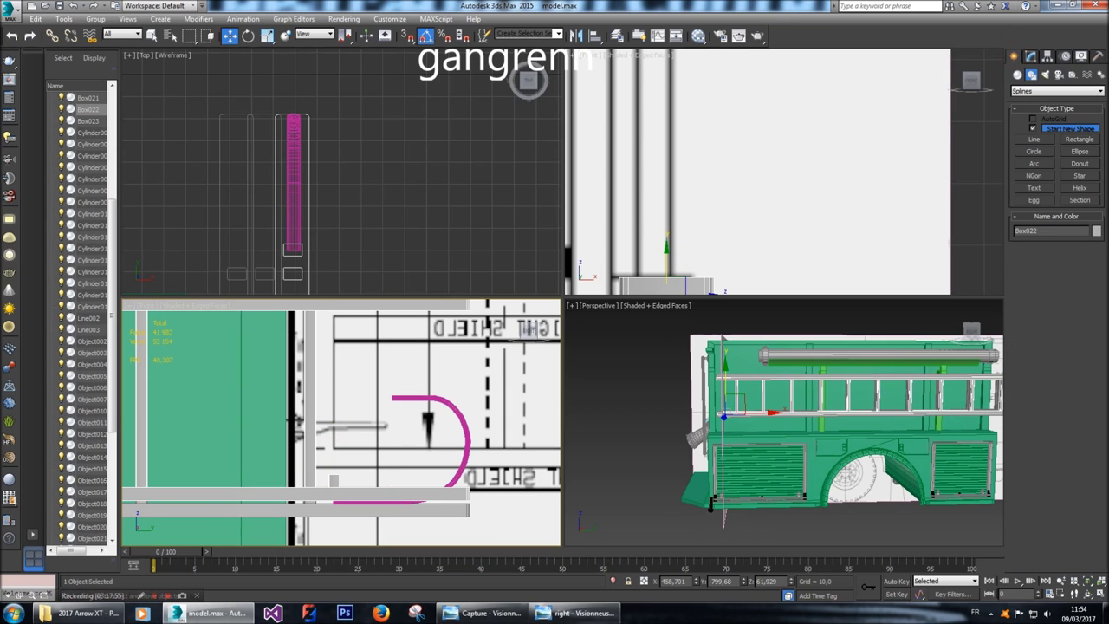
Move Line003 up, shrink it uniformly, then lower it slightly over the blueprint curve.
left_click(466, 435)
left_click_drag(426, 425, 426, 404)
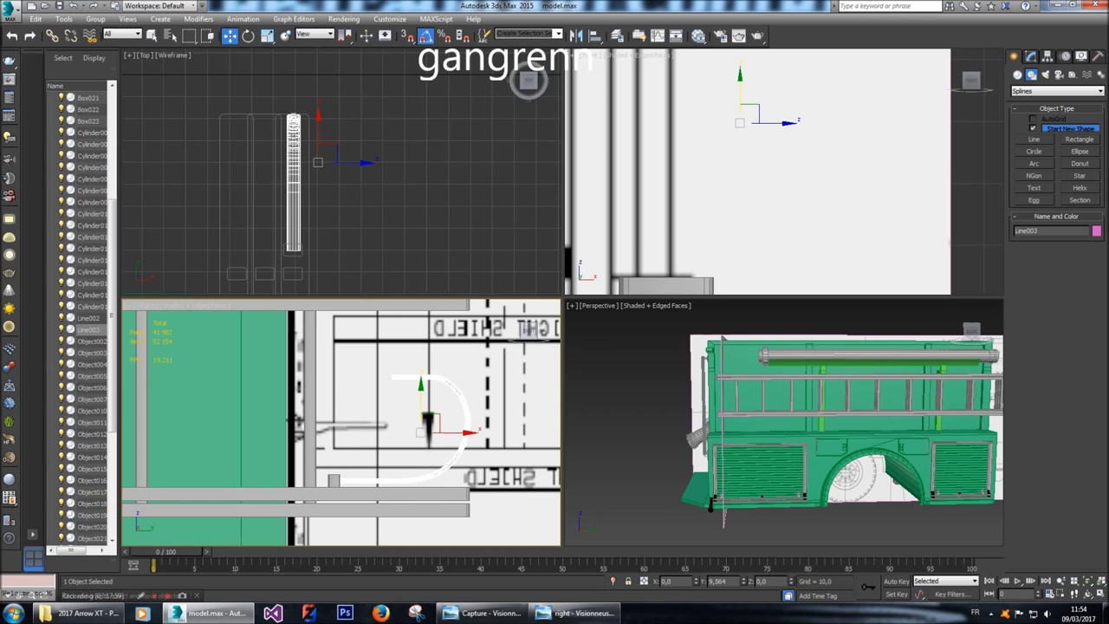
mouse_move(427, 416)
middle_mouse_down()
mouse_move(421, 455)
mouse_move(421, 422)
middle_mouse_up()
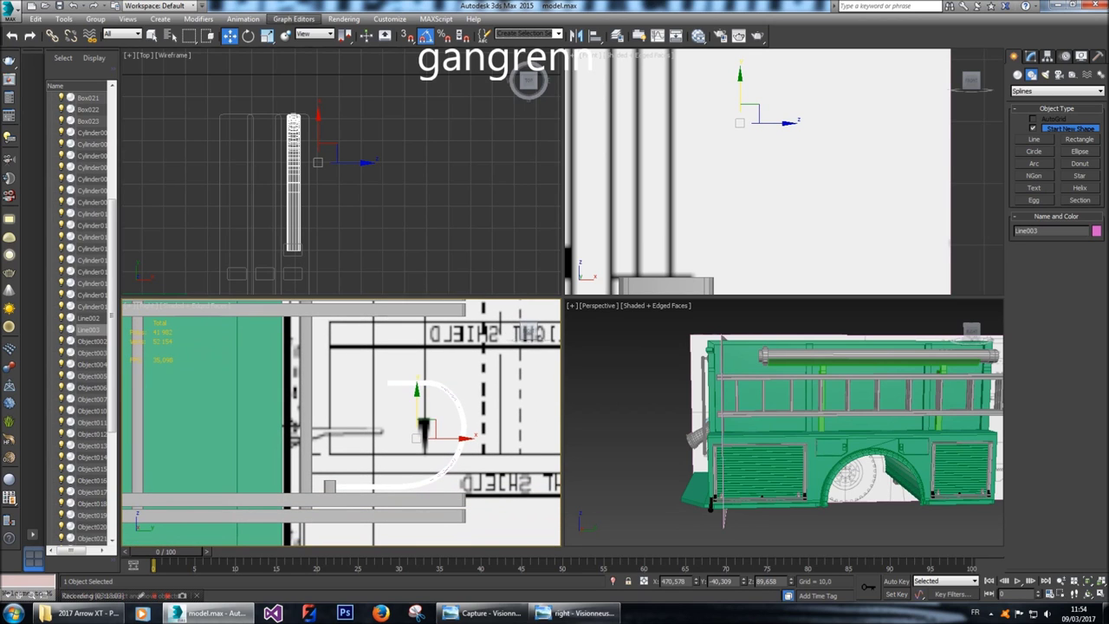
key("r")
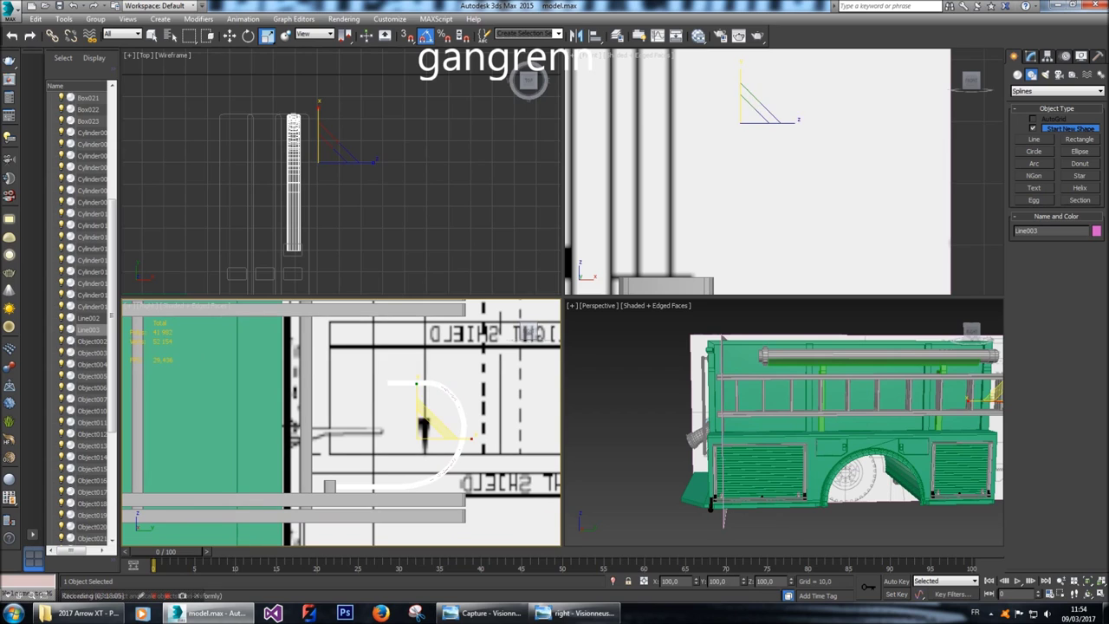
left_click_drag(422, 426, 429, 434)
key("w")
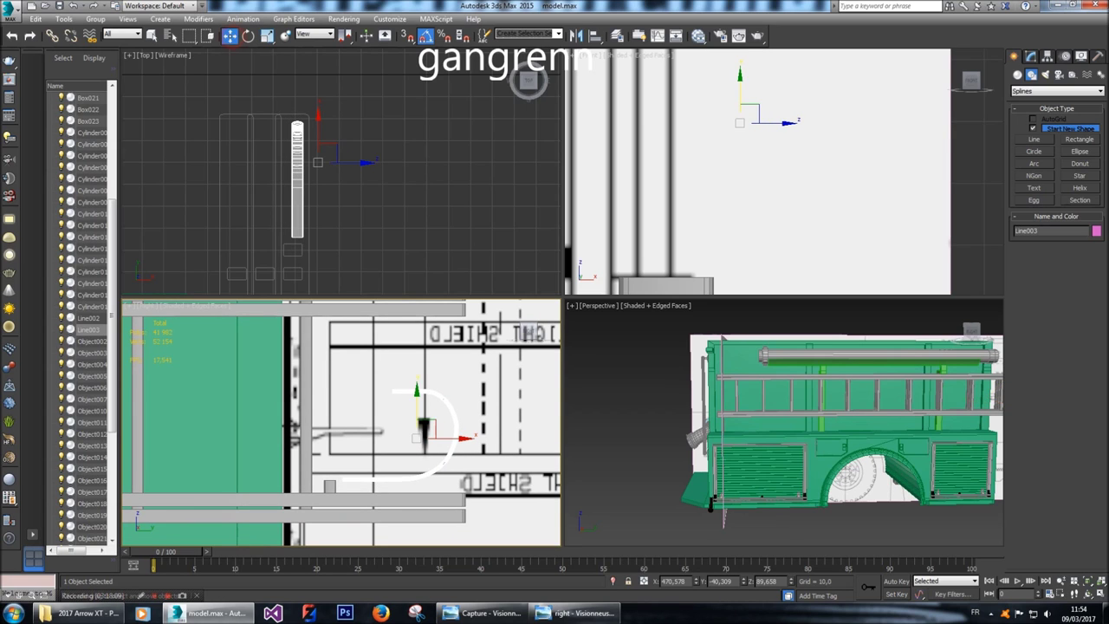
left_click_drag(424, 427, 456, 445)
Nudge the curved pipe slightly left in the top view, then reselect Box022 for editing.
right_click(433, 217)
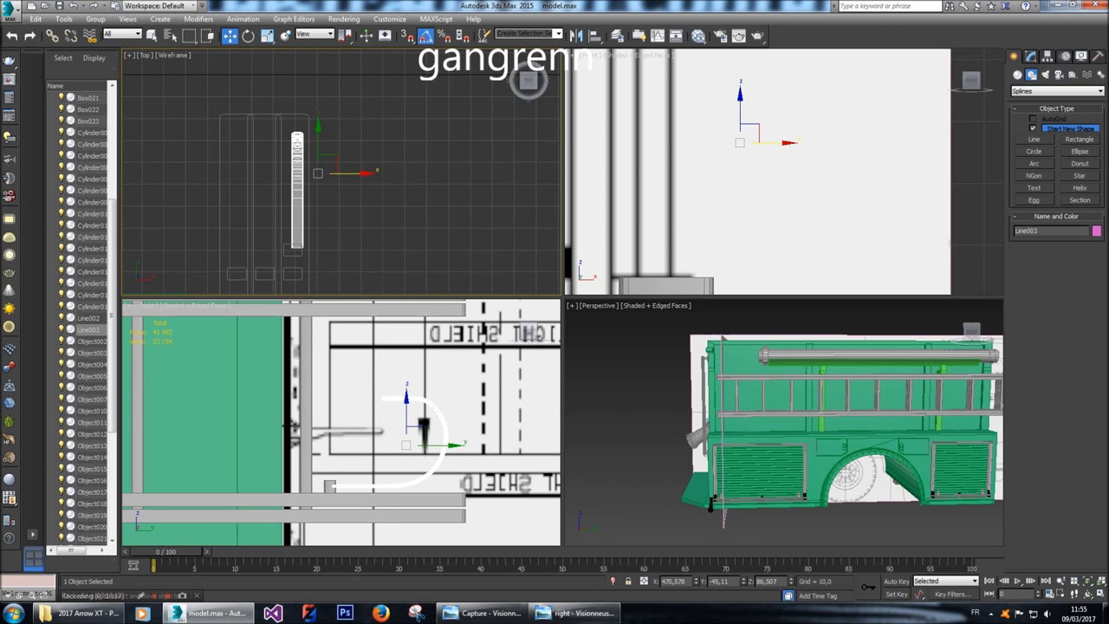
left_click_drag(368, 173, 364, 173)
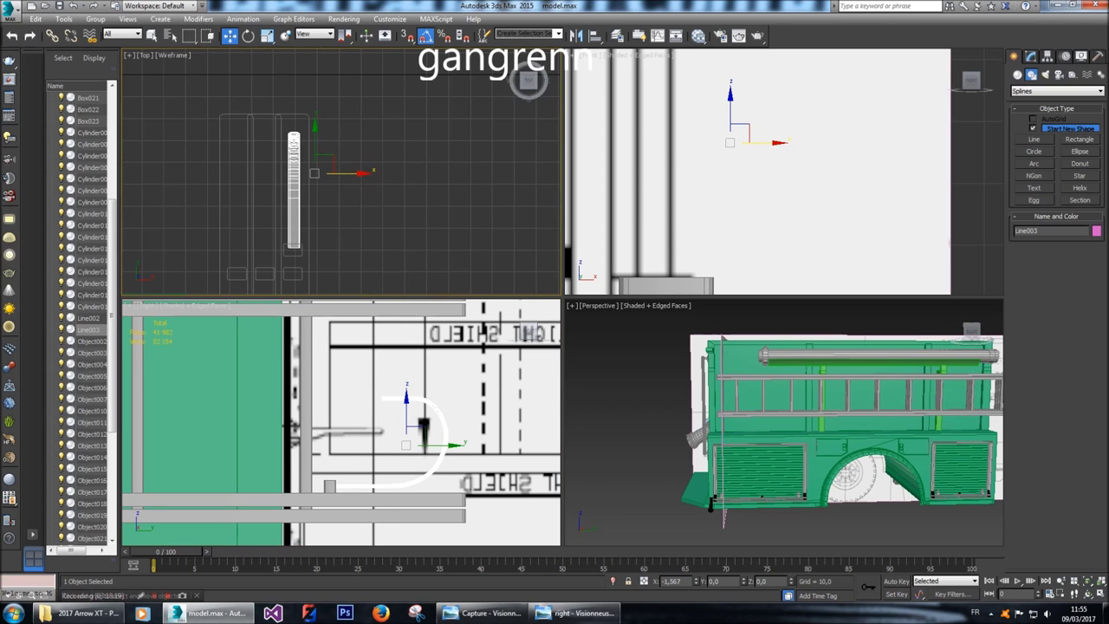
right_click(378, 420)
scroll(379, 421, "down", 3)
scroll(410, 427, "up", 3)
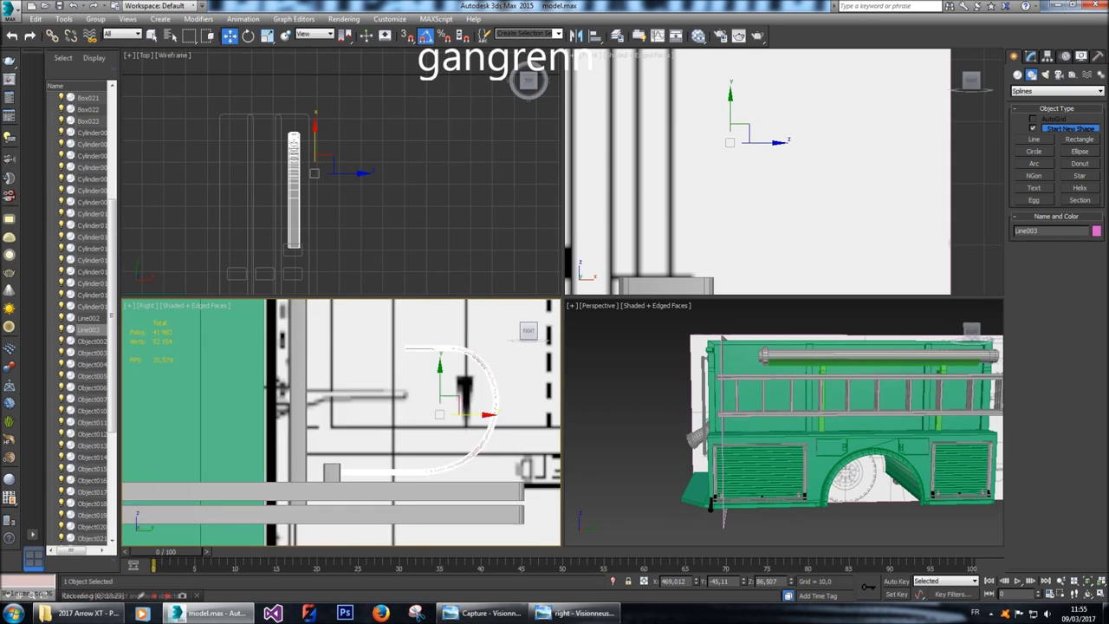
left_click(329, 461)
left_click(1030, 56)
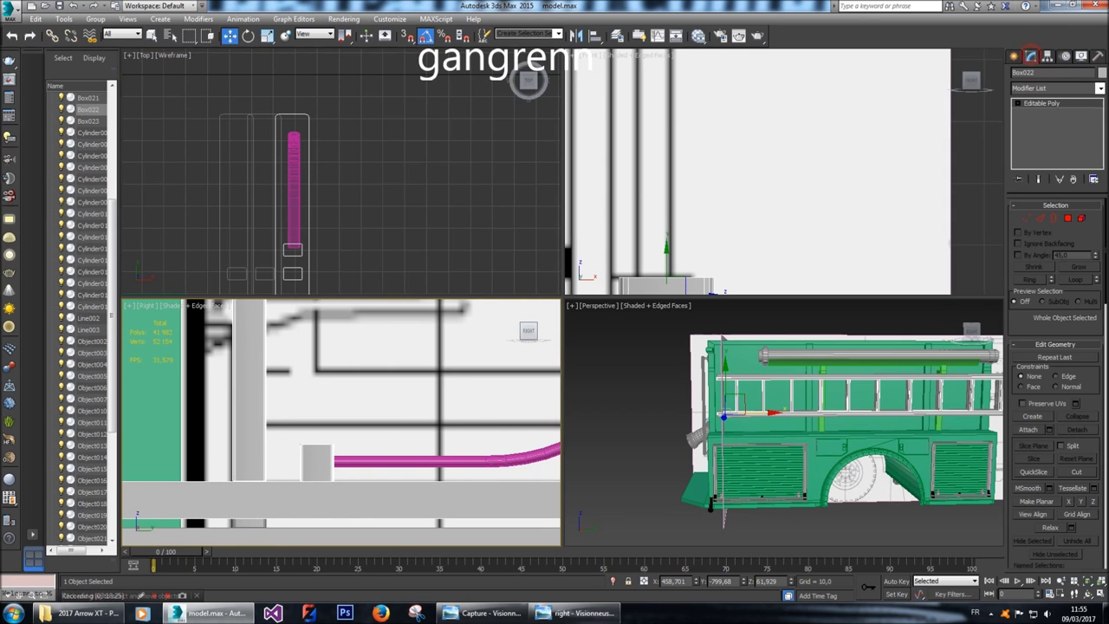
Widen the small box element to 133% along X.
left_click(1082, 218)
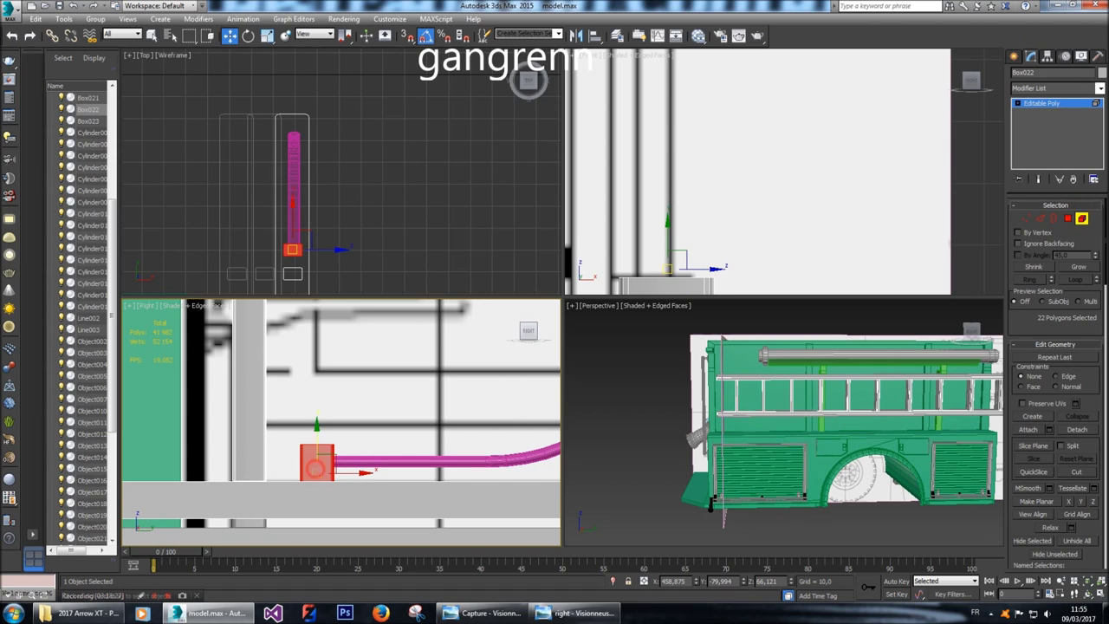
left_click(267, 35)
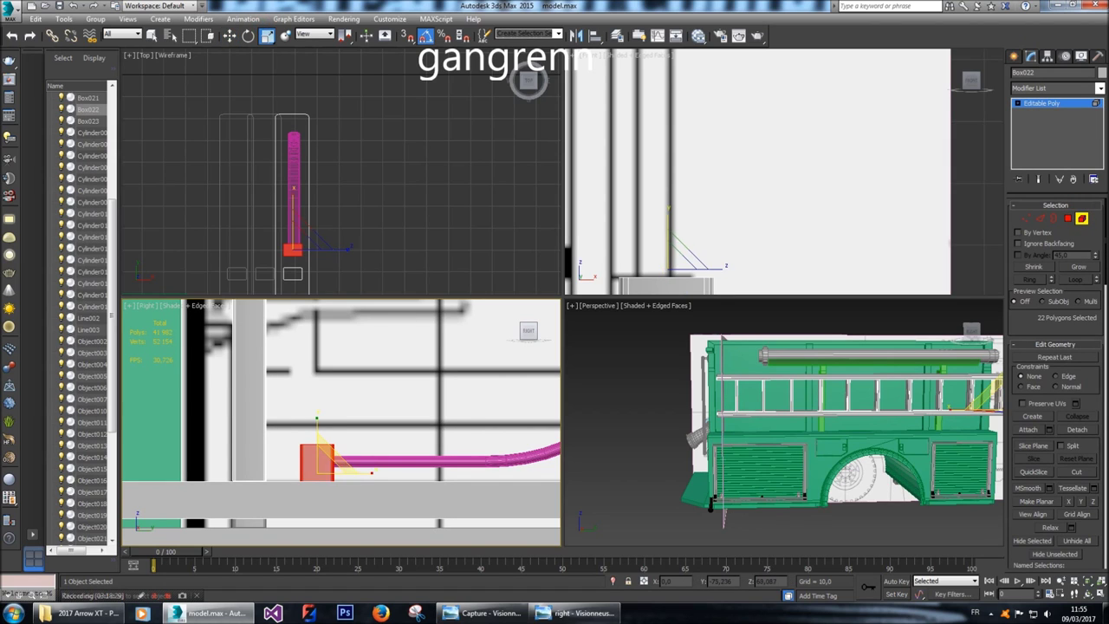
left_click_drag(368, 473, 428, 475)
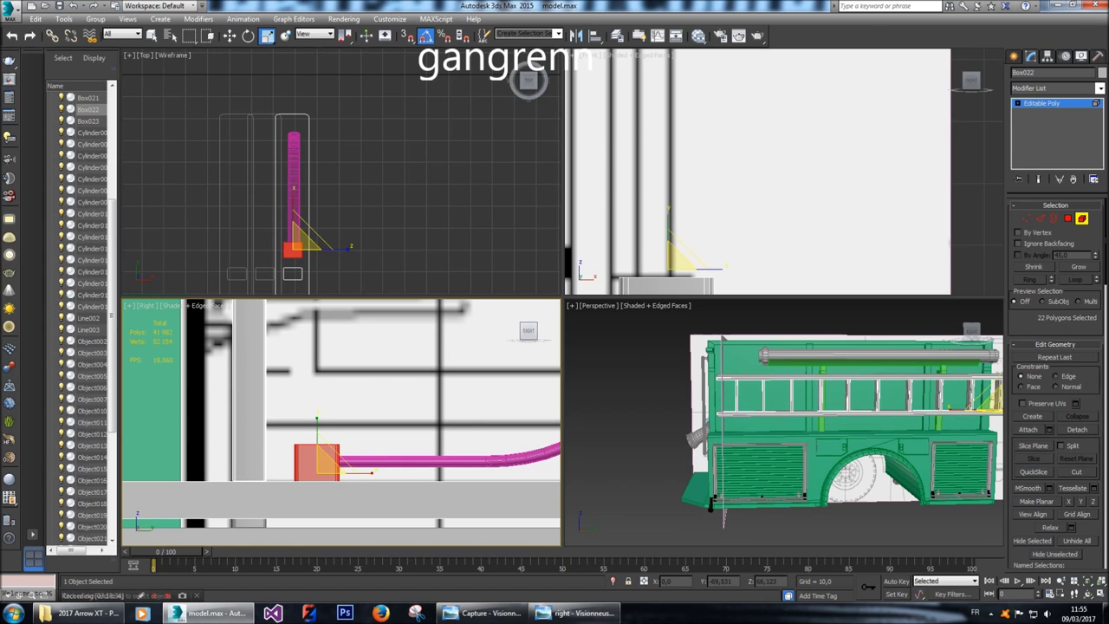
key("q")
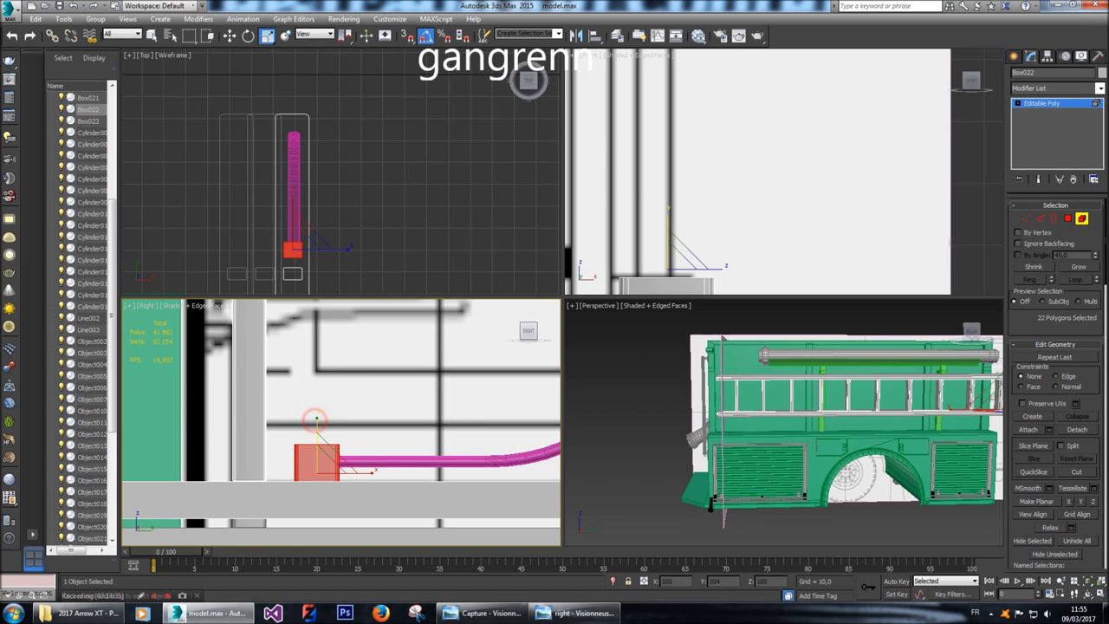
key("r")
scroll(326, 425, "down", 3)
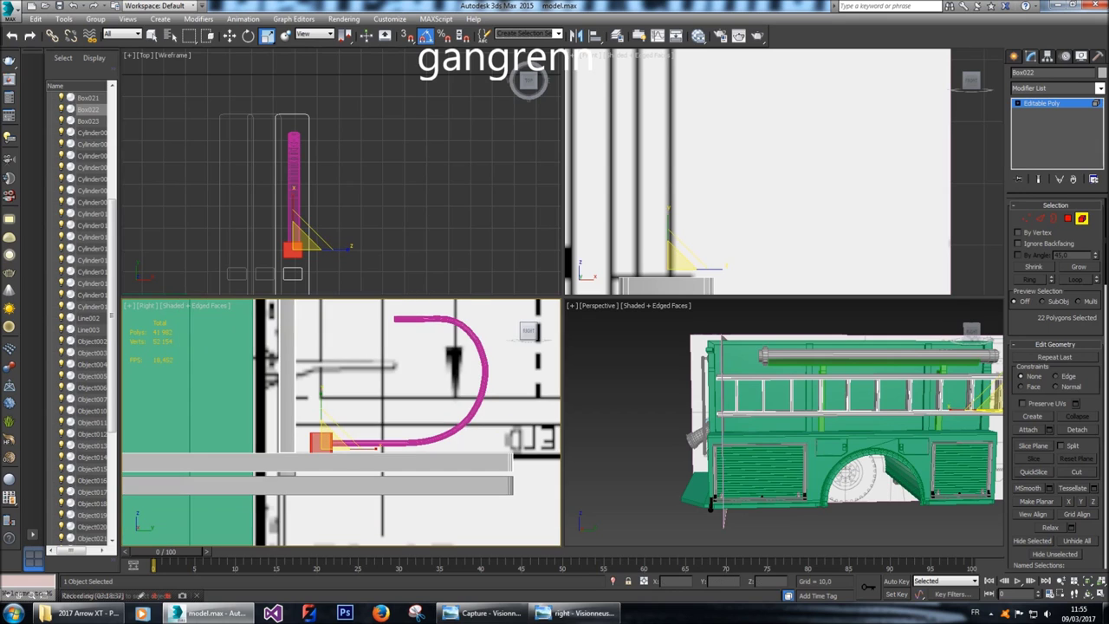
Detach the small box into its own object, Object032, and select it.
left_click(1087, 430)
left_click(577, 317)
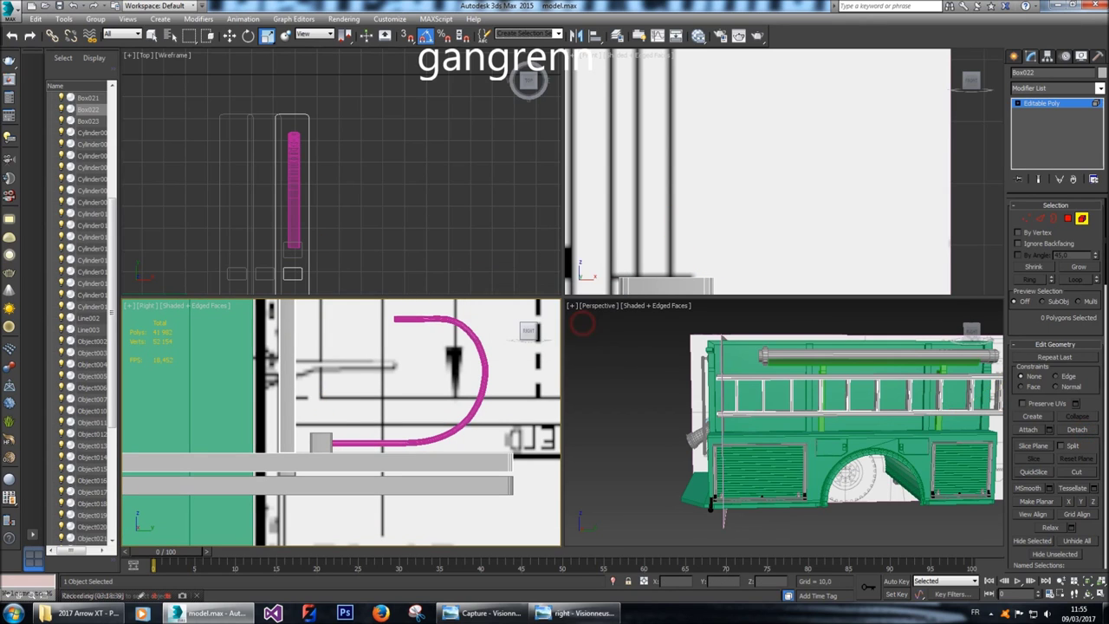
left_click(1015, 55)
left_click(1031, 75)
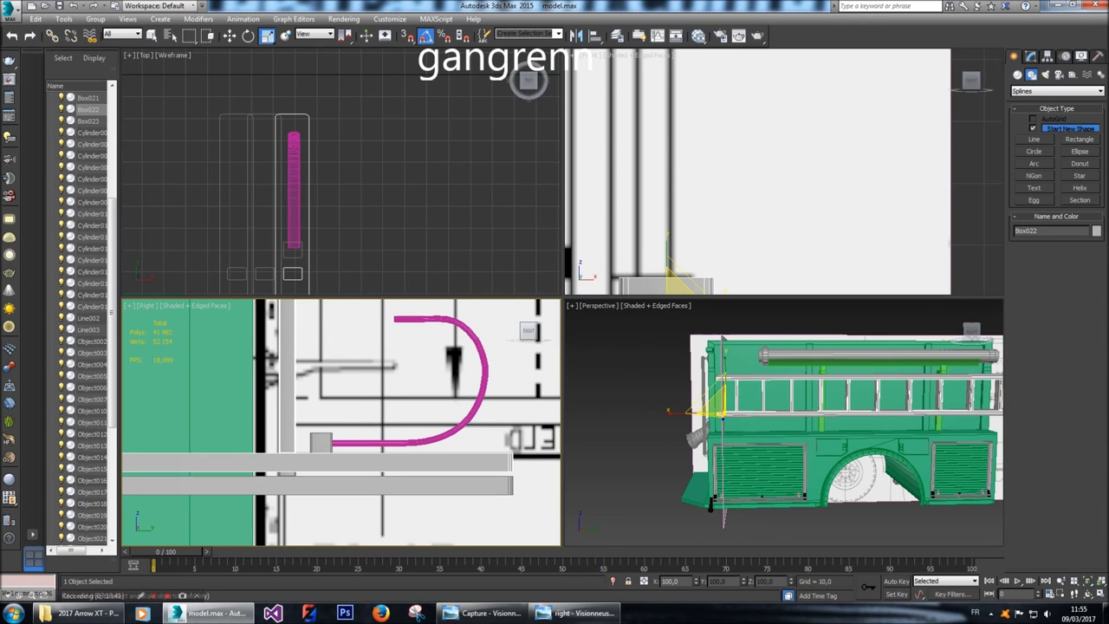
left_click(321, 442)
left_click(1030, 55)
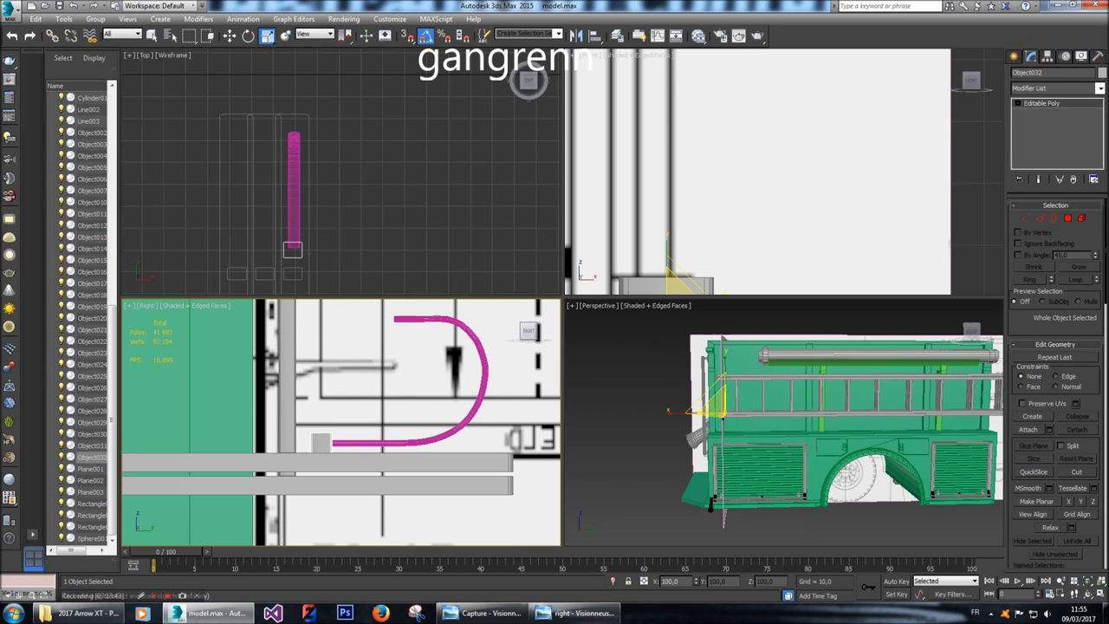
Attach the pink curve to Object032, then reselect it in Element mode.
left_click(1030, 430)
left_click(477, 346)
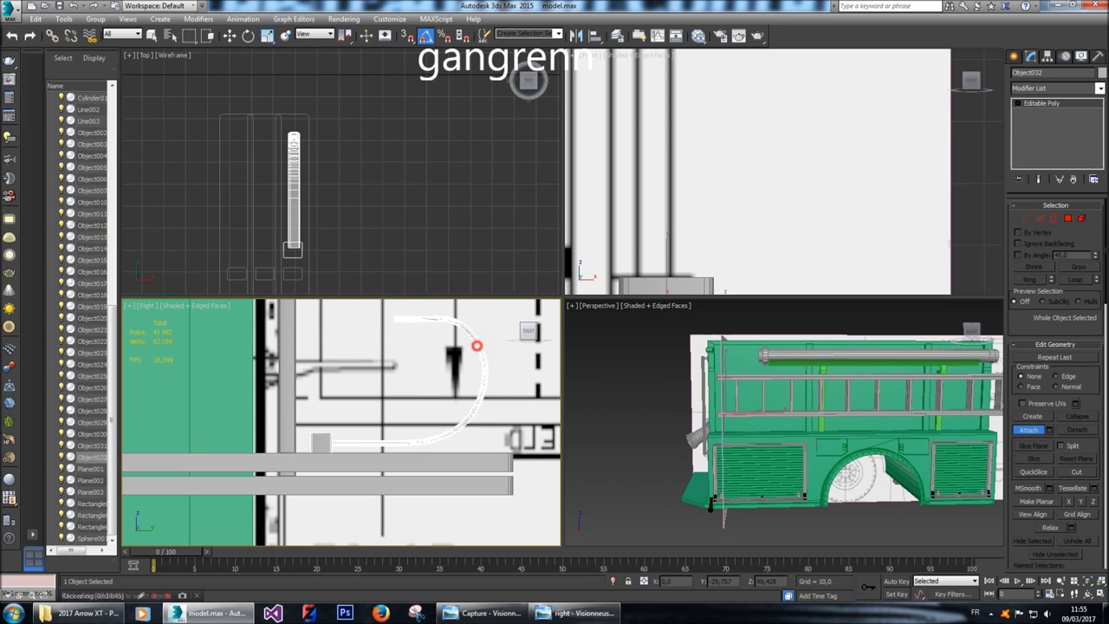
right_click(477, 347)
scroll(477, 347, "down", 3)
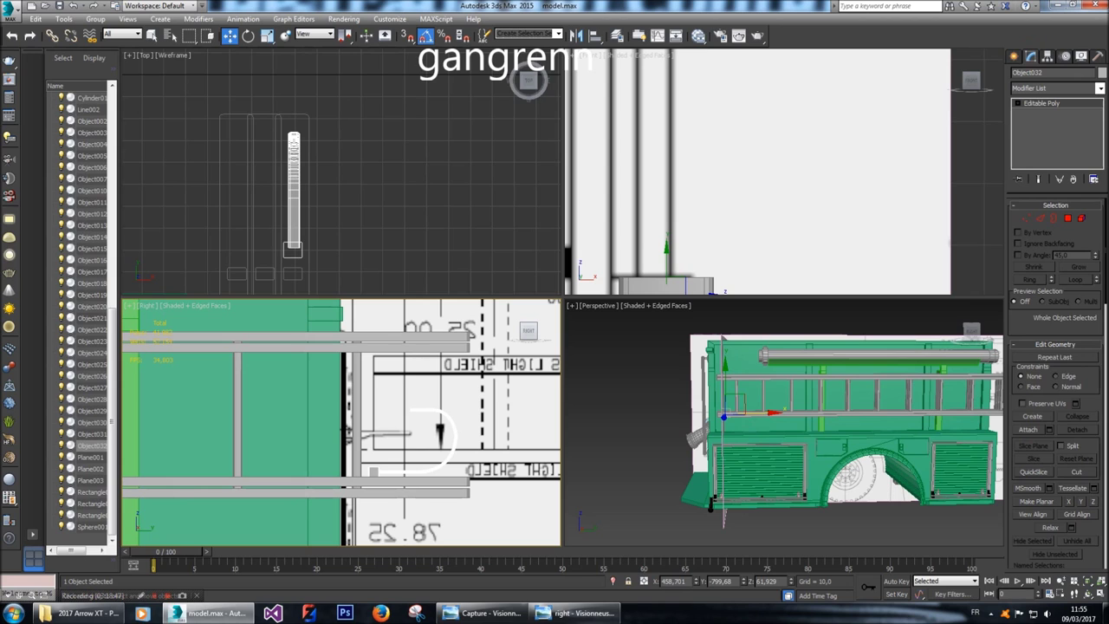
key("ctrl+a")
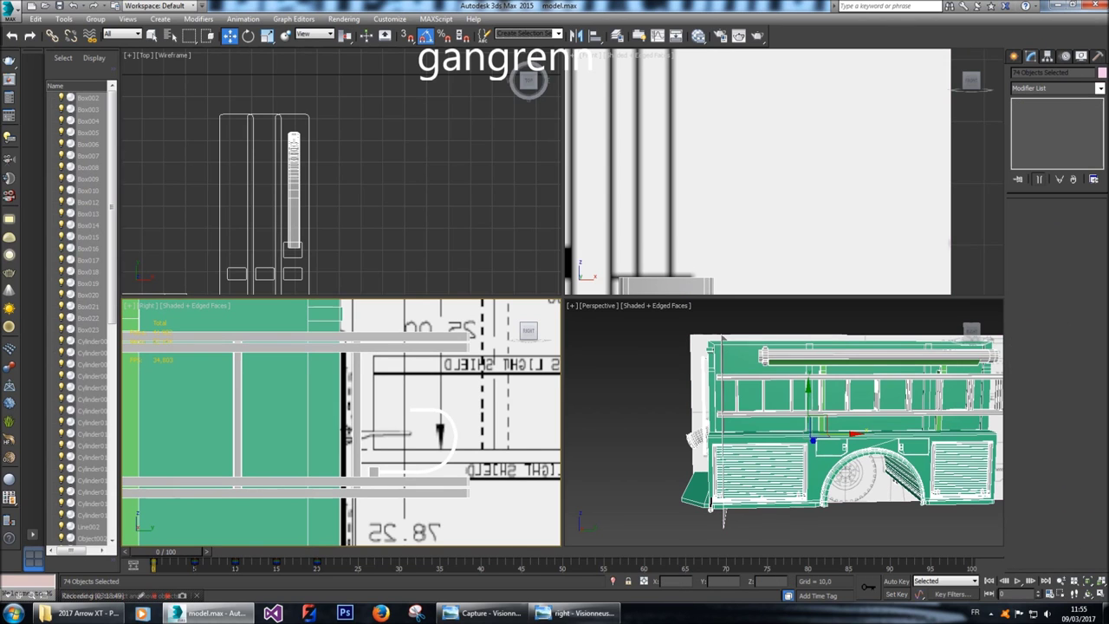
left_click(441, 433)
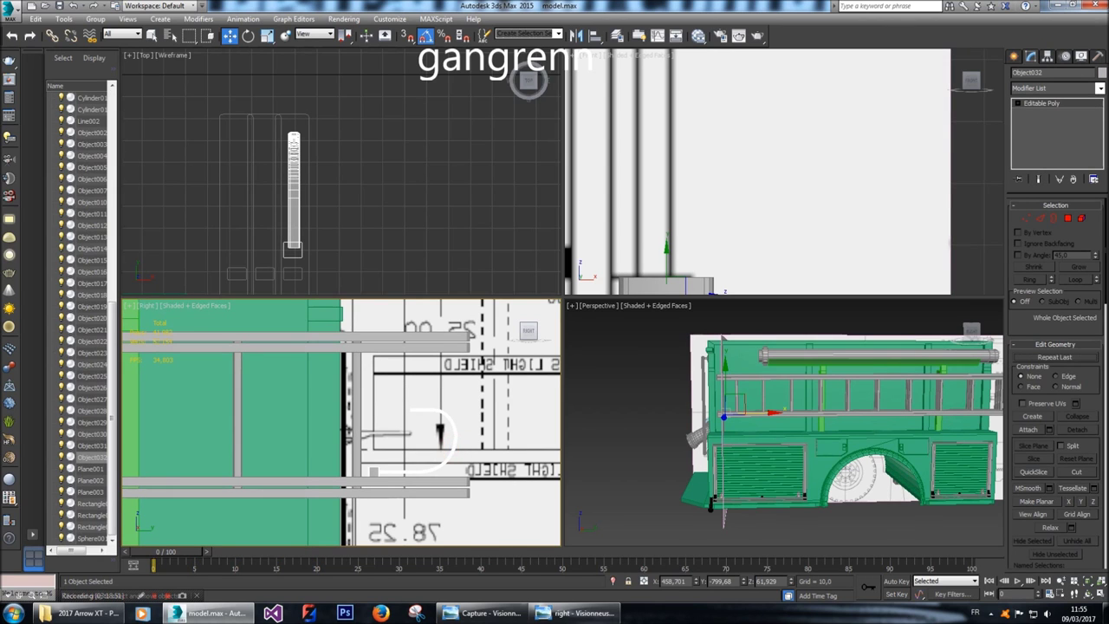
left_click(1081, 217)
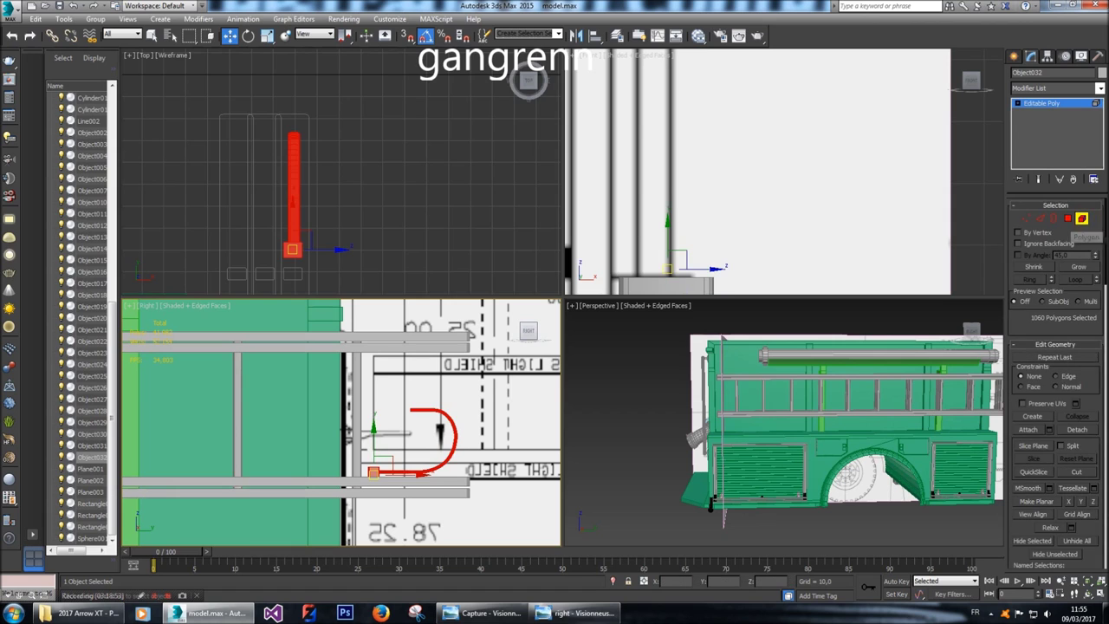
Add a Symmetry modifier to Object032 mirroring along the Y axis.
left_click(1058, 88)
scroll(1053, 347, "down", 9)
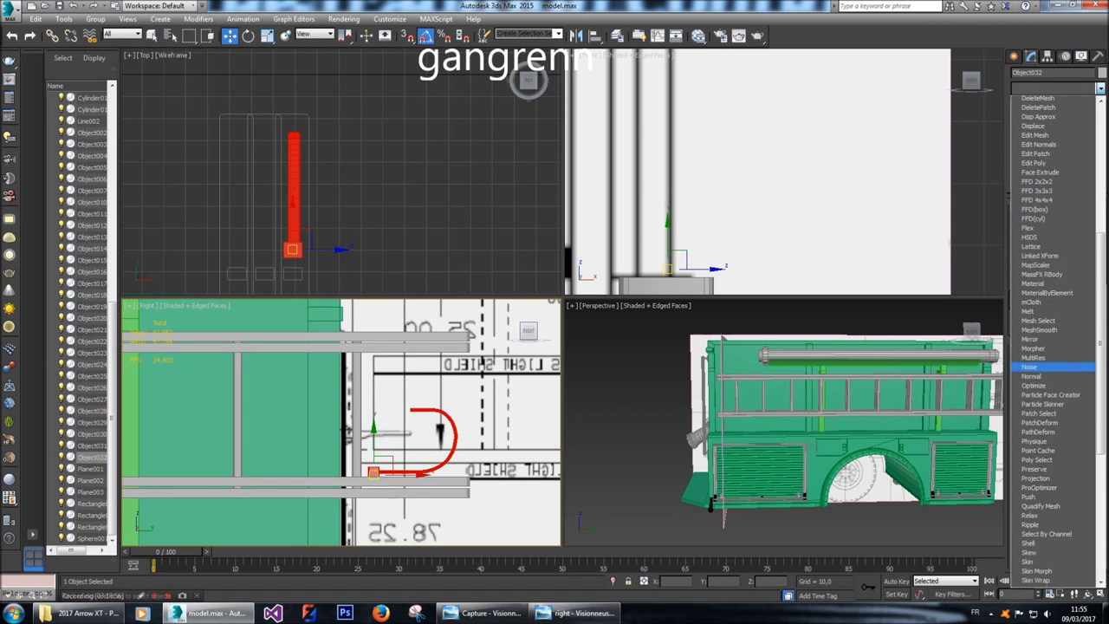
scroll(1053, 520, "down", 4)
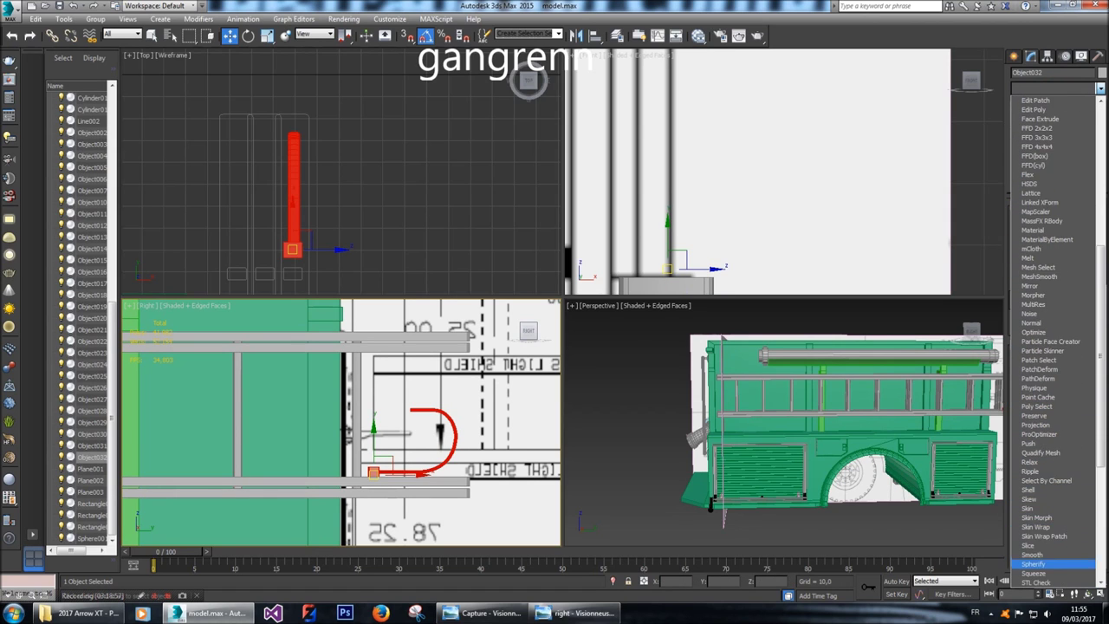
left_click(1036, 562)
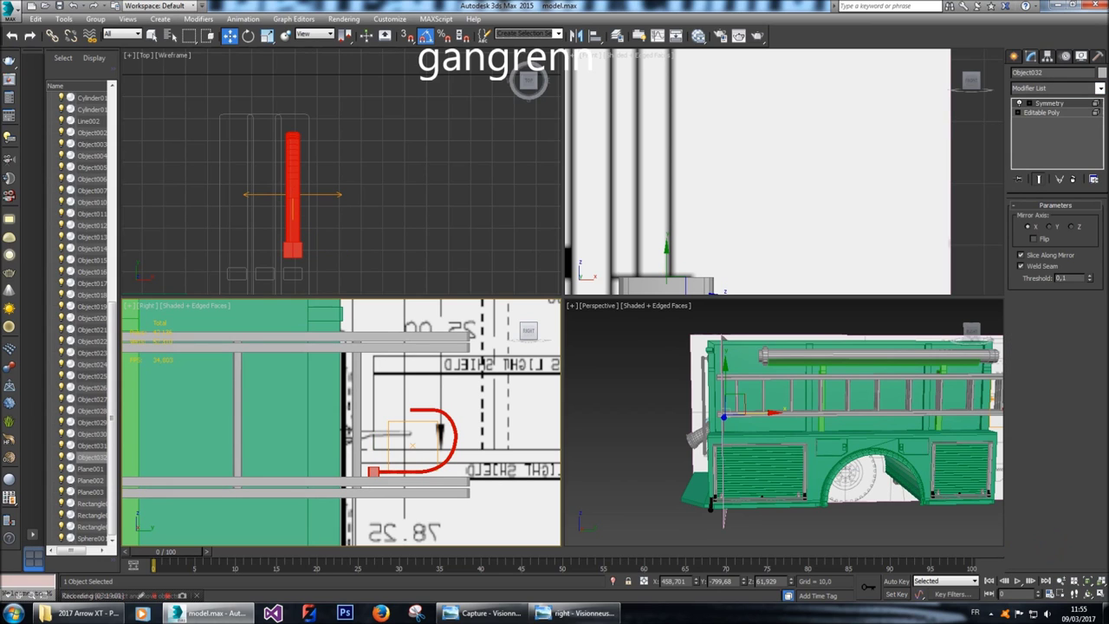
left_click(1051, 226)
left_click(1072, 226)
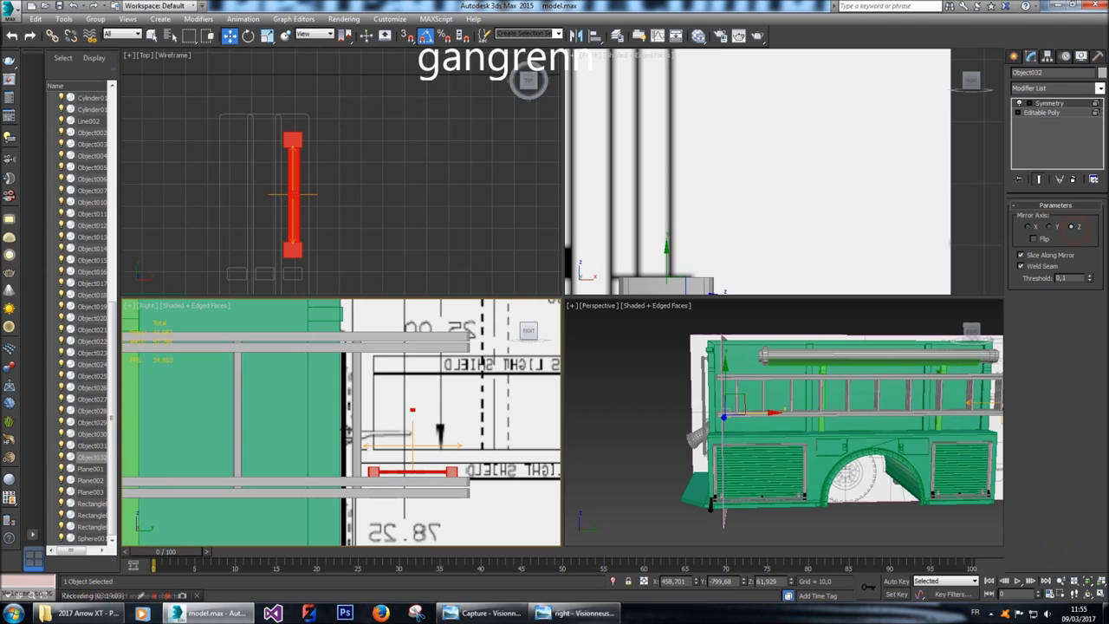
left_click(1050, 226)
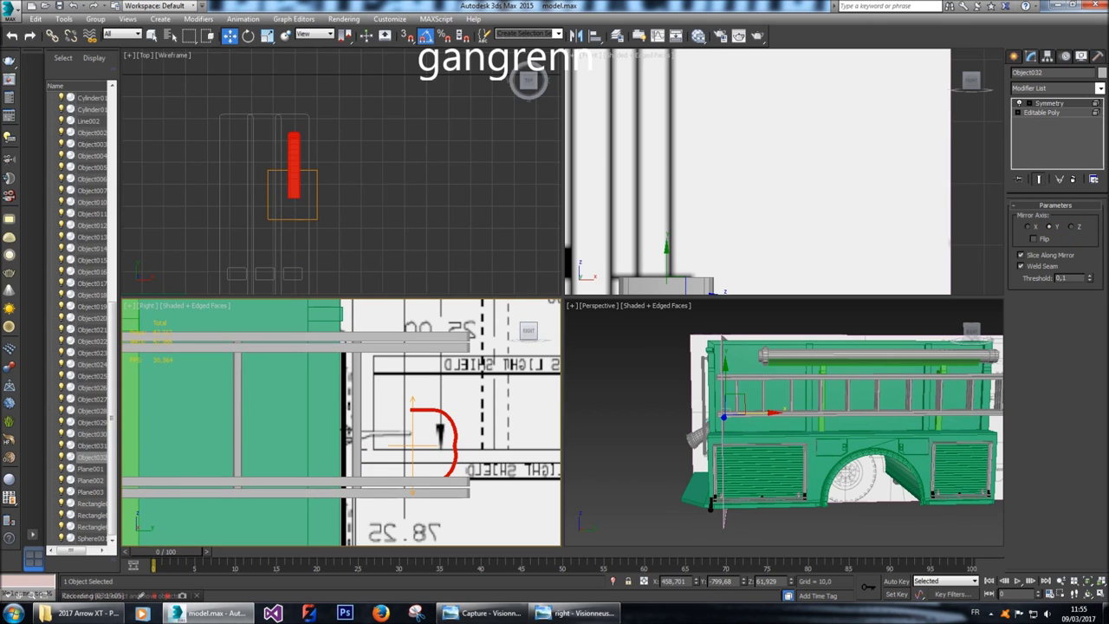
scroll(403, 407, "down", 3)
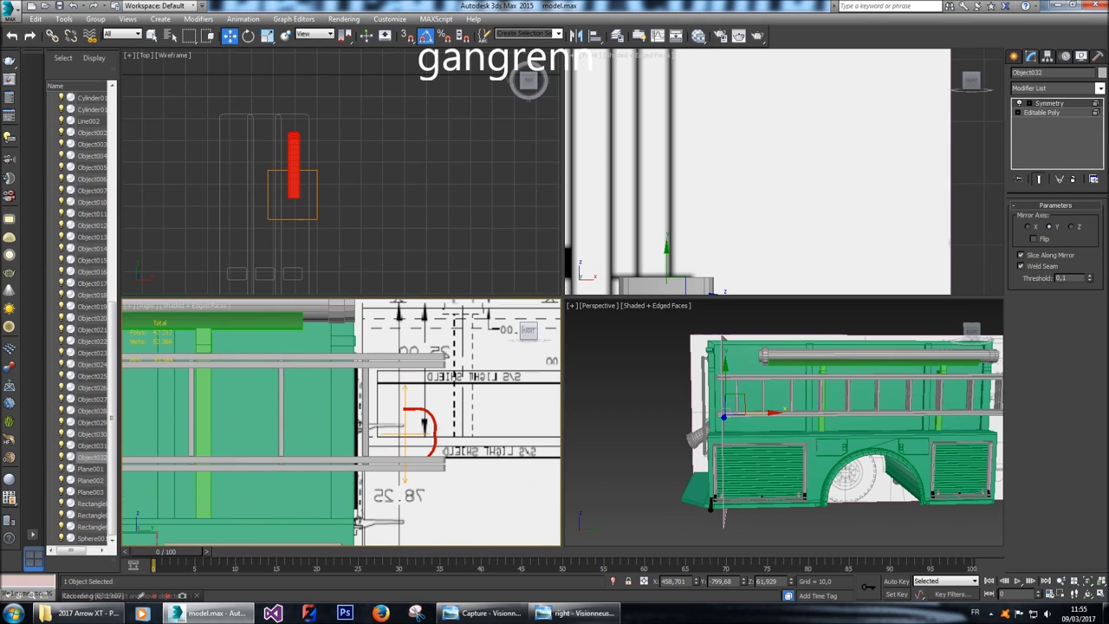
Reposition the symmetry mirror plane and turn on Flip so the curves join.
key("1")
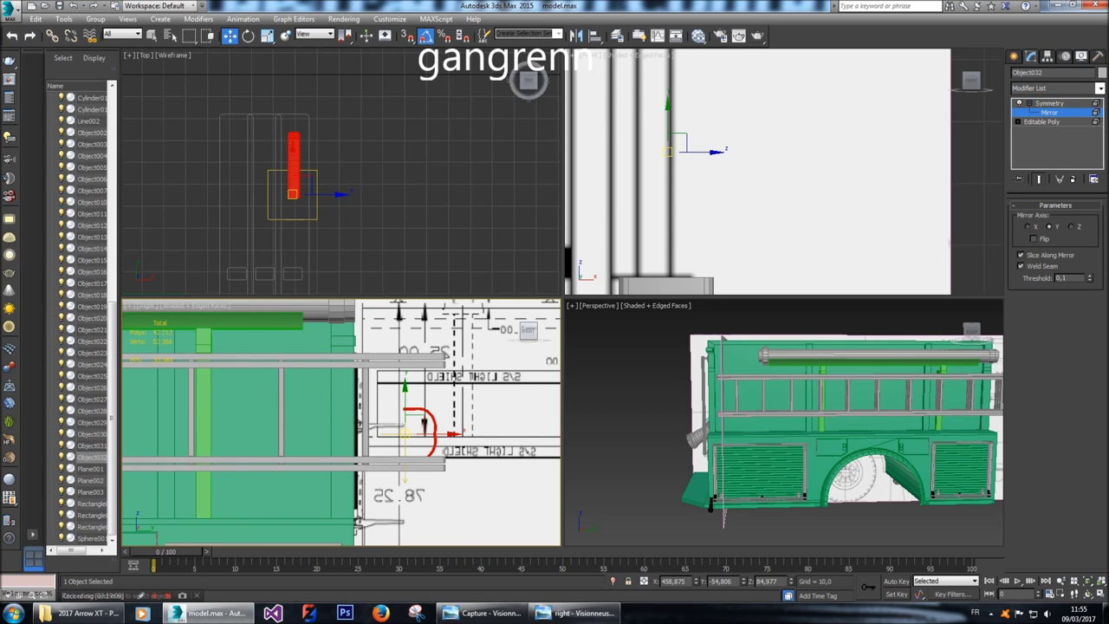
left_click_drag(404, 434, 404, 392)
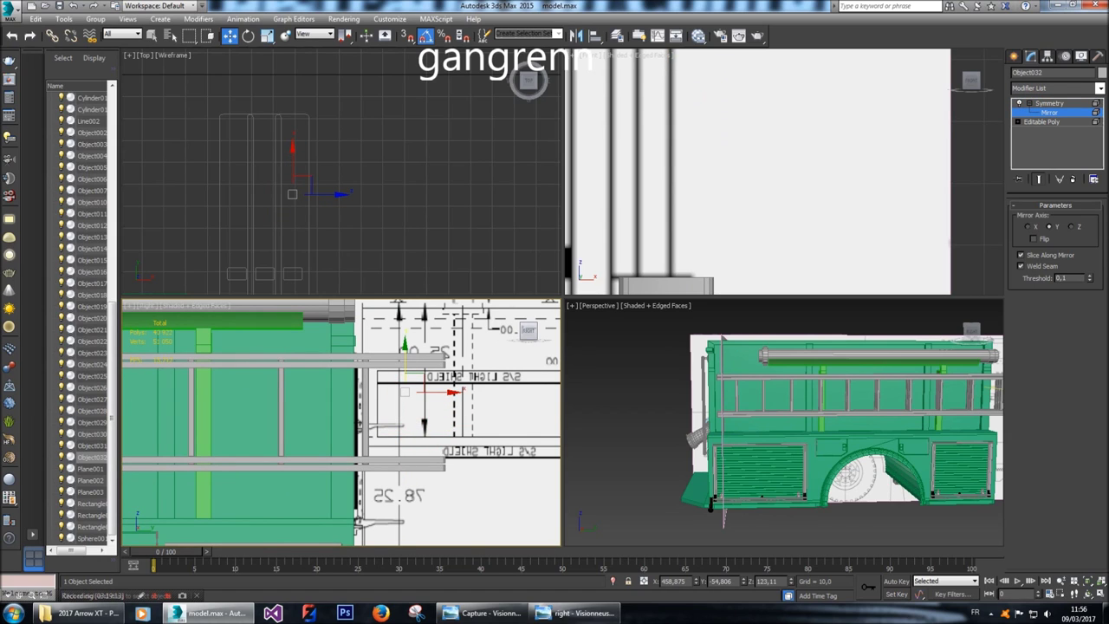
left_click(1034, 238)
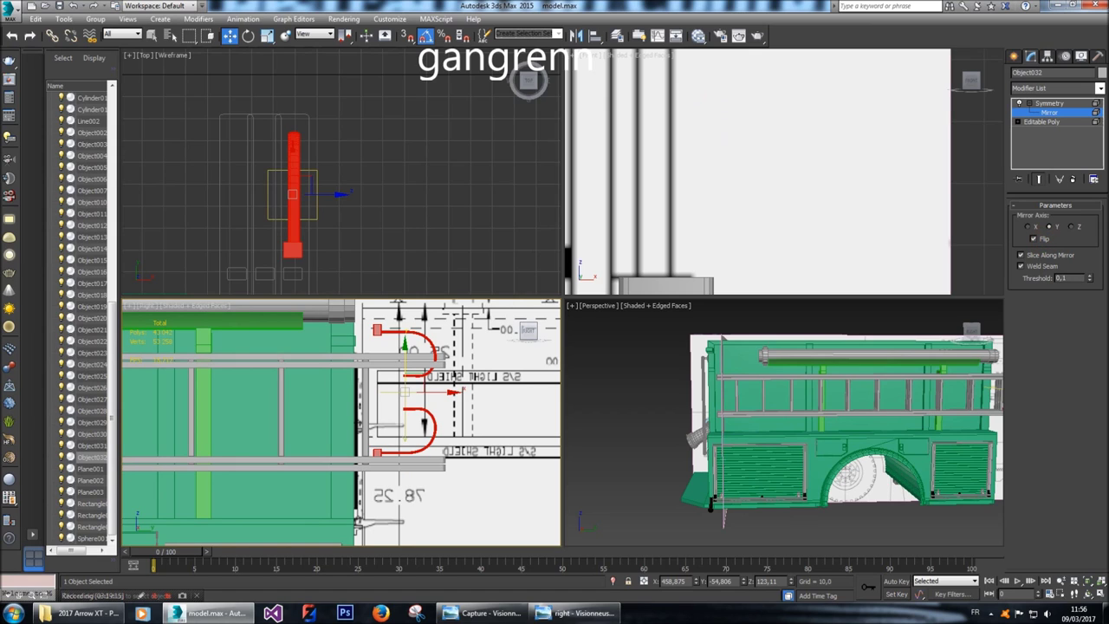
mouse_move(404, 392)
left_mouse_down()
mouse_move(404, 412)
mouse_move(403, 402)
left_mouse_up()
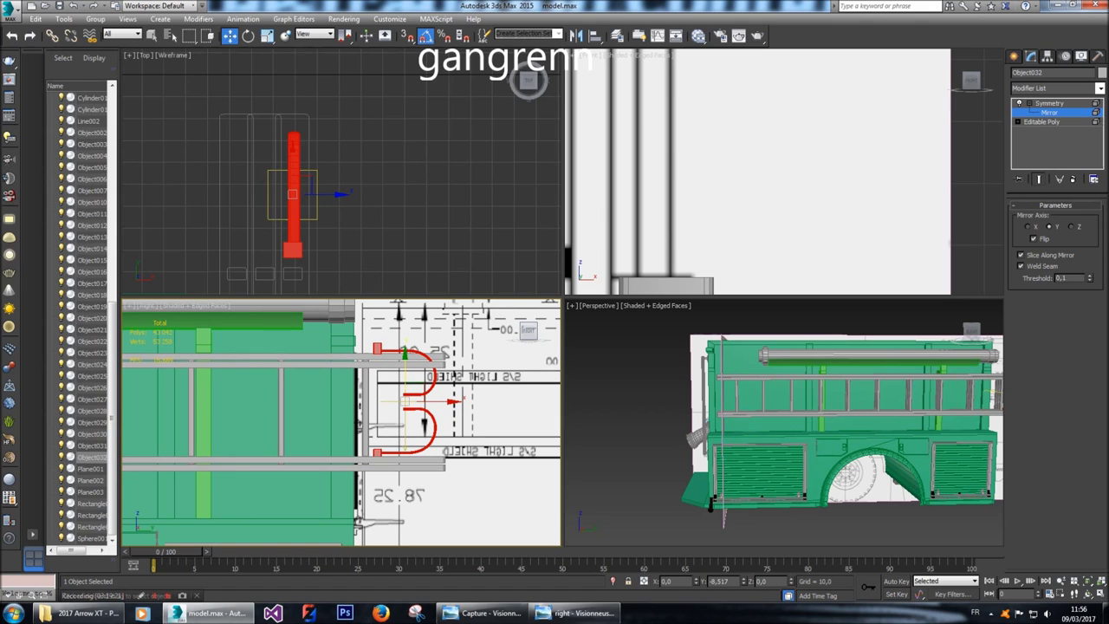
In the base Editable Poly, shrink the curved part slightly and move it down.
left_click(1042, 122)
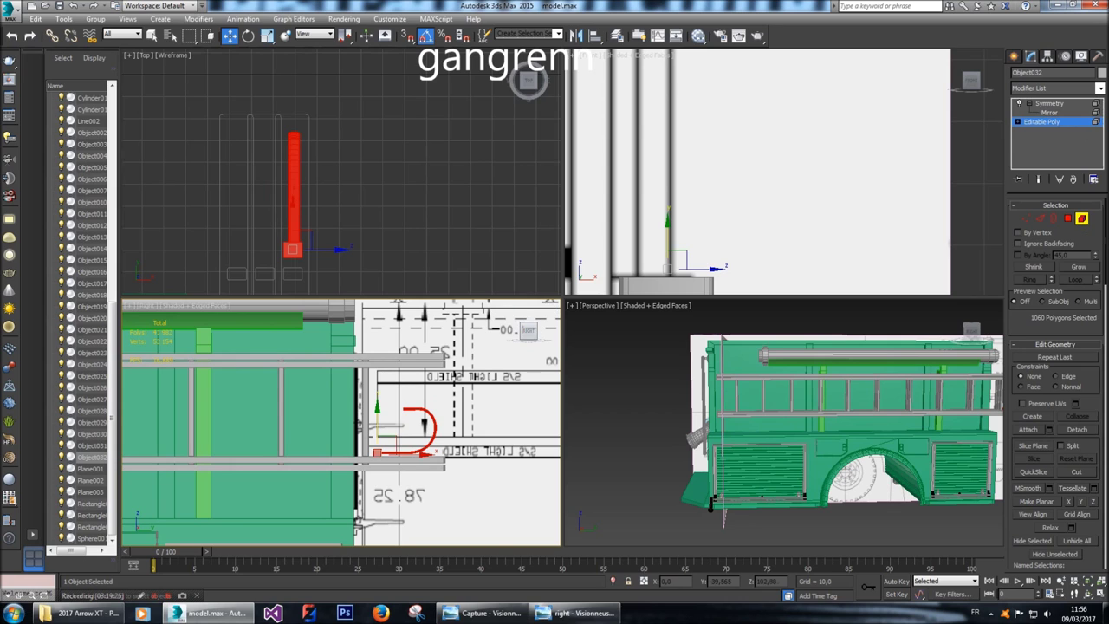
left_click(422, 424)
scroll(422, 424, "up", 5)
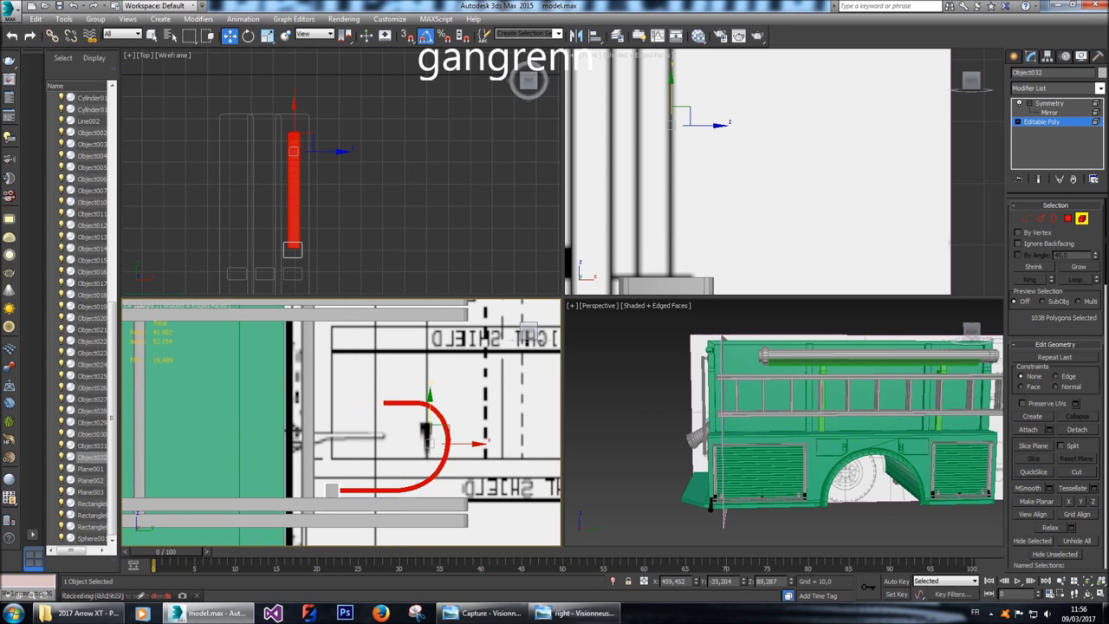
key("r")
middle_click_drag(426, 428, 422, 428)
left_click(431, 433)
left_click_drag(422, 431, 422, 435)
key("w")
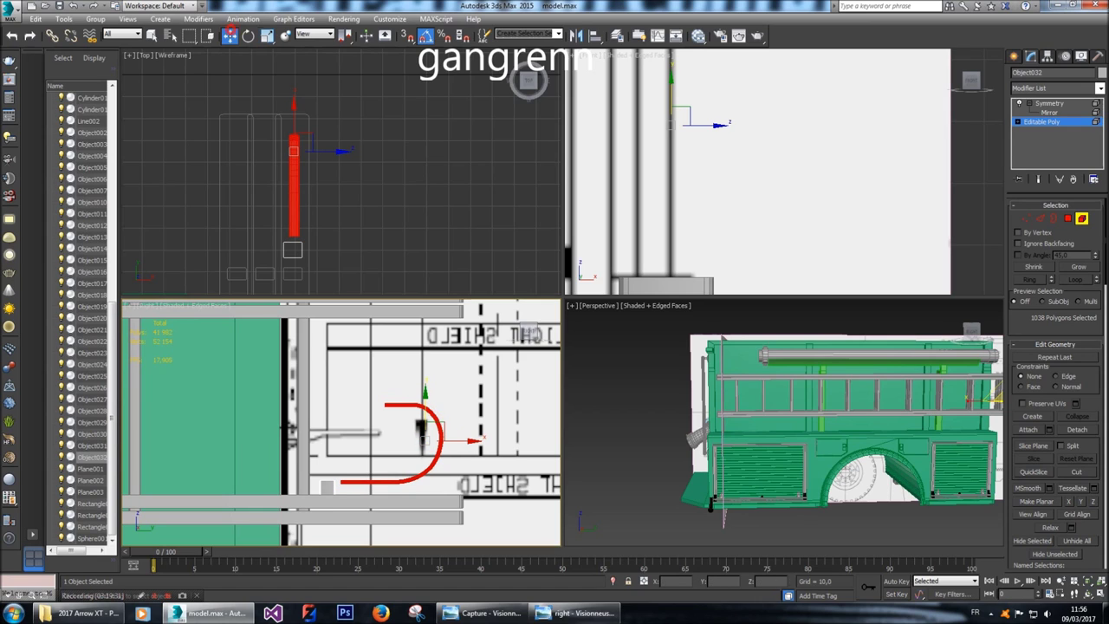
mouse_move(421, 431)
left_mouse_down()
mouse_move(441, 450)
mouse_move(430, 450)
left_mouse_up()
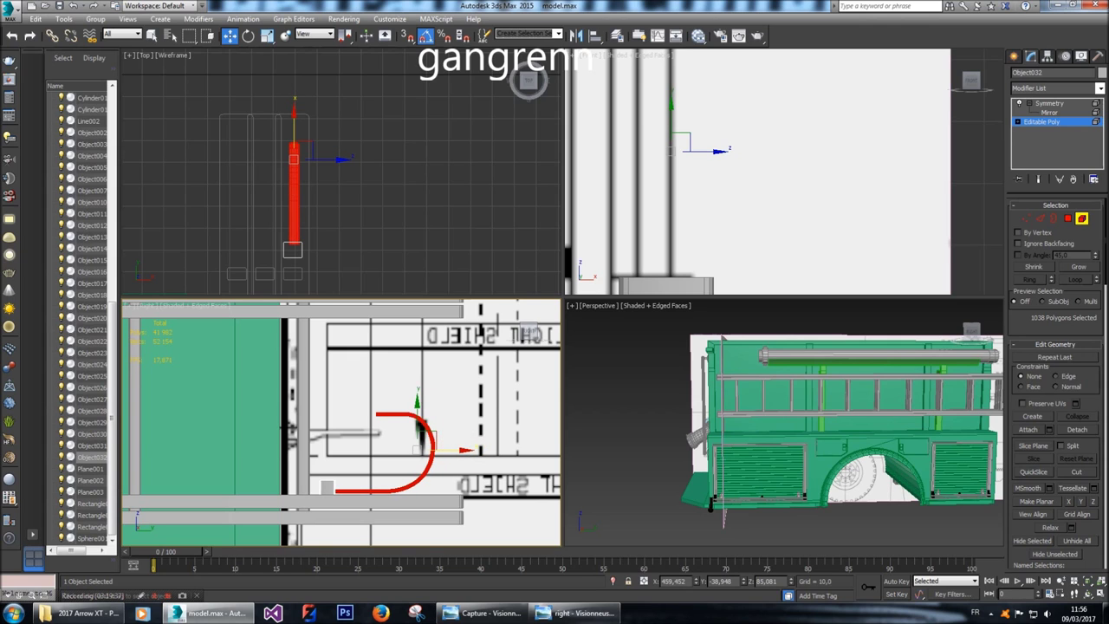
Lower the symmetry mirror plane so the two curves form a B shape.
left_click(1049, 103)
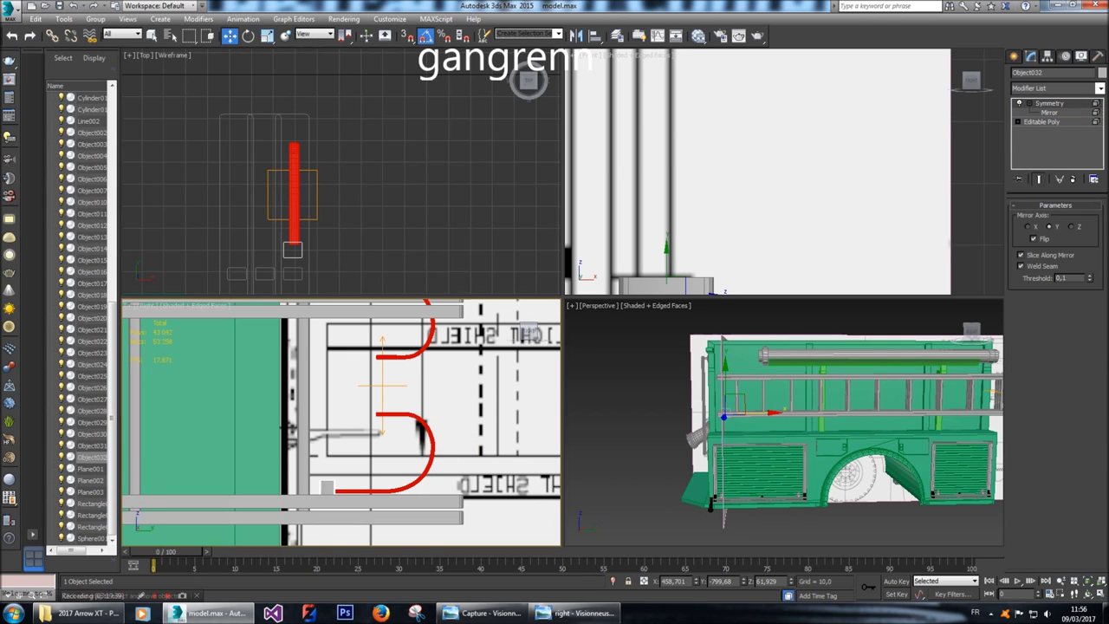
scroll(324, 460, "down", 2)
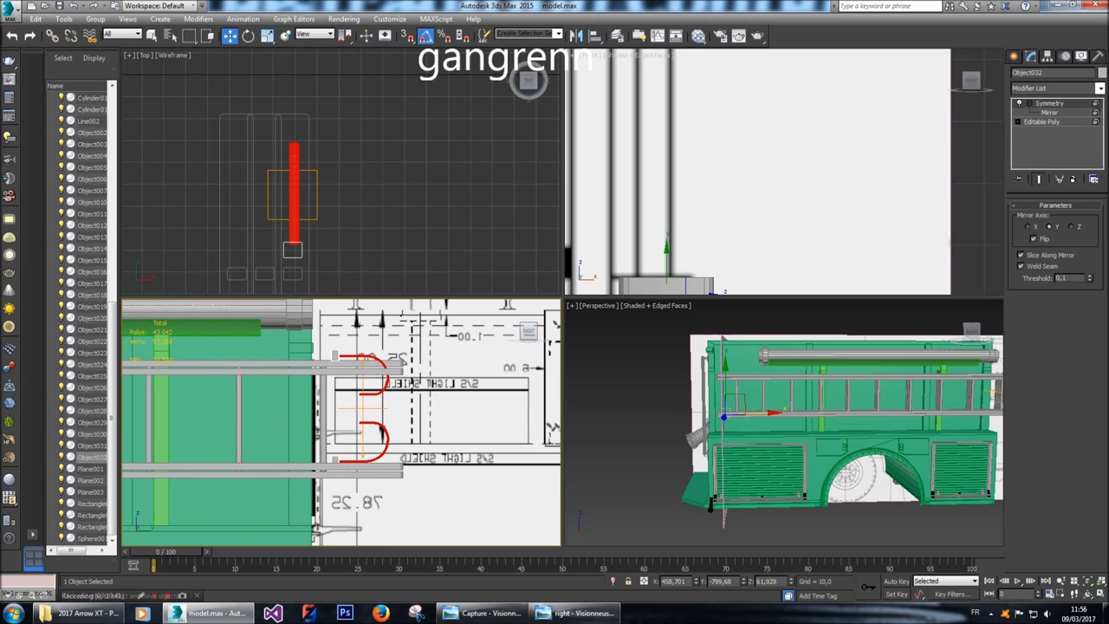
left_click(1050, 112)
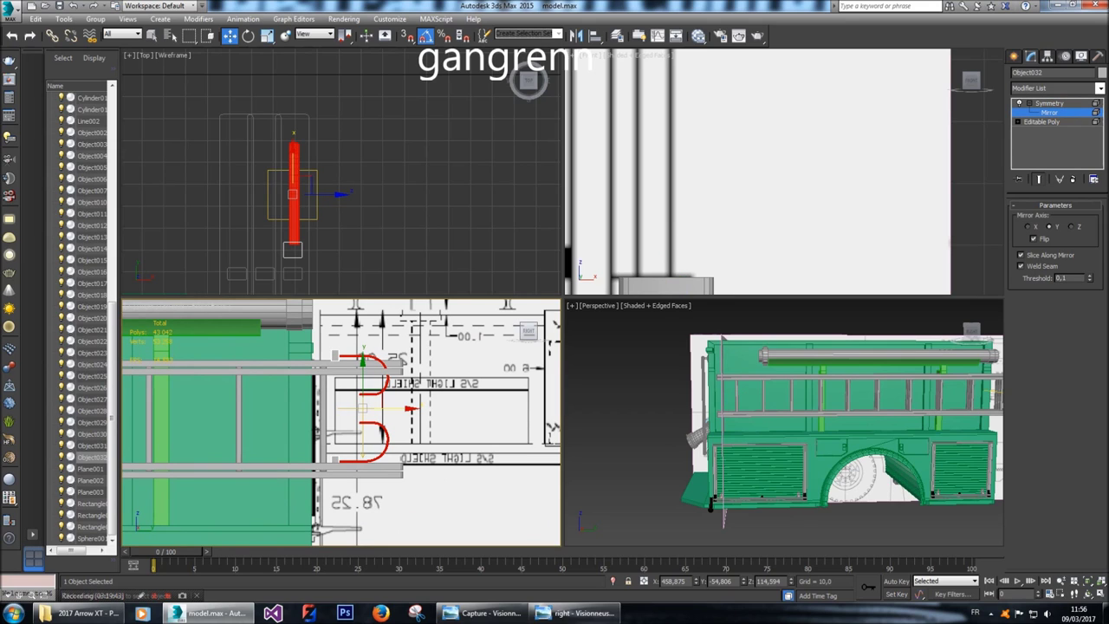
left_click_drag(363, 406, 364, 419)
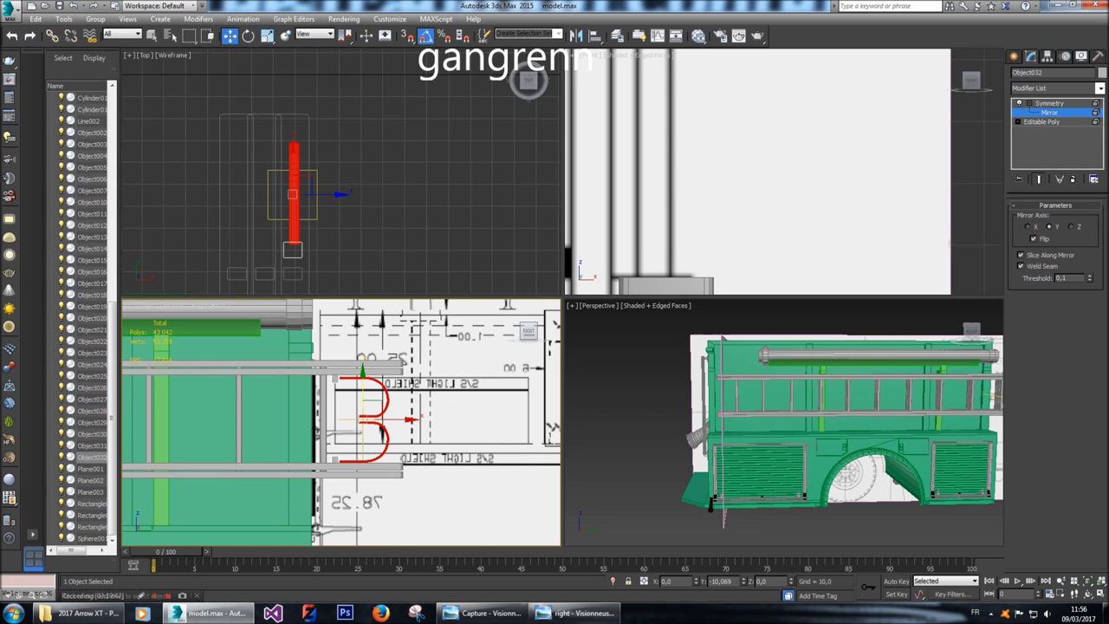
right_click(364, 369)
Convert the B-shaped light part to an Editable Poly.
mouse_move(387, 487)
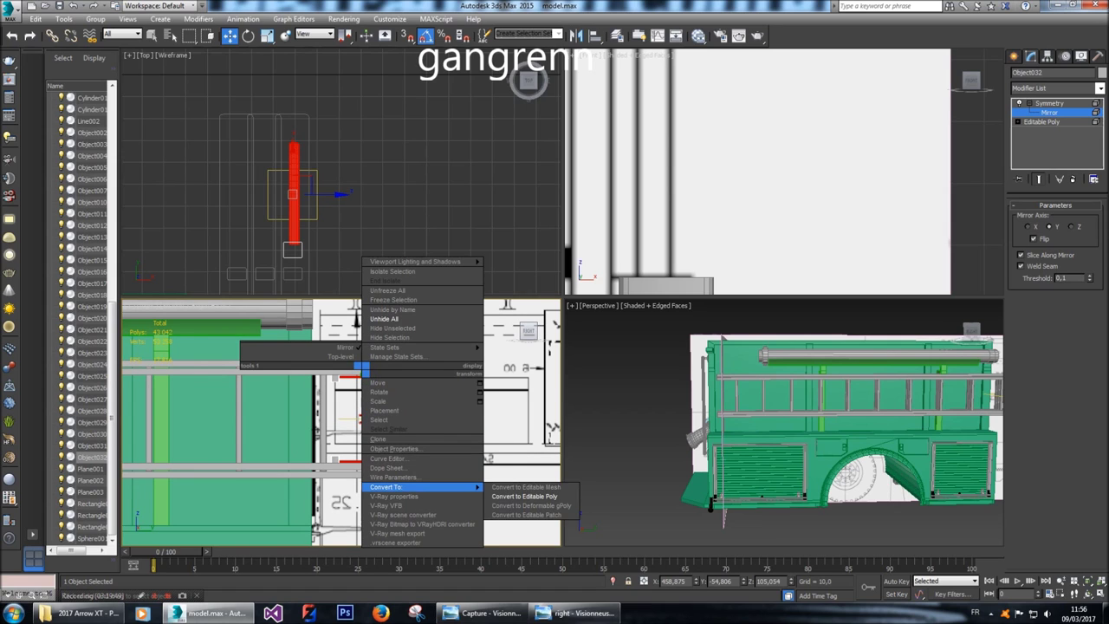
left_click(524, 496)
scroll(785, 422, "up", 6)
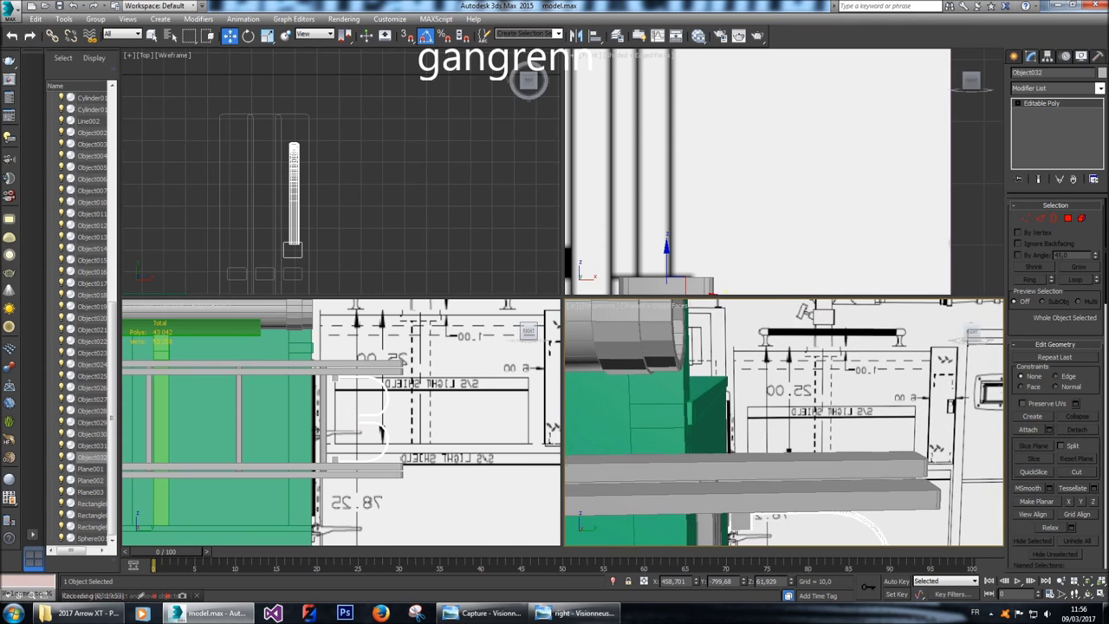
scroll(784, 423, "up", 3)
scroll(785, 423, "down", 3)
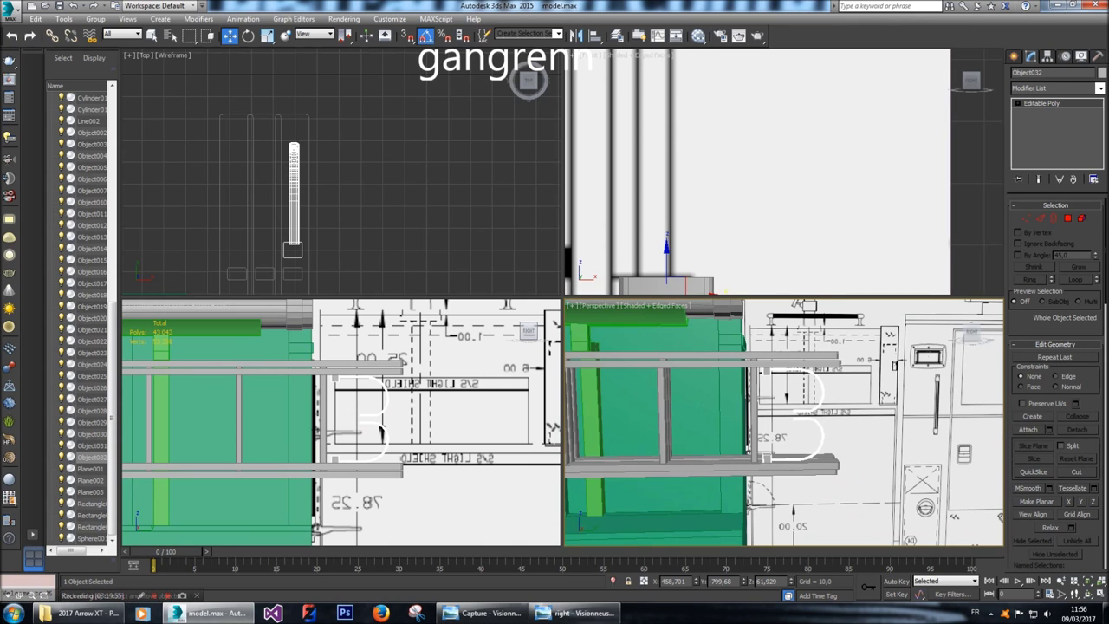
Return to Create > Shapes, deselect the light piece and orbit to a raised three-quarter view.
left_click(1015, 55)
left_click(1031, 75)
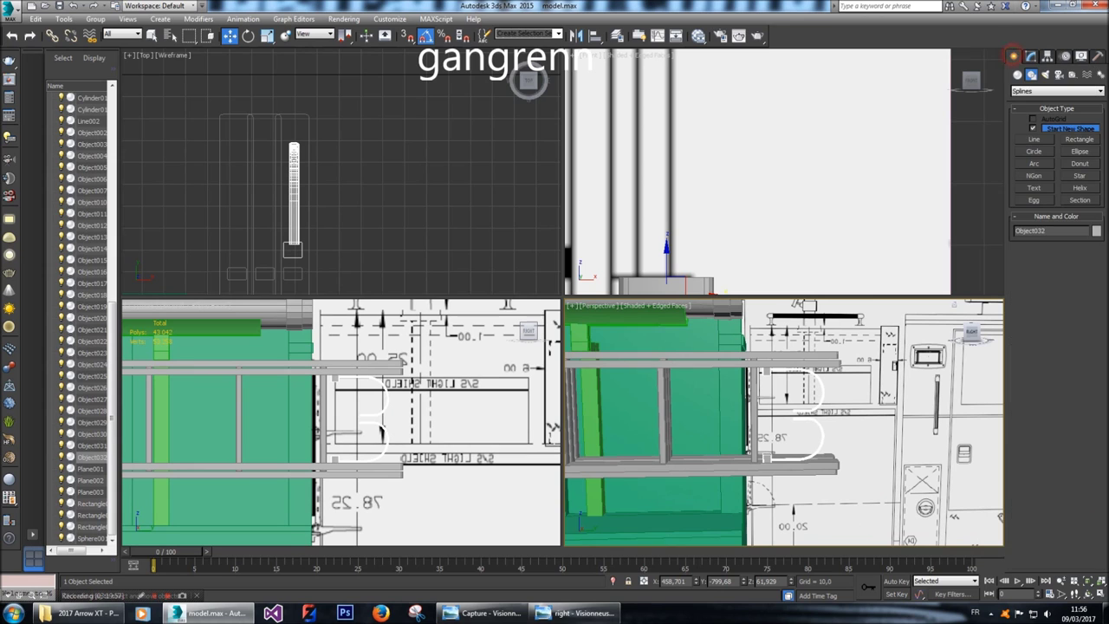
left_click(478, 170)
key("z")
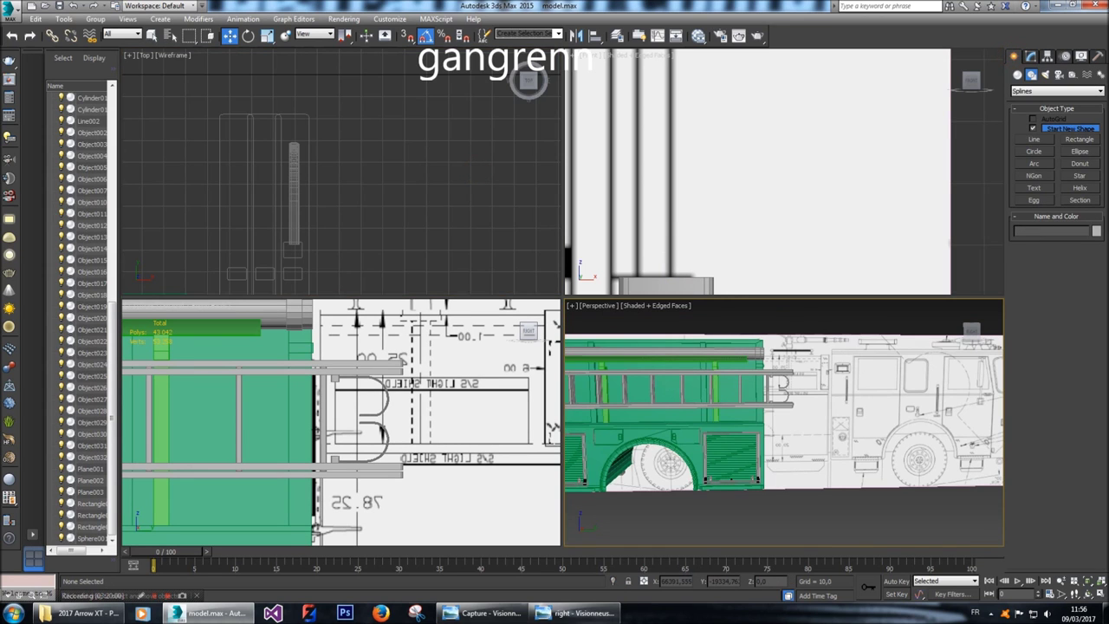
mouse_move(972, 329)
left_mouse_down()
mouse_move(988, 340)
mouse_move(979, 347)
left_mouse_up()
Check the side blueprint in Photo Viewer, then go back to 3ds Max.
left_click(576, 613)
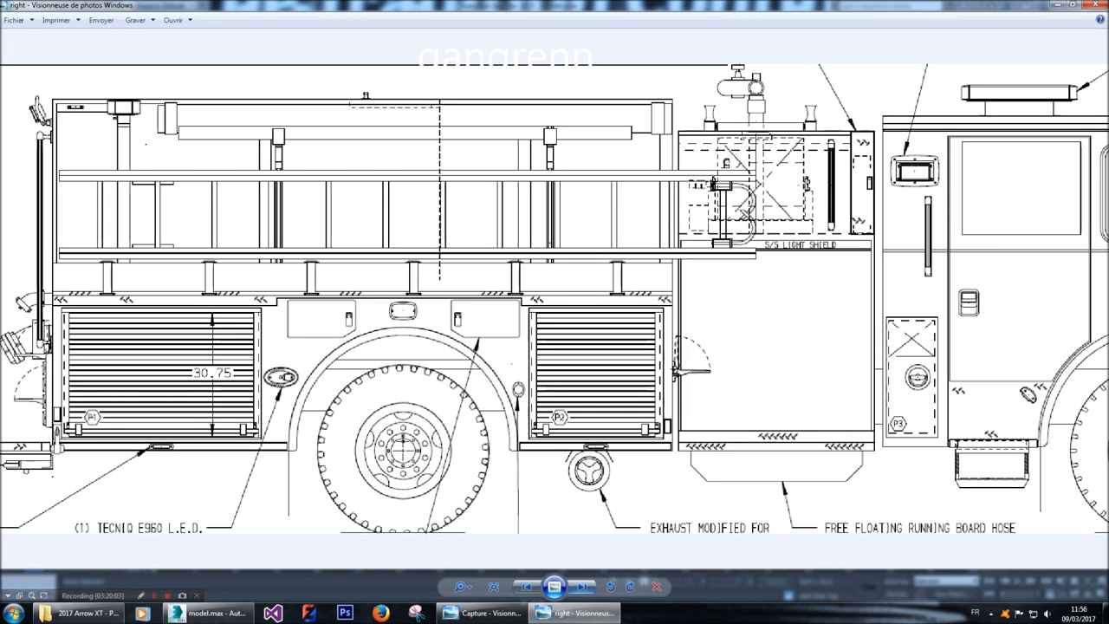
mouse_move(208, 613)
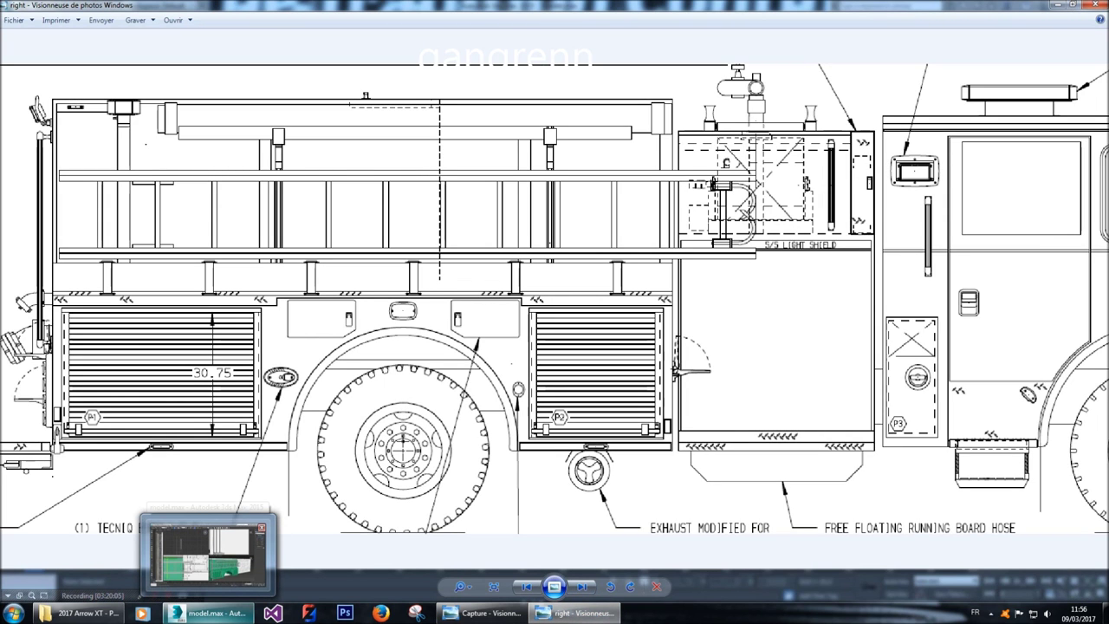
left_click(208, 613)
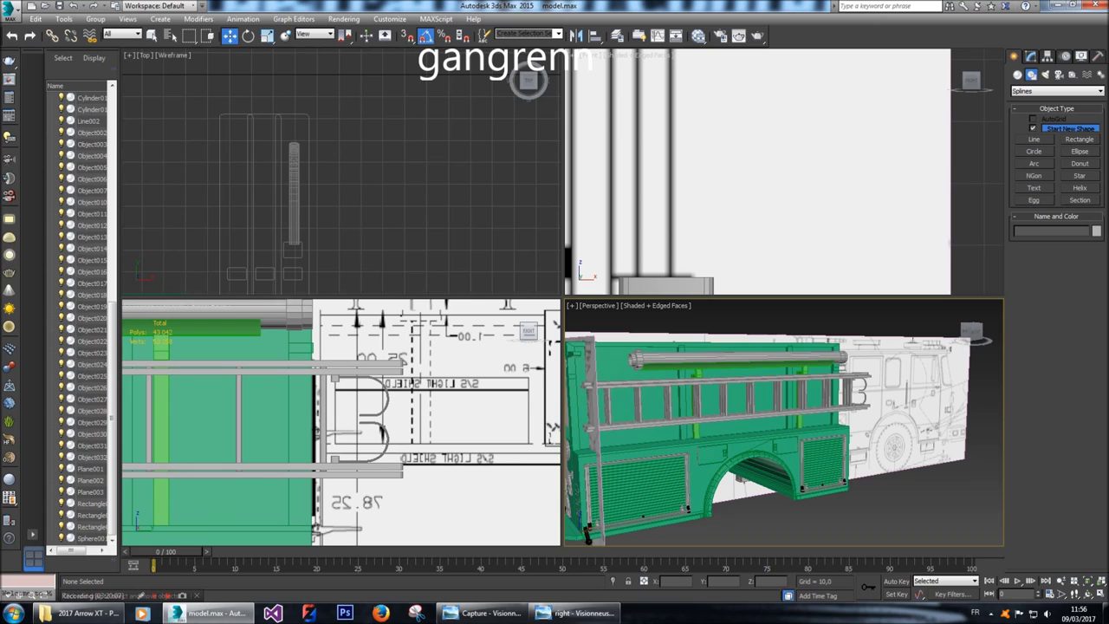
Select the B-shaped cable spline and centre its pivot with Affect Pivot Only > Center to Object.
left_click(379, 431)
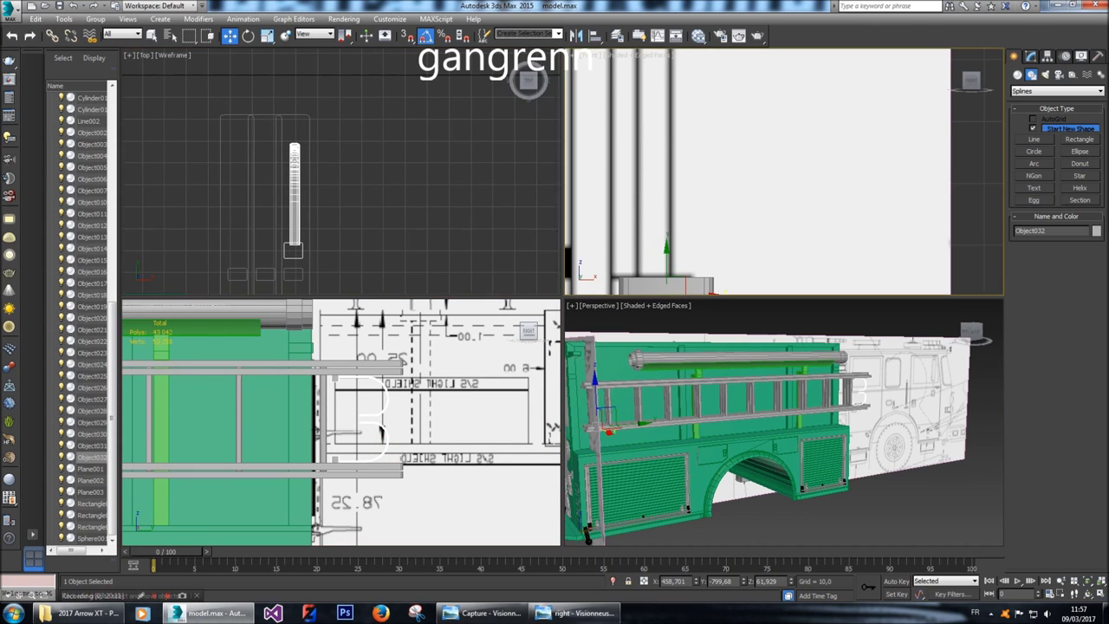
scroll(763, 173, "down", 2)
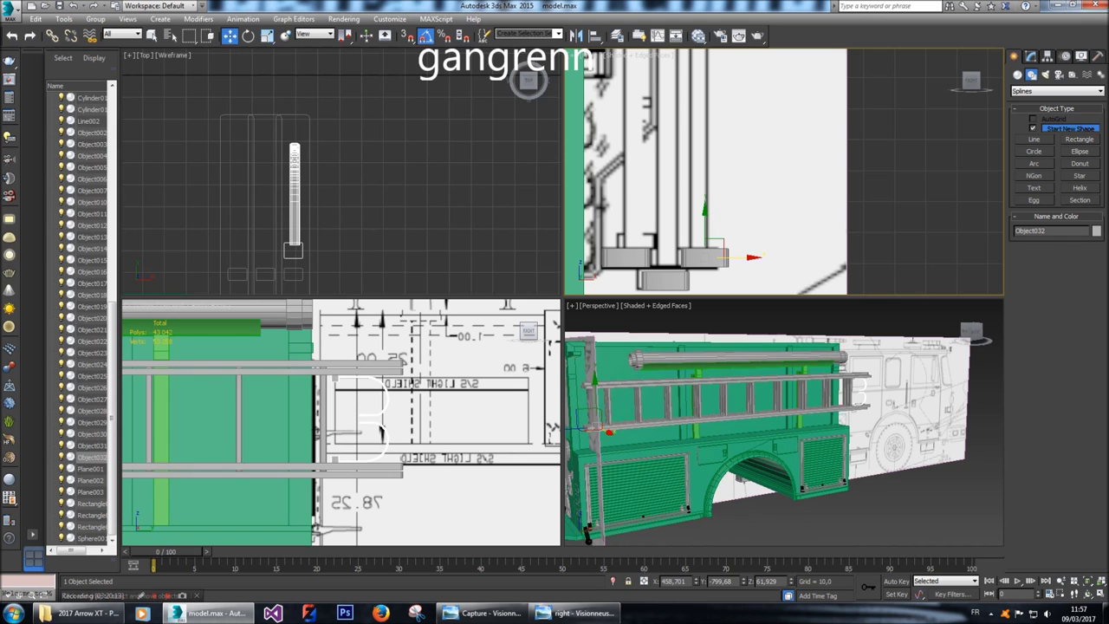
scroll(784, 422, "up", 8)
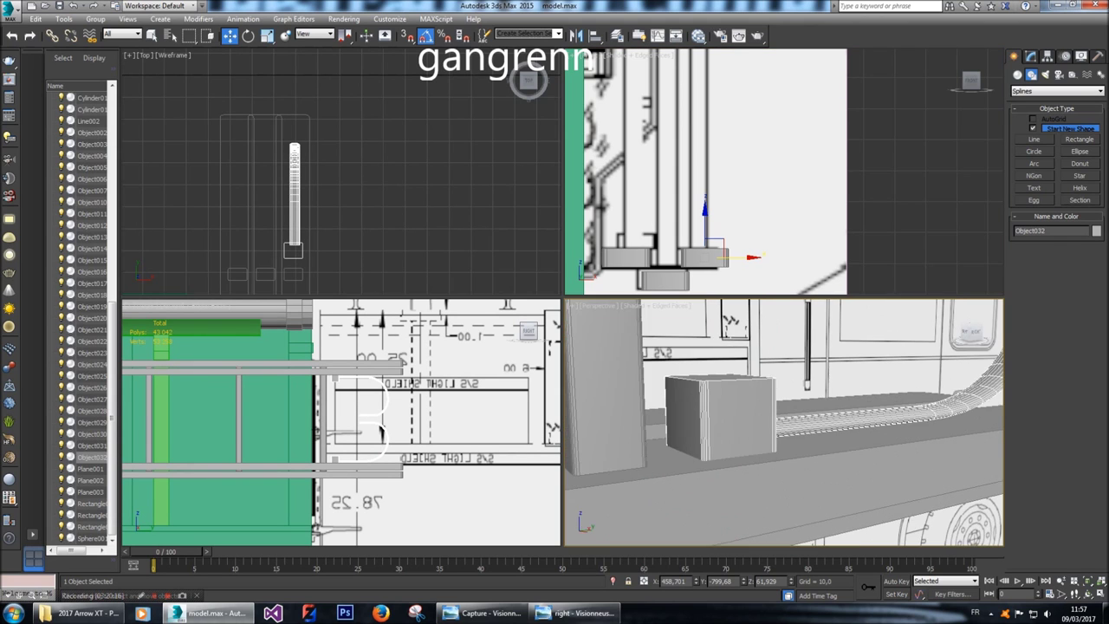
scroll(784, 422, "up", 6)
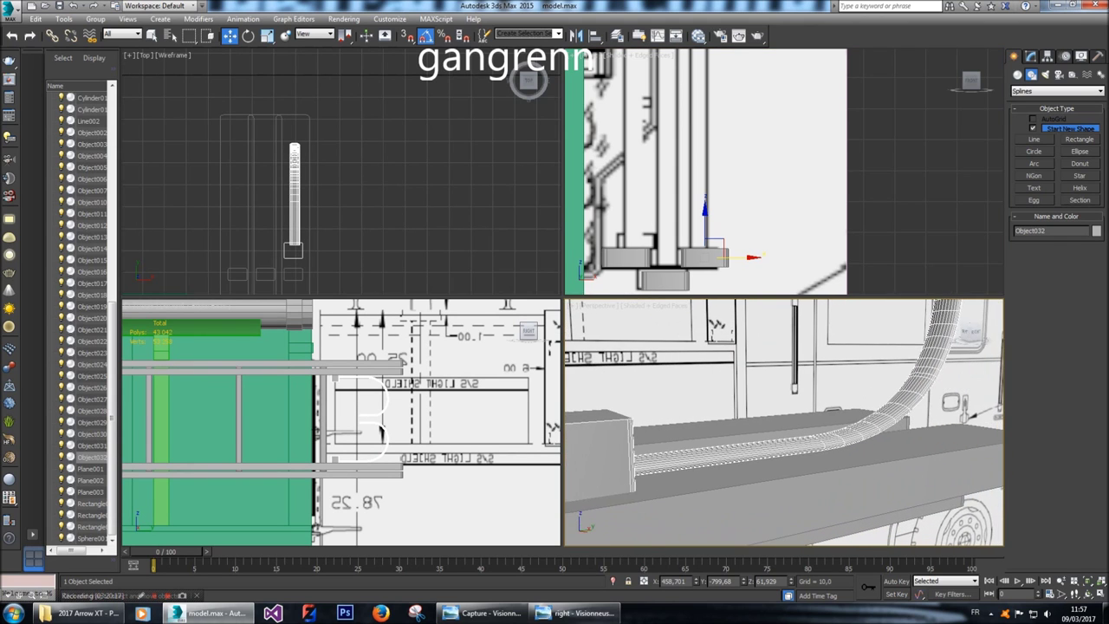
scroll(785, 422, "down", 5)
scroll(379, 430, "up", 2)
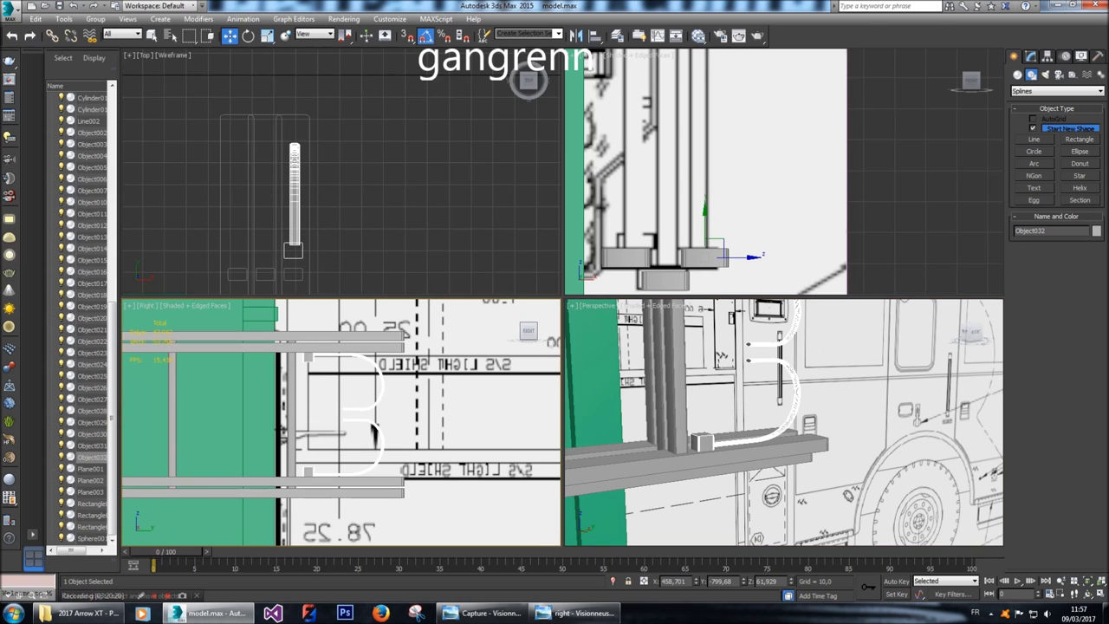
left_click(1048, 55)
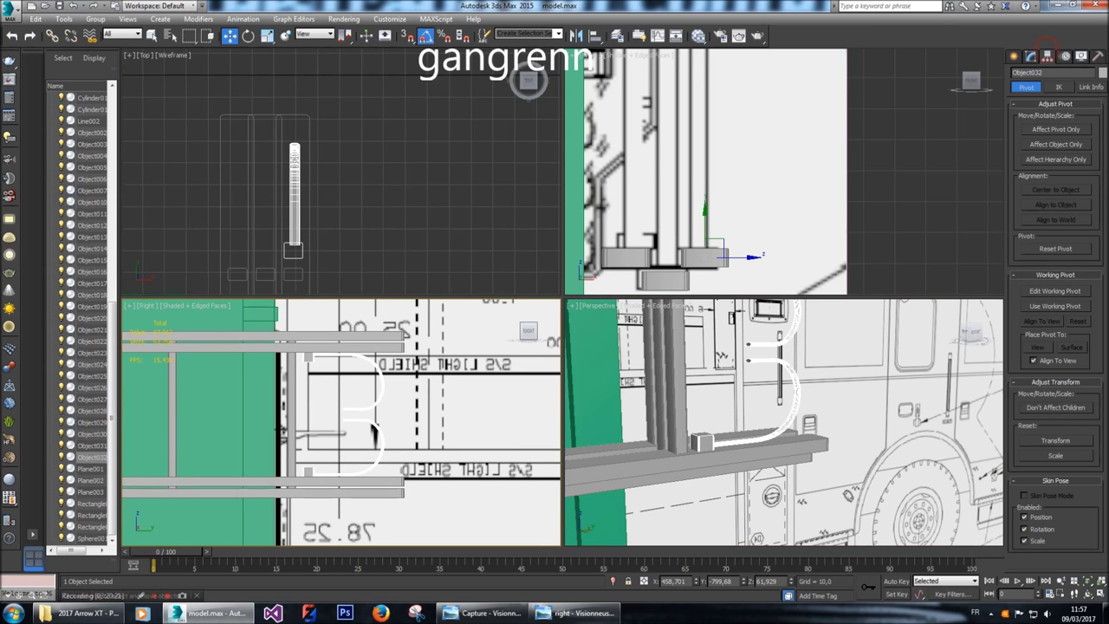
left_click(1055, 129)
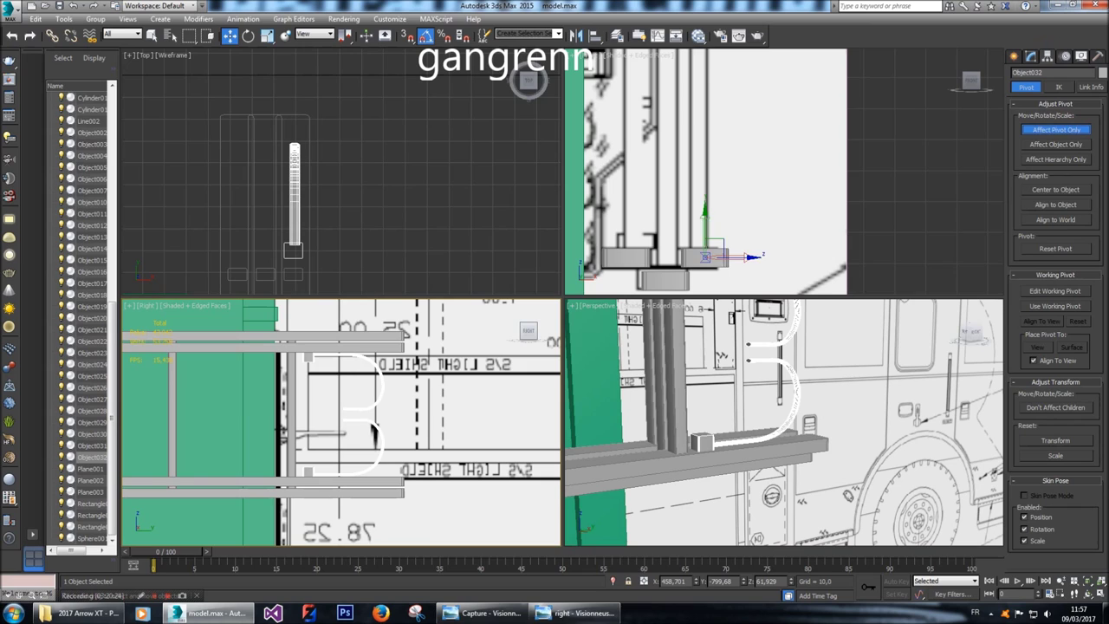
left_click(1056, 189)
left_click(1056, 129)
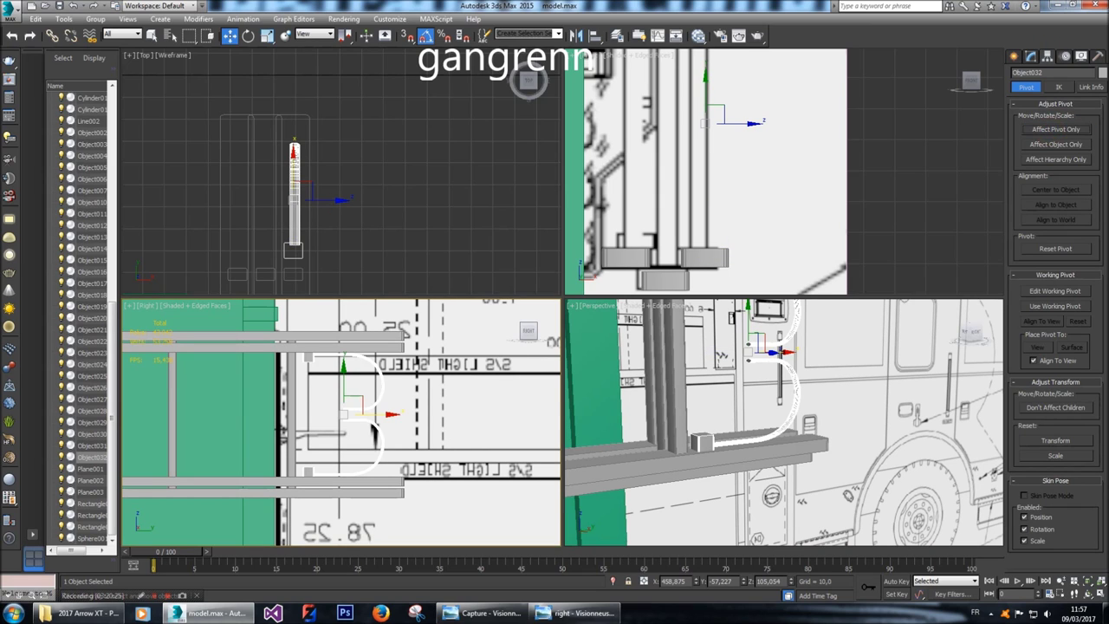
left_click(1015, 56)
Slide the cable spline slightly along the truck side and deselect it.
left_click_drag(390, 414, 411, 414)
middle_click_drag(780, 416, 719, 414, "alt")
key("ctrl+d")
middle_click_drag(745, 485, 835, 529, "alt")
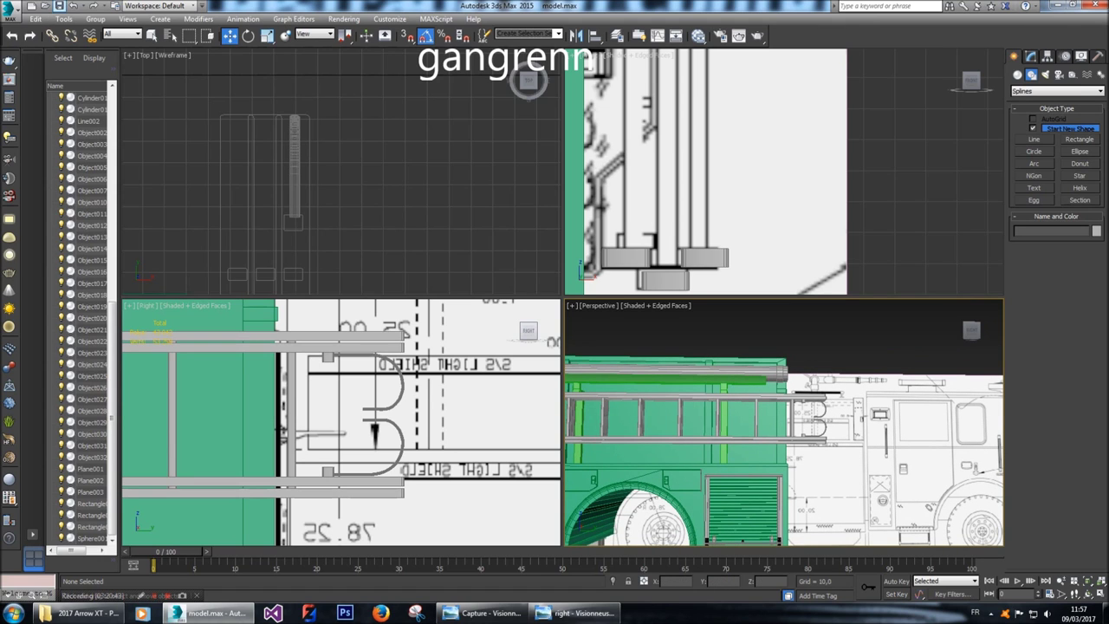
Shift the side reference drawing slightly right in Photo Viewer, then return to 3ds Max.
left_click(572, 613)
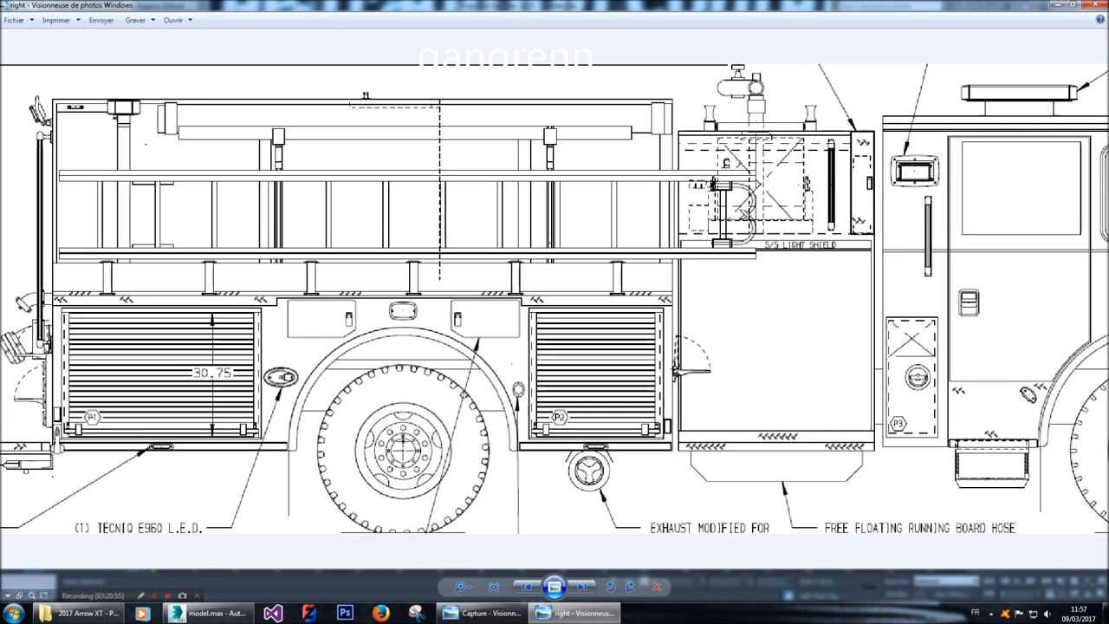
left_click_drag(232, 317, 247, 317)
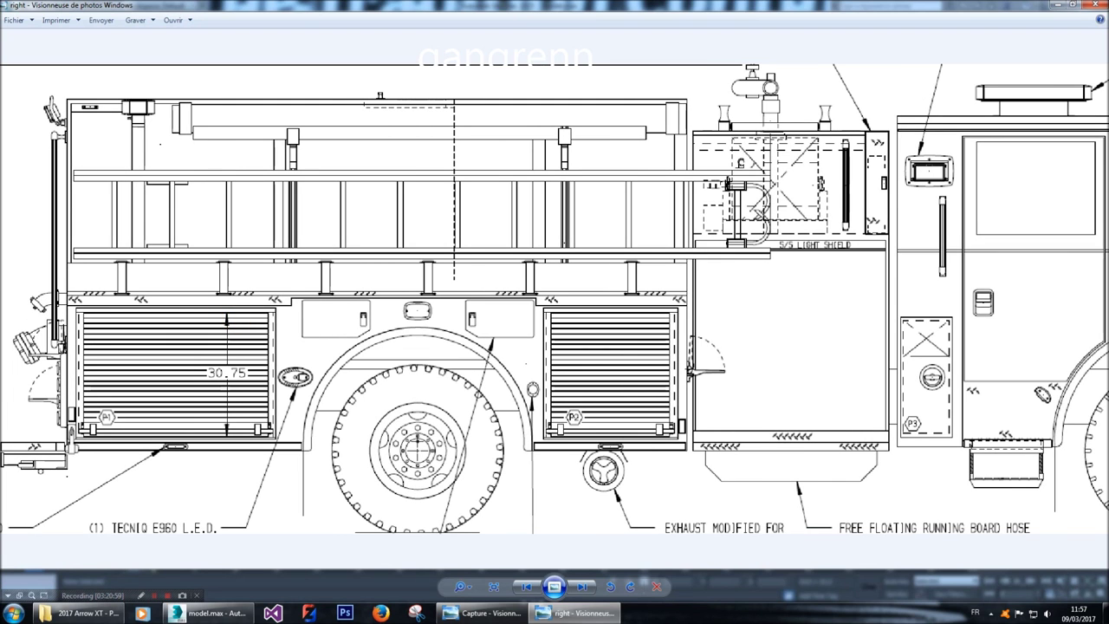
left_click(208, 613)
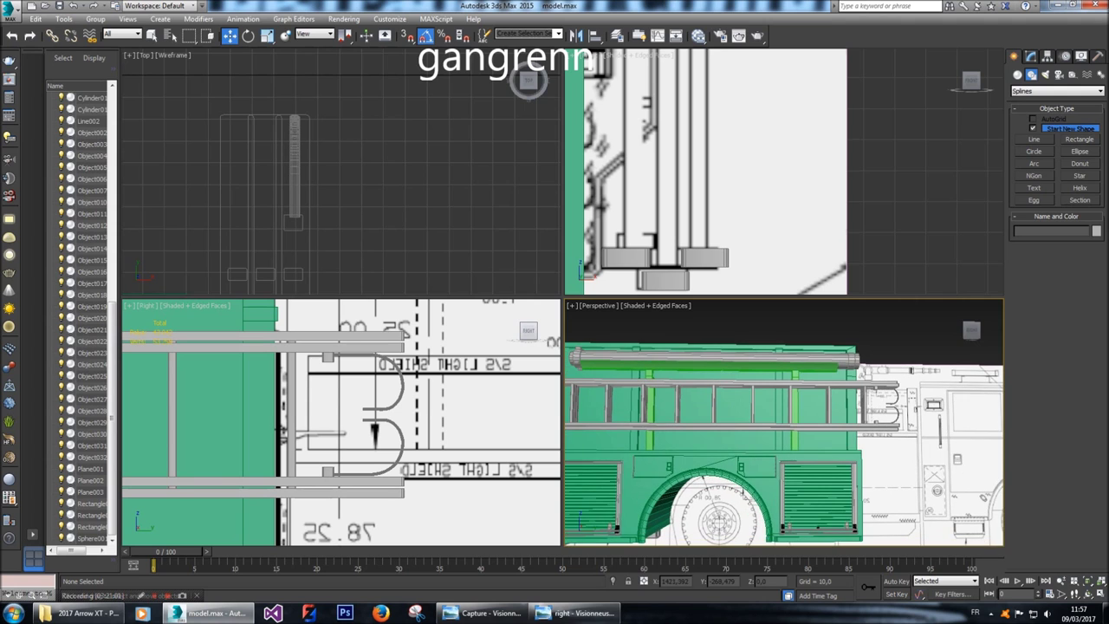
Select two faces along the compartment top edge of Plane003 at Polygon level.
left_click_drag(972, 330, 877, 531)
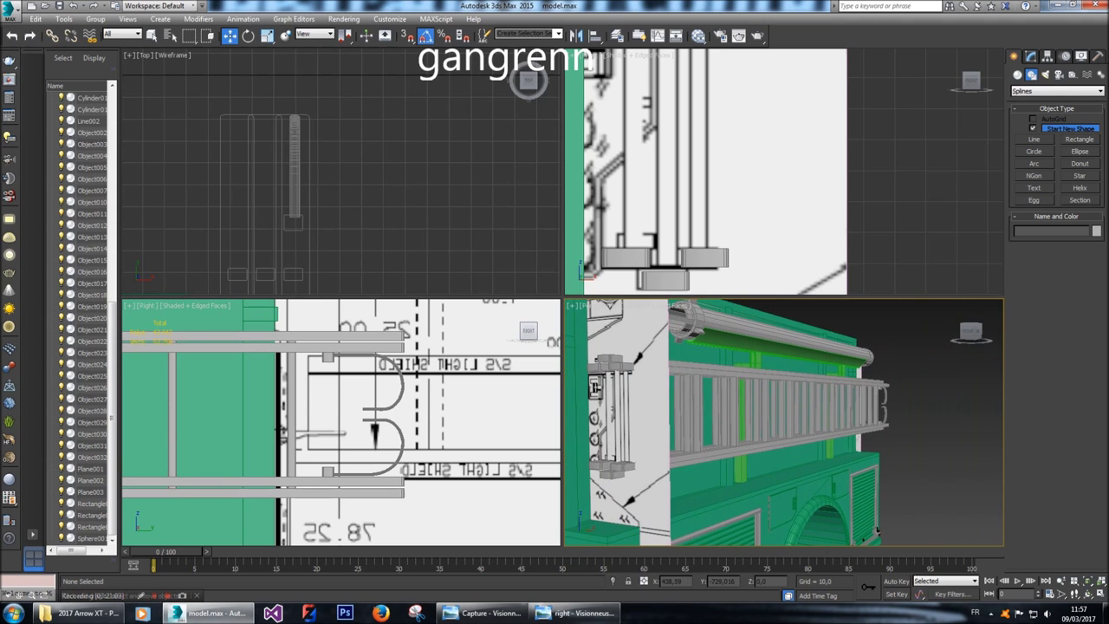
scroll(877, 531, "up", 8)
left_click(737, 381)
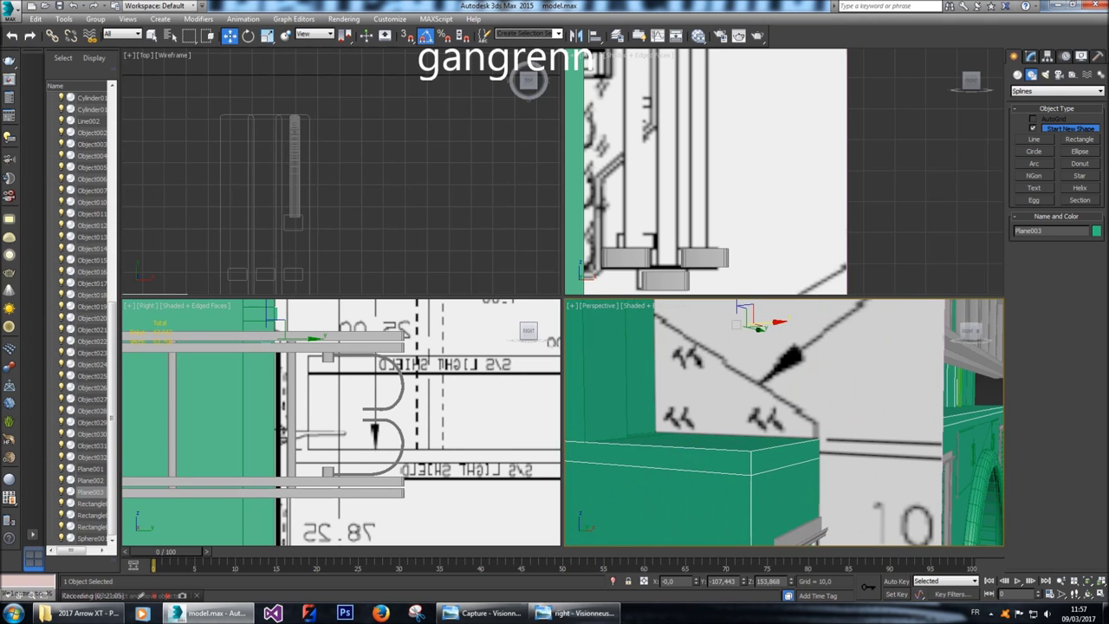
left_click(1030, 56)
left_click(1068, 219)
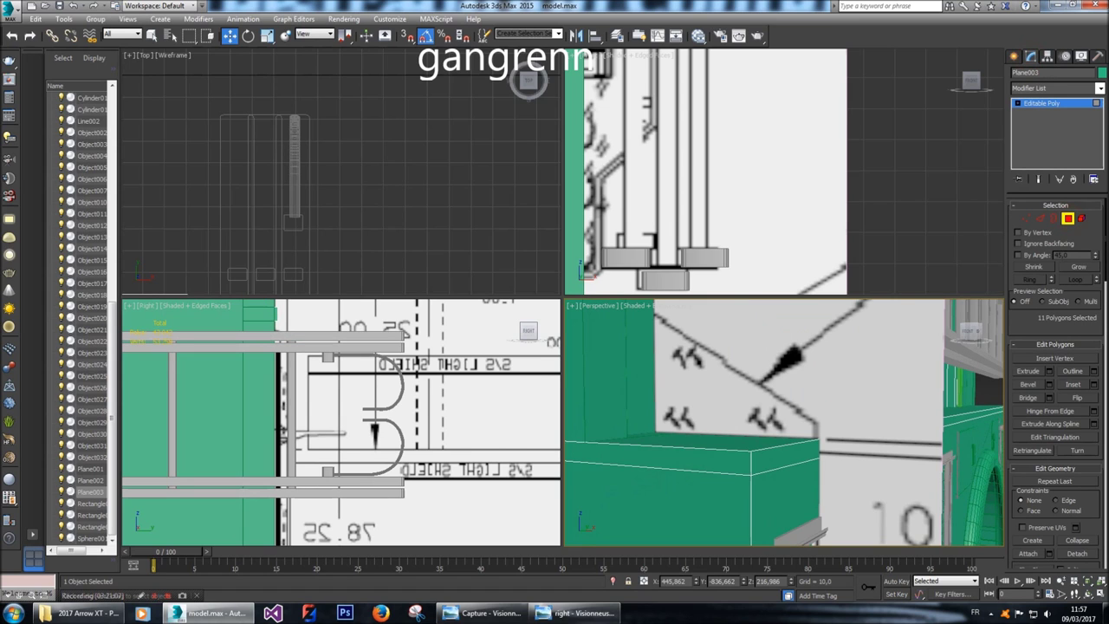
left_click(716, 464)
left_click(780, 459, "ctrl")
middle_click_drag(780, 459, 875, 455, "alt")
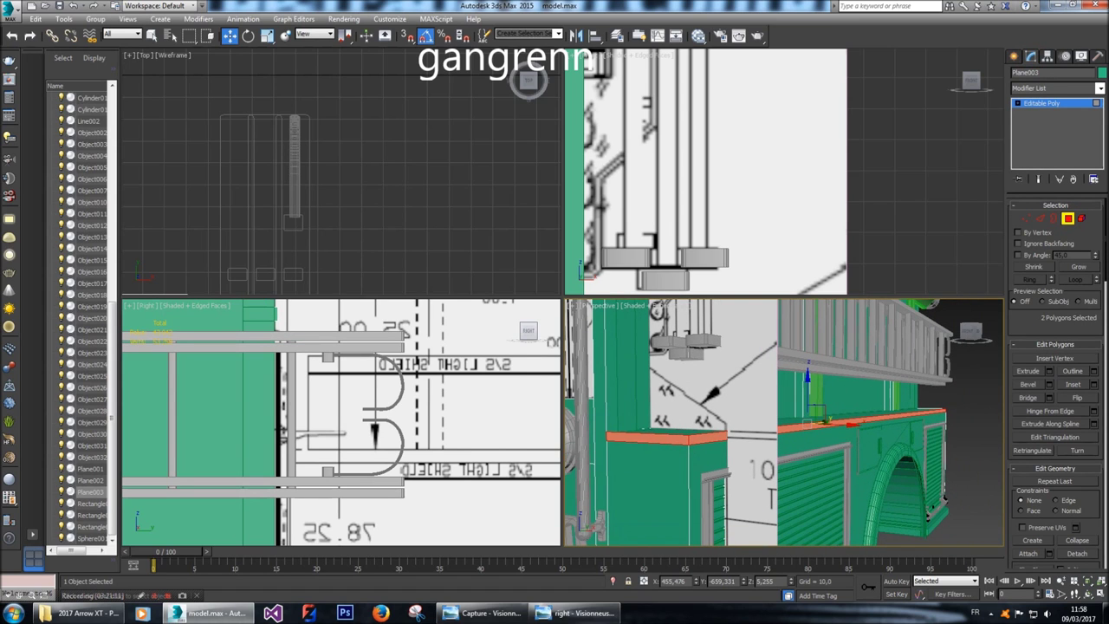
Extrude the selected top faces by a height of 2.
key("shift+e")
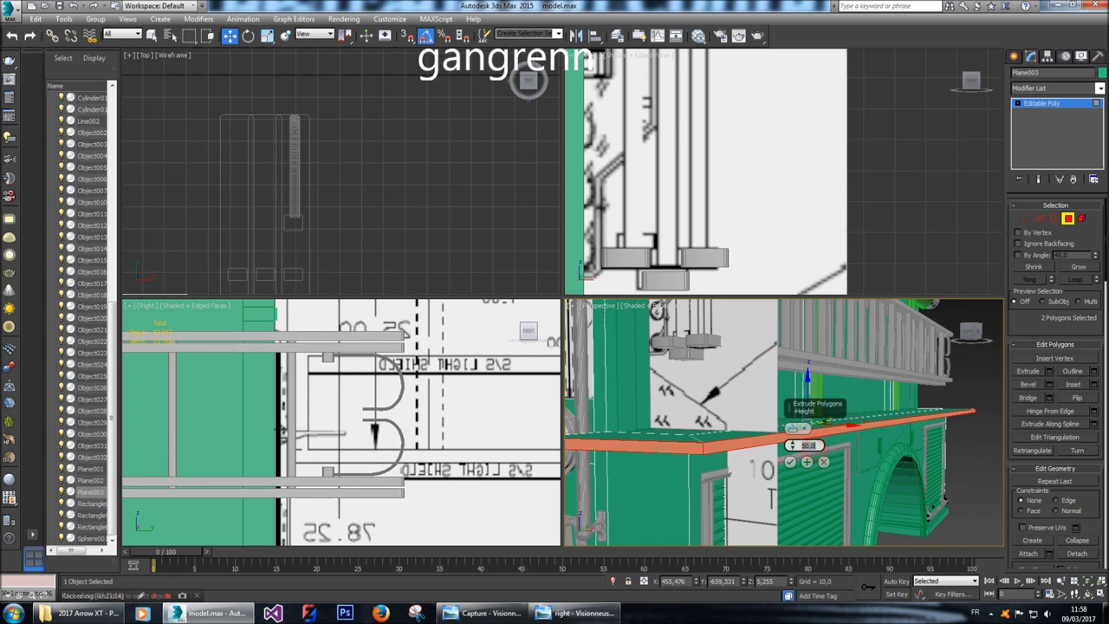
type("2")
key("Return")
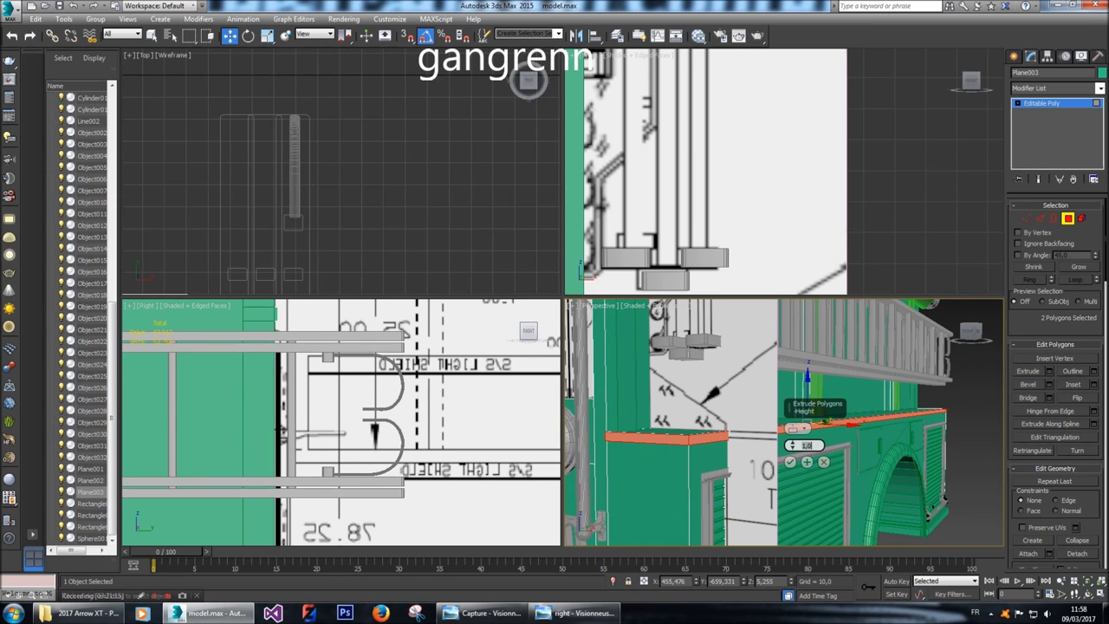
scroll(528, 79, "up", 5)
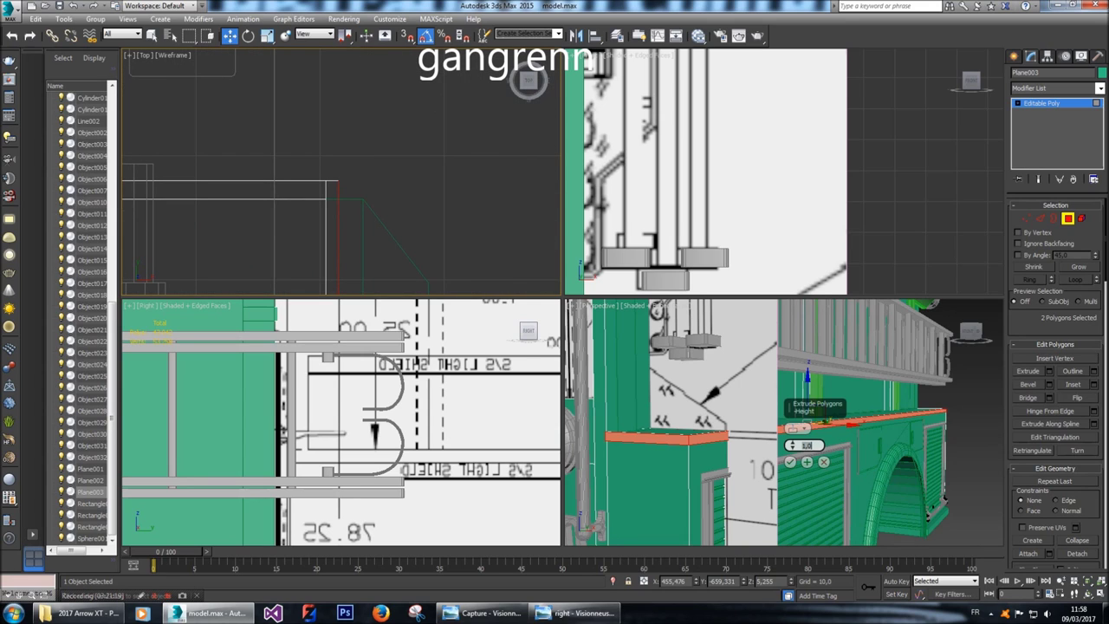
right_click(529, 80)
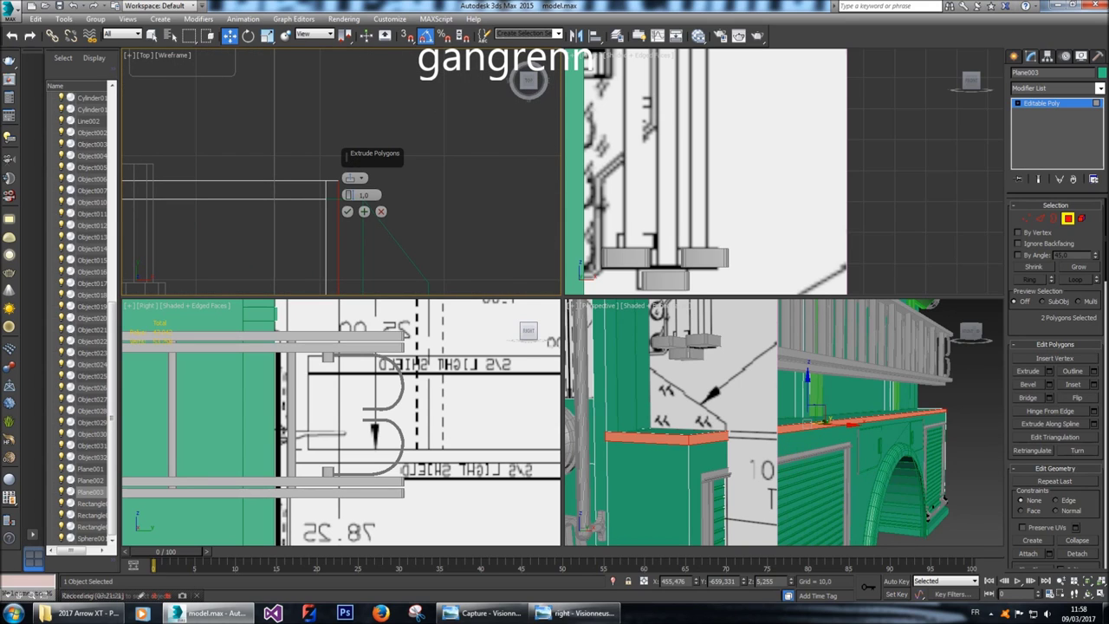
left_click(347, 211)
left_click(916, 228)
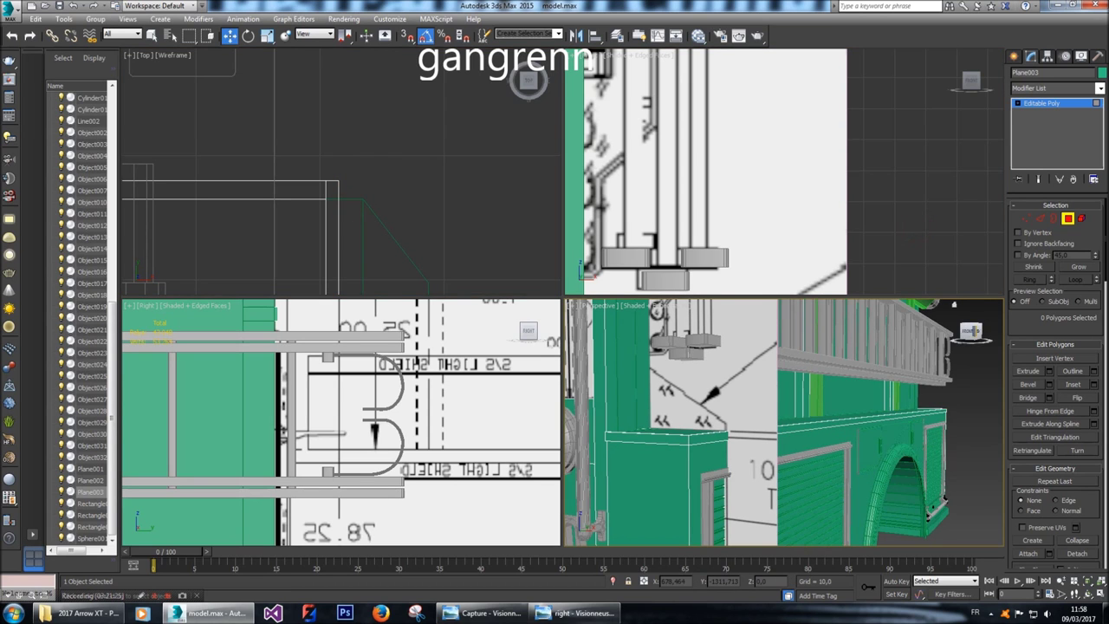
Select two faces on the ledge front and extrude them as well.
scroll(784, 422, "up", 5)
middle_click_drag(953, 331, 953, 305)
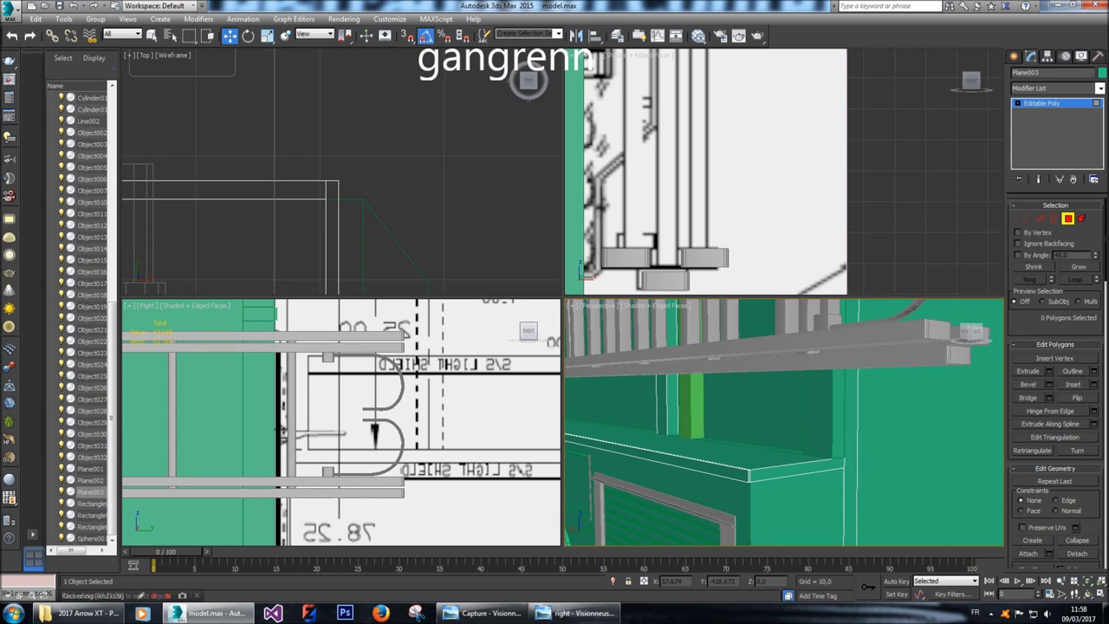
left_click(659, 457)
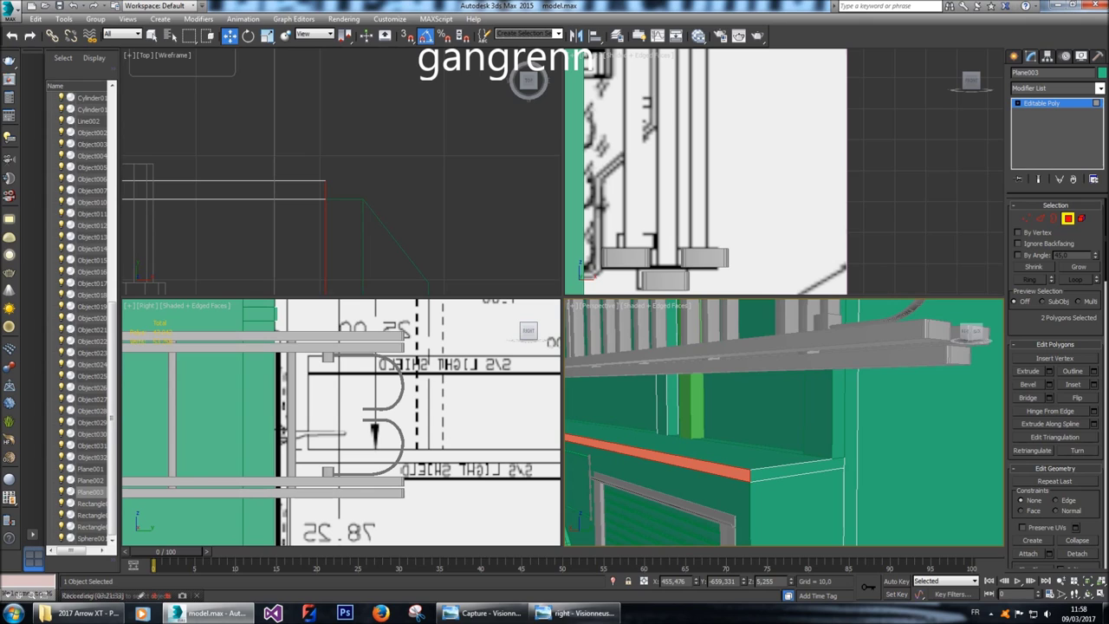
left_click(102, 5)
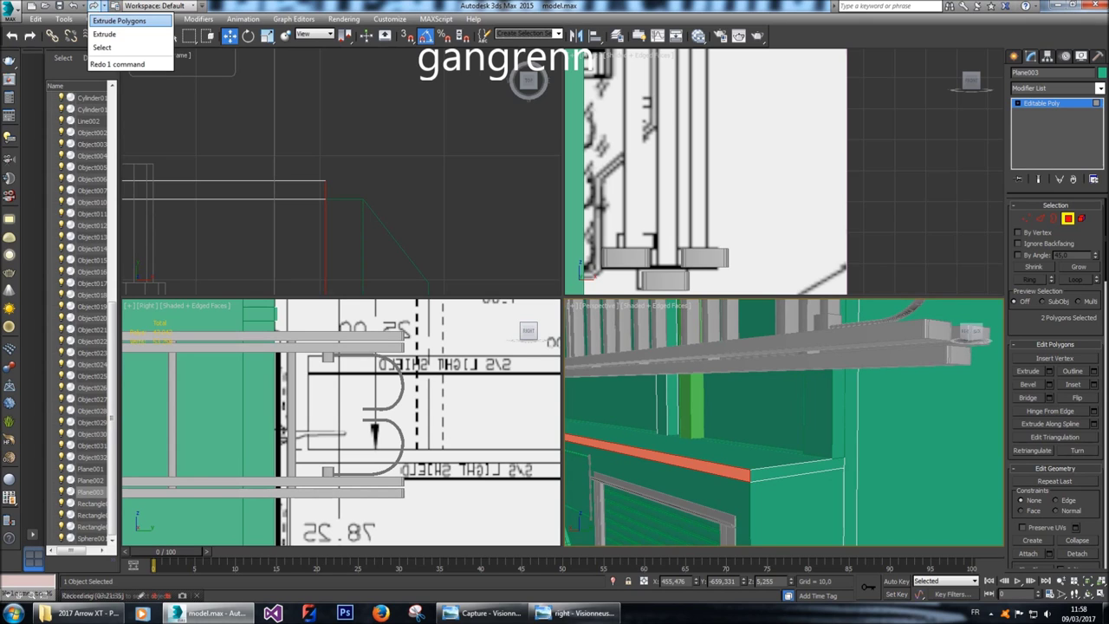
left_click(770, 475, "ctrl")
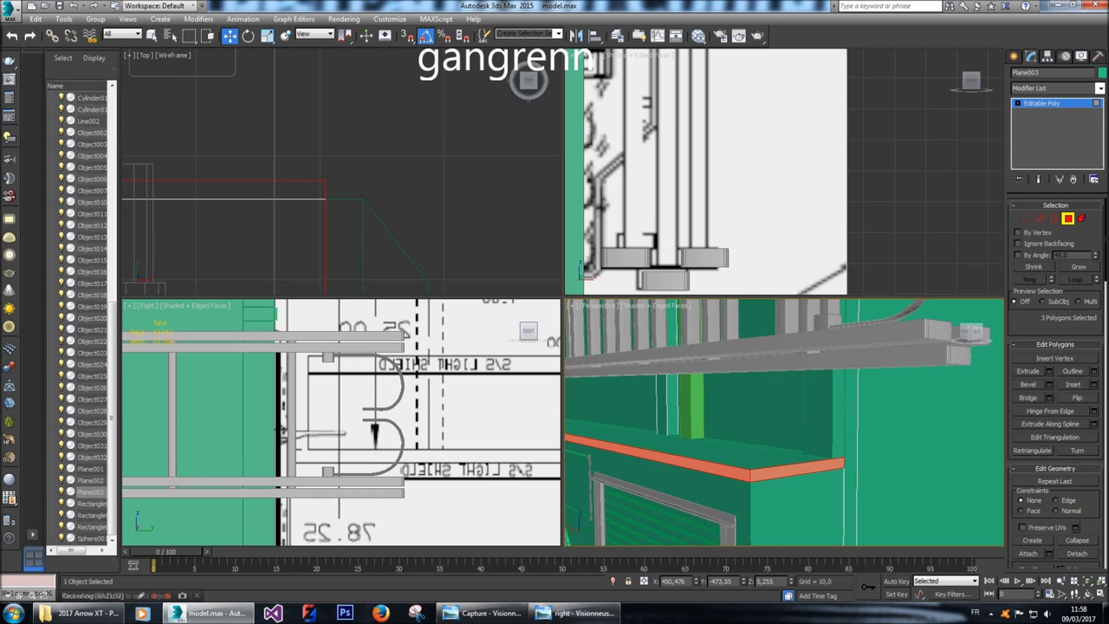
left_click(1050, 371)
middle_click_drag(780, 416, 780, 460)
left_click(790, 462)
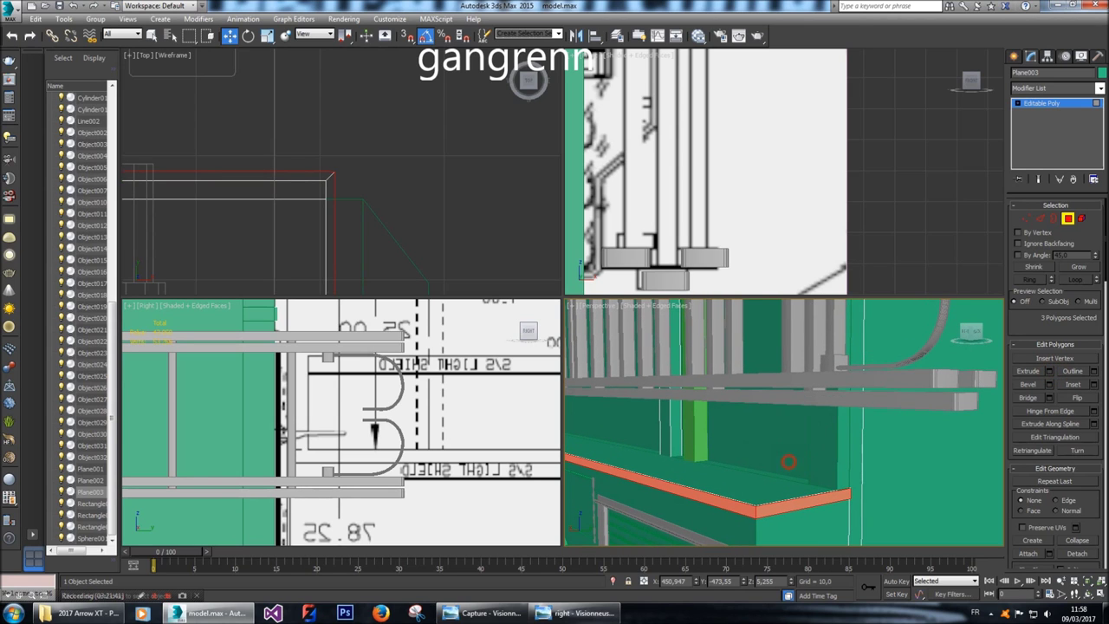
left_click(887, 211)
Orbit to inspect the rear compartments and reselect the body panel.
middle_click_drag(780, 416, 746, 451, "alt")
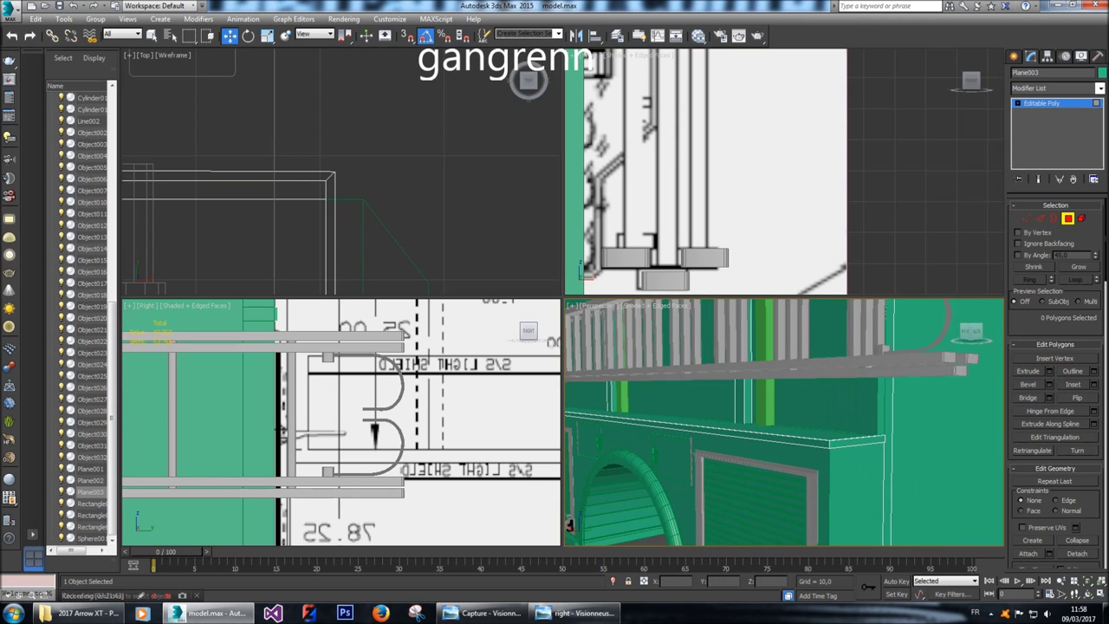
left_click(1015, 56)
middle_click_drag(745, 451, 741, 507, "alt")
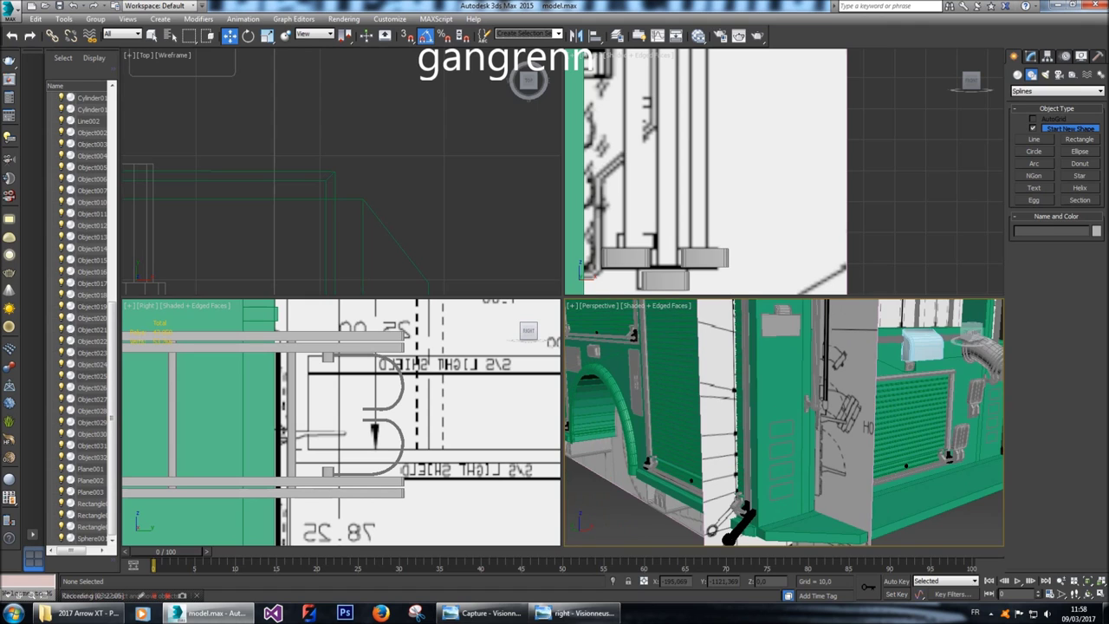
left_click(741, 507)
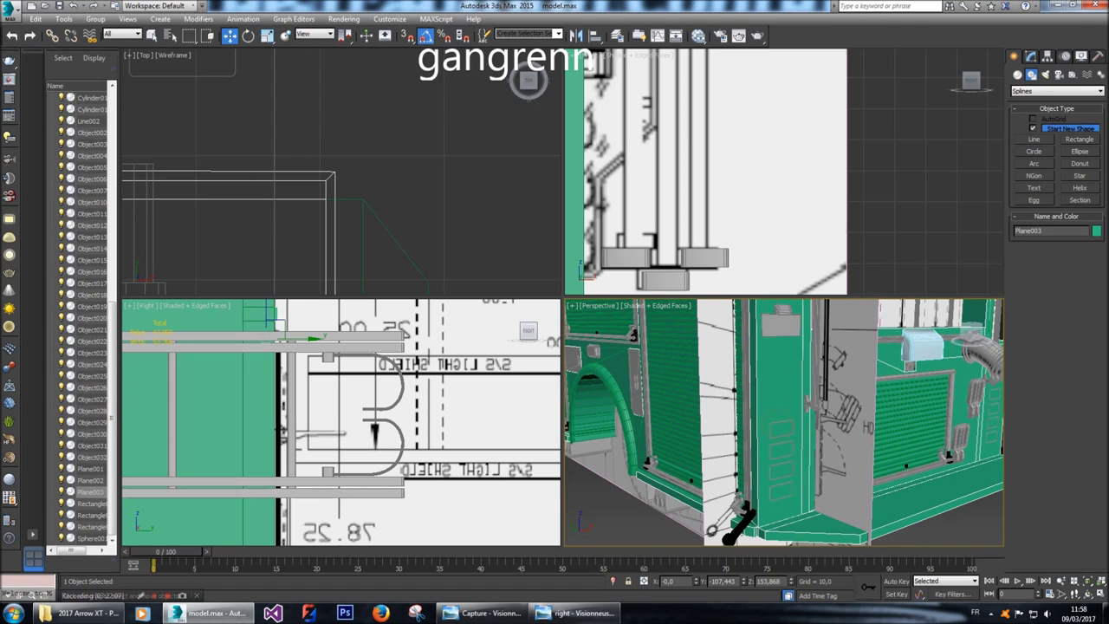
Select the rear light polygons of Rectangle004 at Polygon level.
scroll(422, 397, "down", 5)
middle_click_drag(421, 397, 387, 354)
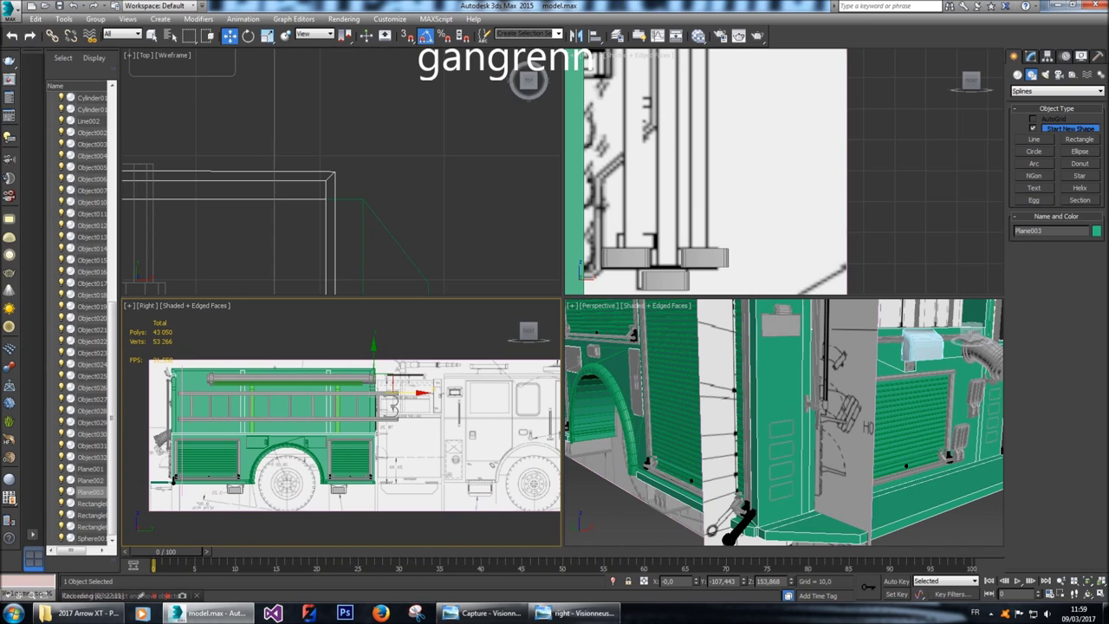
left_click(781, 451)
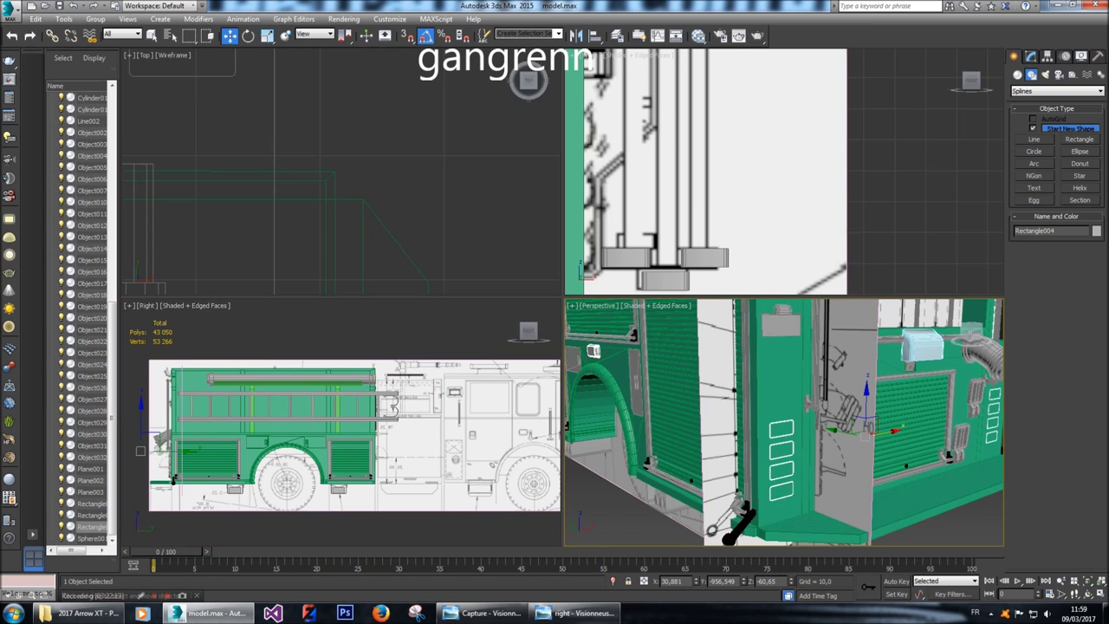
key("4")
key("ctrl+a")
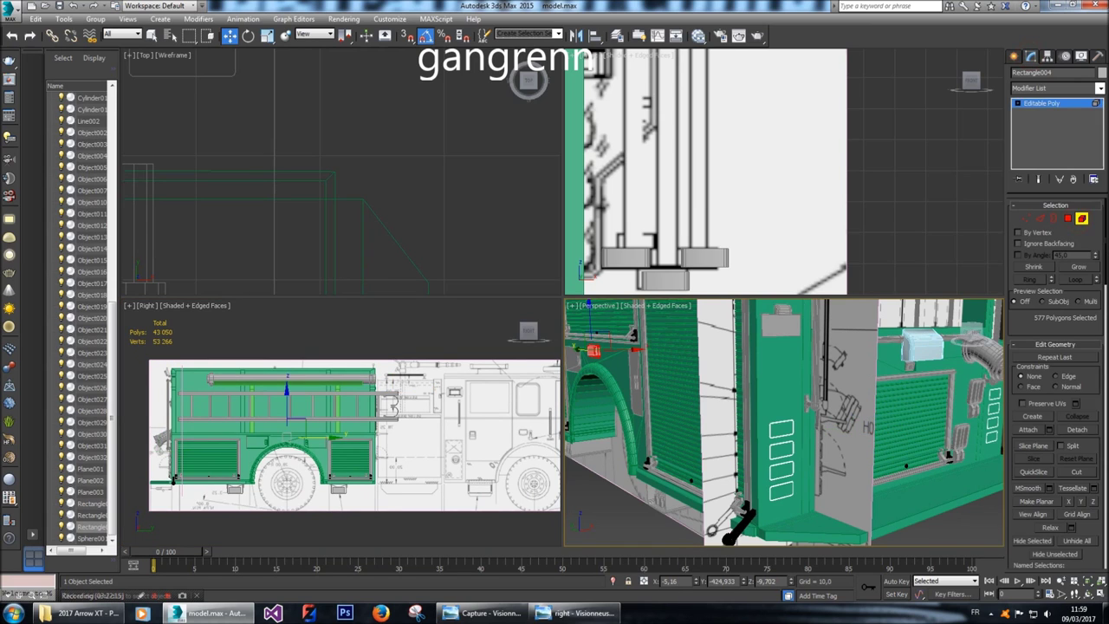
scroll(785, 422, "up", 1)
middle_click_drag(784, 422, 762, 407, "alt")
left_click(221, 453)
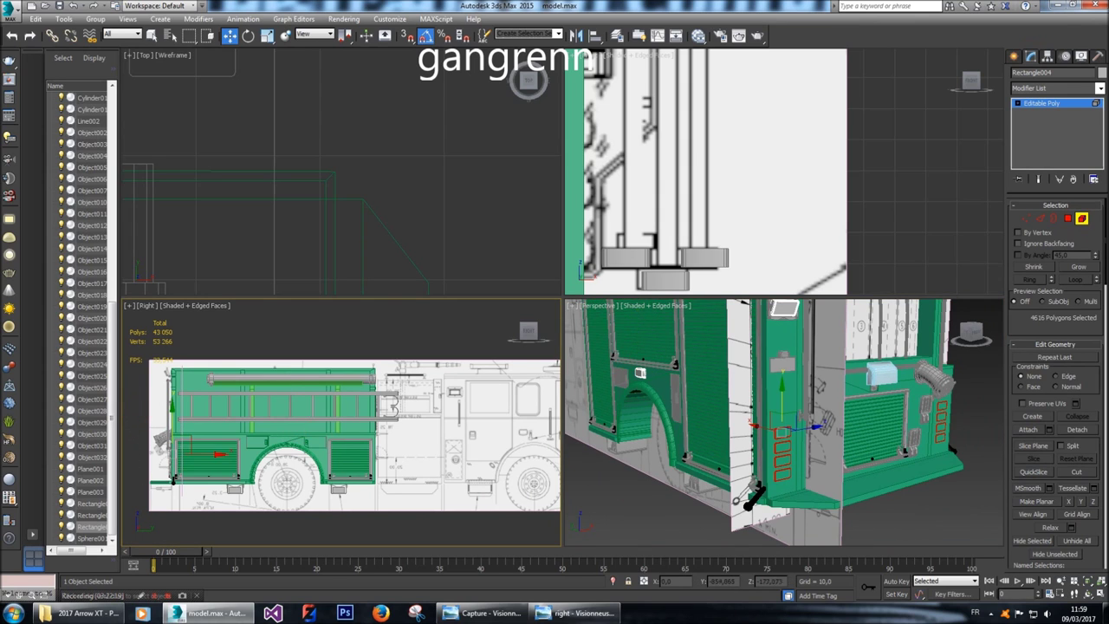
Slide the selected light elements out from the green panel along X and deselect them.
scroll(342, 425, "up", 6)
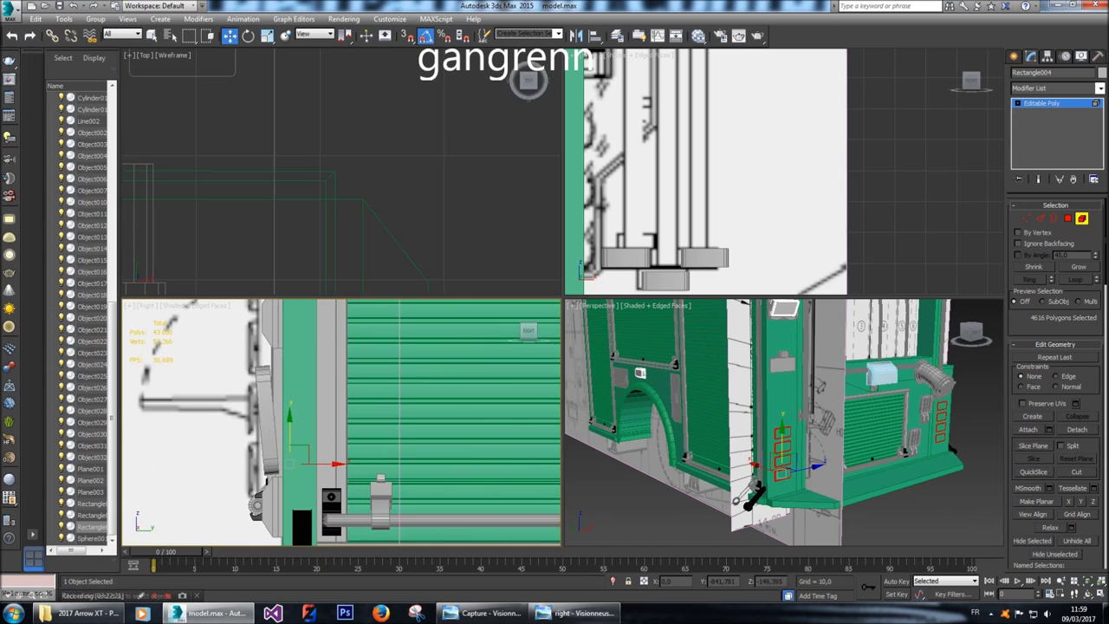
scroll(295, 520, "up", 4)
left_click_drag(334, 364, 284, 365)
left_click(396, 218)
middle_click_drag(780, 425, 754, 433, "alt")
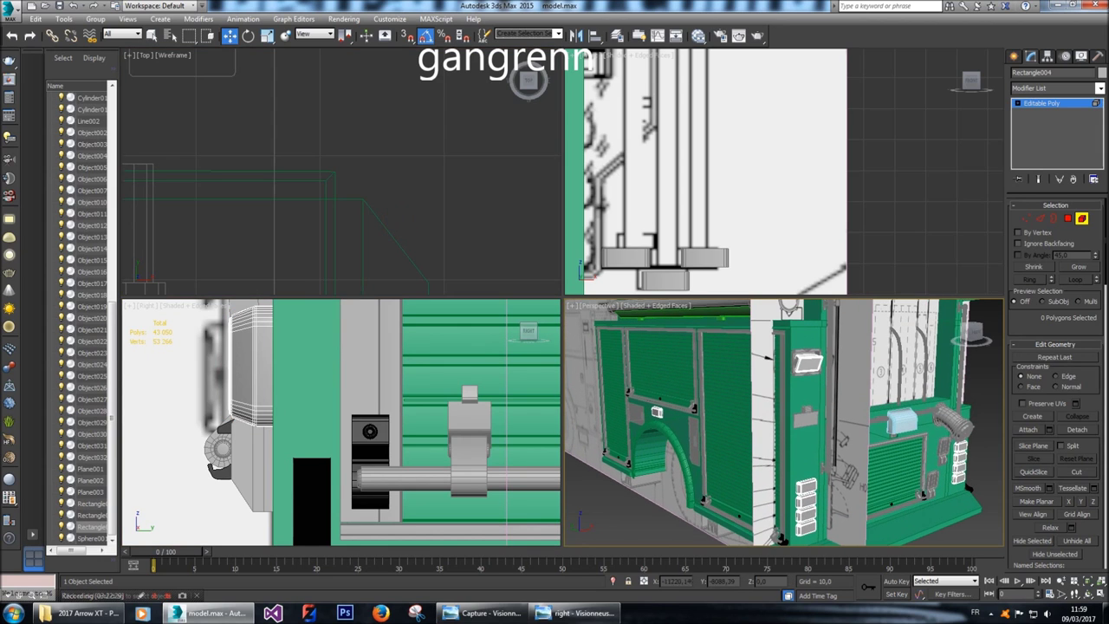
Exit polygon editing, clear the selection and pick the first white reference plane.
left_click(1019, 56)
left_click(1031, 75)
left_click(948, 171)
mouse_move(969, 334)
left_mouse_down()
mouse_move(979, 355)
mouse_move(971, 333)
left_mouse_up()
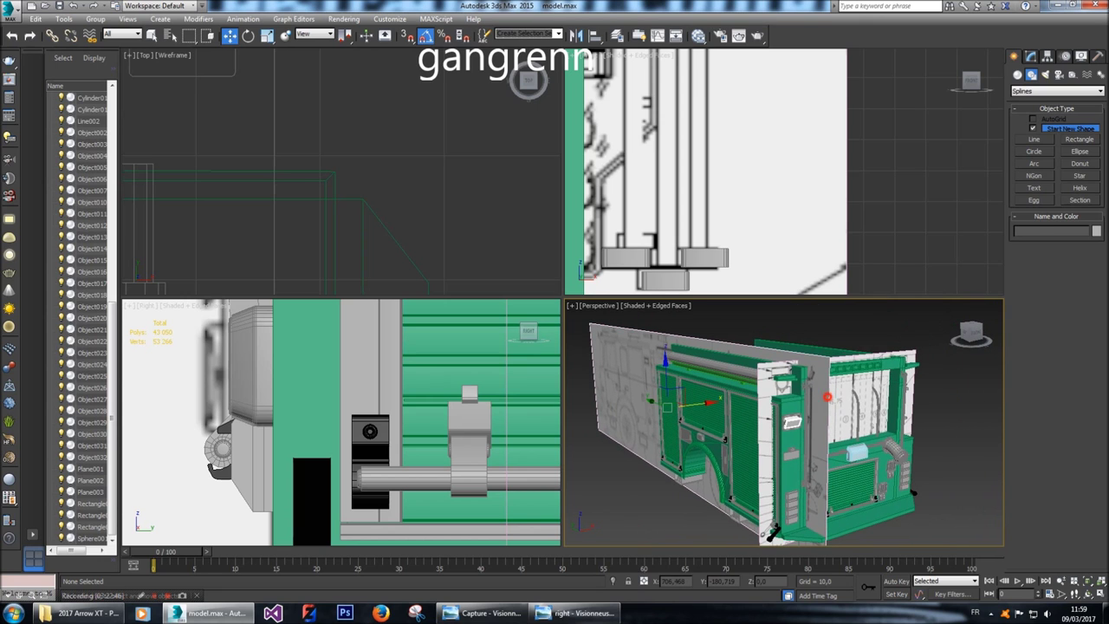
left_click(828, 395)
right_click(827, 395)
Hide both white reference planes, Plane001 and Plane002.
left_click(866, 361)
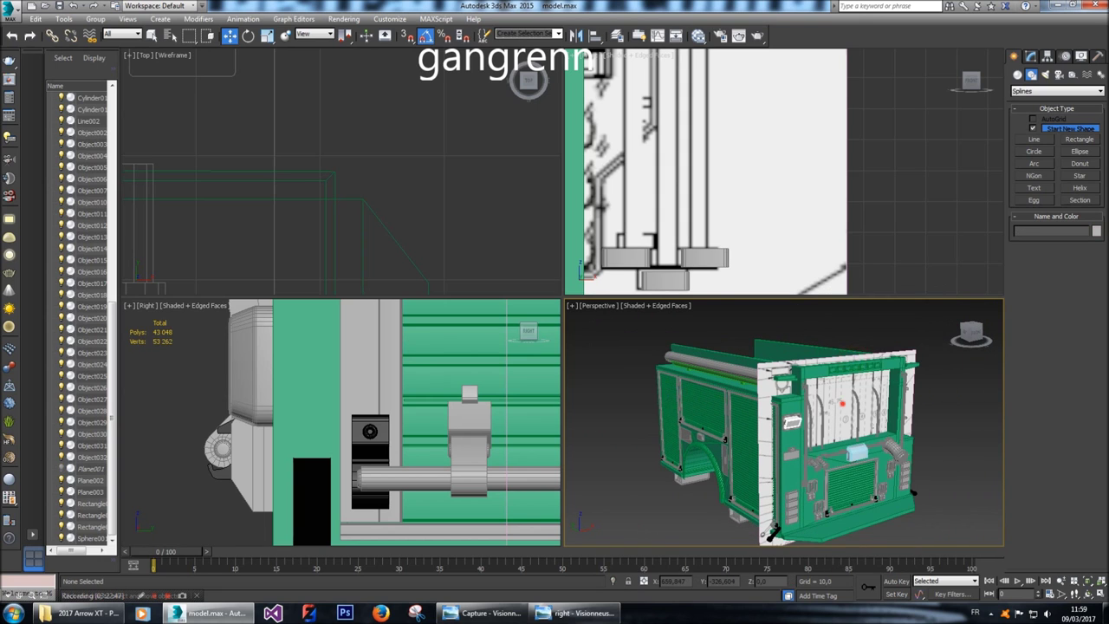
left_click(842, 400)
right_click(842, 401)
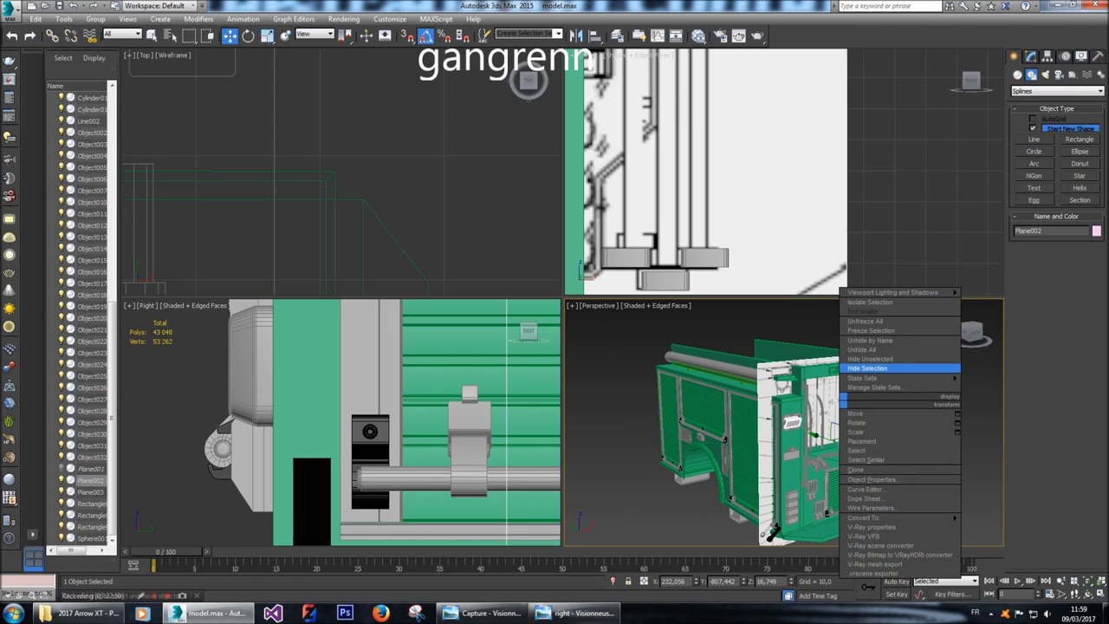
left_click(867, 369)
Turn off Edged Faces in the Perspective view and orbit to a flat side-on view.
left_click(650, 305)
left_click(668, 354)
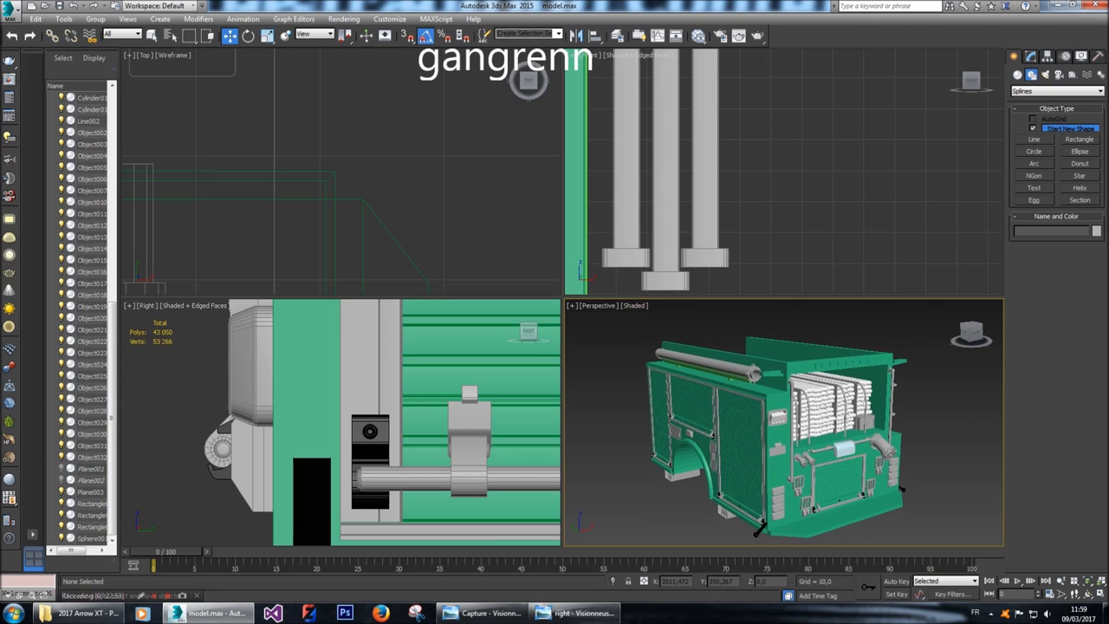
middle_click_drag(758, 527, 690, 527, "alt")
scroll(794, 525, "up", 3)
scroll(907, 515, "down", 3)
scroll(901, 520, "up", 2)
scroll(785, 422, "up", 3)
scroll(784, 422, "down", 3)
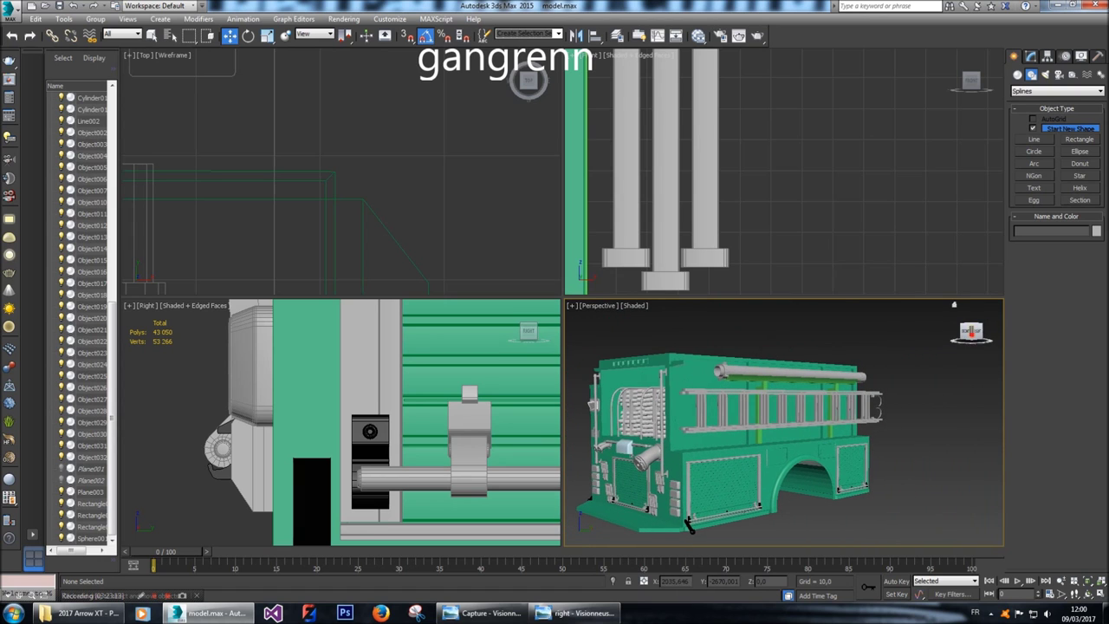
scroll(690, 527, "up", 4)
middle_click_drag(784, 423, 577, 423, "alt")
Isolate Sphere001, then end isolation and clear the selection.
left_click(959, 459)
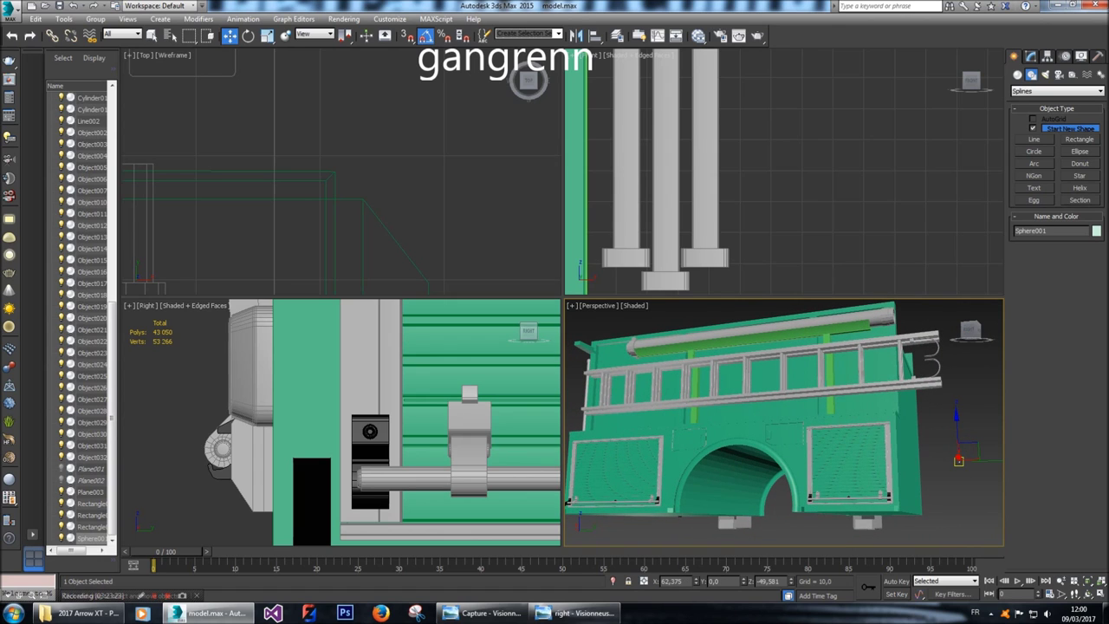
right_click(958, 460)
left_click(1044, 383)
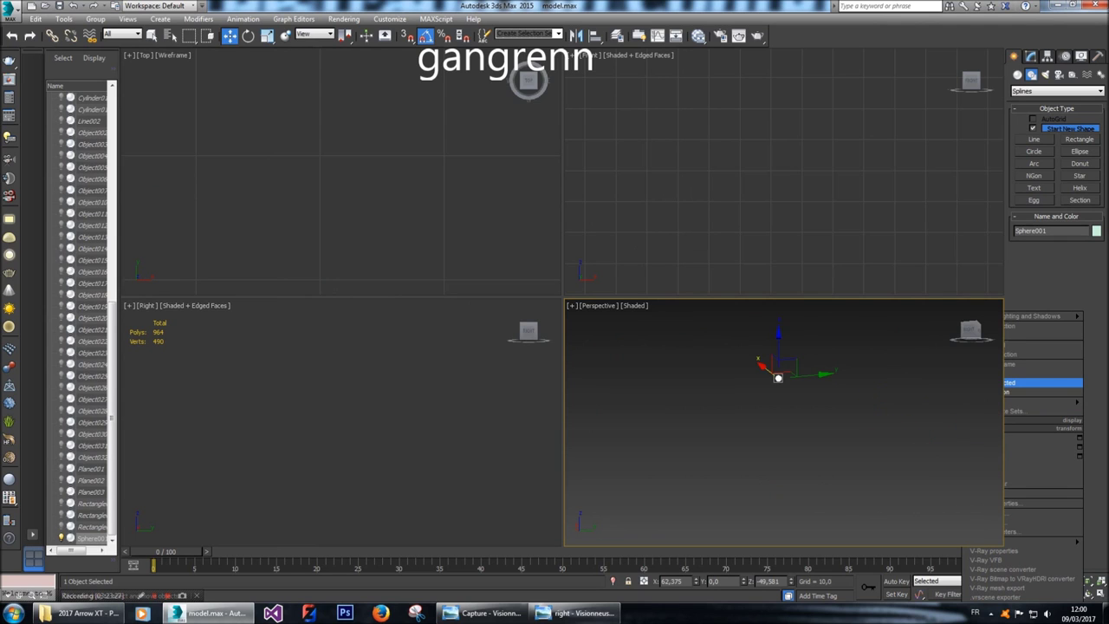
right_click(897, 367)
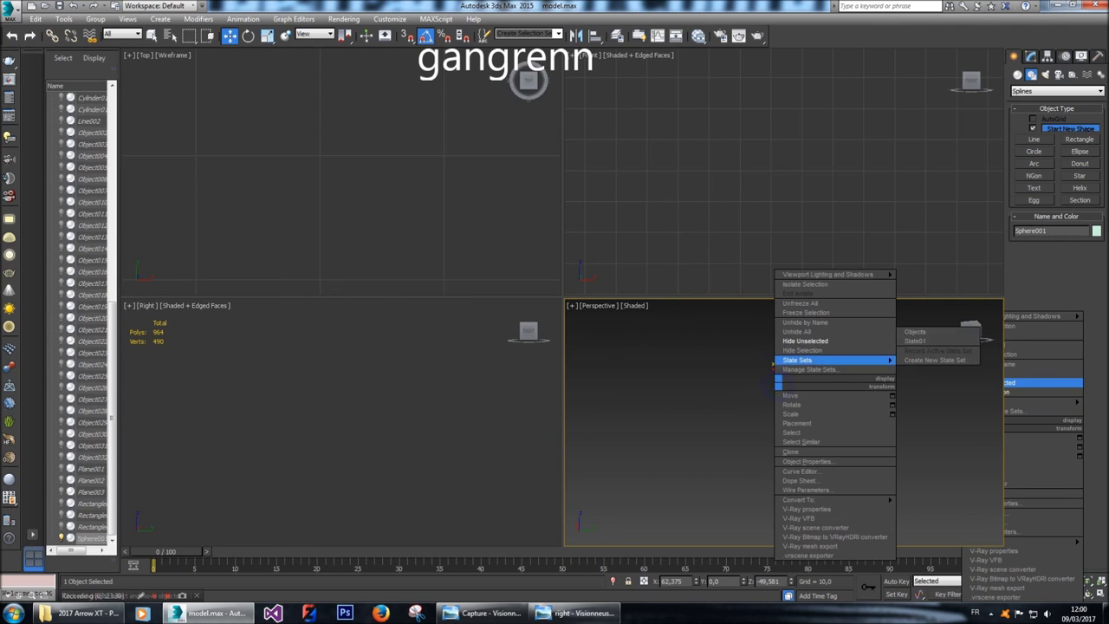
left_click(810, 331)
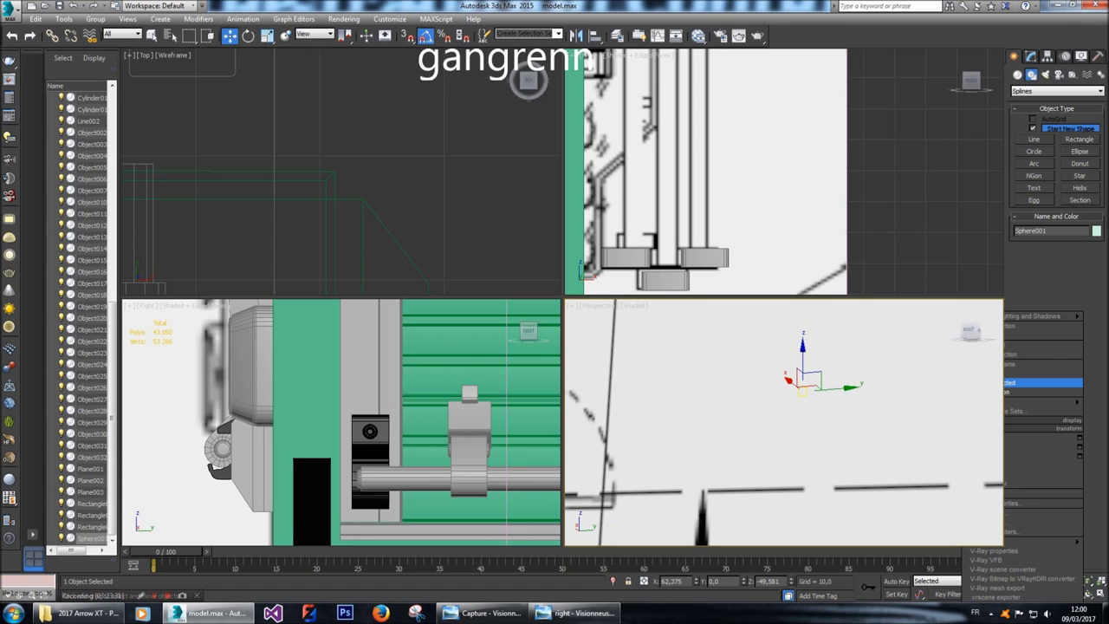
key("ctrl+d")
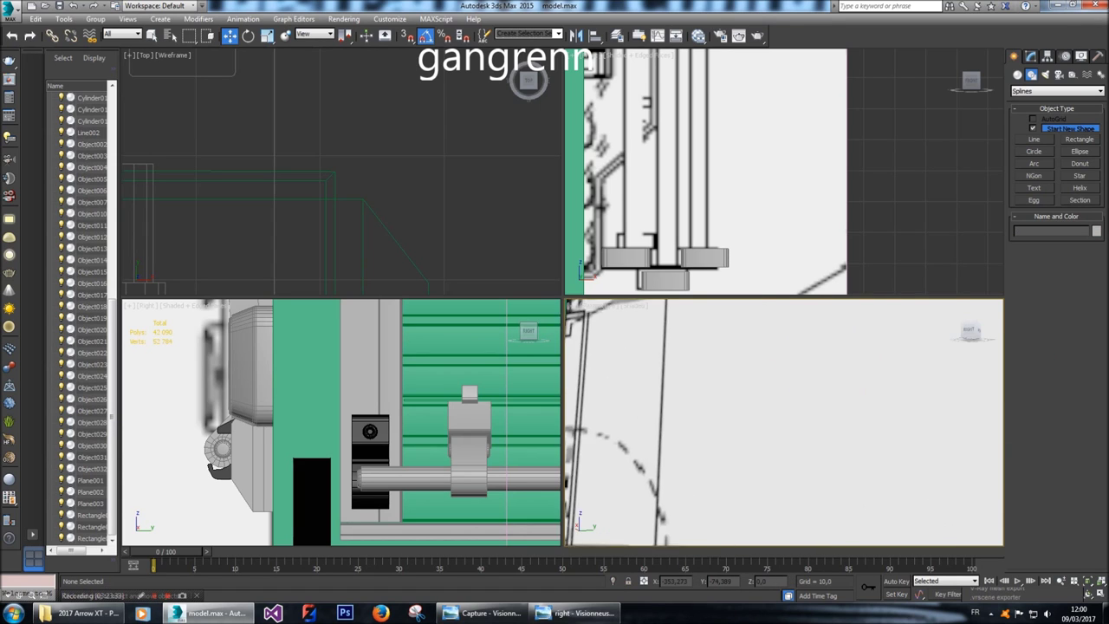
middle_click_drag(784, 425, 901, 438, "alt")
left_click(577, 613)
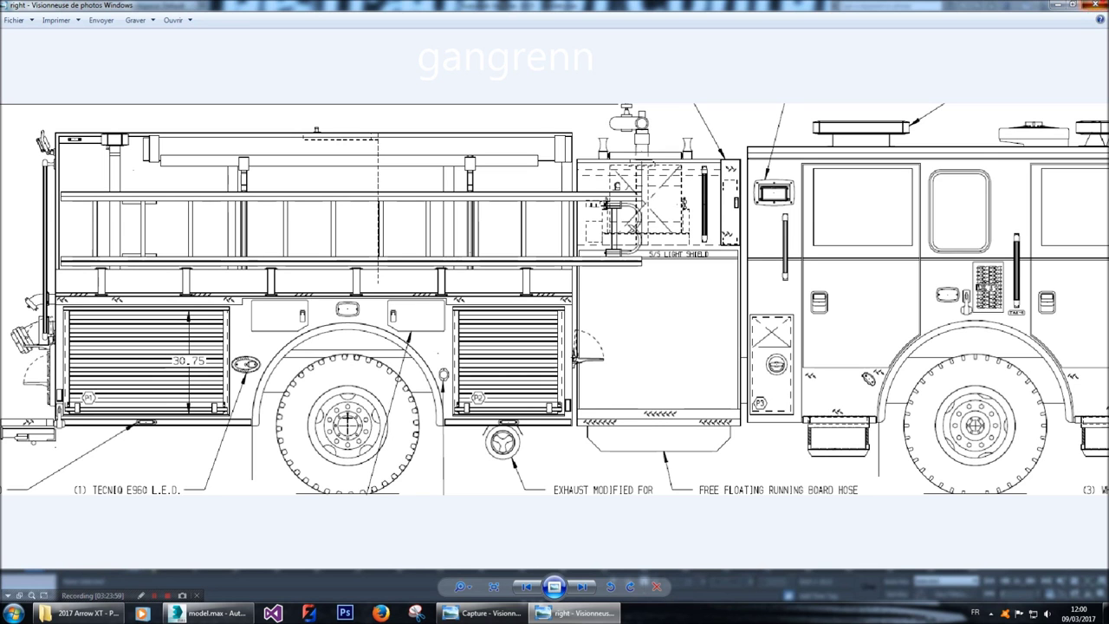
left_click(1097, 5)
middle_click_drag(784, 422, 758, 425)
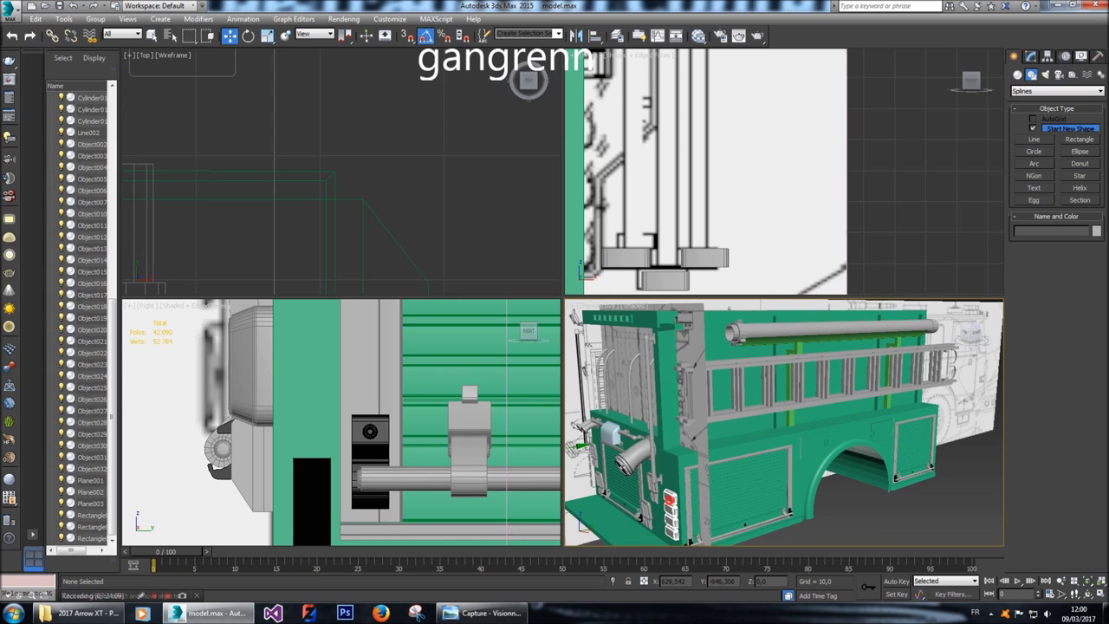
left_click(91, 539)
Clone one rear light of Rectangle004 at Element level using Clone To Element.
scroll(494, 539, "down", 3)
scroll(494, 539, "down", 4)
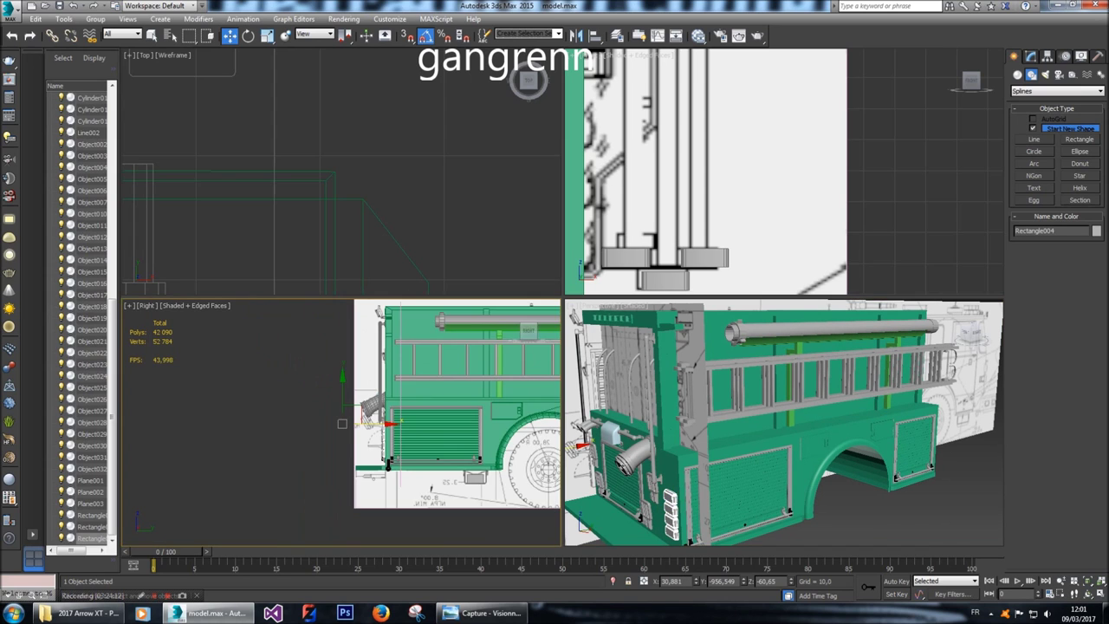
key("5")
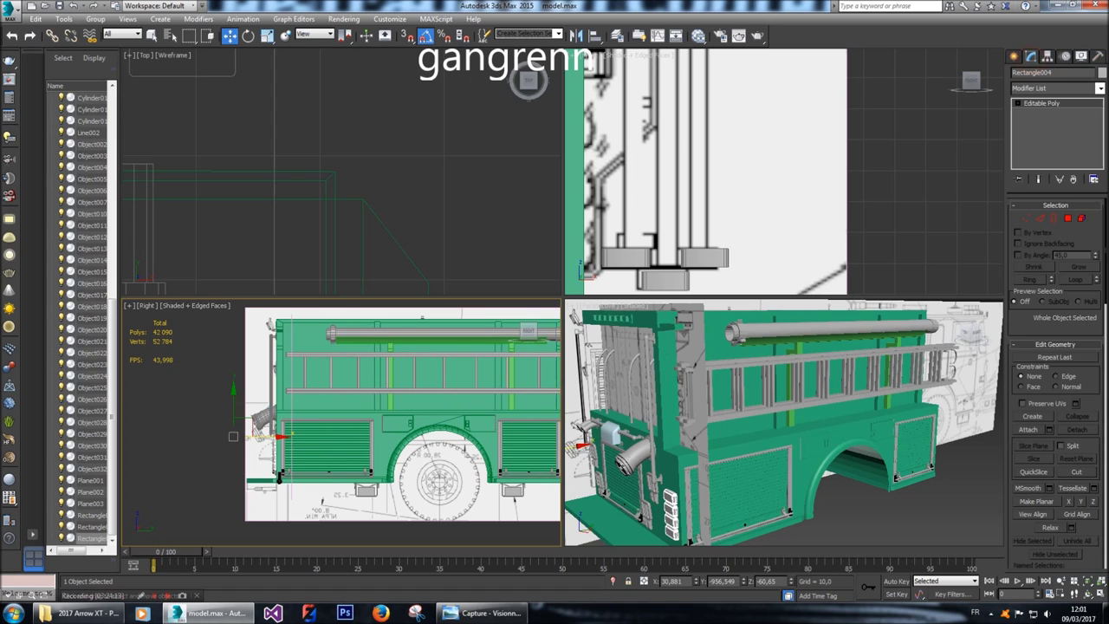
left_click(670, 501)
scroll(706, 173, "down", 5)
scroll(771, 217, "up", 1)
left_click_drag(811, 224, 816, 224, "shift")
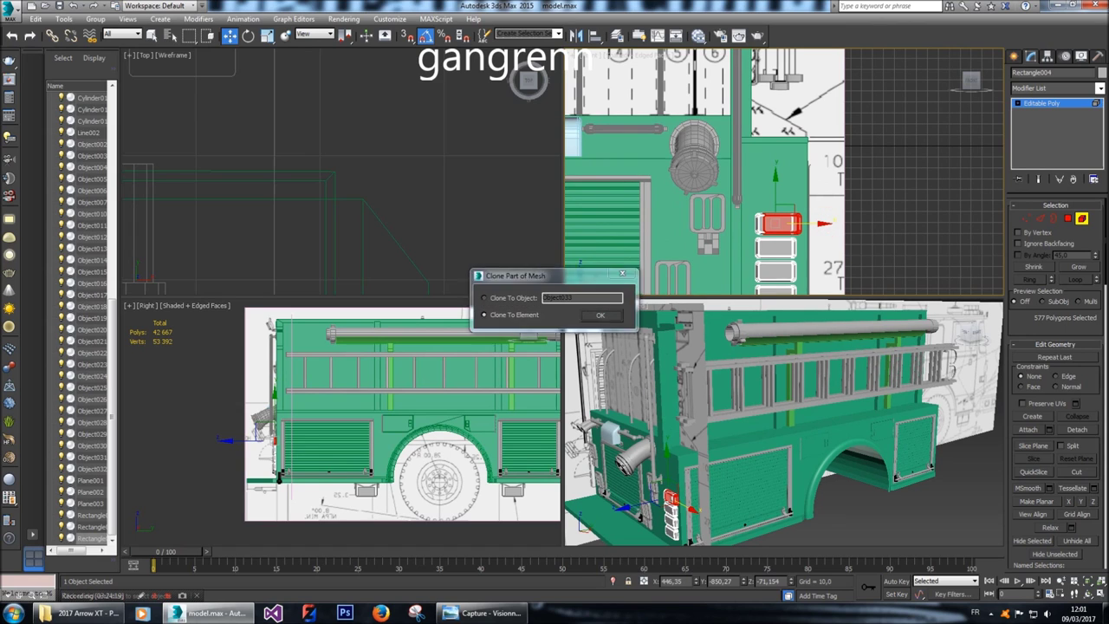
left_click(599, 313)
Rotate the copied light 90° on Y and slide it sideways.
key("e")
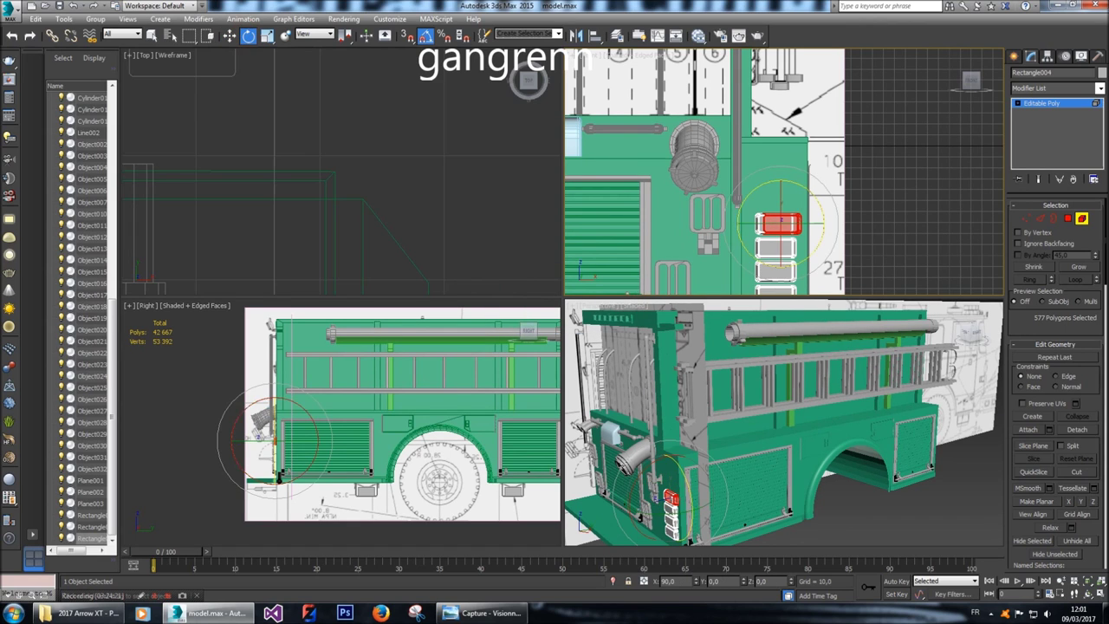
left_click_drag(780, 195, 780, 251)
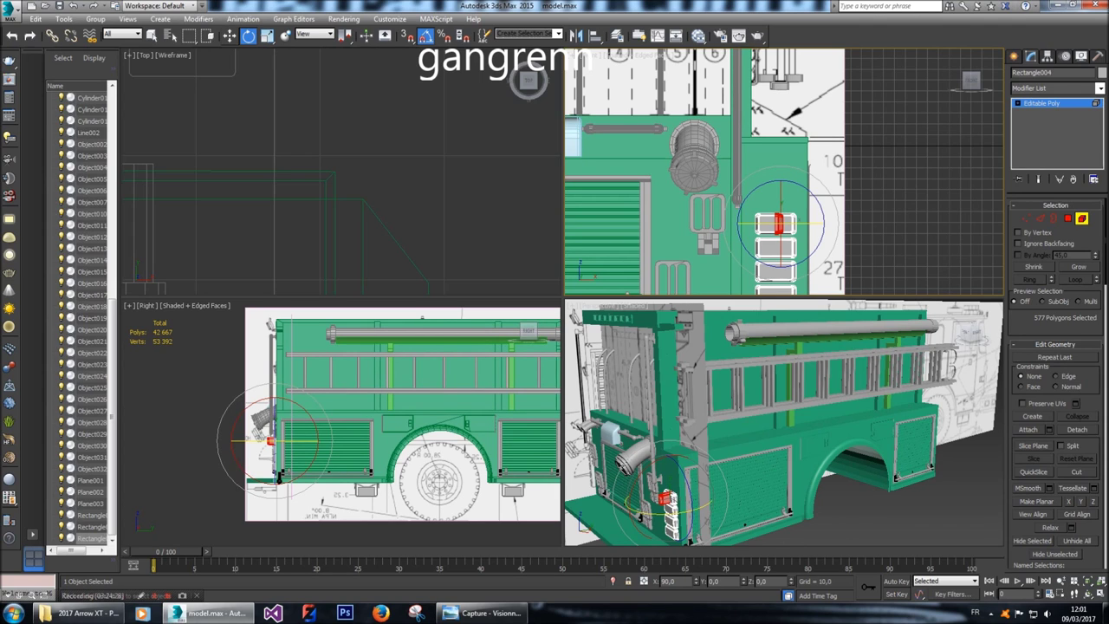
key("w")
scroll(832, 230, "up", 3)
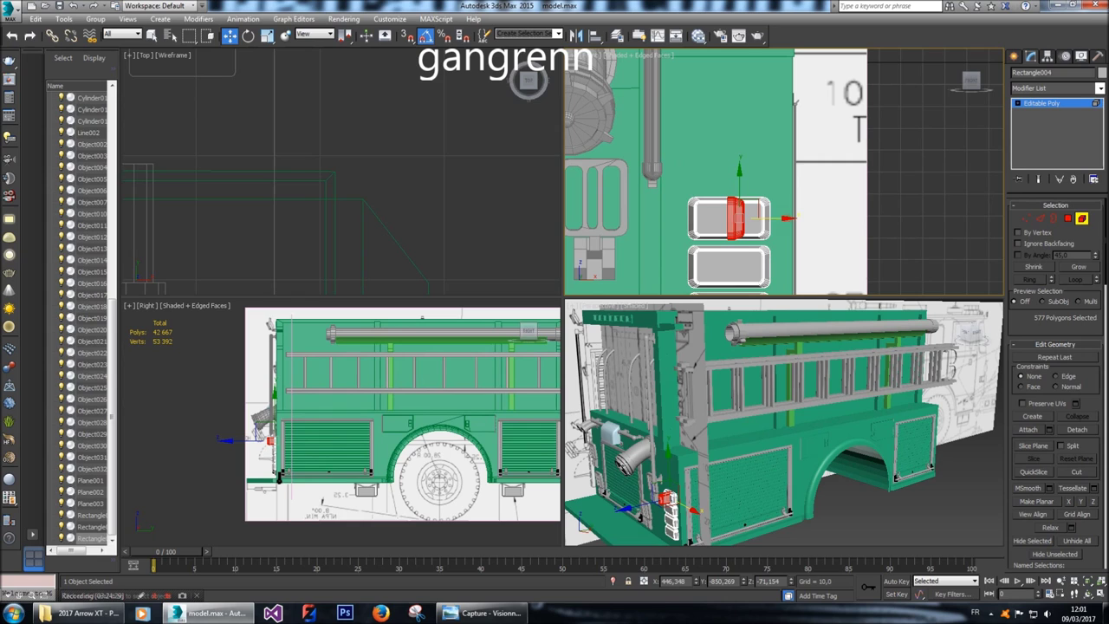
left_click_drag(735, 218, 806, 219)
Position the copied light centred above the wheel arch on the body side.
scroll(808, 217, "up", 5)
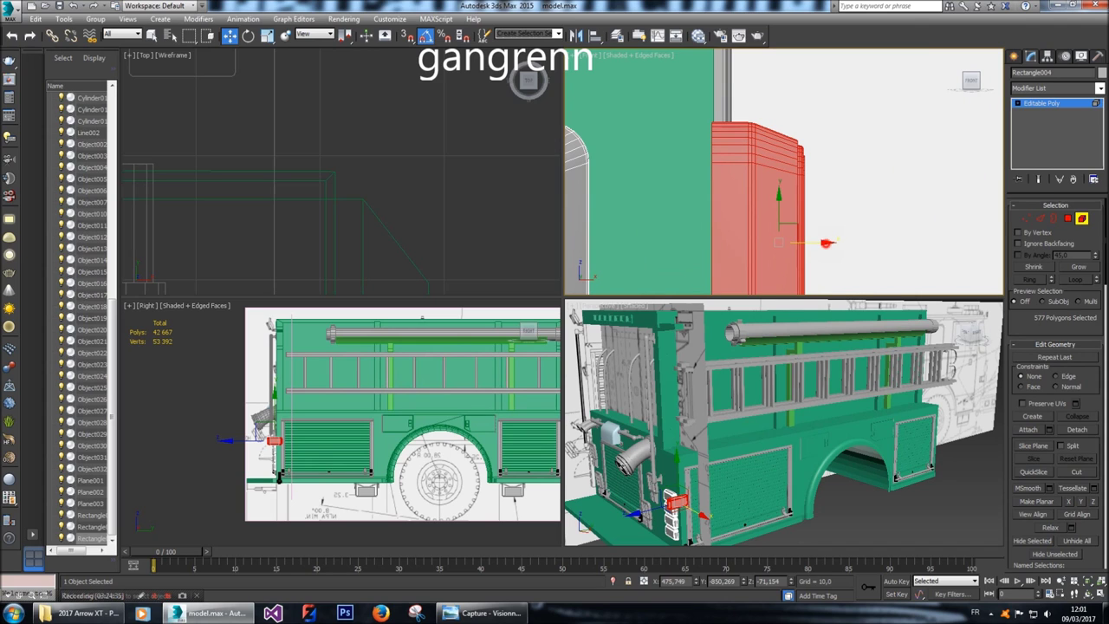
middle_click_drag(399, 416, 372, 420)
left_click_drag(296, 446, 401, 425)
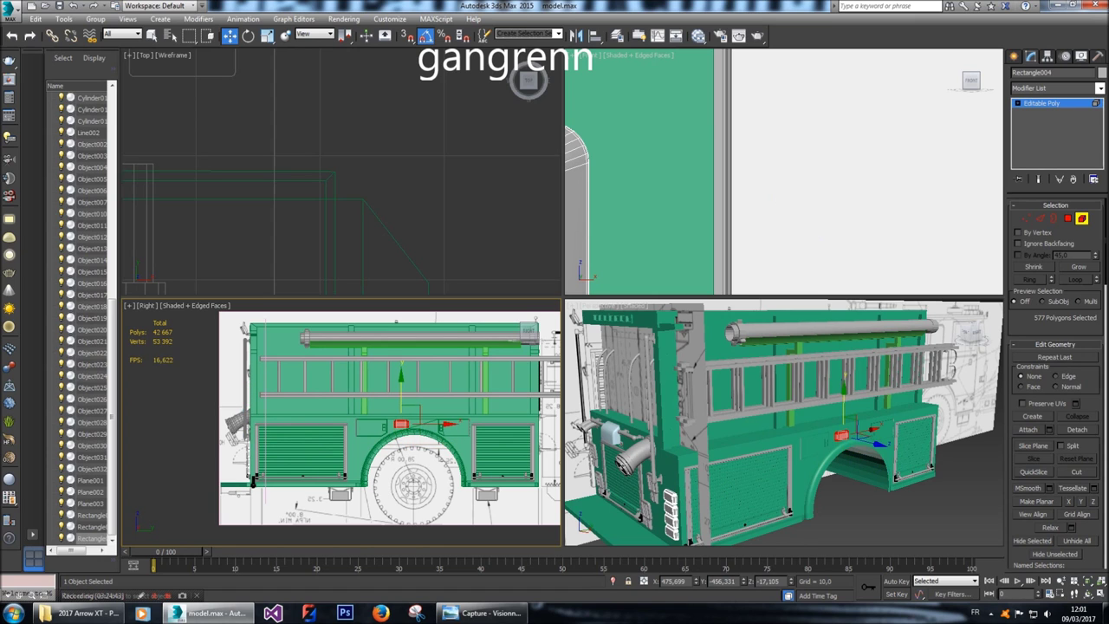
scroll(400, 425, "up", 10)
middle_click_drag(401, 425, 318, 442)
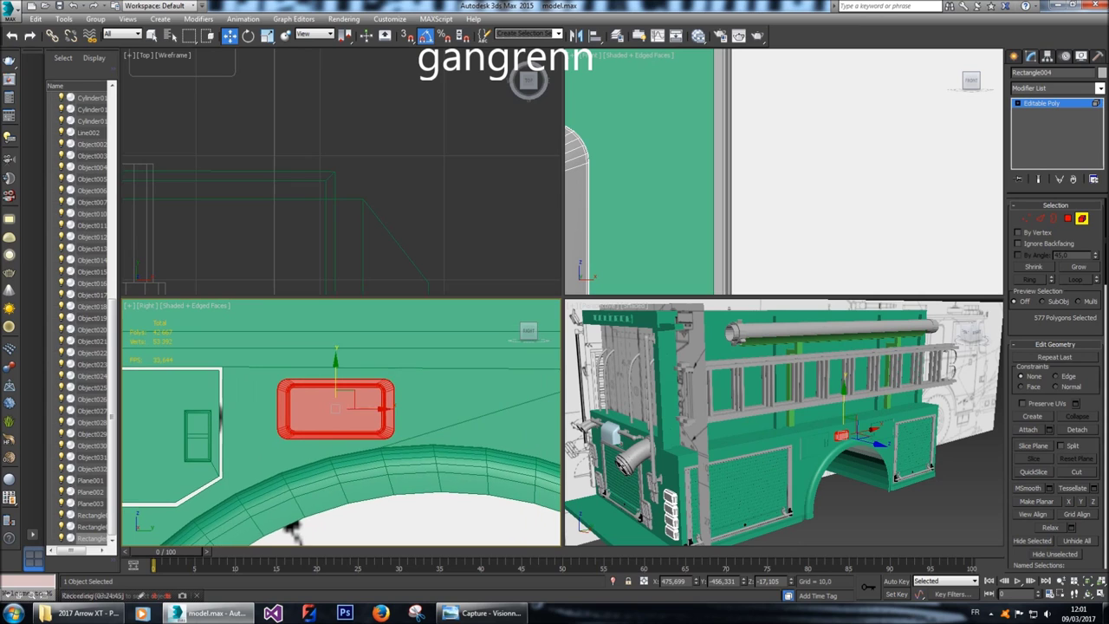
left_click_drag(364, 408, 428, 378)
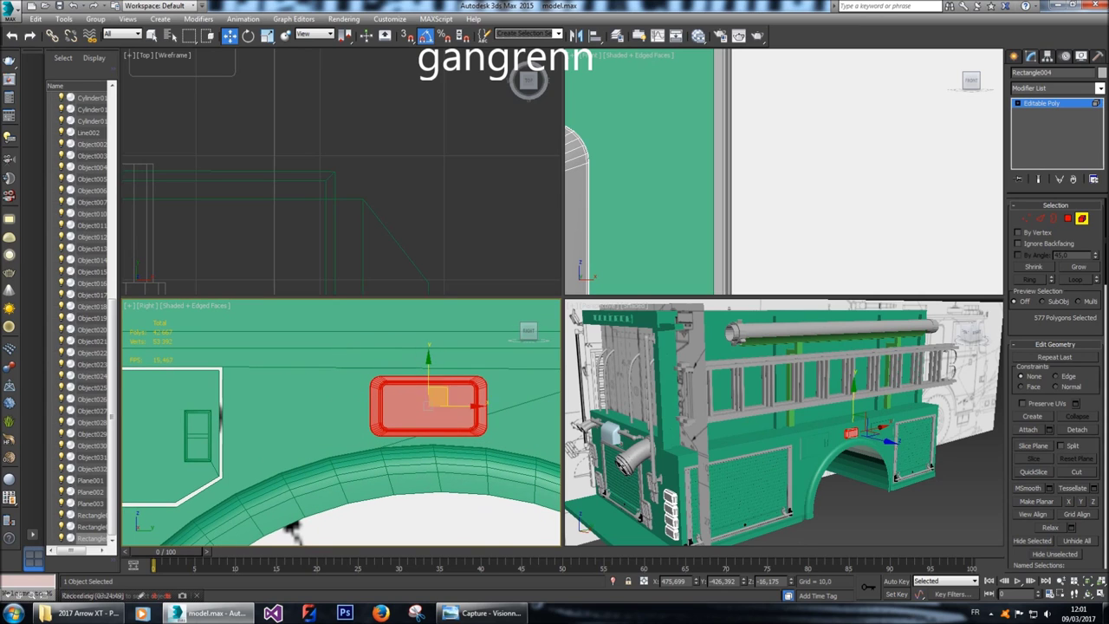
scroll(177, 466, "down", 2)
left_click_drag(385, 423, 378, 423)
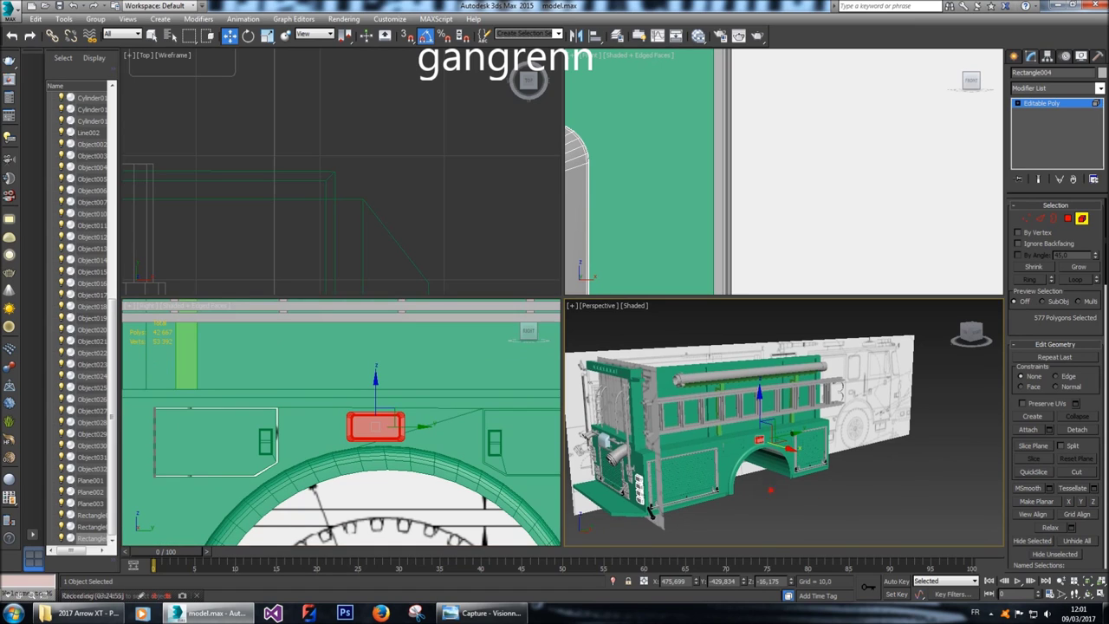
Clear the light selection and finish editing the truck body.
left_click(653, 510)
middle_click_drag(652, 510, 954, 305, "alt")
left_click(954, 304)
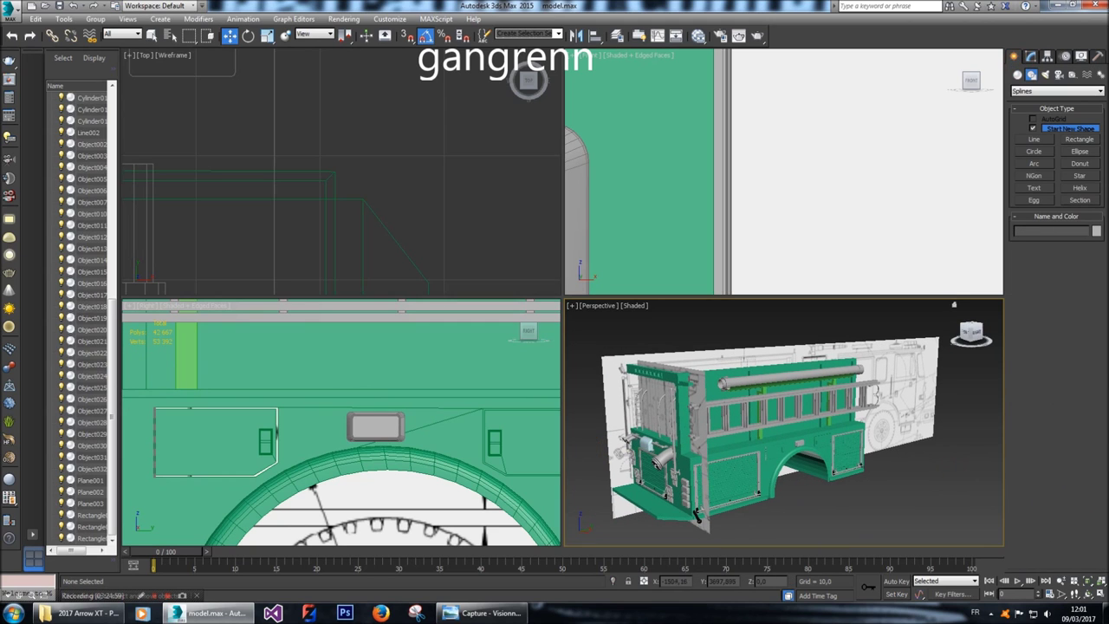
left_click(969, 333)
middle_click_drag(658, 494, 612, 496, "alt")
scroll(359, 481, "down", 8)
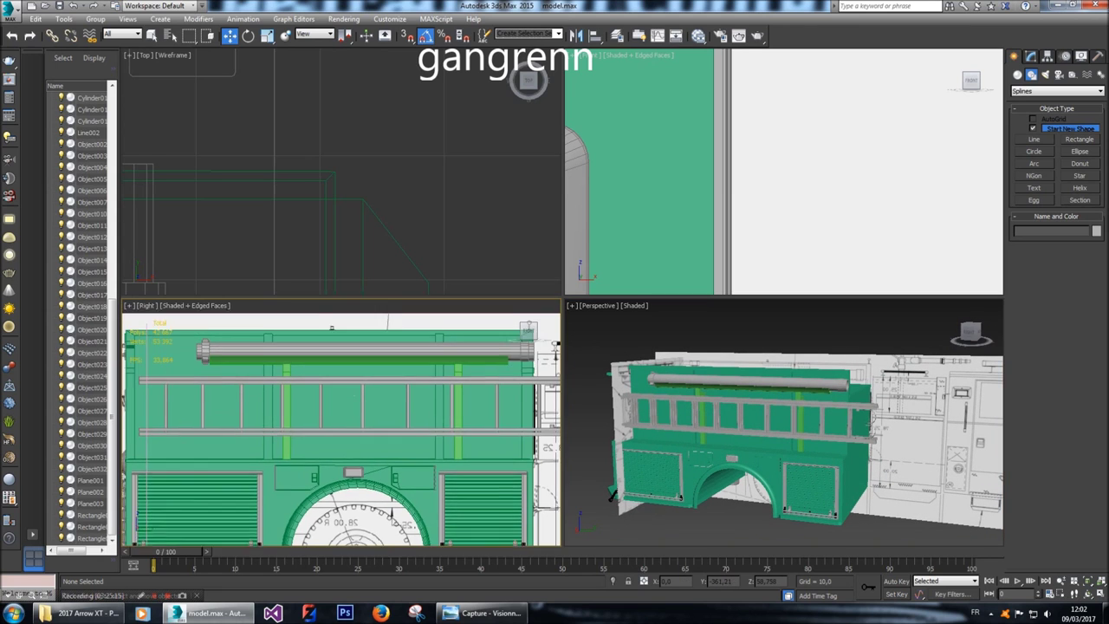
middle_click_drag(359, 481, 347, 484)
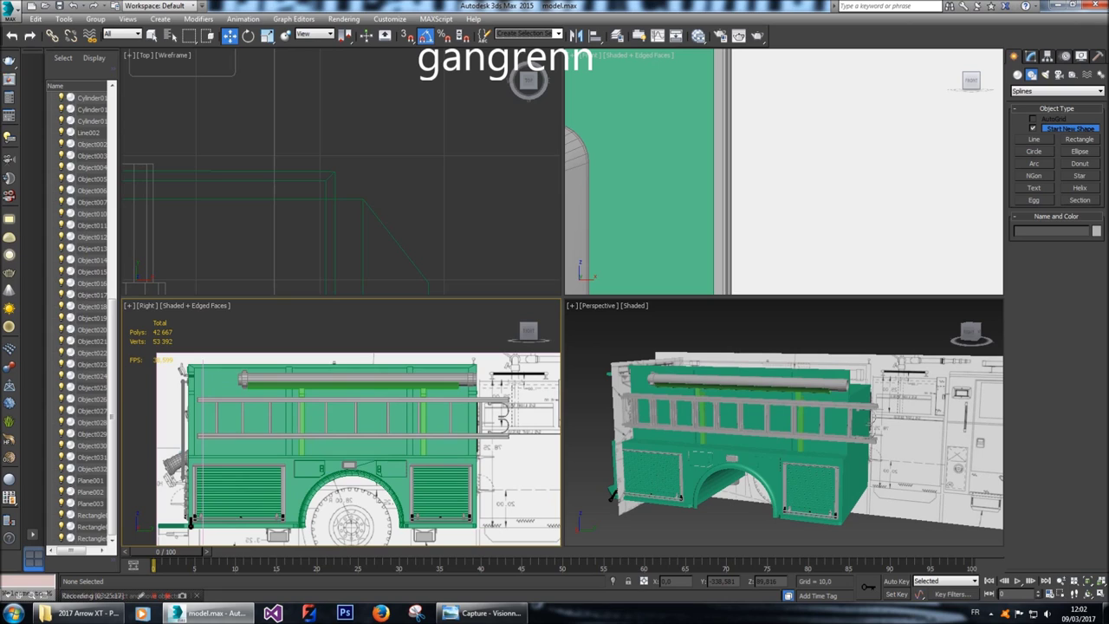